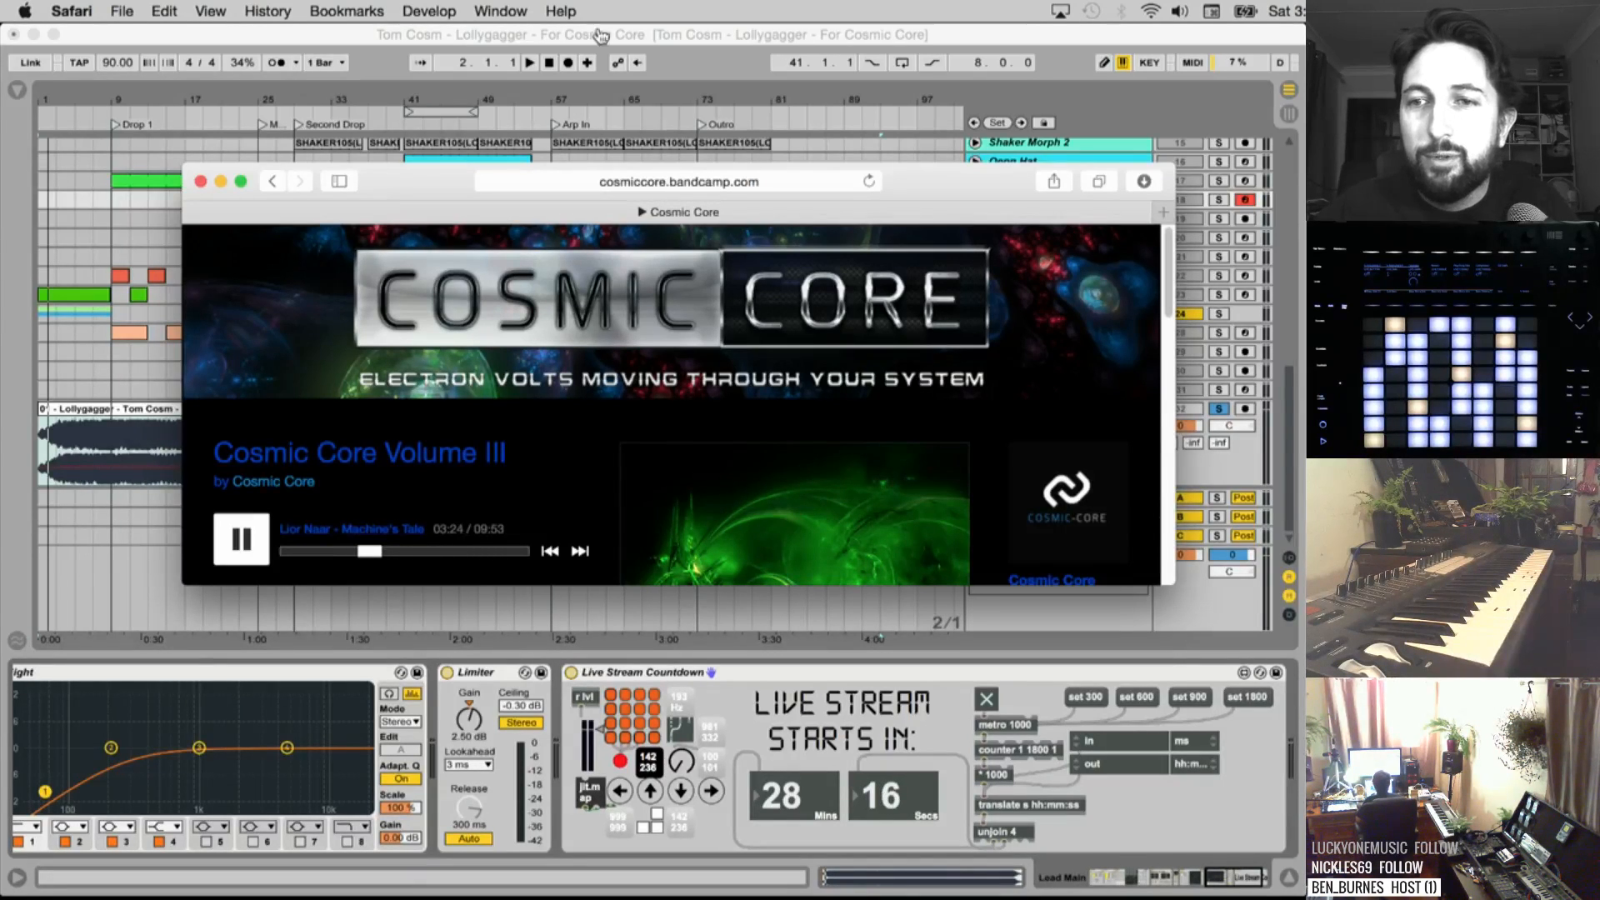
Look through the Cosmic Core Volume III album page and its track list, and return near its start
{"action": "scroll", "coordinate": [1154, 275], "scroll_direction": "down", "scroll_amount": 5}
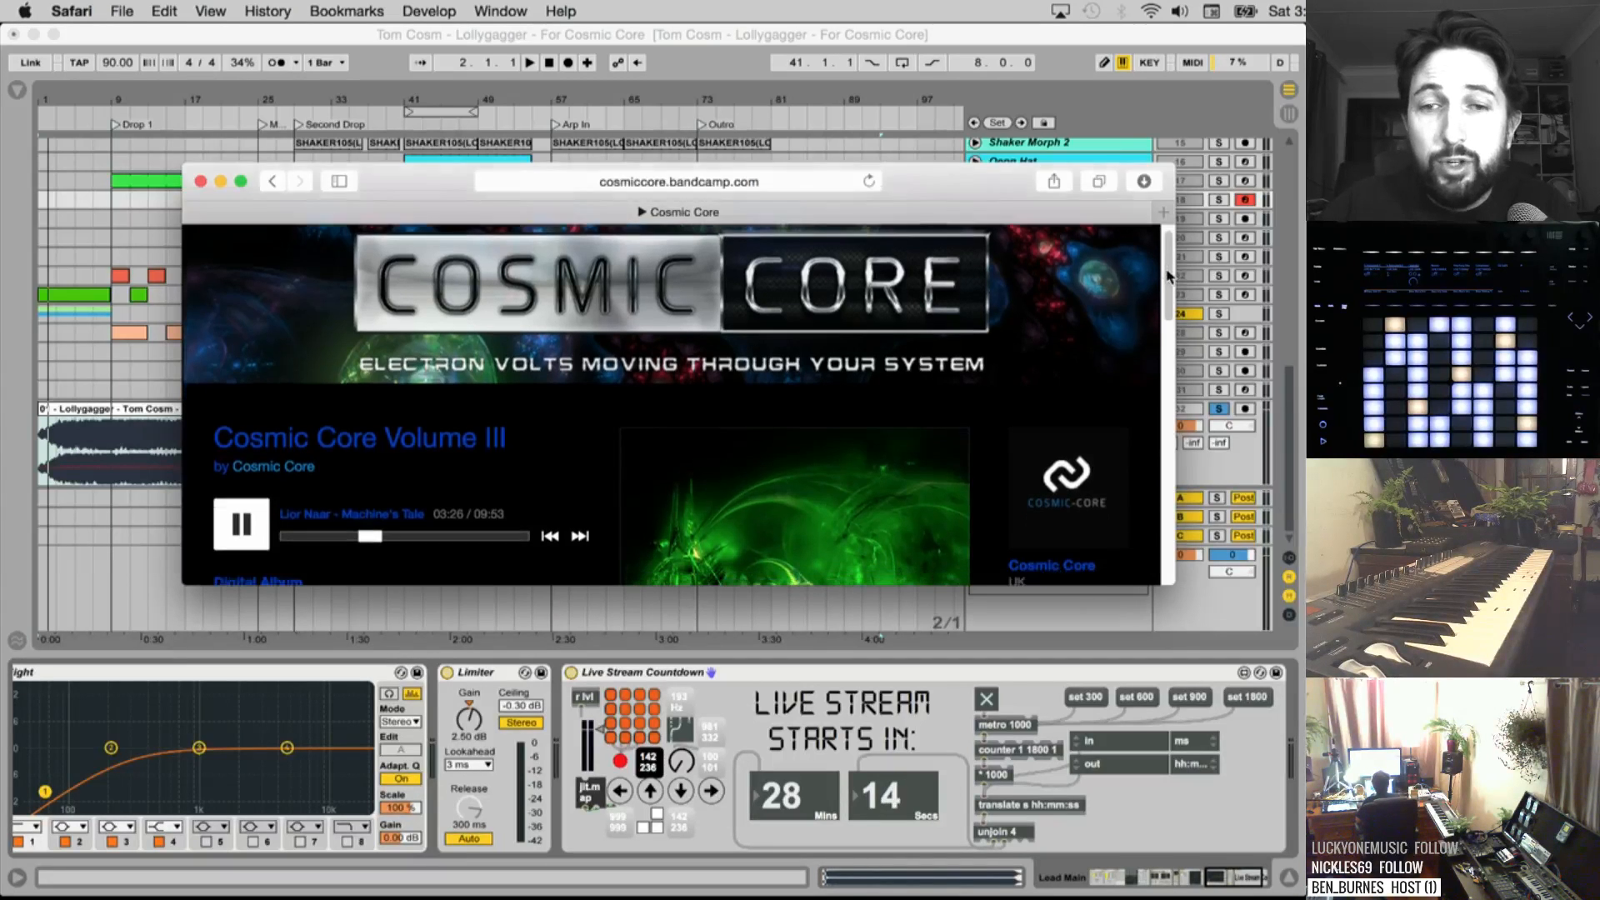
{"action": "scroll", "coordinate": [1157, 312], "scroll_direction": "down", "scroll_amount": 2}
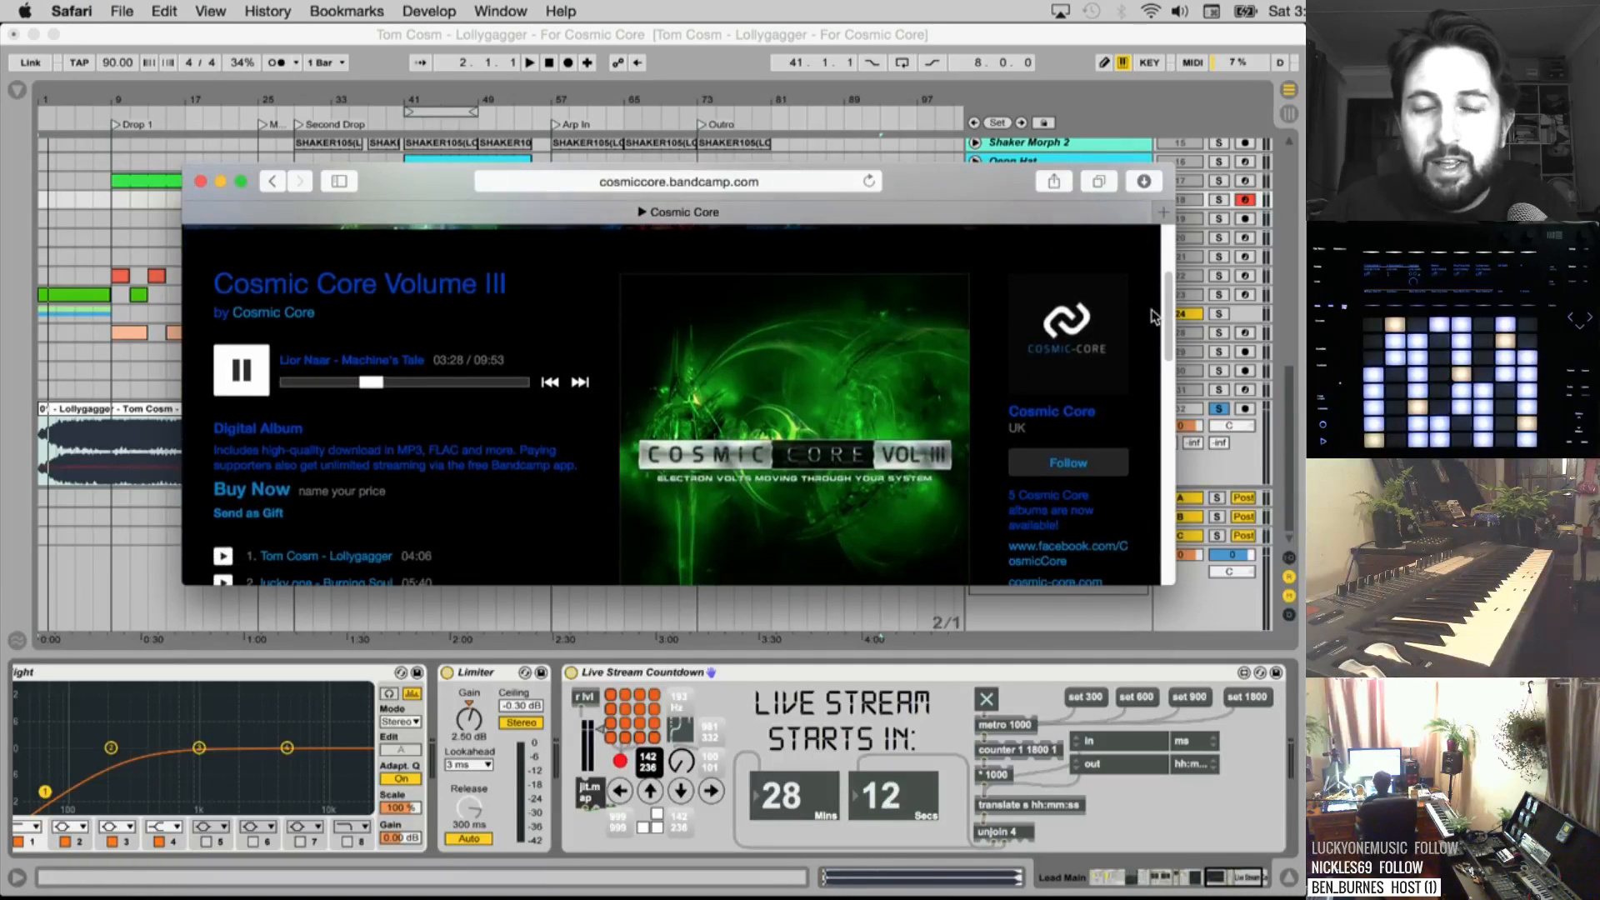
{"action": "scroll", "coordinate": [1153, 324], "scroll_direction": "down", "scroll_amount": 15}
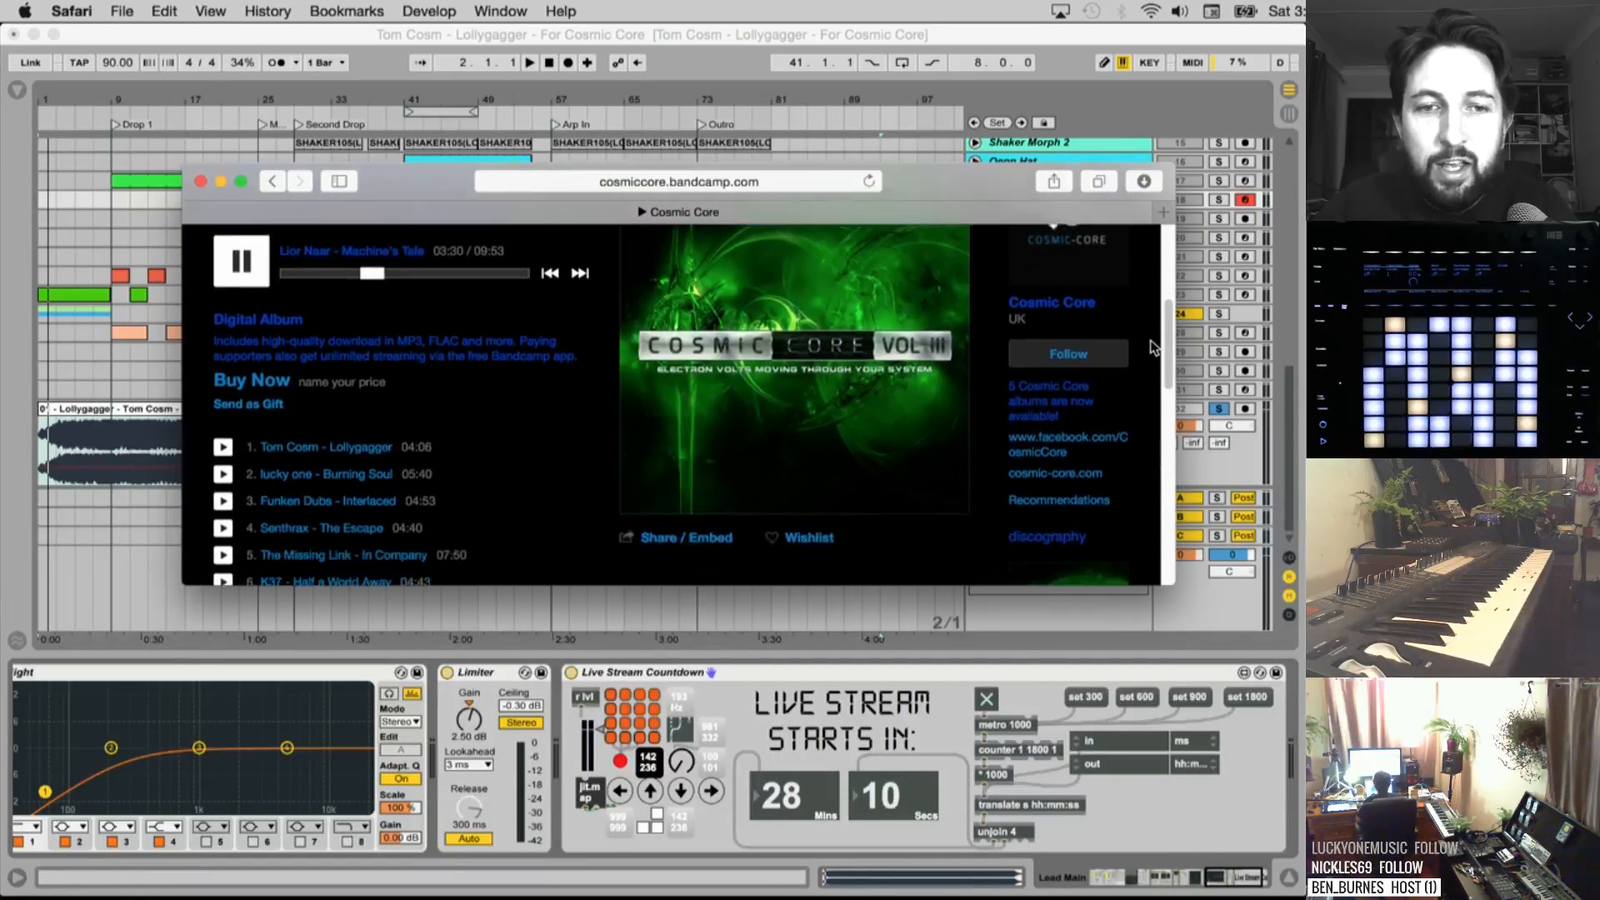
{"action": "left_click_drag", "start_coordinate": [1155, 434], "coordinate": [1155, 437]}
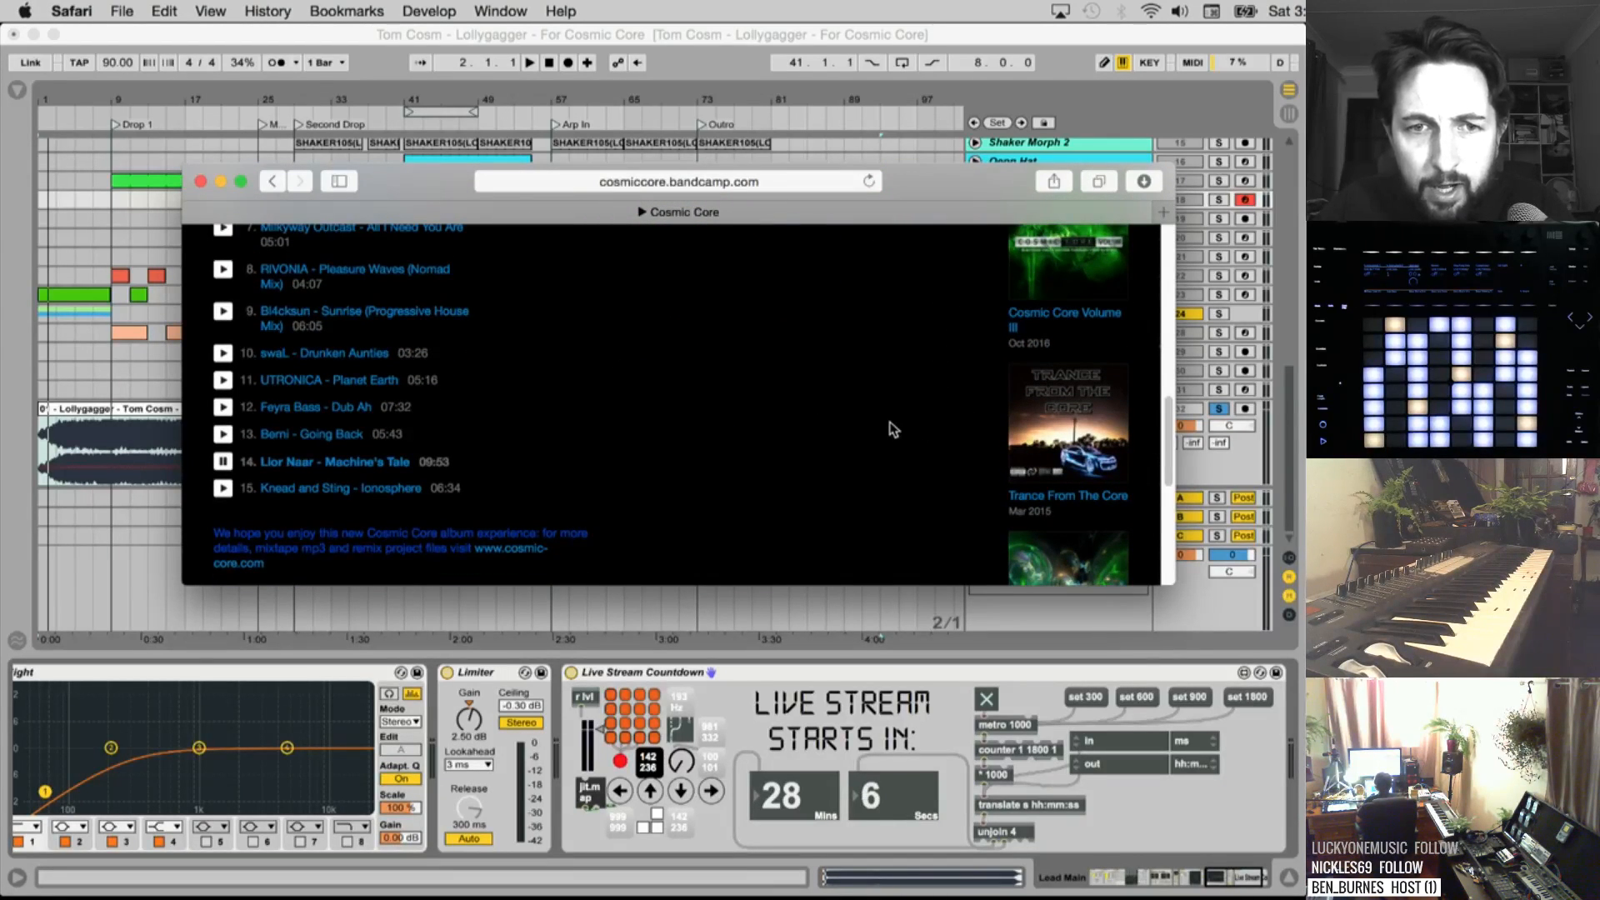
{"action": "left_click_drag", "start_coordinate": [1173, 437], "coordinate": [1179, 337]}
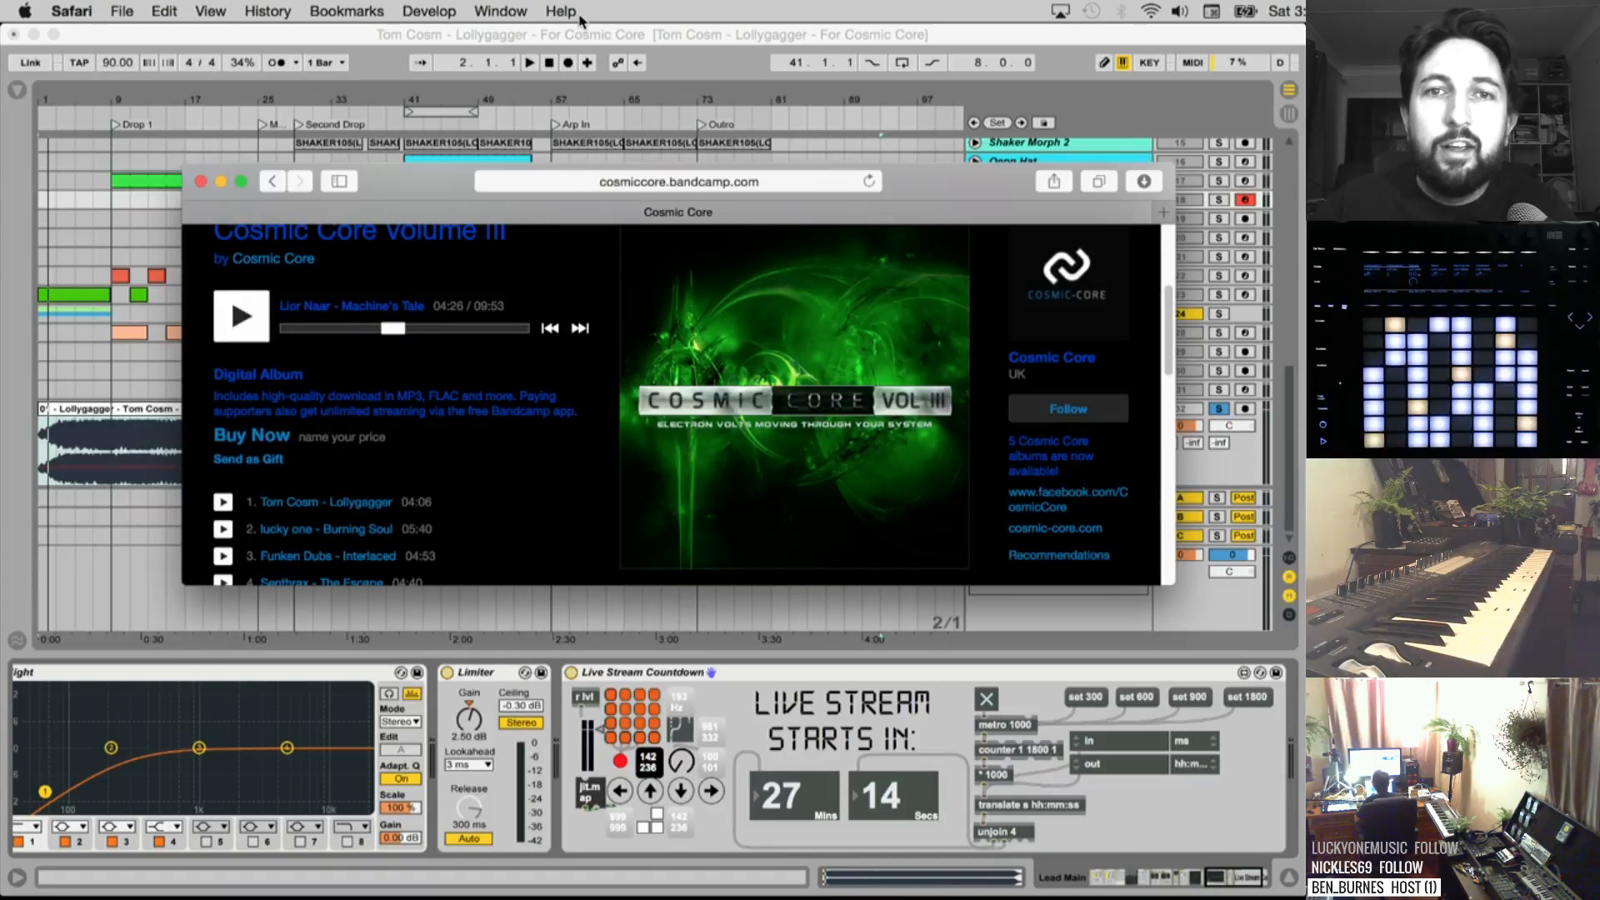
Switch to Ableton Live and open the mastered Lollygagger audio clip's sample details
{"action": "left_click", "coordinate": [576, 39]}
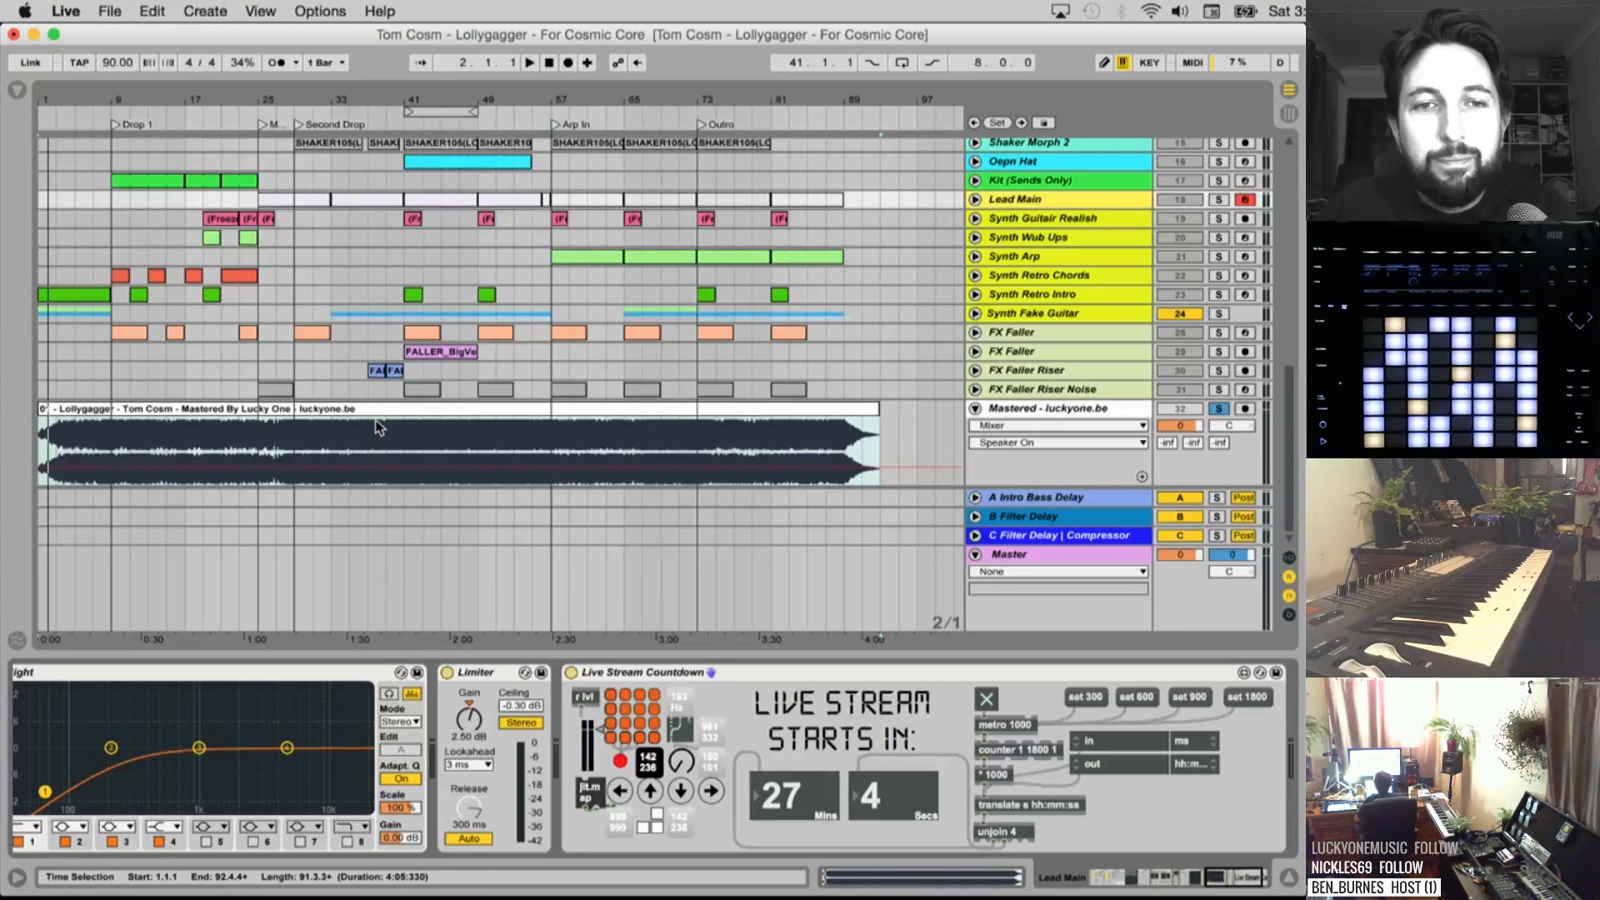
{"action": "double_click", "coordinate": [328, 423]}
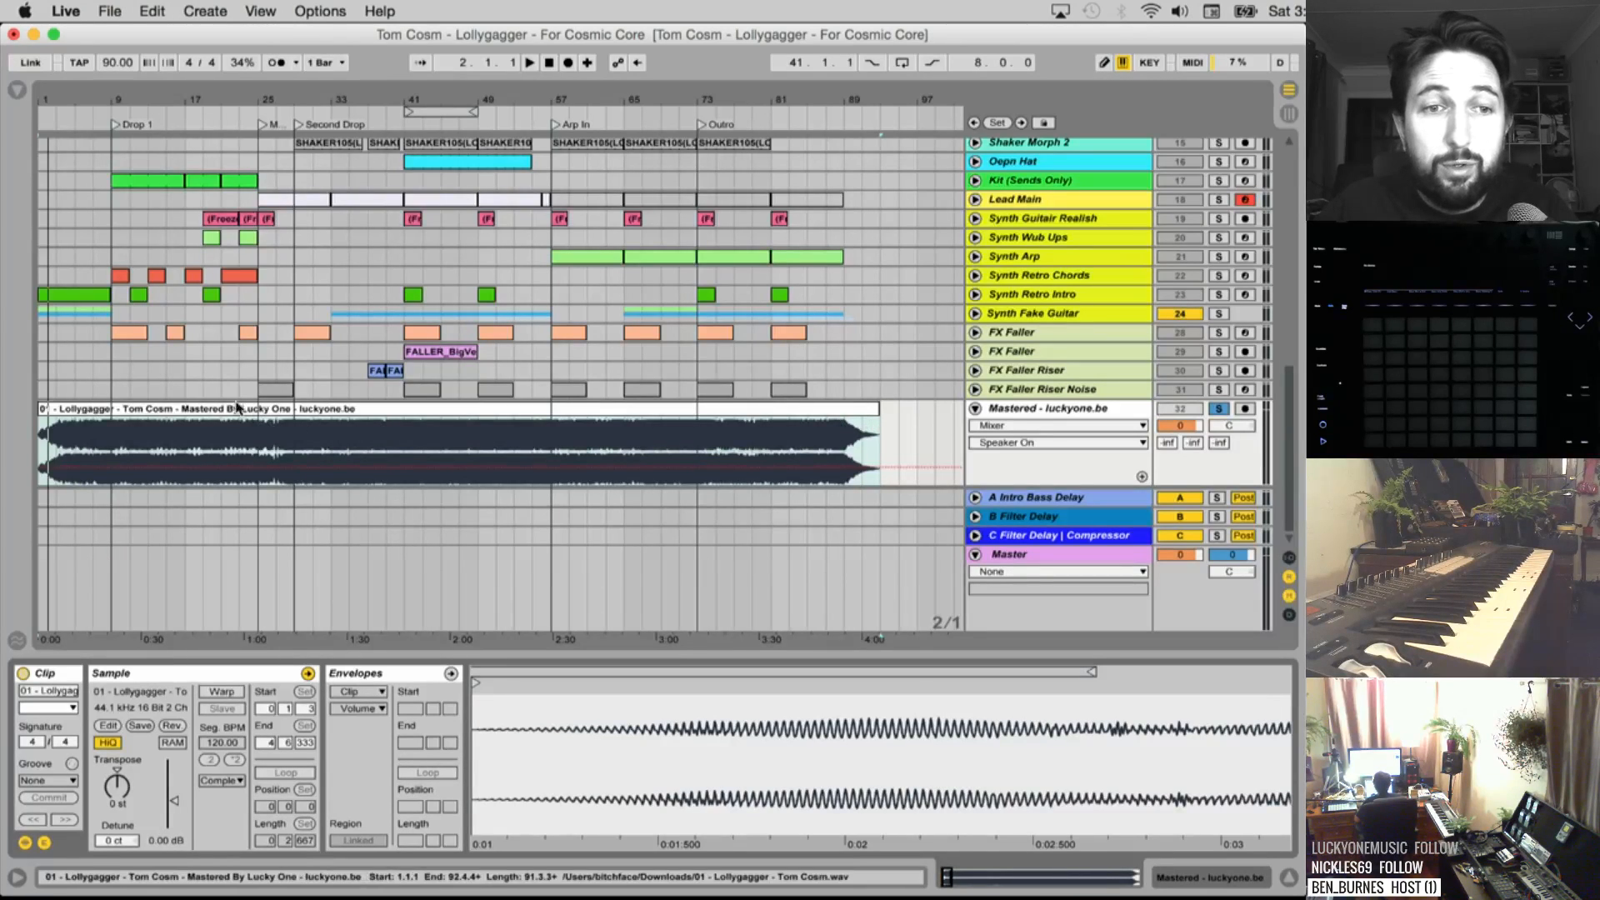
{"action": "left_click", "coordinate": [199, 412]}
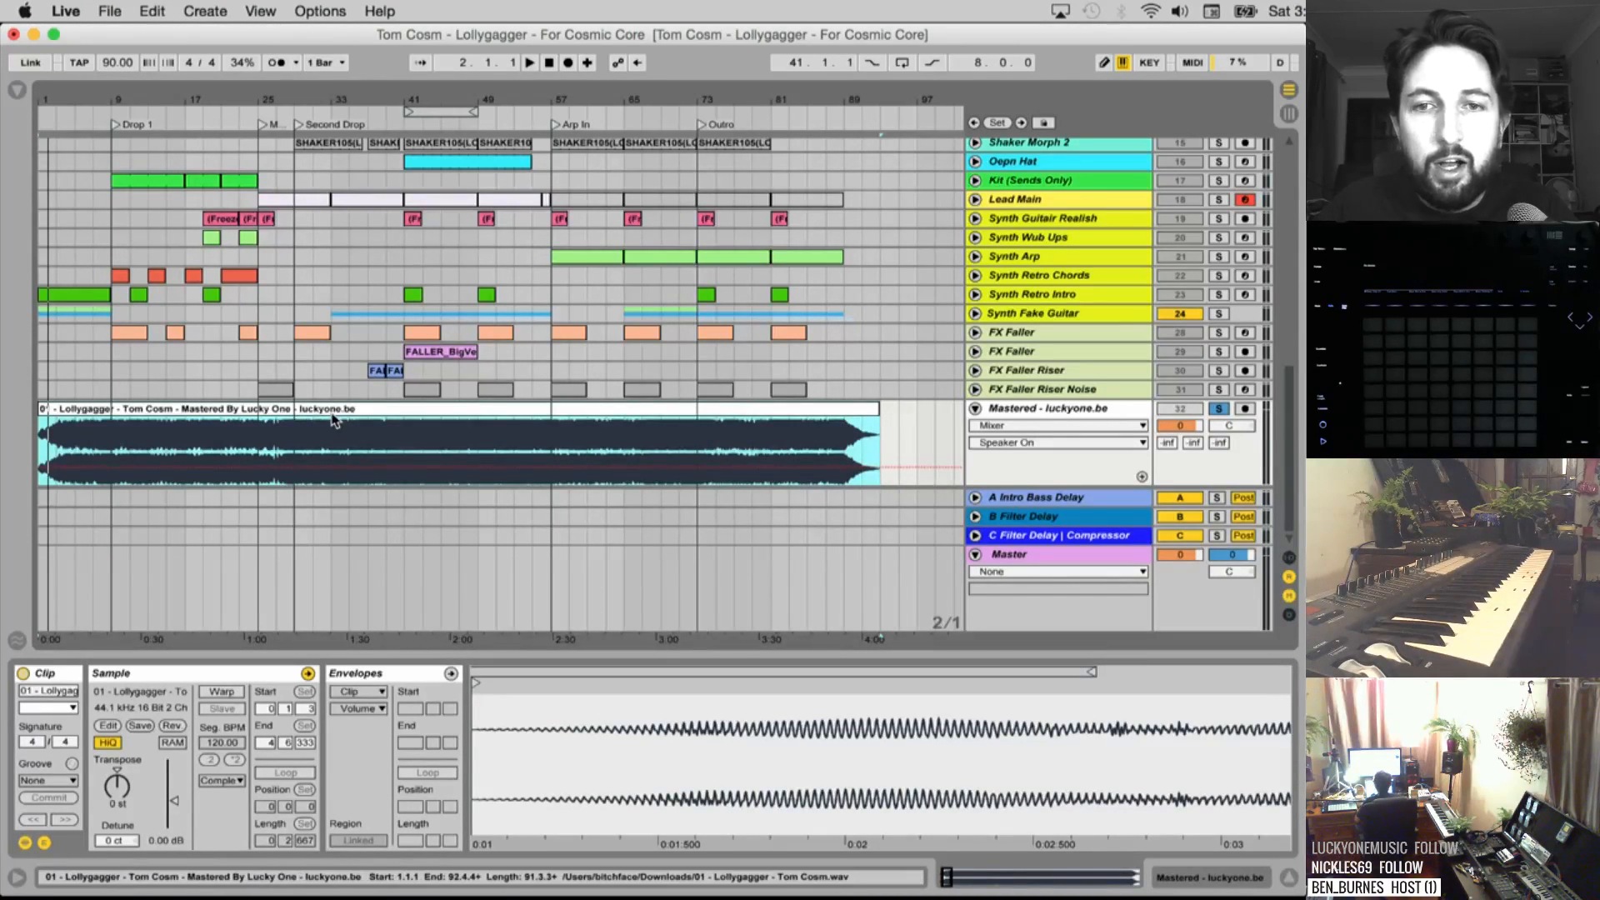
Look over the arrangement's tracks, play the soloed mastered version, and select the Lead Main track
{"action": "scroll", "coordinate": [967, 321], "scroll_direction": "up", "scroll_amount": 10}
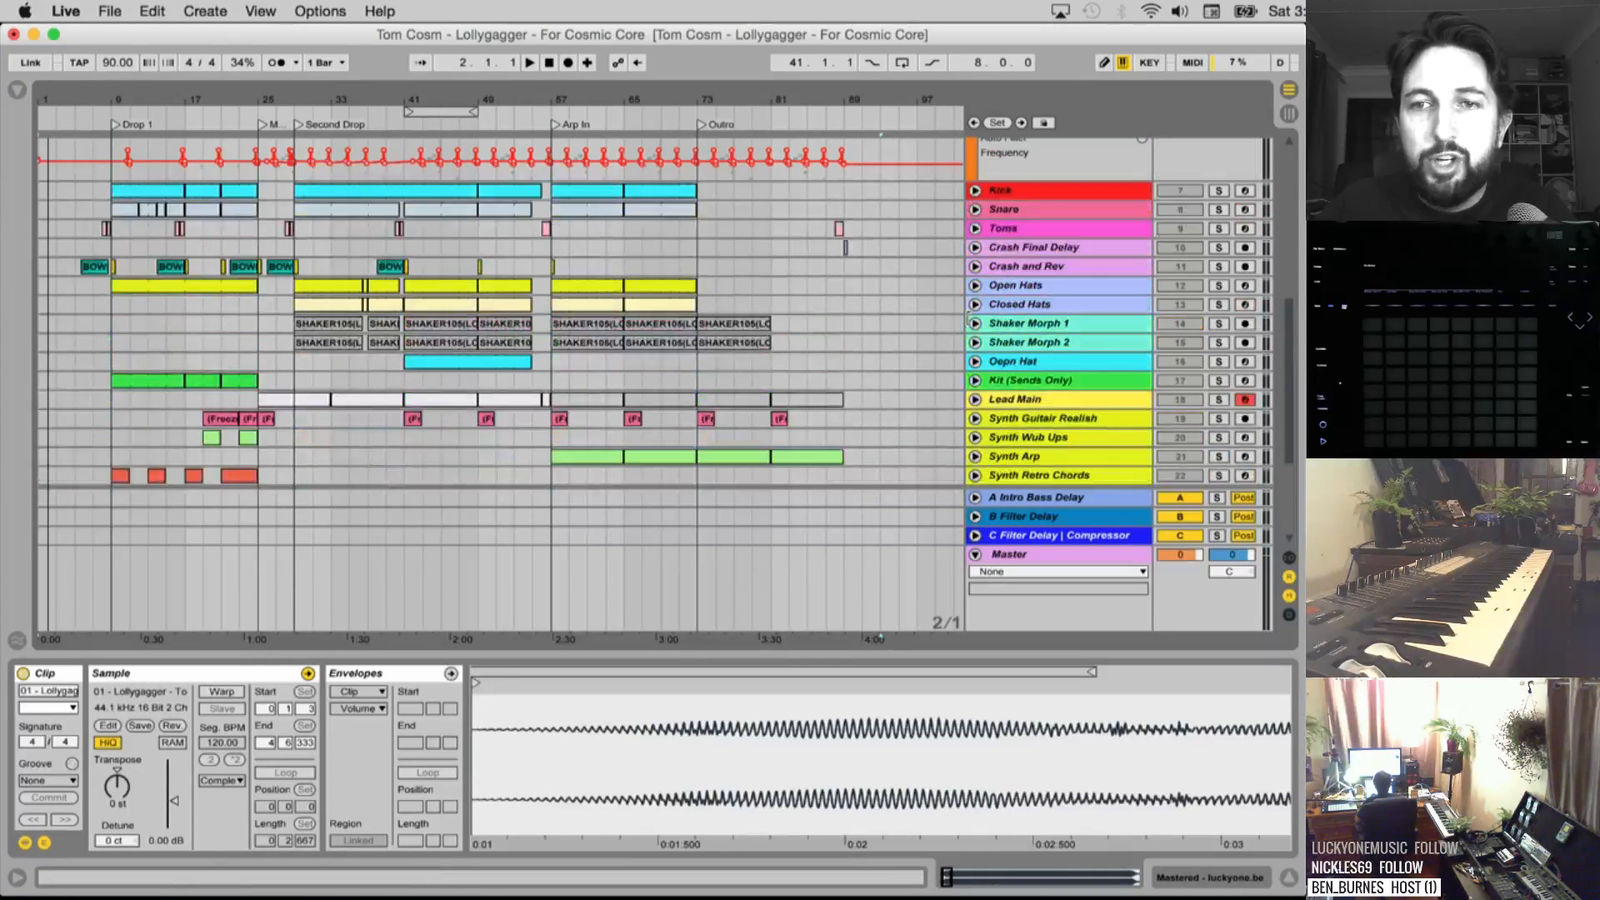
{"action": "scroll", "coordinate": [968, 320], "scroll_direction": "up", "scroll_amount": 10}
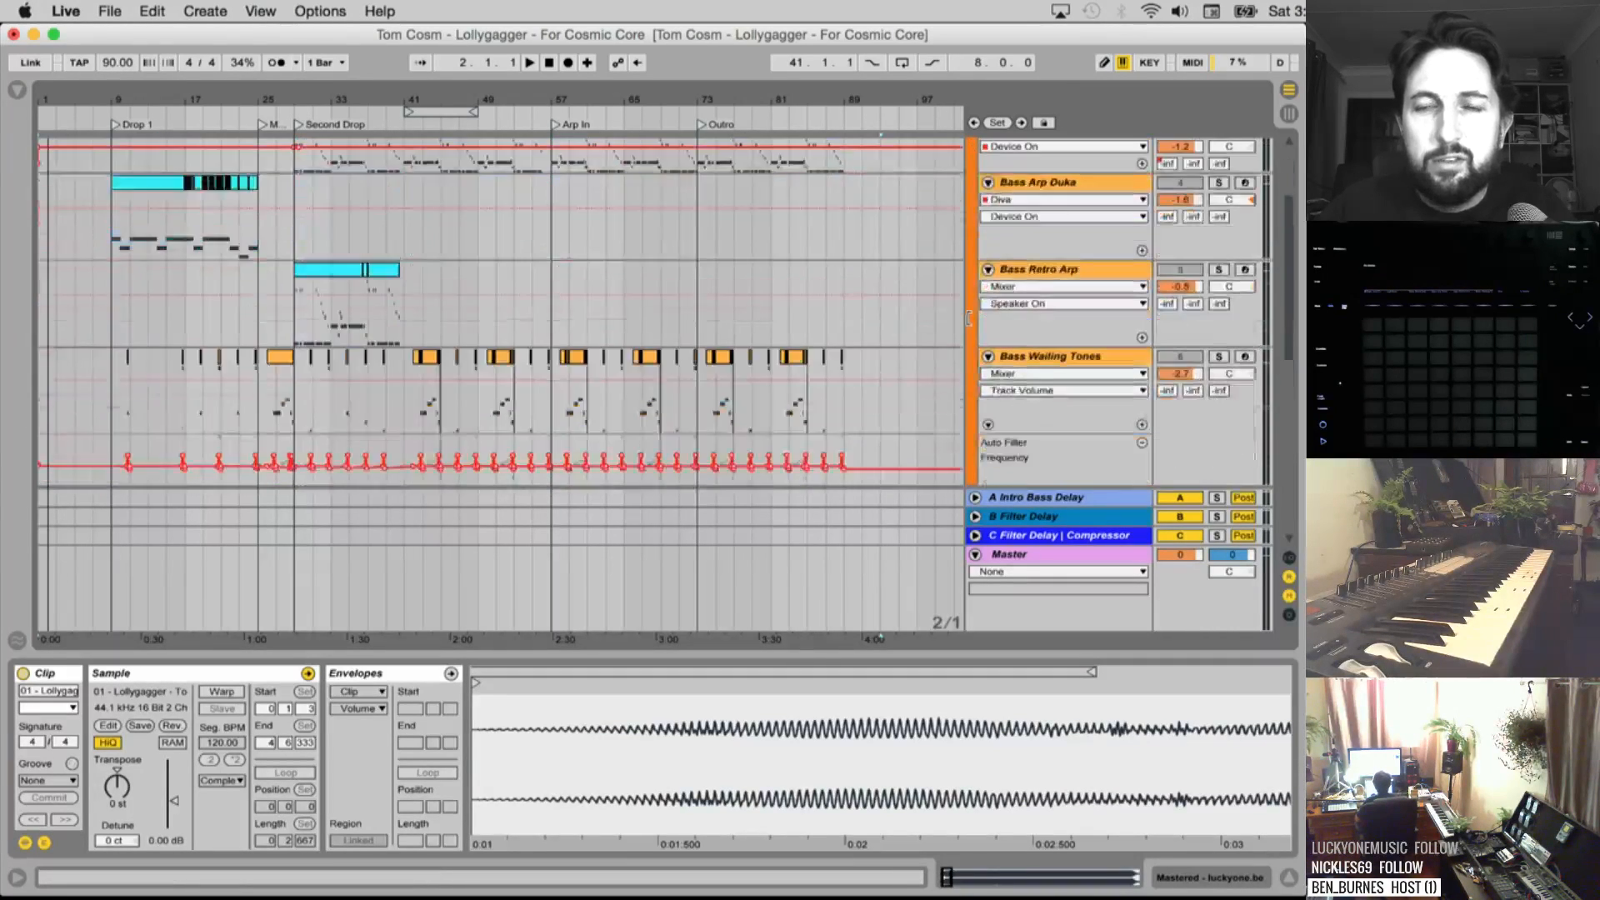
{"action": "scroll", "coordinate": [969, 317], "scroll_direction": "down", "scroll_amount": 8}
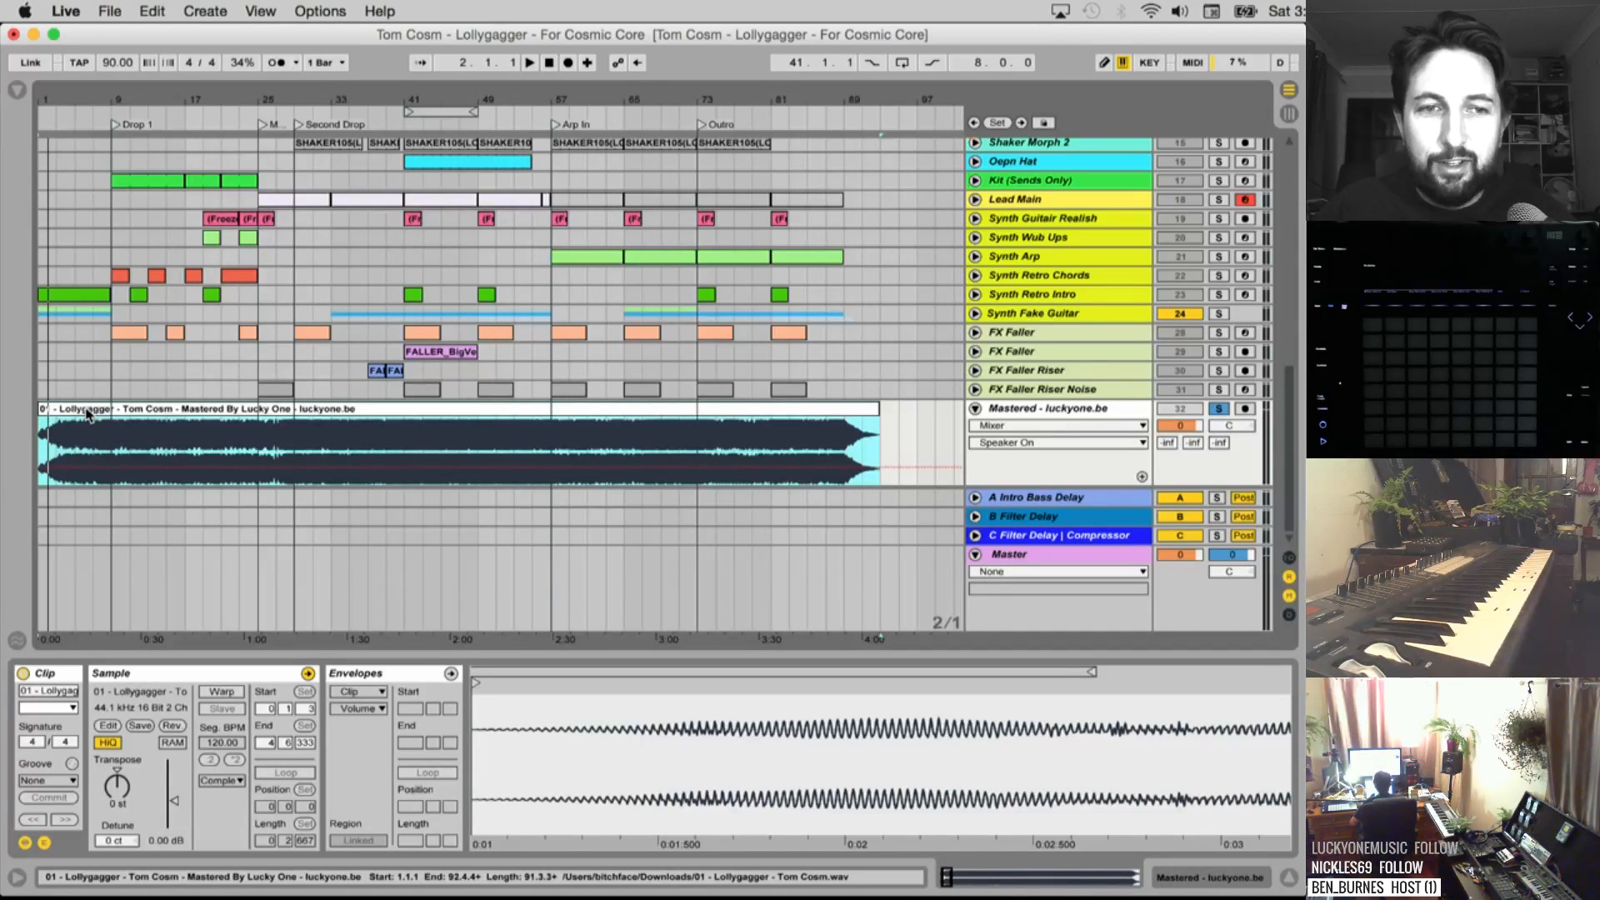
{"action": "key", "text": "space"}
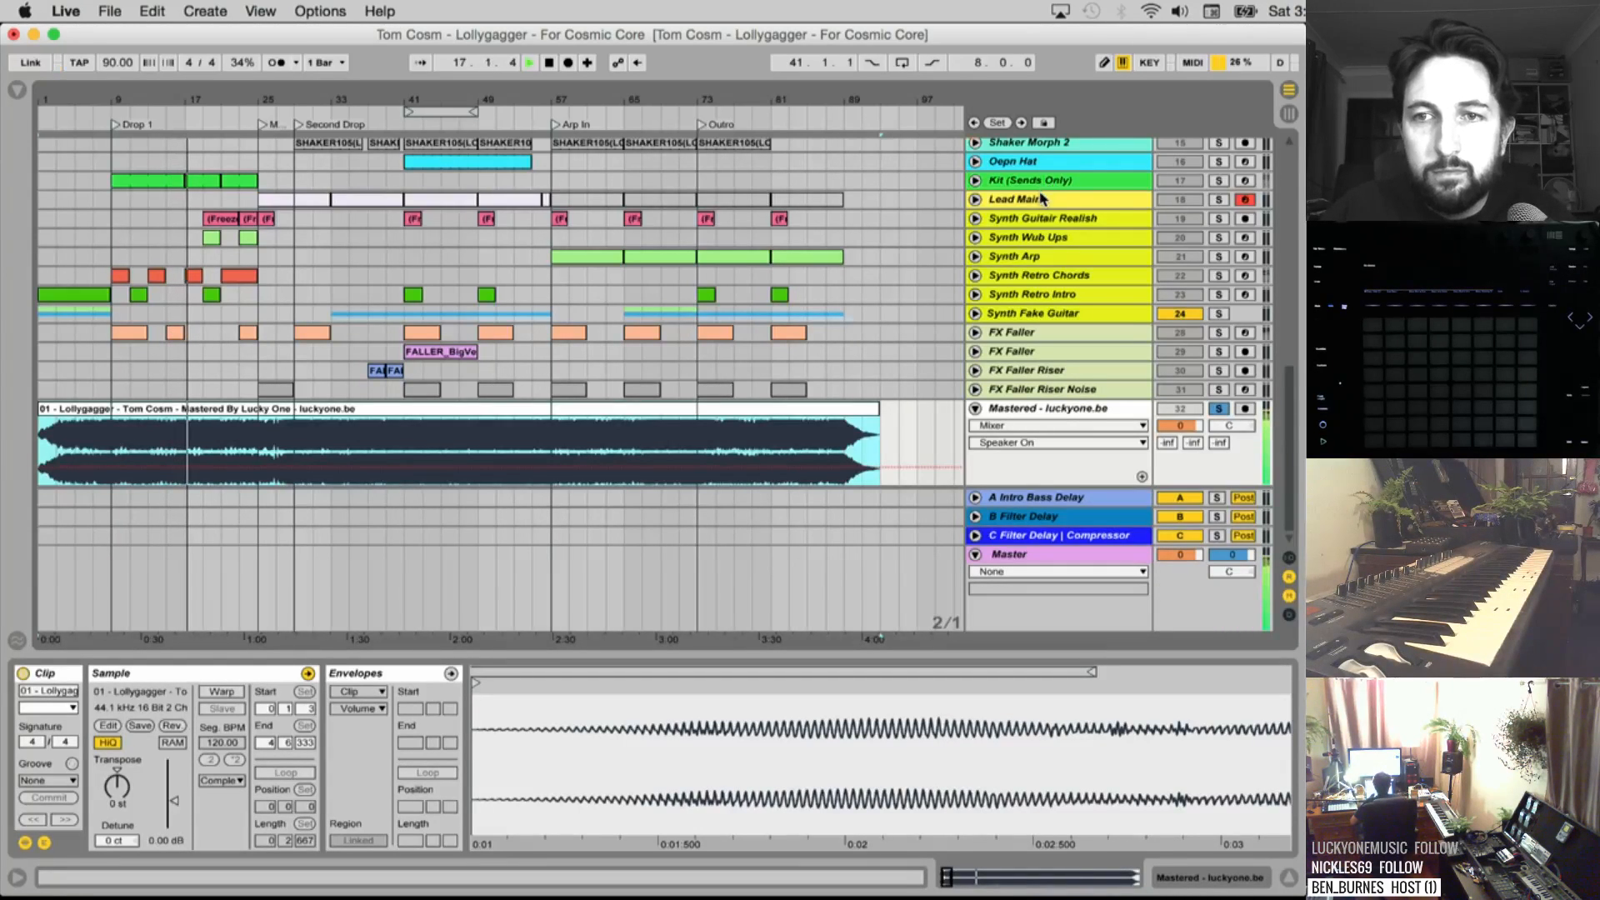
{"action": "left_click", "coordinate": [1037, 200]}
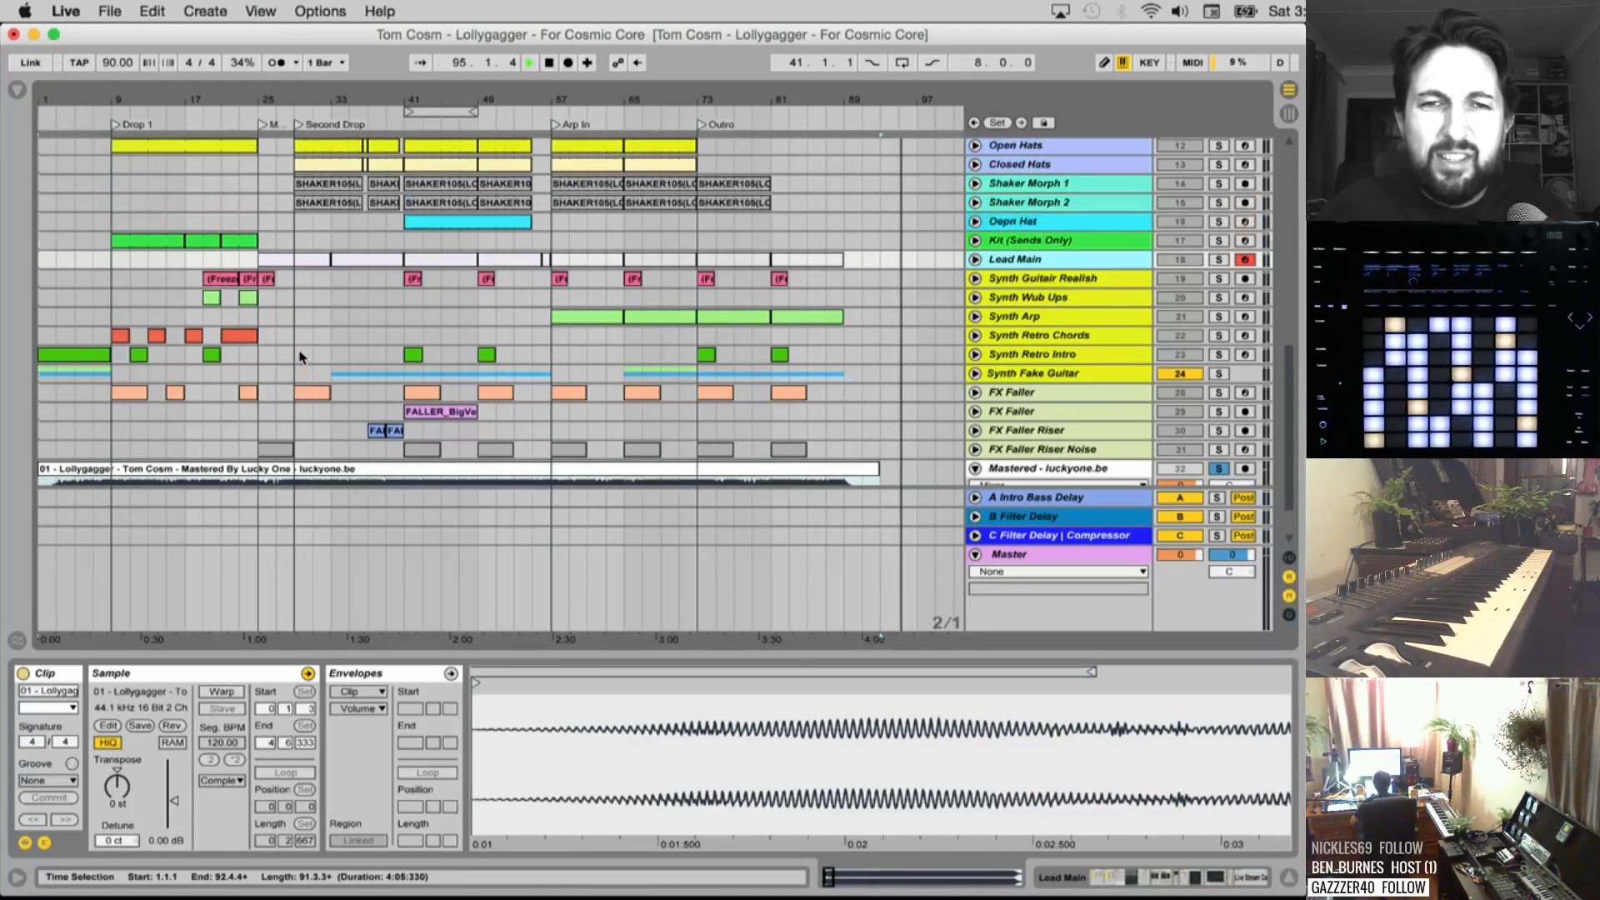
Turn off solo on the Mastered track and set the Master track's volume to -8 dB
{"action": "scroll", "coordinate": [302, 357], "scroll_direction": "up", "scroll_amount": 5}
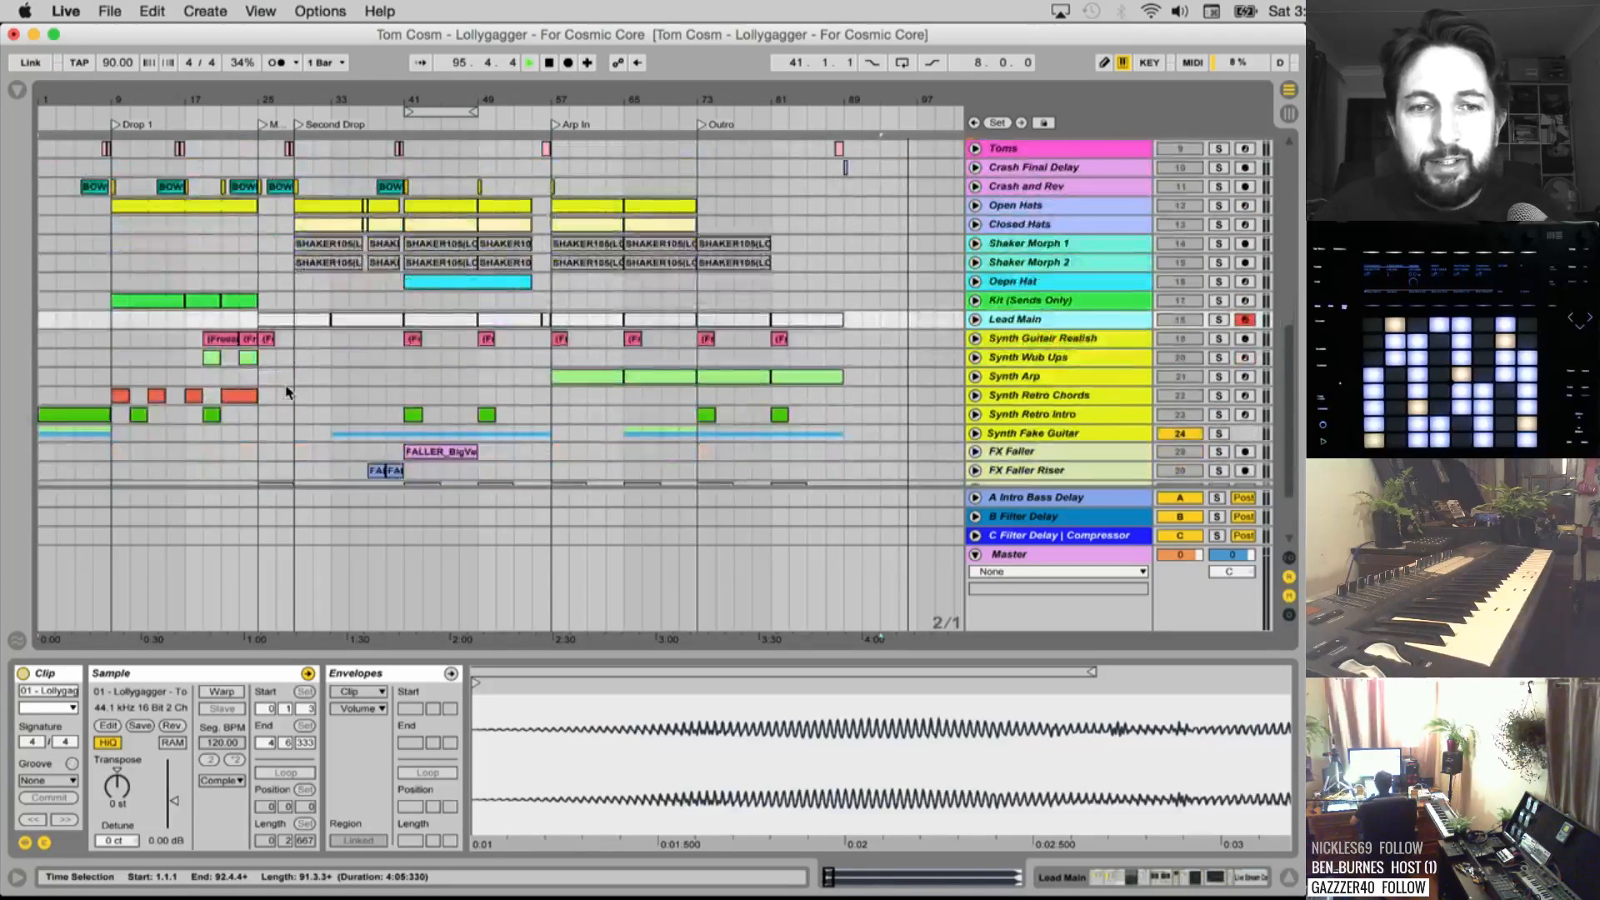
{"action": "scroll", "coordinate": [286, 392], "scroll_direction": "down", "scroll_amount": 4}
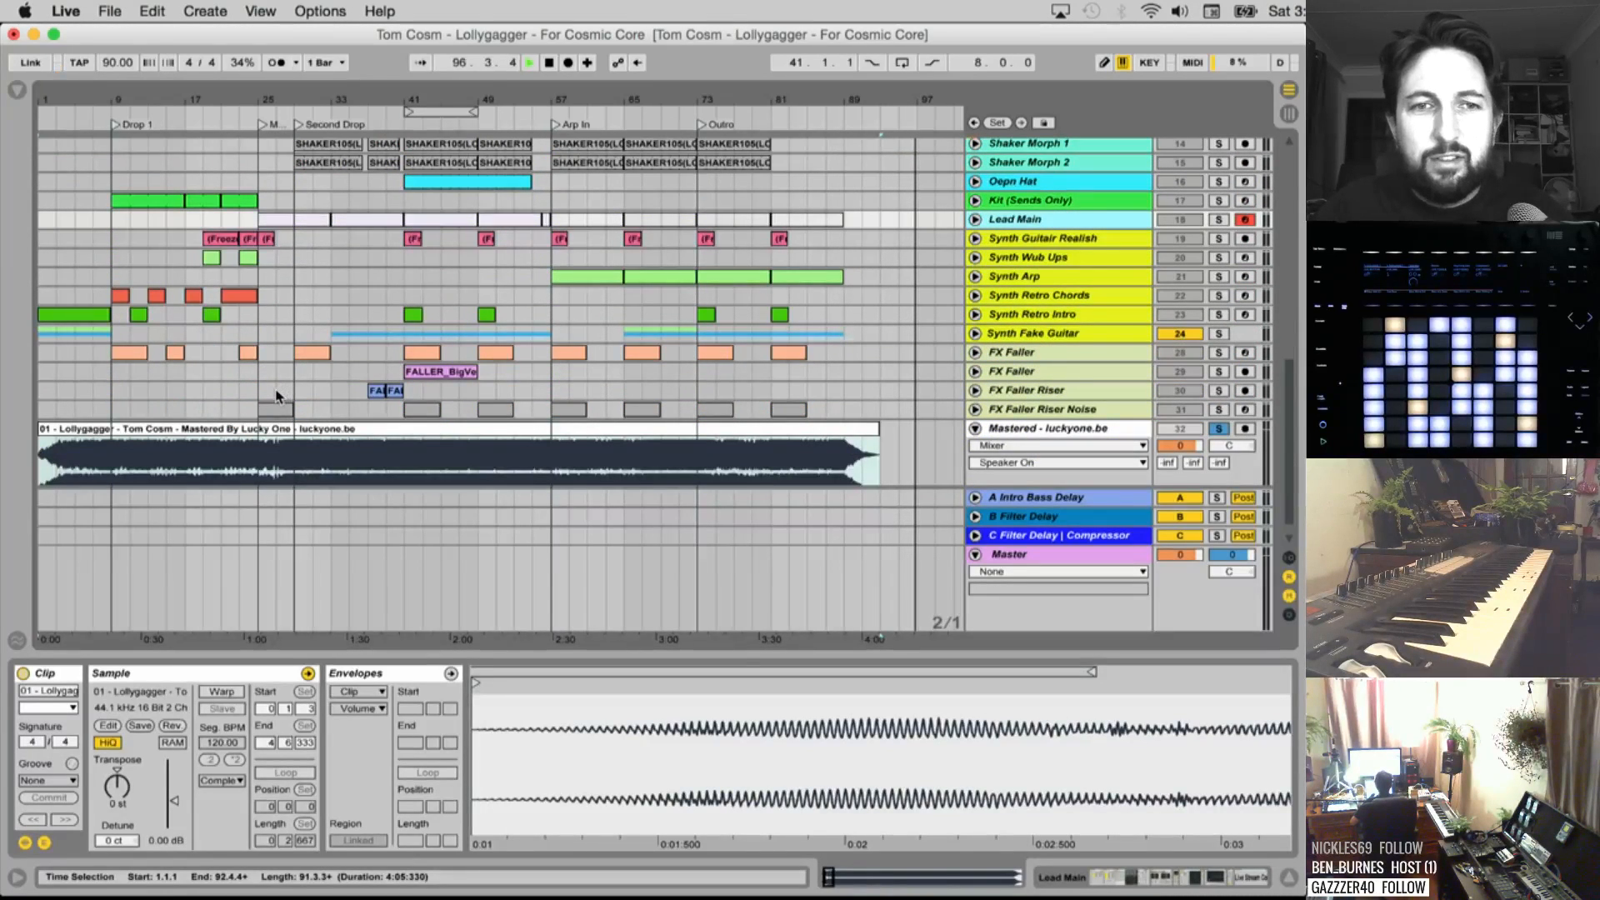
{"action": "scroll", "coordinate": [284, 393], "scroll_direction": "up", "scroll_amount": 10}
{"action": "scroll", "coordinate": [276, 397], "scroll_direction": "up", "scroll_amount": 6}
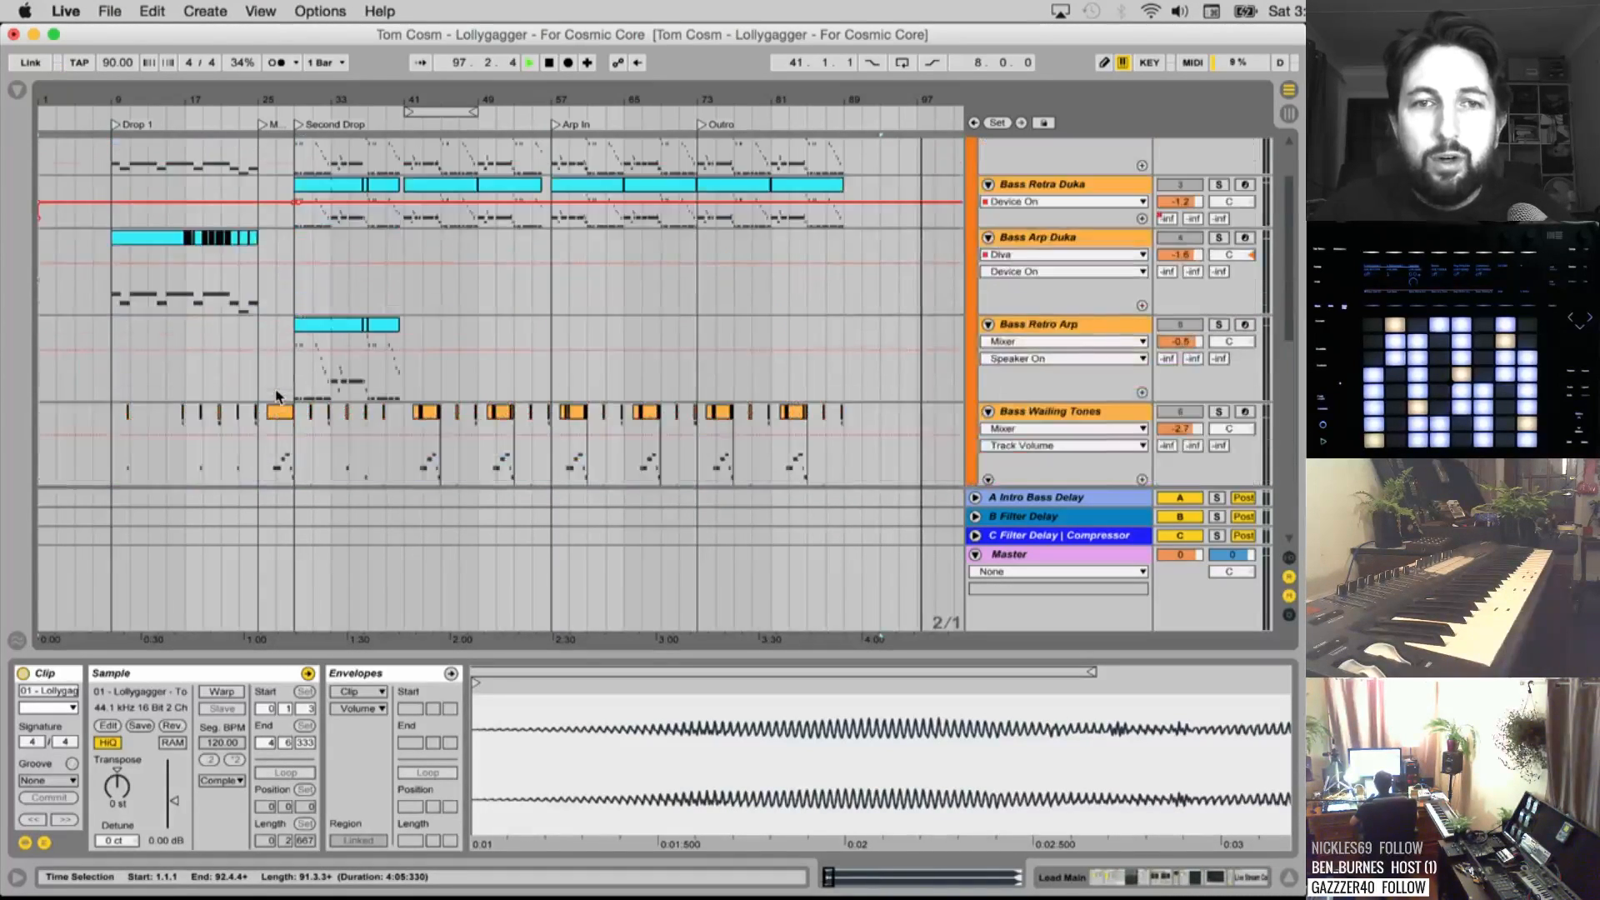
{"action": "scroll", "coordinate": [277, 397], "scroll_direction": "down", "scroll_amount": 12}
{"action": "scroll", "coordinate": [277, 397], "scroll_direction": "down", "scroll_amount": 2}
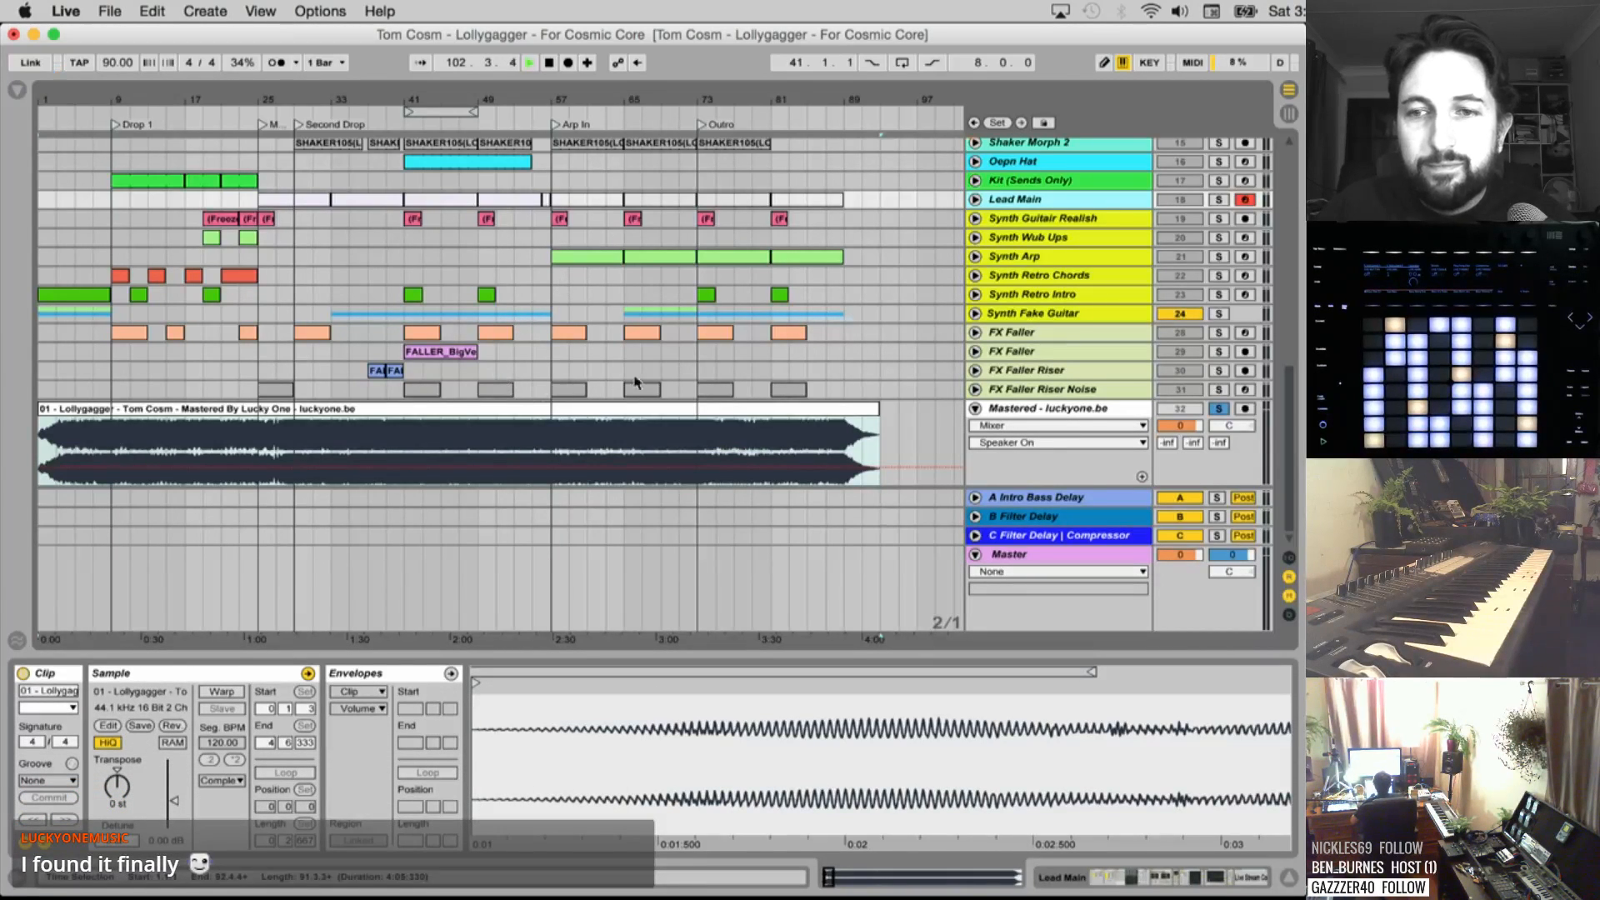
{"action": "left_click", "coordinate": [1219, 410]}
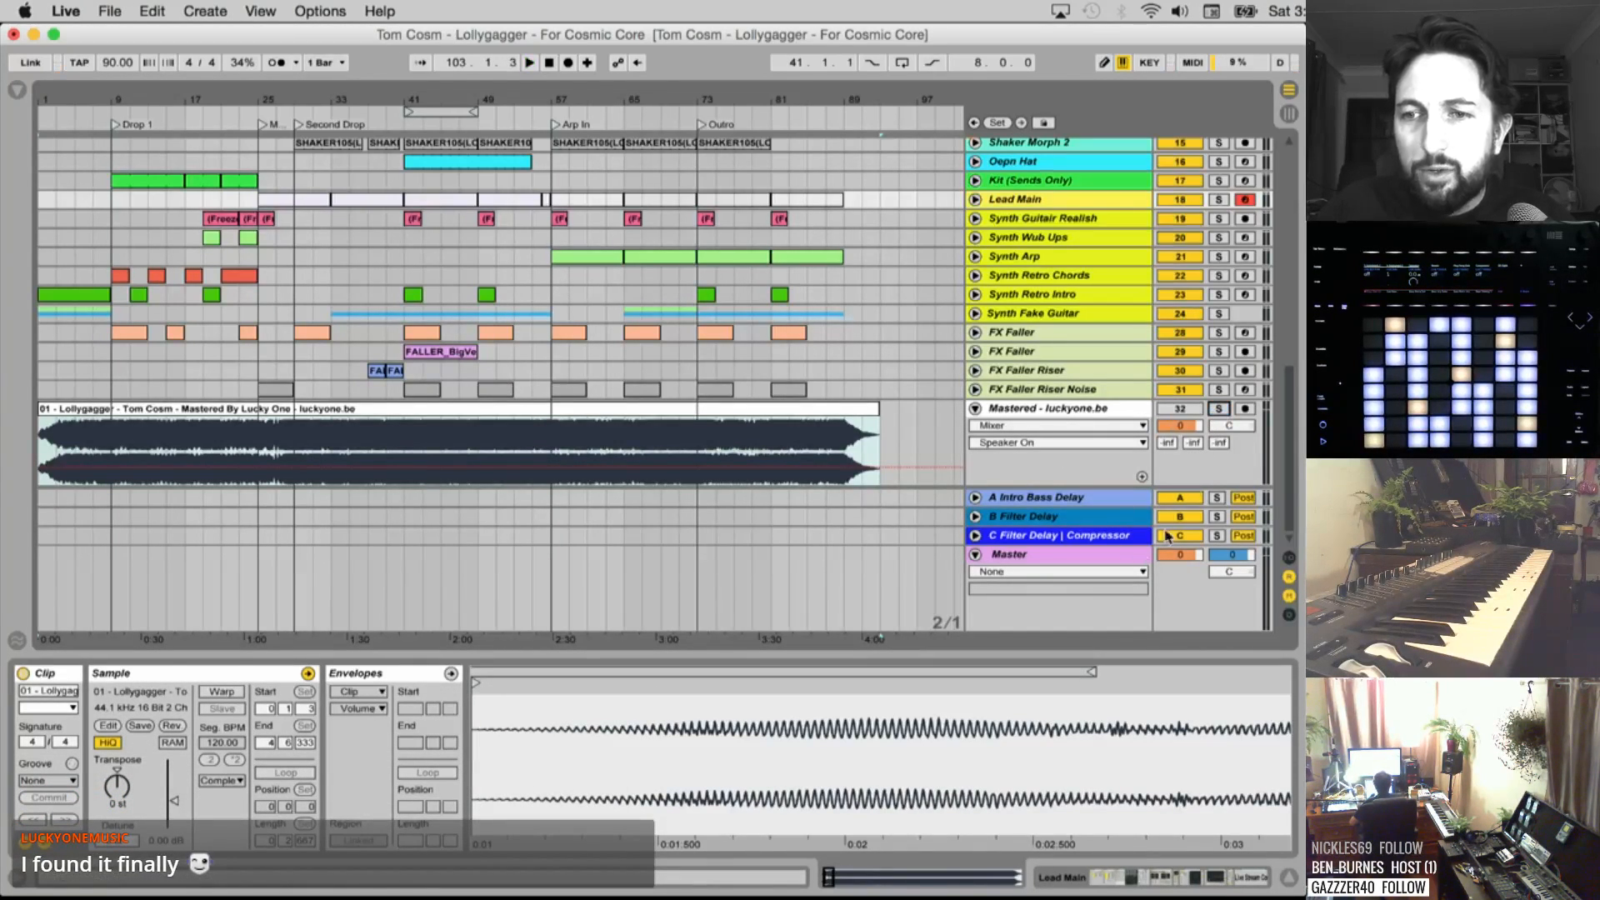
{"action": "left_click", "coordinate": [1180, 556]}
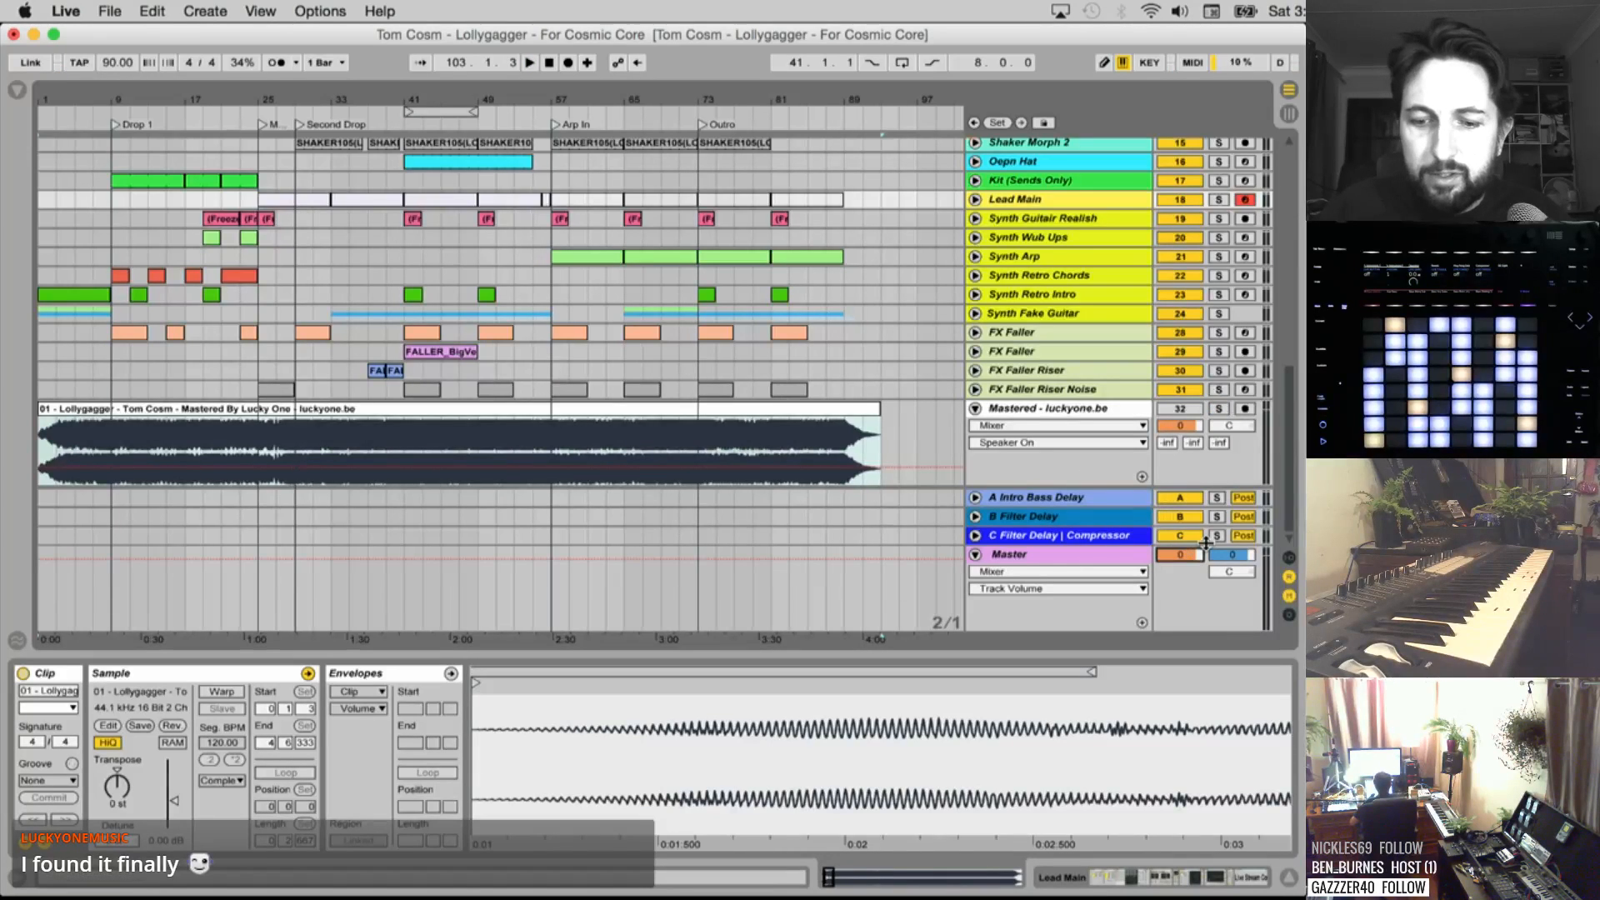
{"action": "type", "text": "-8"}
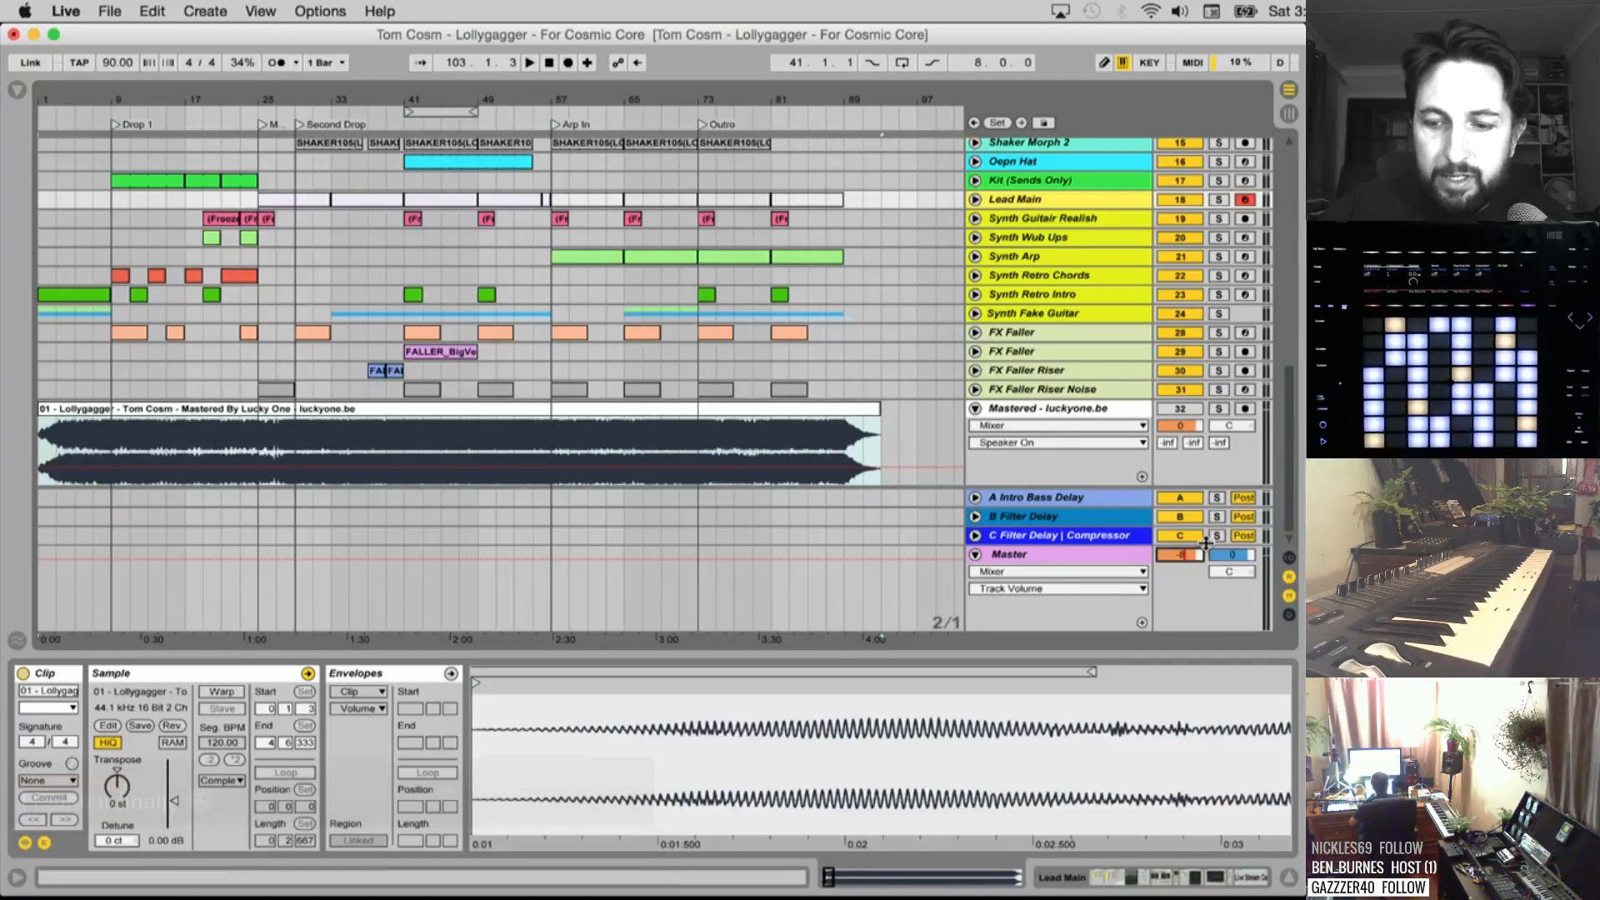
{"action": "key", "text": "Return"}
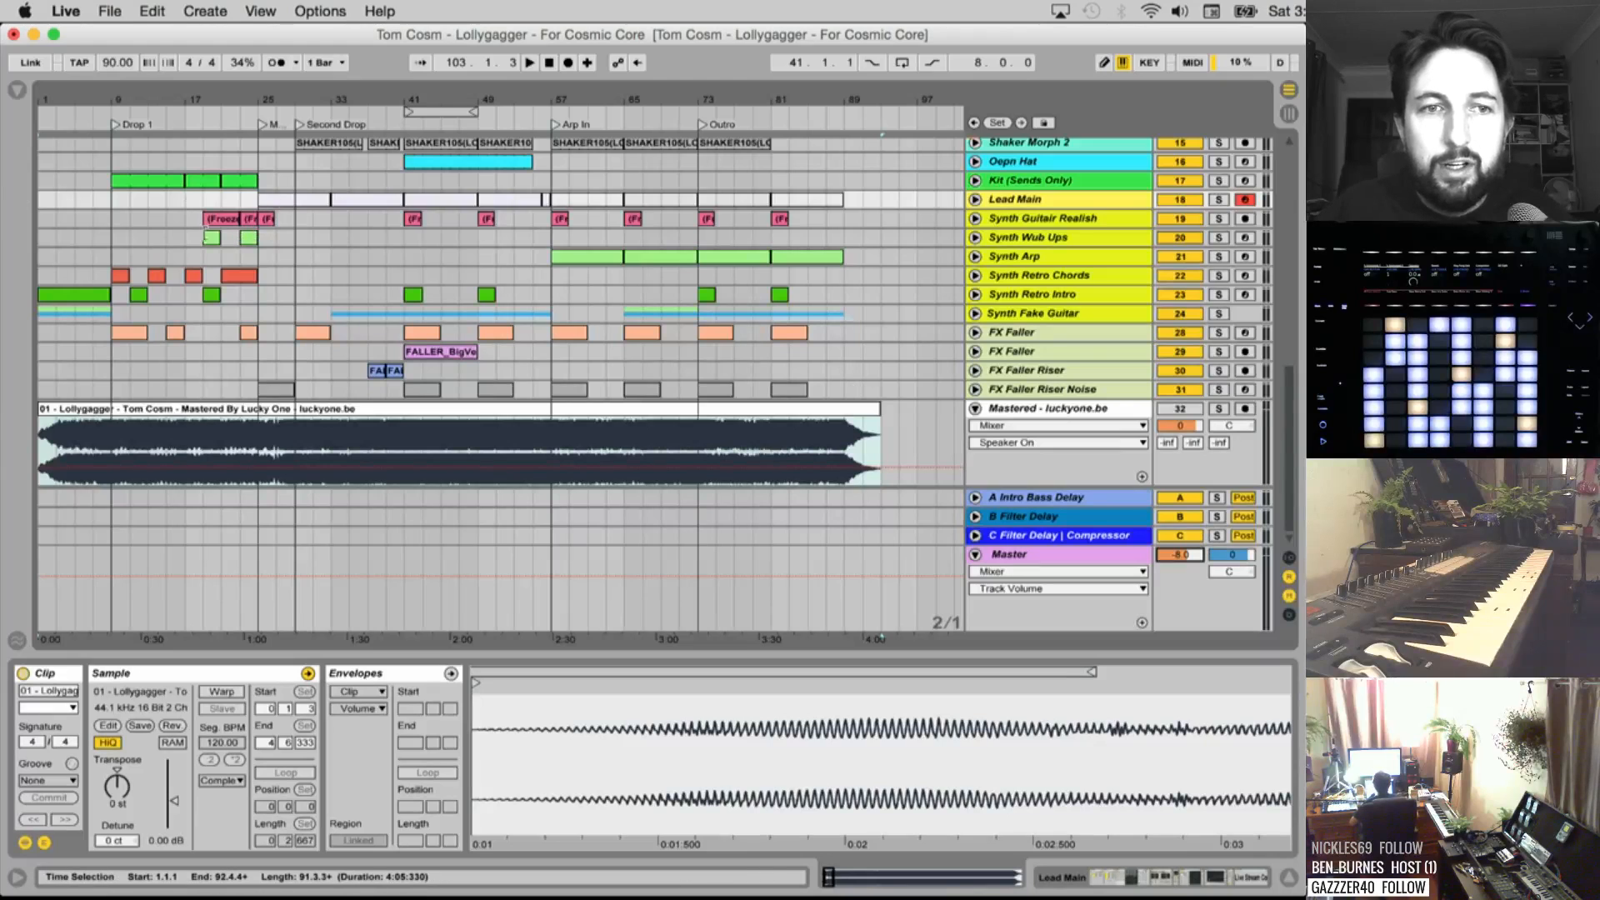
Play the song from bar 1 and switch the Mastered track's solo on and off to compare it with the project mix
{"action": "left_click", "coordinate": [53, 262]}
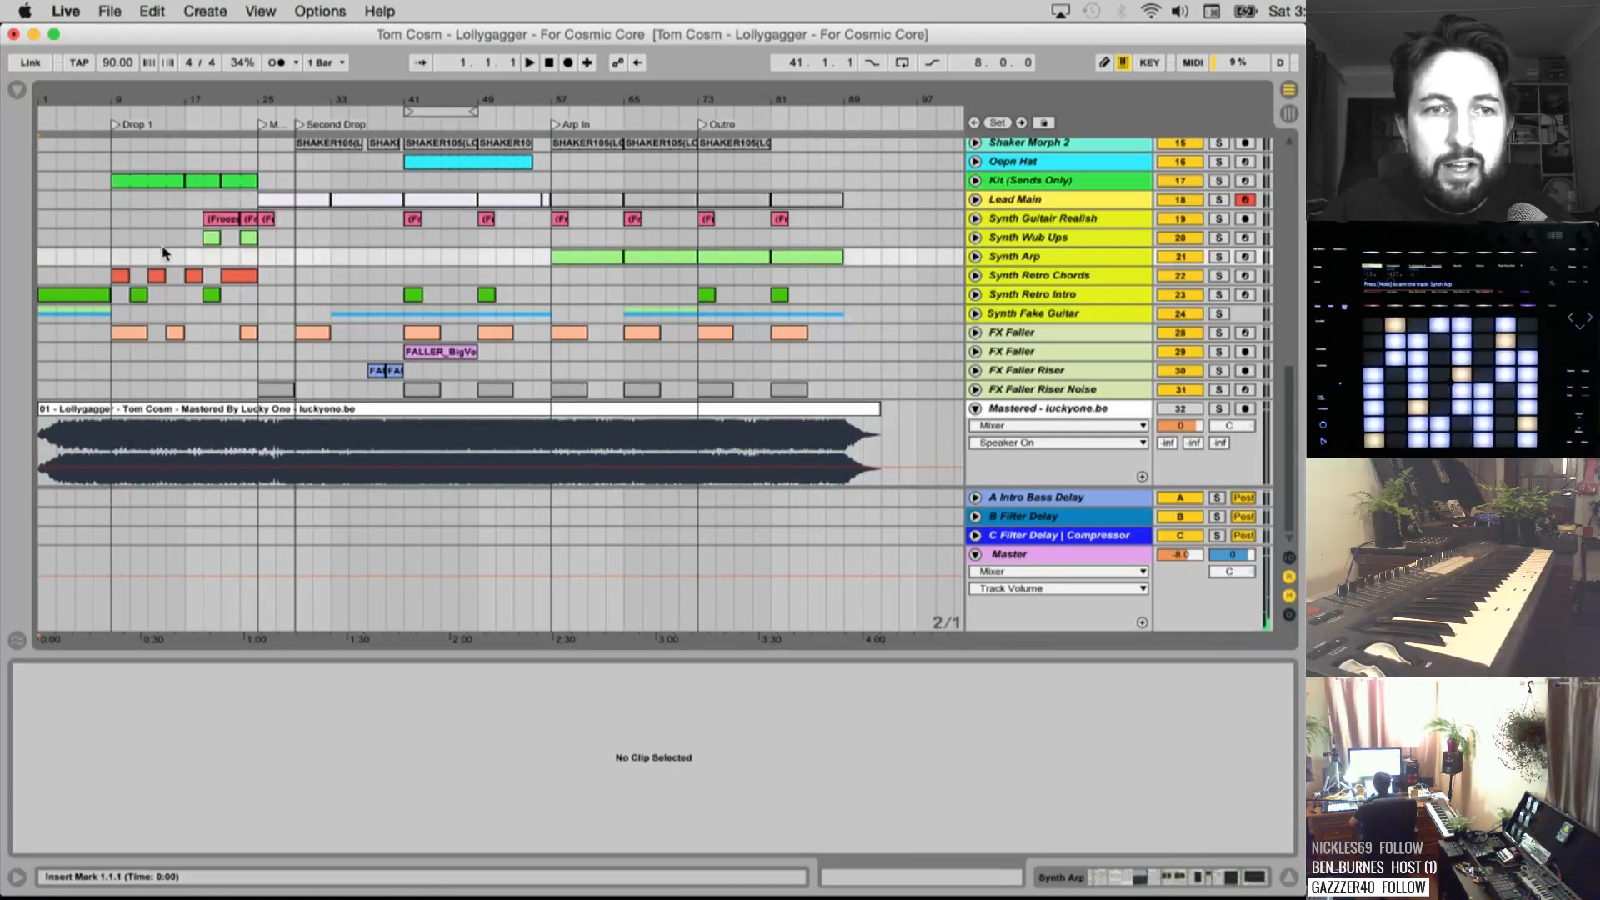
{"action": "key", "text": "space"}
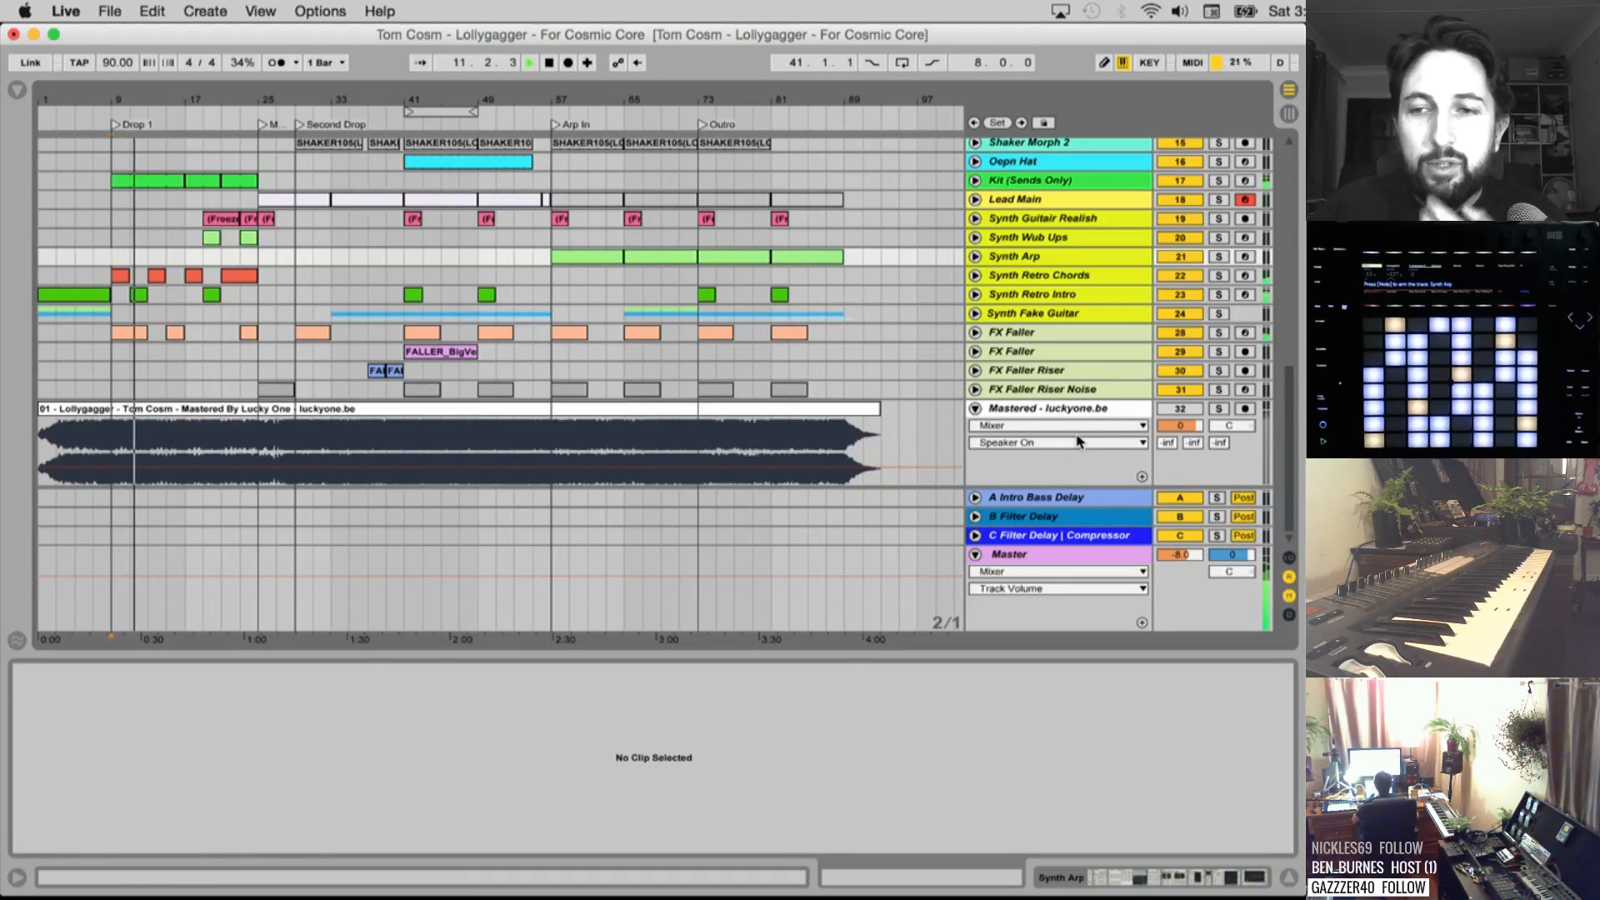
{"action": "left_click", "coordinate": [1220, 409]}
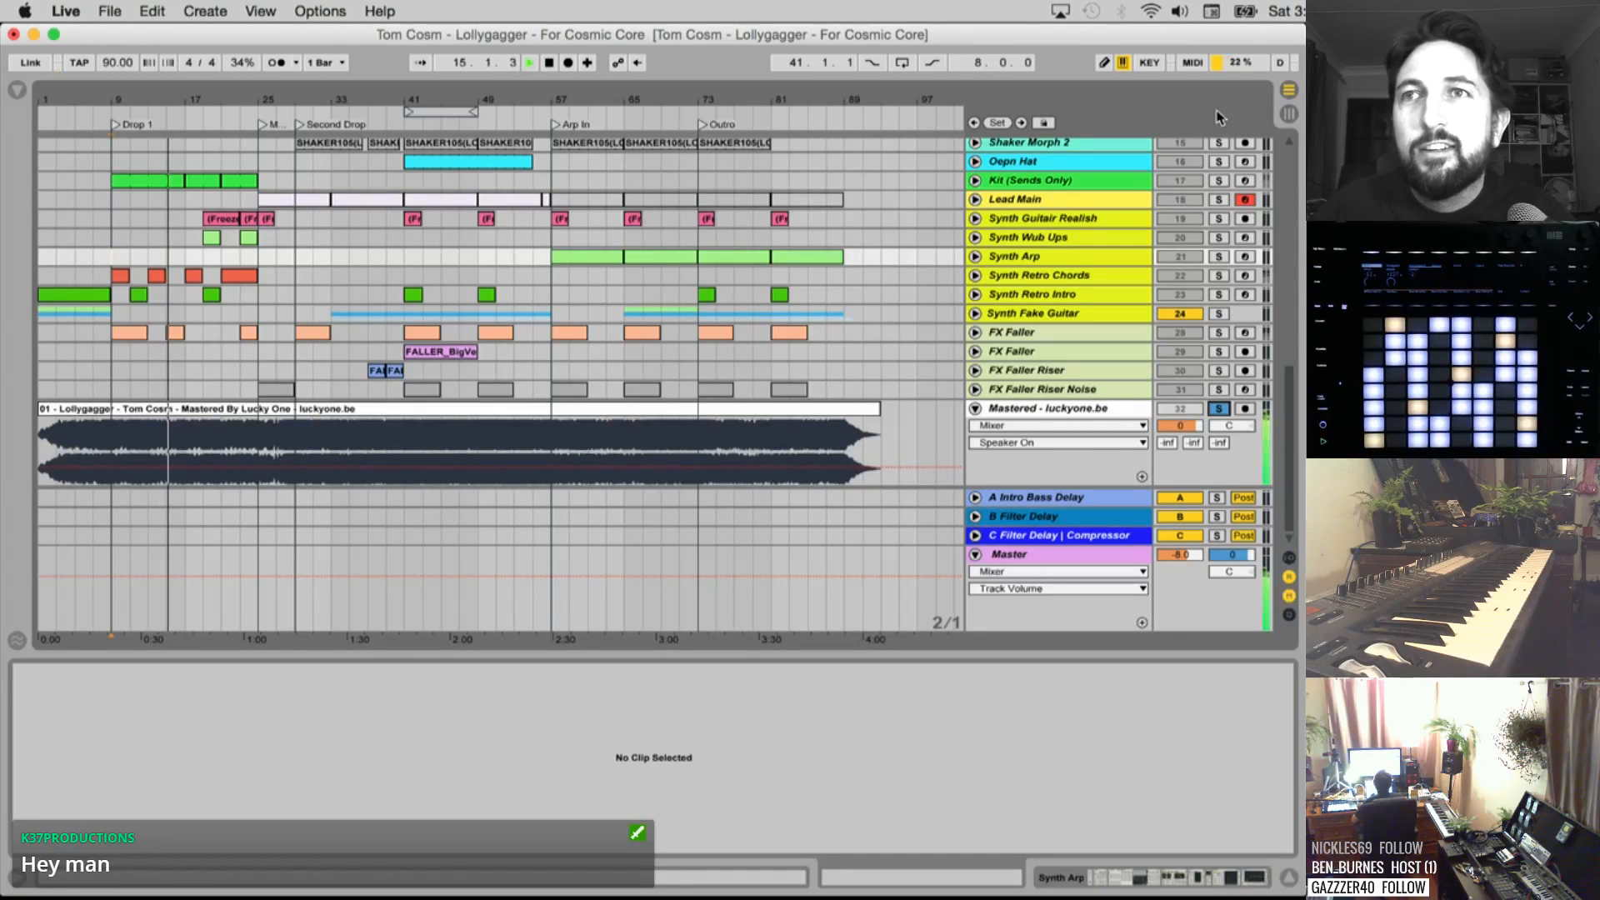
{"action": "left_click", "coordinate": [1220, 409]}
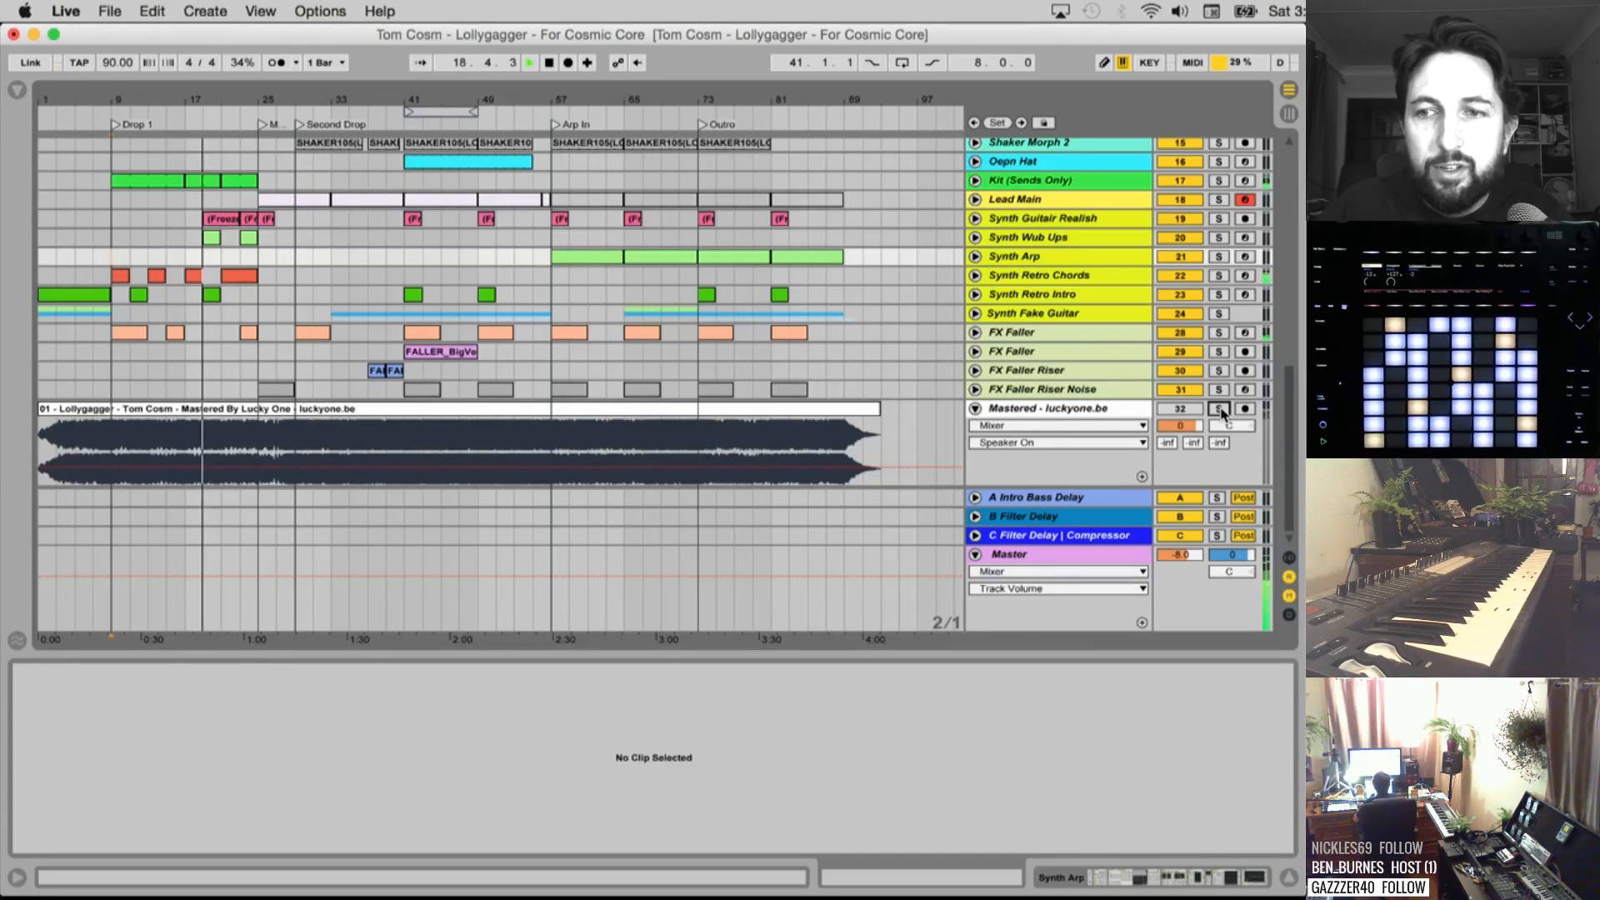
{"action": "left_click", "coordinate": [1219, 408]}
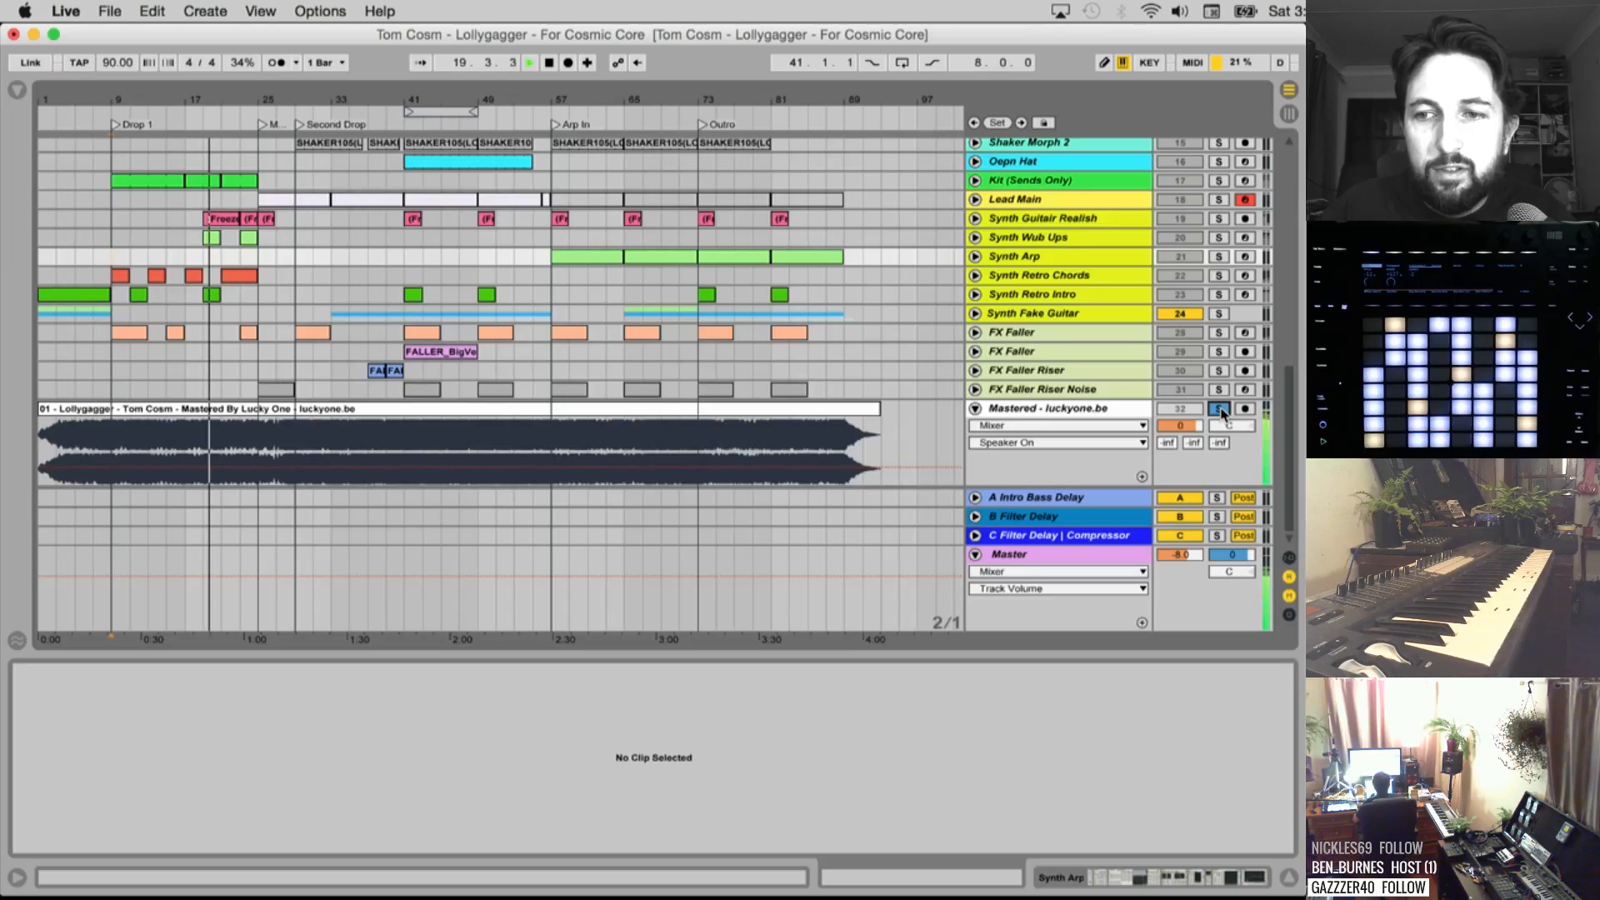
{"action": "left_click", "coordinate": [1219, 409]}
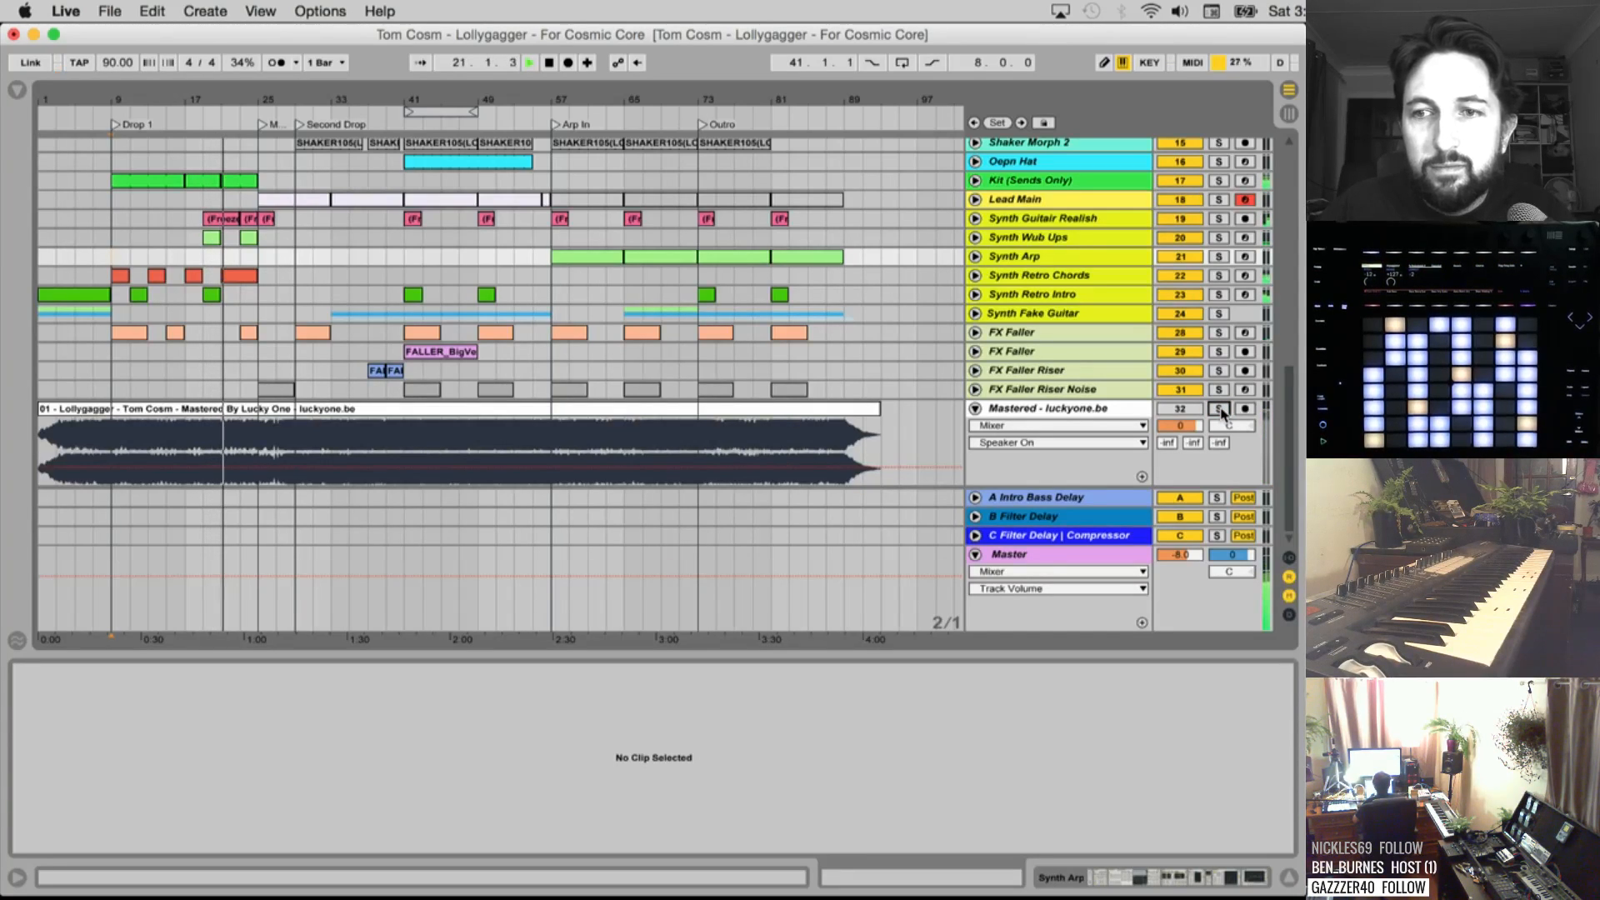
{"action": "left_click", "coordinate": [1220, 408]}
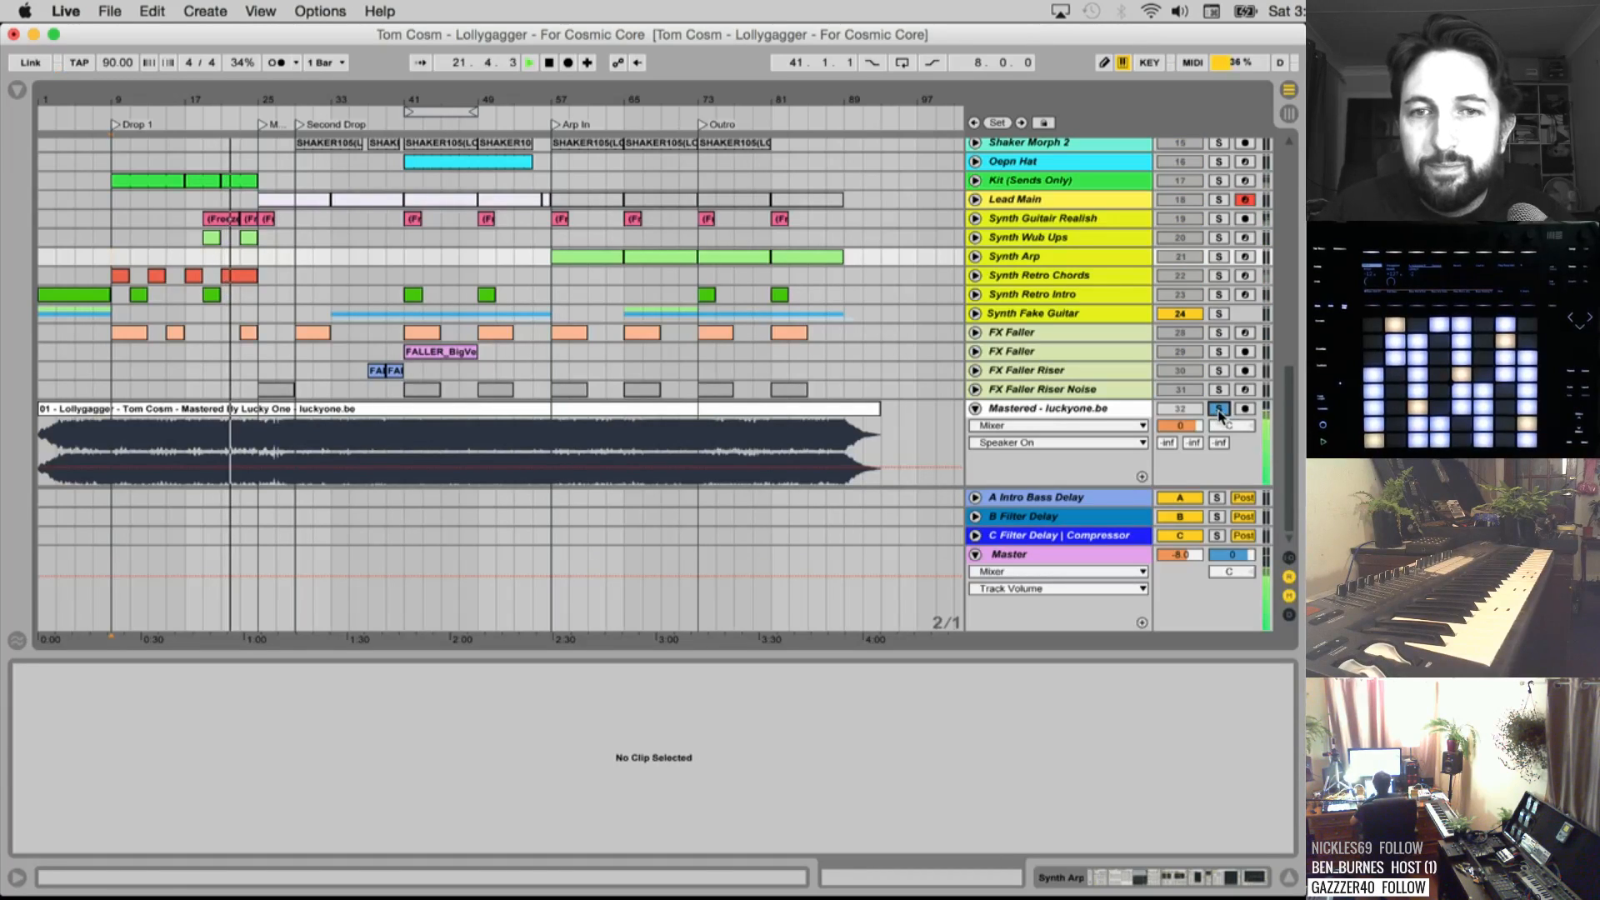
{"action": "left_click", "coordinate": [1219, 409]}
Play from the second drop at bar 29 and open the first Bass Retro Arp clip
{"action": "left_click", "coordinate": [406, 257]}
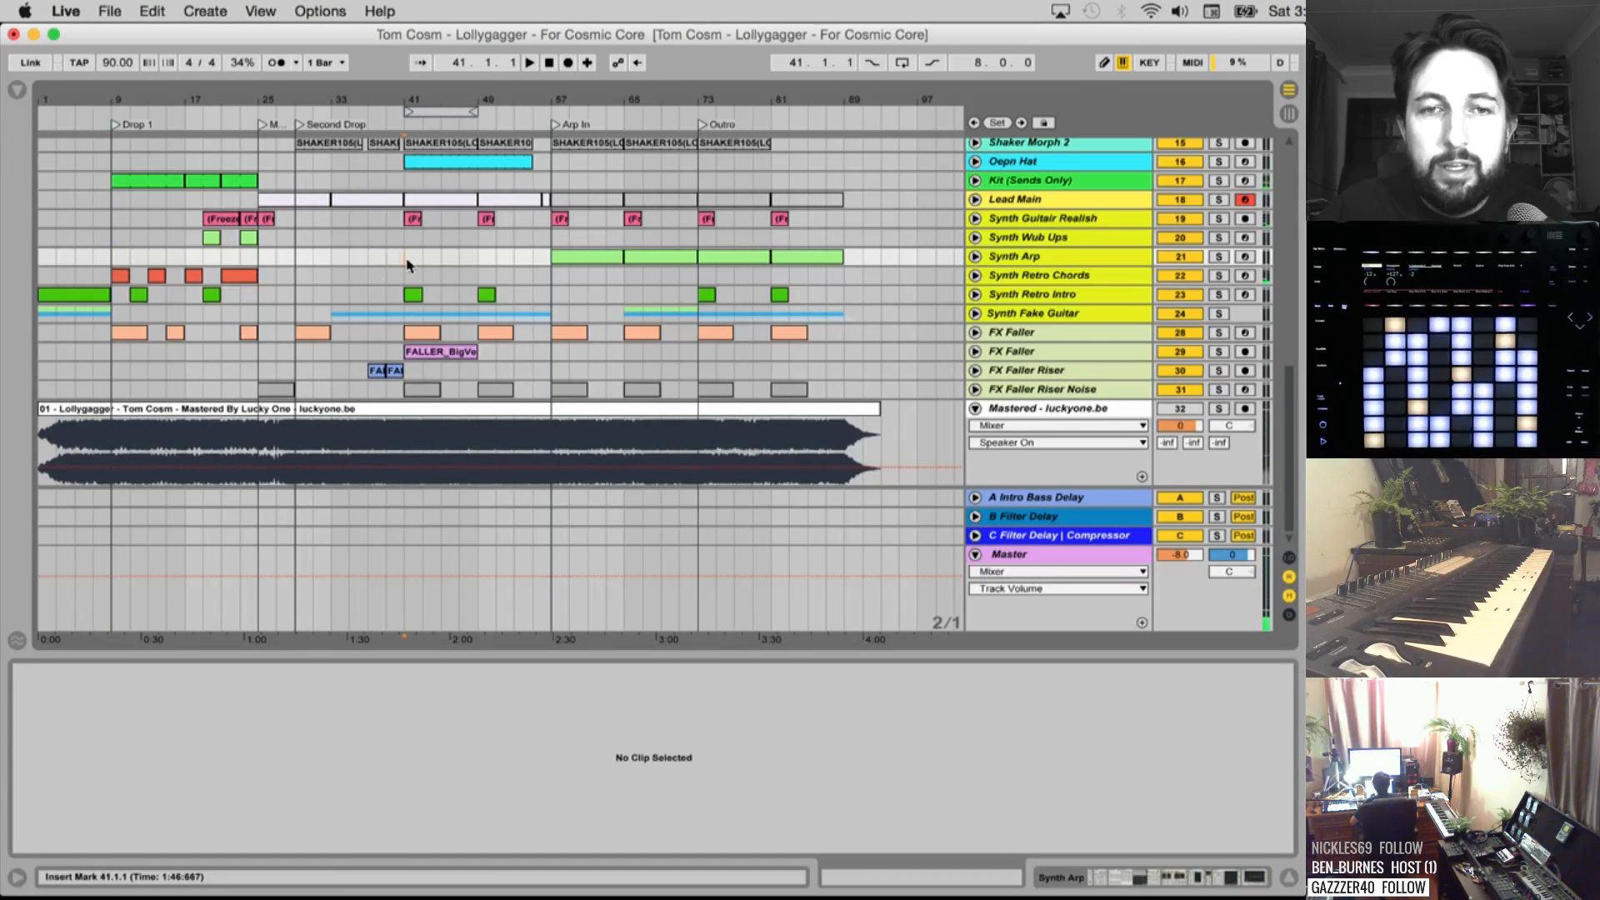
{"action": "left_click", "coordinate": [296, 255]}
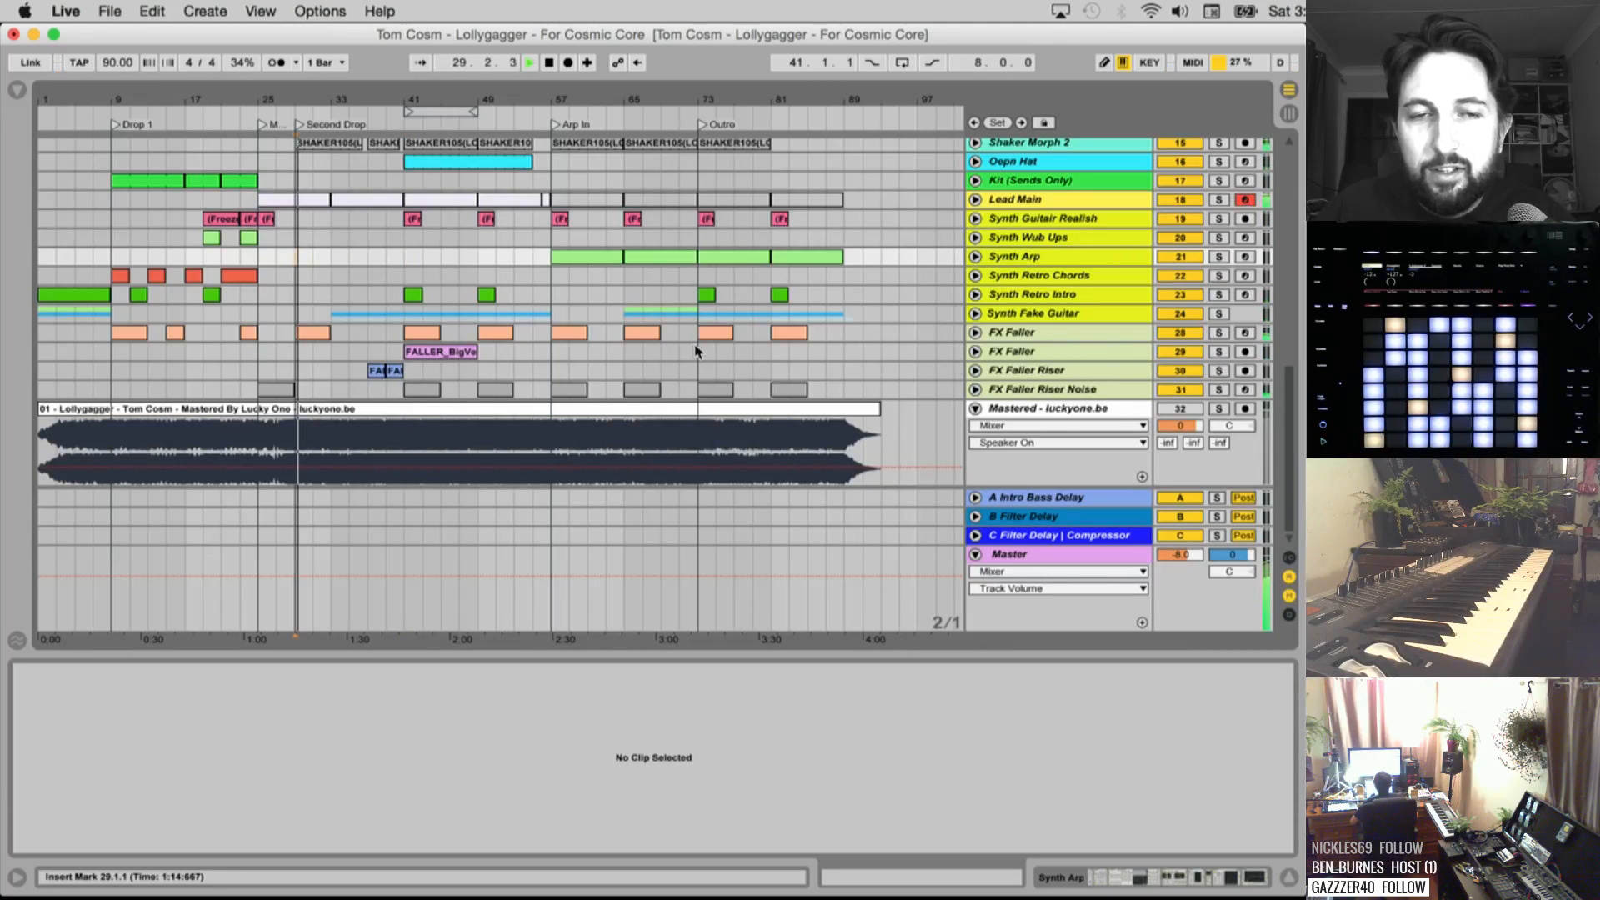
{"action": "scroll", "coordinate": [469, 314], "scroll_direction": "up", "scroll_amount": 5}
{"action": "scroll", "coordinate": [469, 314], "scroll_direction": "up", "scroll_amount": 6}
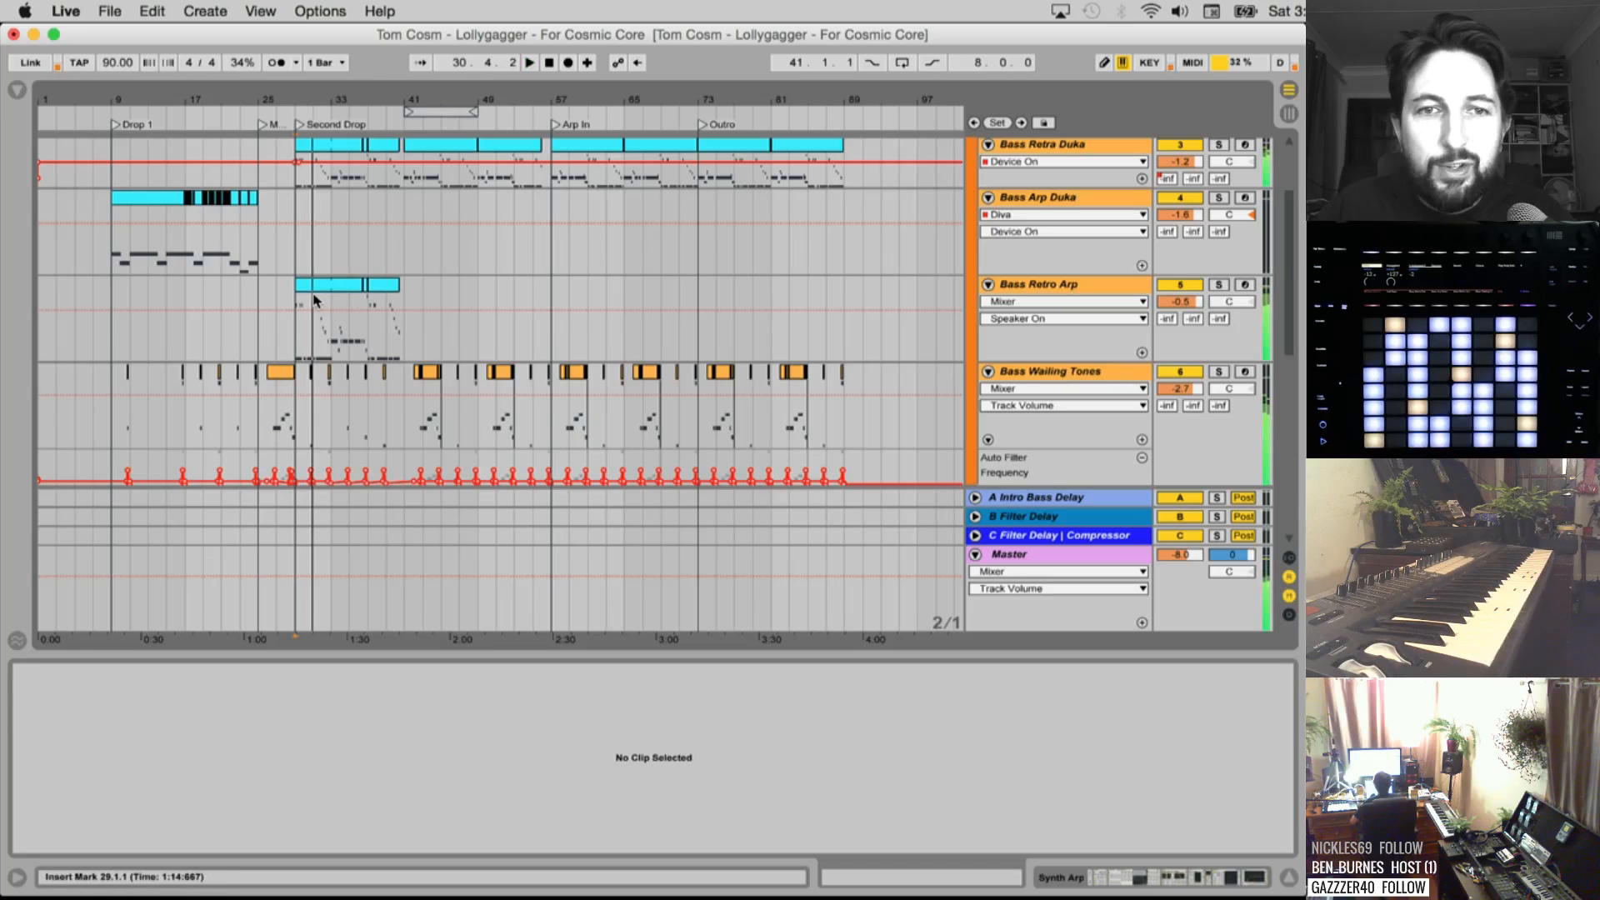
{"action": "left_click", "coordinate": [317, 300]}
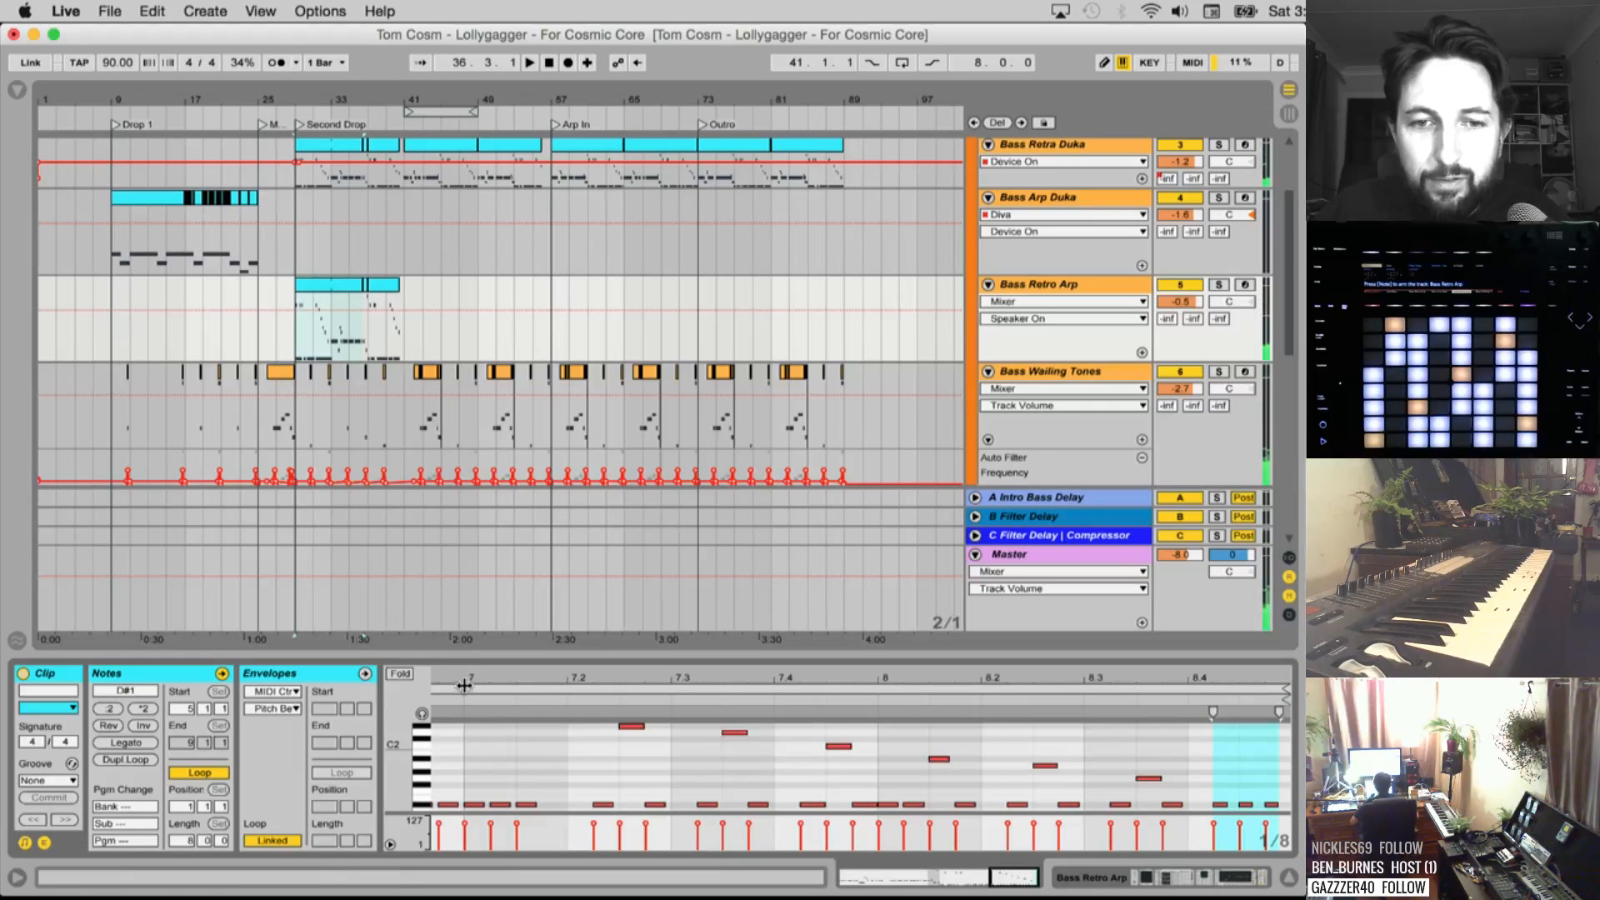
Show the Bass Retro Arp clip's Pitch Bend envelope in an enlarged clip editor from its beginning, and play the section
{"action": "left_click", "coordinate": [276, 675]}
{"action": "left_click_drag", "start_coordinate": [463, 649], "coordinate": [463, 541]}
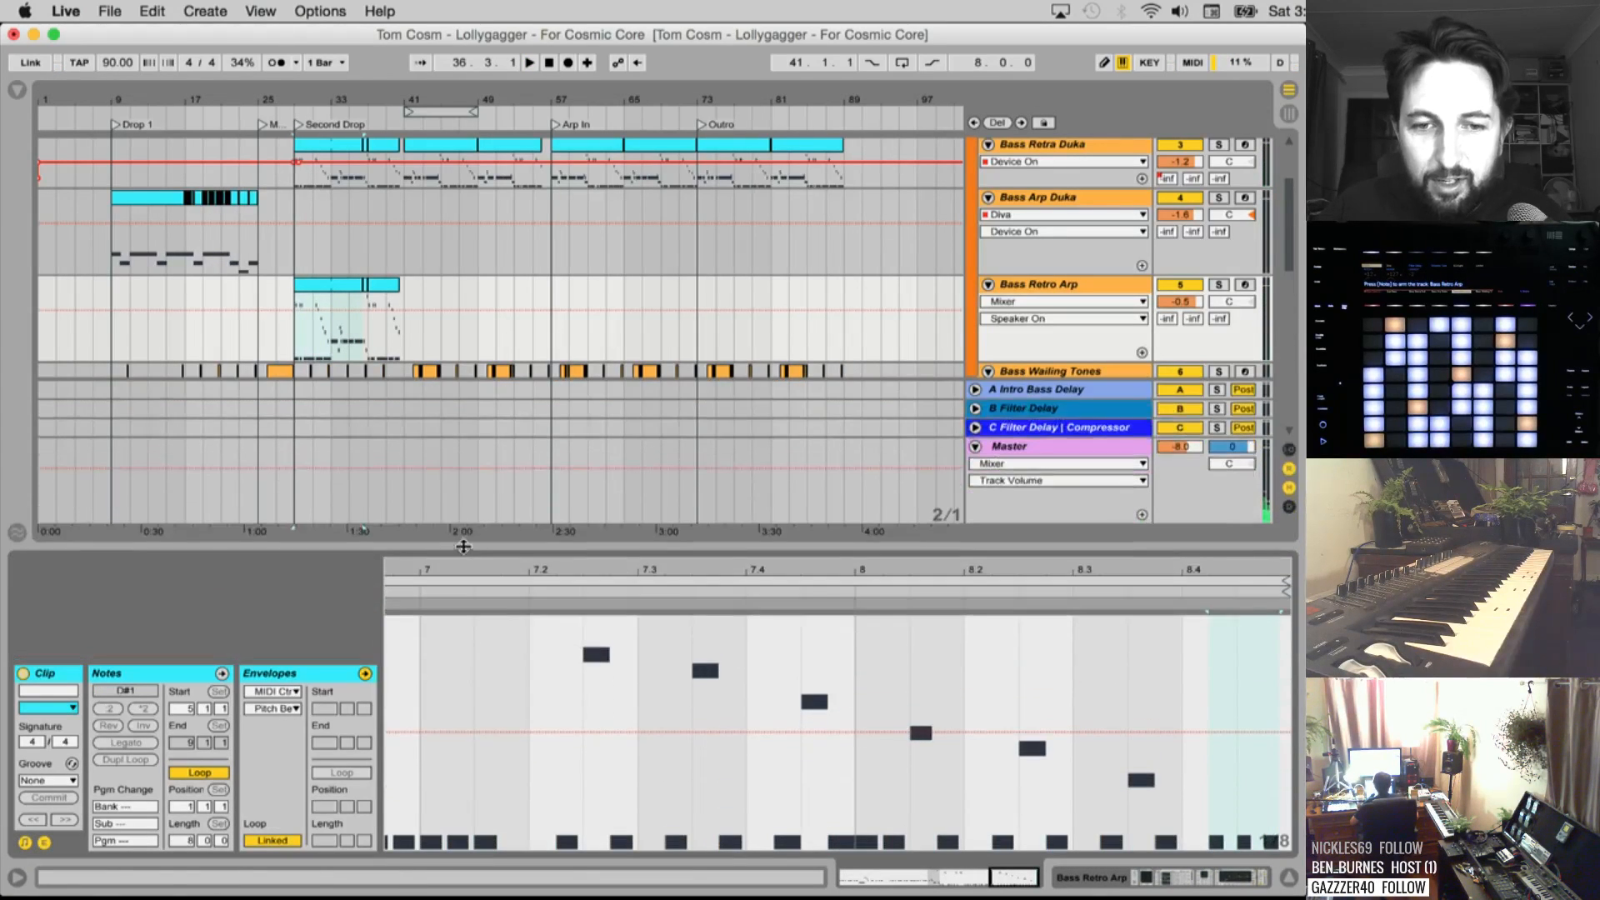
{"action": "left_click", "coordinate": [842, 875]}
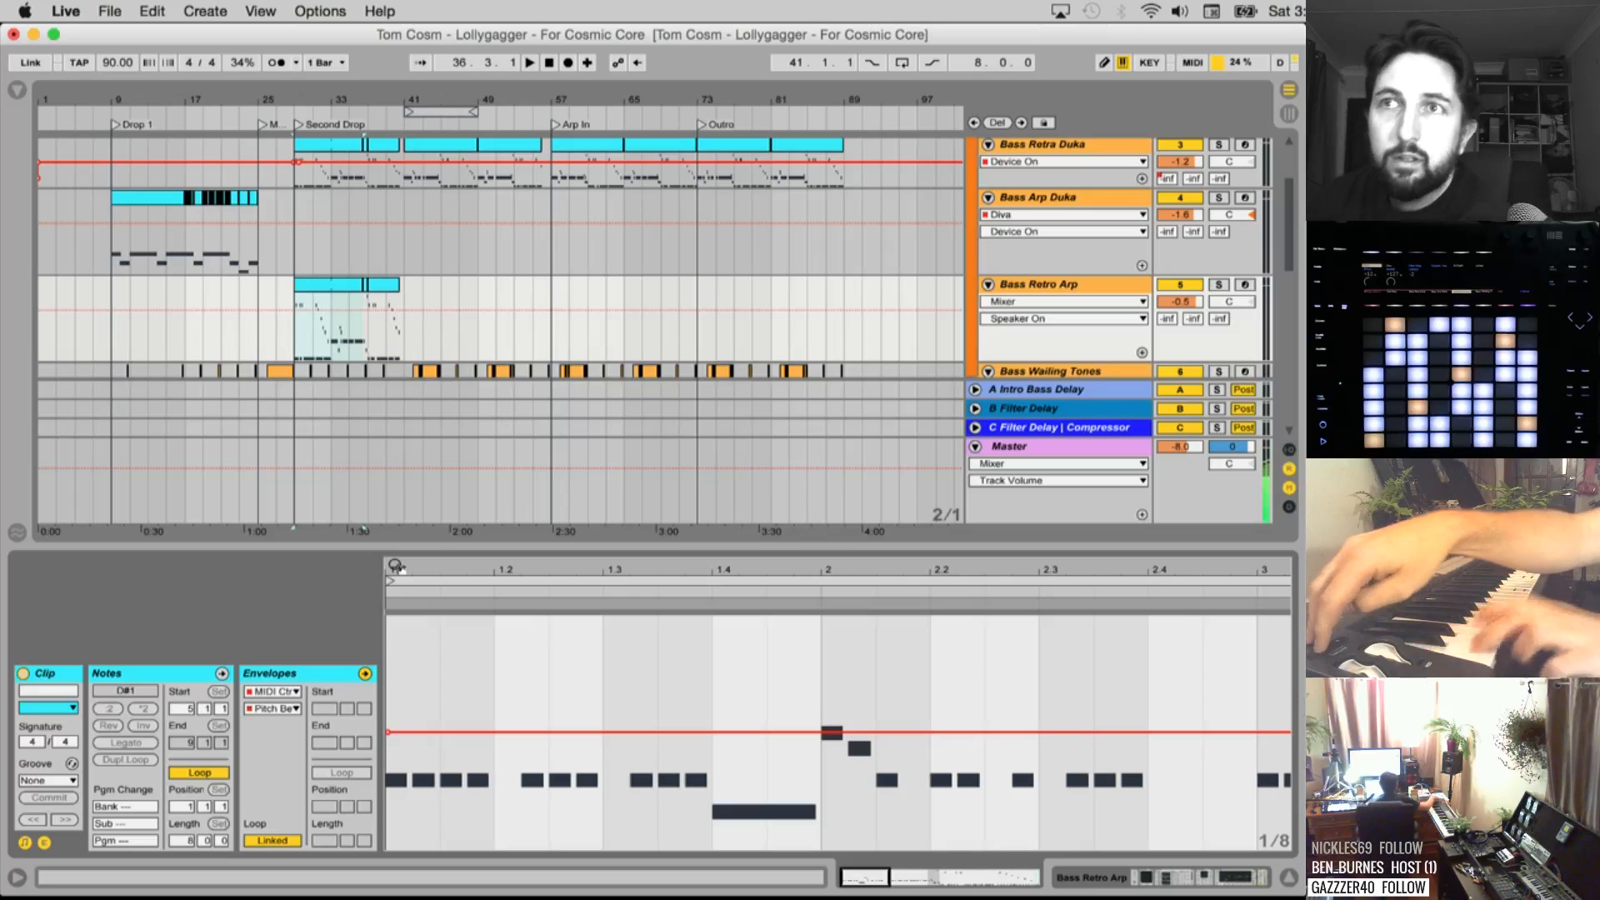
{"action": "key", "text": "space"}
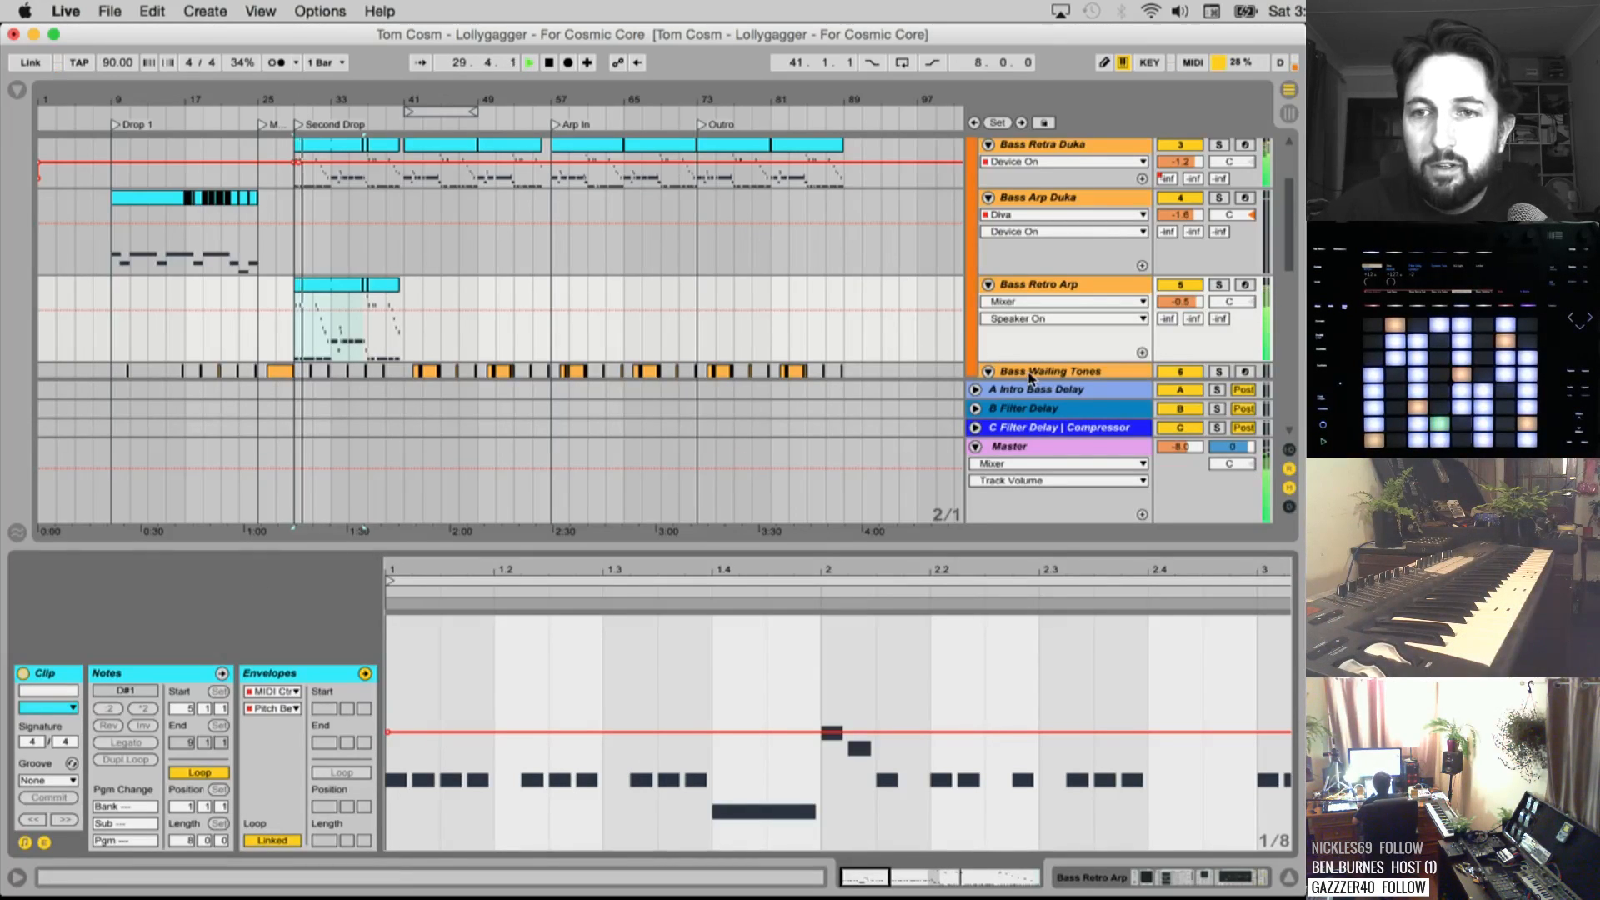
Fold the Master track and hide the enlarged clip editor to free space for the arrangement
{"action": "left_click", "coordinate": [975, 447]}
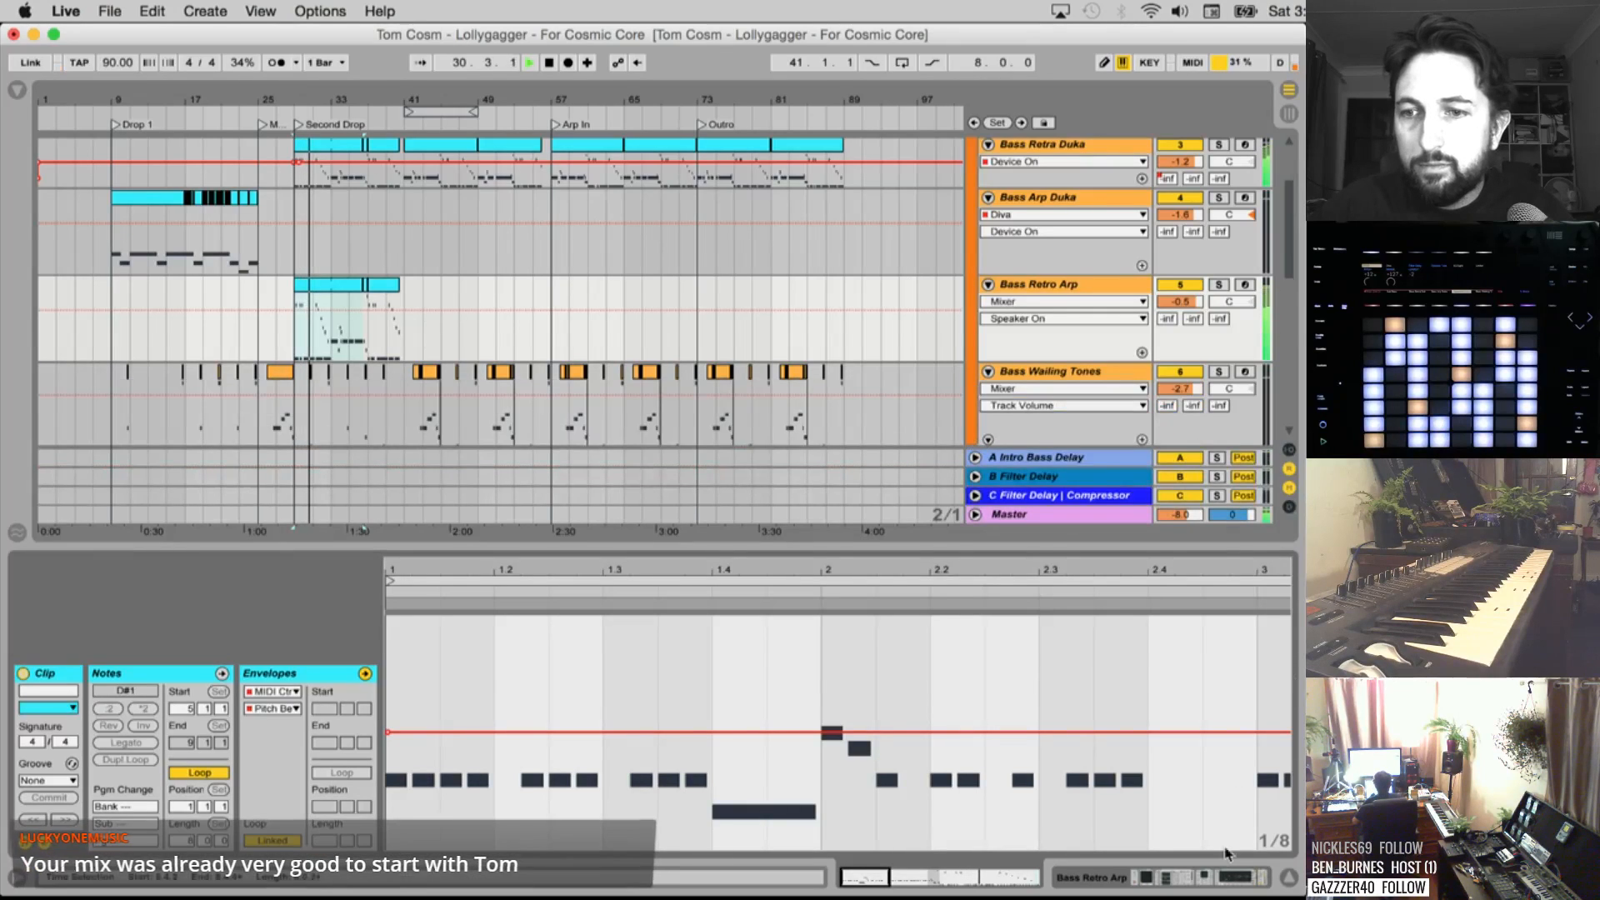
{"action": "left_click", "coordinate": [1289, 877]}
Solo the Mastered track to hear it at the second drop, and stop playback
{"action": "scroll", "coordinate": [932, 526], "scroll_direction": "down", "scroll_amount": 5}
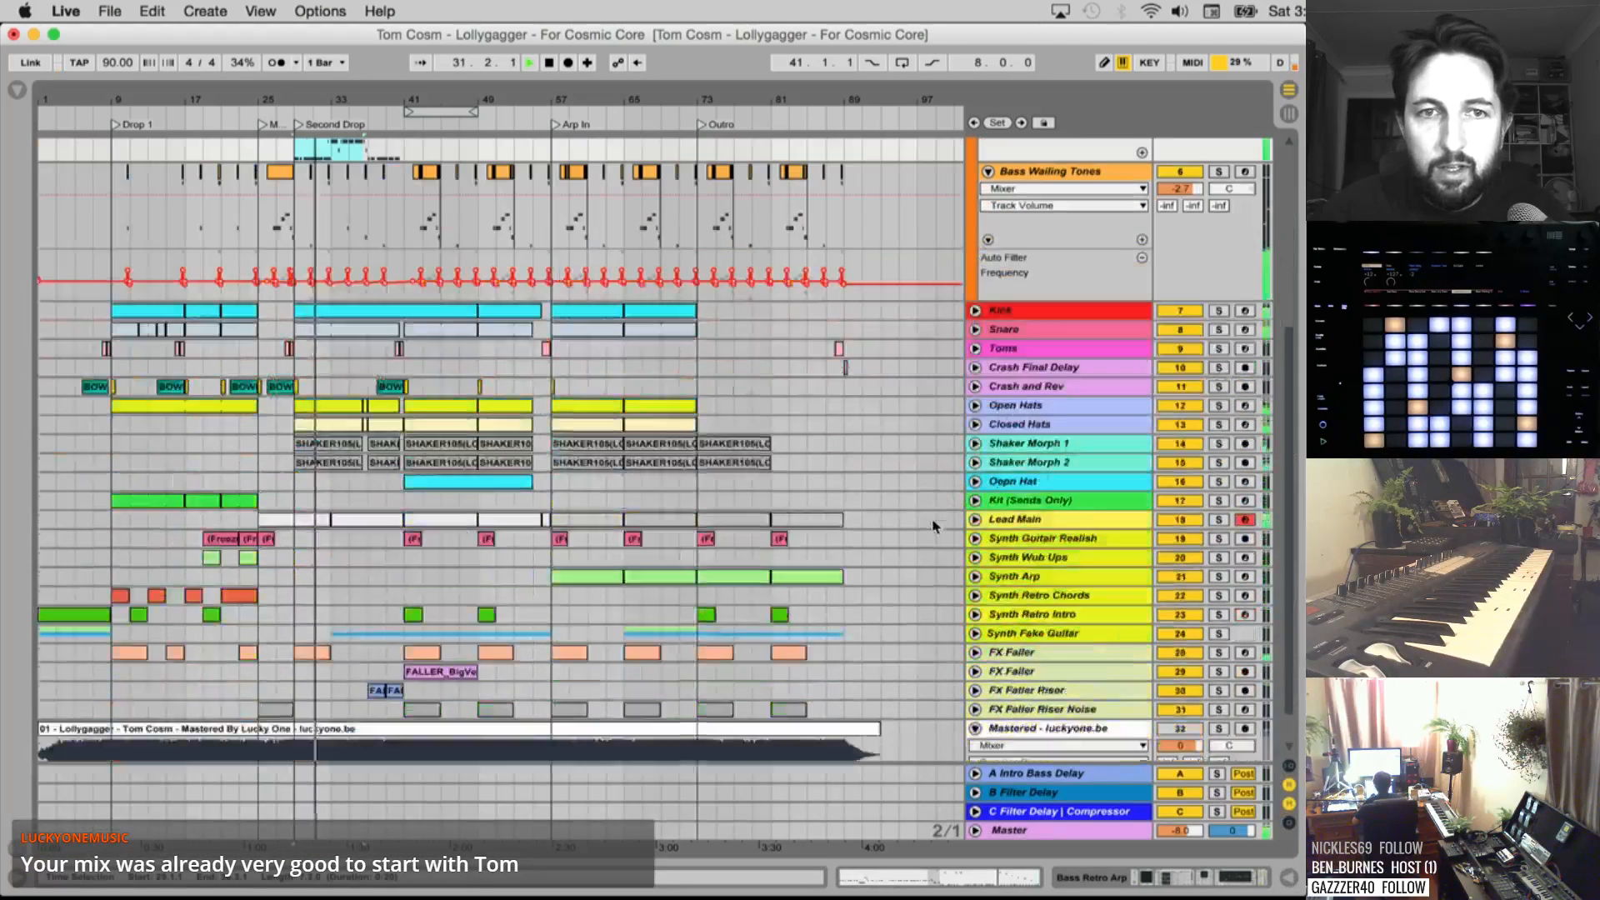
{"action": "scroll", "coordinate": [933, 526], "scroll_direction": "down", "scroll_amount": 2}
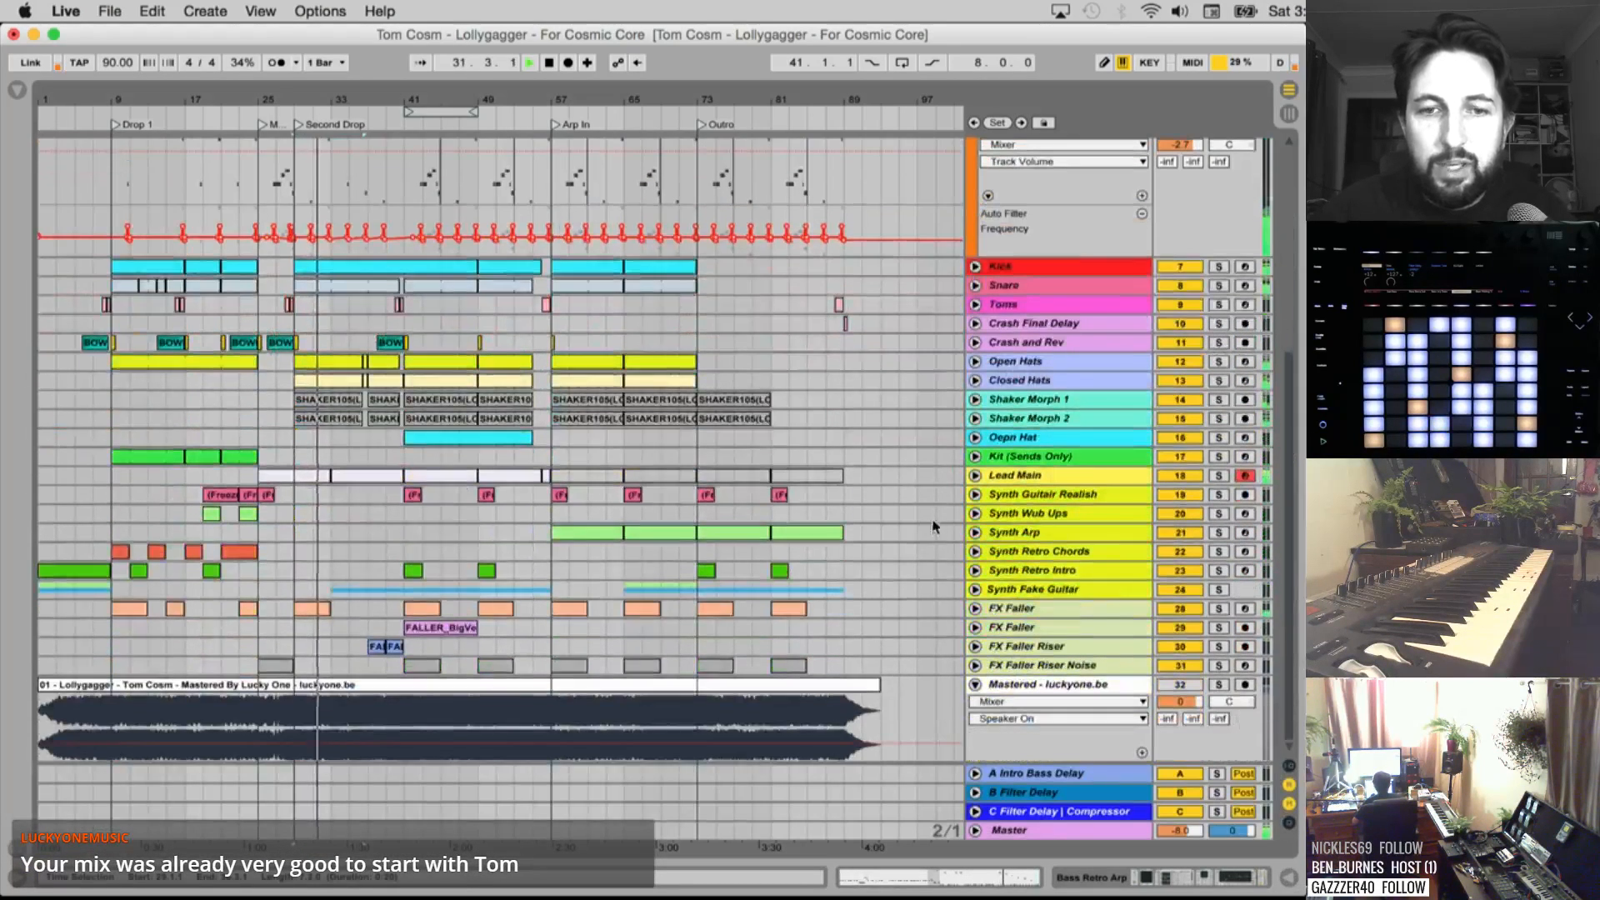
{"action": "left_click", "coordinate": [1220, 685]}
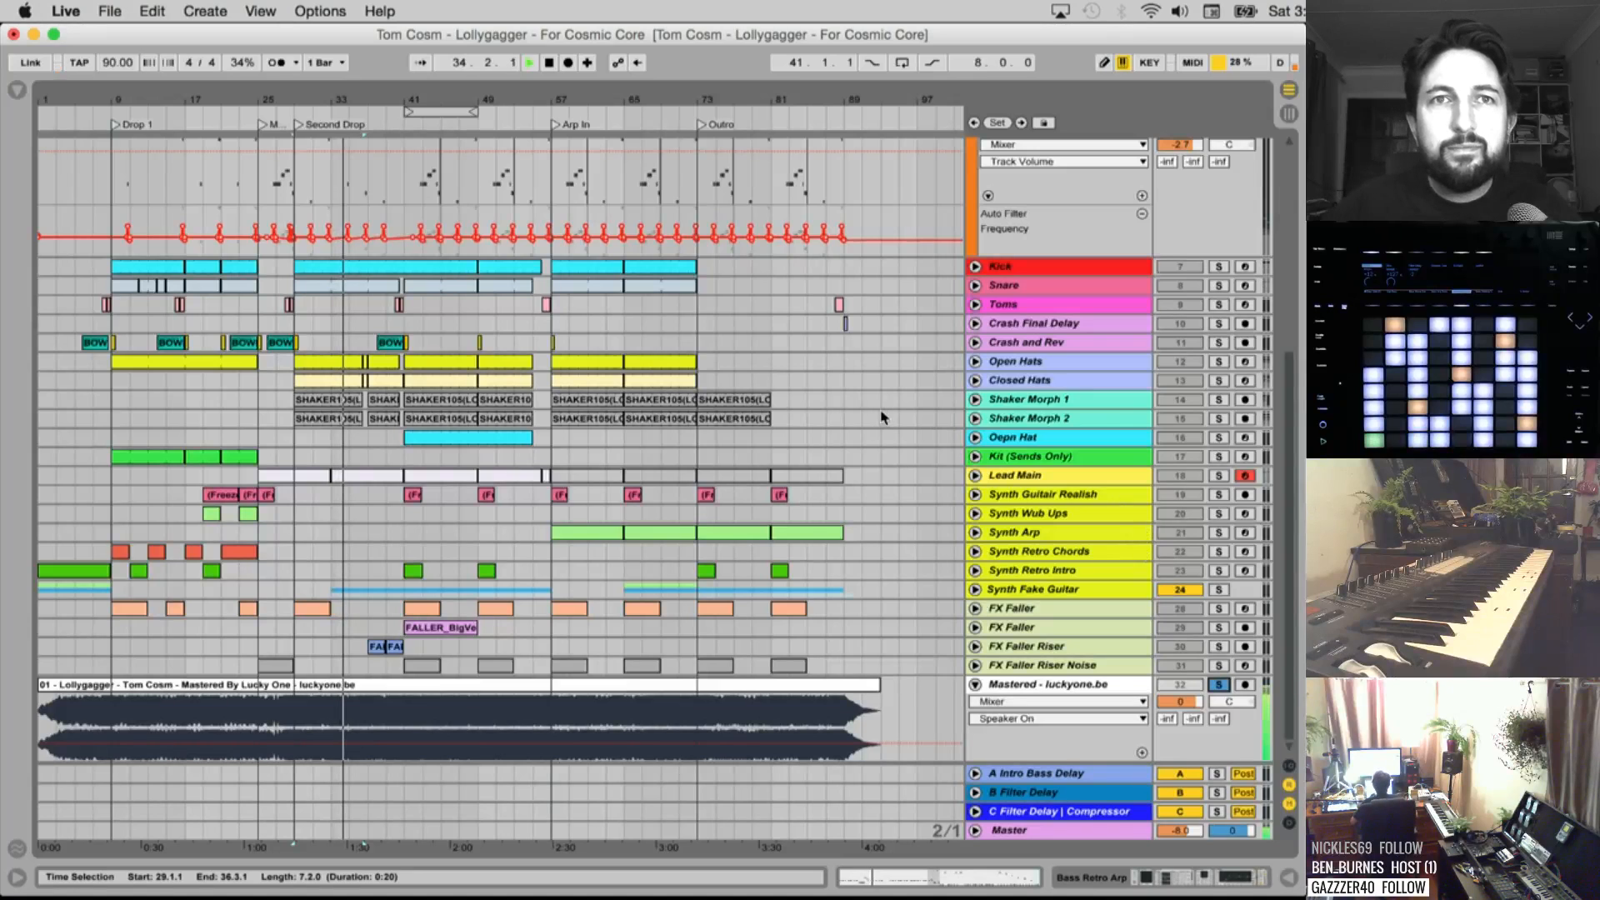
{"action": "key", "text": "space"}
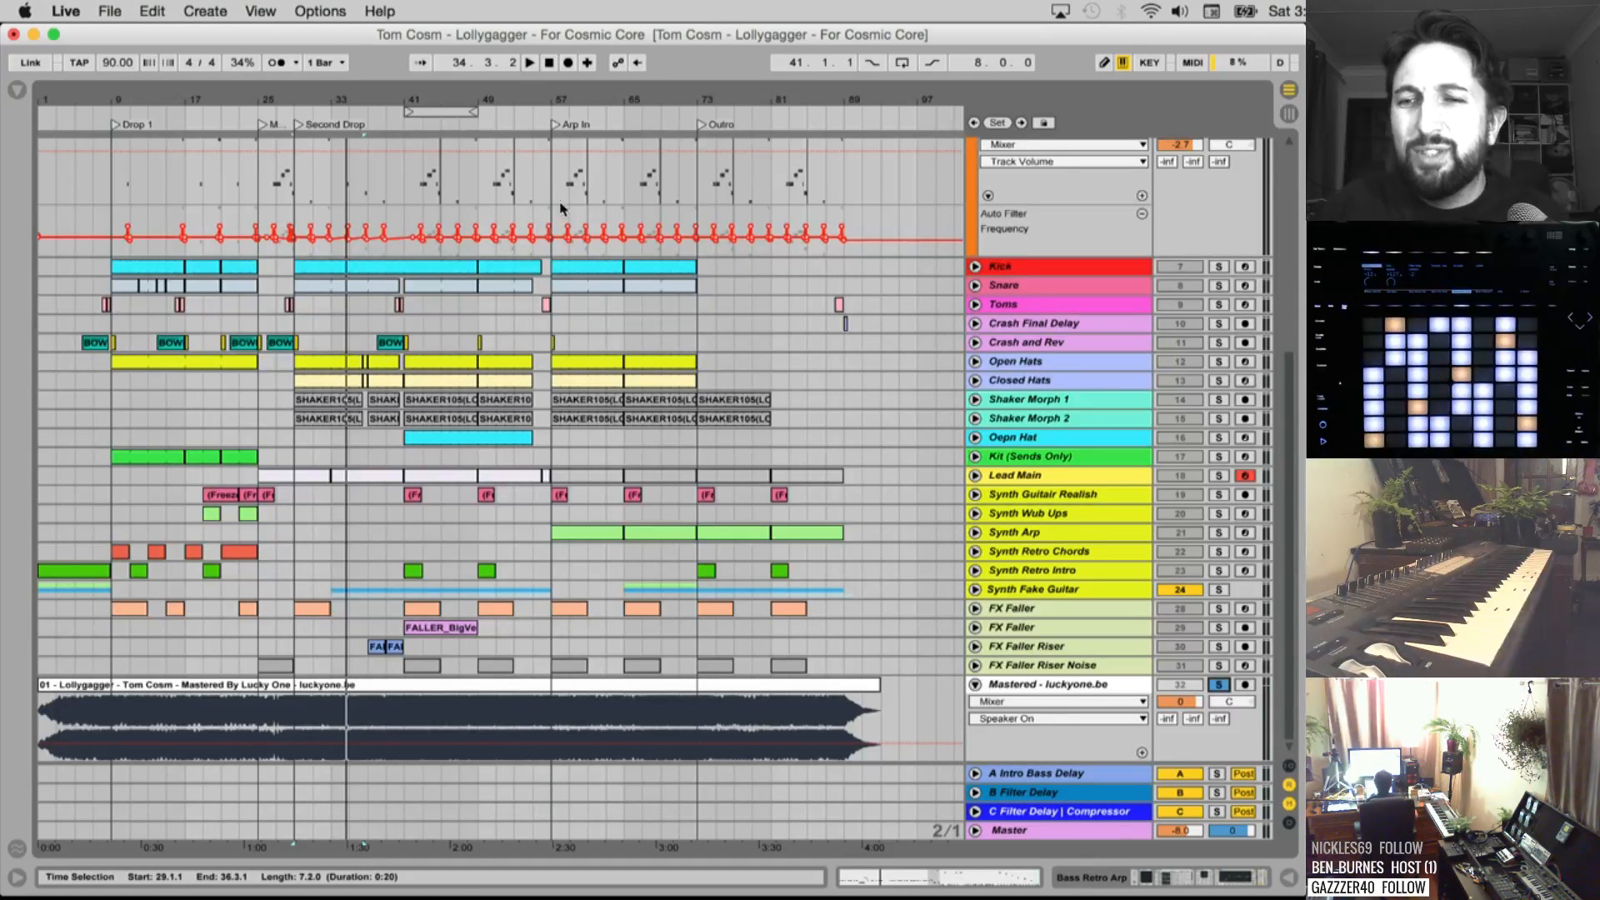
Switch to Finder and preview Mastering Plugins.png from the Lollygagger Live Stream folder to examine the mastering plugins
{"action": "mouse_move", "coordinate": [567, 232]}
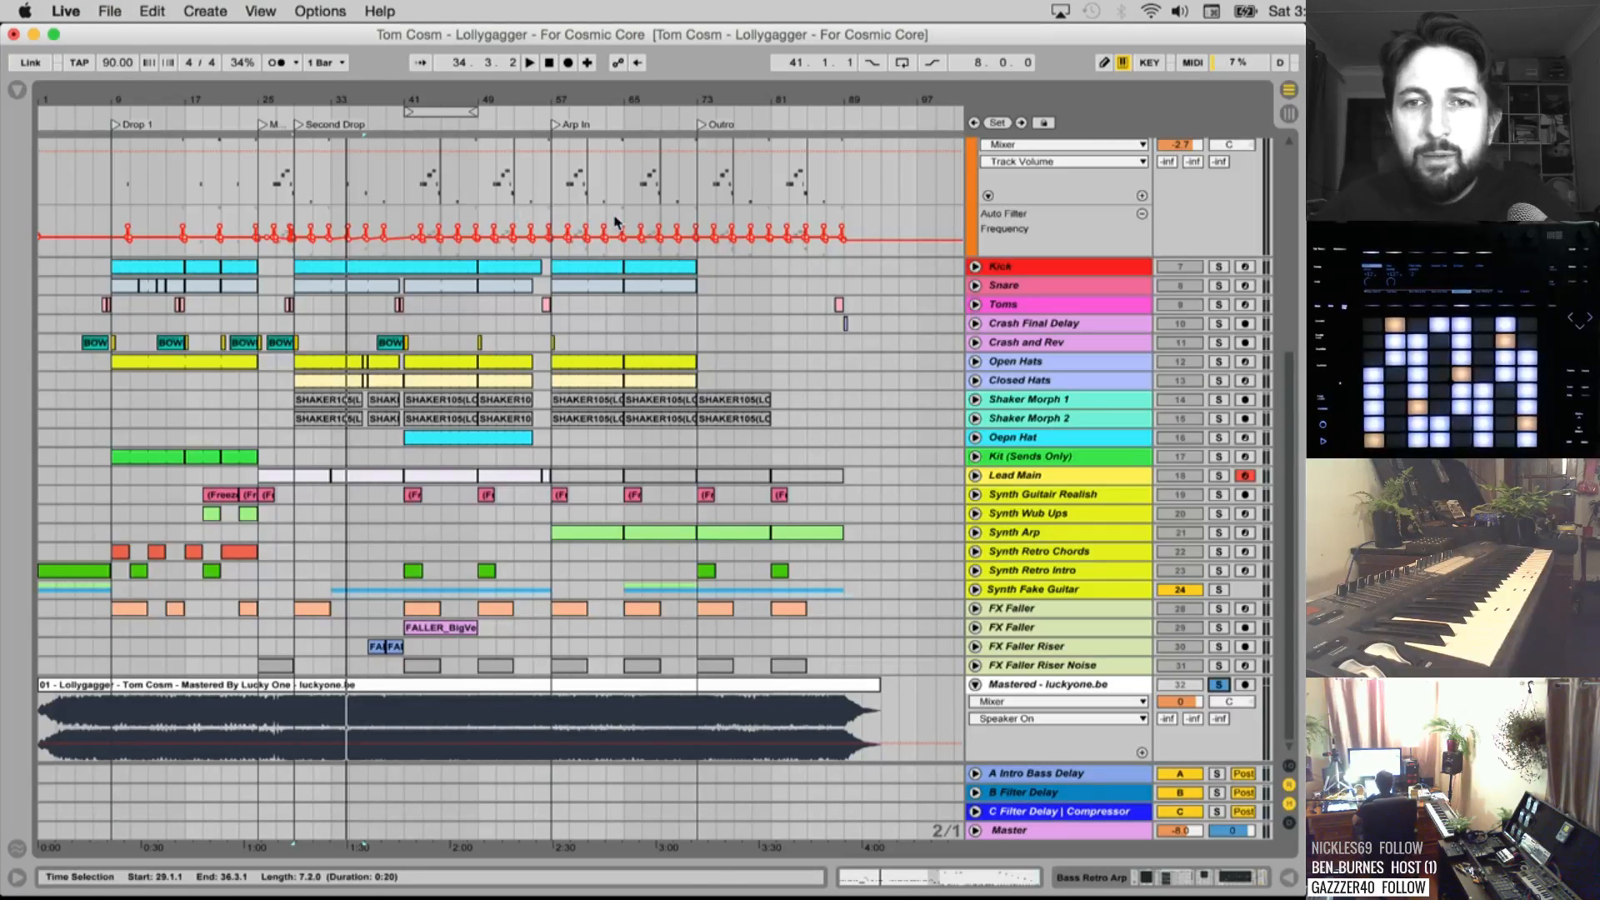
{"action": "mouse_move", "coordinate": [337, 898]}
{"action": "left_click", "coordinate": [400, 875]}
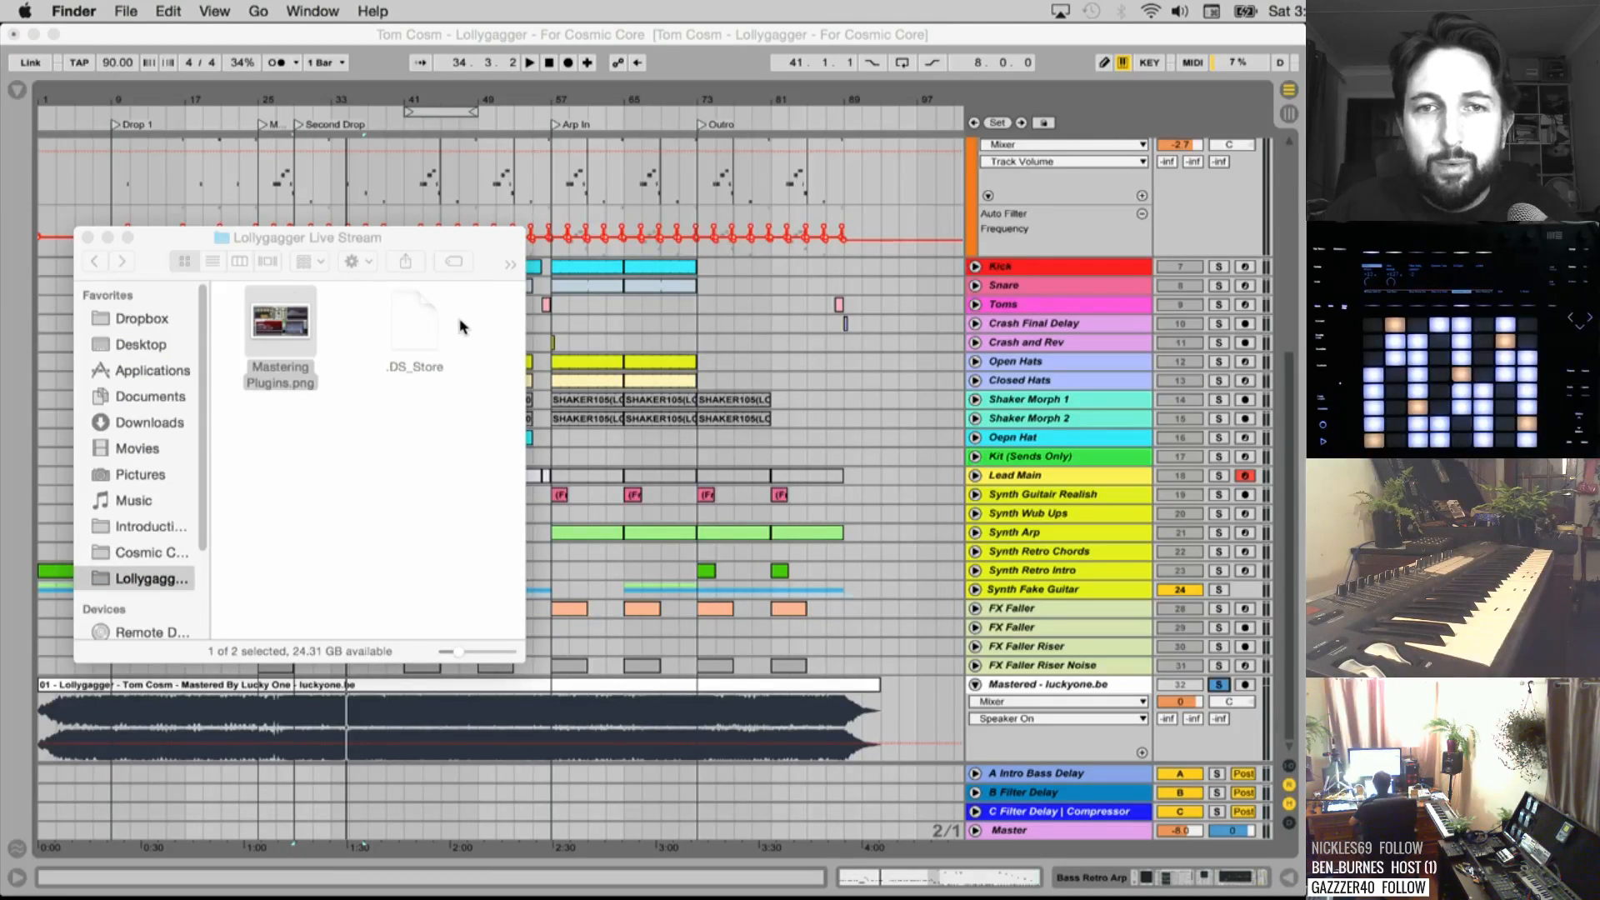
{"action": "key", "text": "space"}
{"action": "key", "text": "space"}
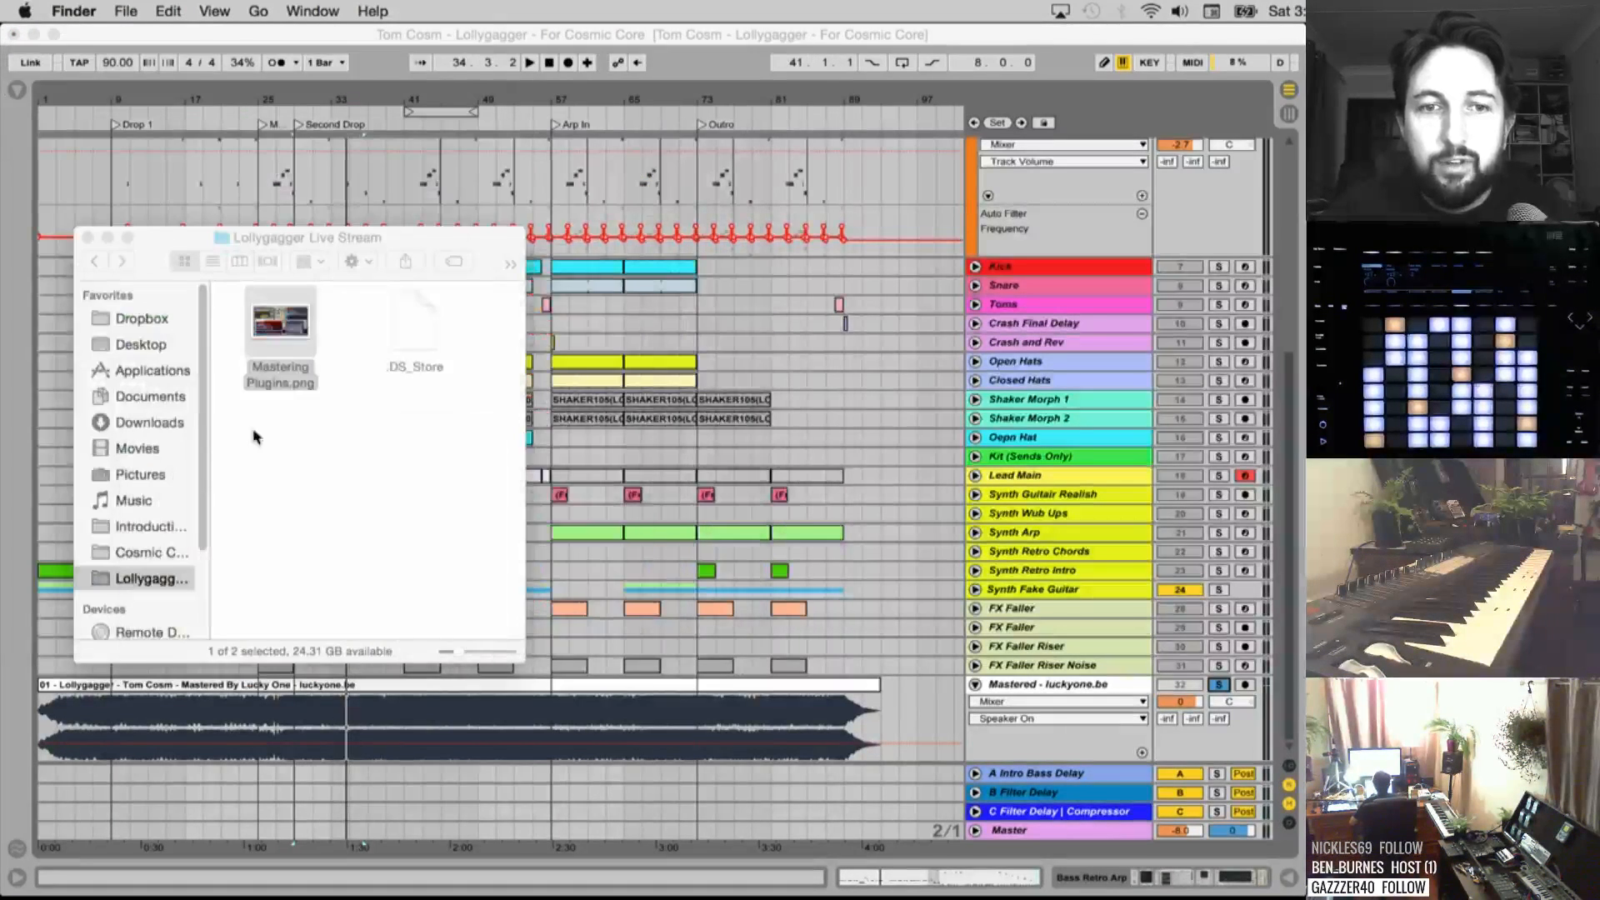
{"action": "left_click", "coordinate": [323, 587]}
{"action": "key", "text": "space"}
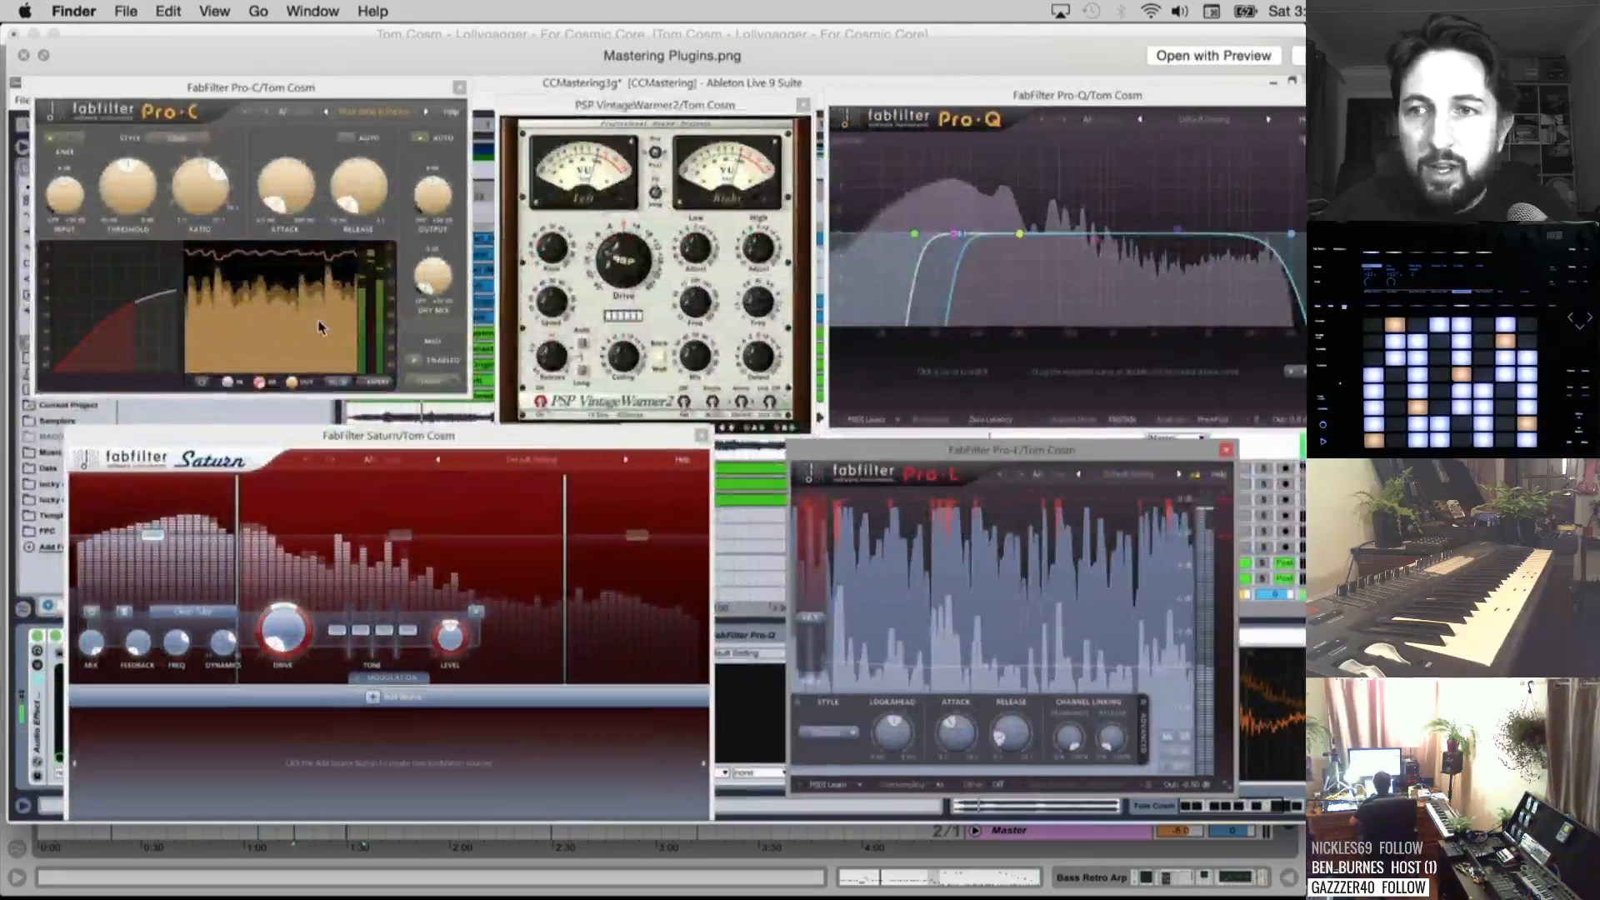
{"action": "left_click_drag", "start_coordinate": [367, 57], "coordinate": [352, 57]}
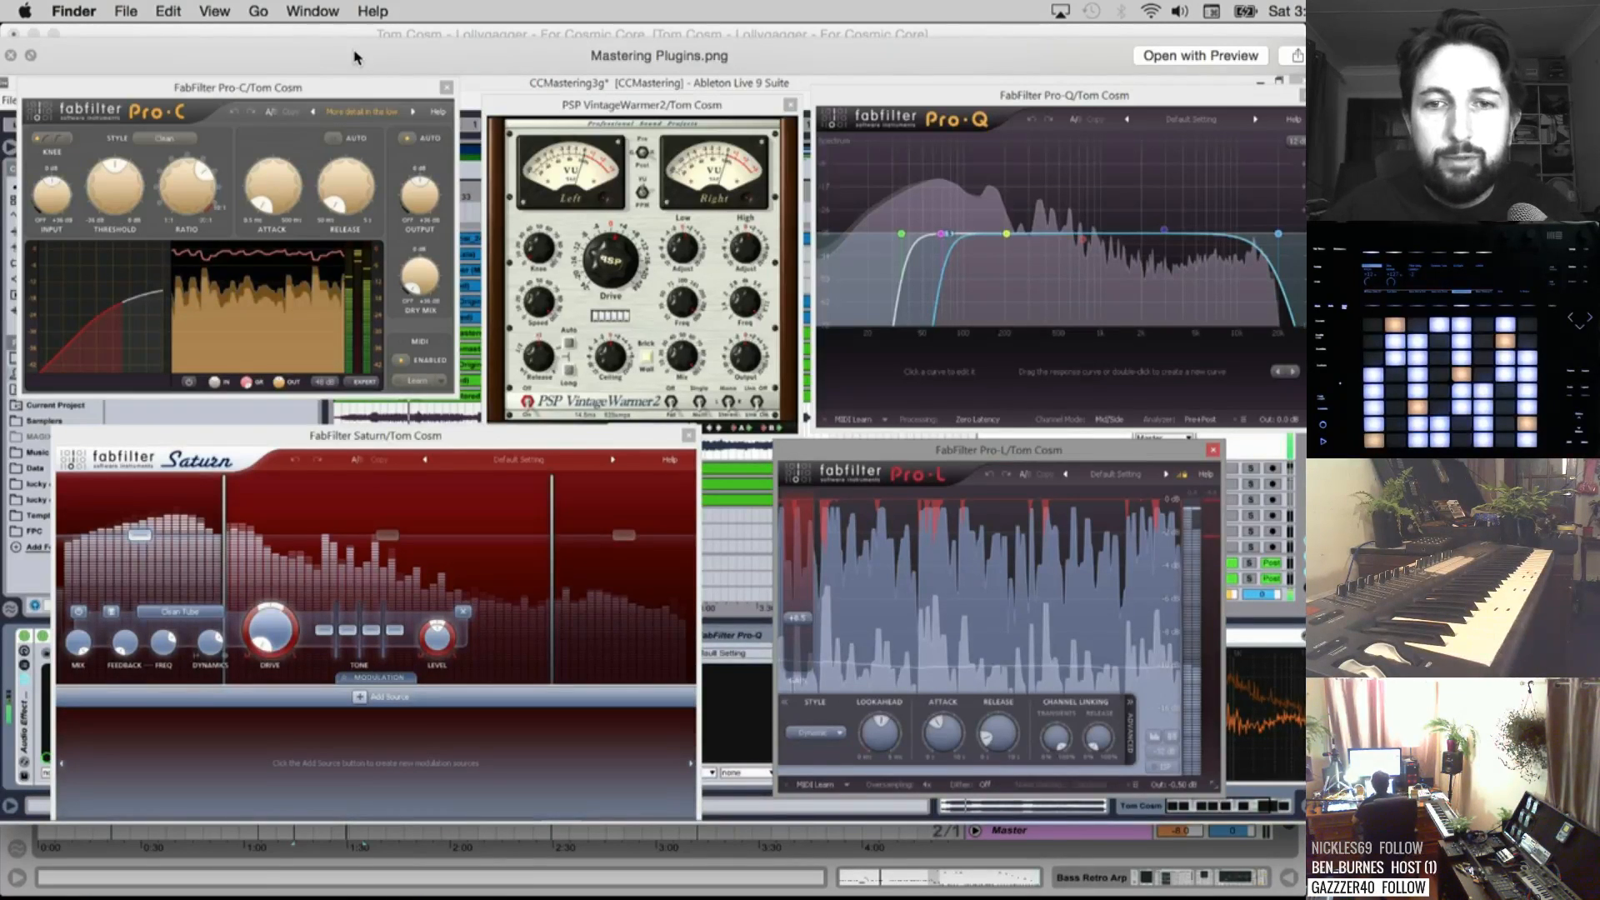
Switch back to Ableton Live and play the Mastered track from bar 41
{"action": "left_click", "coordinate": [380, 33]}
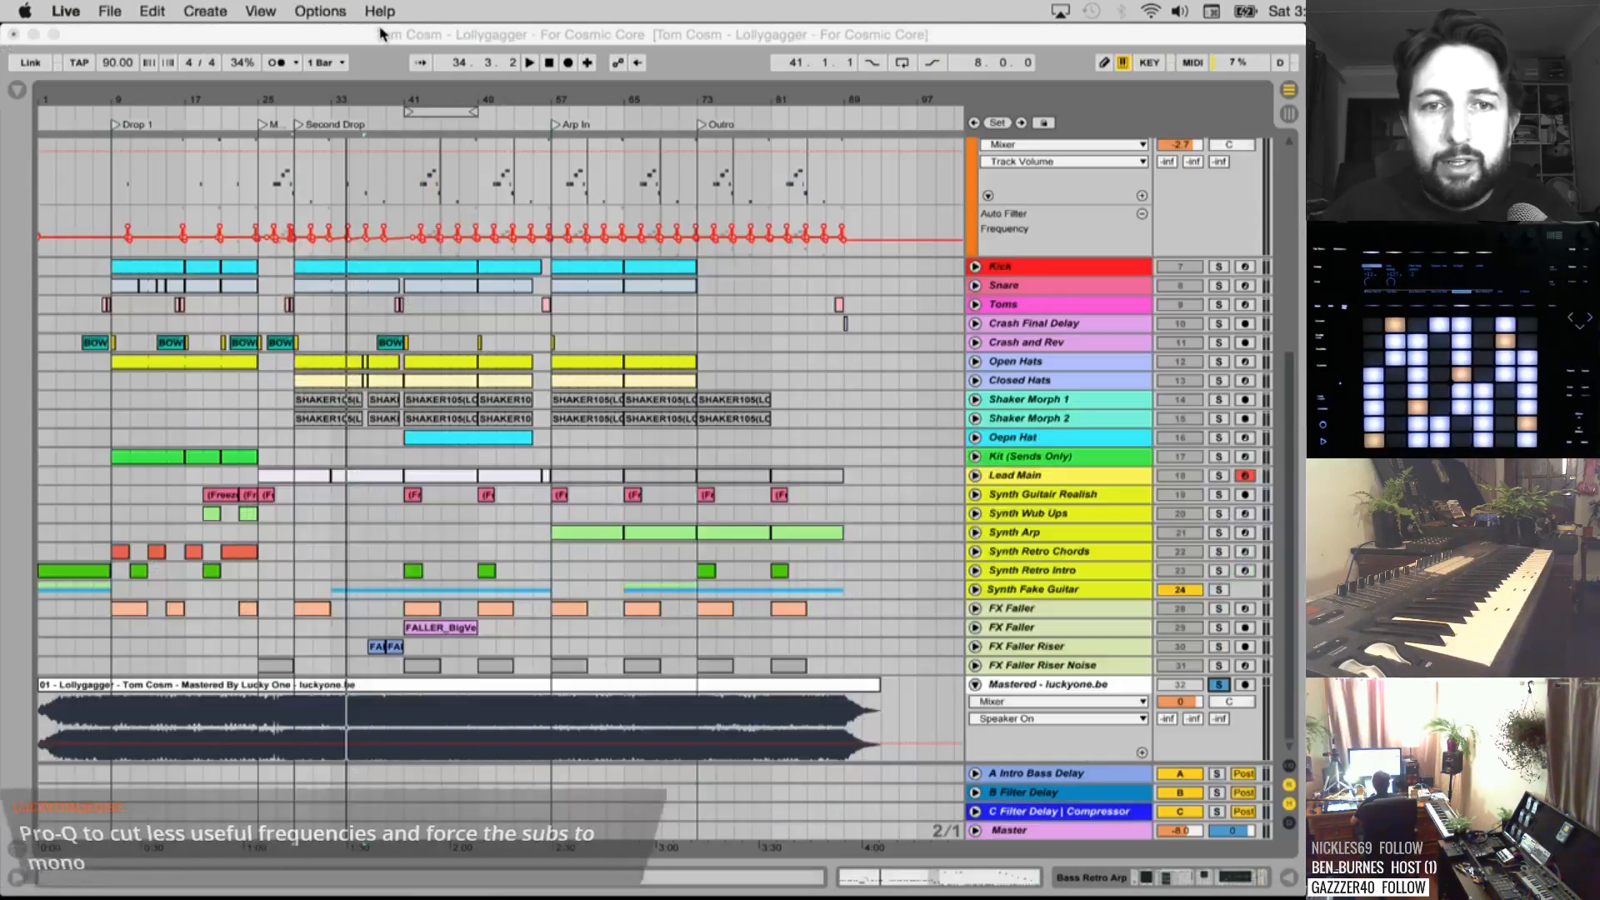
{"action": "left_click", "coordinate": [404, 723]}
{"action": "key", "text": "space"}
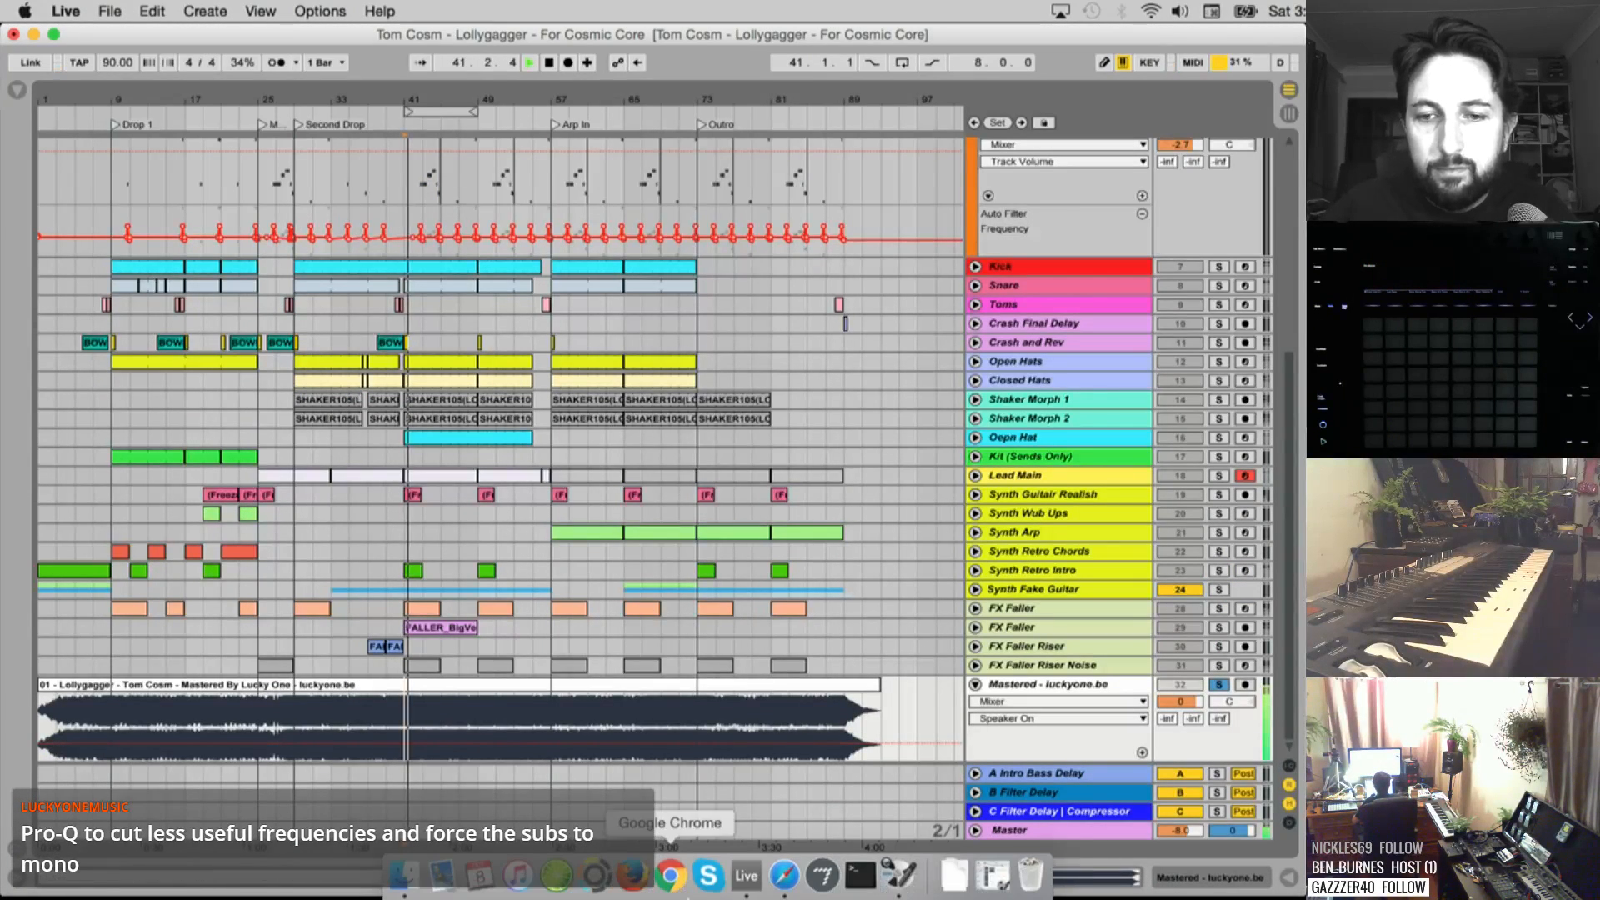
Return to the Mastering Plugins.png preview in Finder to examine the plugin chain during playback, and close the preview
{"action": "left_click", "coordinate": [406, 891]}
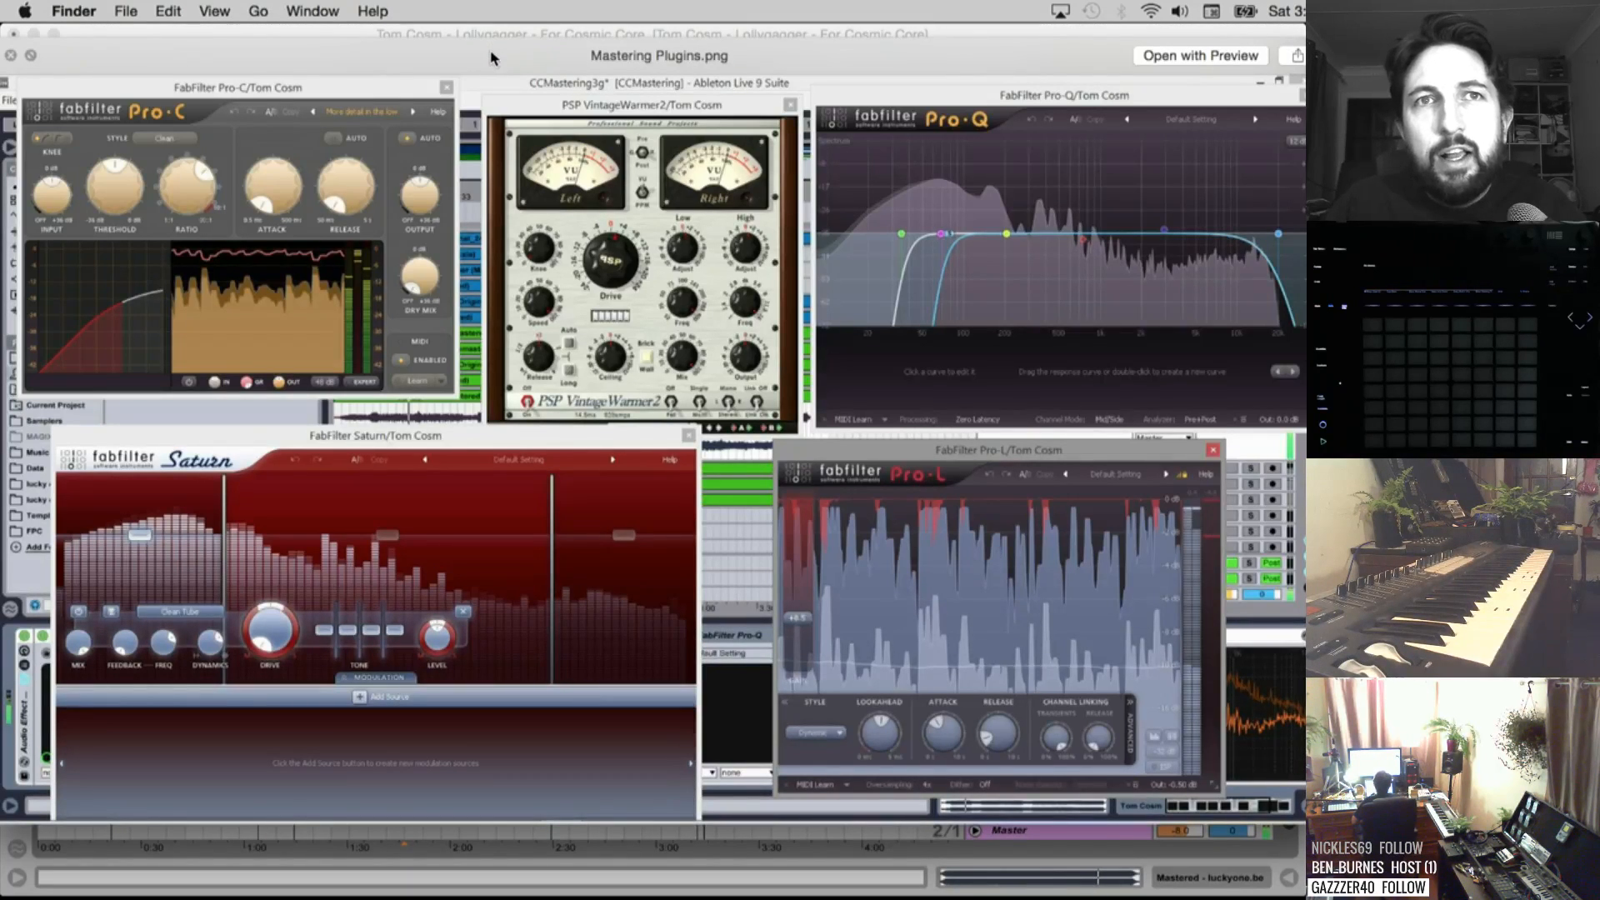
{"action": "left_click_drag", "start_coordinate": [490, 52], "coordinate": [494, 50]}
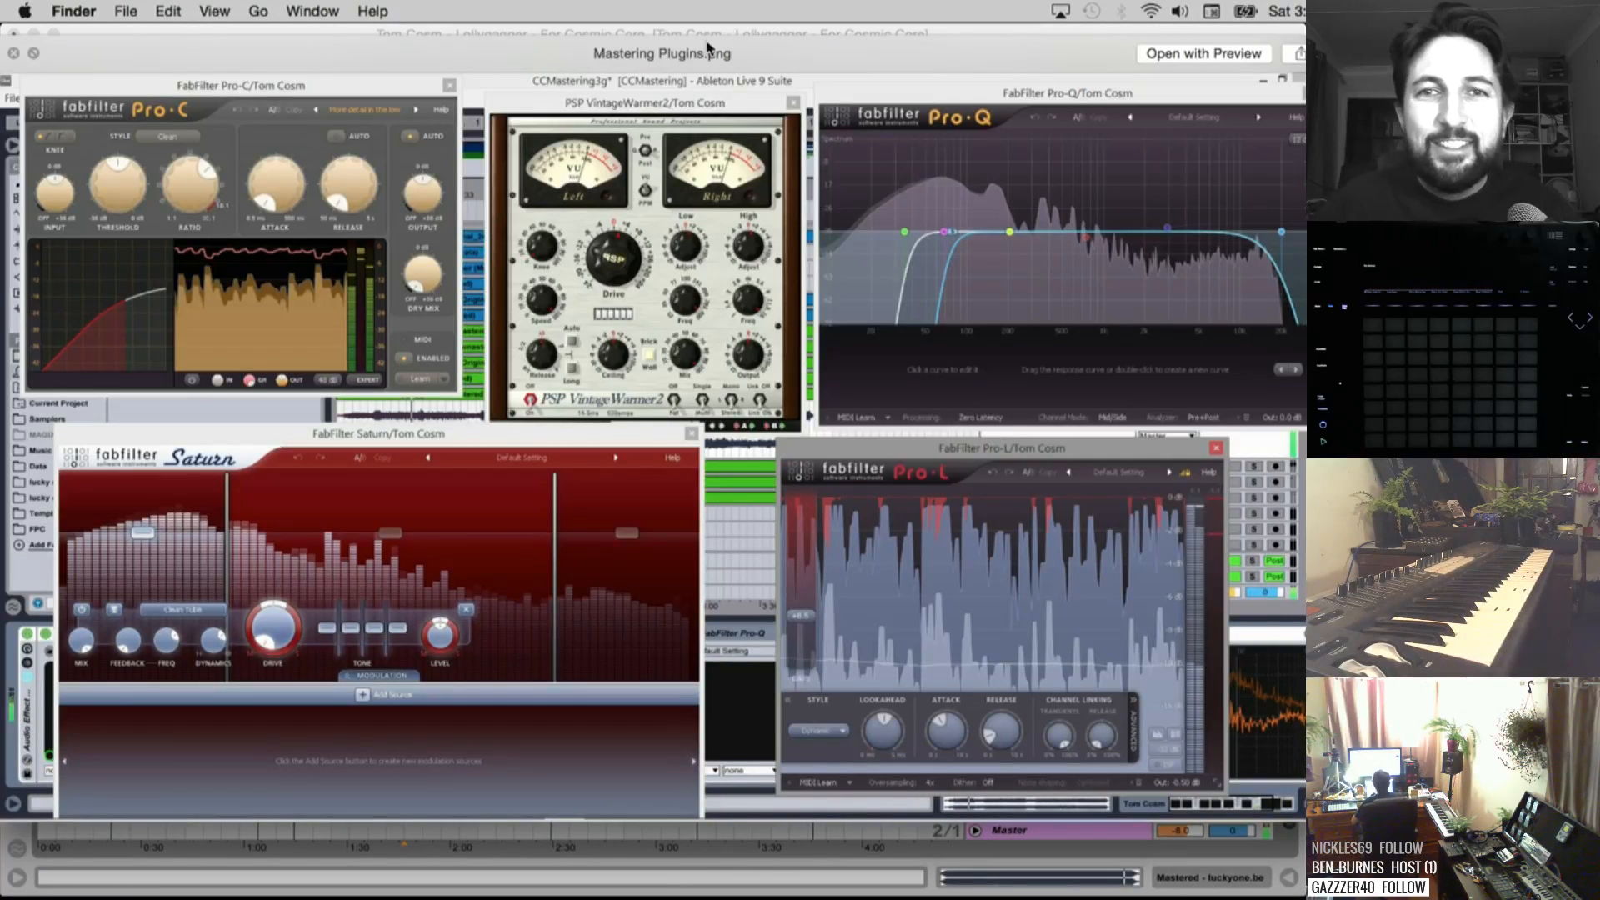
{"action": "key", "text": "space"}
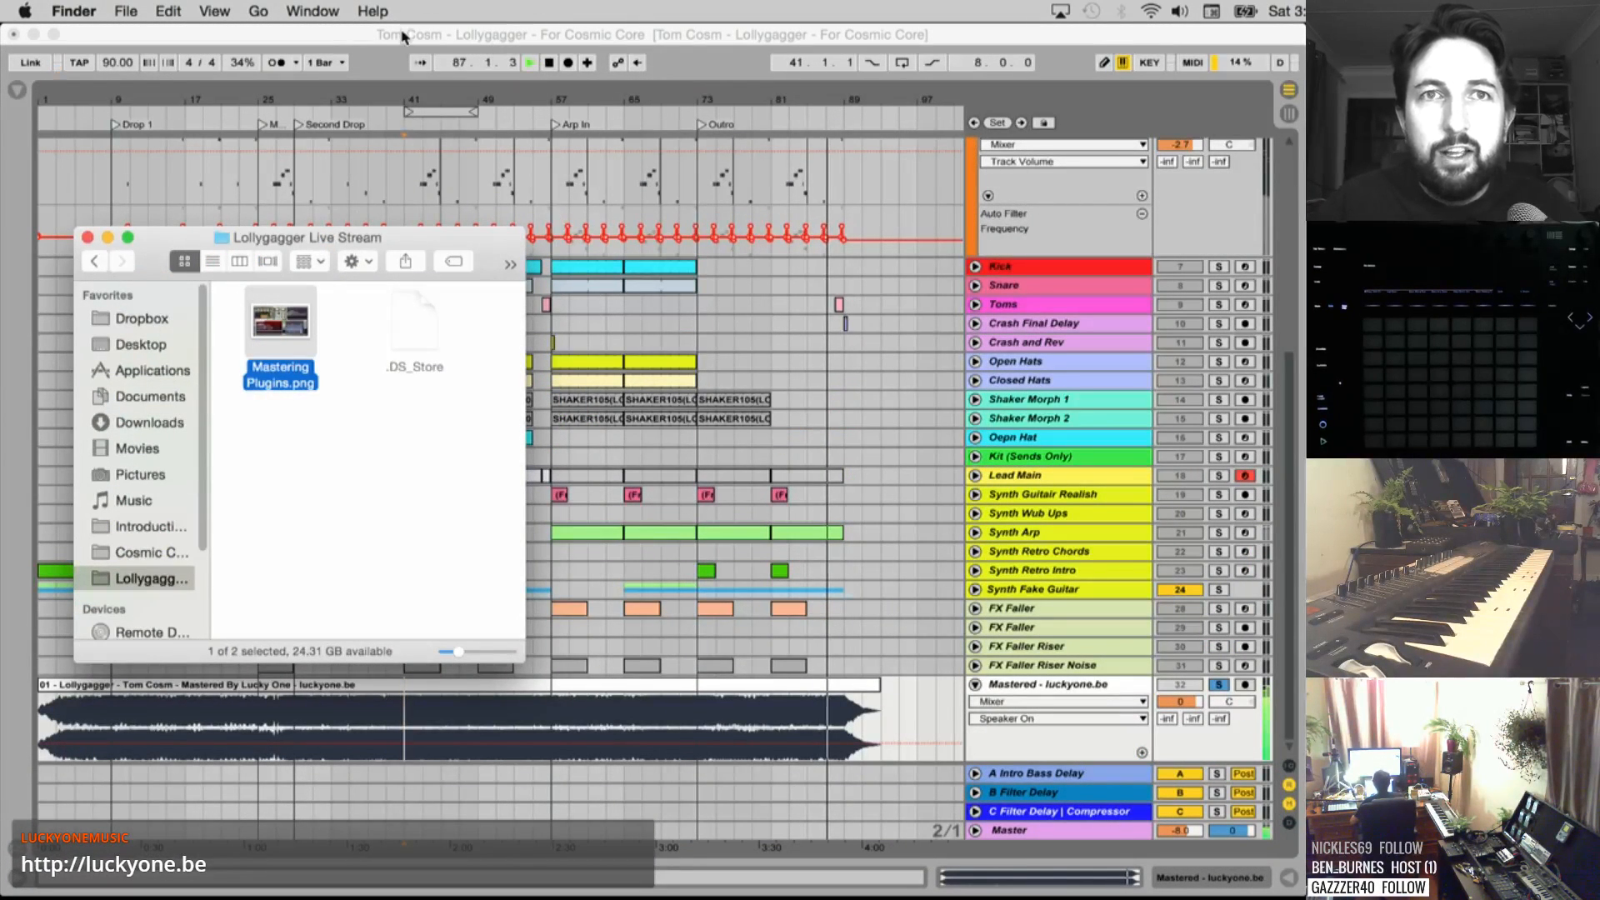
Switch to Ableton Live, stop playback and turn off solo on the Mastered track
{"action": "left_click", "coordinate": [822, 430]}
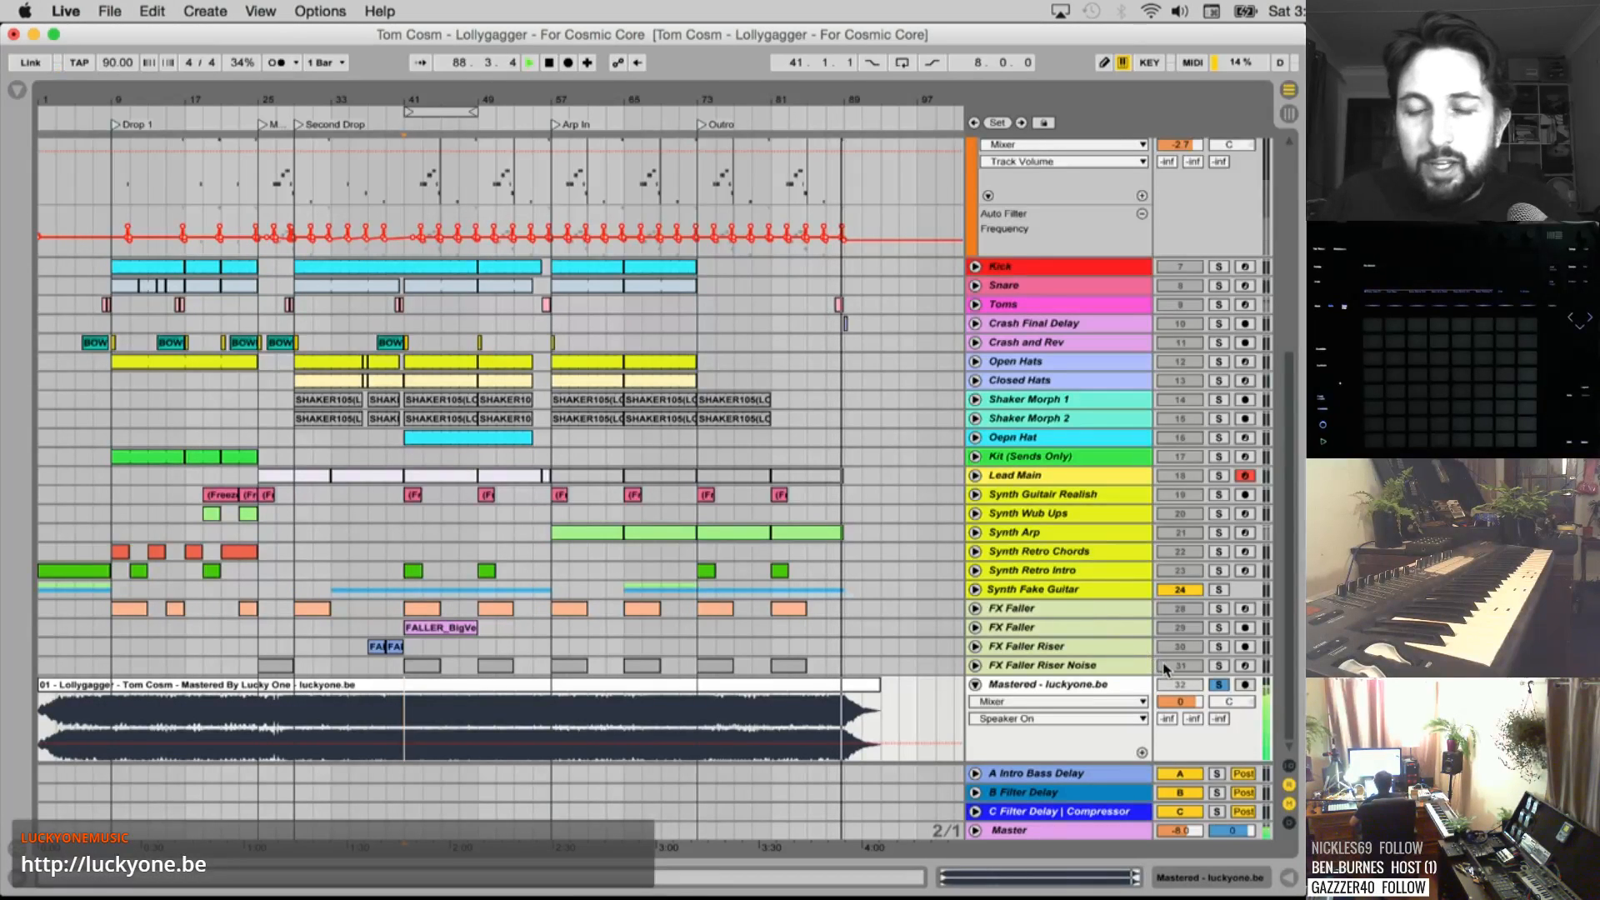
{"action": "key", "text": "space"}
{"action": "left_click", "coordinate": [1219, 684]}
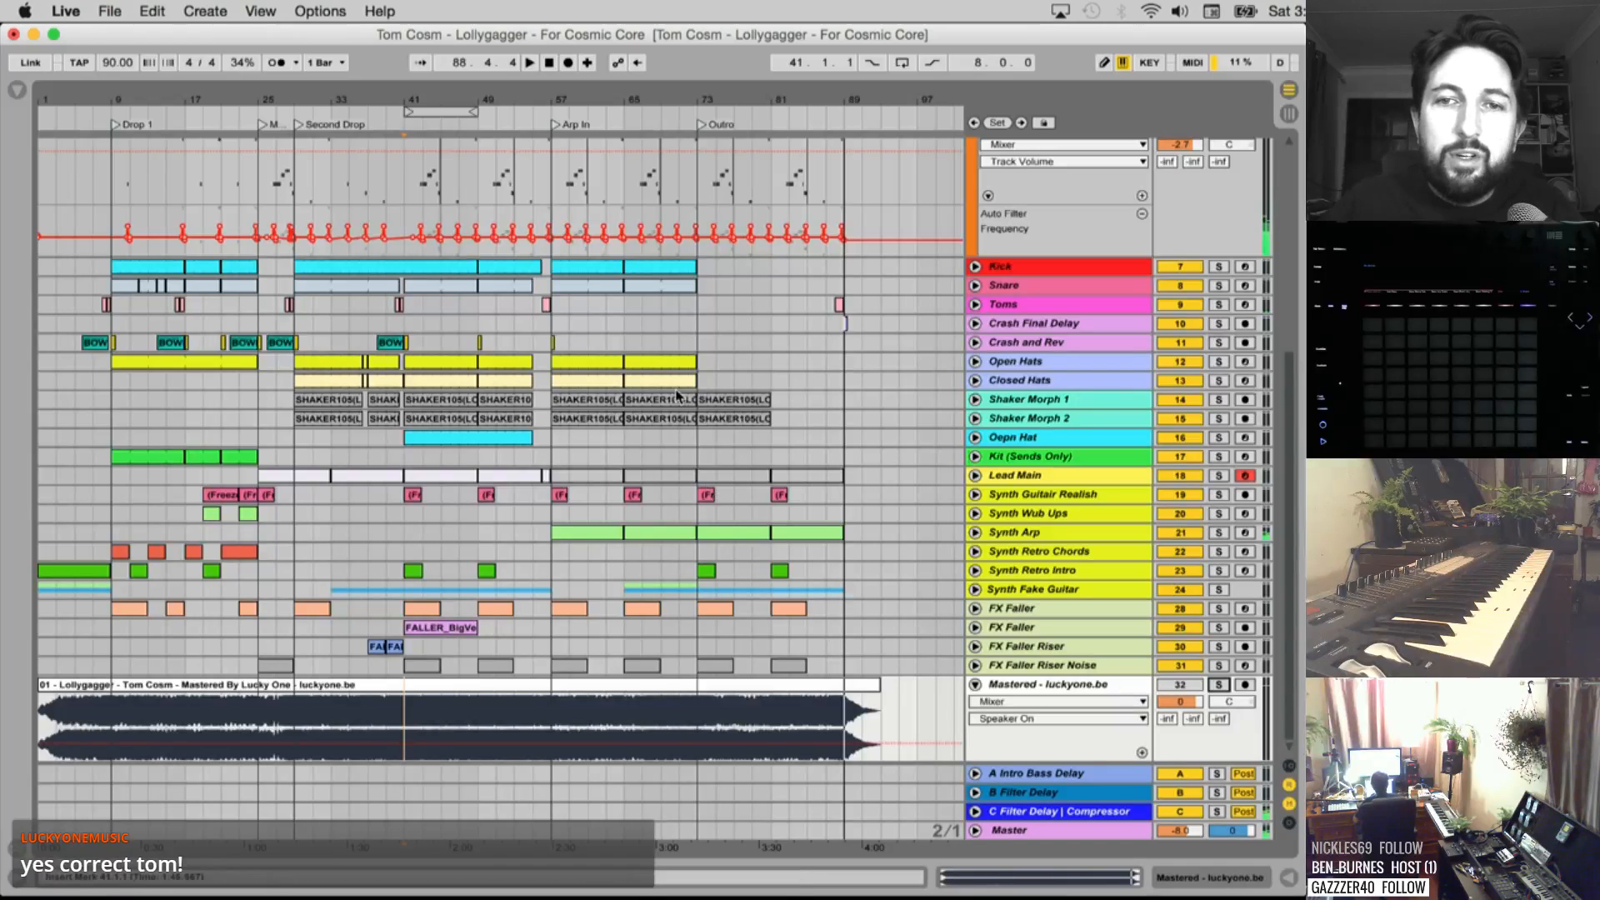
Reduce the heights of the Bass Arp Duka and Bass Retro Arp tracks slightly
{"action": "scroll", "coordinate": [658, 423], "scroll_direction": "up", "scroll_amount": 1}
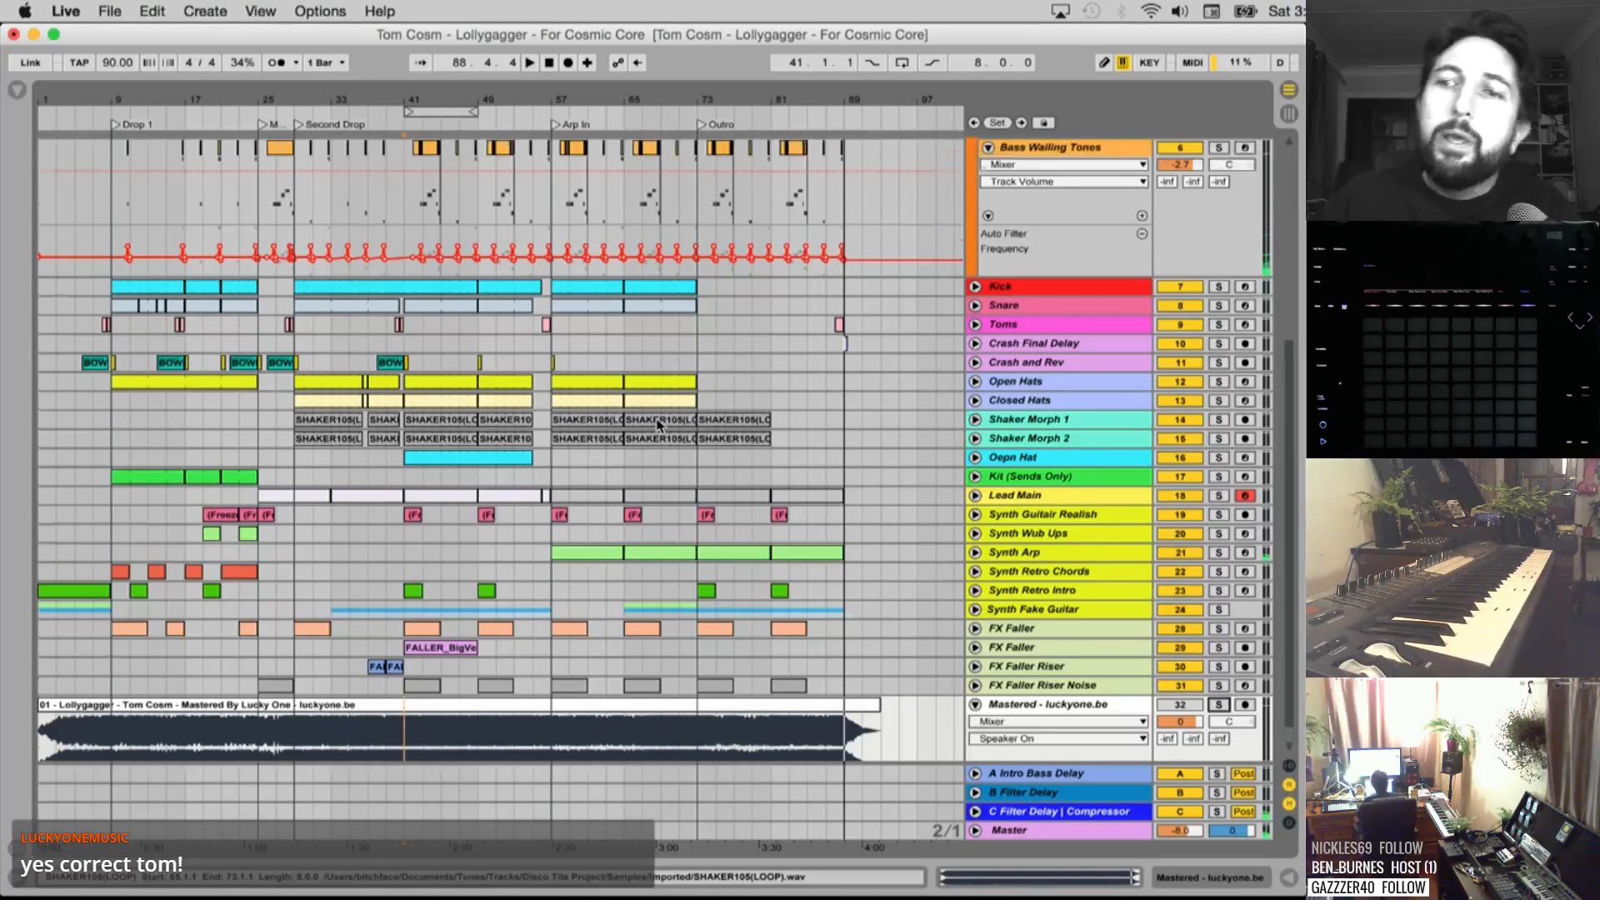
{"action": "scroll", "coordinate": [658, 425], "scroll_direction": "up", "scroll_amount": 8}
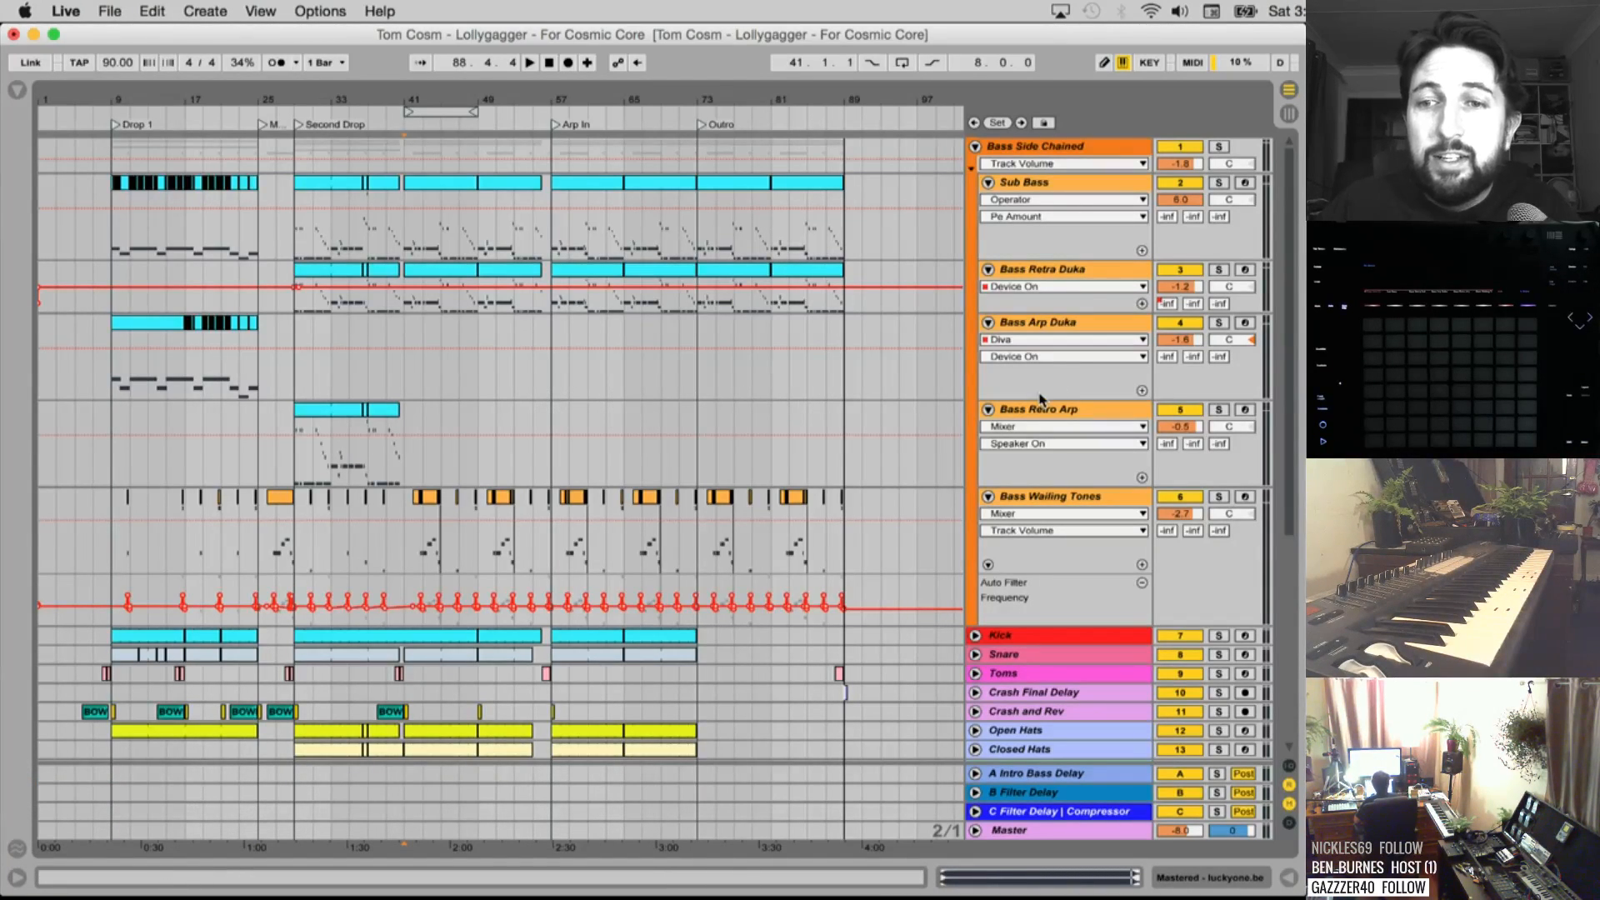
{"action": "mouse_move", "coordinate": [1040, 401]}
{"action": "left_mouse_down"}
{"action": "mouse_move", "coordinate": [1040, 371]}
{"action": "mouse_move", "coordinate": [1041, 387]}
{"action": "left_mouse_up"}
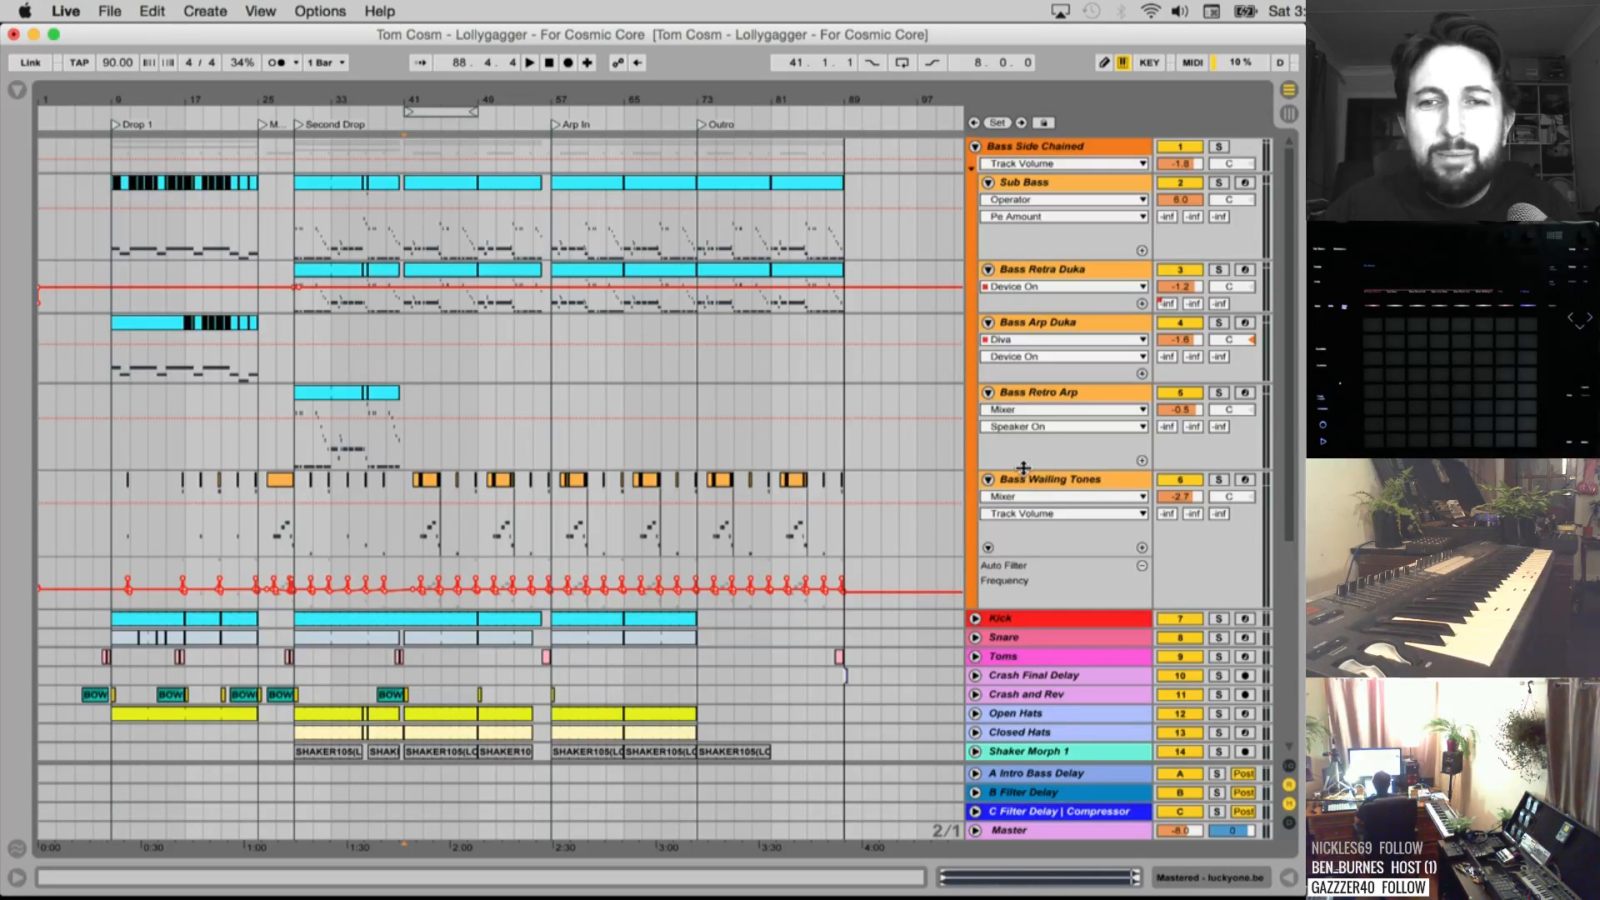
{"action": "mouse_move", "coordinate": [1023, 472]}
{"action": "left_mouse_down"}
{"action": "mouse_move", "coordinate": [1017, 443]}
{"action": "mouse_move", "coordinate": [1017, 461]}
{"action": "left_mouse_up"}
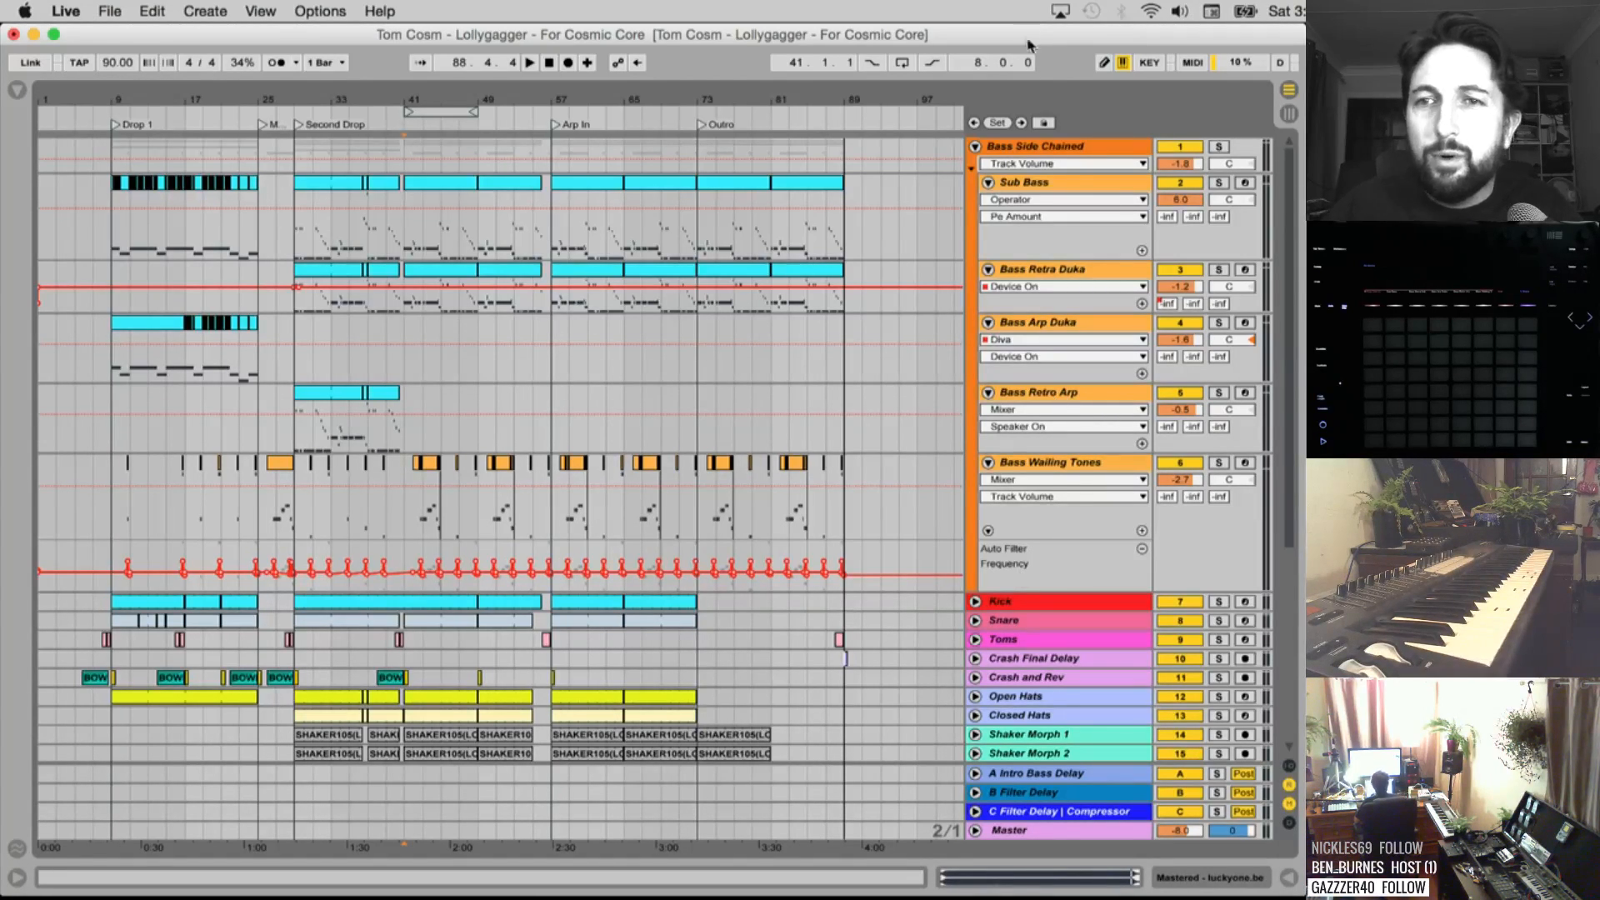
Delete the Mastered - luckyone.be track from the end of the track list
{"action": "scroll", "coordinate": [1072, 298], "scroll_direction": "down", "scroll_amount": 1}
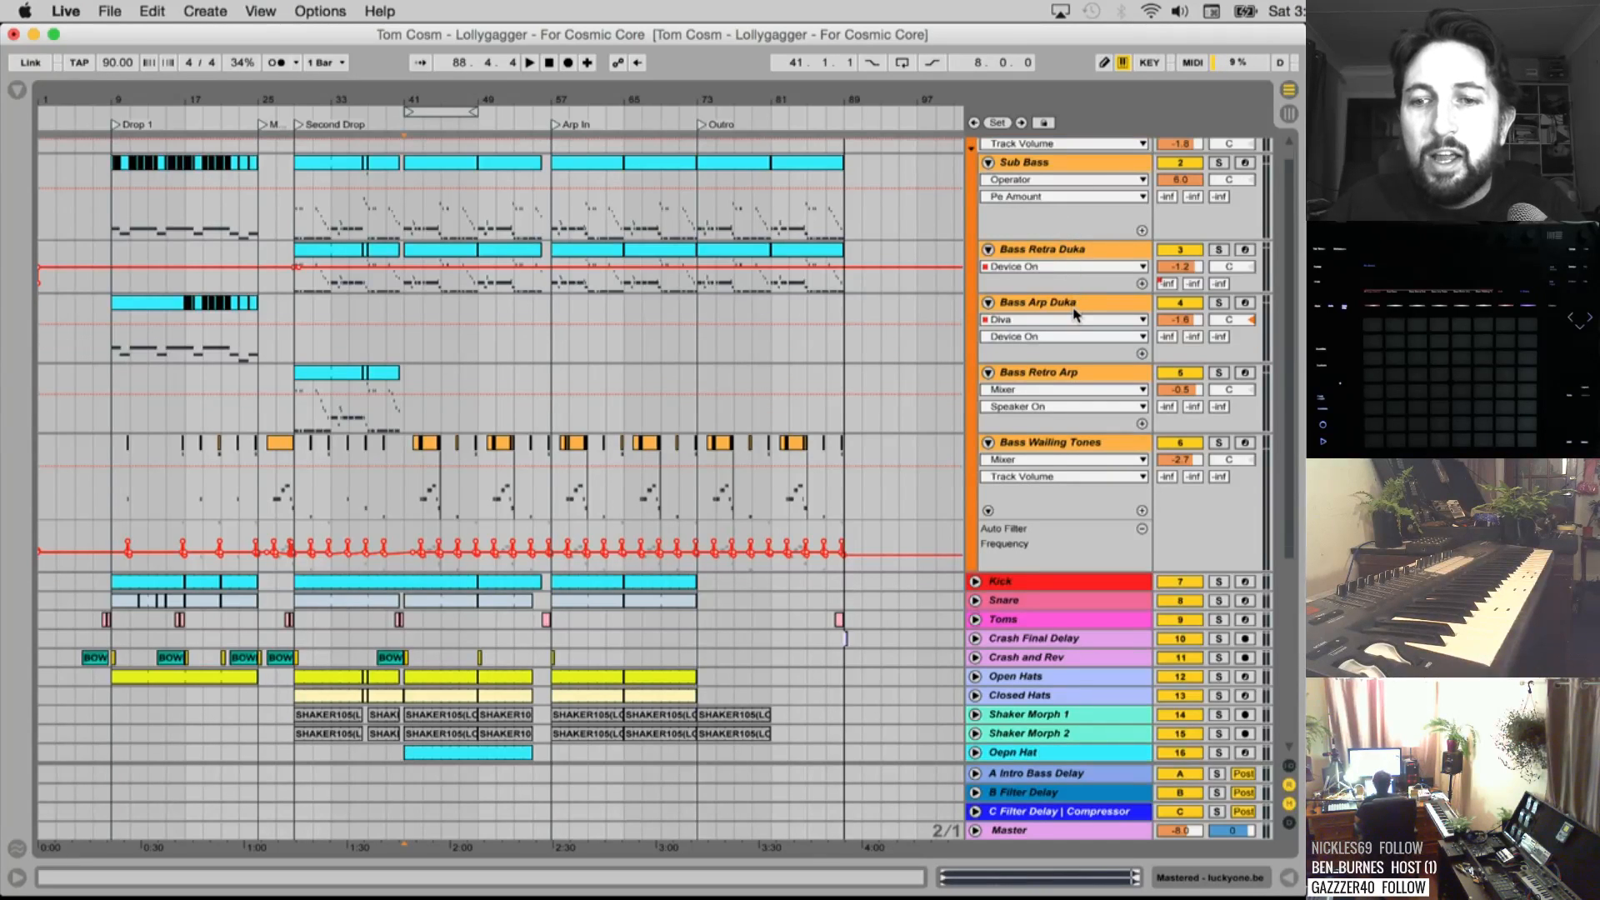
{"action": "scroll", "coordinate": [1073, 325], "scroll_direction": "down", "scroll_amount": 2}
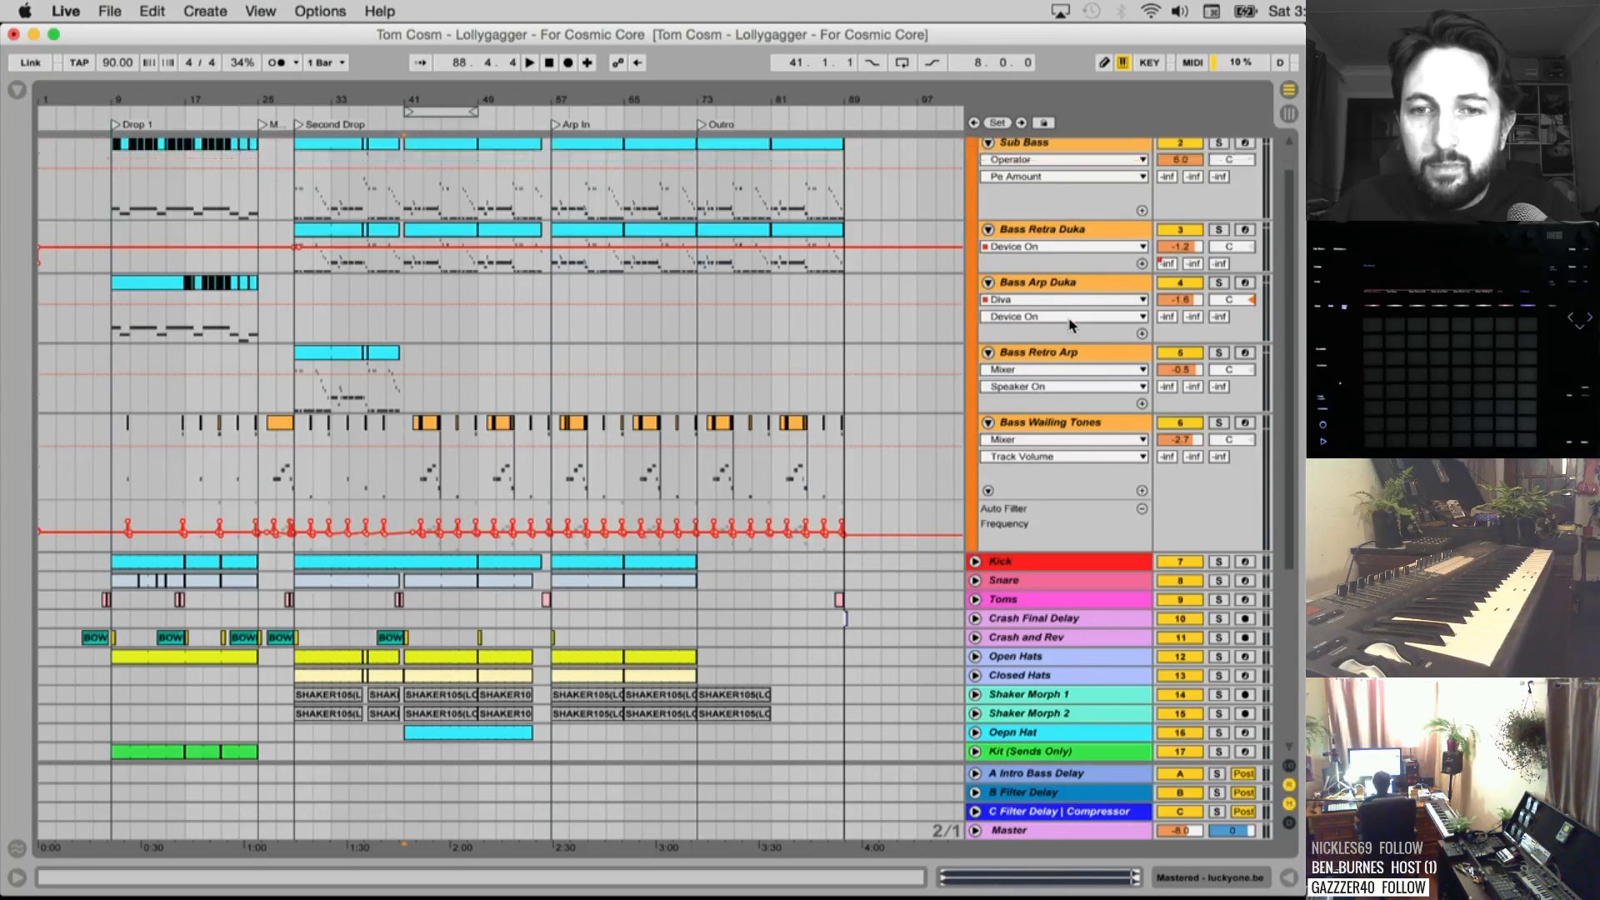
{"action": "scroll", "coordinate": [1056, 370], "scroll_direction": "down", "scroll_amount": 7}
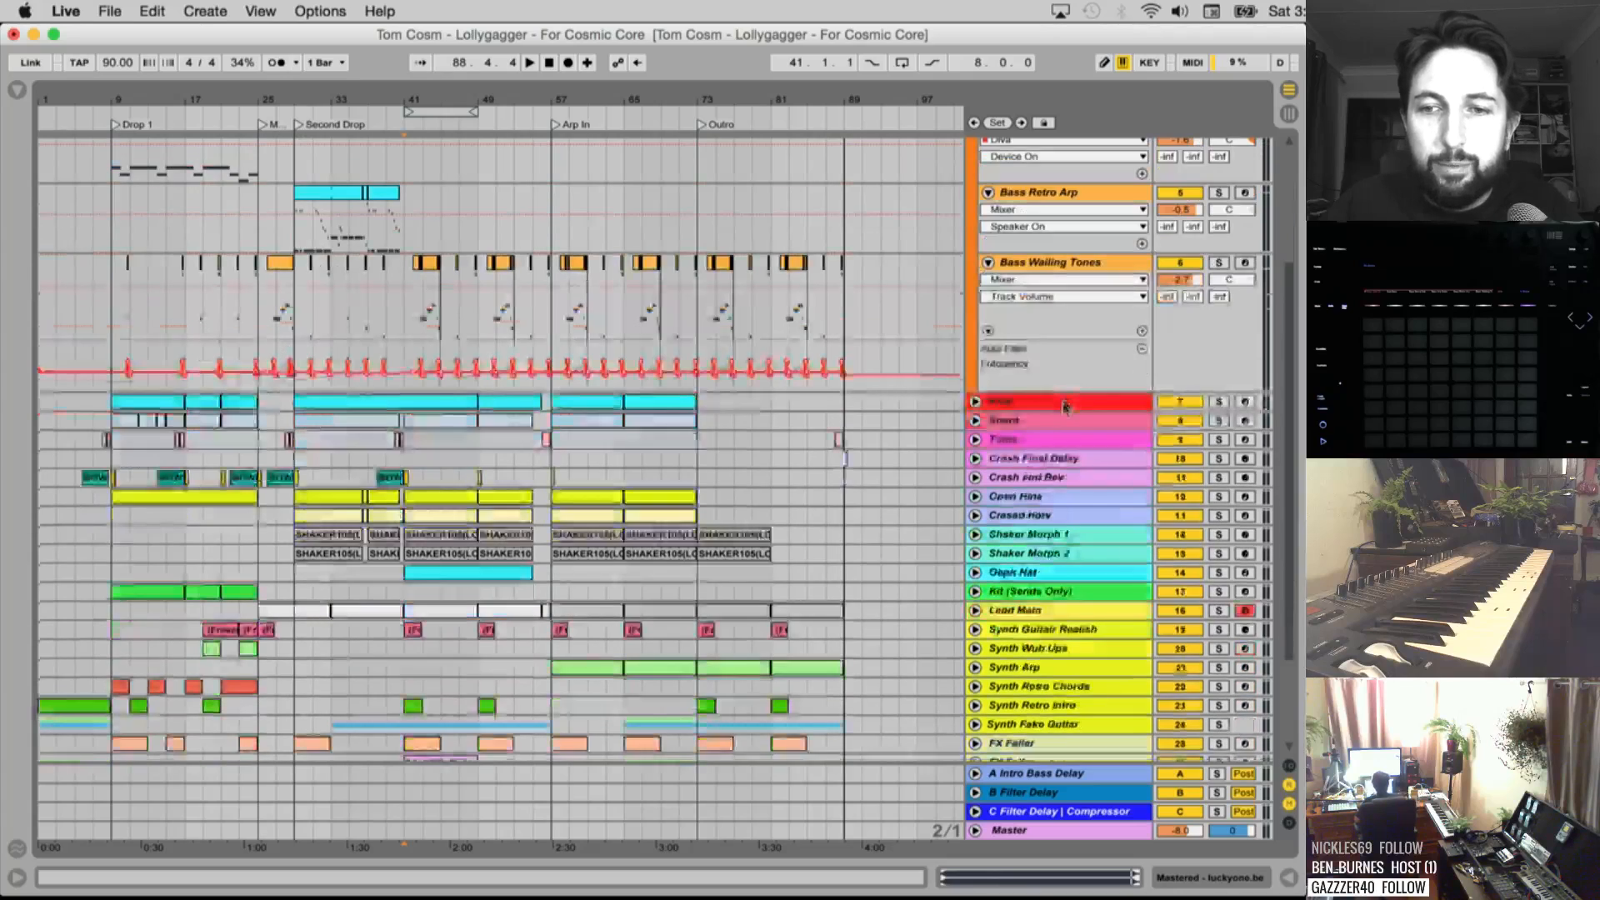
{"action": "scroll", "coordinate": [1062, 410], "scroll_direction": "down", "scroll_amount": 7}
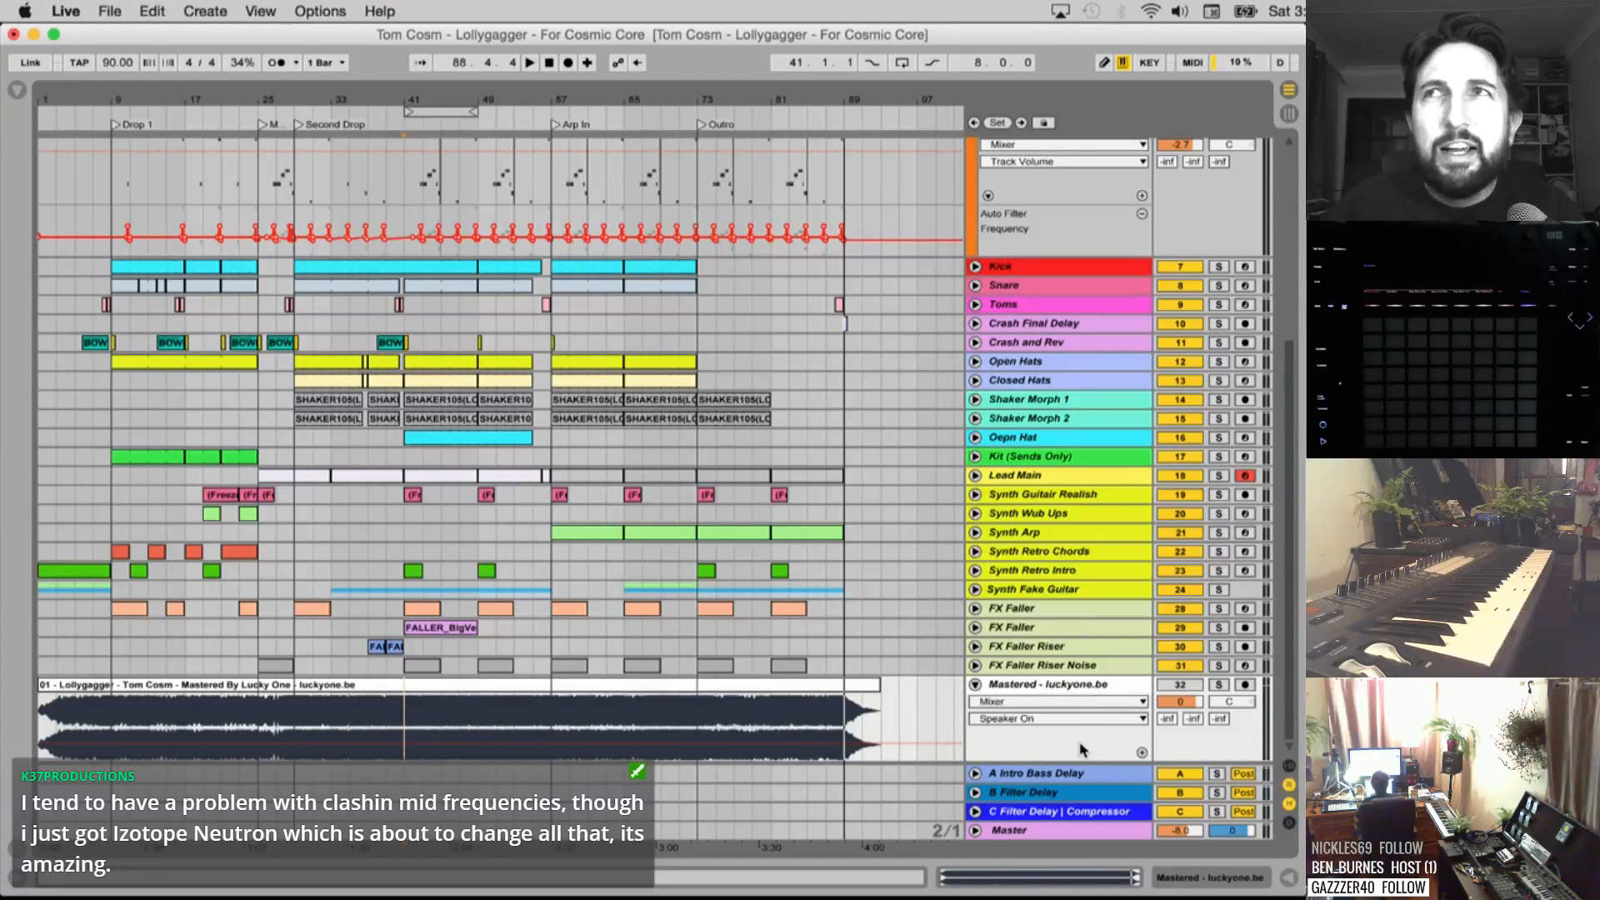
{"action": "left_click", "coordinate": [1054, 690]}
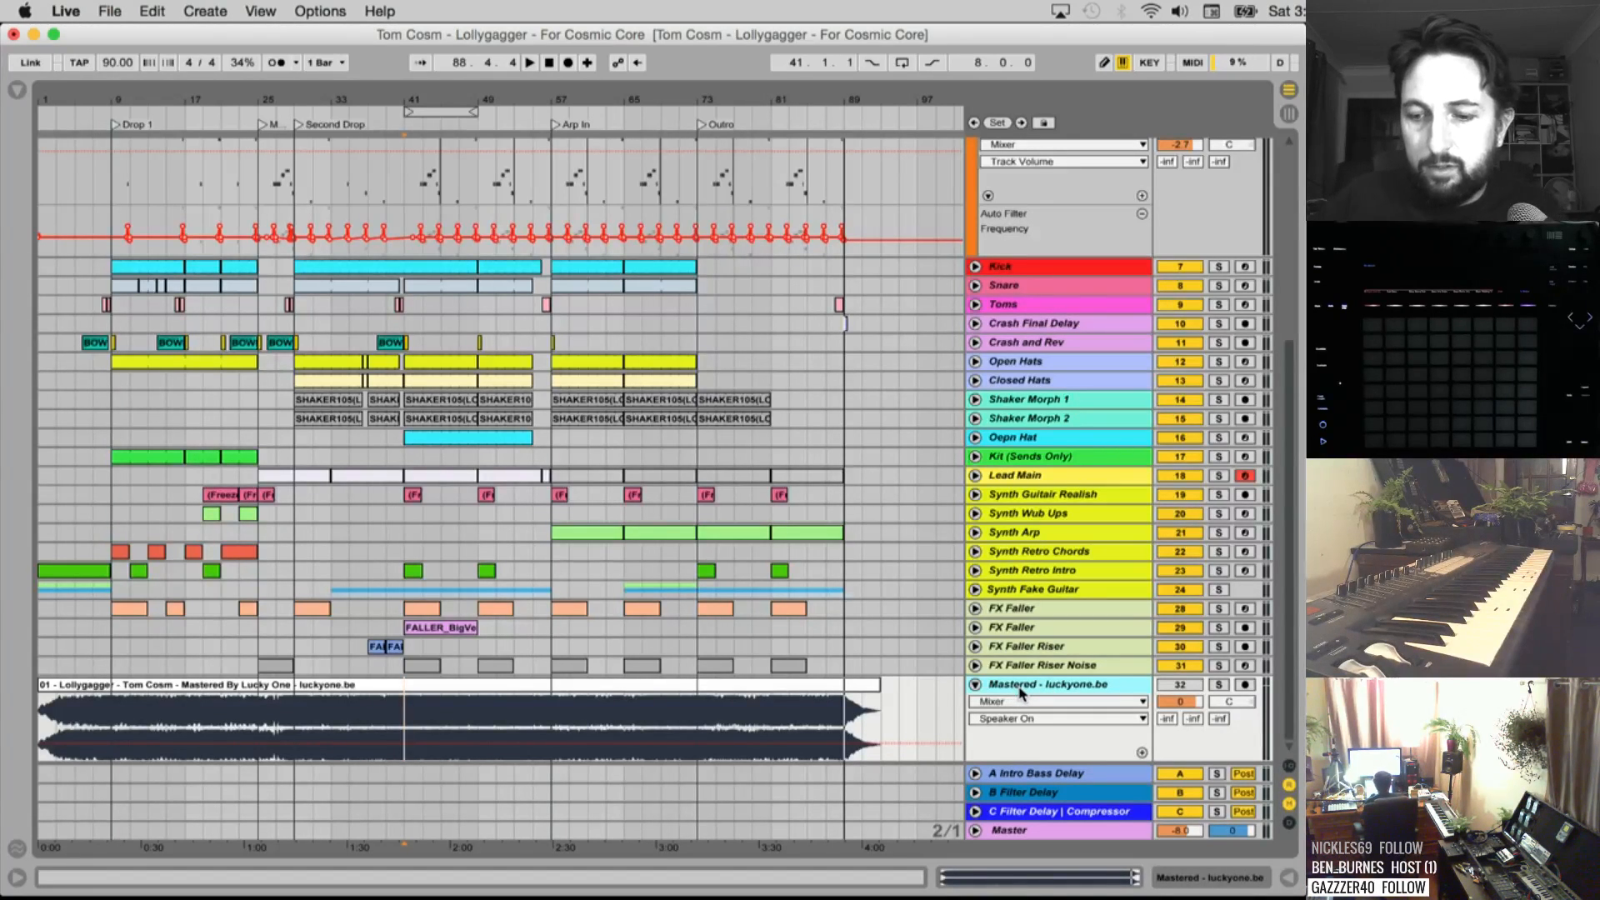
{"action": "key", "text": "Delete"}
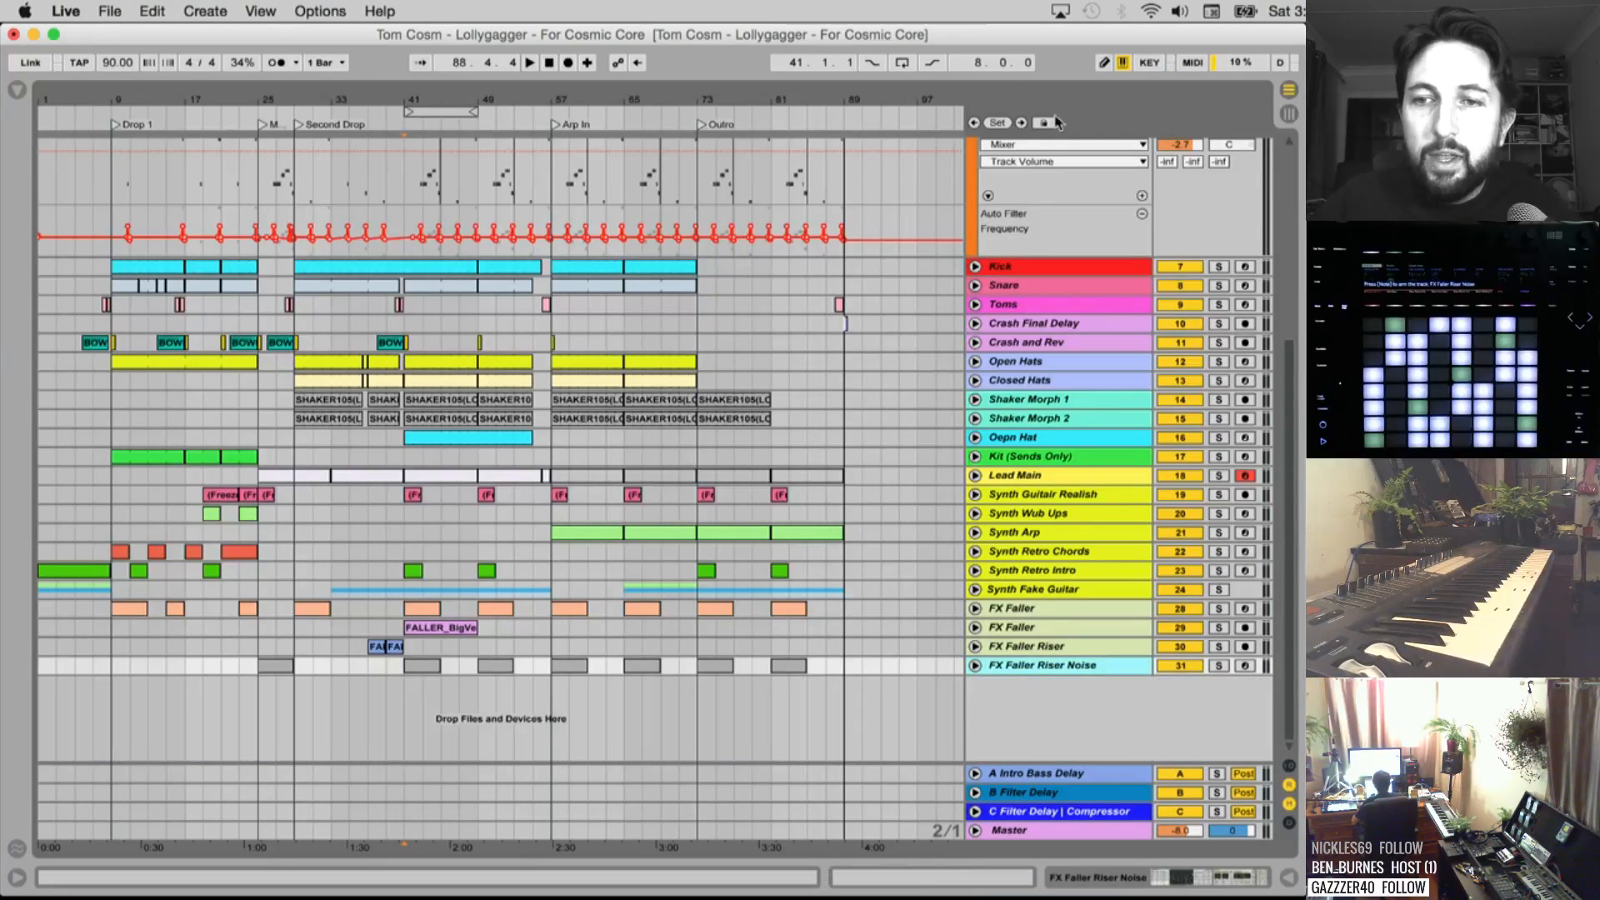
Unfold the Master track to show its mixer and volume automation choosers
{"action": "scroll", "coordinate": [1095, 273], "scroll_direction": "up", "scroll_amount": 5}
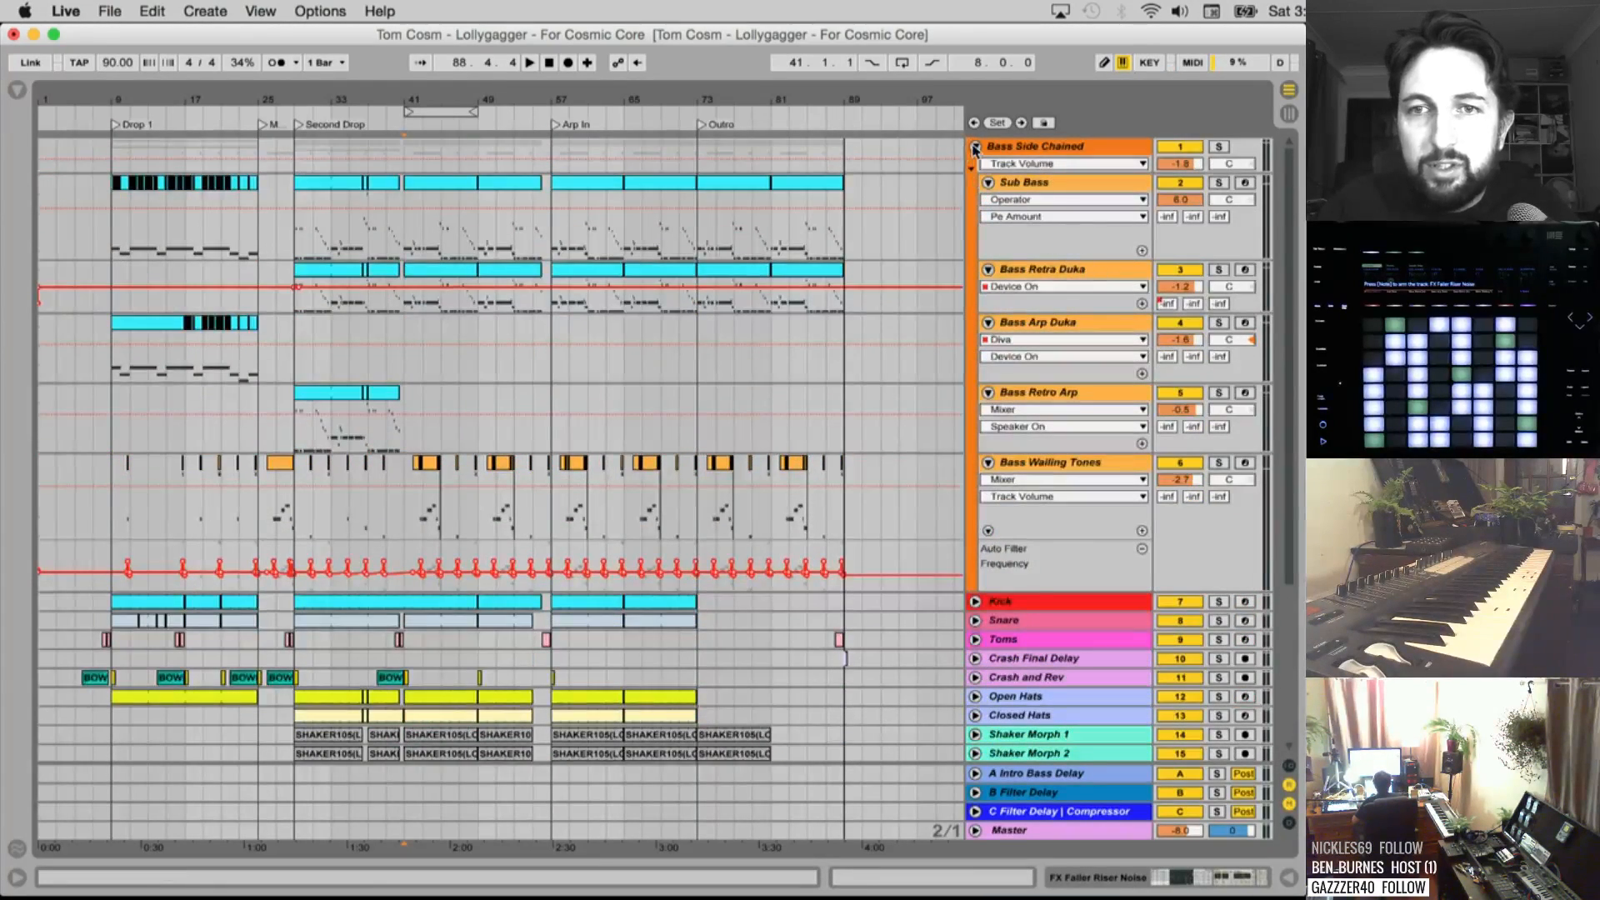
{"action": "scroll", "coordinate": [1196, 790], "scroll_direction": "down", "scroll_amount": 5}
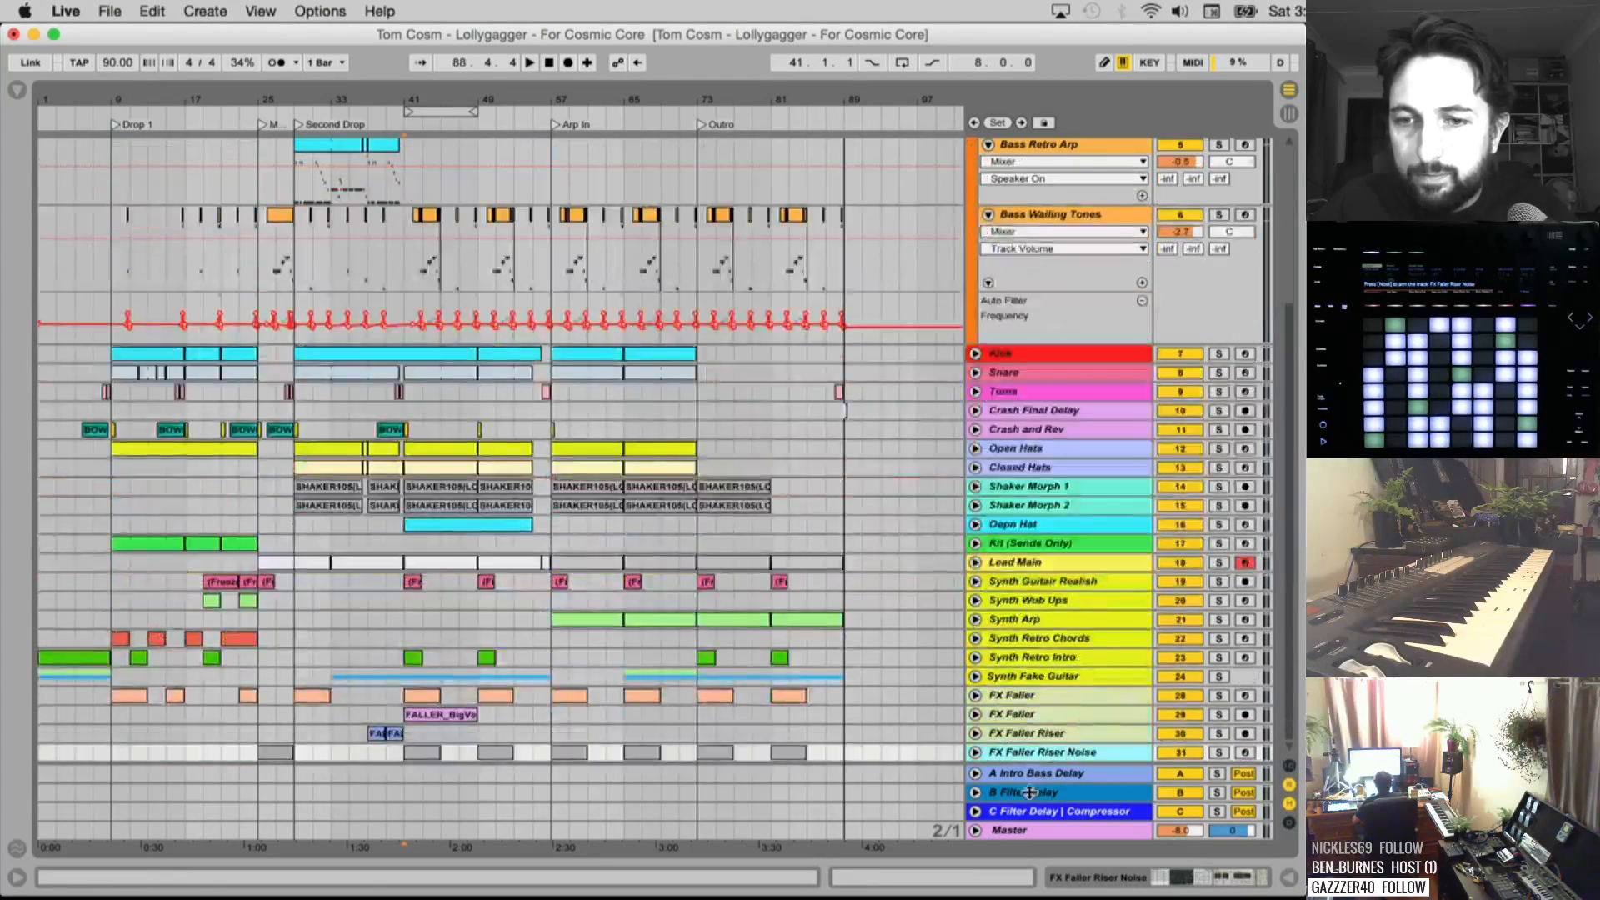
{"action": "left_click", "coordinate": [976, 831]}
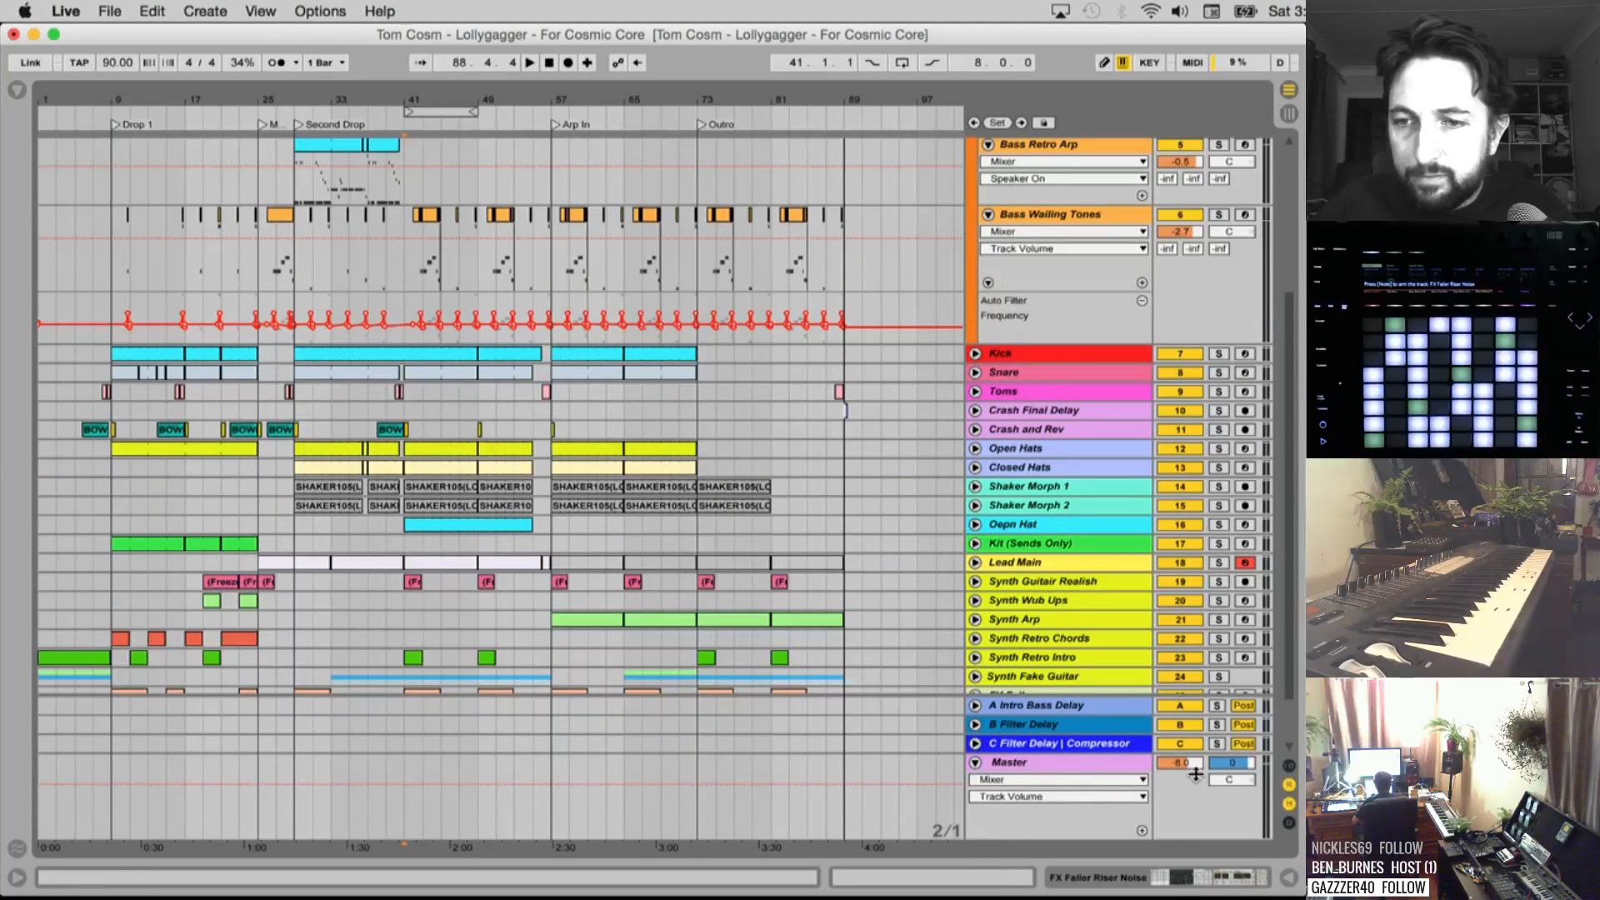
Play the song from bar 1 in the arrangement
{"action": "scroll", "coordinate": [1009, 275], "scroll_direction": "up", "scroll_amount": 4}
{"action": "key", "text": "space"}
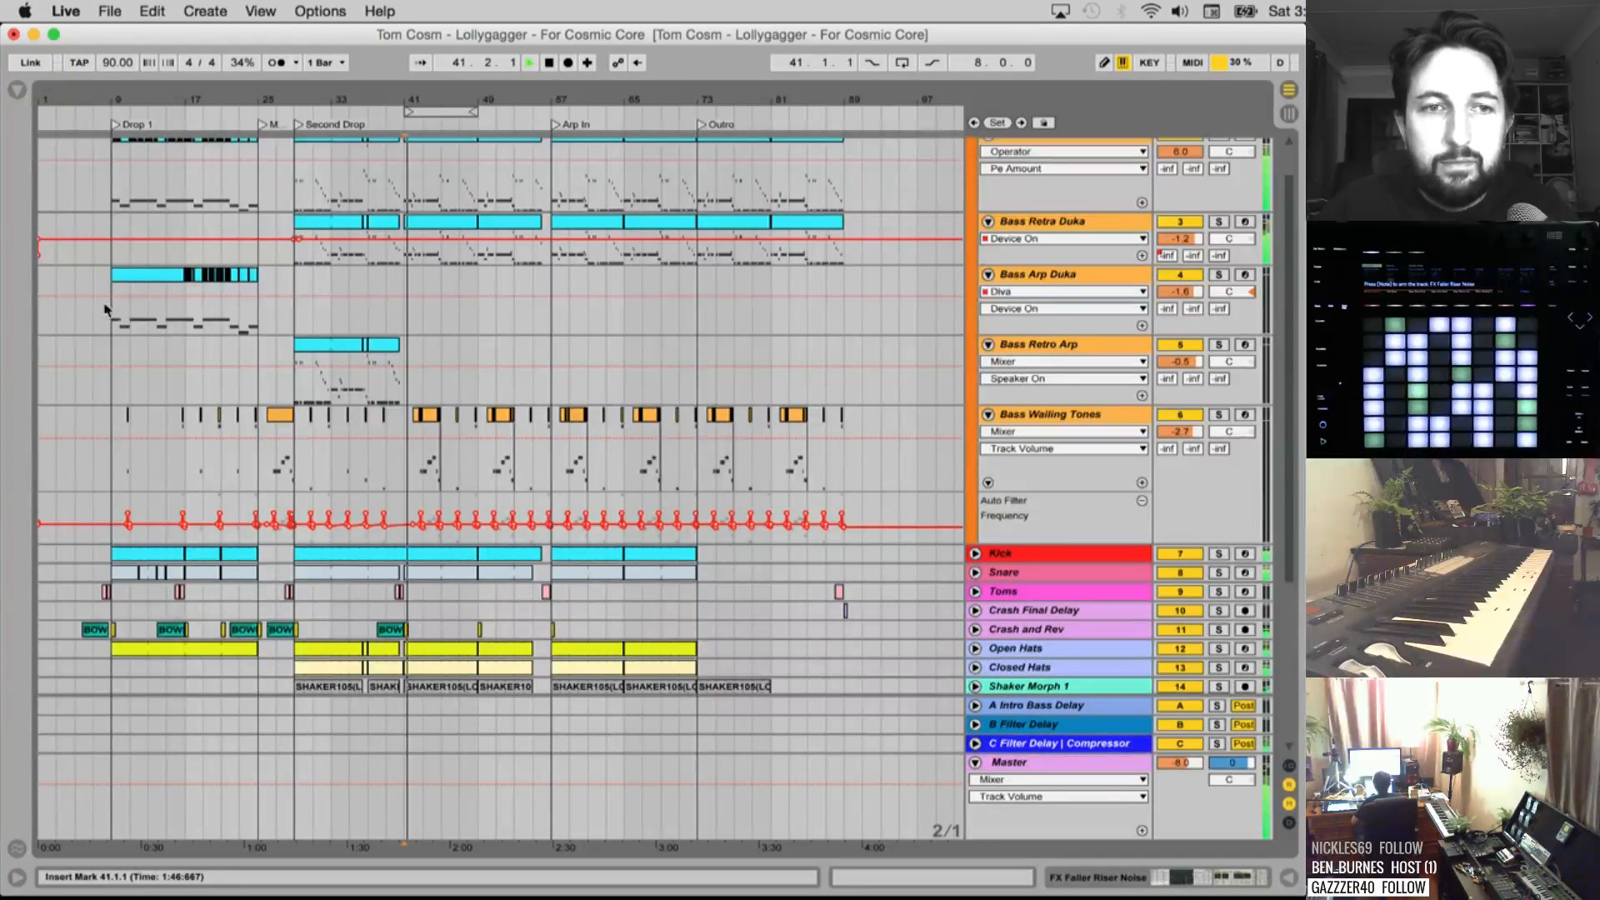
{"action": "left_click", "coordinate": [43, 320]}
{"action": "scroll", "coordinate": [550, 360], "scroll_direction": "down", "scroll_amount": 5}
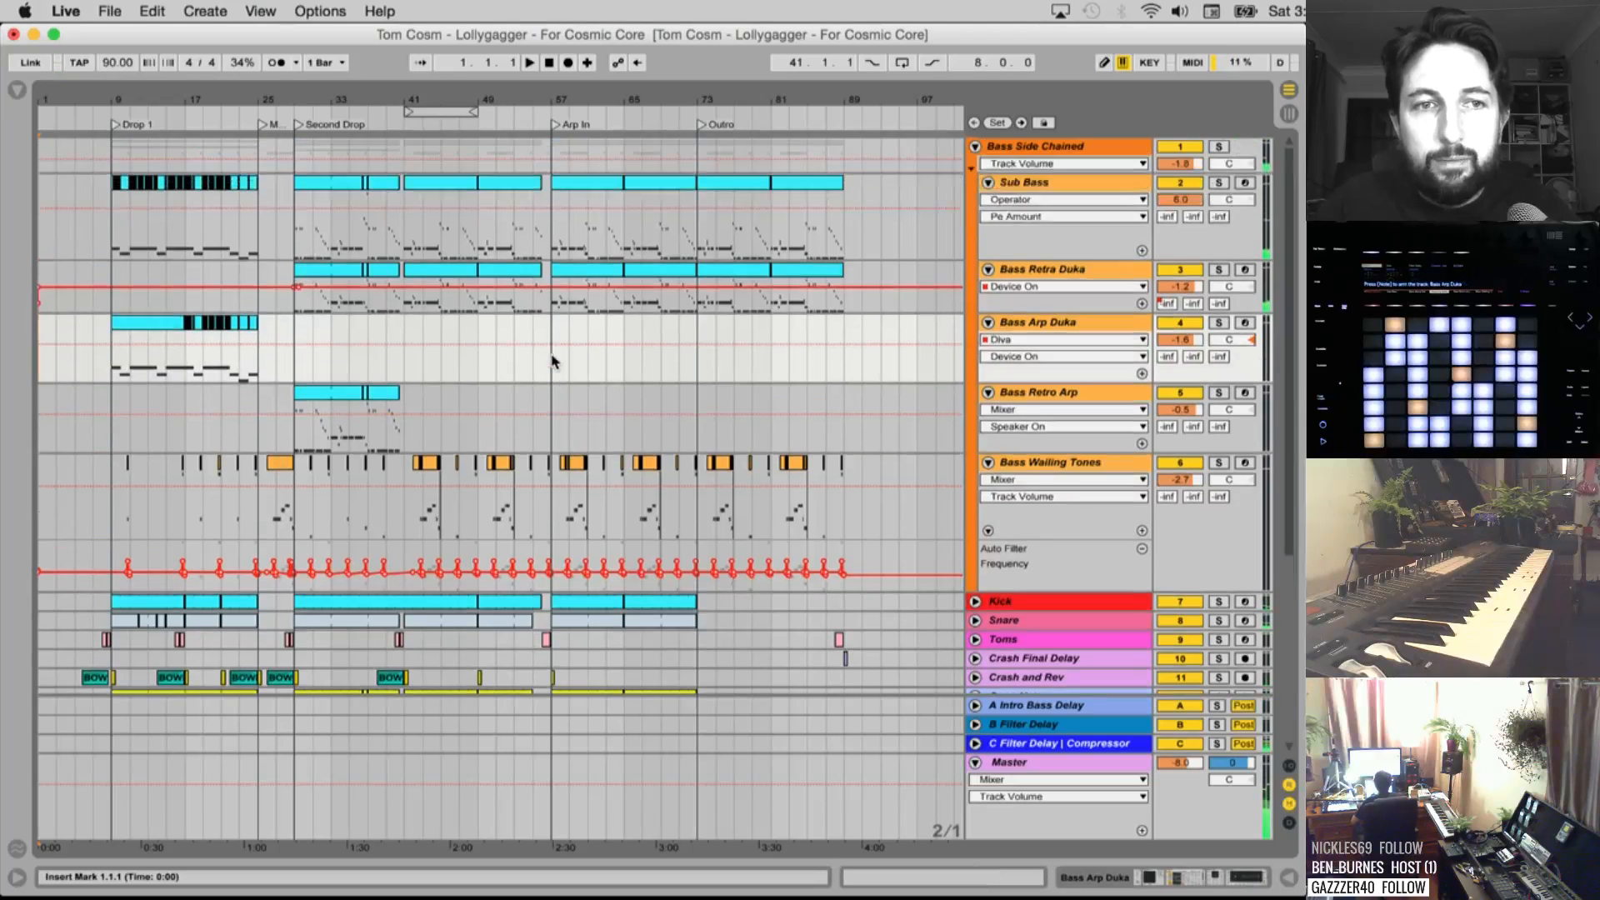
{"action": "key", "text": "space"}
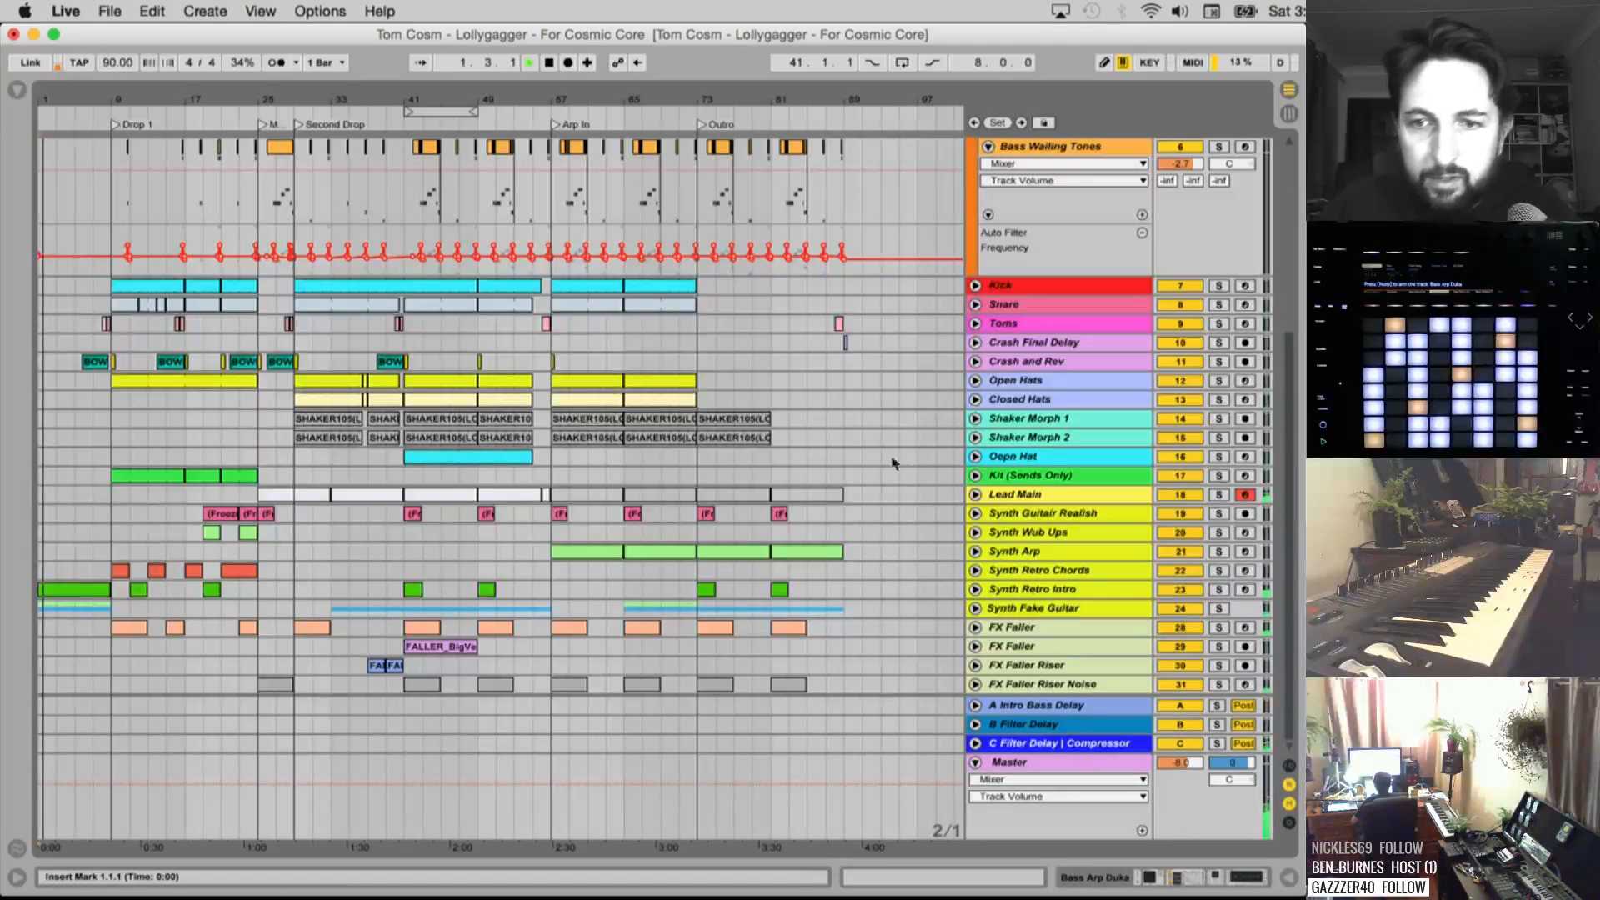
Unfold the Synth Retro Intro track and show its device chain
{"action": "left_click", "coordinate": [975, 590]}
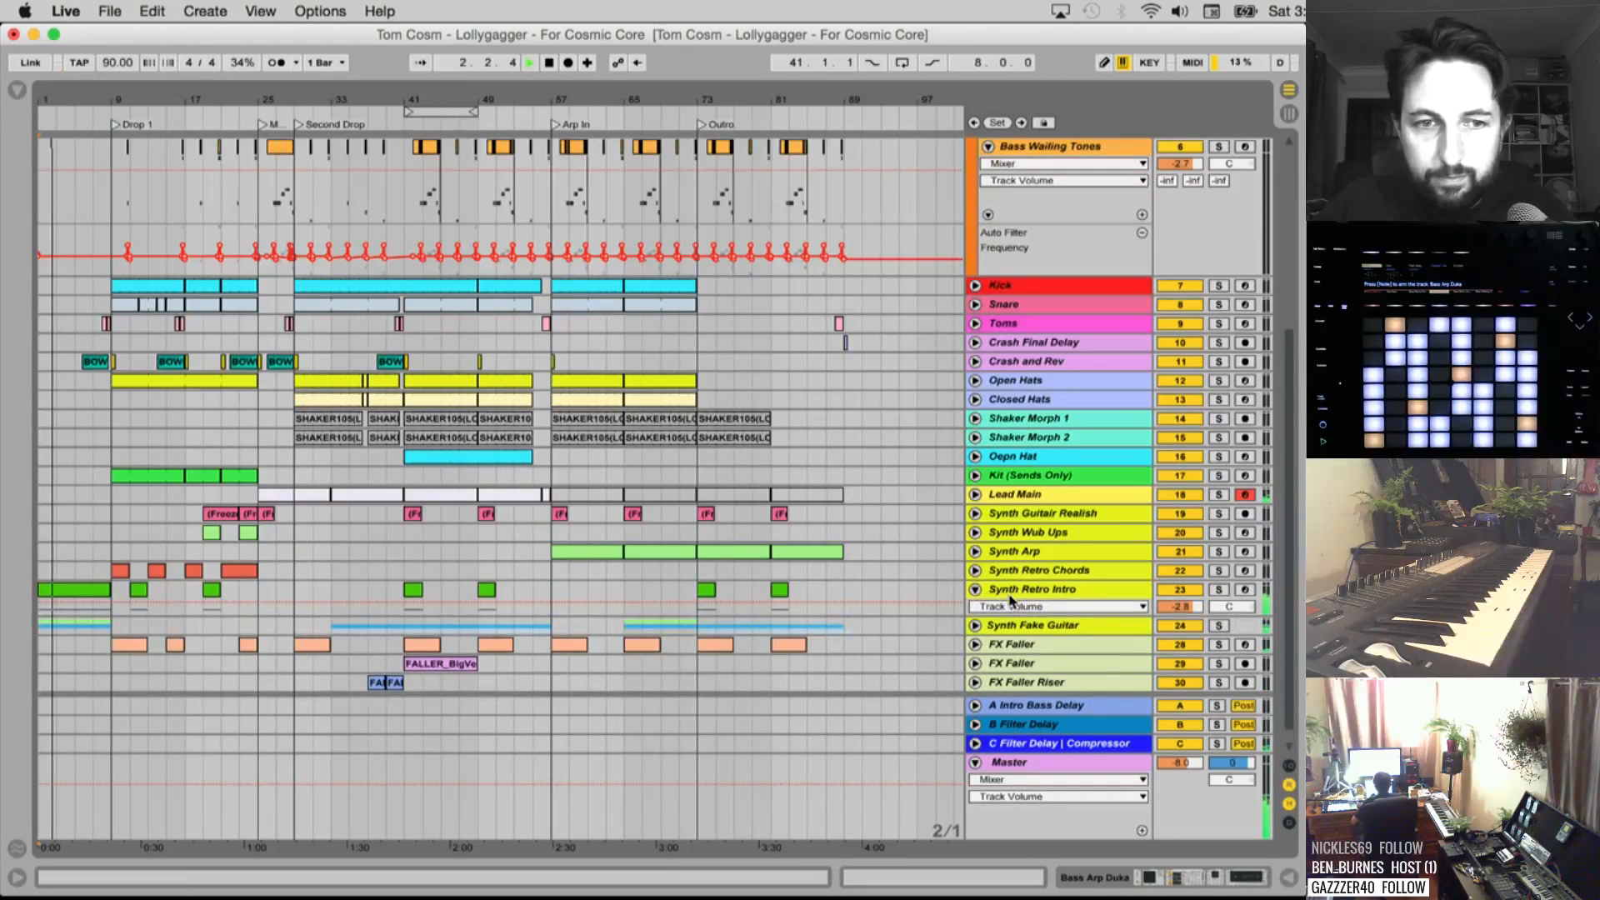
{"action": "scroll", "coordinate": [1025, 593], "scroll_direction": "down", "scroll_amount": 1}
{"action": "left_click", "coordinate": [1031, 575]}
{"action": "double_click", "coordinate": [1031, 575]}
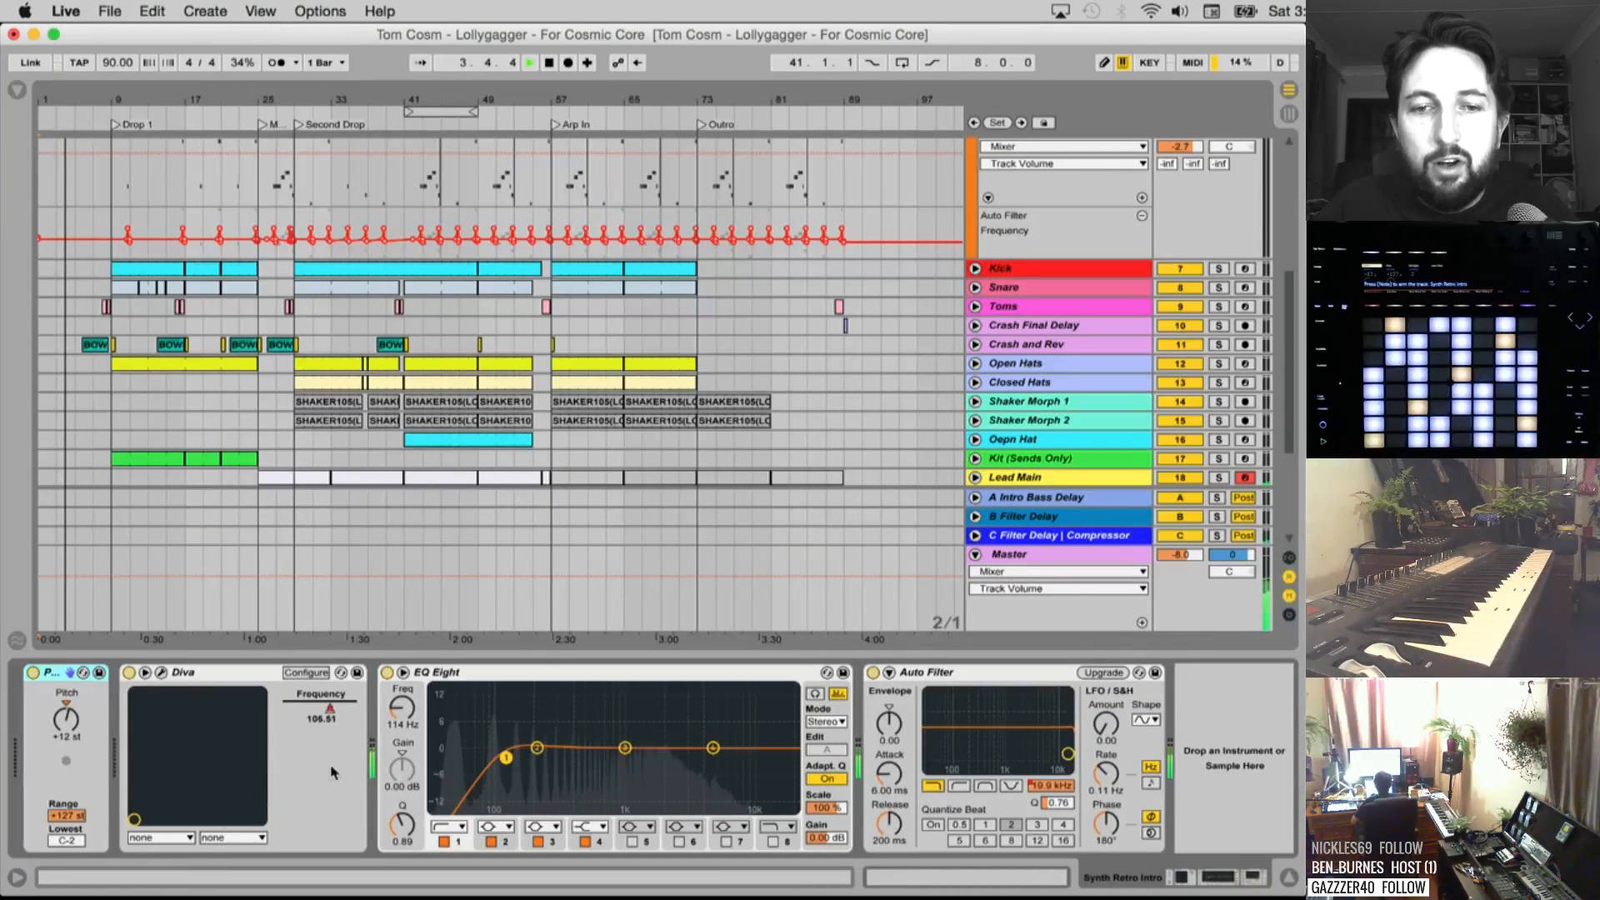
Unfold the Synth Fake Guitar group to show its pad and guitar tracks
{"action": "scroll", "coordinate": [1086, 407], "scroll_direction": "down", "scroll_amount": 10}
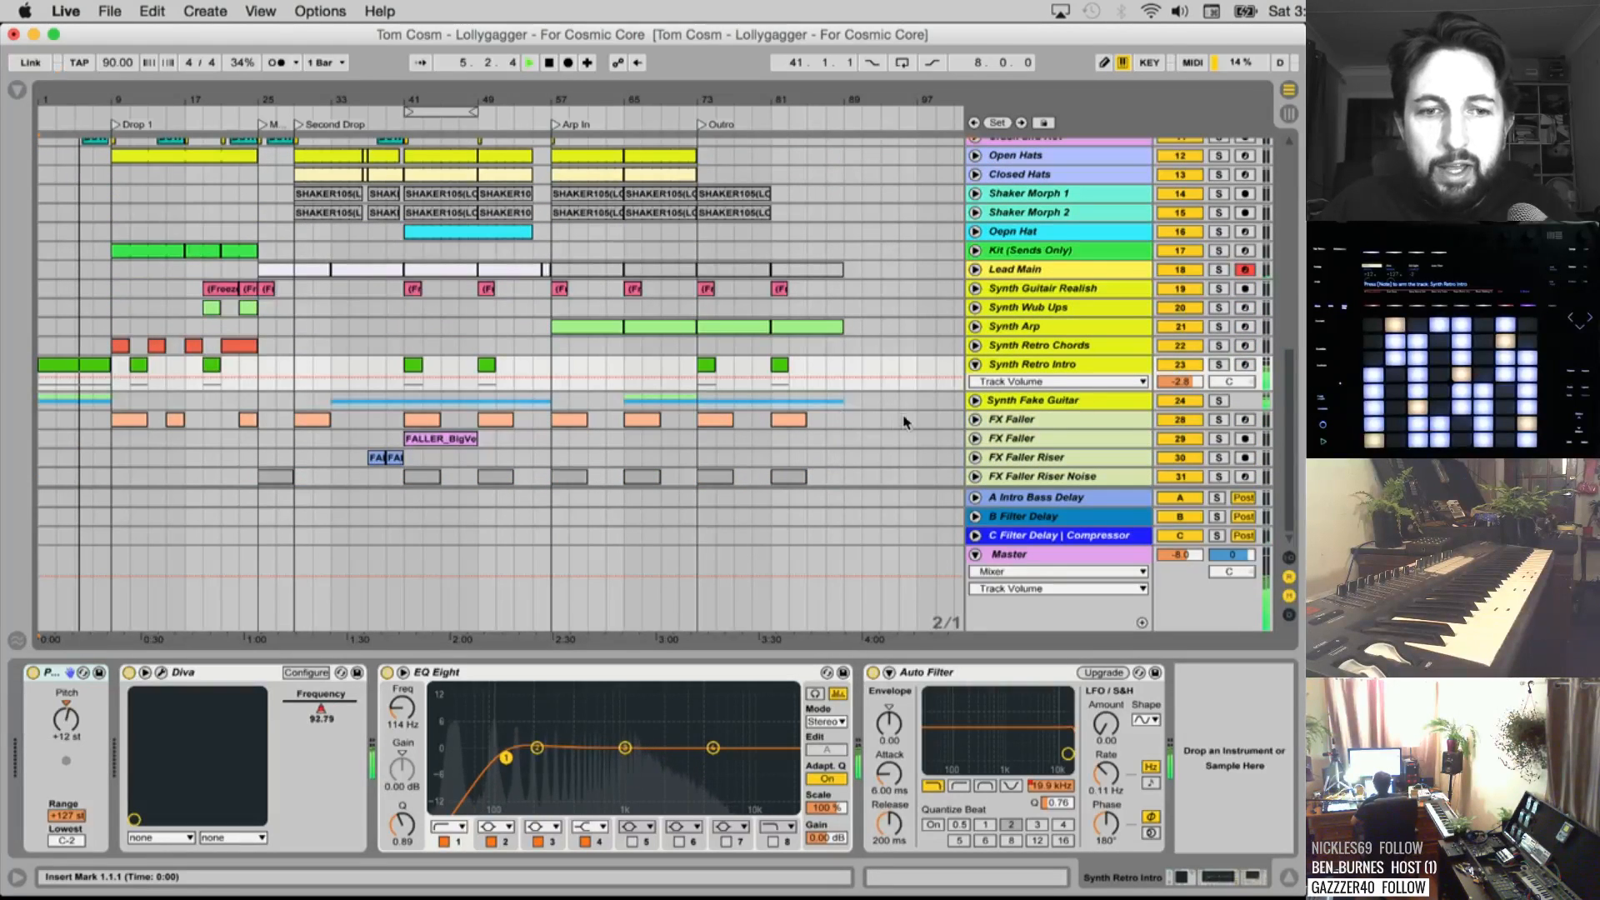
{"action": "left_click", "coordinate": [975, 401]}
{"action": "left_click", "coordinate": [1021, 404]}
{"action": "scroll", "coordinate": [1029, 383], "scroll_direction": "down", "scroll_amount": 6}
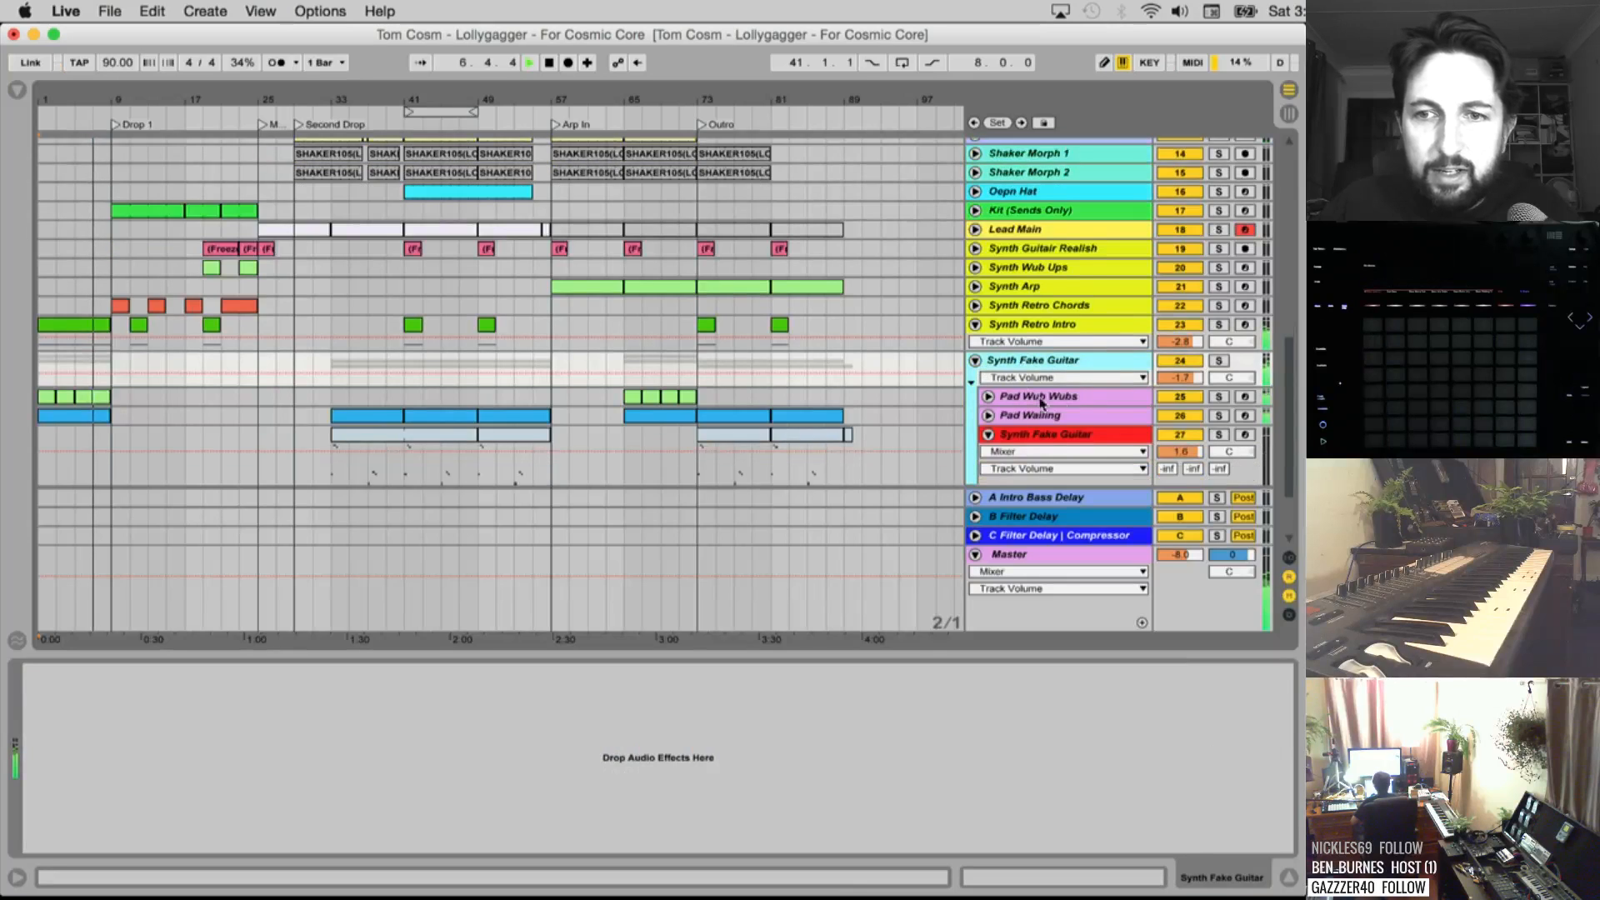
{"action": "scroll", "coordinate": [1039, 354], "scroll_direction": "up", "scroll_amount": 2}
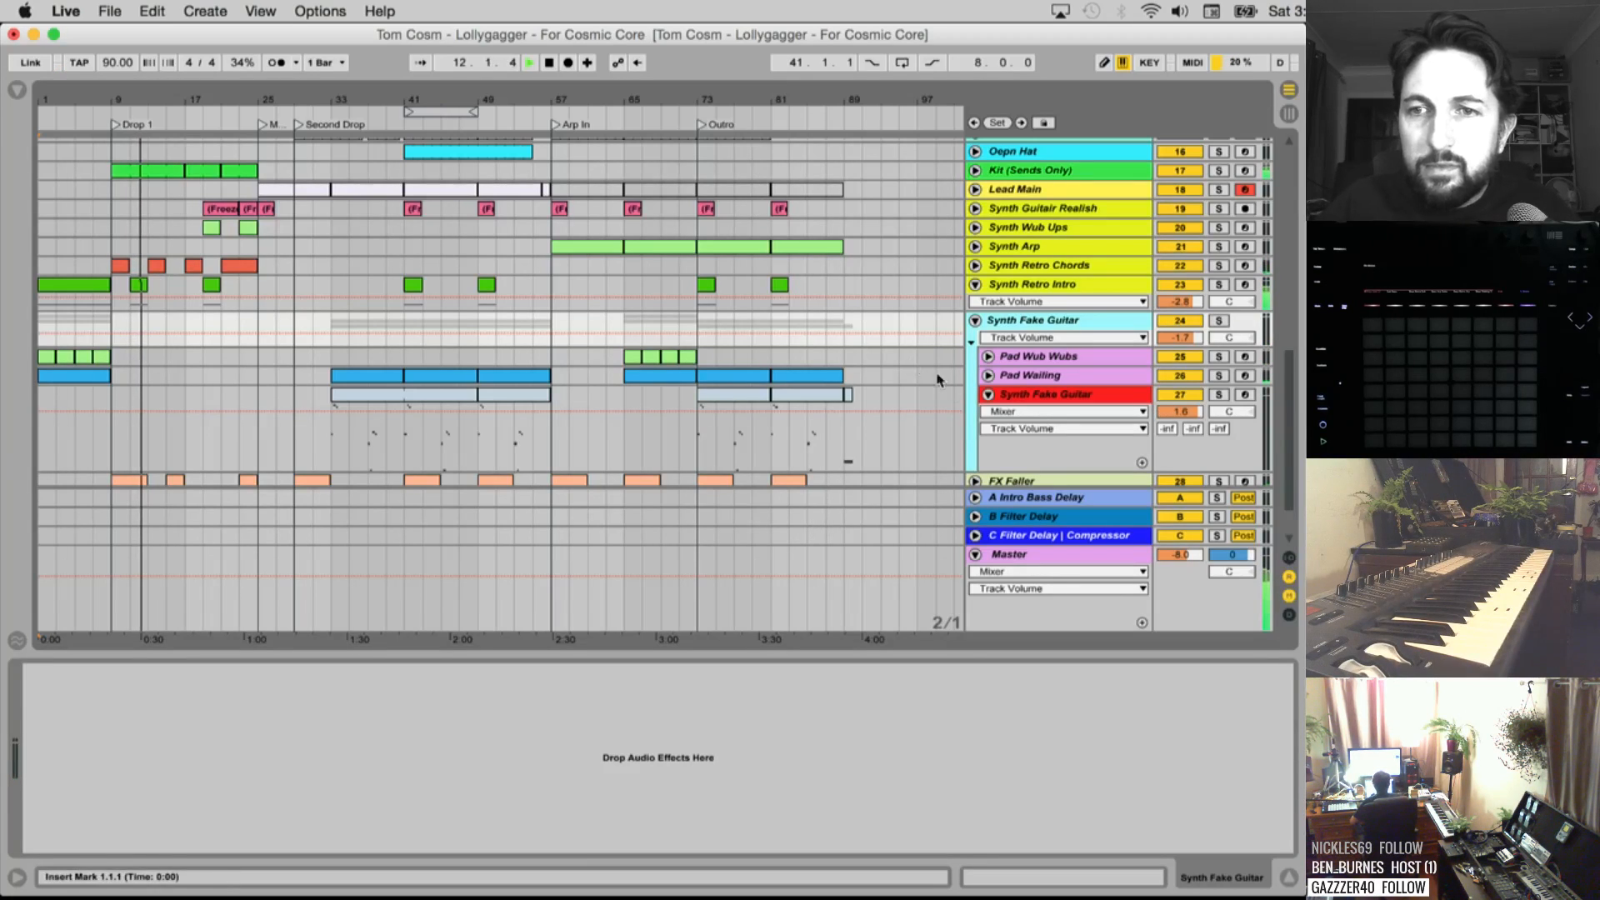
Show the Sub Bass track's devices, audition it soloed from bar 29 at the Second Drop, and turn its solo off
{"action": "scroll", "coordinate": [1038, 342], "scroll_direction": "up", "scroll_amount": 10}
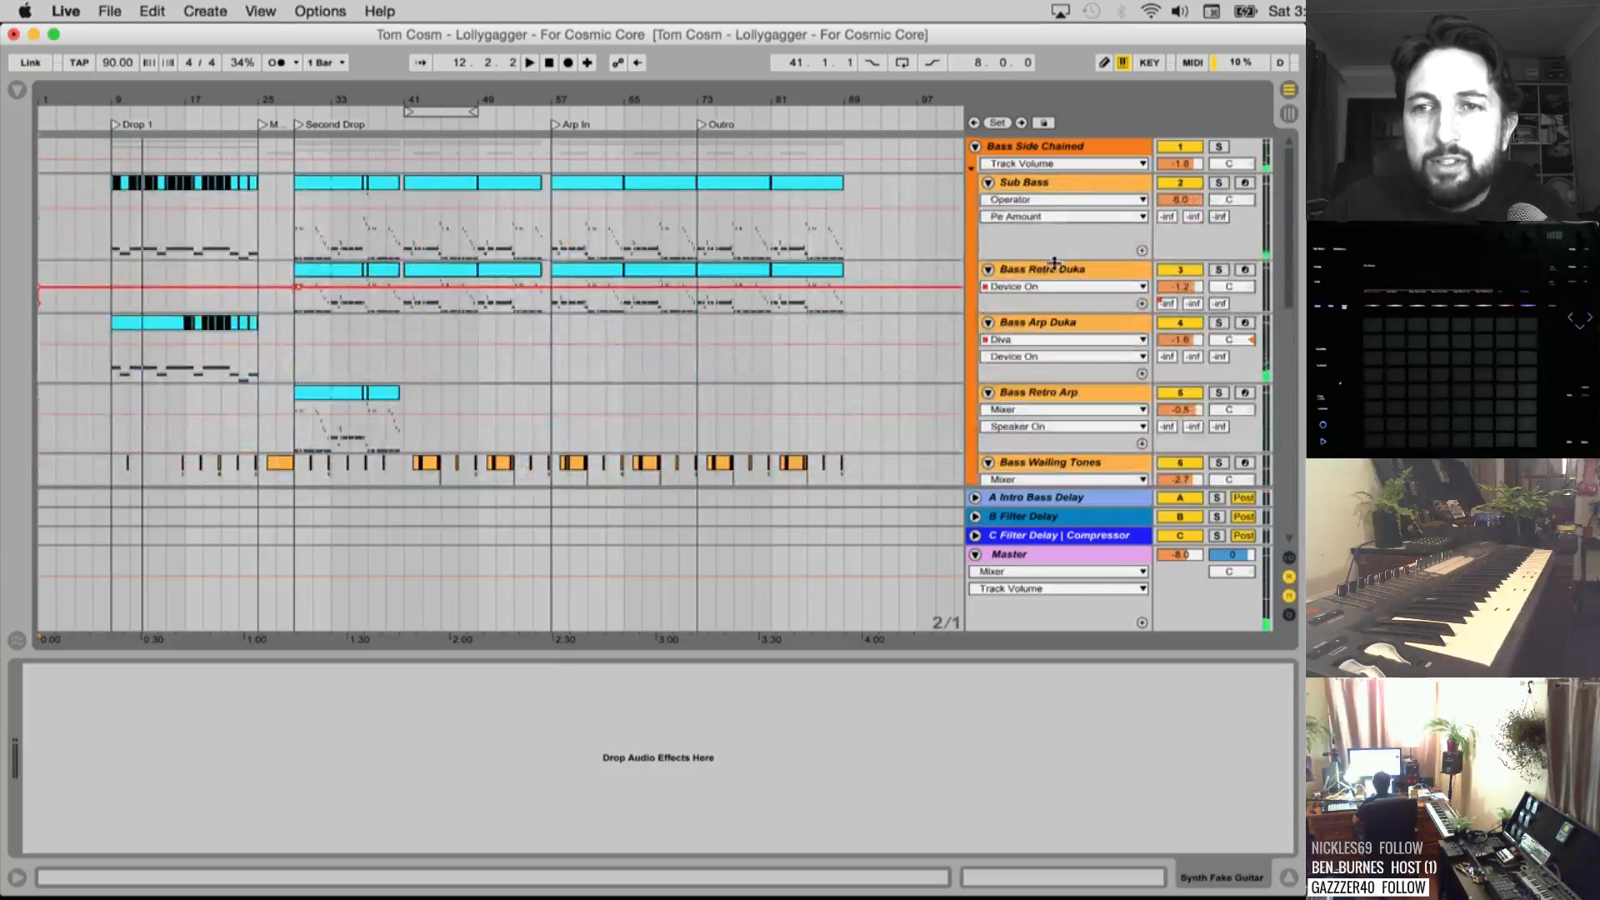
{"action": "left_click", "coordinate": [1017, 185]}
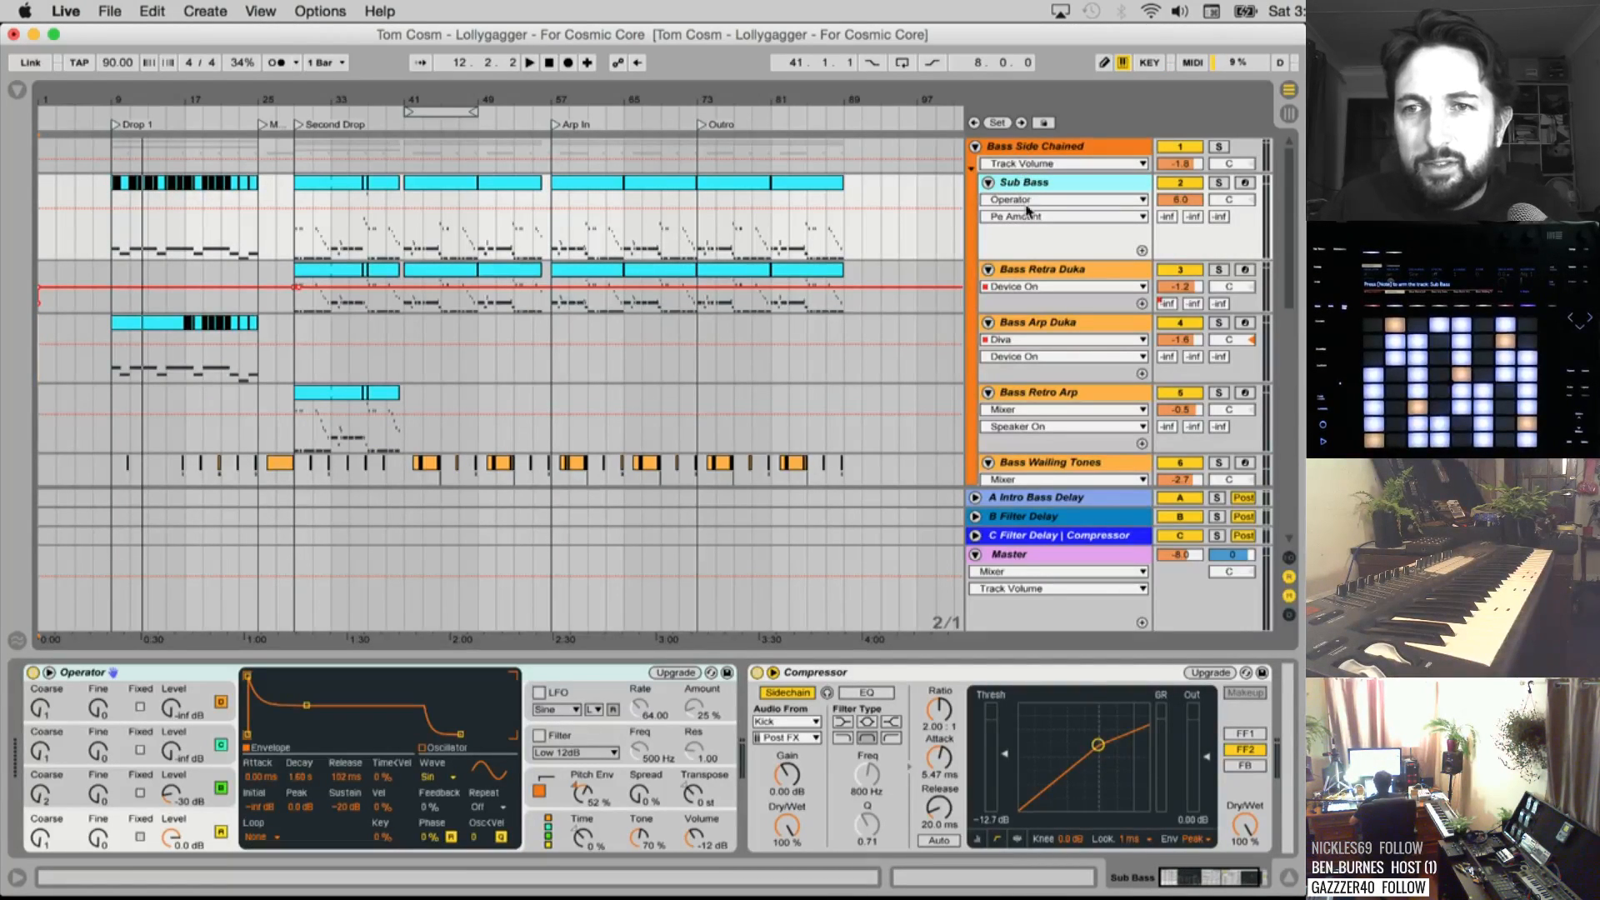
{"action": "left_click", "coordinate": [298, 226]}
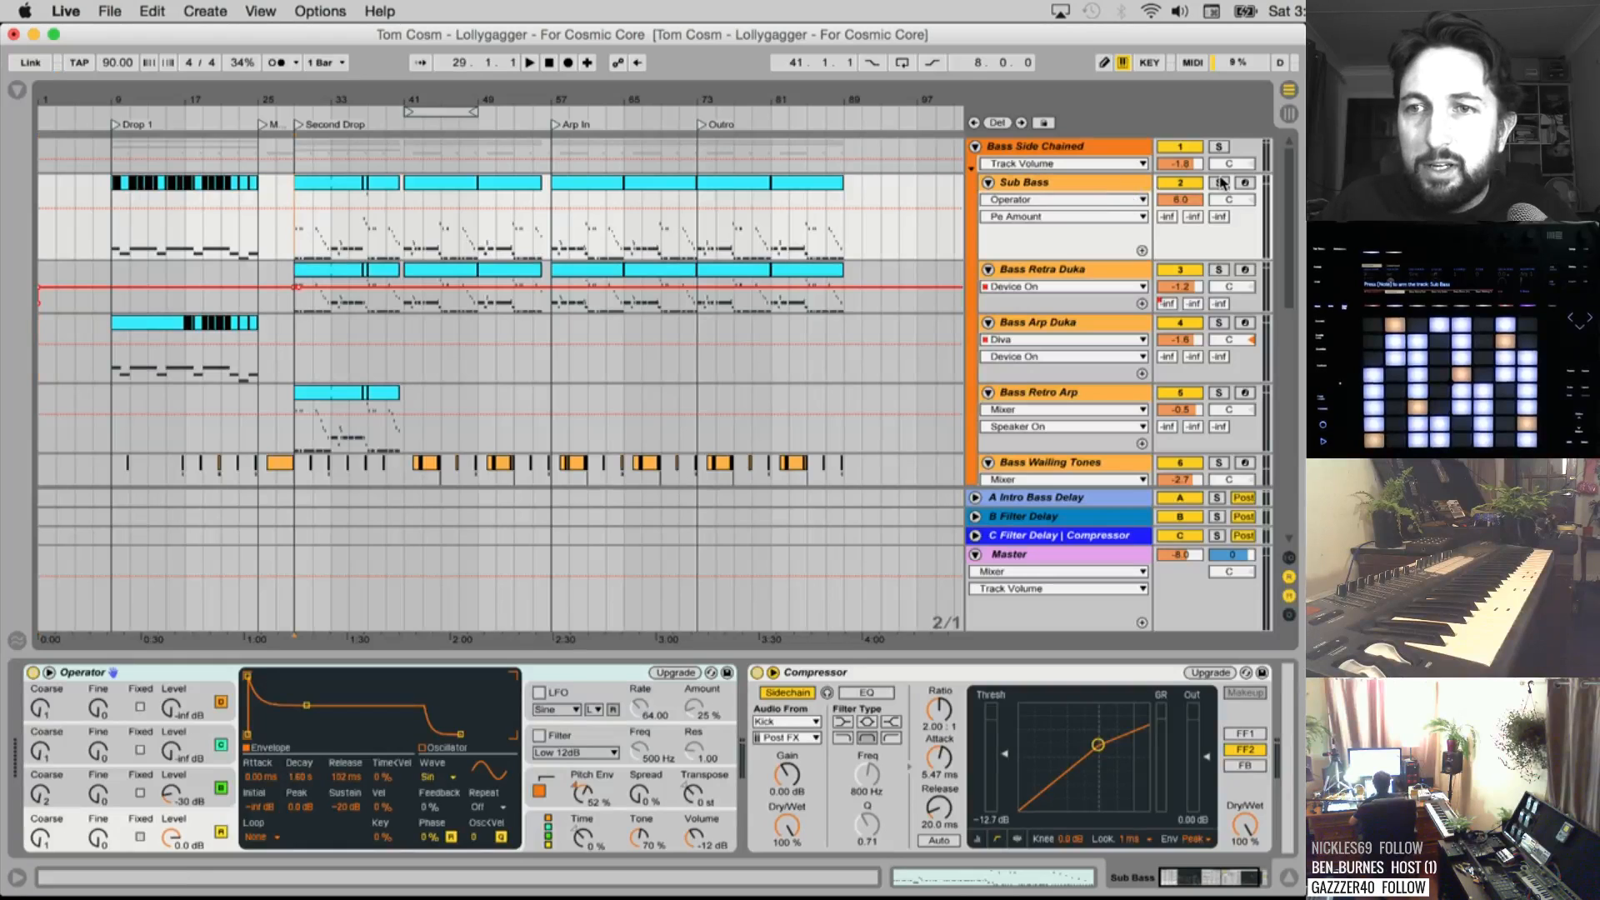
{"action": "left_click", "coordinate": [1219, 183]}
{"action": "key", "text": "space"}
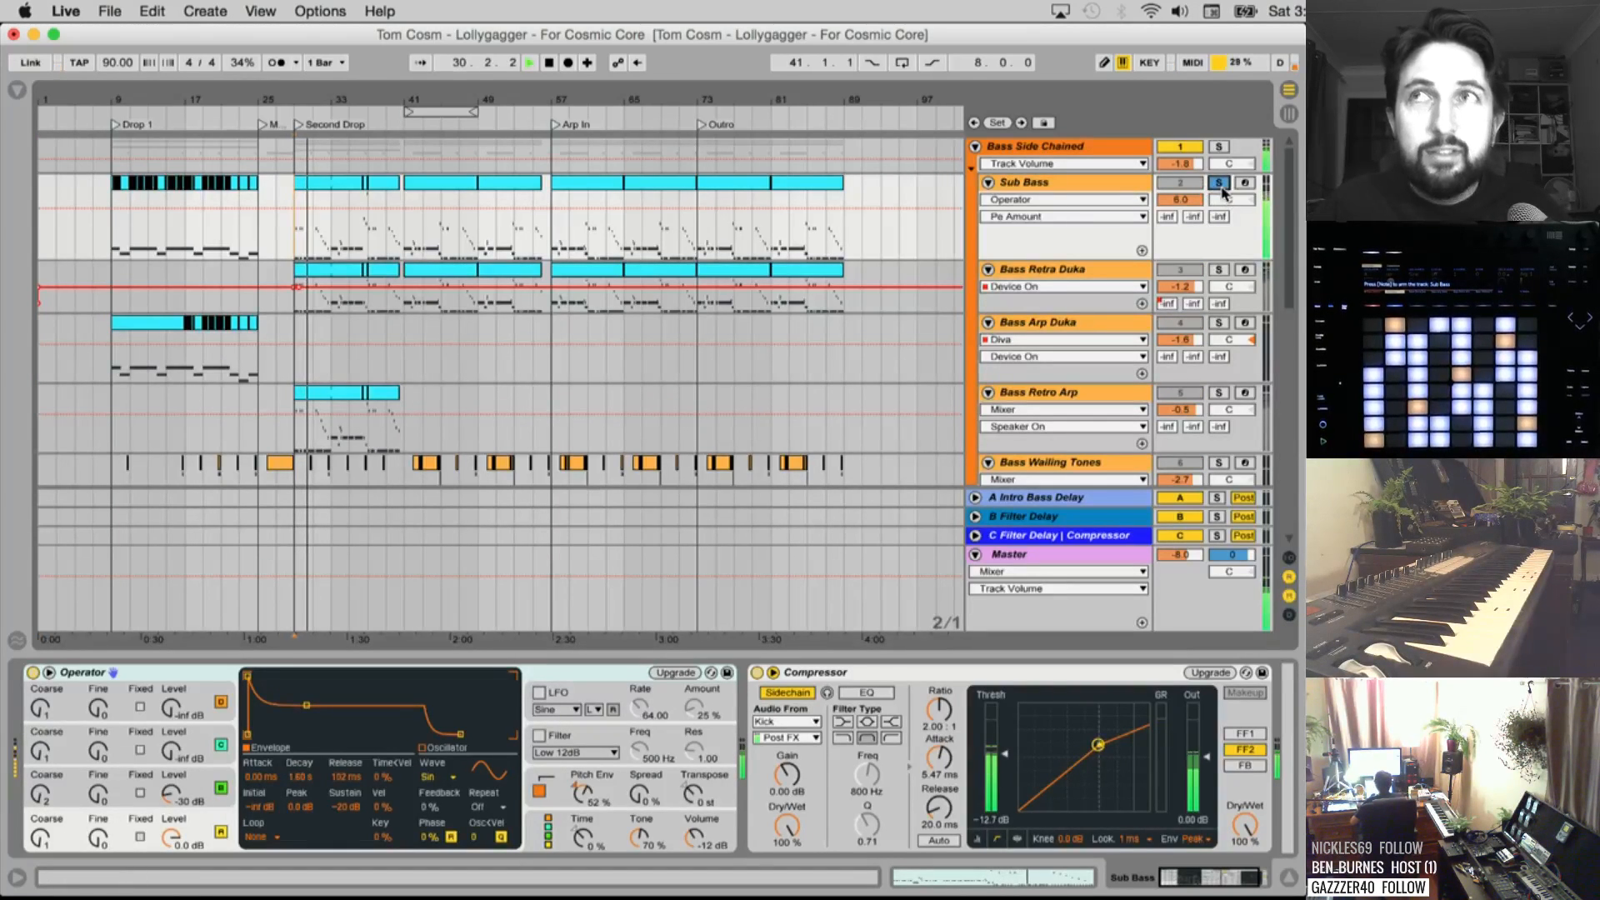
{"action": "left_click", "coordinate": [1220, 182]}
{"action": "key", "text": "space"}
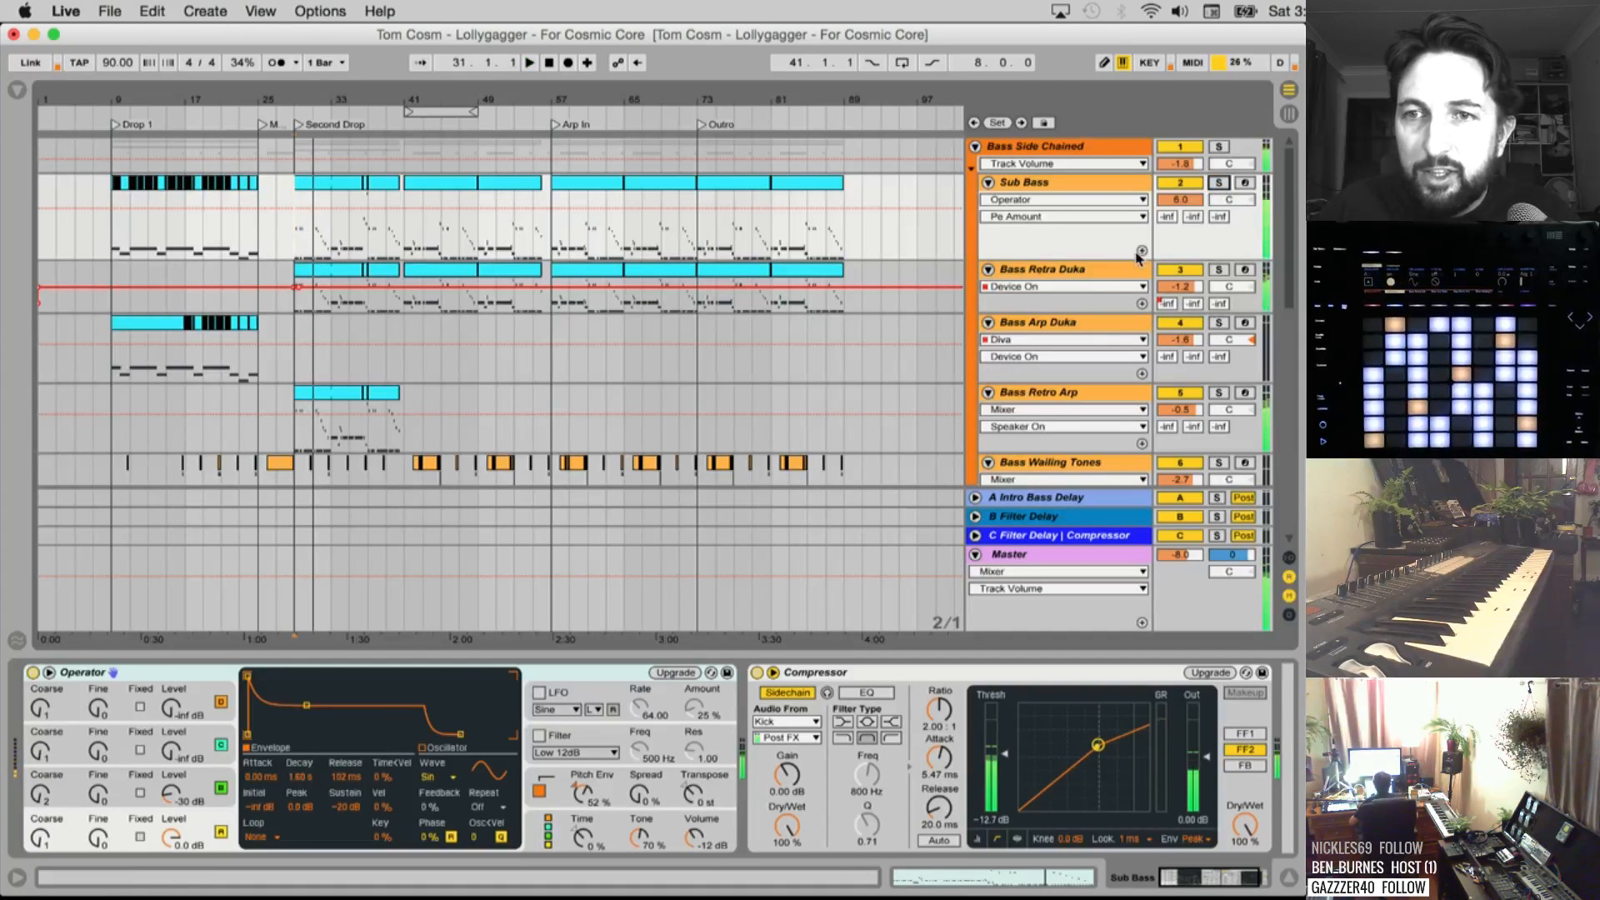
Play the Bass Retra Duka track soloed from bar 29, view its Mini V synth and close the plugin window
{"action": "left_click", "coordinate": [1080, 276]}
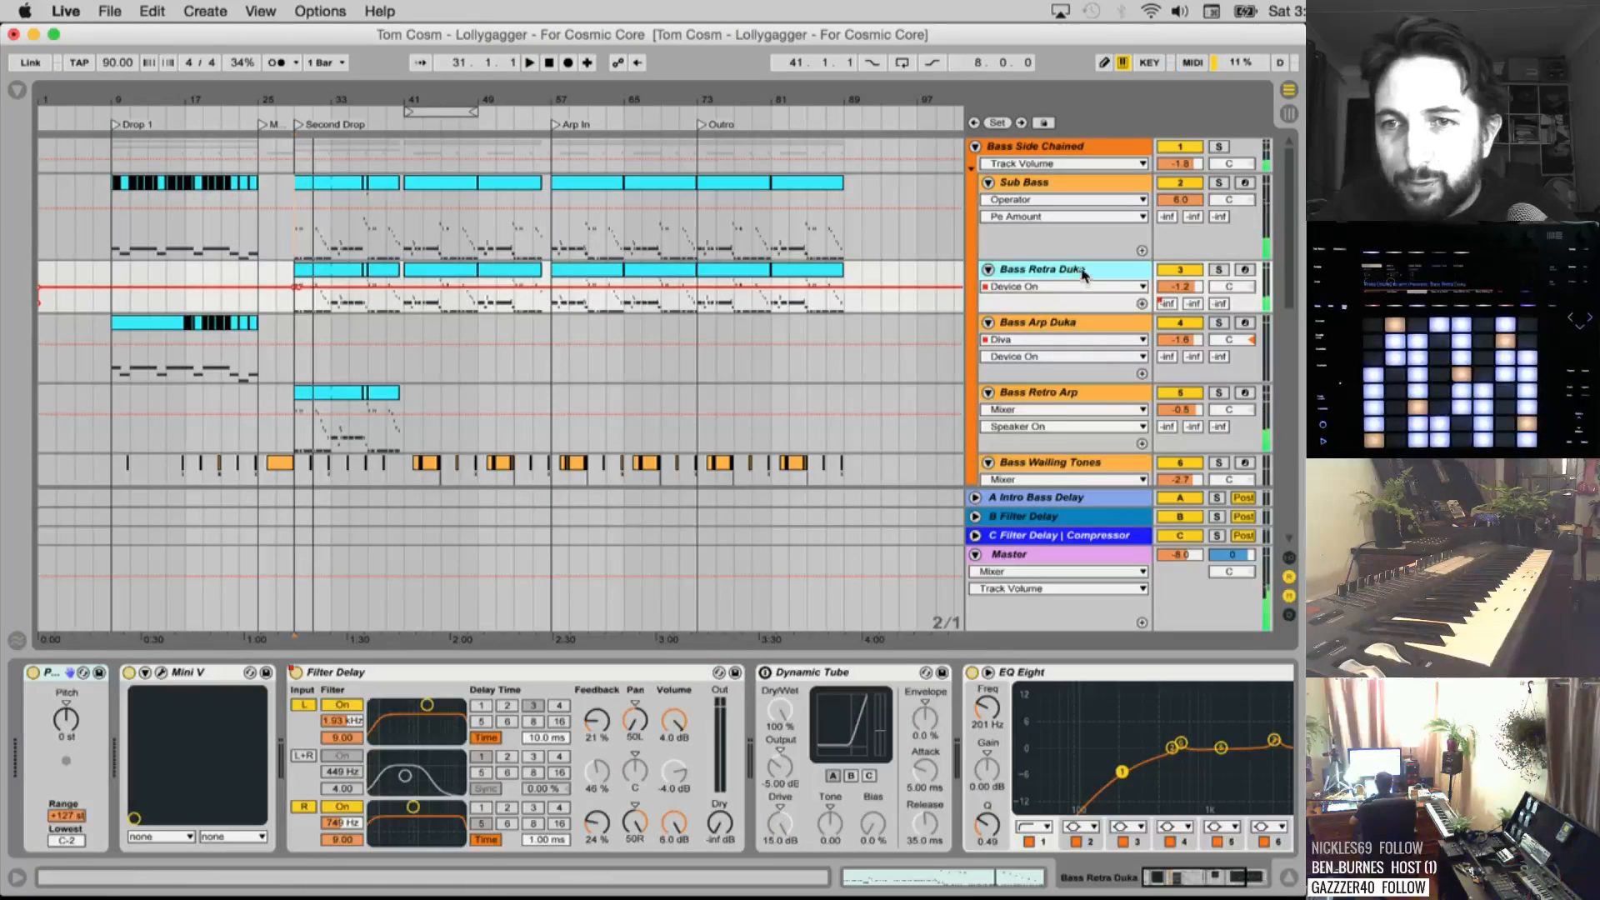
{"action": "left_click", "coordinate": [1219, 271]}
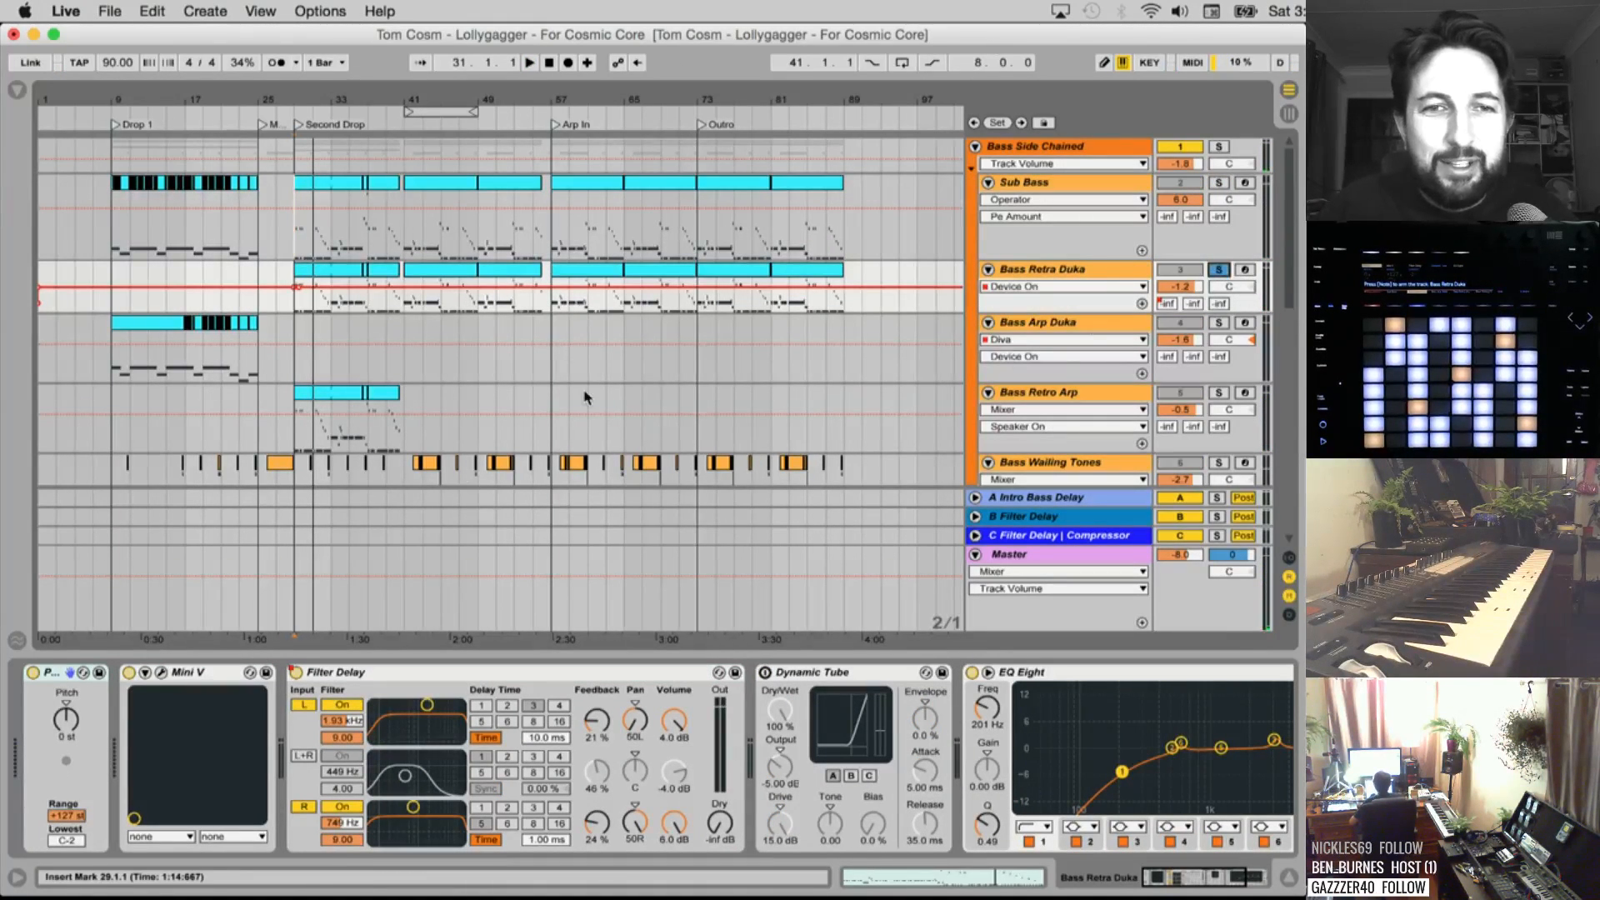
{"action": "key", "text": "space"}
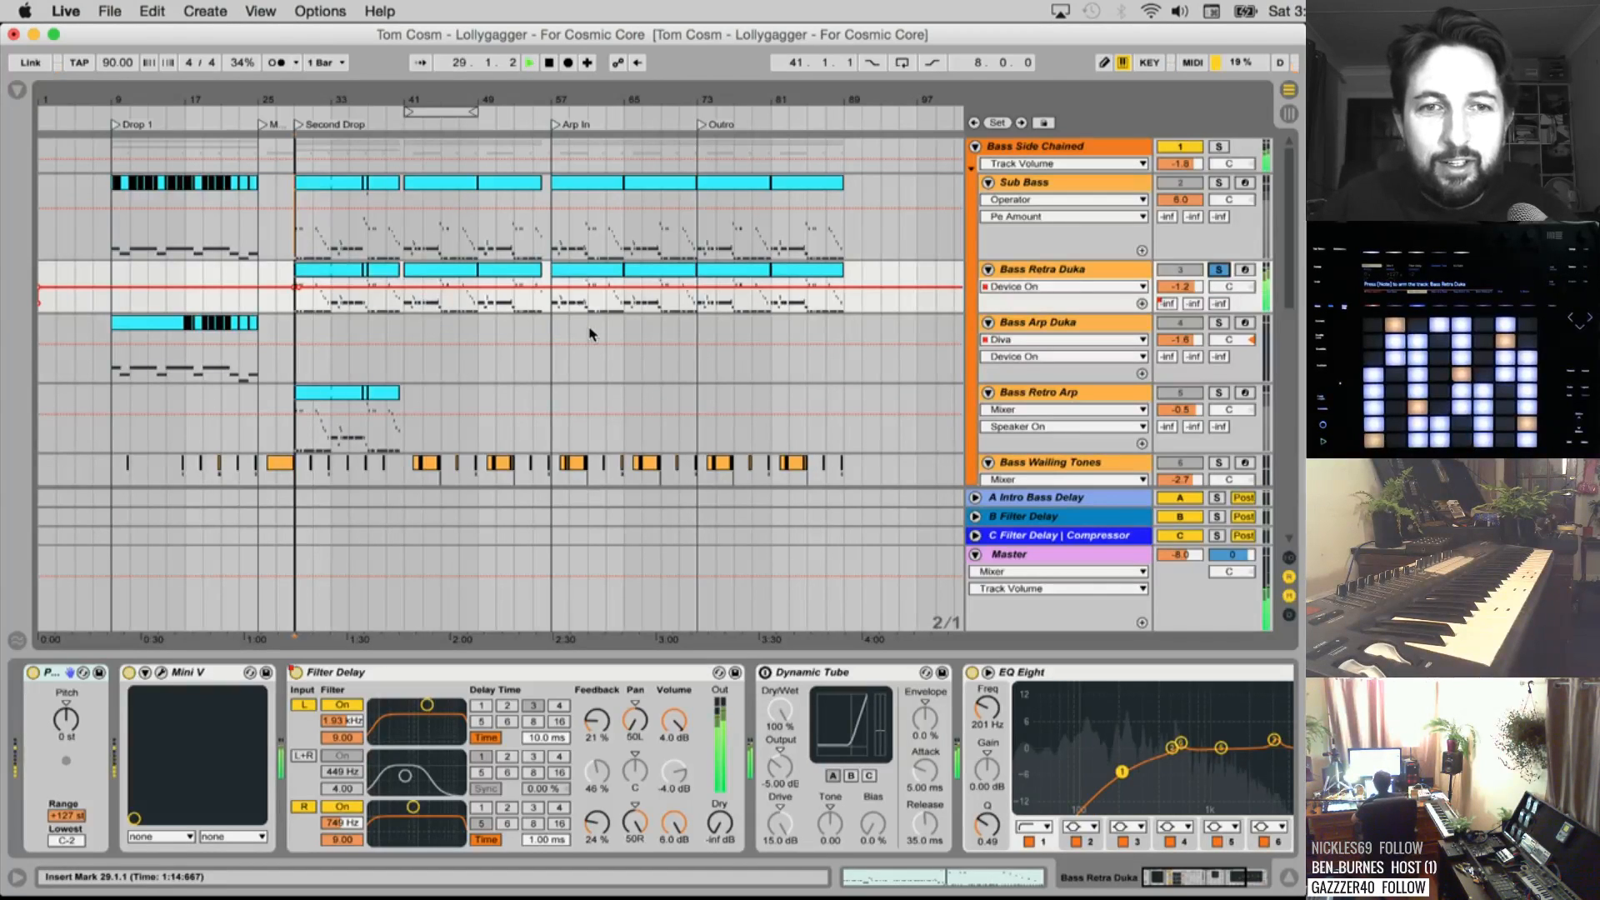
{"action": "left_click", "coordinate": [162, 672]}
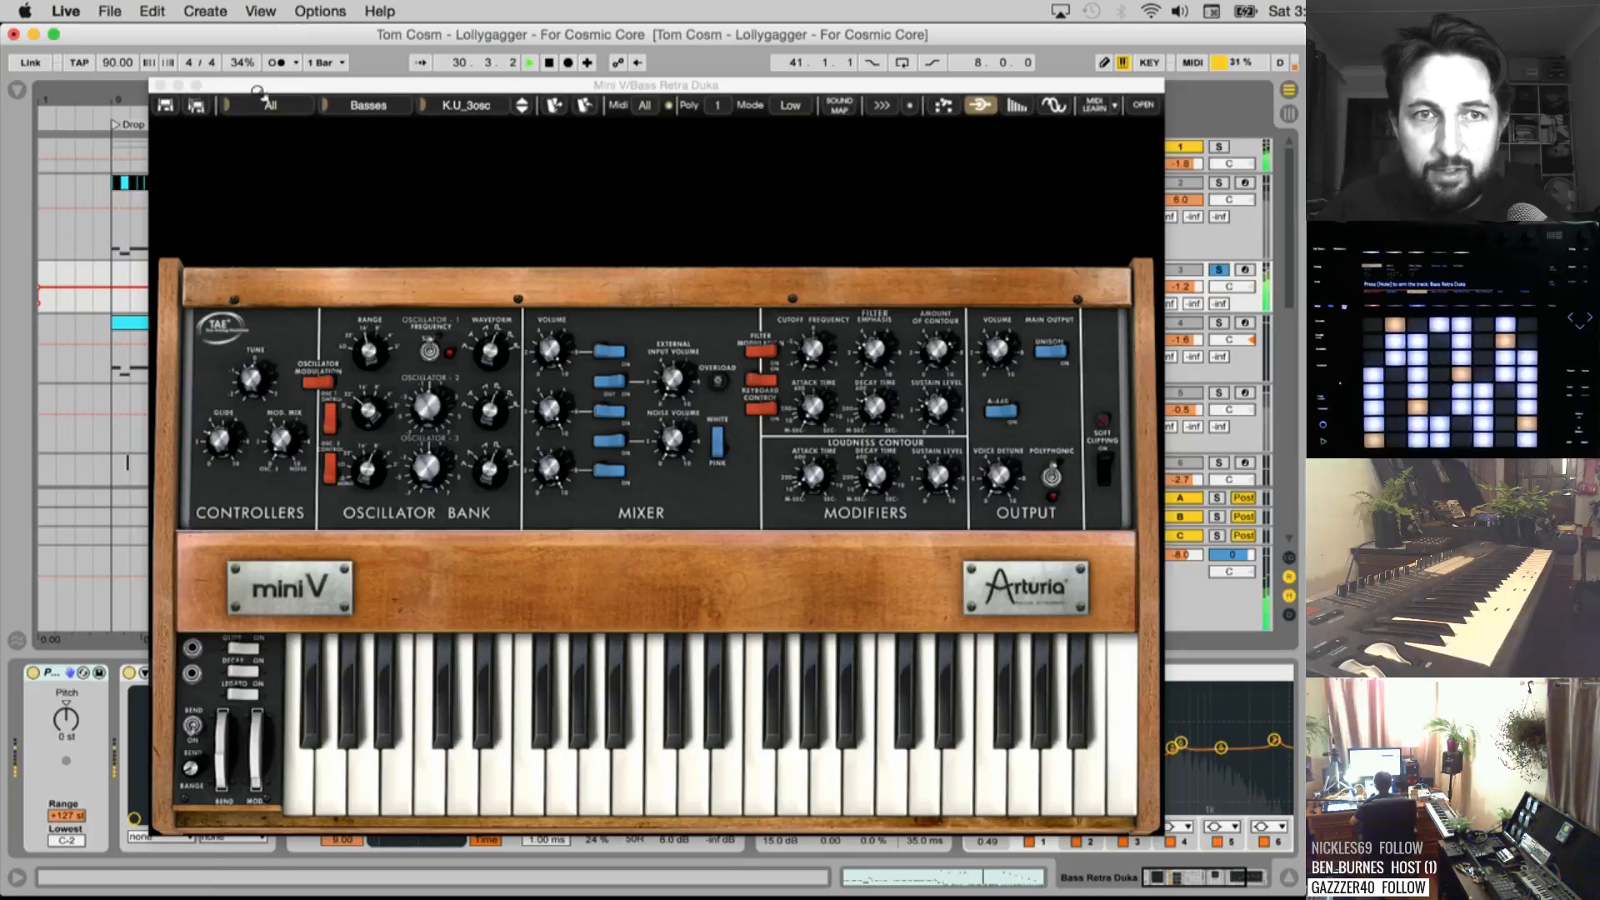
{"action": "left_click", "coordinate": [160, 86]}
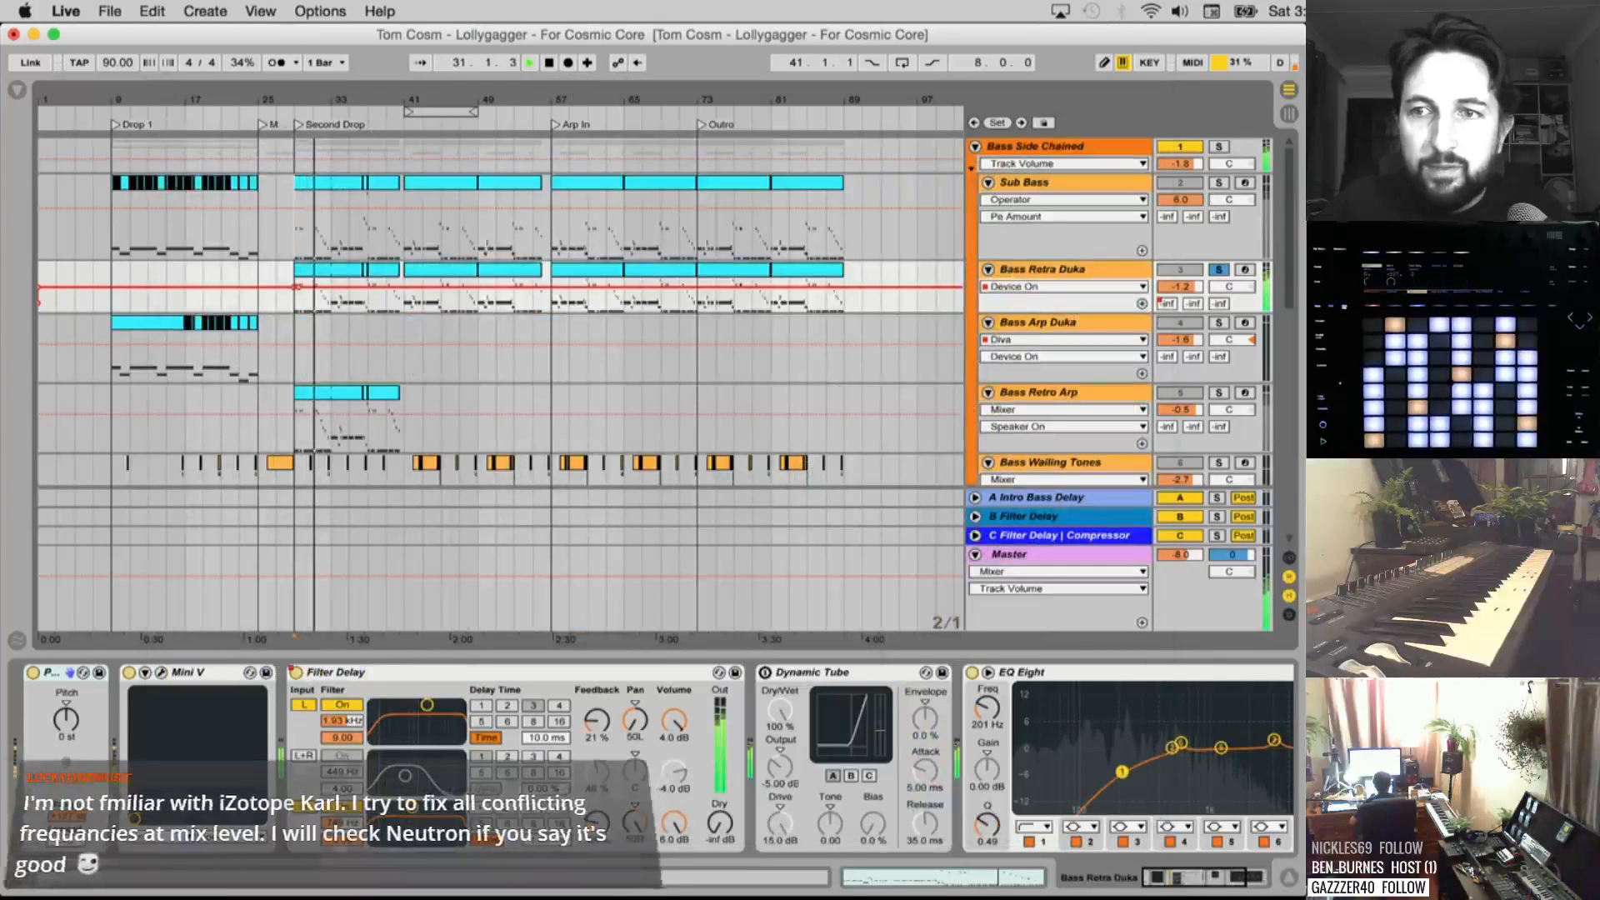
Arm the Bass Retra Duka track for recording and look through its device chain
{"action": "left_click", "coordinate": [1244, 272]}
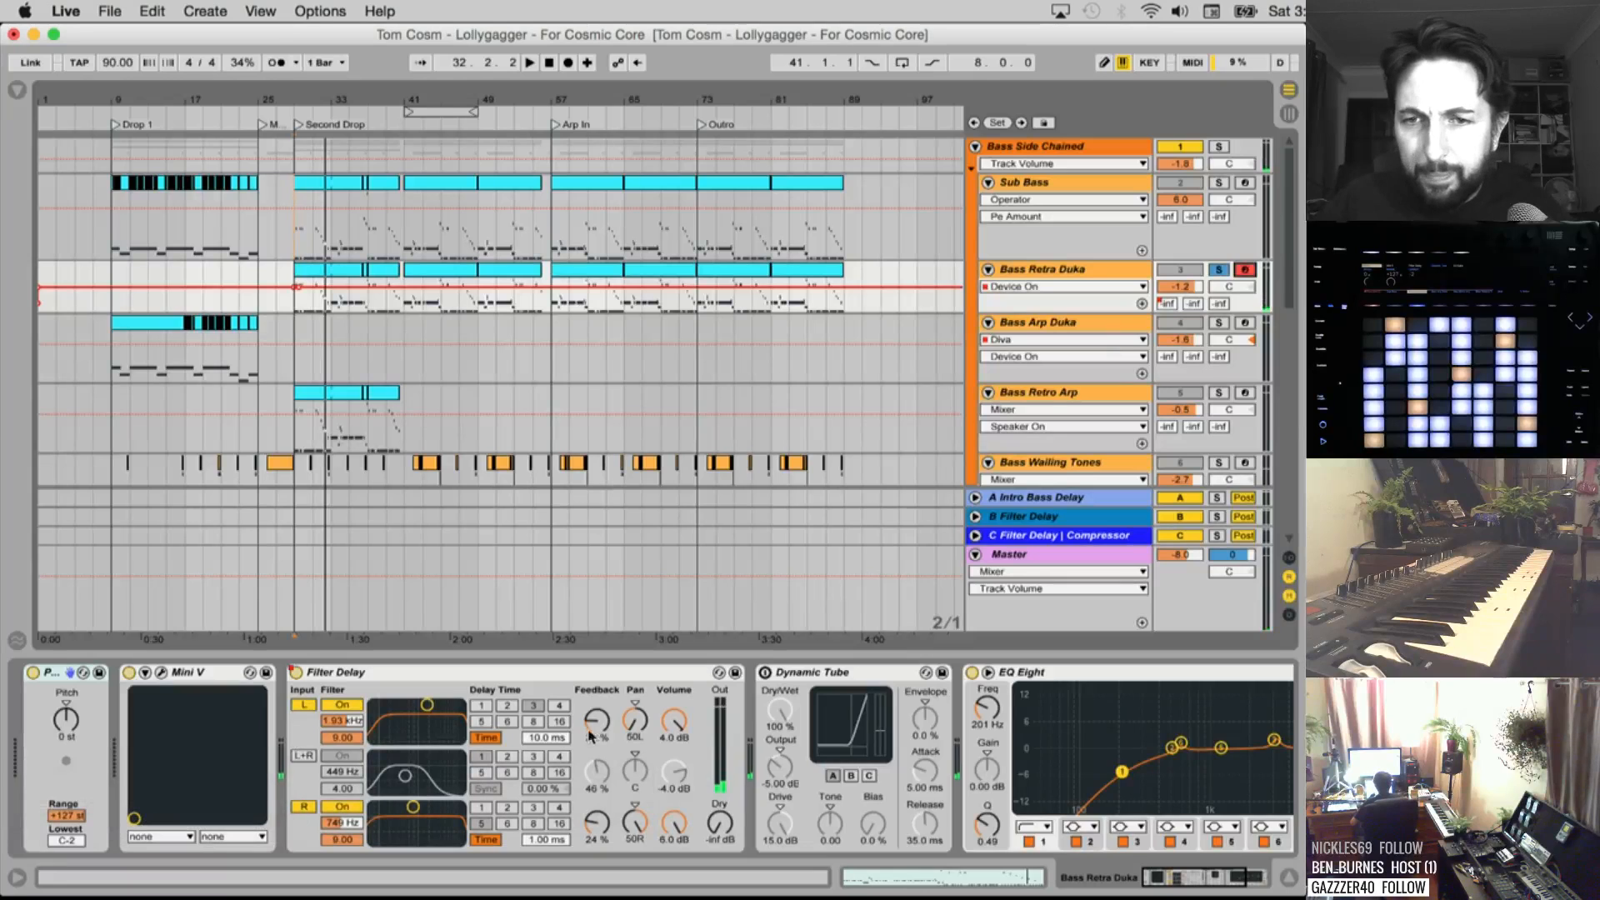
{"action": "scroll", "coordinate": [588, 737], "scroll_direction": "right", "scroll_amount": 3}
{"action": "scroll", "coordinate": [844, 799], "scroll_direction": "left", "scroll_amount": 3}
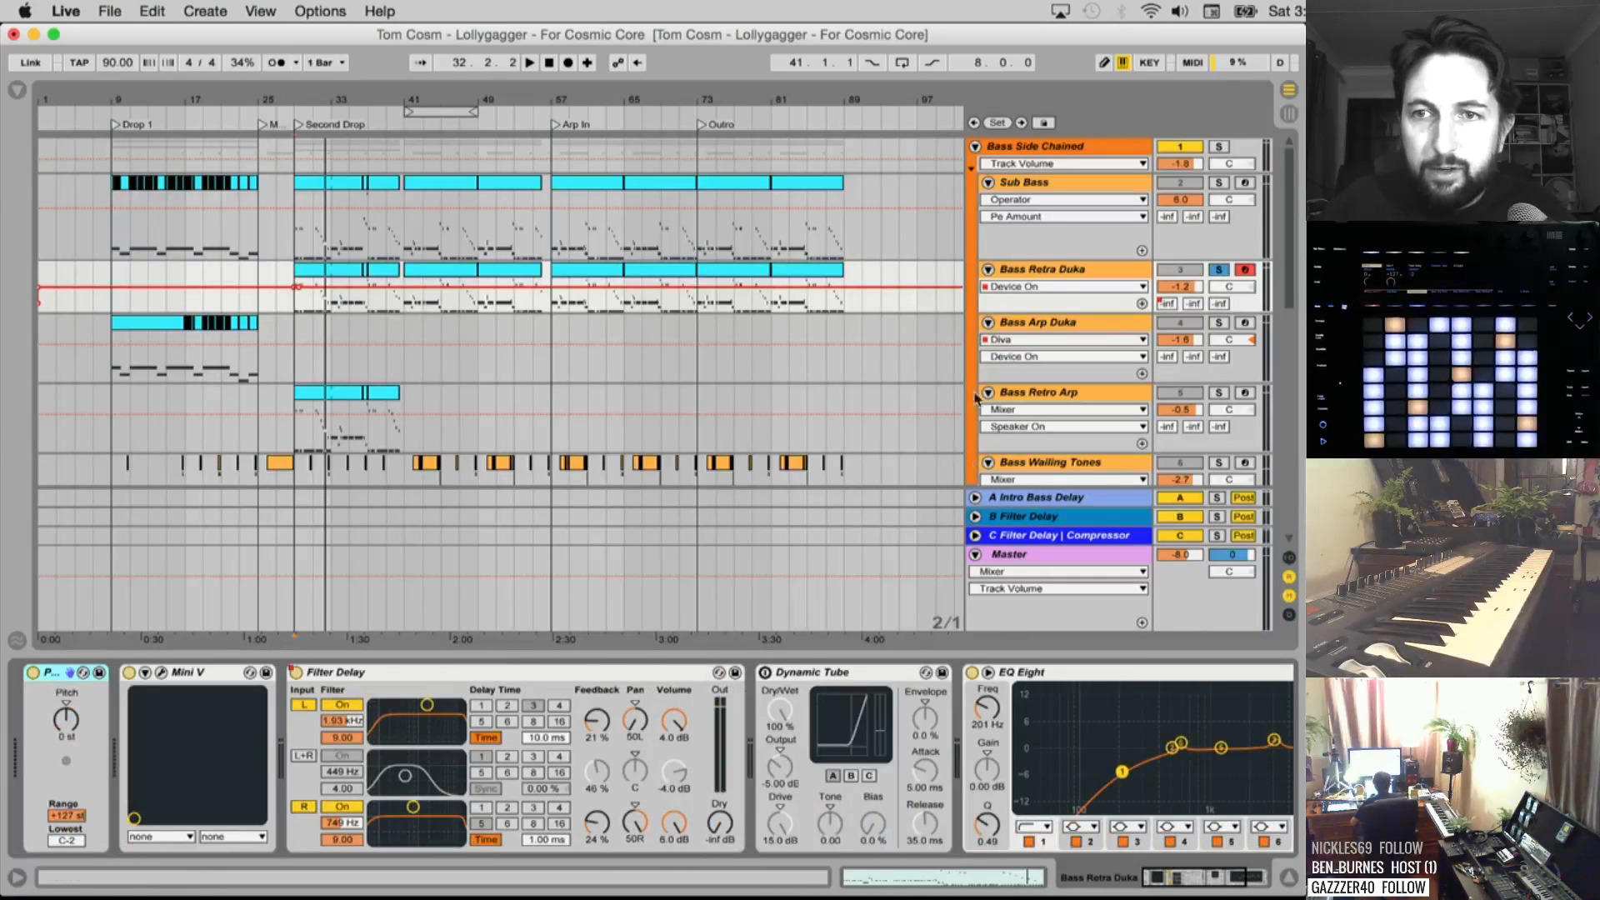
Audition the Bass Arp Duka track from bar 9 at Drop 1, soloed together with Sub Bass and on its own
{"action": "left_click", "coordinate": [1050, 325]}
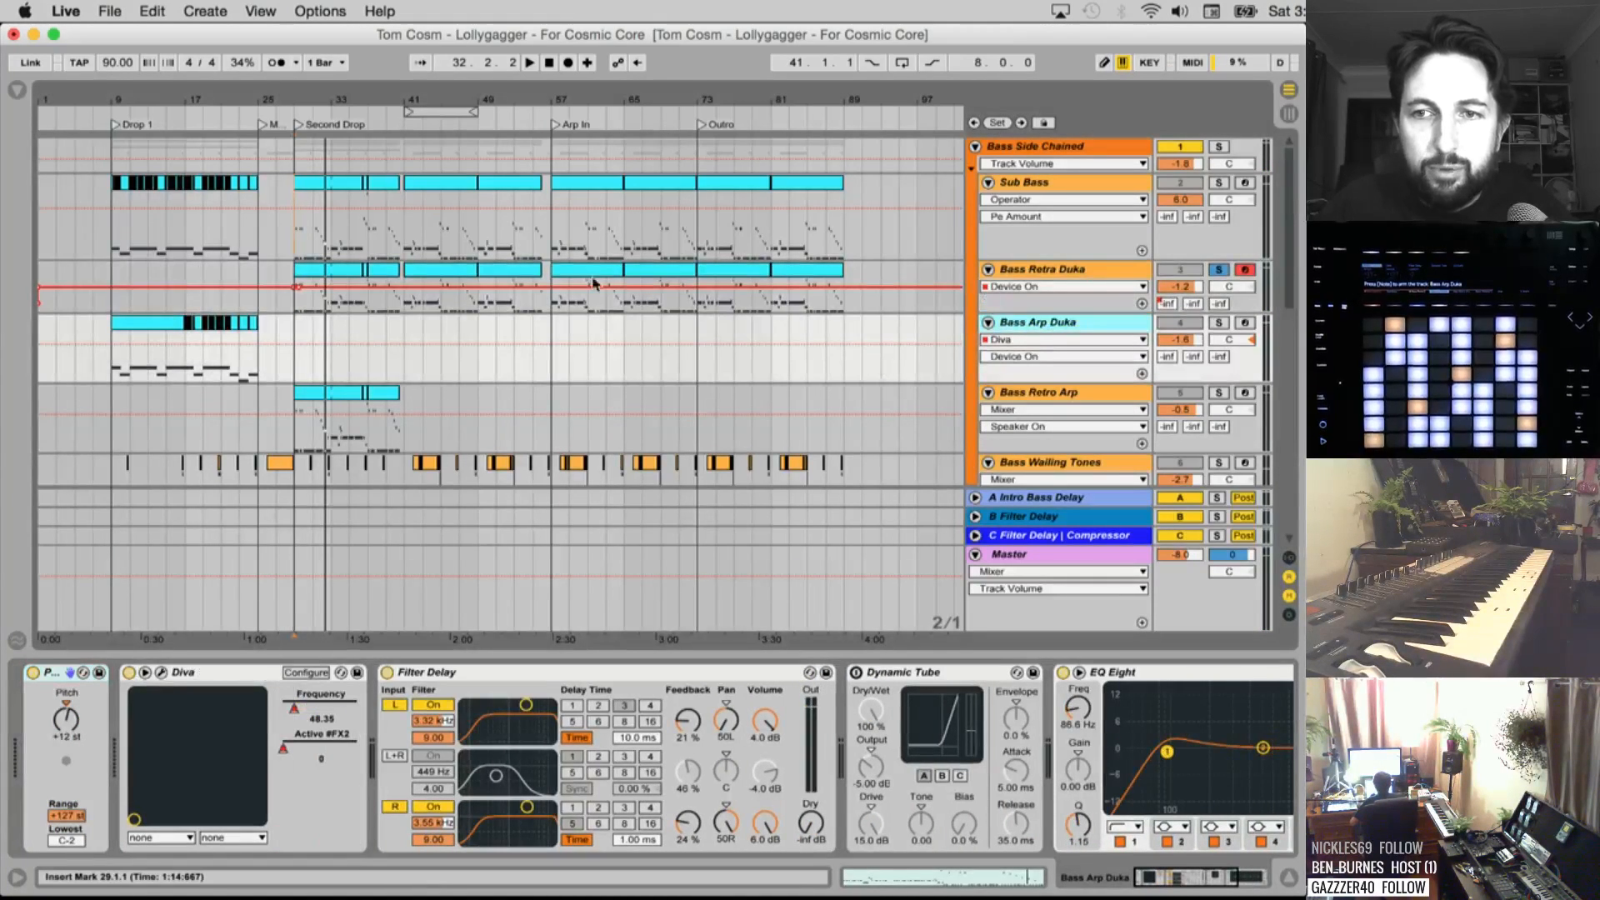
{"action": "left_click", "coordinate": [110, 364]}
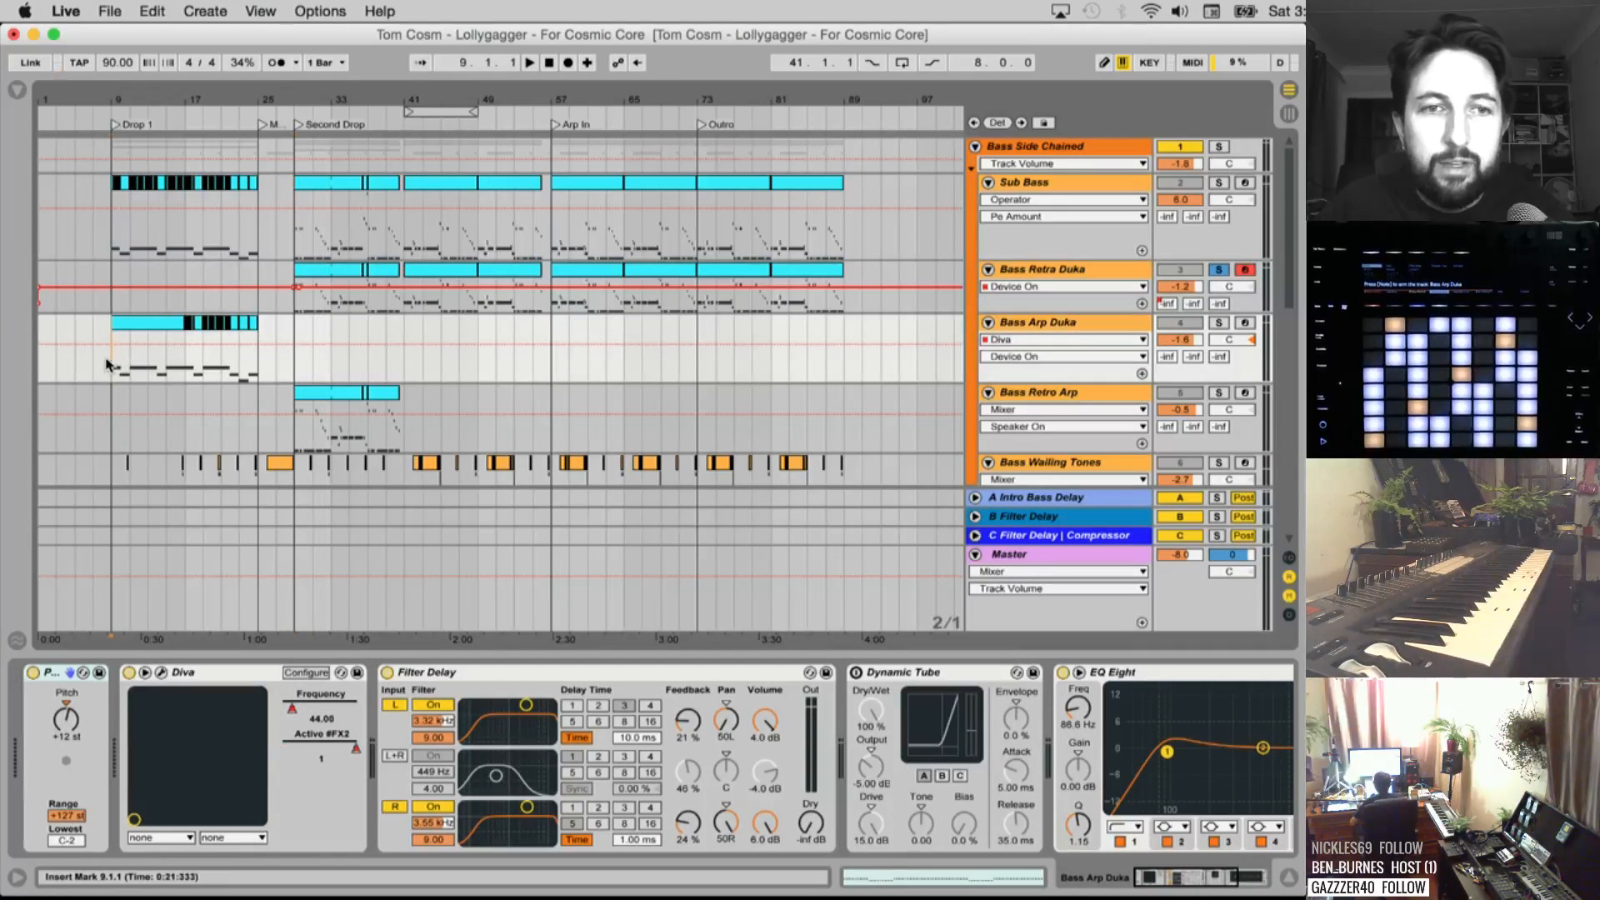
{"action": "left_click", "coordinate": [1219, 322]}
{"action": "key", "text": "space"}
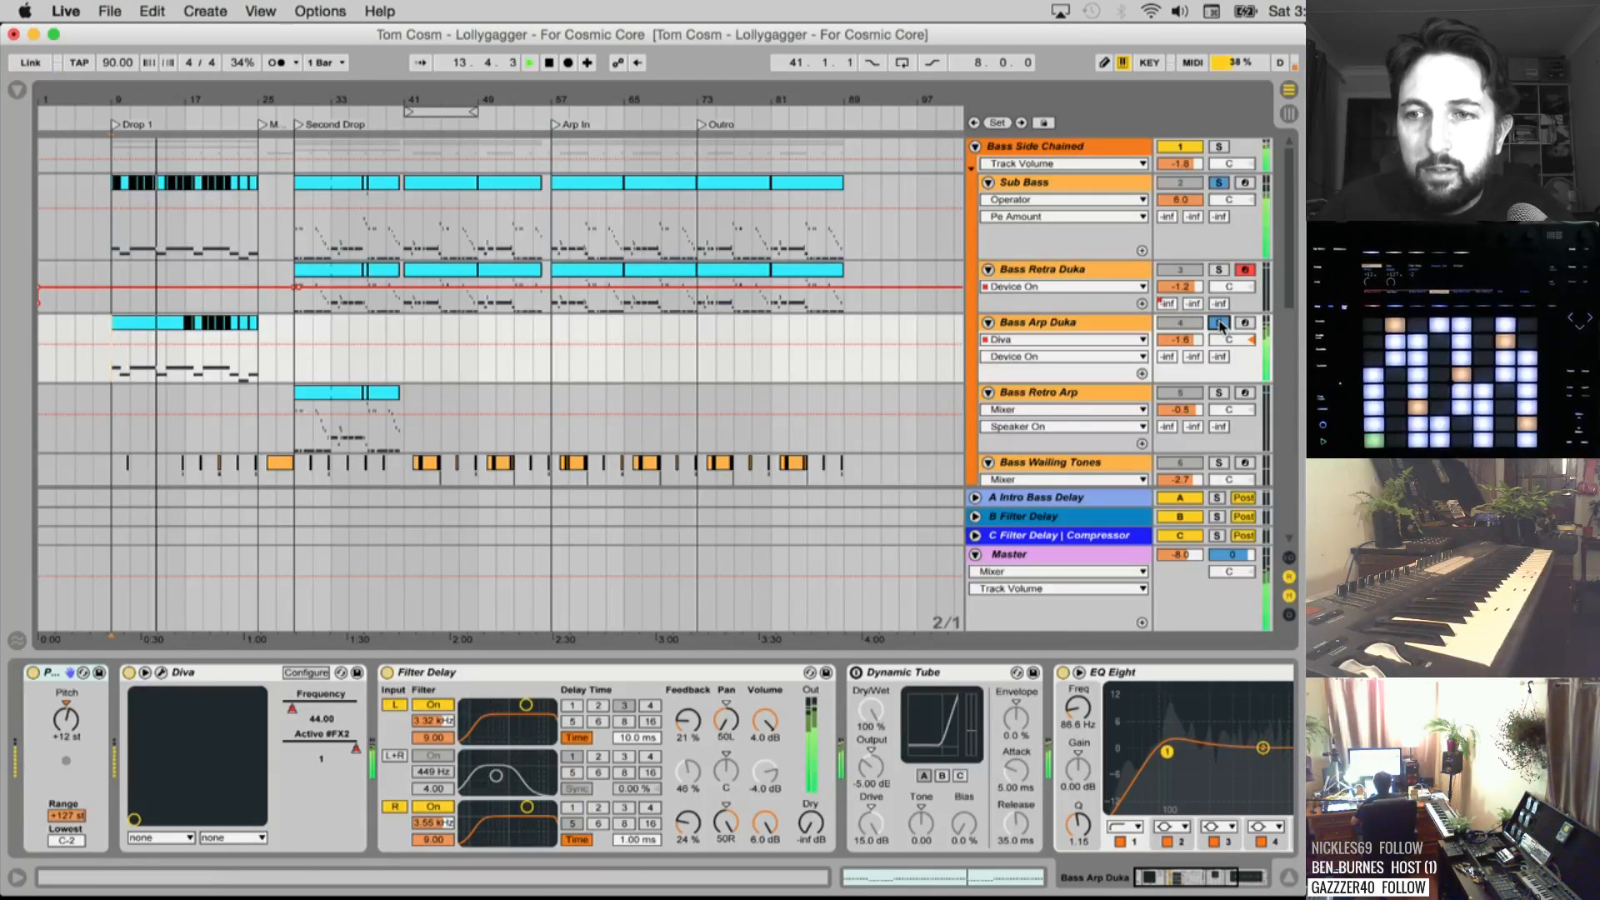
{"action": "left_click", "coordinate": [1219, 324]}
{"action": "left_click", "coordinate": [1219, 325]}
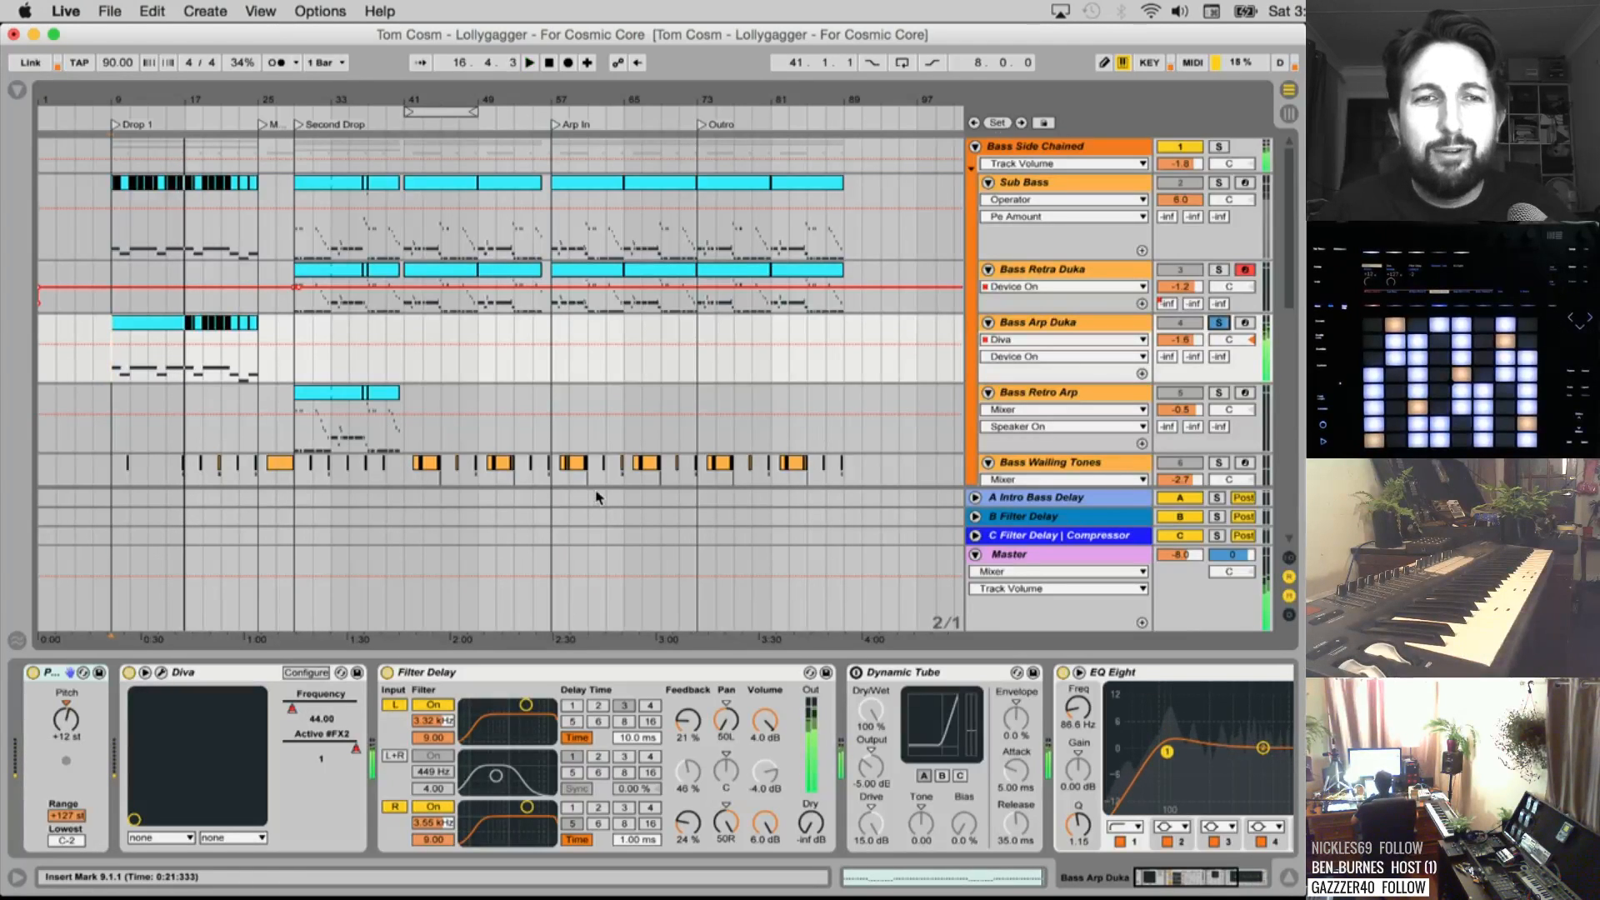
{"action": "key", "text": "space"}
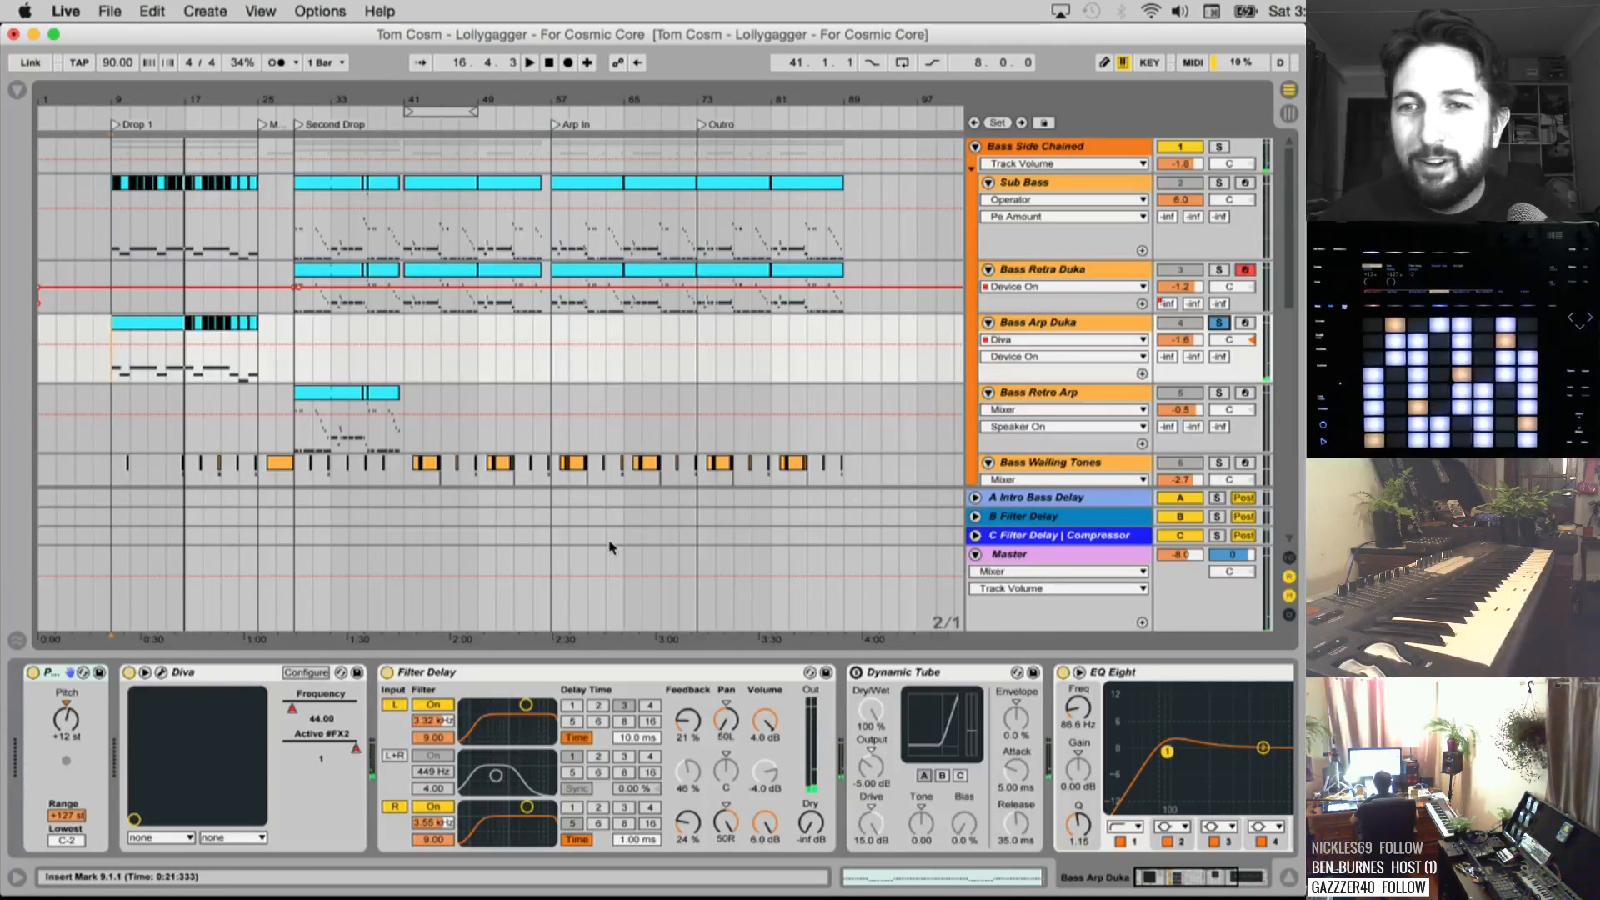
View the Diva synth settings of the Bass Arp Duka track, close the plugin window and briefly replay the part
{"action": "key", "text": "space"}
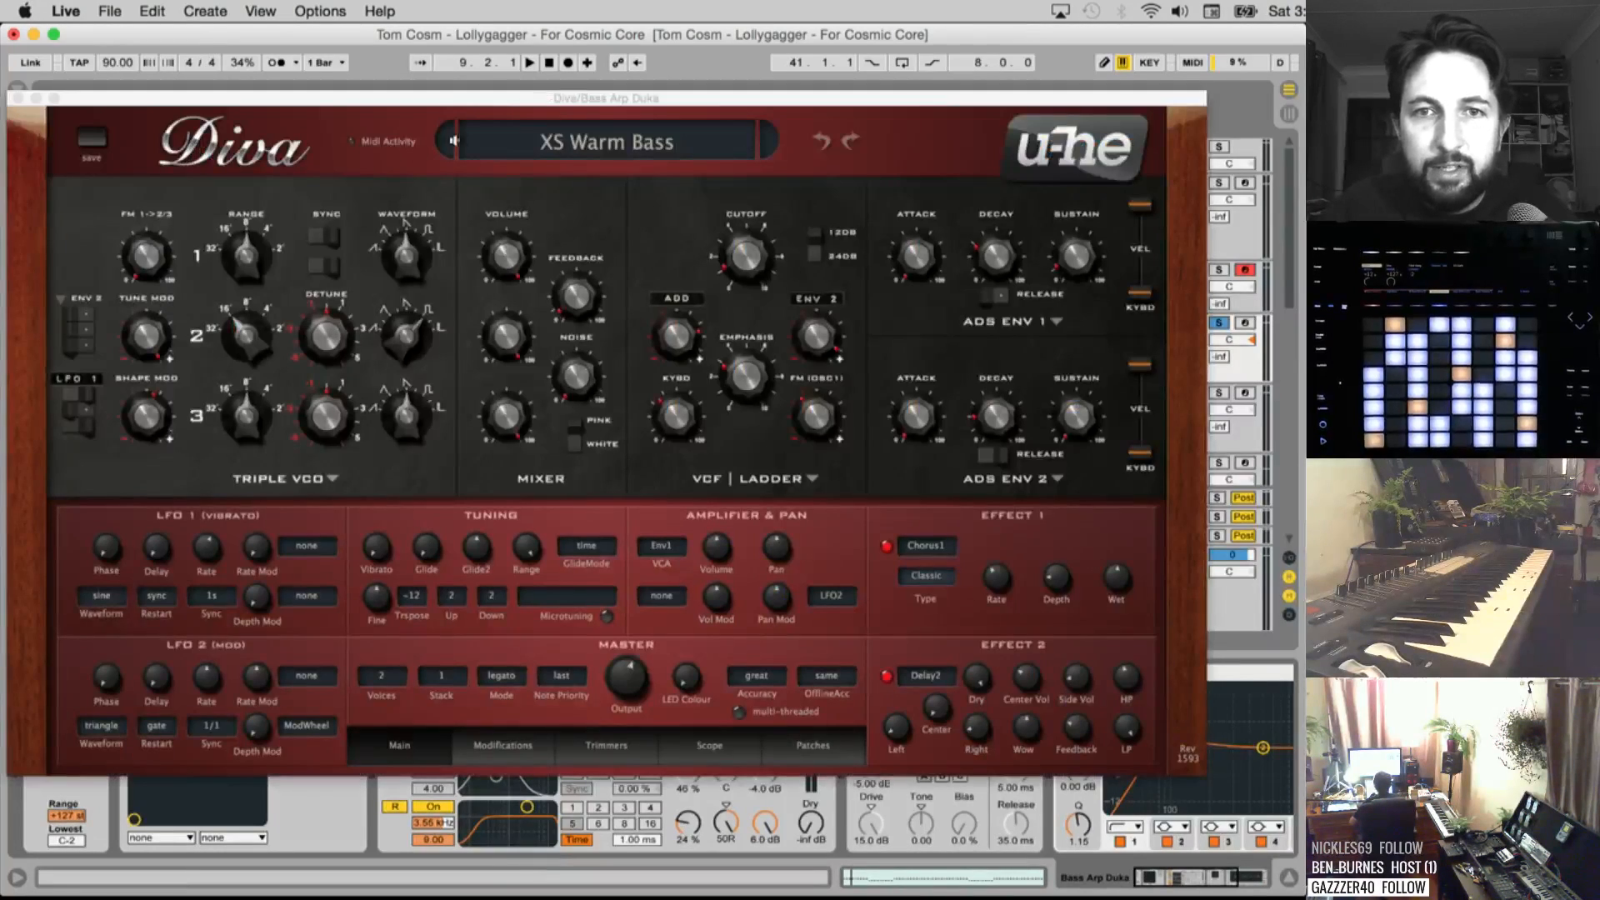
{"action": "left_click_drag", "start_coordinate": [323, 101], "coordinate": [403, 109]}
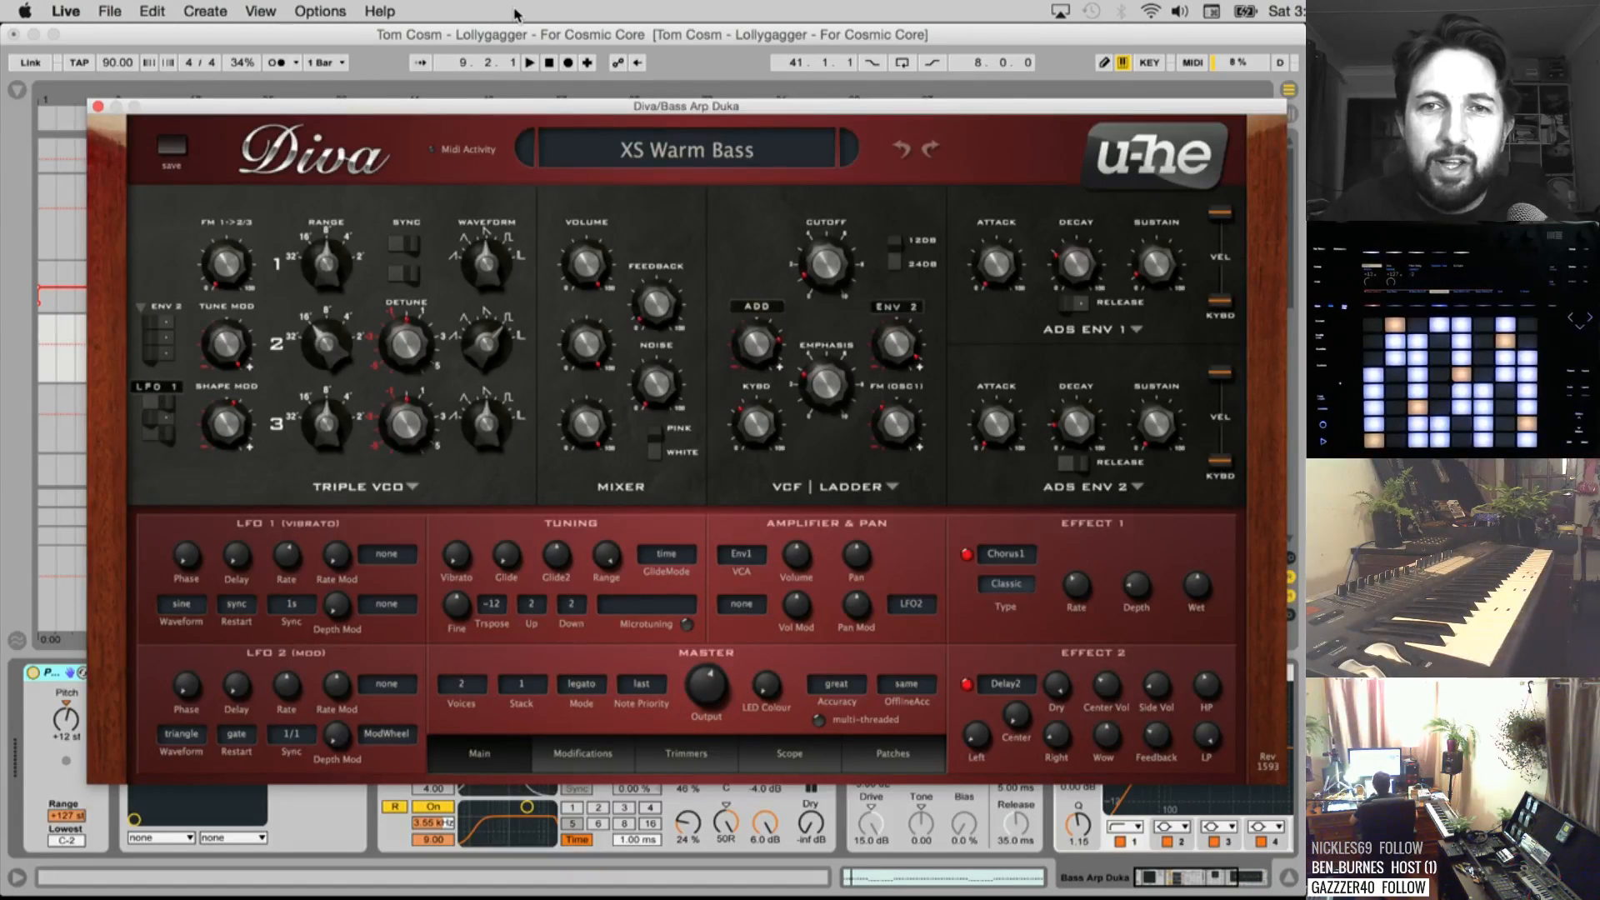
{"action": "left_click_drag", "start_coordinate": [187, 100], "coordinate": [176, 96]}
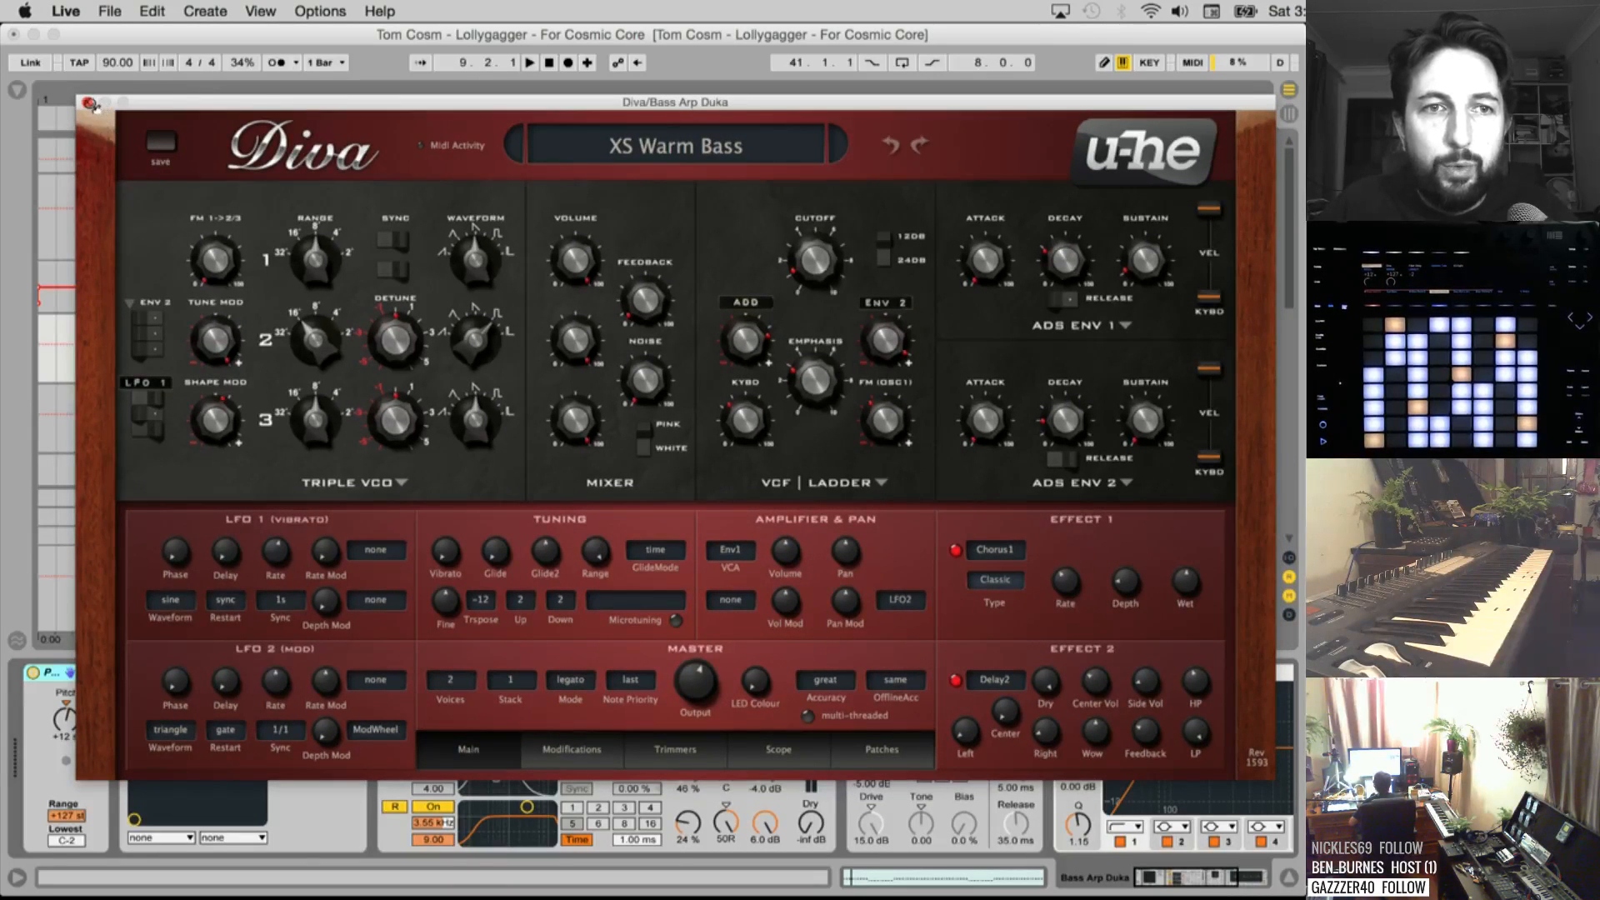
{"action": "left_click", "coordinate": [88, 101]}
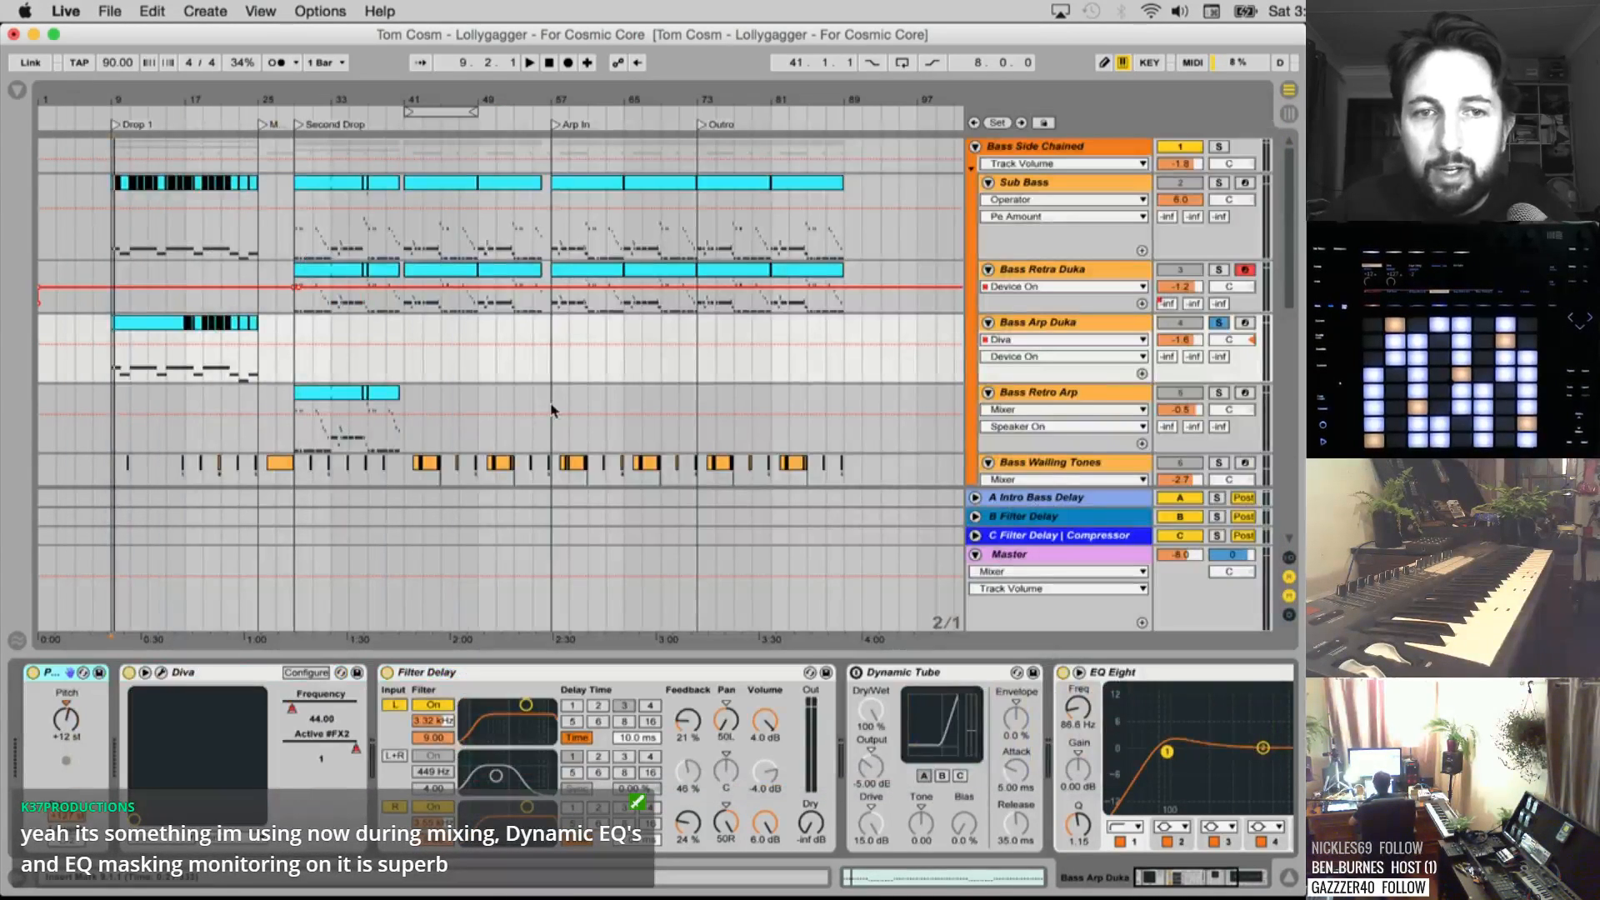
{"action": "key", "text": "space"}
{"action": "key", "text": "space"}
Solo the Bass Retro Arp track, play it from bar 29 and look through its device chain
{"action": "left_click", "coordinate": [1057, 394]}
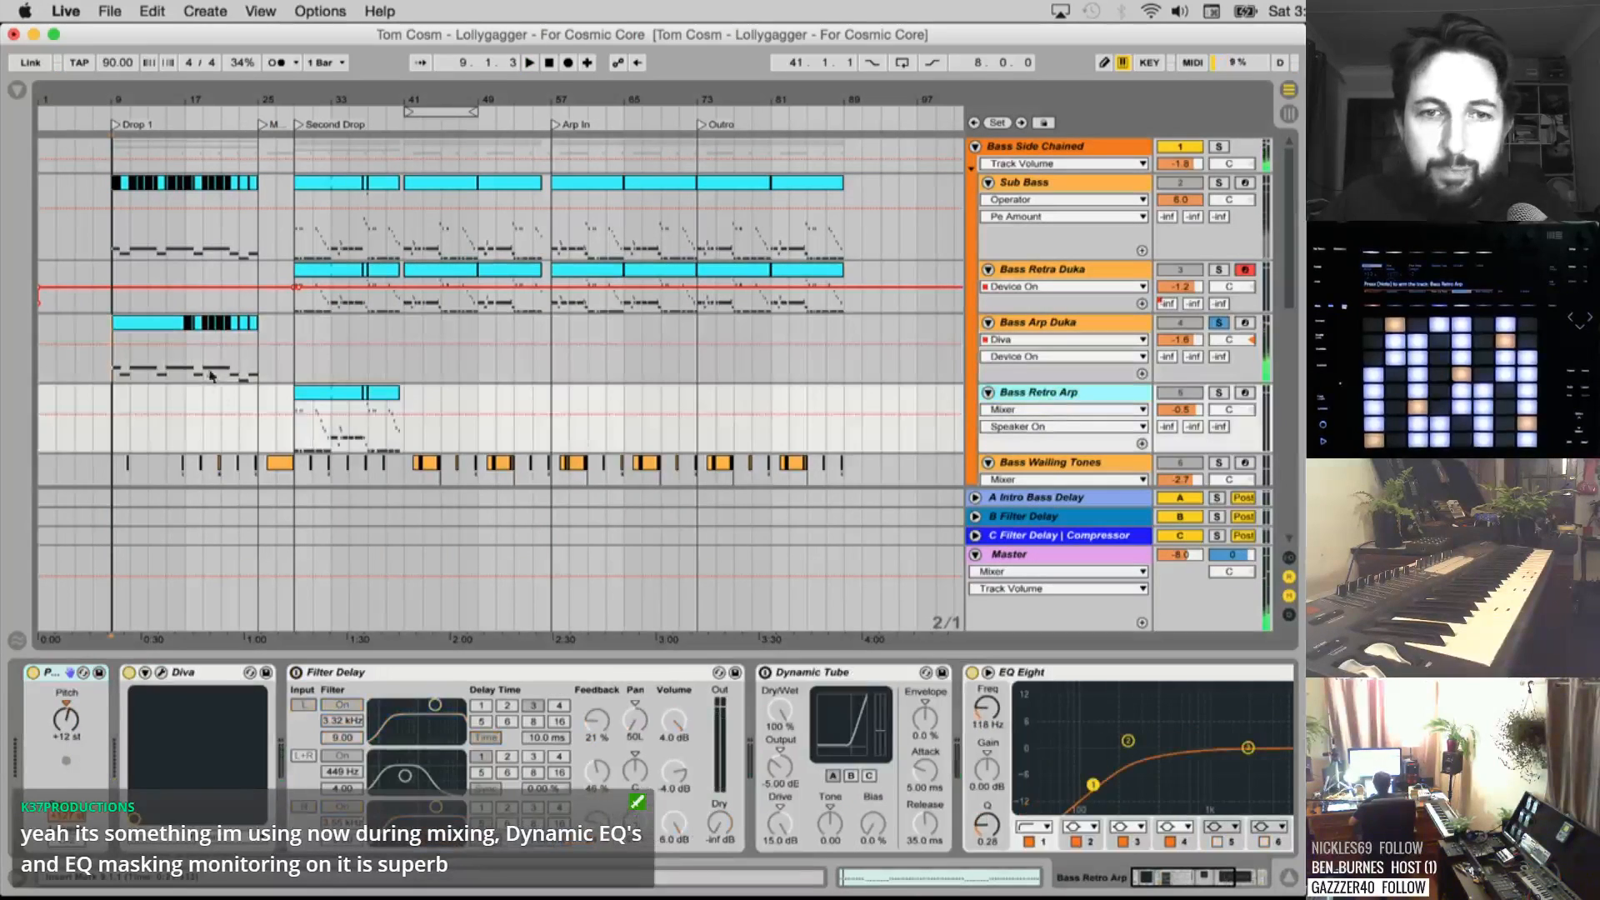
{"action": "left_click", "coordinate": [298, 436]}
{"action": "left_click", "coordinate": [1227, 391]}
{"action": "key", "text": "space"}
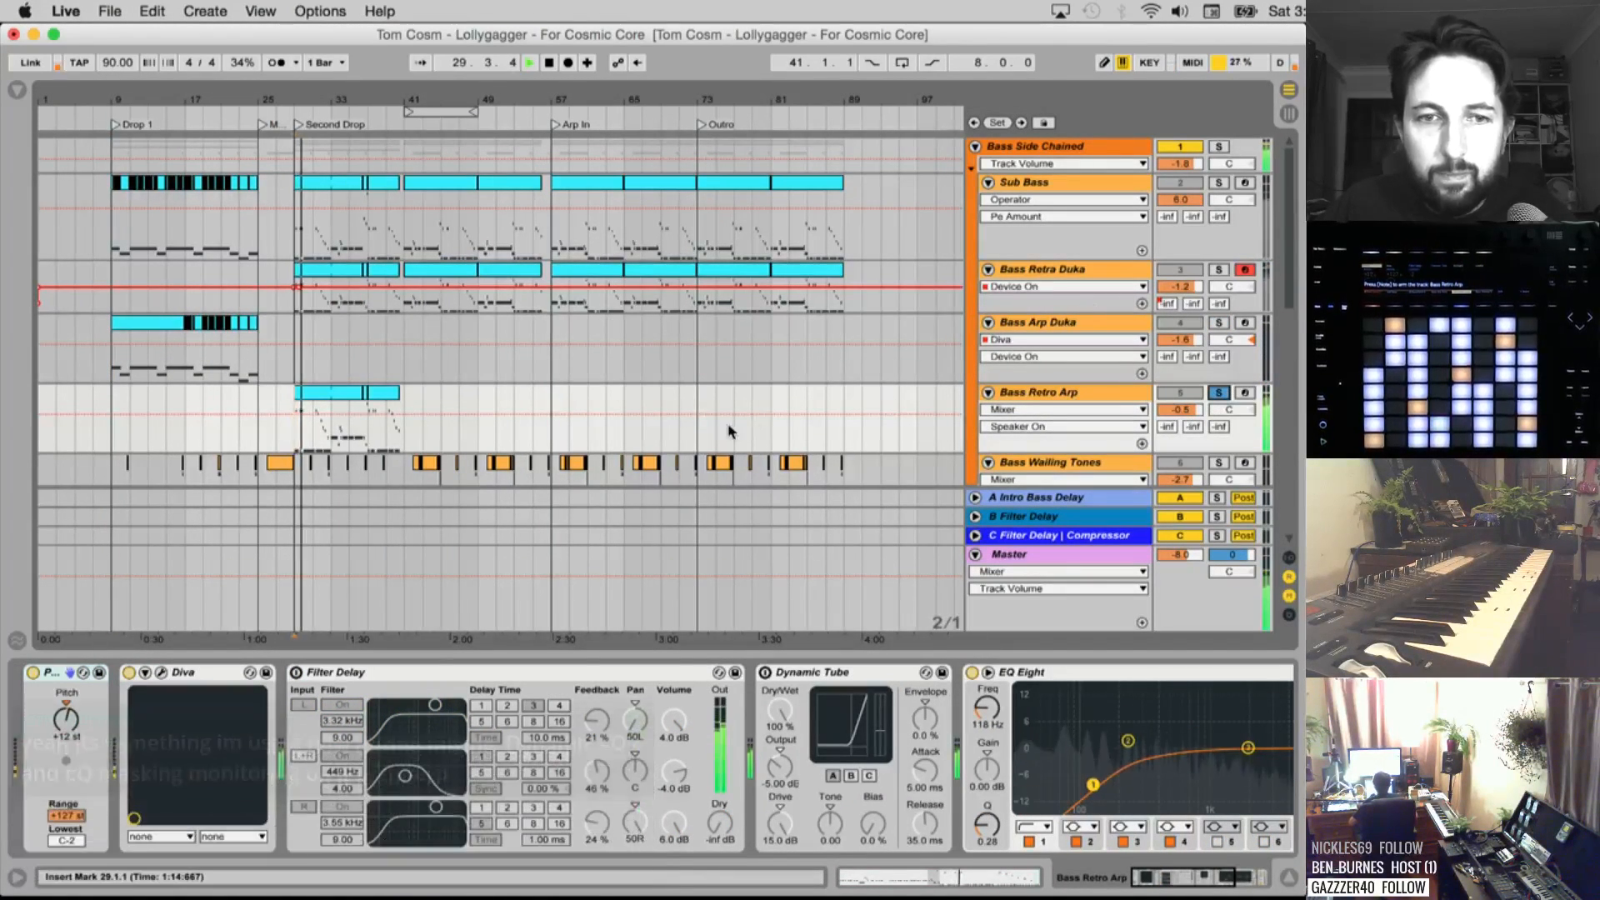
{"action": "scroll", "coordinate": [462, 716], "scroll_direction": "right", "scroll_amount": 3}
{"action": "scroll", "coordinate": [462, 716], "scroll_direction": "right", "scroll_amount": 5}
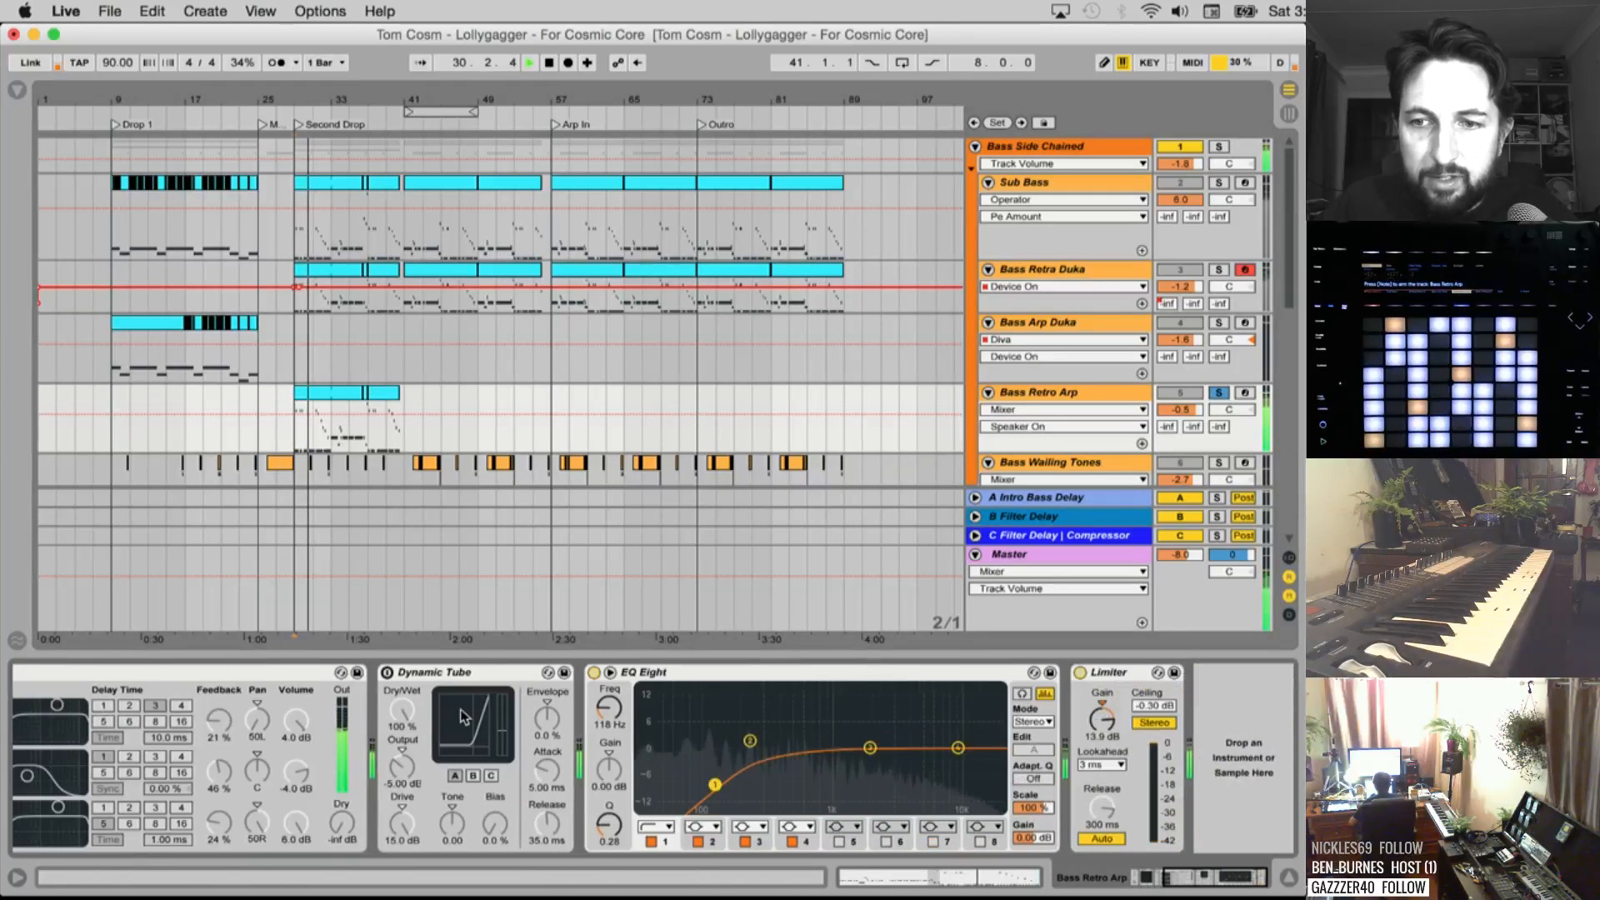
{"action": "scroll", "coordinate": [334, 716], "scroll_direction": "left", "scroll_amount": 8}
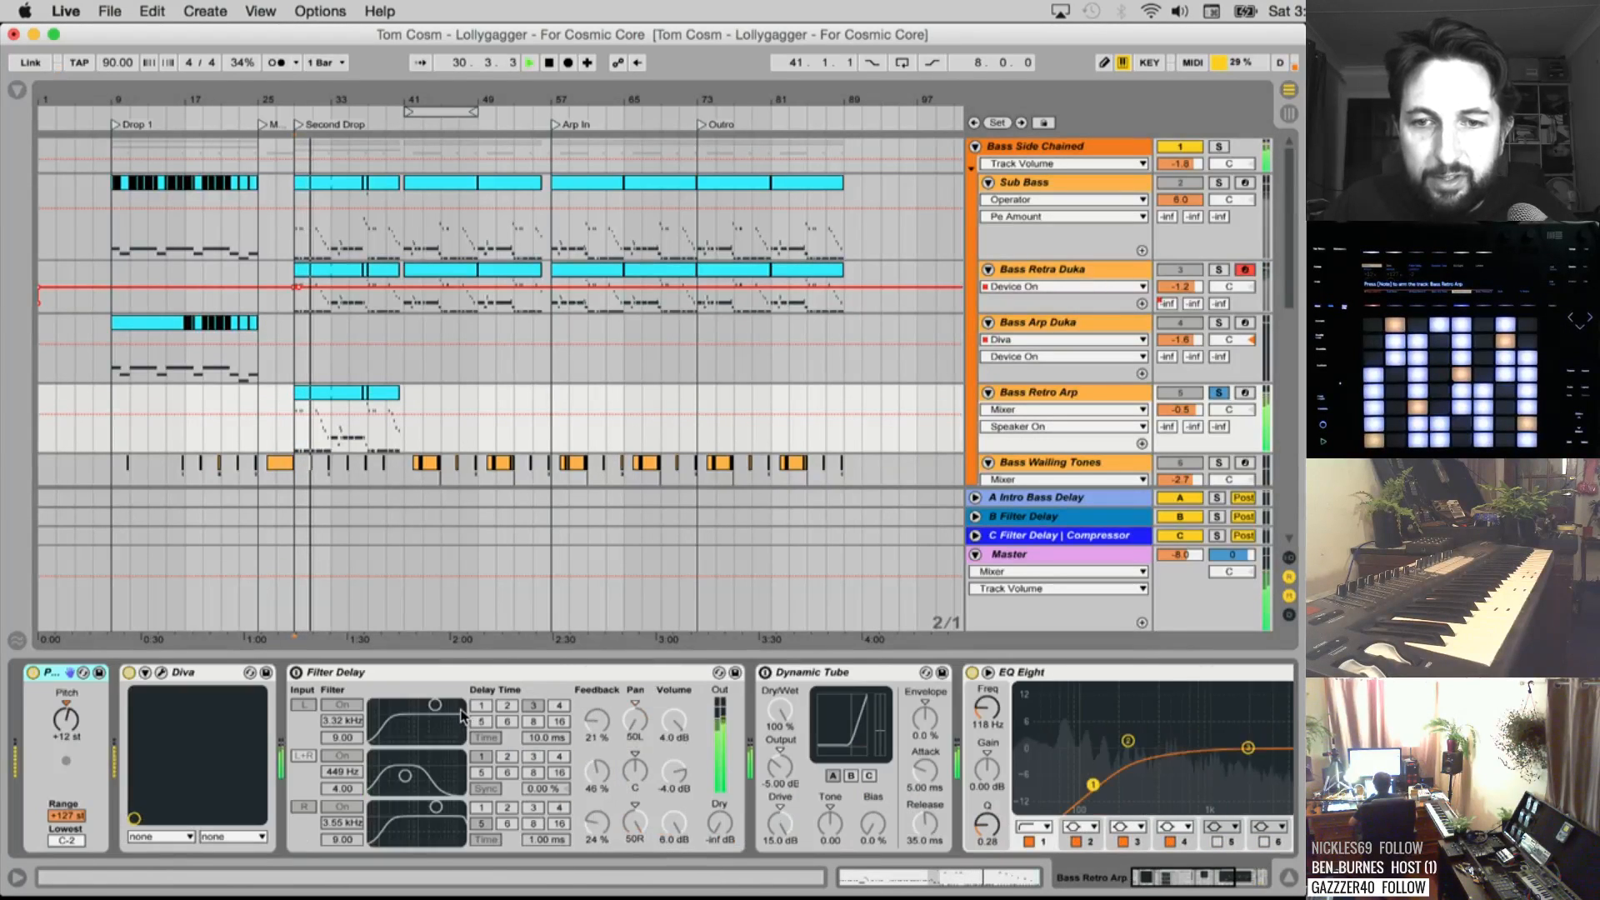
View the Diva synth settings of the Bass Retro Arp track and close the plugin window
{"action": "left_click", "coordinate": [161, 672]}
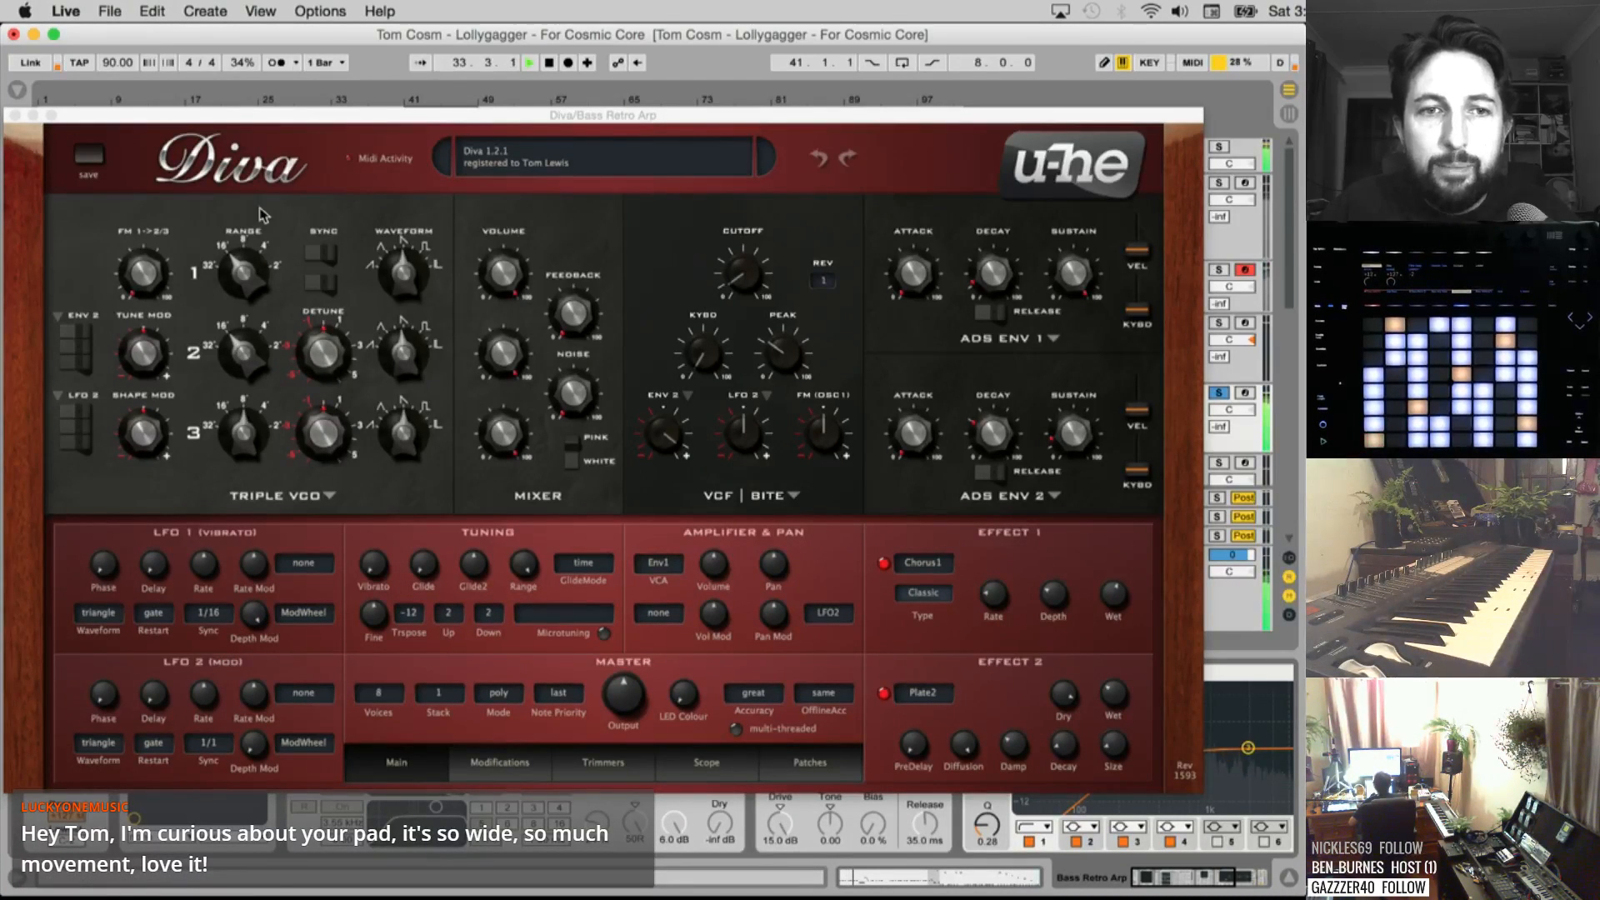
{"action": "left_click_drag", "start_coordinate": [18, 116], "coordinate": [64, 99]}
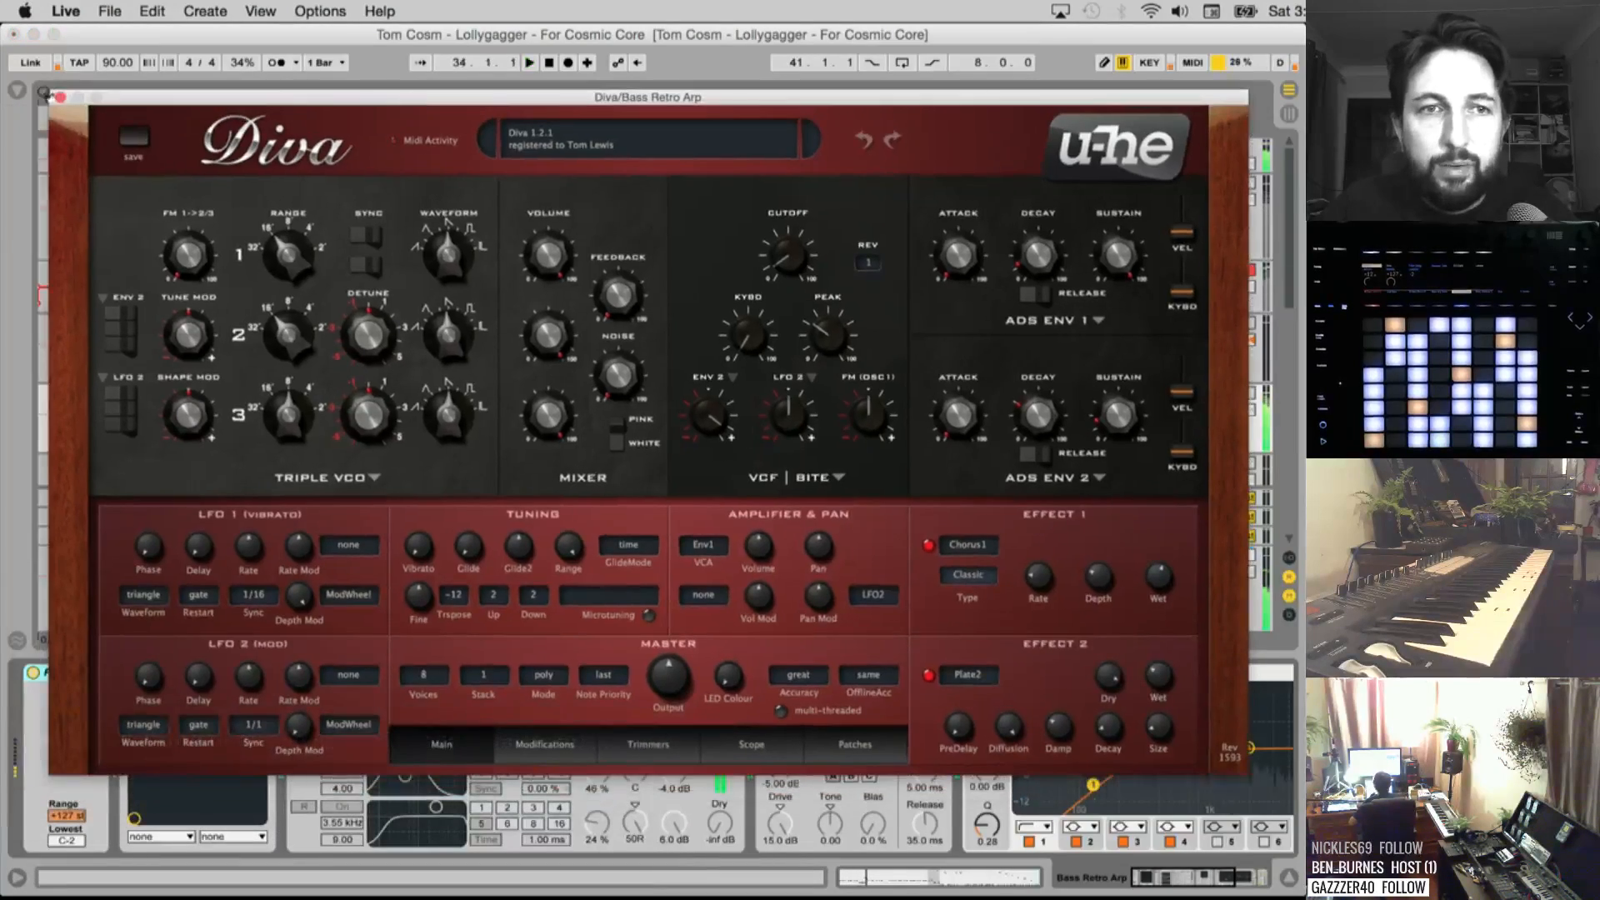
{"action": "left_click", "coordinate": [61, 98]}
Solo the Synth Retro Chords track and play its part from bar 9 at Drop 1
{"action": "scroll", "coordinate": [137, 382], "scroll_direction": "down", "scroll_amount": 10}
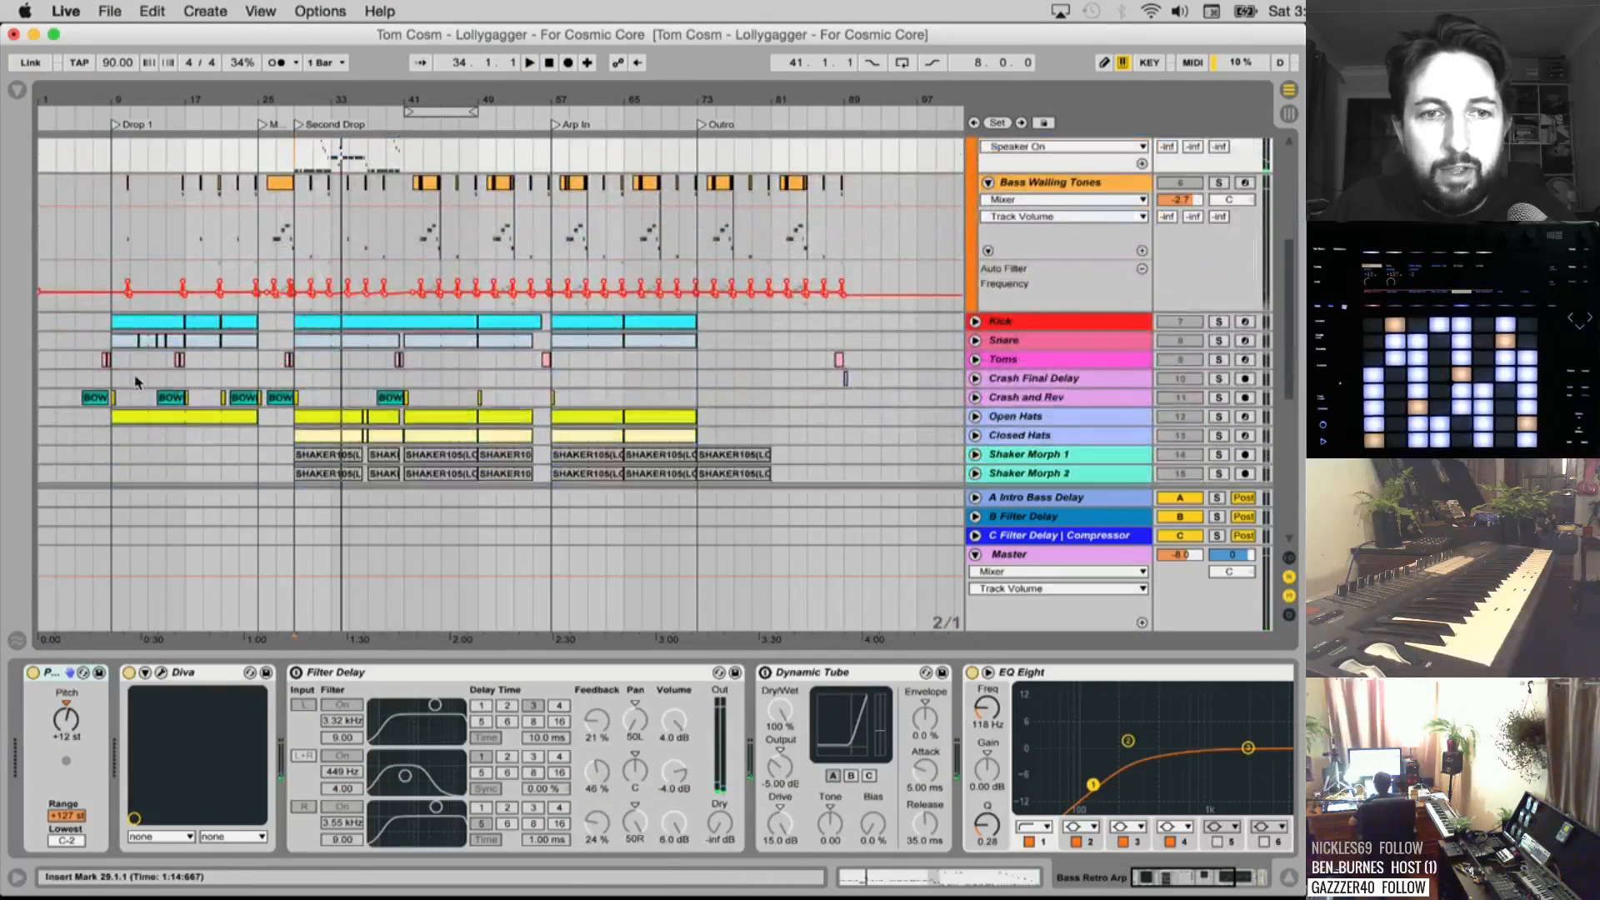
{"action": "scroll", "coordinate": [137, 382], "scroll_direction": "down", "scroll_amount": 5}
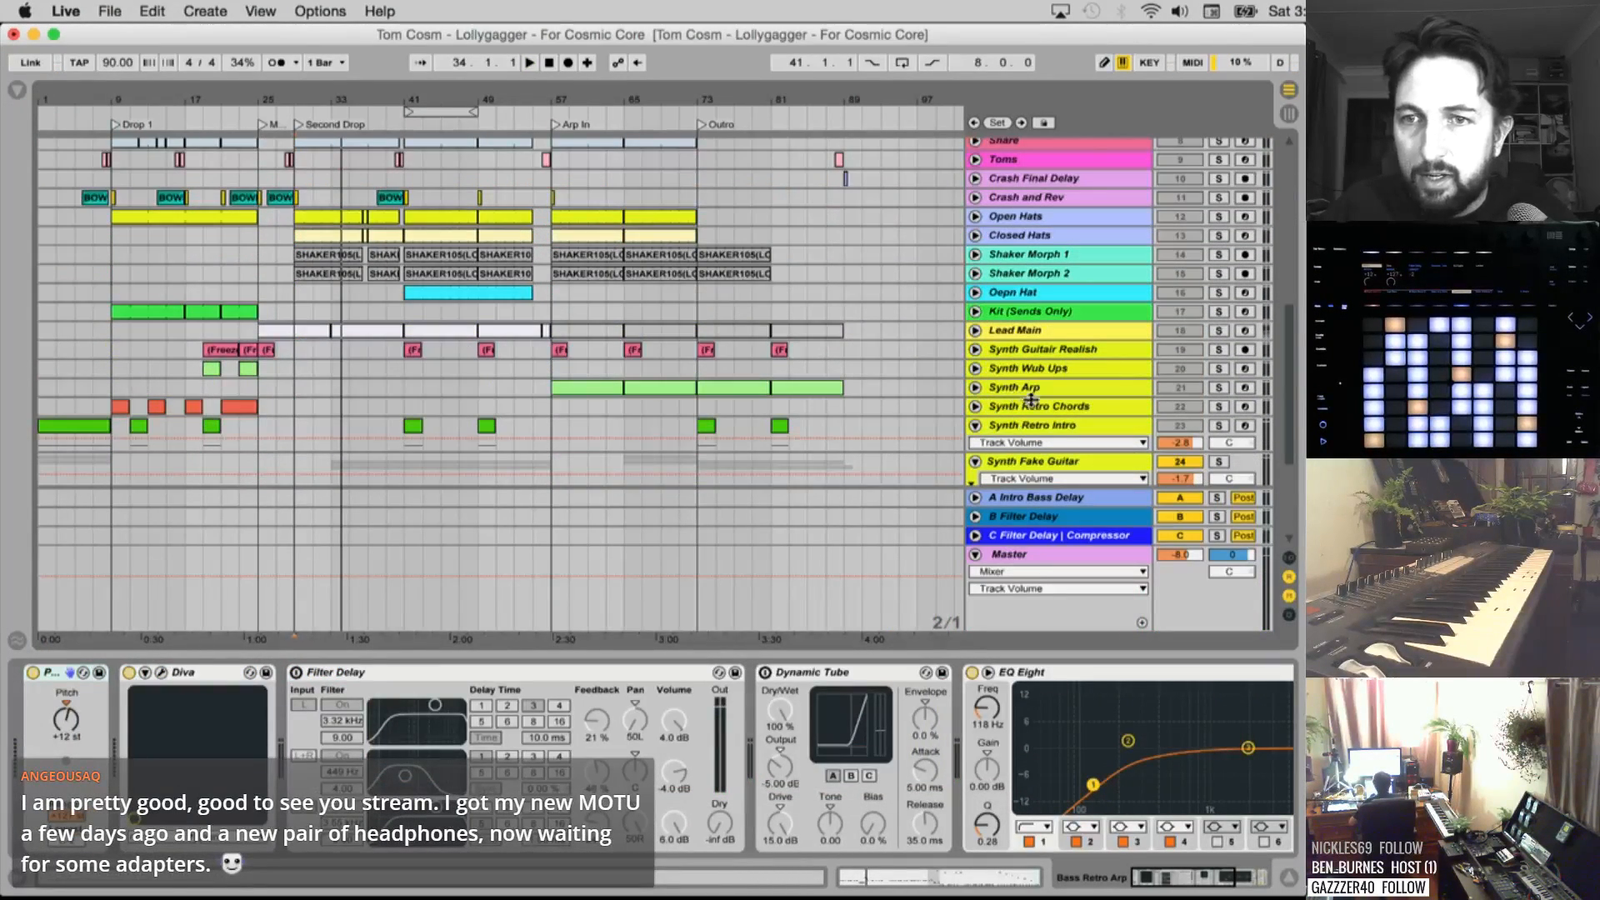
{"action": "scroll", "coordinate": [1038, 392], "scroll_direction": "down", "scroll_amount": 4}
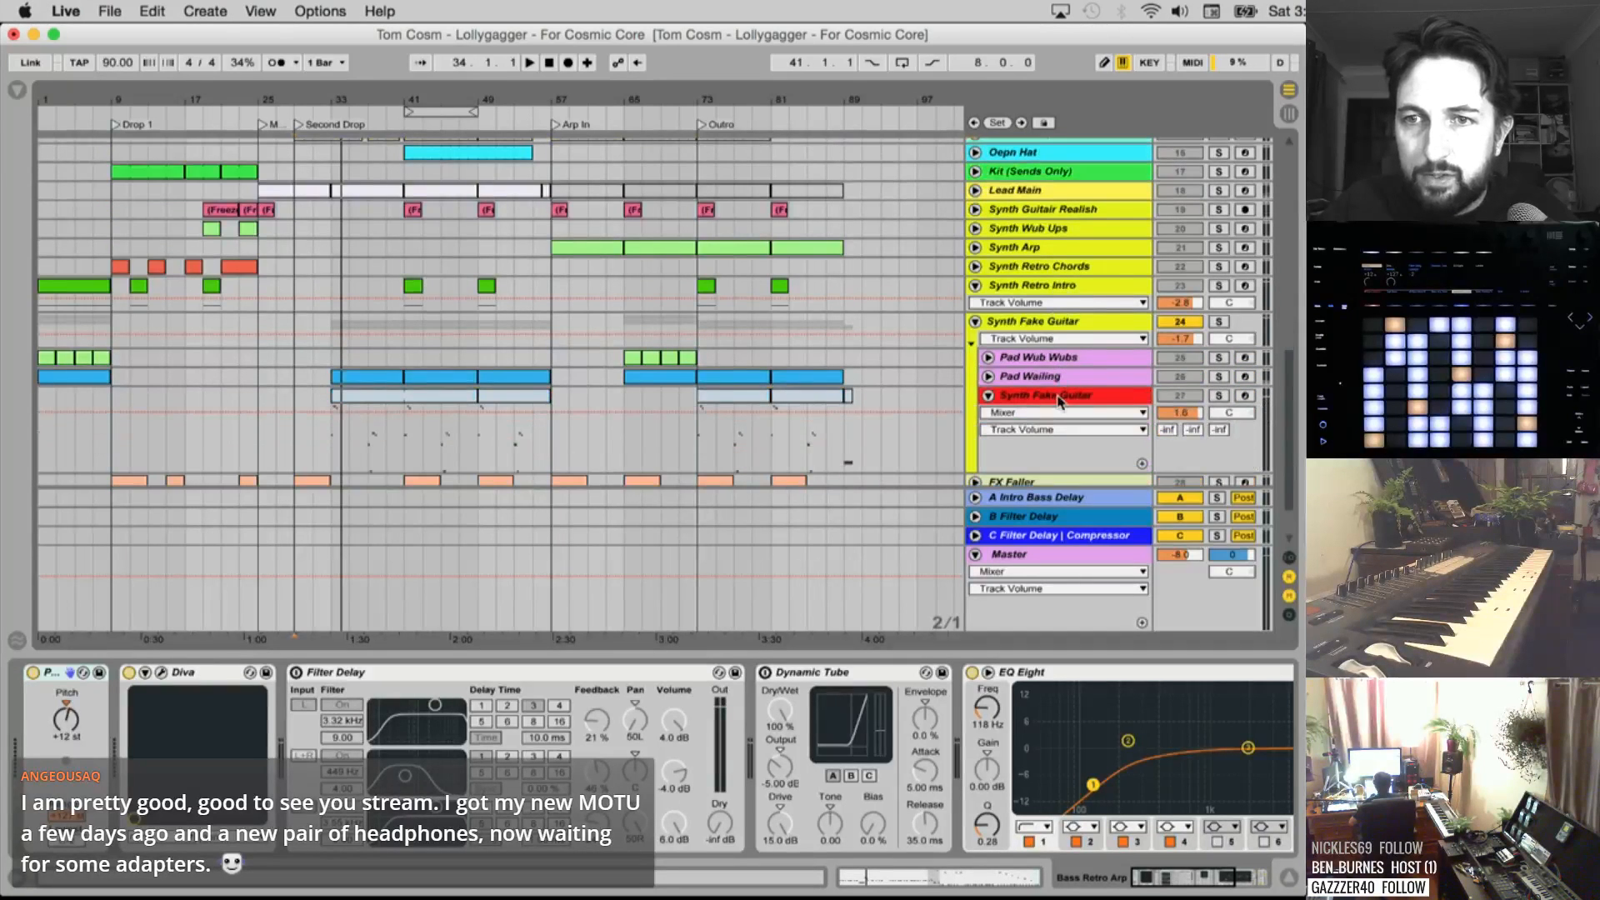
{"action": "left_click", "coordinate": [1038, 268]}
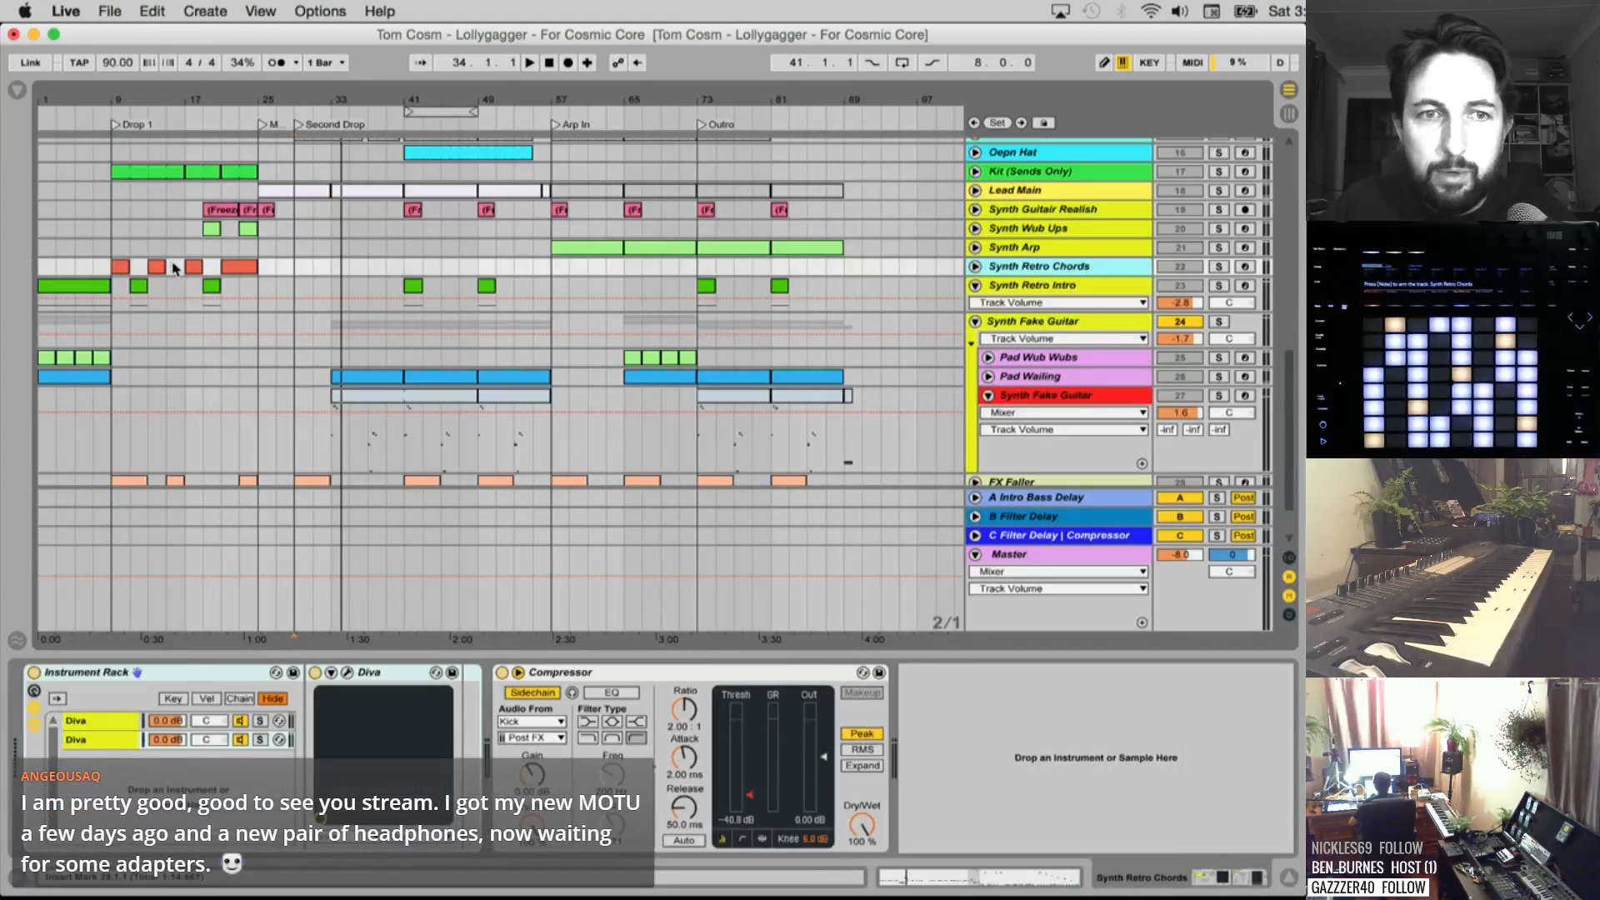
{"action": "left_click", "coordinate": [115, 262]}
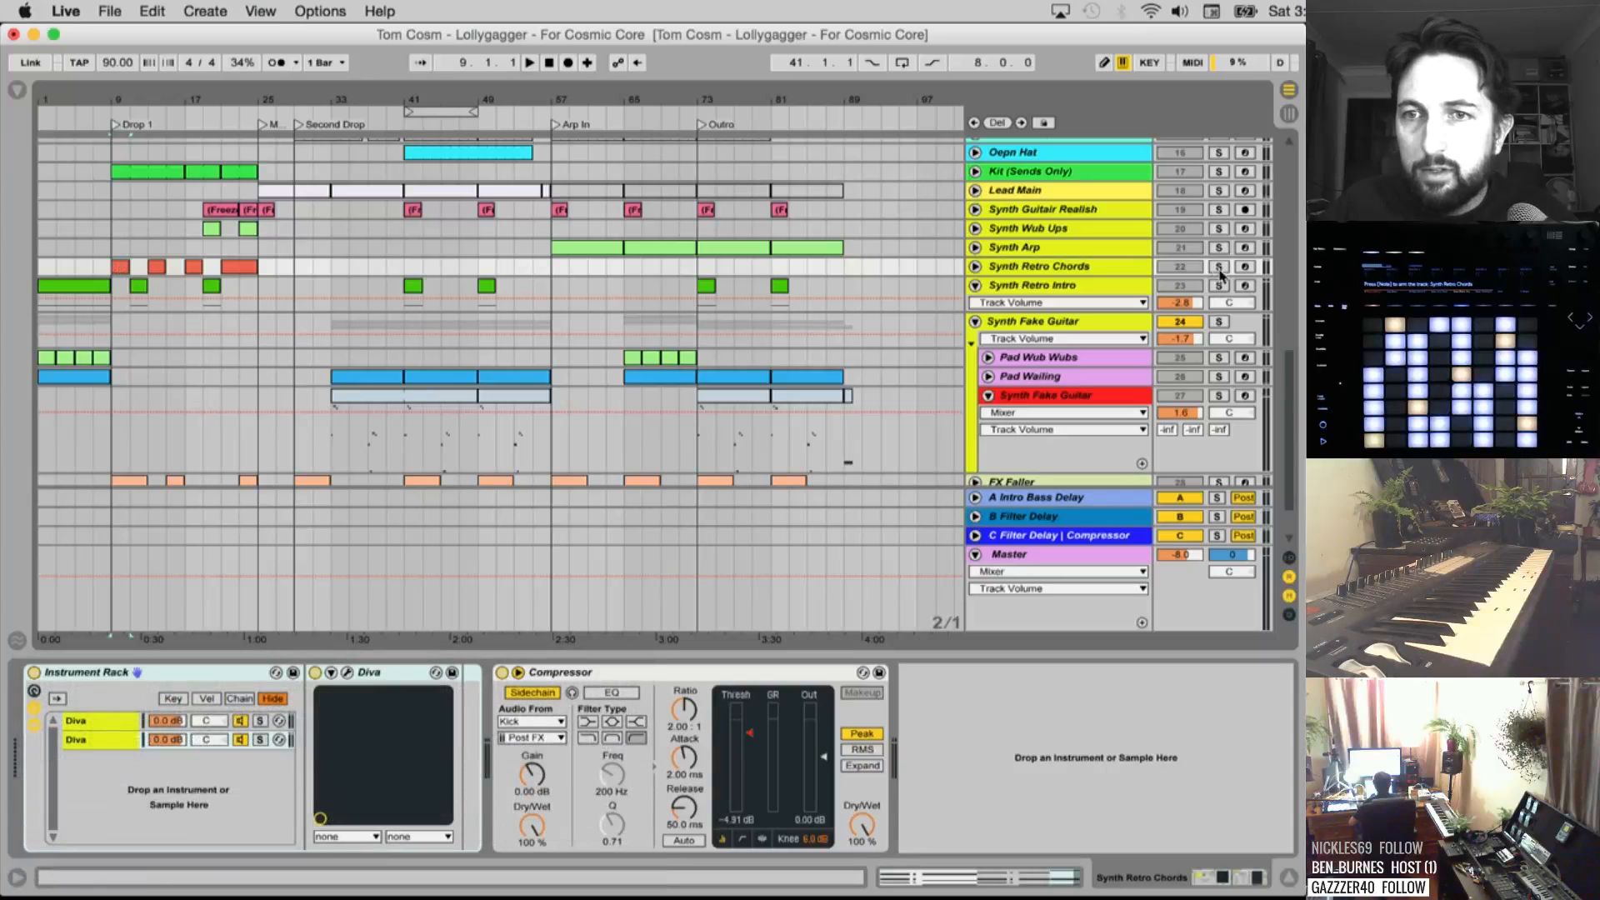
{"action": "left_click", "coordinate": [1220, 267]}
{"action": "key", "text": "space"}
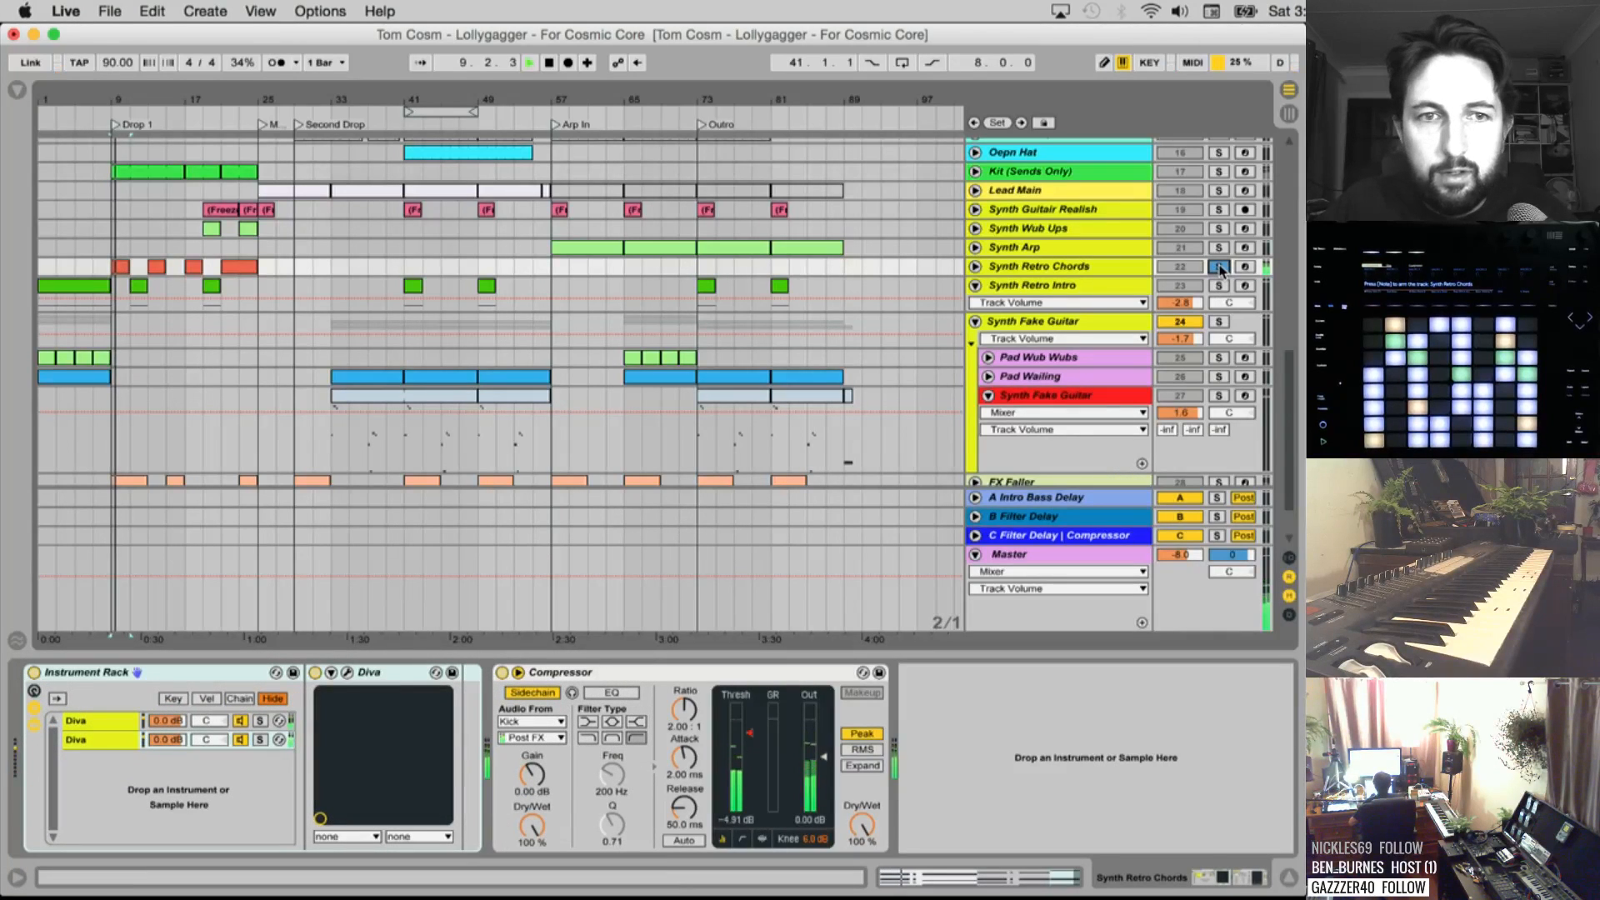
Audition the Synth Retro Intro track soloed from bar 1, and release the solo and stop playback
{"action": "left_click", "coordinate": [88, 286]}
{"action": "key", "text": "space"}
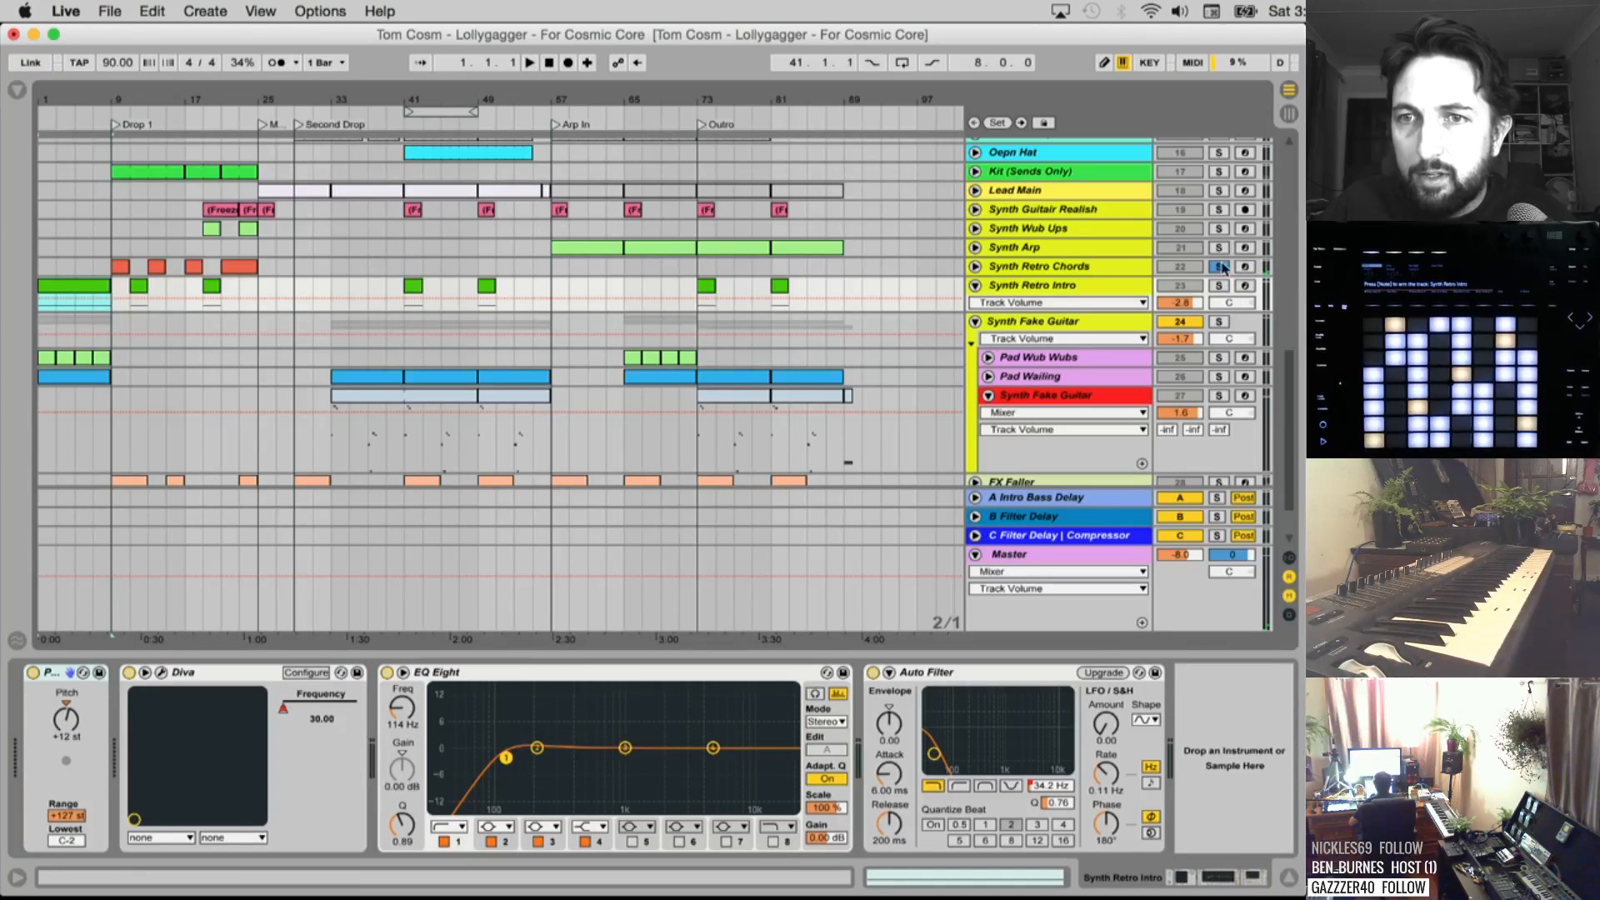
{"action": "key", "text": "space"}
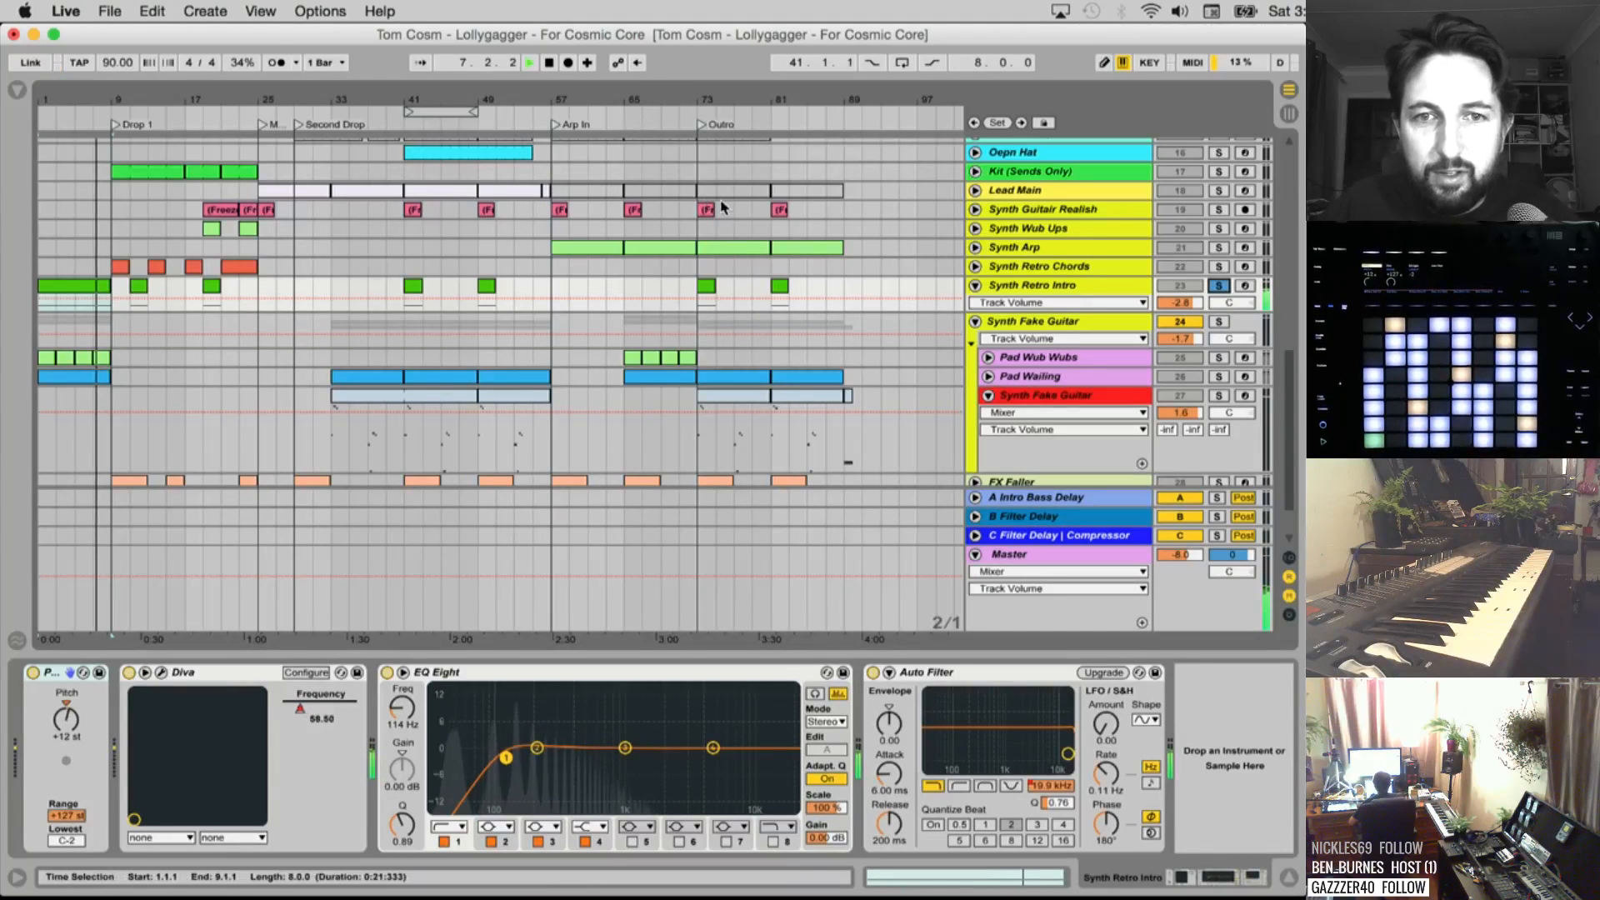
{"action": "left_click", "coordinate": [1220, 285]}
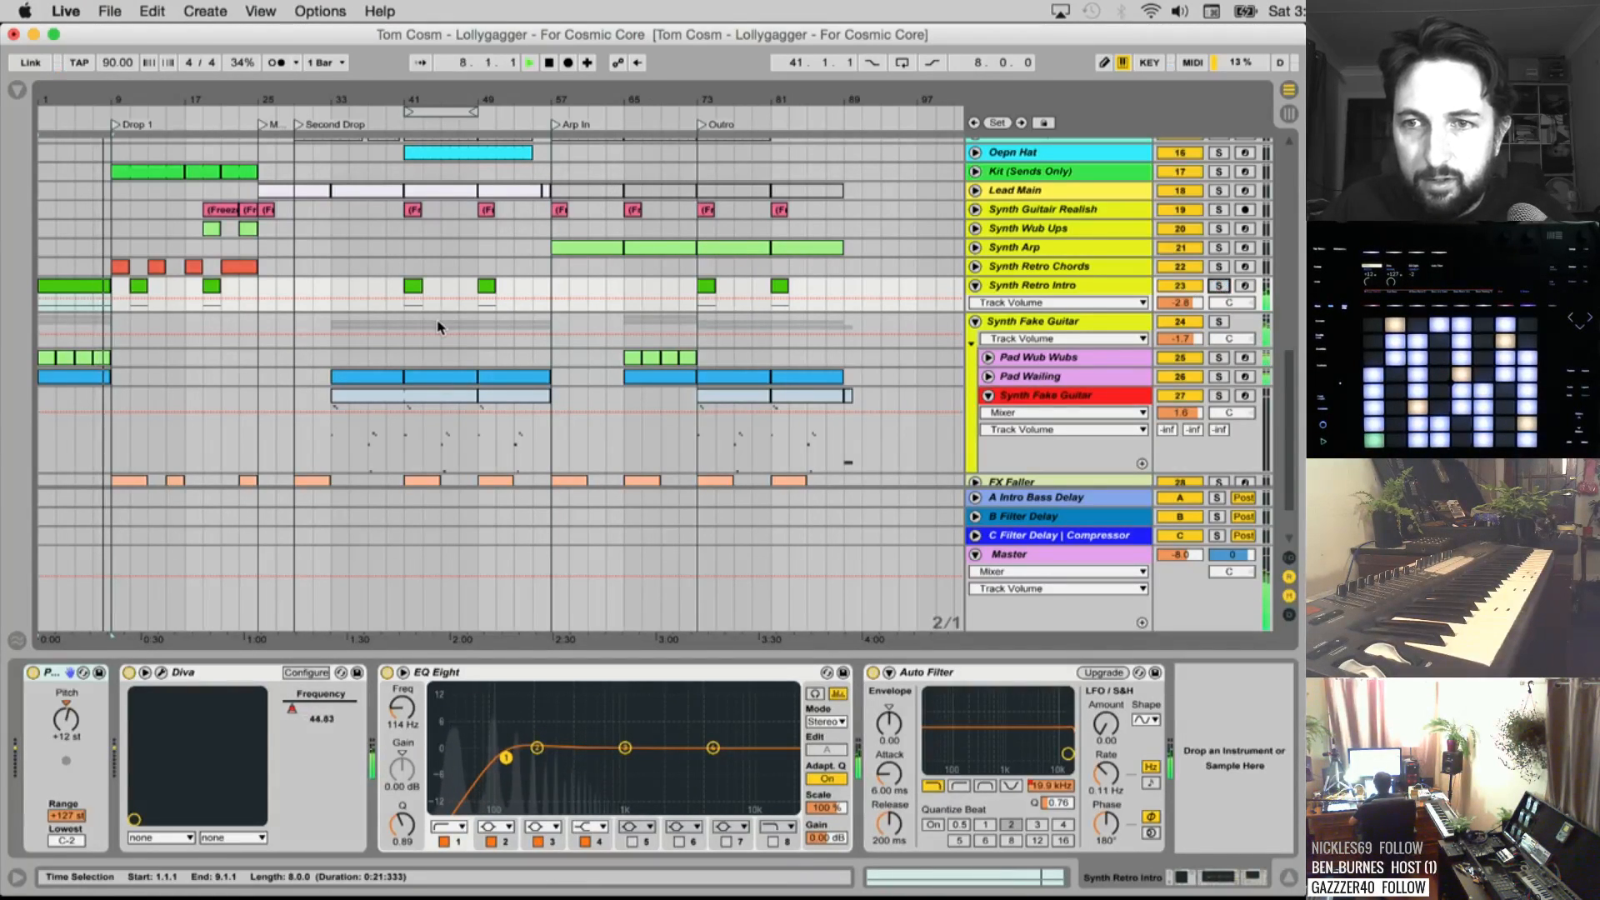
{"action": "key", "text": "space"}
Unfold the Pad Wub Wubs and Pad Wailing tracks in the Synth Fake Guitar group to show their notes
{"action": "left_click", "coordinate": [1023, 359]}
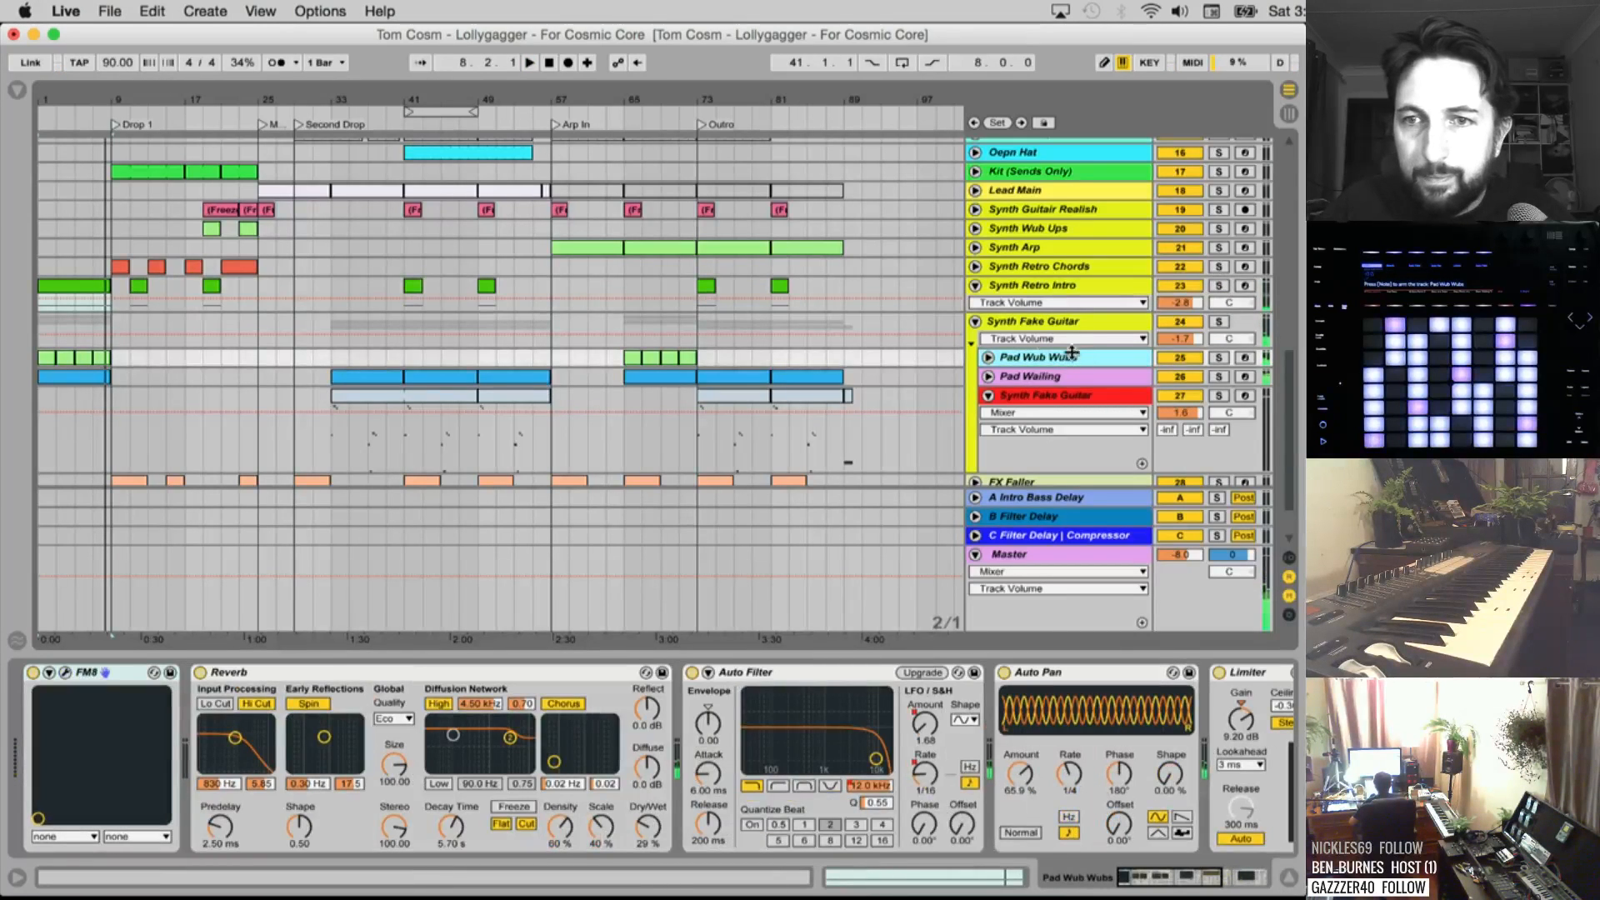
{"action": "left_click", "coordinate": [988, 377]}
{"action": "left_click", "coordinate": [989, 357]}
{"action": "scroll", "coordinate": [989, 357], "scroll_direction": "down", "scroll_amount": 5}
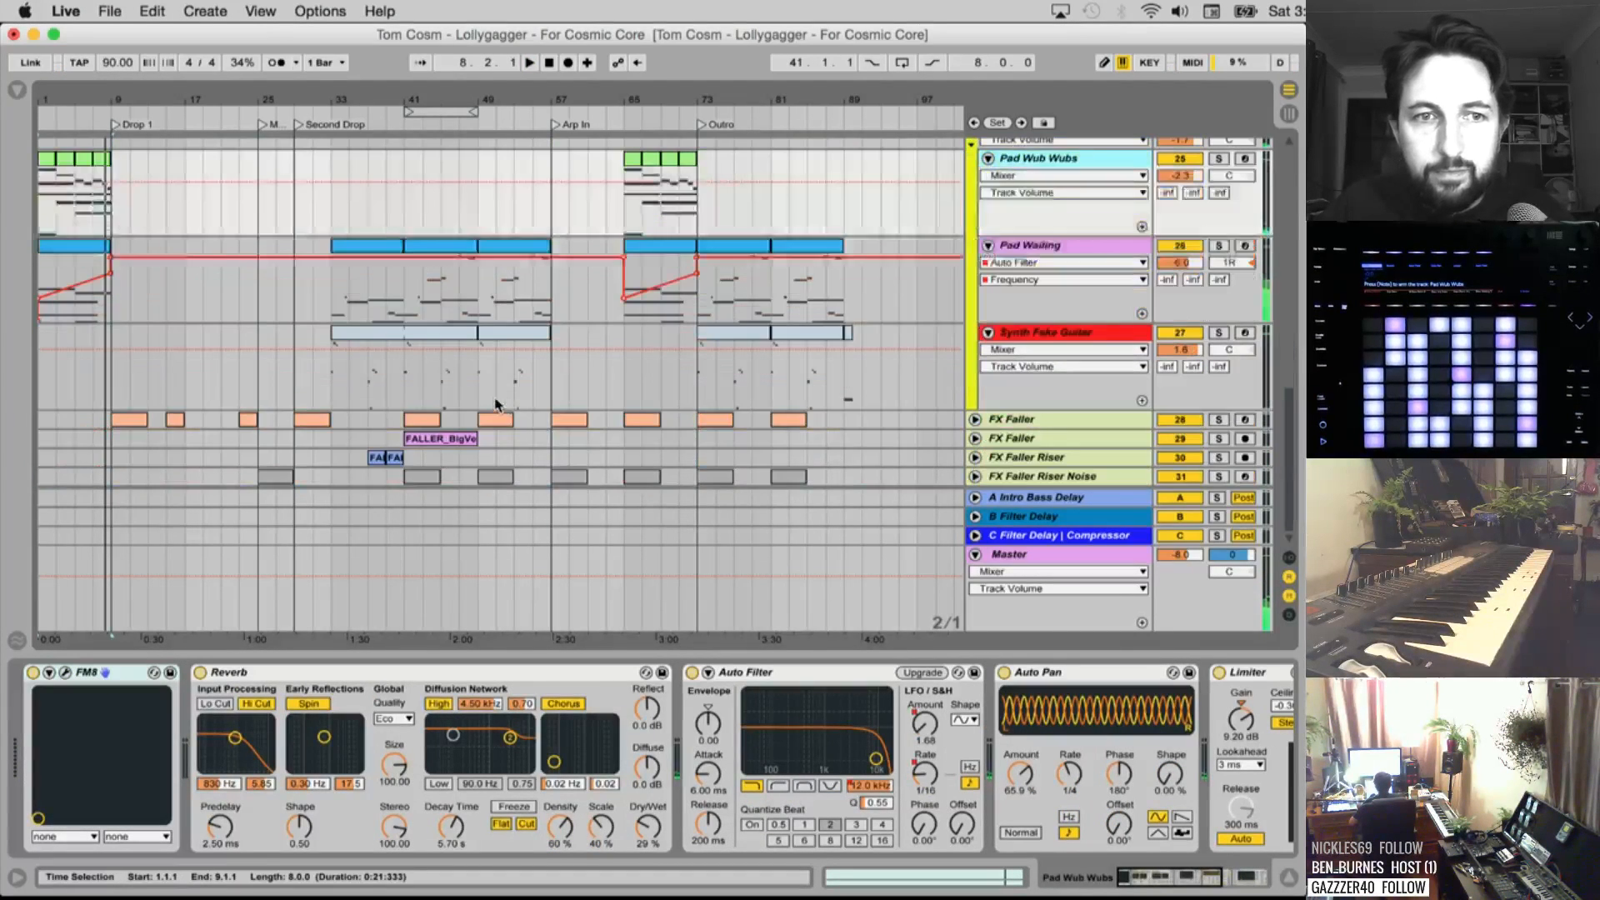
Solo the Pad Wailing track and play its intro clip from bar 1
{"action": "left_click", "coordinate": [100, 249]}
{"action": "scroll", "coordinate": [1222, 289], "scroll_direction": "up", "scroll_amount": 2}
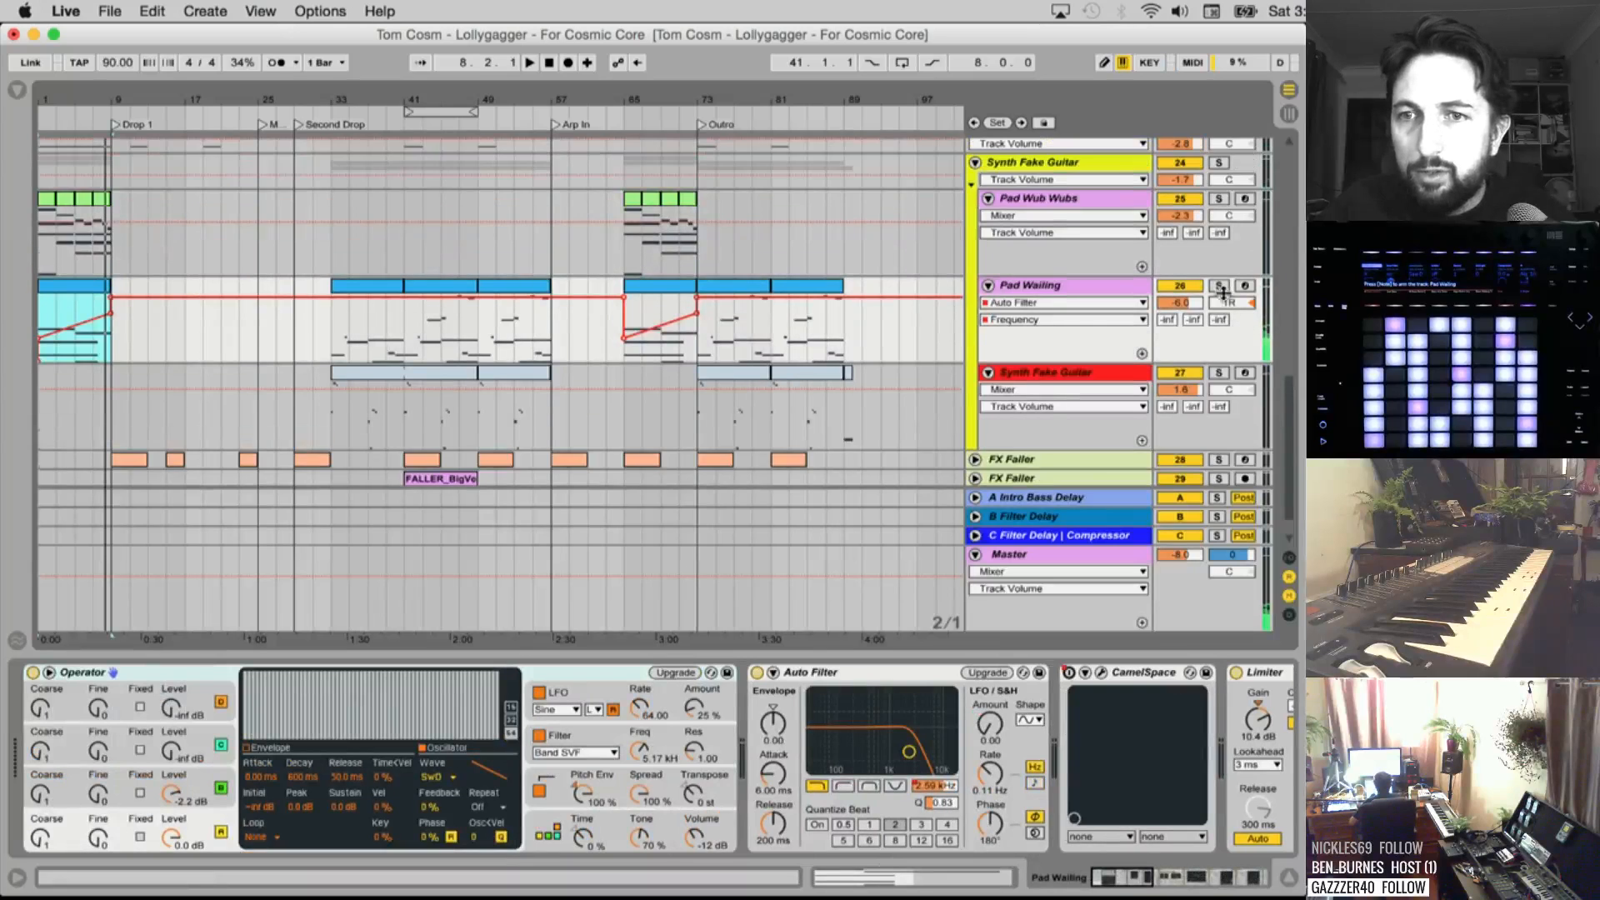
{"action": "left_click", "coordinate": [1220, 285]}
{"action": "left_click", "coordinate": [1061, 287]}
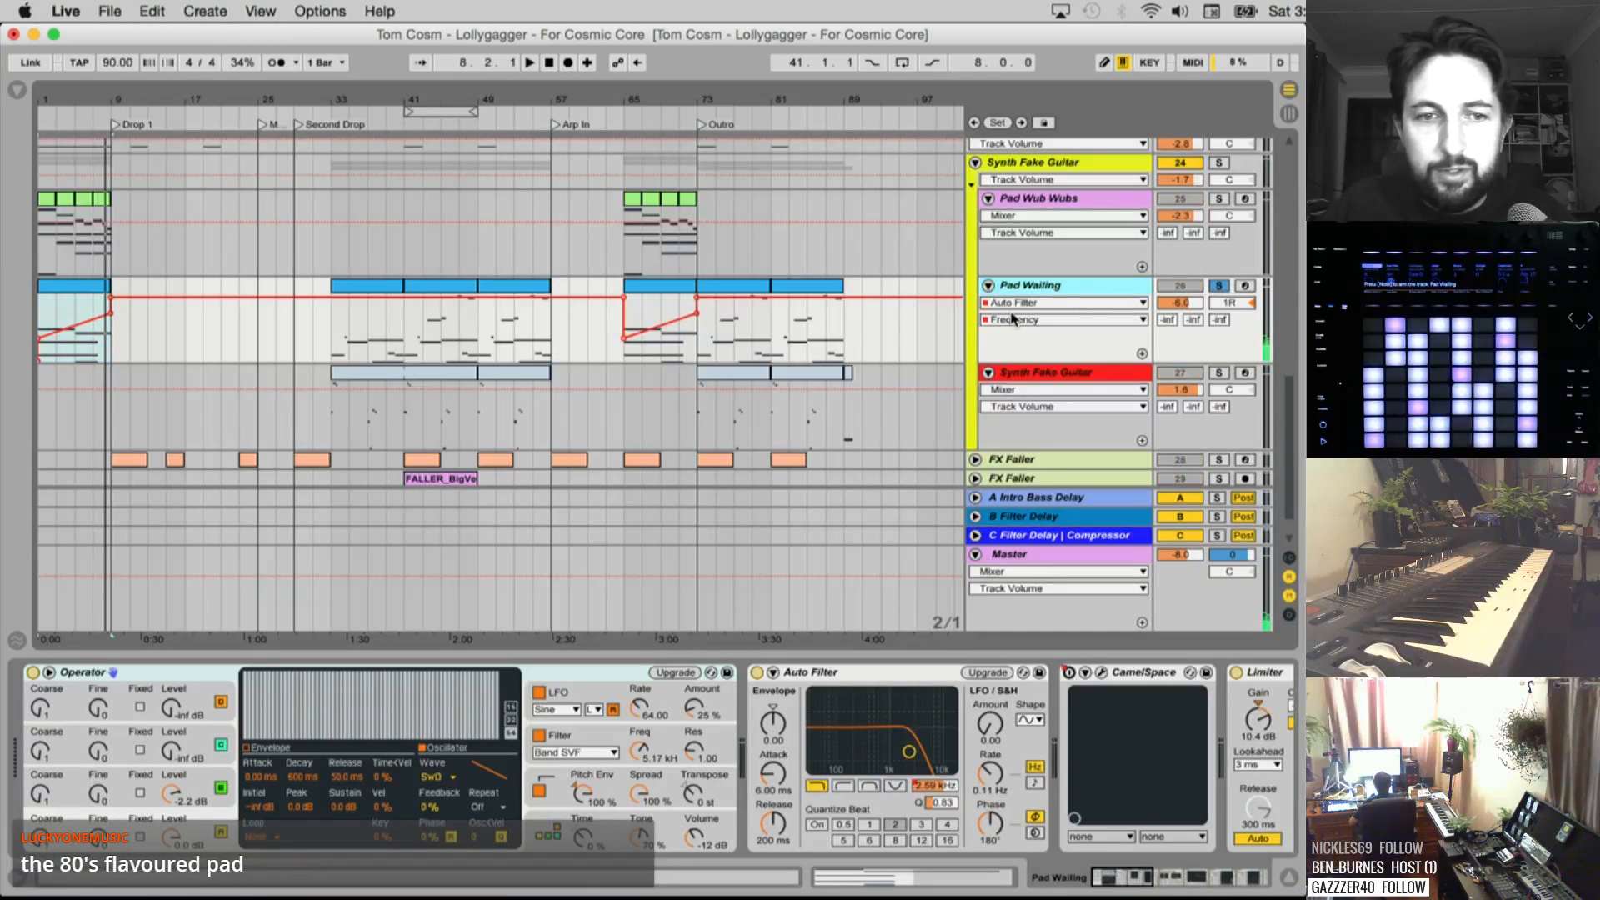
{"action": "key", "text": "space"}
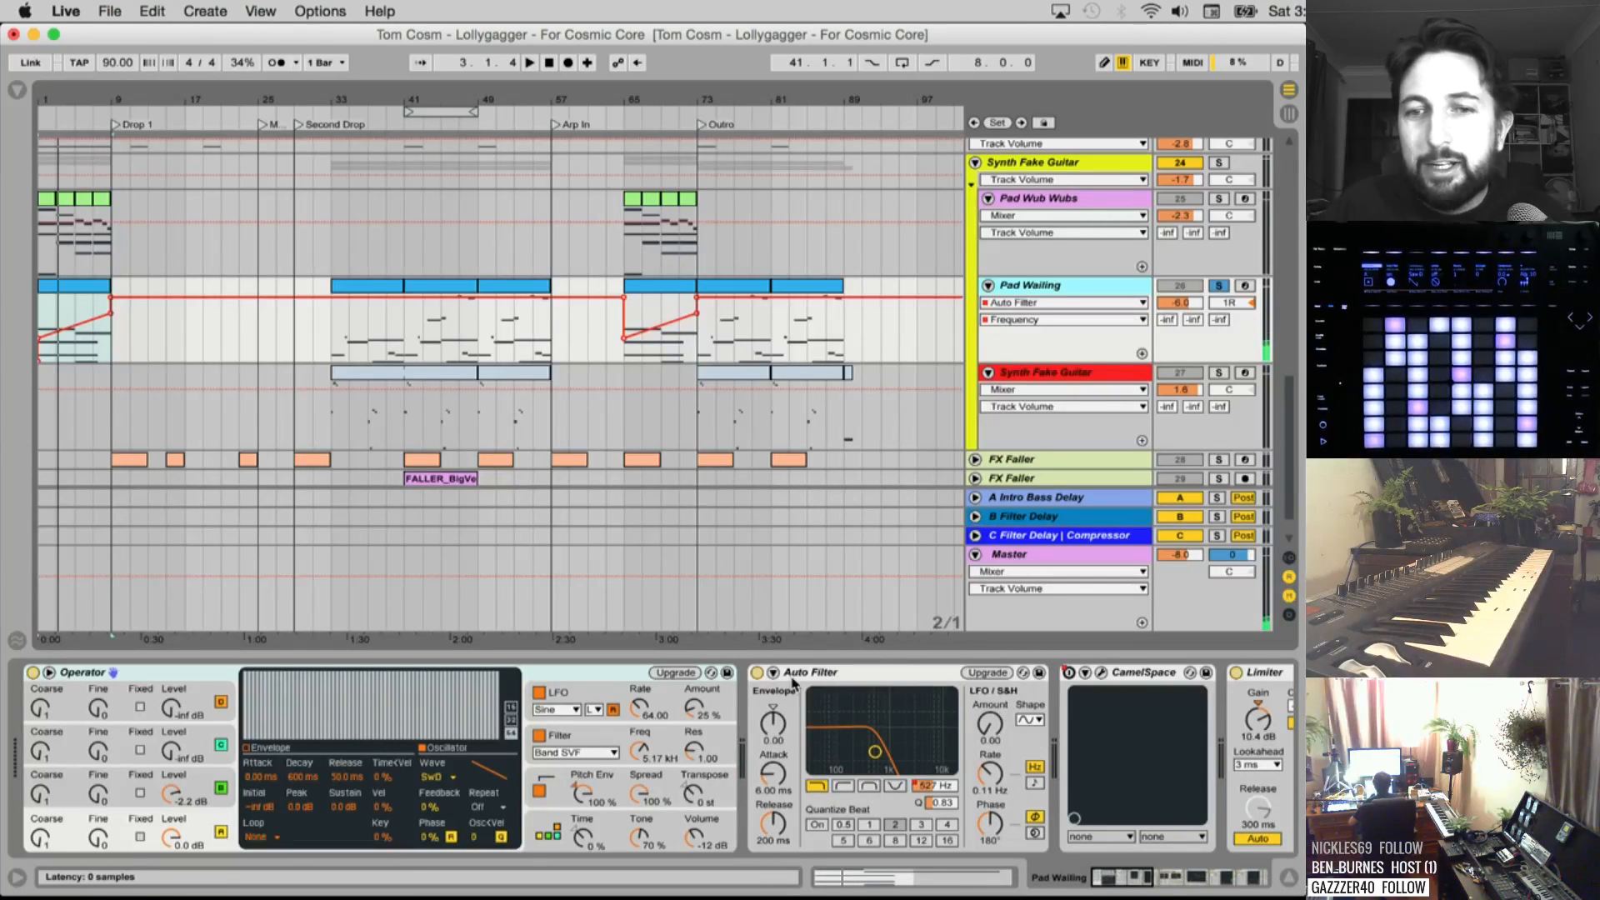
Switch off the Auto Filter on Pad Wailing and replay the intro part to hear it unfiltered
{"action": "left_click", "coordinate": [756, 673]}
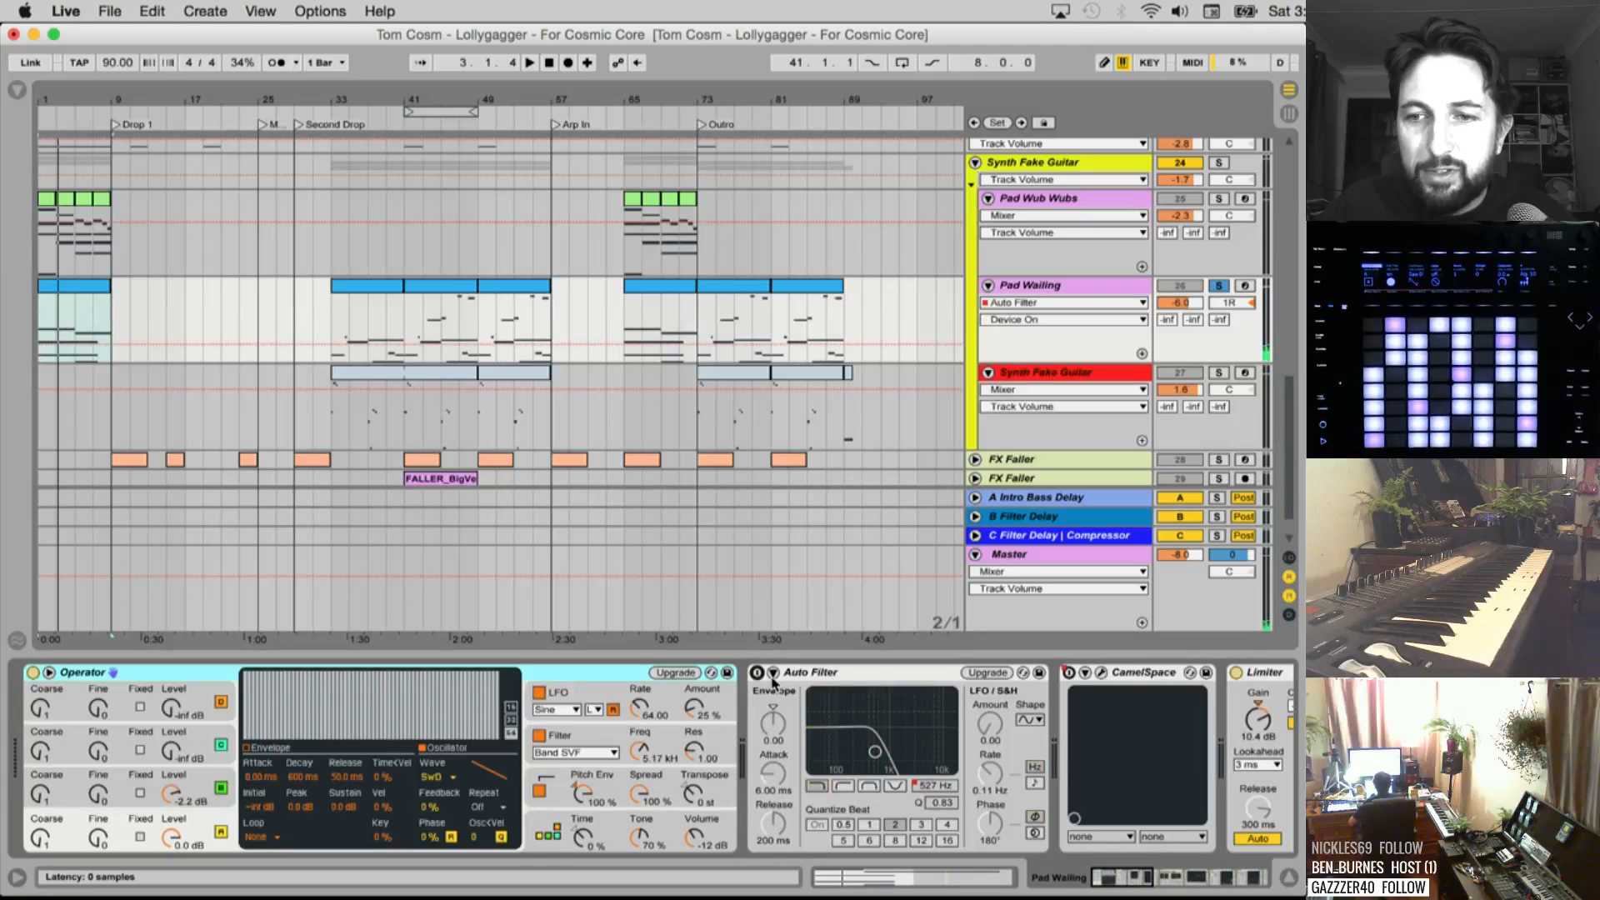
{"action": "key", "text": "space"}
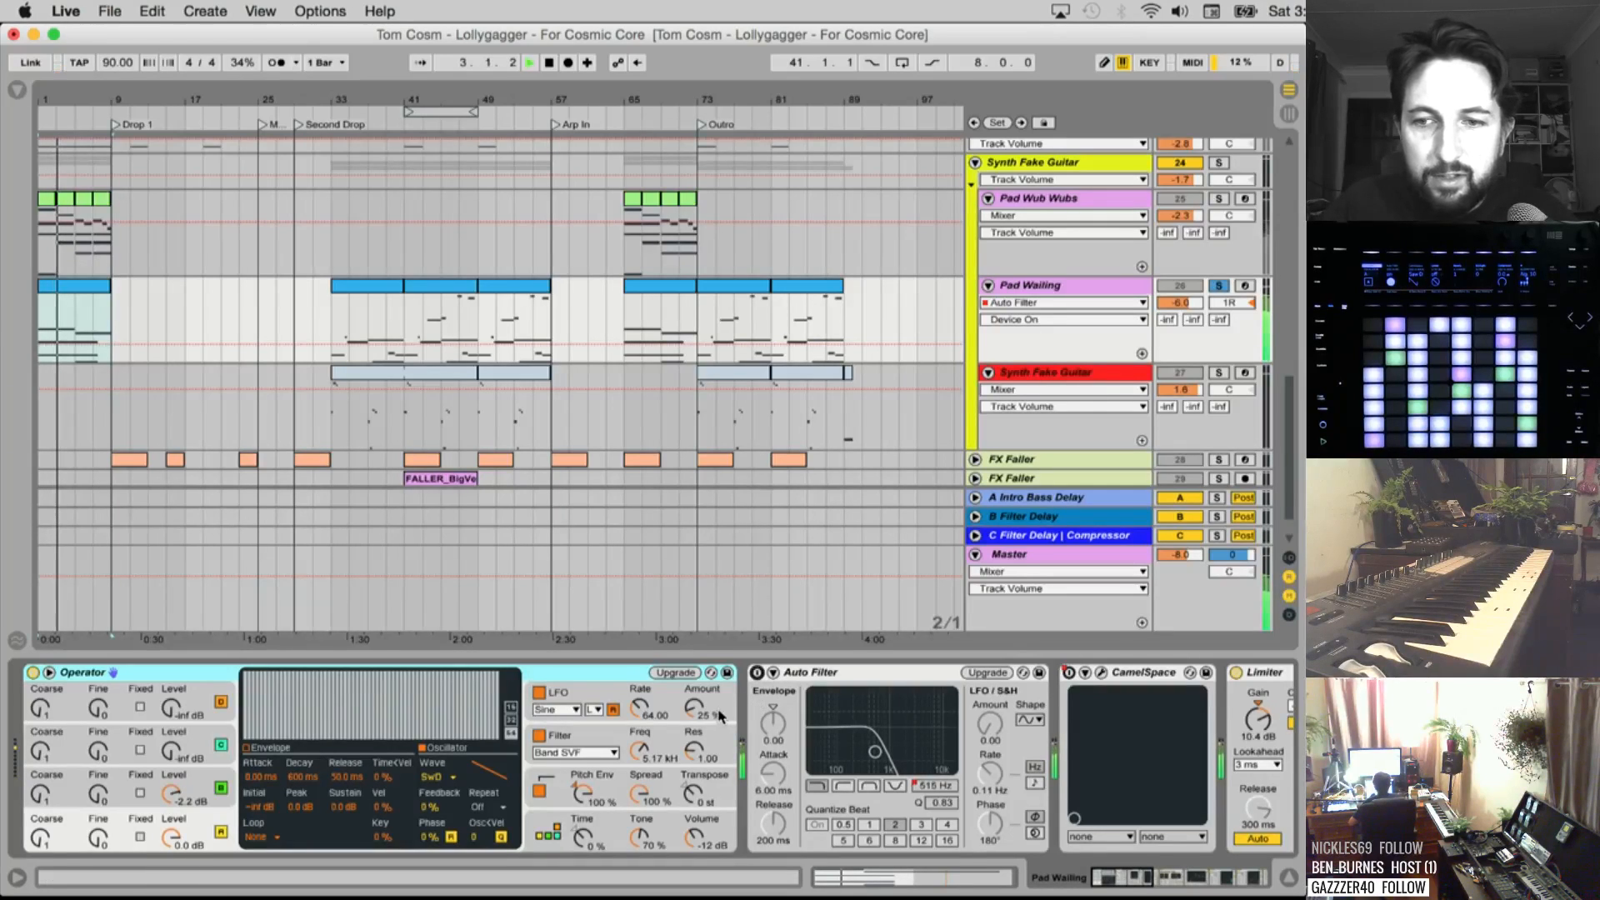
{"action": "key", "text": "space"}
{"action": "scroll", "coordinate": [717, 721], "scroll_direction": "right", "scroll_amount": 3}
{"action": "scroll", "coordinate": [700, 726], "scroll_direction": "left", "scroll_amount": 3}
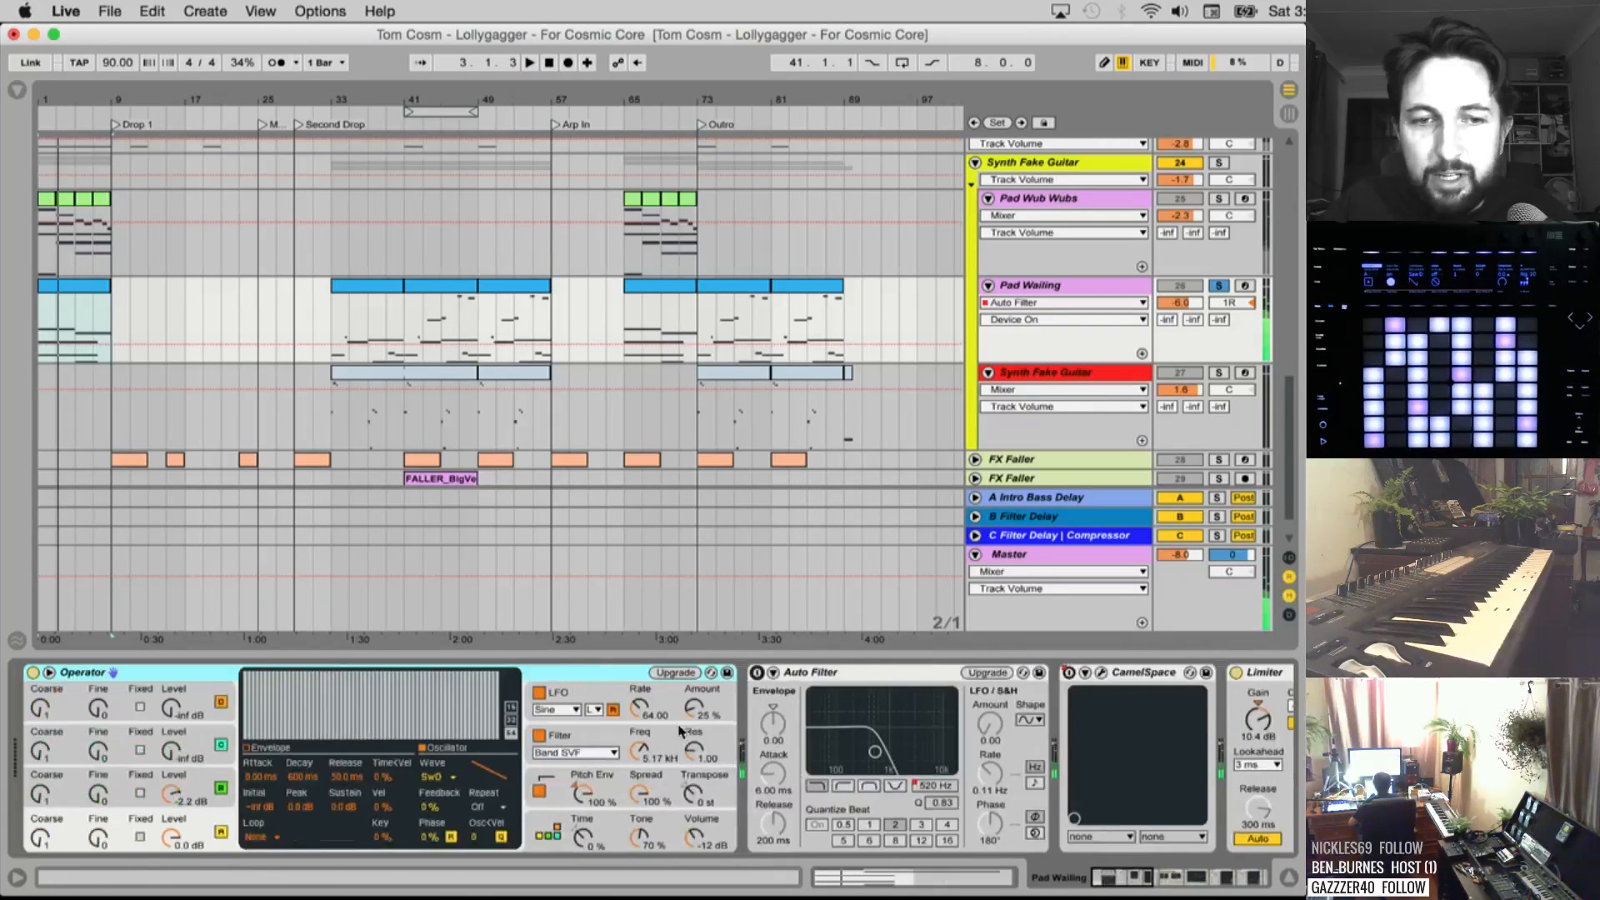
Examine the Operator oscillator A and B settings and the global routing display on Pad Wailing
{"action": "left_click", "coordinate": [120, 831]}
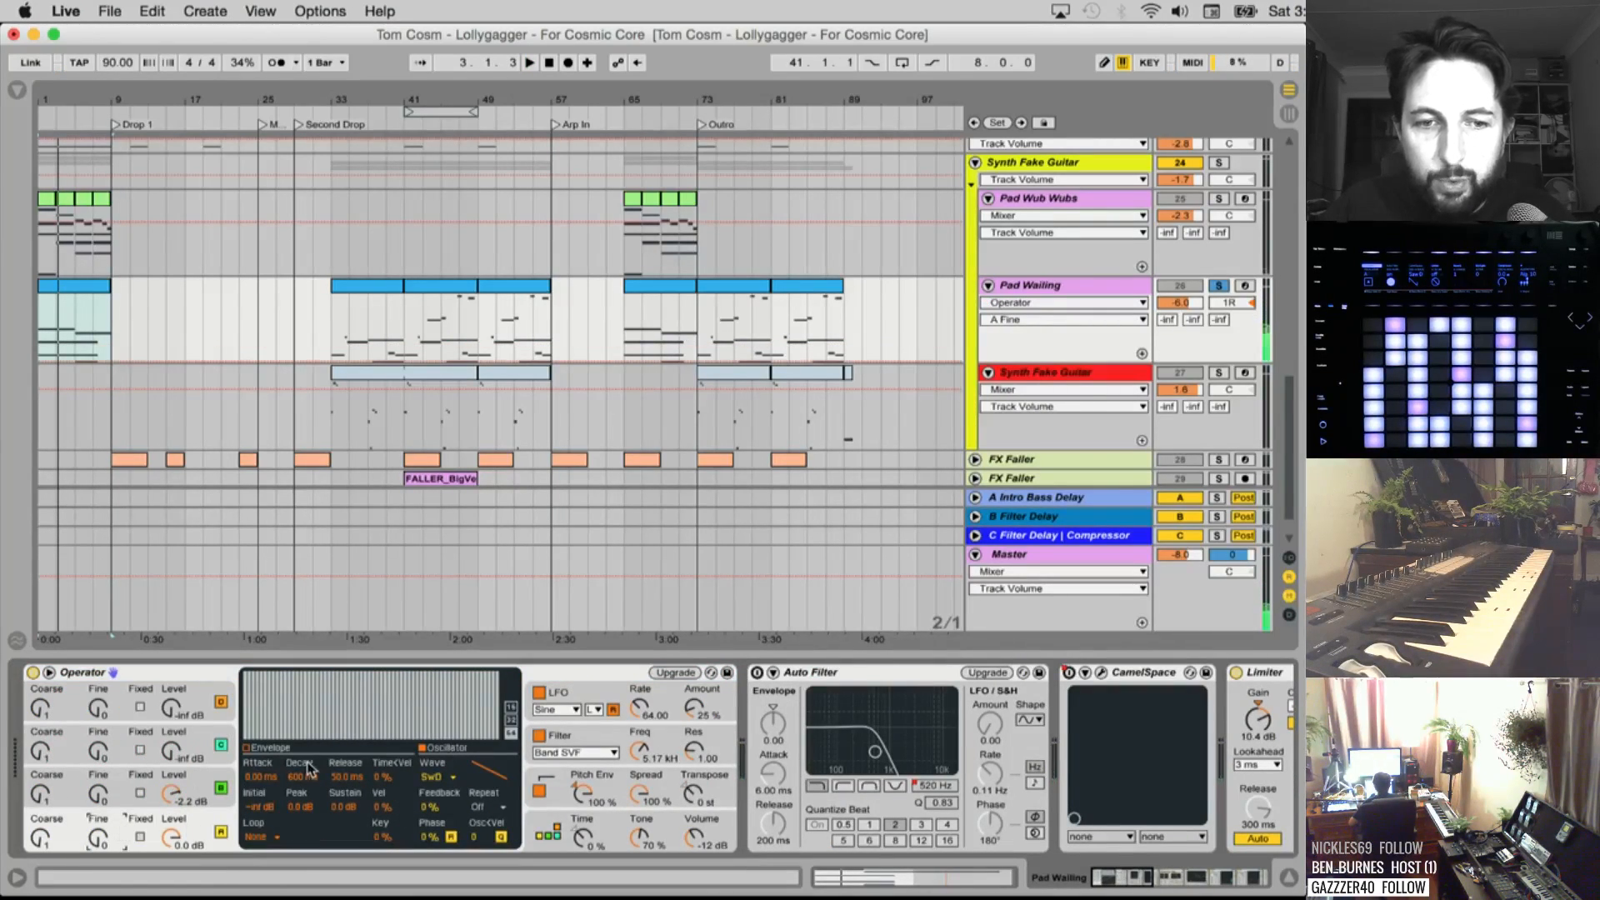
{"action": "left_click", "coordinate": [205, 778]}
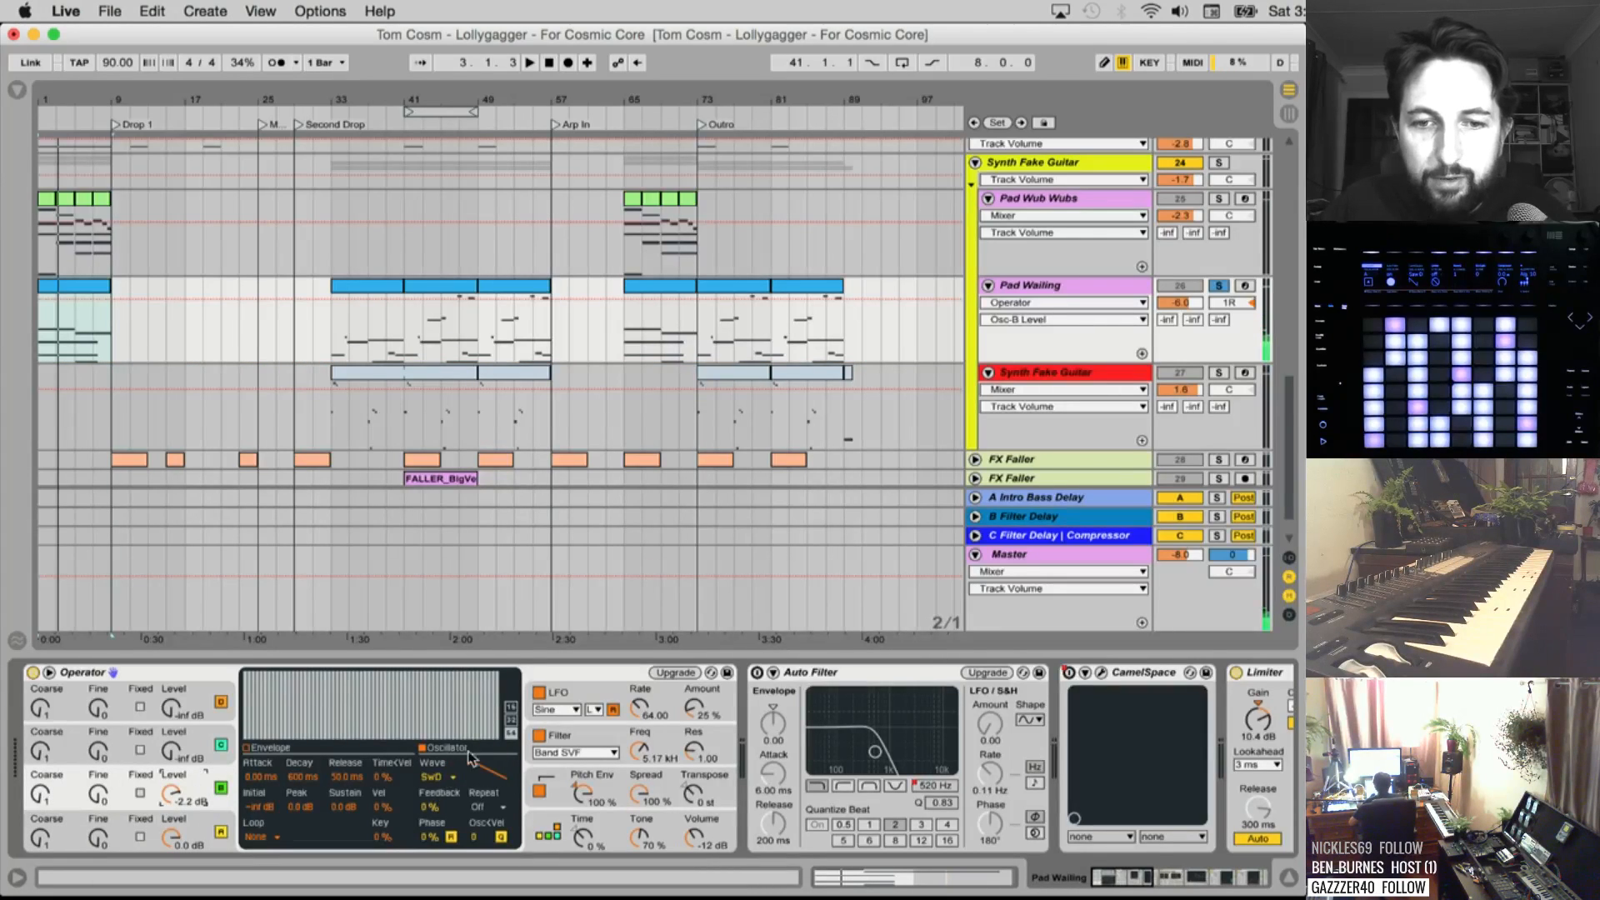
{"action": "left_click", "coordinate": [552, 840]}
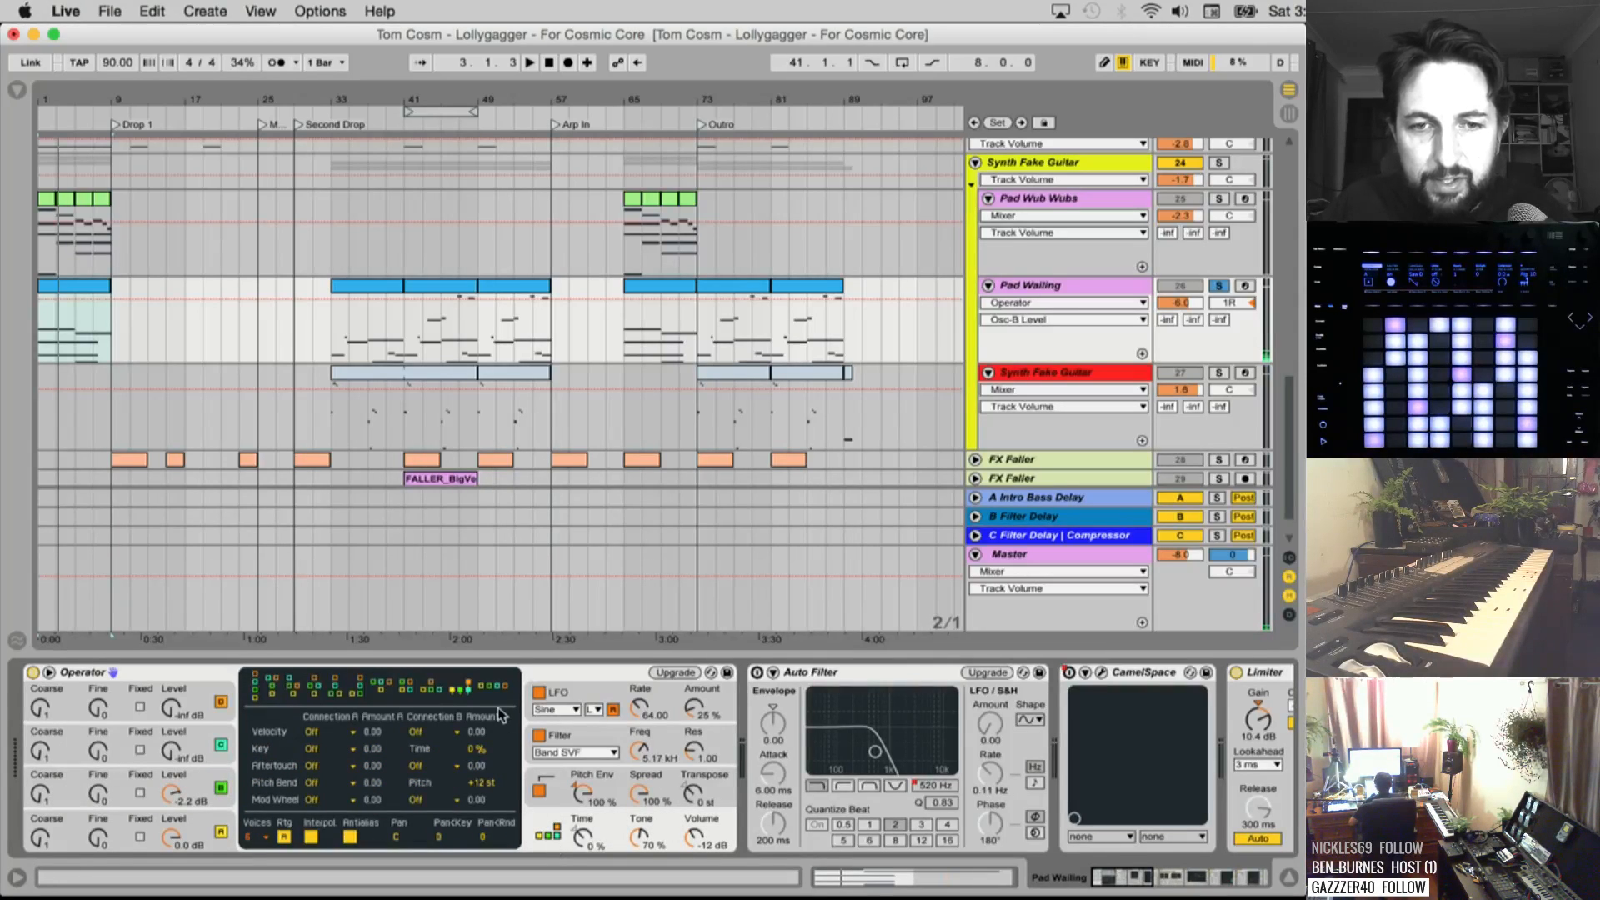
{"action": "left_click", "coordinate": [110, 787]}
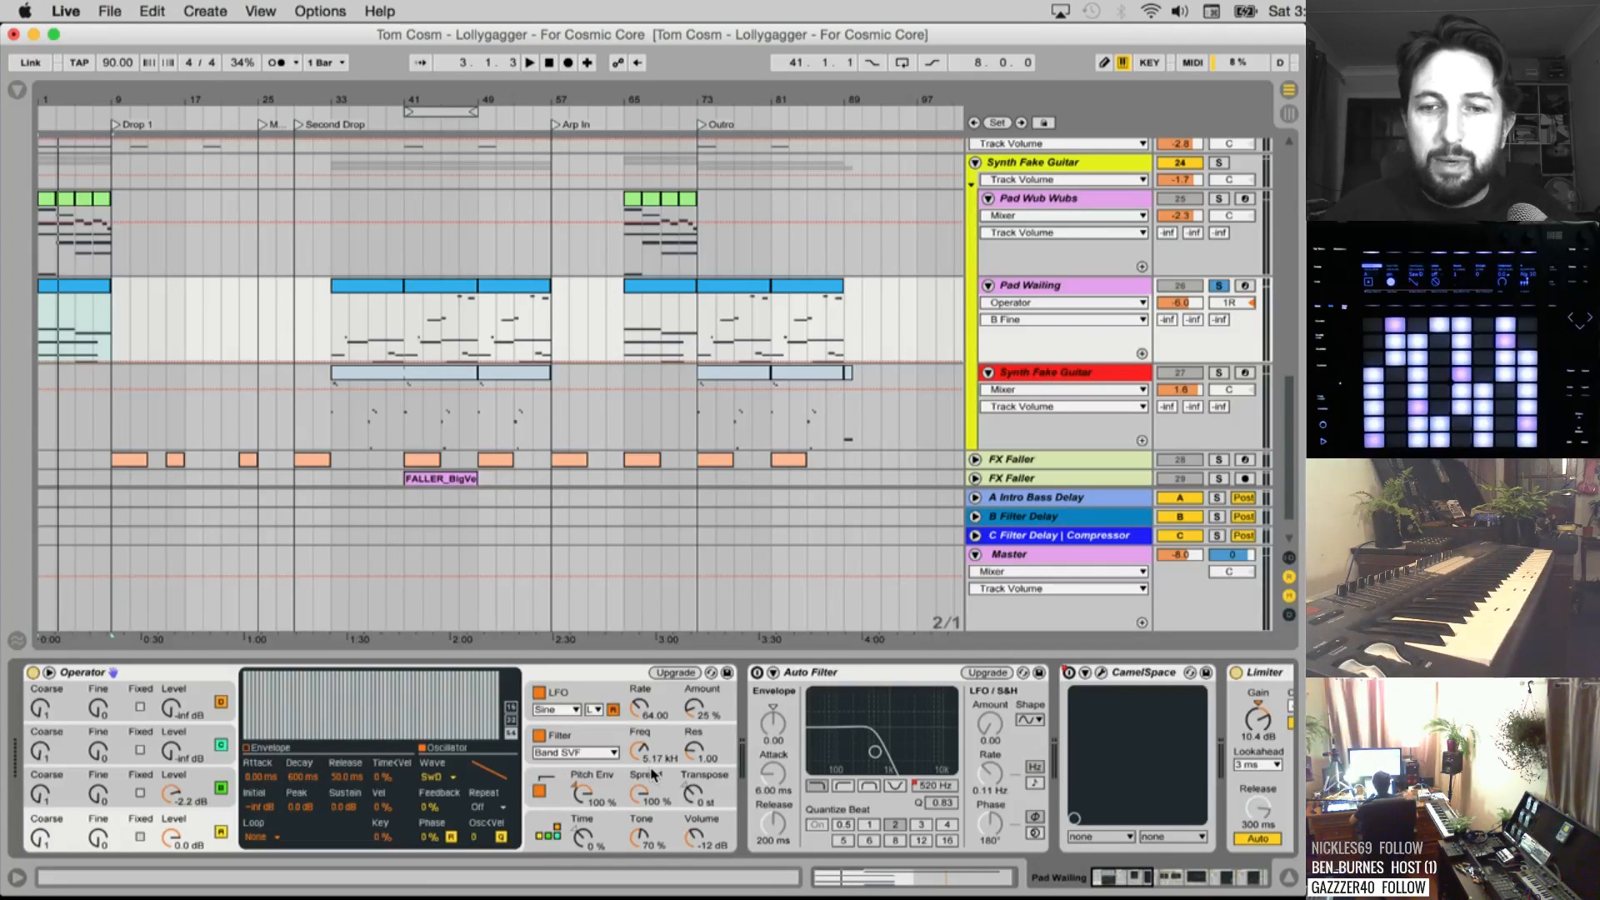
Play Pad Wailing from bar 1 while looking through its whole device chain, from Operator to Utility and back
{"action": "key", "text": "space"}
{"action": "scroll", "coordinate": [1049, 765], "scroll_direction": "right", "scroll_amount": 1}
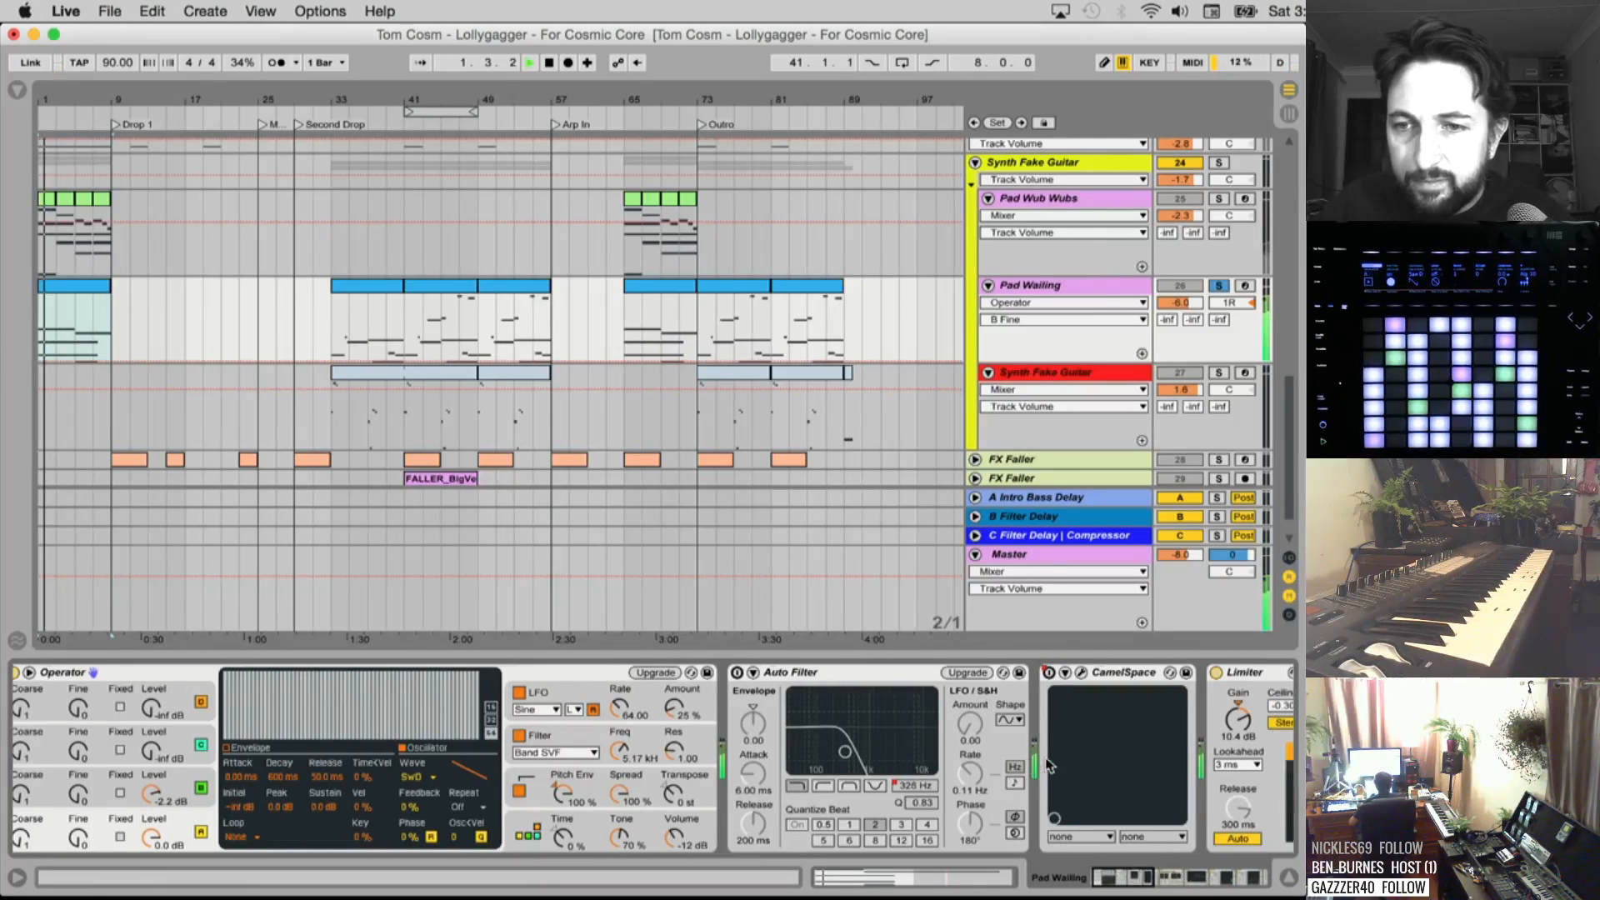
{"action": "scroll", "coordinate": [1048, 765], "scroll_direction": "right", "scroll_amount": 3}
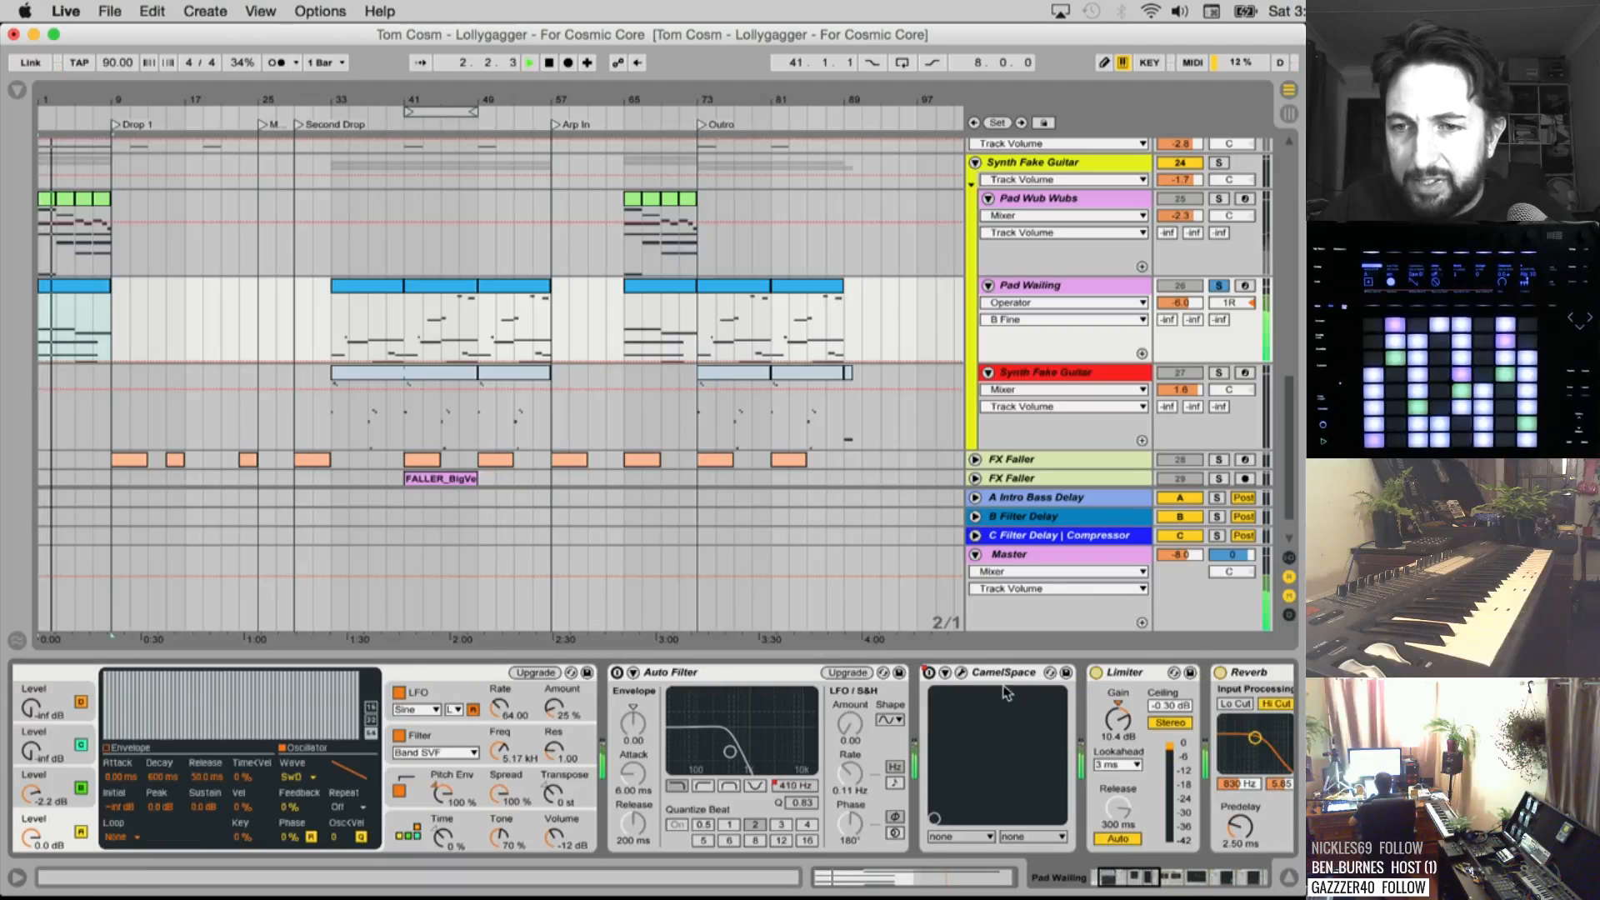
{"action": "scroll", "coordinate": [1006, 692], "scroll_direction": "right", "scroll_amount": 6}
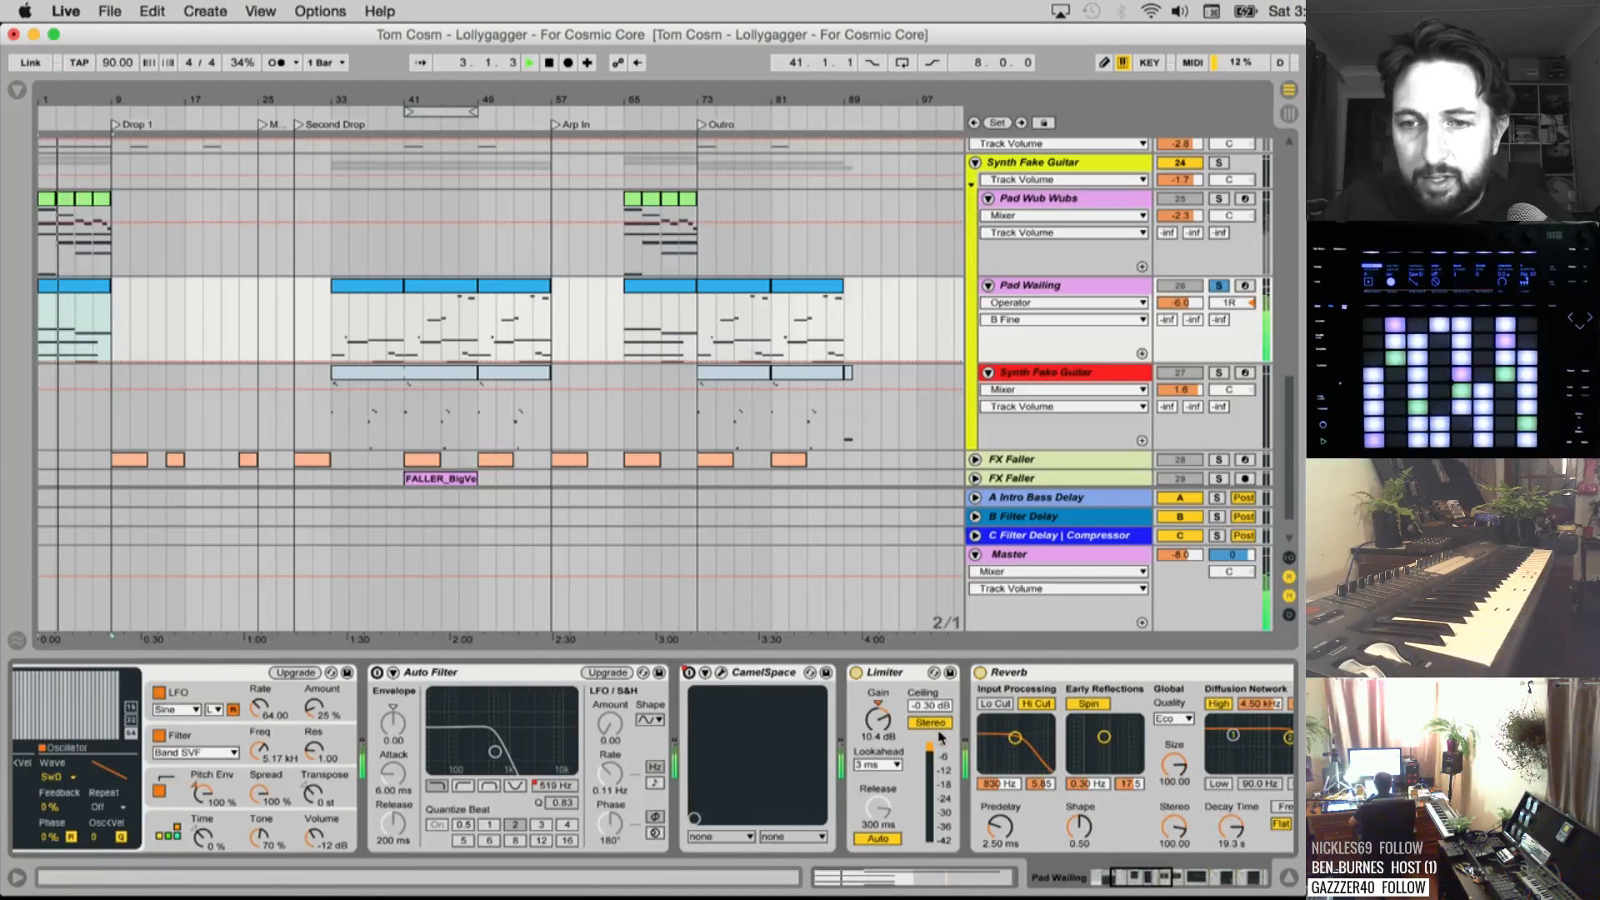
{"action": "scroll", "coordinate": [941, 737], "scroll_direction": "right", "scroll_amount": 4}
{"action": "scroll", "coordinate": [732, 738], "scroll_direction": "right", "scroll_amount": 6}
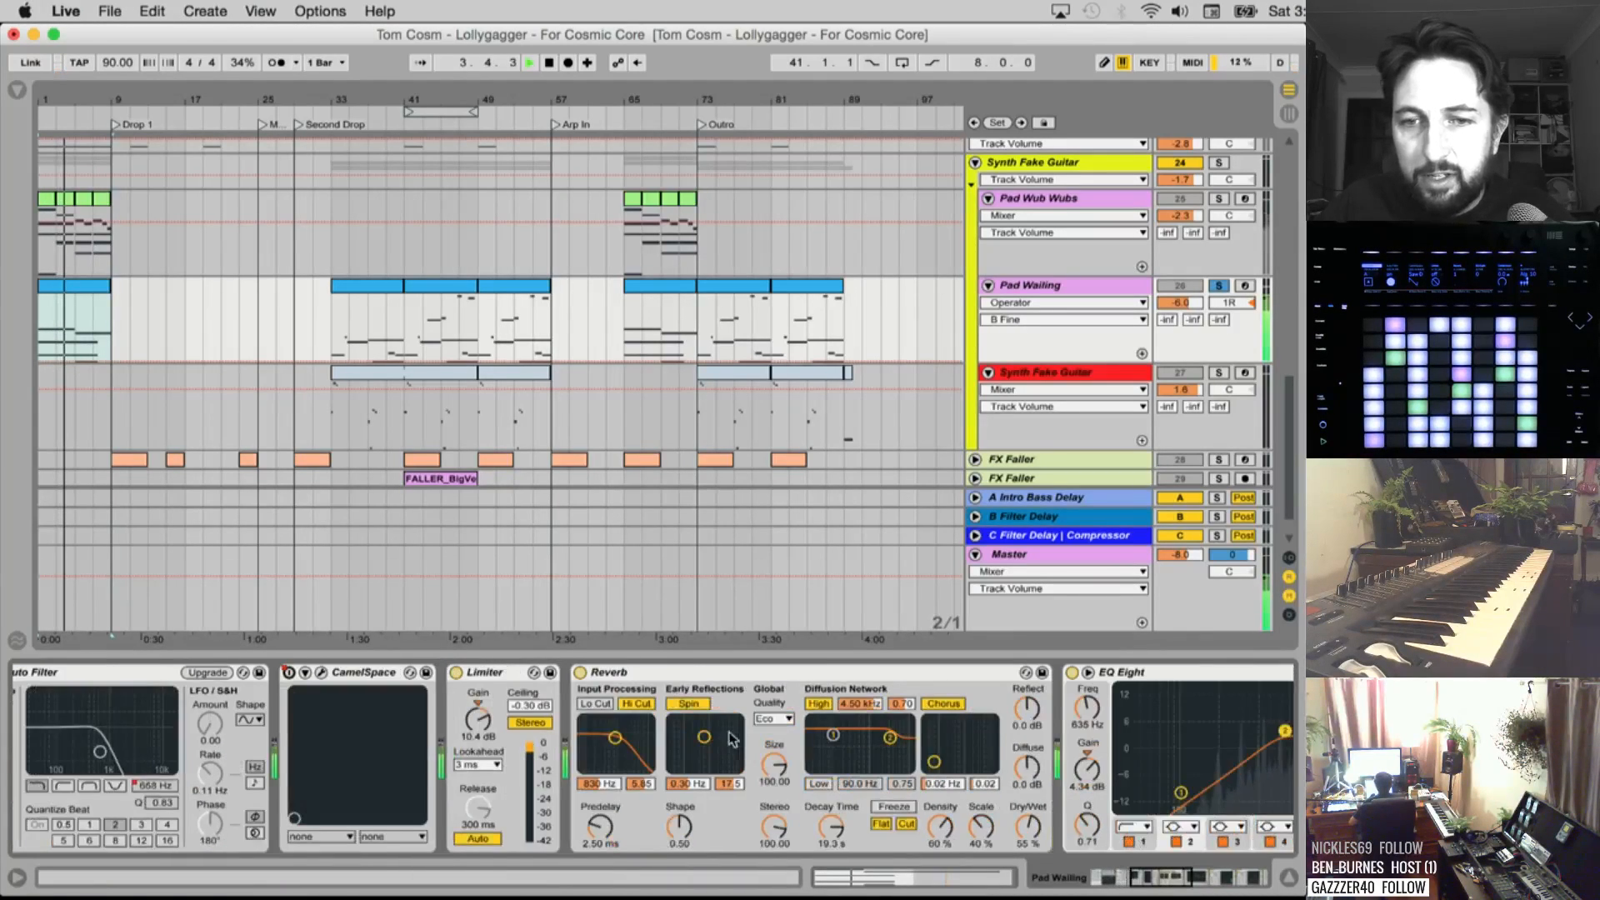
{"action": "scroll", "coordinate": [732, 738], "scroll_direction": "right", "scroll_amount": 2}
{"action": "scroll", "coordinate": [931, 758], "scroll_direction": "right", "scroll_amount": 6}
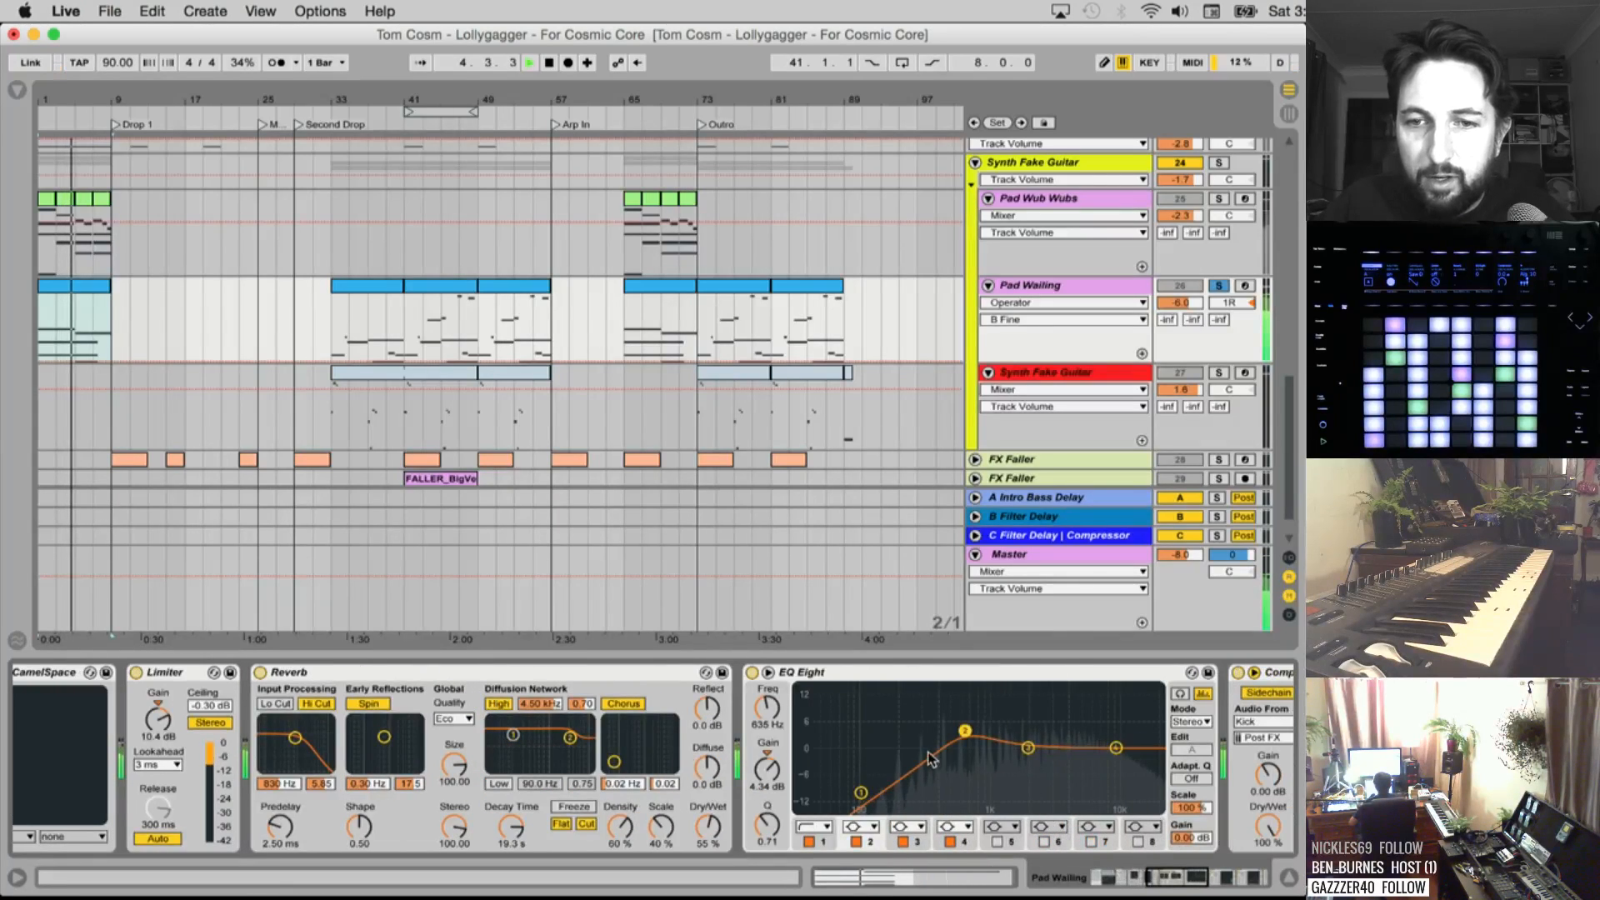
{"action": "scroll", "coordinate": [931, 759], "scroll_direction": "right", "scroll_amount": 12}
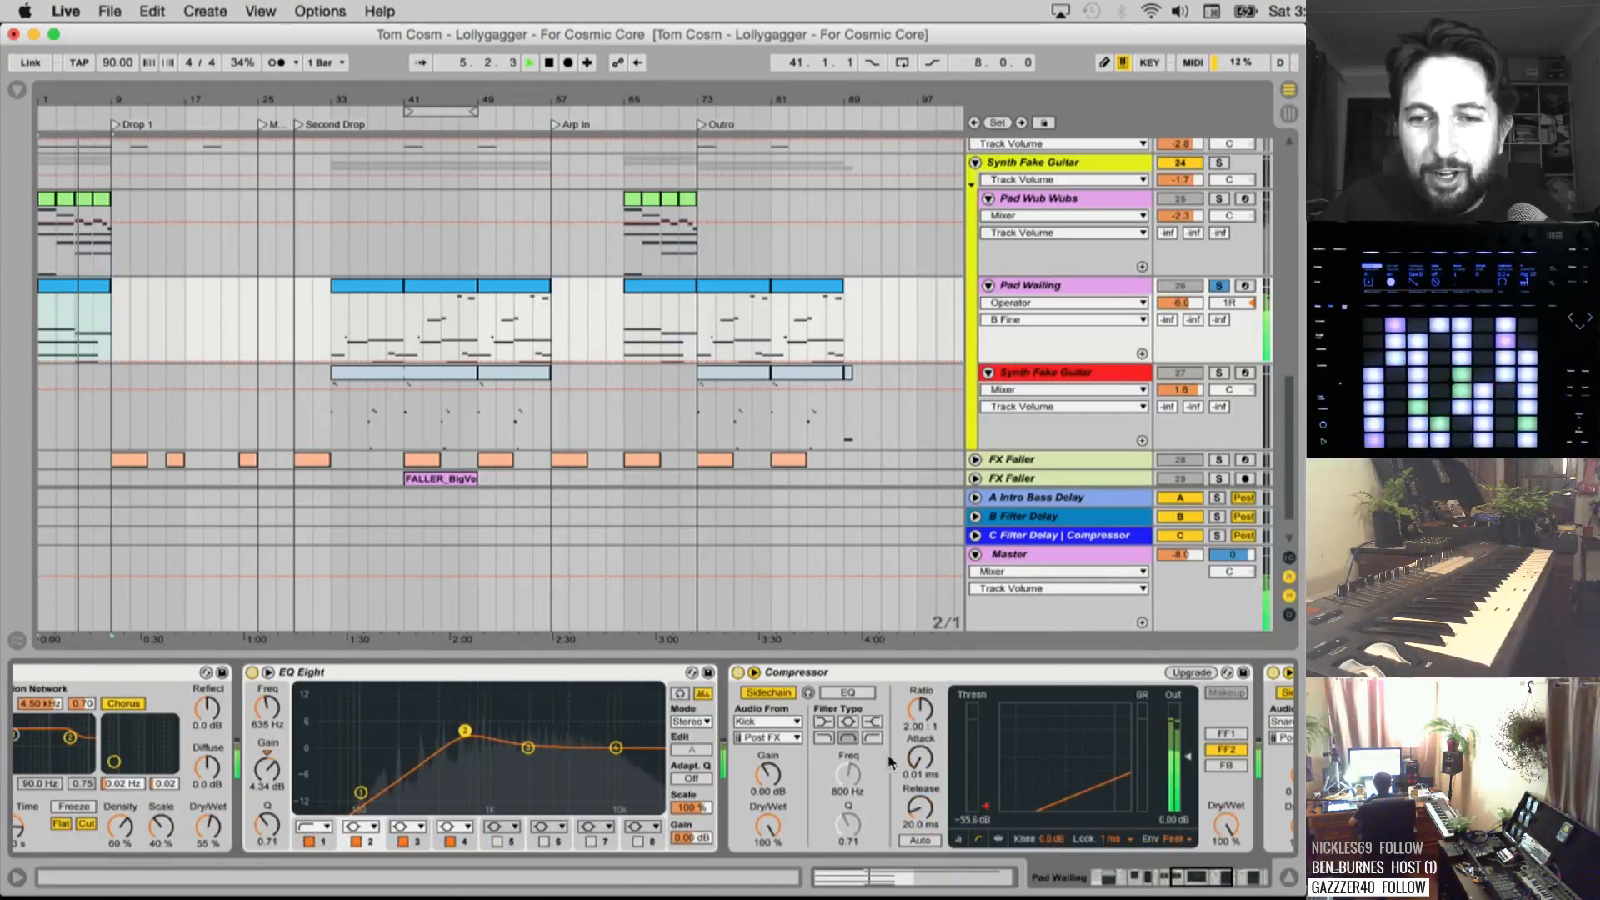
{"action": "scroll", "coordinate": [917, 755], "scroll_direction": "right", "scroll_amount": 9}
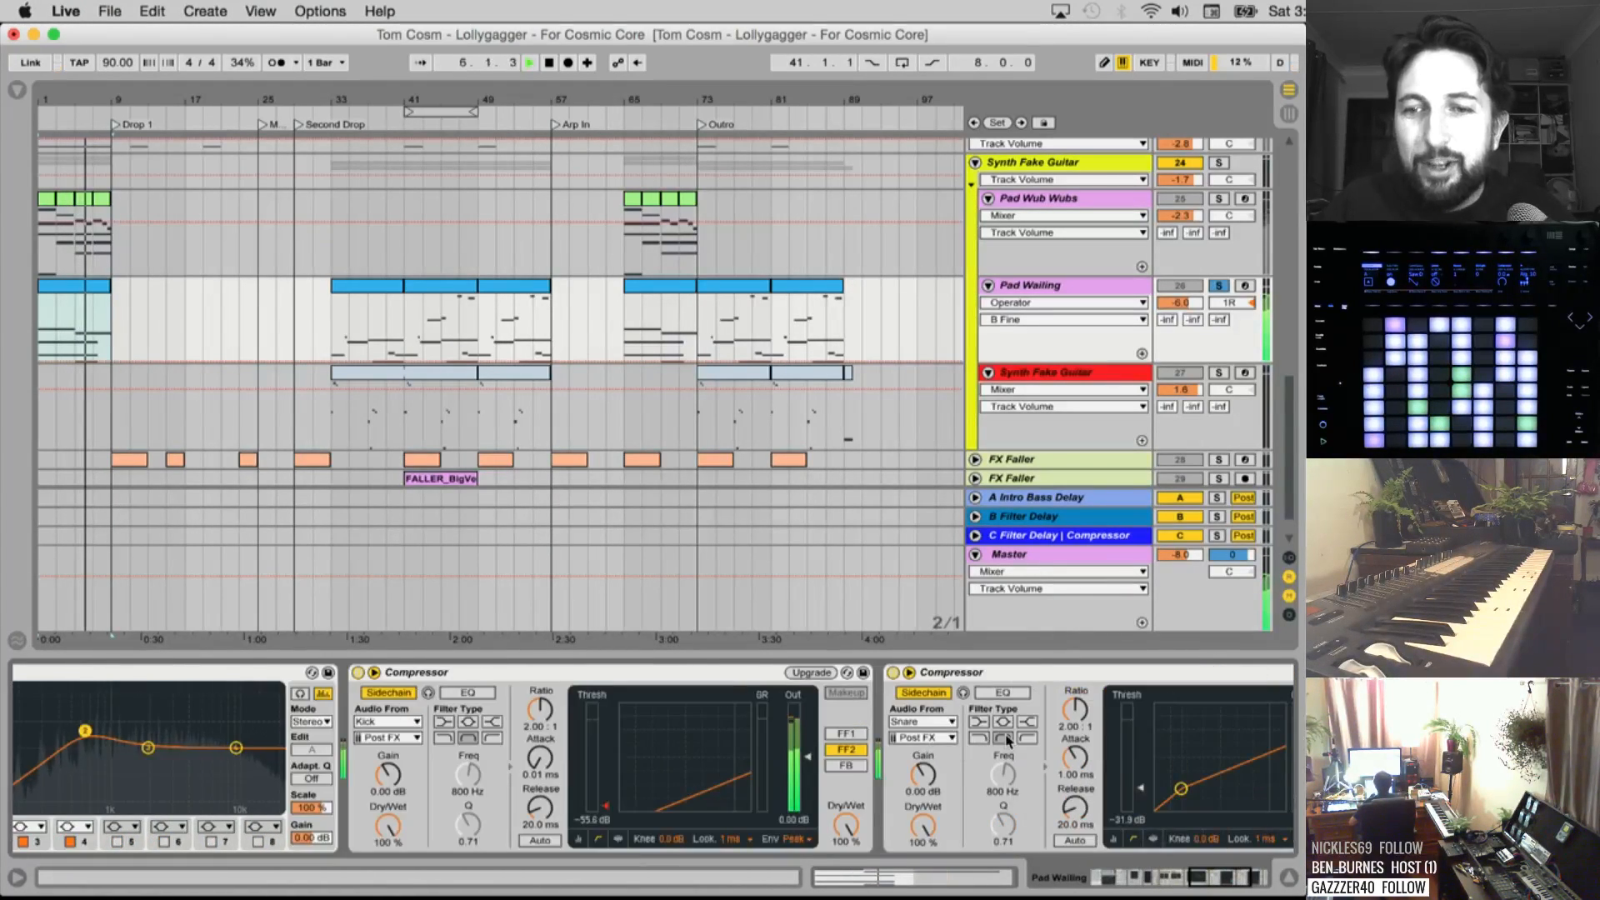
{"action": "scroll", "coordinate": [1008, 740], "scroll_direction": "right", "scroll_amount": 7}
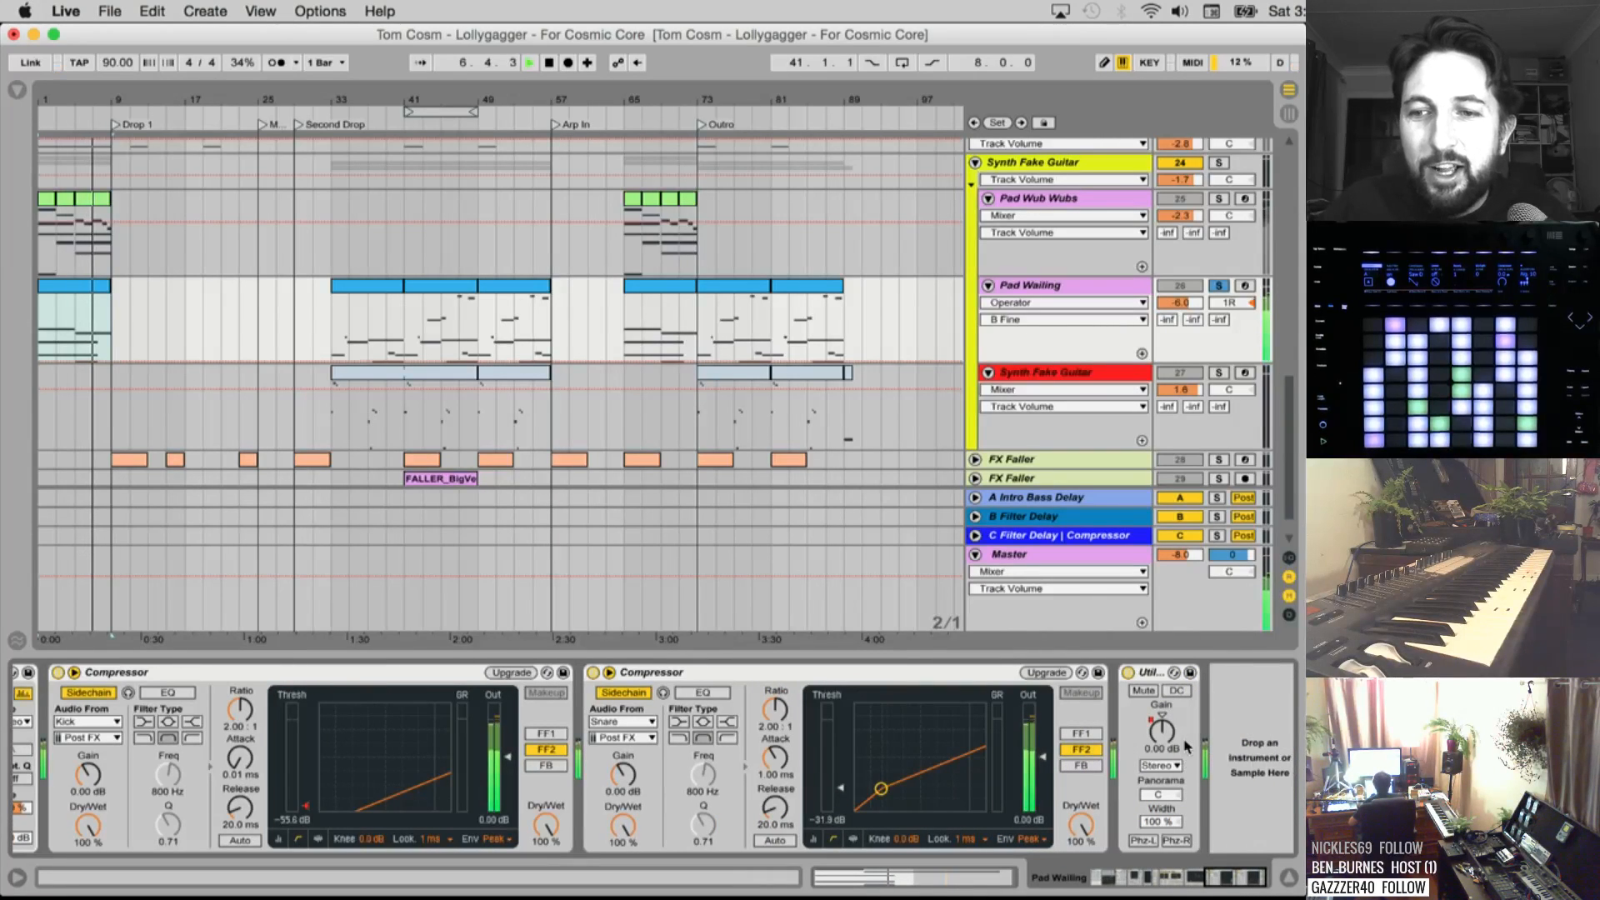
{"action": "scroll", "coordinate": [1175, 747], "scroll_direction": "left", "scroll_amount": 20}
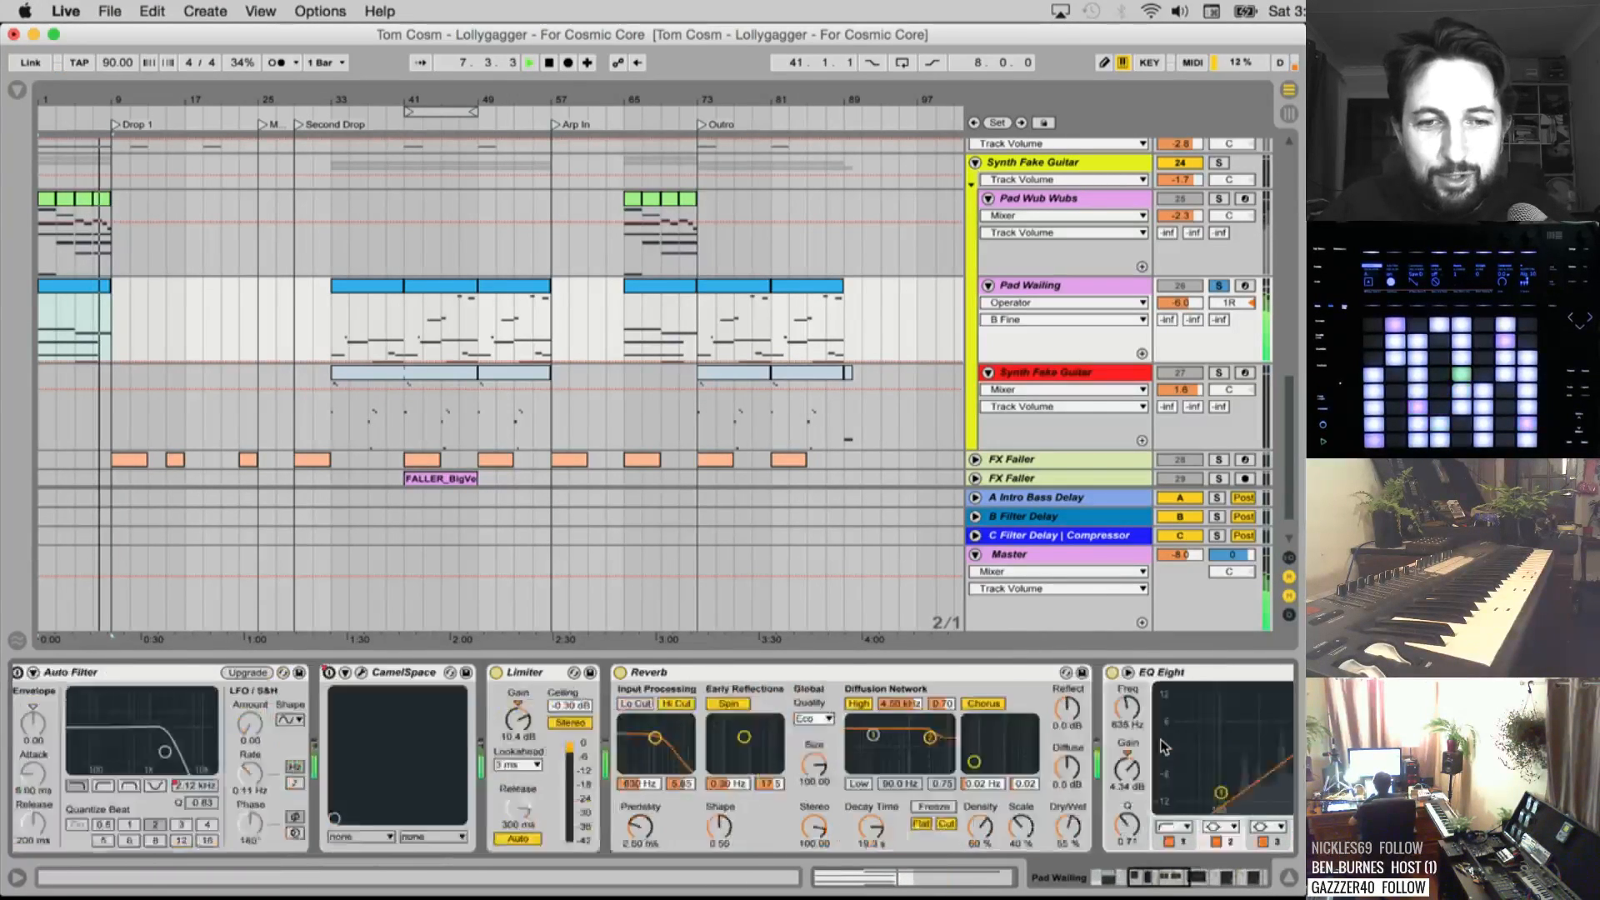
{"action": "scroll", "coordinate": [1165, 747], "scroll_direction": "left", "scroll_amount": 18}
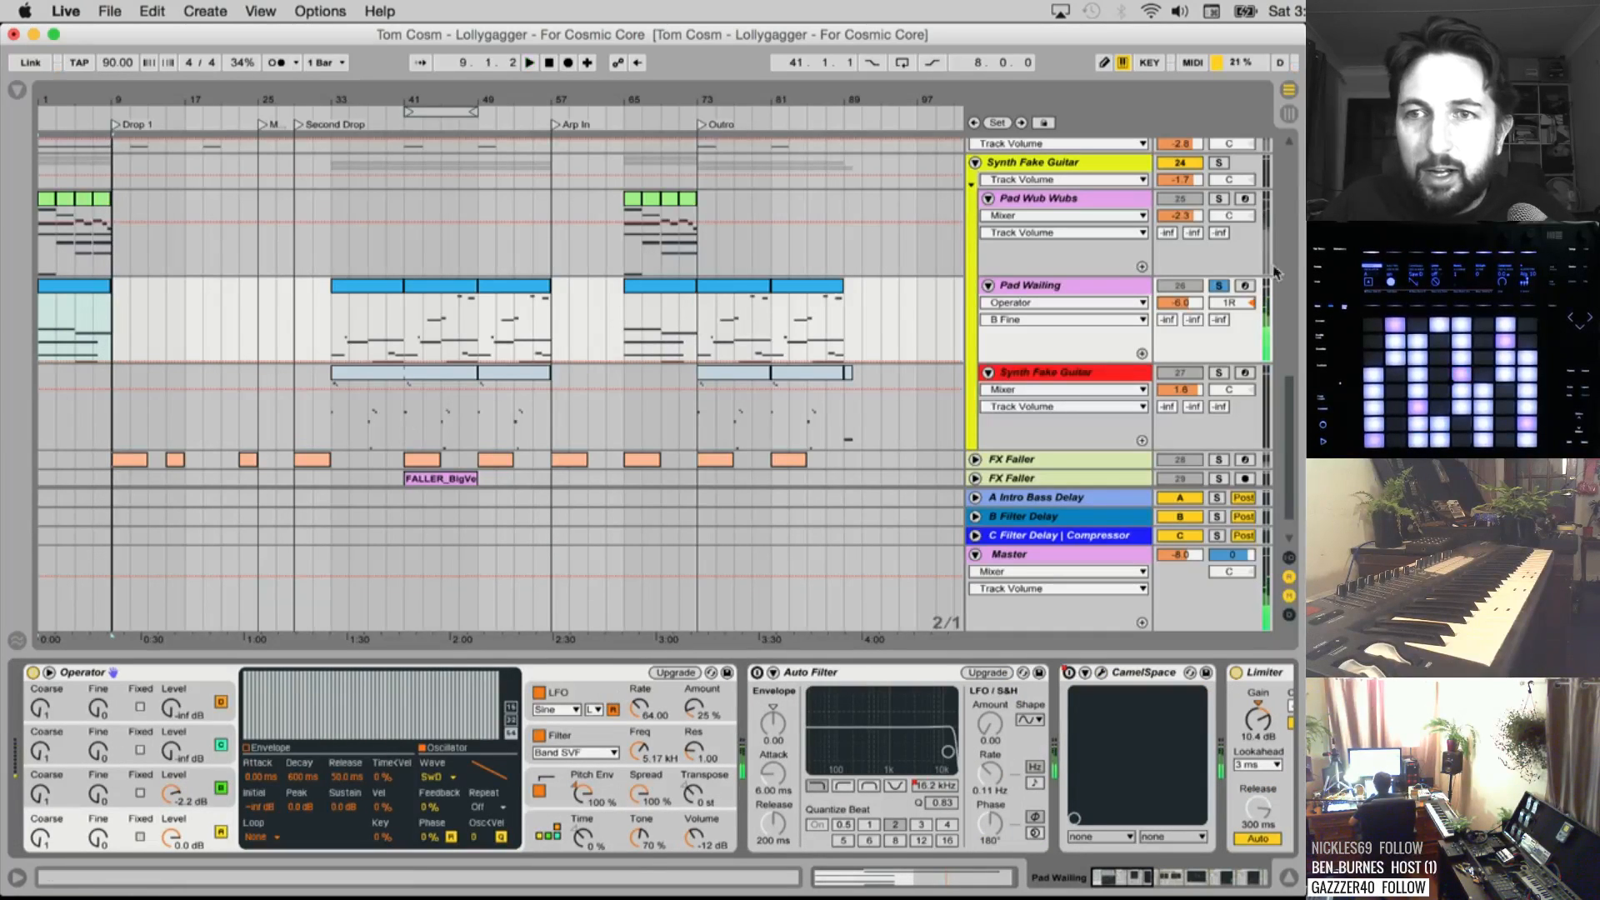
Solo the Pad Wub Wubs track instead and switch the Auto Filter on Pad Wailing back on
{"action": "left_click", "coordinate": [1220, 199]}
{"action": "key", "text": "space"}
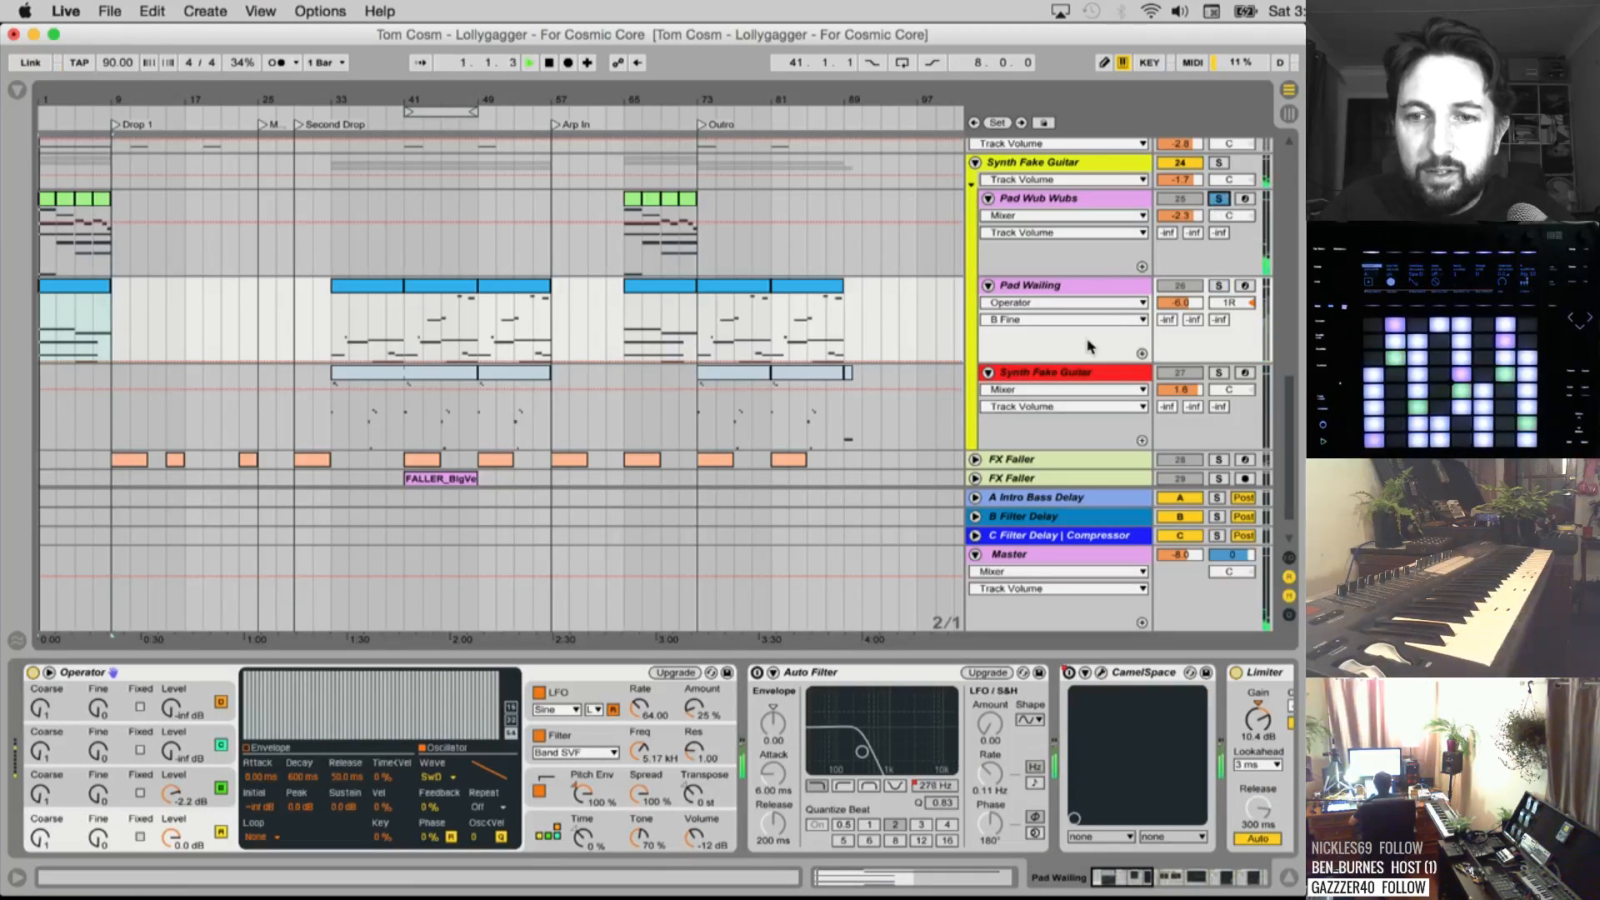
{"action": "left_click", "coordinate": [1029, 288]}
{"action": "left_click", "coordinate": [756, 673]}
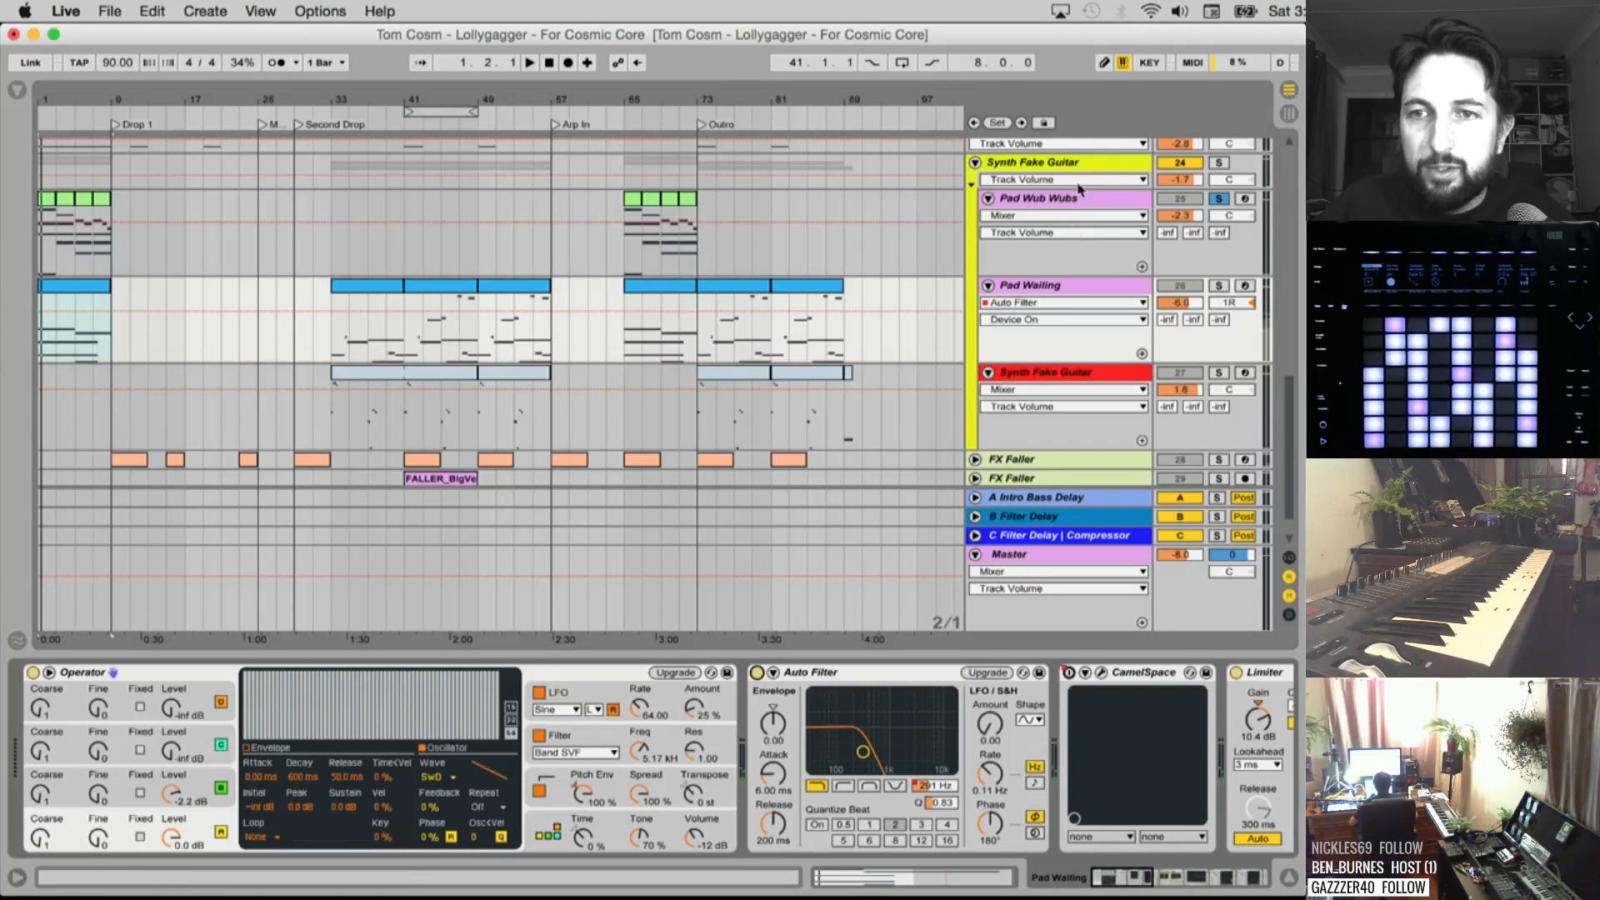
Play the soloed Pad Wub Wubs track from bar 1 and switch off its Auto Filter during playback
{"action": "left_click", "coordinate": [1052, 200]}
{"action": "key", "text": "space"}
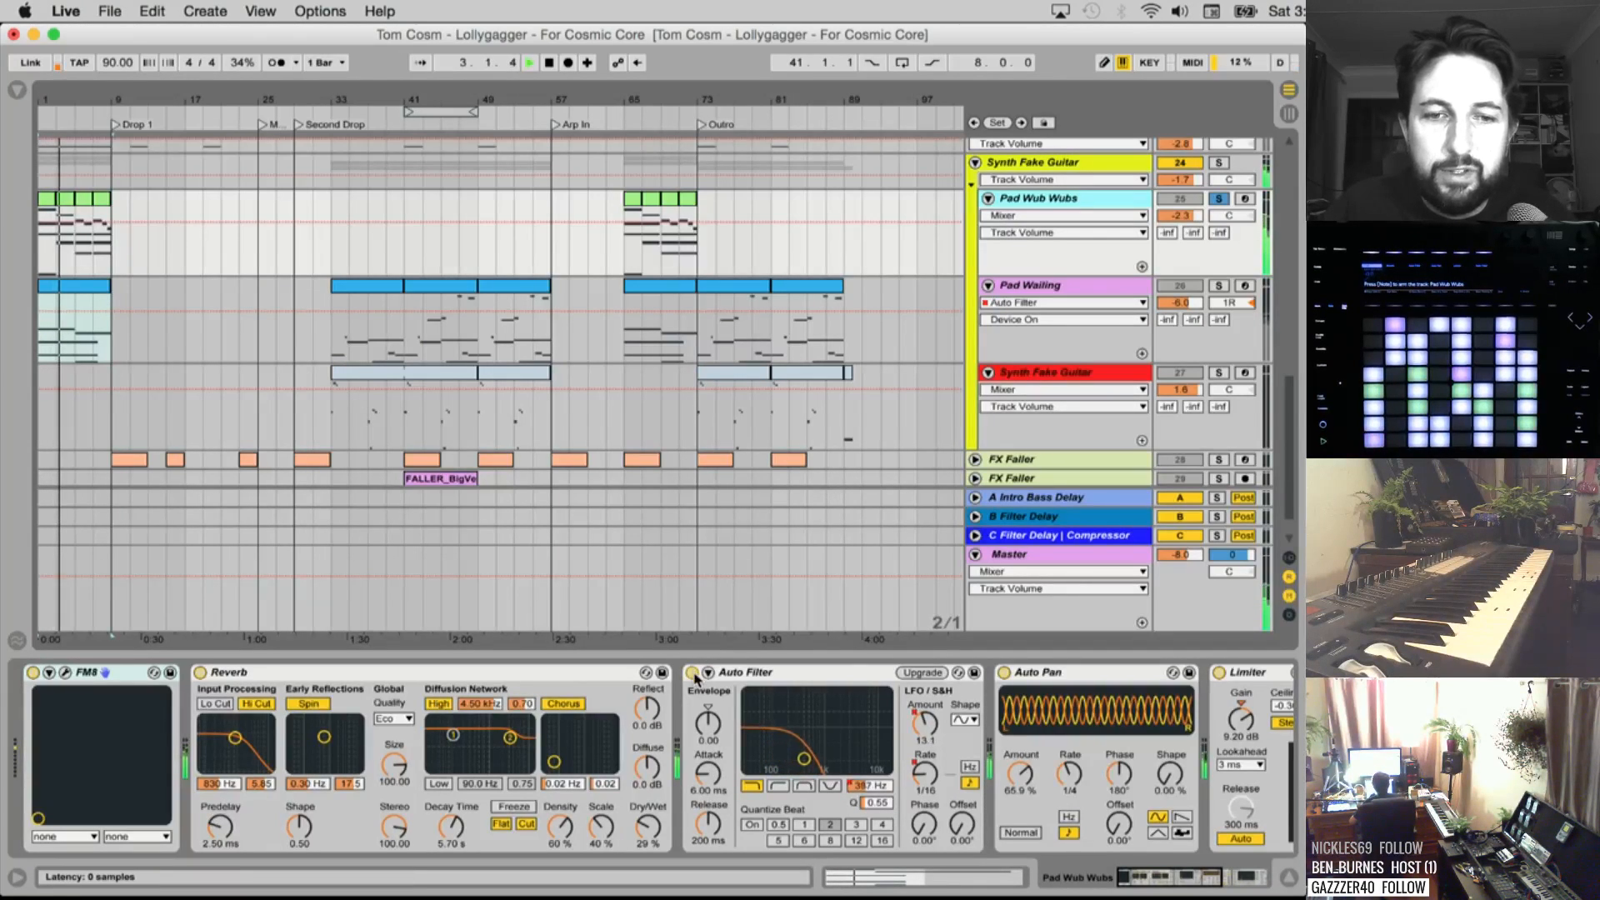
{"action": "left_click", "coordinate": [693, 674]}
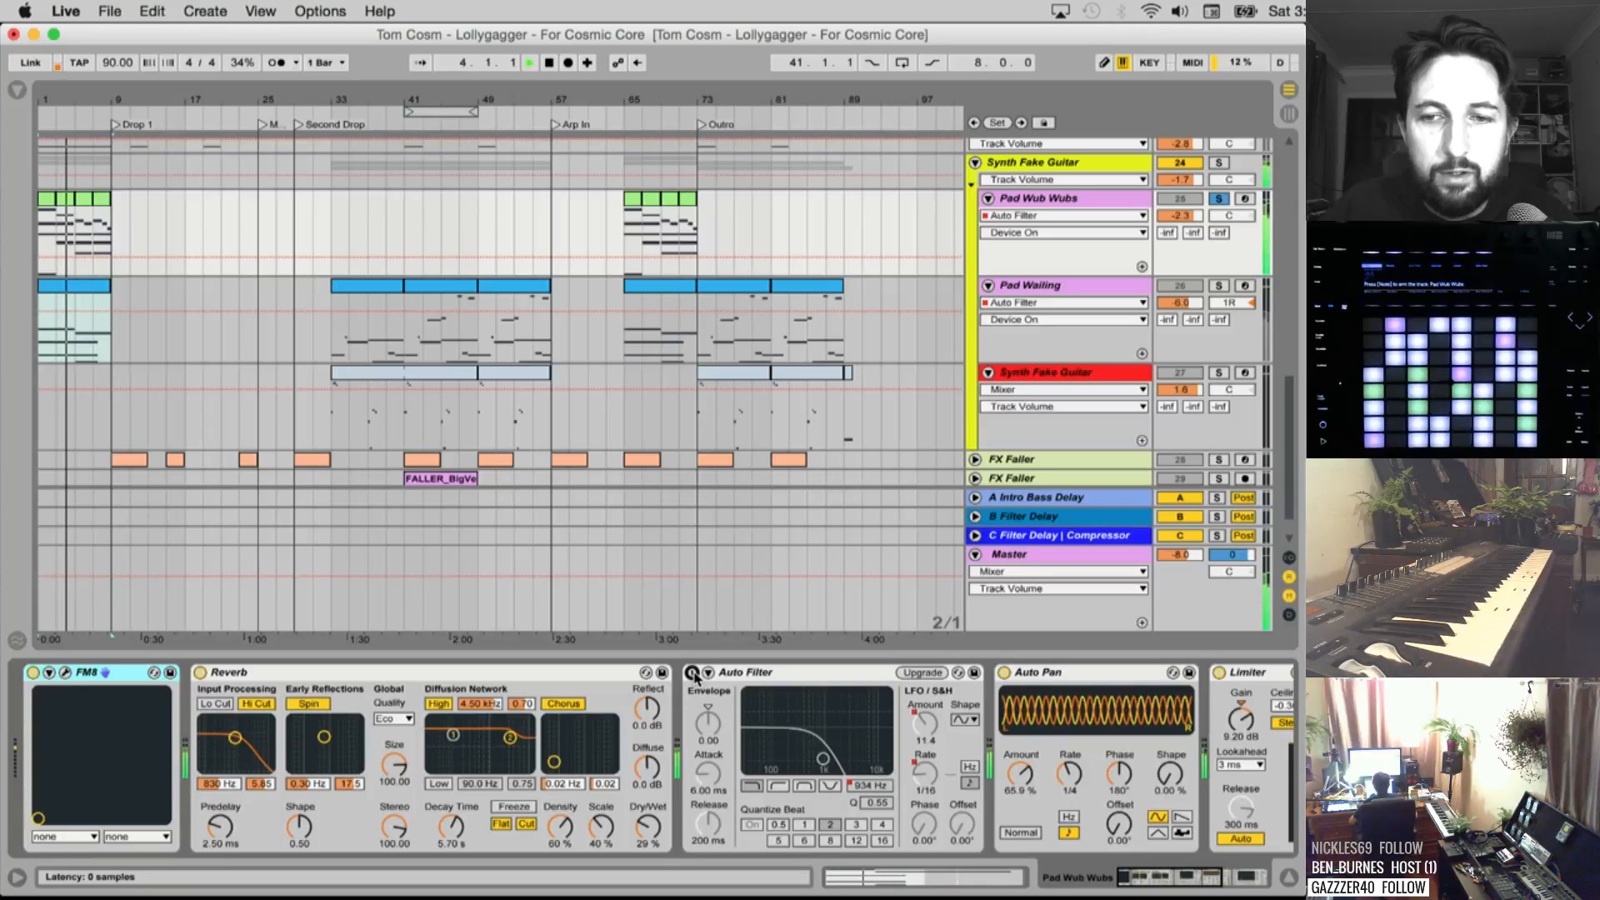
Look through the Pad Wub Wubs device chain from Auto Pan to the last Auto Filter and back to FM8 during playback
{"action": "left_click", "coordinate": [1047, 673]}
{"action": "scroll", "coordinate": [979, 800], "scroll_direction": "right", "scroll_amount": 2}
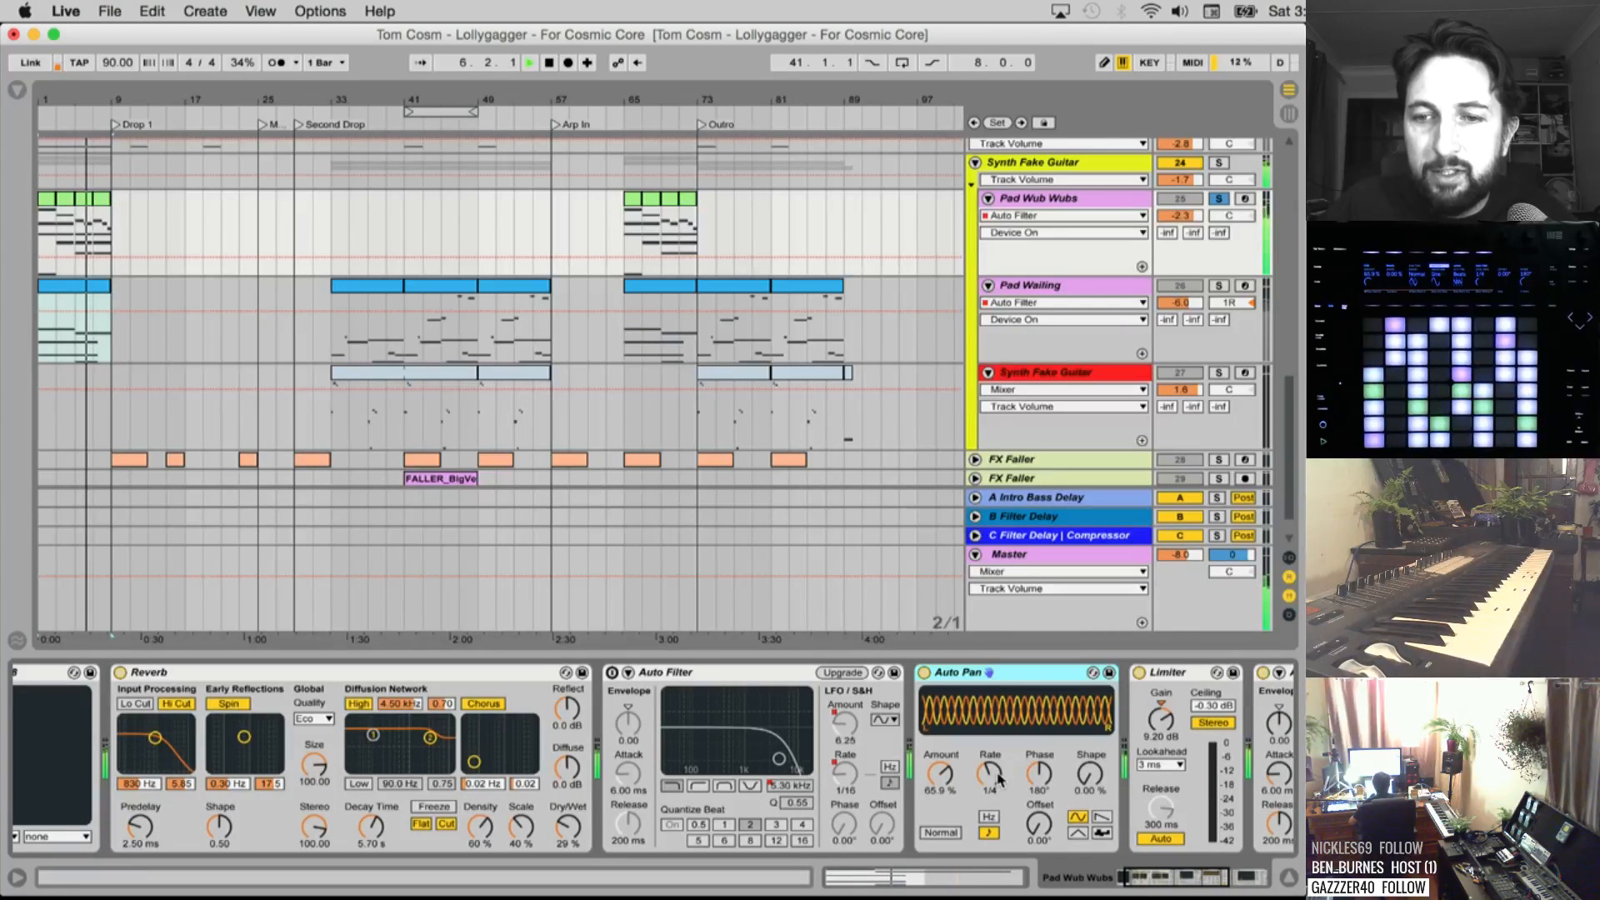
{"action": "scroll", "coordinate": [941, 786], "scroll_direction": "right", "scroll_amount": 3}
{"action": "scroll", "coordinate": [942, 786], "scroll_direction": "right", "scroll_amount": 3}
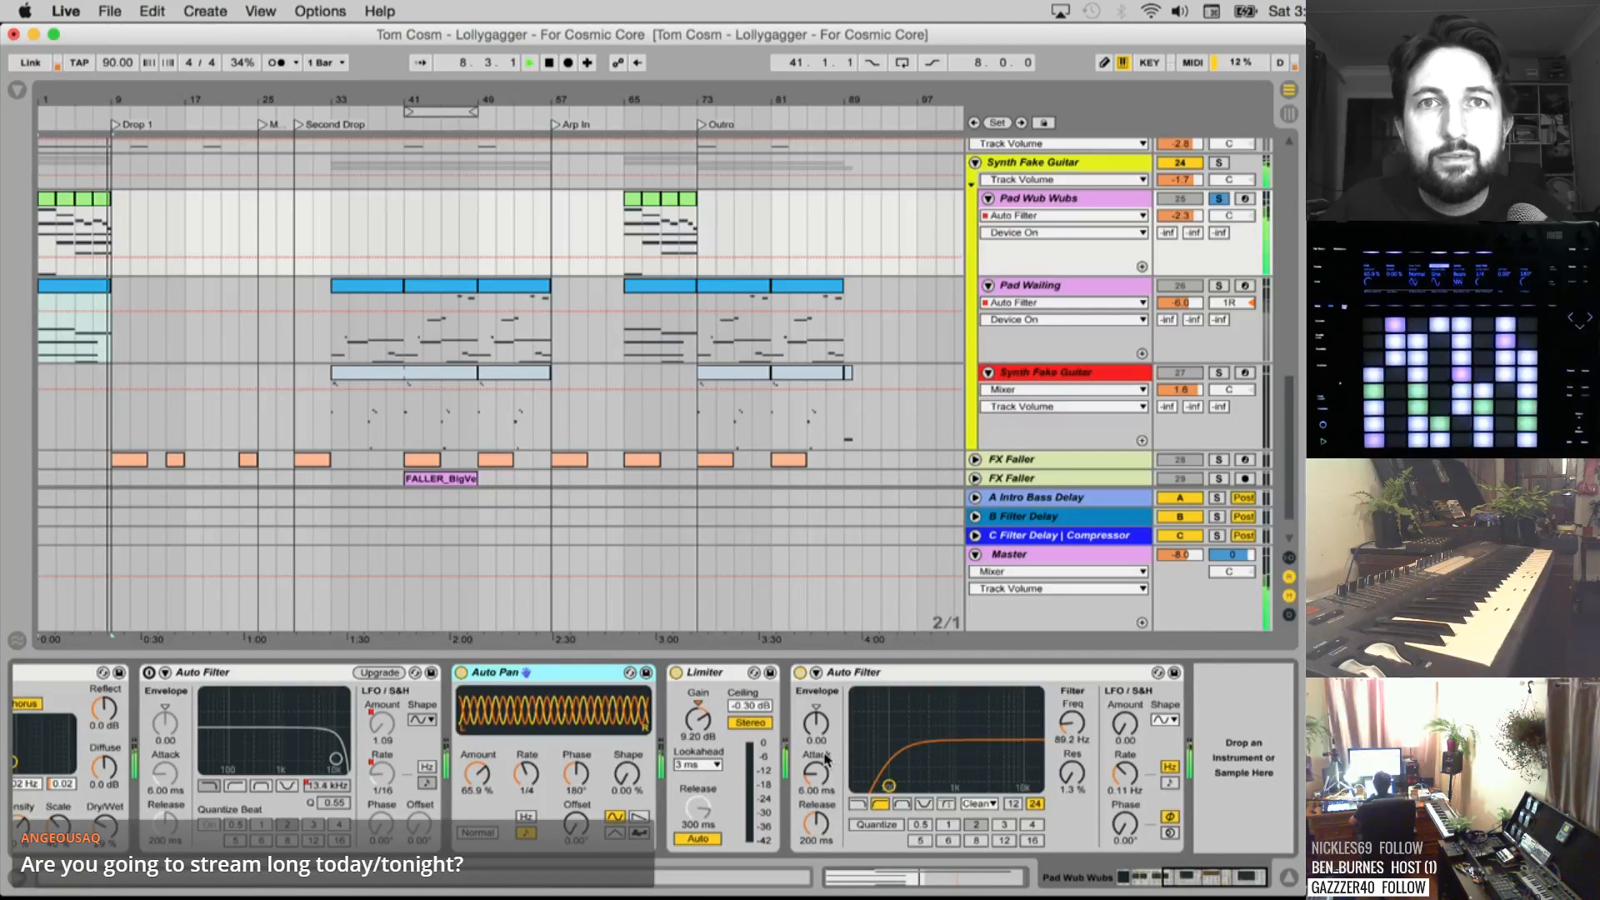
{"action": "scroll", "coordinate": [842, 762], "scroll_direction": "left", "scroll_amount": 8}
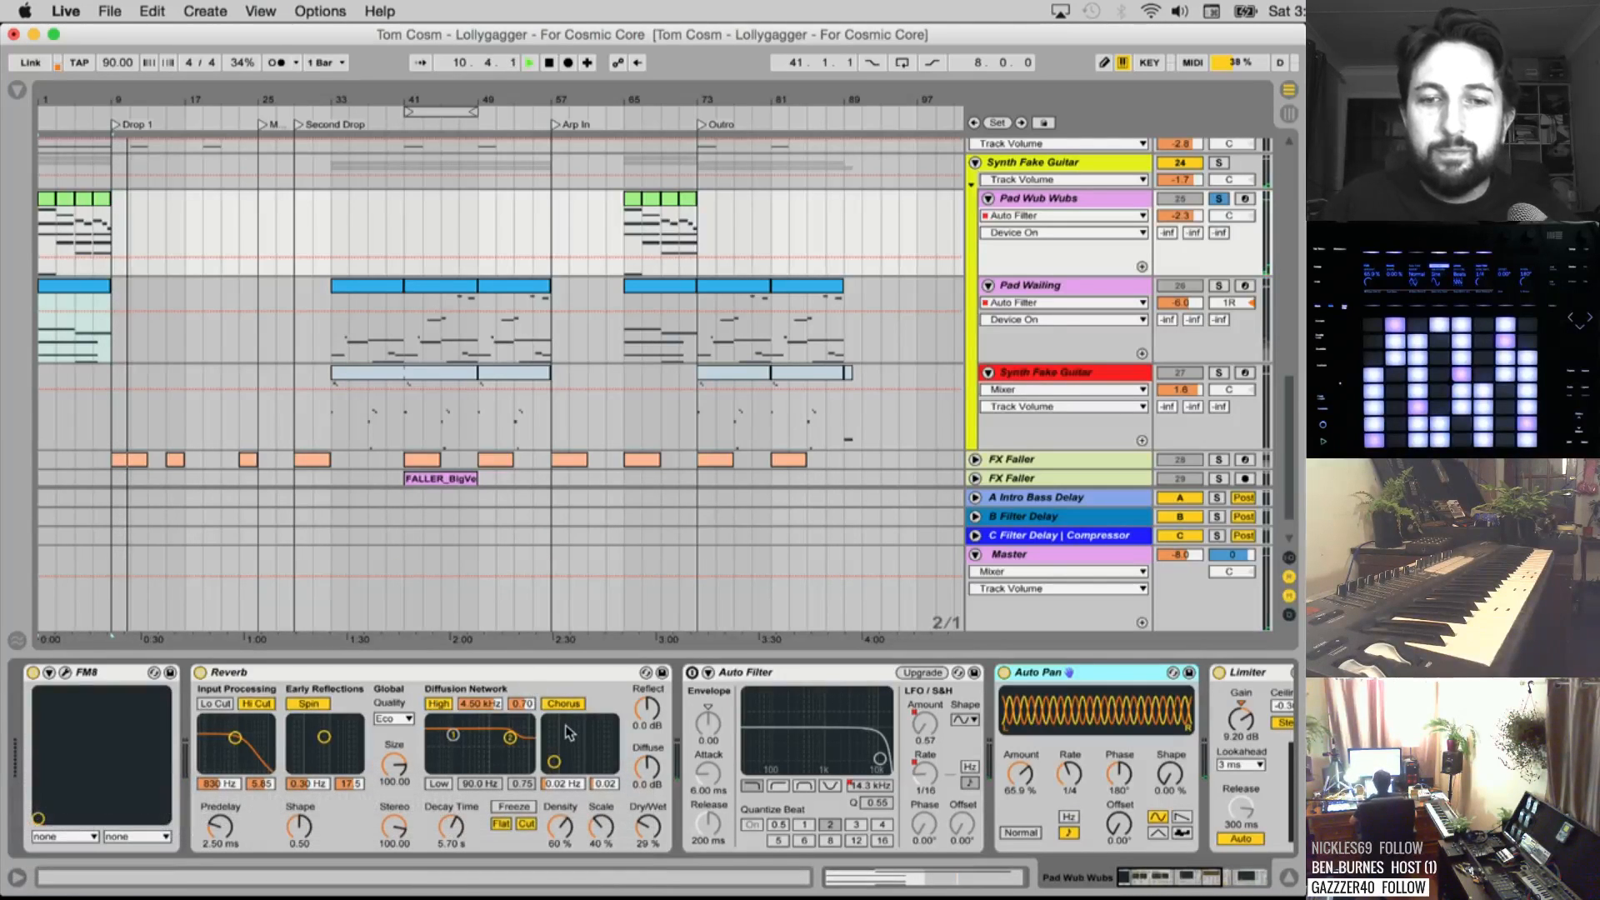
Replay the soloed Pad Wub Wubs track from bar 1 and stop it after the opening
{"action": "key", "text": "space"}
{"action": "key", "text": "space"}
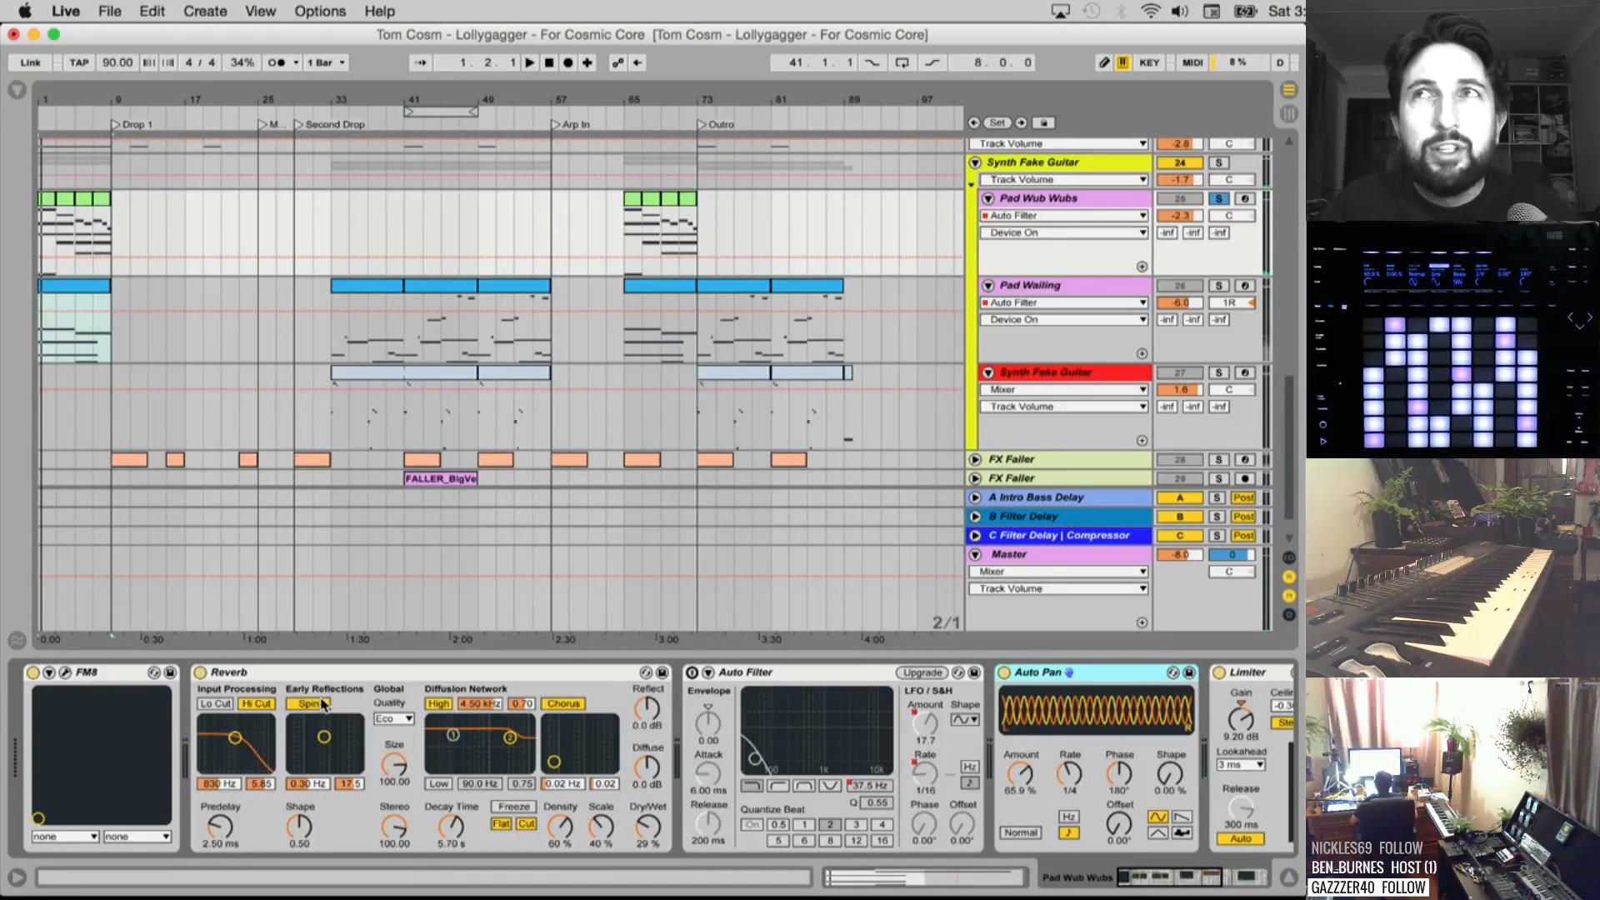
{"action": "key", "text": "space"}
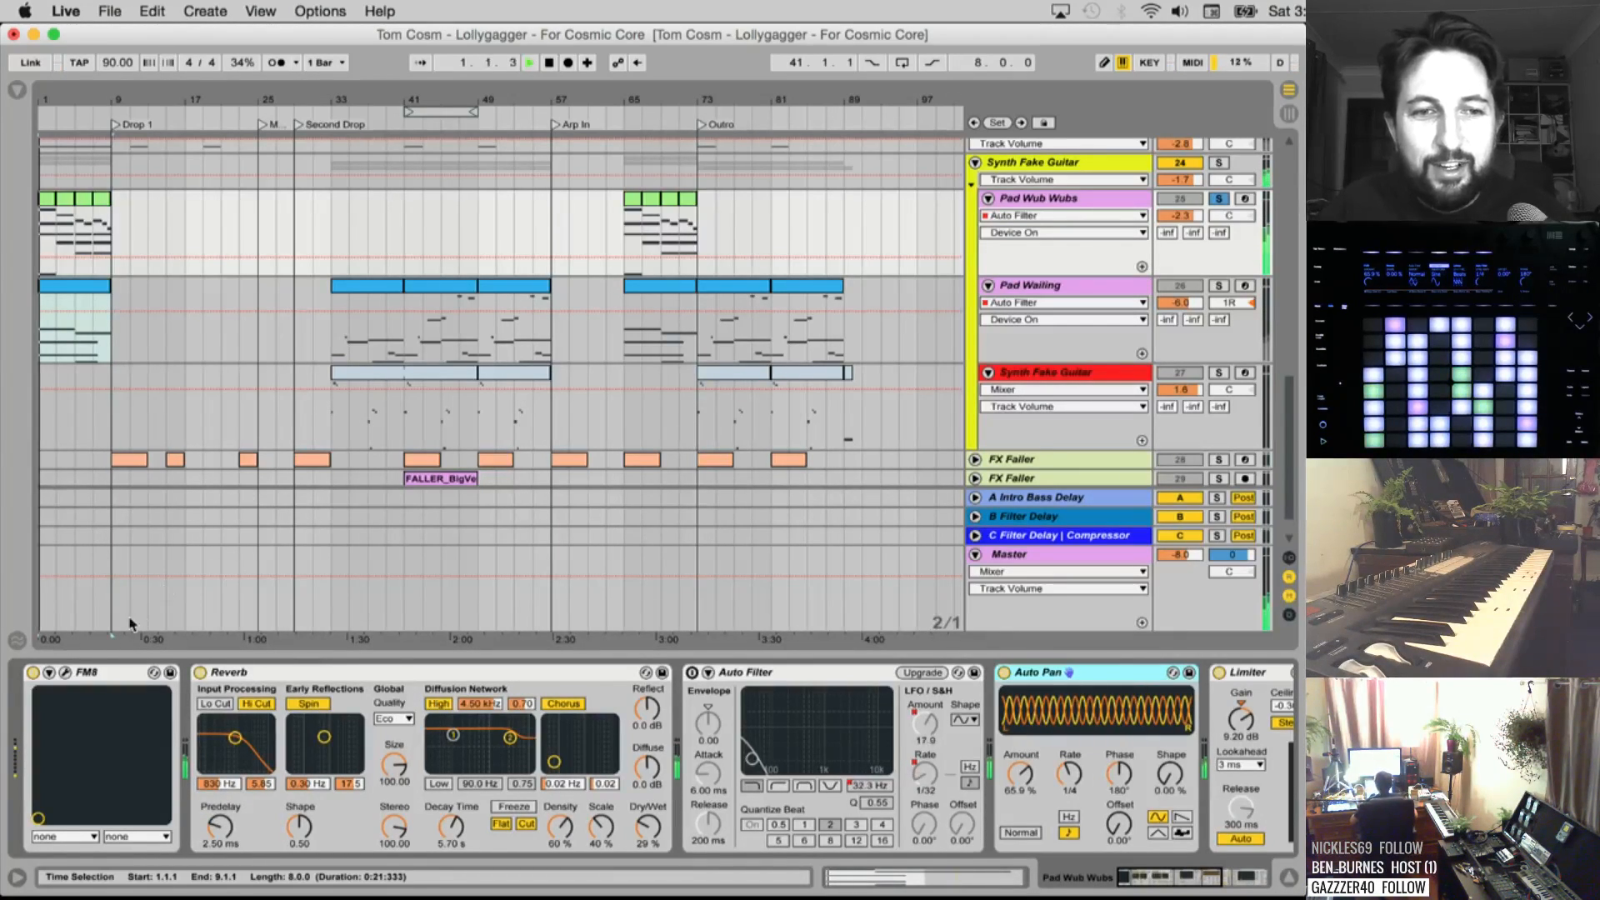
{"action": "key", "text": "space"}
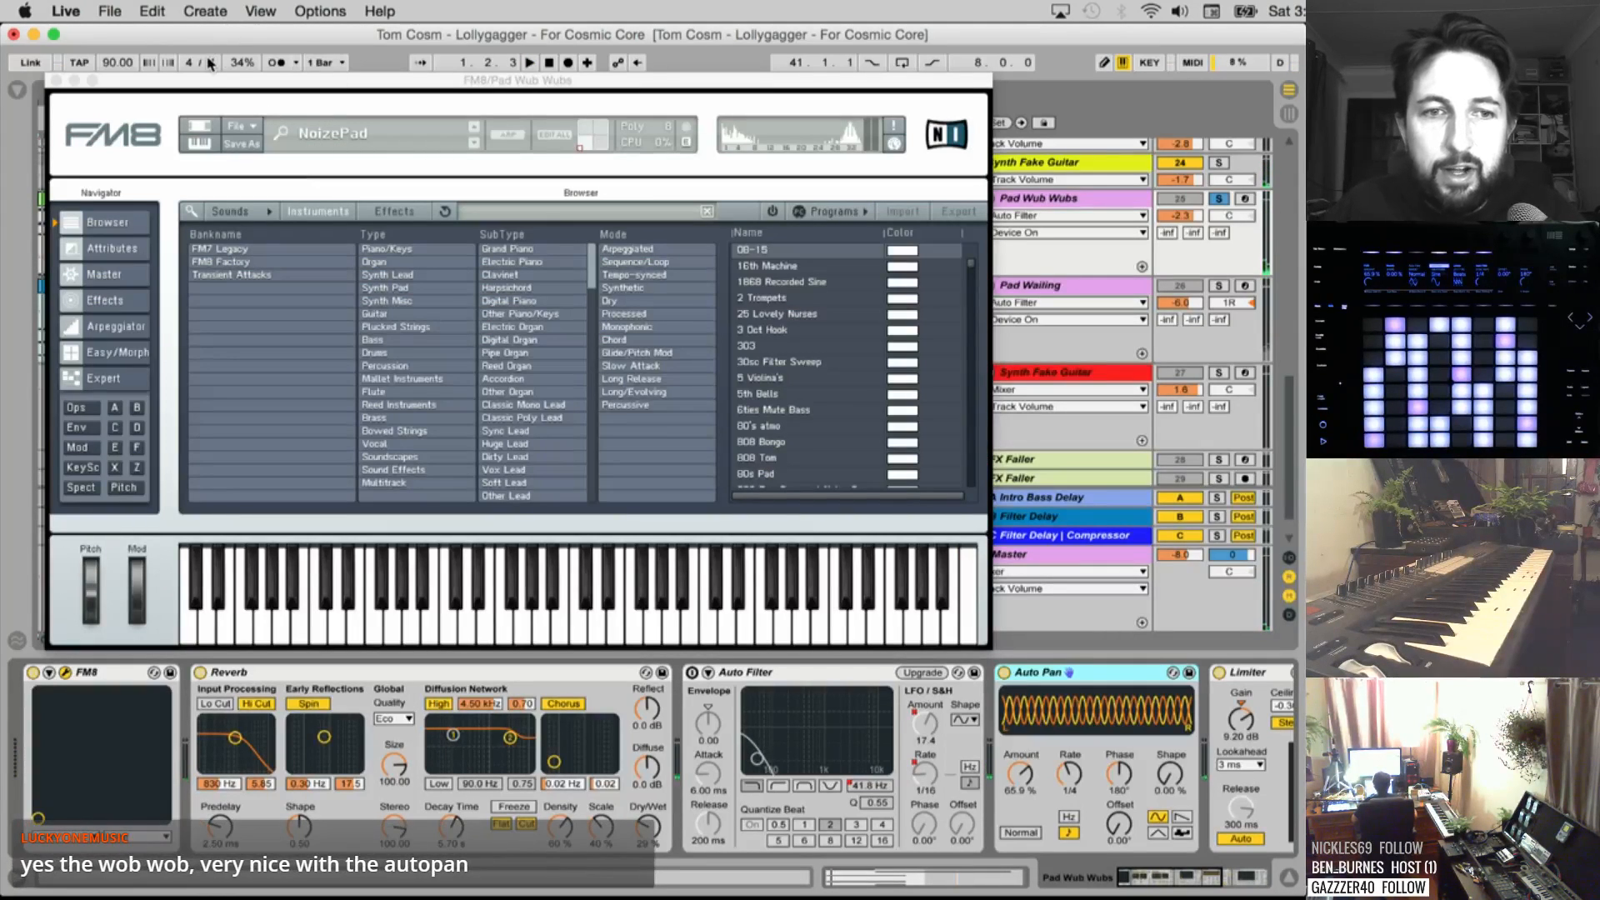
Examine the operators and FM matrix on the Expert page of Pad Wub Wubs' FM8 plugin and close its window
{"action": "left_click_drag", "start_coordinate": [165, 73], "coordinate": [371, 125]}
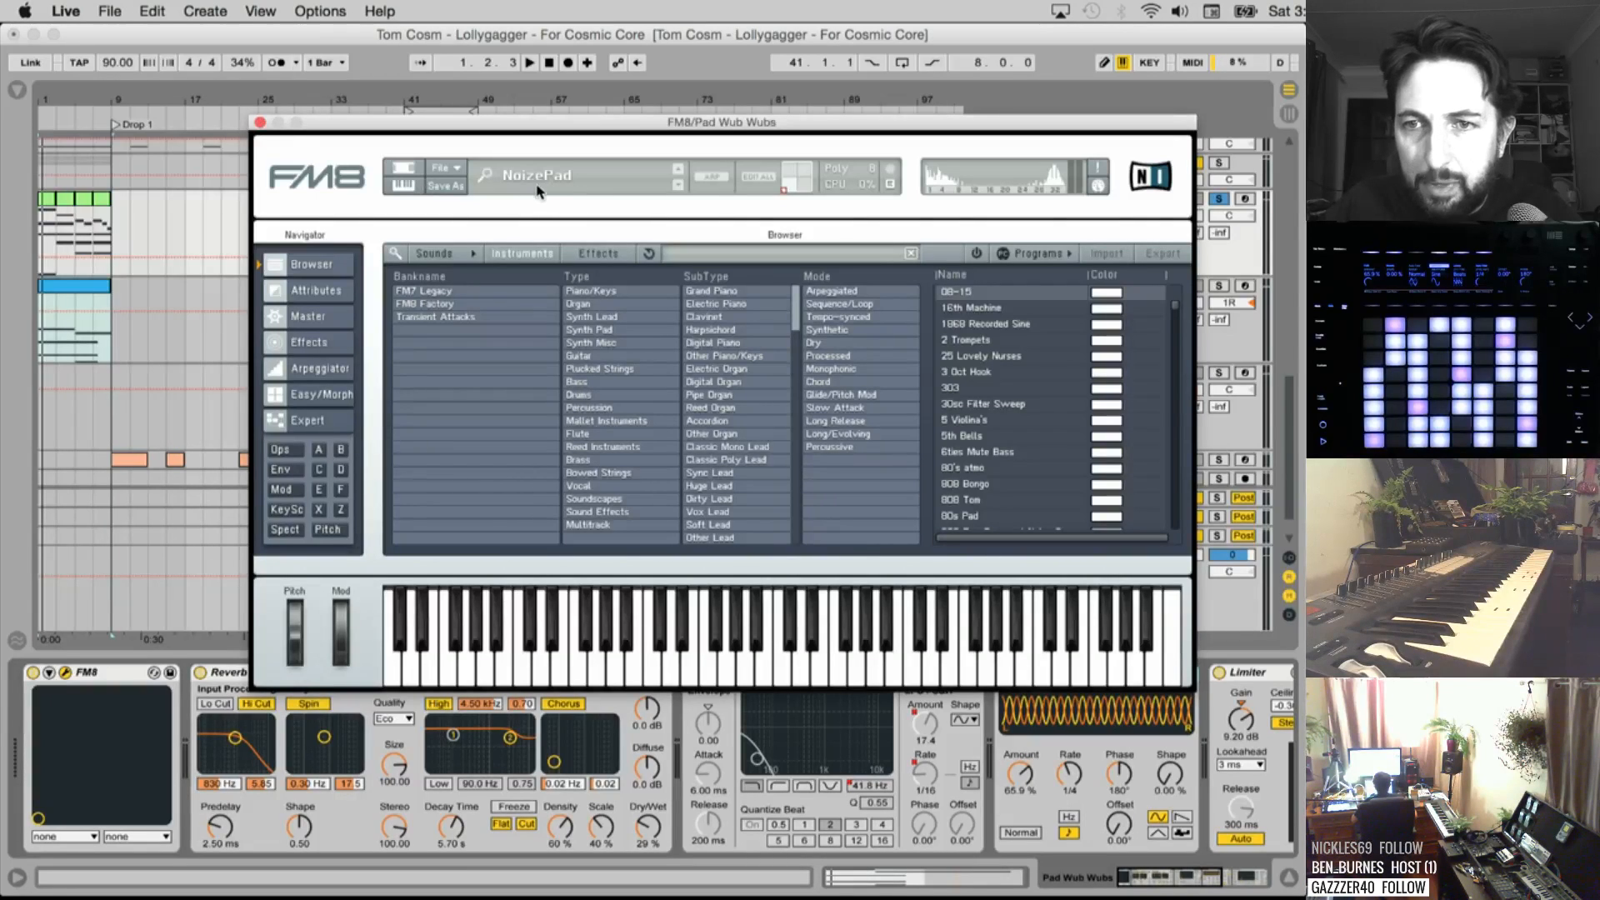
{"action": "left_click", "coordinate": [315, 425]}
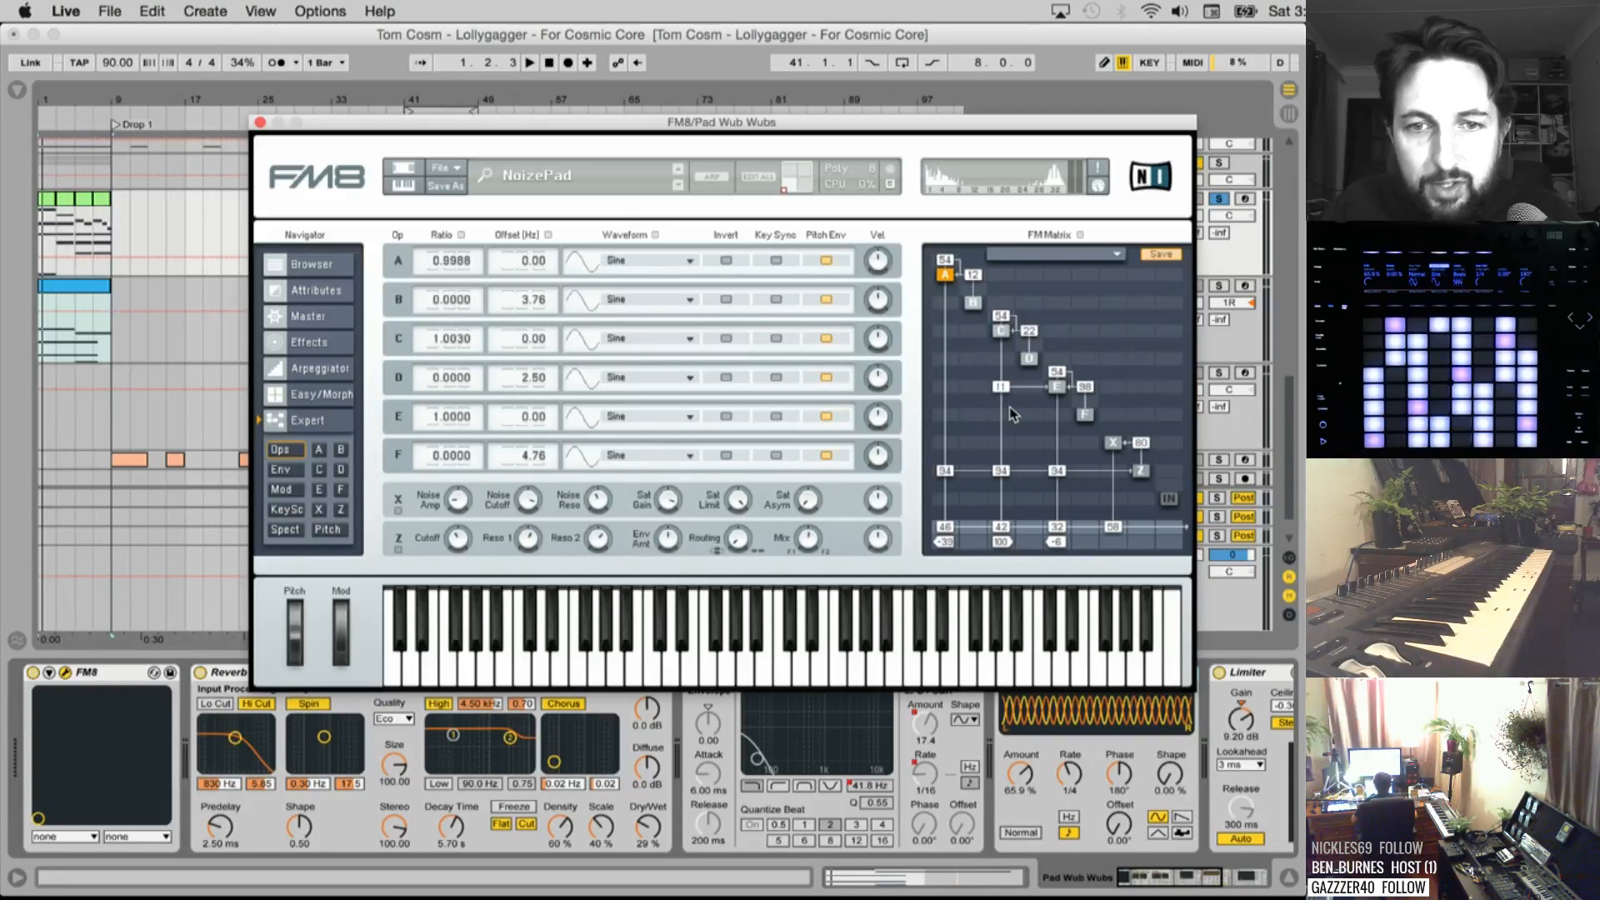
{"action": "left_click", "coordinate": [260, 123]}
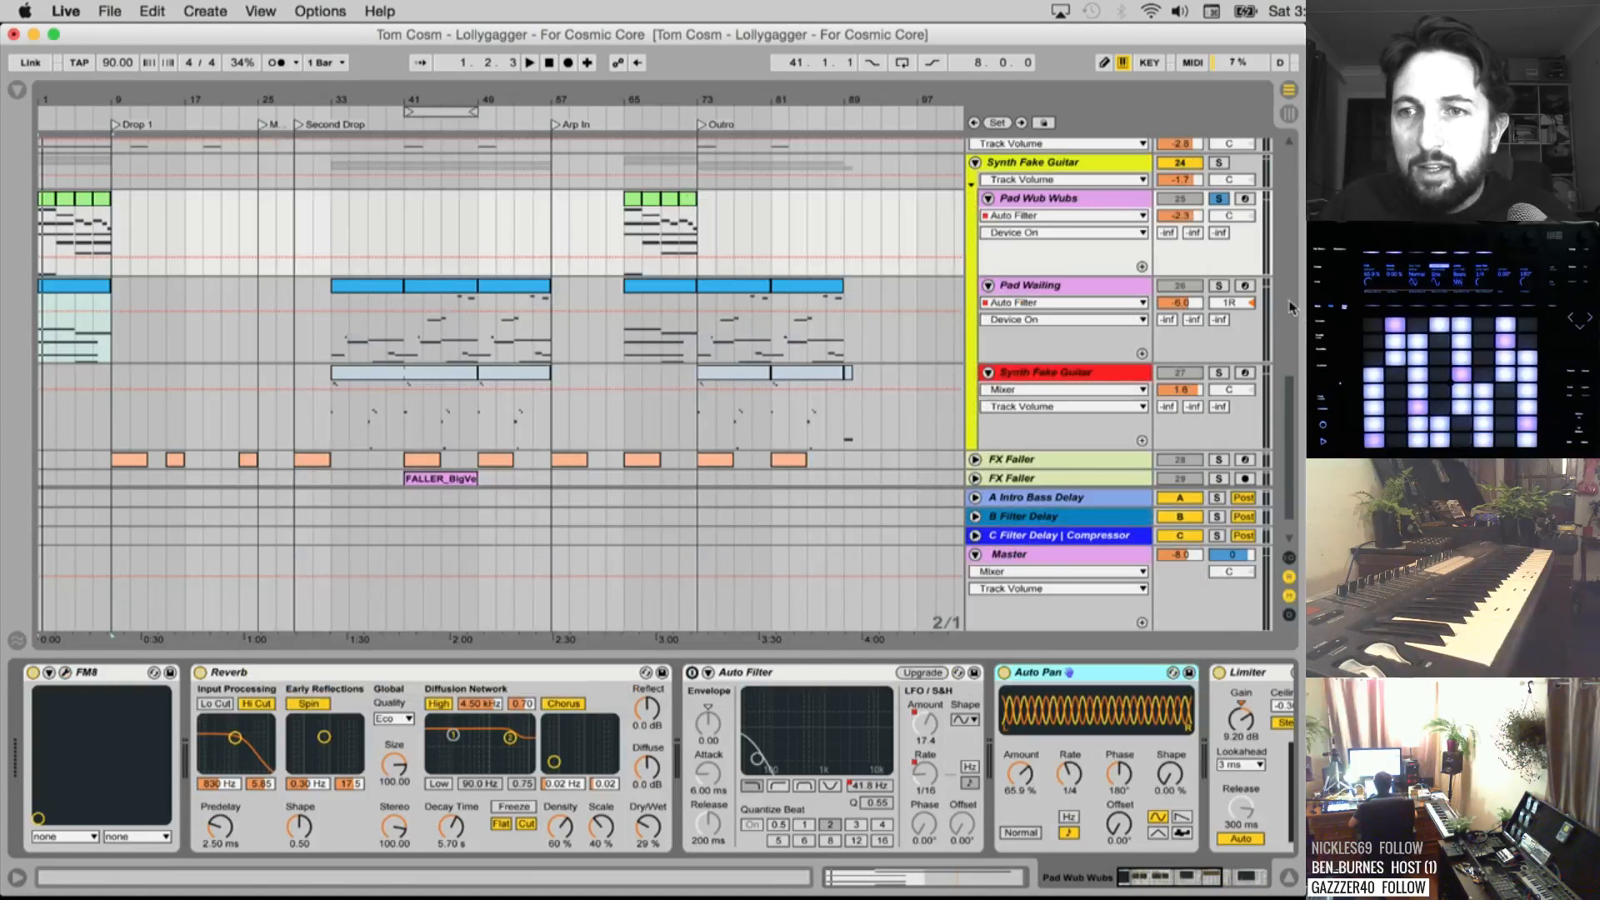
Add Pad Wailing to the solo and play both pads together from bar 1
{"action": "left_click", "coordinate": [1219, 286]}
{"action": "key", "text": "space"}
{"action": "left_click", "coordinate": [680, 285]}
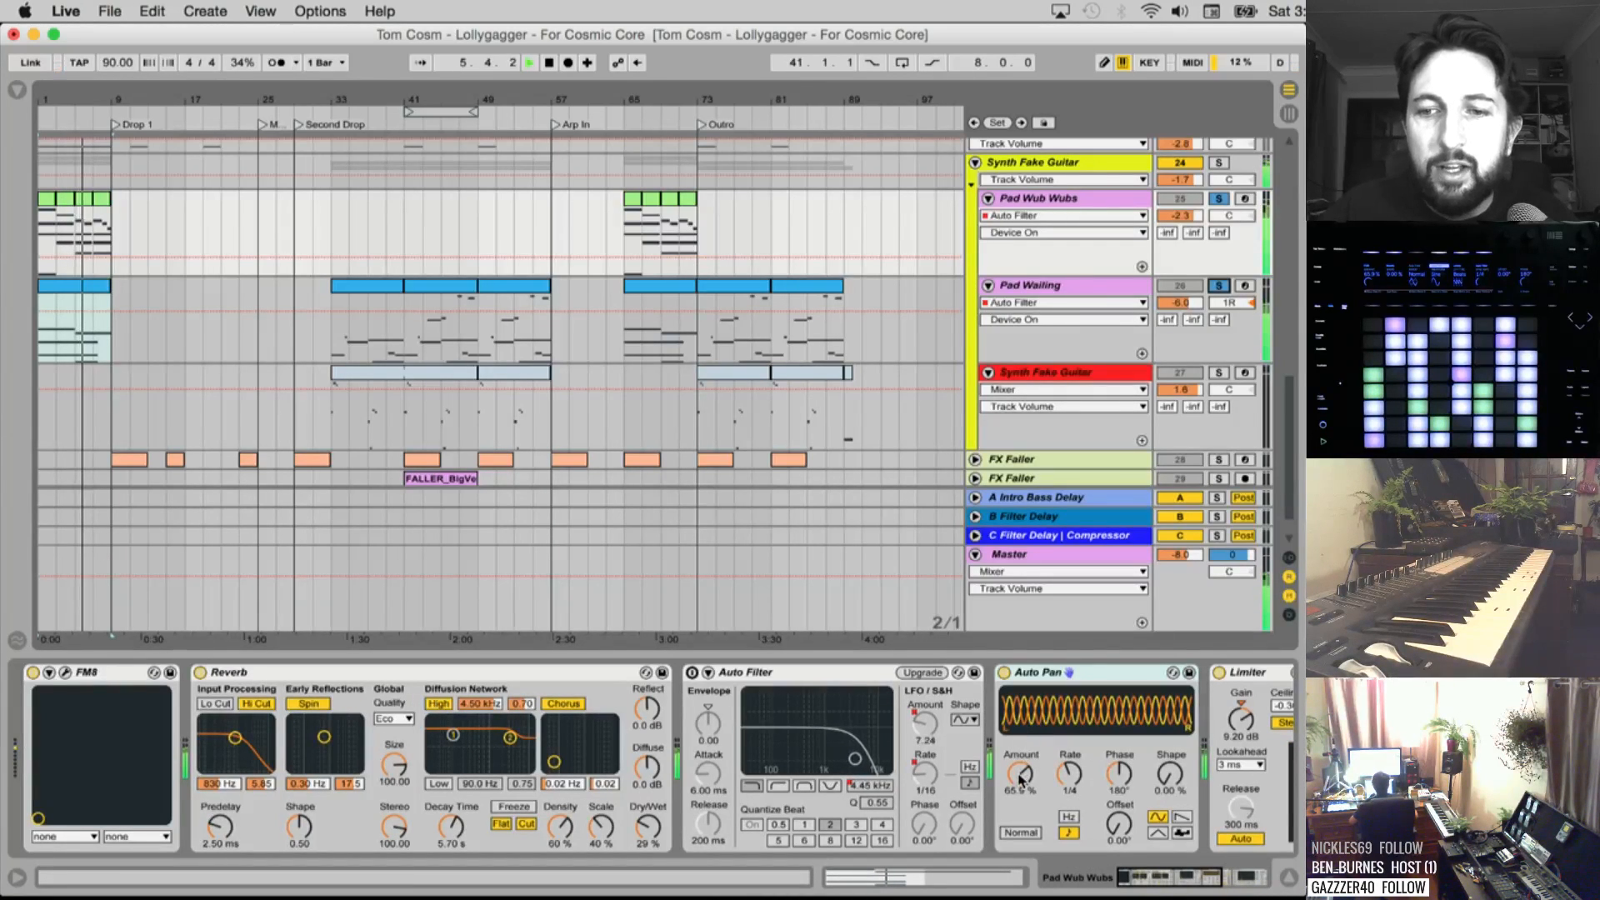
Raise the Auto Pan amount on Pad Wub Wubs to 100% during playback, lower it to 66.7% and restart from bar 1
{"action": "left_click_drag", "start_coordinate": [1021, 779], "coordinate": [1021, 738]}
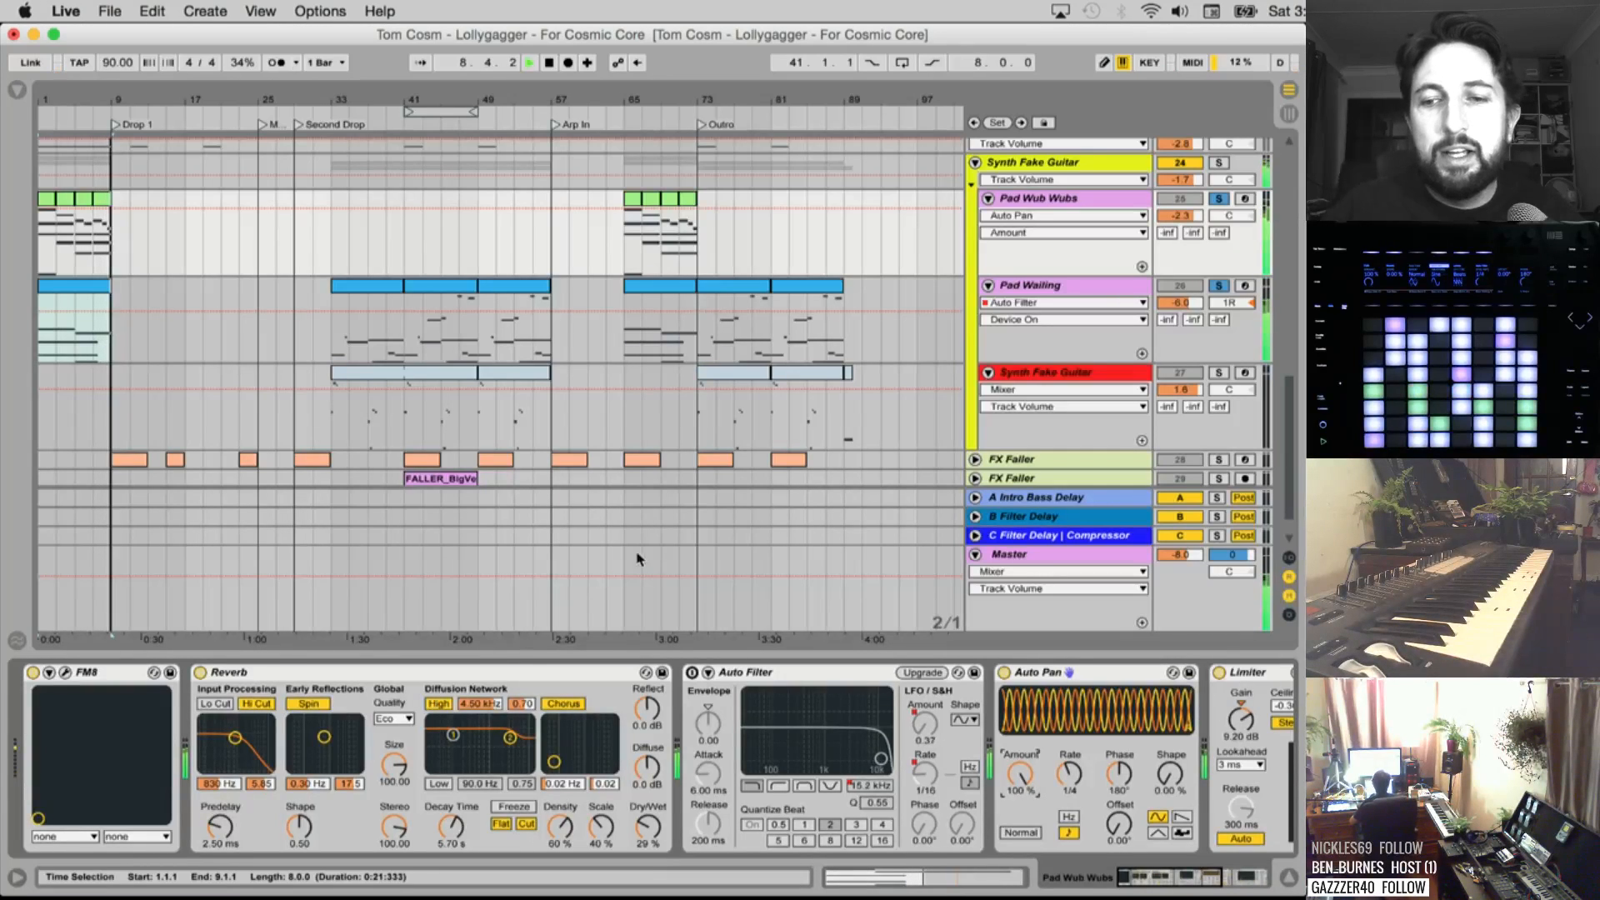
{"action": "left_click_drag", "start_coordinate": [1006, 784], "coordinate": [1006, 834]}
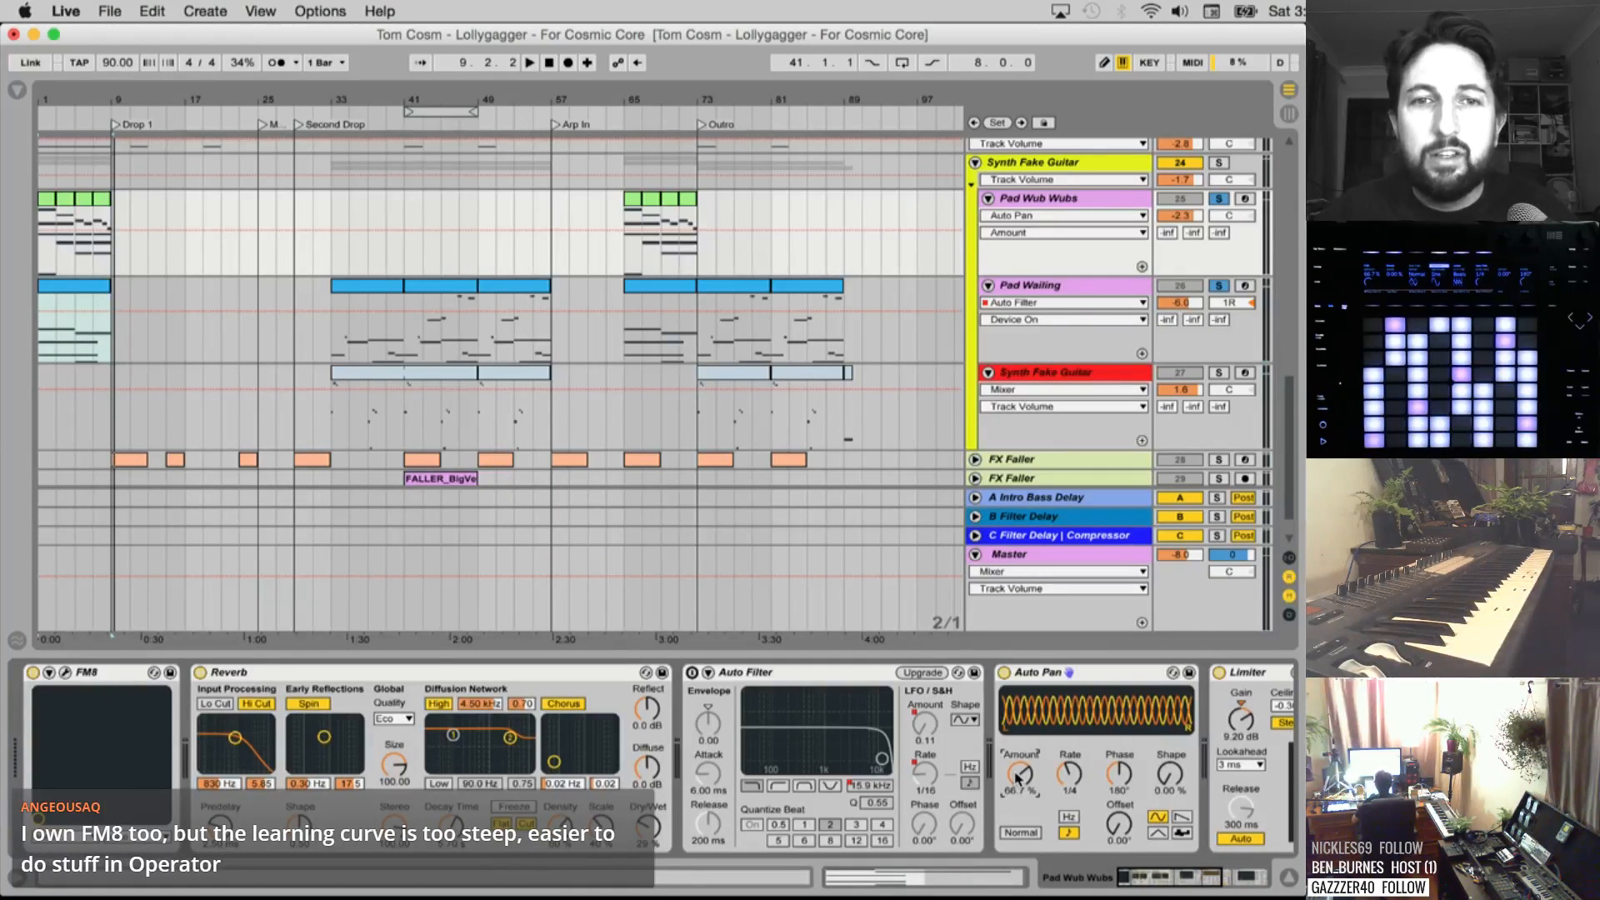
{"action": "key", "text": "space"}
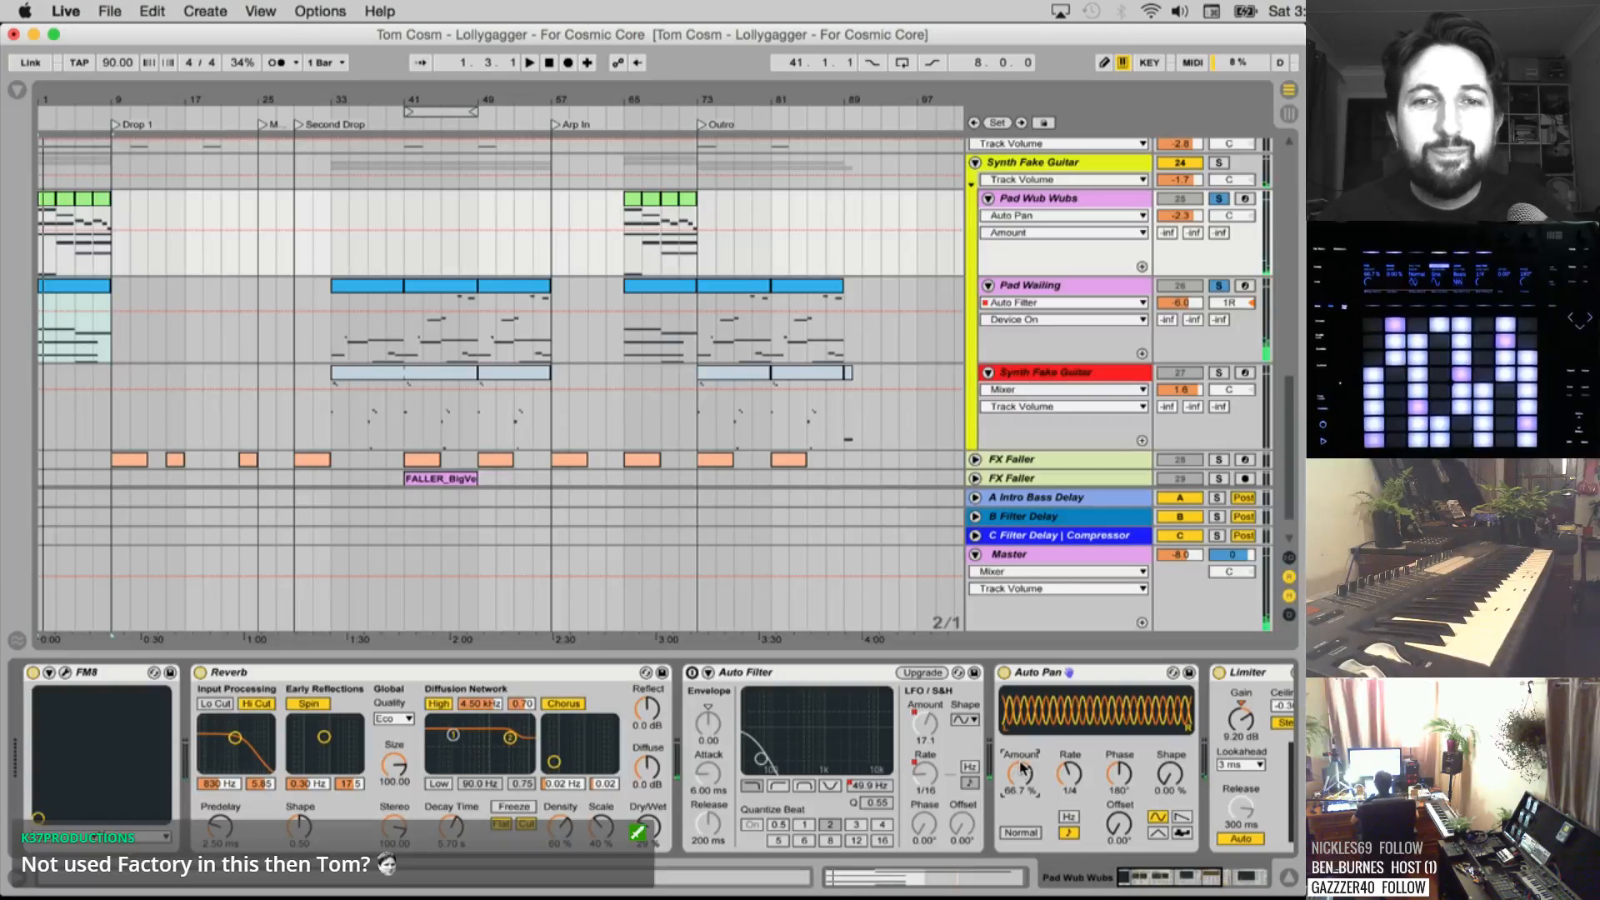
Play Pad Wailing from bar 33 and look through its chain up to Utility and back to the Kick and Snare sidechain compressors
{"action": "key", "text": "space"}
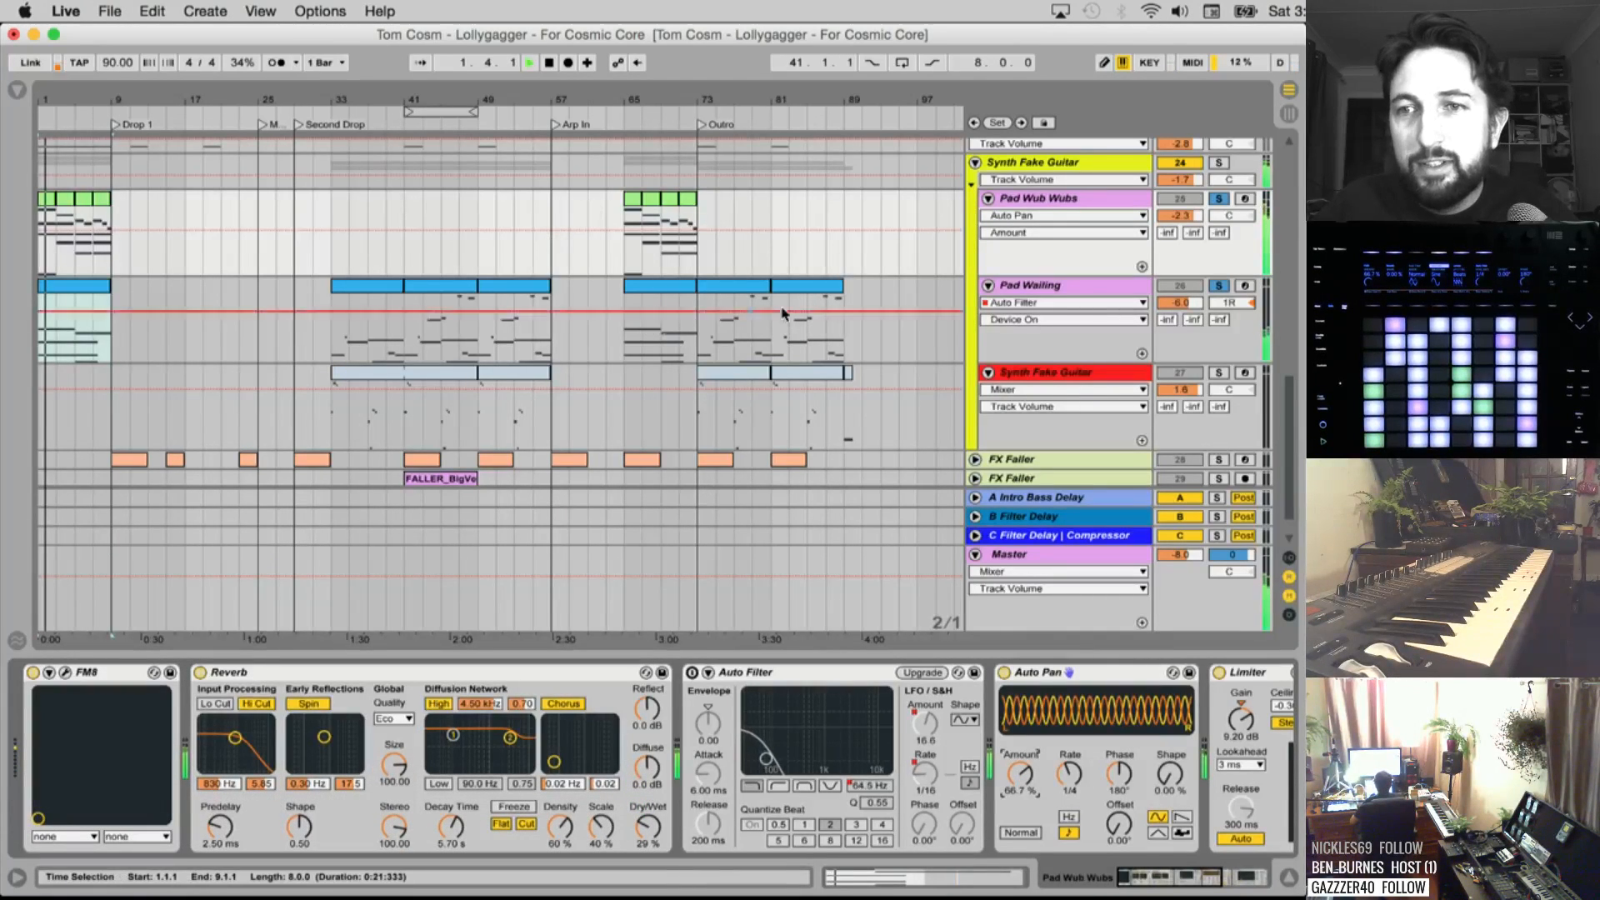
{"action": "left_click", "coordinate": [340, 345]}
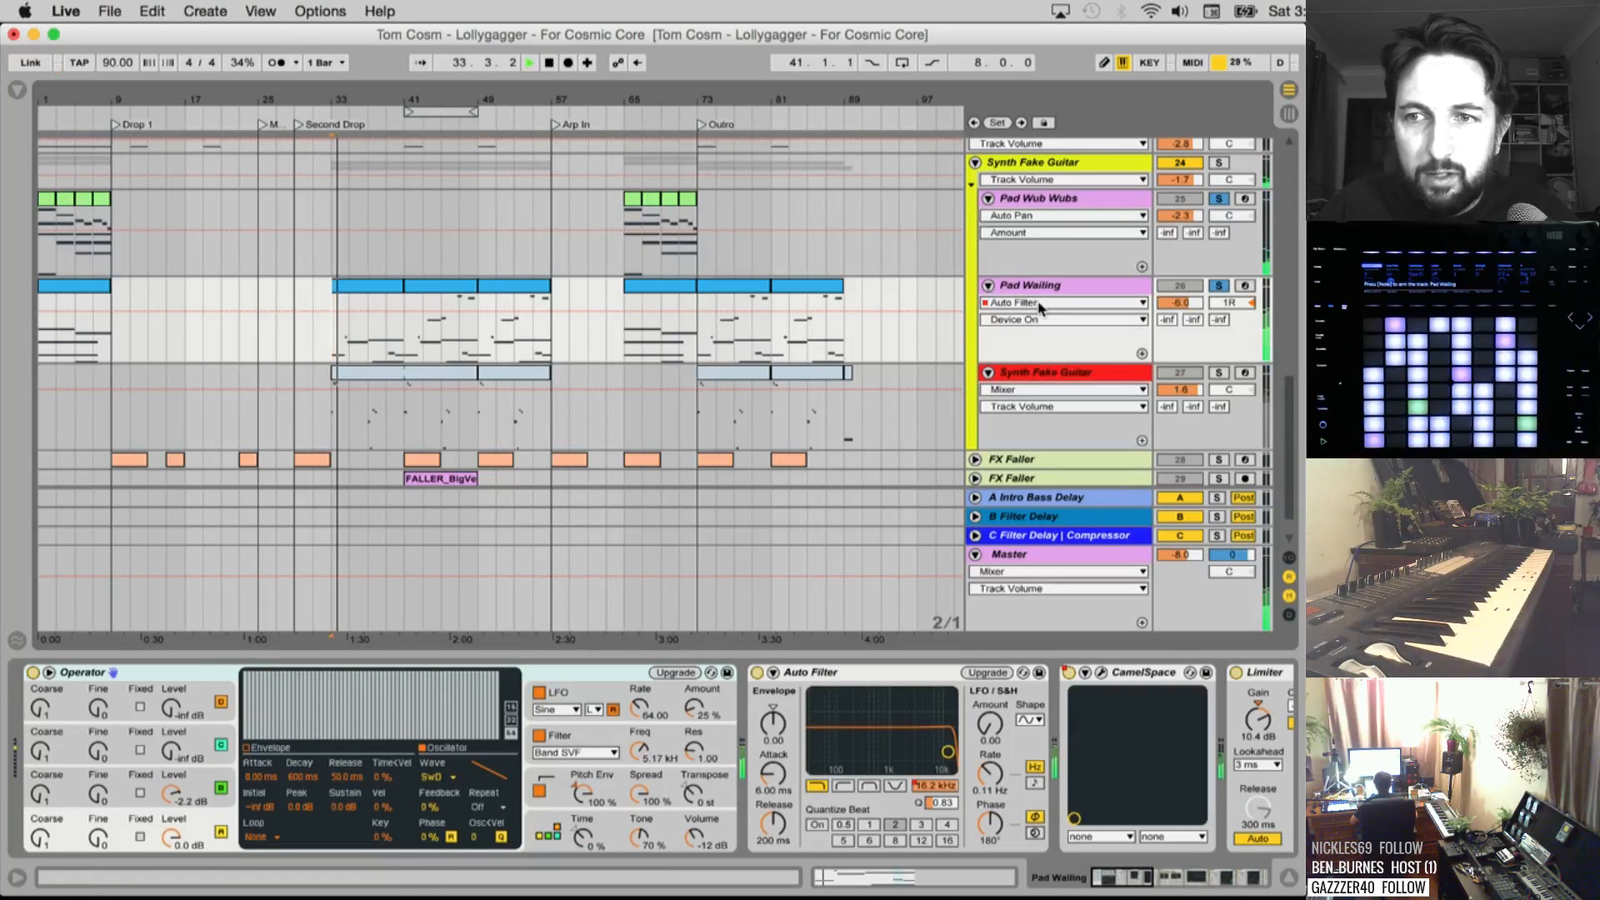
{"action": "scroll", "coordinate": [946, 721], "scroll_direction": "right", "scroll_amount": 10}
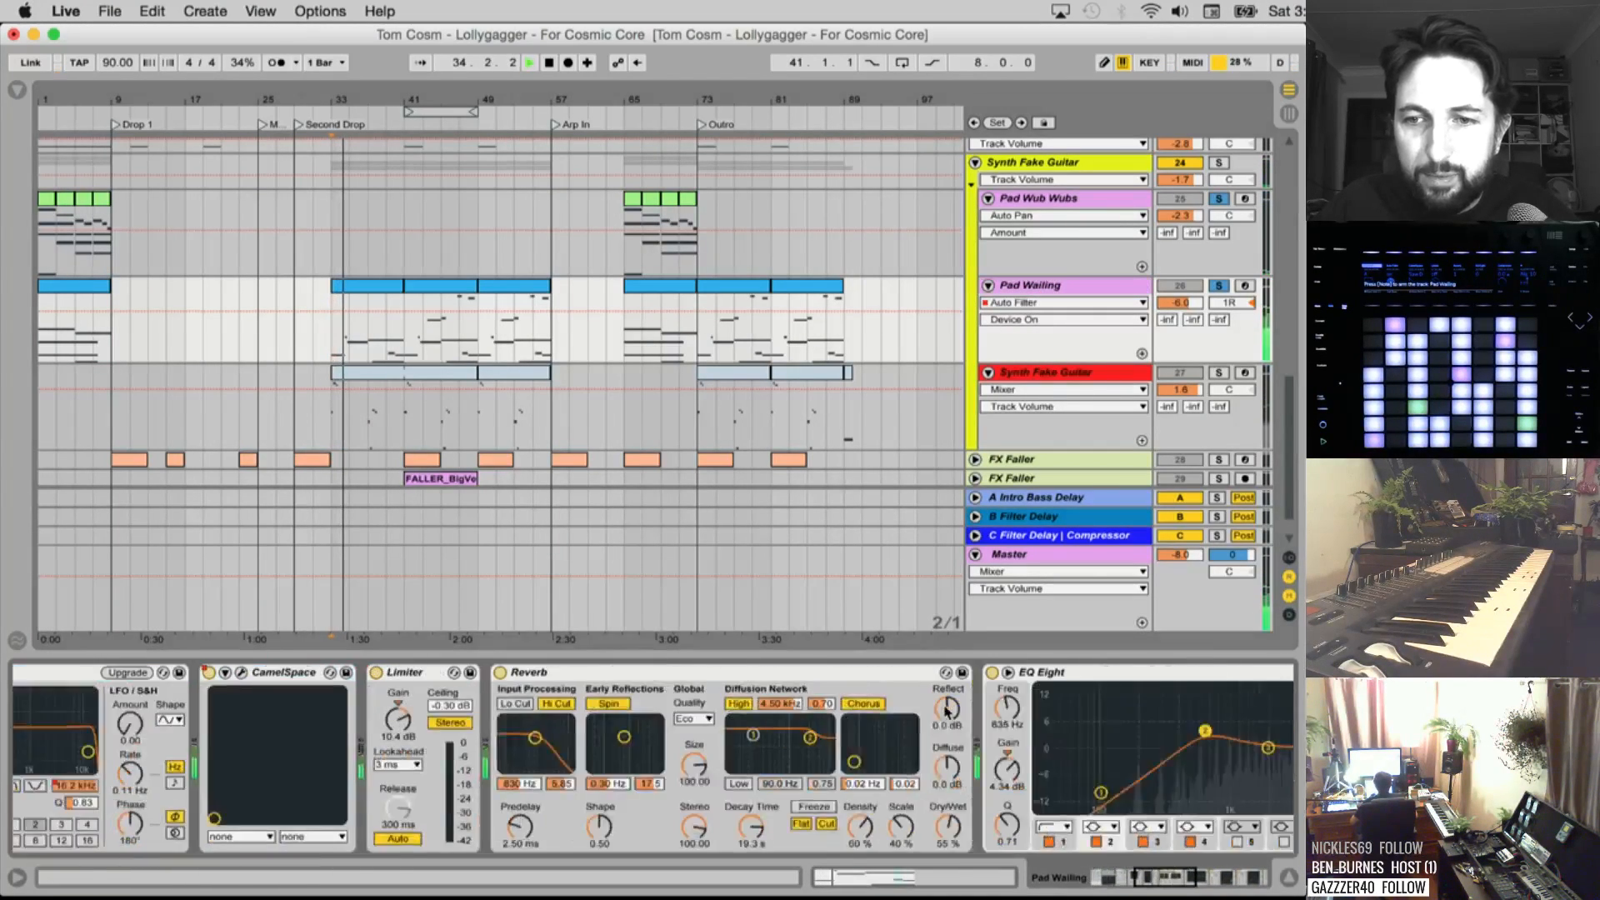
{"action": "scroll", "coordinate": [946, 720], "scroll_direction": "right", "scroll_amount": 5}
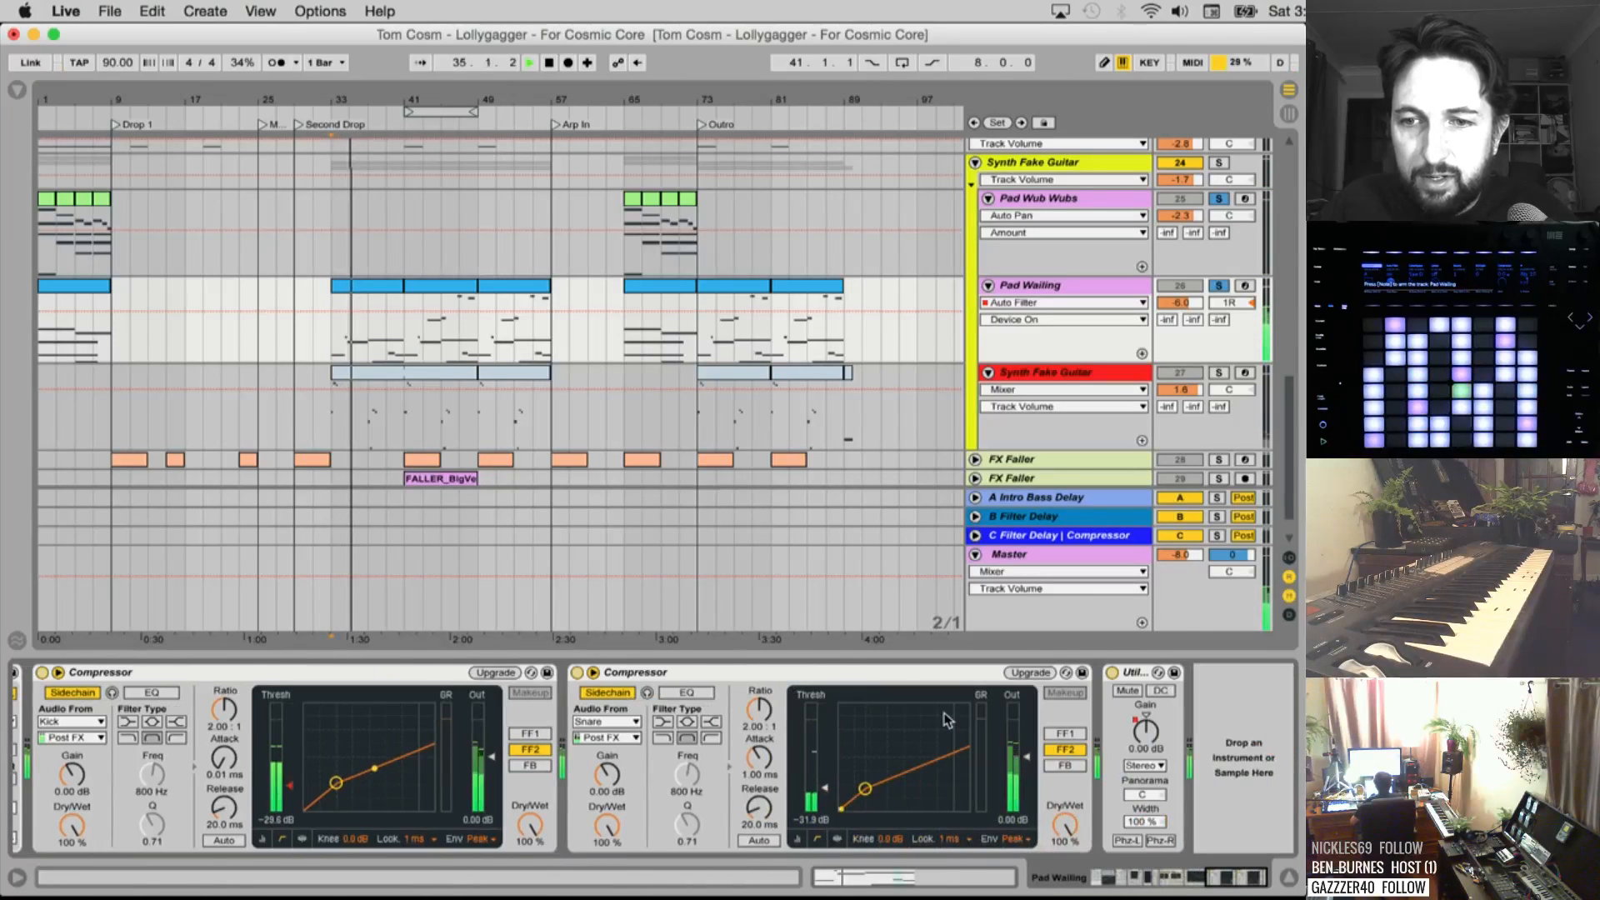
{"action": "scroll", "coordinate": [946, 720], "scroll_direction": "left", "scroll_amount": 10}
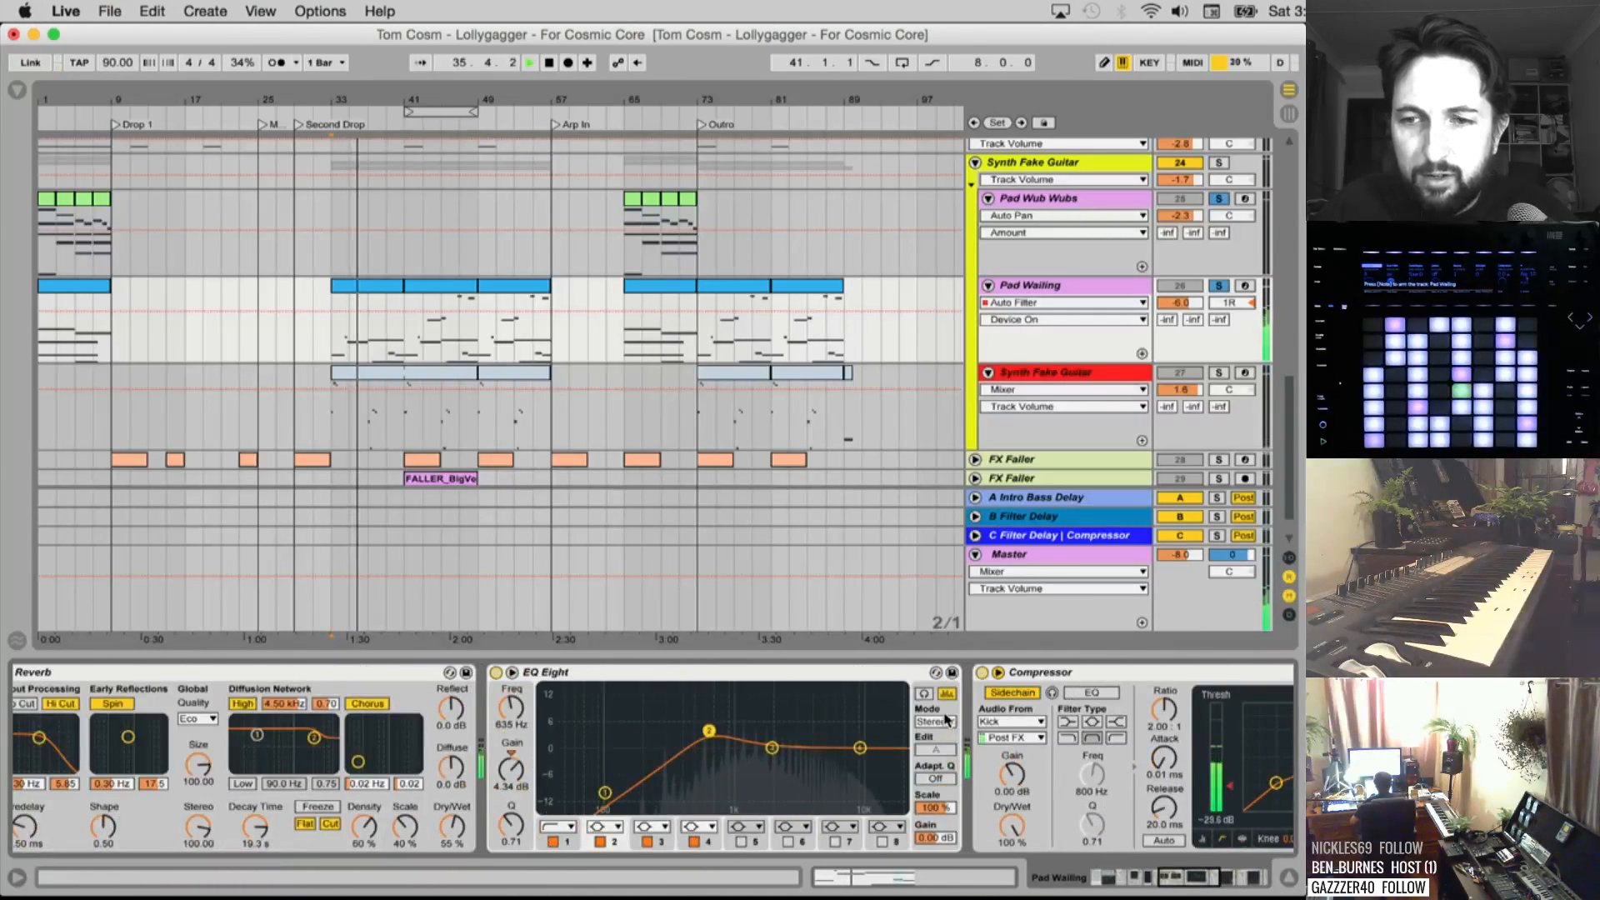
{"action": "scroll", "coordinate": [946, 720], "scroll_direction": "right", "scroll_amount": 8}
{"action": "scroll", "coordinate": [946, 721], "scroll_direction": "right", "scroll_amount": 5}
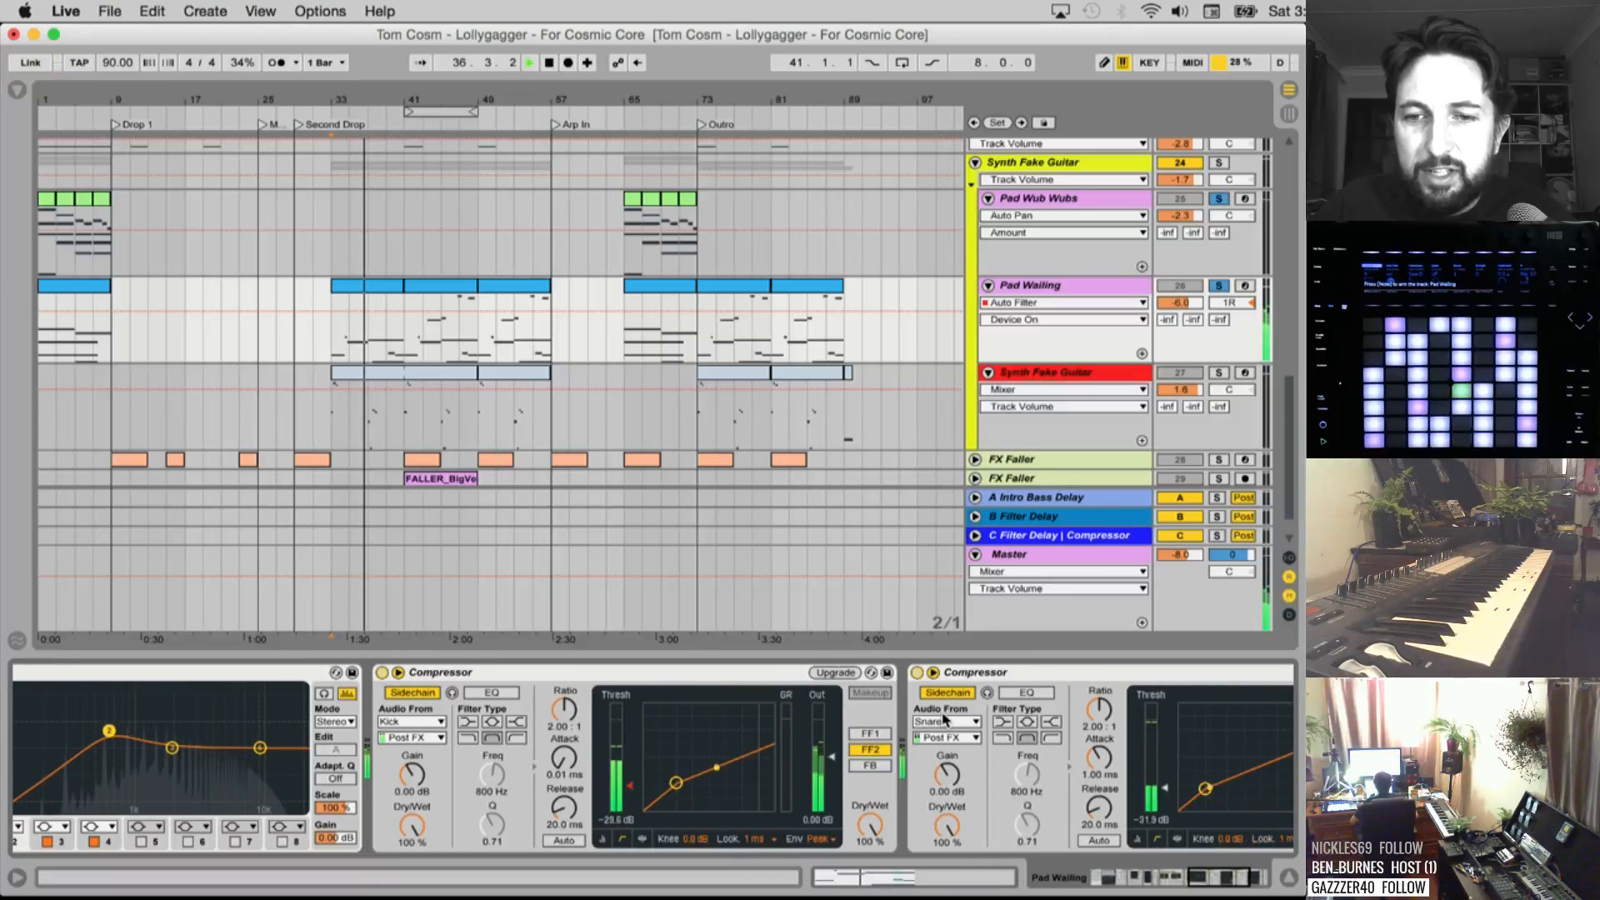
Take both pads out of solo, play on with the full mix while viewing Pad Wailing's devices, and stop playback
{"action": "left_click", "coordinate": [1219, 287]}
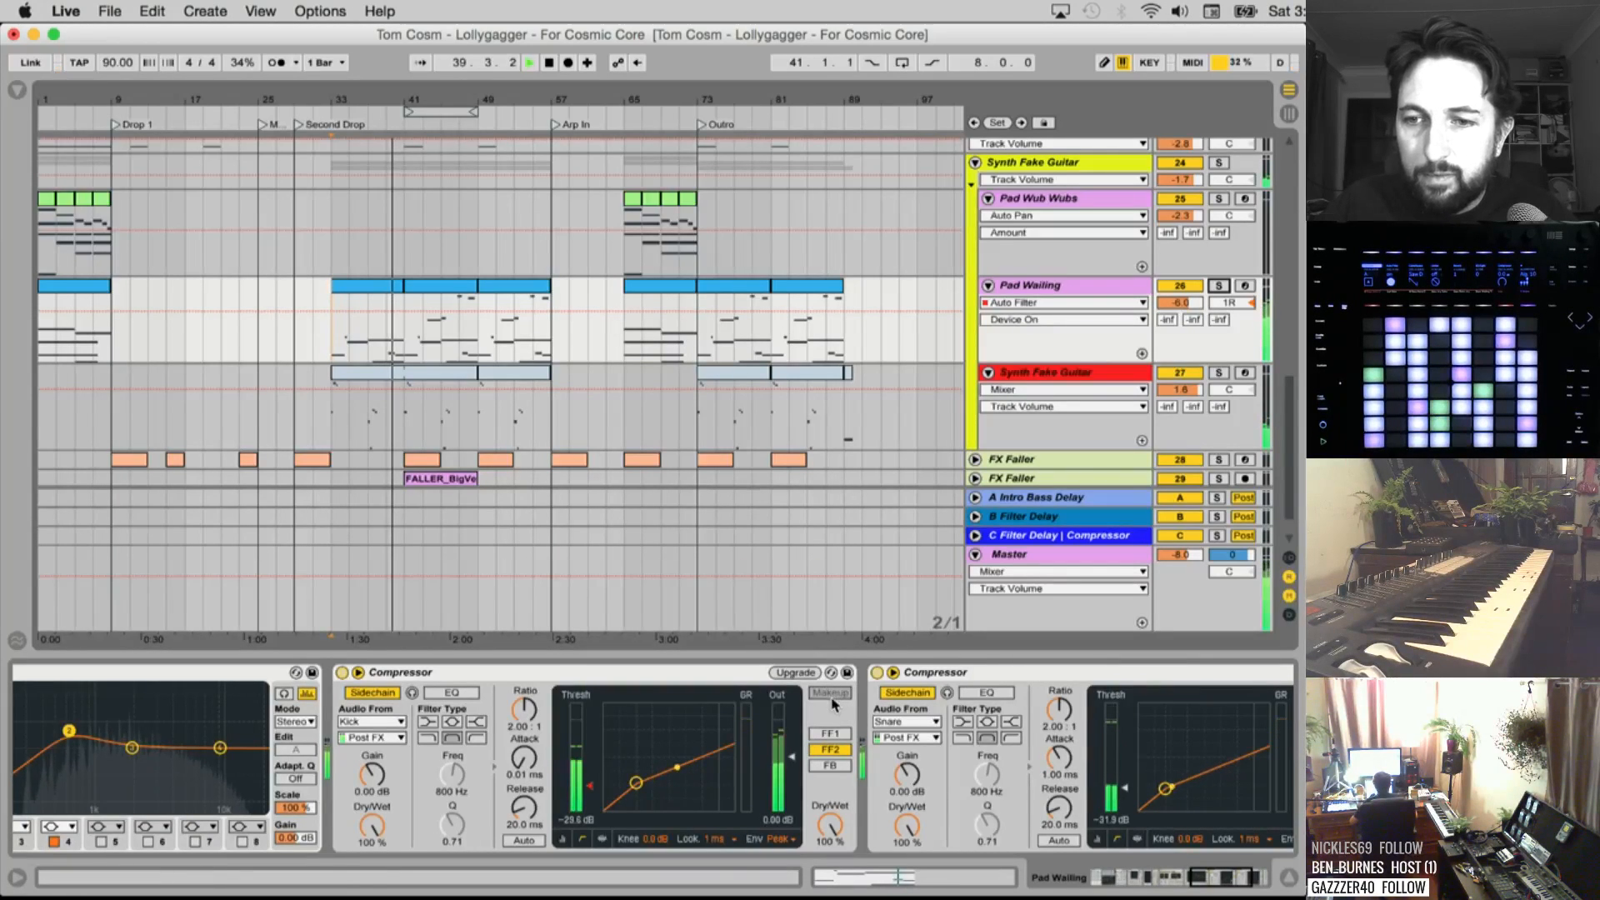
{"action": "scroll", "coordinate": [821, 725], "scroll_direction": "left", "scroll_amount": 4}
{"action": "scroll", "coordinate": [815, 730], "scroll_direction": "left", "scroll_amount": 10}
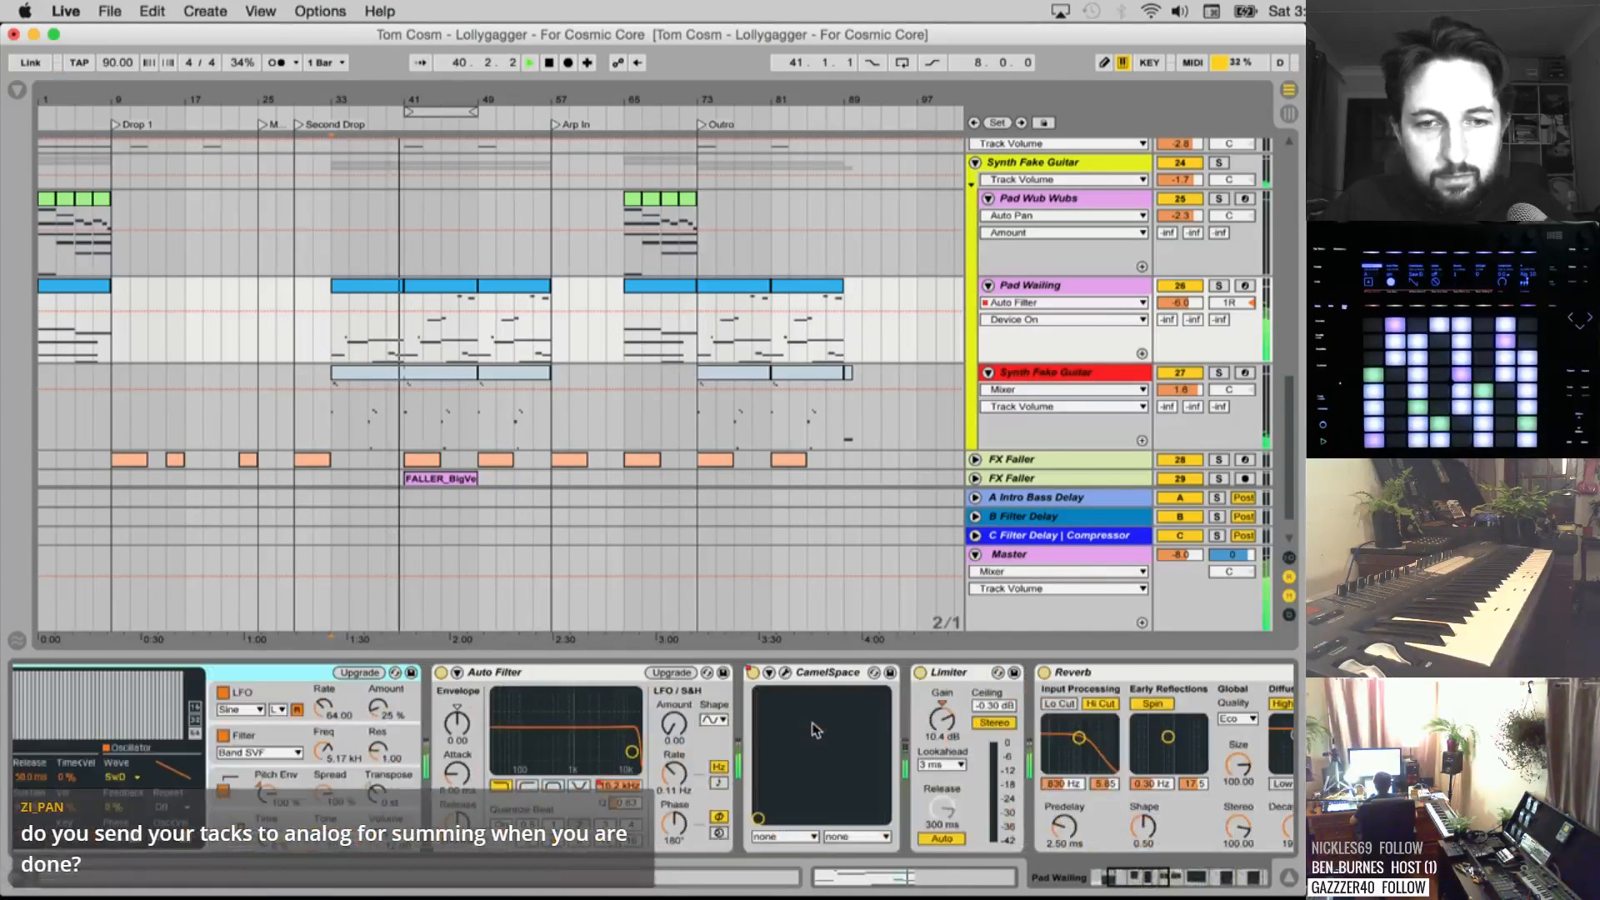
{"action": "key", "text": "space"}
Solo the Bass Wailing Tones track in the Bass Side Chained group and play its clip from bar 26
{"action": "scroll", "coordinate": [1139, 298], "scroll_direction": "up", "scroll_amount": 10}
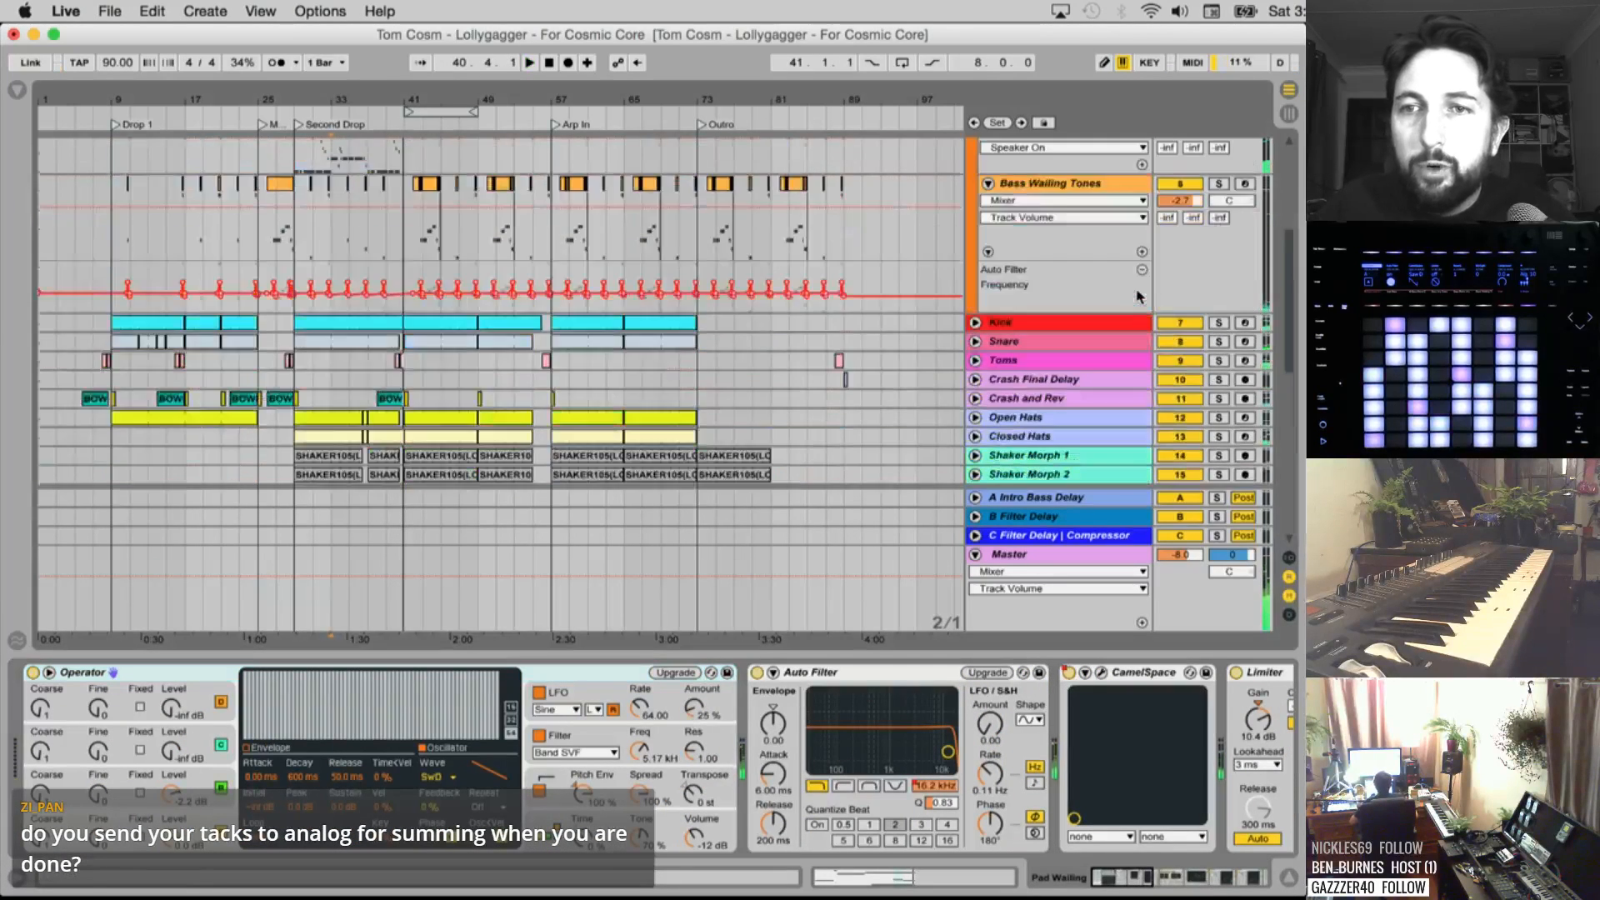
{"action": "left_click", "coordinate": [1057, 398]}
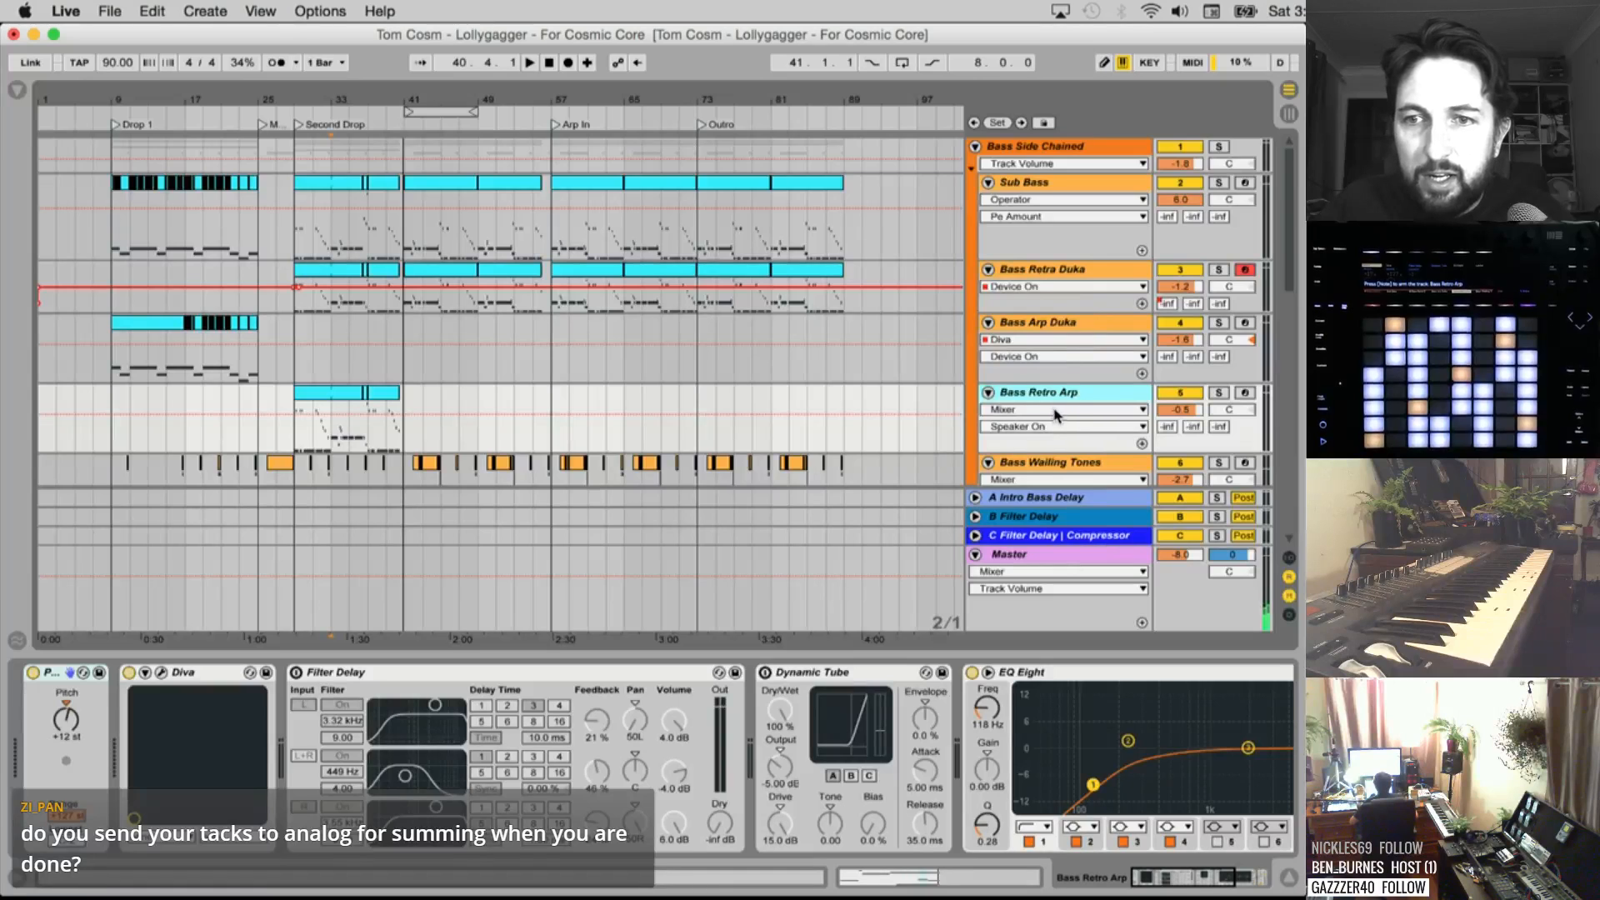
{"action": "scroll", "coordinate": [1056, 415], "scroll_direction": "down", "scroll_amount": 4}
{"action": "left_click", "coordinate": [1027, 365]}
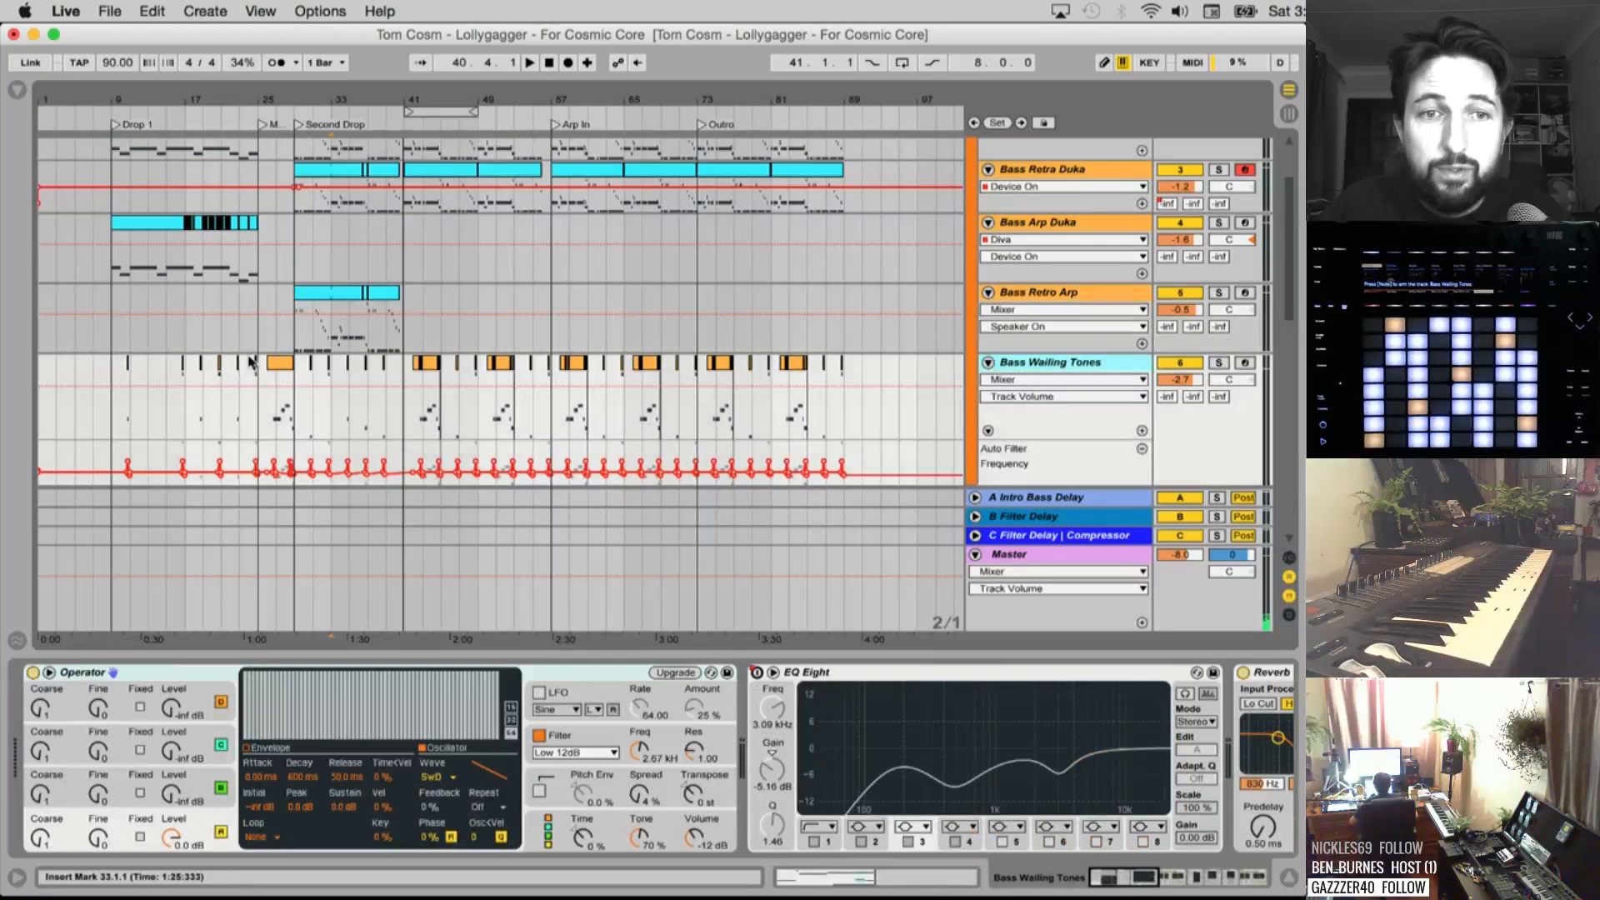
{"action": "left_click", "coordinate": [281, 363]}
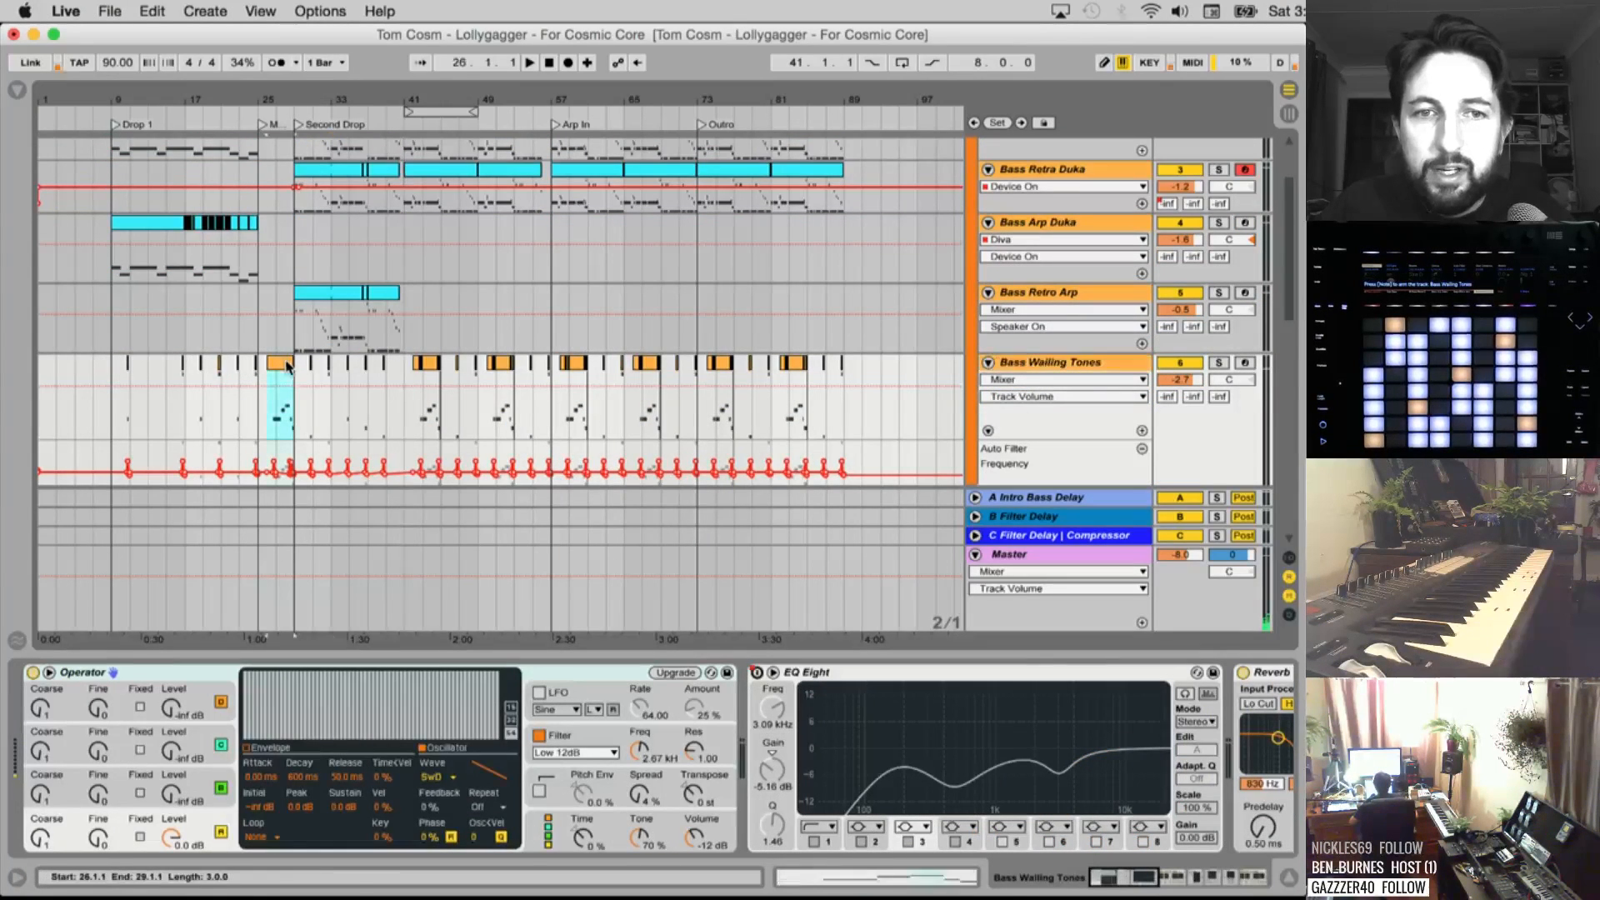
{"action": "left_click", "coordinate": [1219, 364]}
{"action": "key", "text": "space"}
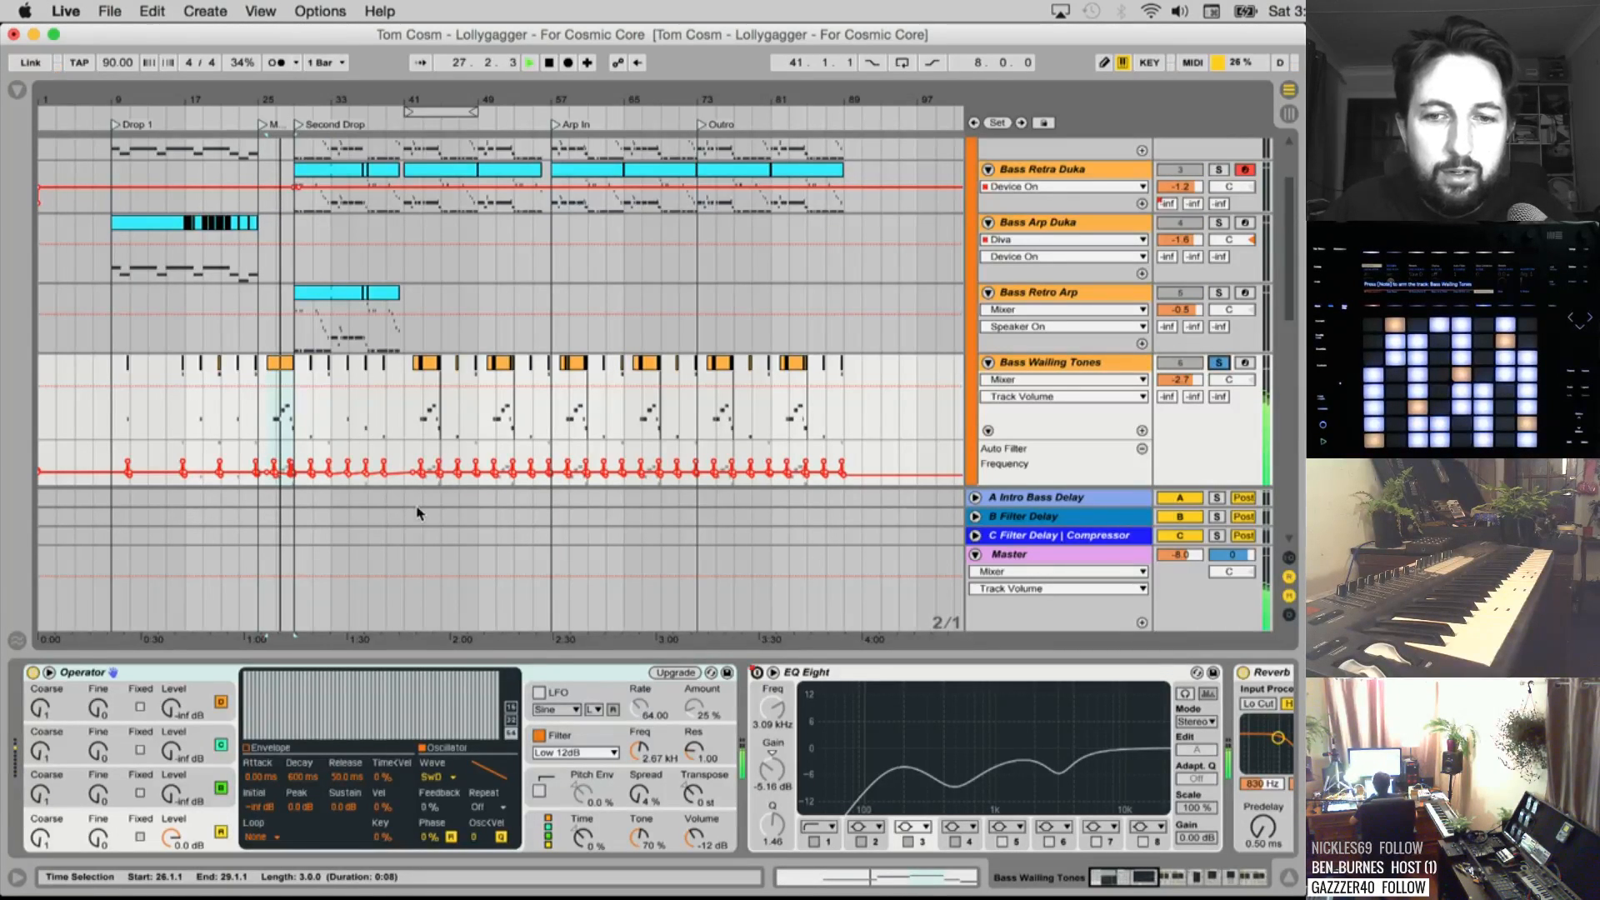
Look through the Bass Wailing Tones chain past Chorus, Auto Filter and Glue Compressor, back to Operator and on to the first Reverb
{"action": "scroll", "coordinate": [590, 715], "scroll_direction": "right", "scroll_amount": 10}
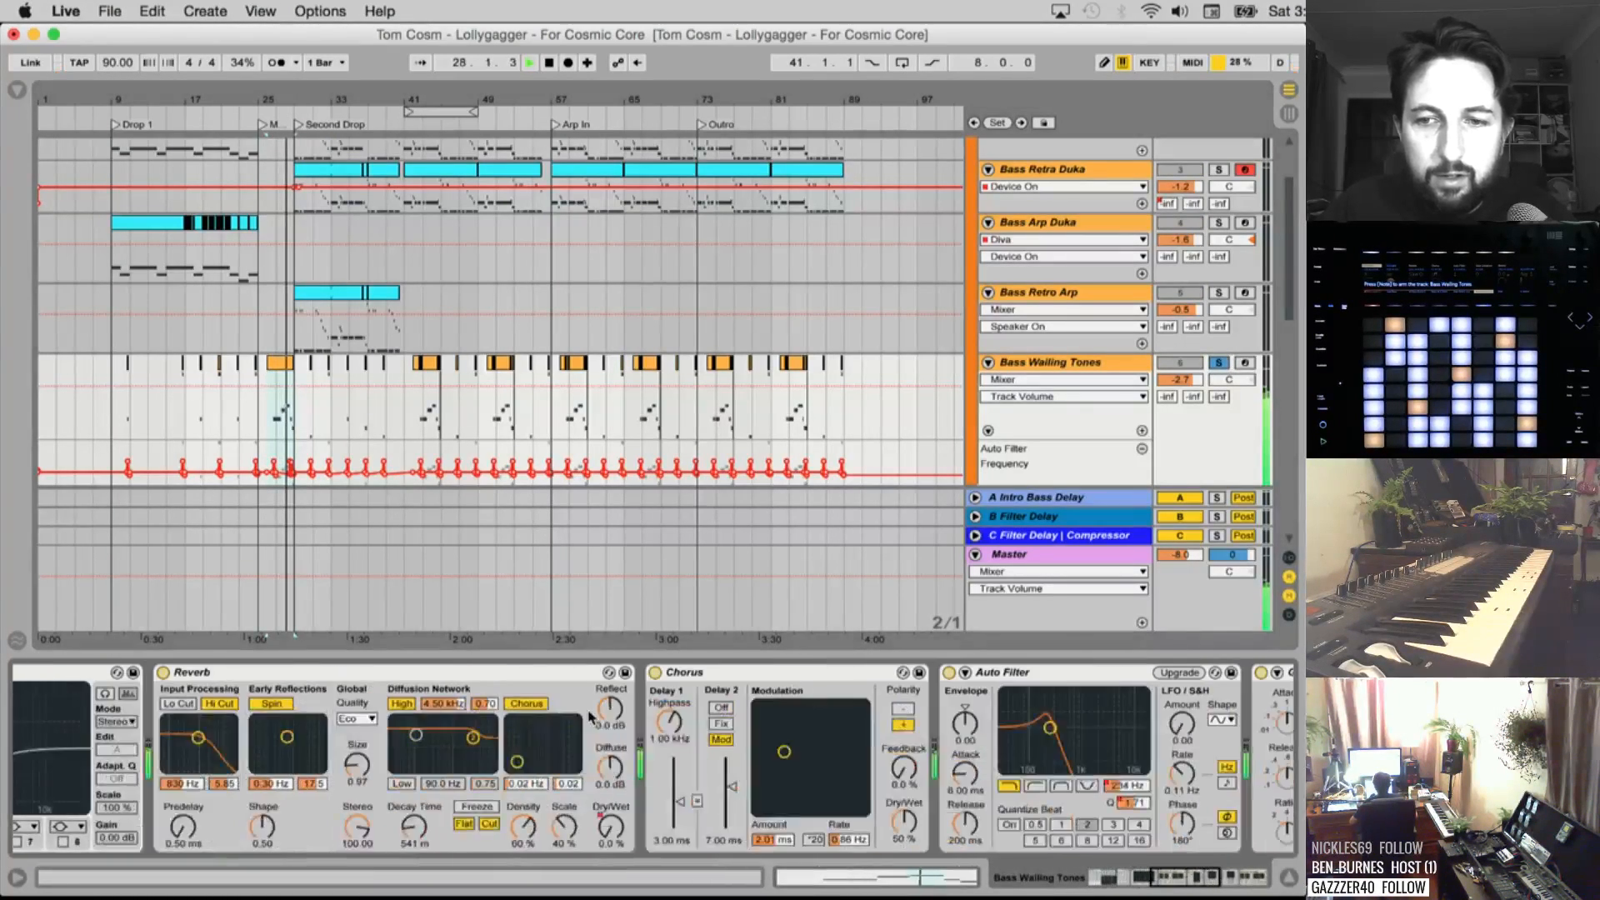
{"action": "scroll", "coordinate": [590, 715], "scroll_direction": "right", "scroll_amount": 10}
{"action": "scroll", "coordinate": [591, 716], "scroll_direction": "left", "scroll_amount": 6}
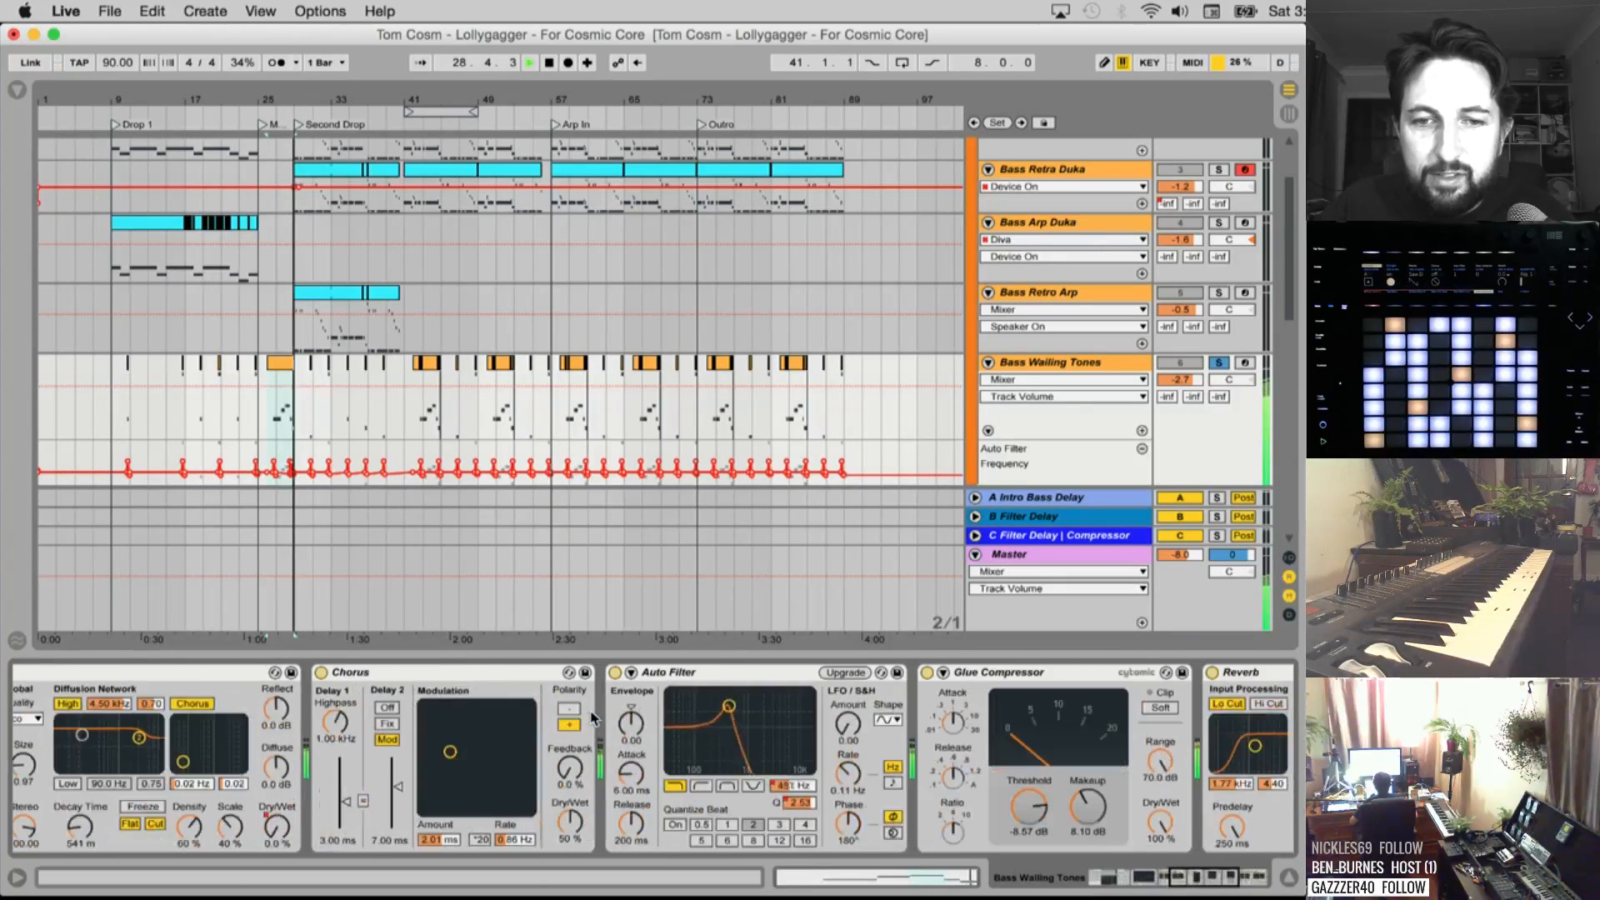
{"action": "scroll", "coordinate": [583, 721], "scroll_direction": "left", "scroll_amount": 10}
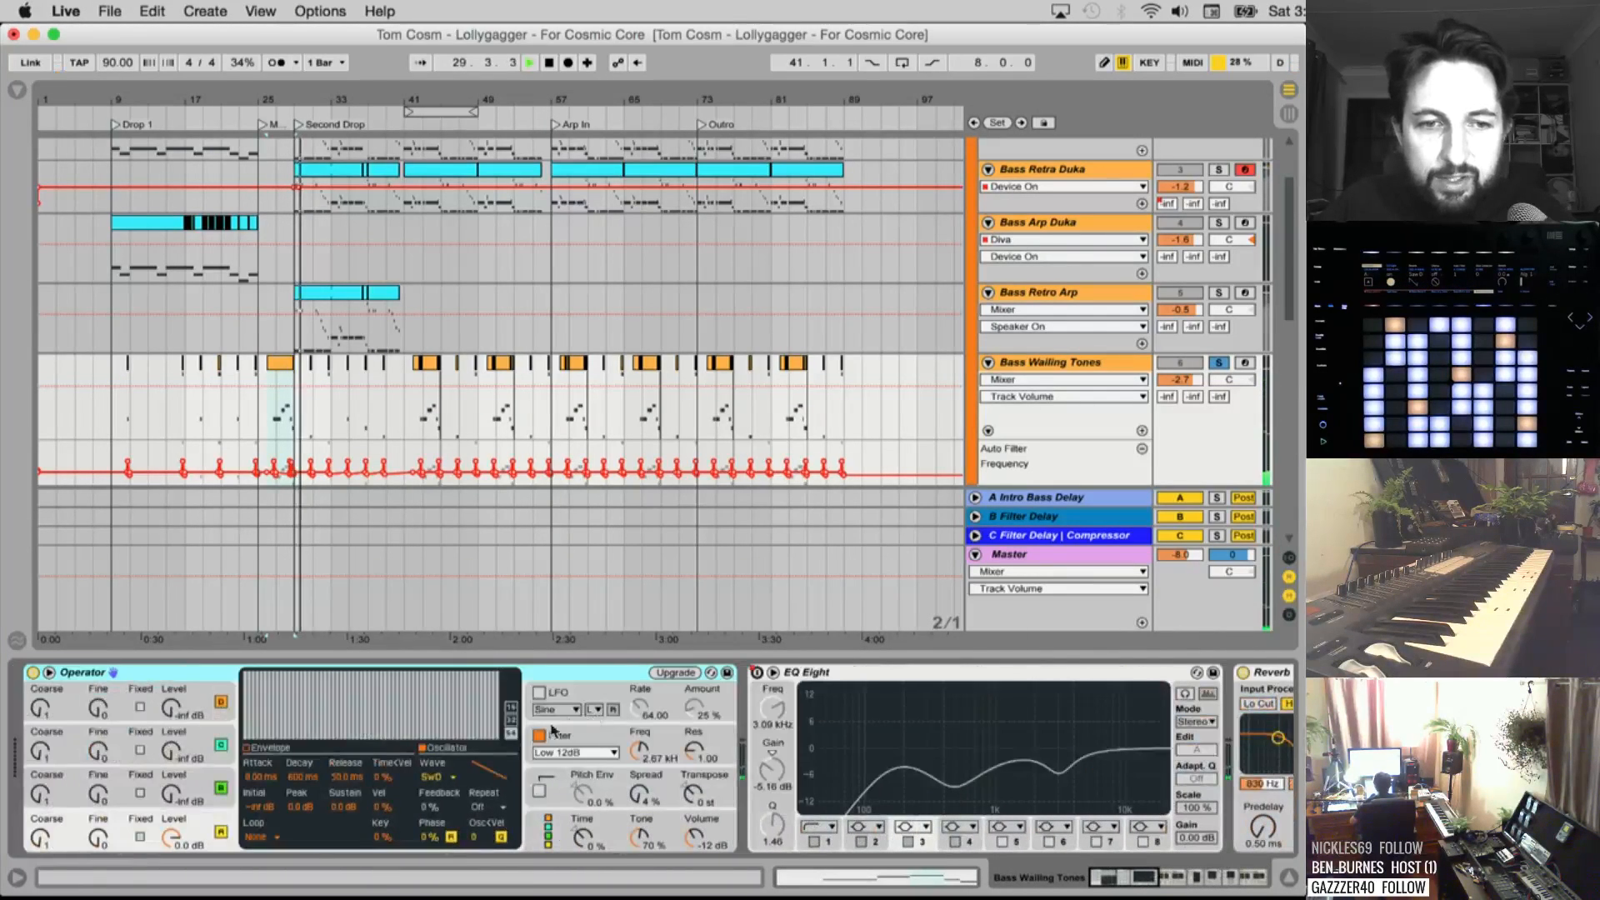
{"action": "scroll", "coordinate": [934, 738], "scroll_direction": "right", "scroll_amount": 10}
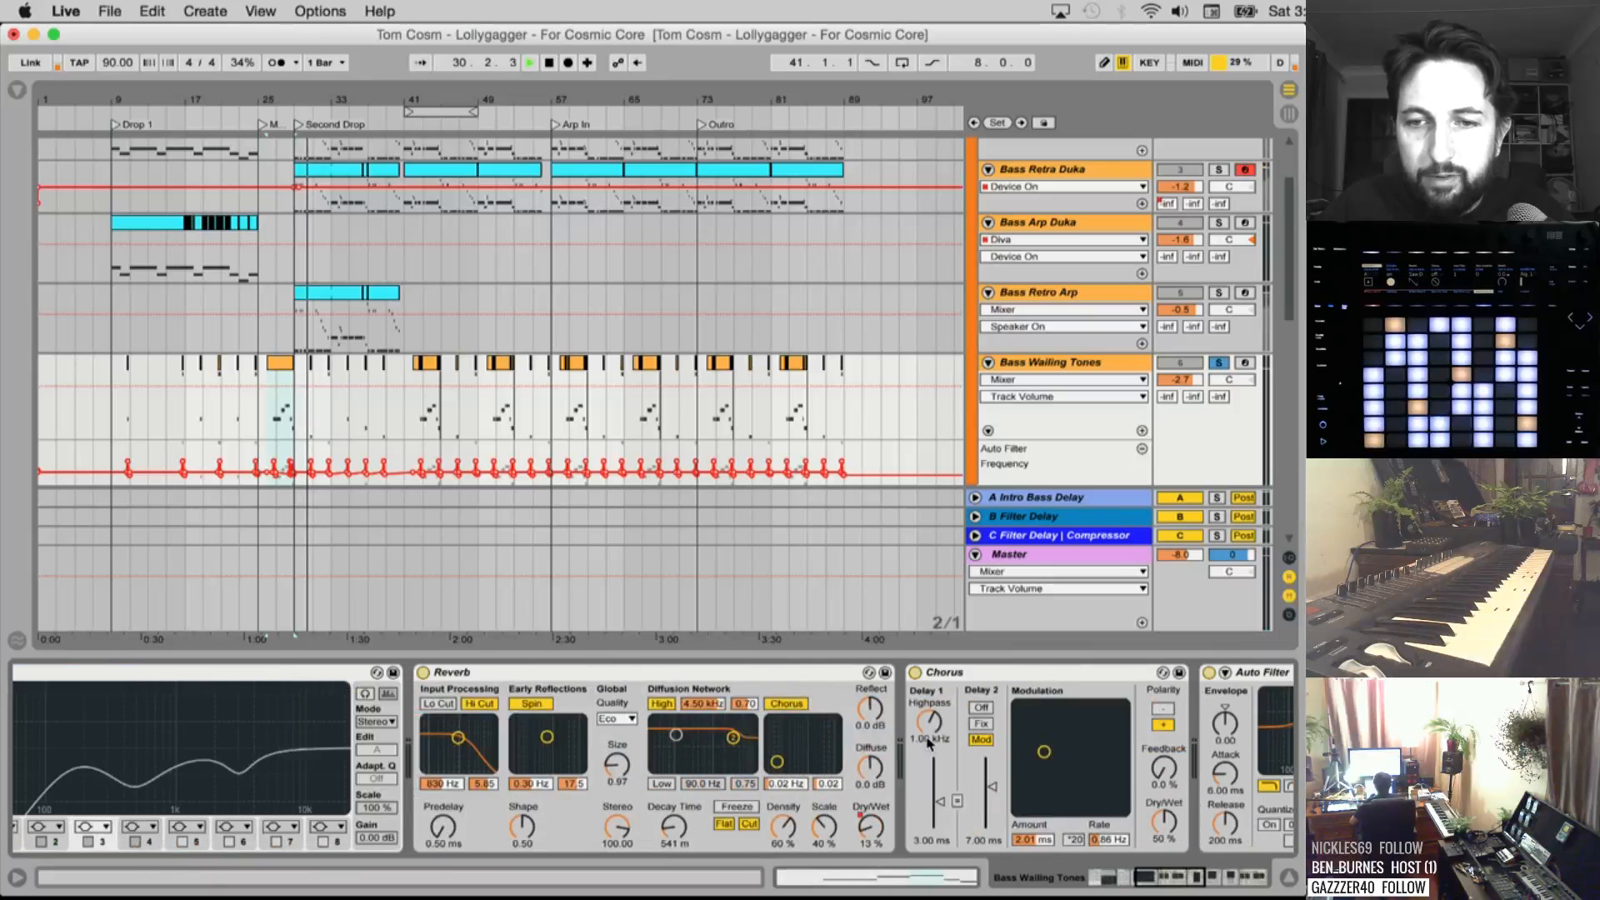
Replay the Bass Wailing Tones clip from bar 26 and follow its device chain to the final Reverb
{"action": "key", "text": "space"}
{"action": "key", "text": "space"}
{"action": "scroll", "coordinate": [931, 722], "scroll_direction": "right", "scroll_amount": 10}
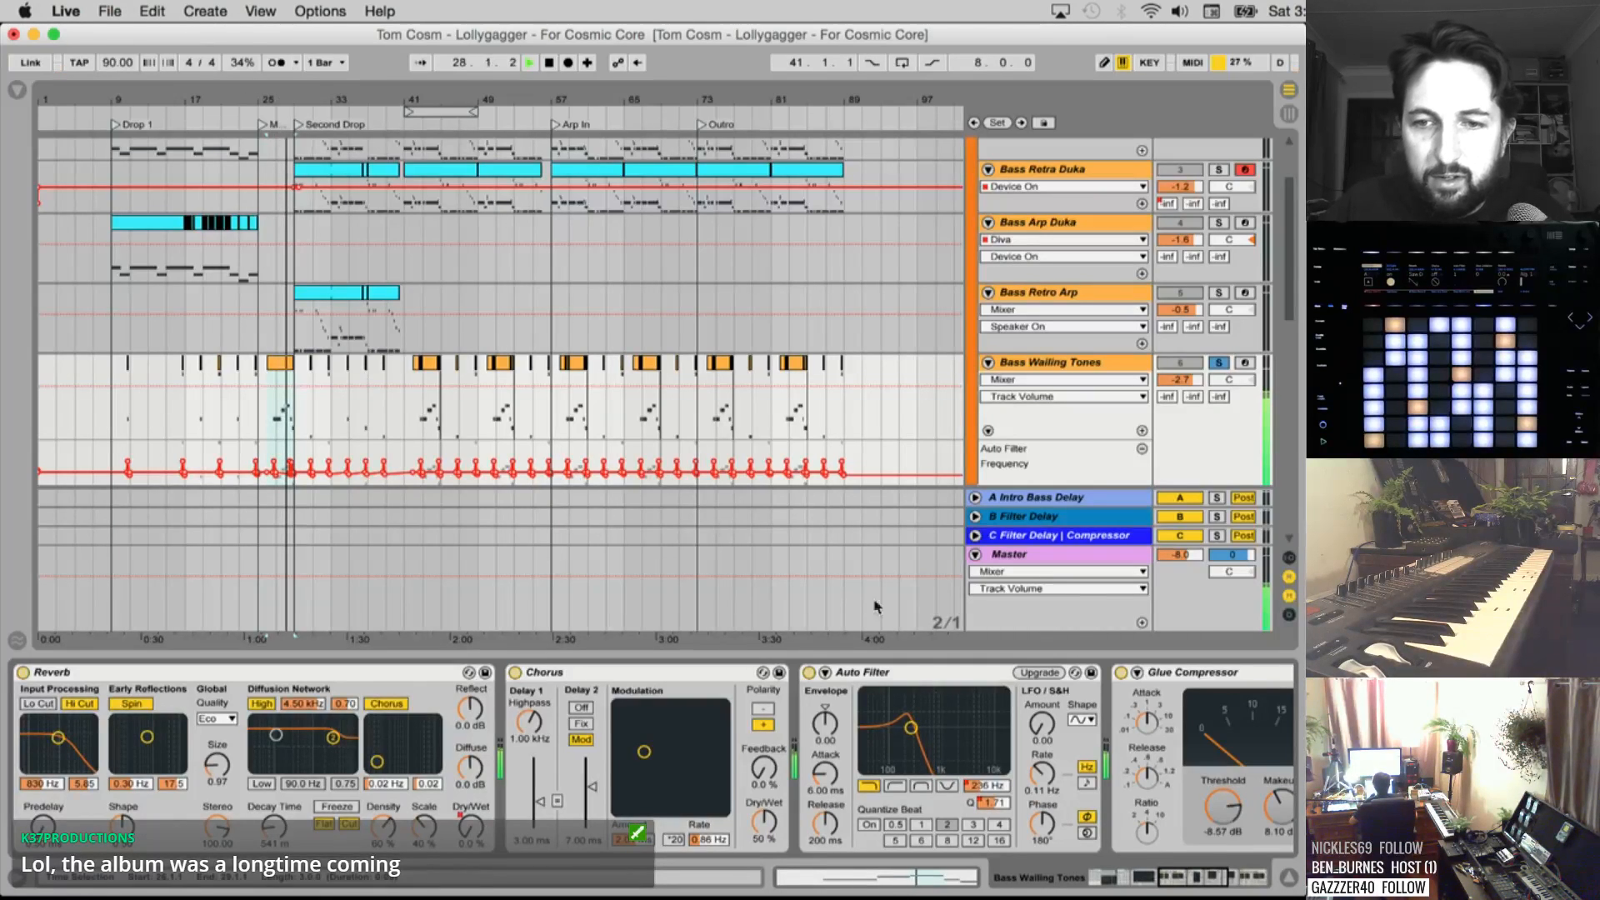
{"action": "scroll", "coordinate": [942, 725], "scroll_direction": "right", "scroll_amount": 10}
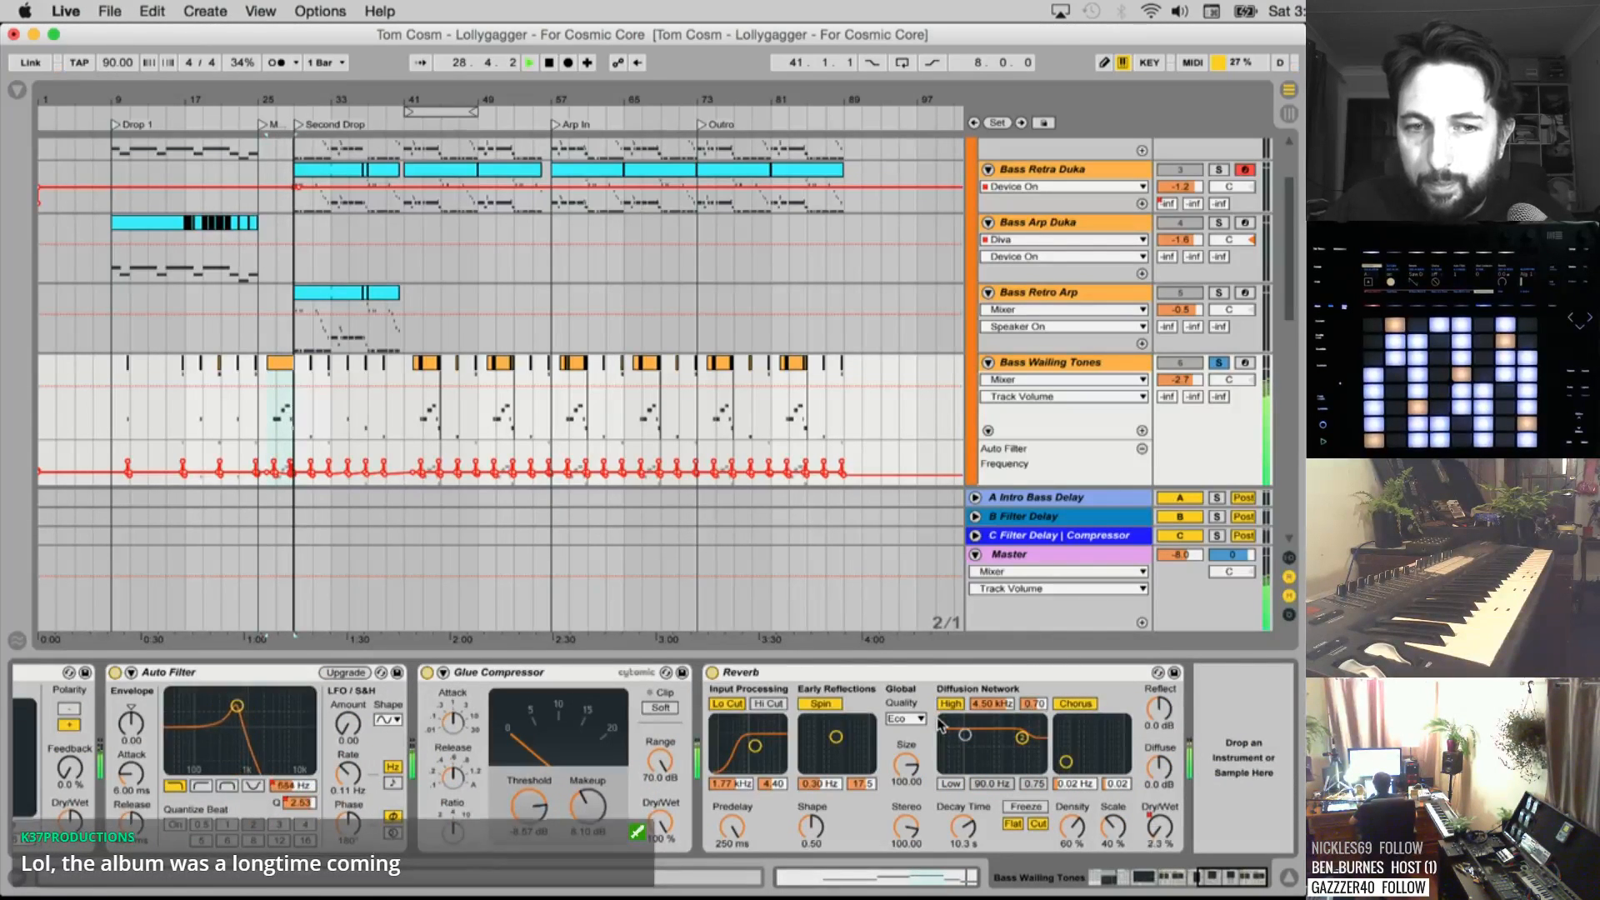
{"action": "scroll", "coordinate": [540, 753], "scroll_direction": "left", "scroll_amount": 2}
Play the clip from bar 26 again, examining Glue Compressor and the final Reverb's Dry/Wet, and return to the first Reverb
{"action": "key", "text": "space"}
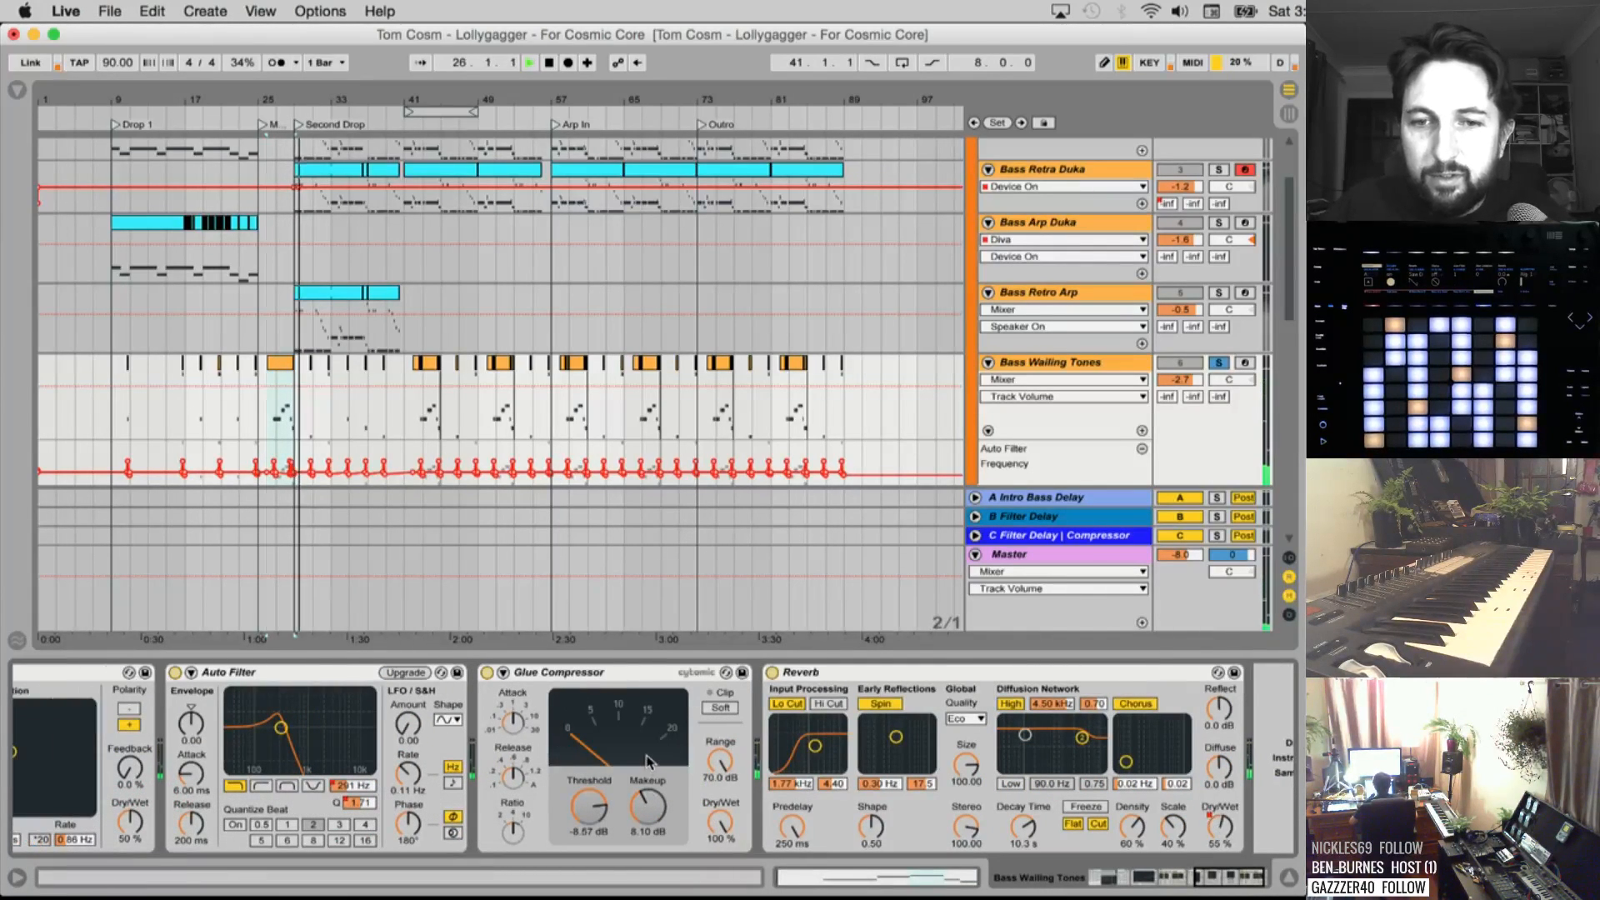
{"action": "key", "text": "space"}
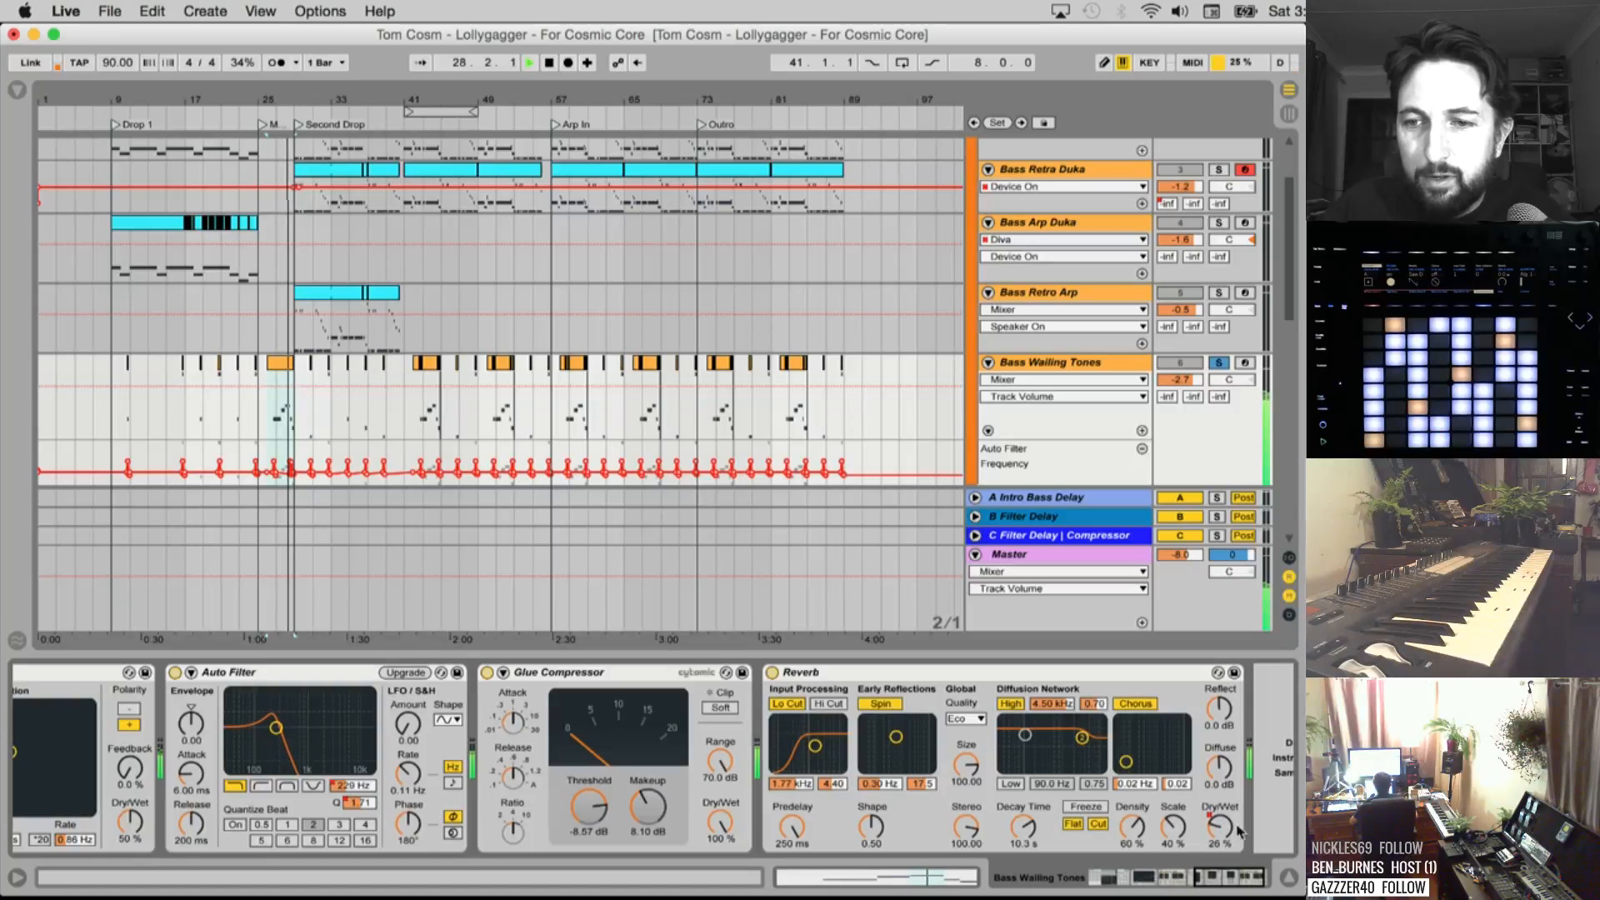
{"action": "scroll", "coordinate": [718, 792], "scroll_direction": "left", "scroll_amount": 6}
{"action": "scroll", "coordinate": [718, 791], "scroll_direction": "left", "scroll_amount": 6}
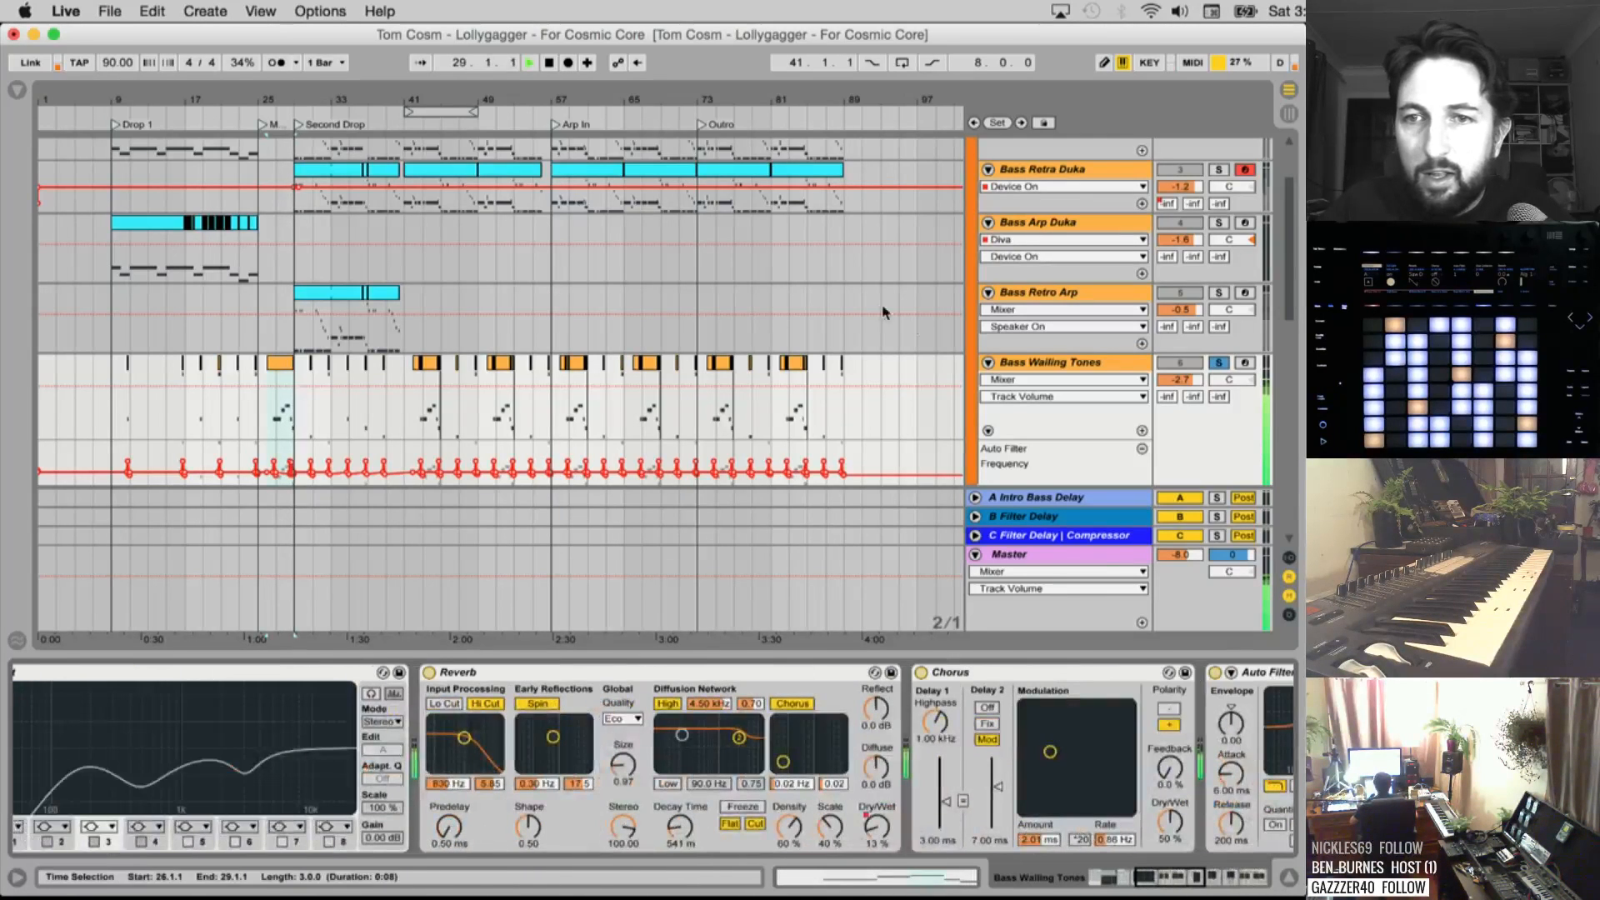
Look through the device chains of the Bass Side Chained group and its tracks from Sub Bass to Bass Wailing Tones
{"action": "scroll", "coordinate": [1042, 343], "scroll_direction": "down", "scroll_amount": 2}
{"action": "scroll", "coordinate": [1071, 334], "scroll_direction": "up", "scroll_amount": 5}
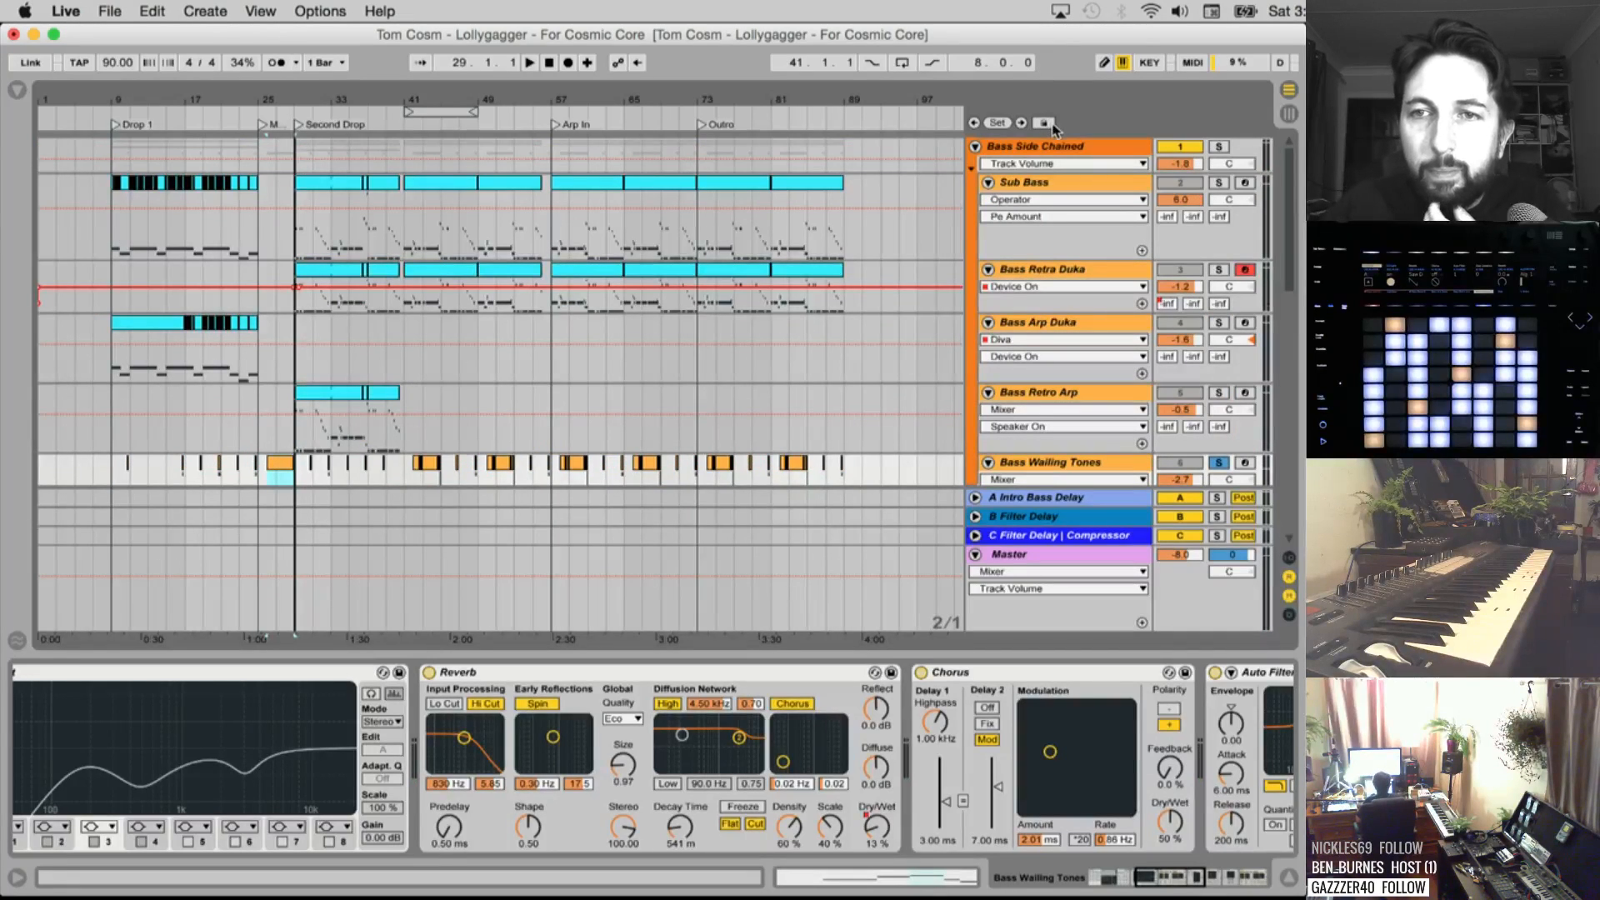
{"action": "left_click", "coordinate": [1037, 148]}
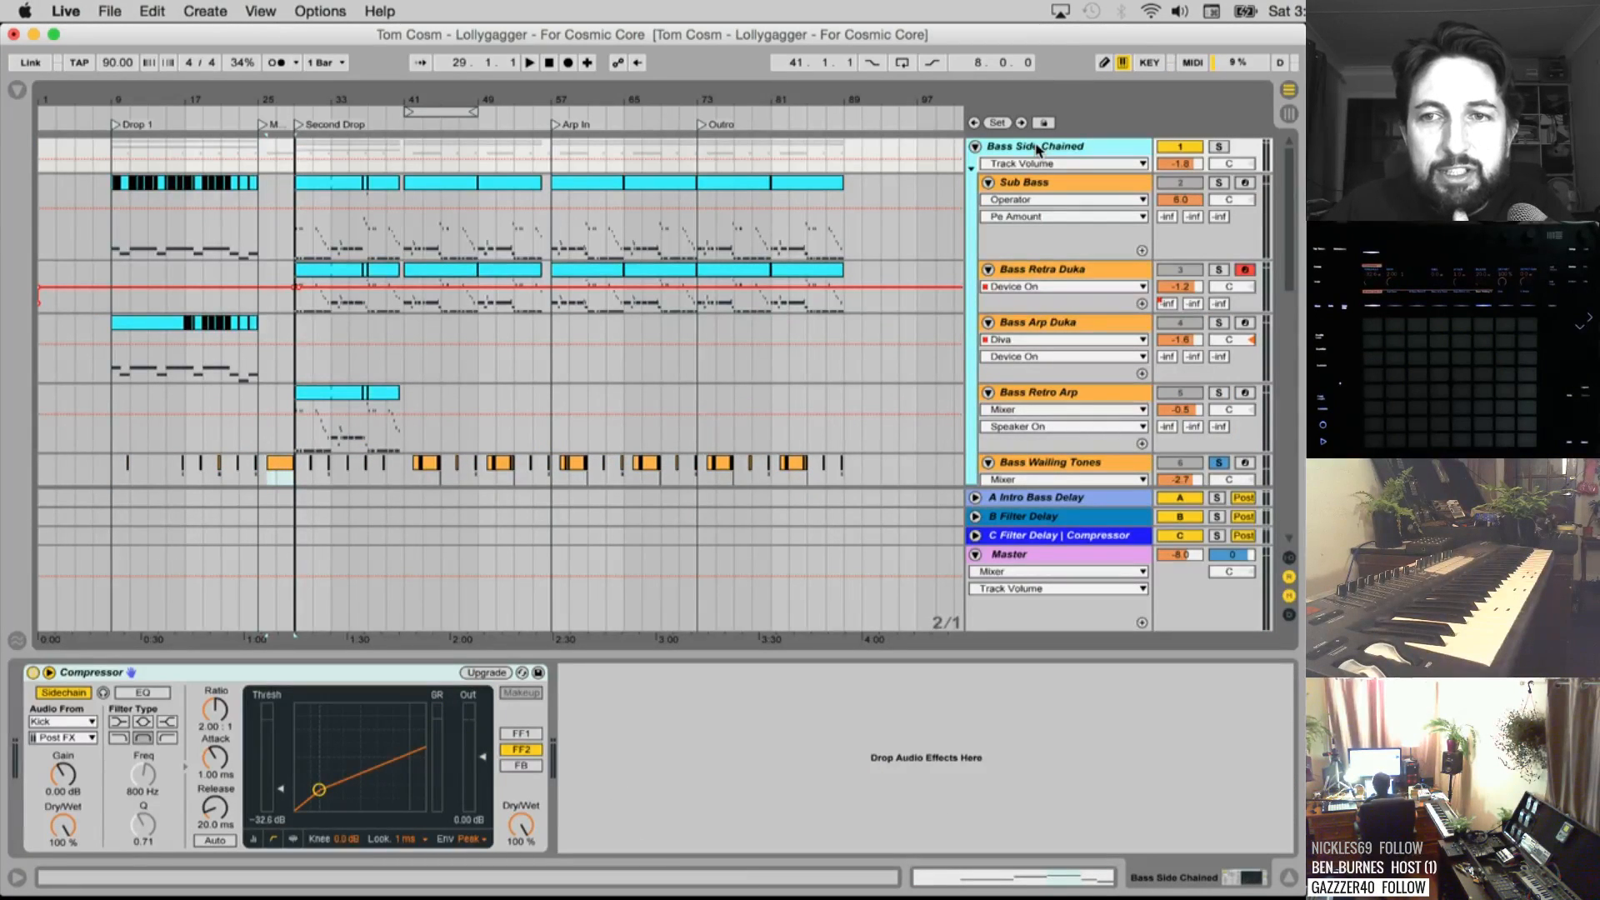
{"action": "left_click", "coordinate": [1038, 185]}
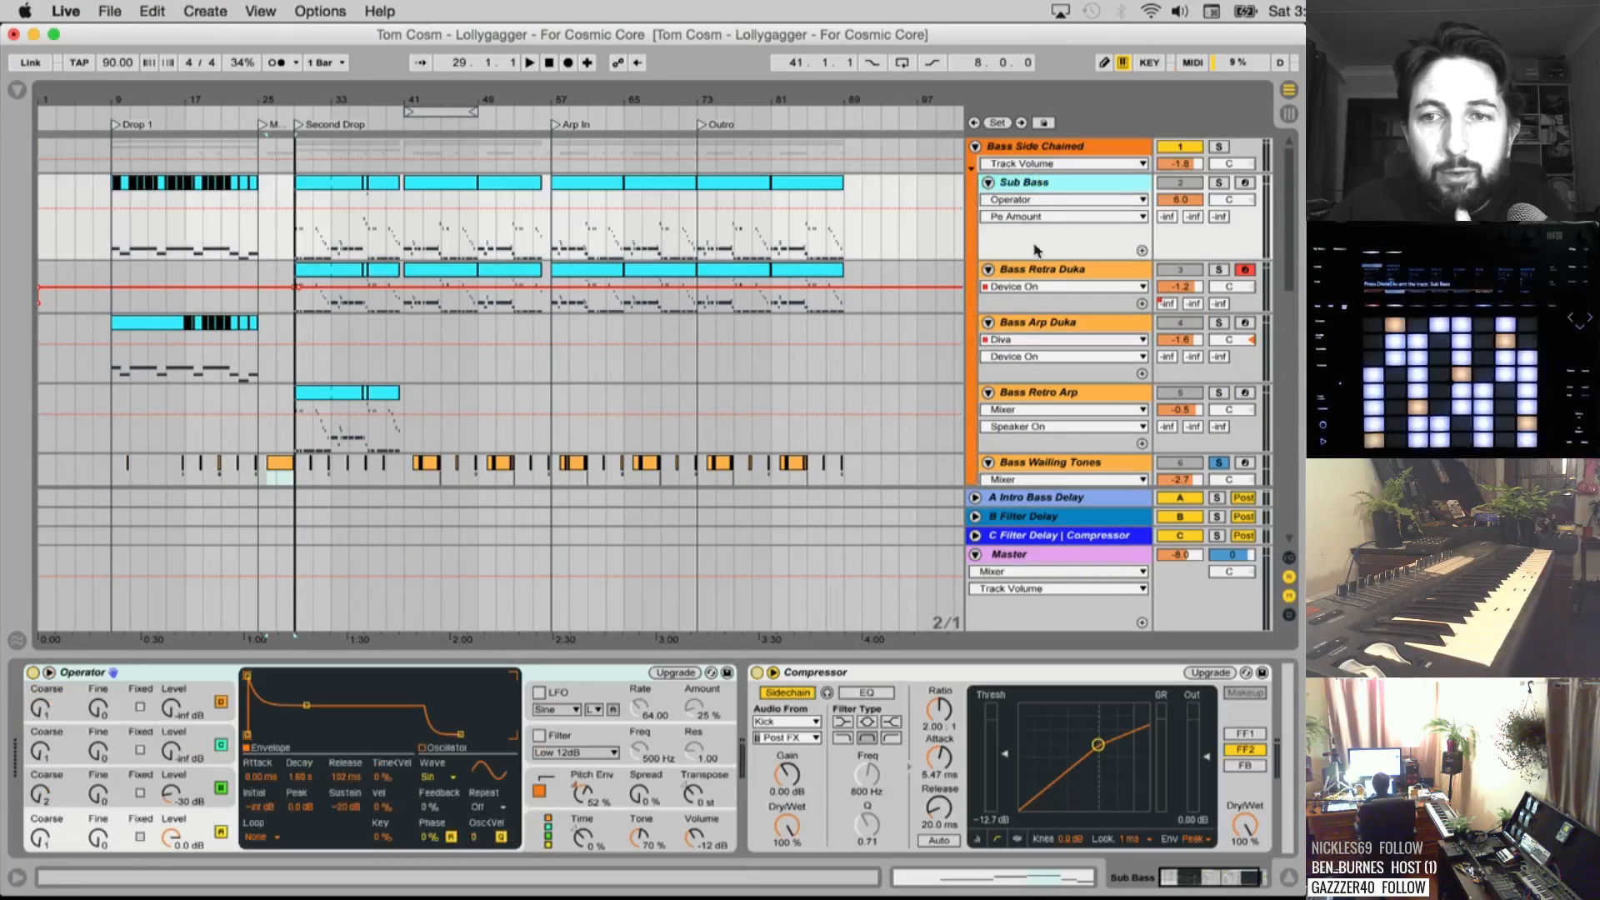
{"action": "left_click", "coordinate": [1034, 268]}
{"action": "left_click", "coordinate": [1034, 322]}
{"action": "left_click", "coordinate": [1035, 394]}
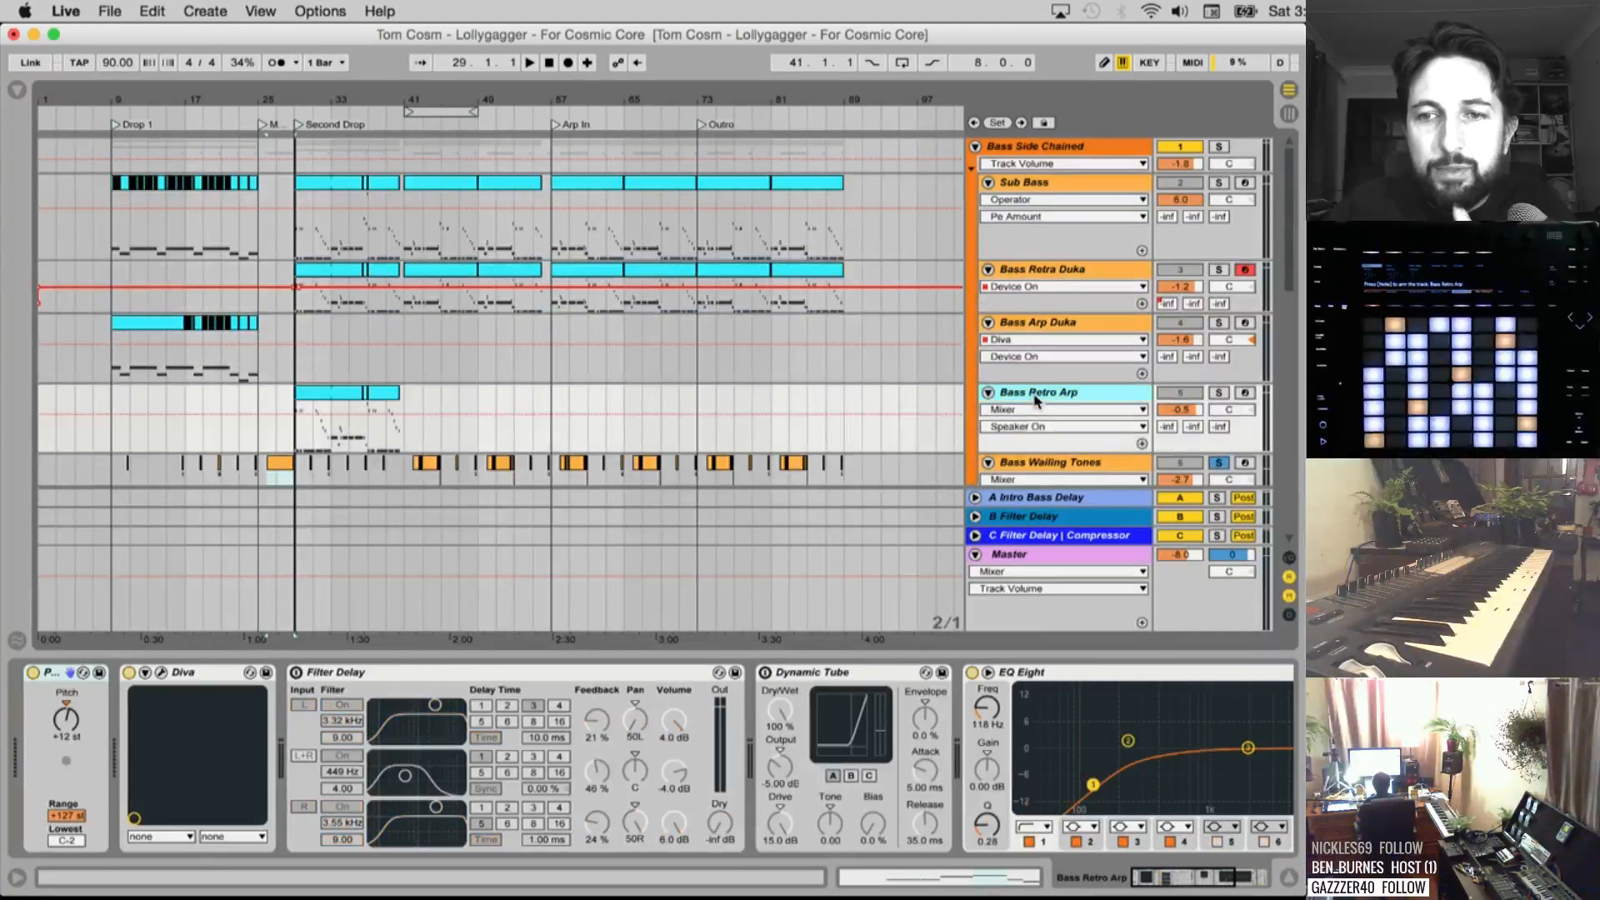
{"action": "scroll", "coordinate": [1036, 400], "scroll_direction": "down", "scroll_amount": 2}
{"action": "left_click", "coordinate": [1036, 401]}
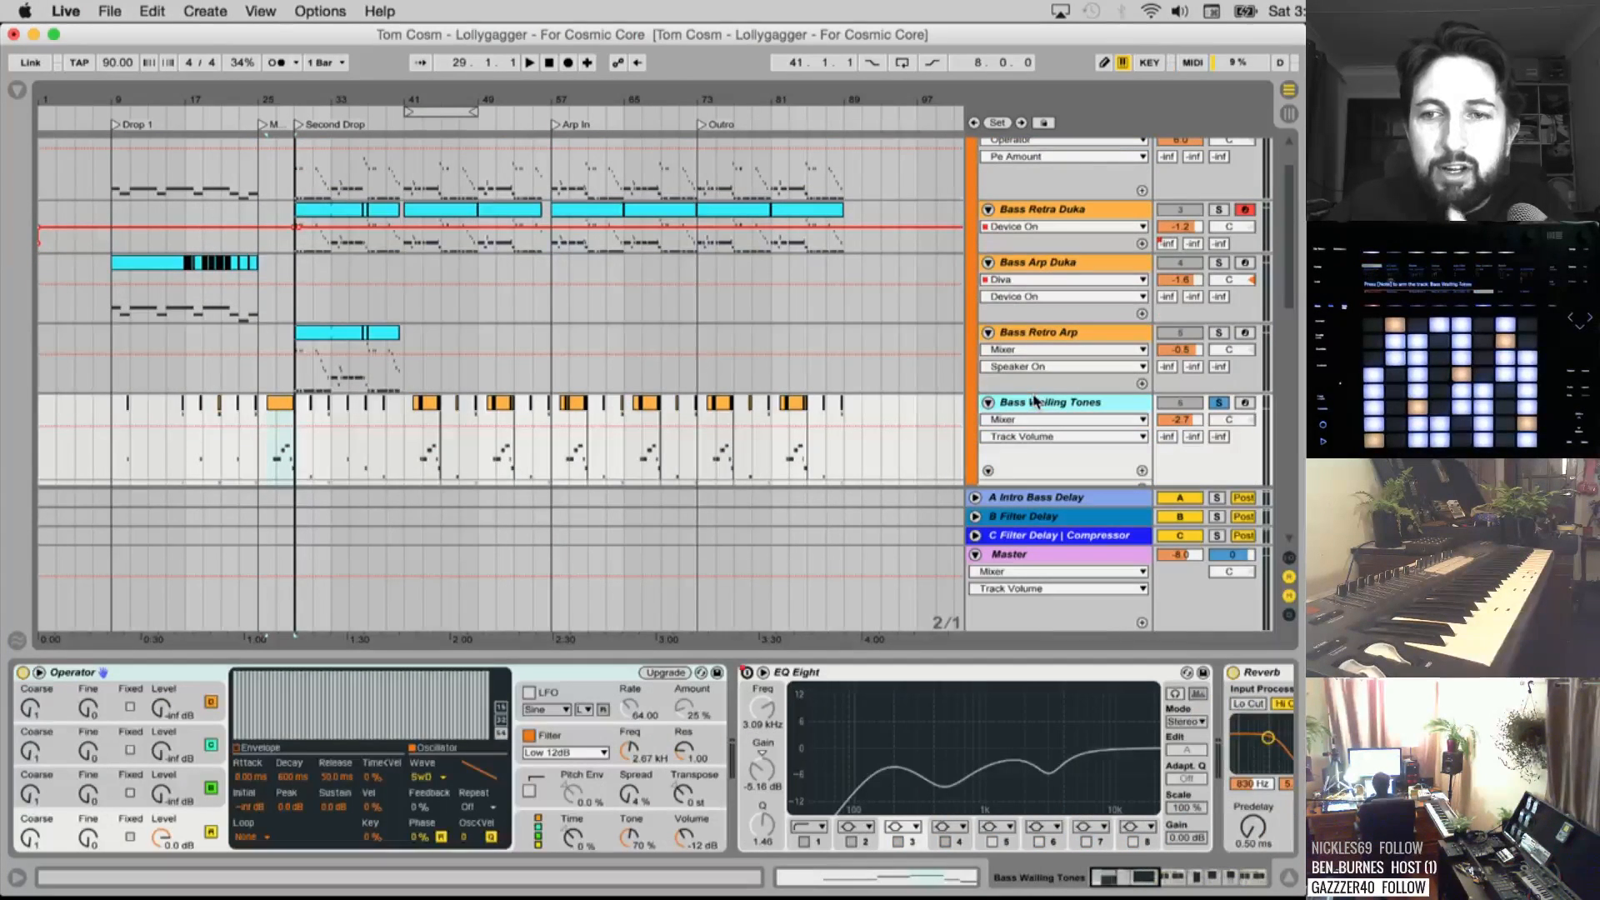
Unsolo Bass Wailing Tones and play all the tracks together from the Second Drop at bar 29
{"action": "left_click", "coordinate": [296, 305]}
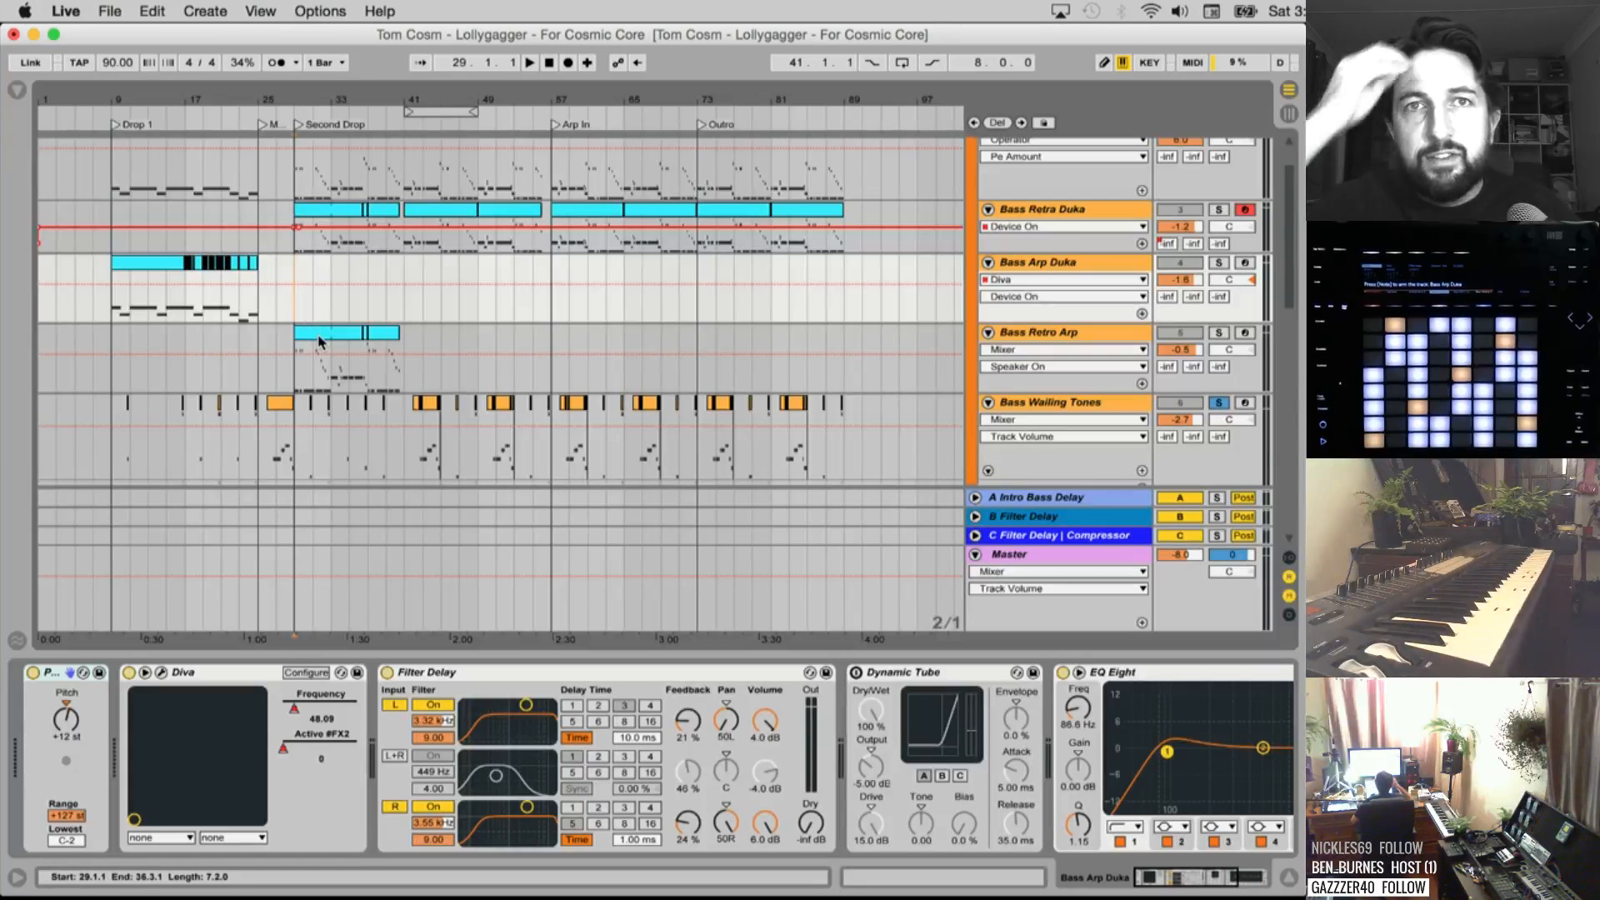
{"action": "key", "text": "space"}
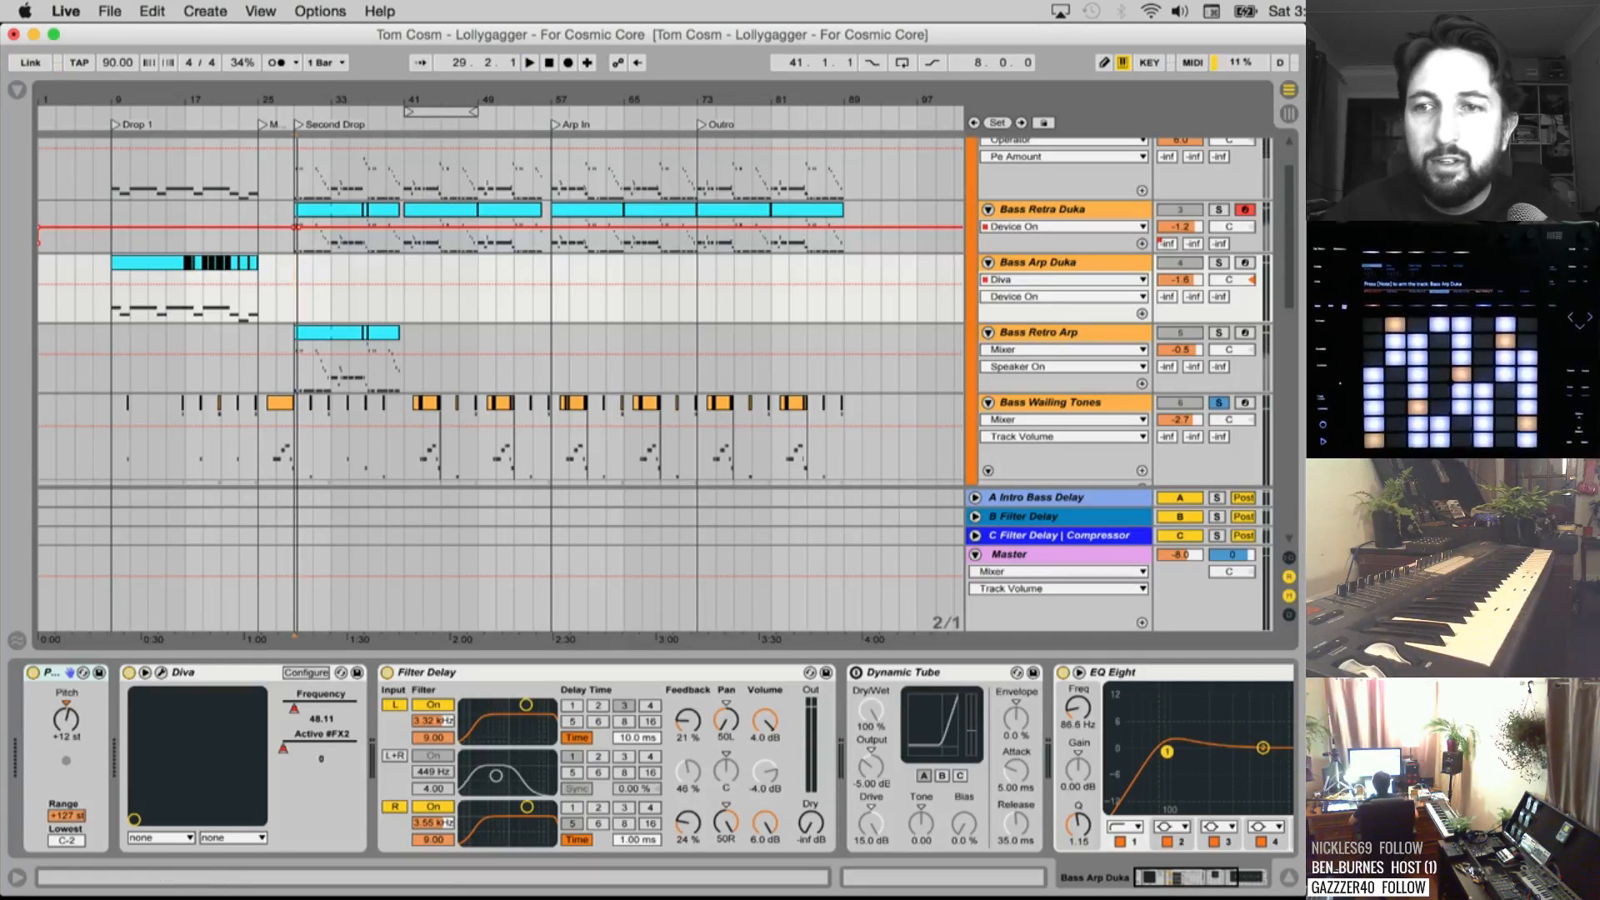
{"action": "left_click", "coordinate": [1218, 404]}
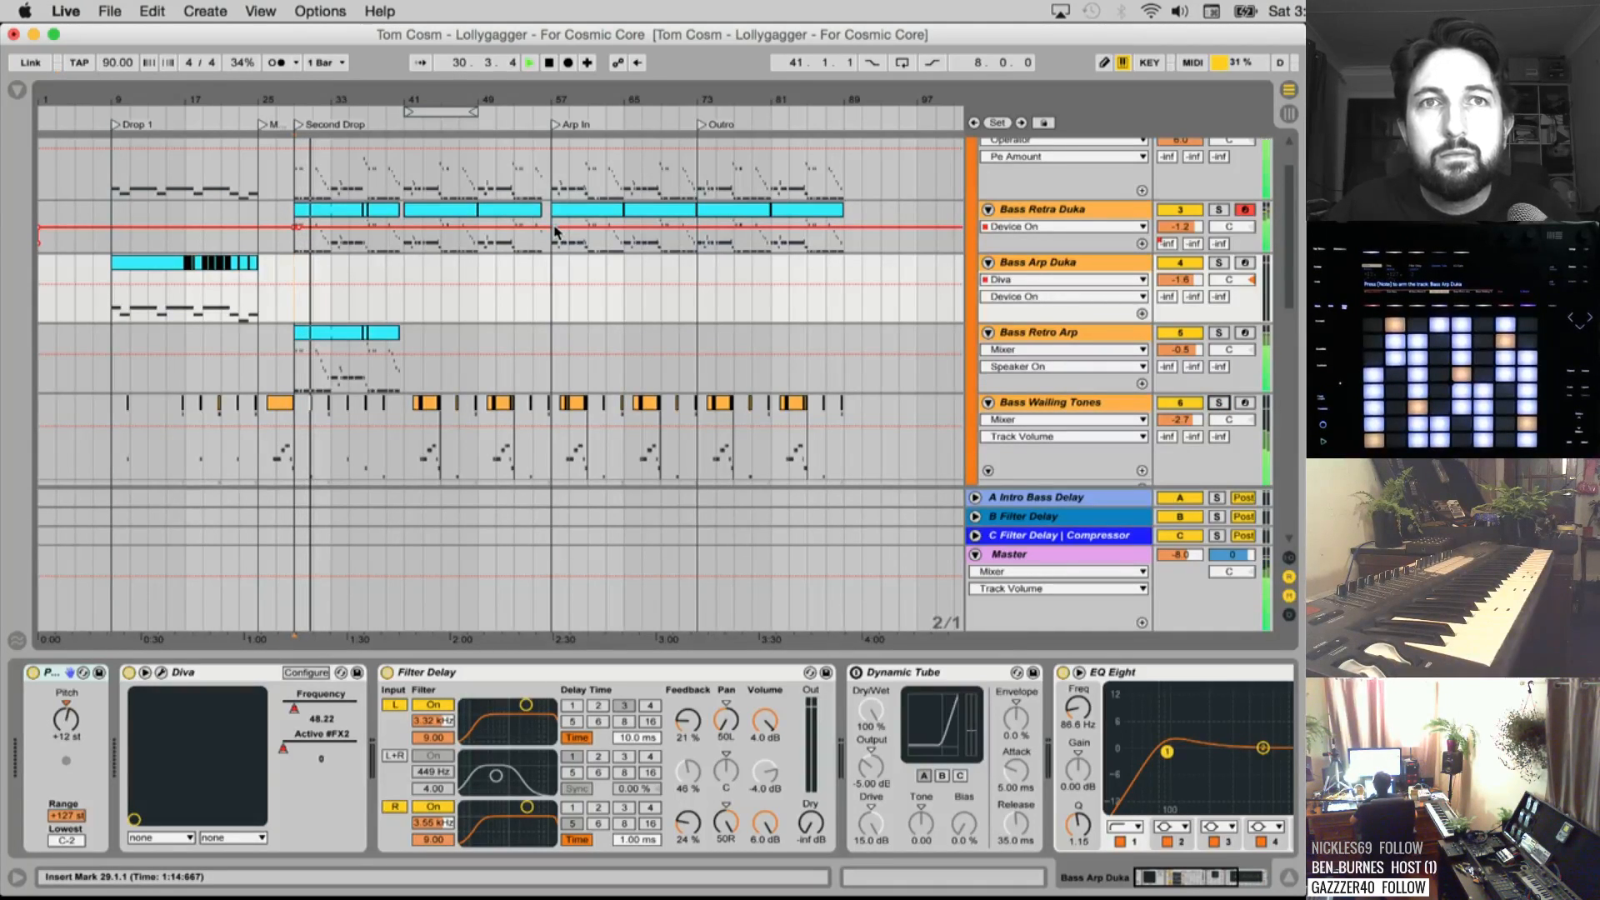
{"action": "key", "text": "space"}
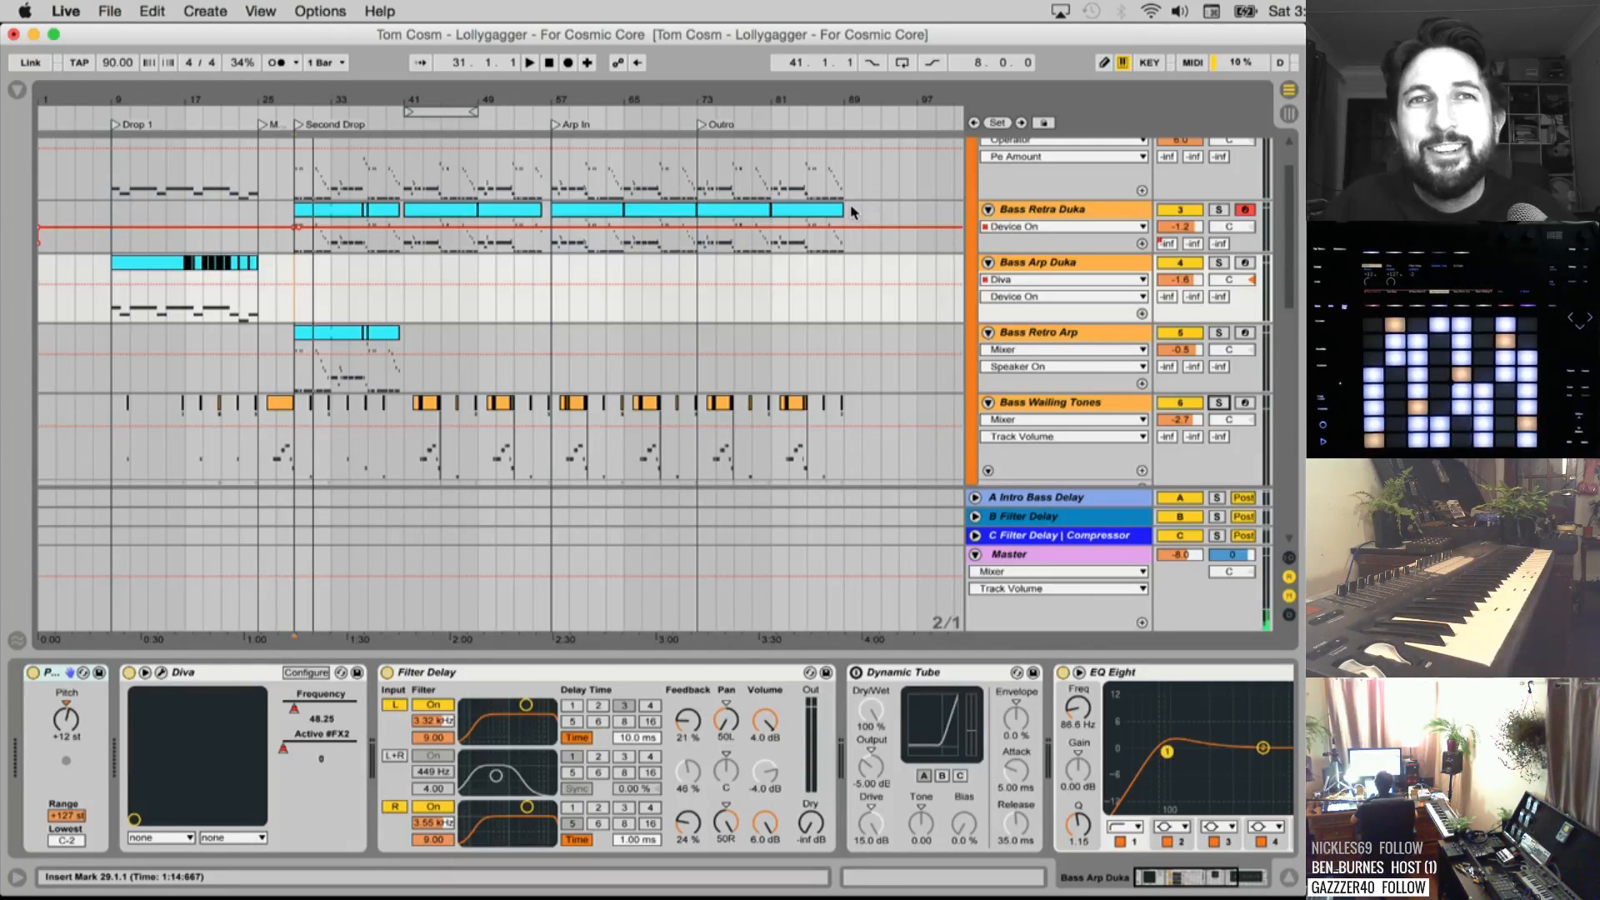
{"action": "key", "text": "space"}
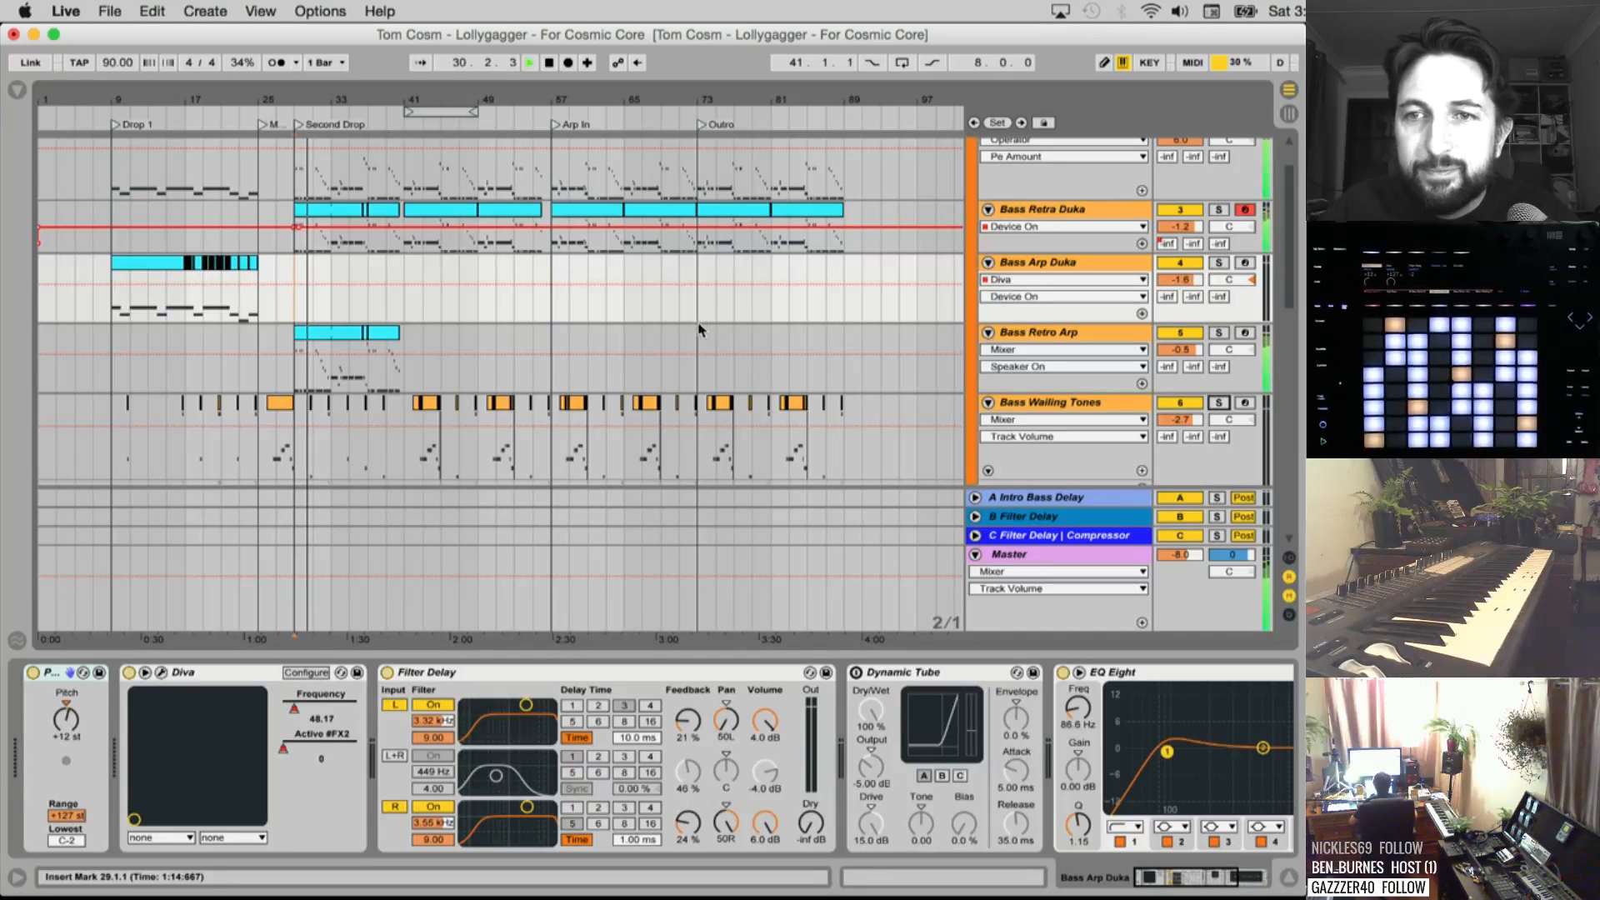
{"action": "key", "text": "space"}
Review the devices of Sub Bass, Bass Retra Duka, Bass Arp Duka, Bass Retro Arp and Bass Wailing Tones in order
{"action": "scroll", "coordinate": [714, 339], "scroll_direction": "up", "scroll_amount": 2}
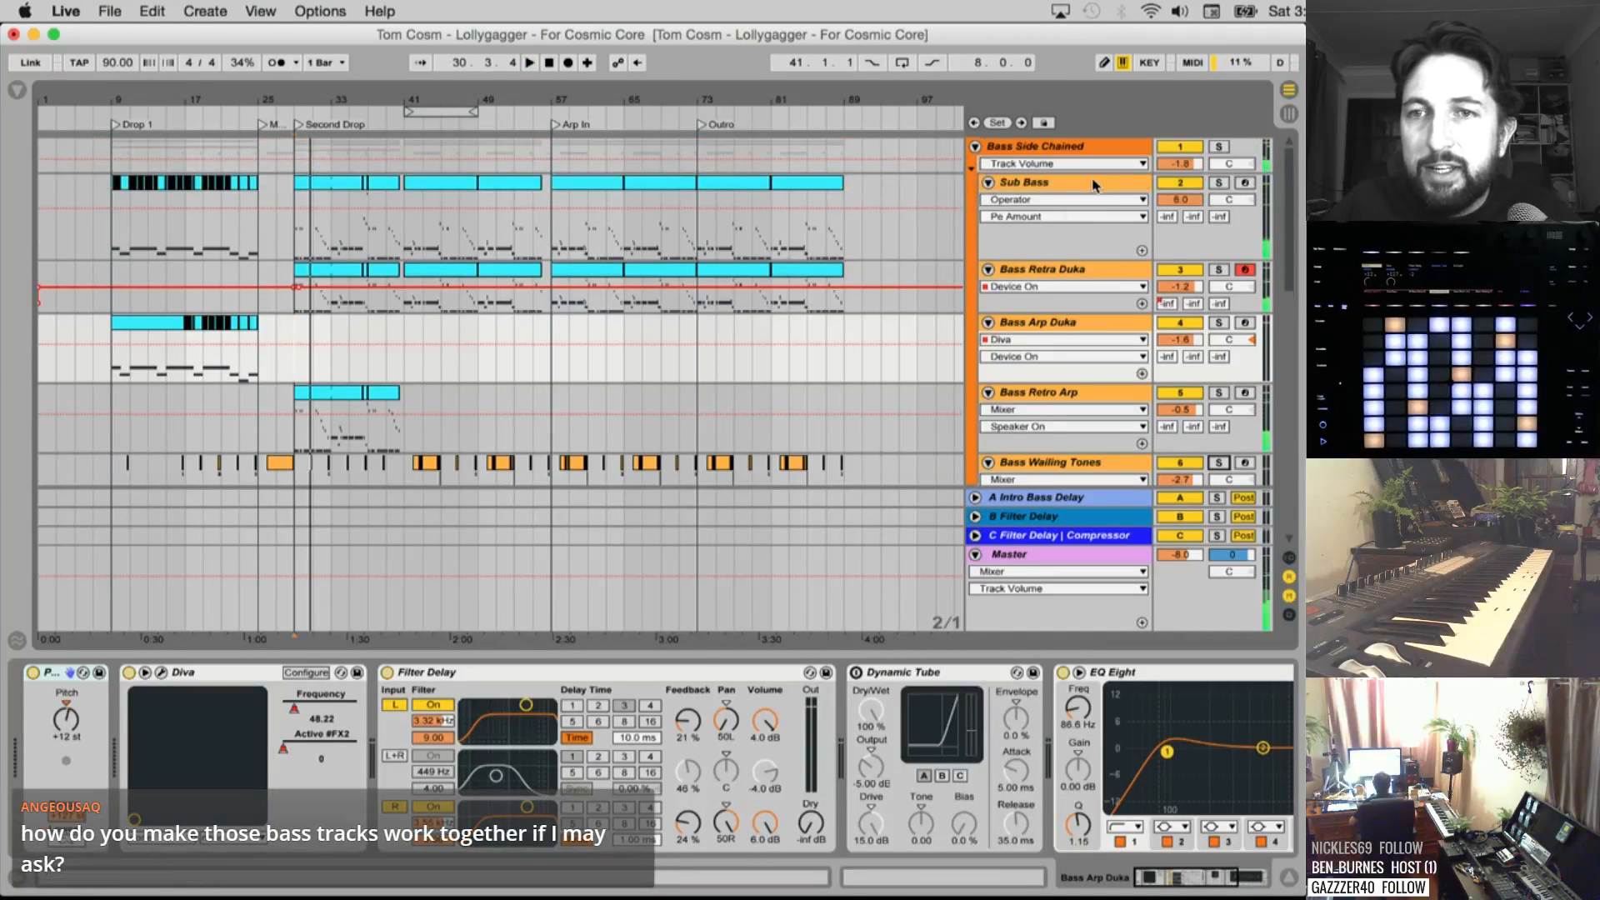
{"action": "left_click", "coordinate": [1056, 183]}
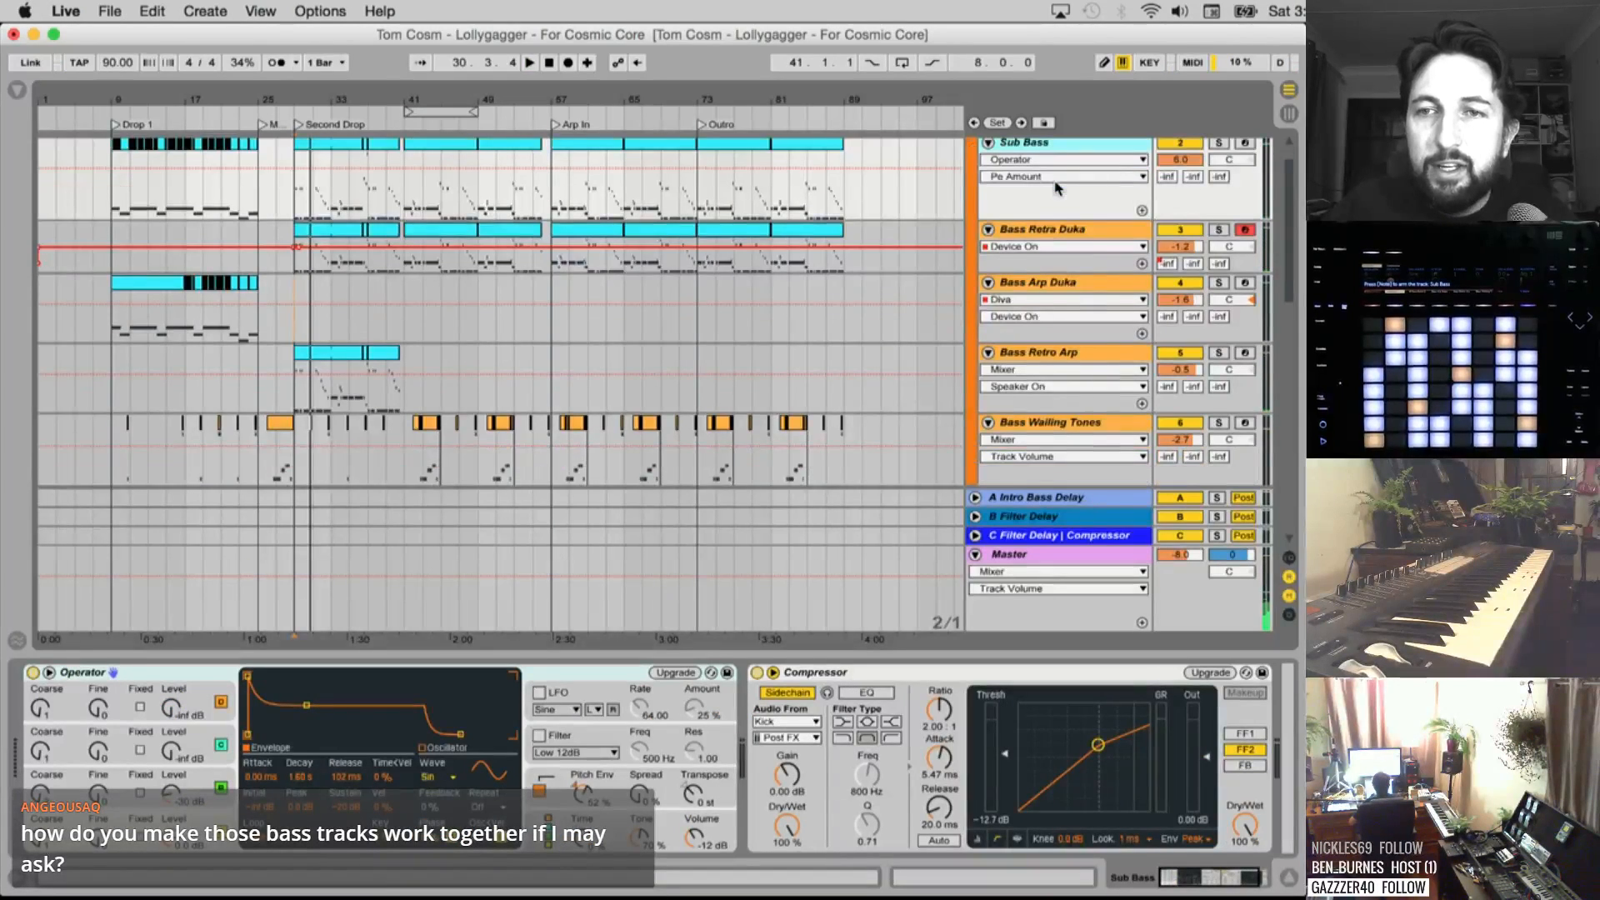
{"action": "left_click", "coordinate": [1031, 269]}
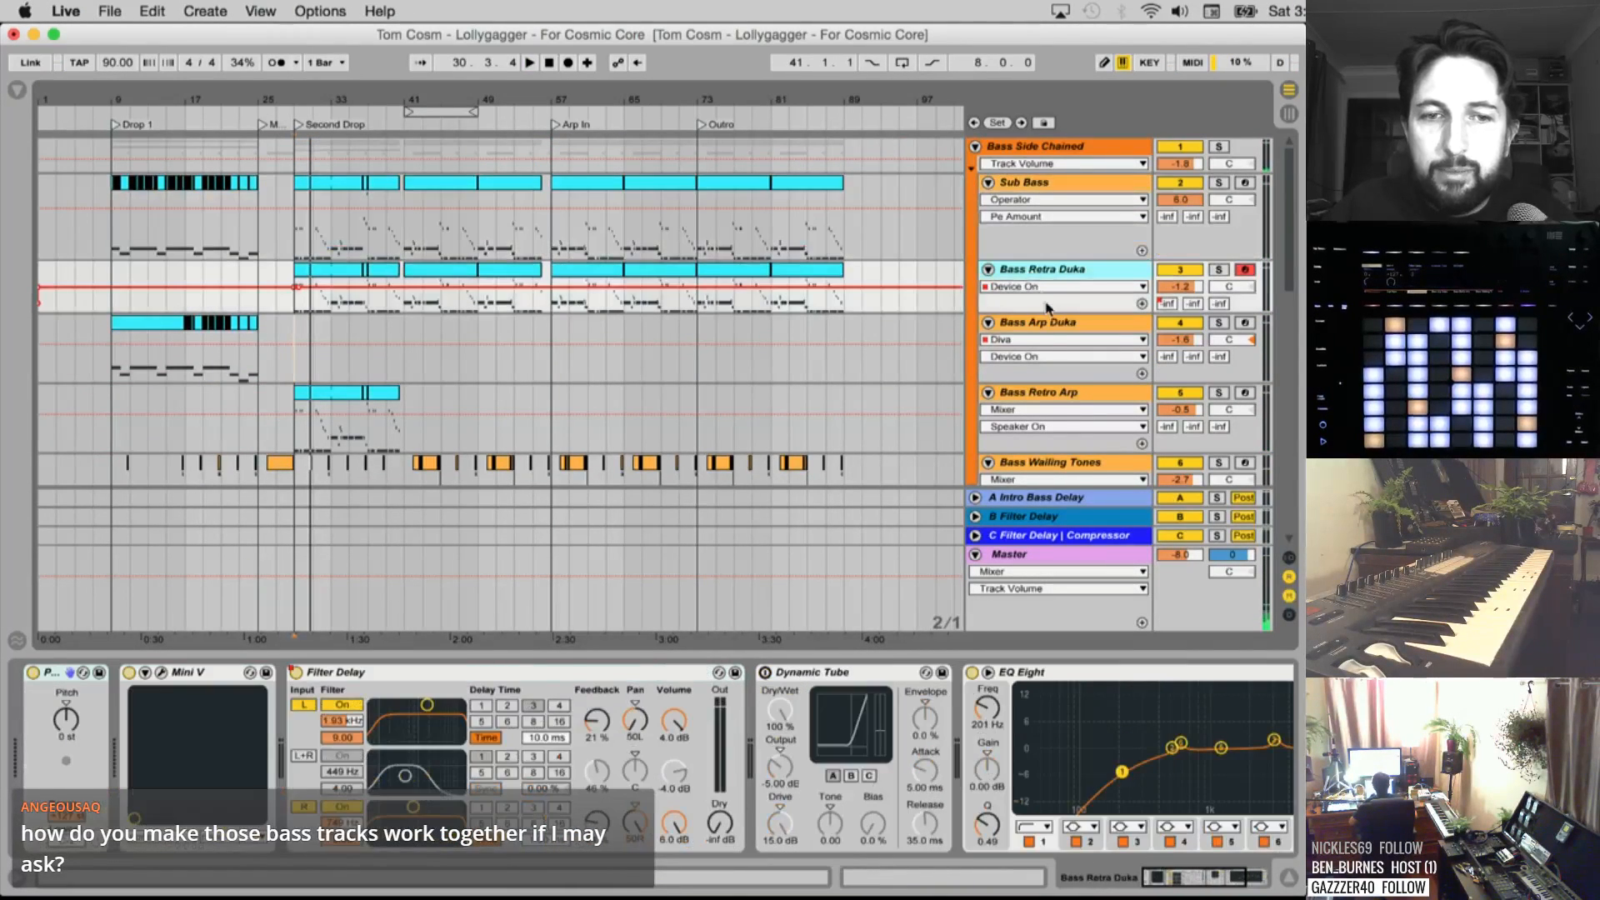
{"action": "scroll", "coordinate": [1038, 287], "scroll_direction": "down", "scroll_amount": 1}
{"action": "left_click", "coordinate": [1035, 283]}
{"action": "scroll", "coordinate": [1036, 292], "scroll_direction": "down", "scroll_amount": 1}
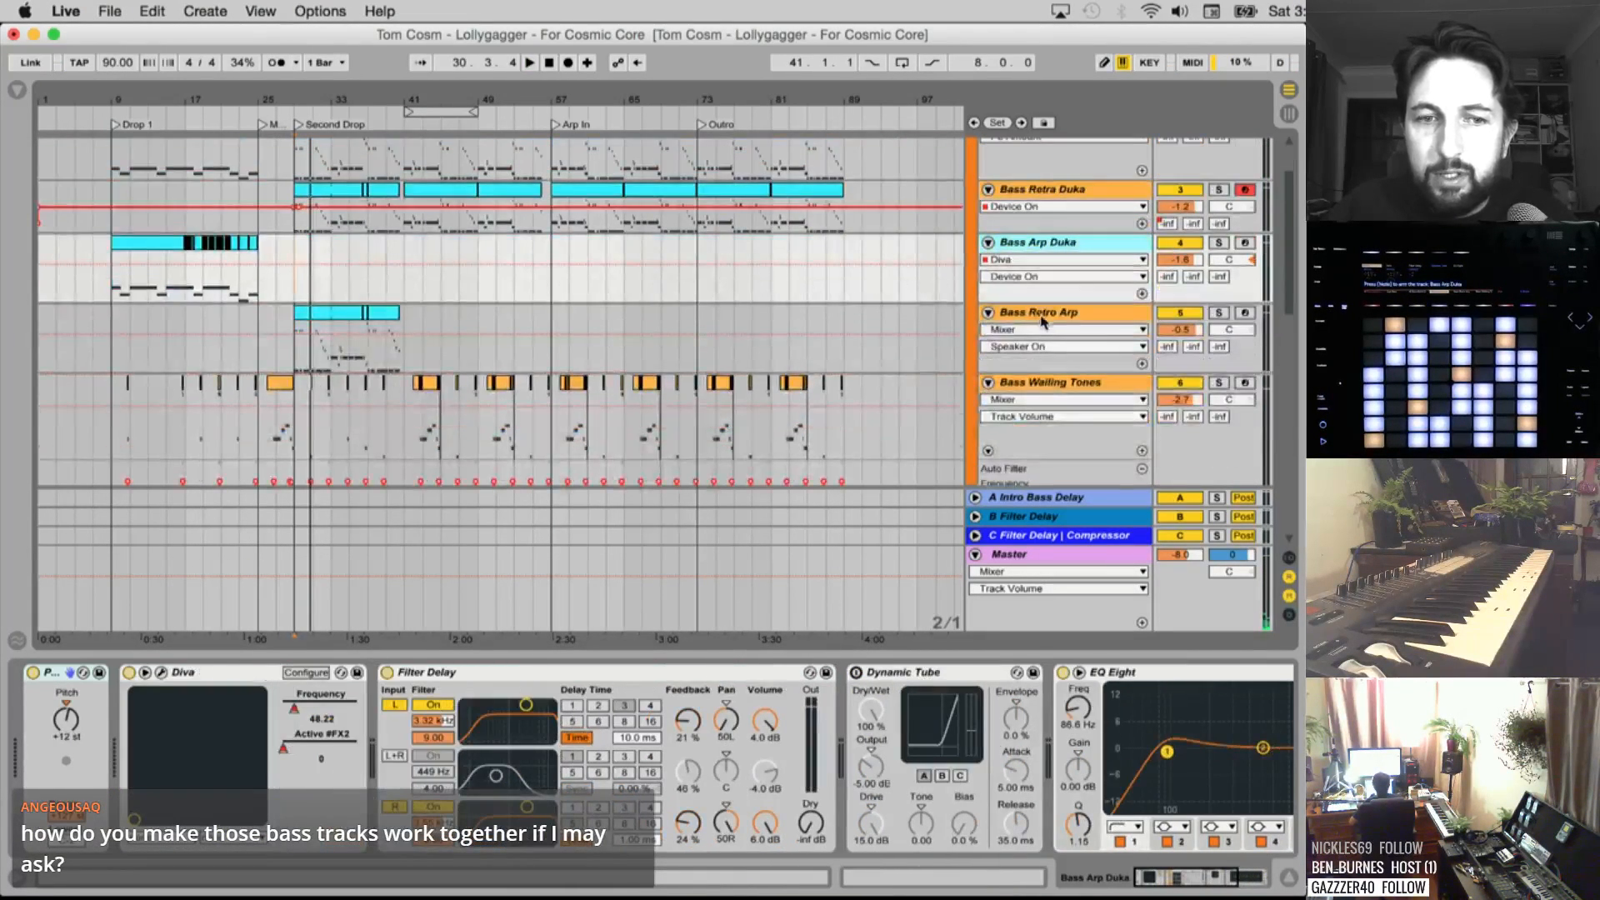
{"action": "left_click", "coordinate": [1037, 313]}
{"action": "scroll", "coordinate": [1040, 320], "scroll_direction": "down", "scroll_amount": 1}
{"action": "left_click", "coordinate": [1036, 325]}
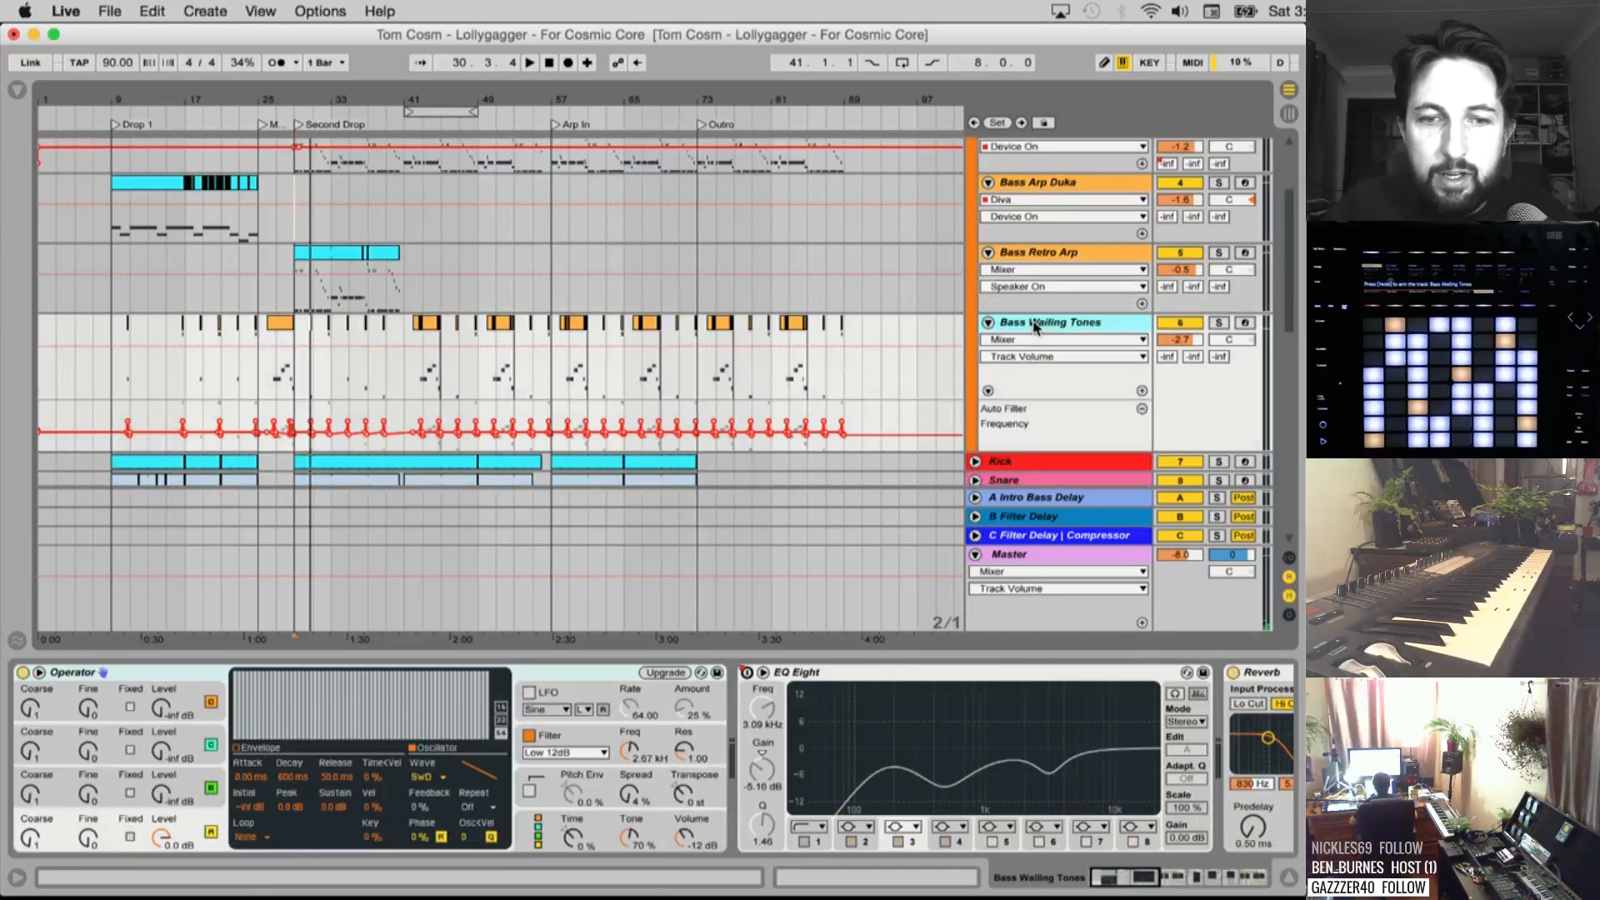
{"action": "scroll", "coordinate": [1037, 325], "scroll_direction": "down", "scroll_amount": 1}
{"action": "scroll", "coordinate": [1036, 325], "scroll_direction": "up", "scroll_amount": 3}
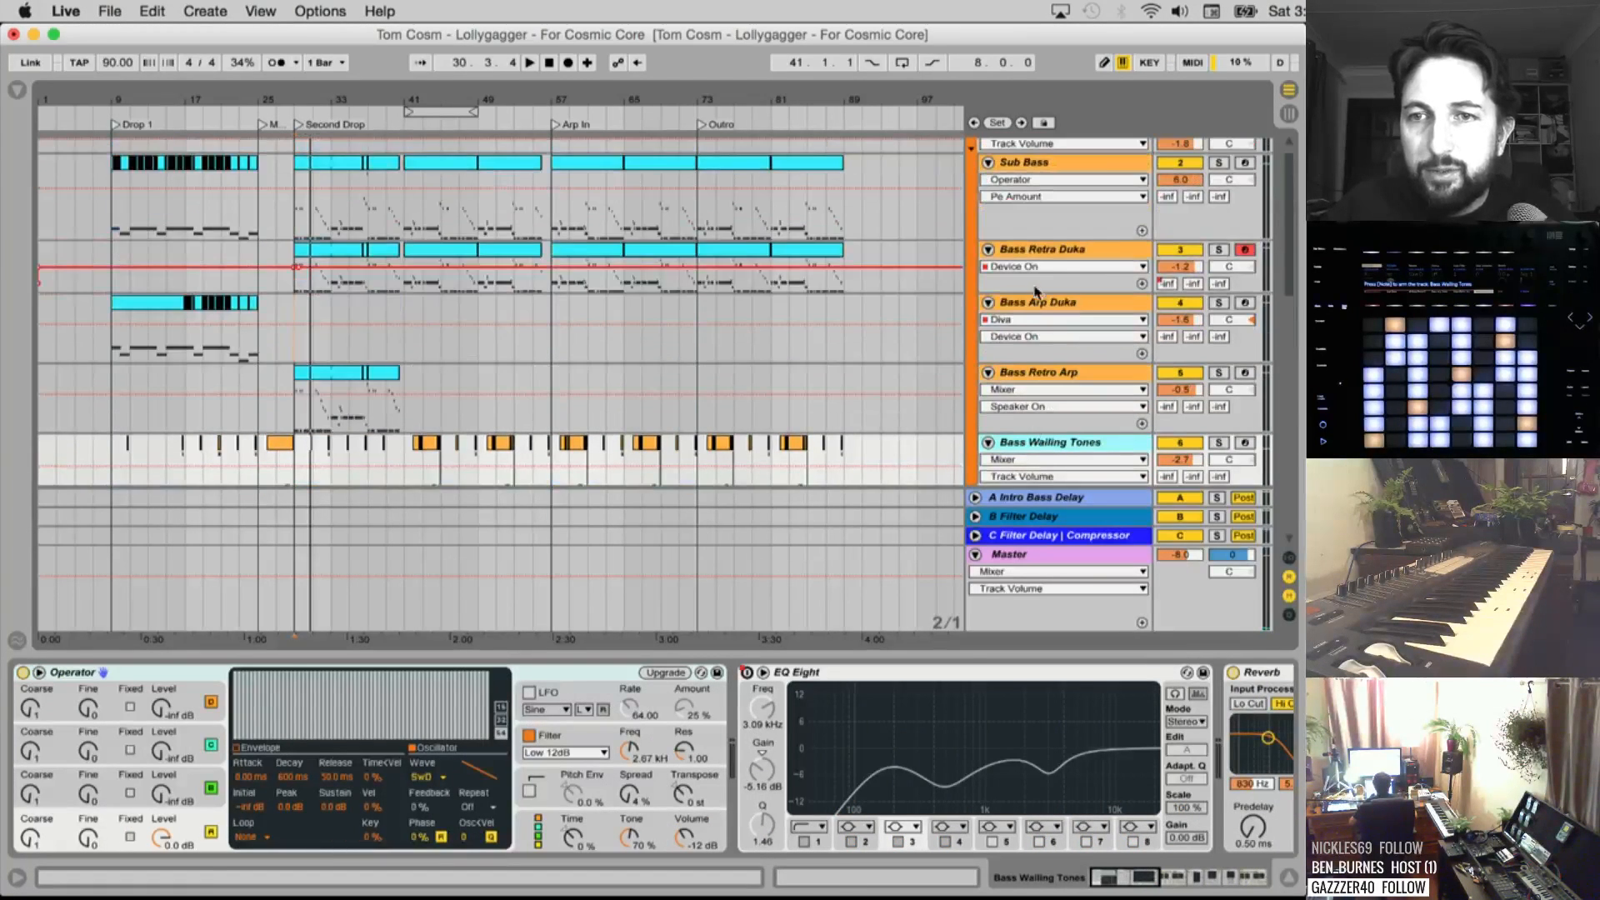
Freeze the Bass Retra Duka, Bass Arp Duka and Bass Retro Arp tracks together
{"action": "left_click", "coordinate": [1036, 252]}
{"action": "right_click", "coordinate": [1038, 379]}
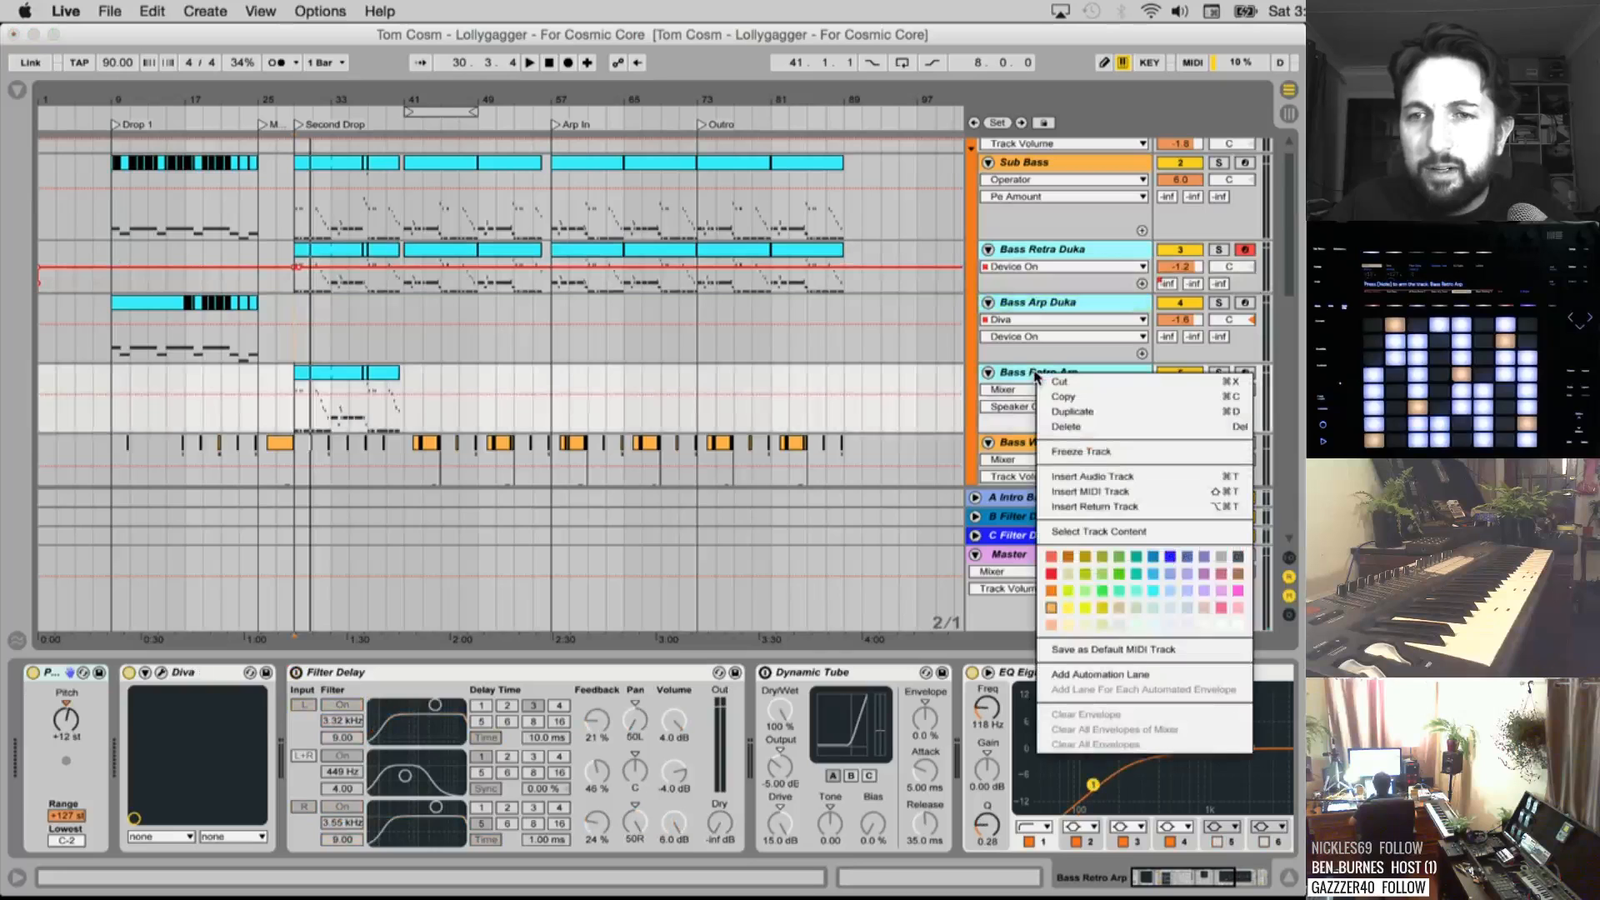
{"action": "left_click", "coordinate": [1083, 453]}
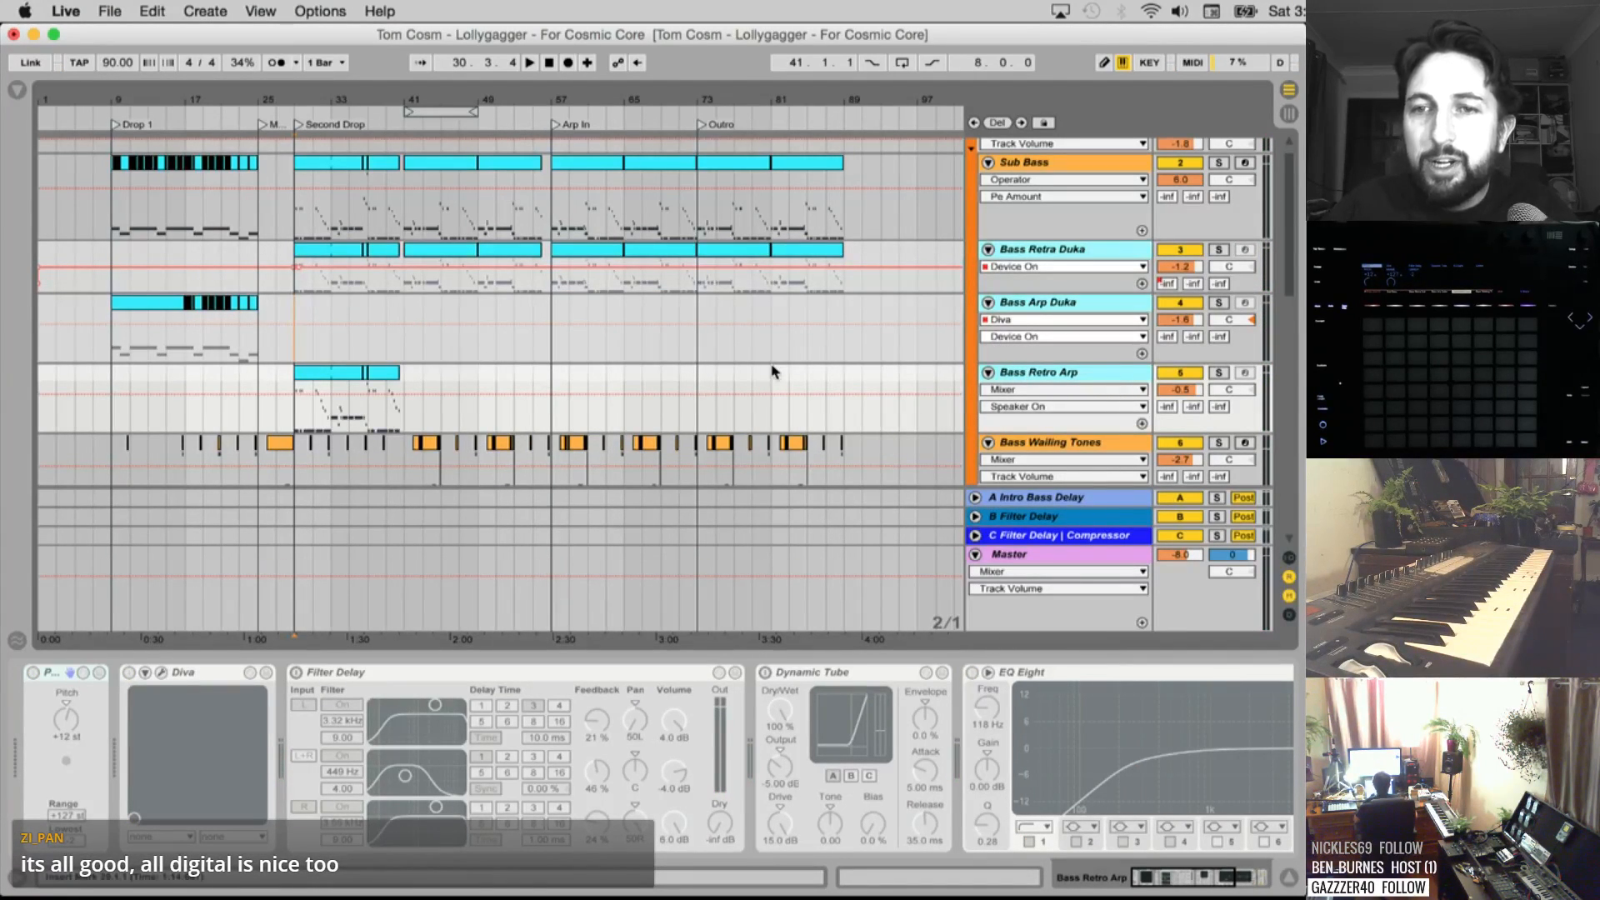
Flatten the frozen Bass Retro Arp track to audio and undo the flattening
{"action": "left_click", "coordinate": [1039, 374]}
{"action": "right_click", "coordinate": [1039, 374]}
{"action": "left_click", "coordinate": [1089, 509]}
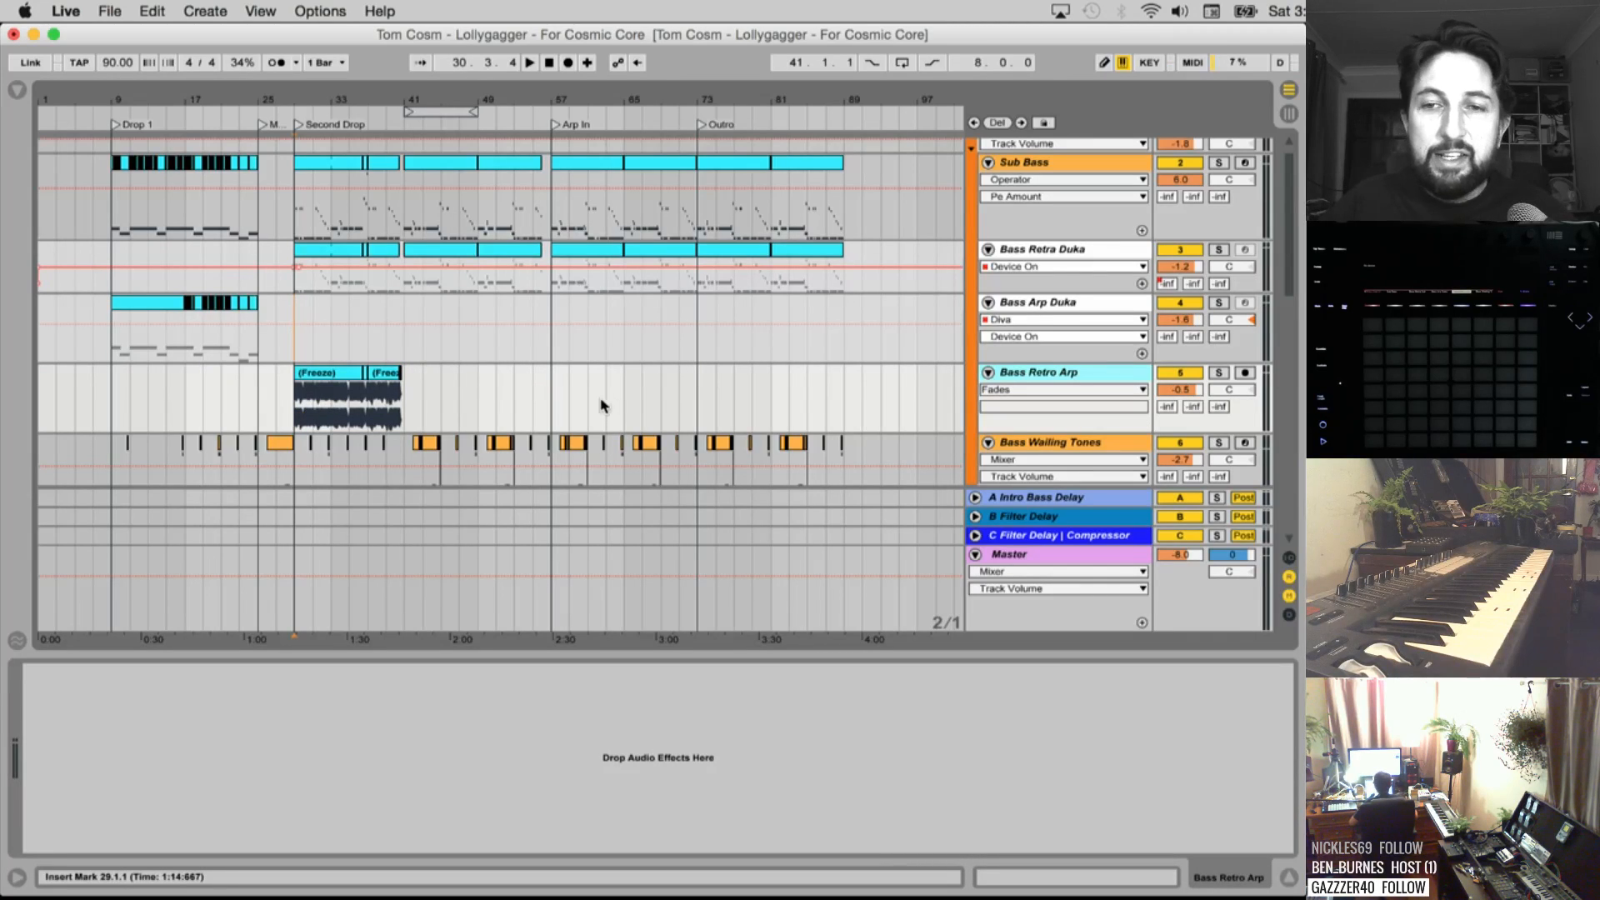
{"action": "key", "text": "super+z"}
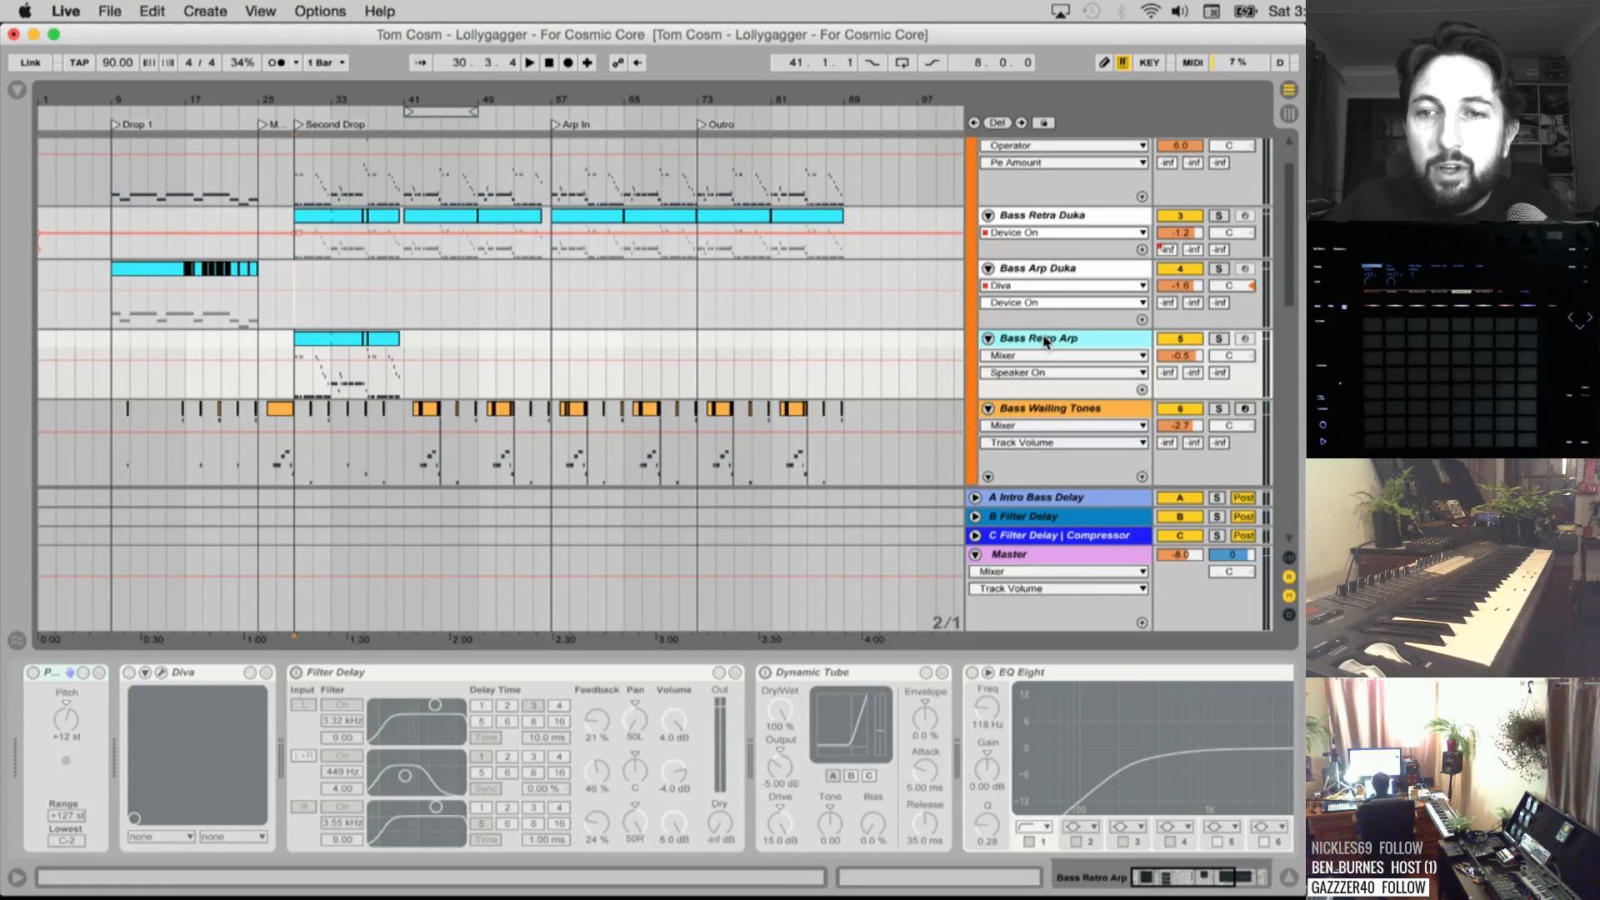
Unfreeze the Bass Retro Arp track on its own and freeze it again
{"action": "right_click", "coordinate": [1043, 342]}
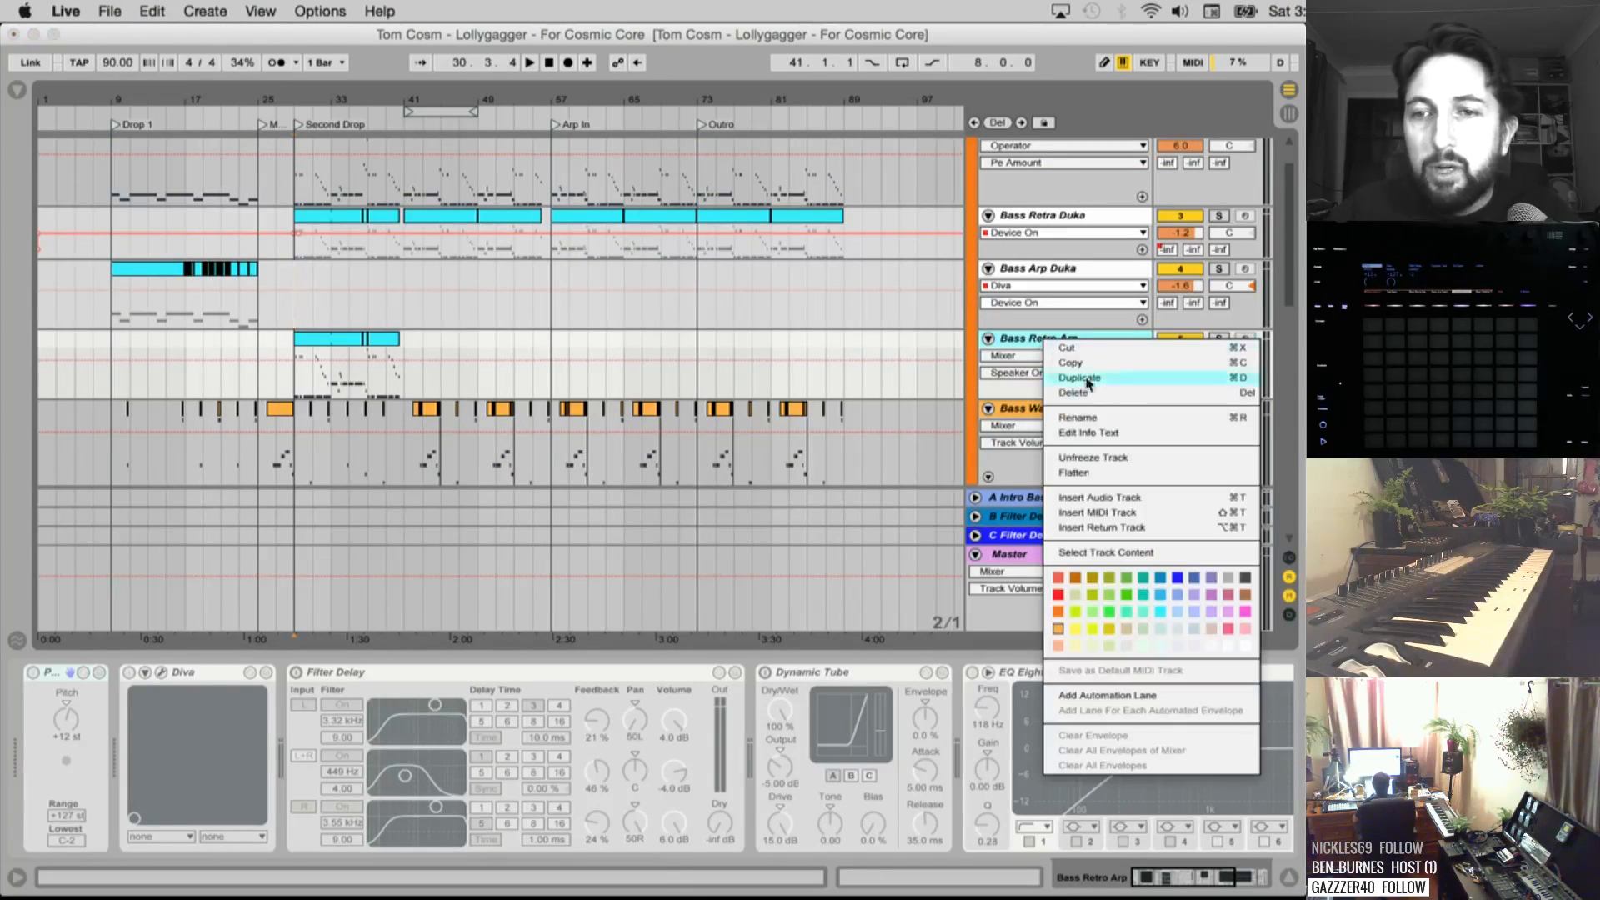
{"action": "left_click", "coordinate": [1108, 459]}
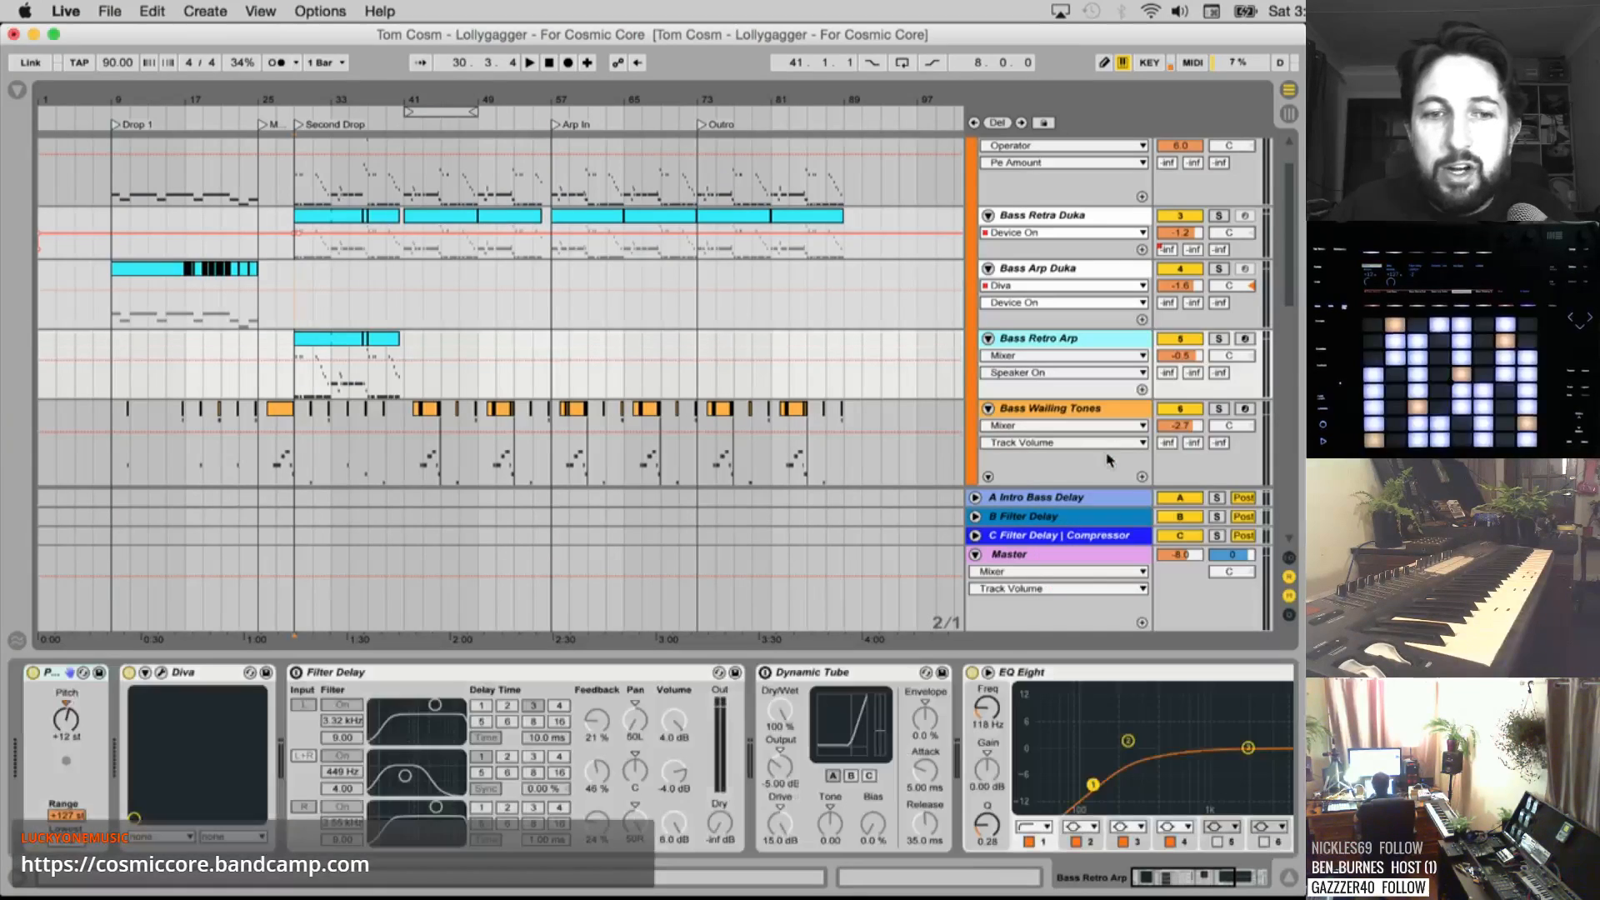
{"action": "right_click", "coordinate": [1065, 342]}
{"action": "left_click", "coordinate": [1077, 414]}
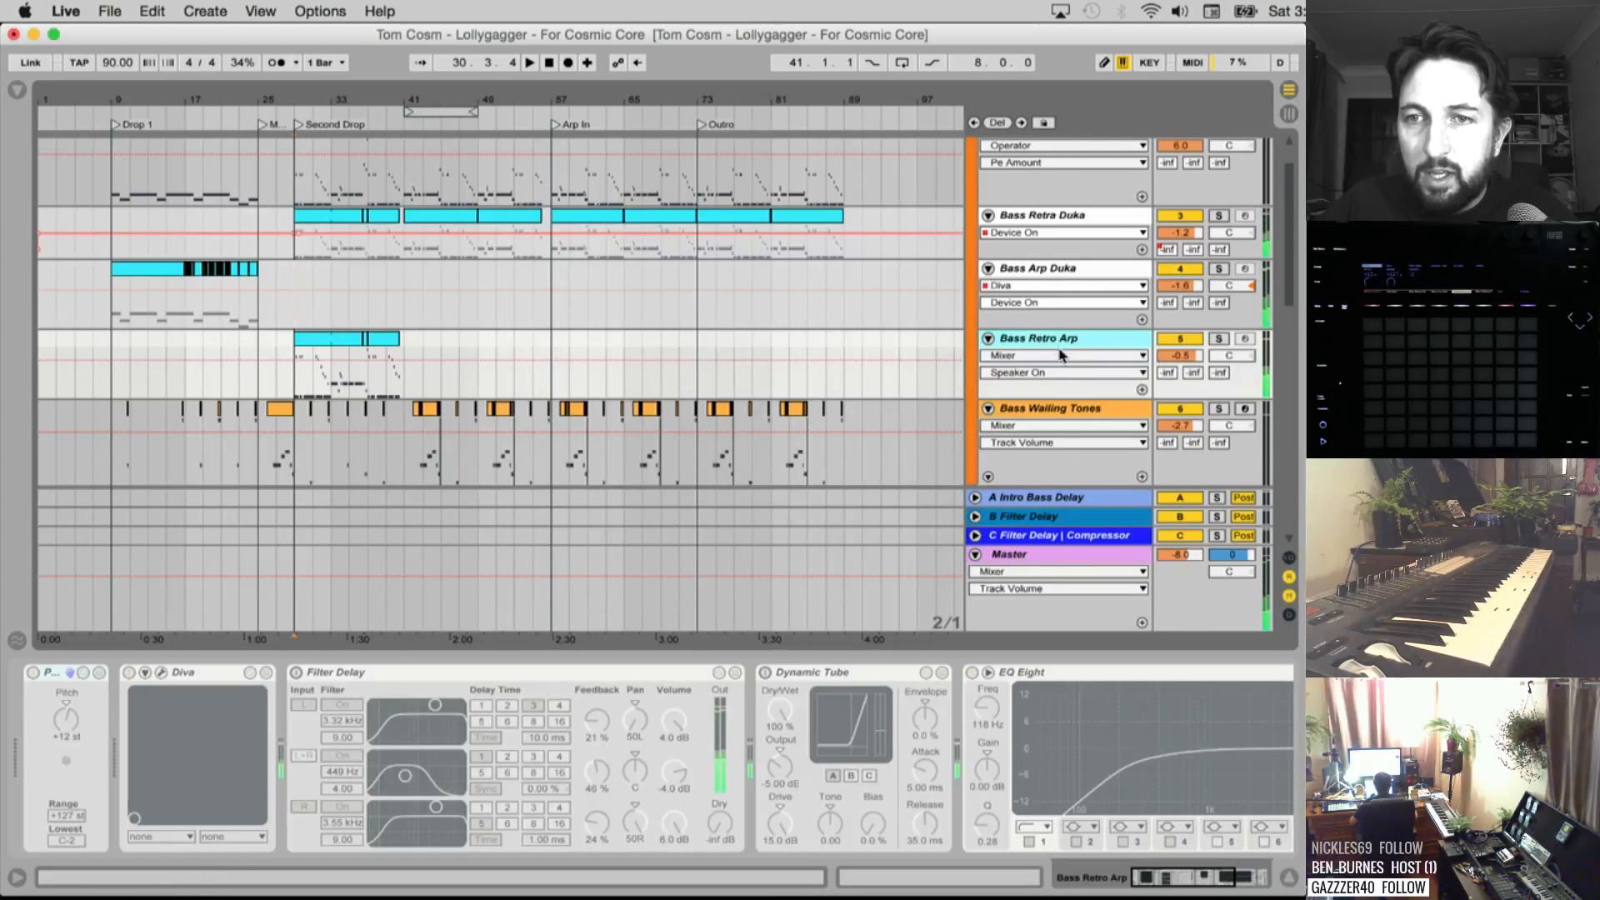
Collapse the Bass Side Chained group in the arrangement
{"action": "scroll", "coordinate": [1061, 360], "scroll_direction": "down", "scroll_amount": 2}
{"action": "scroll", "coordinate": [1057, 352], "scroll_direction": "up", "scroll_amount": 3}
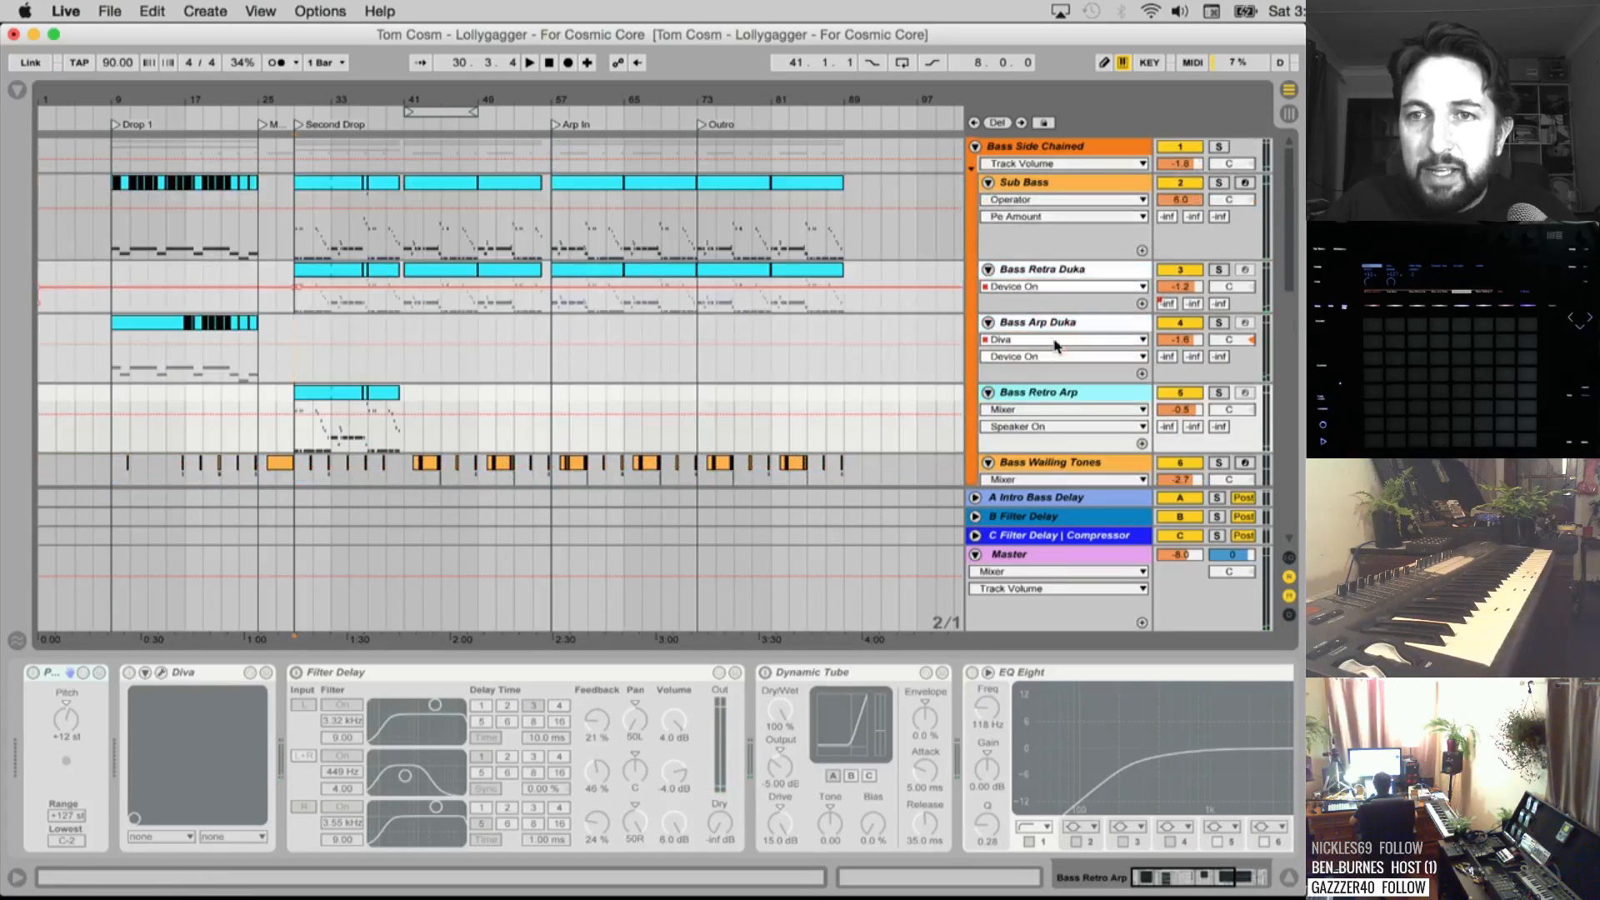
{"action": "left_click", "coordinate": [975, 148]}
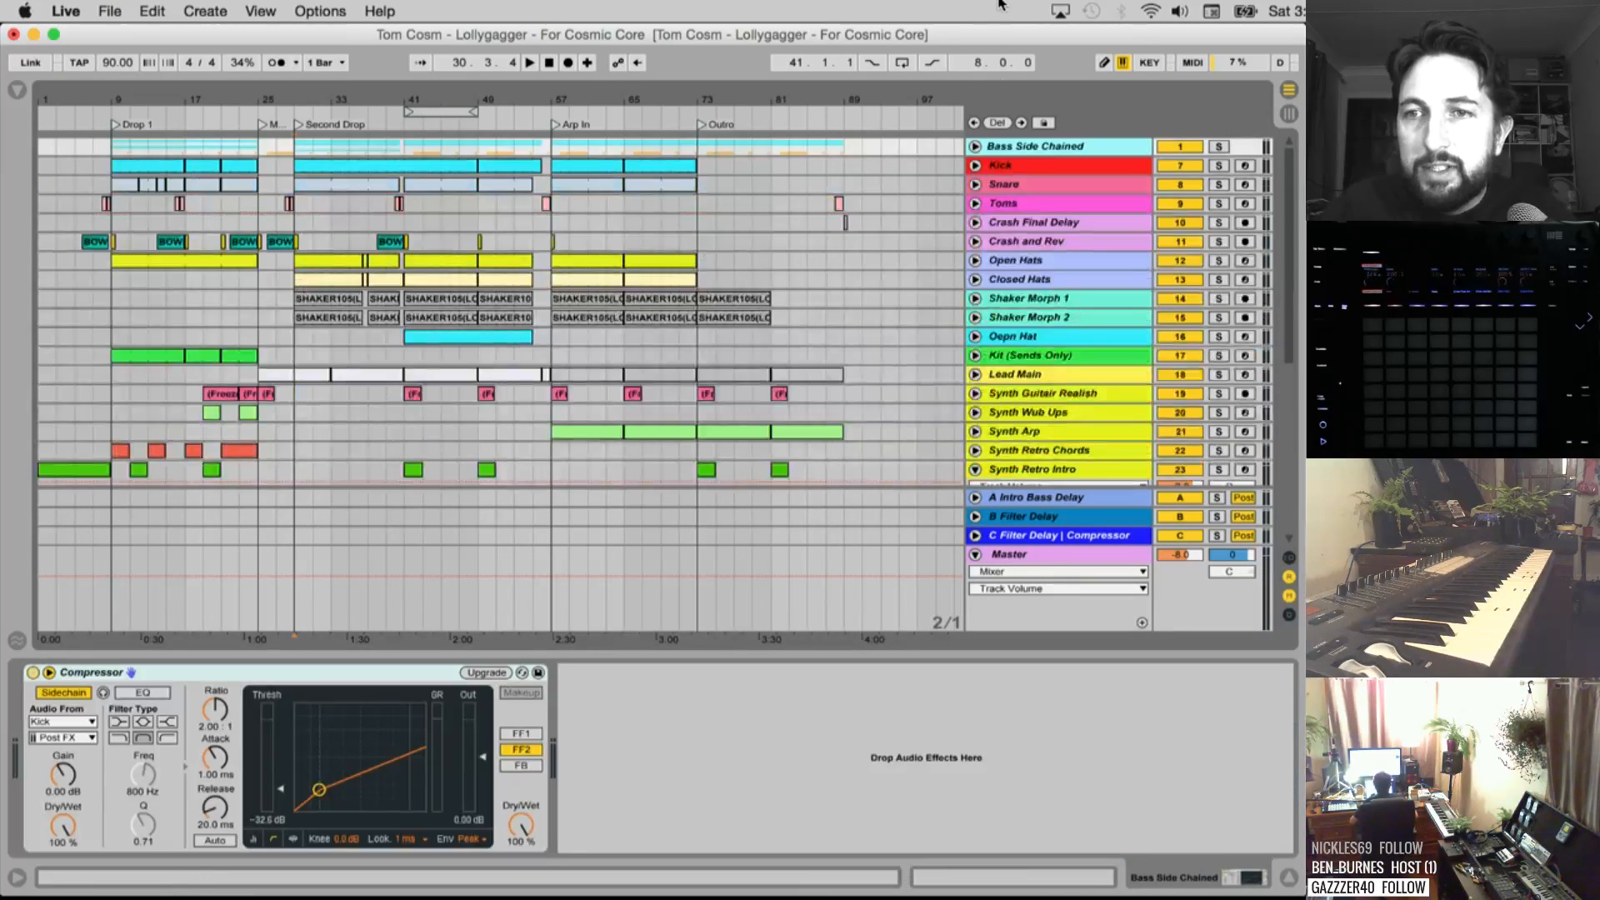
Unfold the Kick track to show its devices, and play it soloed from bar 29
{"action": "left_click", "coordinate": [975, 165]}
{"action": "left_click", "coordinate": [1025, 172]}
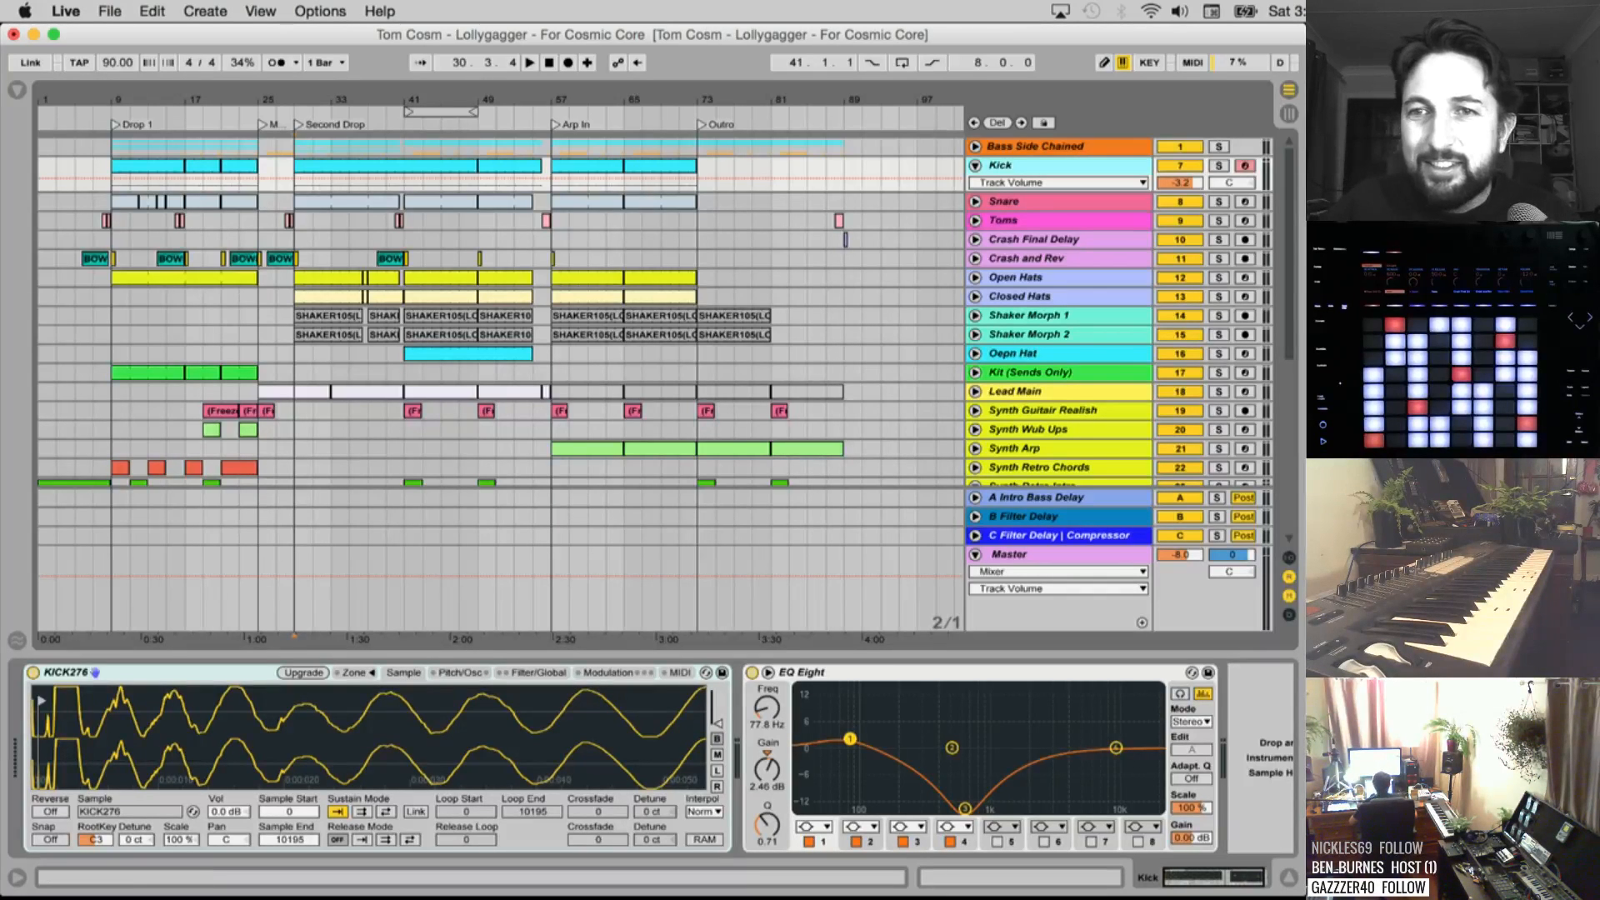
{"action": "left_click", "coordinate": [1218, 166]}
{"action": "key", "text": "space"}
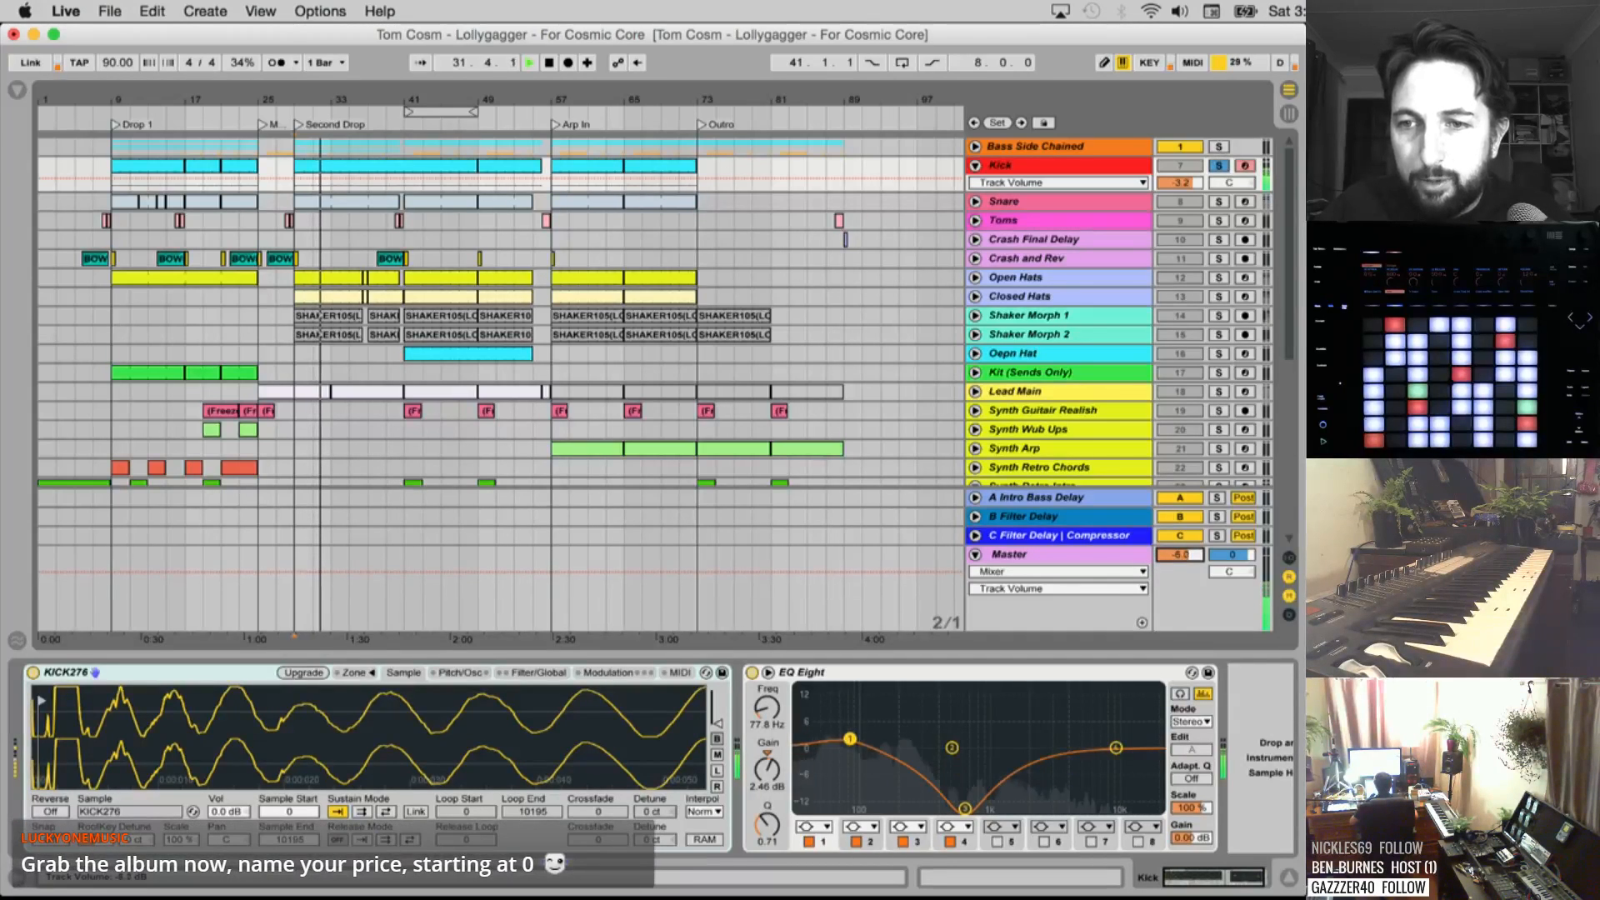
Reset the Master volume to 0 and toggle the Master's Limiter while the Kick plays
{"action": "key", "text": "Delete"}
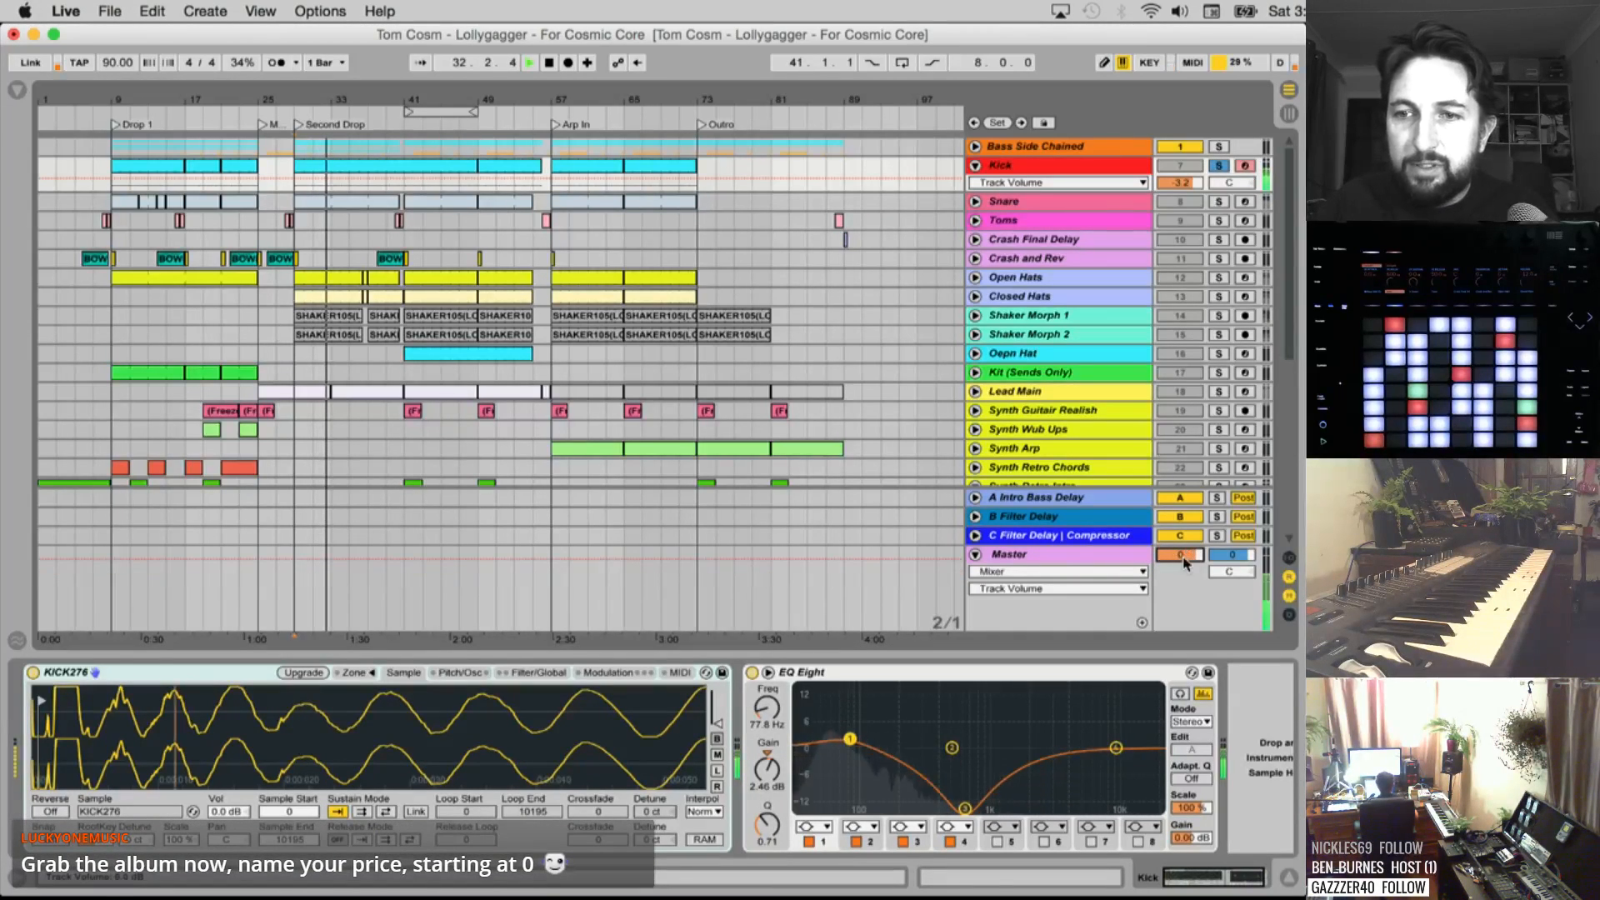
{"action": "left_click", "coordinate": [117, 605]}
{"action": "left_click", "coordinate": [32, 672]}
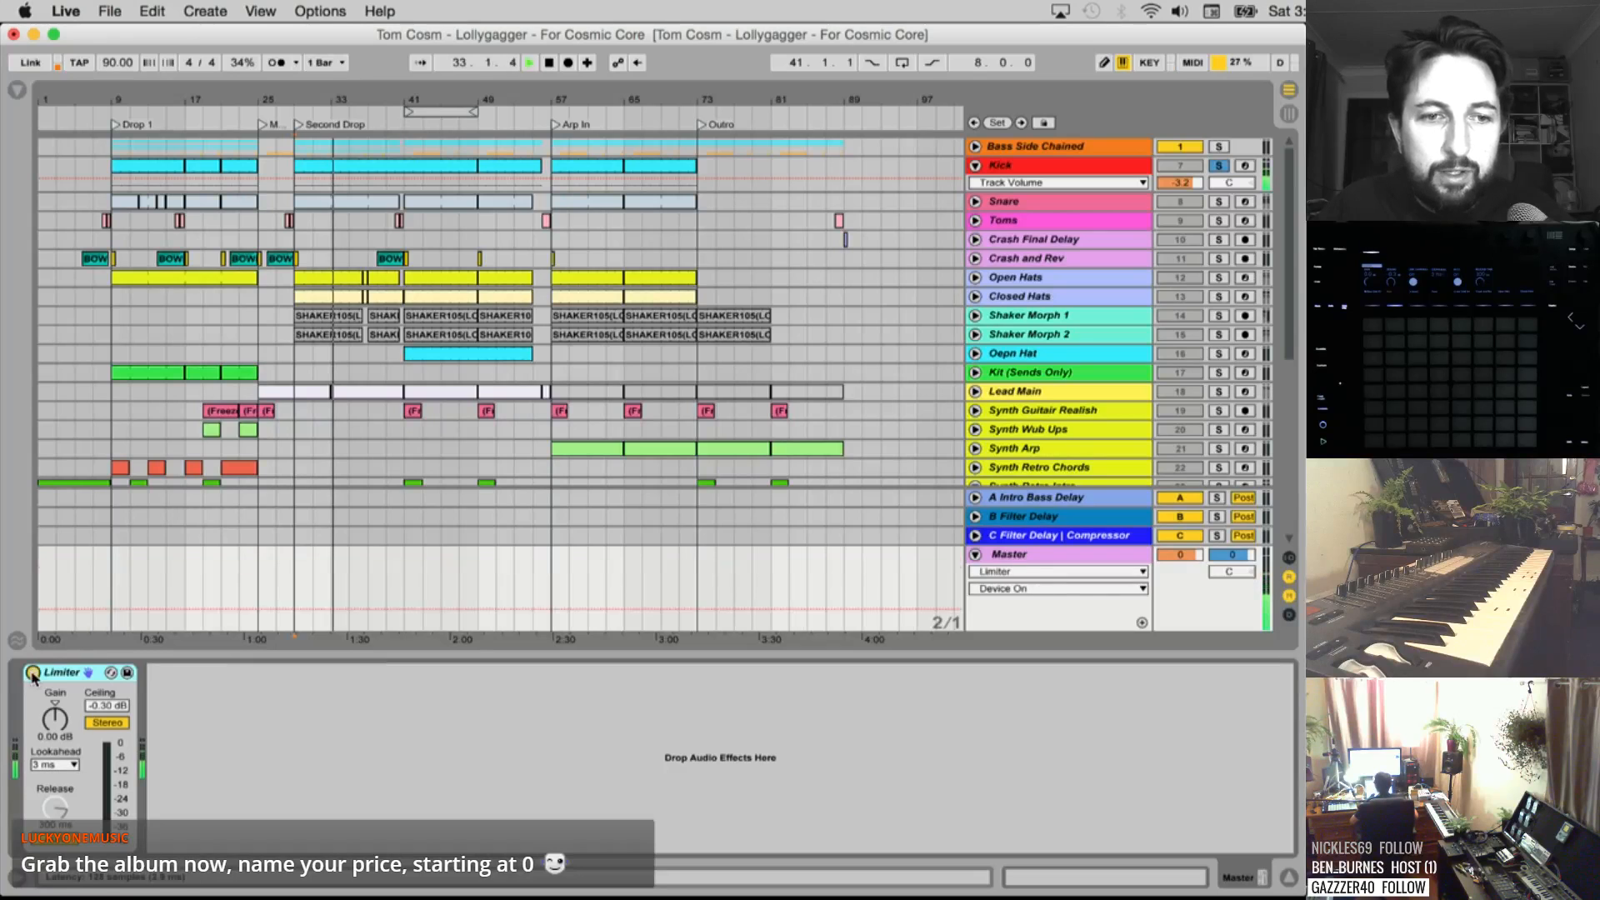
Play the Kick with its EQ Eight bypassed, turn EQ Eight back on and unsolo the track
{"action": "left_click", "coordinate": [1017, 171]}
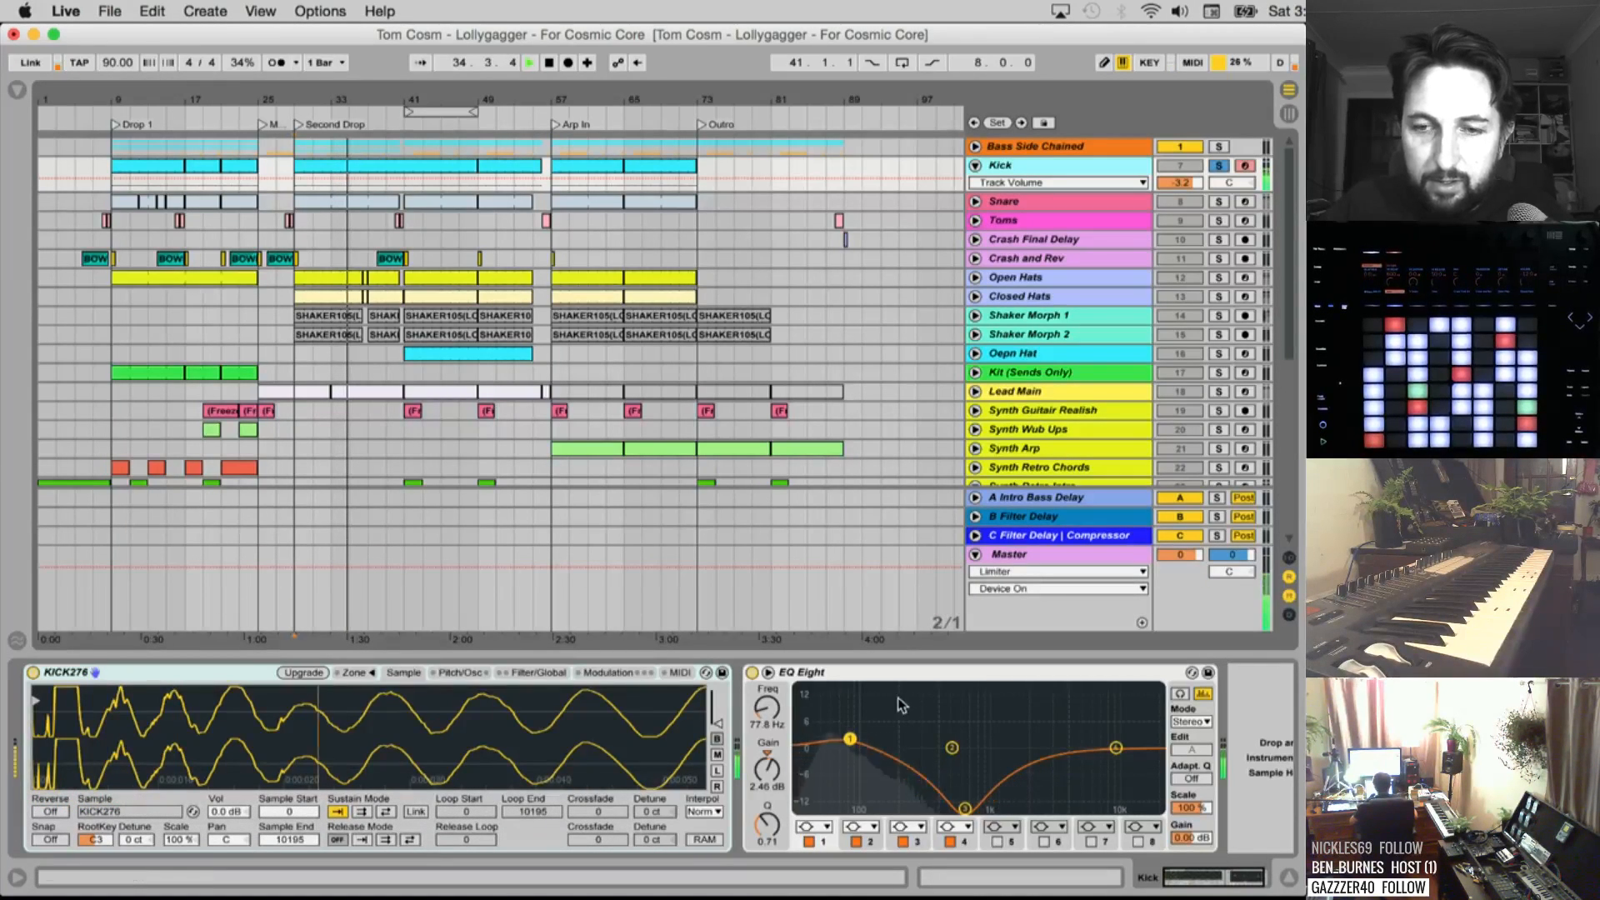
{"action": "left_click", "coordinate": [753, 673]}
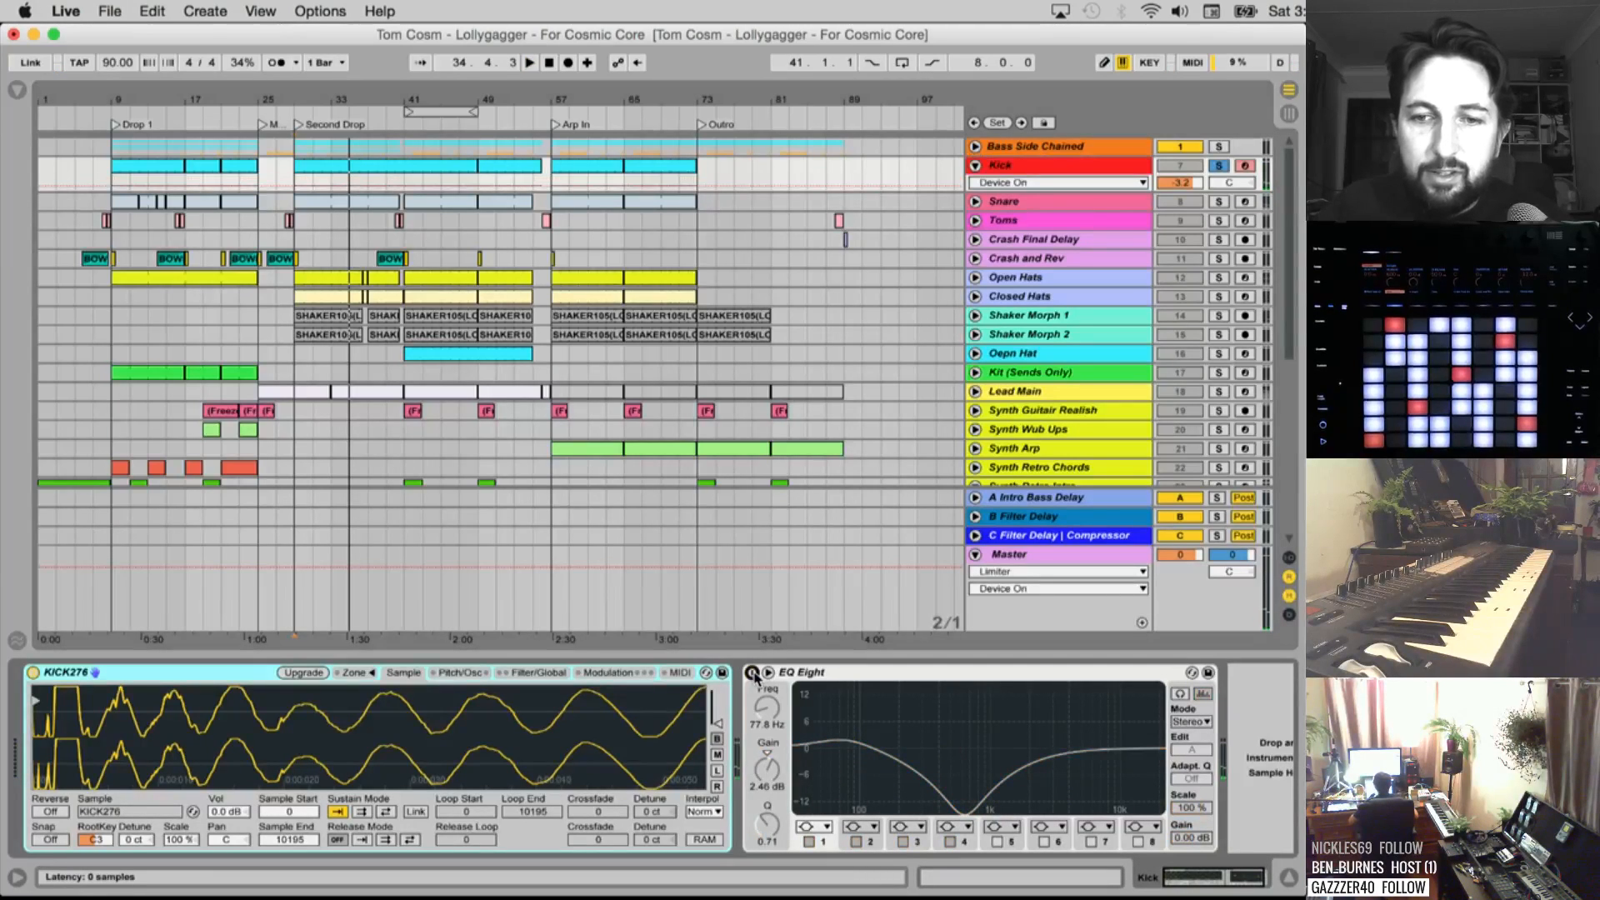
{"action": "key", "text": "space"}
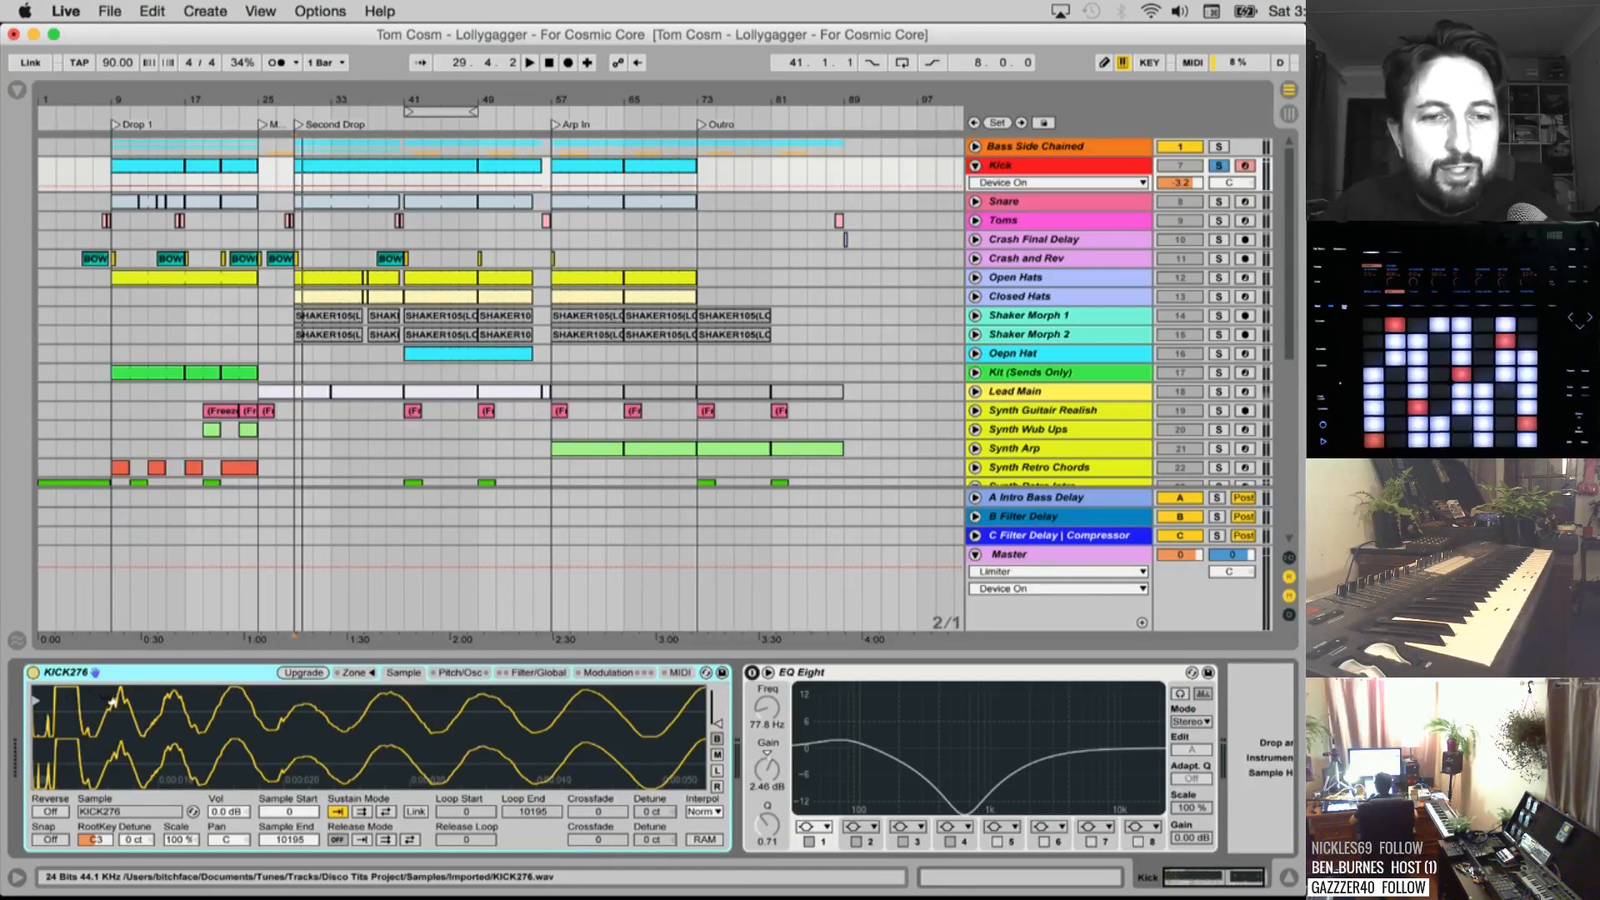
{"action": "key", "text": "space"}
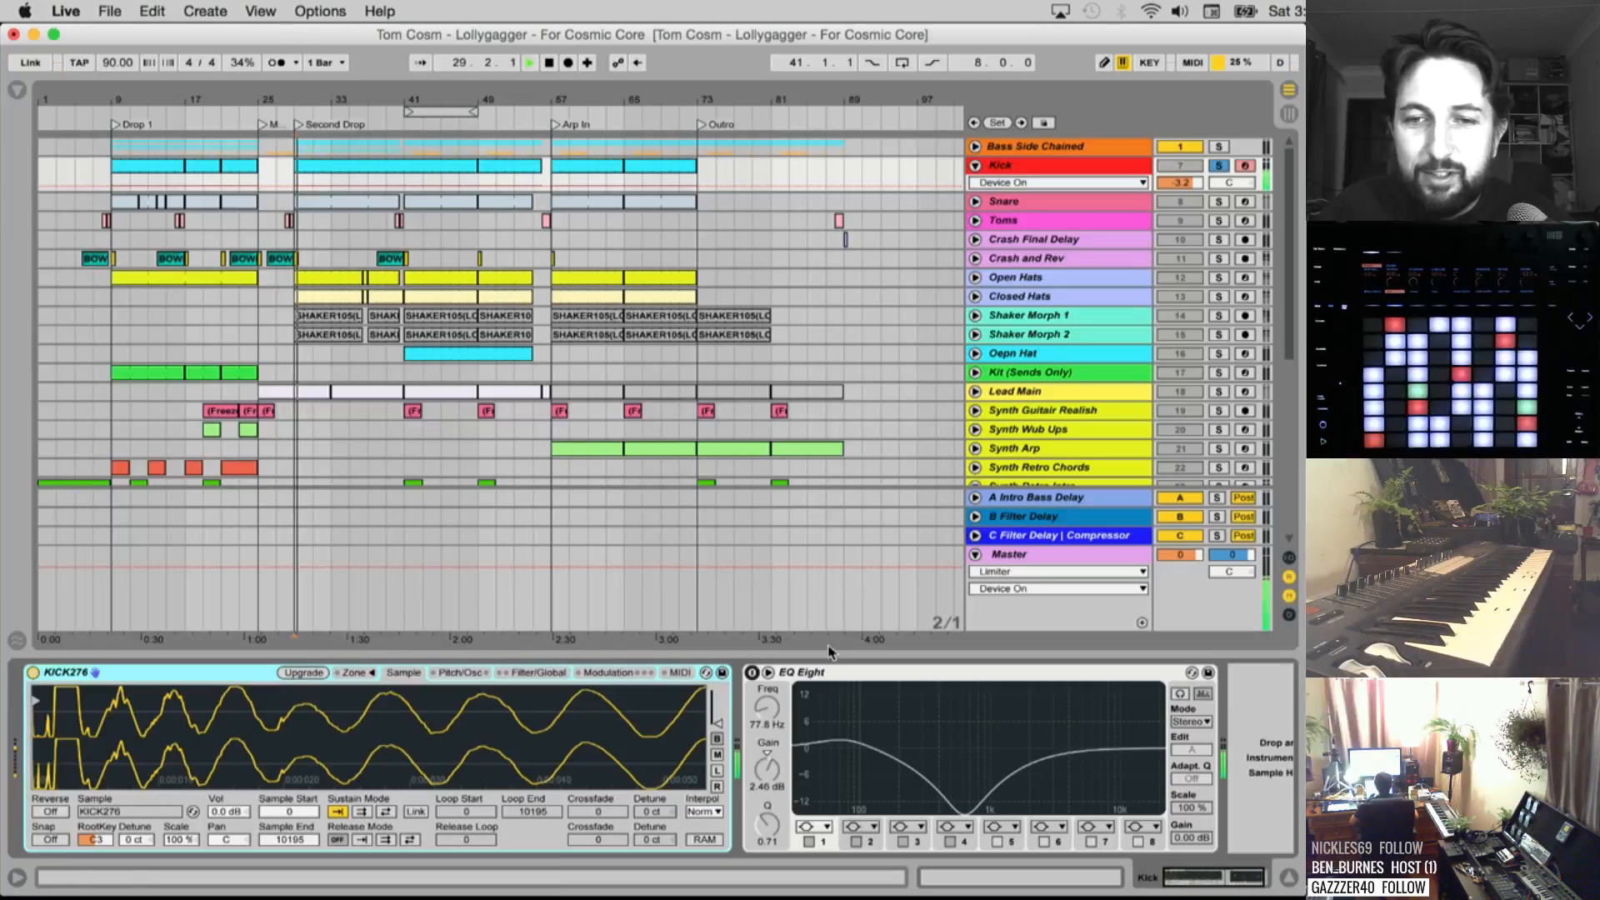
{"action": "left_click", "coordinate": [753, 673]}
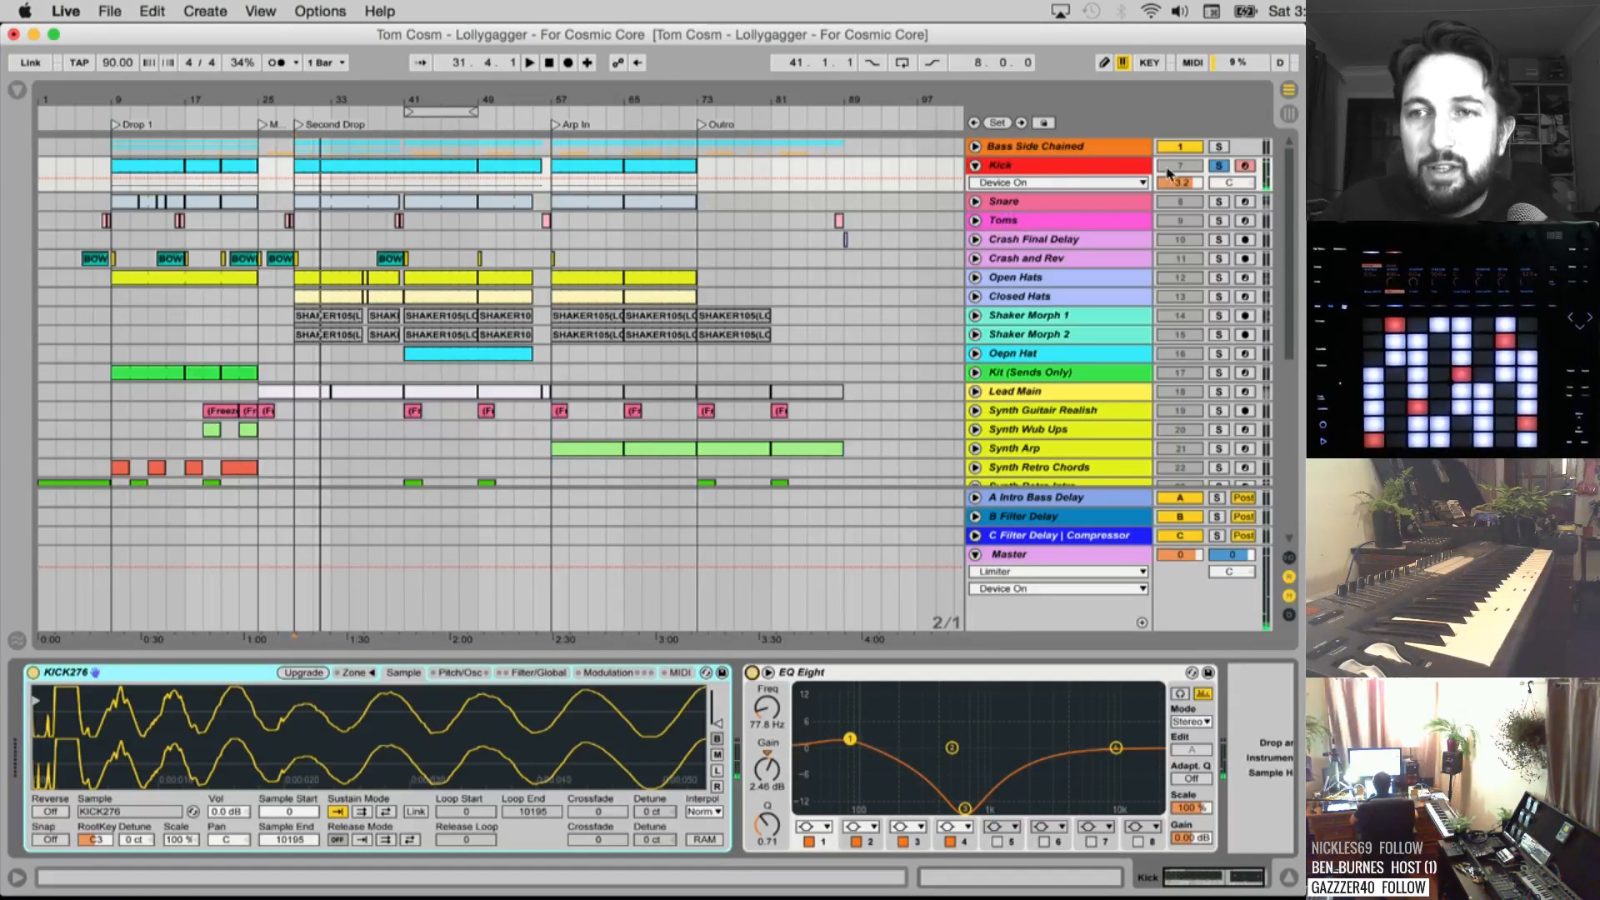
{"action": "left_click", "coordinate": [1220, 166]}
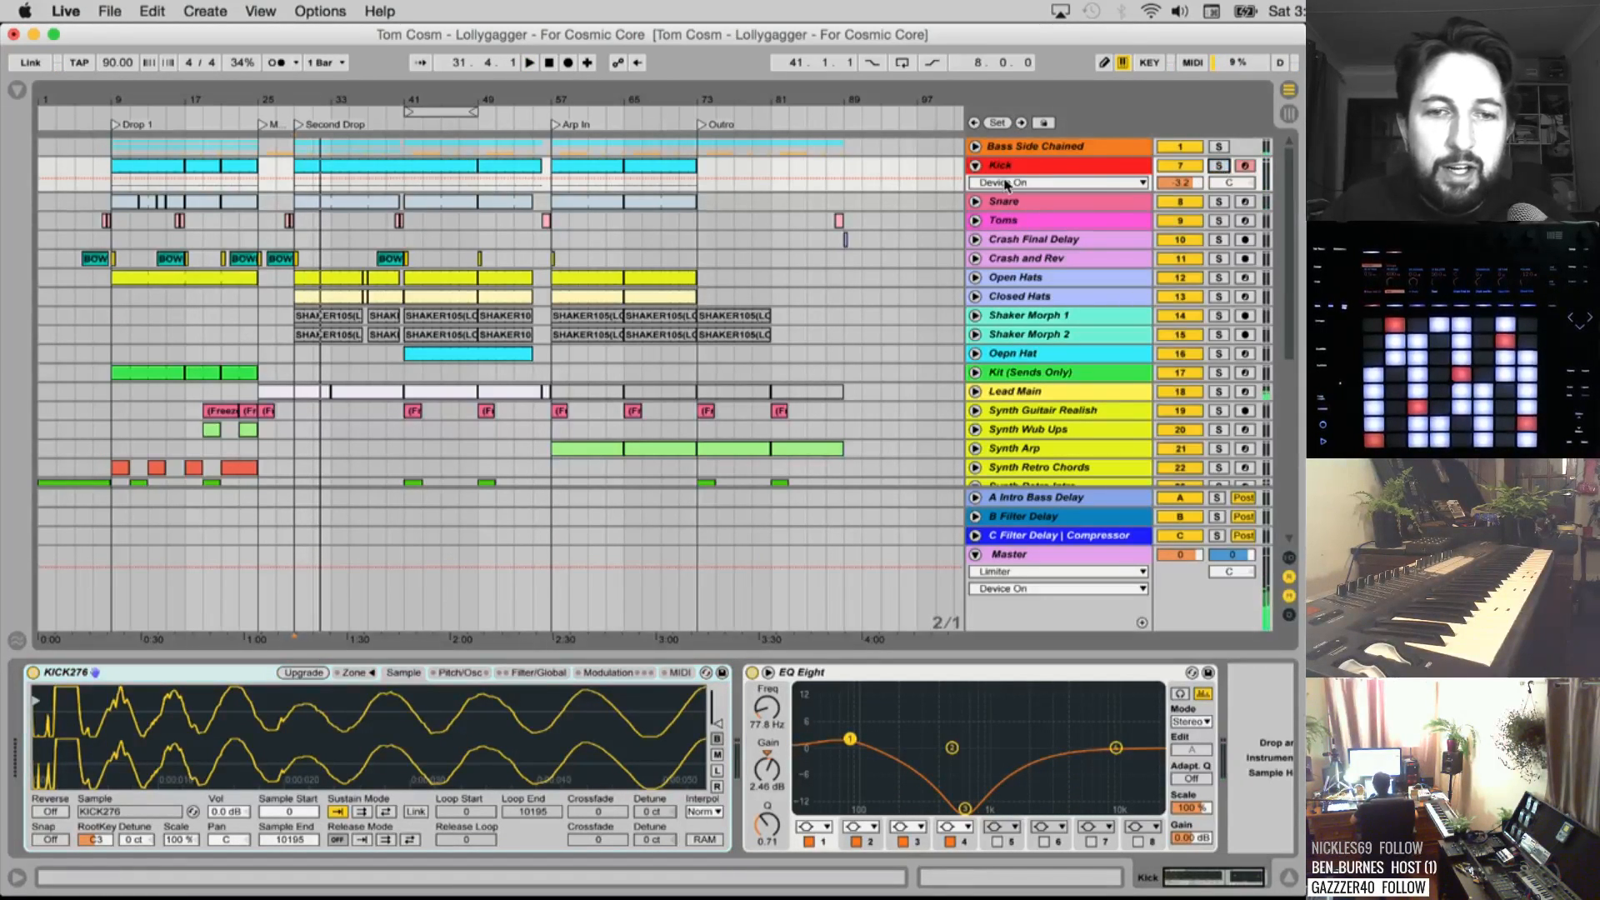
Fold the Kick track, then unfold the Snare track and show its device chain
{"action": "left_click", "coordinate": [1048, 169]}
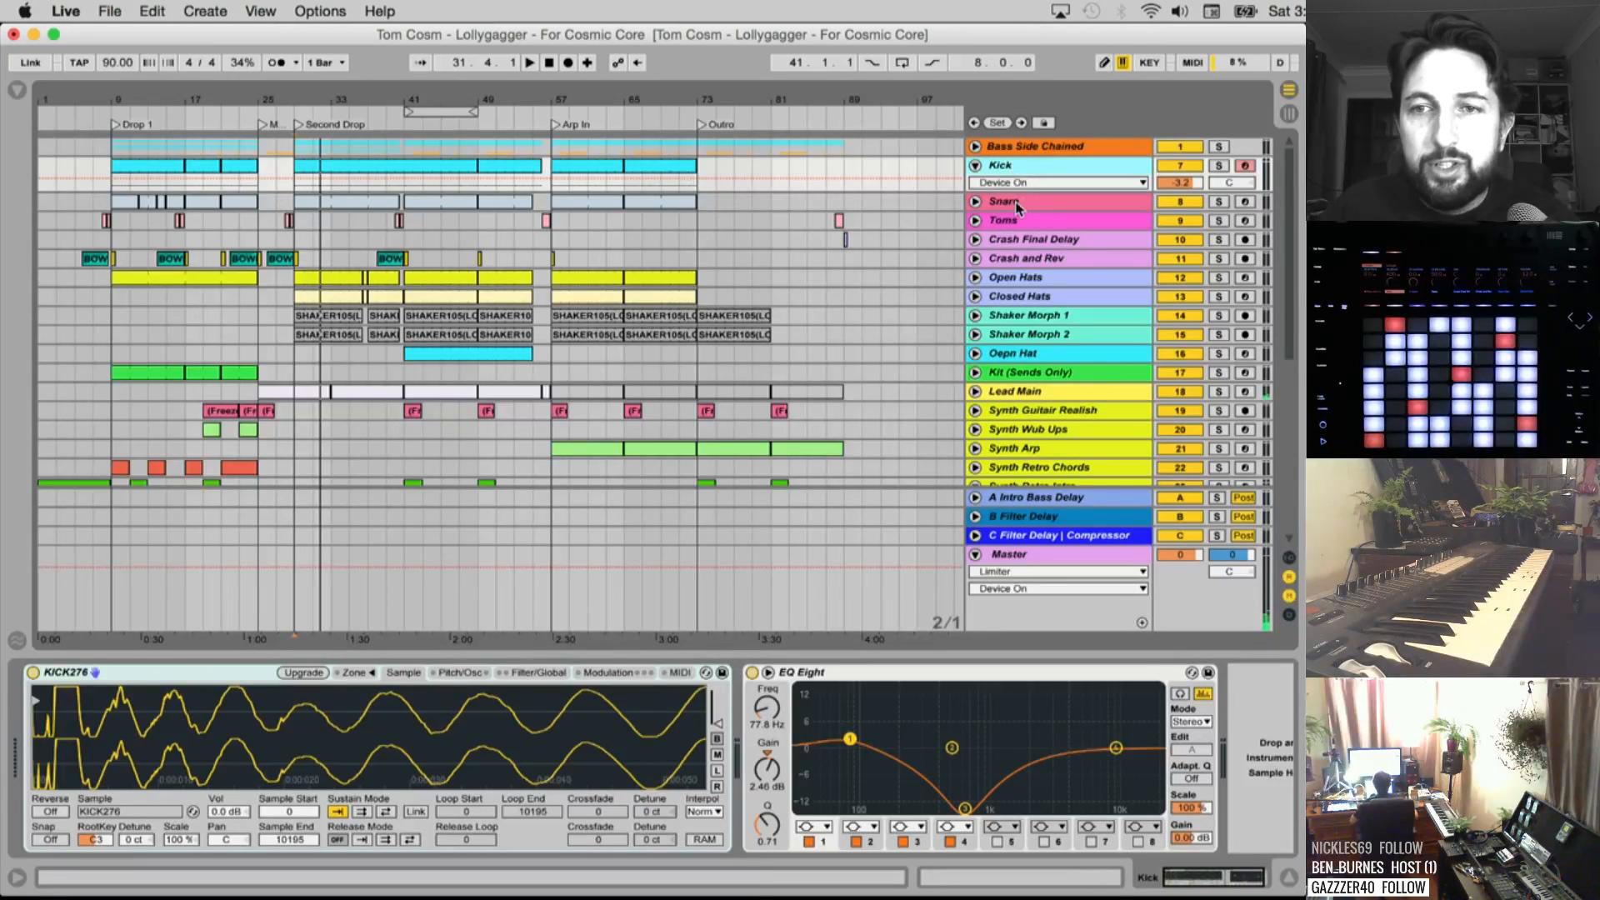
{"action": "left_click", "coordinate": [975, 165]}
{"action": "left_click", "coordinate": [975, 185]}
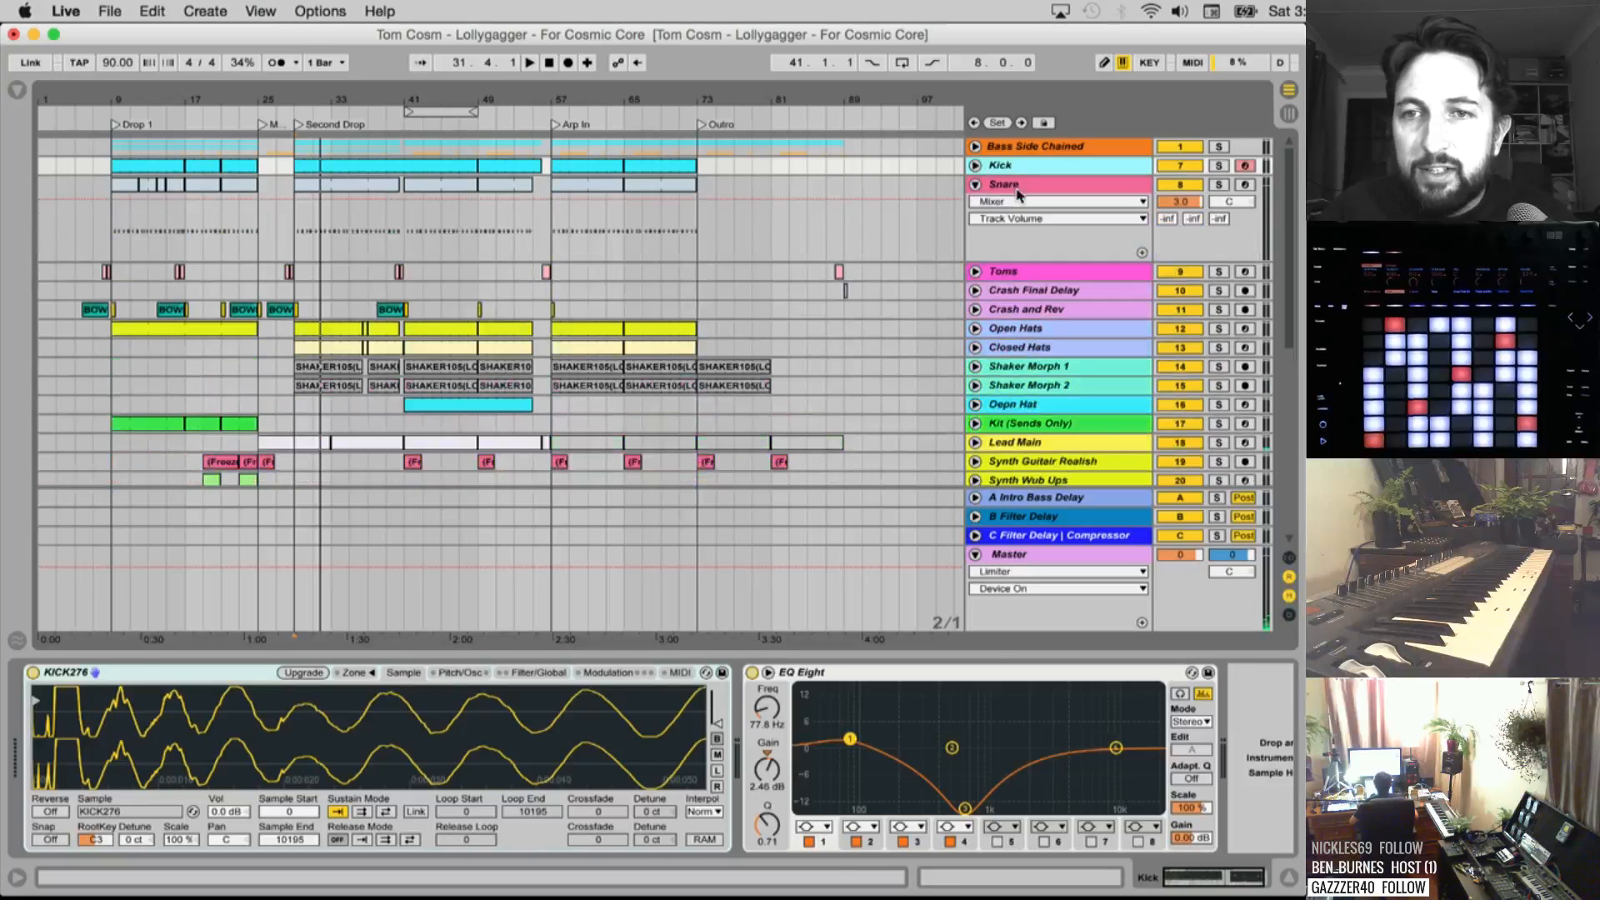
{"action": "left_click", "coordinate": [1023, 190]}
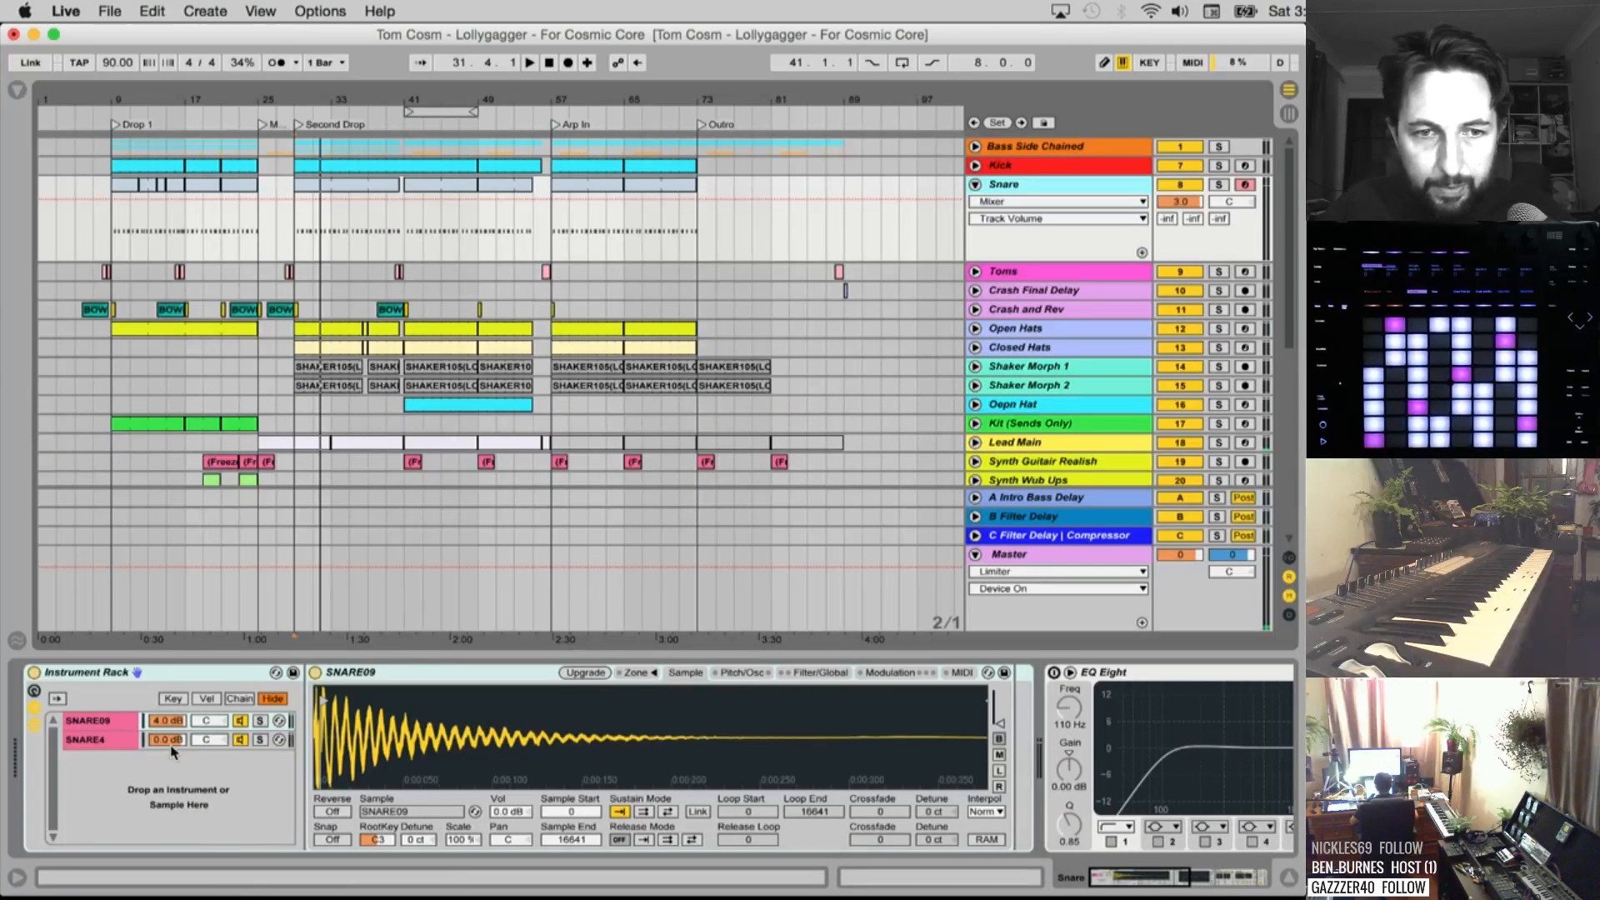
Compare the SNARE09 and SNARE4 samples layered in the Snare's Instrument Rack
{"action": "left_click", "coordinate": [111, 738]}
{"action": "left_click", "coordinate": [100, 721]}
{"action": "left_click", "coordinate": [98, 739]}
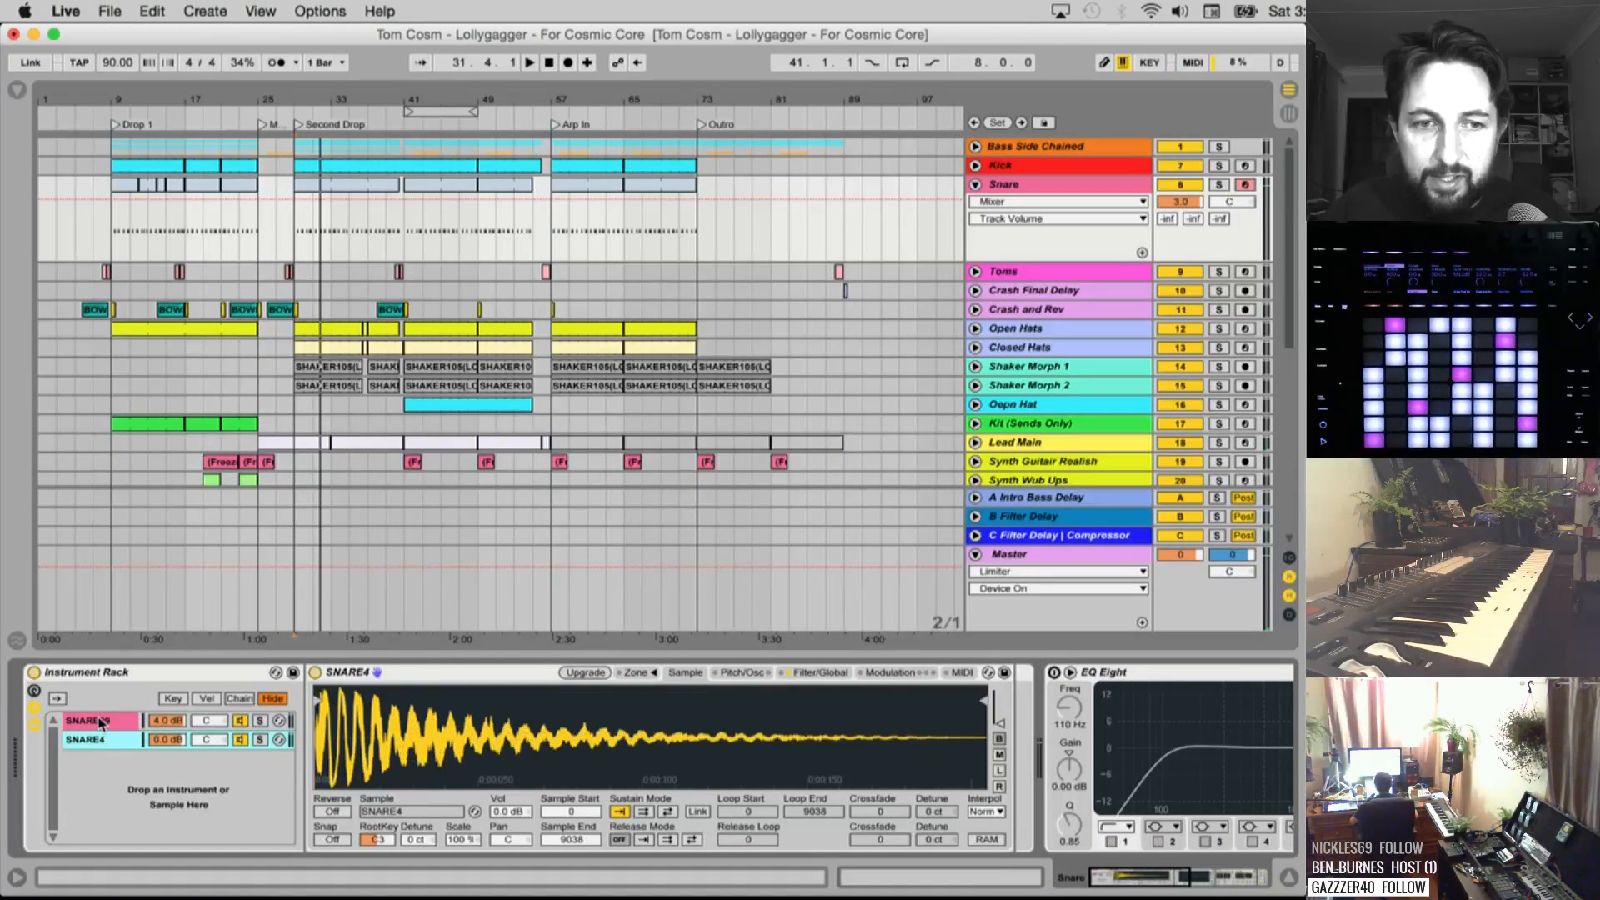
{"action": "left_click", "coordinate": [97, 721]}
{"action": "left_click", "coordinate": [97, 741]}
{"action": "left_click", "coordinate": [96, 722]}
{"action": "left_click", "coordinate": [98, 741]}
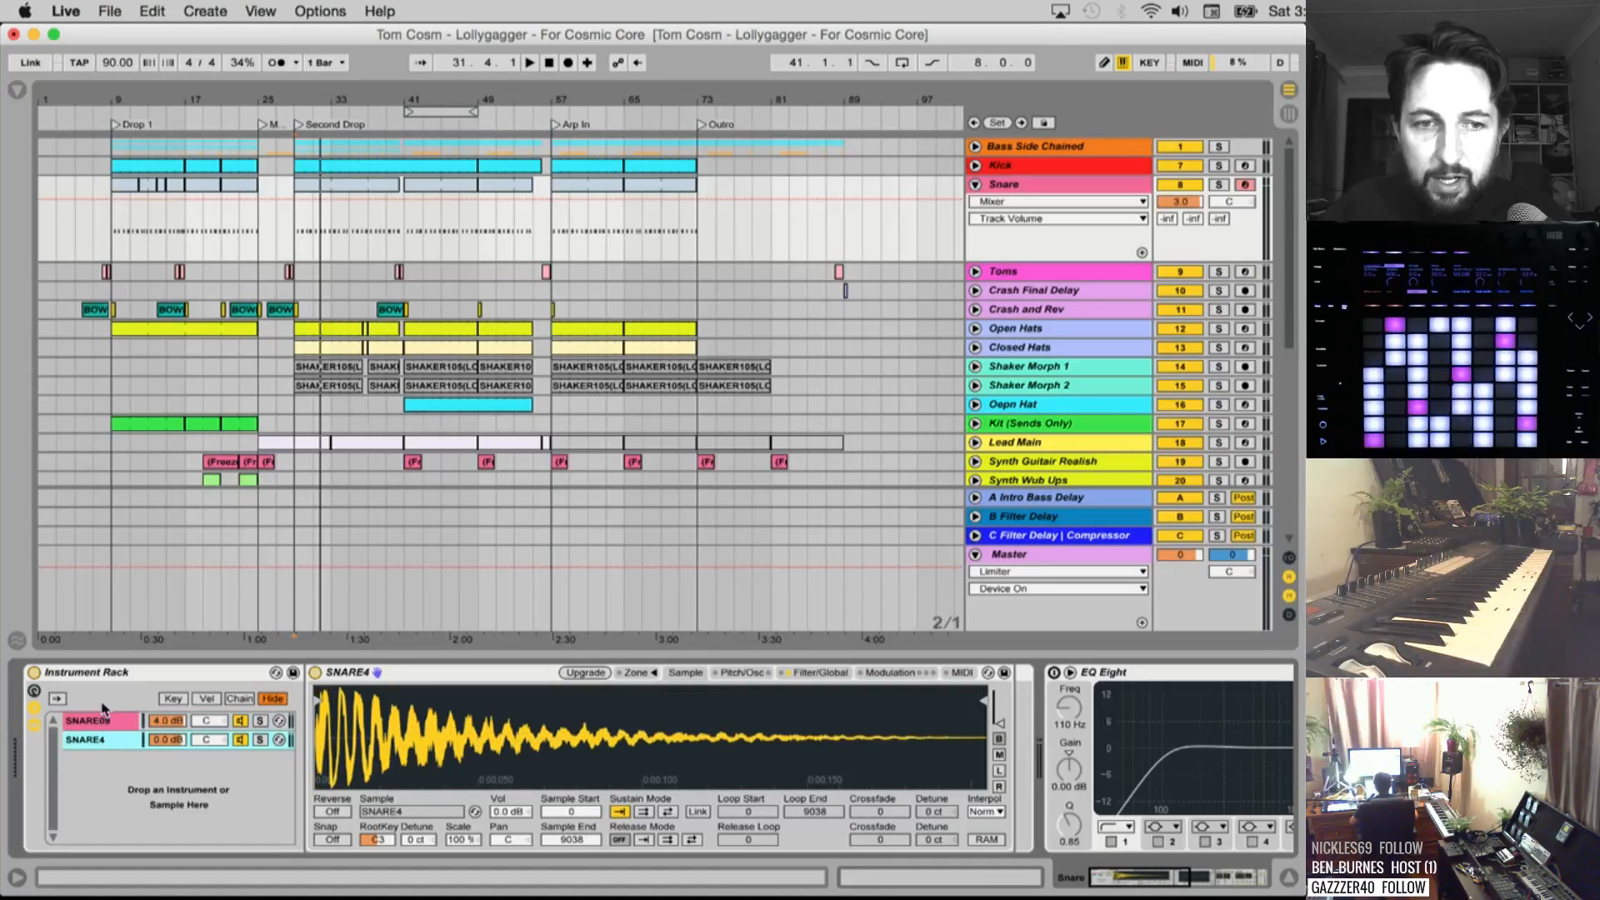
{"action": "left_click", "coordinate": [97, 727]}
{"action": "left_click", "coordinate": [98, 740]}
{"action": "left_click", "coordinate": [97, 722]}
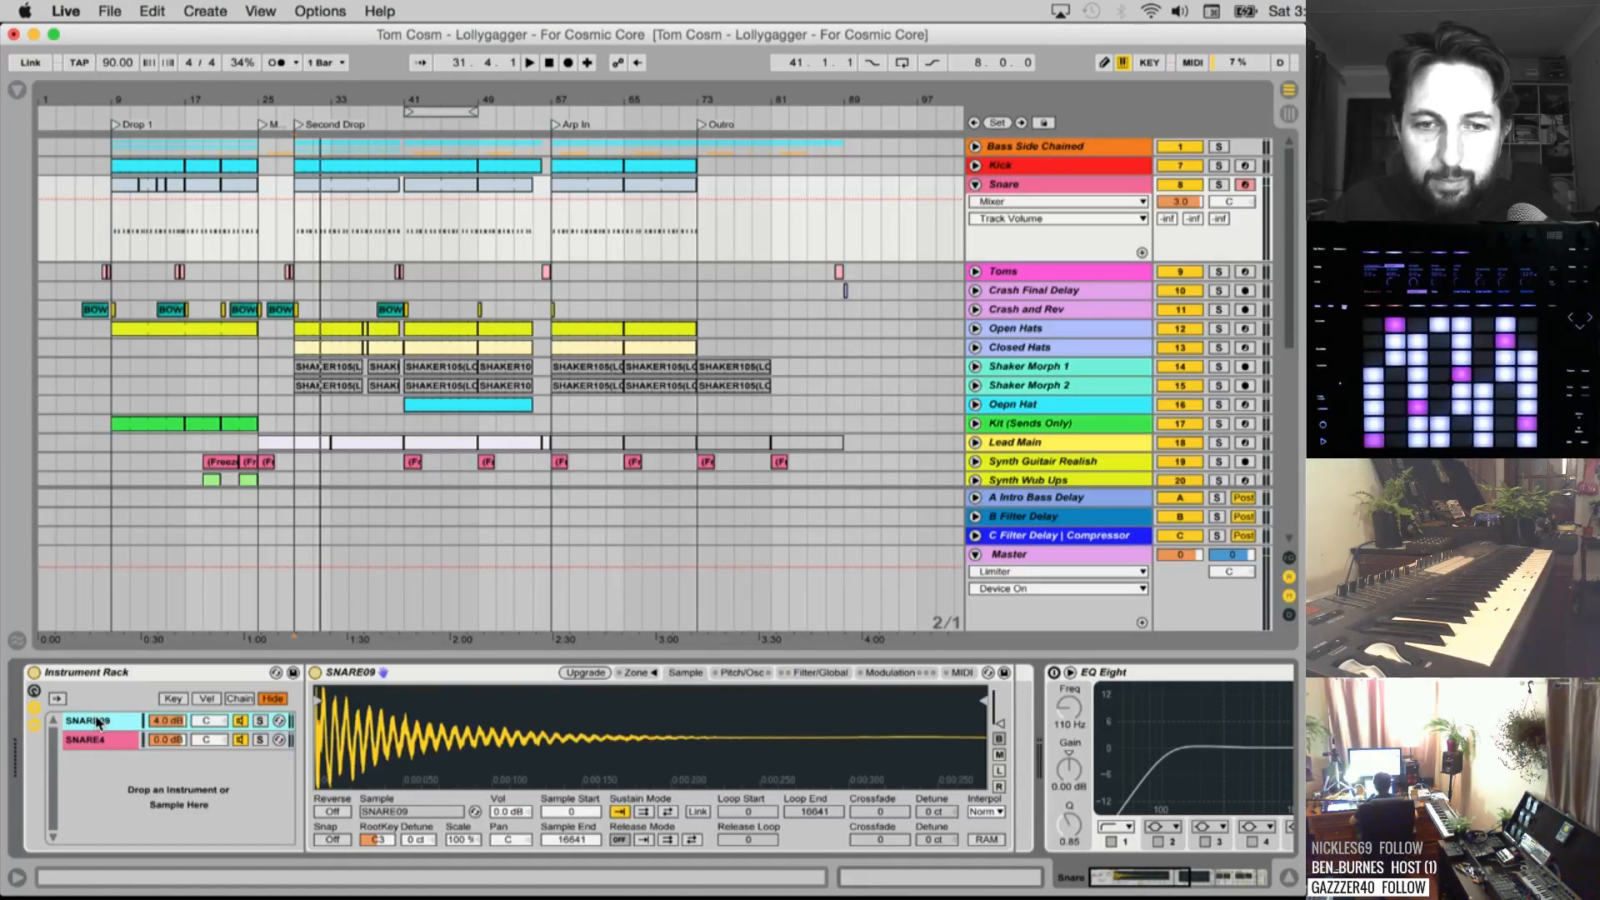
{"action": "left_click", "coordinate": [97, 739]}
{"action": "left_click", "coordinate": [97, 722]}
{"action": "scroll", "coordinate": [733, 686], "scroll_direction": "right", "scroll_amount": 8}
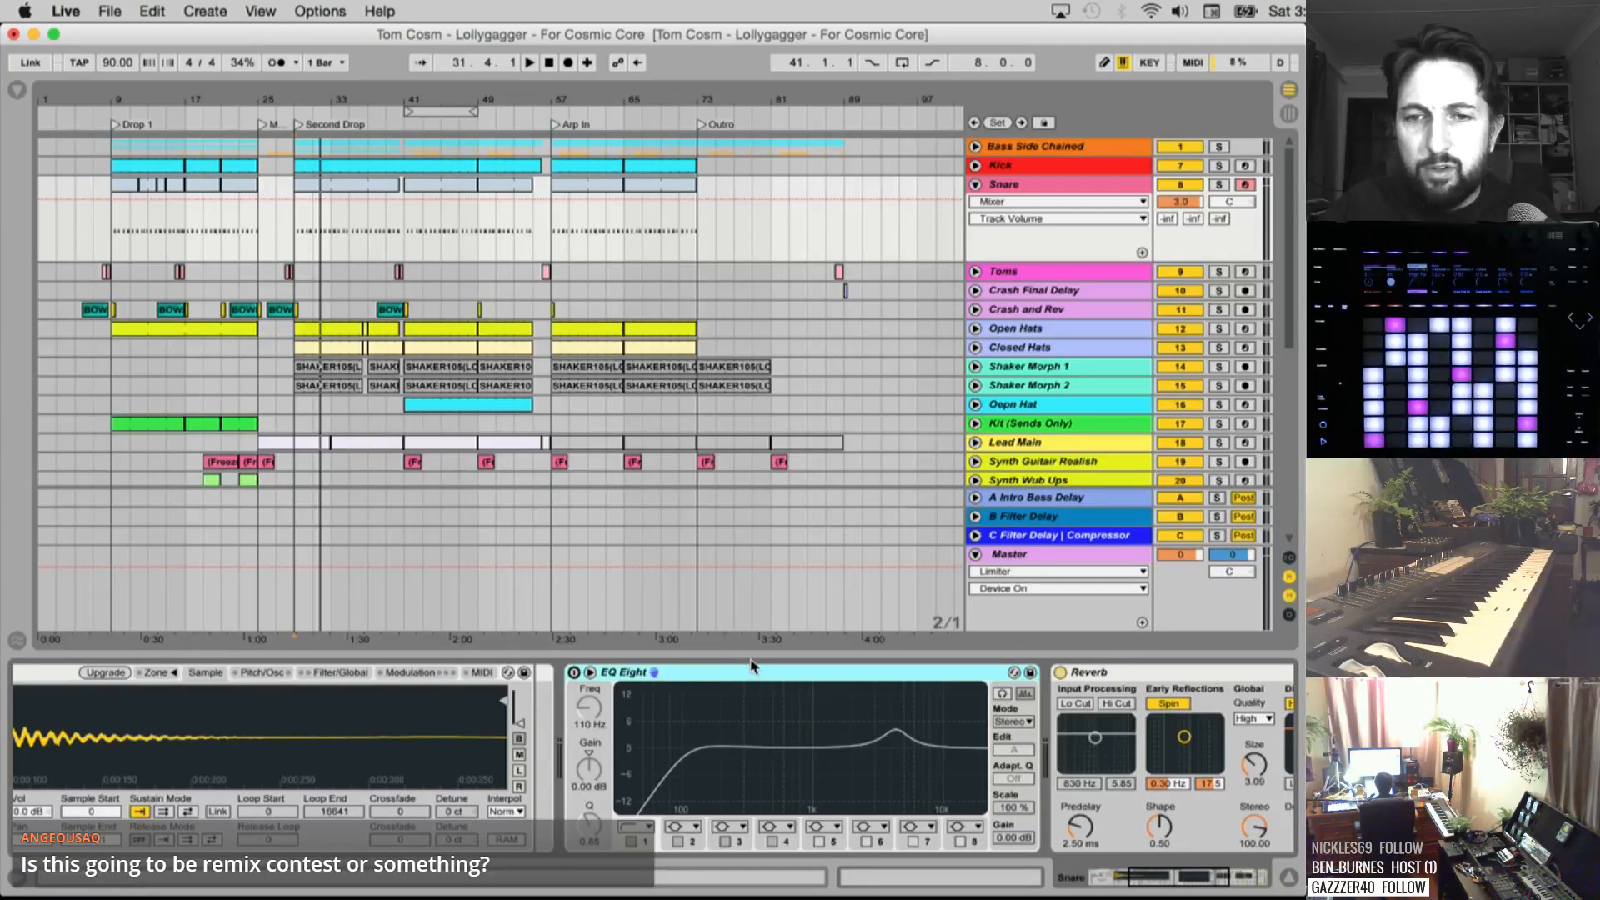
{"action": "key", "text": "Delete"}
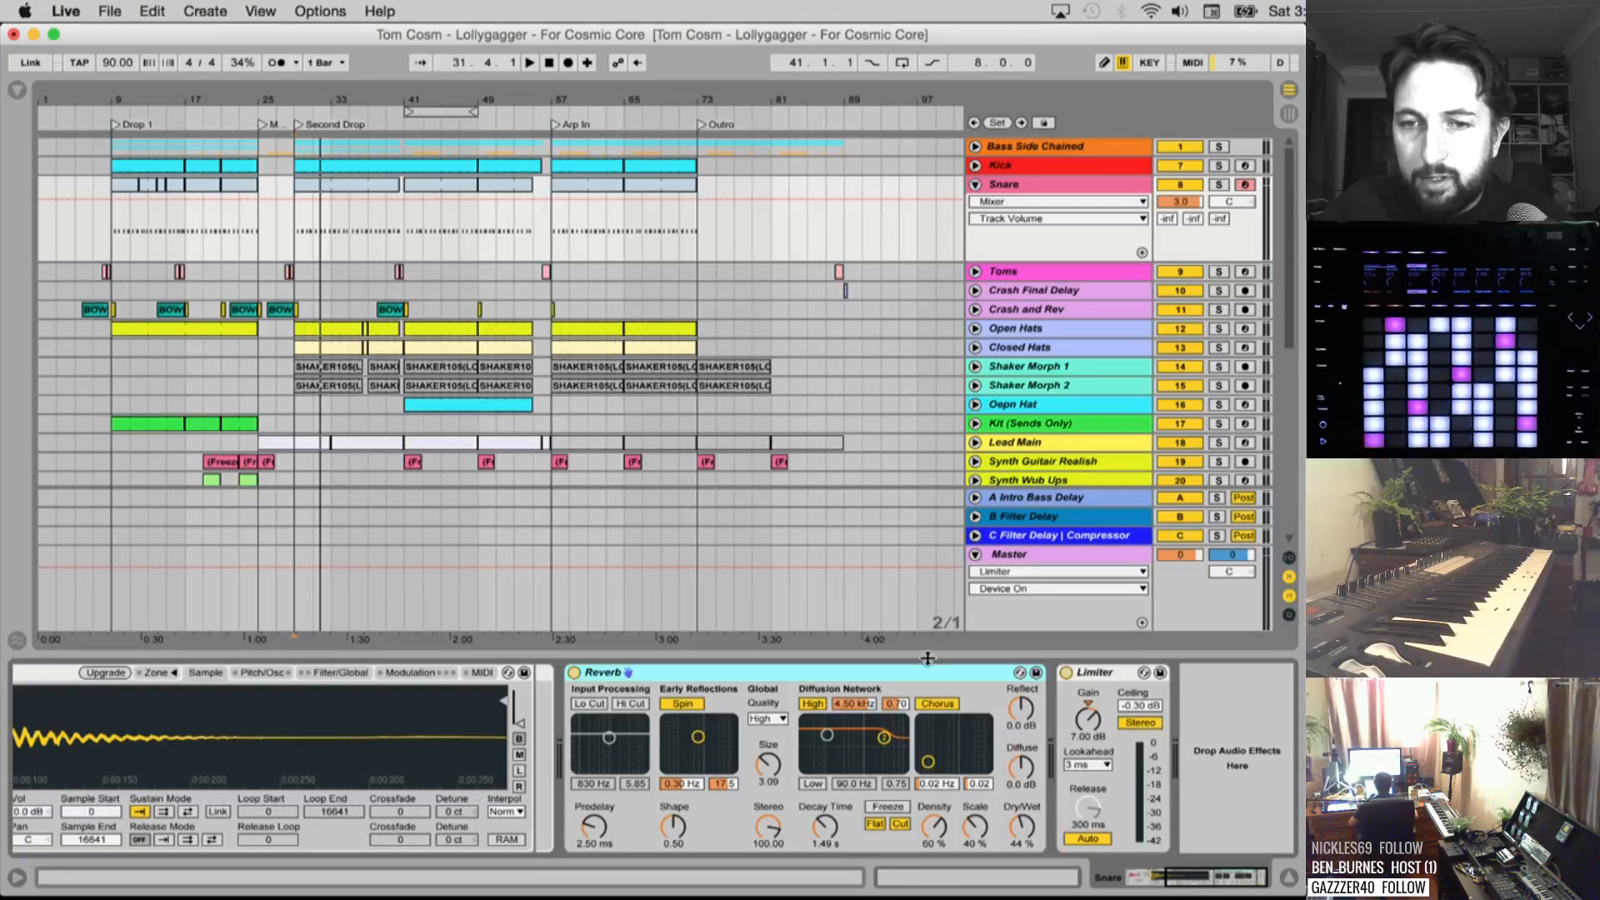
{"action": "left_click", "coordinate": [1216, 187]}
{"action": "key", "text": "space"}
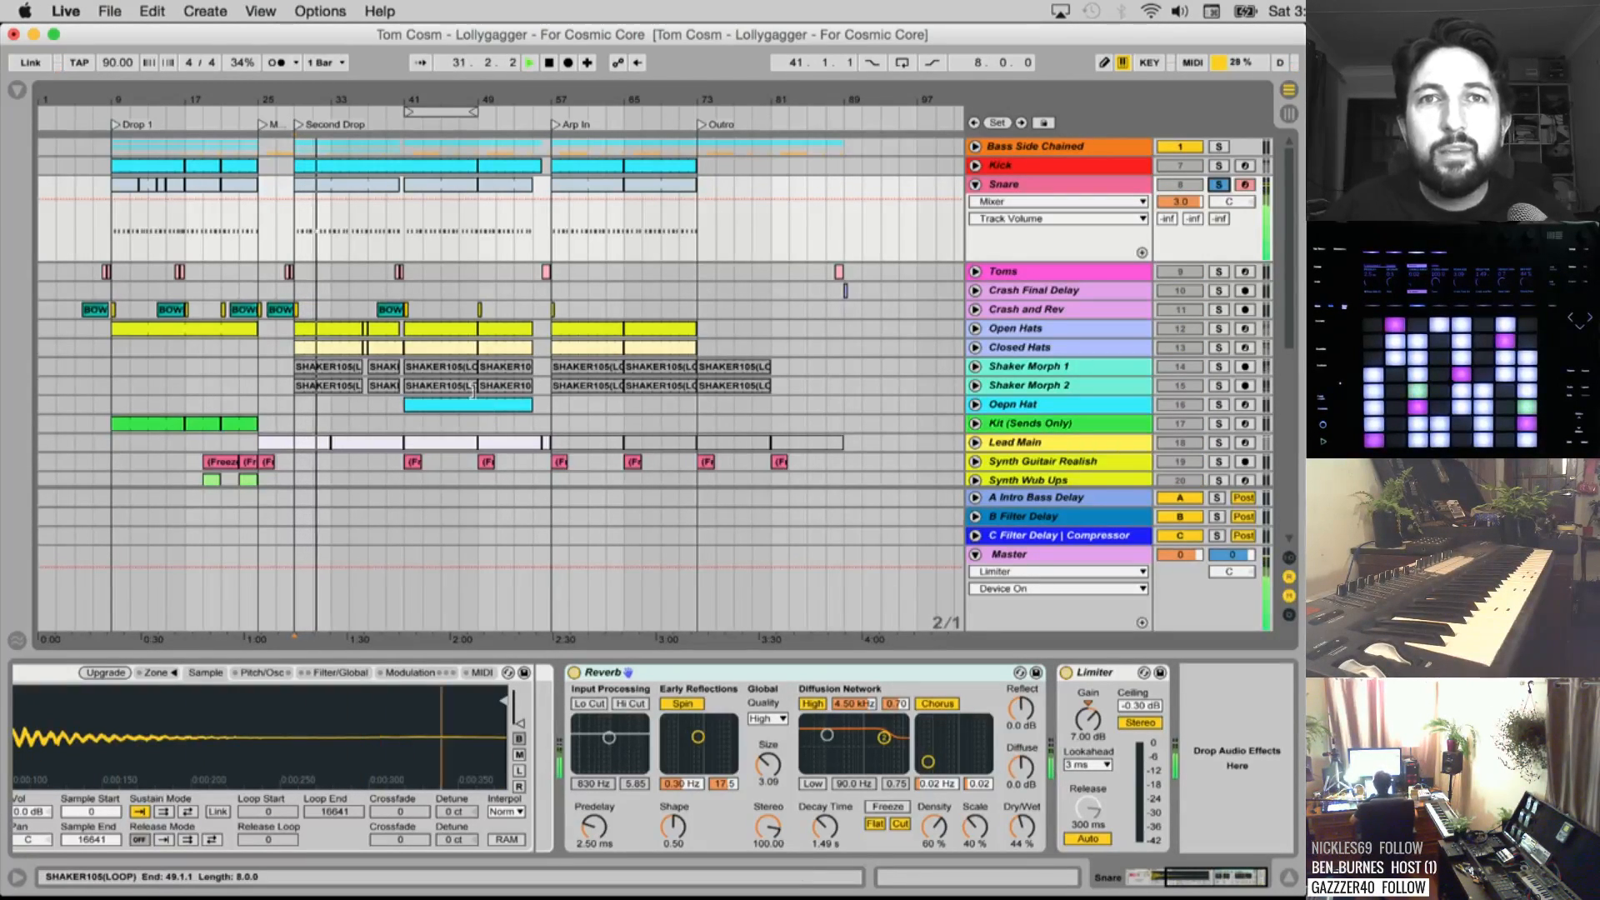
{"action": "key", "text": "space"}
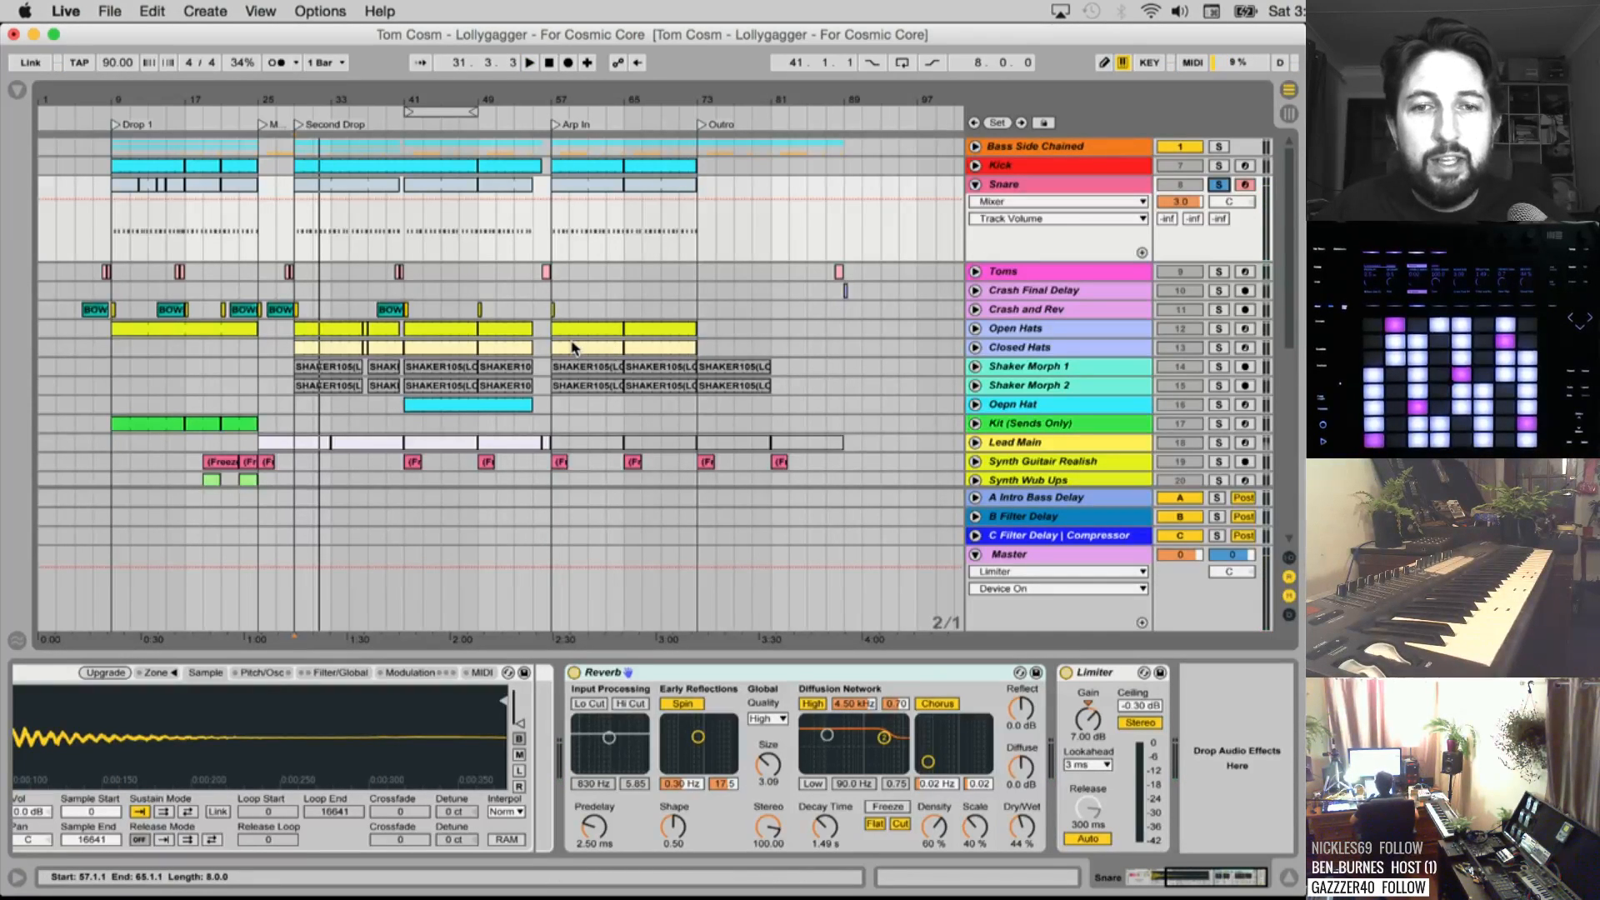
{"action": "key", "text": "space"}
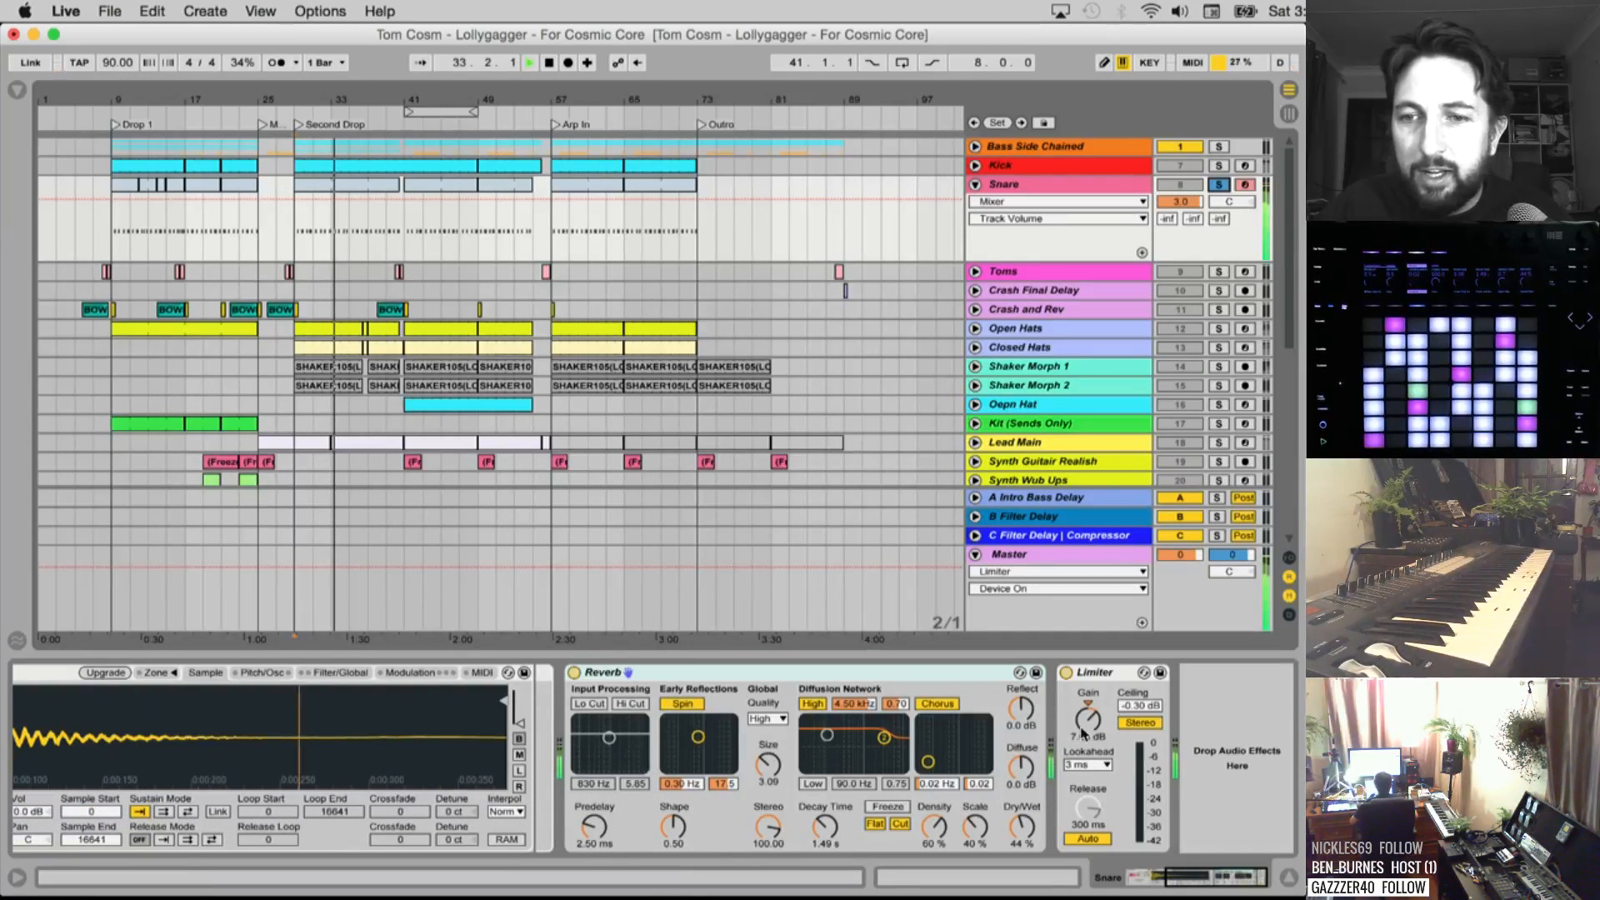
{"action": "key", "text": "space"}
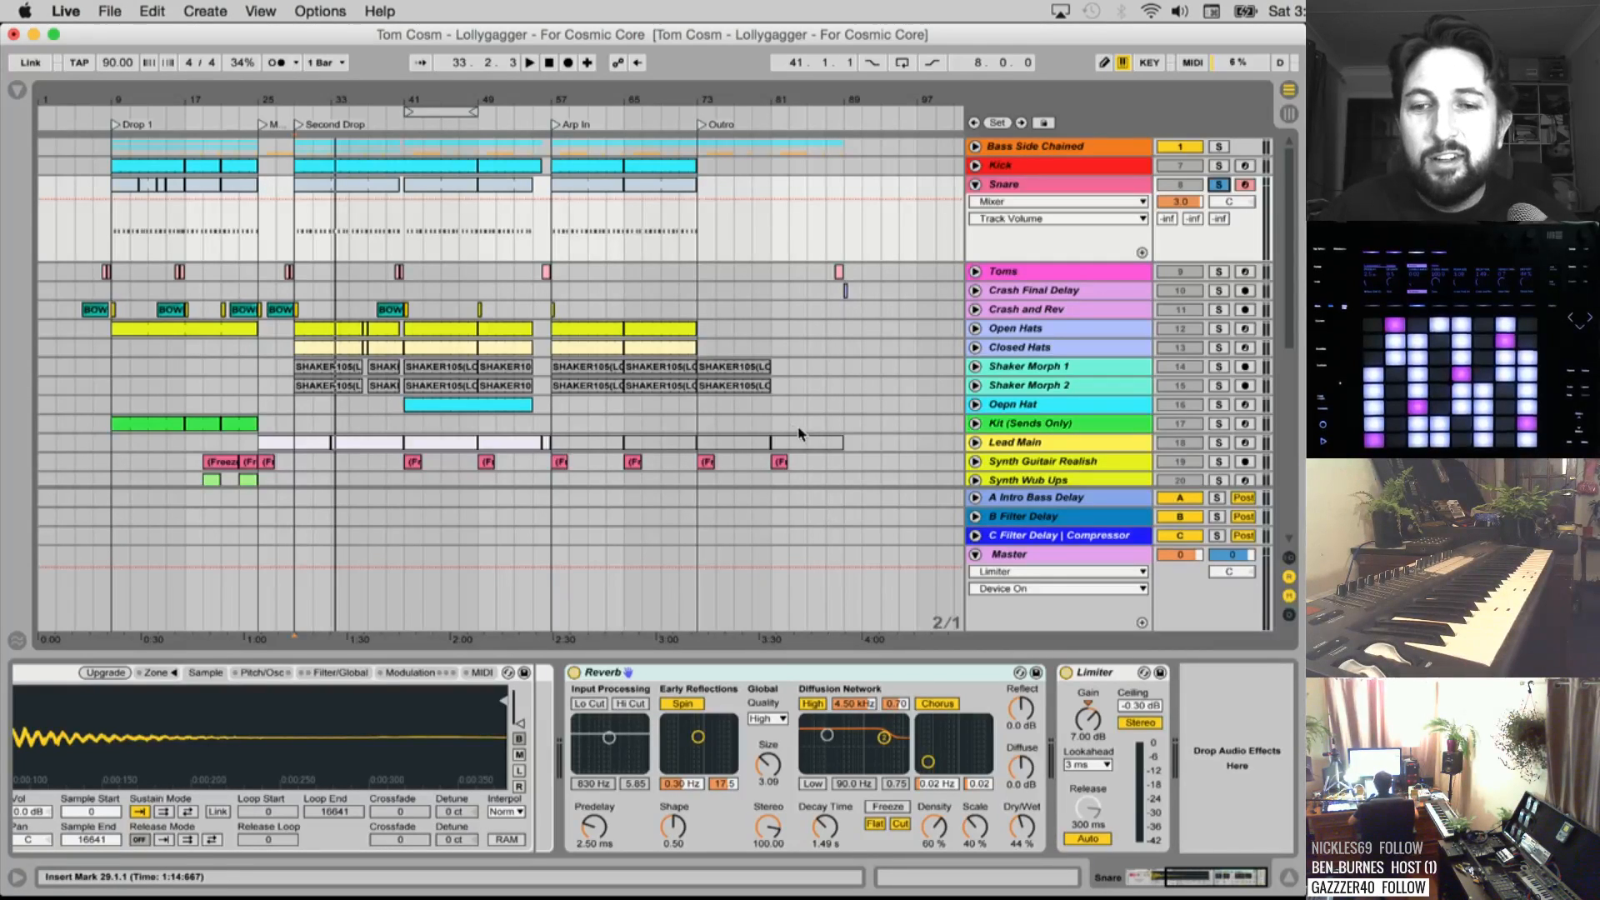
Review the Snare's SNARE4 and SNARE09 layers, Reverb and Limiter, and replay the soloed track from bar 29
{"action": "scroll", "coordinate": [798, 727], "scroll_direction": "left", "scroll_amount": 5}
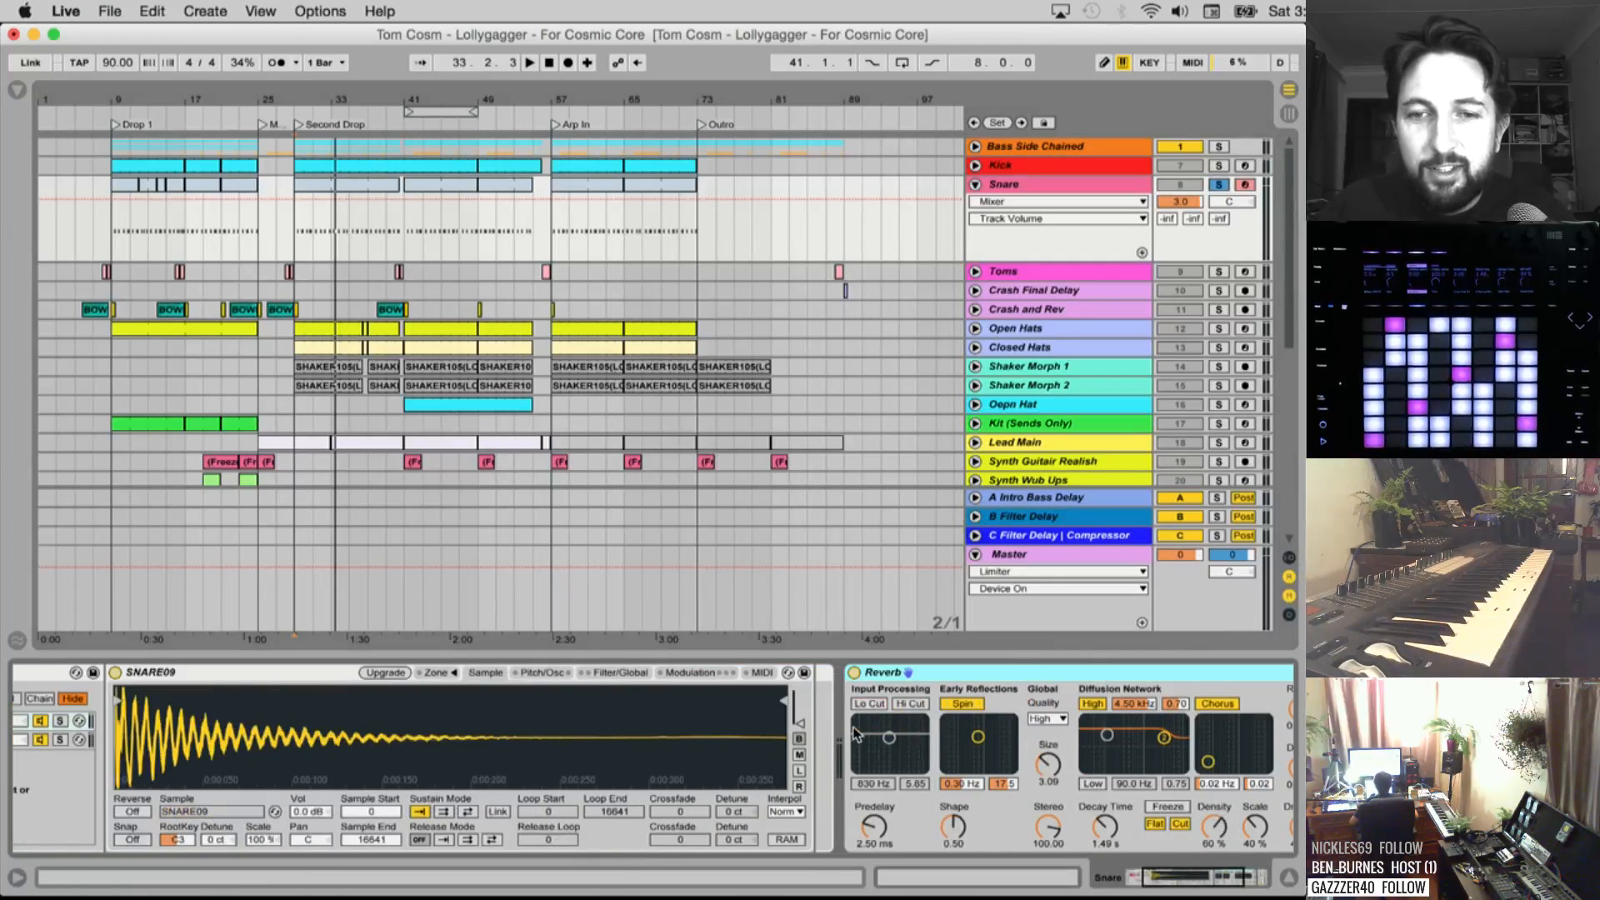
{"action": "left_click", "coordinate": [88, 741]}
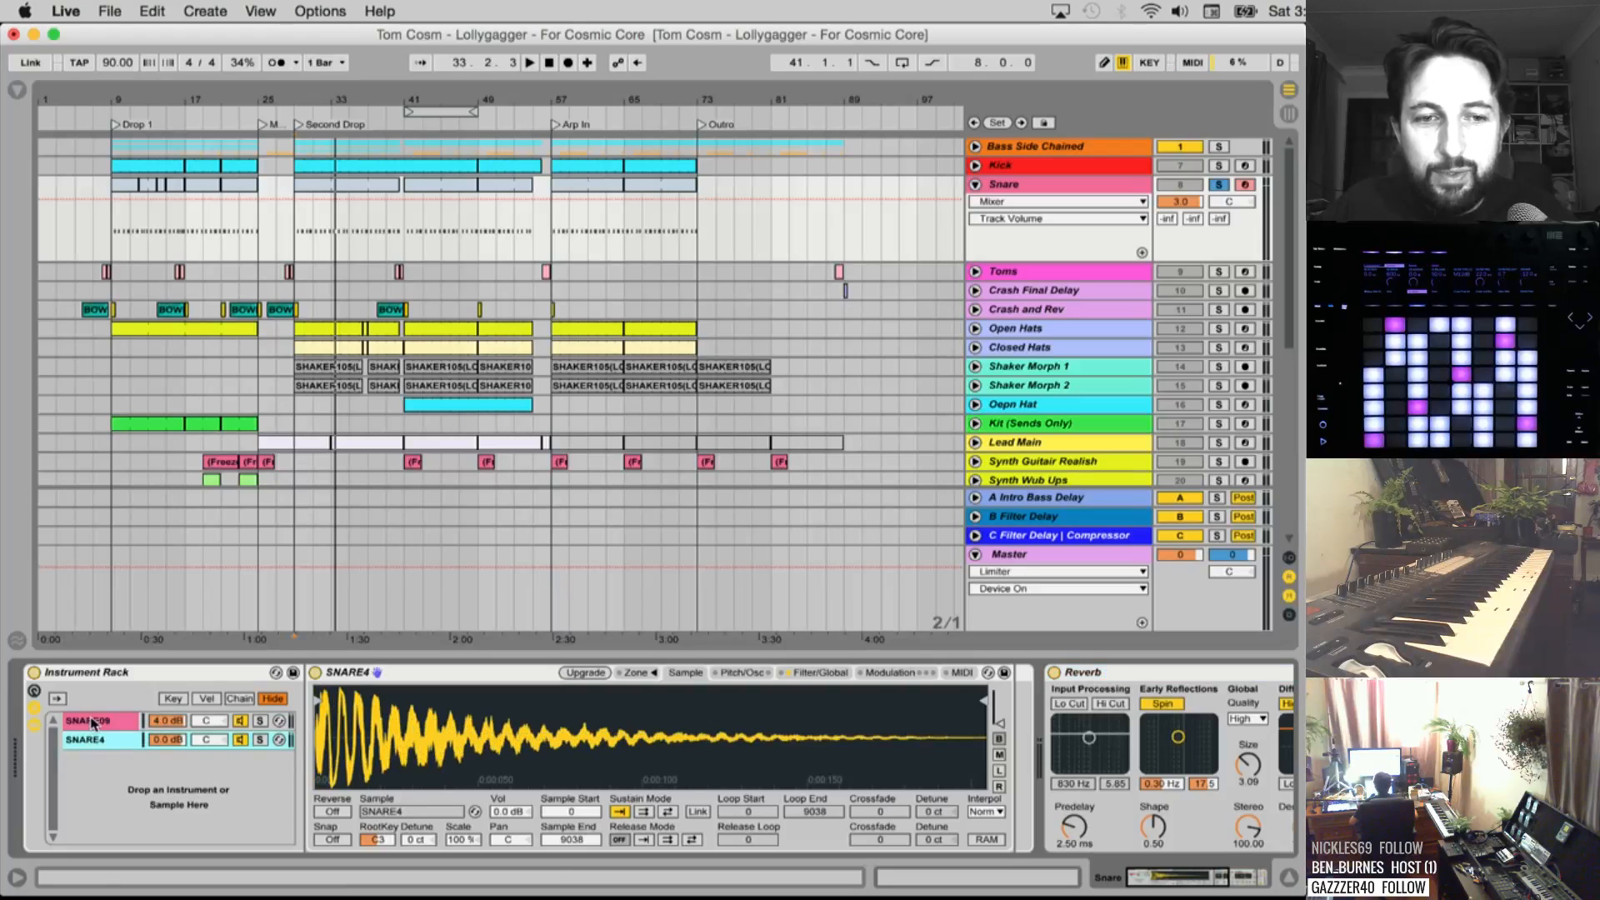
{"action": "left_click", "coordinate": [92, 722]}
{"action": "scroll", "coordinate": [564, 728], "scroll_direction": "right", "scroll_amount": 5}
{"action": "left_click", "coordinate": [707, 677]}
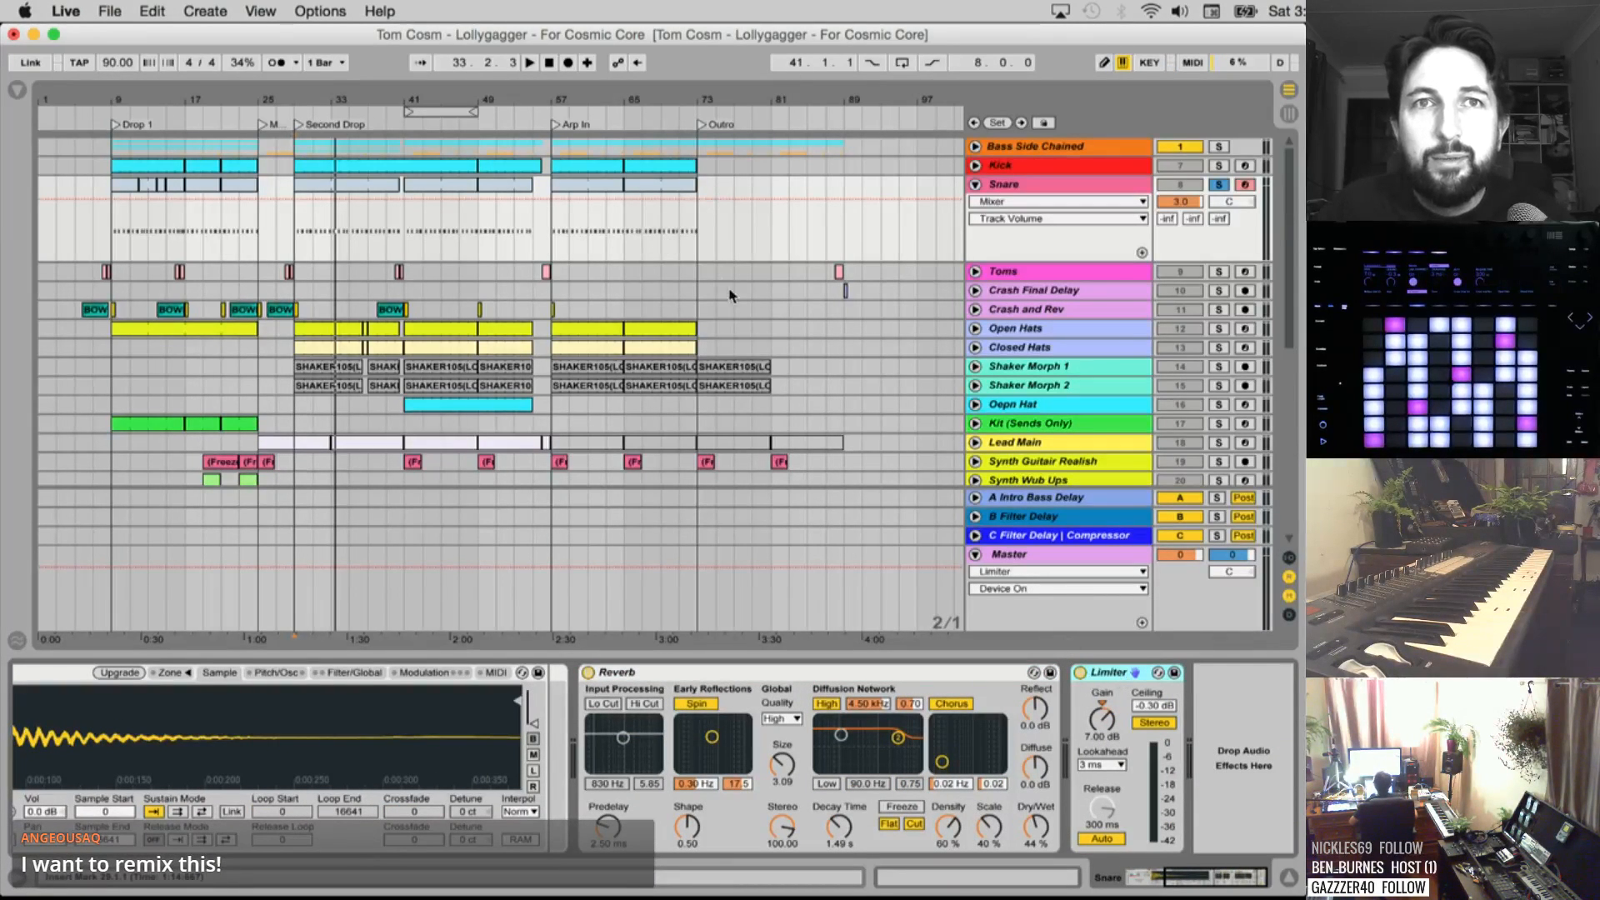
{"action": "key", "text": "space"}
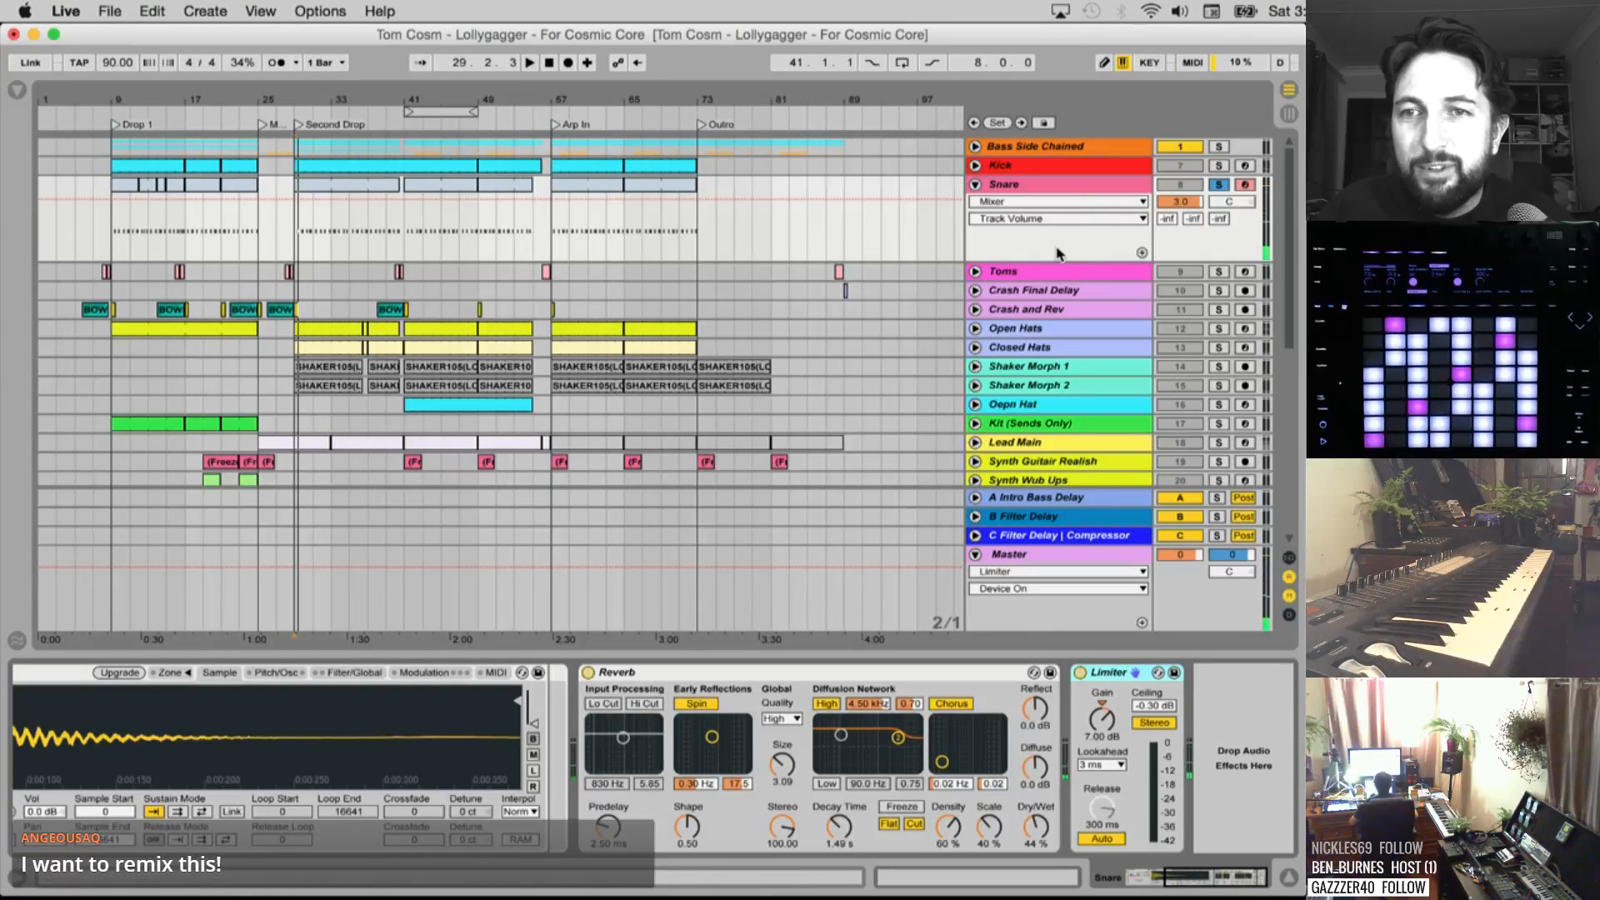
Fold the Snare, unfold the Toms track, and play its fill at bar 28 with the Toms soloed
{"action": "left_click", "coordinate": [975, 185]}
{"action": "left_click", "coordinate": [975, 204]}
{"action": "left_click_drag", "start_coordinate": [1005, 228], "coordinate": [998, 313]}
{"action": "left_click_drag", "start_coordinate": [252, 90], "coordinate": [346, 95]}
{"action": "left_click", "coordinate": [463, 203]}
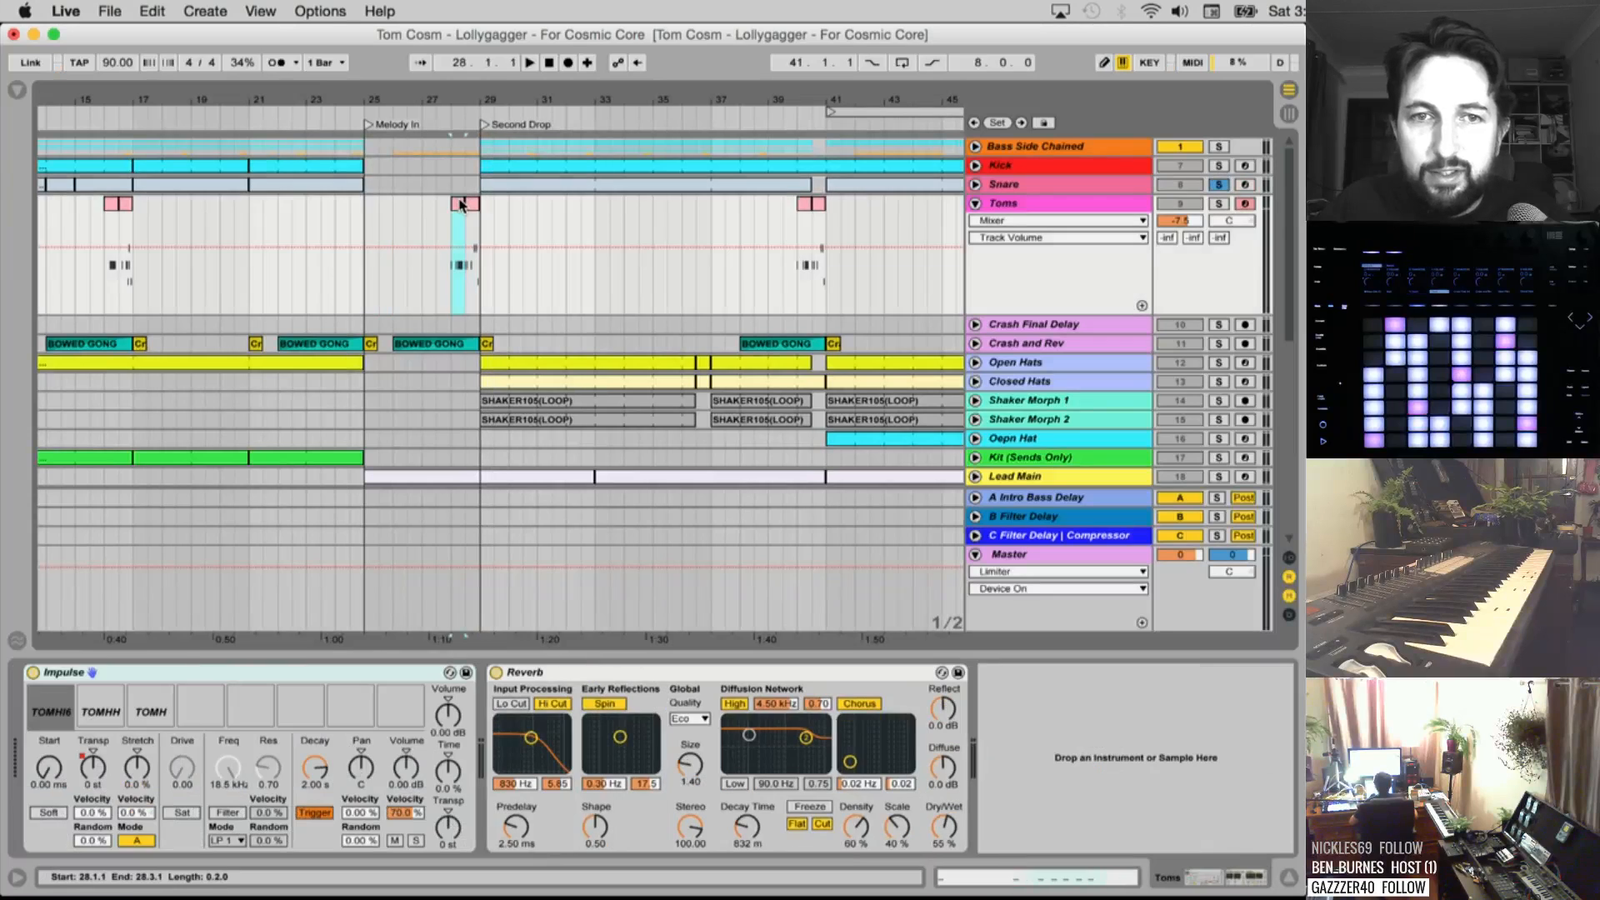
{"action": "key", "text": "space"}
{"action": "left_click", "coordinate": [1218, 203]}
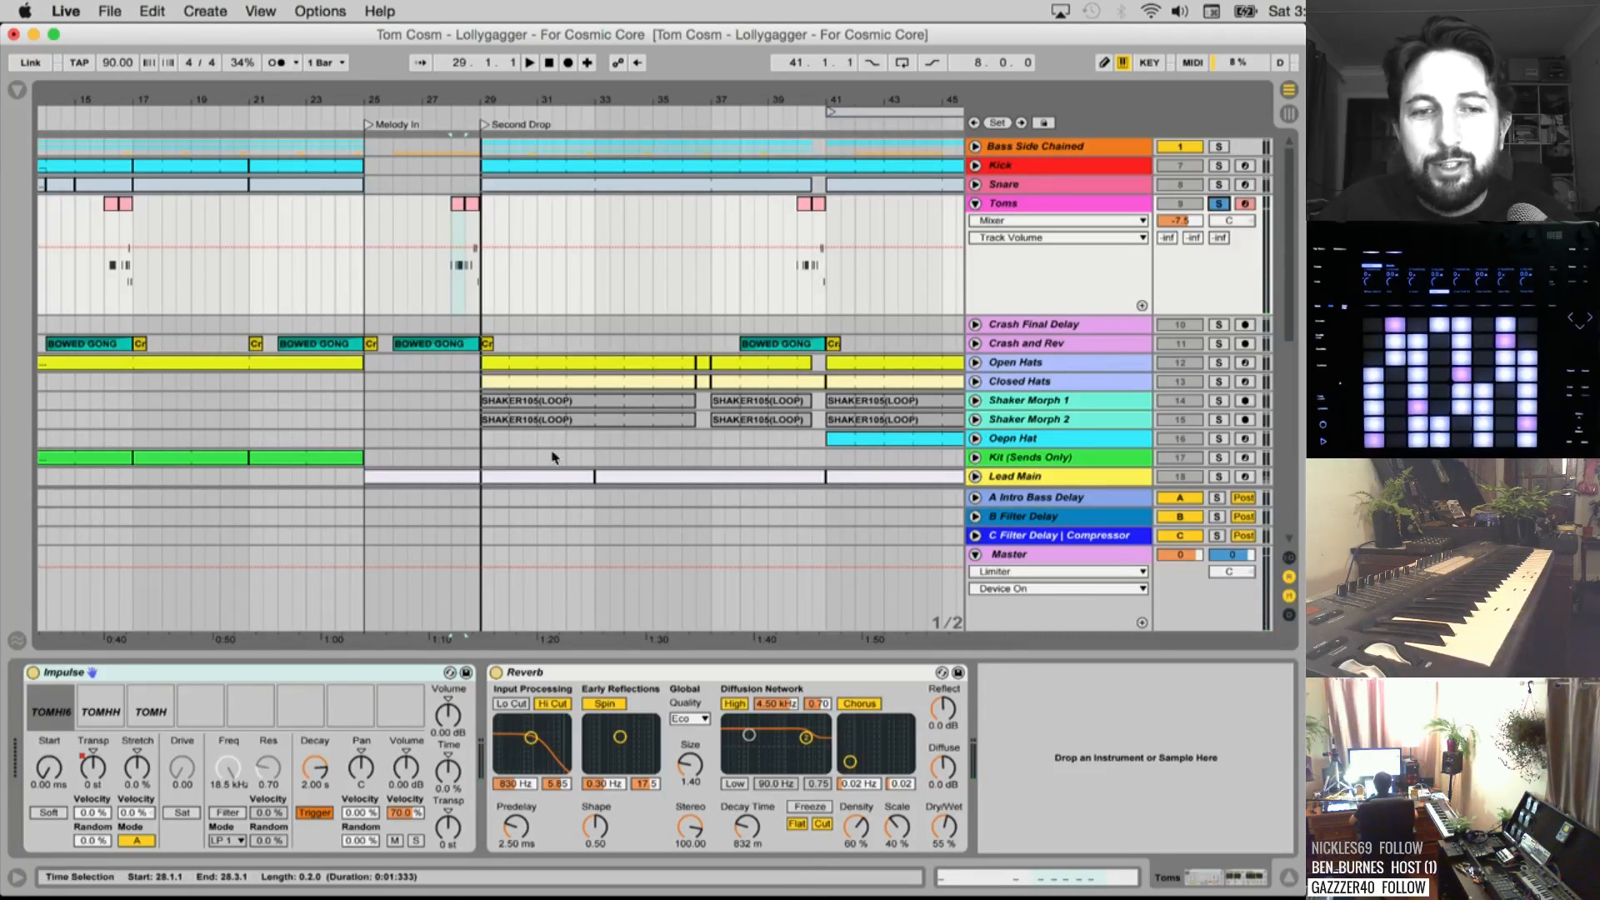
Audition the TOMHI6, TOMHH and TOMH samples in the Toms' Impulse
{"action": "left_click", "coordinate": [56, 703]}
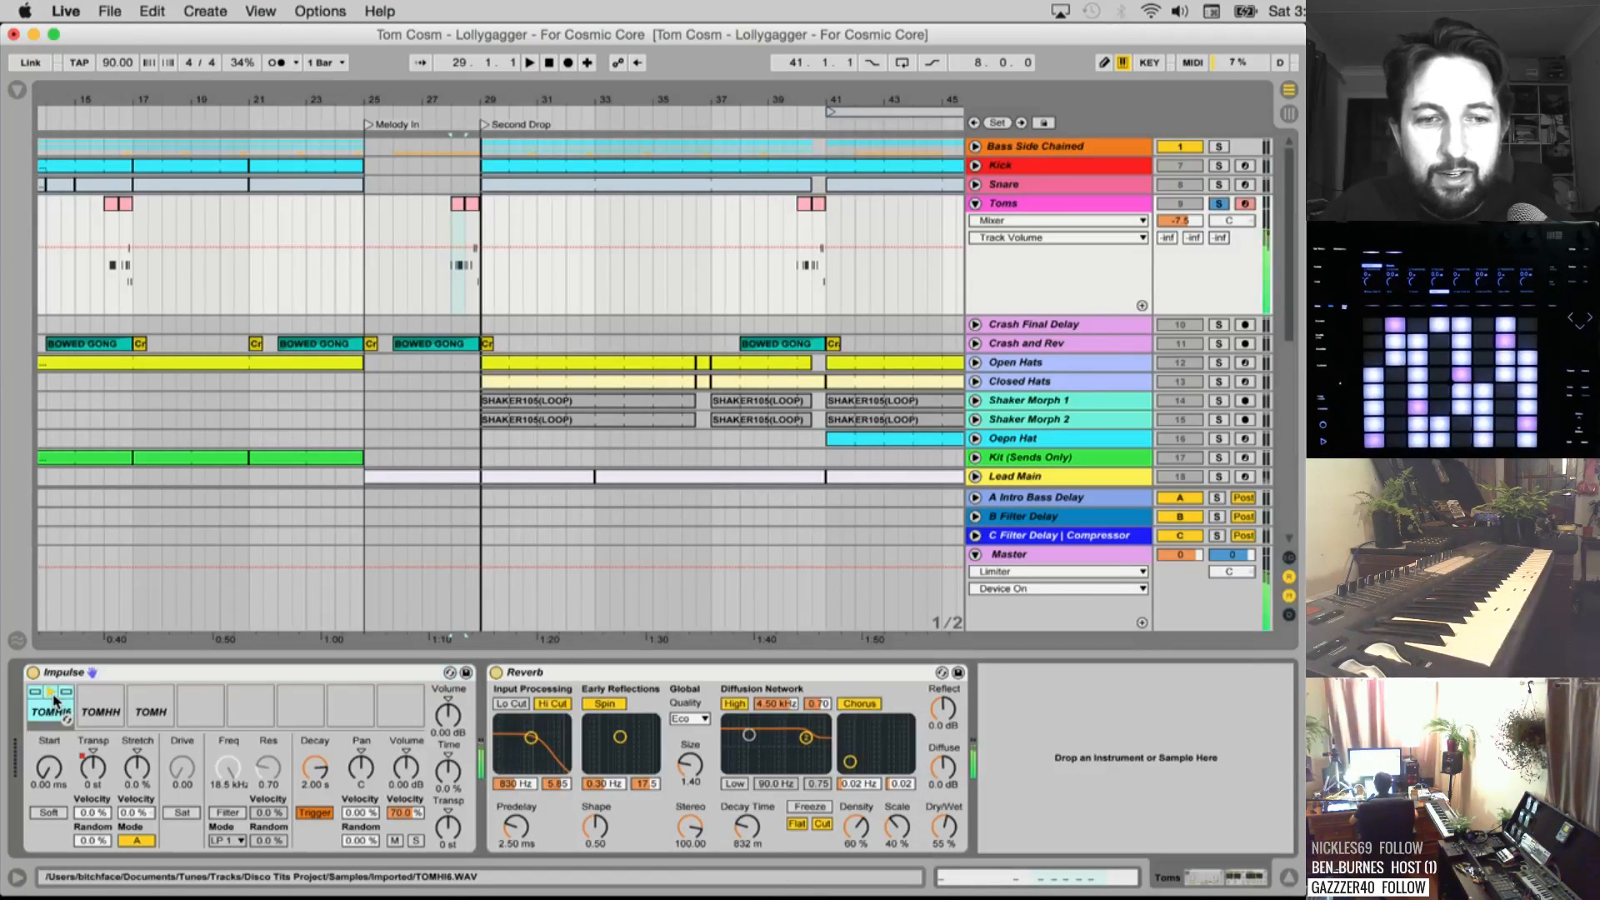
{"action": "left_click", "coordinate": [100, 694]}
{"action": "left_click", "coordinate": [150, 695]}
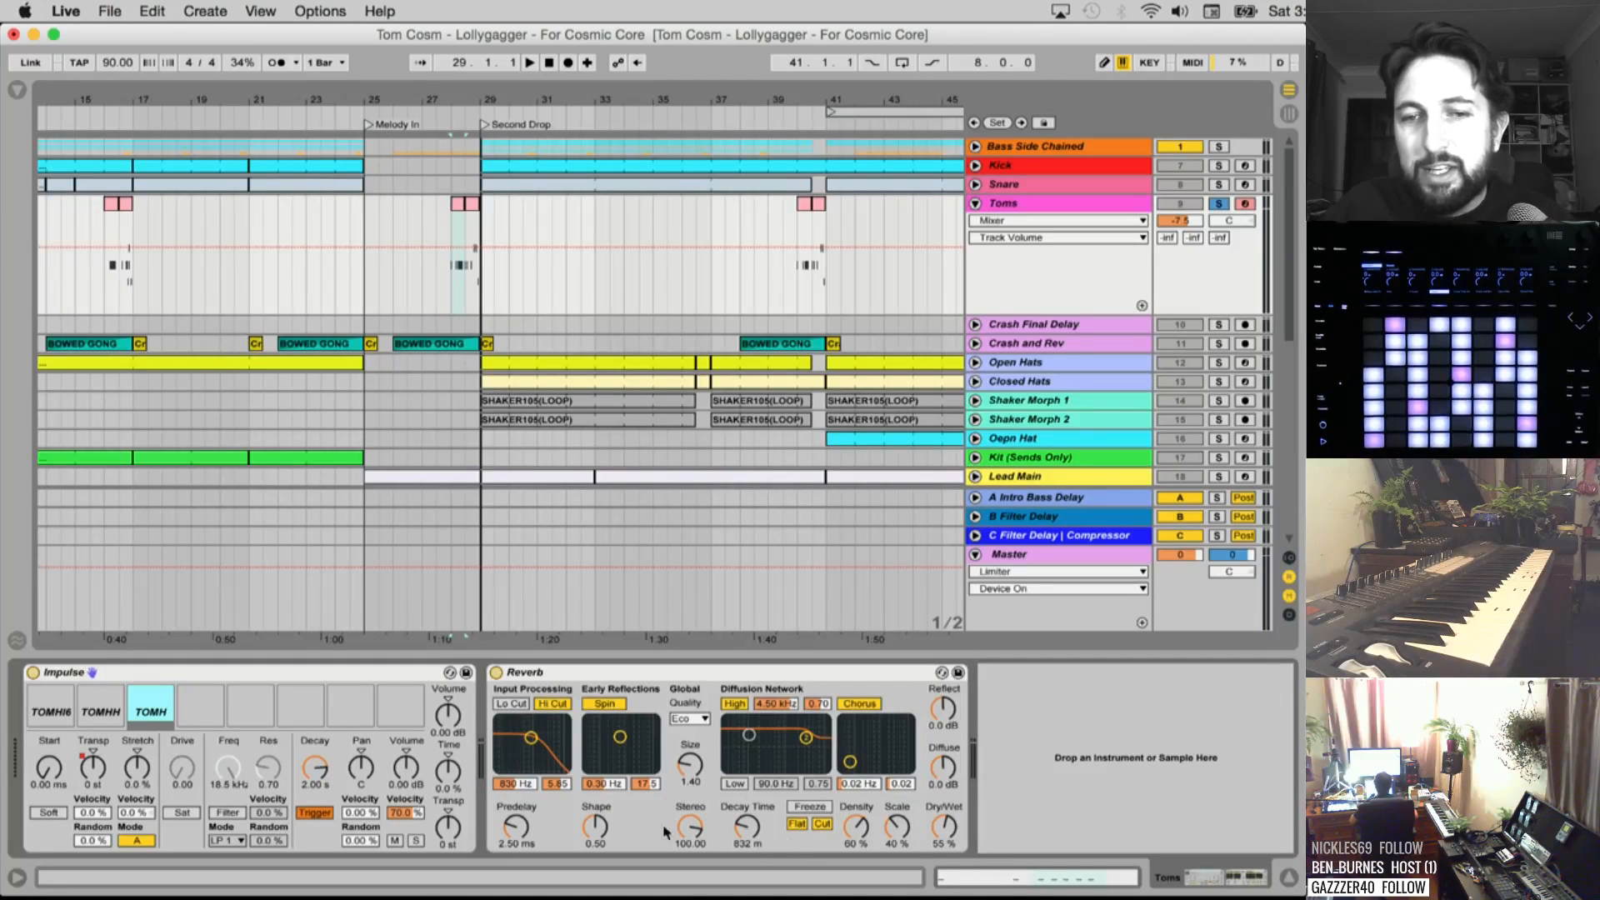
{"action": "left_click", "coordinate": [102, 694]}
{"action": "left_click", "coordinate": [51, 696]}
{"action": "left_click", "coordinate": [100, 697]}
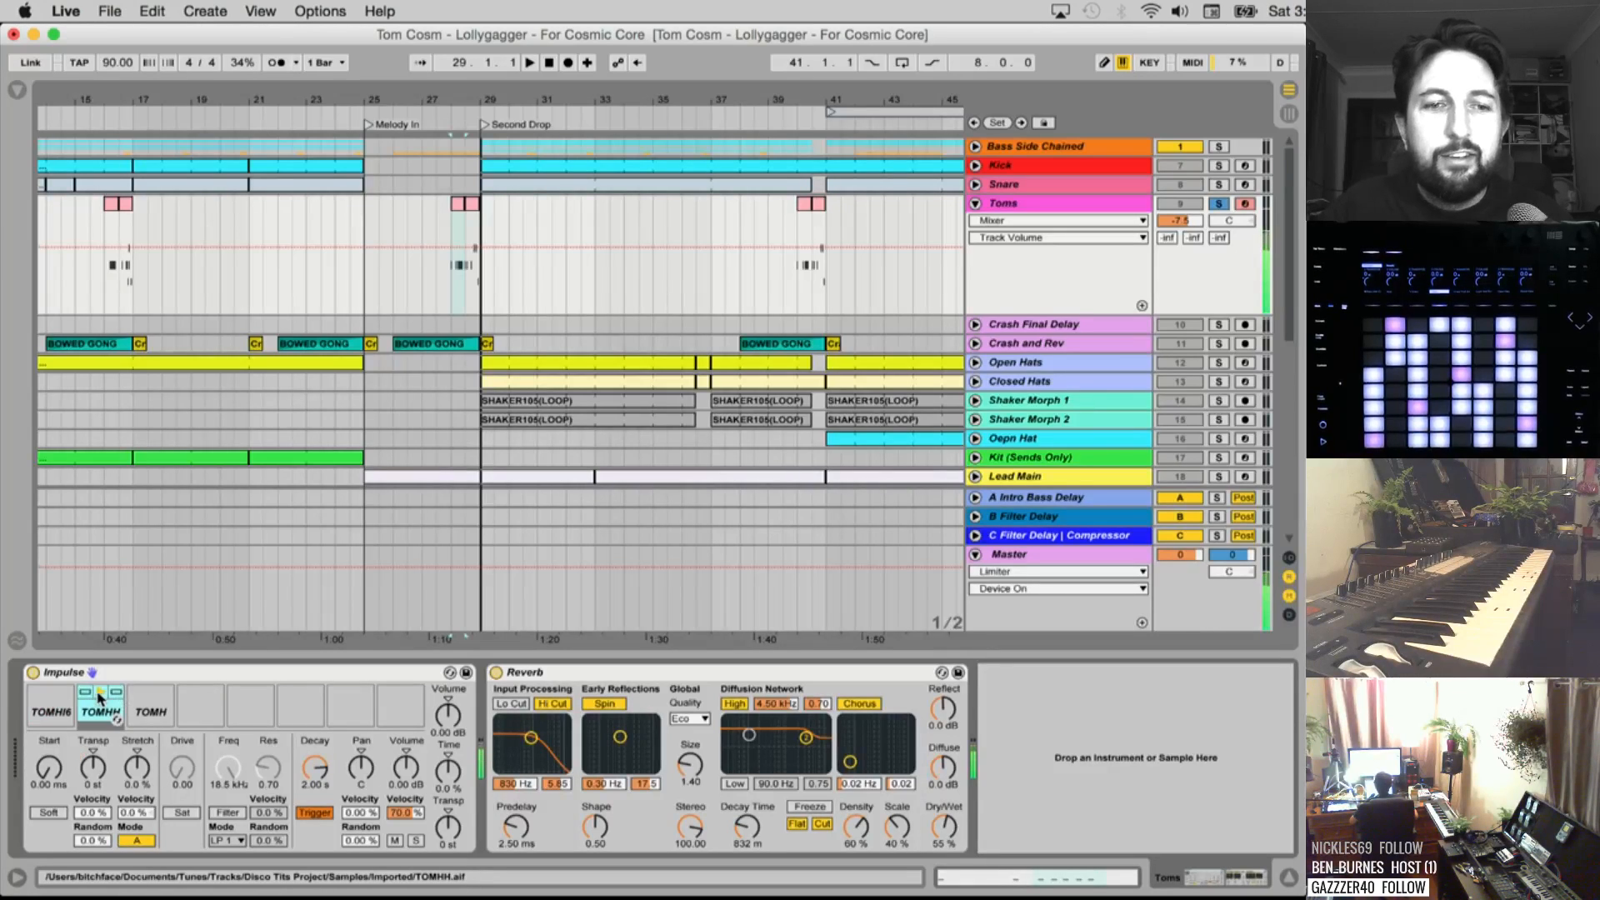
{"action": "left_click", "coordinate": [151, 695]}
{"action": "left_click", "coordinate": [102, 695]}
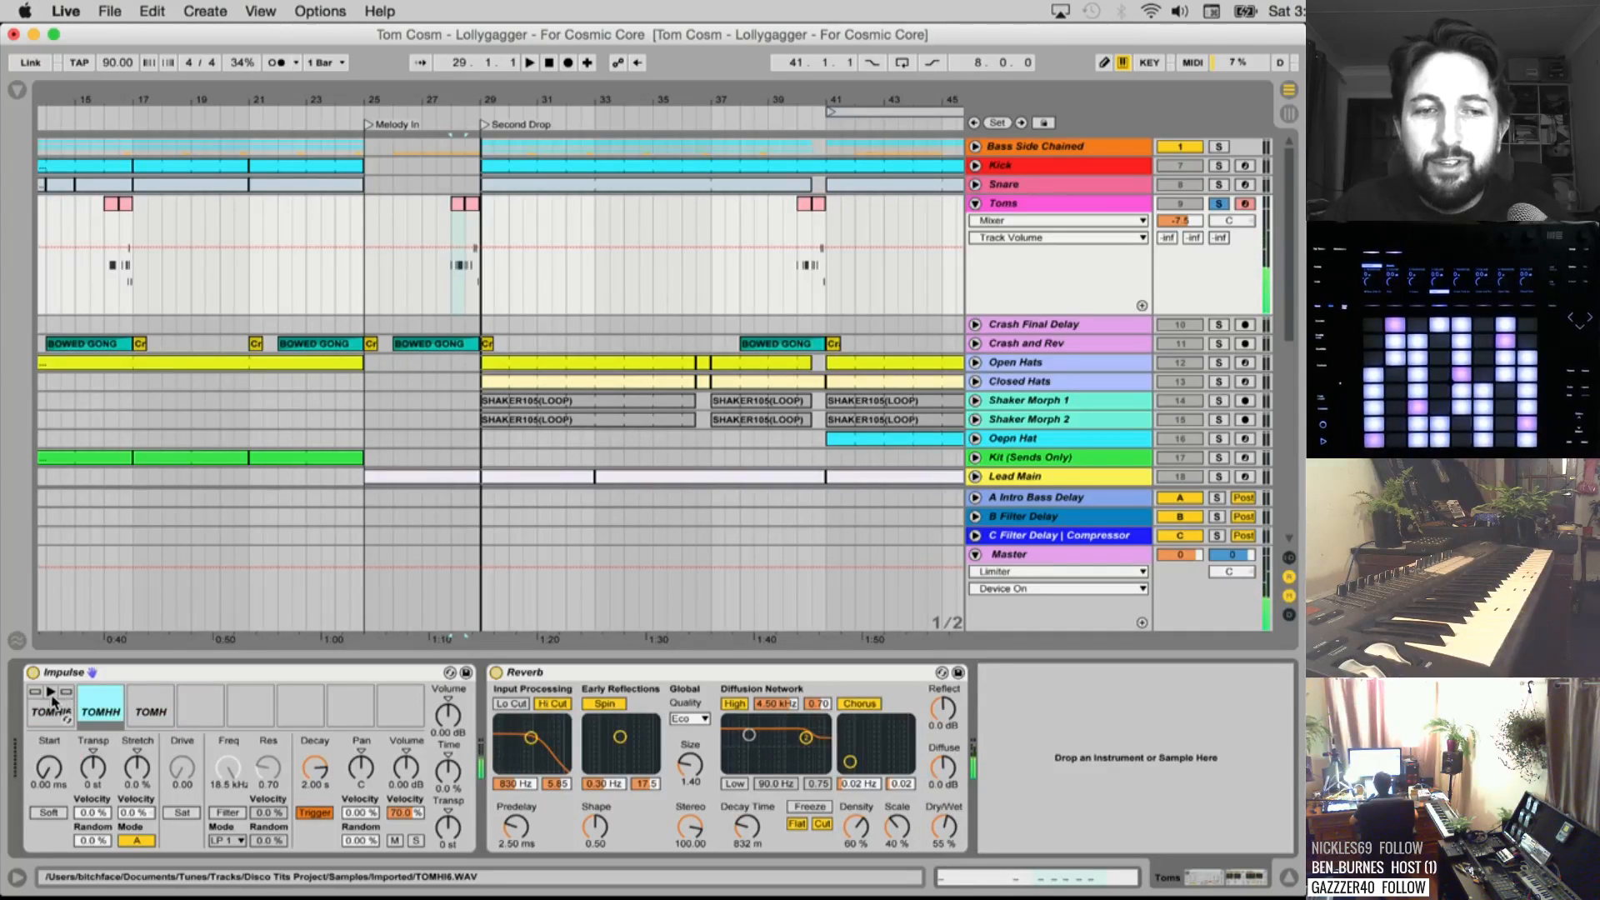
{"action": "left_click", "coordinate": [51, 696]}
{"action": "left_click", "coordinate": [101, 696]}
{"action": "left_click", "coordinate": [151, 699]}
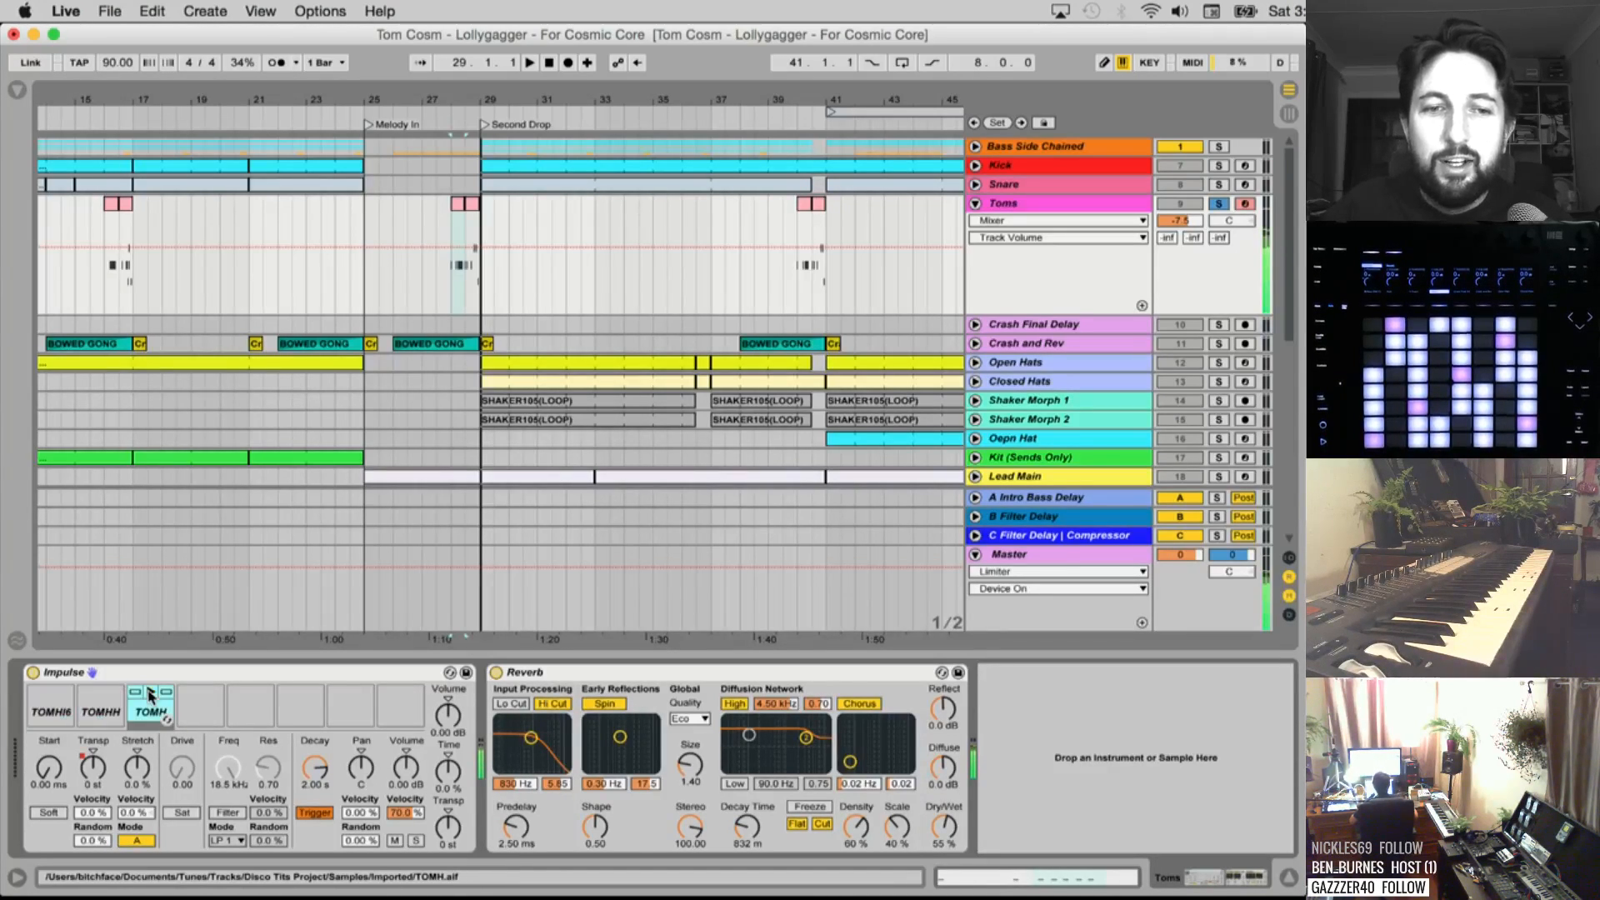
{"action": "left_click", "coordinate": [101, 697]}
{"action": "left_click", "coordinate": [48, 695]}
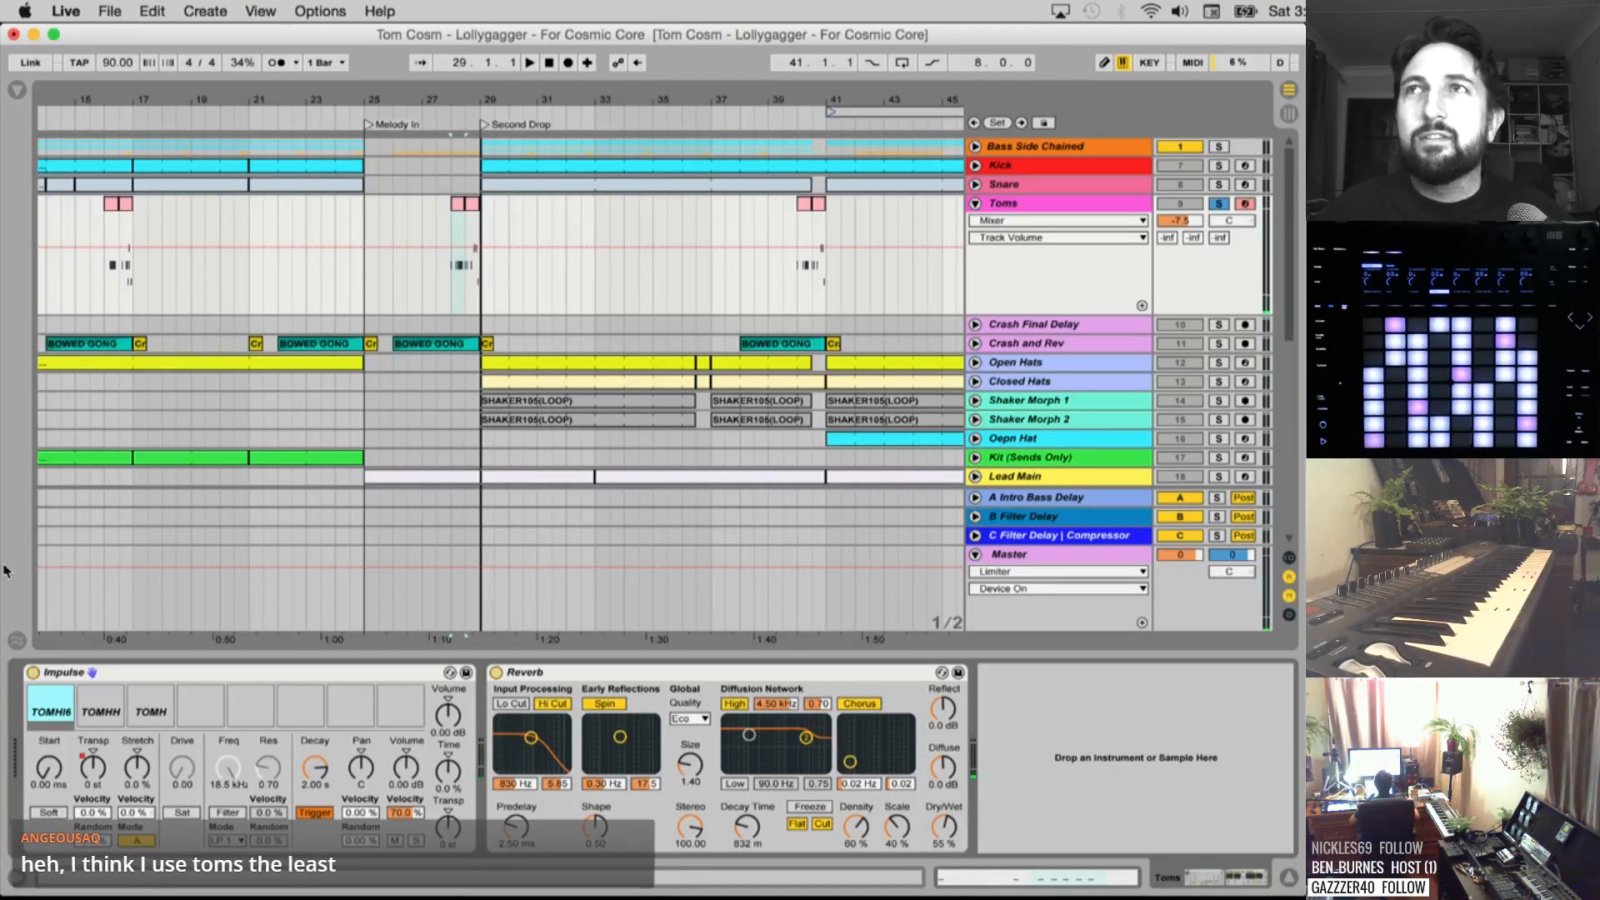
Replay the soloed Toms fill from bar 28 and fold the Toms track
{"action": "key", "text": "space"}
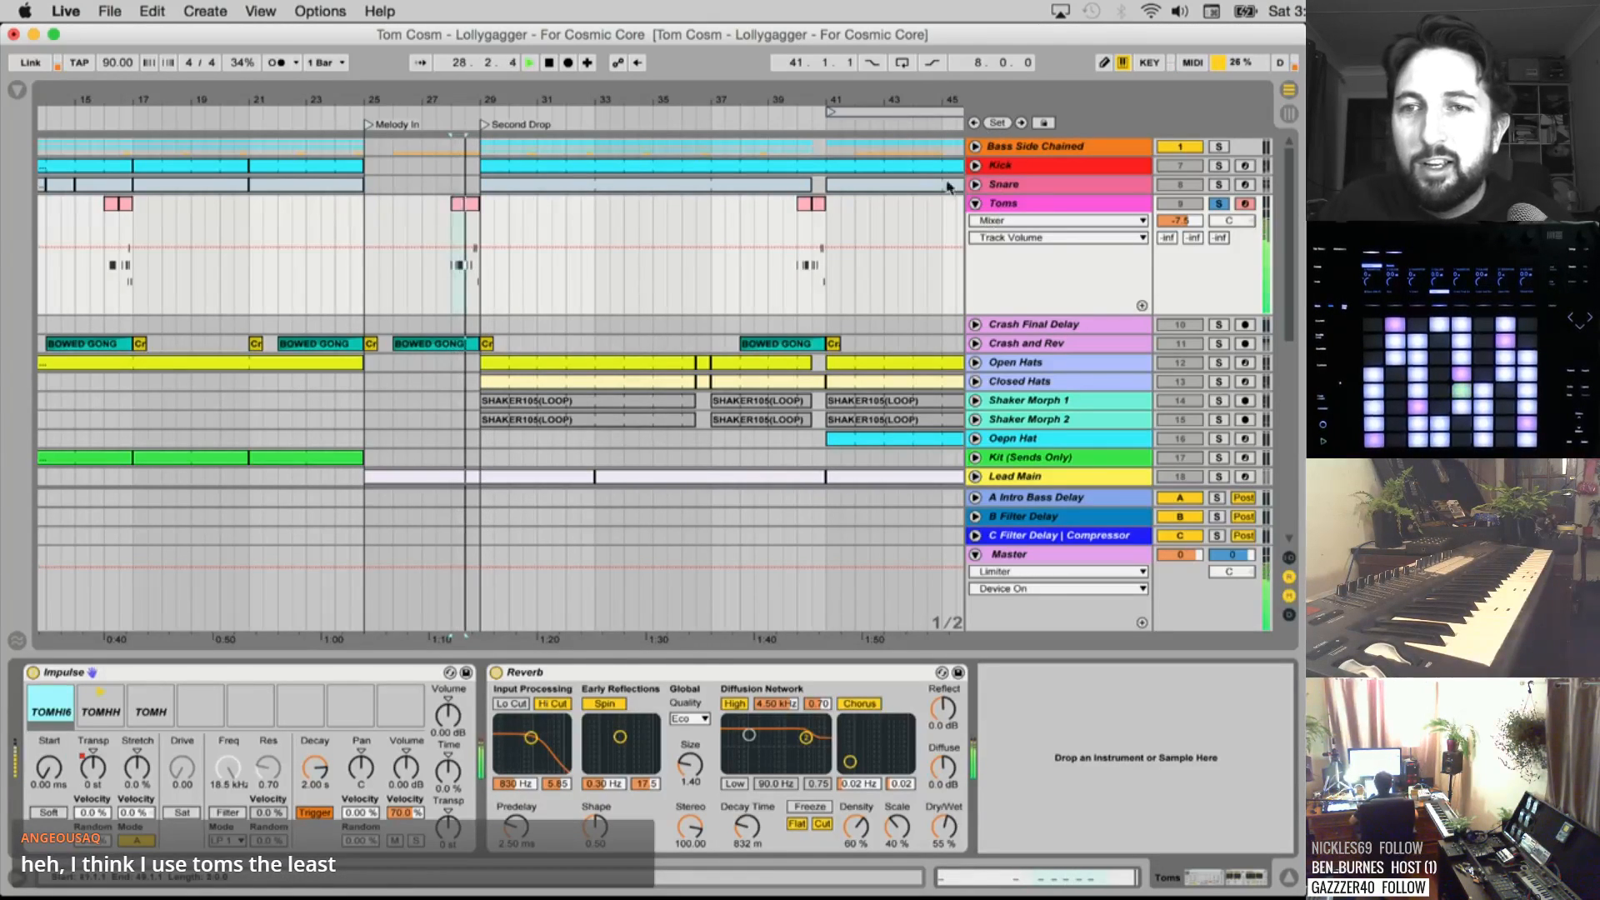
{"action": "key", "text": "space"}
{"action": "scroll", "coordinate": [842, 238], "scroll_direction": "left", "scroll_amount": 6}
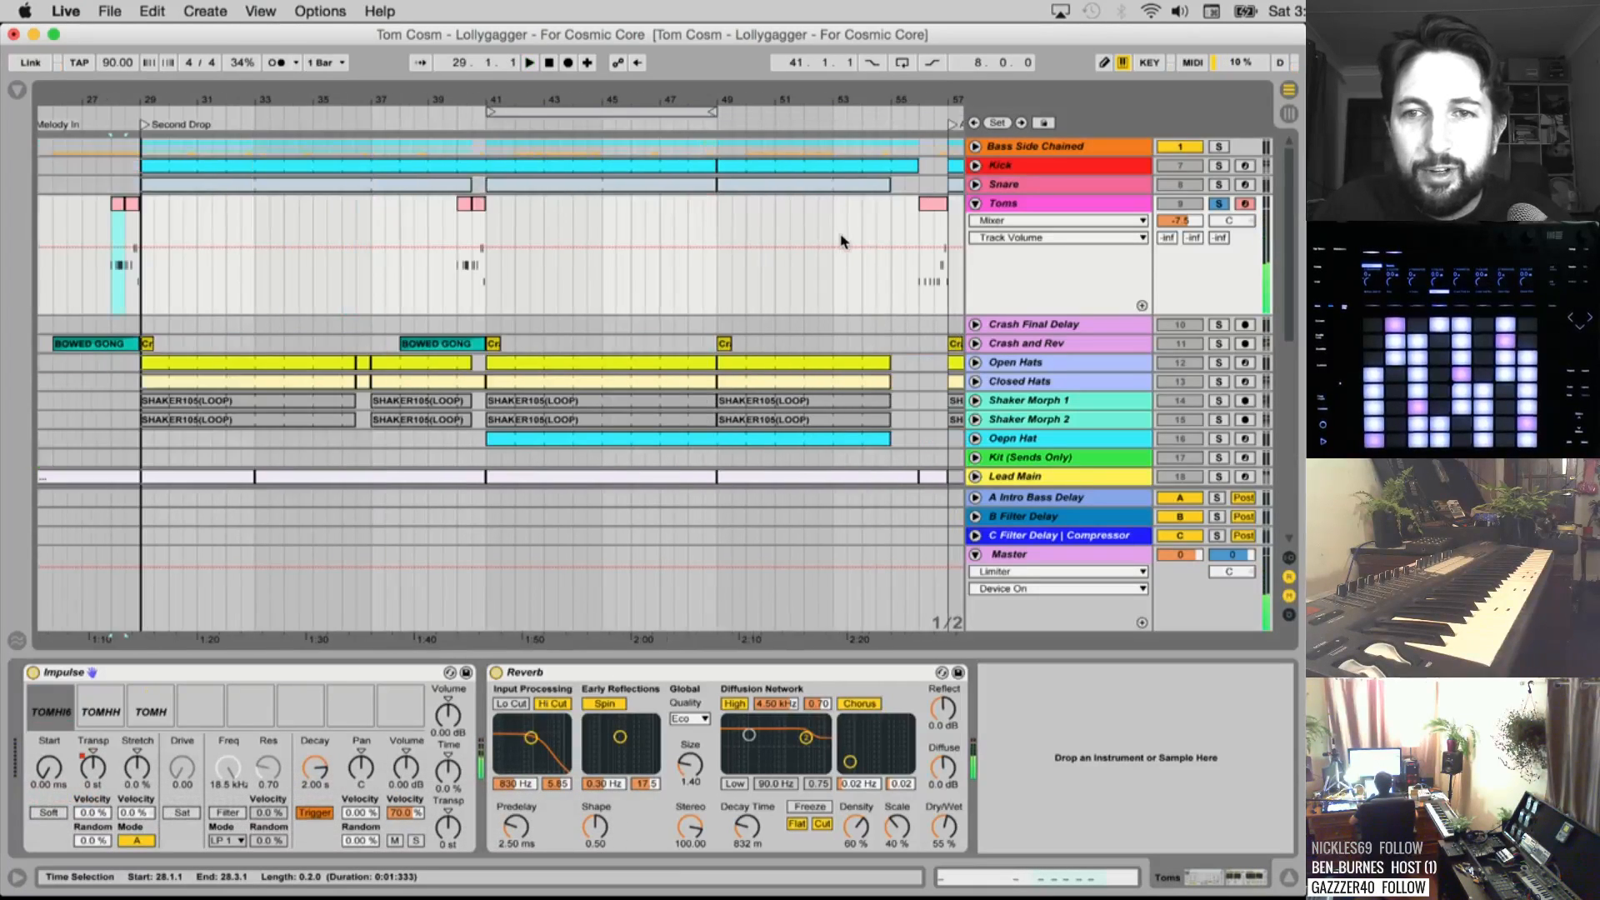
{"action": "left_click", "coordinate": [977, 203]}
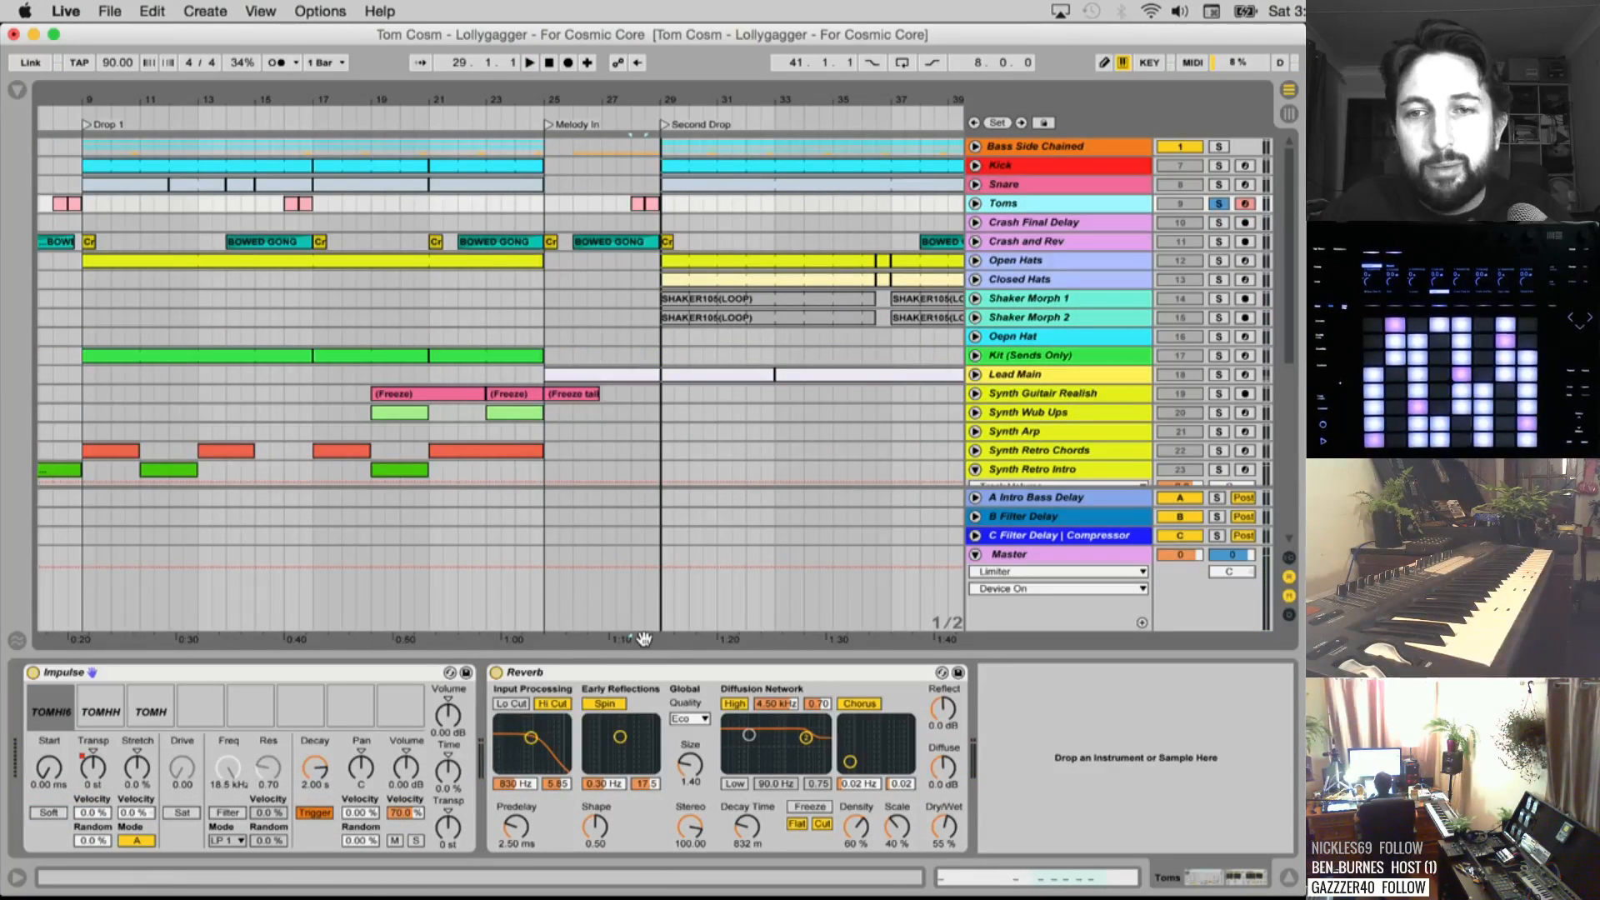
Unfold the Crash Final Delay track, solo it instead of the Toms, and play its crash from bar 89
{"action": "left_click", "coordinate": [987, 226]}
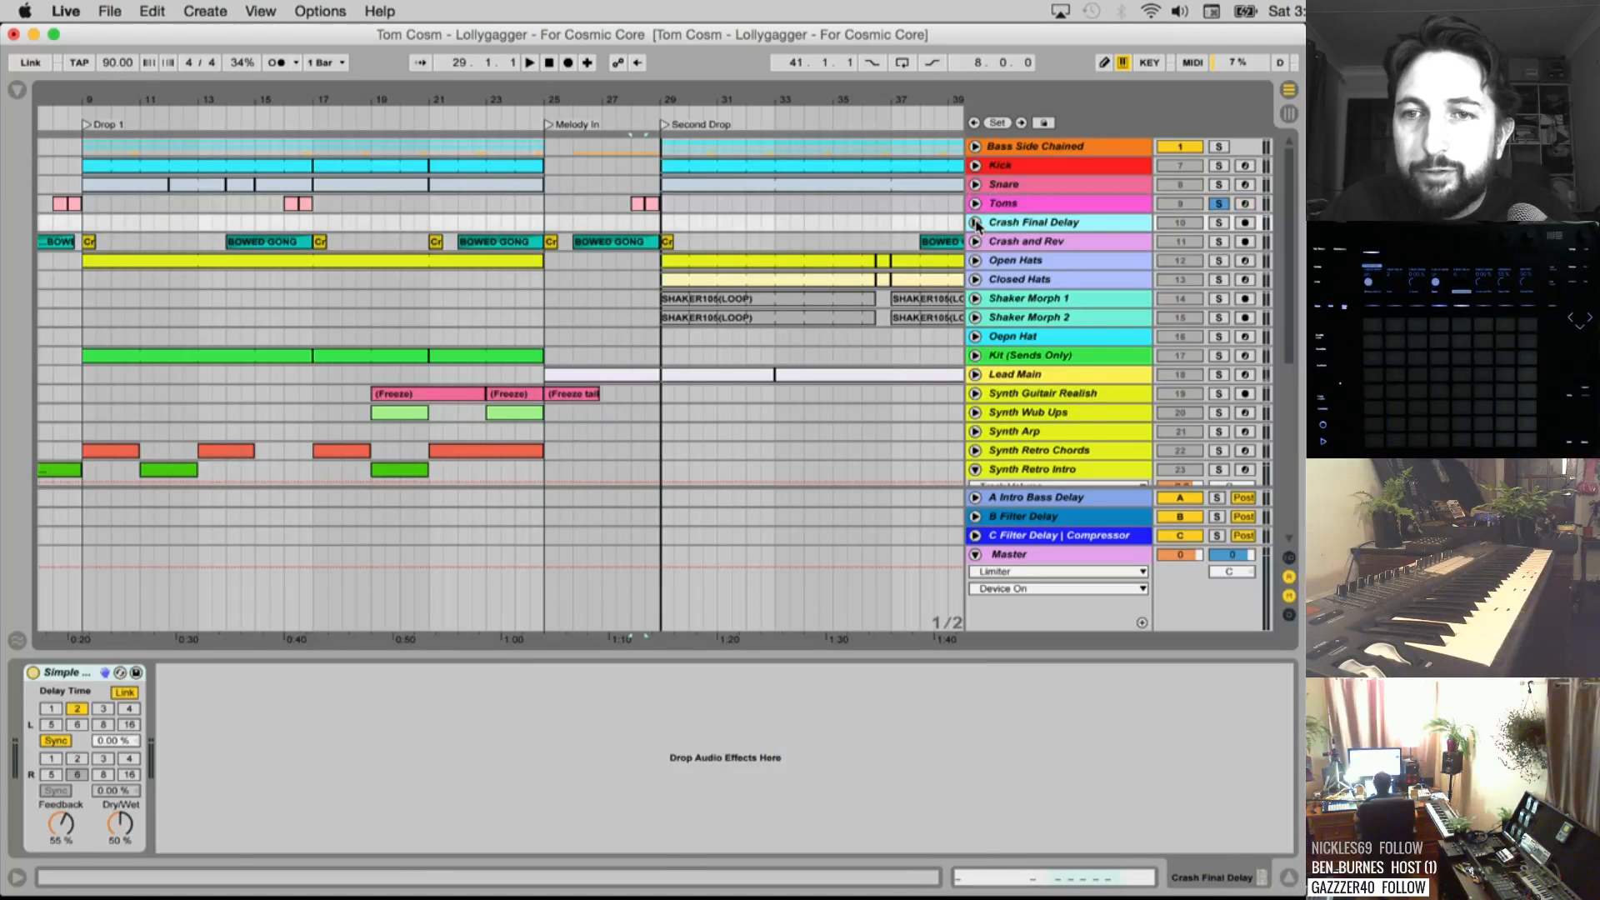
{"action": "left_click", "coordinate": [976, 223]}
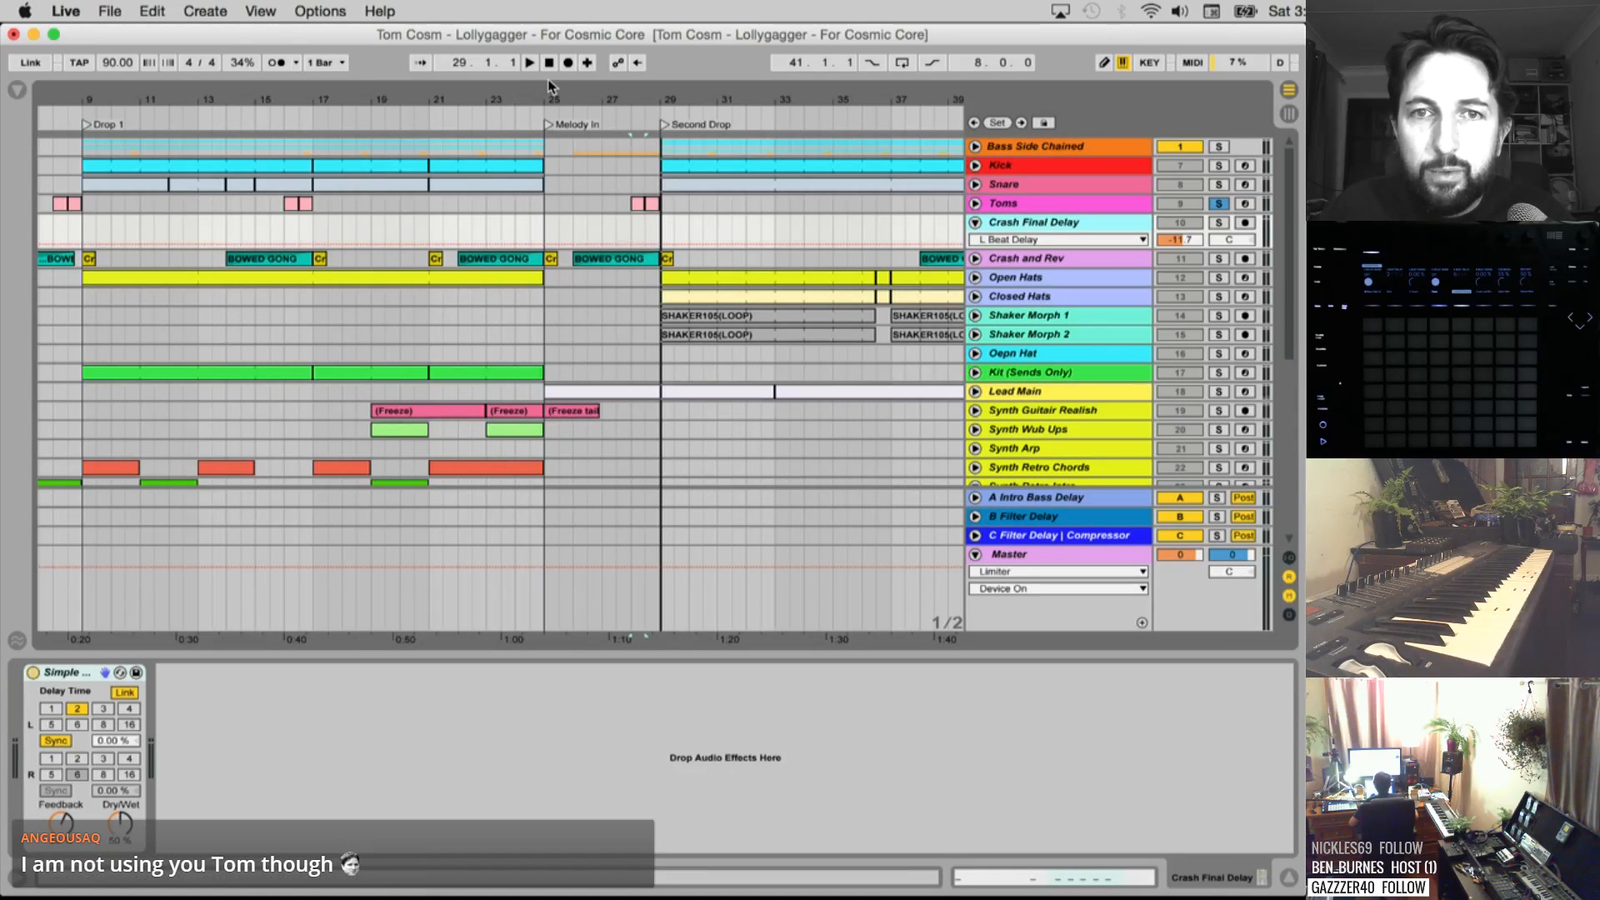
{"action": "left_click_drag", "start_coordinate": [549, 96], "coordinate": [504, 32]}
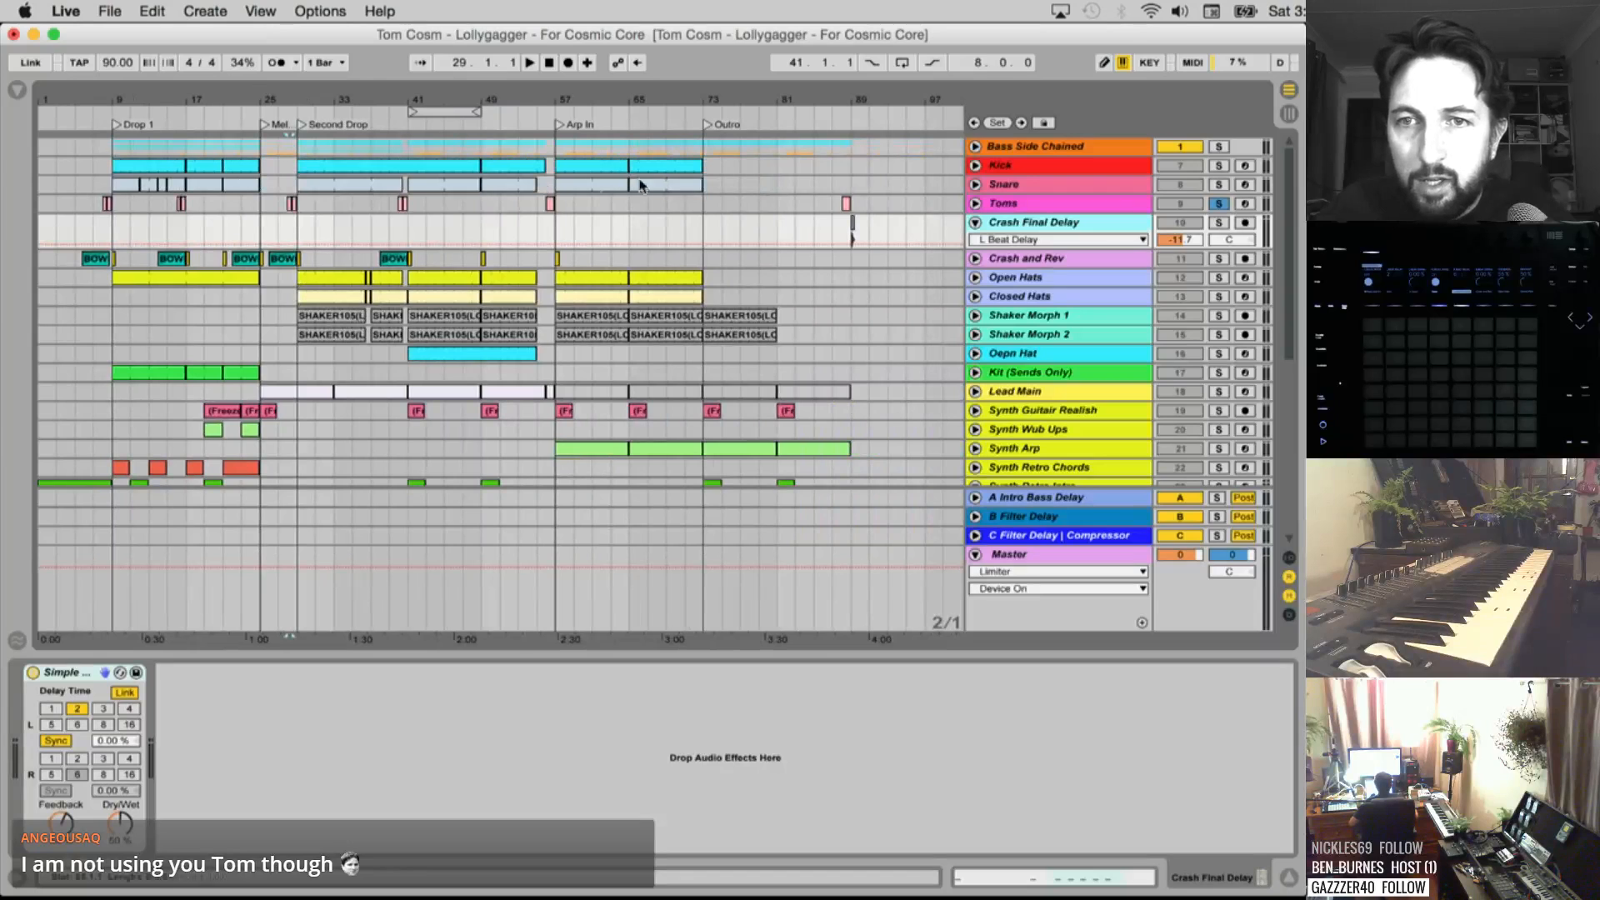
{"action": "left_click", "coordinate": [852, 241]}
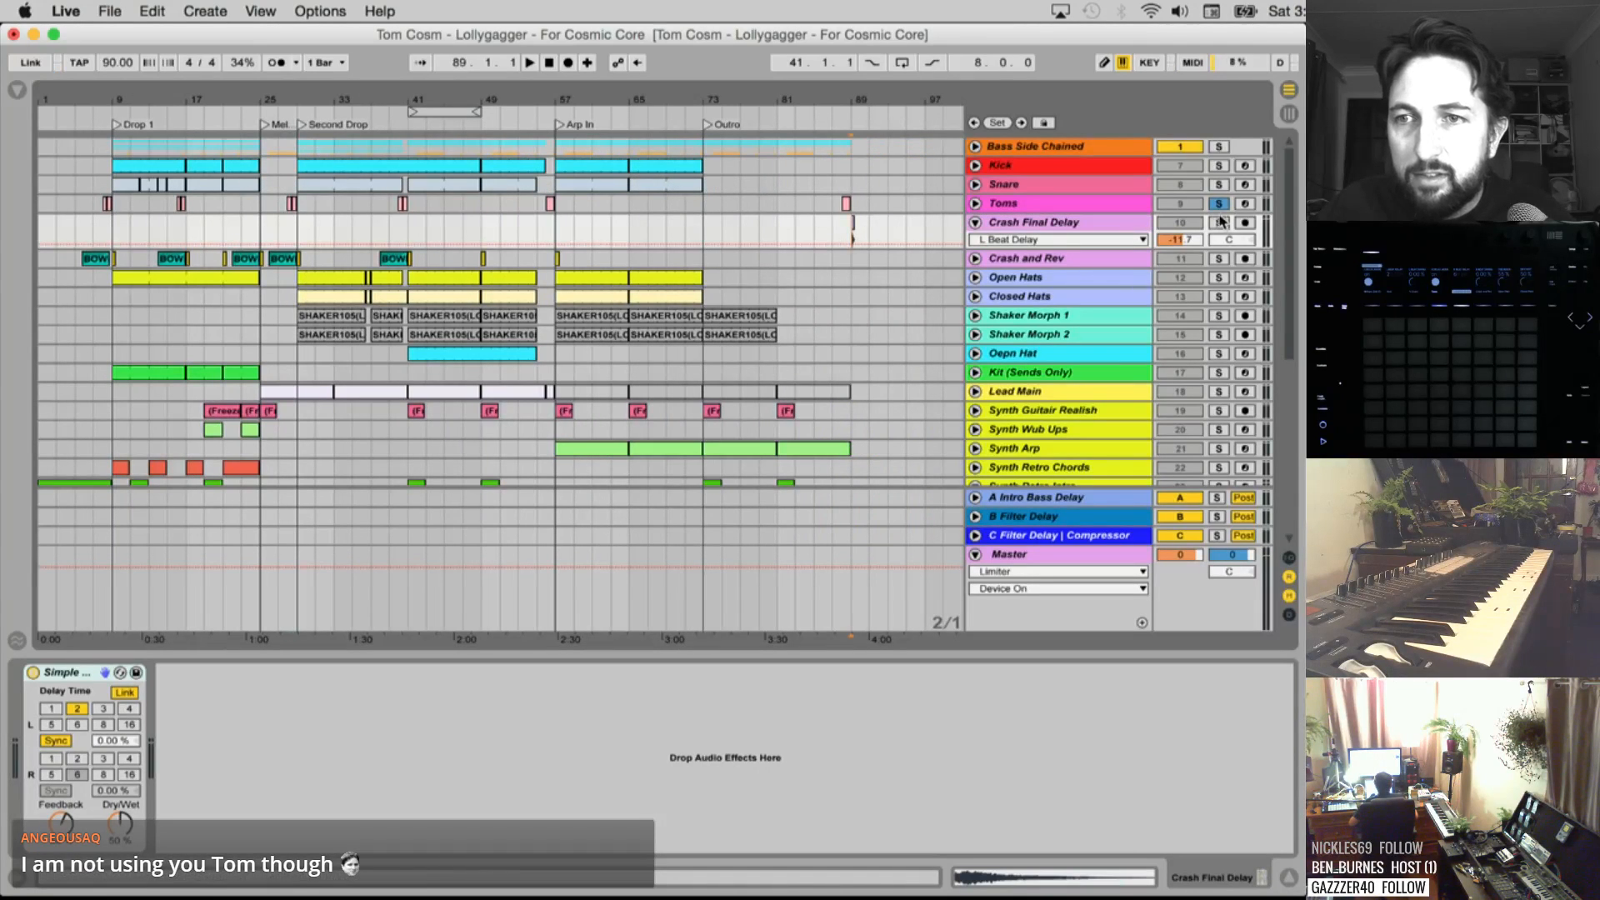
{"action": "left_click", "coordinate": [1219, 222]}
{"action": "key", "text": "space"}
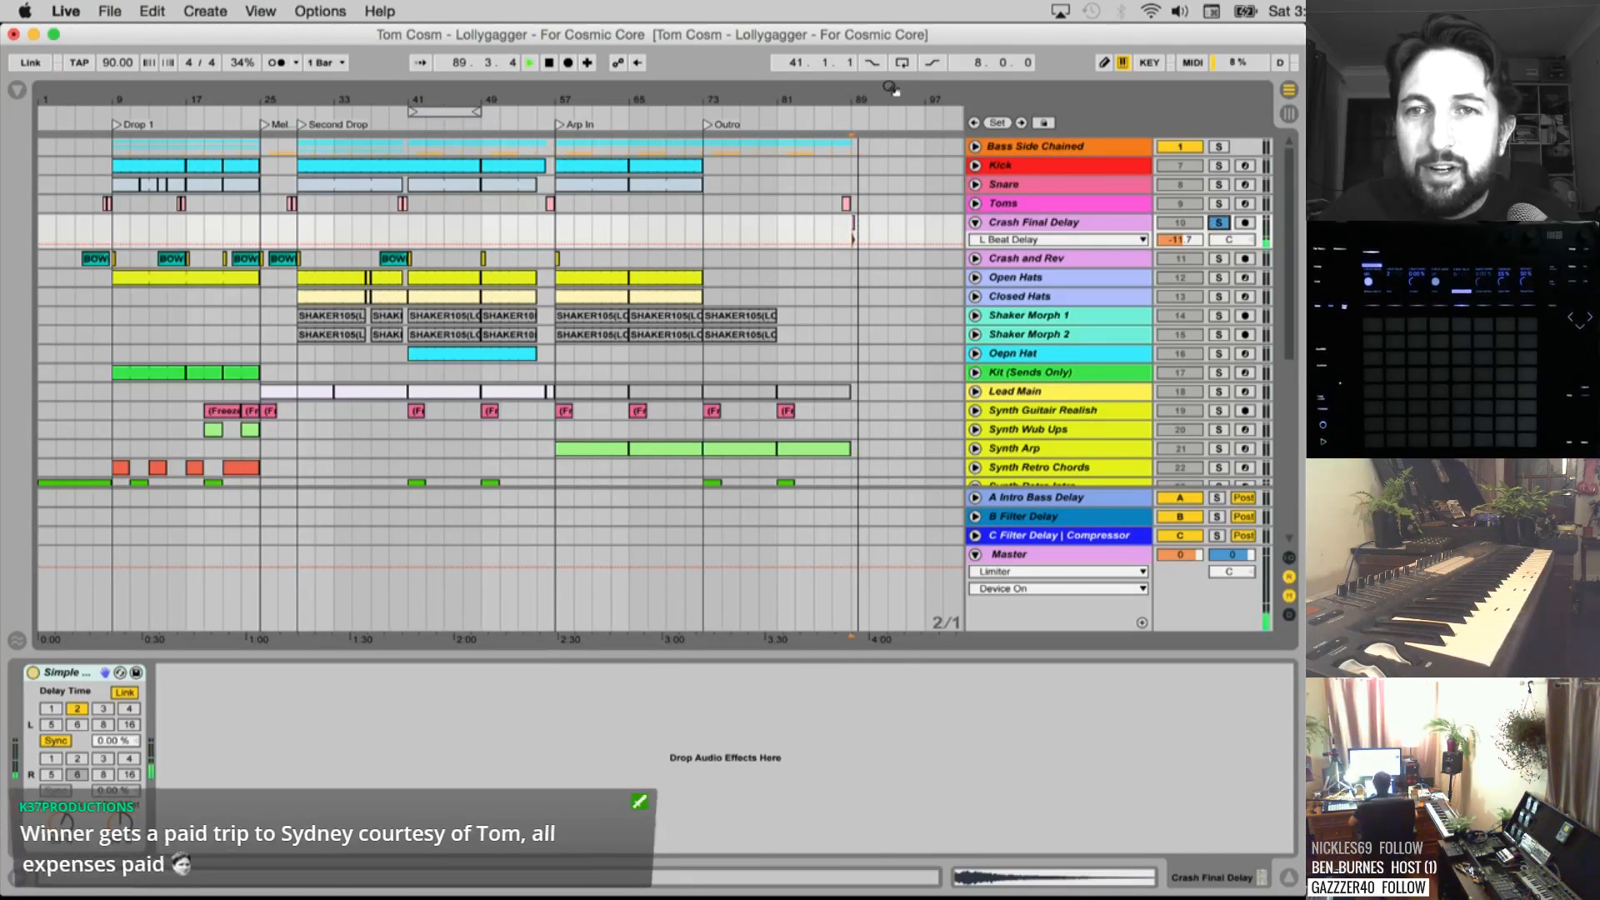
{"action": "key", "text": "space"}
{"action": "mouse_move", "coordinate": [890, 90]}
{"action": "left_mouse_down"}
{"action": "mouse_move", "coordinate": [887, 283]}
{"action": "mouse_move", "coordinate": [883, 101]}
{"action": "left_mouse_up"}
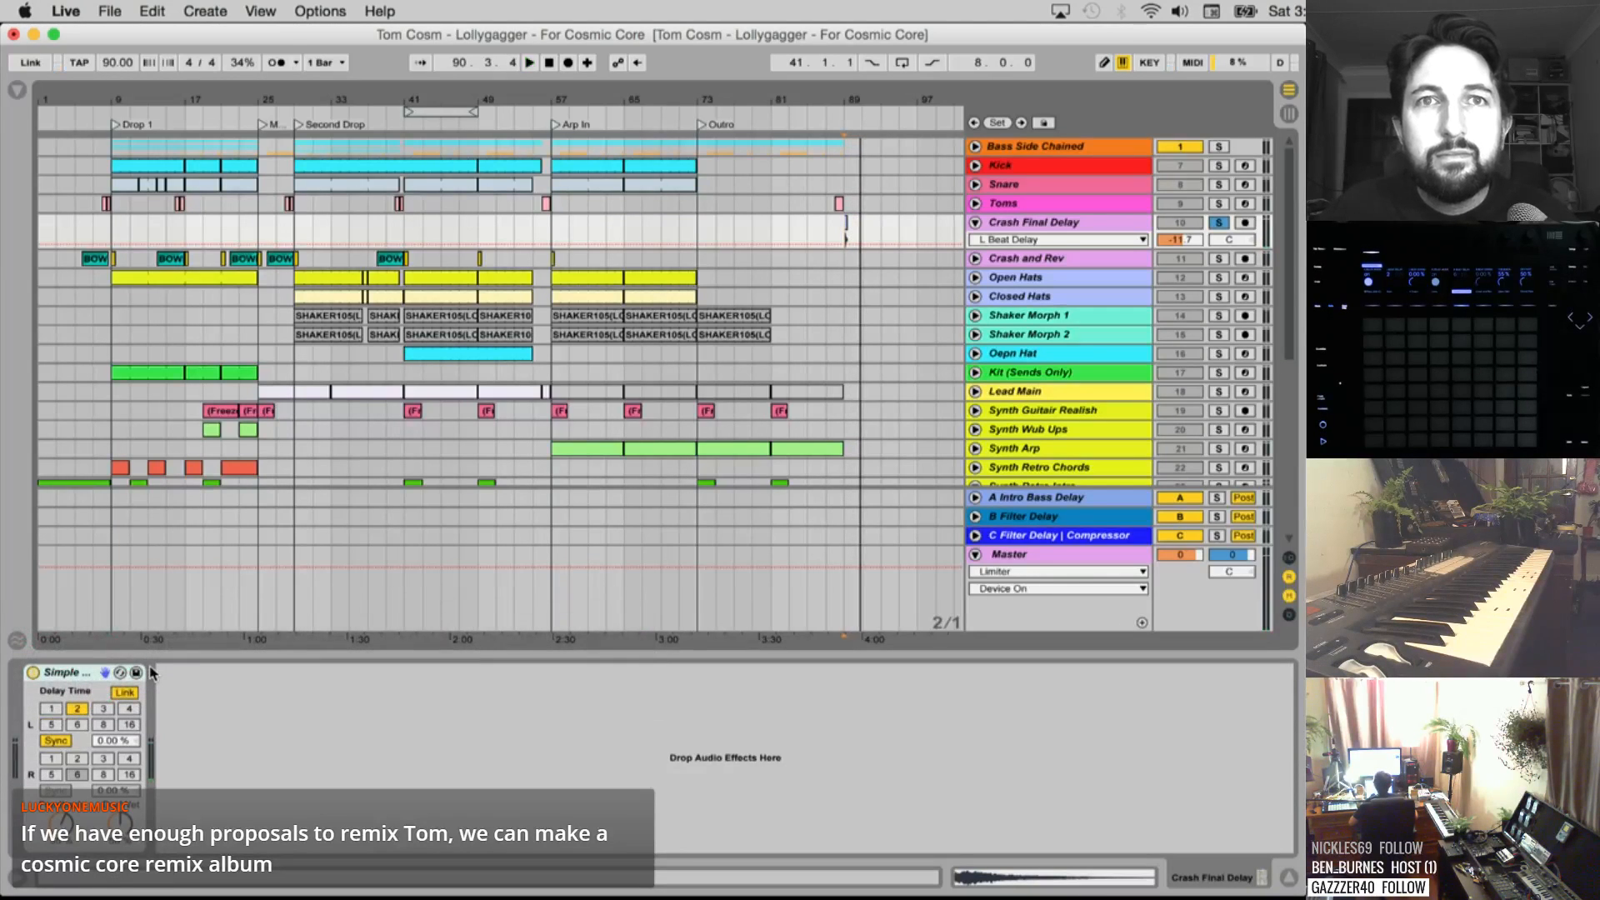
{"action": "key", "text": "space"}
{"action": "key", "text": "space"}
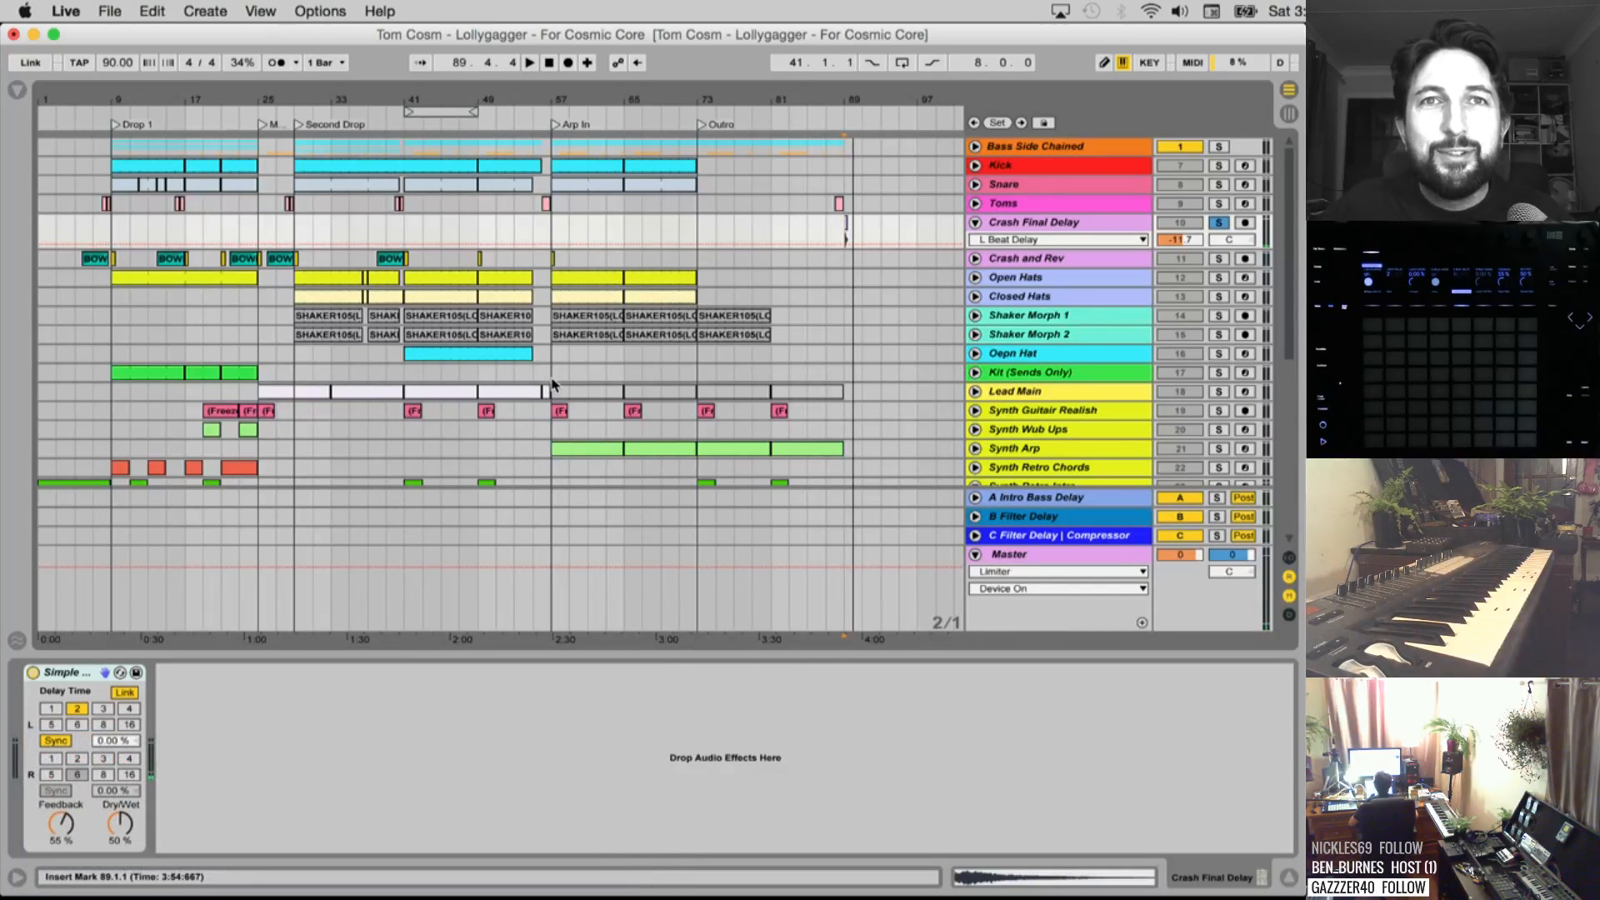
Unfold and solo the Crash and Rev track, and play the BOWED GONG clip leading into Drop 1
{"action": "left_click", "coordinate": [1009, 259]}
{"action": "left_click", "coordinate": [976, 258]}
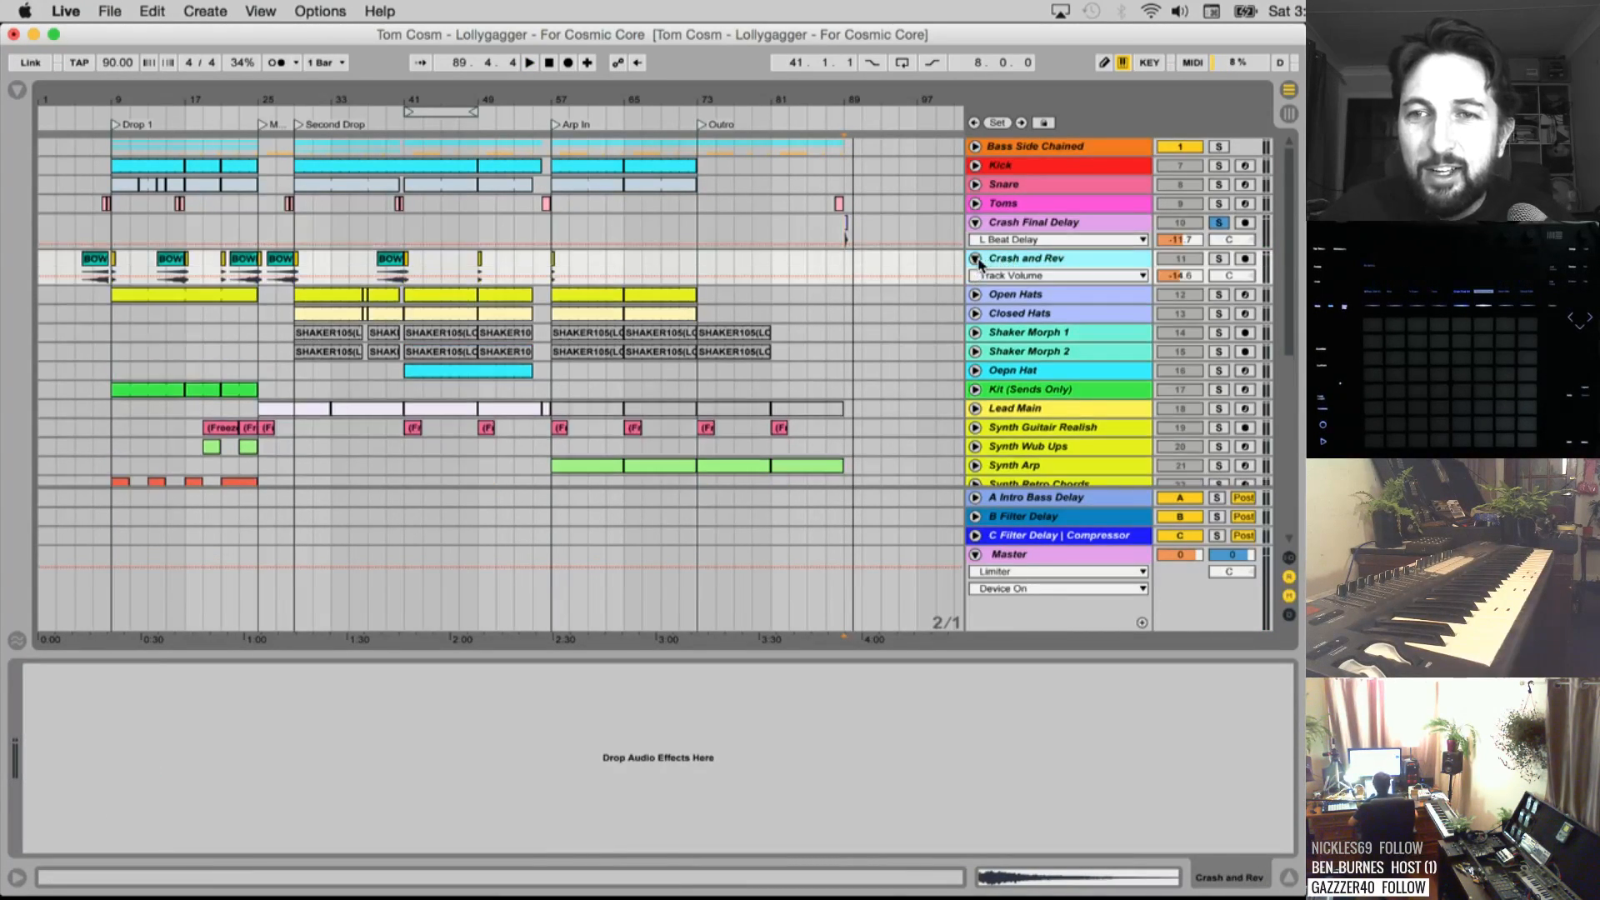
{"action": "left_click", "coordinate": [1216, 259]}
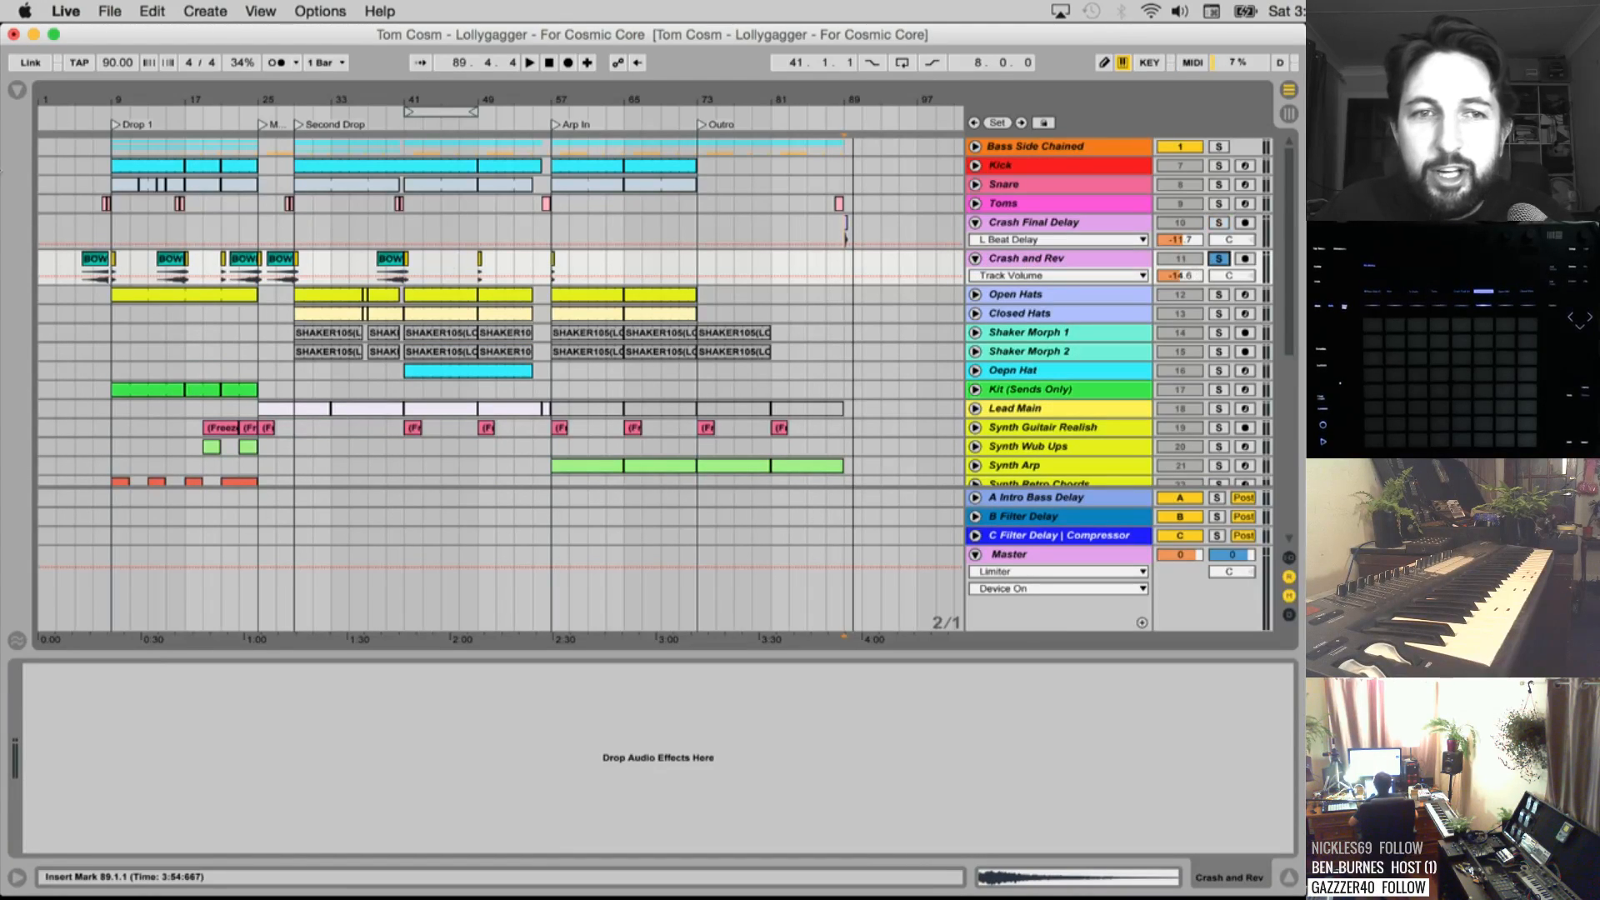
{"action": "left_click_drag", "start_coordinate": [72, 98], "coordinate": [82, 200]}
{"action": "left_click", "coordinate": [177, 260]}
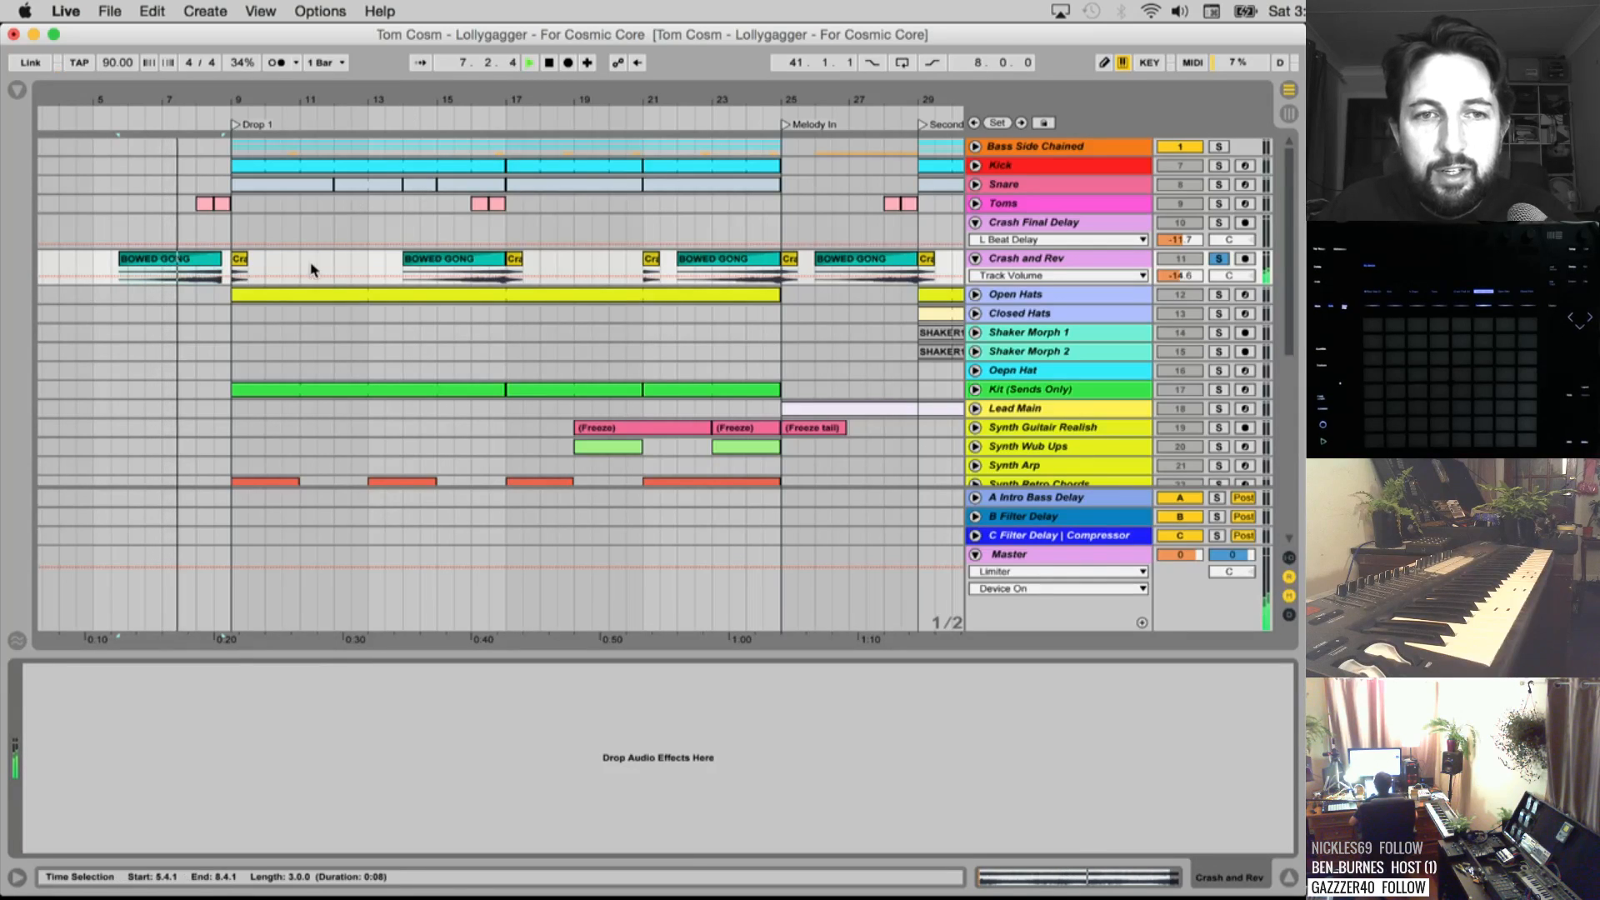
Play the crash clip at bar 9 and show its sample, then unsolo and fold the Crash and Rev track
{"action": "left_click", "coordinate": [240, 261]}
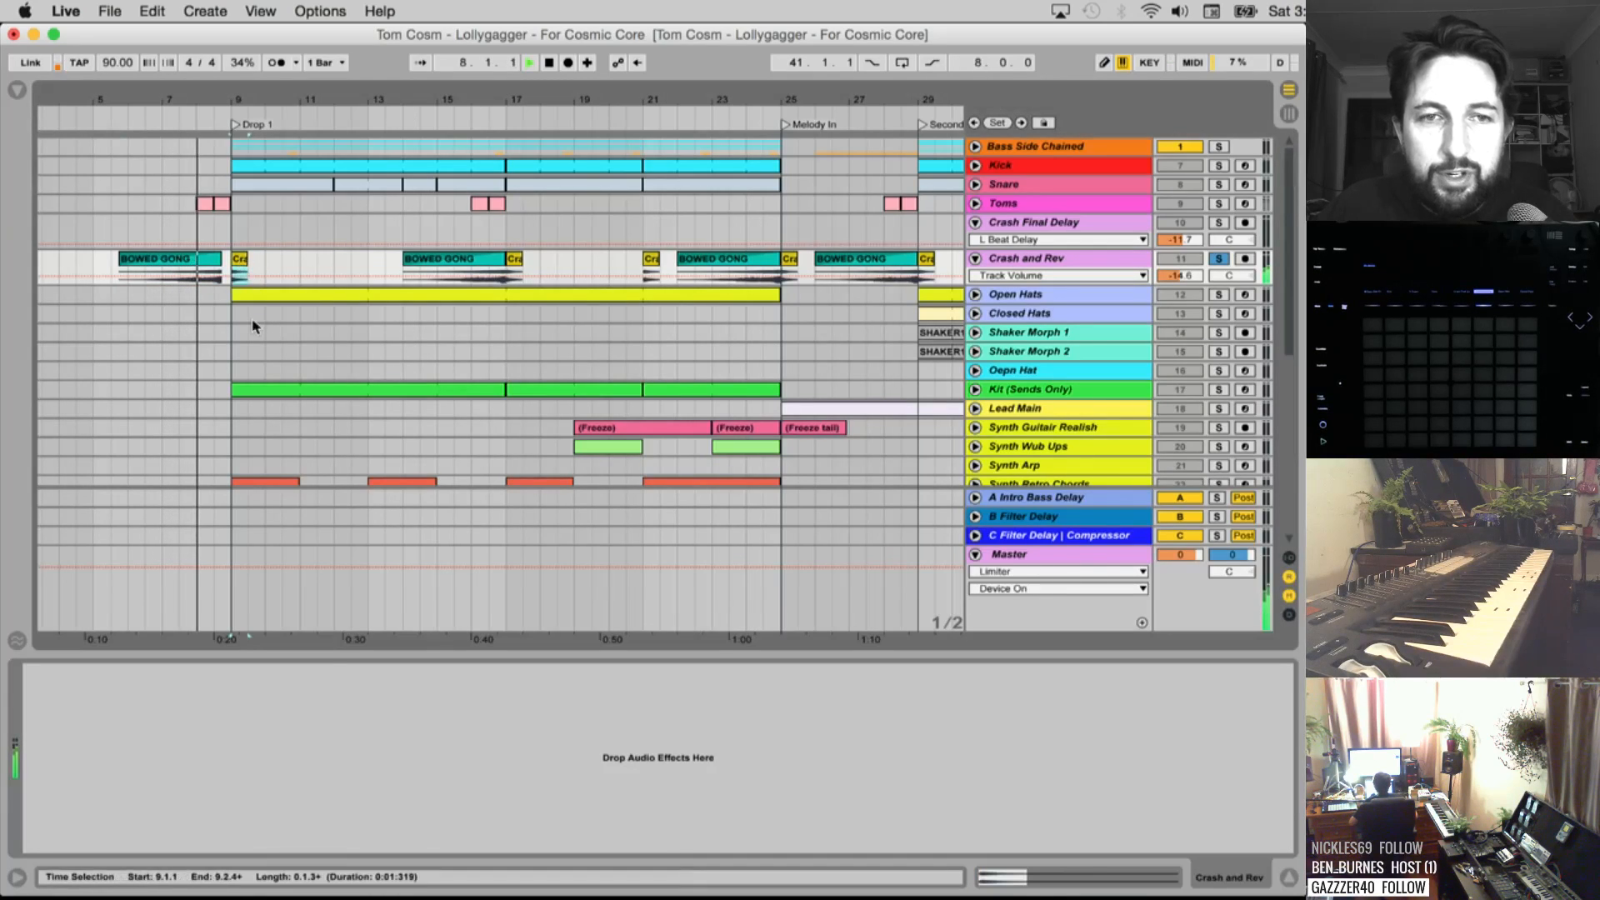
{"action": "double_click", "coordinate": [241, 259]}
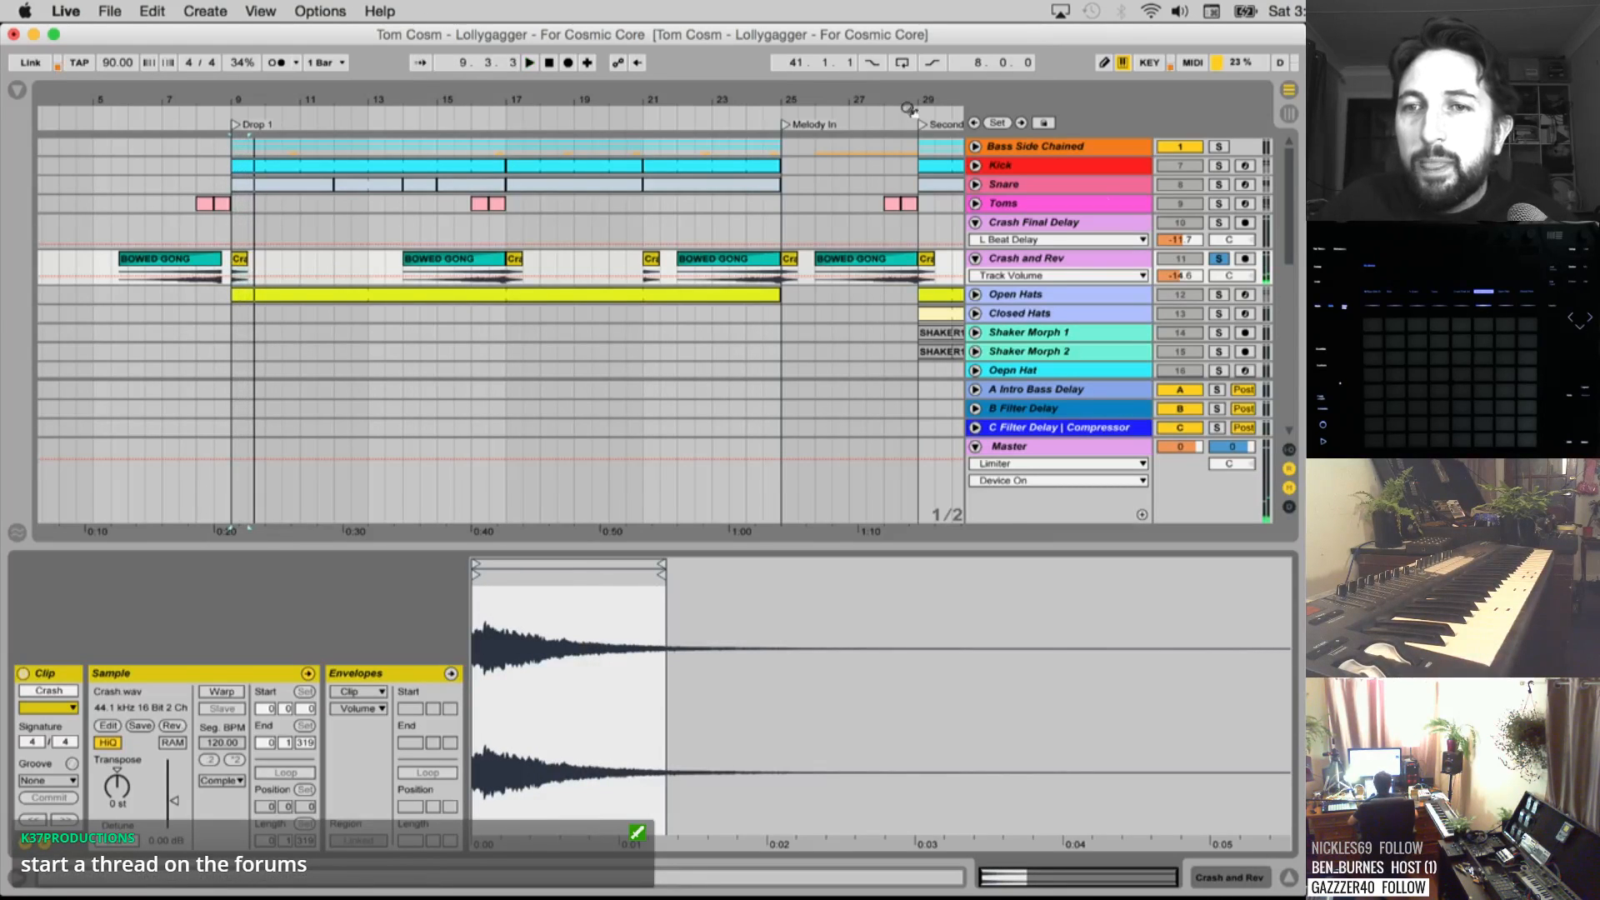
{"action": "left_click", "coordinate": [1219, 256]}
{"action": "left_click", "coordinate": [976, 259]}
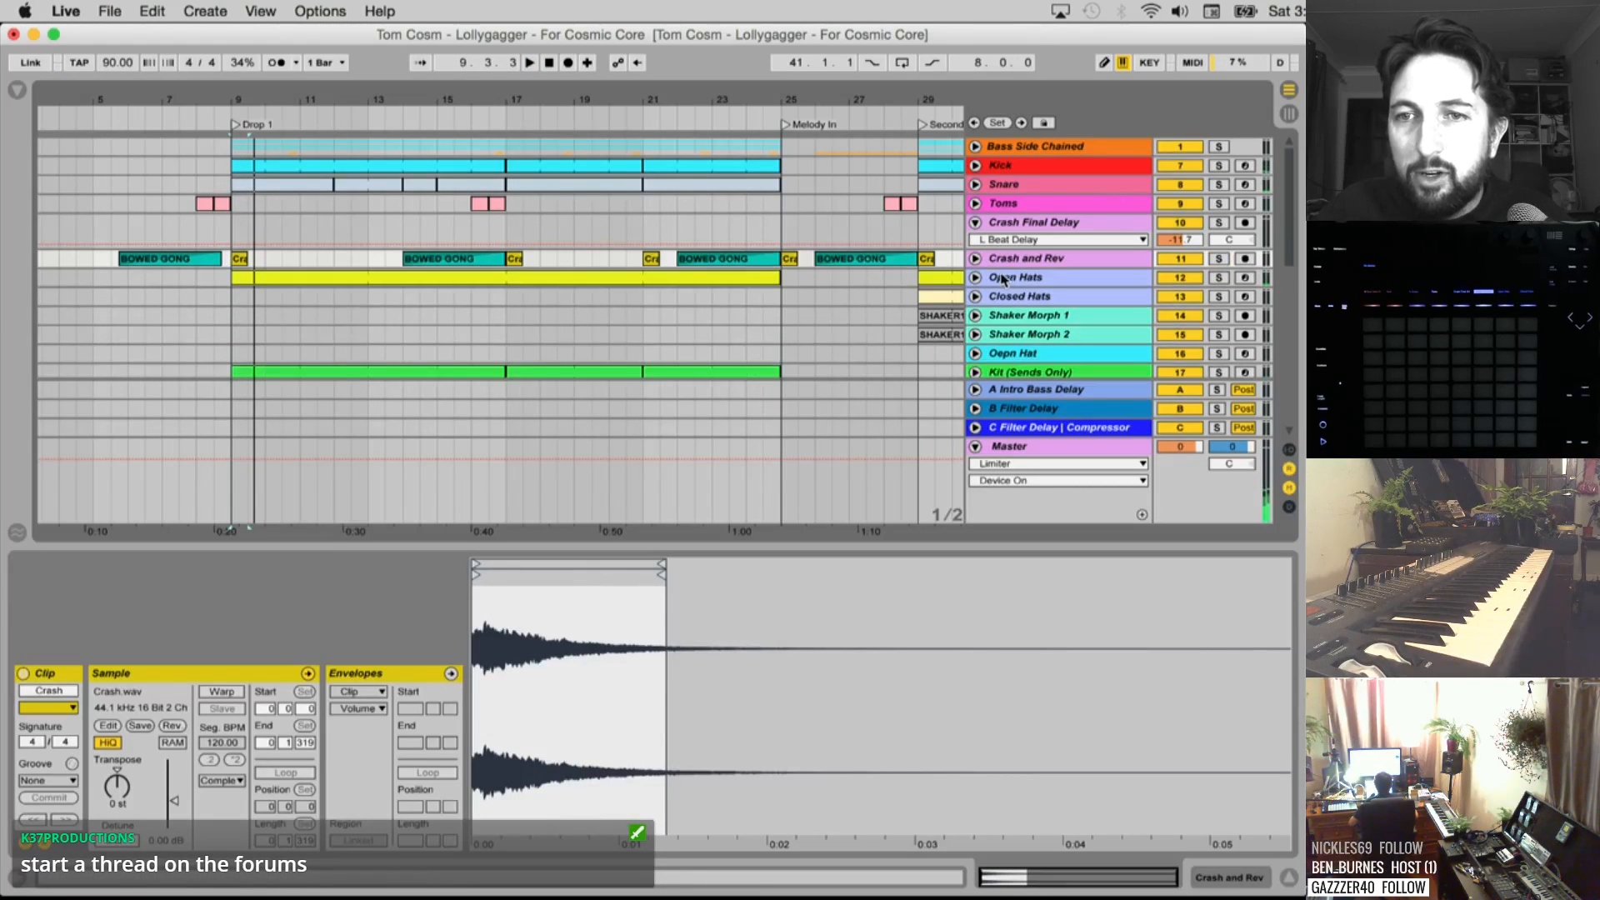
Unfold the Open Hats track and audition the four samples loaded in its Impulse
{"action": "left_click", "coordinate": [976, 278]}
{"action": "left_click", "coordinate": [1008, 282]}
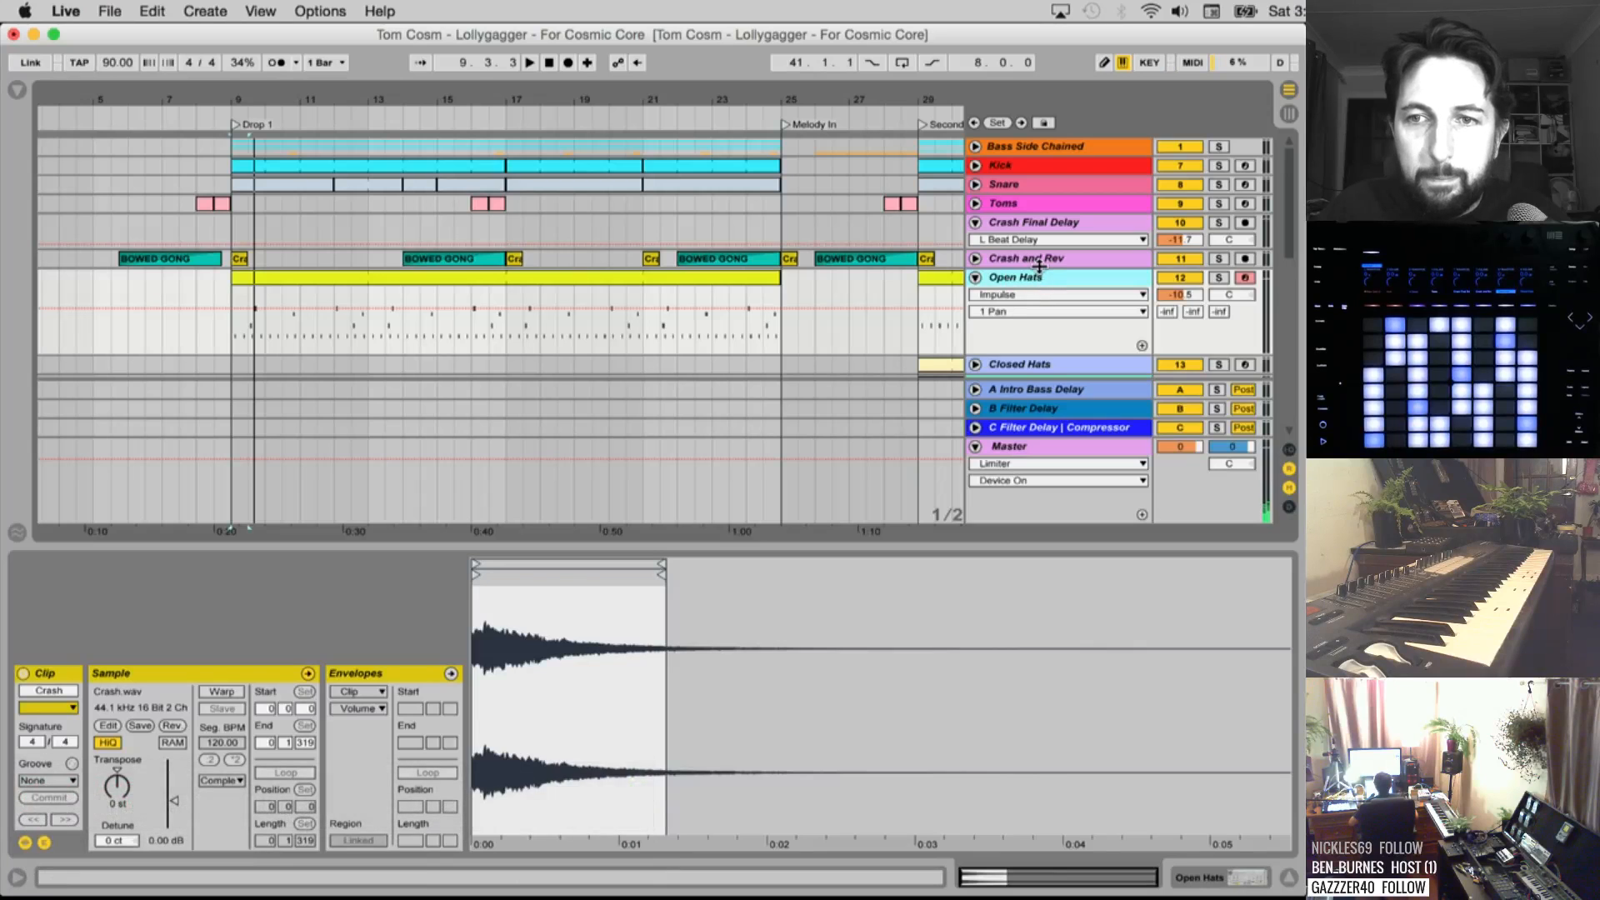
{"action": "left_click", "coordinate": [1030, 280]}
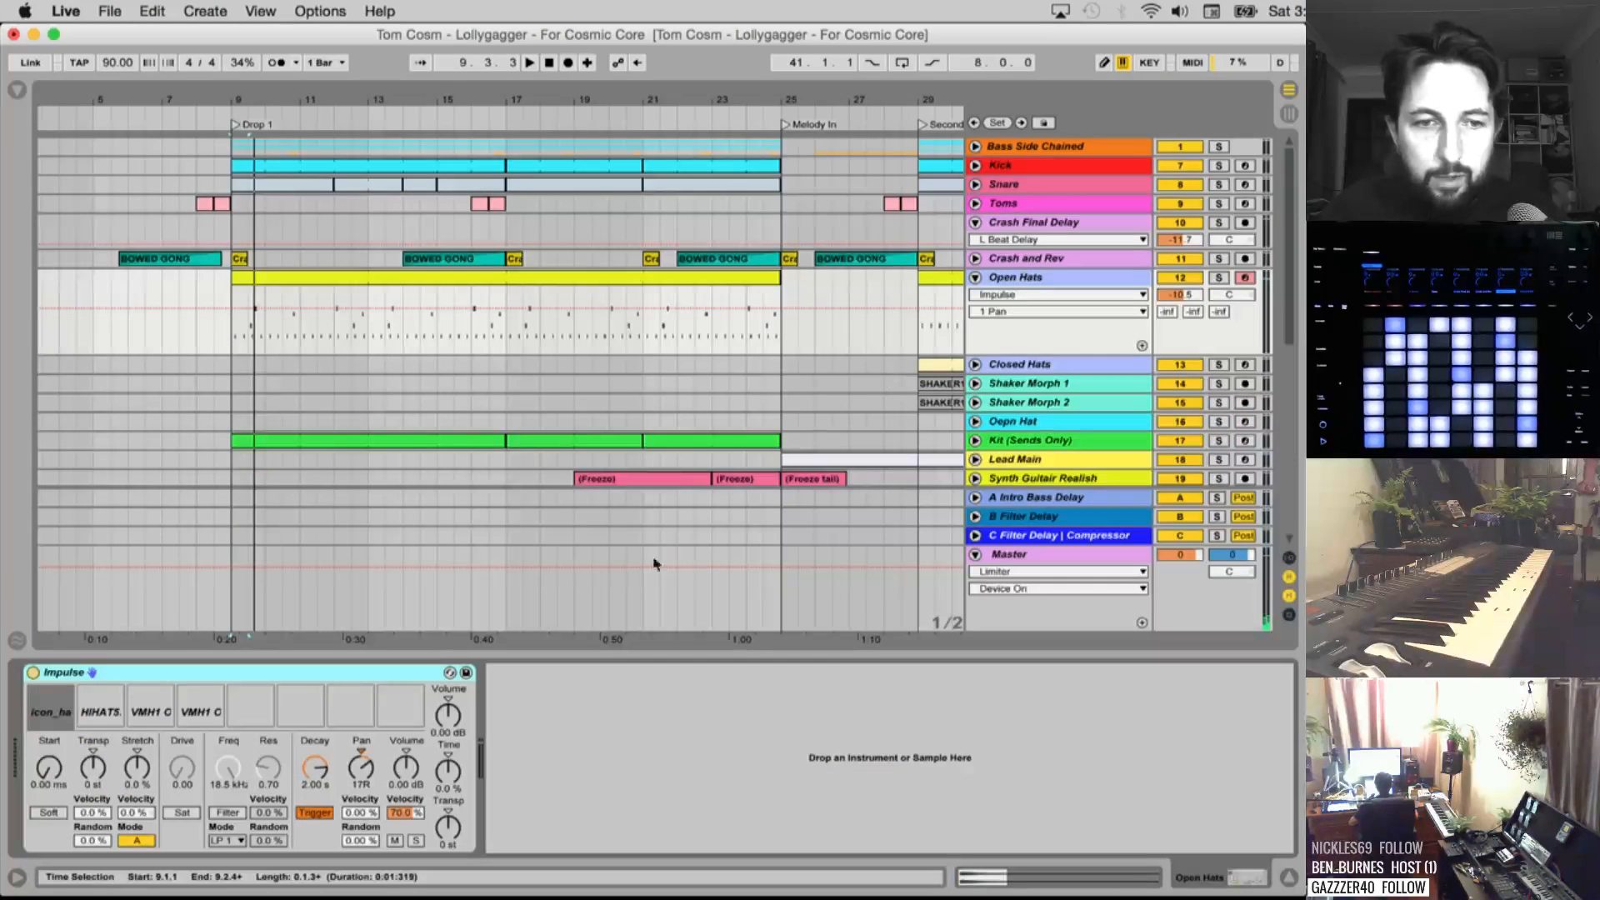
{"action": "left_click", "coordinate": [51, 697]}
{"action": "left_click", "coordinate": [100, 699]}
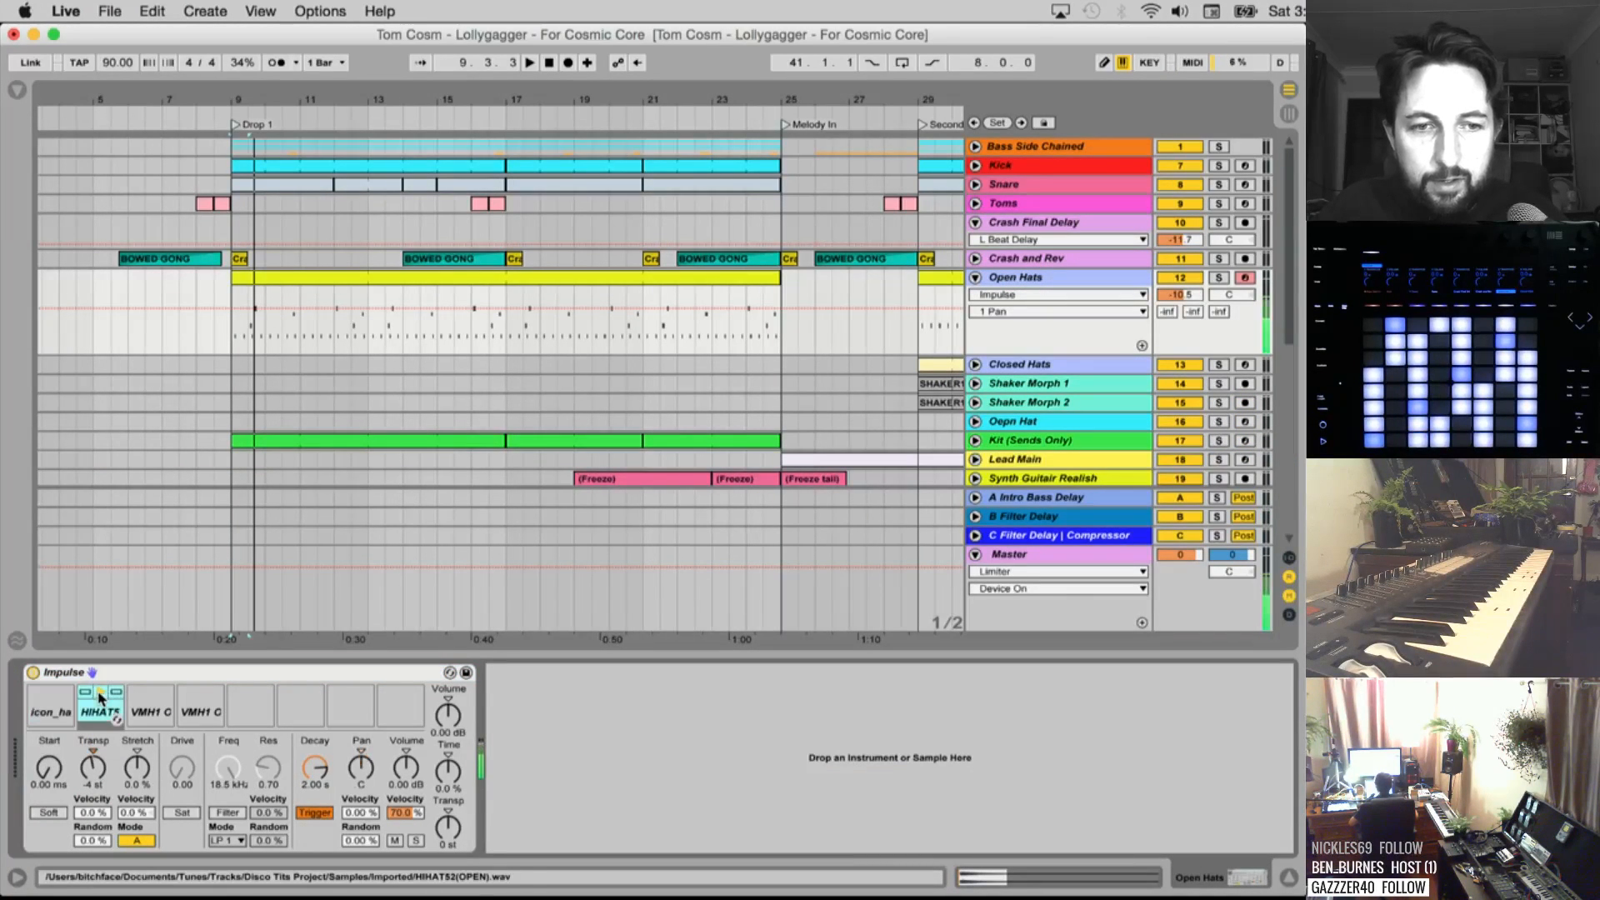
{"action": "left_click", "coordinate": [154, 697]}
{"action": "left_click", "coordinate": [200, 701]}
Play the arrangement from bar 9, then the Open Hats variation around bar 36 of the Second Drop
{"action": "key", "text": "space"}
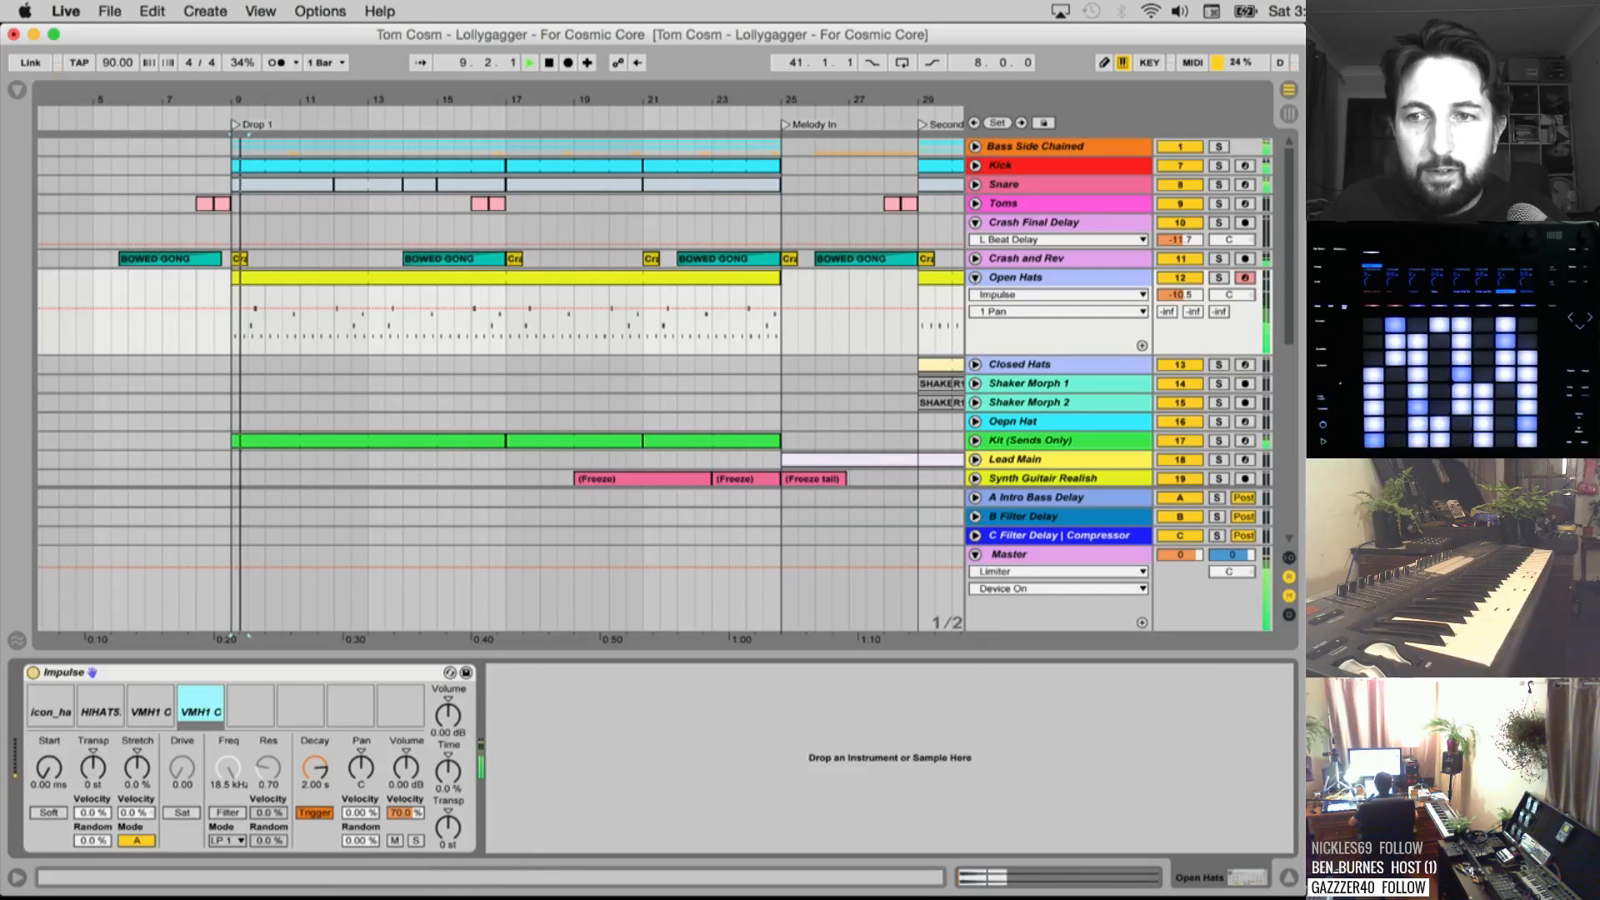
{"action": "scroll", "coordinate": [817, 280], "scroll_direction": "right", "scroll_amount": 5}
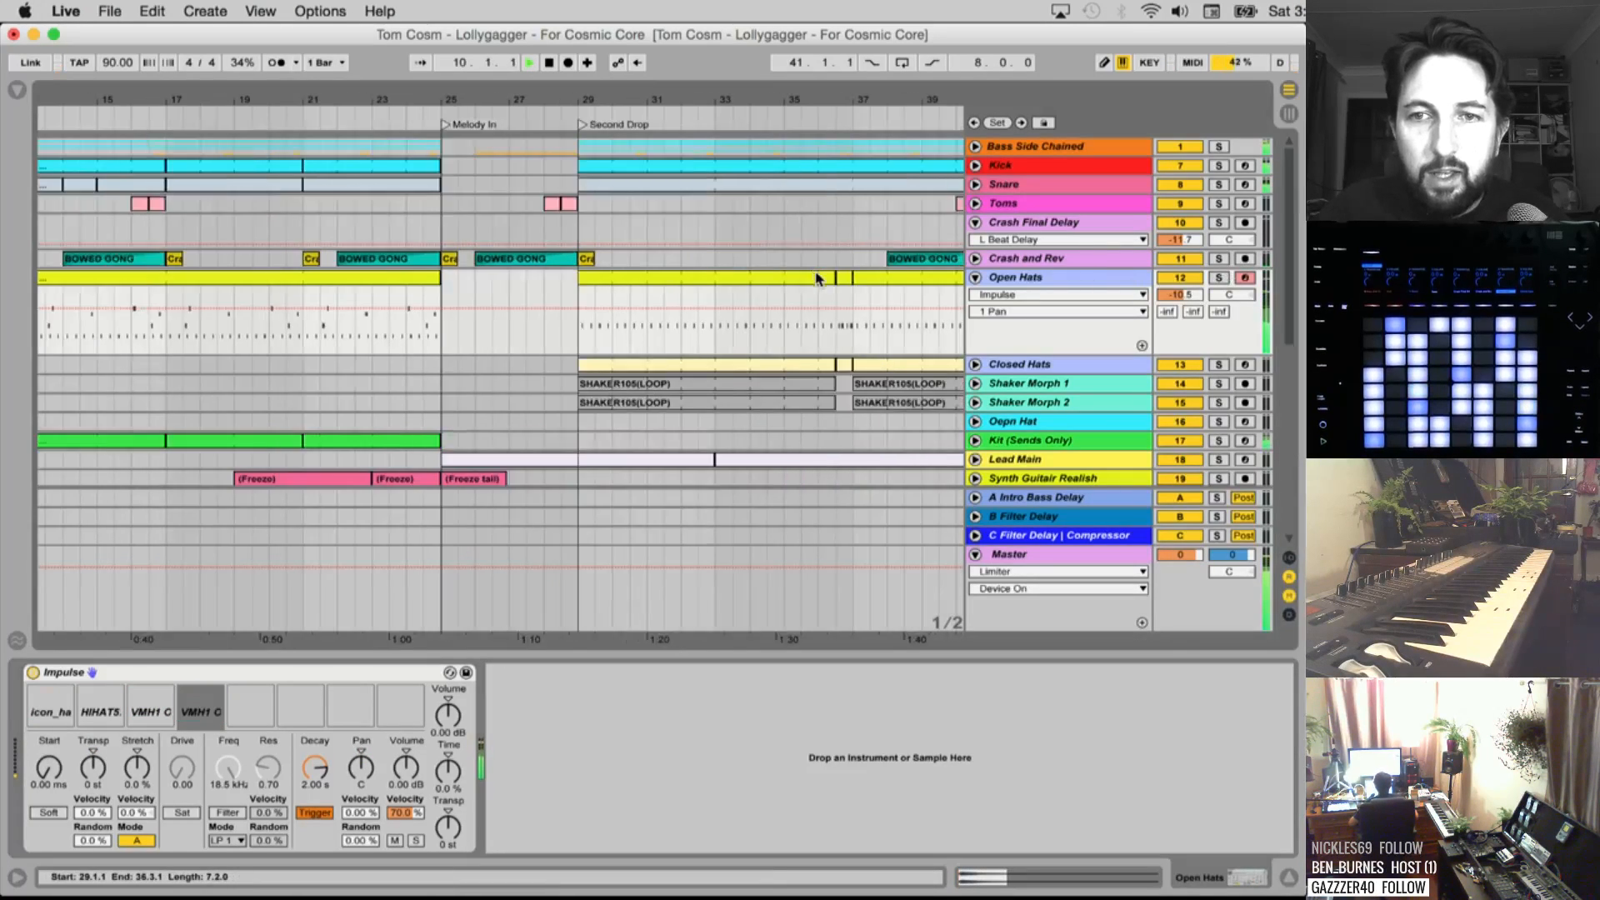
{"action": "scroll", "coordinate": [816, 279], "scroll_direction": "right", "scroll_amount": 6}
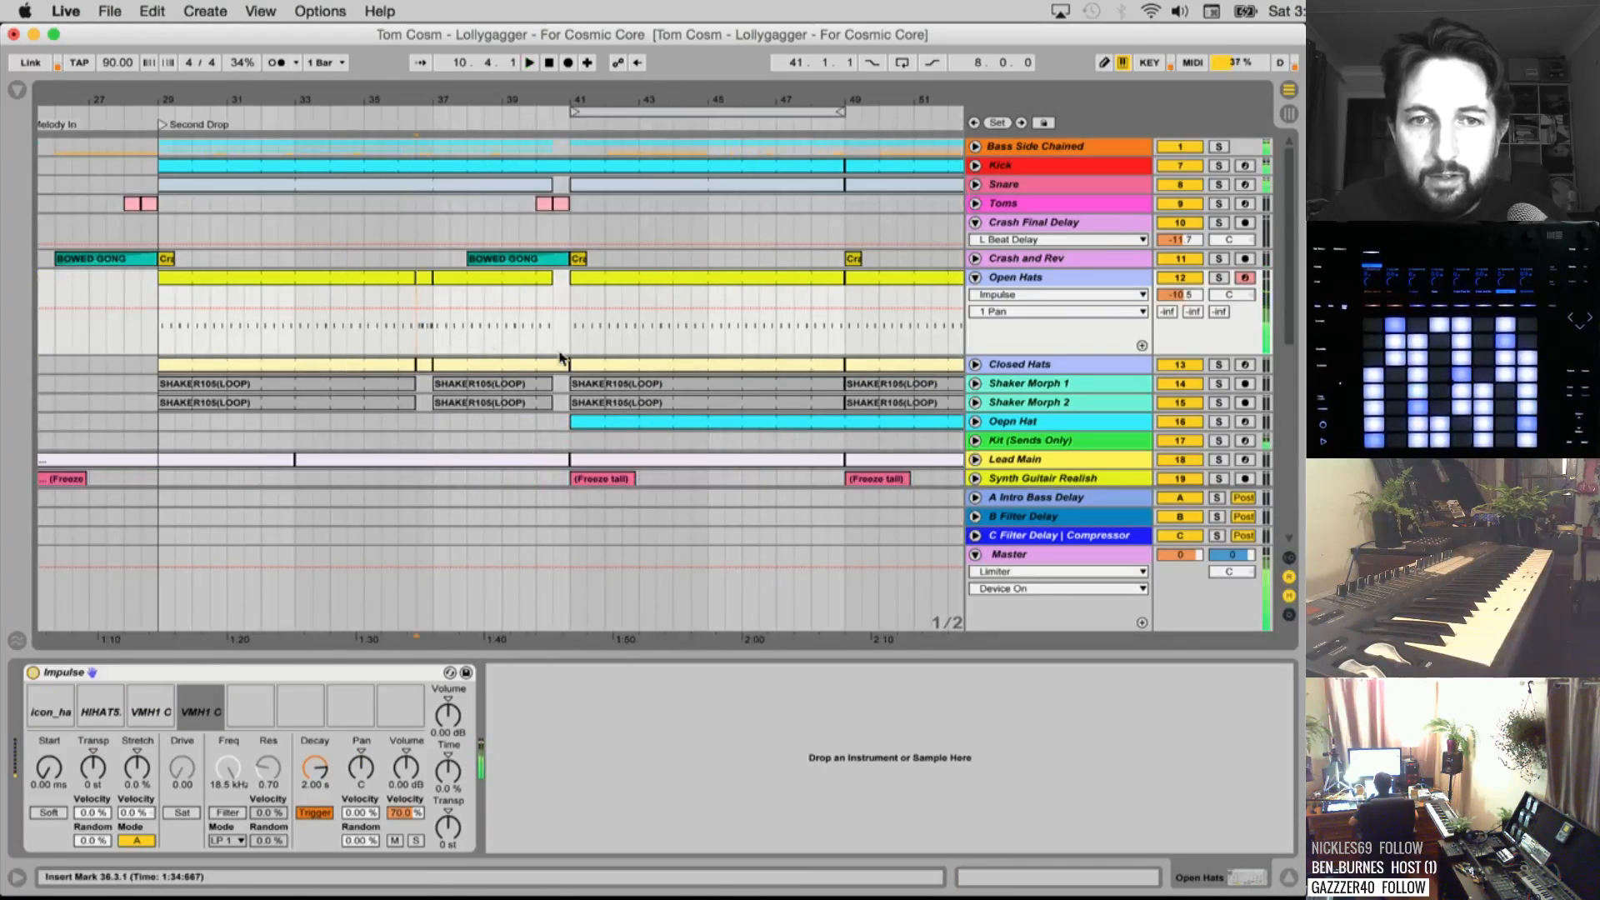
{"action": "key", "text": "space"}
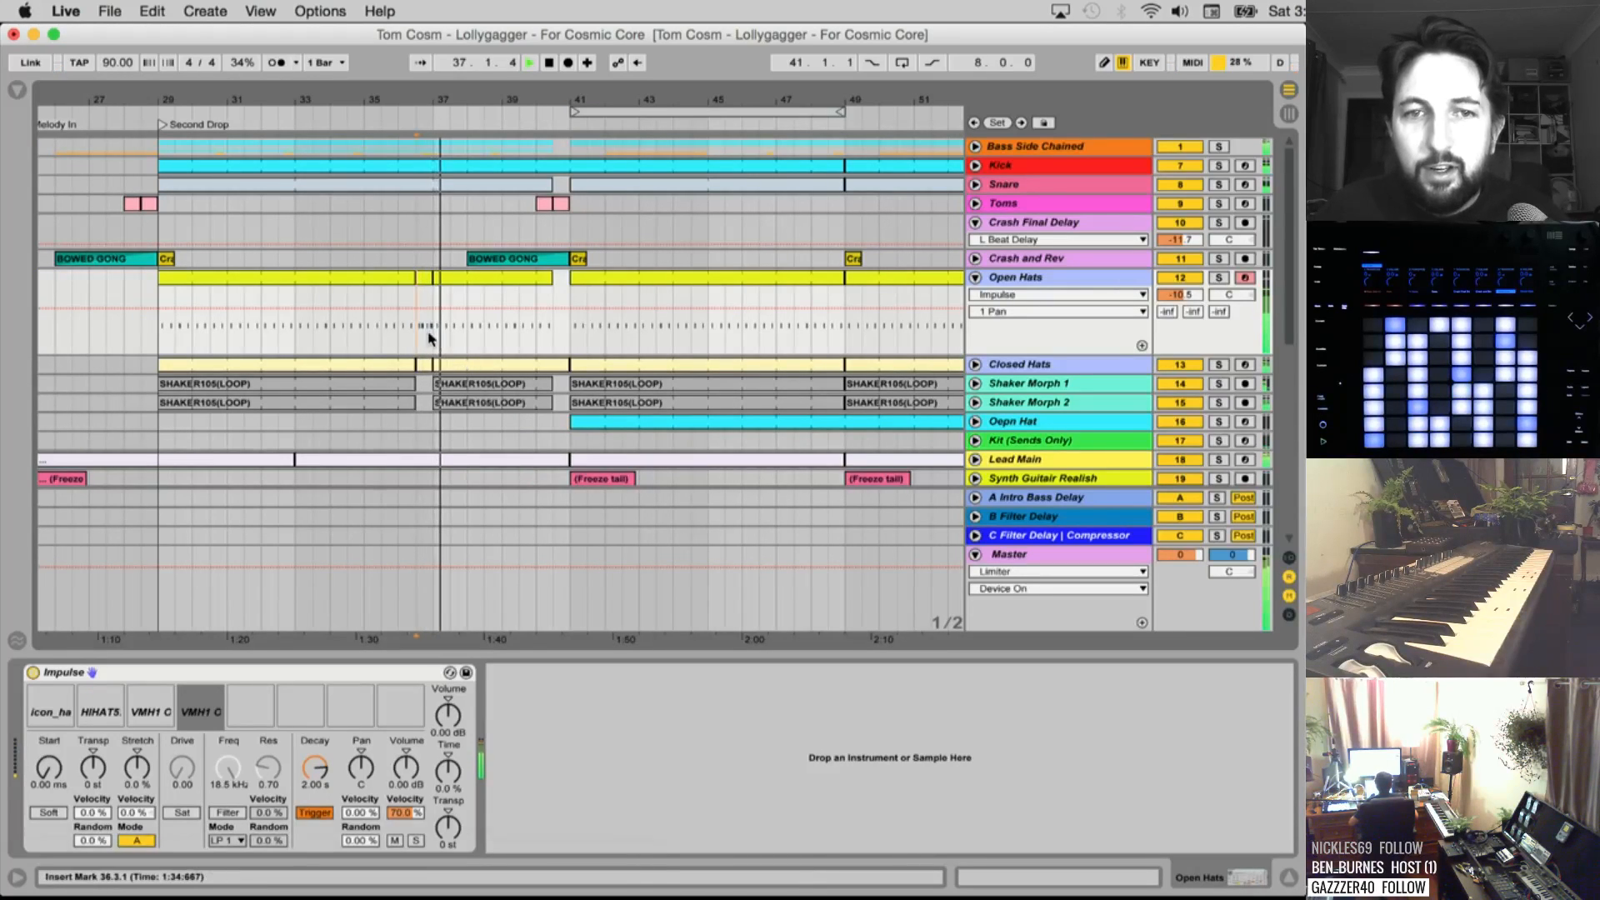
{"action": "key", "text": "space"}
{"action": "left_click", "coordinate": [400, 336]}
{"action": "key", "text": "space"}
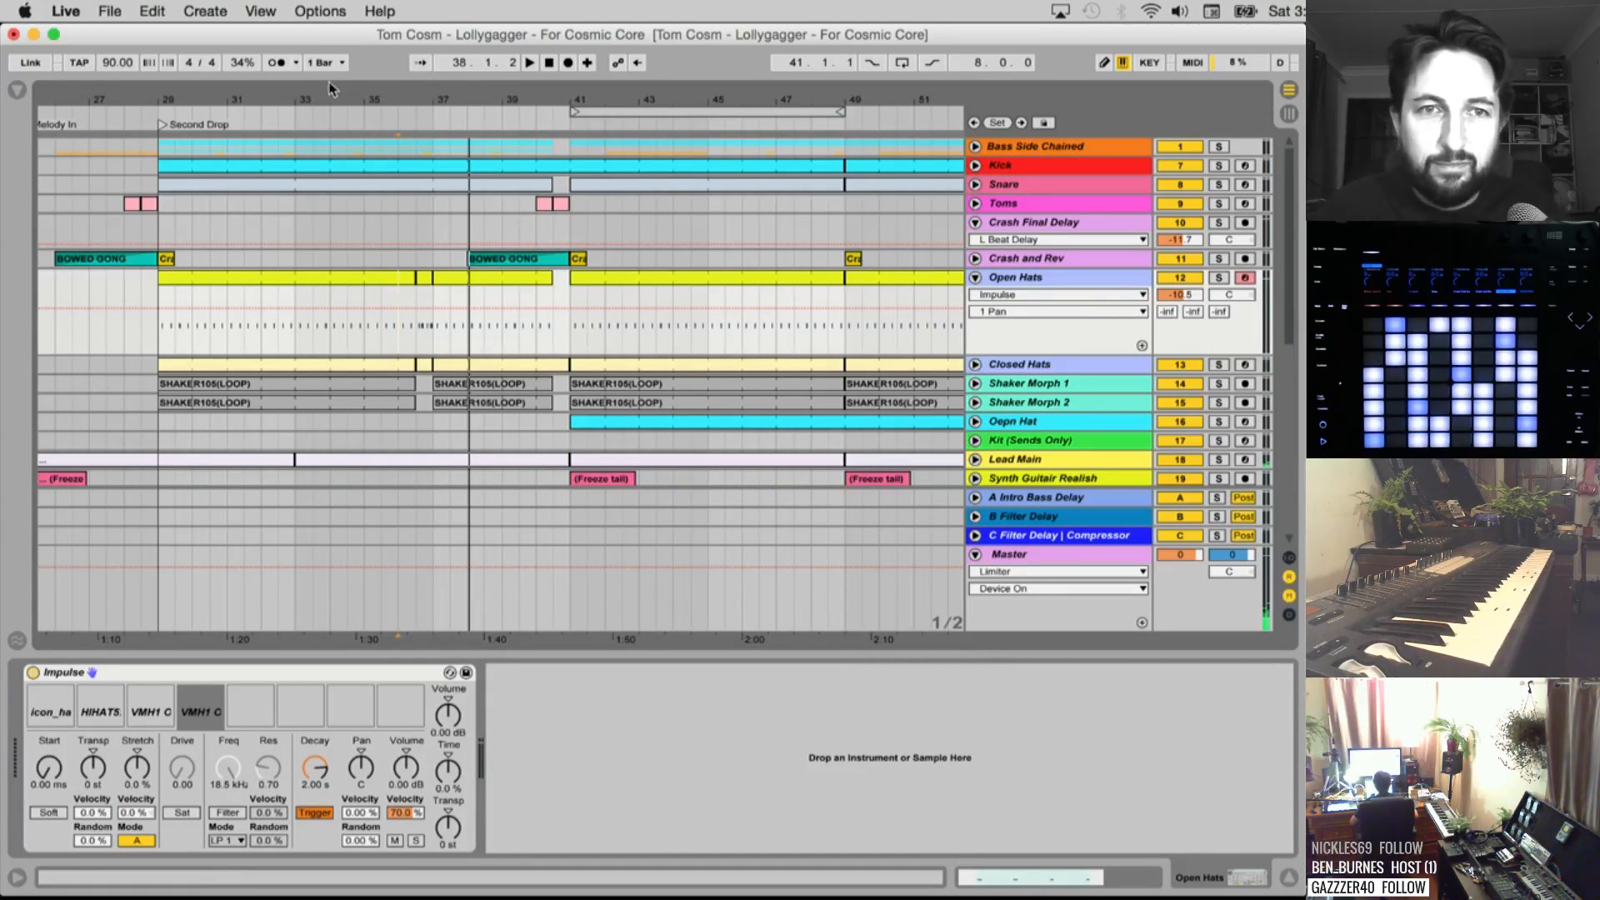
Play the Open Hats pattern in Drop 1 from bar 21
{"action": "left_click_drag", "start_coordinate": [271, 89], "coordinate": [467, 85]}
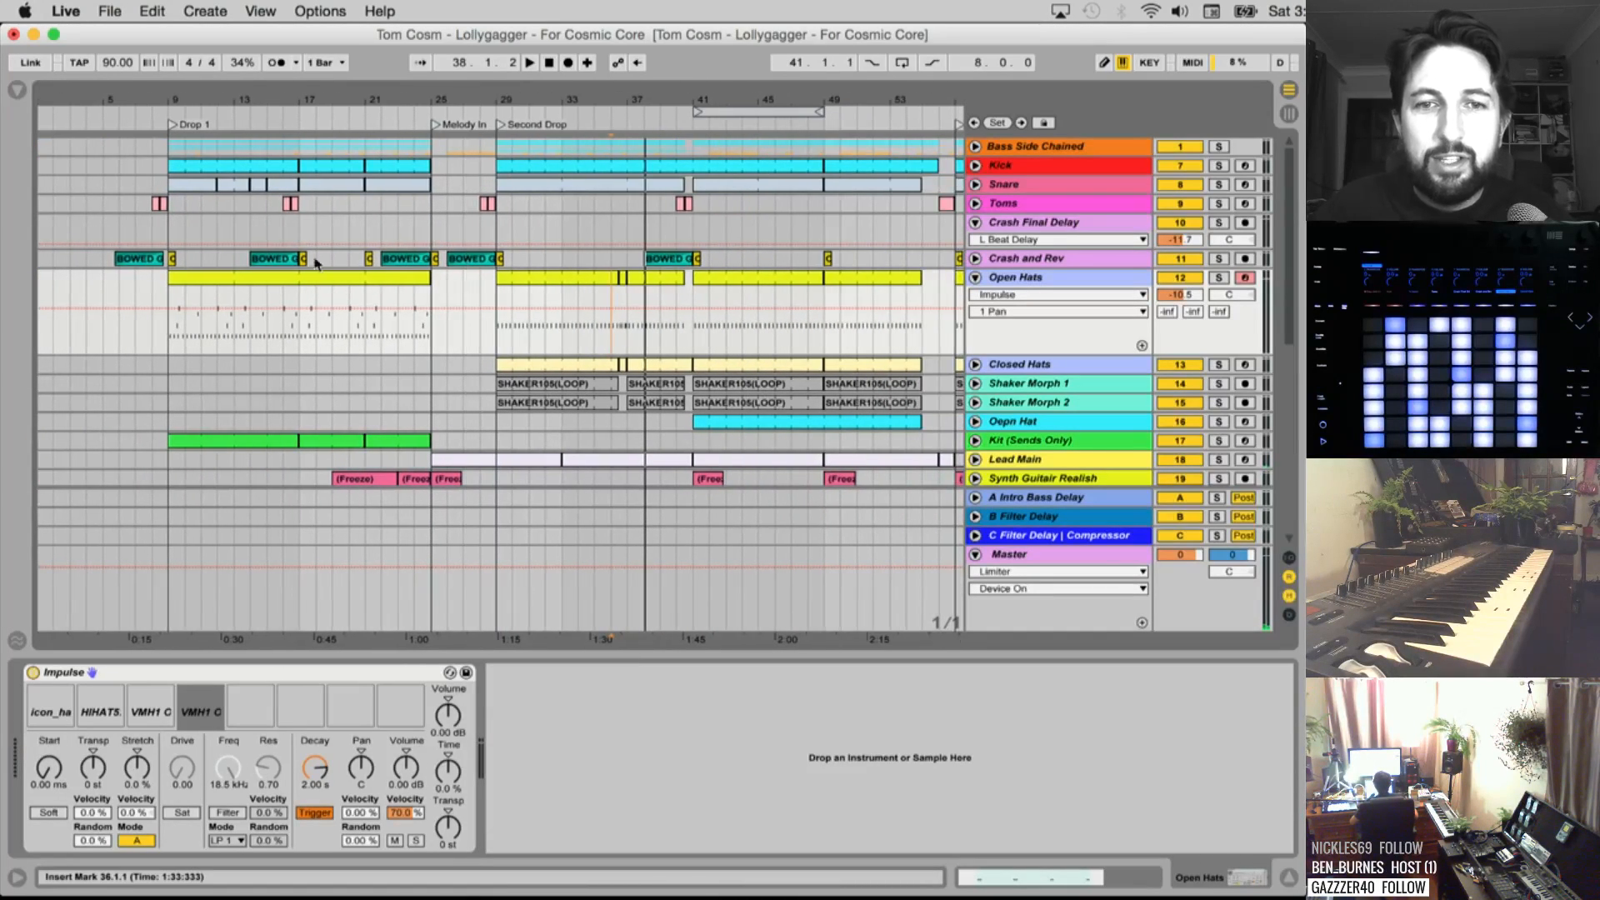
{"action": "left_click", "coordinate": [563, 338]}
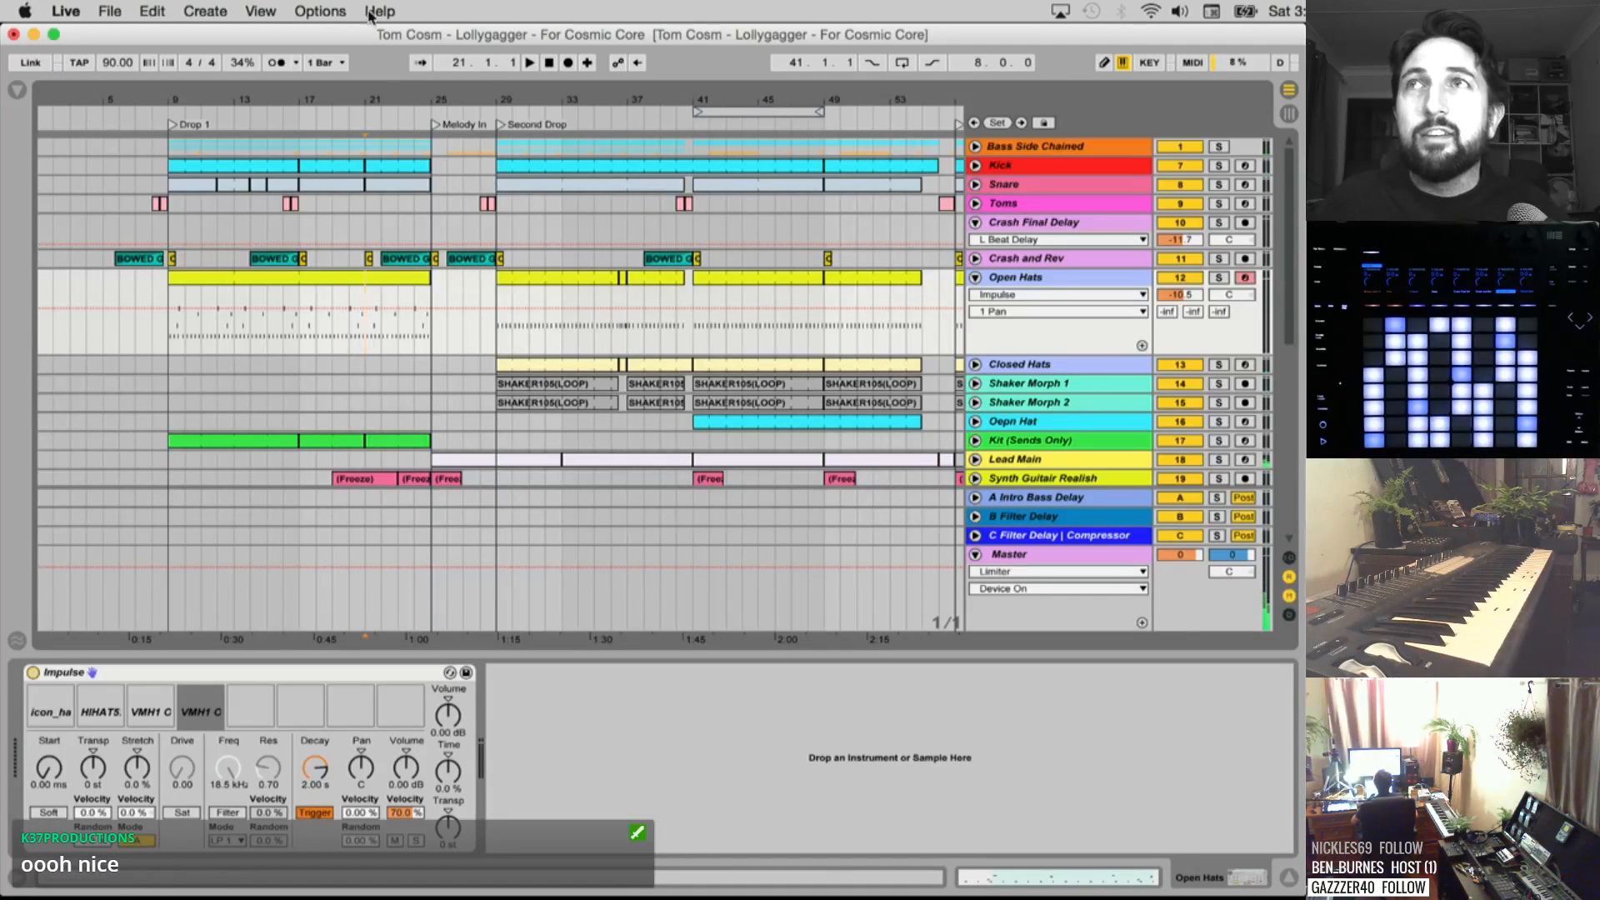
{"action": "key", "text": "space"}
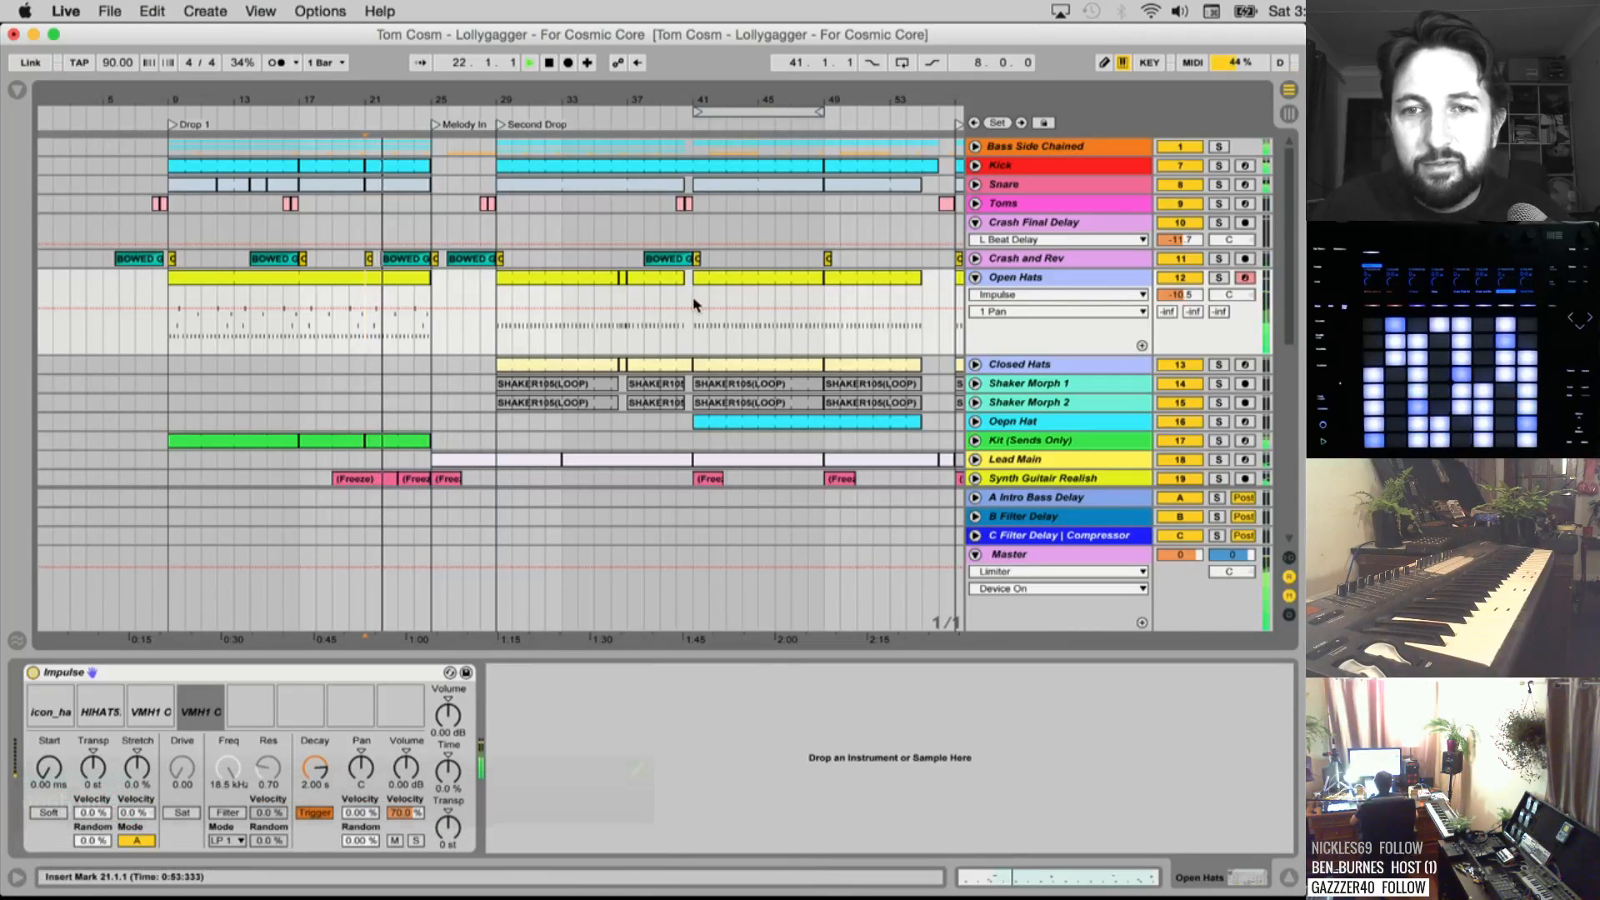
Unfold the Closed Hats track, play it in the mix from bar 29, and select its Flanger
{"action": "left_click", "coordinate": [975, 364]}
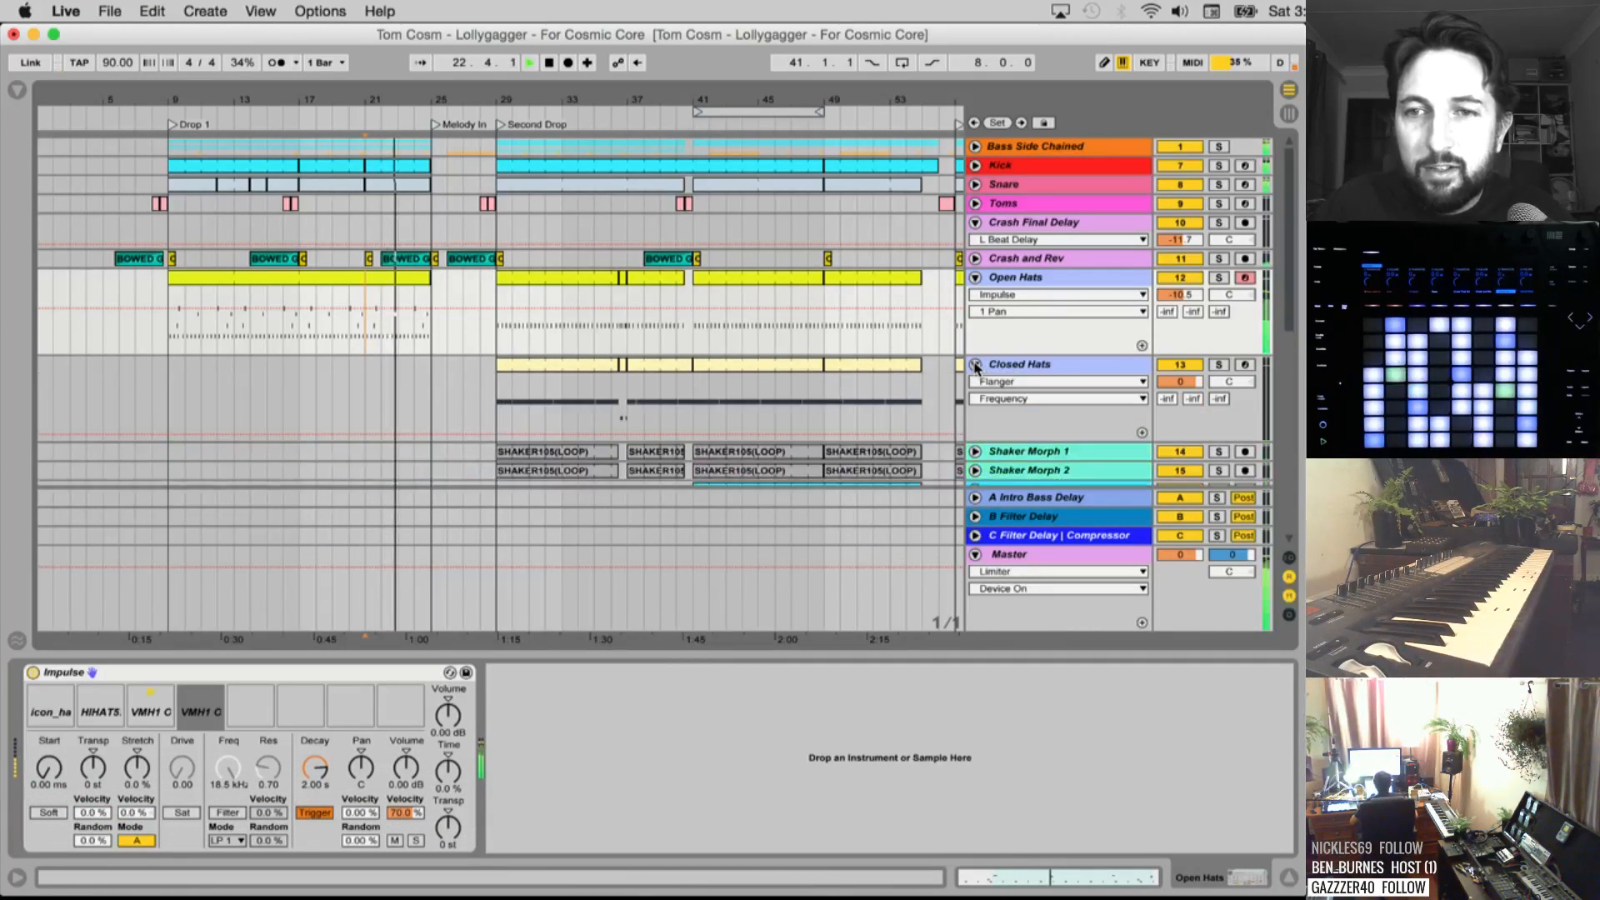
{"action": "left_click", "coordinate": [496, 402]}
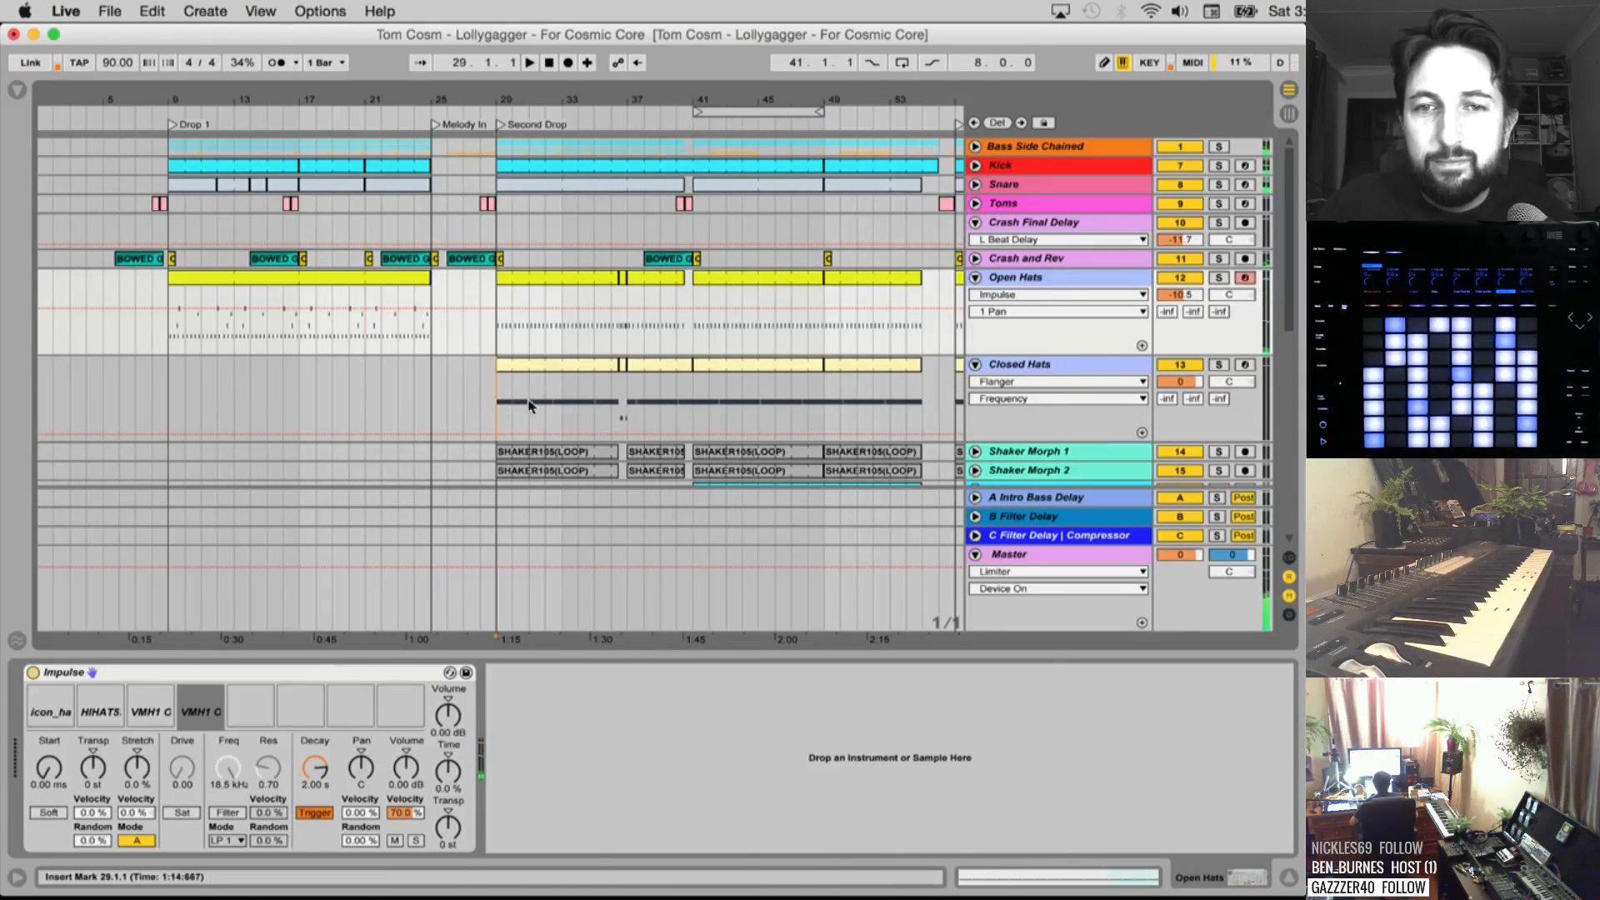
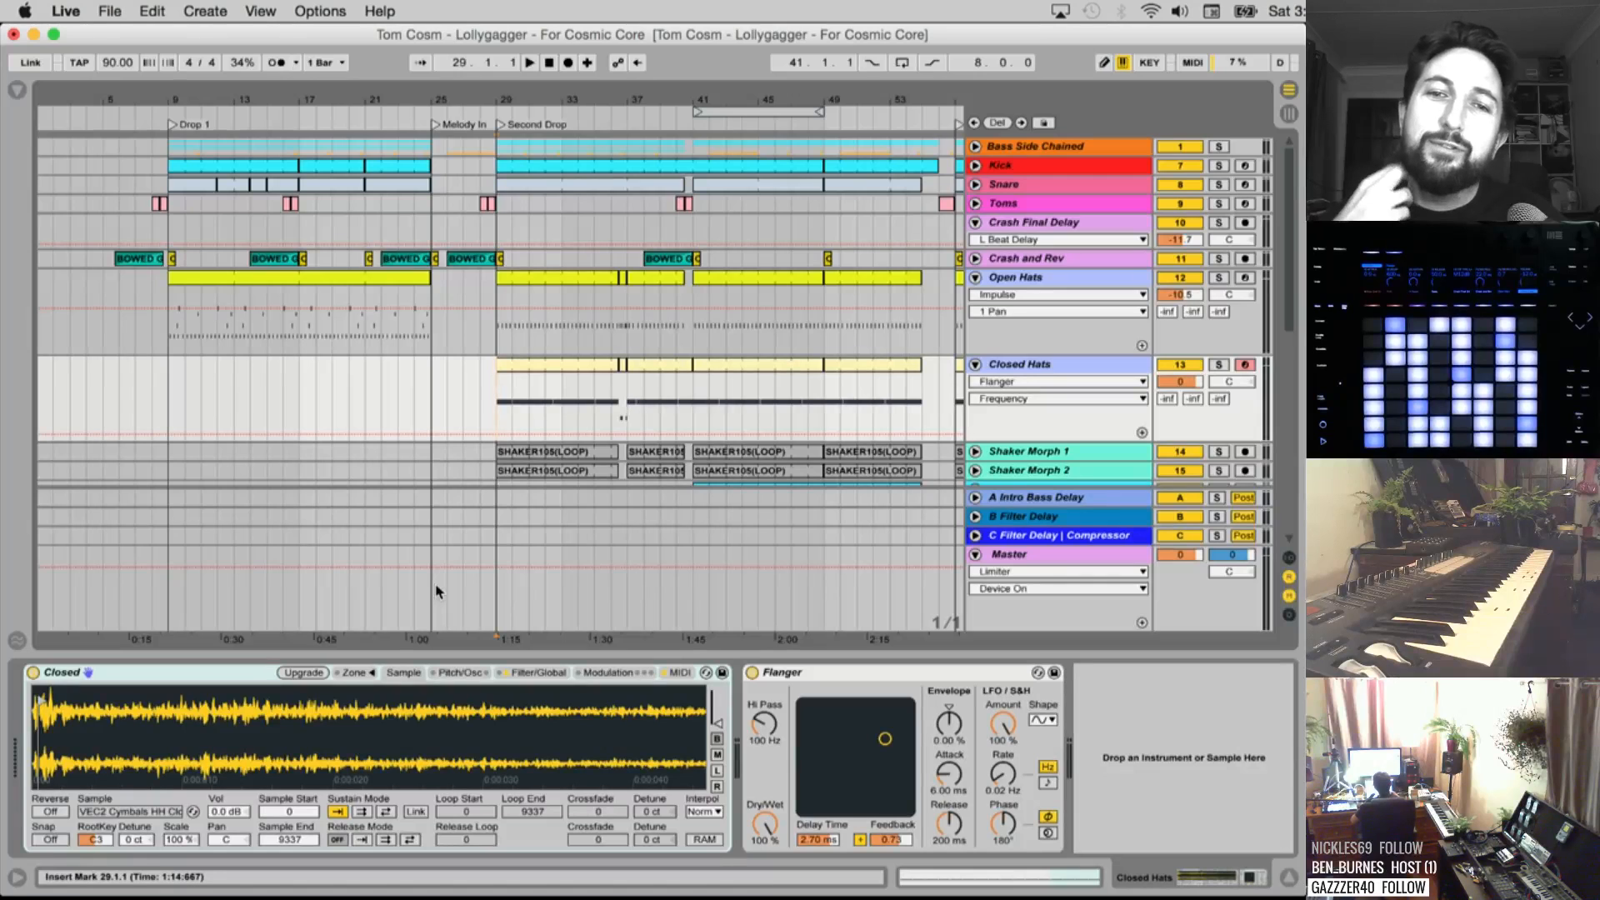
{"action": "key", "text": "space"}
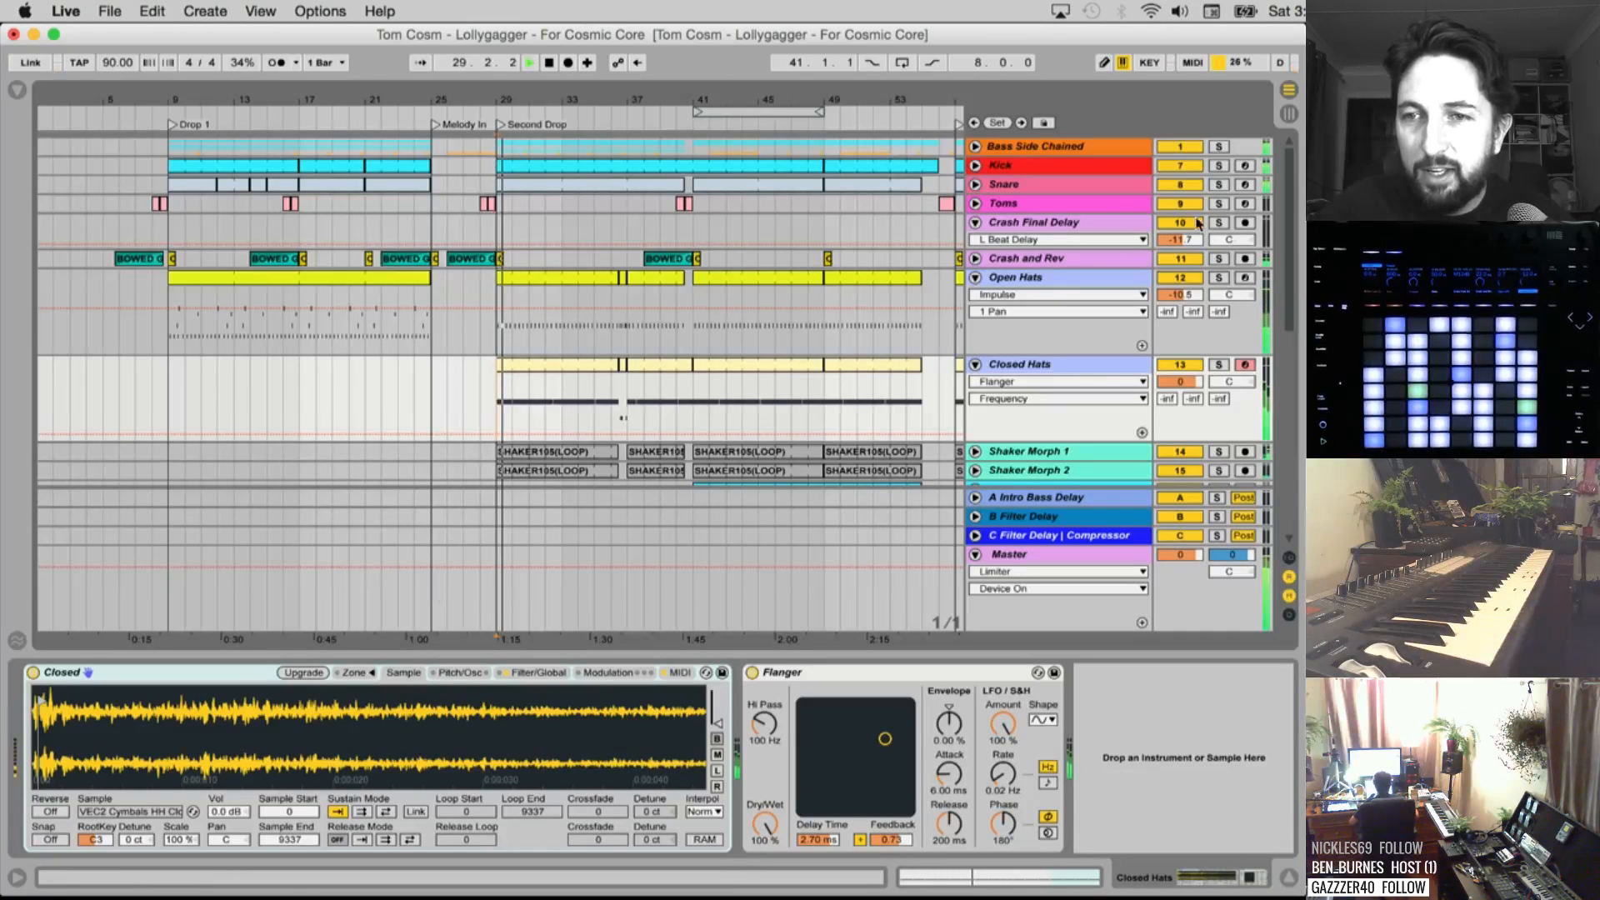
{"action": "left_click", "coordinate": [837, 673]}
Fold the Closed Hats and Open Hats tracks, and unfold the Oepn Hat track
{"action": "scroll", "coordinate": [1087, 319], "scroll_direction": "down", "scroll_amount": 3}
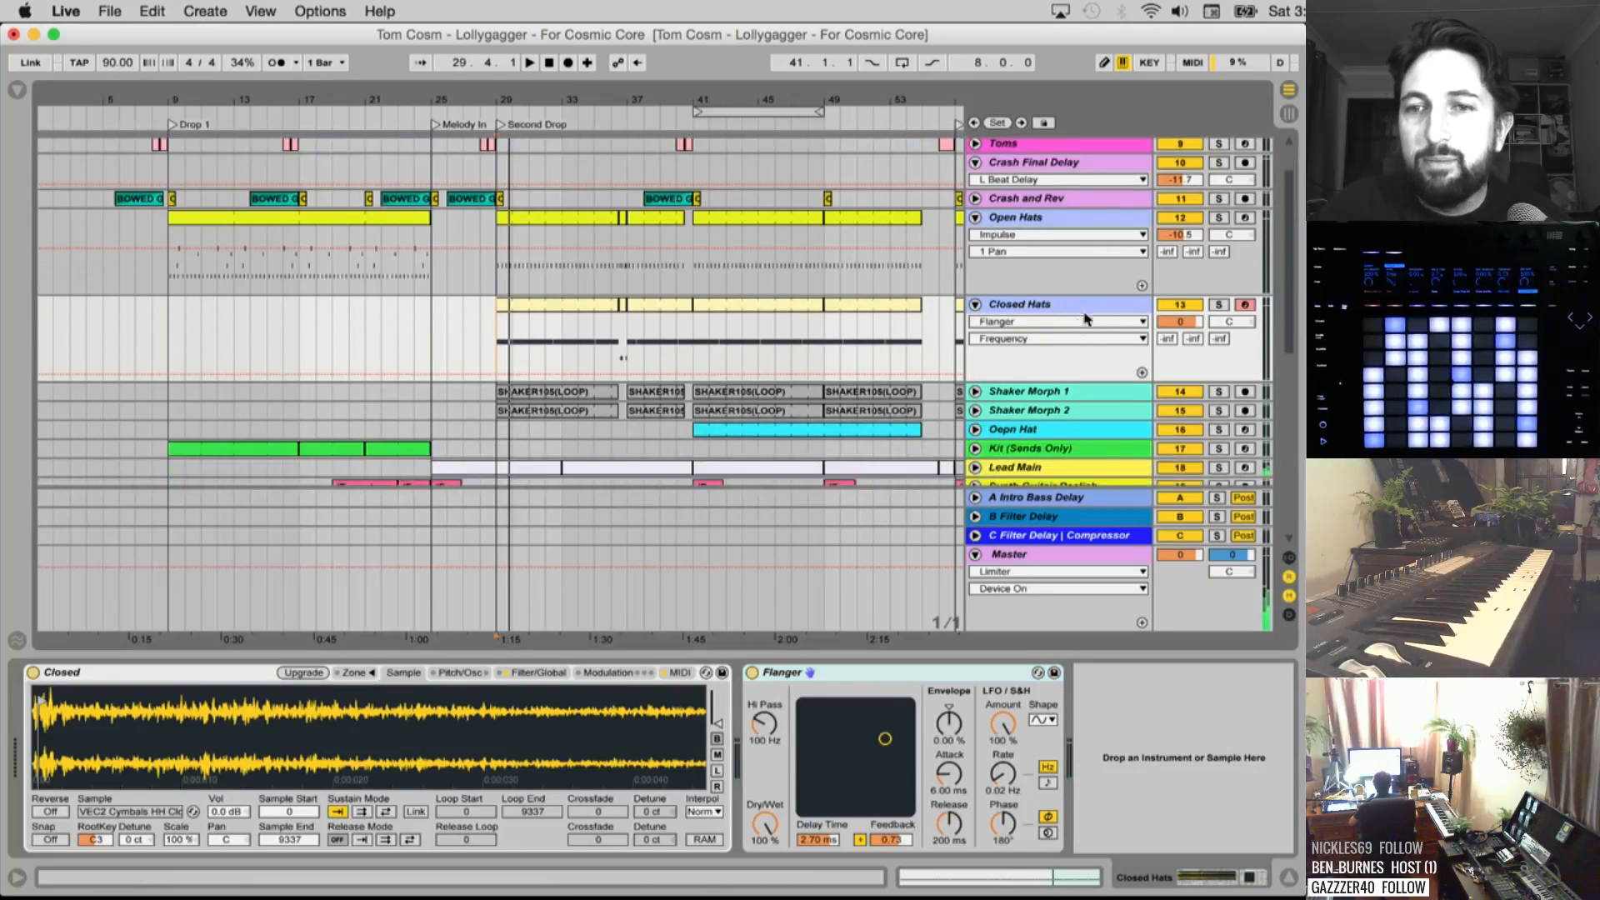
{"action": "scroll", "coordinate": [1032, 380], "scroll_direction": "down", "scroll_amount": 3}
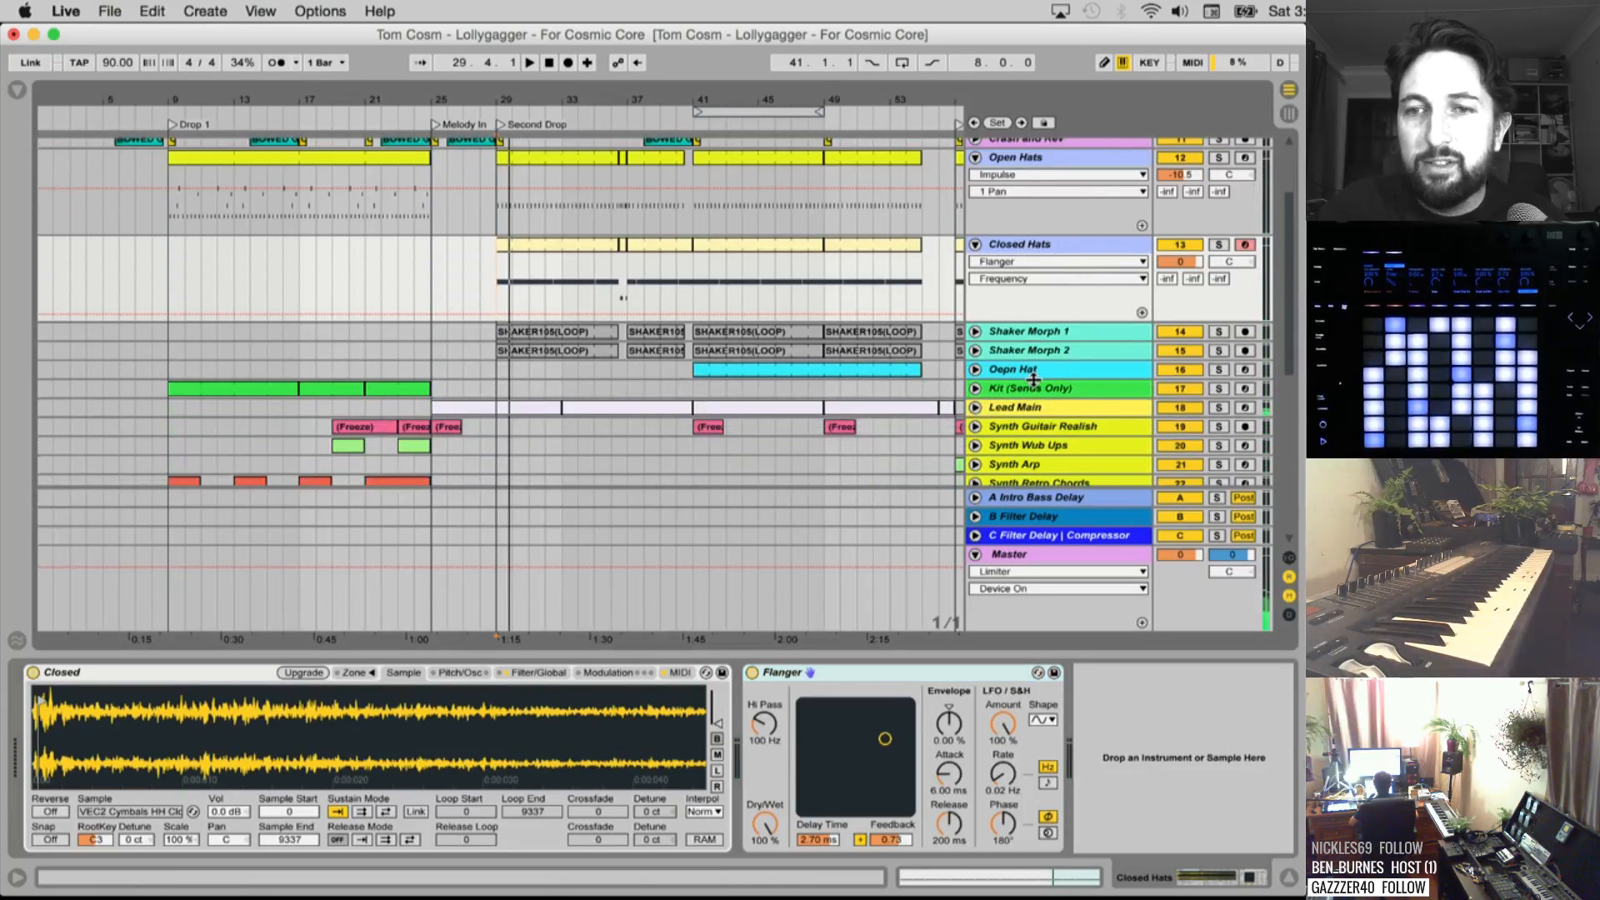
{"action": "left_click", "coordinate": [976, 245]}
{"action": "left_click", "coordinate": [975, 198]}
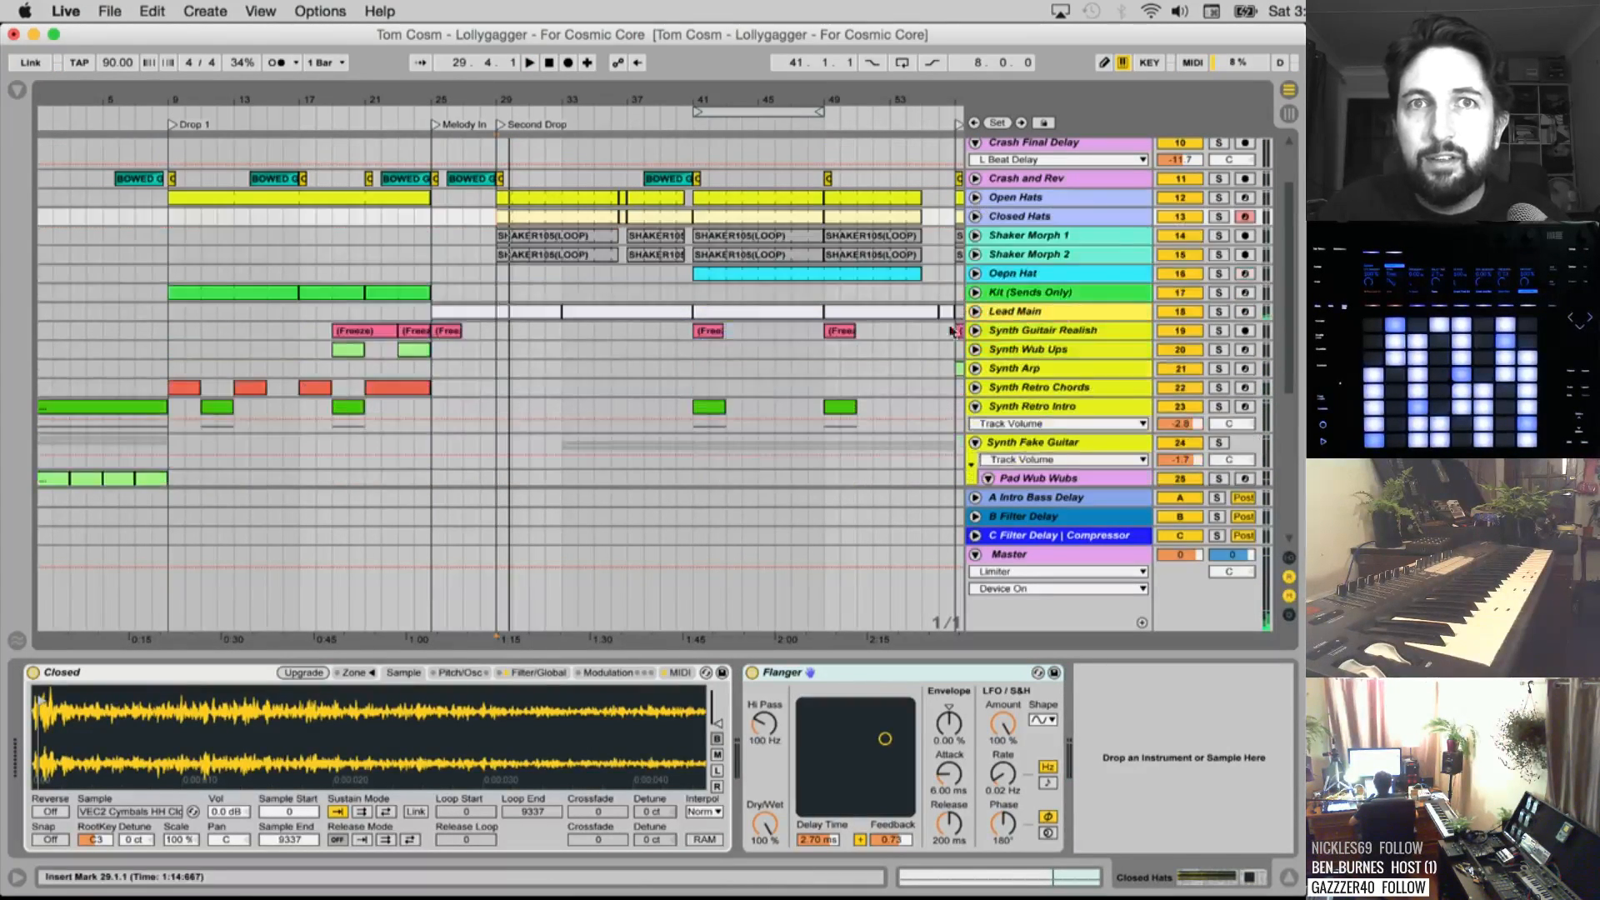
{"action": "left_click", "coordinate": [975, 274]}
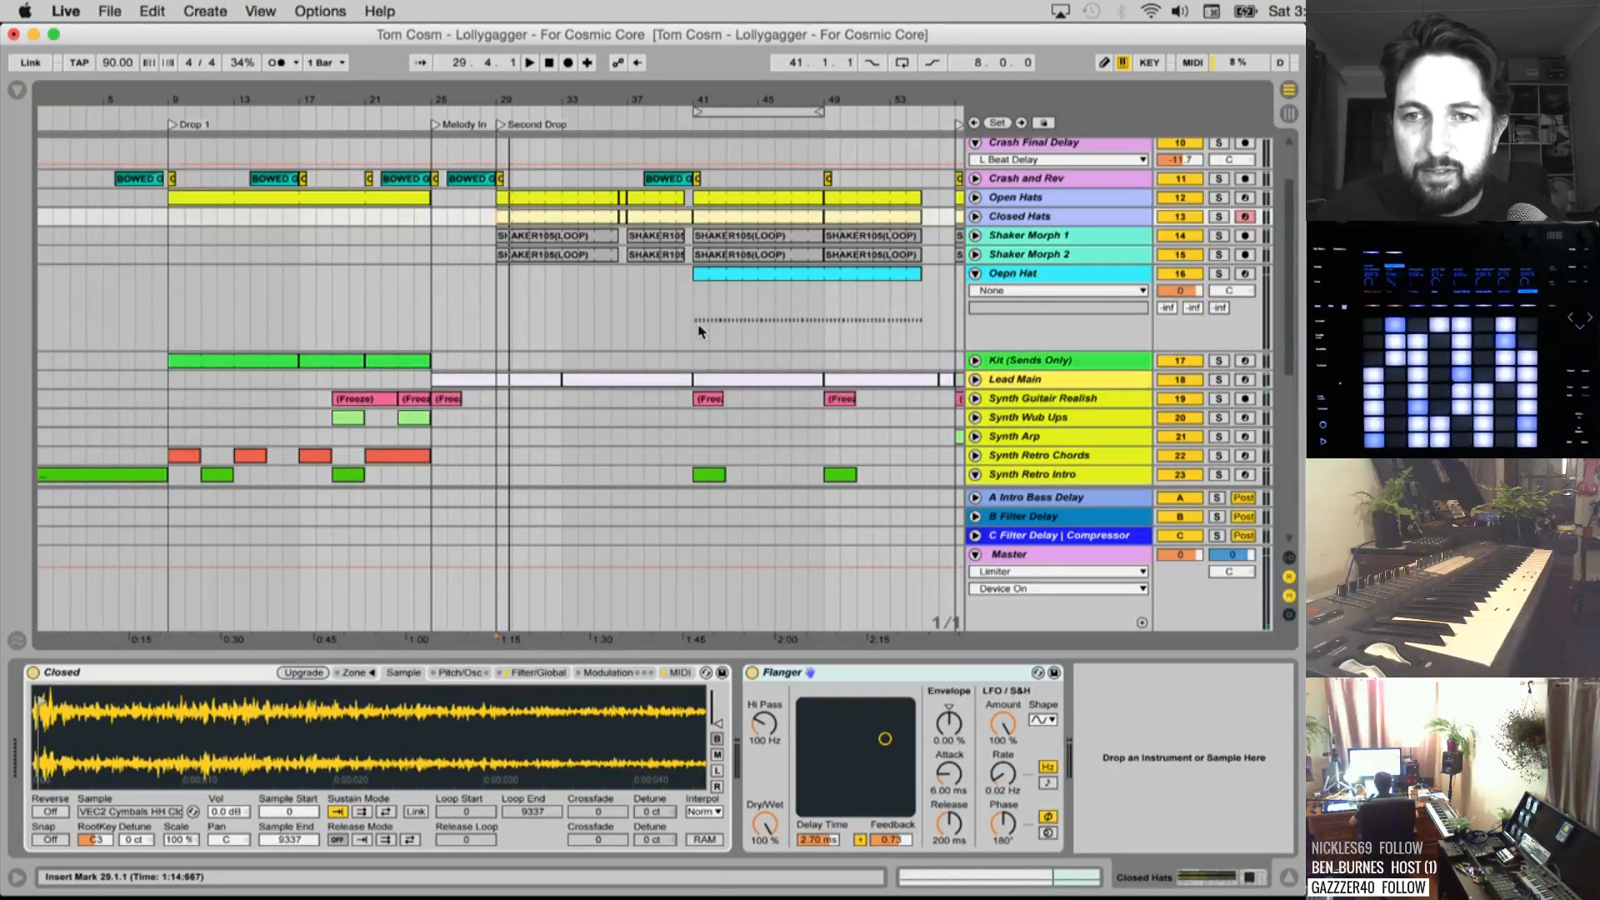
{"action": "left_click", "coordinate": [1027, 276]}
Unfold the Shaker Morph 1 track with its Auto Filter shown, and play its loop in the mix from bar 29
{"action": "left_click", "coordinate": [1014, 235]}
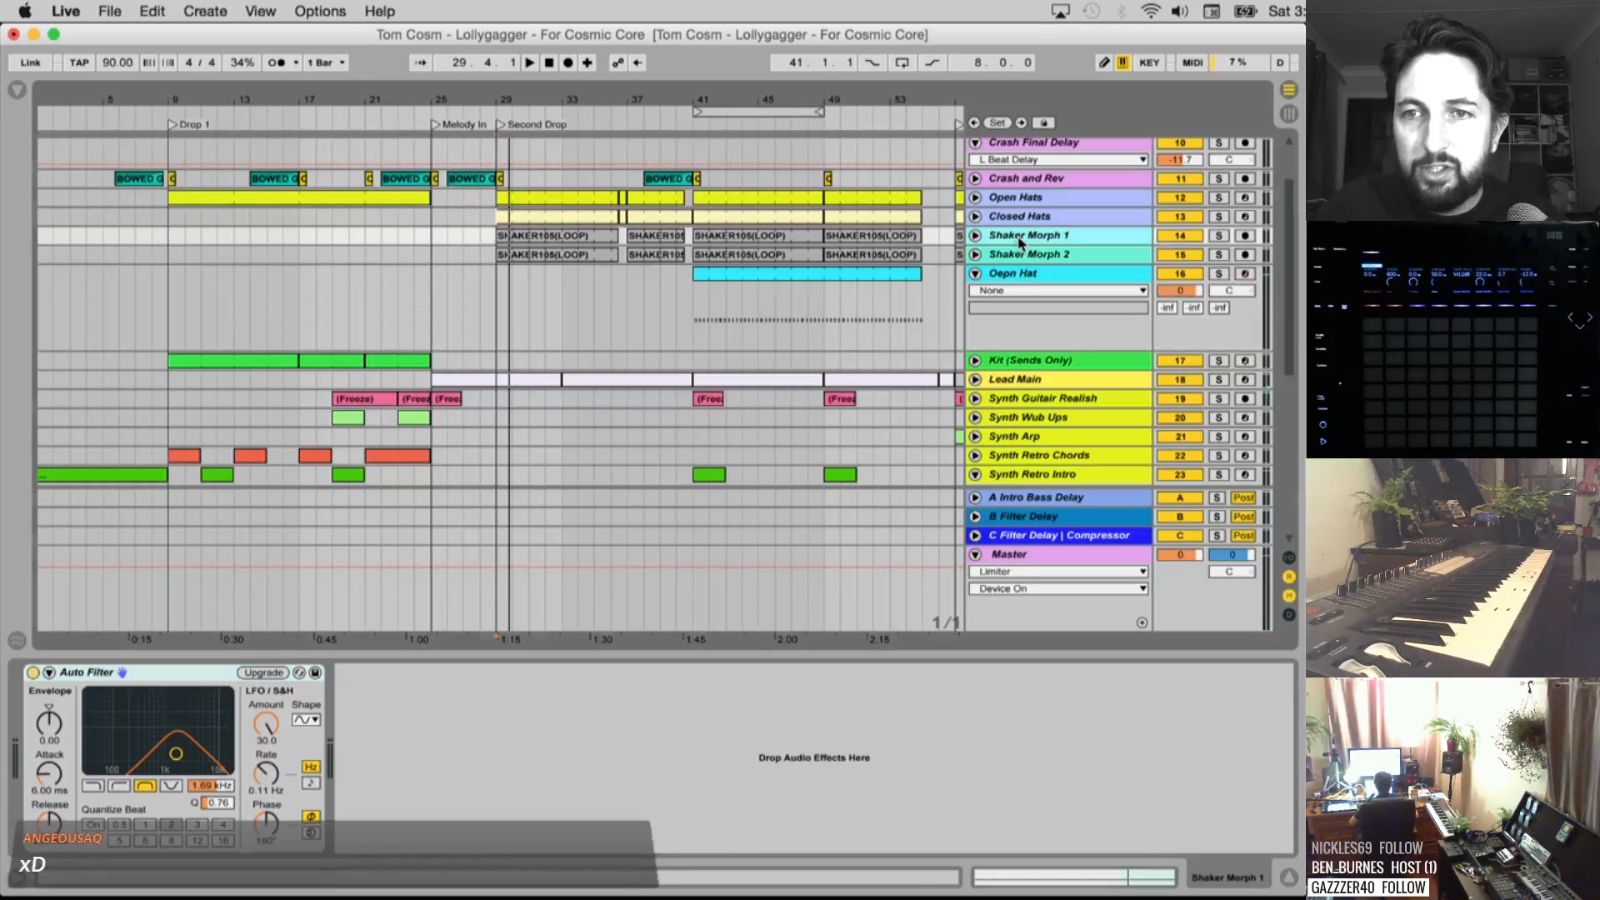
{"action": "left_click", "coordinate": [977, 237]}
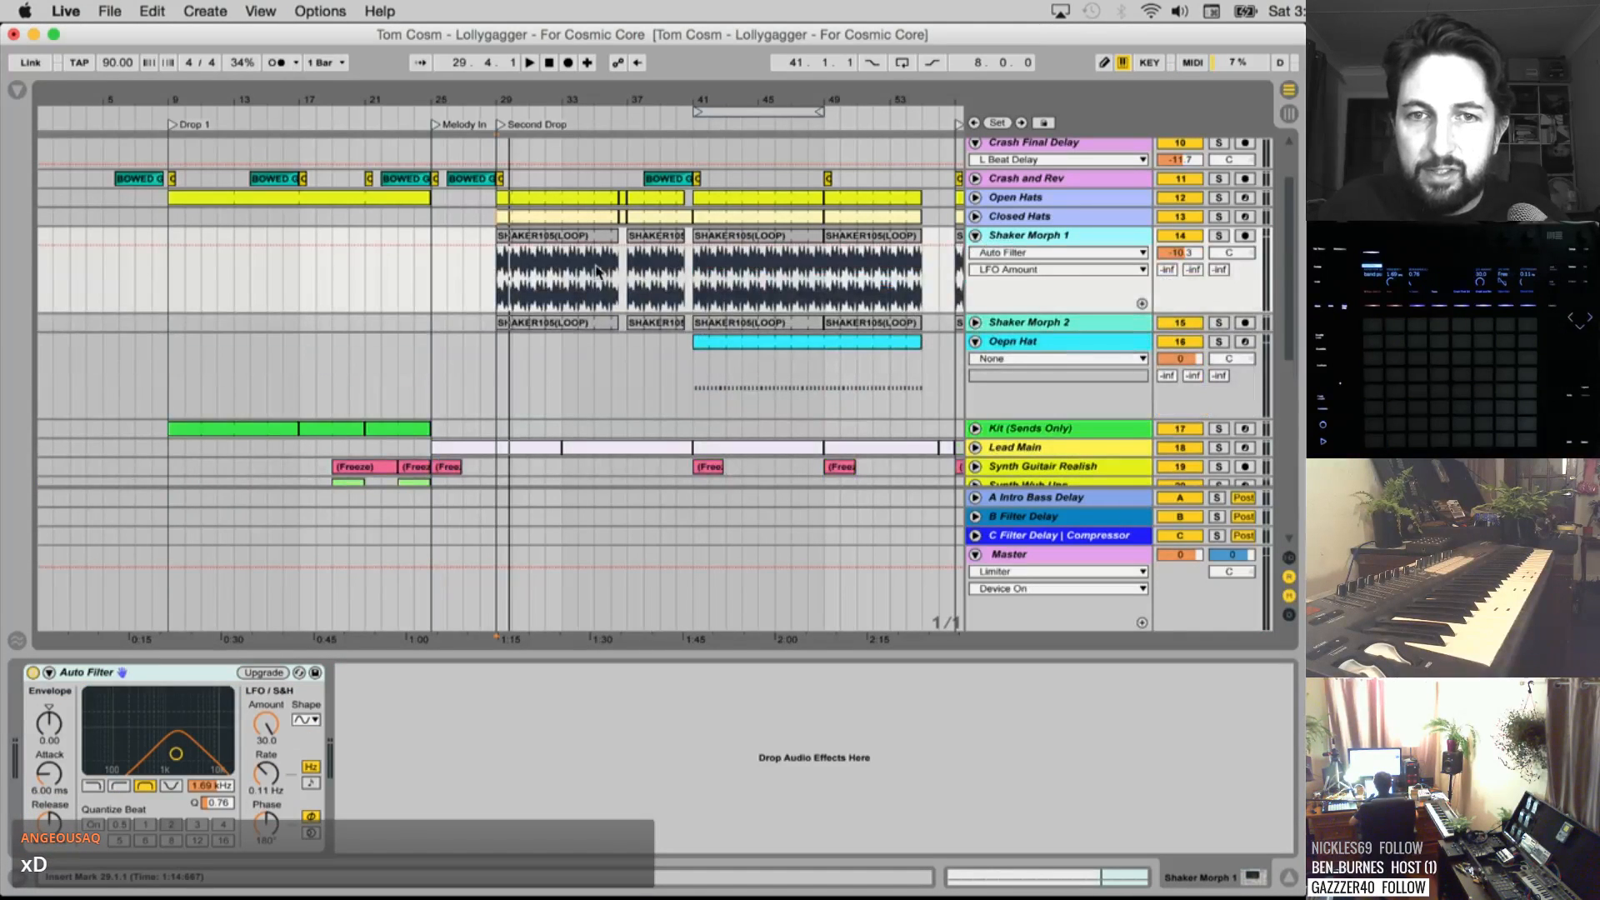
{"action": "left_click", "coordinate": [502, 272]}
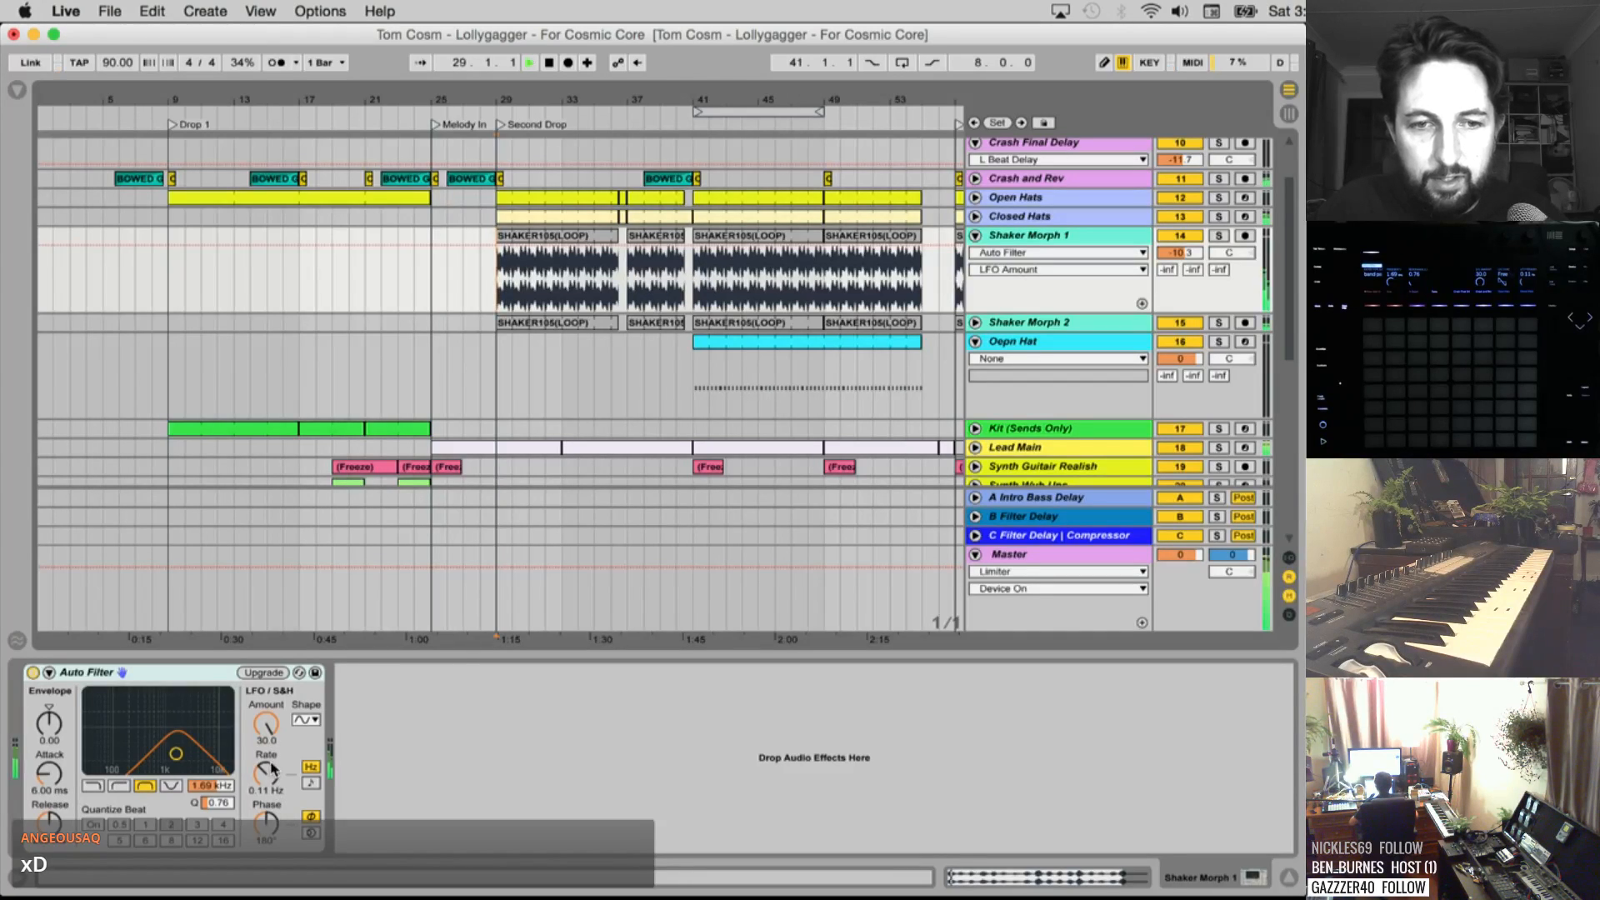
Unfold the Shaker Morph 2 track, solo both Shaker Morph tracks, and play them from bar 29
{"action": "left_click", "coordinate": [976, 323]}
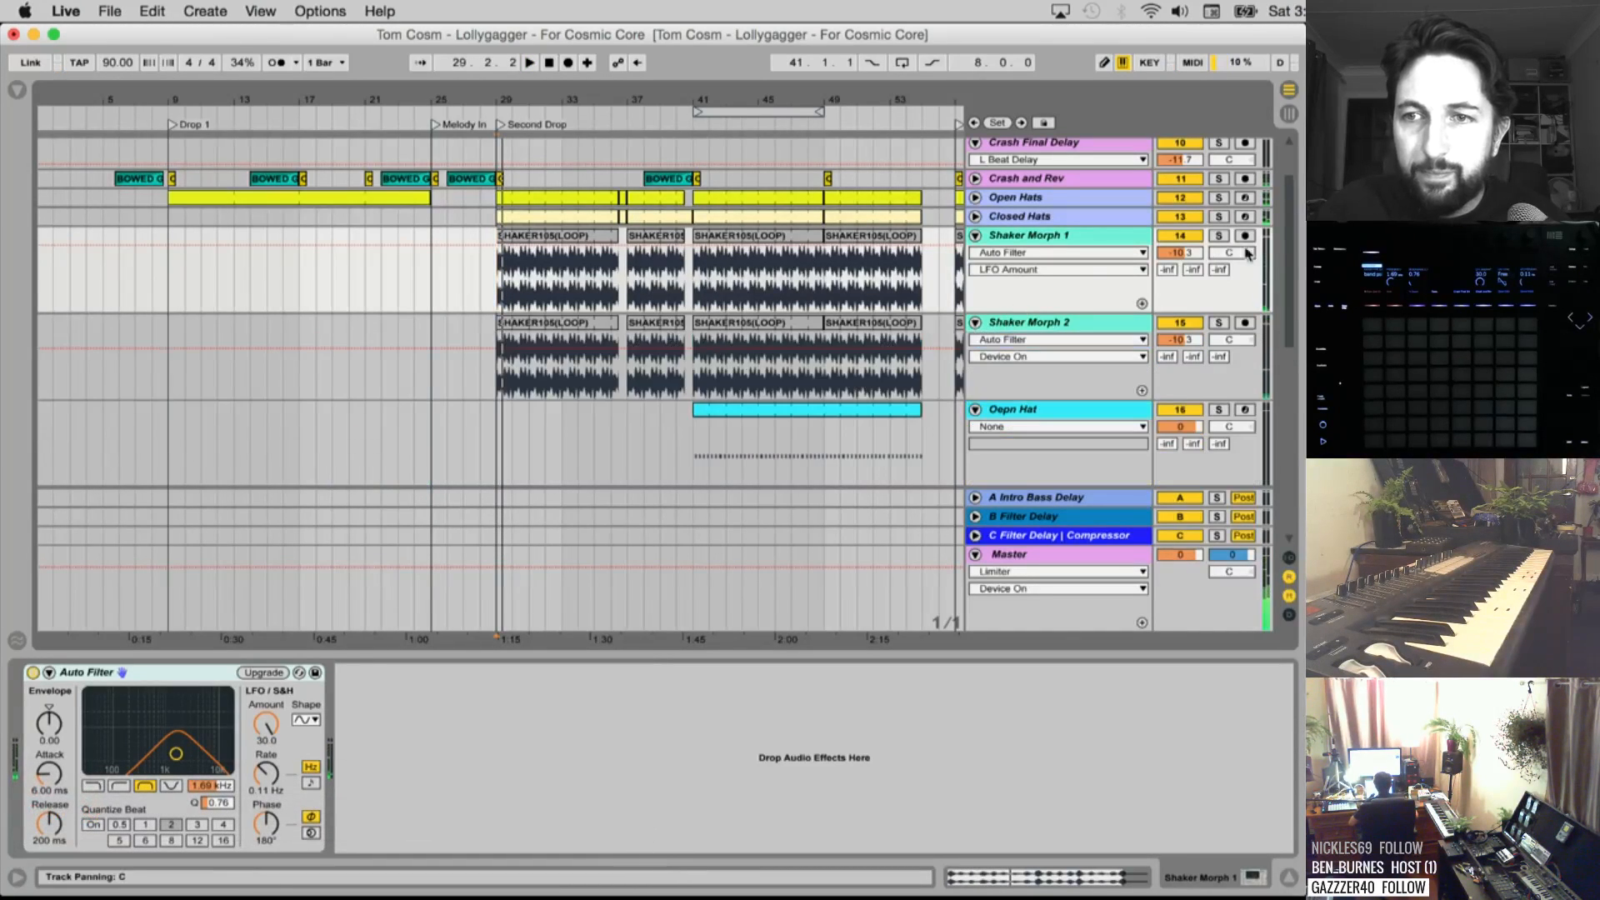
{"action": "left_click", "coordinate": [1220, 236]}
{"action": "left_click", "coordinate": [1220, 322]}
{"action": "key", "text": "space"}
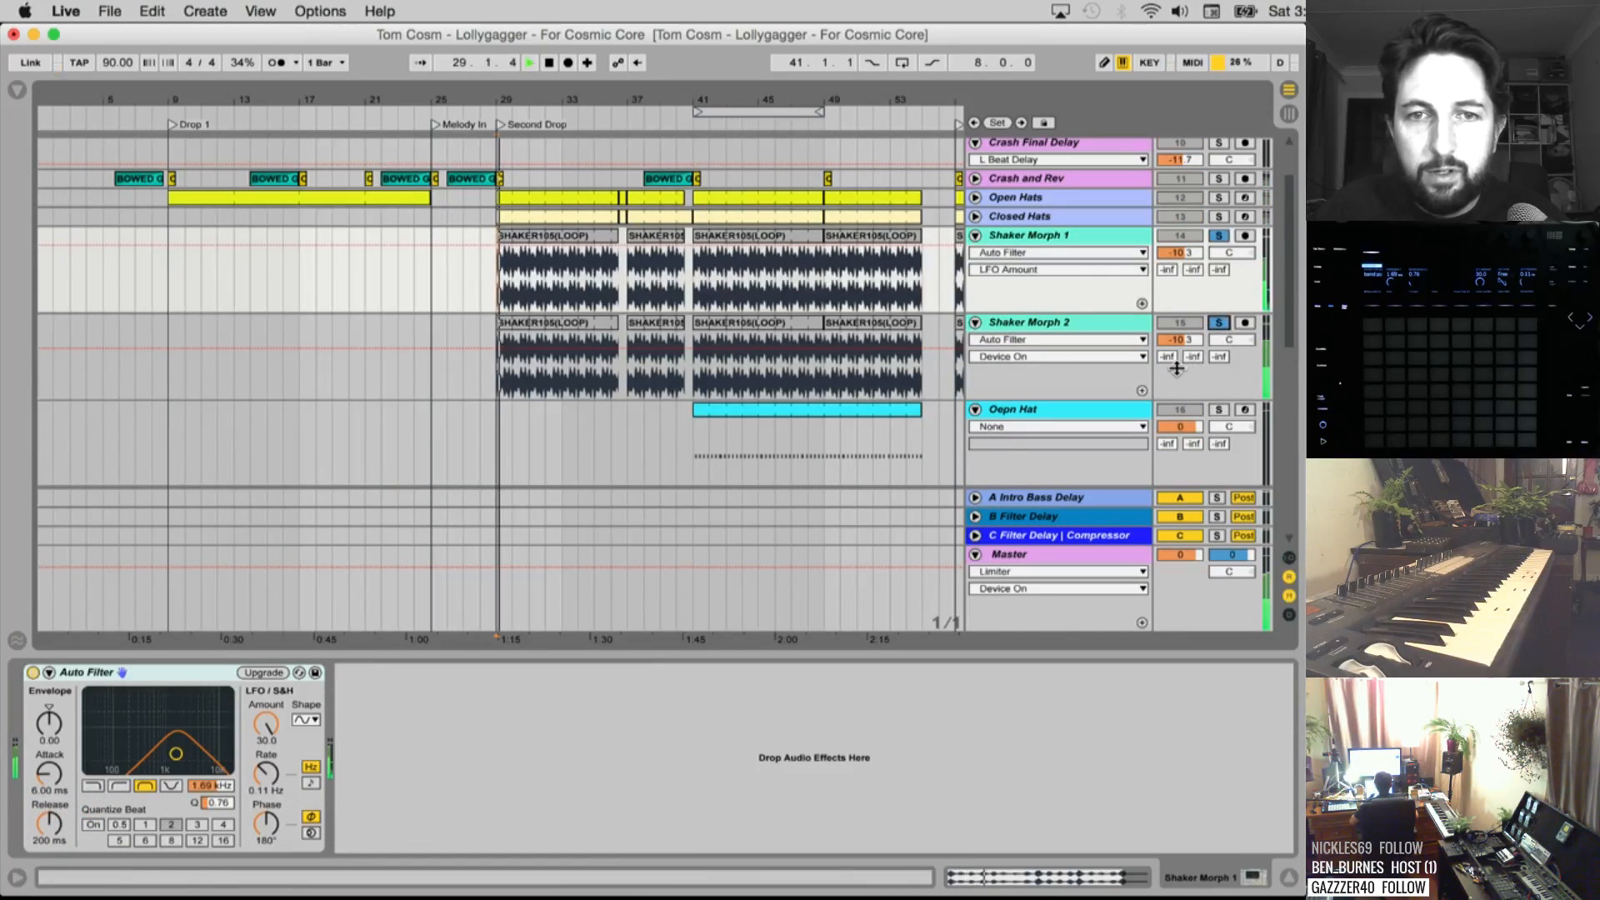
Compare the Auto Filters of Shaker Morph 1 and Shaker Morph 2 while they play, and unsolo both tracks
{"action": "left_click", "coordinate": [1039, 325]}
{"action": "key", "text": "Up"}
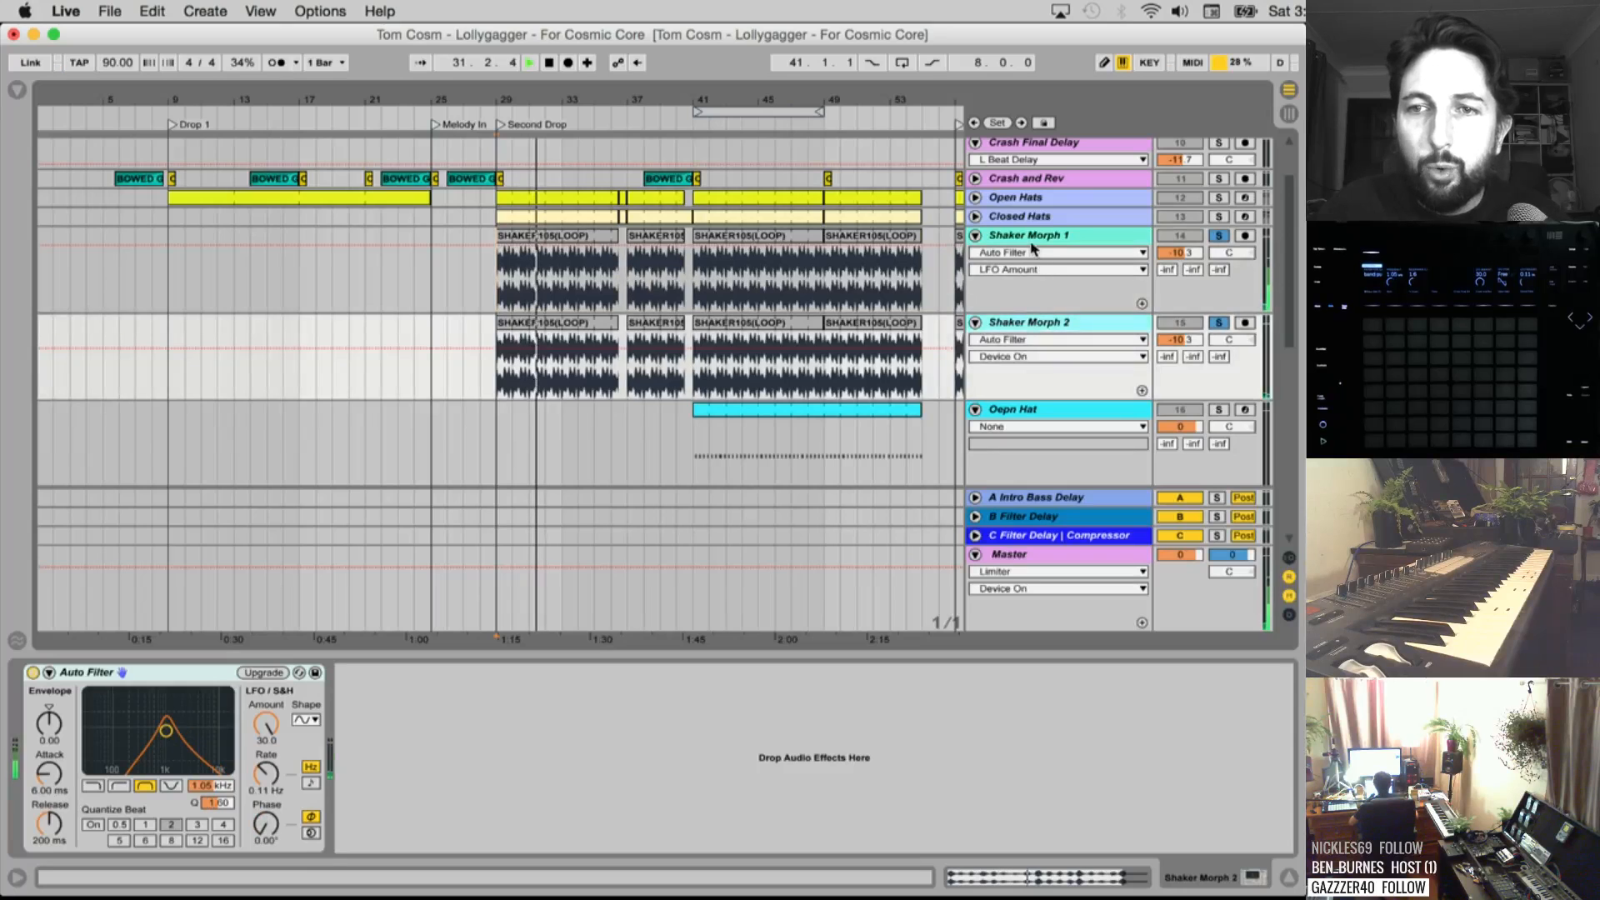
{"action": "left_click", "coordinate": [1031, 326]}
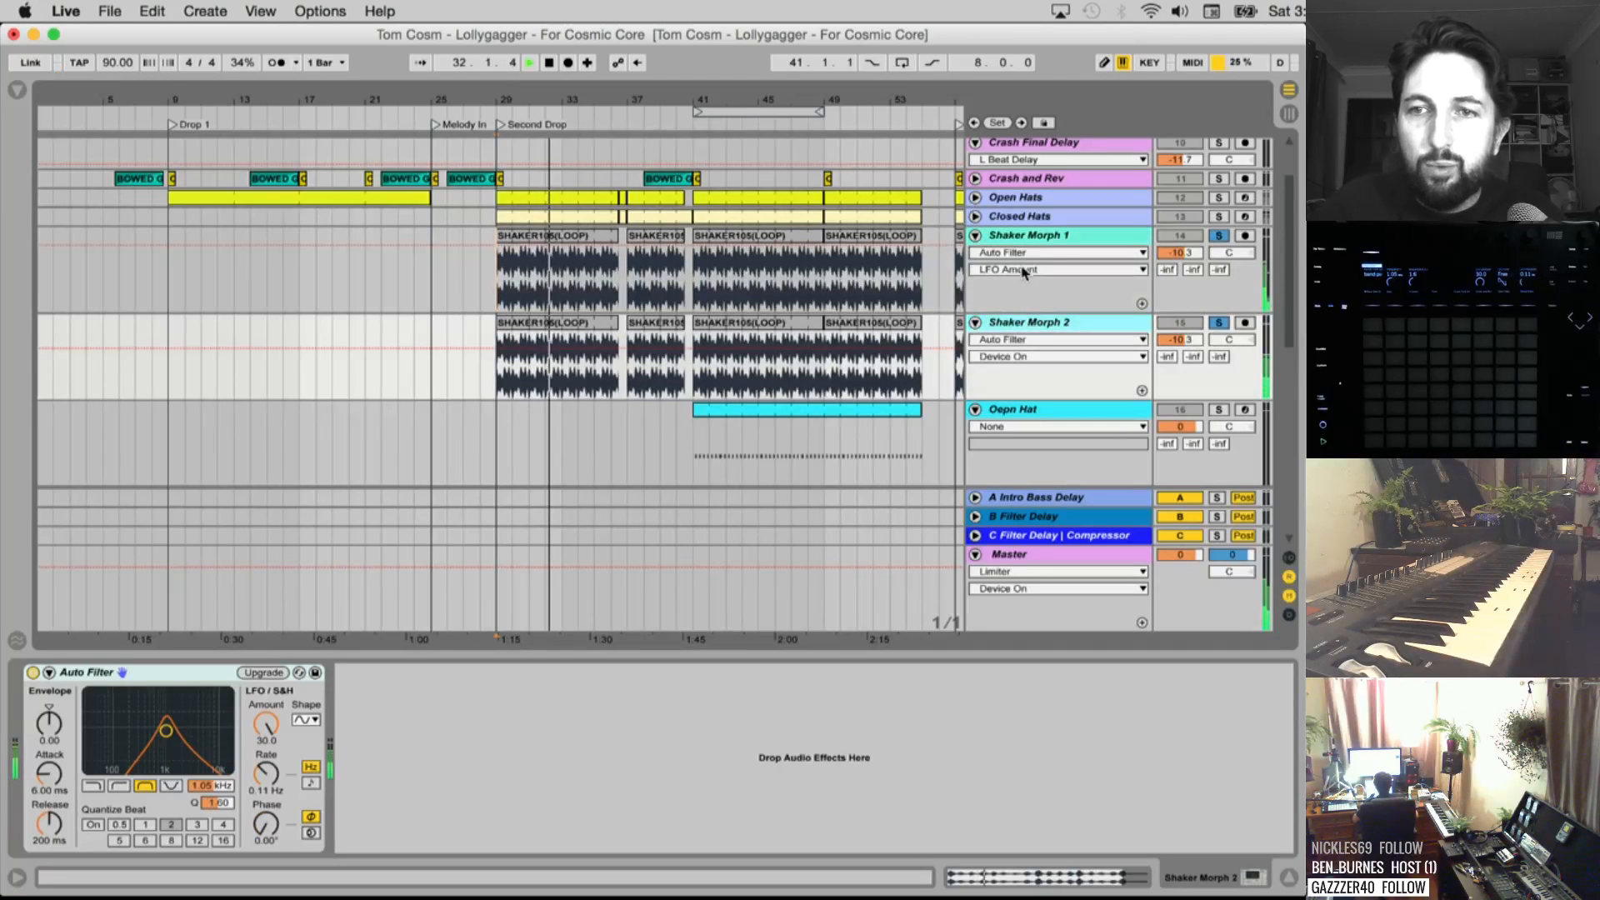
{"action": "left_click", "coordinate": [1031, 239]}
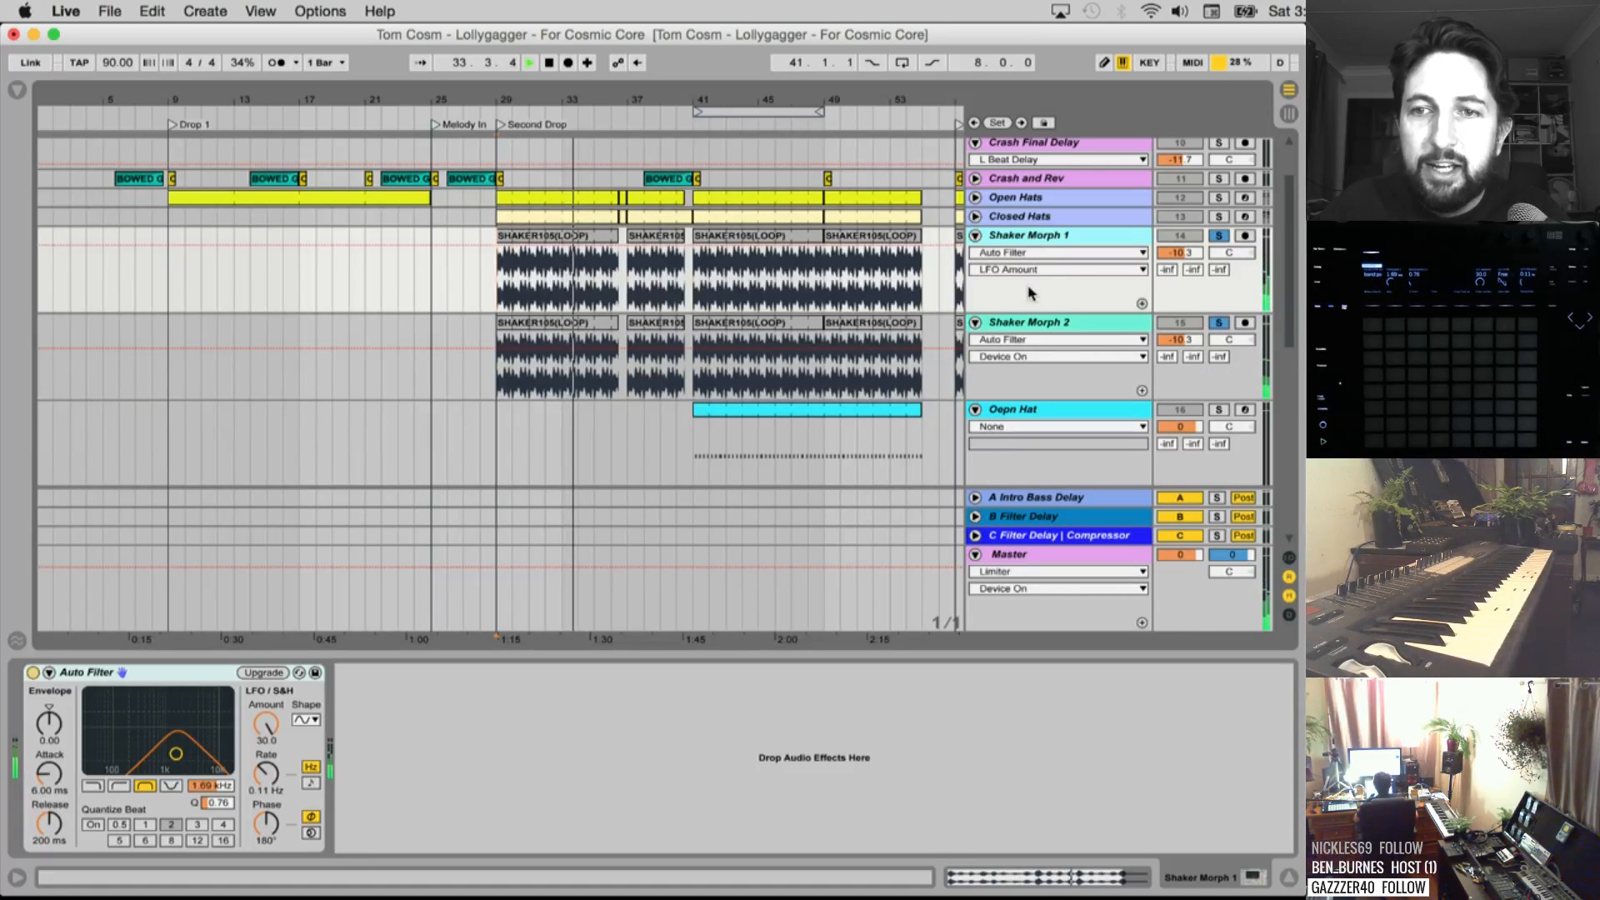
{"action": "left_click", "coordinate": [1032, 325]}
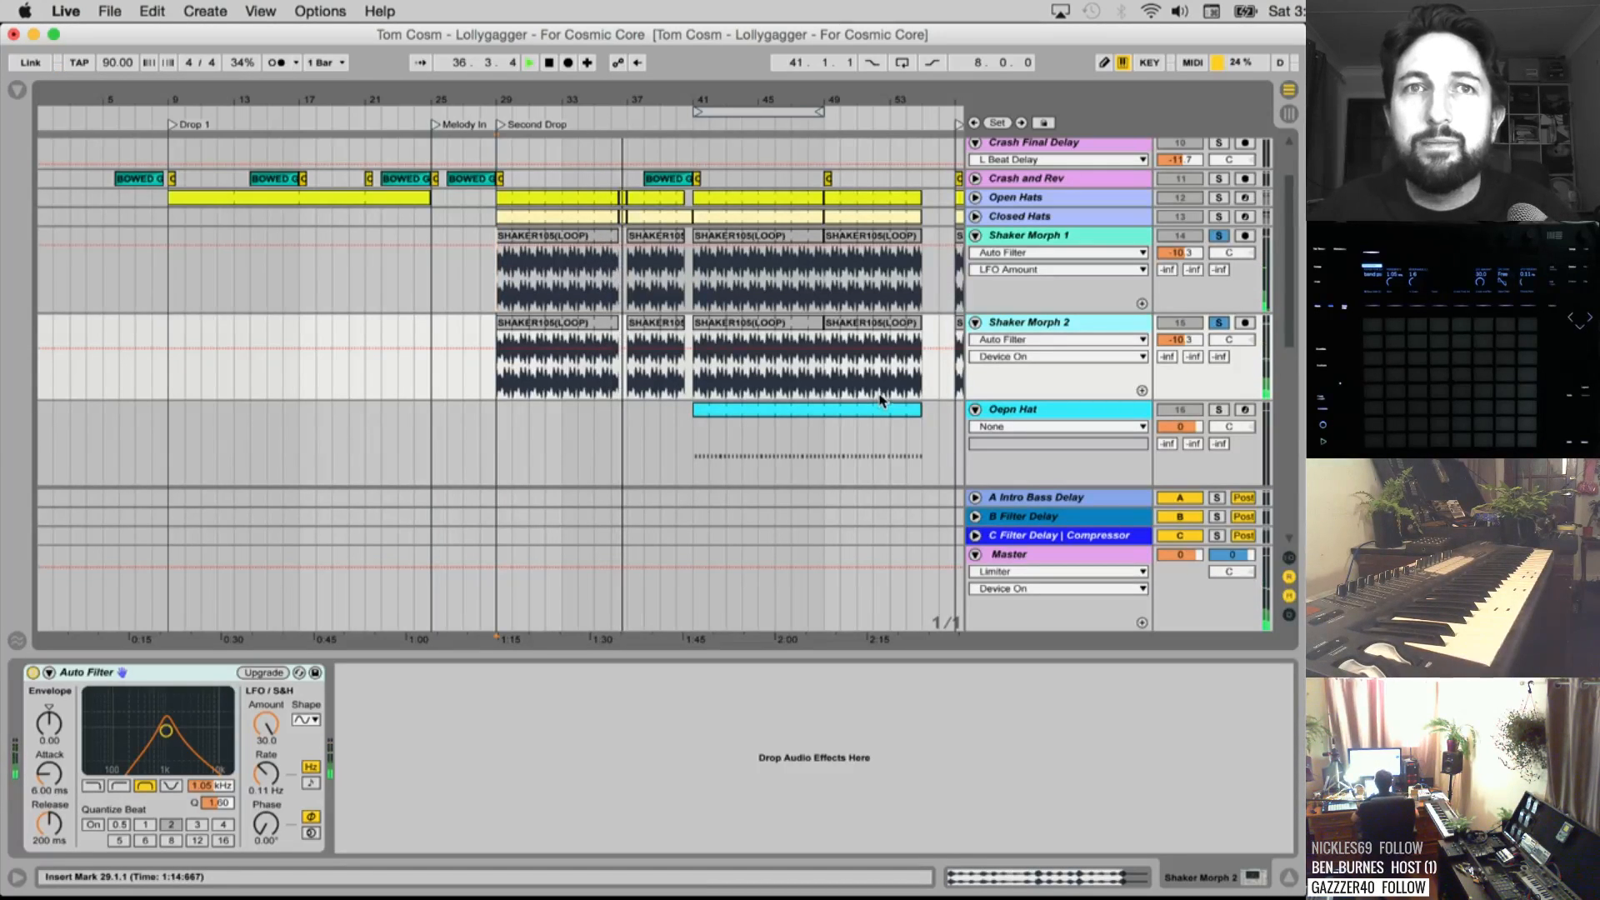
{"action": "left_click", "coordinate": [1220, 236]}
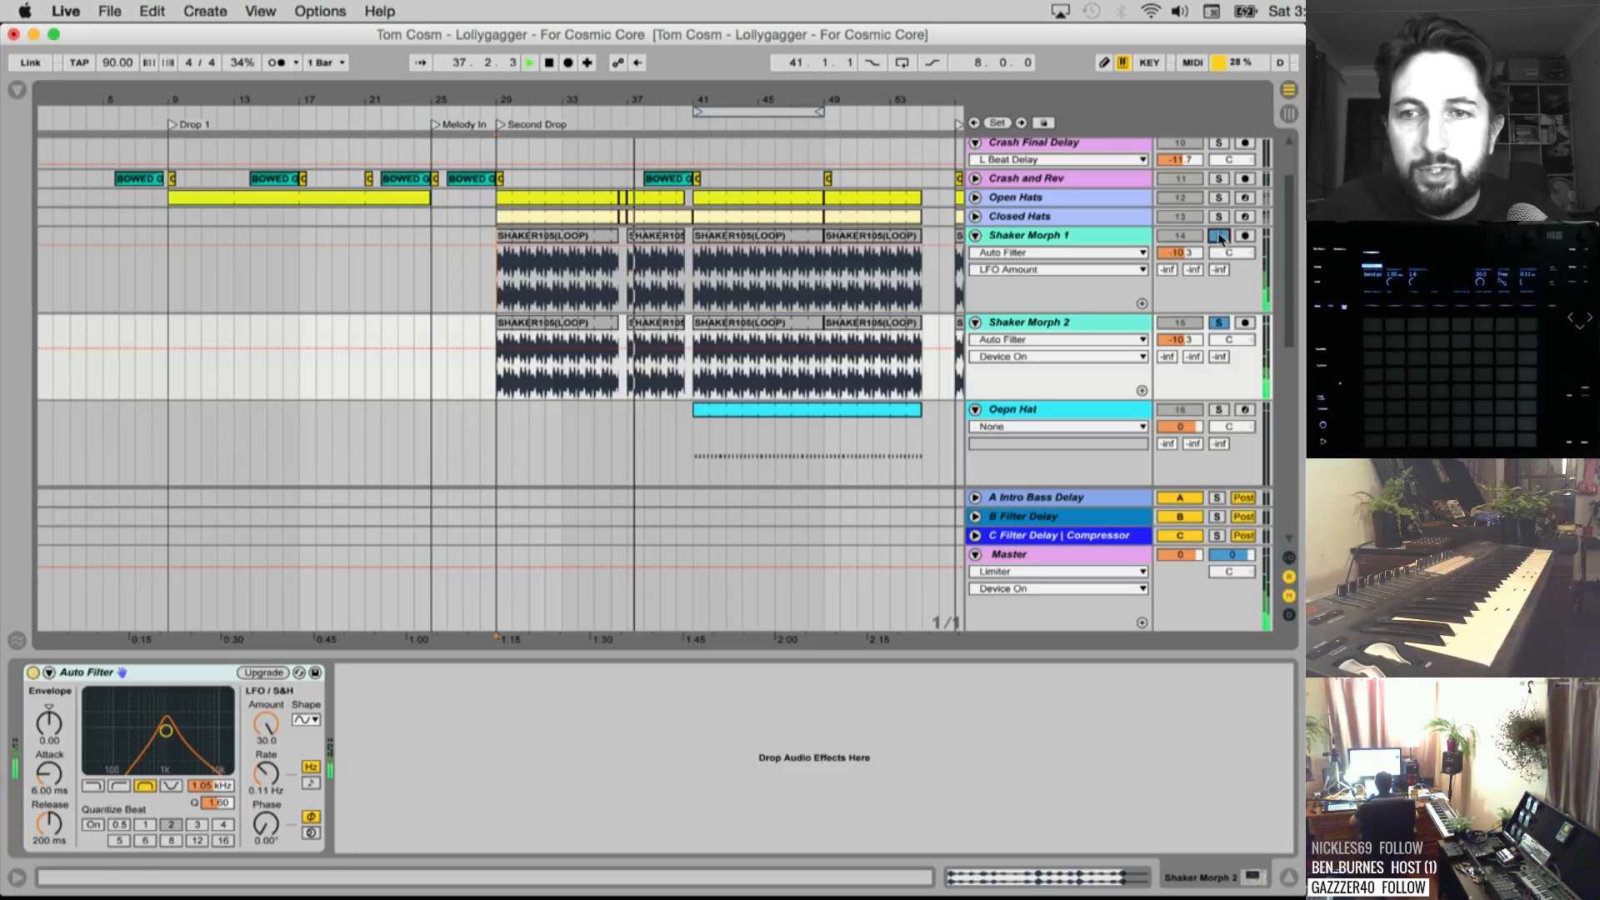
Select the Oepn Hat track and play it from bar 41, first soloed and afterward in the full mix
{"action": "scroll", "coordinate": [1086, 354], "scroll_direction": "down", "scroll_amount": 2}
{"action": "scroll", "coordinate": [1086, 354], "scroll_direction": "down", "scroll_amount": 2}
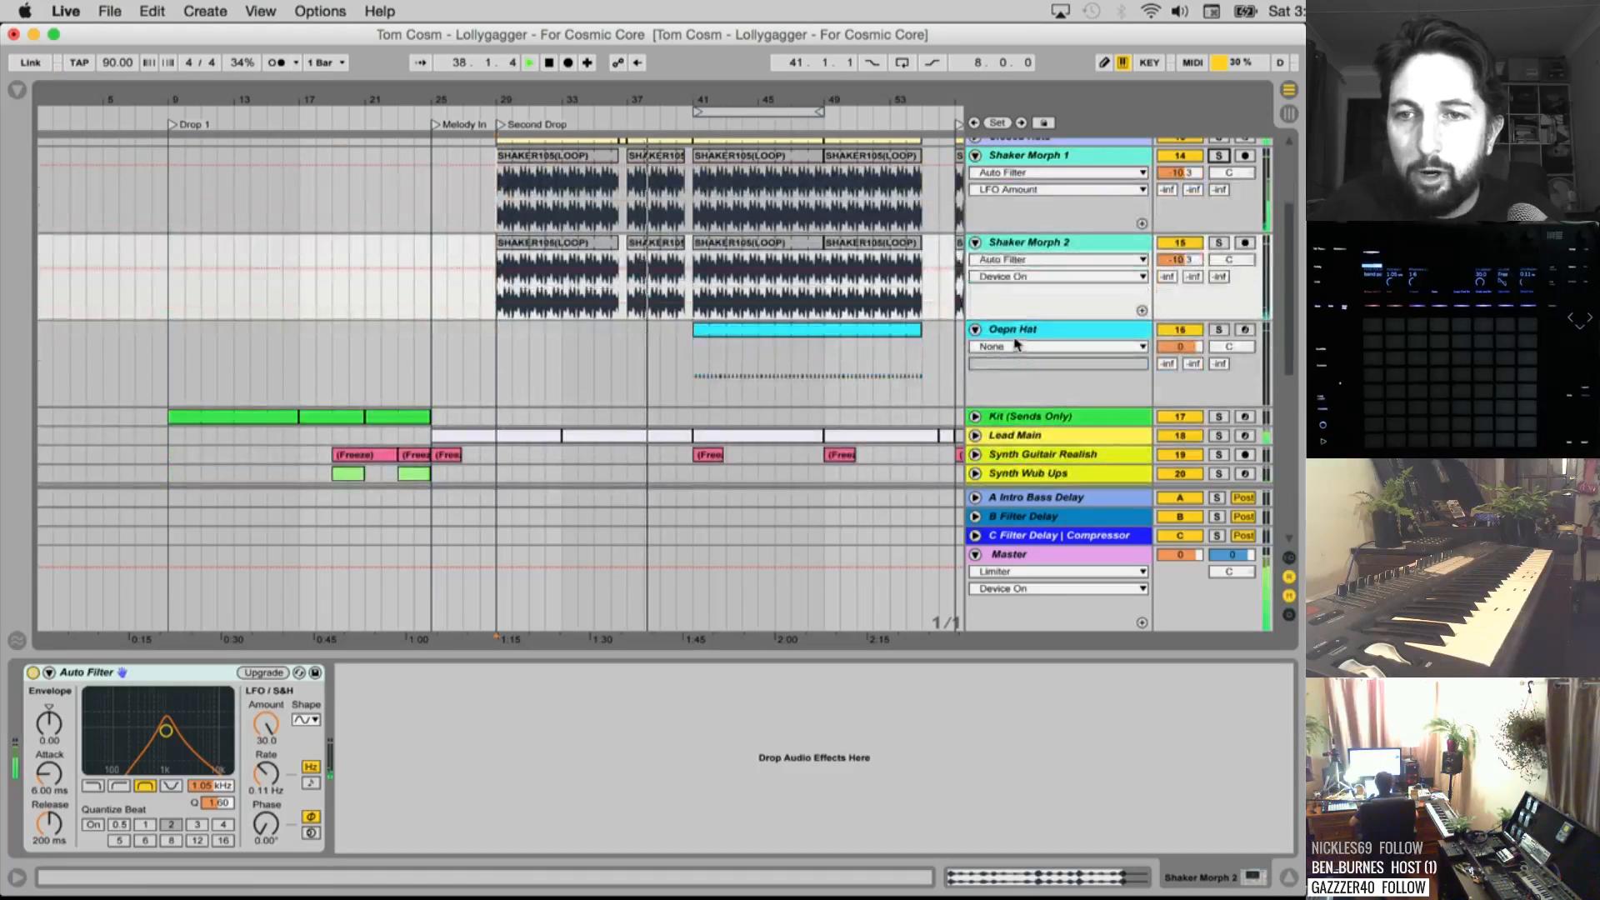
{"action": "left_click", "coordinate": [1019, 330]}
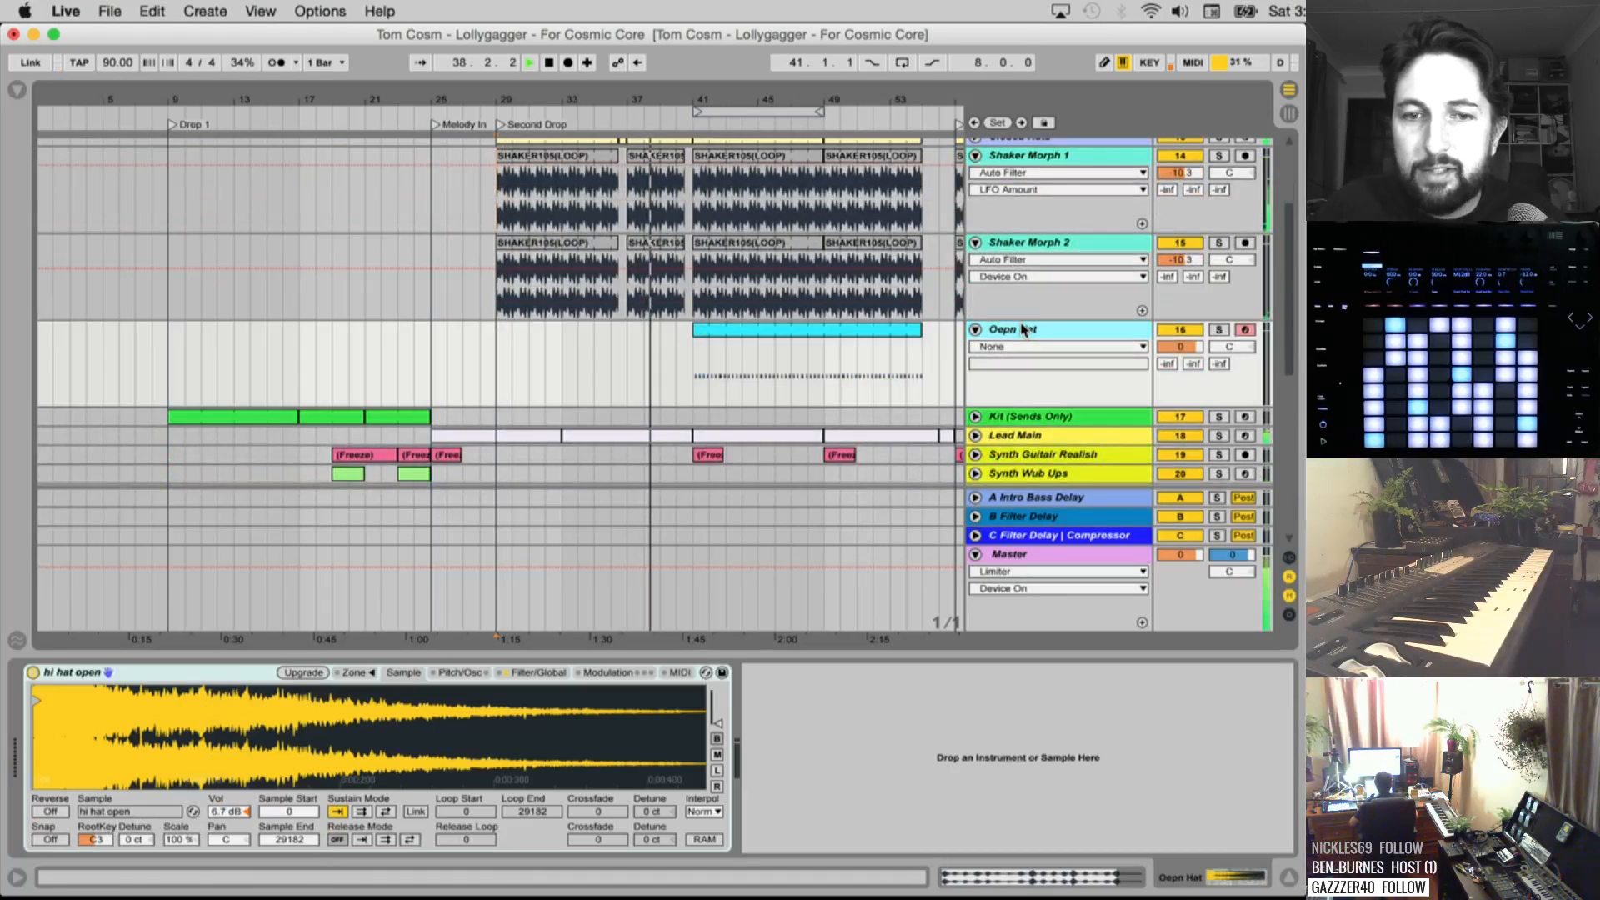
{"action": "key", "text": "space"}
{"action": "left_click", "coordinate": [693, 375]}
{"action": "left_click", "coordinate": [1223, 333]}
{"action": "key", "text": "space"}
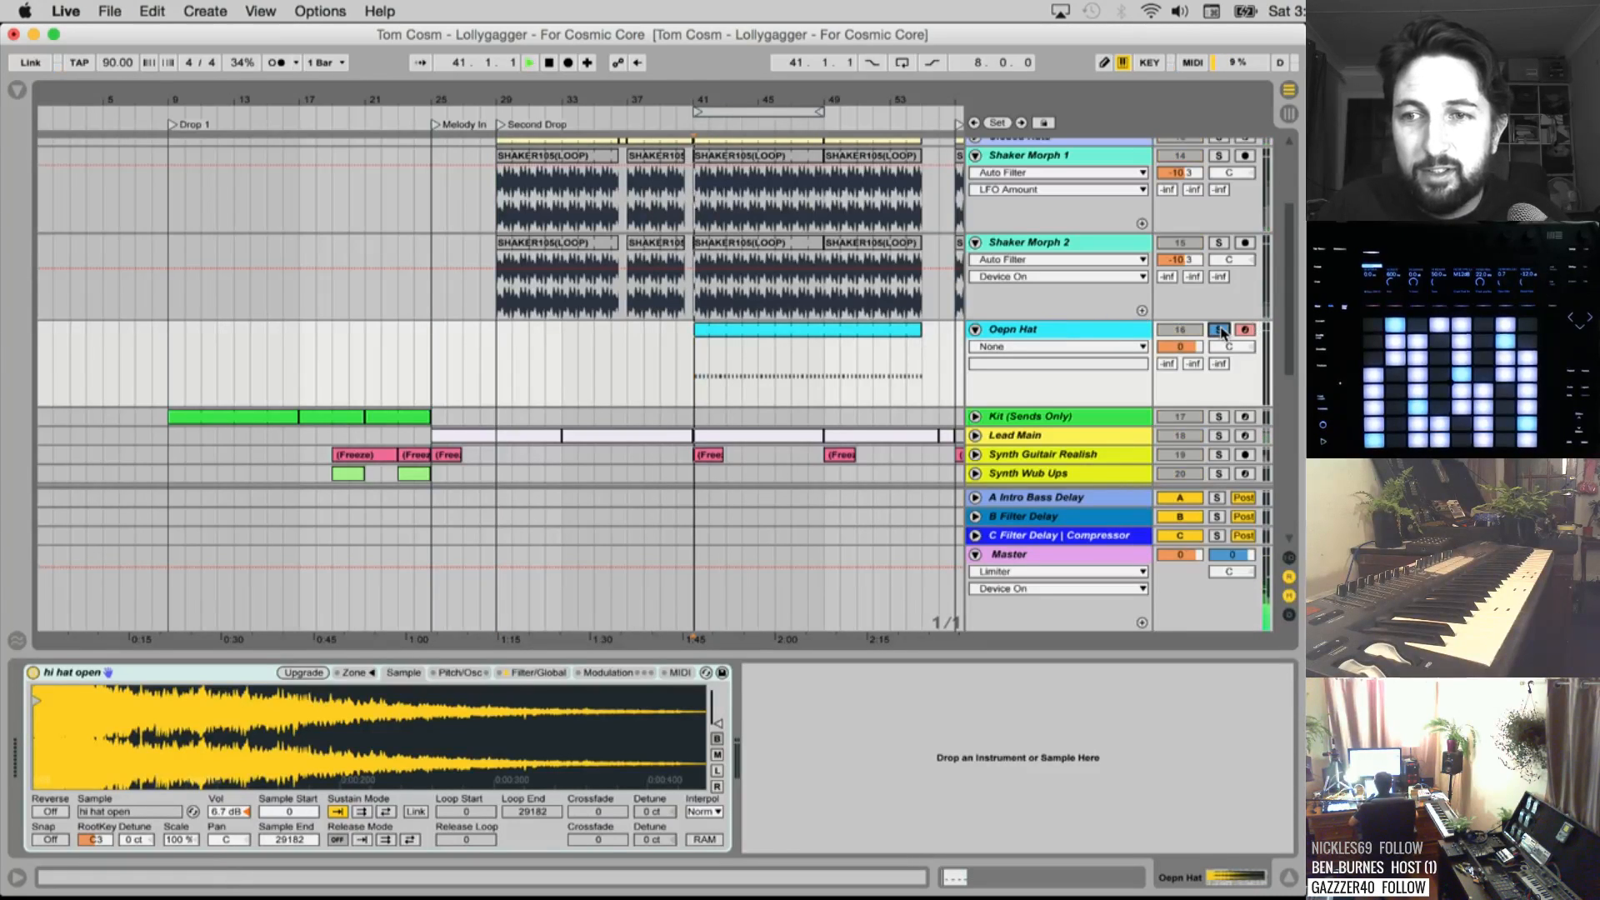
{"action": "left_click", "coordinate": [1220, 331]}
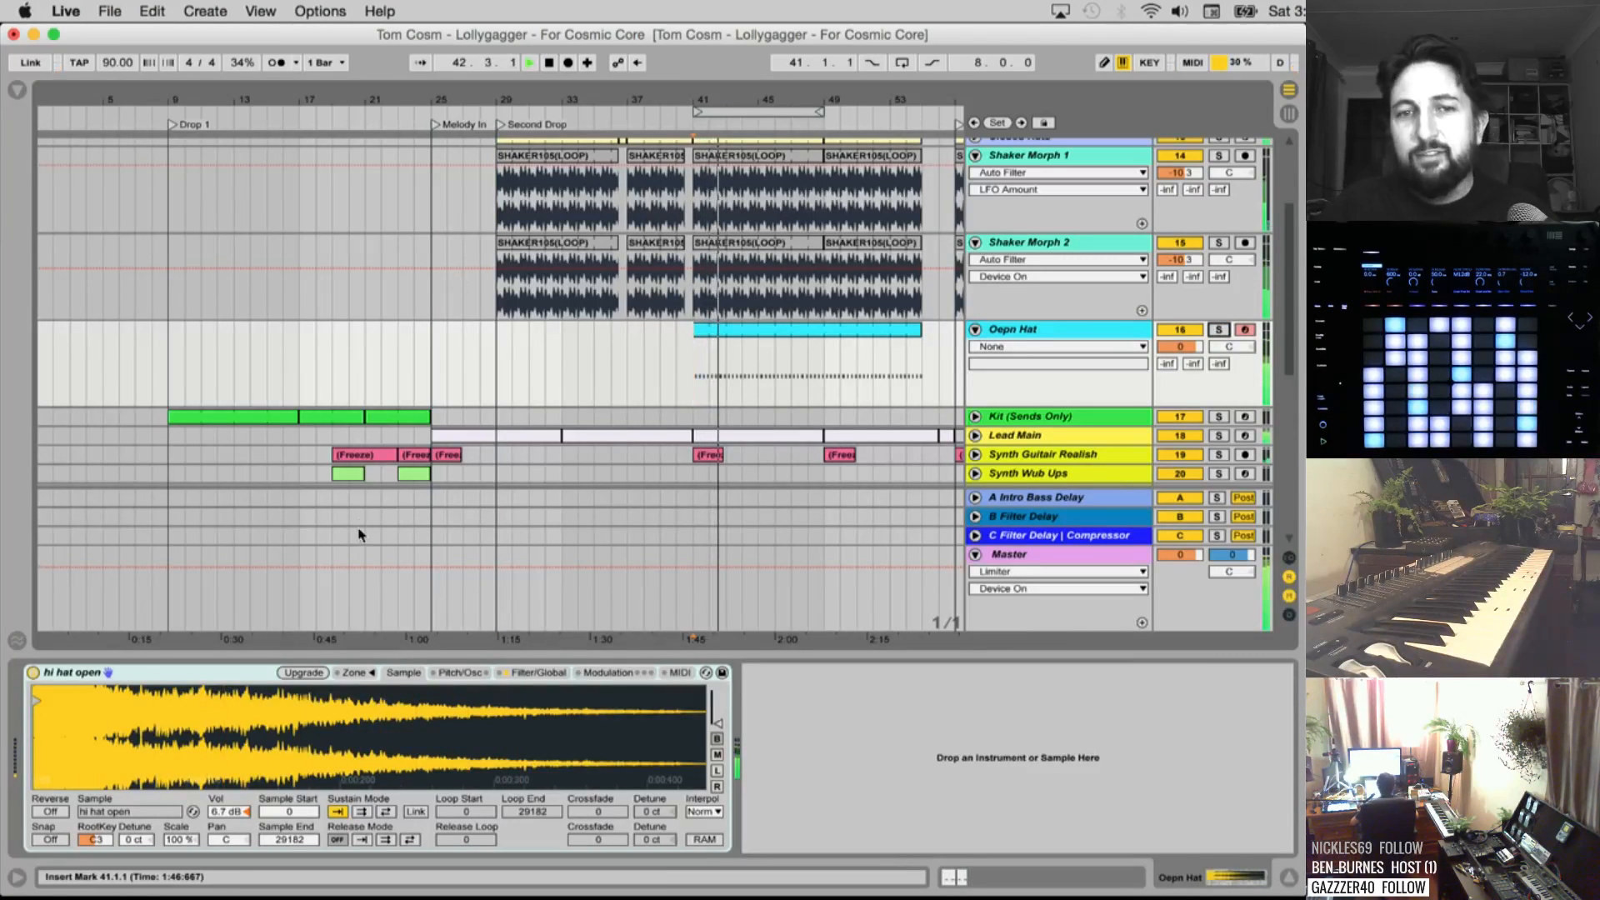
Fold the Oepn Hat track, unfold the Kit (Sends Only) track, and show its devices
{"action": "left_click", "coordinate": [975, 329]}
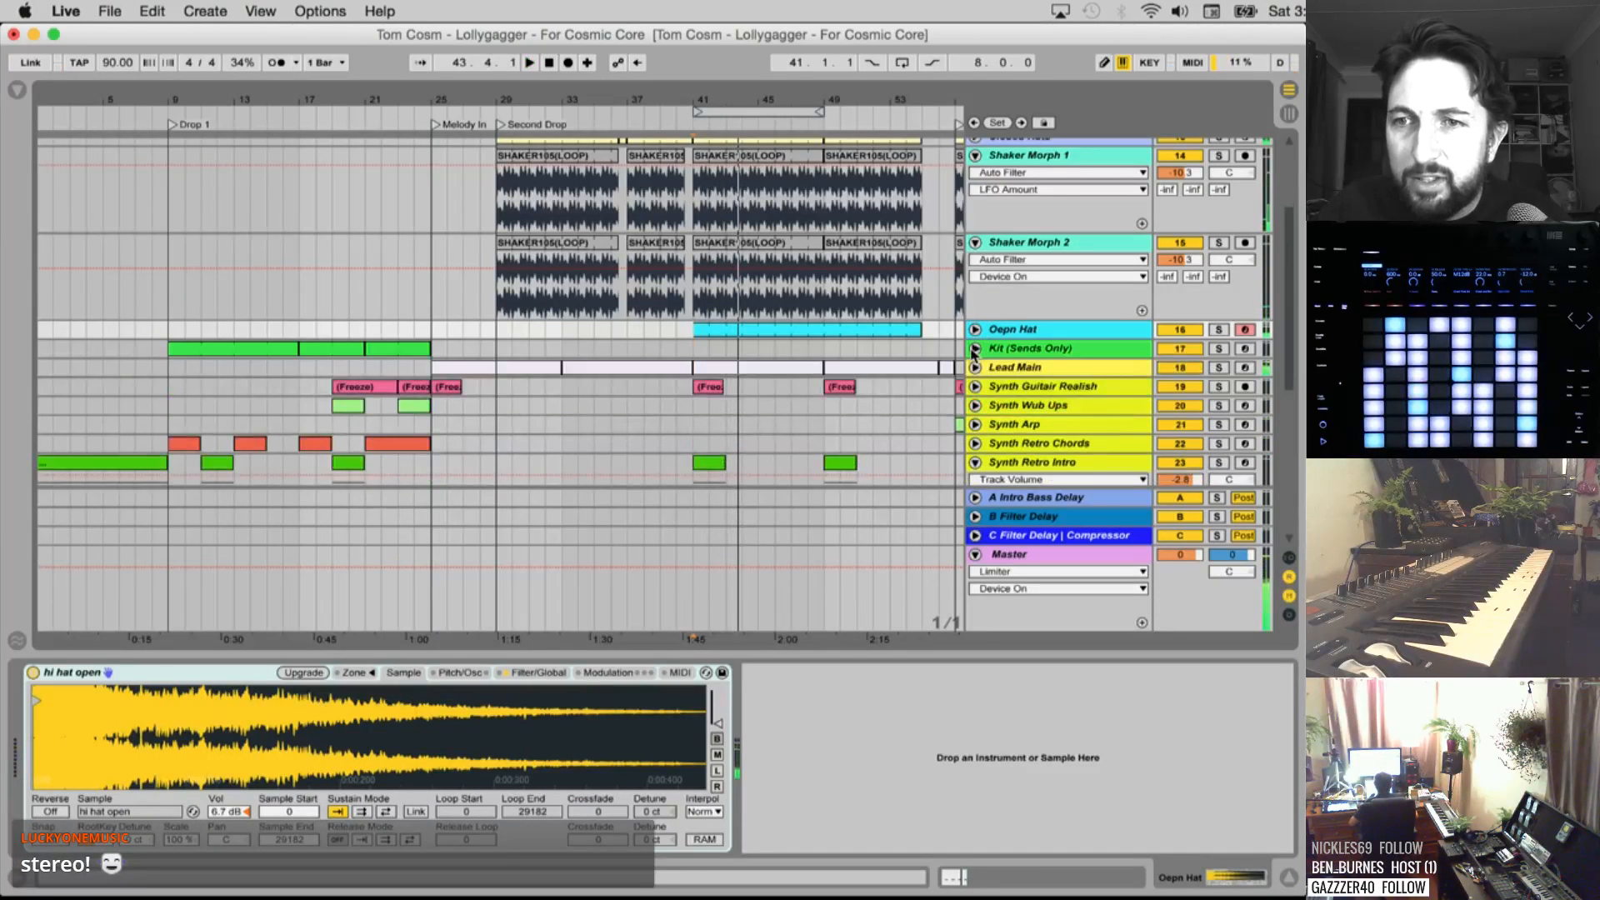
{"action": "left_click", "coordinate": [975, 349]}
{"action": "left_click_drag", "start_coordinate": [971, 370], "coordinate": [973, 426]}
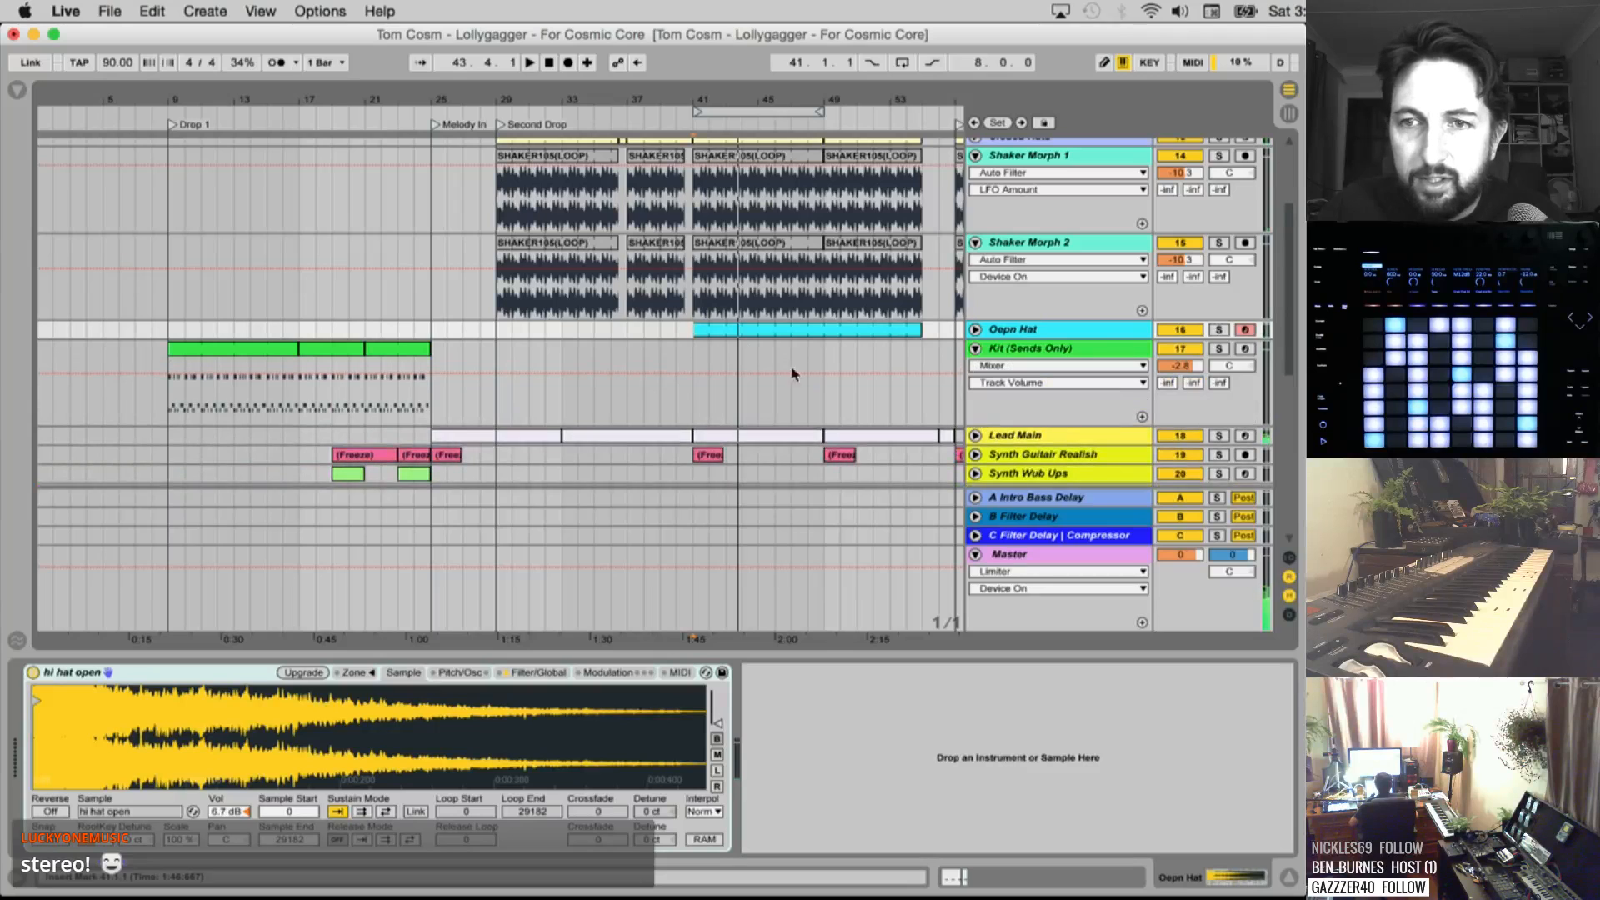
{"action": "left_click", "coordinate": [997, 371]}
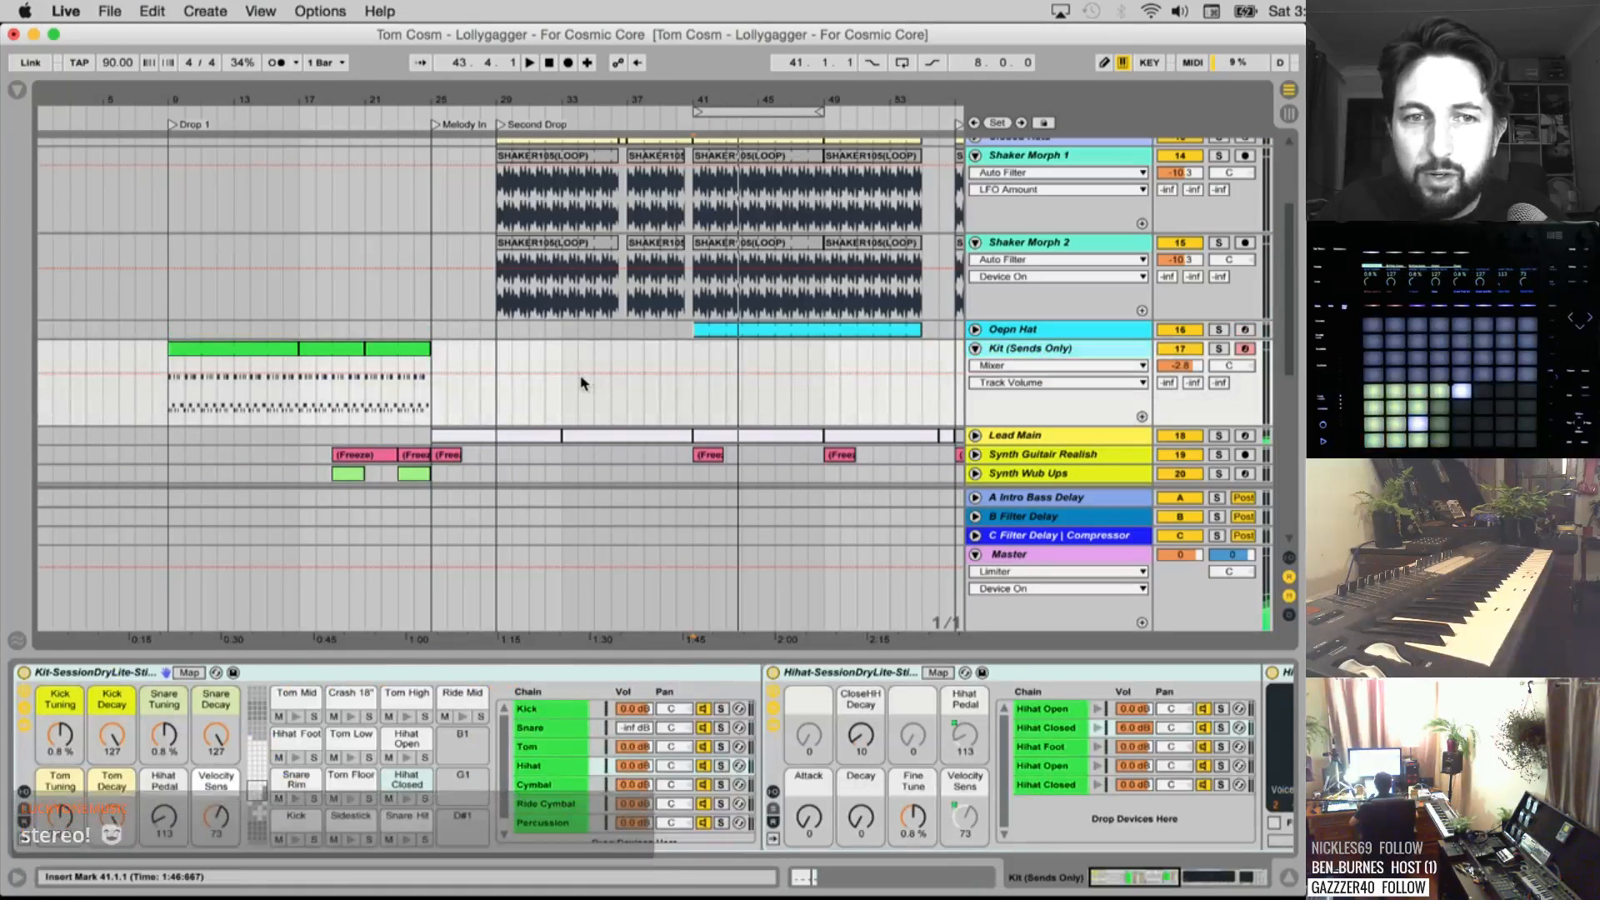
Play the Kit (Sends Only) track soloed from bar 9, and bring back the full mix
{"action": "left_click", "coordinate": [169, 403]}
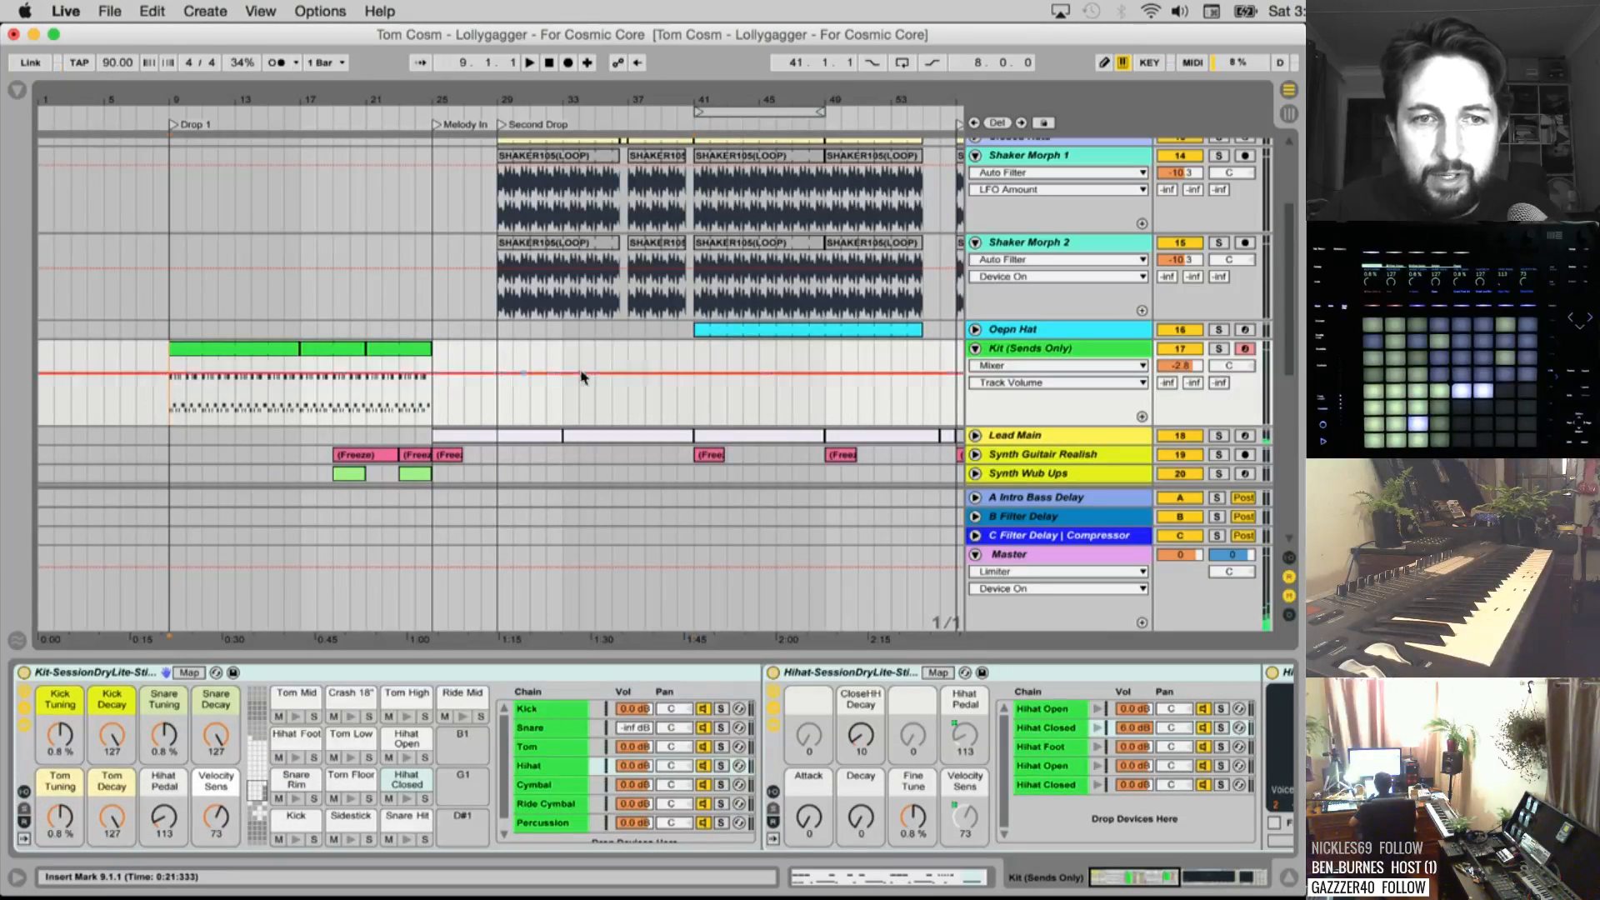
{"action": "key", "text": "space"}
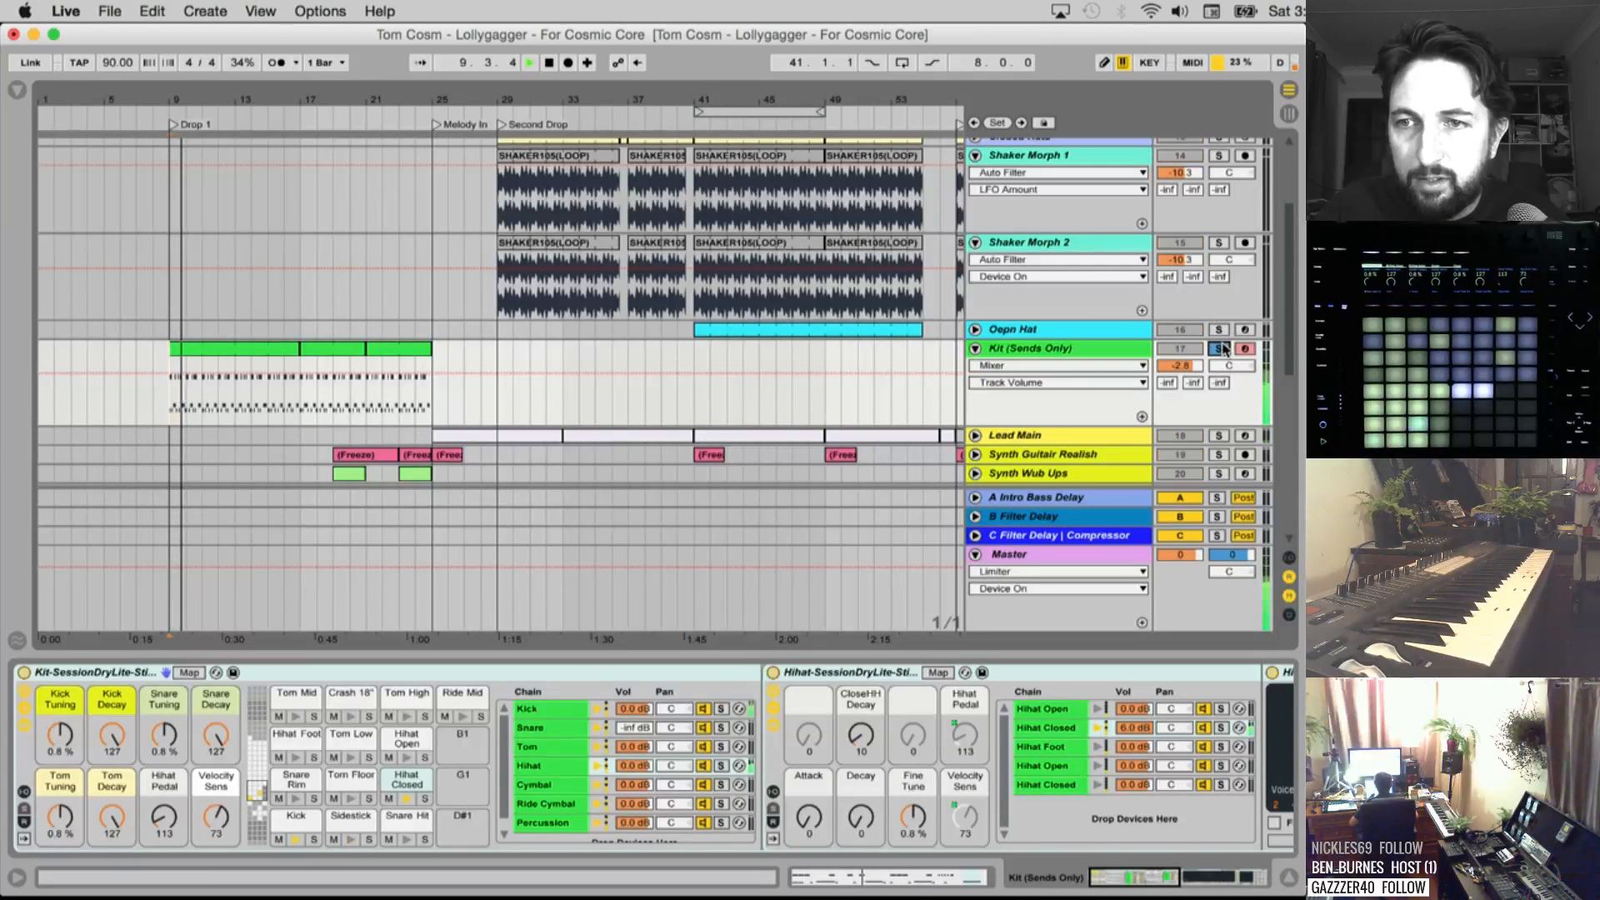
{"action": "left_click", "coordinate": [1219, 349]}
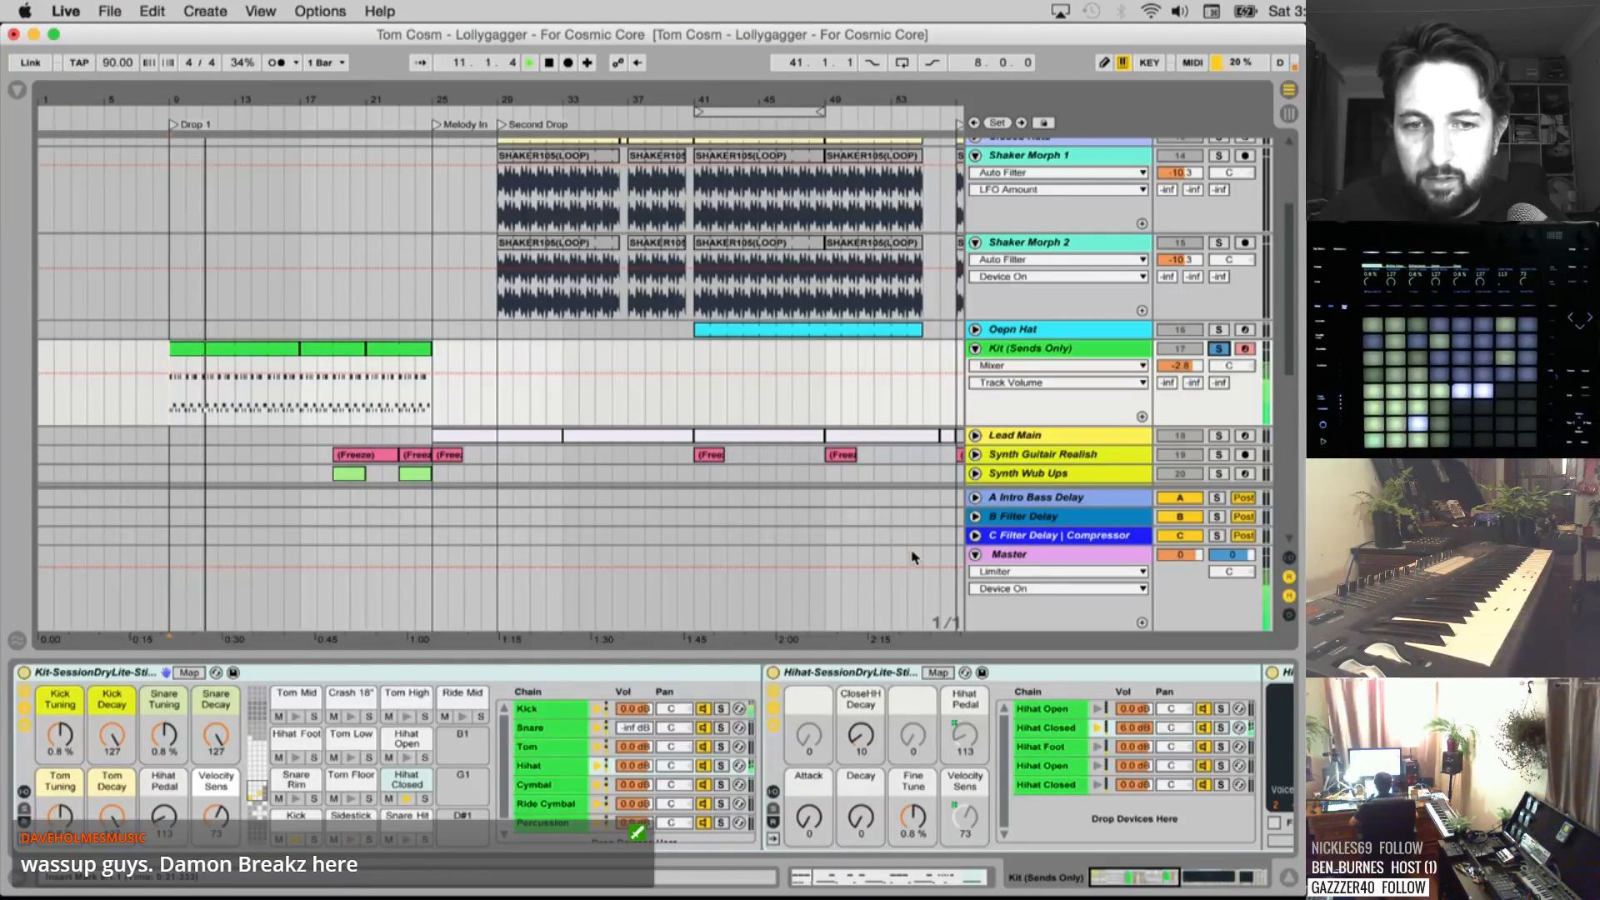
{"action": "left_click", "coordinate": [1223, 350]}
Select the kit's Hihat Closed chain and inspect its device chain, including the Phaser
{"action": "left_click", "coordinate": [1063, 727]}
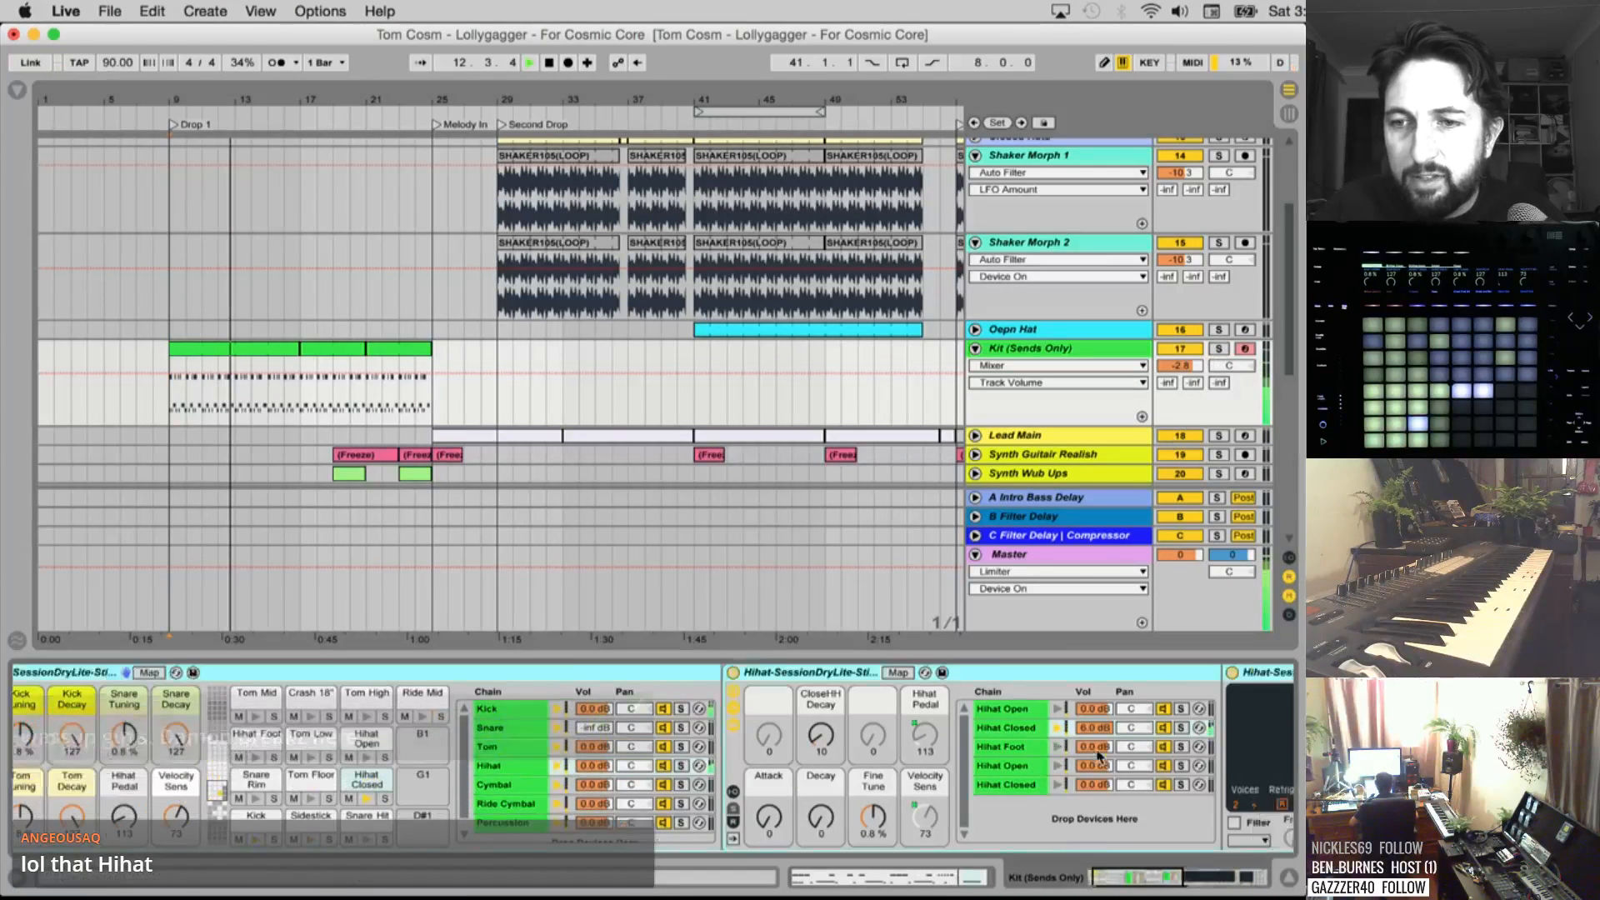
{"action": "scroll", "coordinate": [1094, 729], "scroll_direction": "right", "scroll_amount": 5}
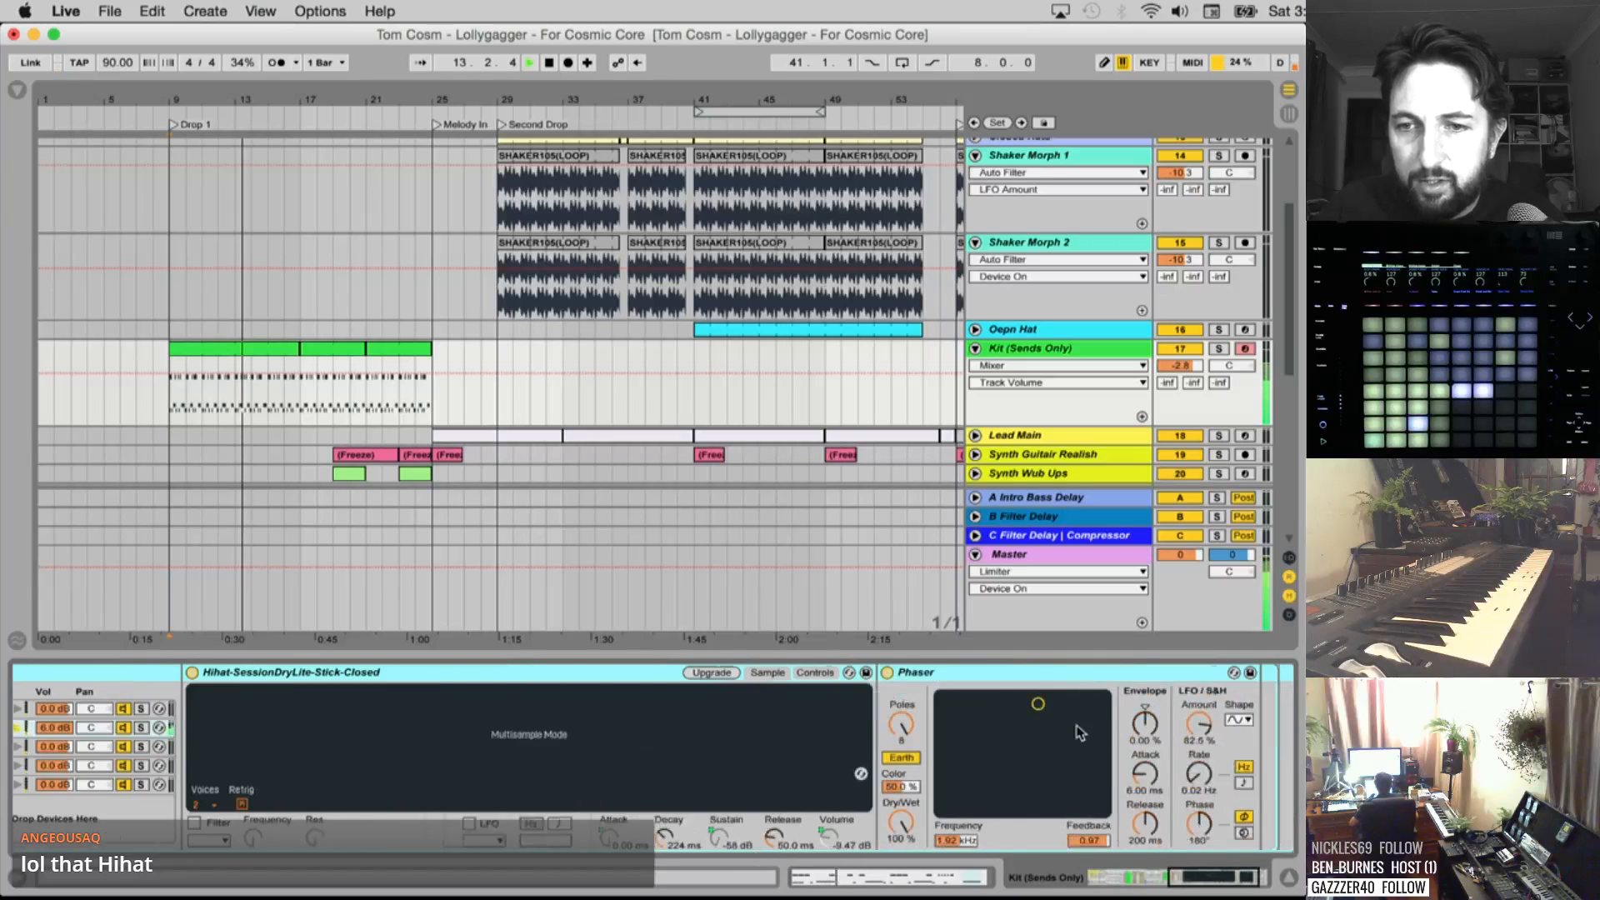
{"action": "scroll", "coordinate": [1067, 732], "scroll_direction": "left", "scroll_amount": 5}
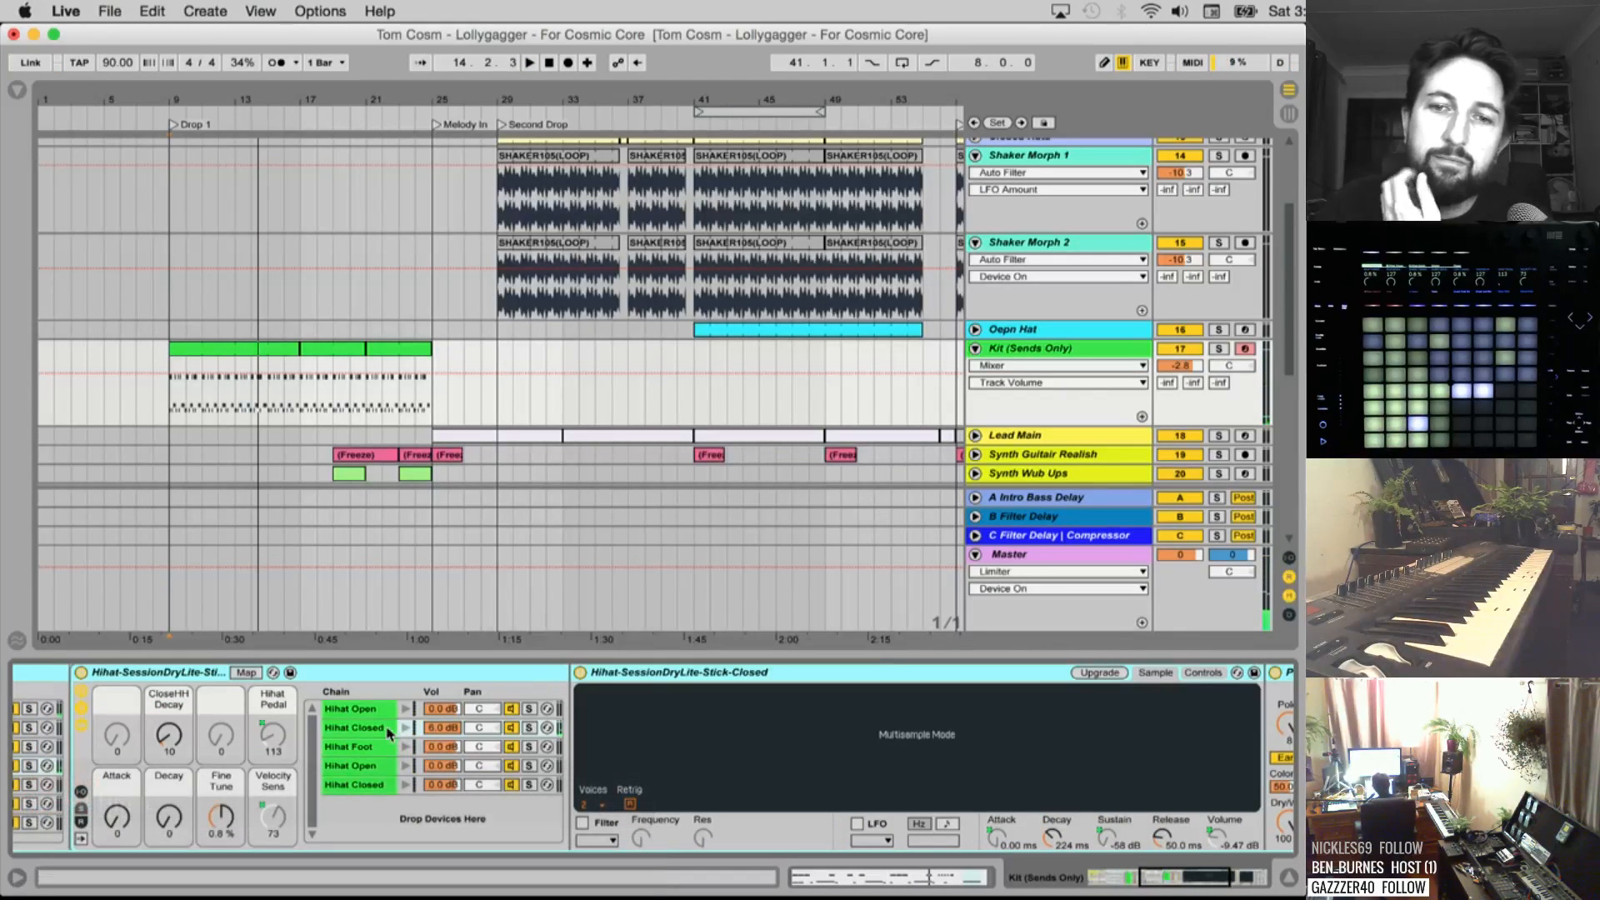
{"action": "scroll", "coordinate": [440, 756], "scroll_direction": "left", "scroll_amount": 5}
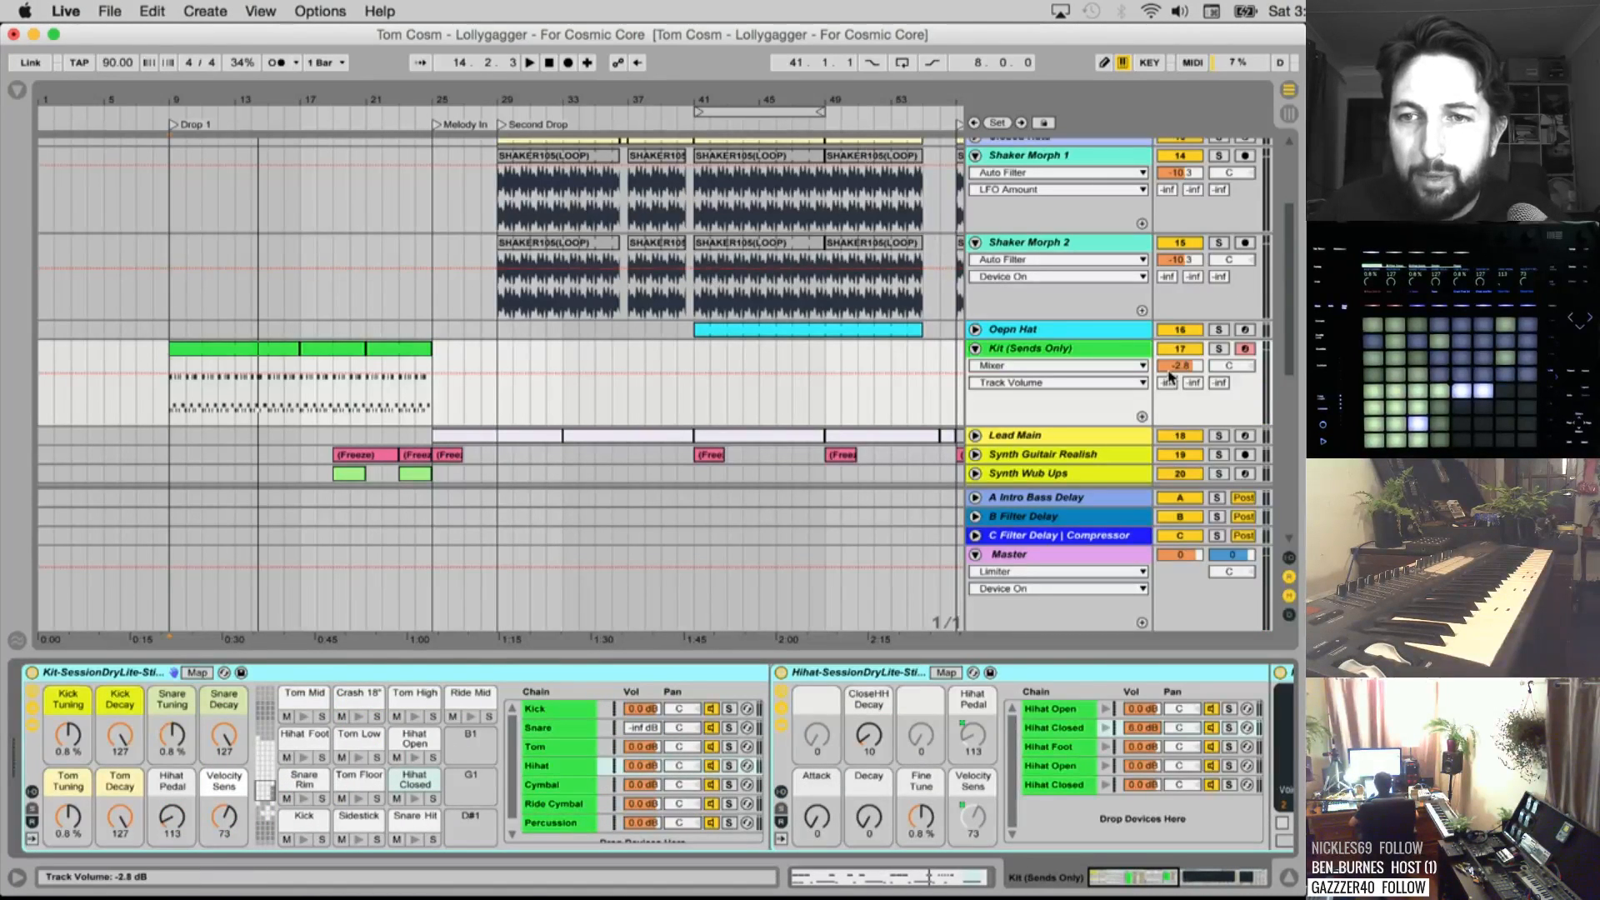
Fold the Kit (Sends Only), Shaker Morph 2 and Shaker Morph 1 tracks
{"action": "left_click", "coordinate": [976, 350]}
{"action": "scroll", "coordinate": [999, 310], "scroll_direction": "up", "scroll_amount": 3}
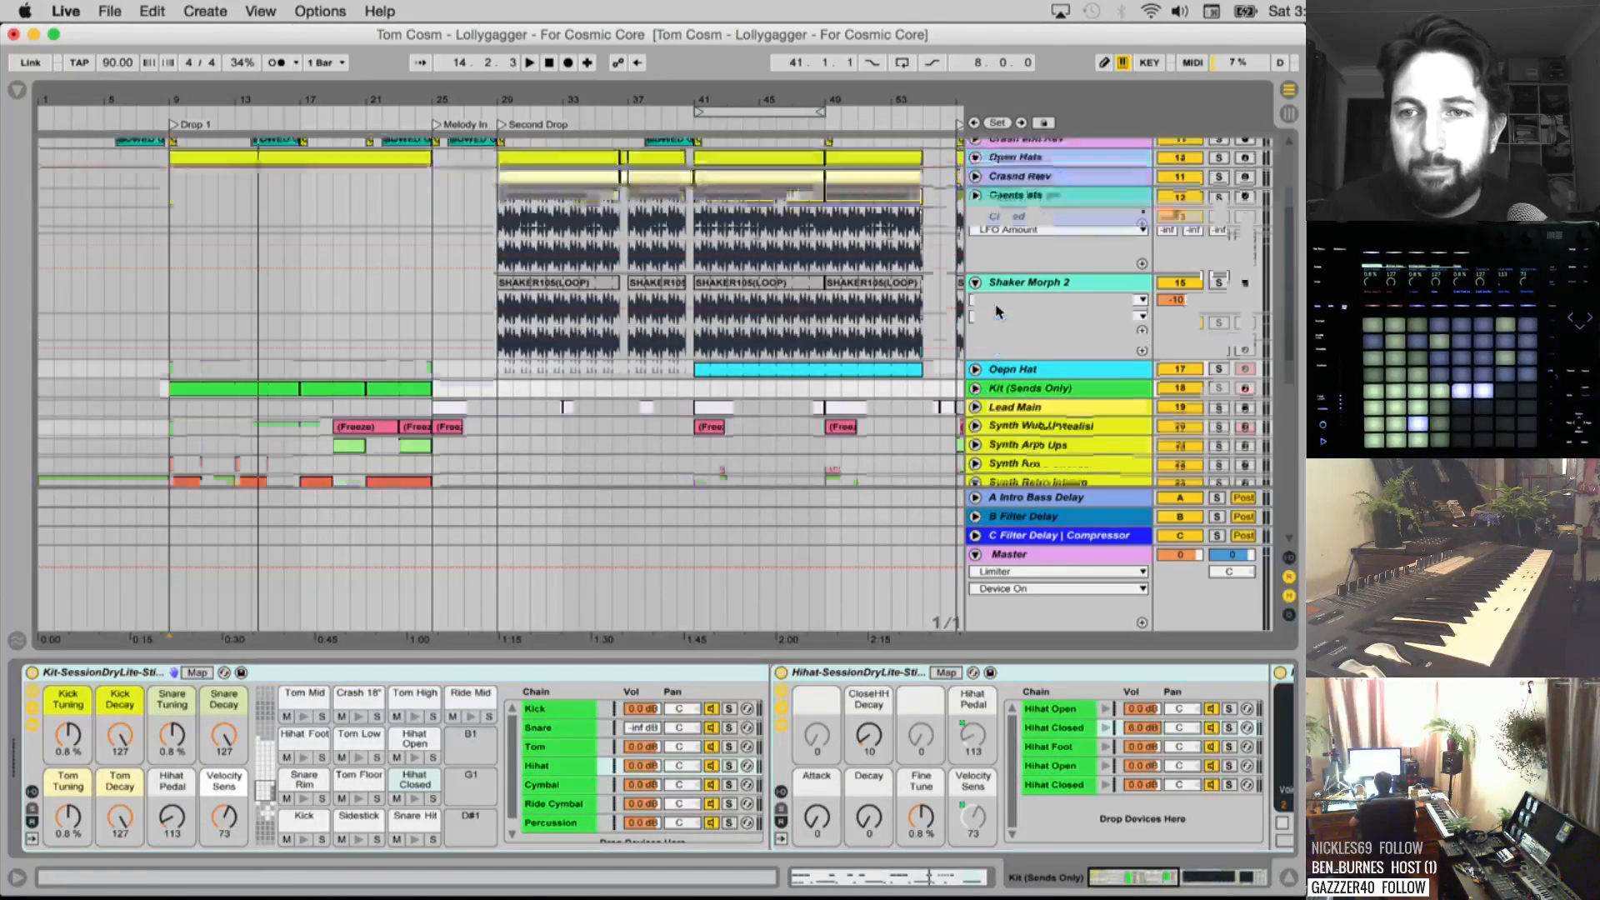
{"action": "left_click", "coordinate": [977, 323]}
{"action": "left_click", "coordinate": [976, 238]}
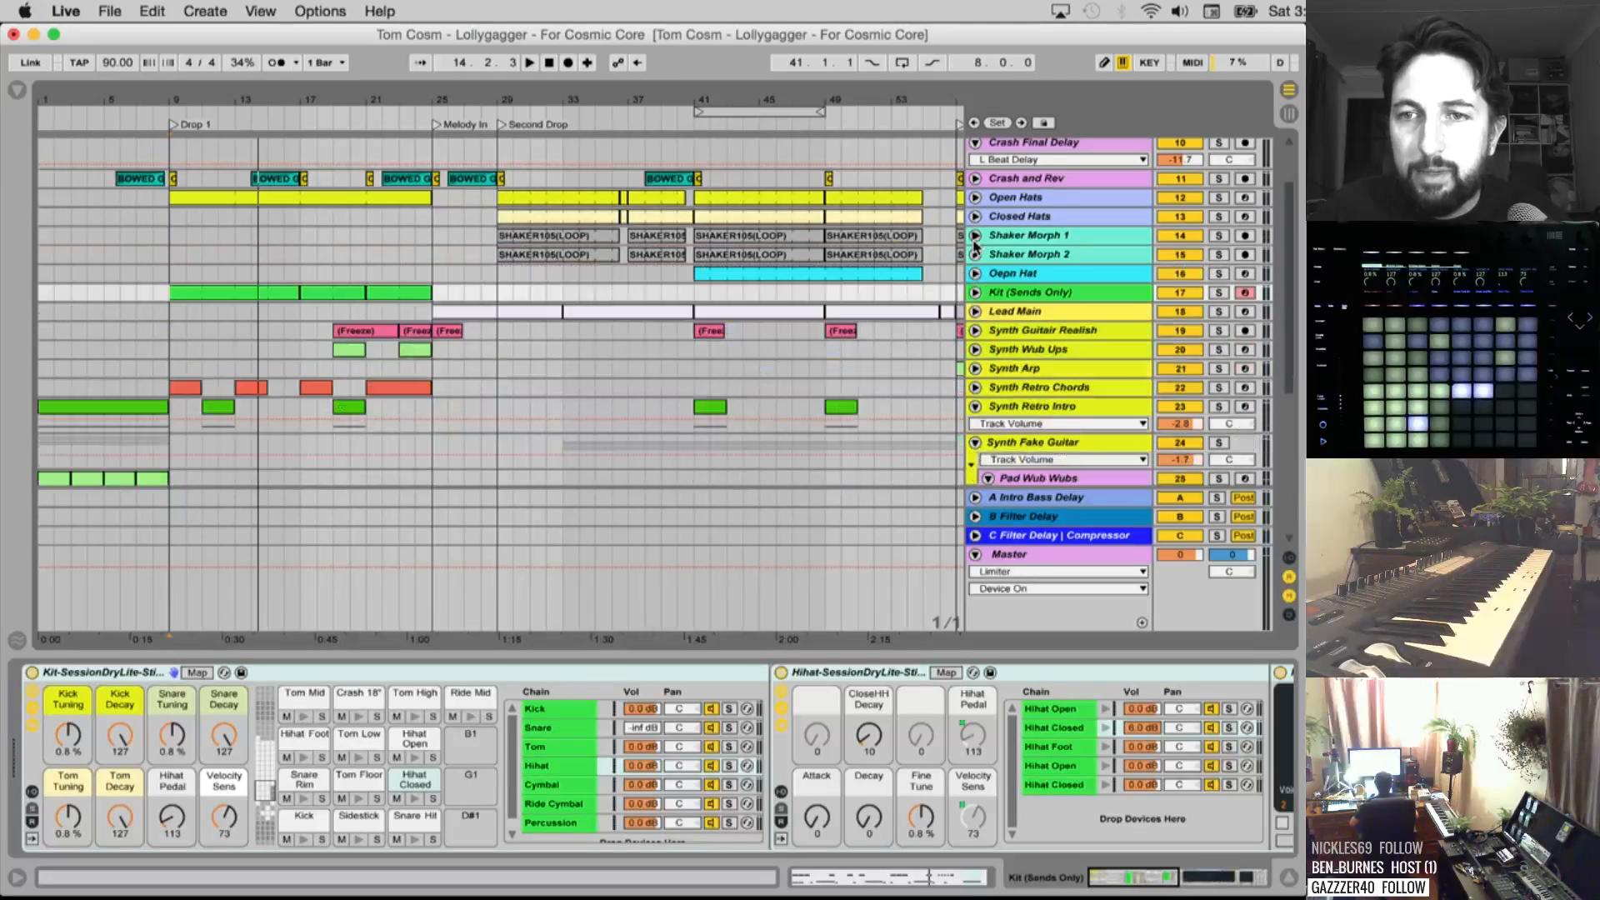
Select the Kit (Sends Only) track and play the mix briefly from bar 9
{"action": "left_click", "coordinate": [1030, 294]}
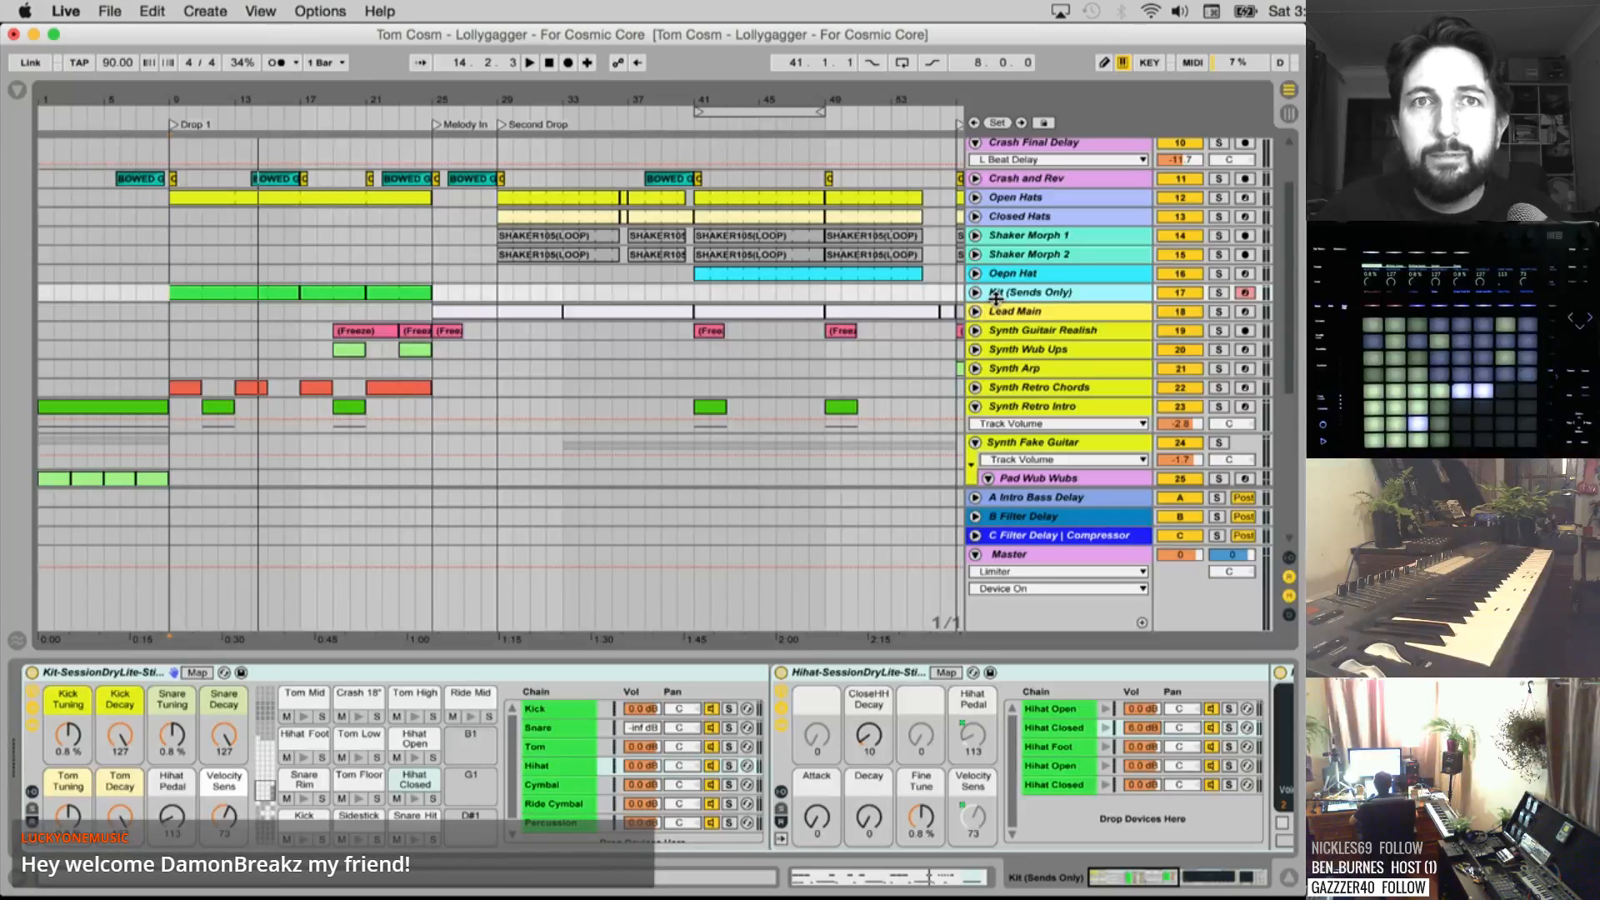
{"action": "key", "text": "space"}
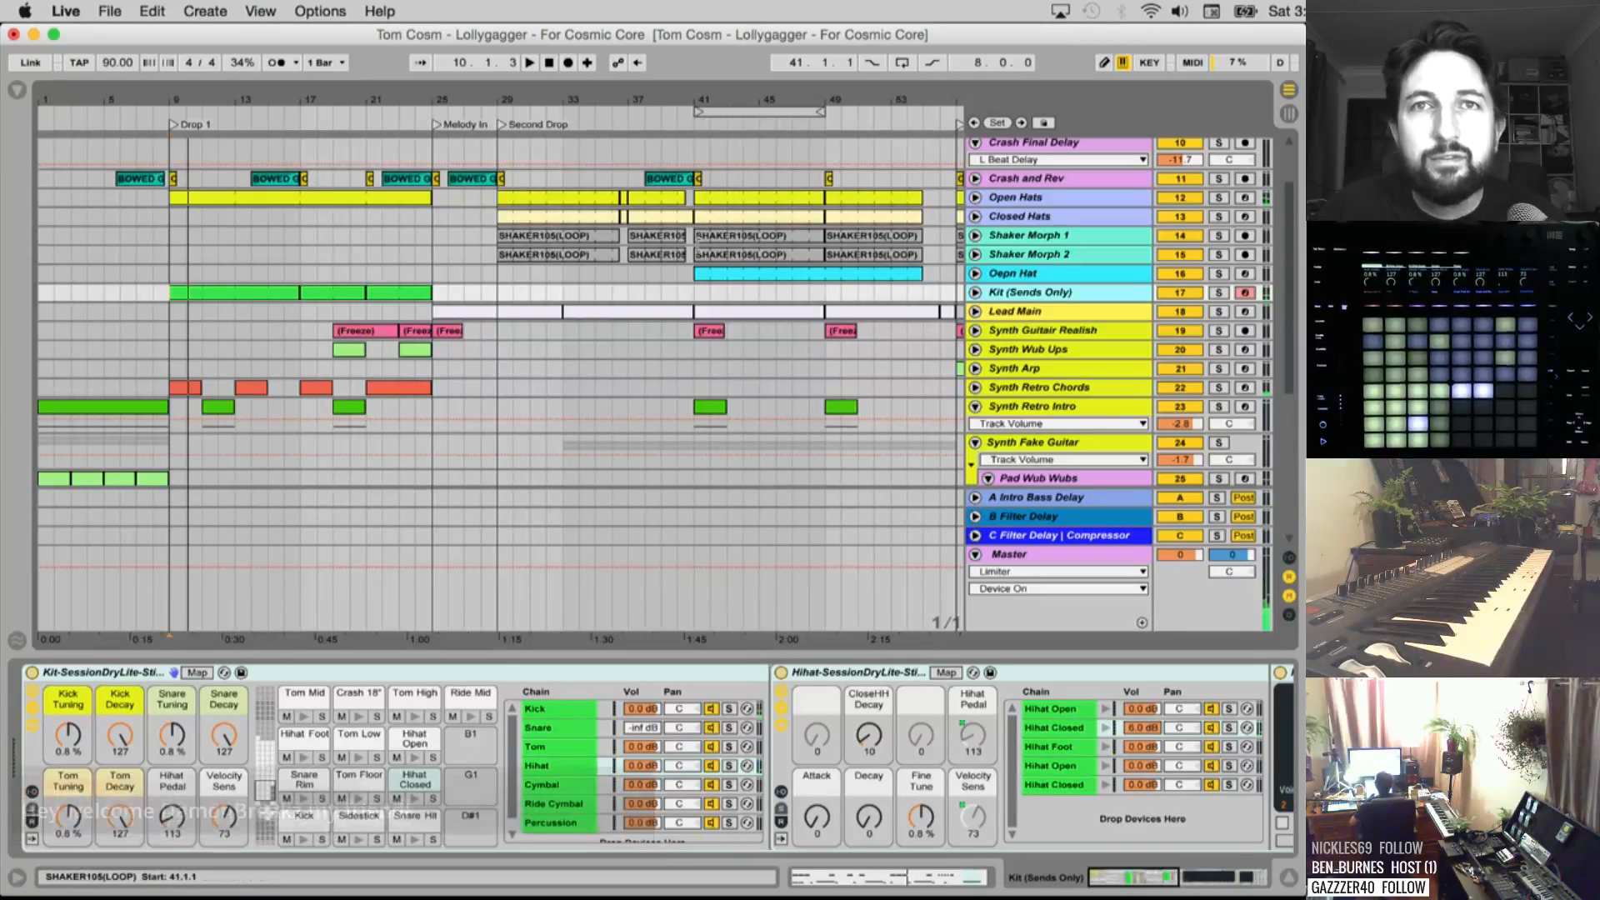
{"action": "scroll", "coordinate": [571, 328], "scroll_direction": "right", "scroll_amount": 1}
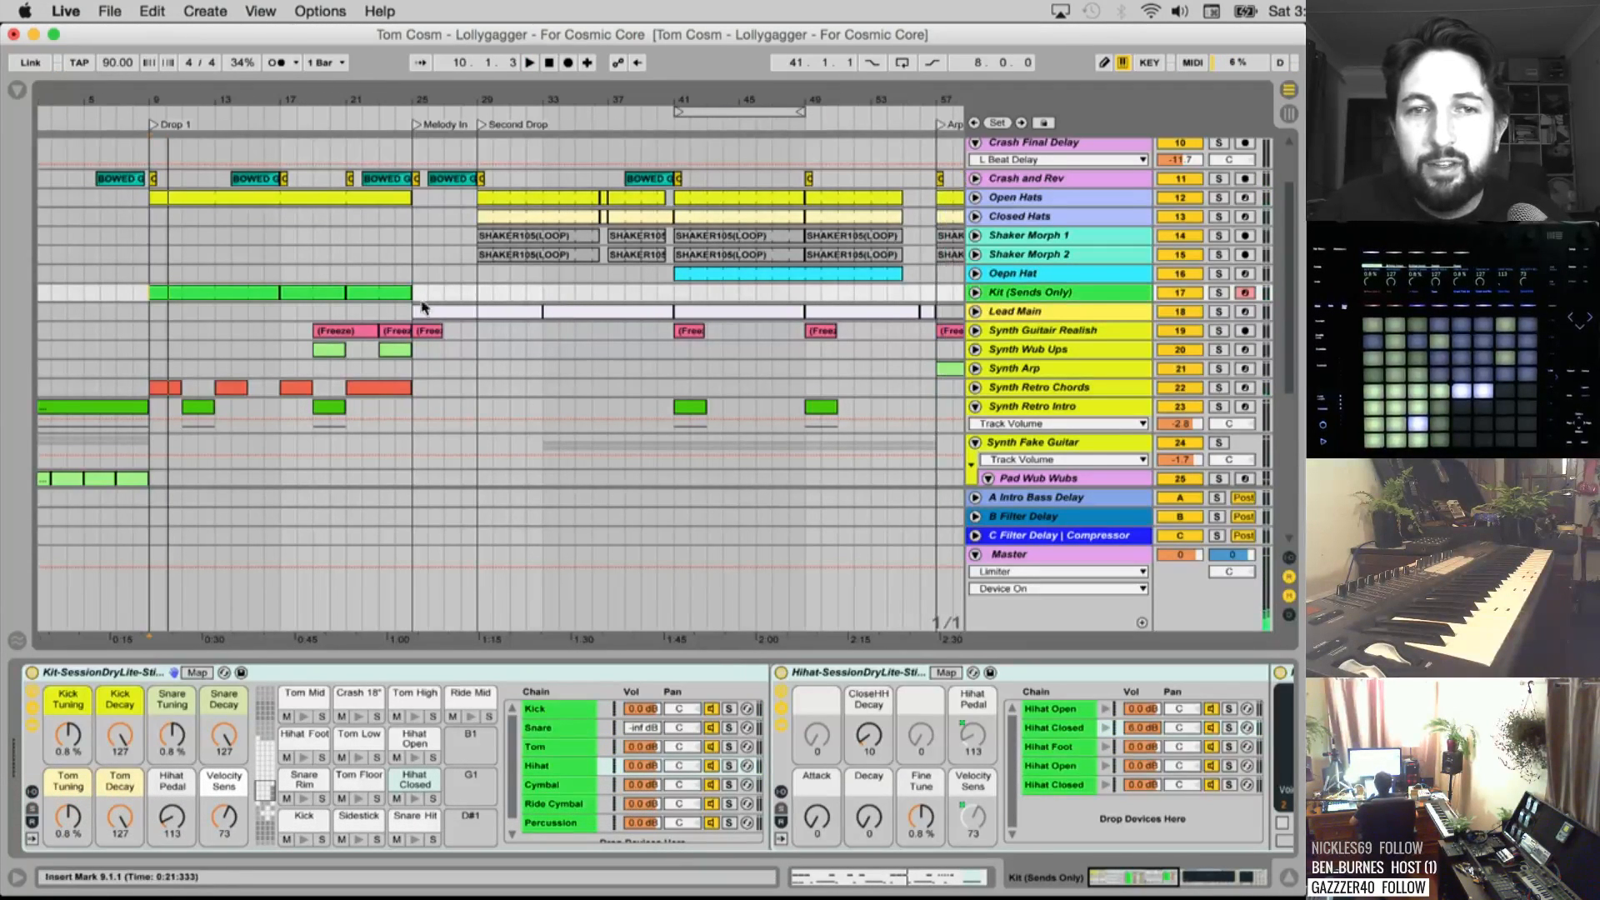
{"action": "scroll", "coordinate": [426, 308], "scroll_direction": "left", "scroll_amount": 1}
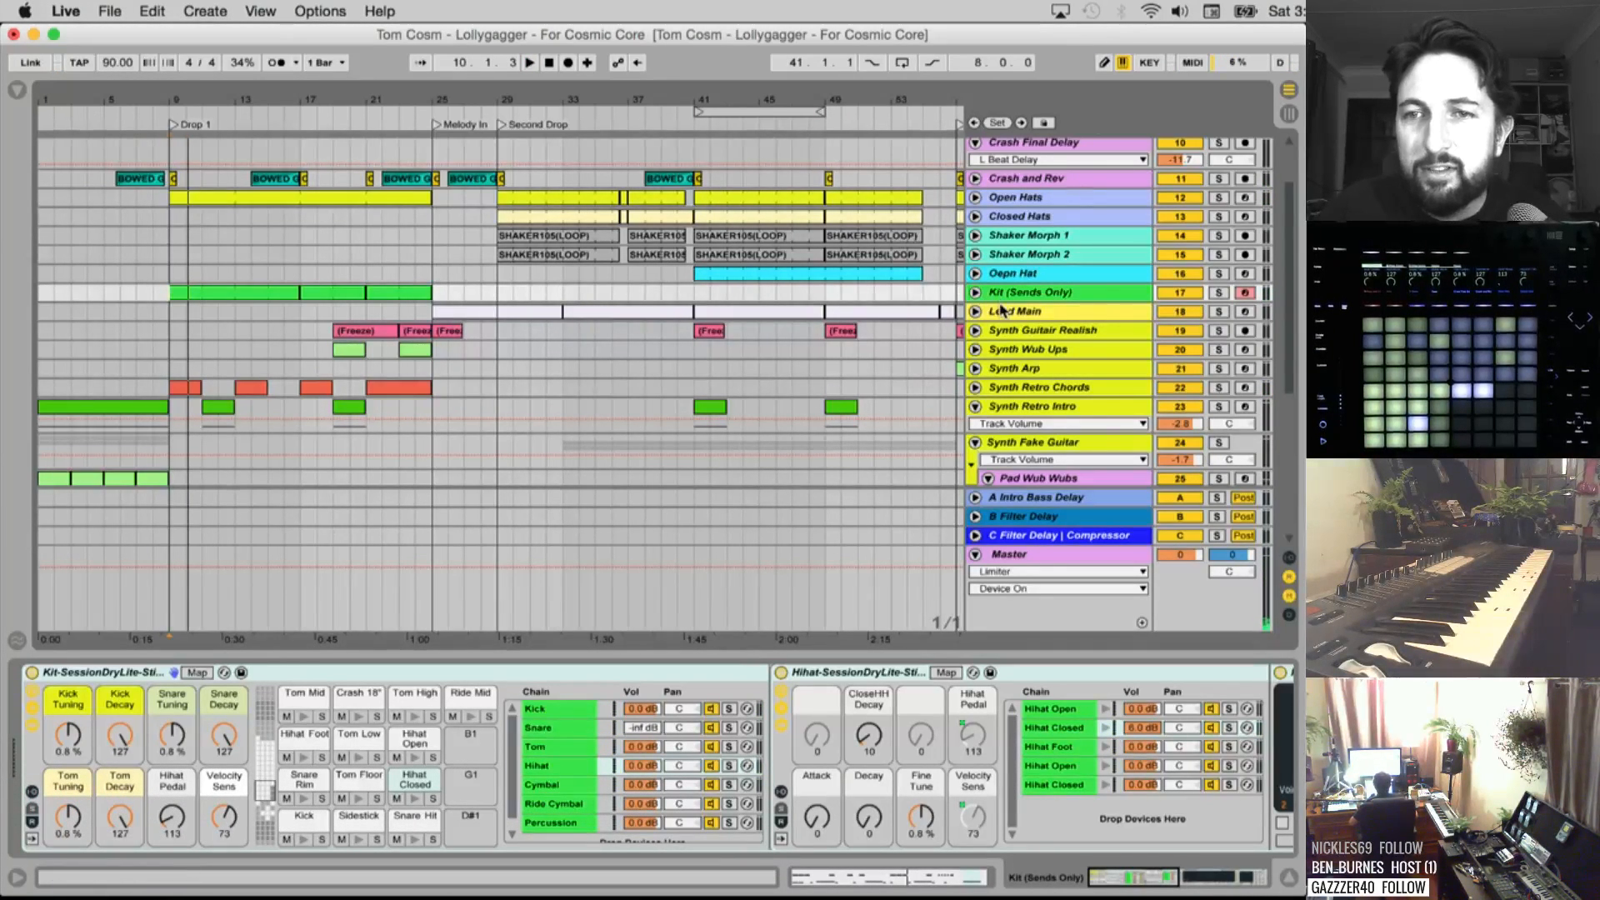
{"action": "scroll", "coordinate": [1003, 311], "scroll_direction": "down", "scroll_amount": 1}
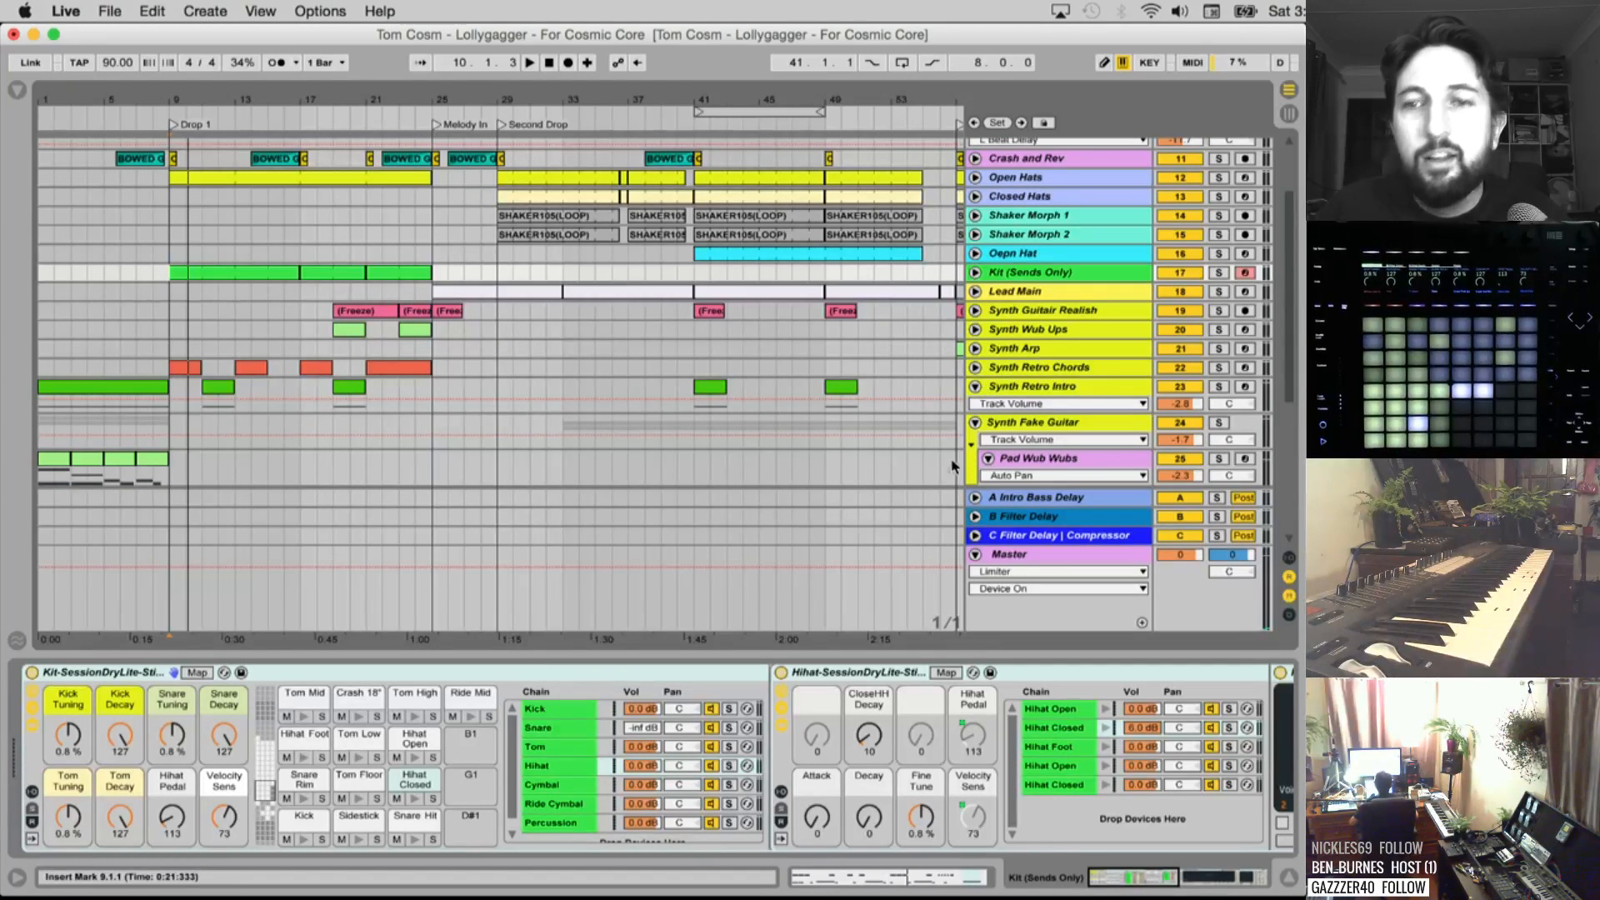
Show the Lead Main track's devices and play the mix briefly from bar 9
{"action": "left_click", "coordinate": [1029, 274]}
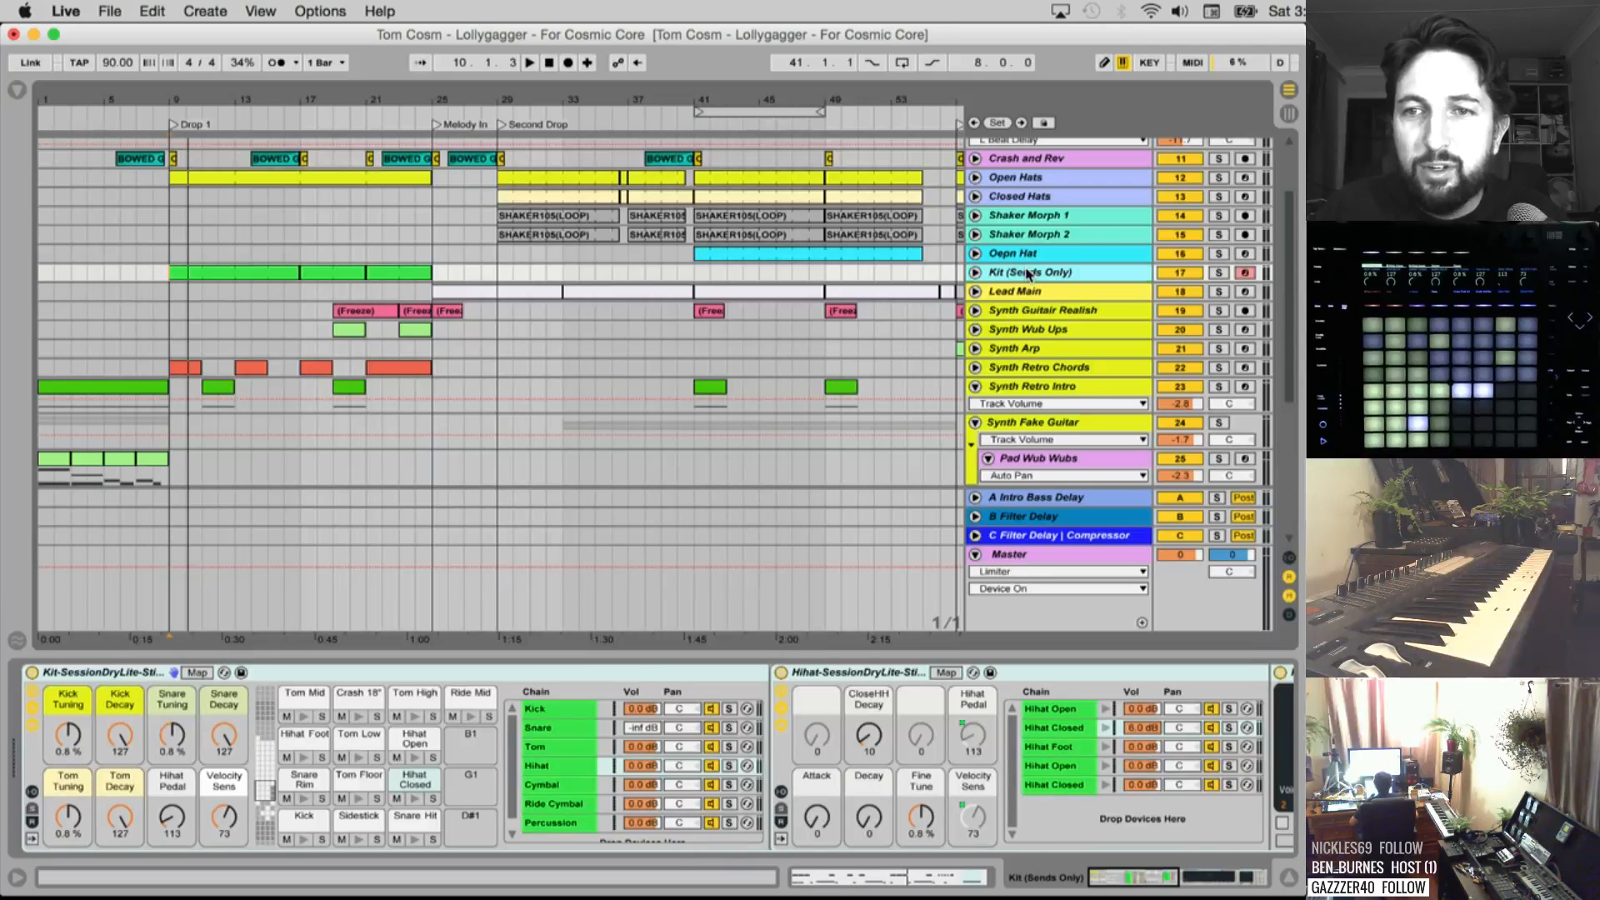
{"action": "left_click", "coordinate": [1023, 291]}
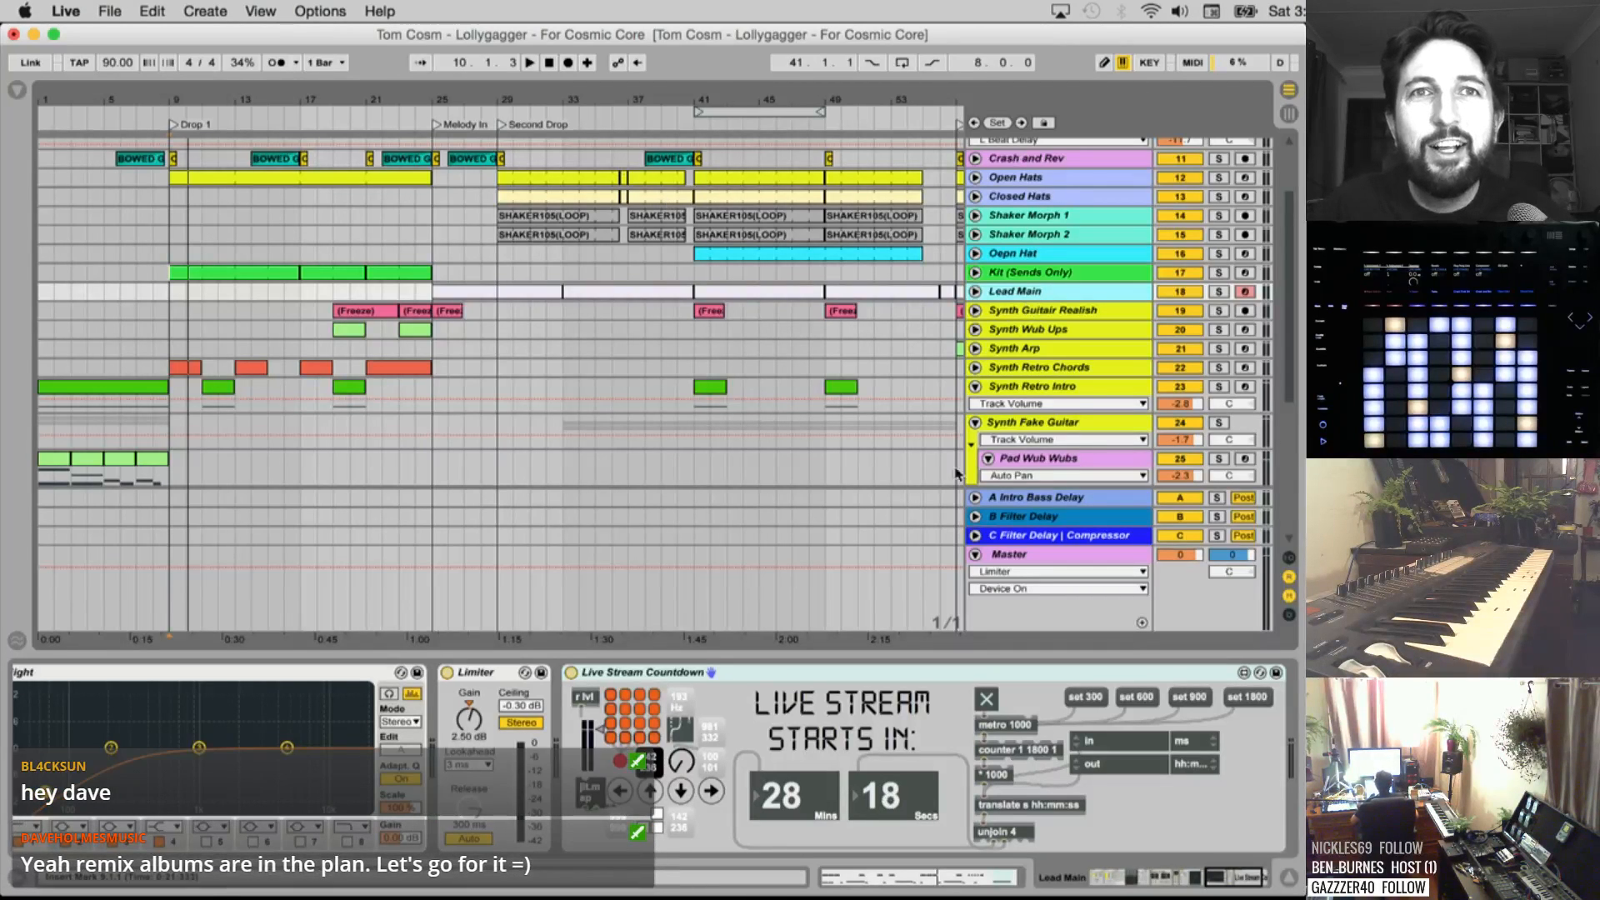
{"action": "key", "text": "space"}
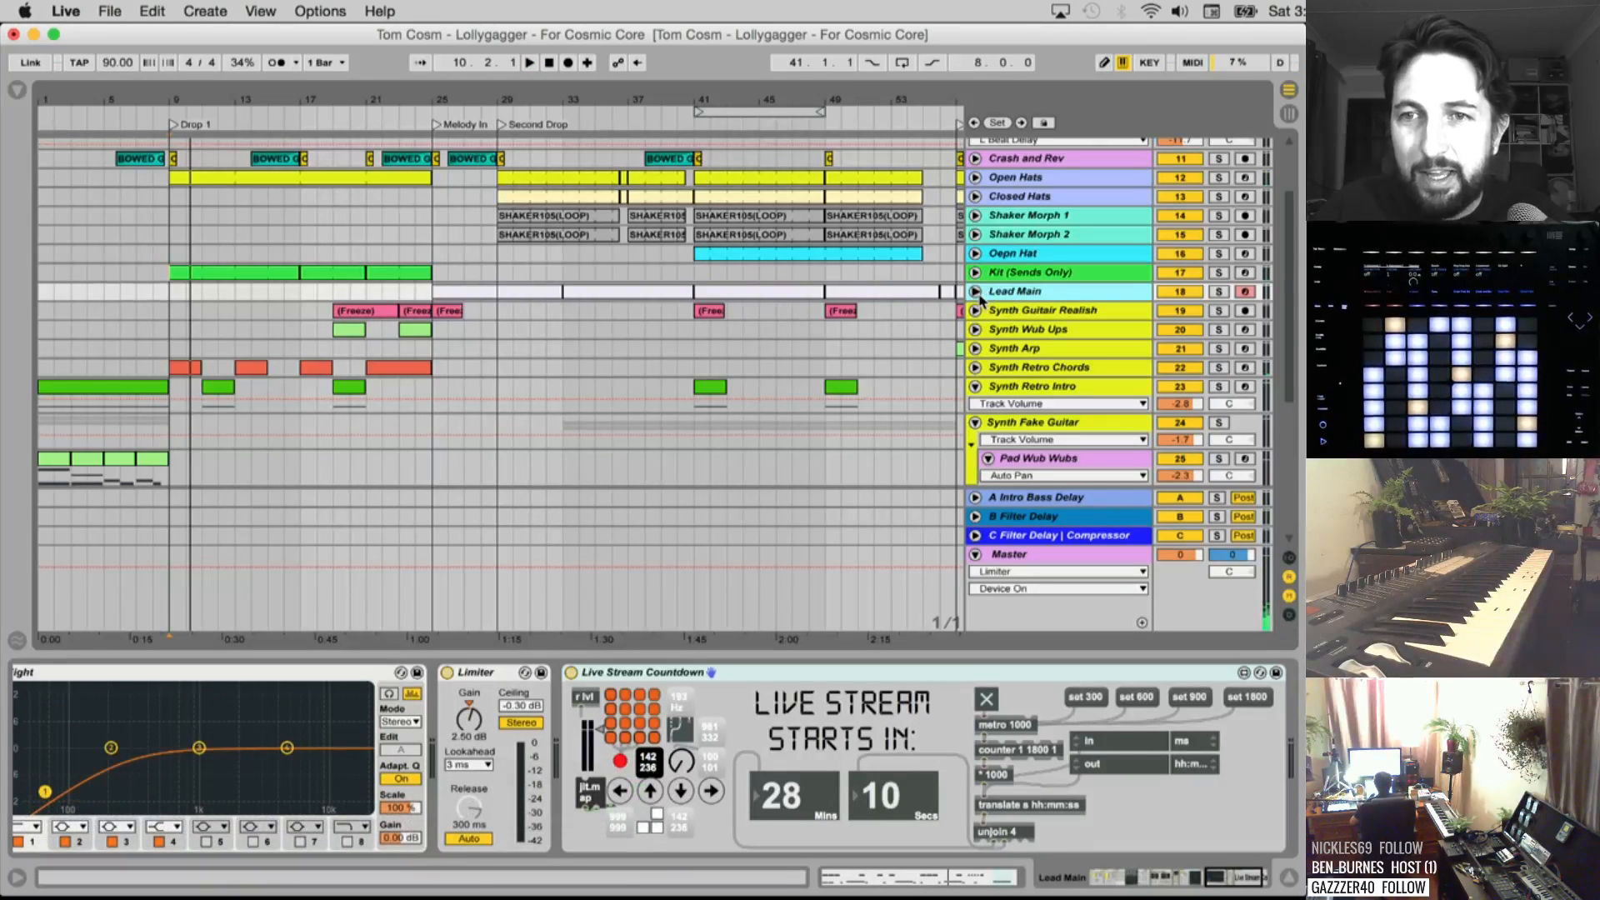
Return to the Kit (Sends Only) track and review its closed hi-hat instrument and Phaser
{"action": "left_click", "coordinate": [997, 275]}
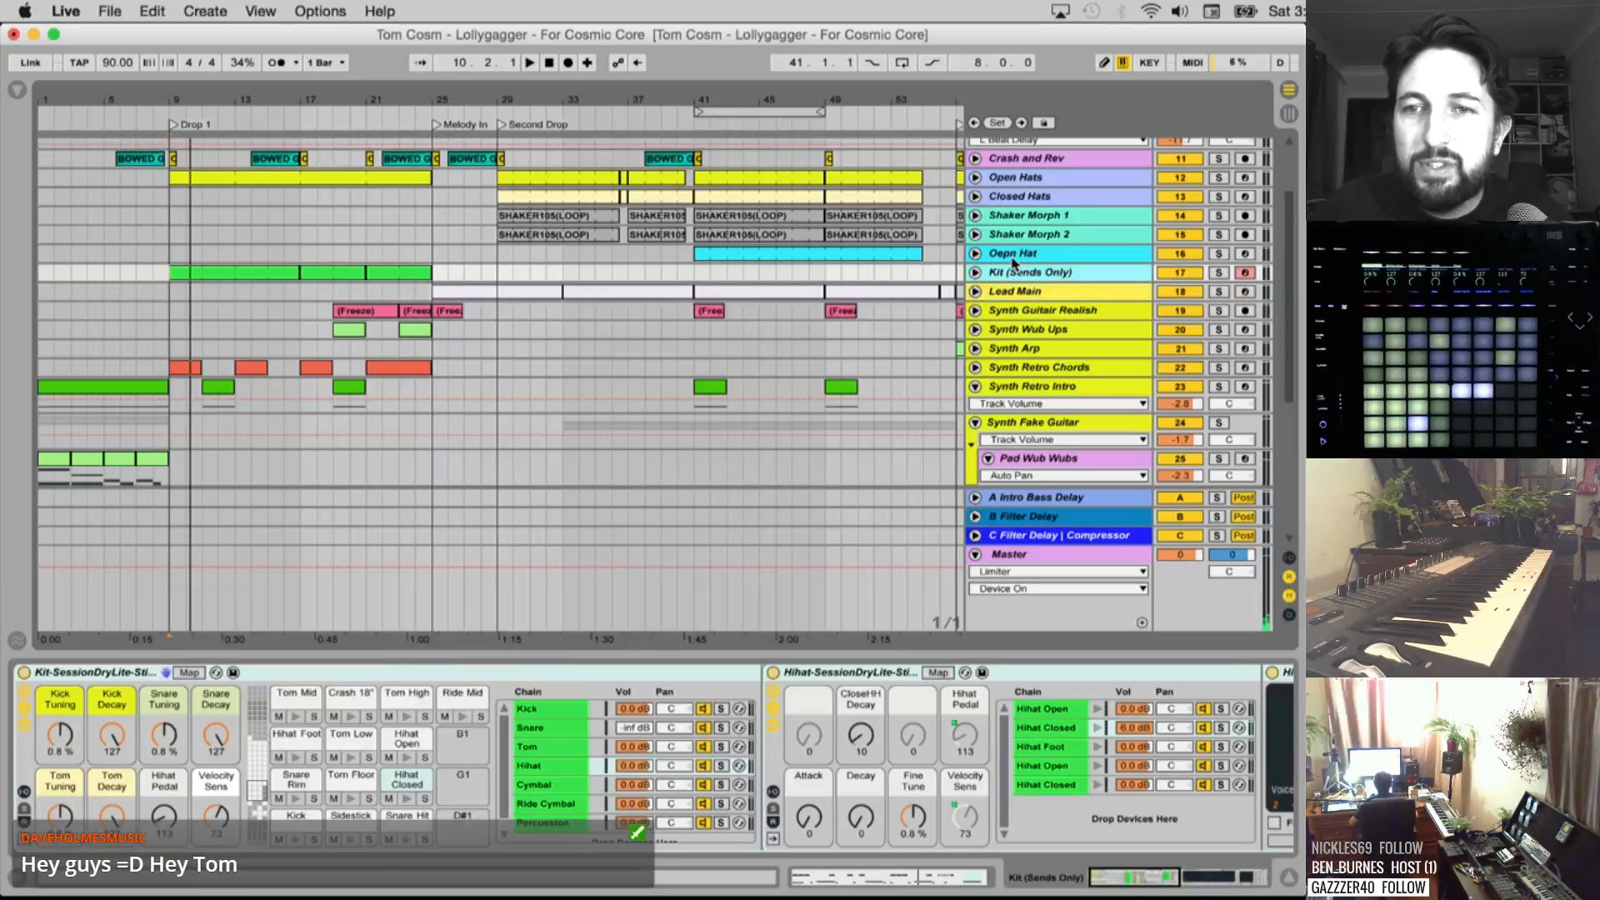
{"action": "scroll", "coordinate": [785, 747], "scroll_direction": "right", "scroll_amount": 10}
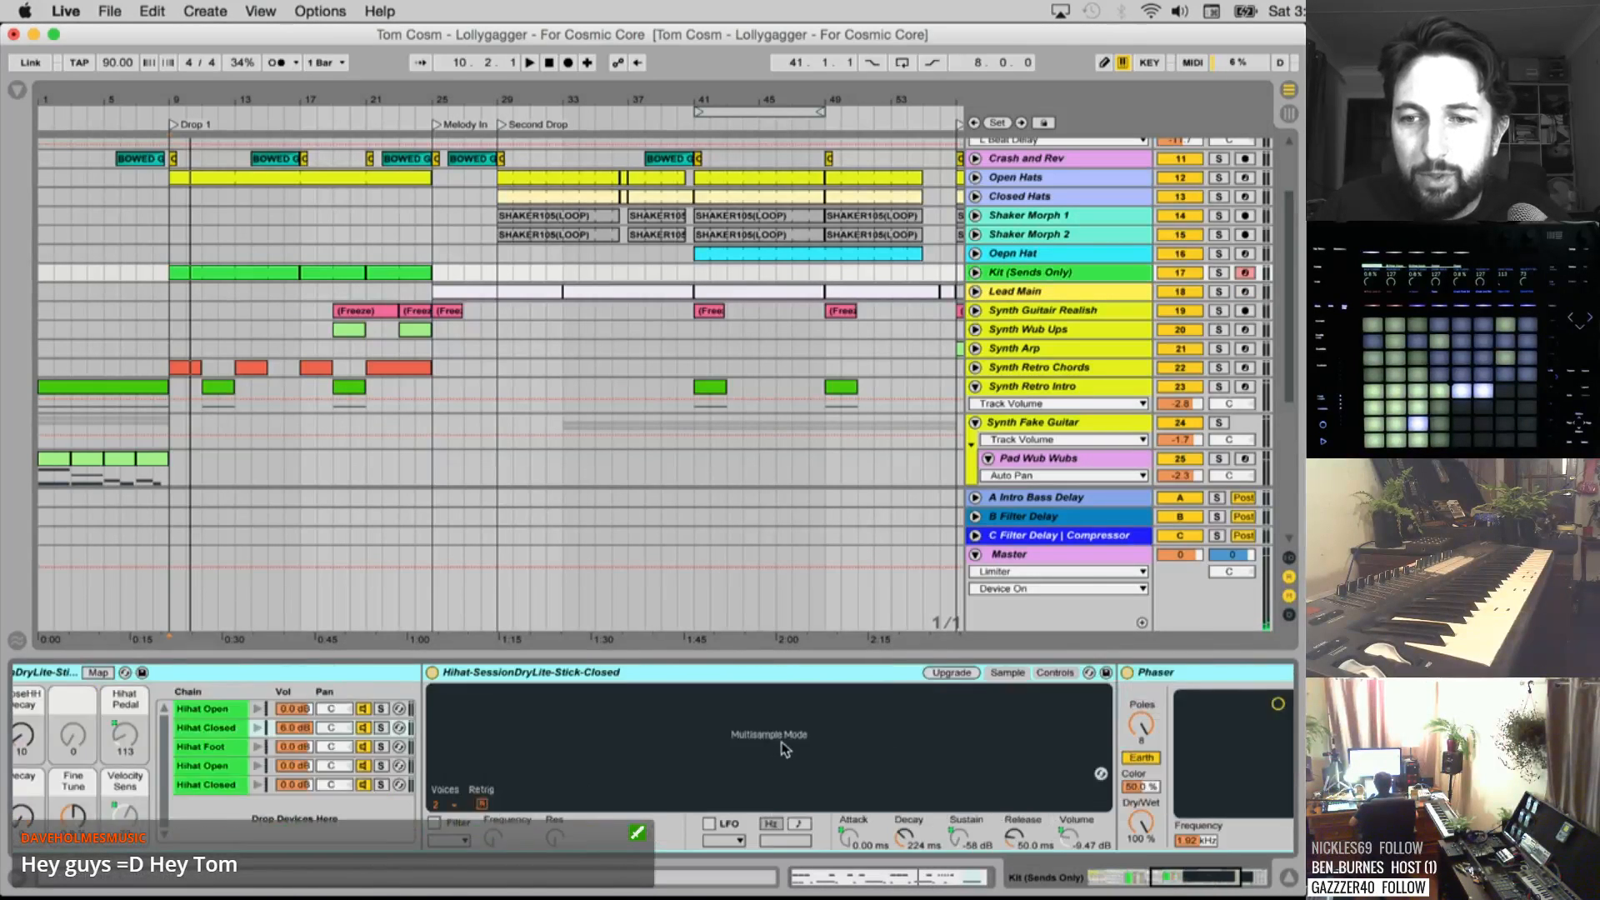
{"action": "scroll", "coordinate": [785, 748], "scroll_direction": "left", "scroll_amount": 5}
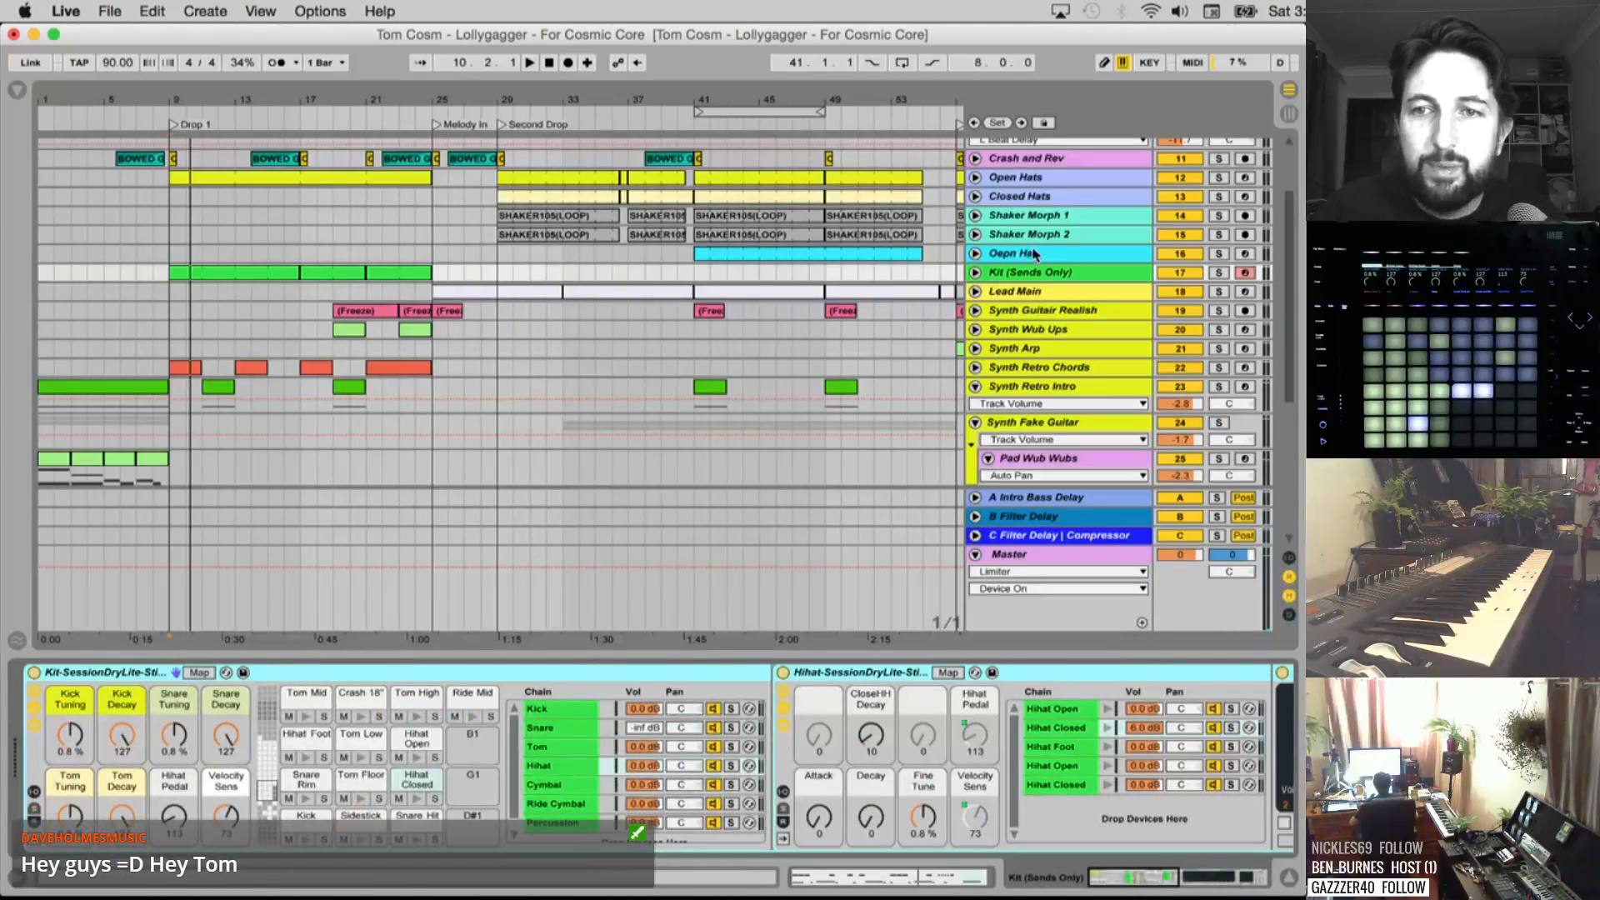
Unfold the Lead Main track and delete the Live Stream Countdown device from its chain
{"action": "left_click", "coordinate": [975, 291]}
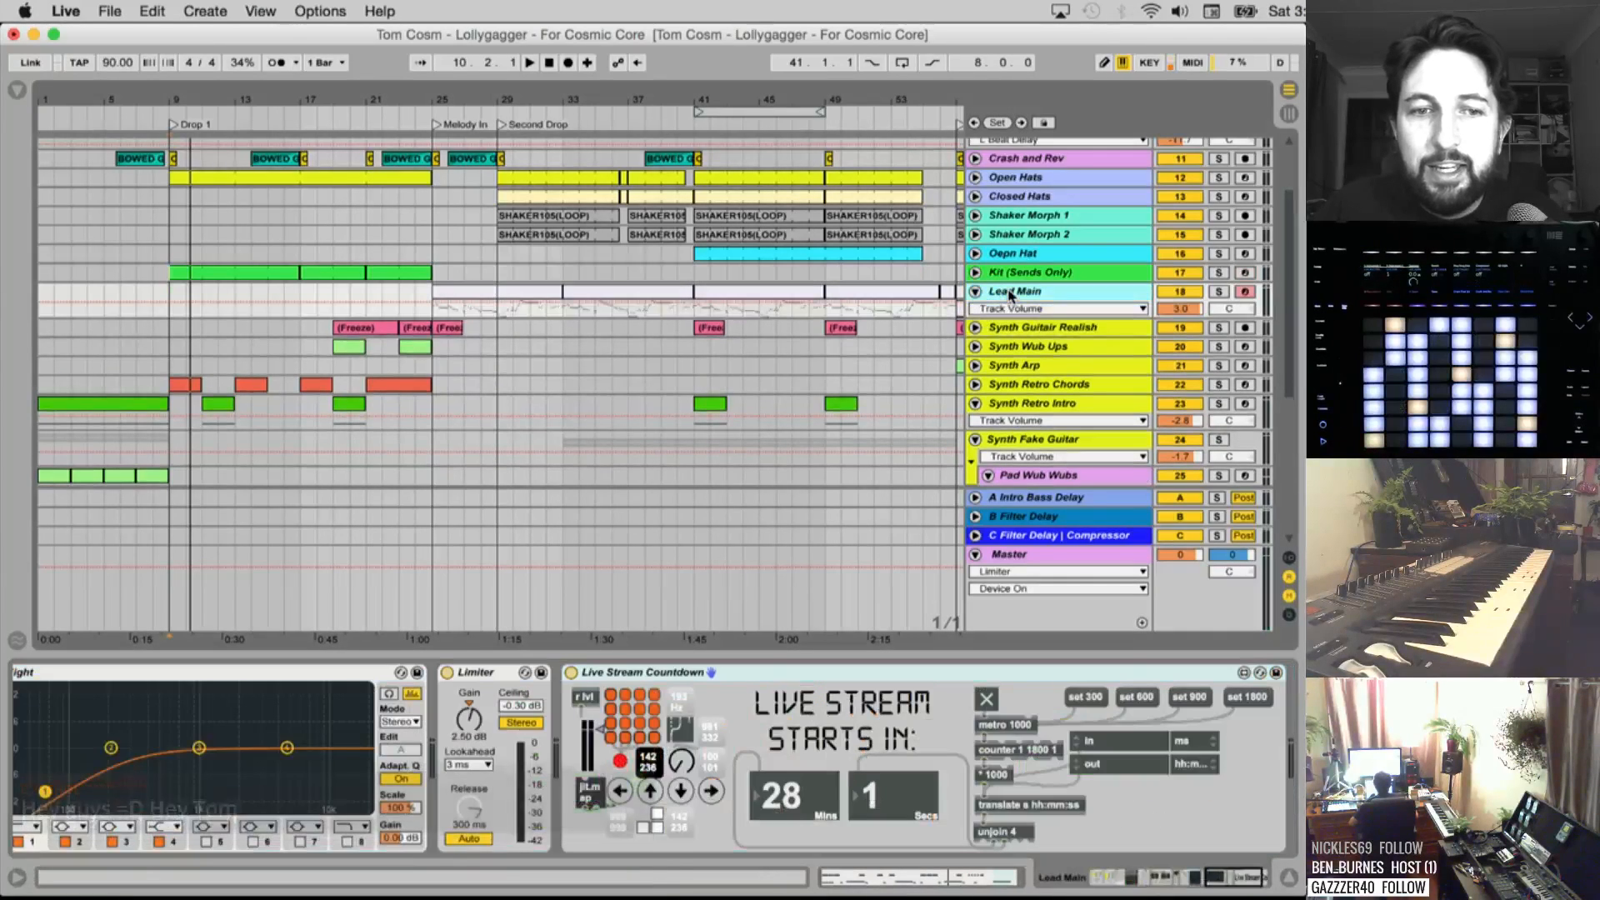
{"action": "left_click", "coordinate": [1017, 292]}
{"action": "left_click", "coordinate": [838, 671]}
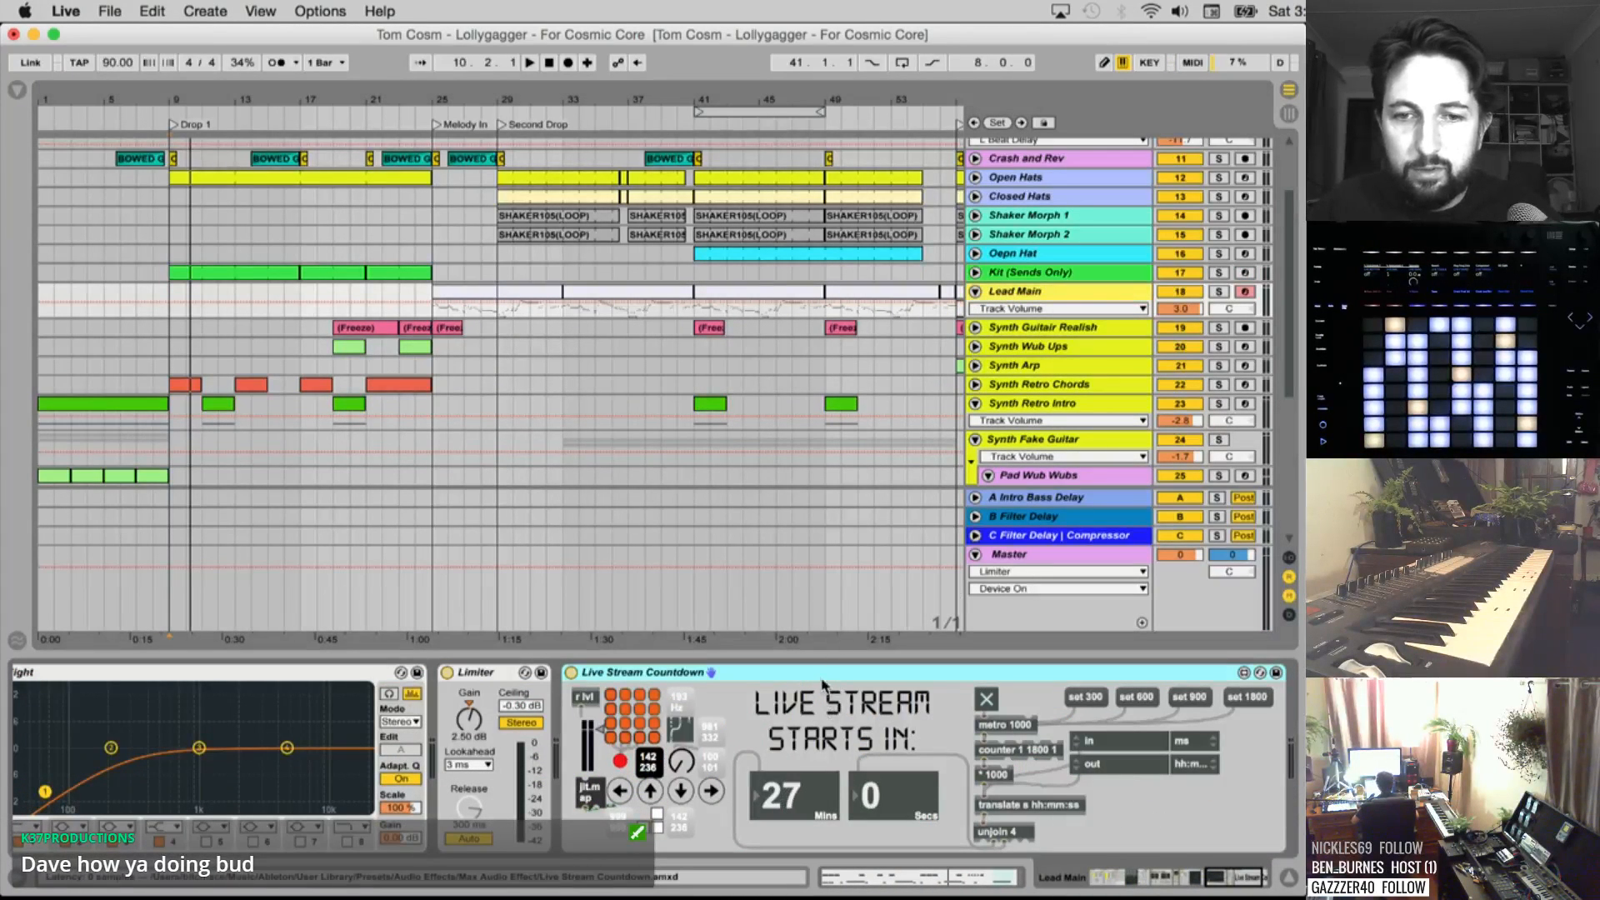
{"action": "scroll", "coordinate": [638, 735], "scroll_direction": "left", "scroll_amount": 10}
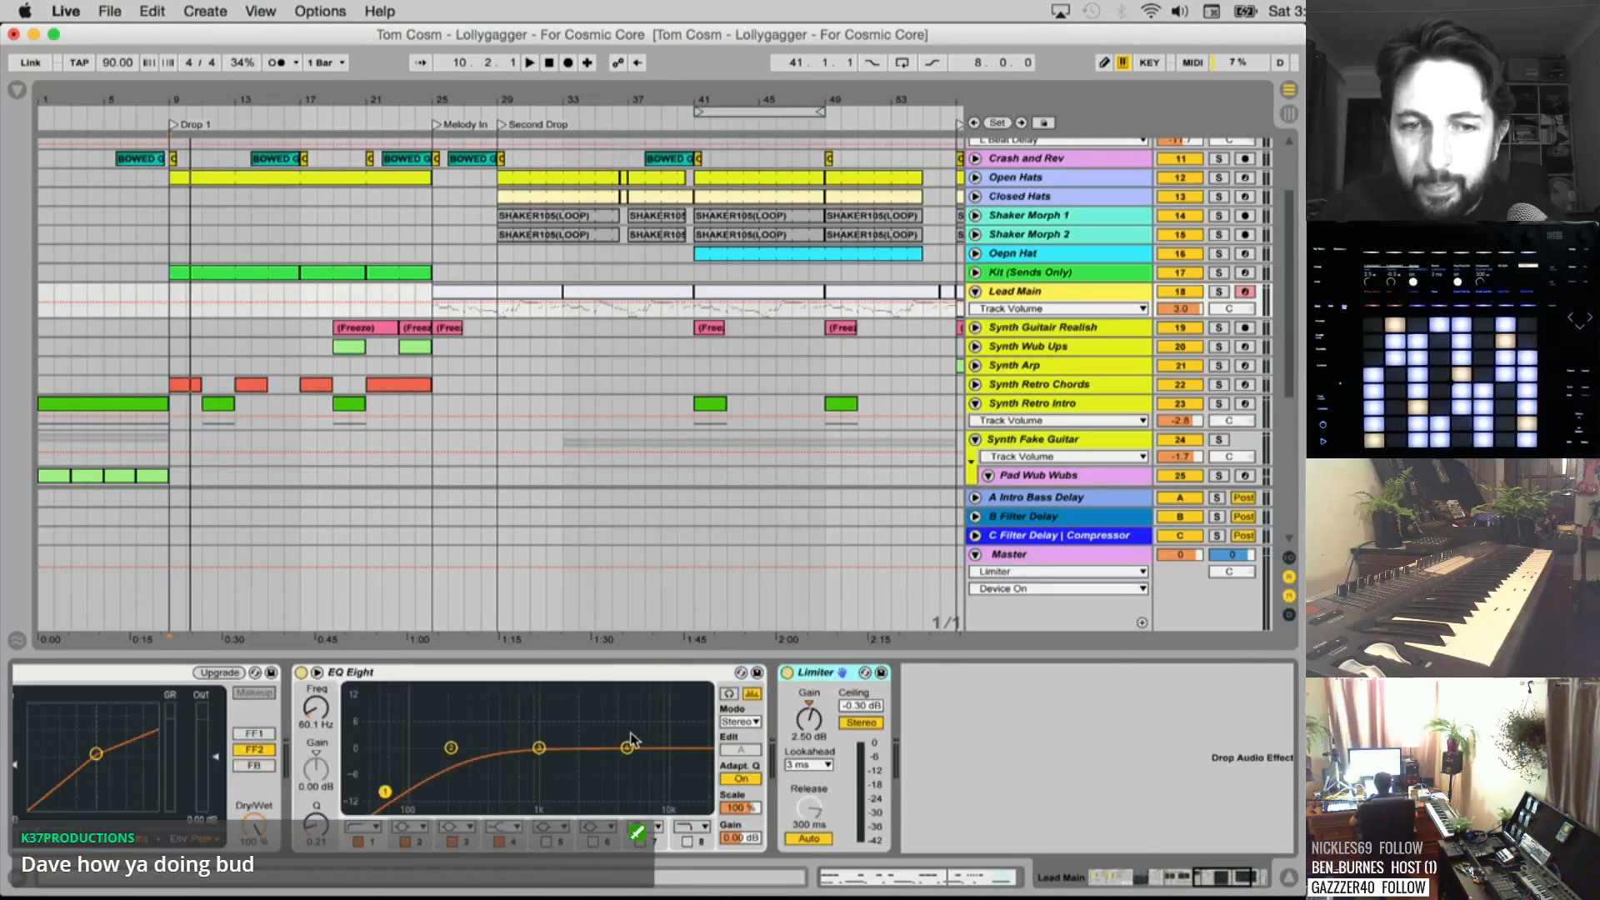
Show the Operator and Diva chains in the Lead Main instrument rack and delete the Note Length device before Diva
{"action": "scroll", "coordinate": [631, 739], "scroll_direction": "left", "scroll_amount": 5}
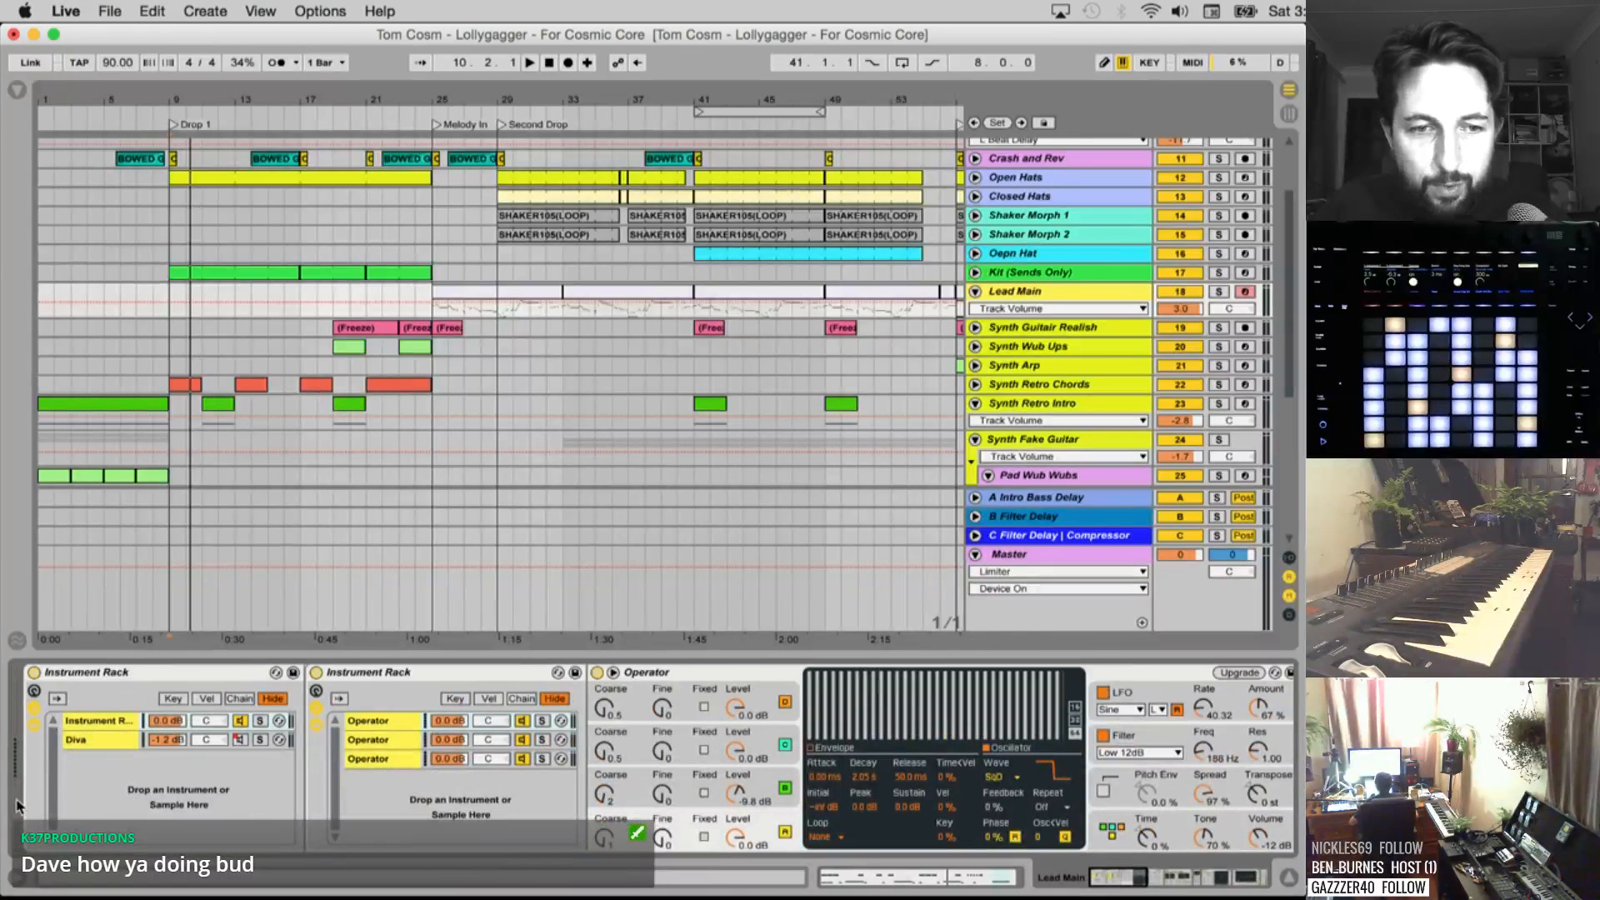
{"action": "left_click", "coordinate": [136, 677]}
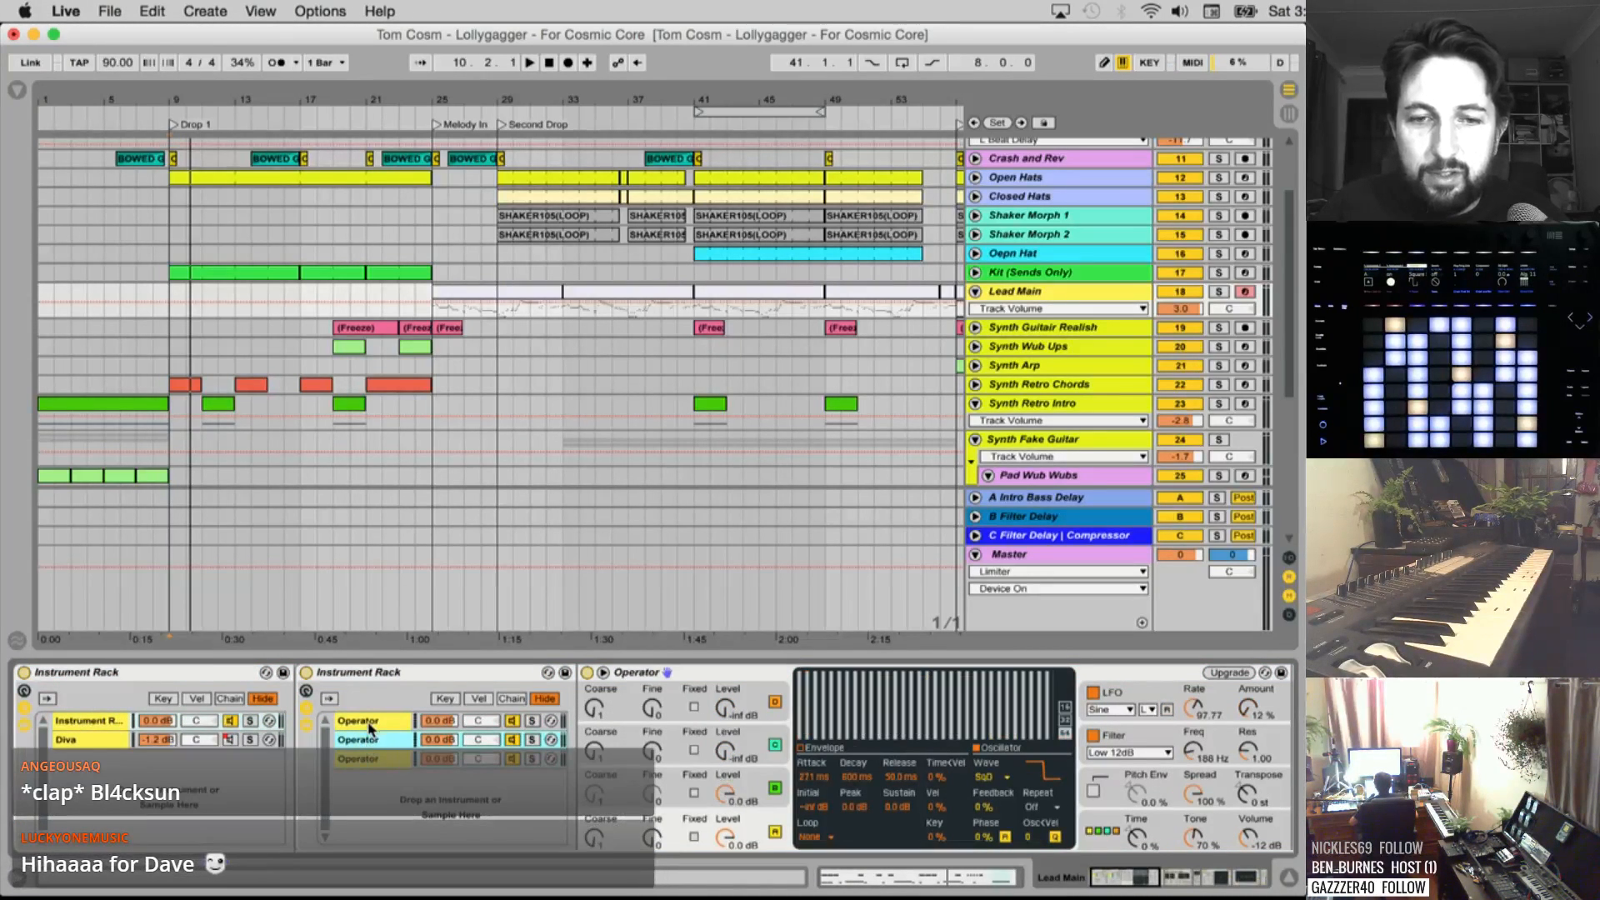
{"action": "left_click", "coordinate": [169, 739]}
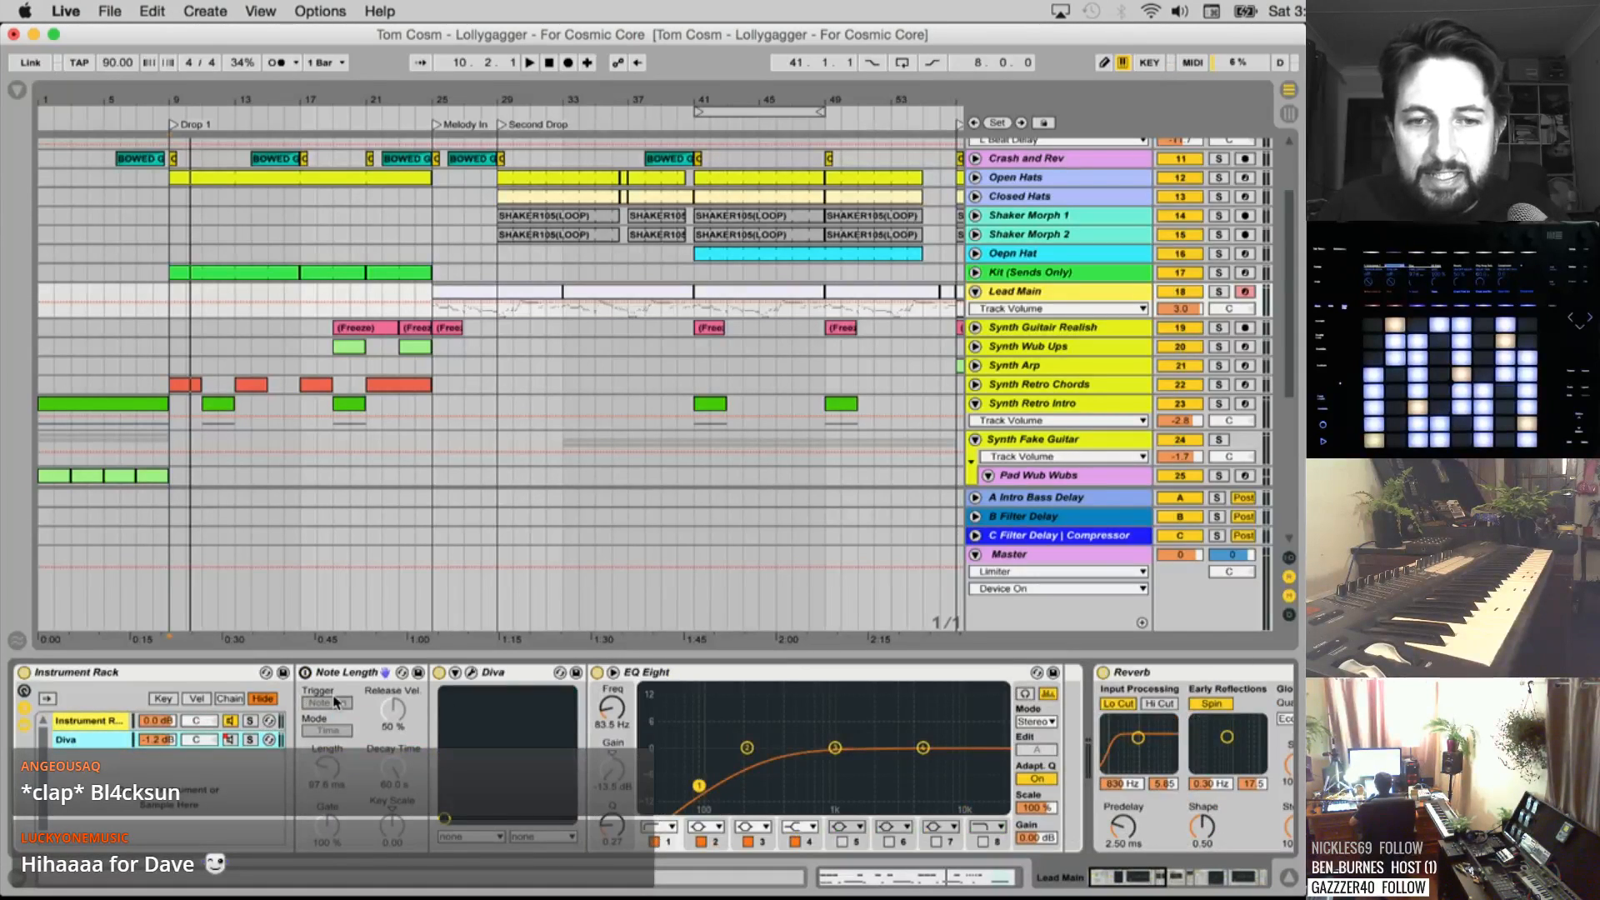
{"action": "scroll", "coordinate": [346, 712], "scroll_direction": "right", "scroll_amount": 3}
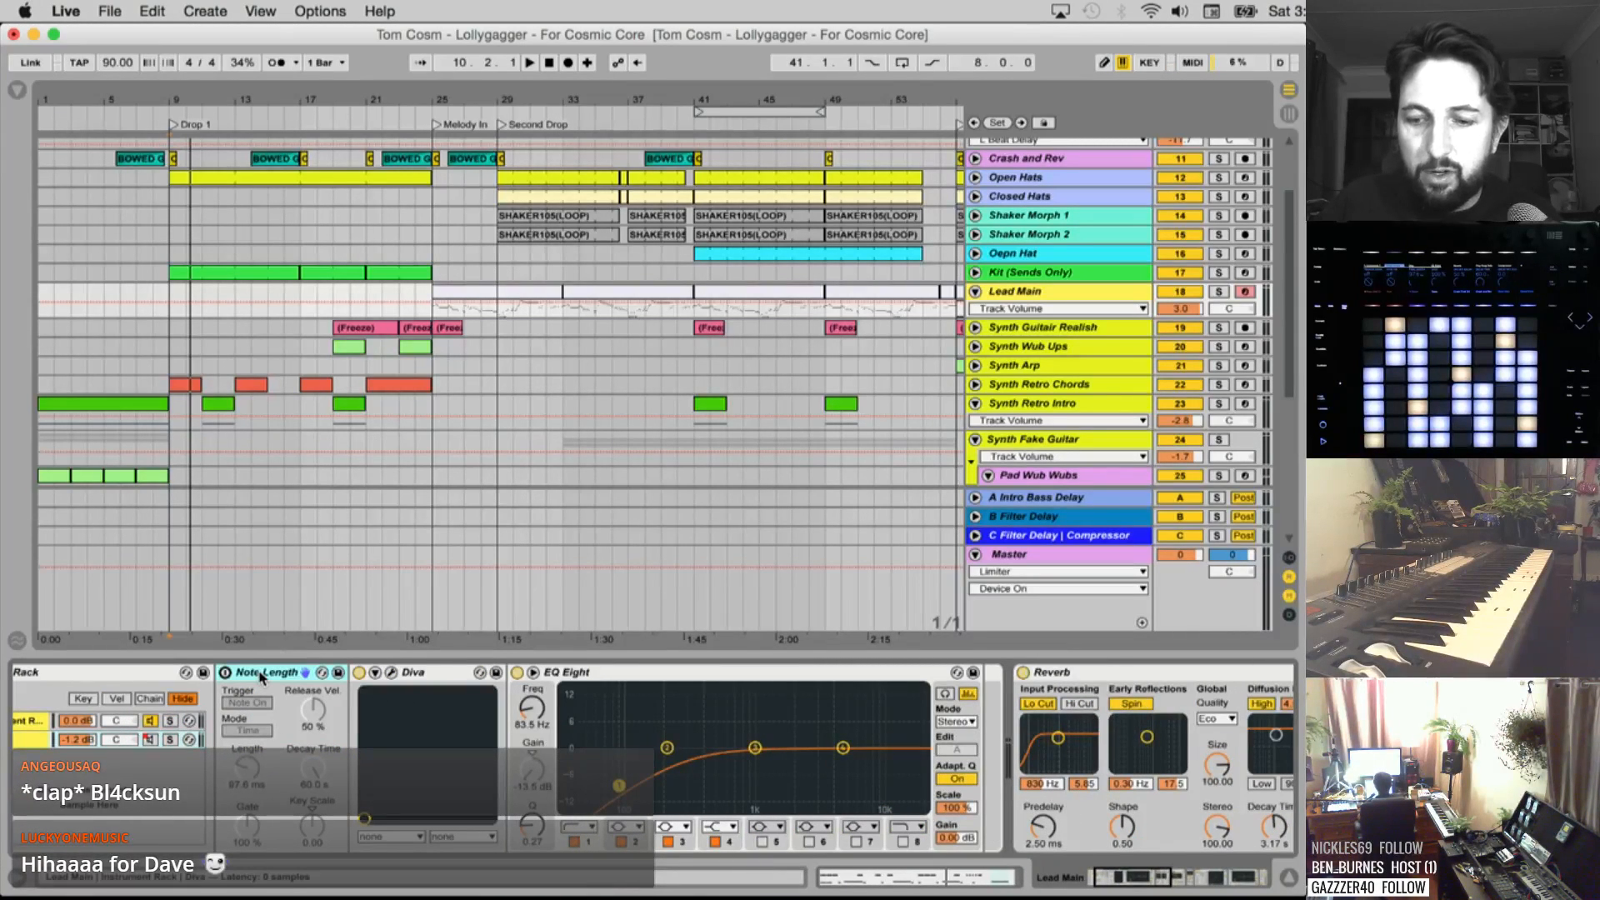
{"action": "key", "text": "Delete"}
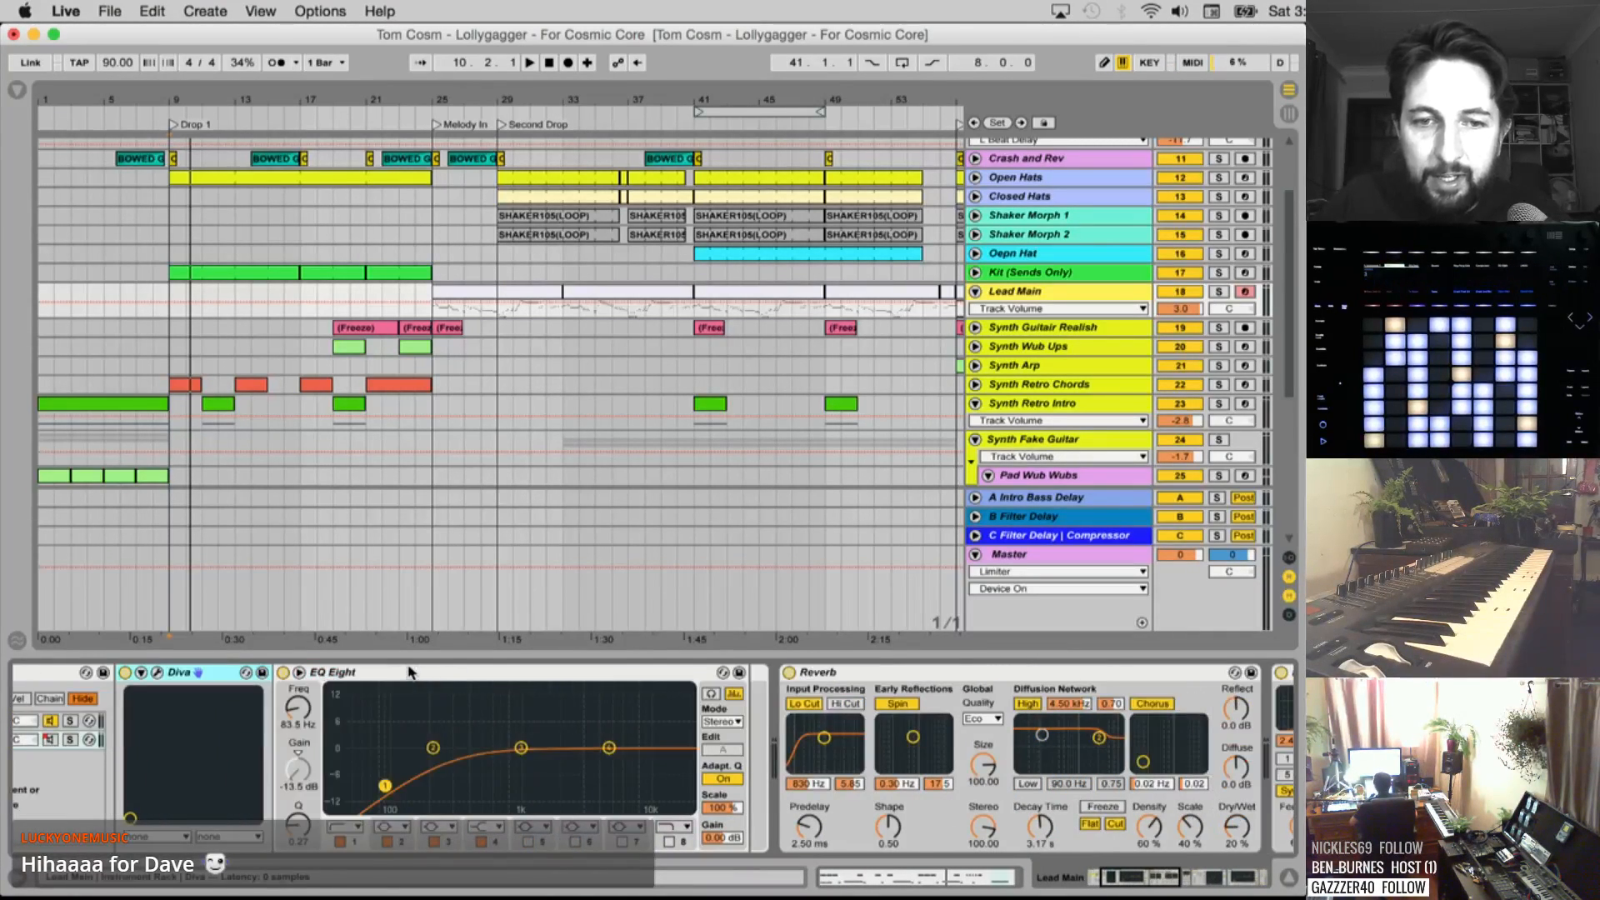
Review the Lead Main effects chain from EQ Eight through Reverb, Ping Pong Delay and Compressor to the Limiter
{"action": "scroll", "coordinate": [667, 731], "scroll_direction": "right", "scroll_amount": 15}
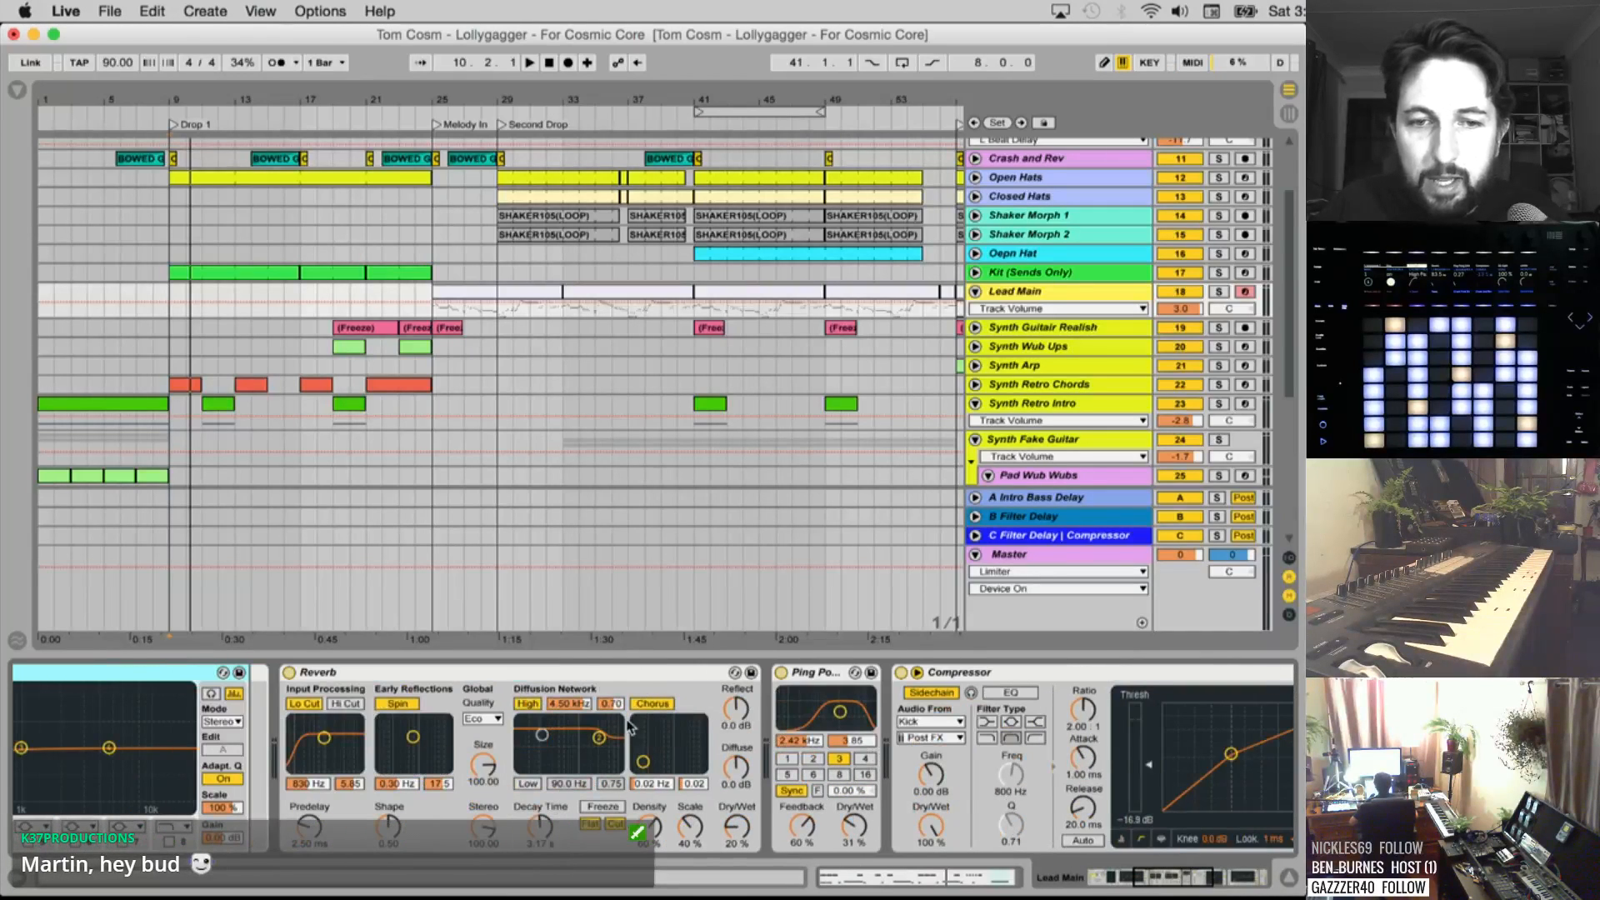
{"action": "scroll", "coordinate": [611, 672], "scroll_direction": "right", "scroll_amount": 12}
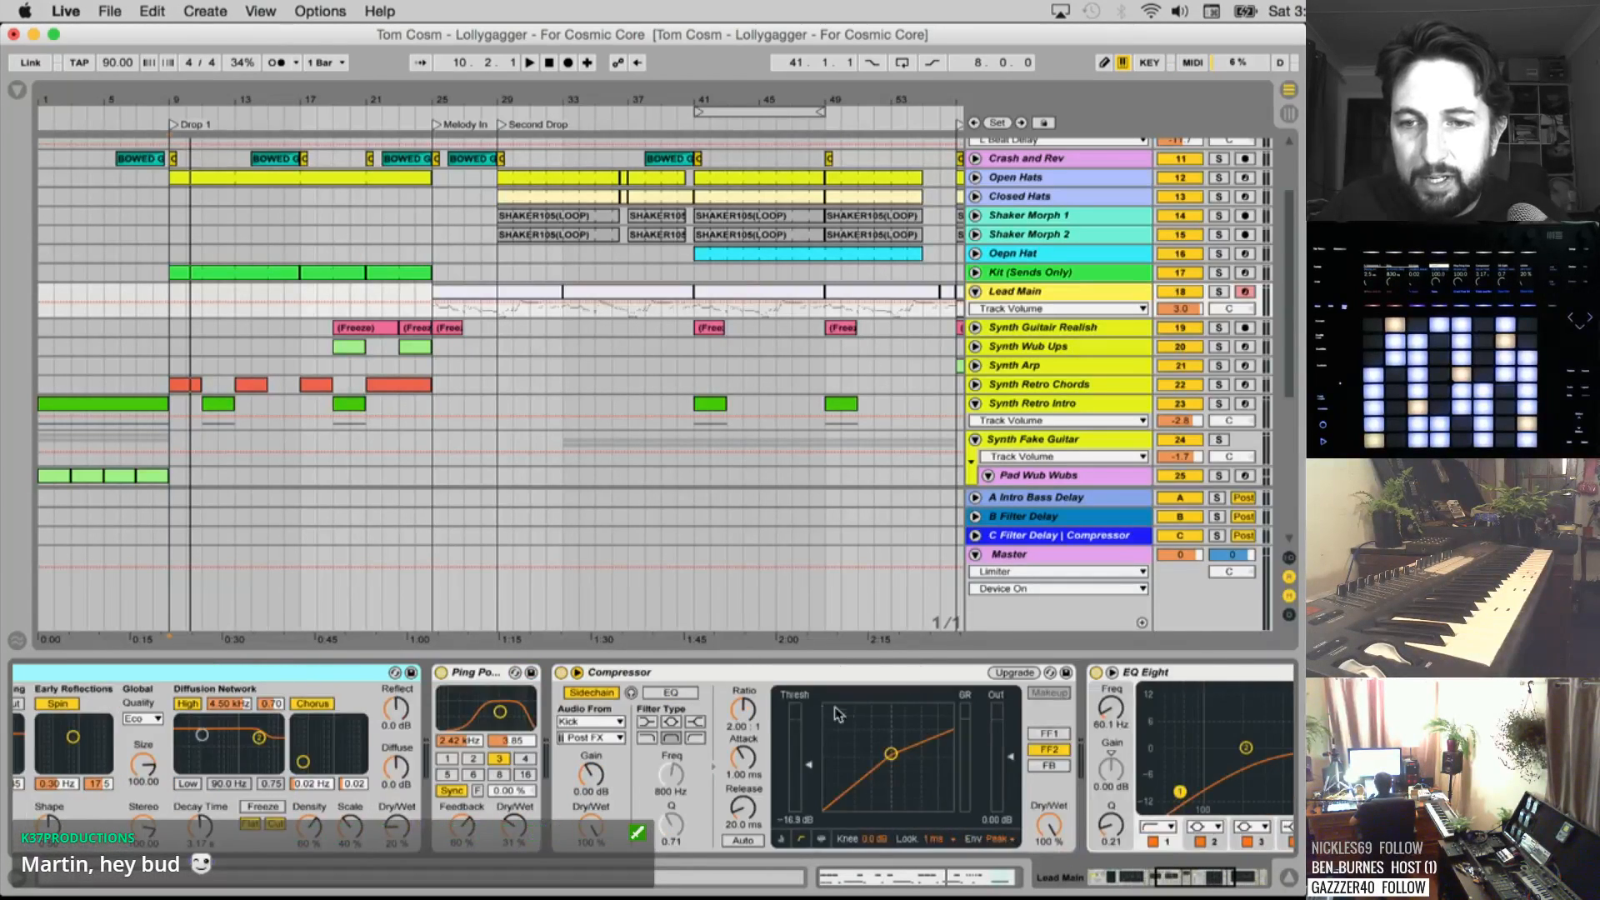
{"action": "scroll", "coordinate": [817, 714], "scroll_direction": "right", "scroll_amount": 8}
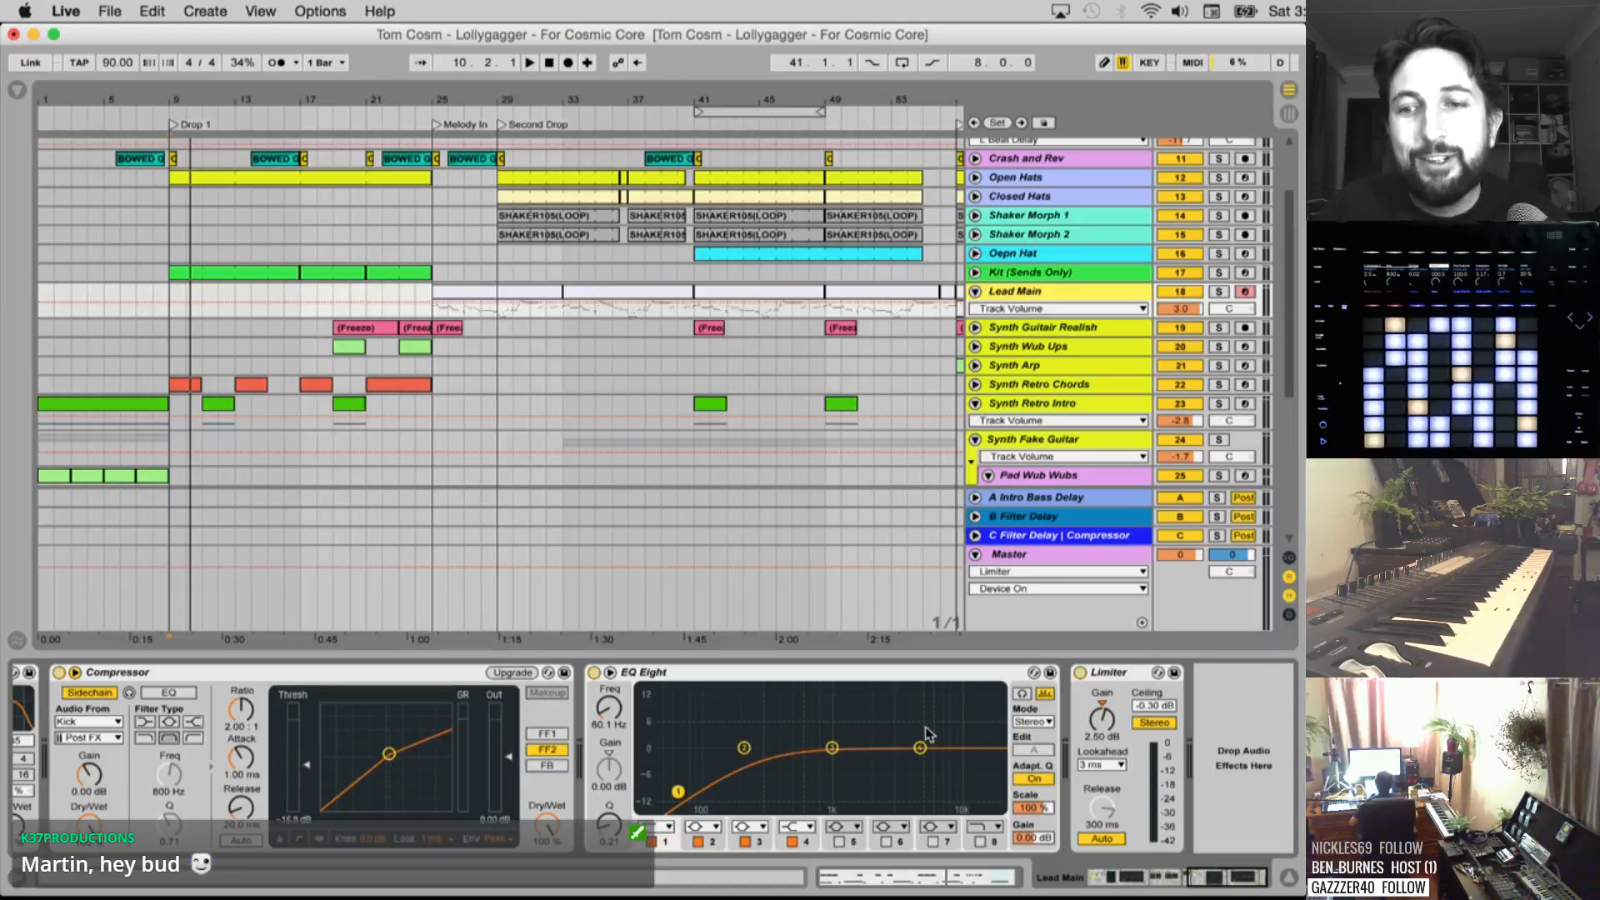
{"action": "scroll", "coordinate": [837, 752], "scroll_direction": "left", "scroll_amount": 20}
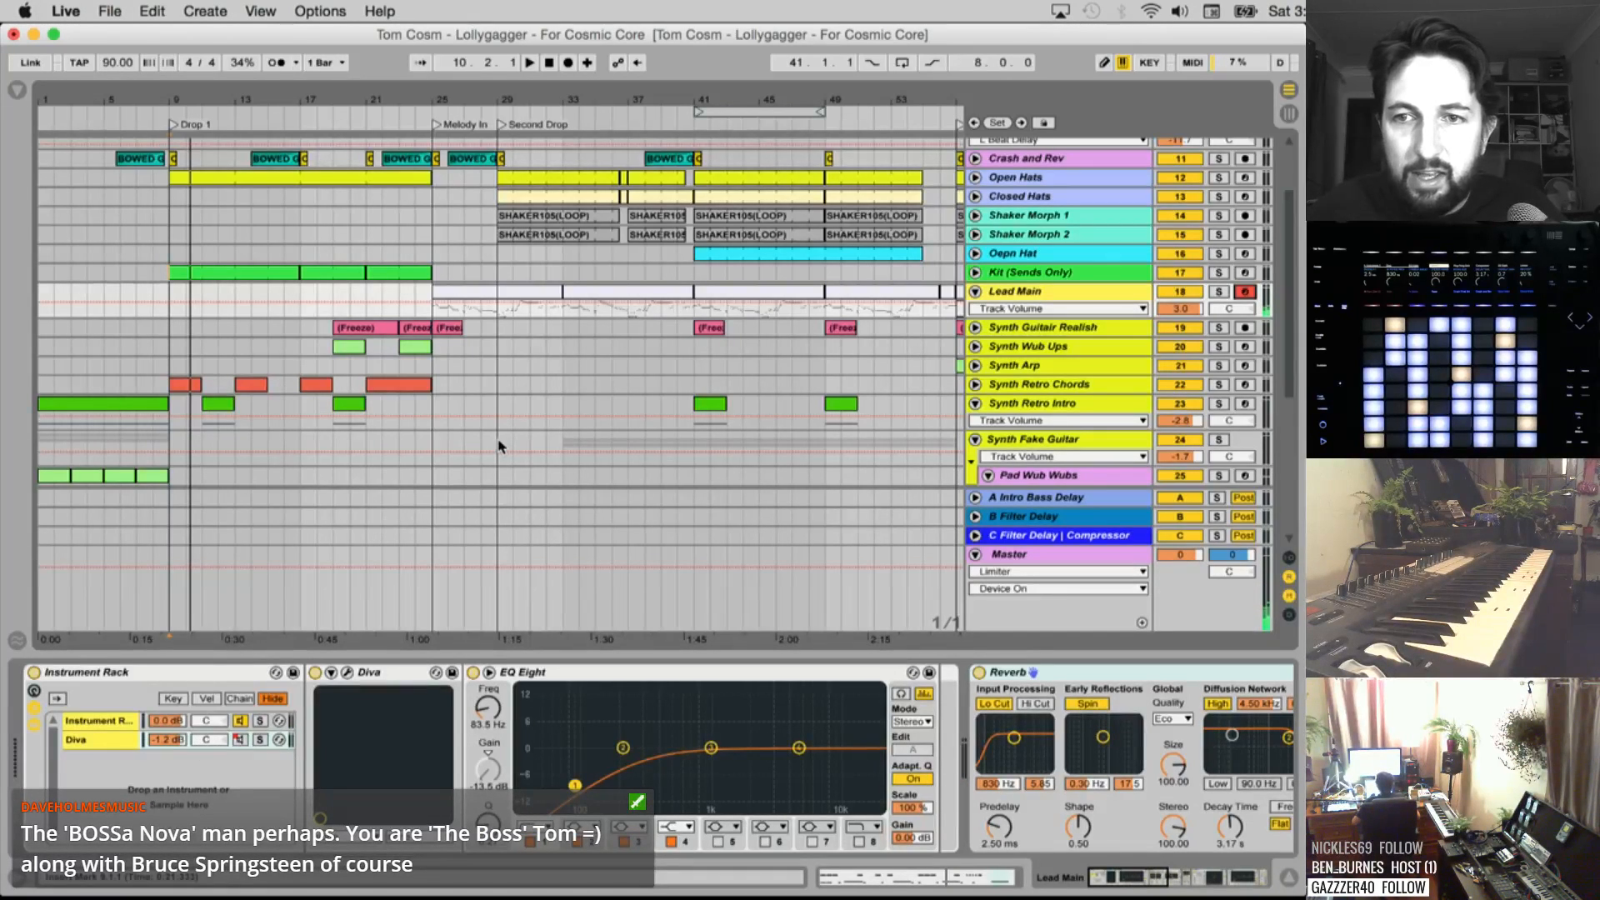
Play the mix from bar 41 and from bar 37 to hear the Lead Main track
{"action": "left_click", "coordinate": [594, 332]}
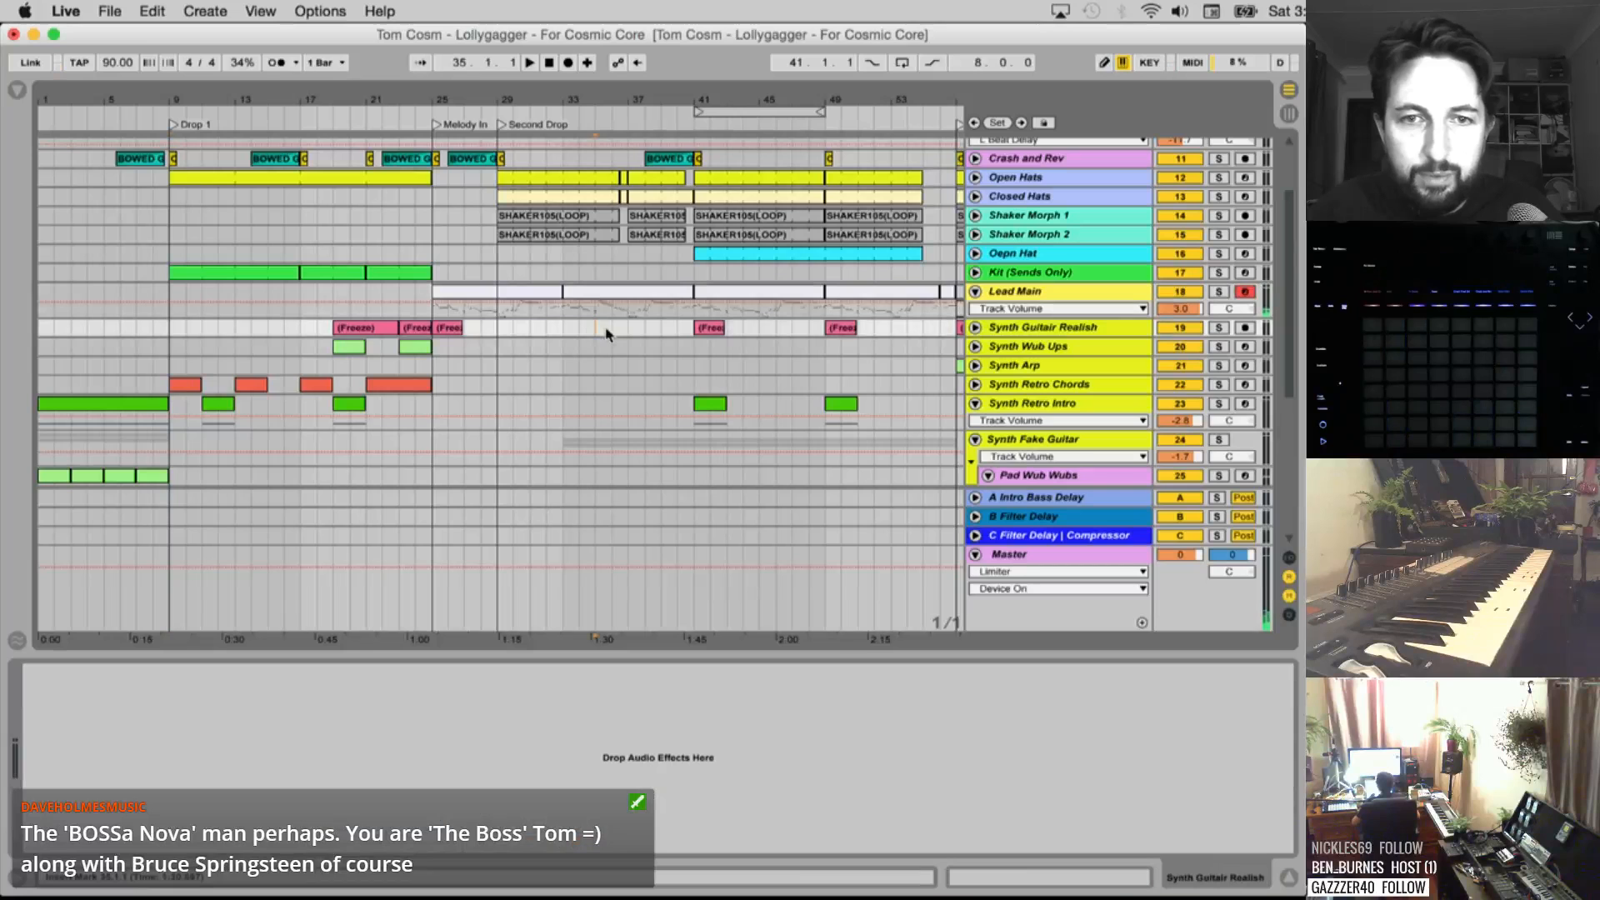
{"action": "left_click", "coordinate": [694, 310]}
{"action": "key", "text": "space"}
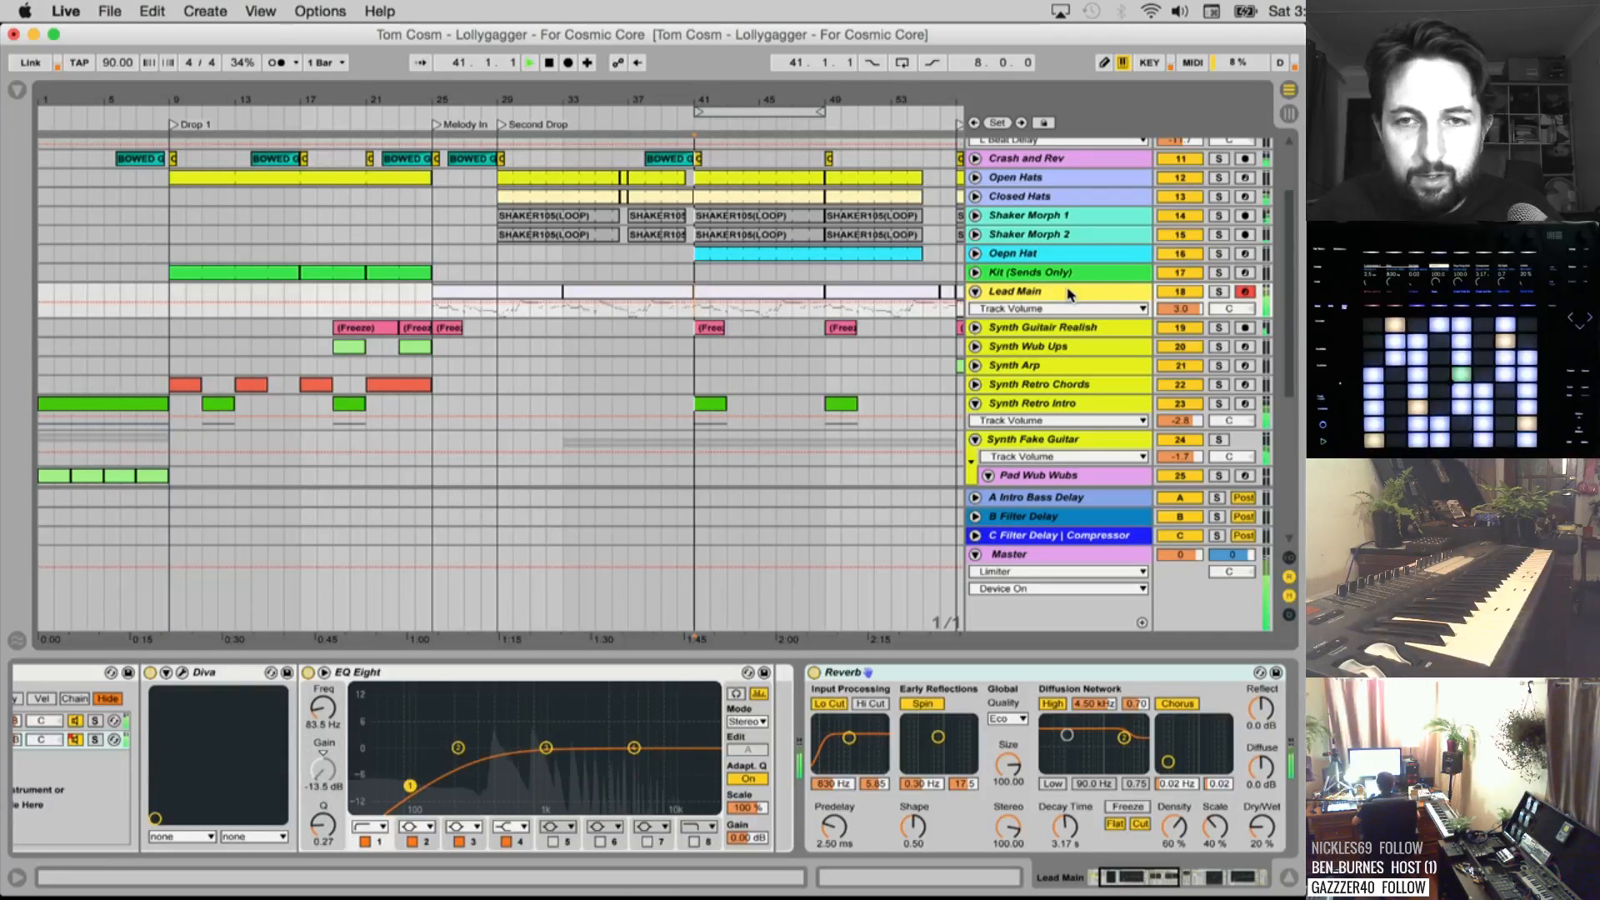
{"action": "left_click", "coordinate": [626, 321]}
{"action": "key", "text": "space"}
{"action": "scroll", "coordinate": [283, 744], "scroll_direction": "left", "scroll_amount": 4}
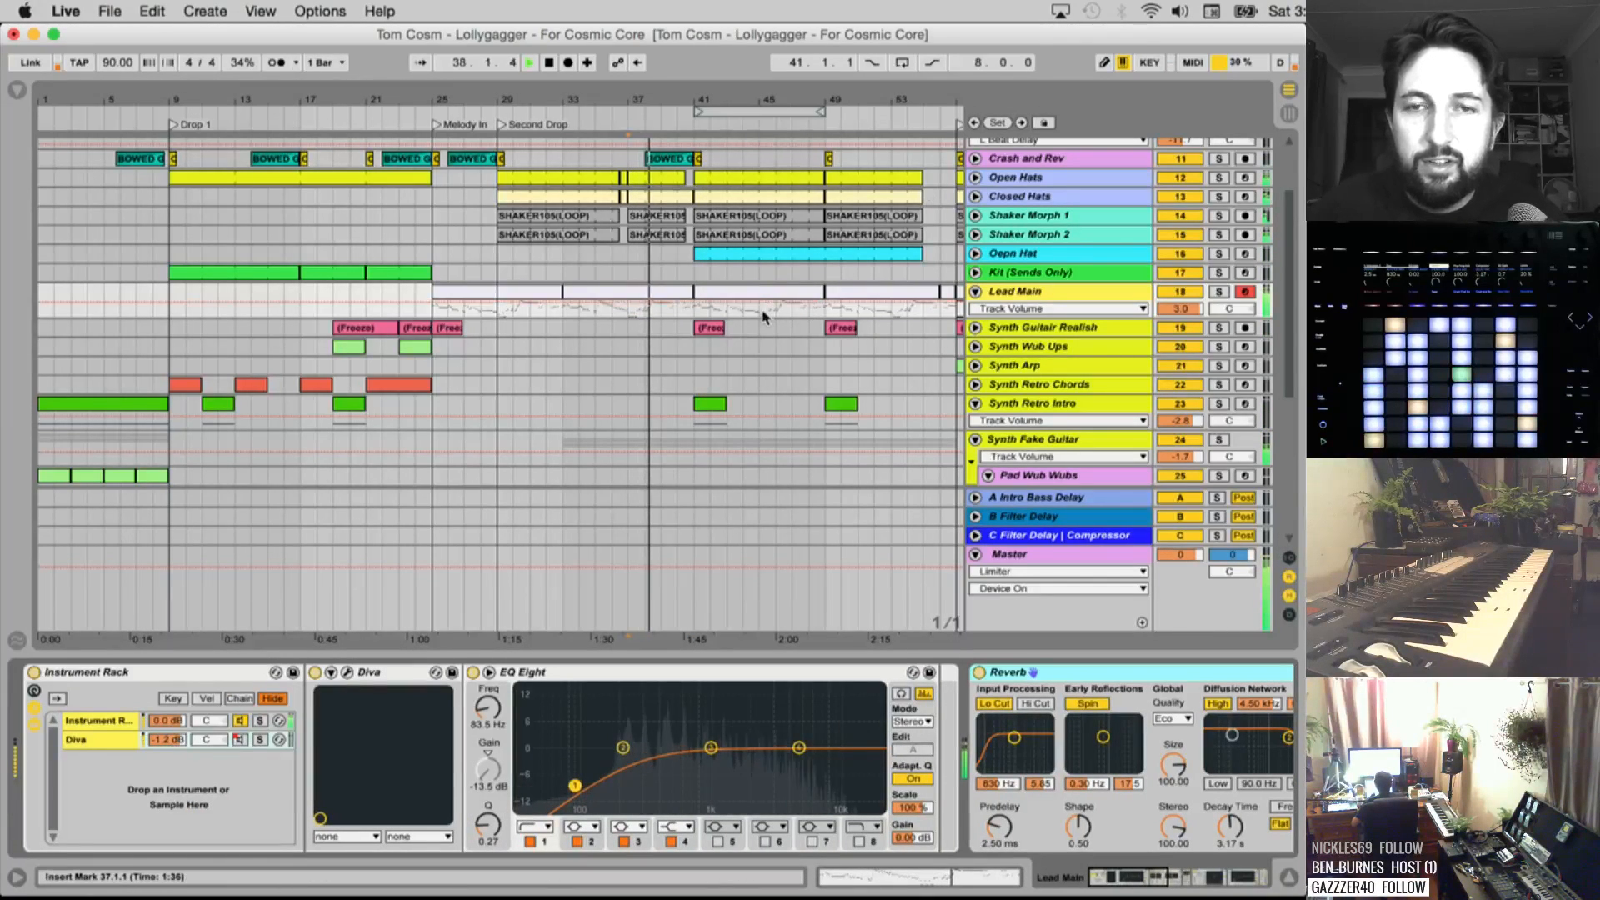
{"action": "left_click", "coordinate": [741, 301]}
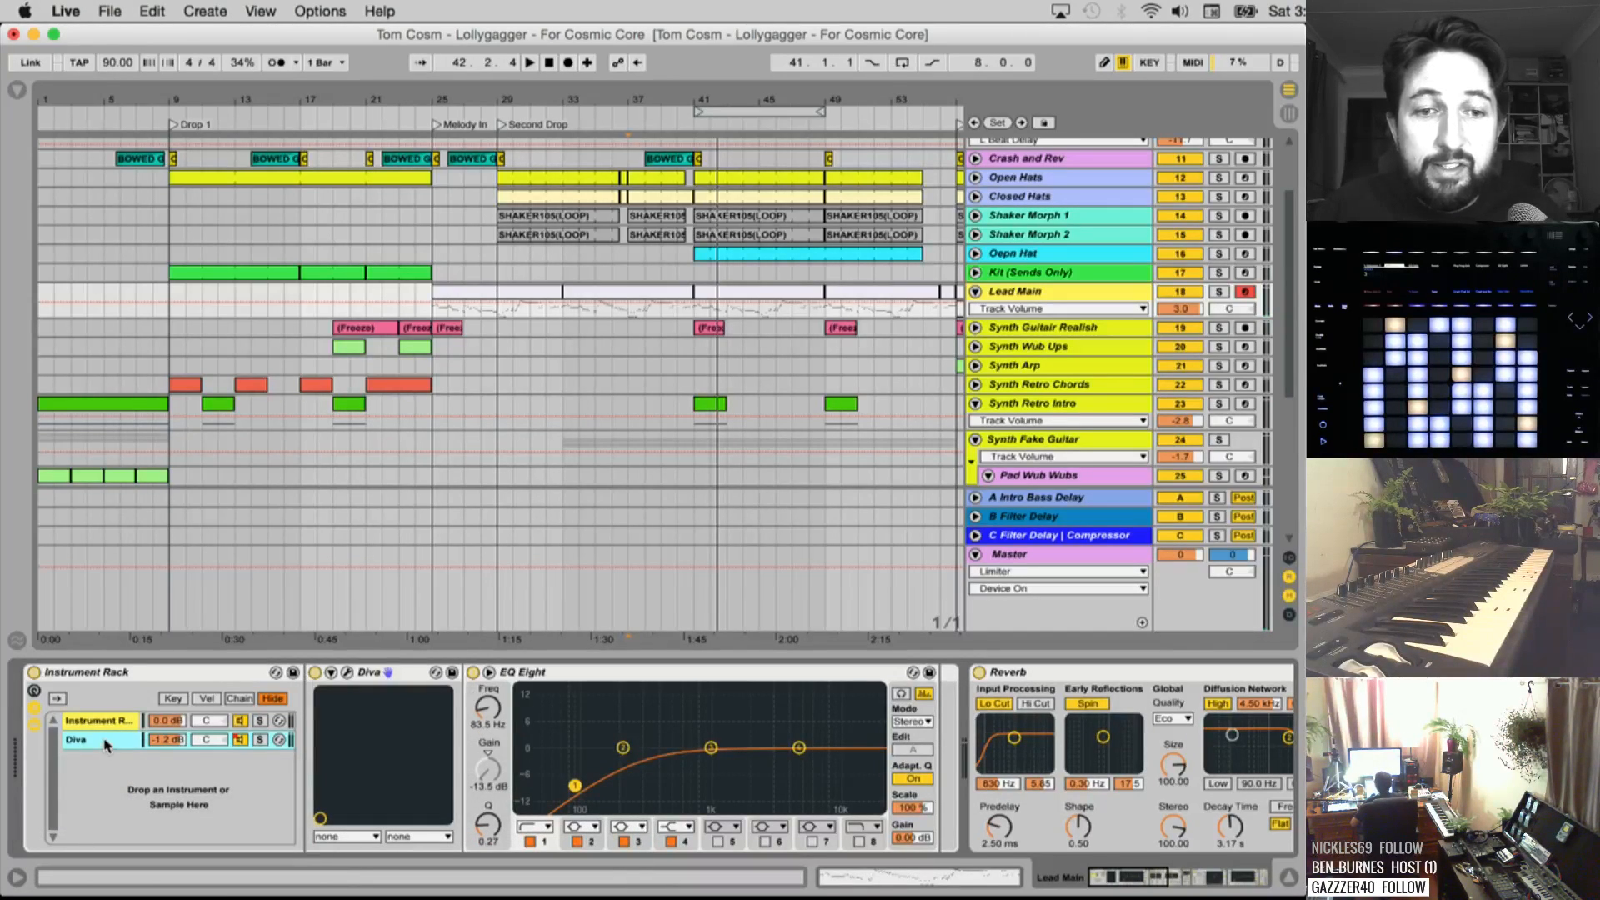
Open the Diva plug-in window with the HS Oily Lead preset, reposition it to show its full interface, and close it
{"action": "left_click", "coordinate": [349, 674]}
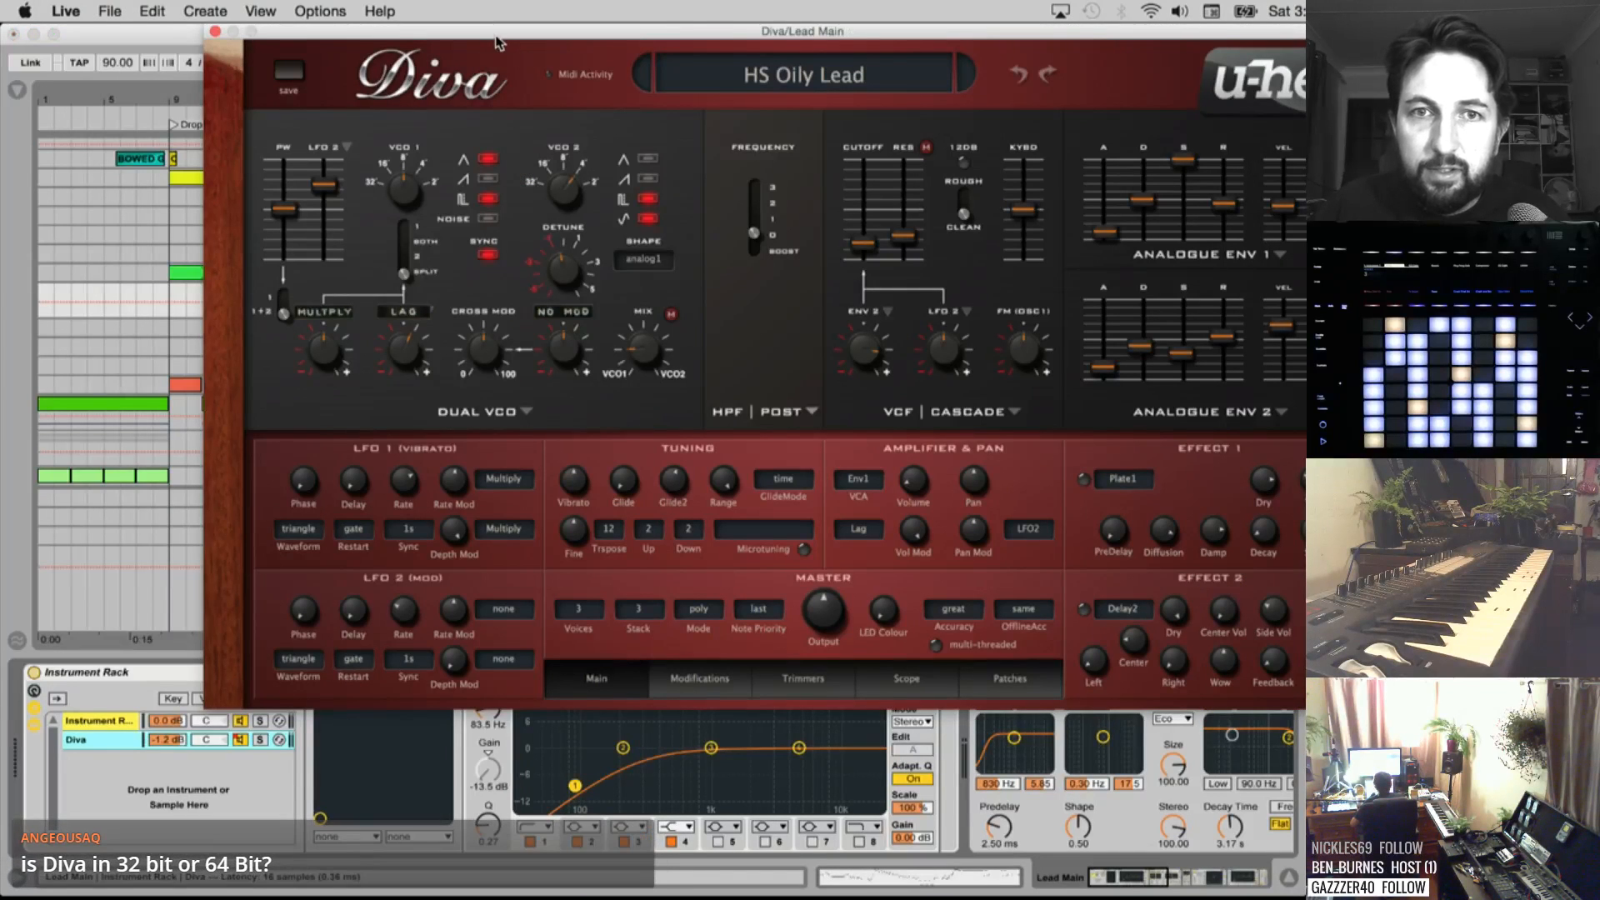
{"action": "left_click_drag", "start_coordinate": [497, 36], "coordinate": [333, 82]}
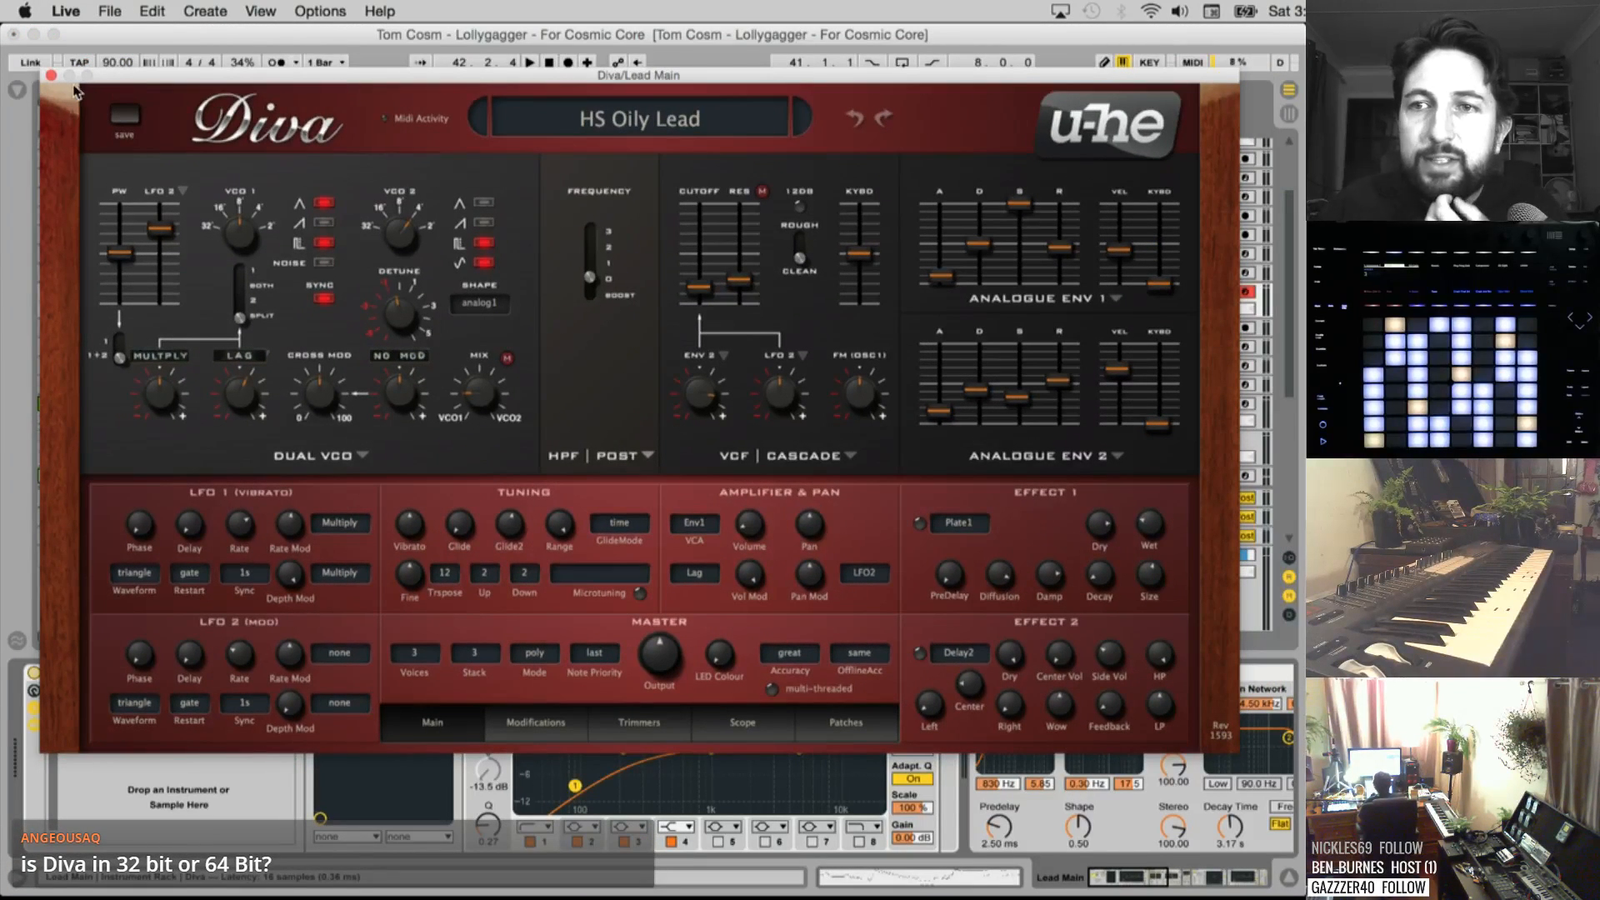
{"action": "left_click_drag", "start_coordinate": [140, 87], "coordinate": [144, 106]}
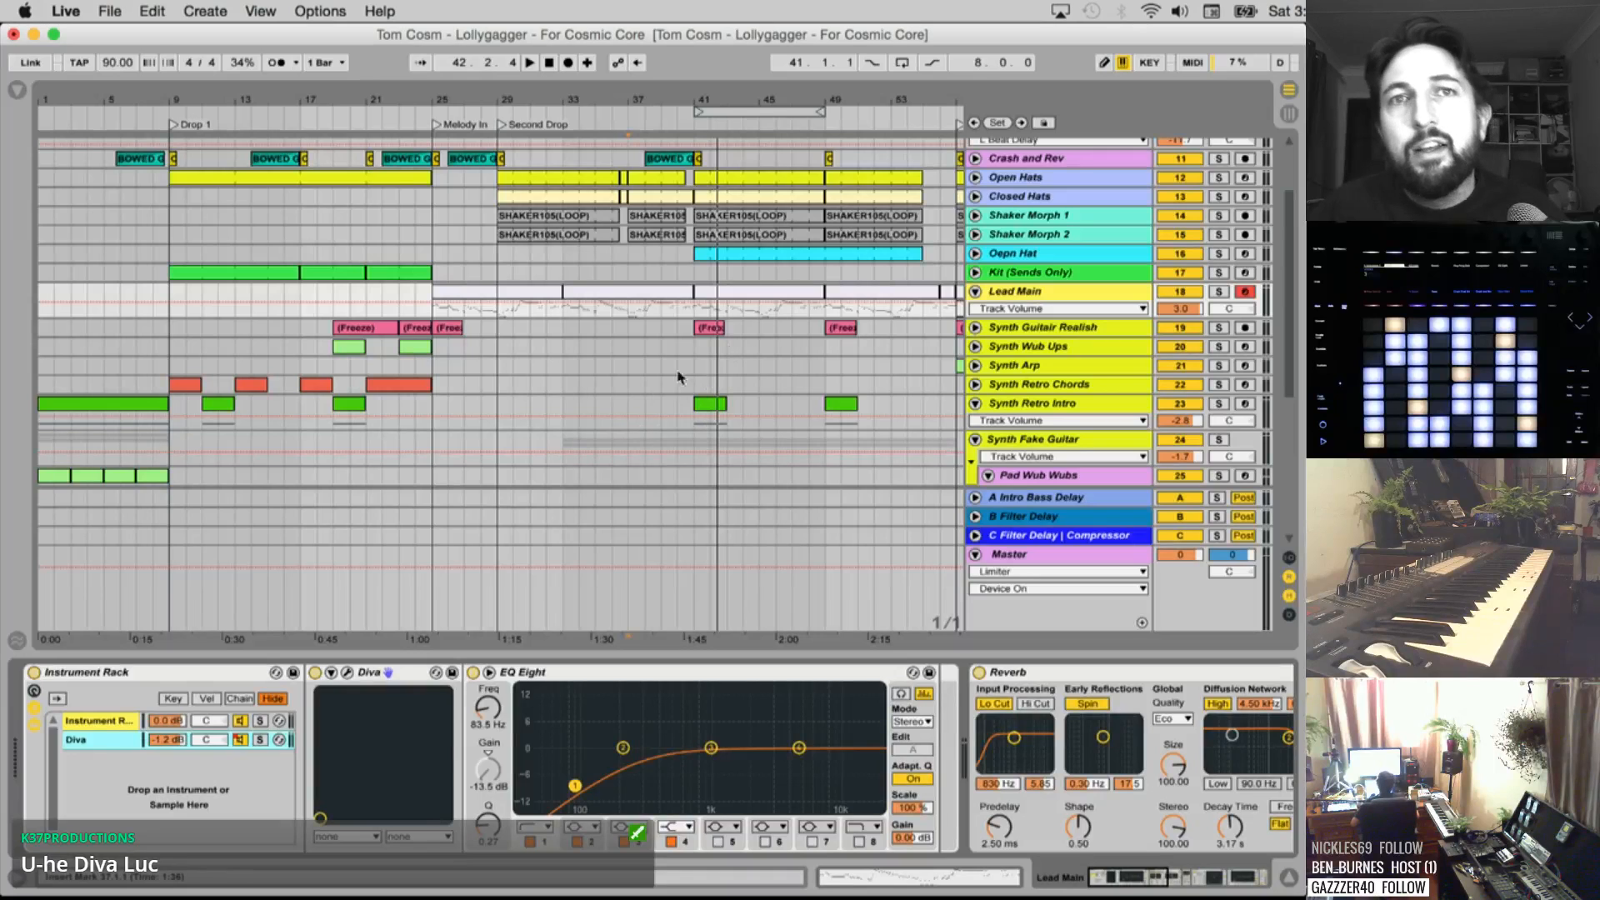
Look over the Lead Main clips up to the Arp In section and examine the track's effects, selecting the sidechained Compressor
{"action": "scroll", "coordinate": [488, 361], "scroll_direction": "right", "scroll_amount": 2}
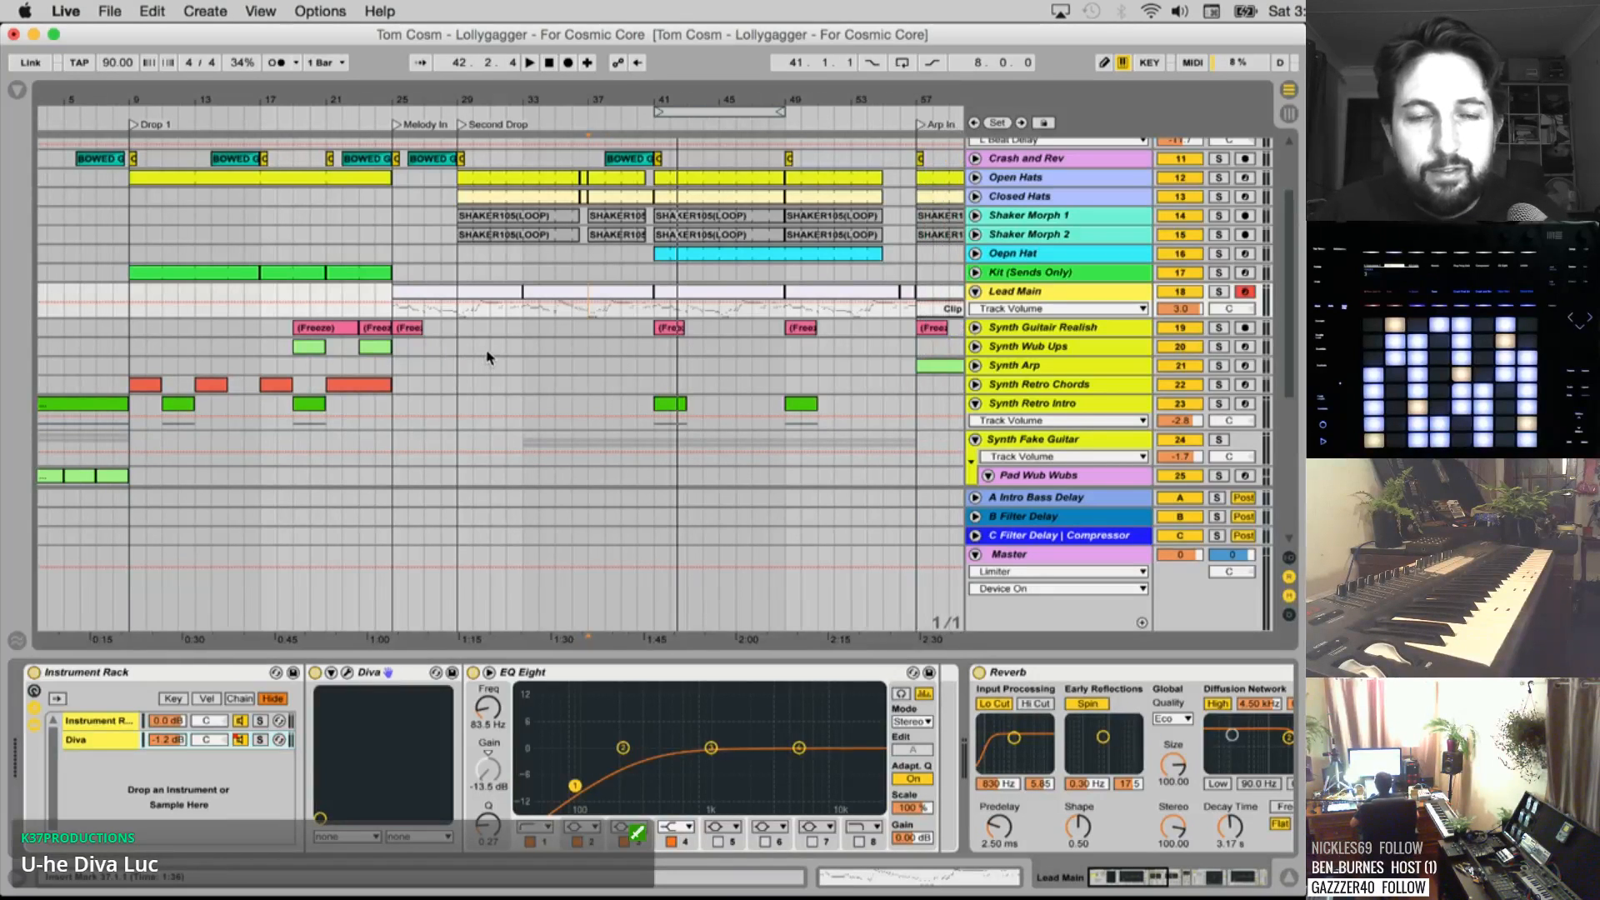
{"action": "scroll", "coordinate": [488, 359], "scroll_direction": "right", "scroll_amount": 3}
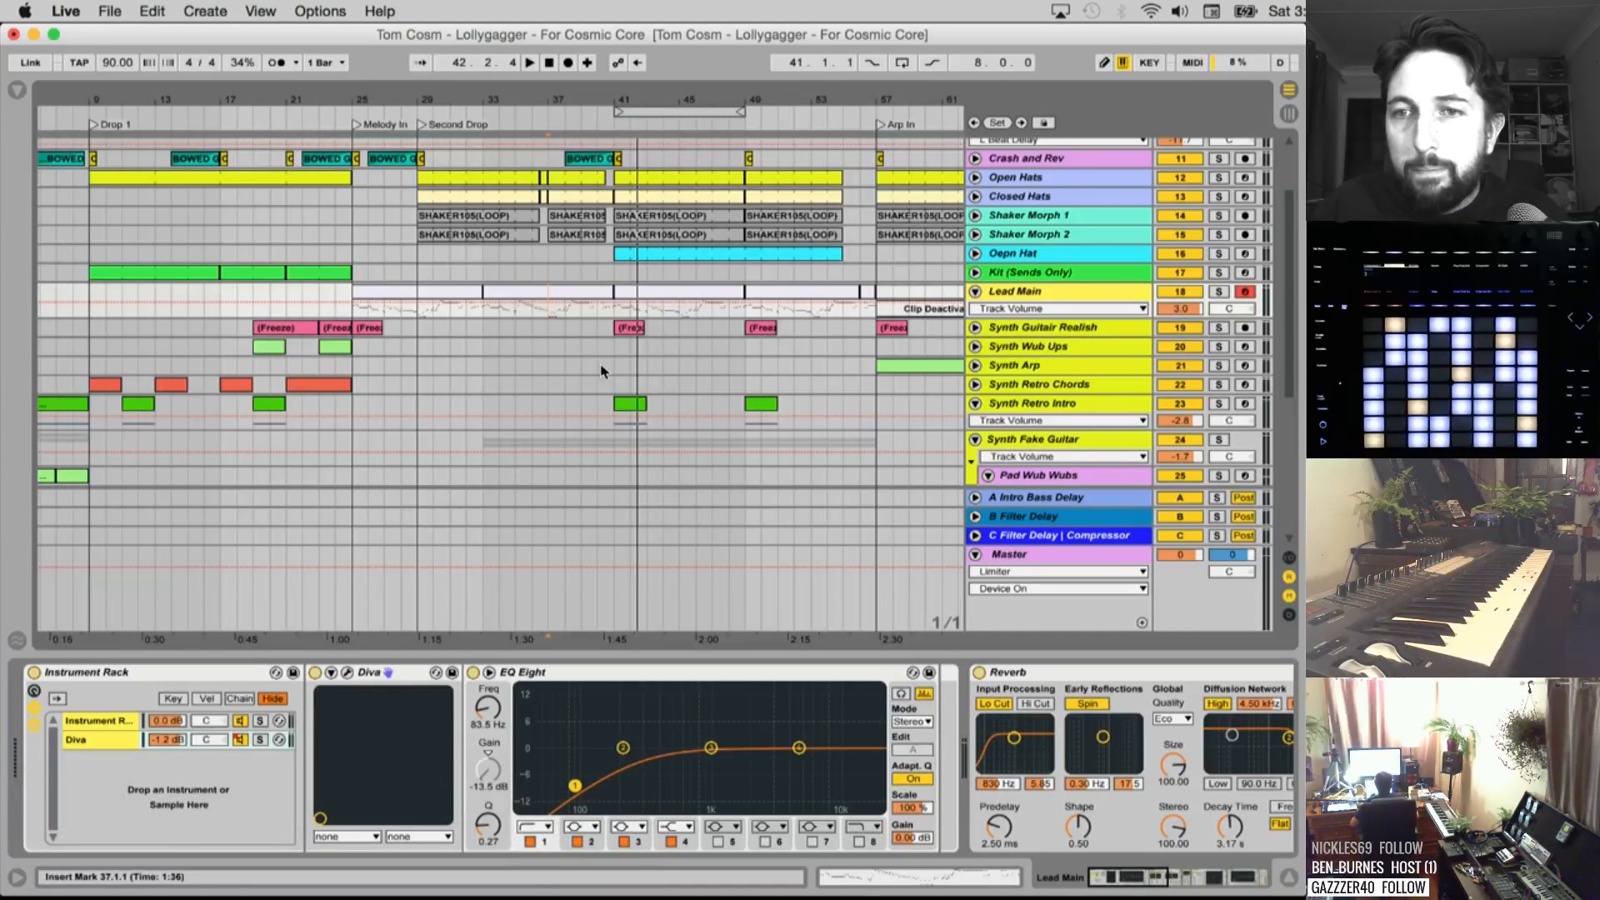
{"action": "scroll", "coordinate": [805, 779], "scroll_direction": "right", "scroll_amount": 10}
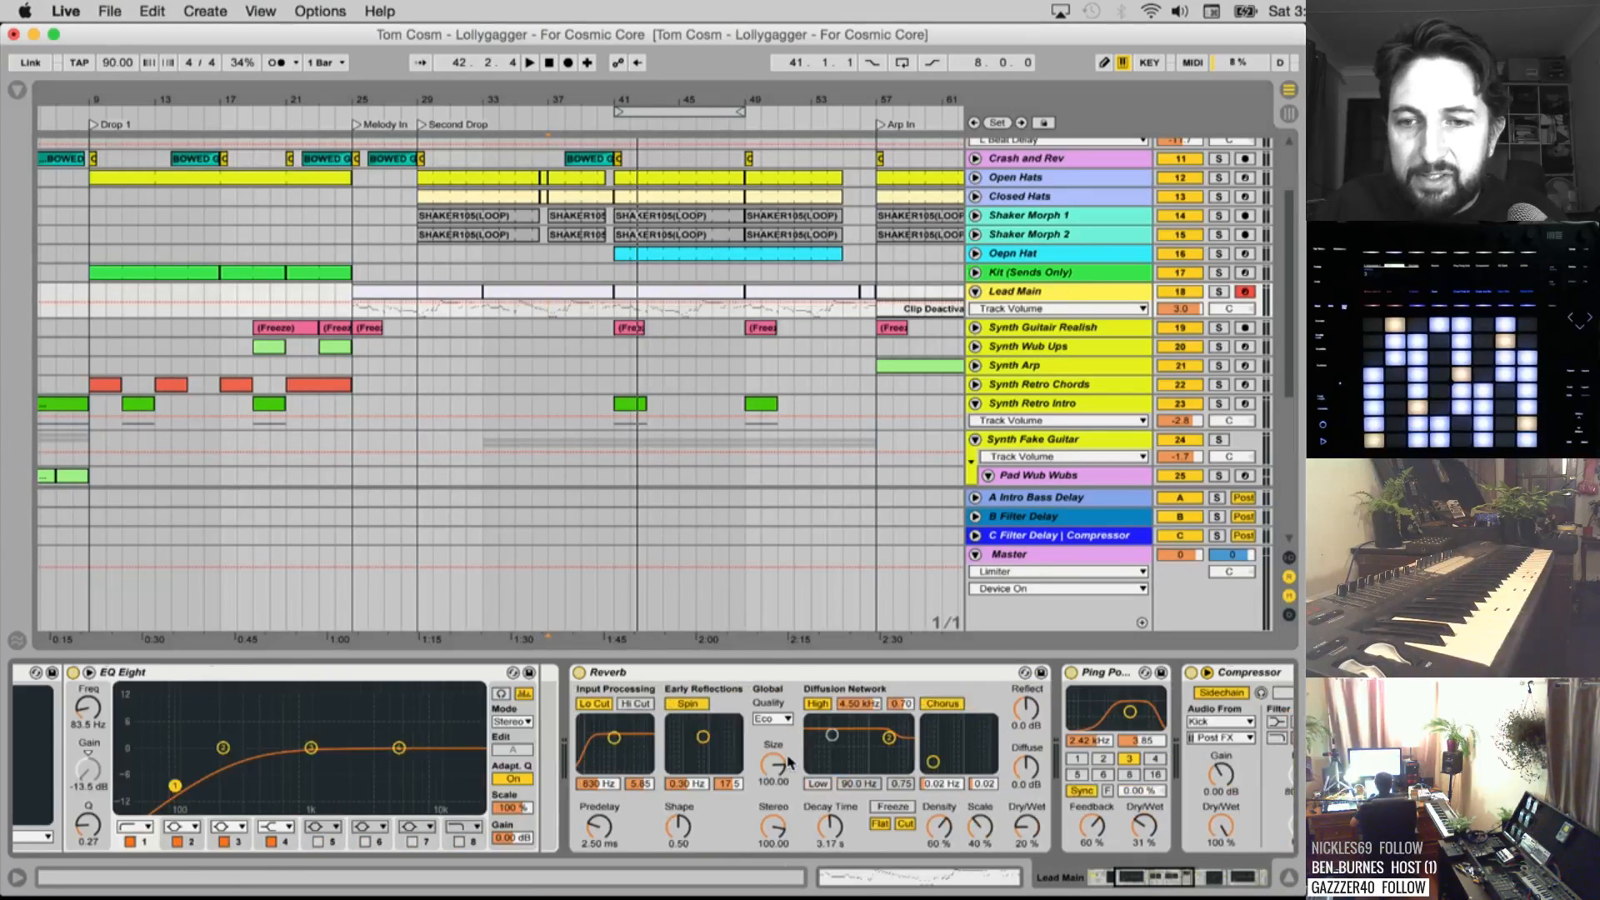
{"action": "scroll", "coordinate": [788, 760], "scroll_direction": "right", "scroll_amount": 10}
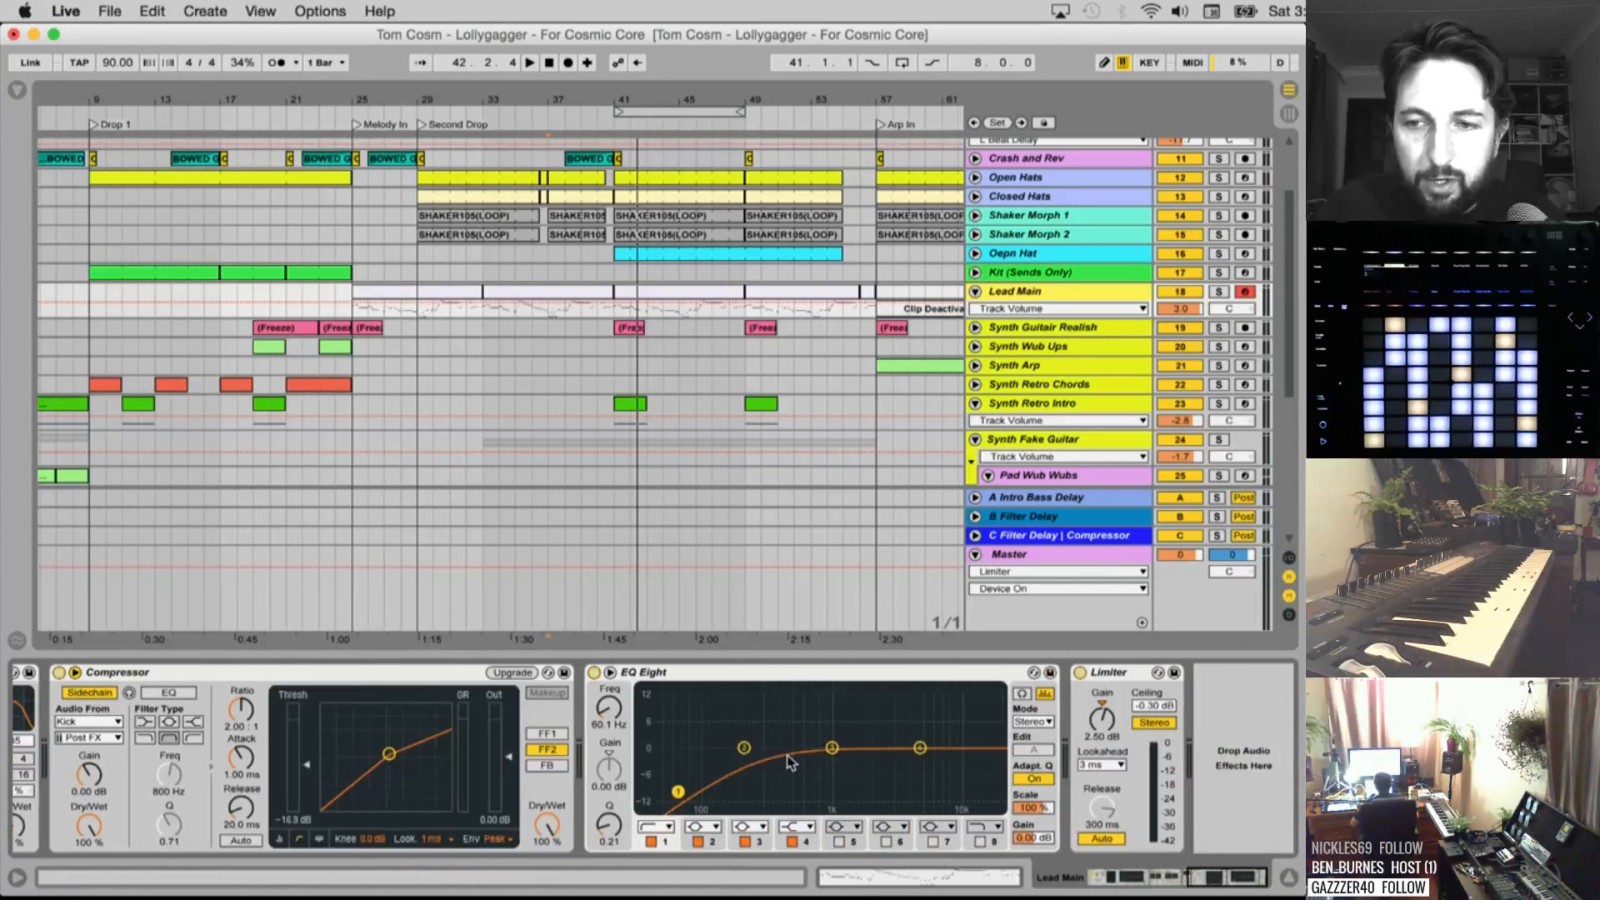
{"action": "left_click", "coordinate": [386, 676]}
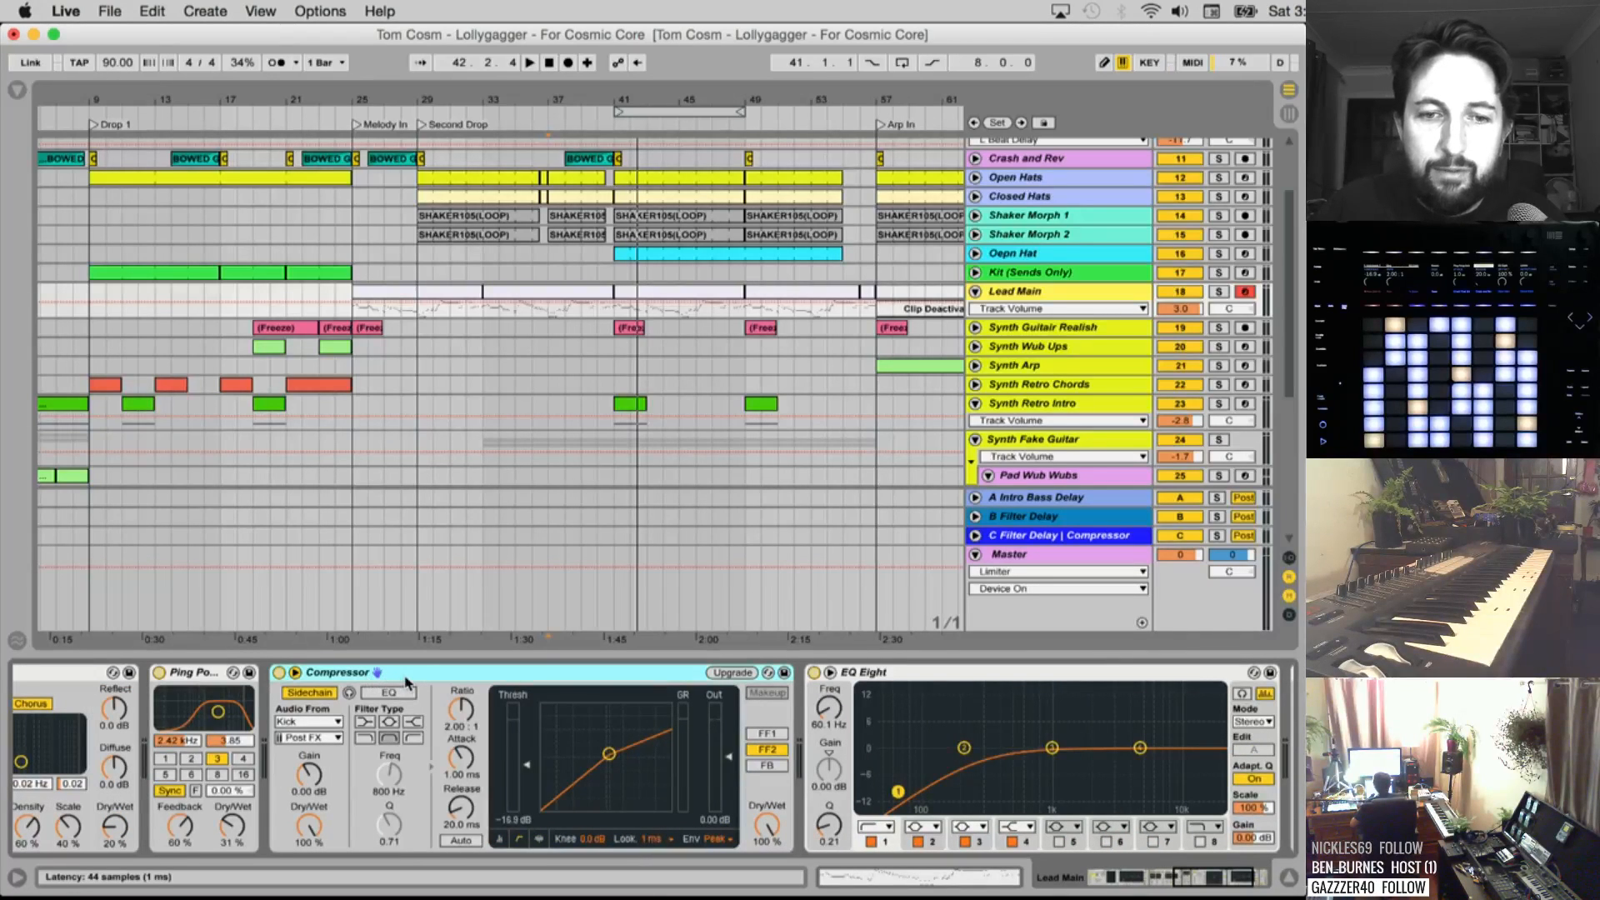
Try to freeze the Lead Main track
{"action": "right_click", "coordinate": [1025, 295]}
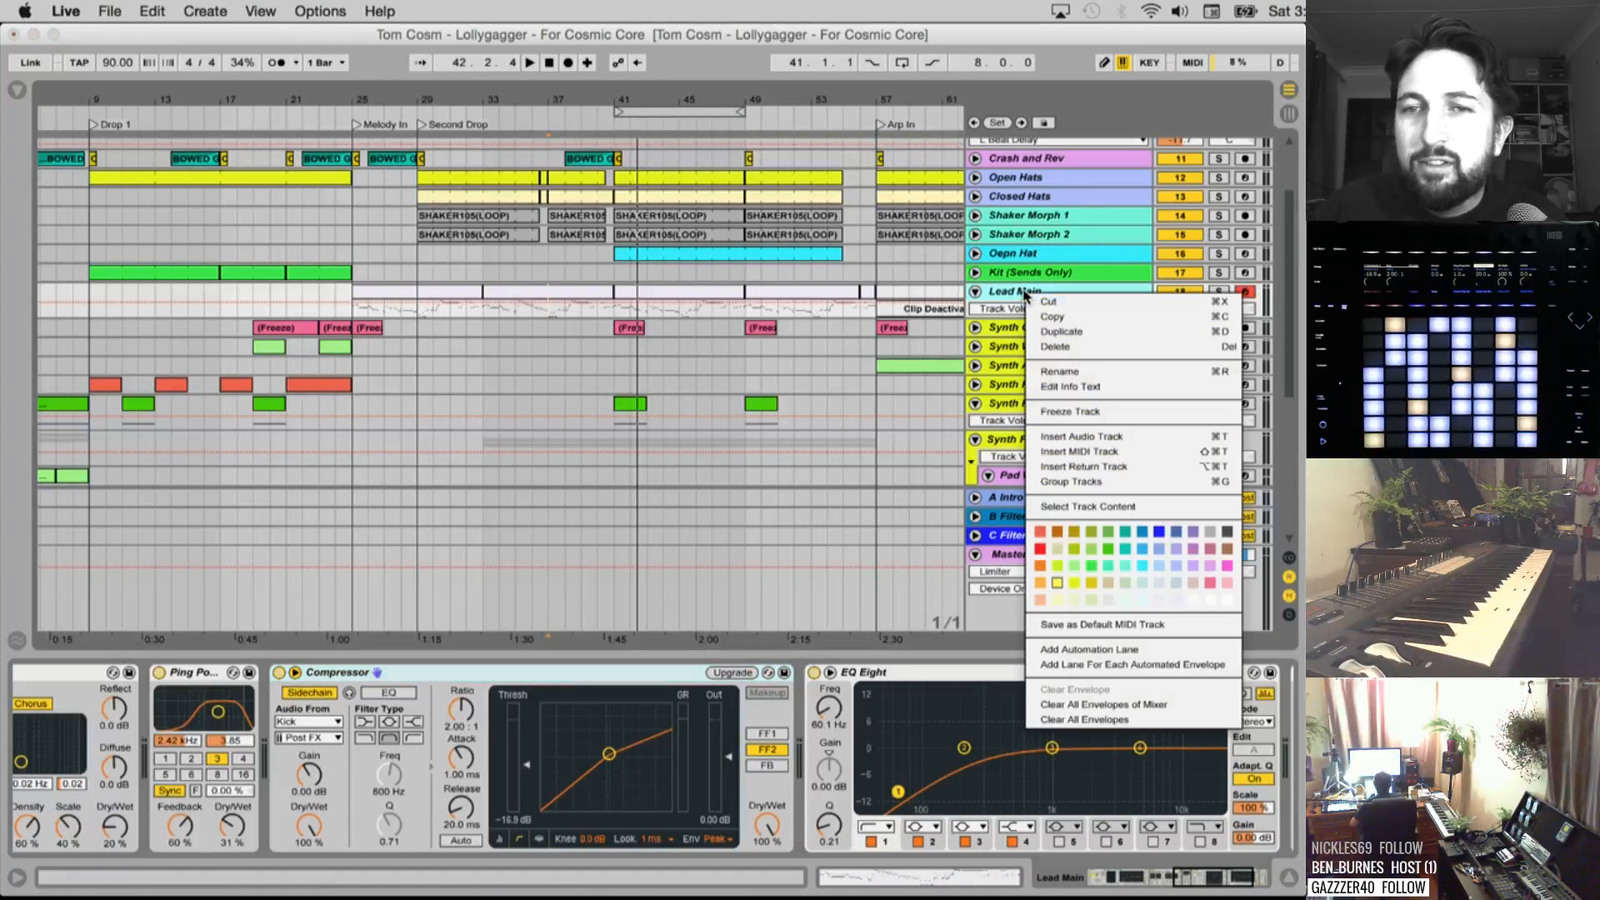
{"action": "left_click", "coordinate": [1077, 413]}
{"action": "right_click", "coordinate": [1017, 298]}
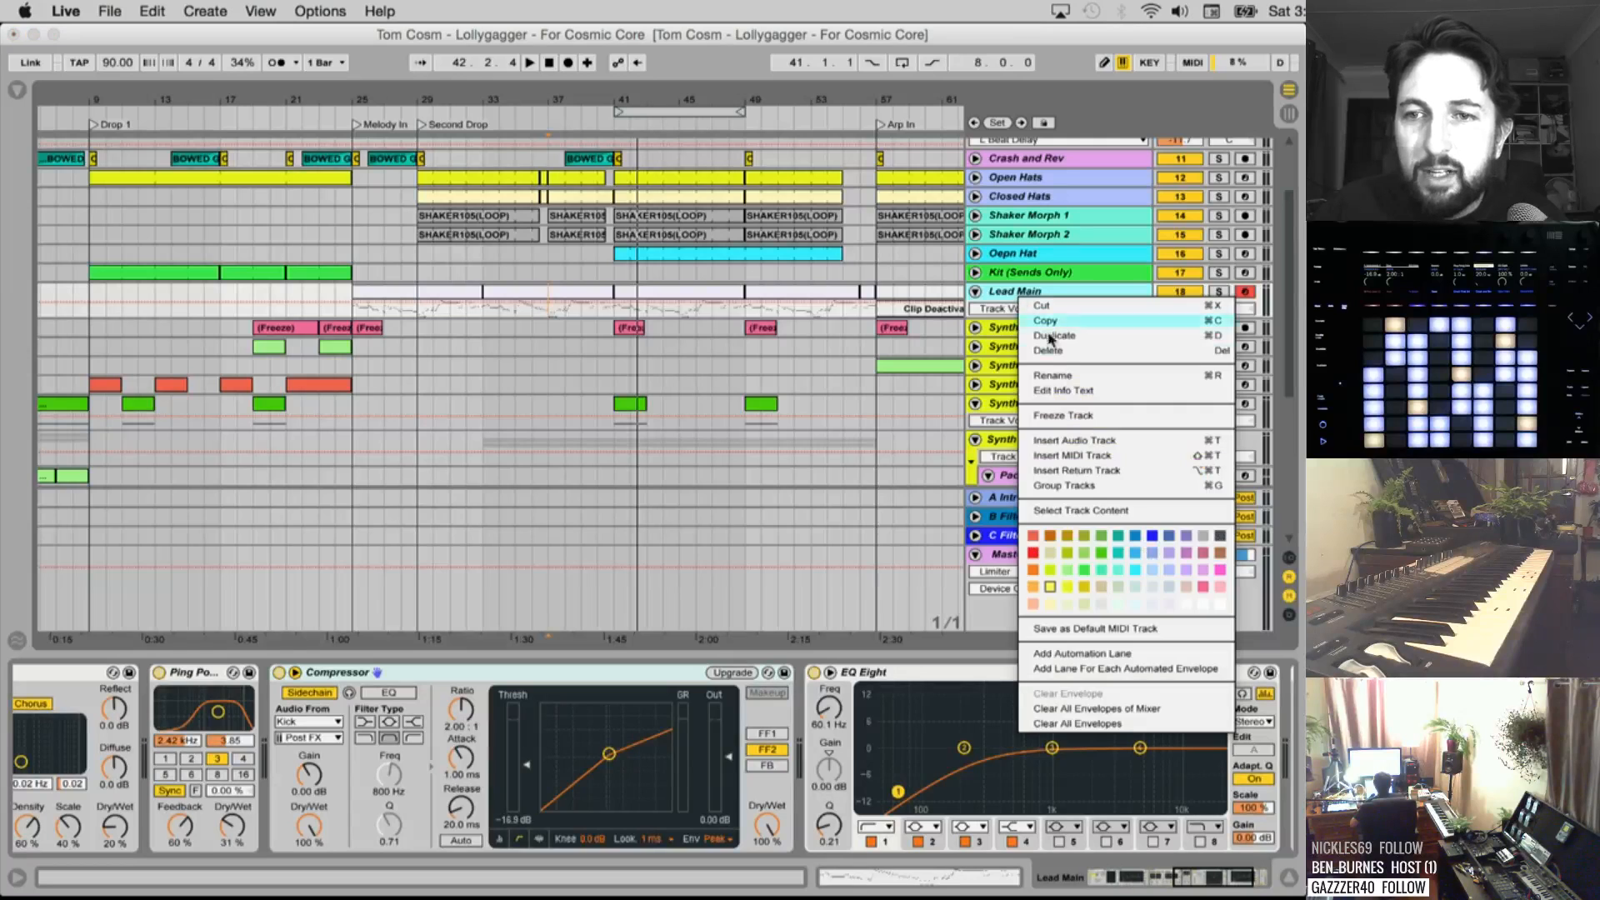
{"action": "left_click", "coordinate": [1062, 410]}
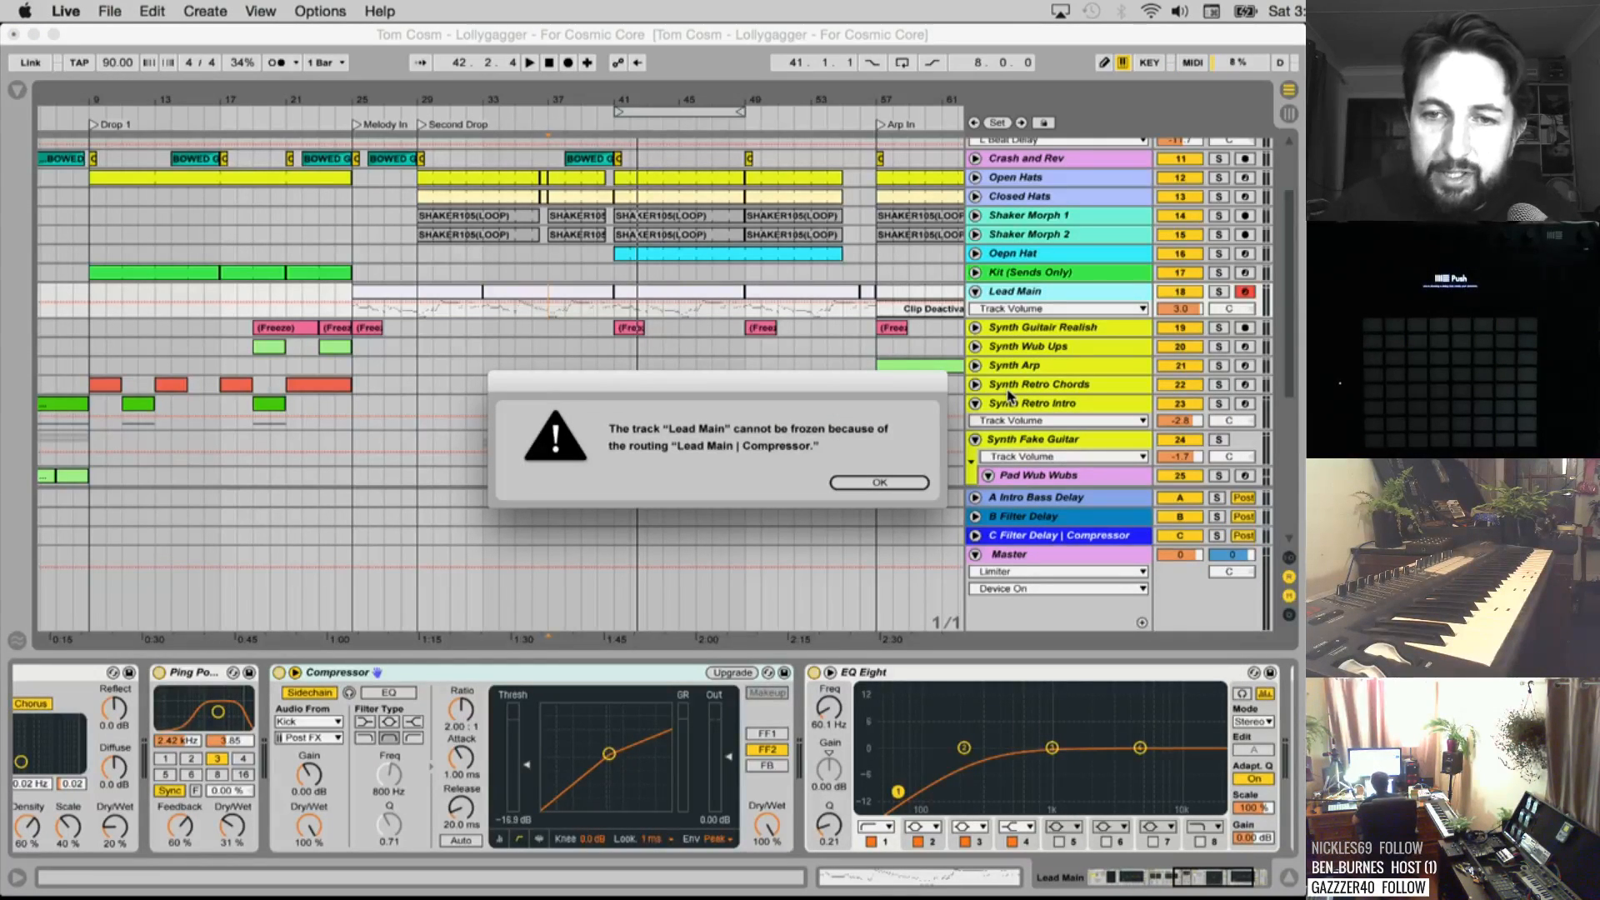
{"action": "key", "text": "Return"}
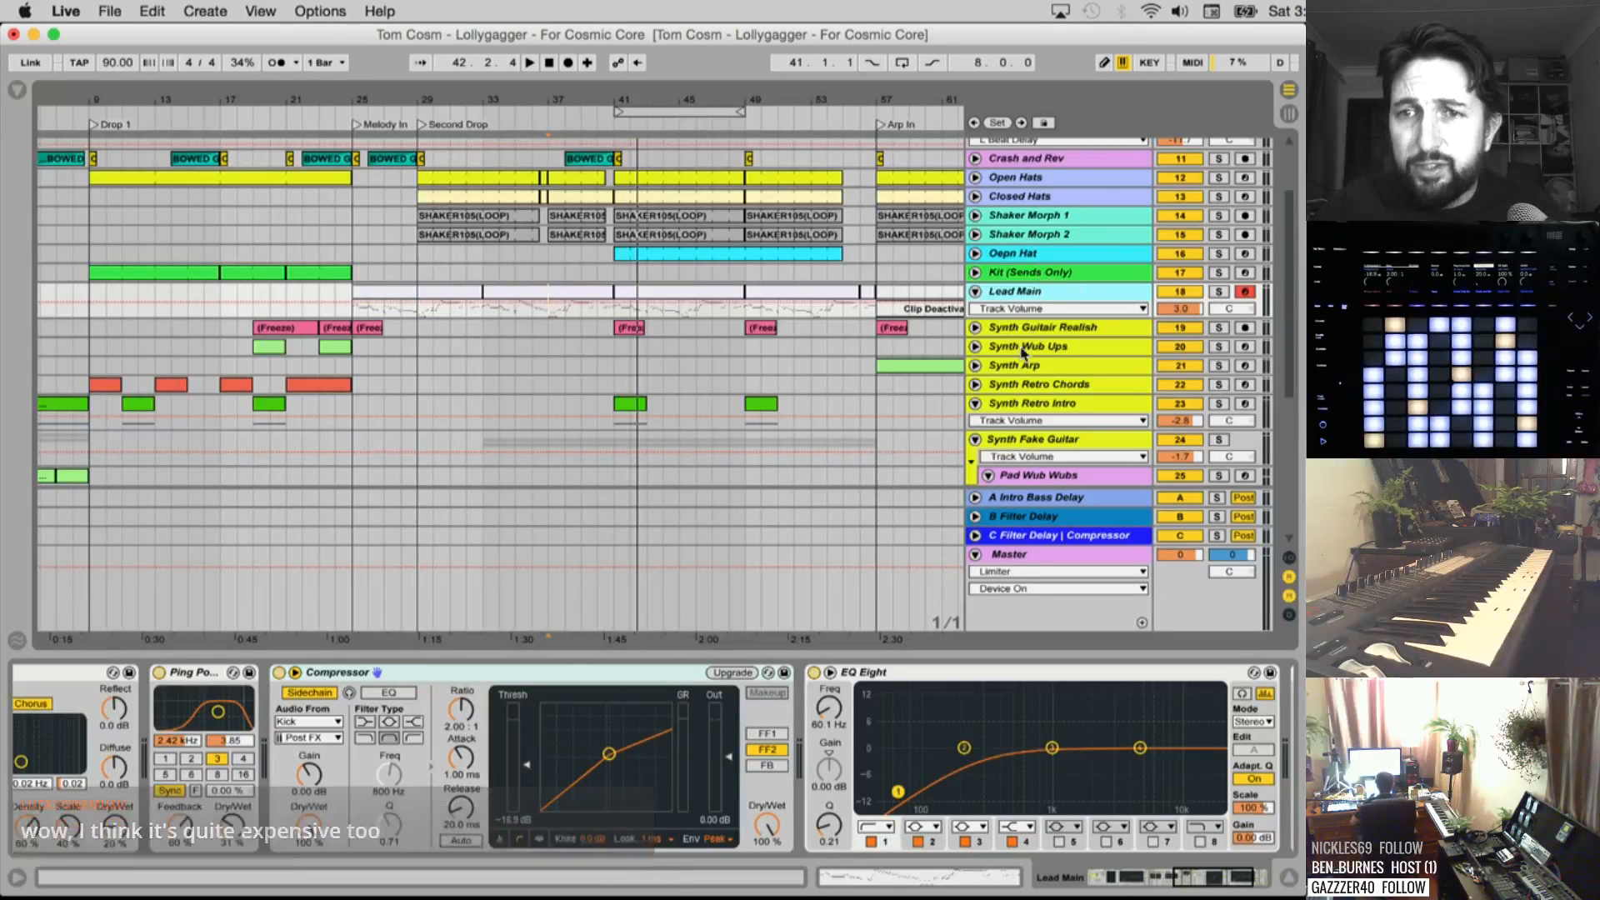
Put the Lead Main track in its own group and name the group Lead Main
{"action": "right_click", "coordinate": [1016, 295]}
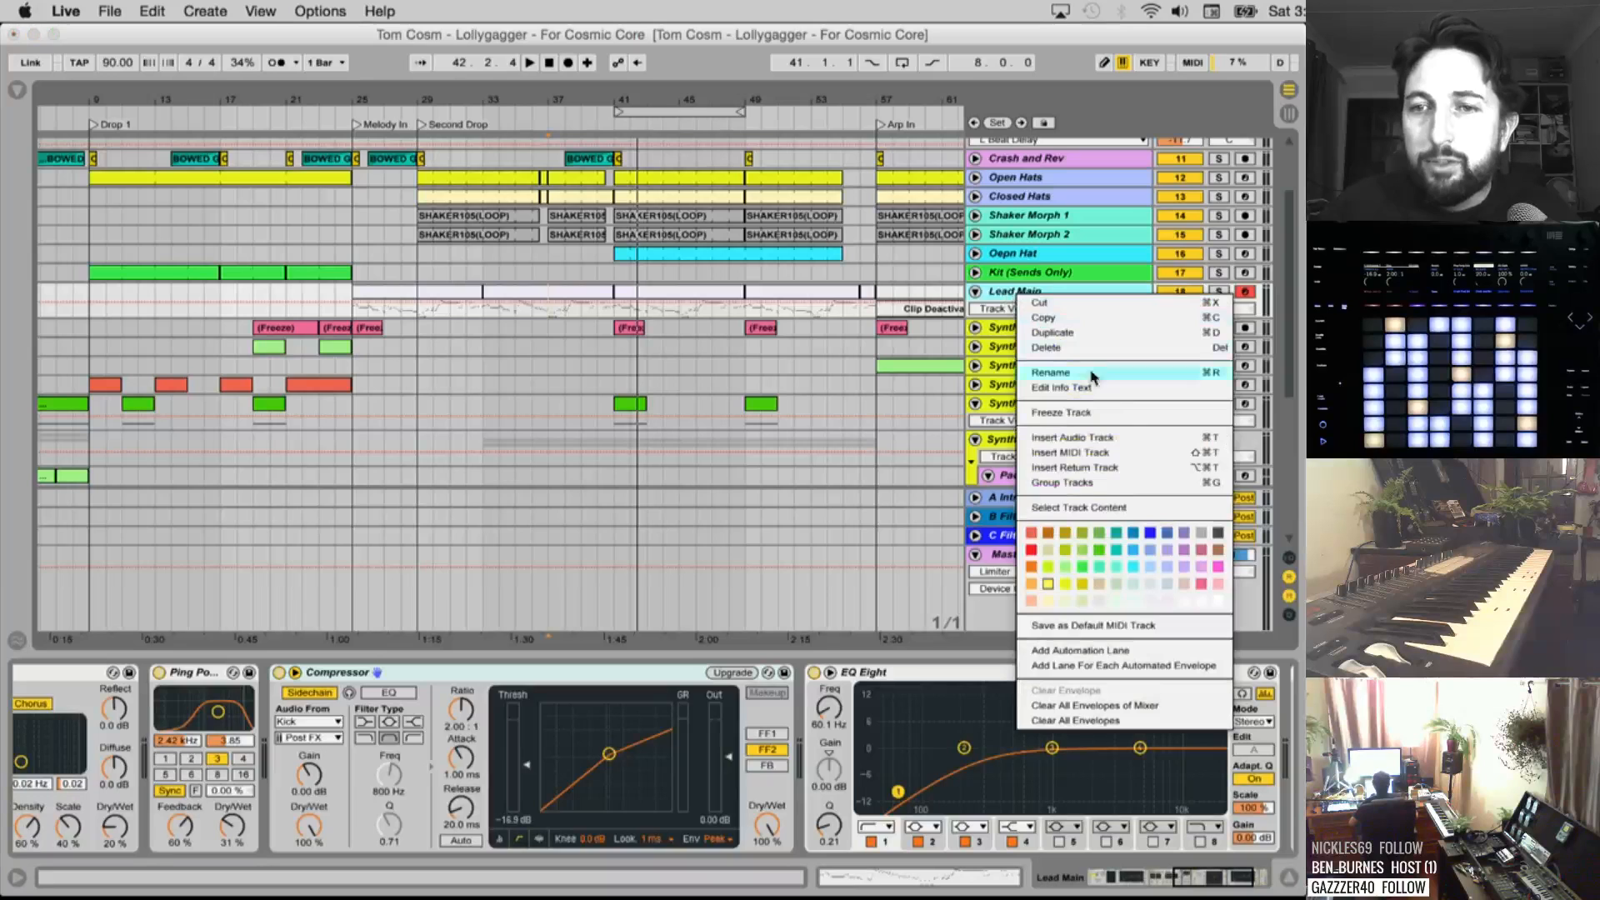
{"action": "left_click", "coordinate": [1066, 482]}
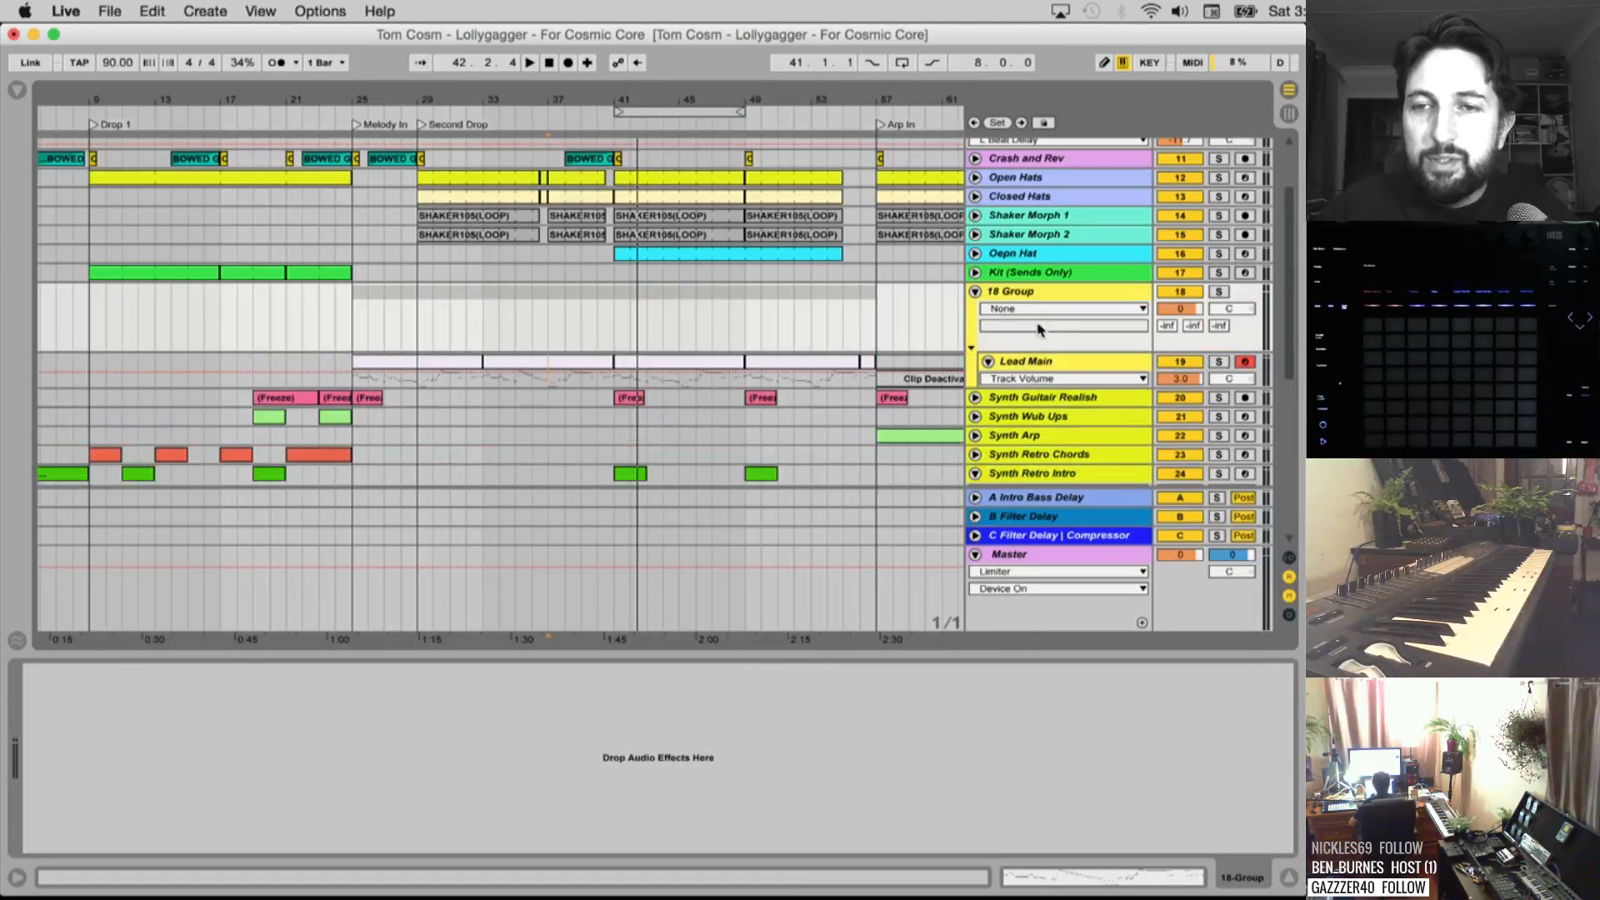
{"action": "key", "text": "super+r"}
{"action": "type", "text": "Le"}
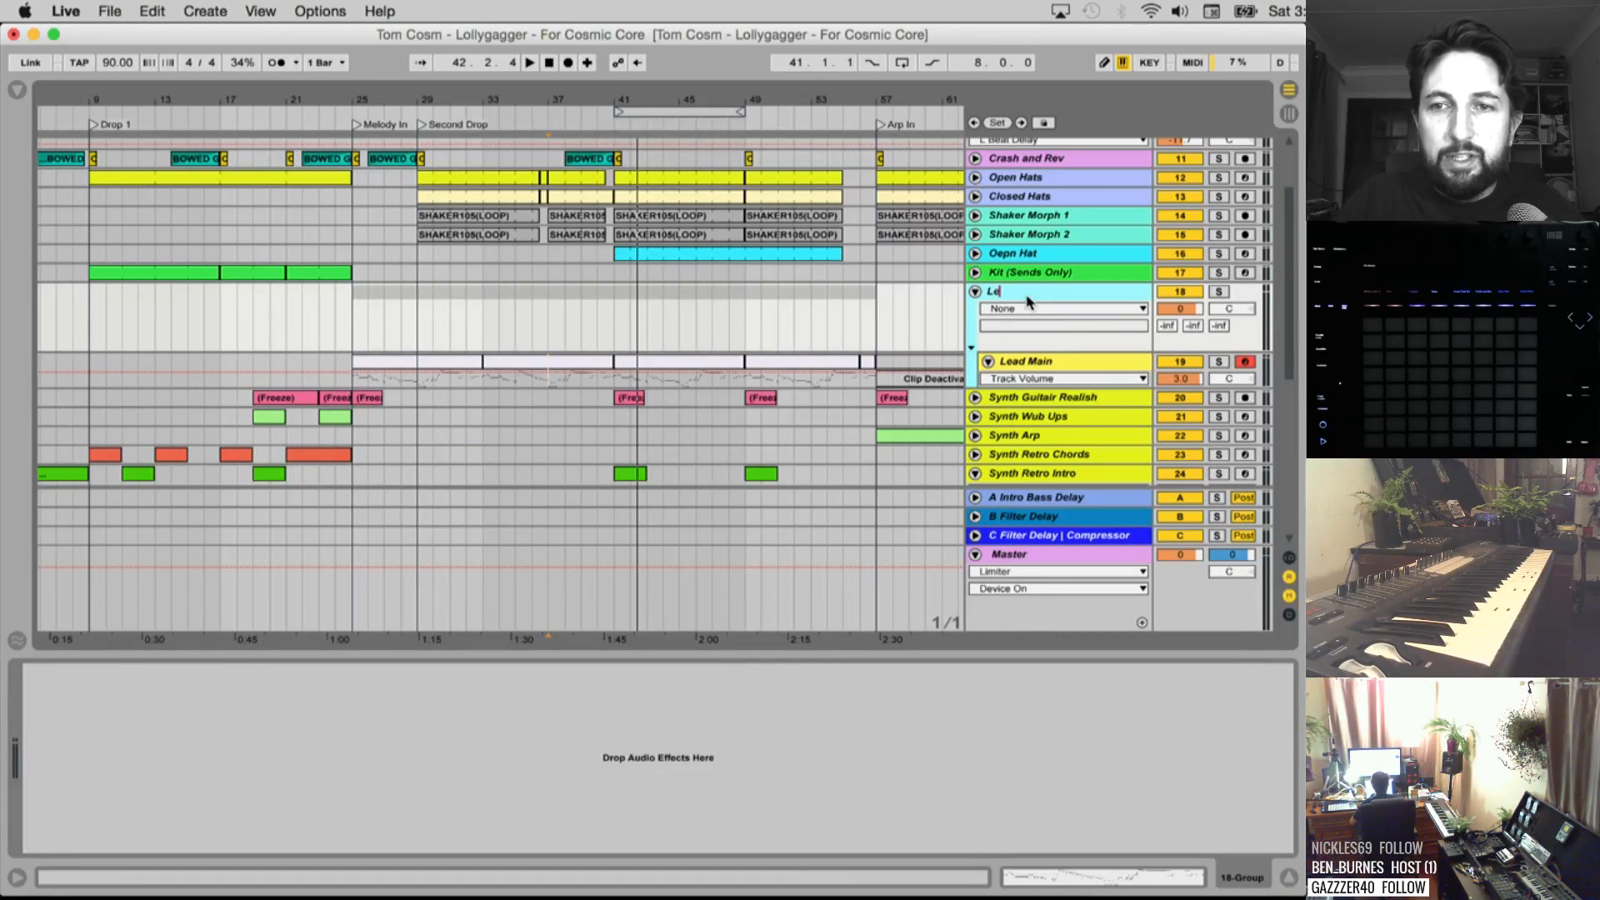
{"action": "type", "text": "ad Main"}
{"action": "key", "text": "Return"}
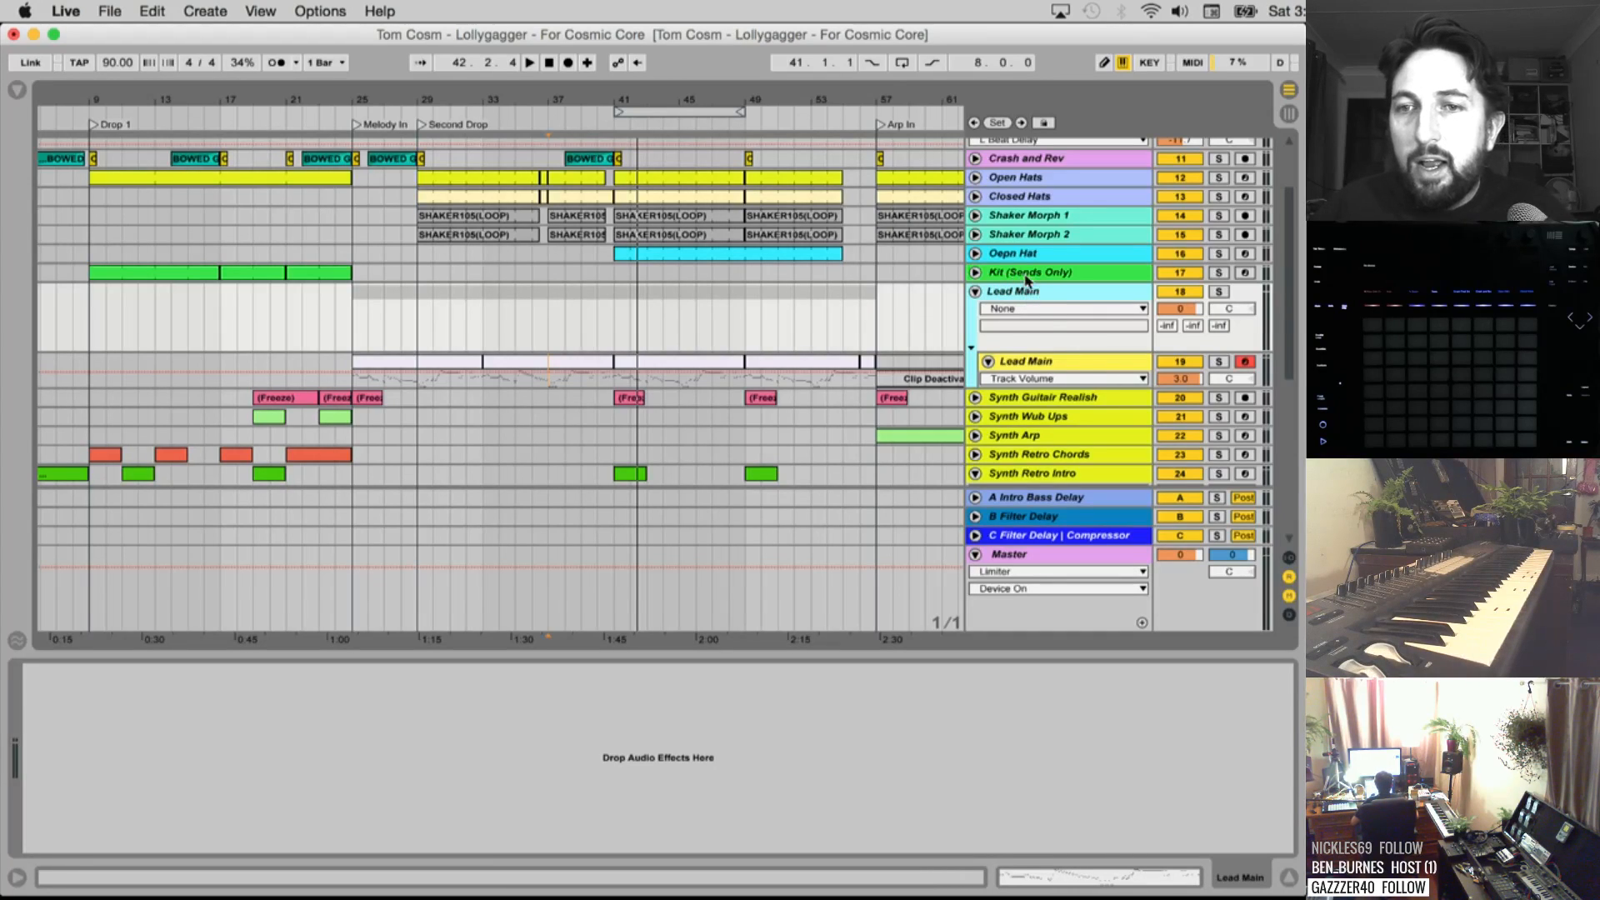
Move the Compressor and EQ Eight from the inner Lead Main track to its group, and reselect the inner track
{"action": "left_click", "coordinate": [1059, 367]}
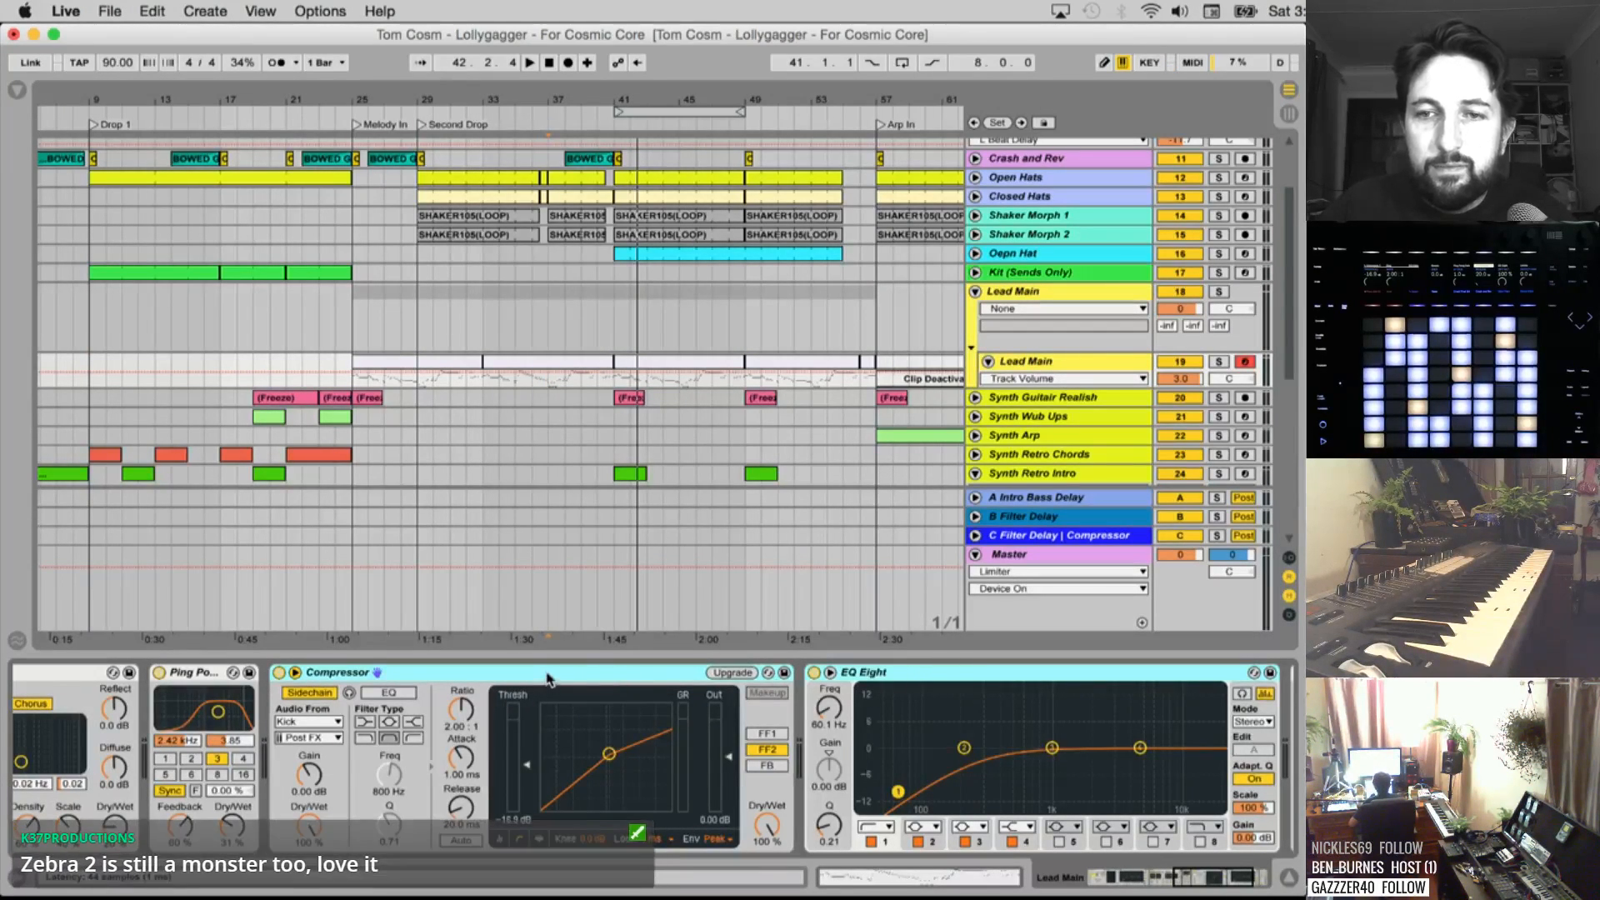
{"action": "left_click", "coordinate": [1018, 294]}
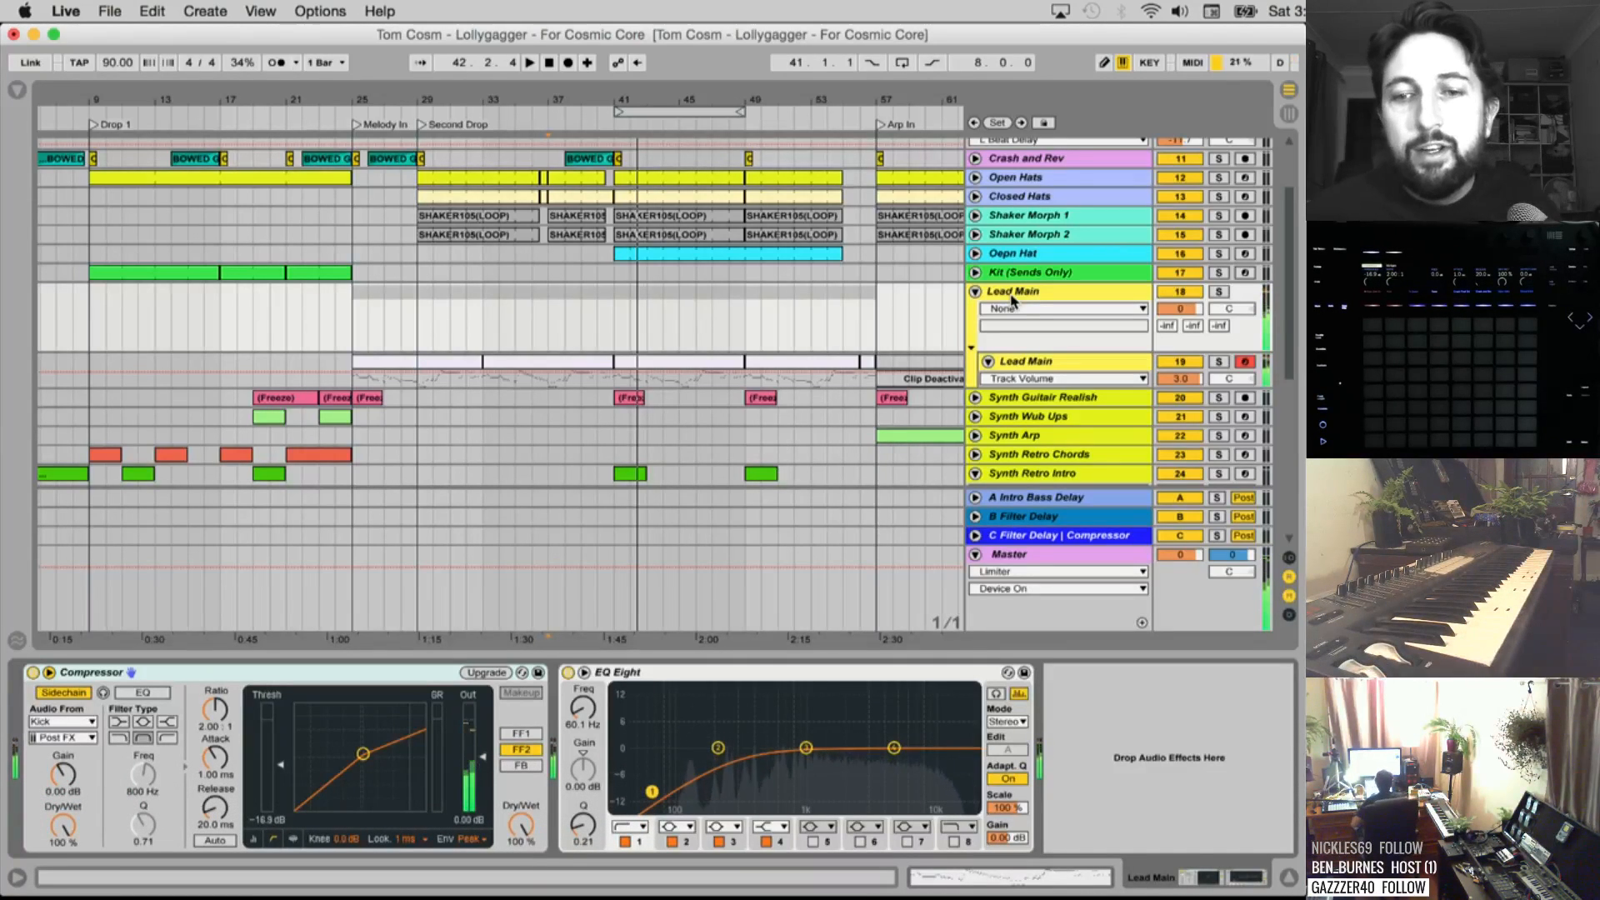
{"action": "left_click", "coordinate": [1022, 361]}
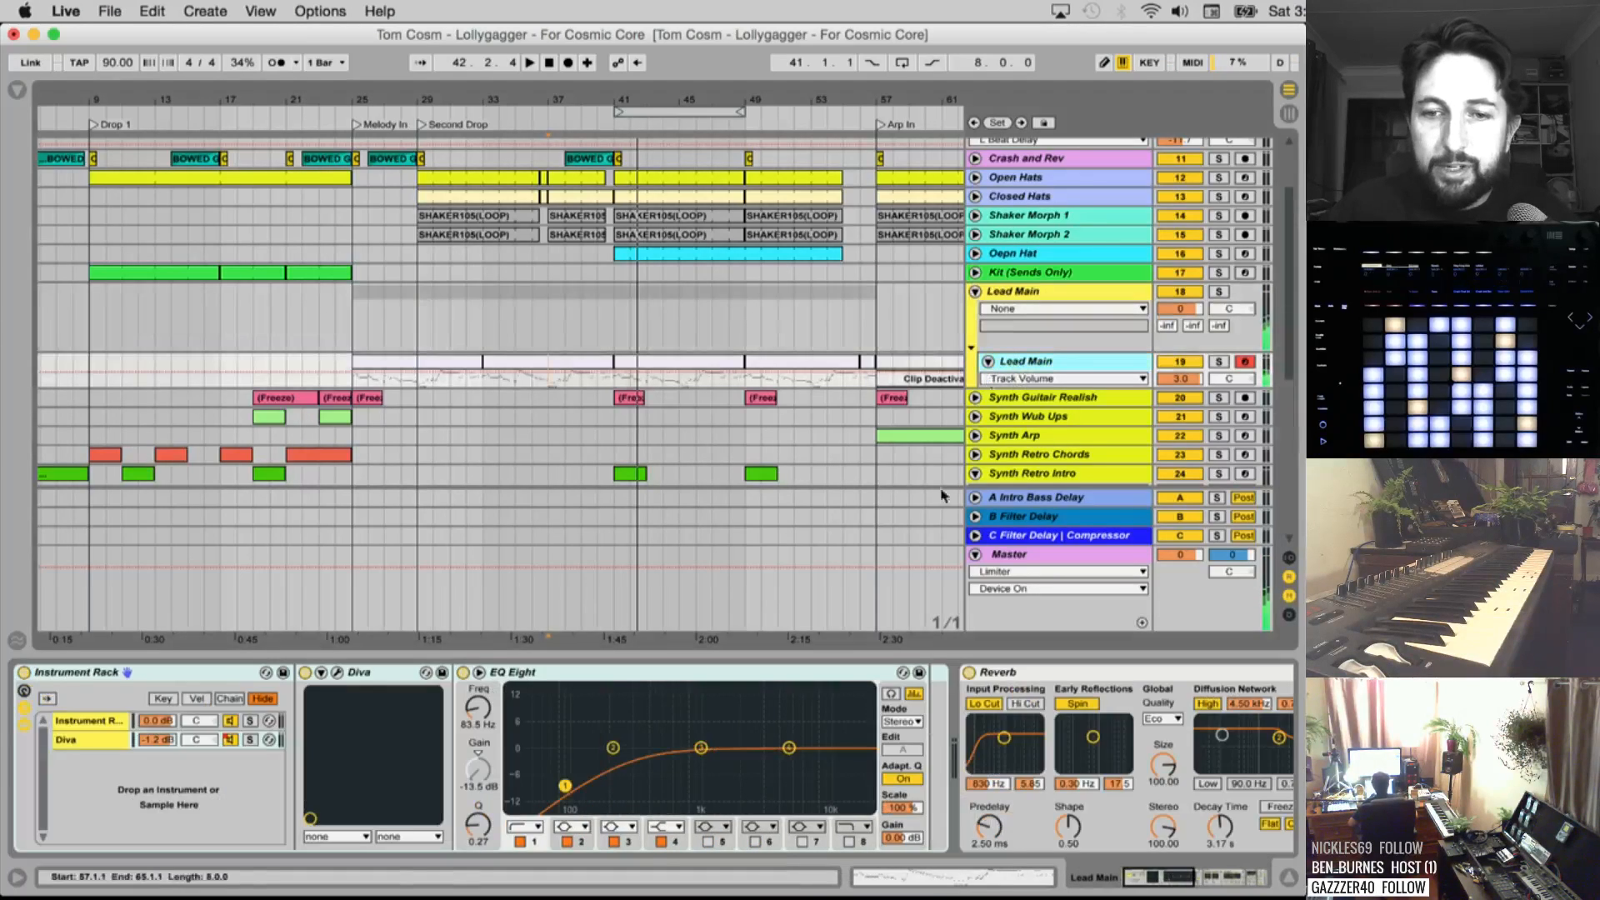
Review the effects on the Lead Main track and open the nested Instrument Rack chain in its main rack
{"action": "scroll", "coordinate": [1011, 742], "scroll_direction": "down", "scroll_amount": 5}
{"action": "scroll", "coordinate": [1011, 742], "scroll_direction": "down", "scroll_amount": 3}
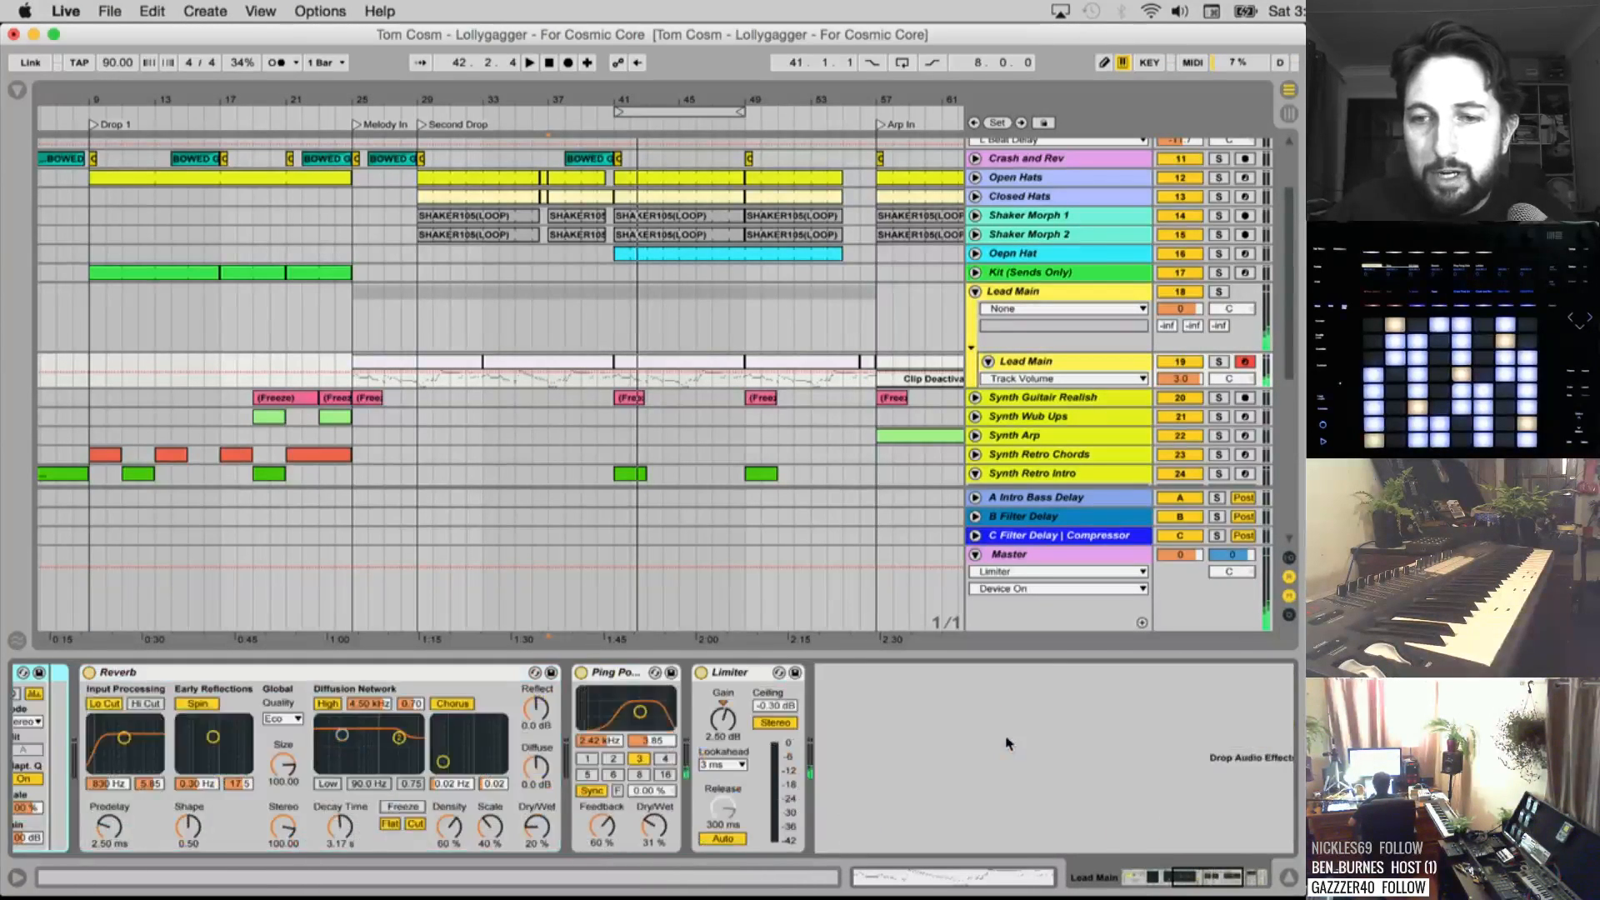
{"action": "scroll", "coordinate": [1011, 743], "scroll_direction": "up", "scroll_amount": 8}
{"action": "left_click", "coordinate": [93, 721]}
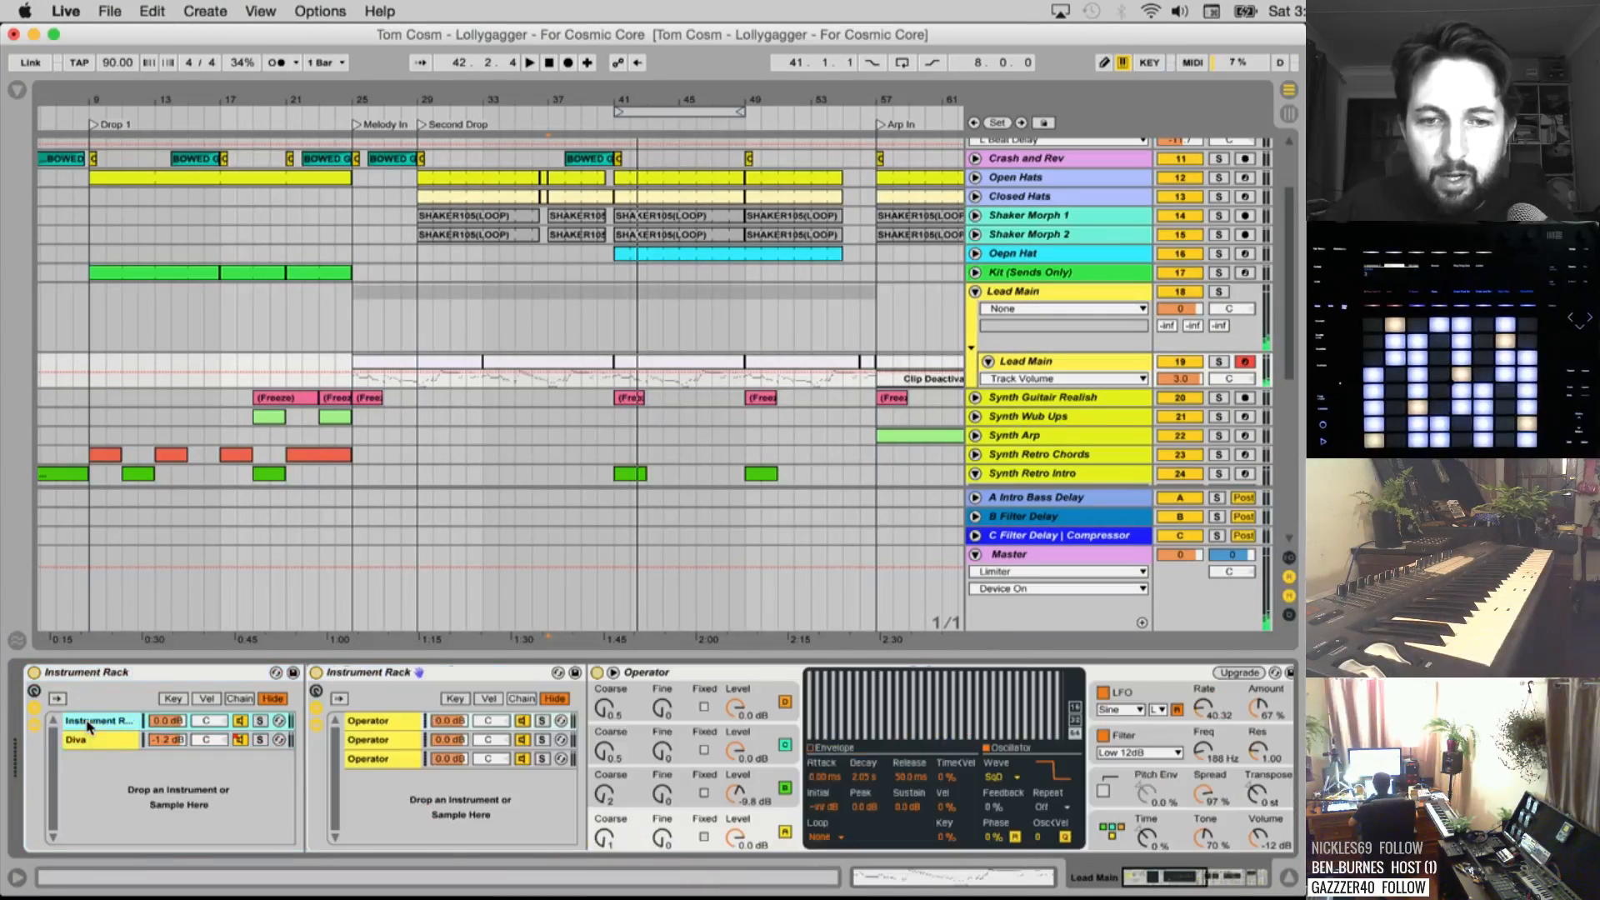
Examine the settings of the three Operator chains inside Lead Main's nested Instrument Rack
{"action": "scroll", "coordinate": [417, 754], "scroll_direction": "right", "scroll_amount": 2}
{"action": "left_click", "coordinate": [326, 744]}
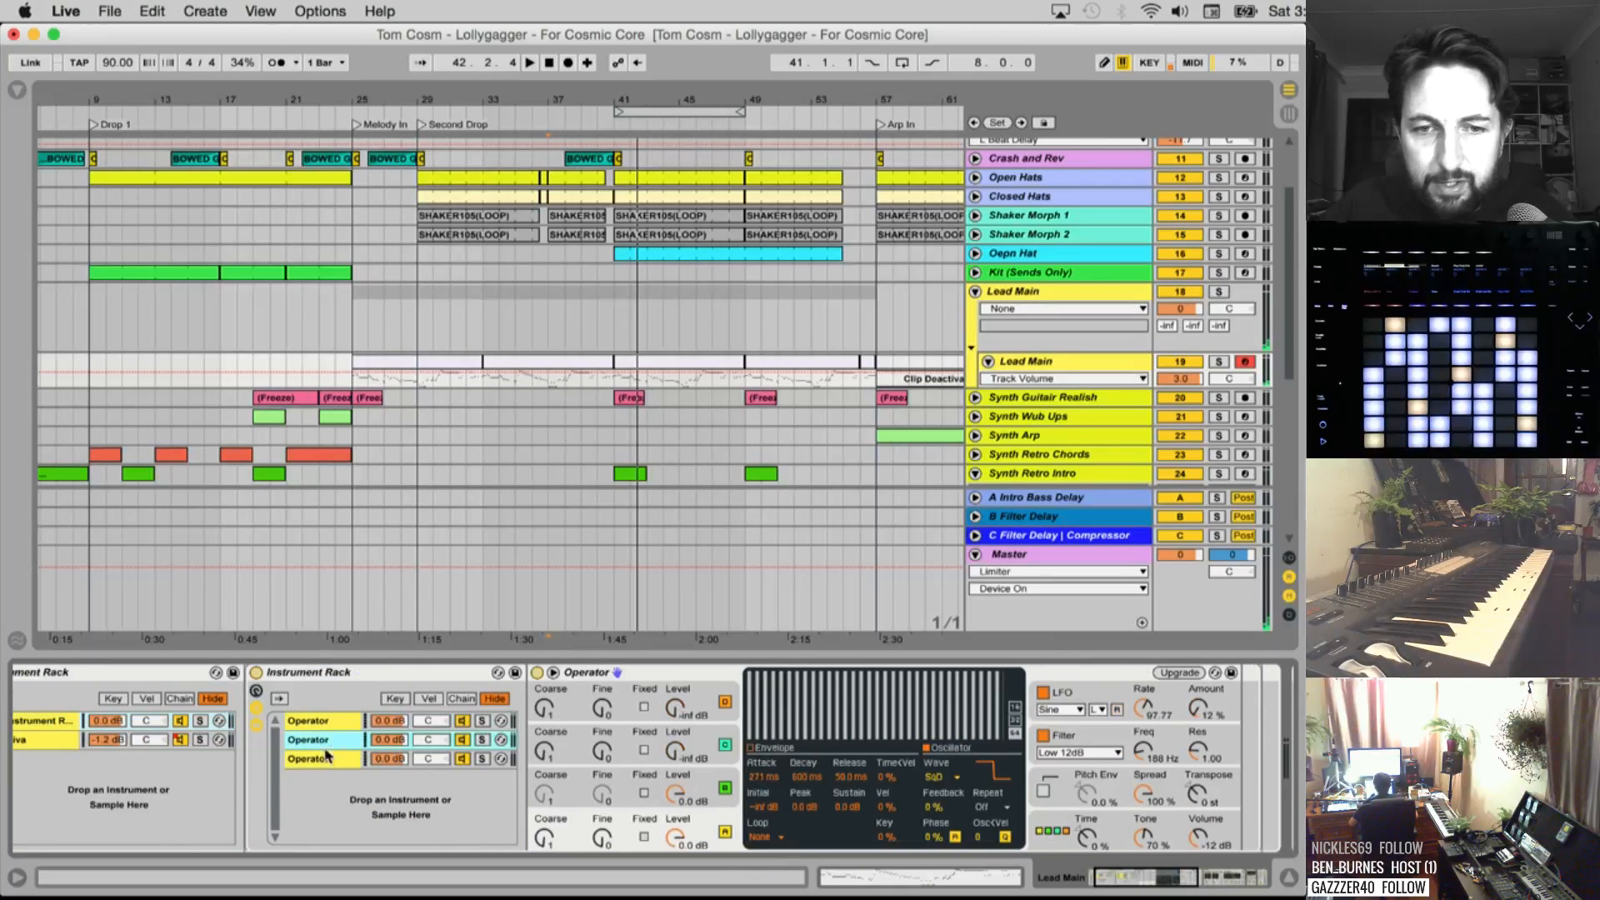
{"action": "left_click", "coordinate": [317, 760]}
{"action": "left_click", "coordinate": [316, 742]}
{"action": "scroll", "coordinate": [318, 733], "scroll_direction": "right", "scroll_amount": 3}
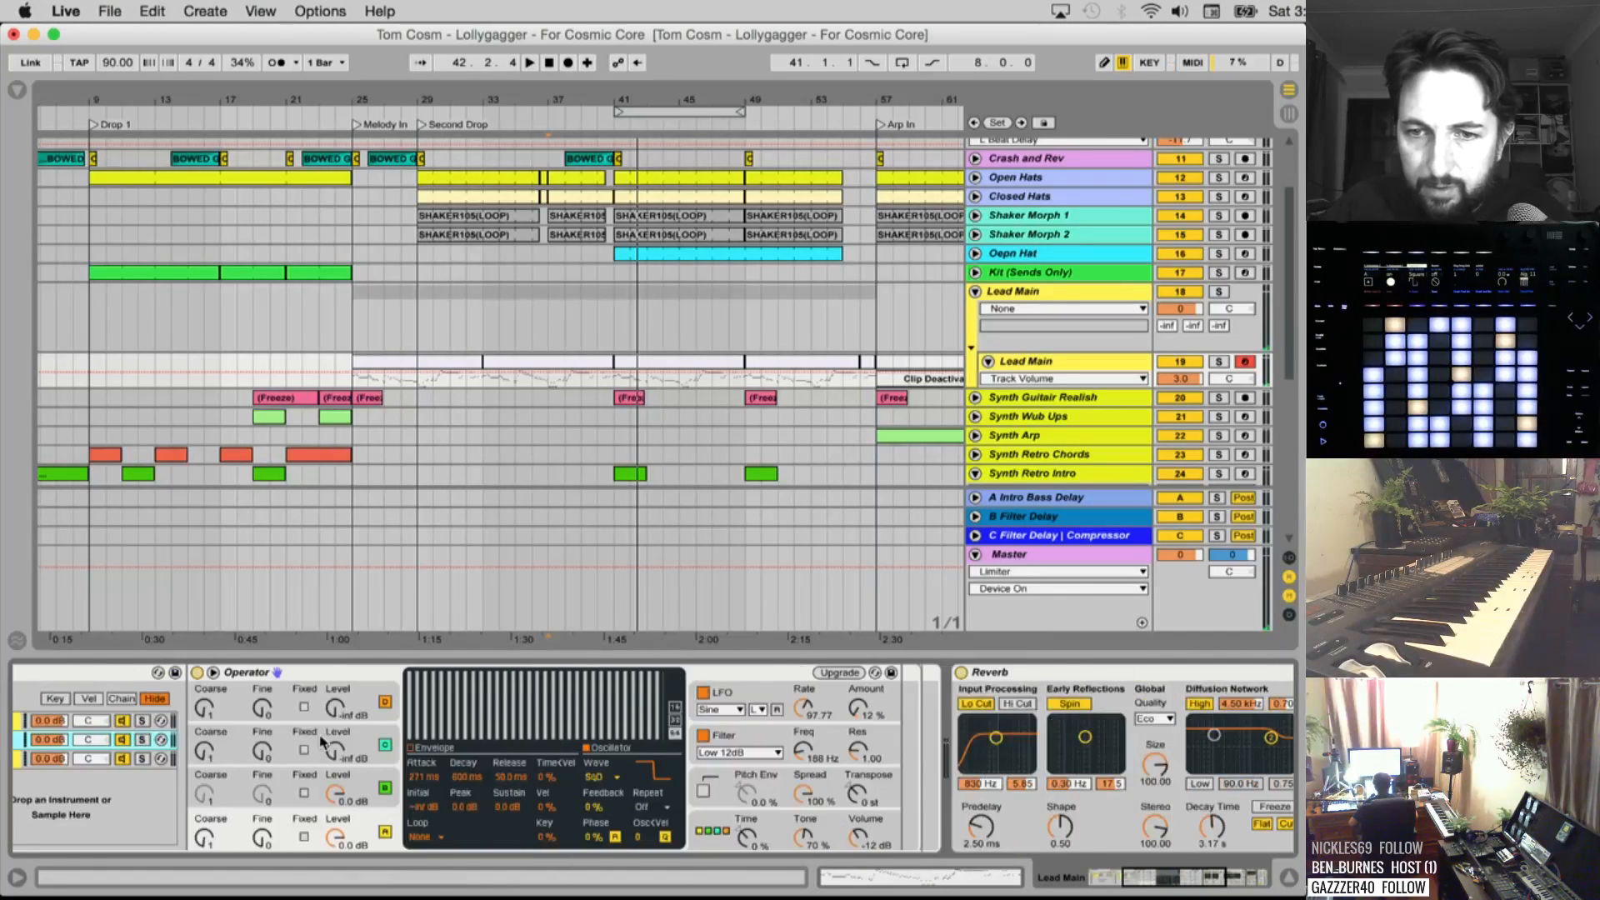
{"action": "scroll", "coordinate": [286, 739], "scroll_direction": "left", "scroll_amount": 1}
{"action": "left_click", "coordinate": [90, 723]}
{"action": "left_click", "coordinate": [89, 742]}
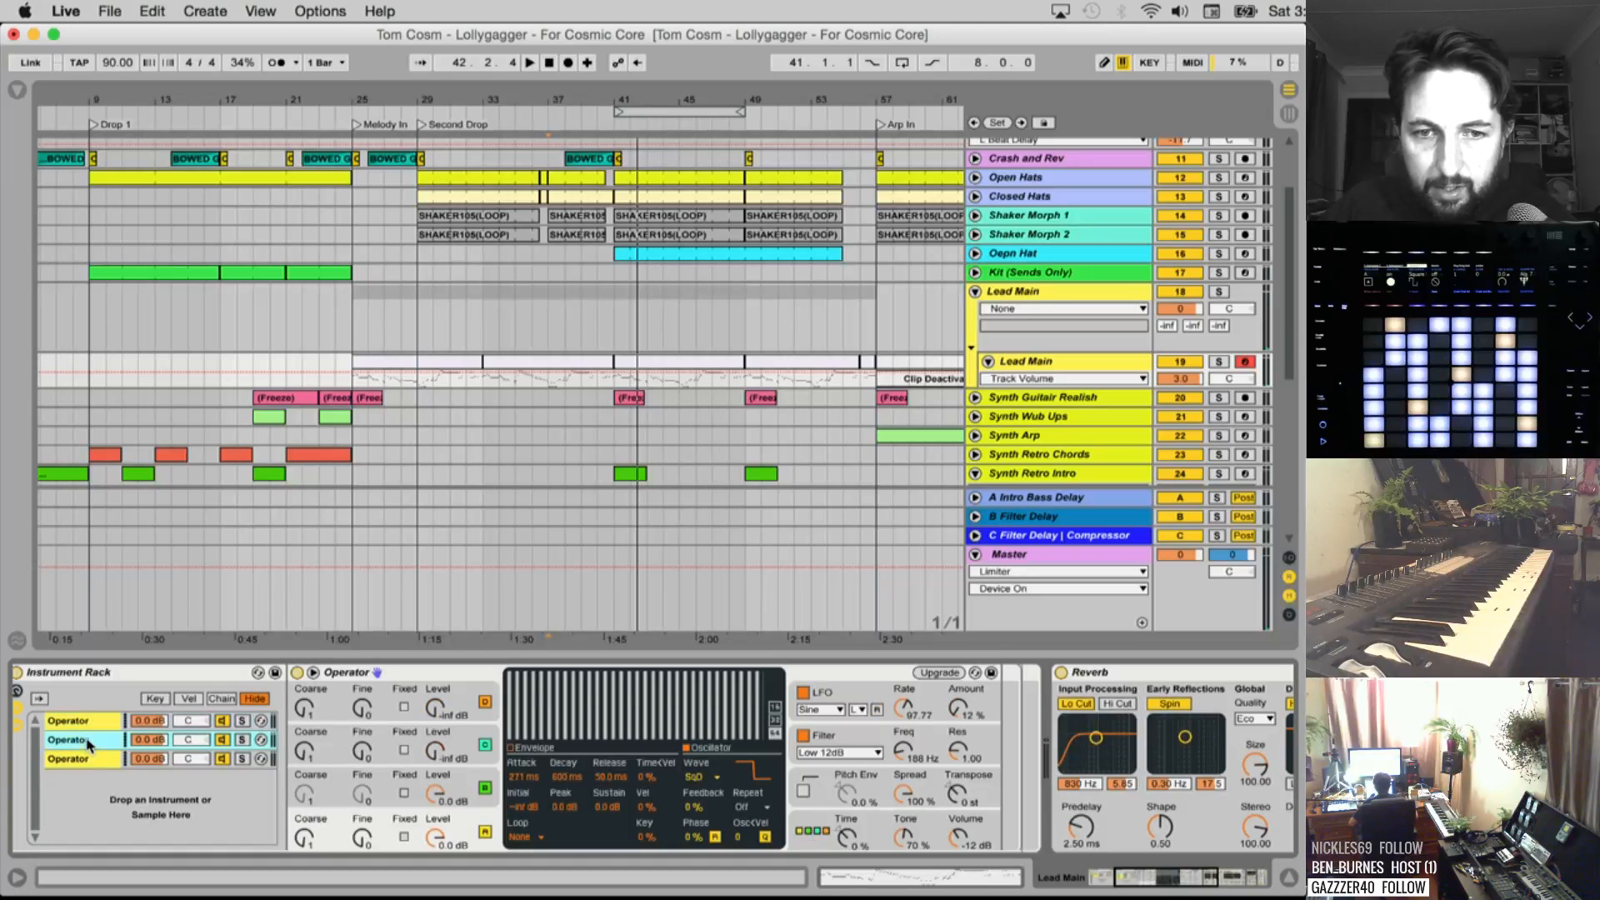
{"action": "left_click", "coordinate": [79, 721]}
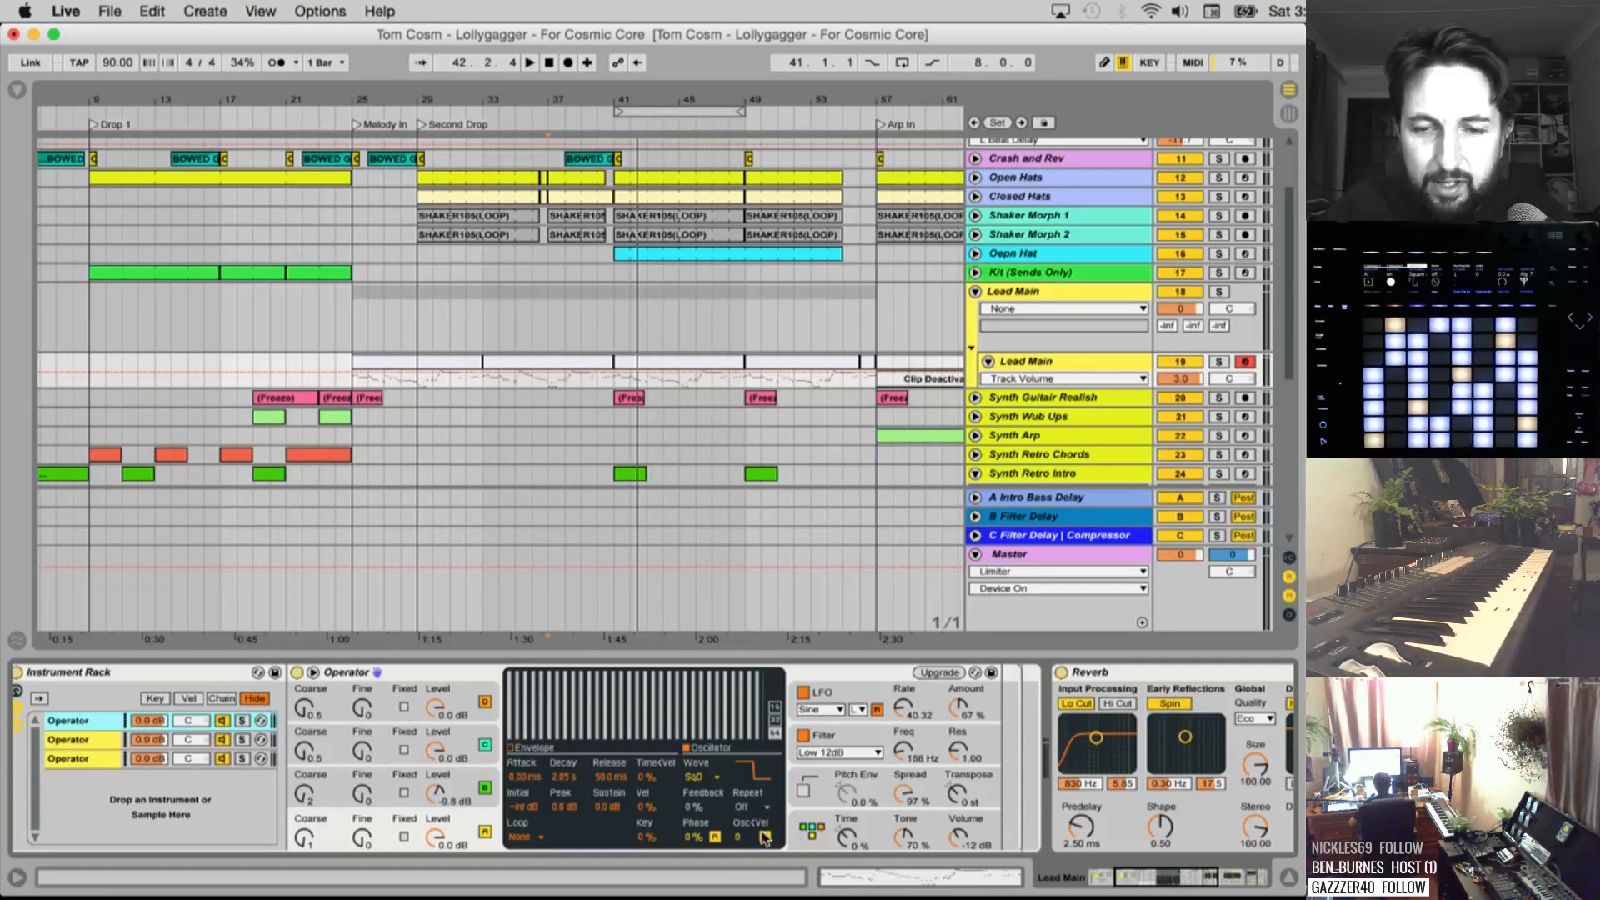
{"action": "left_click", "coordinate": [79, 755]}
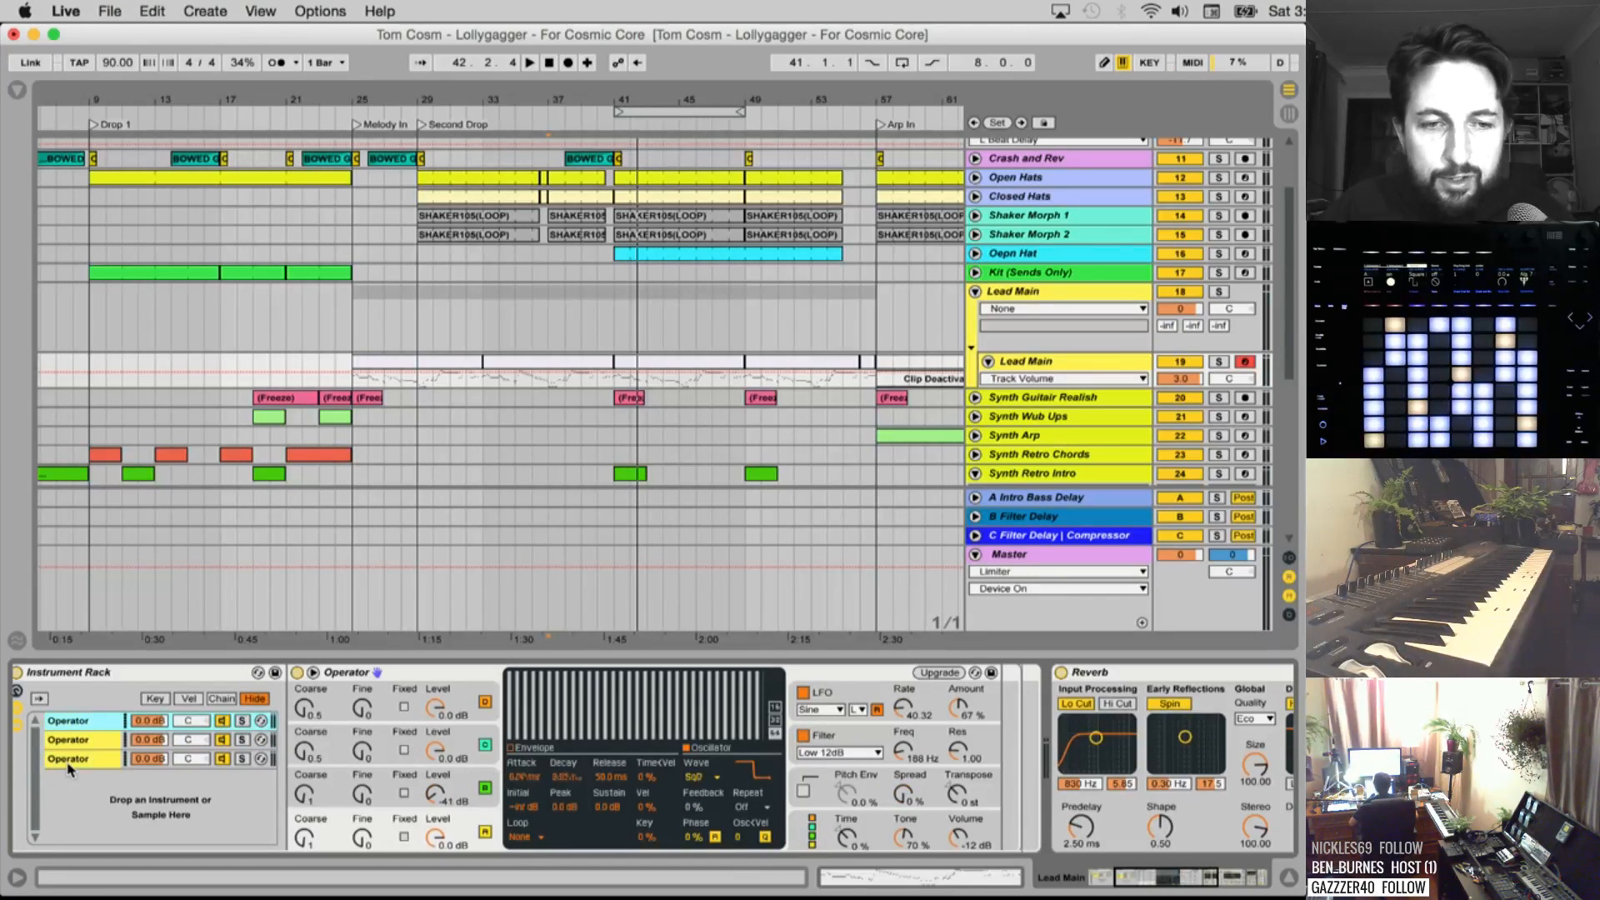
{"action": "left_click", "coordinate": [75, 738]}
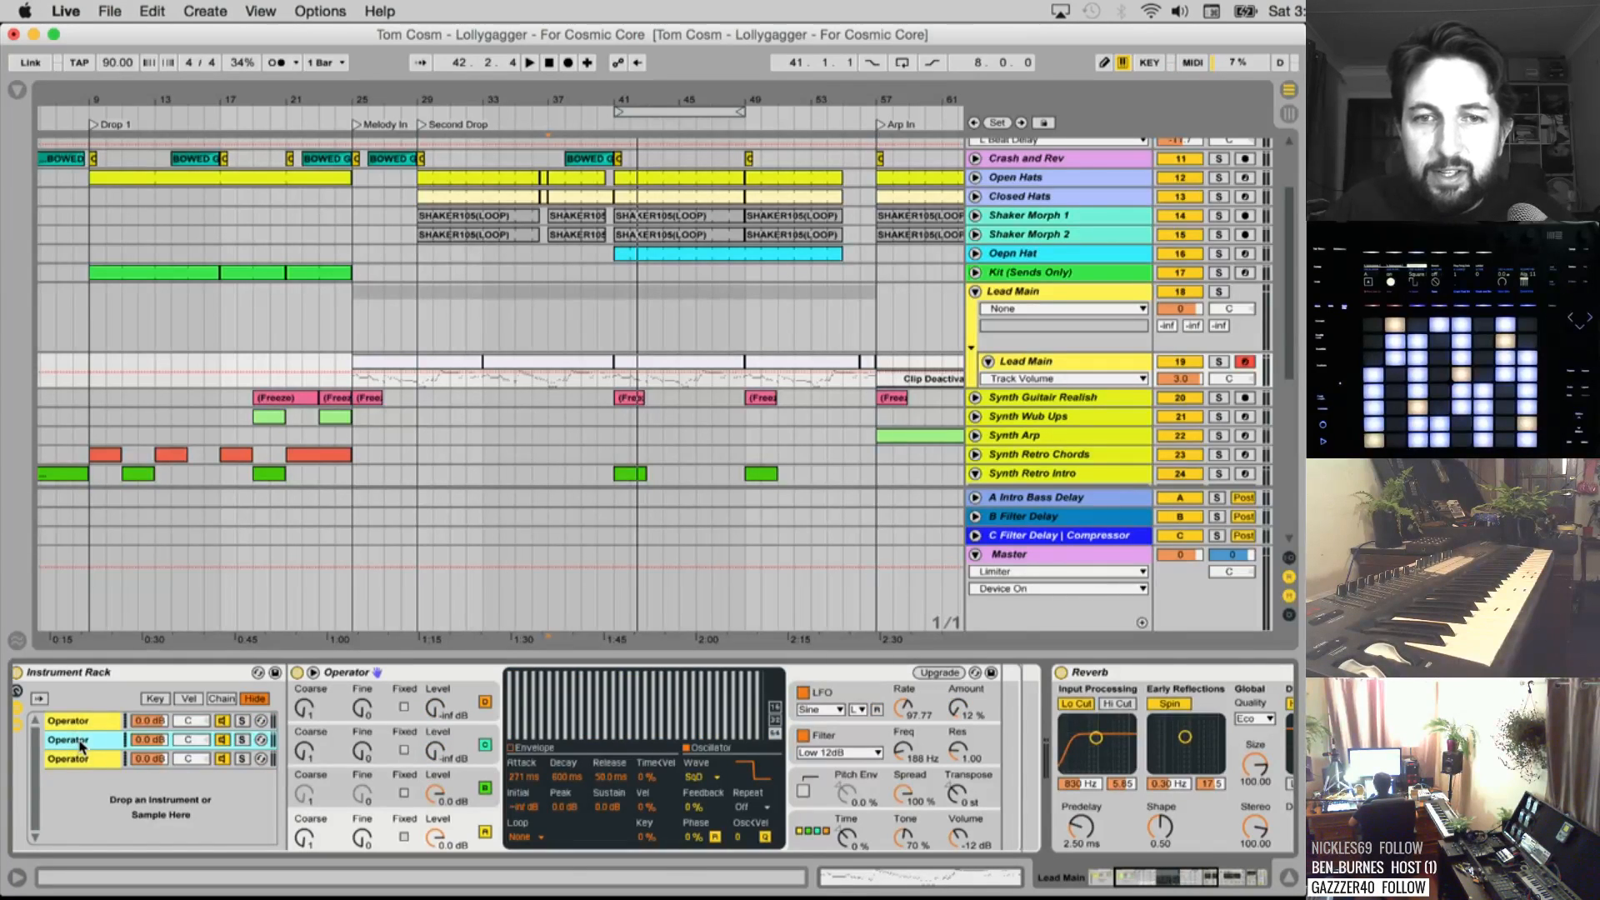
Freeze the inner Lead Main track
{"action": "scroll", "coordinate": [81, 744], "scroll_direction": "left", "scroll_amount": 2}
{"action": "right_click", "coordinate": [1024, 367]}
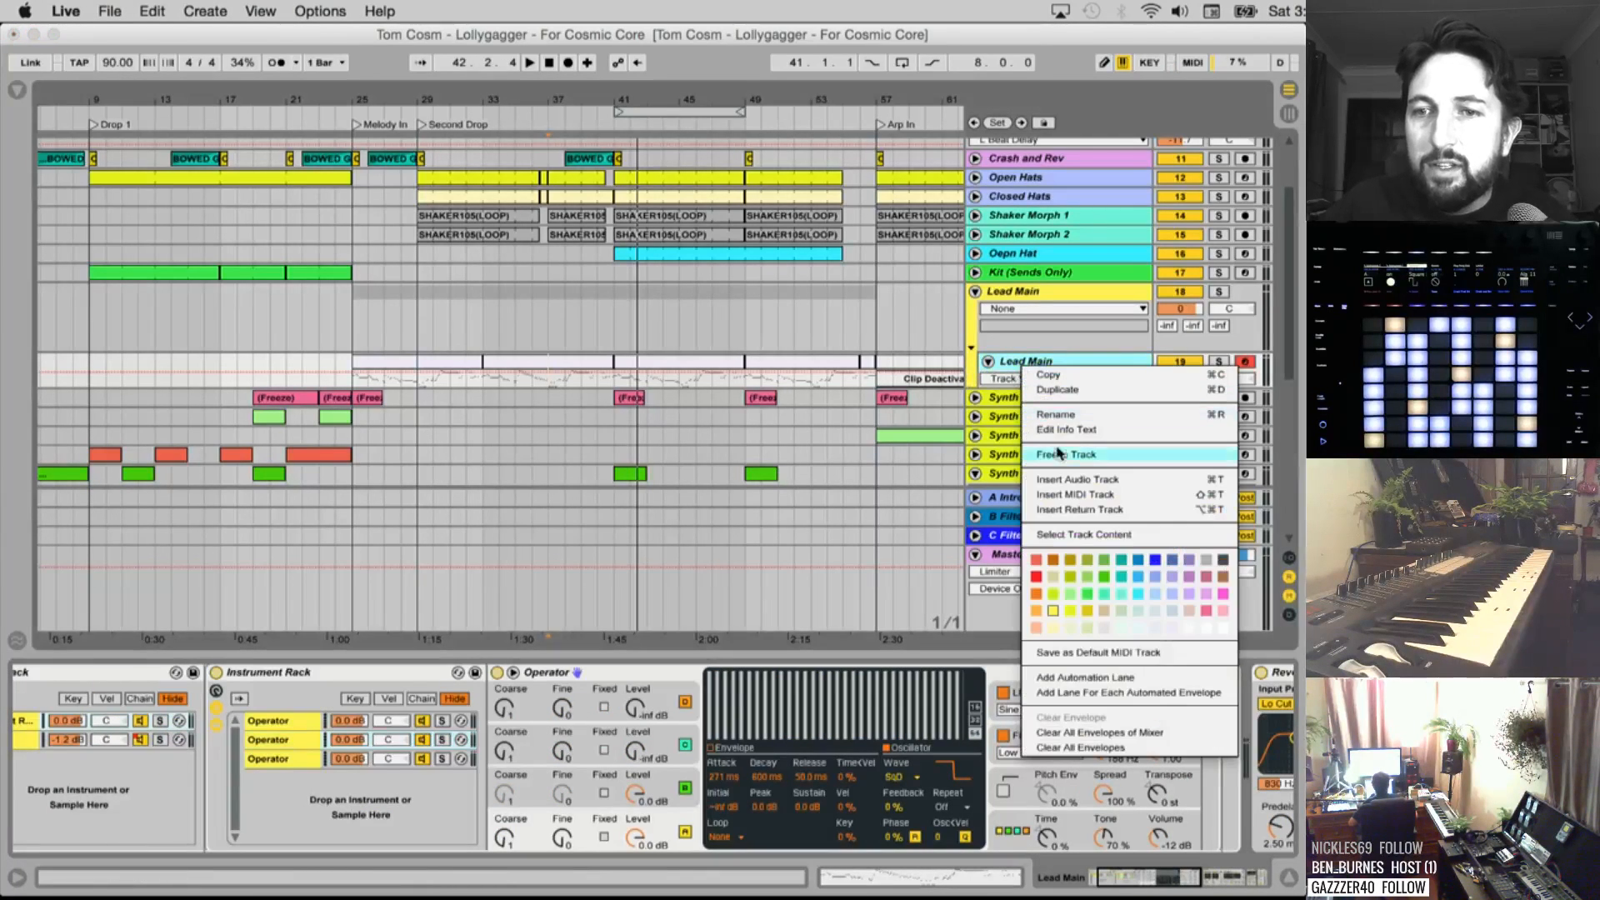
{"action": "left_click", "coordinate": [1071, 455]}
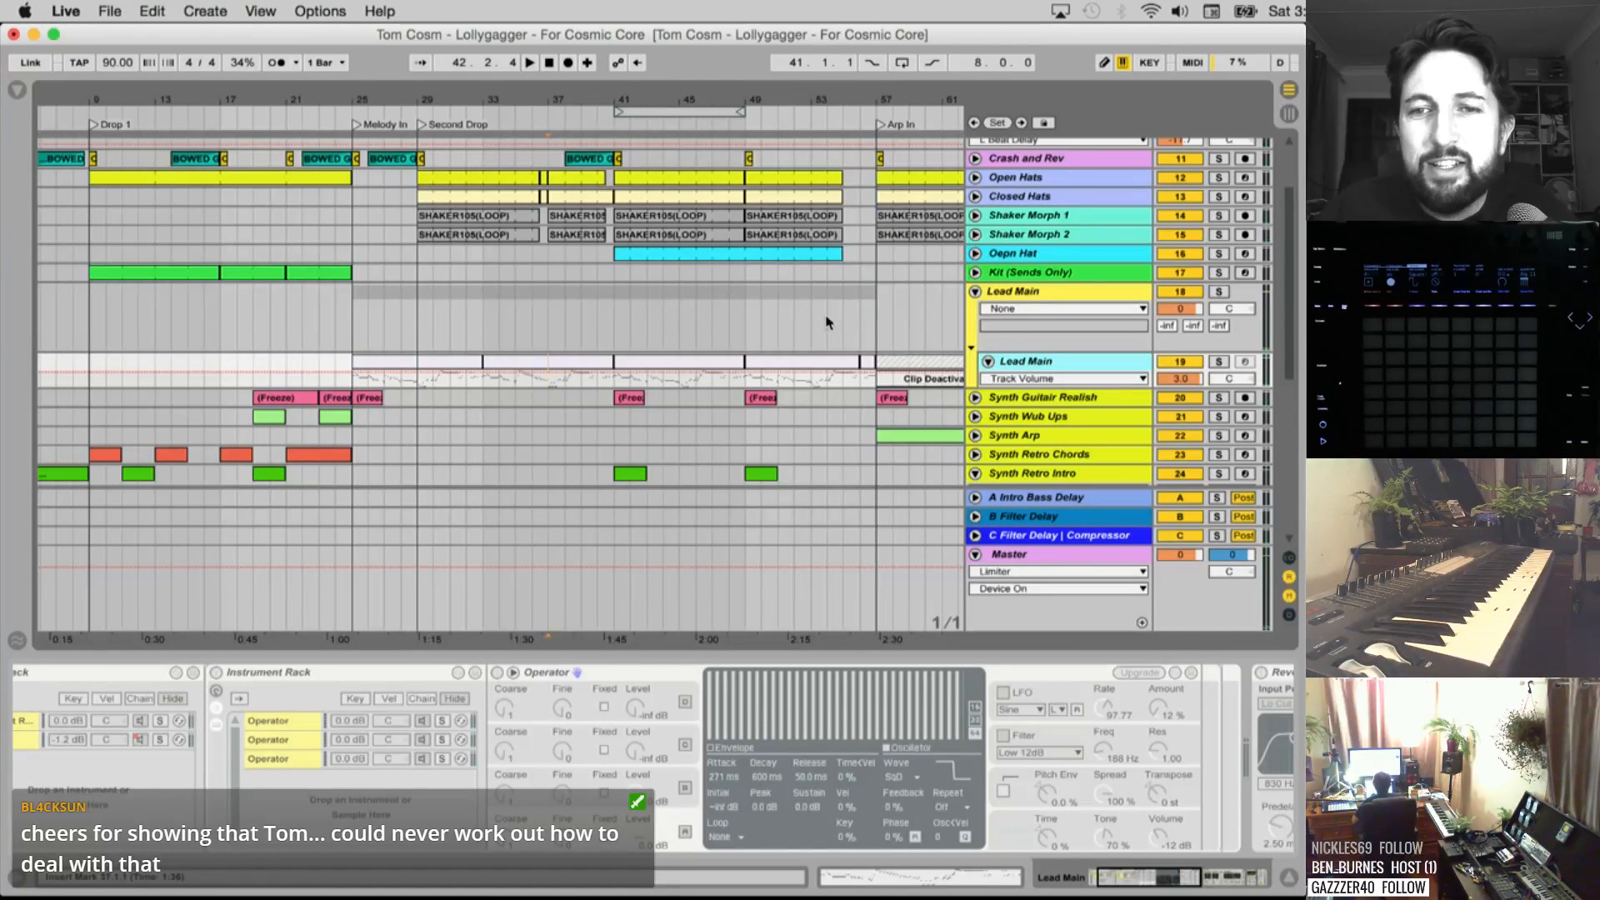
Check the devices on the Lead Main group and on its frozen inner track
{"action": "scroll", "coordinate": [827, 322], "scroll_direction": "down", "scroll_amount": 3}
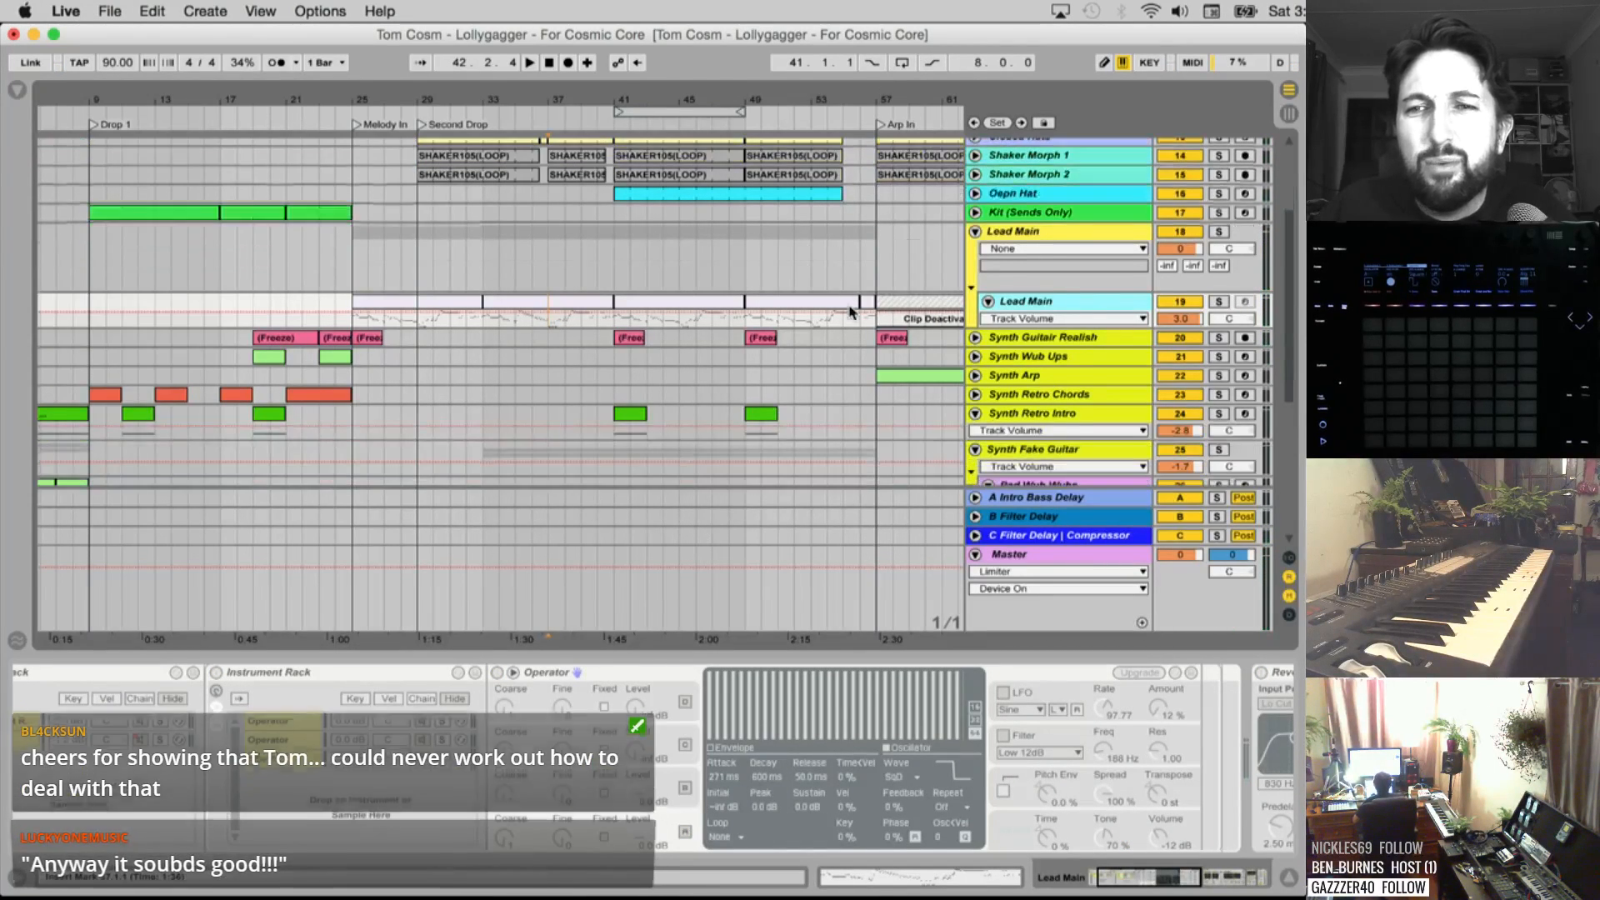
{"action": "left_click", "coordinate": [1020, 229]}
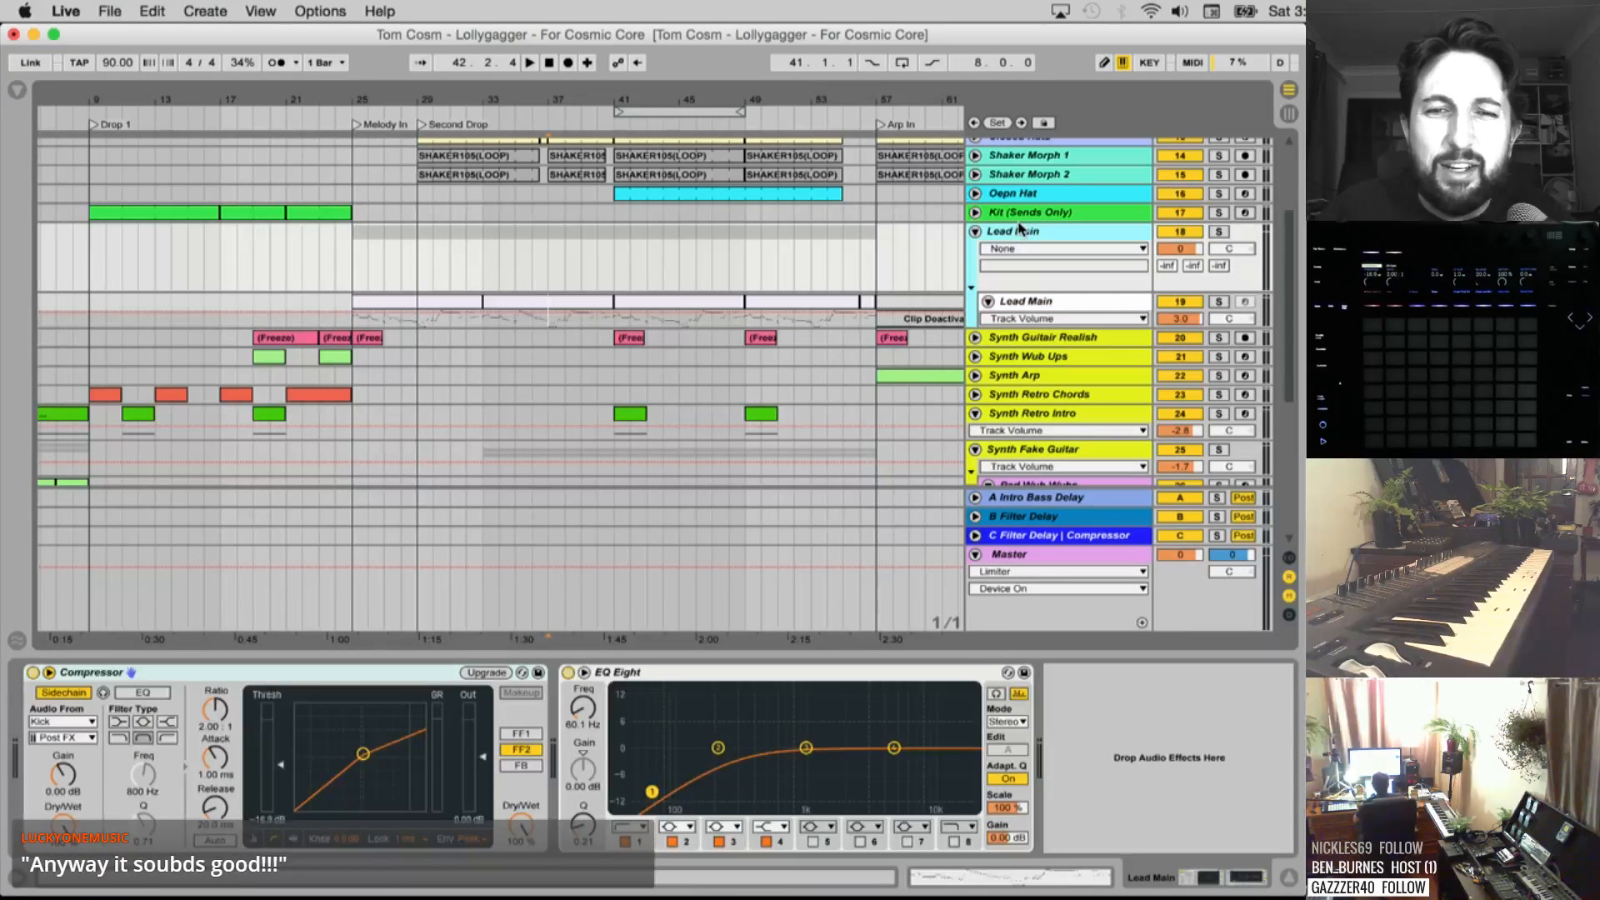
{"action": "left_click", "coordinate": [1025, 302]}
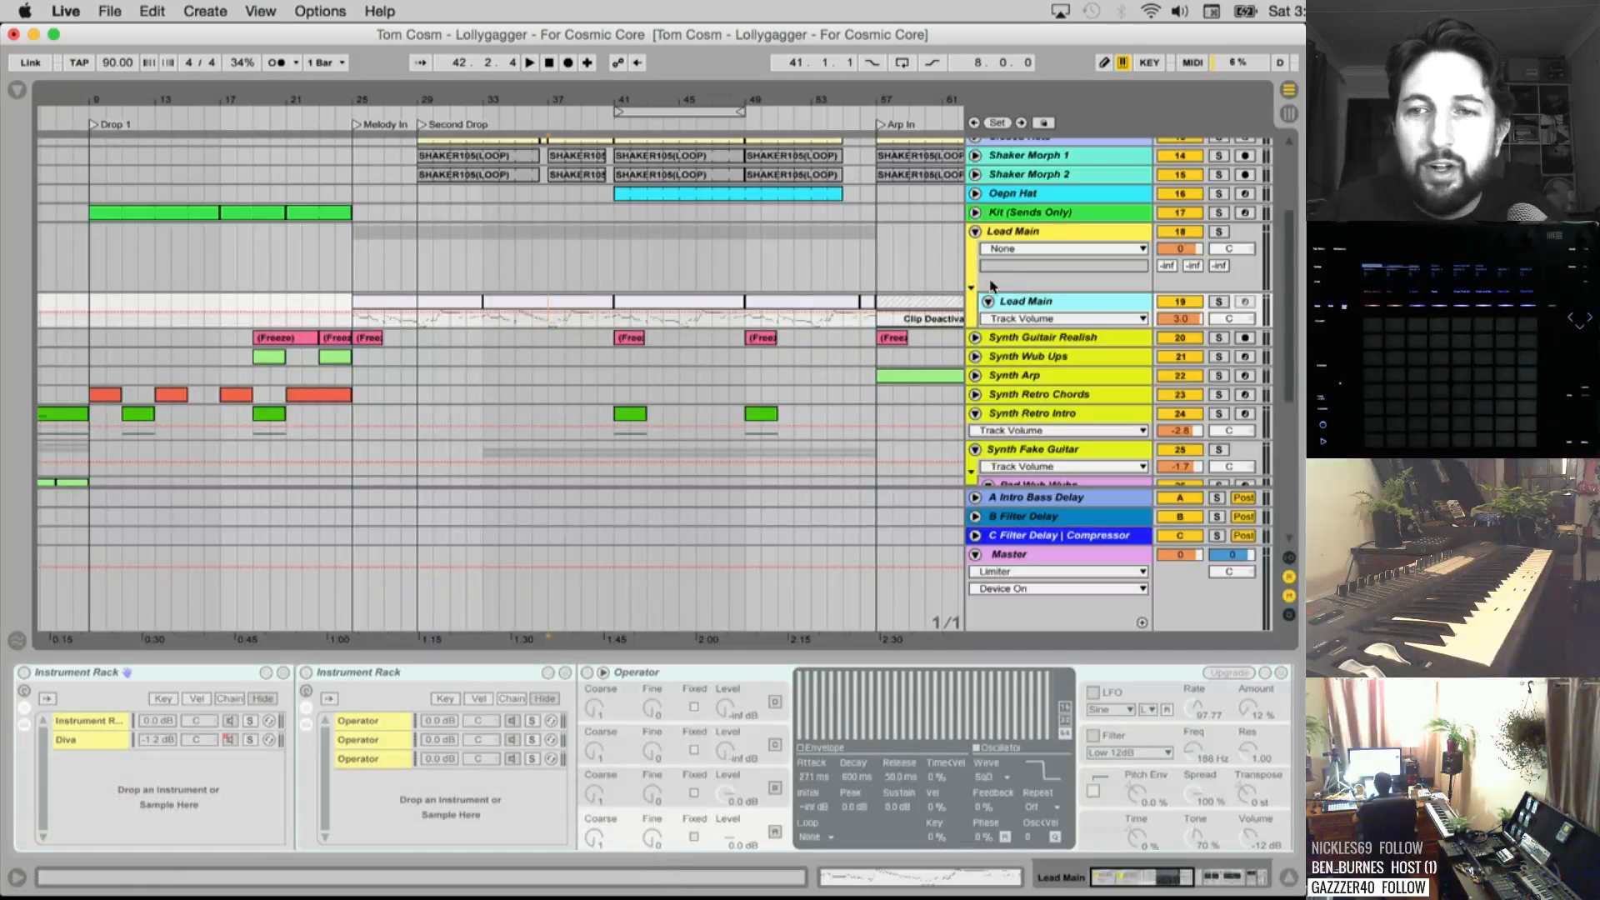
Unfold the Synth Guitair Realish track and select it to show its device chain
{"action": "left_click", "coordinate": [975, 338]}
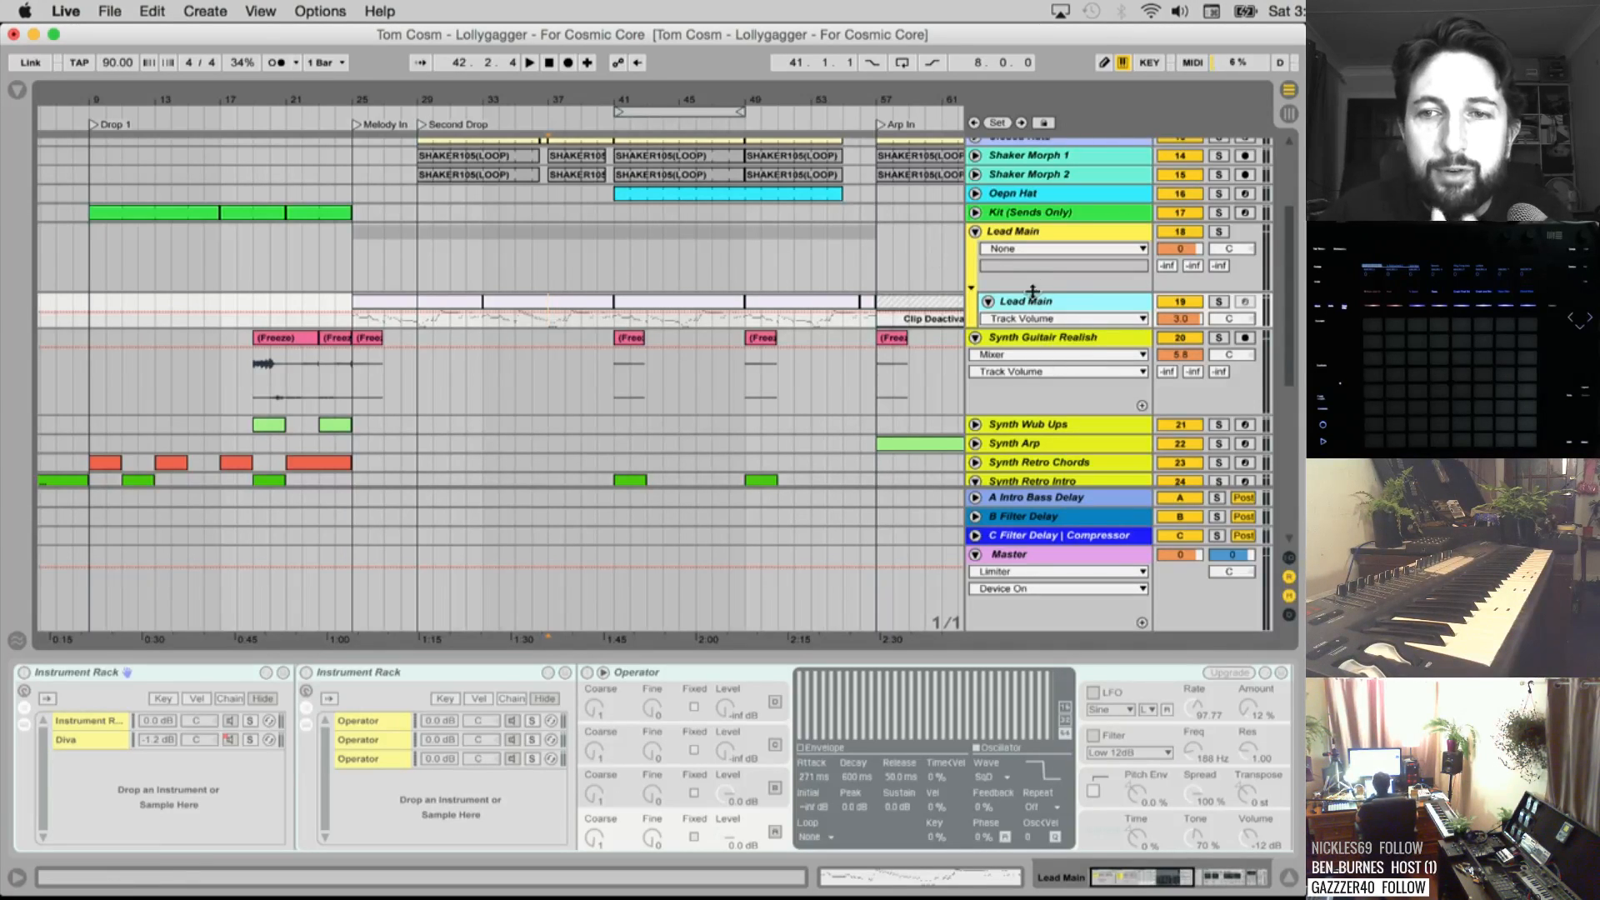
{"action": "scroll", "coordinate": [1026, 327], "scroll_direction": "down", "scroll_amount": 2}
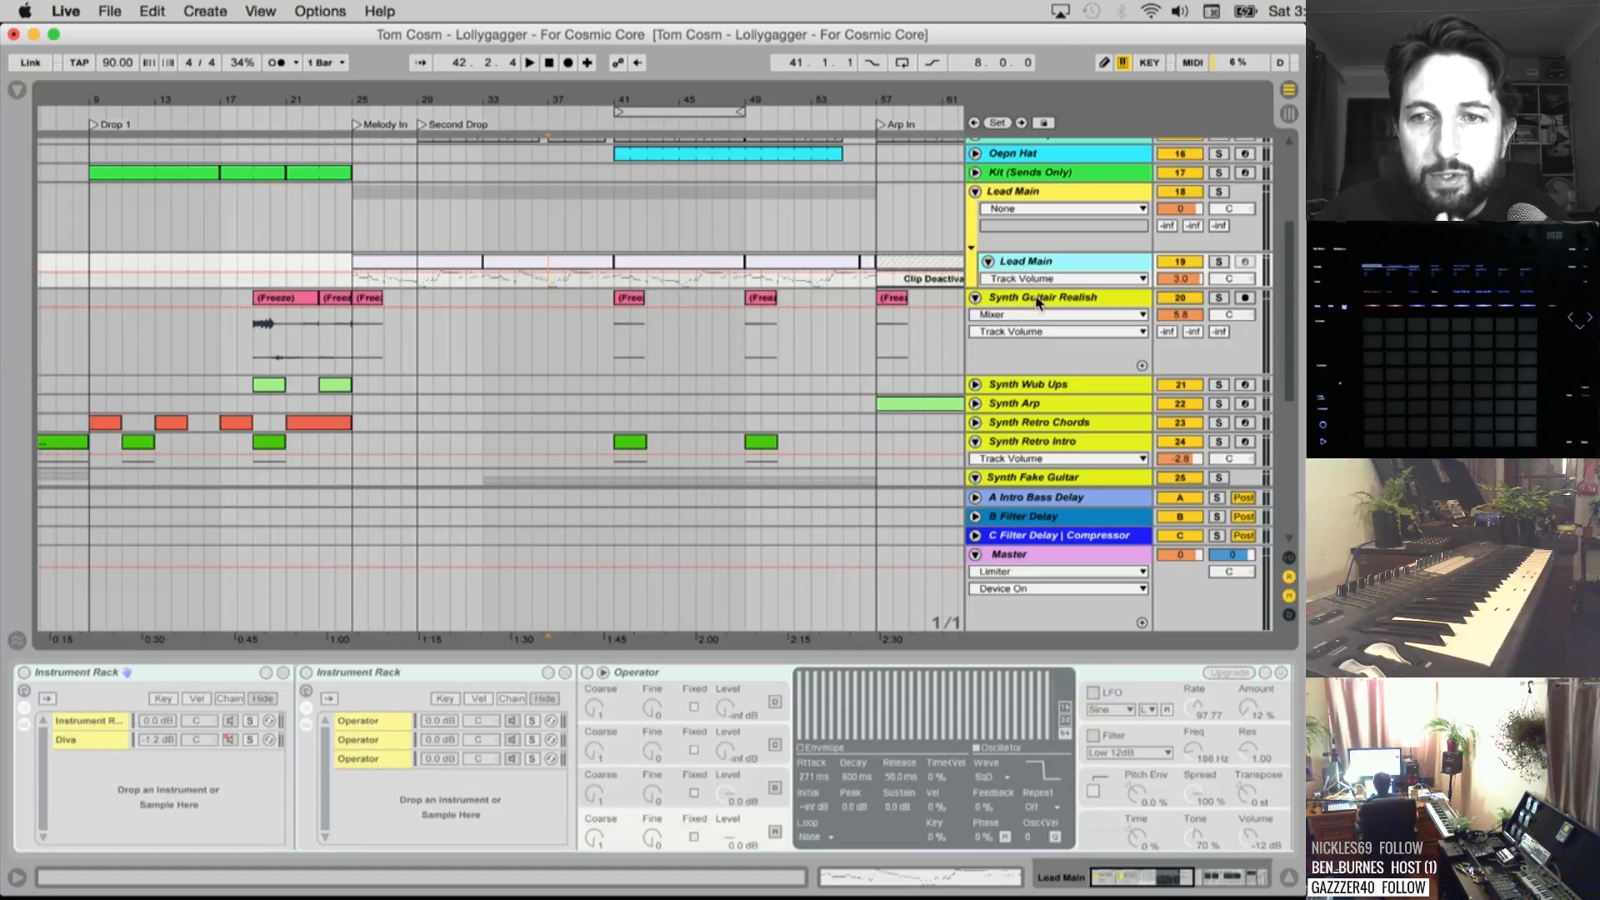
{"action": "left_click", "coordinate": [1037, 302]}
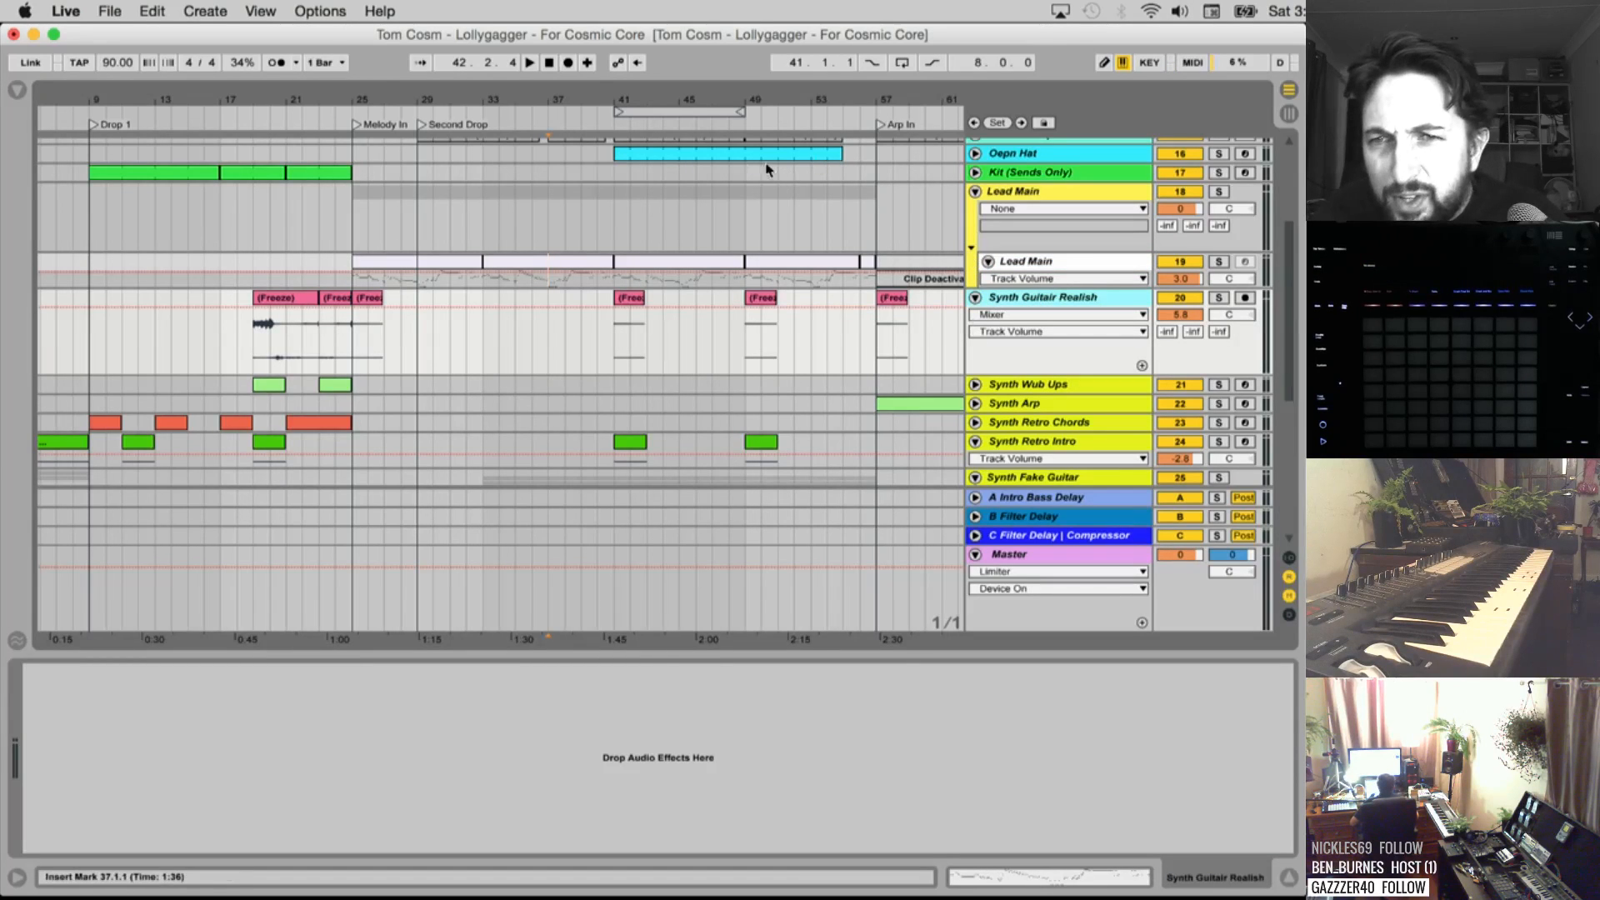
Listen to Synth Guitair Realish from bar 19, once soloed and once with the full mix
{"action": "left_click_drag", "start_coordinate": [296, 100], "coordinate": [235, 95]}
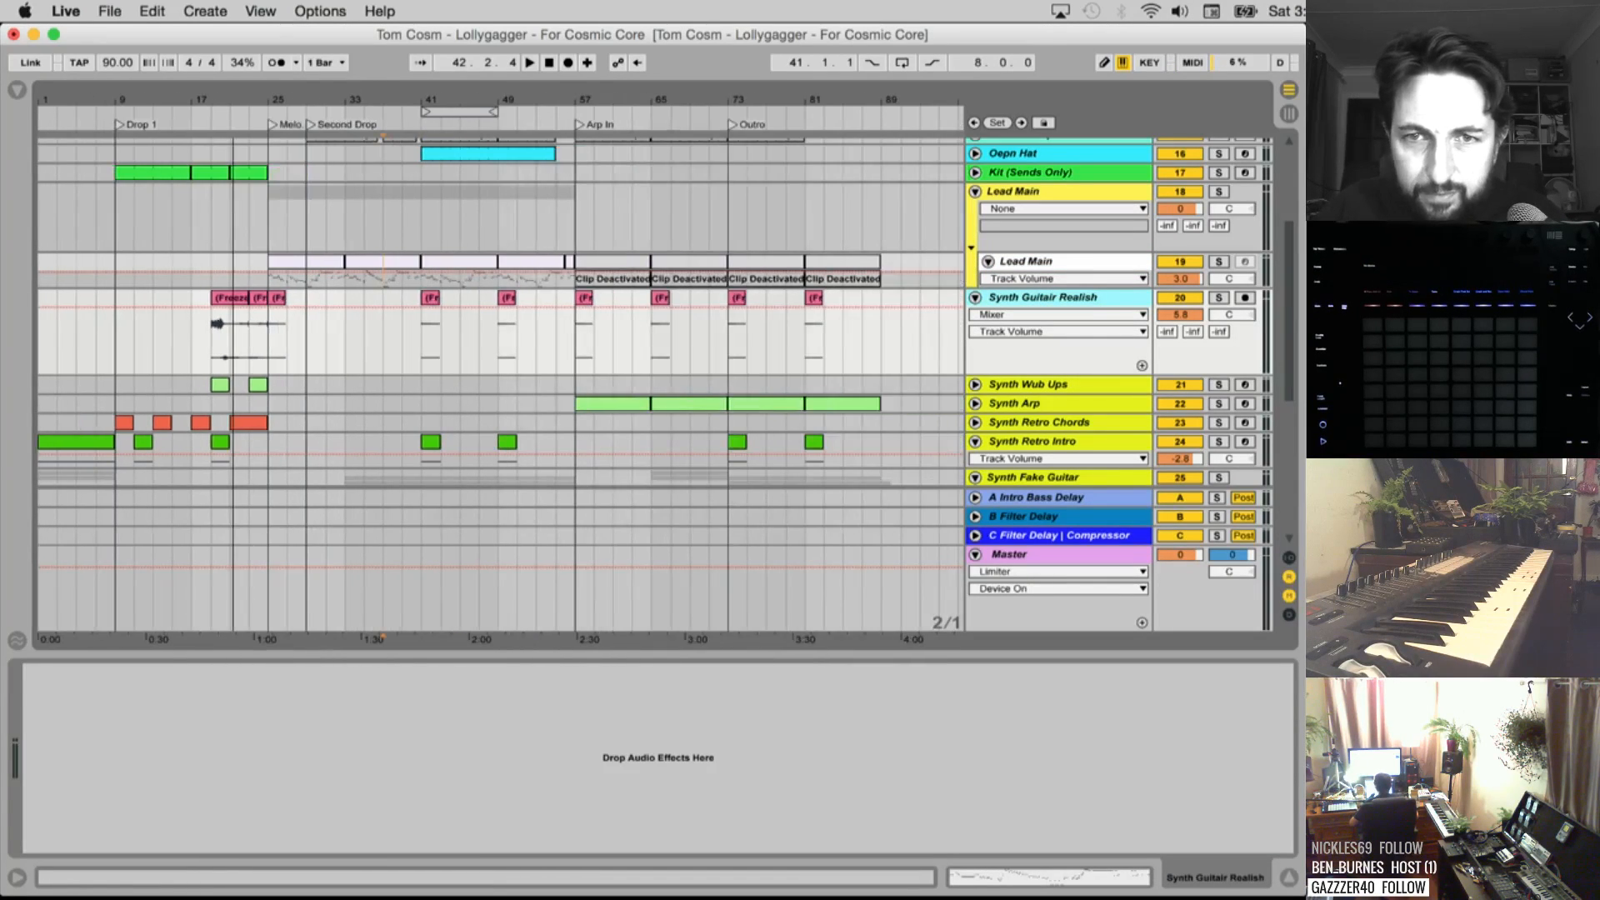
{"action": "left_click", "coordinate": [213, 334]}
{"action": "key", "text": "space"}
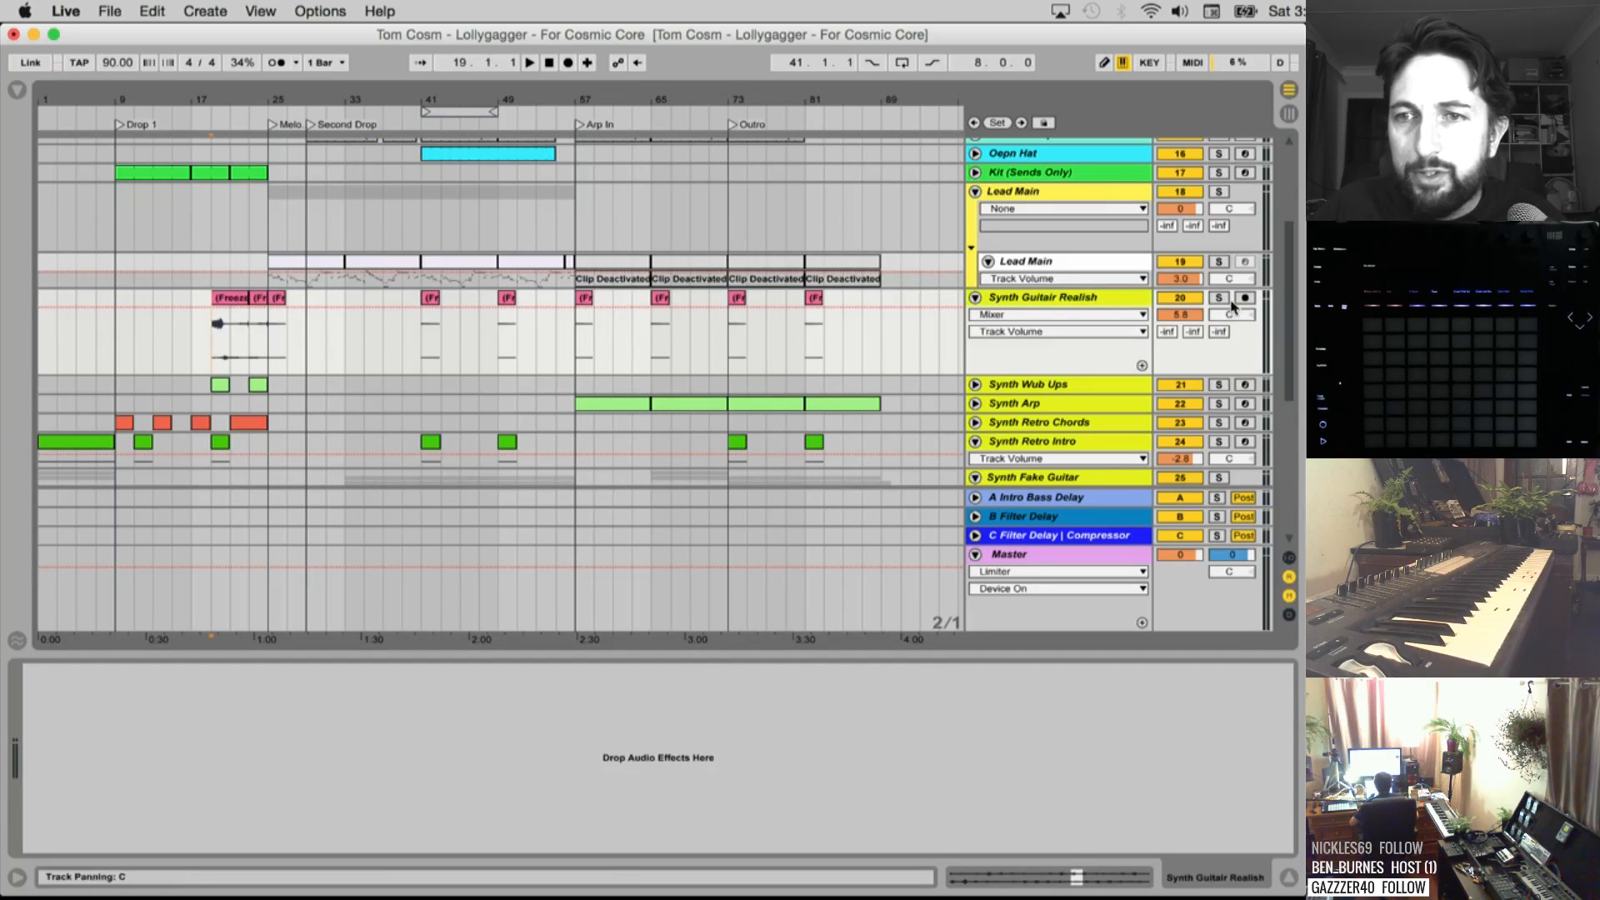
{"action": "left_click", "coordinate": [1218, 297]}
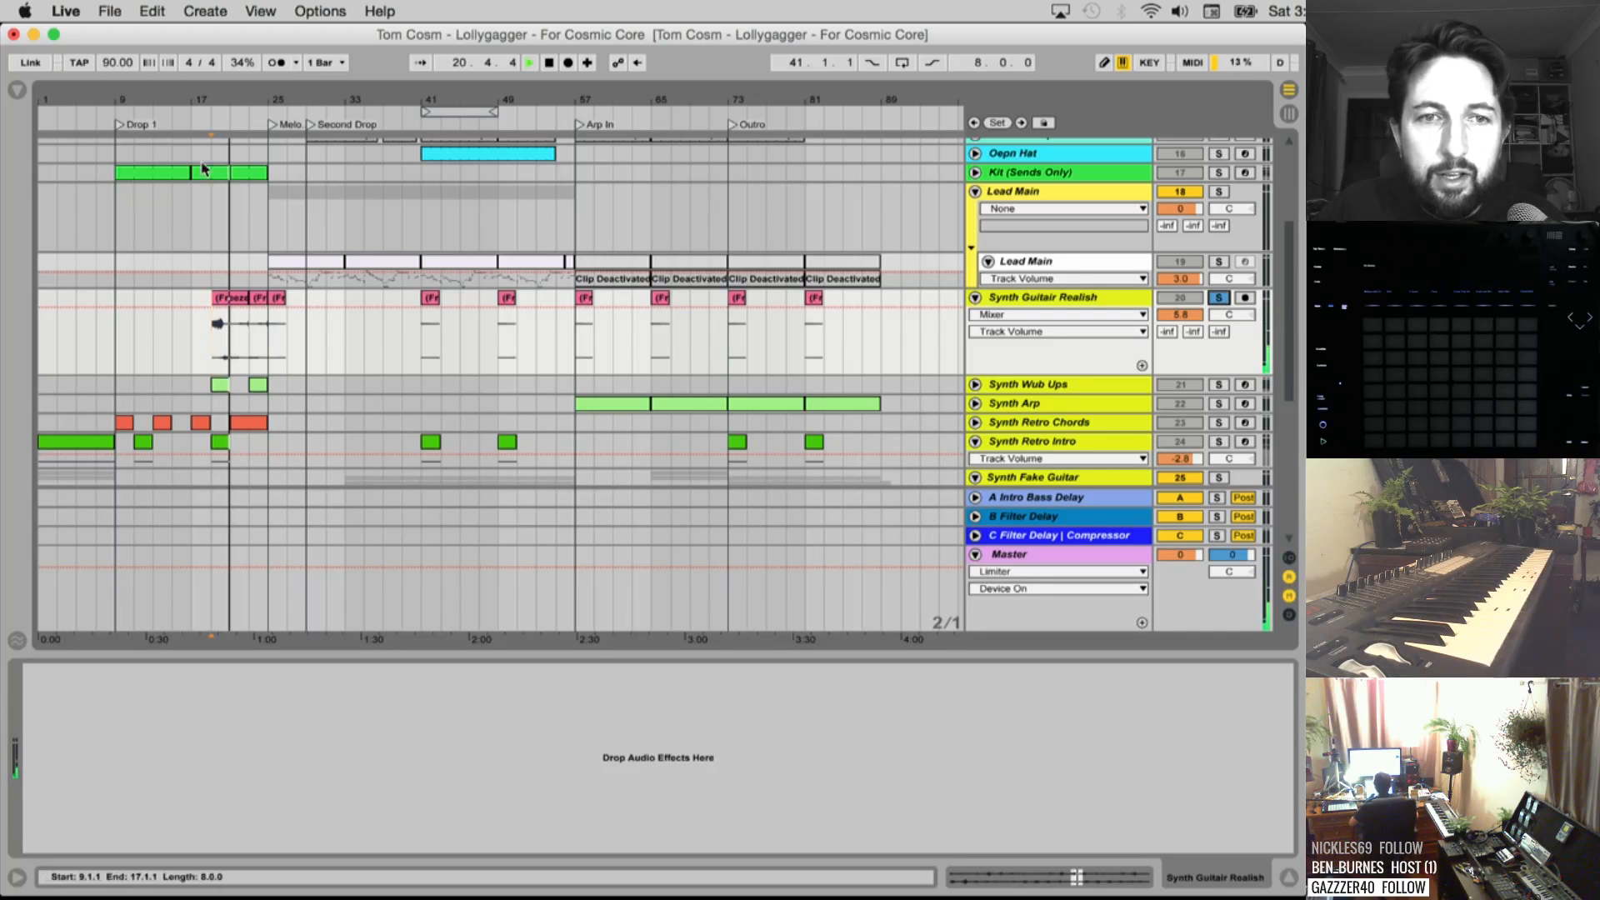
{"action": "key", "text": "space"}
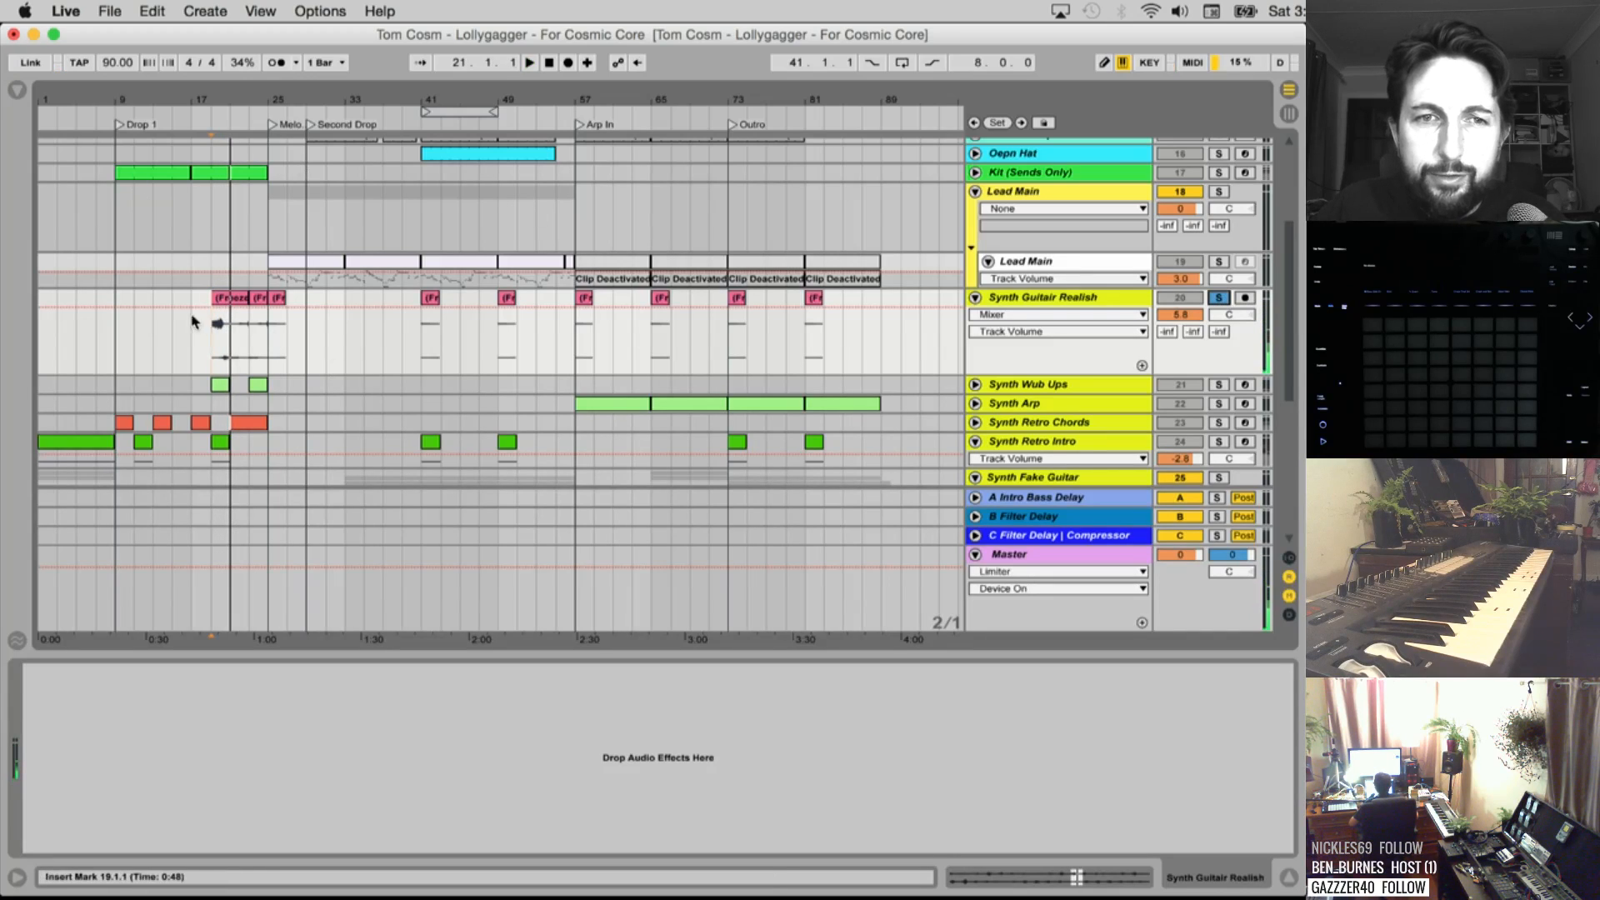
{"action": "left_click", "coordinate": [1219, 301]}
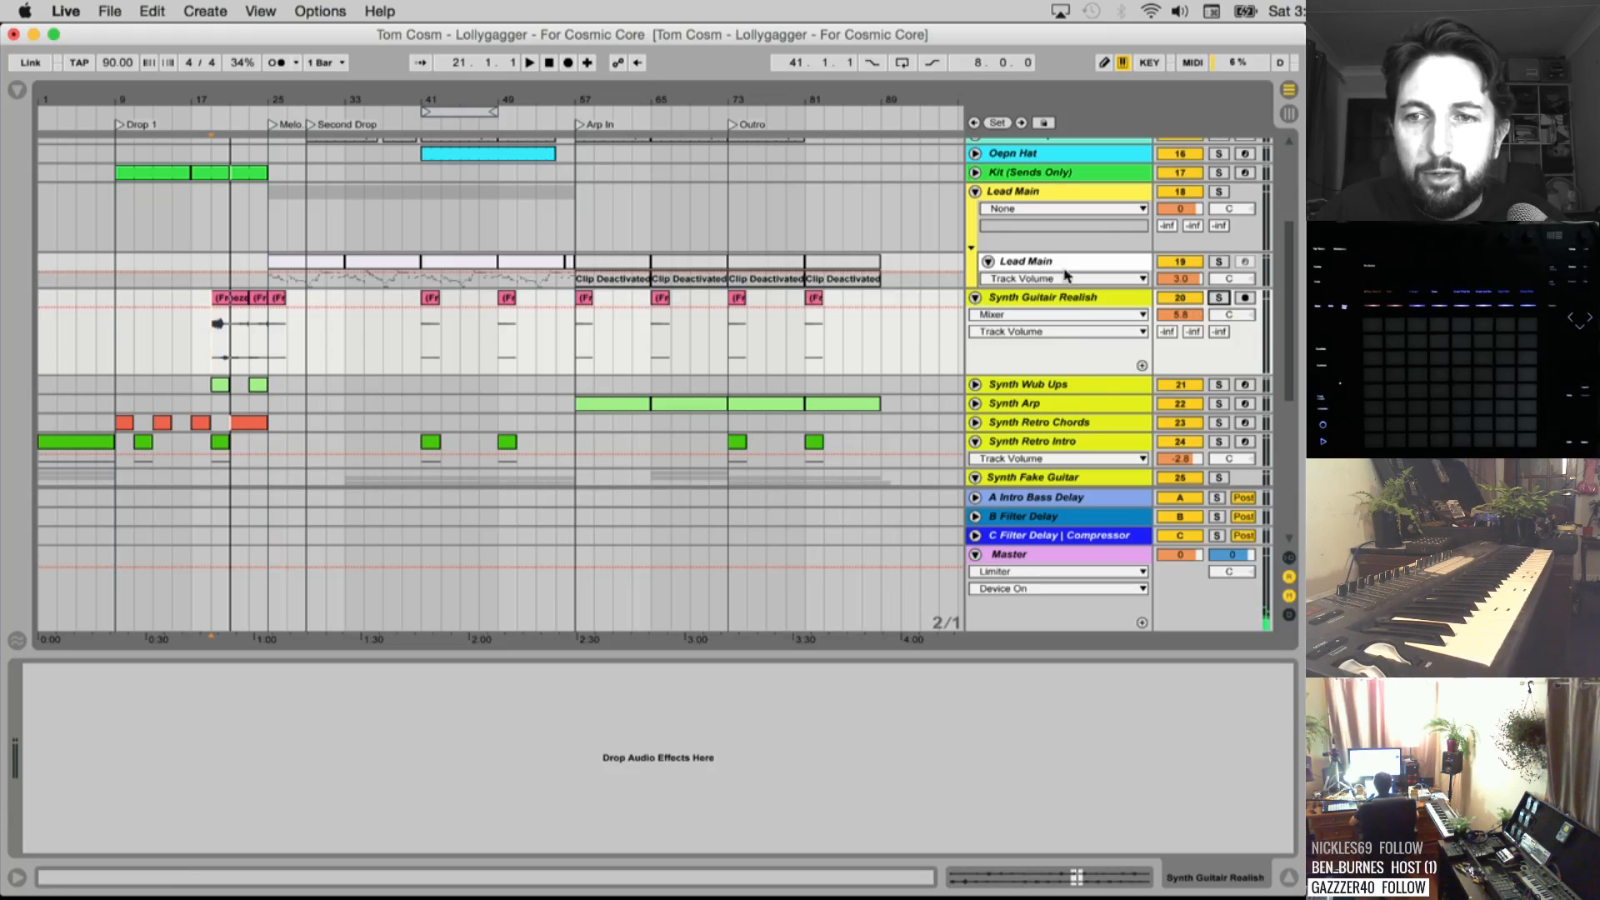
{"action": "key", "text": "space"}
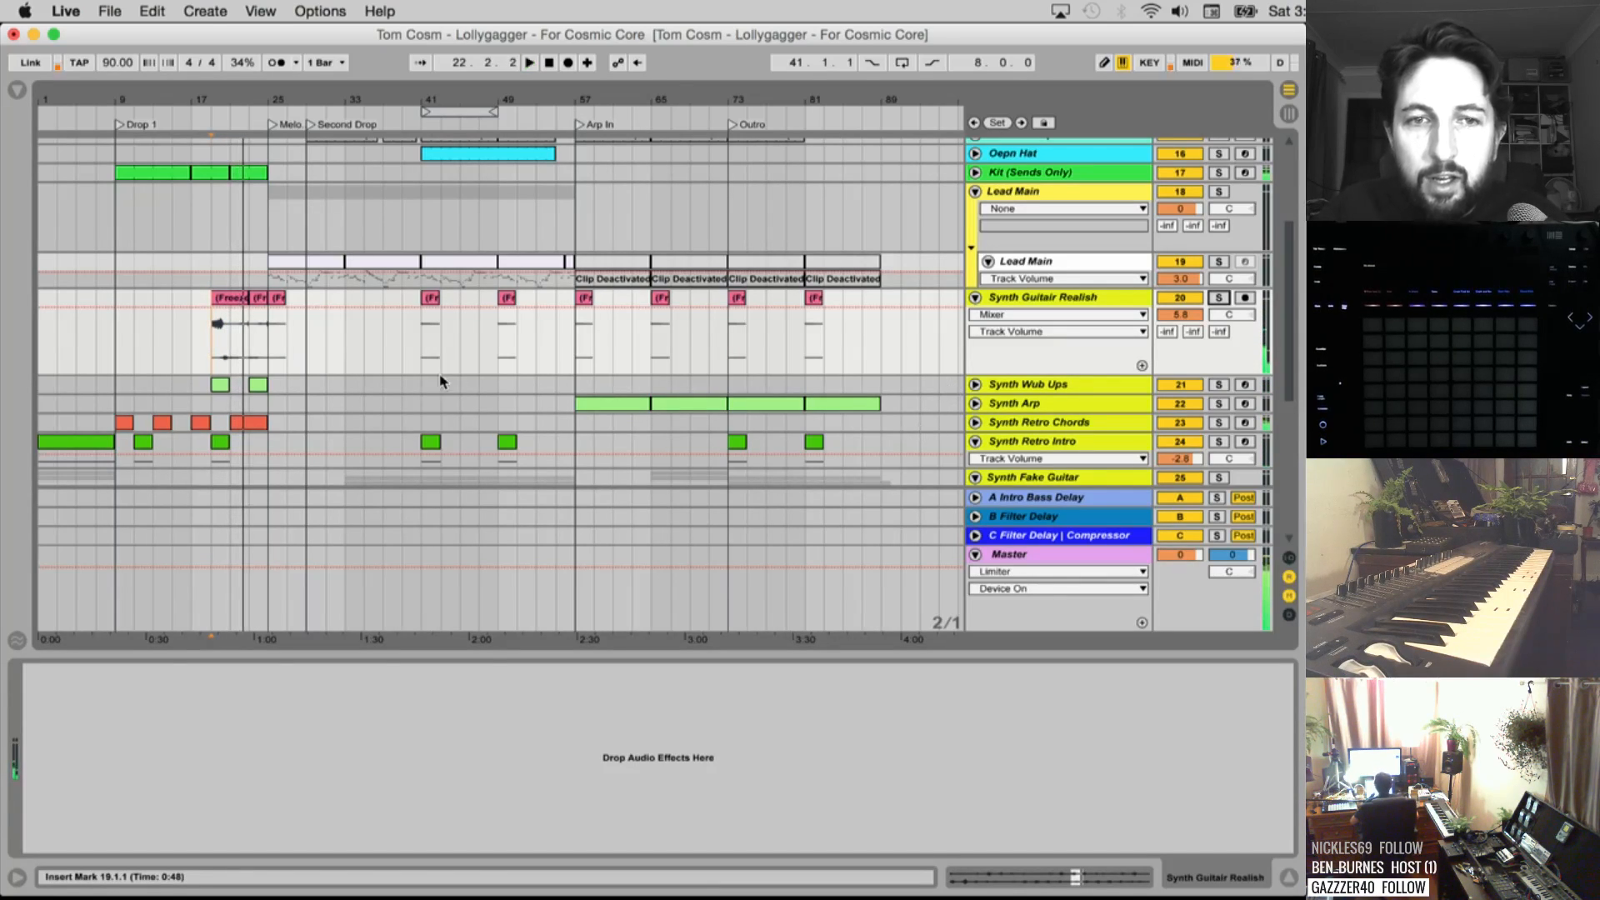
Solo Synth Guitair Realish and play it from bar 23
{"action": "left_click", "coordinate": [253, 338]}
{"action": "left_click", "coordinate": [1220, 297]}
{"action": "key", "text": "space"}
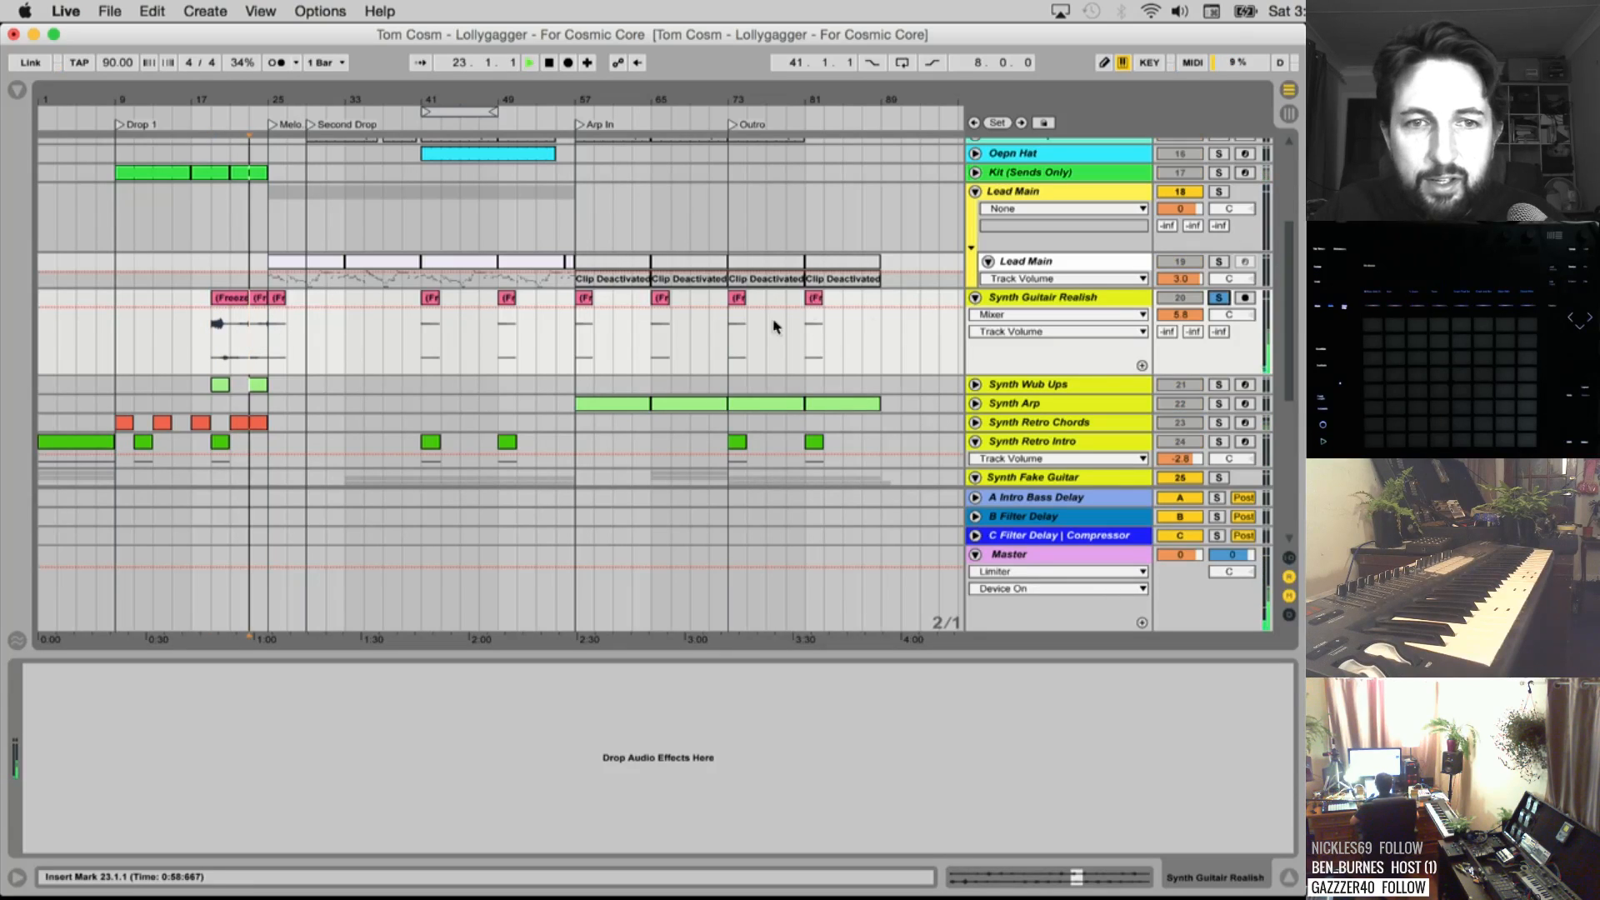
Play the soloed Synth Guitair Realish track from bar 41 and take it out of solo
{"action": "left_click", "coordinate": [427, 352]}
{"action": "key", "text": "space"}
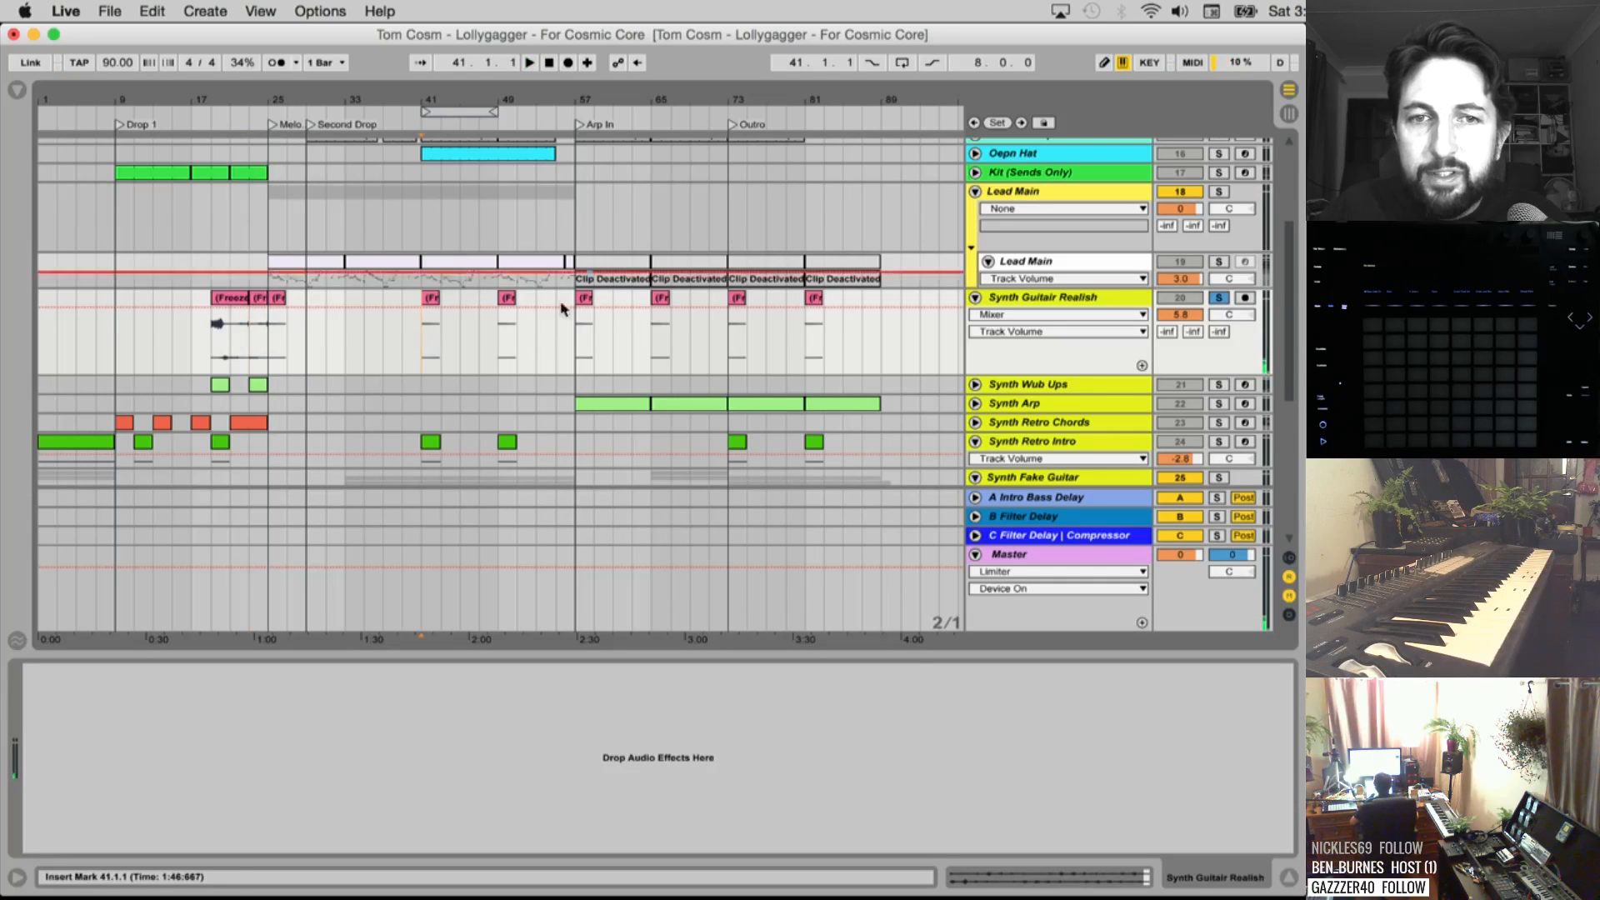
{"action": "key", "text": "space"}
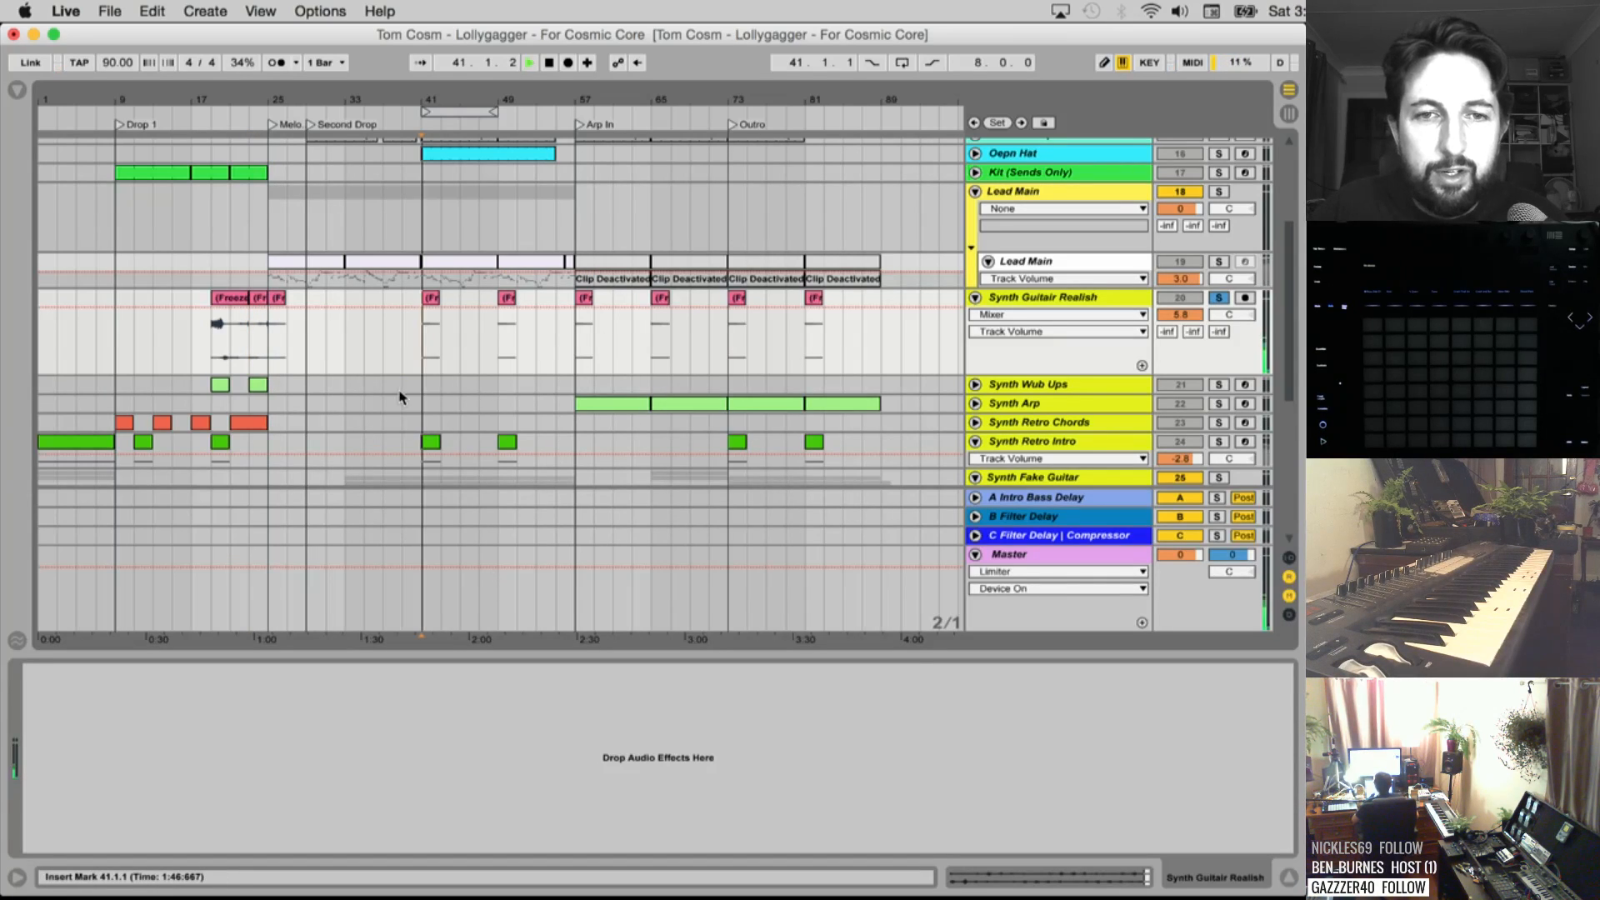
{"action": "left_click", "coordinate": [1218, 298]}
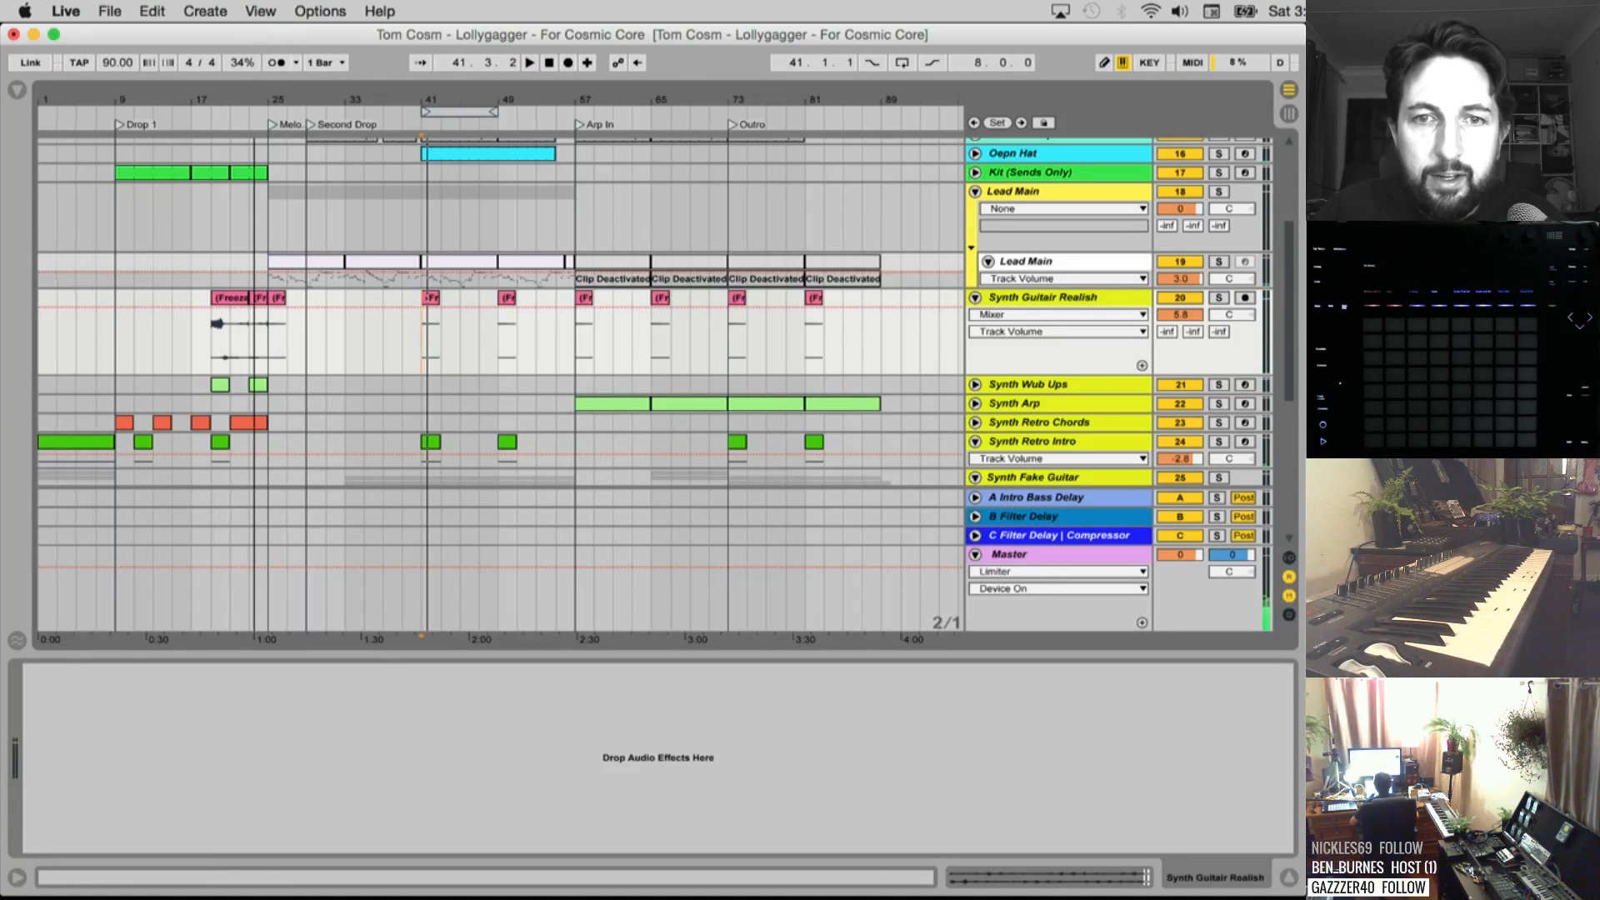
Fold the Synth Guitair Realish track and unfold Synth Wub Ups
{"action": "left_click_drag", "start_coordinate": [258, 86], "coordinate": [258, 74]}
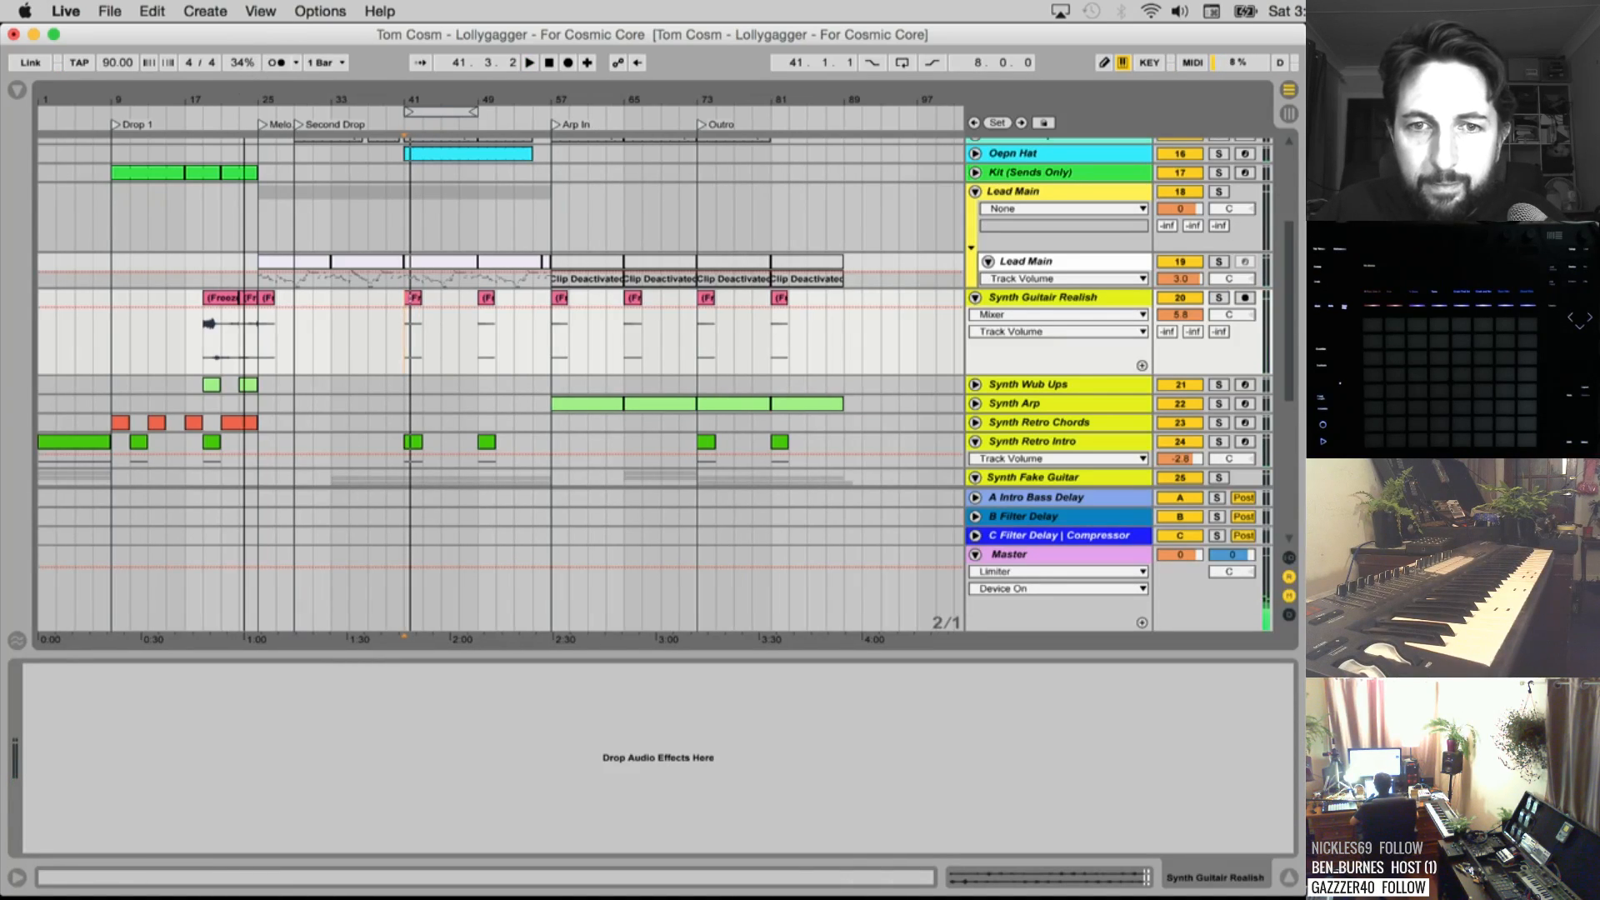
{"action": "left_click", "coordinate": [976, 297]}
{"action": "left_click", "coordinate": [975, 316]}
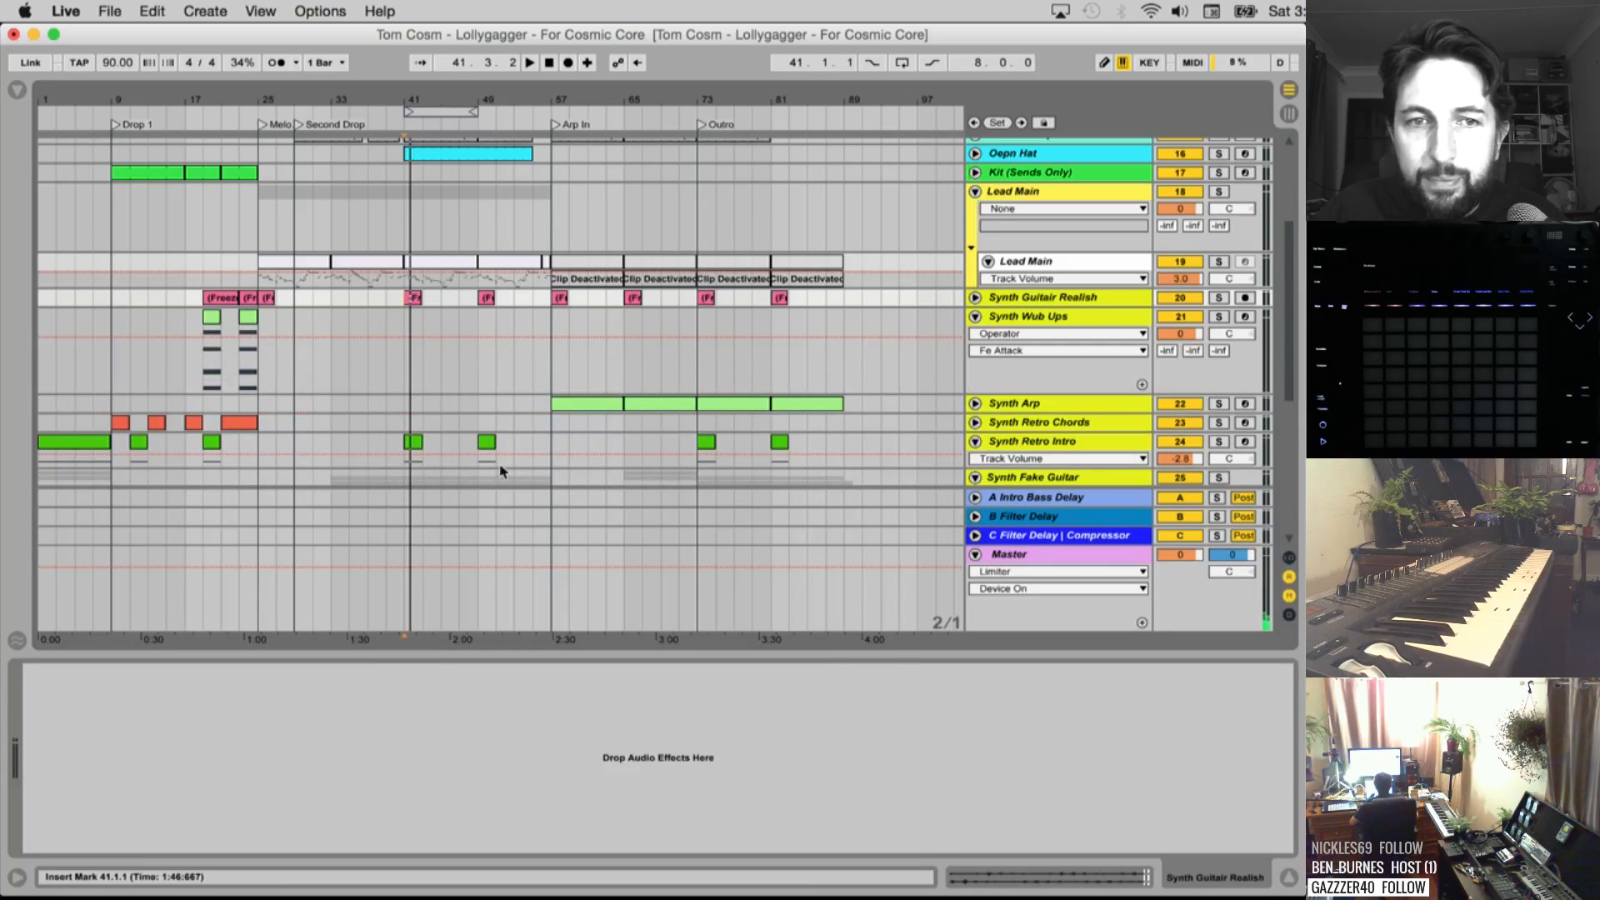
Solo Synth Wub Ups and play its first clip from bar 19
{"action": "left_click", "coordinate": [204, 373]}
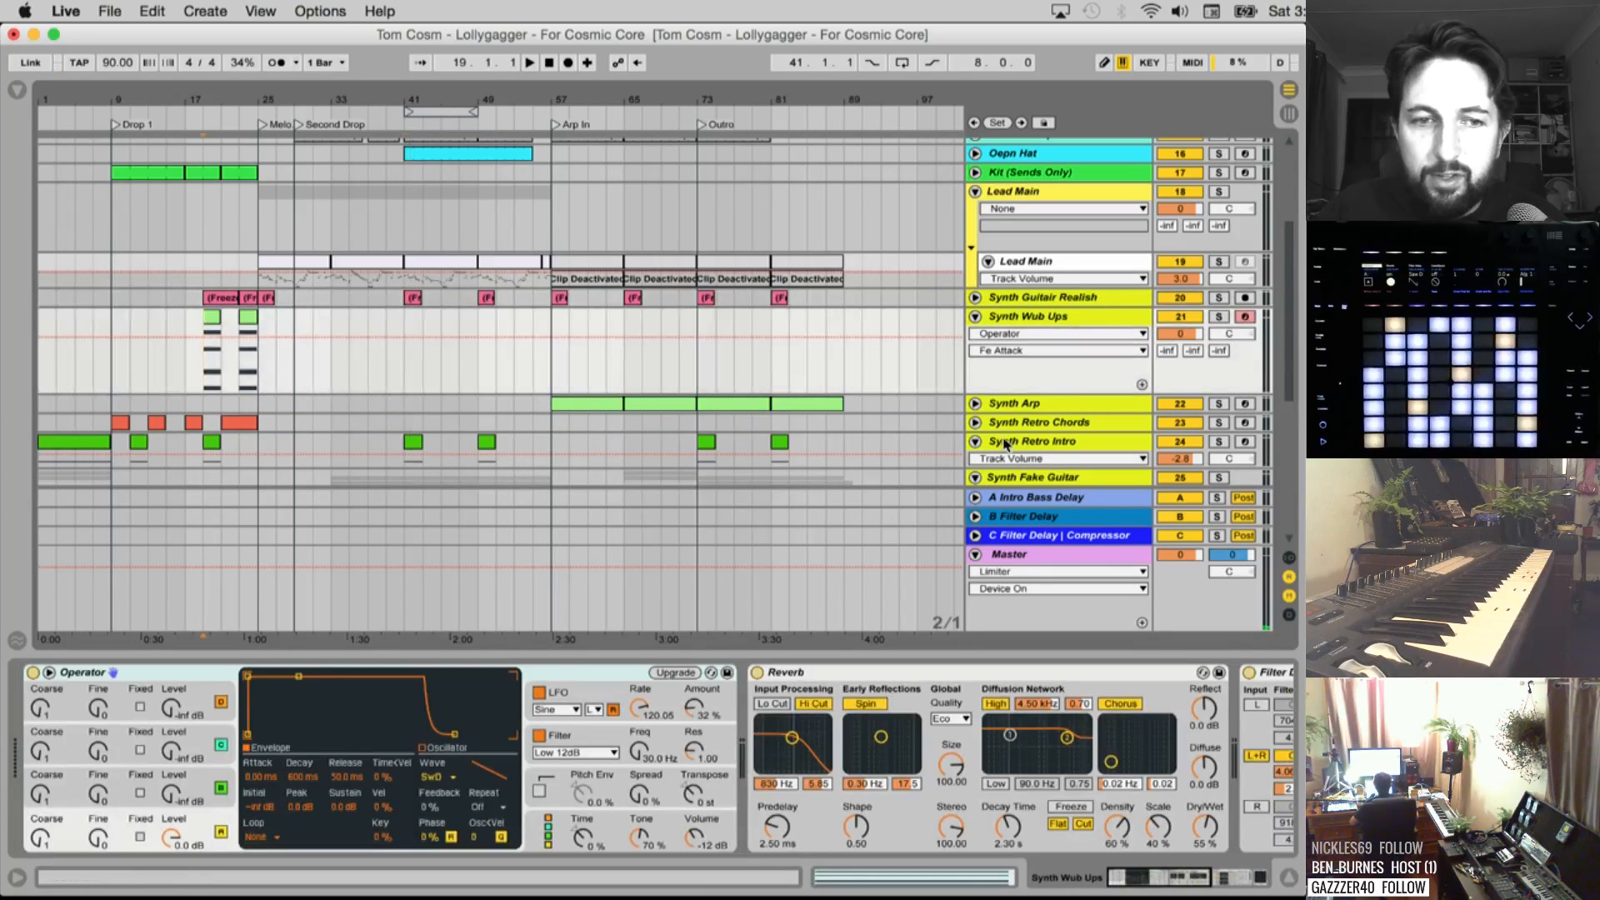
{"action": "left_click", "coordinate": [1219, 316]}
{"action": "key", "text": "space"}
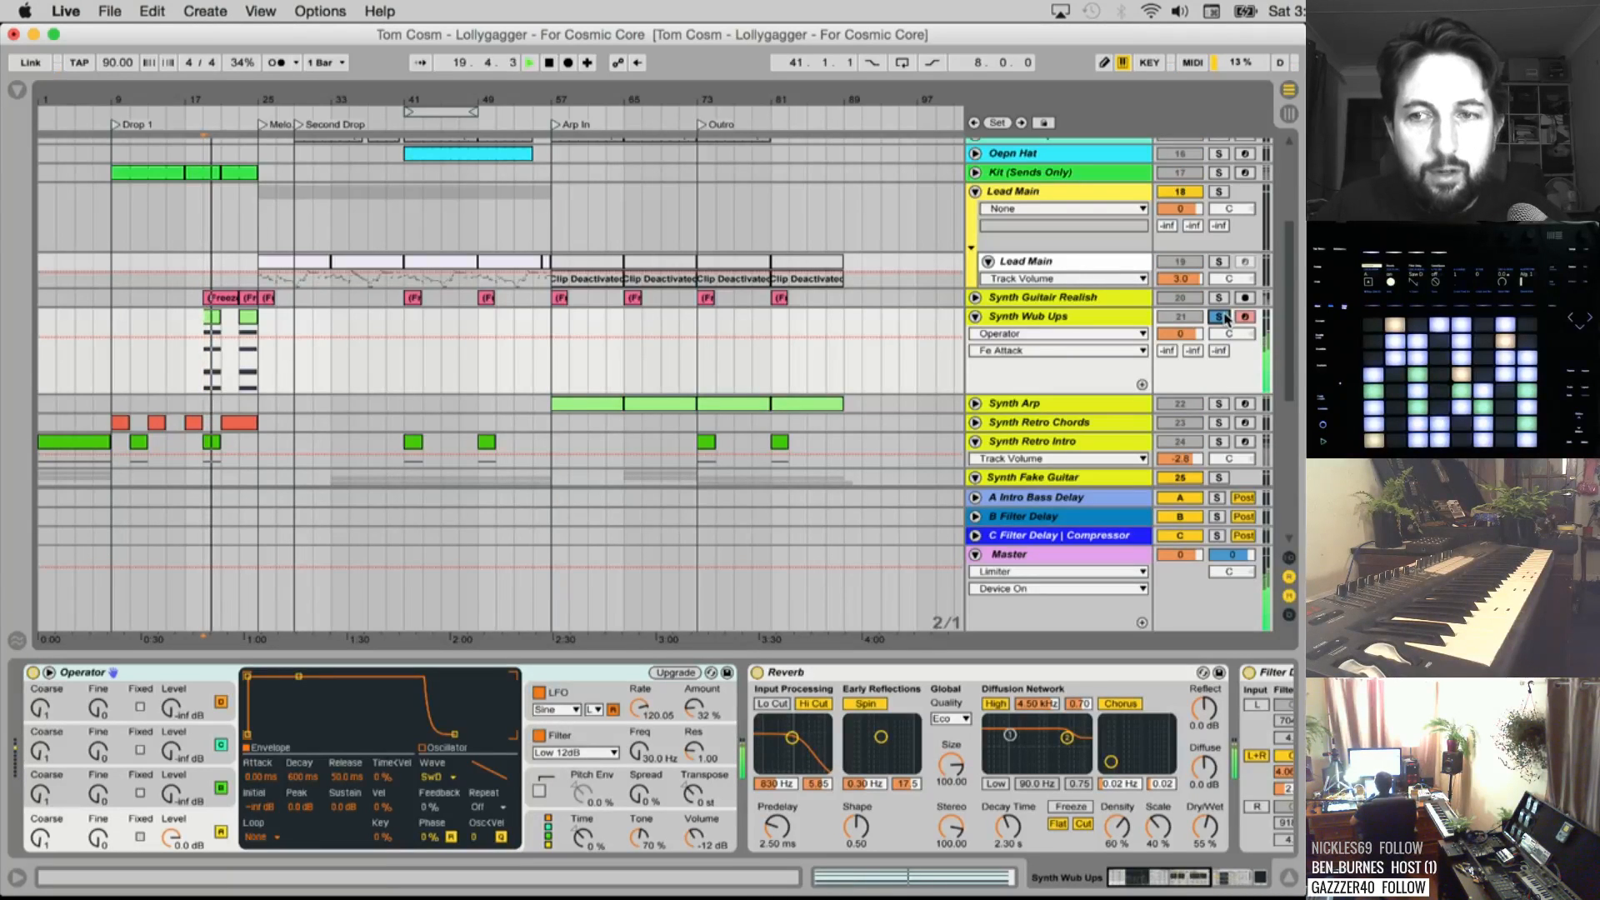
{"action": "key", "text": "space"}
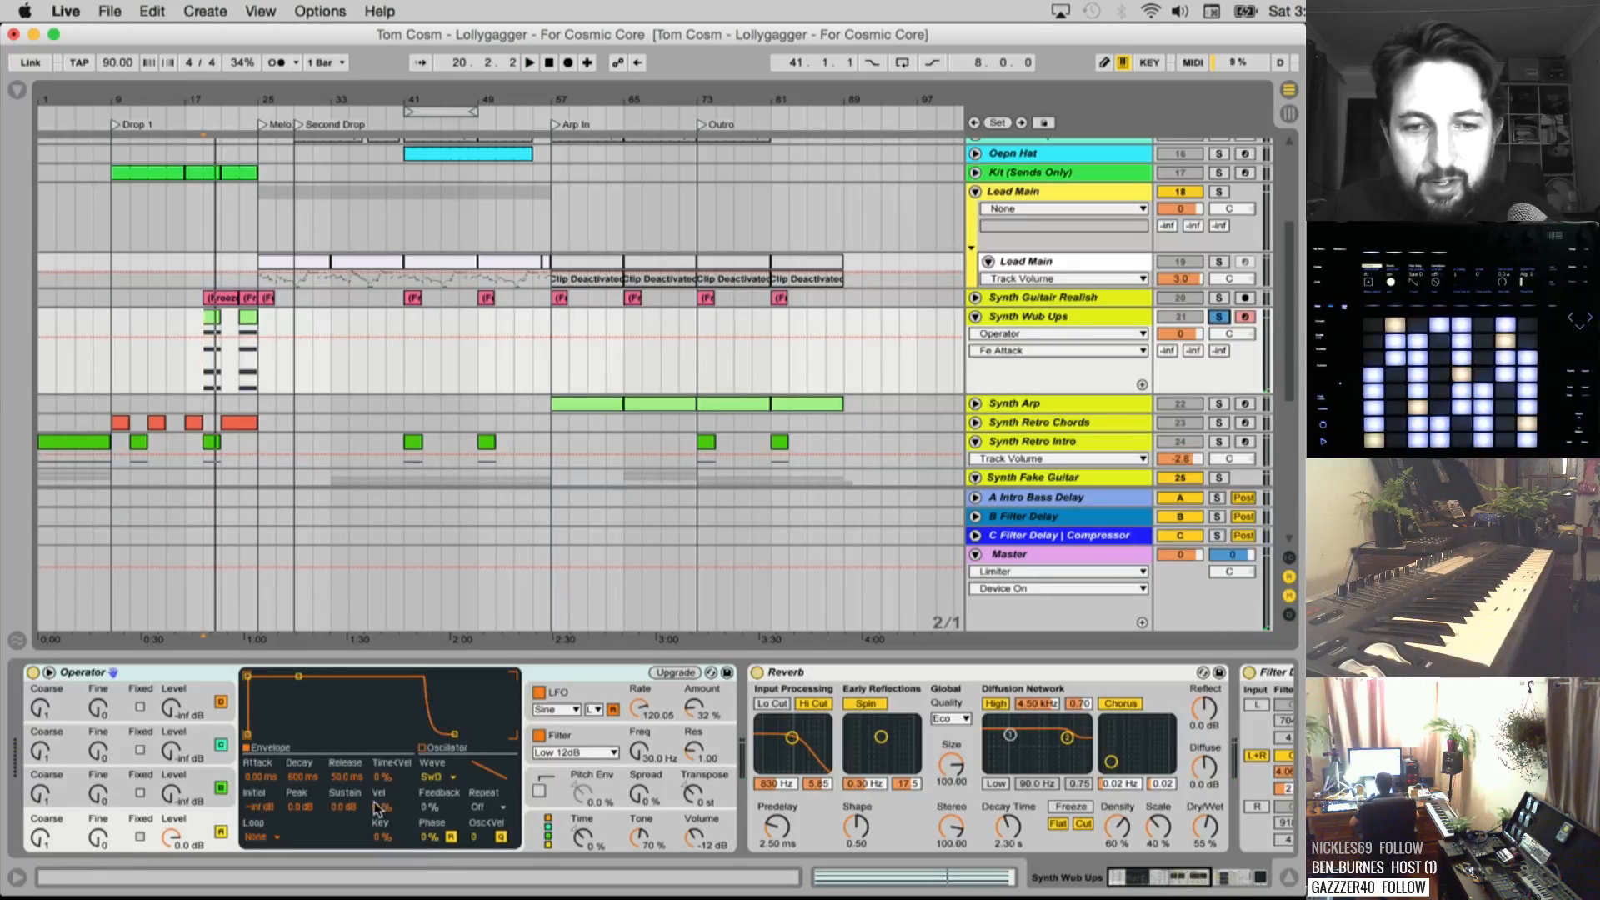
Review the Synth Wub Ups effects chain through to CamelSpace and replay the soloed track from bar 19
{"action": "scroll", "coordinate": [380, 808], "scroll_direction": "right", "scroll_amount": 10}
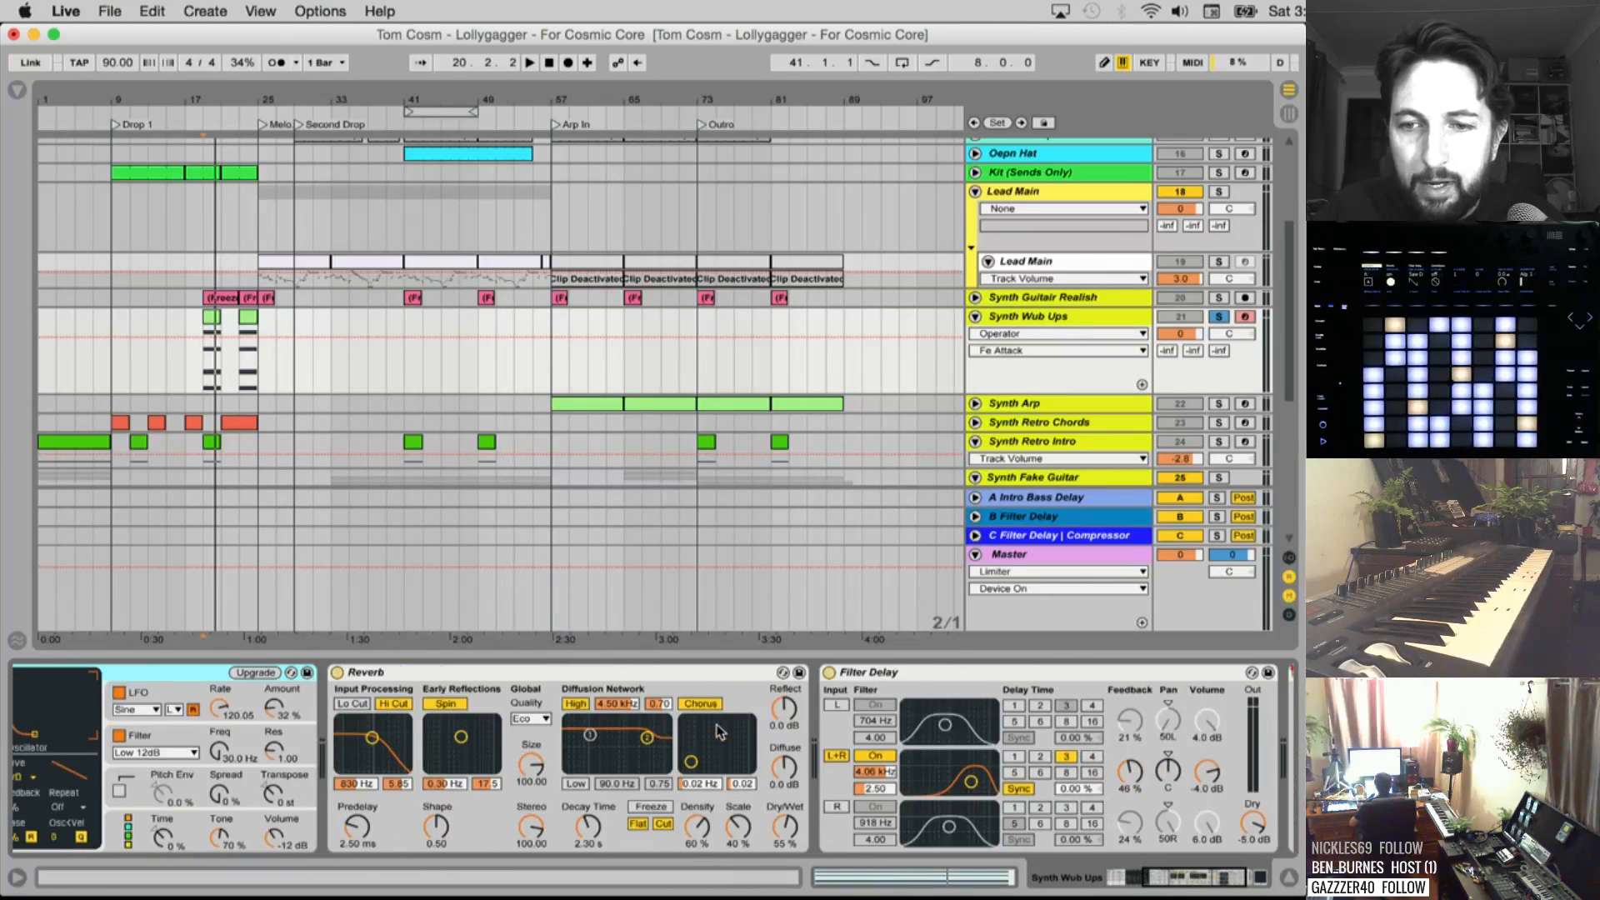
{"action": "scroll", "coordinate": [717, 732], "scroll_direction": "right", "scroll_amount": 5}
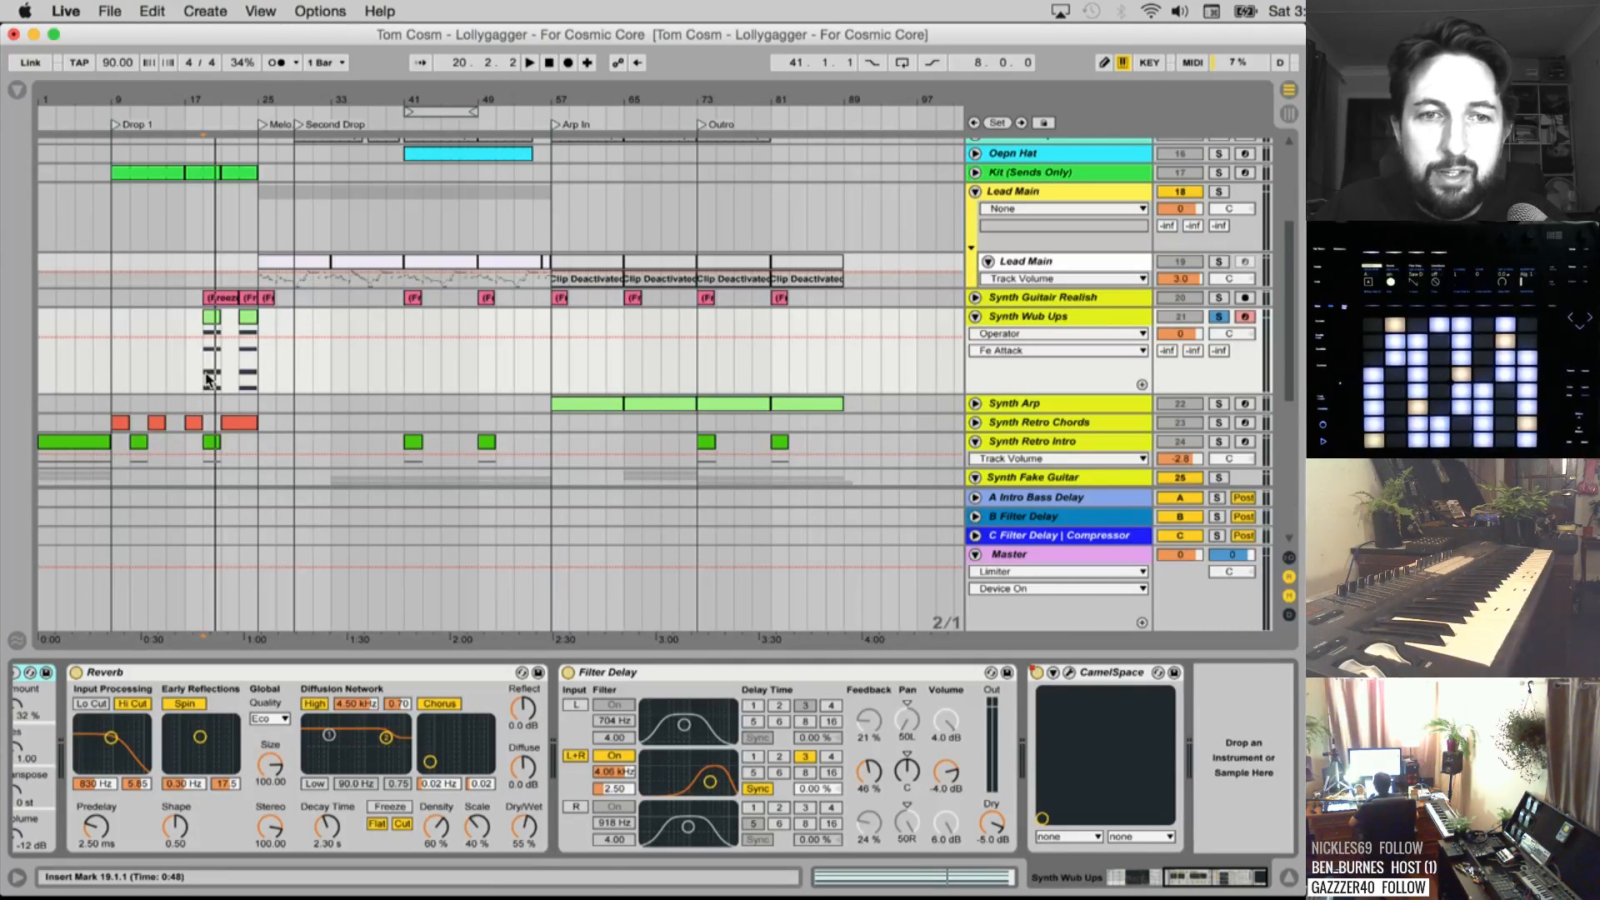
{"action": "key", "text": "space"}
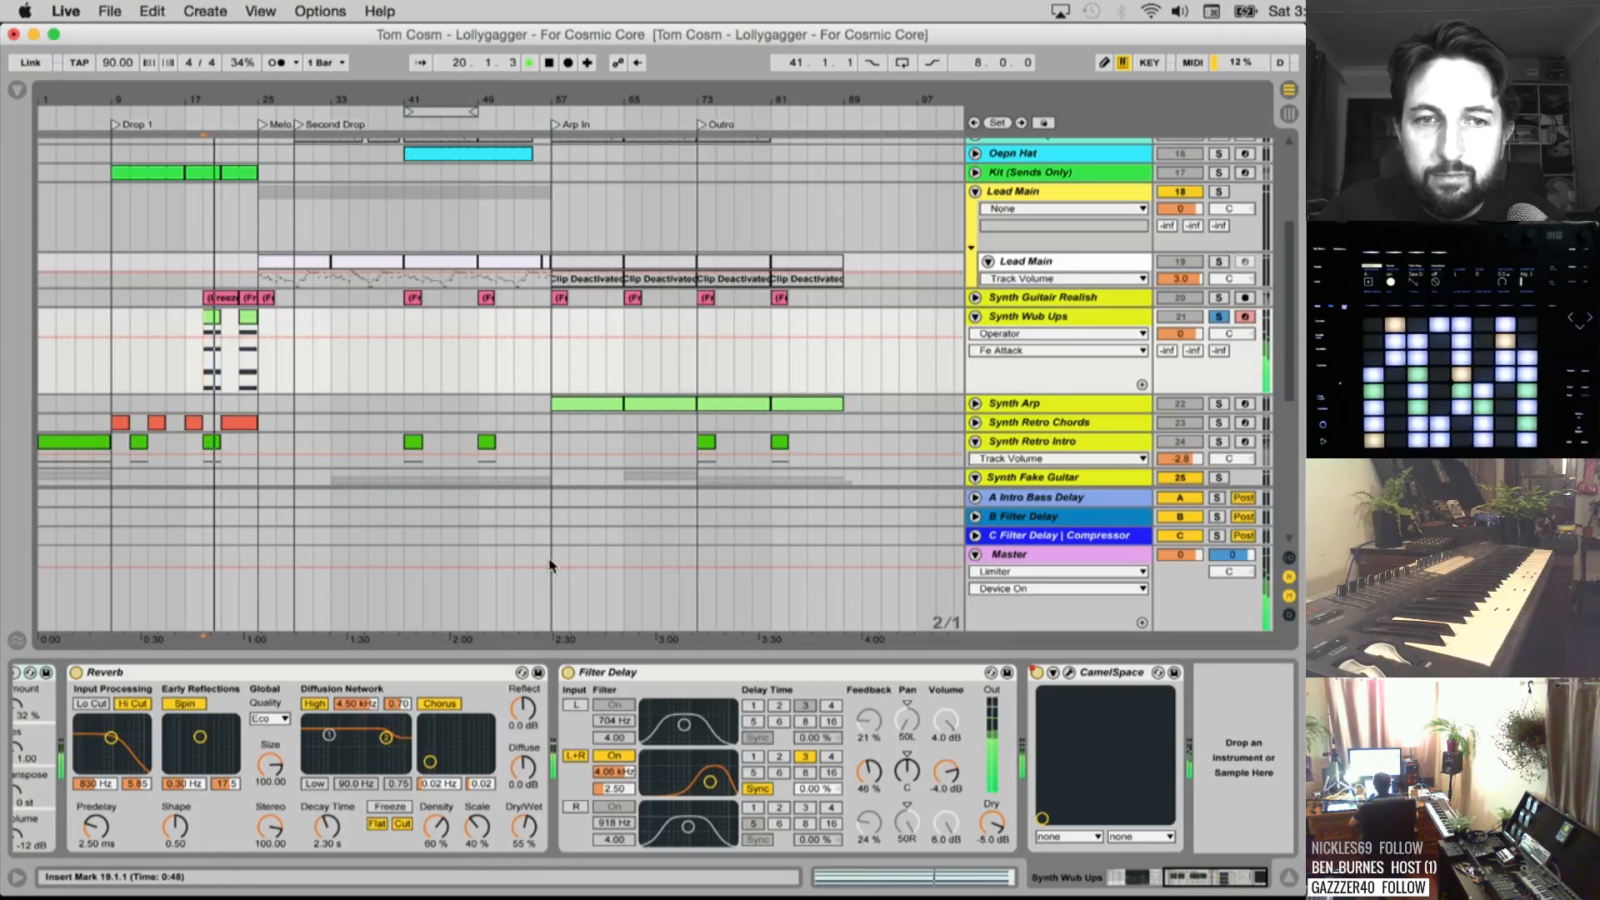
Stop playback and freeze the Synth Wub Ups track
{"action": "left_click", "coordinate": [1034, 320]}
{"action": "key", "text": "space"}
{"action": "right_click", "coordinate": [1033, 321]}
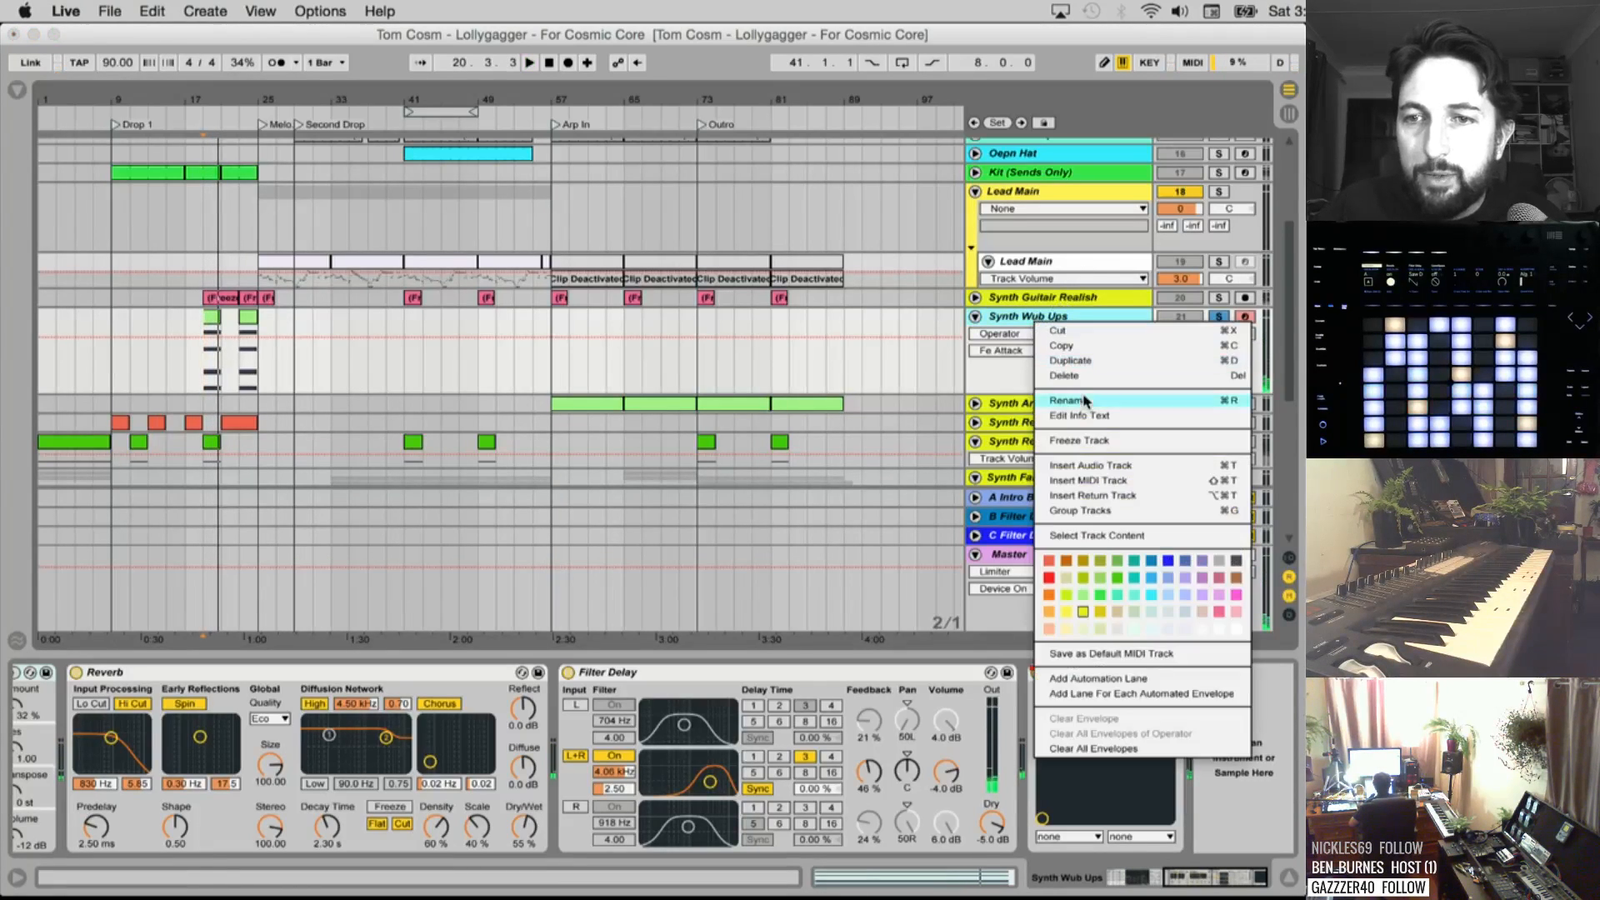
{"action": "left_click", "coordinate": [1062, 402]}
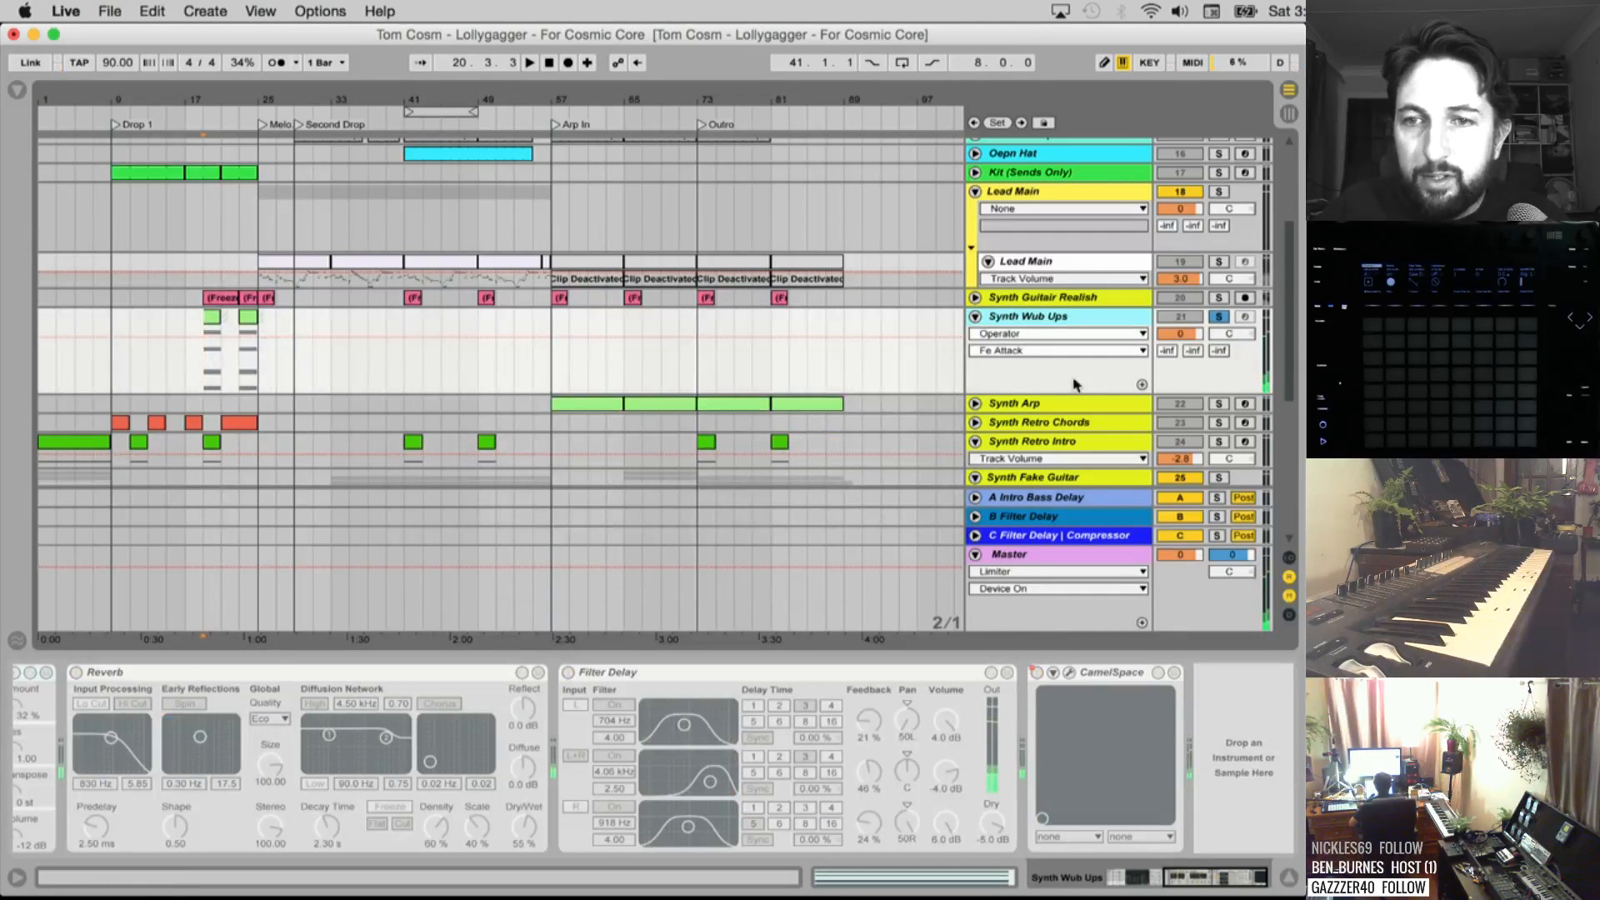
Unfold and solo the Synth Arp track and play it from bar 57
{"action": "left_click", "coordinate": [976, 404]}
{"action": "left_click", "coordinate": [1115, 395]}
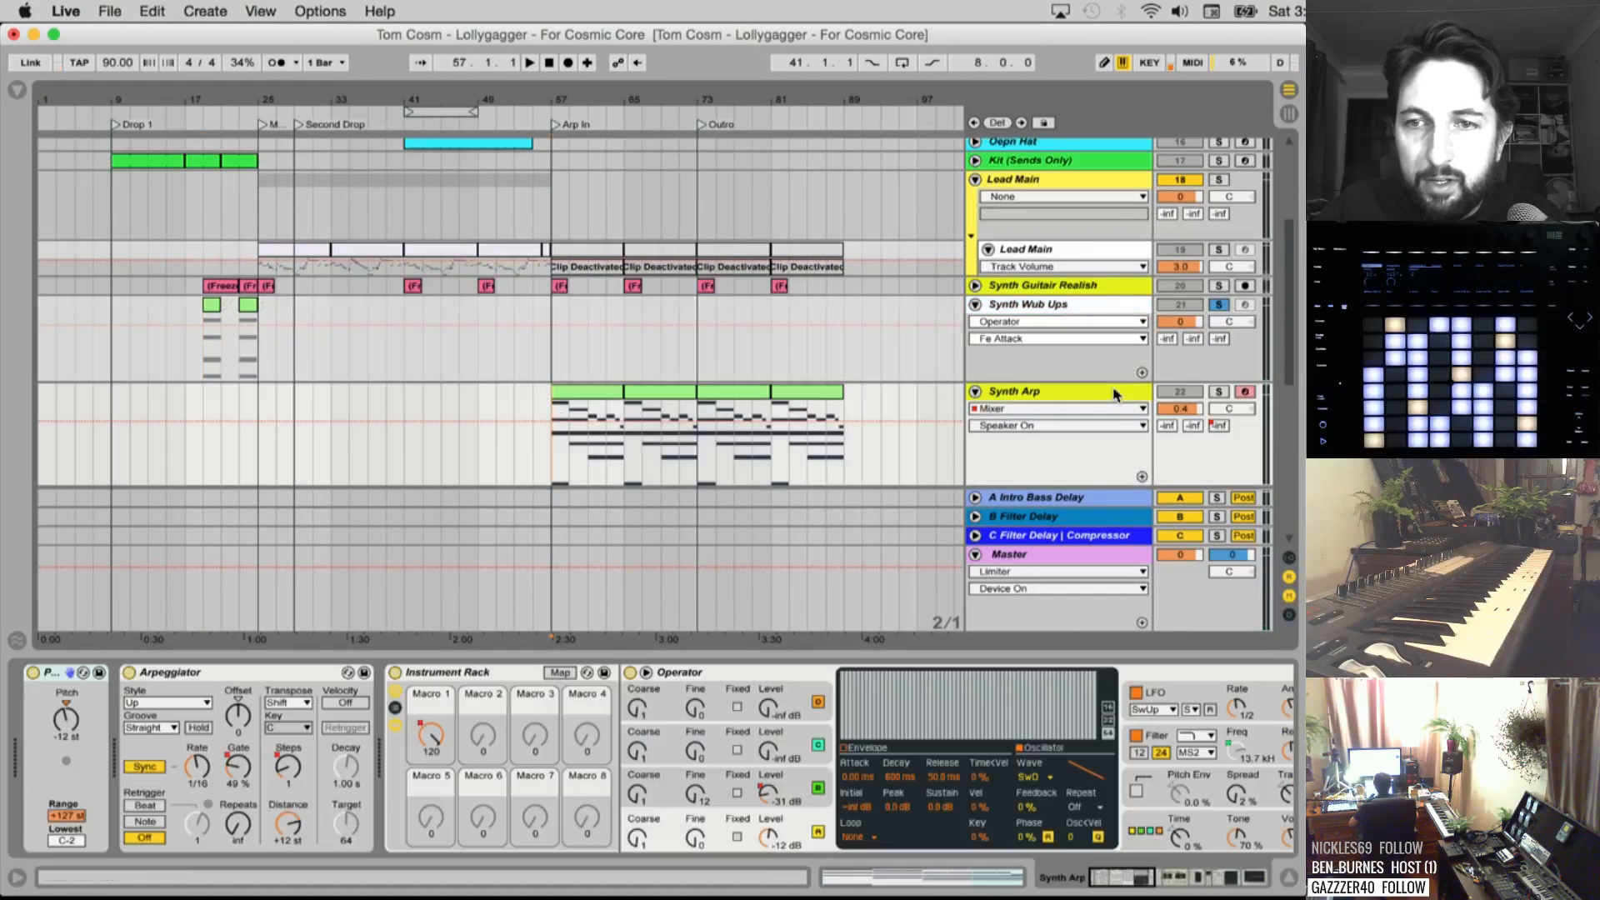
{"action": "left_click", "coordinate": [1218, 392]}
{"action": "key", "text": "space"}
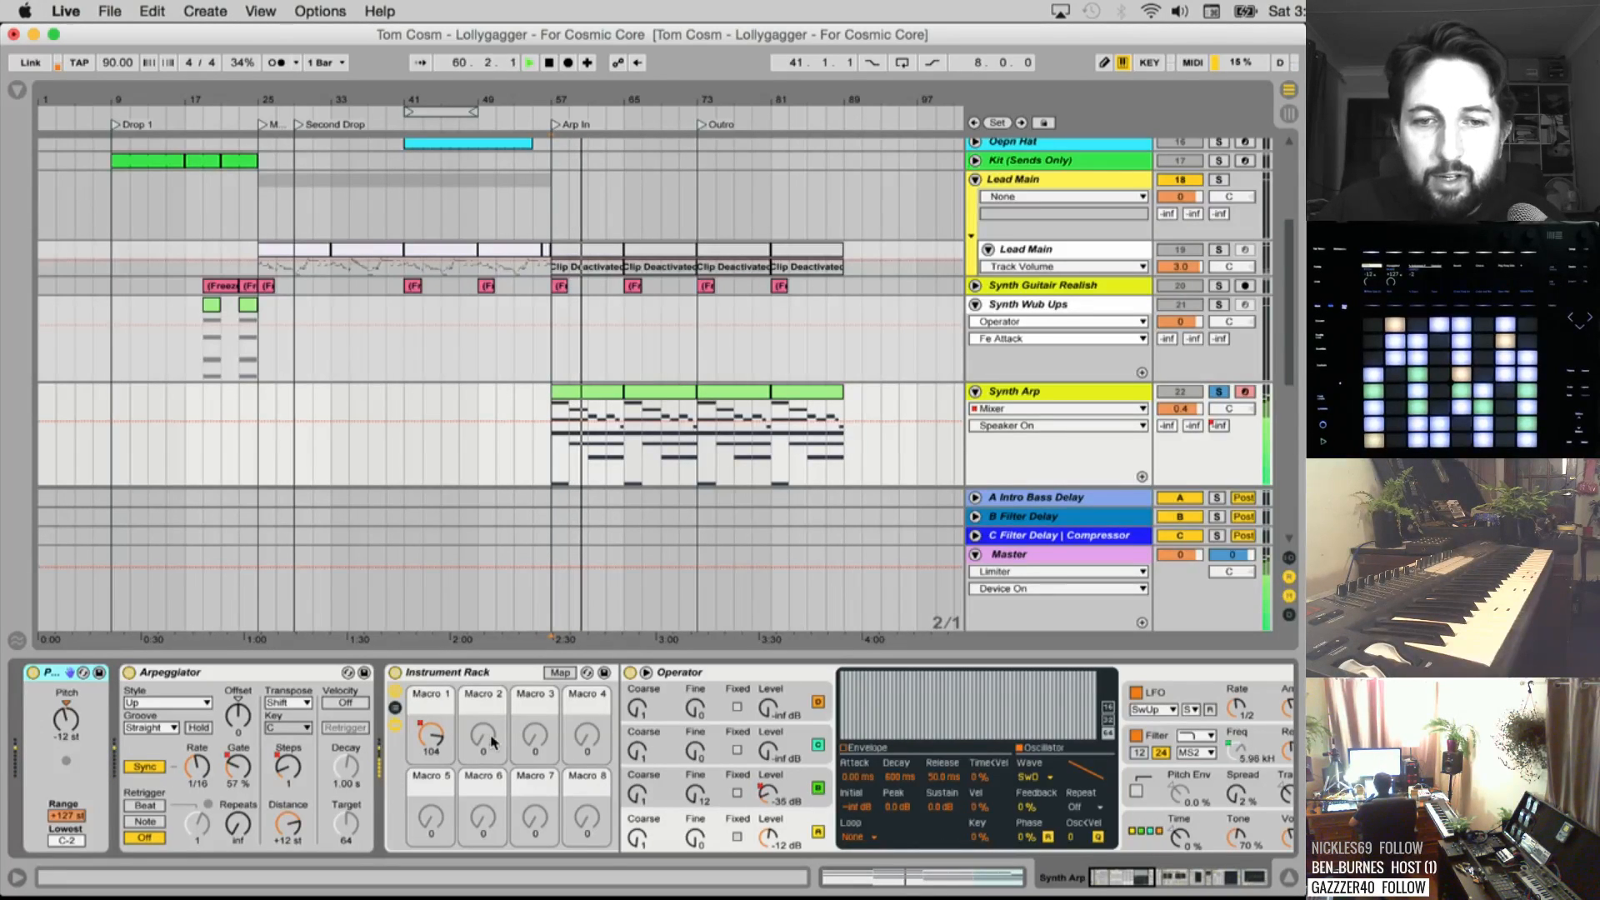
Inspect Synth Arp's Operator and display the Osc-B Level automation in the arrangement
{"action": "scroll", "coordinate": [494, 741], "scroll_direction": "right", "scroll_amount": 5}
{"action": "scroll", "coordinate": [494, 741], "scroll_direction": "left", "scroll_amount": 3}
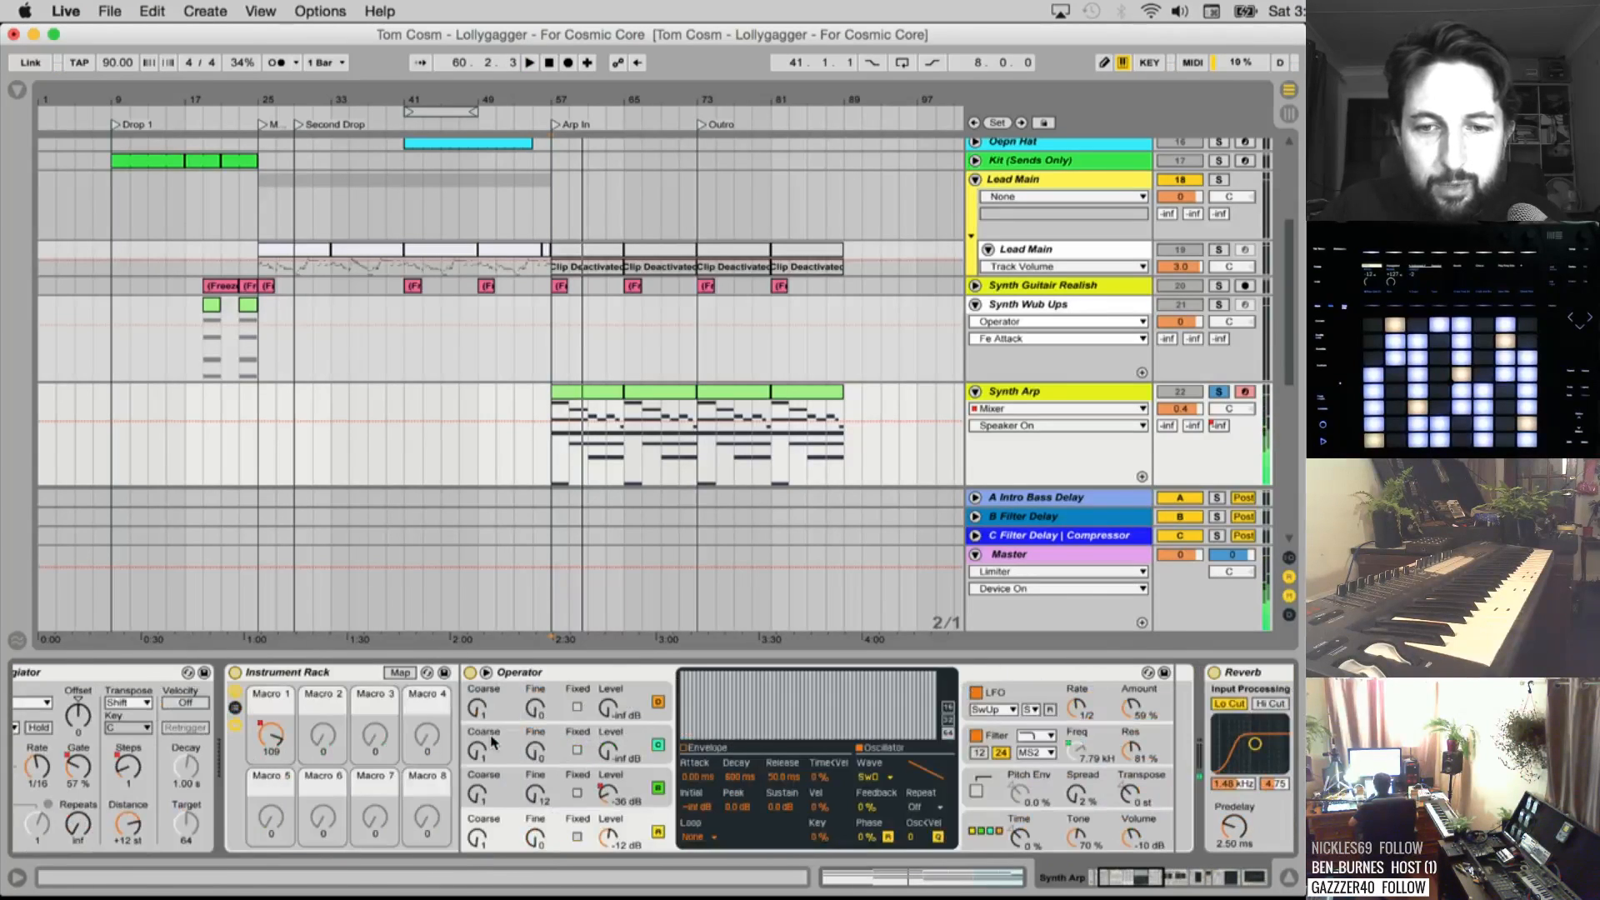
{"action": "left_click", "coordinate": [632, 819]}
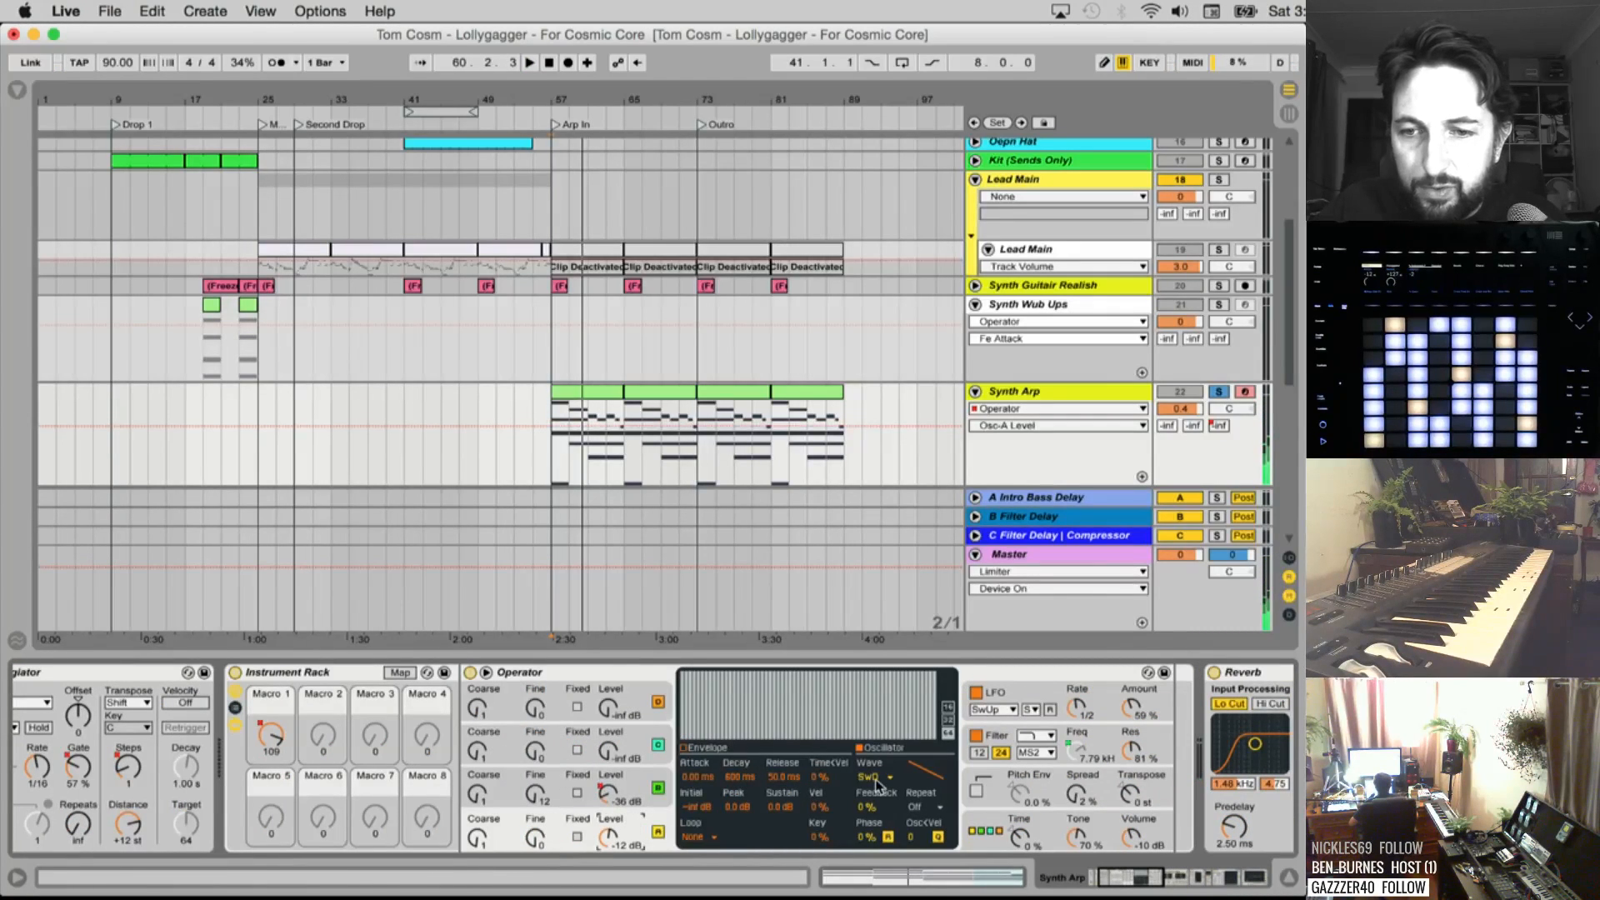
{"action": "left_click", "coordinate": [600, 794]}
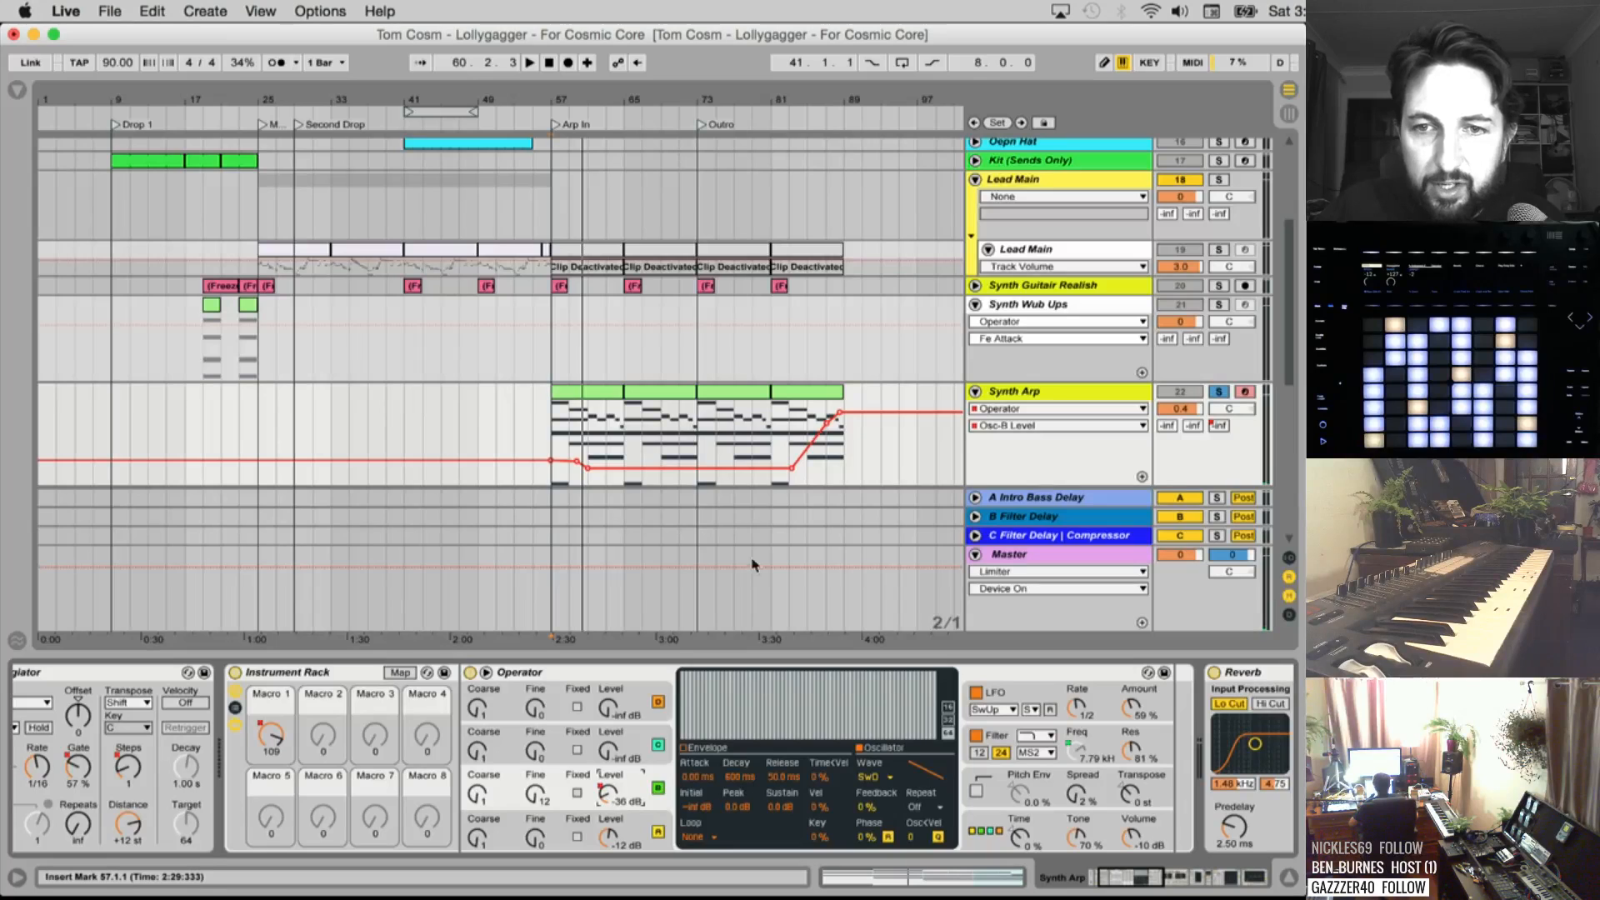
Play the soloed Synth Arp from bar 85 and review its effects chain through to EQ Eight
{"action": "left_click", "coordinate": [801, 481]}
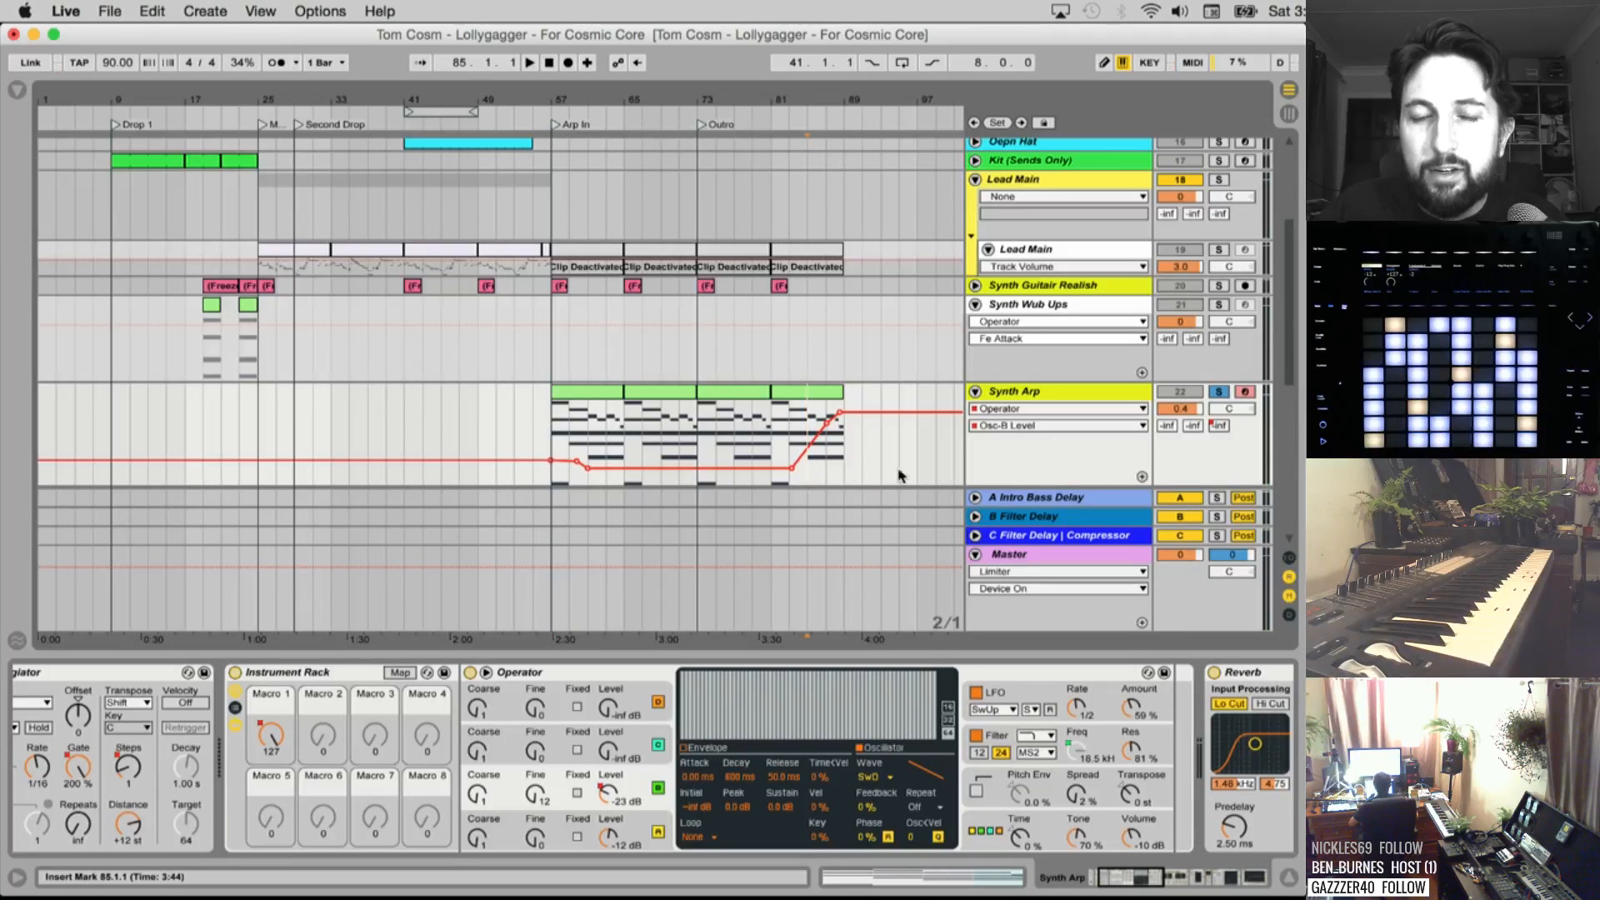
{"action": "key", "text": "space"}
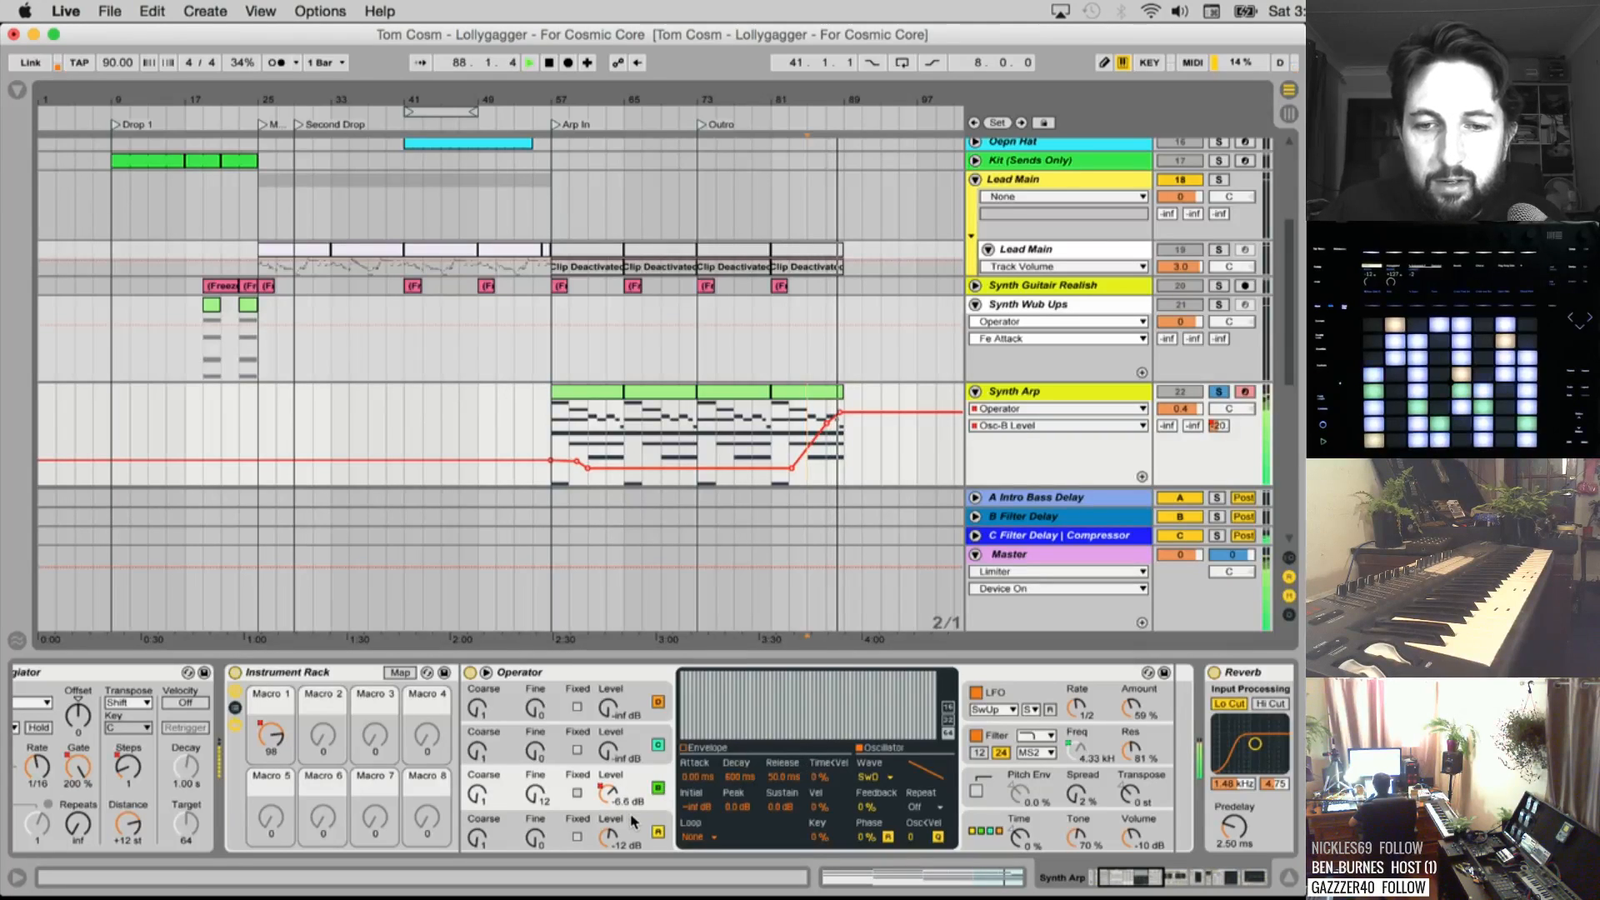
{"action": "scroll", "coordinate": [638, 763], "scroll_direction": "right", "scroll_amount": 6}
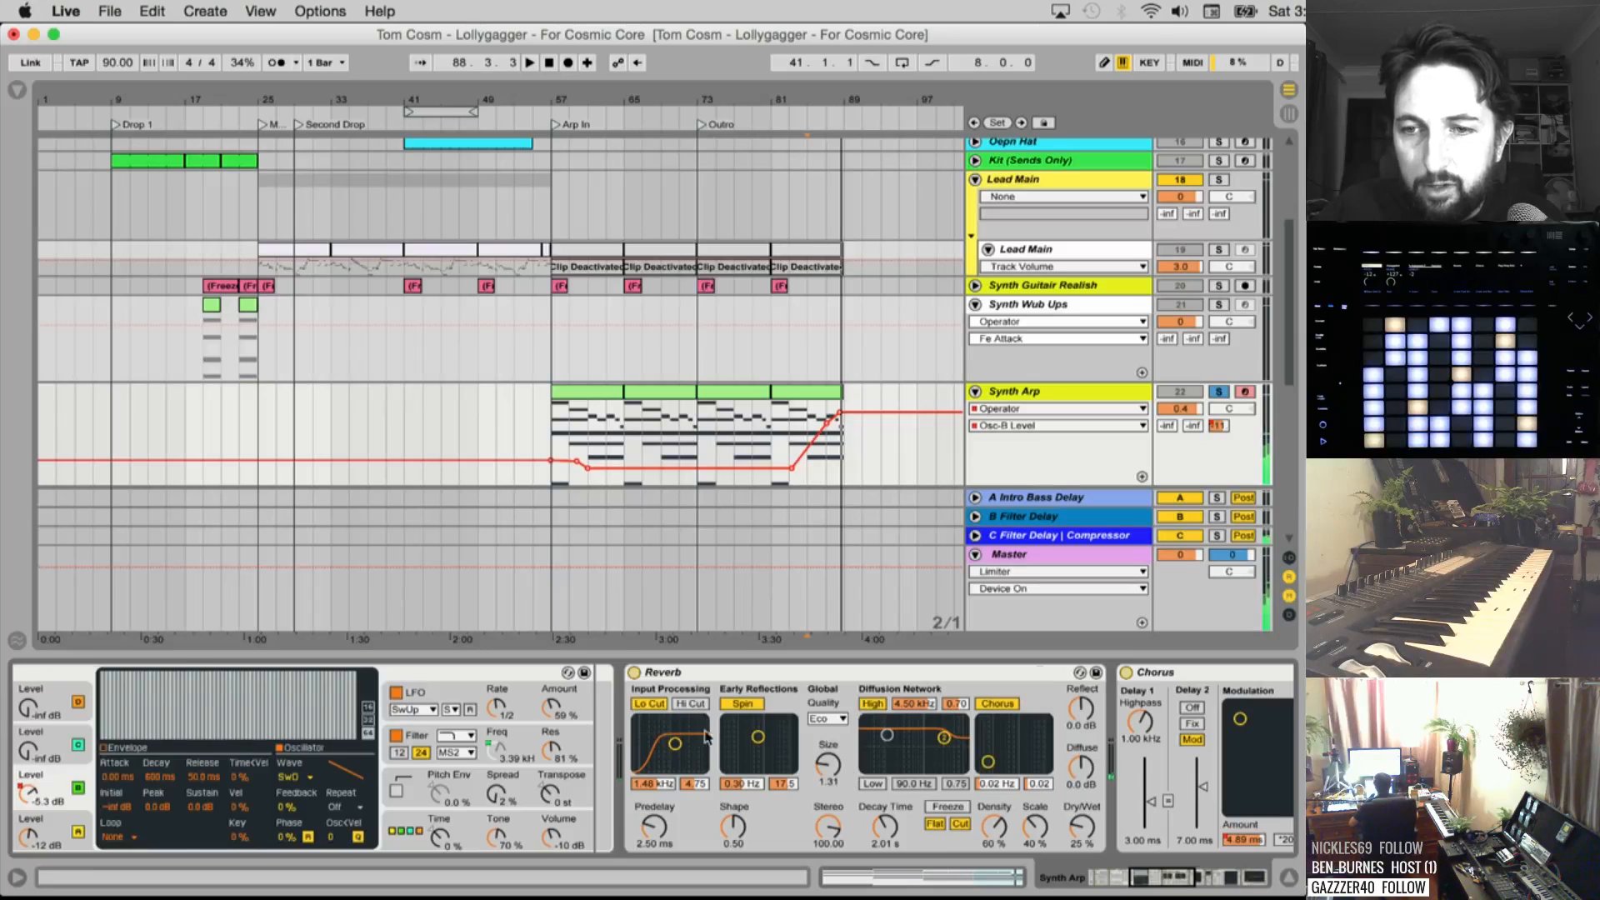
{"action": "scroll", "coordinate": [705, 750], "scroll_direction": "right", "scroll_amount": 3}
{"action": "scroll", "coordinate": [754, 733], "scroll_direction": "right", "scroll_amount": 1}
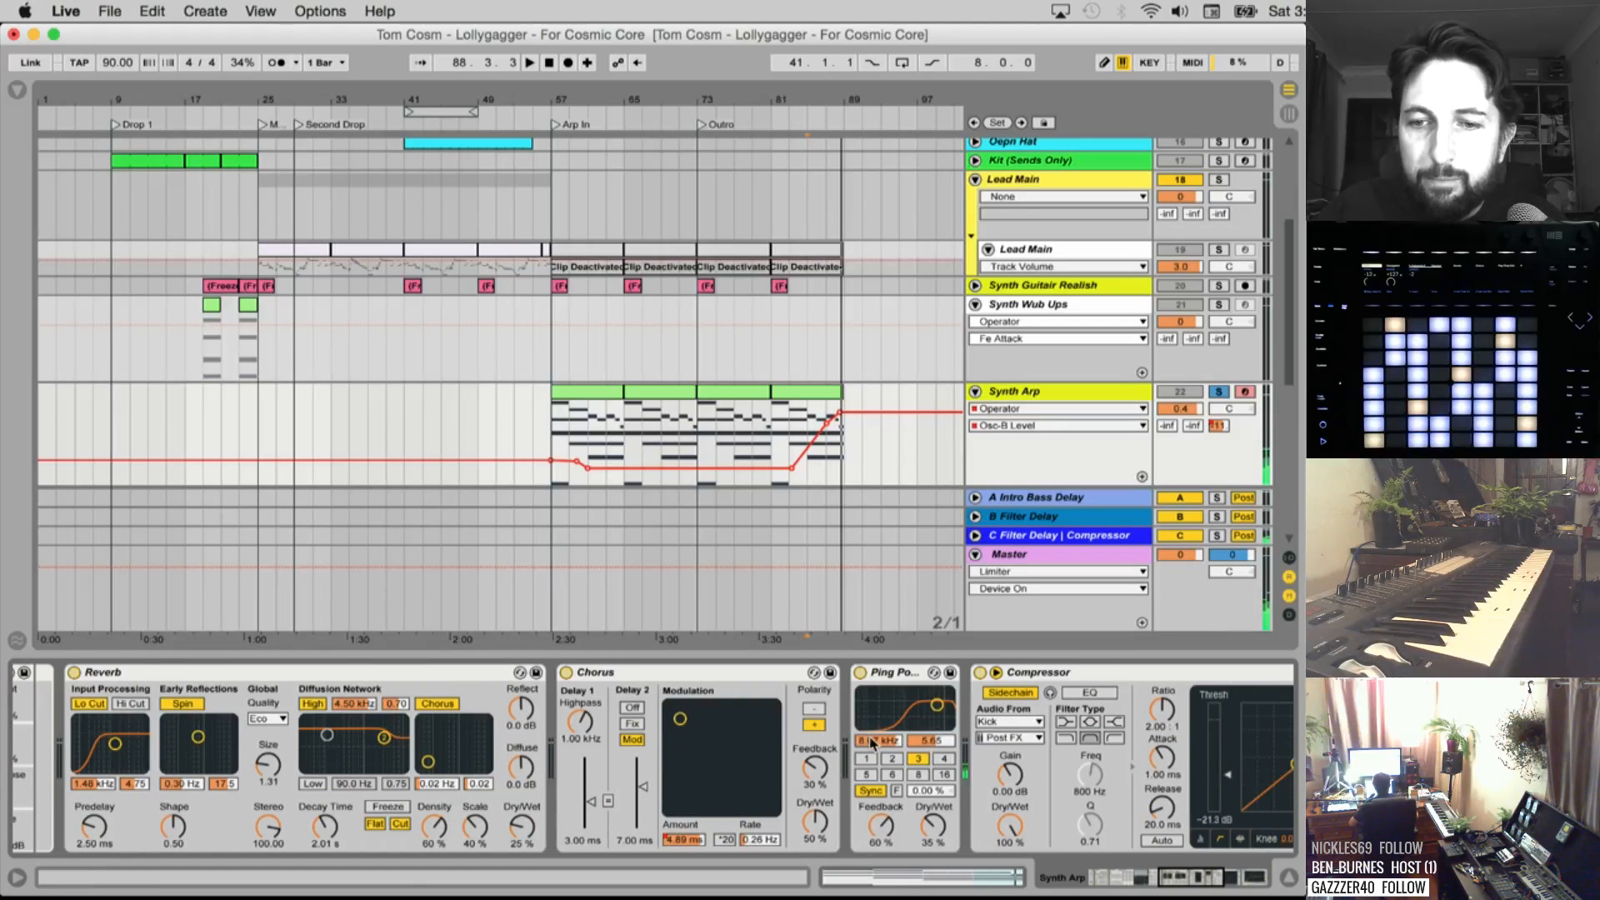
{"action": "scroll", "coordinate": [871, 742], "scroll_direction": "right", "scroll_amount": 5}
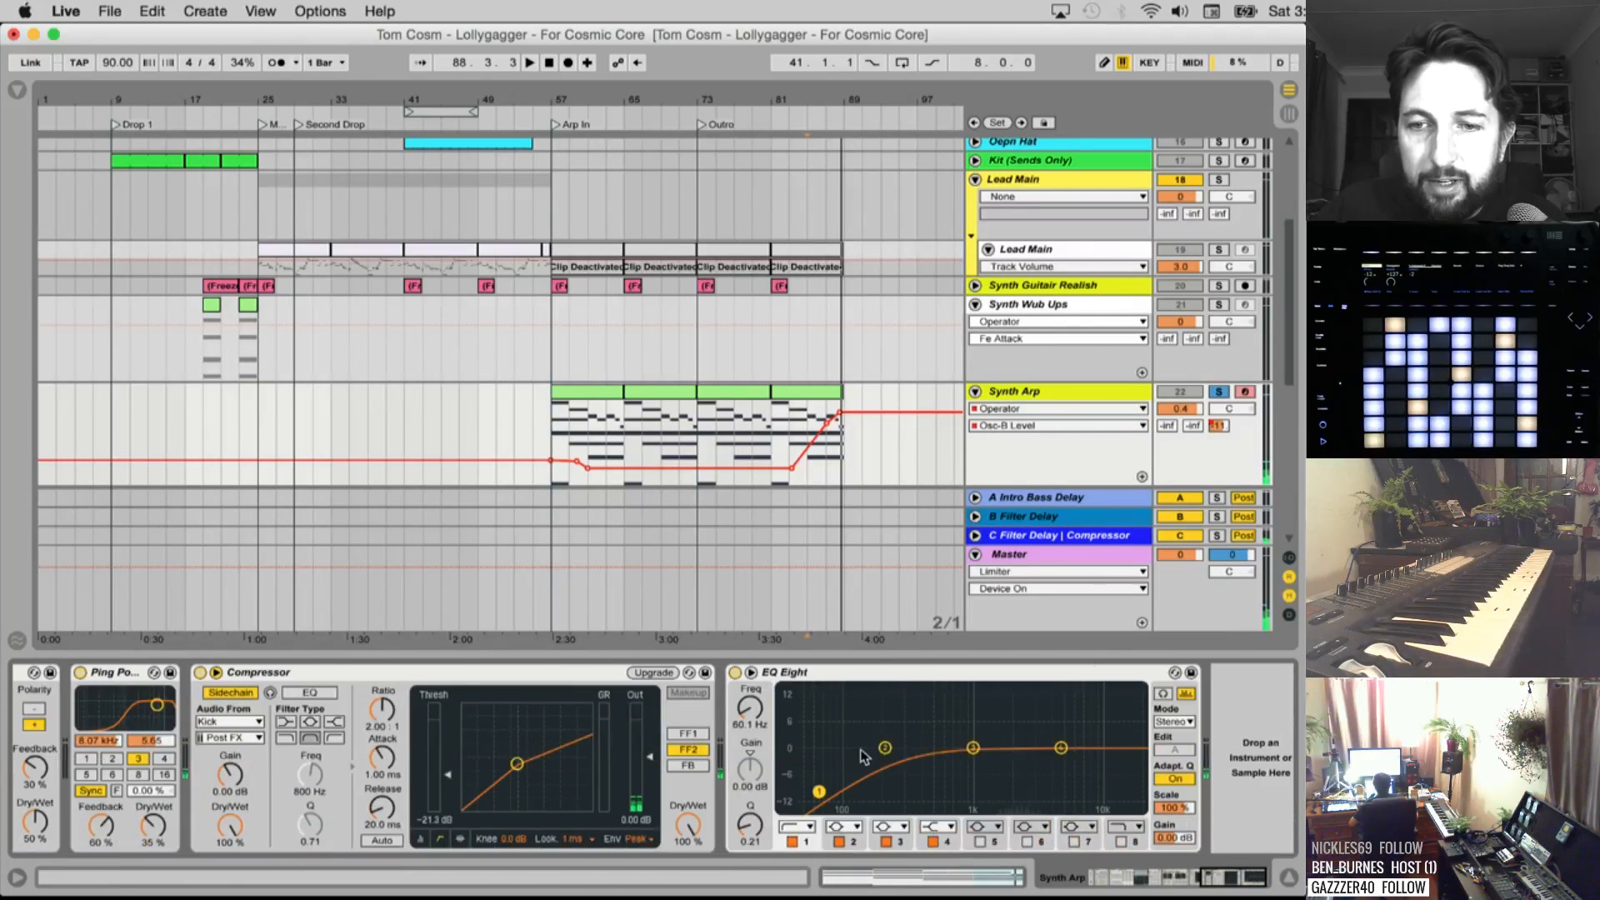
{"action": "scroll", "coordinate": [864, 756], "scroll_direction": "left", "scroll_amount": 3}
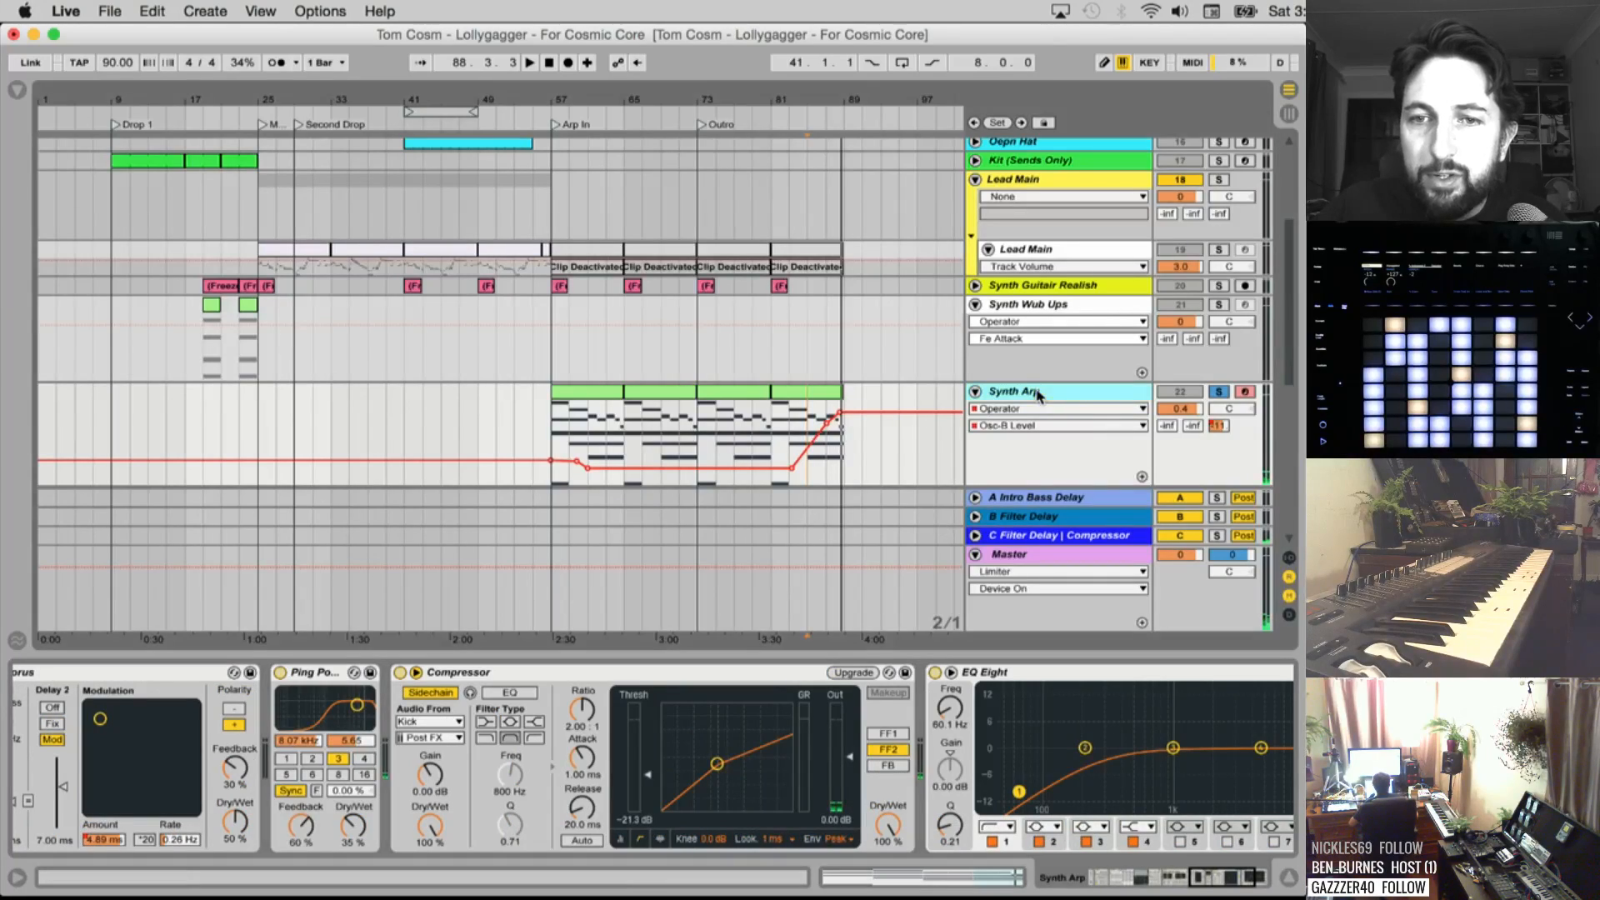
Review the Synth Arp devices back to the start of the chain and display the Pitch device's automation lane
{"action": "scroll", "coordinate": [605, 791], "scroll_direction": "left", "scroll_amount": 10}
{"action": "scroll", "coordinate": [604, 792], "scroll_direction": "left", "scroll_amount": 4}
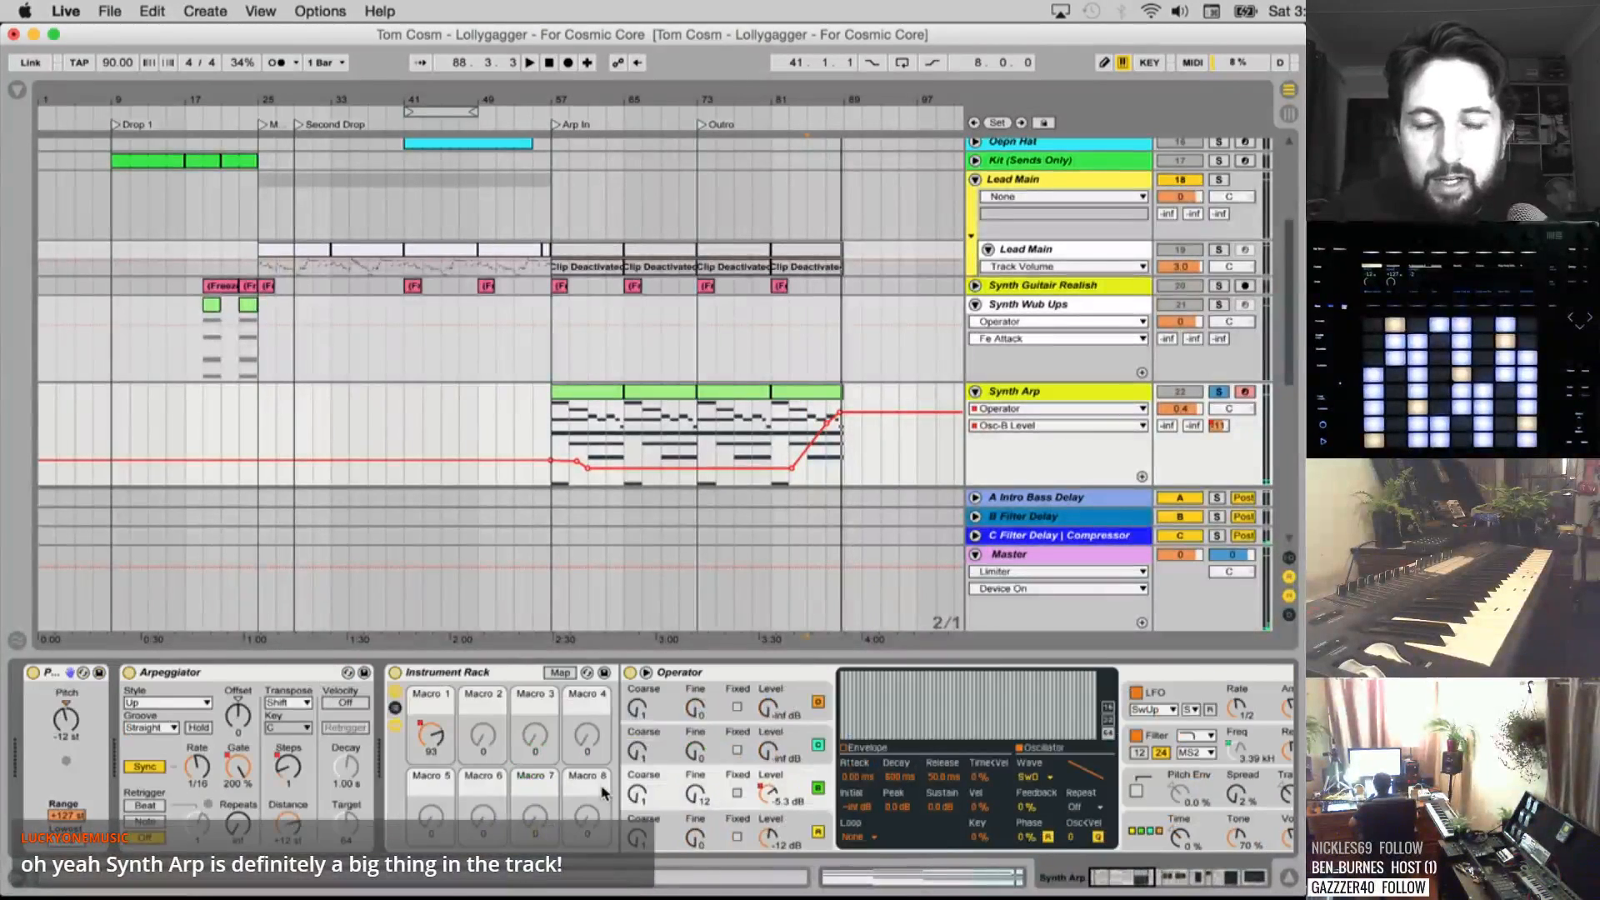
{"action": "scroll", "coordinate": [653, 824], "scroll_direction": "right", "scroll_amount": 12}
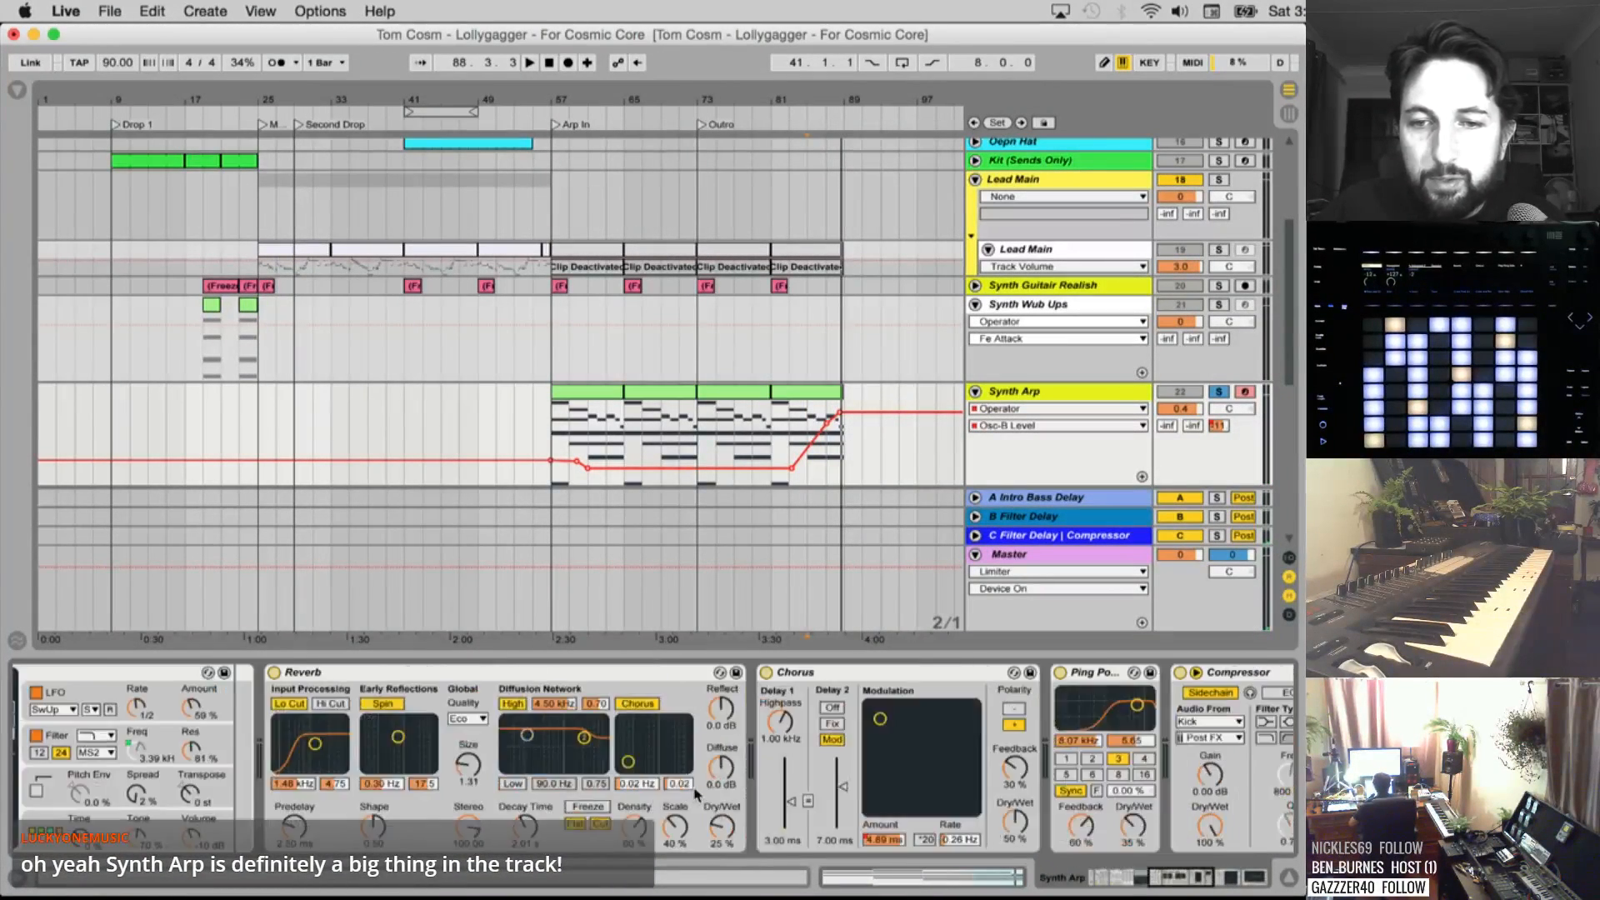
{"action": "scroll", "coordinate": [689, 796], "scroll_direction": "left", "scroll_amount": 12}
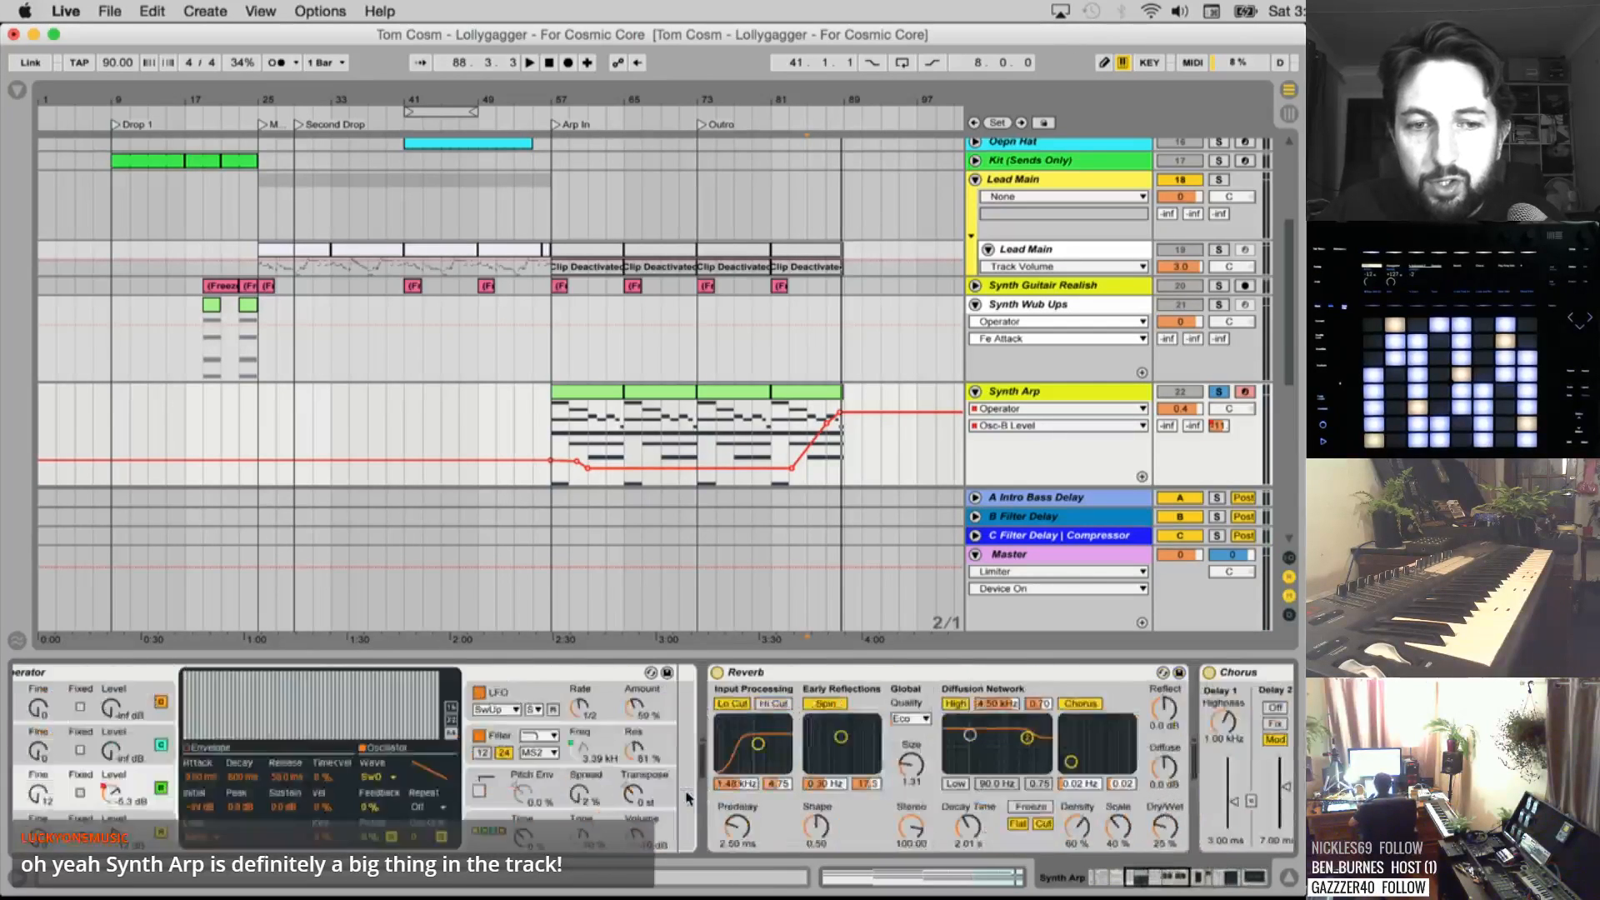
{"action": "left_click", "coordinate": [64, 719]}
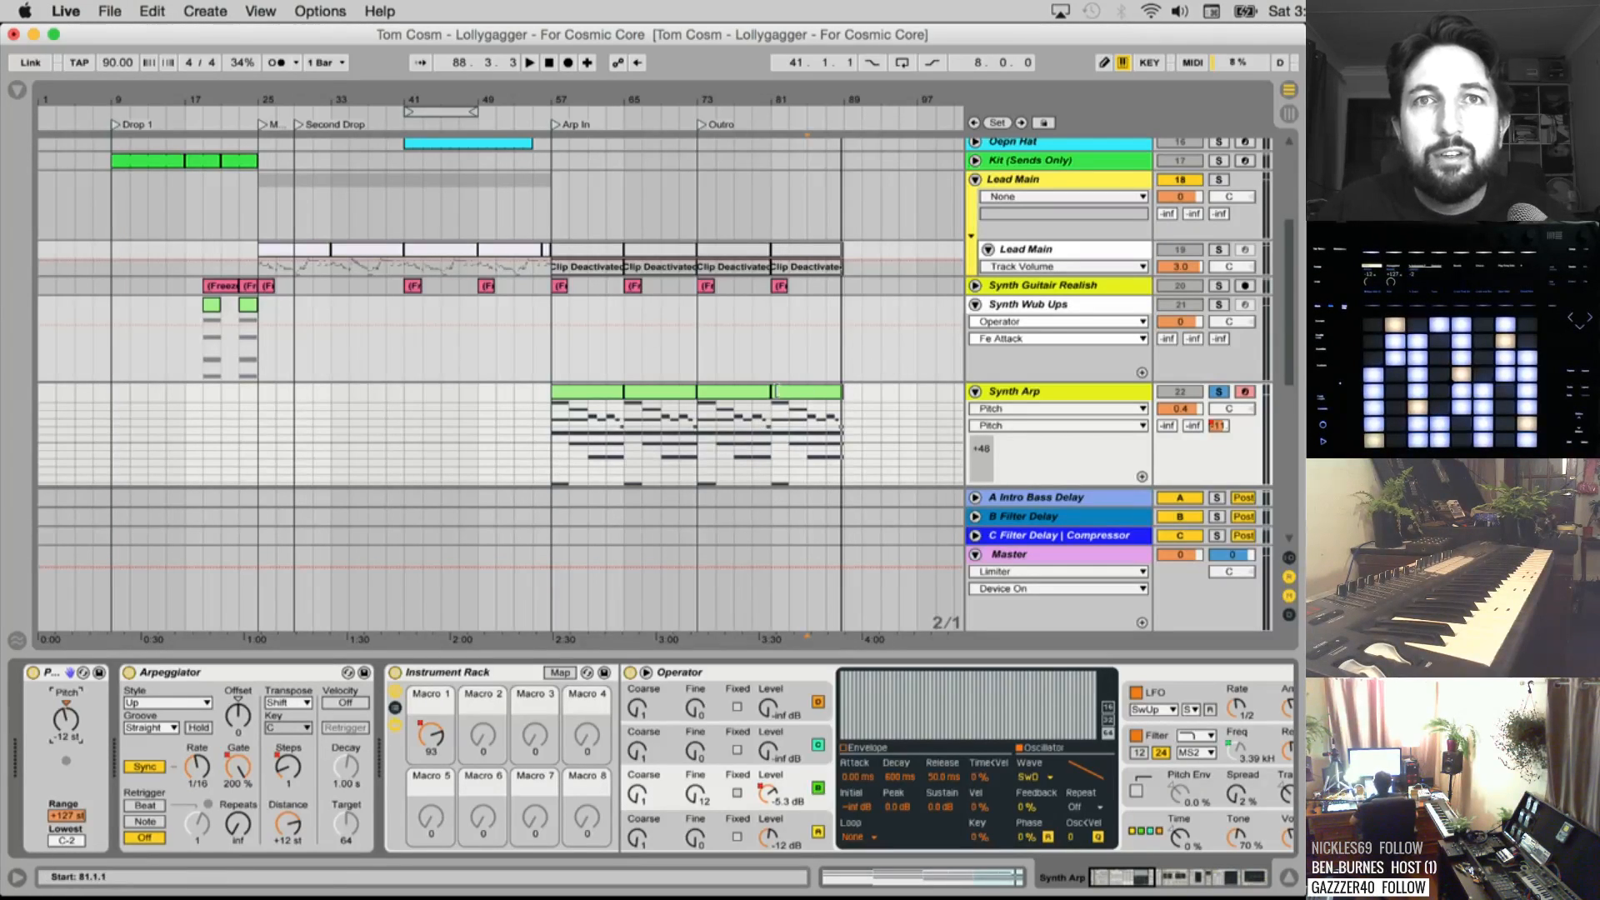
Replay the soloed Synth Arp from bar 85, then play it from bar 57
{"action": "key", "text": "space"}
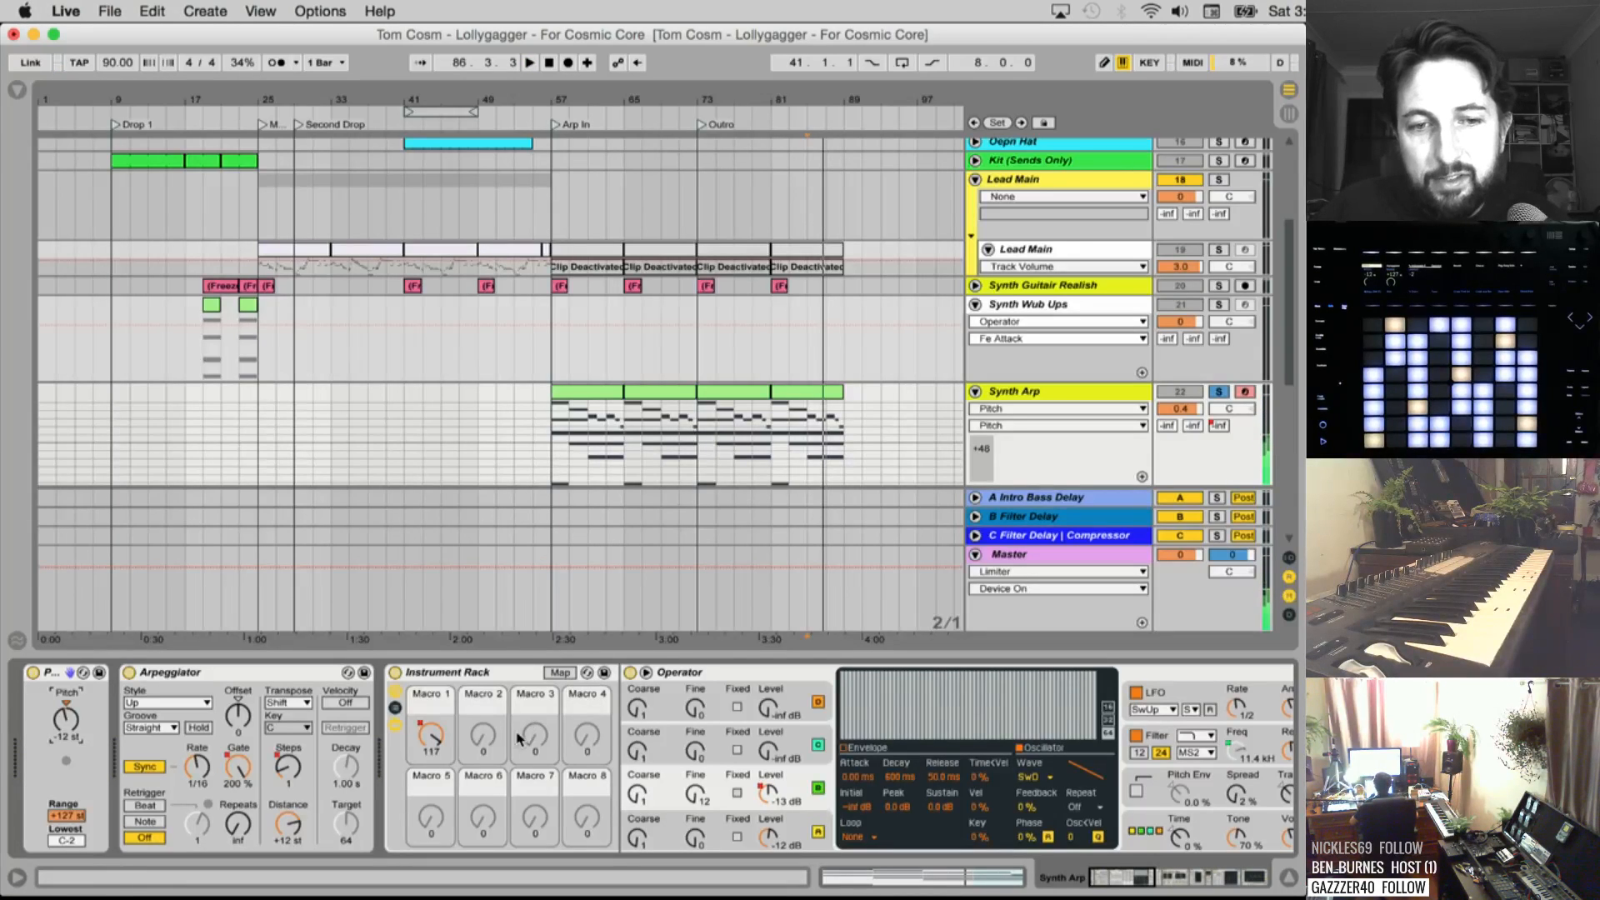
{"action": "scroll", "coordinate": [620, 734], "scroll_direction": "right", "scroll_amount": 5}
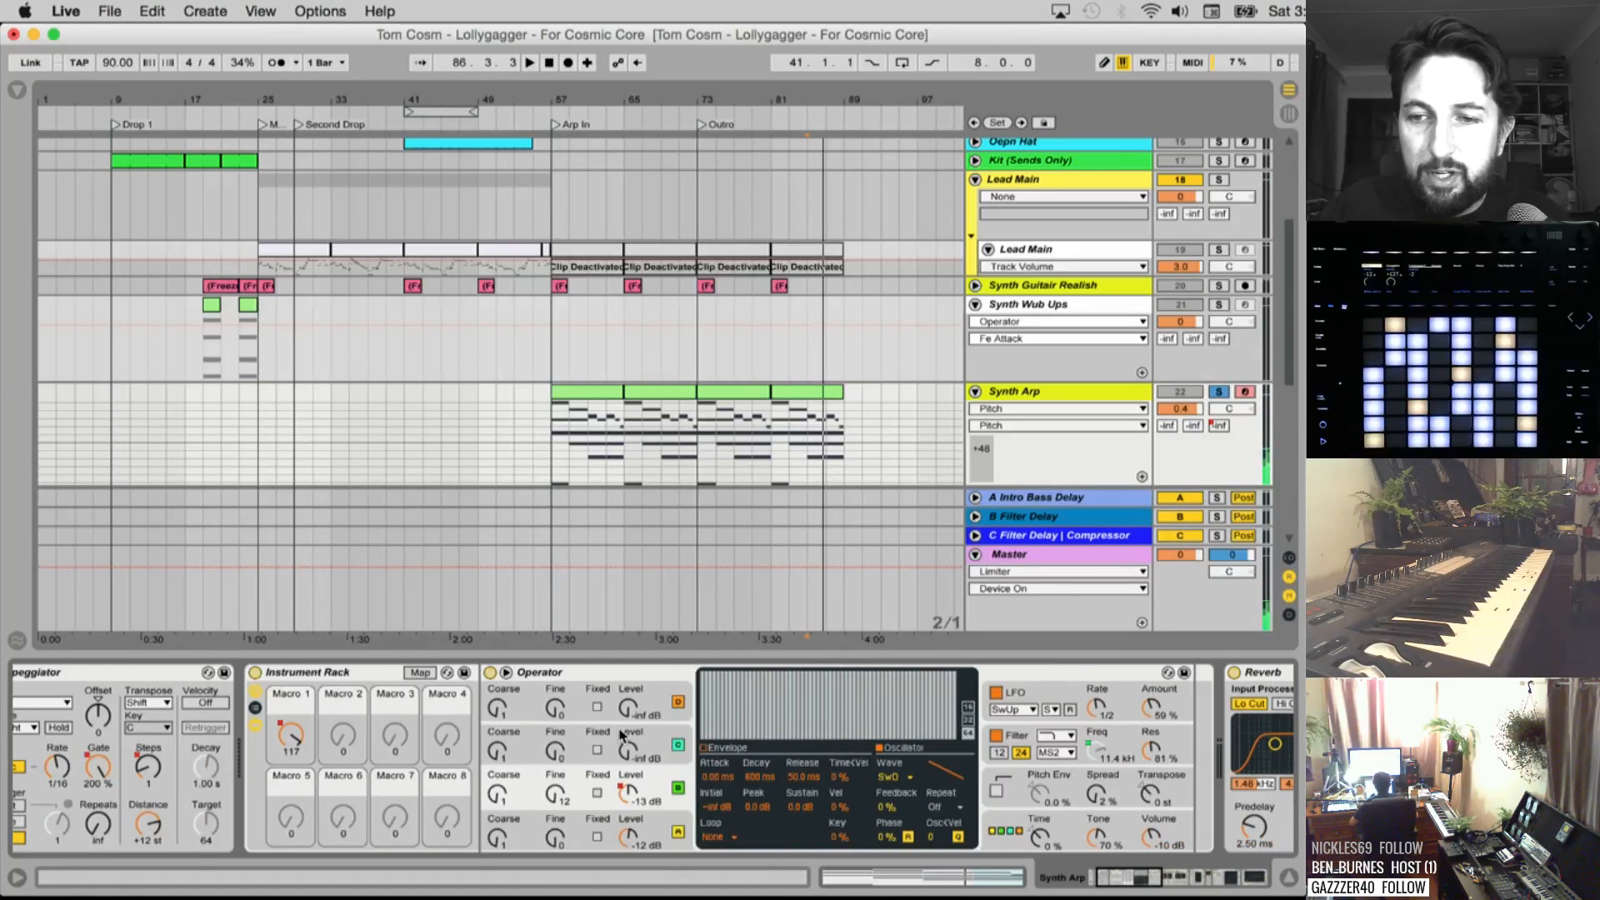
{"action": "scroll", "coordinate": [620, 736], "scroll_direction": "left", "scroll_amount": 5}
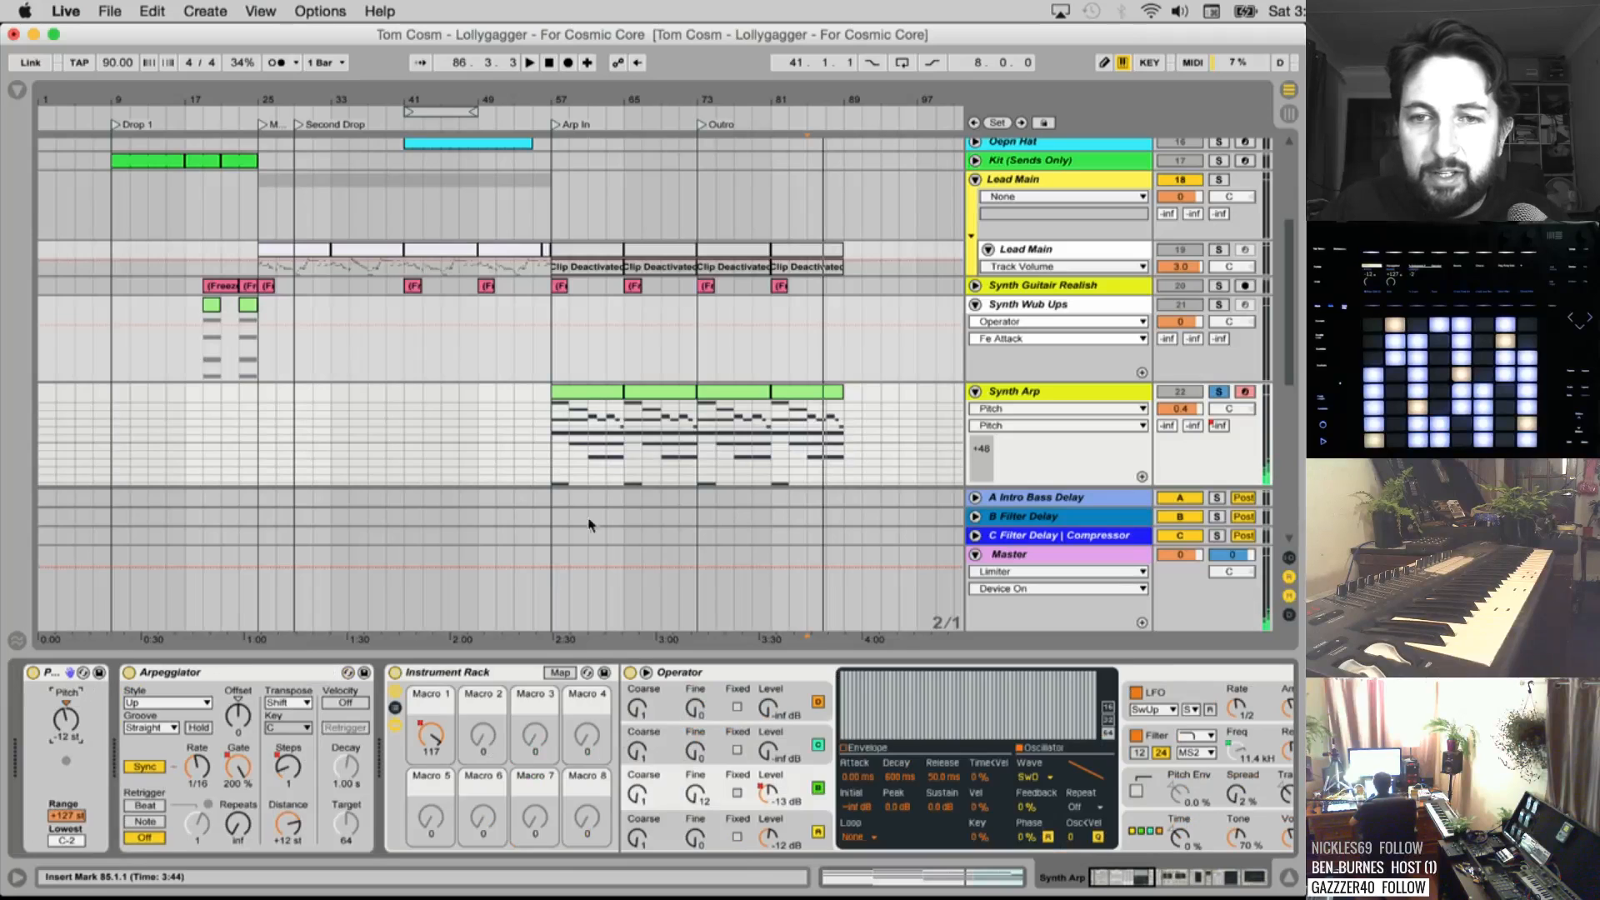
{"action": "left_click", "coordinate": [552, 439]}
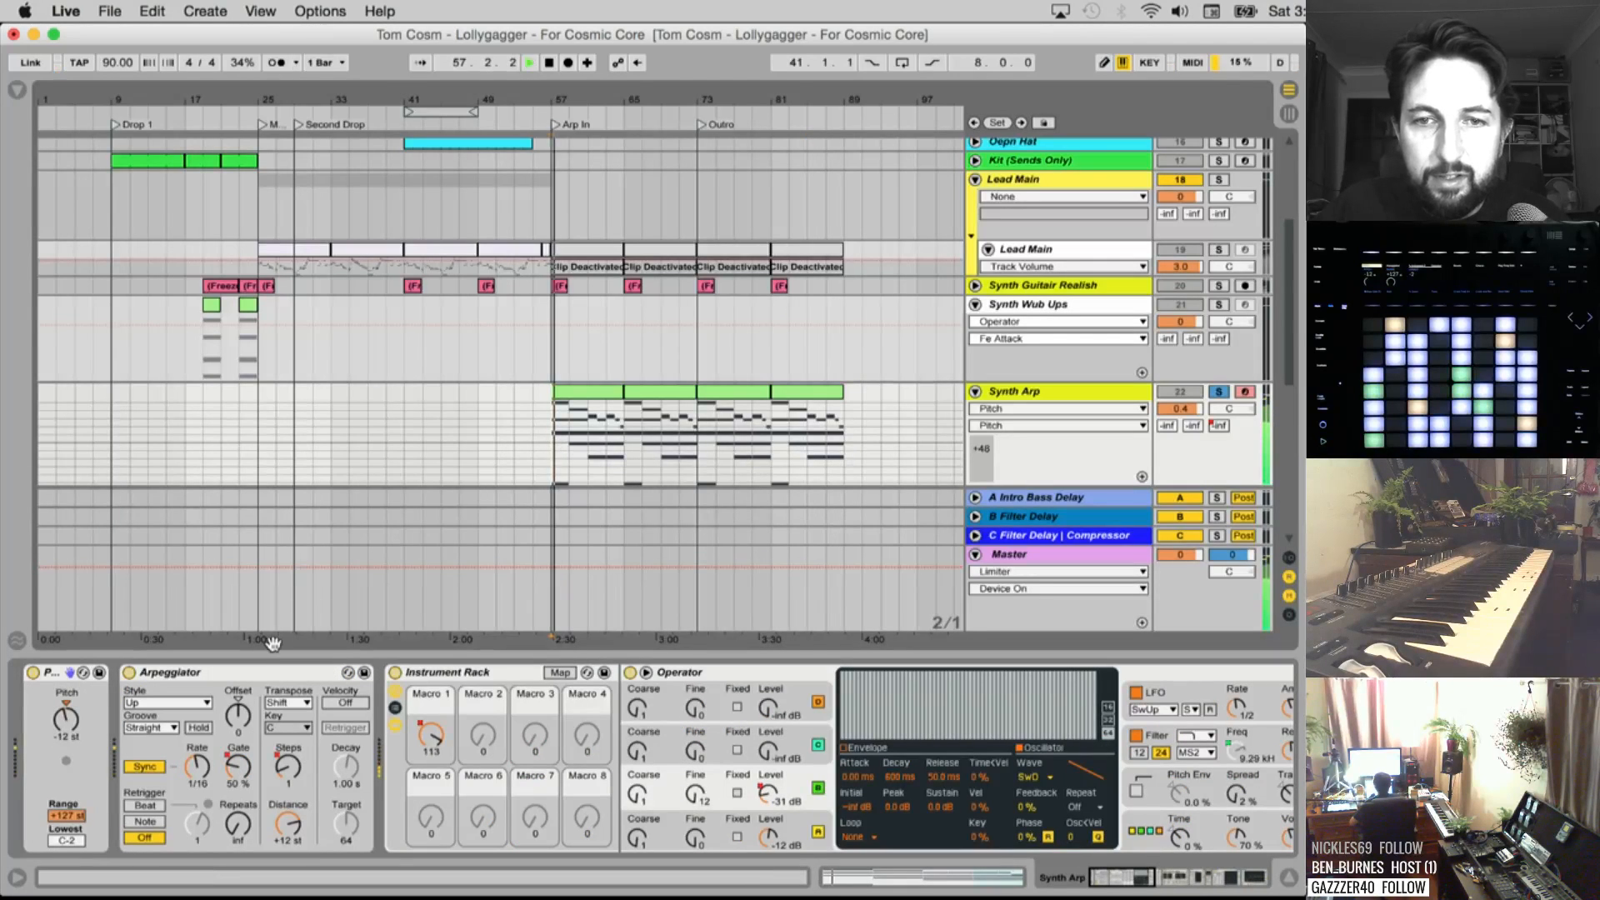
{"action": "left_click", "coordinate": [1080, 390]}
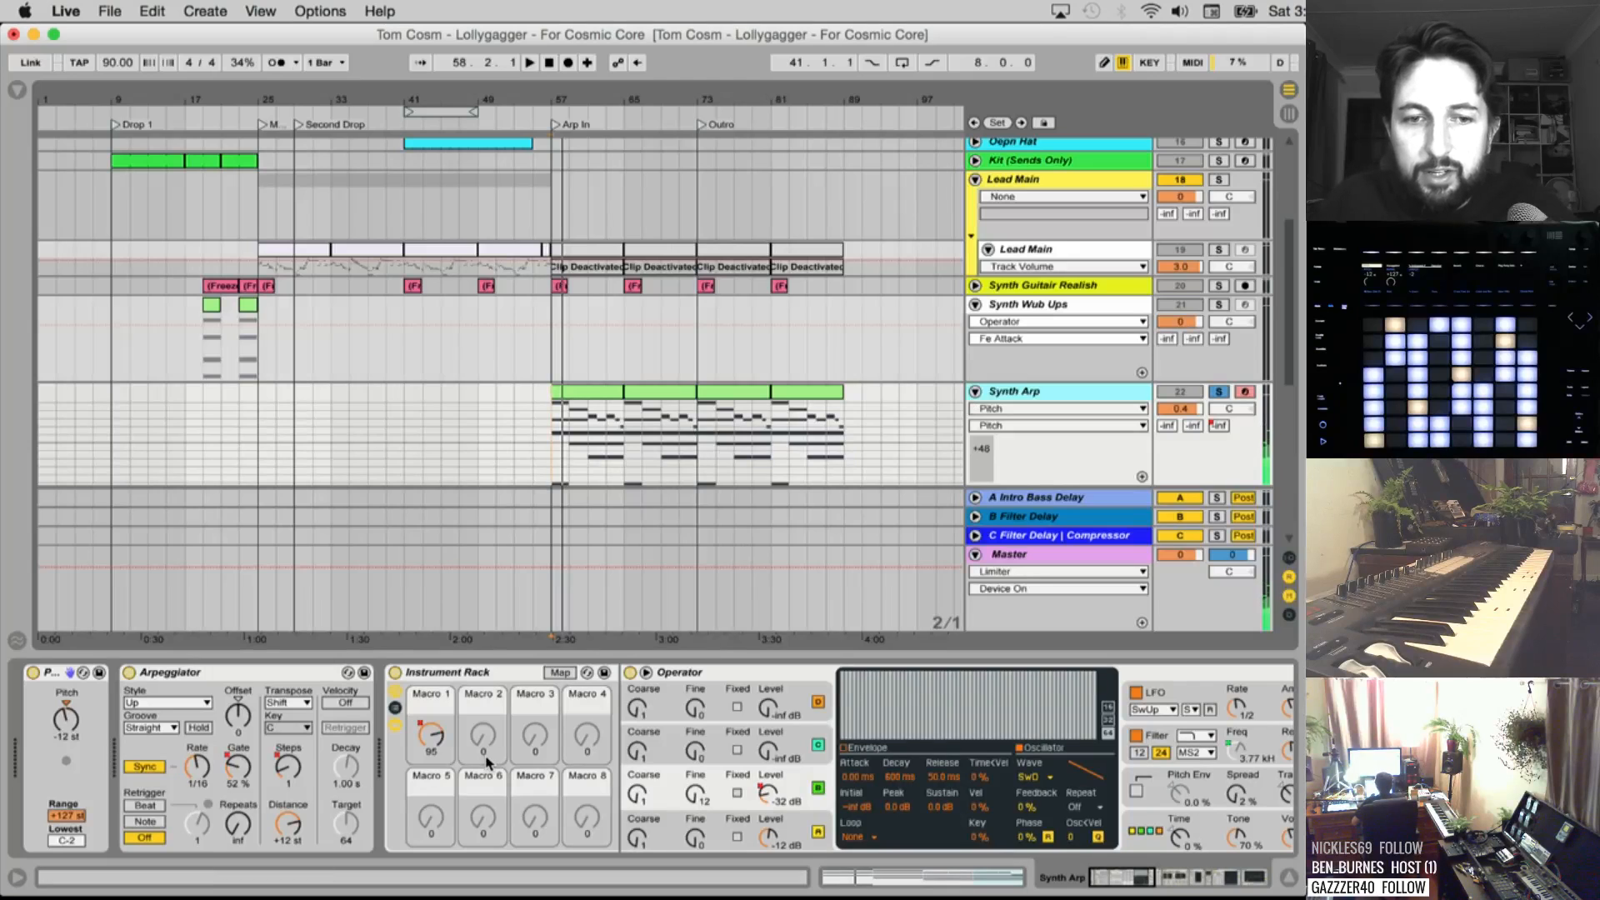
Display the Arpeggiator's Gate and Transp. Steps automation on Synth Arp and play the track from bar 65
{"action": "left_click", "coordinate": [247, 681]}
{"action": "left_click", "coordinate": [234, 783]}
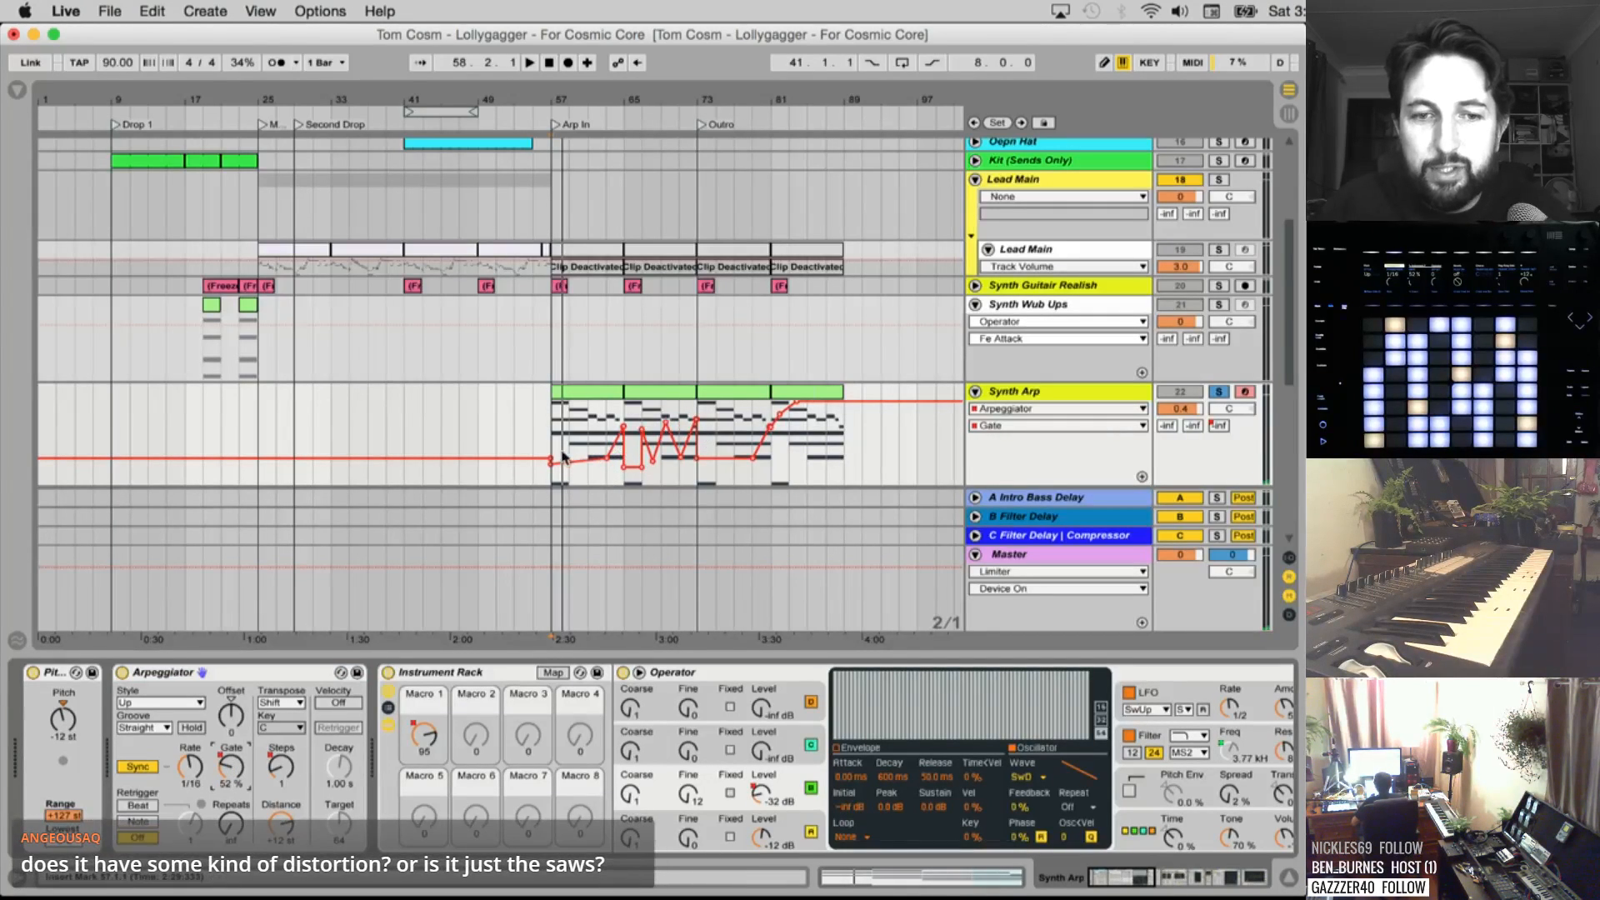
{"action": "left_click", "coordinate": [289, 775]}
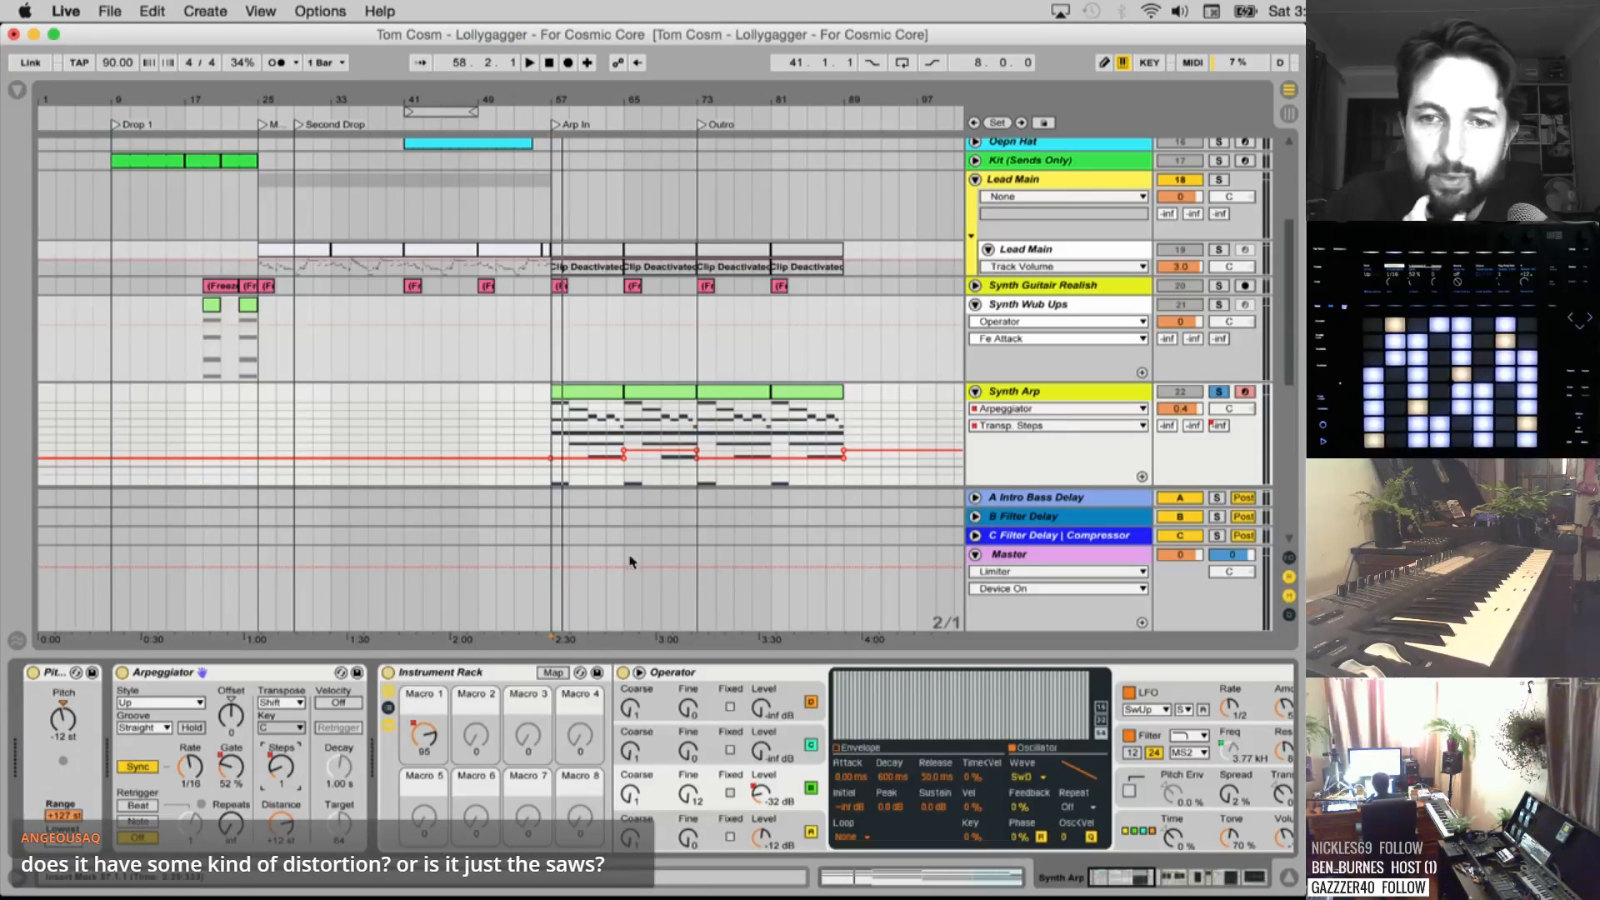
{"action": "left_click", "coordinate": [630, 427]}
{"action": "key", "text": "space"}
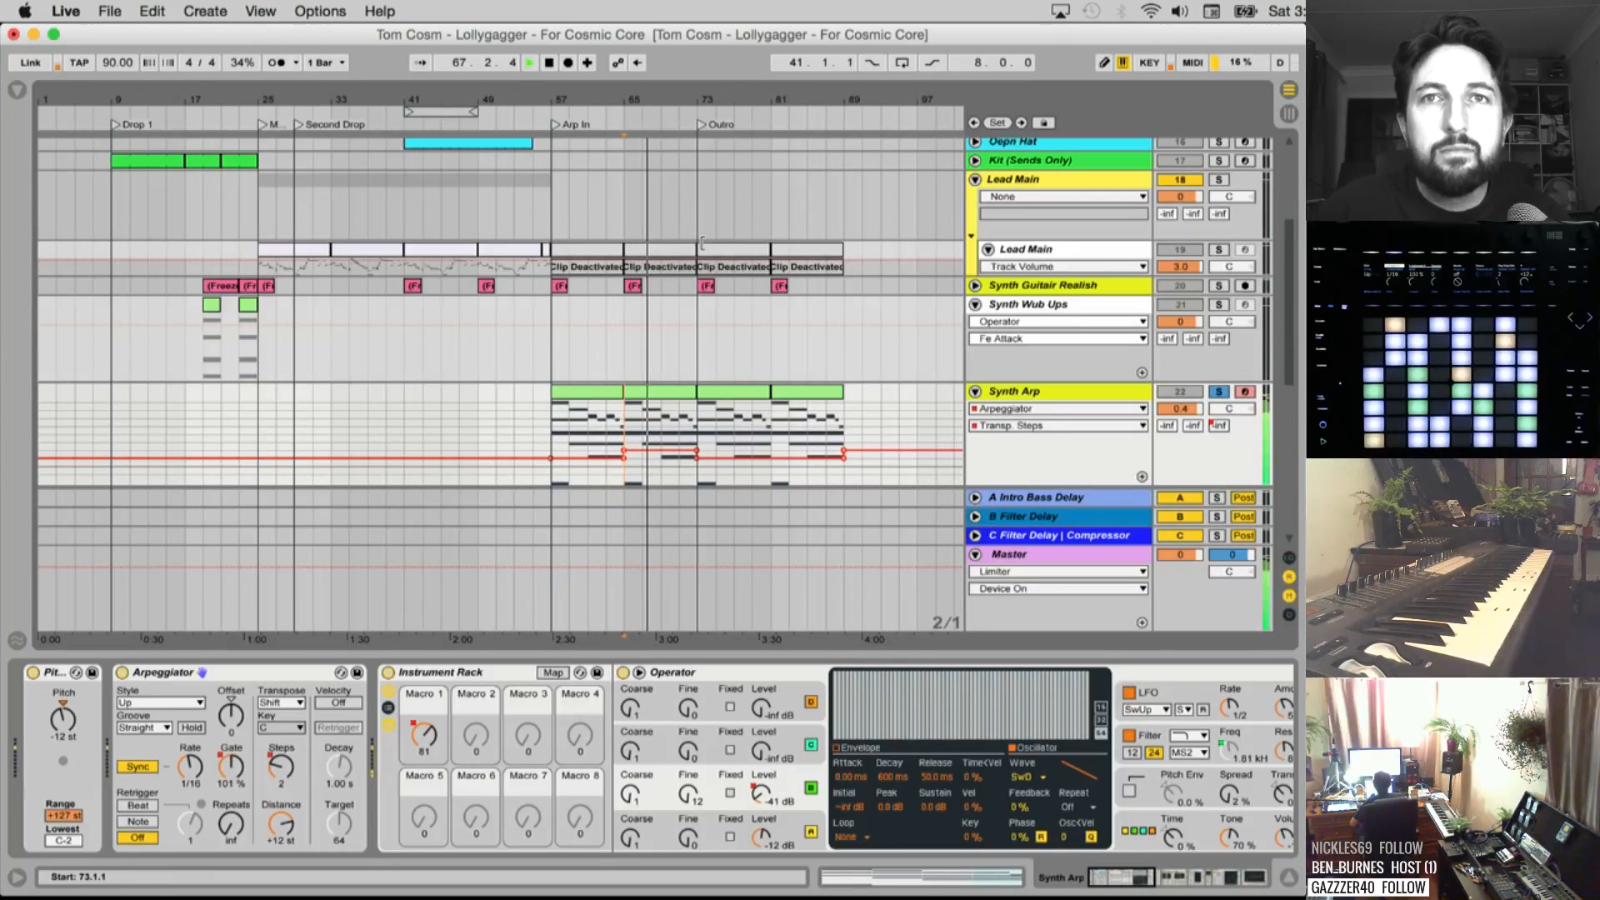
{"action": "key", "text": "space"}
Review the Synth Arp devices from Operator through the Compressor and EQ Eight, ending at the Chorus
{"action": "scroll", "coordinate": [748, 796], "scroll_direction": "right", "scroll_amount": 15}
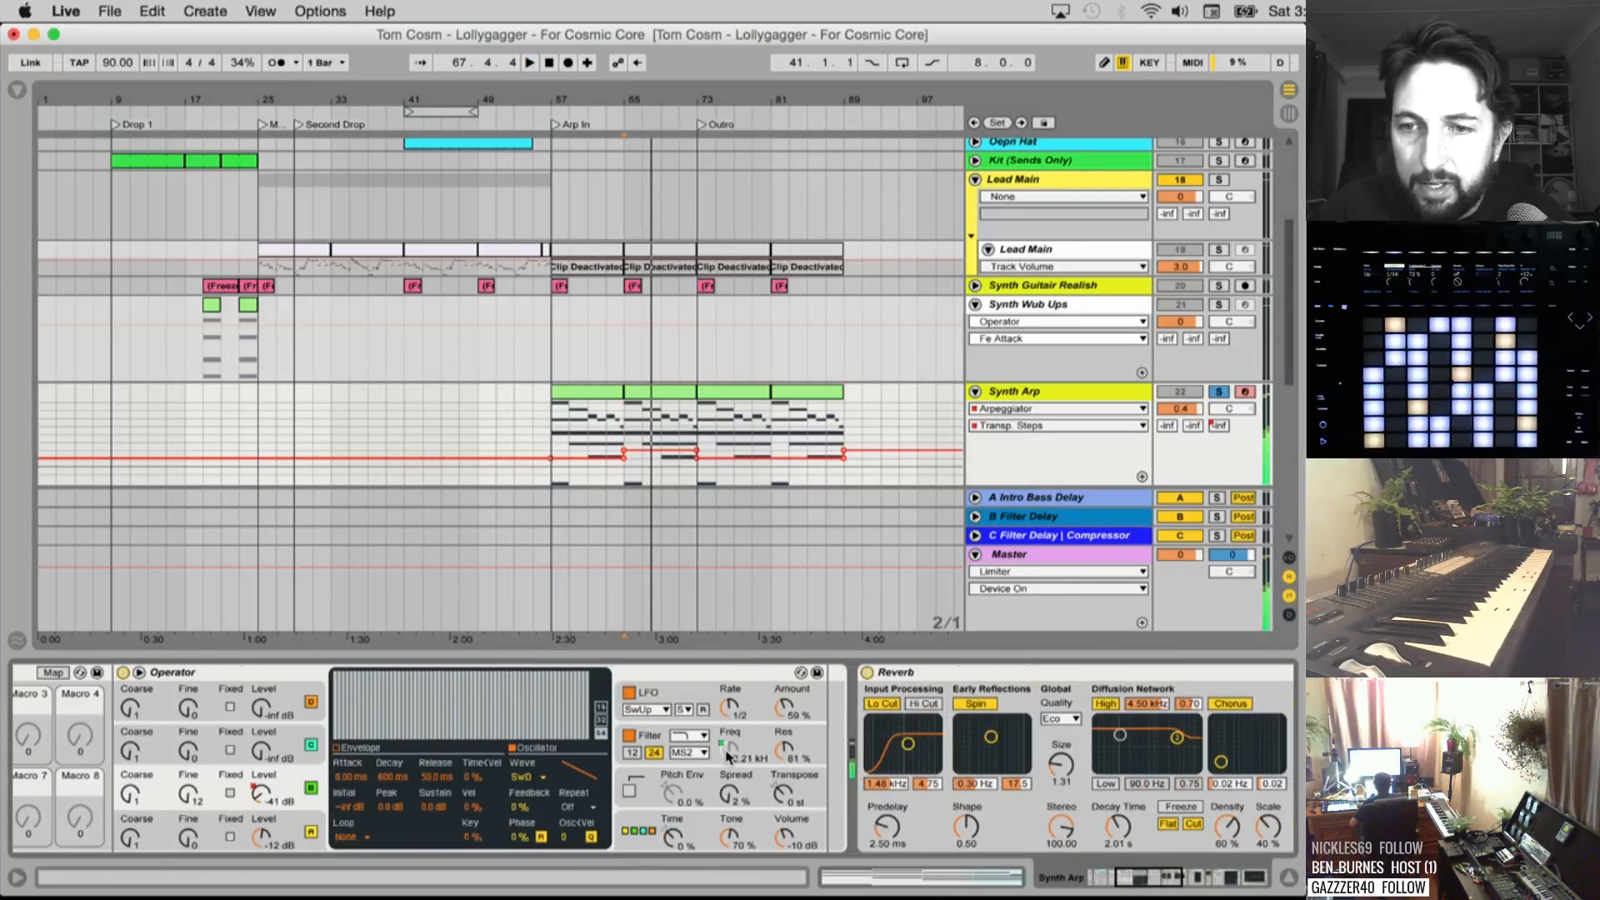
{"action": "scroll", "coordinate": [734, 767], "scroll_direction": "right", "scroll_amount": 10}
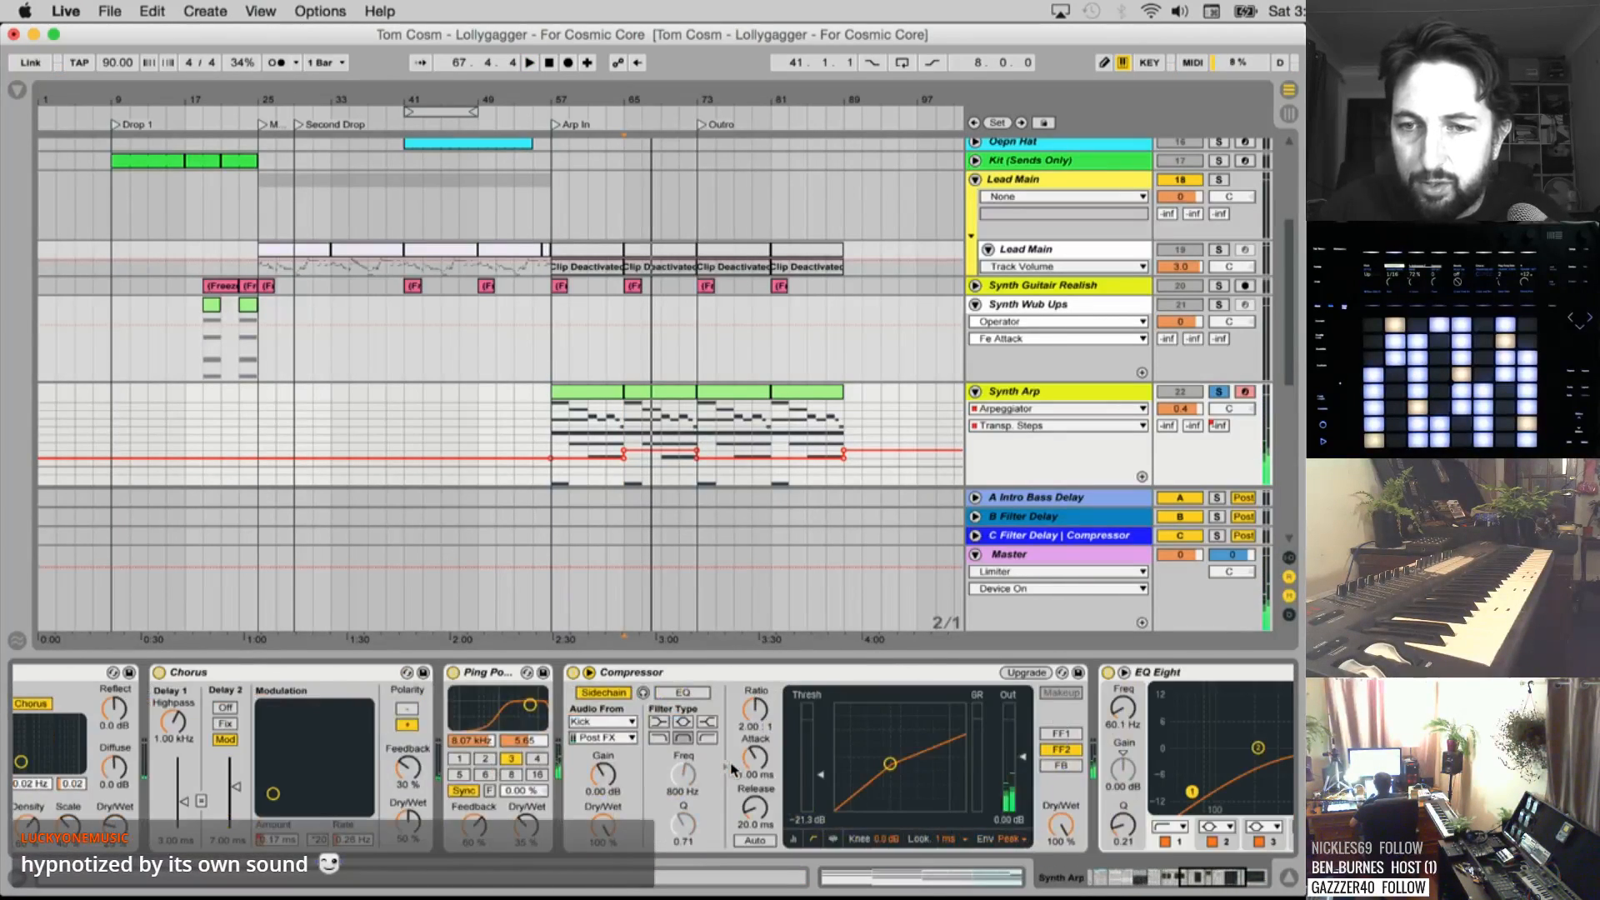
{"action": "scroll", "coordinate": [731, 768], "scroll_direction": "right", "scroll_amount": 8}
{"action": "scroll", "coordinate": [729, 774], "scroll_direction": "left", "scroll_amount": 16}
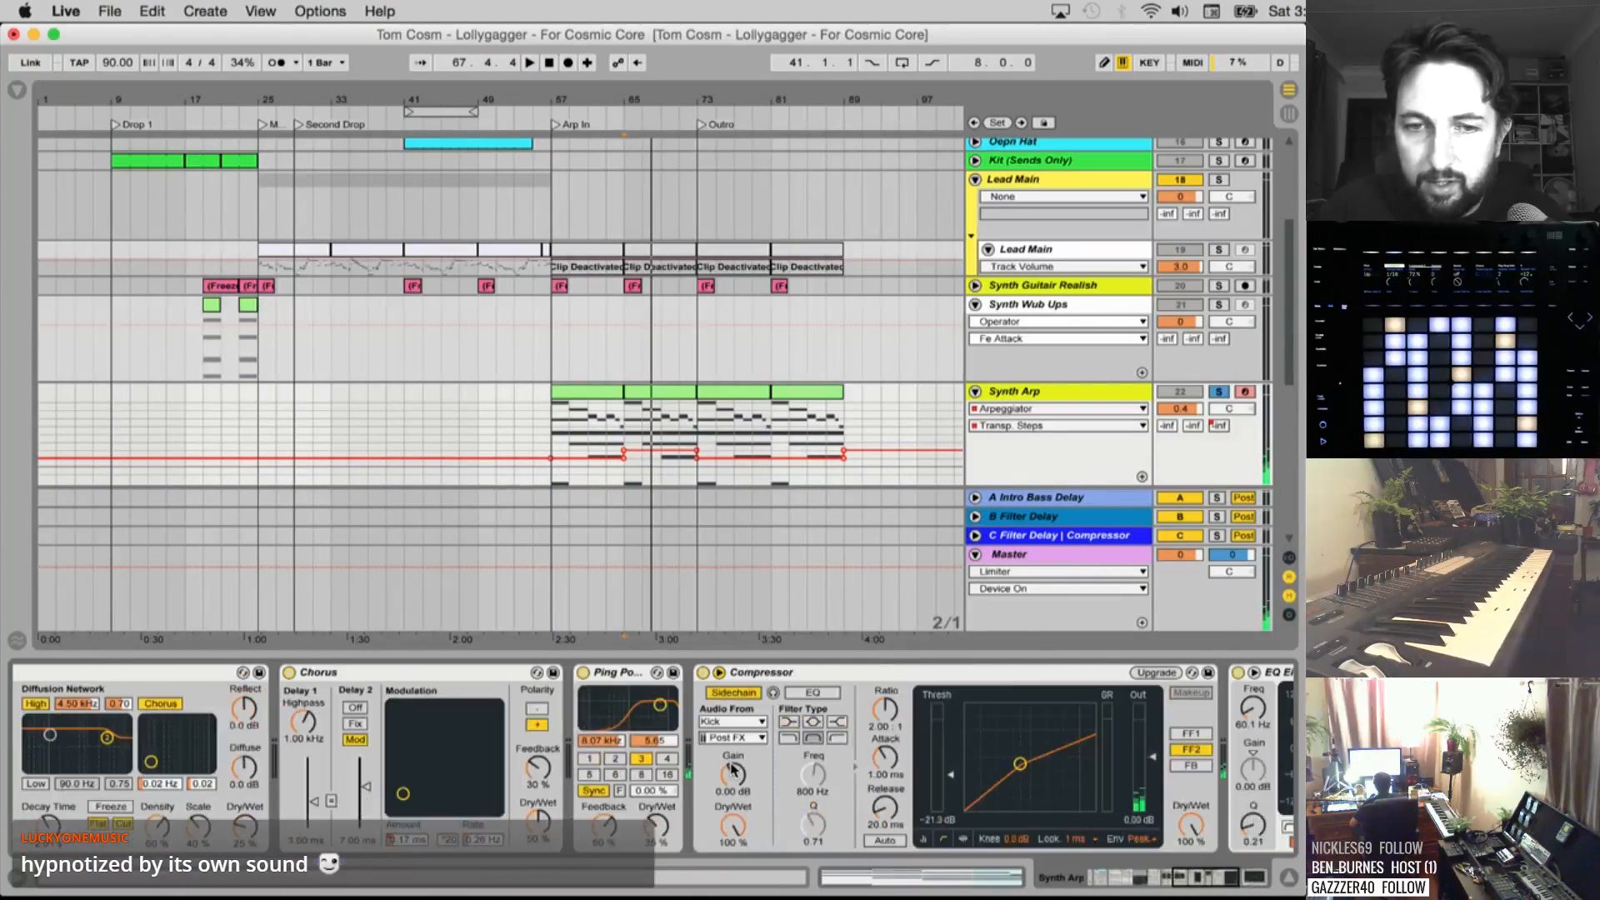
{"action": "scroll", "coordinate": [729, 774], "scroll_direction": "left", "scroll_amount": 3}
Bypass the Chorus on Synth Arp, play from bar 65, and switch the Chorus back on to compare the sound
{"action": "left_click", "coordinate": [728, 673]}
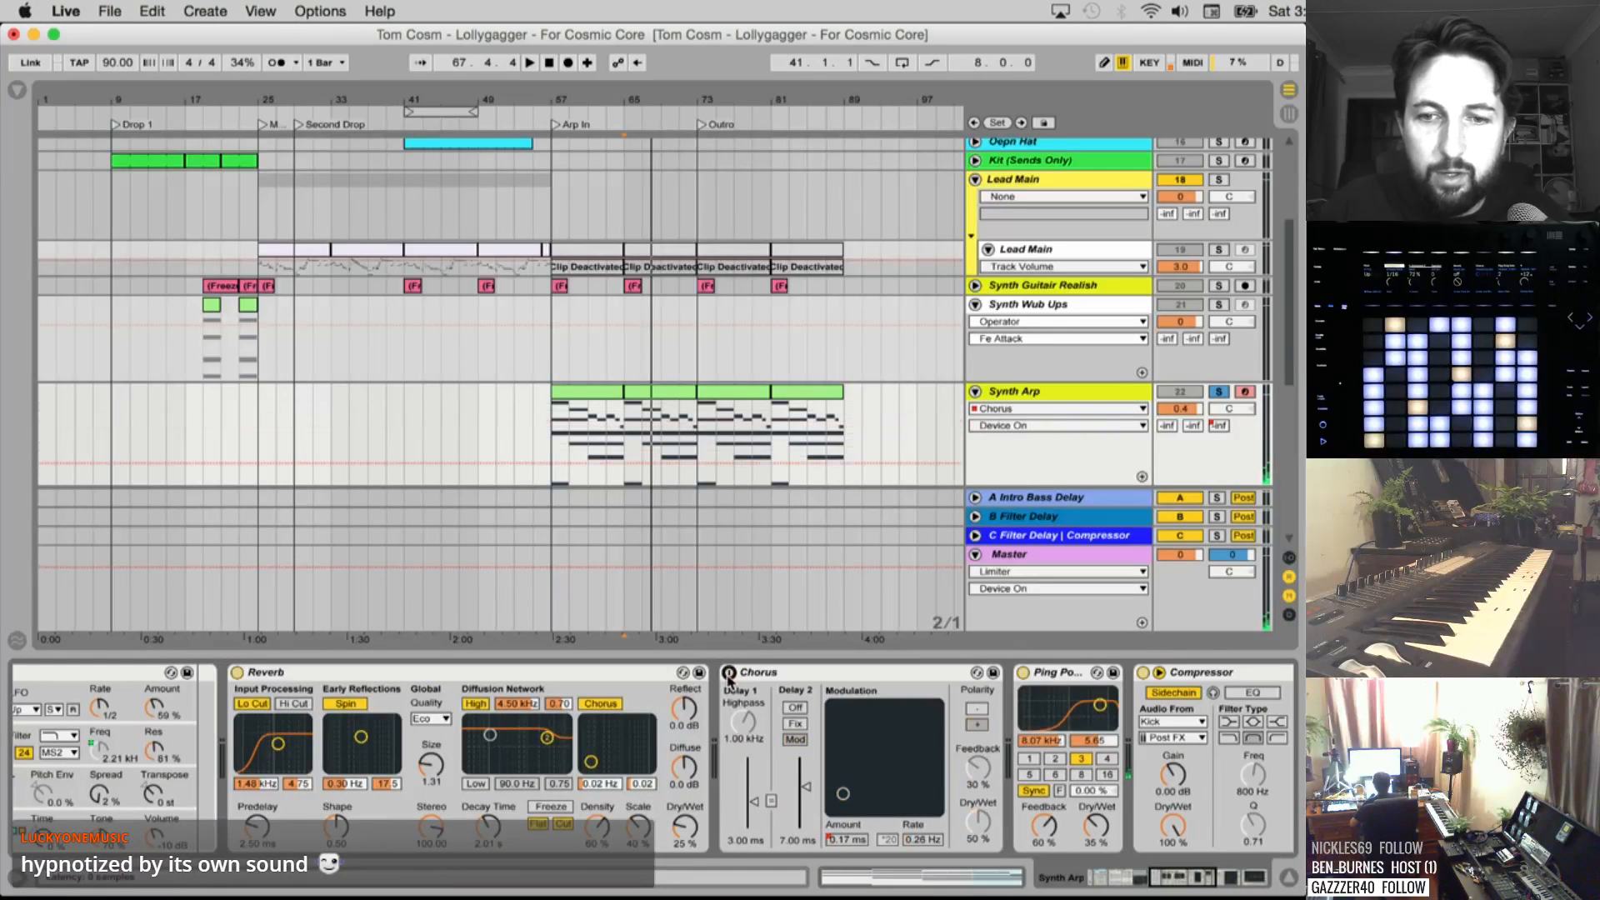
{"action": "key", "text": "space"}
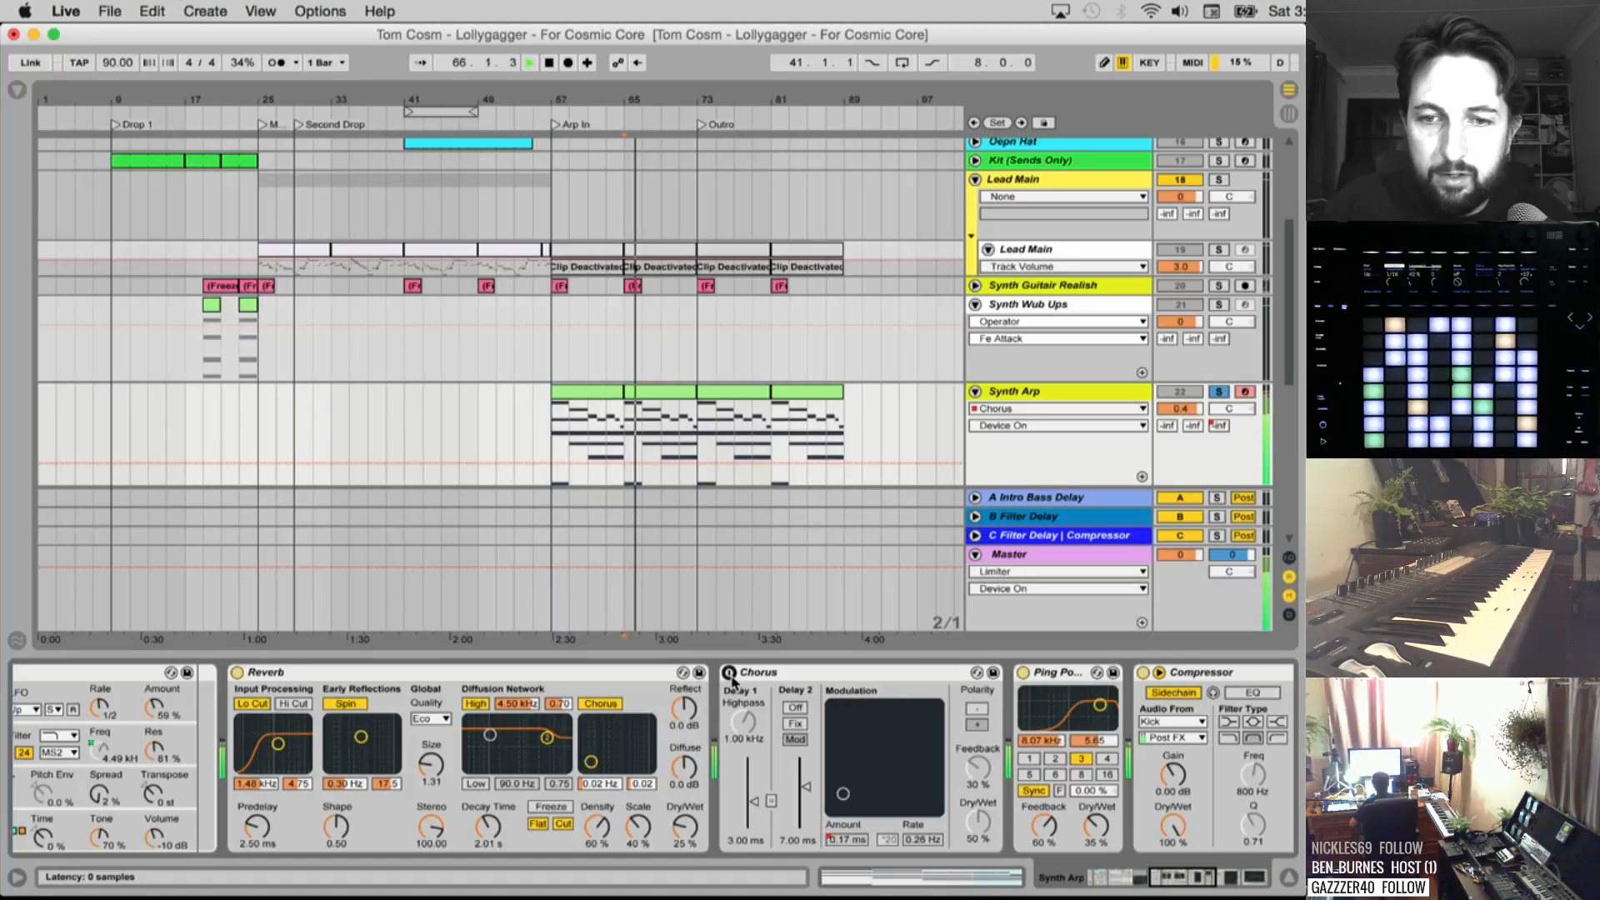
{"action": "left_click", "coordinate": [729, 673]}
Show Operator's filter settings on Synth Arp and choose the MS2 filter circuit
{"action": "scroll", "coordinate": [572, 693], "scroll_direction": "left", "scroll_amount": 5}
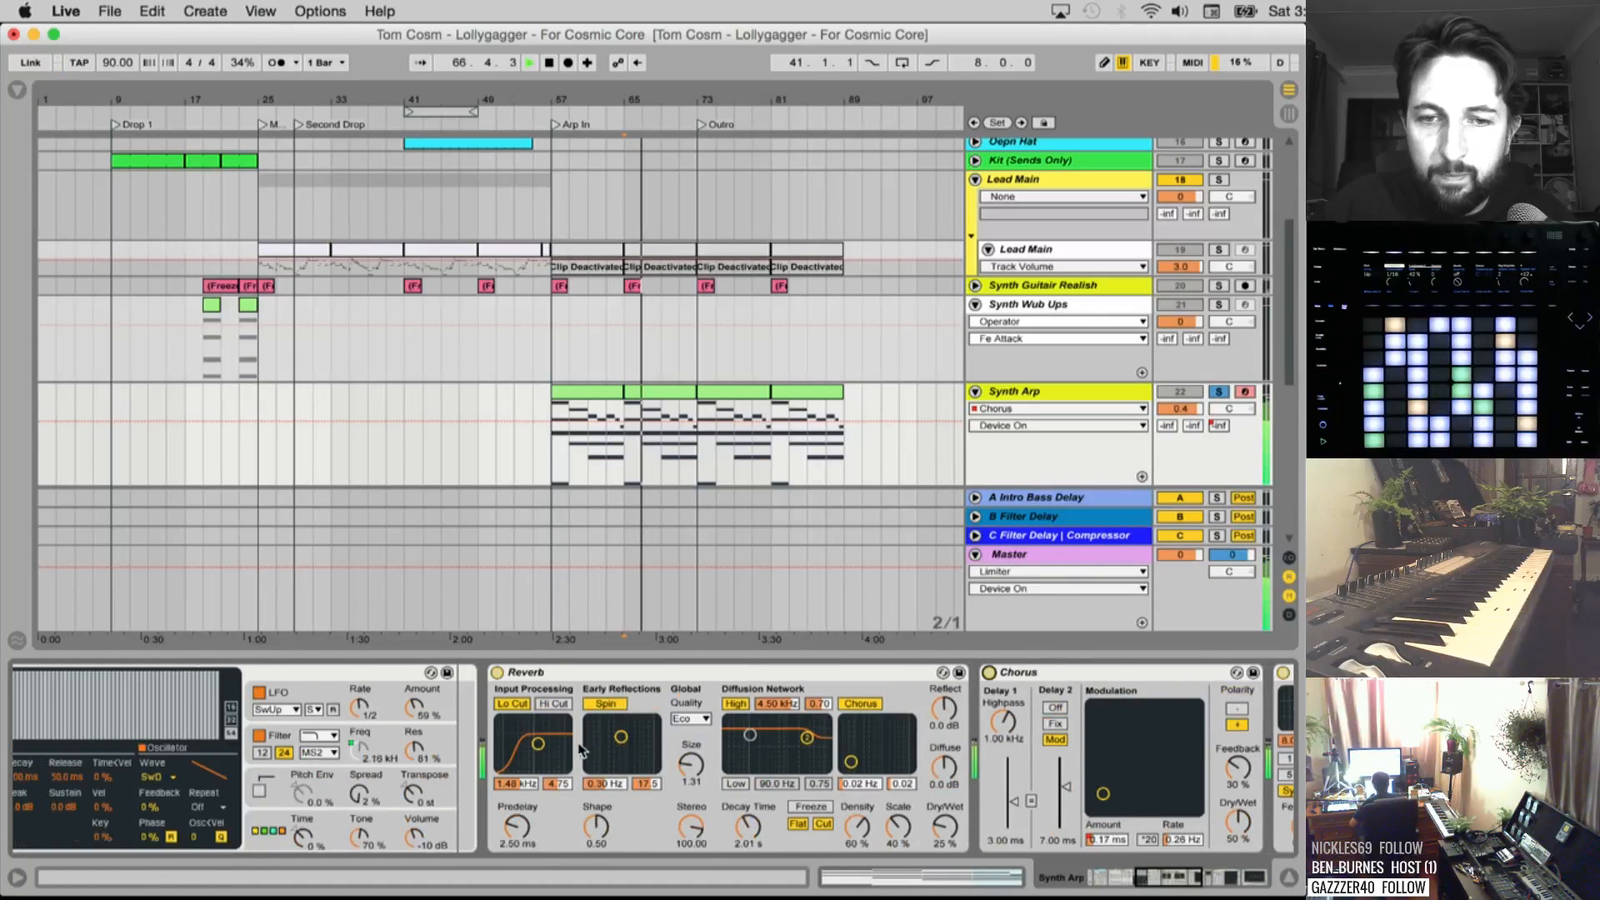
{"action": "scroll", "coordinate": [572, 694], "scroll_direction": "left", "scroll_amount": 5}
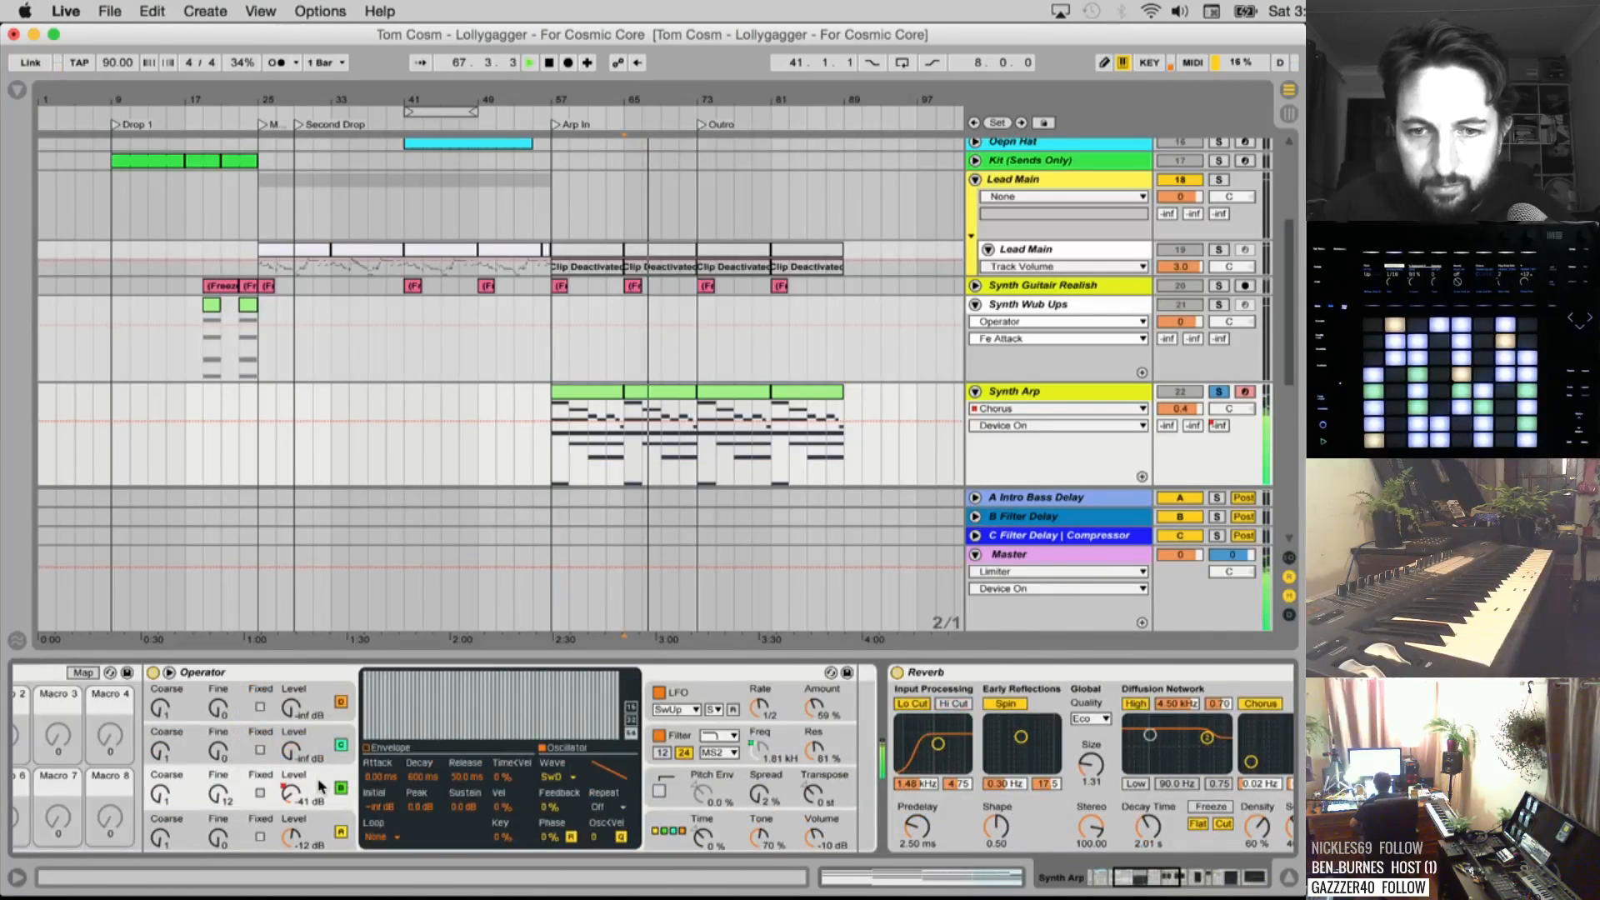
{"action": "left_click", "coordinate": [764, 751]}
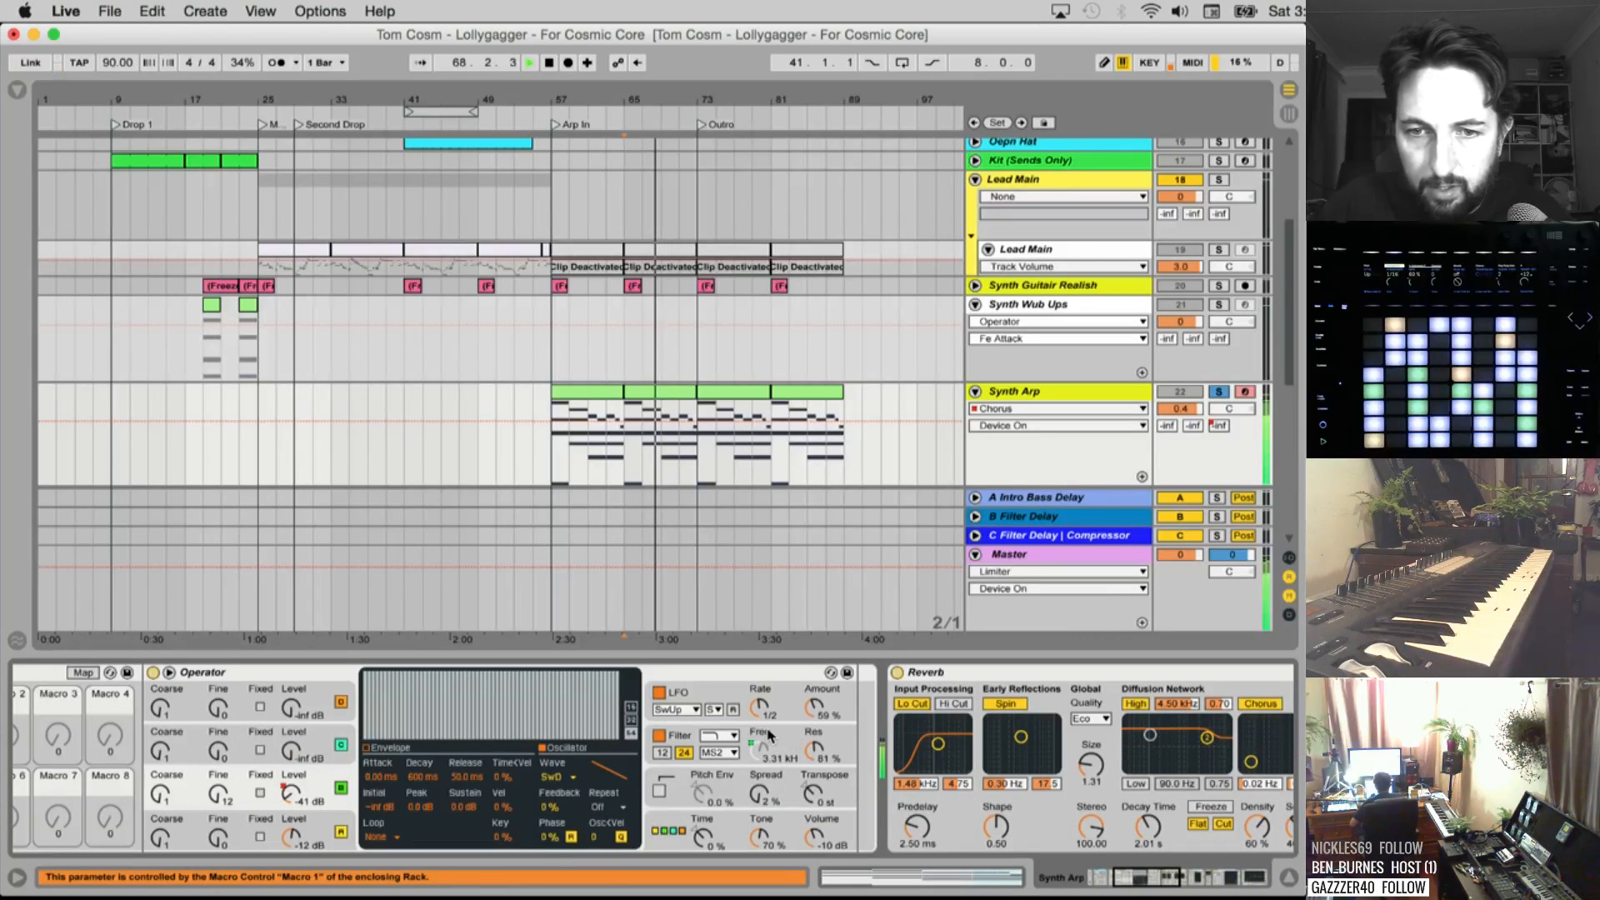
{"action": "left_click", "coordinate": [720, 754]}
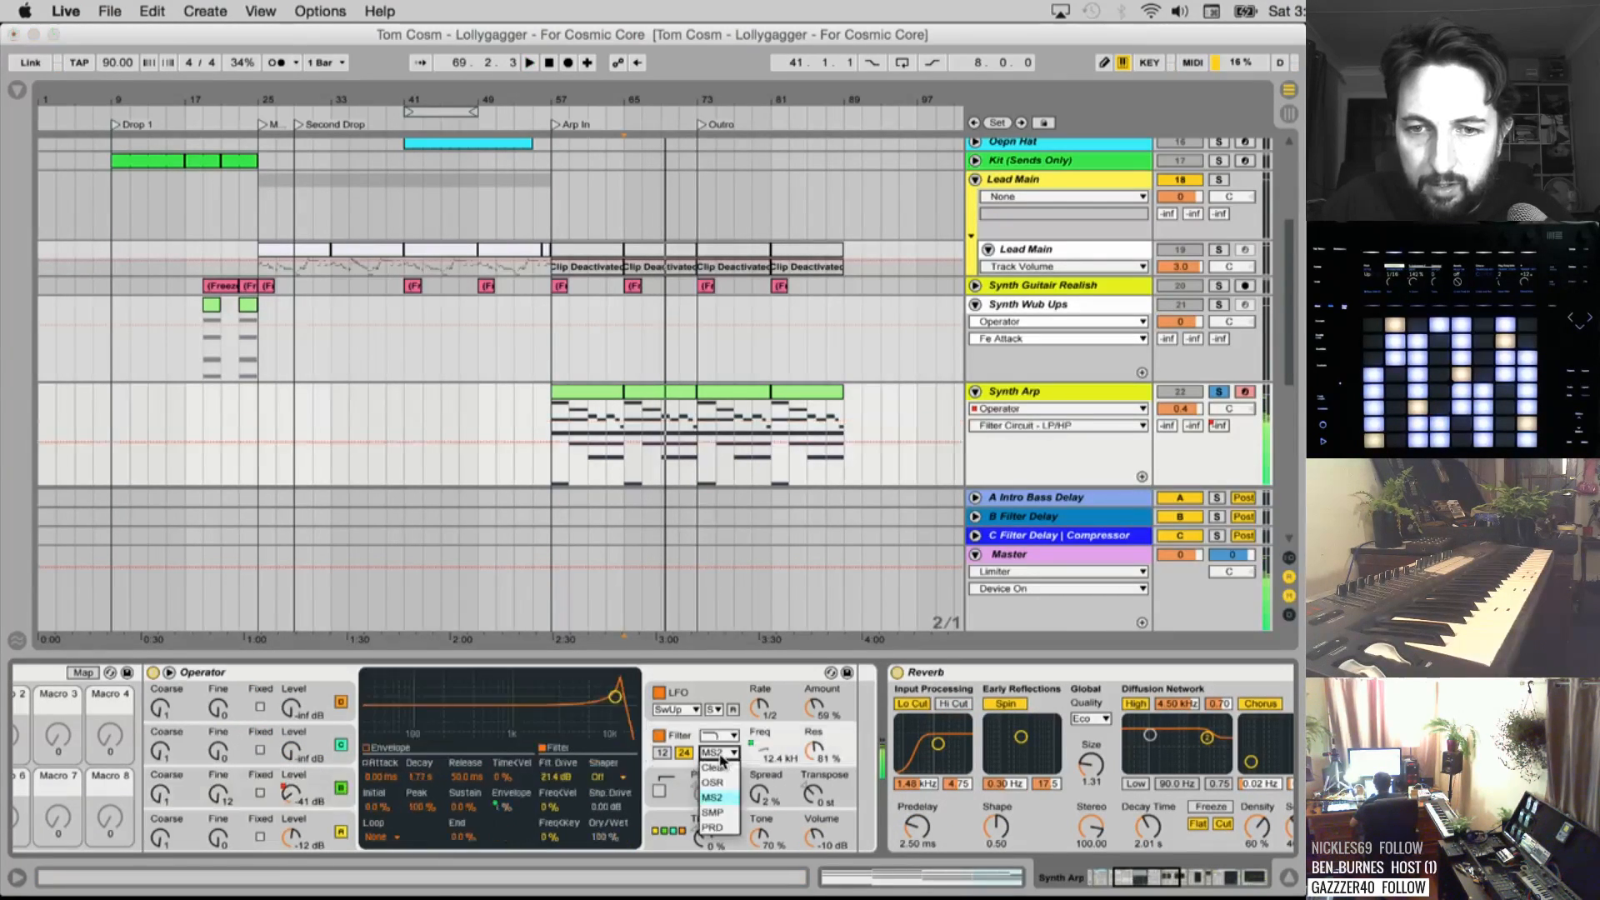
{"action": "left_click", "coordinate": [721, 798]}
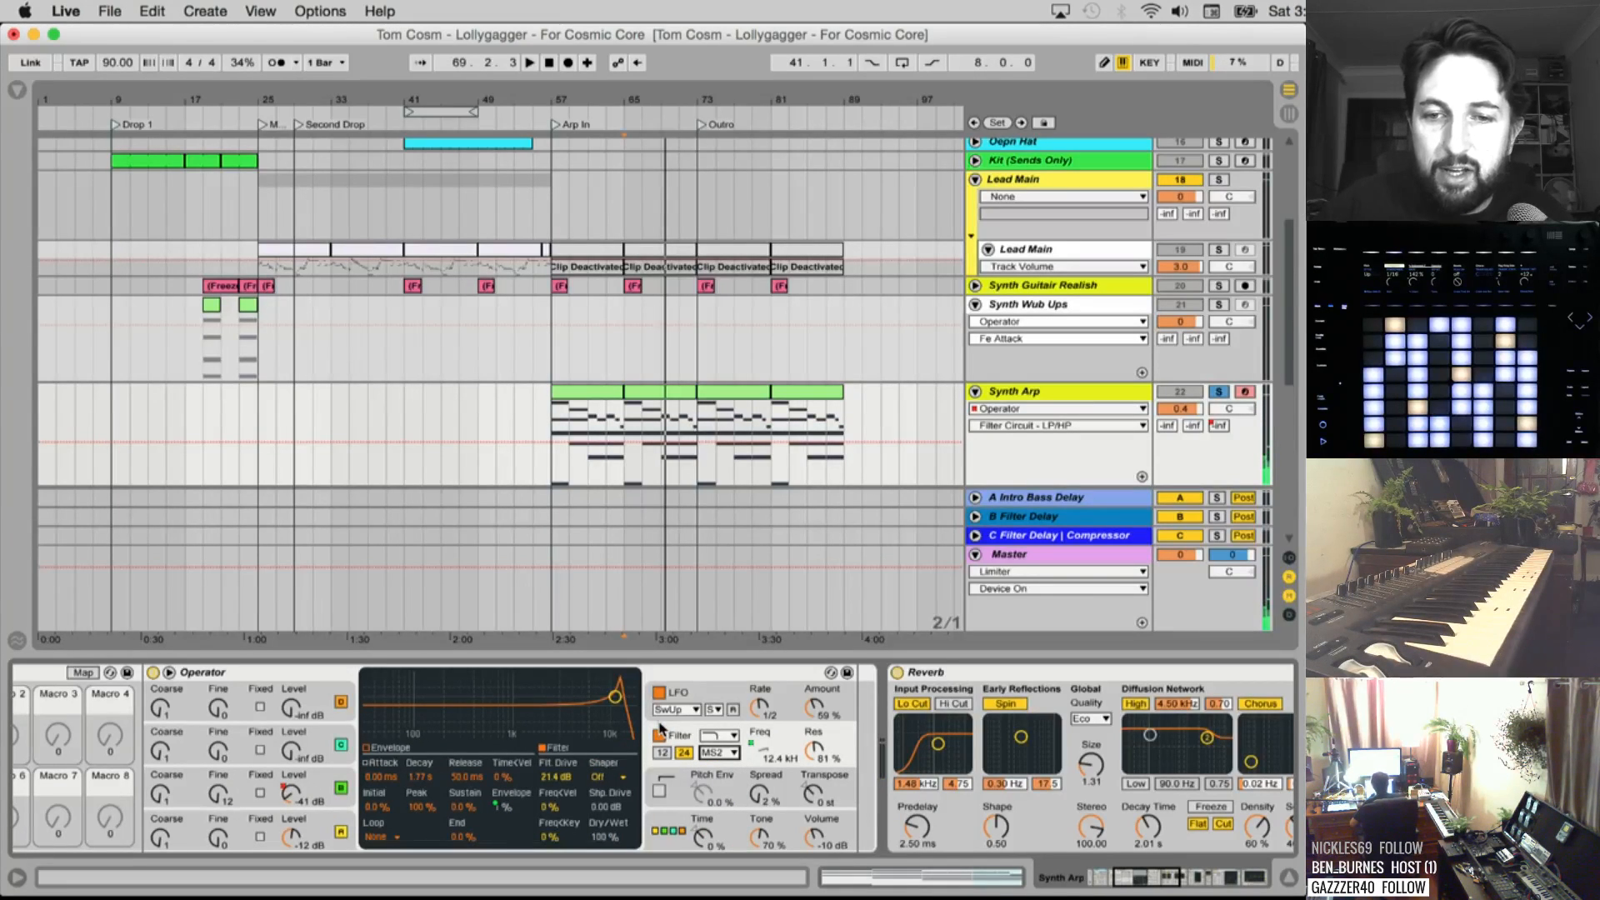
Play the soloed Synth Arp from bar 65 and jump to bar 81, switching its solo off to hear the full mix
{"action": "key", "text": "space"}
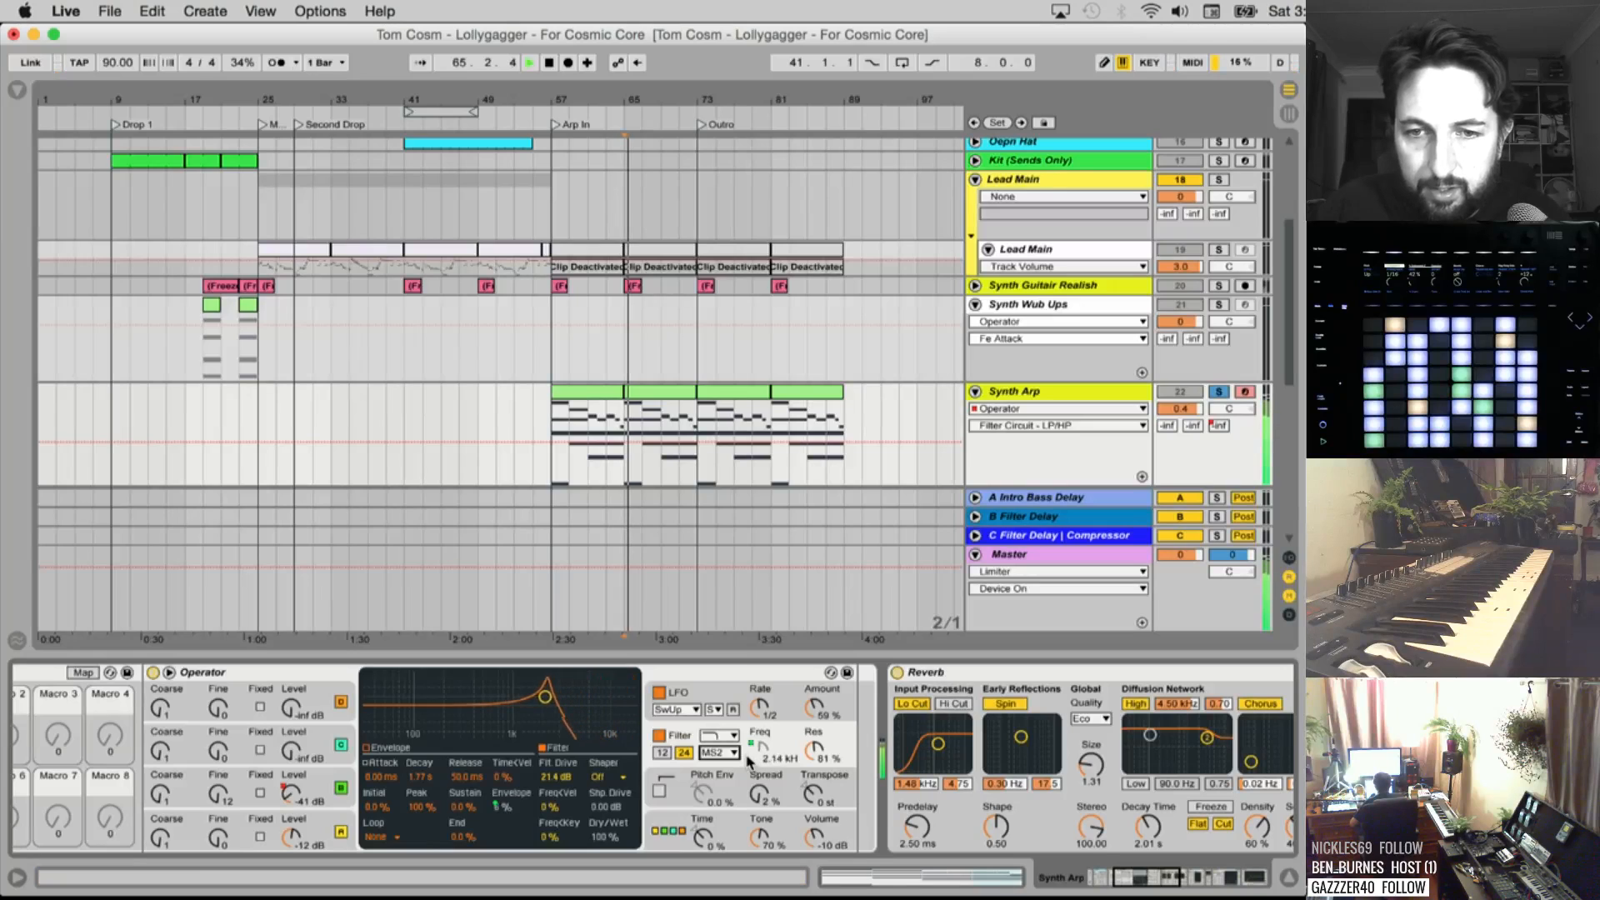
{"action": "left_click", "coordinate": [772, 350]}
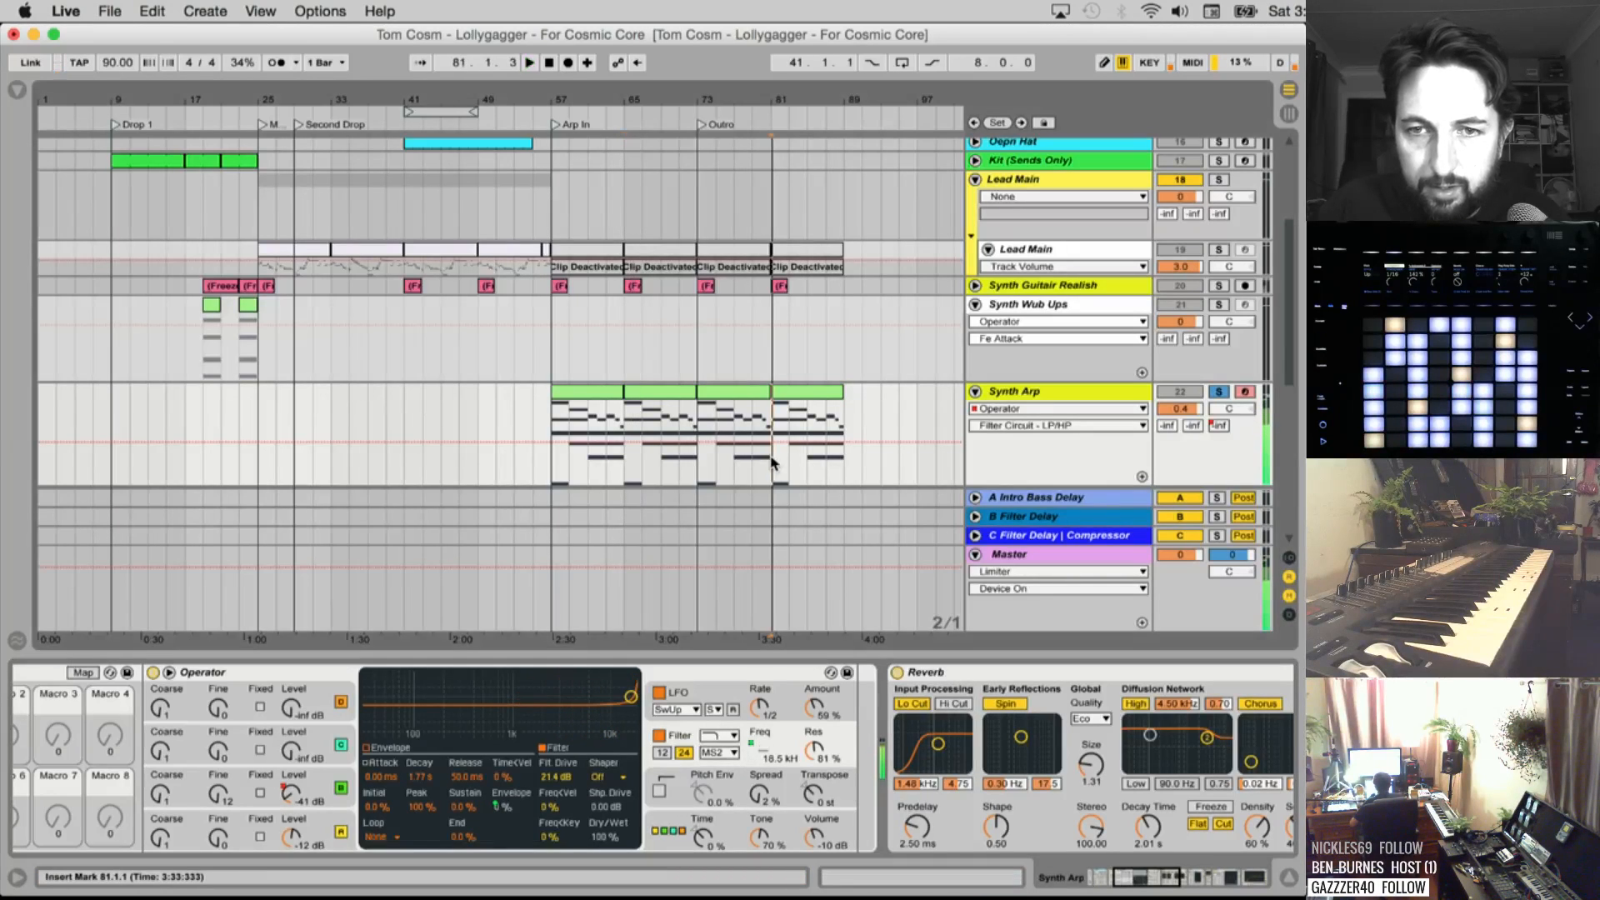
{"action": "left_click", "coordinate": [1218, 392]}
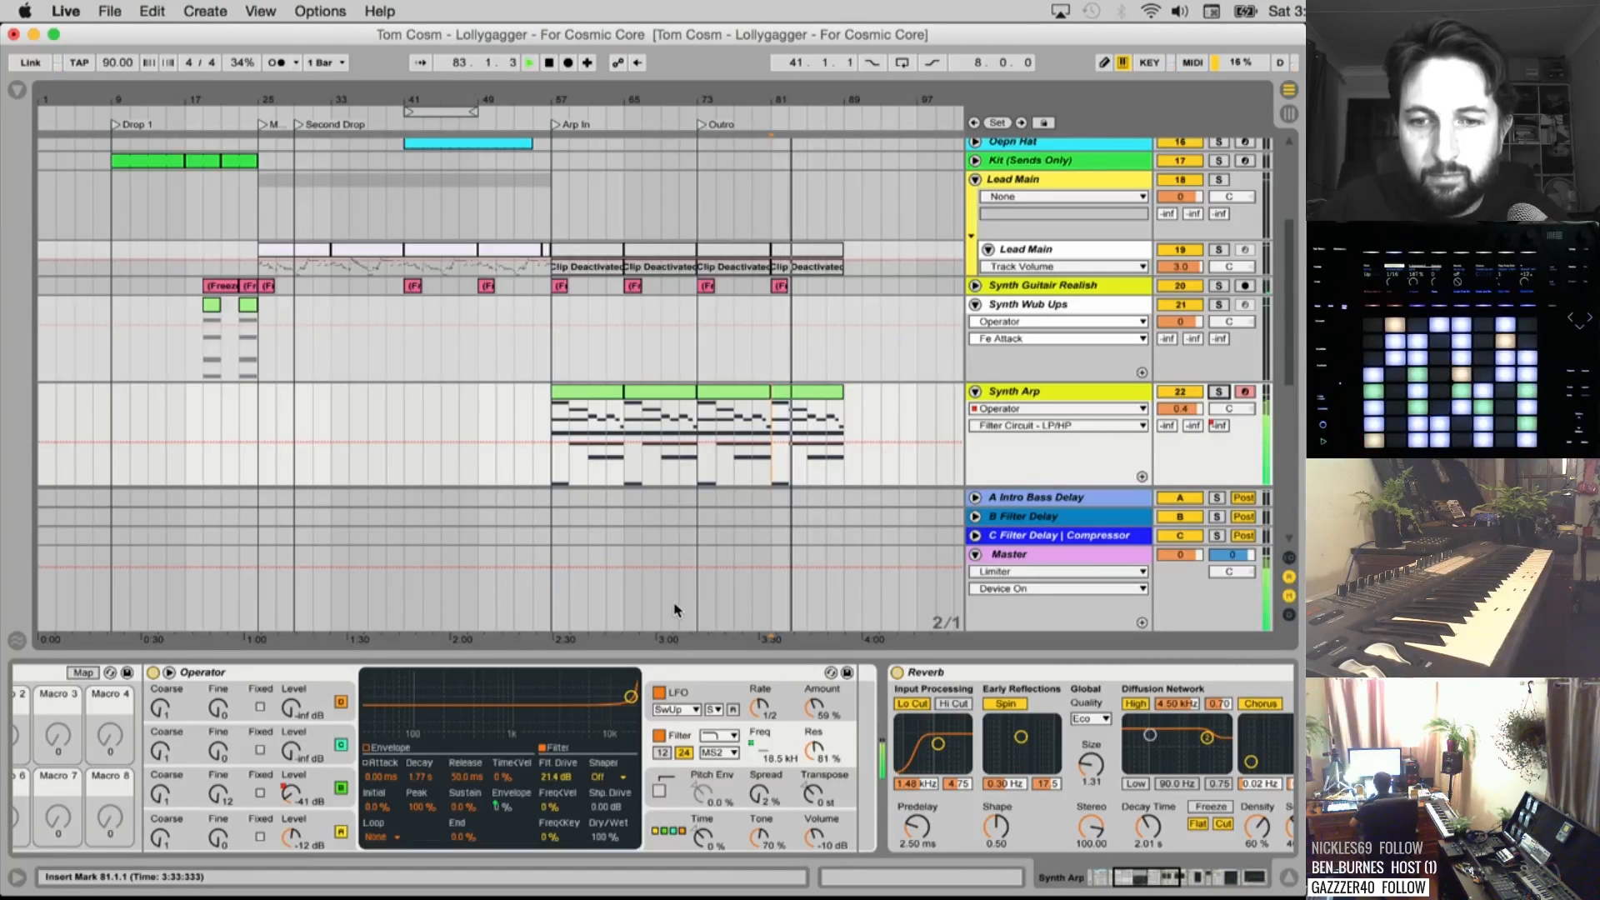
Show Operator's global settings on Synth Arp, followed by its pitch envelope settings
{"action": "scroll", "coordinate": [257, 799], "scroll_direction": "left", "scroll_amount": 6}
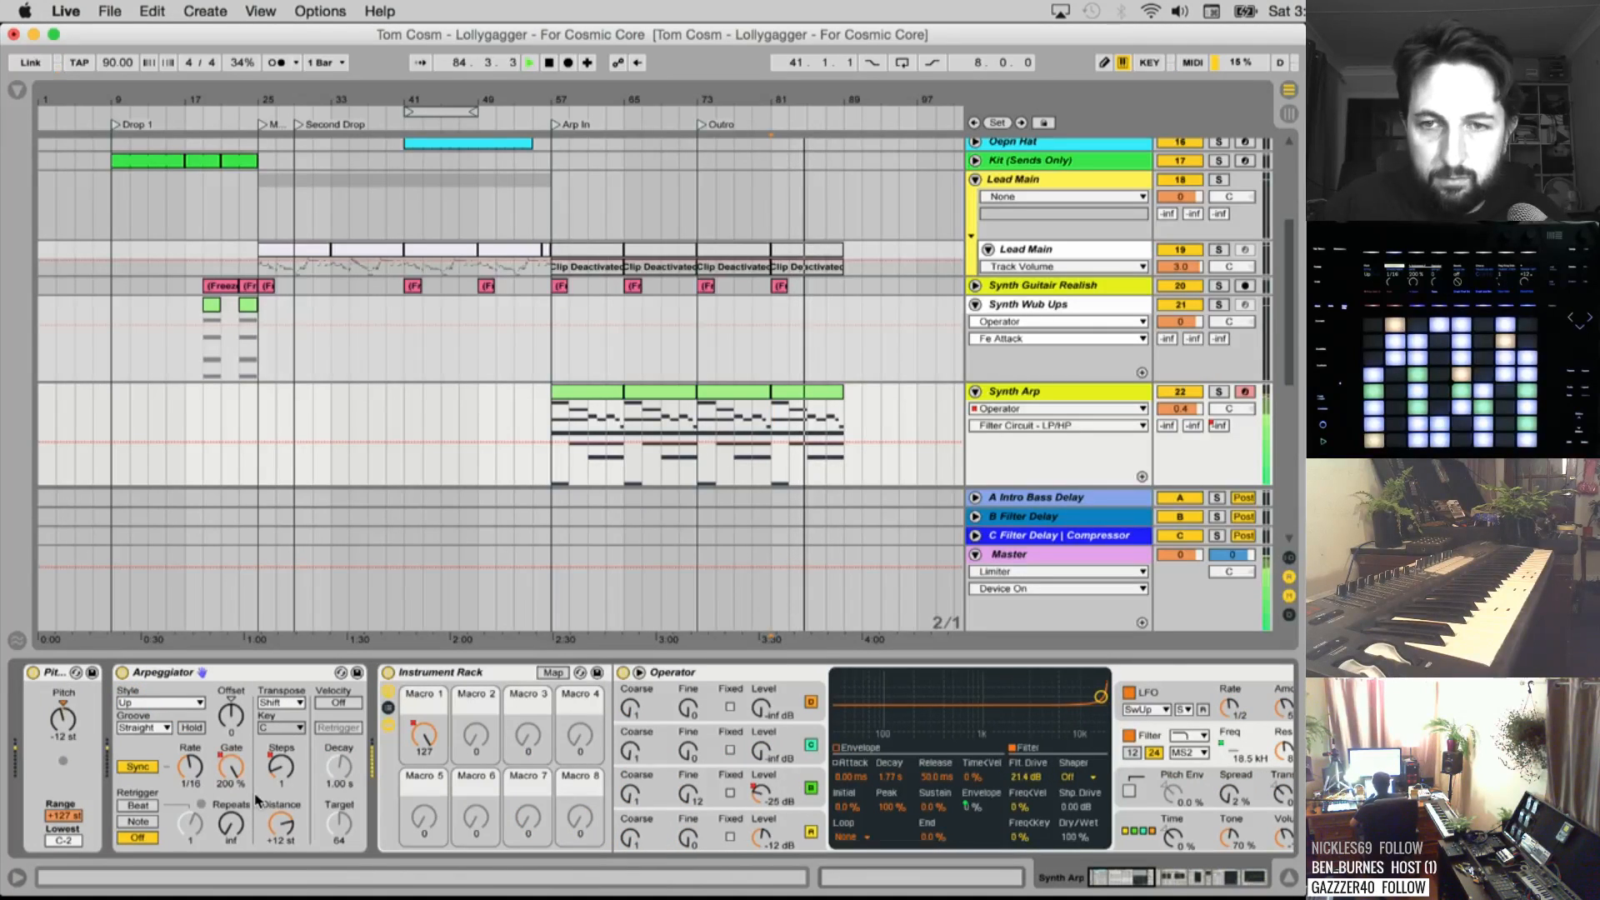
{"action": "left_click", "coordinate": [1131, 842]}
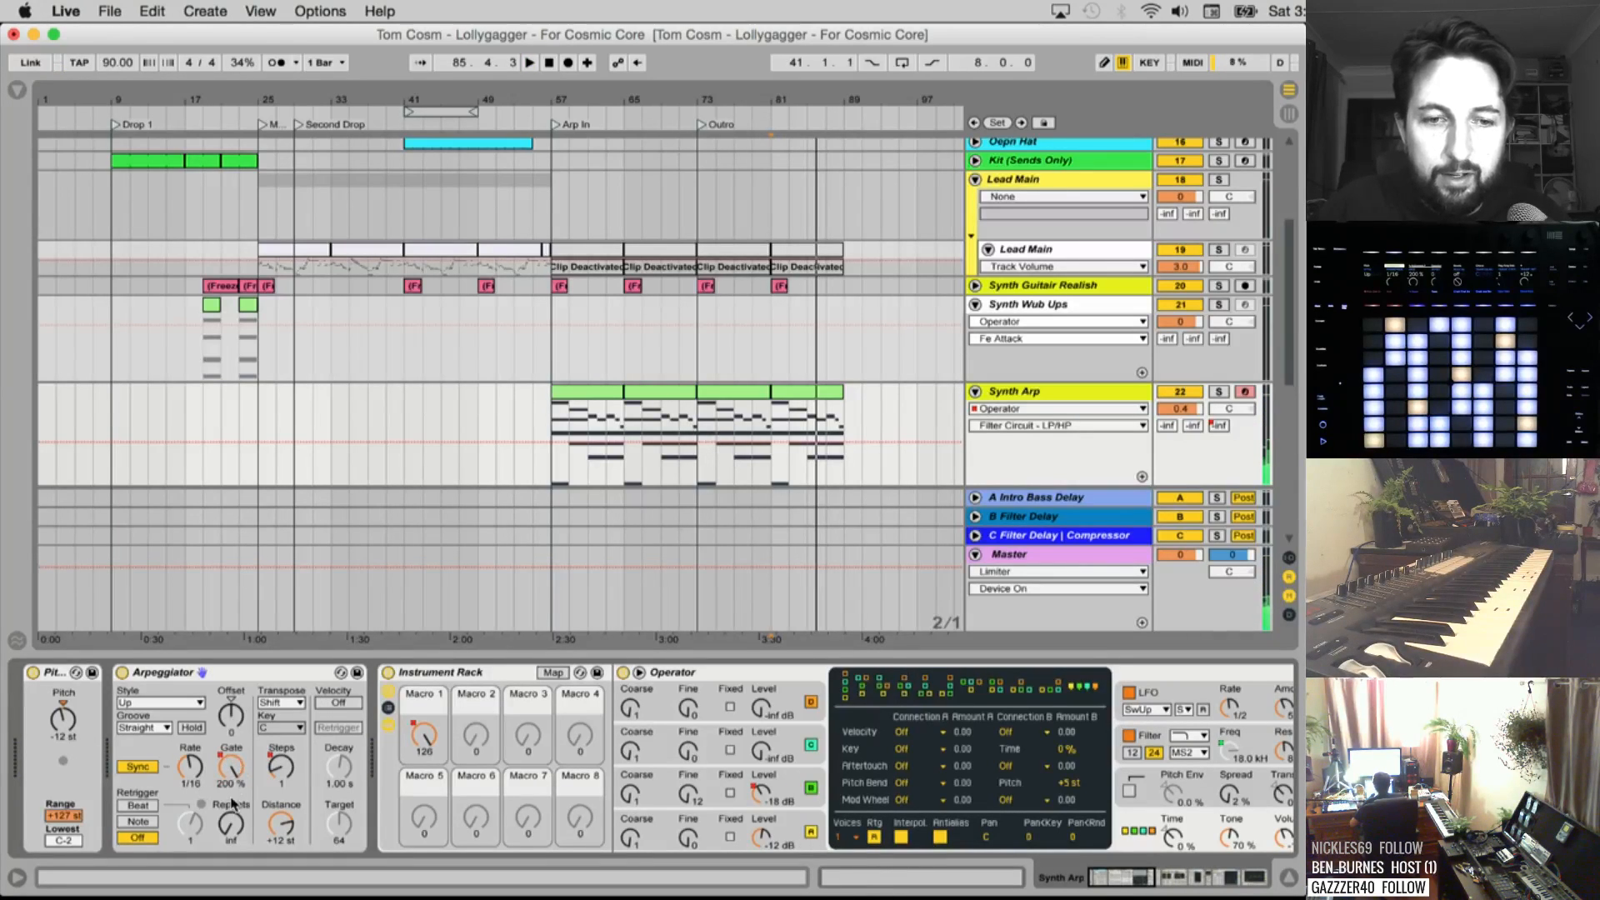
{"action": "left_click", "coordinate": [1156, 802]}
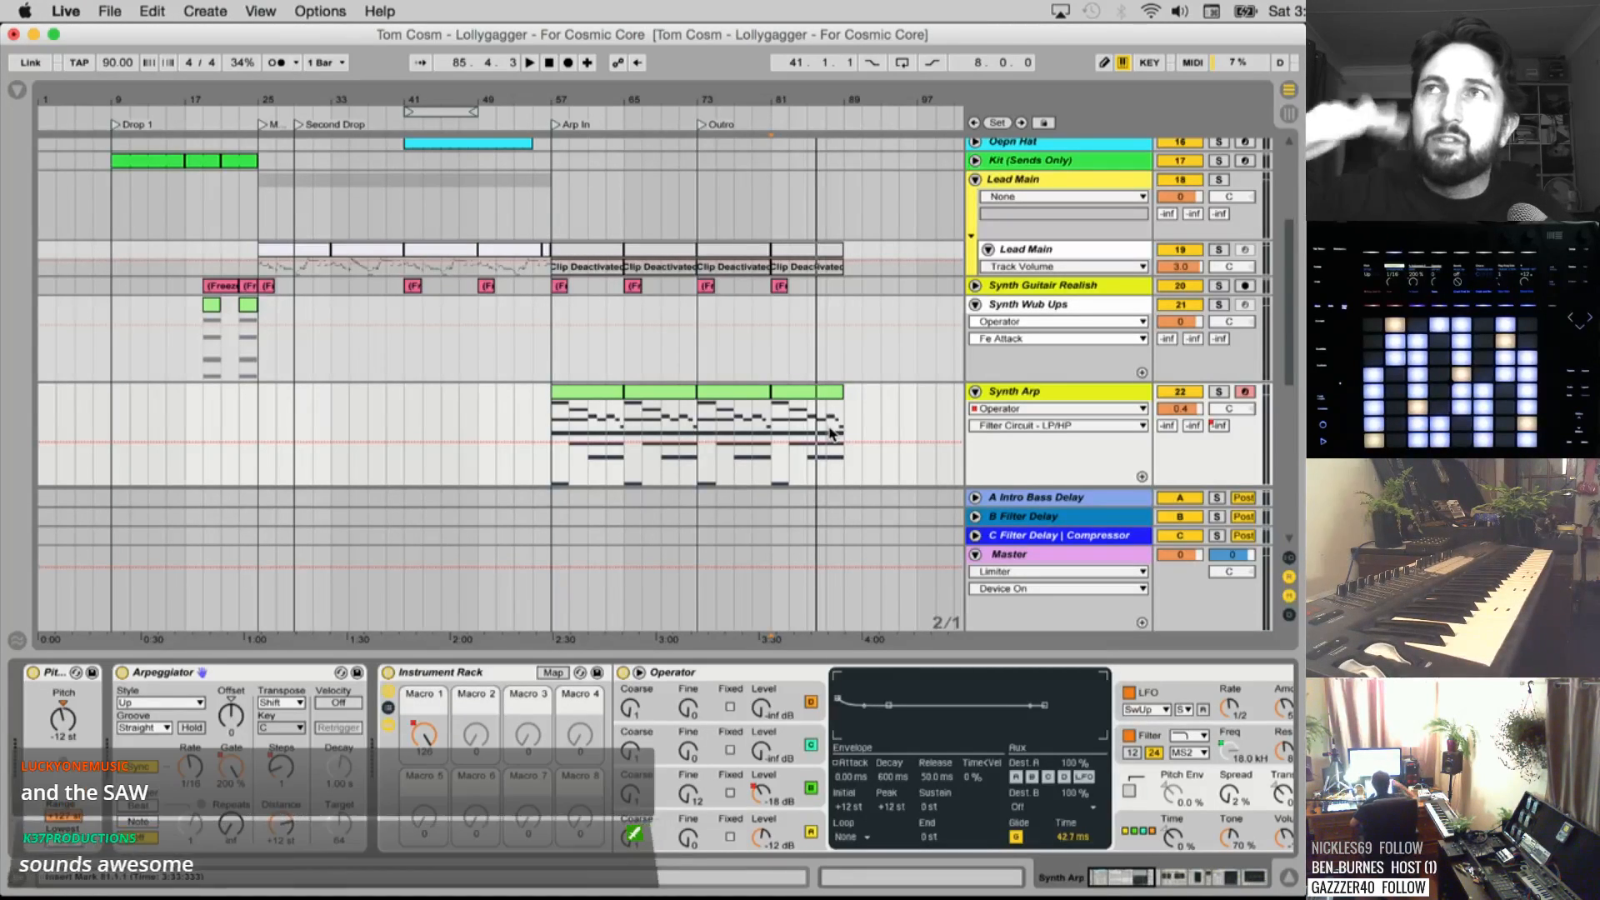
Play the full mix from bar 81, jump playback to bar 57, and solo Synth Arp
{"action": "key", "text": "space"}
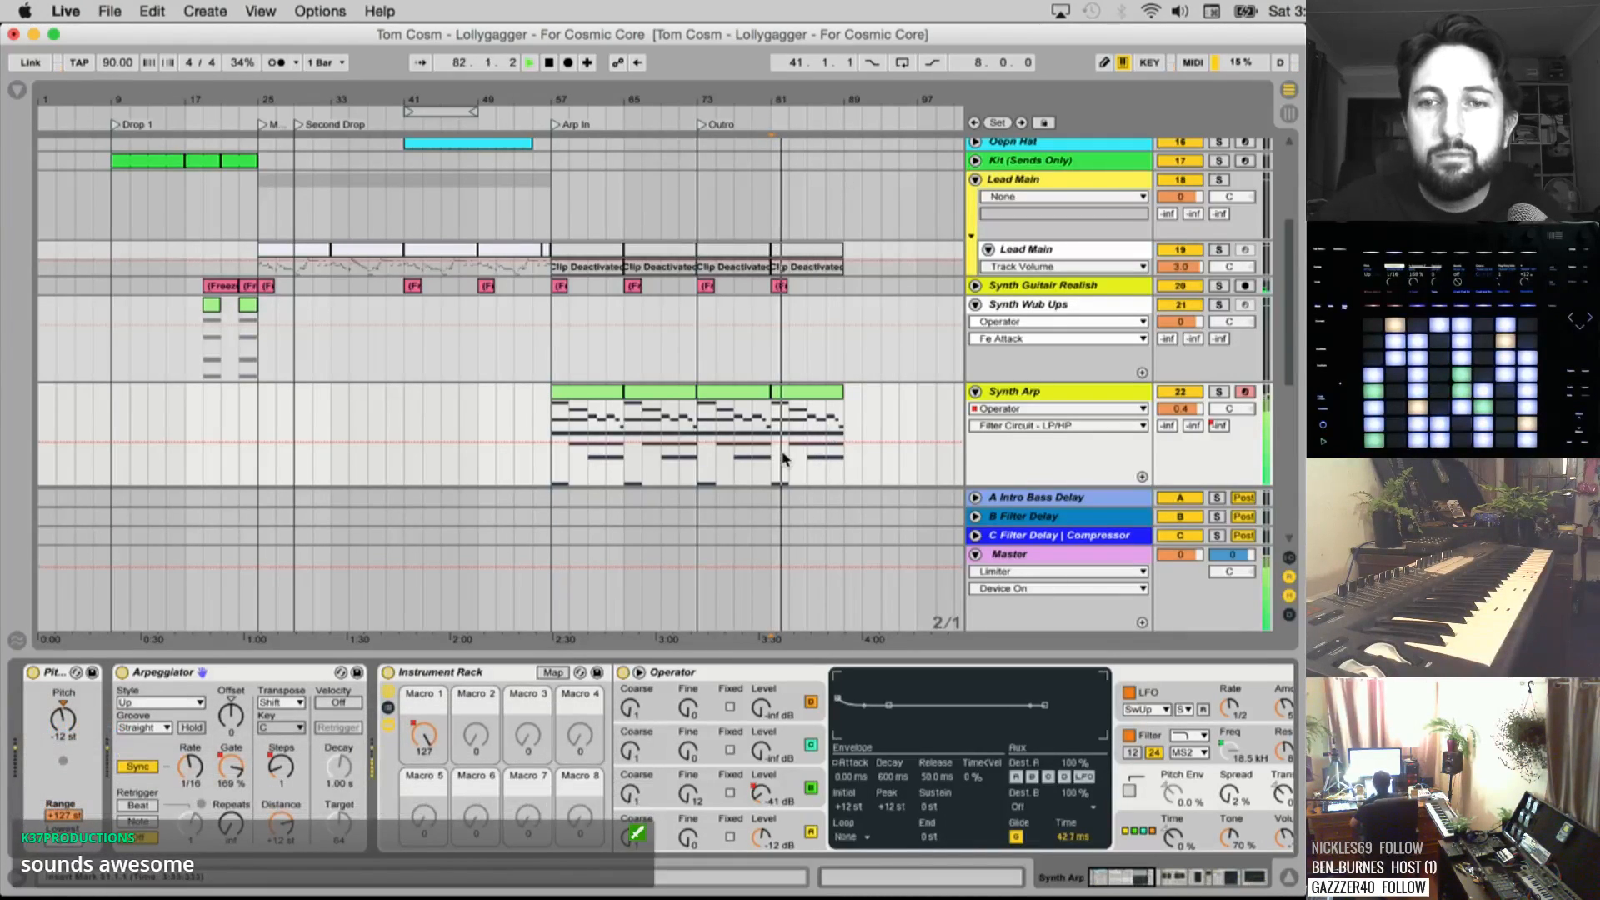
{"action": "left_click", "coordinate": [567, 465]}
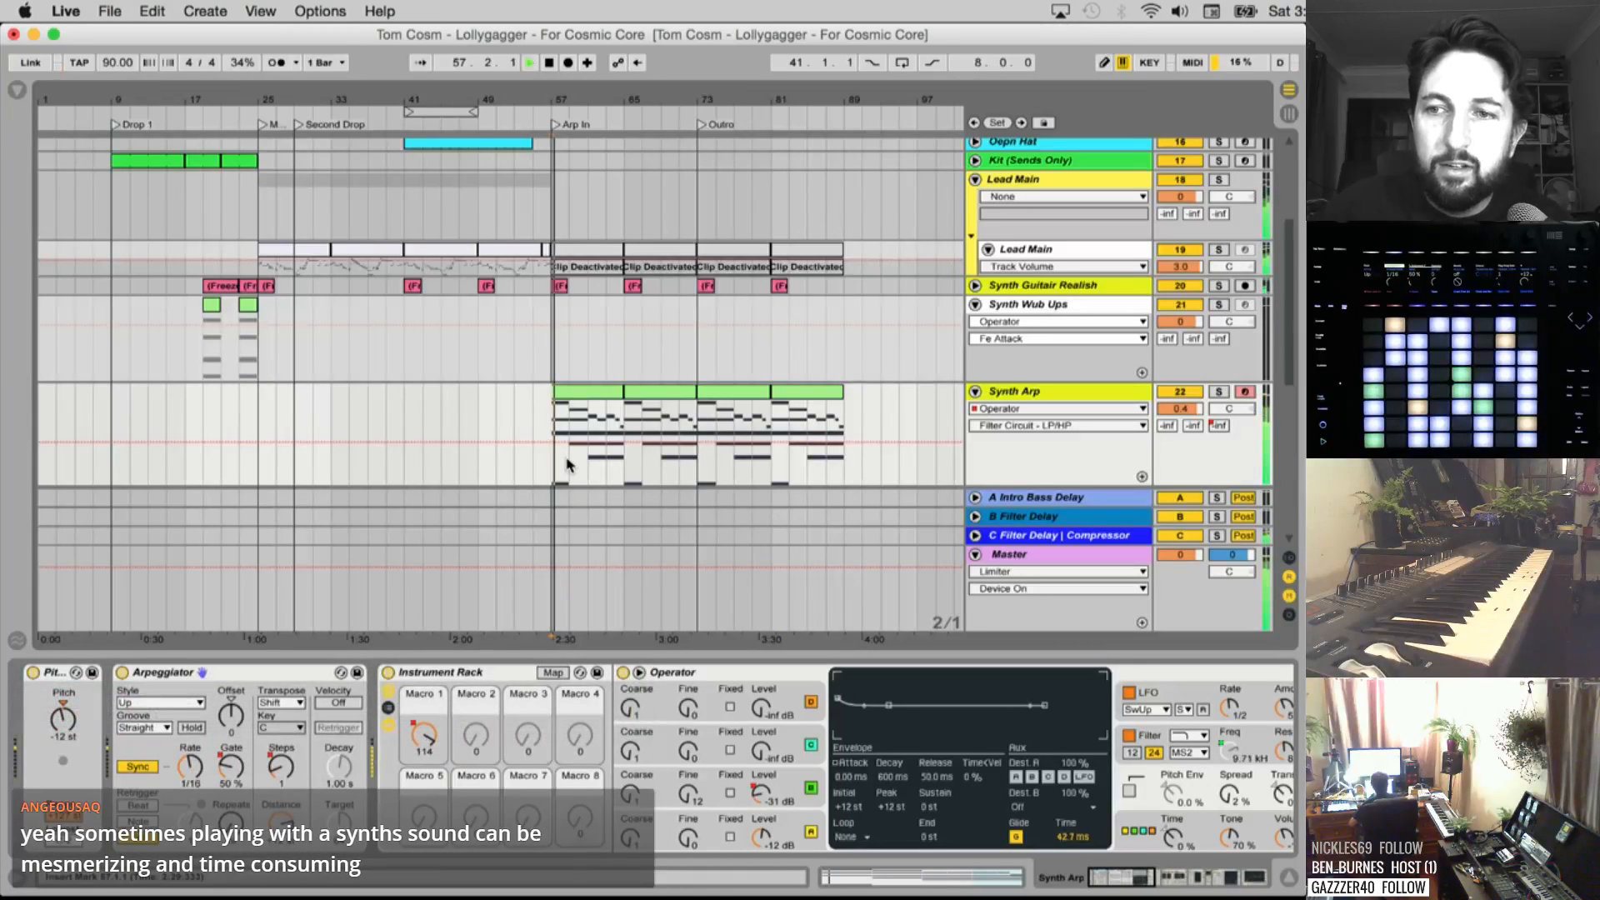
{"action": "left_click", "coordinate": [1219, 392]}
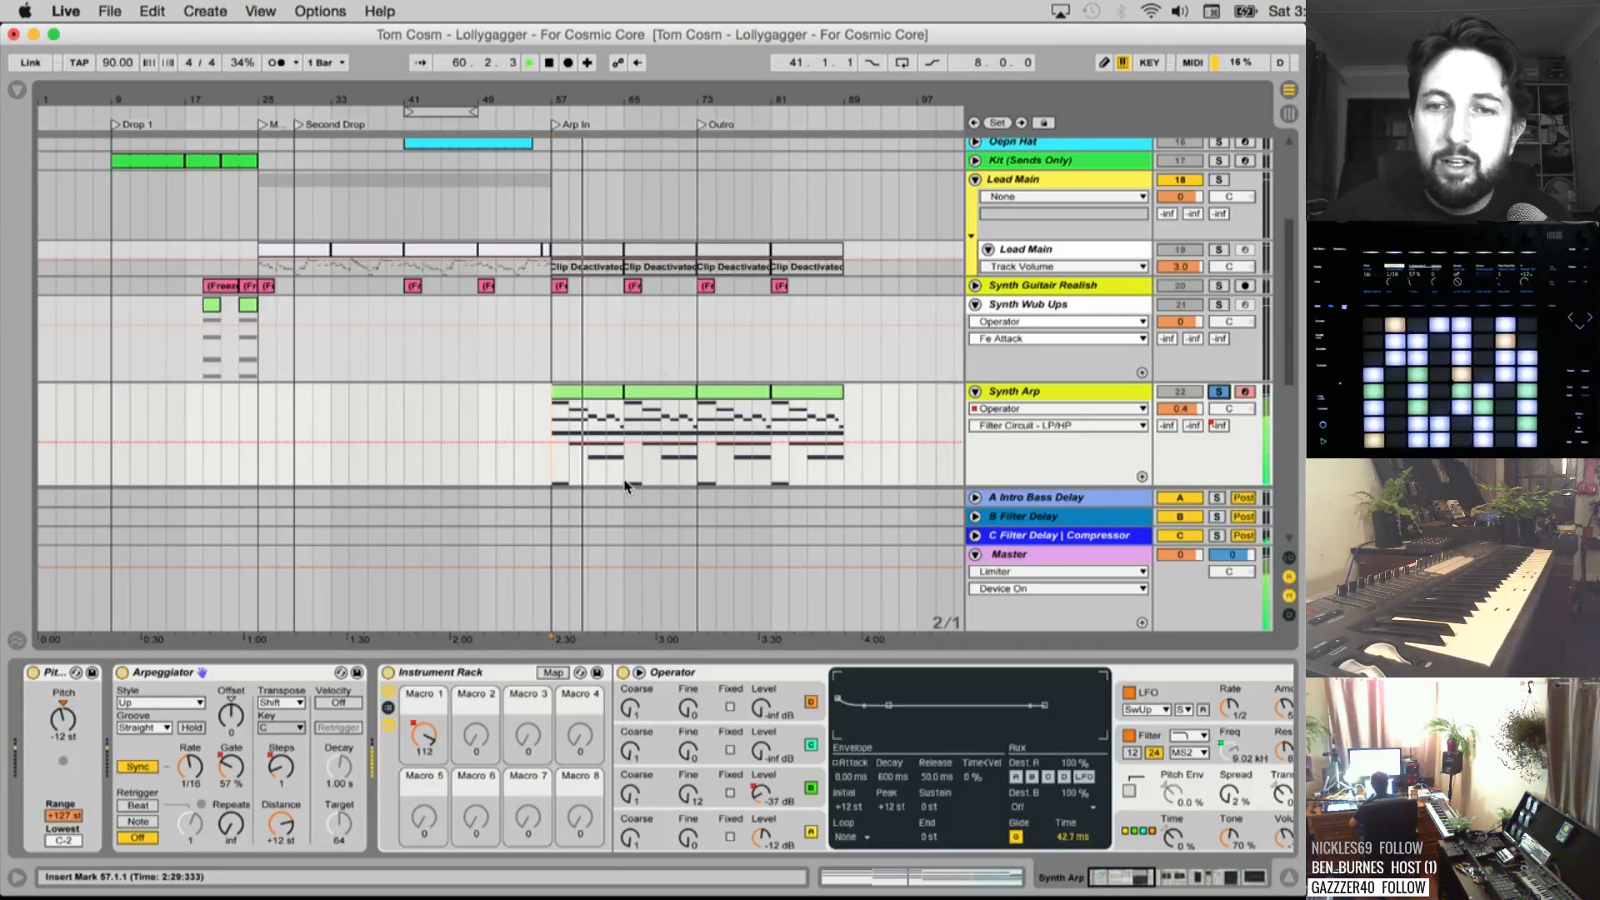
Replay the soloed Synth Arp from bar 81 and look along its device chain to the Compressor and back
{"action": "left_click", "coordinate": [778, 457]}
{"action": "key", "text": "space"}
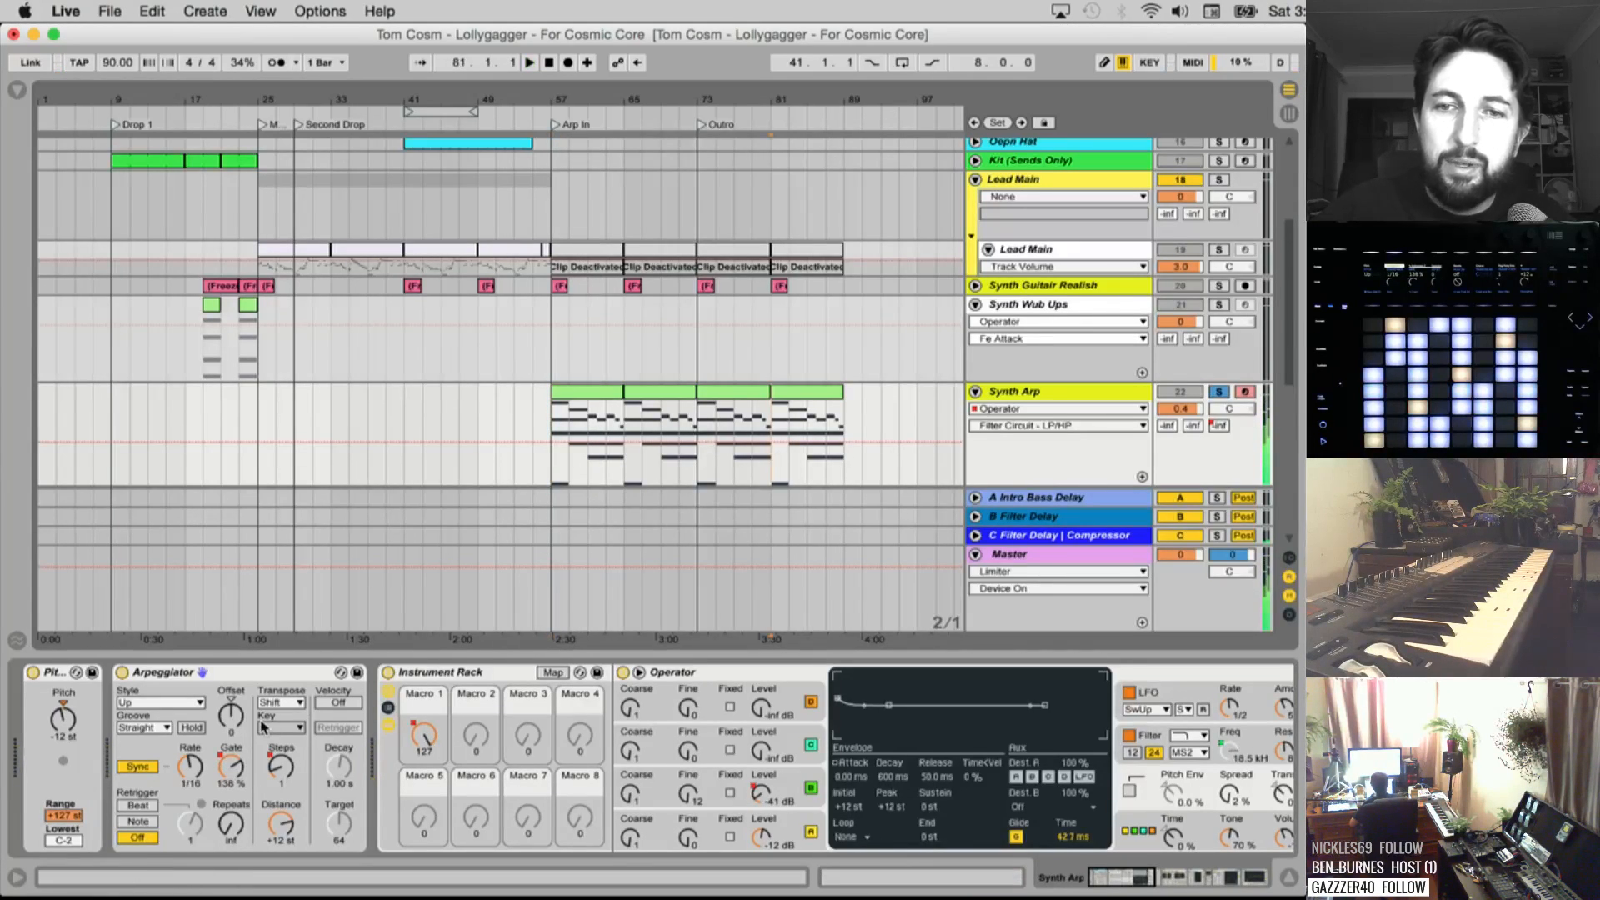
{"action": "key", "text": "space"}
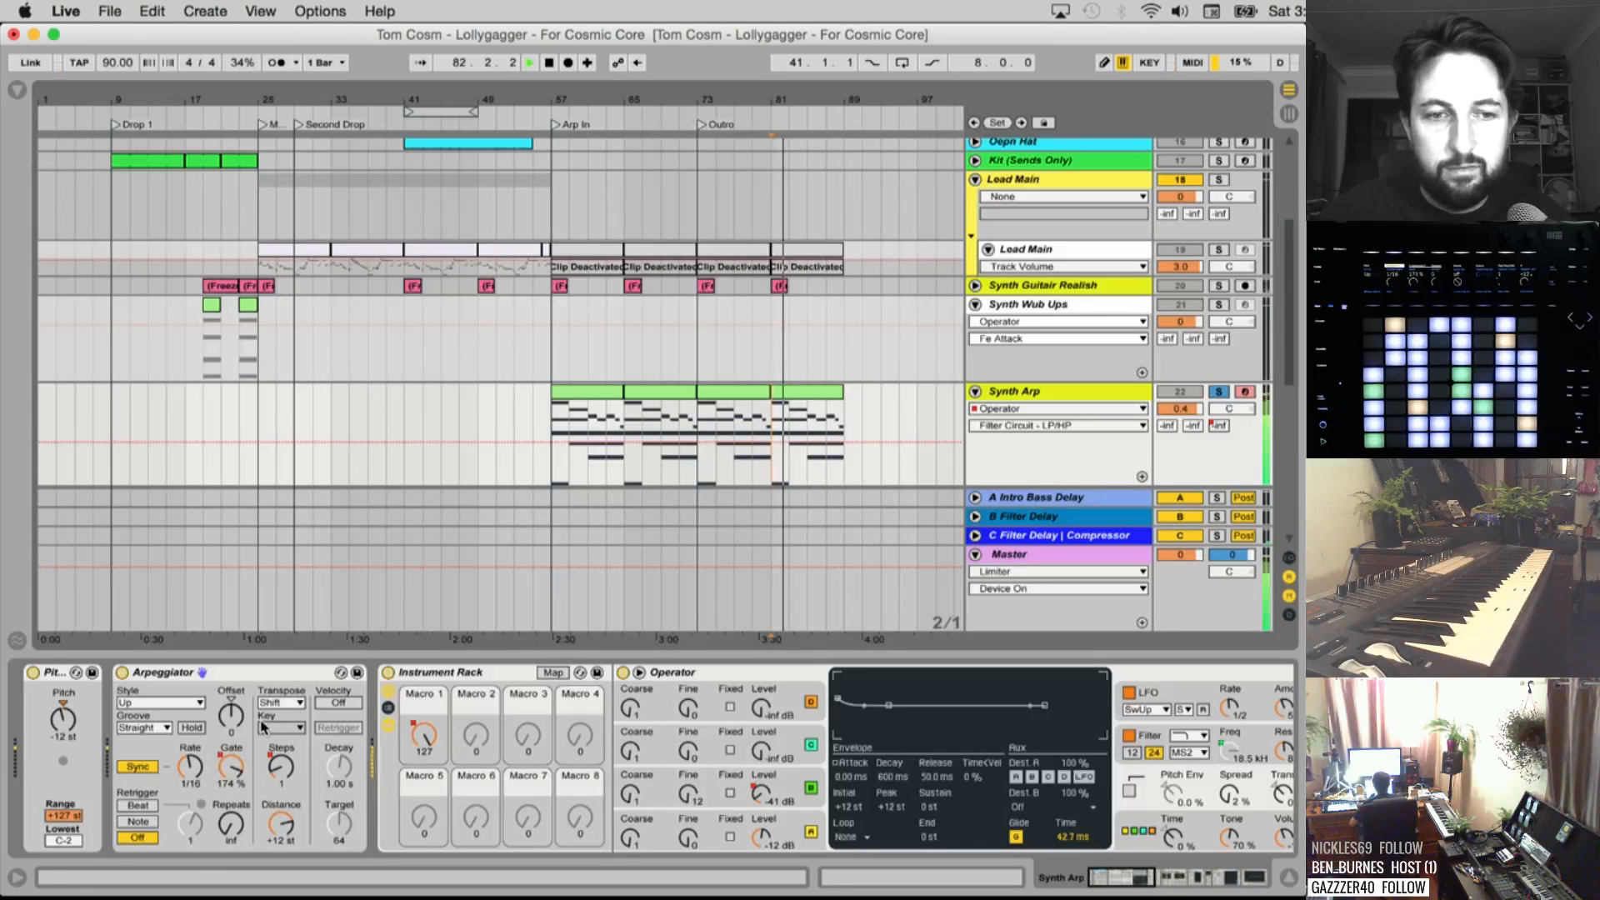
{"action": "key", "text": "space"}
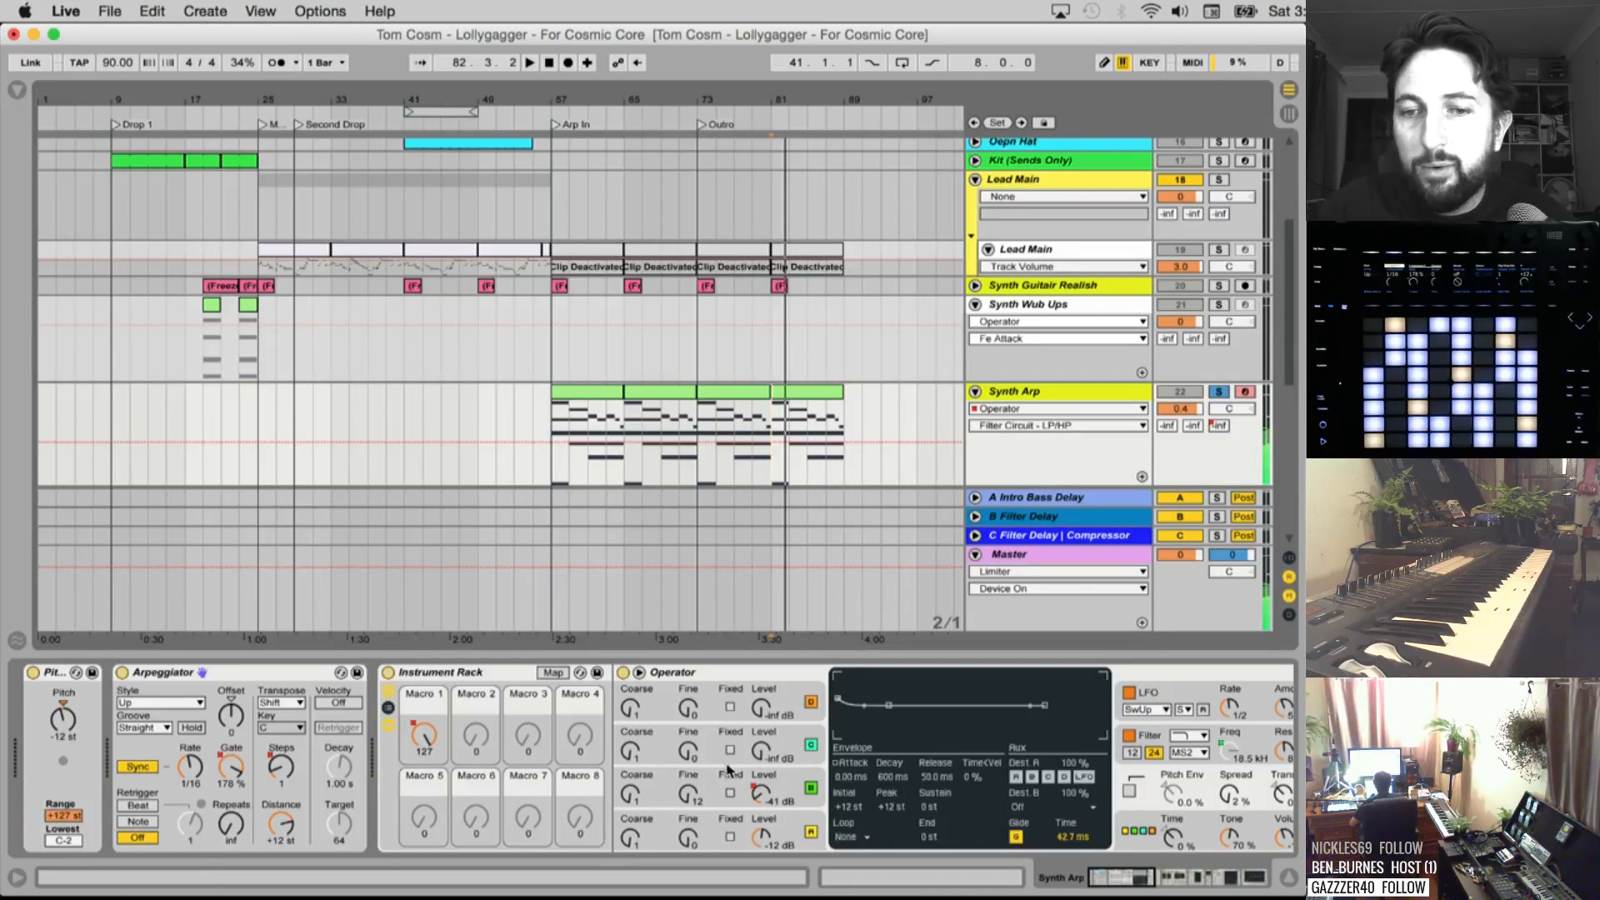
{"action": "scroll", "coordinate": [728, 770], "scroll_direction": "right", "scroll_amount": 10}
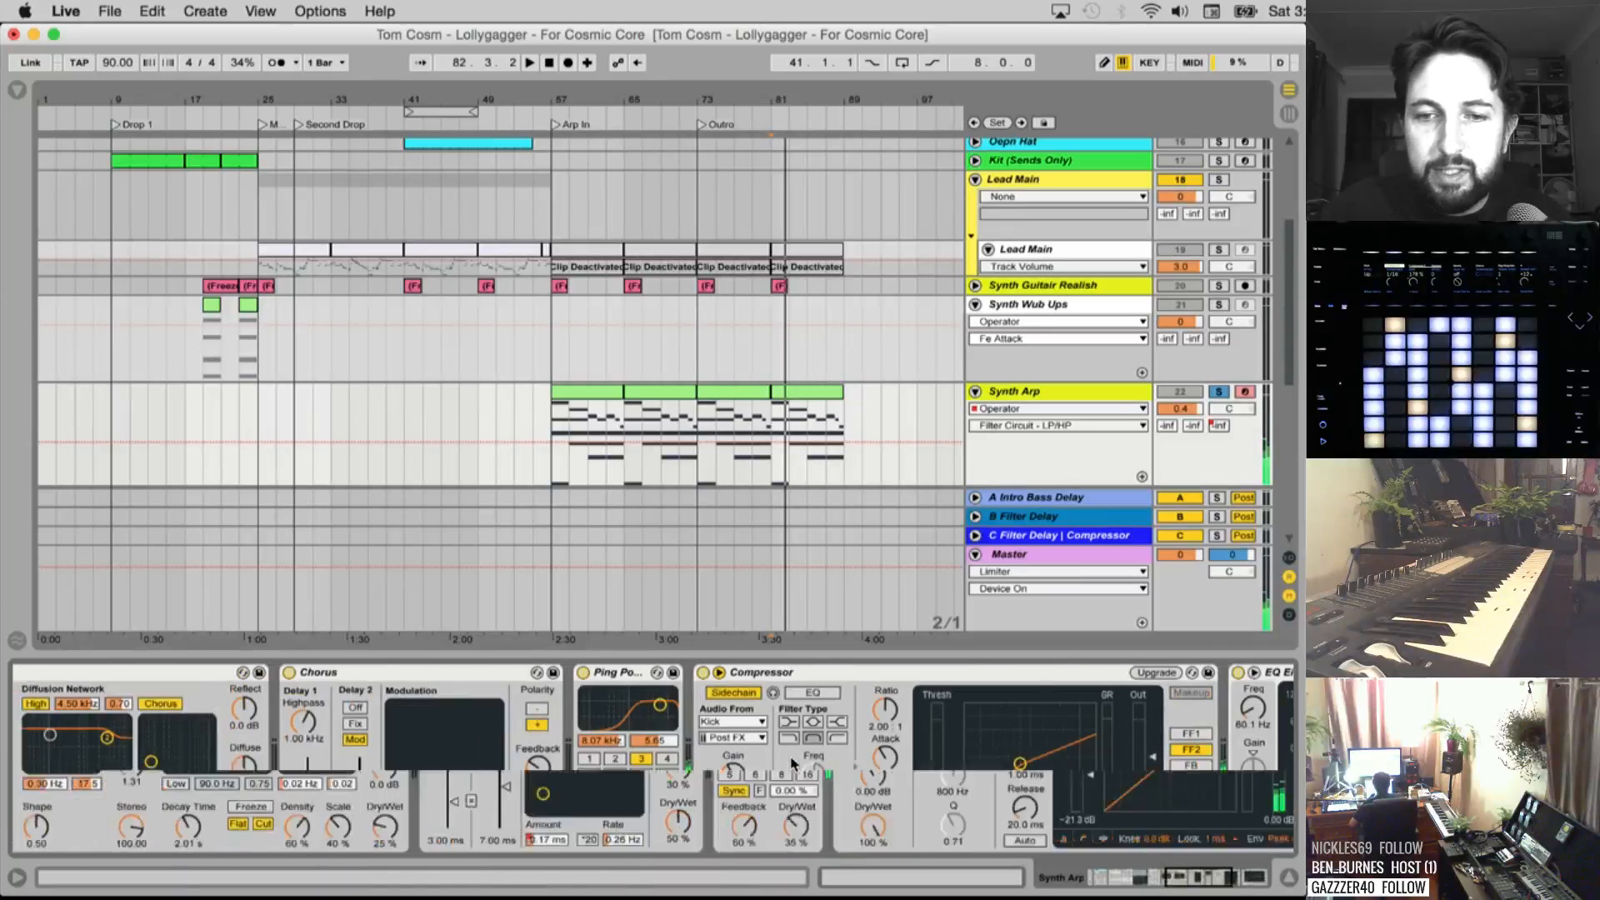
{"action": "scroll", "coordinate": [792, 764], "scroll_direction": "left", "scroll_amount": 10}
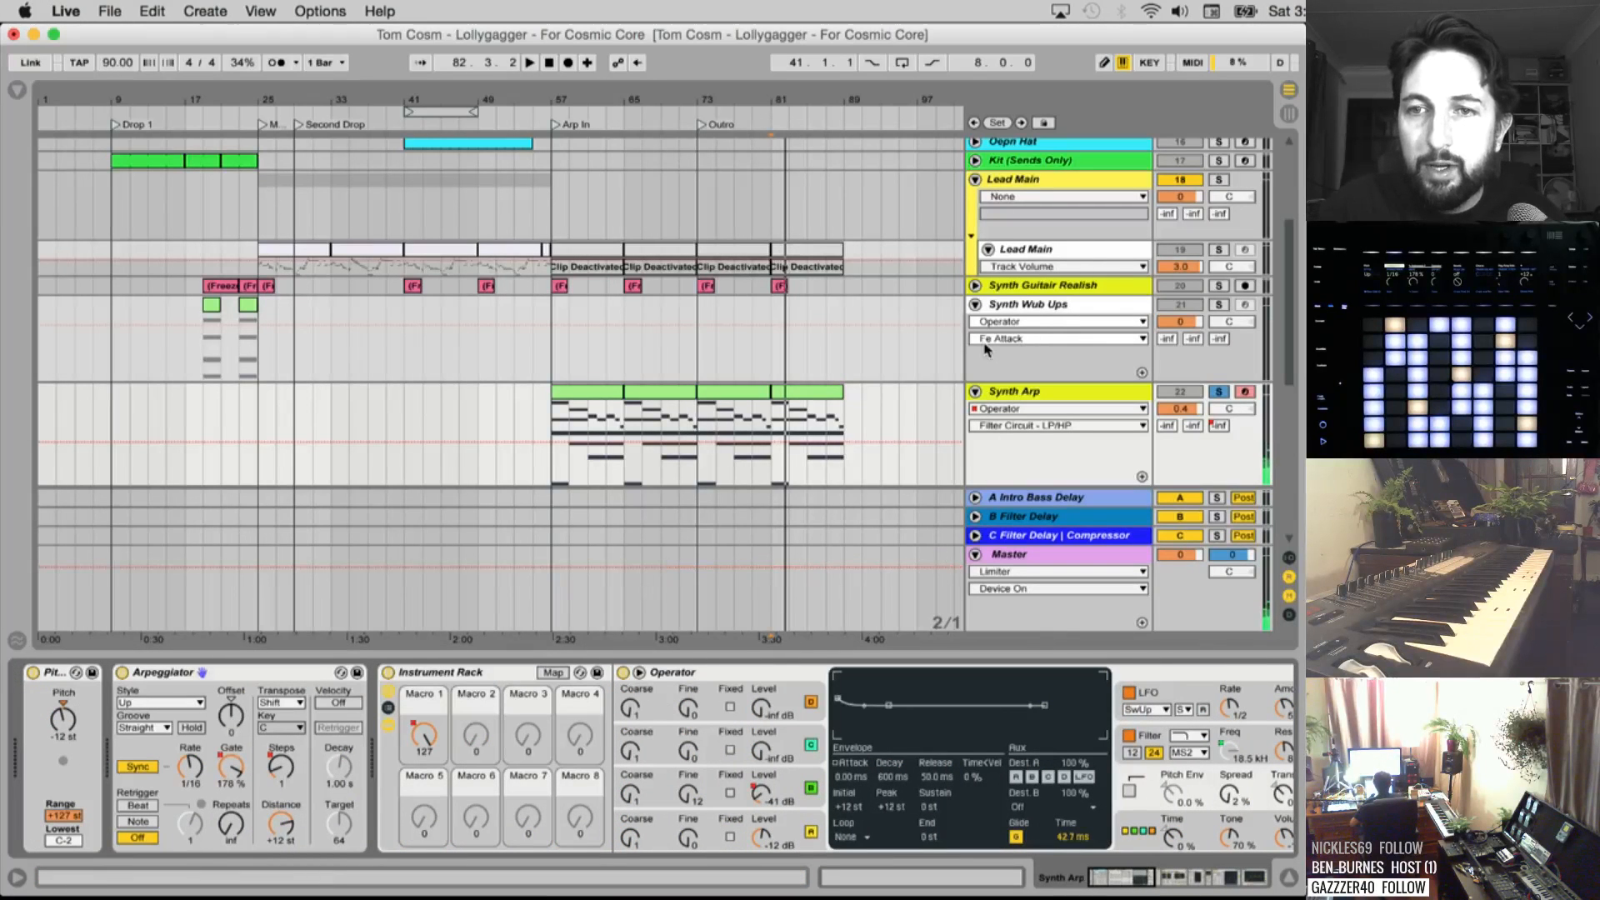
Fold Synth Wub Ups and Synth Arp, unfold Synth Retro Chords, and select the first Diva chain in its Instrument Rack
{"action": "left_click", "coordinate": [976, 304]}
{"action": "left_click", "coordinate": [975, 324]}
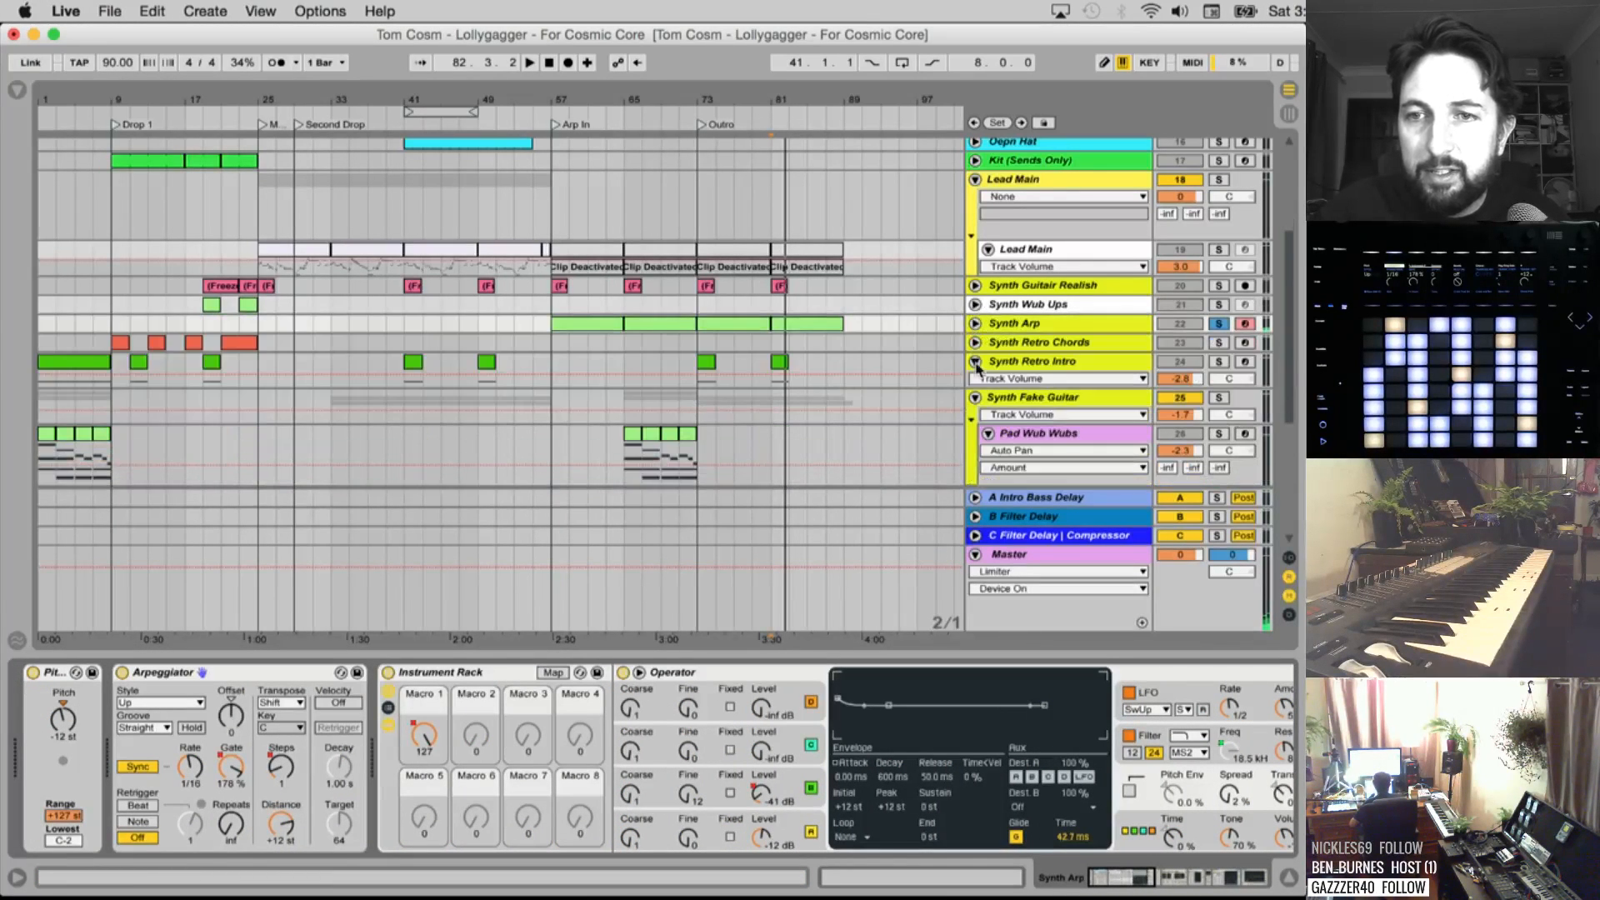
{"action": "left_click", "coordinate": [976, 343]}
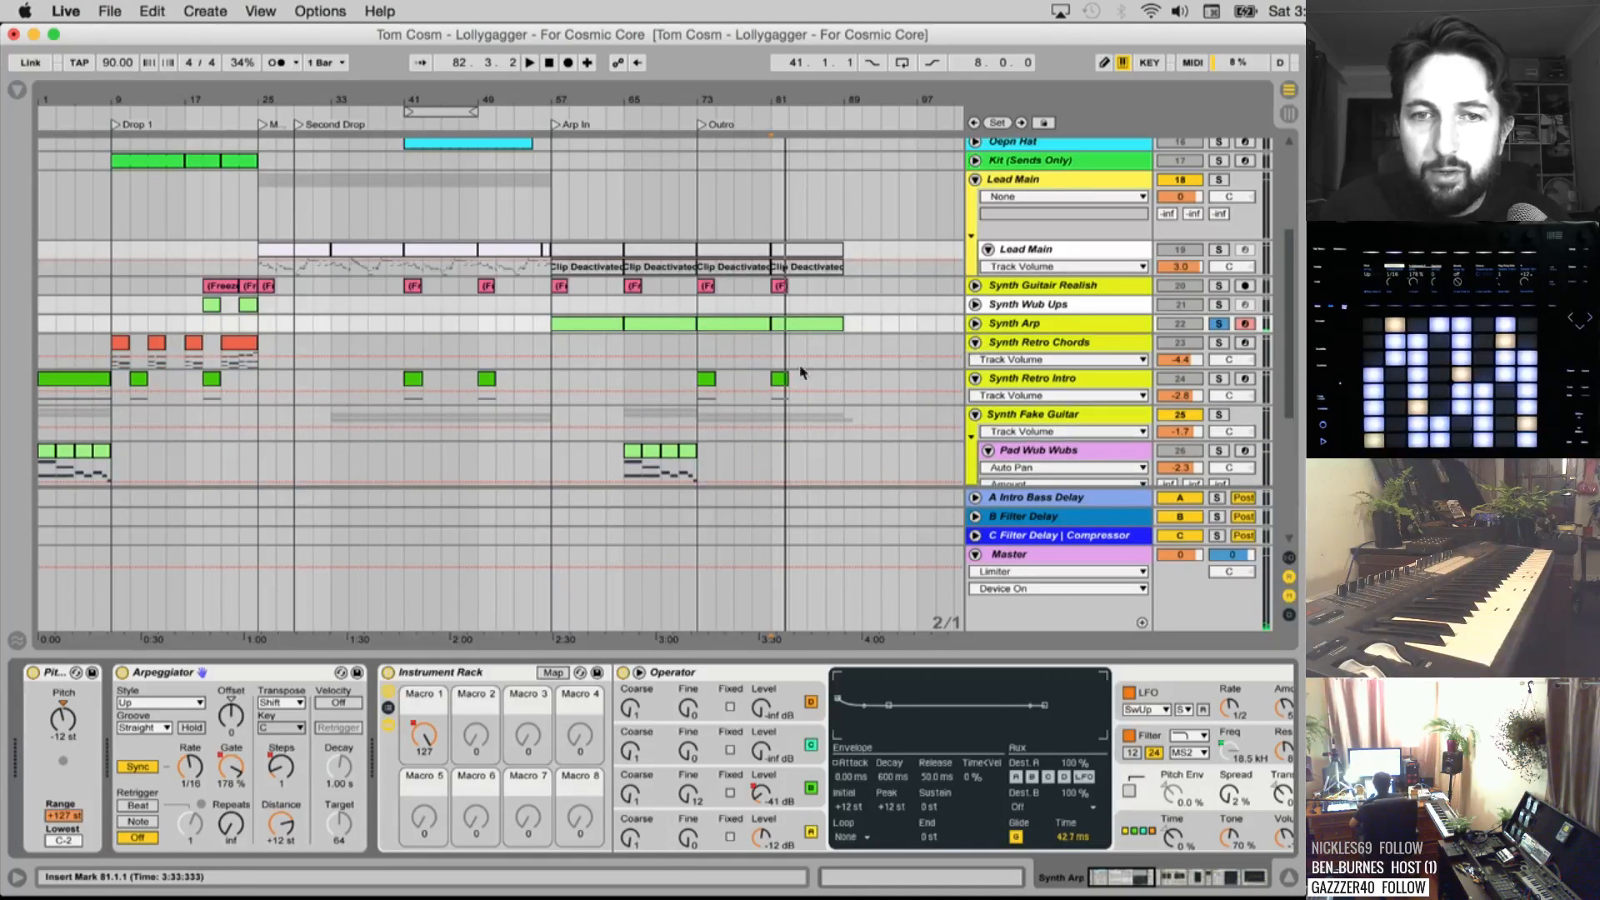
{"action": "left_click", "coordinate": [1046, 342]}
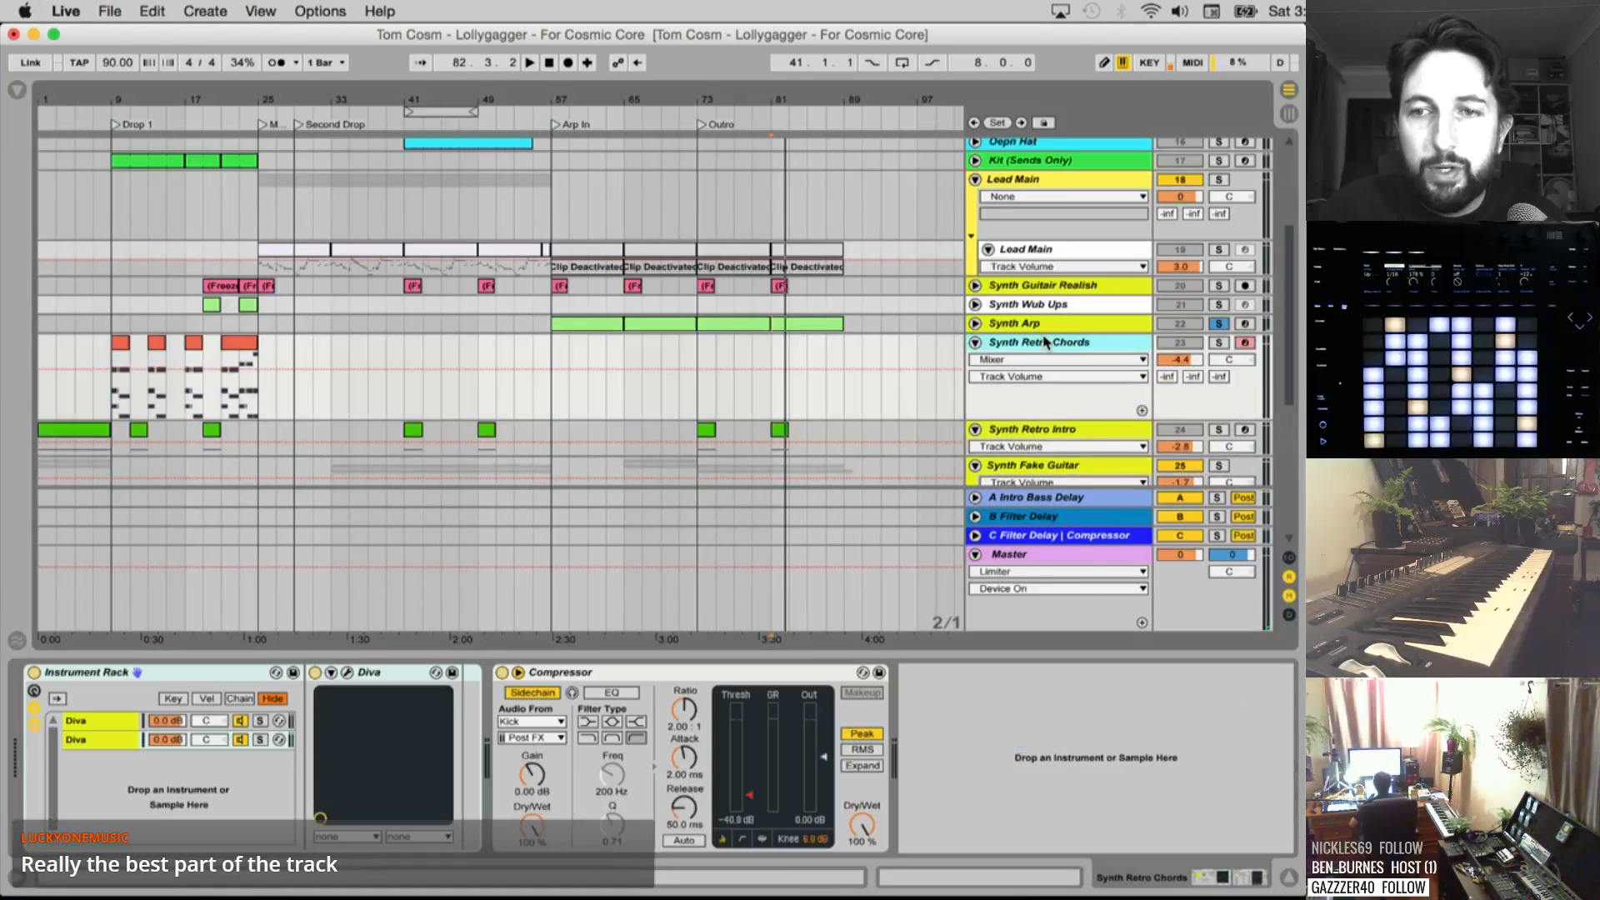
{"action": "left_click", "coordinate": [97, 725]}
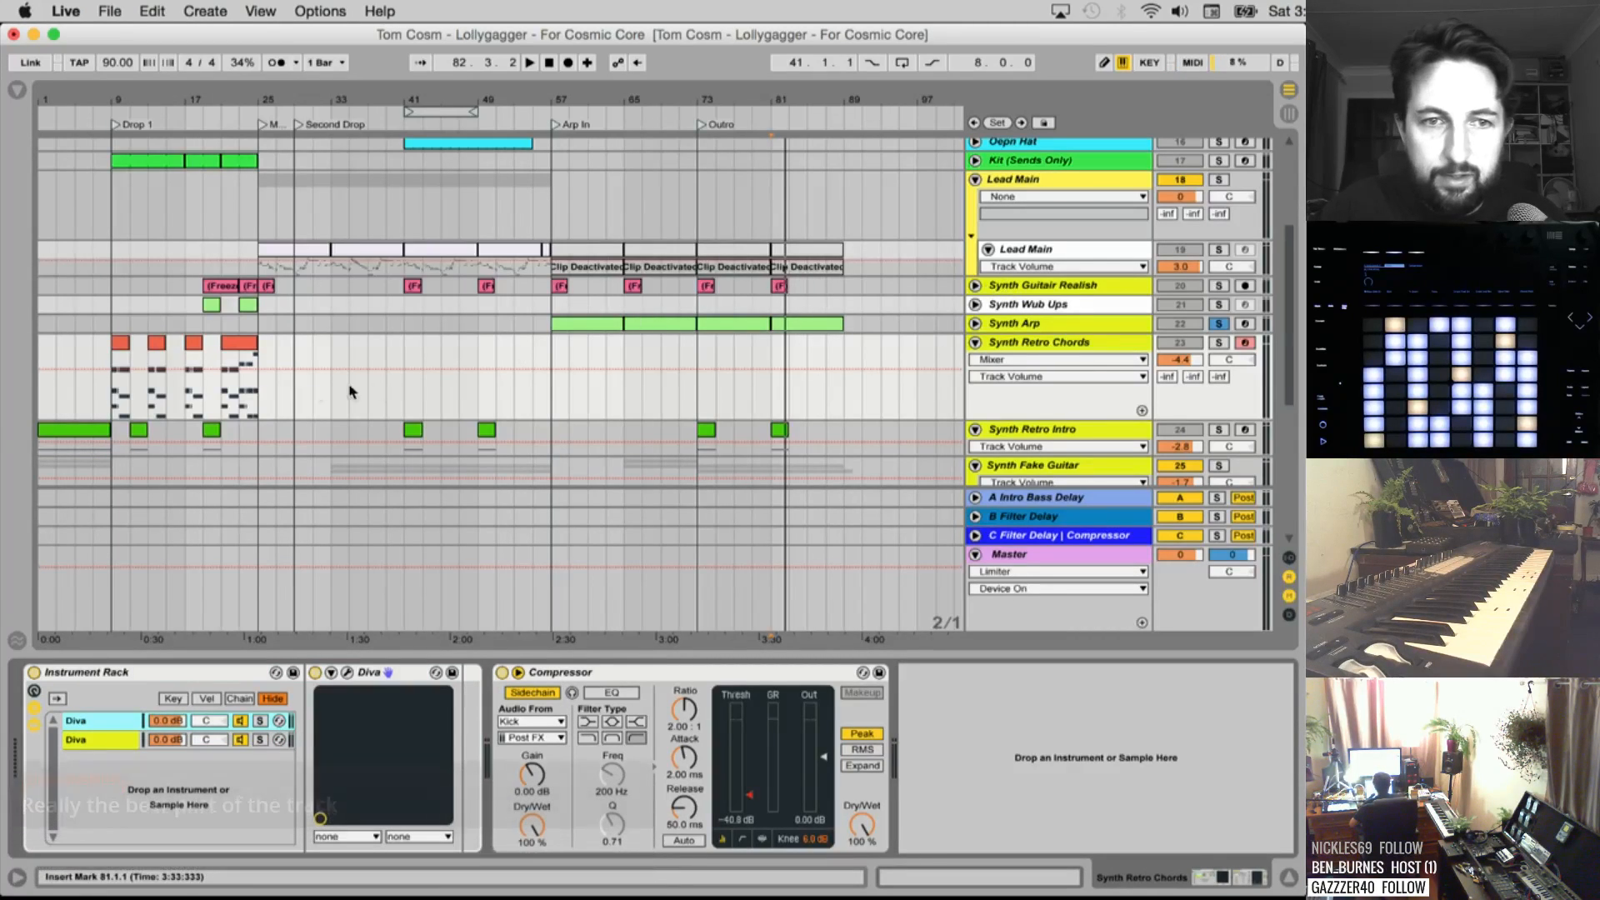
Play the last Synth Retro Chords clip from bar 21 and solo the track
{"action": "left_click", "coordinate": [225, 340]}
{"action": "key", "text": "space"}
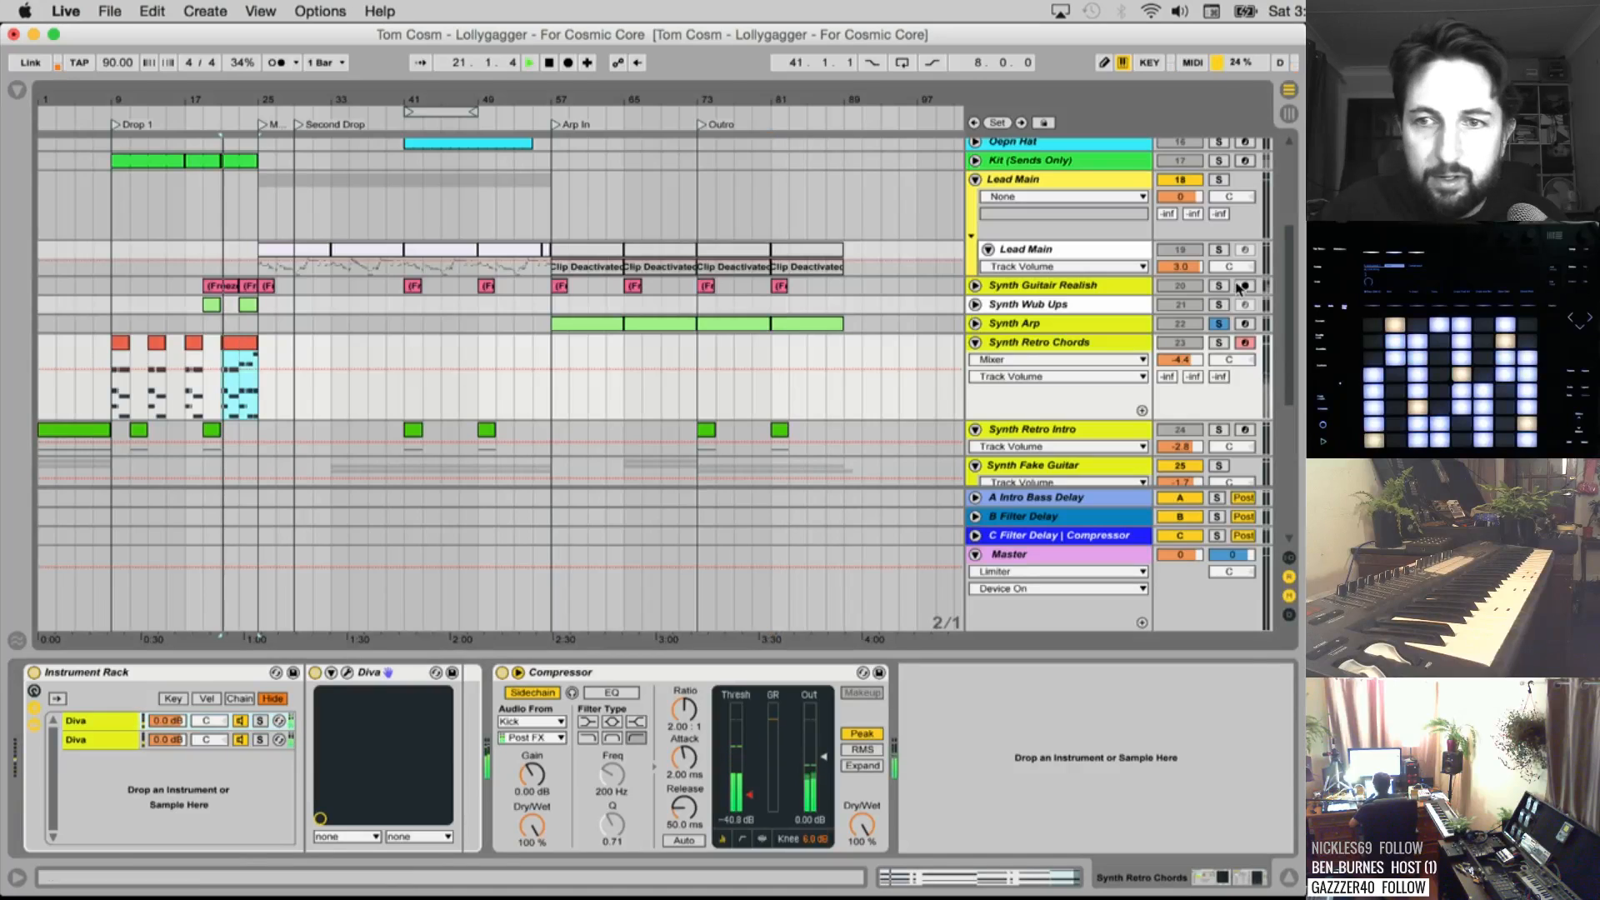
{"action": "left_click", "coordinate": [1218, 344]}
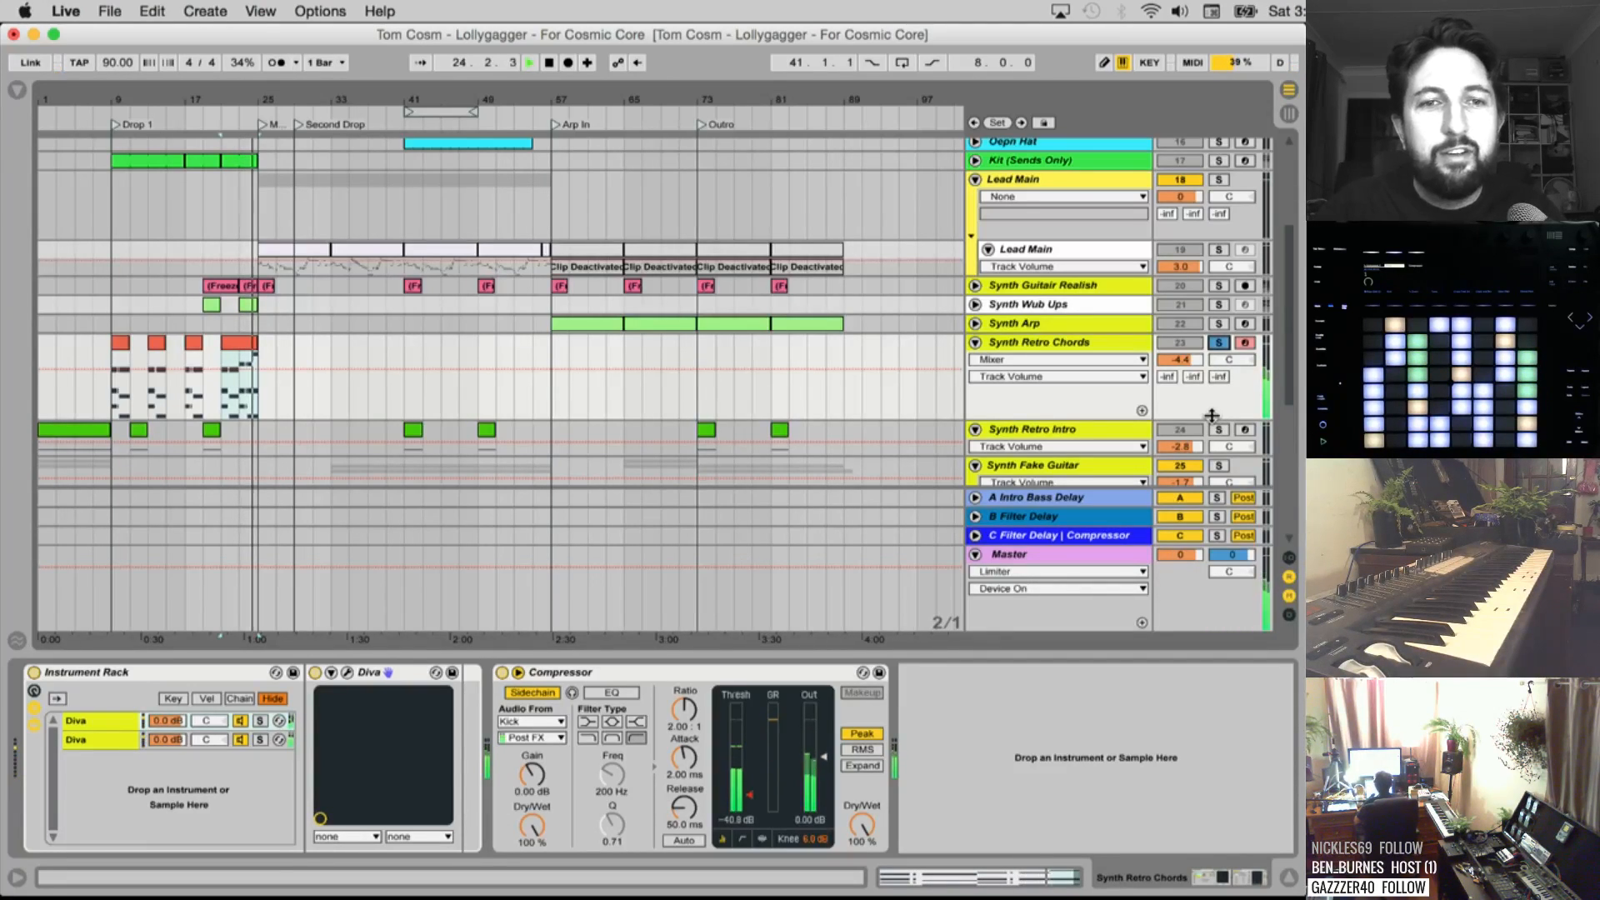
Audition Synth Retro Chords from bar 9 in solo and display its Compressor Threshold automation
{"action": "left_click", "coordinate": [109, 363]}
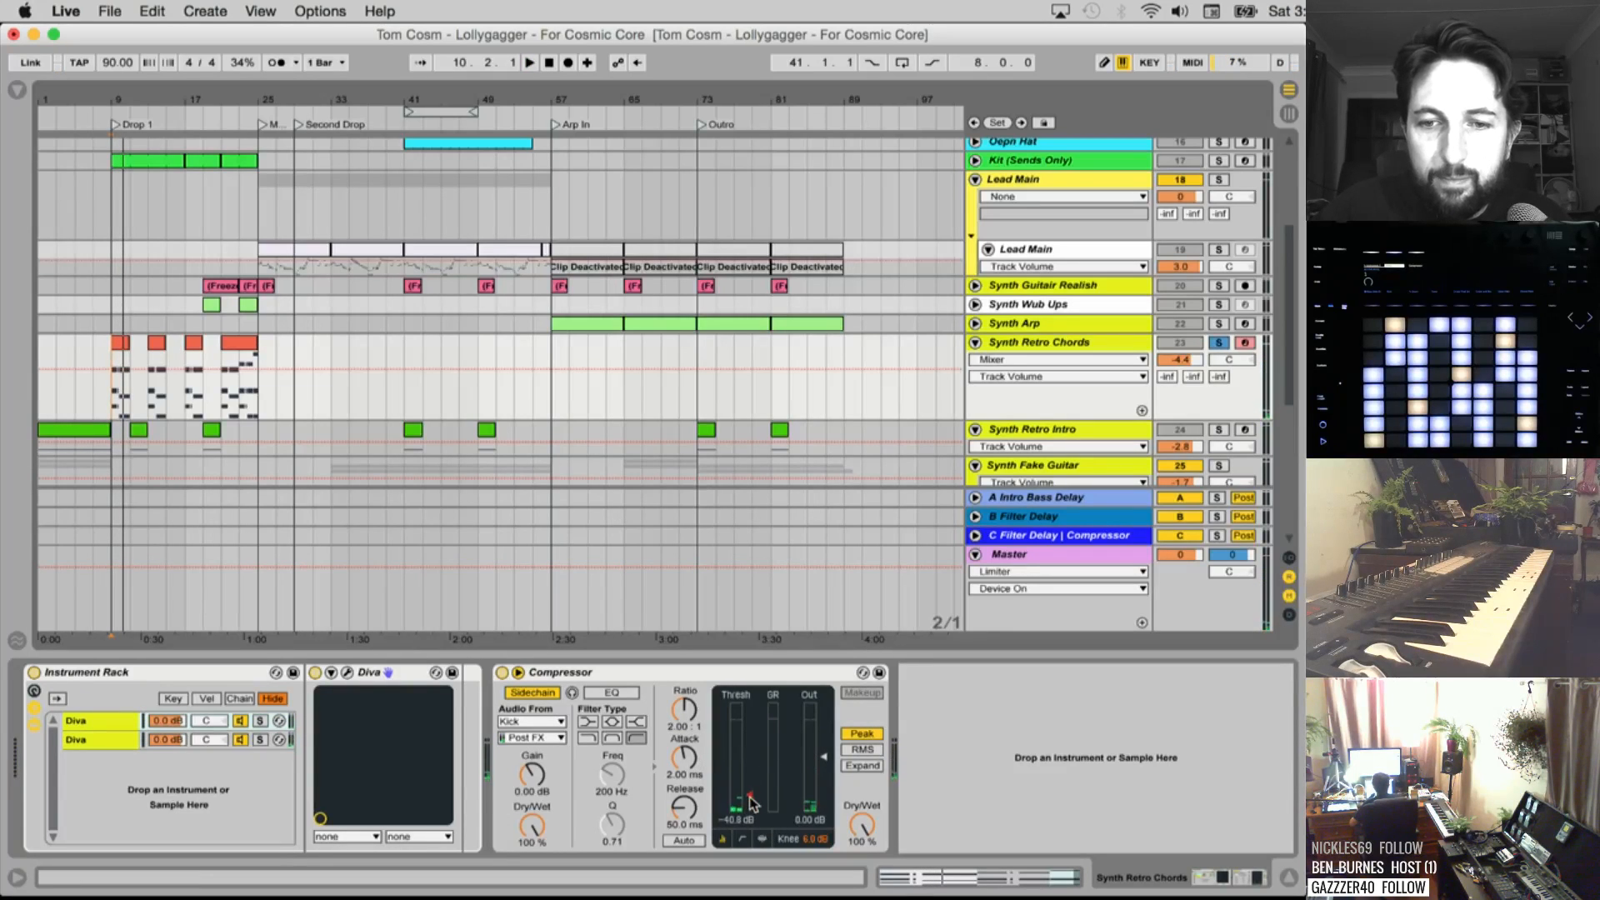
{"action": "left_click", "coordinate": [753, 802]}
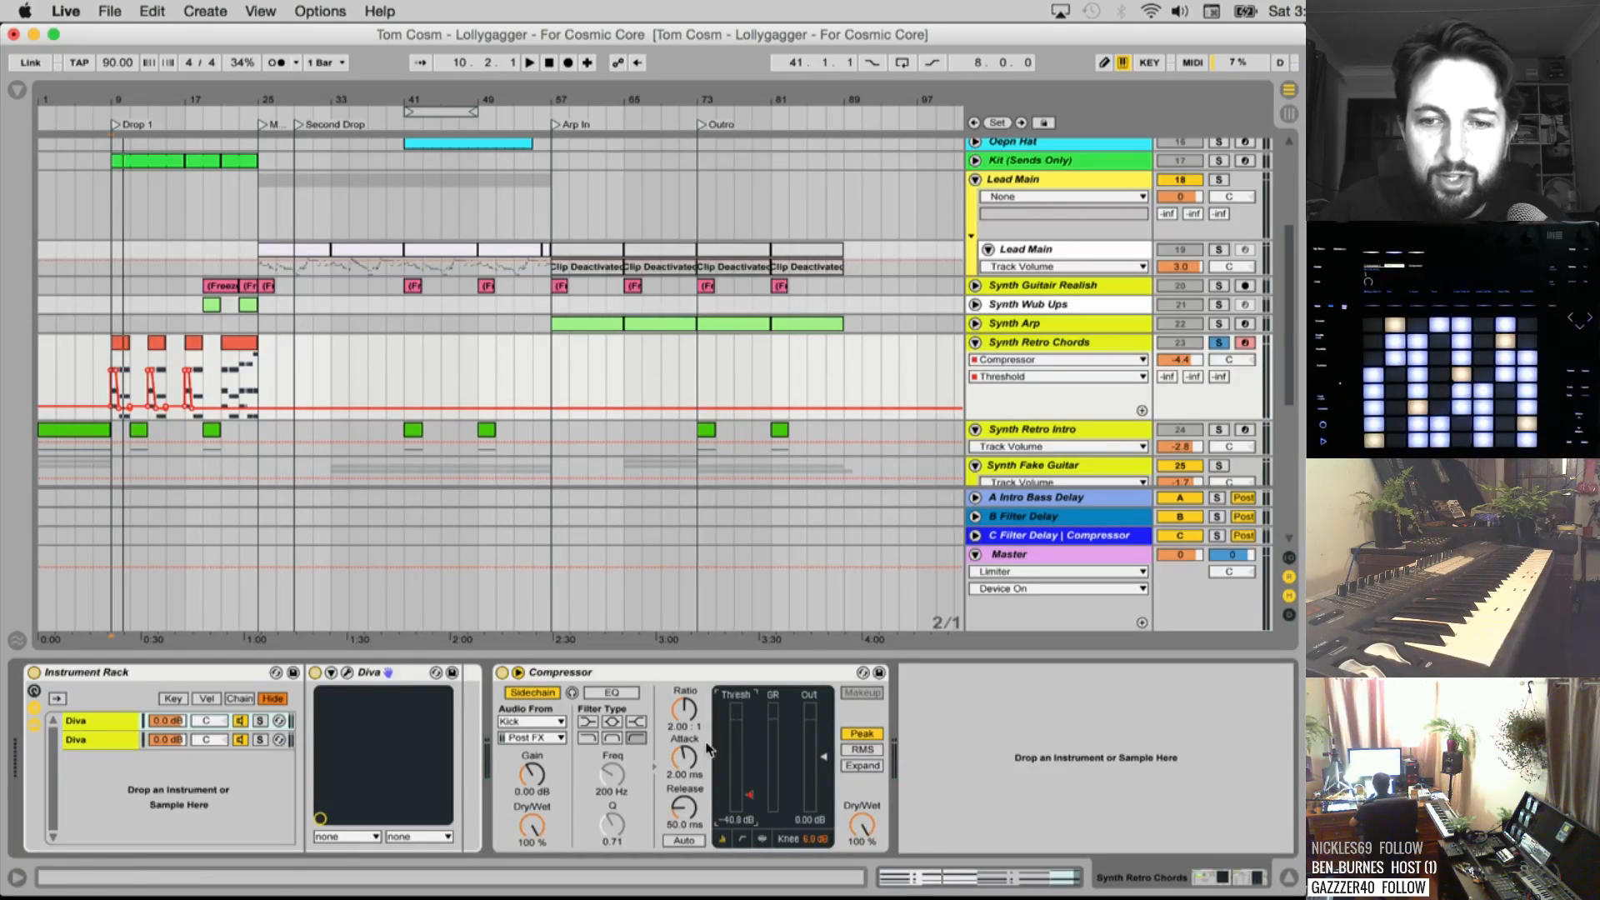
{"action": "key", "text": "space"}
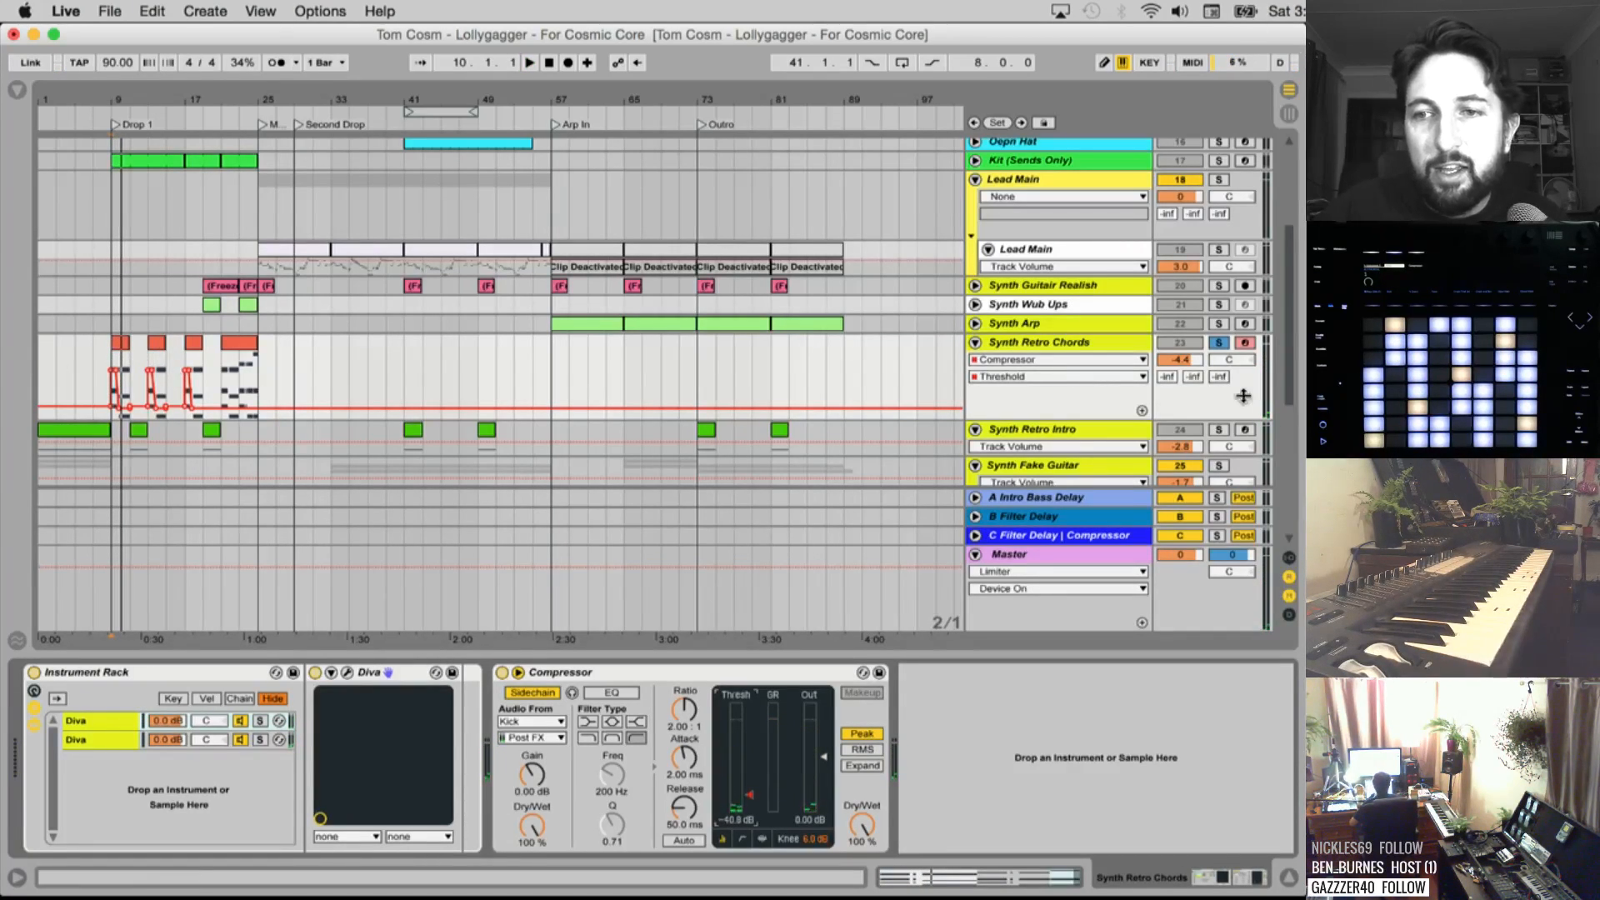
Switch off the solo on Synth Retro Chords and play the full mix from bar 9
{"action": "left_click", "coordinate": [1226, 346]}
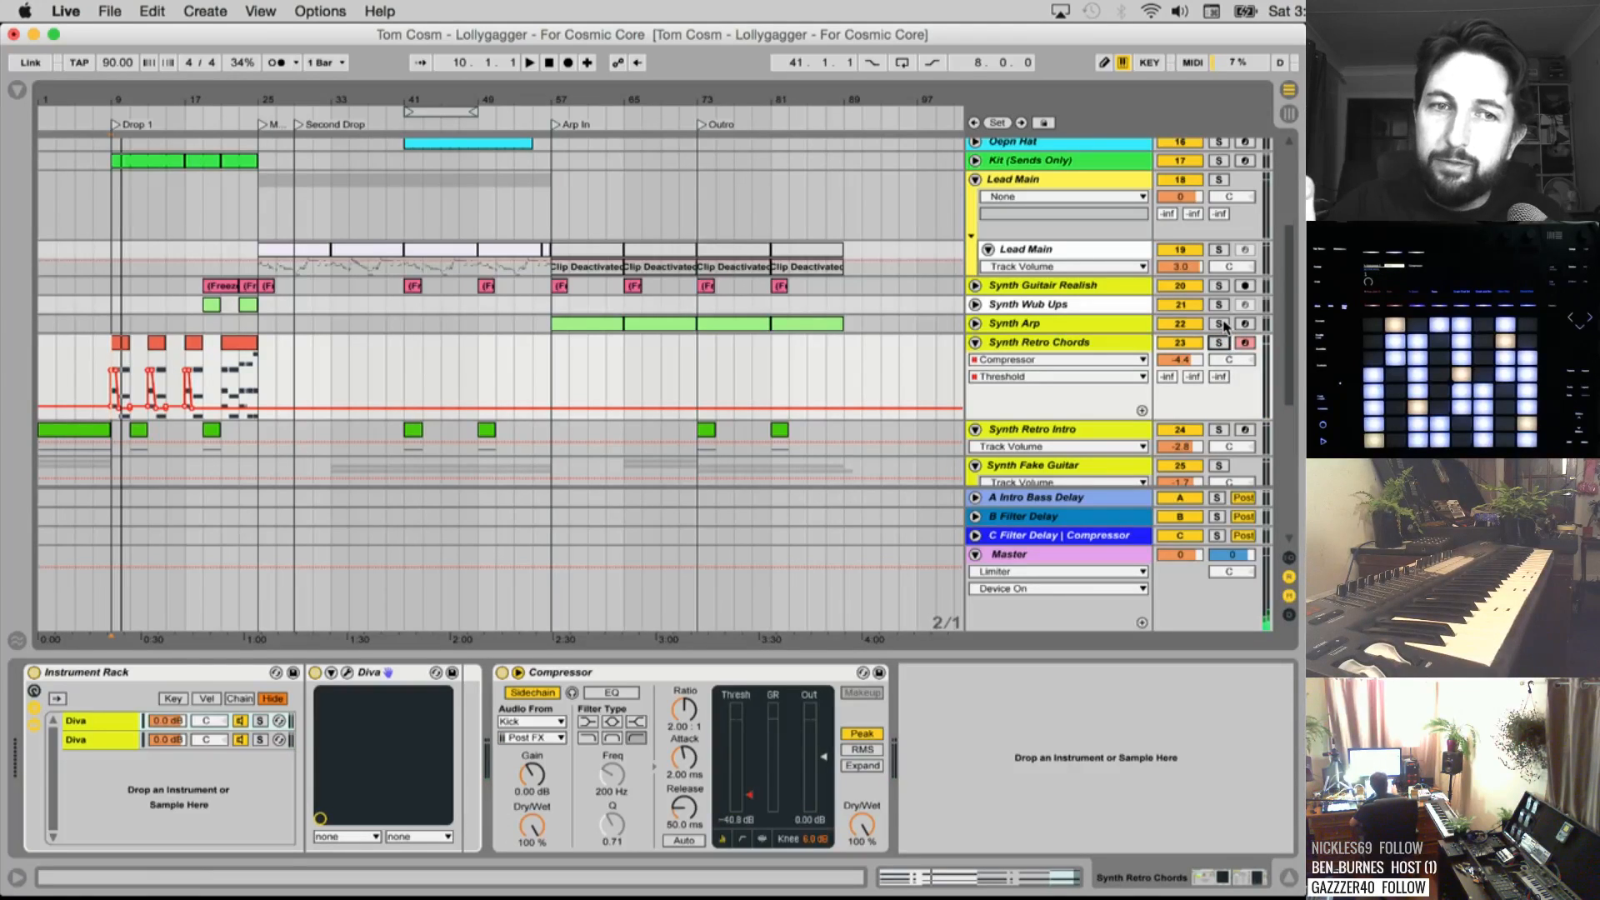
{"action": "key", "text": "space"}
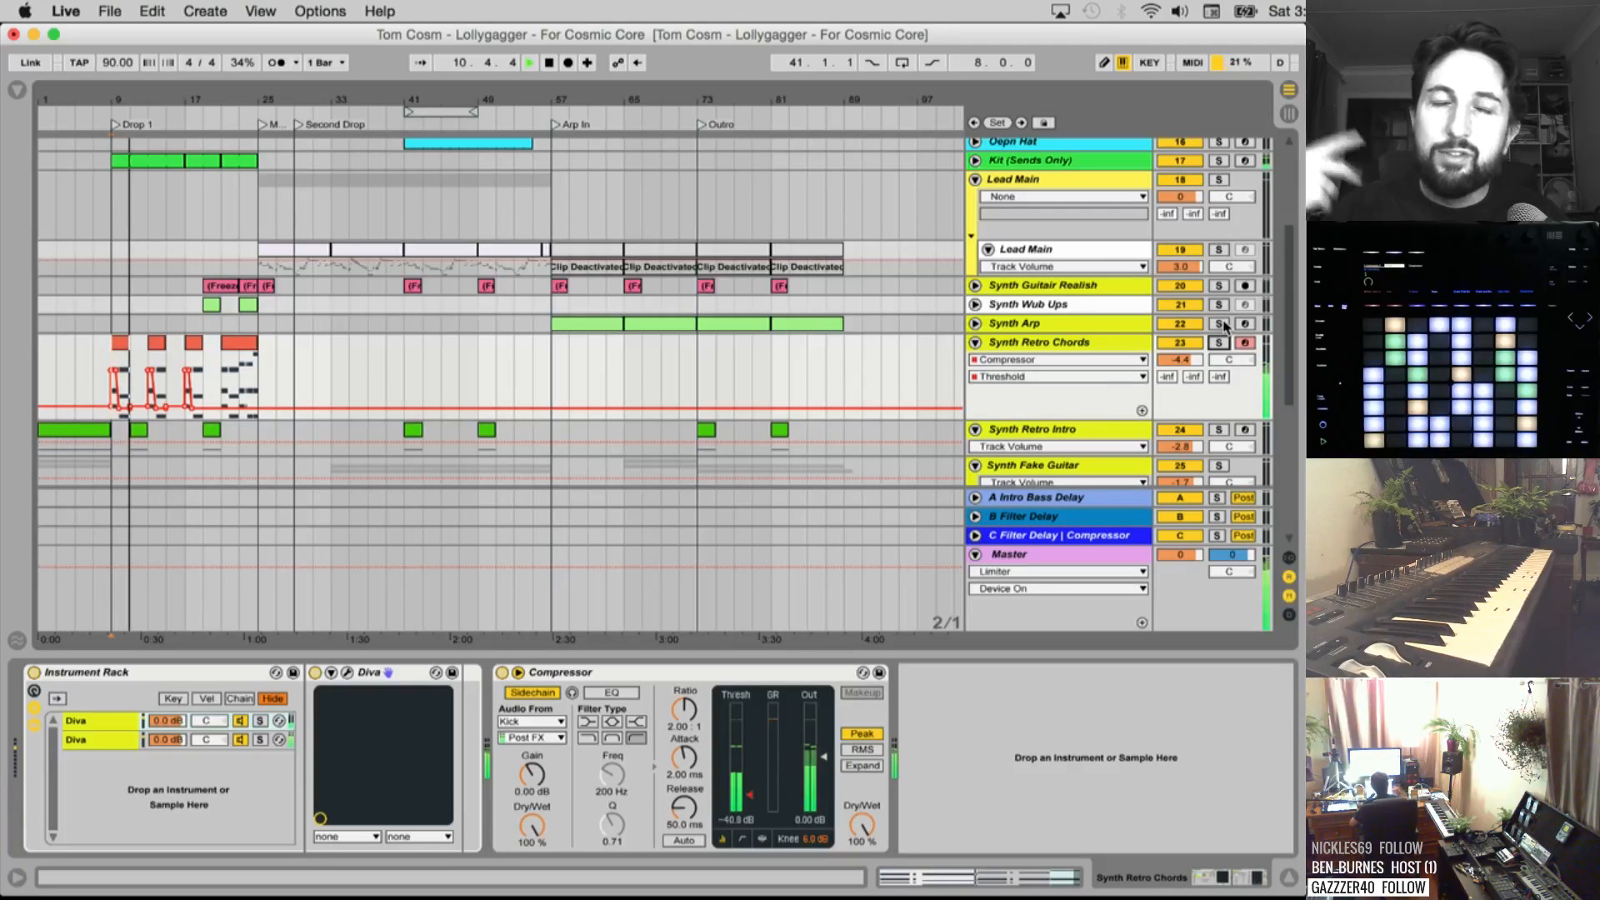
{"action": "key", "text": "space"}
{"action": "key", "text": "space"}
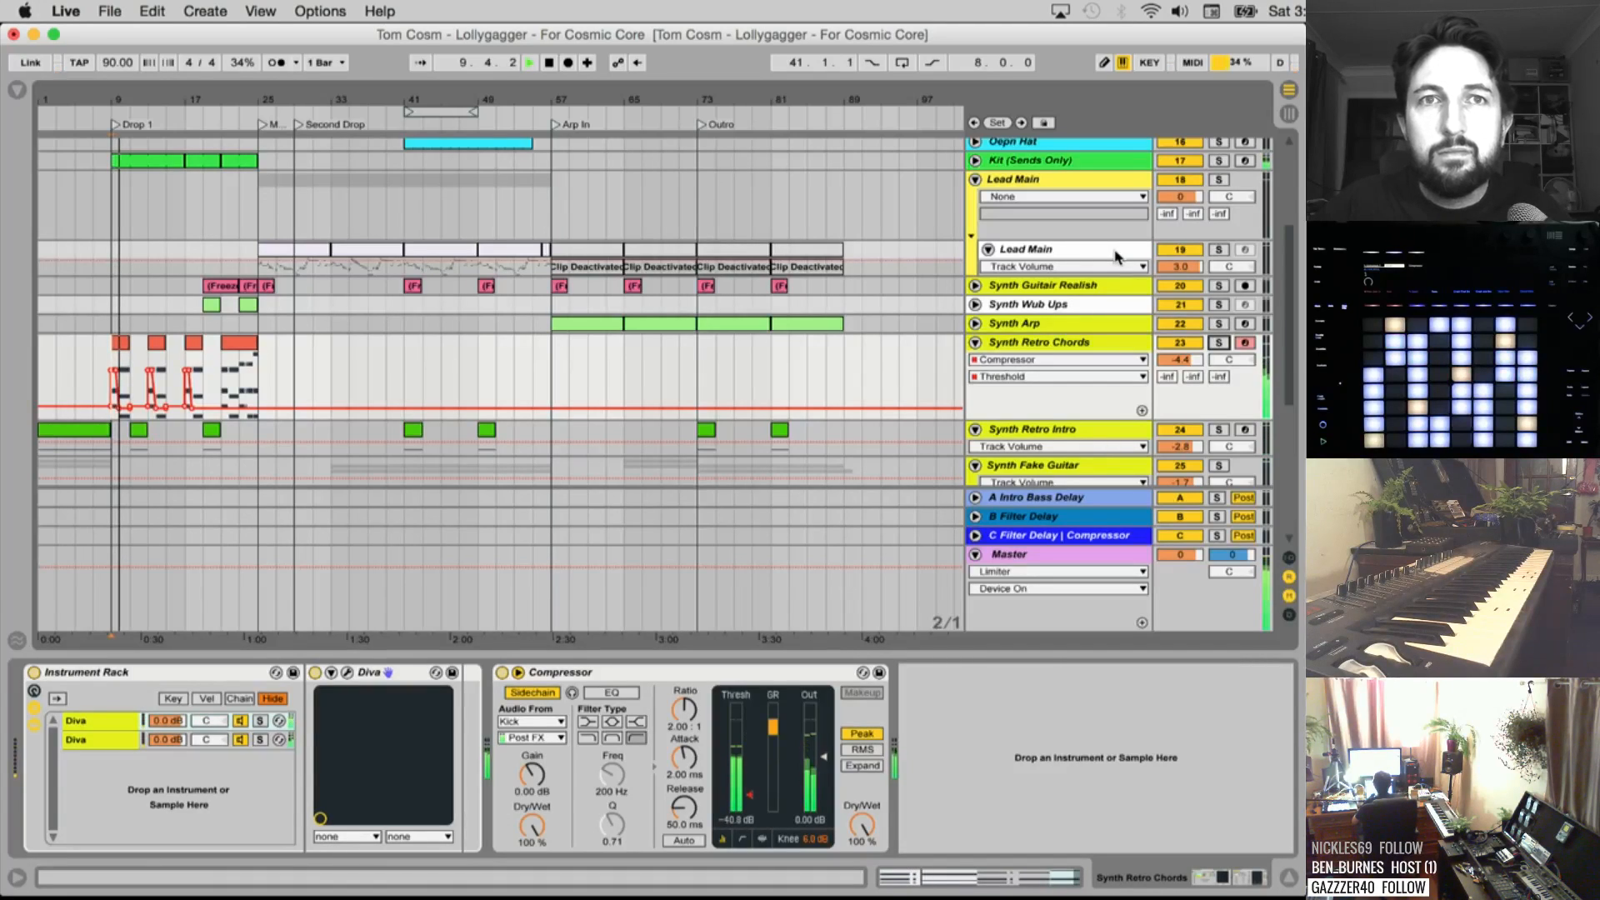
Group the Synth Retro Chords track and name the new group Synth Retro Chords
{"action": "right_click", "coordinate": [1040, 349]}
{"action": "left_click", "coordinate": [1022, 344]}
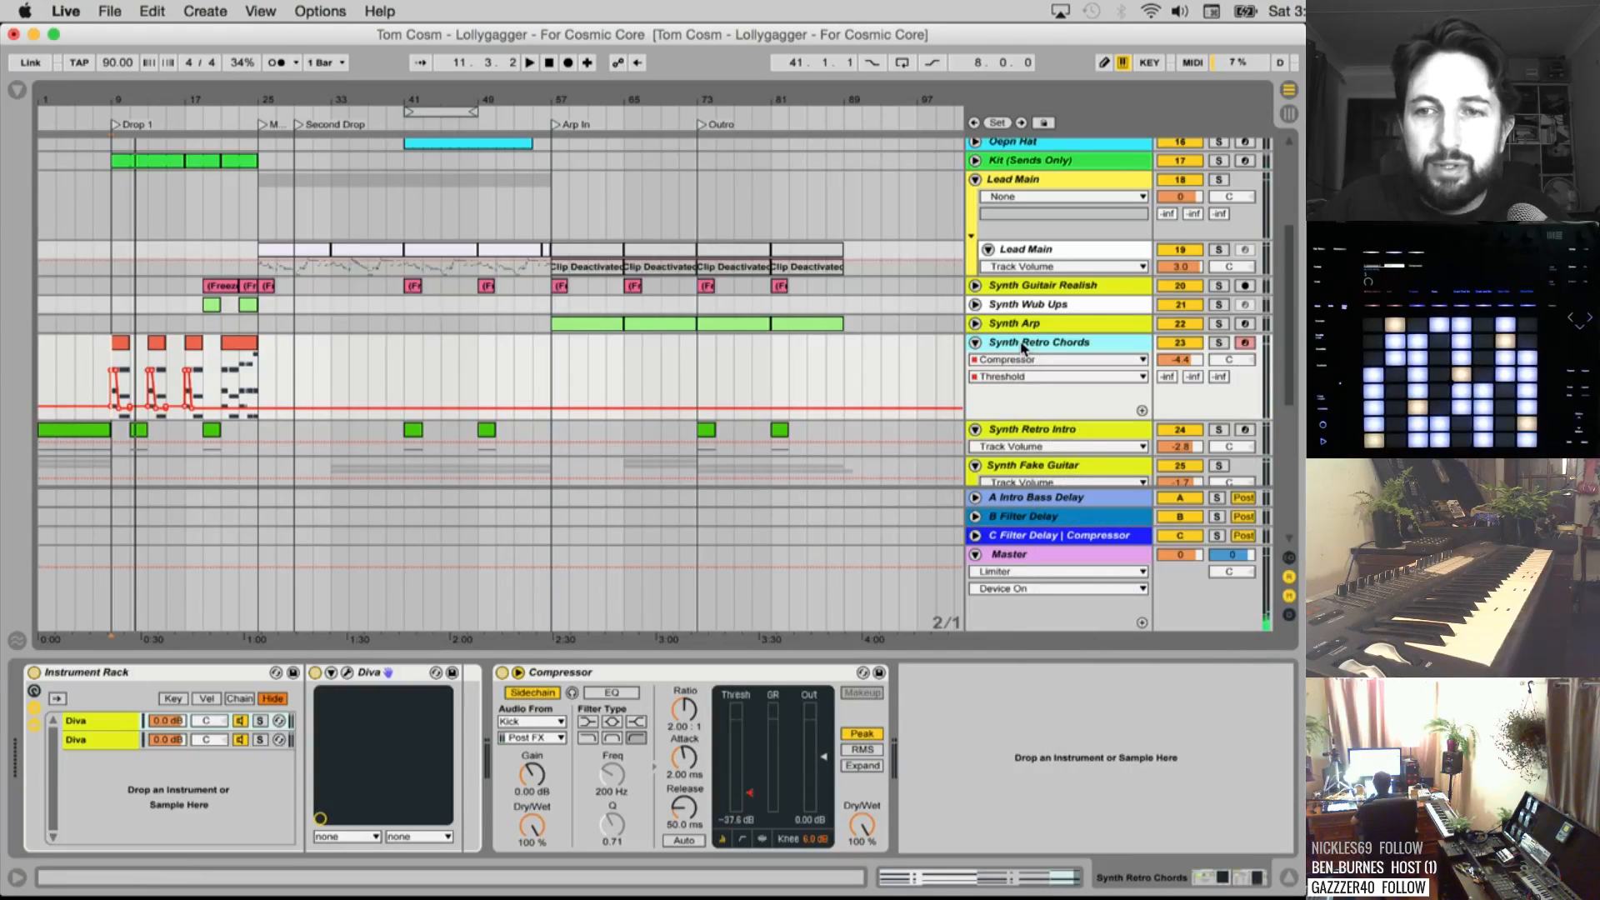
{"action": "right_click", "coordinate": [1023, 346]}
{"action": "left_click", "coordinate": [1051, 461]}
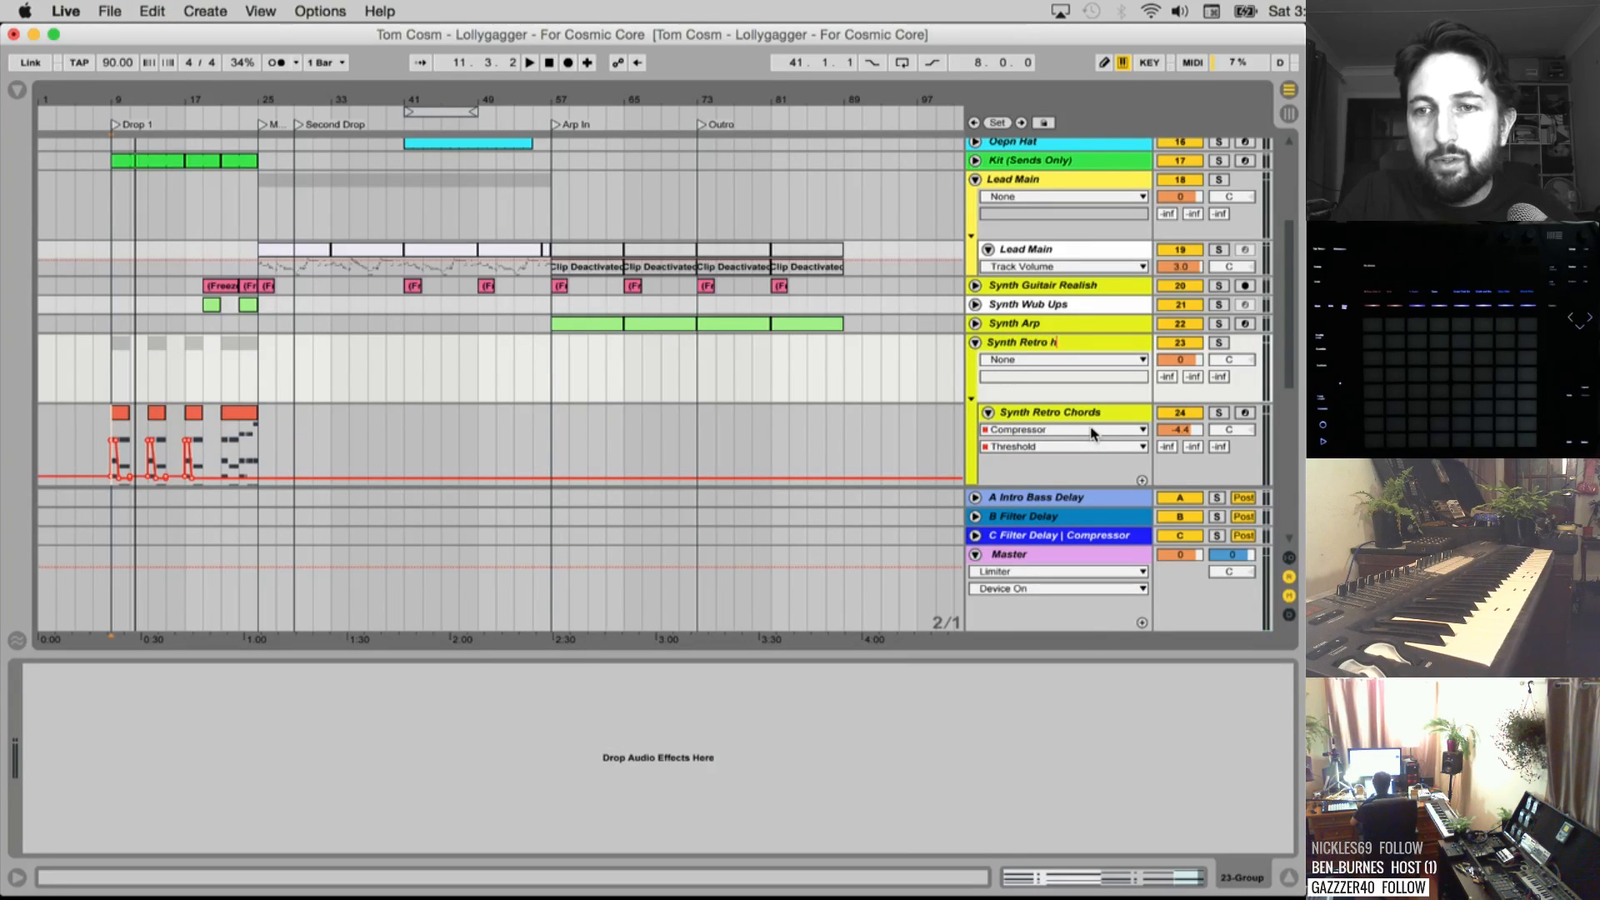
{"action": "type", "text": "ds"}
{"action": "key", "text": "Return"}
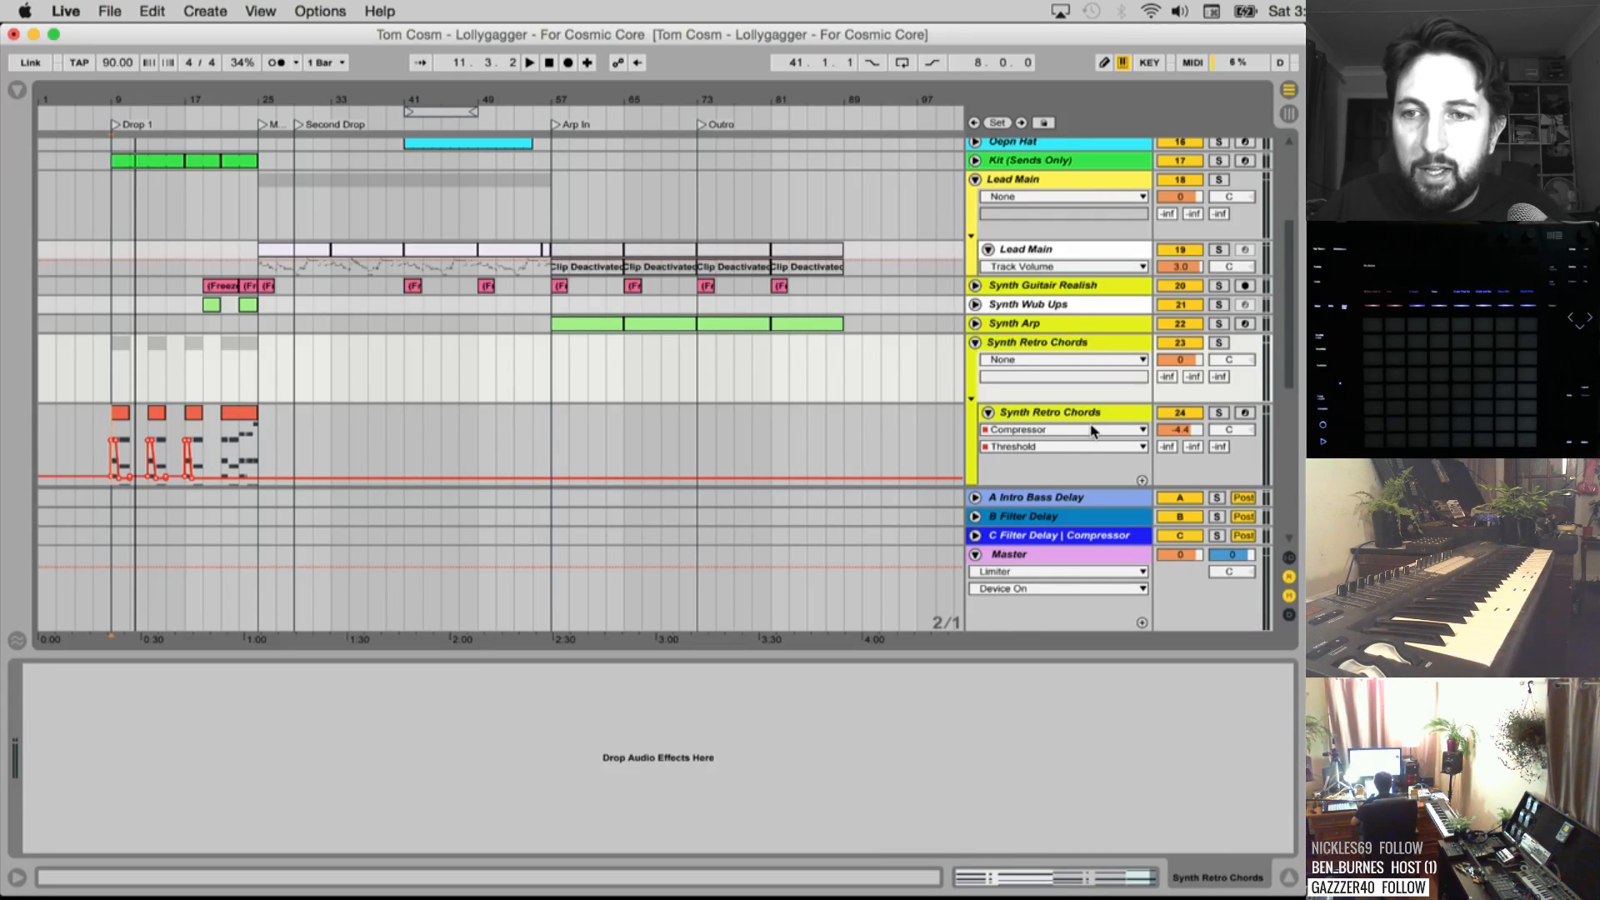
Move the Compressor from the Synth Retro Chords track onto its enclosing group
{"action": "left_click", "coordinate": [1093, 430]}
{"action": "left_click", "coordinate": [1101, 388]}
{"action": "left_click", "coordinate": [1049, 414]}
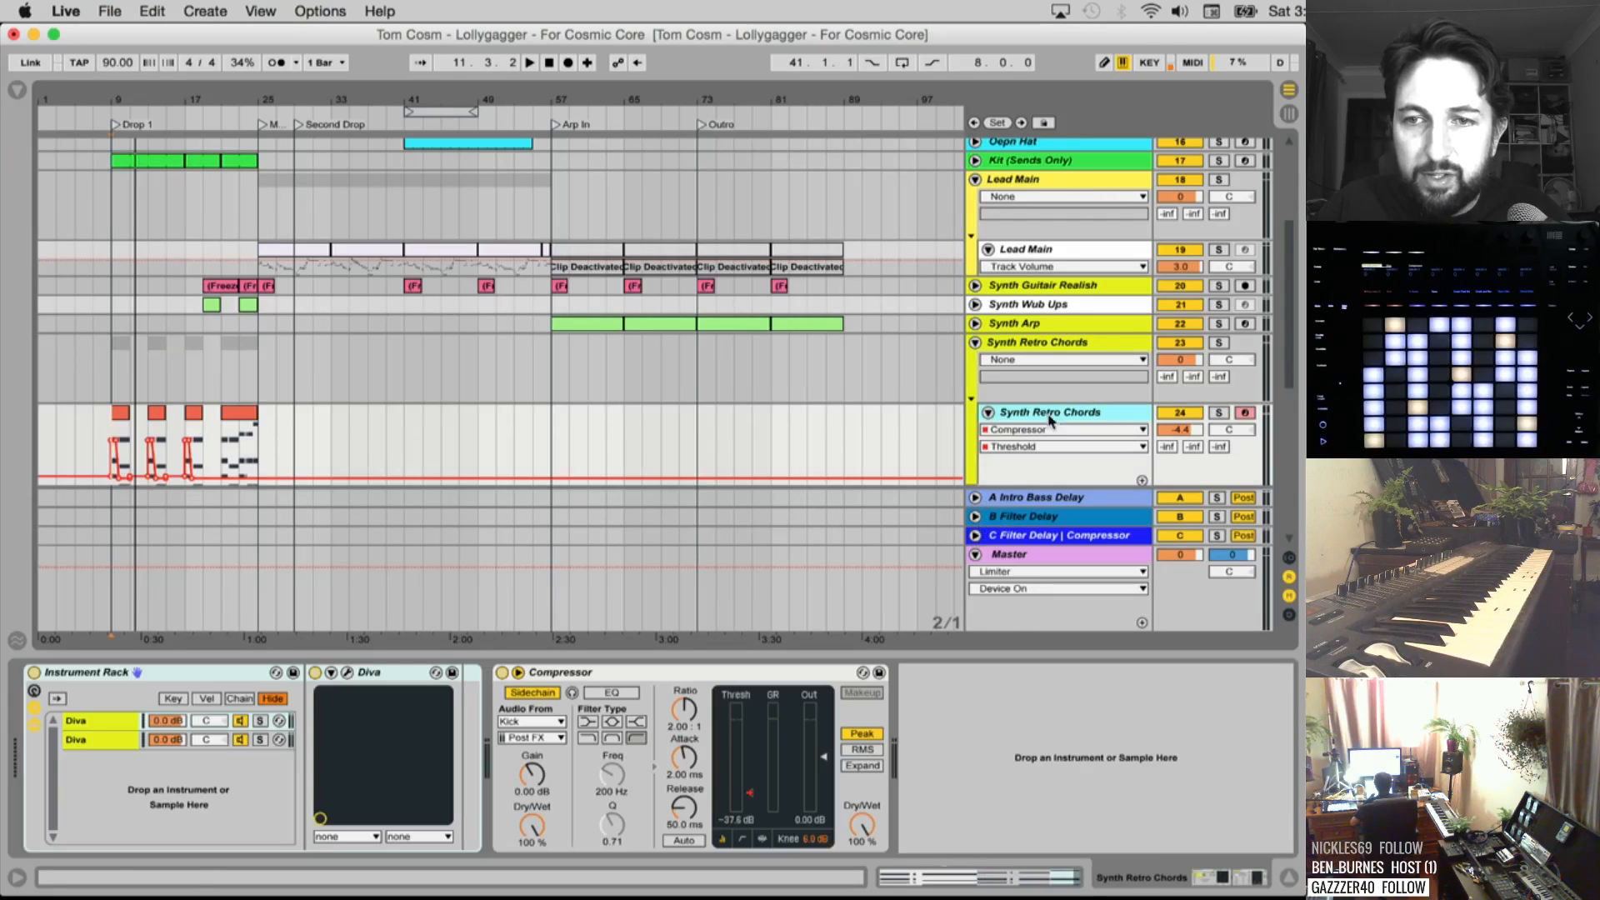
{"action": "left_click", "coordinate": [595, 675]}
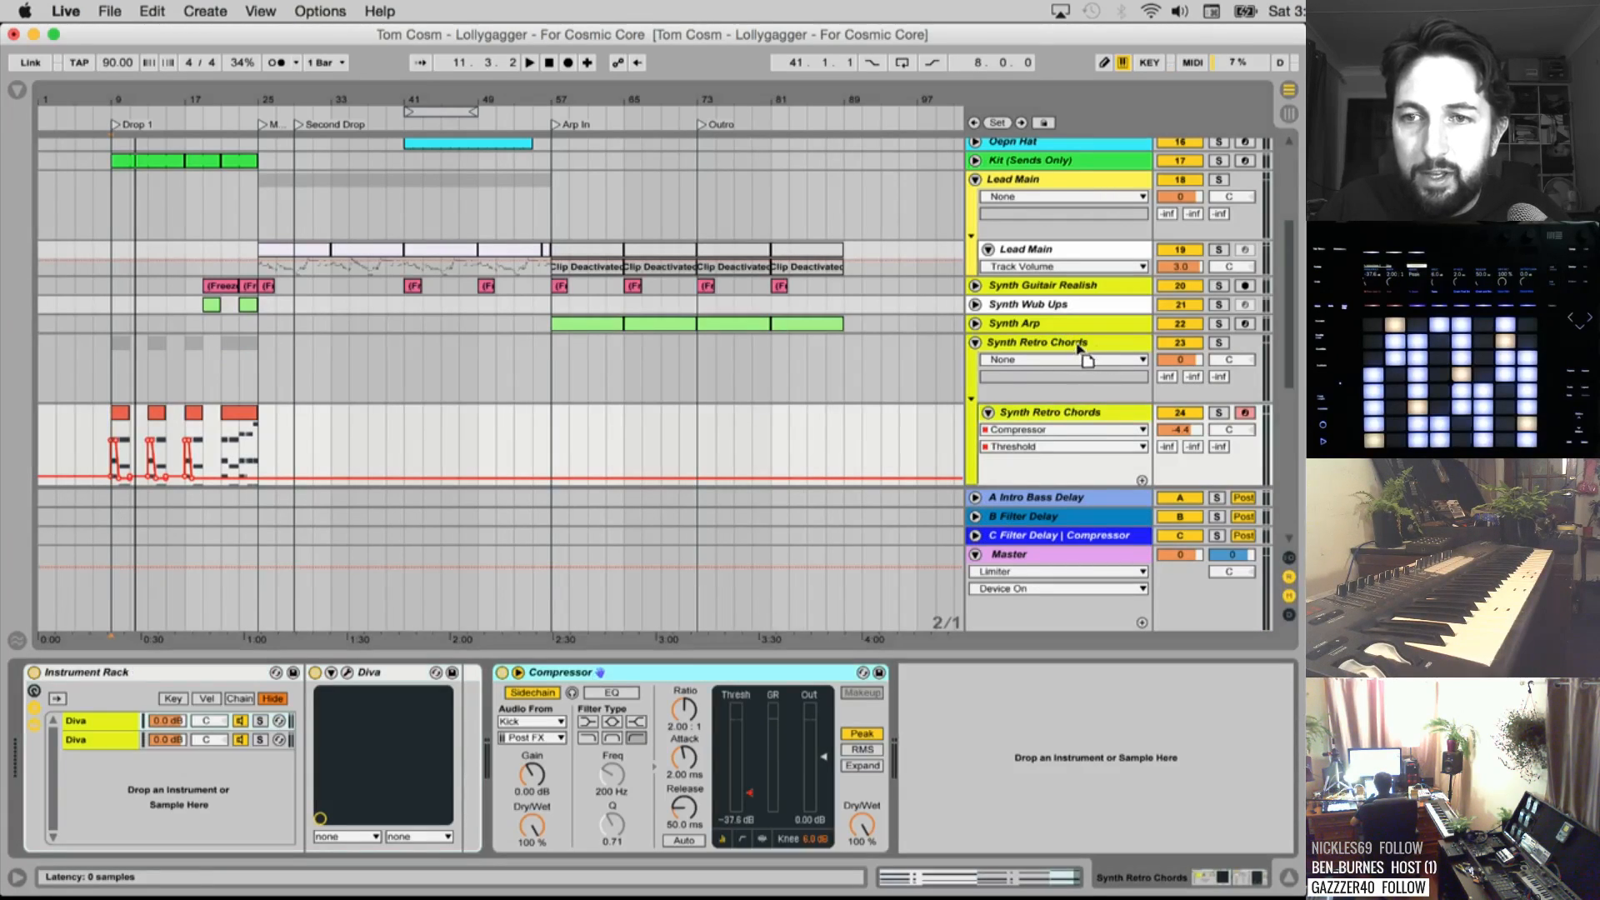
{"action": "left_click", "coordinate": [1081, 349]}
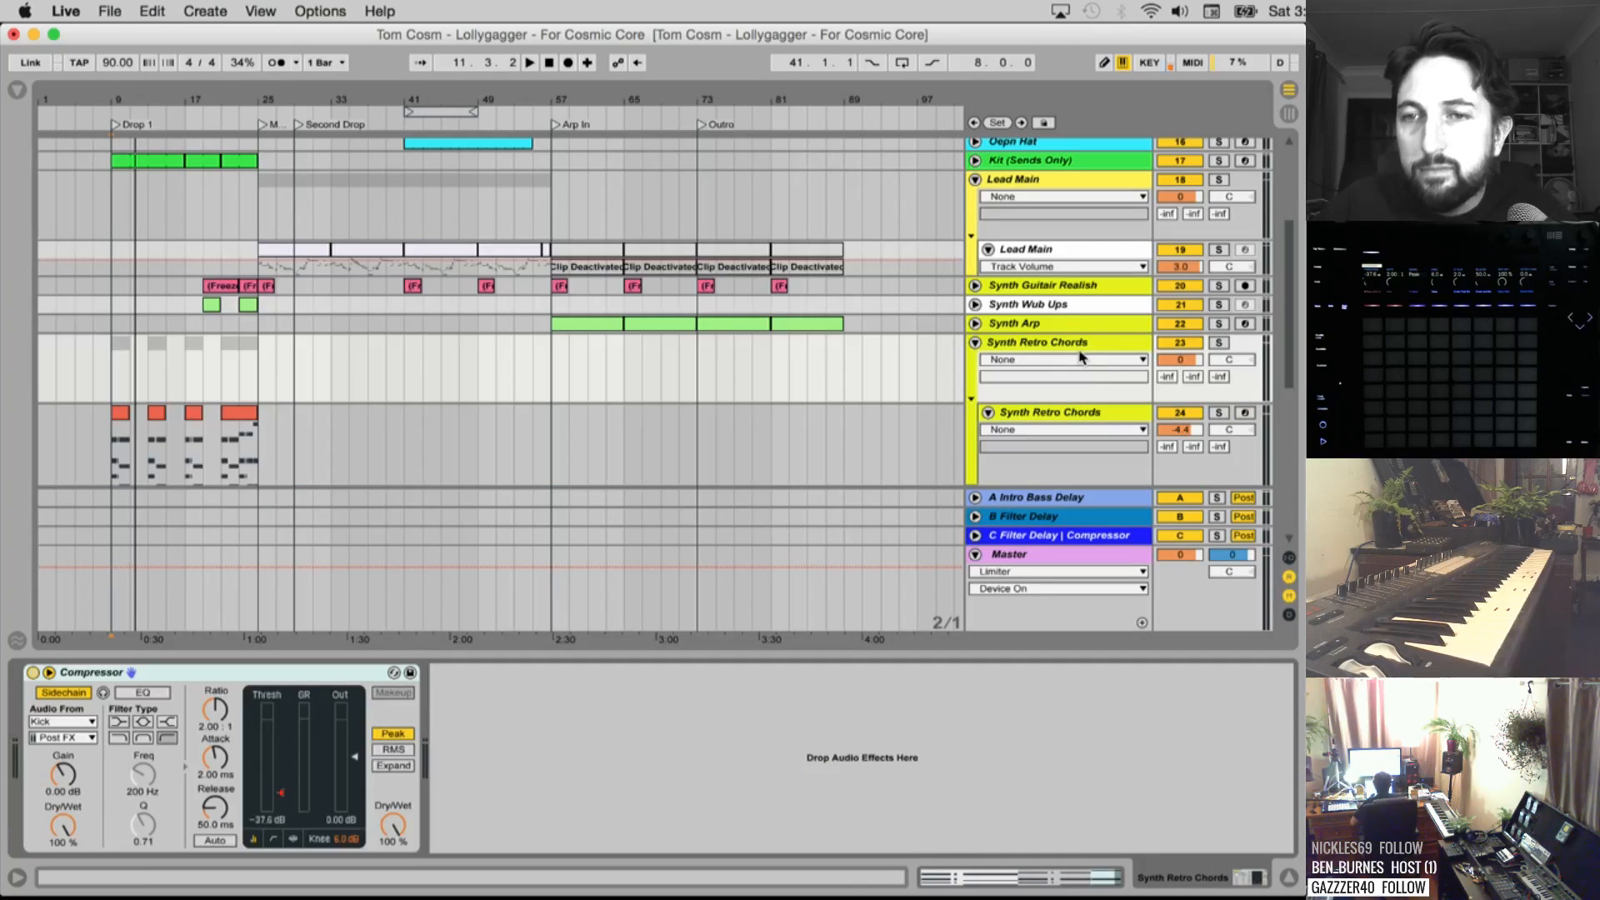
Freeze the Synth Retro Chords track inside the group and fold the group
{"action": "right_click", "coordinate": [1067, 417]}
{"action": "left_click", "coordinate": [1121, 501]}
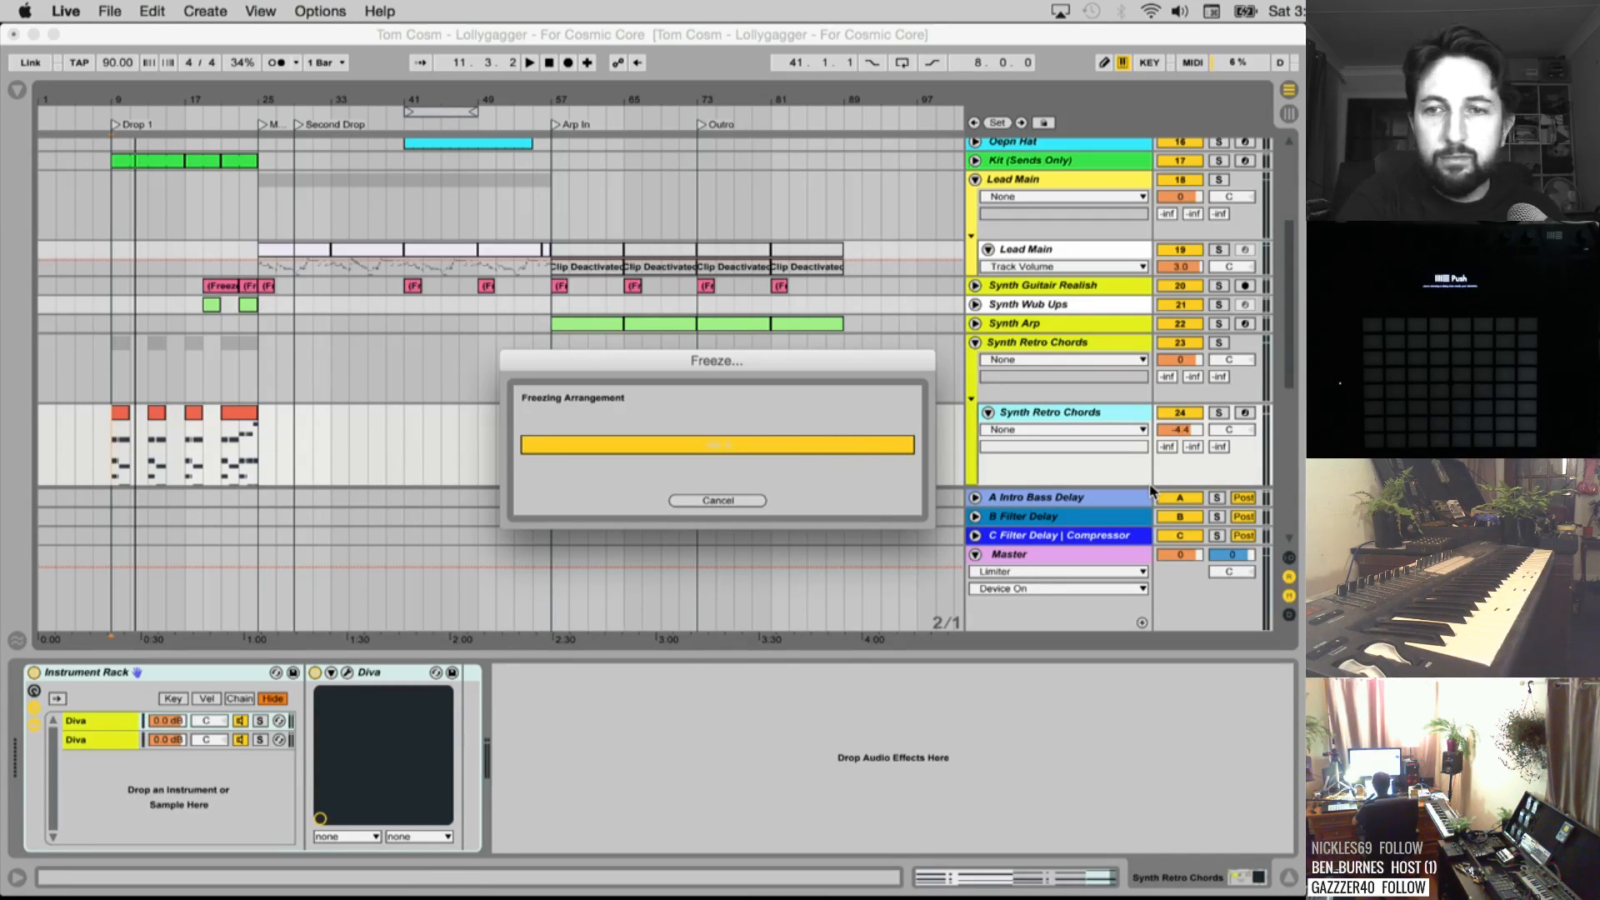
{"action": "left_click", "coordinate": [975, 343]}
Show the devices of Synth Retro Intro, fold that track, and bring the pad tracks below it into view
{"action": "left_click", "coordinate": [1049, 366]}
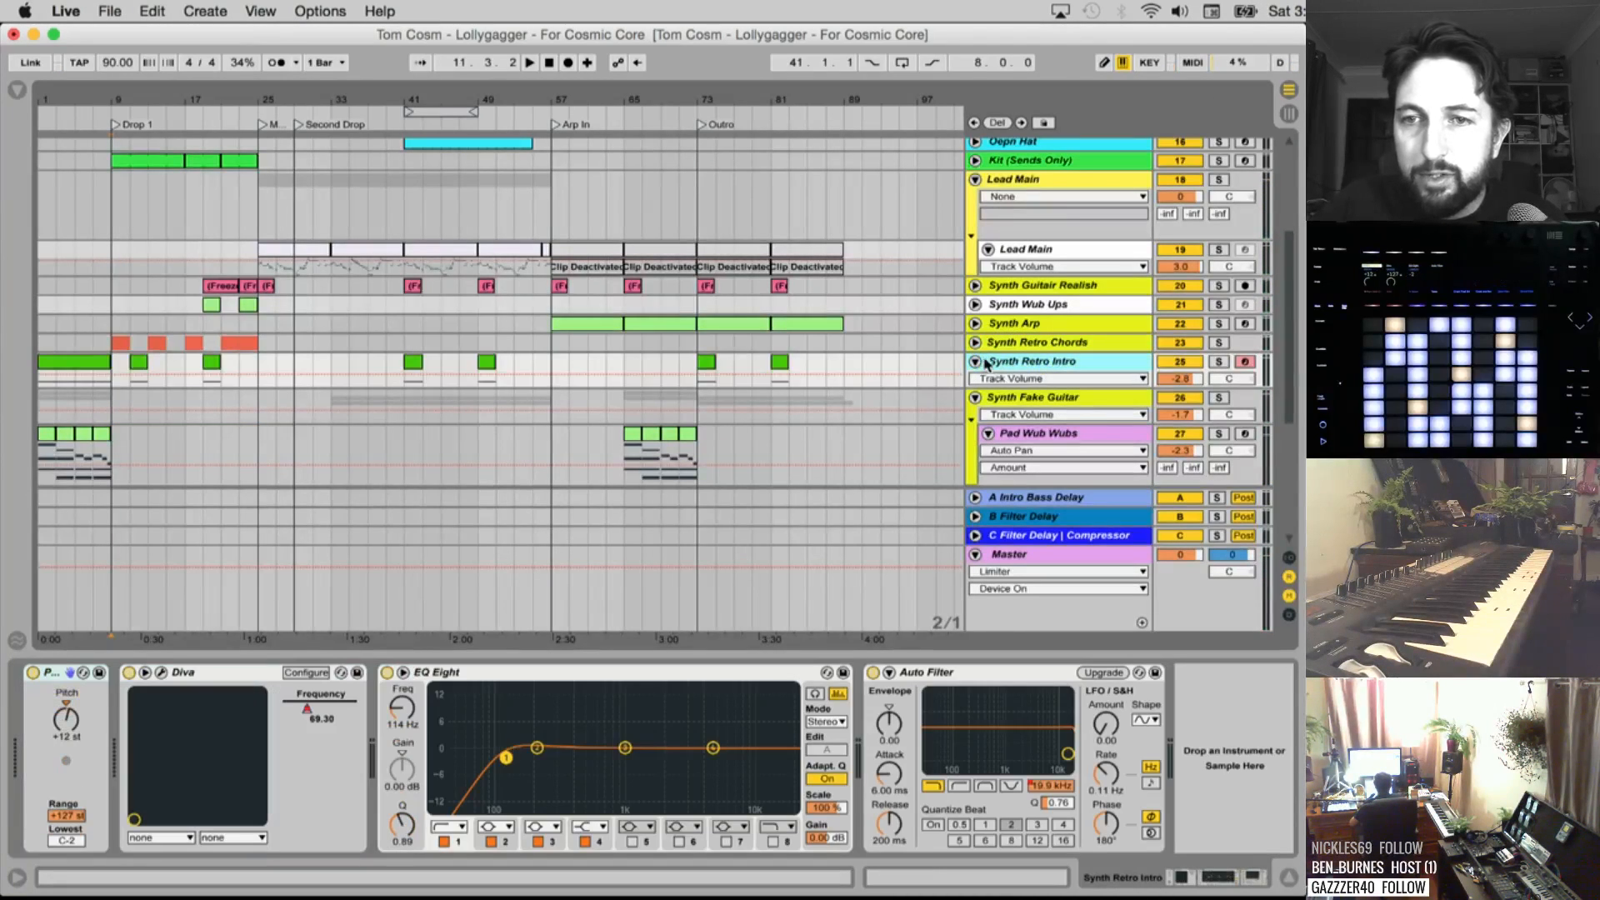
{"action": "left_click", "coordinate": [975, 362]}
{"action": "scroll", "coordinate": [67, 417], "scroll_direction": "down", "scroll_amount": 3}
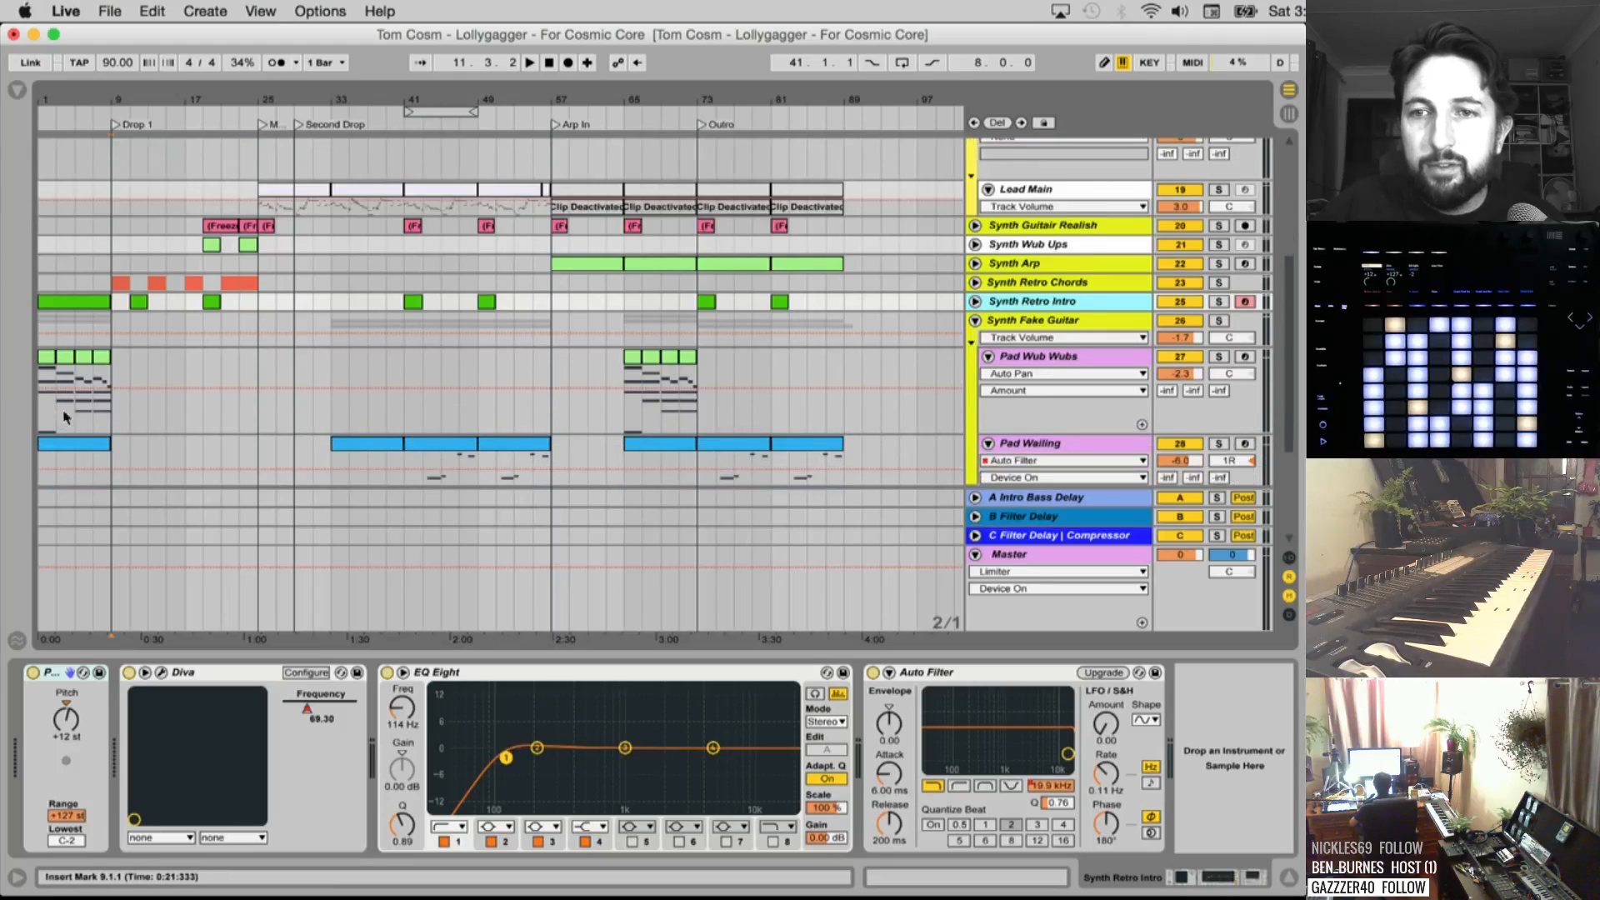
Unfold and enlarge the Synth Retro Intro track, then audition it soloed from its intro clip, bar 11 and bar 19
{"action": "left_click", "coordinate": [975, 301]}
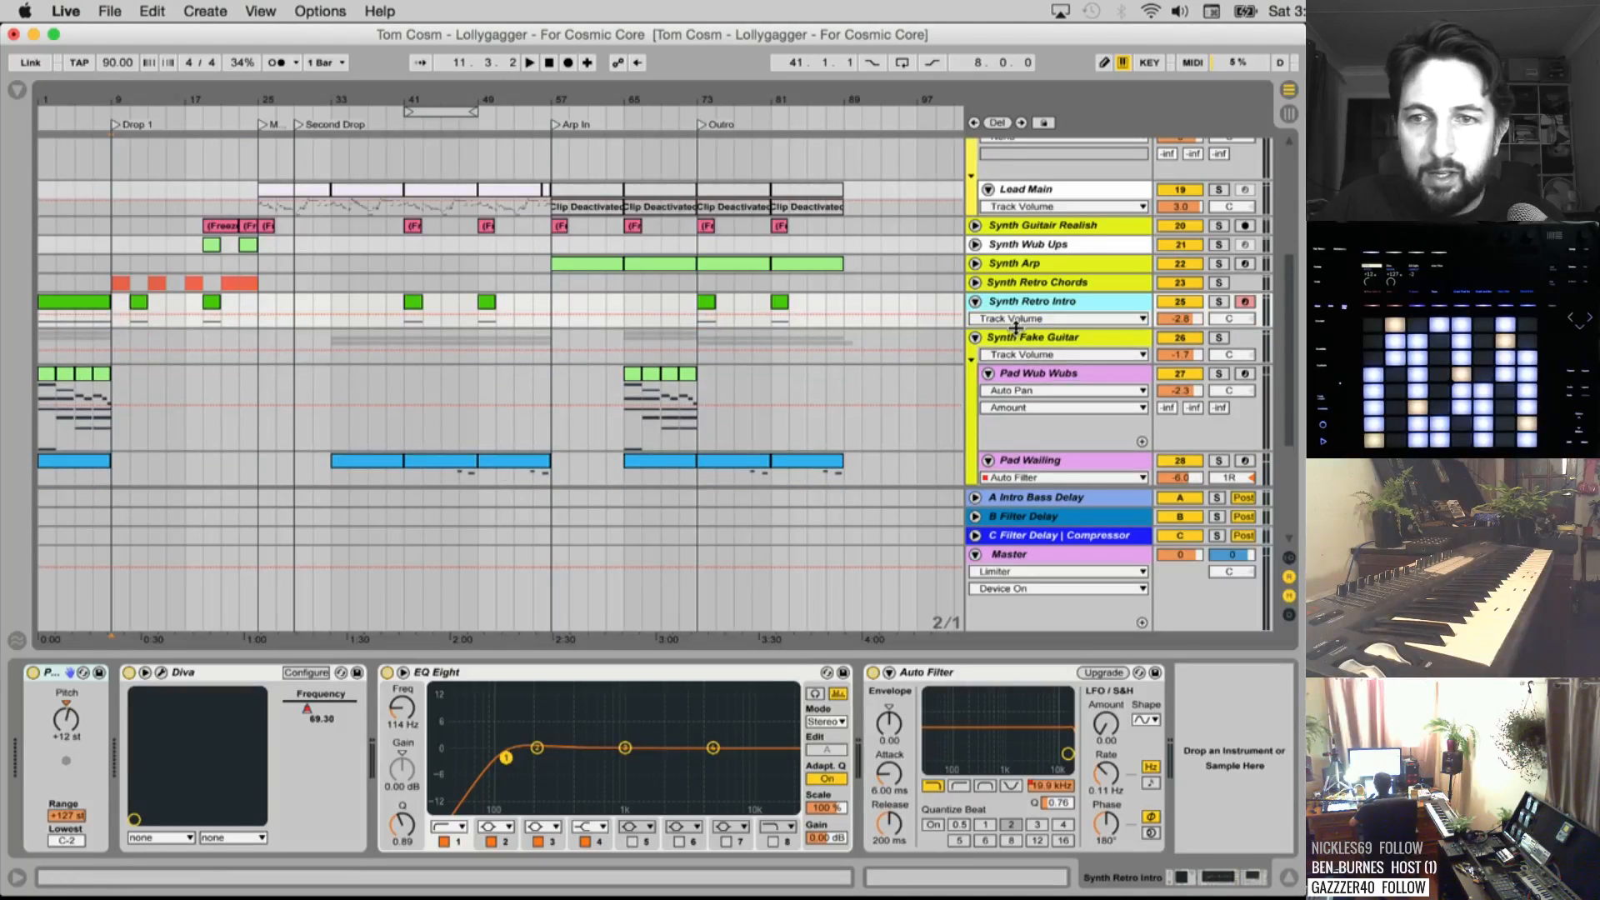
{"action": "left_click_drag", "start_coordinate": [1008, 329], "coordinate": [996, 429]}
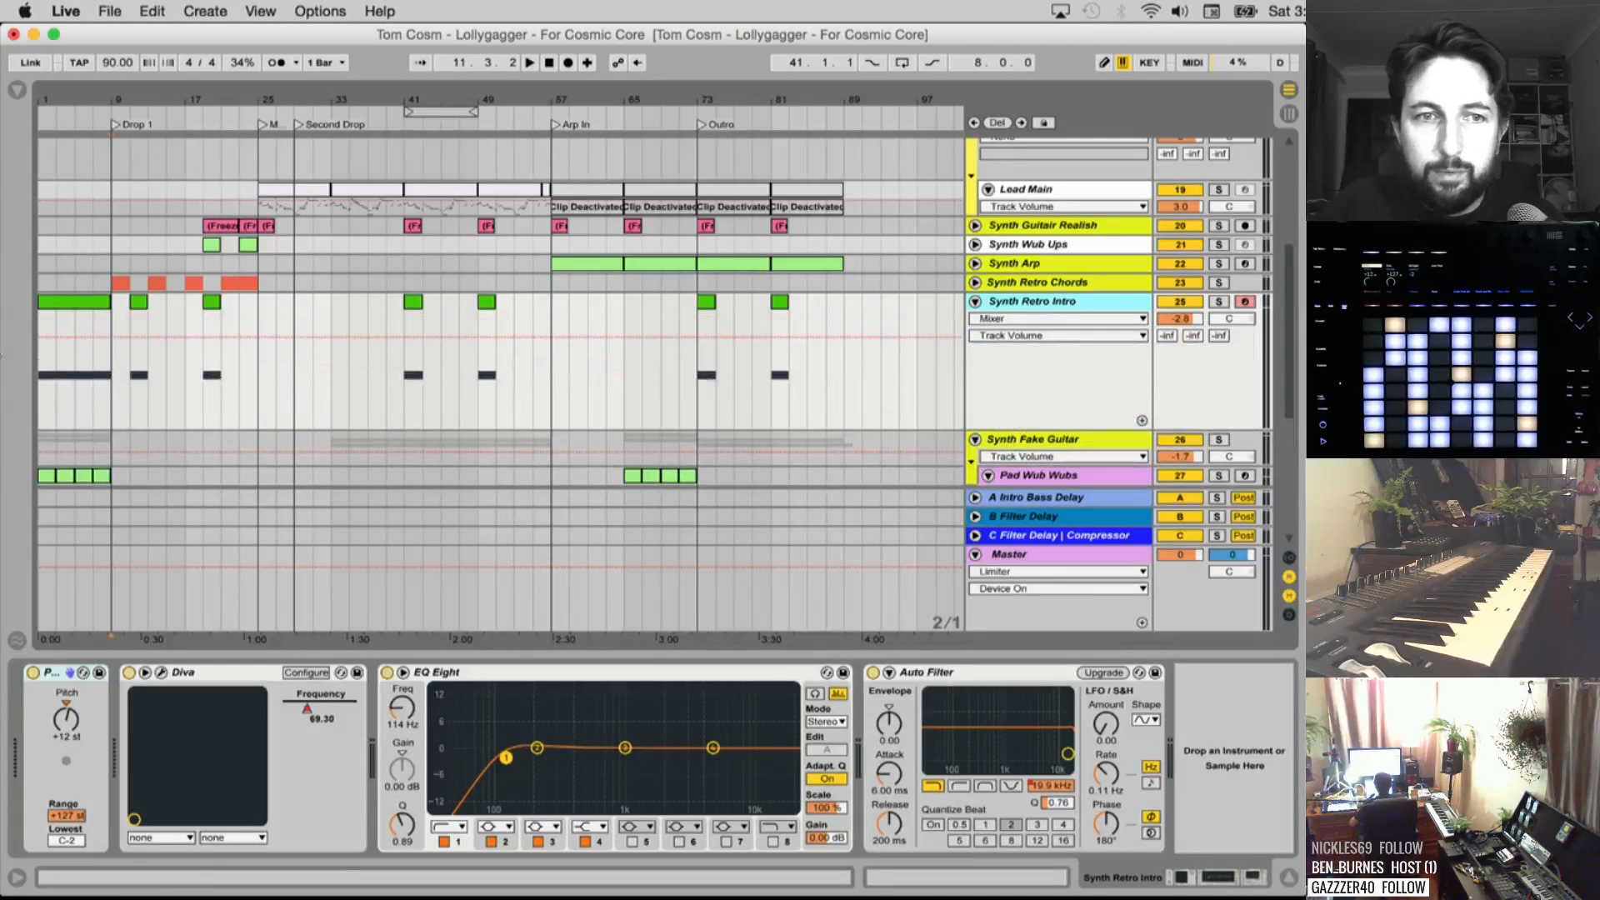
{"action": "left_click", "coordinate": [63, 309]}
{"action": "left_click", "coordinate": [1223, 304]}
{"action": "key", "text": "space"}
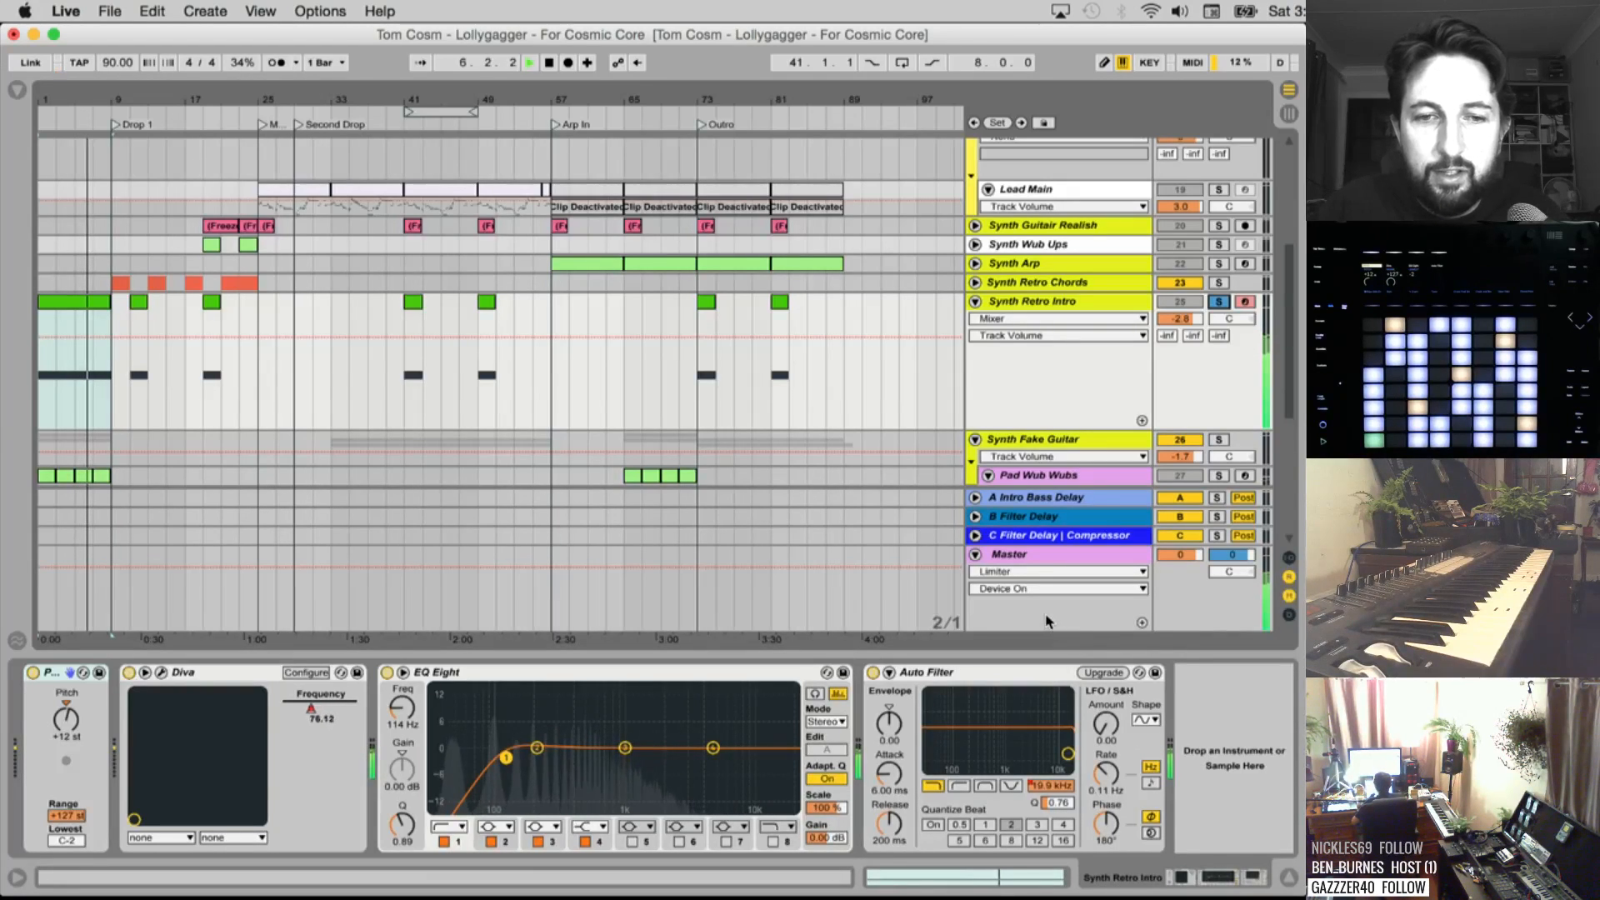
{"action": "left_click", "coordinate": [132, 381]}
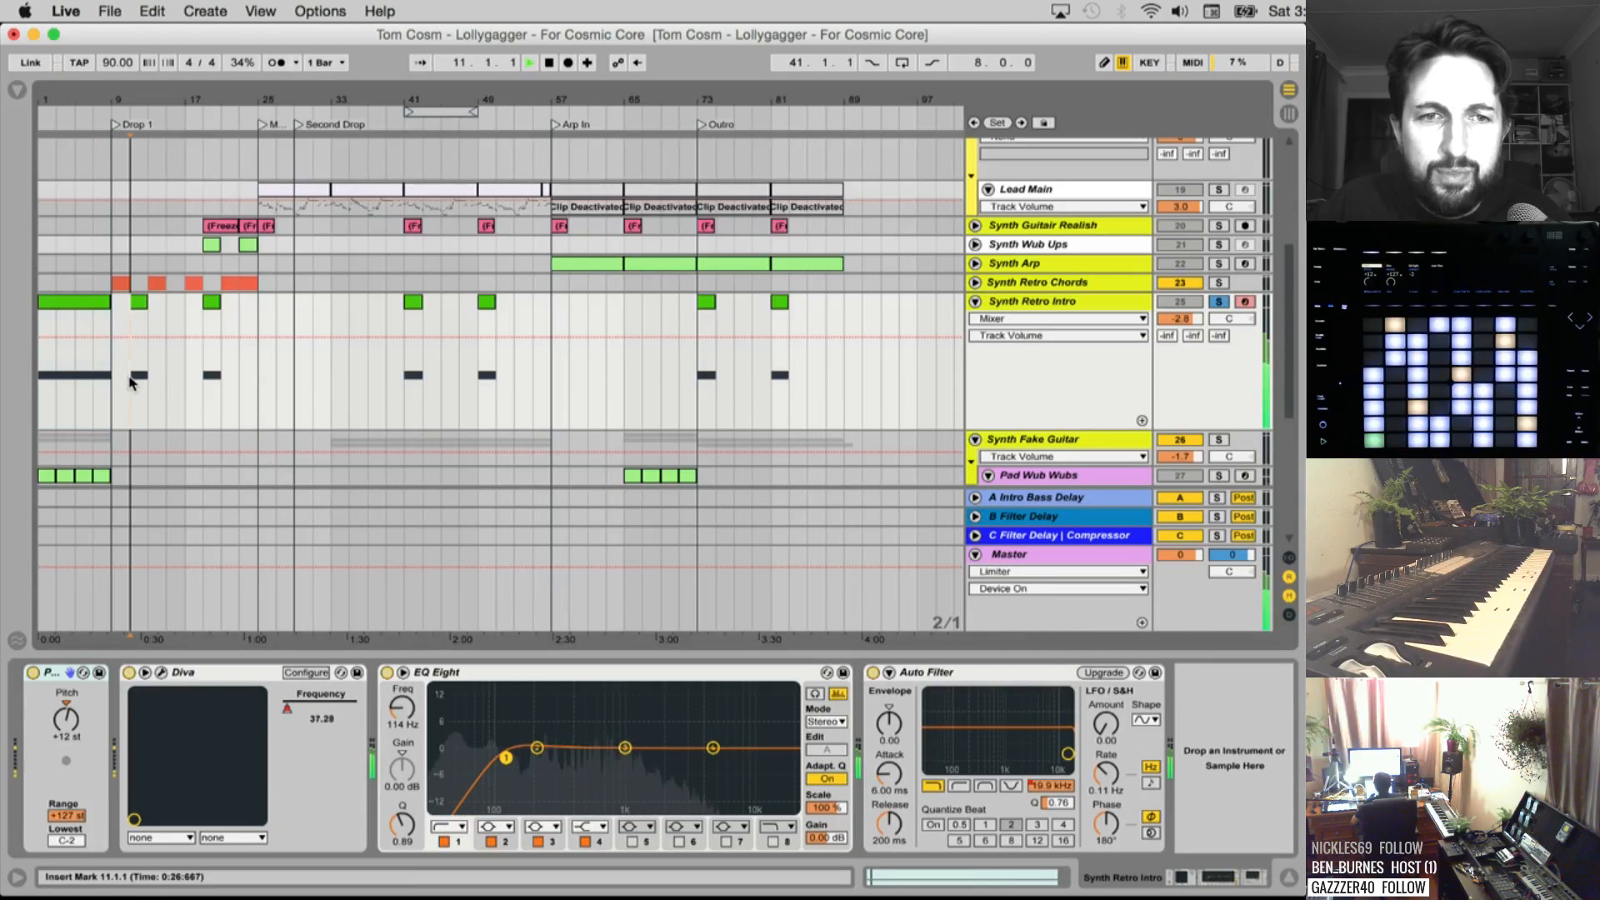
{"action": "left_click", "coordinate": [206, 381]}
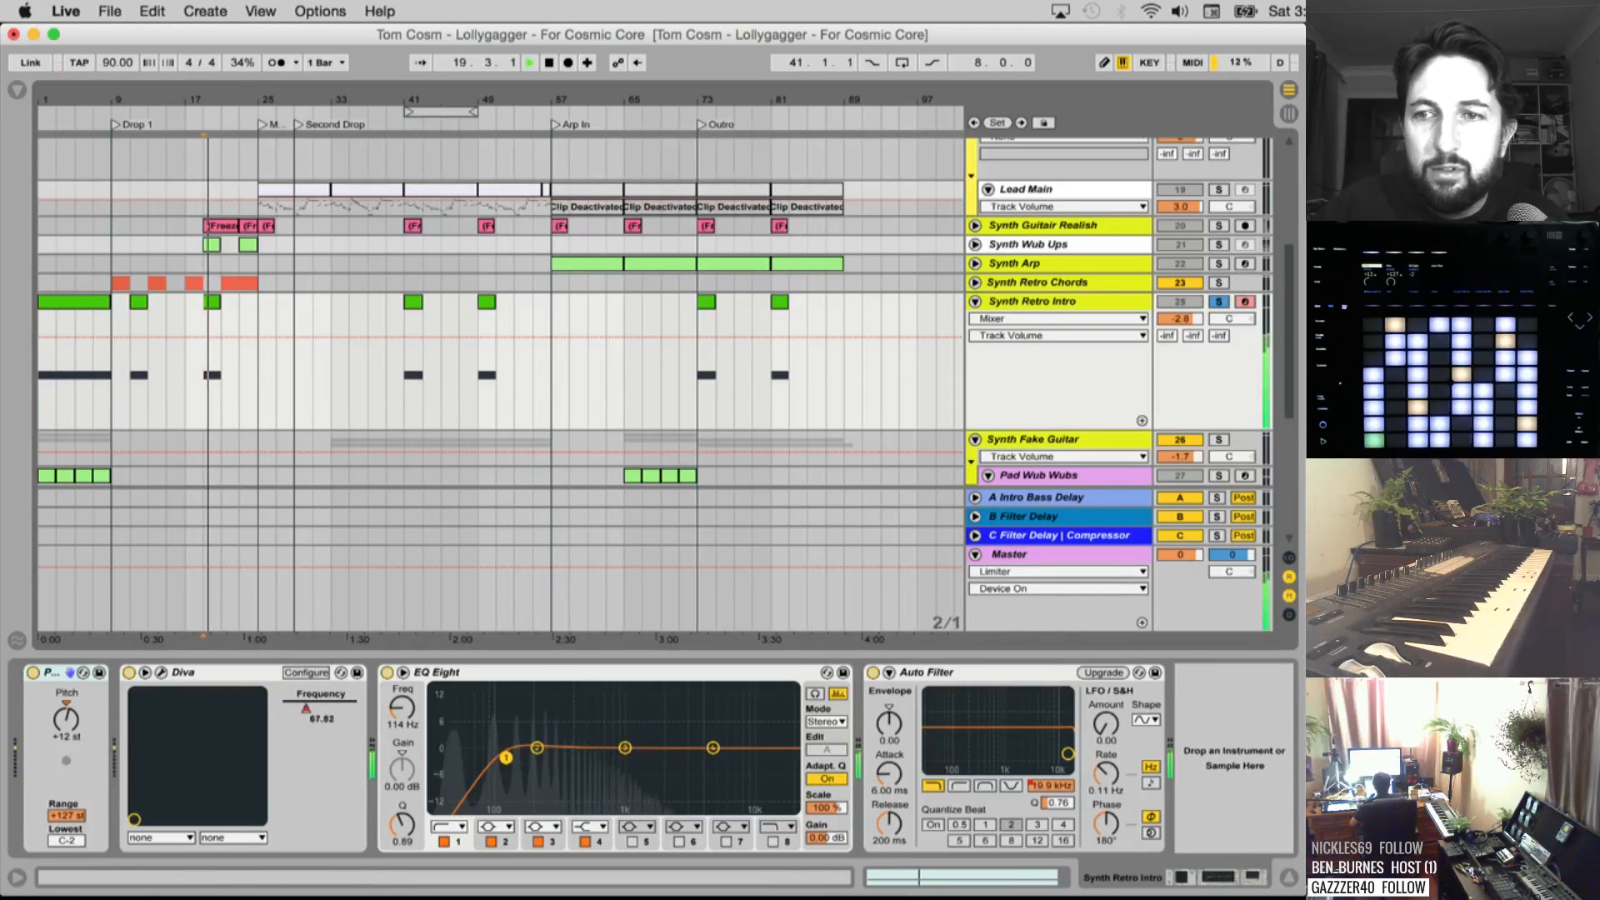
Turn off solo on Synth Retro Intro and freeze the track
{"action": "left_click", "coordinate": [1226, 302]}
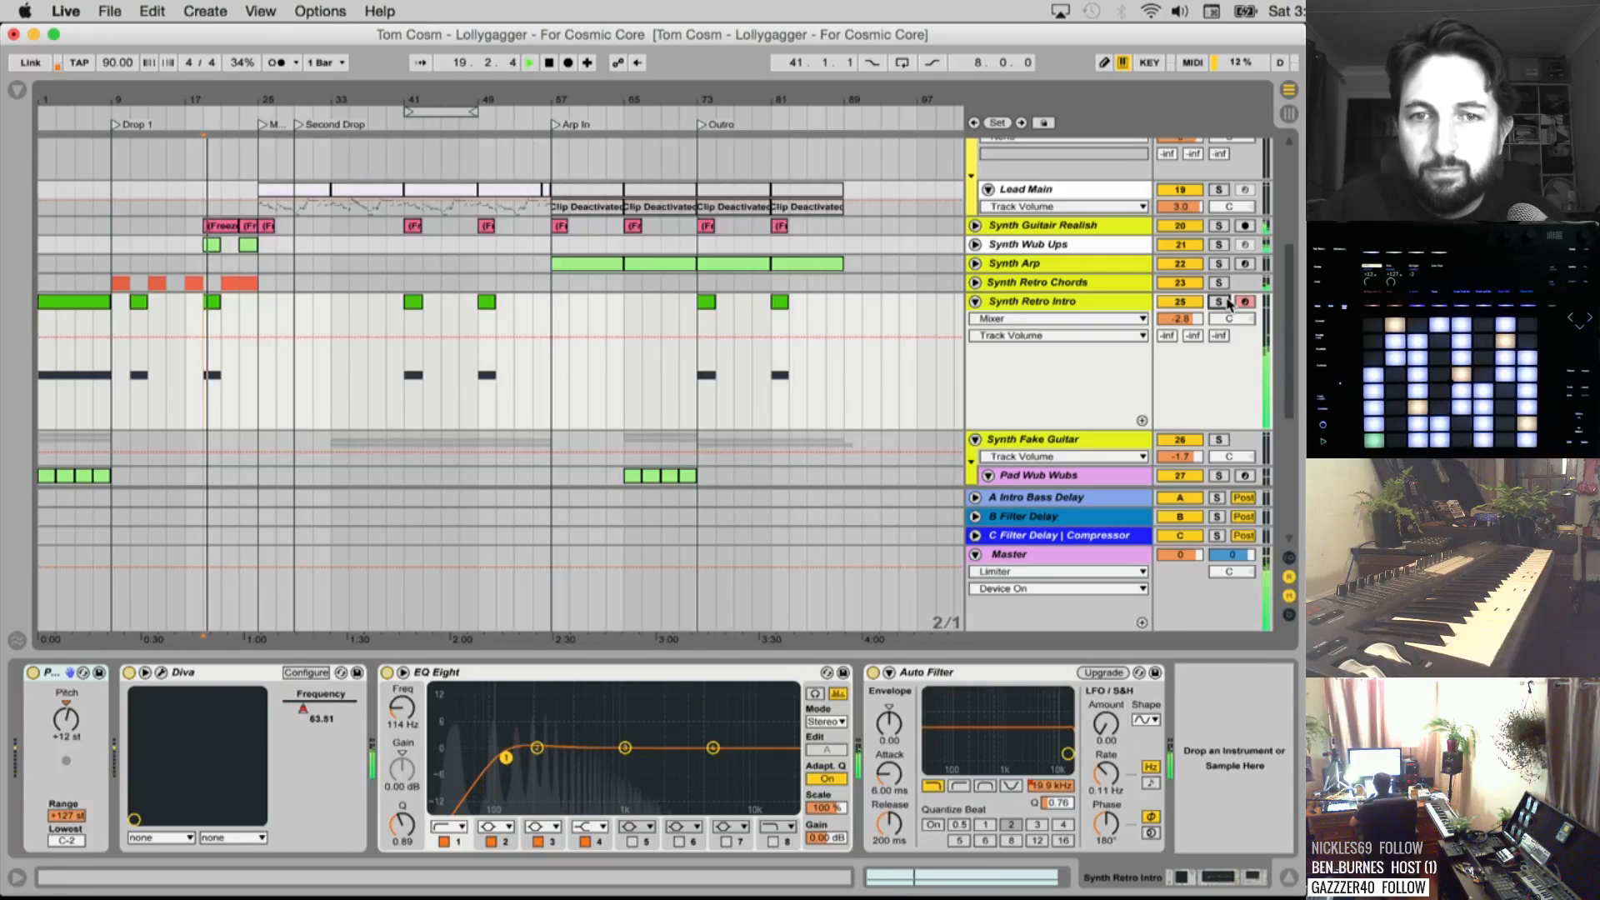
{"action": "right_click", "coordinate": [1038, 303]}
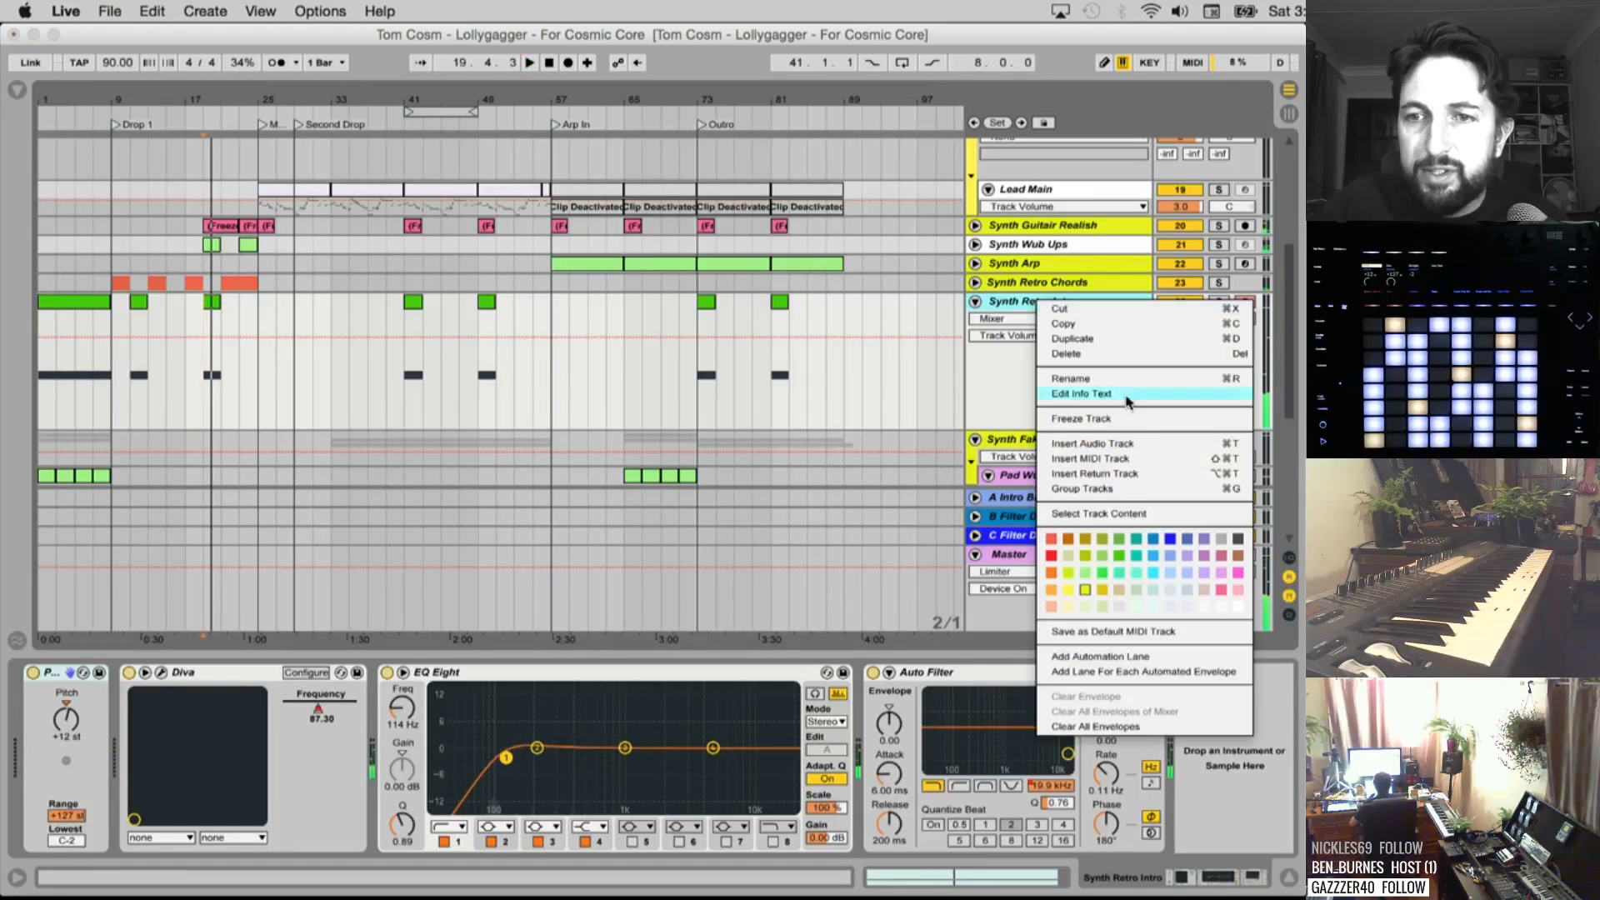
{"action": "left_click", "coordinate": [1112, 421]}
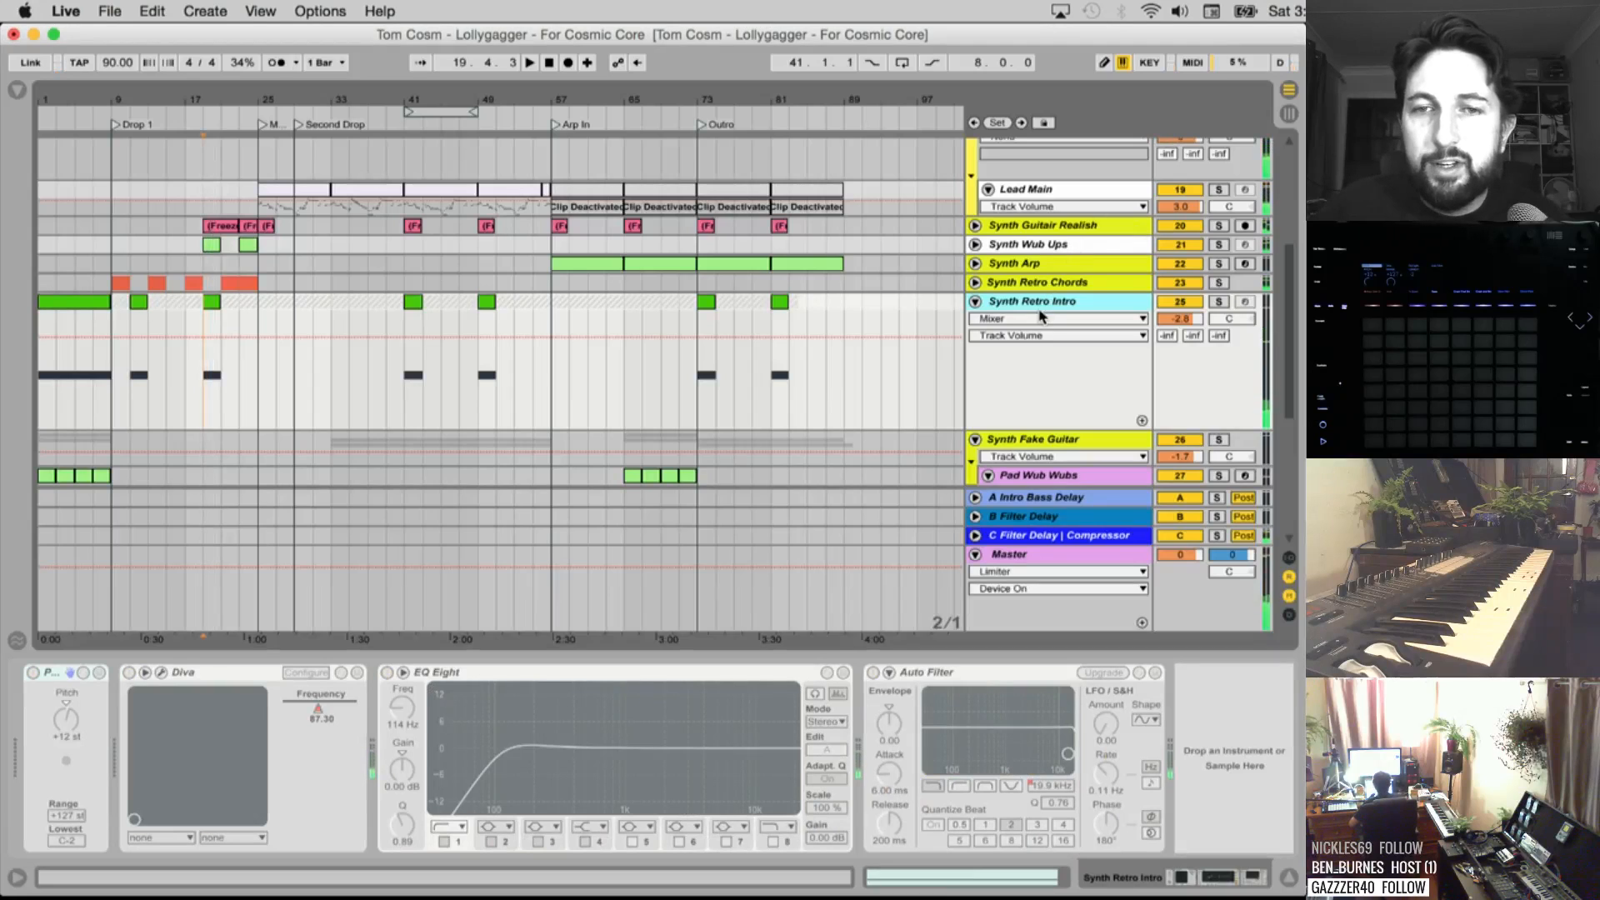
Examine the device chains of the Pad Wub Wubs and Pad Wailing tracks from instrument to last effect
{"action": "scroll", "coordinate": [1040, 323], "scroll_direction": "down", "scroll_amount": 5}
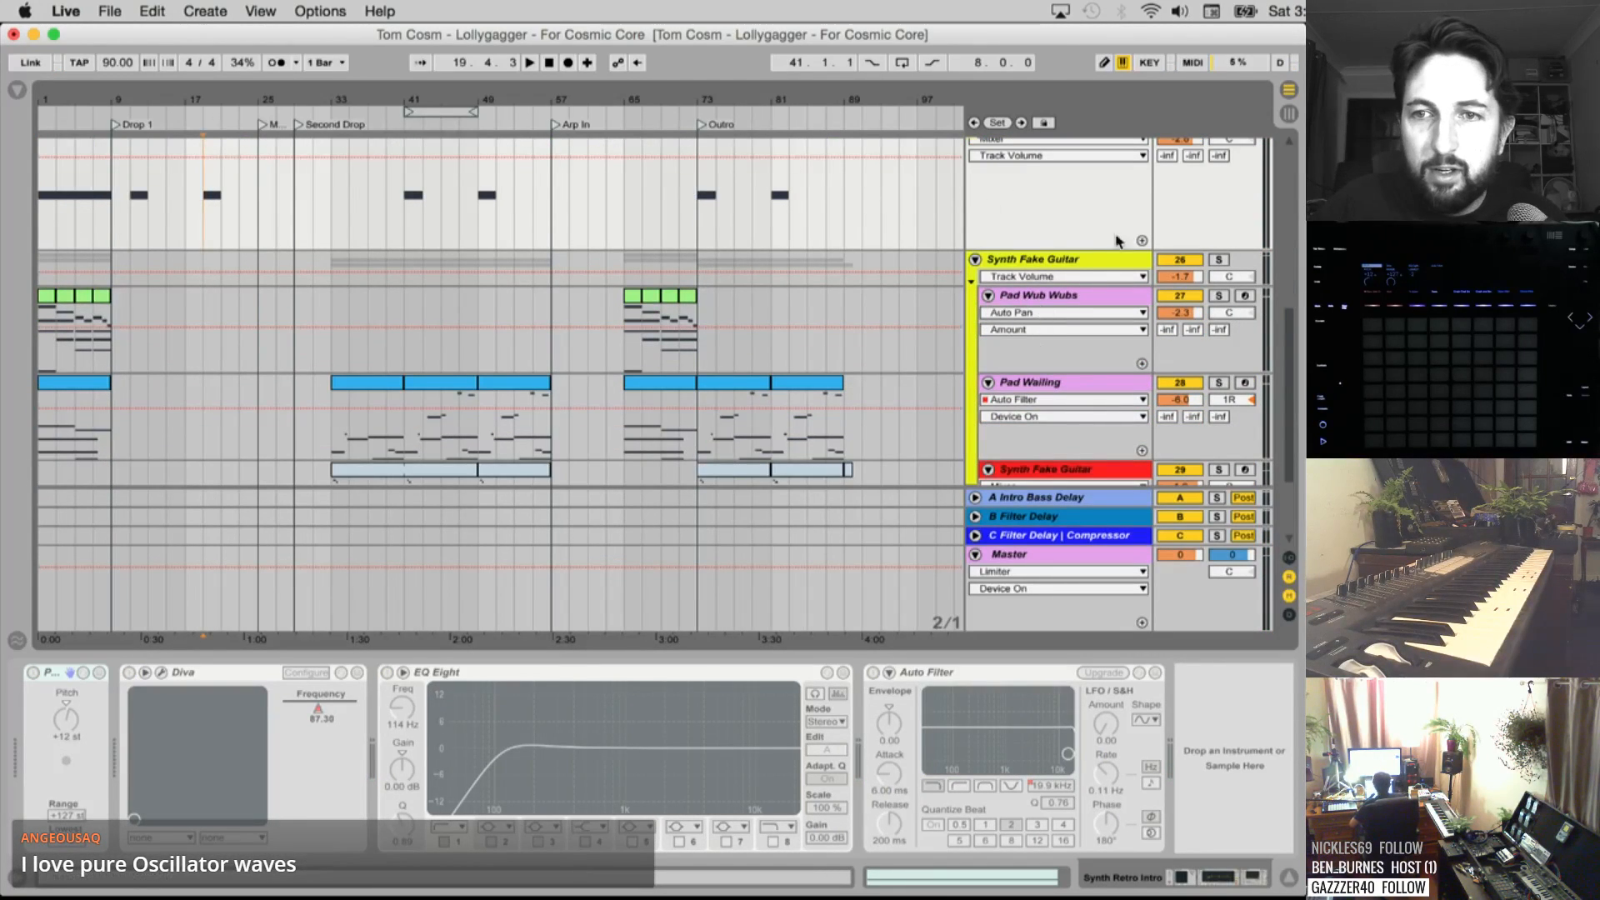
{"action": "left_click", "coordinate": [1046, 265]}
{"action": "scroll", "coordinate": [1047, 282], "scroll_direction": "down", "scroll_amount": 1}
{"action": "left_click", "coordinate": [1045, 280]}
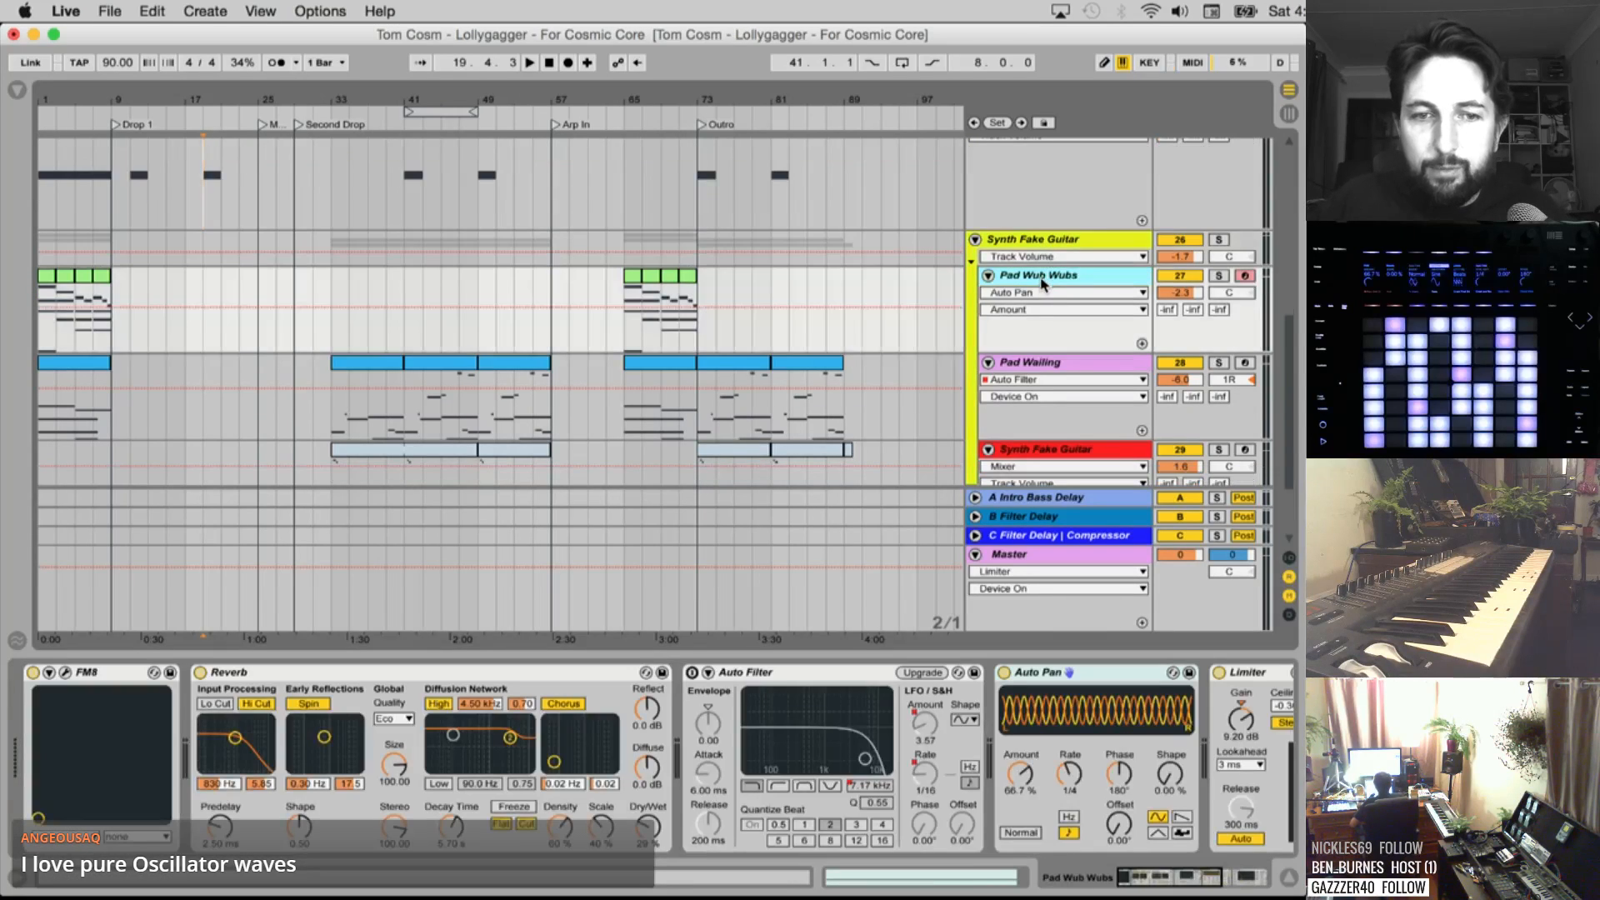
{"action": "scroll", "coordinate": [642, 708], "scroll_direction": "right", "scroll_amount": 8}
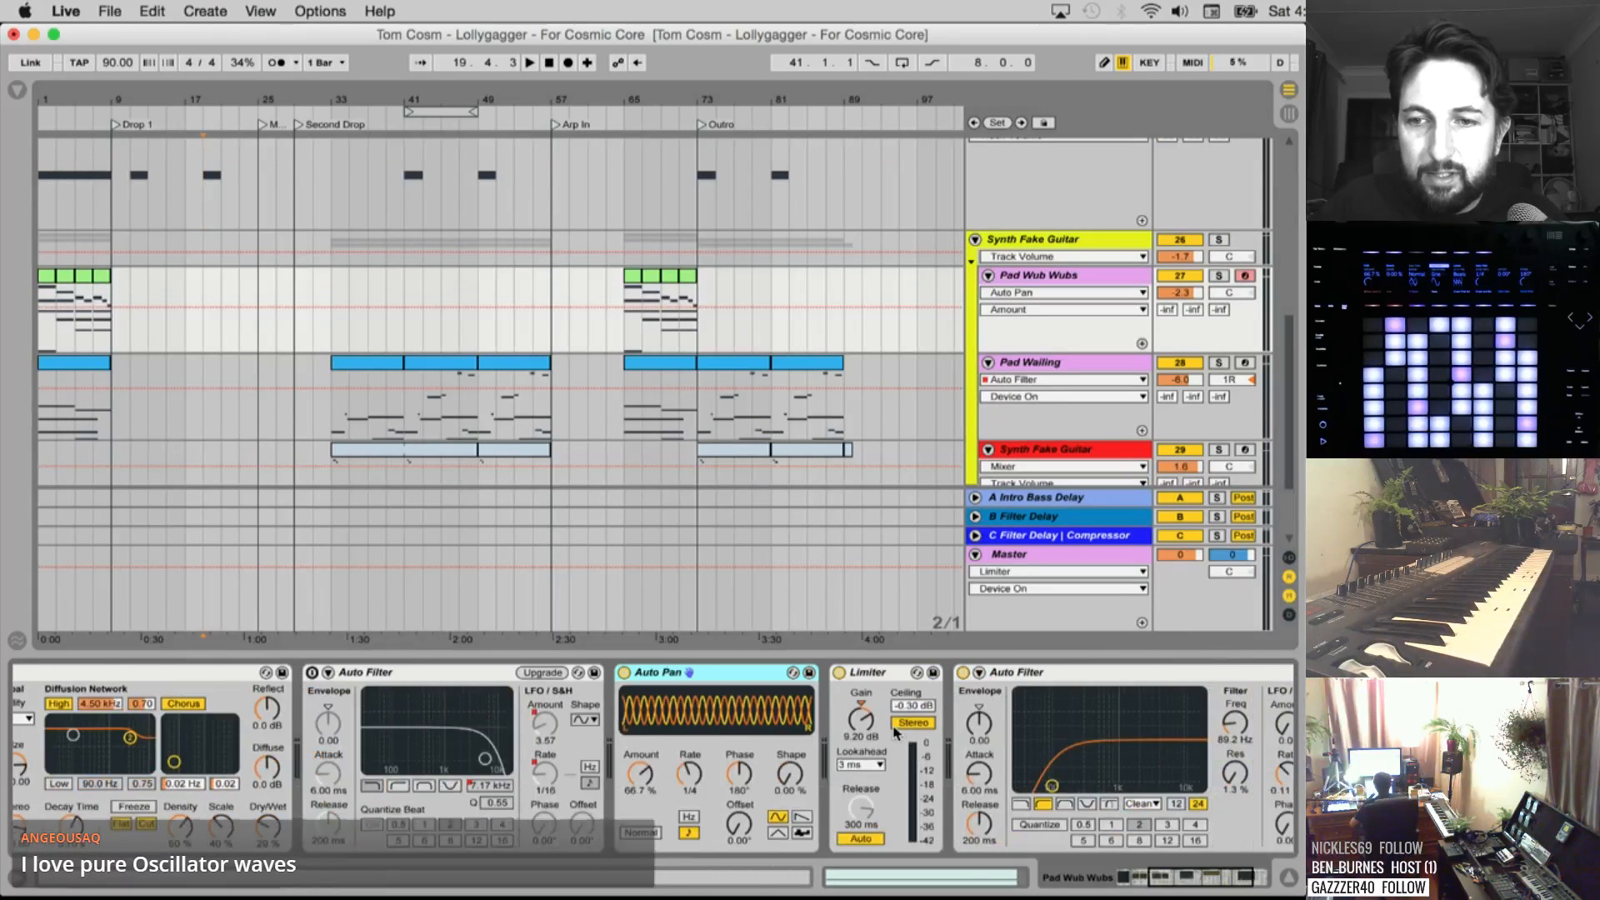
{"action": "scroll", "coordinate": [894, 734], "scroll_direction": "left", "scroll_amount": 8}
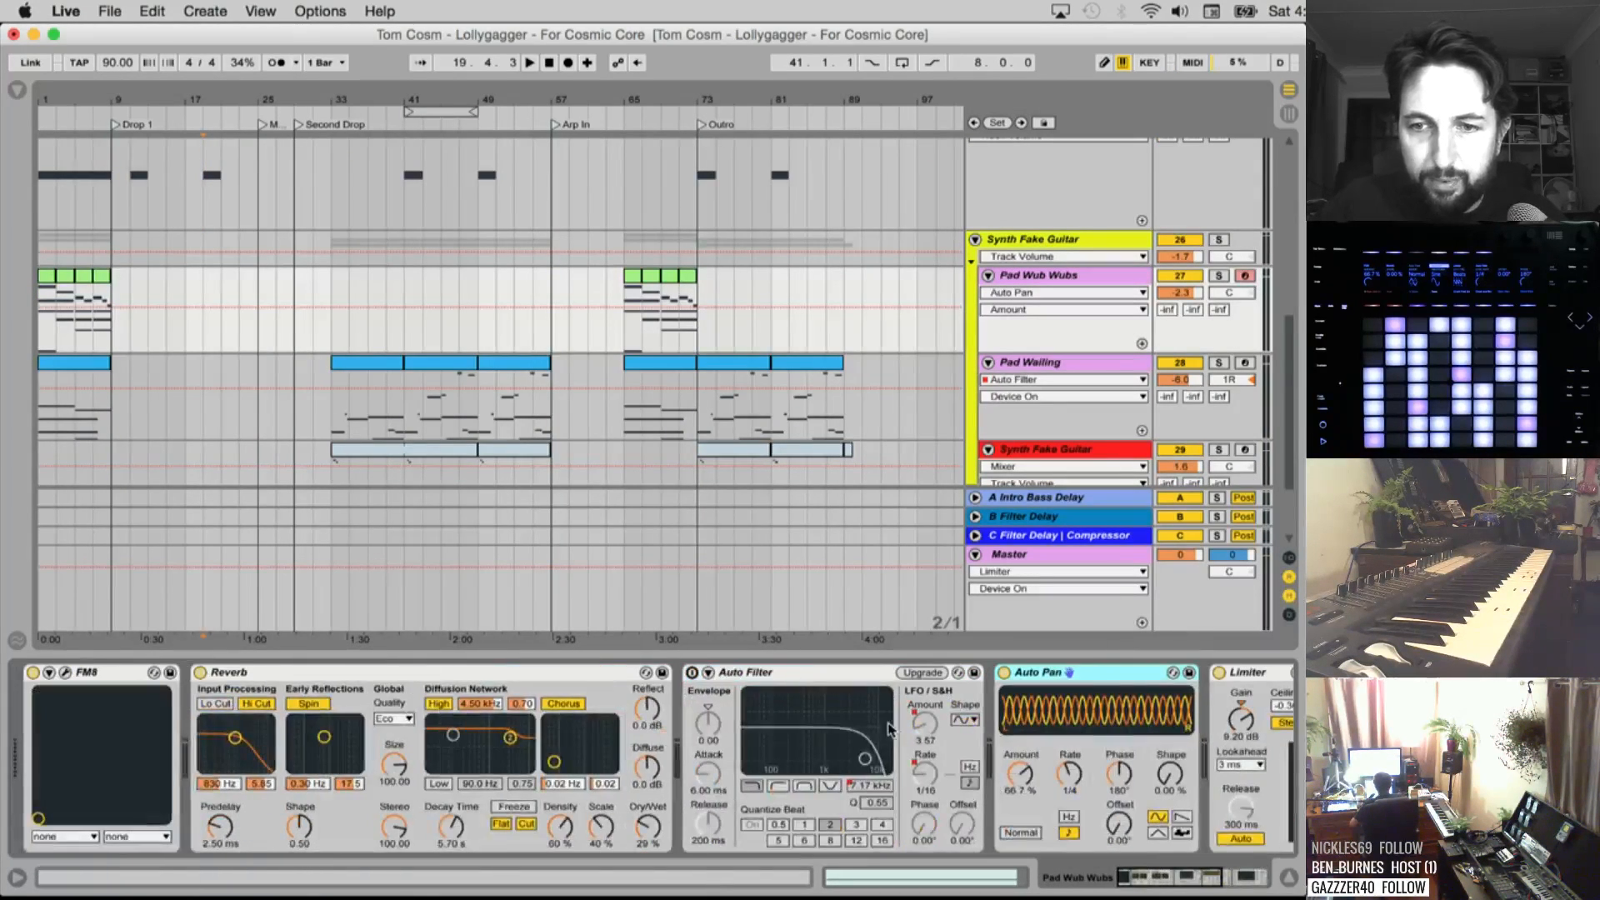
{"action": "left_click", "coordinate": [1043, 359]}
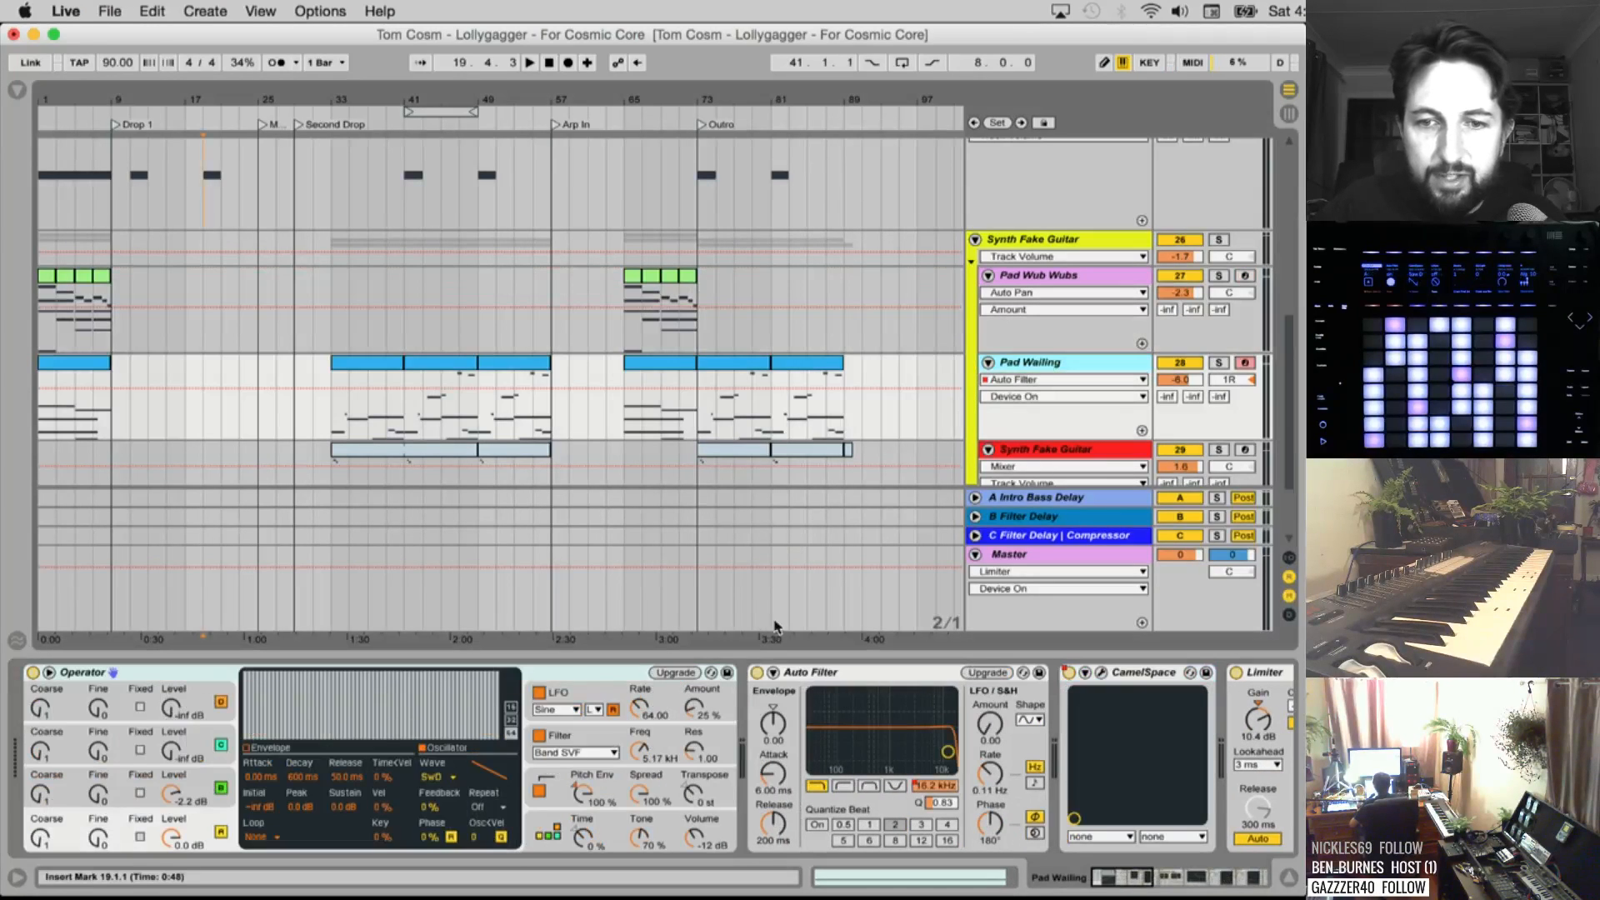
{"action": "scroll", "coordinate": [842, 735], "scroll_direction": "right", "scroll_amount": 5}
{"action": "scroll", "coordinate": [842, 734], "scroll_direction": "right", "scroll_amount": 10}
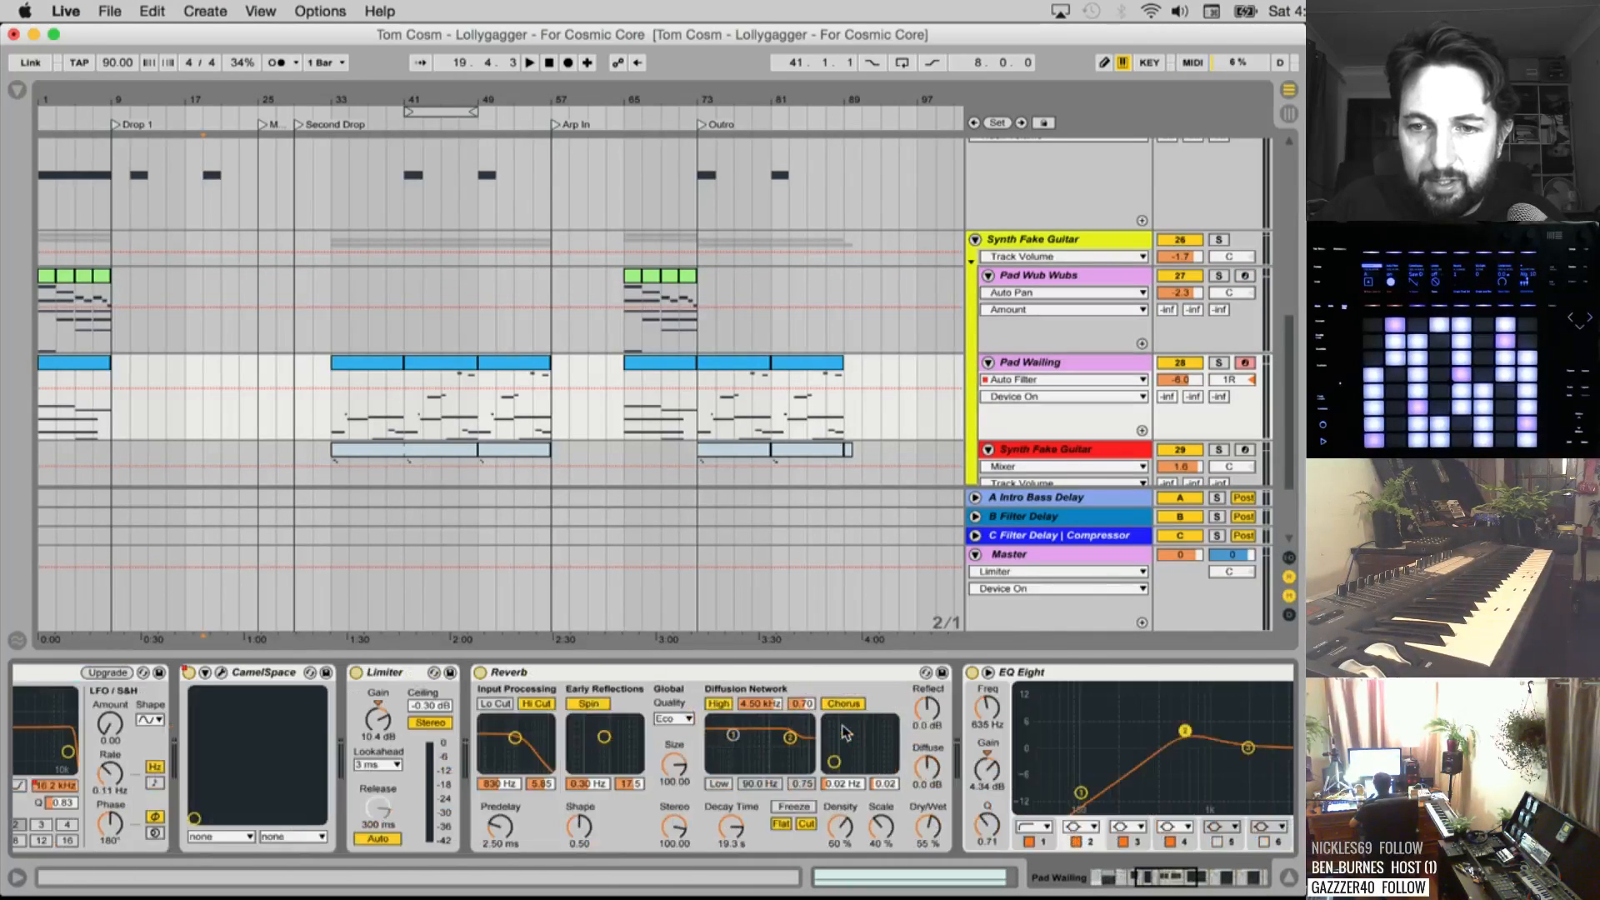
{"action": "scroll", "coordinate": [844, 732], "scroll_direction": "right", "scroll_amount": 3}
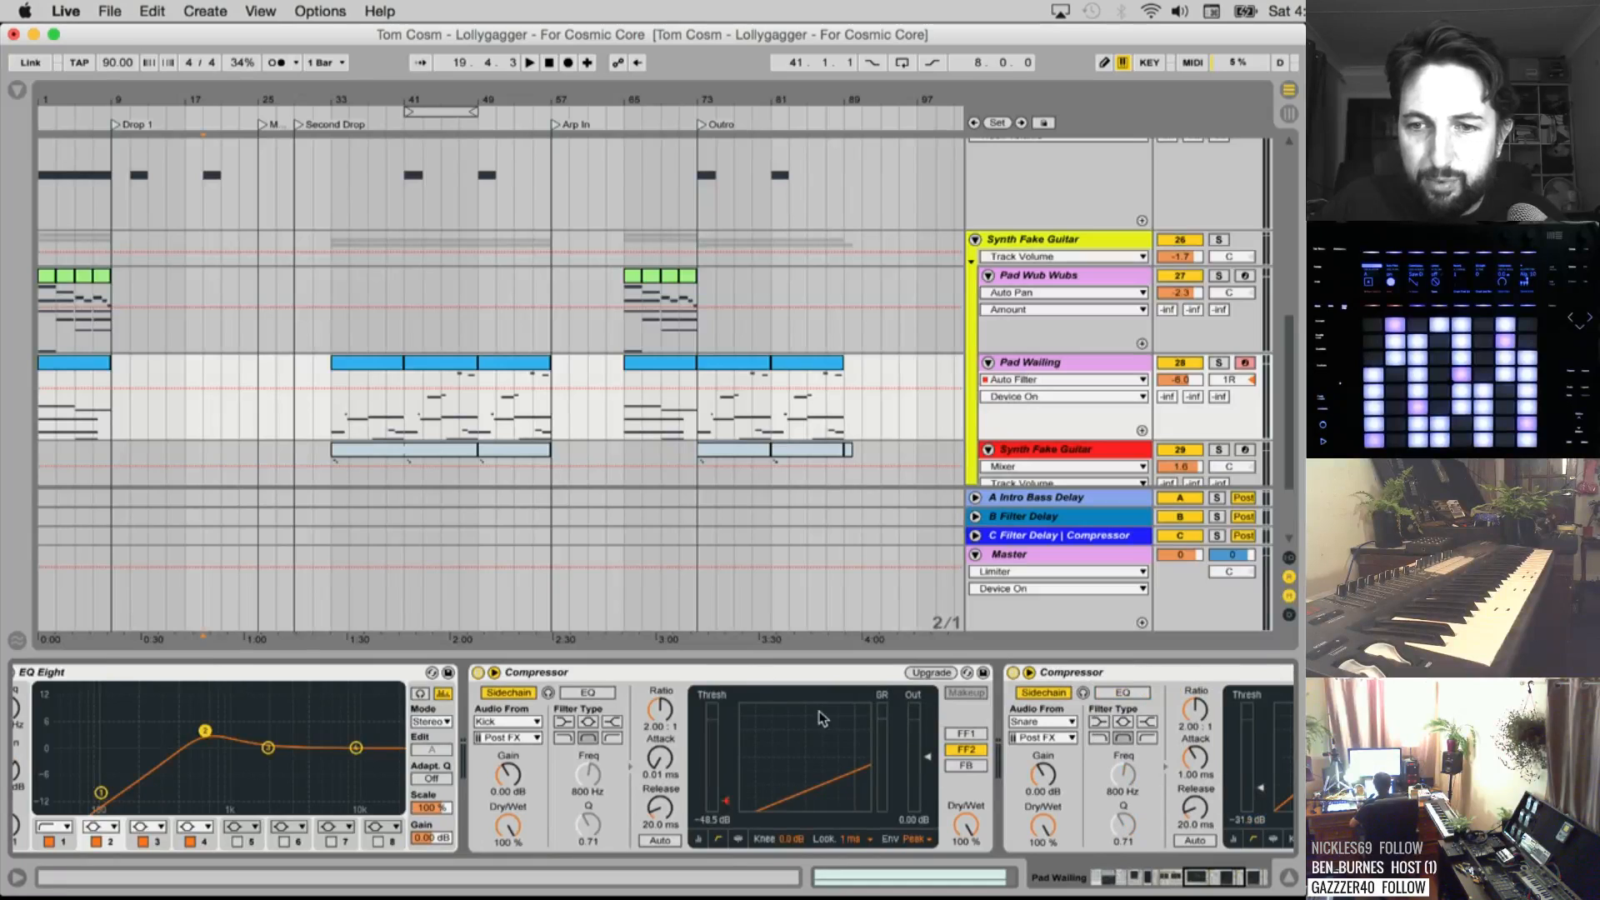
{"action": "scroll", "coordinate": [822, 718], "scroll_direction": "right", "scroll_amount": 2}
Check the Synth Fake Guitar group for devices against Pad Wailing and ungroup its tracks
{"action": "left_click", "coordinate": [1008, 242]}
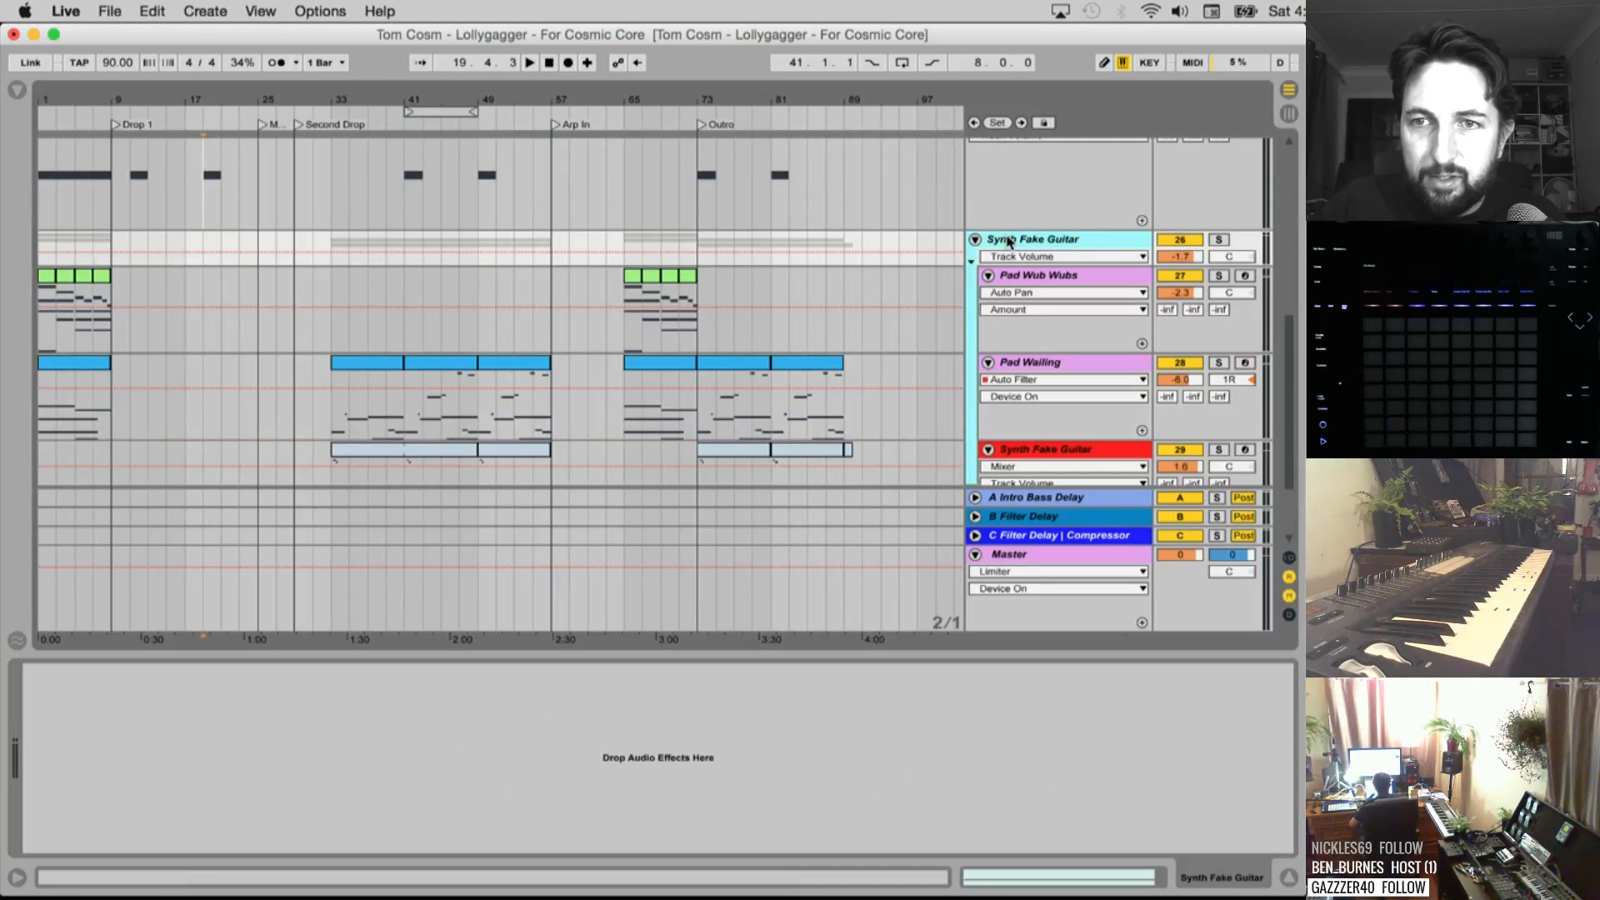
{"action": "left_click", "coordinate": [1021, 364]}
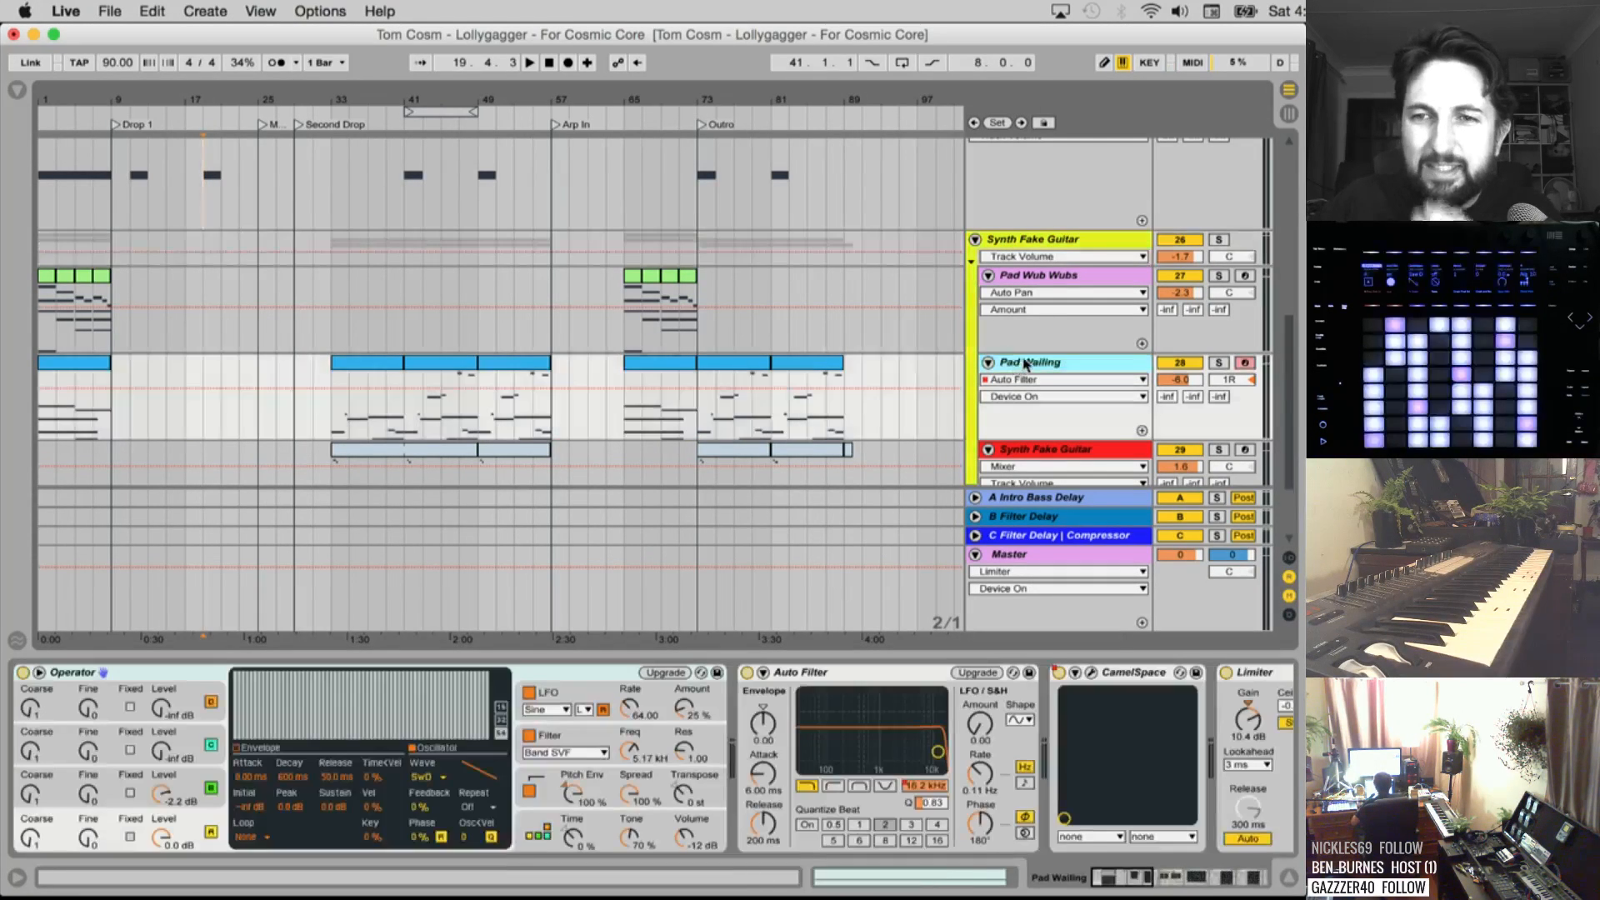
{"action": "left_click", "coordinate": [1042, 243]}
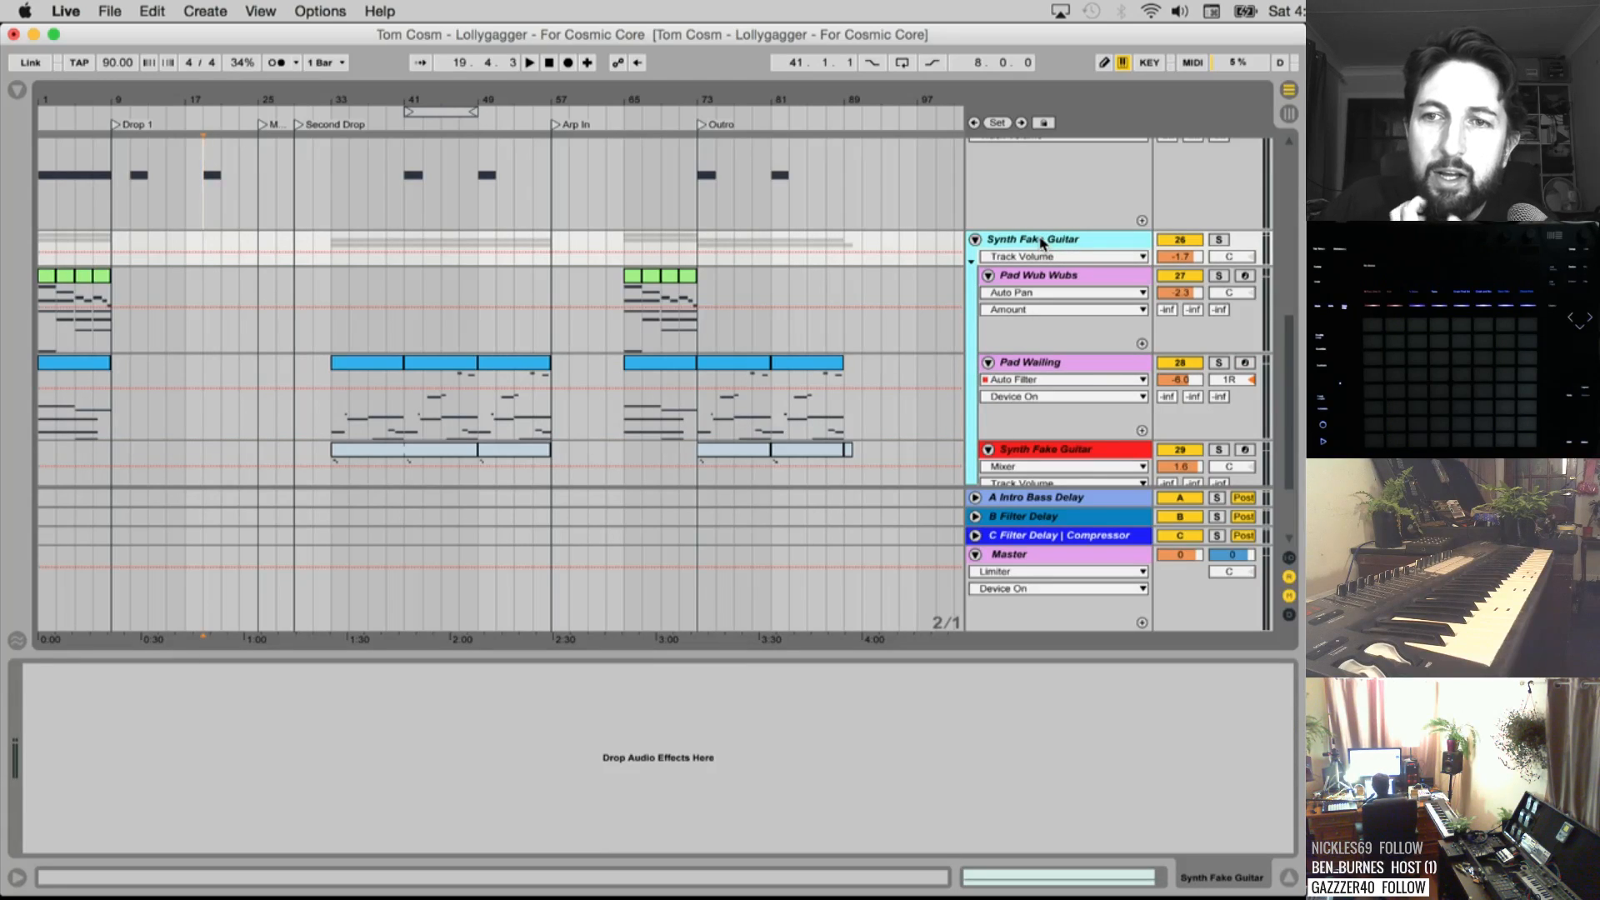
{"action": "right_click", "coordinate": [1041, 242]}
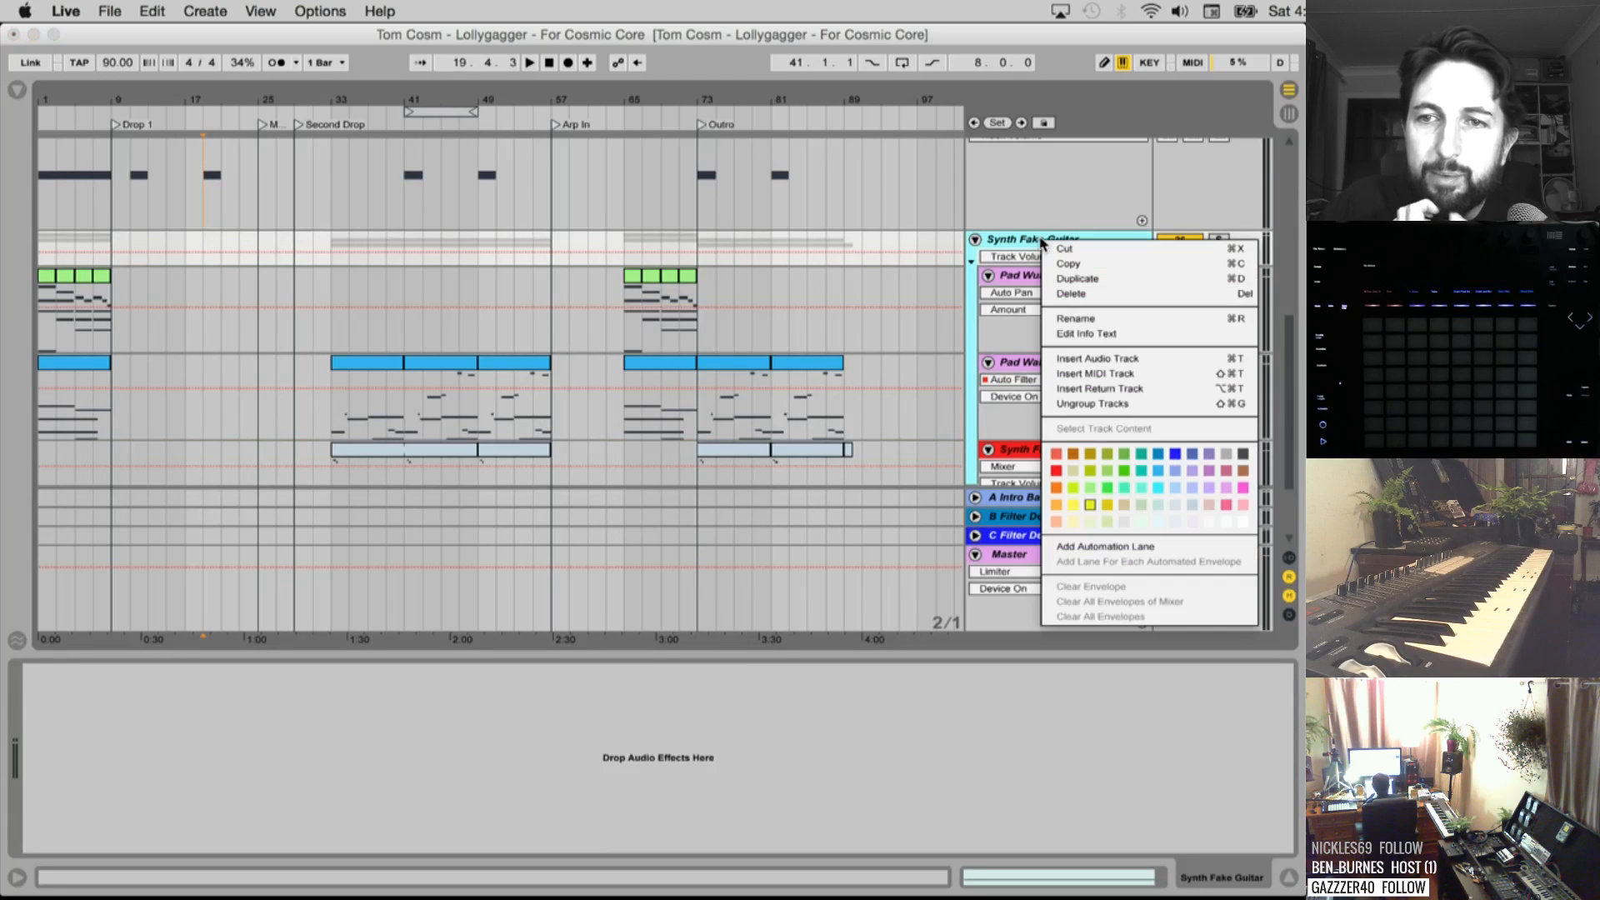
{"action": "left_click", "coordinate": [1092, 404]}
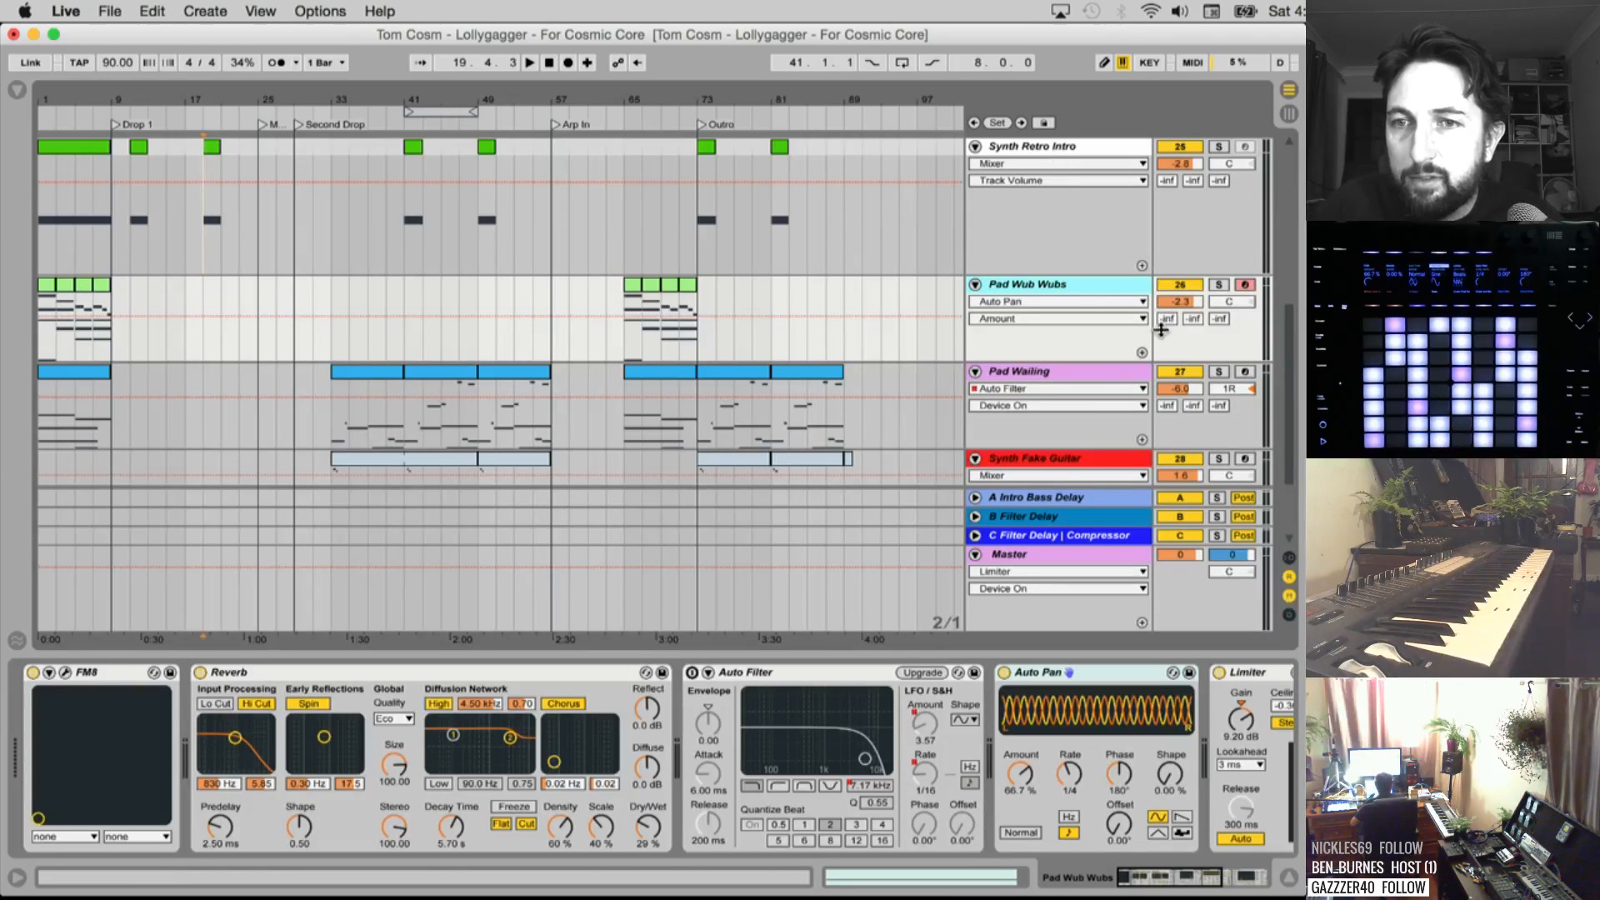
Put the Pad Wailing track in its own group and name the group Pads Wailing
{"action": "scroll", "coordinate": [1071, 368], "scroll_direction": "down", "scroll_amount": 2}
{"action": "left_click", "coordinate": [1038, 334]}
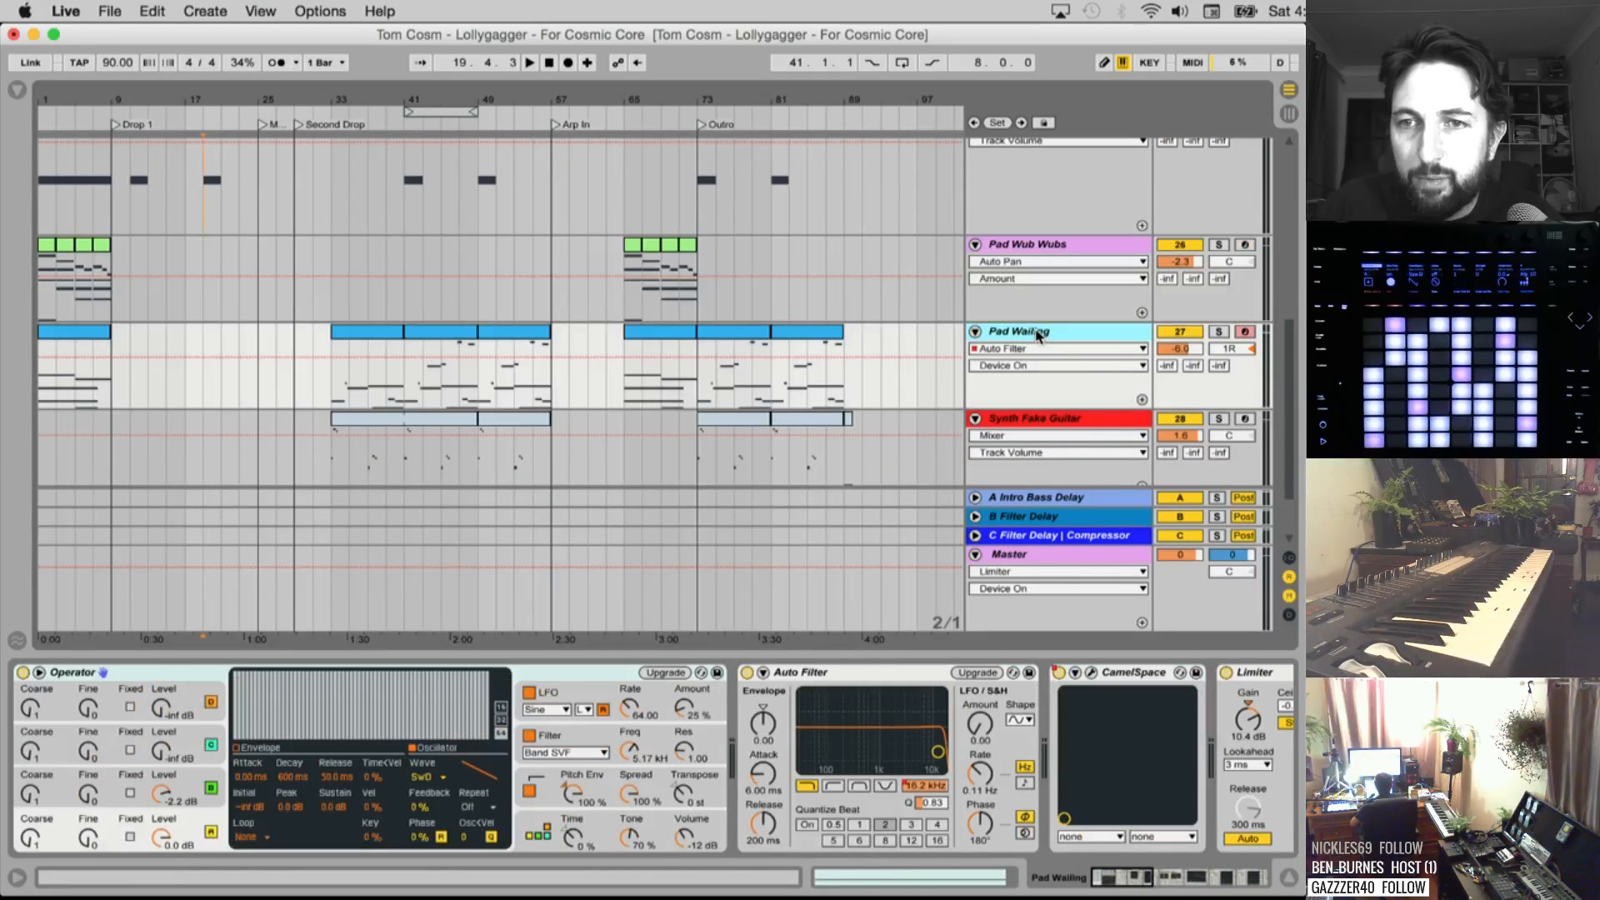
{"action": "right_click", "coordinate": [1038, 333]}
{"action": "left_click", "coordinate": [1097, 522]}
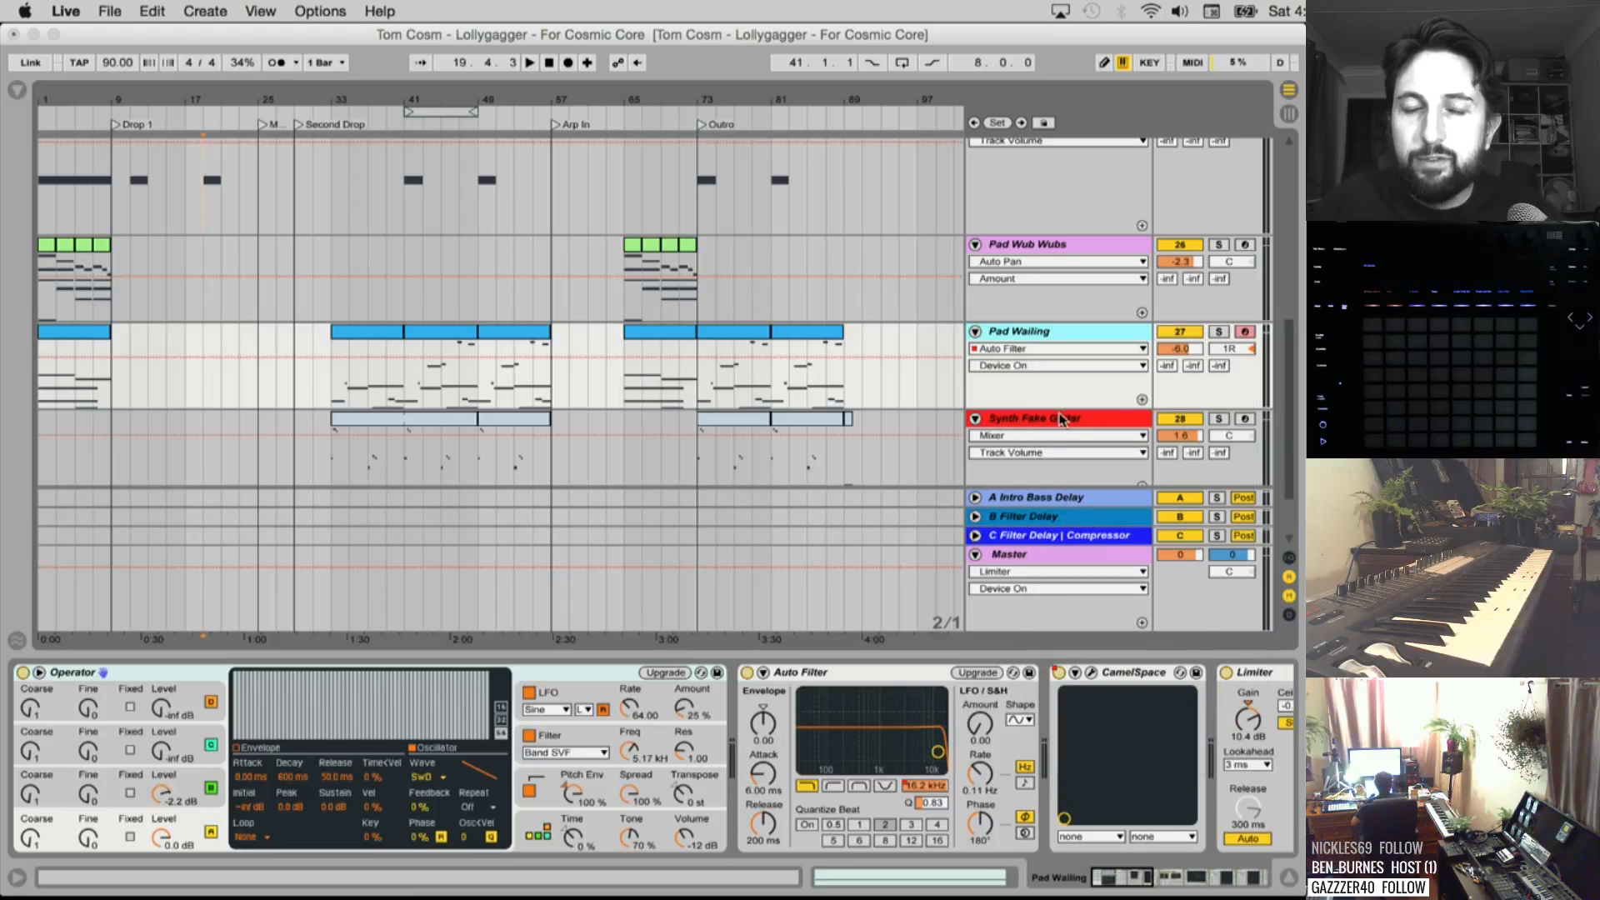
{"action": "key", "text": "super+r"}
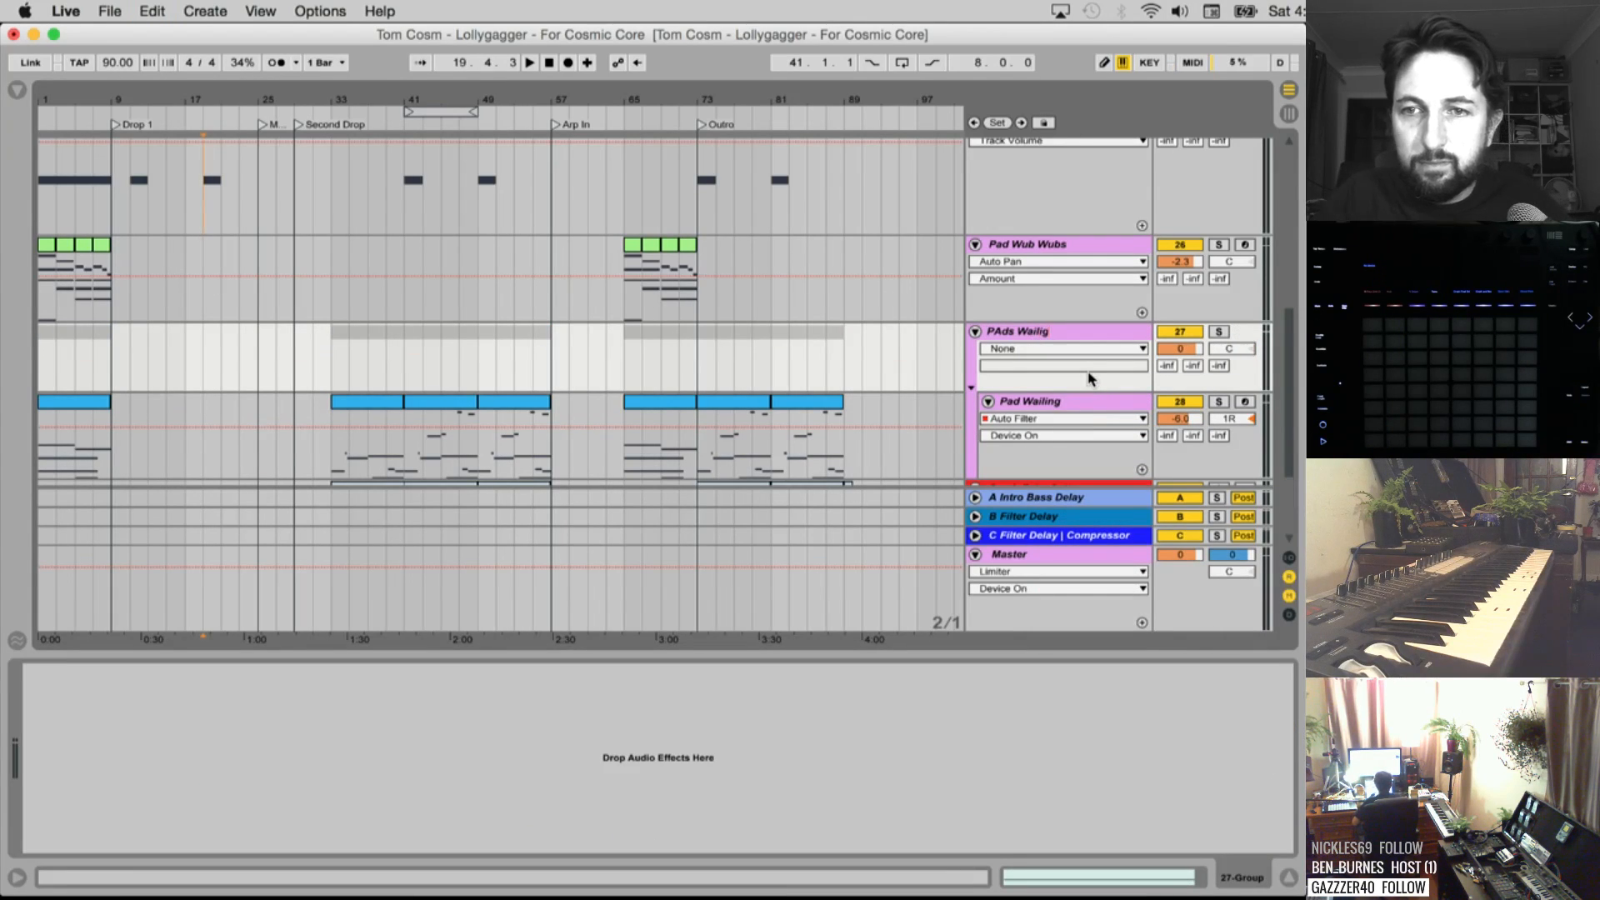
{"action": "key", "text": "super+r"}
{"action": "type", "text": "Pads Wail"}
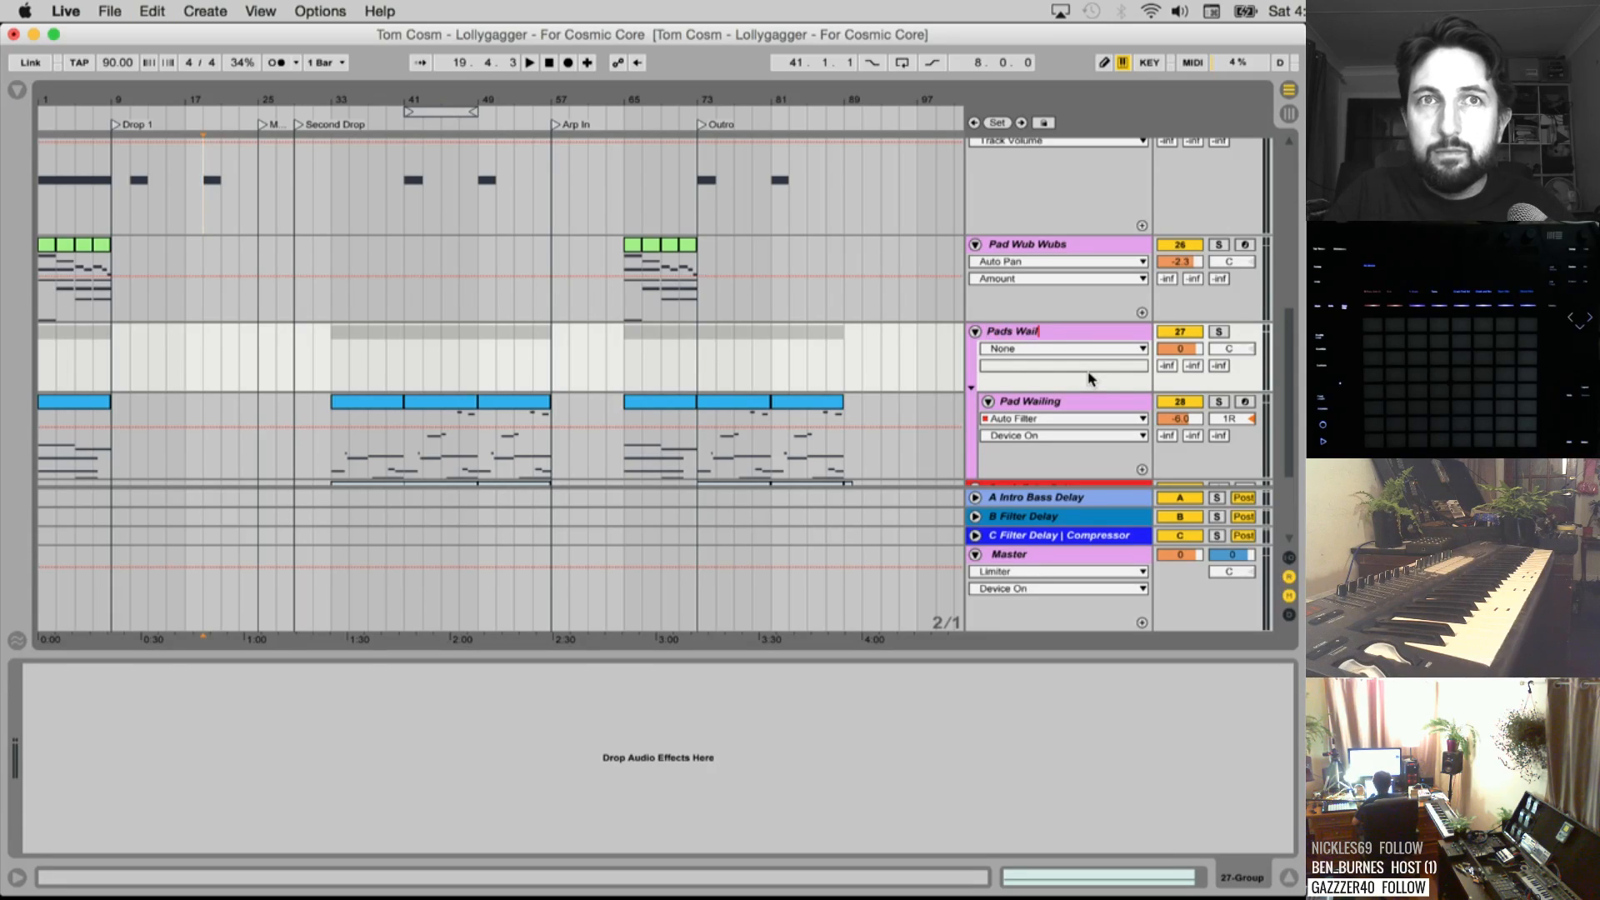
{"action": "type", "text": "ing"}
{"action": "key", "text": "Return"}
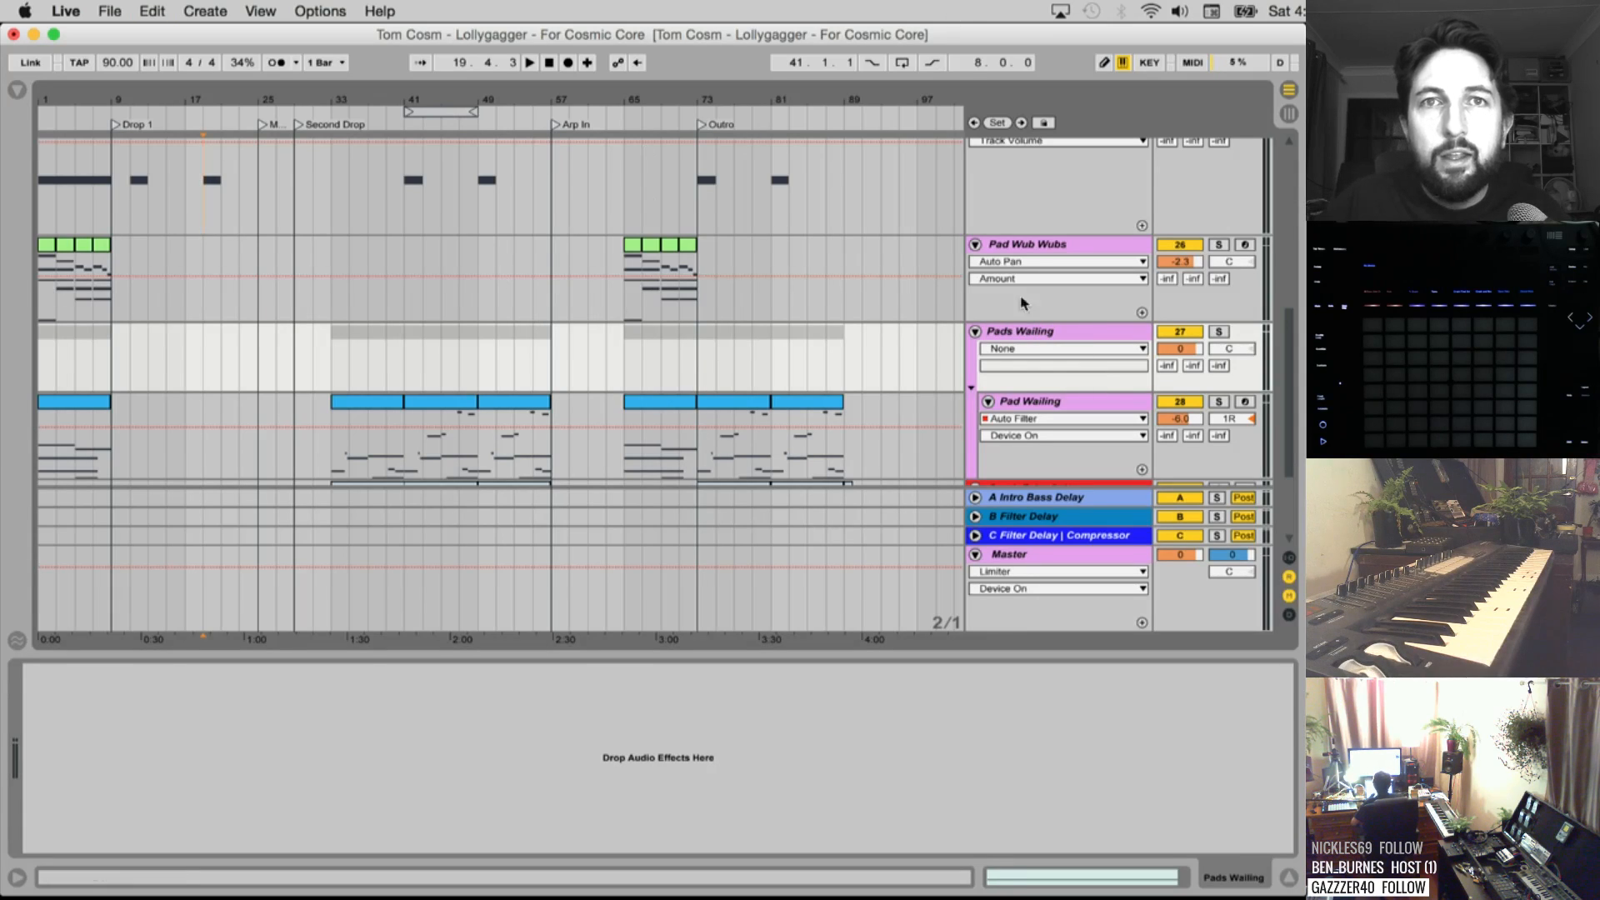
Move both sidechain Compressors and the Utility from the Pad Wailing track onto the Pads Wailing group
{"action": "scroll", "coordinate": [1046, 384], "scroll_direction": "down", "scroll_amount": 1}
{"action": "left_click", "coordinate": [1040, 370]}
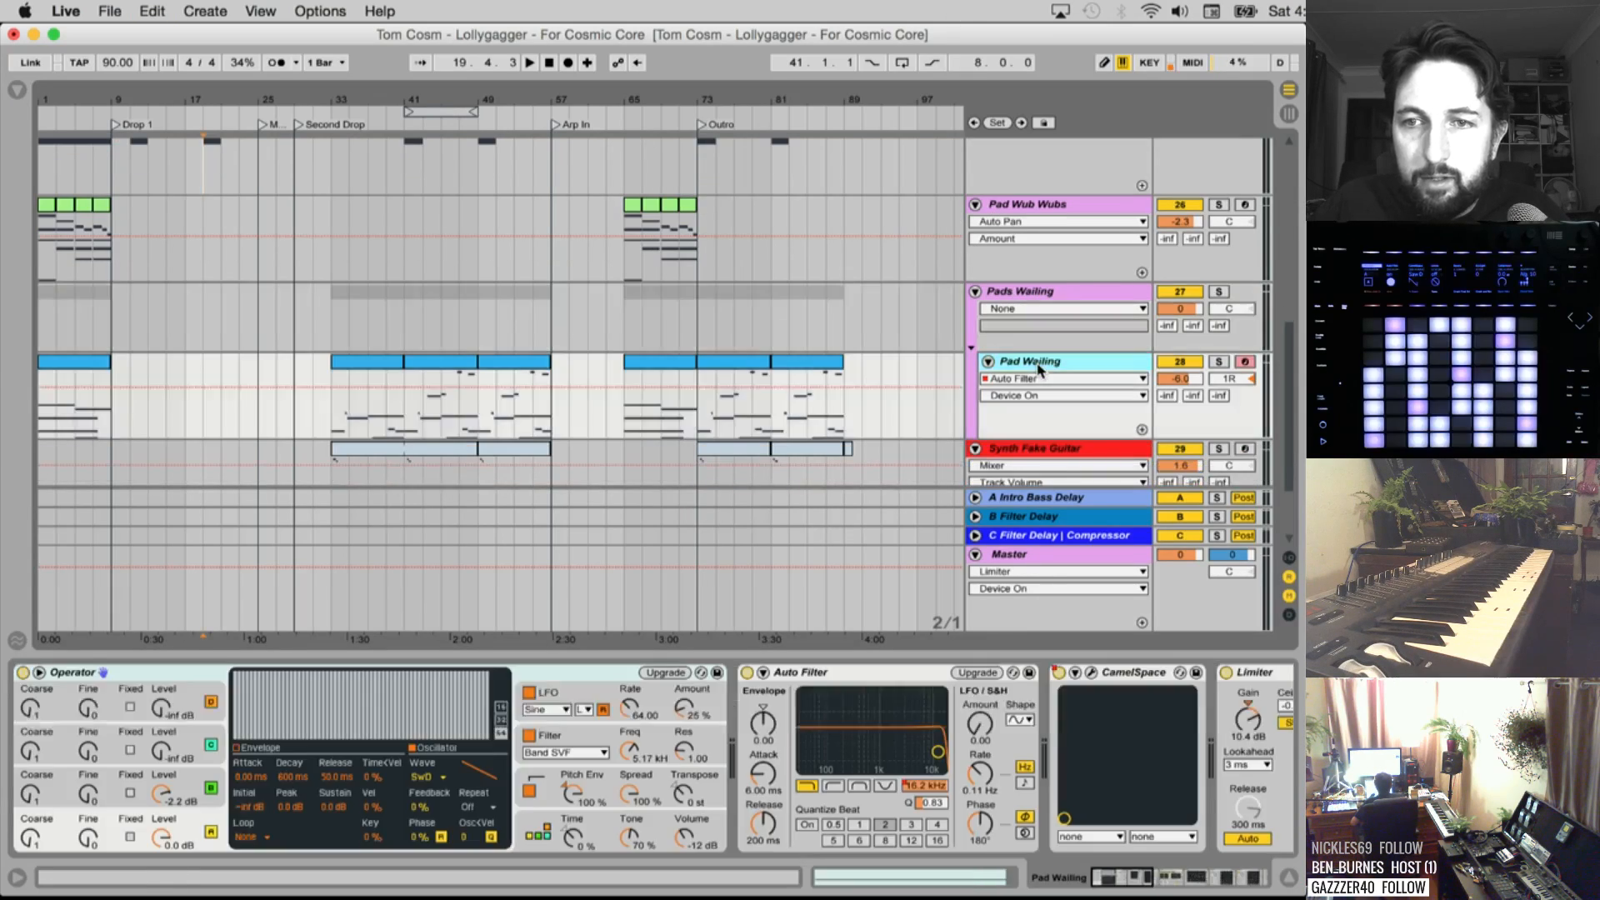
{"action": "scroll", "coordinate": [1065, 708], "scroll_direction": "down", "scroll_amount": 12}
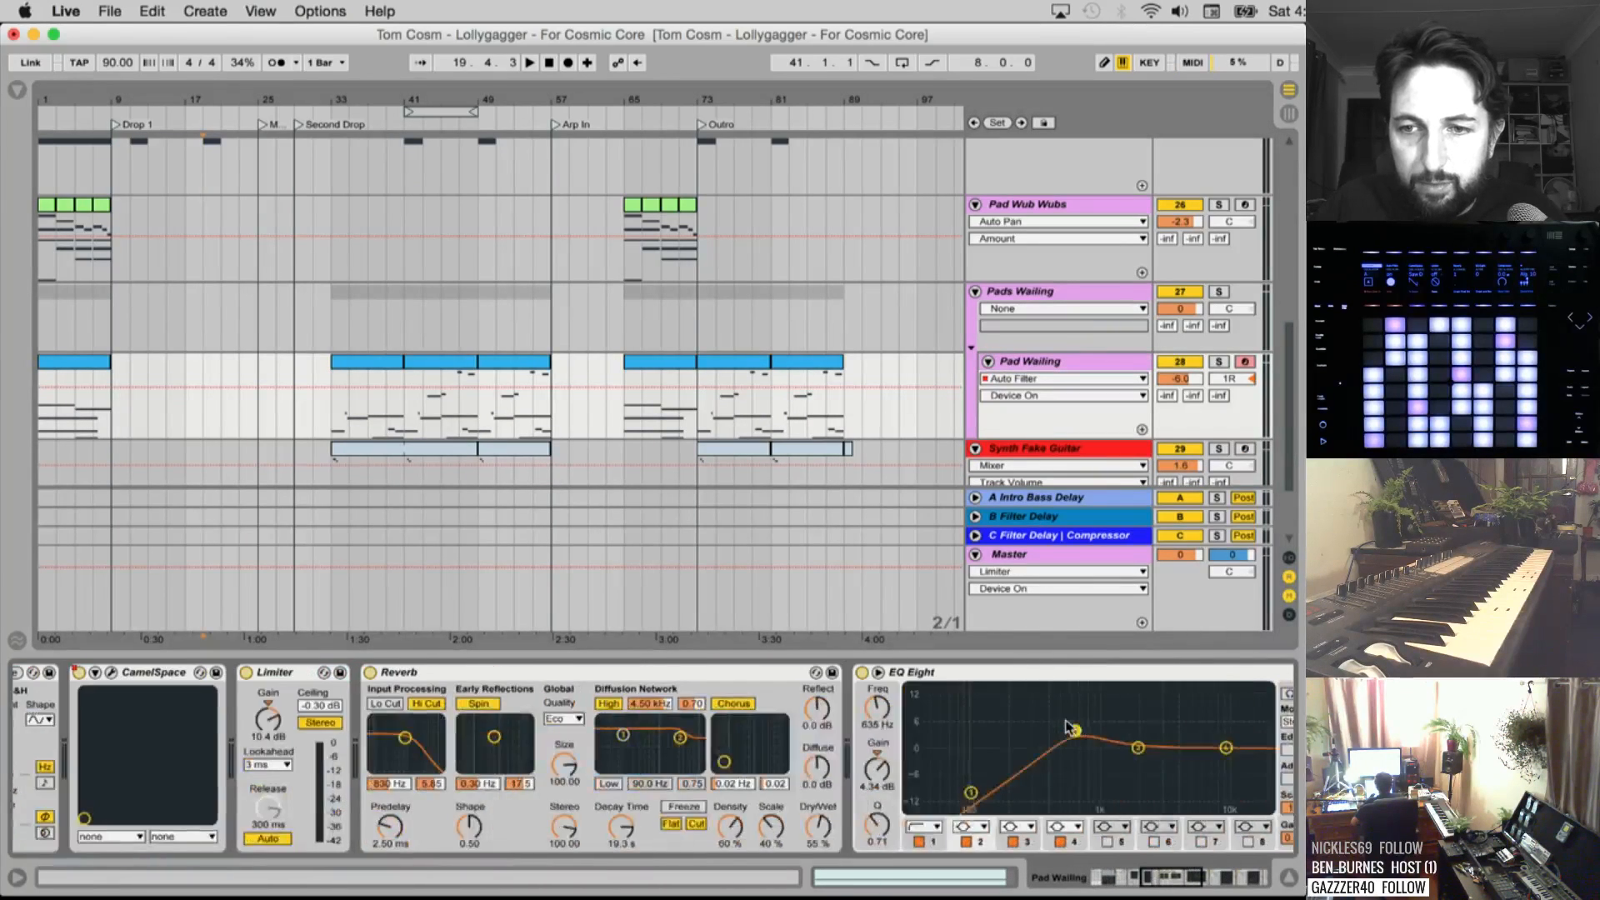
{"action": "scroll", "coordinate": [1067, 727], "scroll_direction": "down", "scroll_amount": 5}
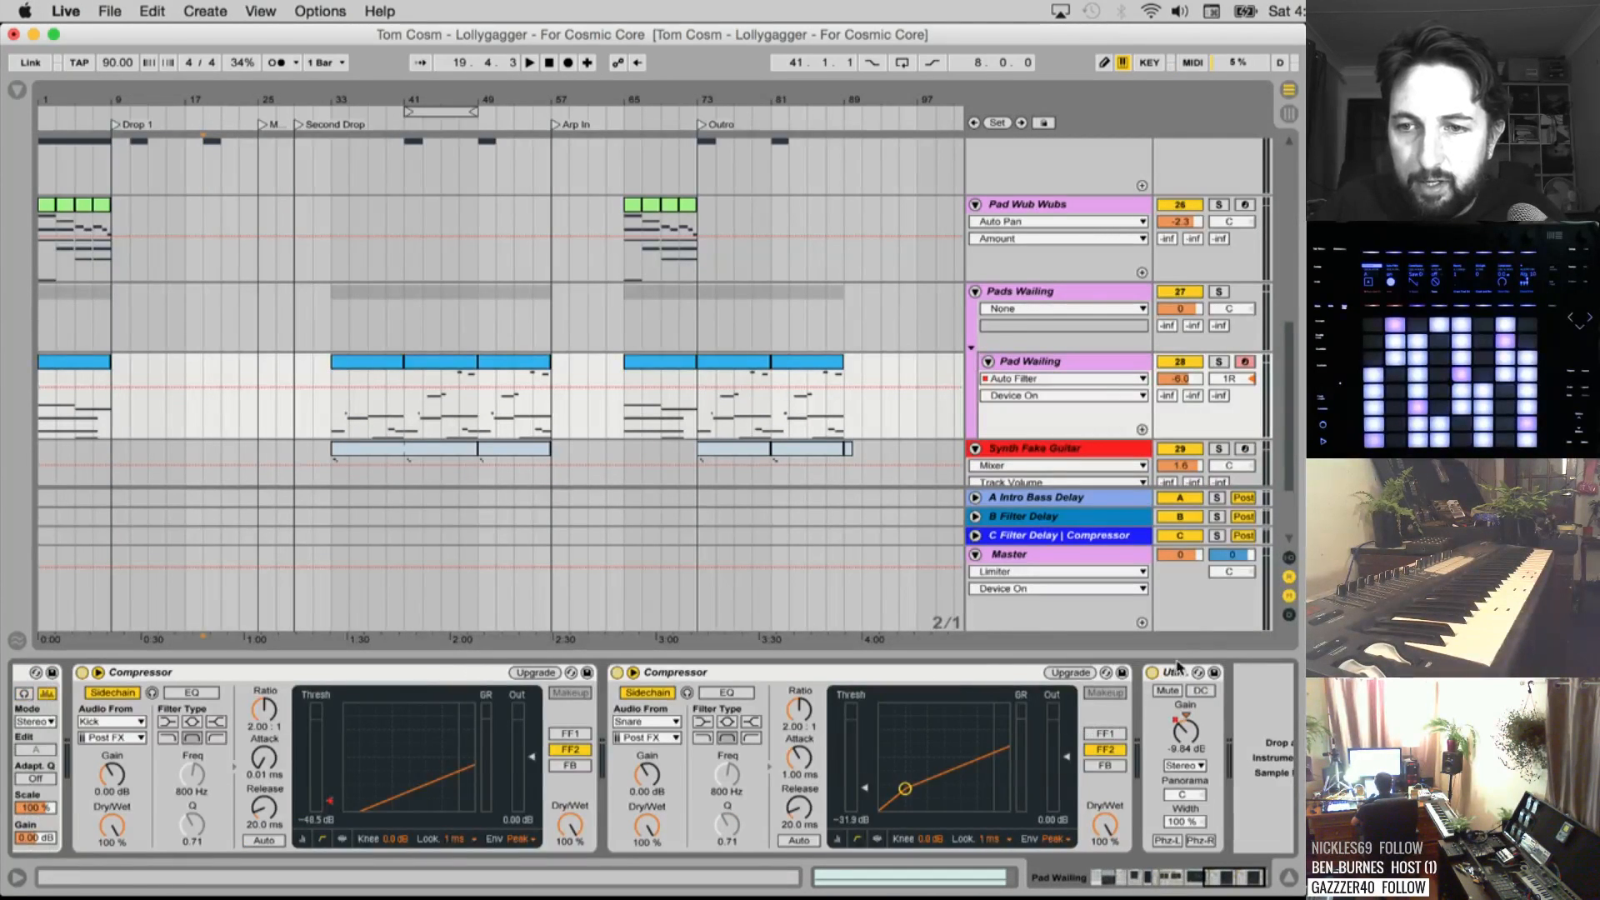
{"action": "left_click", "coordinate": [1178, 665]}
{"action": "scroll", "coordinate": [744, 739], "scroll_direction": "left", "scroll_amount": 2}
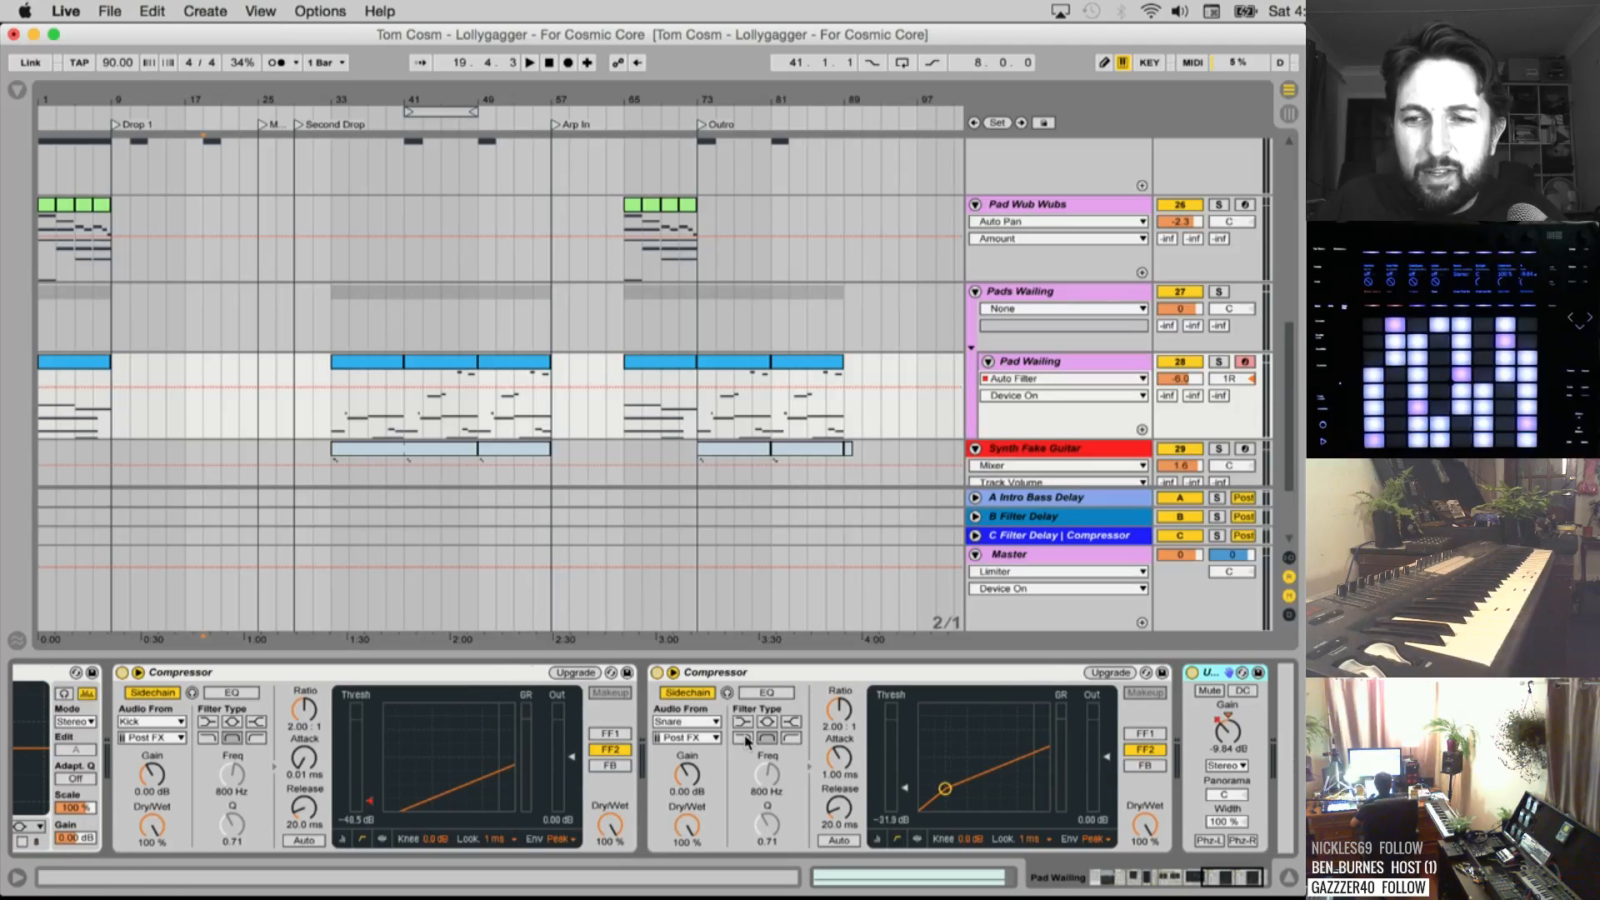
{"action": "left_click", "coordinate": [278, 676], "text": "shift"}
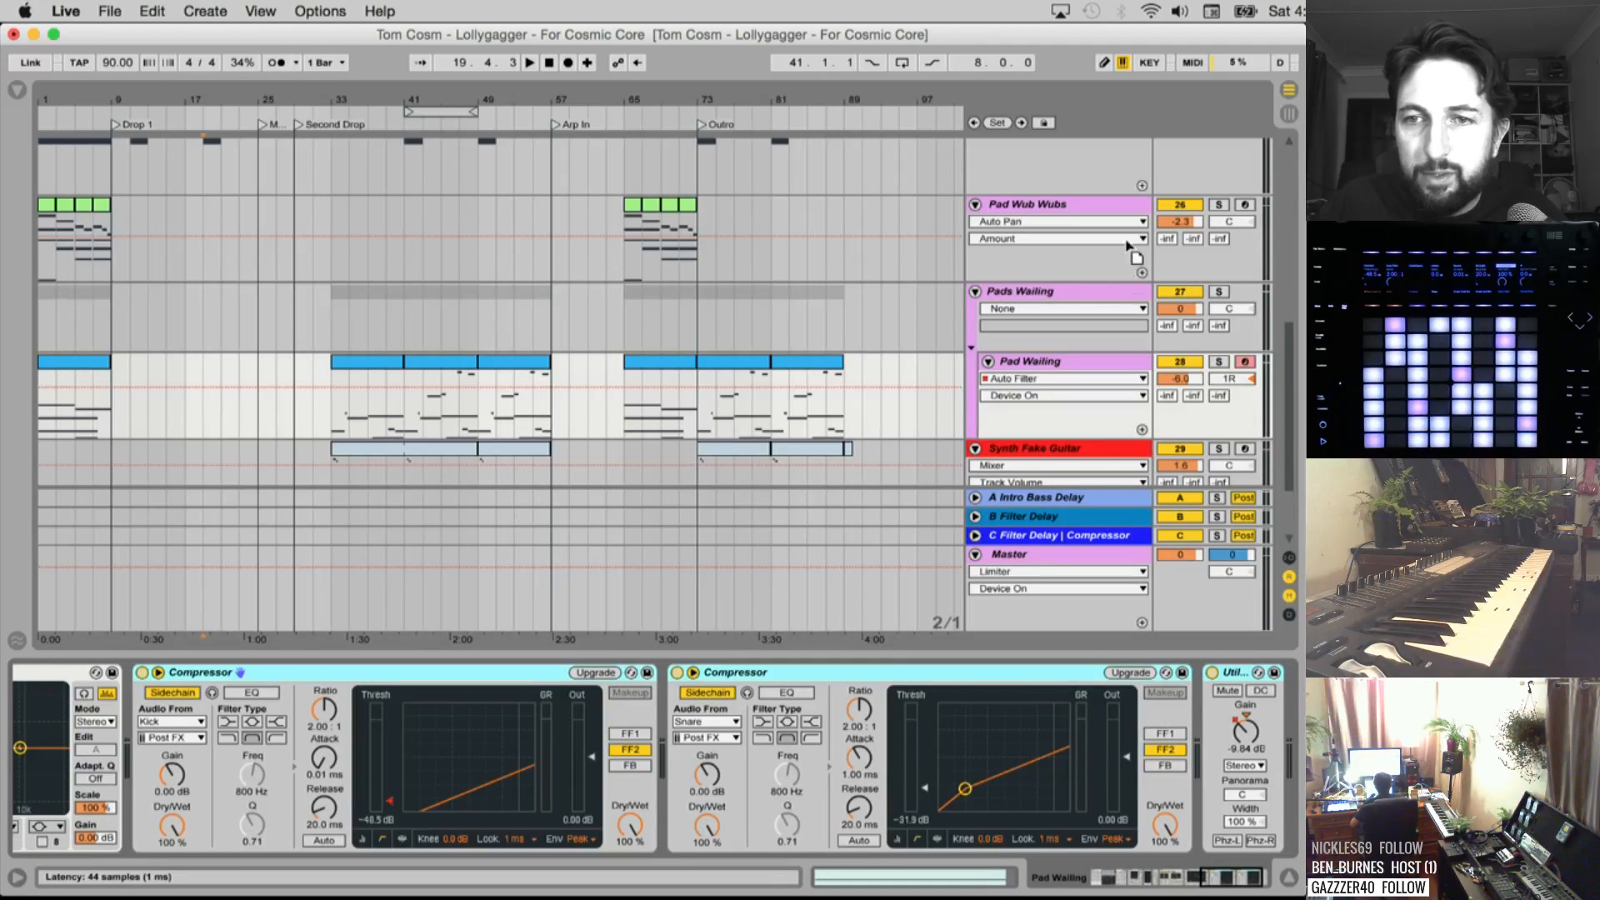
{"action": "left_click_drag", "start_coordinate": [1042, 313], "coordinate": [1042, 315]}
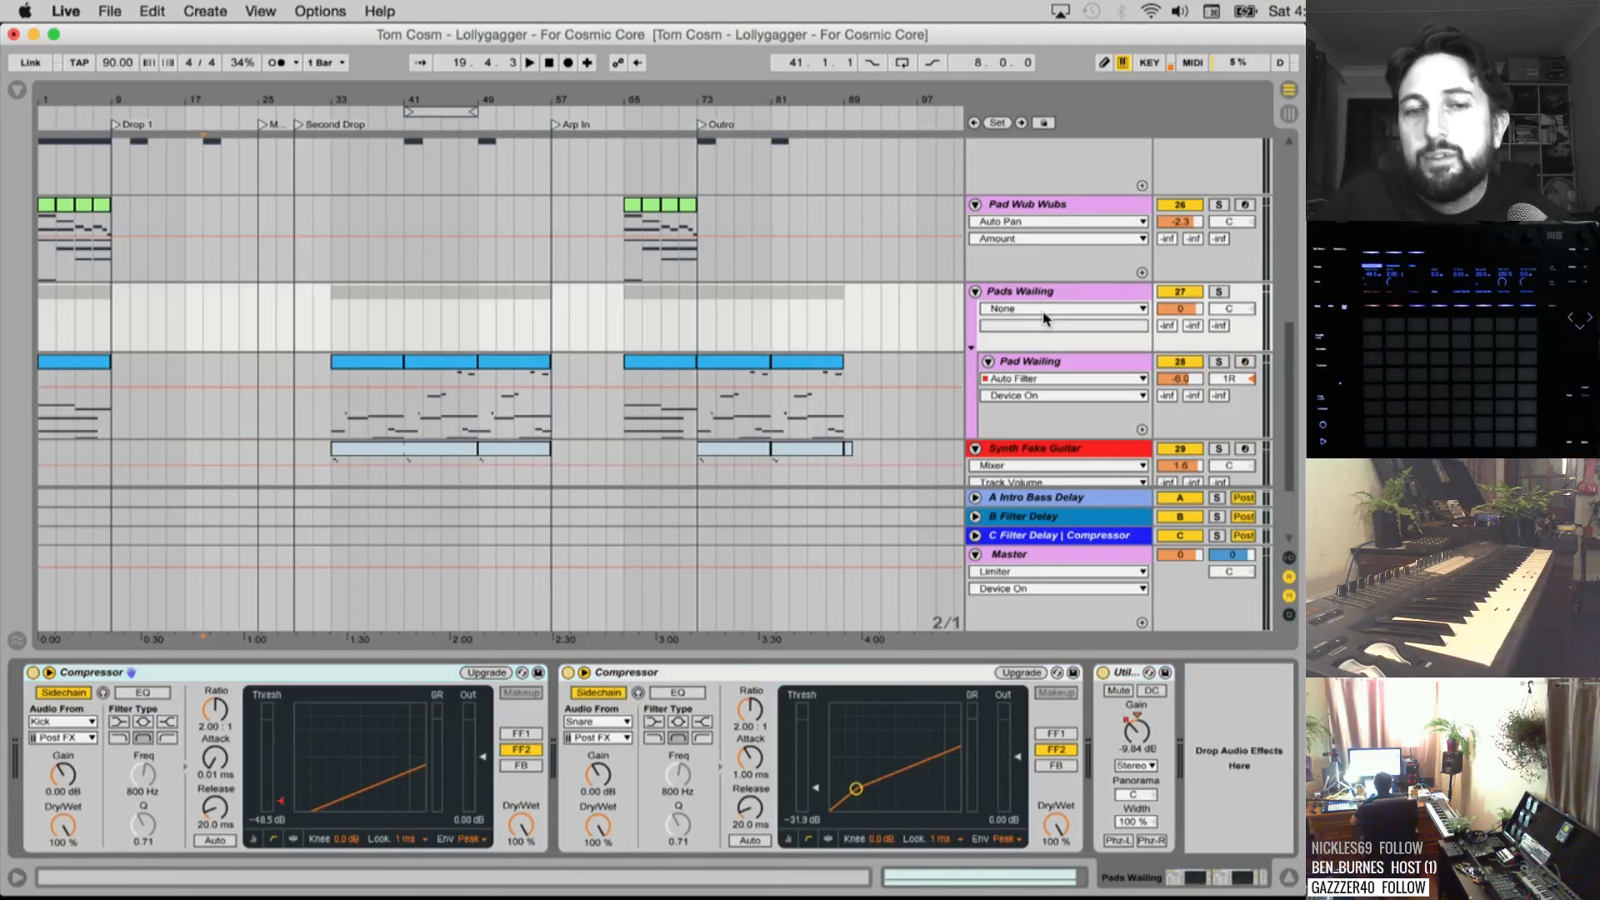
Freeze the Pad Wailing track inside the Pads Wailing group
{"action": "left_click", "coordinate": [1027, 367]}
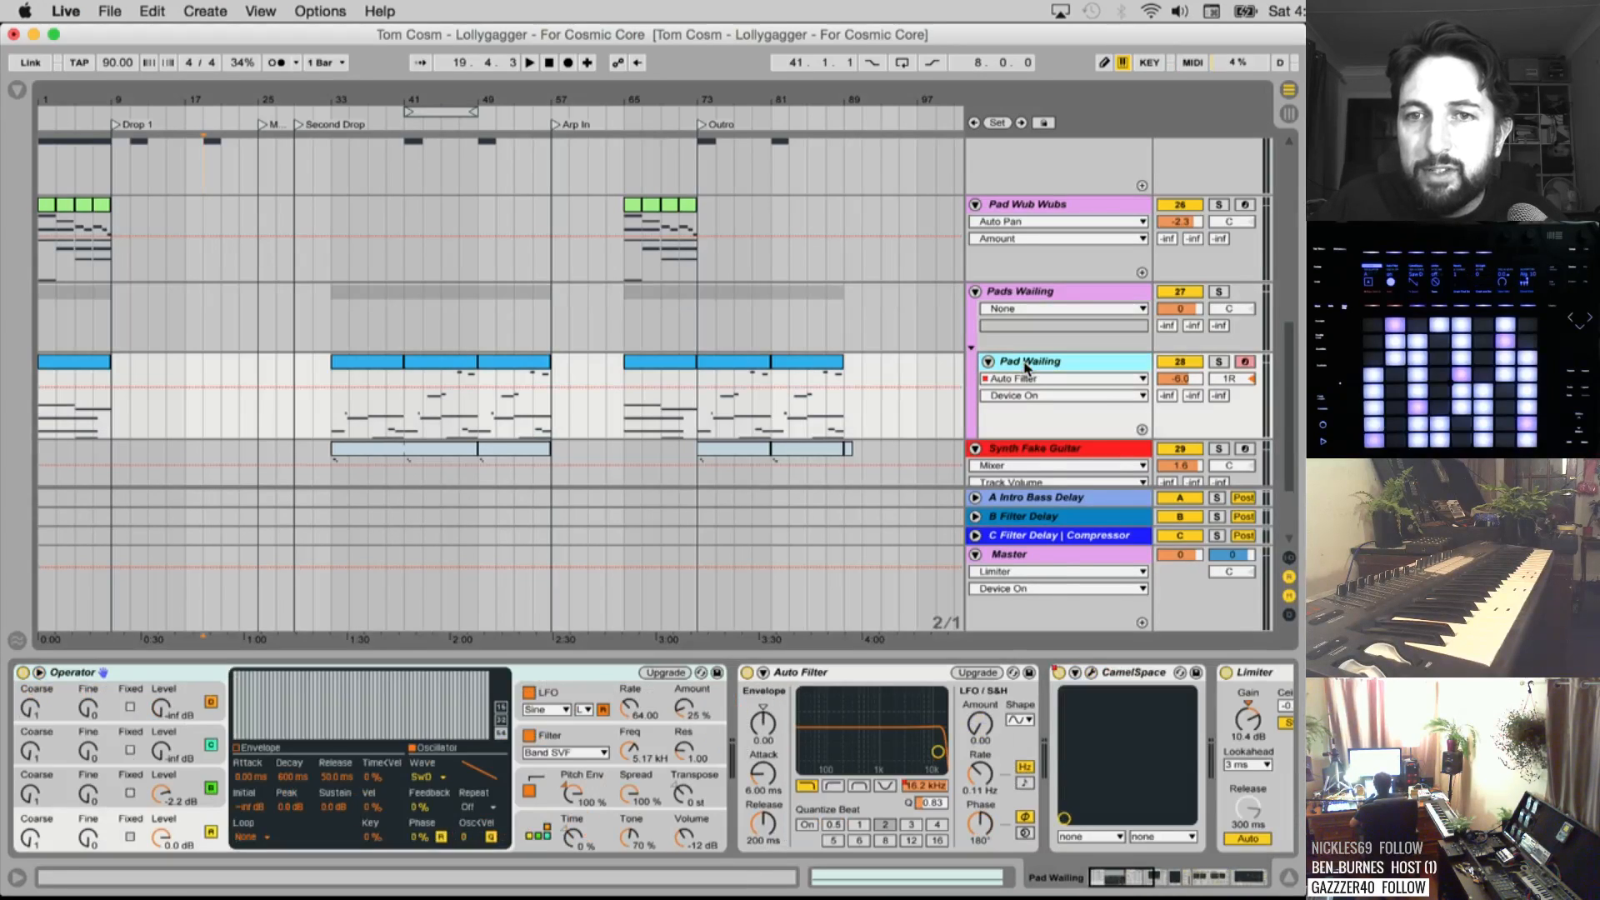
{"action": "right_click", "coordinate": [1027, 366]}
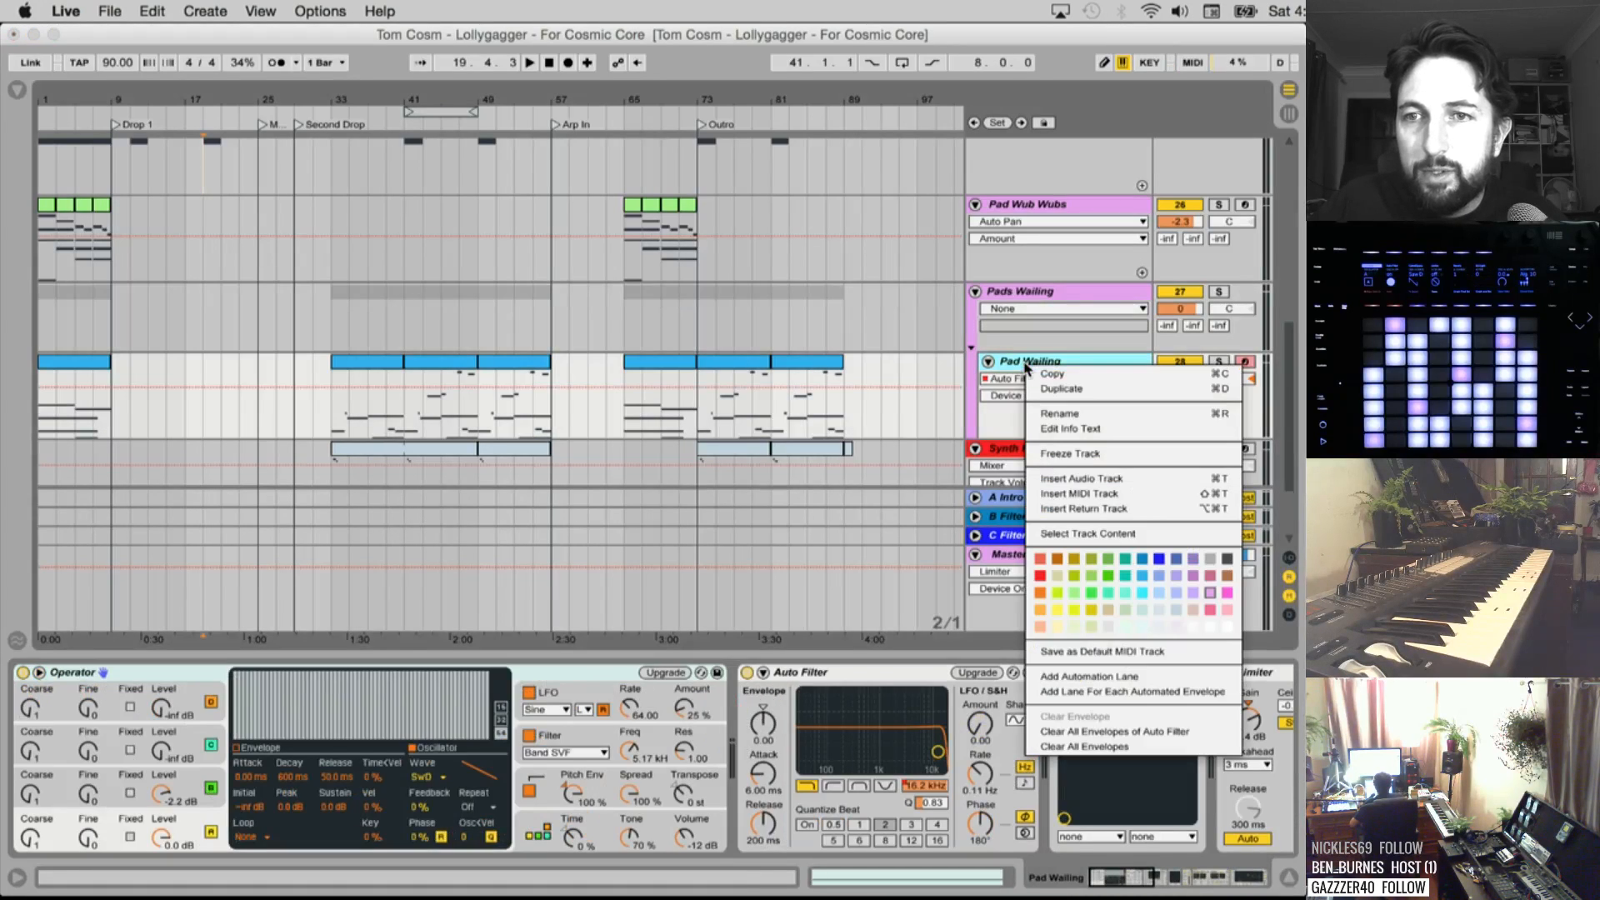
{"action": "left_click", "coordinate": [1058, 456]}
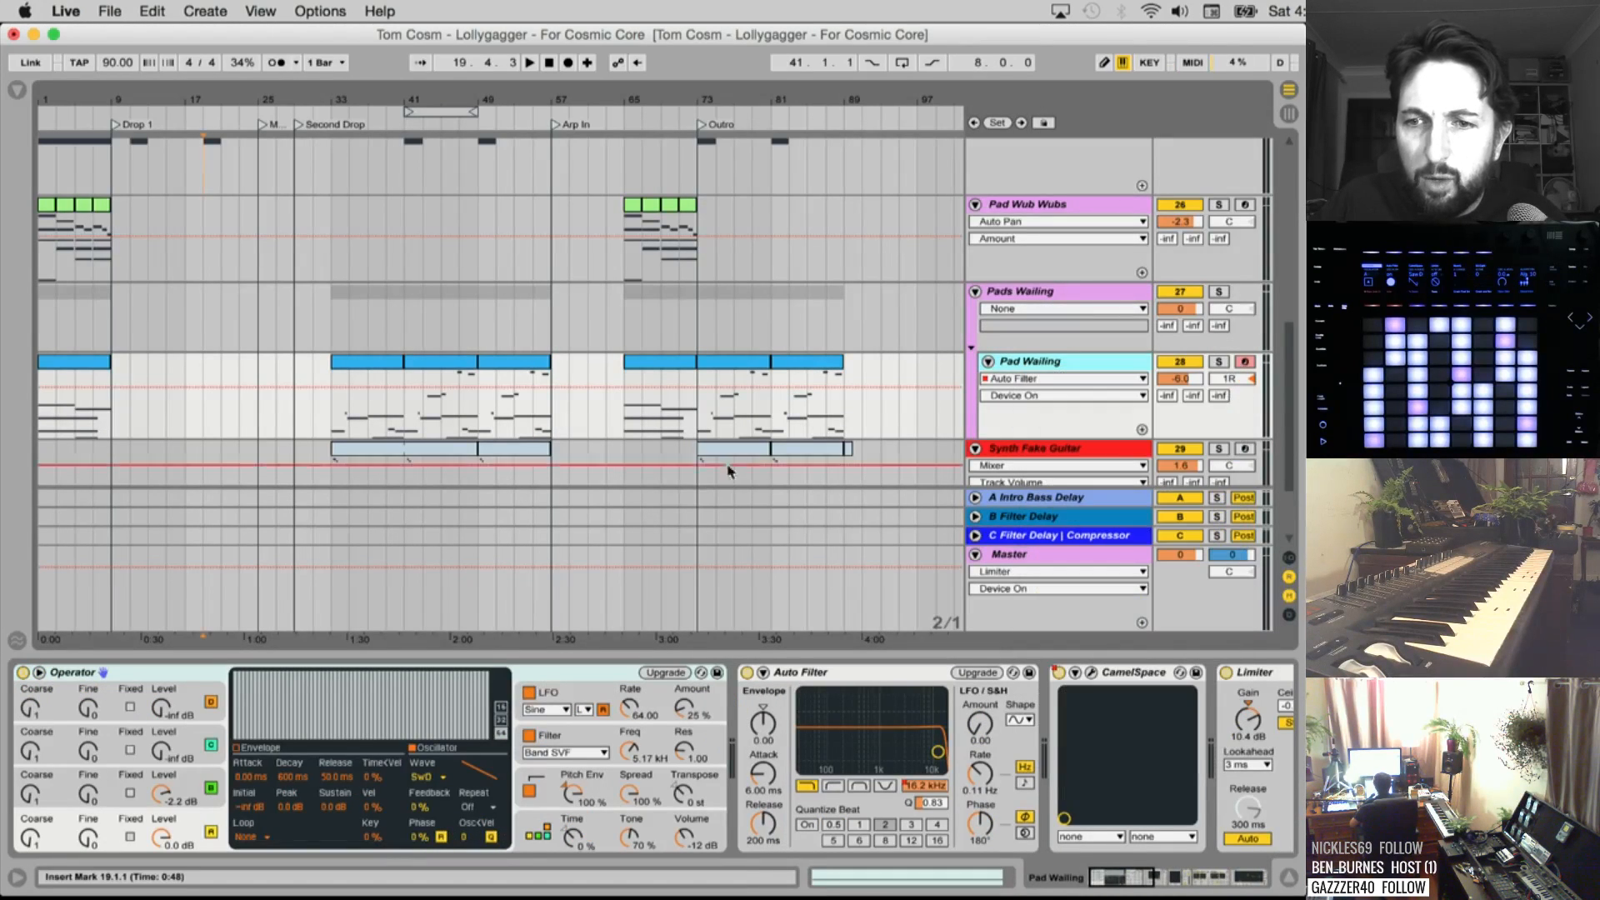
{"action": "right_click", "coordinate": [1036, 367]}
{"action": "left_click", "coordinate": [1063, 455]}
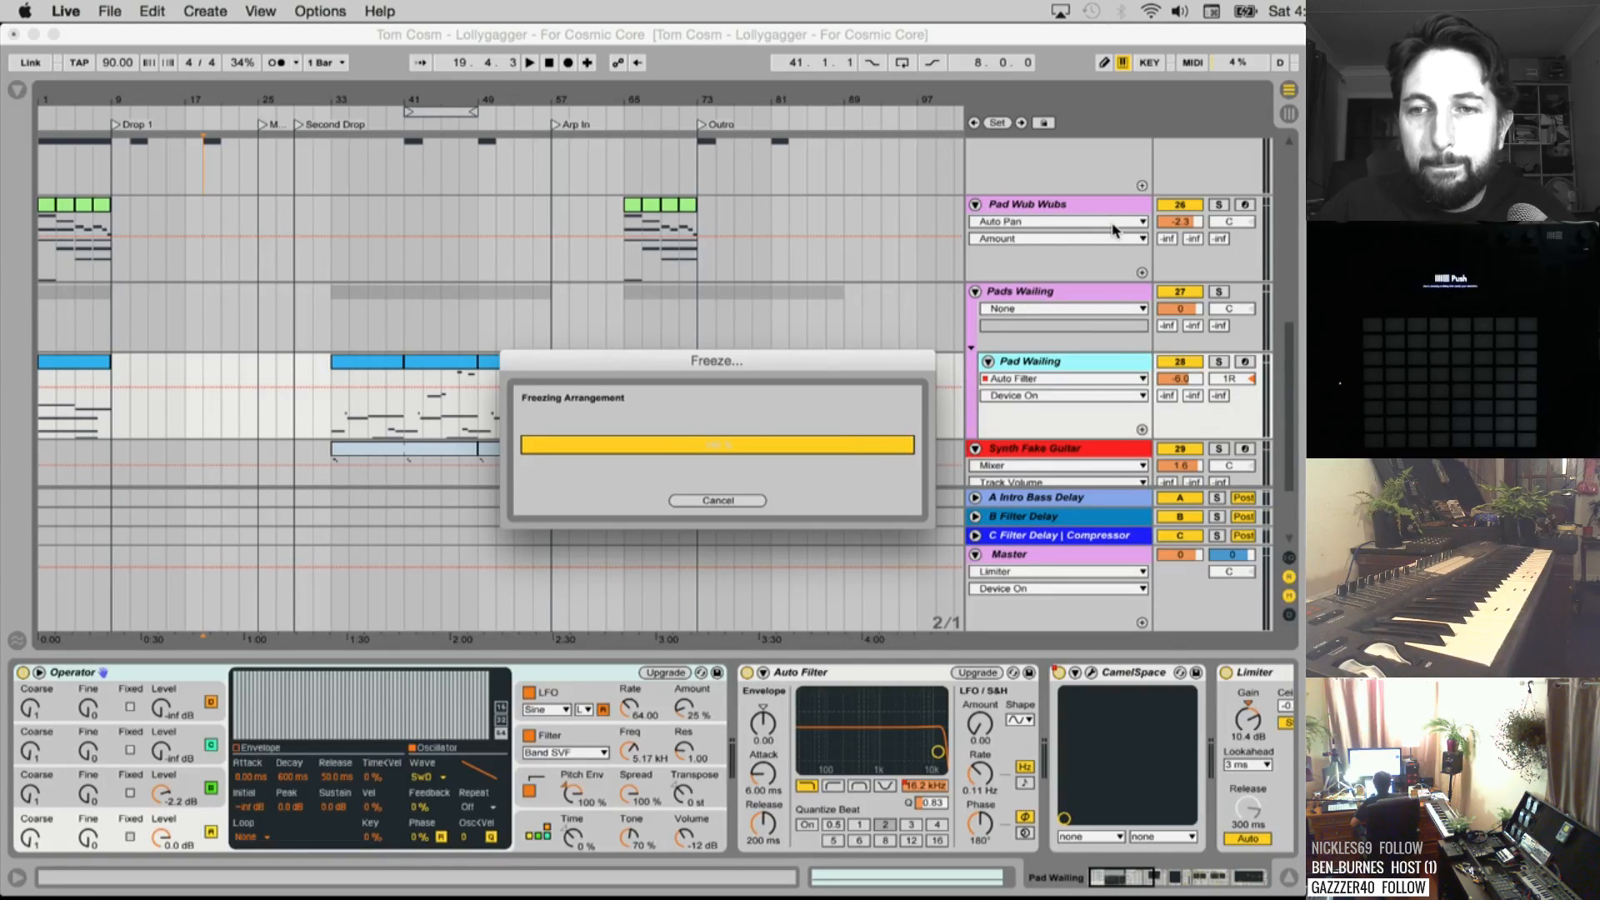
Check the device chain on the Pad Wub Wubs track and freeze the track
{"action": "left_click", "coordinate": [1040, 208]}
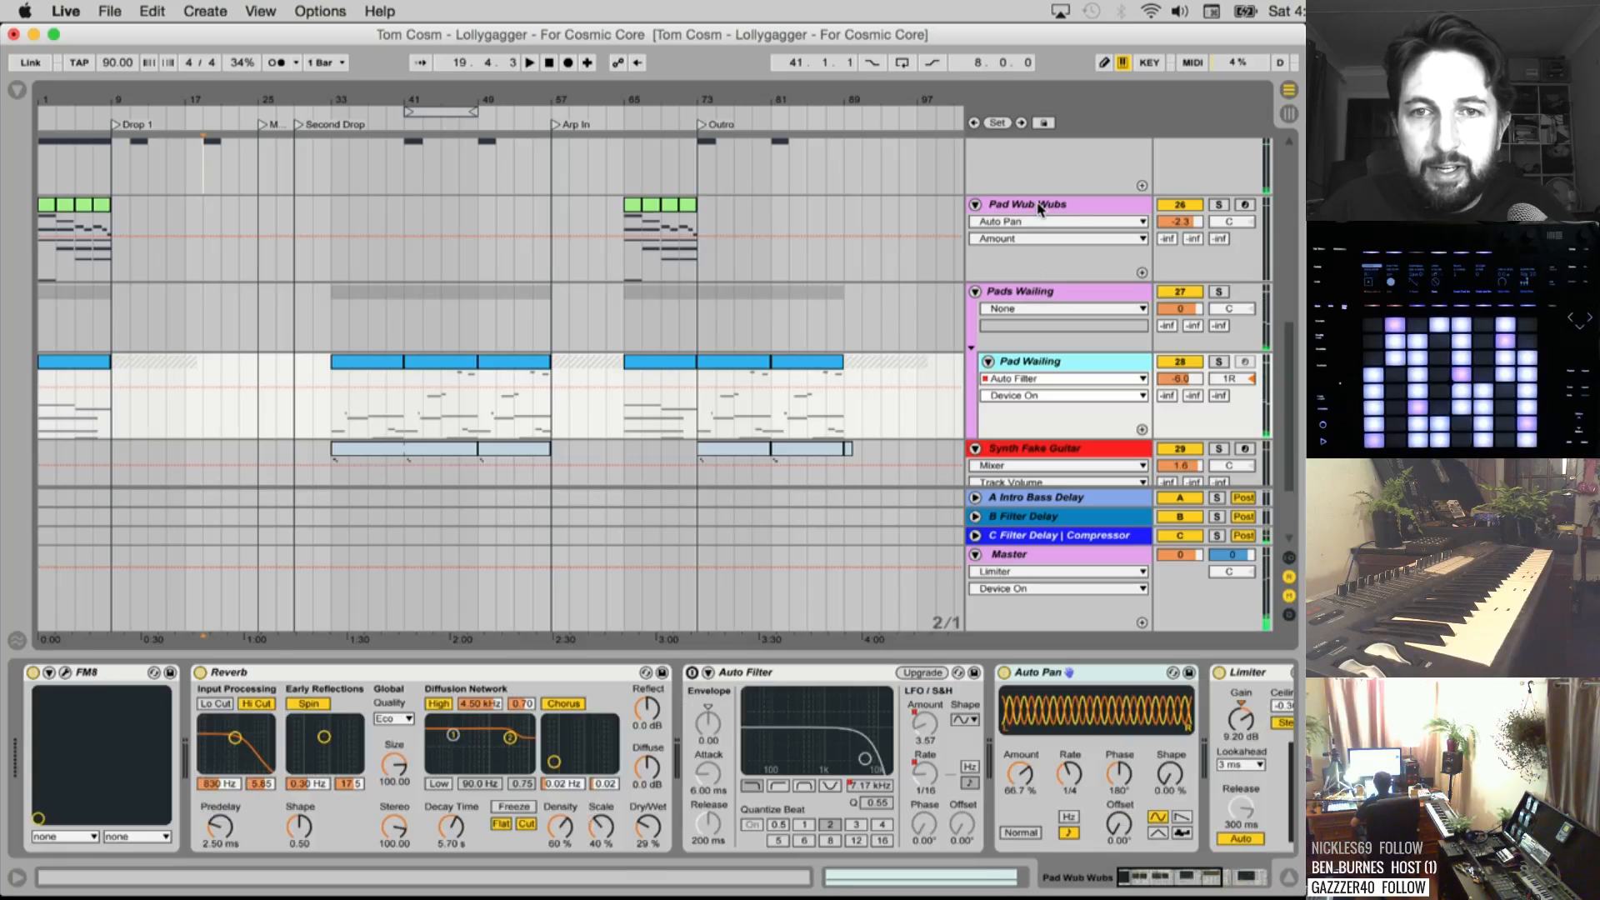
{"action": "left_click", "coordinate": [1039, 208]}
{"action": "mouse_move", "coordinate": [744, 760]}
{"action": "left_mouse_down"}
{"action": "mouse_move", "coordinate": [205, 760]}
{"action": "mouse_move", "coordinate": [744, 762]}
{"action": "left_mouse_up"}
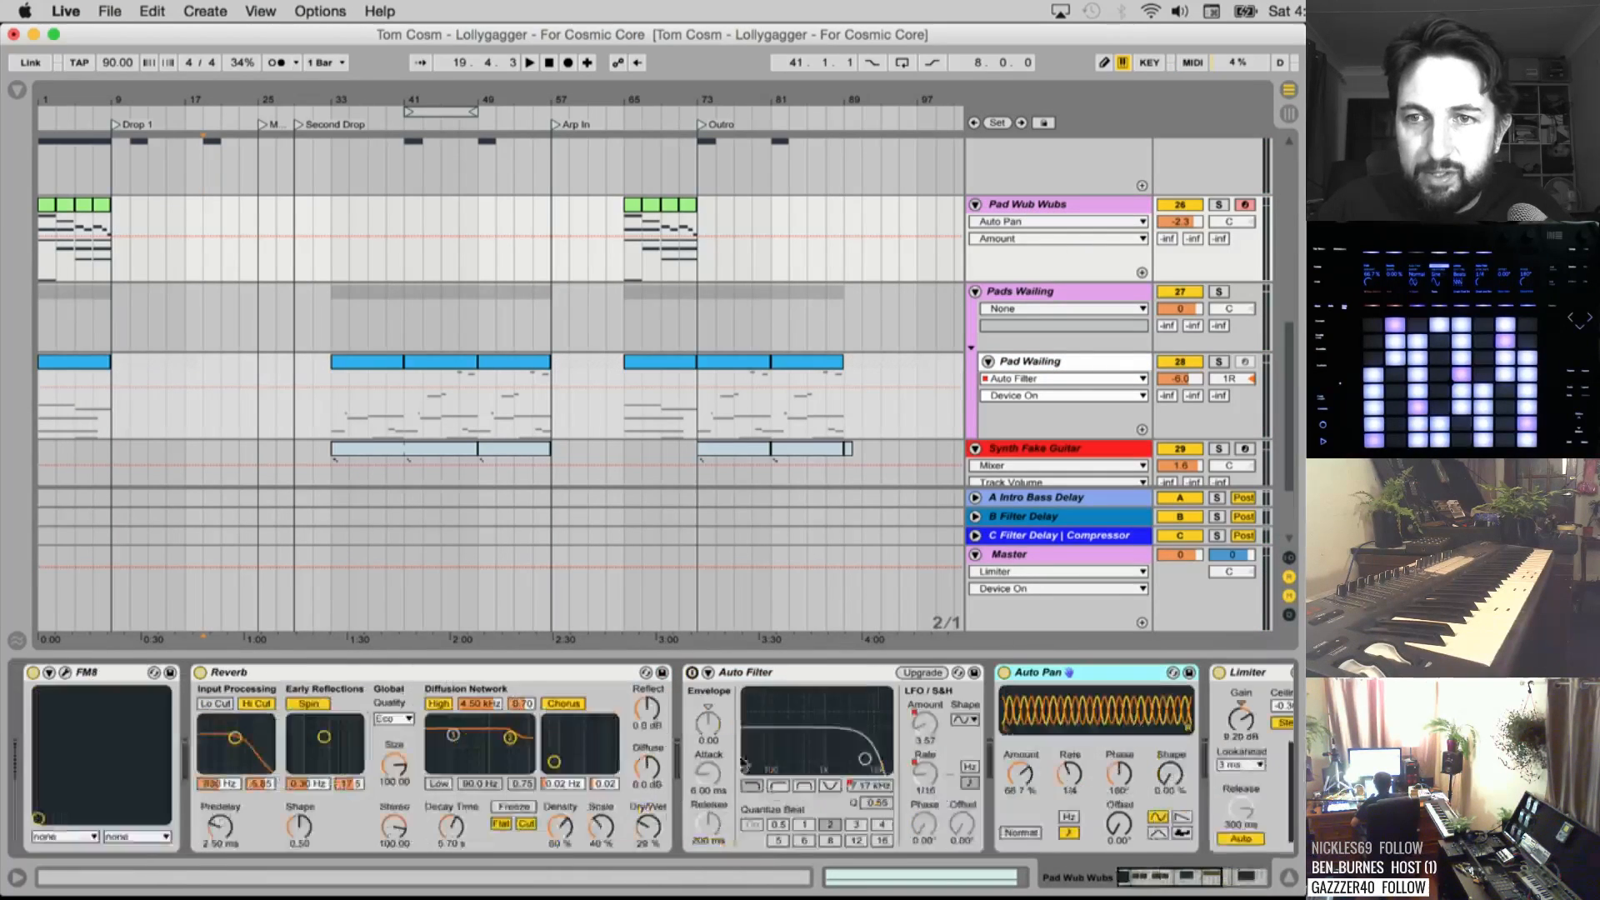
{"action": "right_click", "coordinate": [1029, 208]}
{"action": "left_click", "coordinate": [1092, 328]}
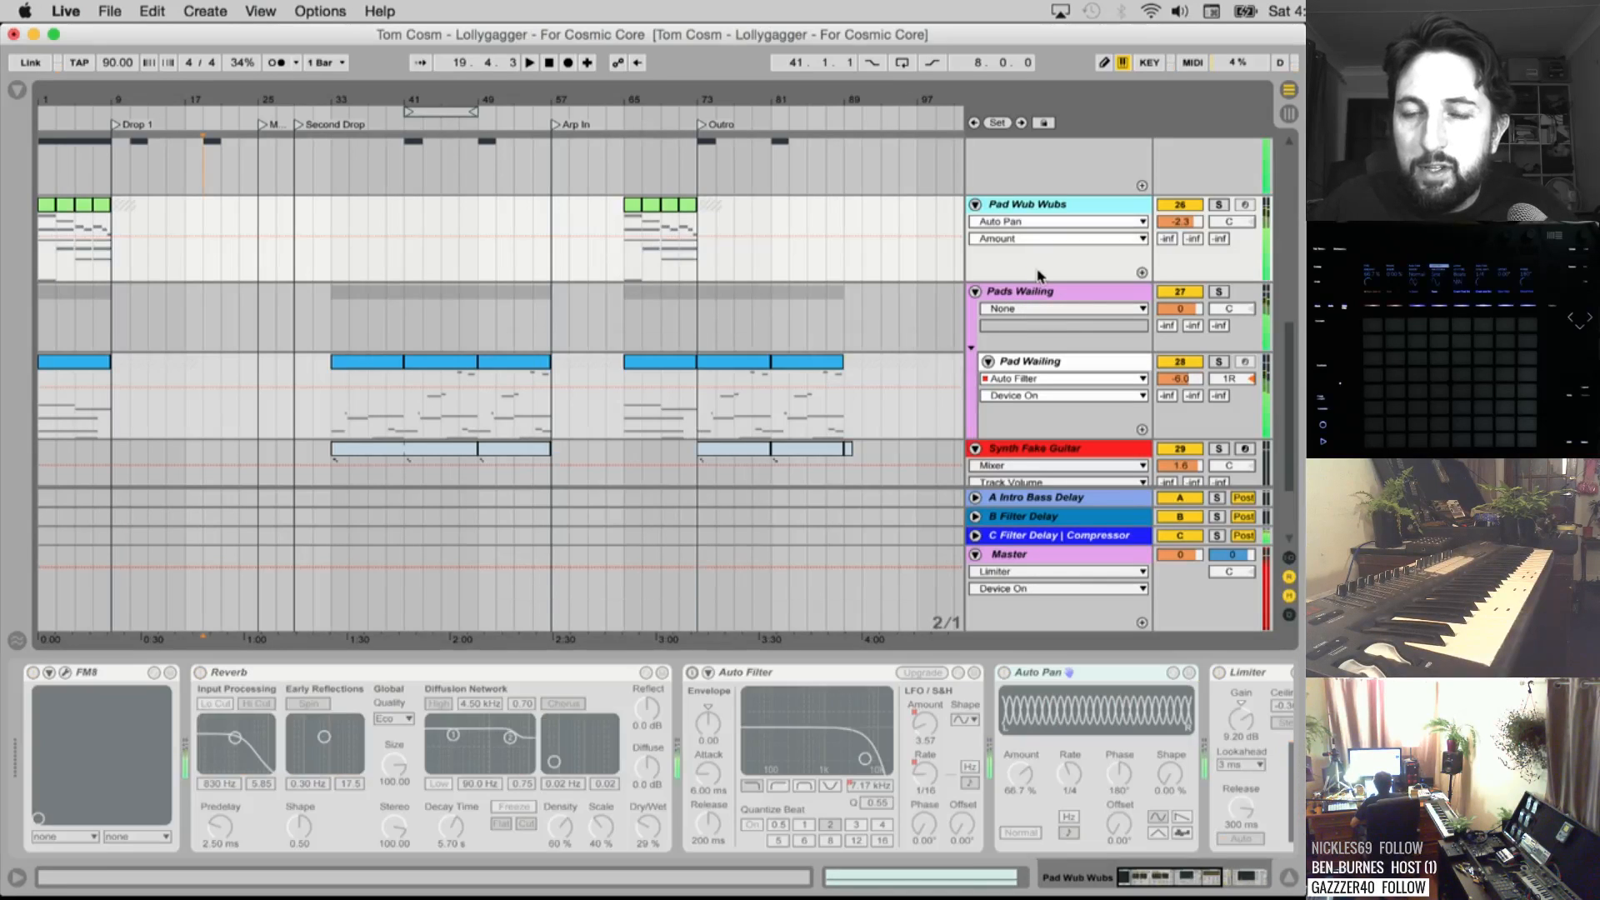
Audition the Synth Fake Guitar track in solo from bar 33
{"action": "scroll", "coordinate": [1041, 334], "scroll_direction": "down", "scroll_amount": 4}
{"action": "left_click", "coordinate": [1042, 333]}
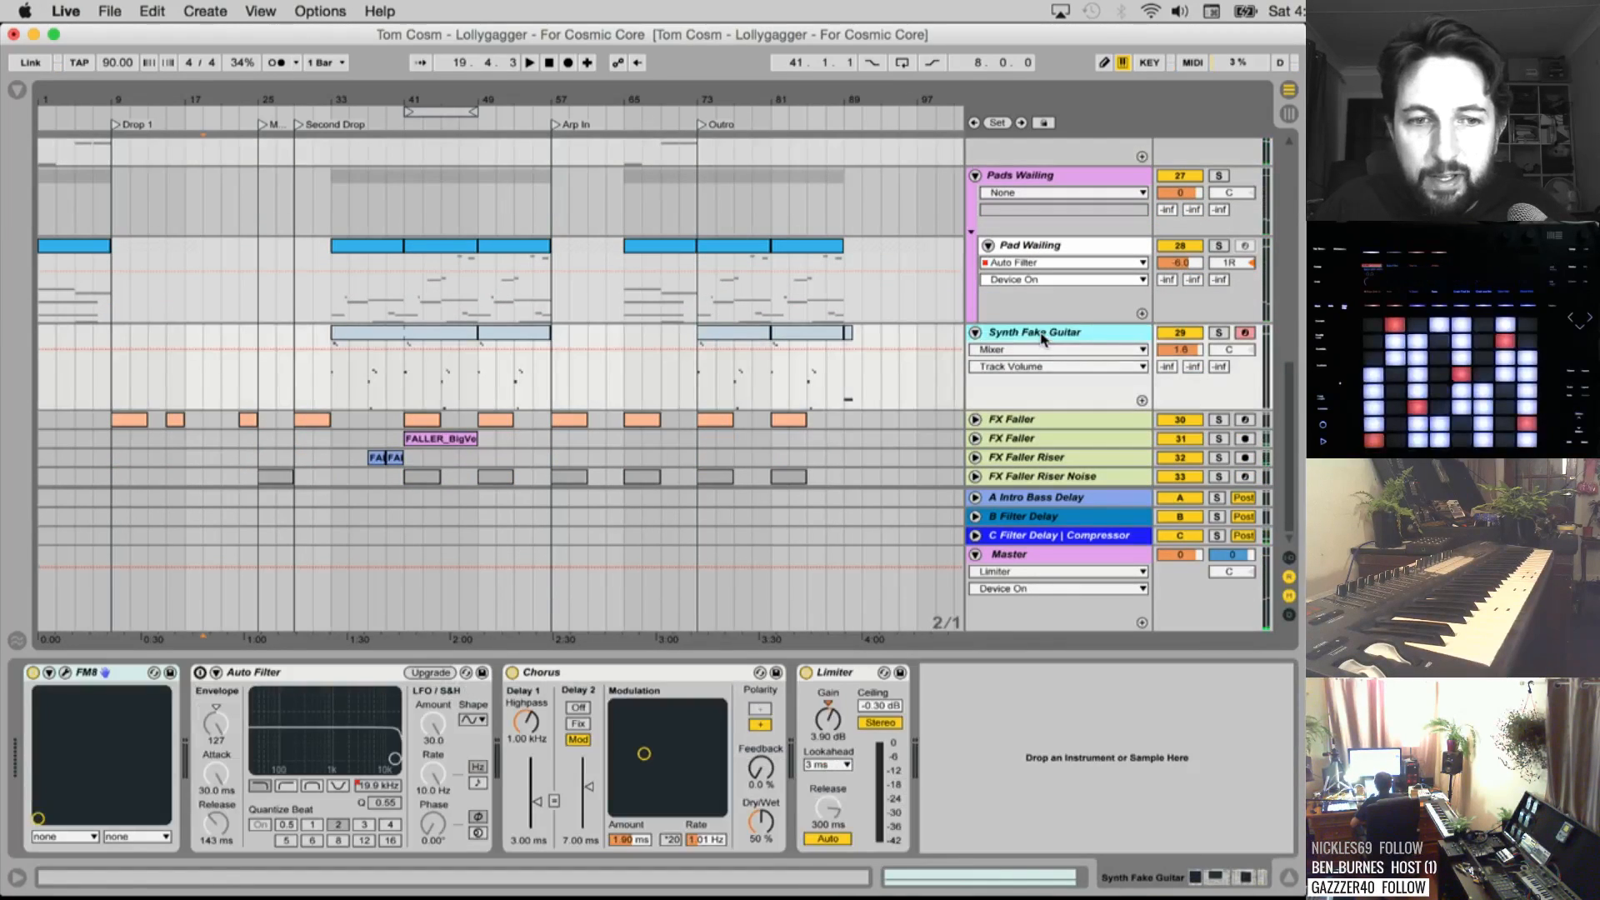
{"action": "left_click", "coordinate": [334, 382]}
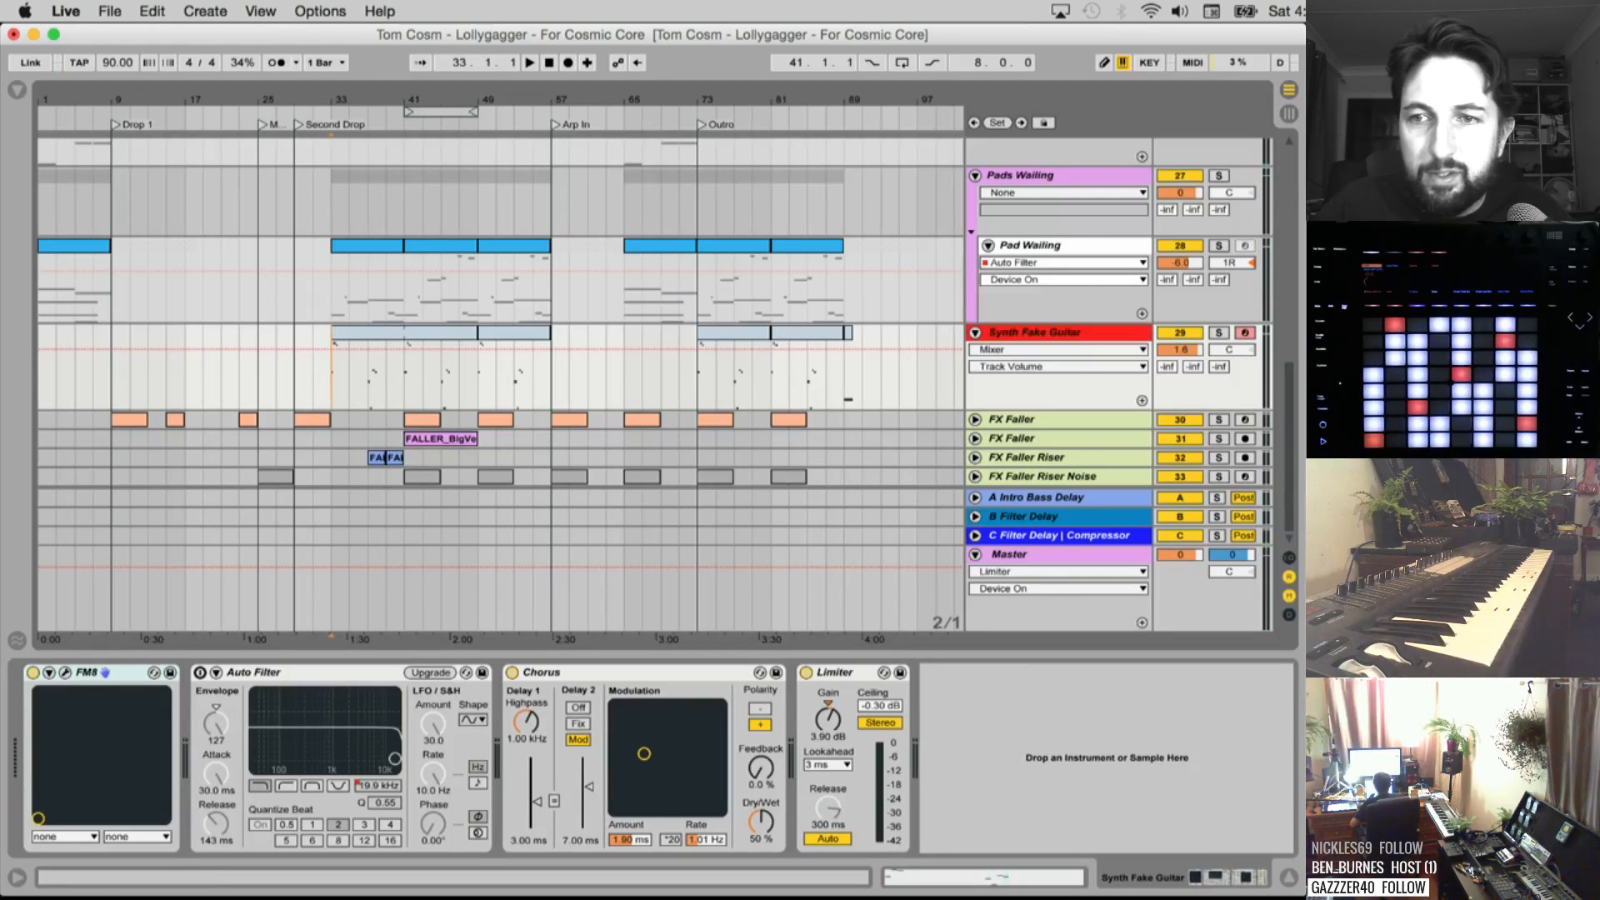
{"action": "left_click", "coordinate": [1218, 333]}
{"action": "key", "text": "space"}
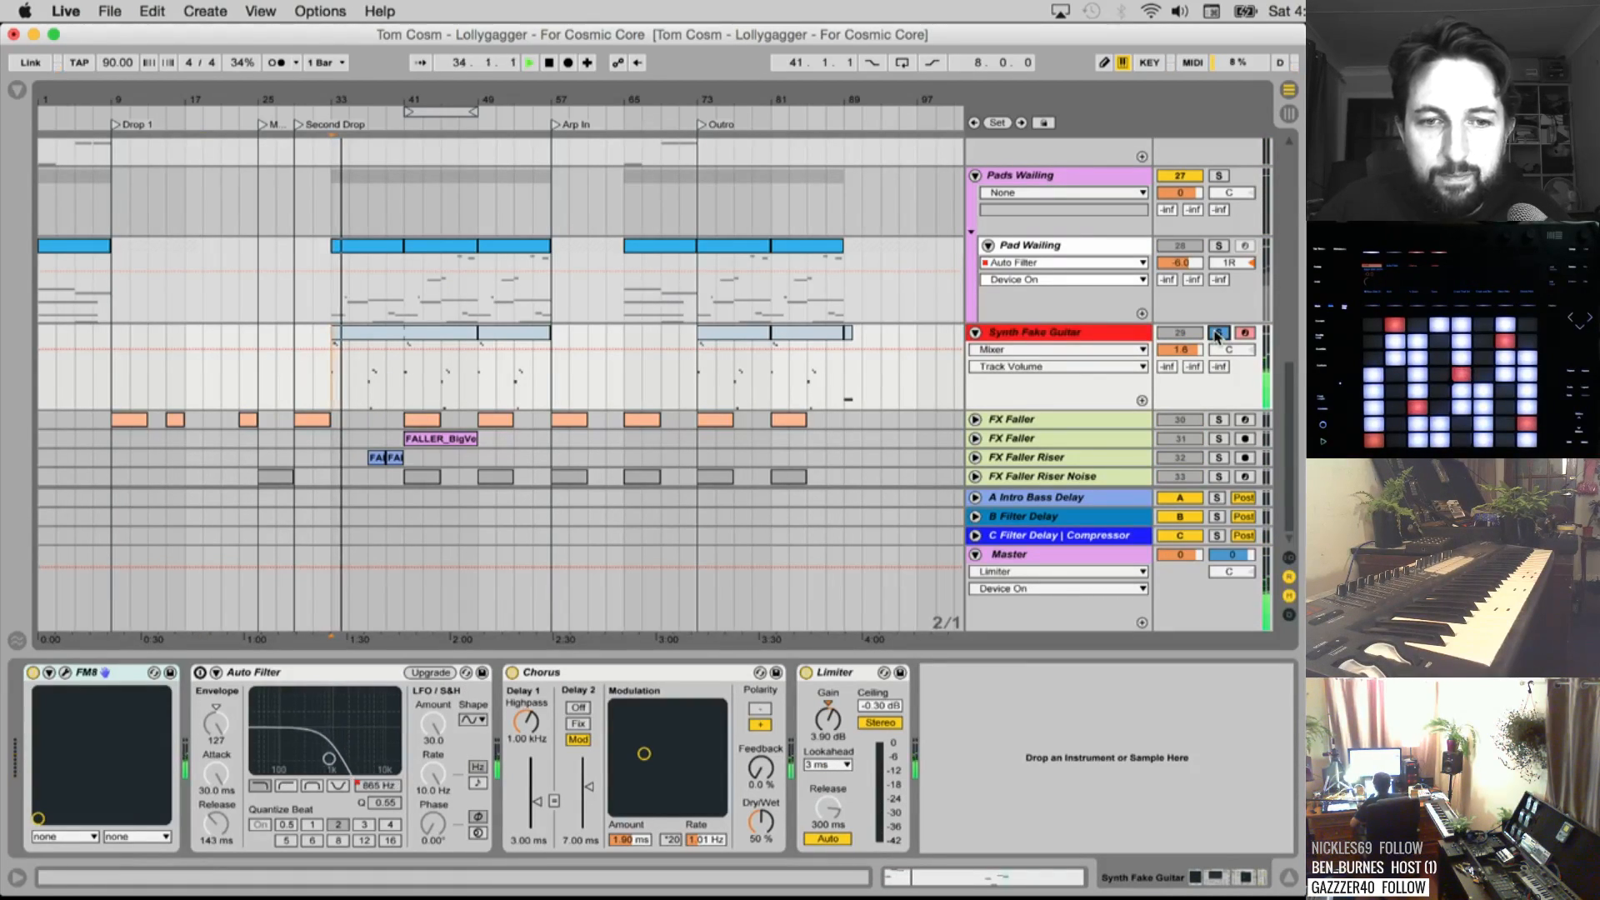
{"action": "key", "text": "space"}
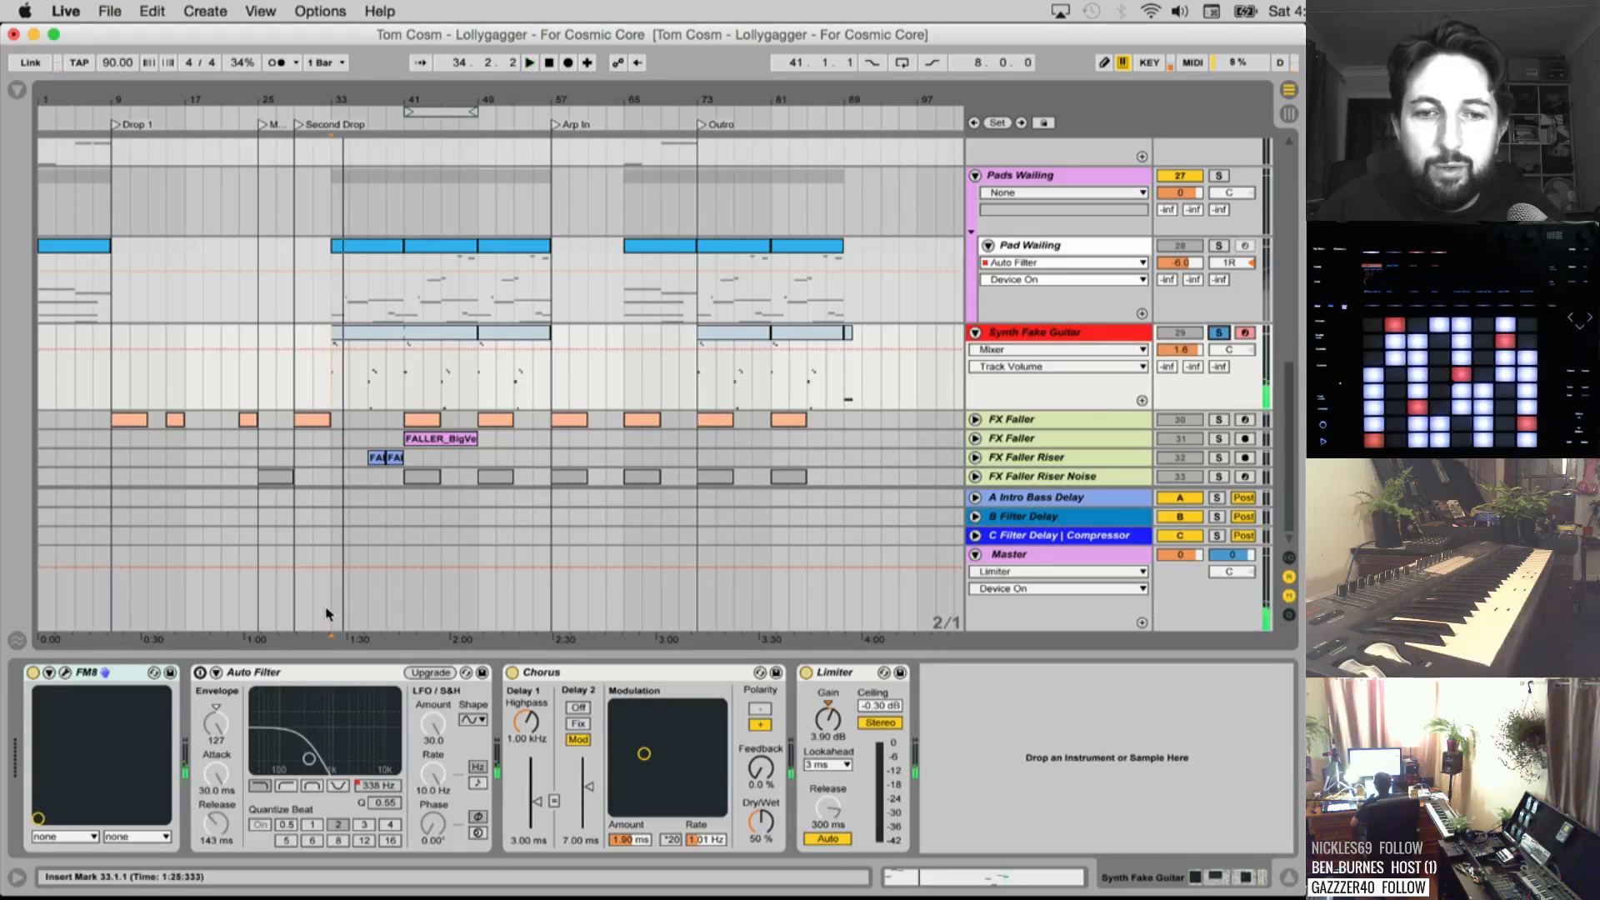
Try removing the Auto Filter from the Synth Fake Guitar track
{"action": "left_click", "coordinate": [286, 674]}
{"action": "key", "text": "Delete"}
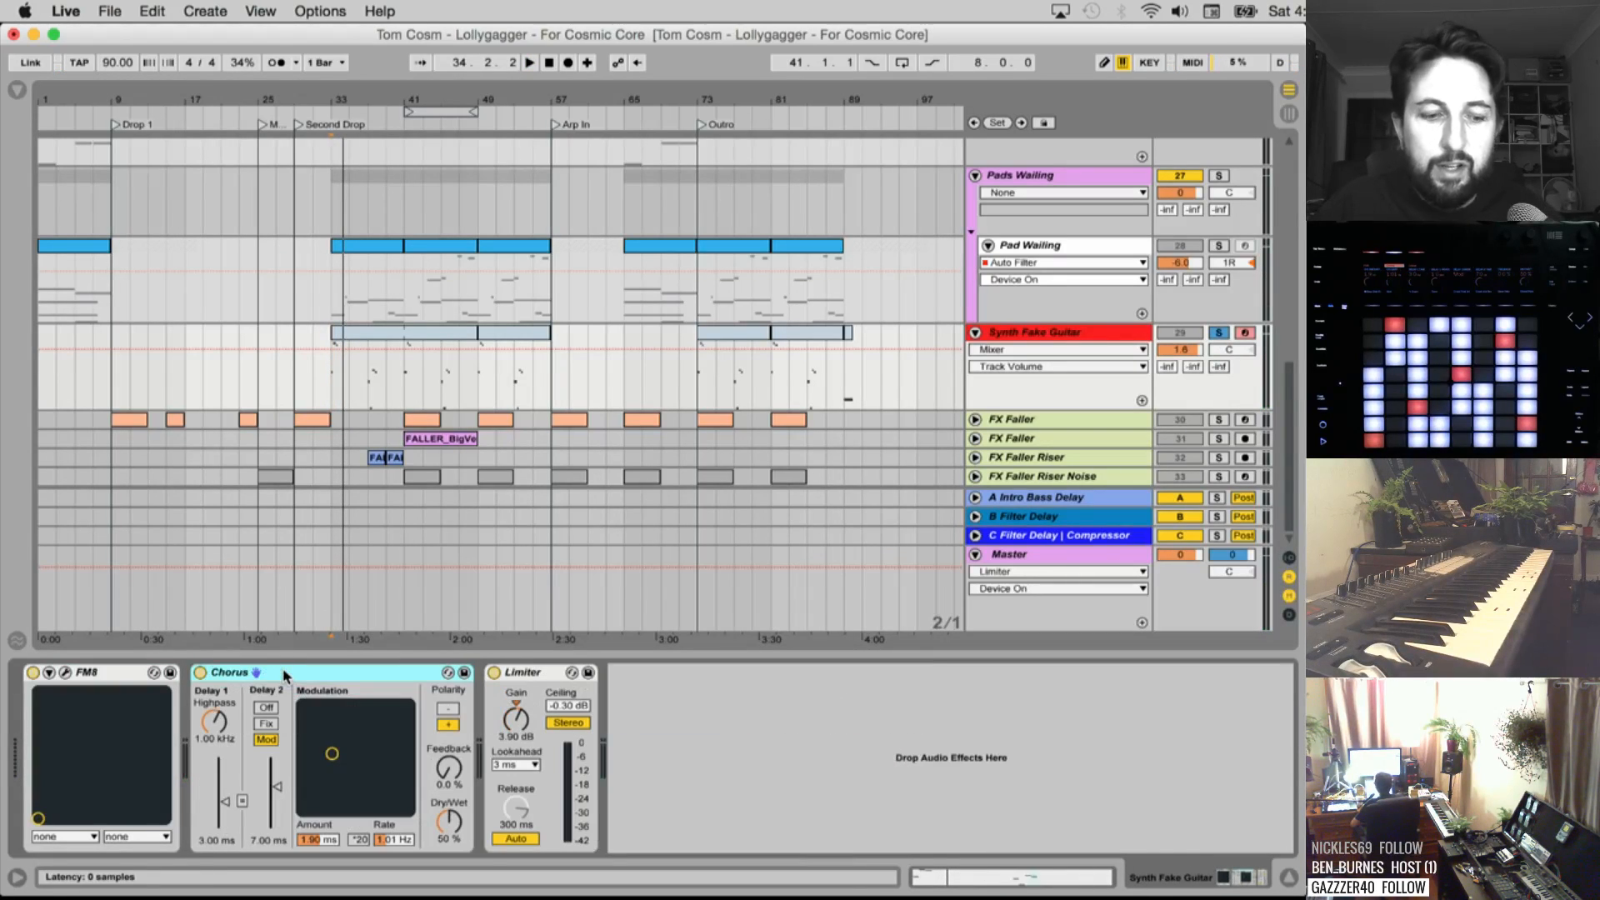
{"action": "key", "text": "super+z"}
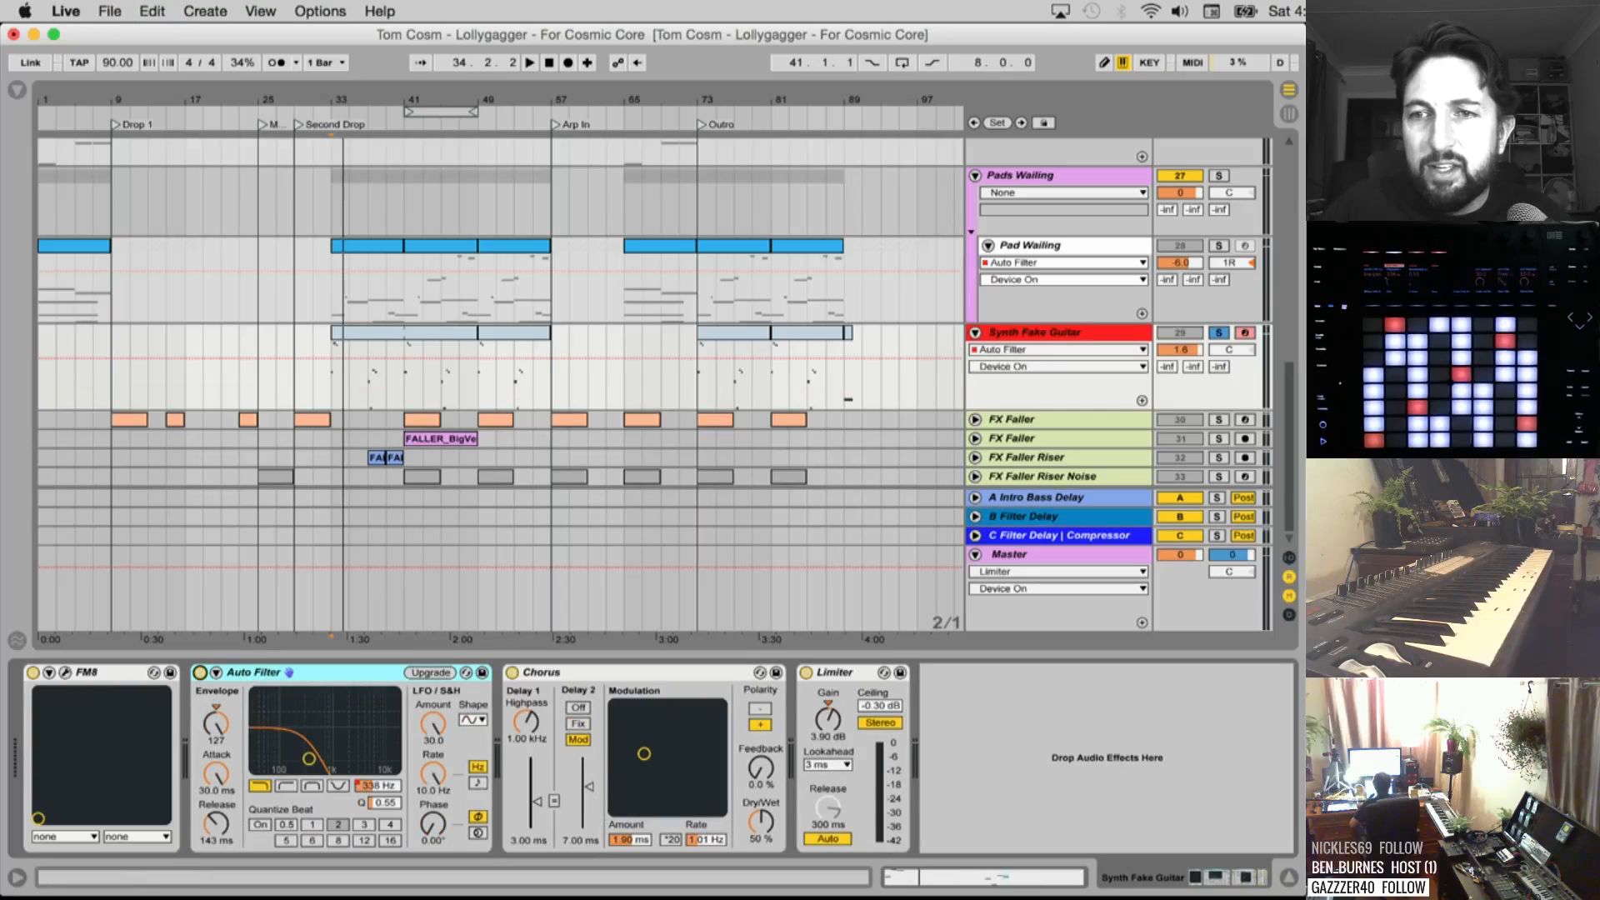
Play the soloed Synth Fake Guitar track with its Auto Filter on and switch the filter off
{"action": "key", "text": "space"}
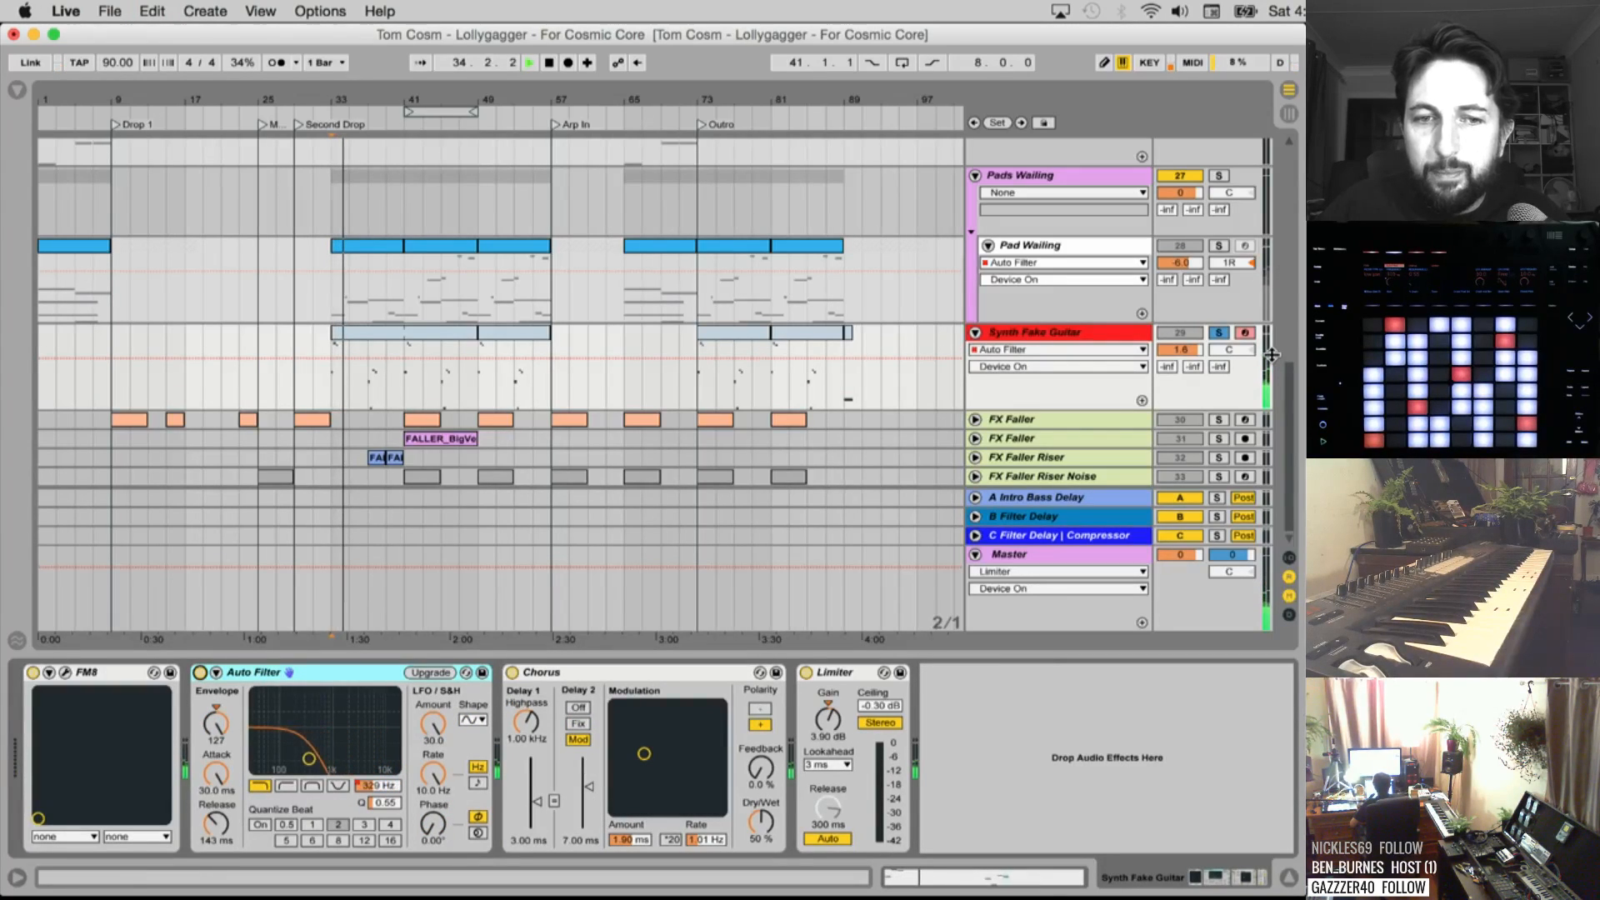
{"action": "key", "text": "space"}
{"action": "left_click", "coordinate": [201, 672]}
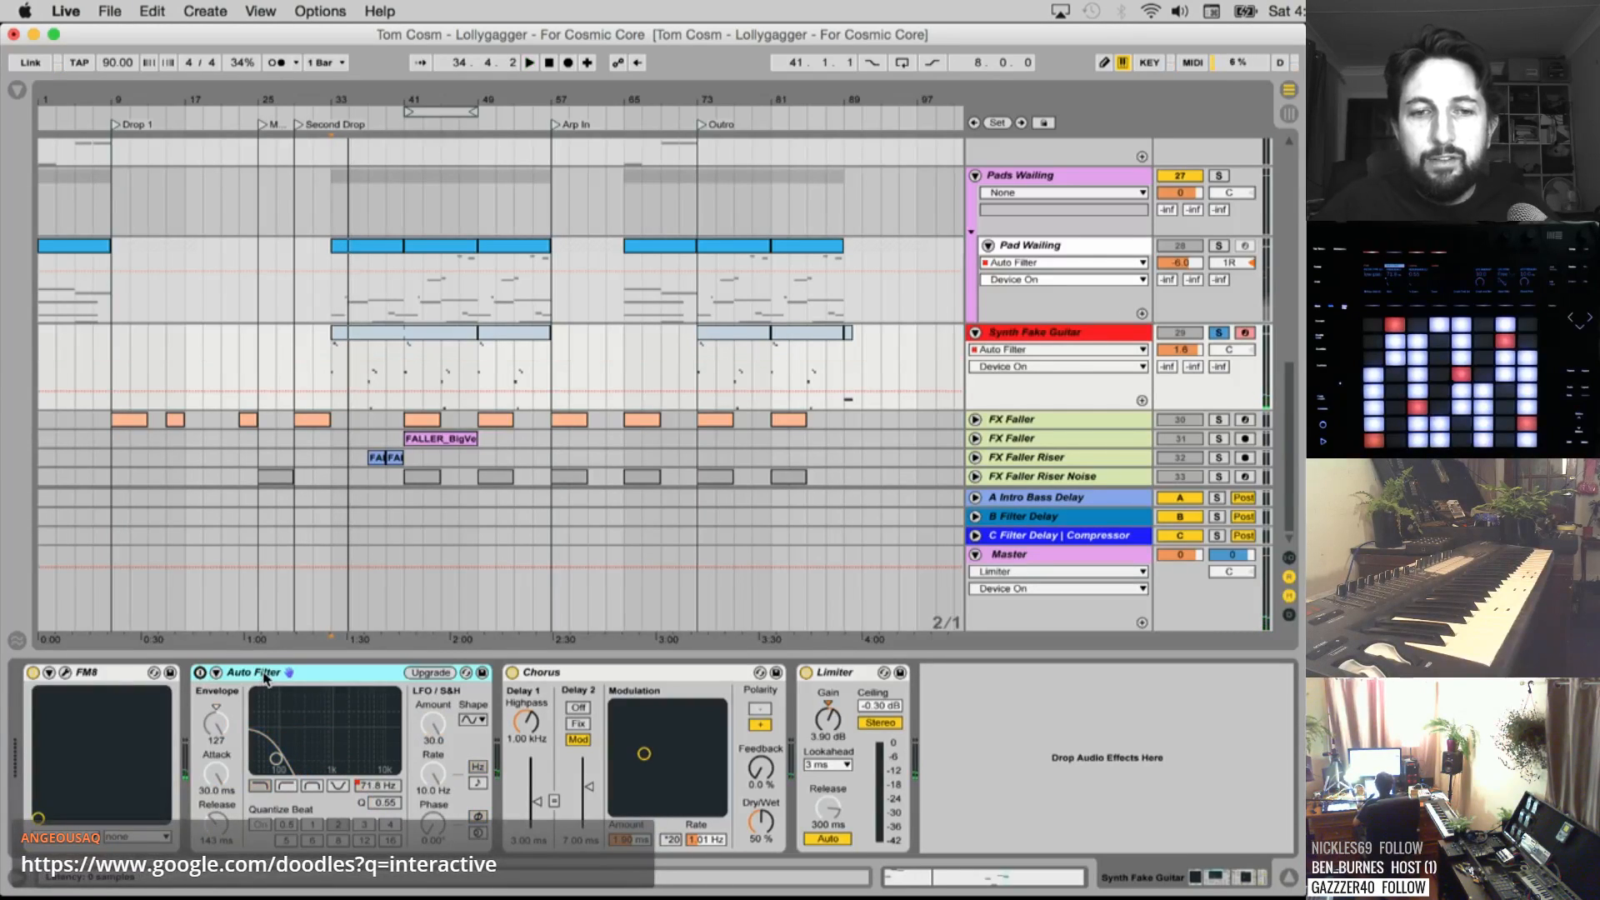
Rename the Auto Filter on the Synth Fake Guitar track as Vibrato
{"action": "left_click", "coordinate": [263, 674]}
{"action": "key", "text": "super+r"}
{"action": "type", "text": "Vi"}
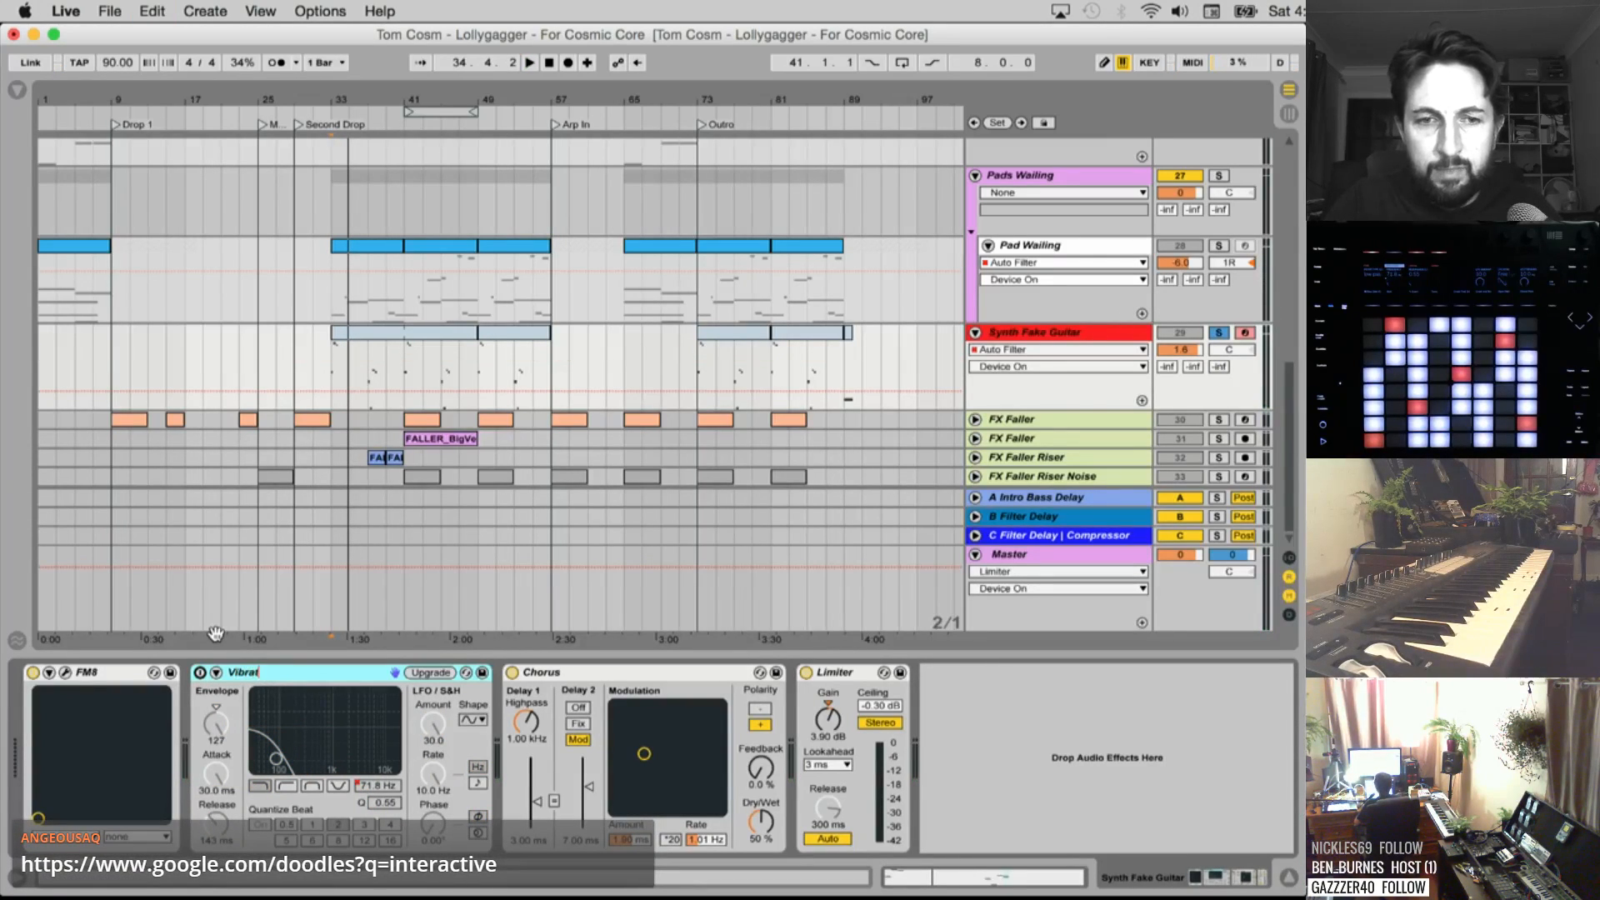
{"action": "type", "text": "brato"}
{"action": "key", "text": "Return"}
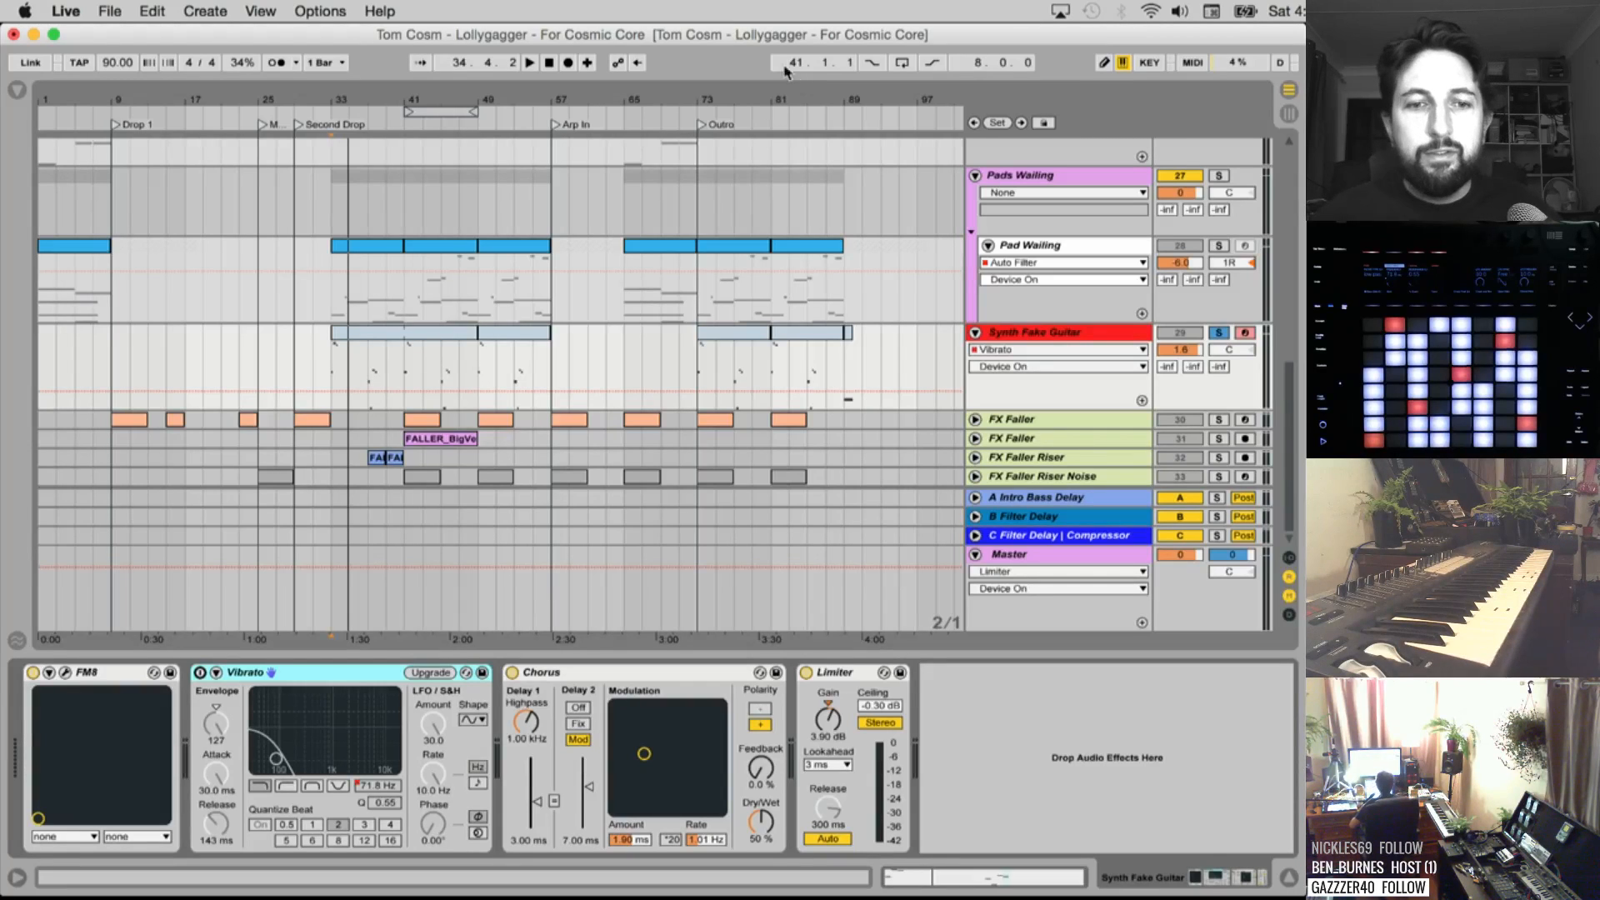
Compare the sound of the Synth Fake Guitar track with its Chorus switched off and on
{"action": "key", "text": "space"}
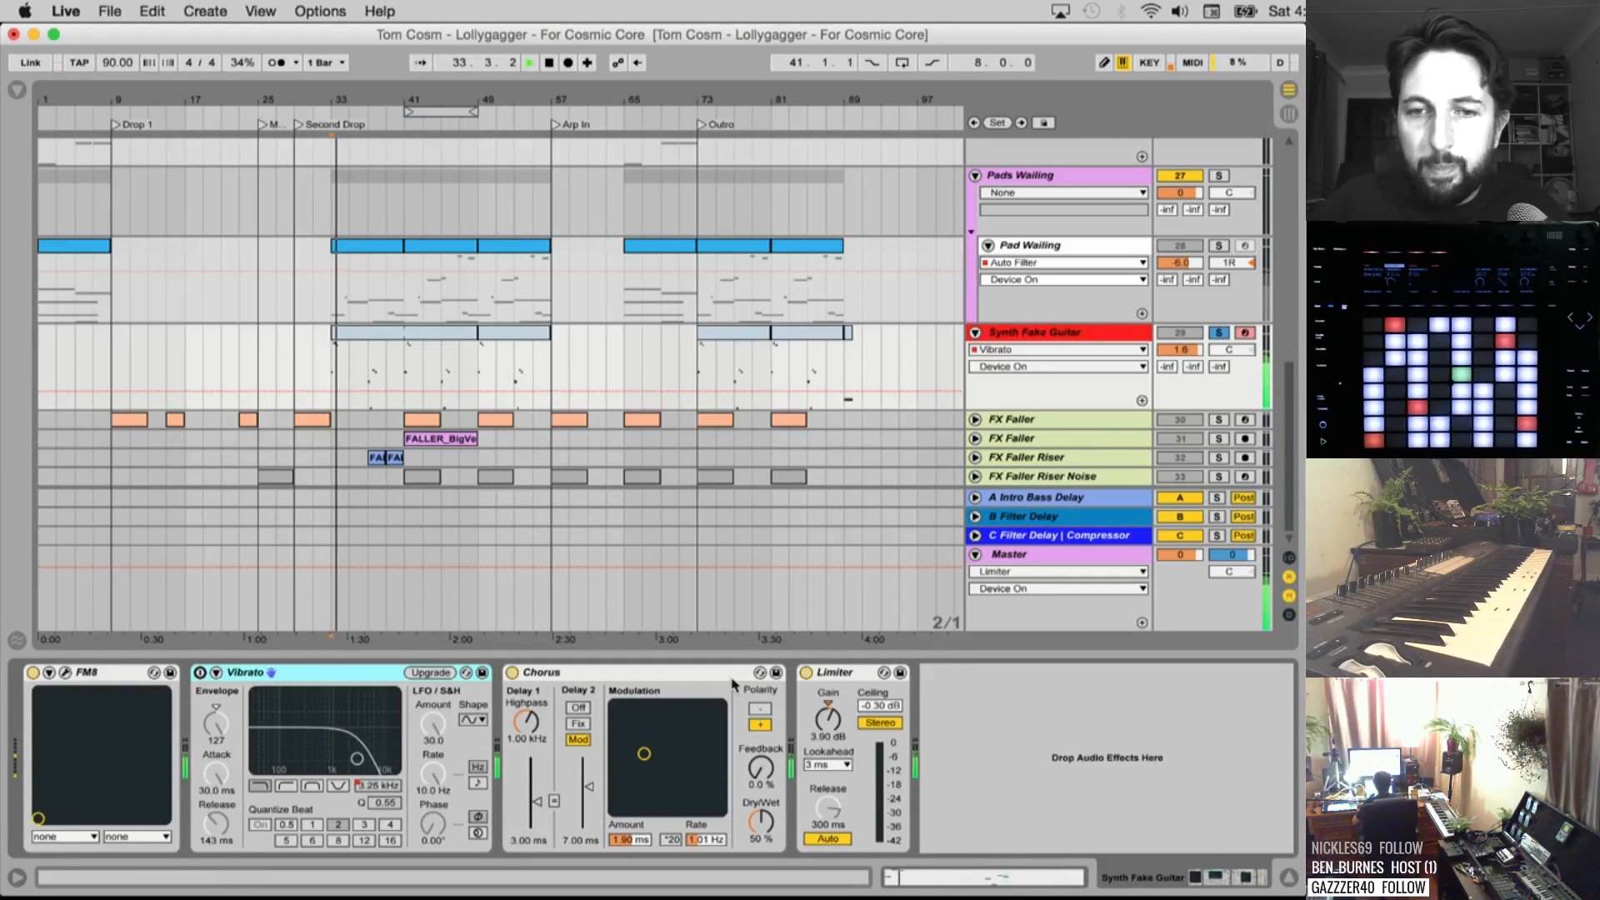
{"action": "key", "text": "space"}
{"action": "left_click", "coordinate": [512, 672]}
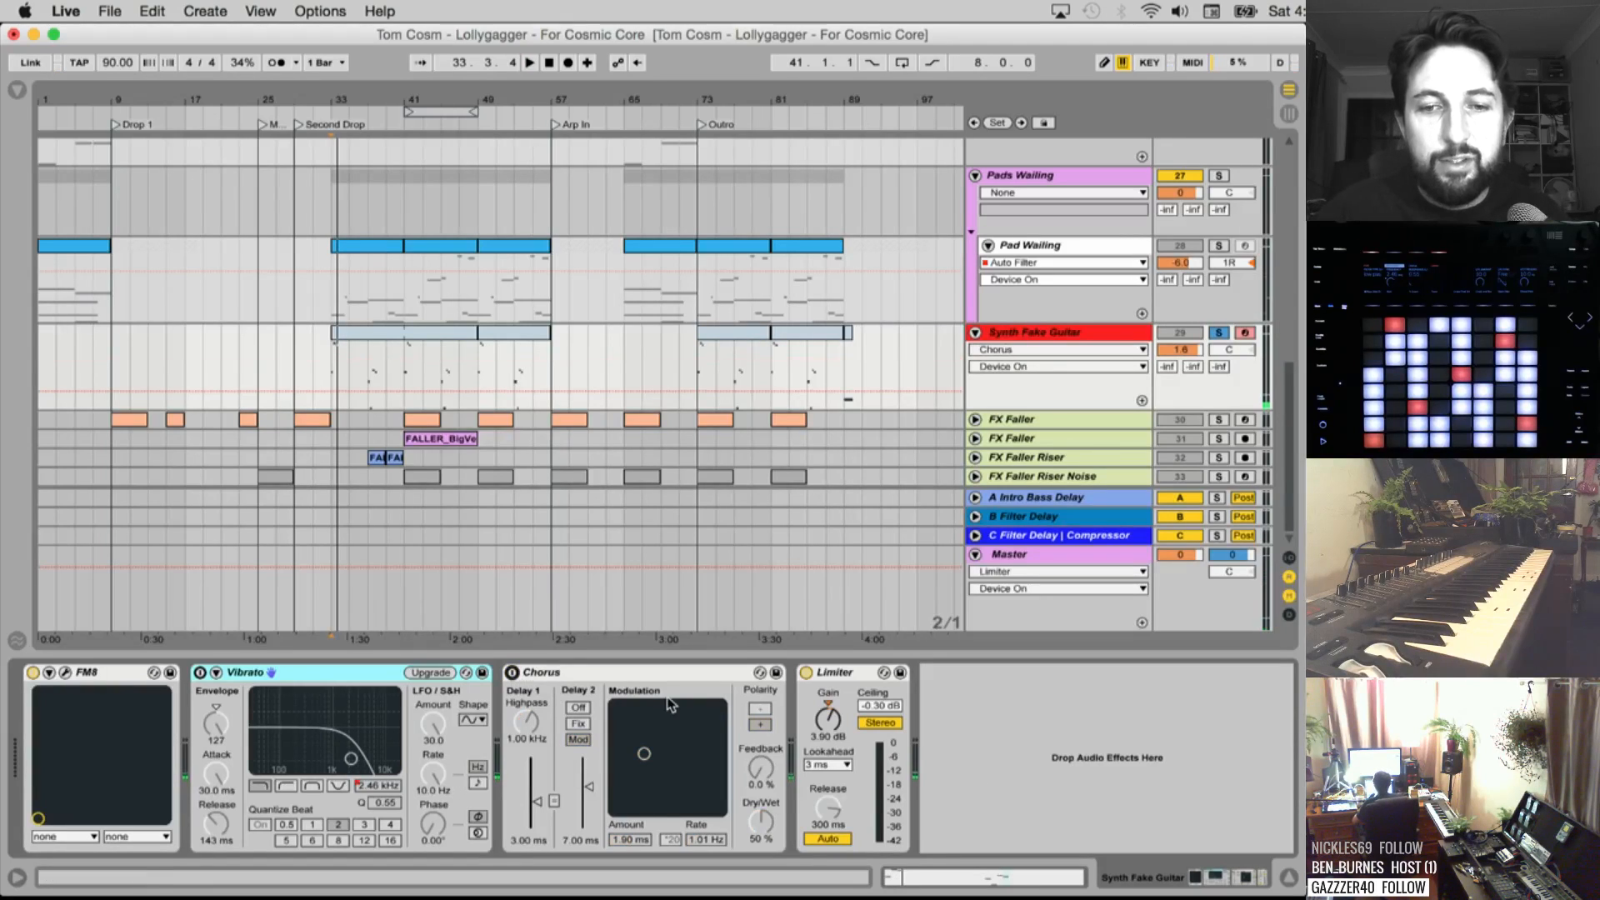
{"action": "key", "text": "space"}
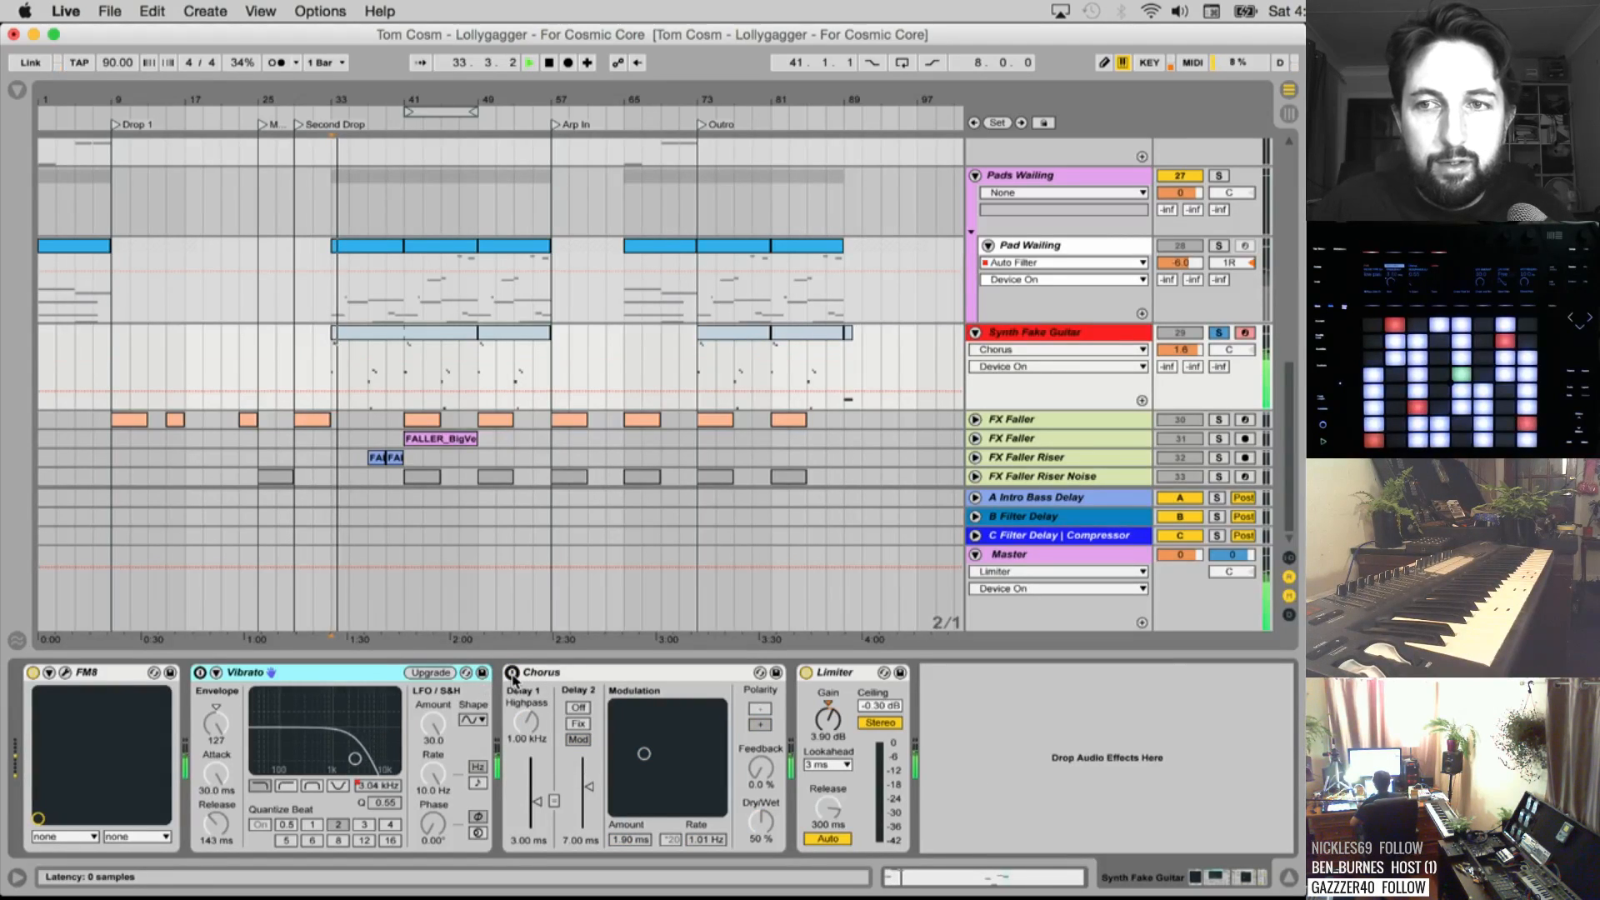
{"action": "left_click", "coordinate": [511, 671]}
{"action": "key", "text": "space"}
{"action": "key", "text": "space"}
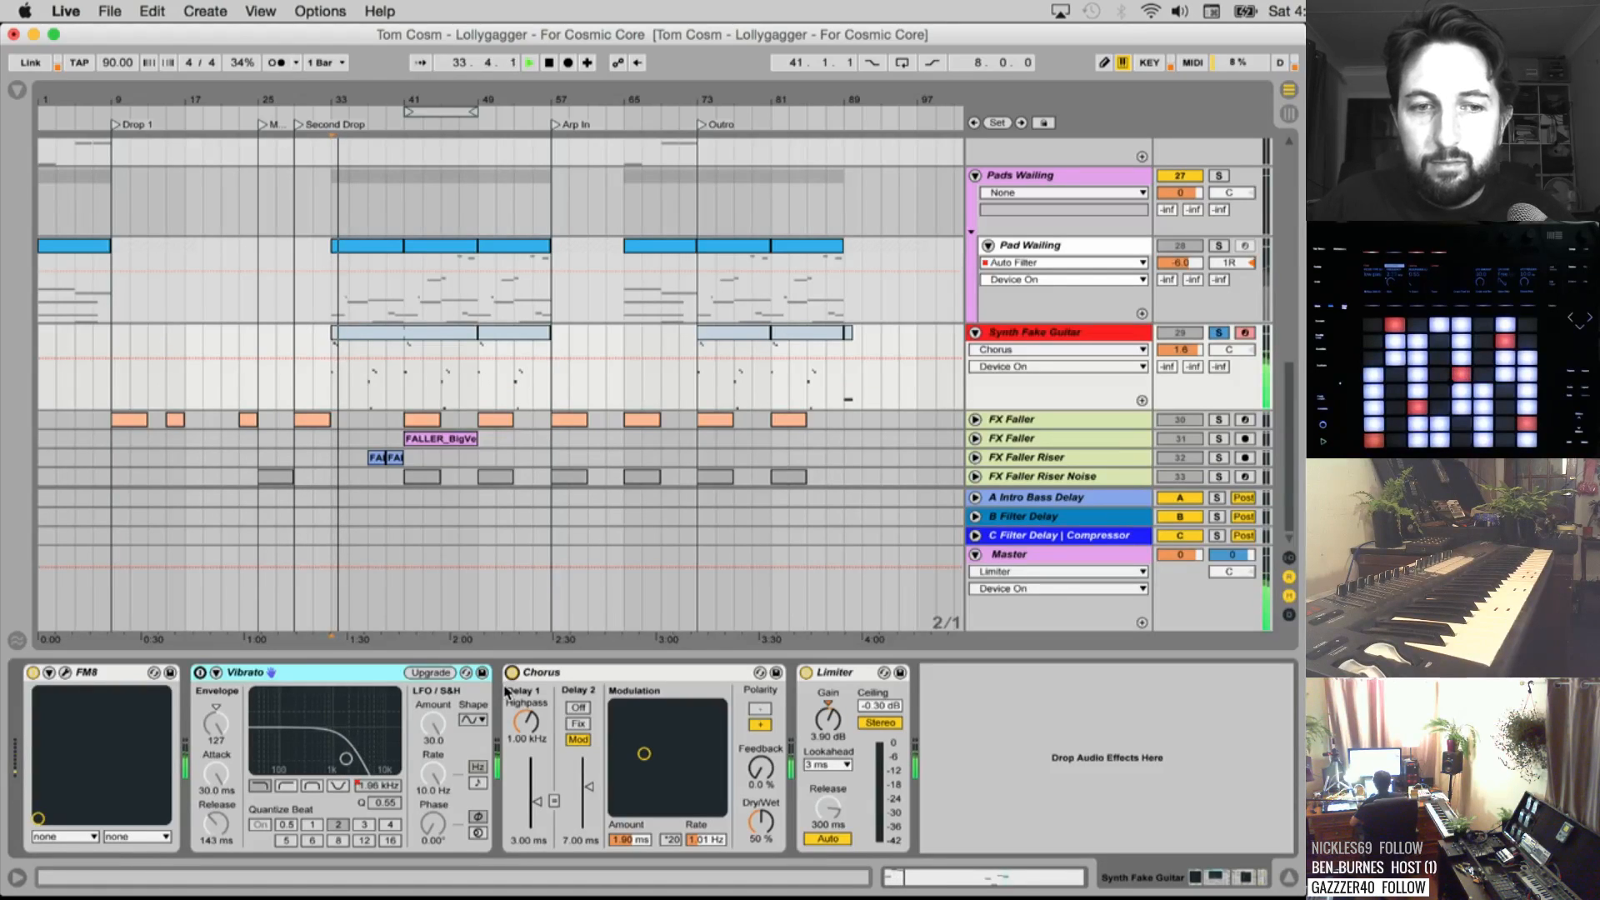
{"action": "key", "text": "space"}
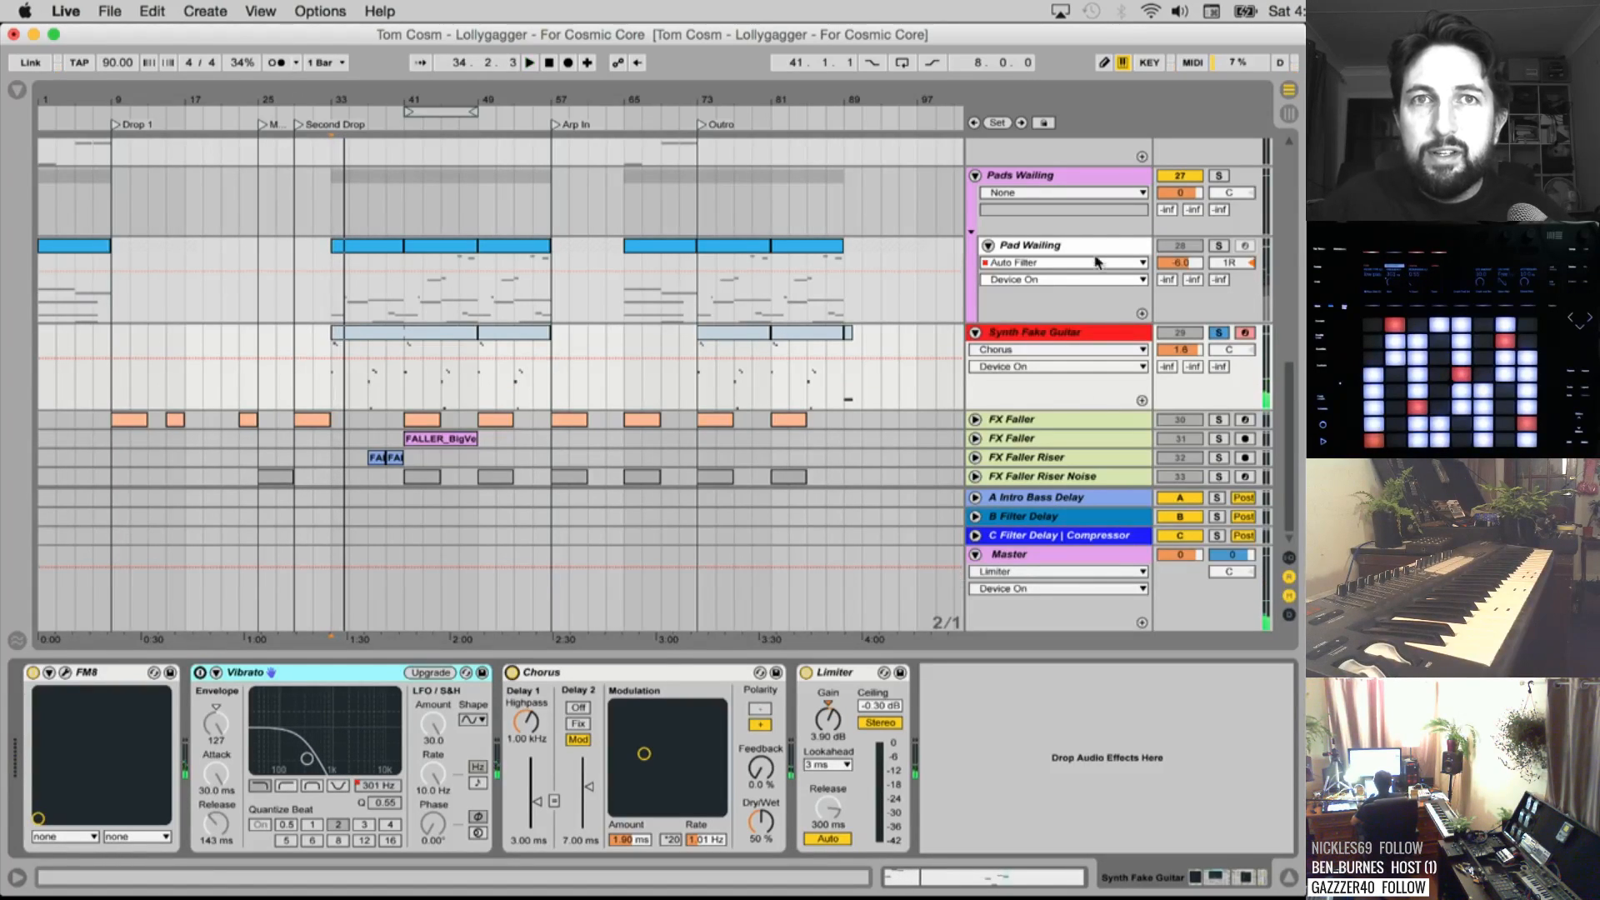
Freeze the Synth Fake Guitar track and unfreeze it again
{"action": "right_click", "coordinate": [1034, 335]}
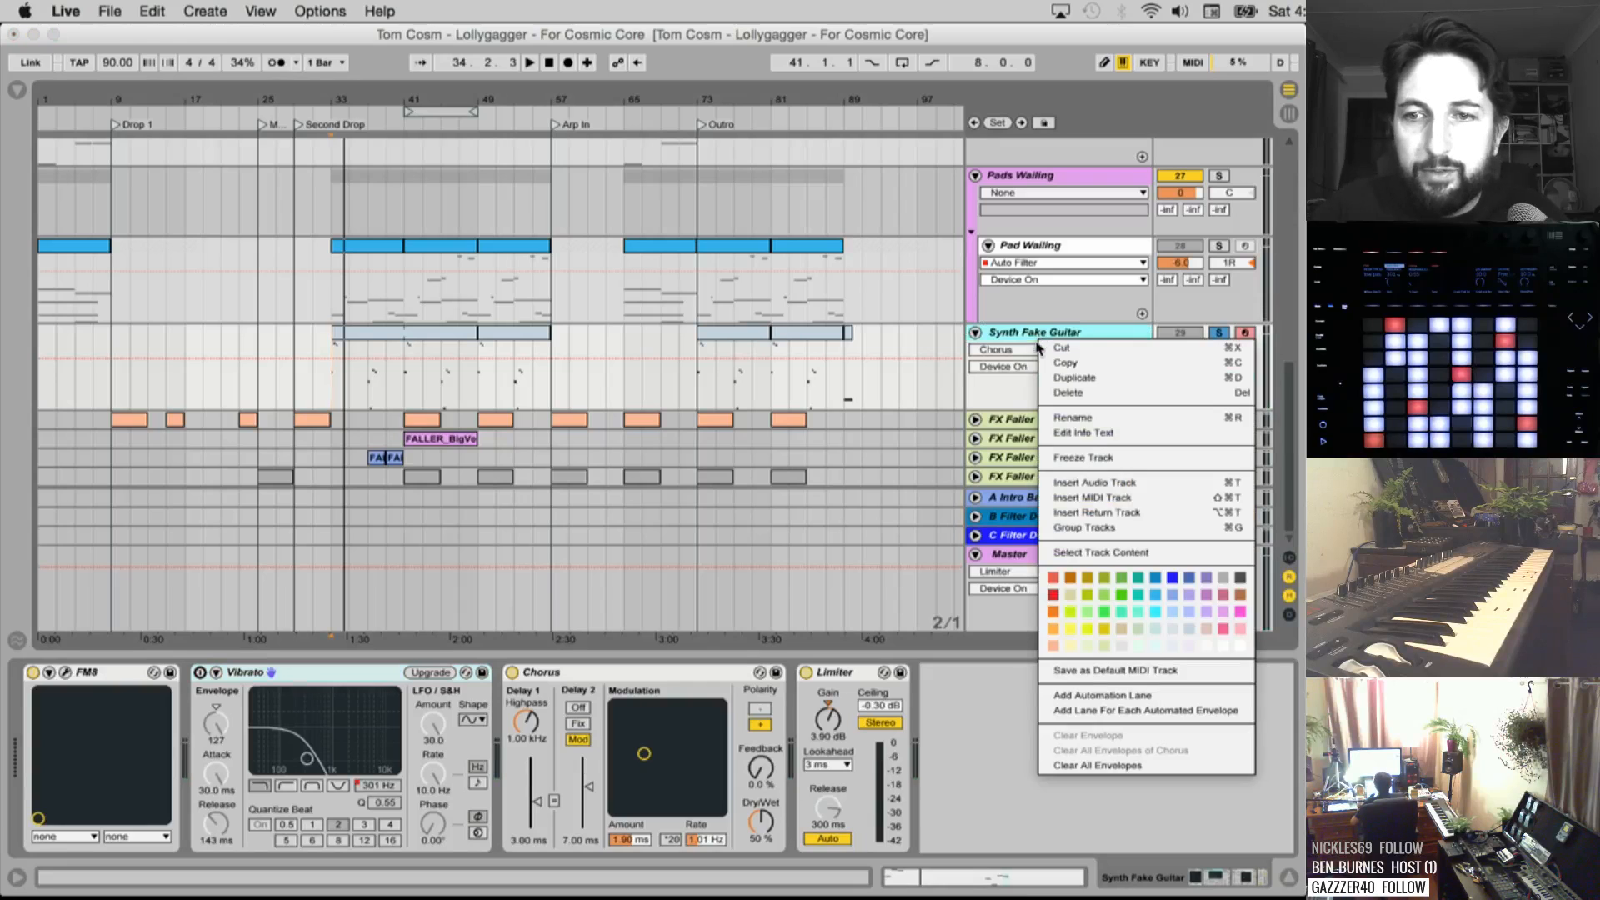
{"action": "left_click", "coordinate": [1091, 463]}
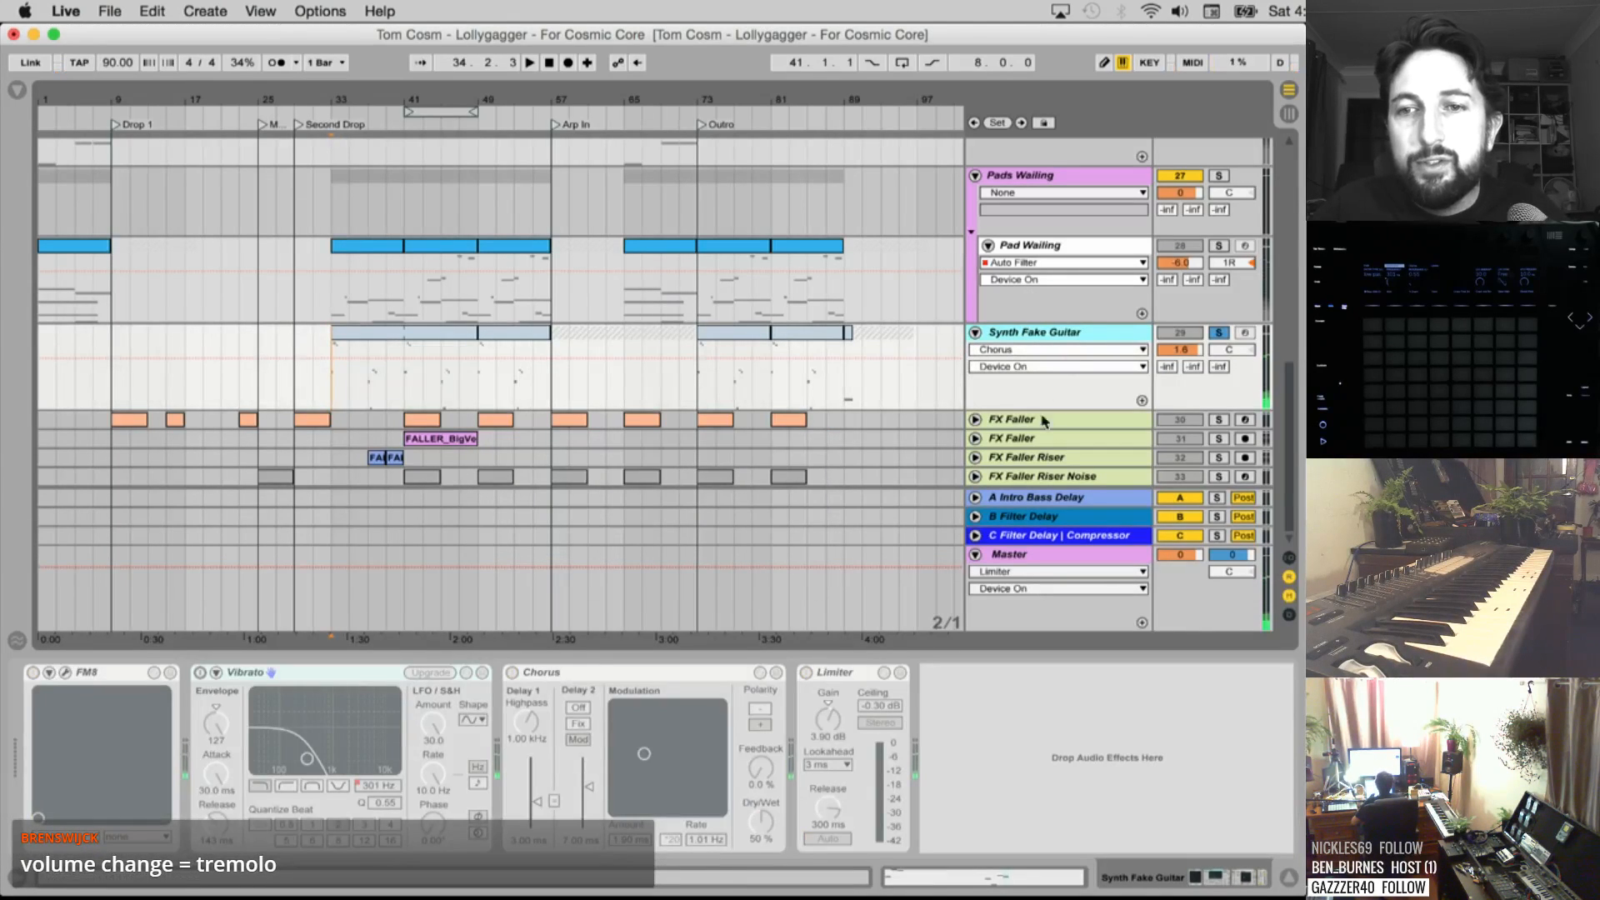
{"action": "right_click", "coordinate": [1036, 346]}
{"action": "left_click", "coordinate": [1075, 466]}
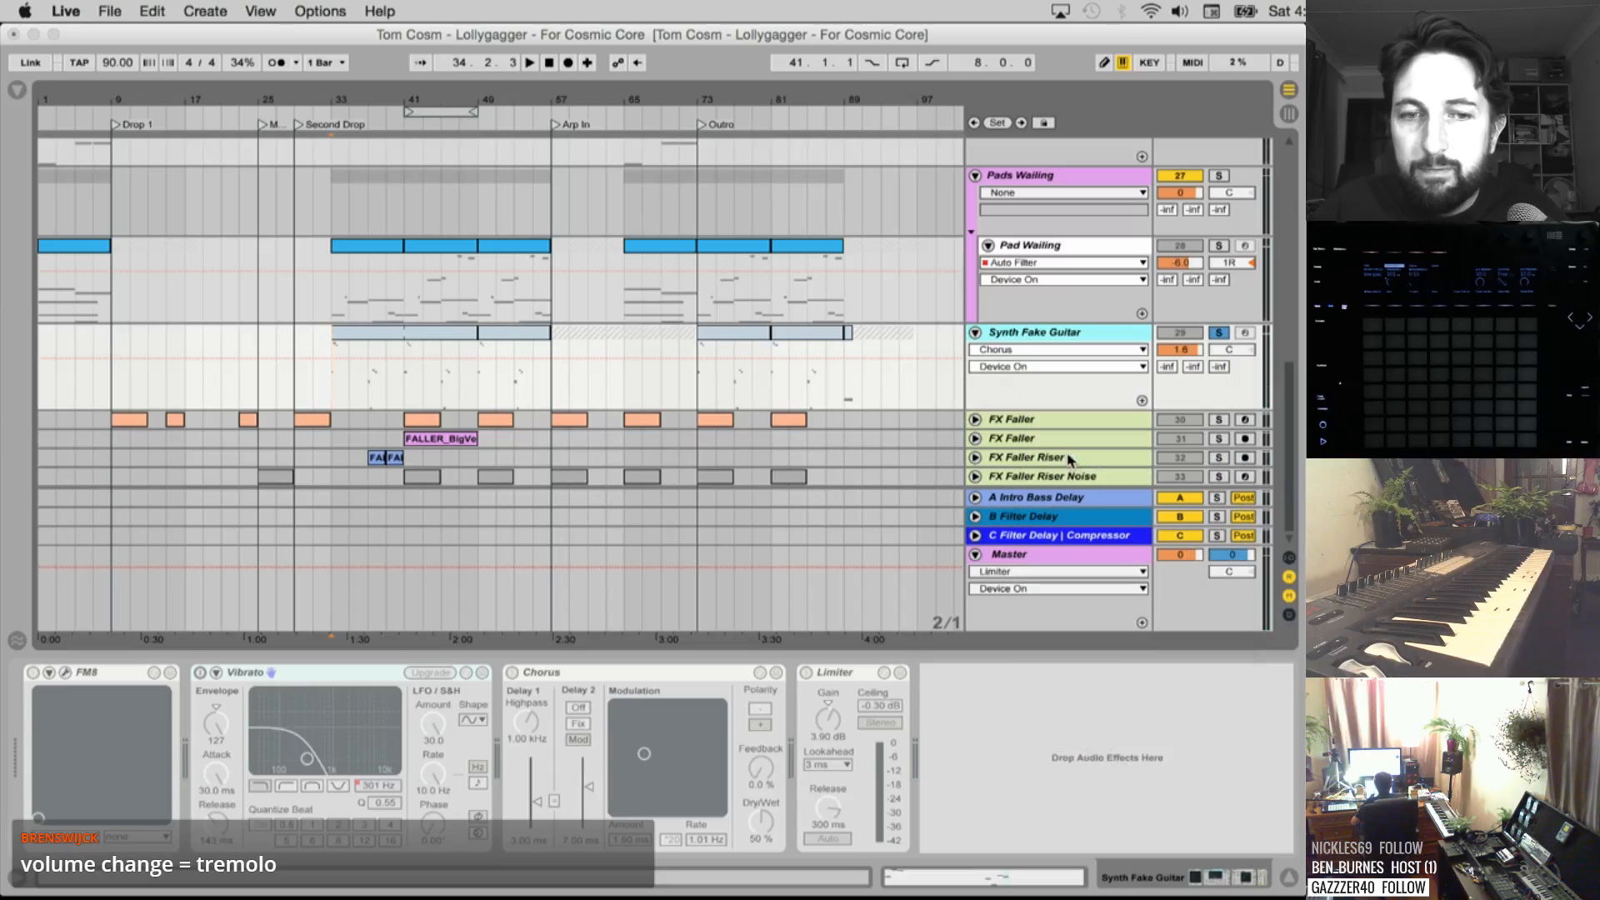
Rename the Vibrato filter device on the Synth Fake Guitar track as Tremolo
{"action": "left_click", "coordinate": [266, 672]}
{"action": "key", "text": "super+r"}
{"action": "type", "text": "Tr"}
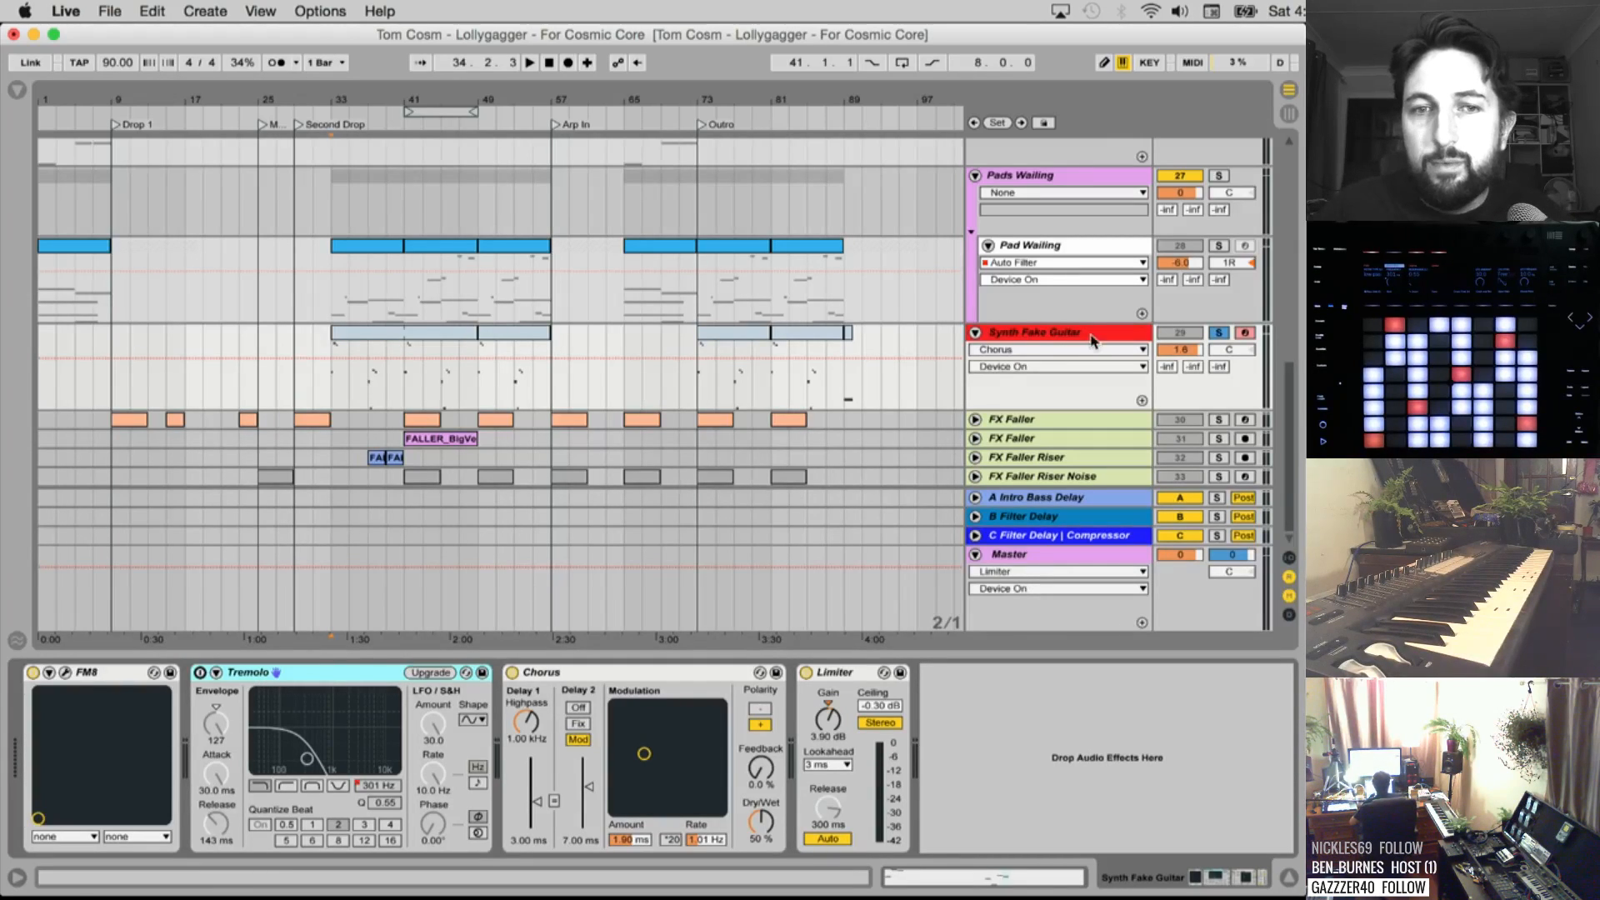
Freeze the Synth Fake Guitar track and turn off its solo
{"action": "right_click", "coordinate": [1051, 344]}
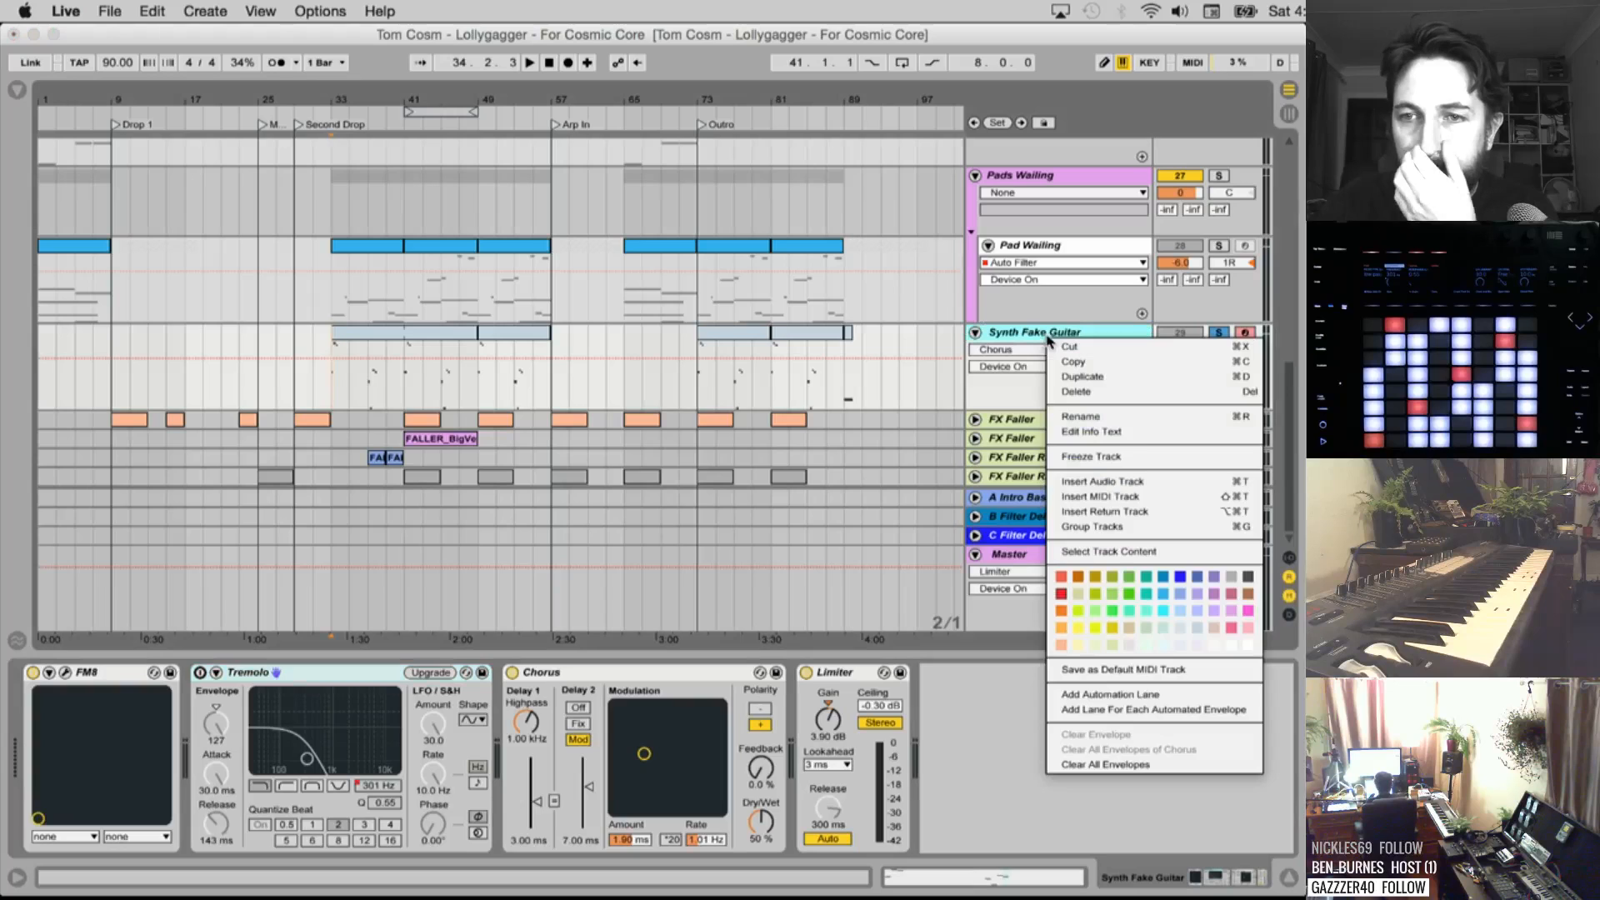
{"action": "left_click", "coordinate": [1121, 460]}
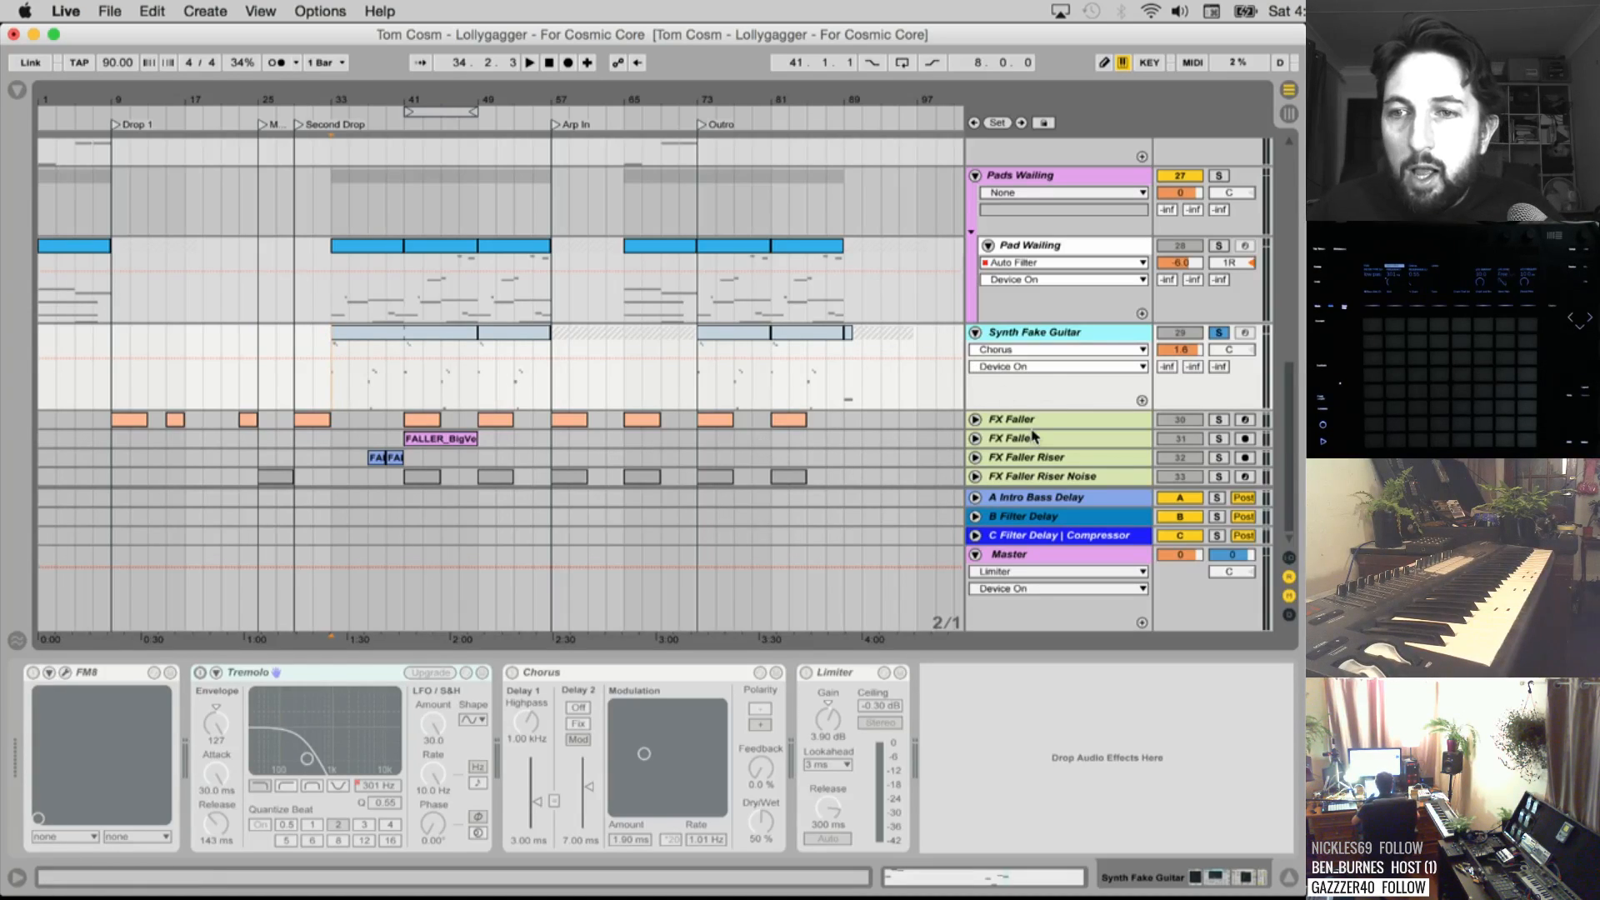
{"action": "left_click", "coordinate": [1217, 333]}
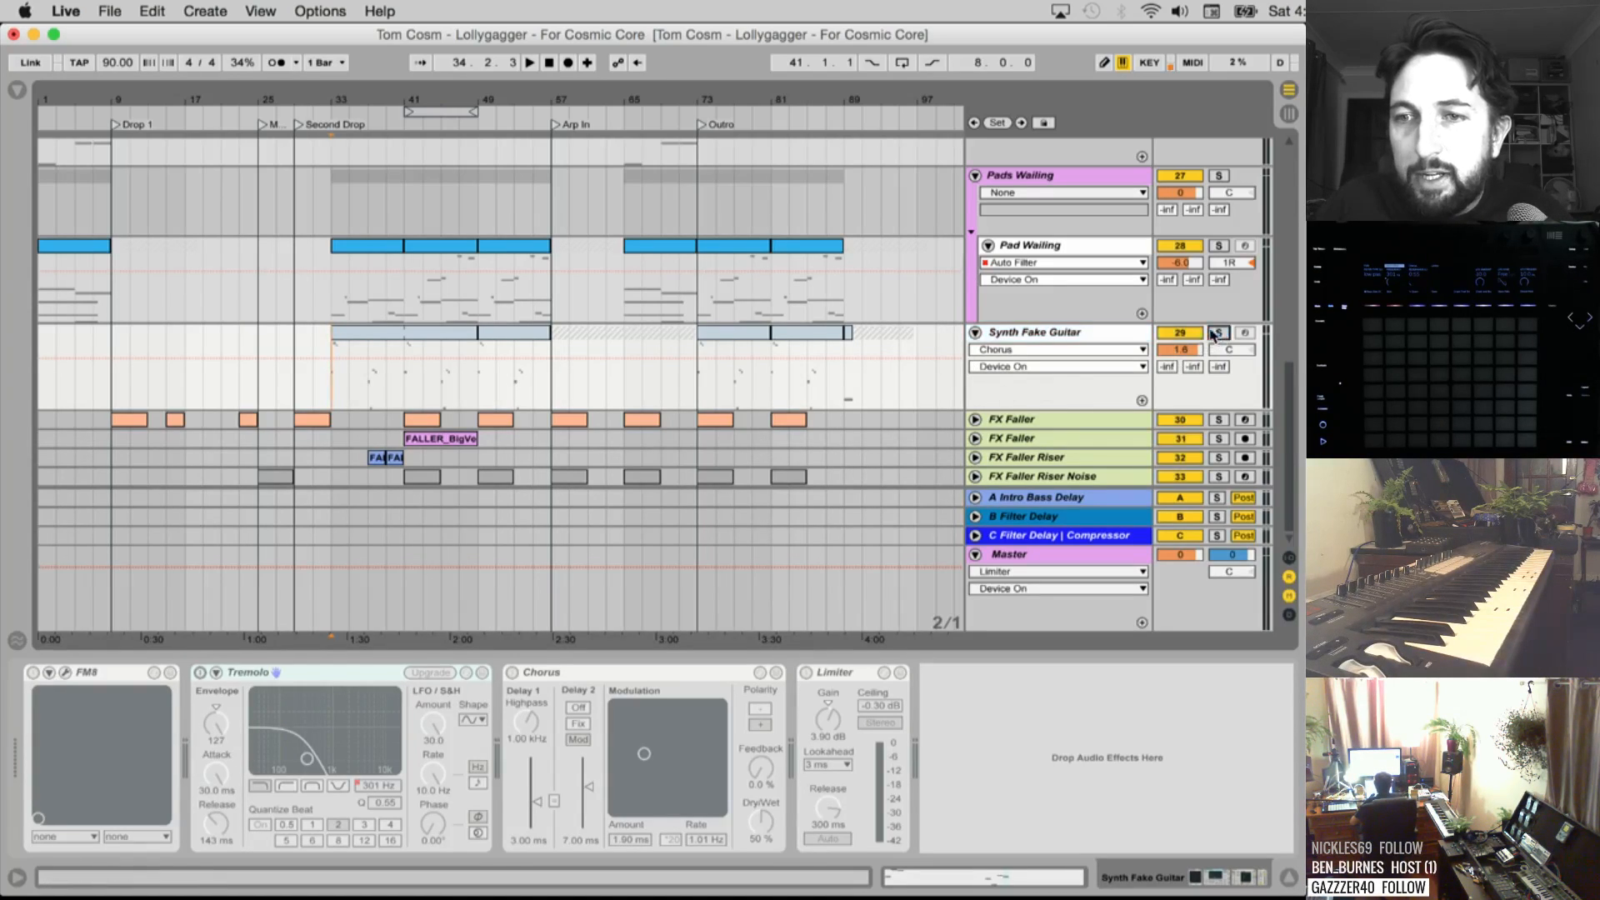
Unfold the first FX Faller track and examine its device chain from Operator through Reverb to Ping Pong Delay
{"action": "key", "text": "space"}
{"action": "left_click", "coordinate": [976, 419]}
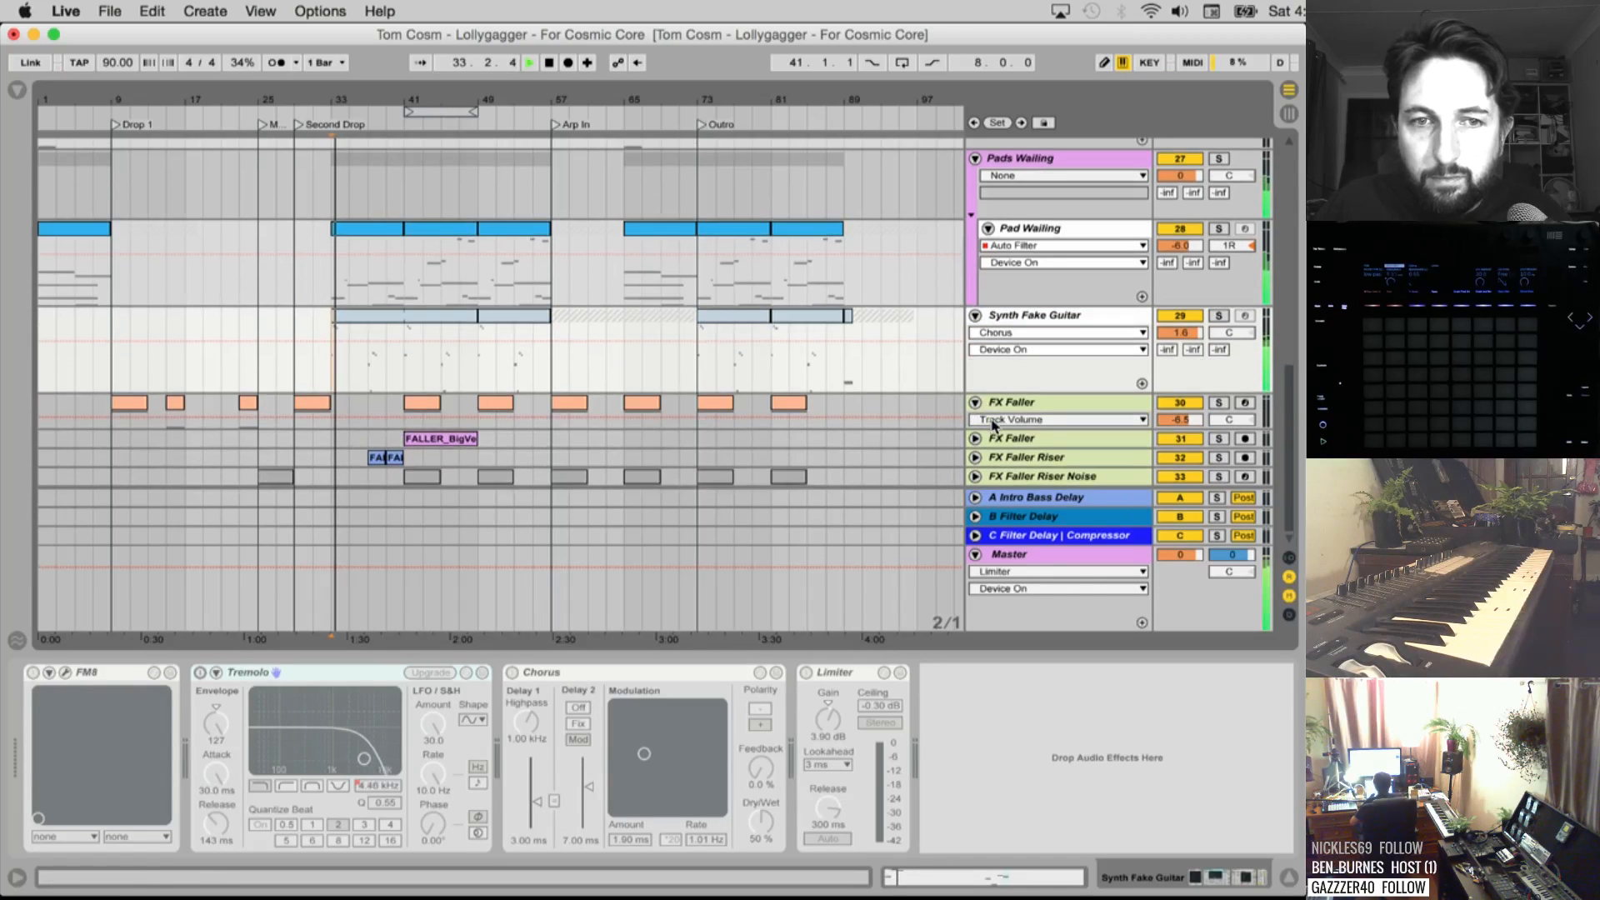
{"action": "left_click", "coordinate": [1046, 404]}
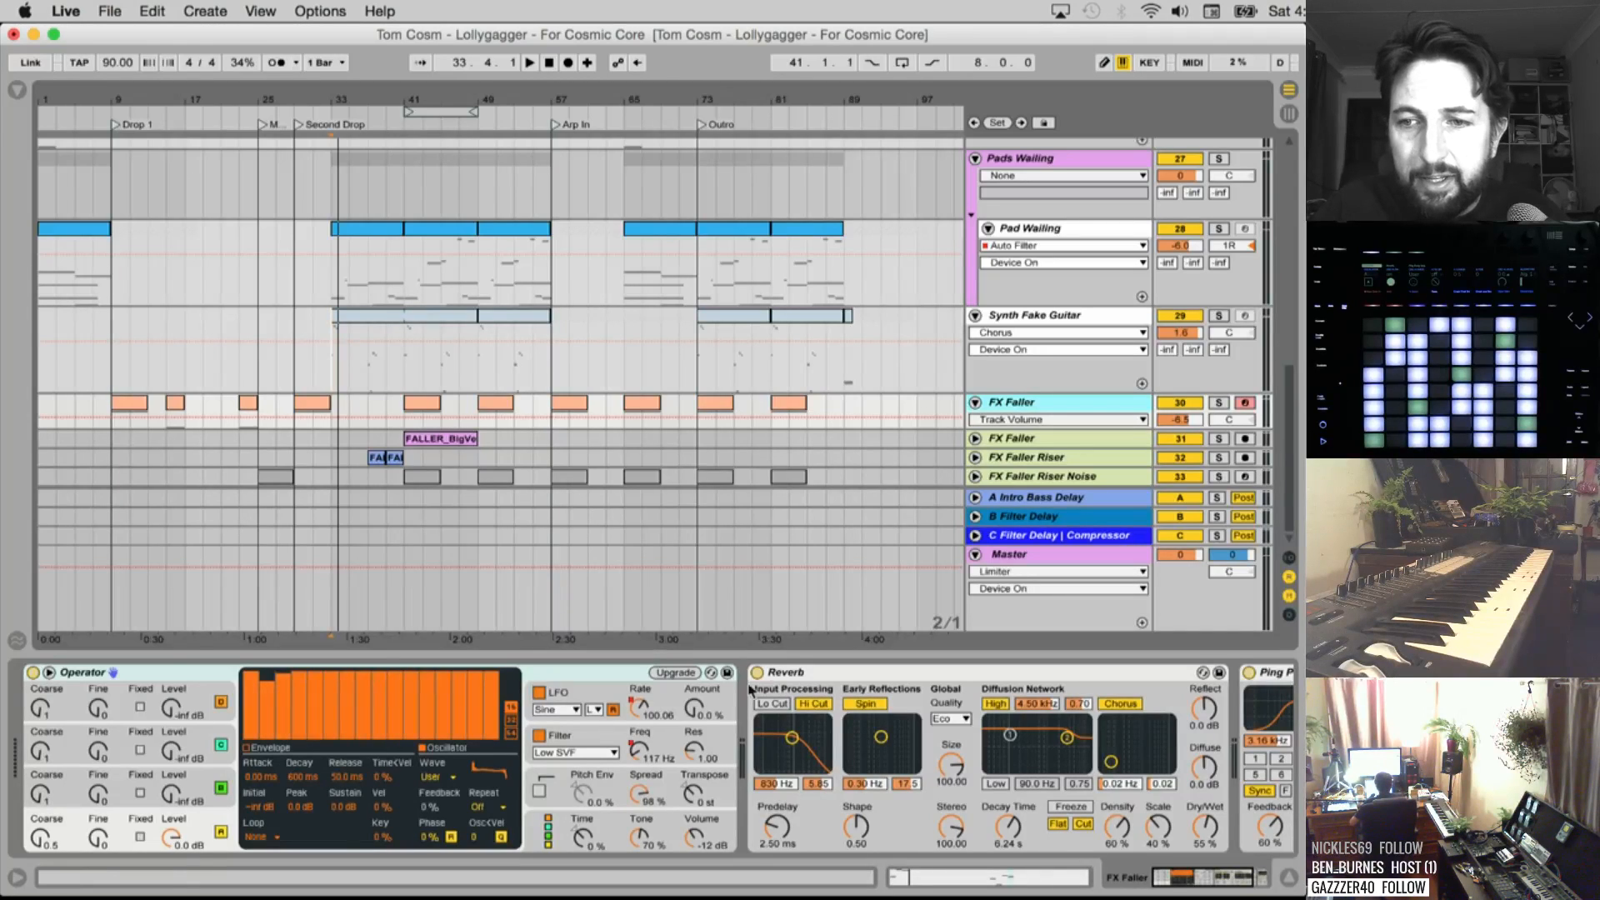
{"action": "scroll", "coordinate": [757, 725], "scroll_direction": "right", "scroll_amount": 5}
{"action": "scroll", "coordinate": [757, 725], "scroll_direction": "left", "scroll_amount": 5}
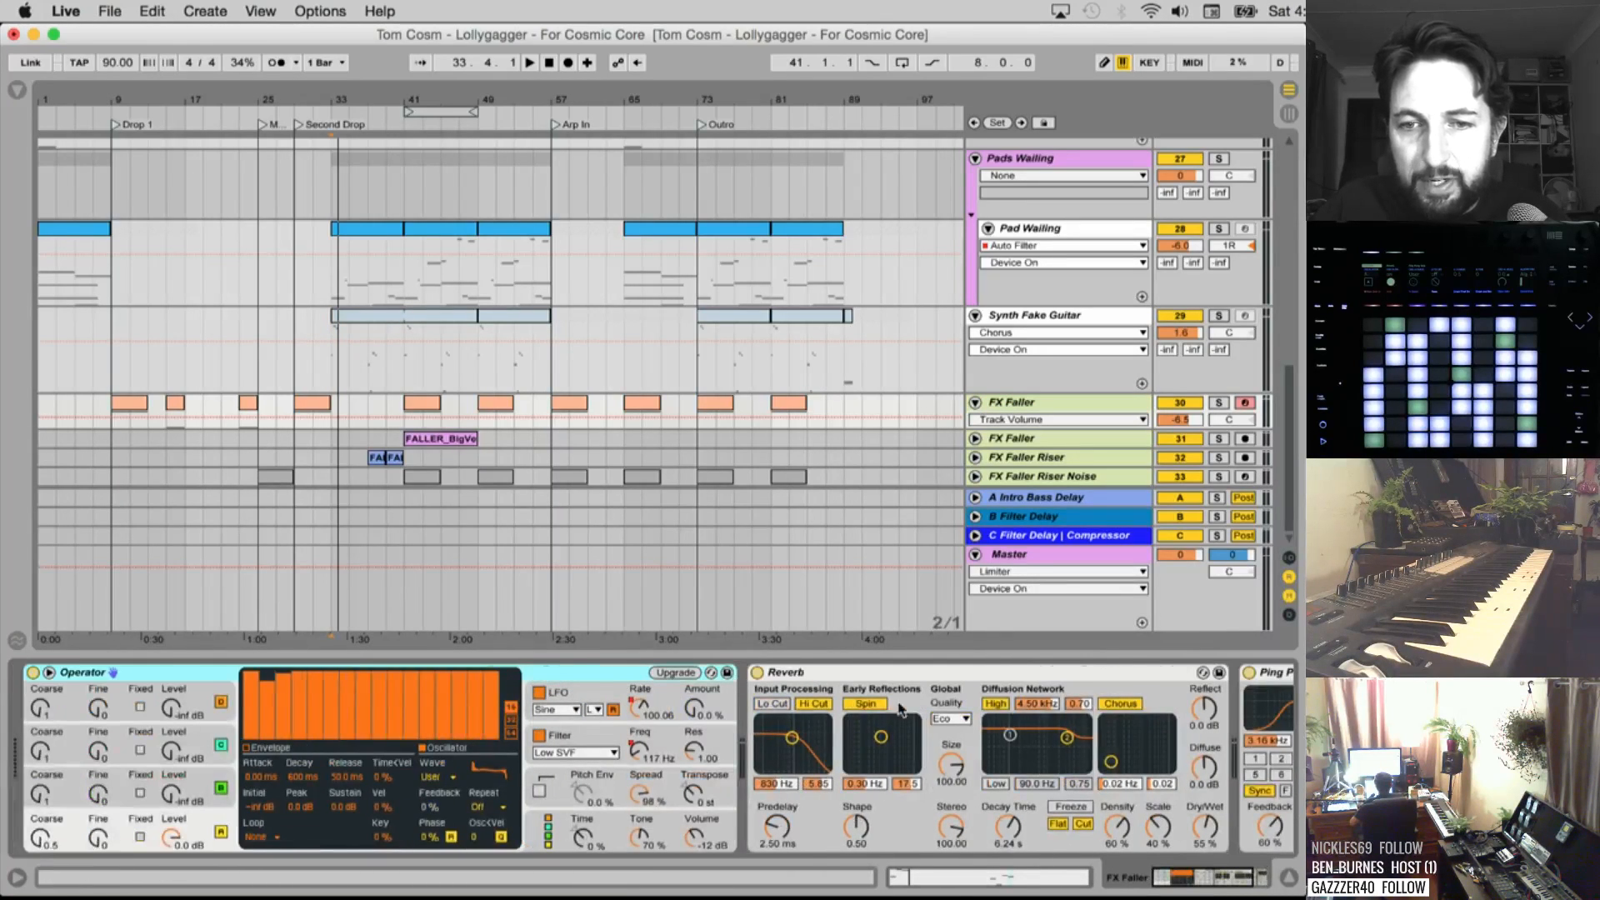
{"action": "scroll", "coordinate": [836, 679], "scroll_direction": "right", "scroll_amount": 2}
Audition the first FX Faller track in solo from its clip at bar 29 and examine its Operator
{"action": "left_click", "coordinate": [310, 405]}
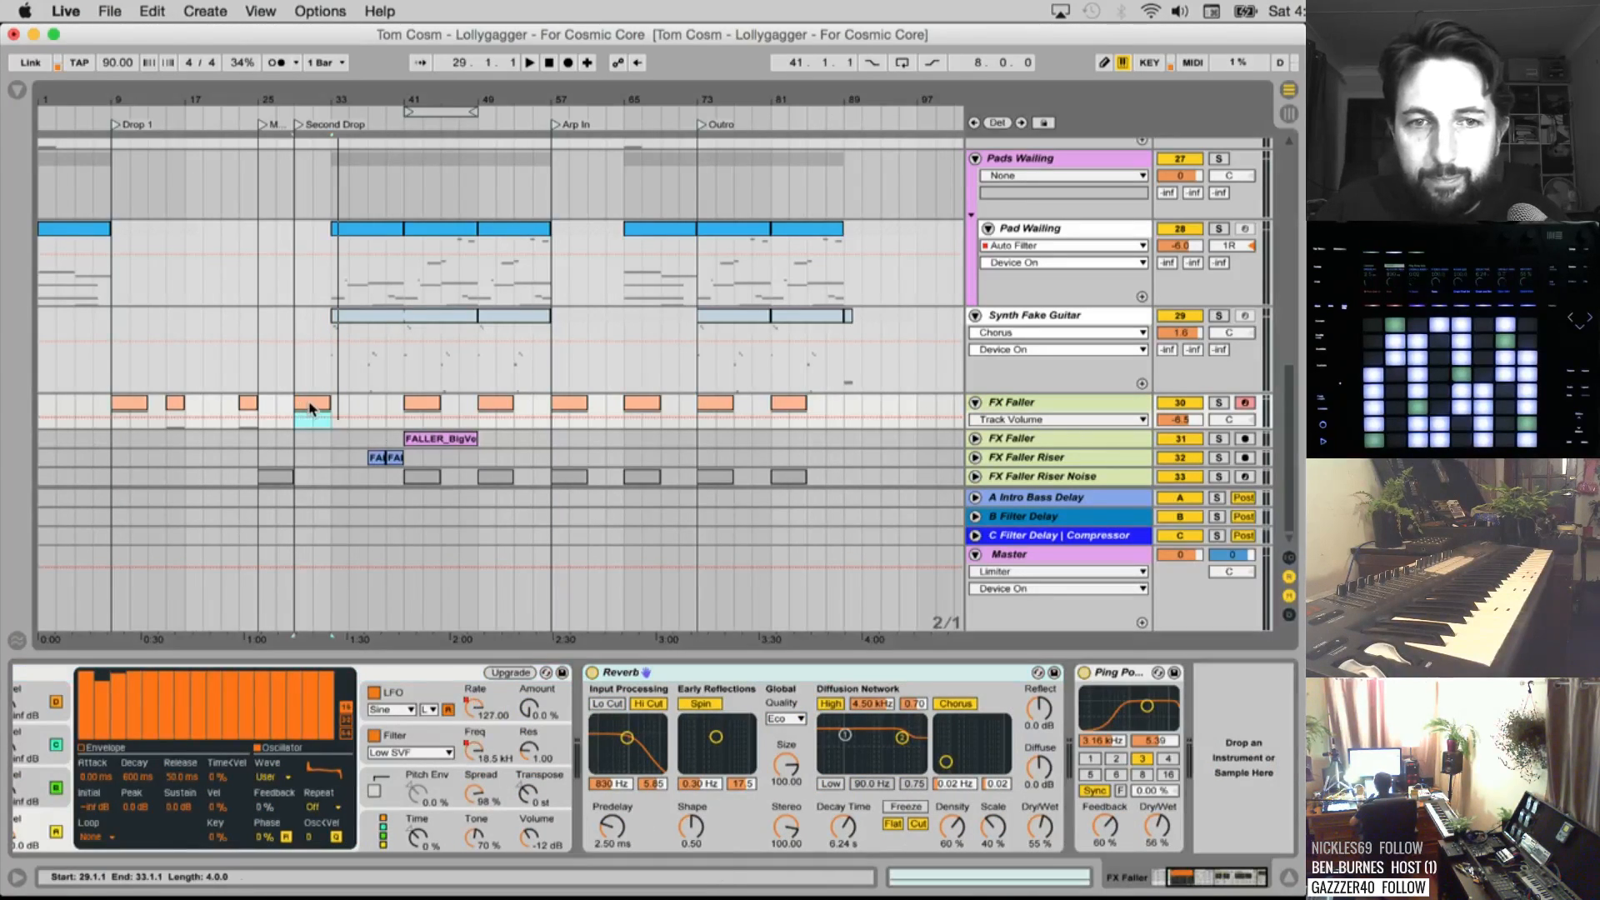
{"action": "left_click", "coordinate": [1226, 405]}
{"action": "key", "text": "space"}
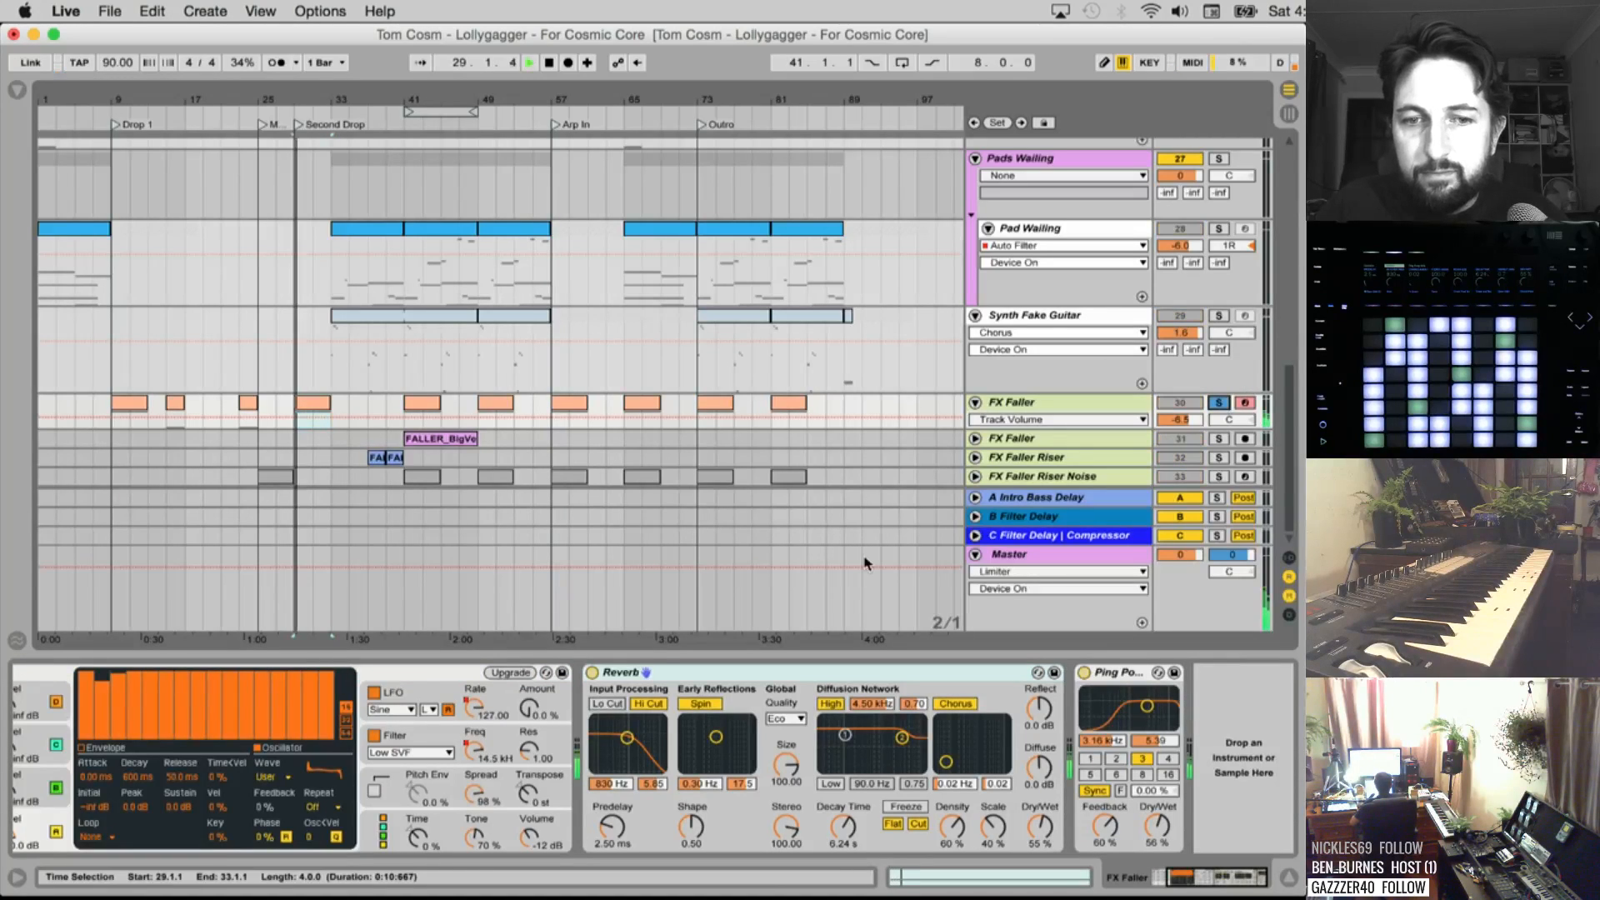
{"action": "scroll", "coordinate": [520, 760], "scroll_direction": "left", "scroll_amount": 2}
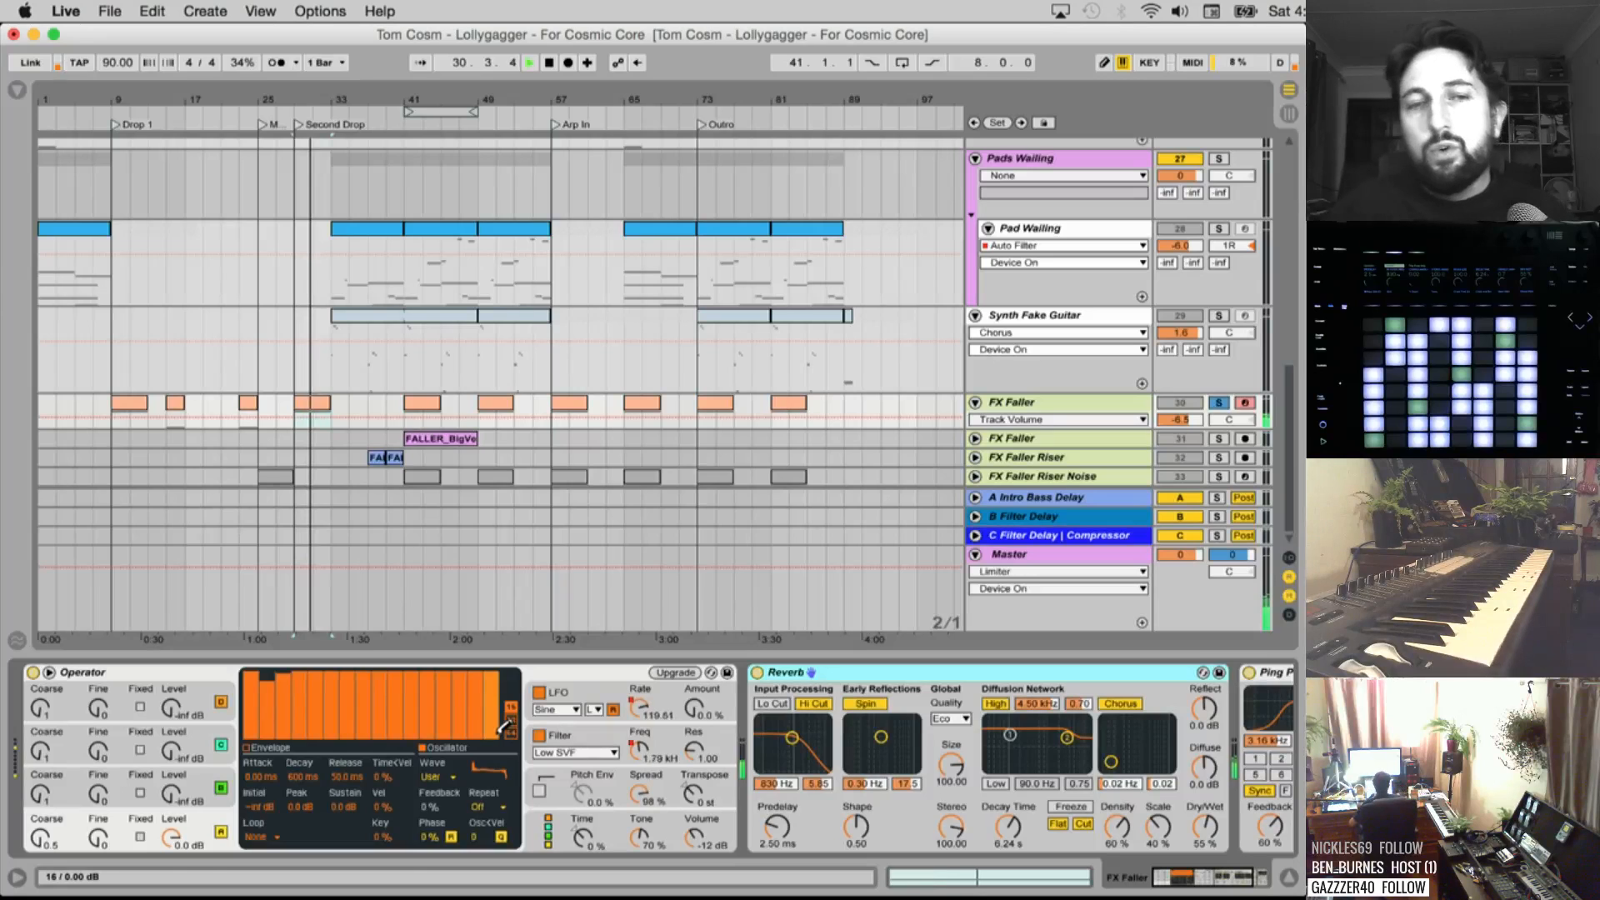
Unfold the second FX Faller track and audition its clip at bar 41 in solo
{"action": "left_click", "coordinate": [976, 438]}
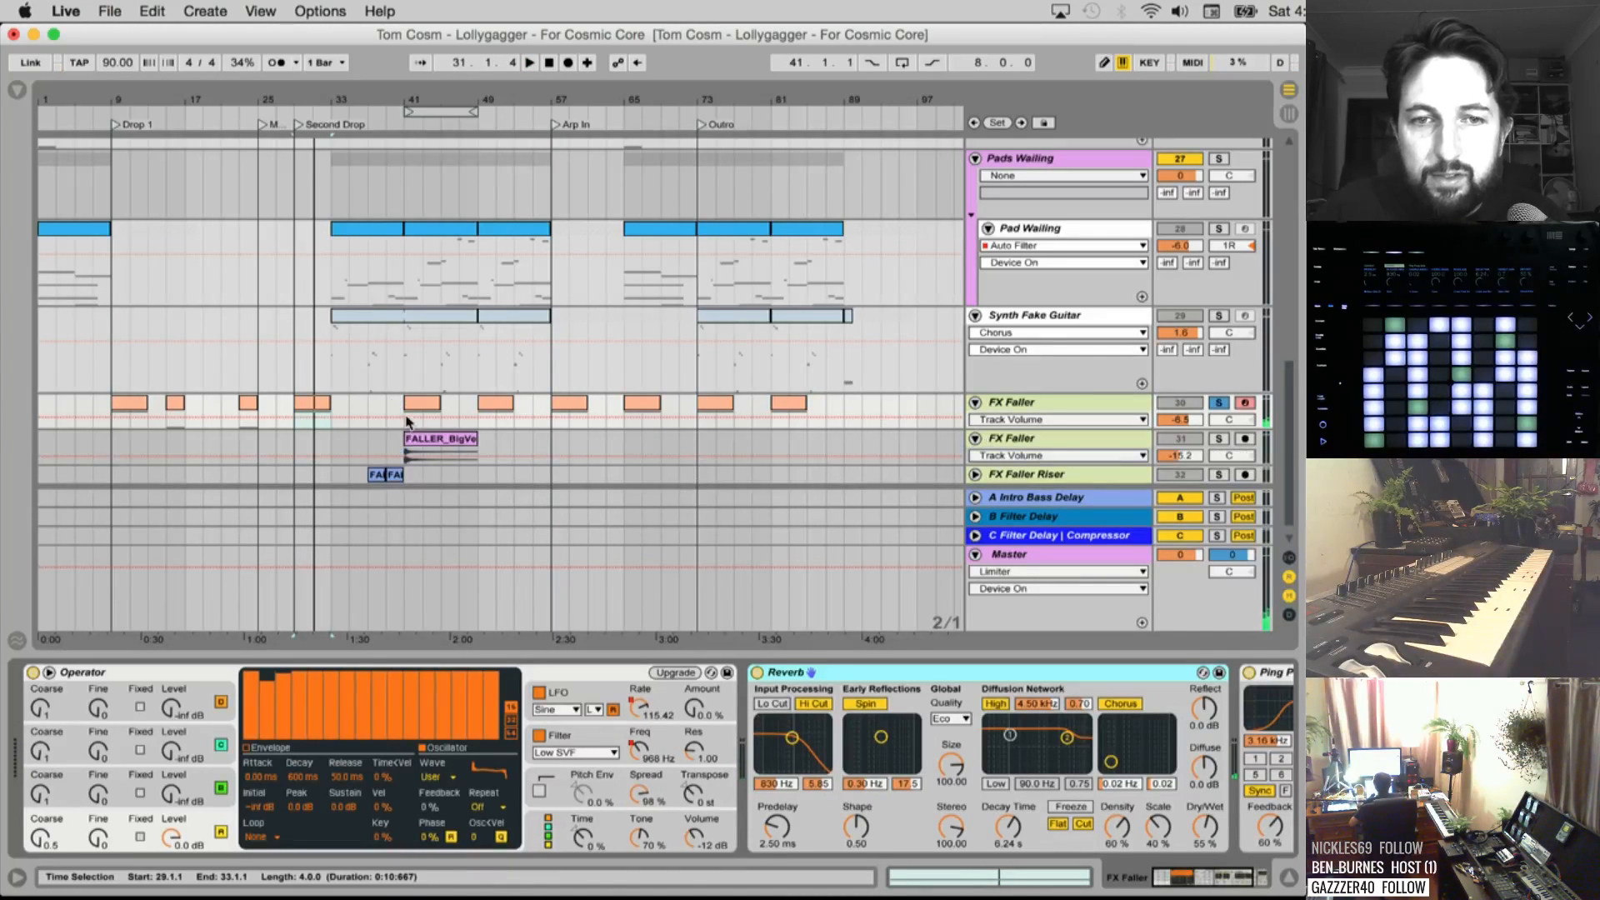
{"action": "left_click", "coordinate": [427, 438]}
{"action": "left_click", "coordinate": [1227, 439]}
{"action": "key", "text": "space"}
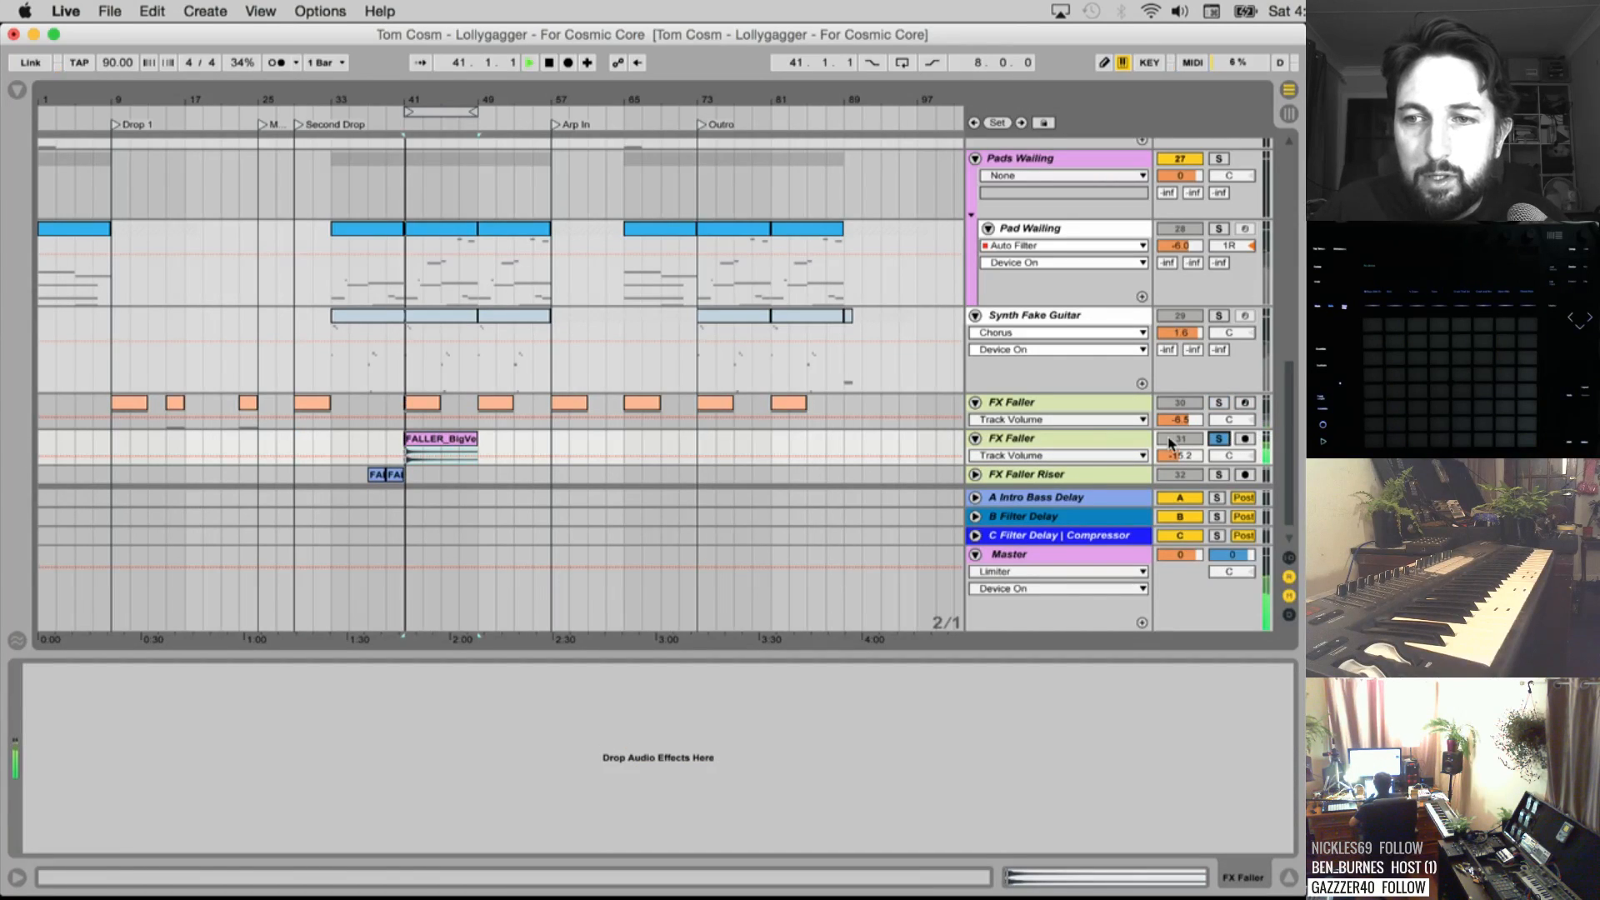
{"action": "scroll", "coordinate": [825, 347], "scroll_direction": "down", "scroll_amount": 1}
{"action": "key", "text": "space"}
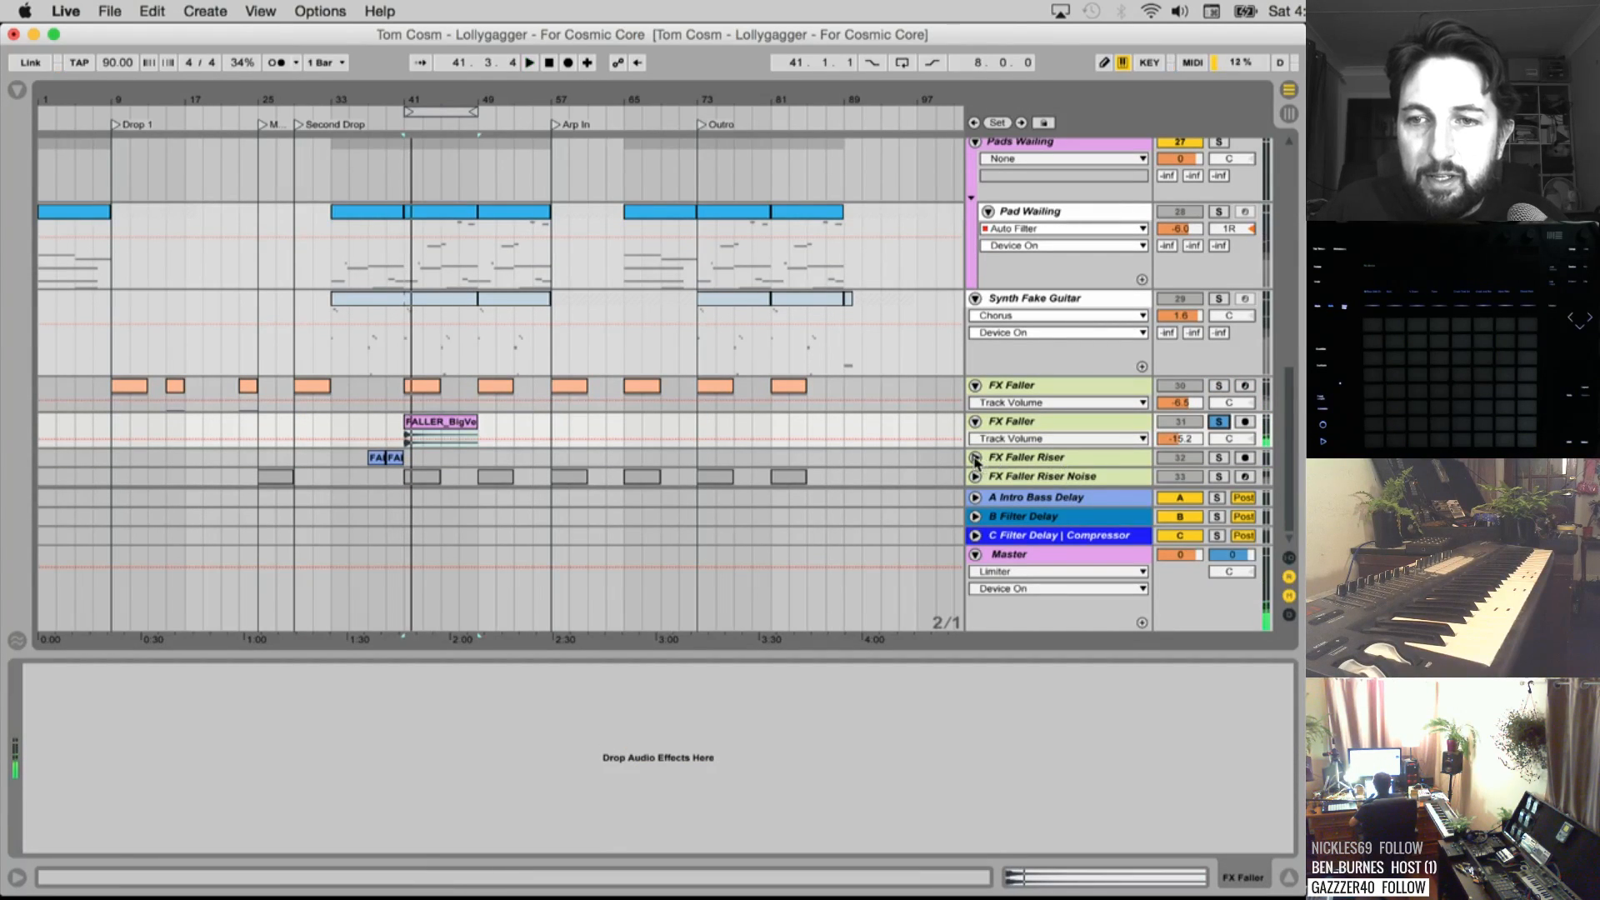
Unfold the FX Faller Riser track and audition its clips from bar 37 in solo, turning the solo off before stopping playback
{"action": "left_click", "coordinate": [975, 458]}
{"action": "left_click", "coordinate": [376, 445]}
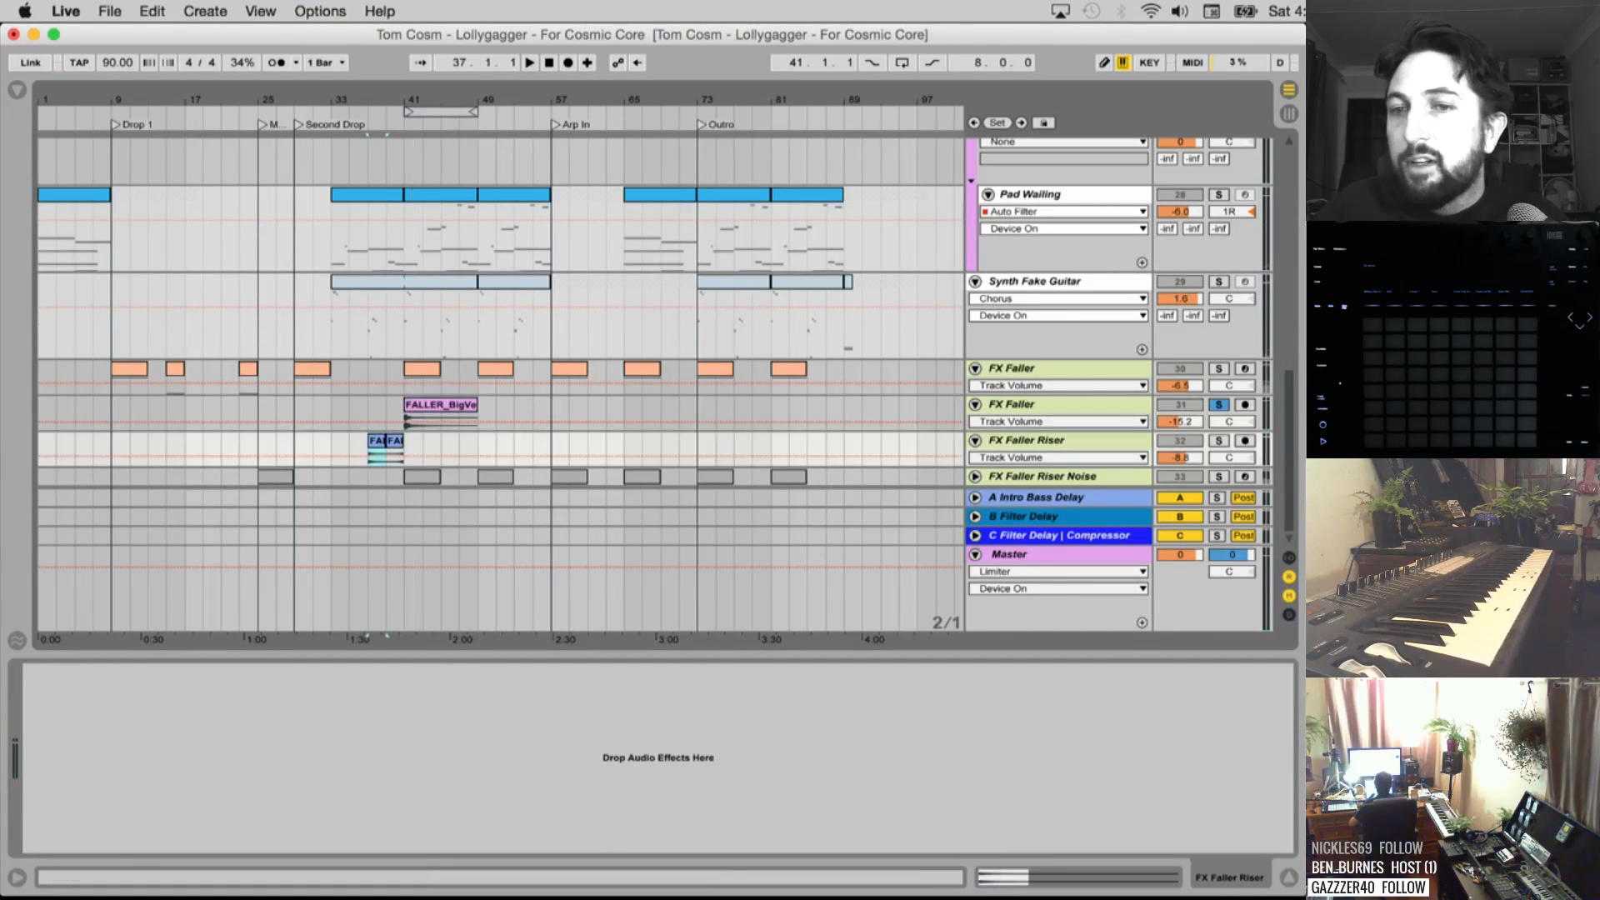
{"action": "left_click", "coordinate": [1219, 441]}
{"action": "key", "text": "space"}
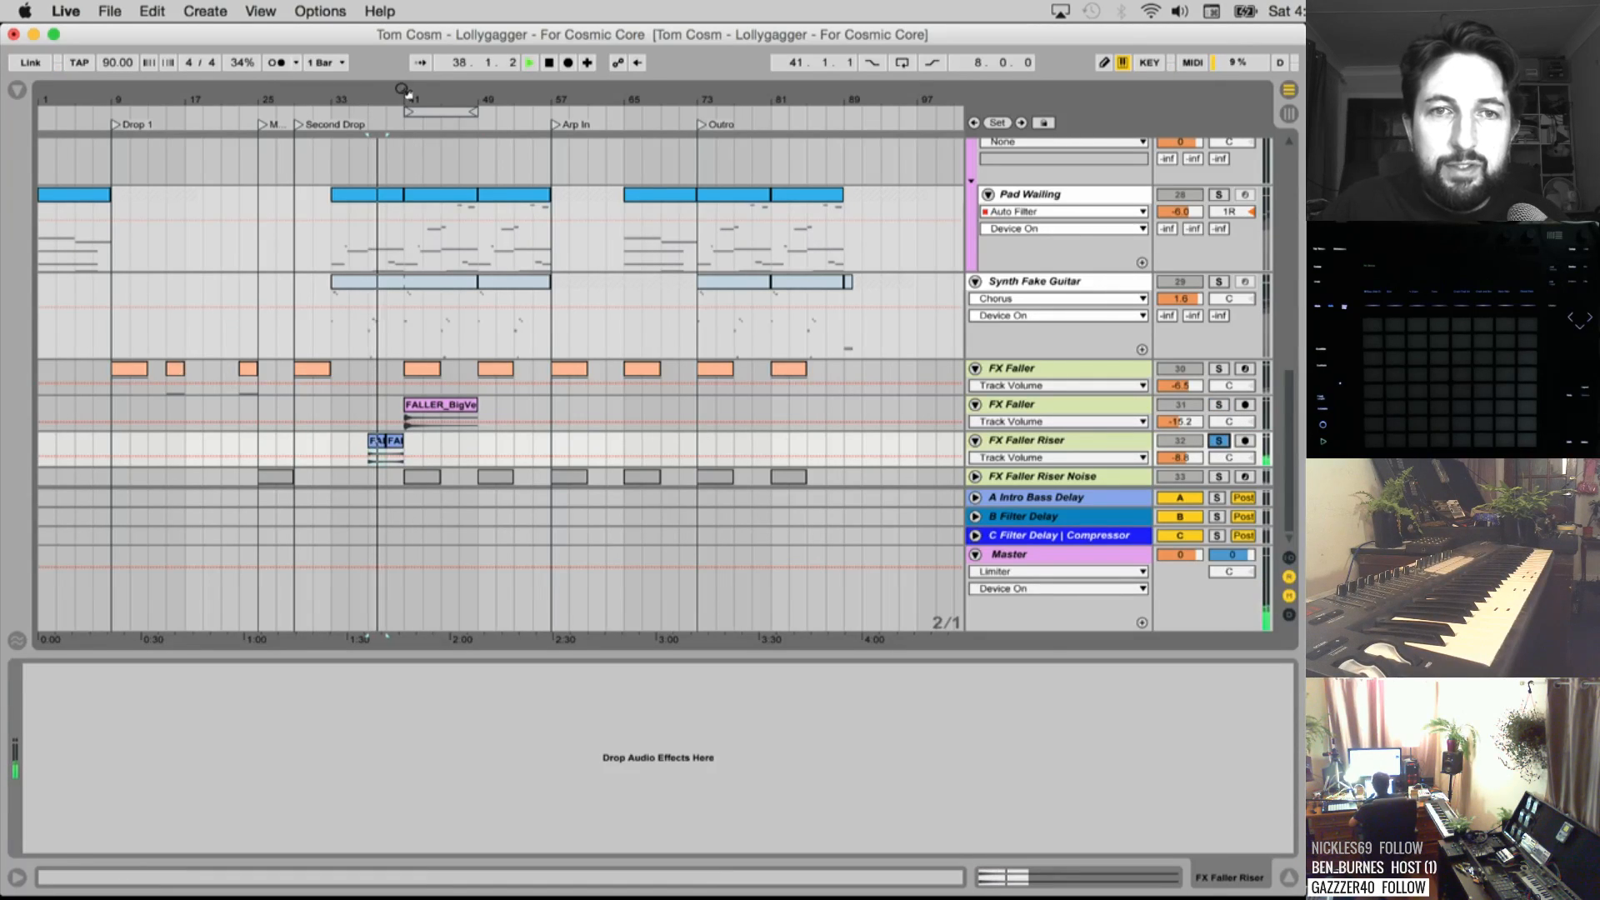
{"action": "left_click_drag", "start_coordinate": [383, 105], "coordinate": [333, 188]}
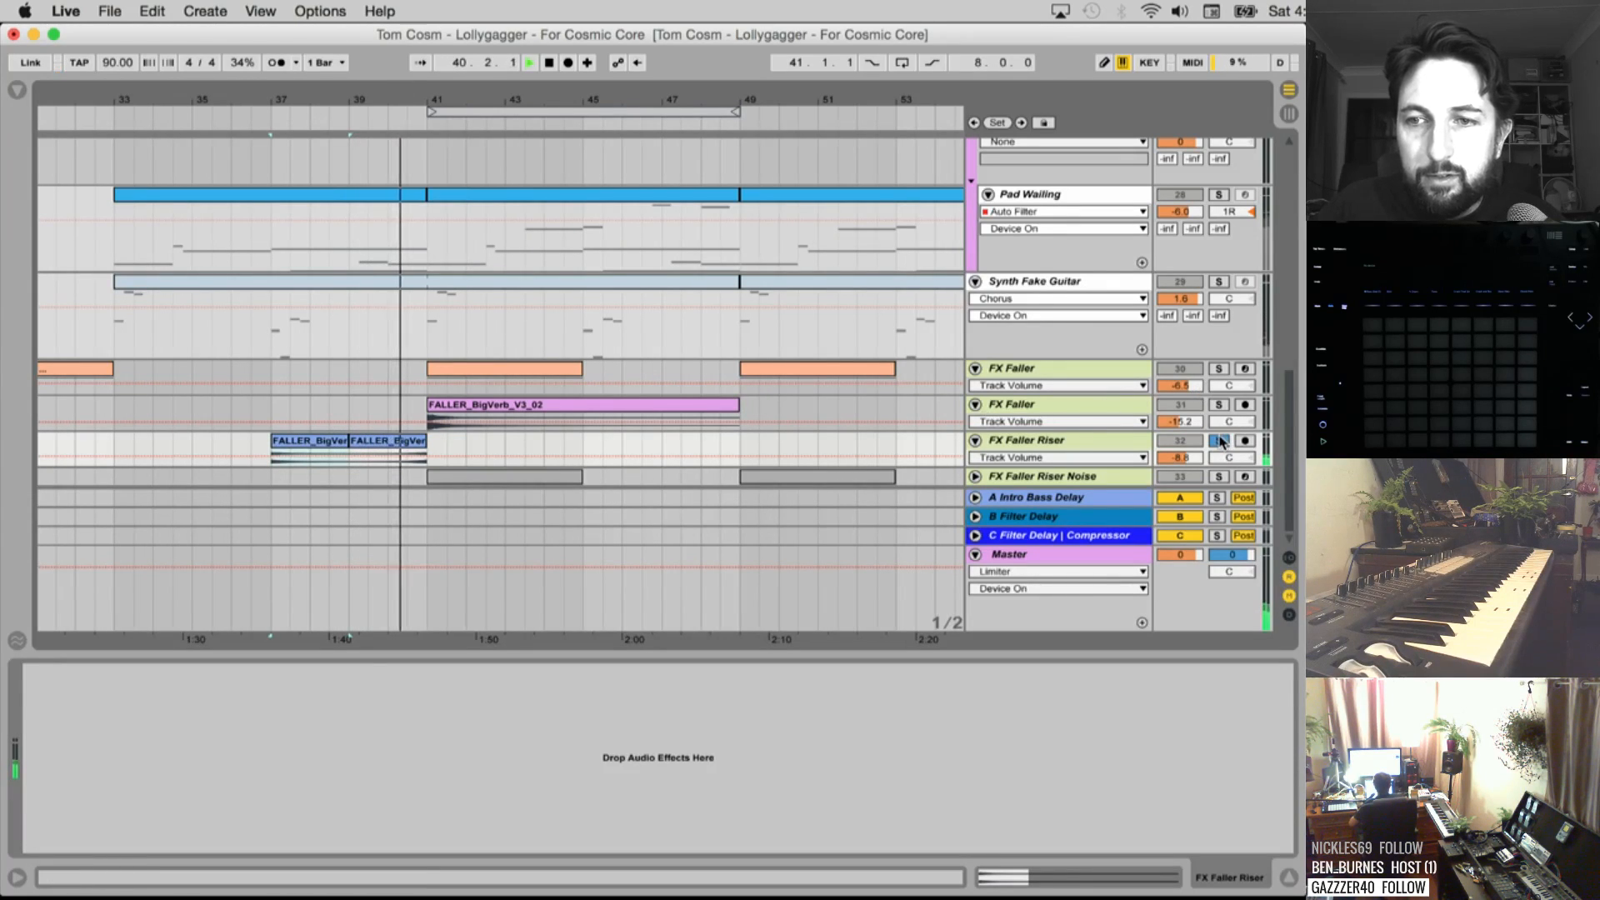
{"action": "left_click", "coordinate": [1218, 440]}
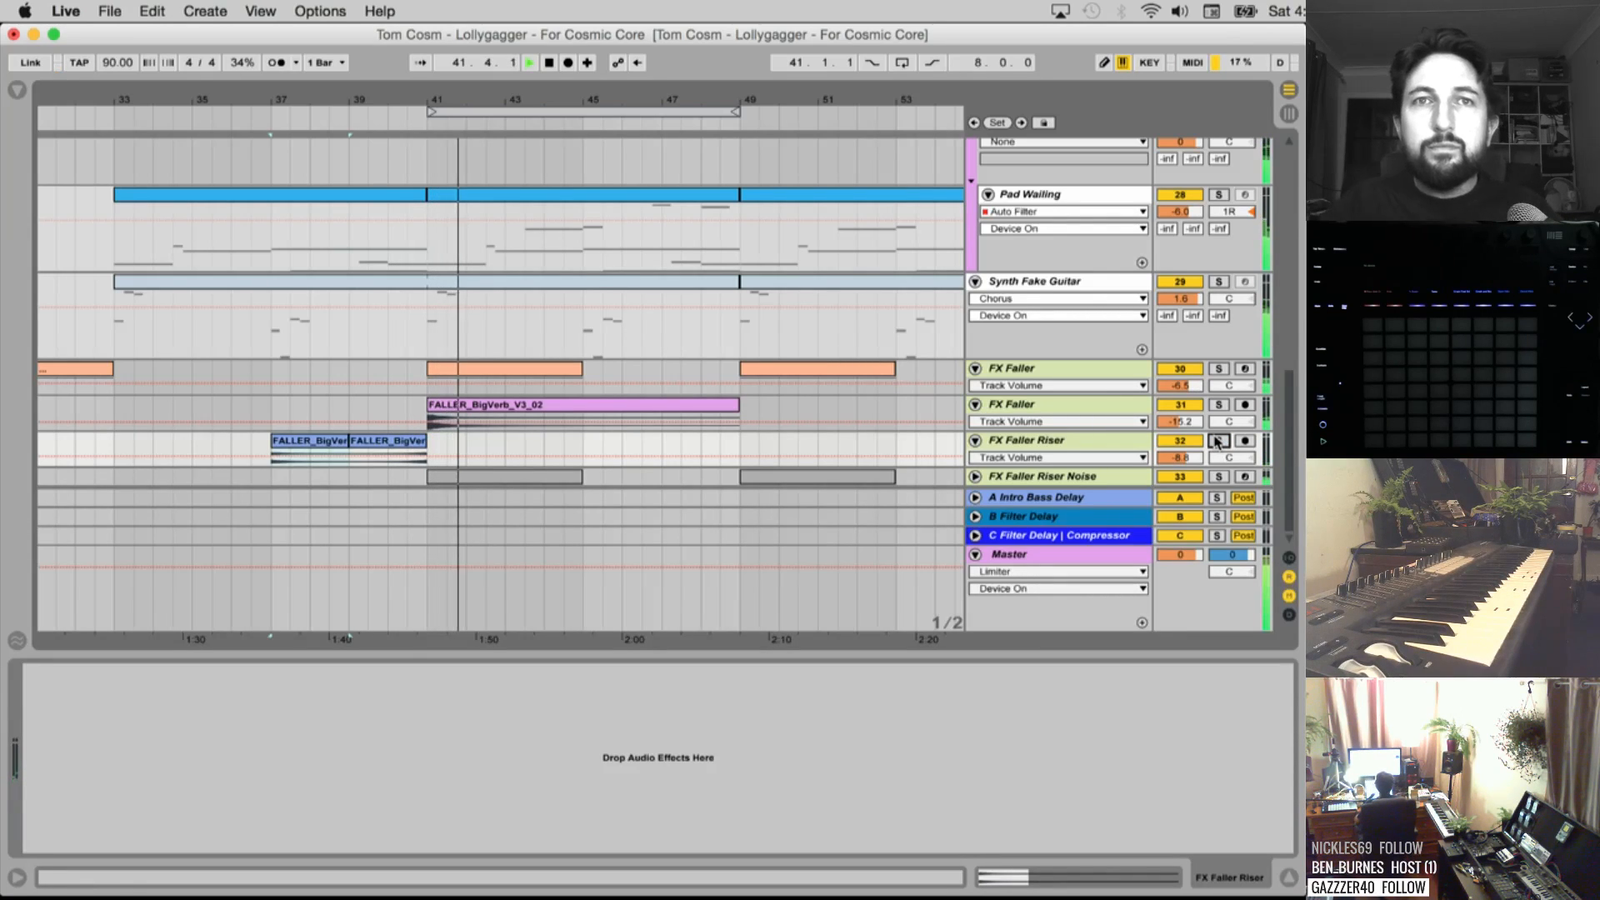
{"action": "key", "text": "space"}
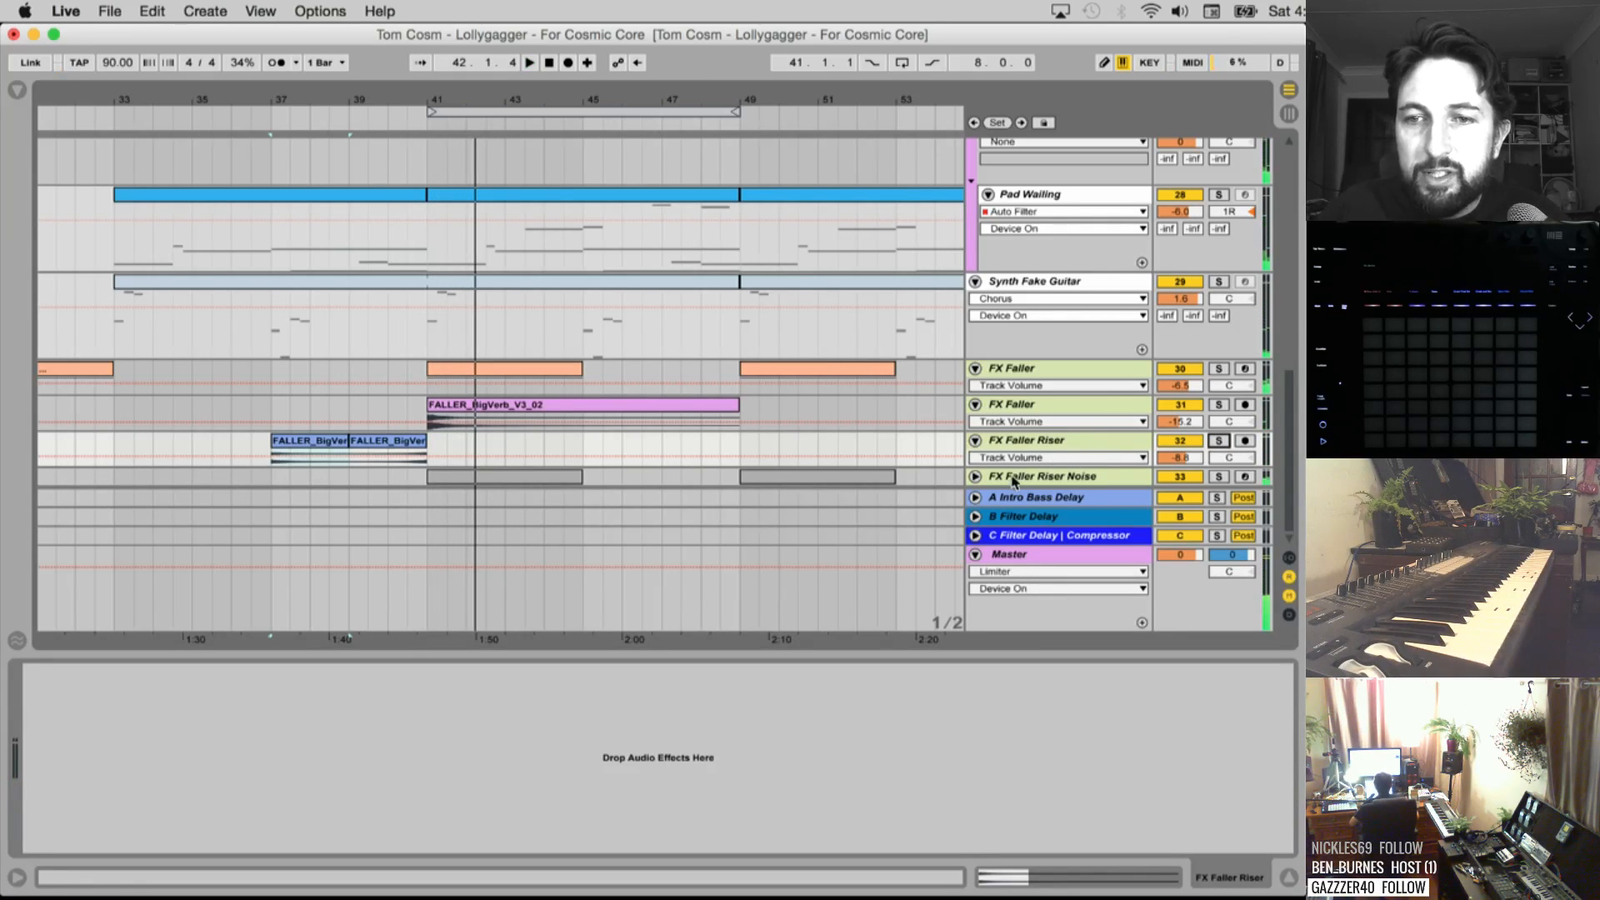
Unfold the FX Faller Riser Noise track and examine its device chain from Operator through Reverb to the delay
{"action": "left_click", "coordinate": [975, 477]}
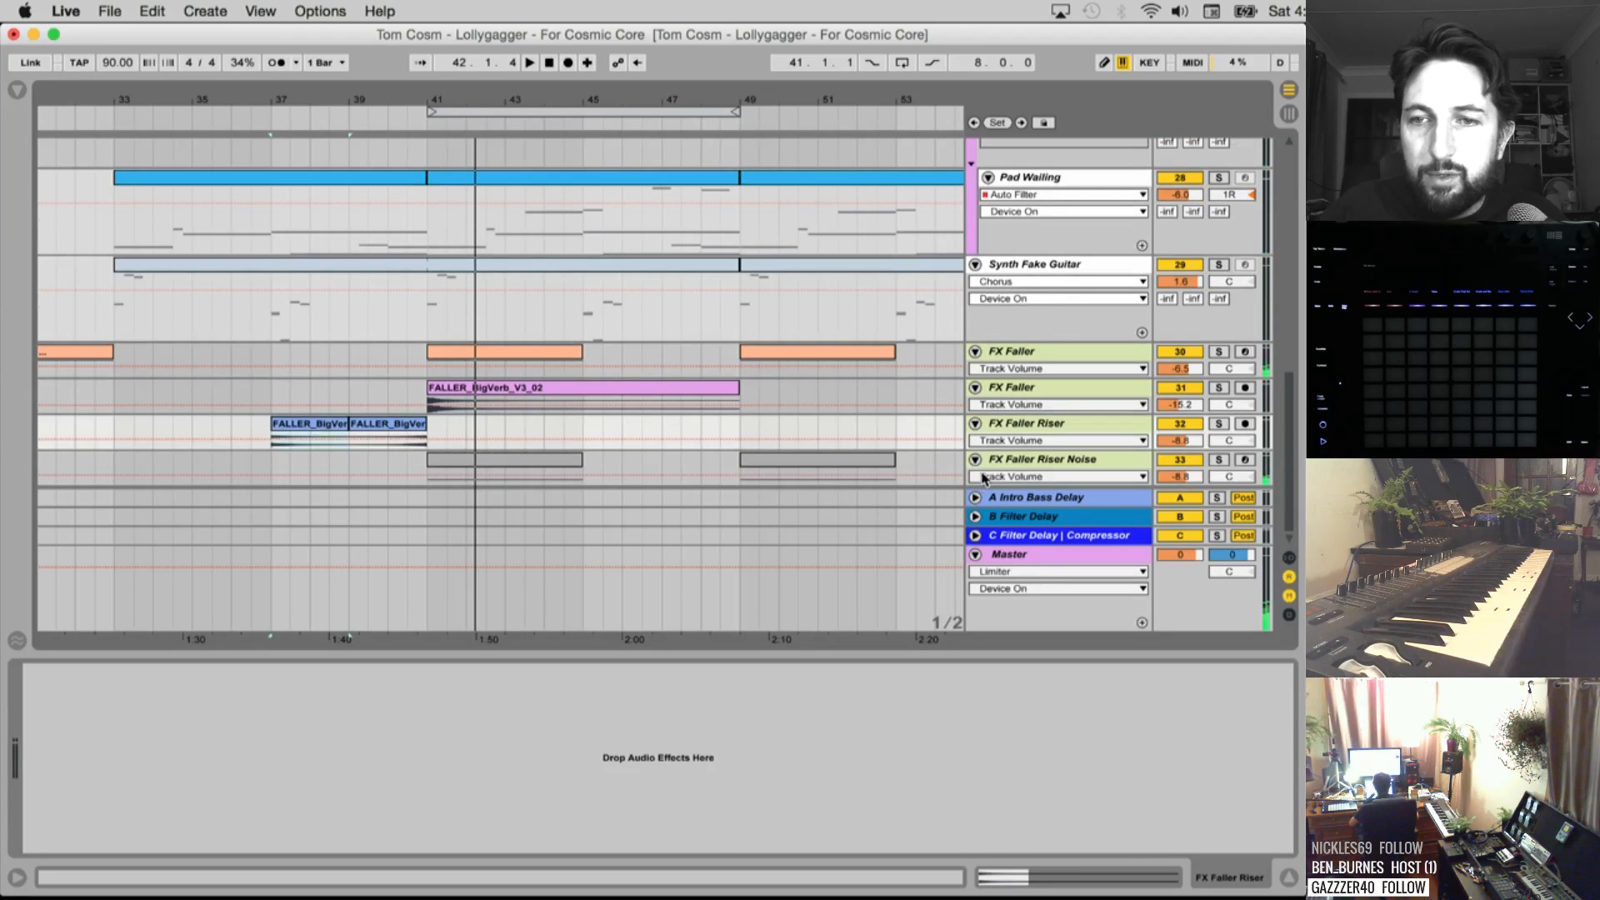
{"action": "left_click", "coordinate": [1021, 460]}
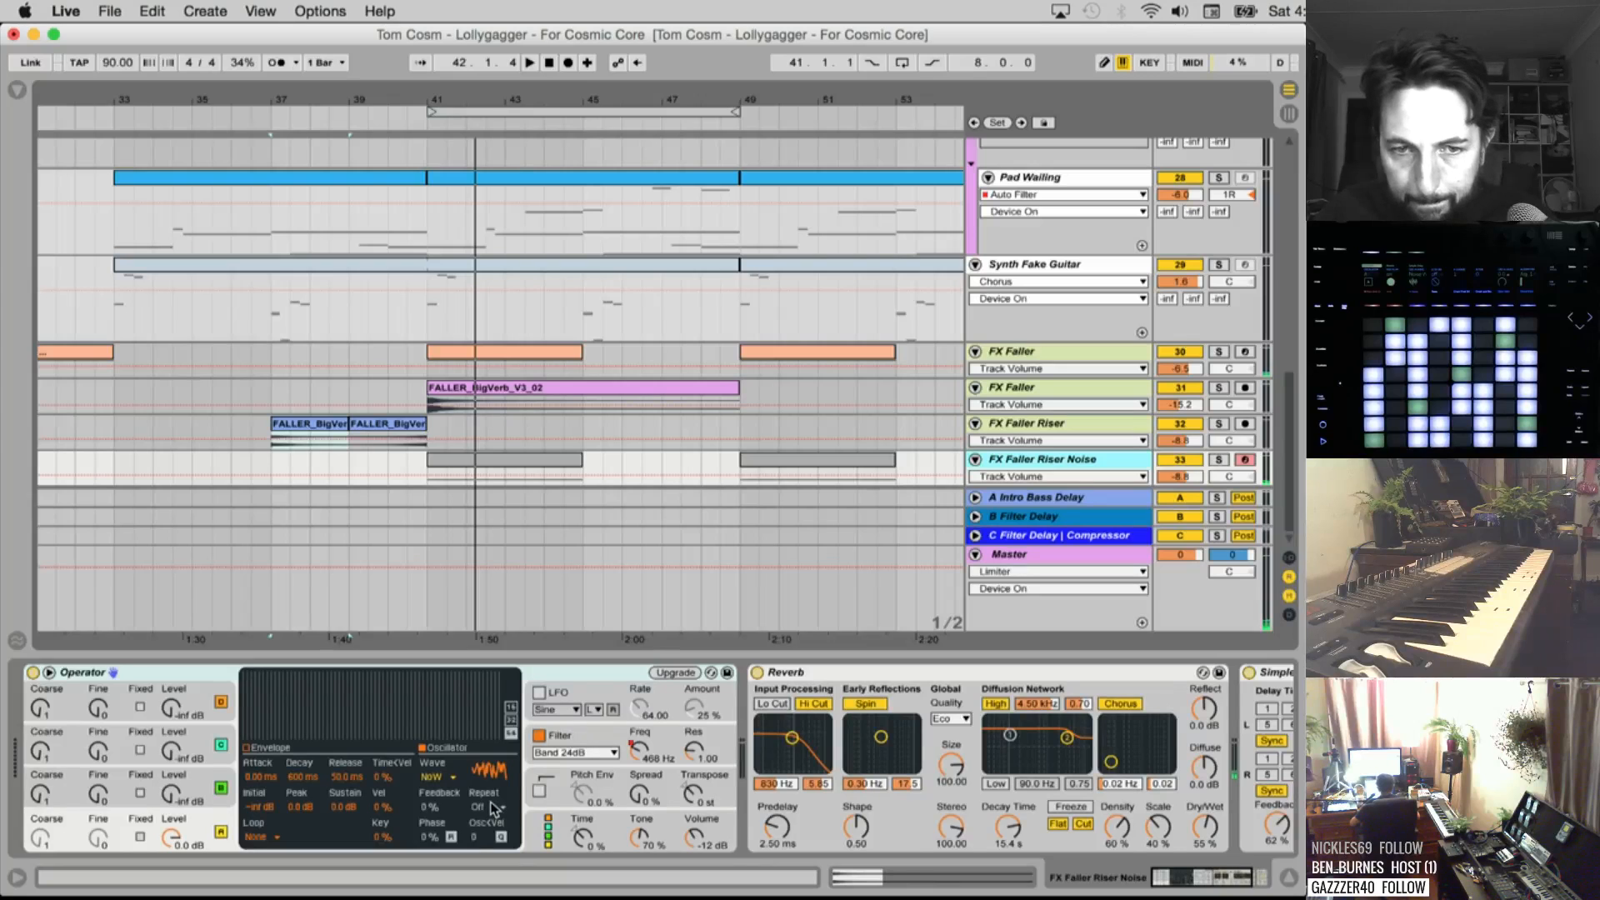
{"action": "scroll", "coordinate": [495, 809], "scroll_direction": "right", "scroll_amount": 5}
{"action": "scroll", "coordinate": [496, 808], "scroll_direction": "left", "scroll_amount": 5}
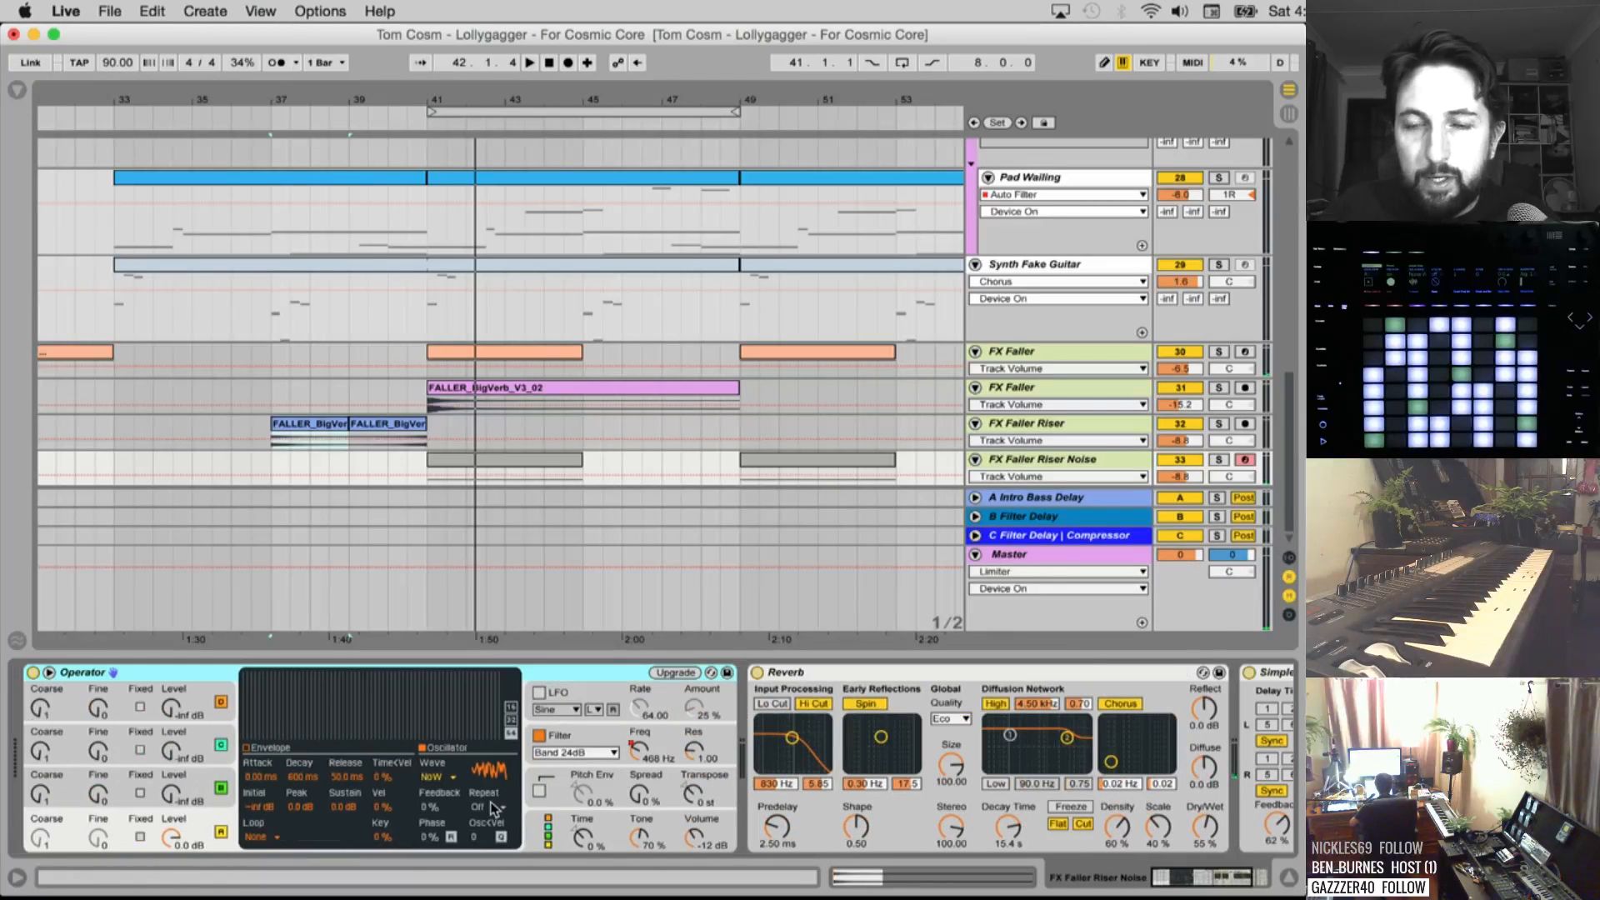
Examine the devices on return tracks A Intro Bass Delay, B Filter Delay and C Filter Delay | Compressor
{"action": "left_click", "coordinate": [1053, 500]}
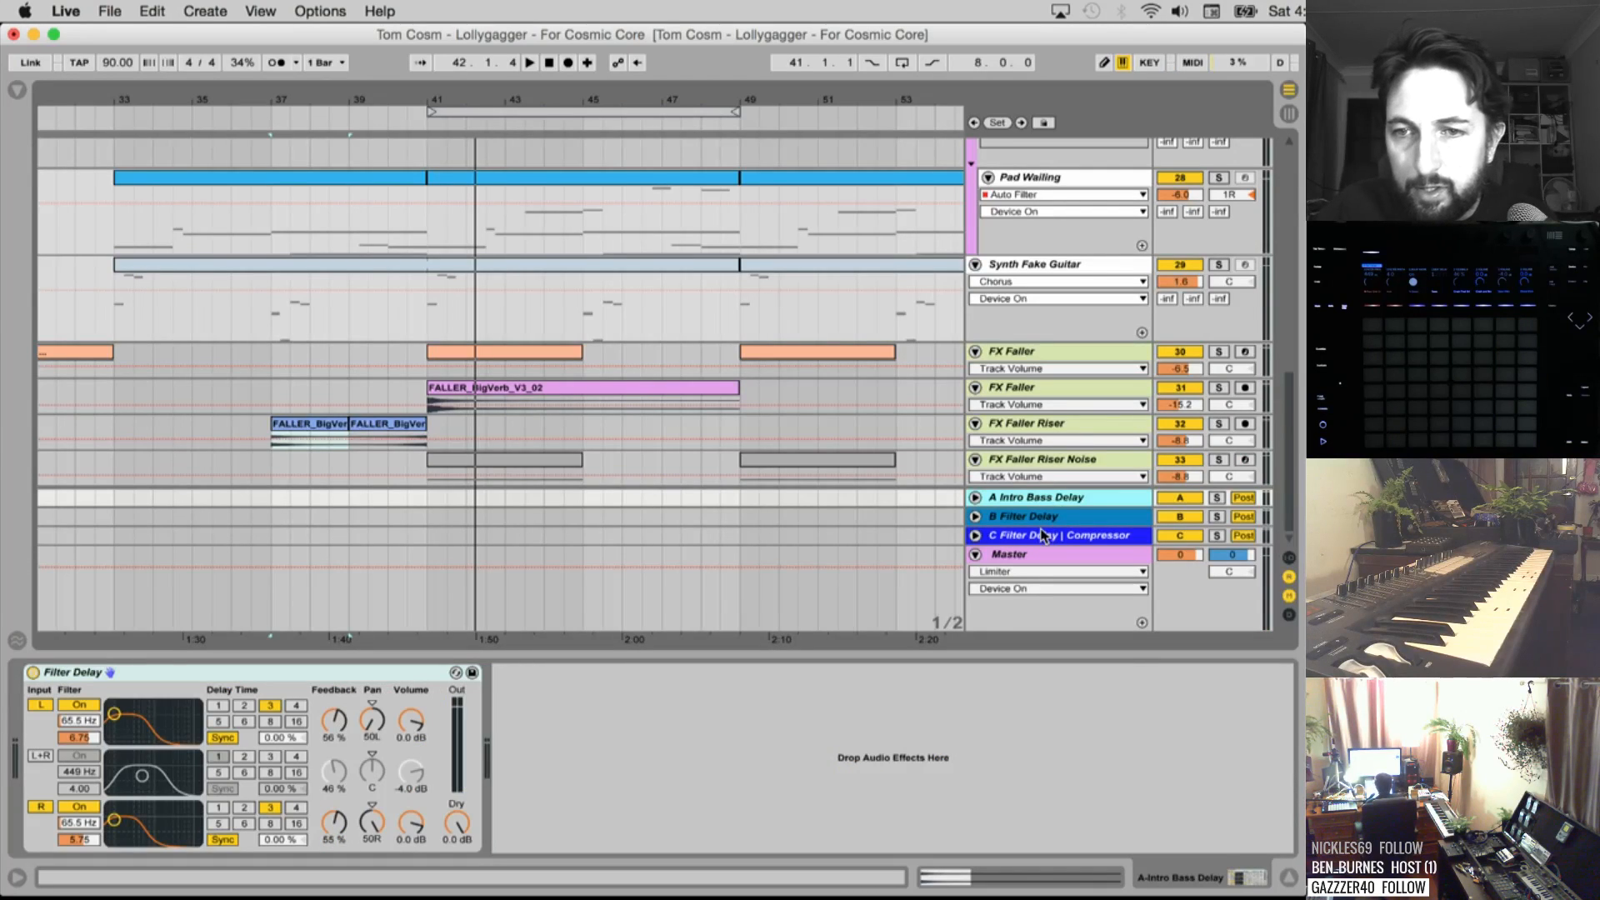
{"action": "left_click", "coordinate": [1042, 519]}
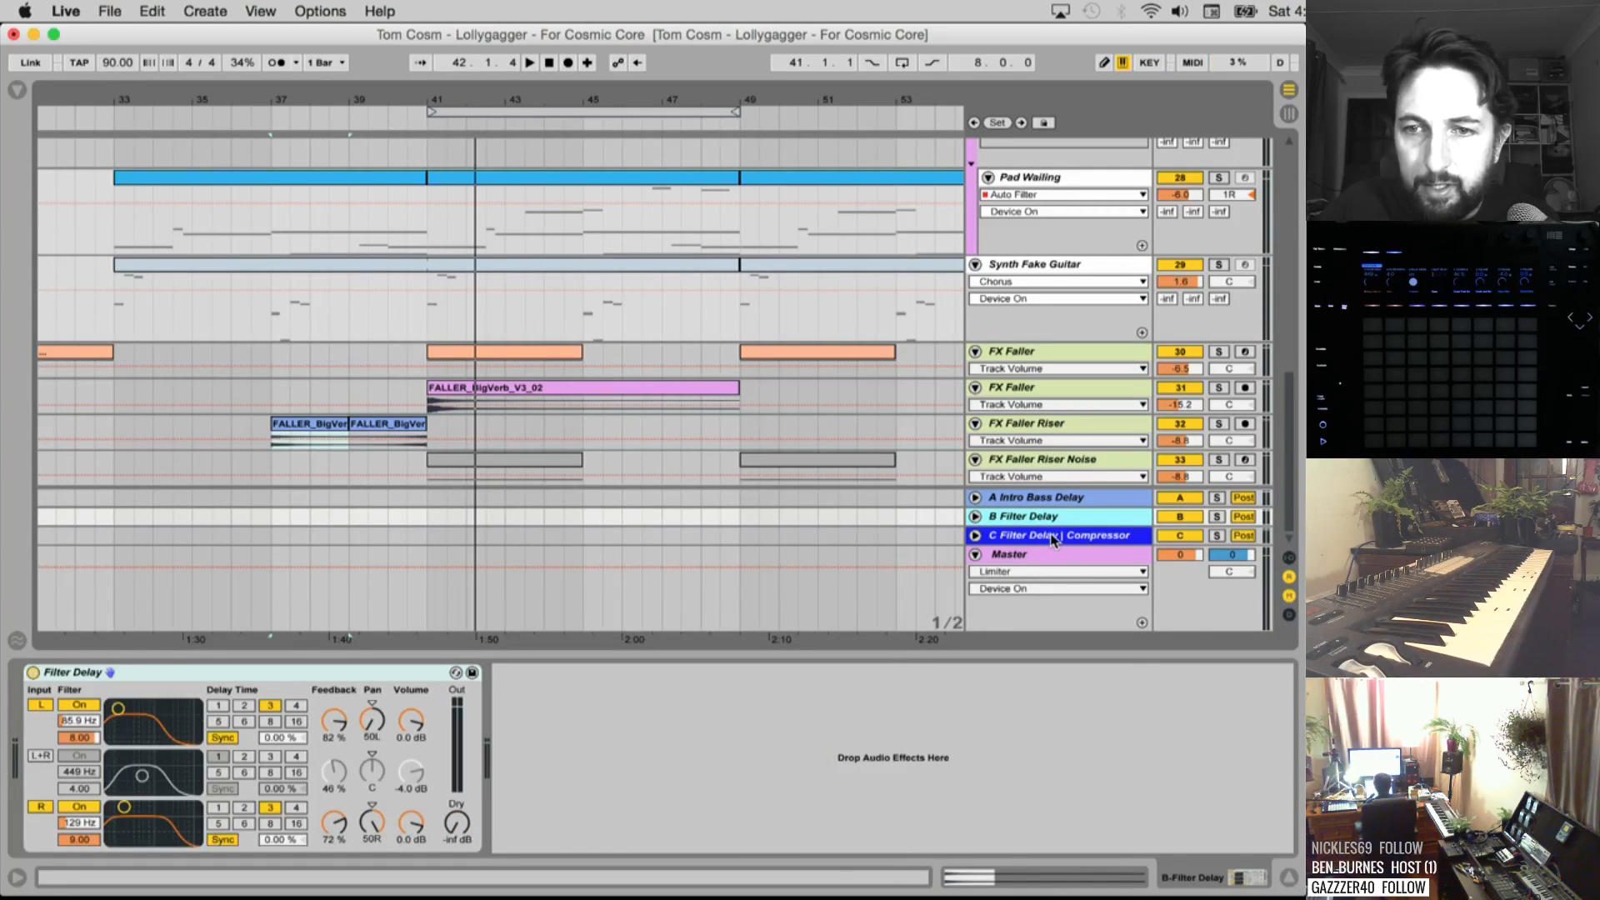
{"action": "left_click", "coordinate": [1053, 538]}
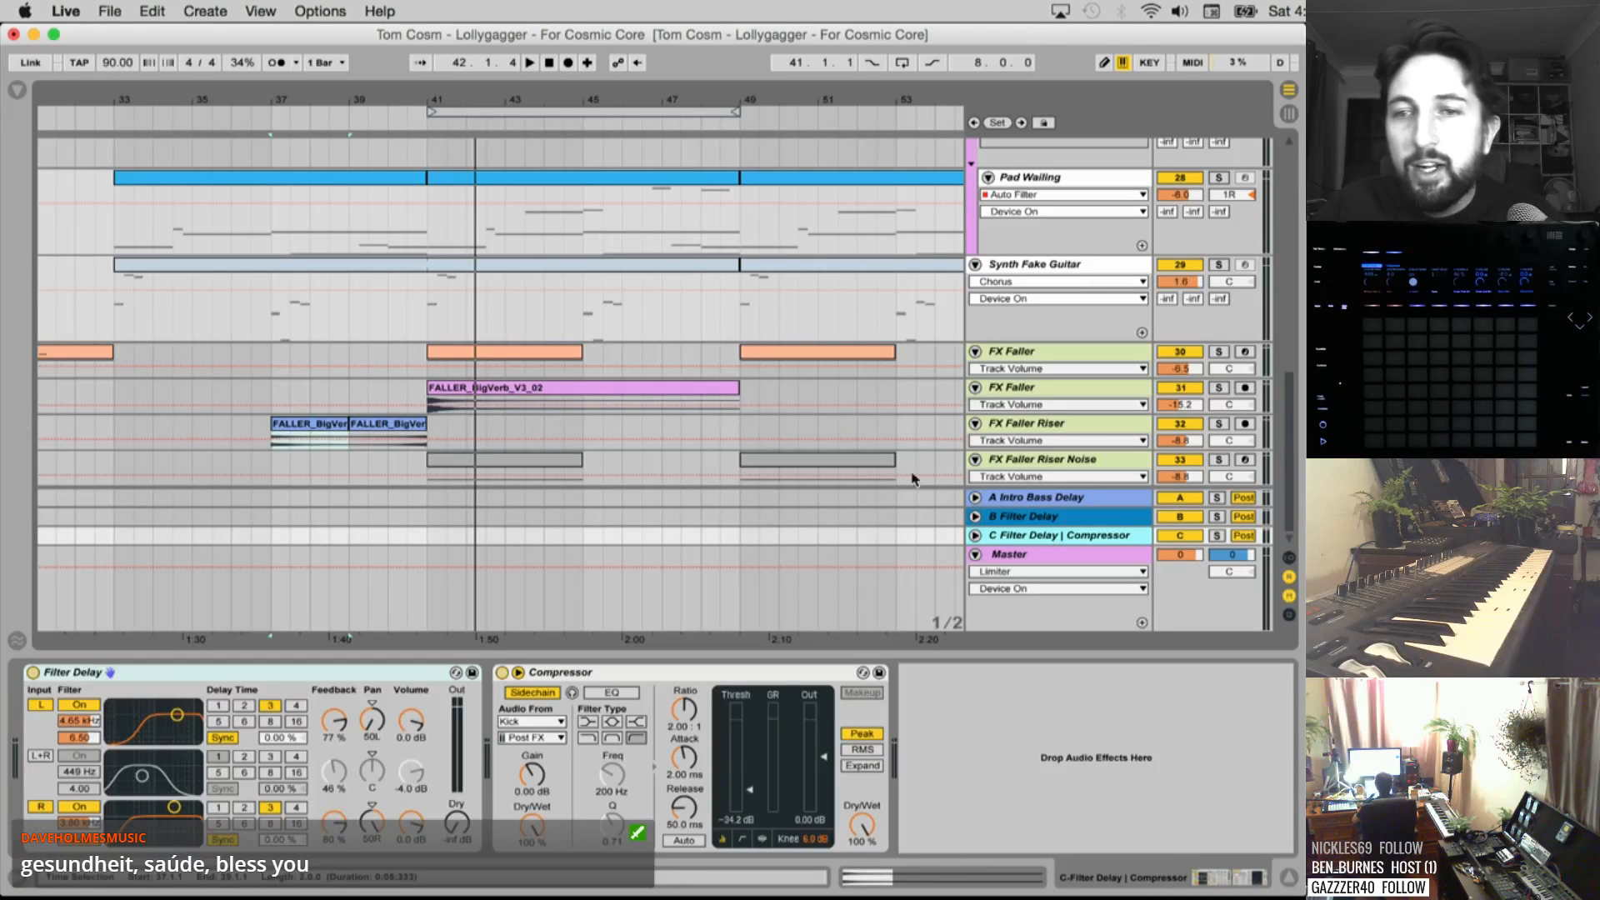
Fold the Crash Final Delay, Lead Main, Synth Retro Intro, Pad Wub Wubs, Pads Wailing and Synth Fake Guitar tracks
{"action": "scroll", "coordinate": [939, 455], "scroll_direction": "up", "scroll_amount": 10}
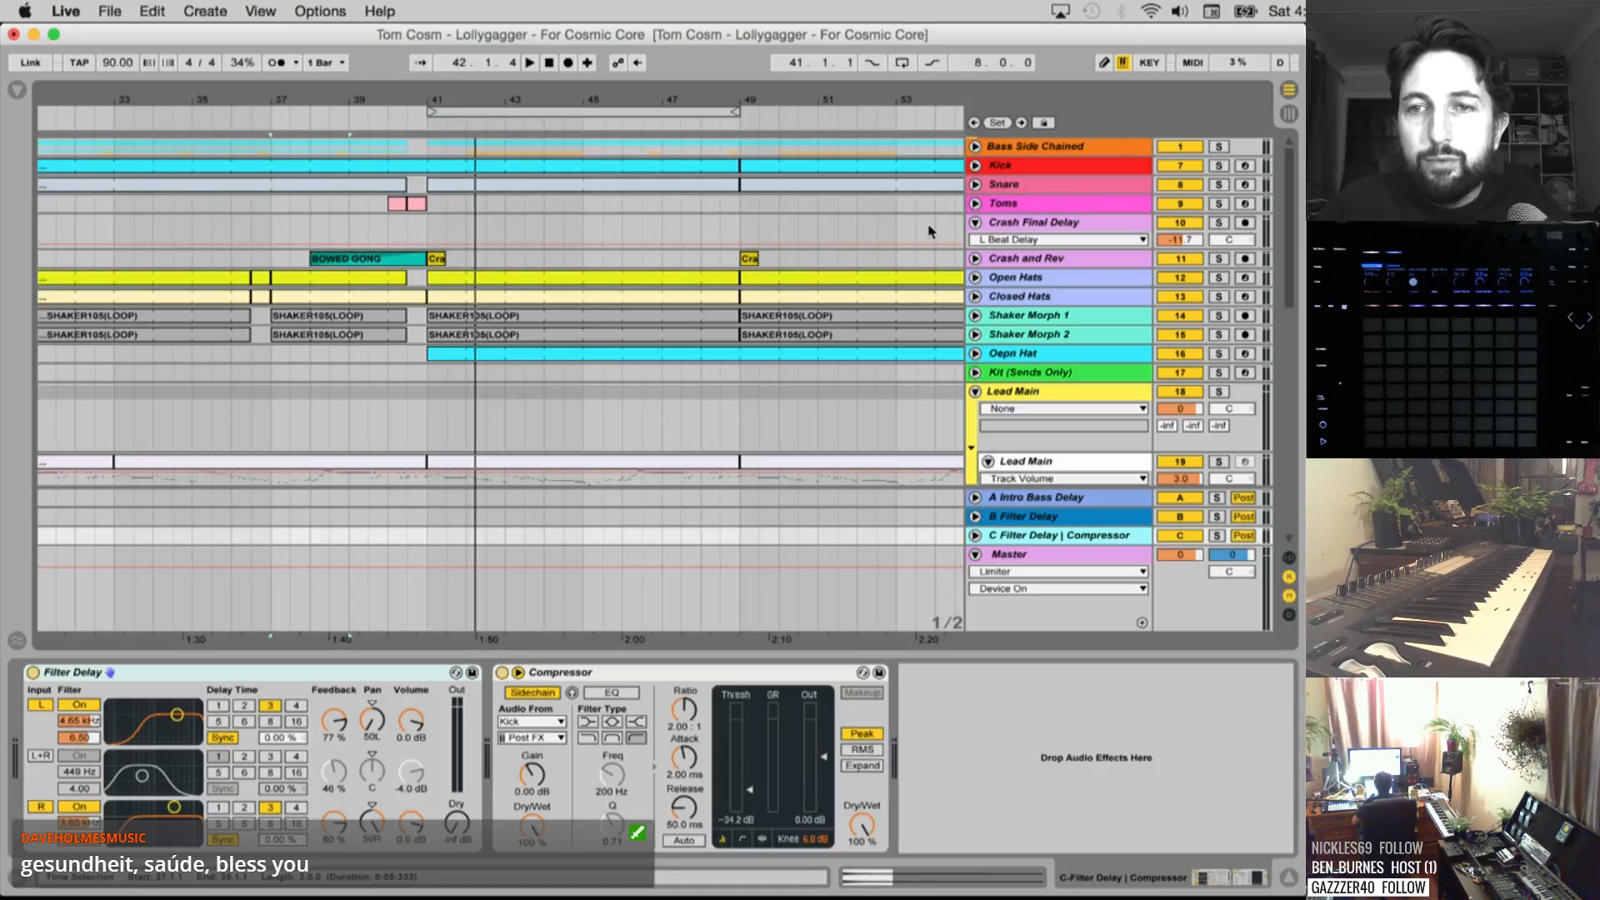
{"action": "left_click", "coordinate": [975, 222]}
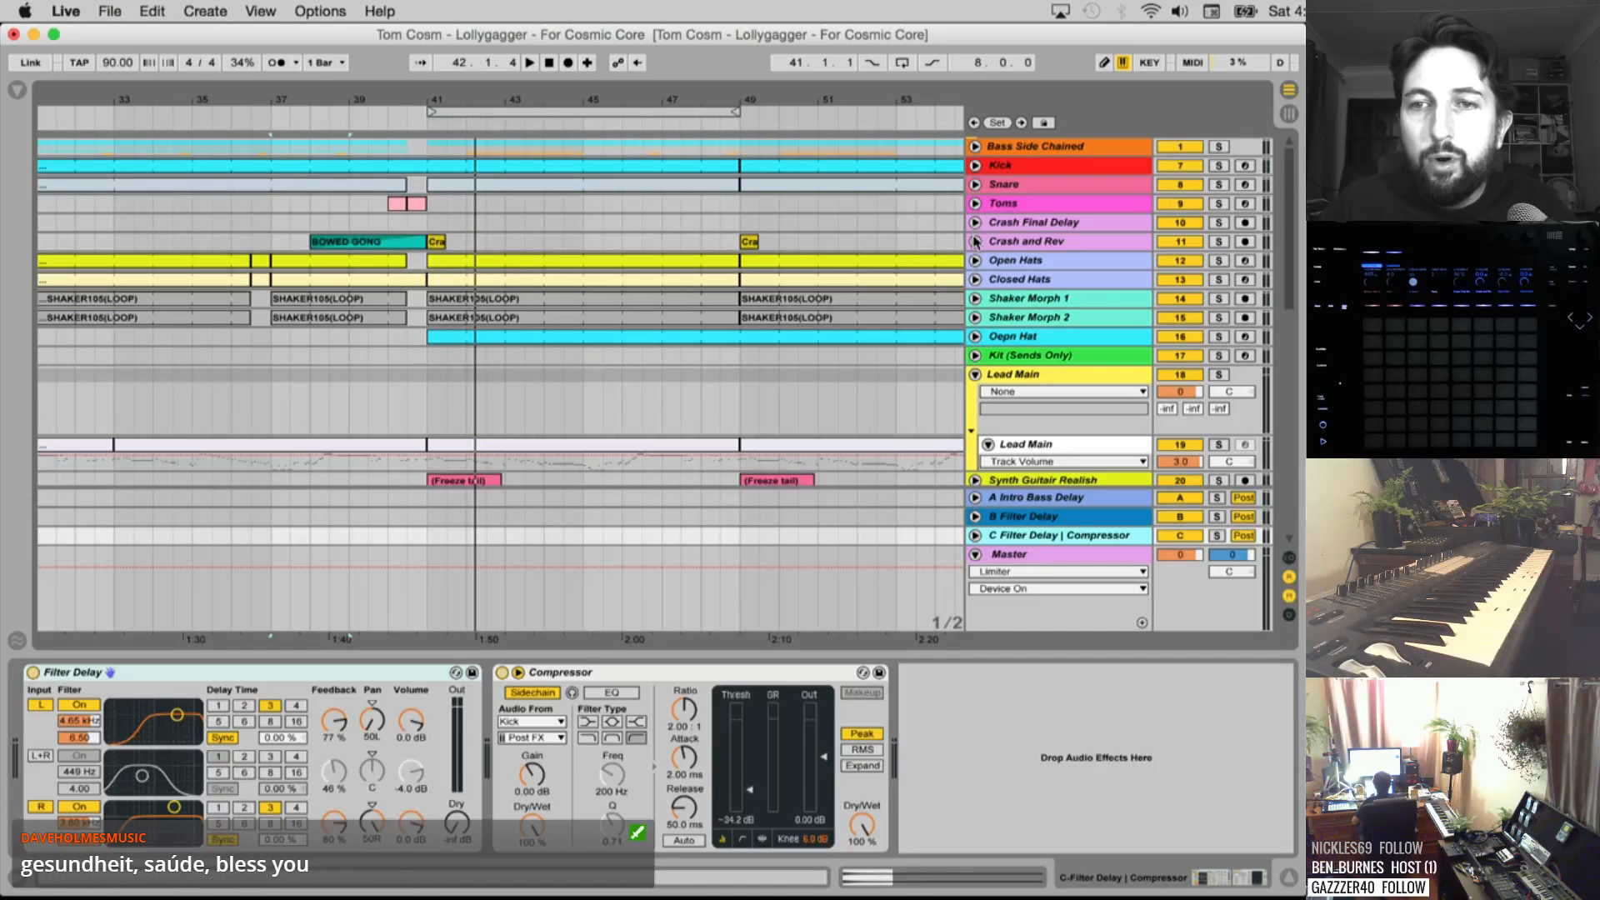
{"action": "left_click", "coordinate": [975, 374]}
{"action": "scroll", "coordinate": [1105, 371], "scroll_direction": "down", "scroll_amount": 5}
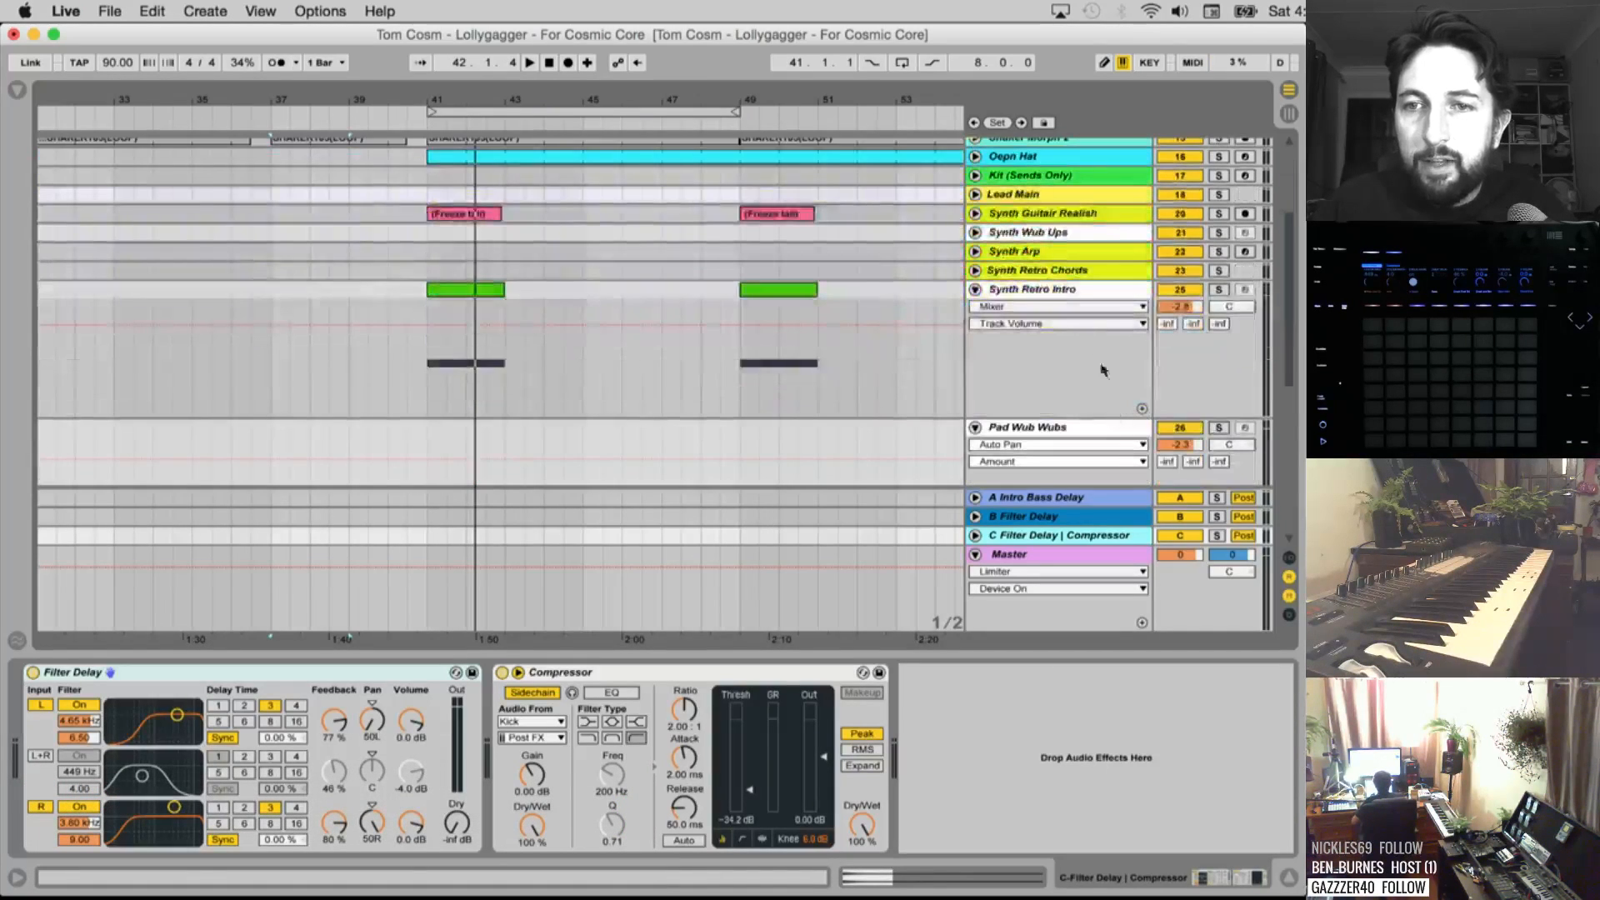
{"action": "left_click", "coordinate": [976, 289]}
{"action": "left_click", "coordinate": [975, 308]}
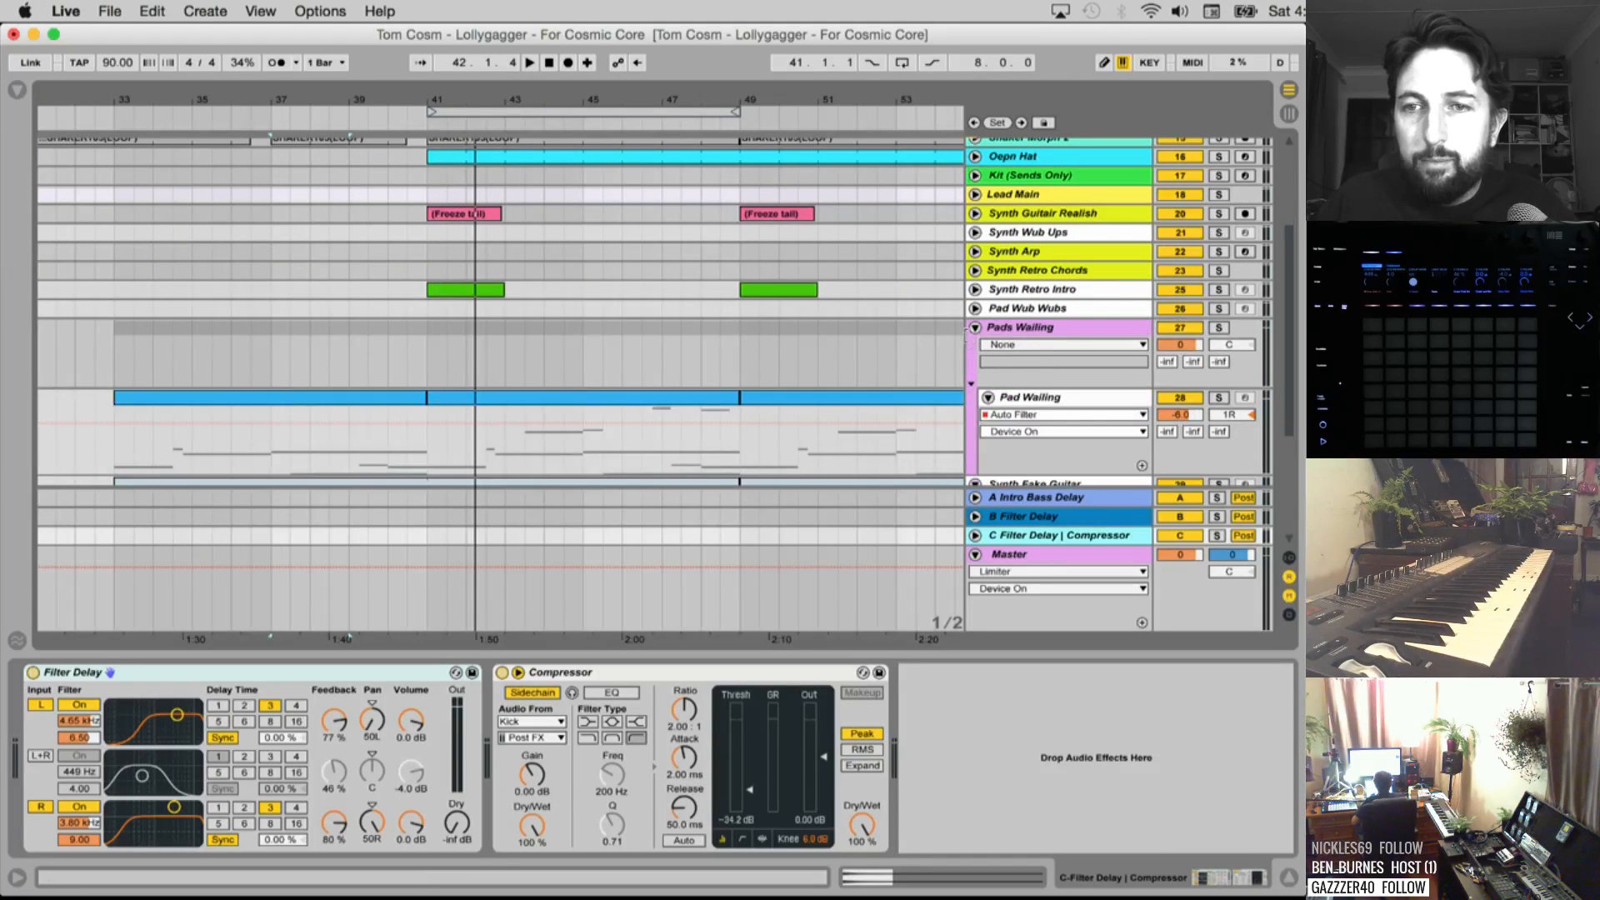
{"action": "left_click", "coordinate": [975, 330]}
{"action": "left_click", "coordinate": [975, 347]}
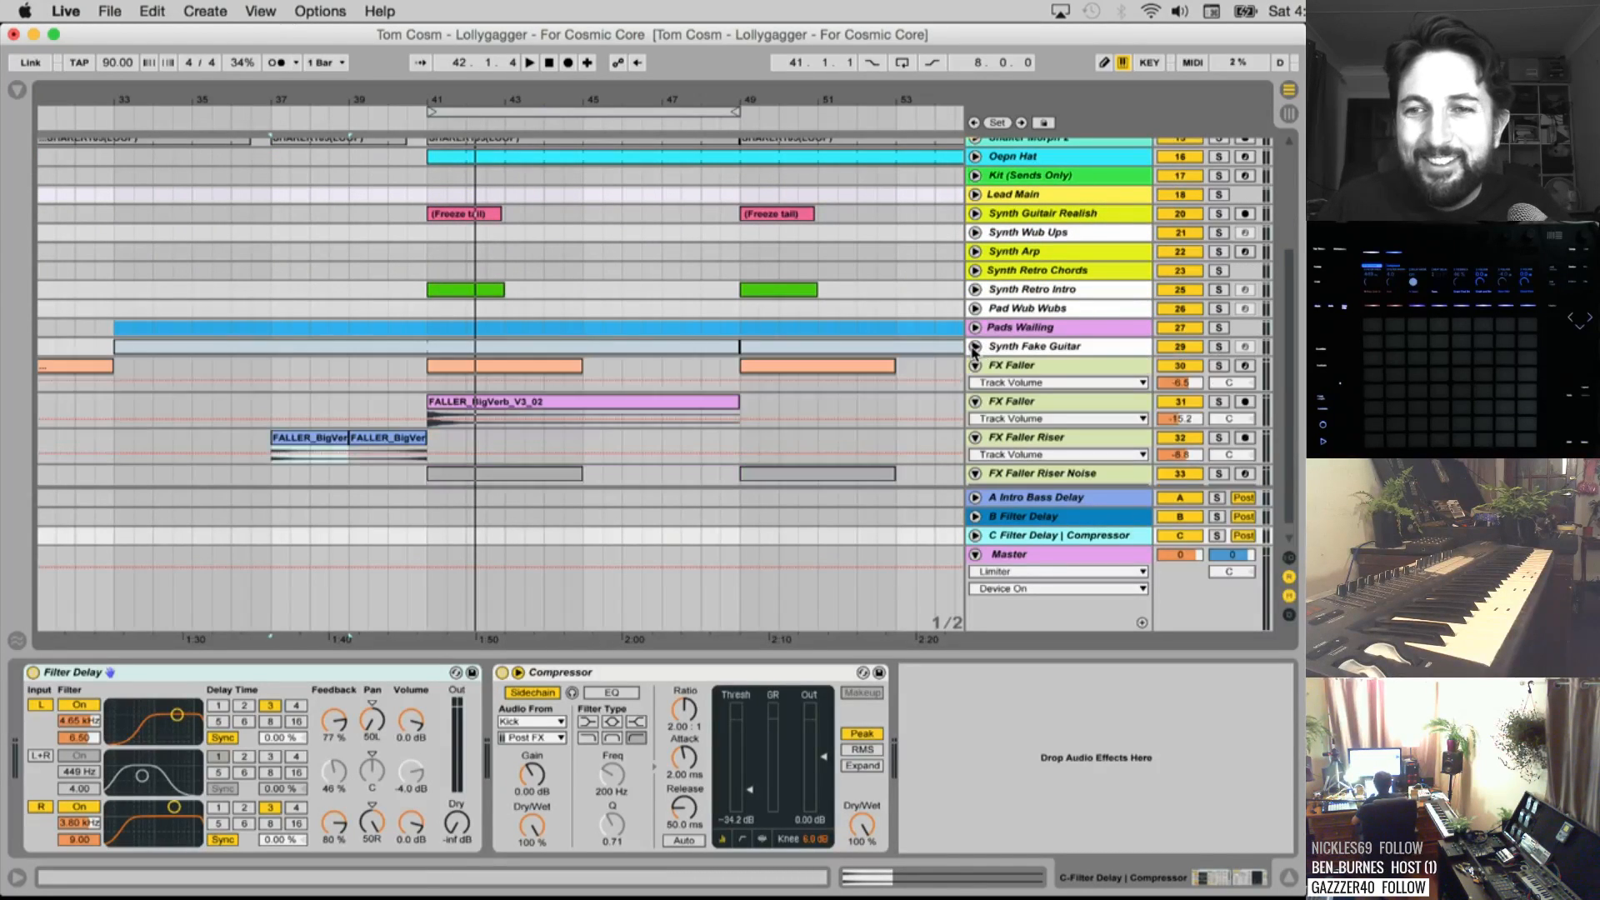
{"action": "scroll", "coordinate": [1028, 469], "scroll_direction": "up", "scroll_amount": 5}
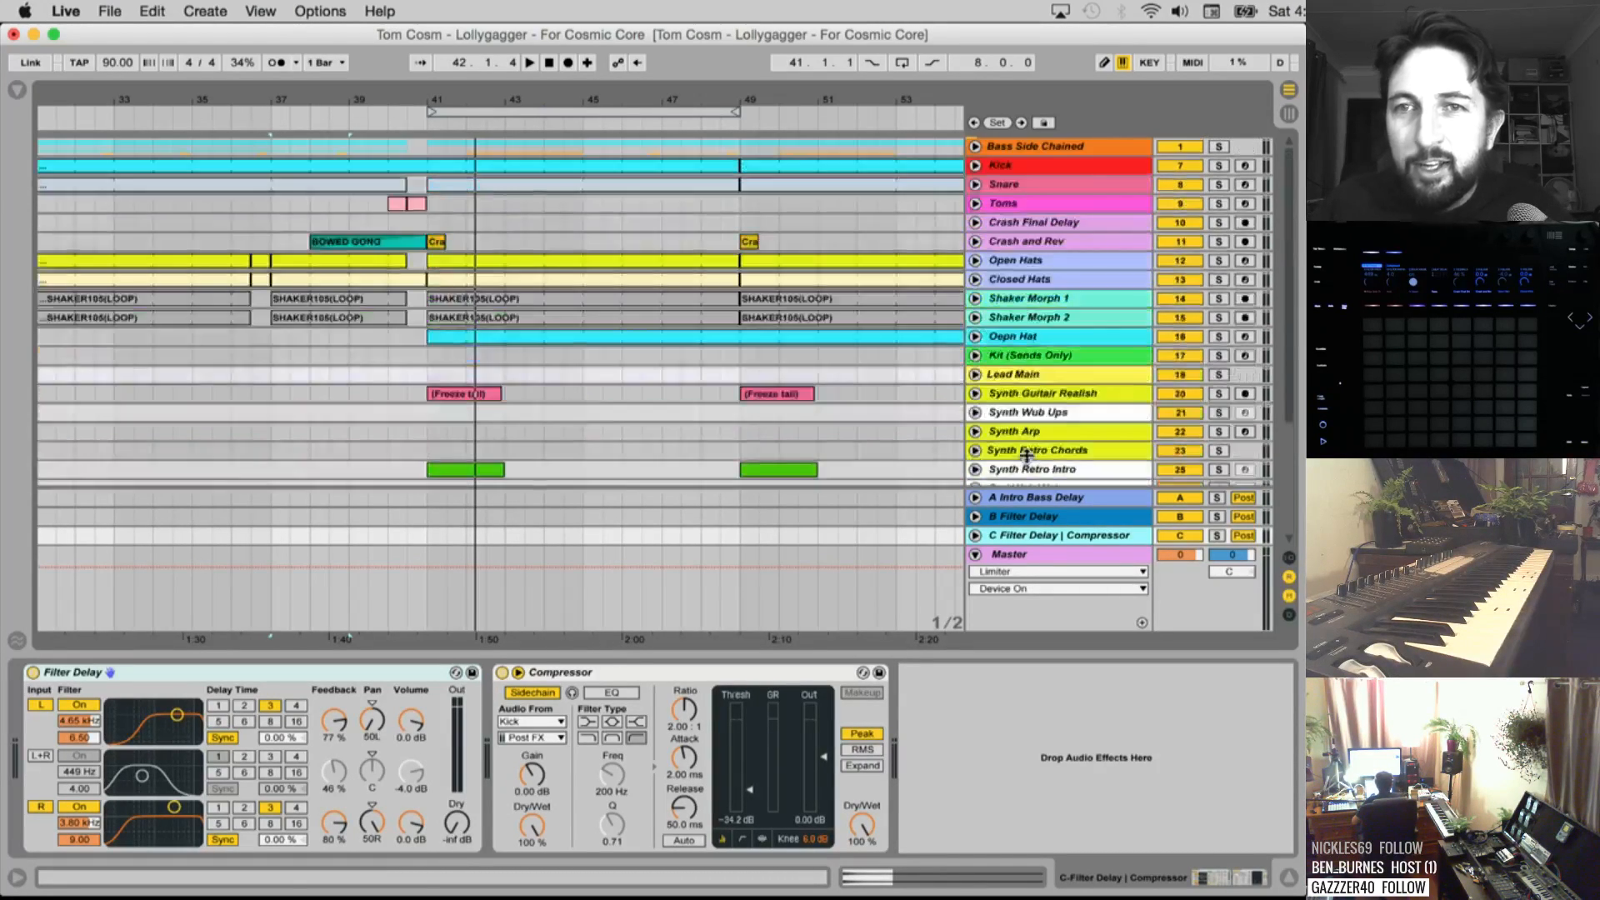
Save the Live set under a new name in the Lollygagger Live Stream folder, replacing "Cosmic Core" in the file name with "Remix With Frozen Externals"
{"action": "left_click", "coordinate": [67, 11]}
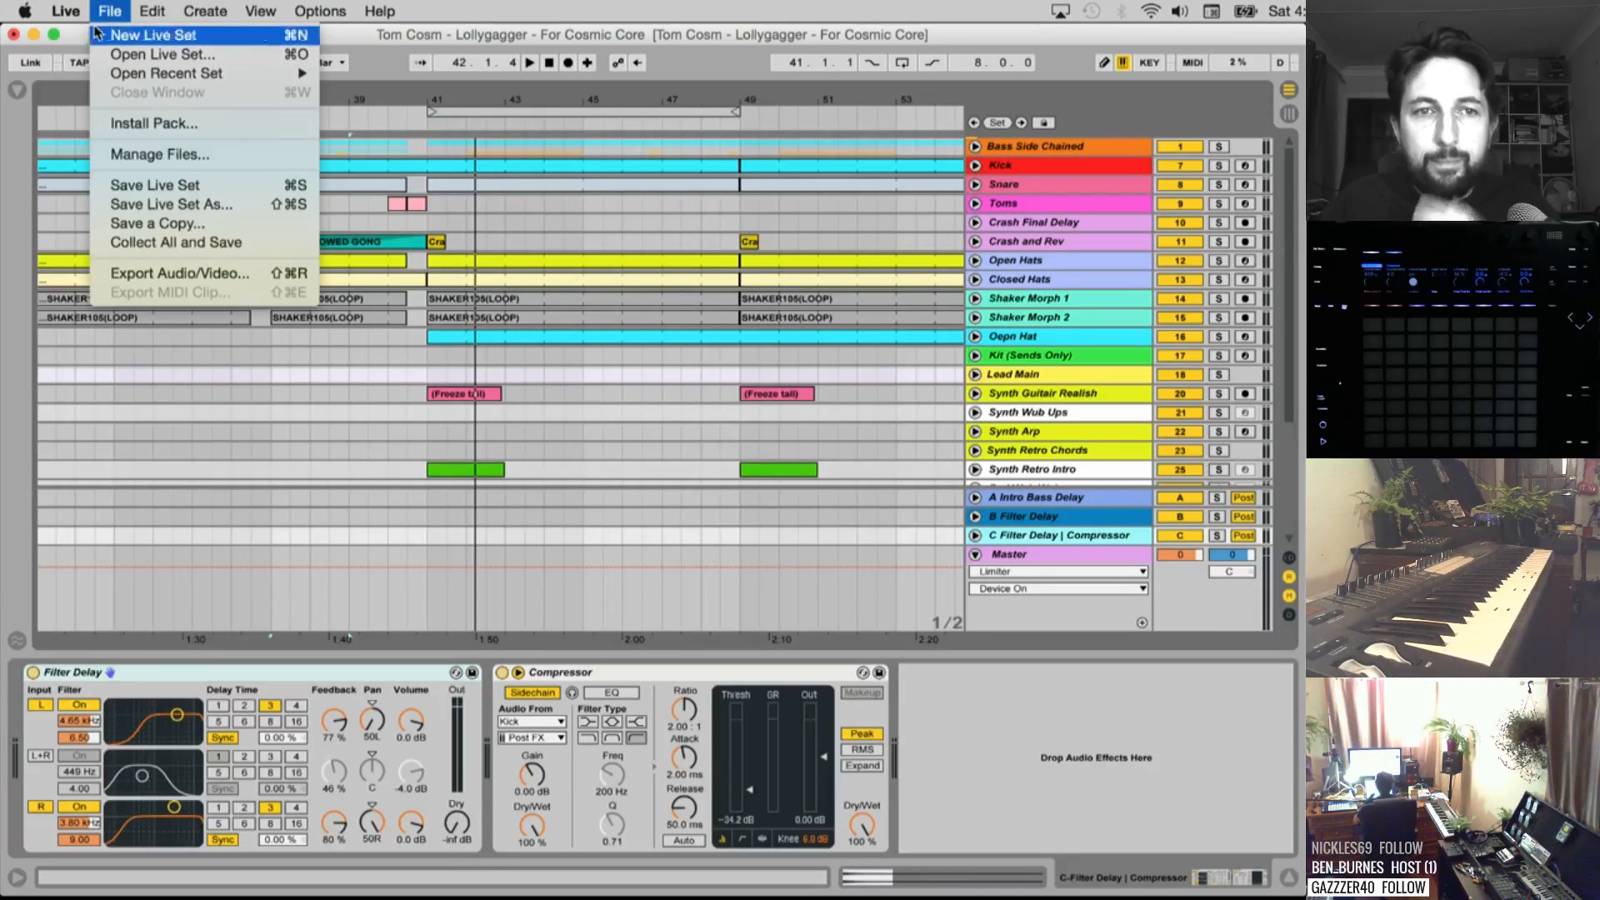
{"action": "left_click", "coordinate": [167, 206]}
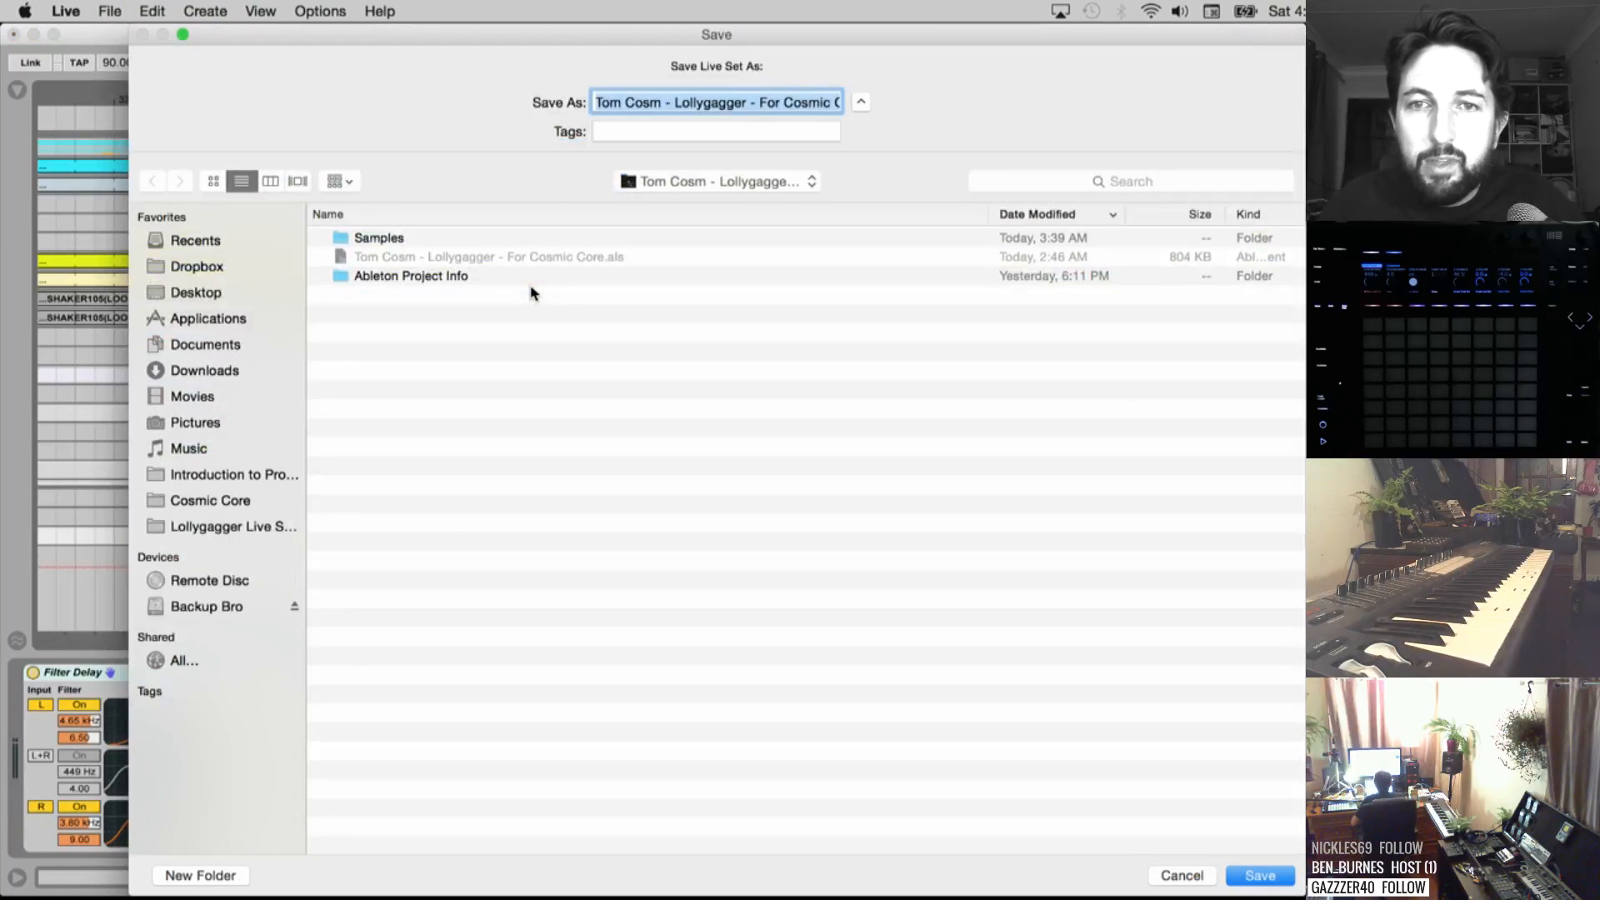
{"action": "left_click", "coordinate": [211, 526]}
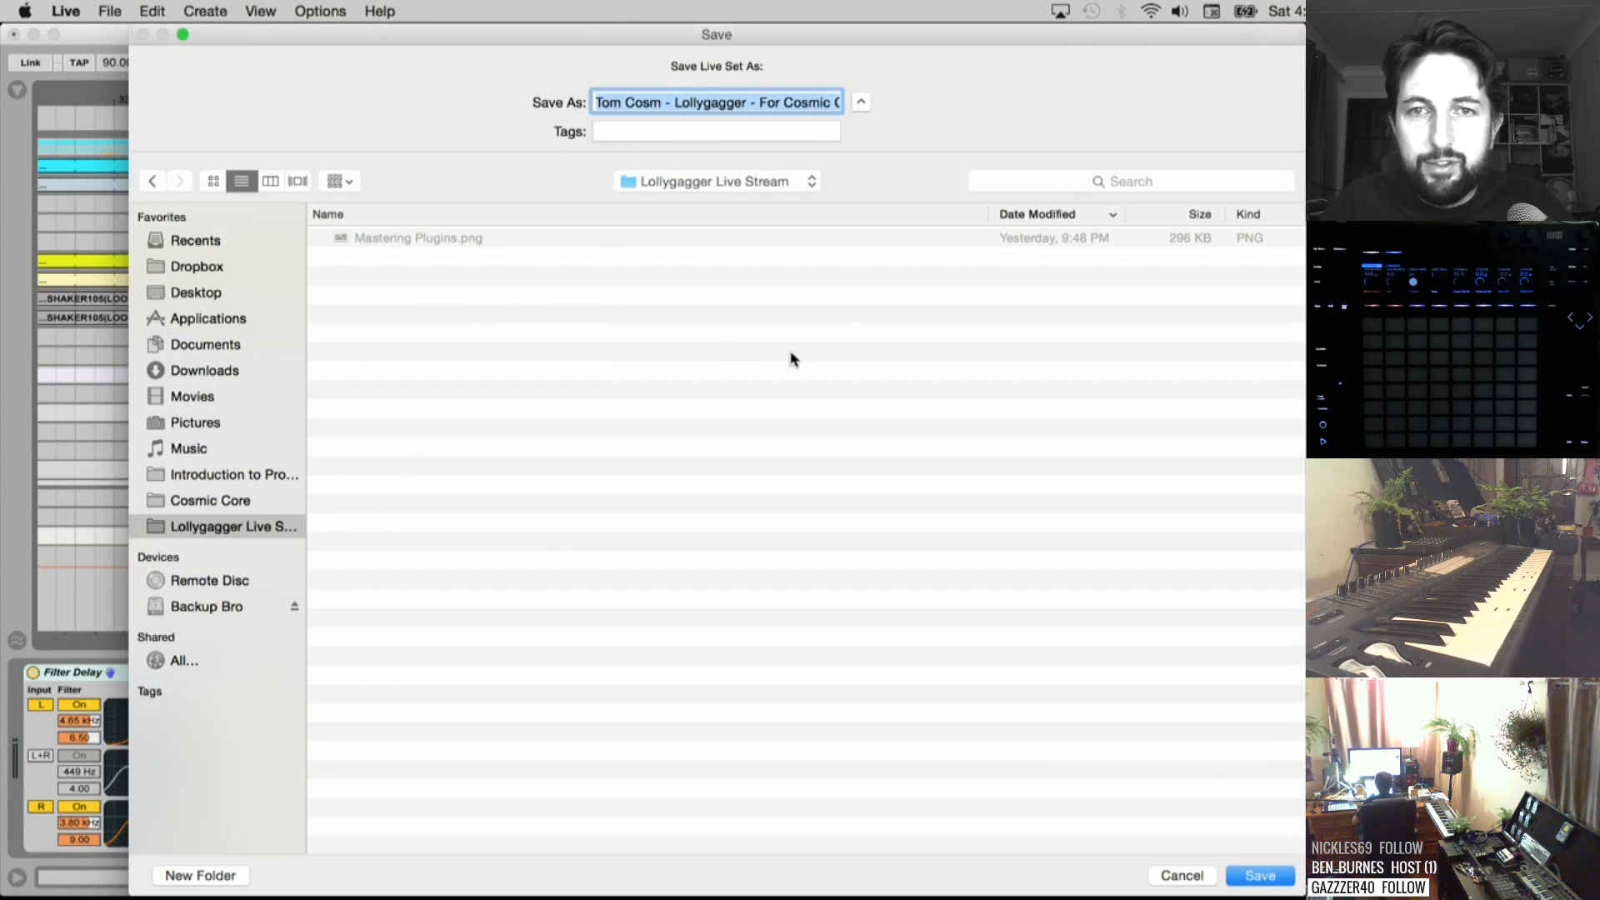
{"action": "left_click", "coordinate": [727, 103]}
{"action": "left_click_drag", "start_coordinate": [786, 101], "coordinate": [1108, 100]}
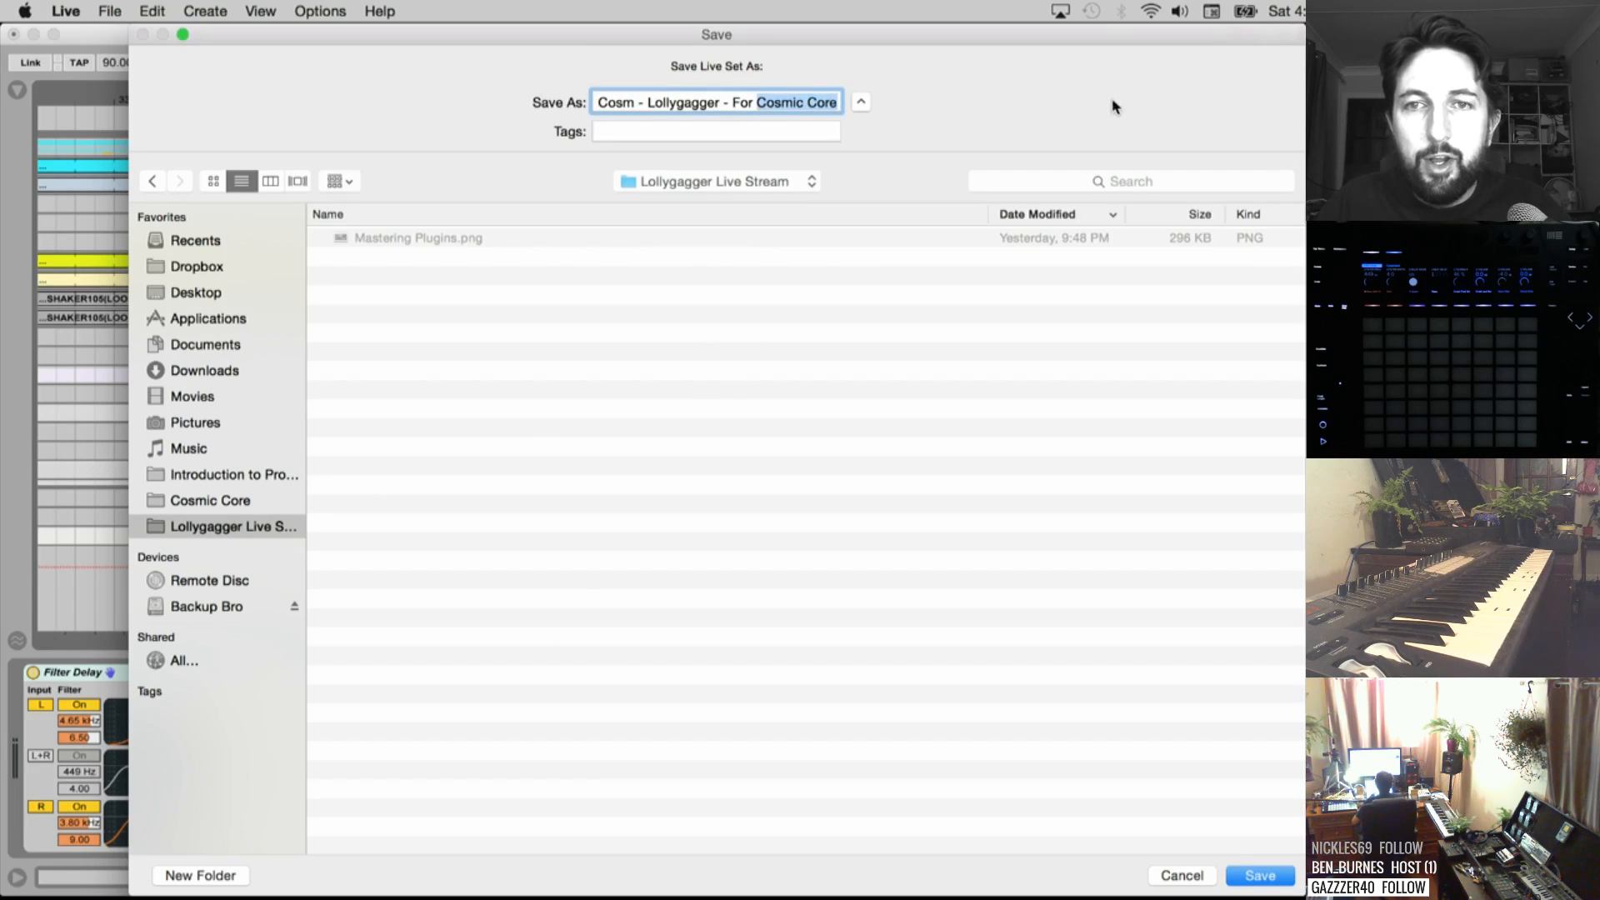
{"action": "type", "text": "Remix"}
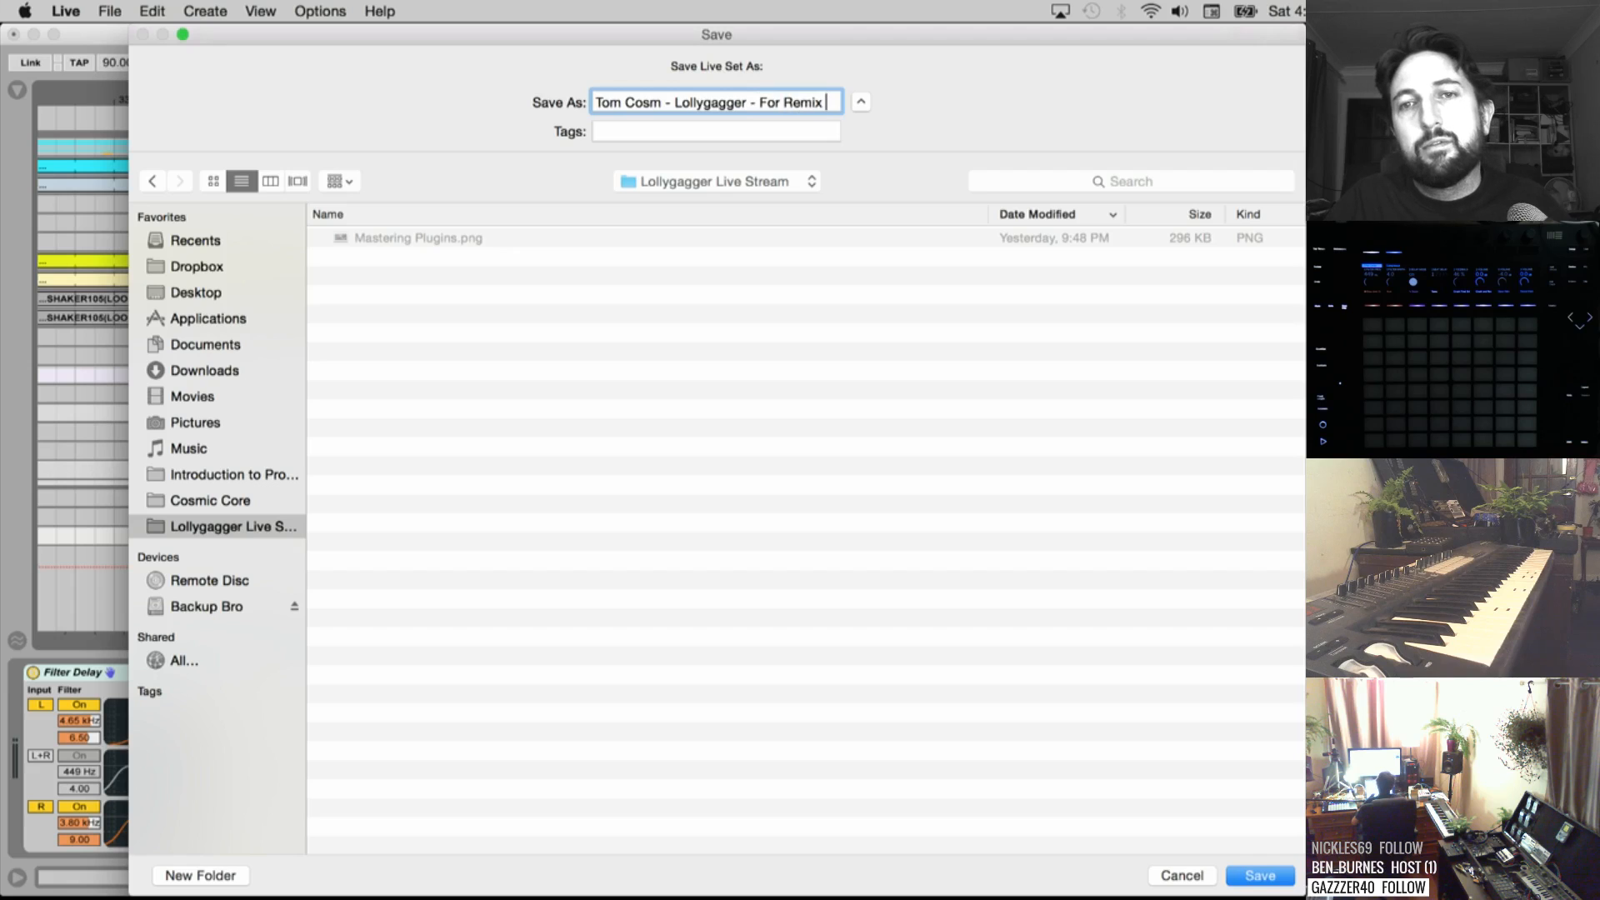
{"action": "type", "text": " With Fr"}
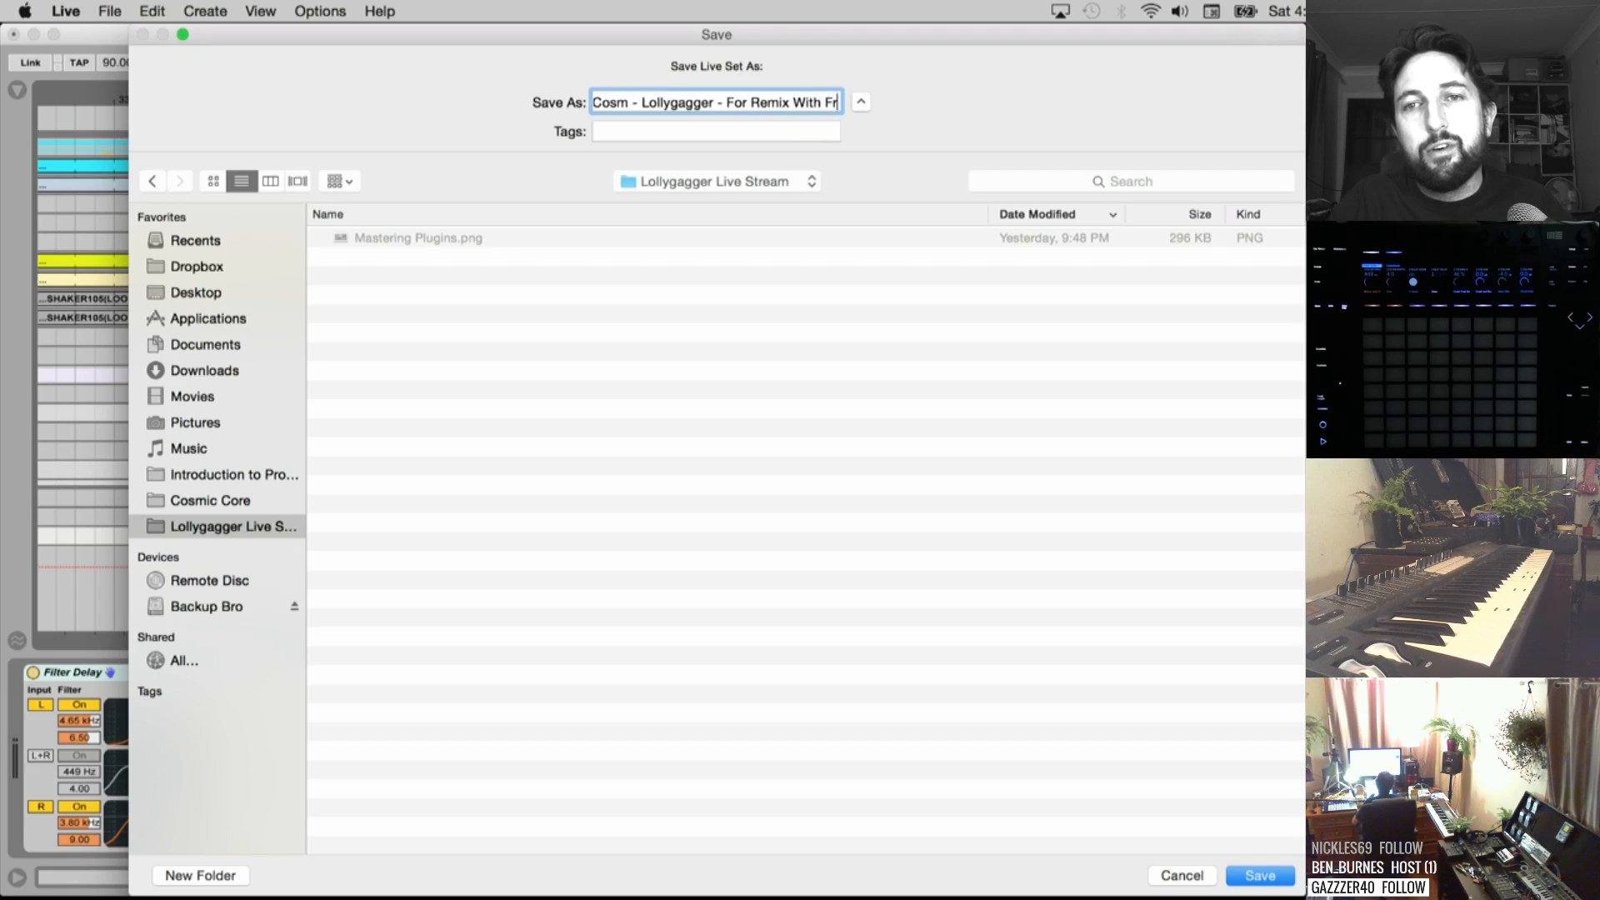
{"action": "type", "text": "ozen Externals"}
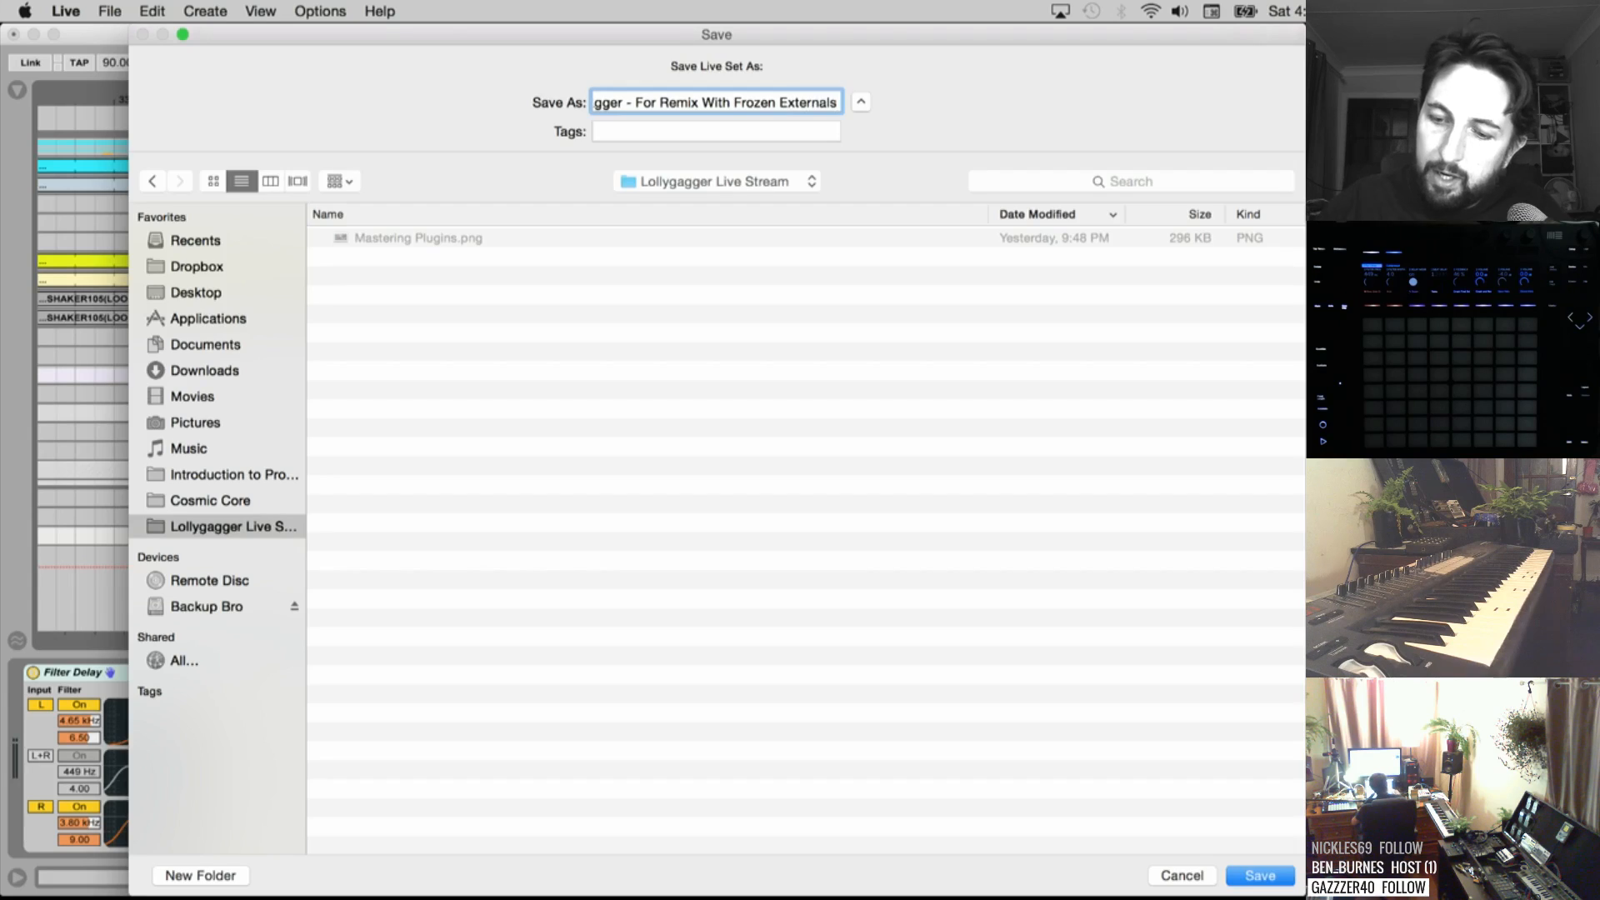
{"action": "key", "text": "Return"}
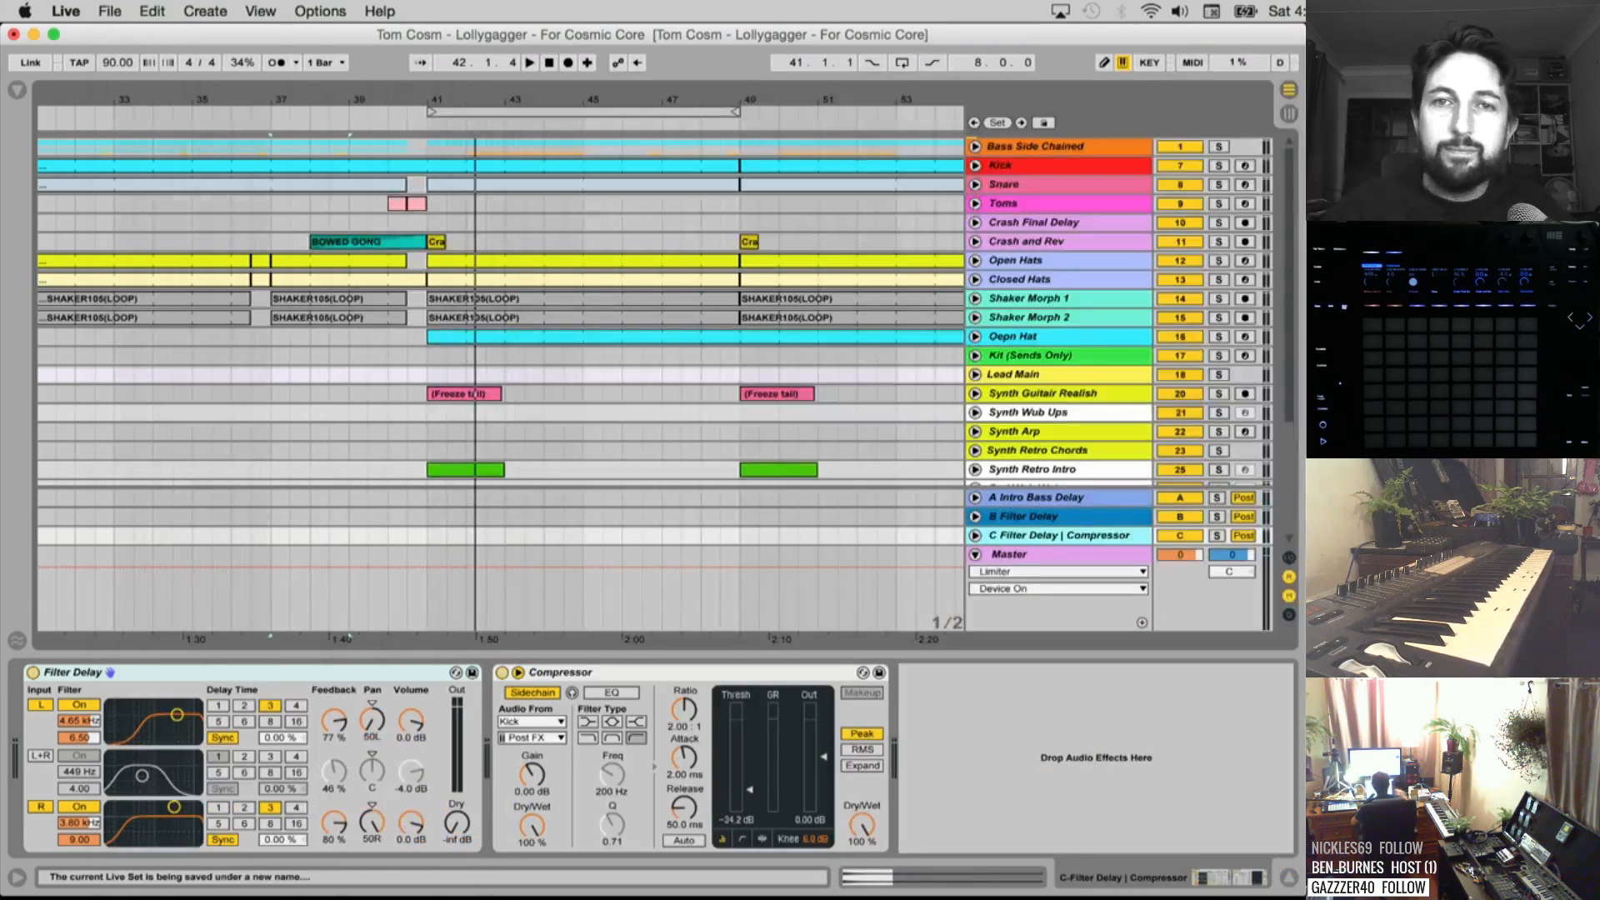
Collect all and save the set, copying files from elsewhere, other projects, the User Library and Factory Packs
{"action": "left_click", "coordinate": [109, 12]}
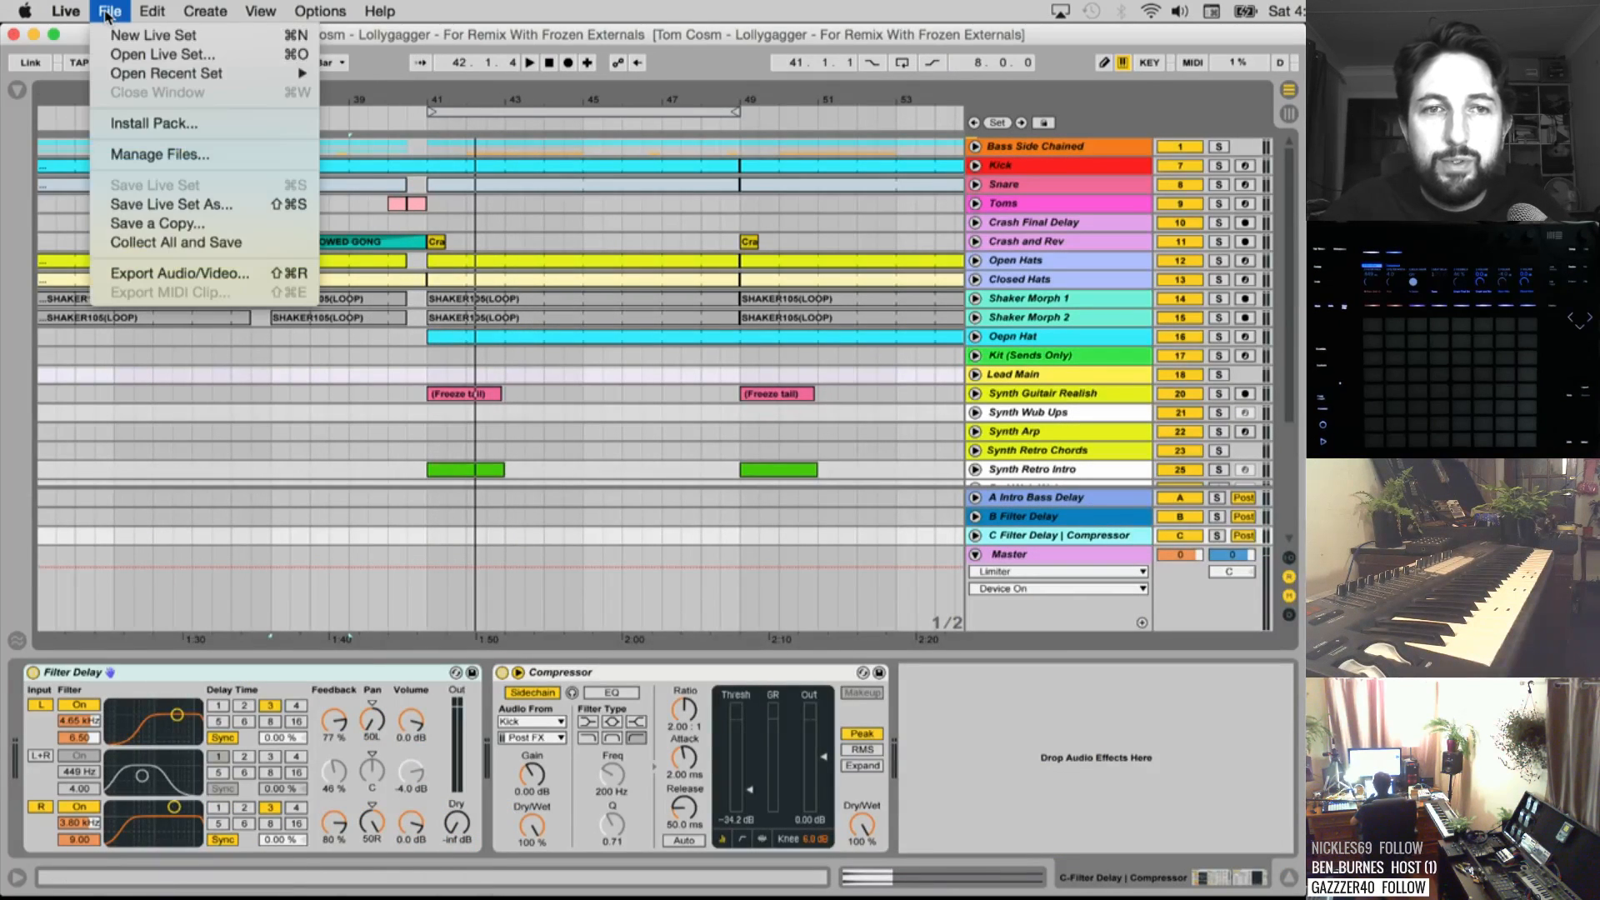
{"action": "left_click", "coordinate": [184, 244]}
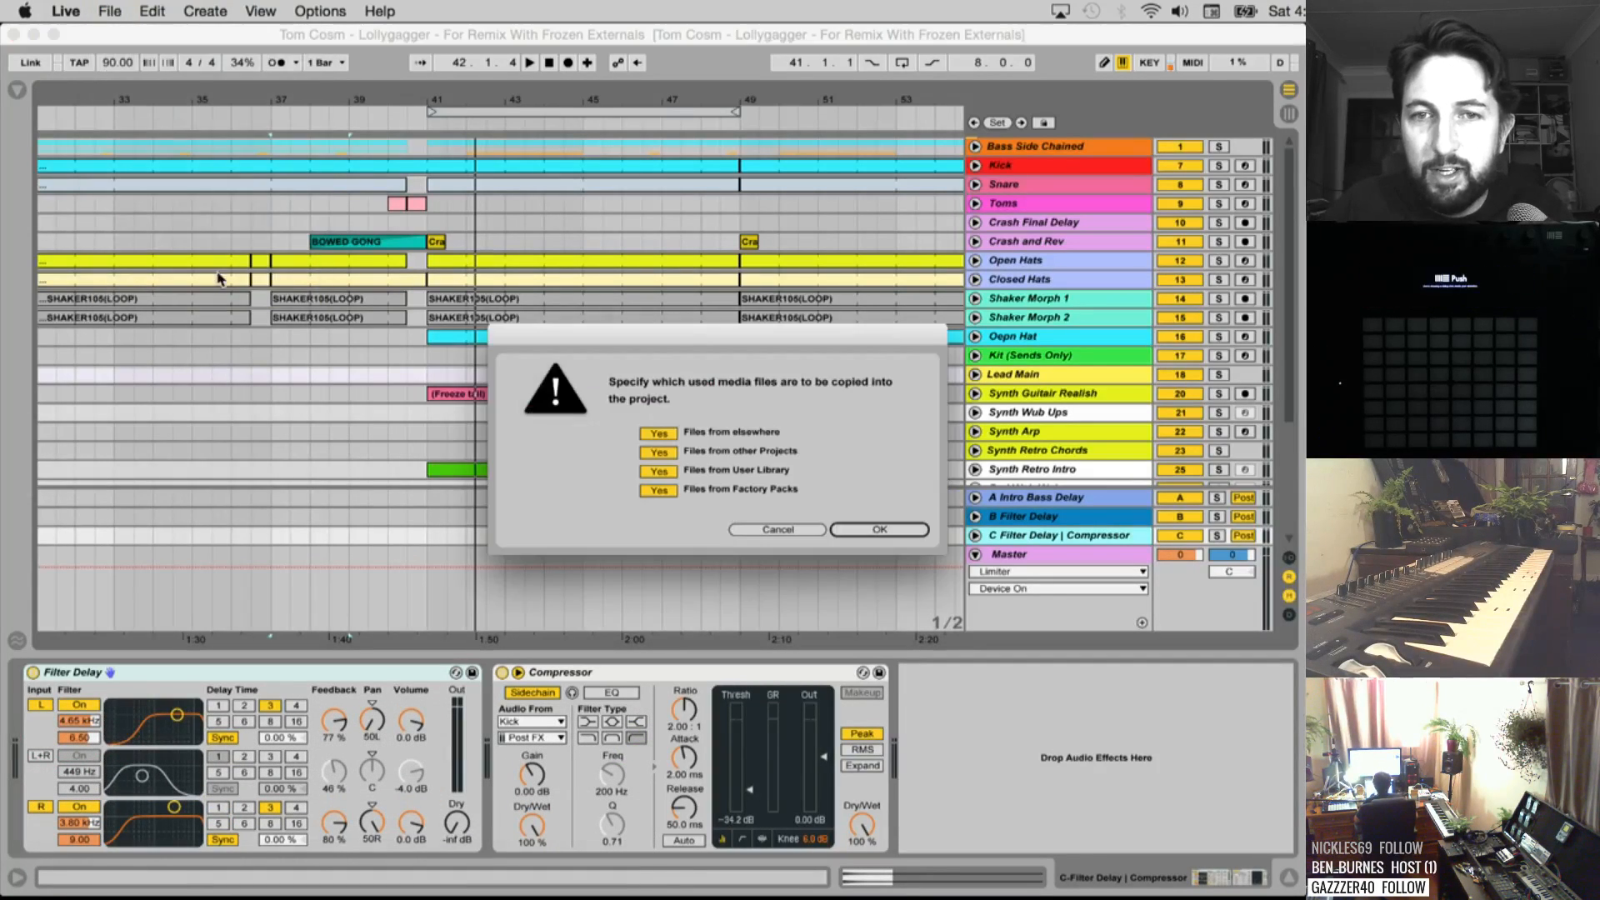
{"action": "left_click", "coordinate": [880, 531]}
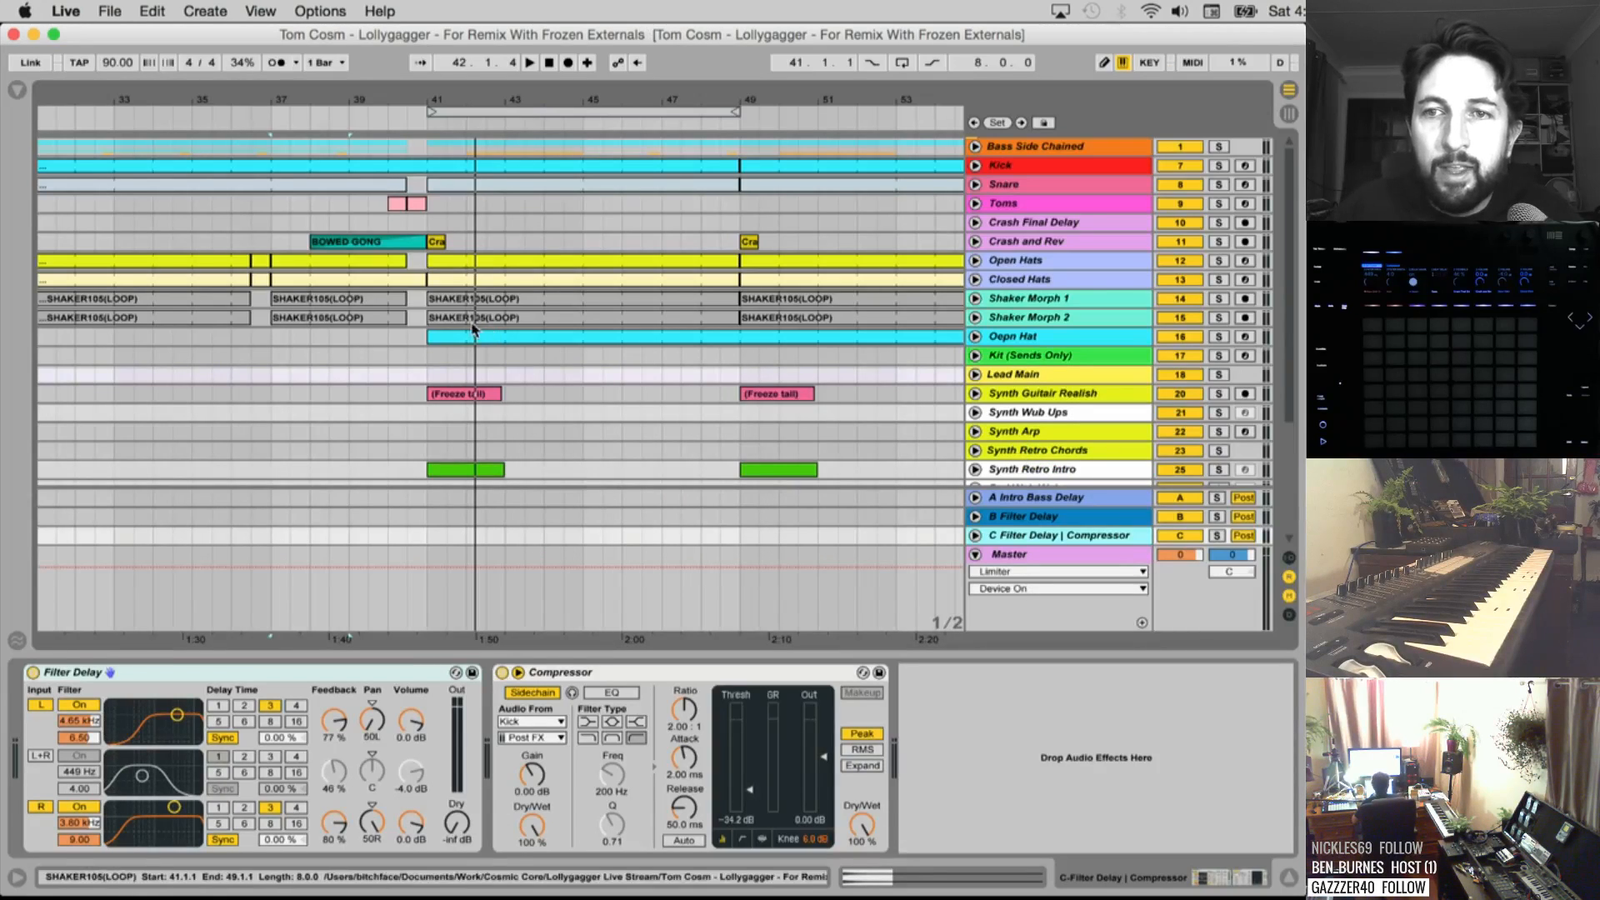
{"action": "scroll", "coordinate": [472, 354], "scroll_direction": "down", "scroll_amount": 5}
{"action": "scroll", "coordinate": [472, 355], "scroll_direction": "up", "scroll_amount": 5}
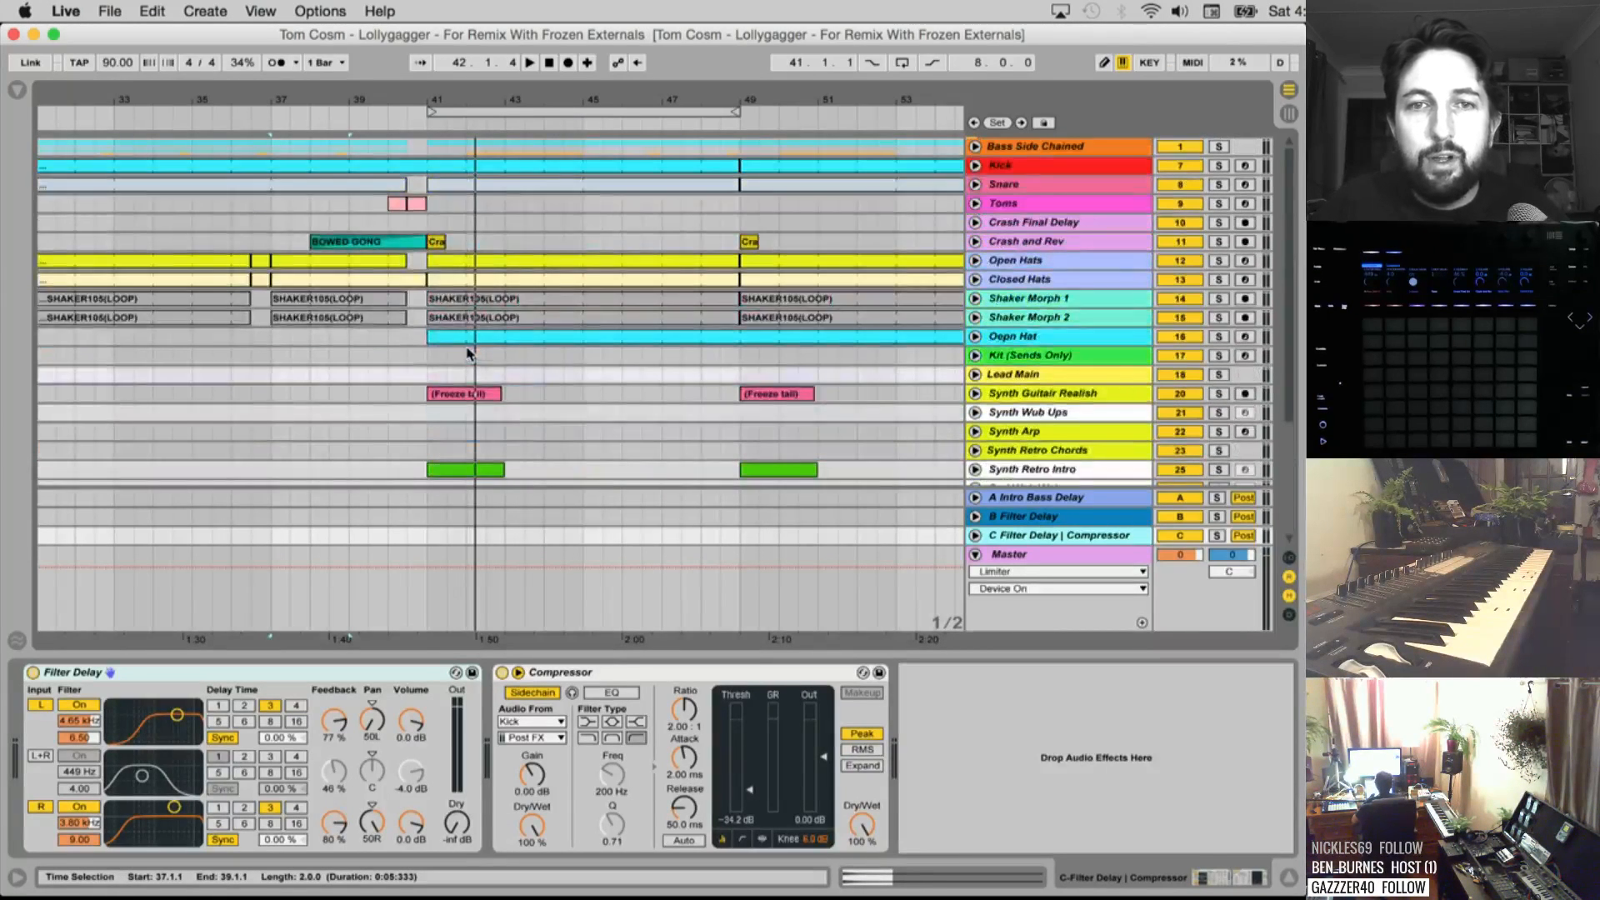
{"action": "scroll", "coordinate": [472, 354], "scroll_direction": "down", "scroll_amount": 5}
{"action": "scroll", "coordinate": [471, 354], "scroll_direction": "up", "scroll_amount": 5}
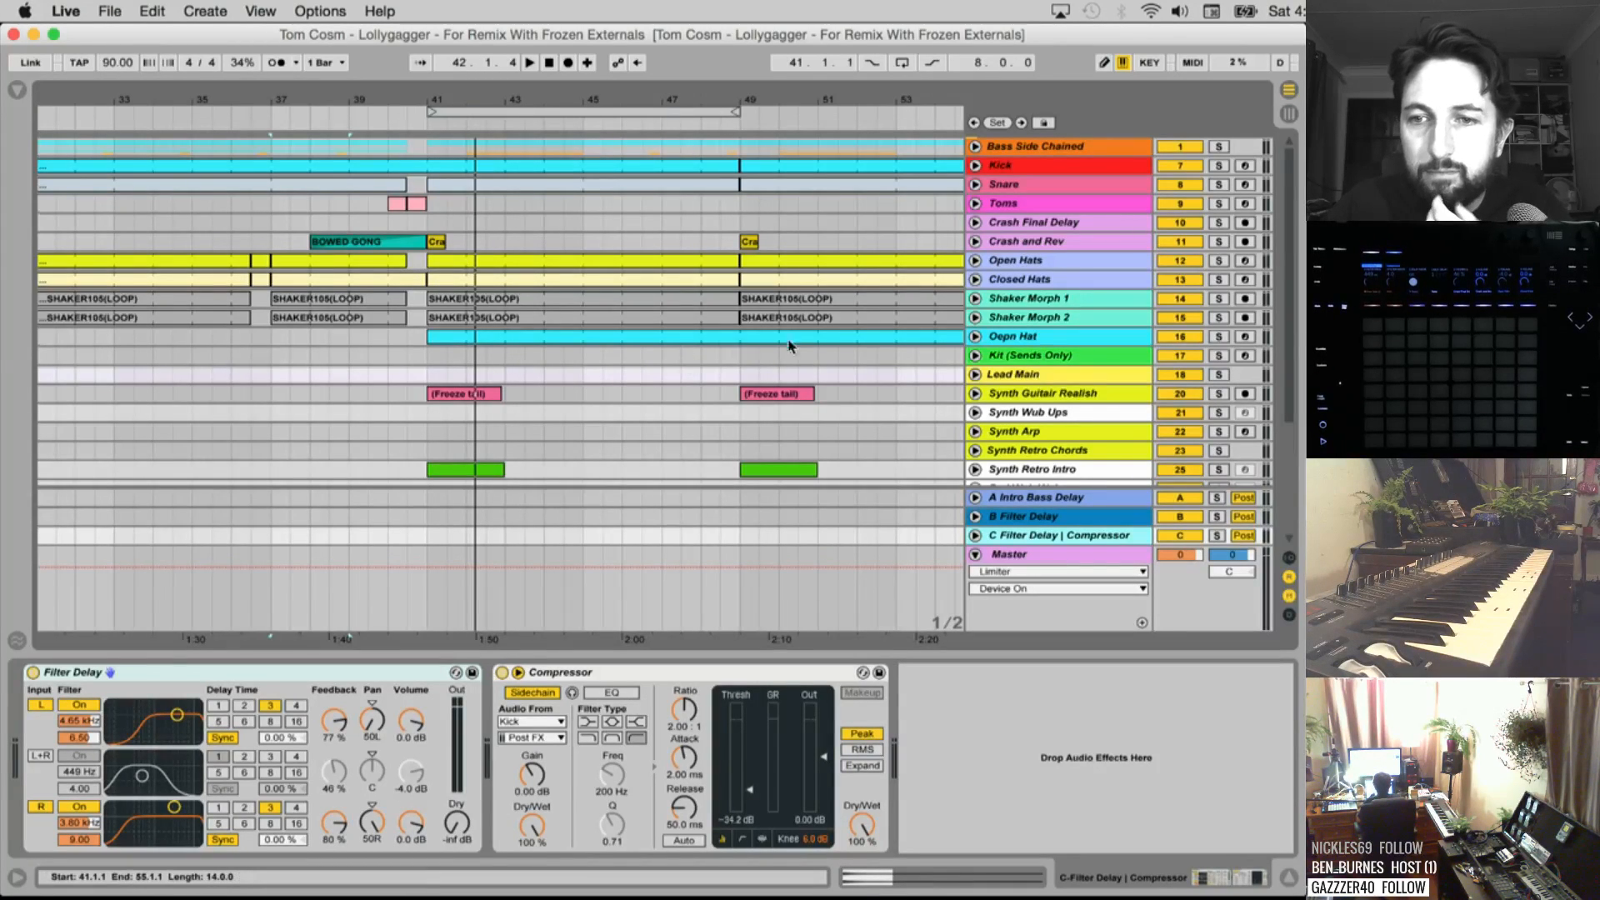
{"action": "scroll", "coordinate": [796, 348], "scroll_direction": "down", "scroll_amount": 5}
{"action": "scroll", "coordinate": [802, 350], "scroll_direction": "up", "scroll_amount": 5}
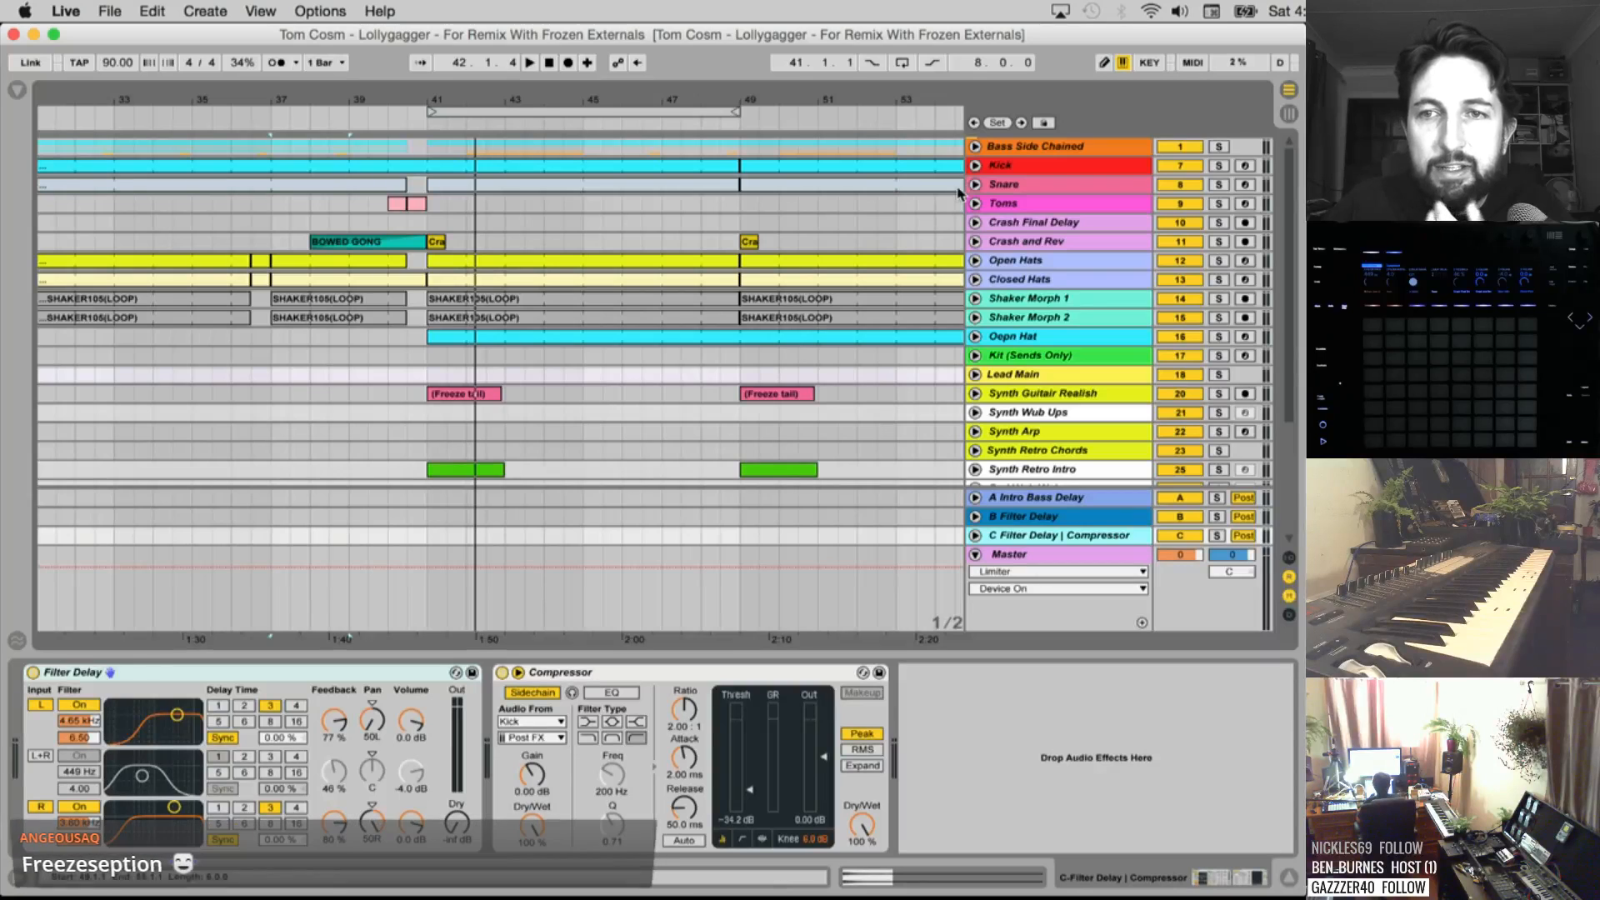
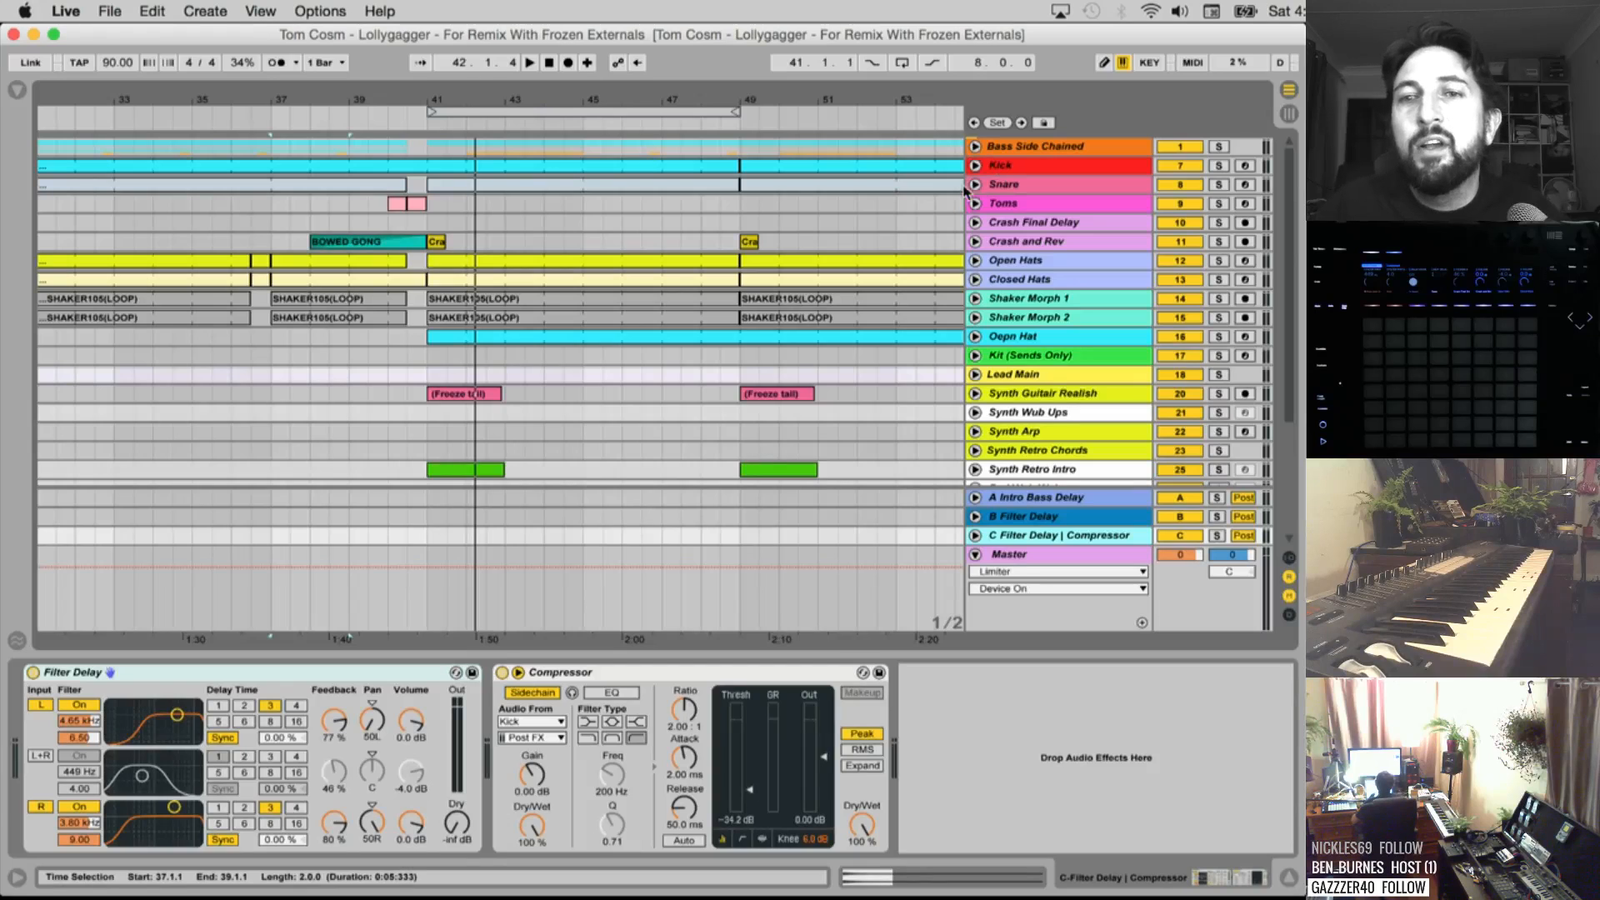
Unfold the Bass Side Chained group and examine the device chain of its Bass Retra Duka track
{"action": "left_click", "coordinate": [975, 147]}
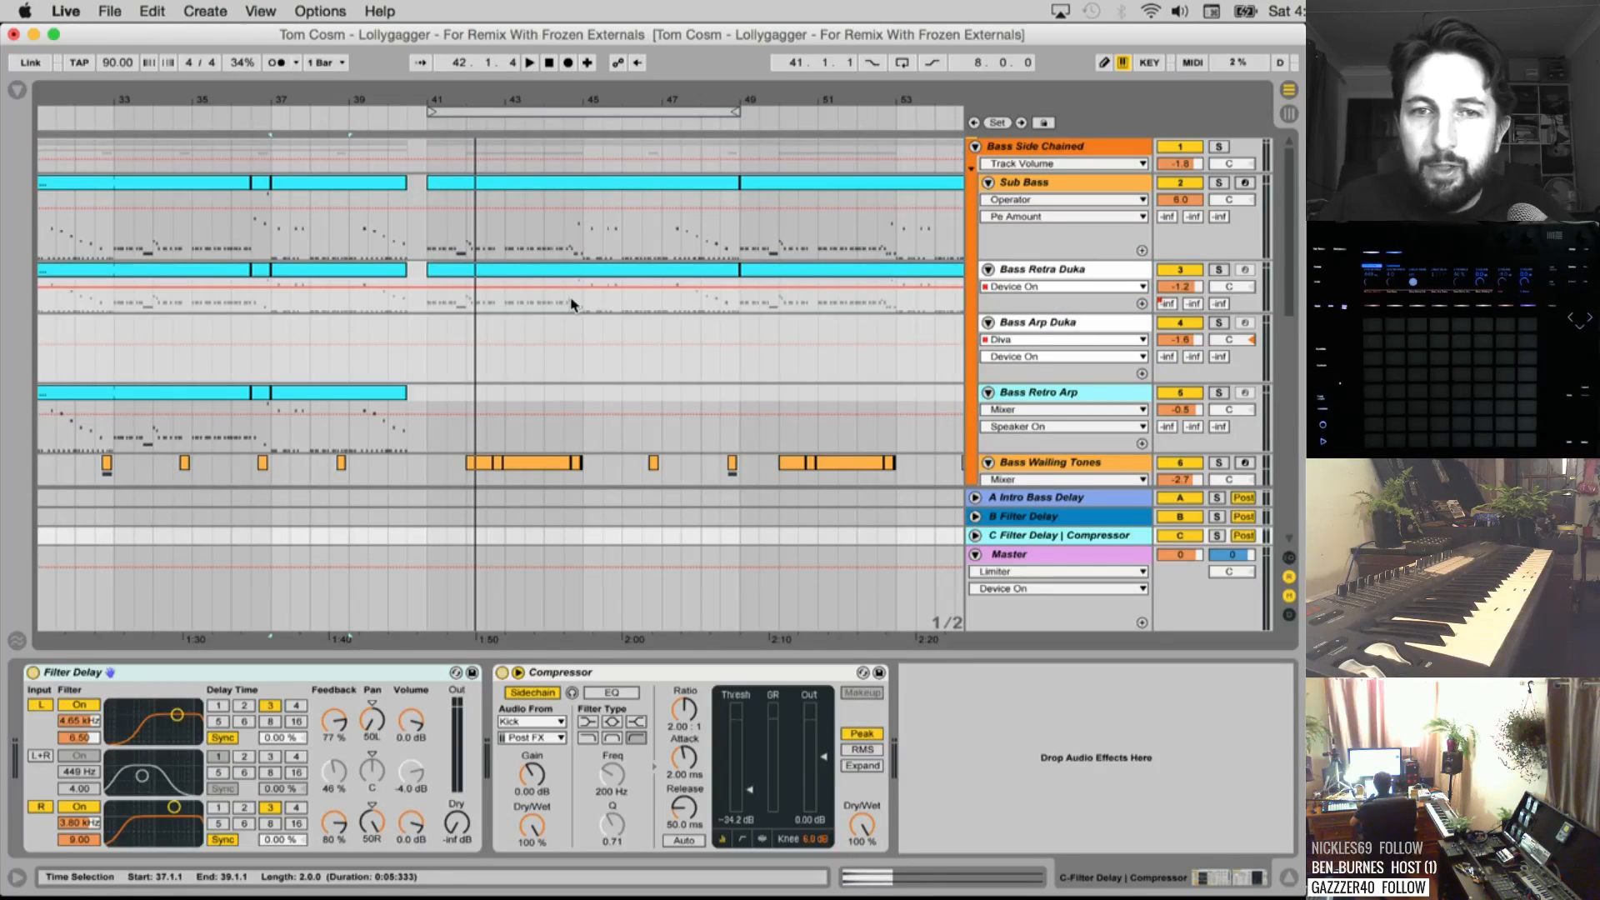
{"action": "scroll", "coordinate": [566, 306], "scroll_direction": "left", "scroll_amount": 5}
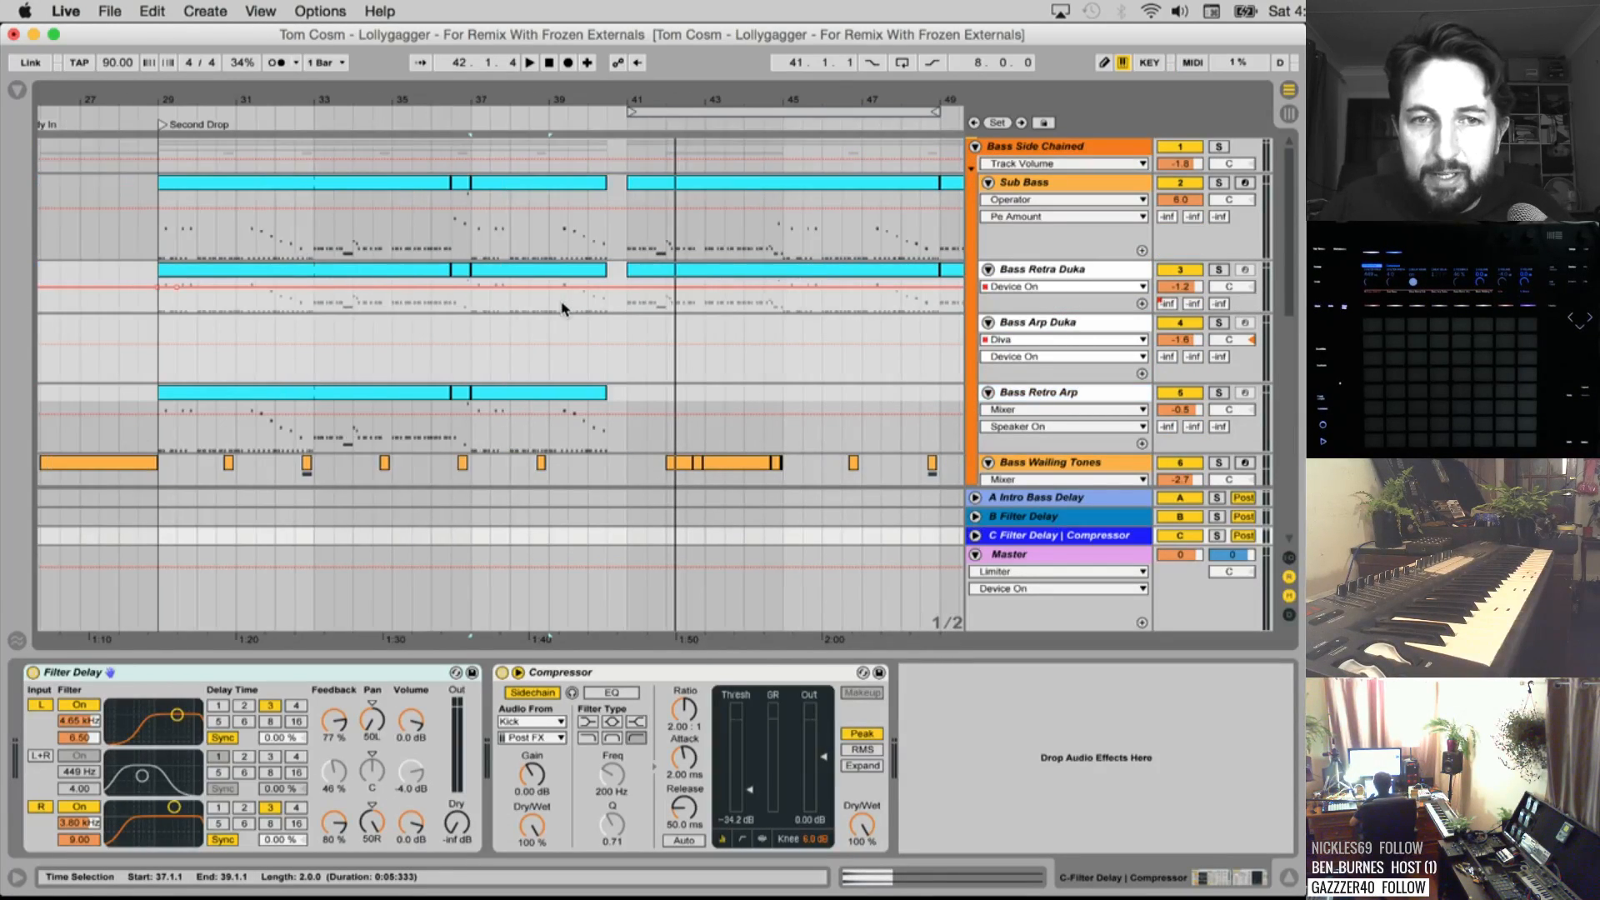
{"action": "left_click", "coordinate": [1056, 269]}
{"action": "scroll", "coordinate": [1056, 279], "scroll_direction": "down", "scroll_amount": 2}
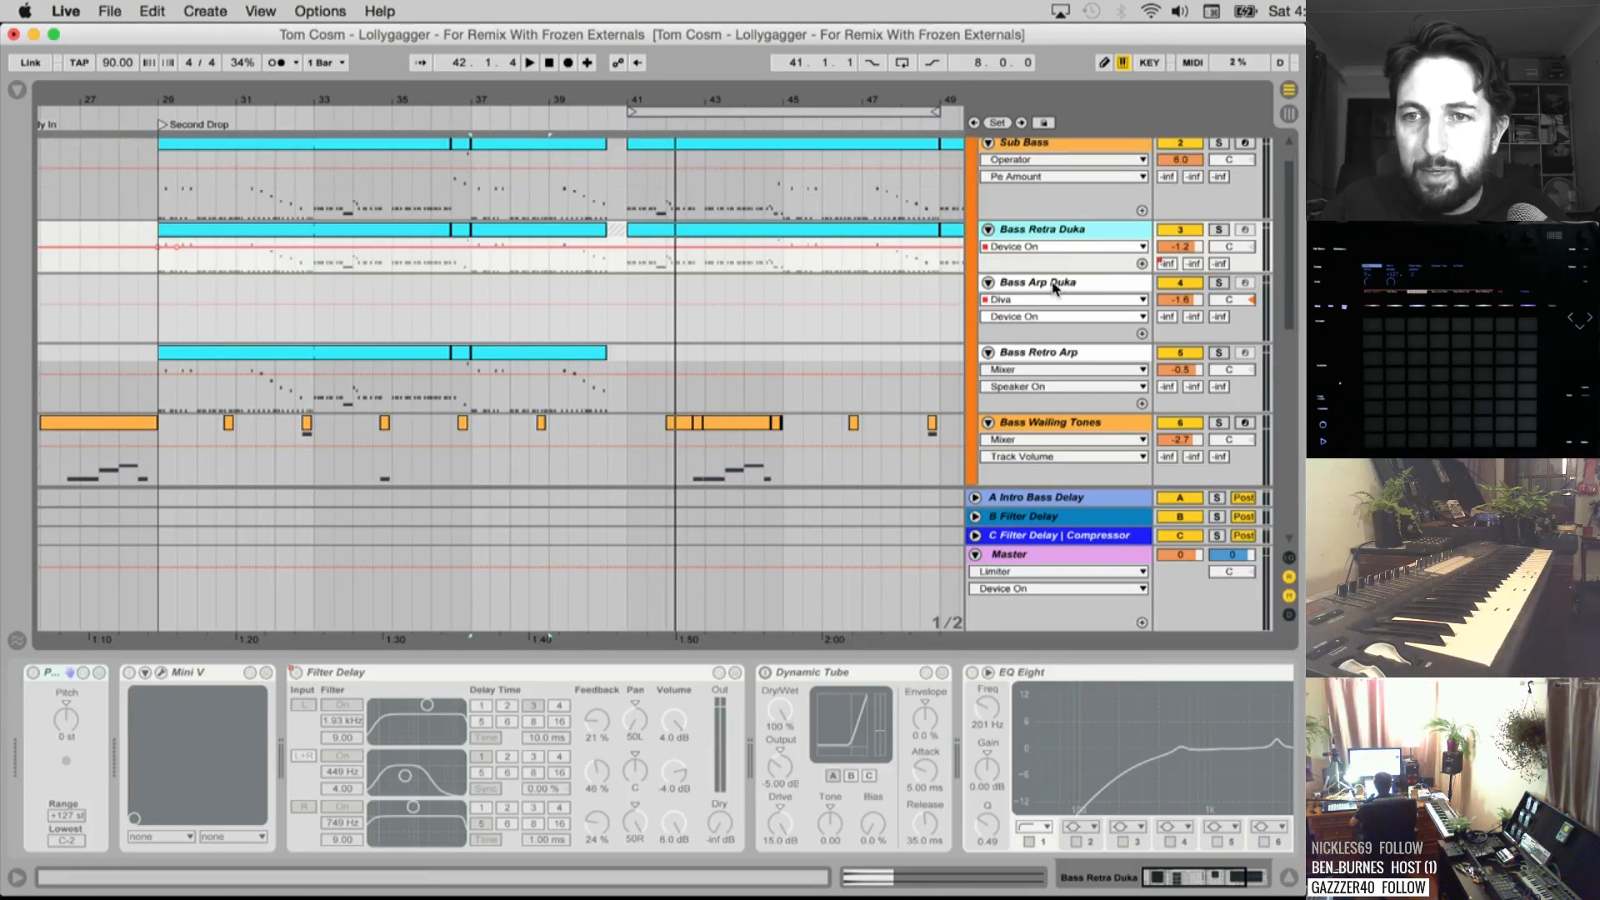
Examine the device chains of the Bass Arp Duka and Bass Retro Arp tracks
{"action": "left_click", "coordinate": [1054, 287]}
{"action": "left_click", "coordinate": [1042, 361]}
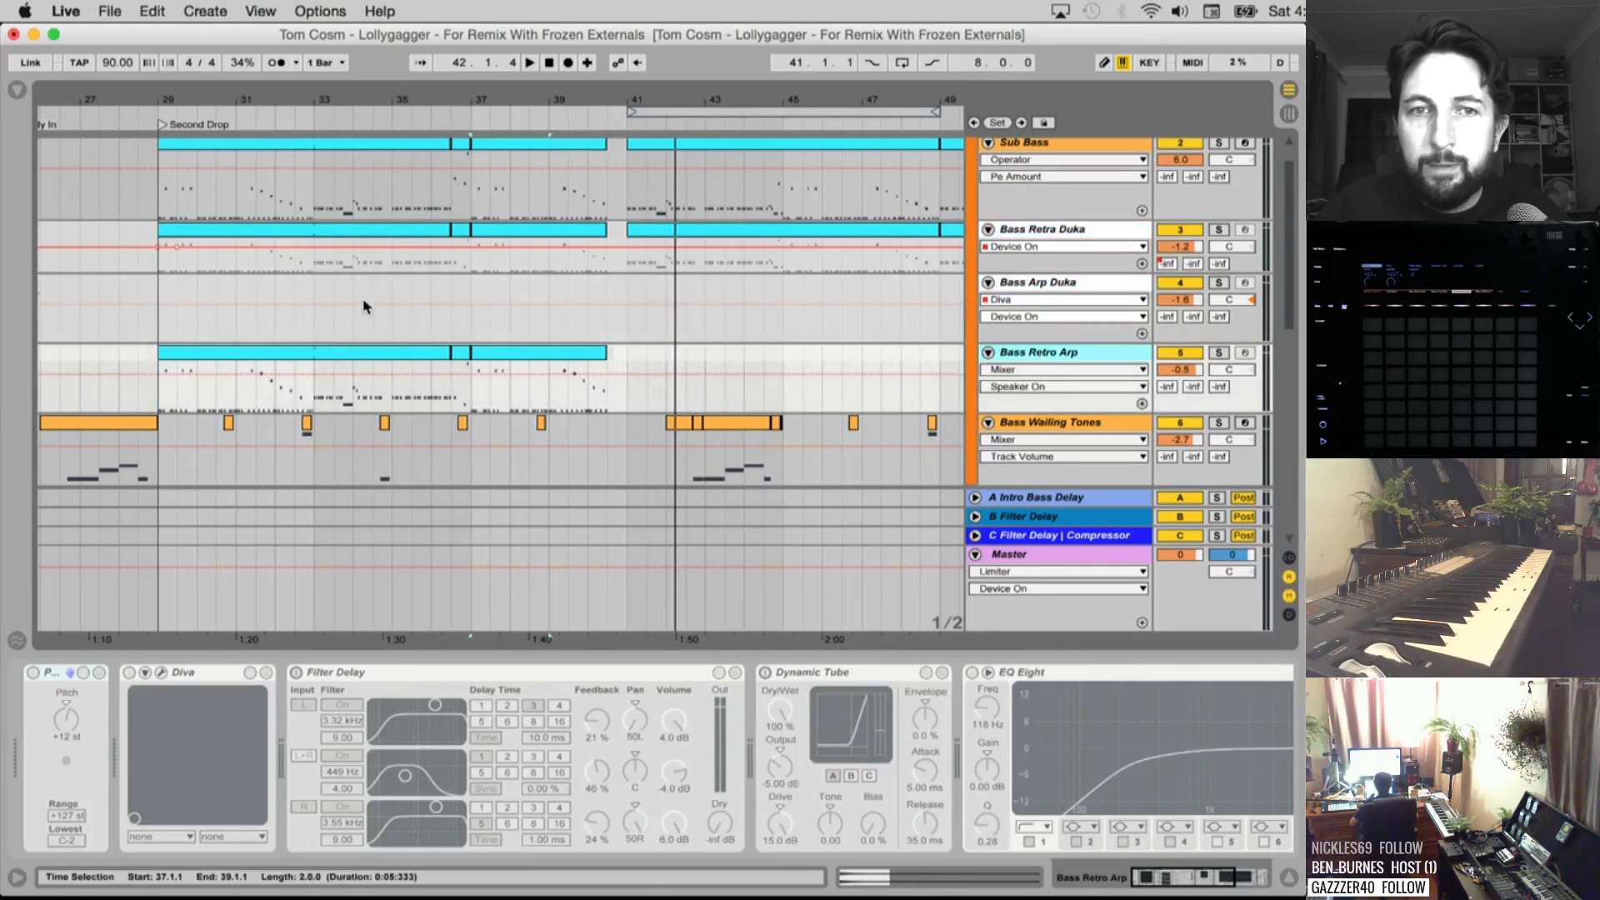
Solo the Bass Side Chained group and listen to it from the Second Drop at bar 29
{"action": "scroll", "coordinate": [350, 296], "scroll_direction": "up", "scroll_amount": 2}
{"action": "left_click", "coordinate": [892, 176]}
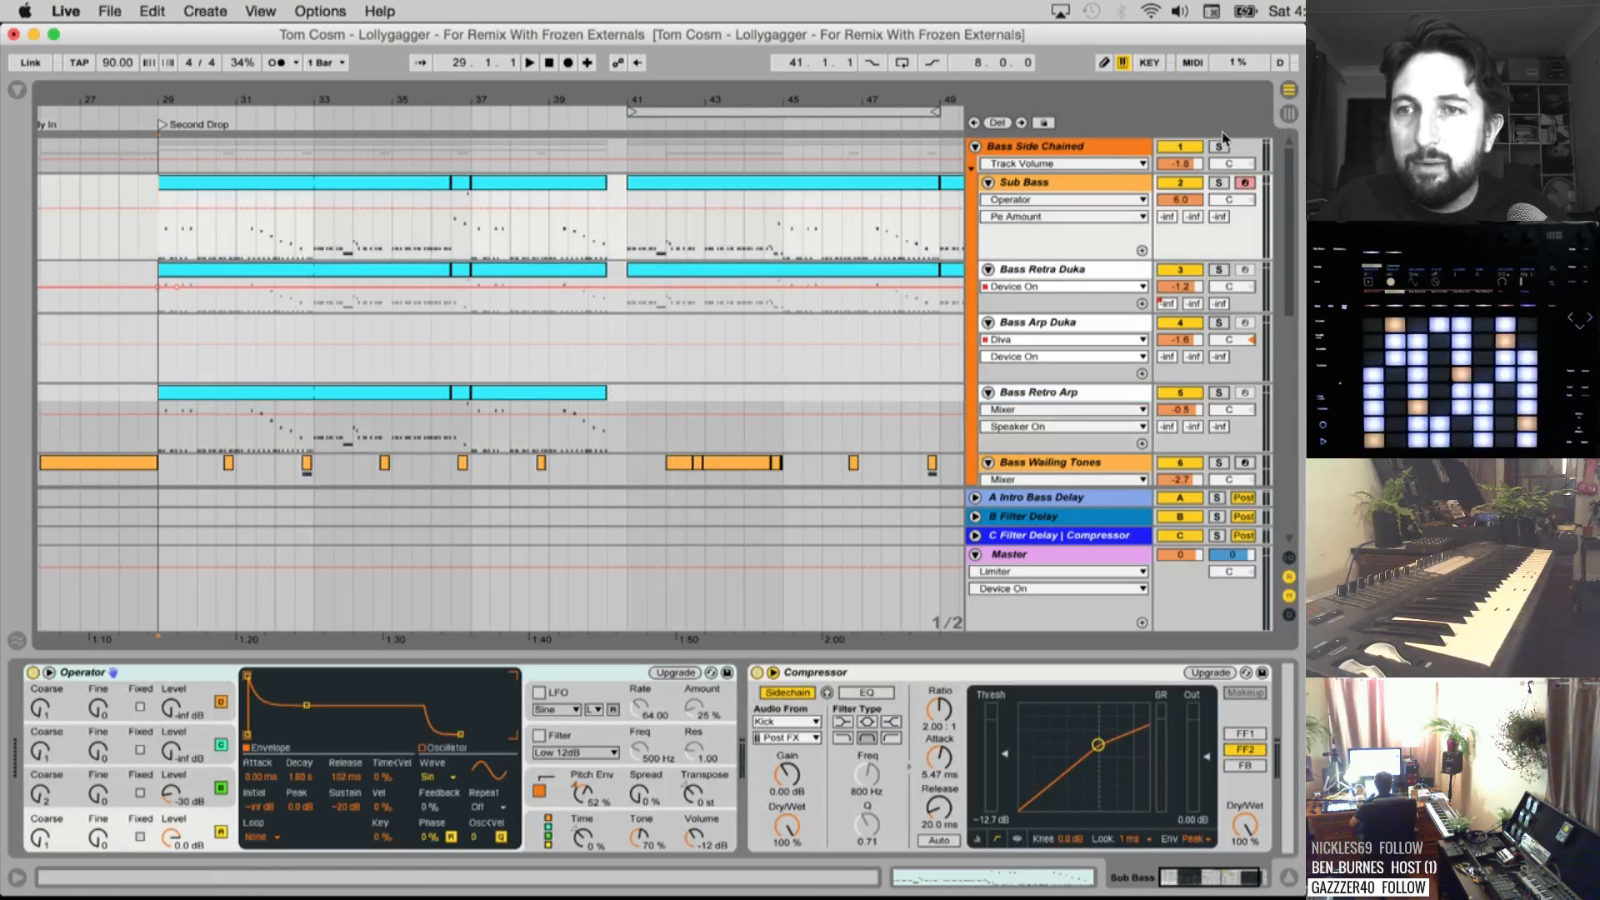
{"action": "left_click", "coordinate": [1218, 146]}
{"action": "key", "text": "space"}
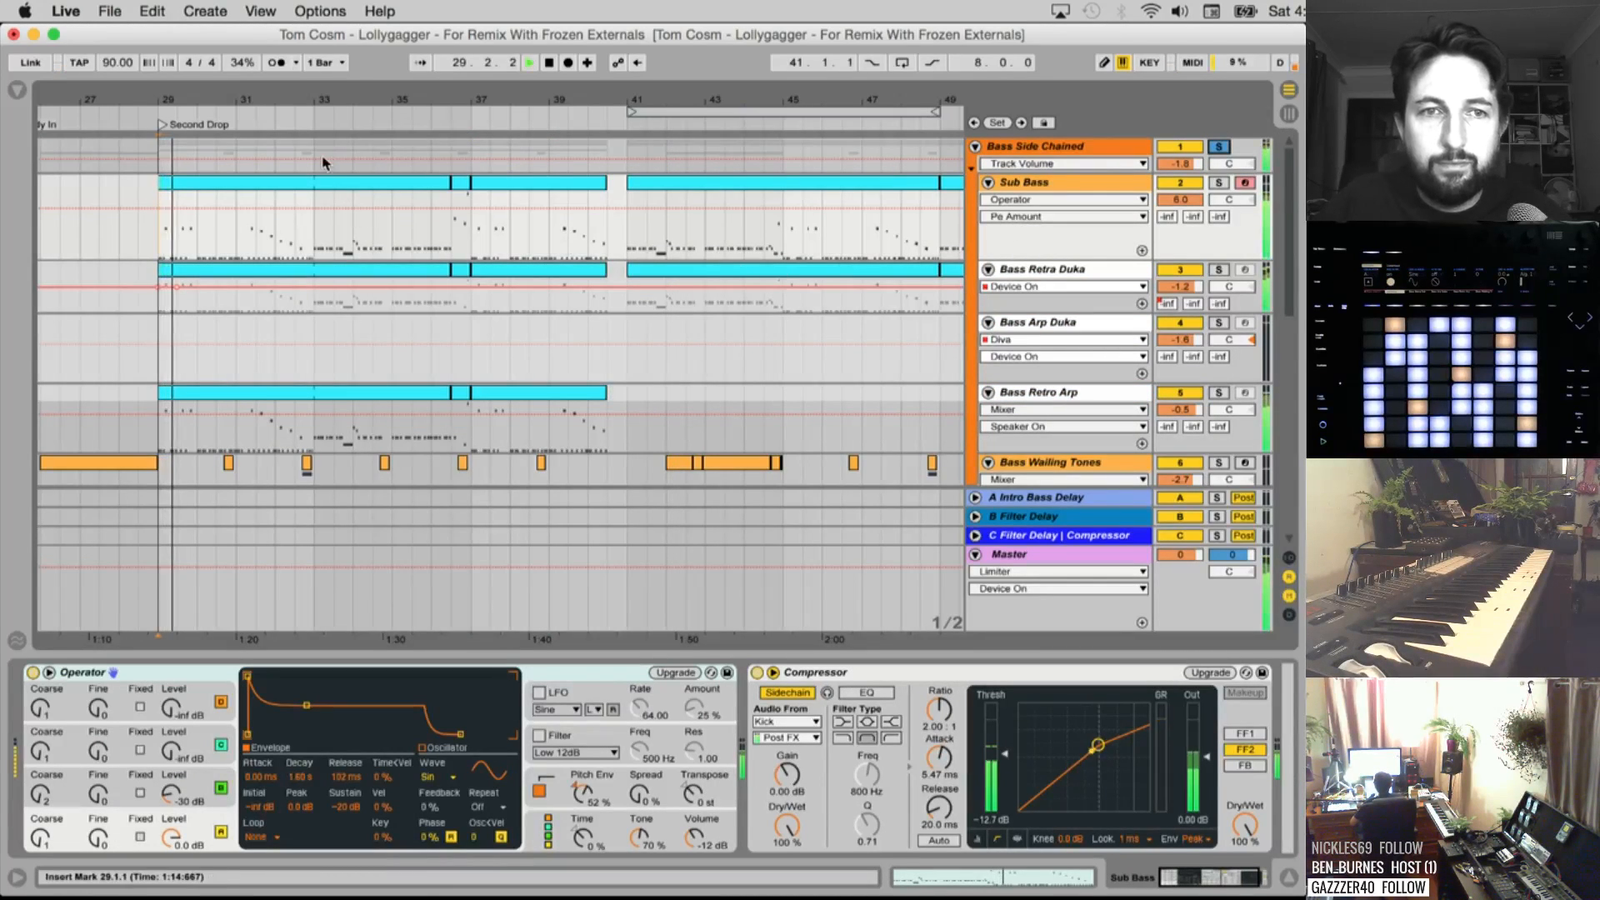
{"action": "scroll", "coordinate": [204, 267], "scroll_direction": "left", "scroll_amount": 5}
{"action": "scroll", "coordinate": [204, 267], "scroll_direction": "left", "scroll_amount": 15}
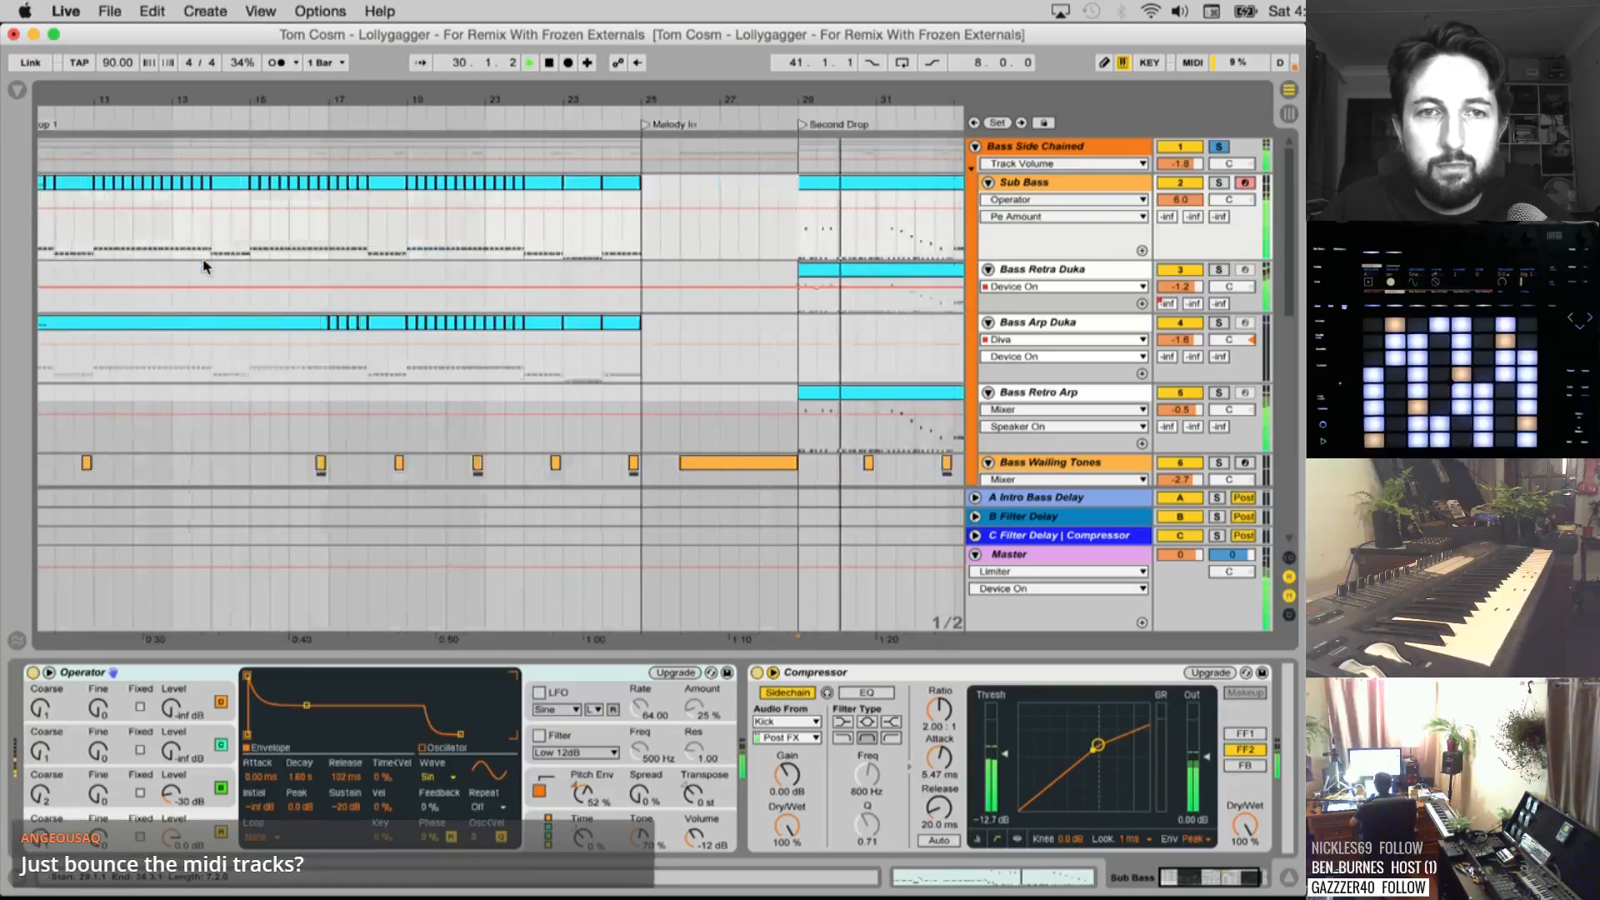
{"action": "key", "text": "space"}
Play the soloed bass group from the start of Drop 1 at bar 9
{"action": "mouse_move", "coordinate": [354, 100]}
{"action": "left_mouse_down"}
{"action": "mouse_move", "coordinate": [350, 51]}
{"action": "mouse_move", "coordinate": [348, 79]}
{"action": "left_mouse_up"}
{"action": "left_click", "coordinate": [192, 246]}
{"action": "key", "text": "space"}
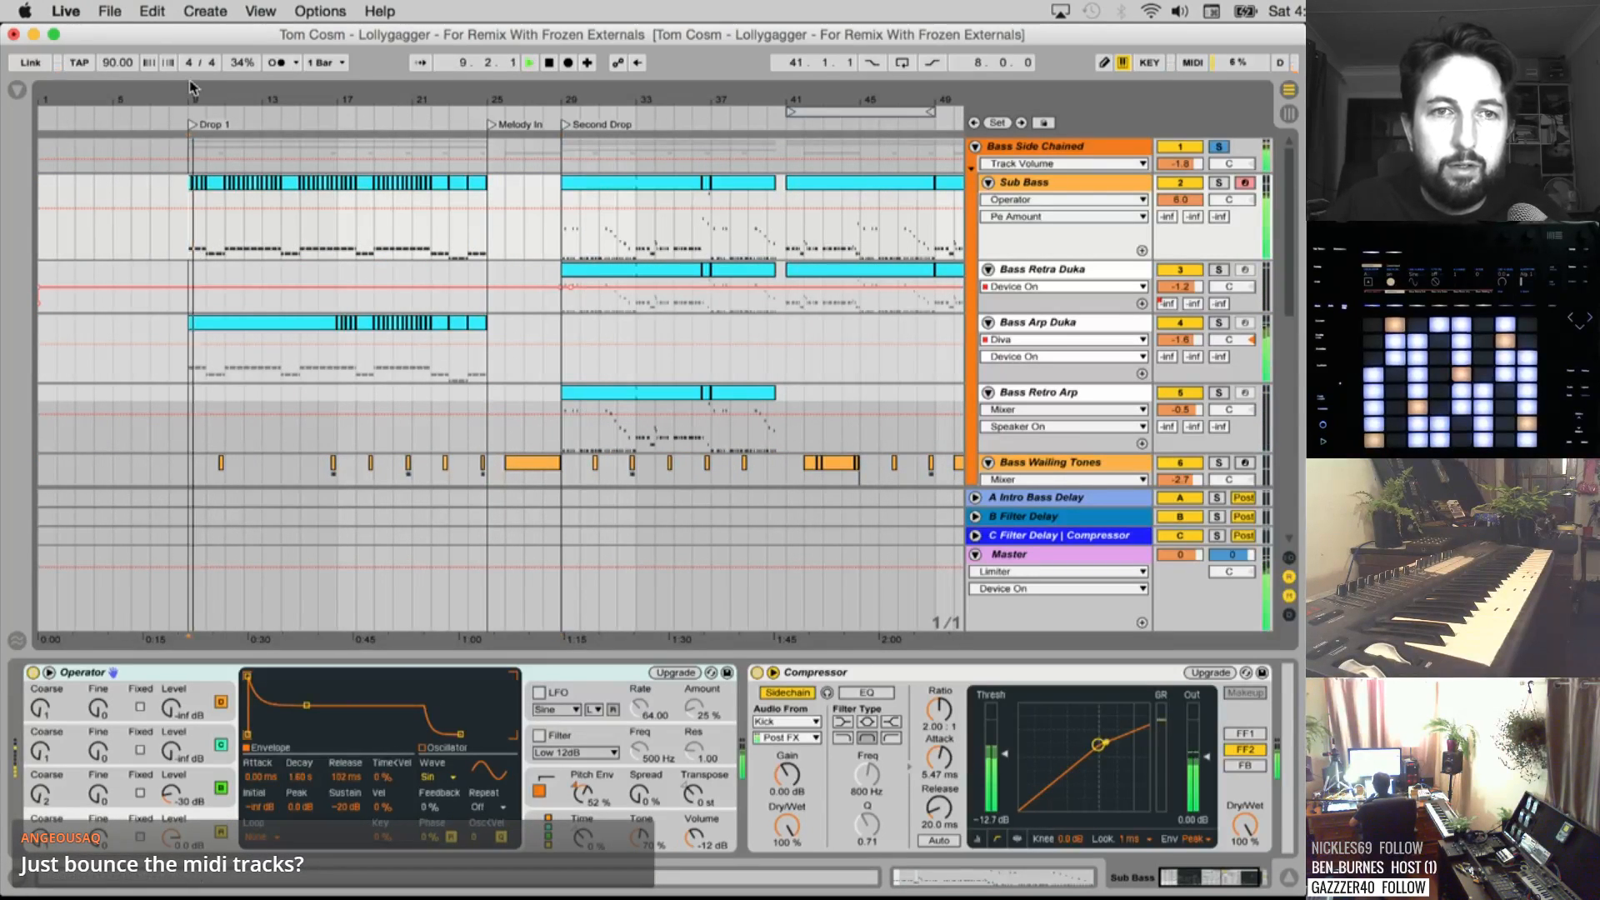
{"action": "left_click_drag", "start_coordinate": [191, 82], "coordinate": [191, 92]}
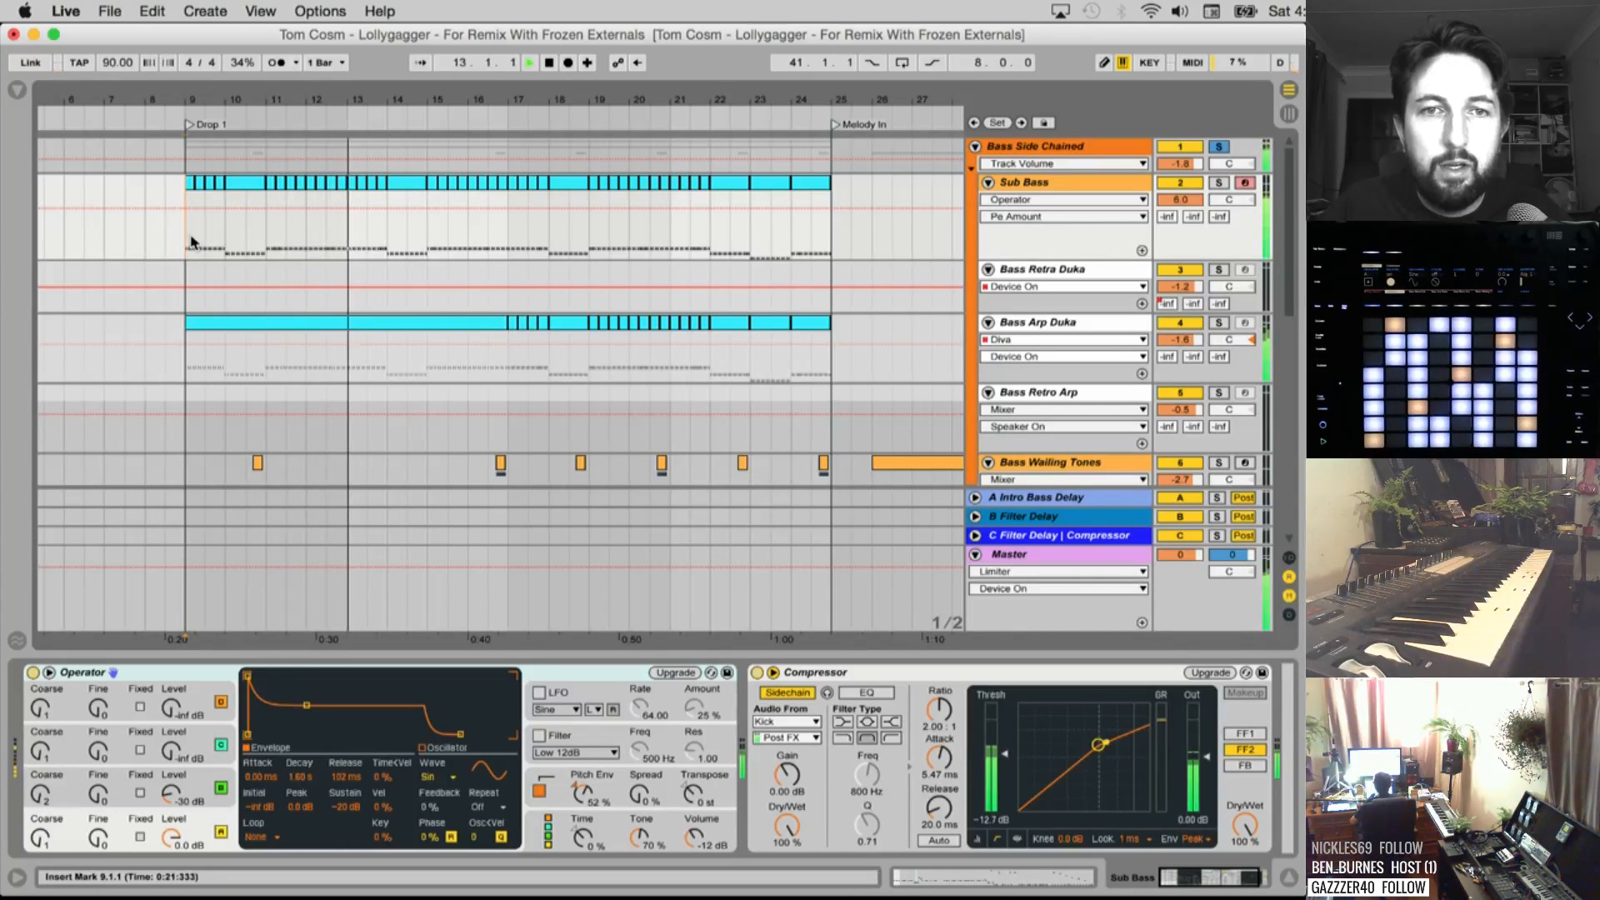
{"action": "key", "text": "space"}
Select bars 9 to 13 on the Sub Bass track and start exporting the Master as WAV to the Lollygagger Live Stream folder
{"action": "mouse_move", "coordinate": [193, 244]}
{"action": "left_mouse_down"}
{"action": "mouse_move", "coordinate": [354, 243]}
{"action": "mouse_move", "coordinate": [190, 241]}
{"action": "left_mouse_up"}
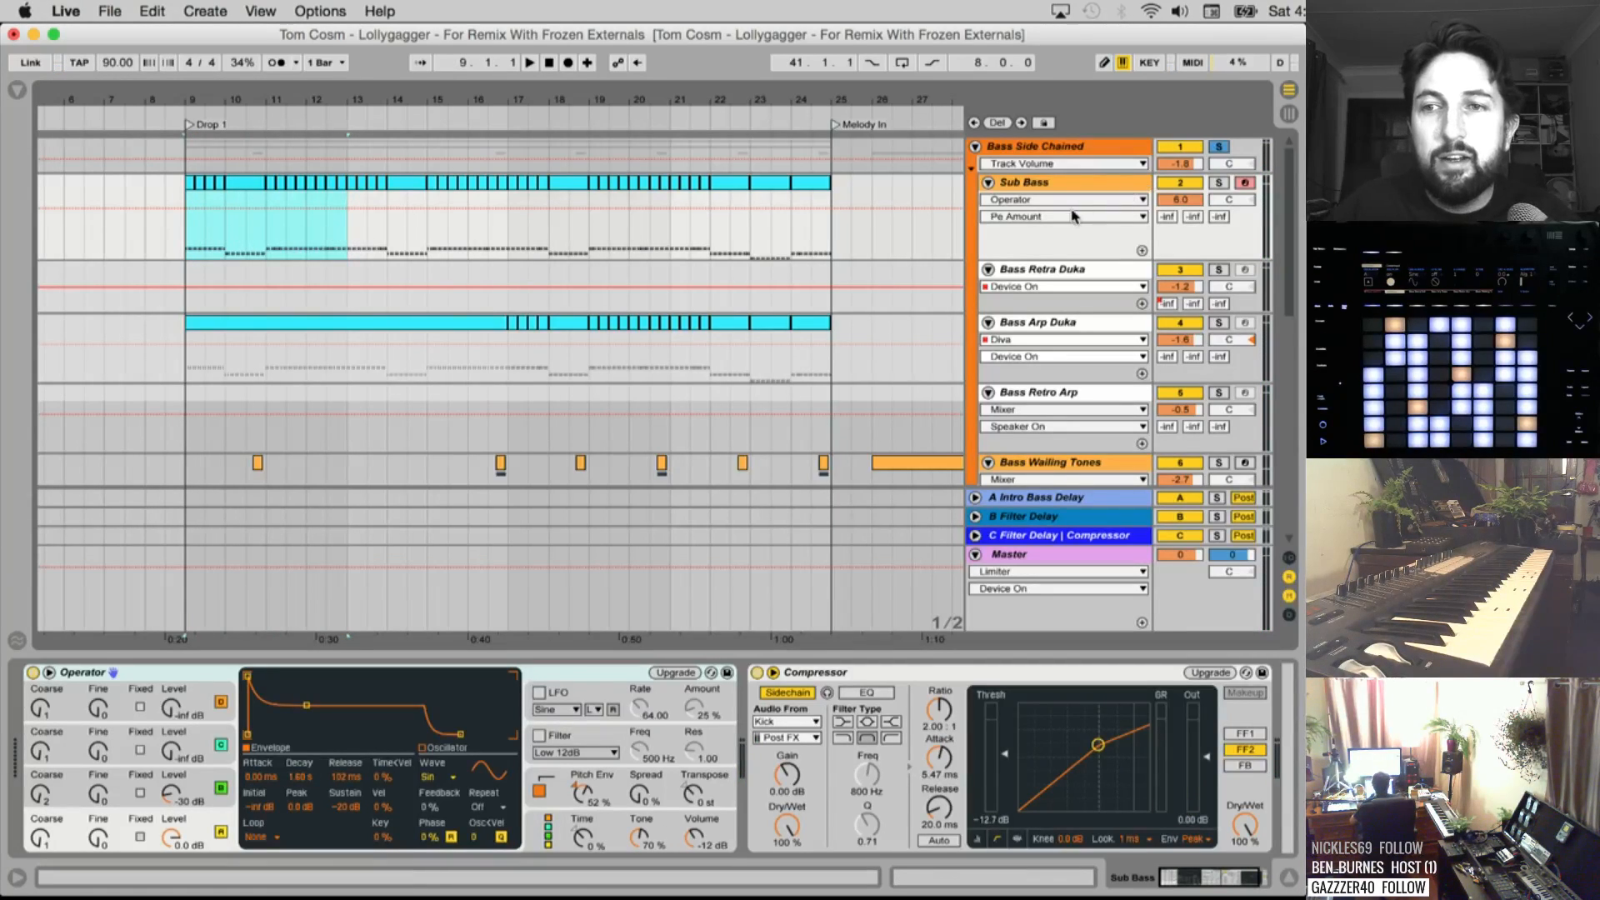
{"action": "key", "text": "super+shift+r"}
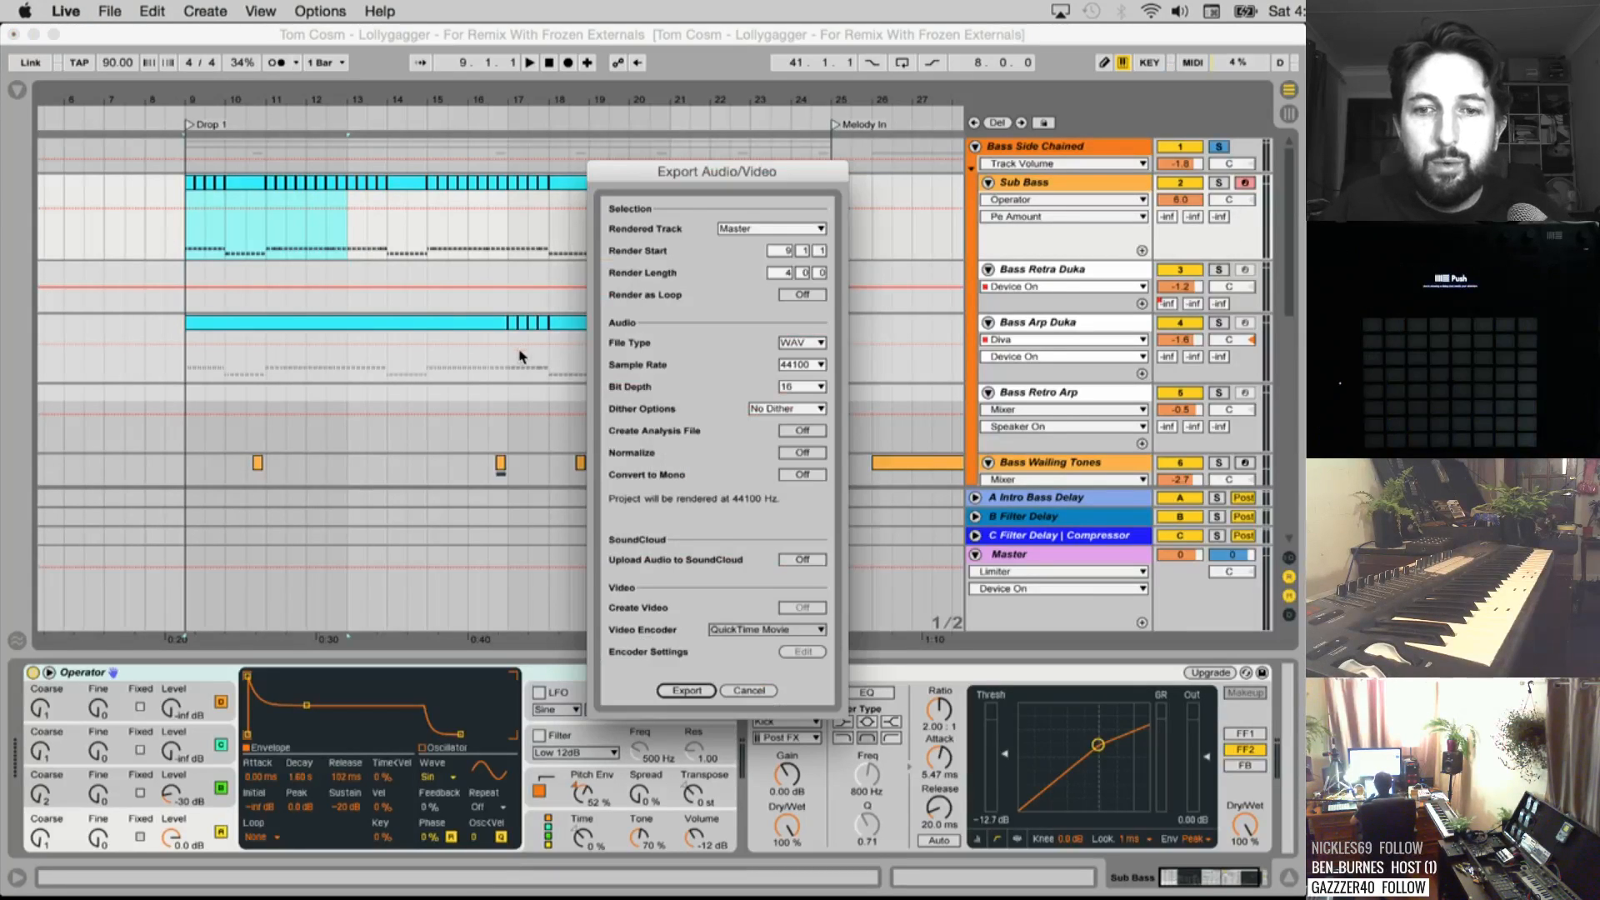
{"action": "left_click", "coordinate": [687, 690]}
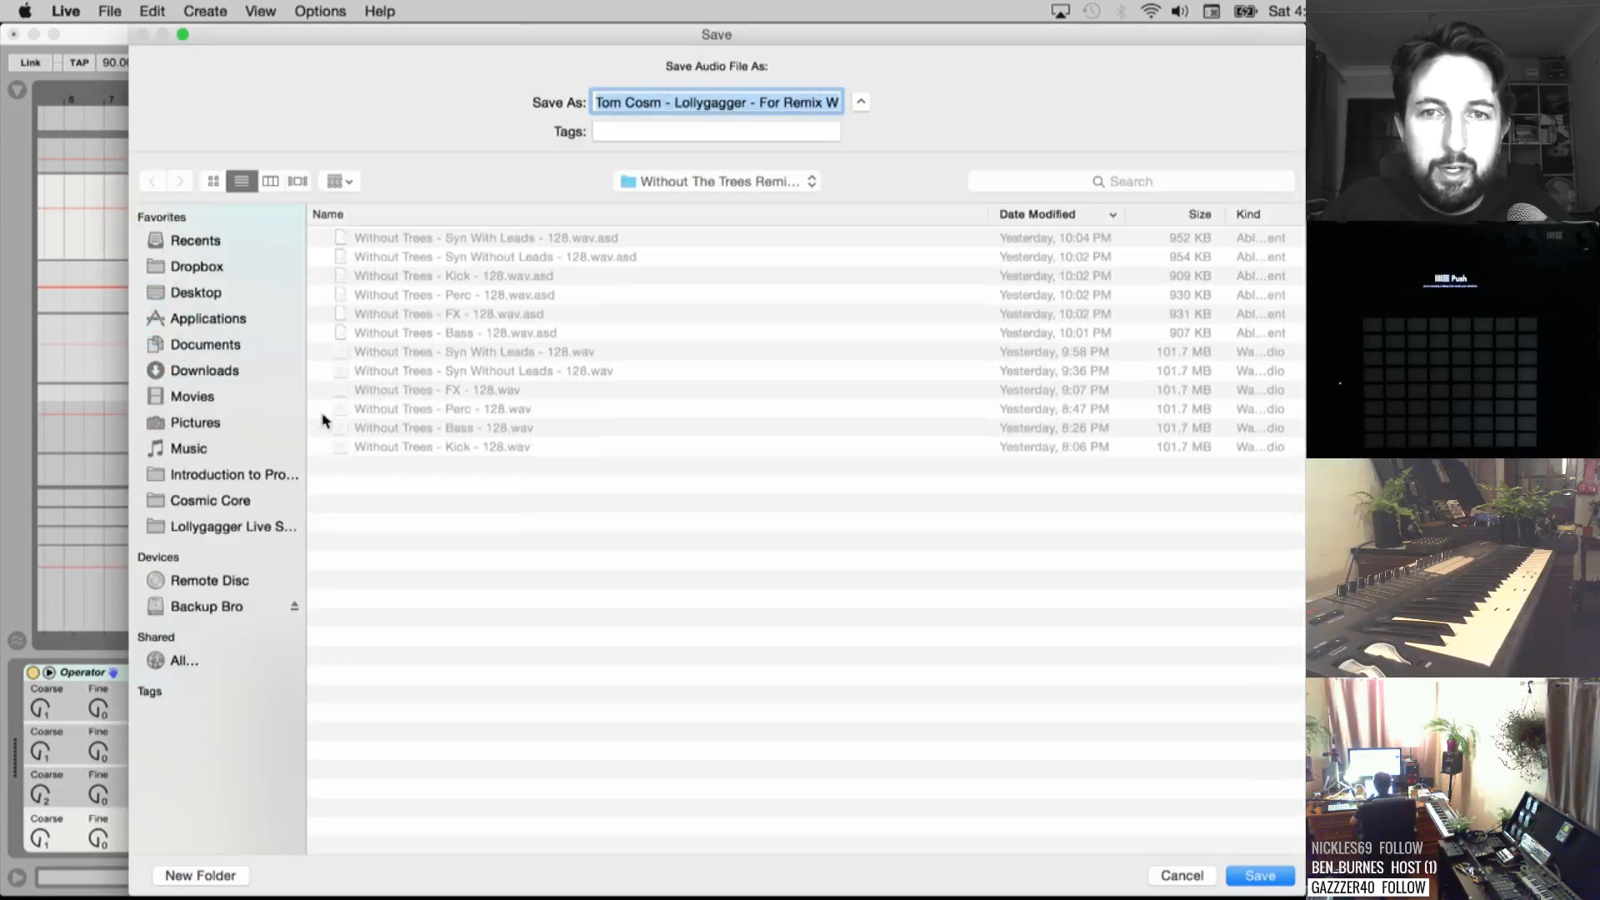
{"action": "left_click", "coordinate": [223, 526]}
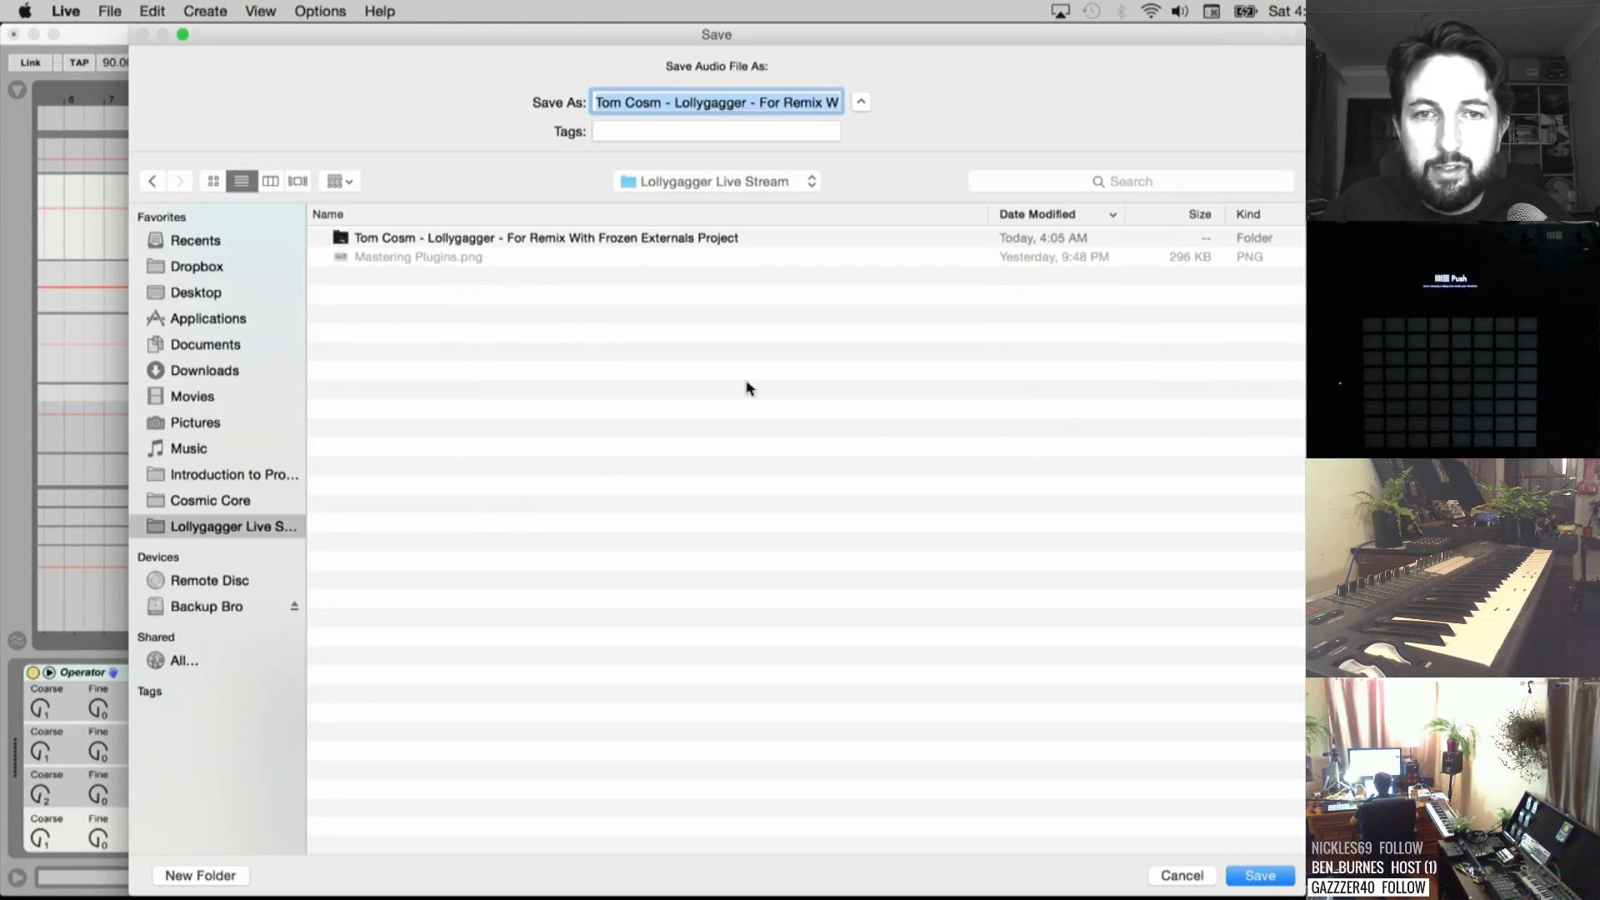
Create a folder in Lollygagger Live Stream named with the artist's name followed by "- Lollygagger Stems"
{"action": "right_click", "coordinate": [544, 366]}
{"action": "left_click", "coordinate": [588, 379]}
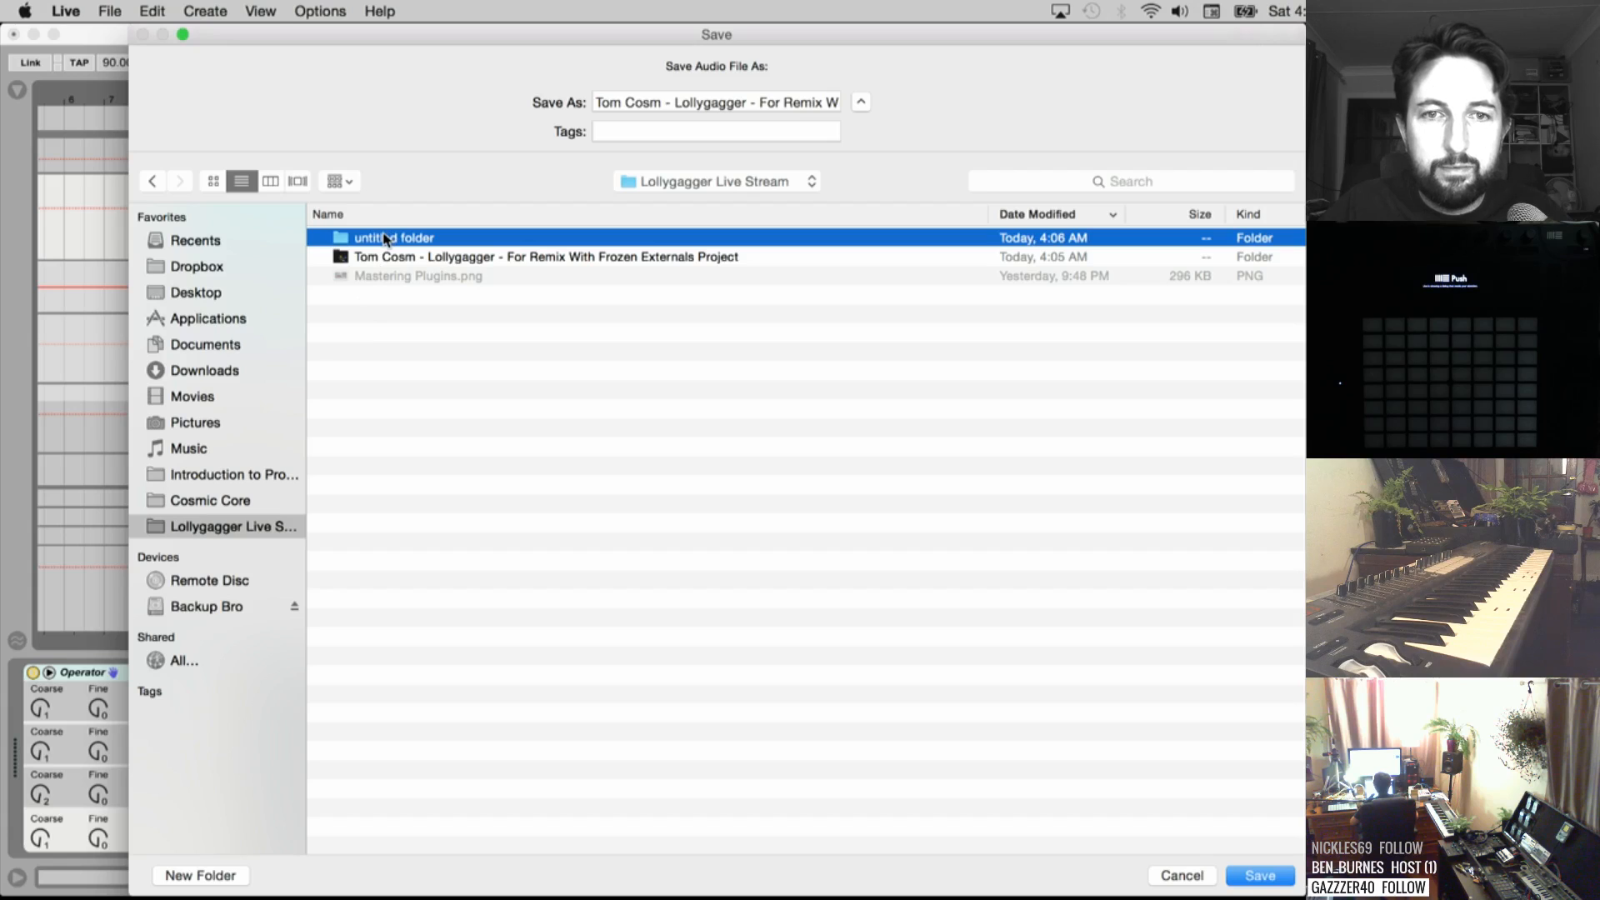
{"action": "left_click", "coordinate": [240, 876]}
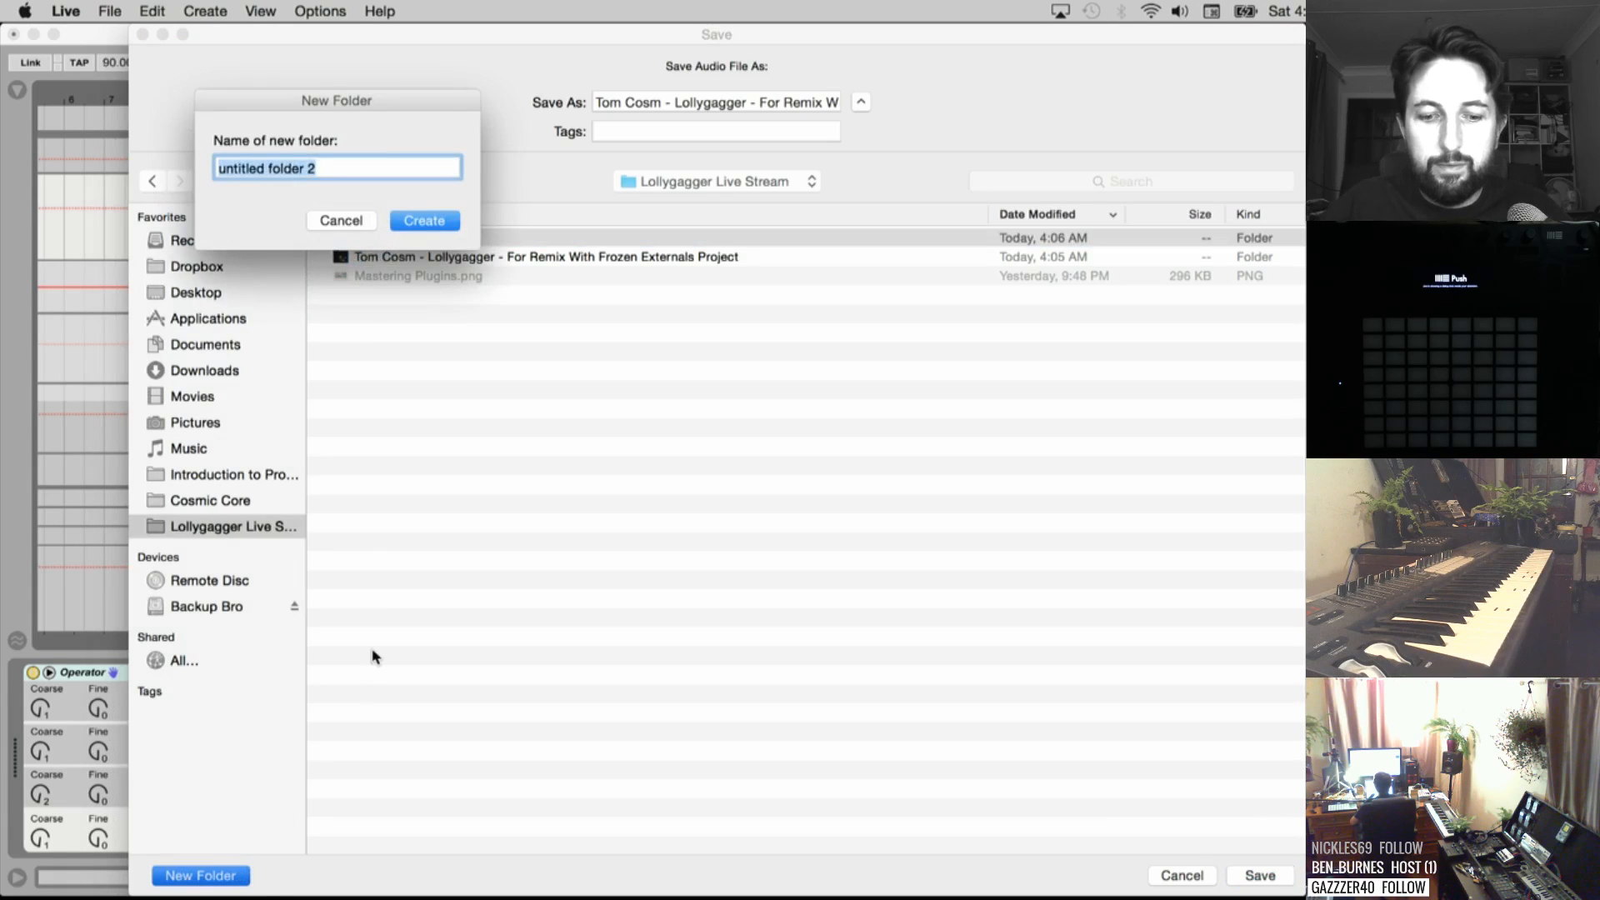
{"action": "type", "text": "Tom Cosm - Lollygagger Stems"}
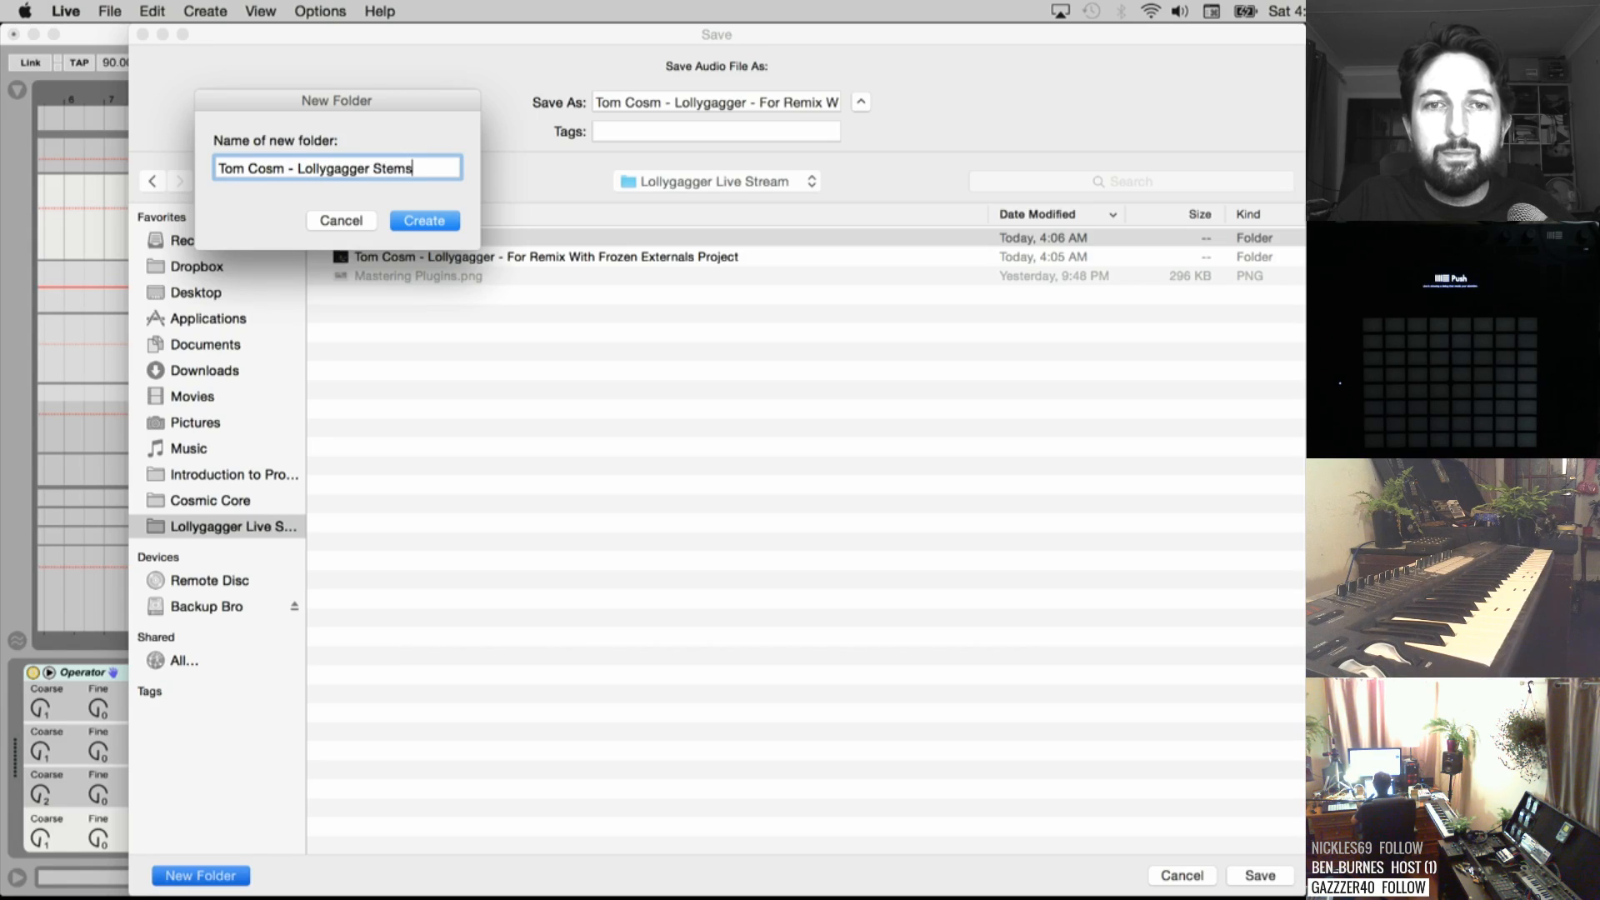
{"action": "key", "text": "Return"}
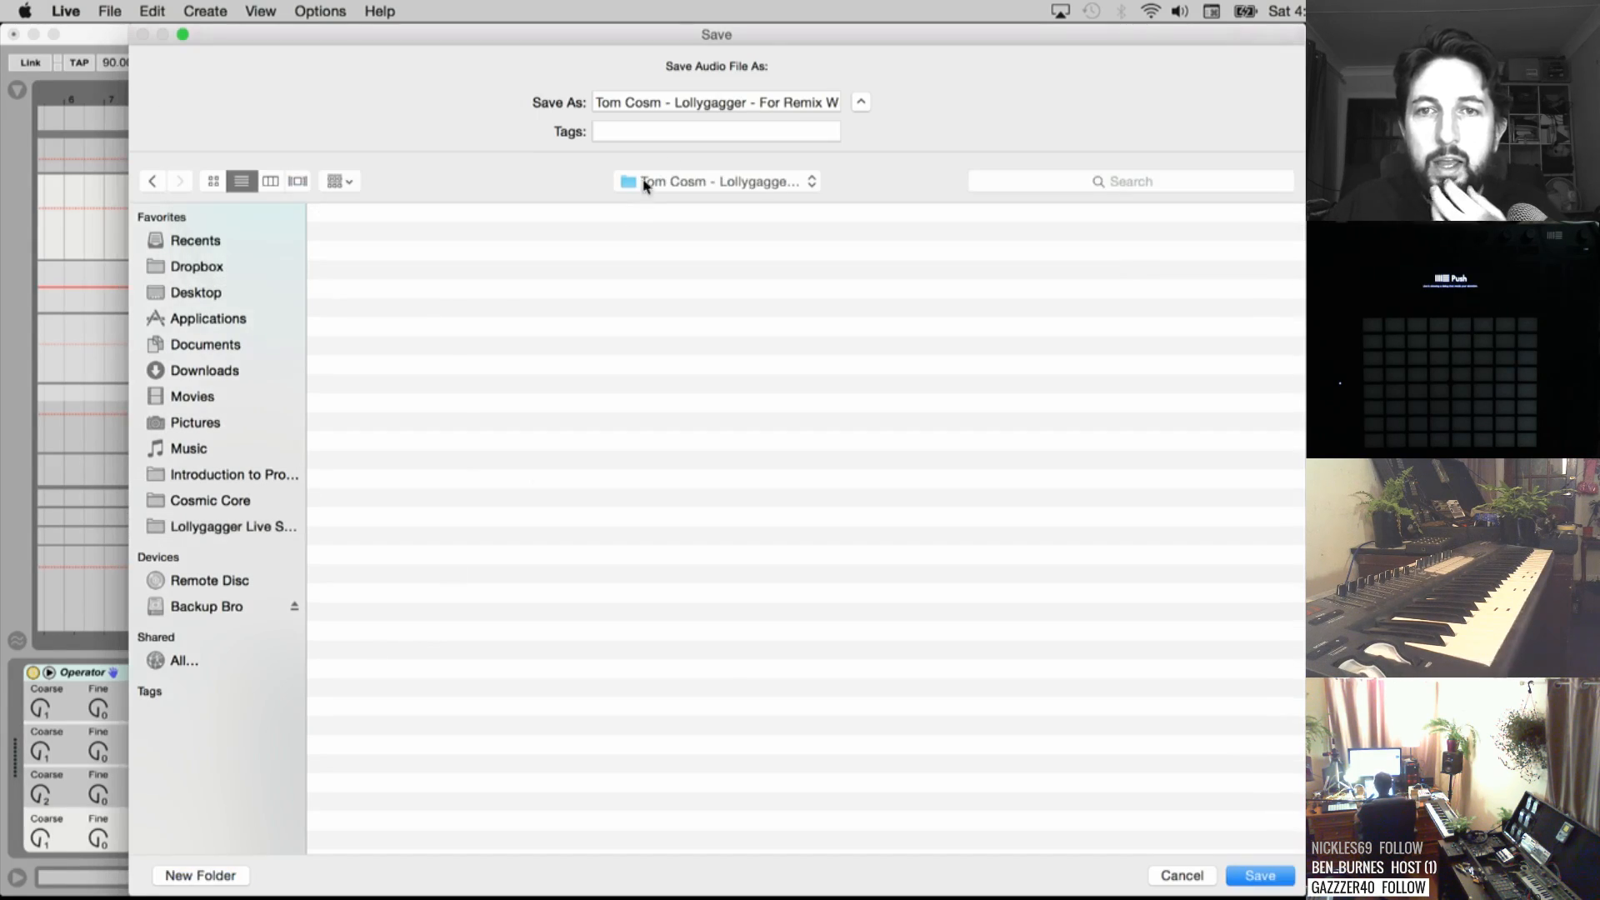
Name the audio file "Bass 1" and save it in the new stems folder
{"action": "left_click", "coordinate": [628, 98]}
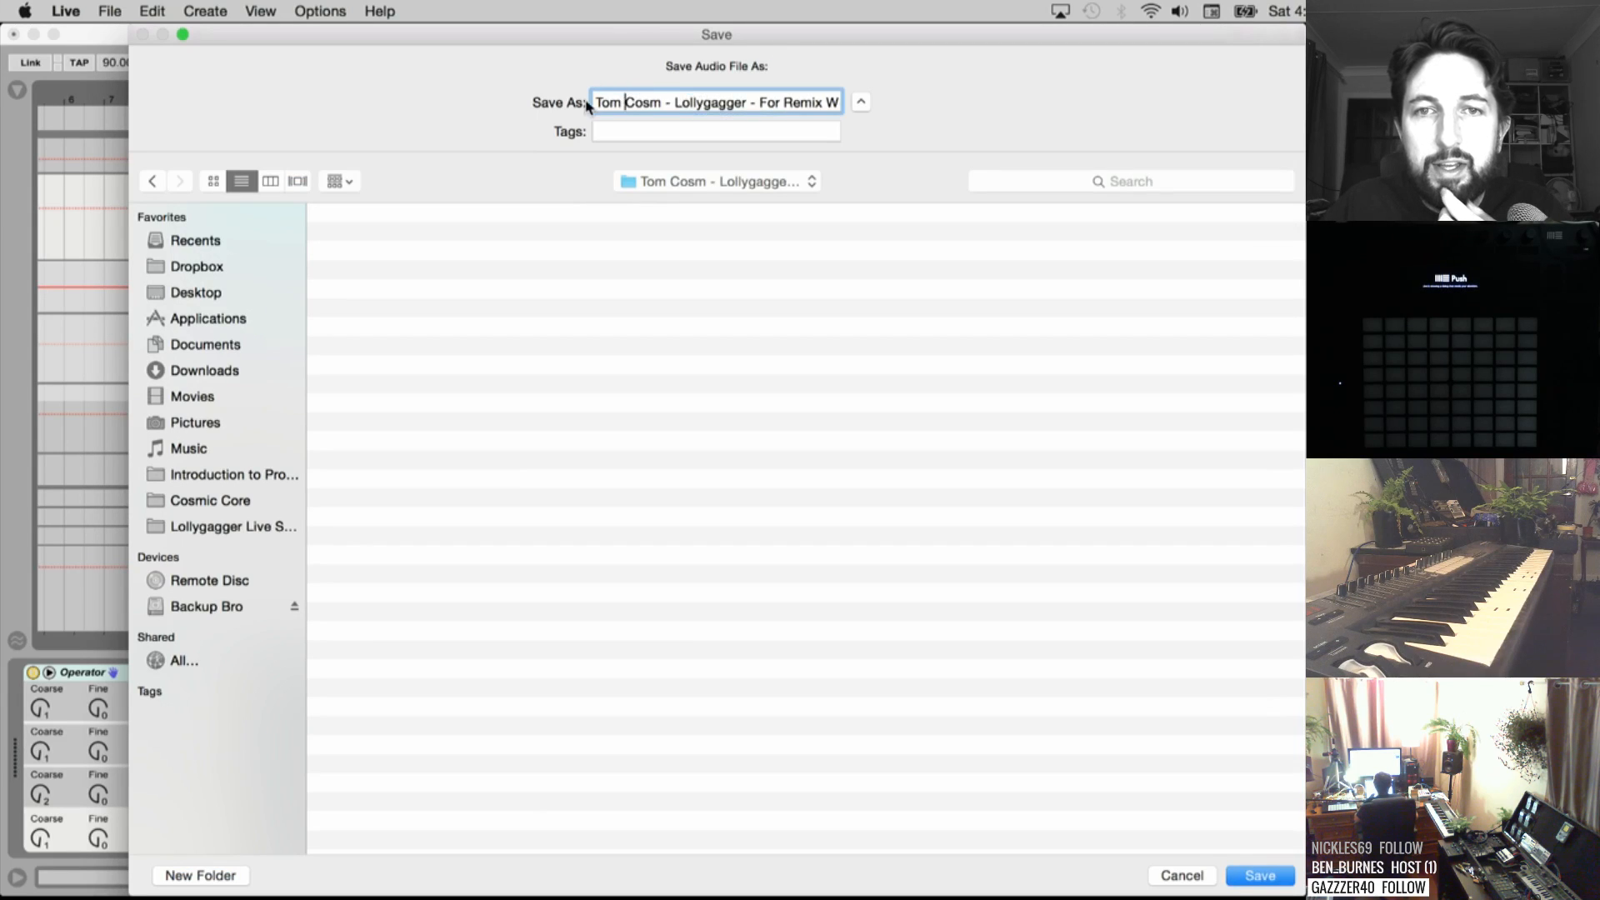
{"action": "key", "text": "super+a"}
{"action": "type", "text": "B"}
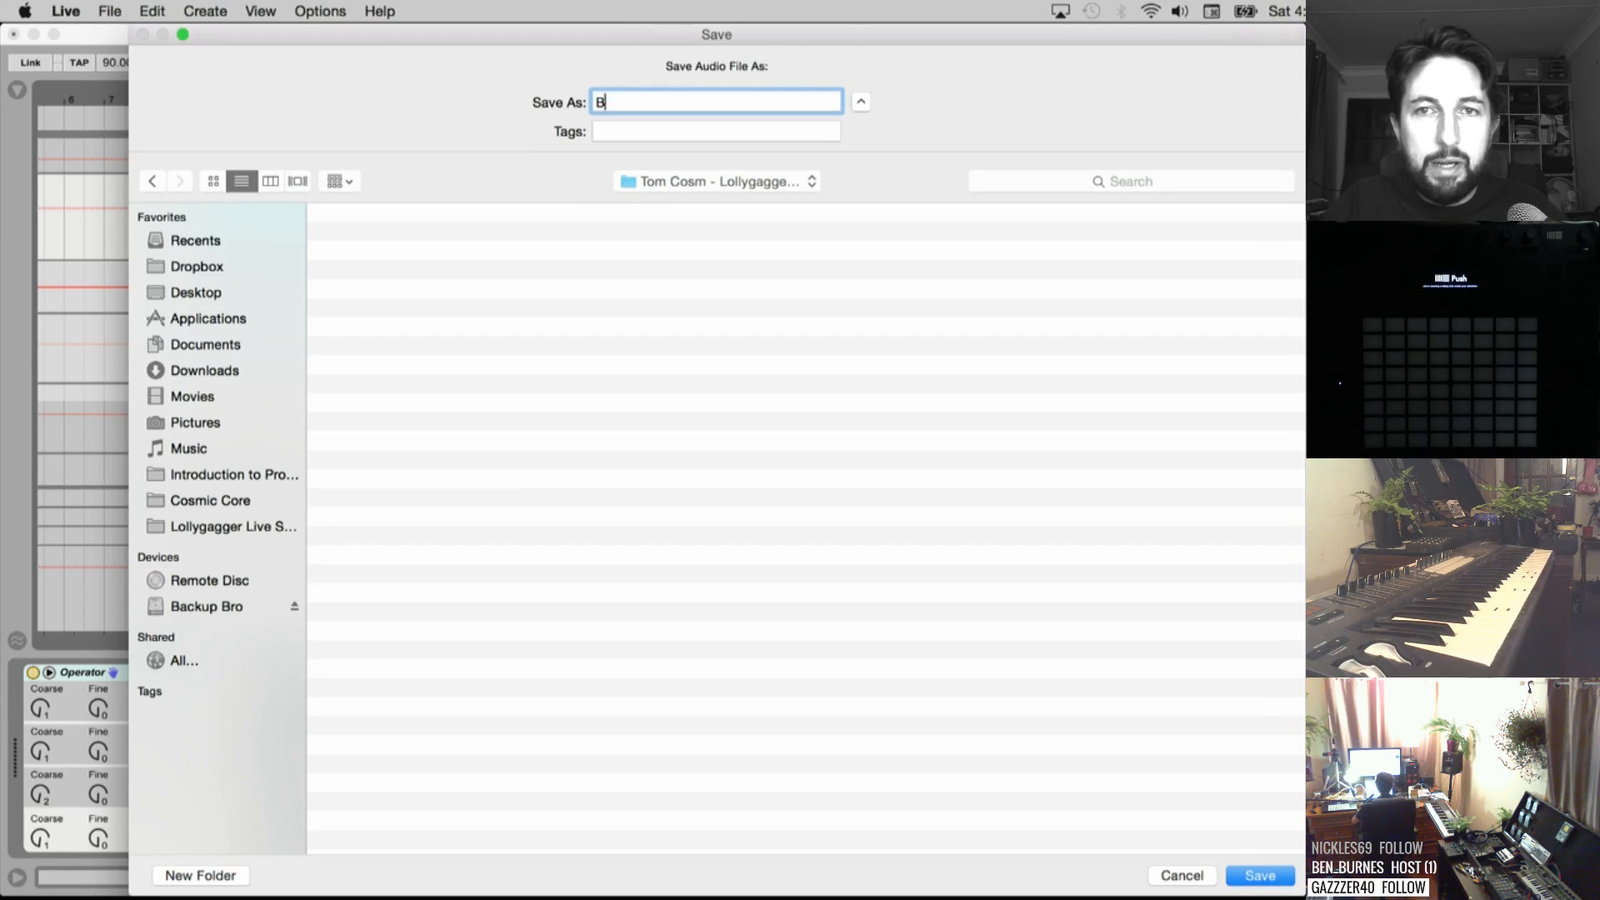
{"action": "key", "text": "Return"}
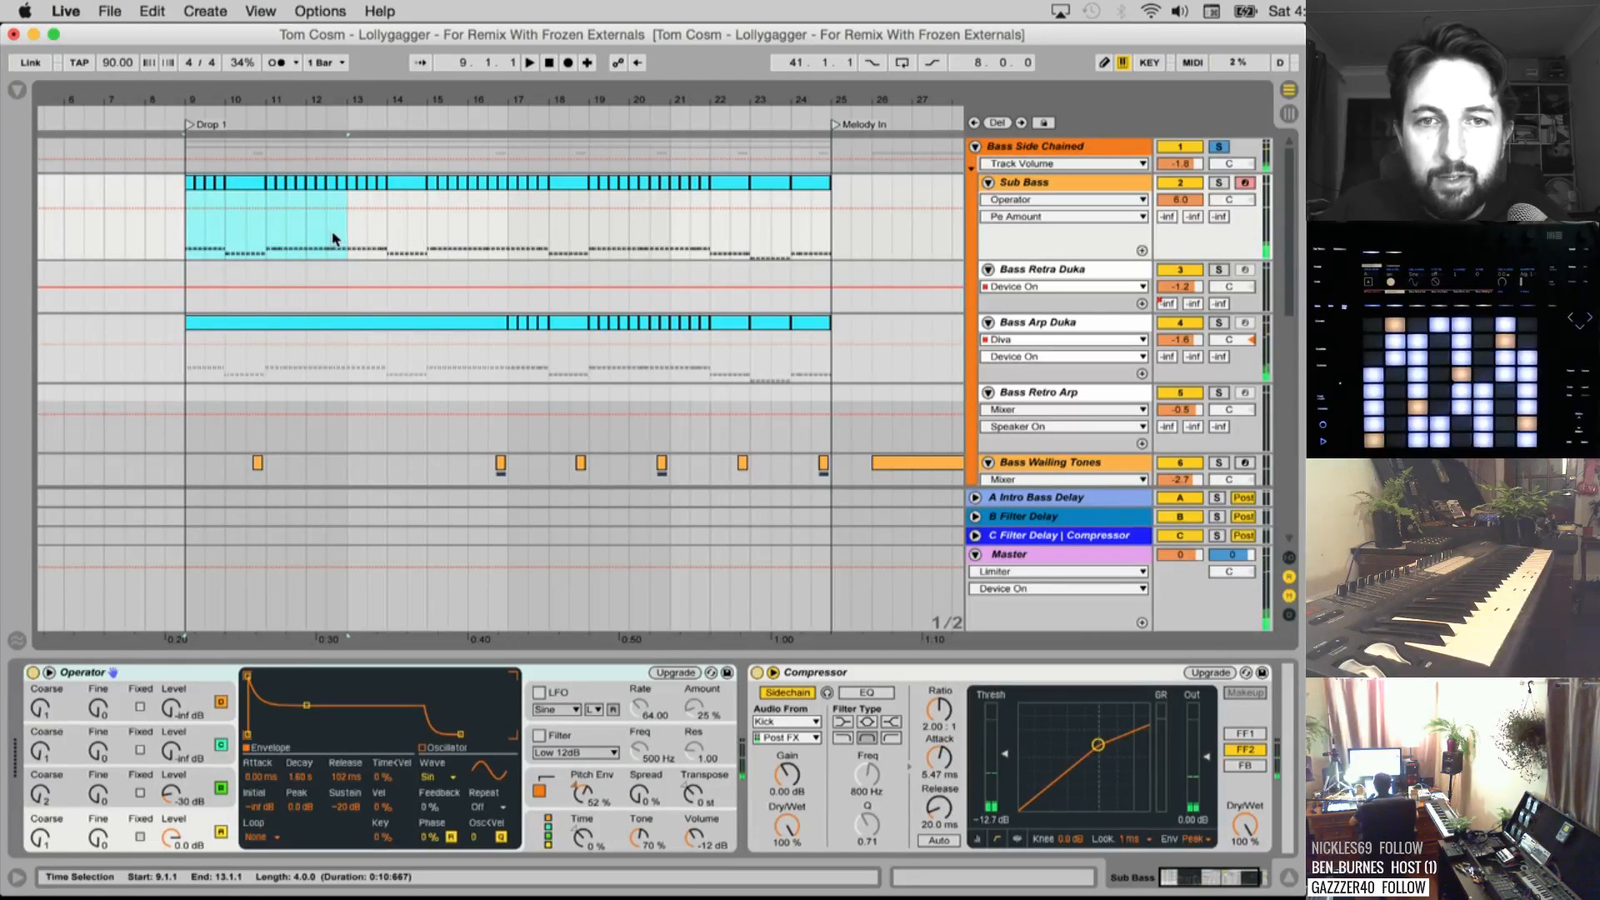
Select bars 21 to 25 on the Sub Bass track and listen to the end of Drop 1
{"action": "left_click_drag", "start_coordinate": [345, 244], "coordinate": [540, 249]}
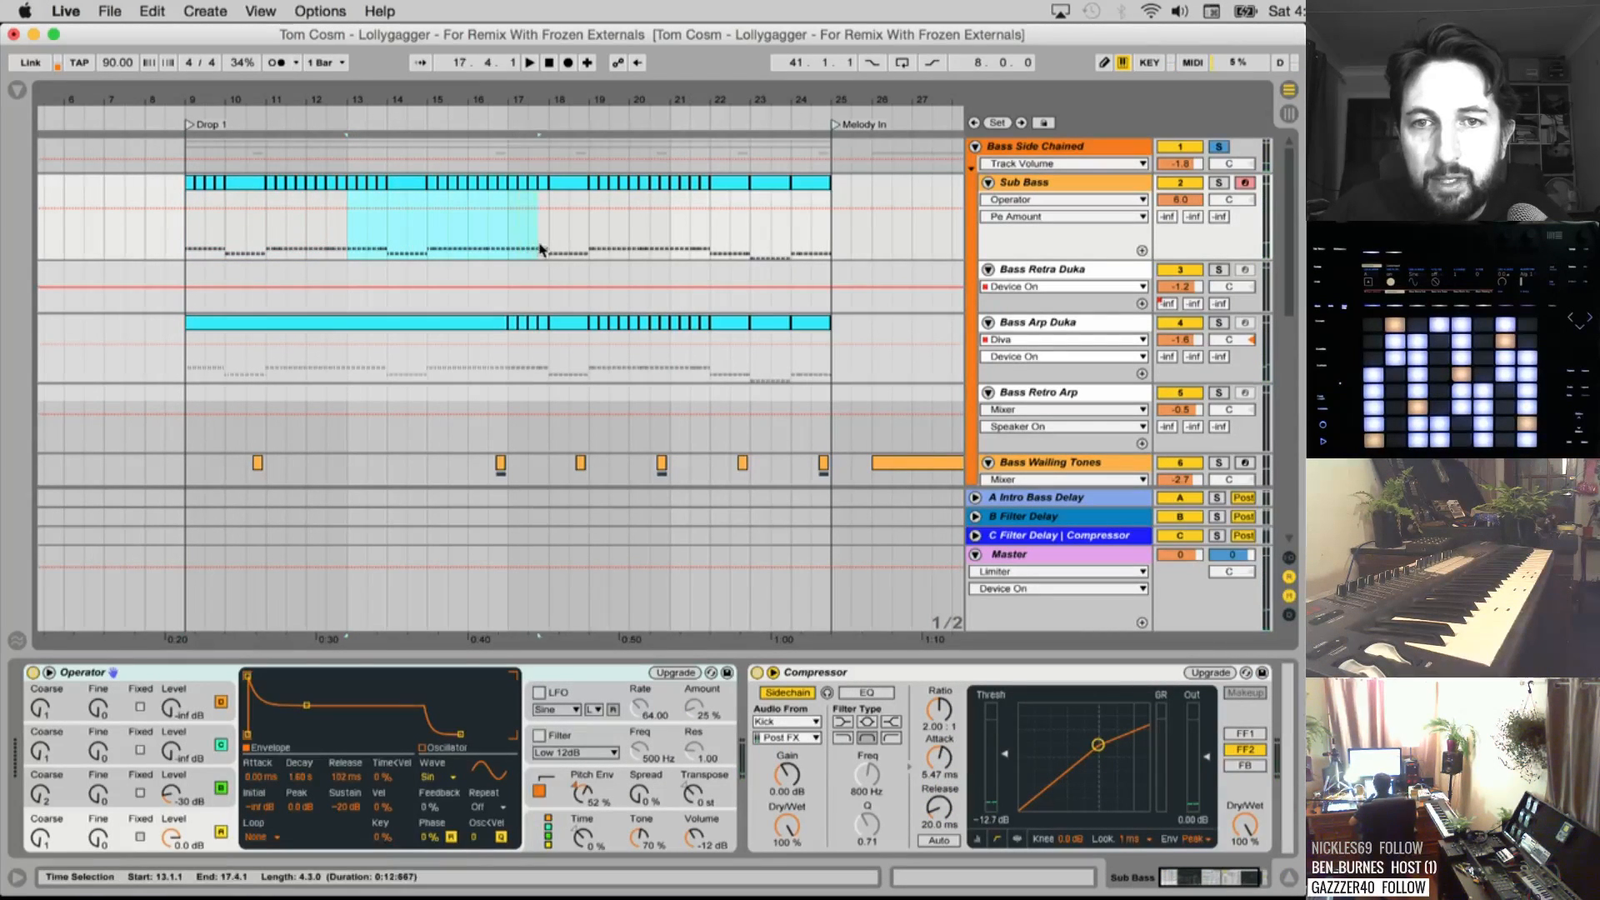
{"action": "left_click", "coordinate": [680, 249]}
{"action": "scroll", "coordinate": [711, 247], "scroll_direction": "right", "scroll_amount": 2}
{"action": "left_click", "coordinate": [739, 239], "text": "shift"}
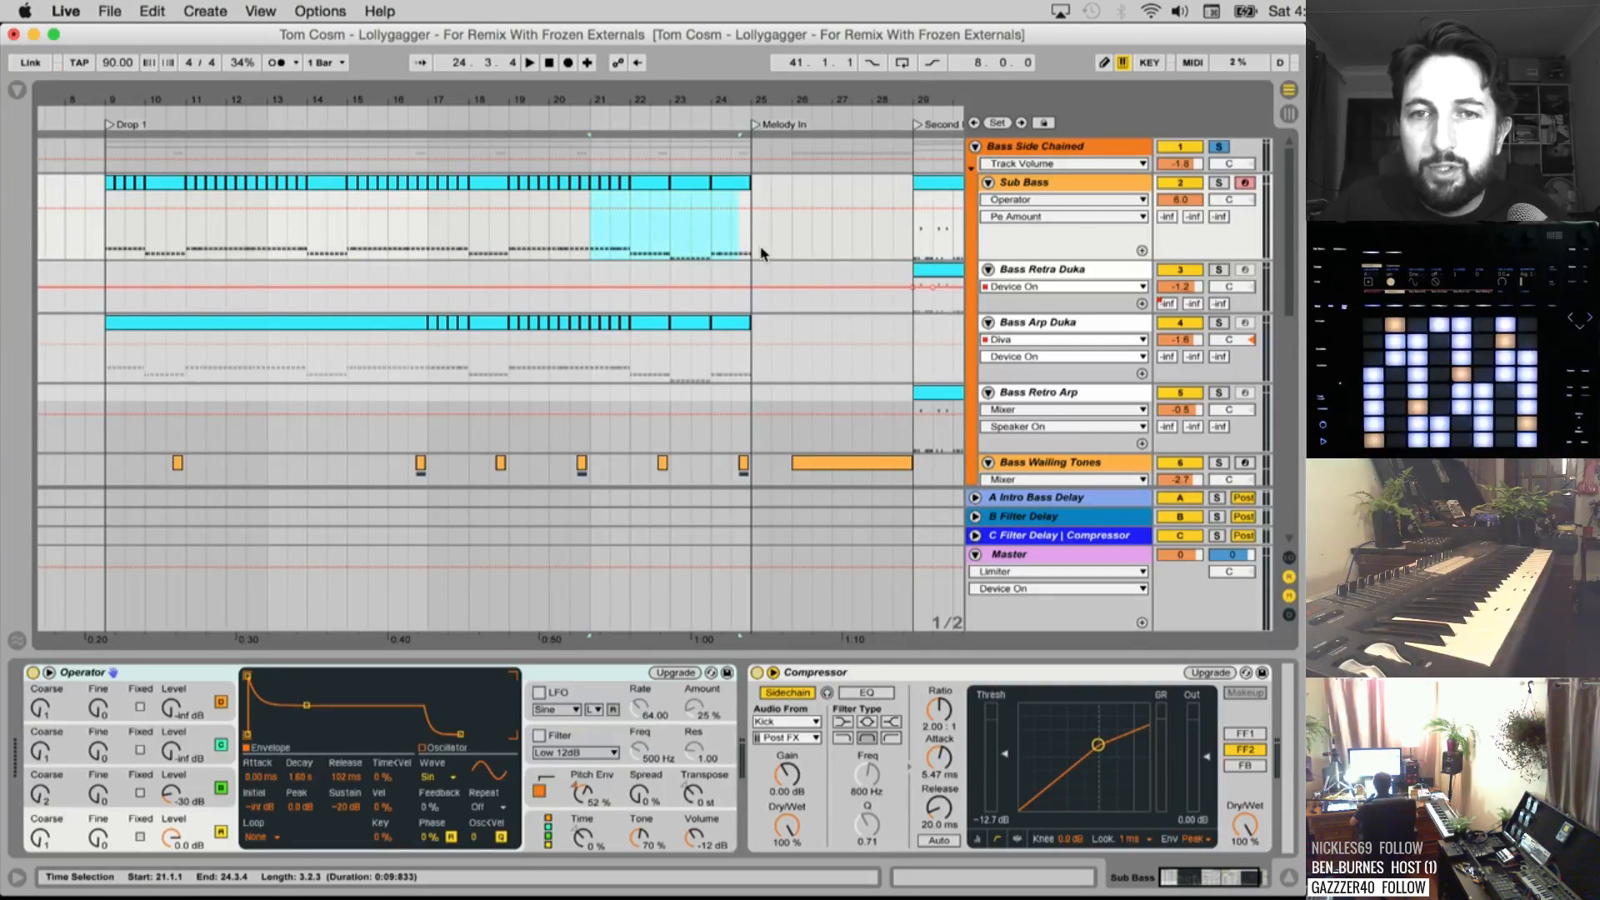
{"action": "left_click", "coordinate": [758, 245], "text": "shift"}
{"action": "key", "text": "space"}
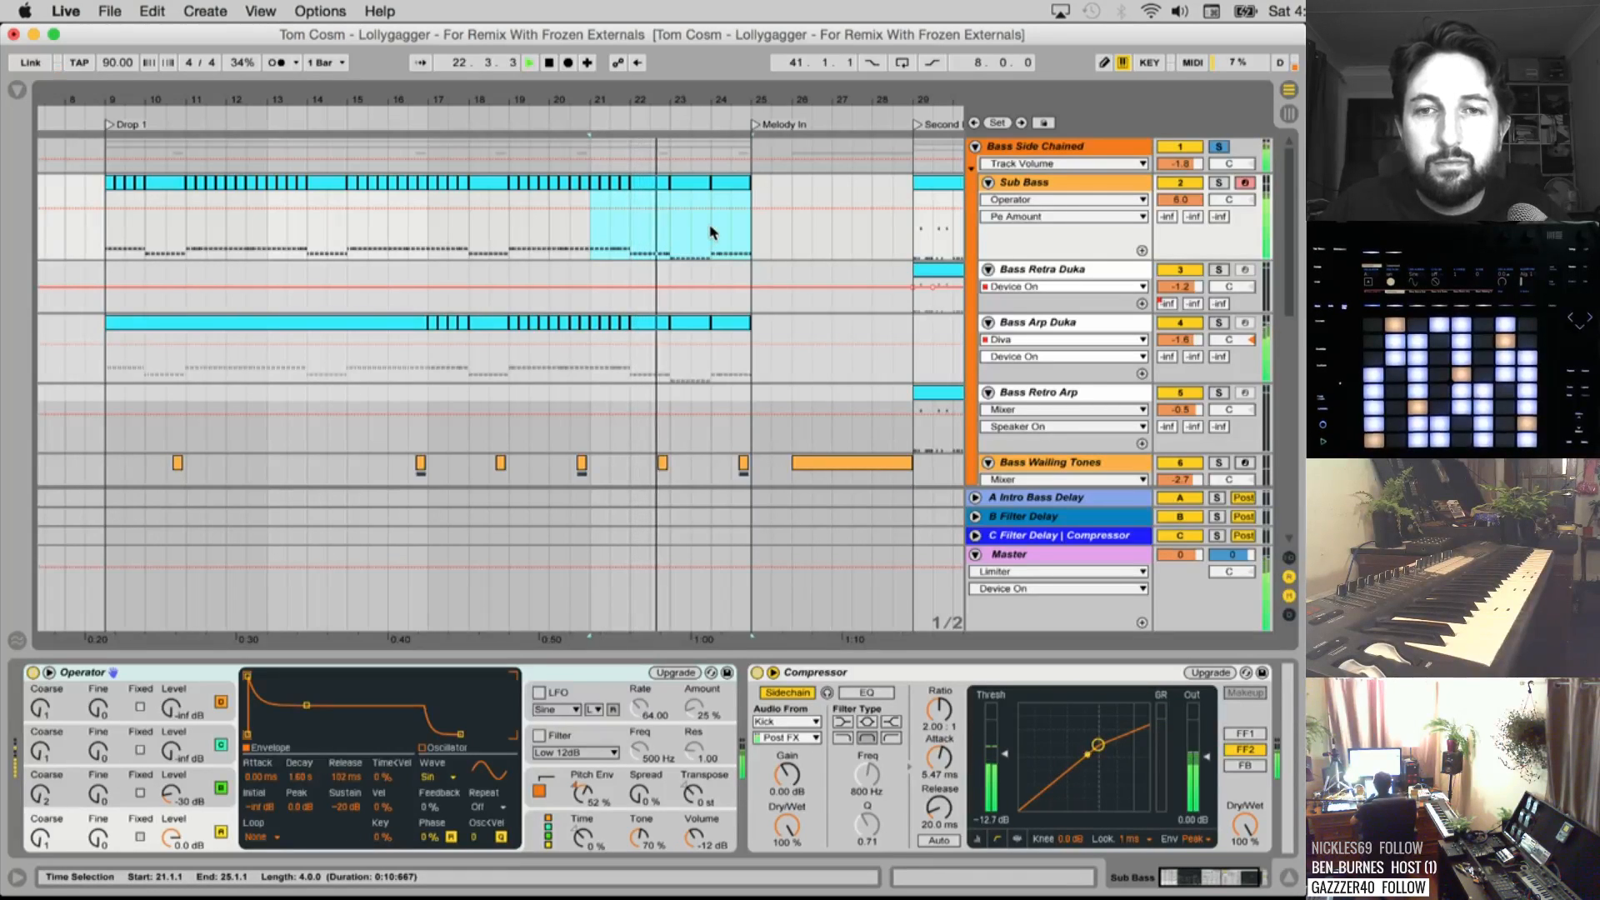
{"action": "scroll", "coordinate": [709, 232], "scroll_direction": "right", "scroll_amount": 3}
{"action": "scroll", "coordinate": [658, 244], "scroll_direction": "right", "scroll_amount": 1}
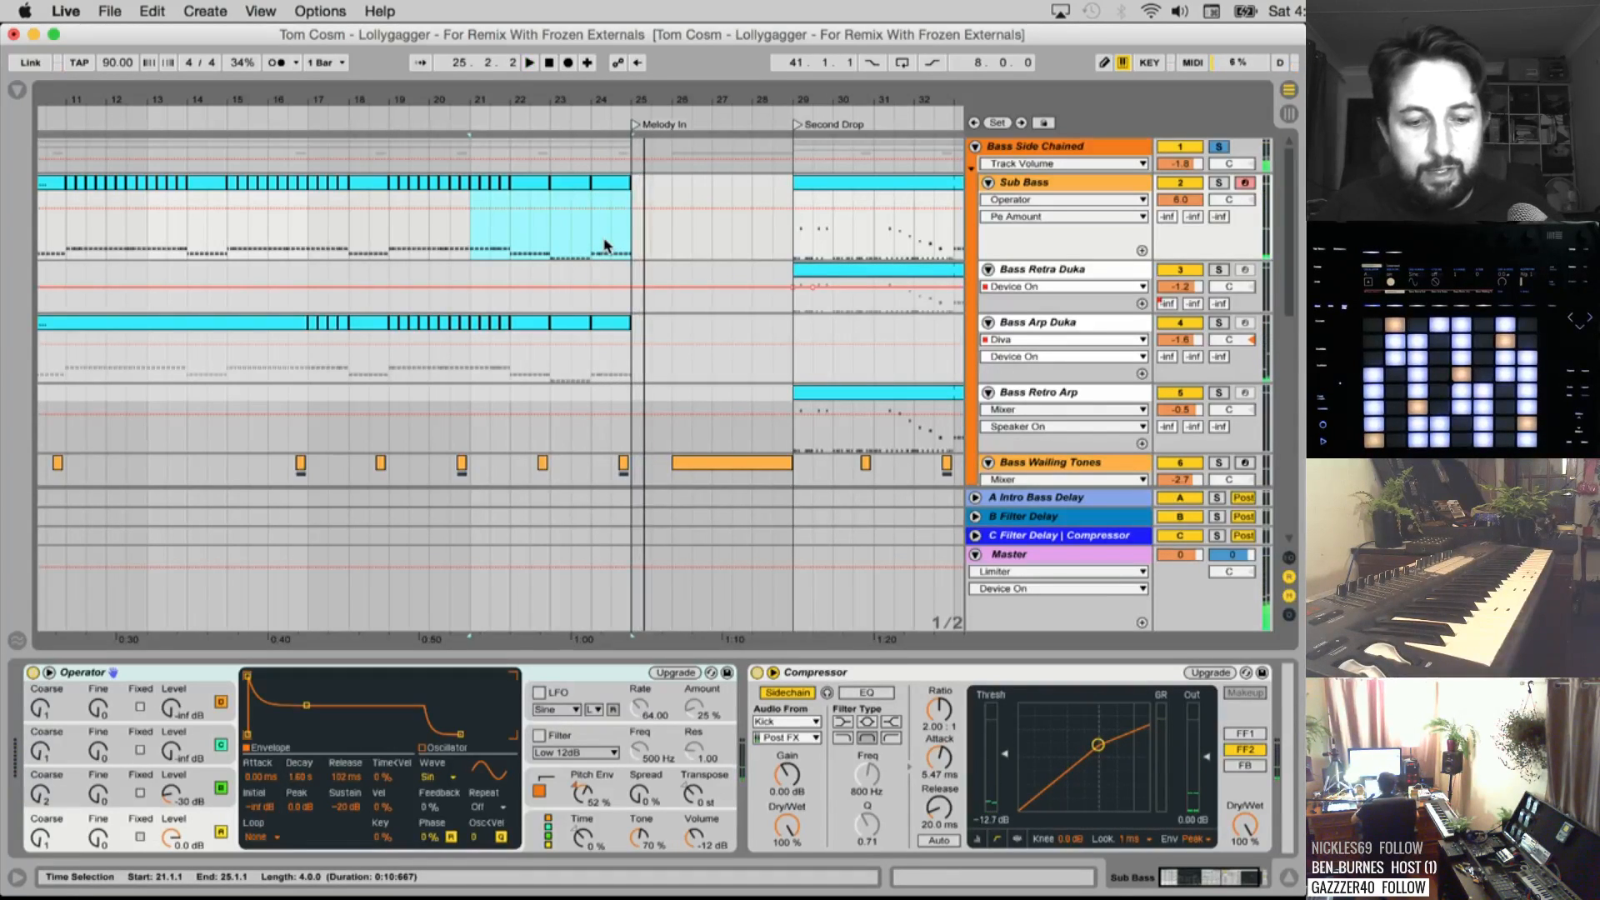
Export the selected bars 21 to 25 as "Bass 2" in the stems folder
{"action": "key", "text": "super+shift+r"}
{"action": "key", "text": "Return"}
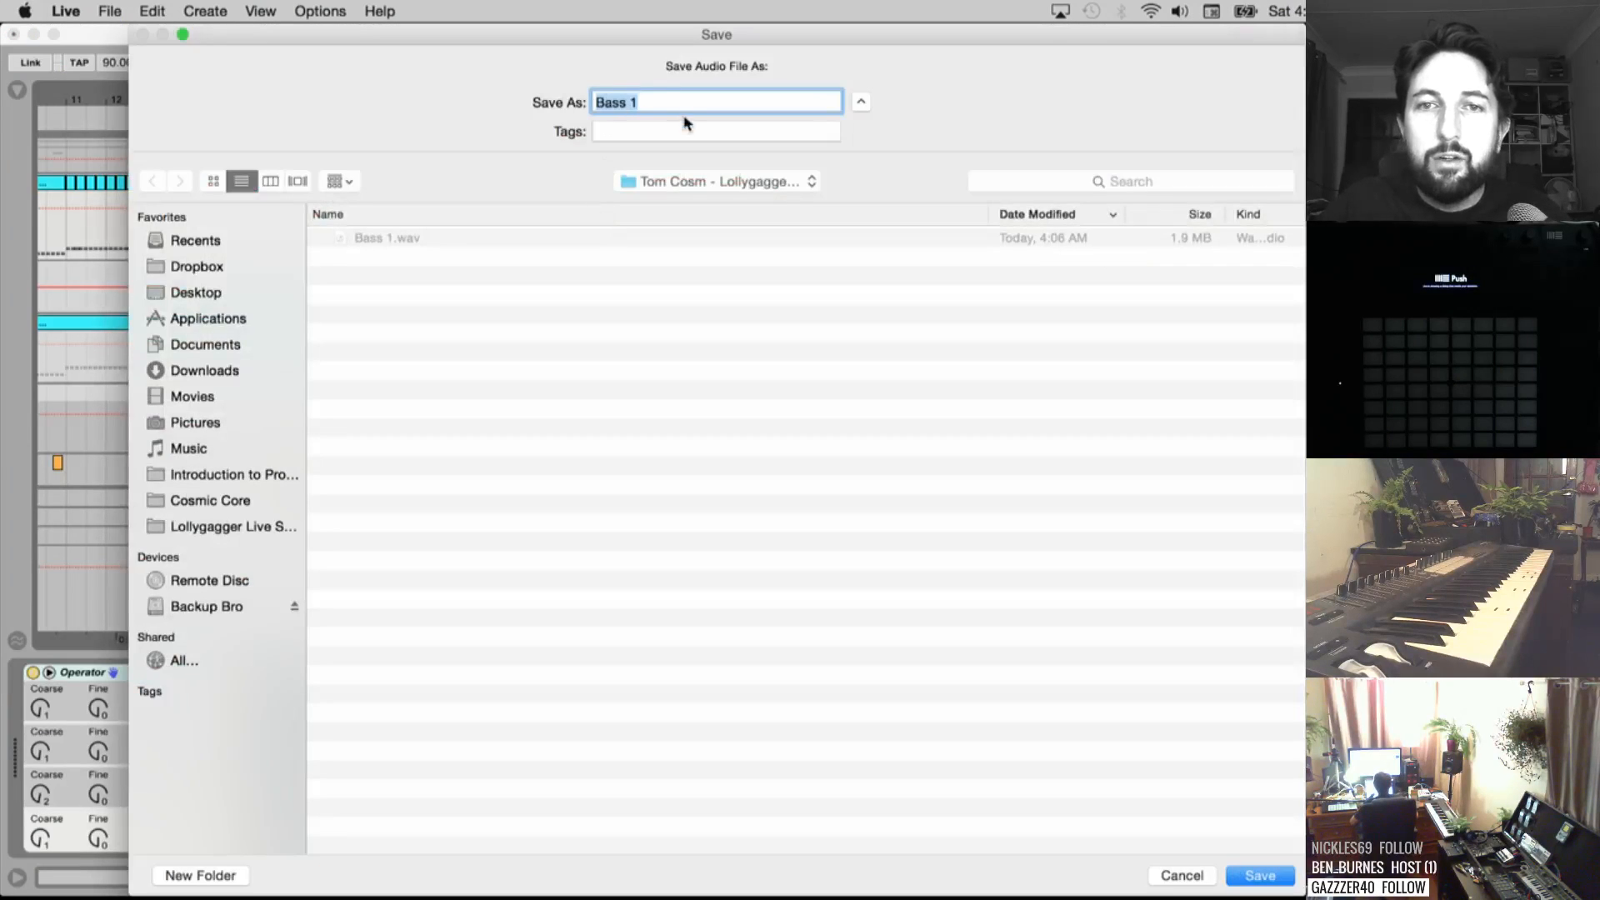
{"action": "type", "text": "2. "}
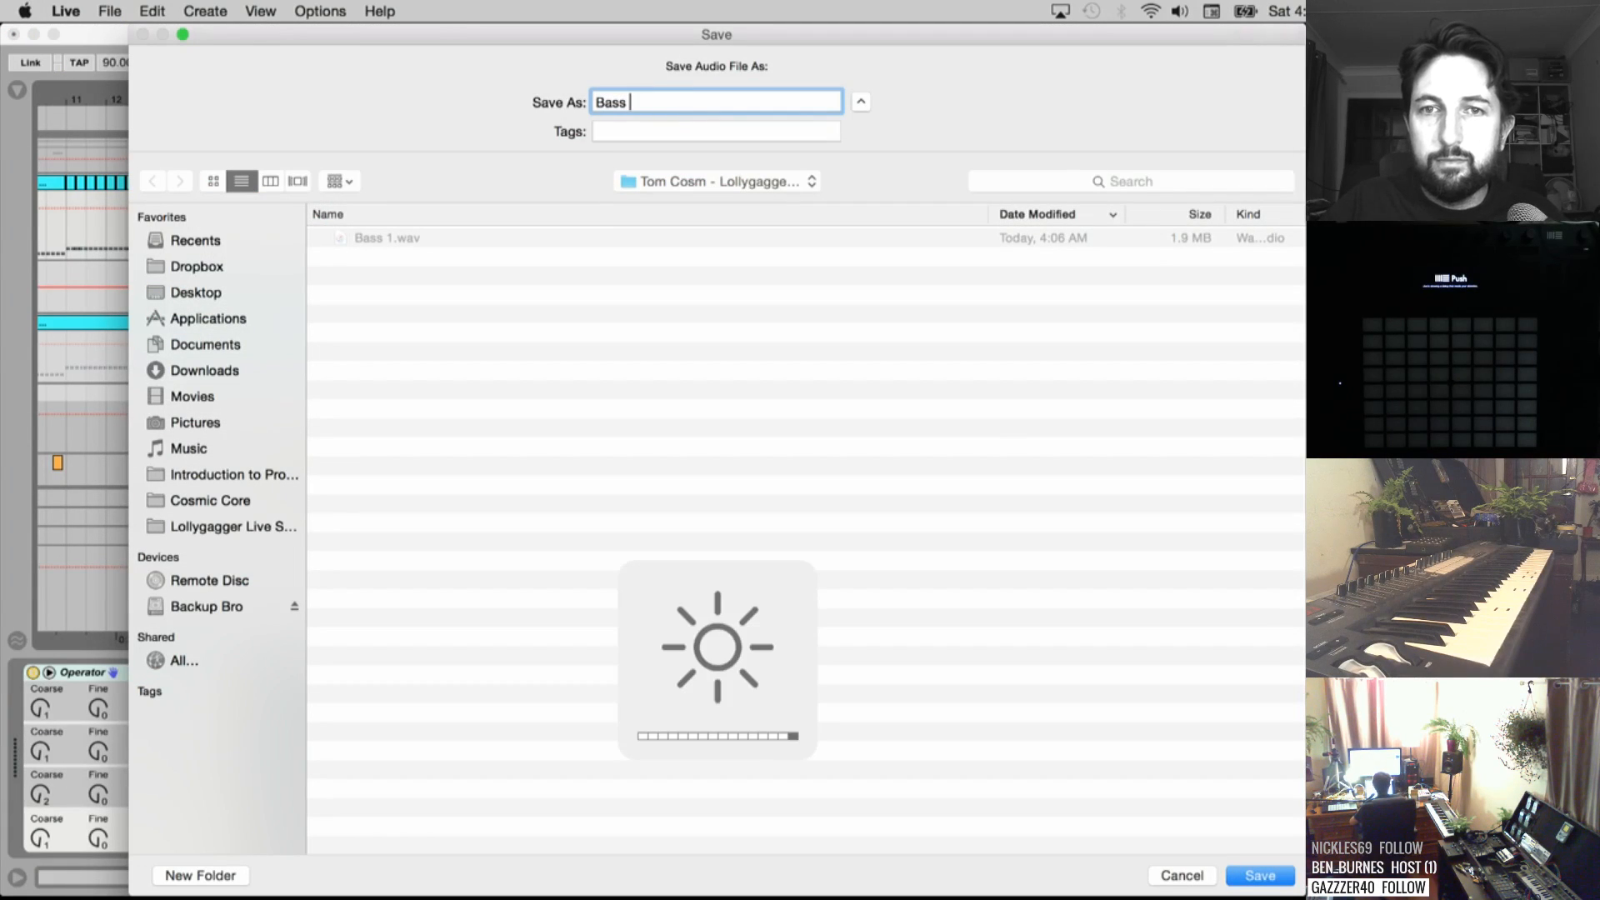
{"action": "type", "text": "2"}
{"action": "key", "text": "Return"}
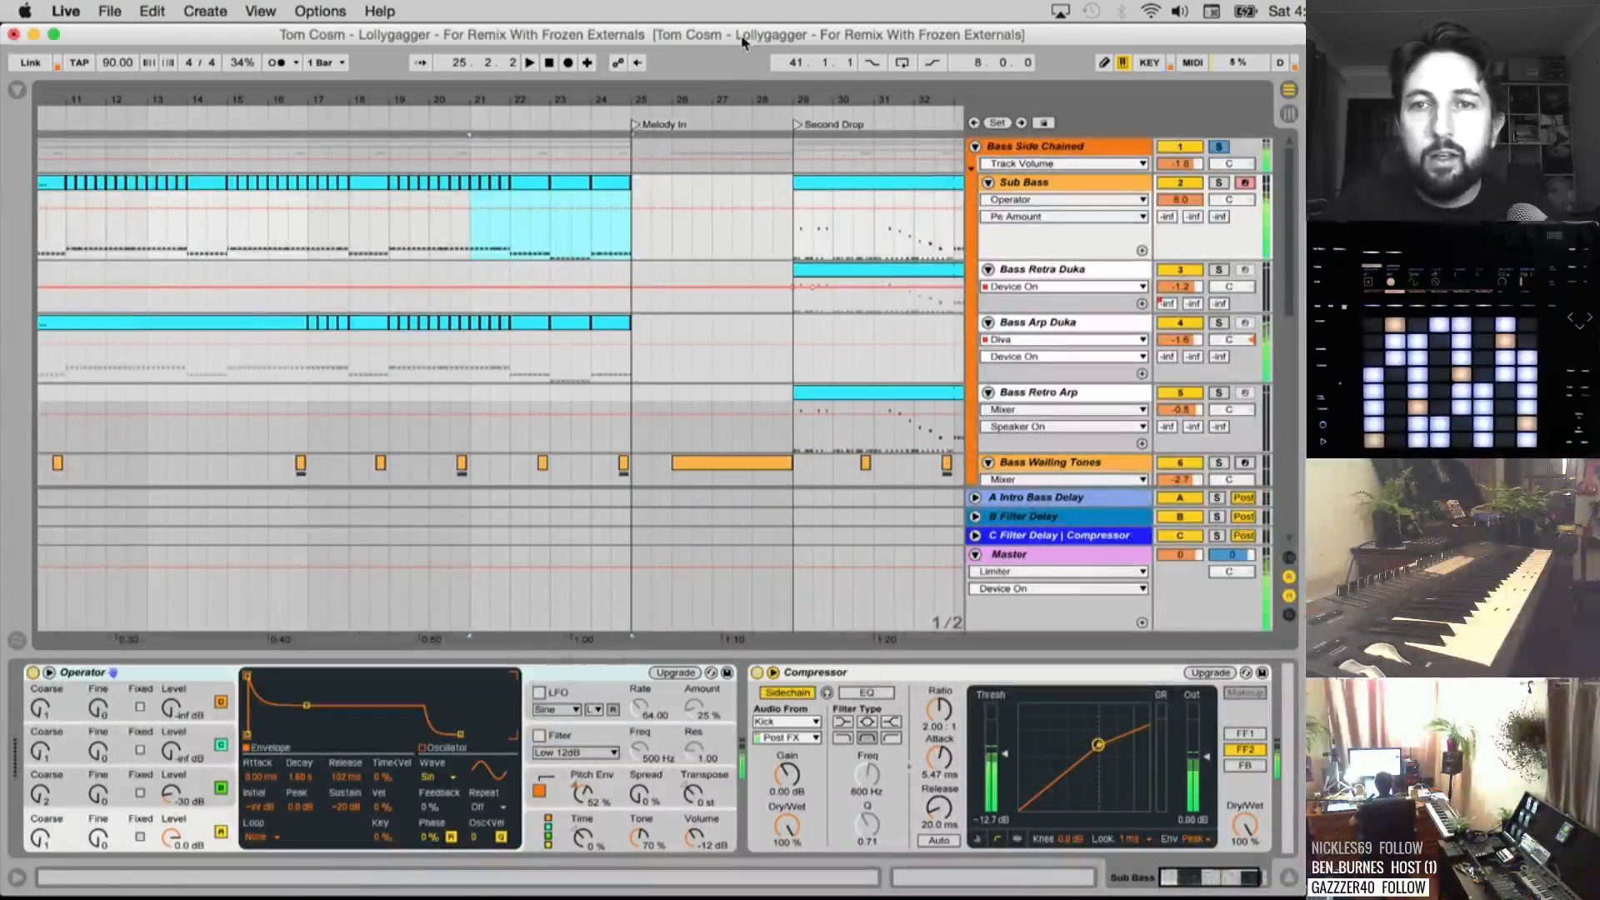
Listen to the Second Drop's bass from bars 29, 33 and 36 to check the passage up to bar 41
{"action": "scroll", "coordinate": [603, 244], "scroll_direction": "right", "scroll_amount": 5}
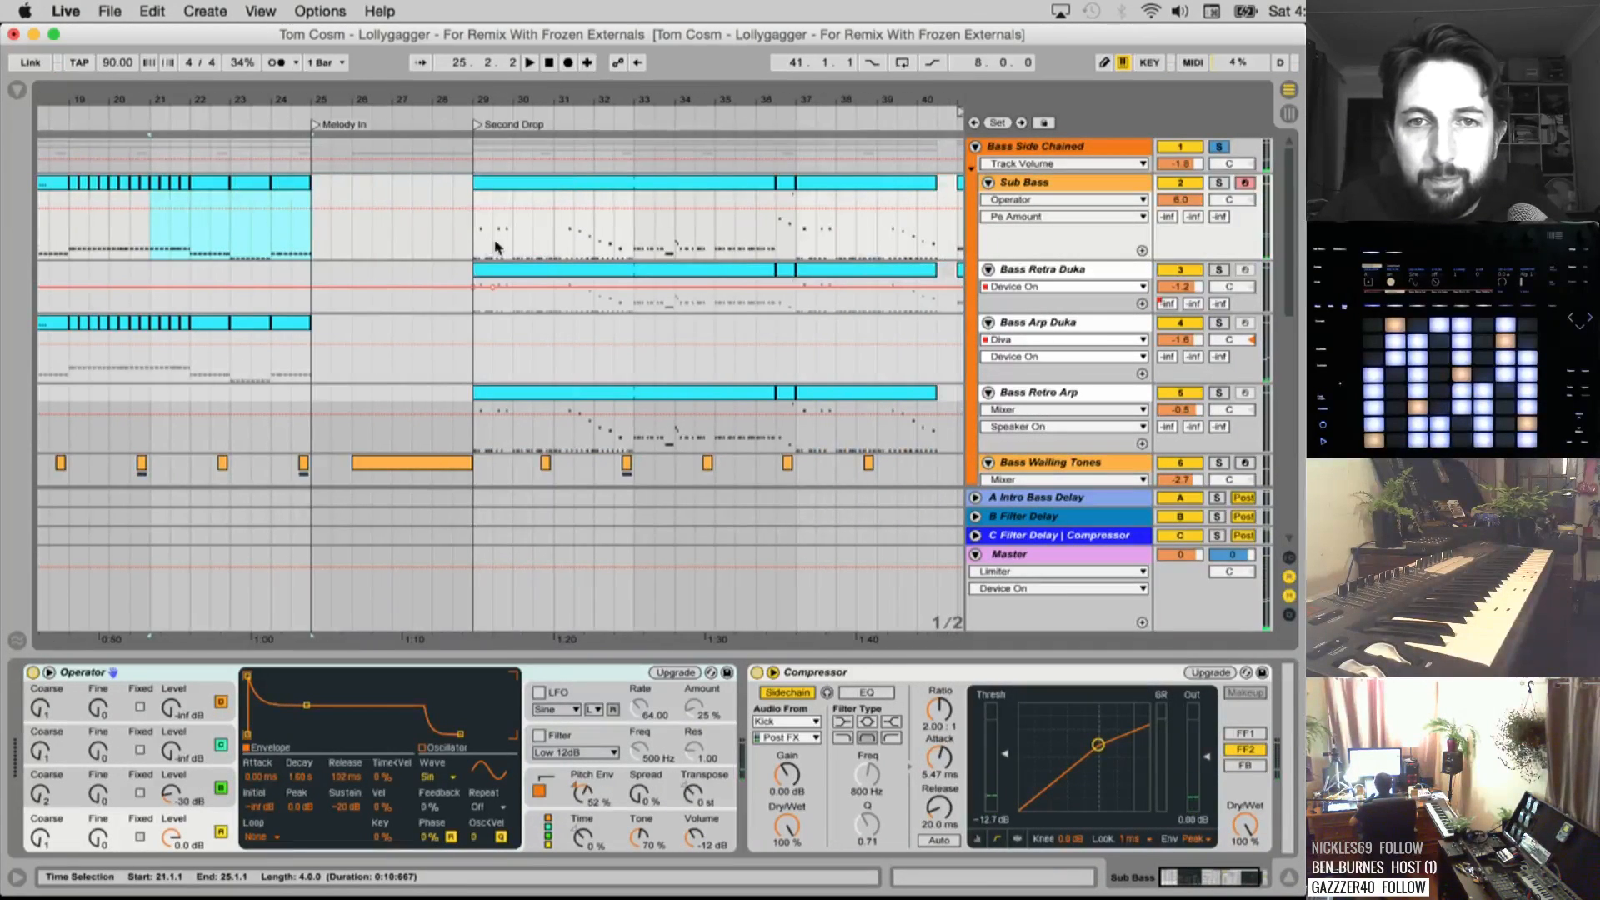
{"action": "left_click", "coordinate": [496, 246]}
{"action": "key", "text": "space"}
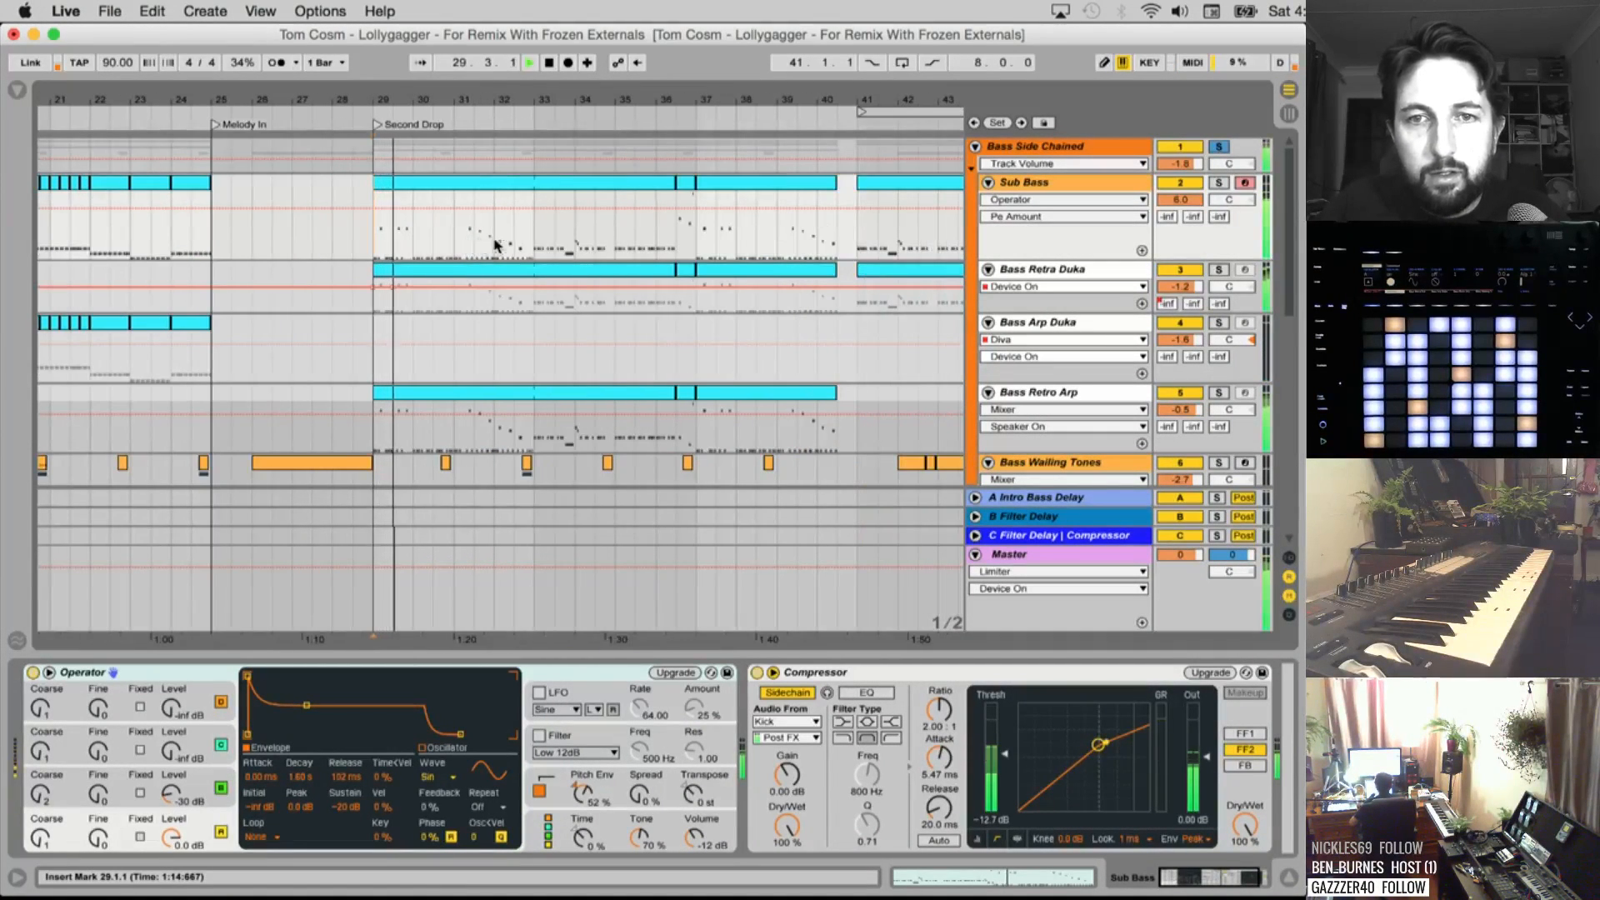
{"action": "scroll", "coordinate": [649, 246], "scroll_direction": "right", "scroll_amount": 3}
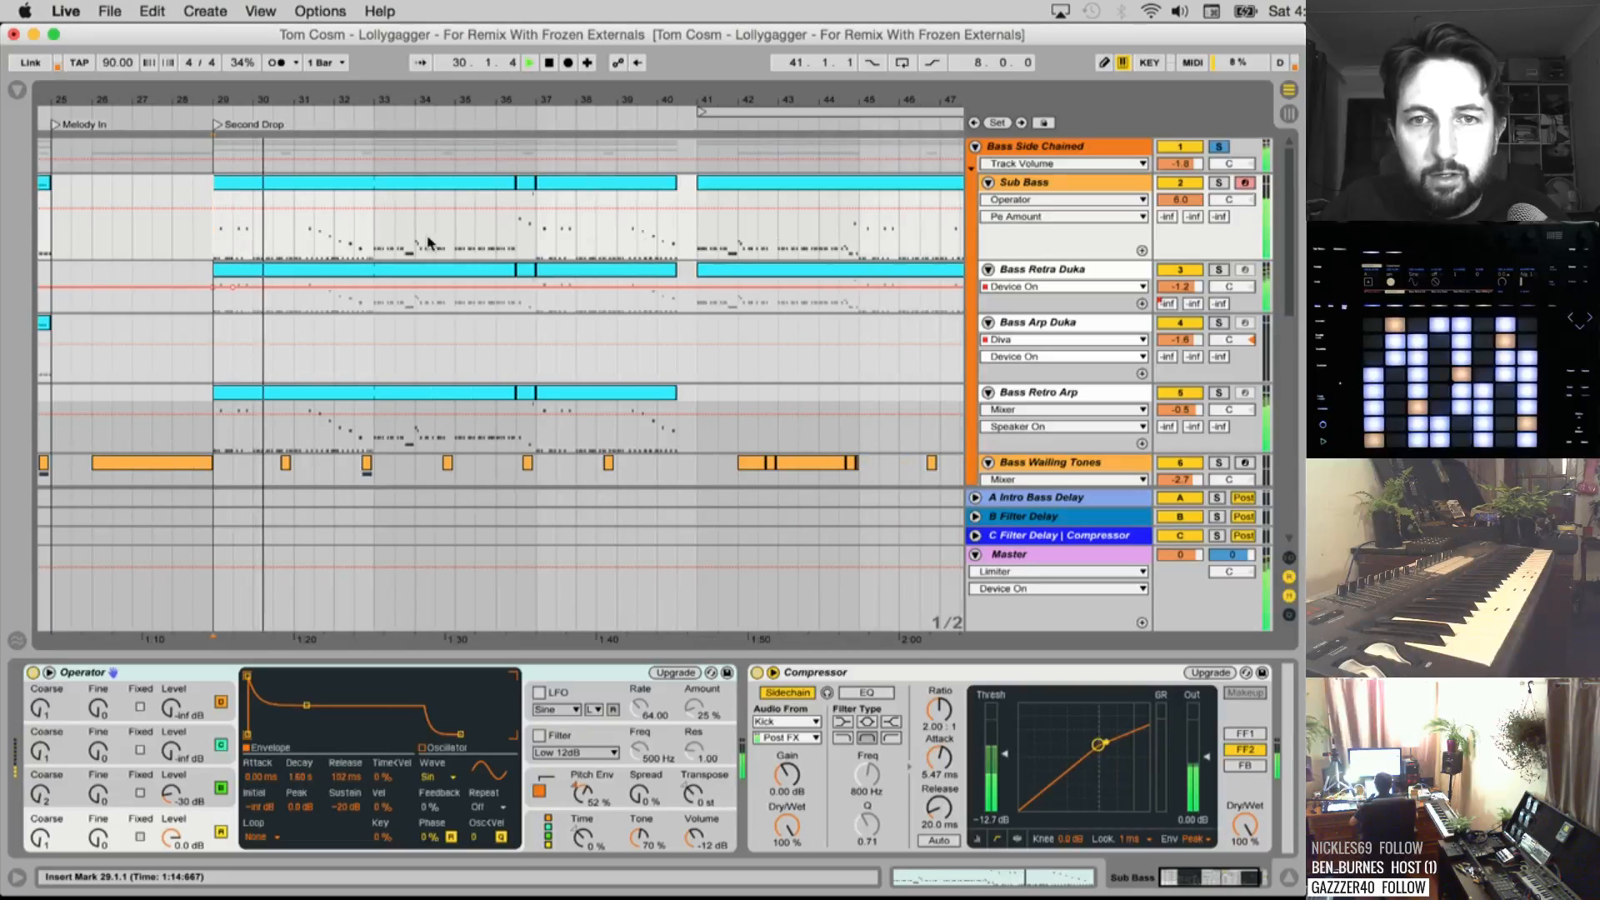
{"action": "key", "text": "space"}
{"action": "left_click", "coordinate": [689, 235], "text": "shift"}
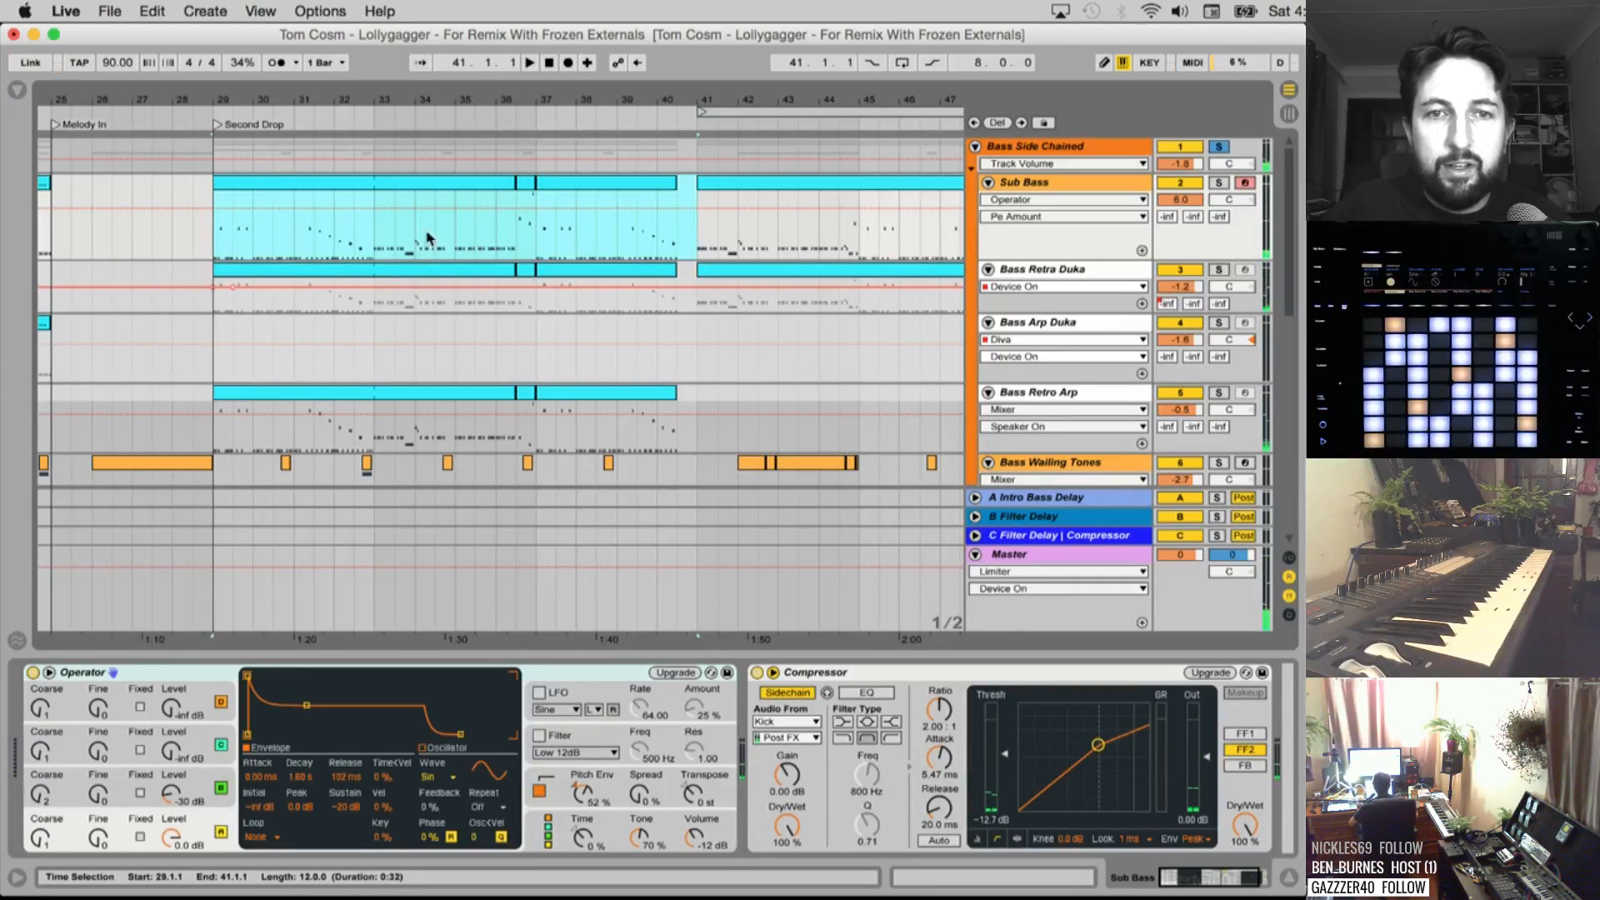
{"action": "left_click", "coordinate": [375, 250]}
{"action": "key", "text": "space"}
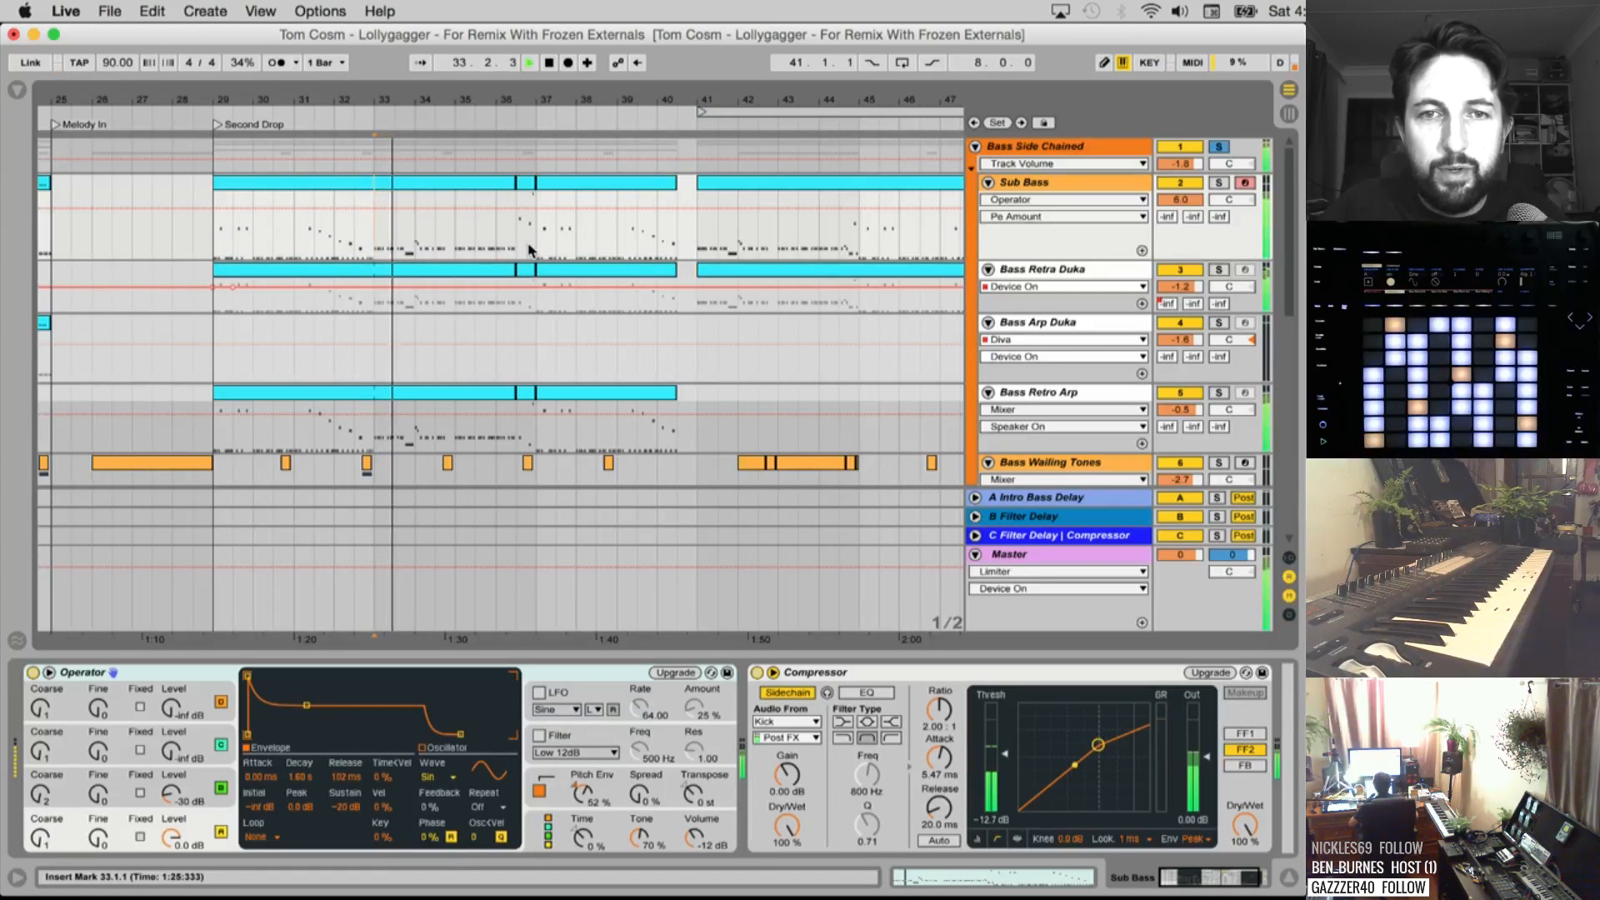
{"action": "left_click", "coordinate": [523, 246]}
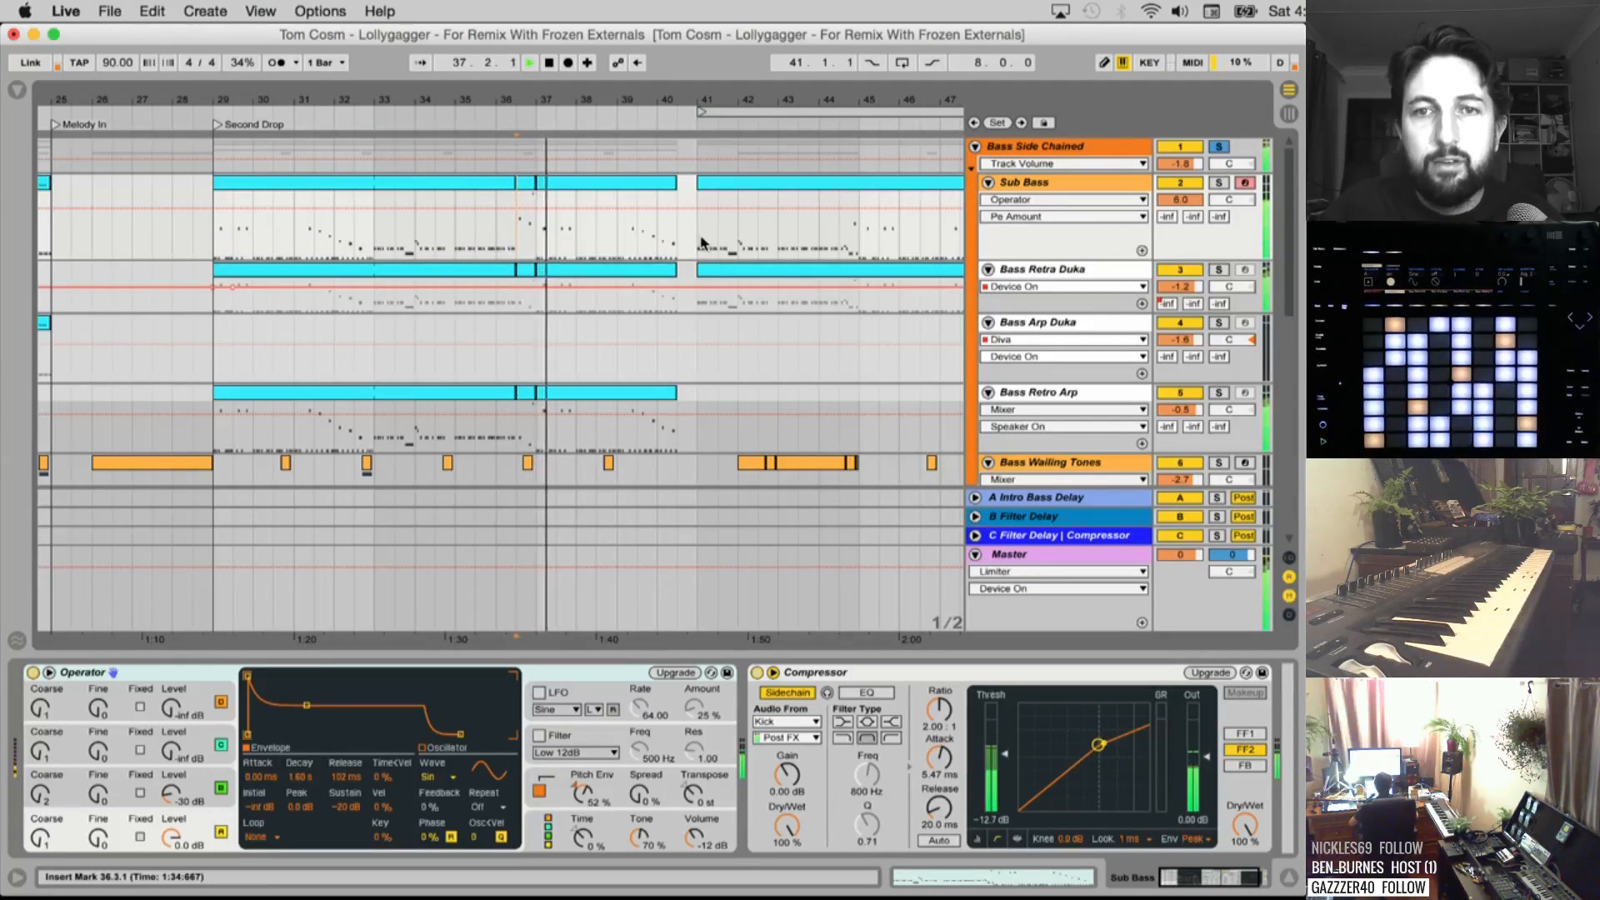
Select bars 29 to 41 on the Sub Bass track and export the passage as another bass stem in the stems folder
{"action": "left_click_drag", "start_coordinate": [701, 242], "coordinate": [229, 246]}
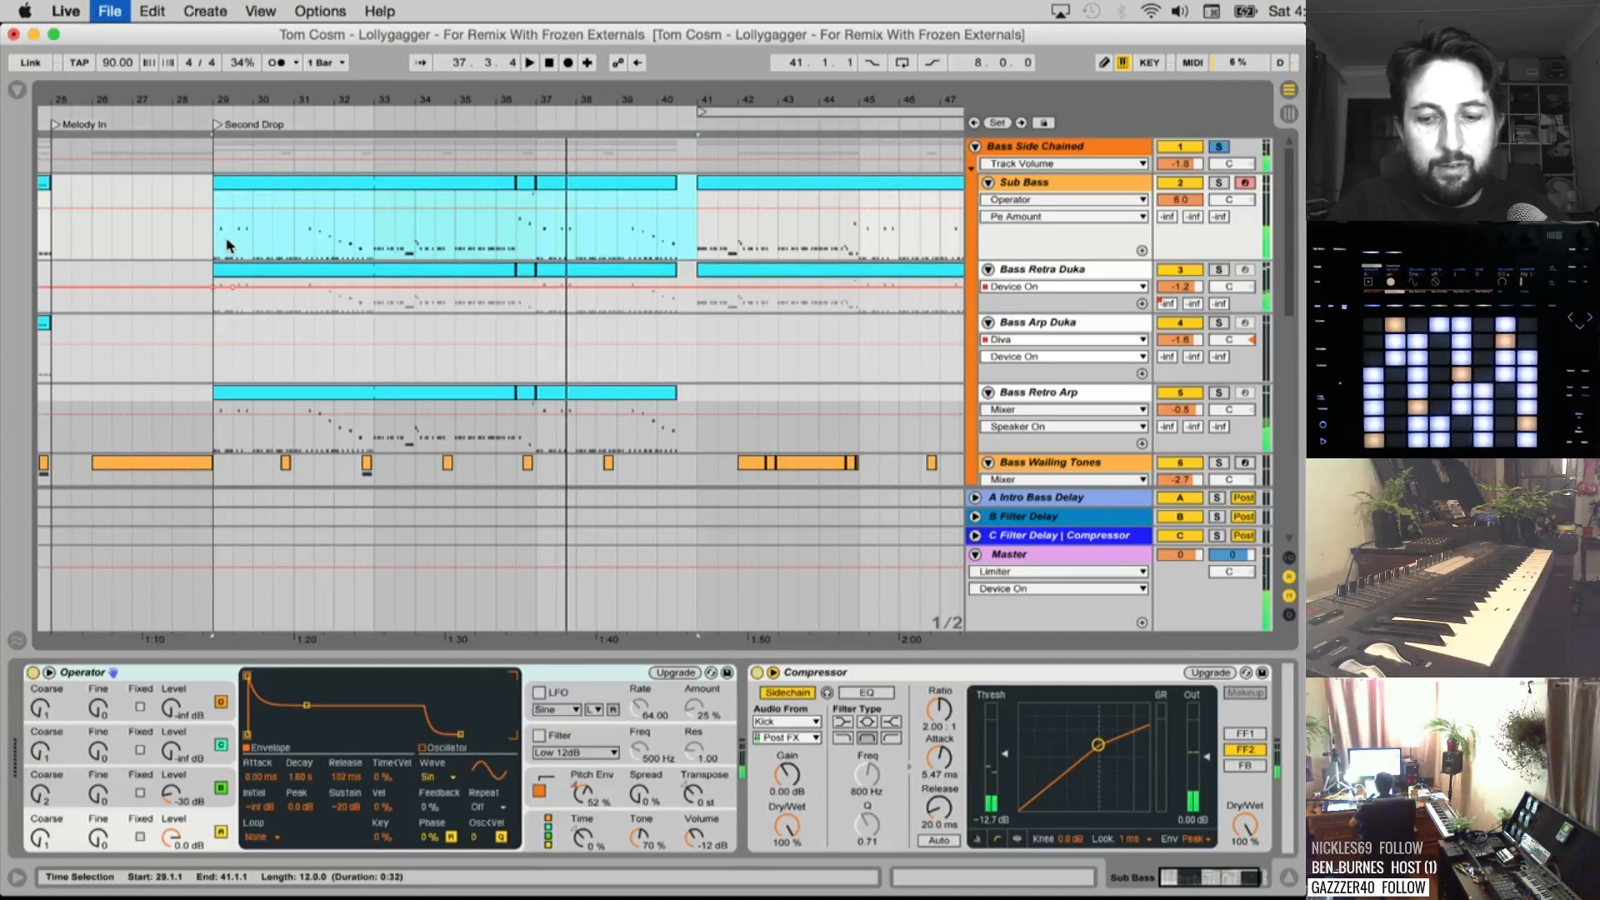
{"action": "key", "text": "Return"}
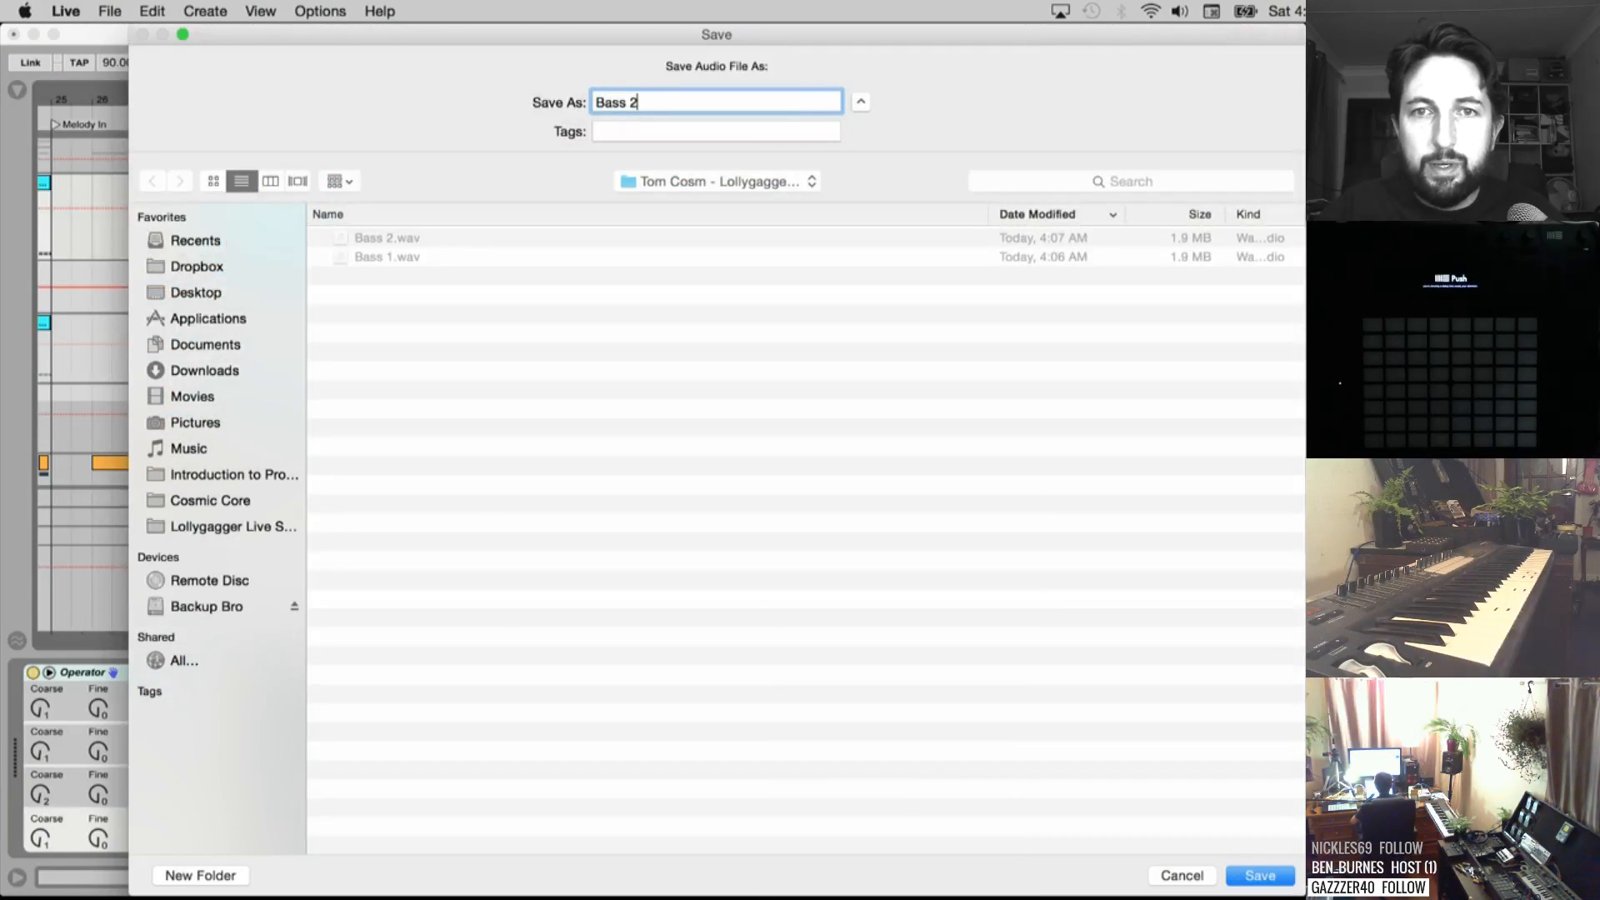
{"action": "key", "text": "Return"}
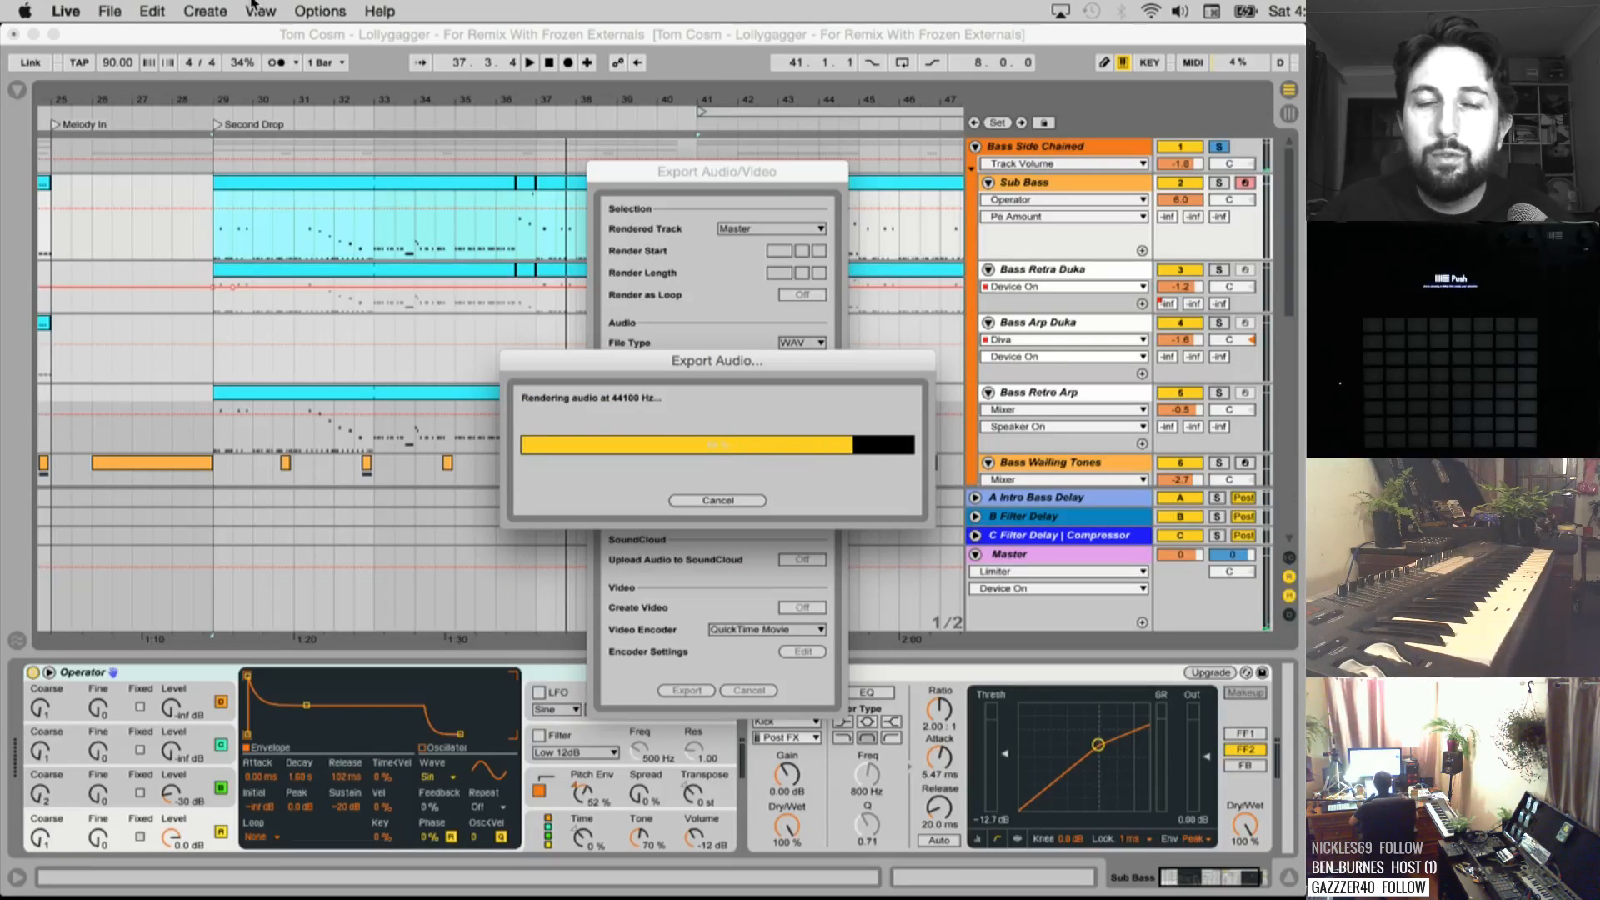
Listen to the Sub Bass passage following the Second Drop from bar 41 to check how it continues
{"action": "scroll", "coordinate": [642, 244], "scroll_direction": "right", "scroll_amount": 5}
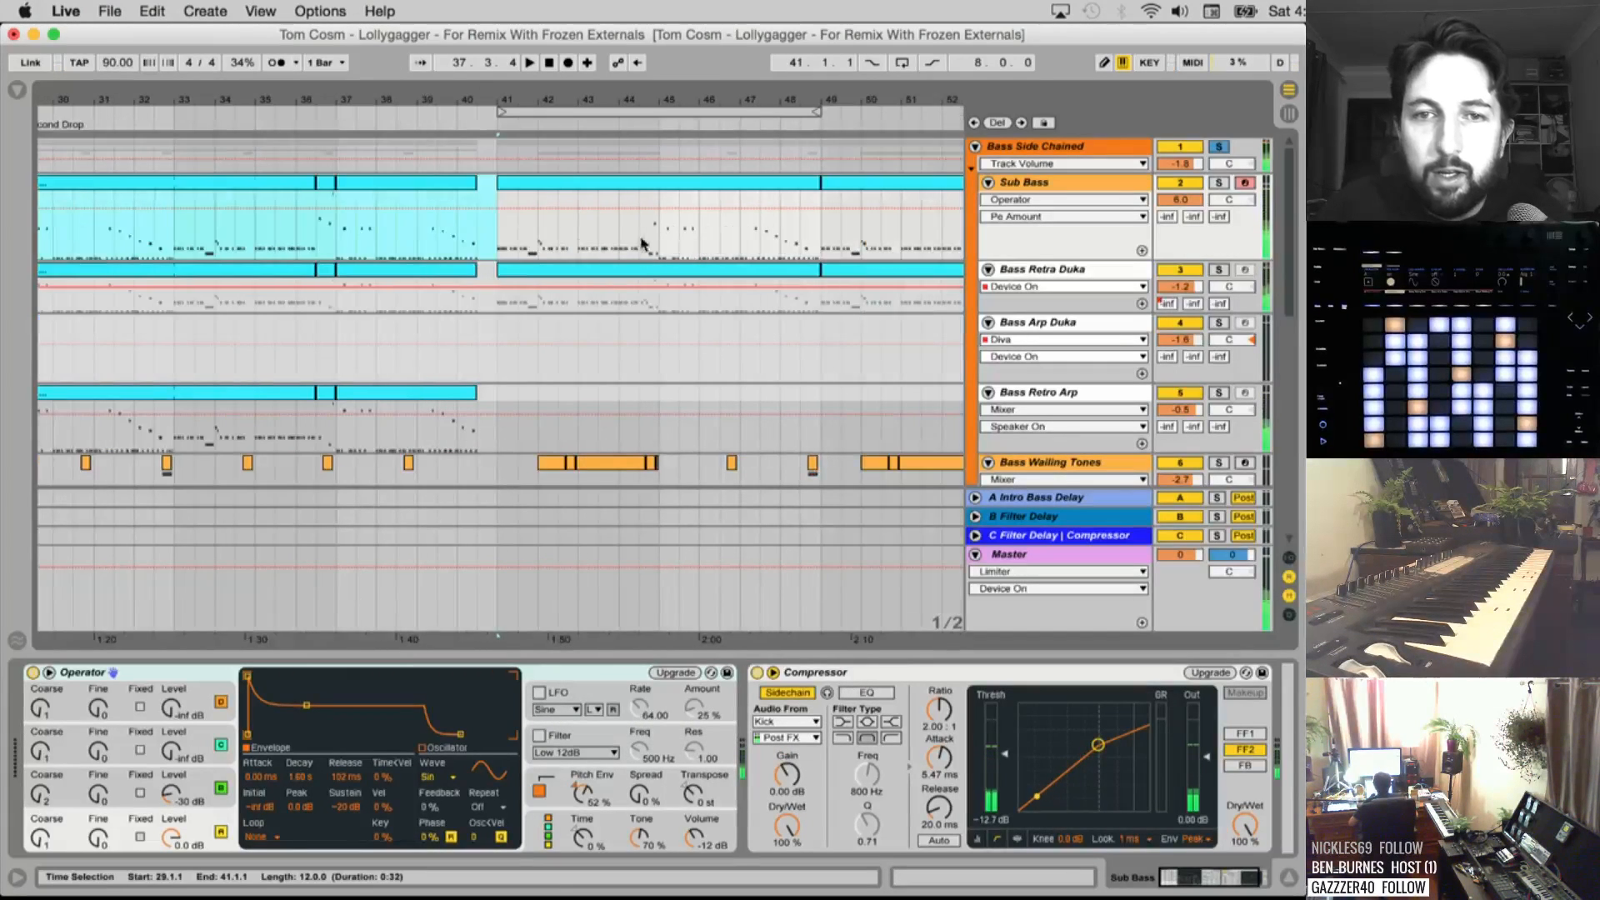
{"action": "left_click", "coordinate": [502, 230]}
{"action": "key", "text": "space"}
{"action": "scroll", "coordinate": [508, 246], "scroll_direction": "right", "scroll_amount": 3}
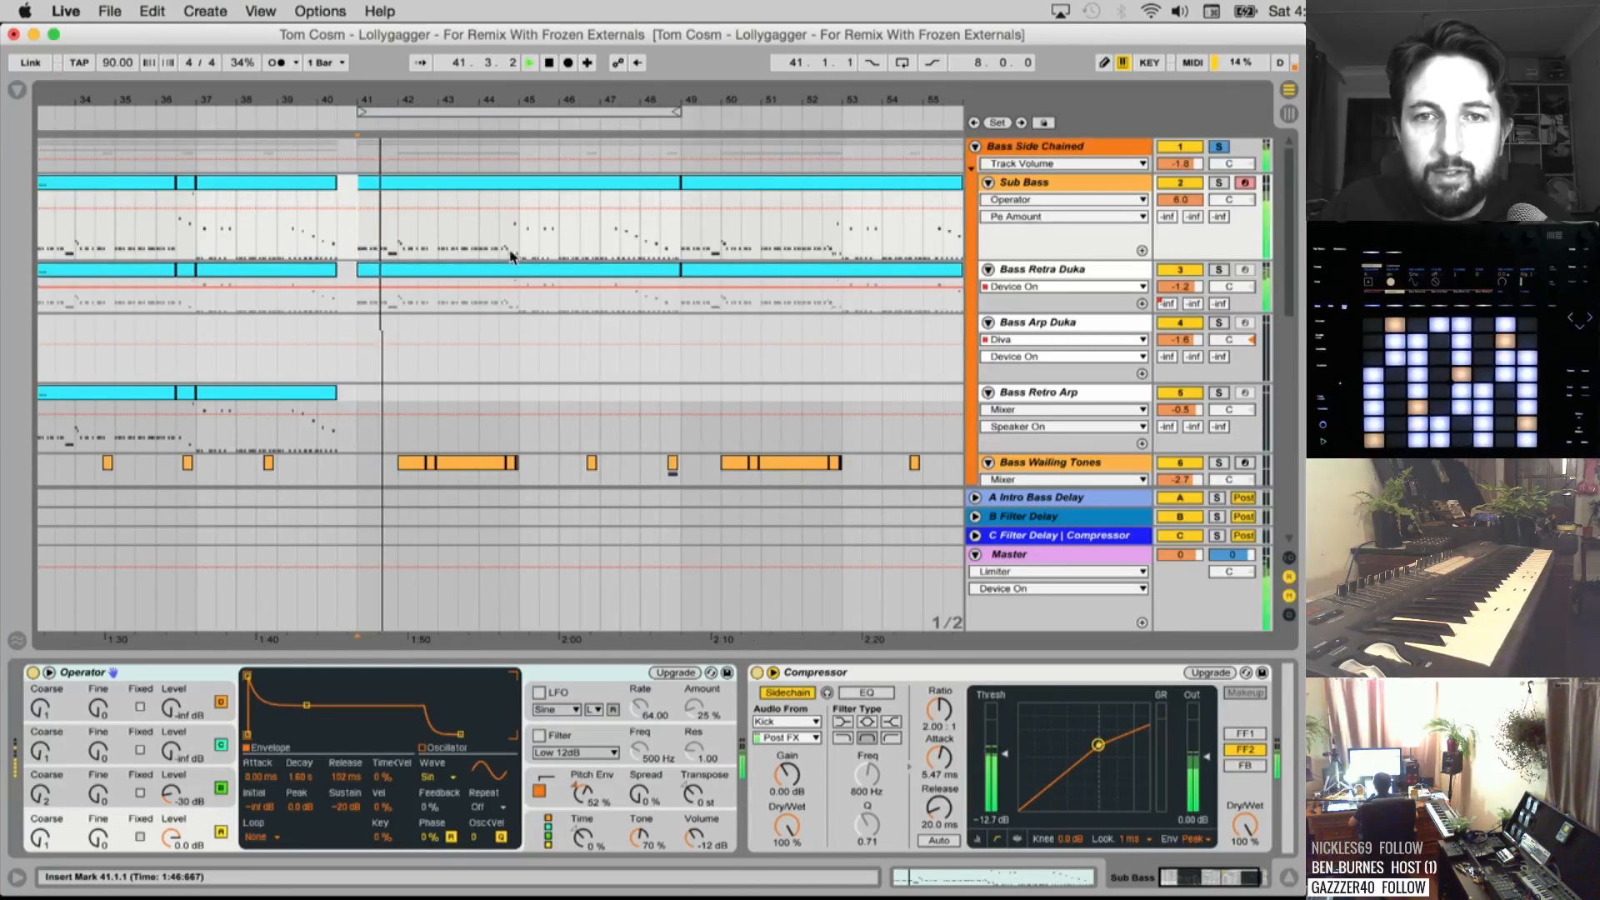
{"action": "scroll", "coordinate": [505, 258], "scroll_direction": "right", "scroll_amount": 3}
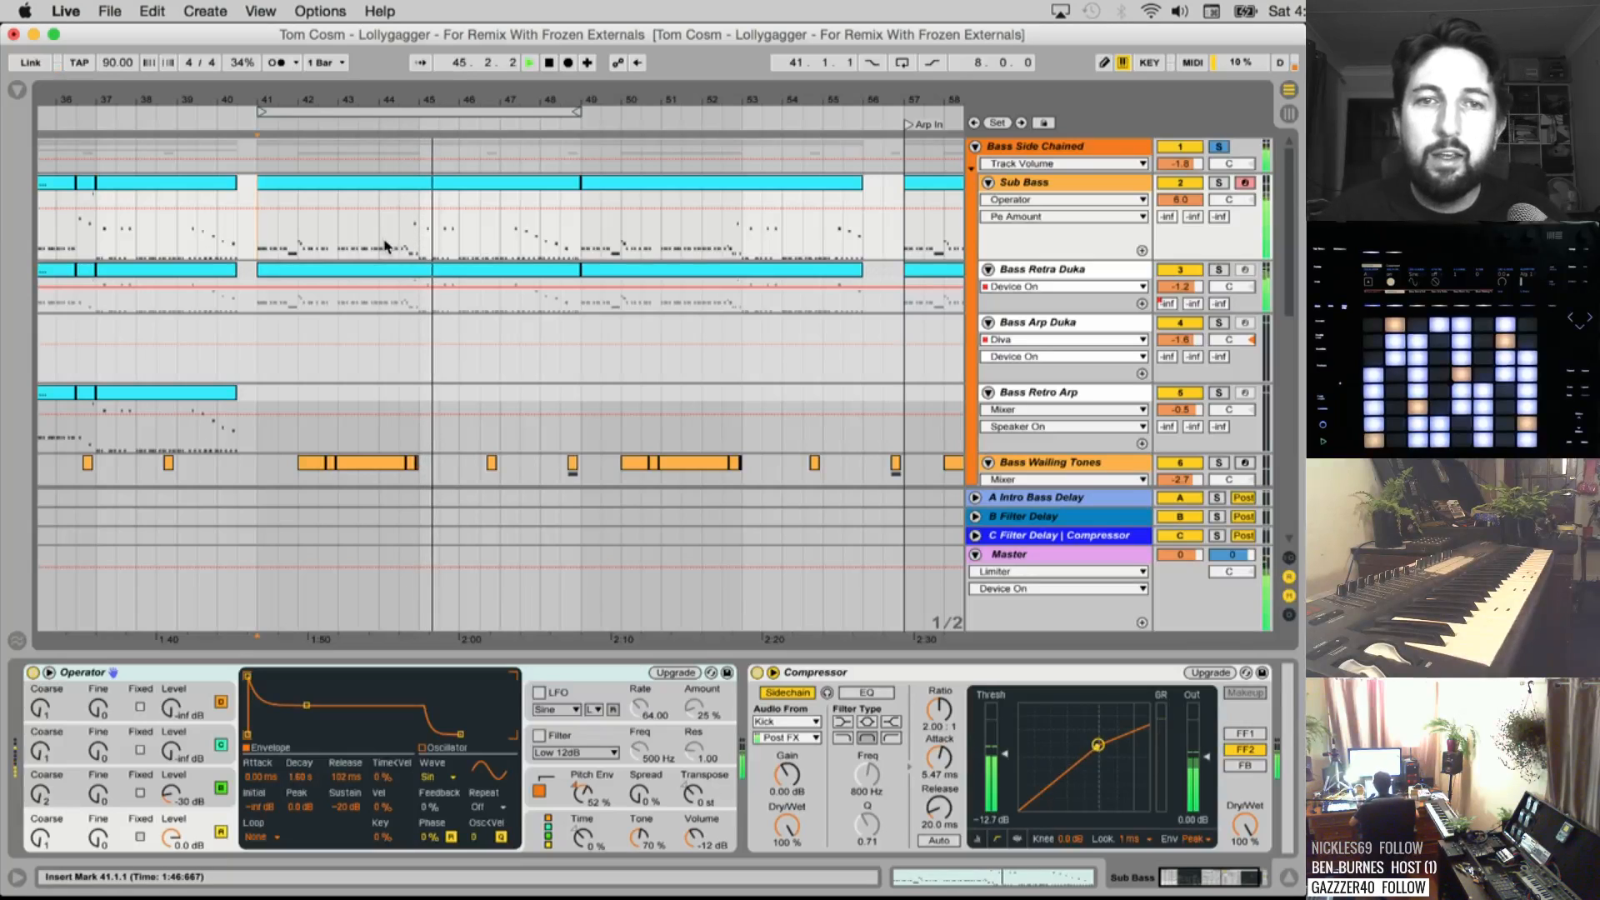
Select the Sub Bass clip spanning bars 41 to 49 and export it as "Bass 4" in the stems folder
{"action": "left_click", "coordinate": [389, 182]}
{"action": "key", "text": "space"}
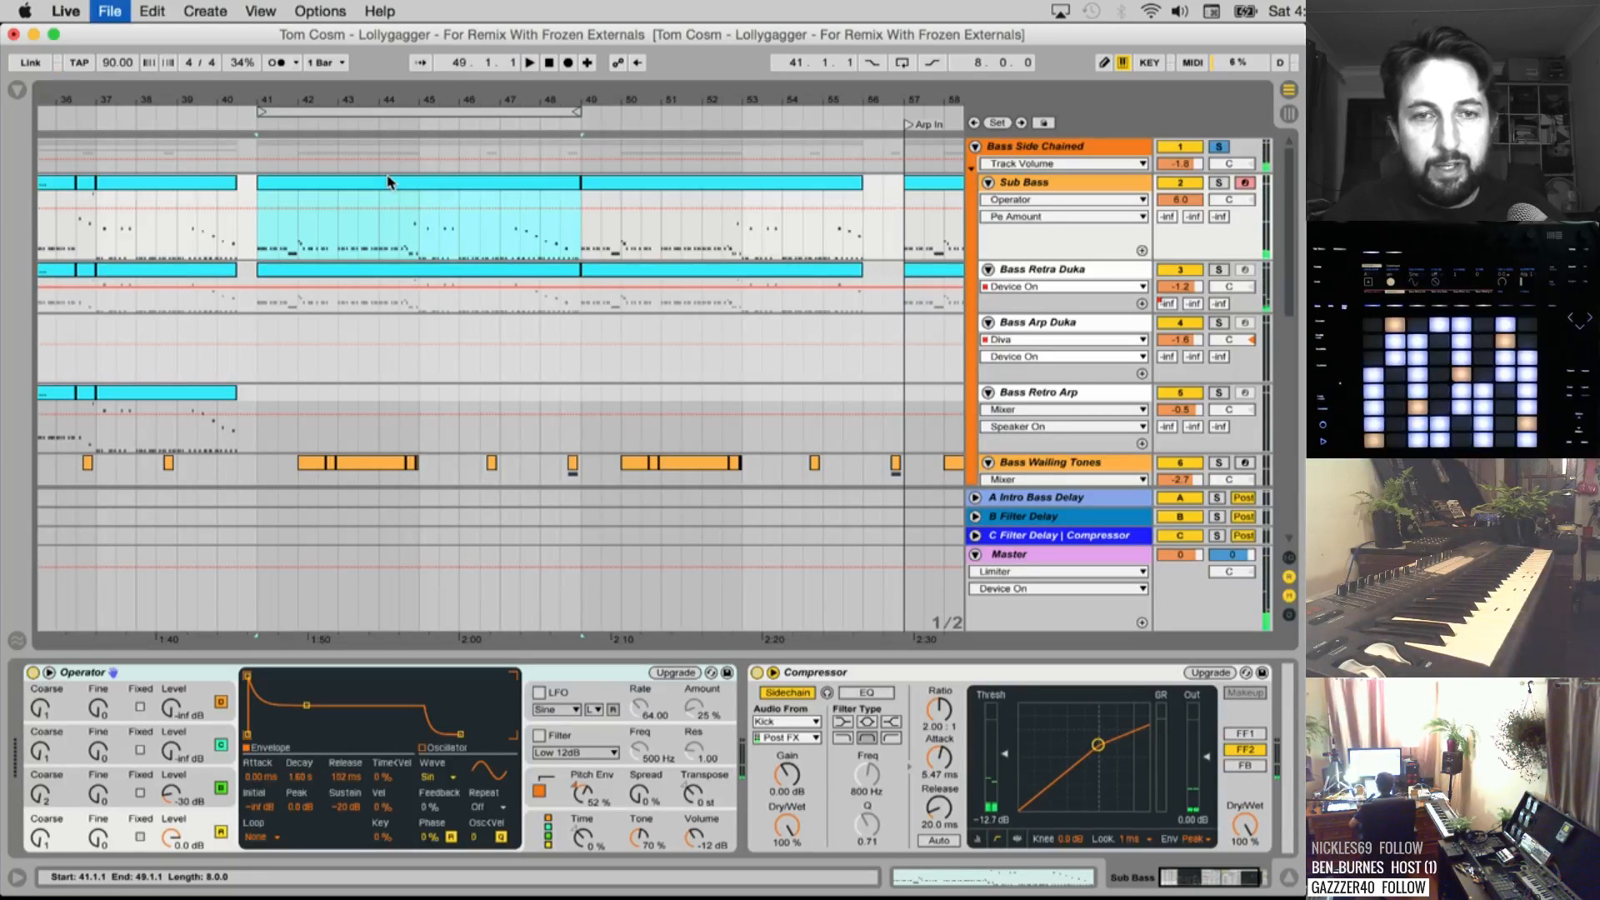
{"action": "key", "text": "super+shift+r"}
{"action": "key", "text": "Return"}
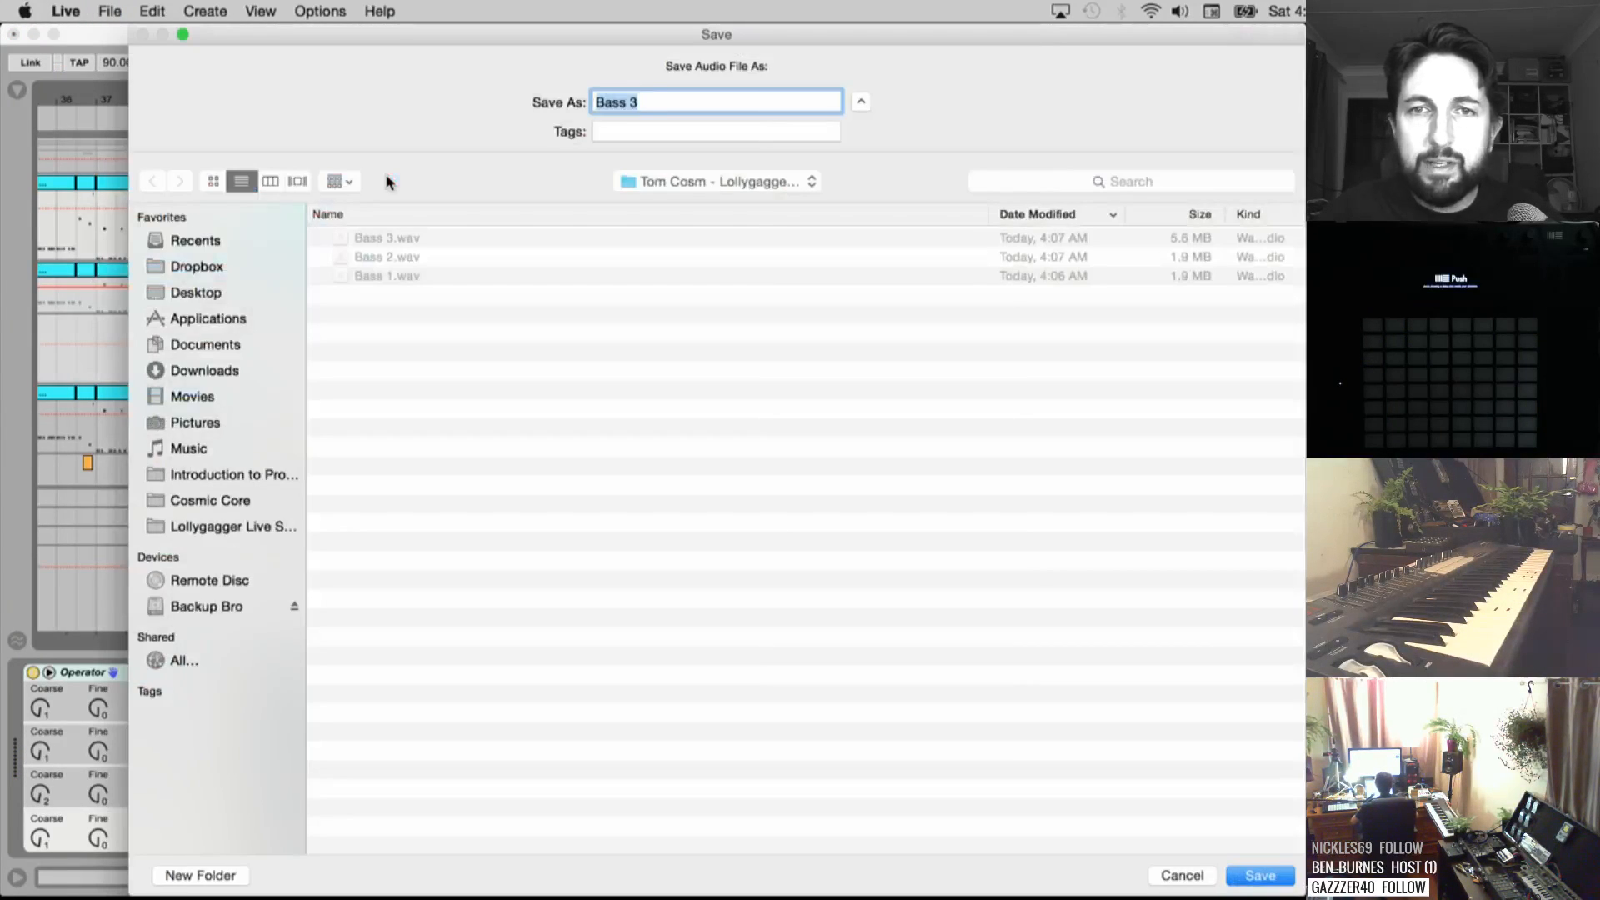
{"action": "type", "text": "4"}
{"action": "key", "text": "Return"}
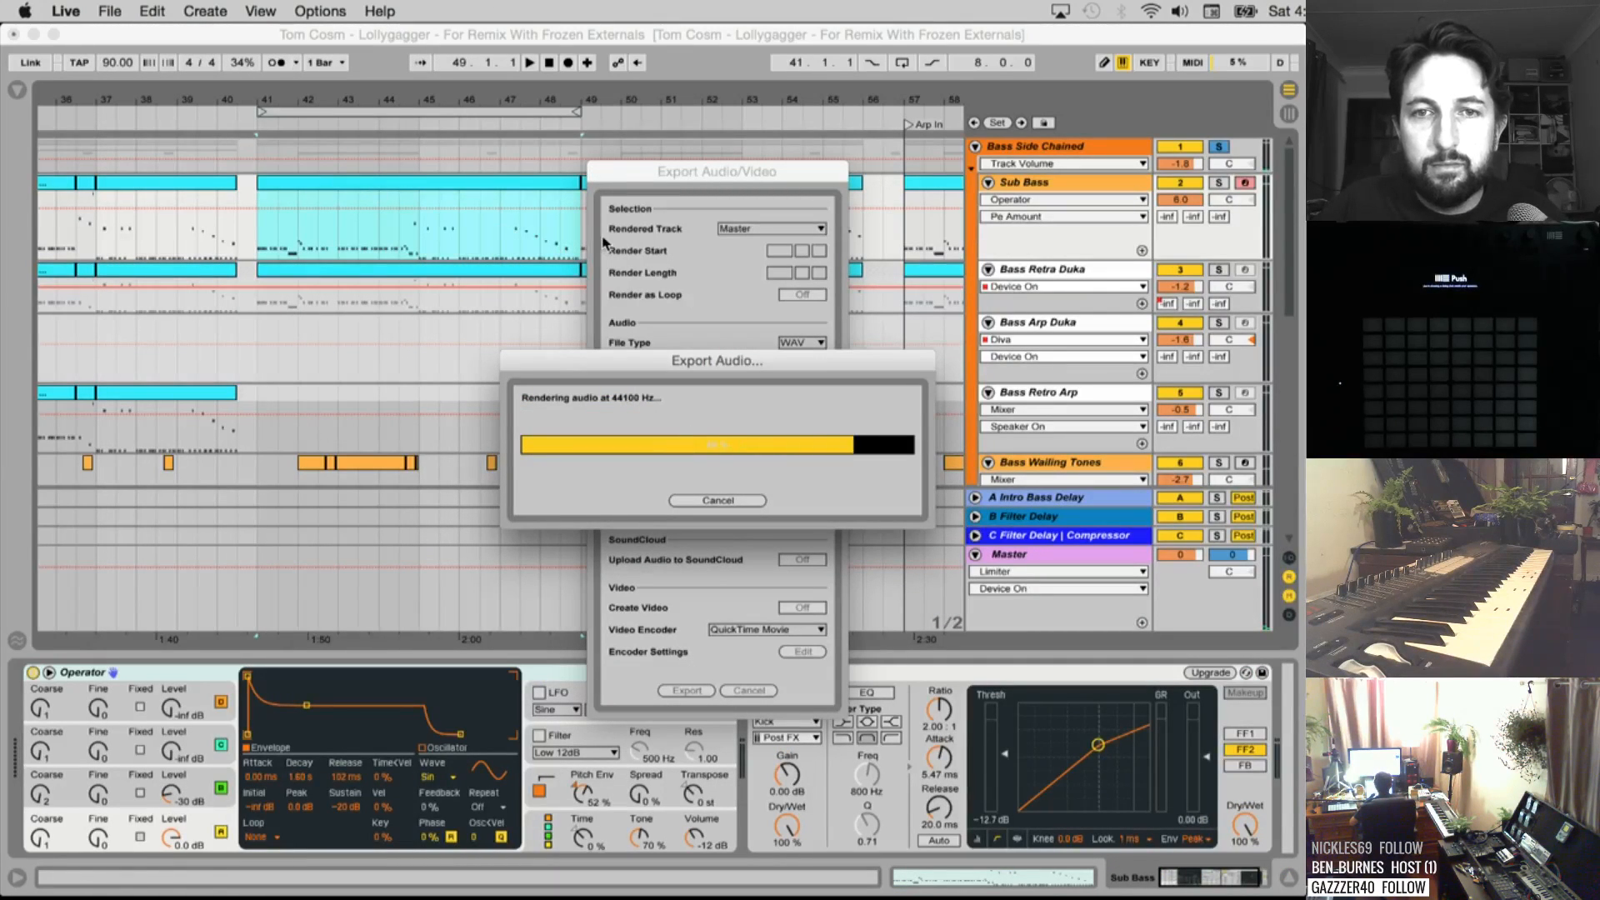
Listen to the remaining Sub Bass sections from bar 57 at Arp In and bar 73 at the Outro
{"action": "scroll", "coordinate": [584, 244], "scroll_direction": "right", "scroll_amount": 5}
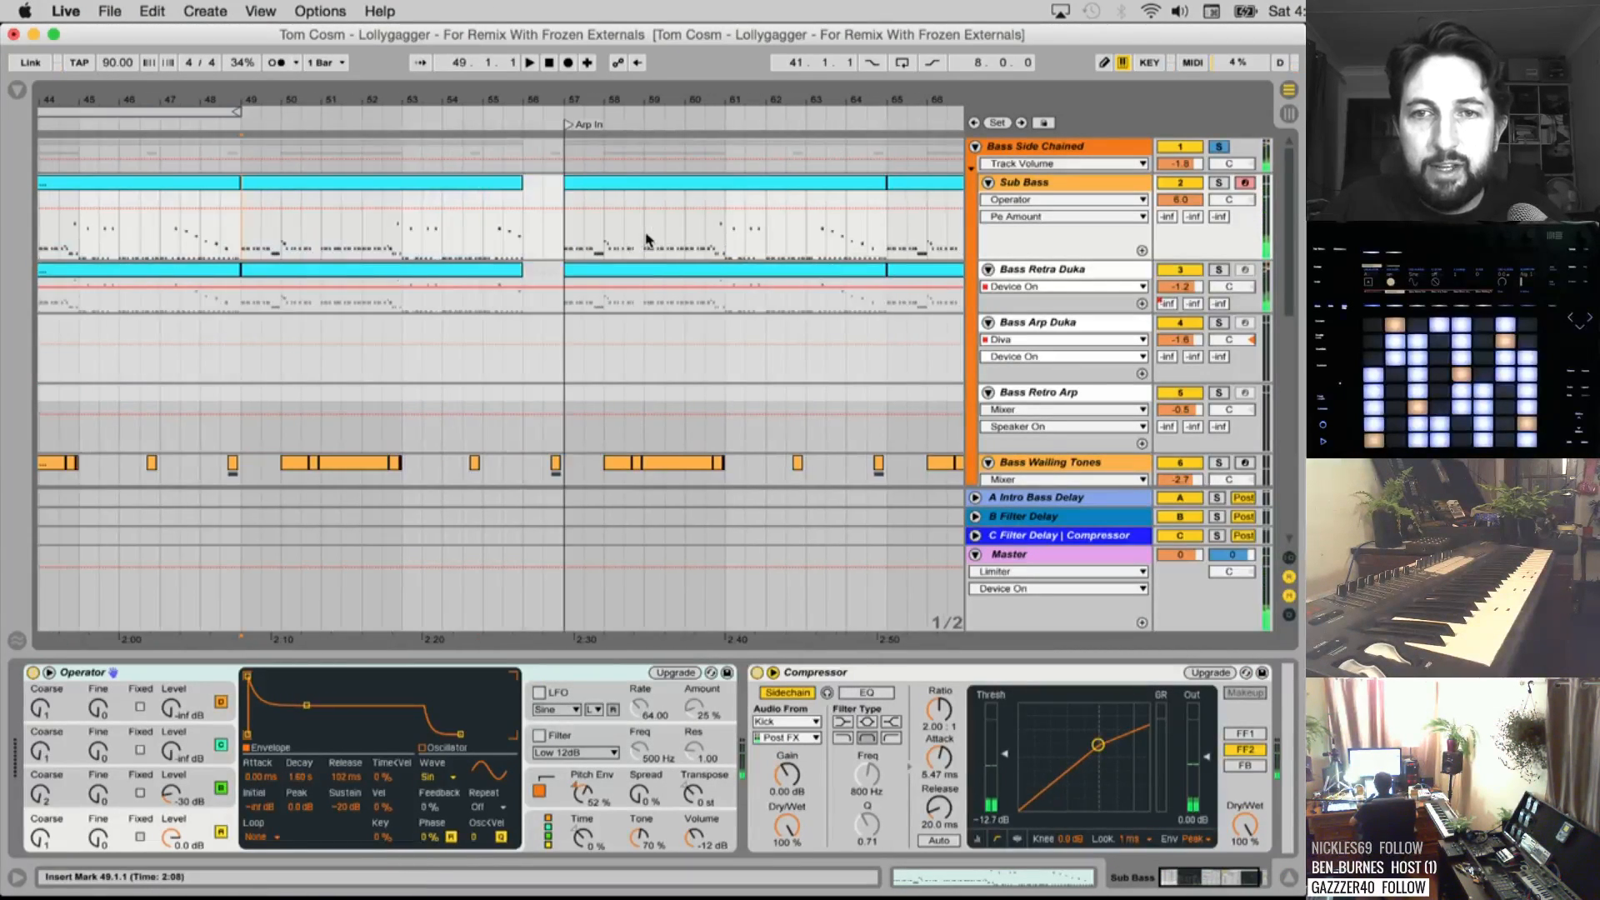
{"action": "scroll", "coordinate": [567, 242], "scroll_direction": "right", "scroll_amount": 4}
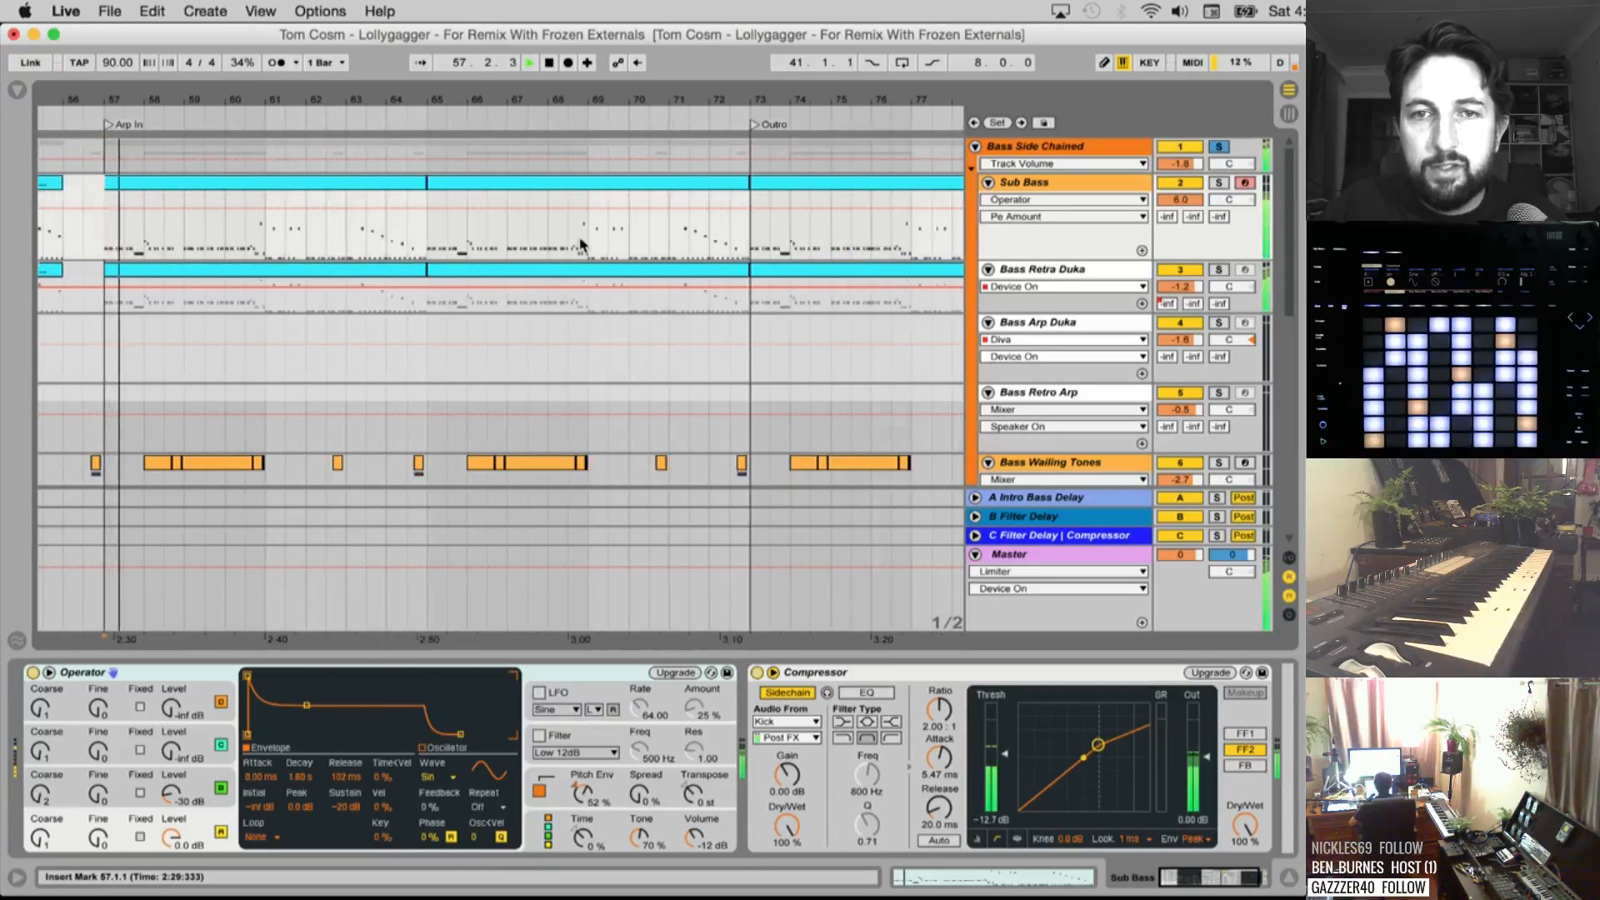
{"action": "key", "text": "space"}
{"action": "key", "text": "space"}
{"action": "scroll", "coordinate": [558, 247], "scroll_direction": "right", "scroll_amount": 4}
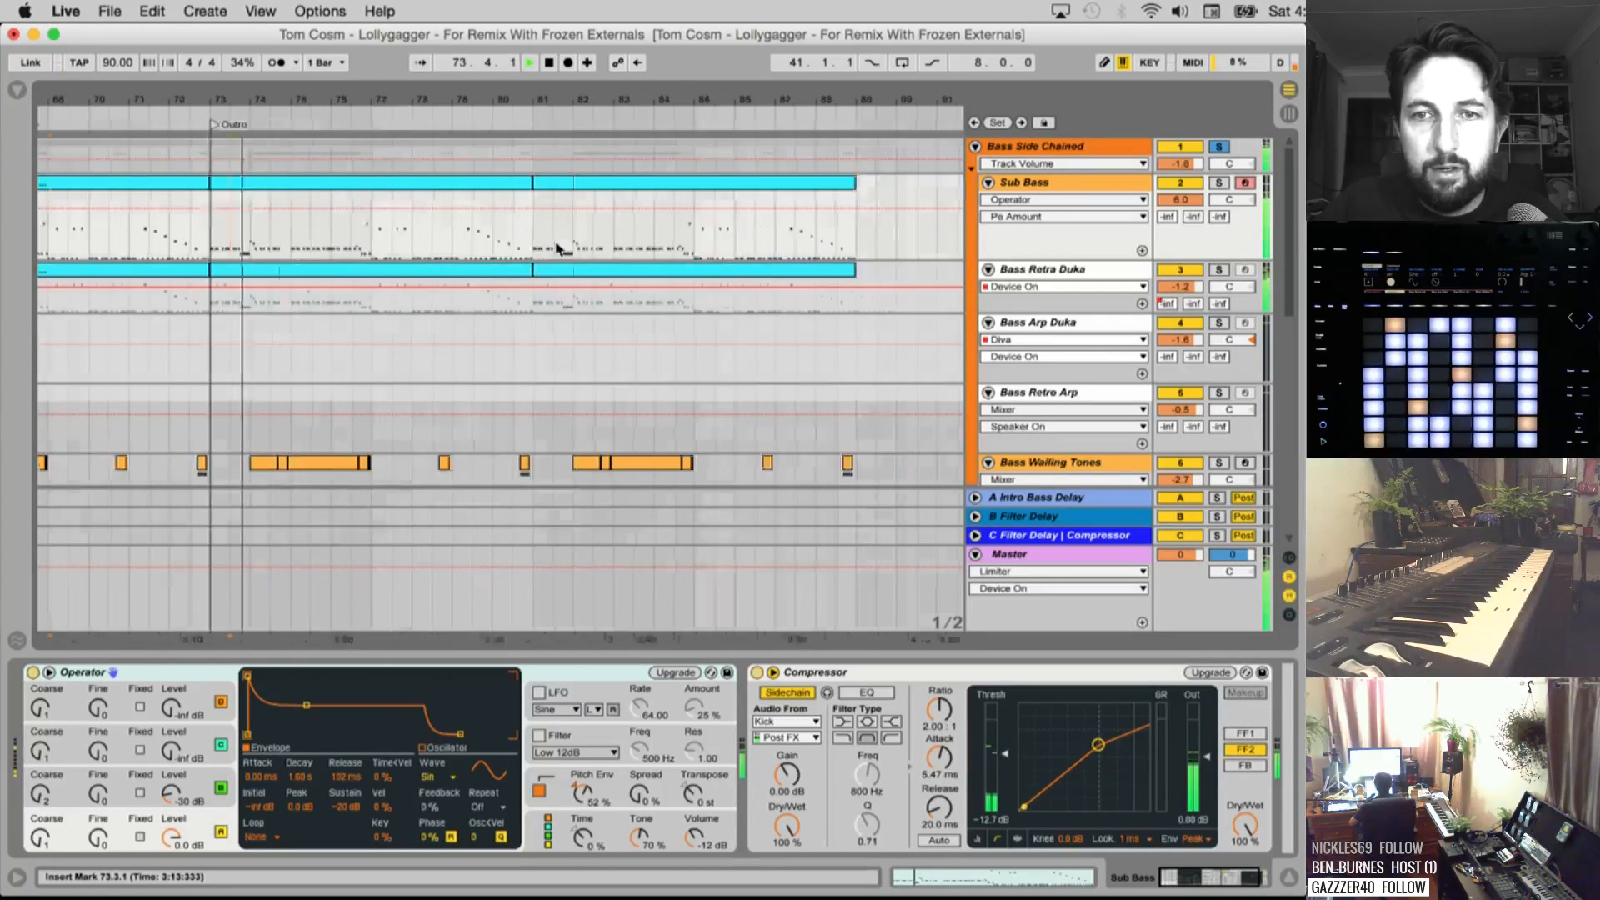
{"action": "scroll", "coordinate": [557, 247], "scroll_direction": "left", "scroll_amount": 3}
{"action": "scroll", "coordinate": [553, 249], "scroll_direction": "right", "scroll_amount": 5}
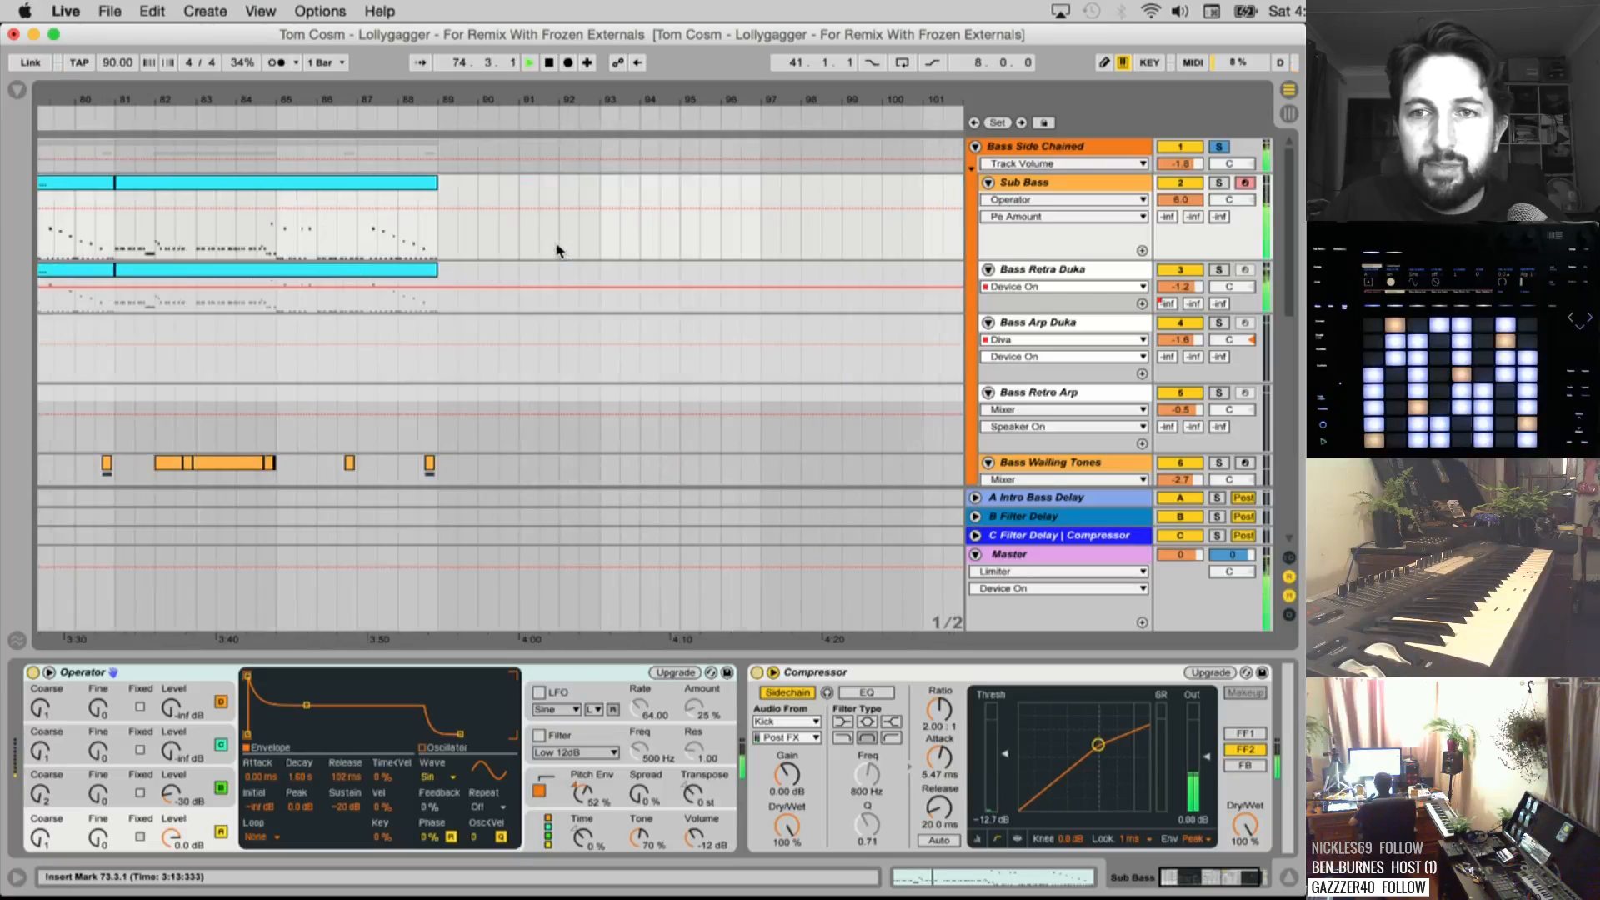
{"action": "scroll", "coordinate": [554, 249], "scroll_direction": "left", "scroll_amount": 4}
{"action": "key", "text": "space"}
Fold the Bass Side Chained group, unsolo and mute it, and unfold the Kick track at a larger height
{"action": "left_click", "coordinate": [974, 148]}
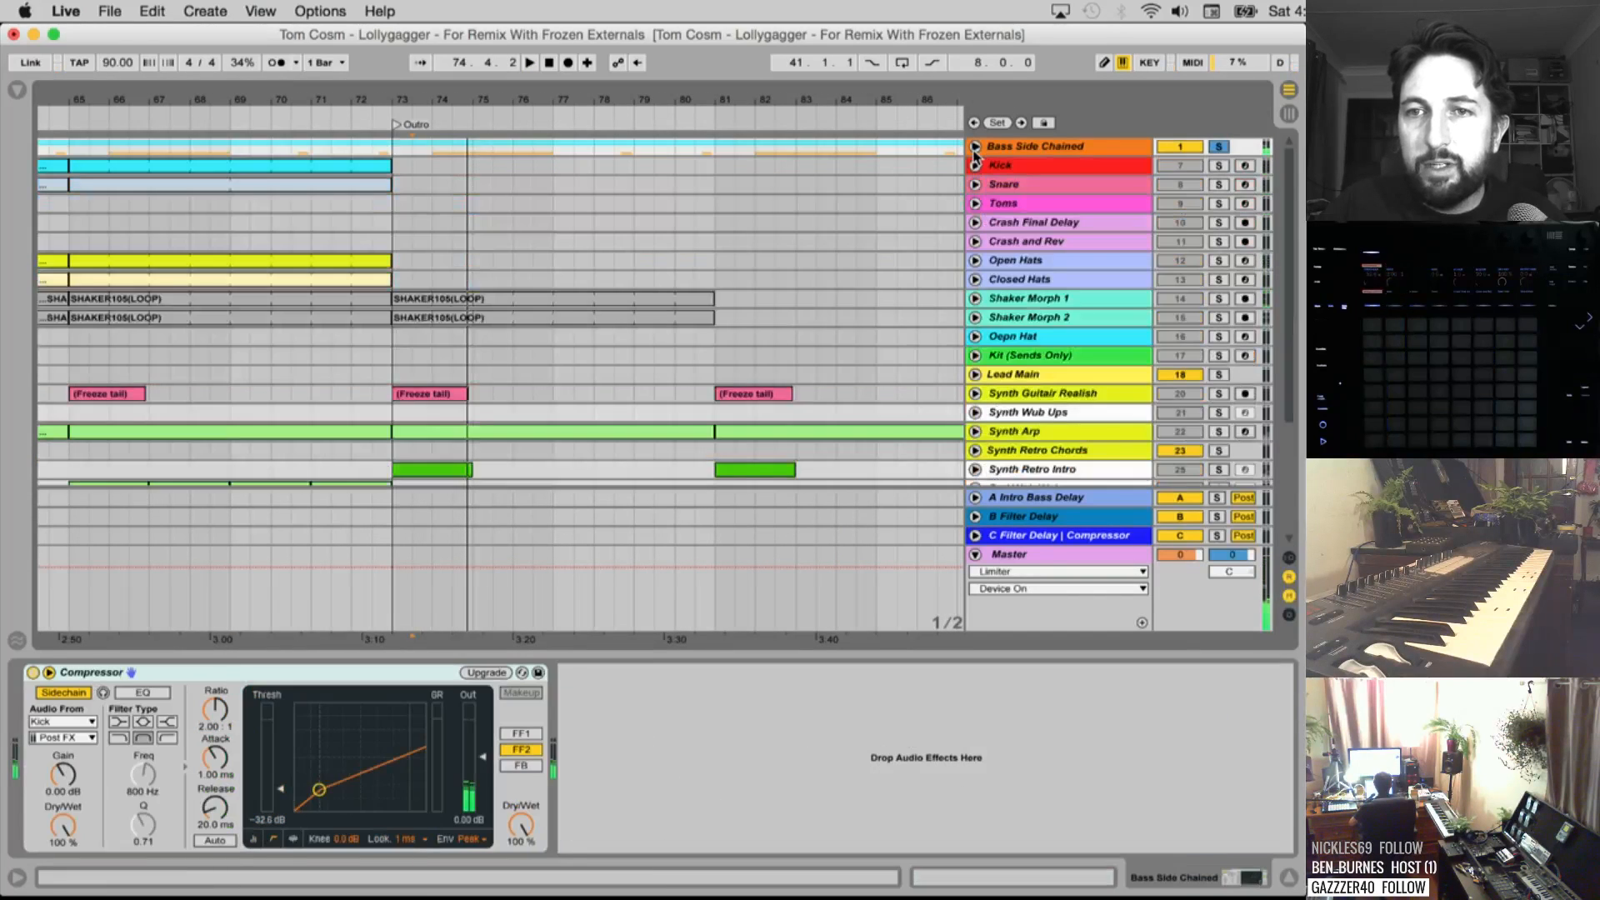
{"action": "left_click", "coordinate": [1219, 148]}
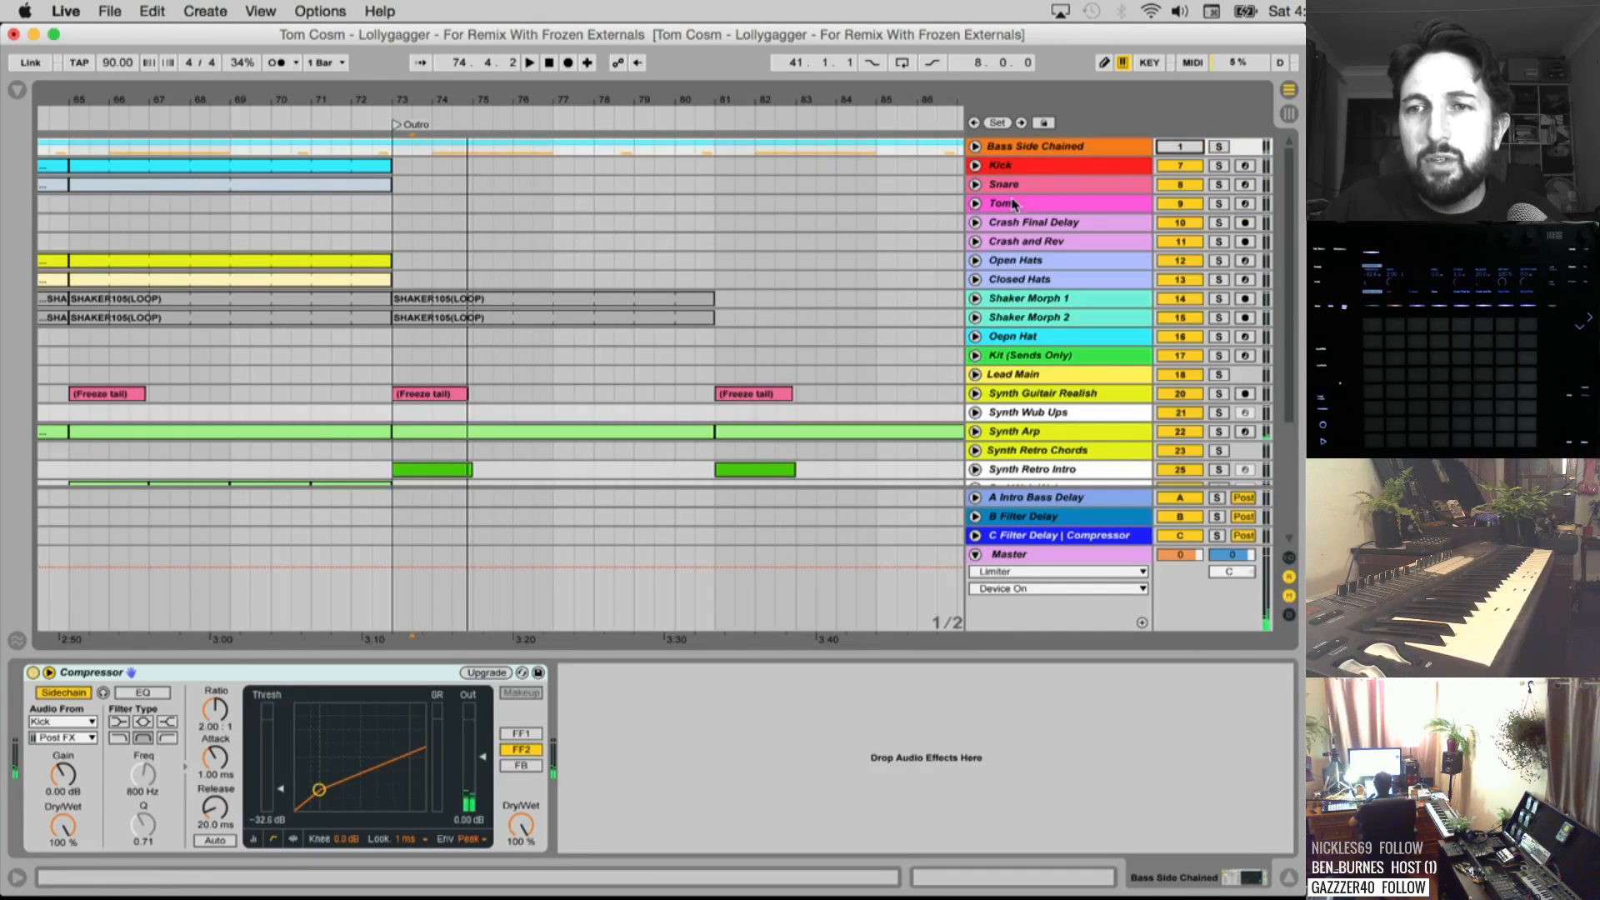
{"action": "left_click", "coordinate": [975, 167]}
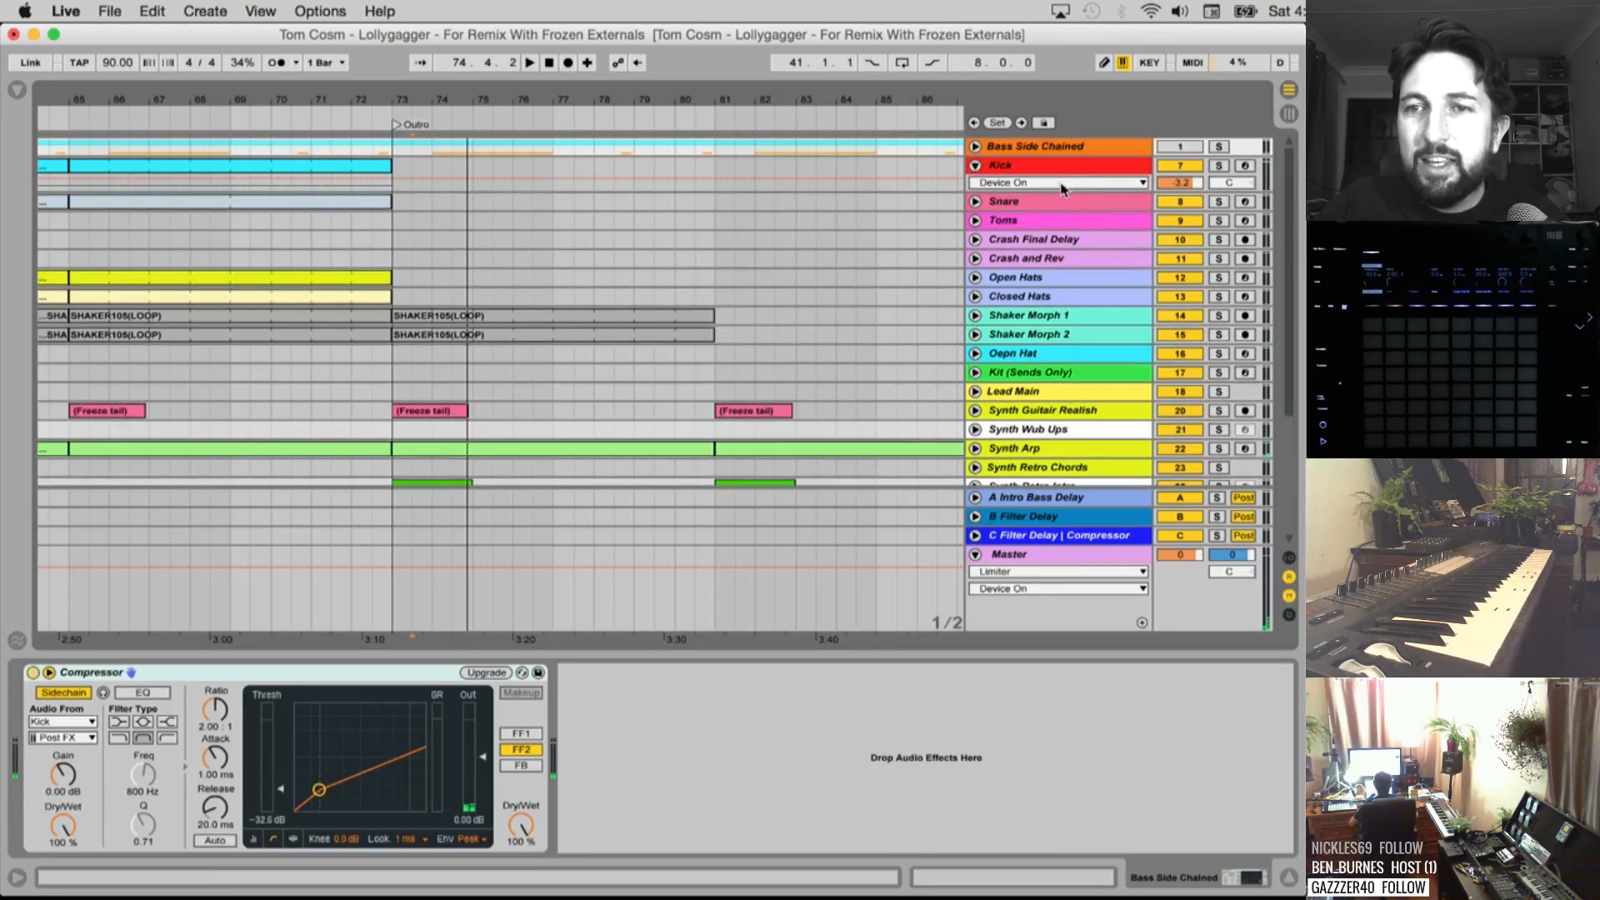
{"action": "left_click_drag", "start_coordinate": [1038, 190], "coordinate": [1038, 222]}
{"action": "scroll", "coordinate": [354, 221], "scroll_direction": "left", "scroll_amount": 15}
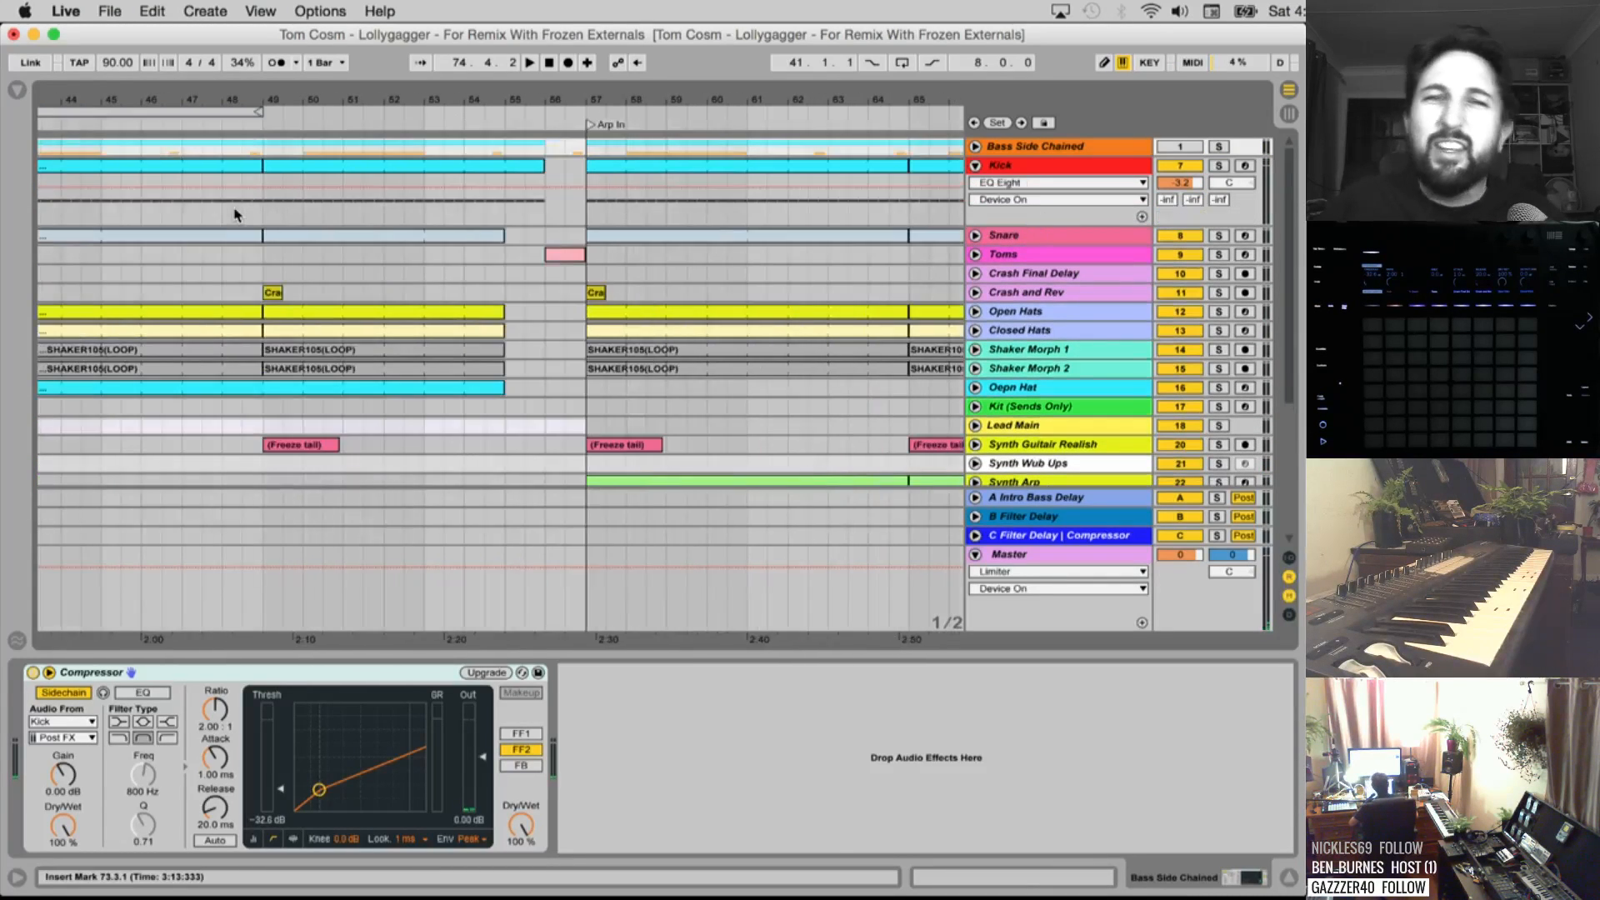
{"action": "scroll", "coordinate": [230, 191], "scroll_direction": "left", "scroll_amount": 13}
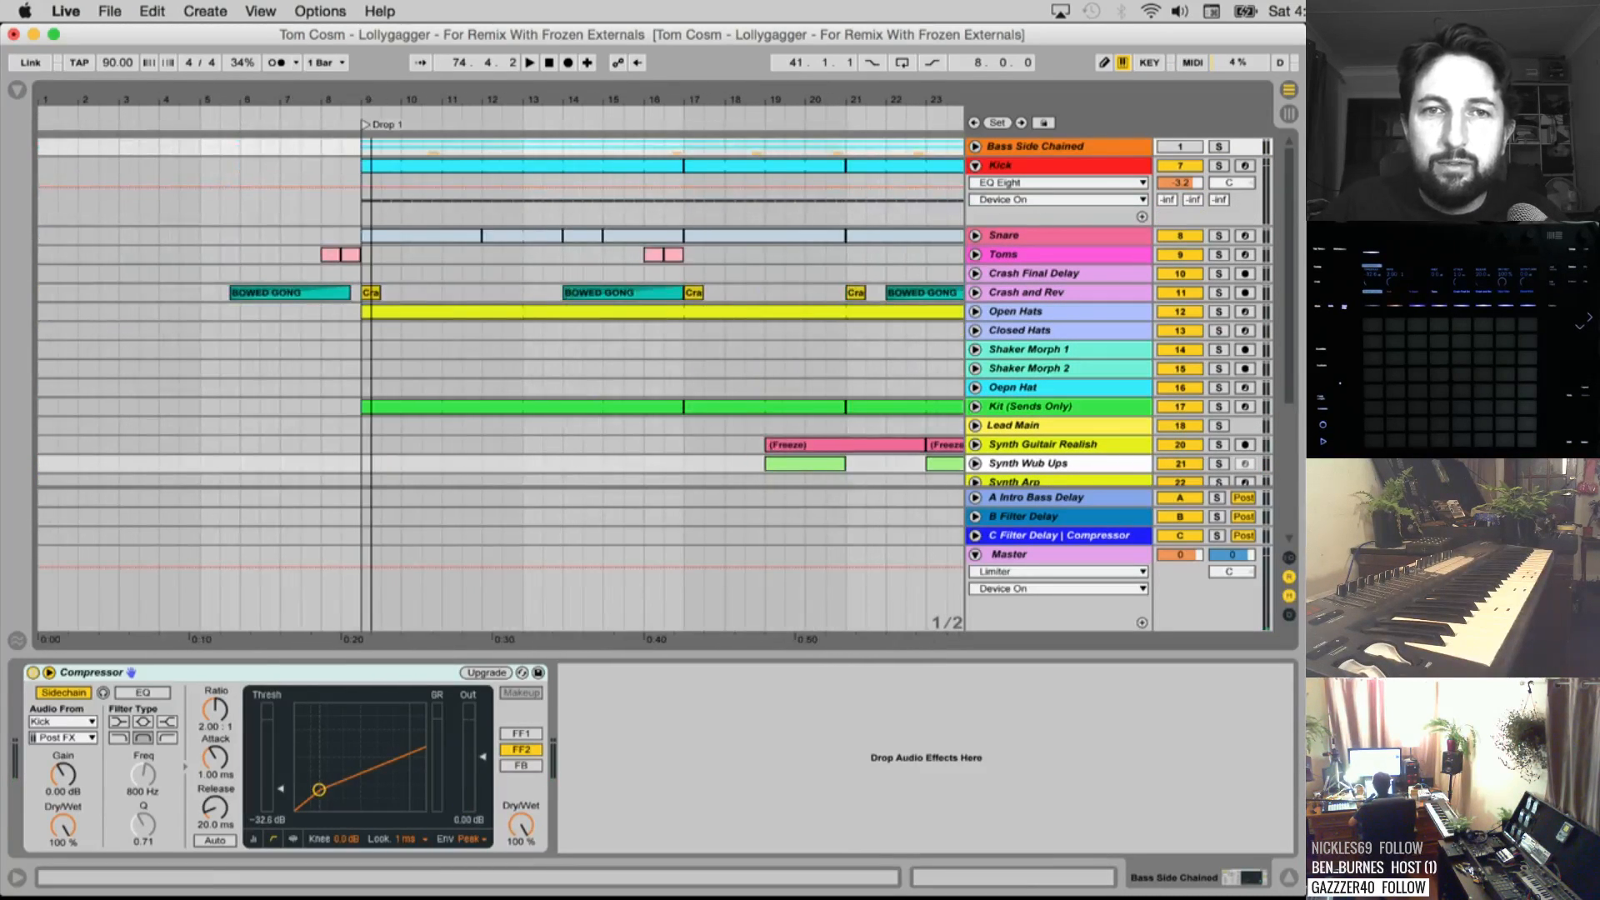
Solo the Kick track, select its single bar from 9 to 10 at Drop 1 and play it
{"action": "left_click_drag", "start_coordinate": [372, 100], "coordinate": [371, 133]}
{"action": "left_click", "coordinate": [358, 188]}
{"action": "key", "text": "super+z"}
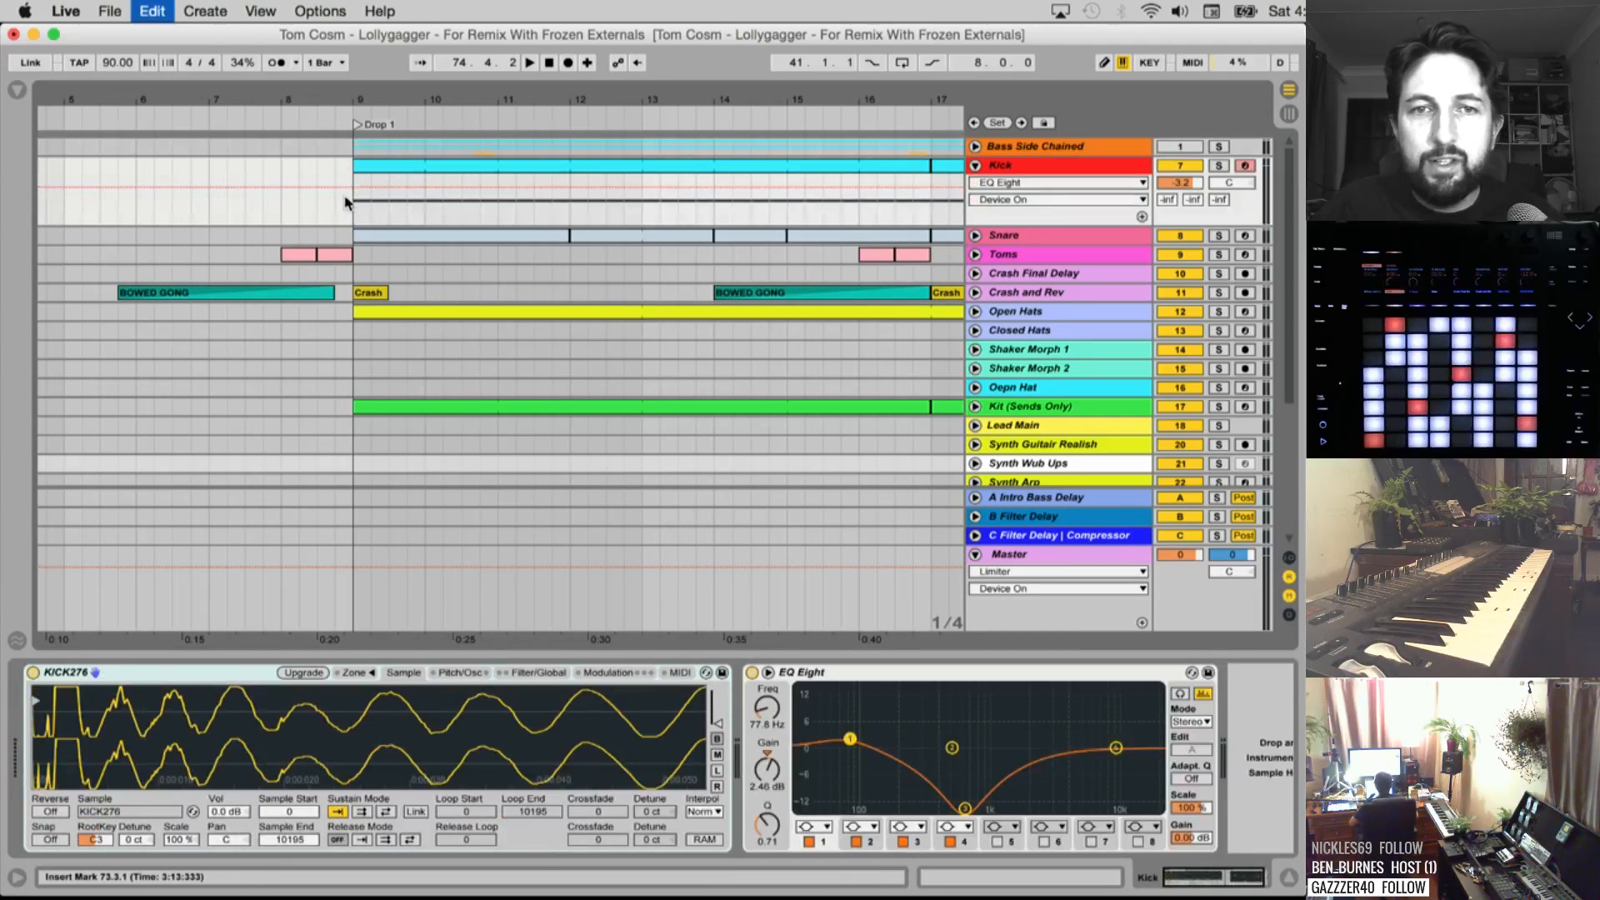
{"action": "left_click_drag", "start_coordinate": [353, 205], "coordinate": [402, 207]}
{"action": "key", "text": "space"}
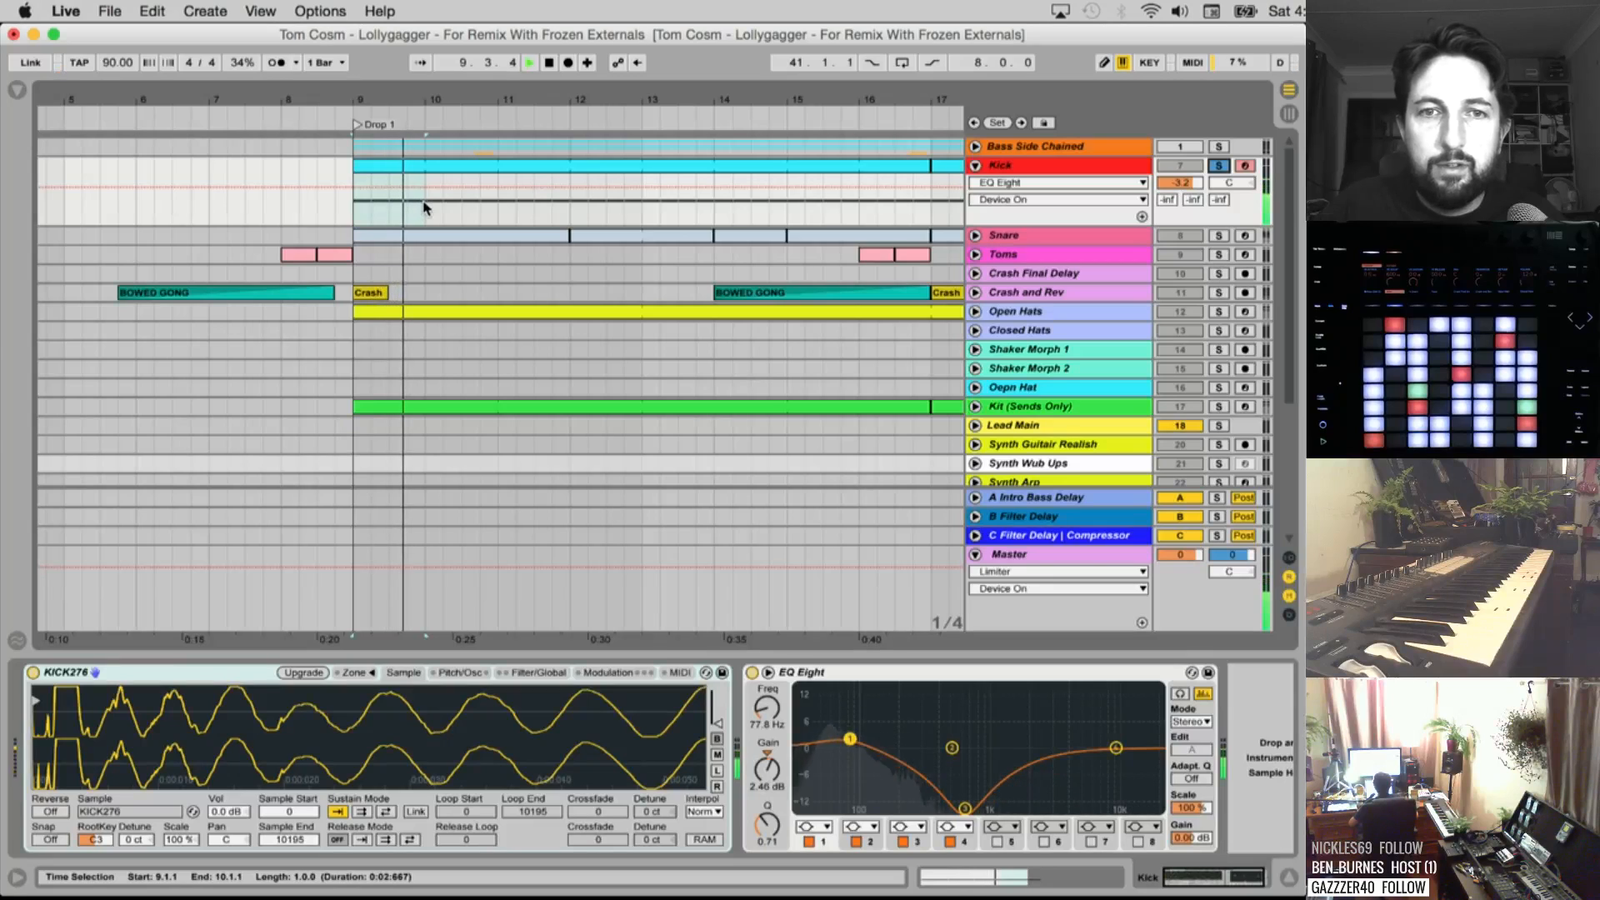
{"action": "key", "text": "space"}
Export the selected kick bar as "Kick" in the stems folder
{"action": "key", "text": "super+shift+r"}
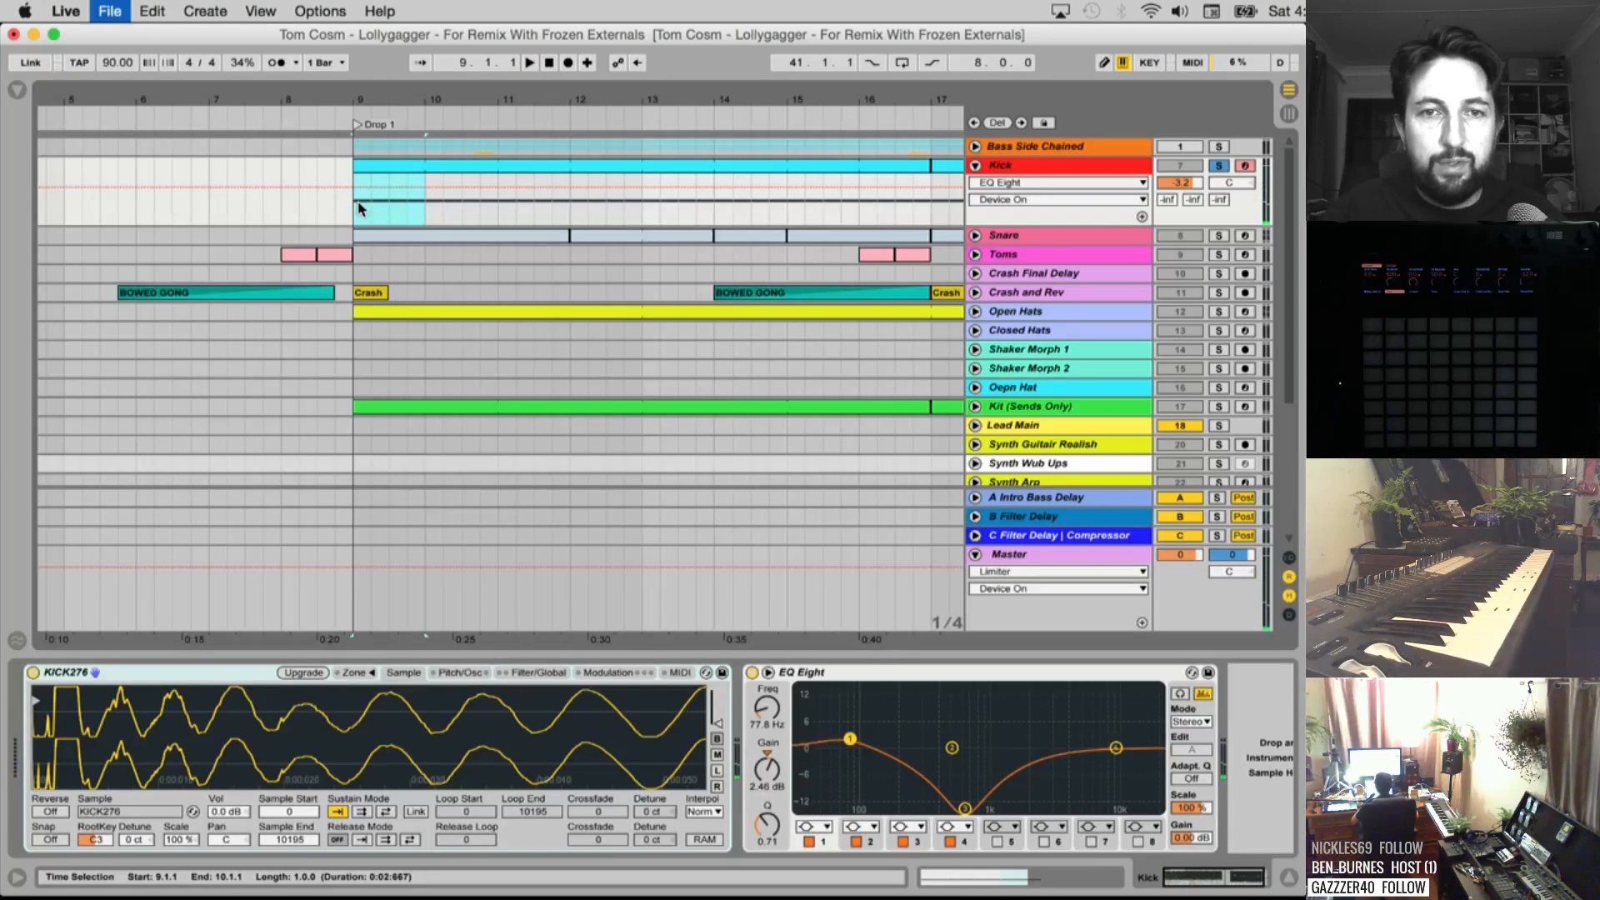
{"action": "key", "text": "Return"}
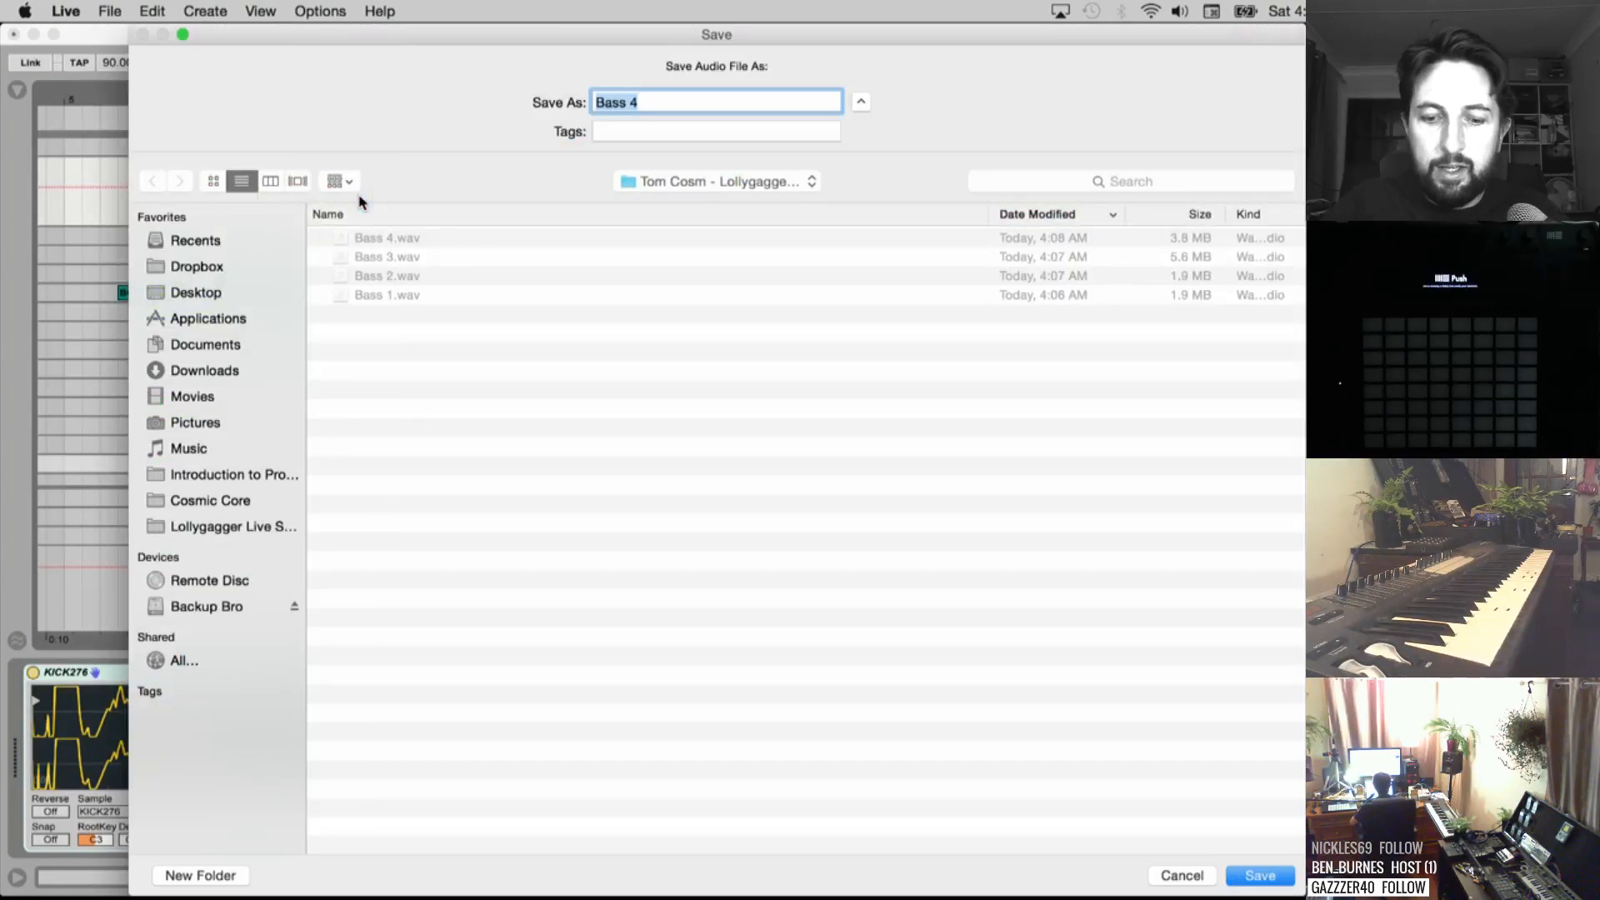
{"action": "key", "text": "Return"}
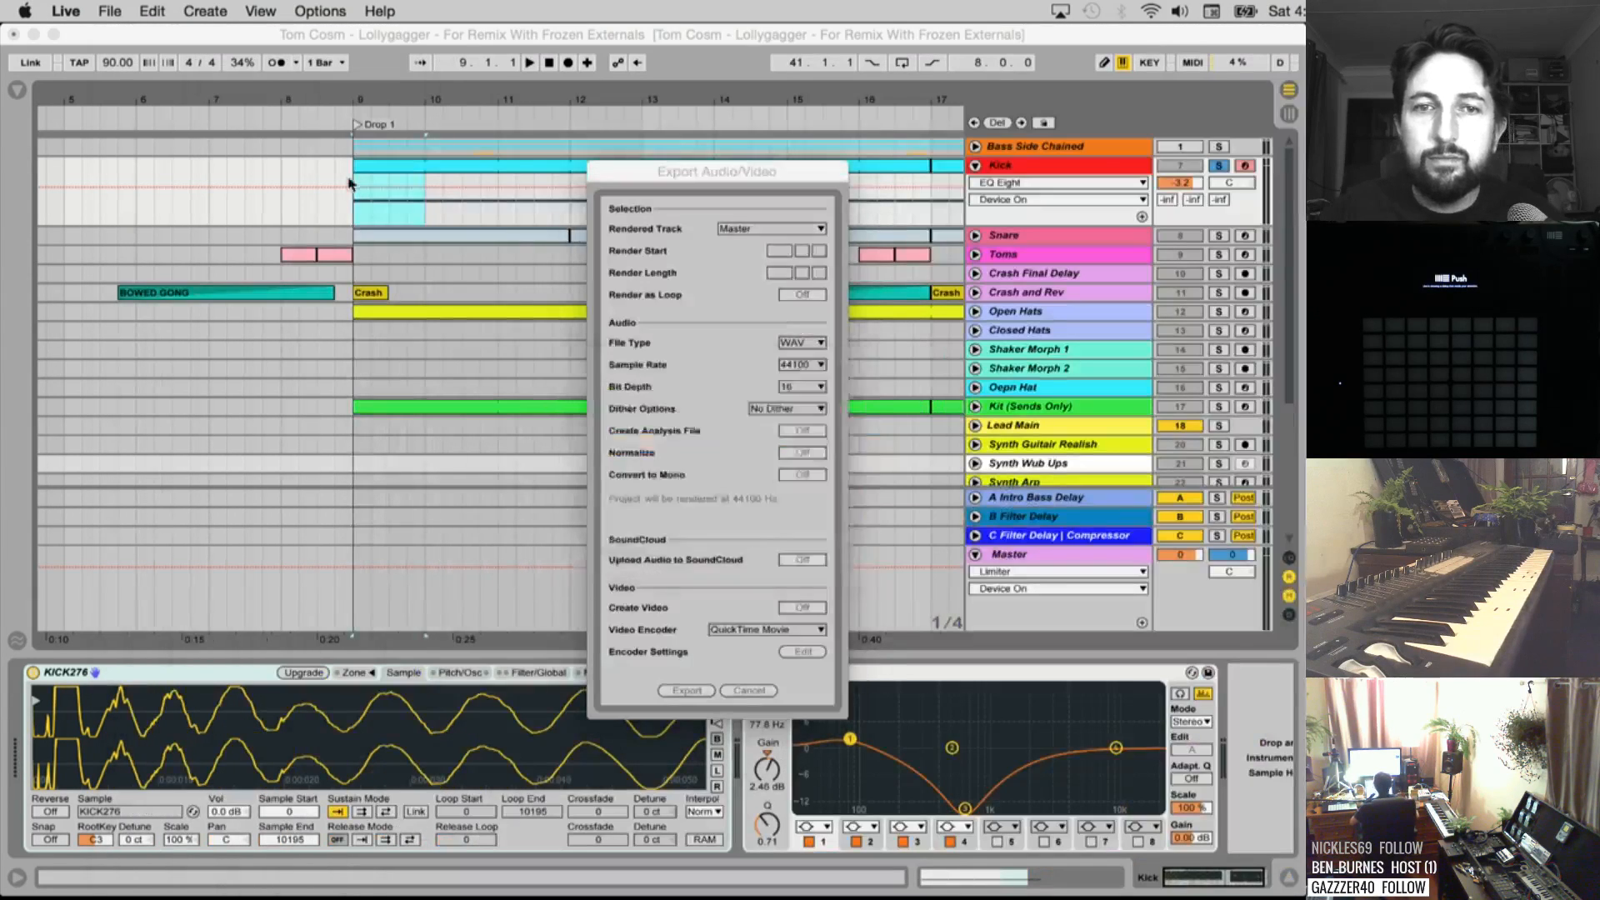
Fold and mute the Kick track, and unfold the Snare track to play it soloed
{"action": "left_click", "coordinate": [975, 166]}
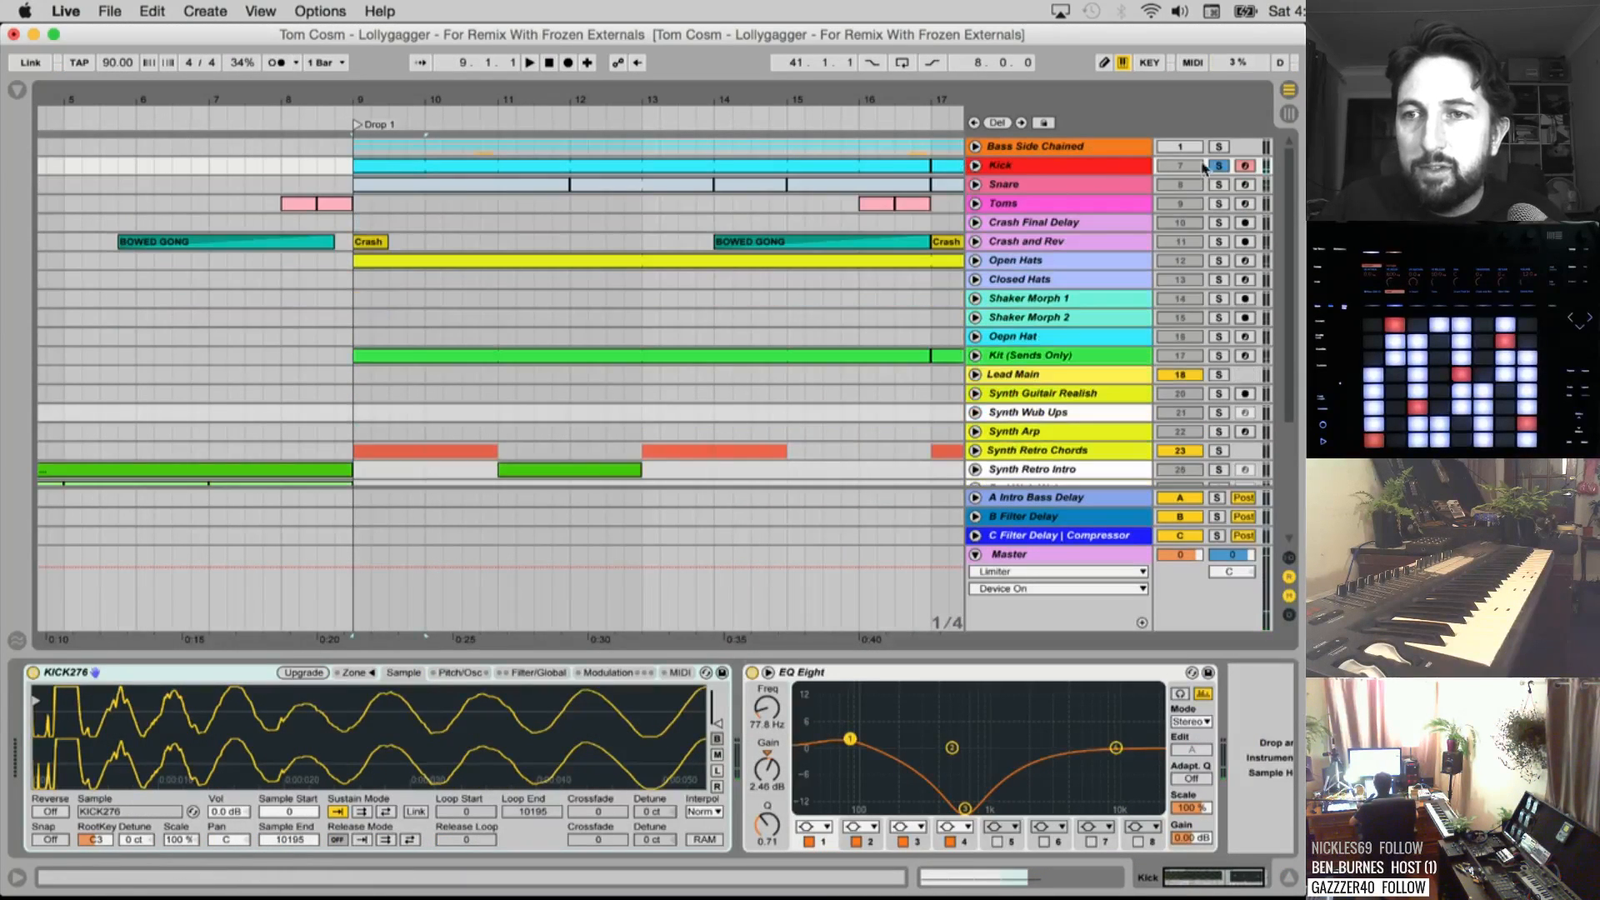
{"action": "left_click", "coordinate": [1219, 184]}
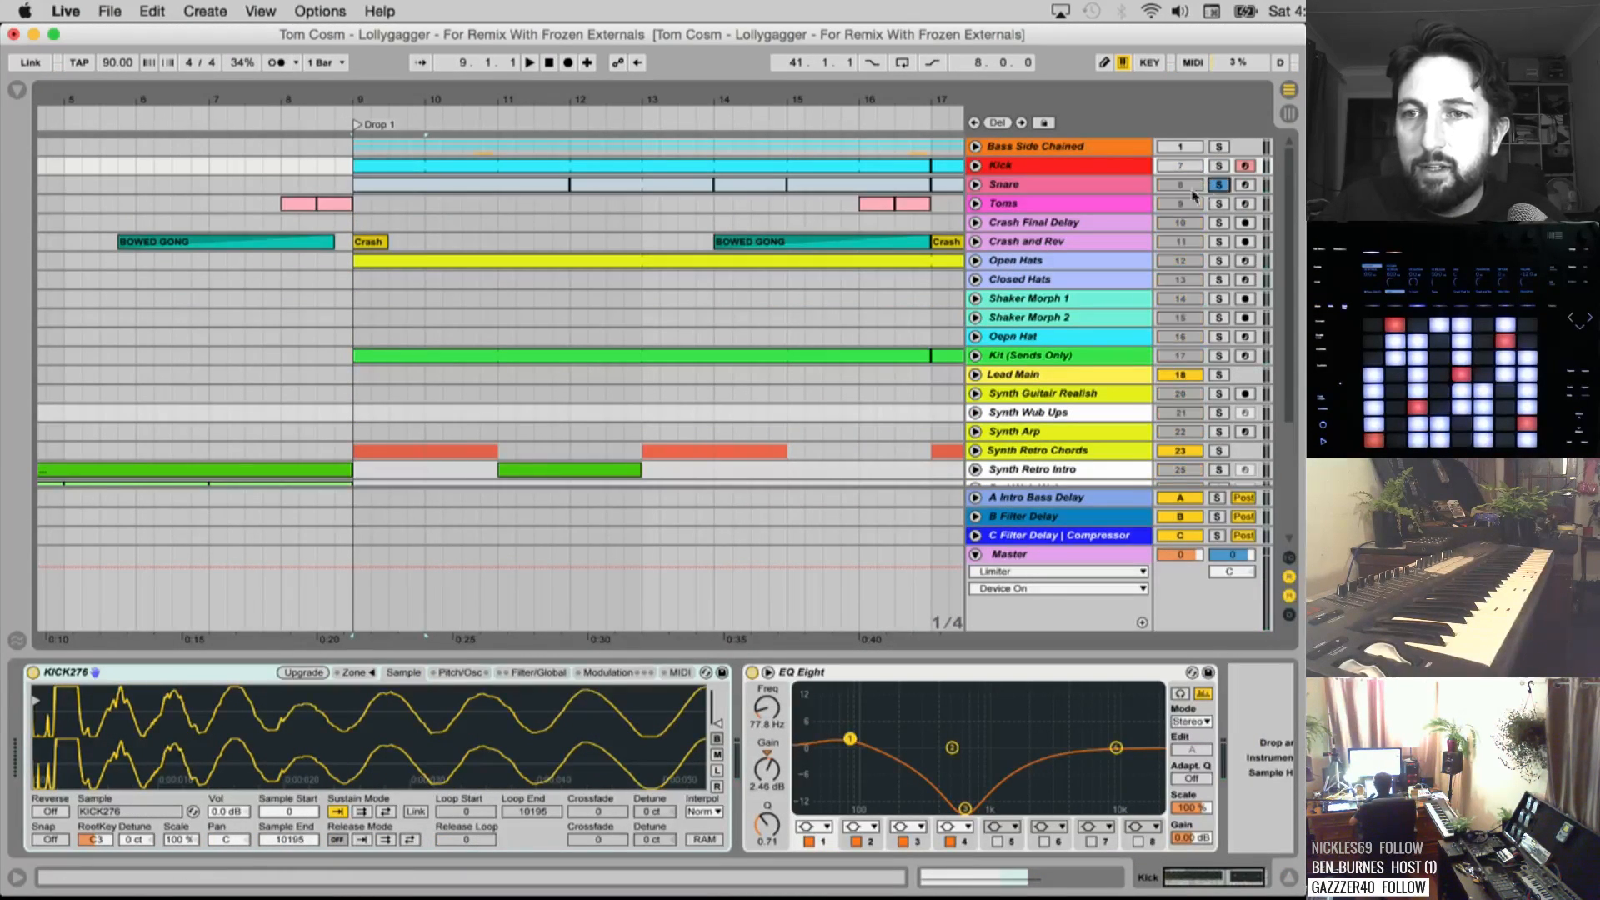
{"action": "left_click", "coordinate": [977, 184]}
{"action": "key", "text": "space"}
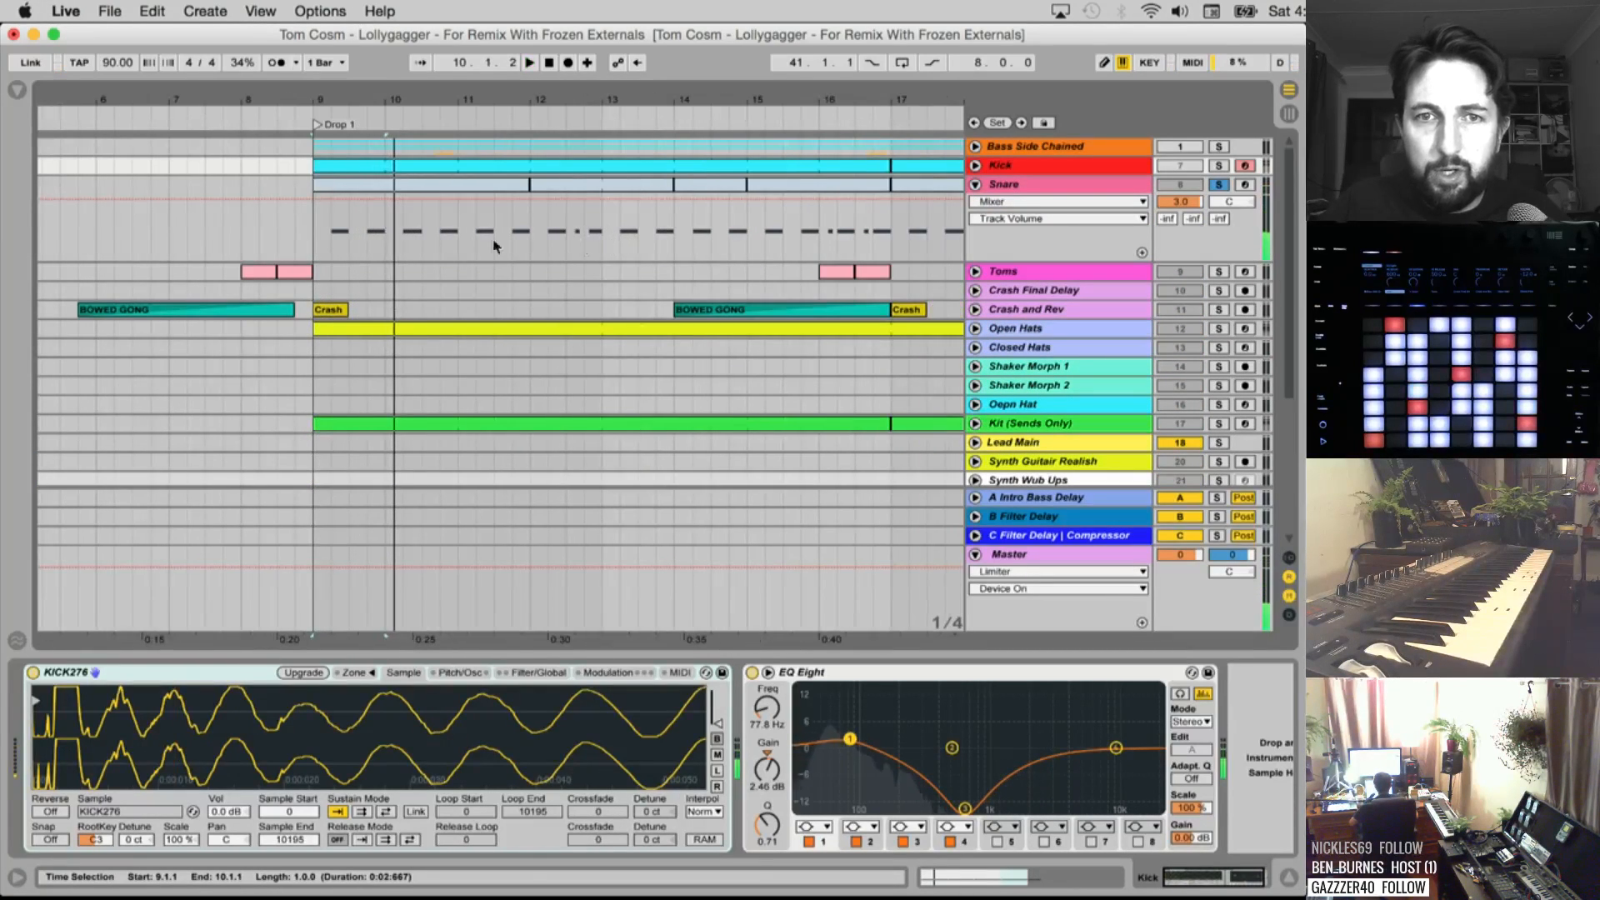
Select bars 9 to 13 on the Snare track and export them as "Snare 1" in the stems folder
{"action": "left_click_drag", "start_coordinate": [609, 235], "coordinate": [317, 237]}
{"action": "key", "text": "space"}
{"action": "key", "text": "super+shift+r"}
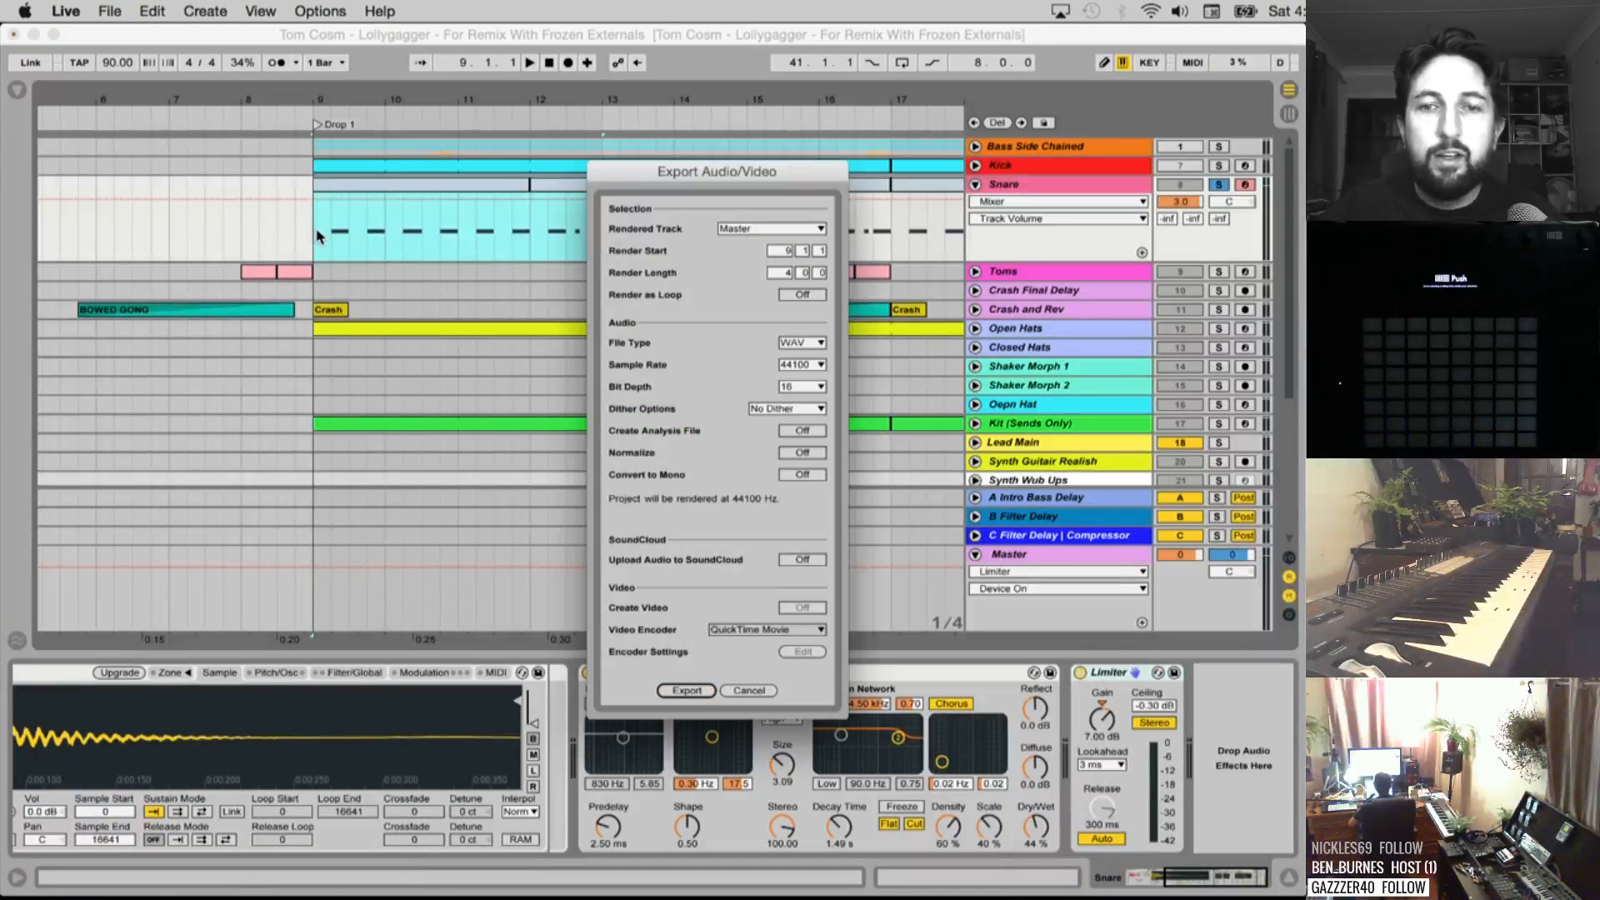
{"action": "key", "text": "Return"}
{"action": "type", "text": "Snare 1"}
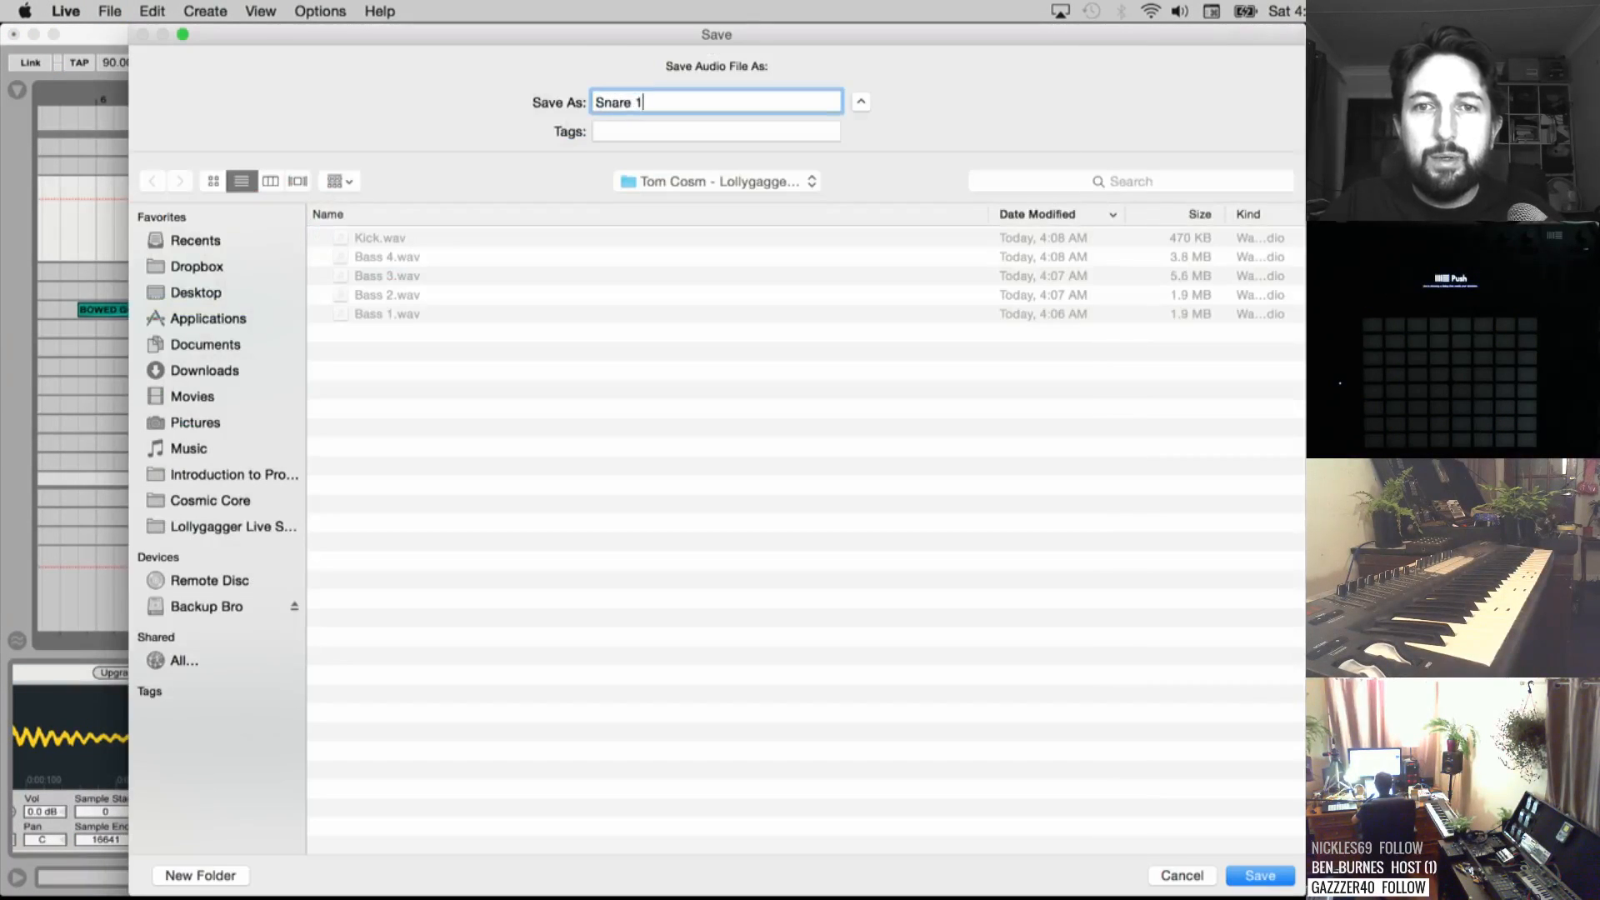
{"action": "key", "text": "Return"}
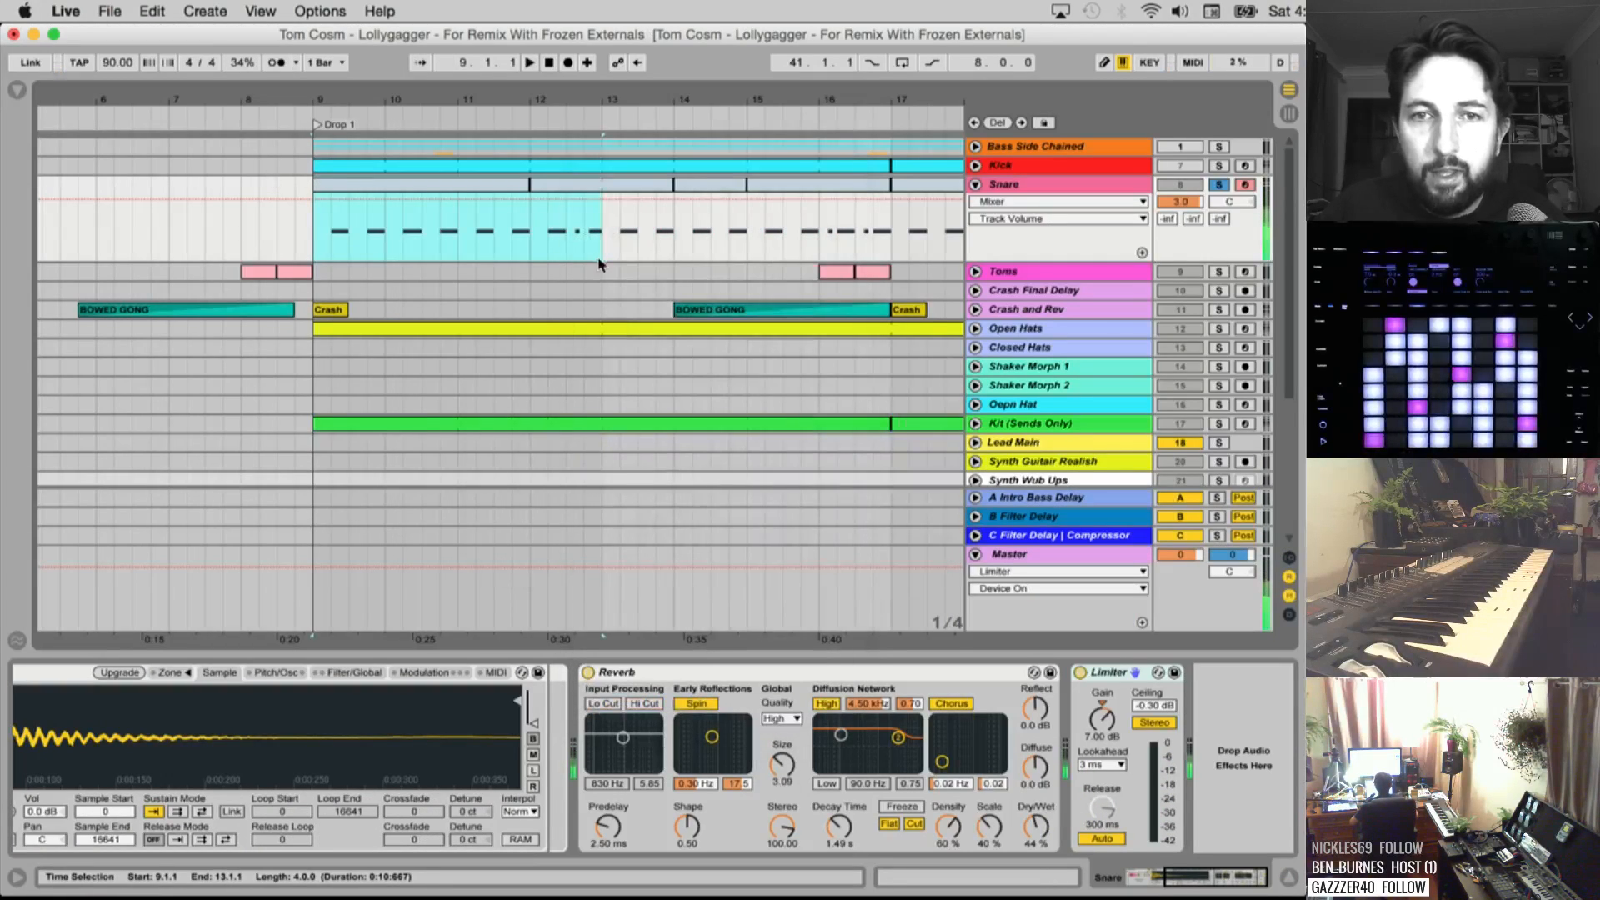
Check the Snare pattern through to the Outro, and unsolo and mute the Snare track
{"action": "scroll", "coordinate": [599, 265], "scroll_direction": "right", "scroll_amount": 15}
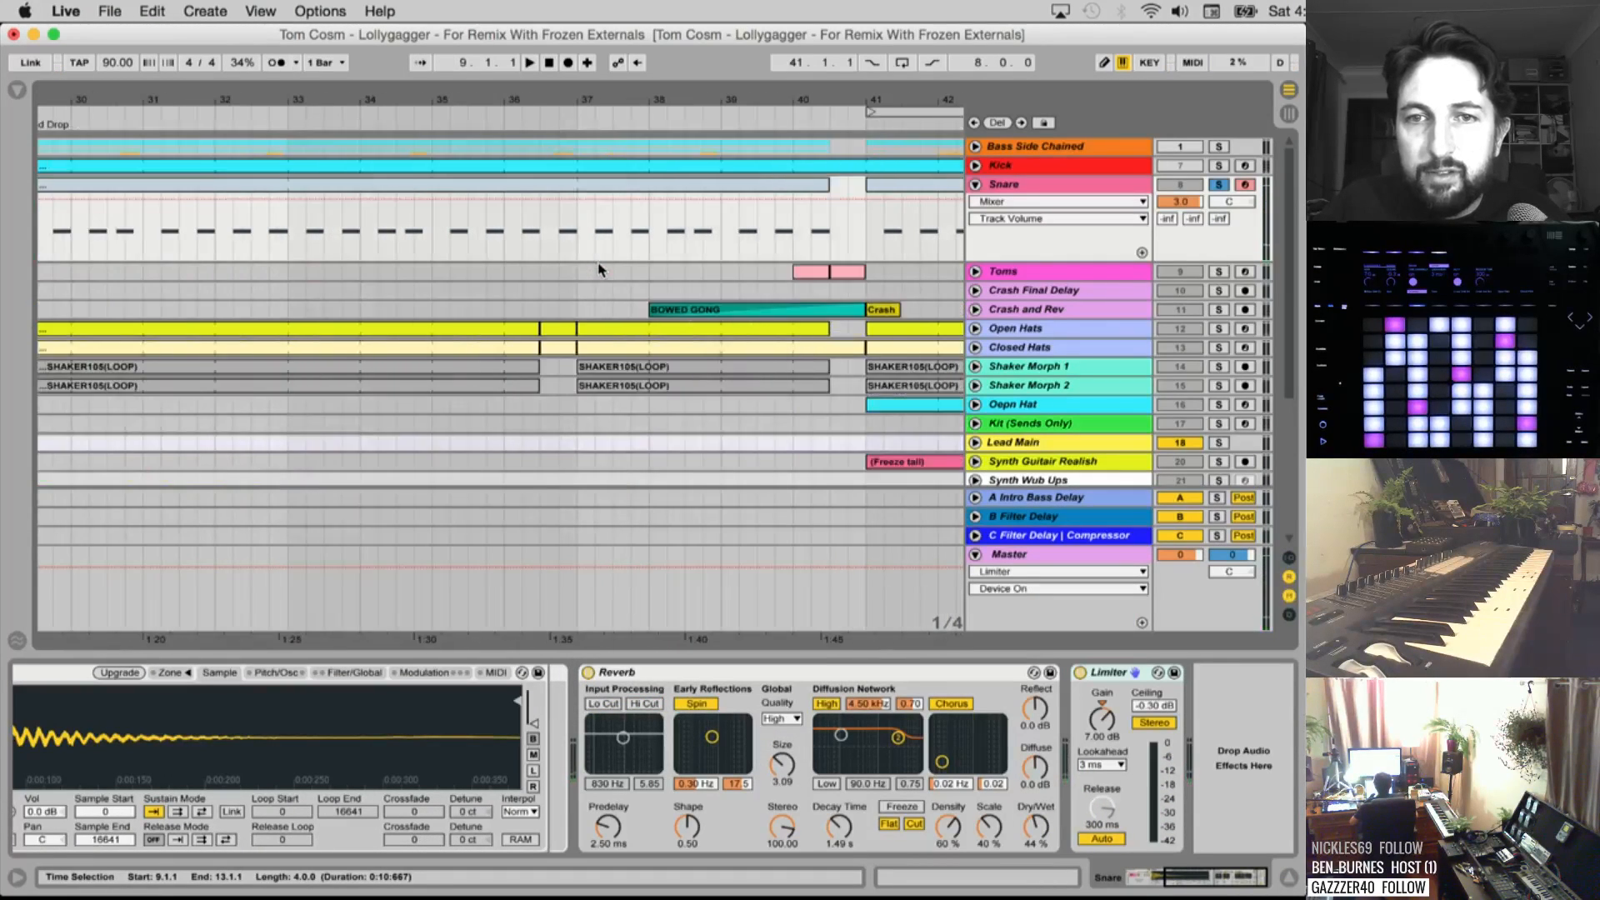
{"action": "scroll", "coordinate": [599, 268], "scroll_direction": "left", "scroll_amount": 2}
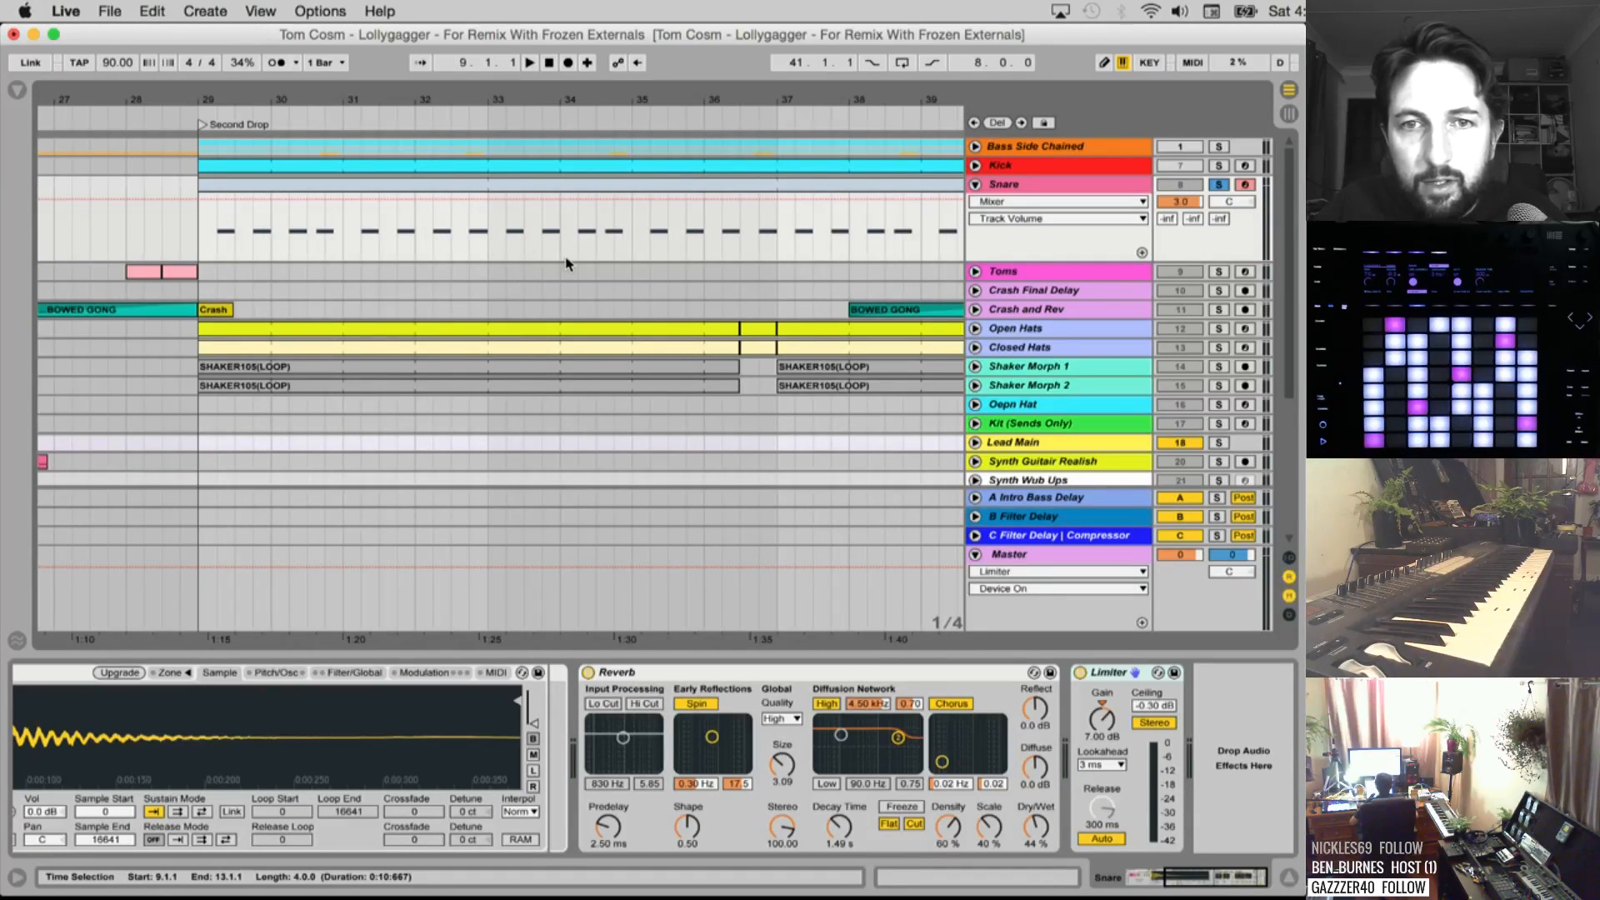
{"action": "scroll", "coordinate": [590, 249], "scroll_direction": "right", "scroll_amount": 15}
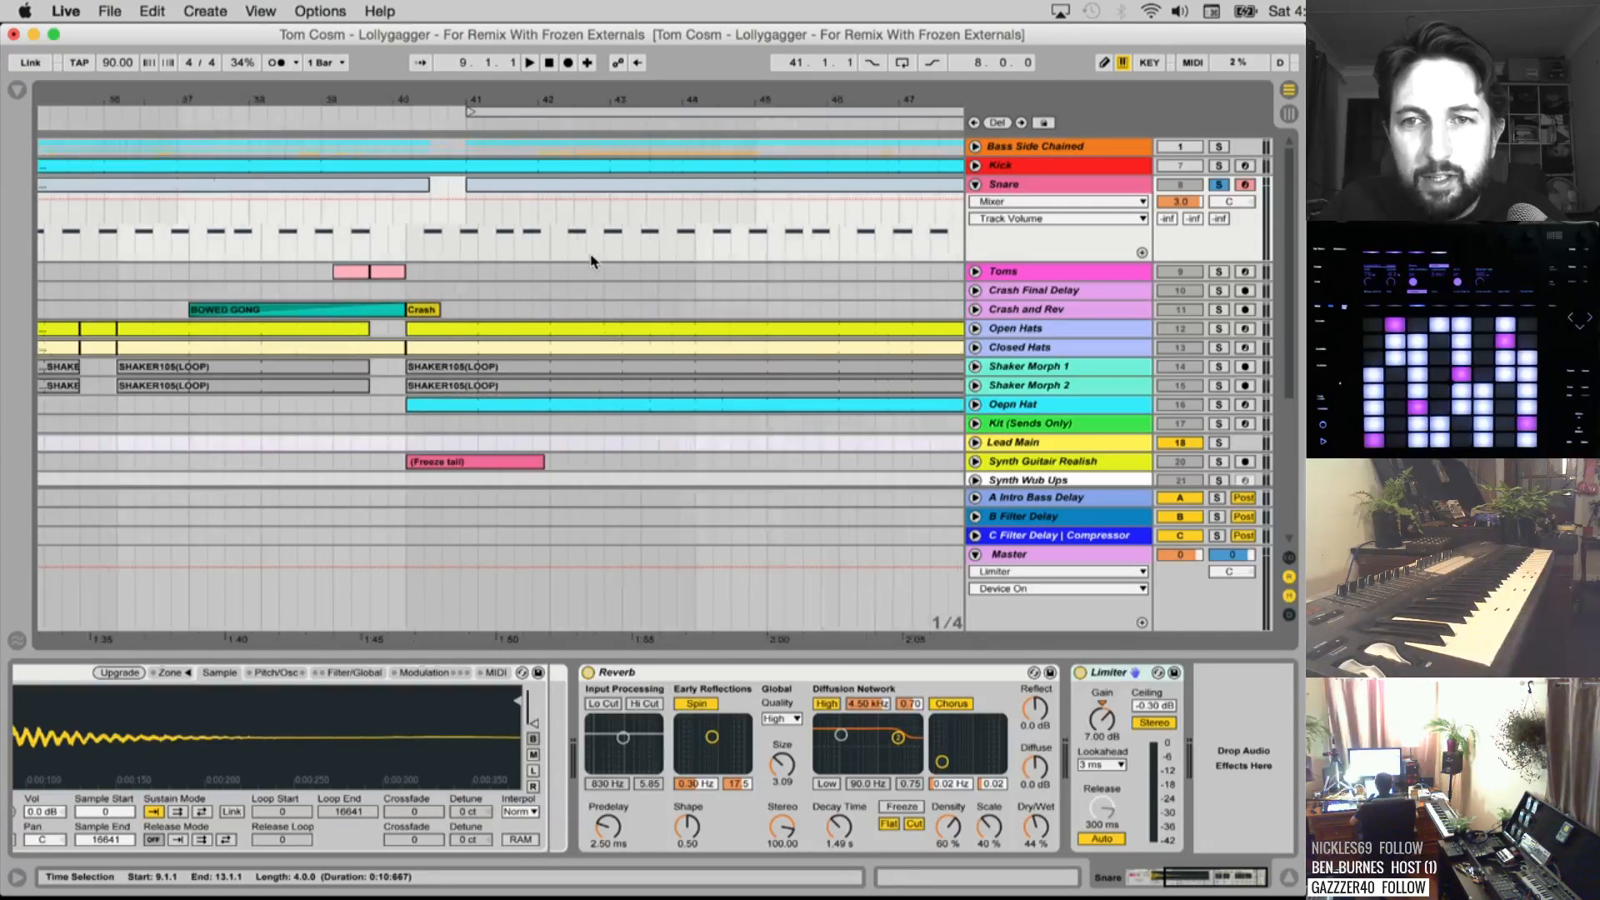
{"action": "scroll", "coordinate": [591, 260], "scroll_direction": "left", "scroll_amount": 5}
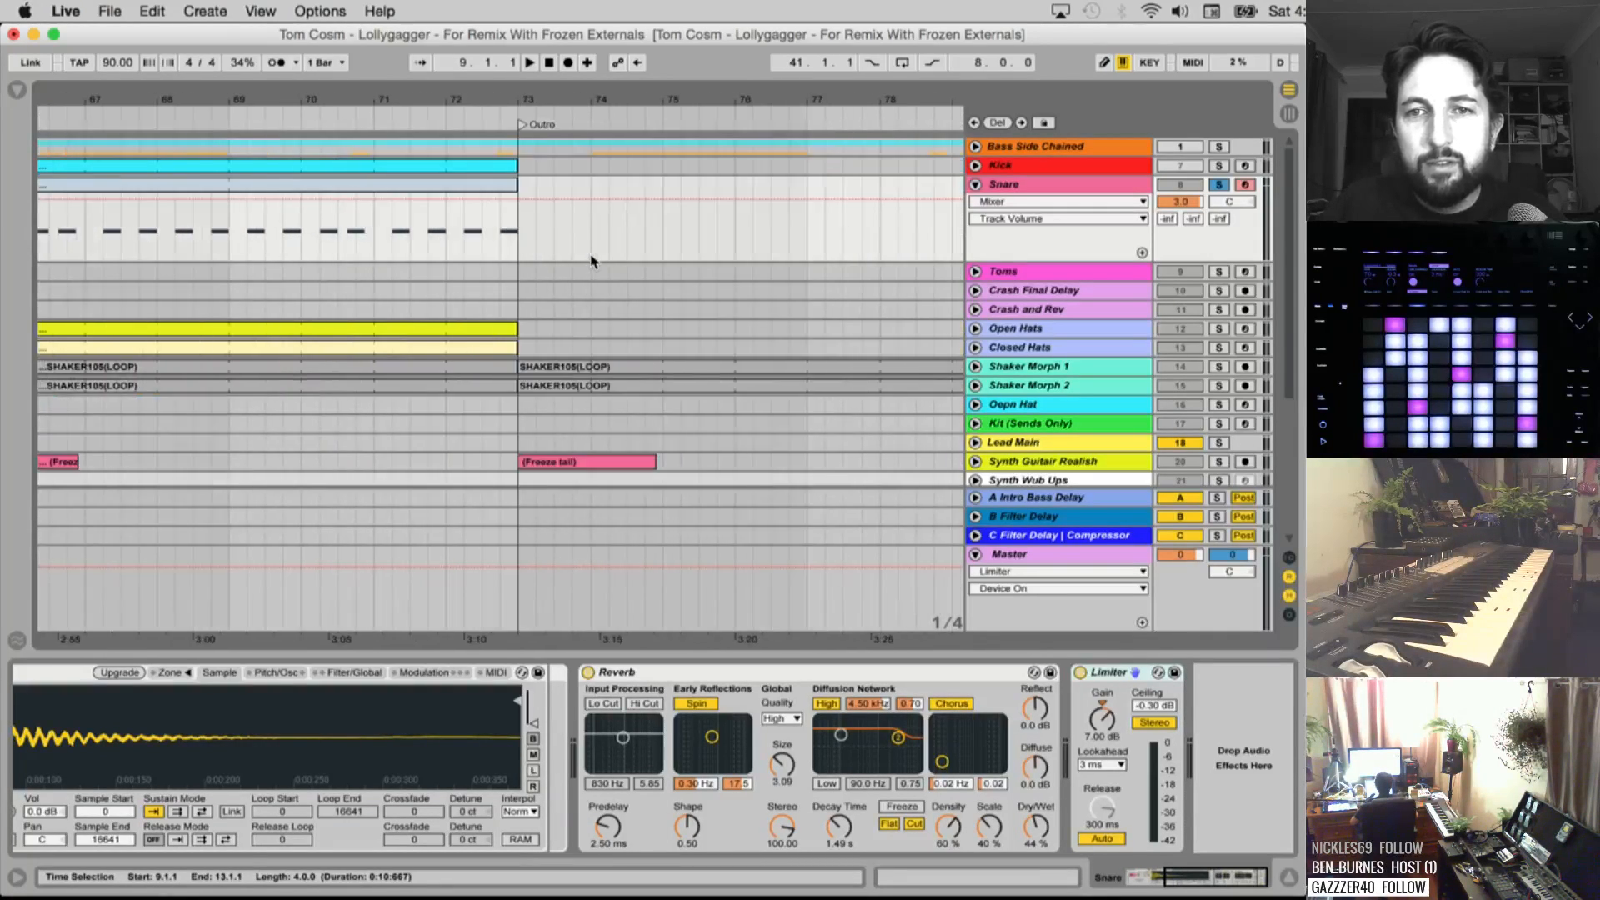
{"action": "left_click", "coordinate": [1218, 186]}
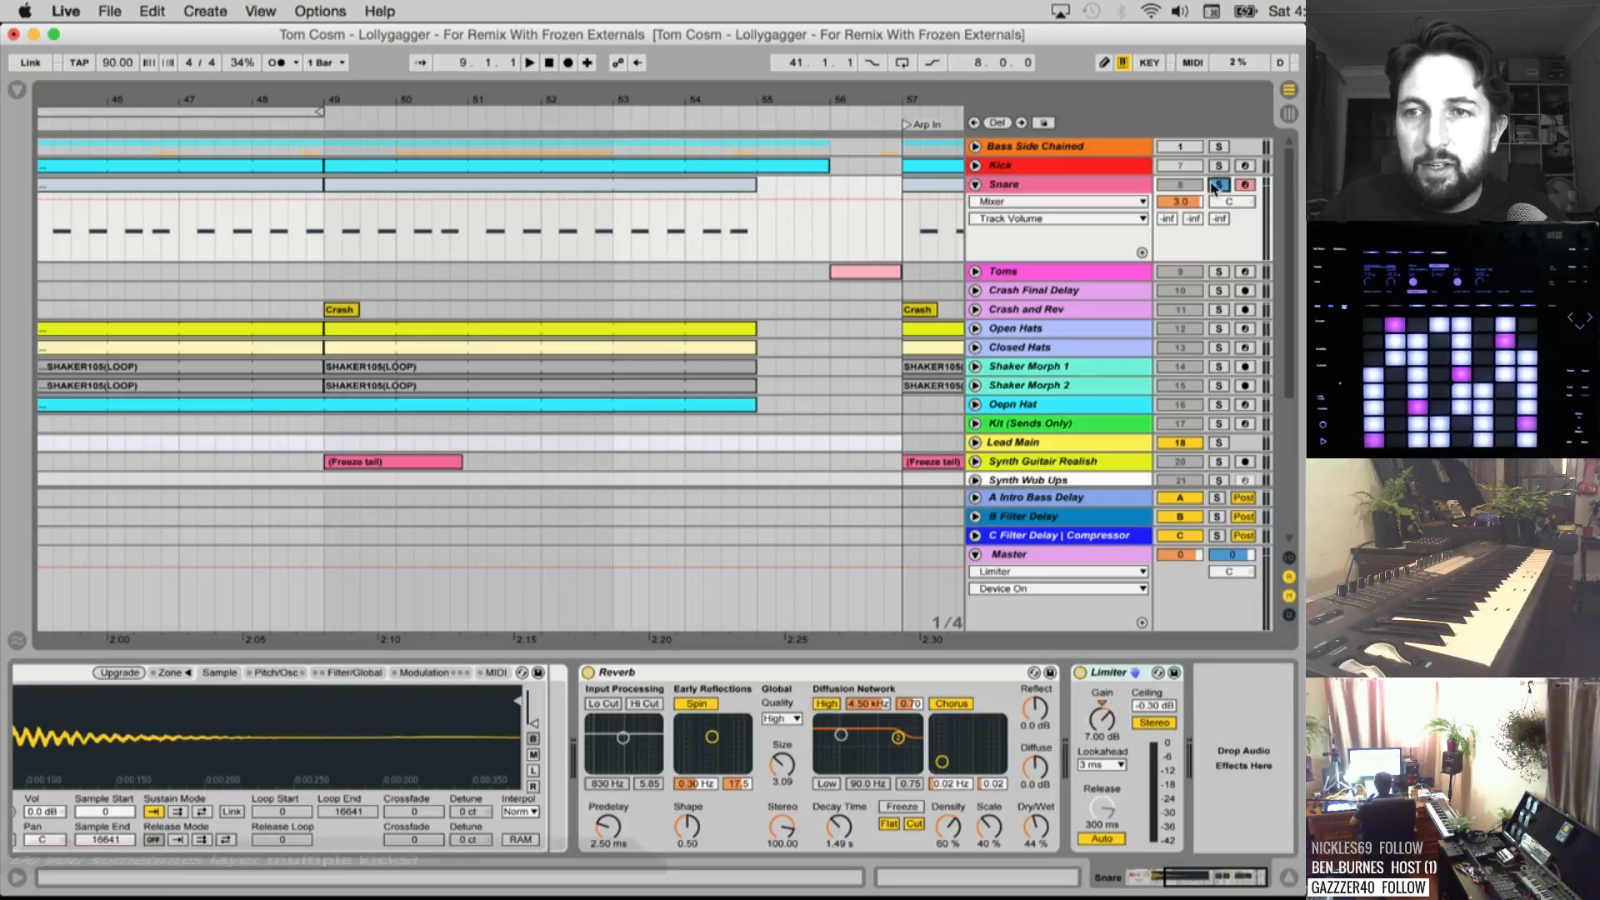
{"action": "left_click", "coordinate": [1180, 185]}
Unfold the Toms track and bring its fill just before Drop 1 into view
{"action": "scroll", "coordinate": [636, 328], "scroll_direction": "left", "scroll_amount": 12}
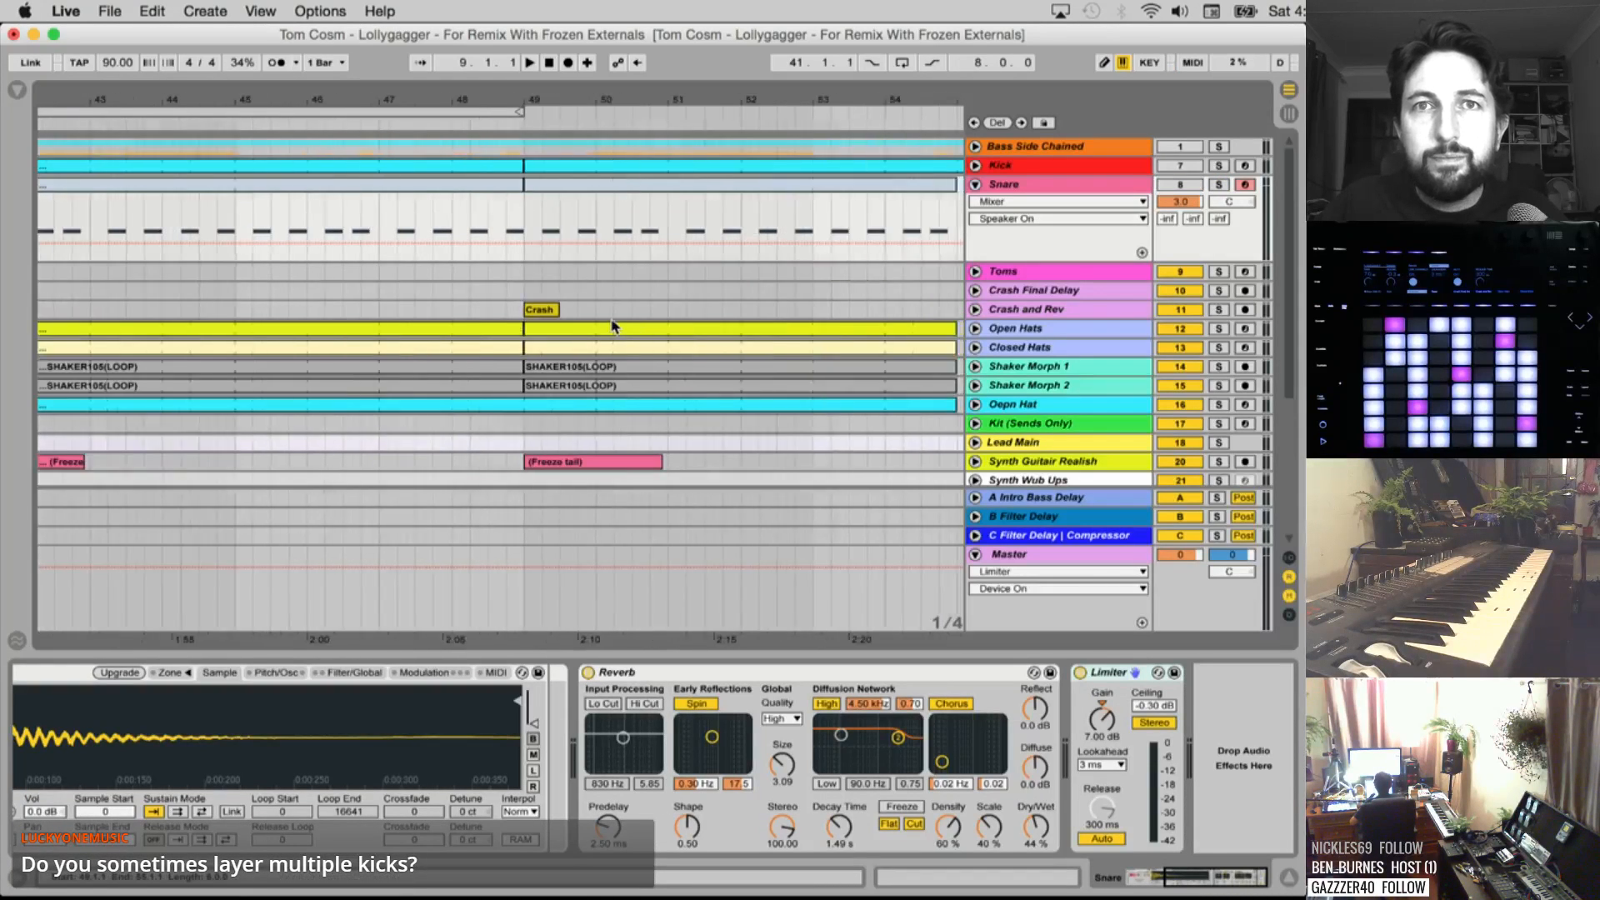
{"action": "scroll", "coordinate": [613, 326], "scroll_direction": "left", "scroll_amount": 14}
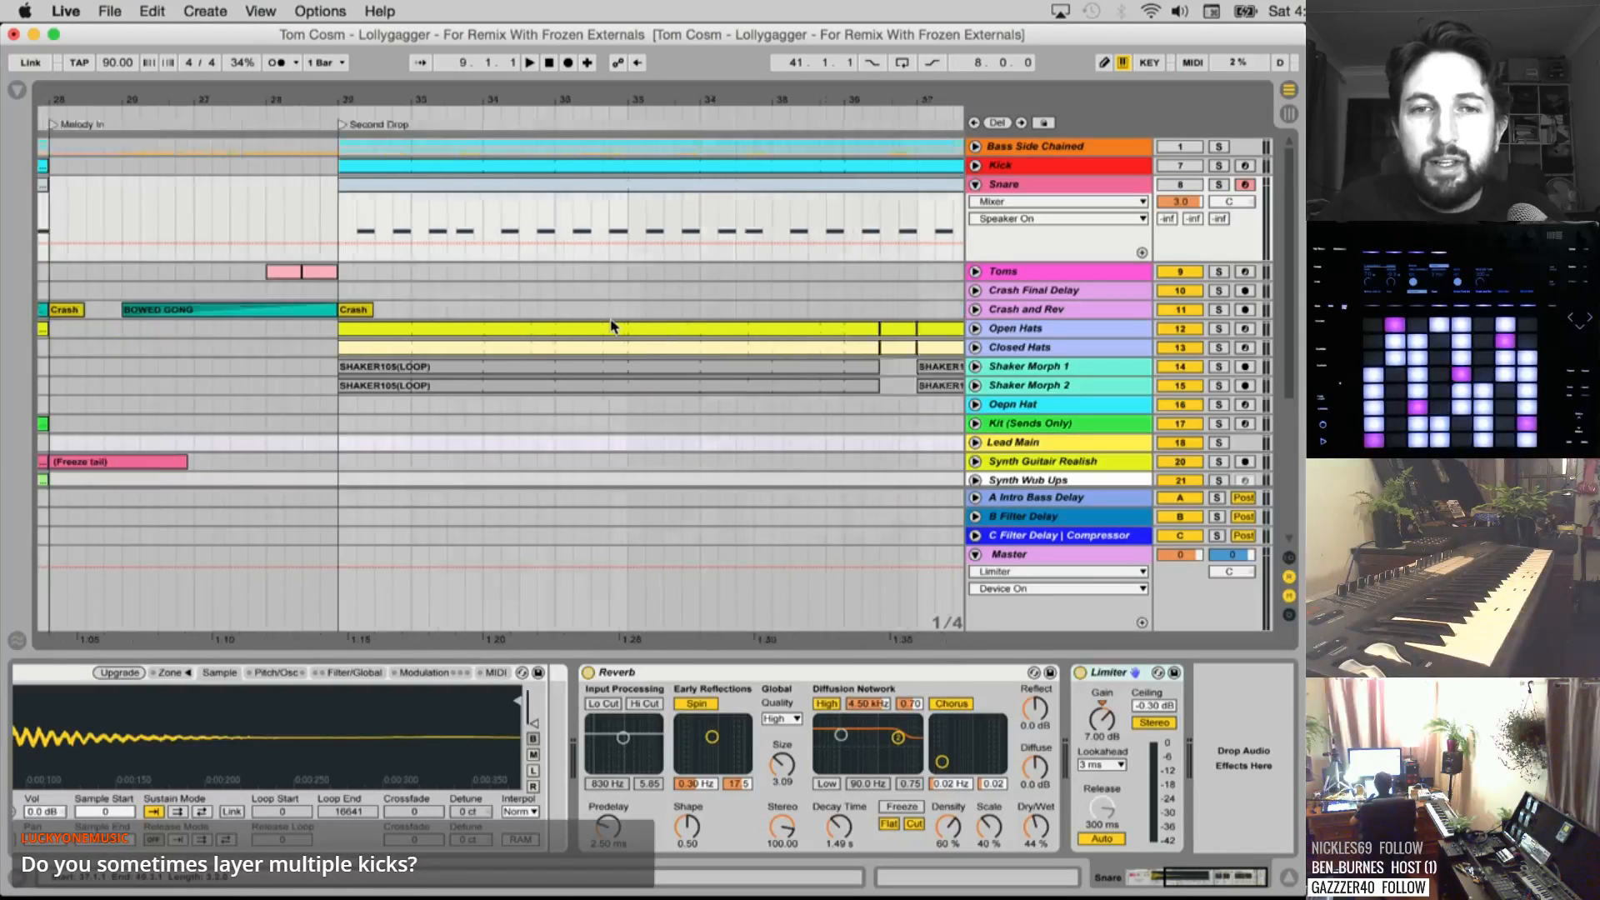
{"action": "scroll", "coordinate": [591, 322], "scroll_direction": "left", "scroll_amount": 6}
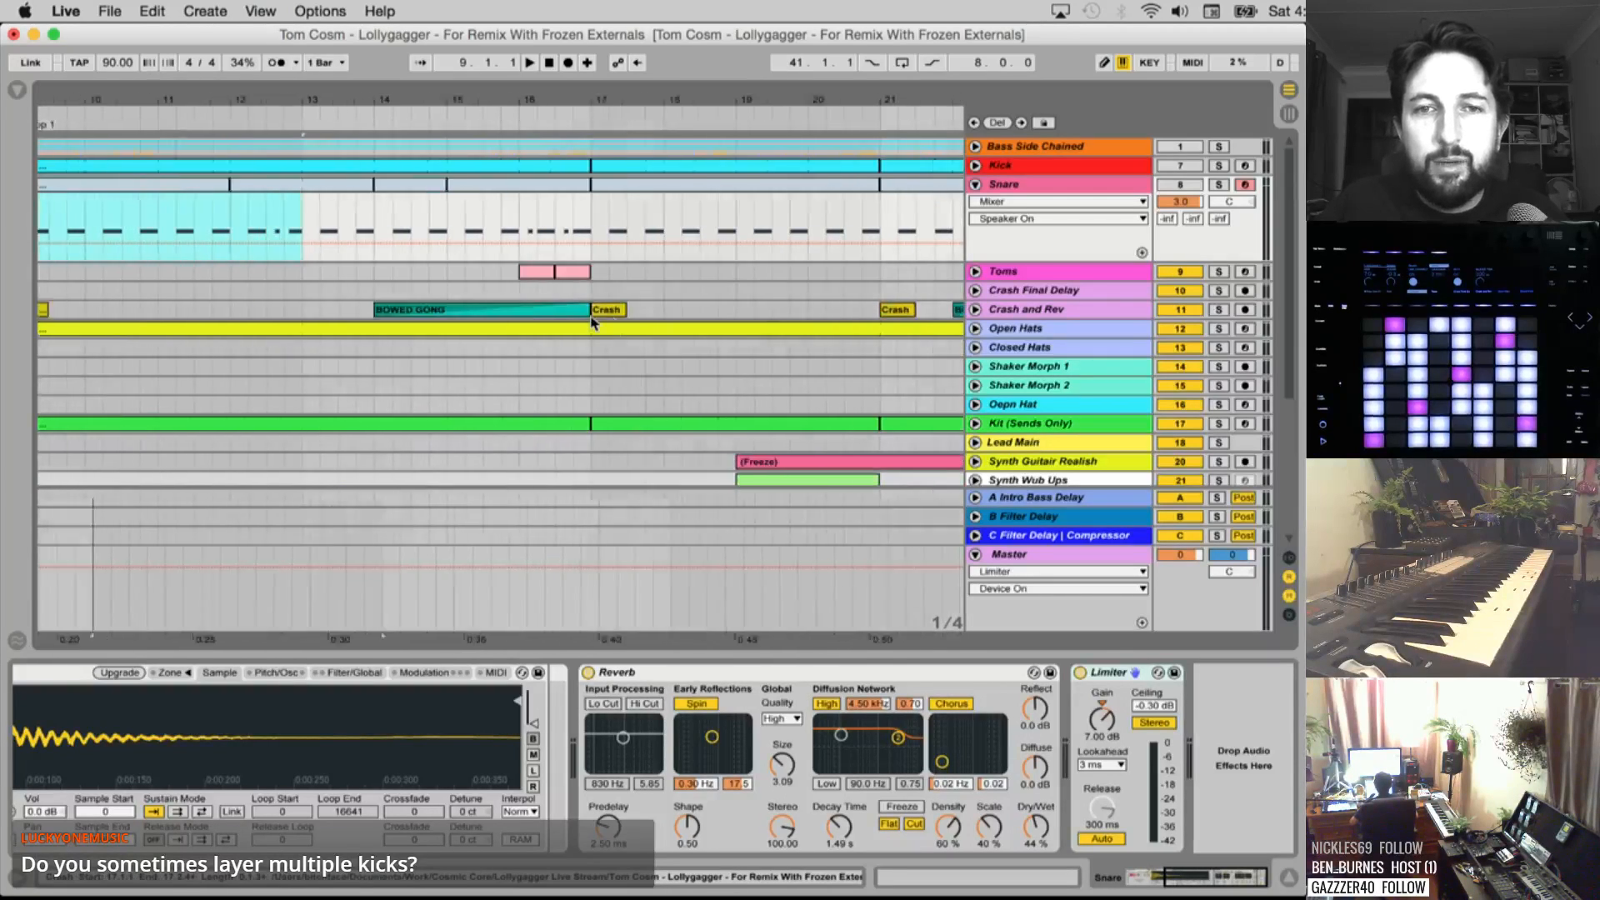
{"action": "left_click", "coordinate": [975, 271]}
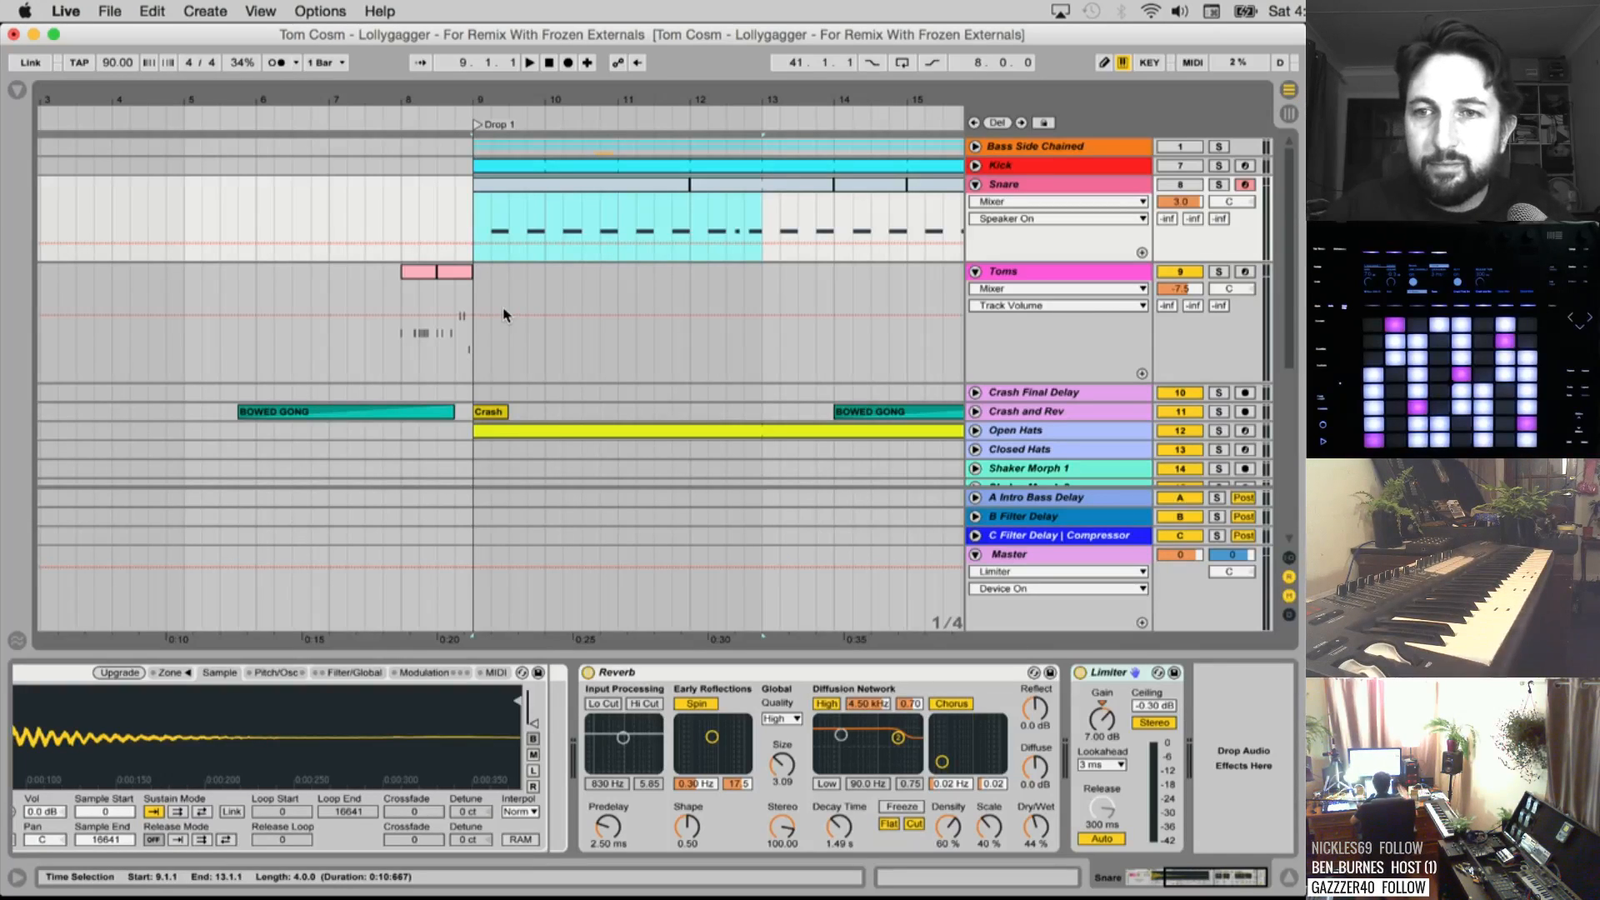
Select and solo the Toms track, and play its fill from bar 8
{"action": "left_click", "coordinate": [1036, 276]}
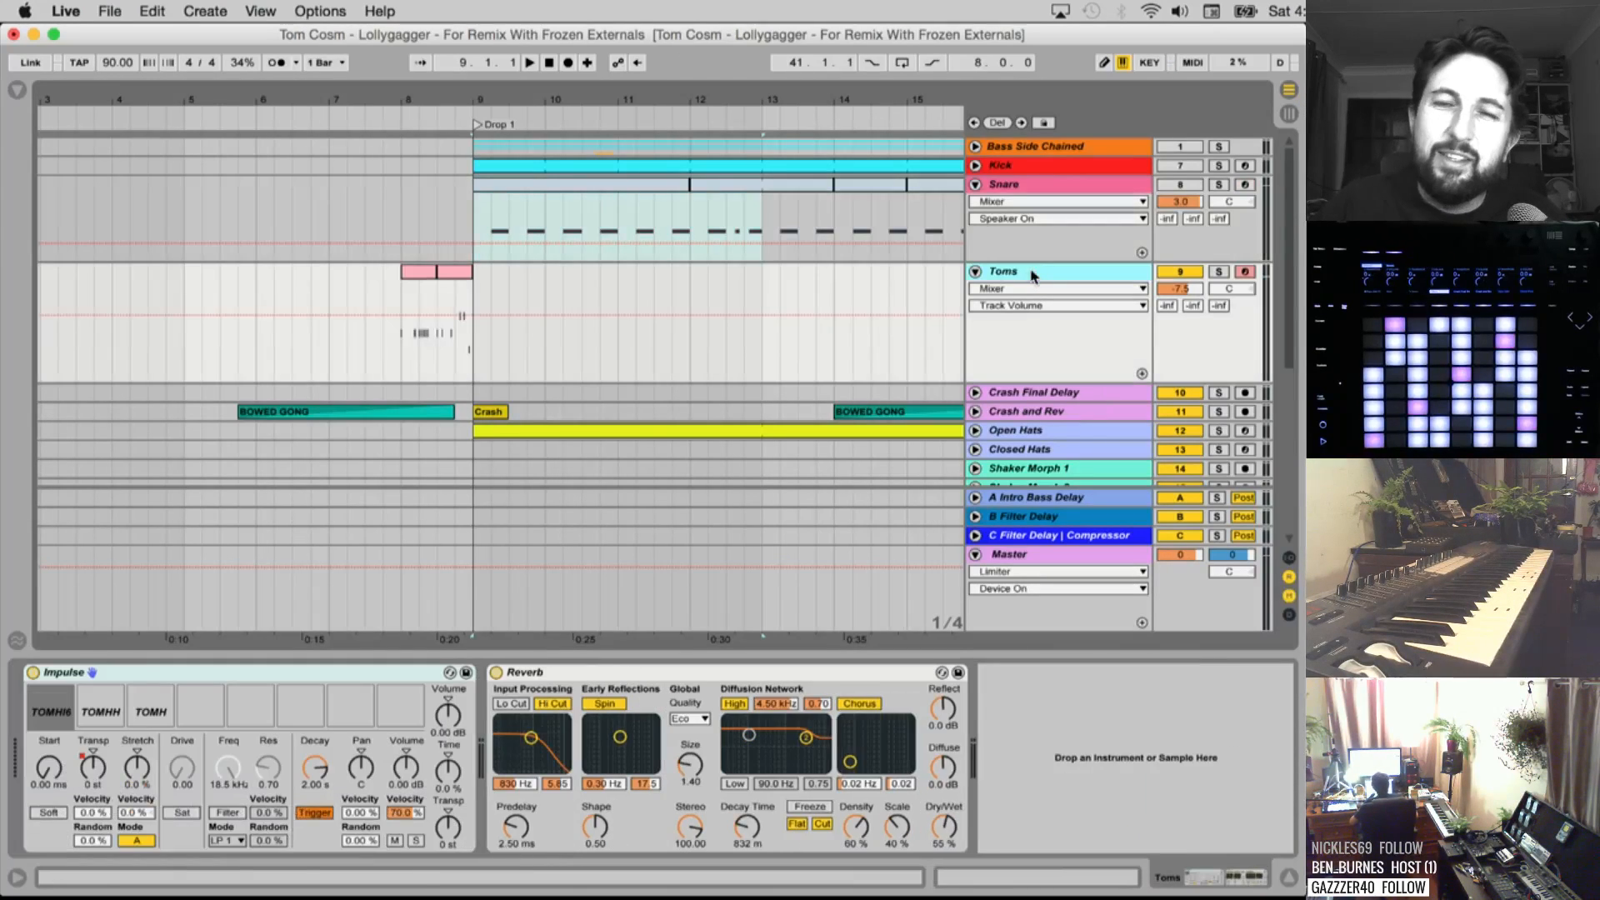
{"action": "left_click", "coordinate": [399, 346]}
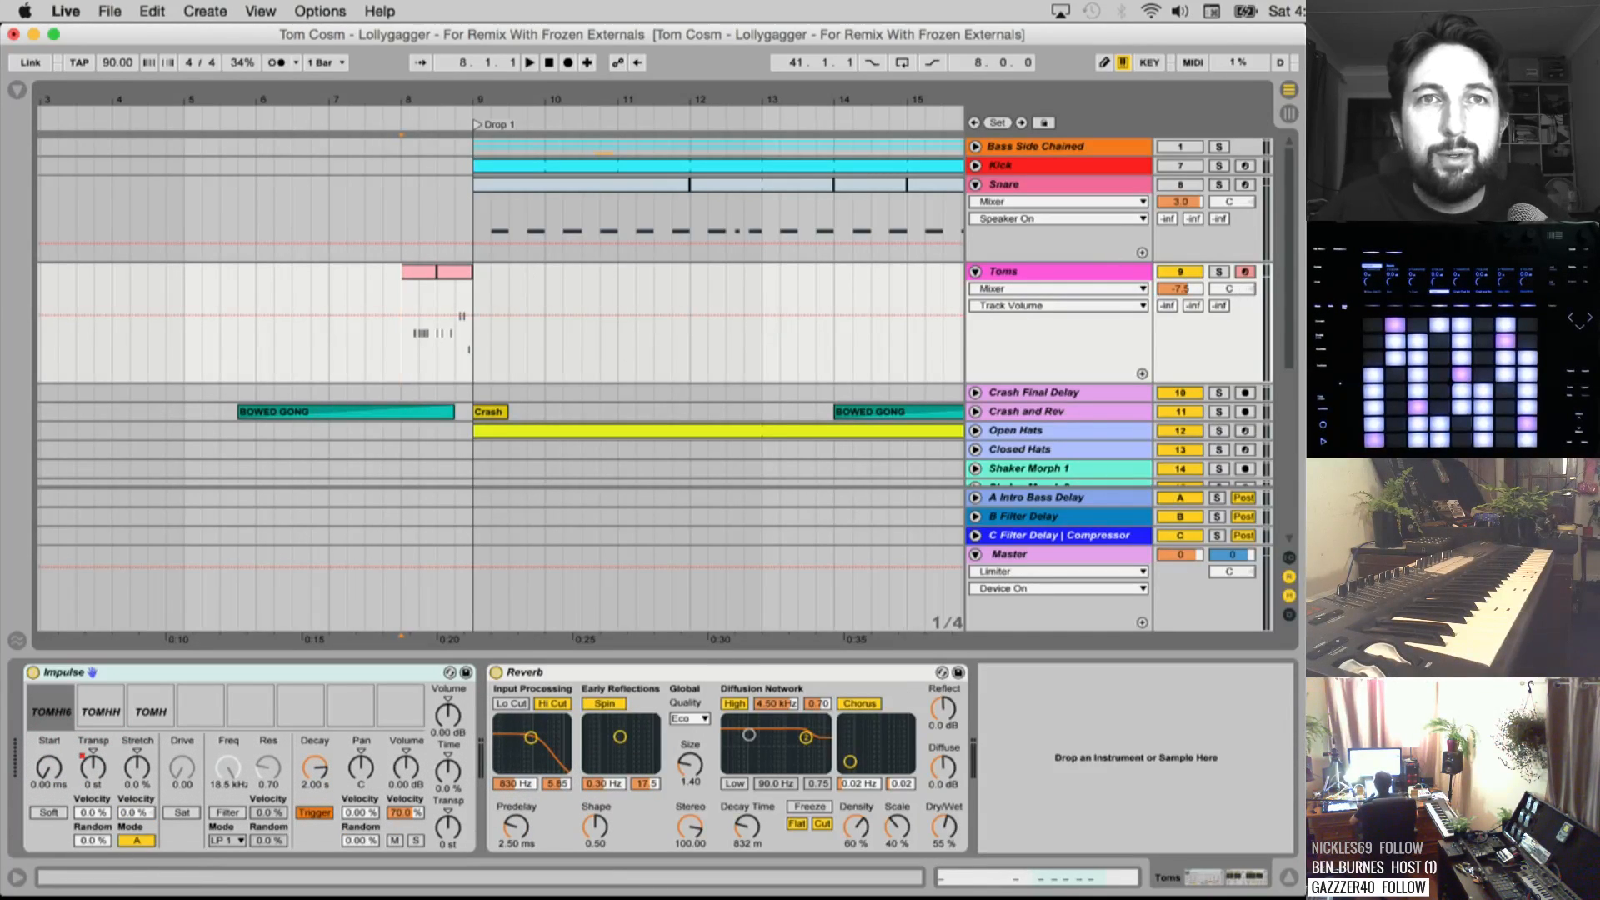
{"action": "key", "text": "space"}
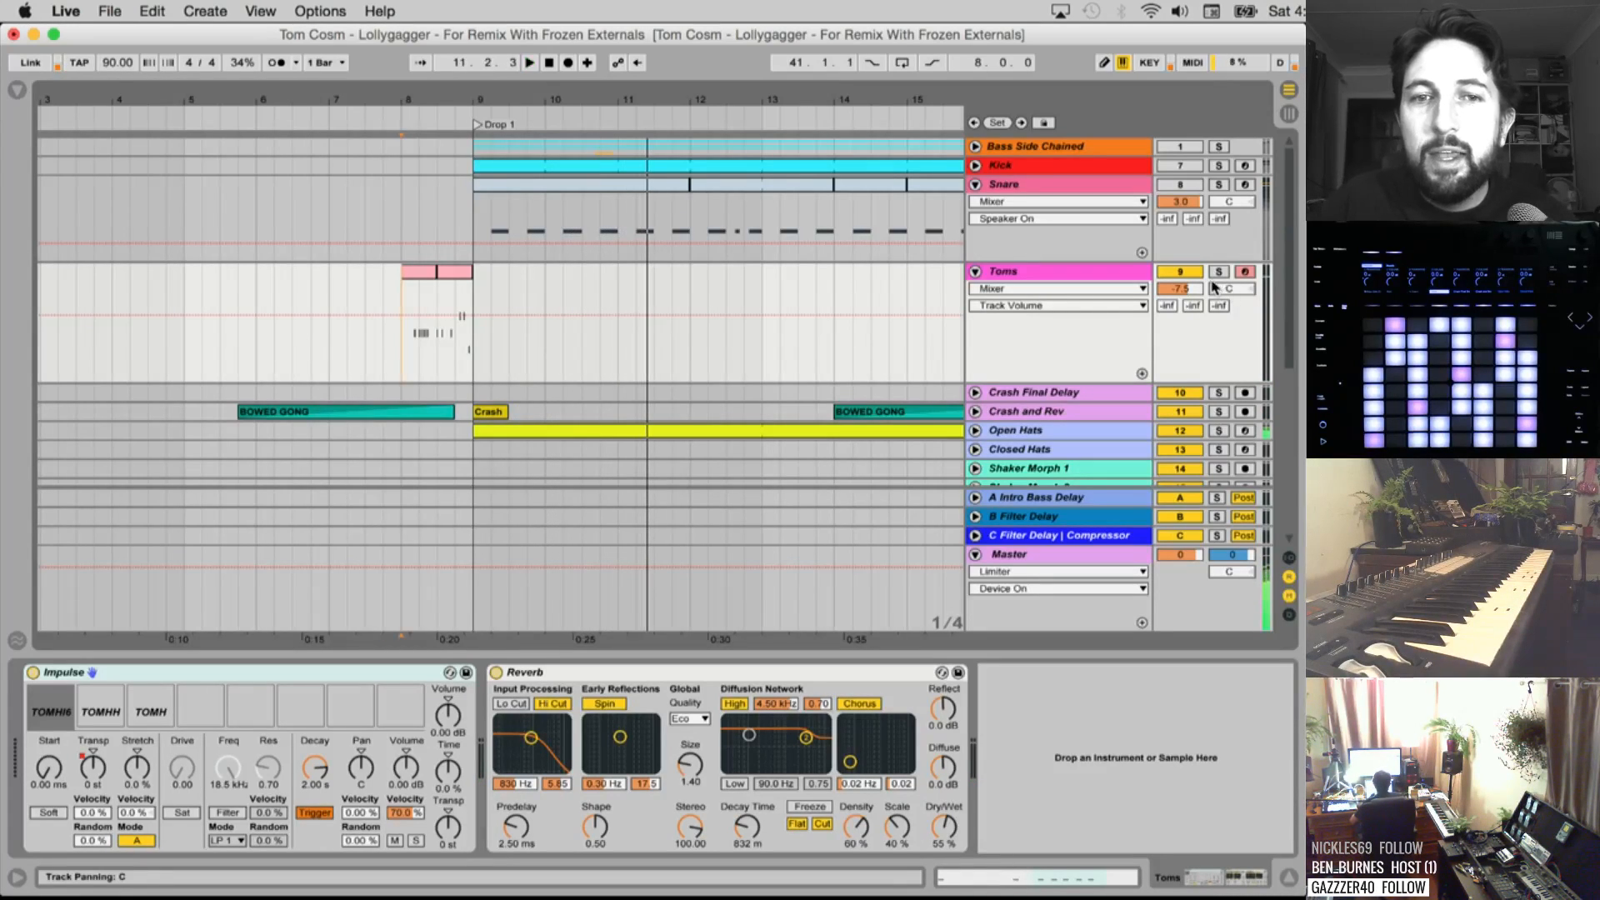
{"action": "left_click", "coordinate": [1217, 274]}
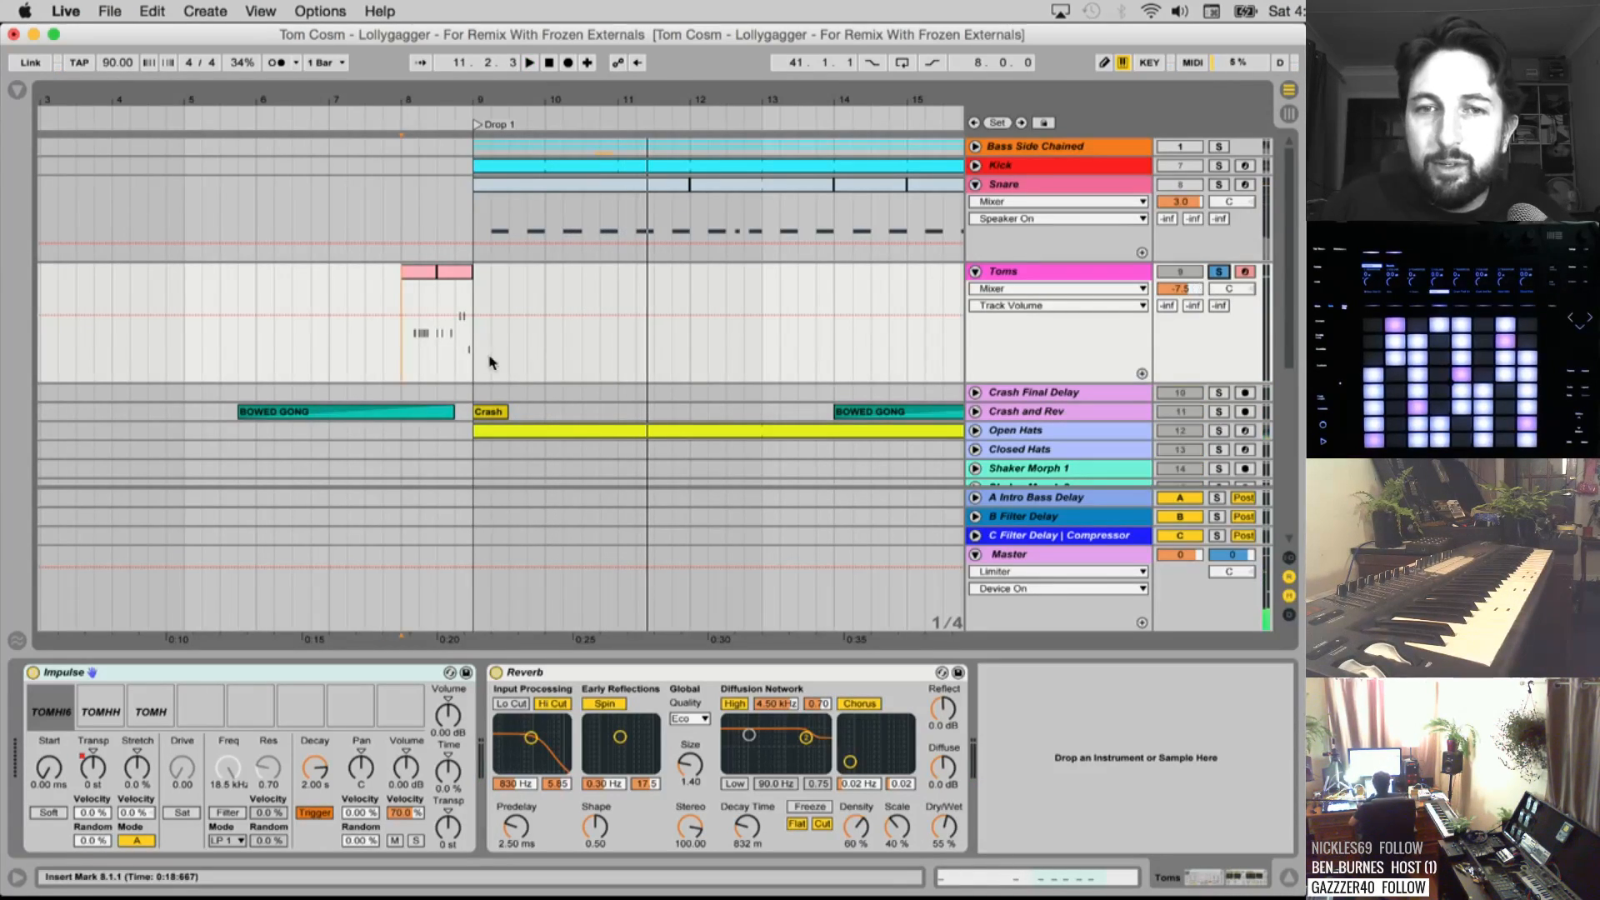
{"action": "left_click", "coordinate": [406, 370]}
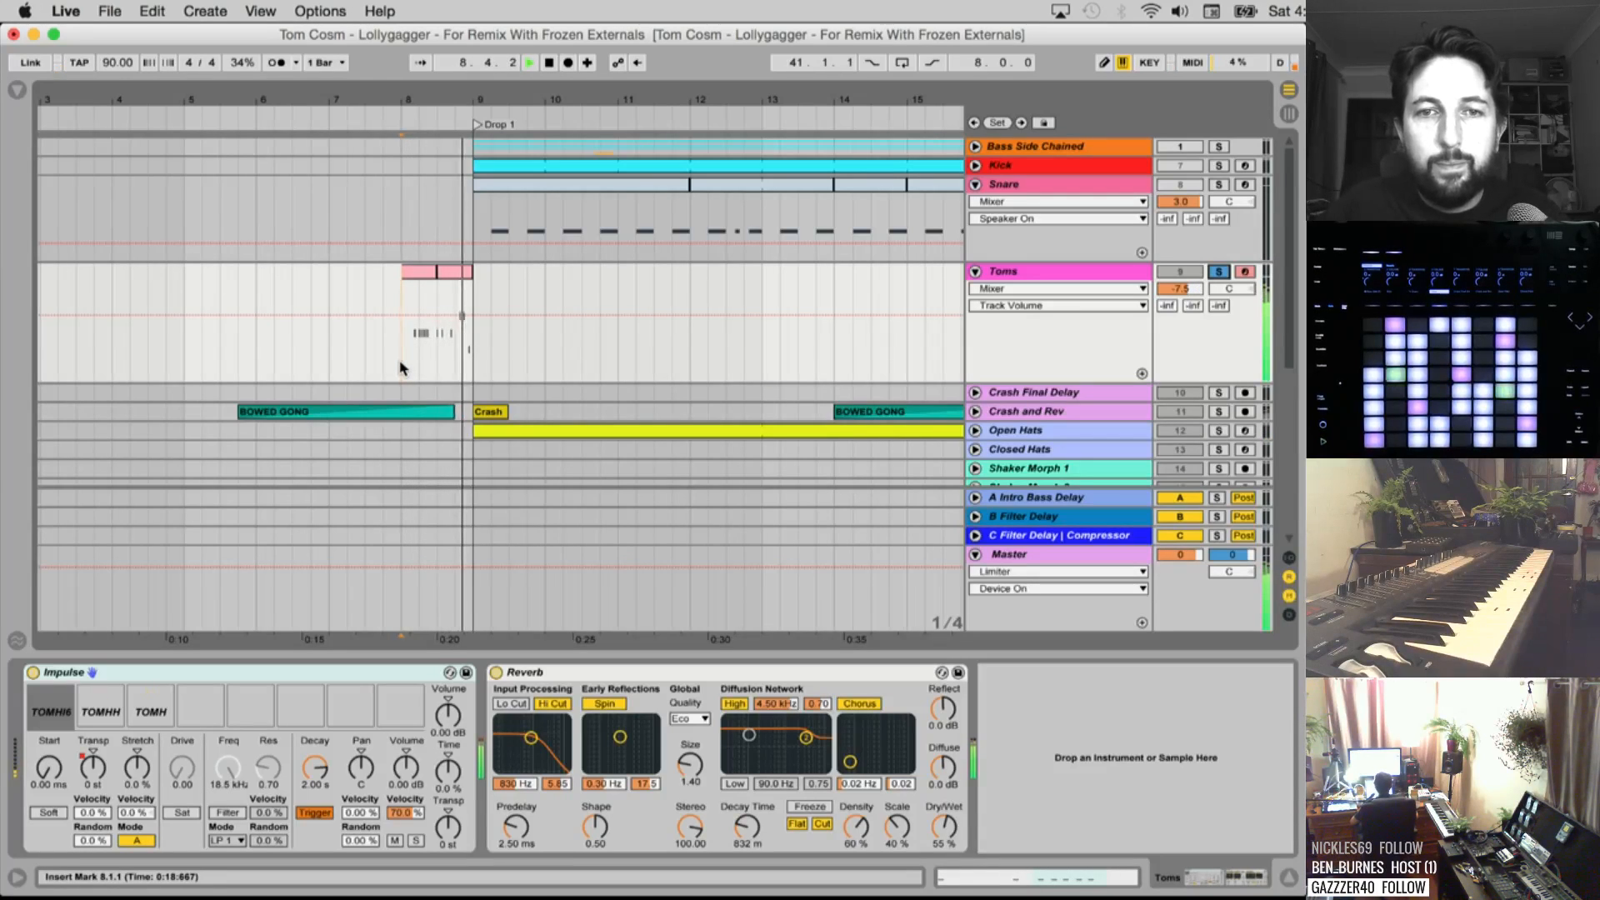
Select 8.1.1 to 9.2.1 on the Toms track and export it as "Tom Roll 1" in the stems folder
{"action": "left_click_drag", "start_coordinate": [401, 363], "coordinate": [455, 359]}
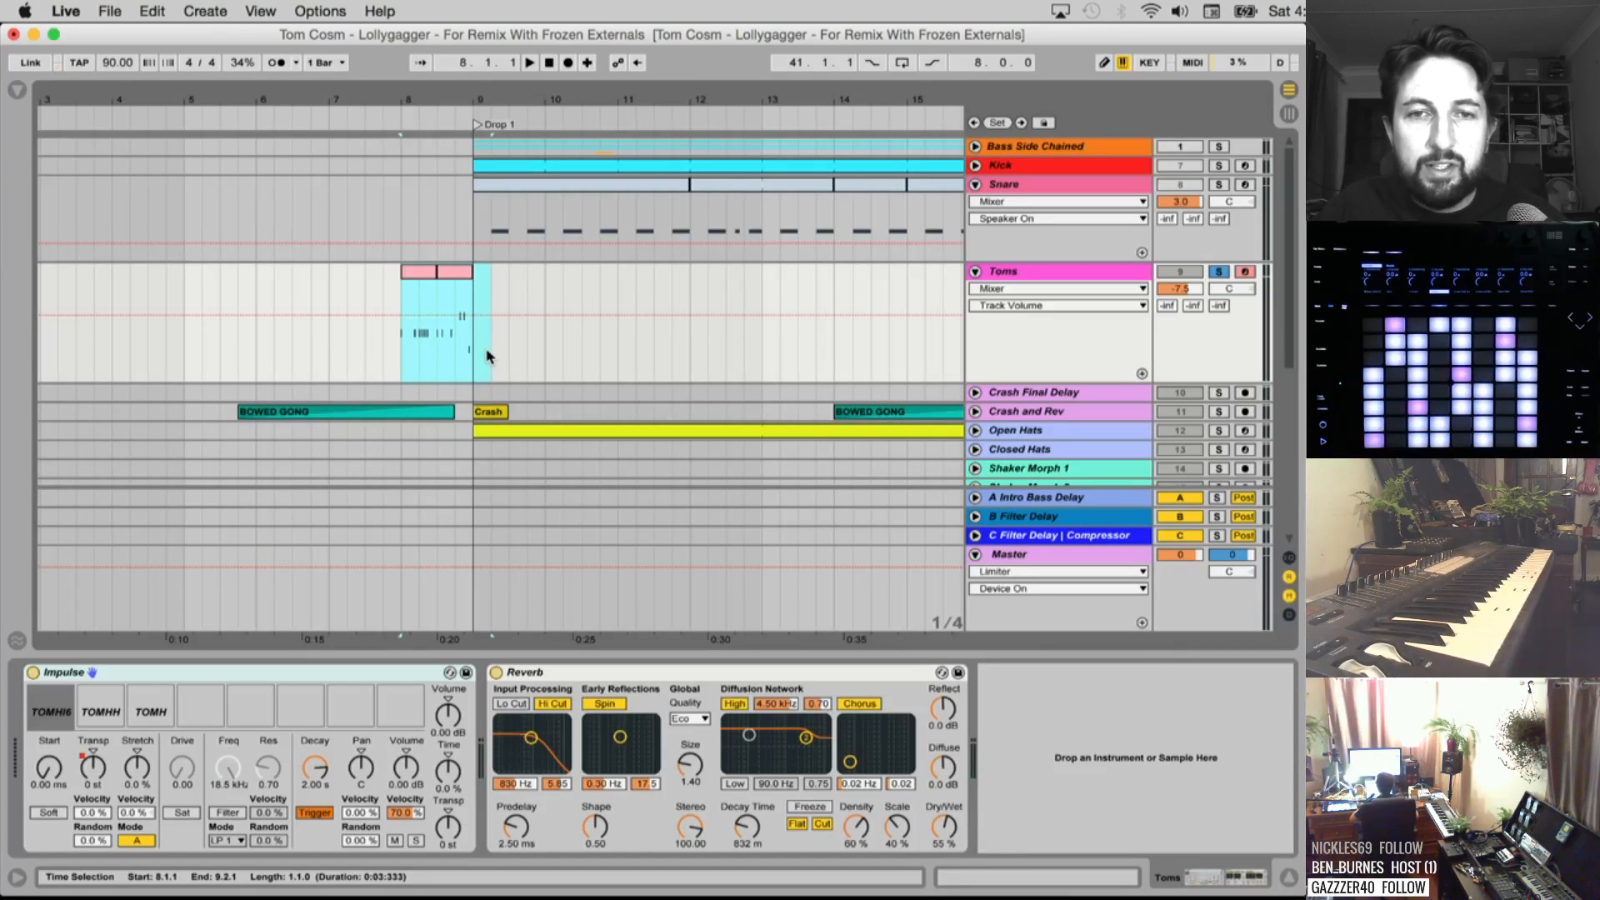
{"action": "key", "text": "super+shift+r"}
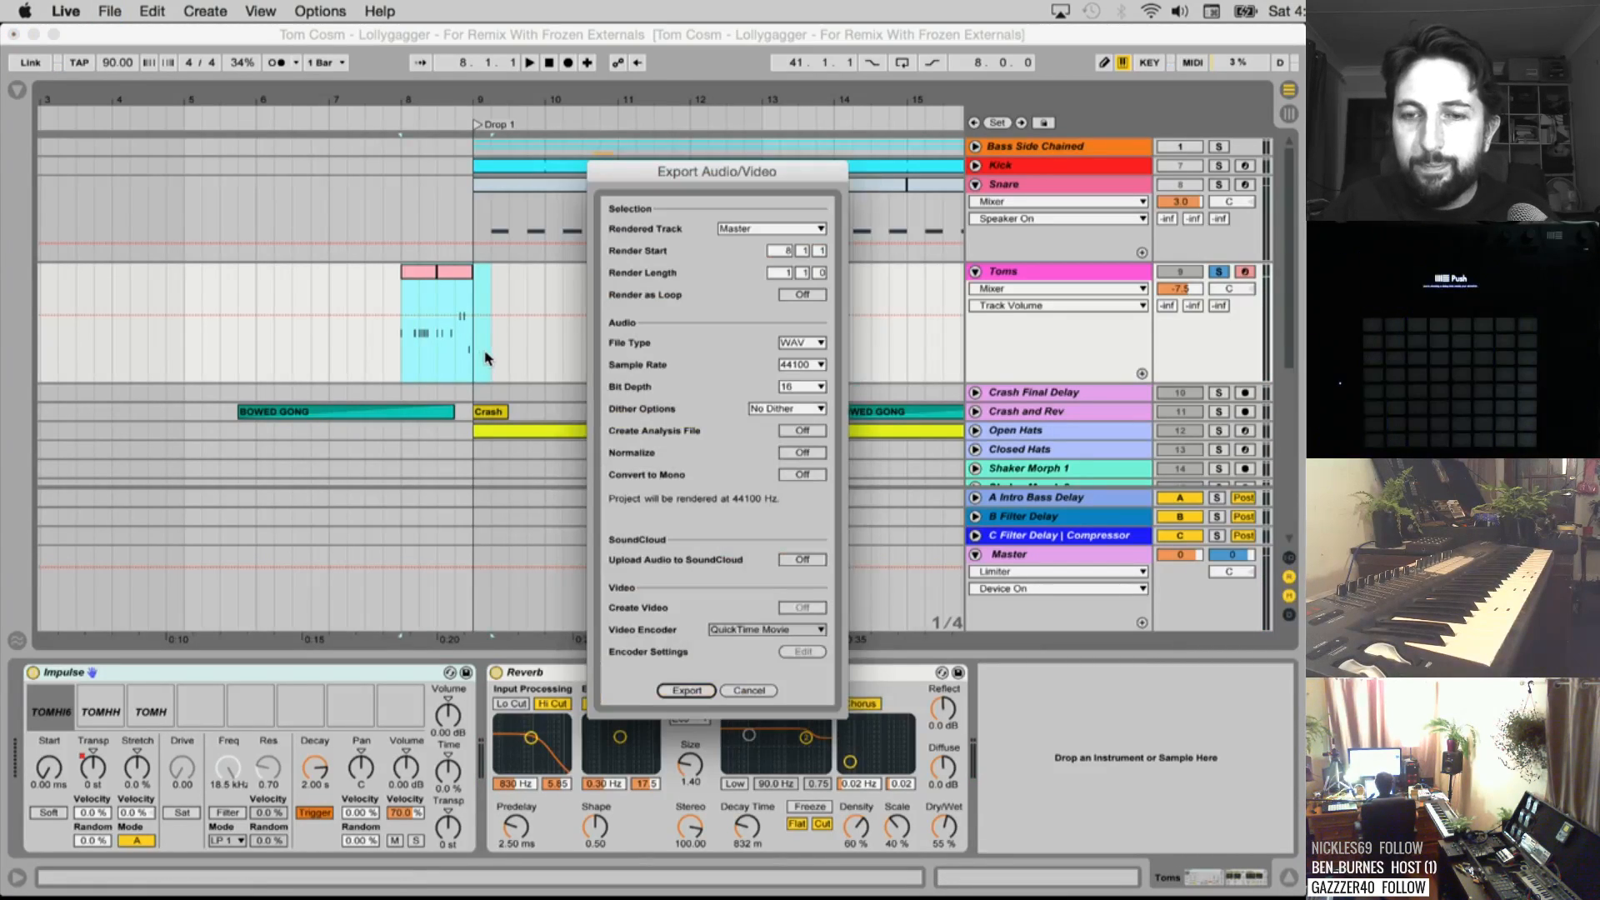
{"action": "key", "text": "Return"}
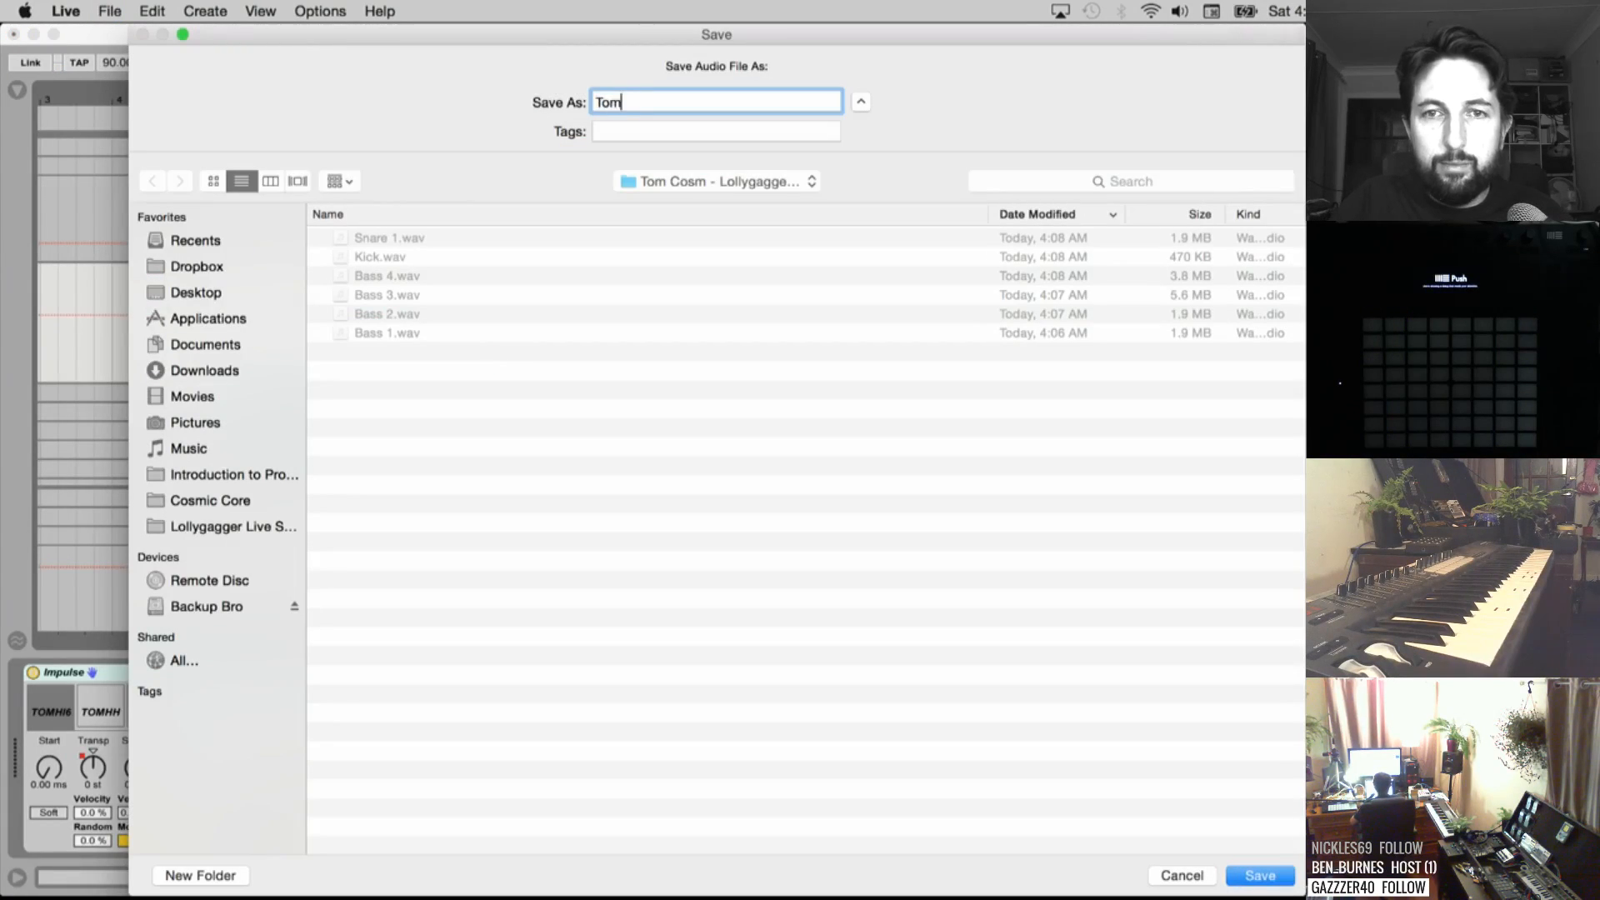
{"action": "type", "text": "Tom Roll 1"}
{"action": "key", "text": "Return"}
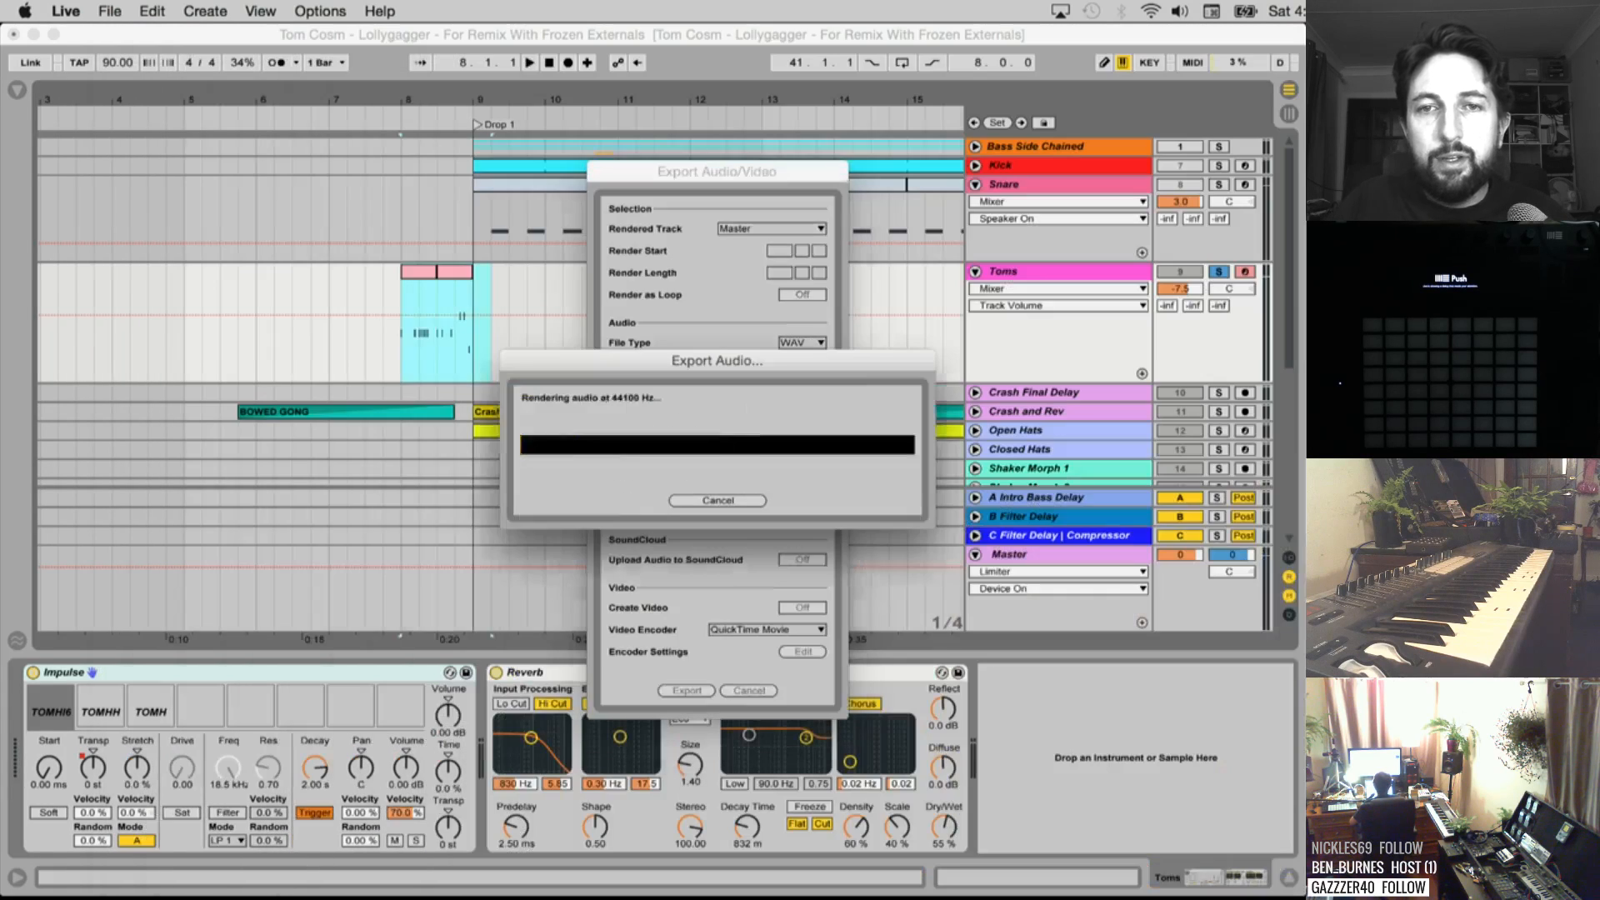
Play the Toms fill at bar 16, select 16.1.1 to 17.2.1 and export it as "Tom Roll 2"
{"action": "scroll", "coordinate": [747, 338], "scroll_direction": "right", "scroll_amount": 3}
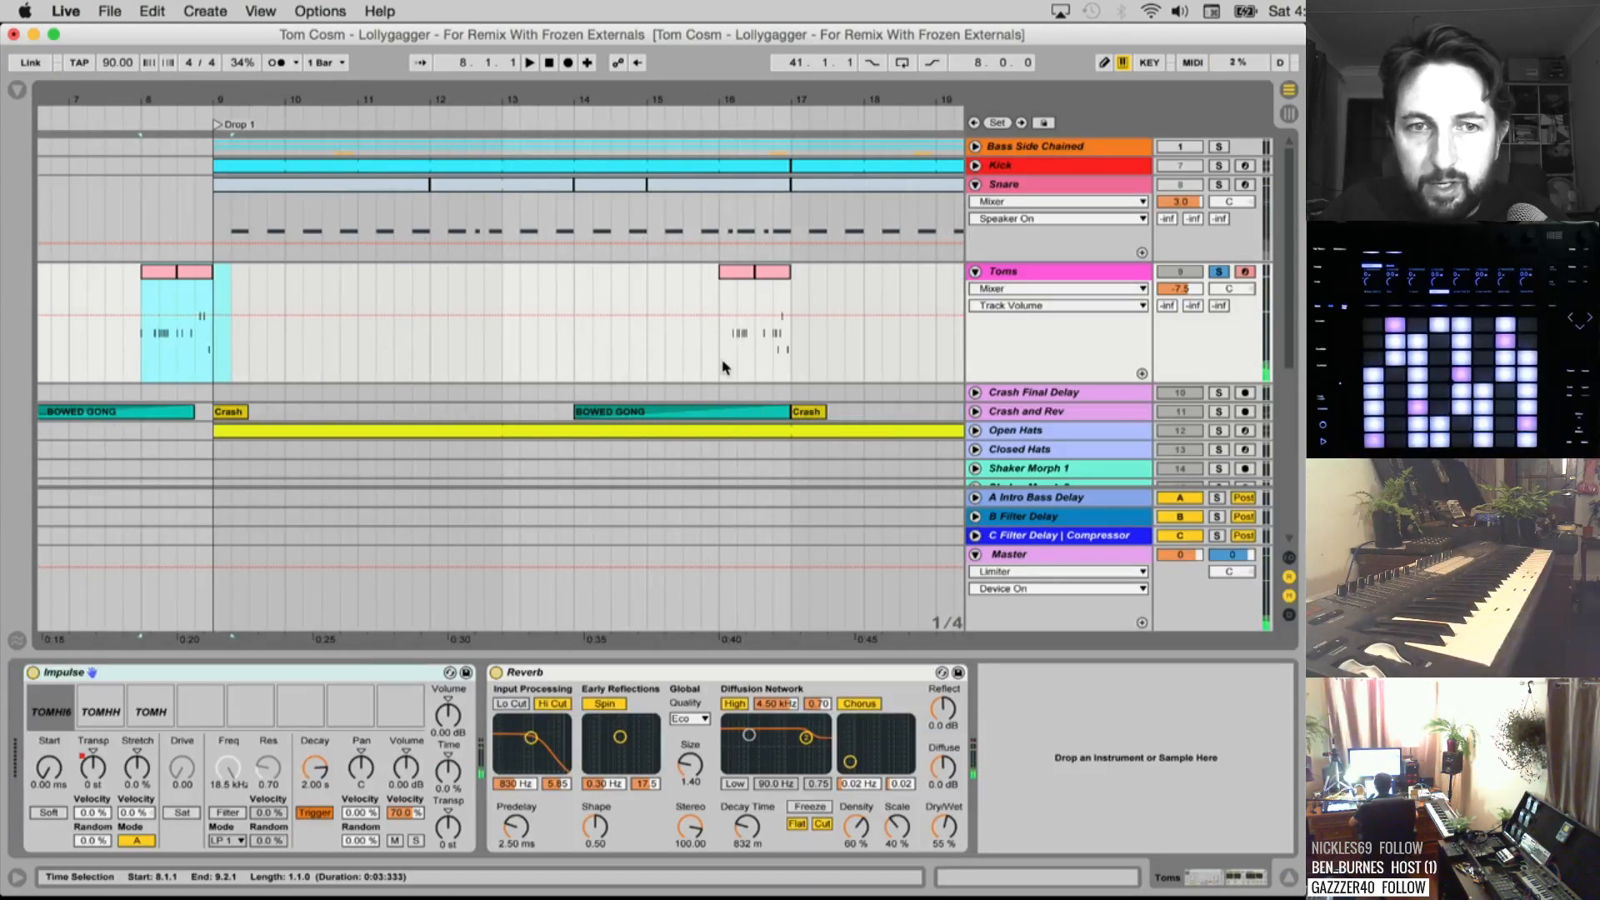
{"action": "left_click", "coordinate": [716, 358]}
{"action": "key", "text": "space"}
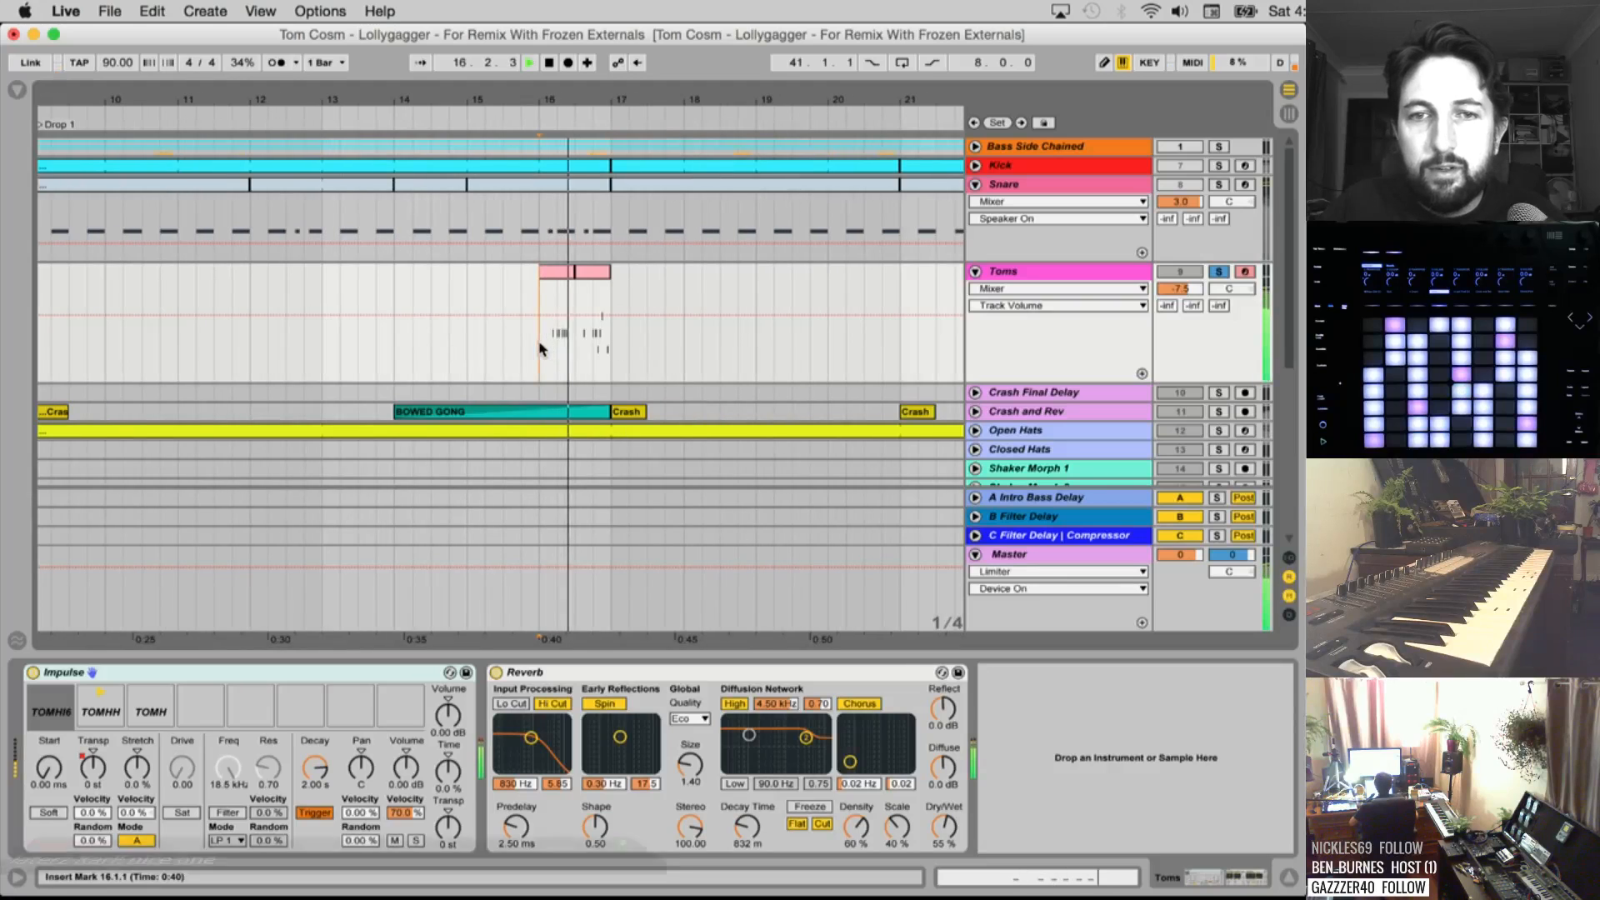
{"action": "left_click_drag", "start_coordinate": [543, 351], "coordinate": [638, 355]}
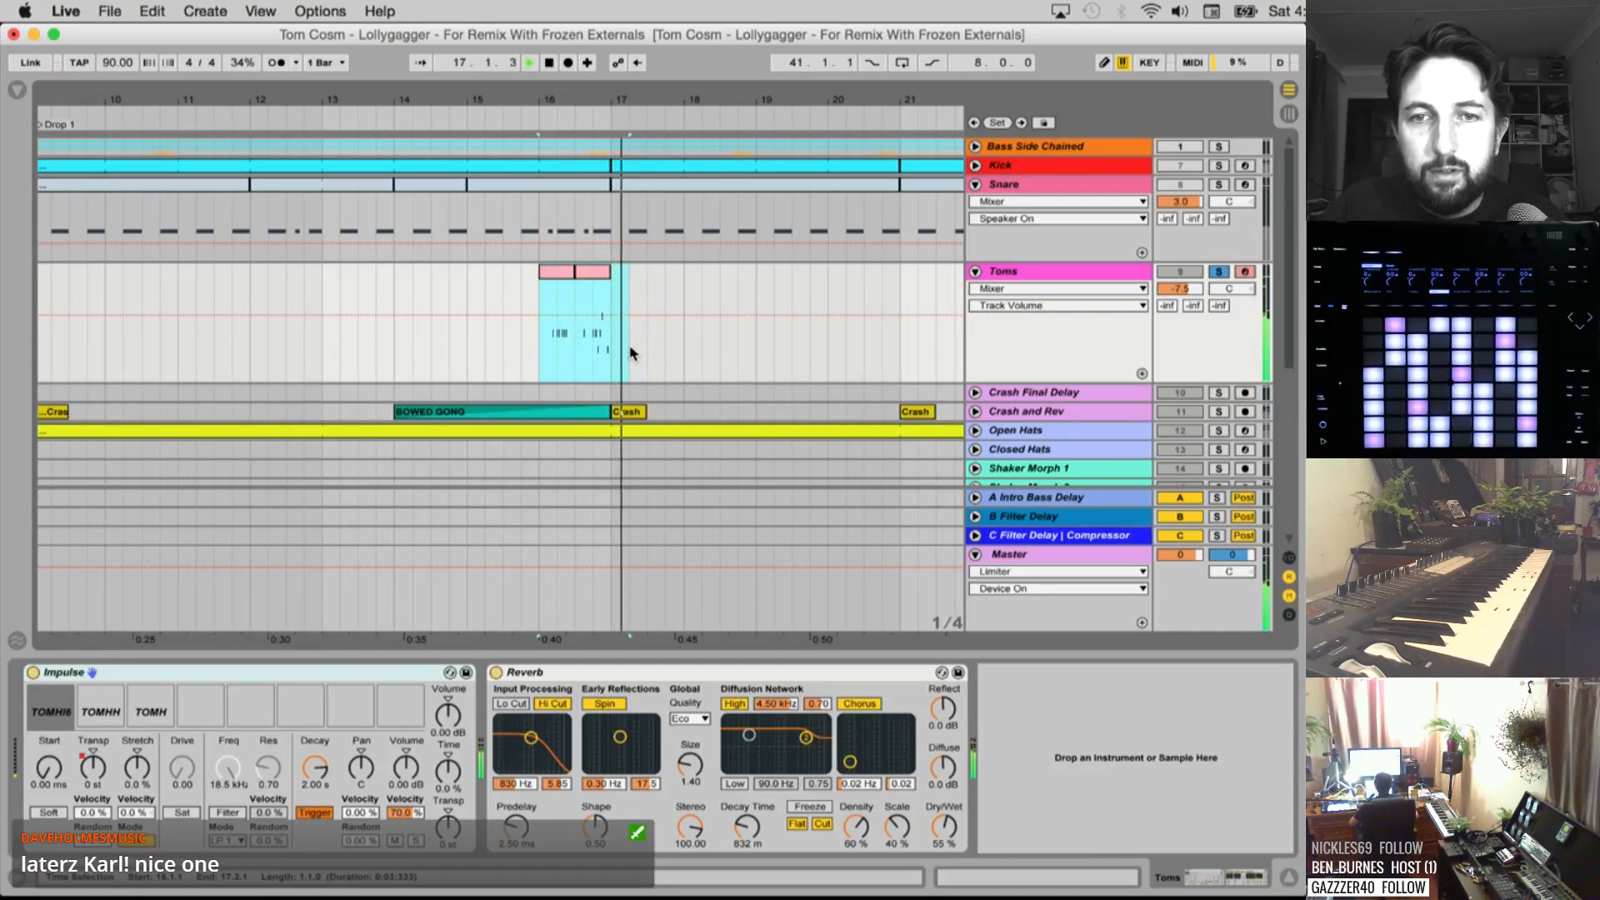
{"action": "key", "text": "space"}
{"action": "key", "text": "super+shift+r"}
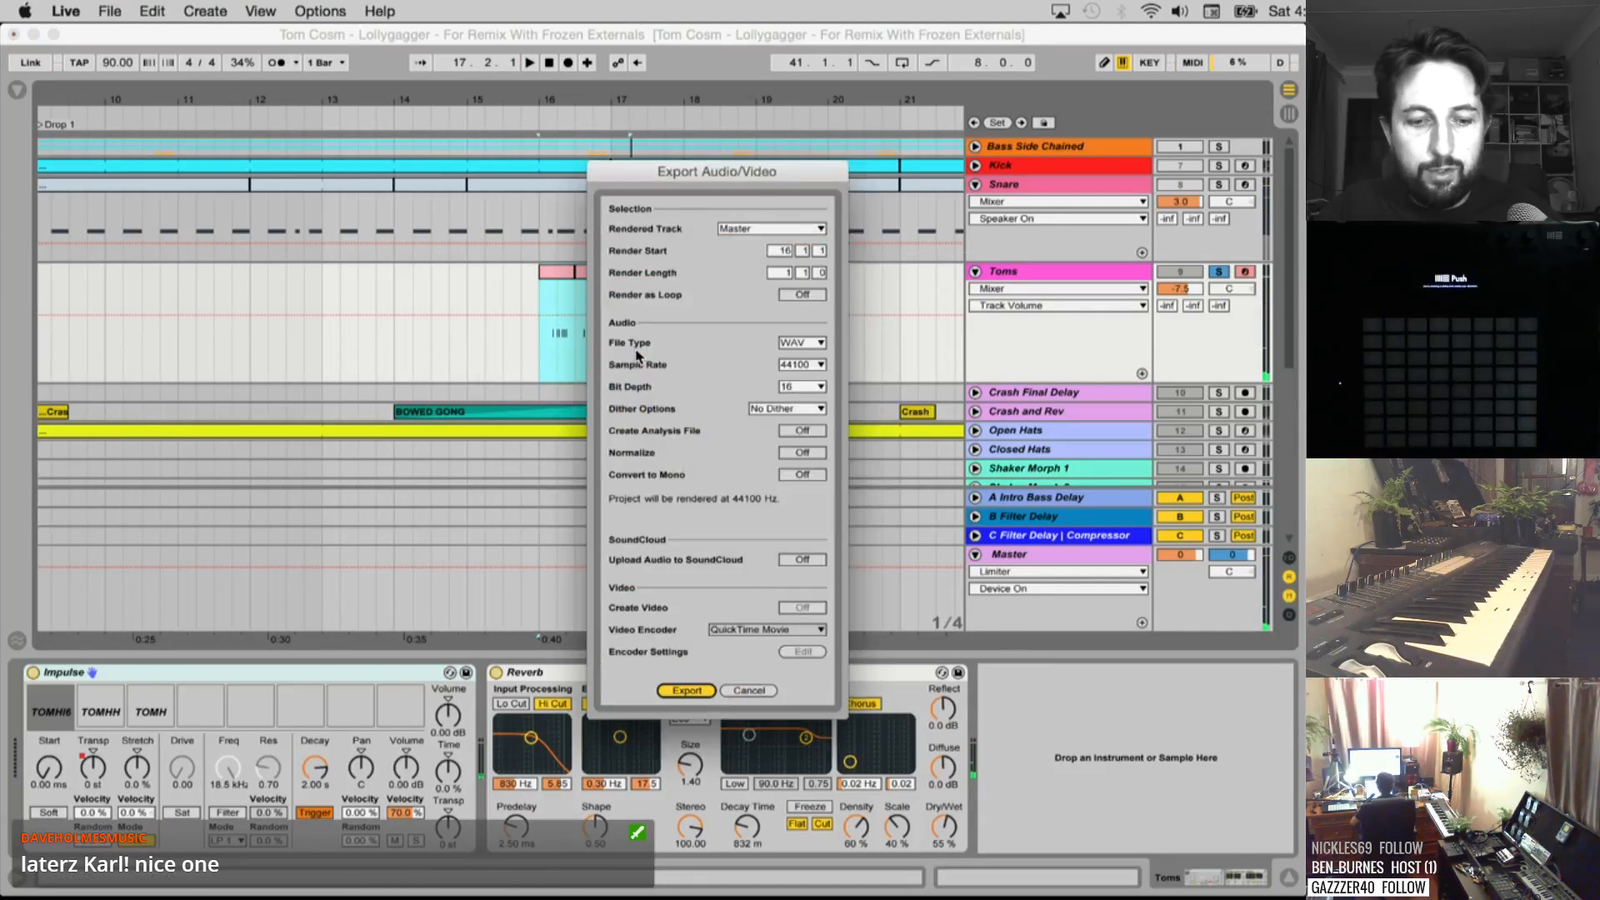
{"action": "key", "text": "Return"}
{"action": "type", "text": "2"}
{"action": "key", "text": "Return"}
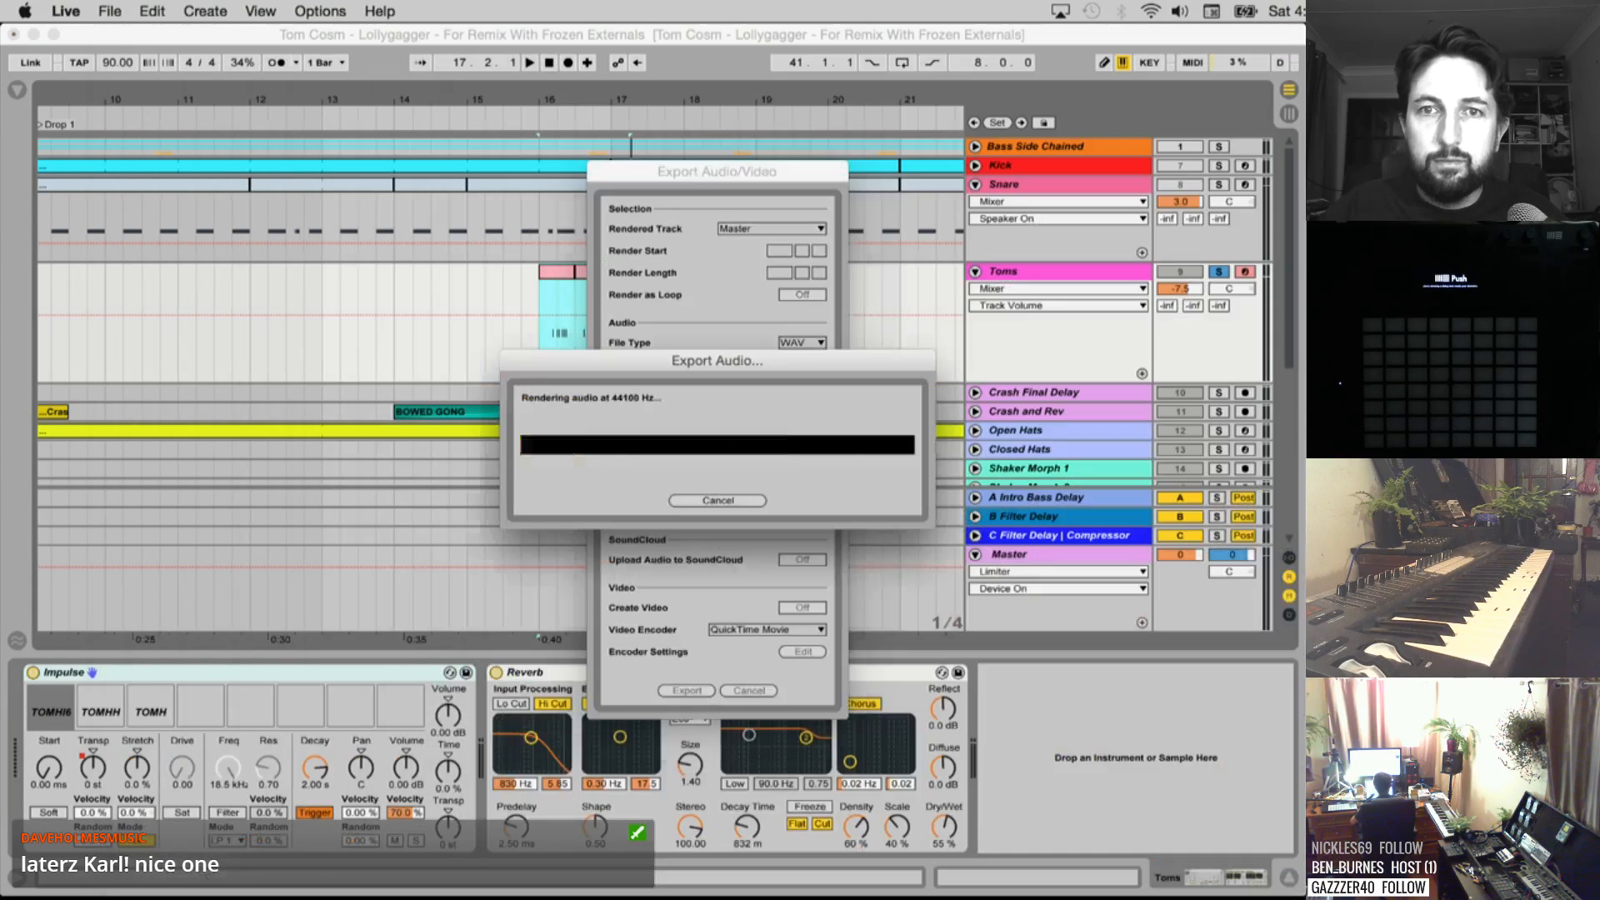
Listen to the Toms fills at bars 28 and 40 and check the following section for other variations
{"action": "scroll", "coordinate": [656, 306], "scroll_direction": "right", "scroll_amount": 8}
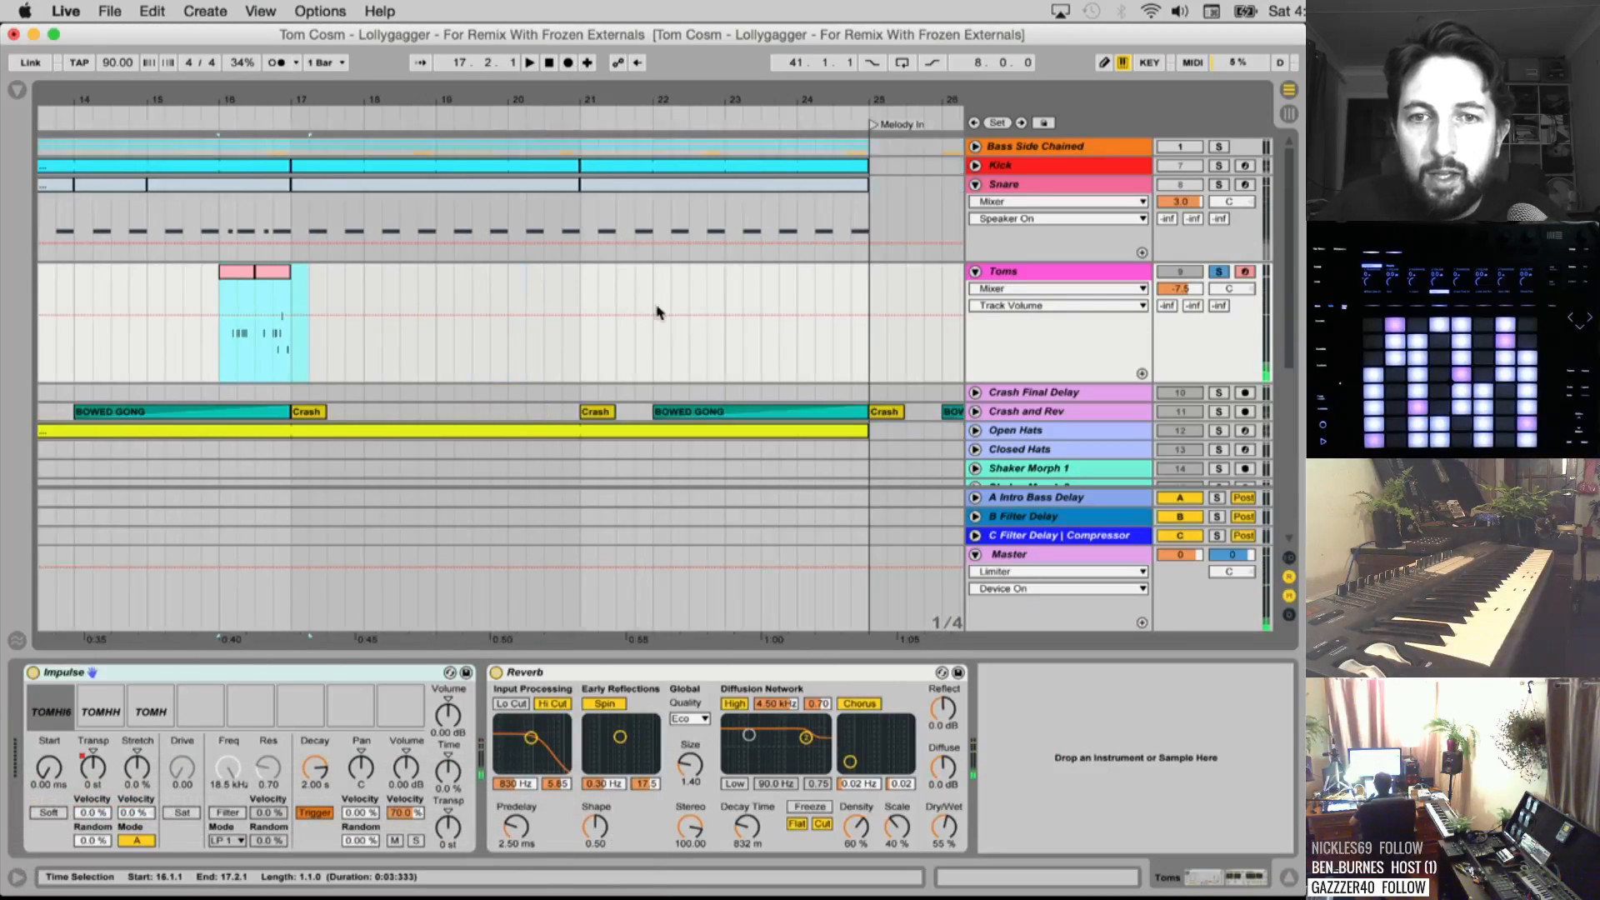
{"action": "left_click", "coordinate": [747, 338]}
{"action": "key", "text": "space"}
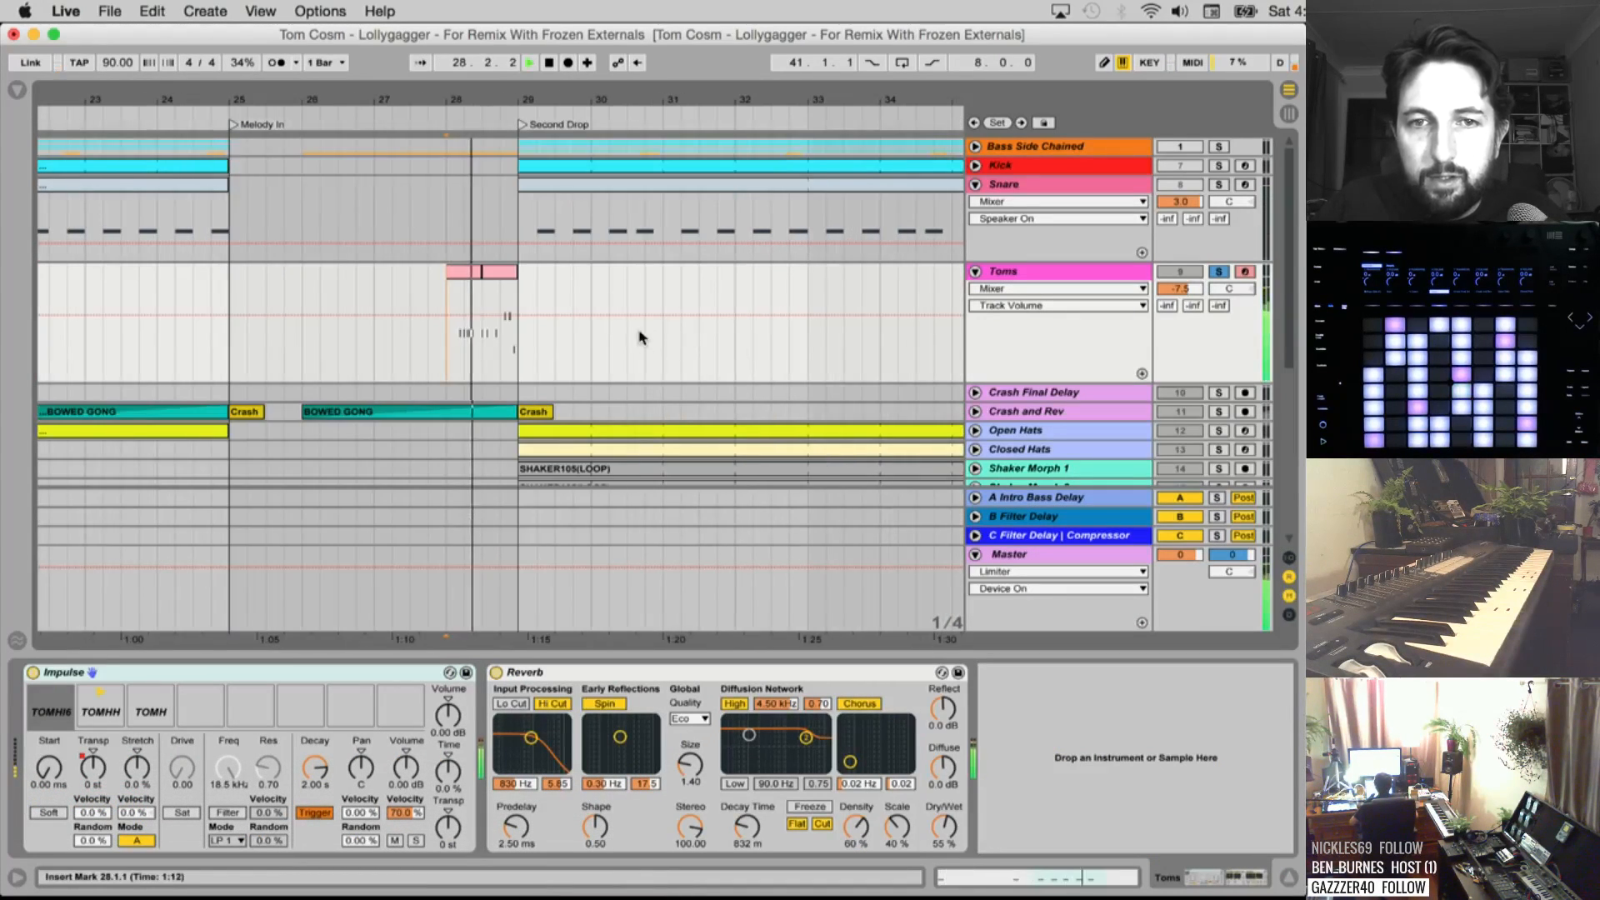
{"action": "scroll", "coordinate": [627, 339], "scroll_direction": "right", "scroll_amount": 3}
{"action": "scroll", "coordinate": [629, 343], "scroll_direction": "right", "scroll_amount": 10}
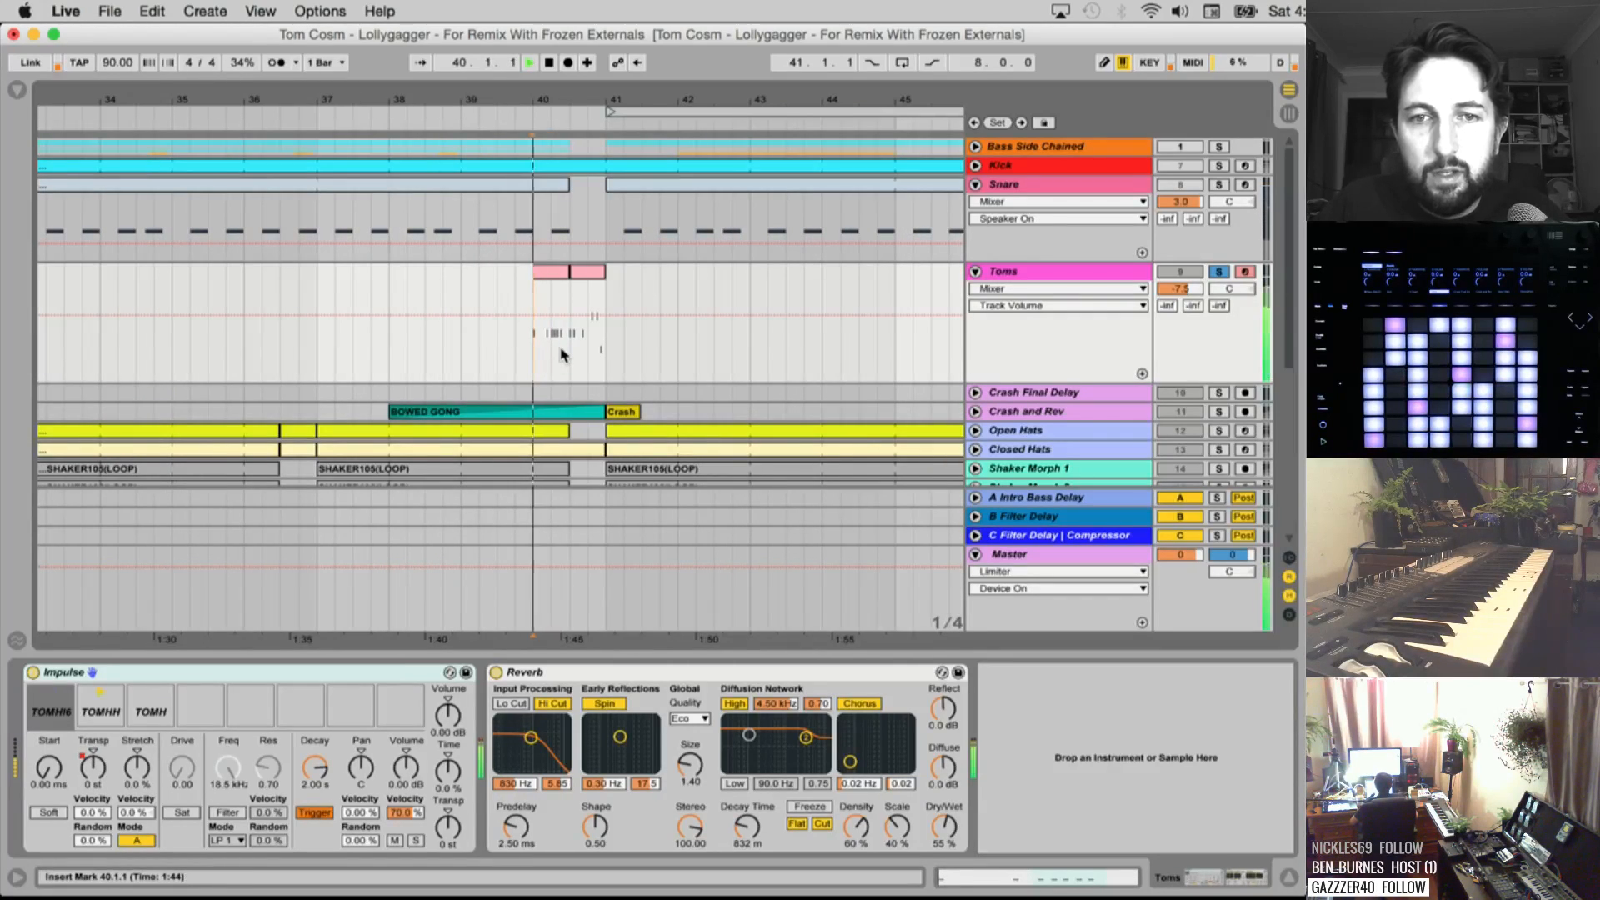
{"action": "scroll", "coordinate": [561, 355], "scroll_direction": "right", "scroll_amount": 5}
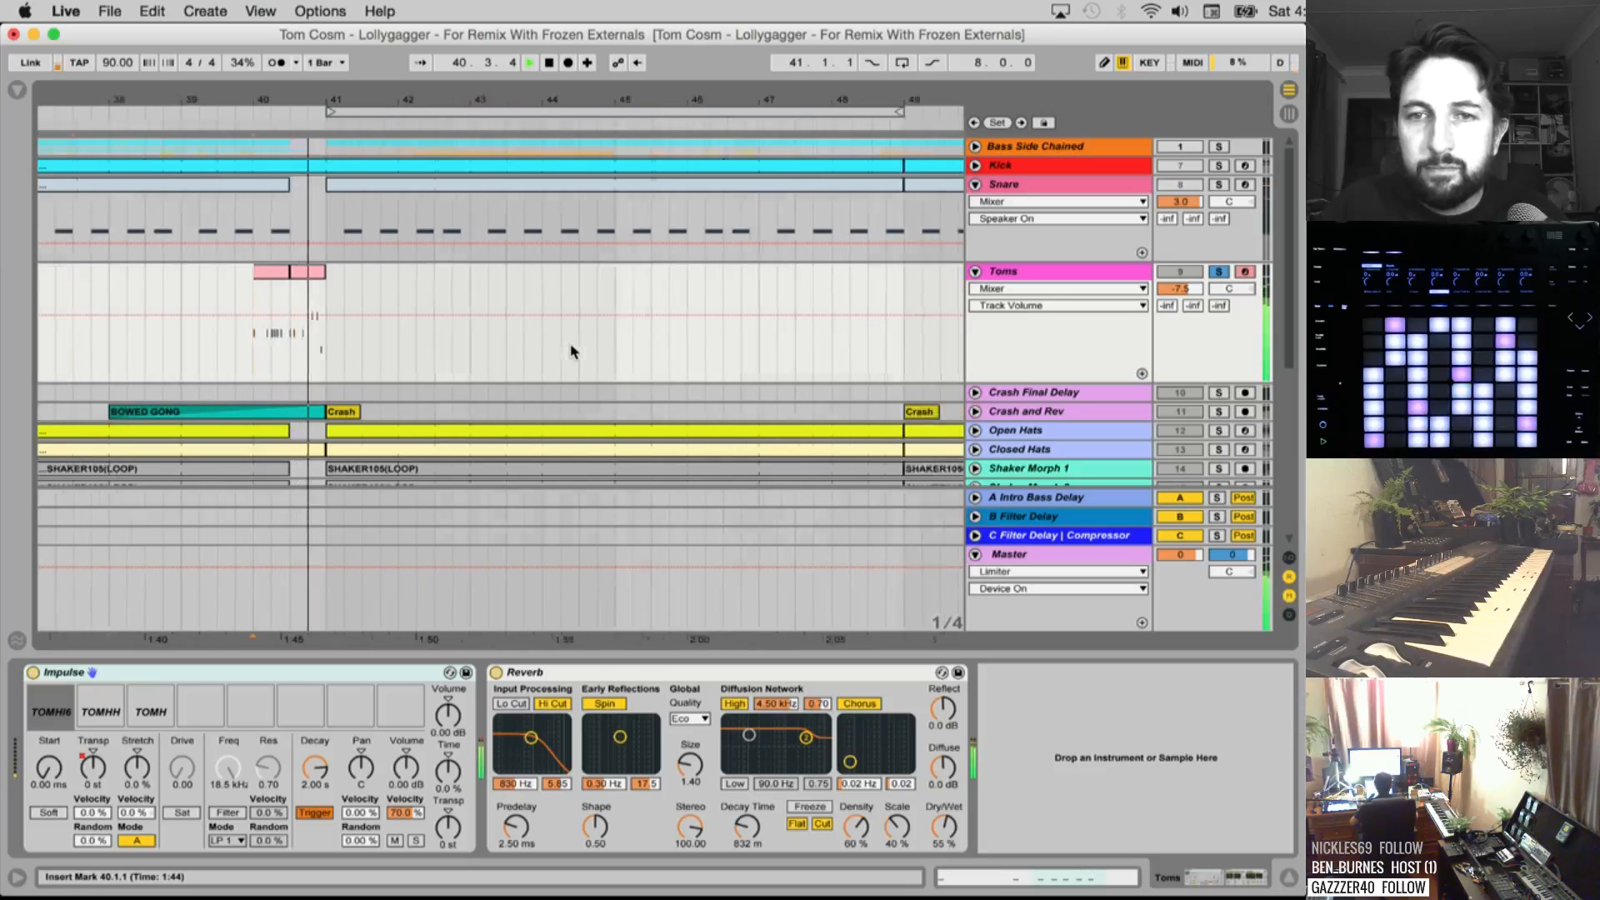
{"action": "scroll", "coordinate": [600, 355], "scroll_direction": "right", "scroll_amount": 10}
{"action": "scroll", "coordinate": [546, 375], "scroll_direction": "left", "scroll_amount": 12}
{"action": "key", "text": "space"}
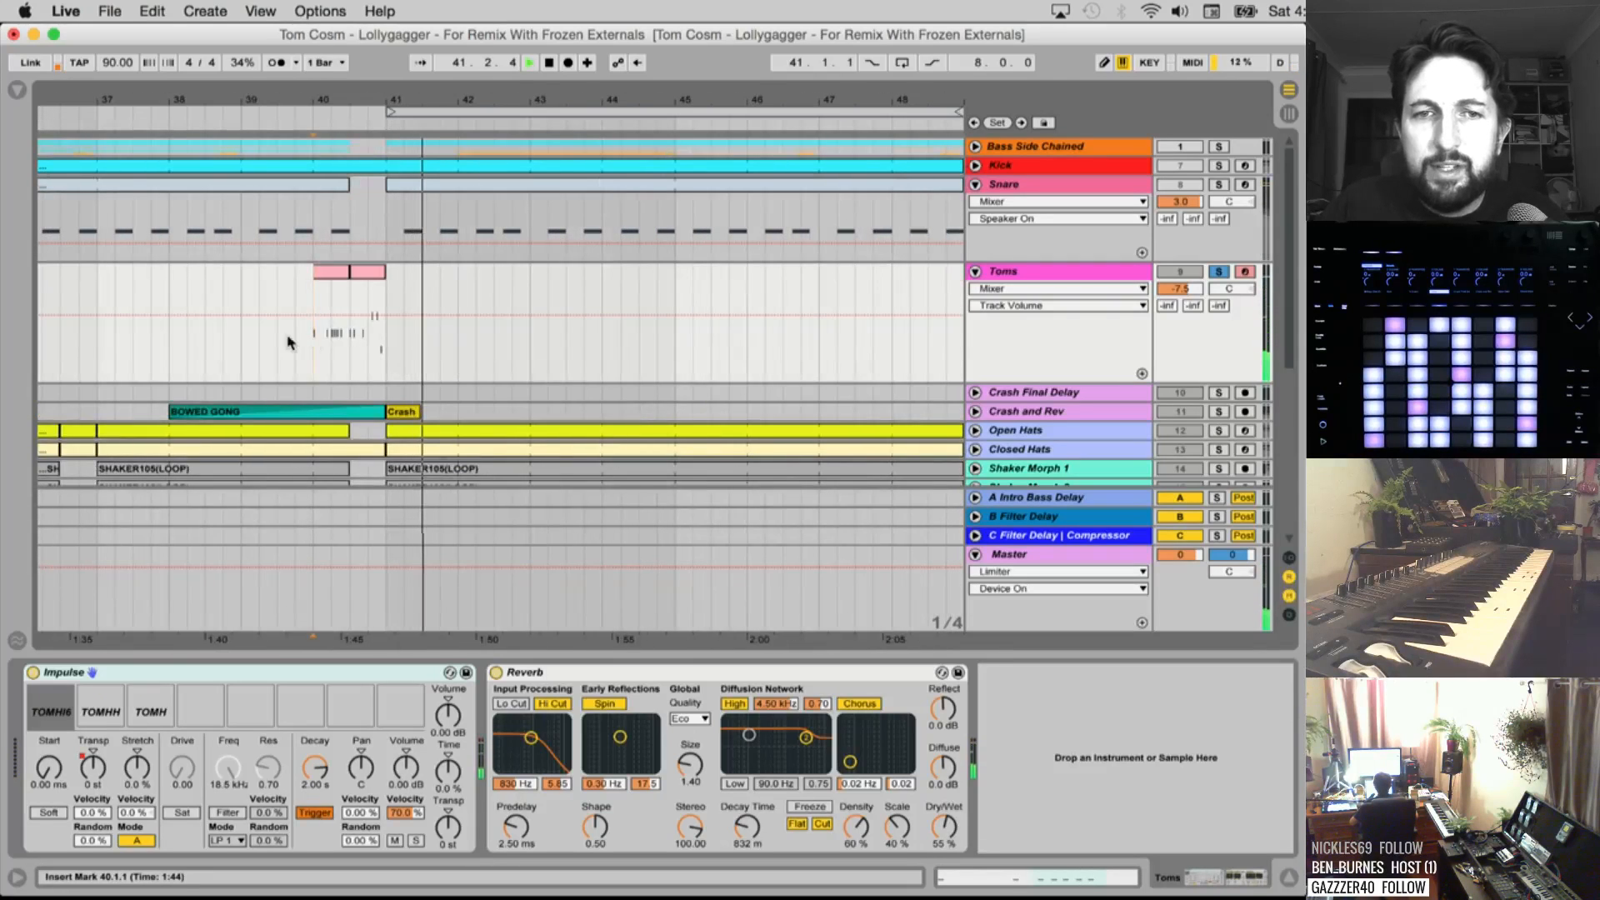
Select 40.1.1 to 41.2.1 on the Toms track and export it as "Tom Roll 3"
{"action": "left_click_drag", "start_coordinate": [314, 353], "coordinate": [406, 352]}
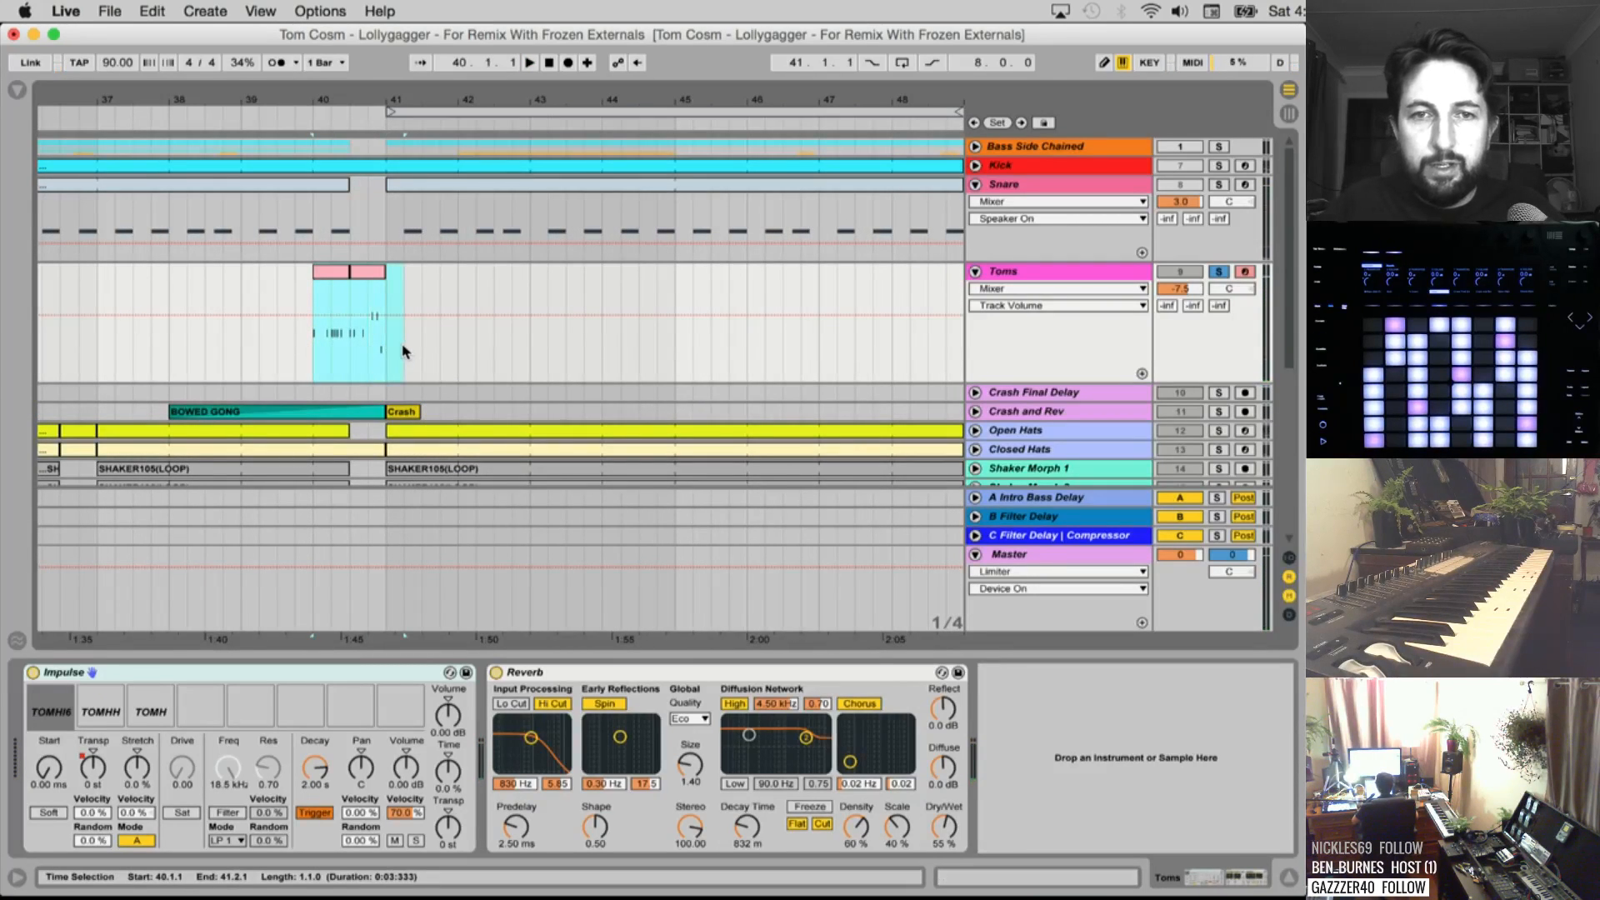
{"action": "key", "text": "super+shift+r"}
{"action": "key", "text": "Return"}
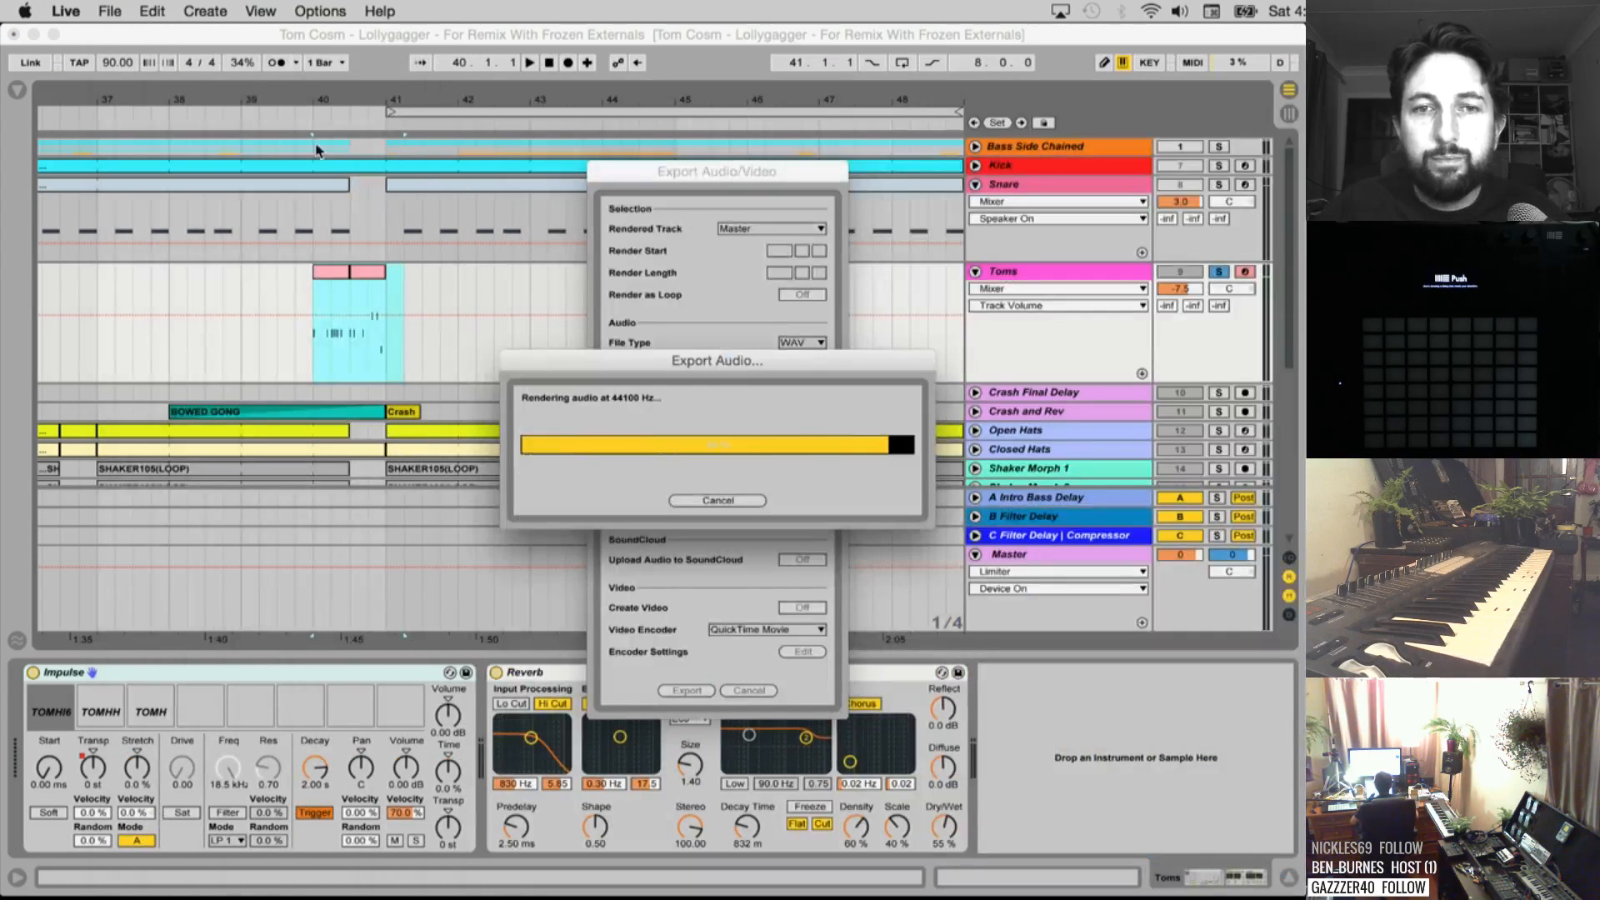
Play the Toms fill before Arp In, select 56.1.1 to 57.2.1 and export it as "Tom Roll 4"
{"action": "scroll", "coordinate": [572, 286], "scroll_direction": "right", "scroll_amount": 8}
{"action": "scroll", "coordinate": [606, 290], "scroll_direction": "right", "scroll_amount": 9}
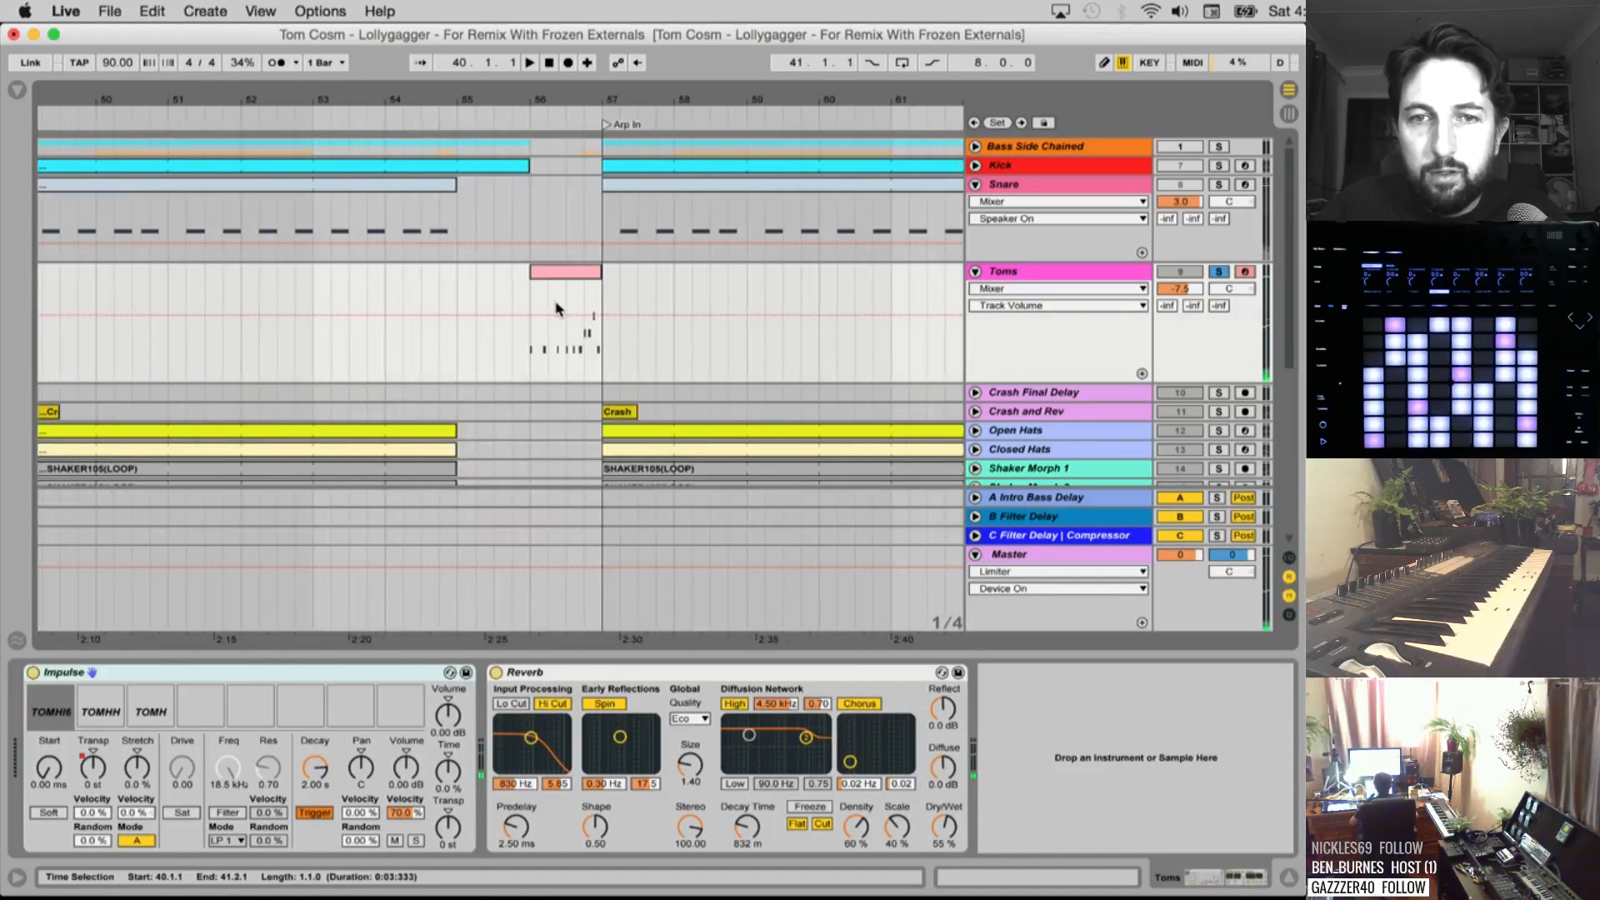
{"action": "left_click", "coordinate": [543, 305]}
{"action": "key", "text": "space"}
{"action": "left_click_drag", "start_coordinate": [526, 305], "coordinate": [627, 302]}
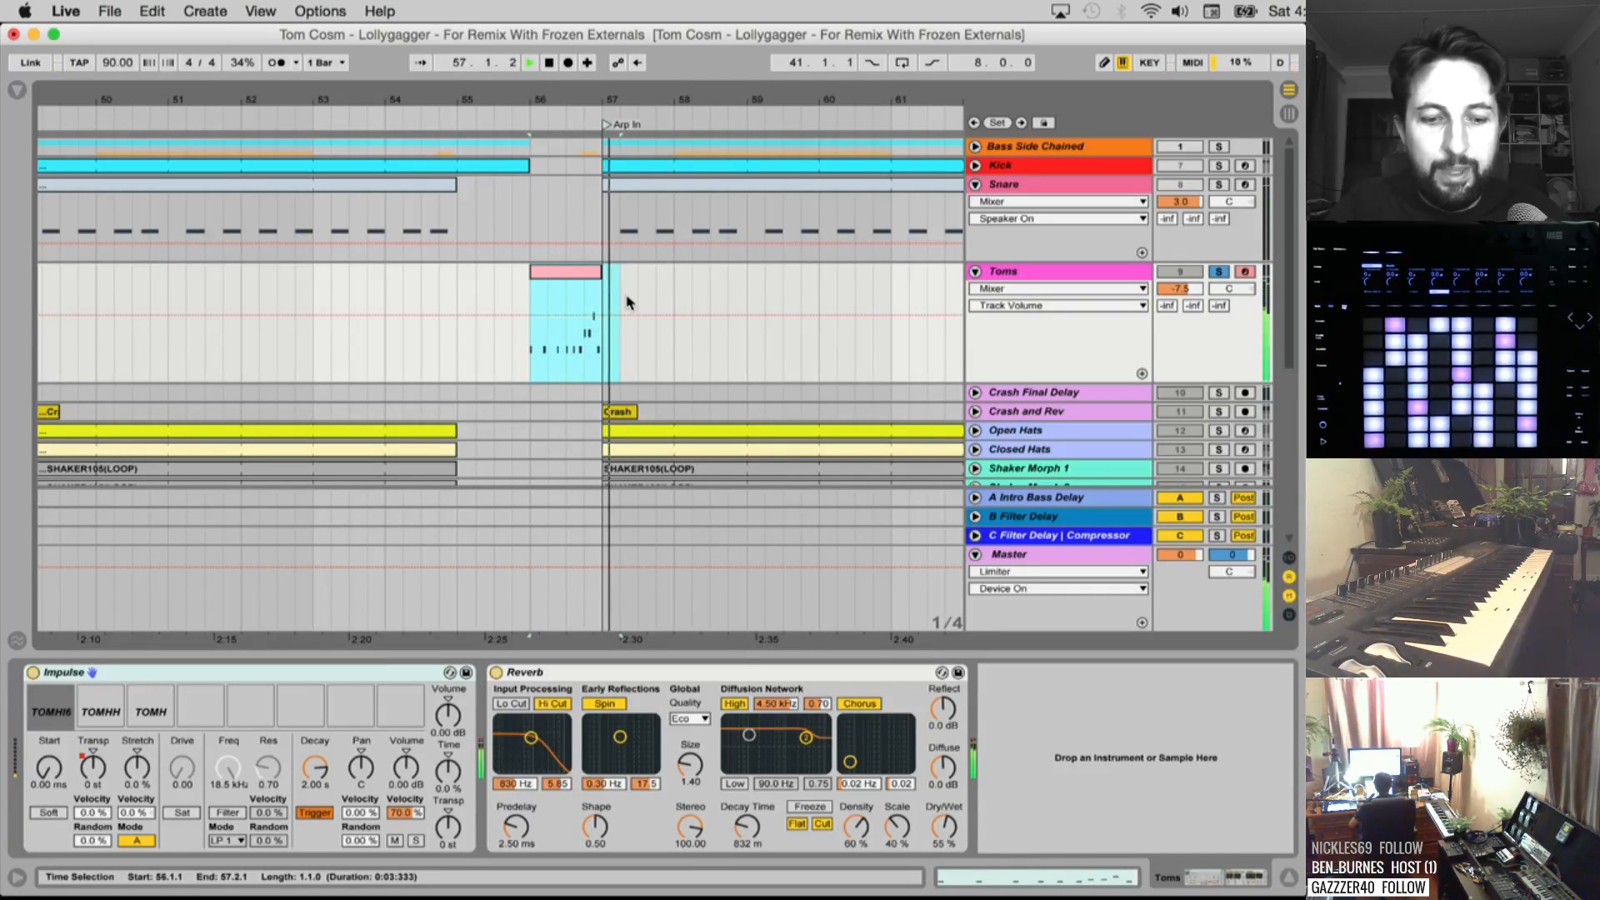
{"action": "key", "text": "super+shift+r"}
{"action": "key", "text": "Return"}
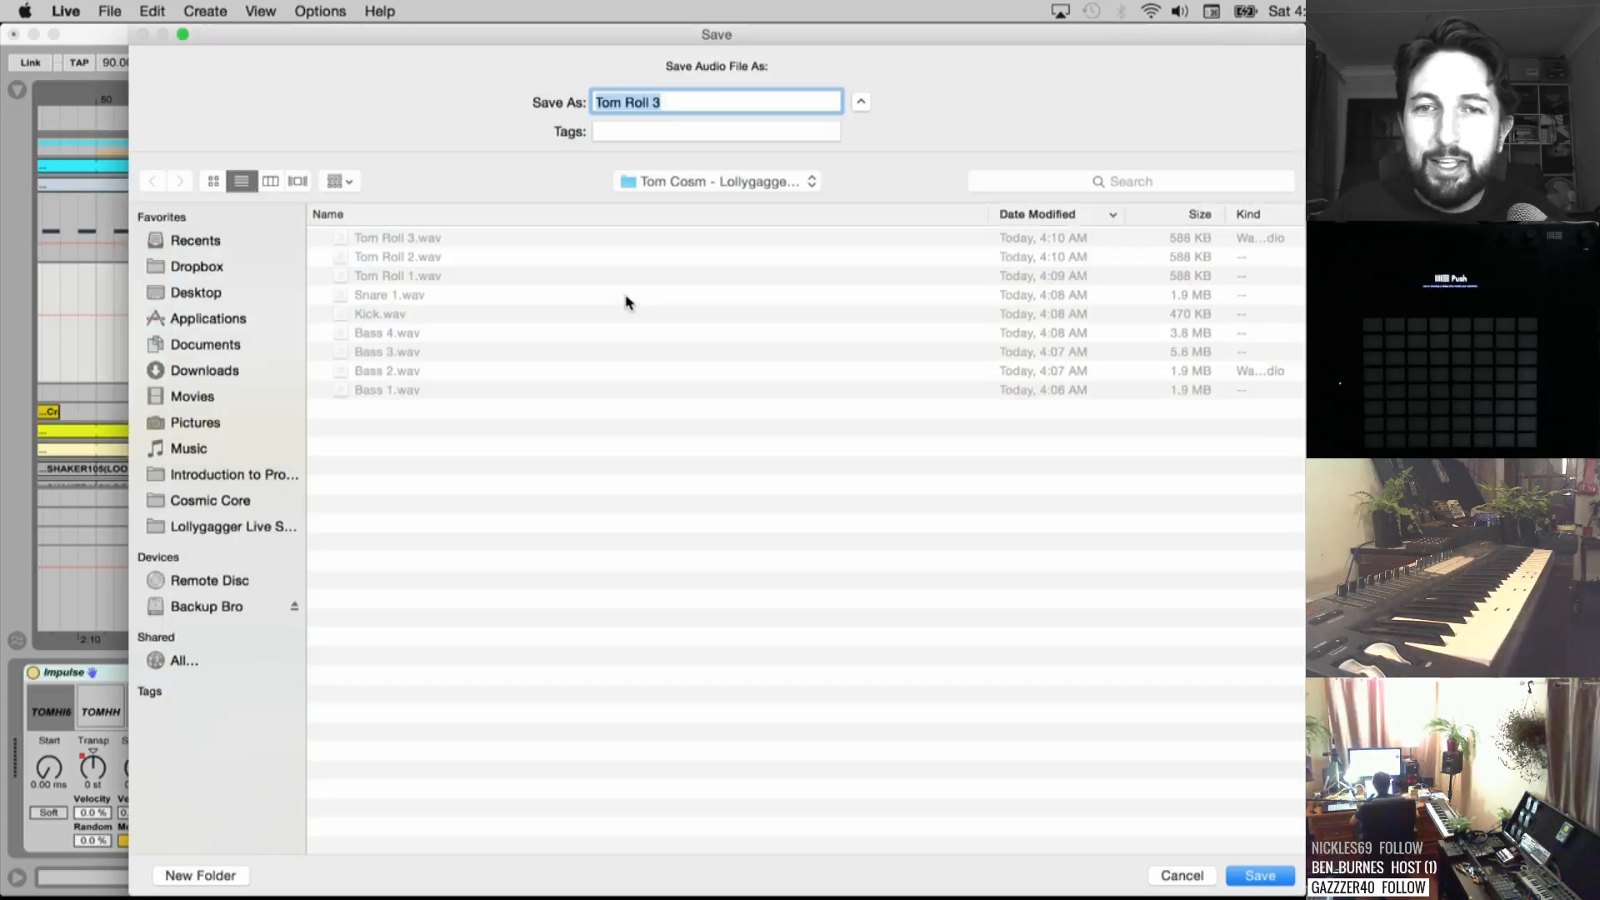
{"action": "key", "text": "Return"}
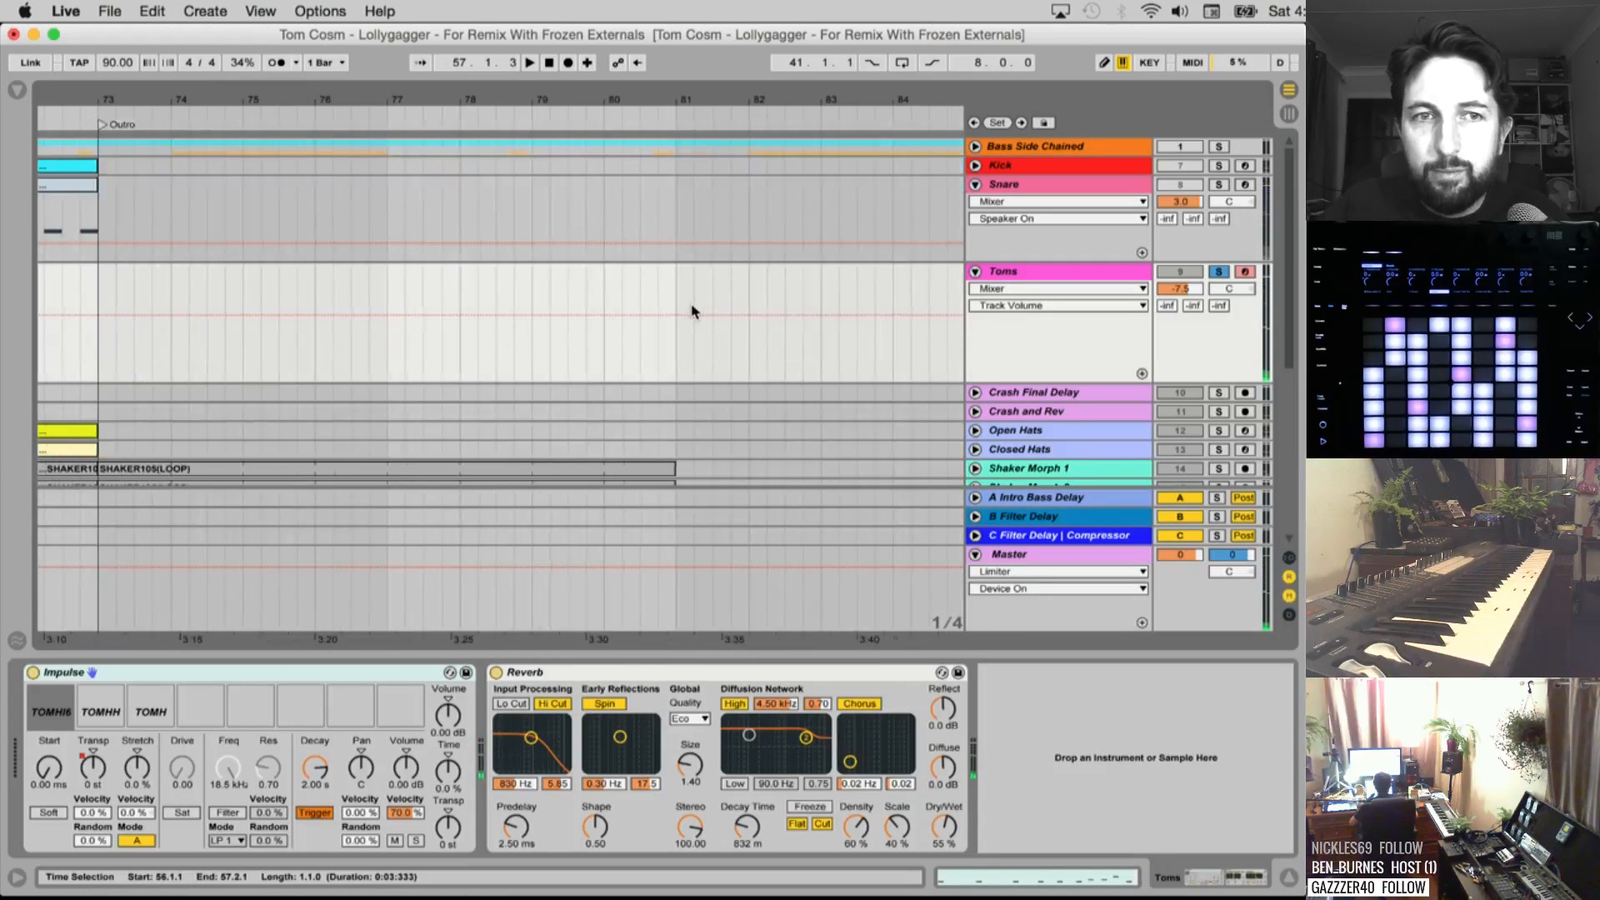
Play the final Toms fill at bar 88, select 88.1.1 to 89.2.1 and export it as "Tom Roll 5"
{"action": "scroll", "coordinate": [691, 312], "scroll_direction": "right", "scroll_amount": 5}
{"action": "left_click", "coordinate": [584, 304]}
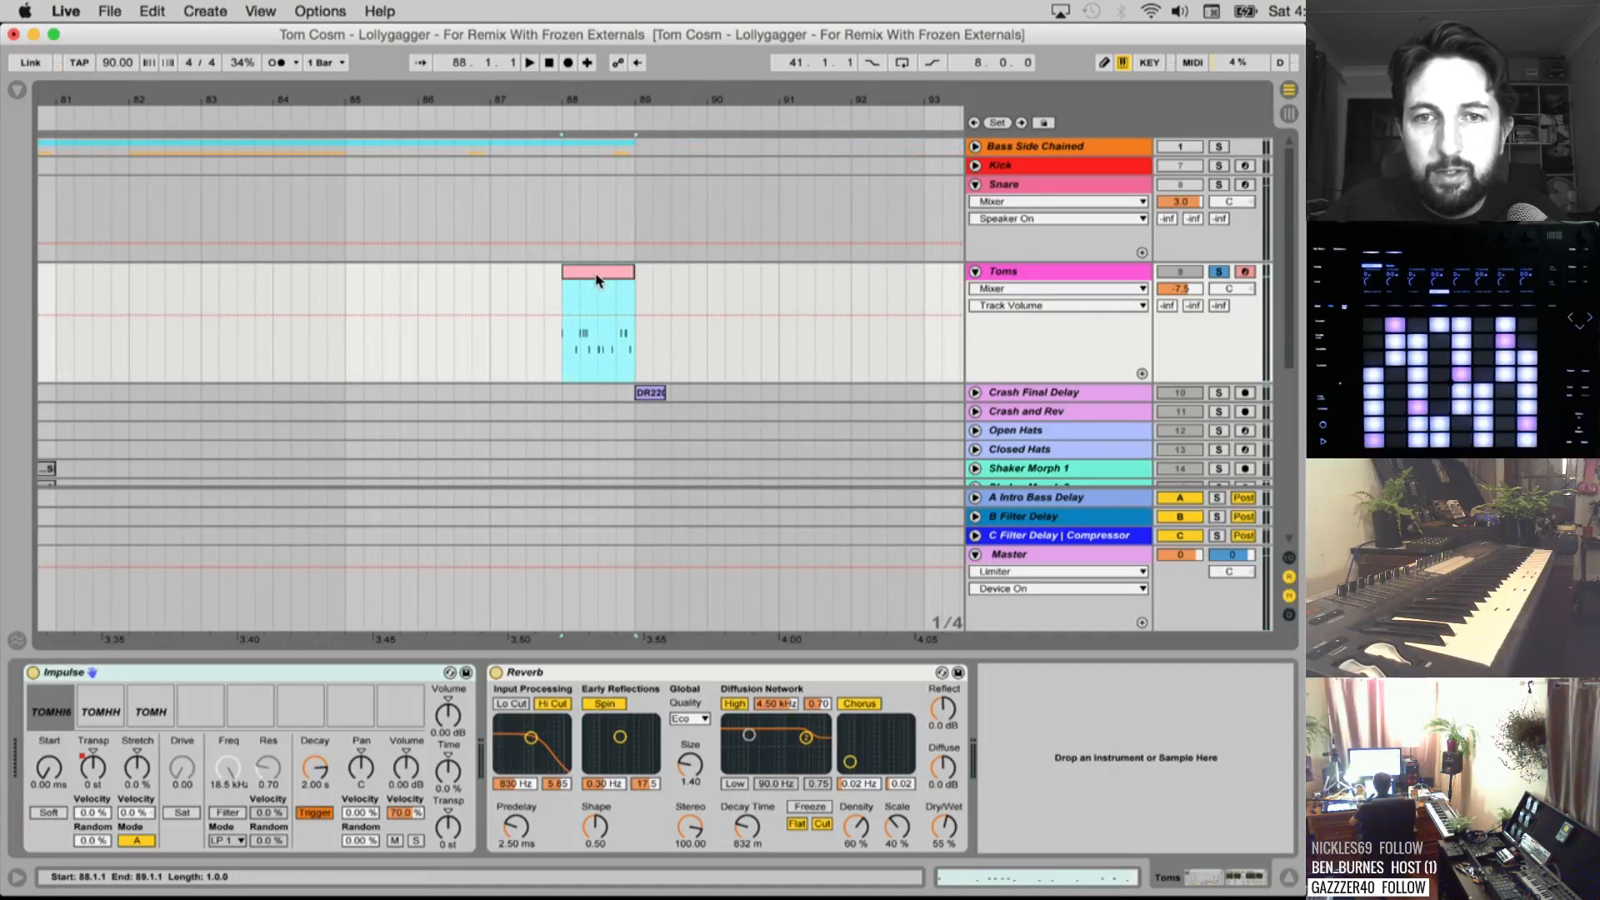
{"action": "key", "text": "space"}
{"action": "left_click_drag", "start_coordinate": [636, 294], "coordinate": [653, 300]}
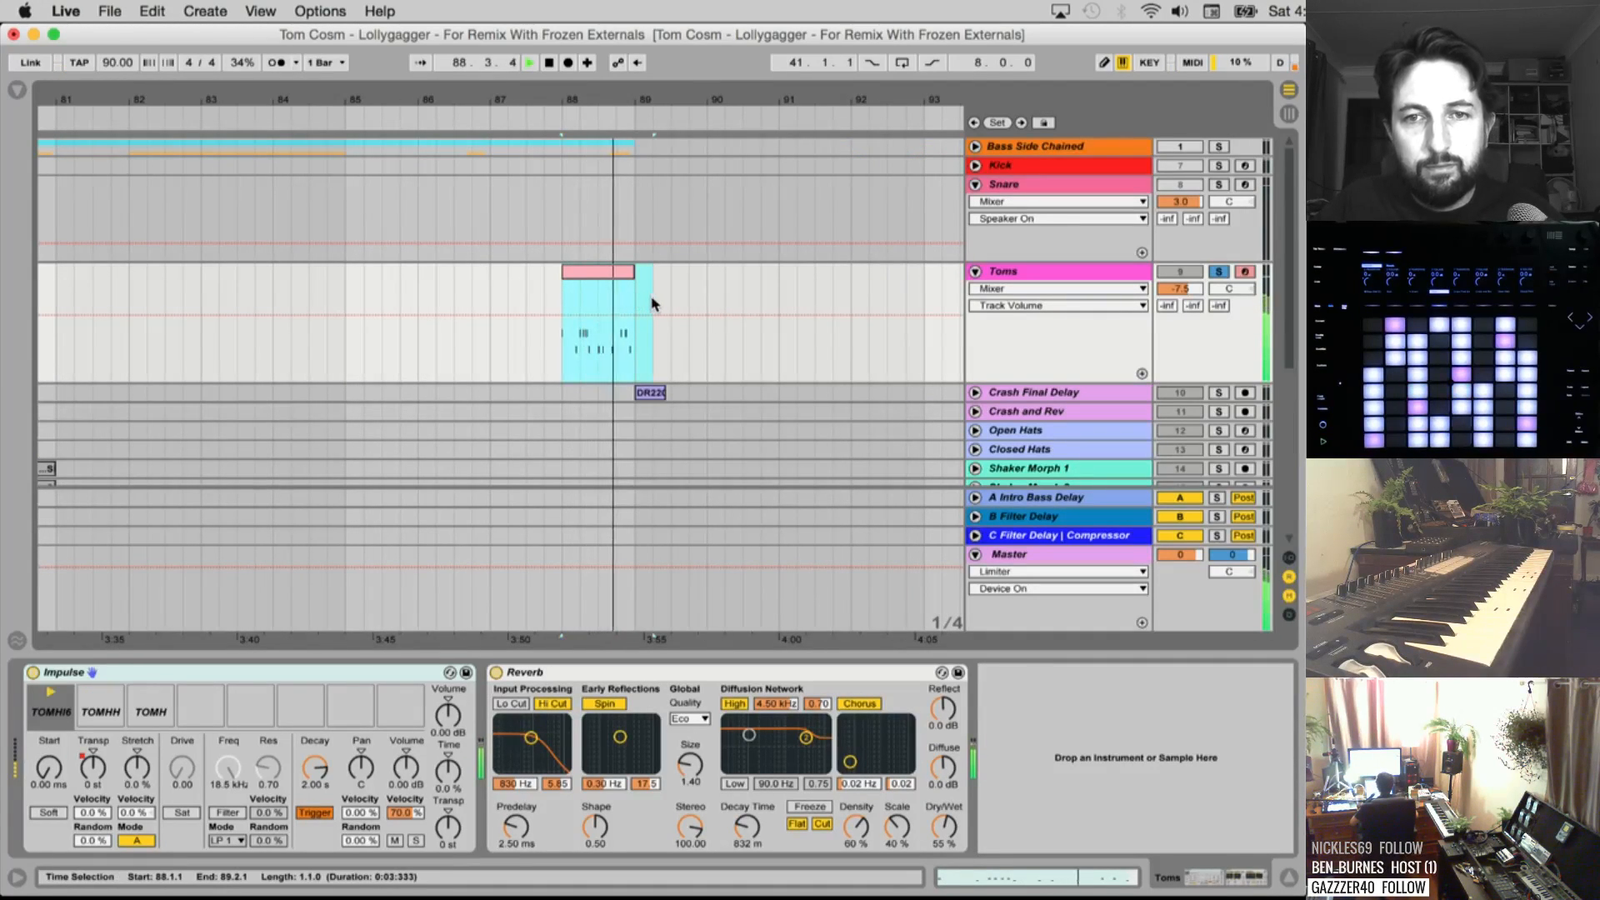
{"action": "key", "text": "super+shift+r"}
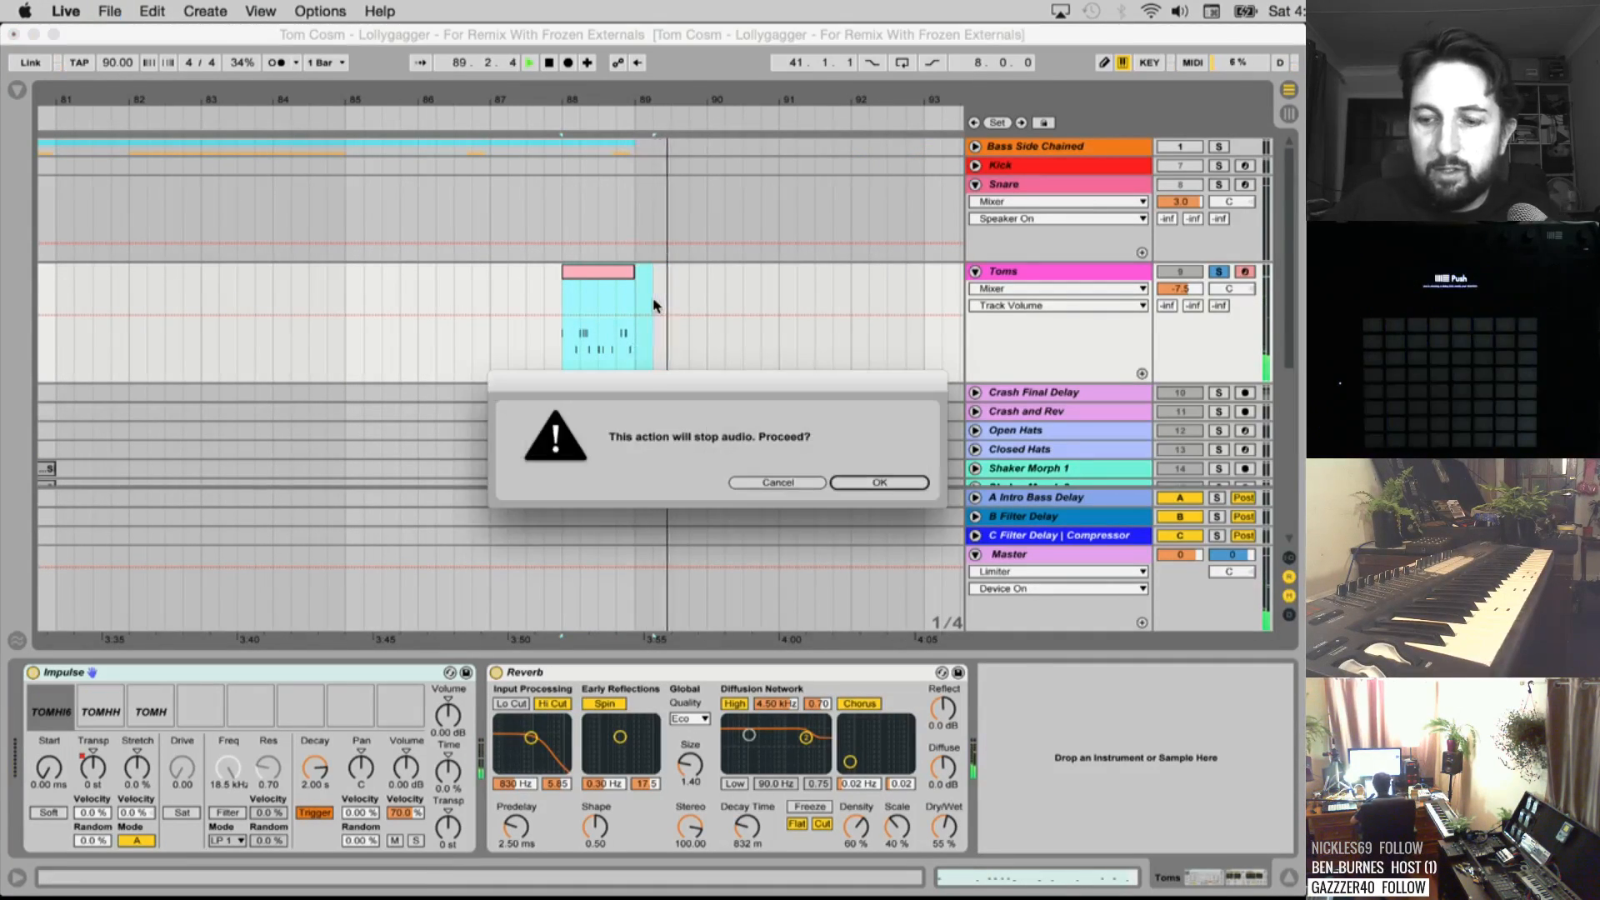
{"action": "key", "text": "Return"}
{"action": "key", "text": "Return"}
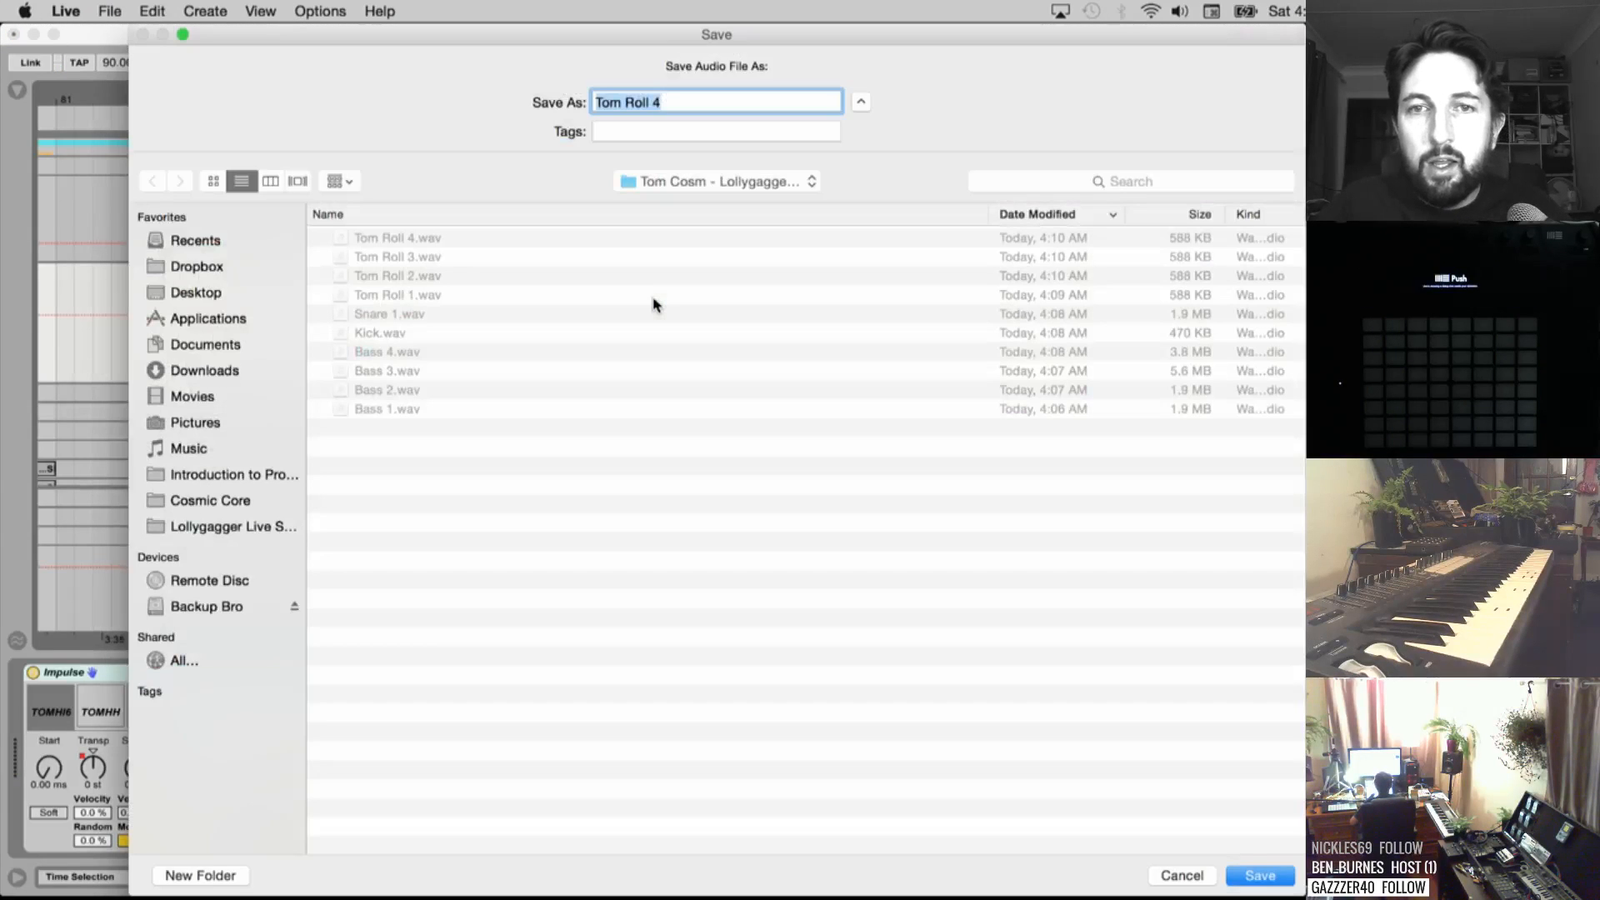
{"action": "type", "text": "5"}
{"action": "key", "text": "Return"}
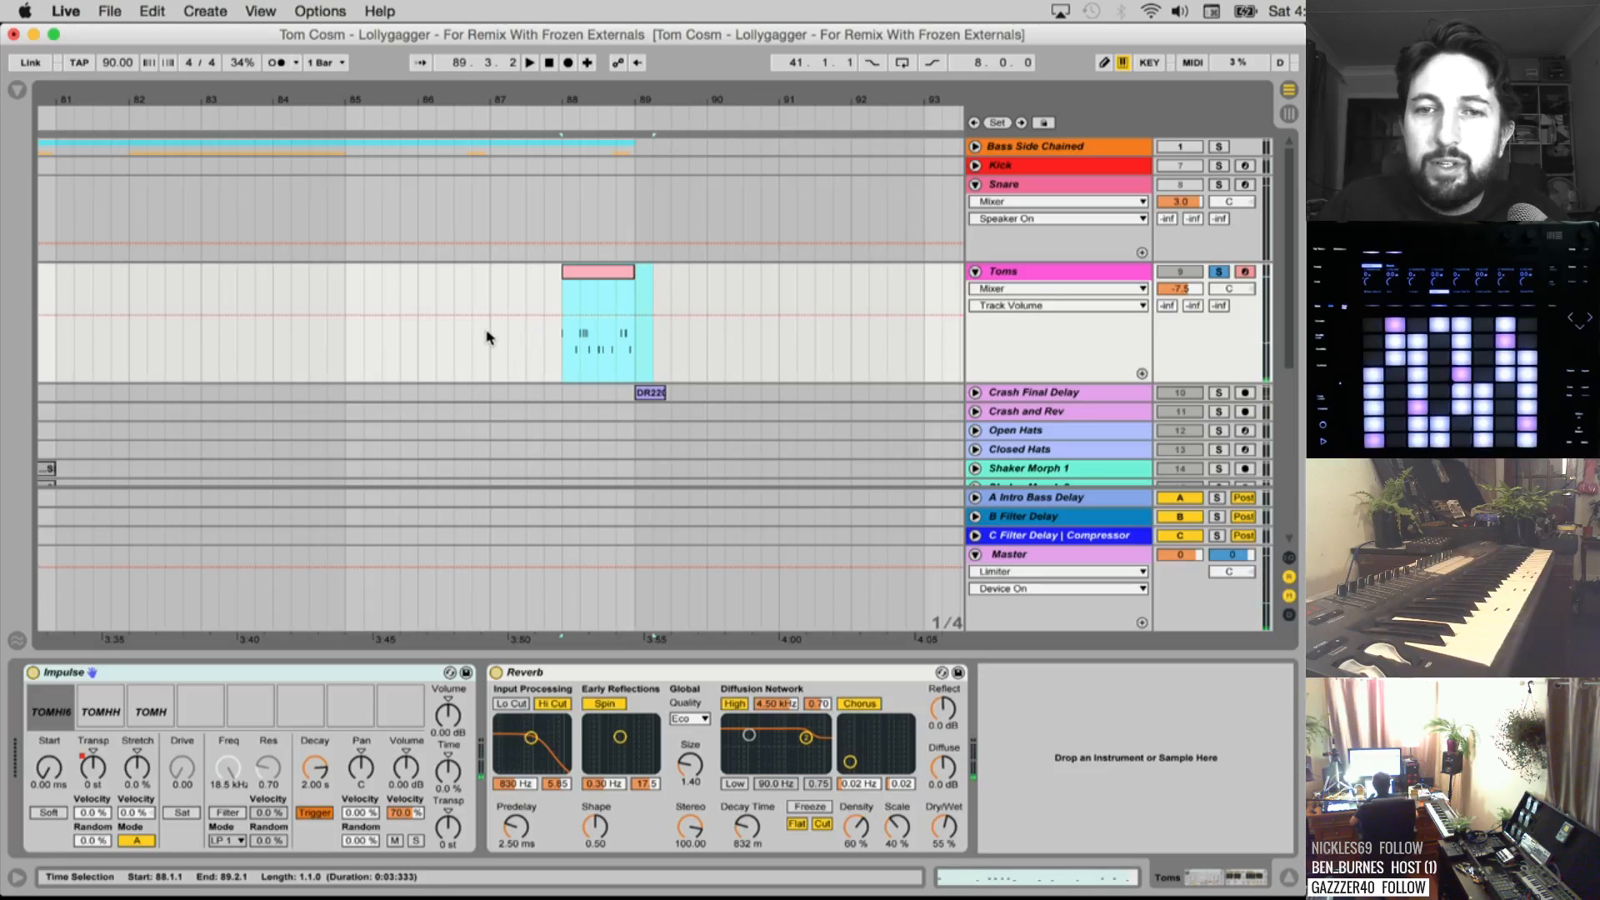
Unfold the Crash and Rev track and bring its BOWED GONG and Crash clips around bar 41 into view
{"action": "scroll", "coordinate": [488, 342], "scroll_direction": "left", "scroll_amount": 10}
{"action": "scroll", "coordinate": [488, 341], "scroll_direction": "left", "scroll_amount": 15}
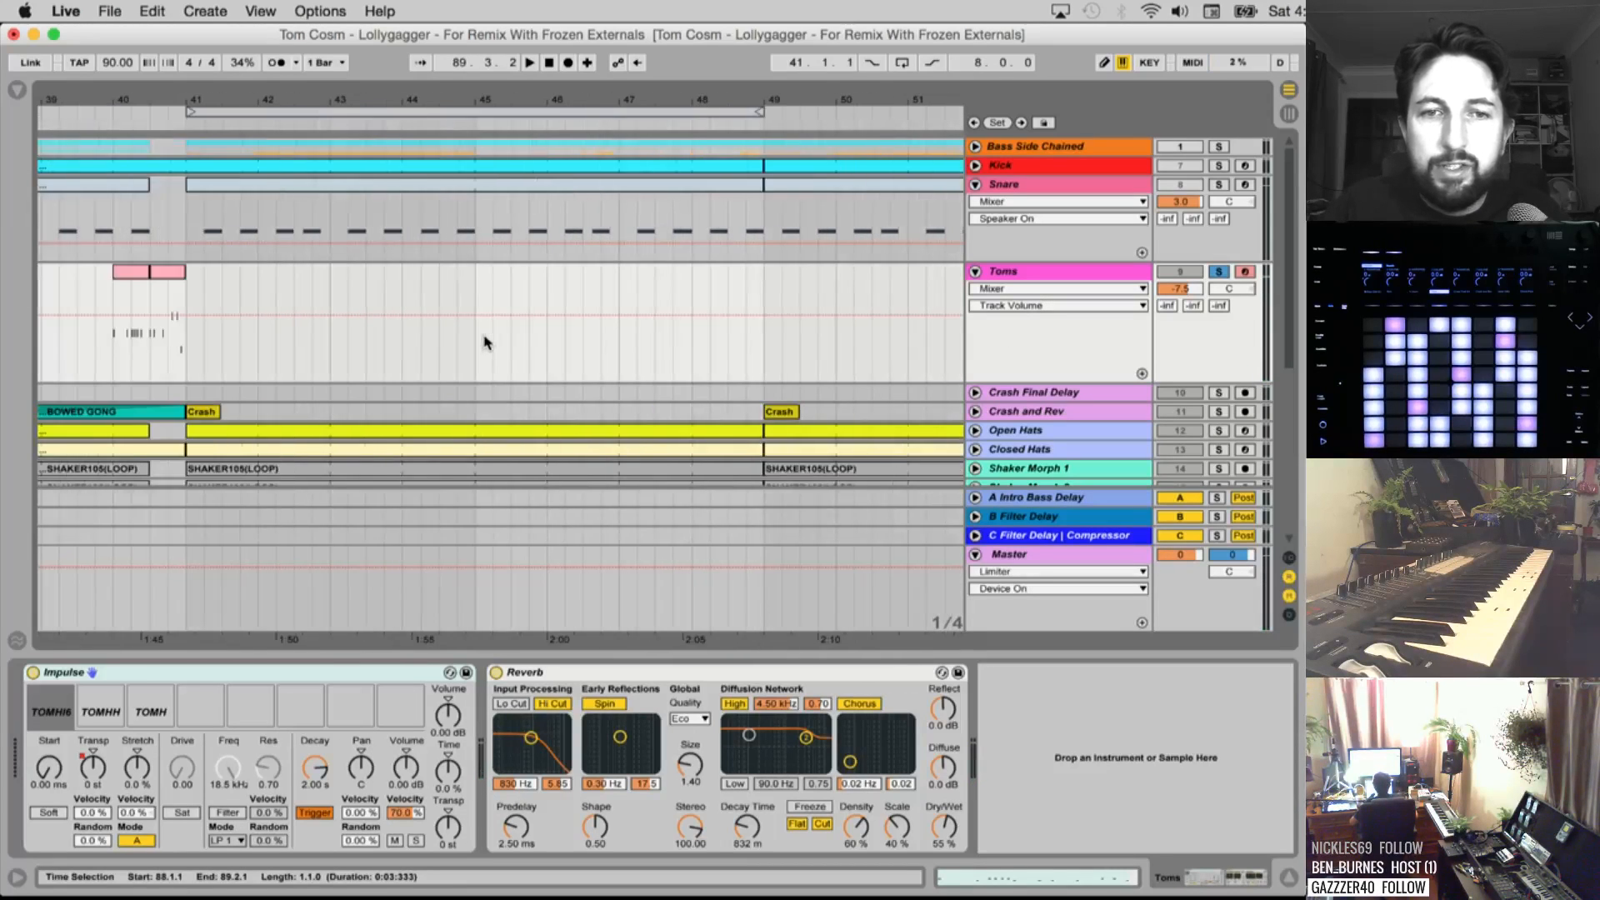
{"action": "scroll", "coordinate": [492, 354], "scroll_direction": "left", "scroll_amount": 3}
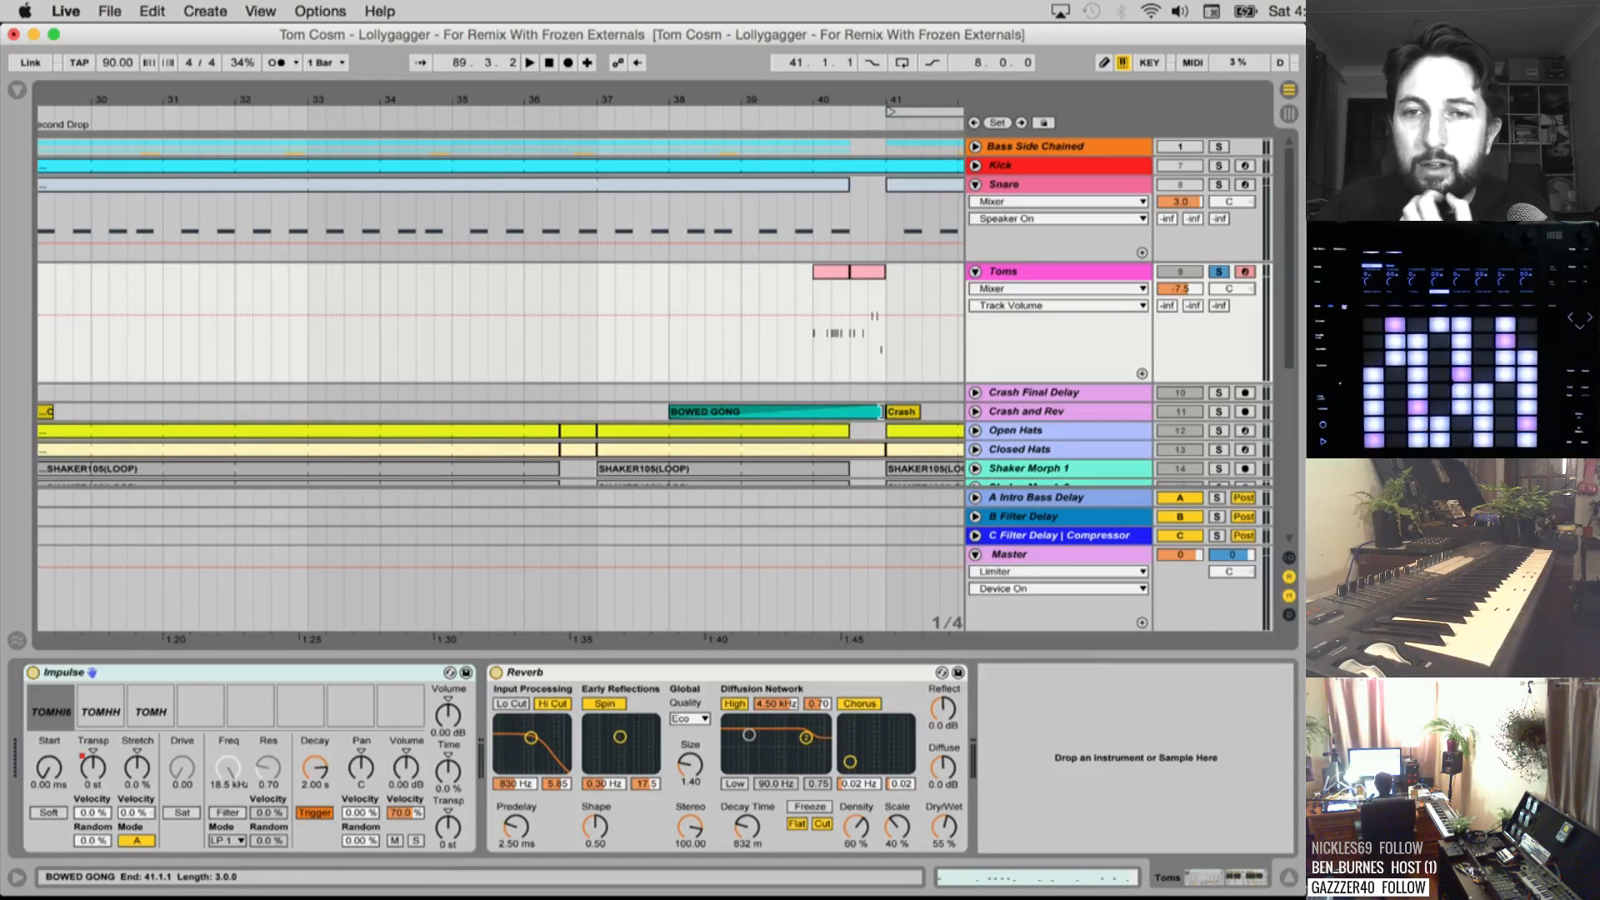
{"action": "scroll", "coordinate": [792, 434], "scroll_direction": "down", "scroll_amount": 3}
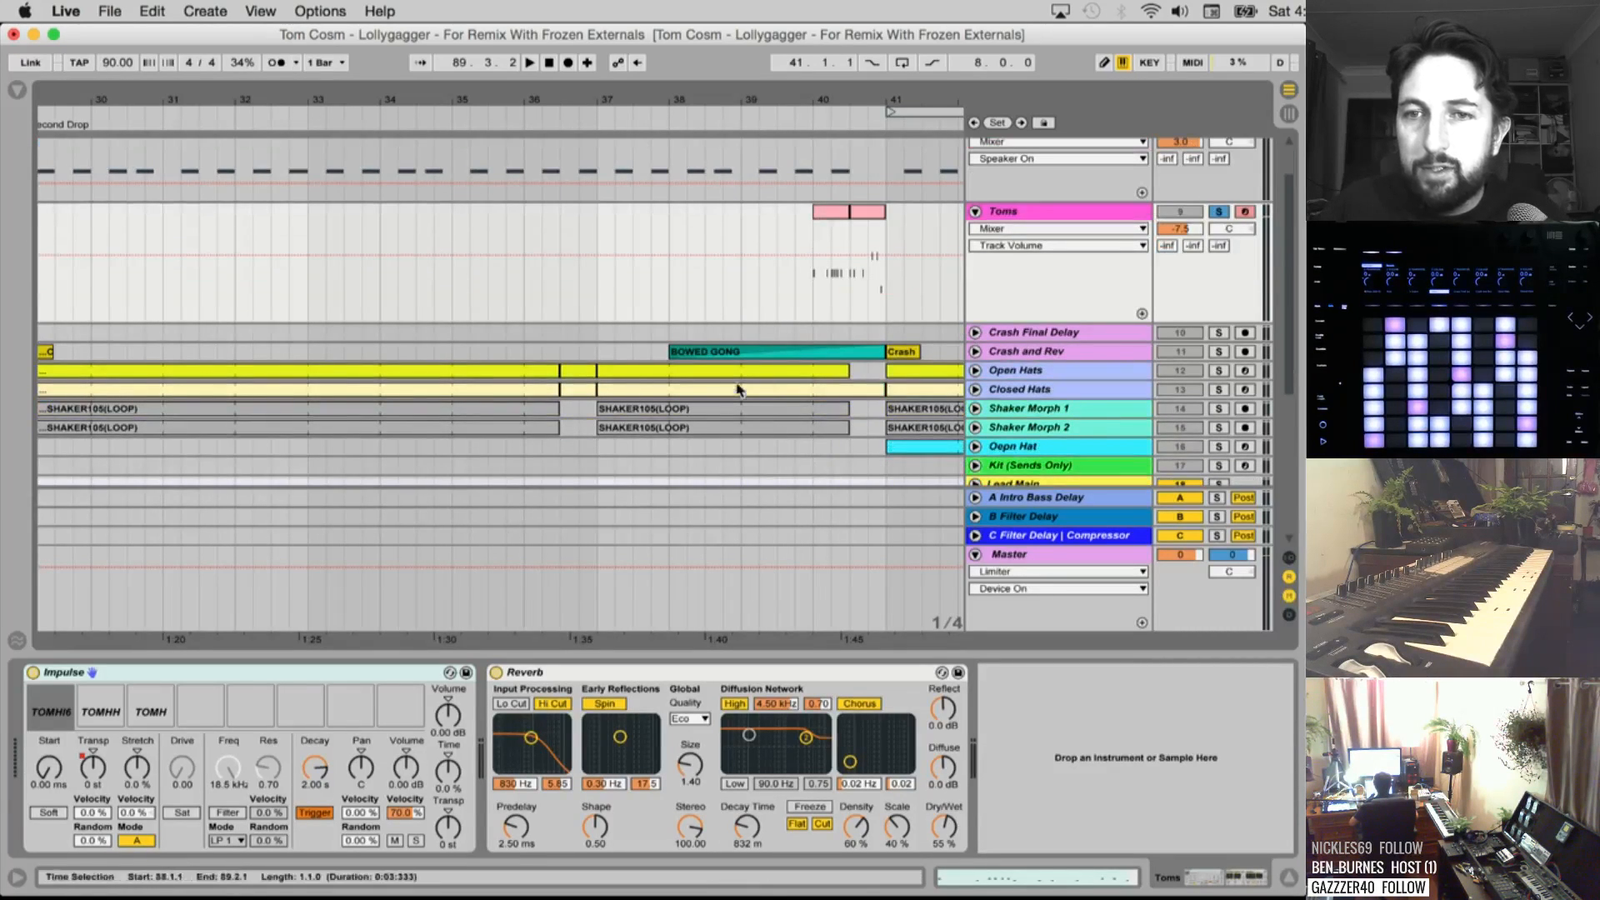
{"action": "left_click", "coordinate": [977, 353]}
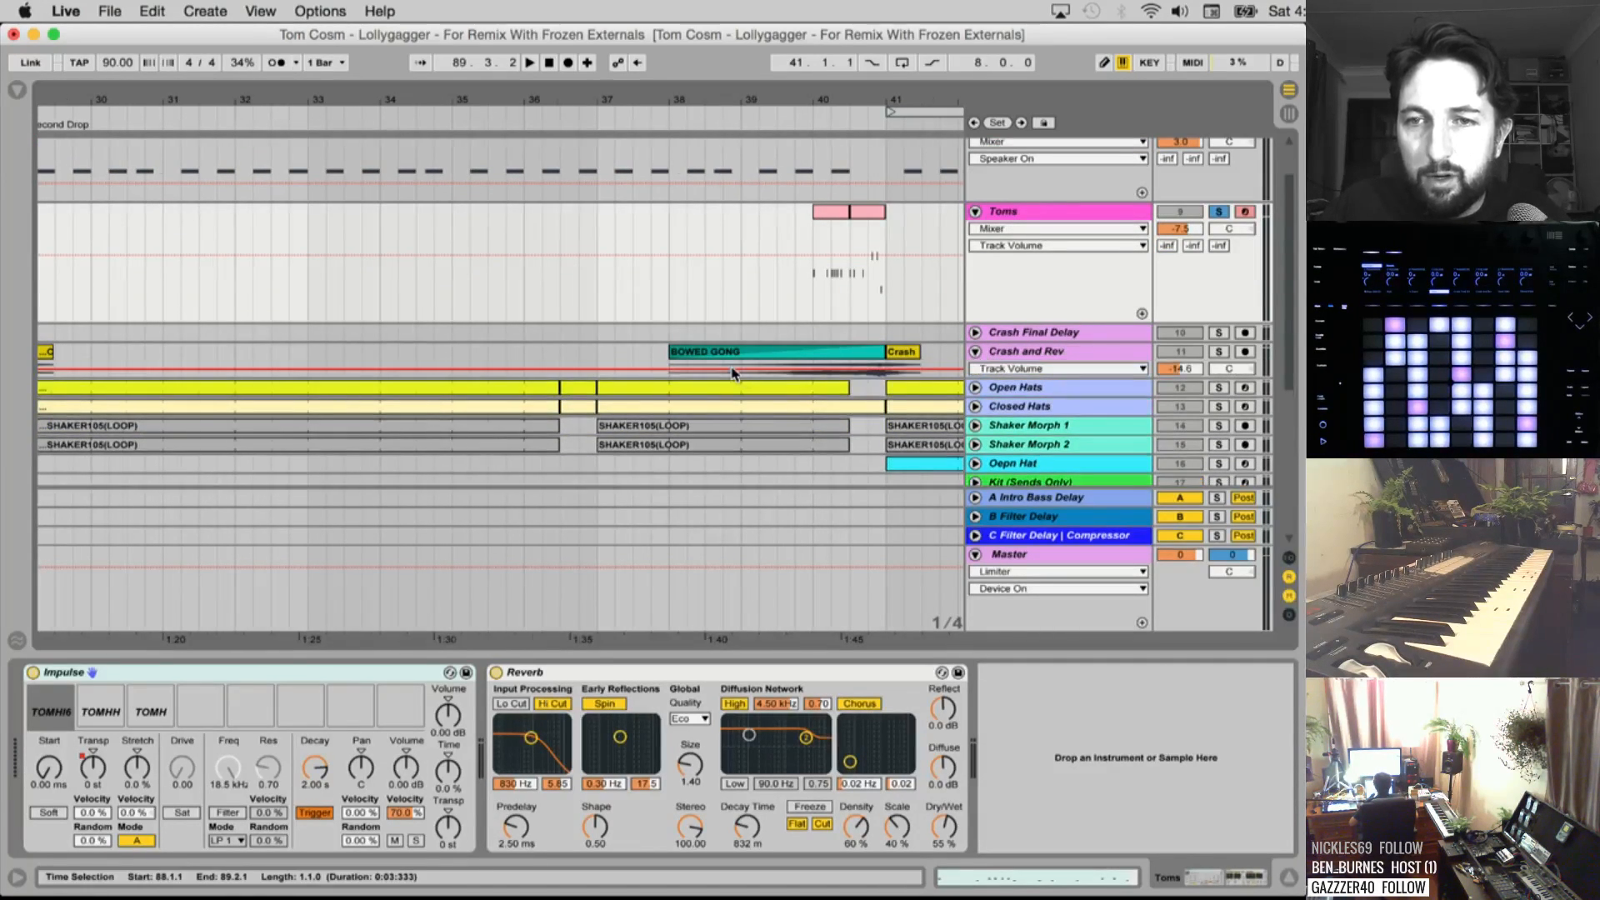
{"action": "scroll", "coordinate": [738, 374], "scroll_direction": "right", "scroll_amount": 2}
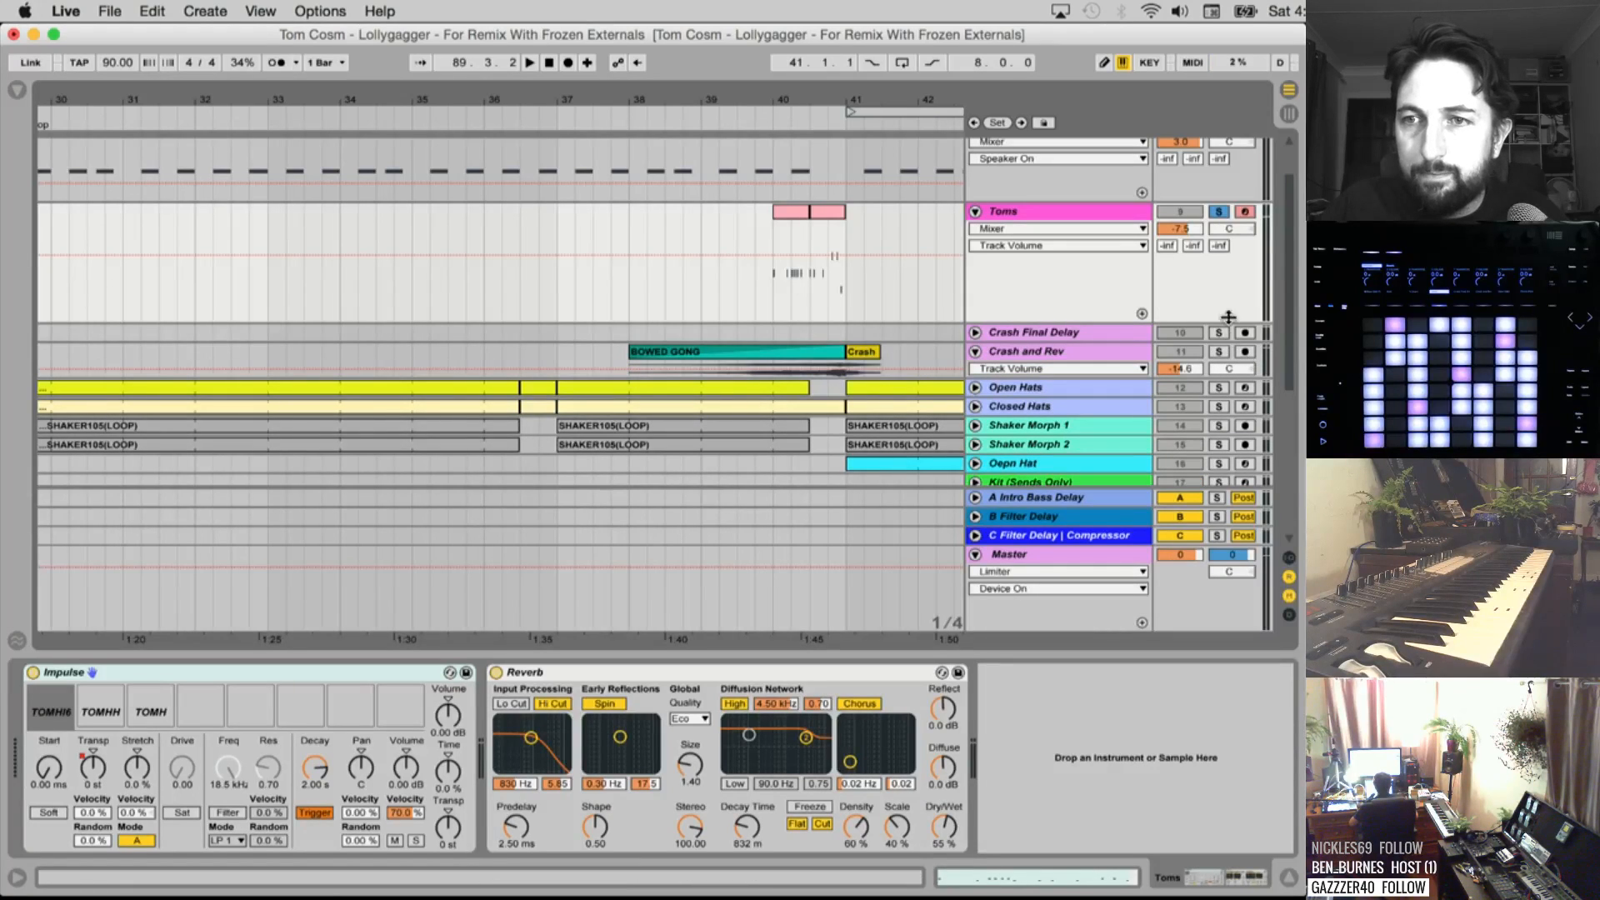
Take Toms out of solo, solo Crash and Rev, and play its BOWED GONG and Crash clips around bar 41
{"action": "left_click", "coordinate": [1217, 213]}
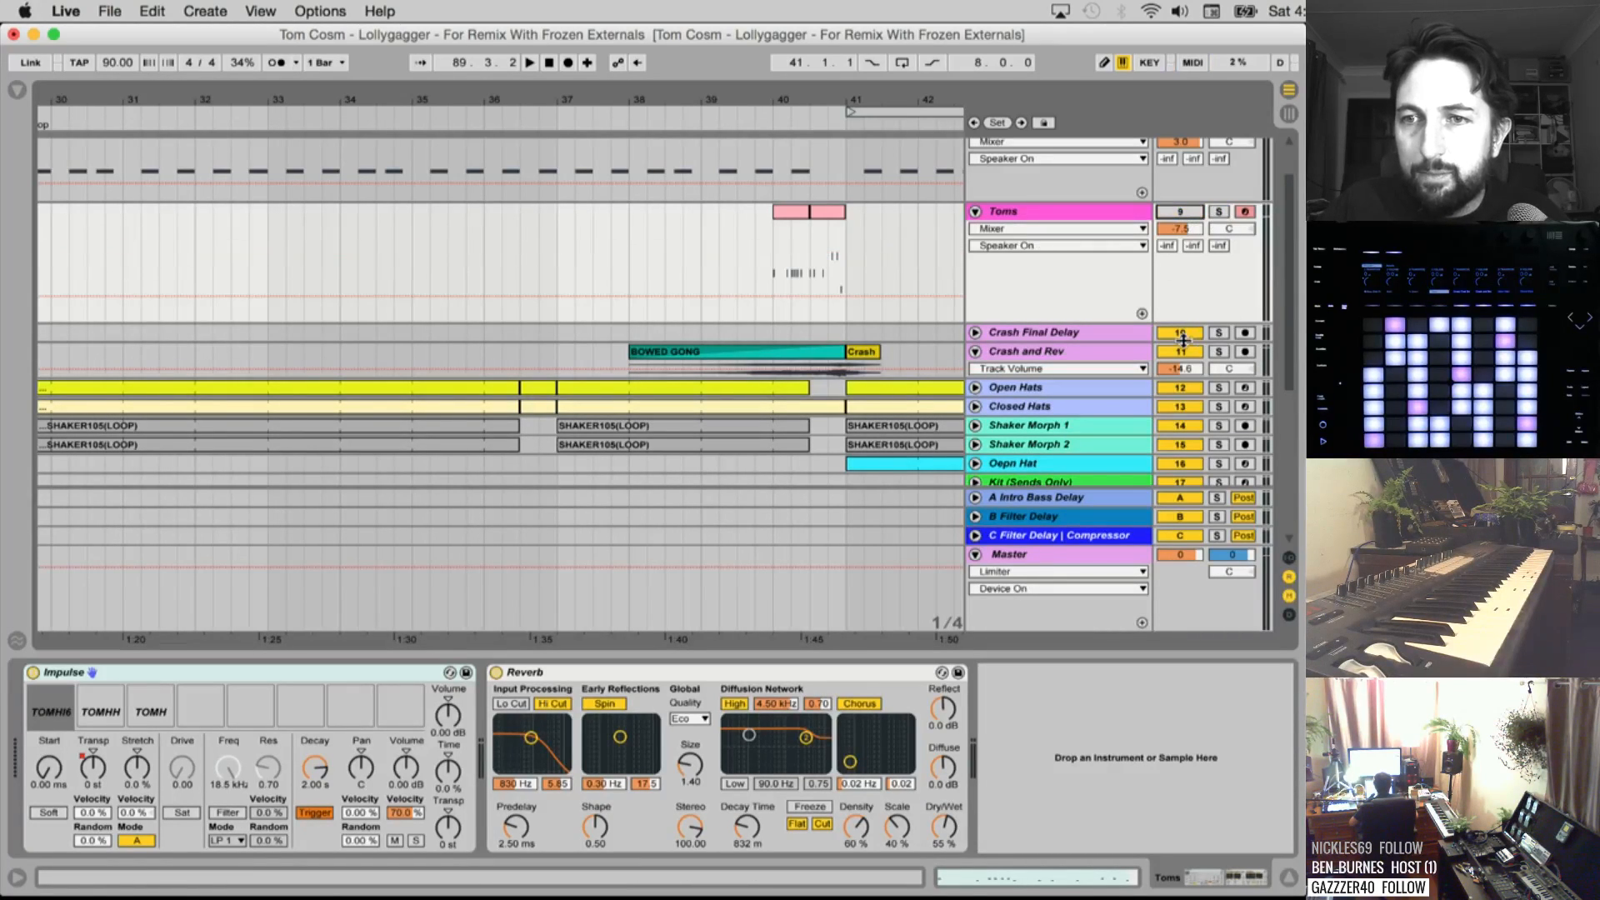
{"action": "scroll", "coordinate": [800, 333], "scroll_direction": "right", "scroll_amount": 4}
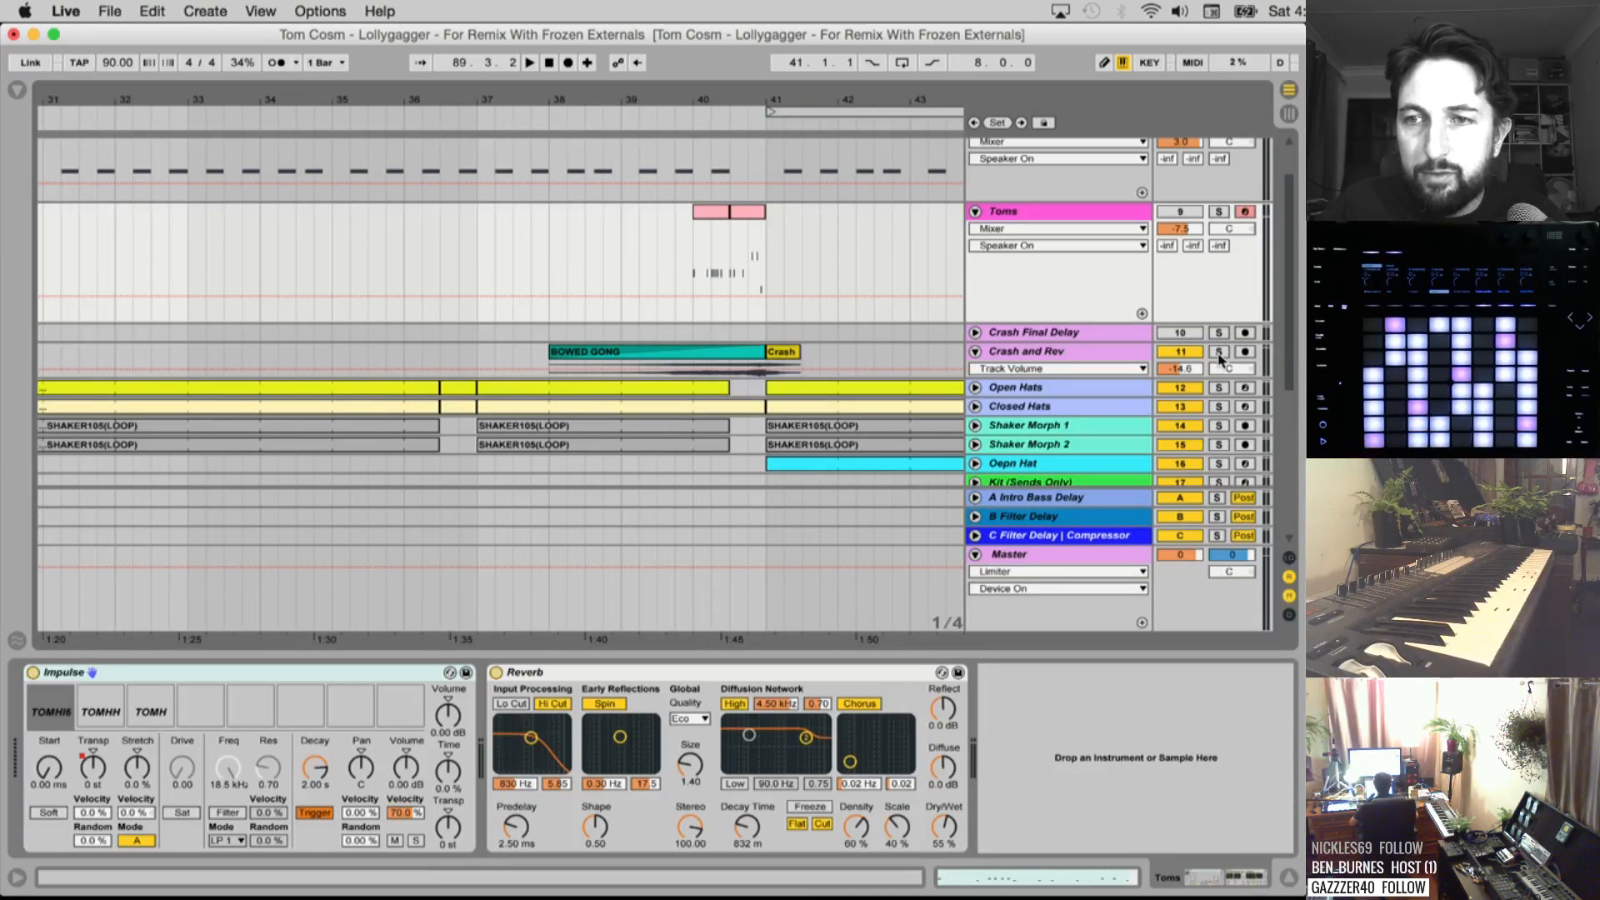
{"action": "left_click", "coordinate": [1218, 353]}
{"action": "left_click", "coordinate": [745, 353]}
{"action": "left_click", "coordinate": [786, 354], "text": "shift"}
{"action": "key", "text": "space"}
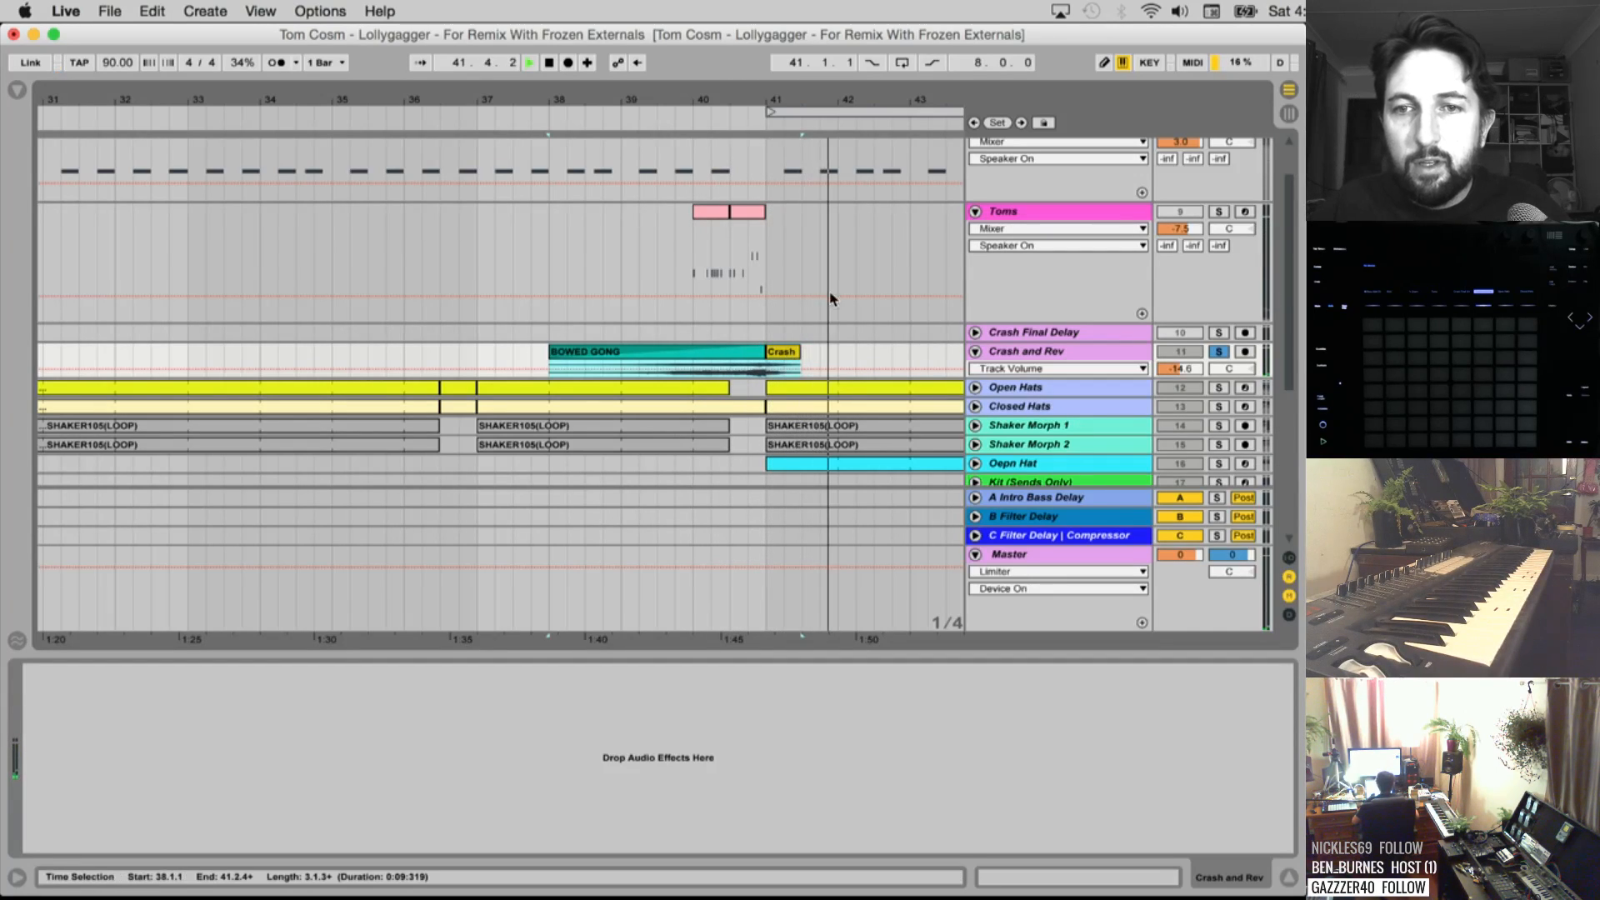
{"action": "left_click", "coordinate": [834, 359]}
{"action": "key", "text": "space"}
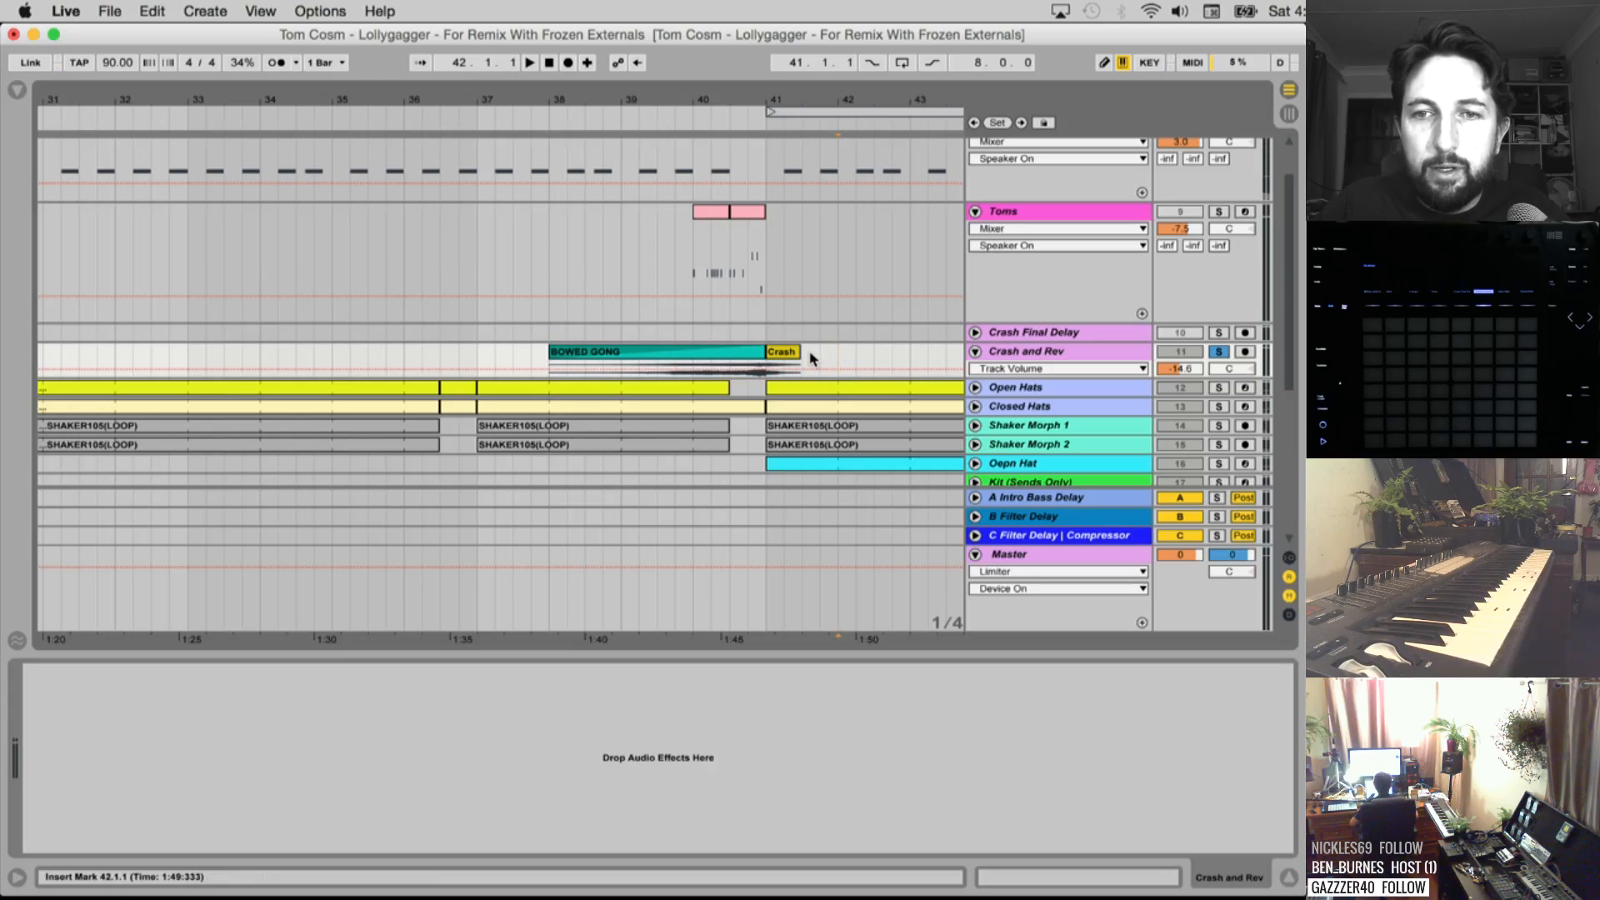
Select 38.1.1 to 41.3.1 on the Crash and Rev track and export it as "Rev Bowed Gong To Crash"
{"action": "left_click_drag", "start_coordinate": [802, 358], "coordinate": [675, 359]}
{"action": "left_click_drag", "start_coordinate": [545, 374], "coordinate": [550, 374]}
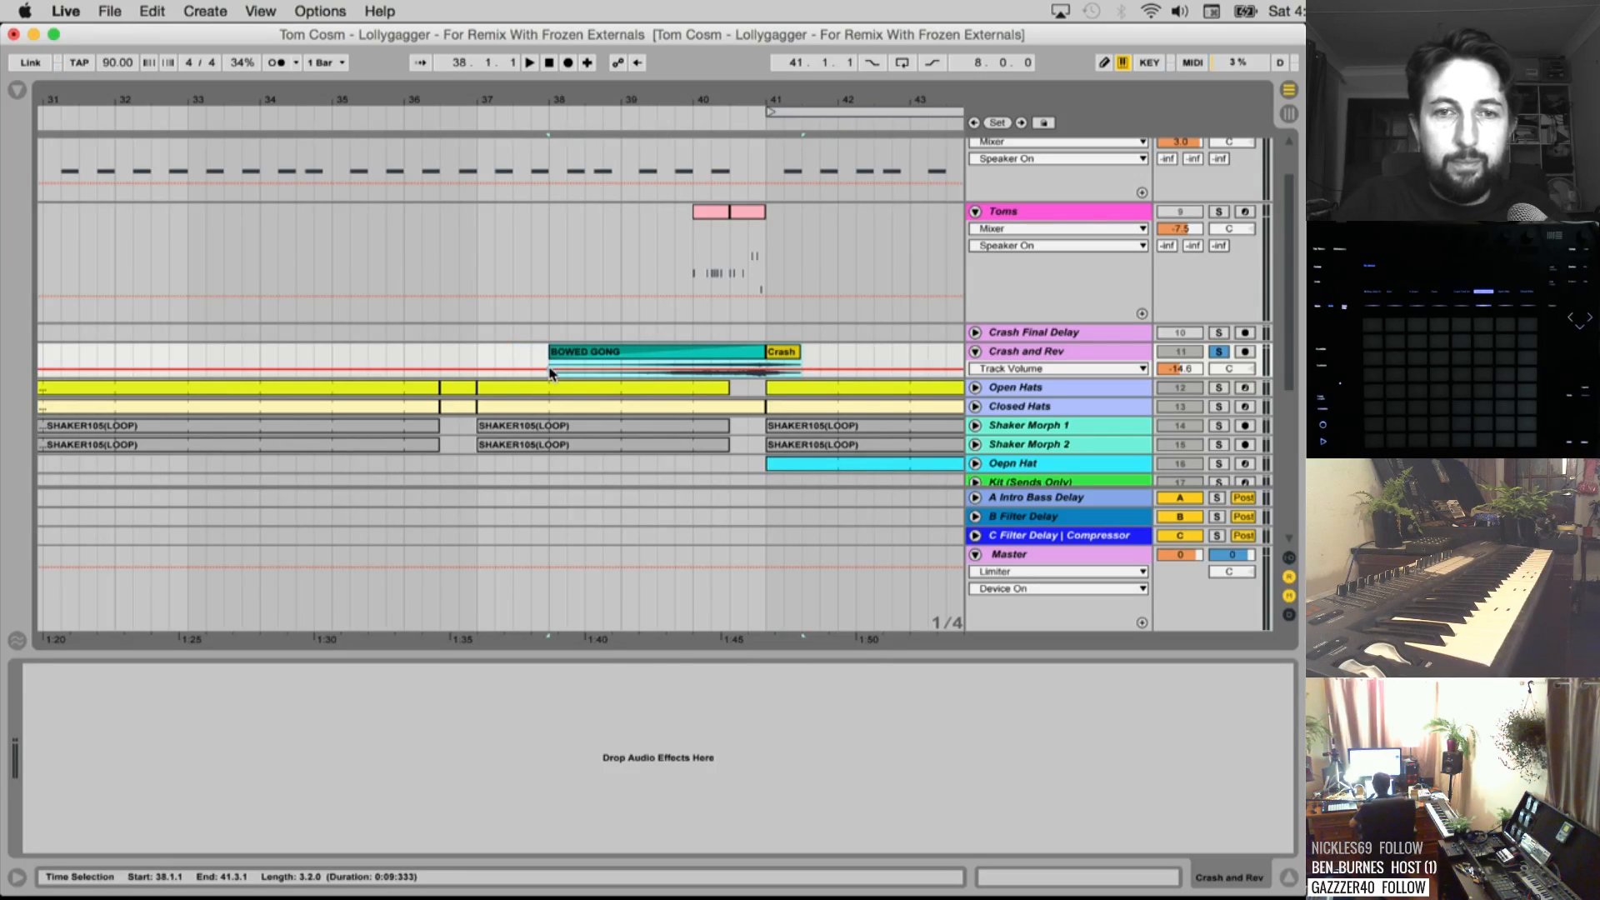
{"action": "key", "text": "super+shift+r"}
{"action": "key", "text": "Return"}
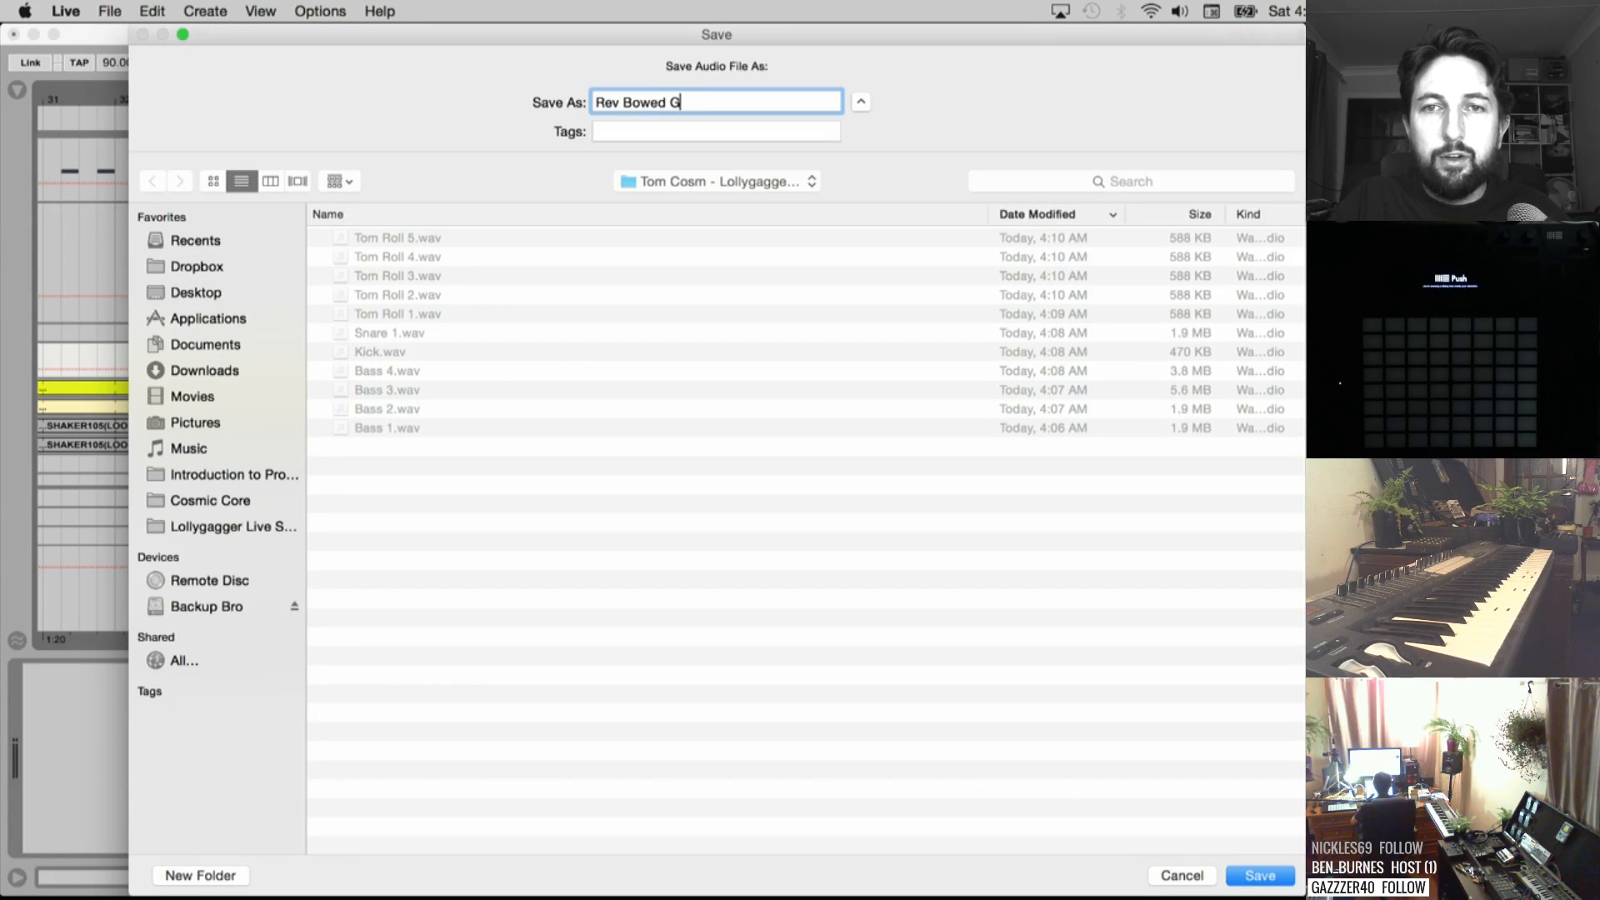
{"action": "type", "text": "Rev Bowed Gong To Crash"}
{"action": "key", "text": "Return"}
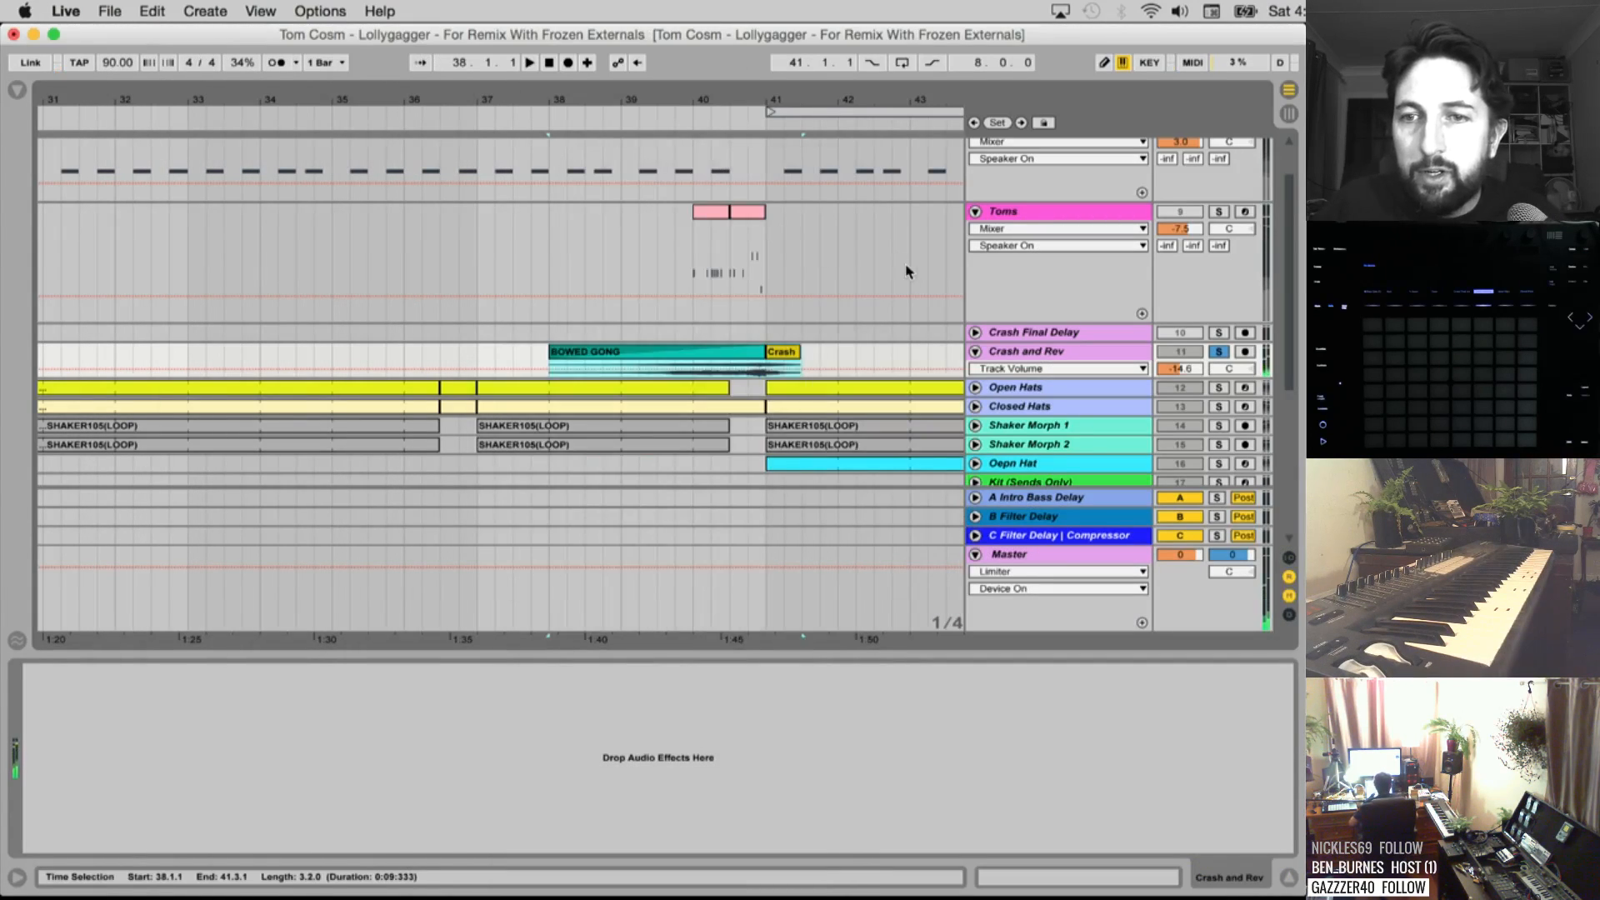
Unfold the Open Hats track, solo it instead of Crash and Rev, and play it from Drop 1 at bar 9
{"action": "scroll", "coordinate": [987, 330], "scroll_direction": "down", "scroll_amount": 1}
{"action": "left_click", "coordinate": [975, 367]}
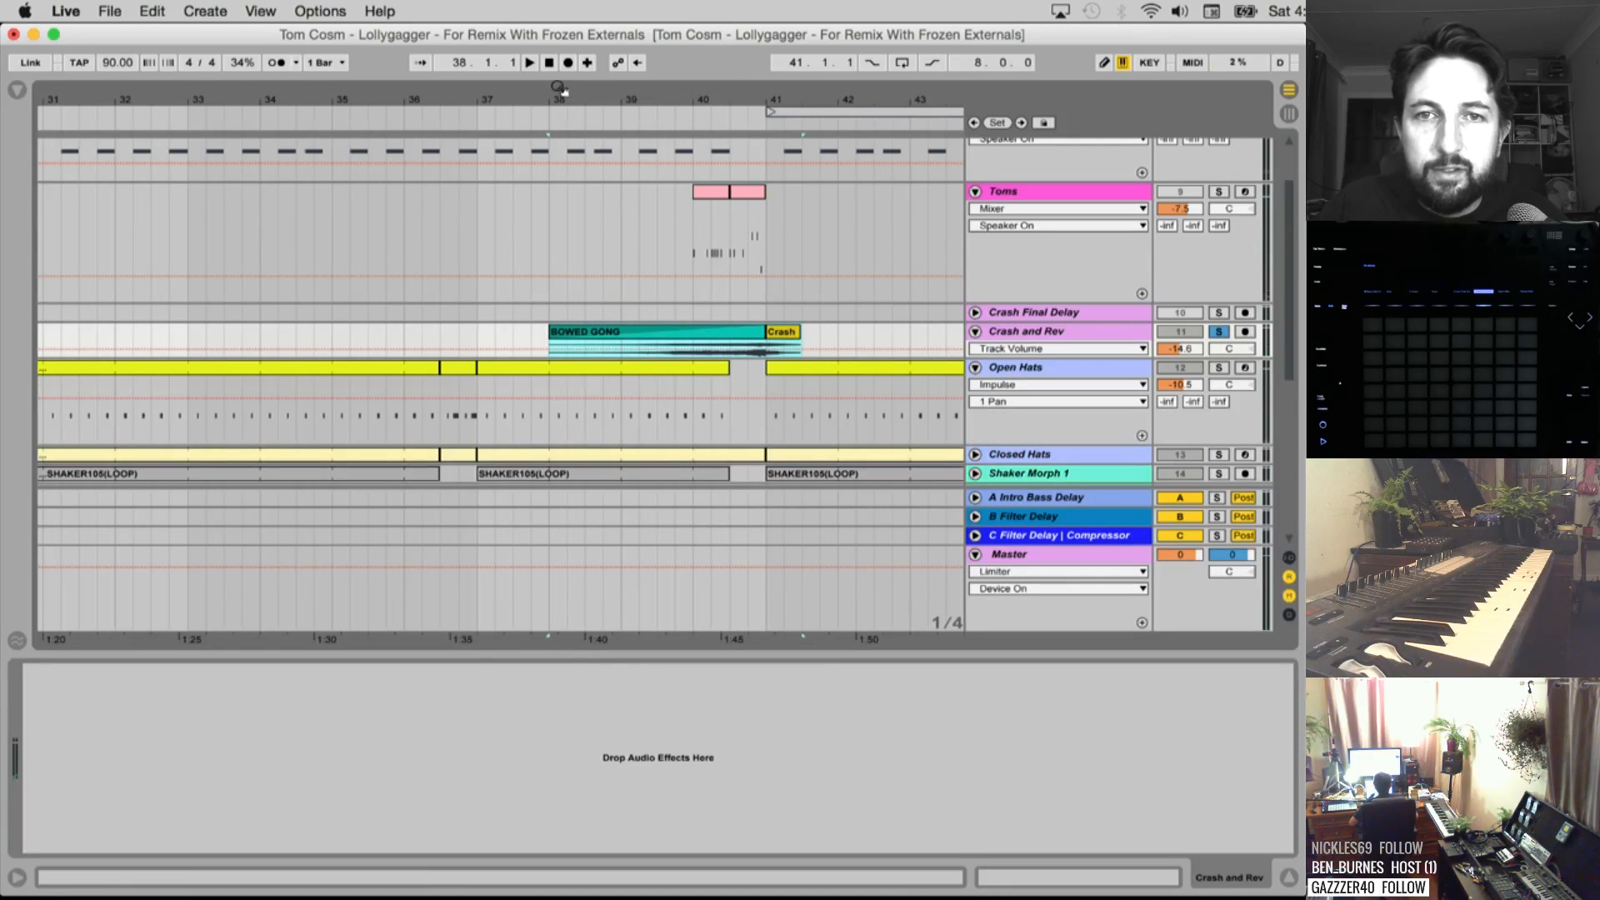
{"action": "left_click_drag", "start_coordinate": [559, 88], "coordinate": [516, 264]}
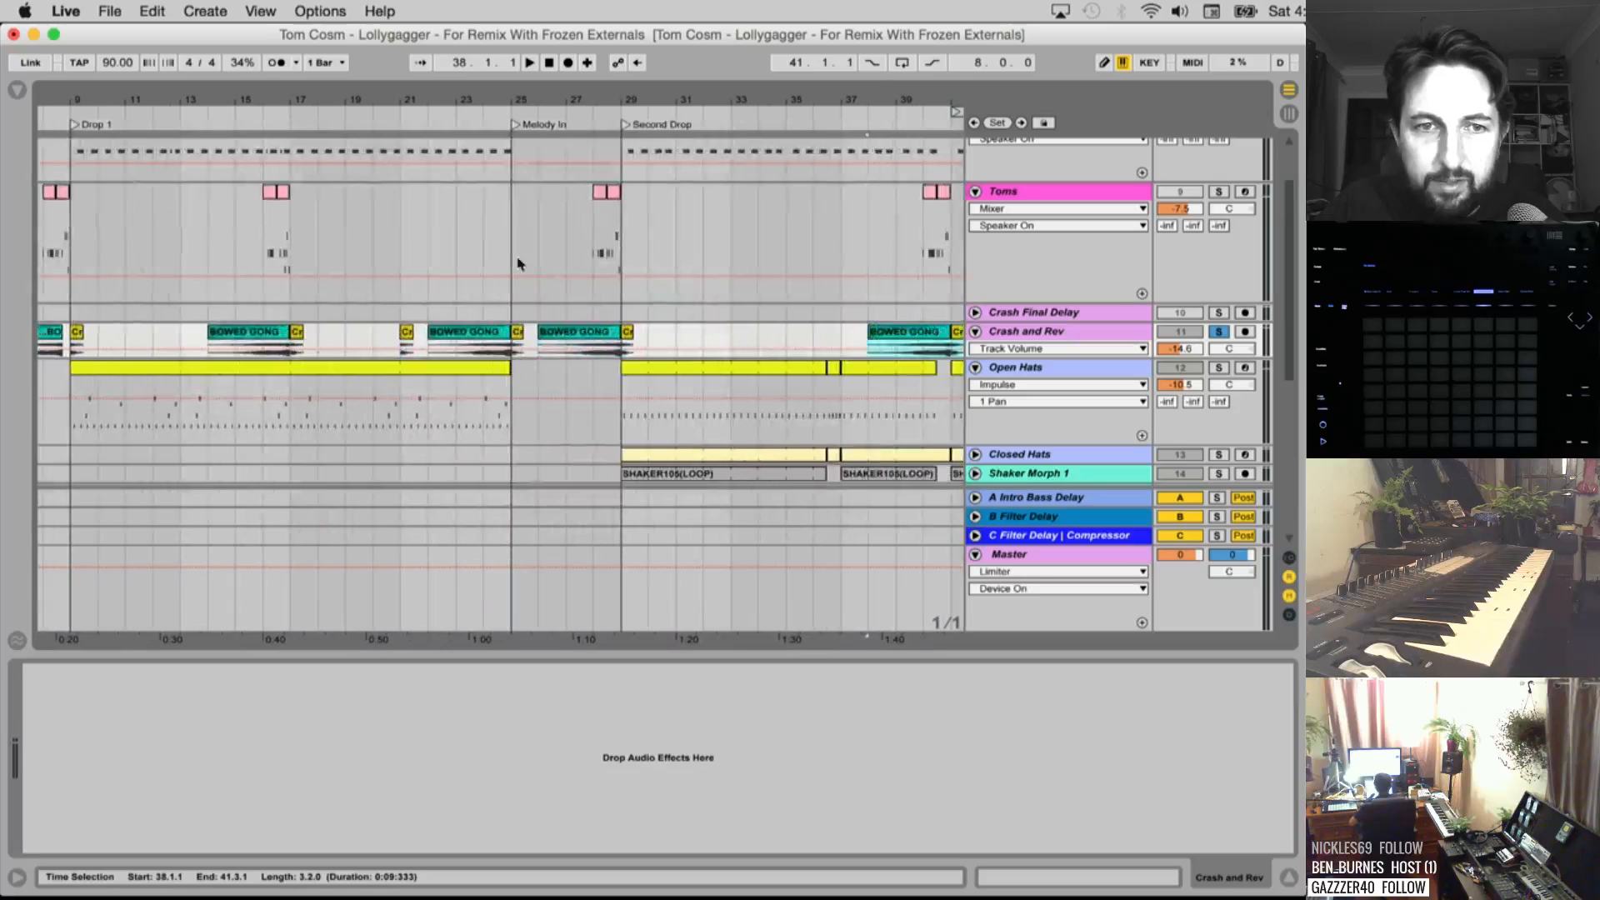
{"action": "left_click", "coordinate": [86, 423]}
{"action": "key", "text": "space"}
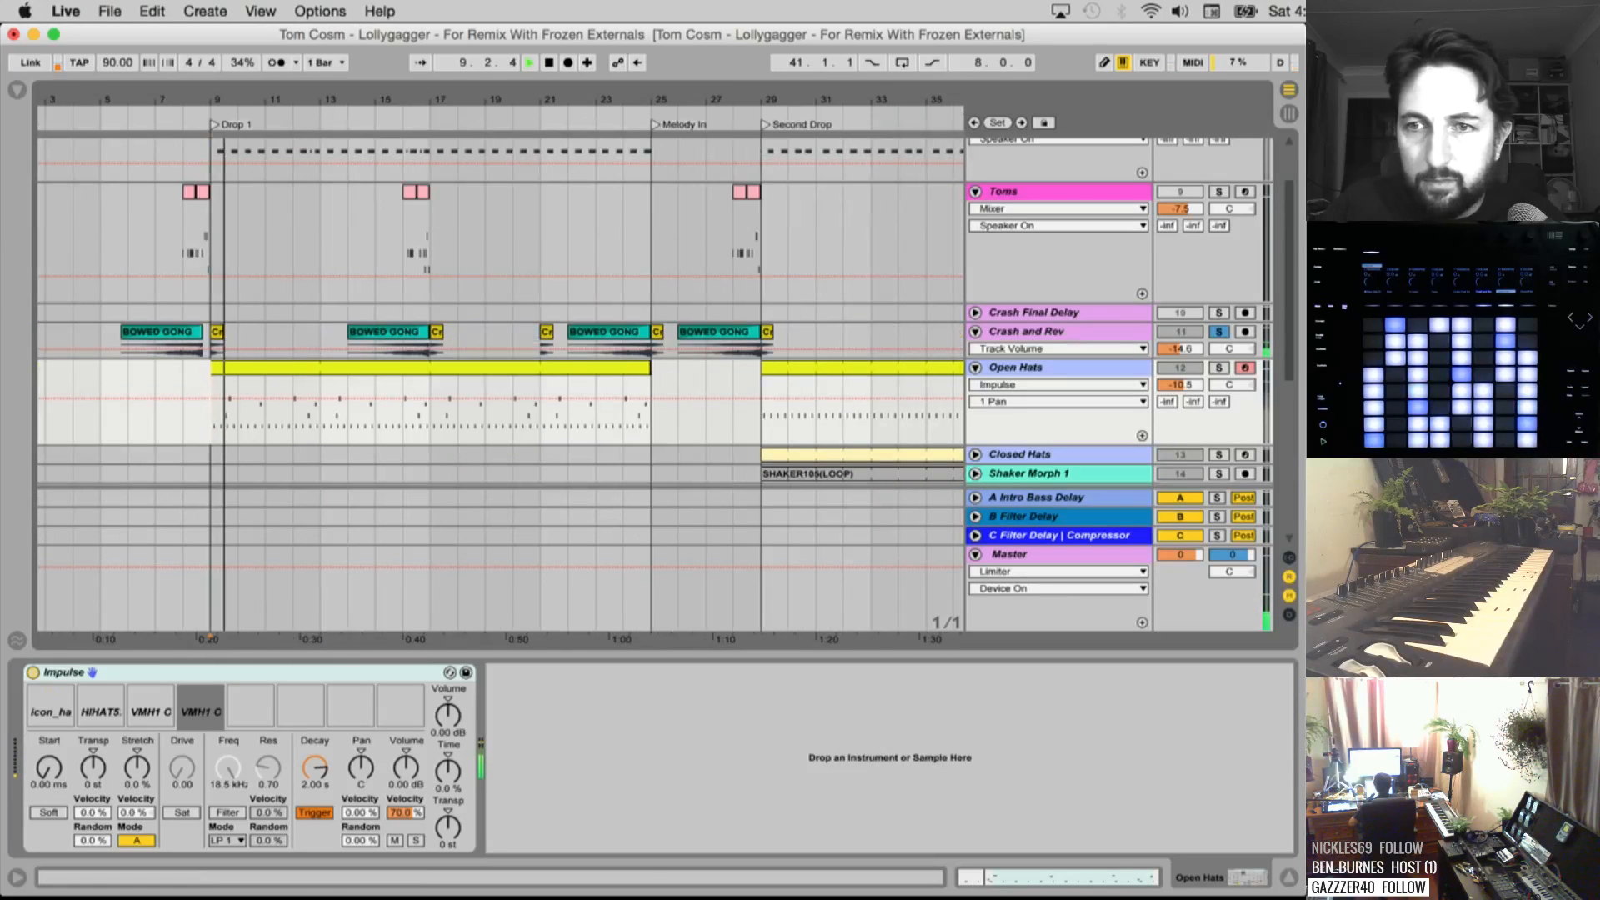
{"action": "key", "text": "space"}
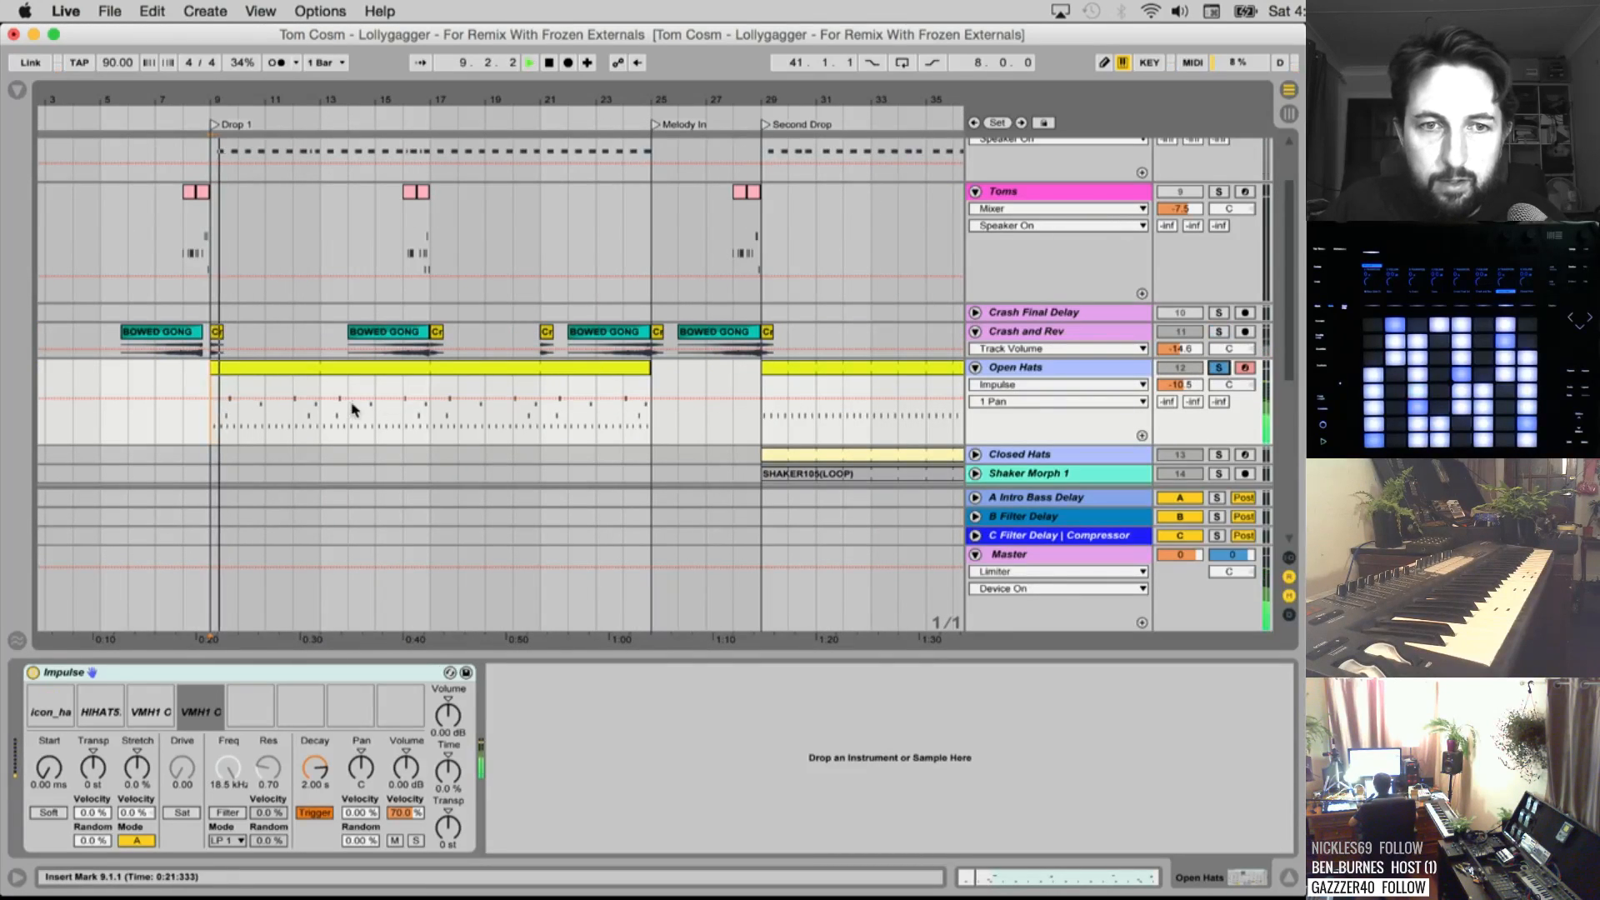
Select 9.1.1 to 13.1.1 on the Open Hats track and export it as "Open Hats 1"
{"action": "left_click_drag", "start_coordinate": [325, 420], "coordinate": [239, 418]}
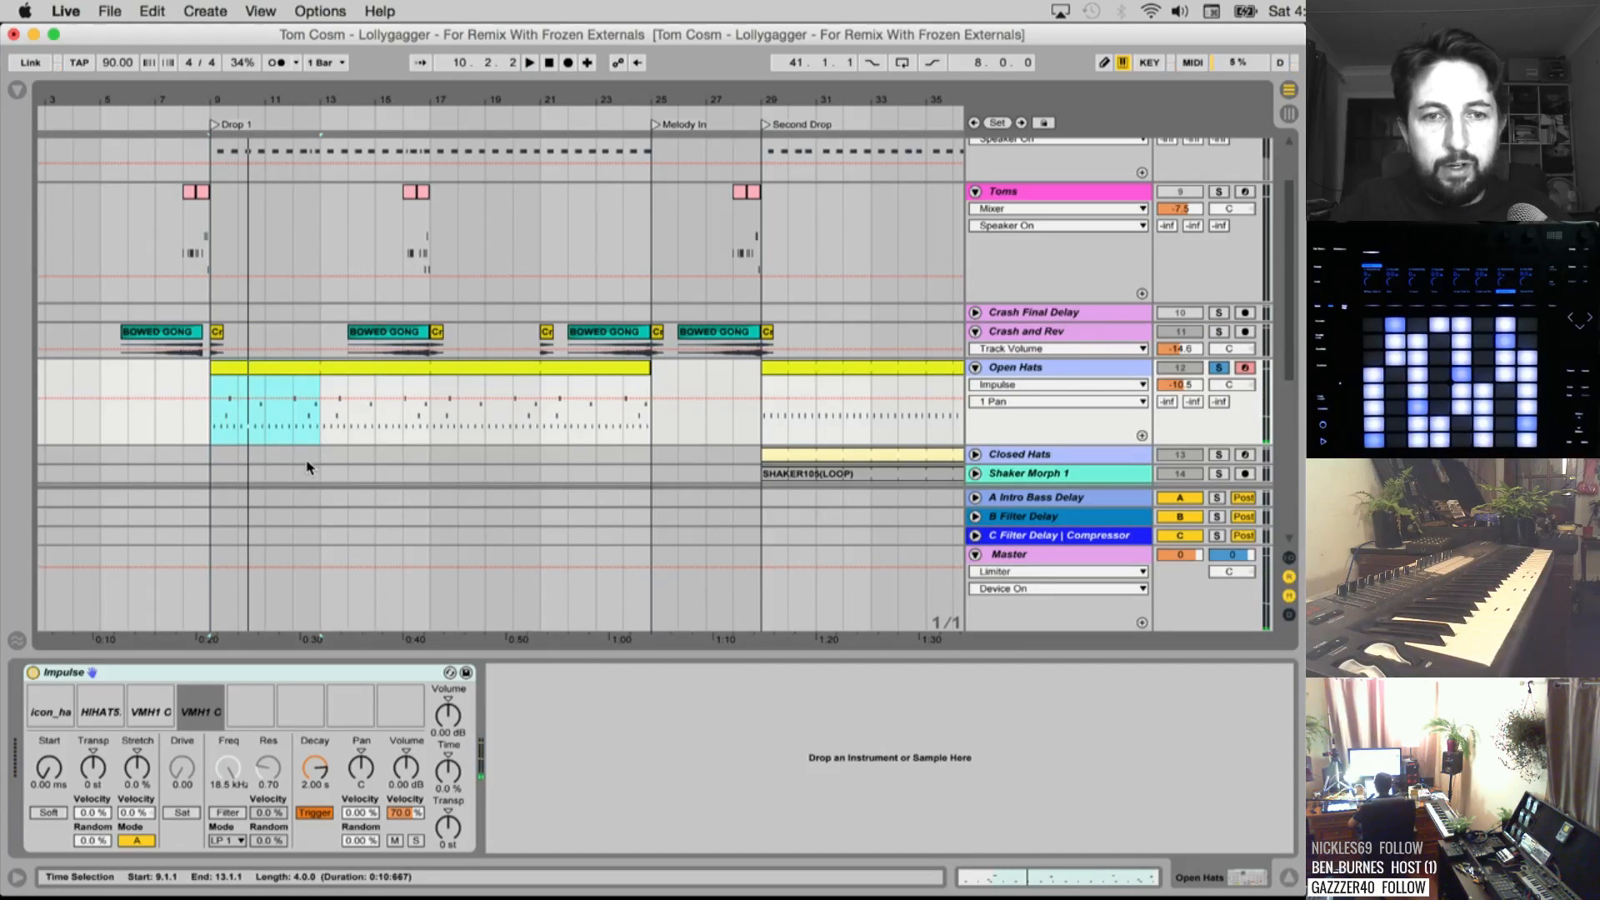
{"action": "key", "text": "super+shift+r"}
{"action": "key", "text": "Return"}
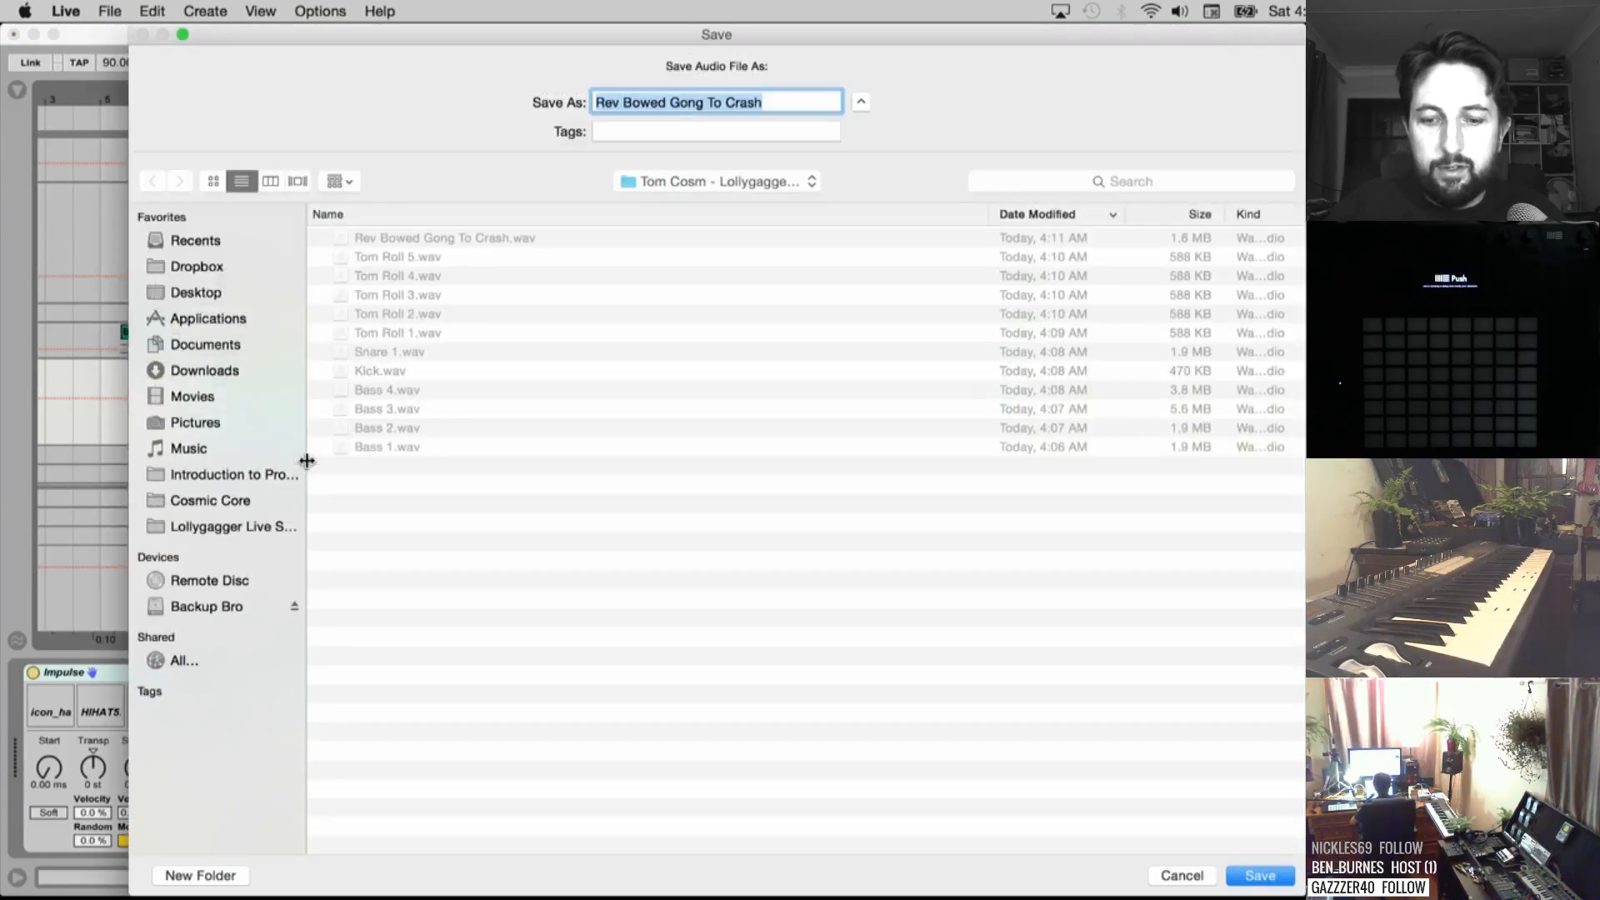
{"action": "type", "text": "Open Hats"}
{"action": "key", "text": "Return"}
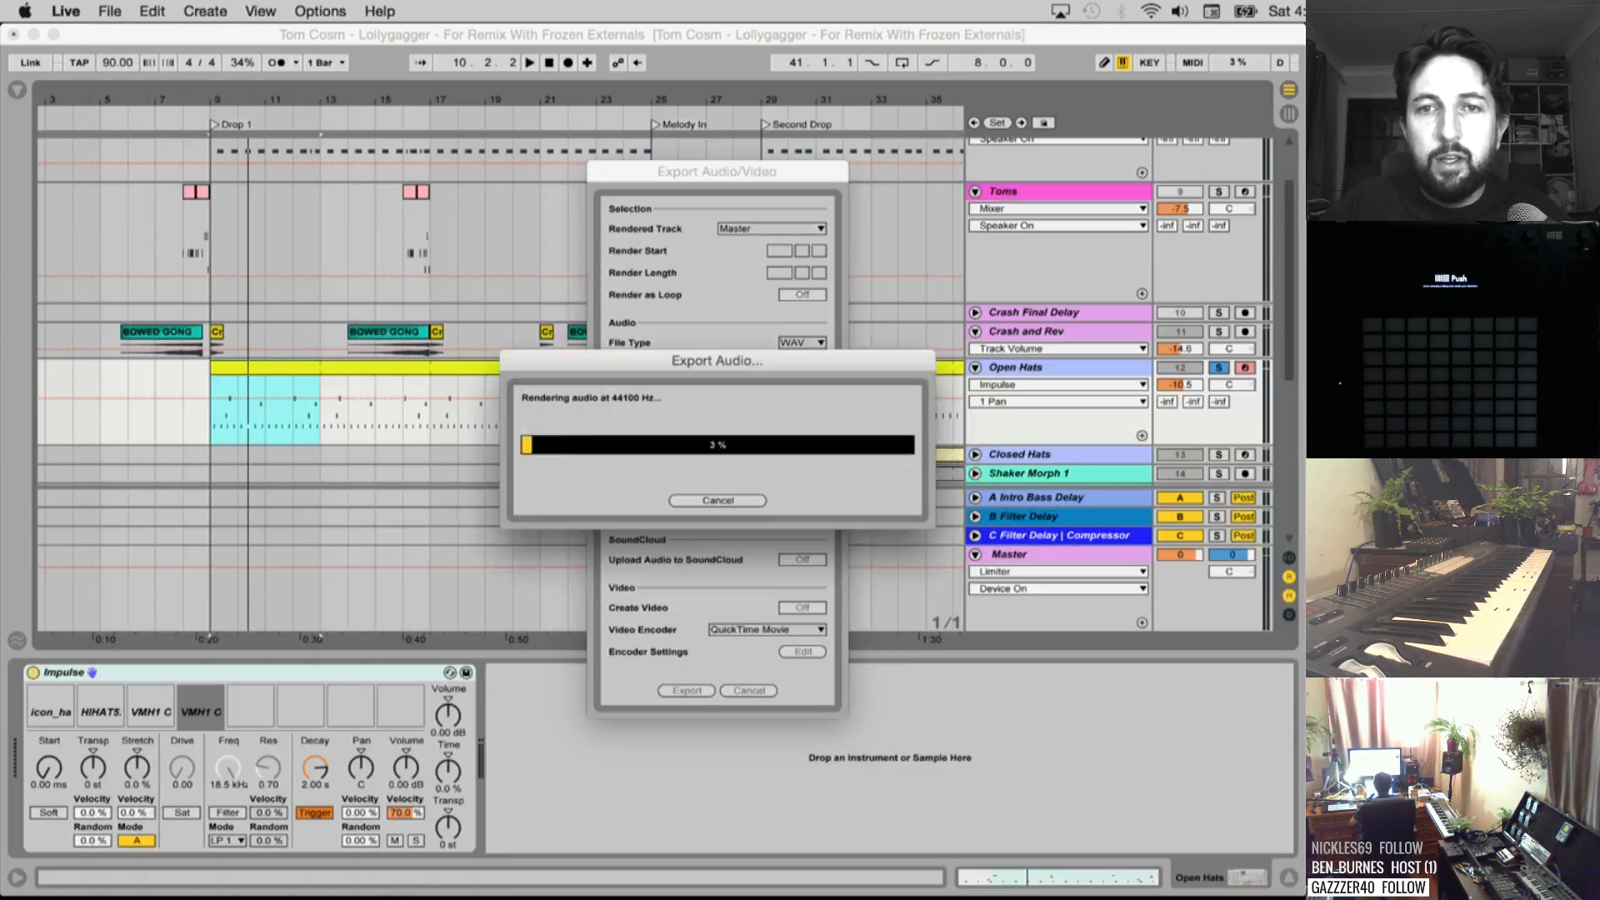
Select one bar of Open Hats from 29.1.1 at the Second Drop and export it as "Open Hats 2"
{"action": "scroll", "coordinate": [490, 444], "scroll_direction": "right", "scroll_amount": 4}
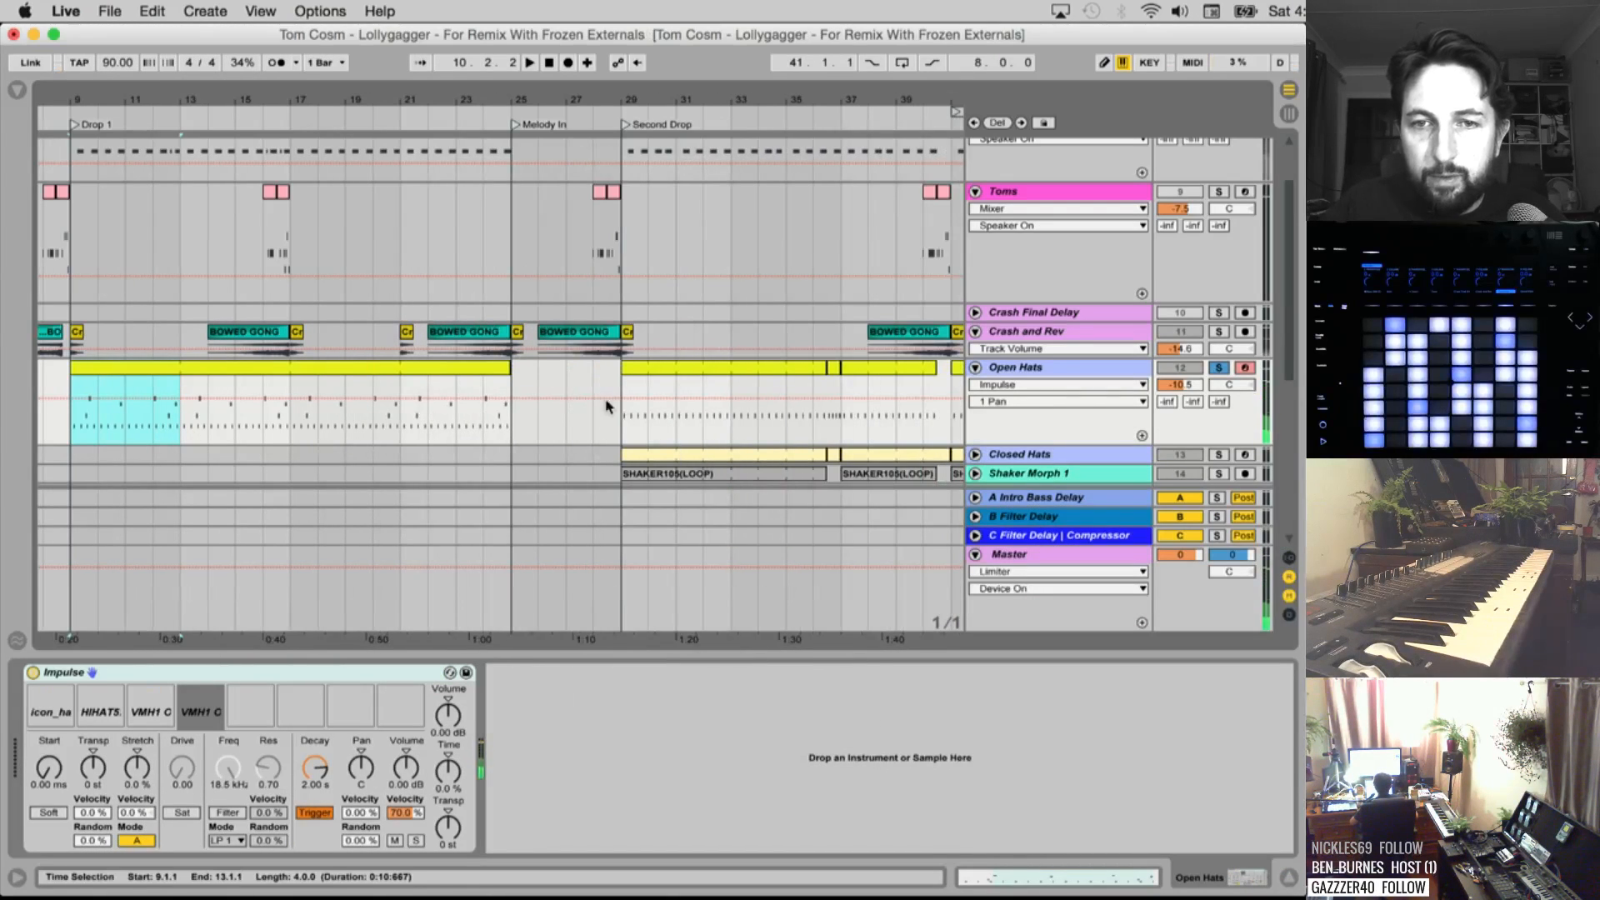
{"action": "left_click_drag", "start_coordinate": [623, 416], "coordinate": [647, 418]}
{"action": "scroll", "coordinate": [643, 435], "scroll_direction": "right", "scroll_amount": 2}
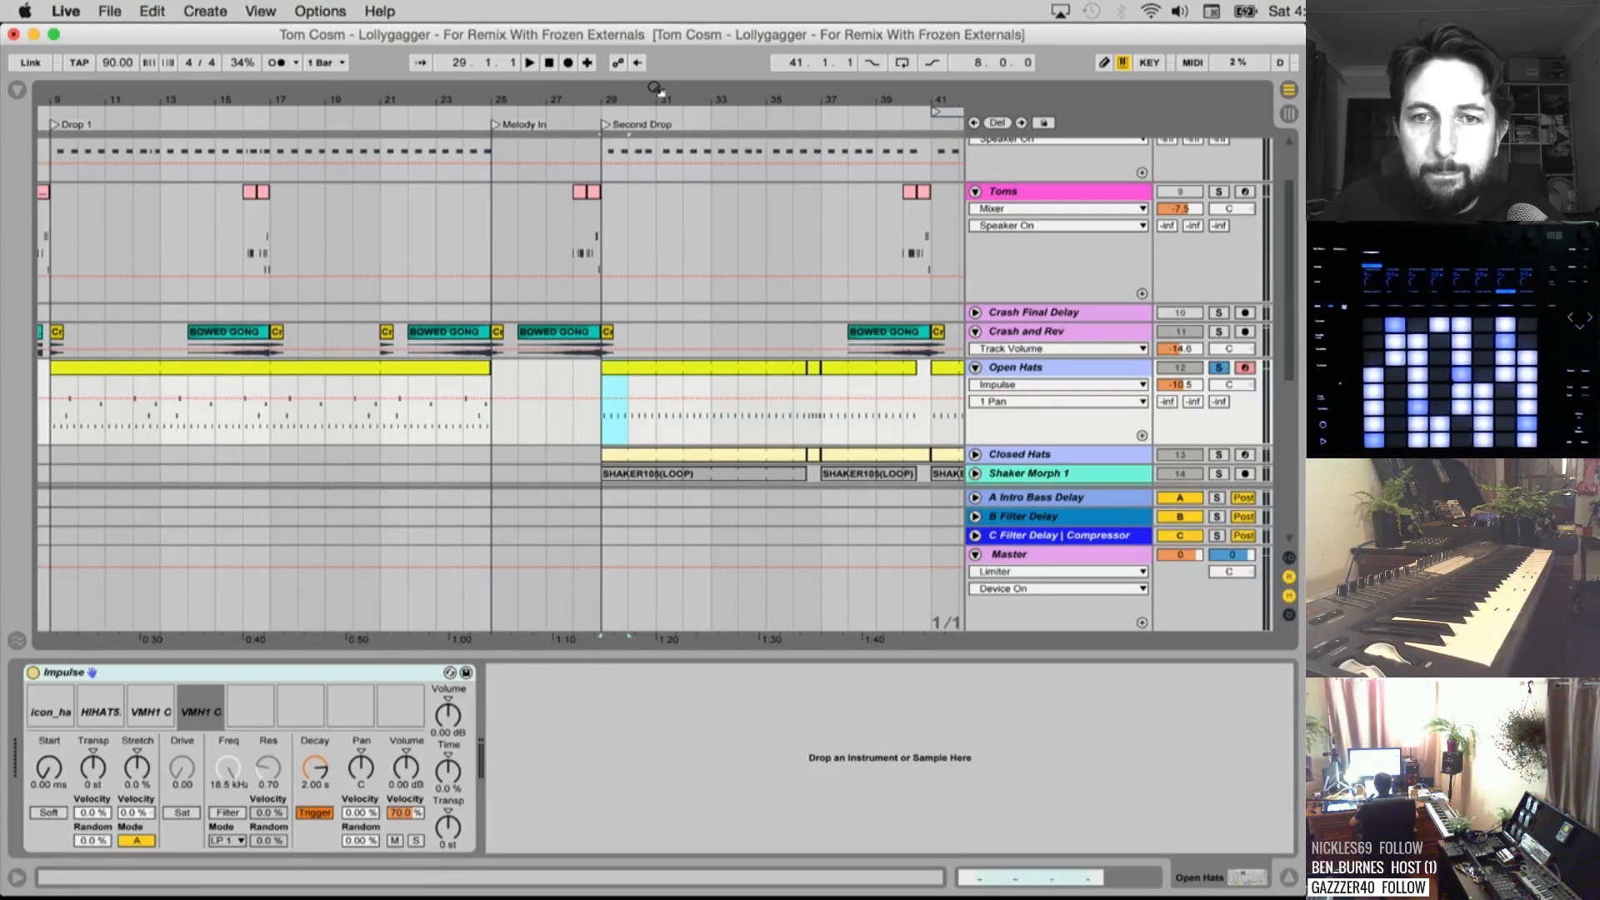
{"action": "key", "text": "super+shift+r"}
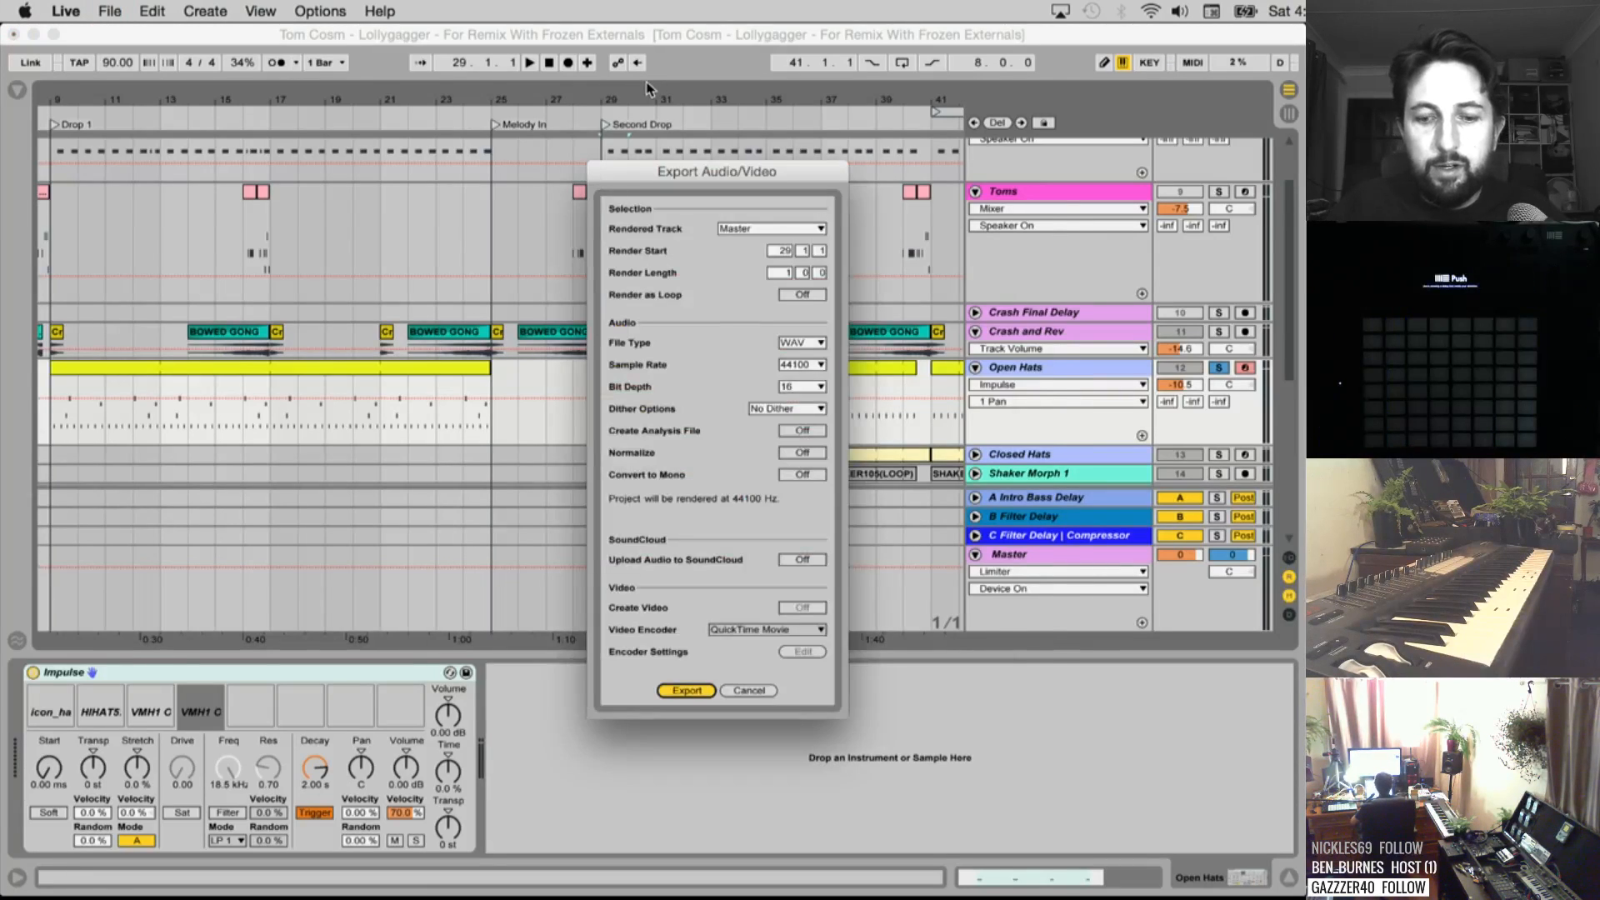
{"action": "key", "text": "Return"}
{"action": "type", "text": "Open Hats 2"}
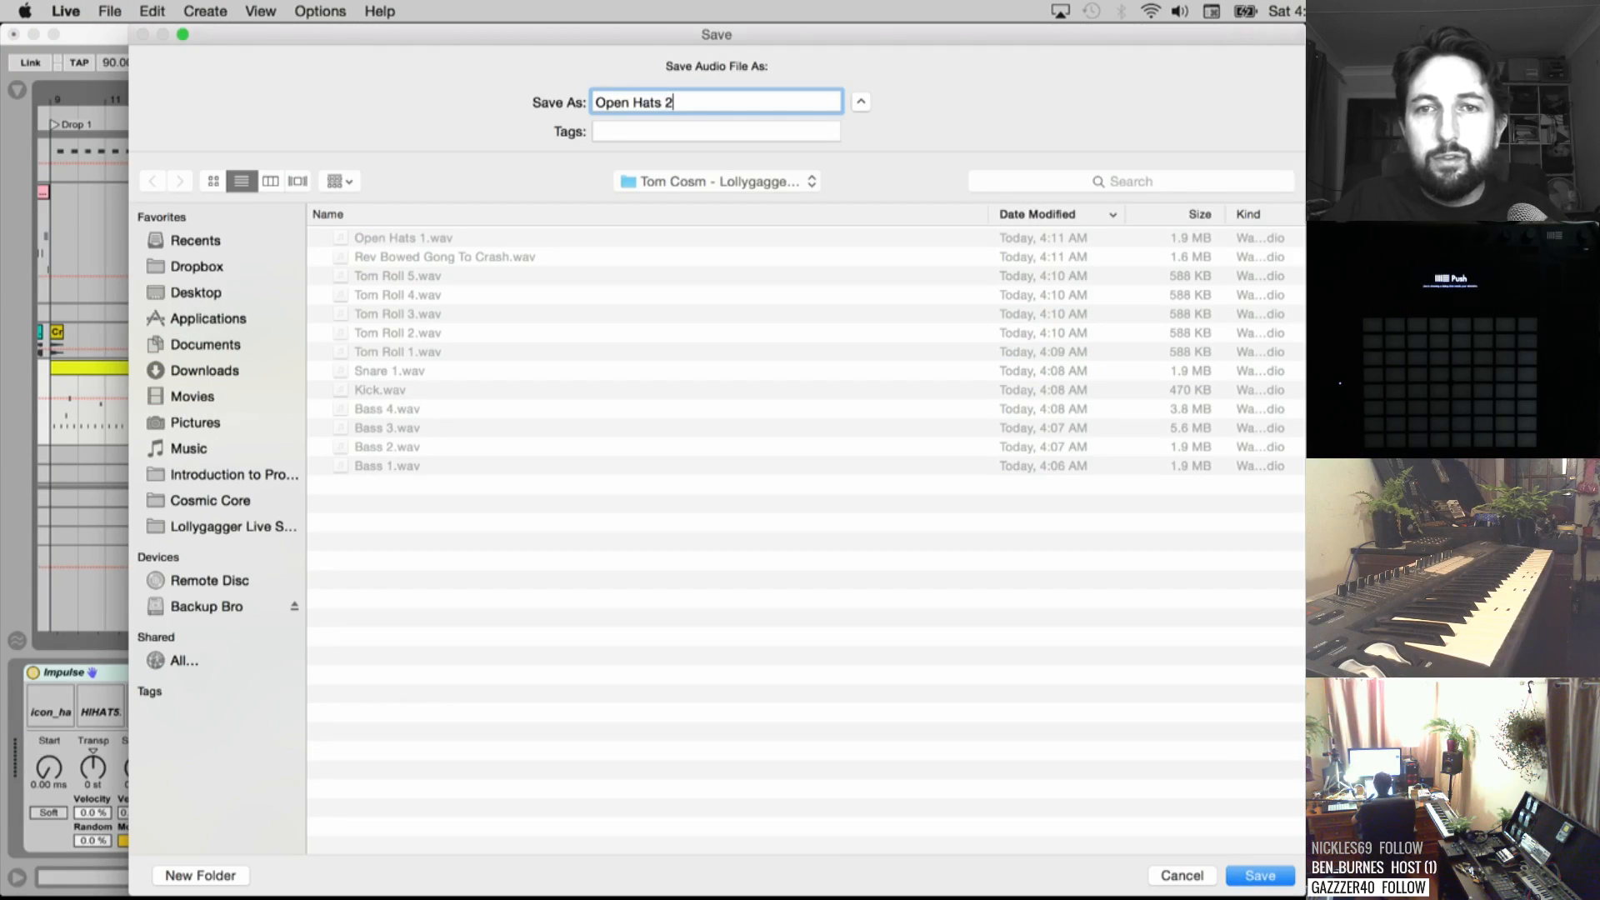
{"action": "key", "text": "Return"}
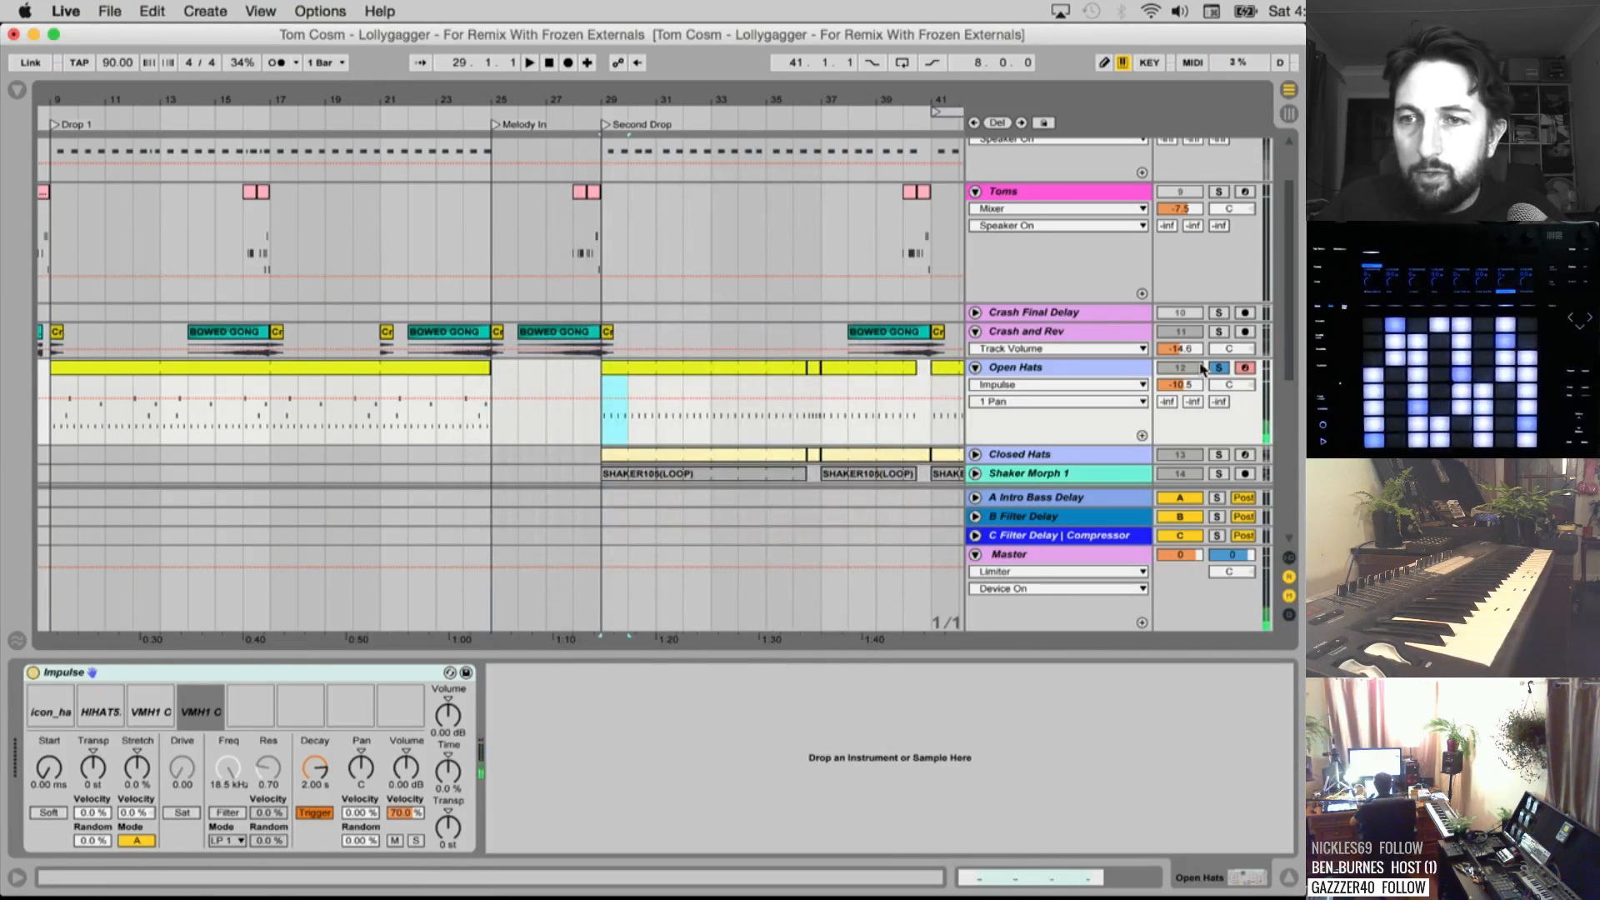
Unfold Closed Hats, solo it instead of Open Hats, and select and play 29.1.1 to 30.1.1
{"action": "scroll", "coordinate": [1200, 373], "scroll_direction": "down", "scroll_amount": 3}
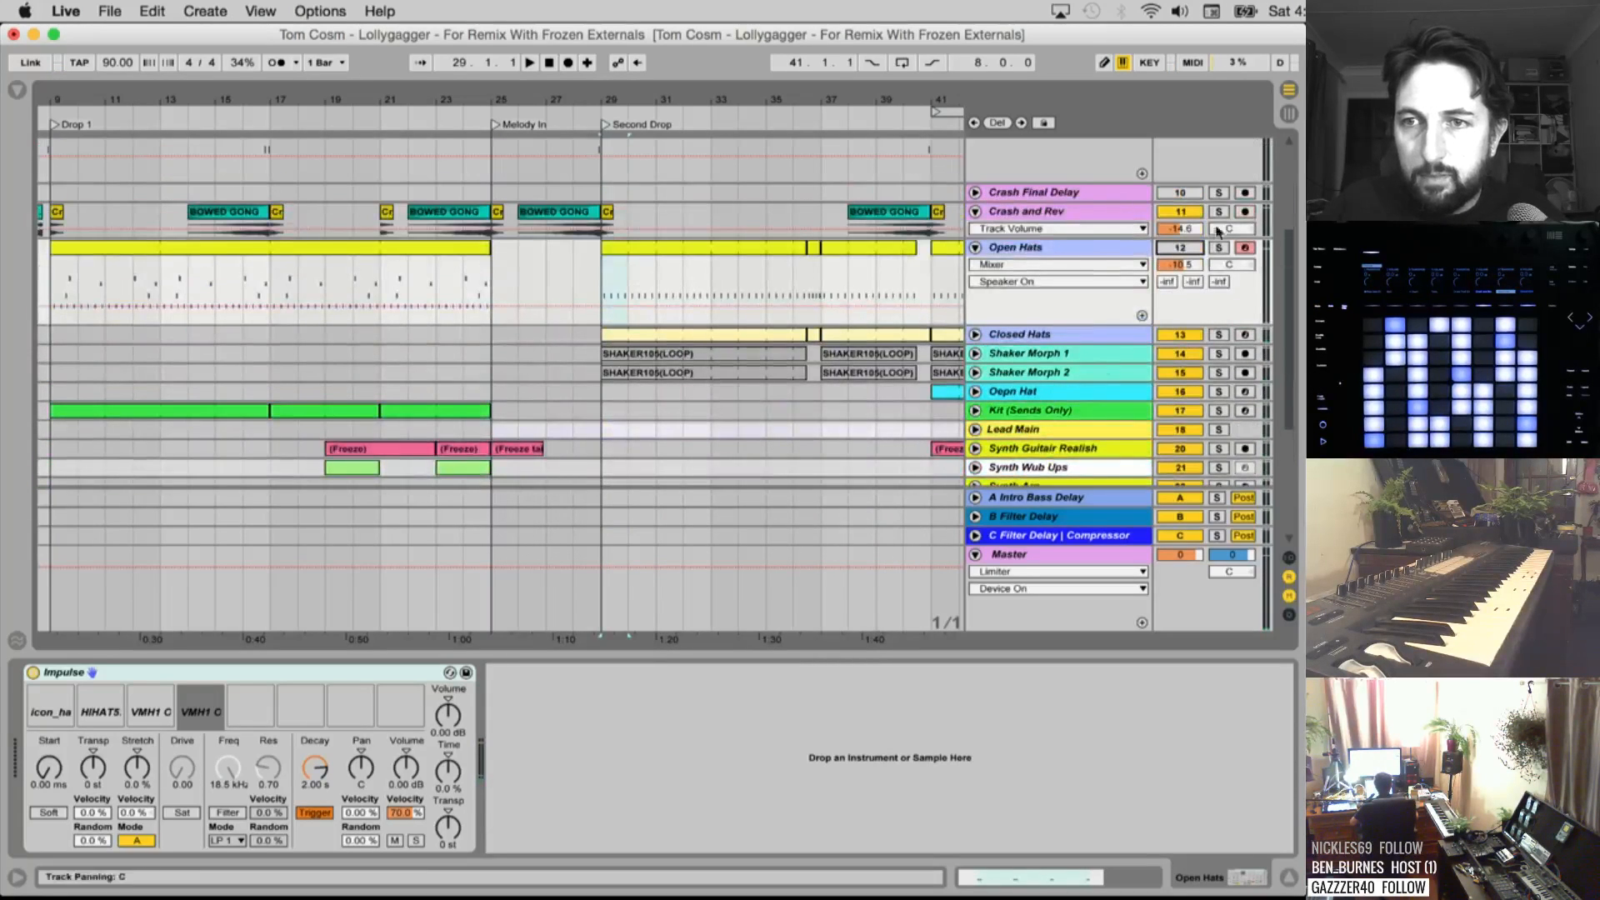
{"action": "left_click", "coordinate": [975, 334]}
{"action": "mouse_move", "coordinate": [665, 101]}
{"action": "left_mouse_down"}
{"action": "mouse_move", "coordinate": [665, 58]}
{"action": "mouse_move", "coordinate": [665, 120]}
{"action": "left_mouse_up"}
{"action": "left_click_drag", "start_coordinate": [565, 396], "coordinate": [579, 388]}
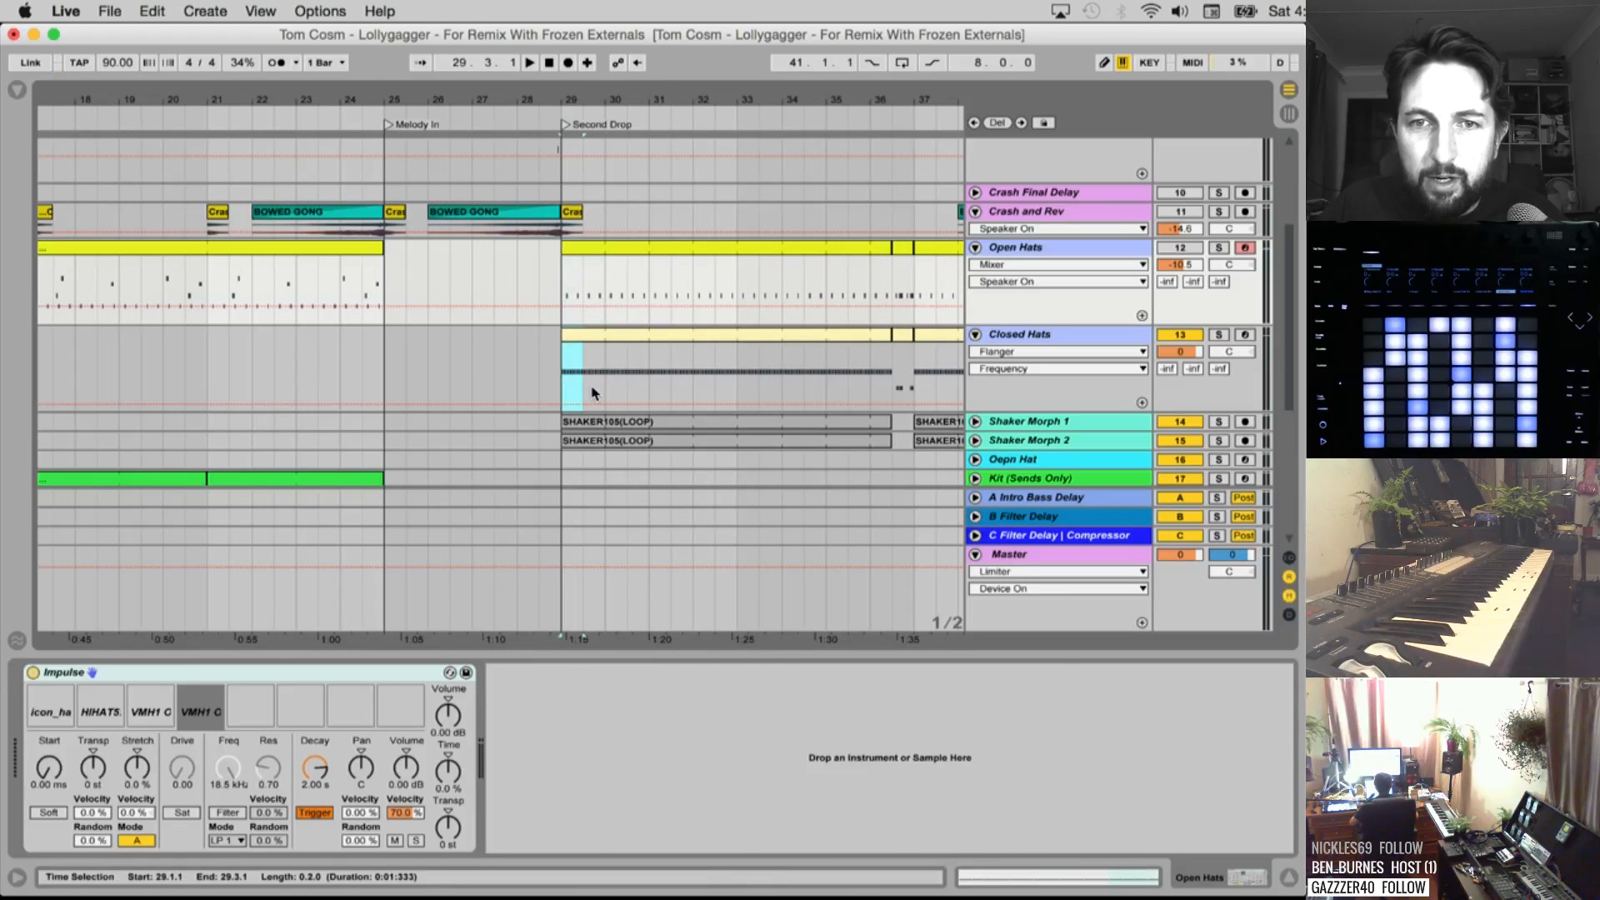
{"action": "key", "text": "space"}
{"action": "left_click", "coordinate": [1219, 336]}
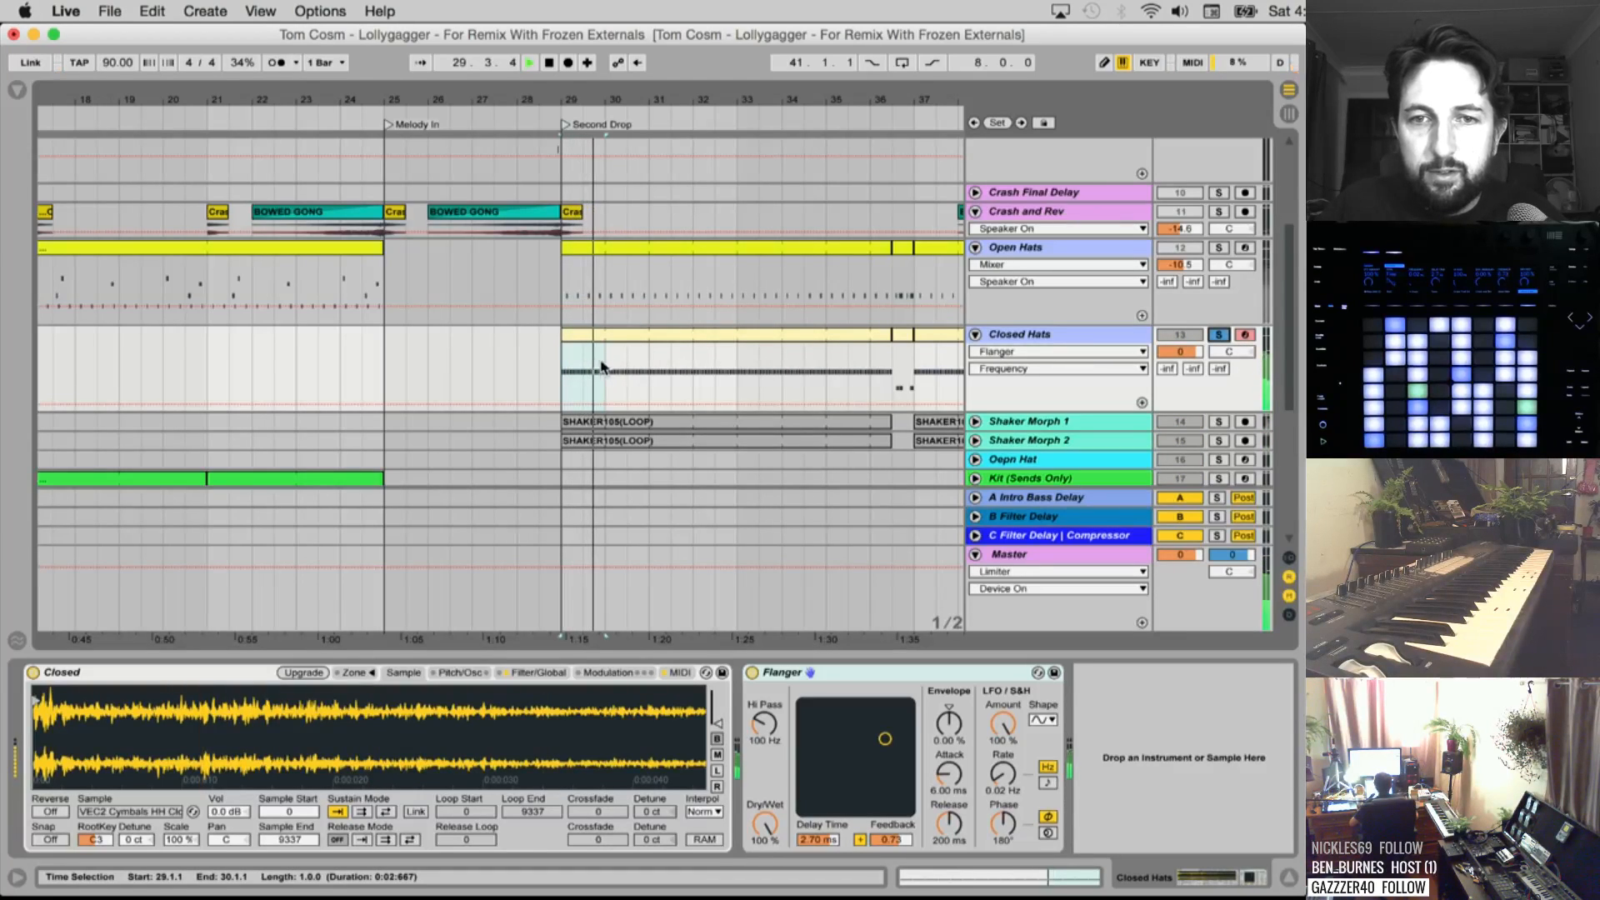
{"action": "key", "text": "space"}
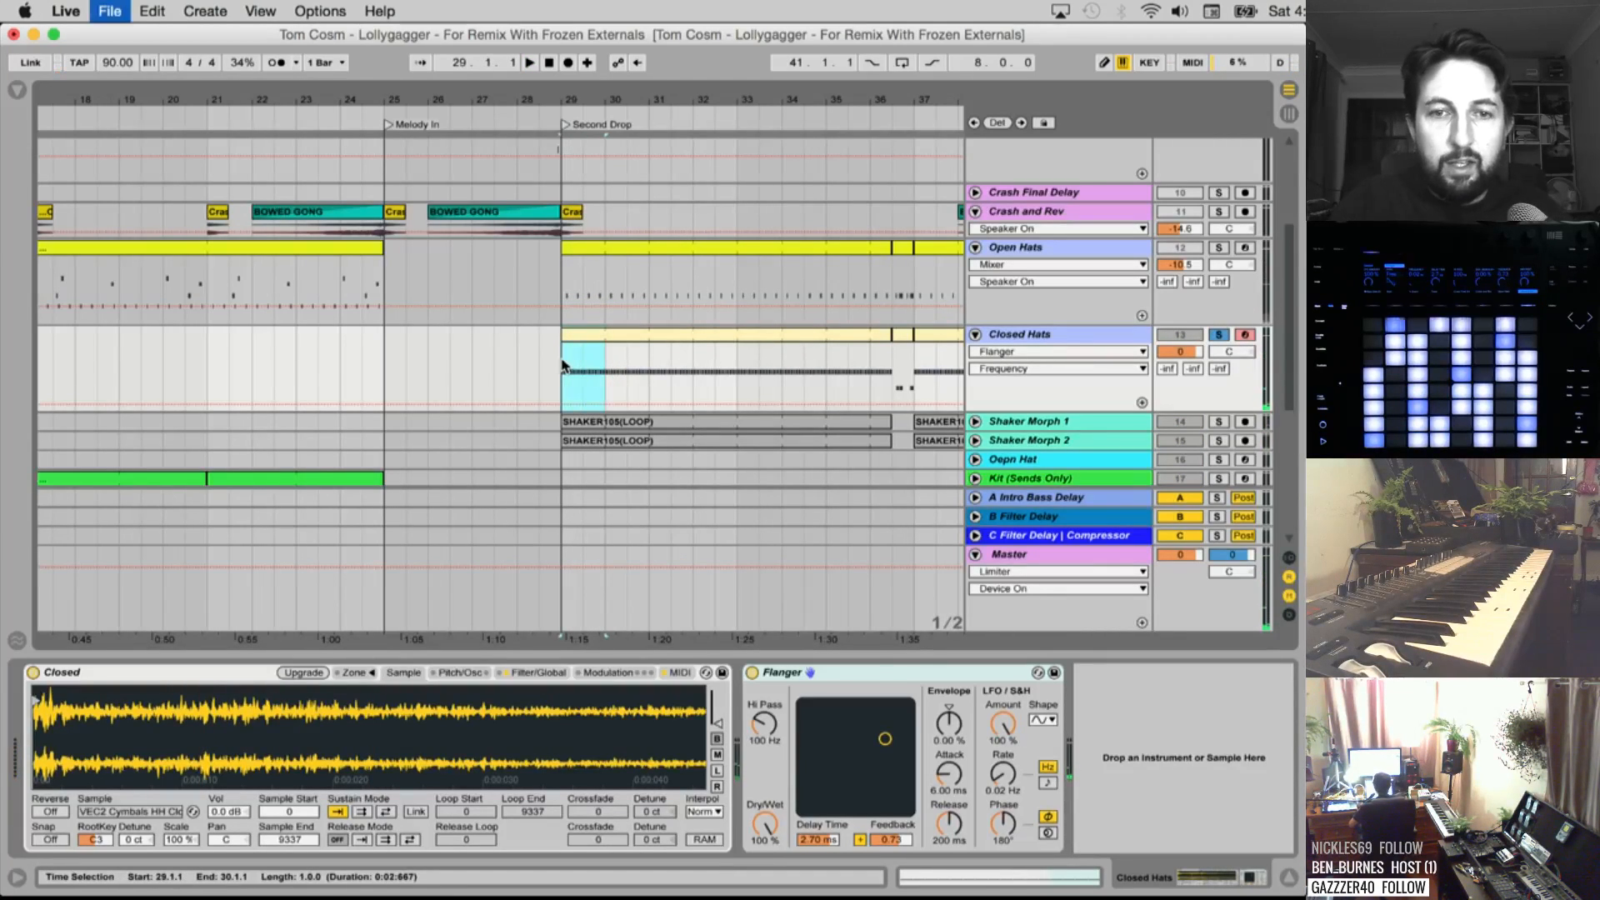
Export the selected bar of the Closed Hats track as "Closed Hats"
{"action": "key", "text": "super+shift+r"}
{"action": "key", "text": "Return"}
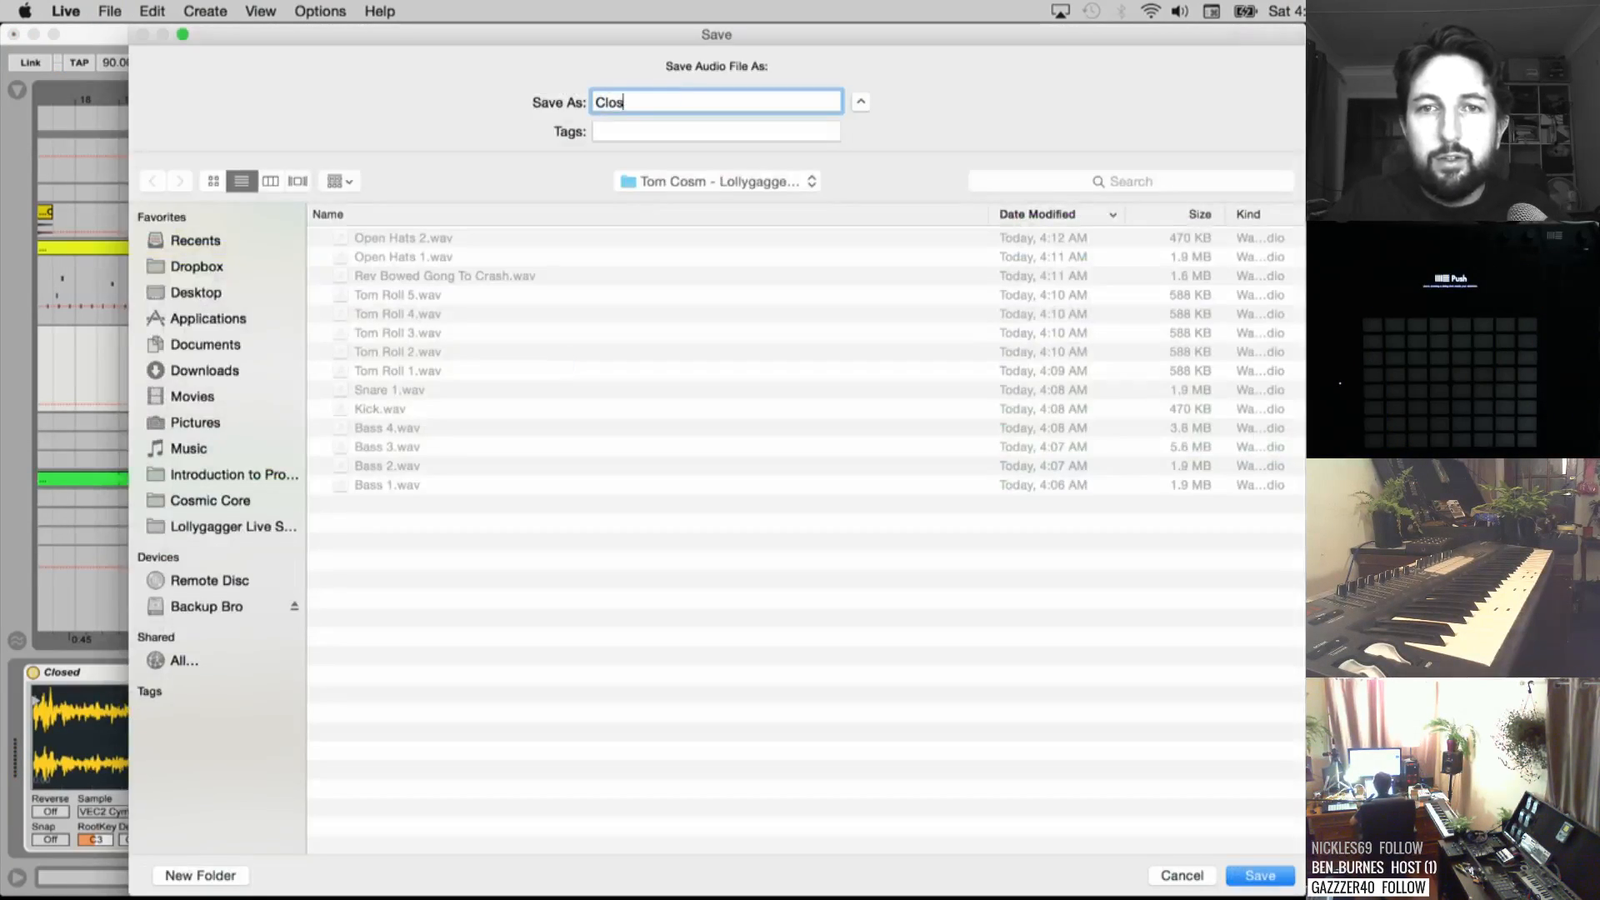
{"action": "type", "text": "Closed Hats"}
{"action": "key", "text": "Return"}
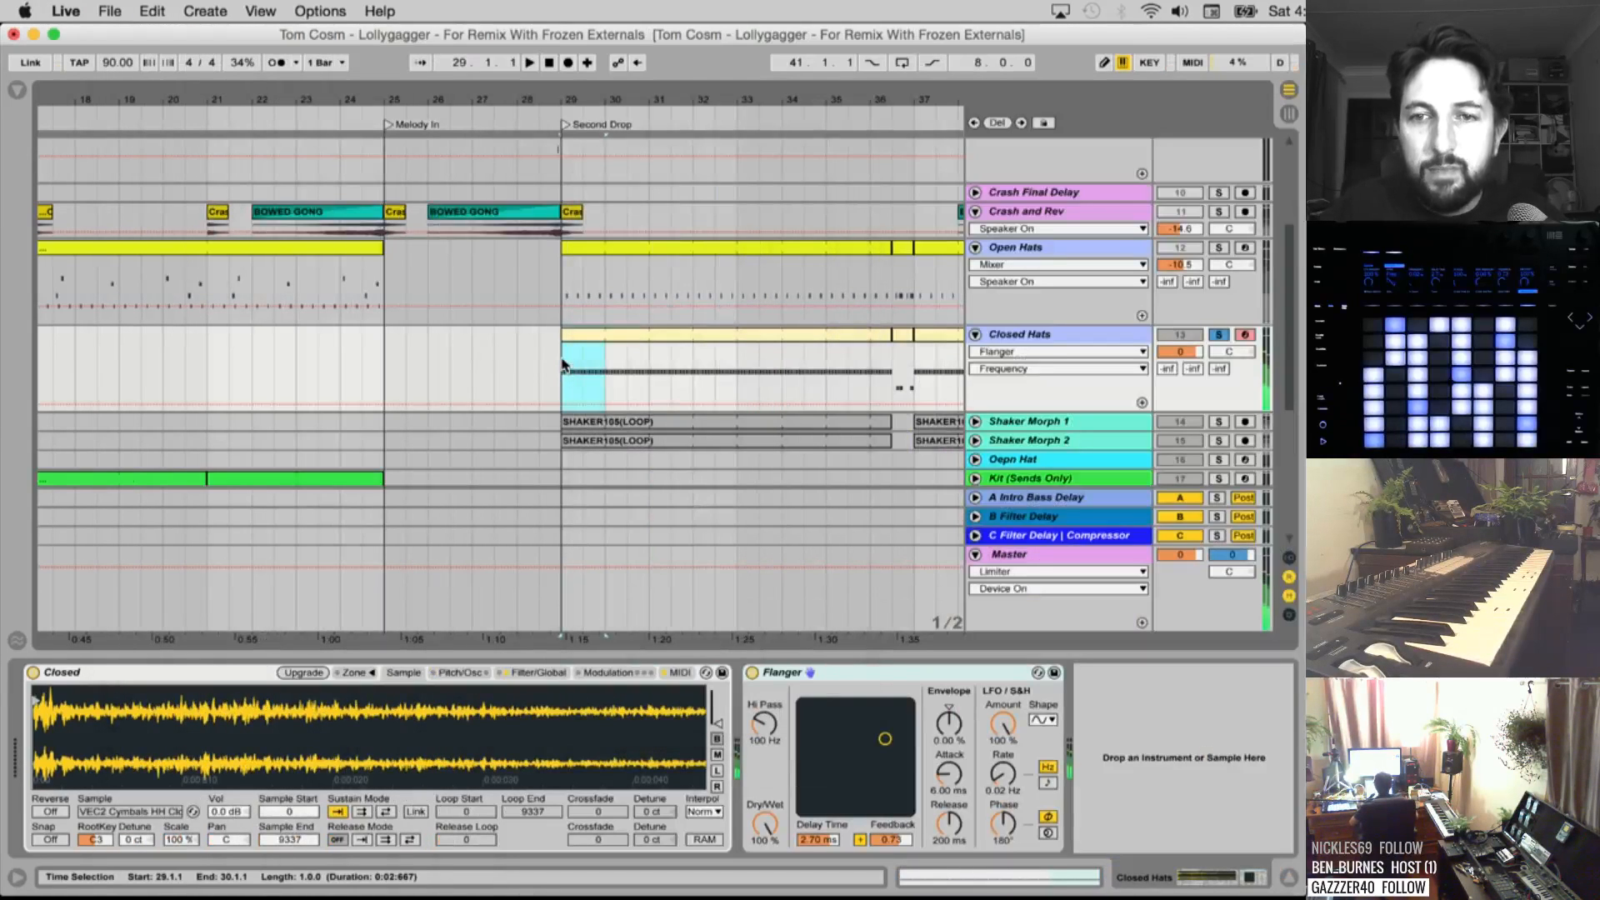
{"action": "scroll", "coordinate": [1232, 275], "scroll_direction": "down", "scroll_amount": 4}
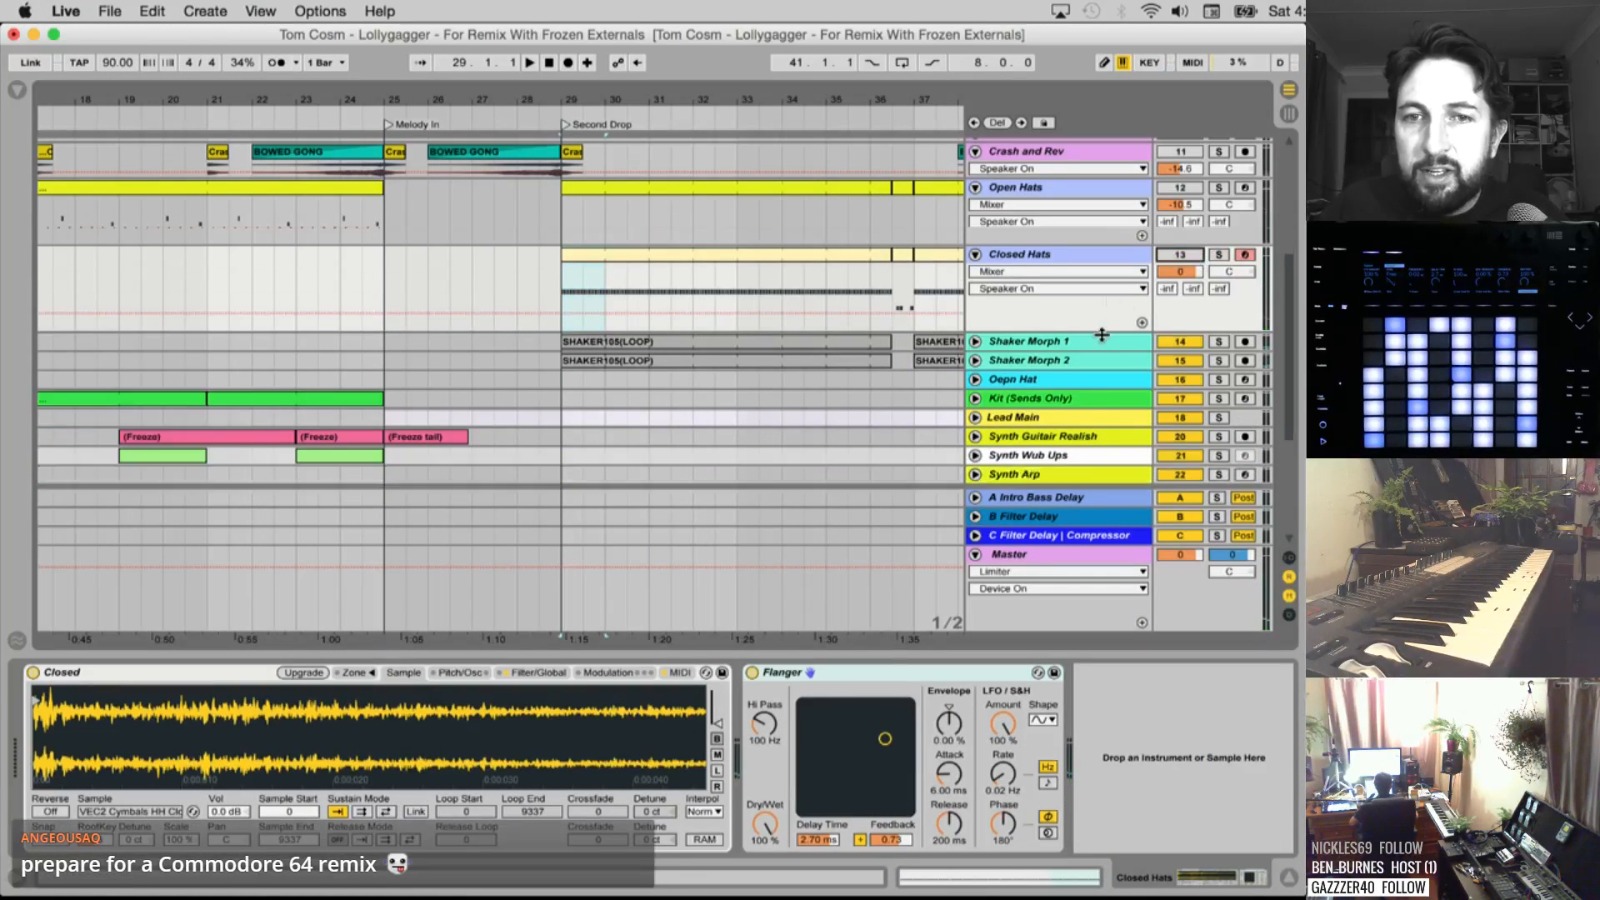
Unfold the Shaker Morph 1 and Shaker Morph 2 tracks, solo Shaker Morph 2, and compare both tracks' Auto Filter settings
{"action": "left_click", "coordinate": [975, 282]}
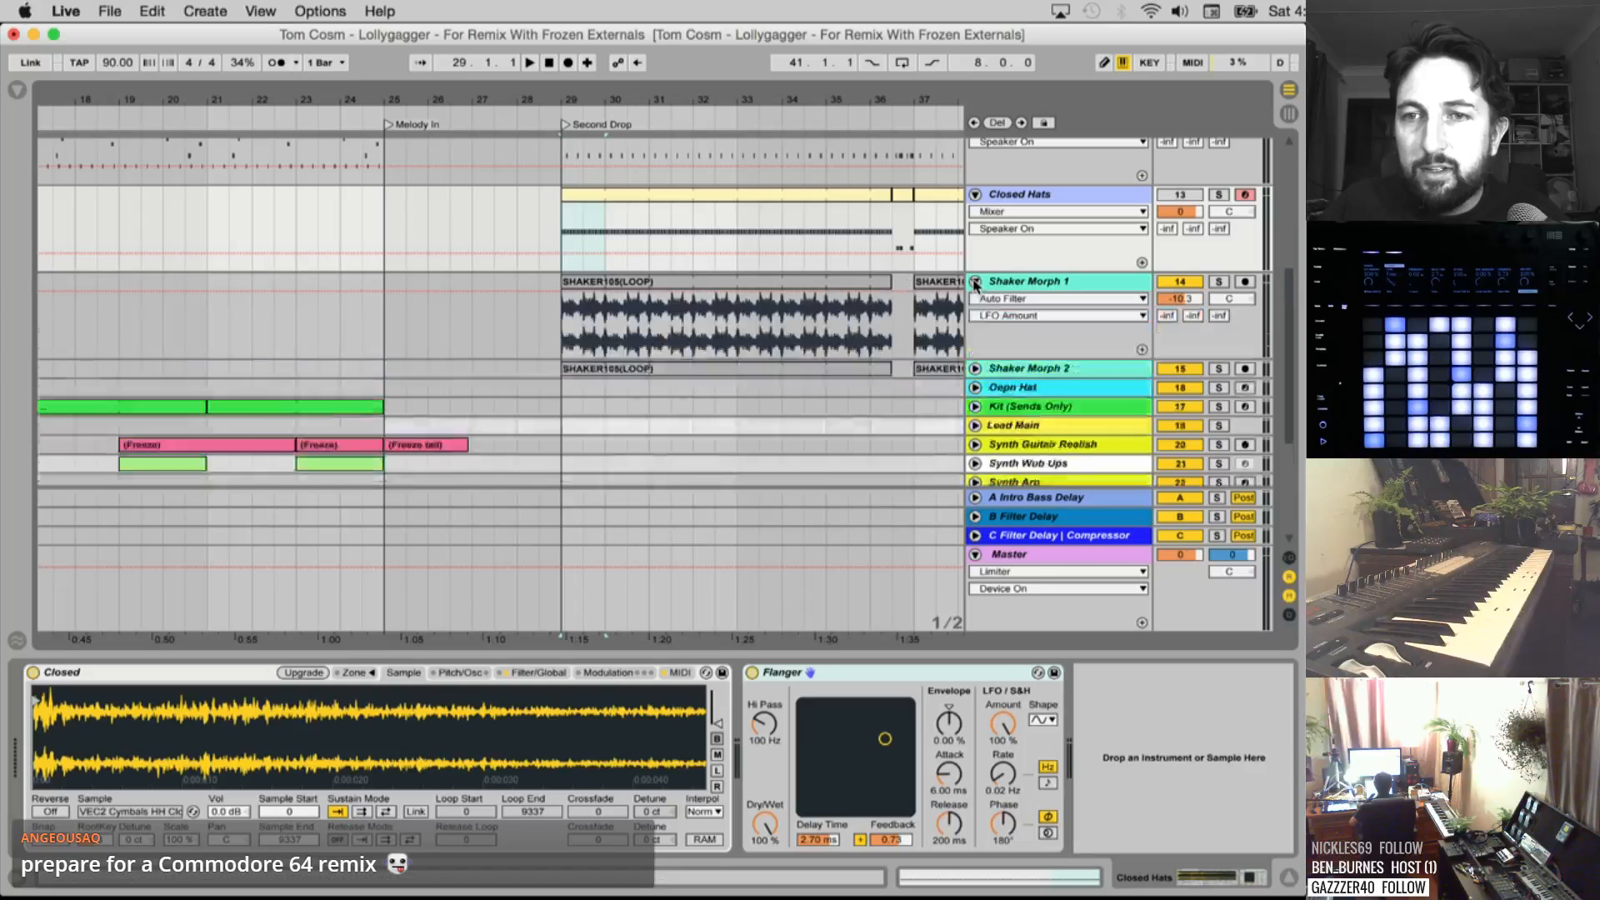
{"action": "left_click", "coordinate": [975, 368]}
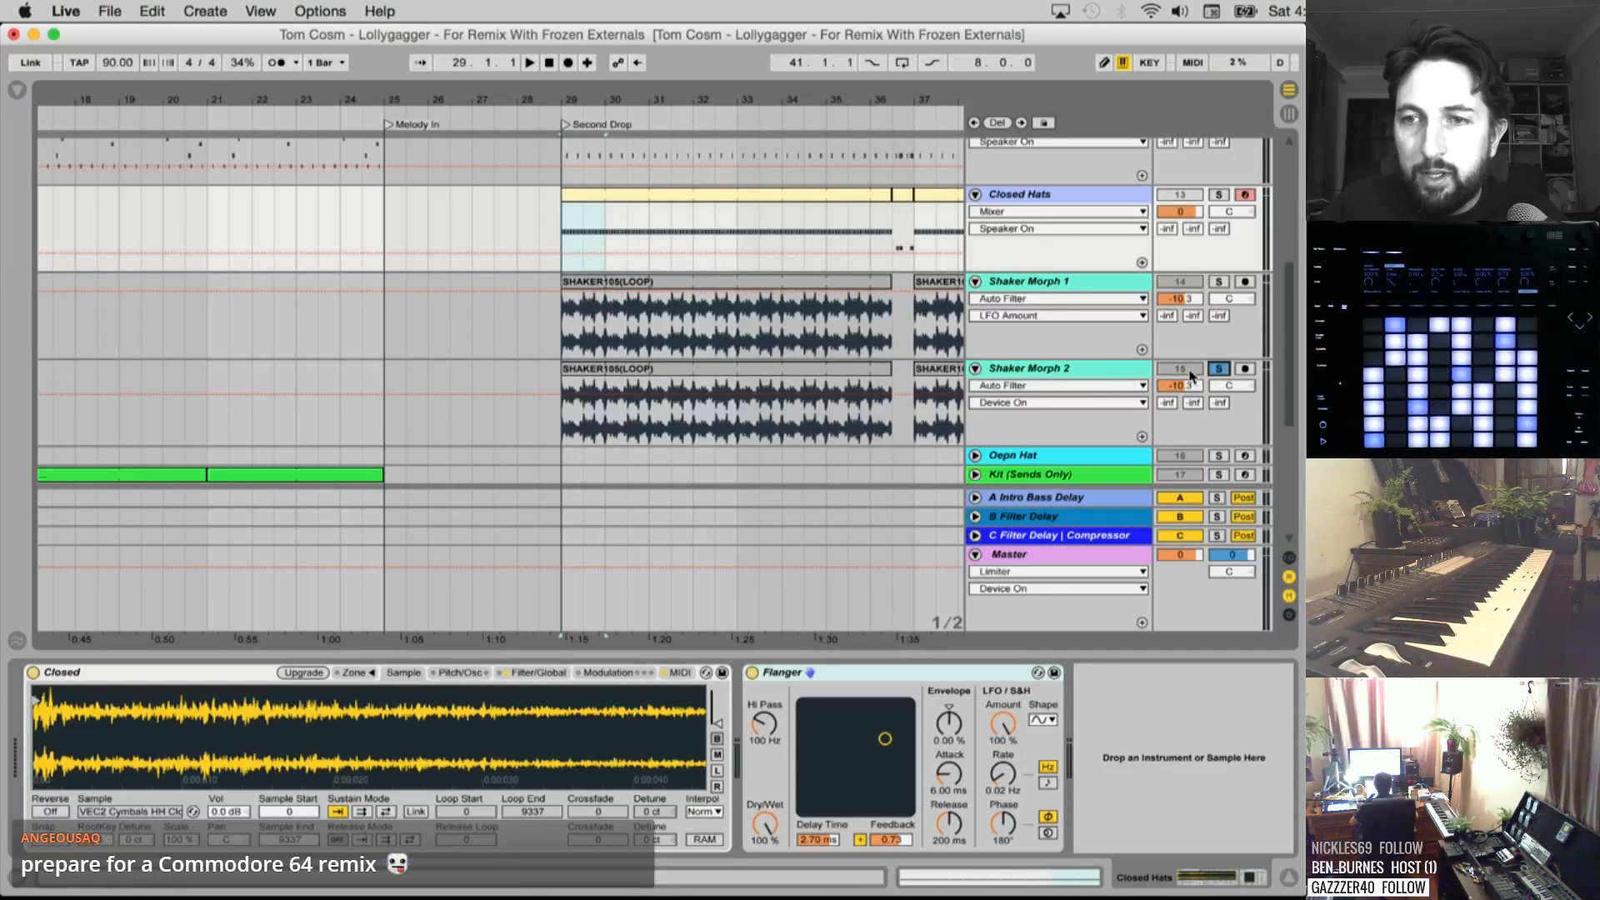
{"action": "left_click", "coordinate": [1022, 372]}
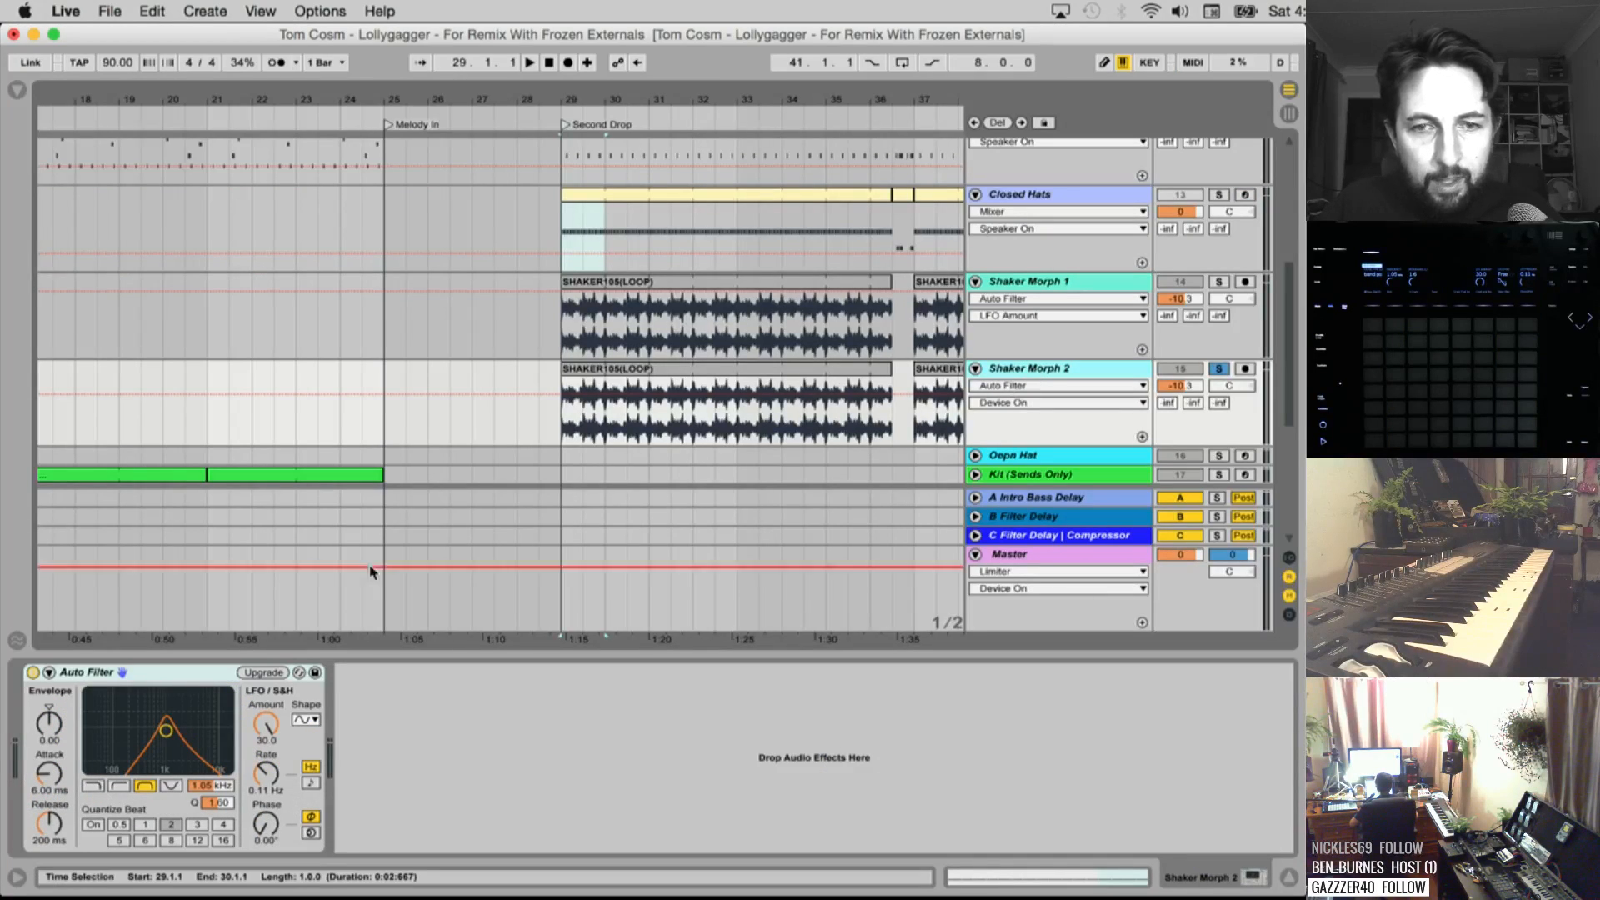
{"action": "left_click", "coordinate": [1034, 284]}
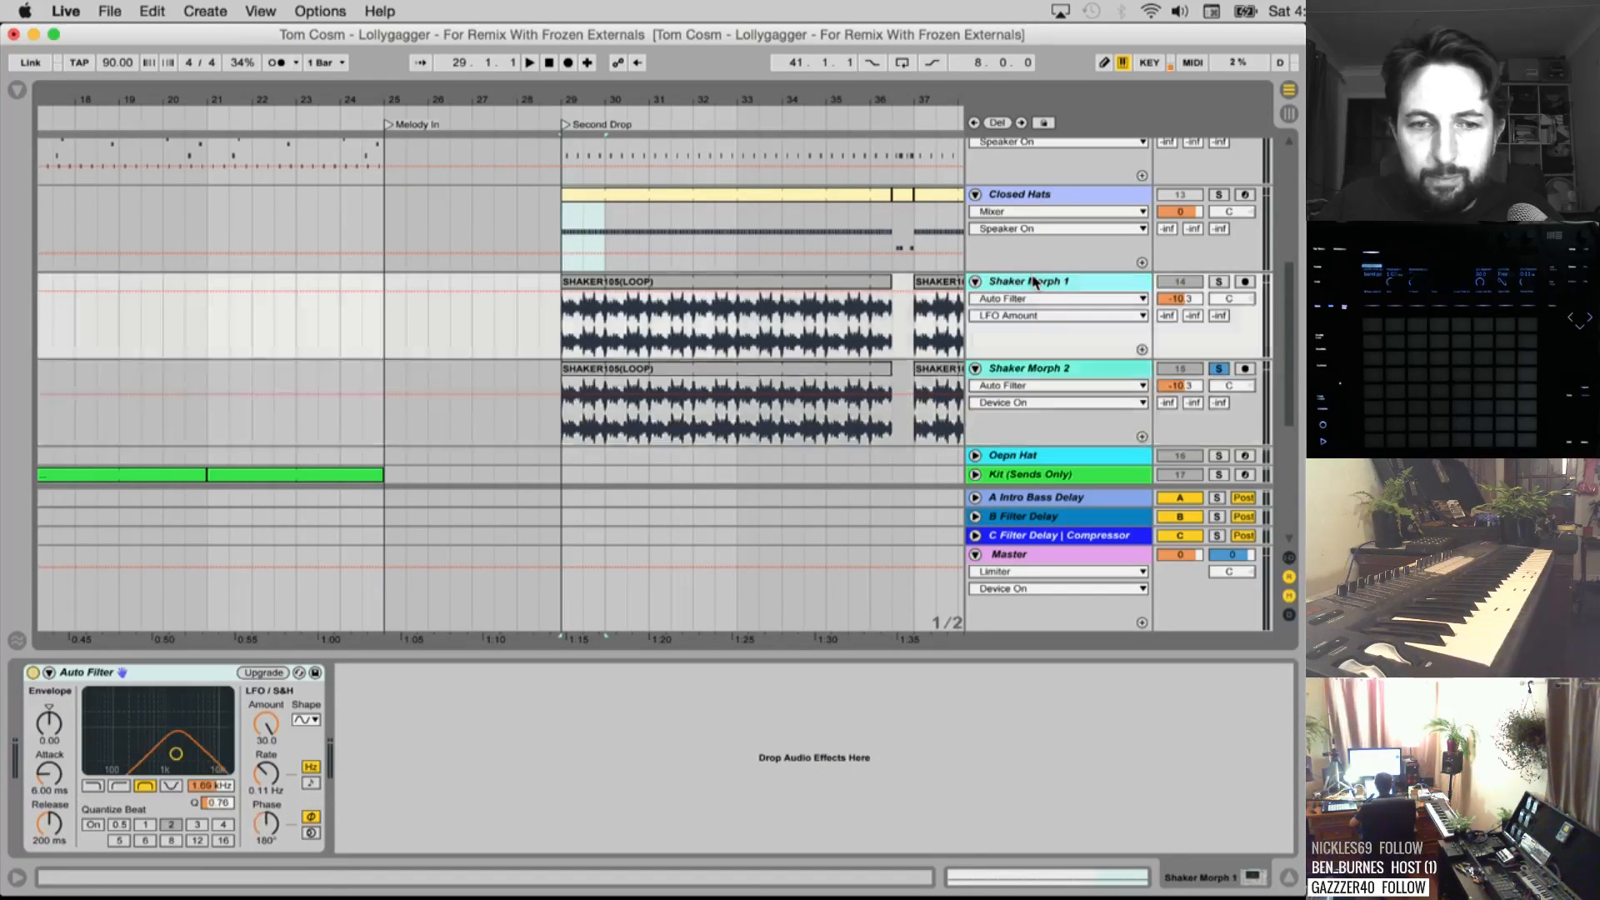
{"action": "left_click", "coordinate": [1043, 367]}
Solo Shaker Morph 1 as well and audition both shaker tracks from the Second Drop at bar 29
{"action": "scroll", "coordinate": [733, 200], "scroll_direction": "right", "scroll_amount": 4}
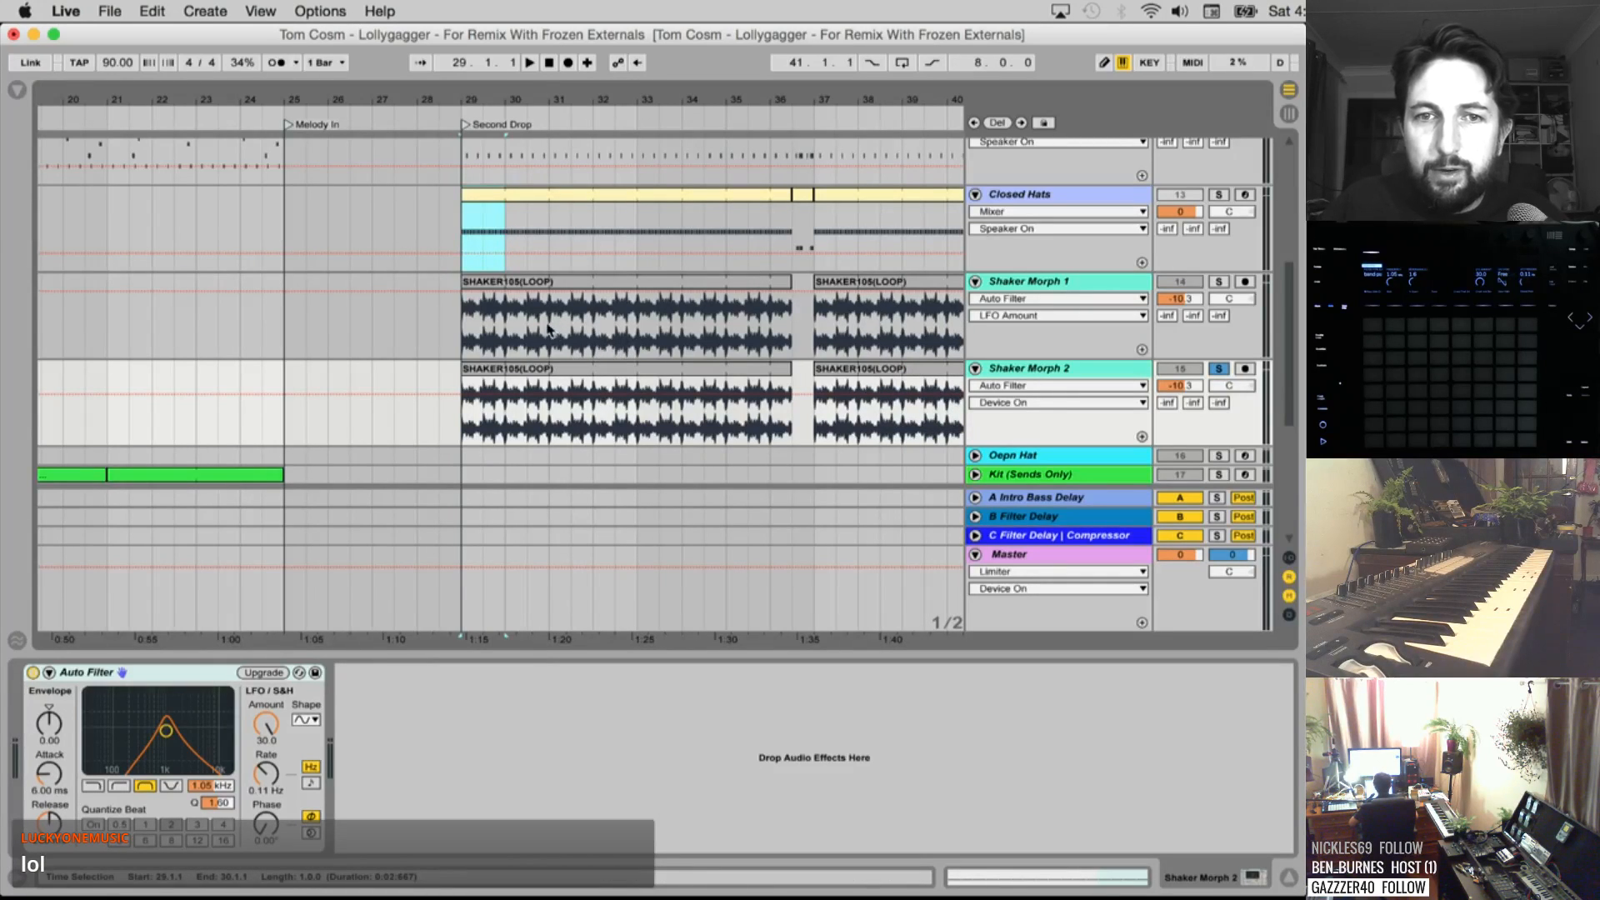
{"action": "left_click", "coordinate": [468, 319]}
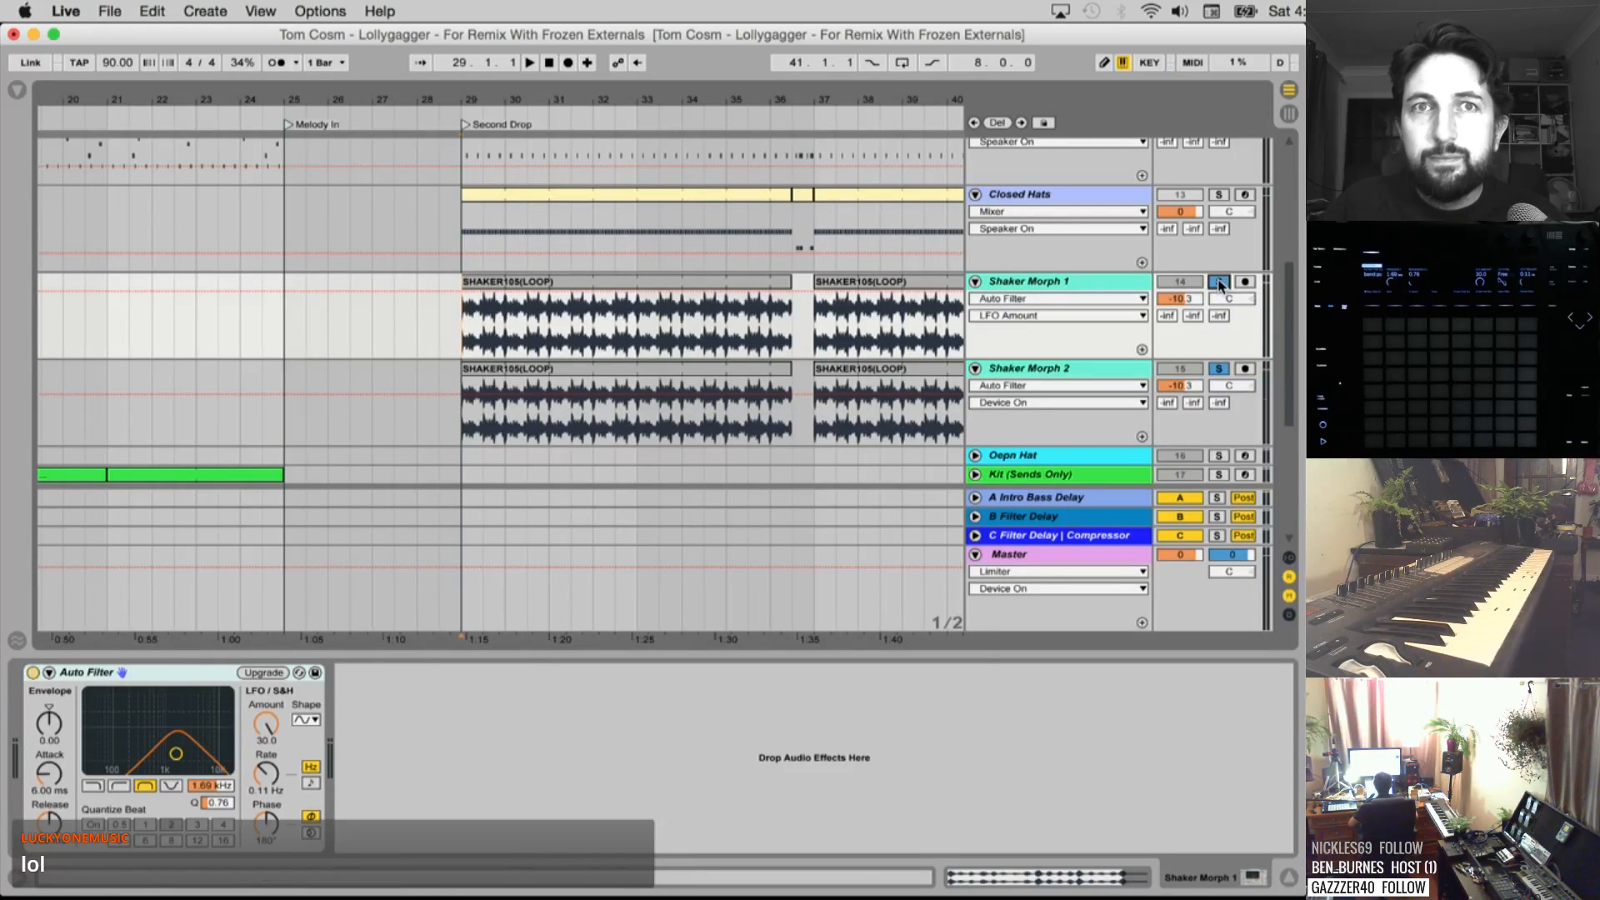
{"action": "key", "text": "space"}
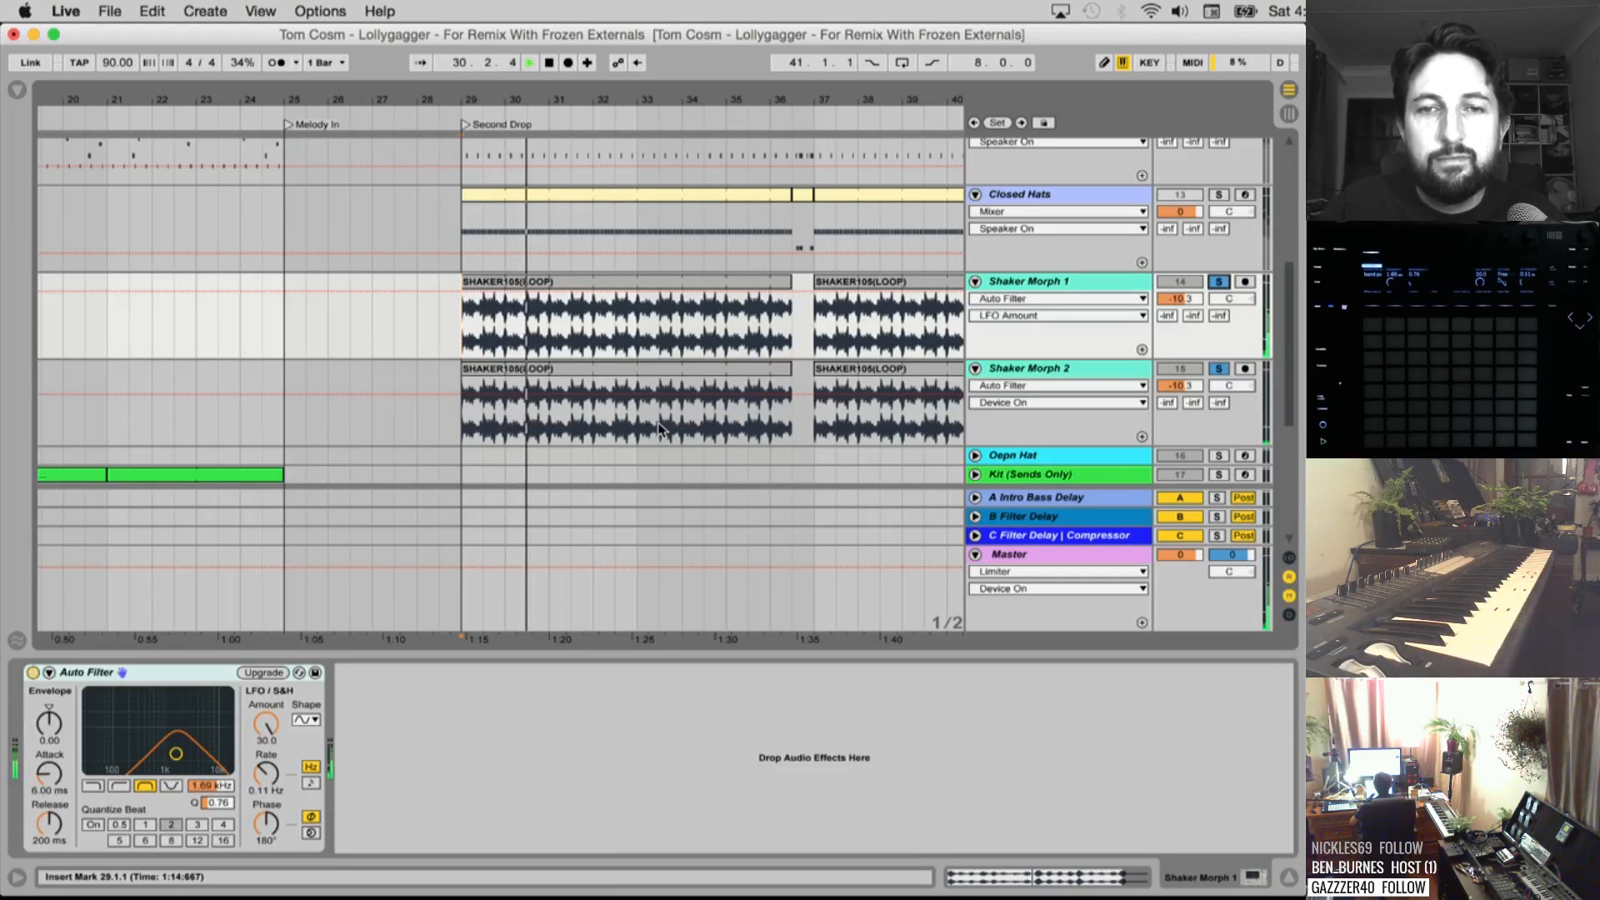
{"action": "key", "text": "space"}
Export bars 29 to 33 of the two soloed shaker tracks as a WAV file named Shakers
{"action": "left_click_drag", "start_coordinate": [640, 421], "coordinate": [467, 325]}
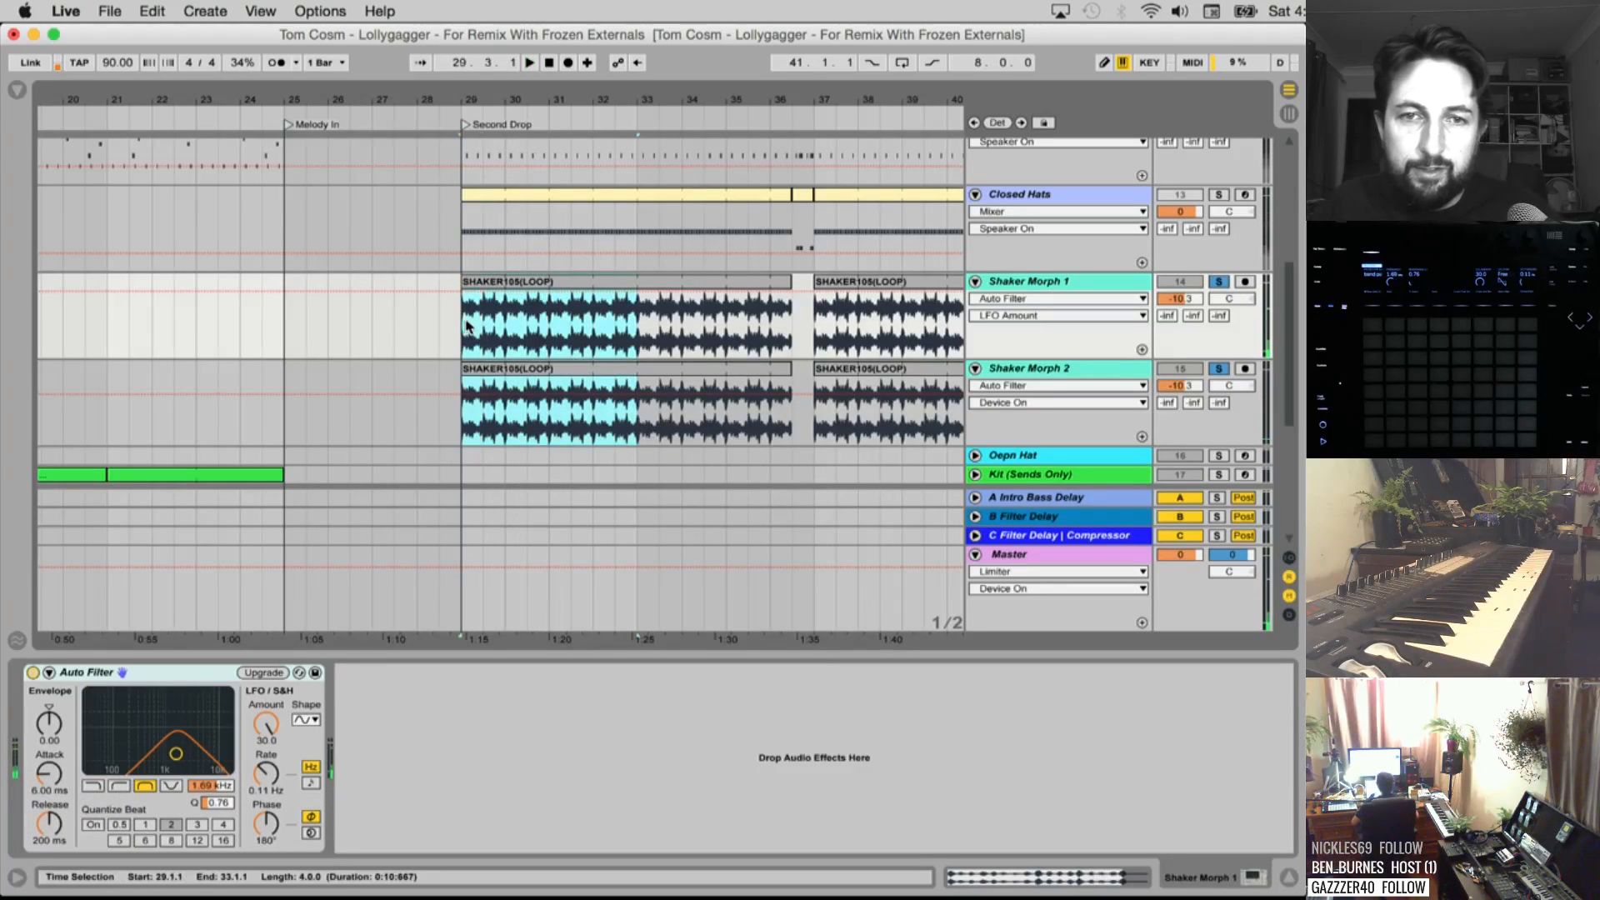
{"action": "key", "text": "super+shift+r"}
{"action": "key", "text": "Return"}
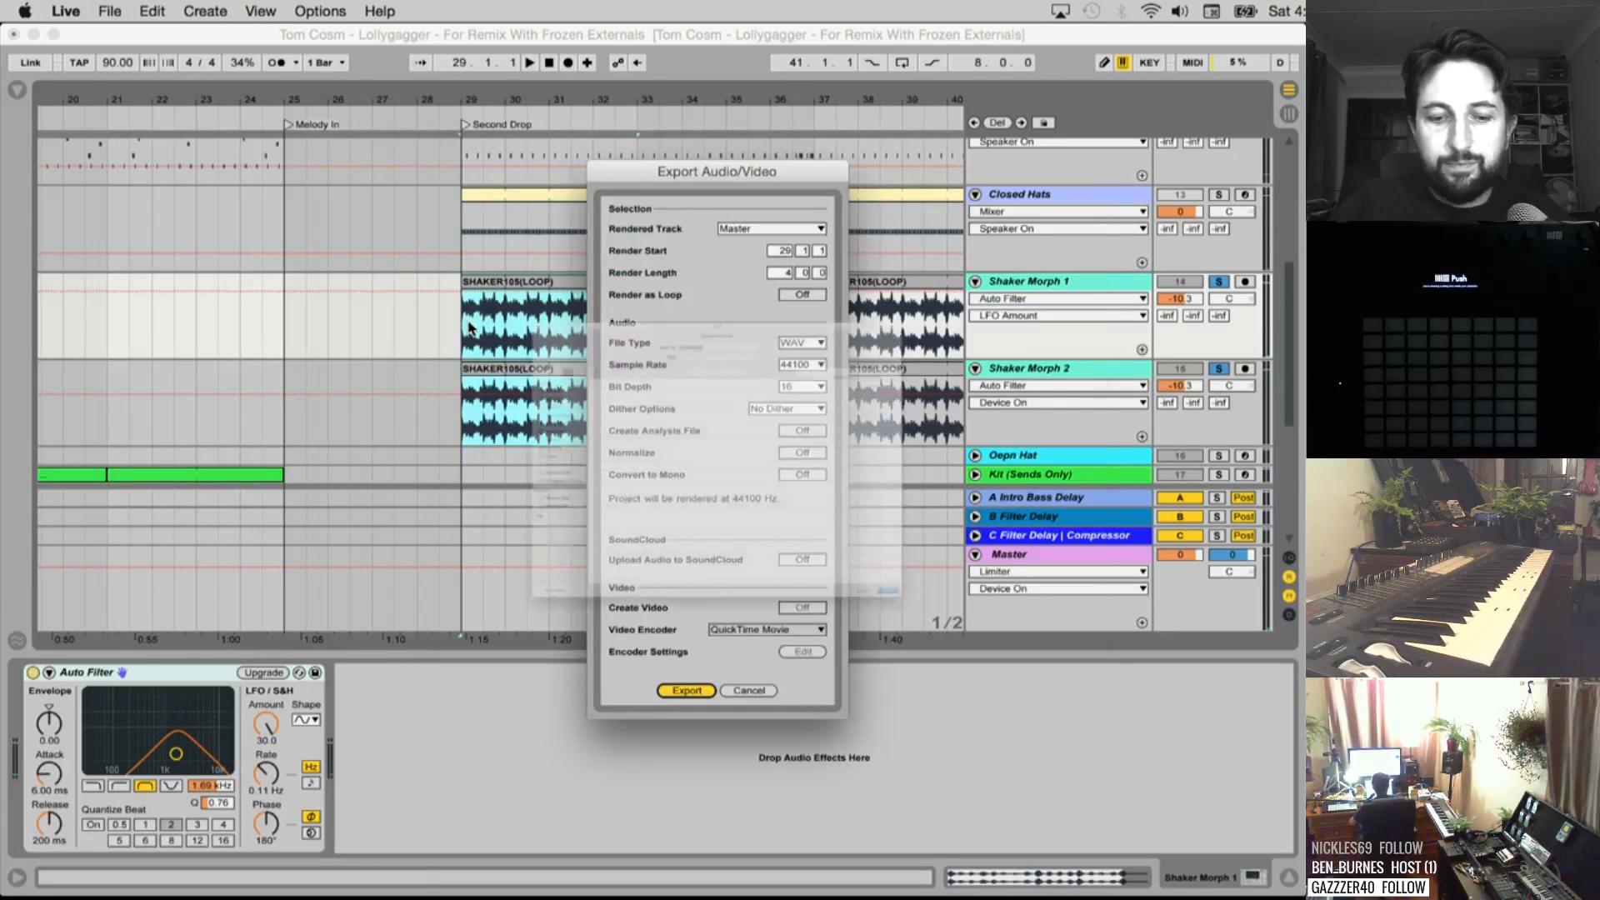
{"action": "type", "text": "Shakers"}
{"action": "key", "text": "Return"}
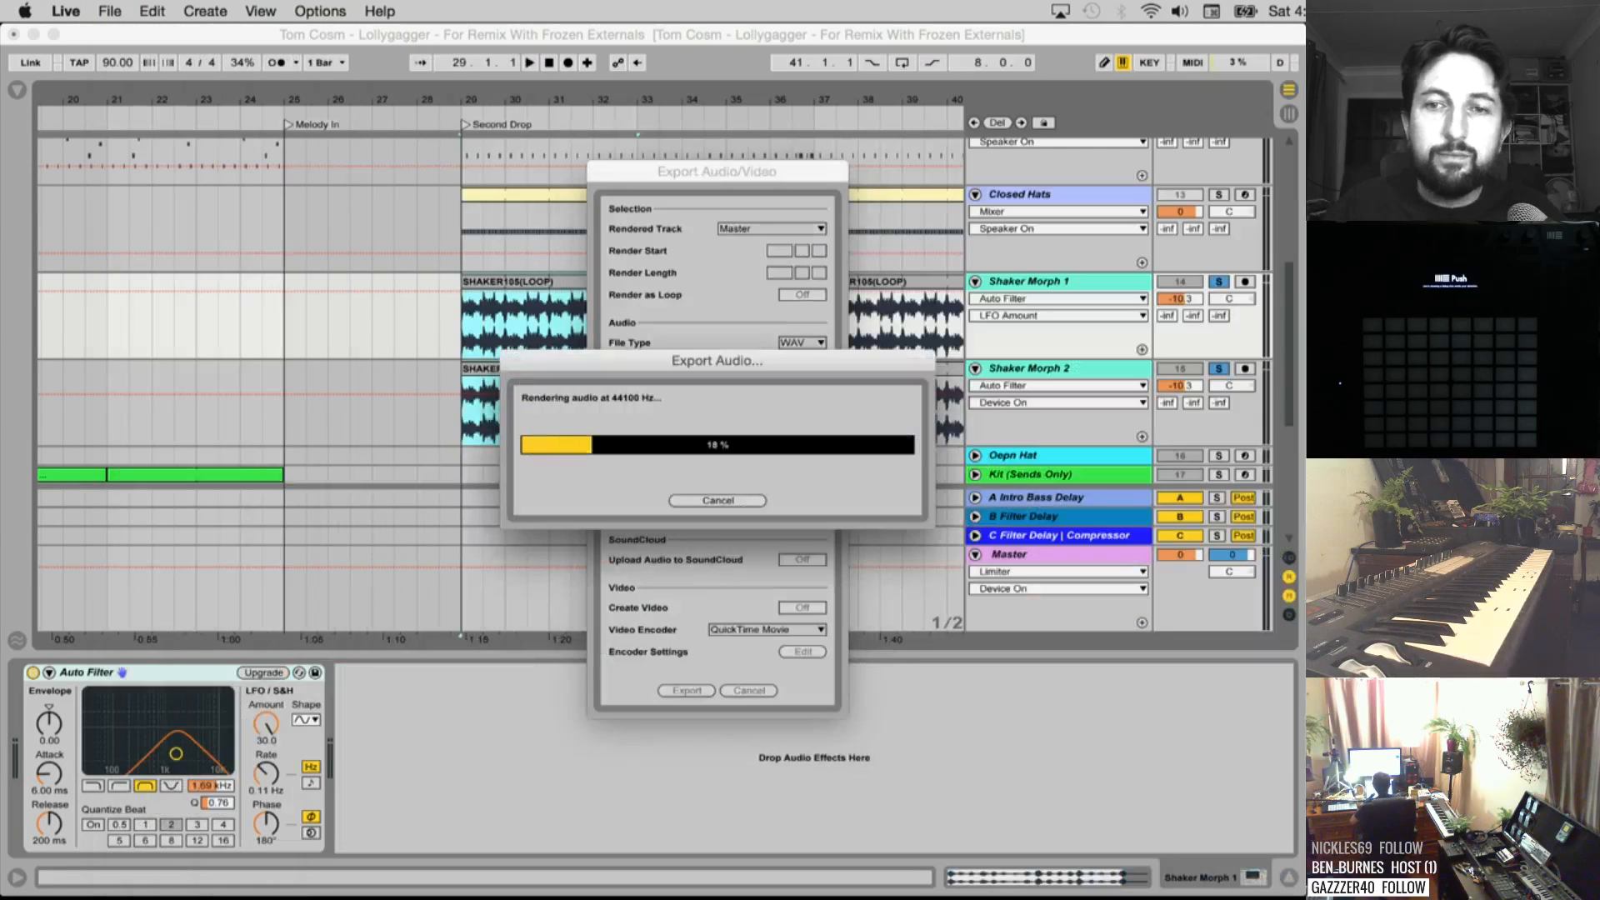
Unsolo and deactivate both Shaker Morph tracks, and fold them along with Closed Hats
{"action": "left_click", "coordinate": [1217, 281]}
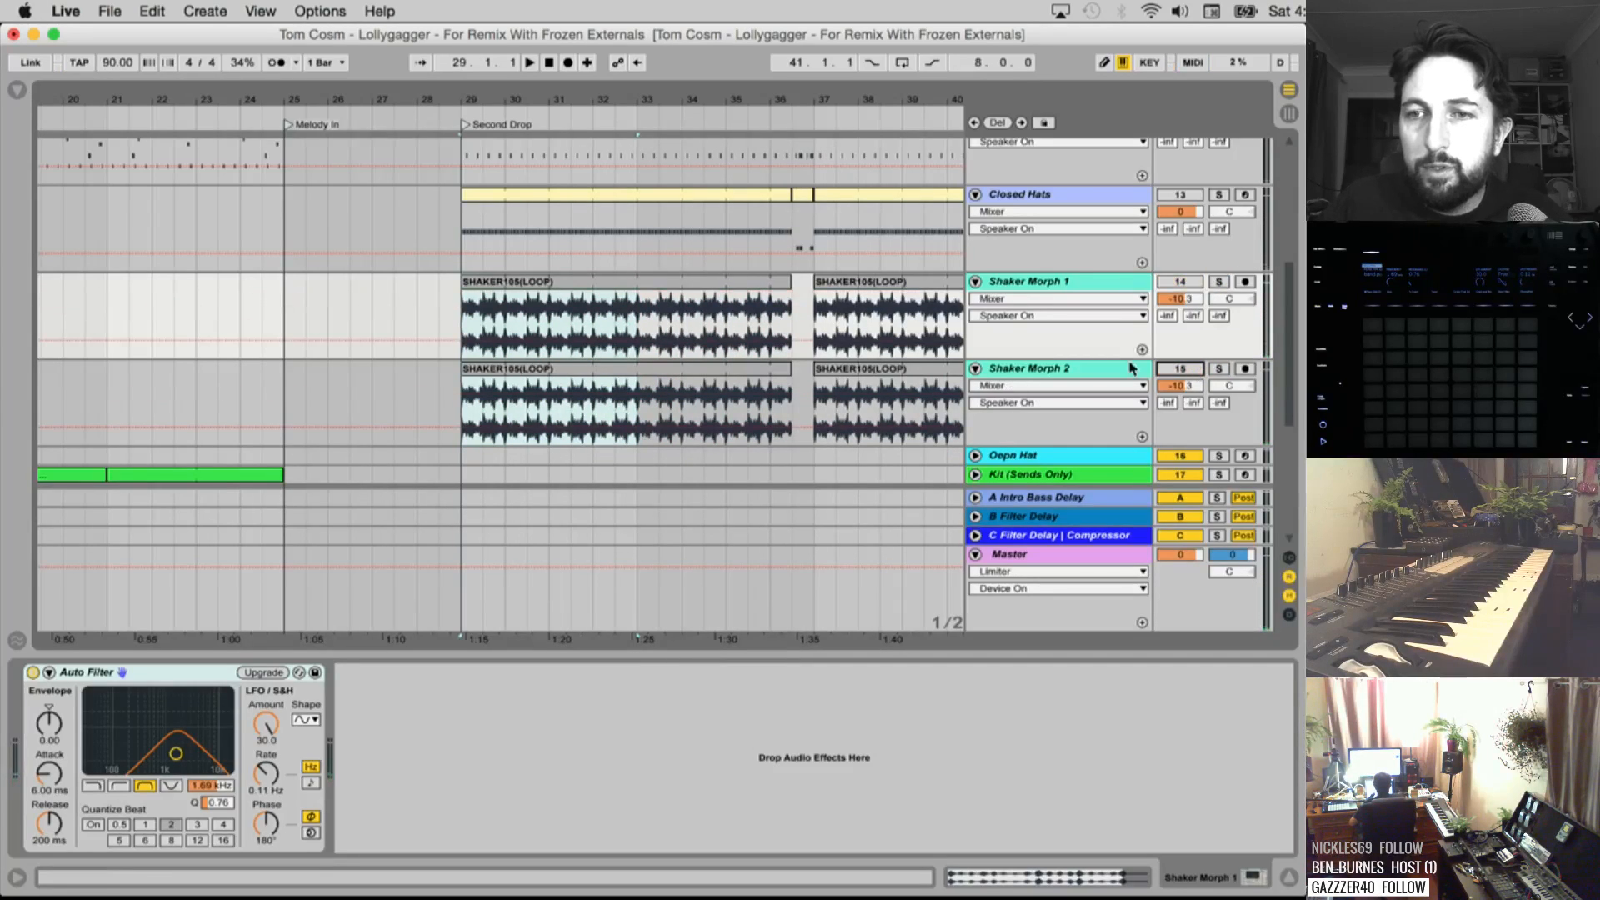
{"action": "left_click", "coordinate": [976, 282]}
{"action": "left_click", "coordinate": [975, 301]}
{"action": "left_click", "coordinate": [975, 195]}
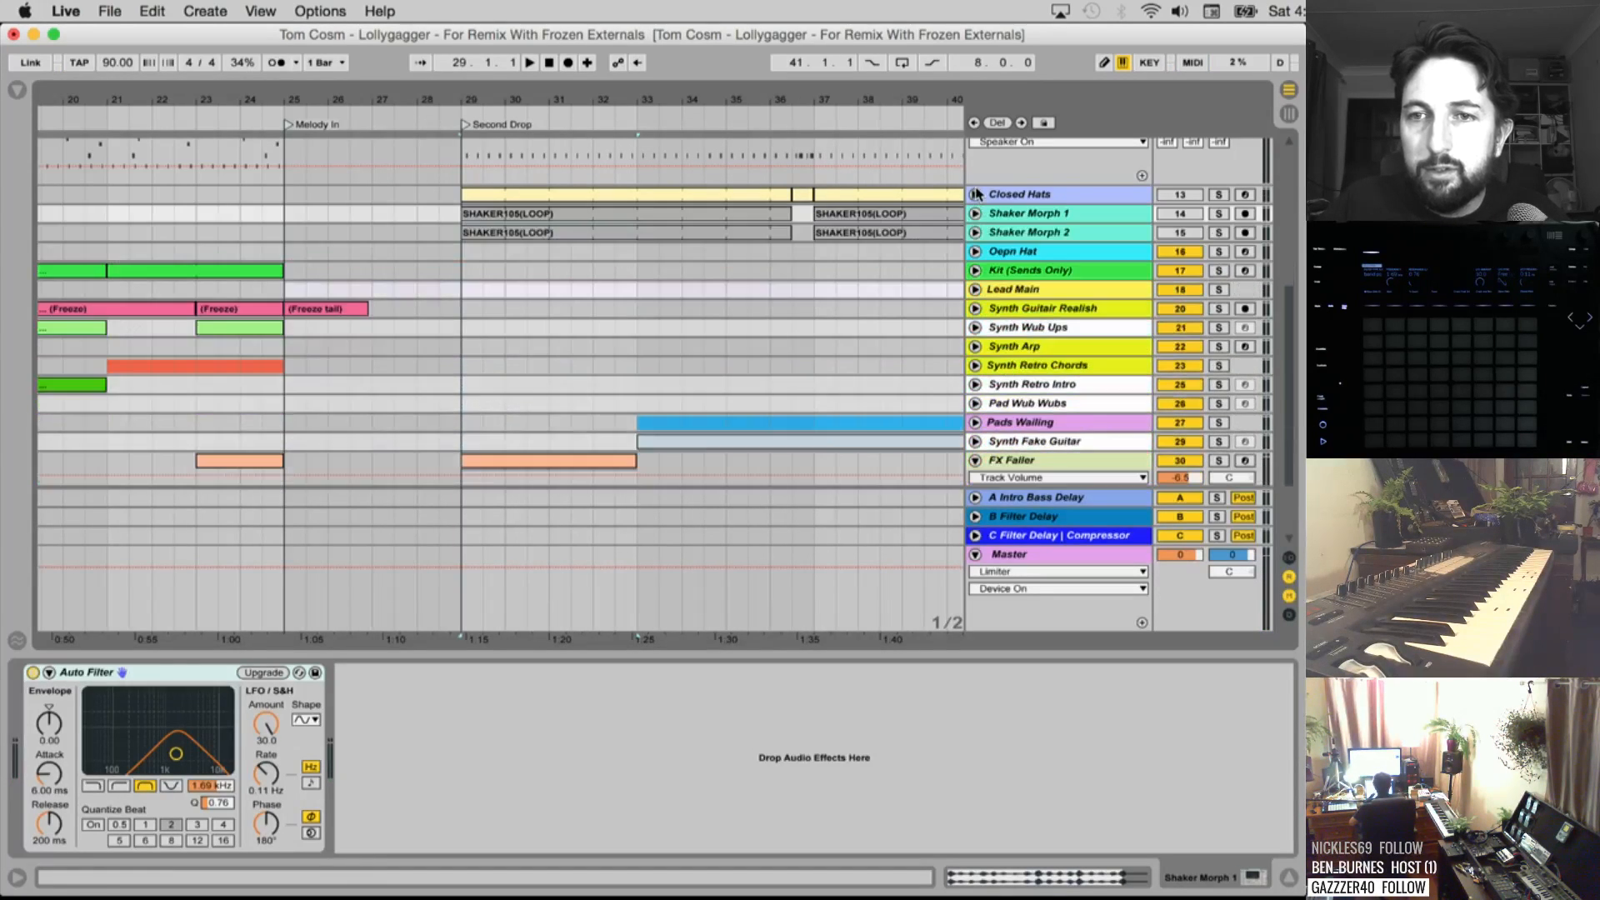
Unfold and solo the Oepn Hat track, and audition its clip from bar 41
{"action": "left_click", "coordinate": [975, 251]}
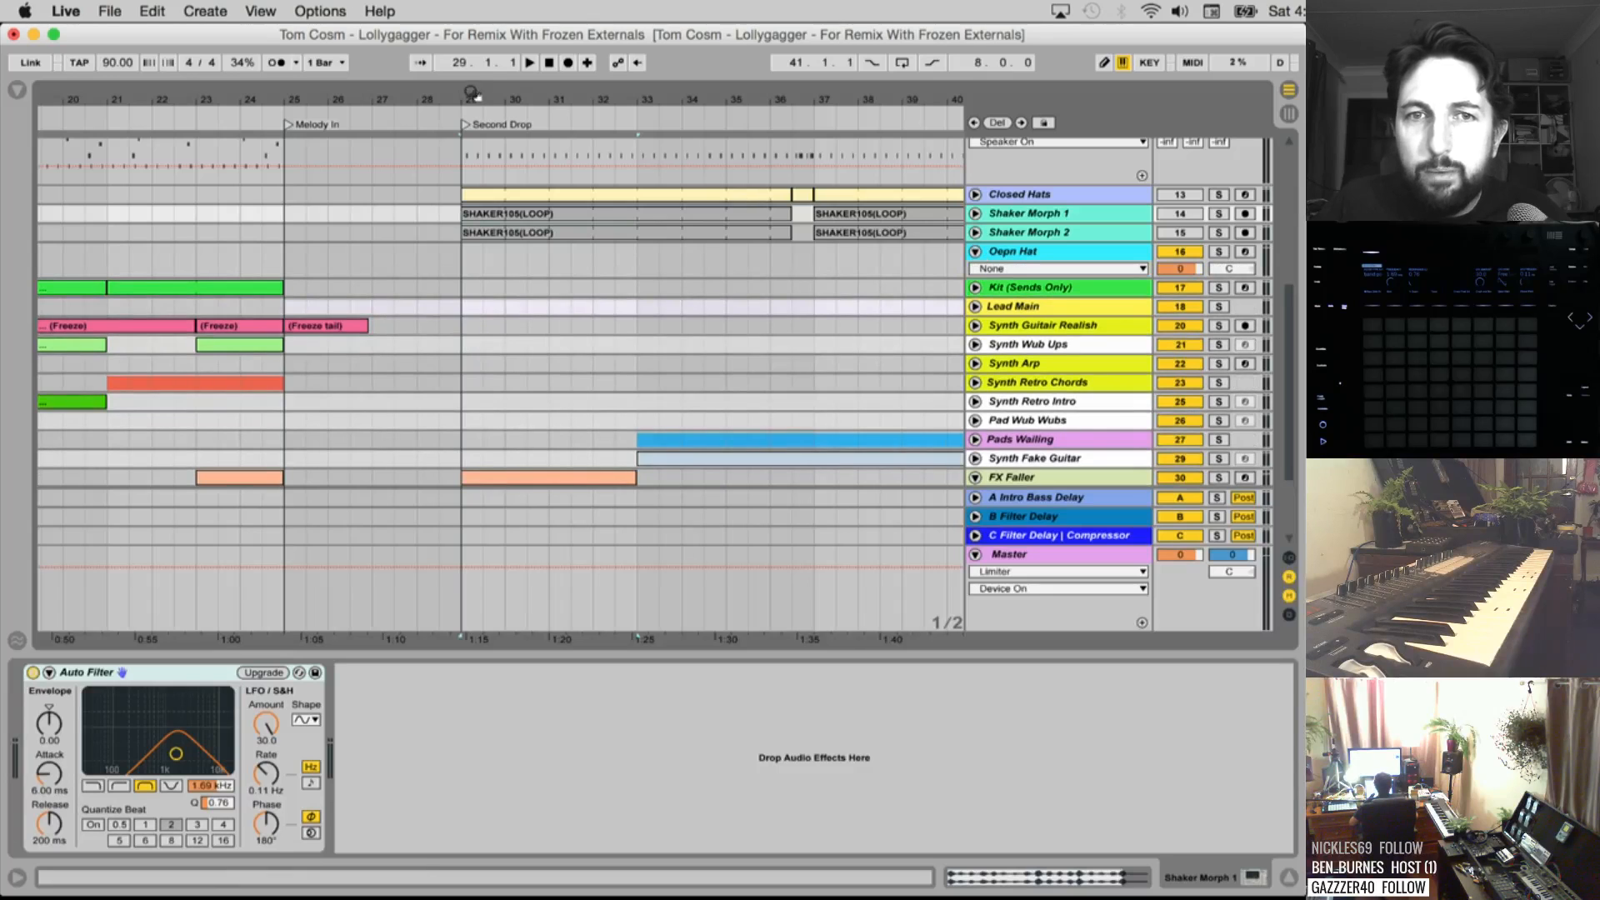
{"action": "left_click_drag", "start_coordinate": [479, 100], "coordinate": [434, 100]}
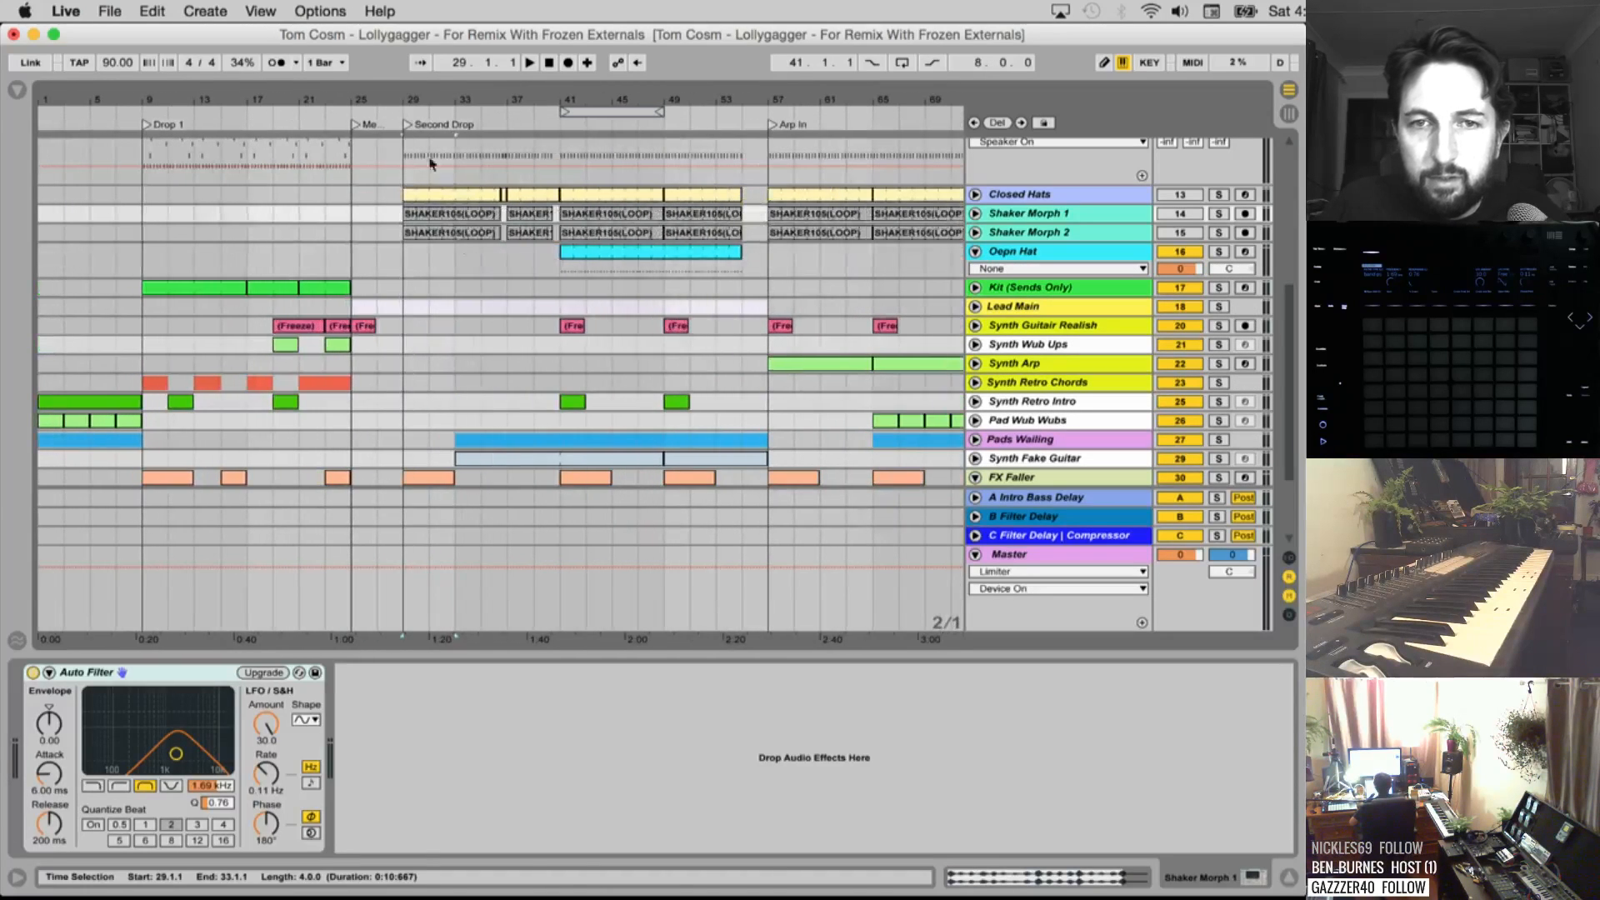
{"action": "left_click", "coordinate": [563, 268]}
{"action": "left_click", "coordinate": [1219, 252]}
{"action": "key", "text": "space"}
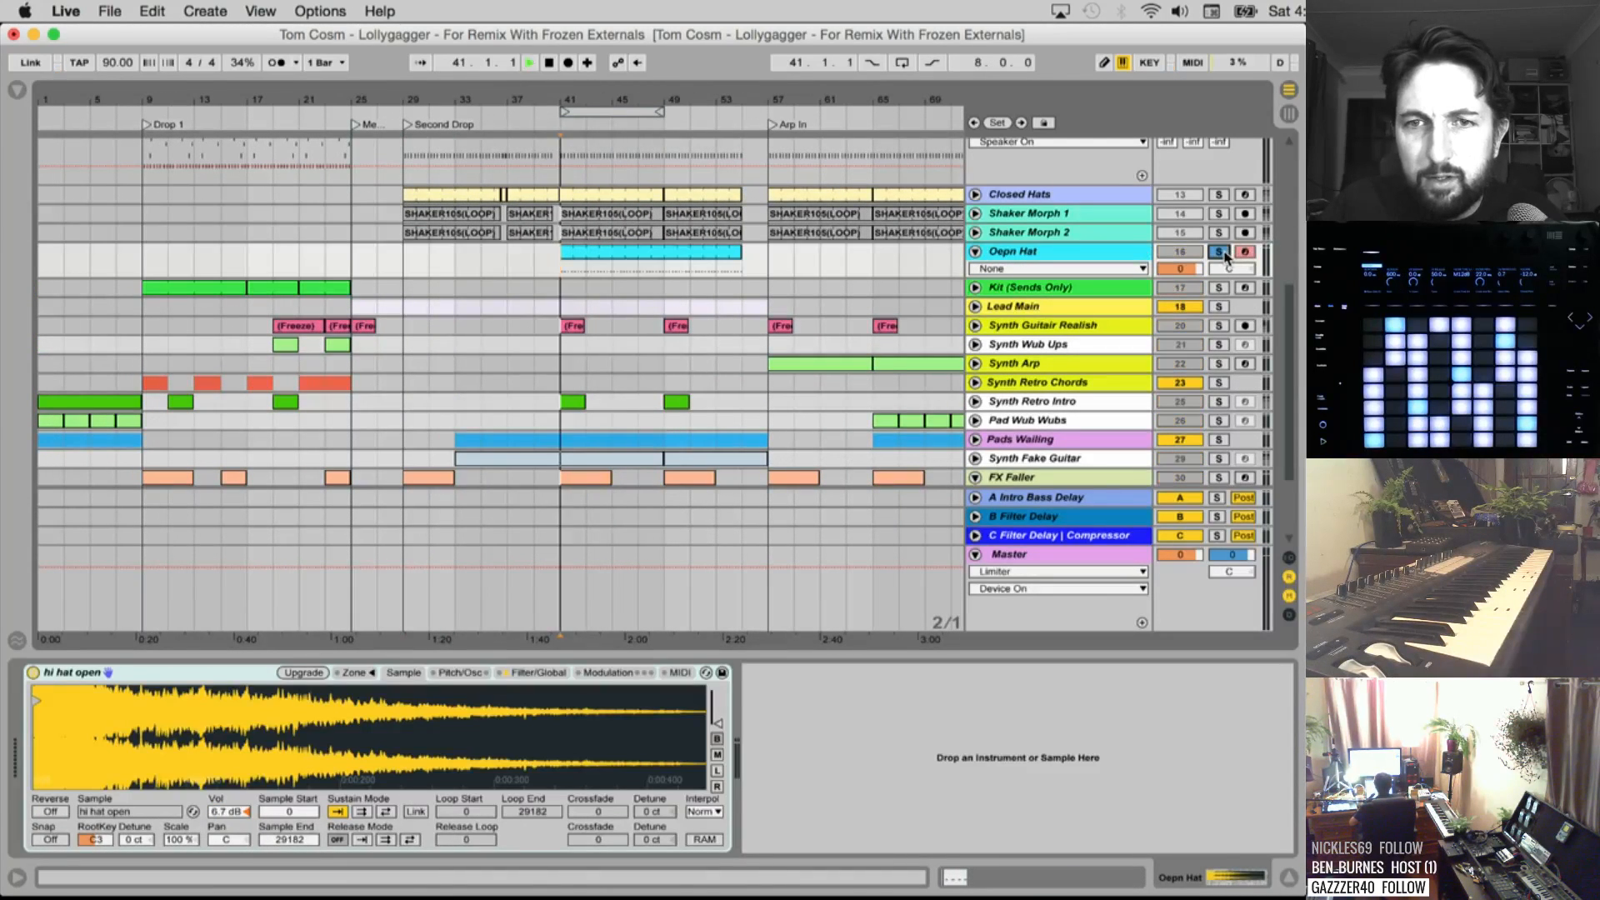
{"action": "key", "text": "plus"}
{"action": "left_click_drag", "start_coordinate": [581, 100], "coordinate": [581, 112]}
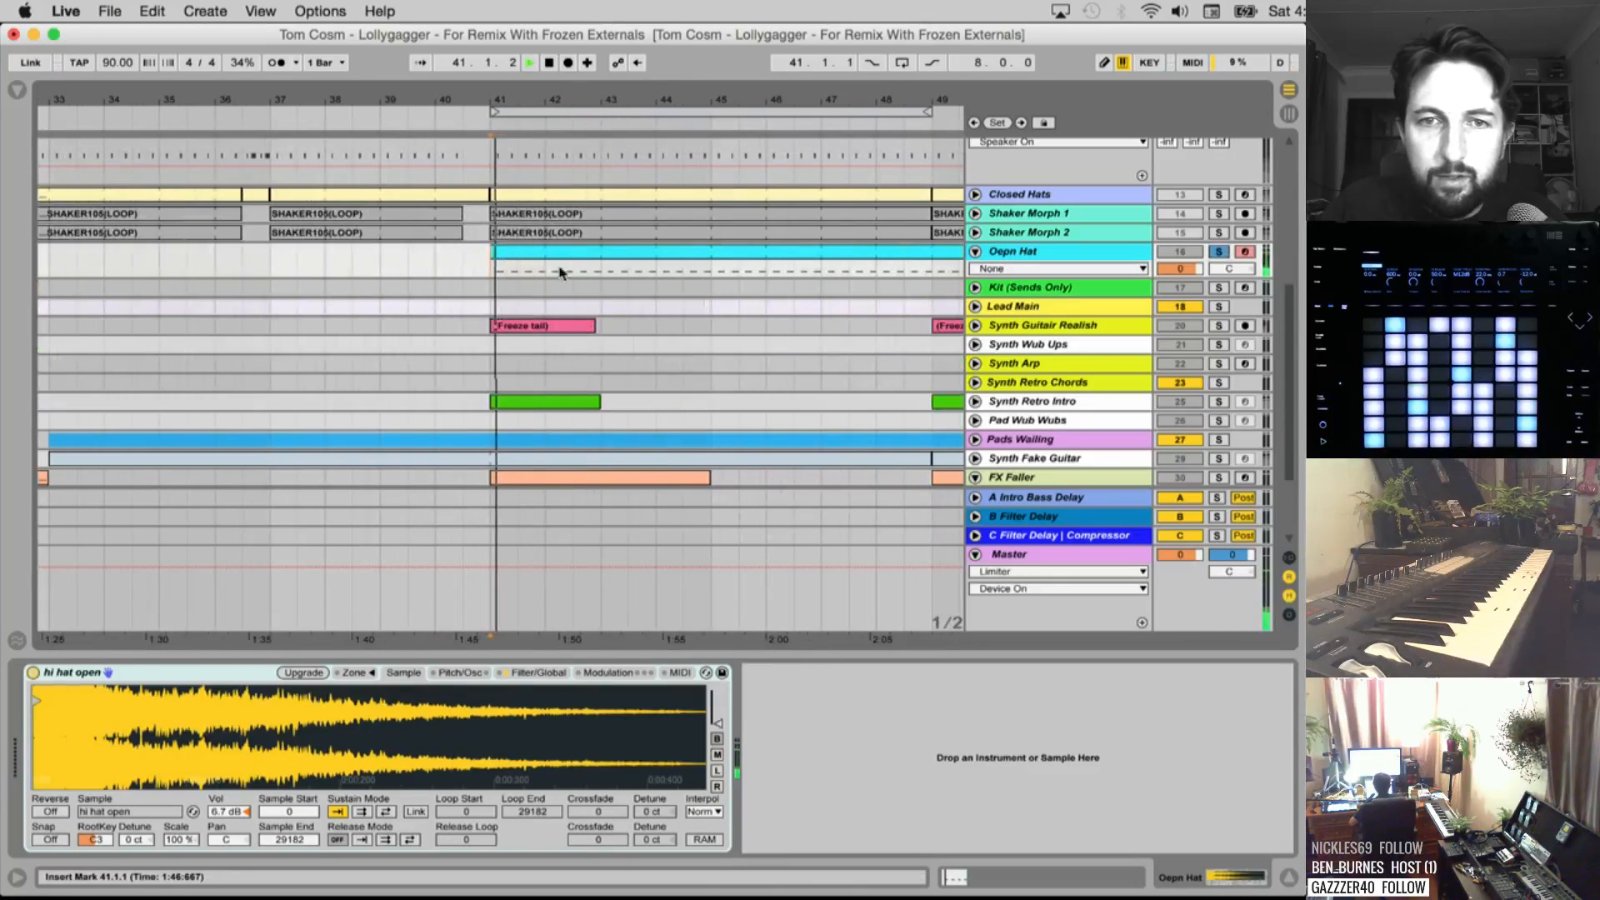
Export one bar of the Oepn Hat track, from bar 41 to 42, as a WAV file named Open Hat
{"action": "left_click_drag", "start_coordinate": [488, 278], "coordinate": [525, 278]}
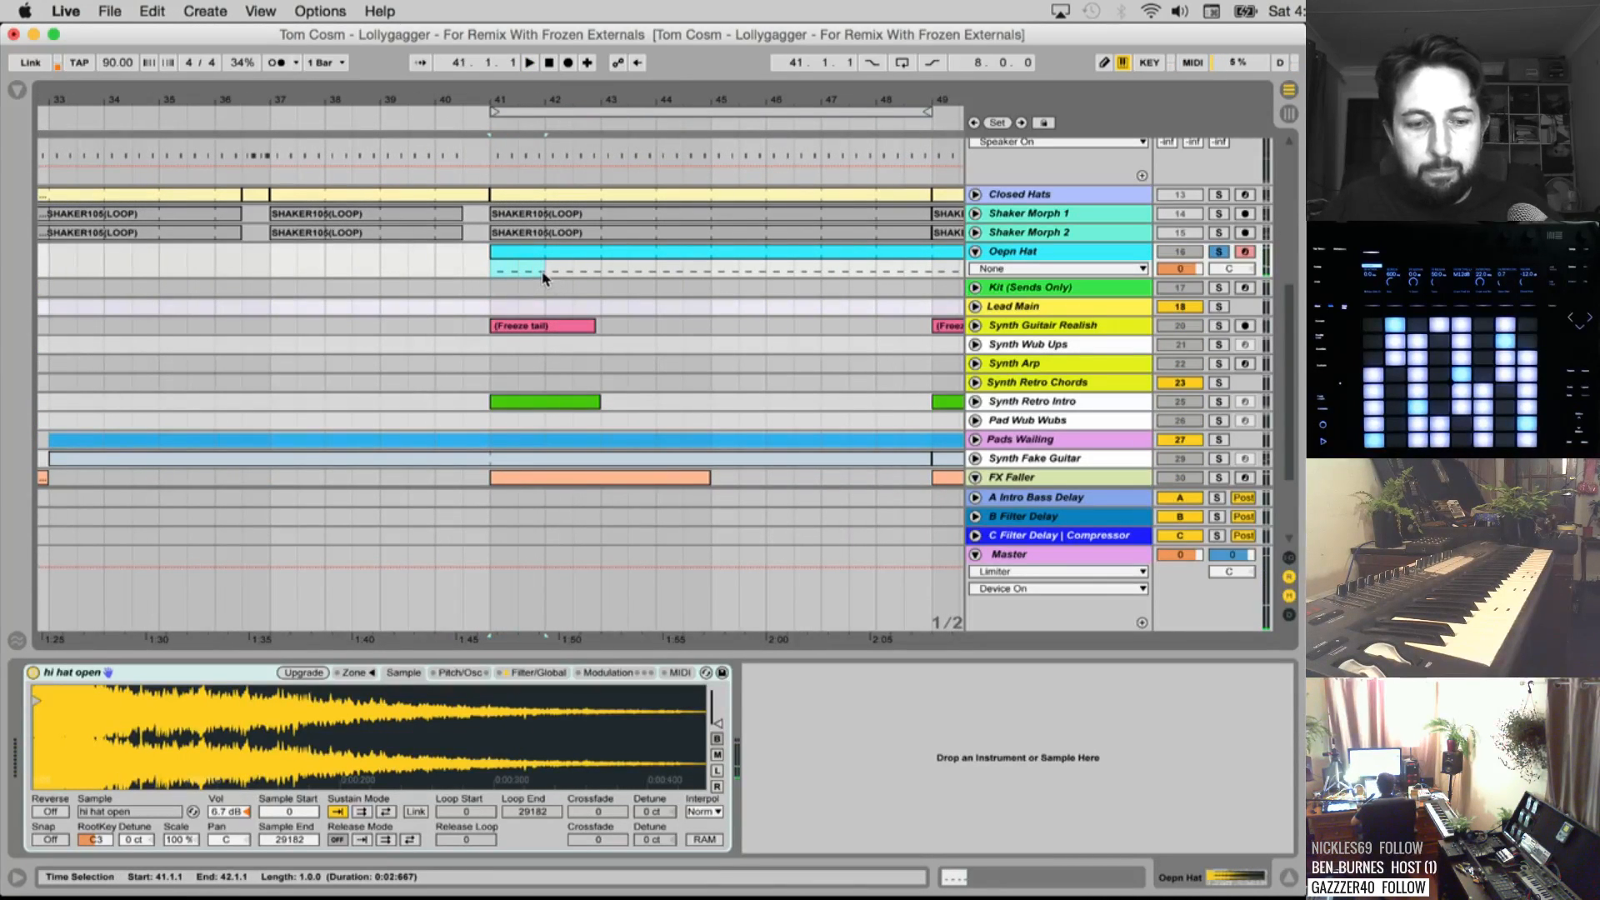
{"action": "key", "text": "super+shift+r"}
{"action": "key", "text": "Return"}
{"action": "type", "text": "Ope"}
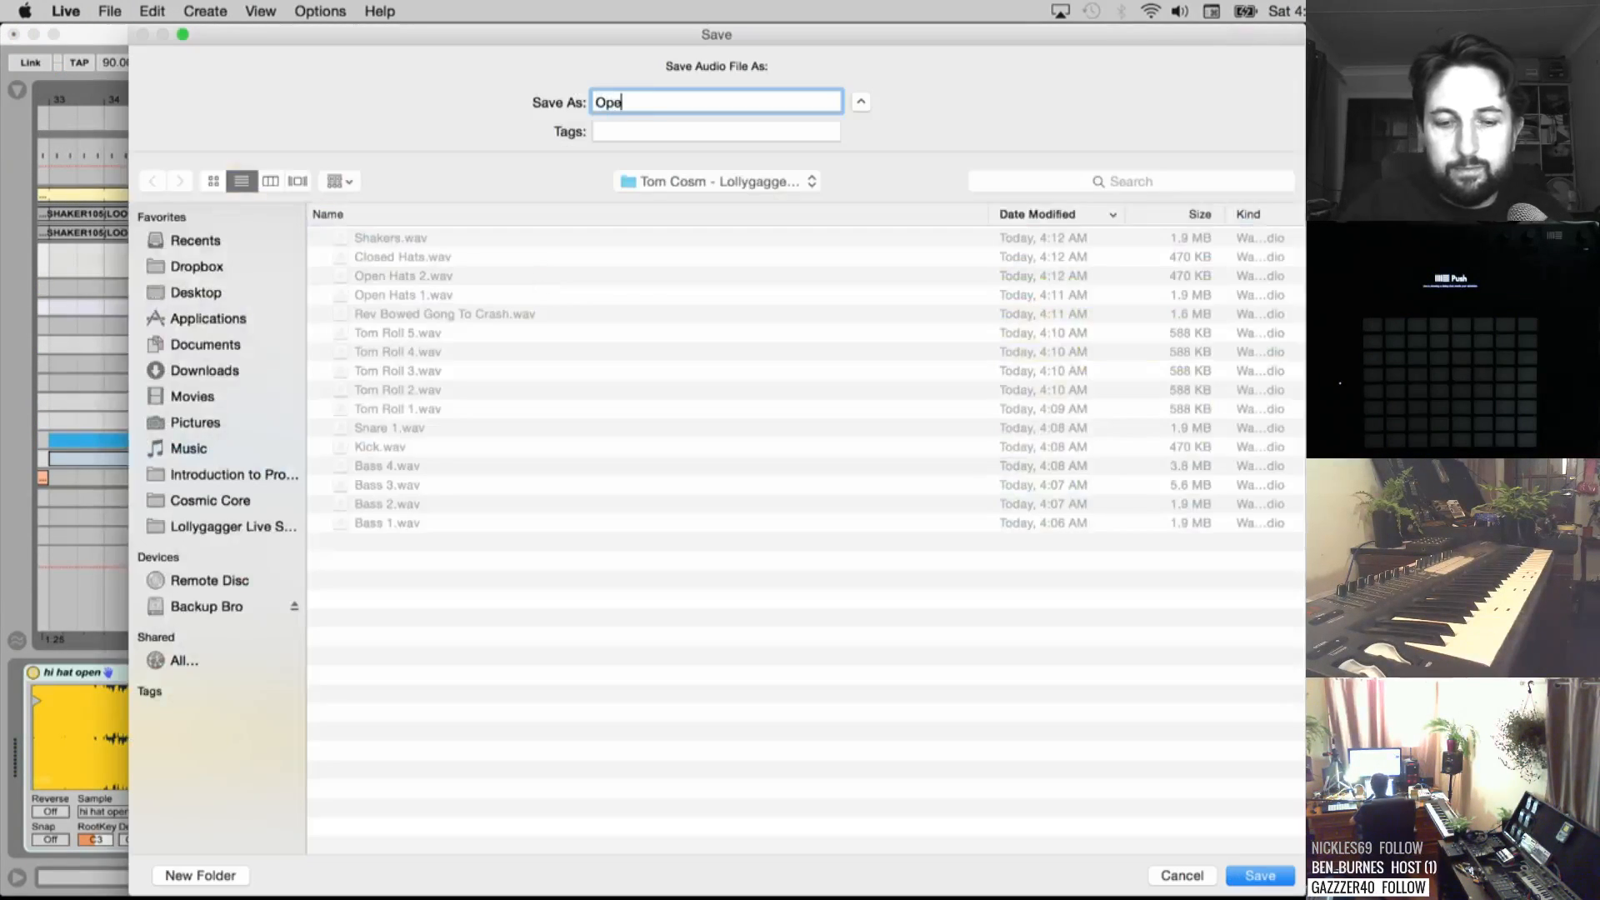
{"action": "type", "text": "n Hat"}
{"action": "key", "text": "Return"}
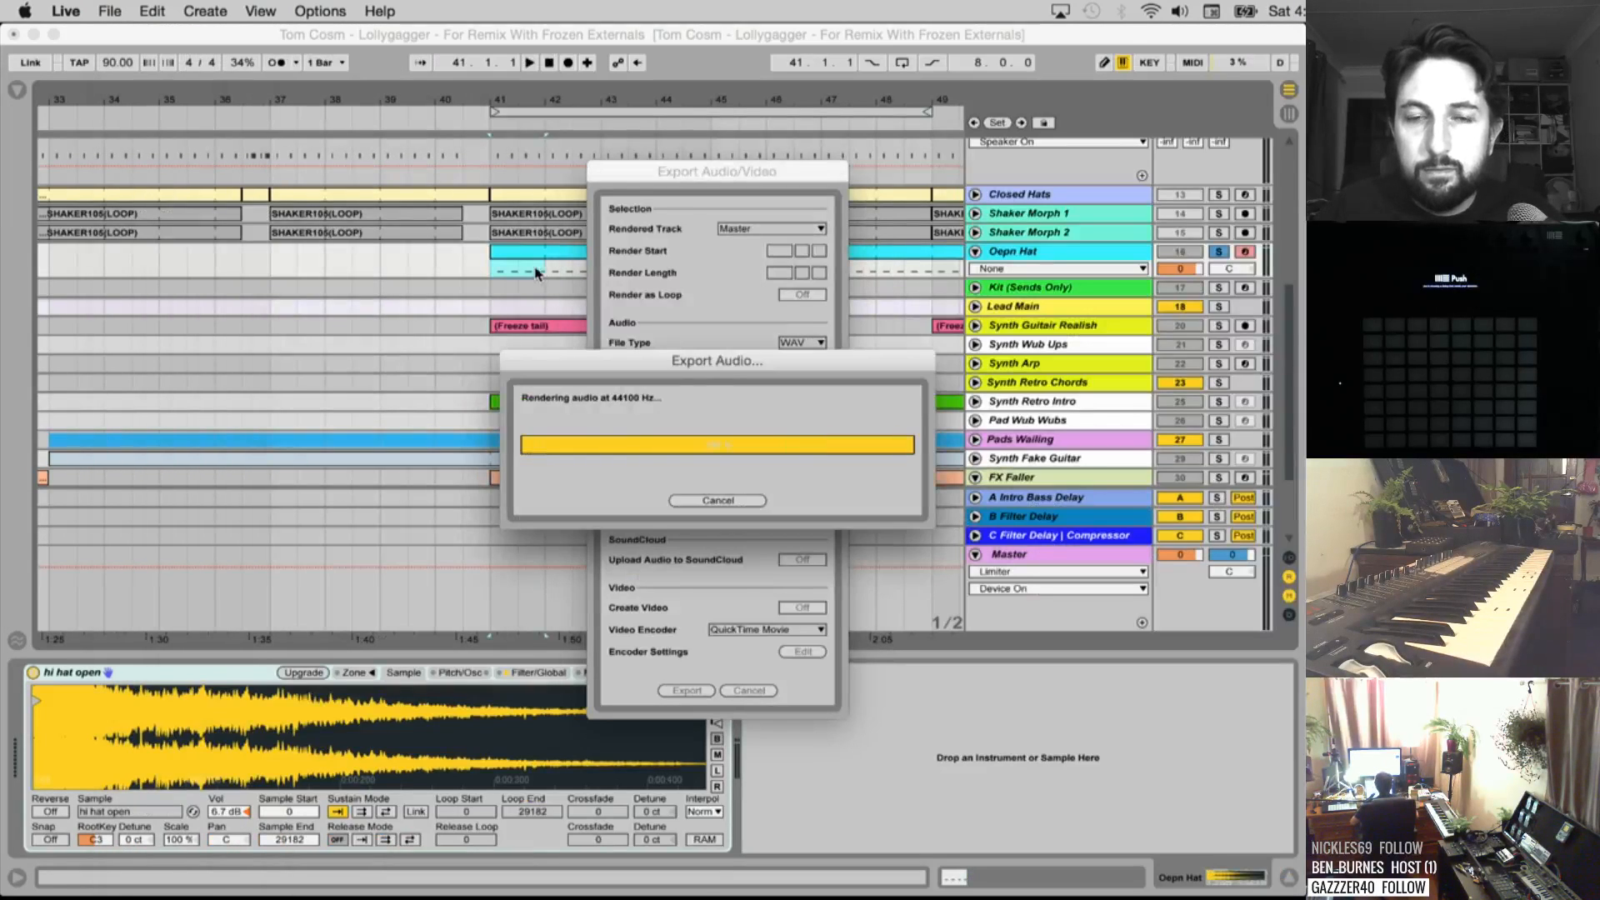
Unsolo and deactivate the Oepn Hat track
{"action": "scroll", "coordinate": [657, 349], "scroll_direction": "down", "scroll_amount": 3}
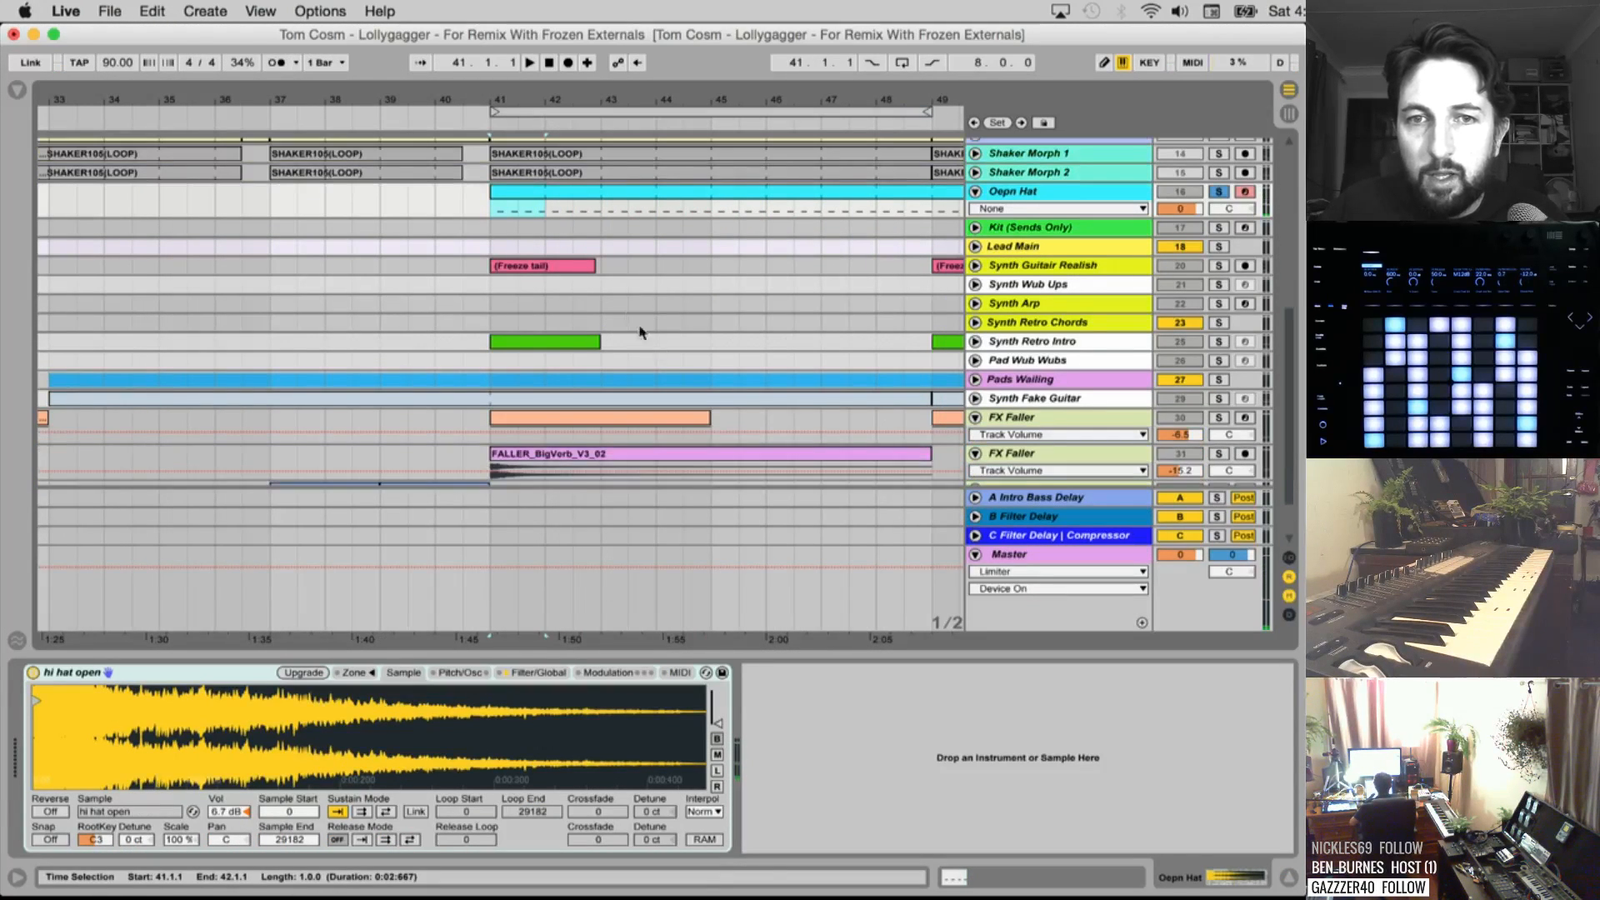
{"action": "left_click", "coordinate": [1218, 193]}
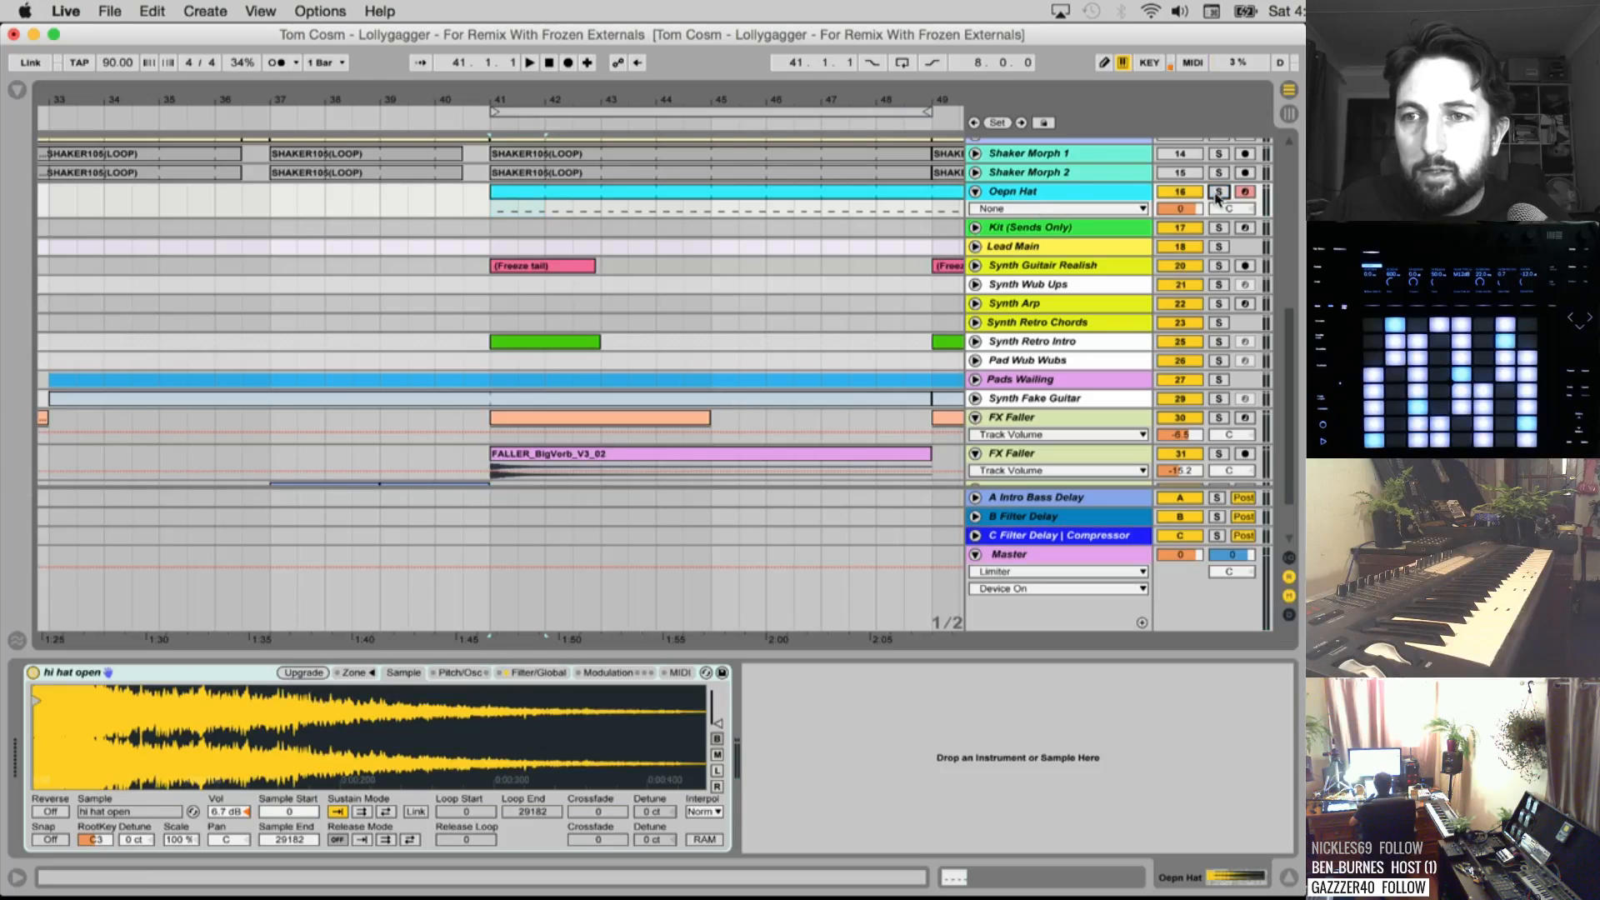
{"action": "left_click", "coordinate": [1184, 193]}
Unfold and solo the Kit (Sends Only) track, and audition its pattern from bar 17
{"action": "left_click", "coordinate": [974, 227]}
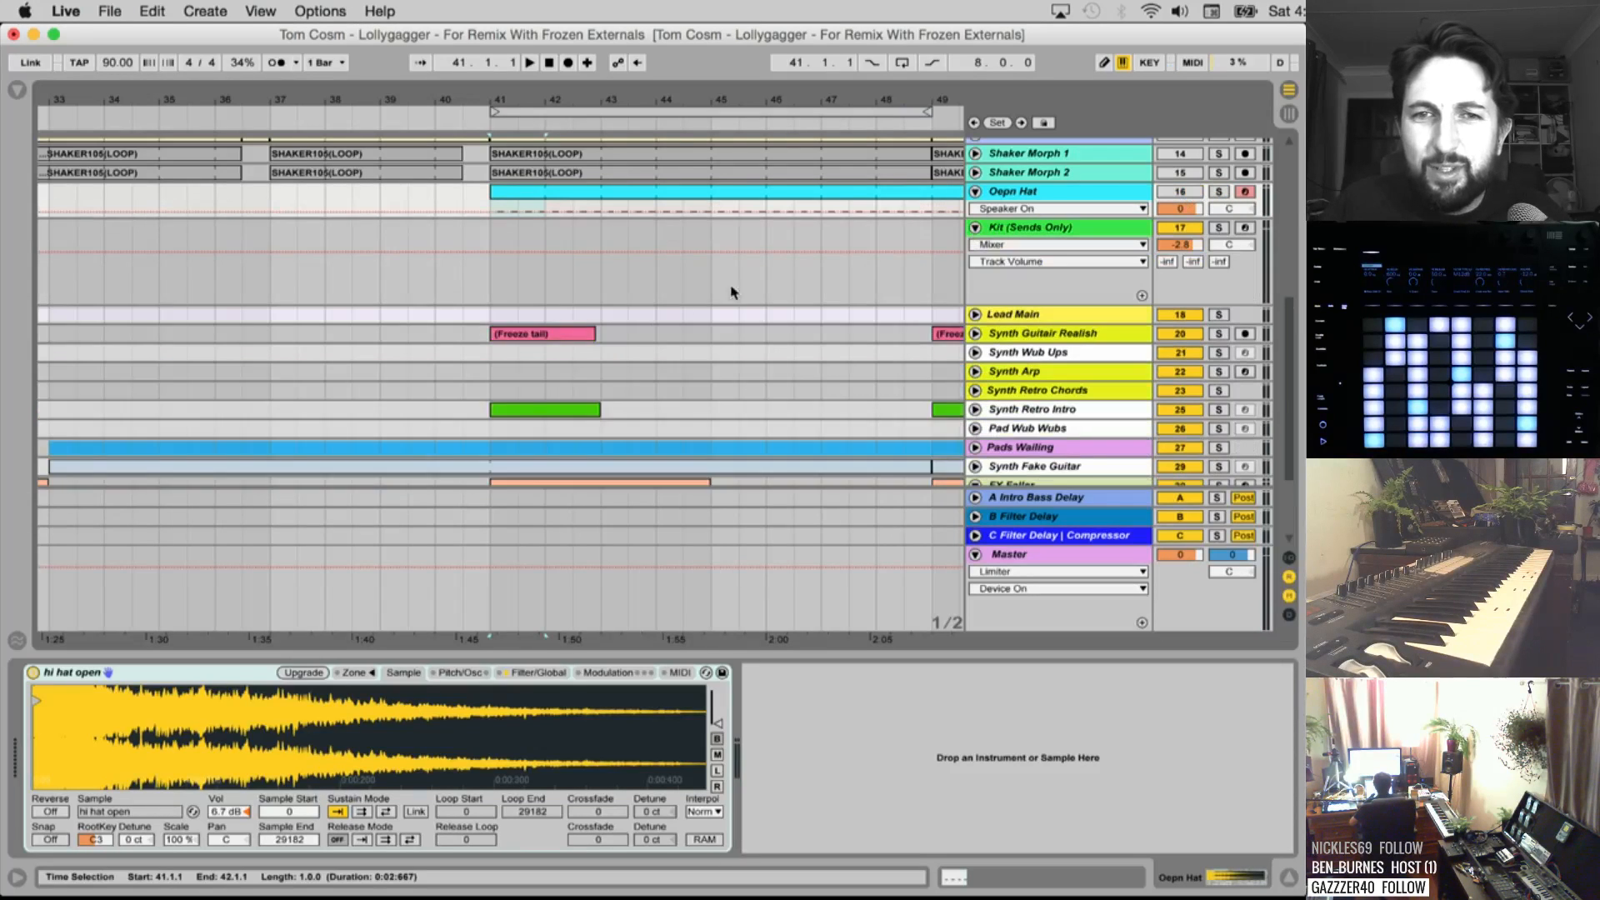
{"action": "scroll", "coordinate": [650, 331], "scroll_direction": "left", "scroll_amount": 10}
{"action": "scroll", "coordinate": [621, 331], "scroll_direction": "right", "scroll_amount": 3}
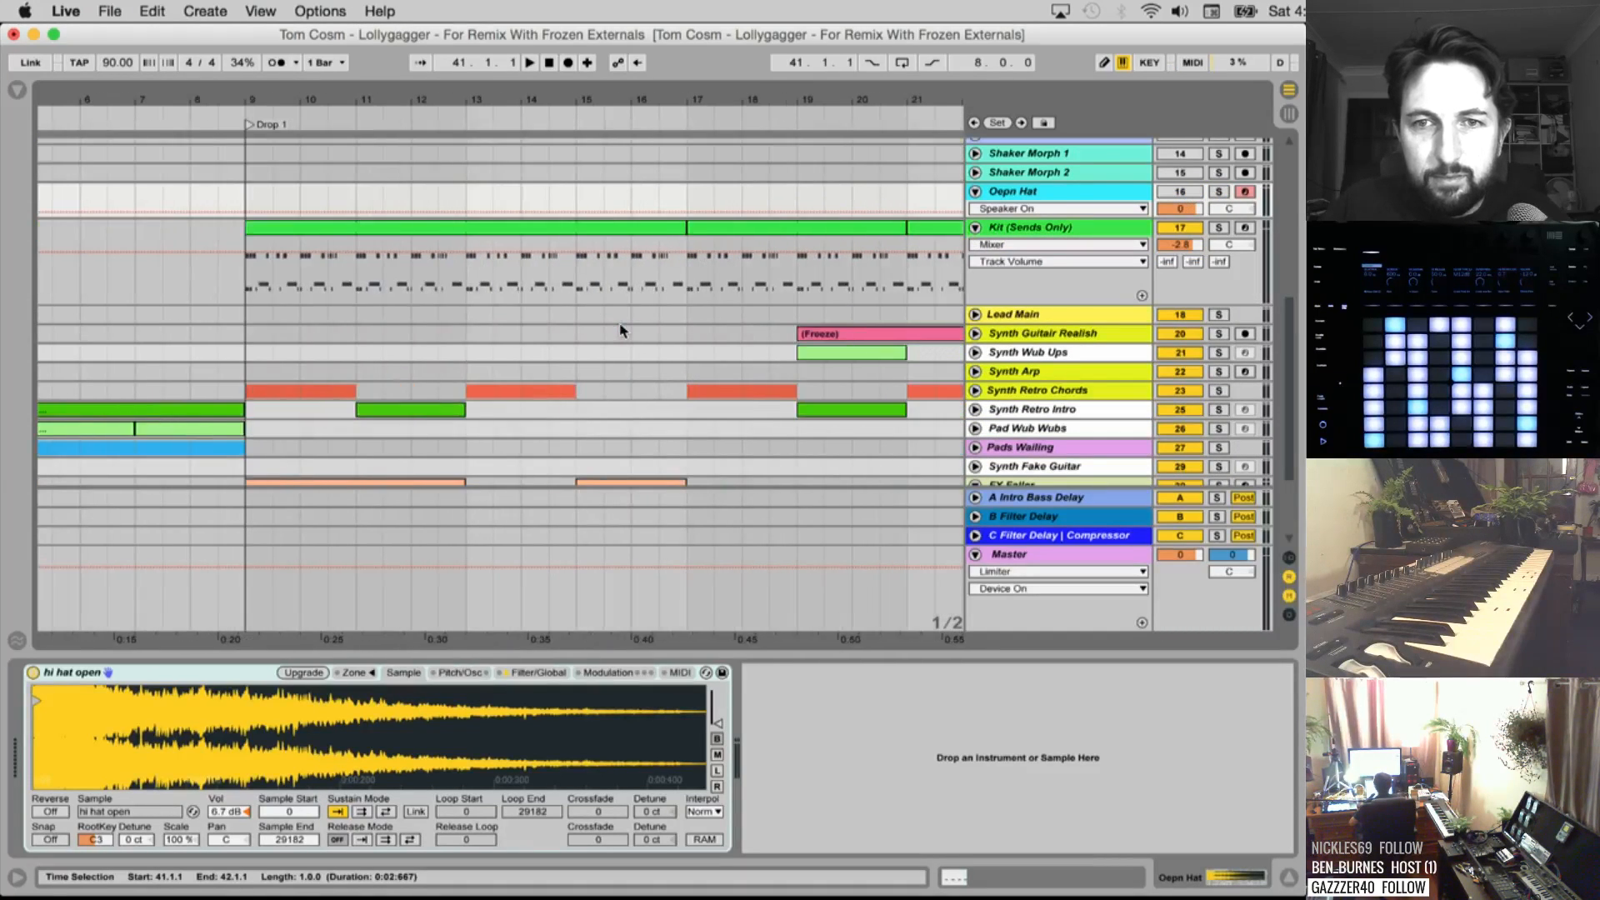
{"action": "left_click", "coordinate": [744, 238]}
{"action": "key", "text": "space"}
{"action": "scroll", "coordinate": [792, 238], "scroll_direction": "right", "scroll_amount": 1}
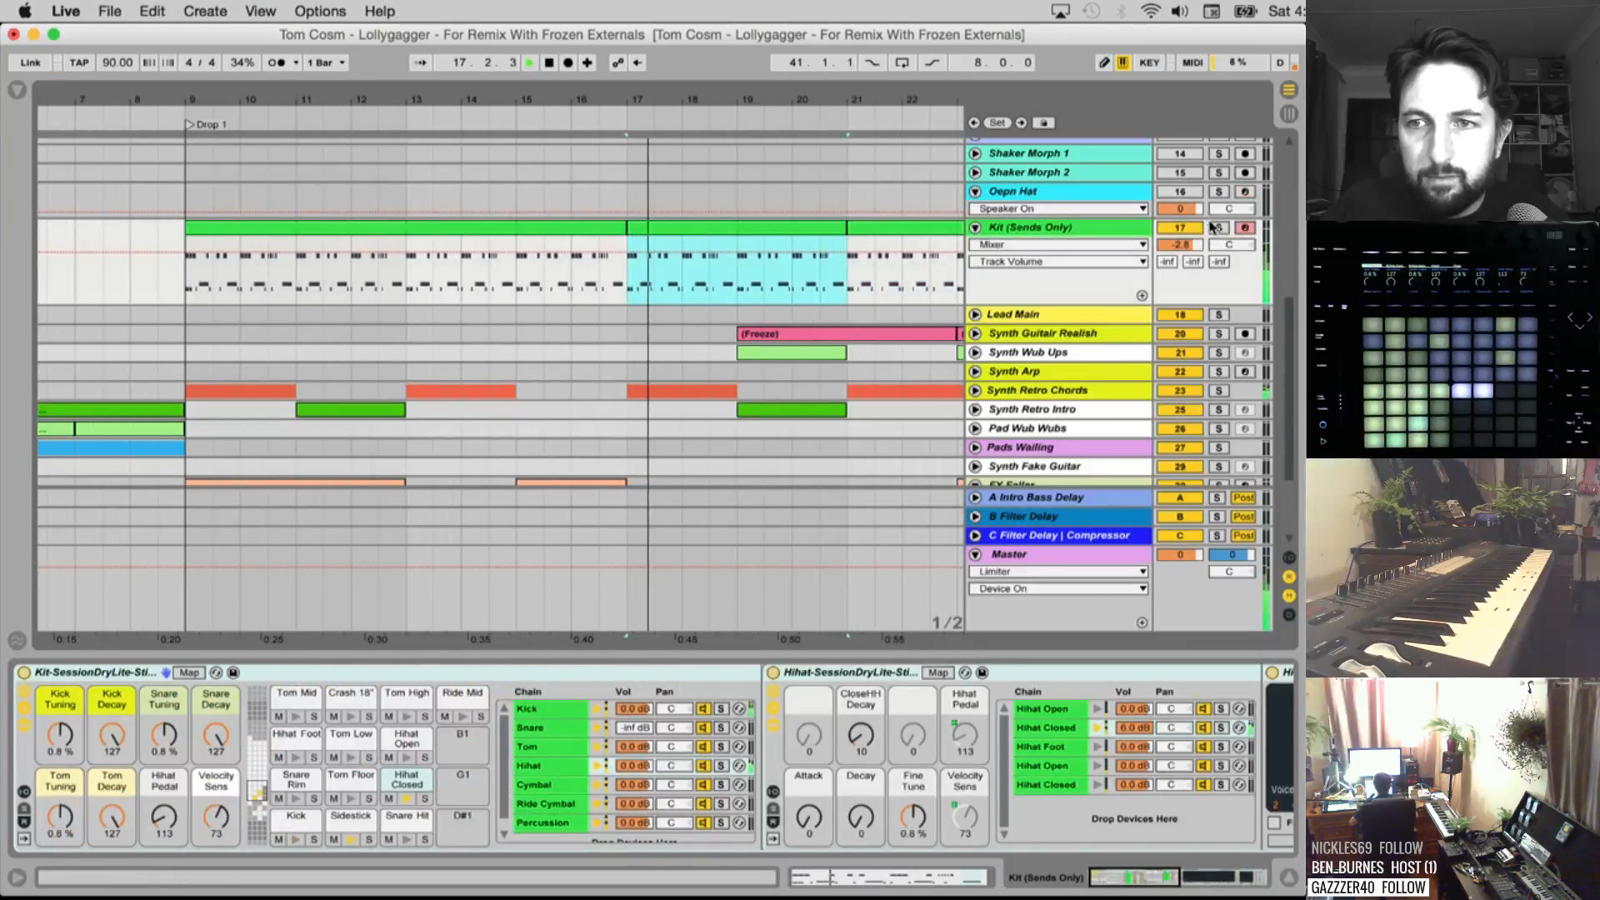
{"action": "scroll", "coordinate": [817, 245], "scroll_direction": "right", "scroll_amount": 2}
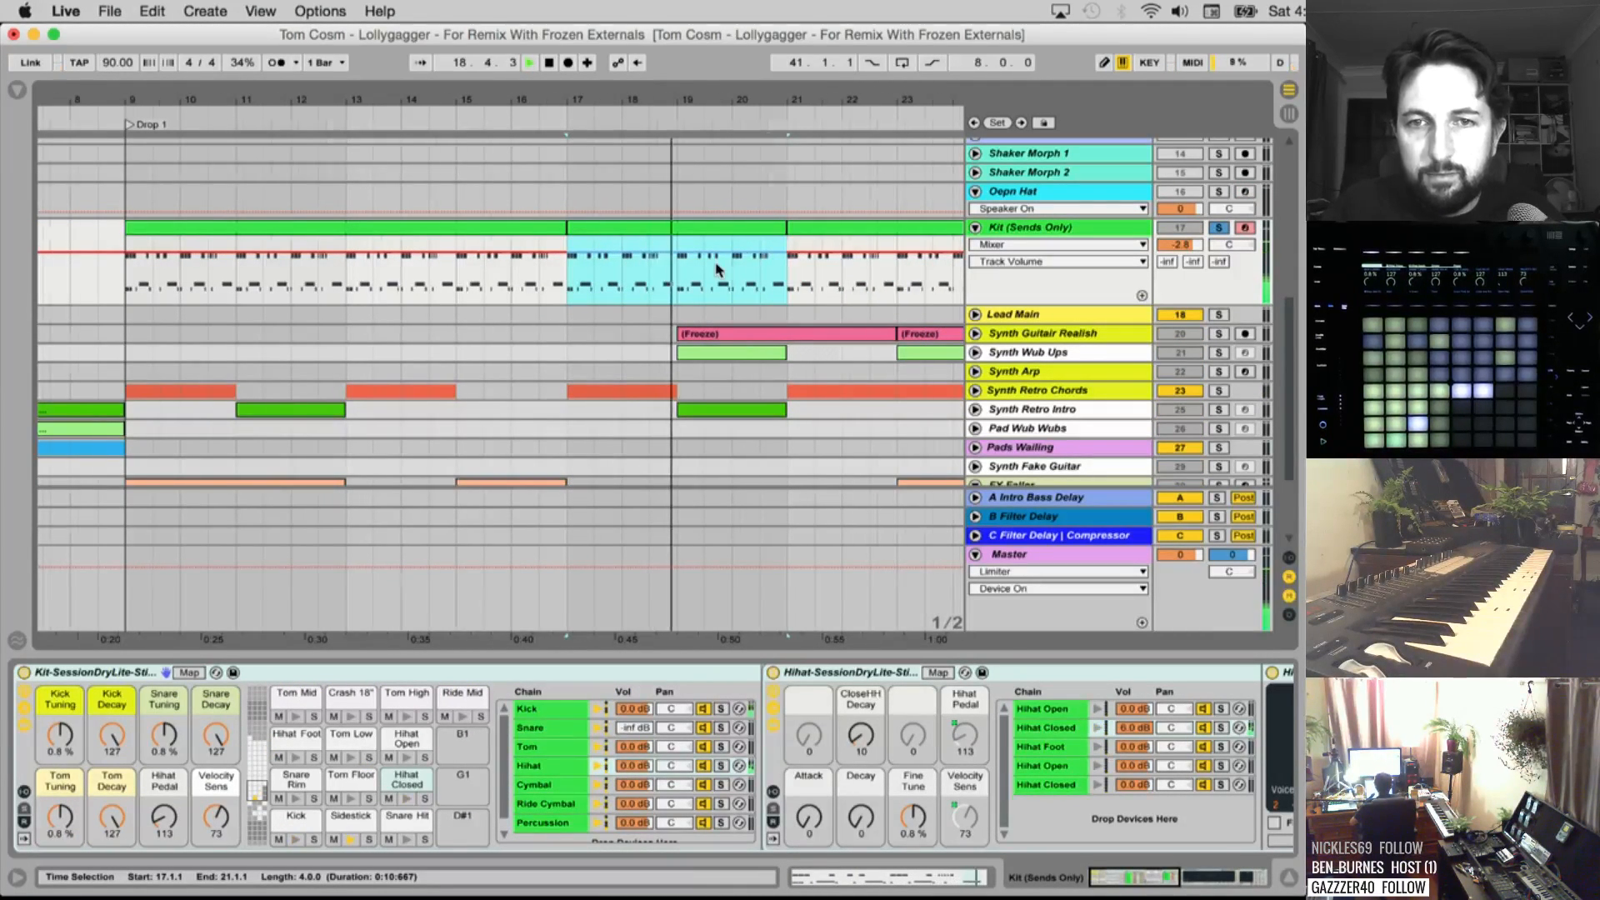
{"action": "scroll", "coordinate": [718, 271], "scroll_direction": "right", "scroll_amount": 1}
{"action": "left_click", "coordinate": [638, 271]}
{"action": "key", "text": "space"}
Export bars 17 to 19 of the Kit (Sends Only) track as a WAV file named Drum Kit
{"action": "left_click_drag", "start_coordinate": [615, 269], "coordinate": [540, 269]}
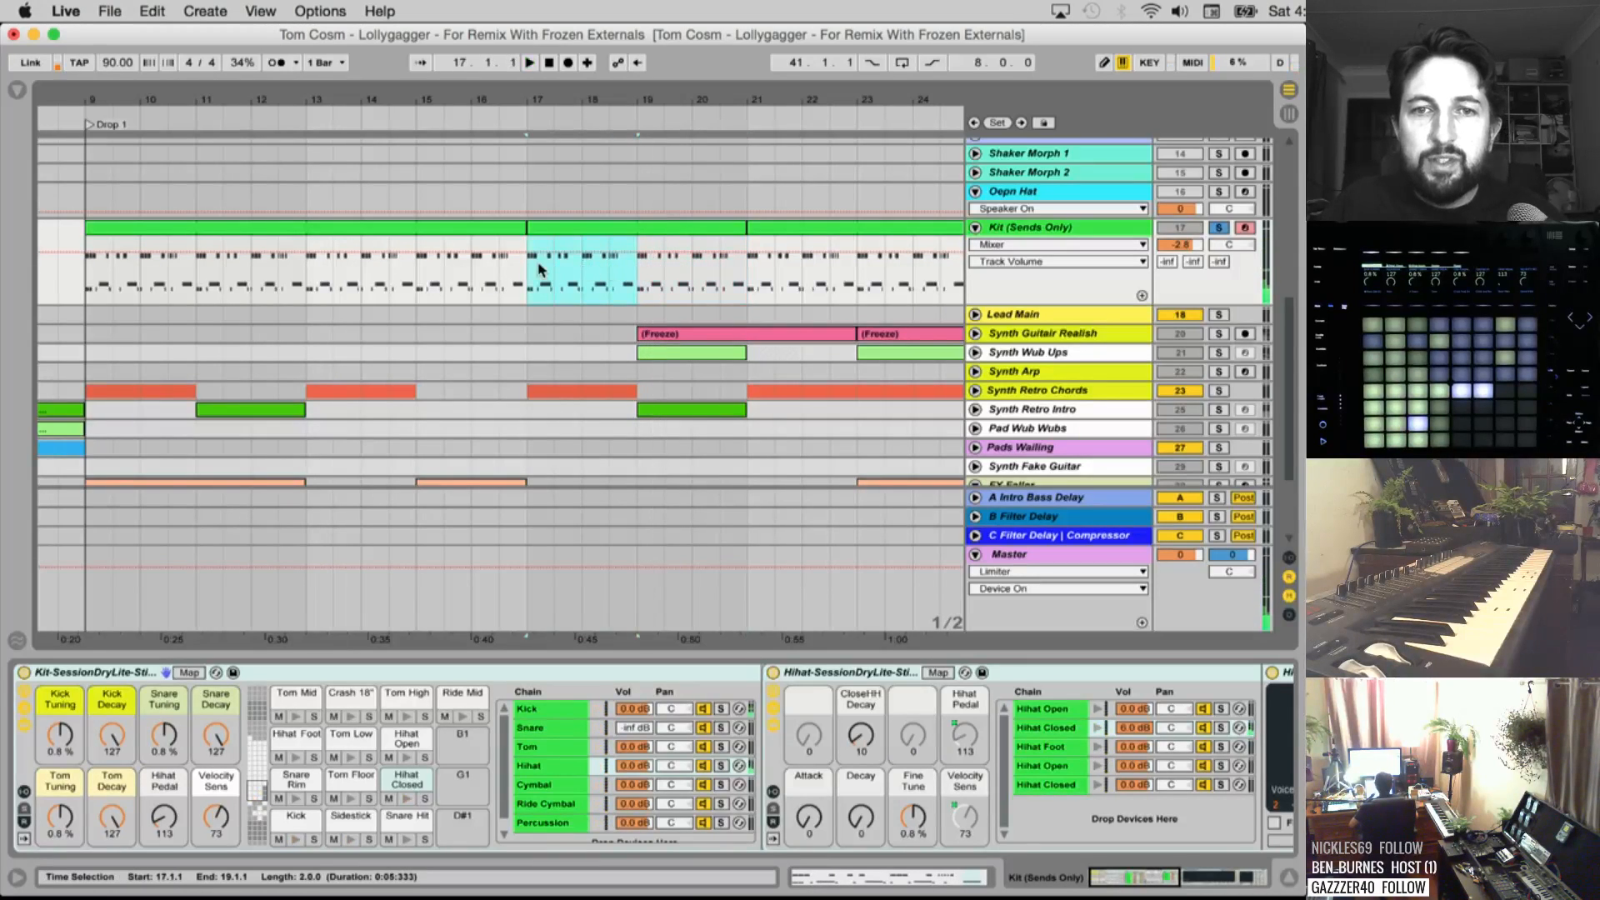
{"action": "key", "text": "super+shift+r"}
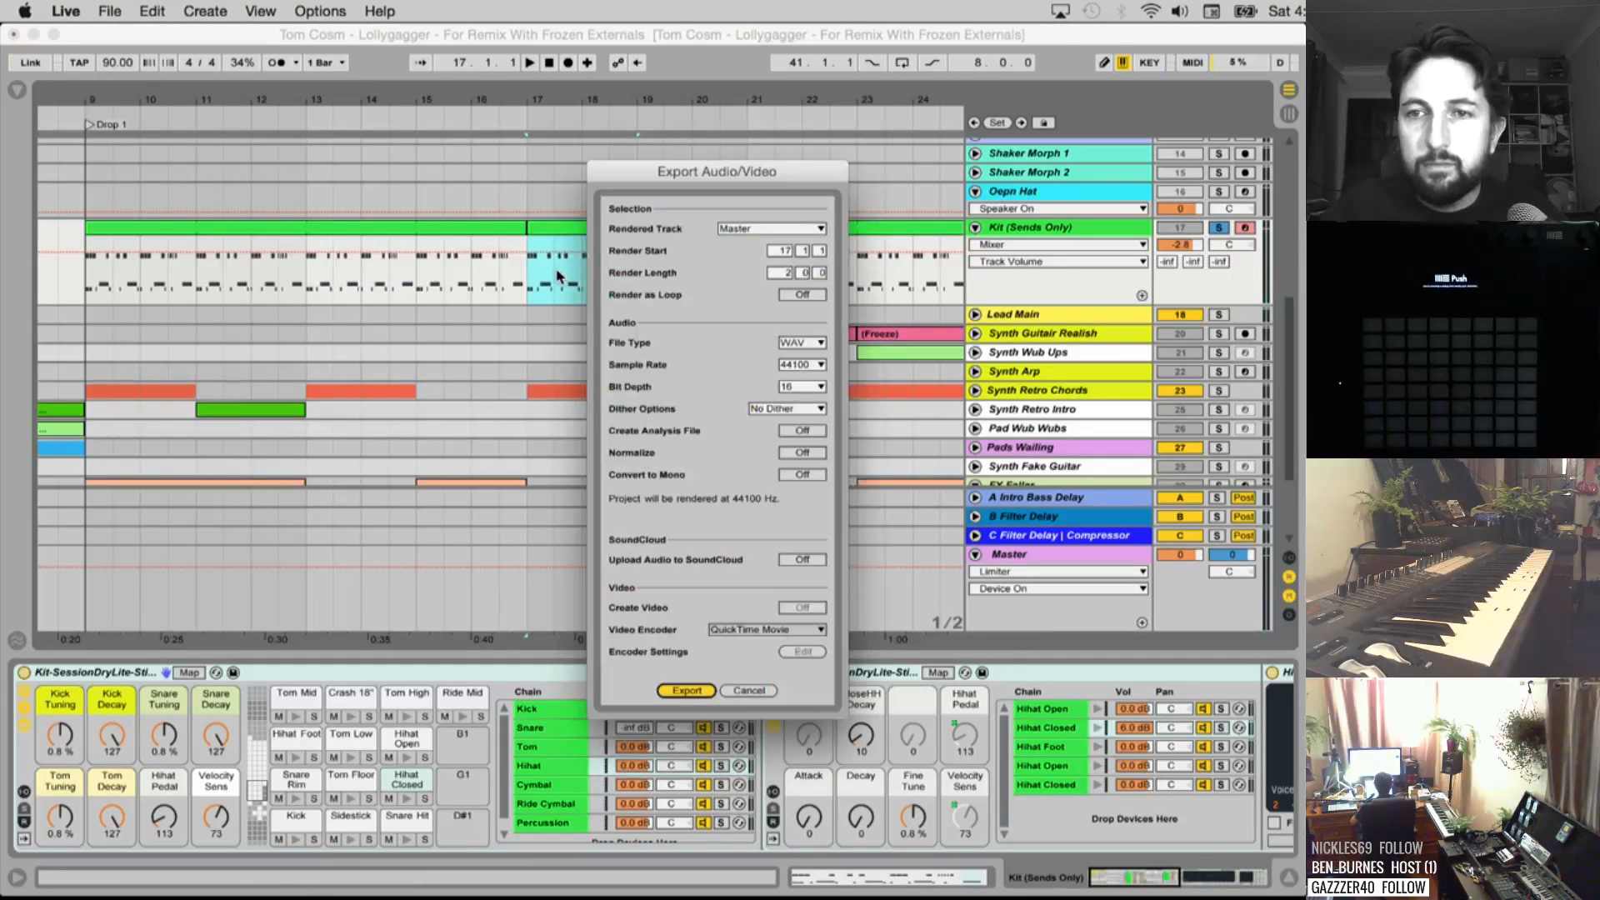
{"action": "key", "text": "Return"}
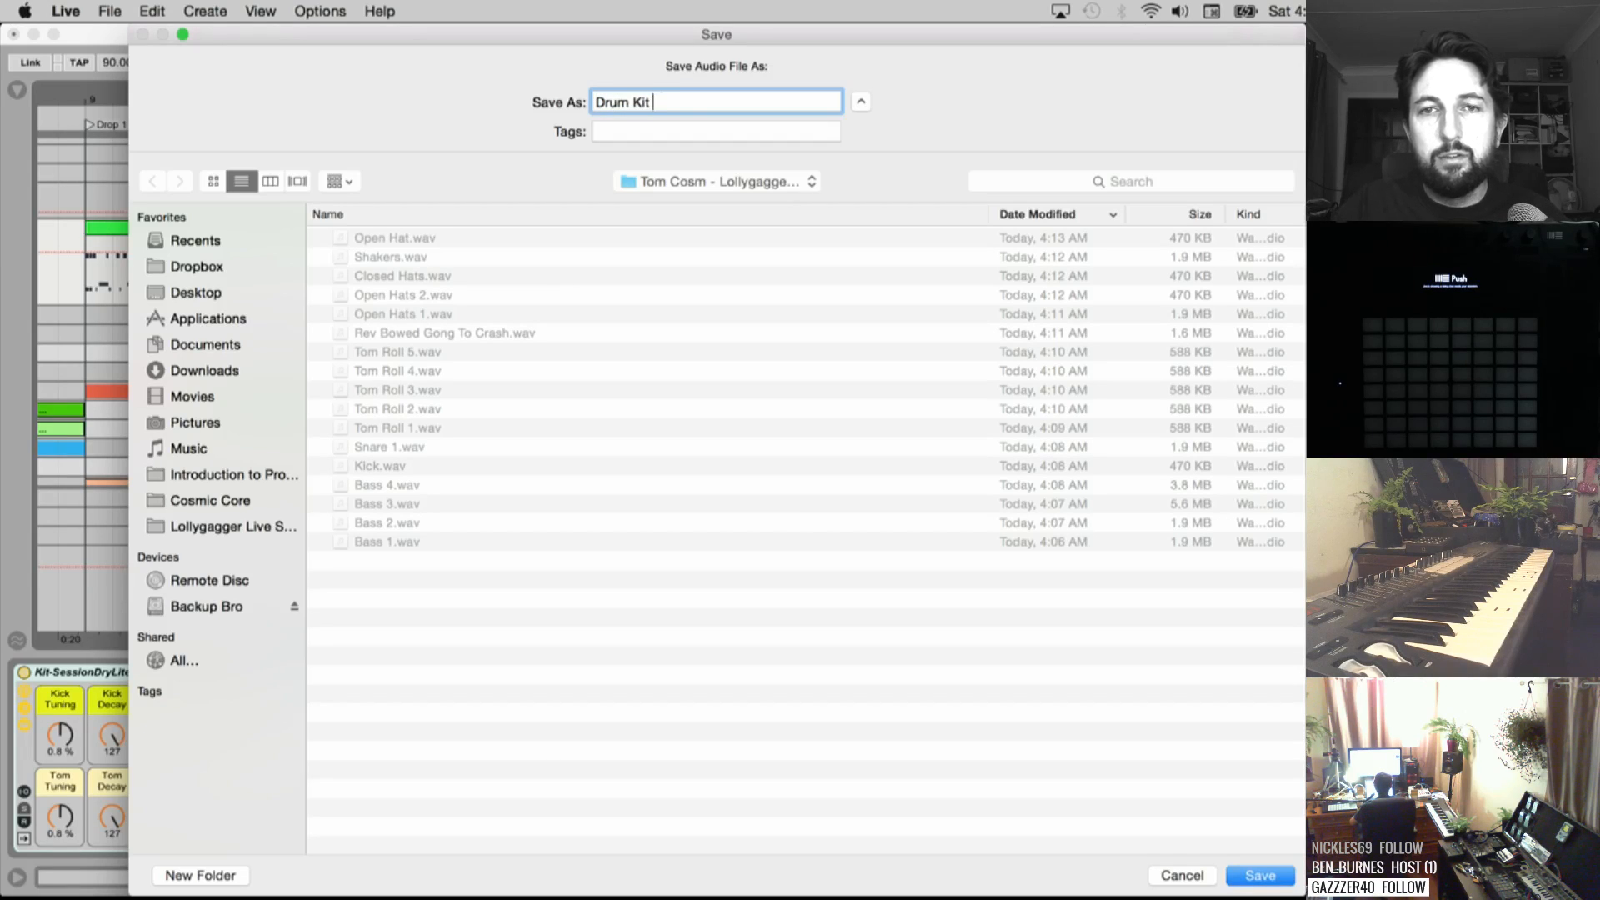
{"action": "key", "text": "Return"}
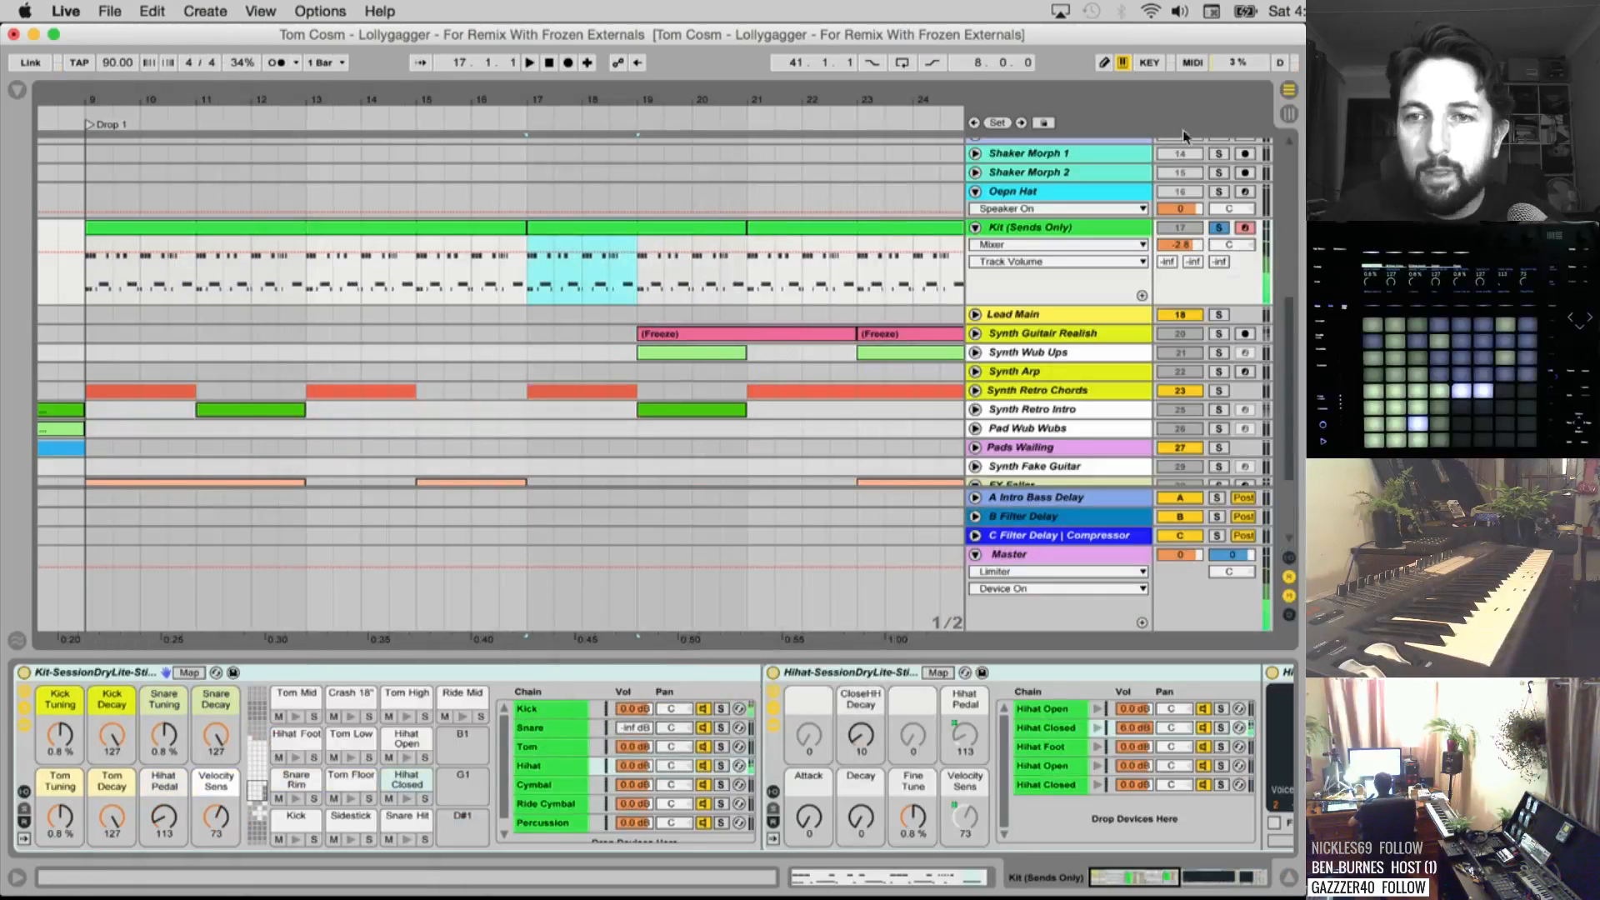
Unsolo Kit (Sends Only), unfold the Lead Main group, and place the insert mark at bar 25
{"action": "left_click", "coordinate": [1219, 229]}
{"action": "left_click_drag", "start_coordinate": [520, 93], "coordinate": [185, 96]}
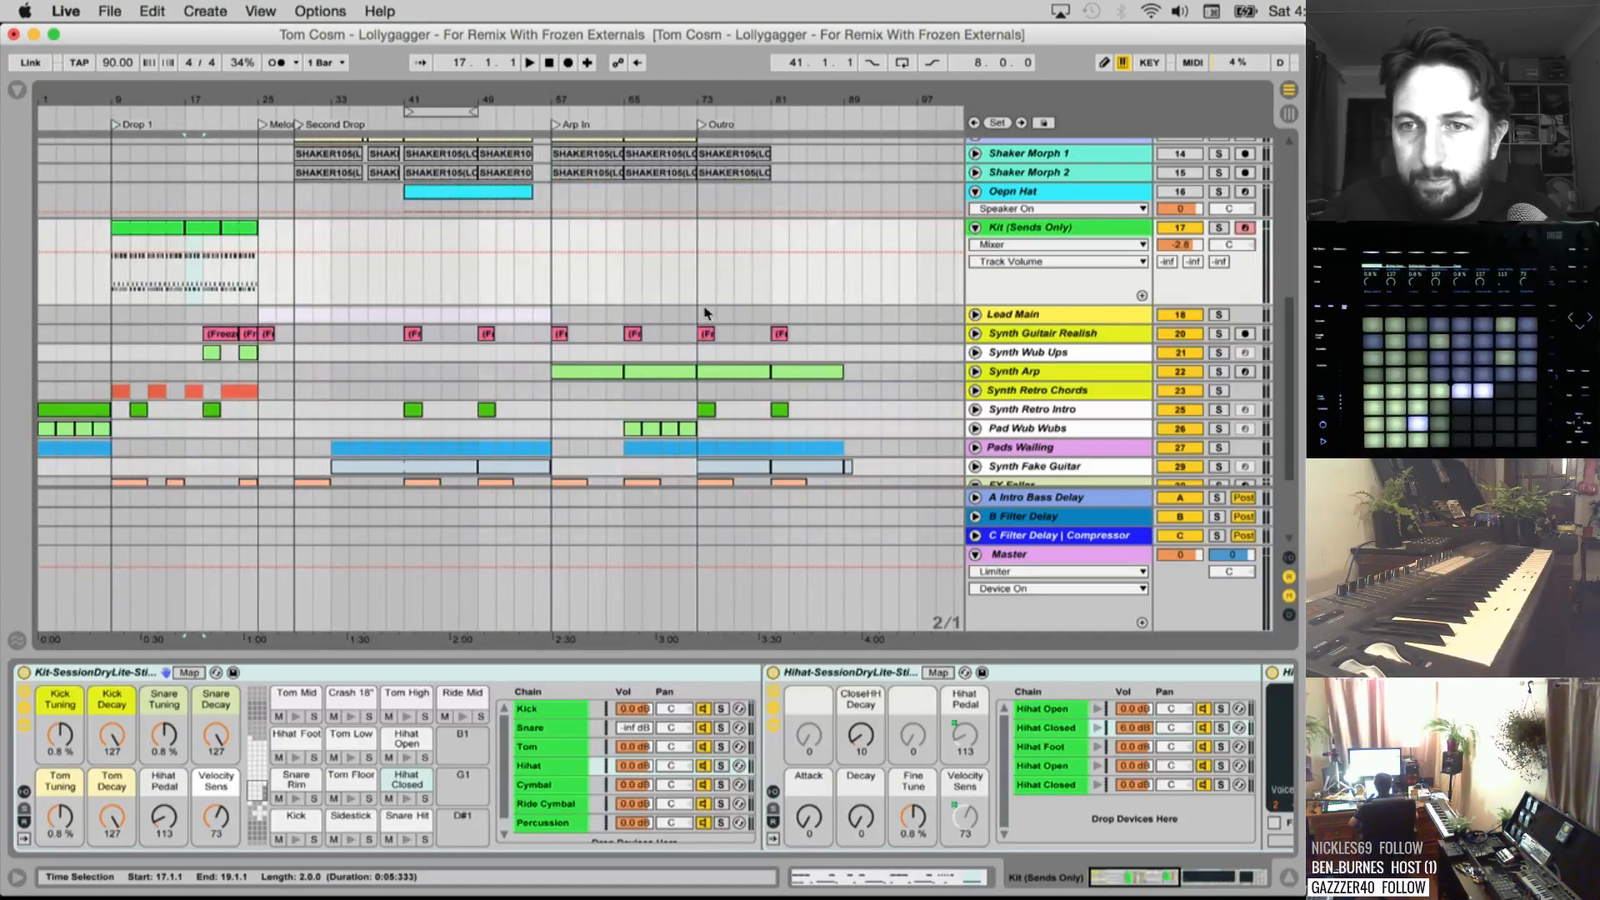
{"action": "left_click", "coordinate": [975, 315]}
{"action": "left_click", "coordinate": [275, 406]}
{"action": "key", "text": "space"}
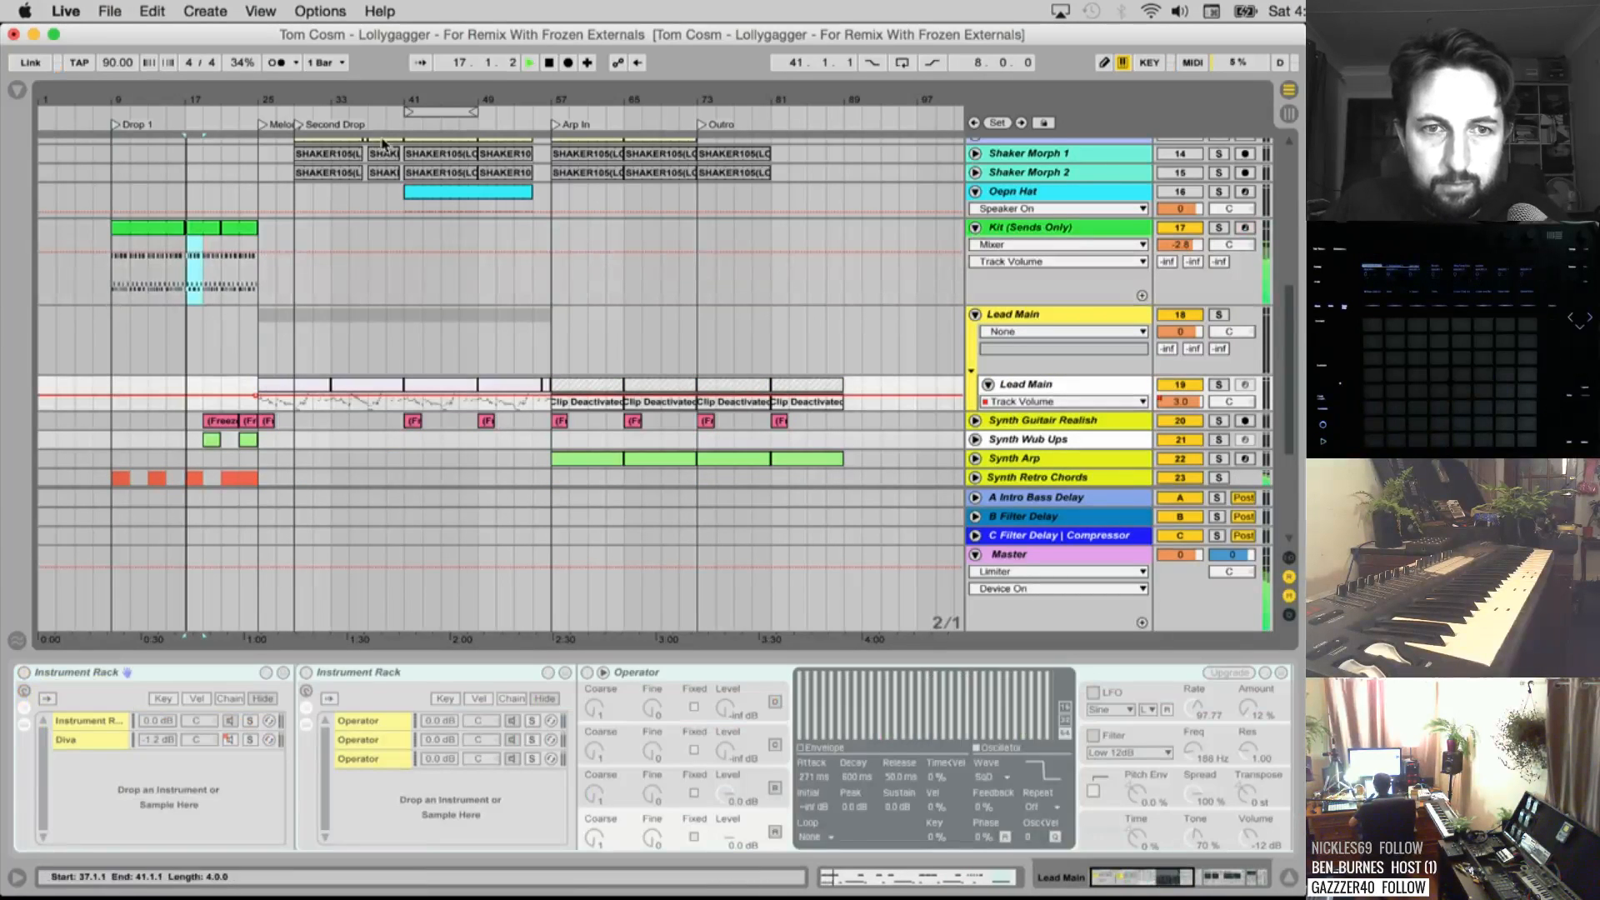
{"action": "key", "text": "space"}
{"action": "key", "text": "super+z"}
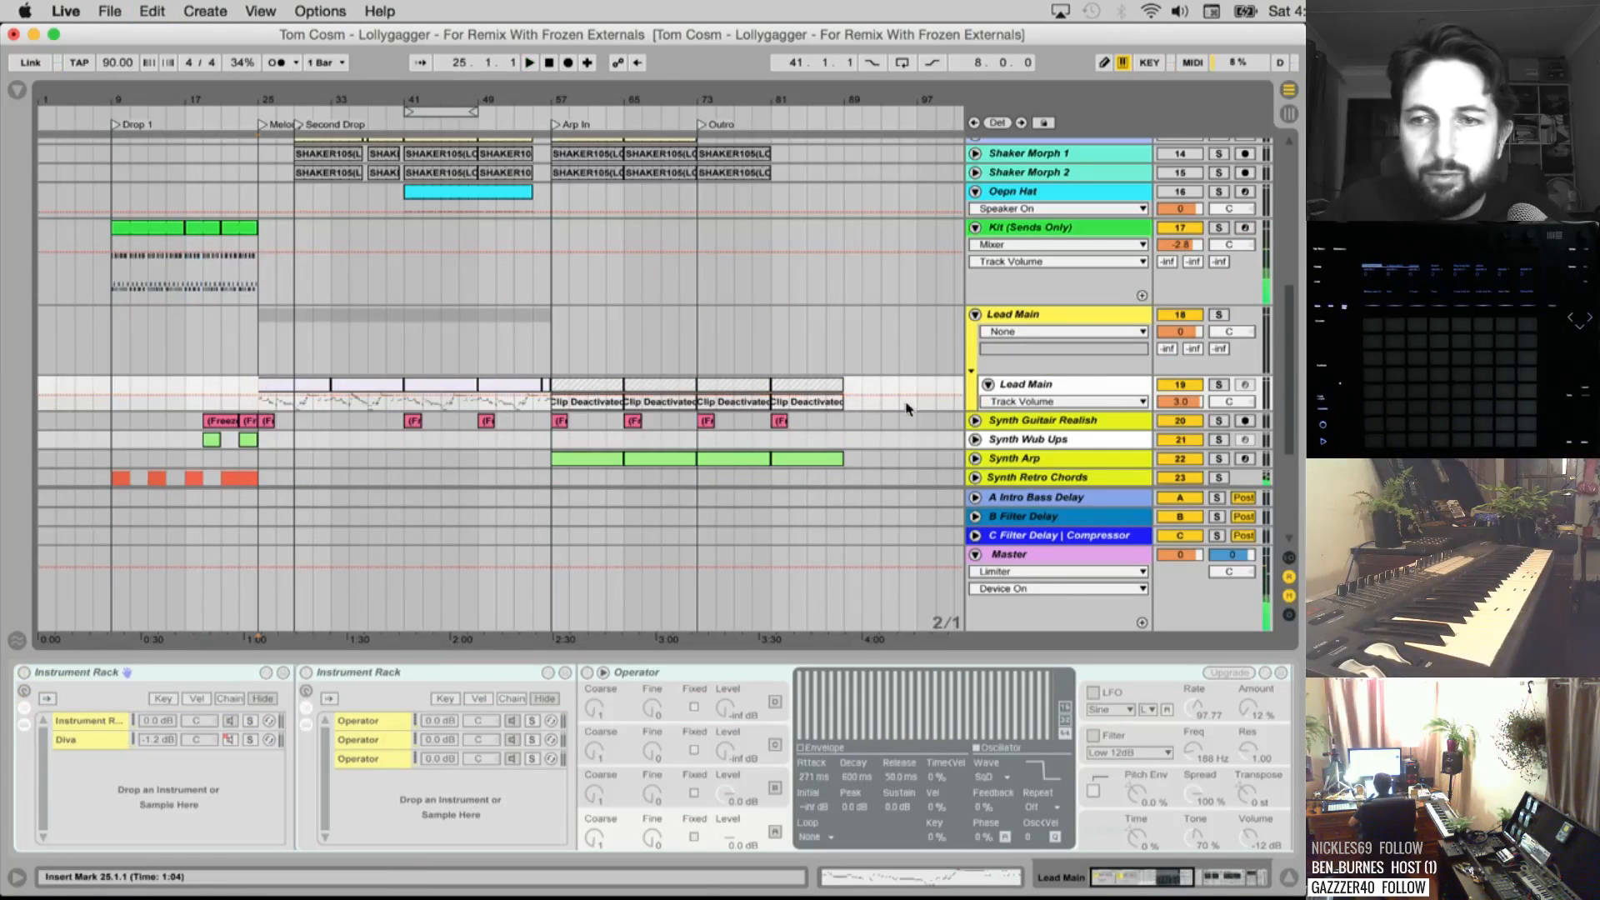
Solo the inner Lead Main track, enlarge its lane, and audition the melody from bar 25
{"action": "left_click", "coordinate": [1219, 384]}
{"action": "left_click_drag", "start_coordinate": [1017, 411], "coordinate": [1036, 496]}
{"action": "scroll", "coordinate": [323, 125], "scroll_direction": "down", "scroll_amount": 3}
{"action": "left_click_drag", "start_coordinate": [256, 94], "coordinate": [376, 201]}
{"action": "key", "text": "space"}
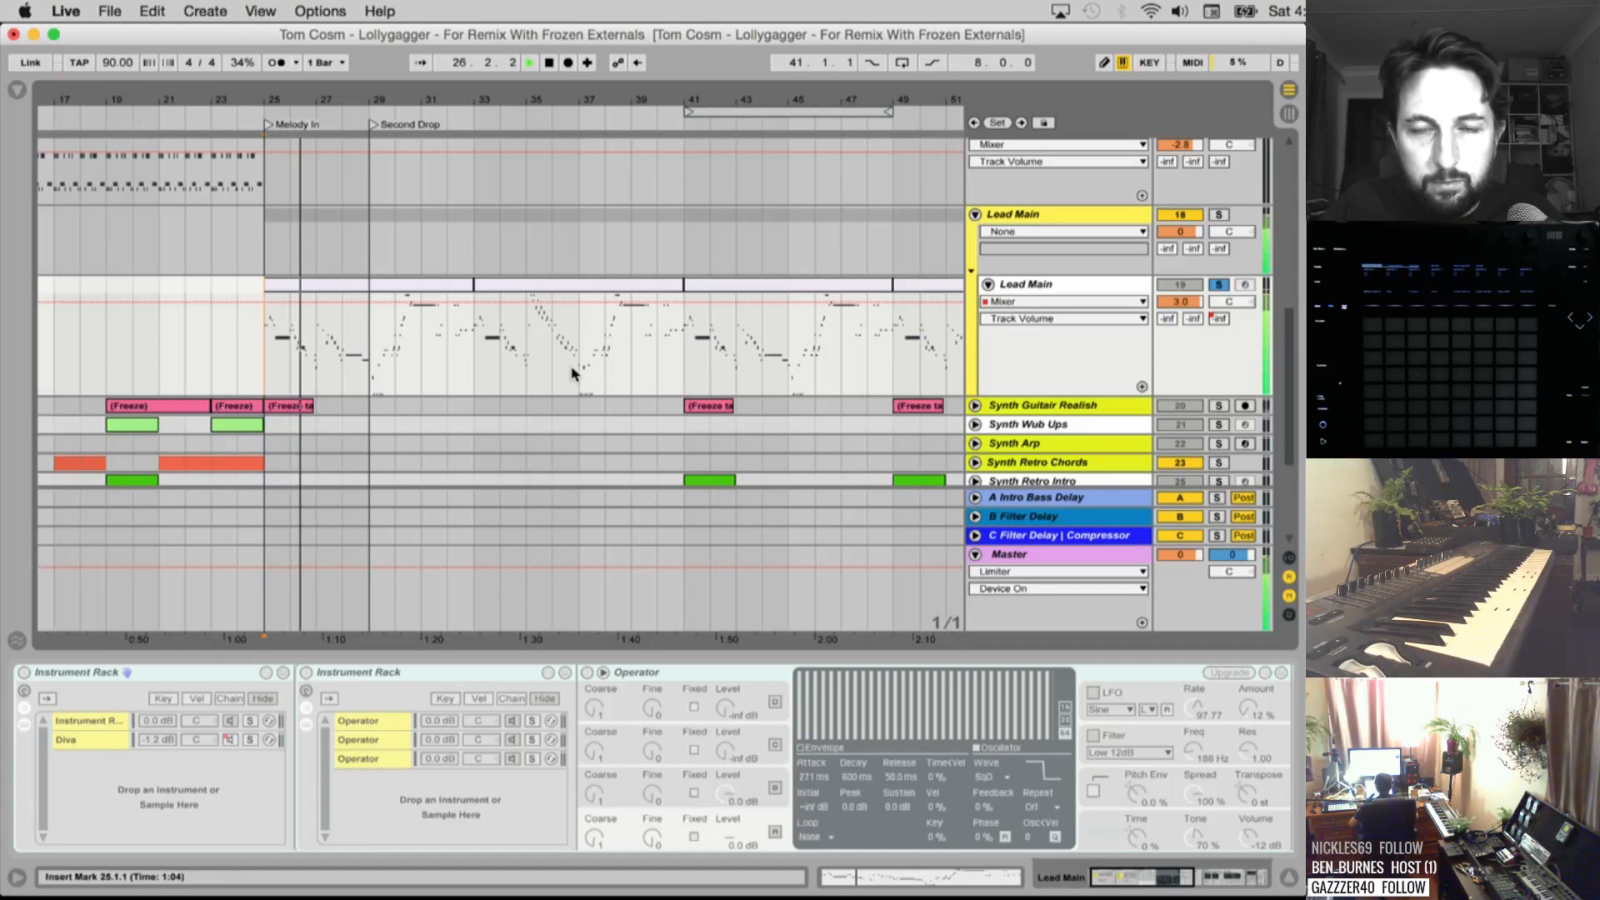
{"action": "scroll", "coordinate": [573, 374], "scroll_direction": "right", "scroll_amount": 4}
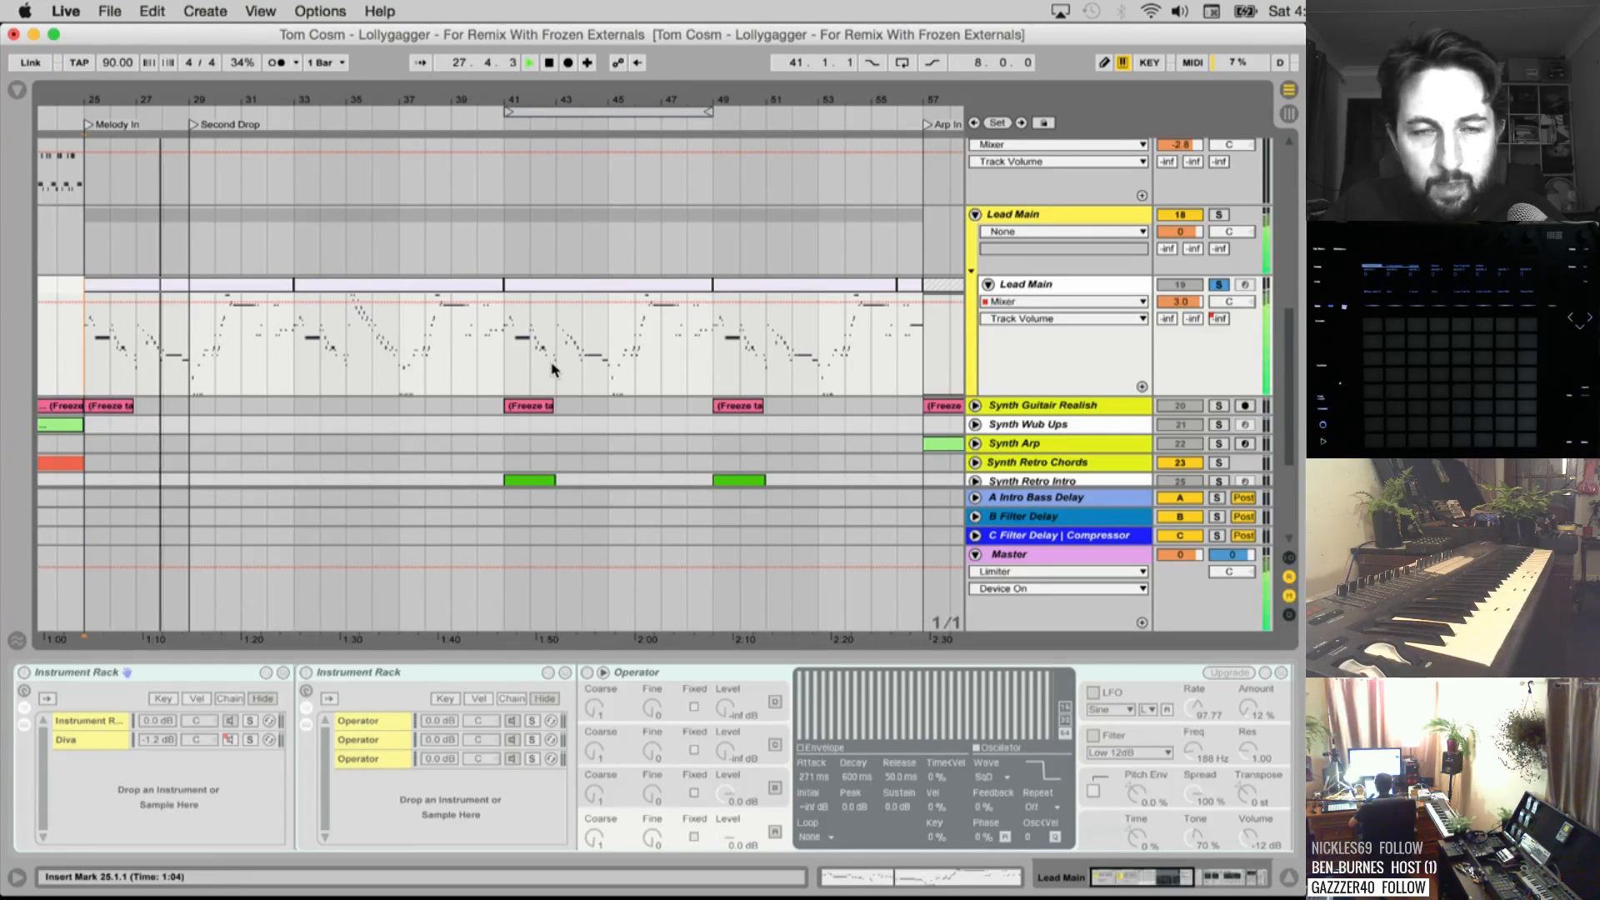
{"action": "scroll", "coordinate": [551, 369], "scroll_direction": "right", "scroll_amount": 15}
{"action": "scroll", "coordinate": [551, 369], "scroll_direction": "left", "scroll_amount": 20}
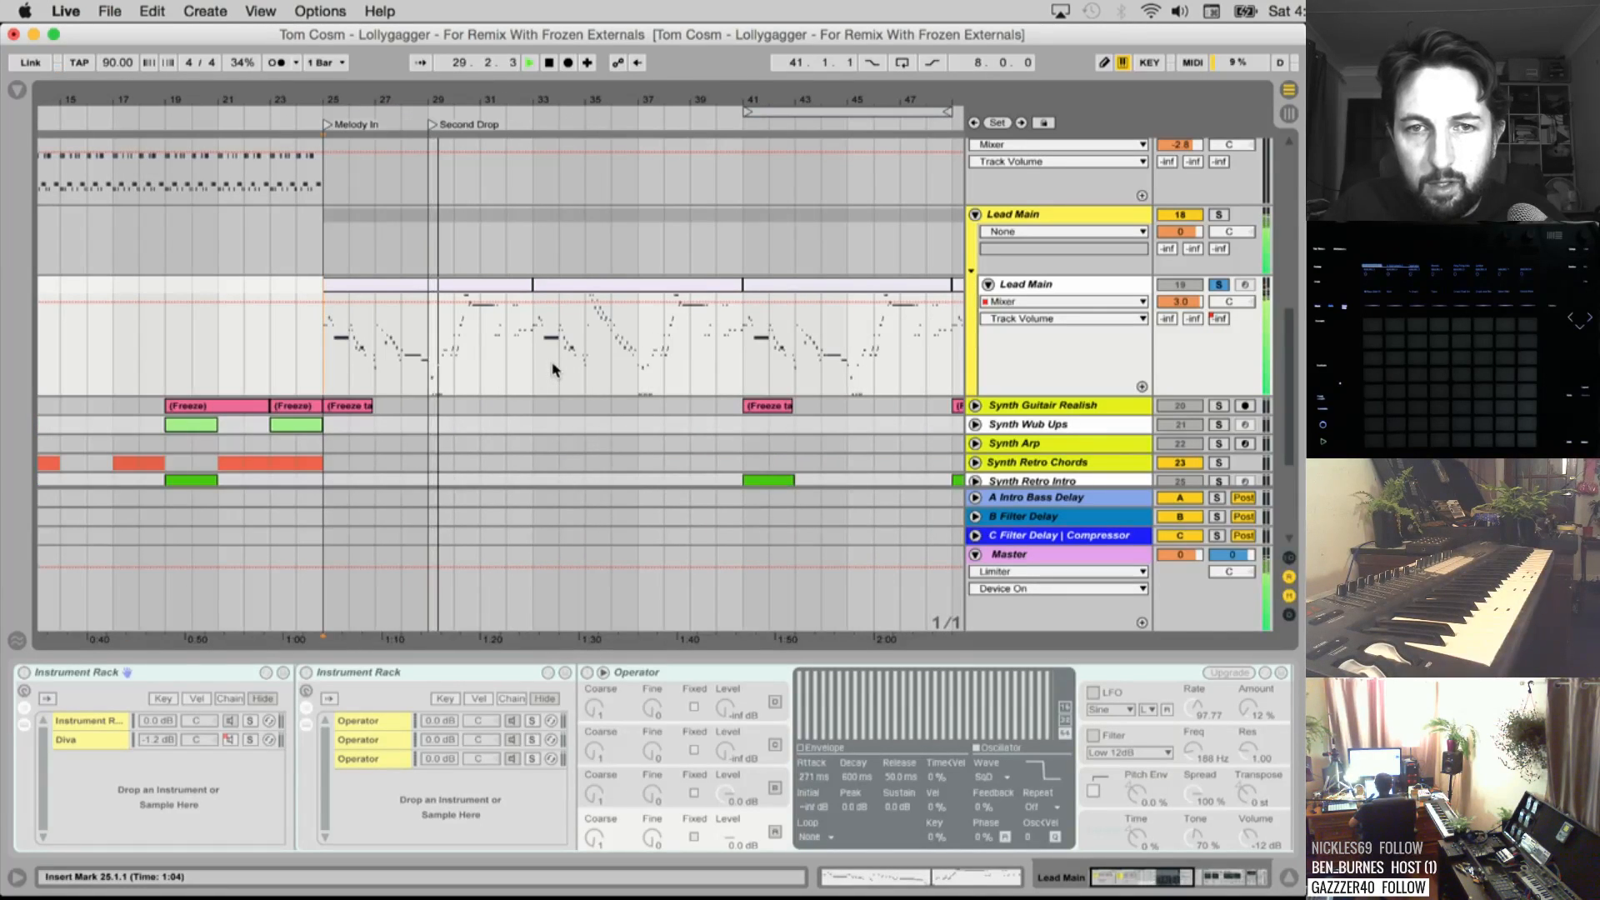
Check where the Lead Main melody ends by auditioning the soloed track from bar 57
{"action": "key", "text": "space"}
{"action": "scroll", "coordinate": [552, 370], "scroll_direction": "right", "scroll_amount": 3}
{"action": "scroll", "coordinate": [552, 370], "scroll_direction": "right", "scroll_amount": 3}
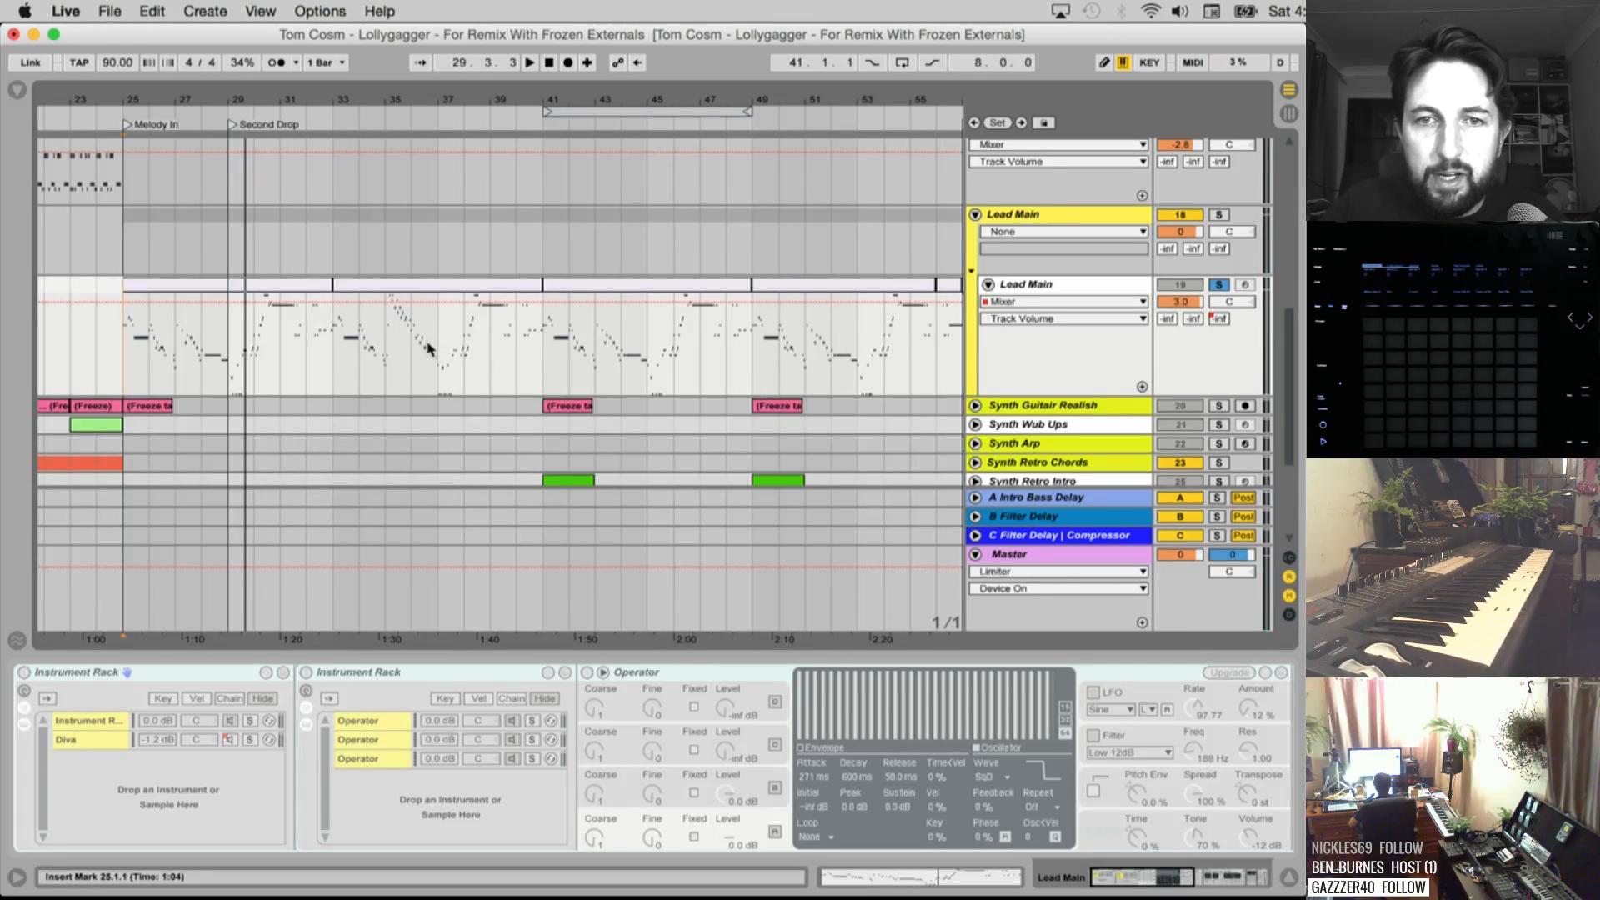
{"action": "scroll", "coordinate": [547, 329], "scroll_direction": "right", "scroll_amount": 8}
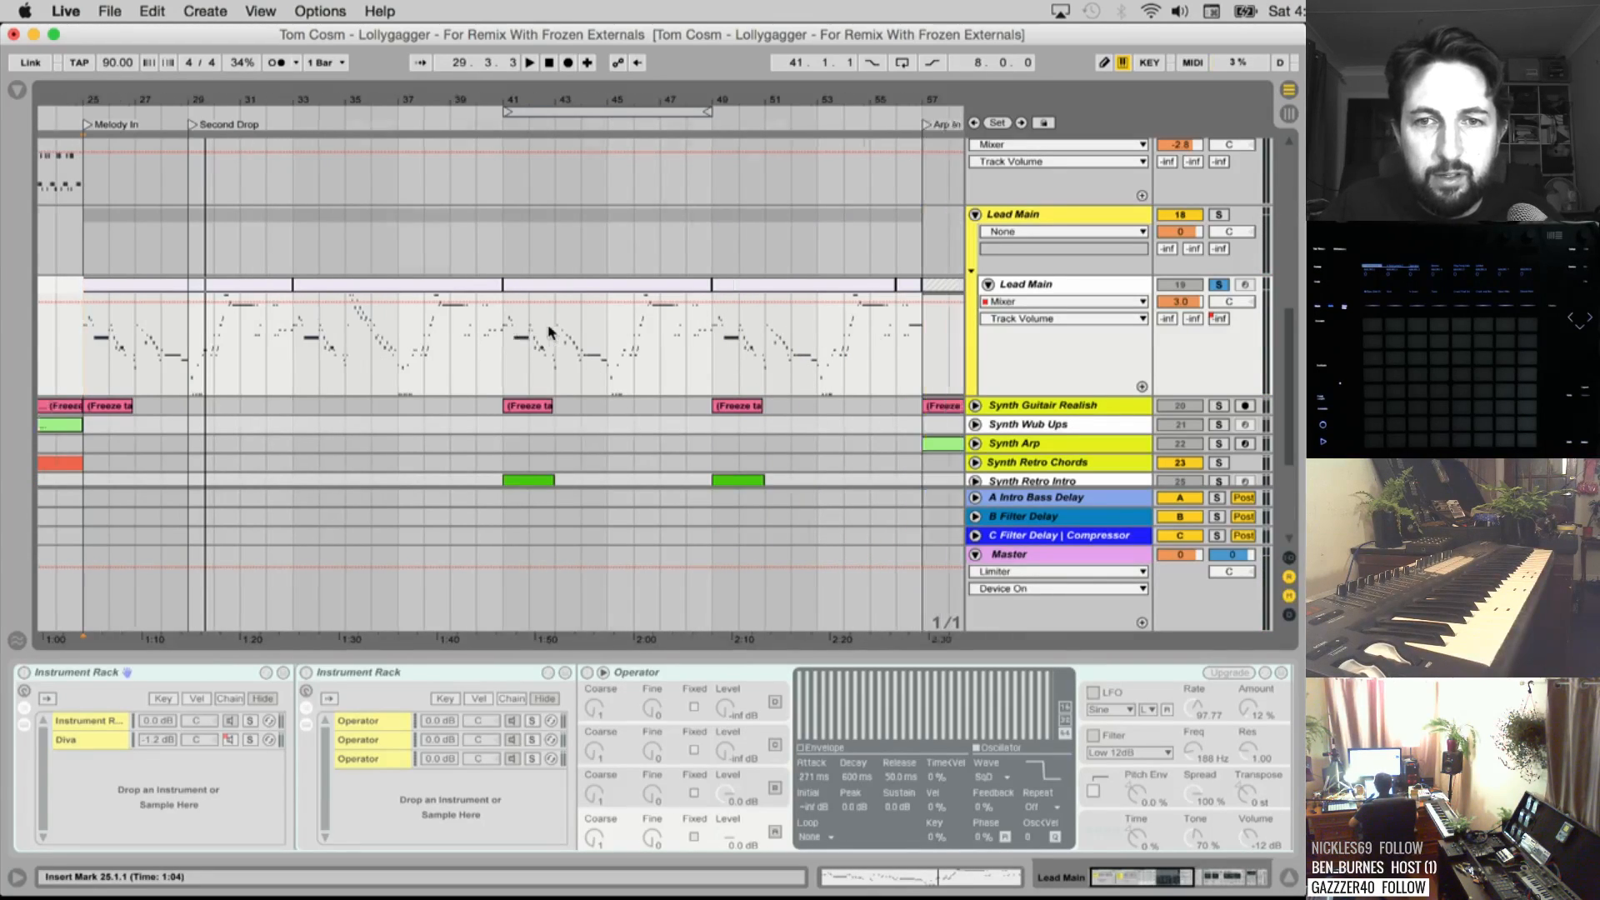
{"action": "left_click", "coordinate": [679, 360]}
{"action": "key", "text": "space"}
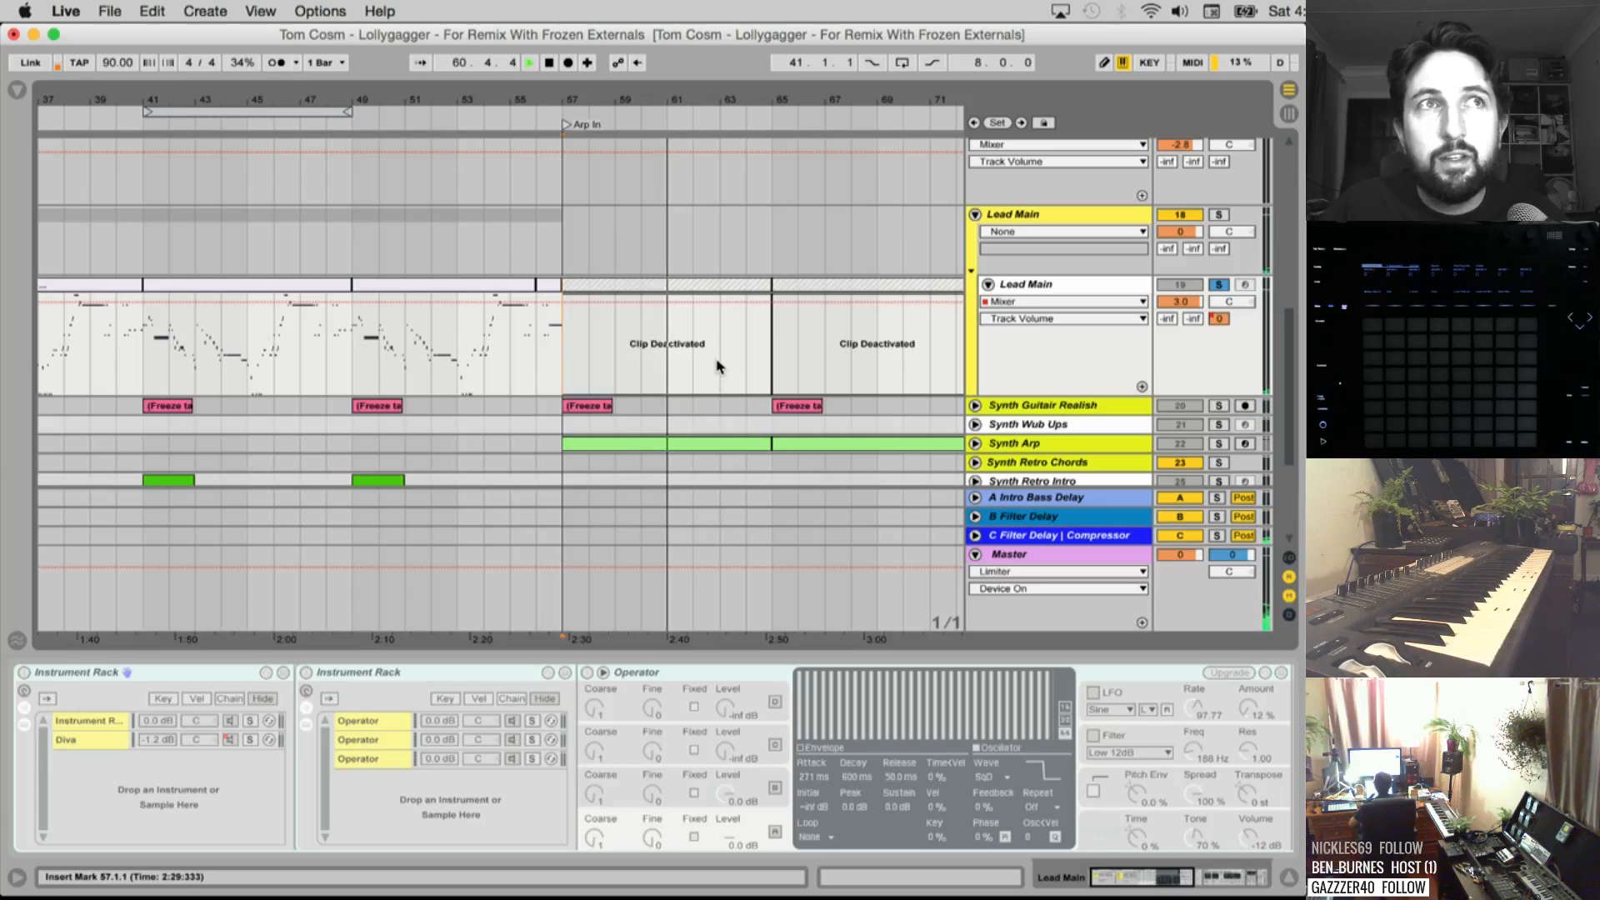
Export bars 25 to 65 of the soloed Lead Main track as a WAV file named Main Lead
{"action": "left_click", "coordinate": [773, 355]}
{"action": "key", "text": "space"}
{"action": "scroll", "coordinate": [680, 357], "scroll_direction": "left", "scroll_amount": 10}
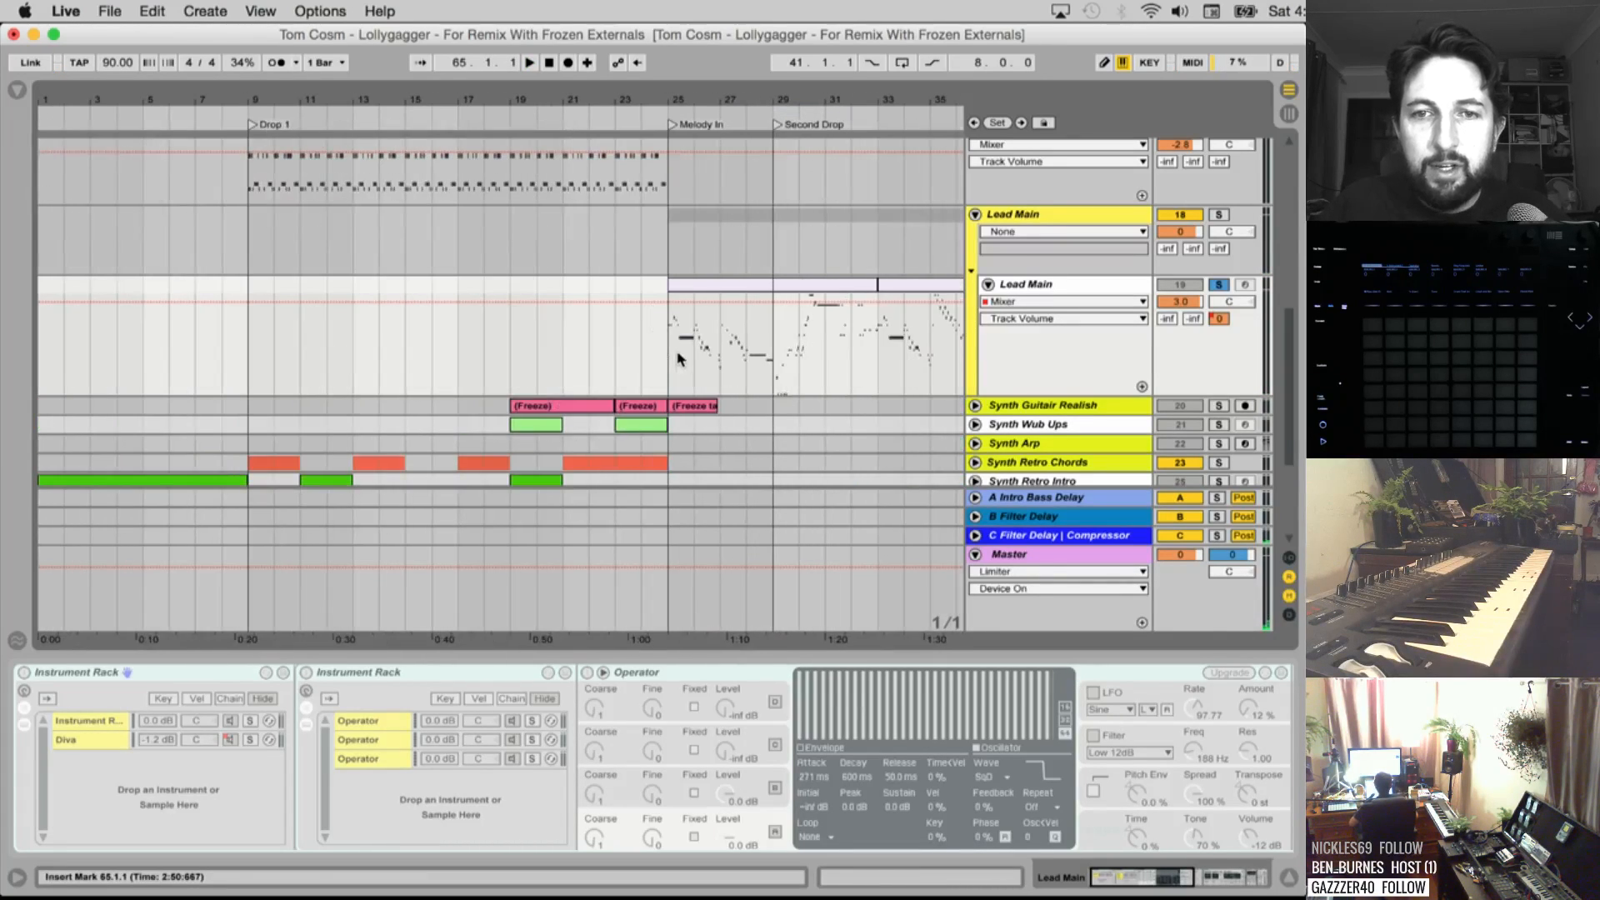
{"action": "left_click", "coordinate": [665, 357], "text": "shift"}
{"action": "key", "text": "super+shift+r"}
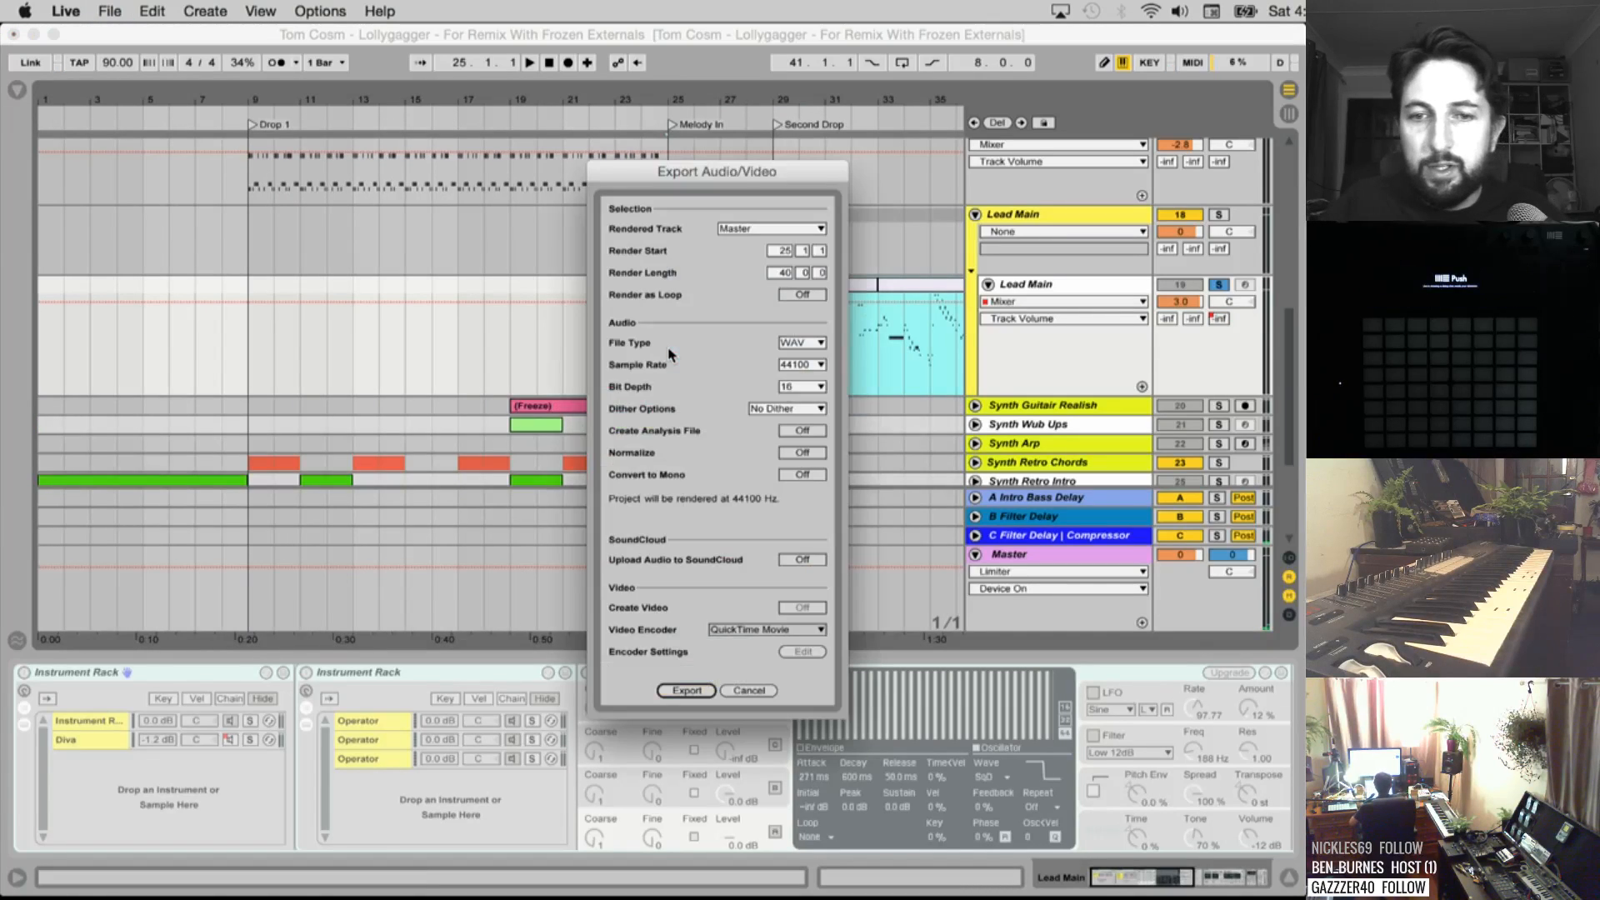
{"action": "key", "text": "Return"}
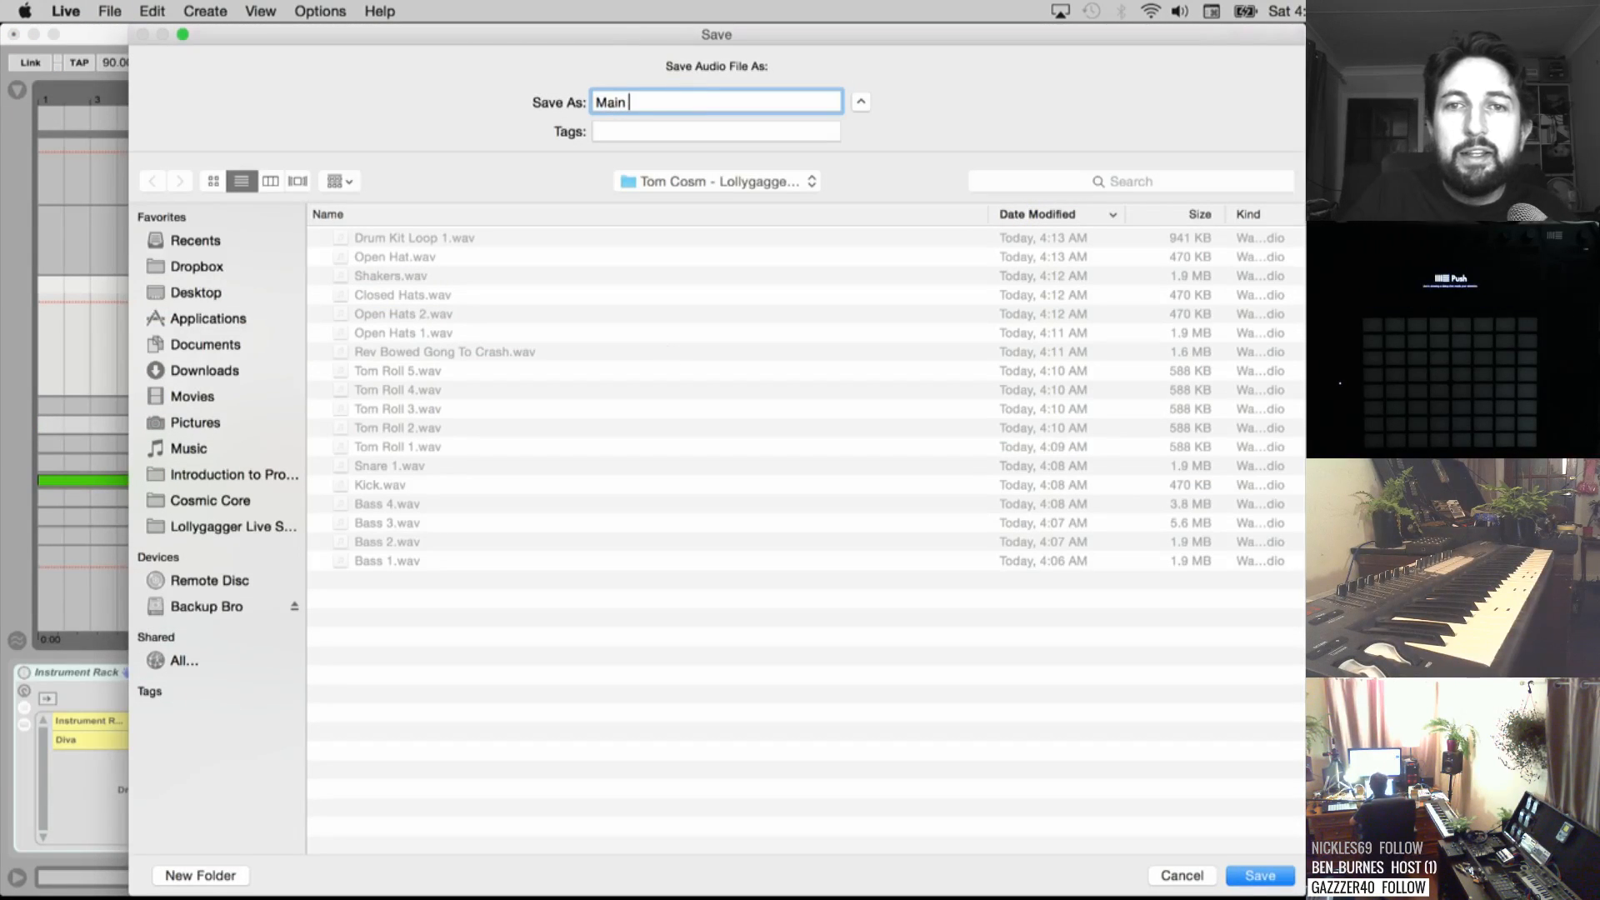
{"action": "key", "text": "Return"}
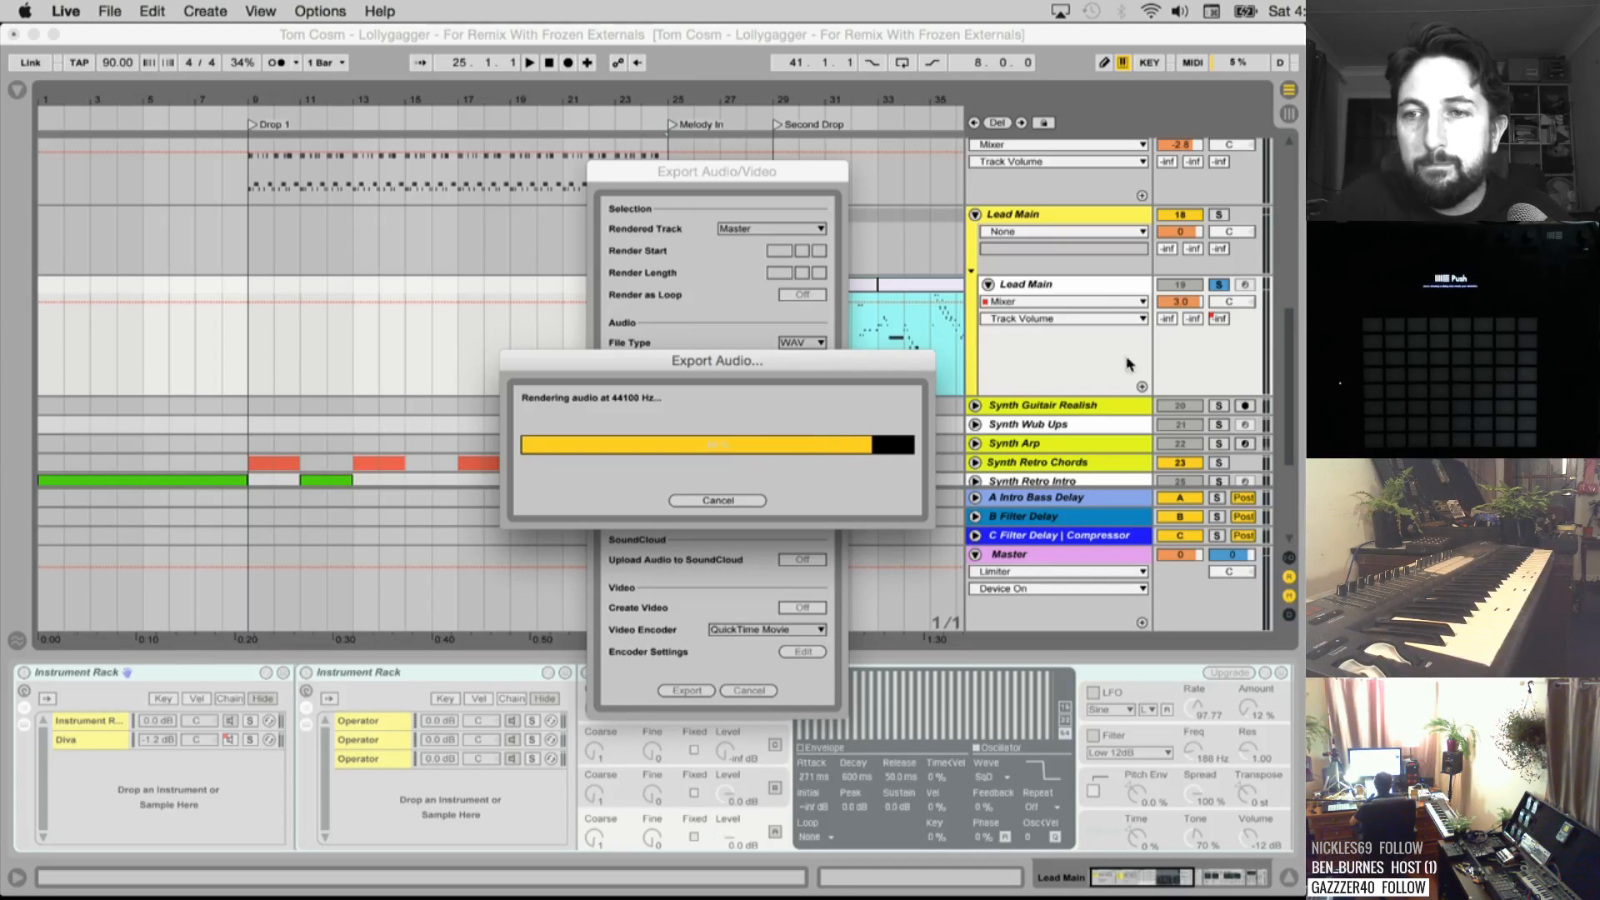
Unsolo Lead Main, unfold the Synth Guitair Realish track, and audition it from bar 19
{"action": "left_click", "coordinate": [1220, 285]}
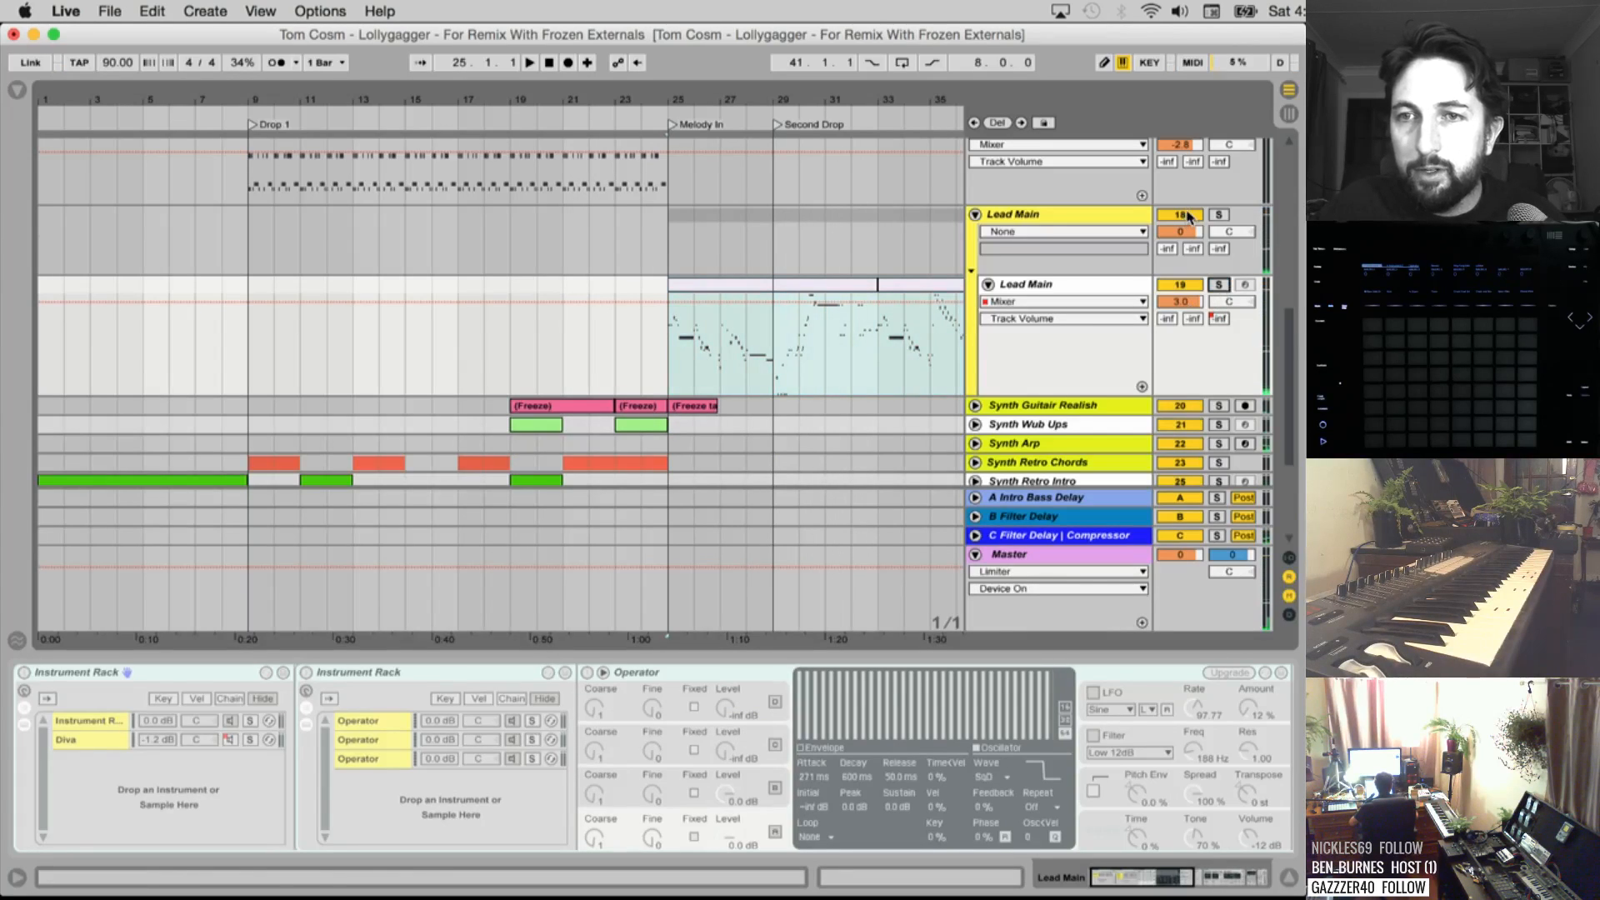
{"action": "scroll", "coordinate": [974, 315], "scroll_direction": "down", "scroll_amount": 4}
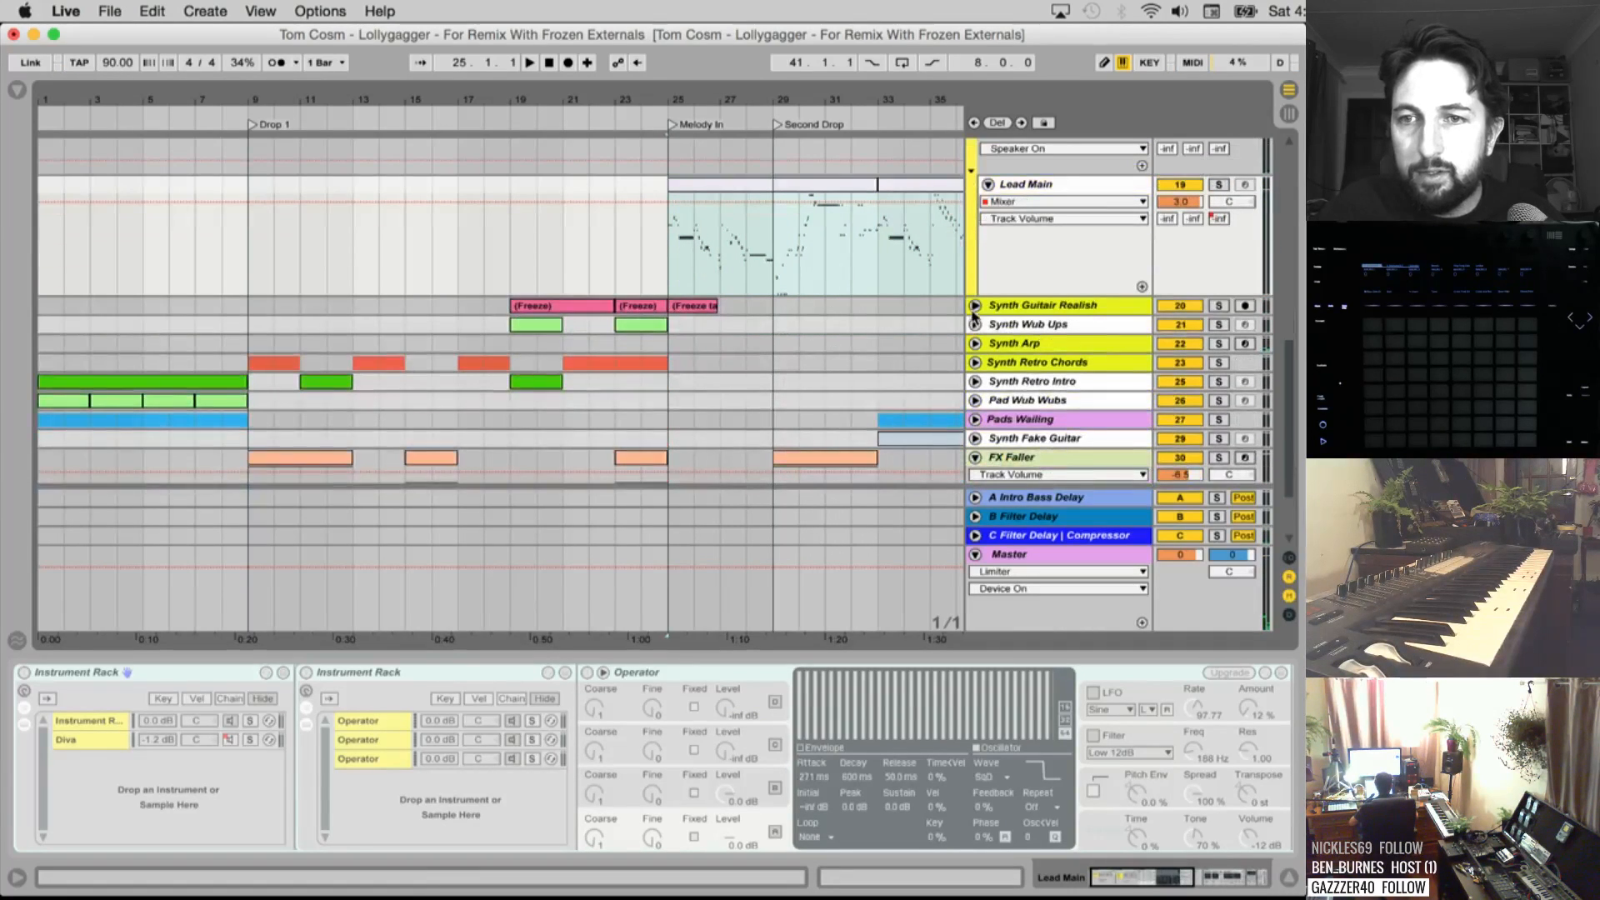
{"action": "left_click", "coordinate": [974, 306]}
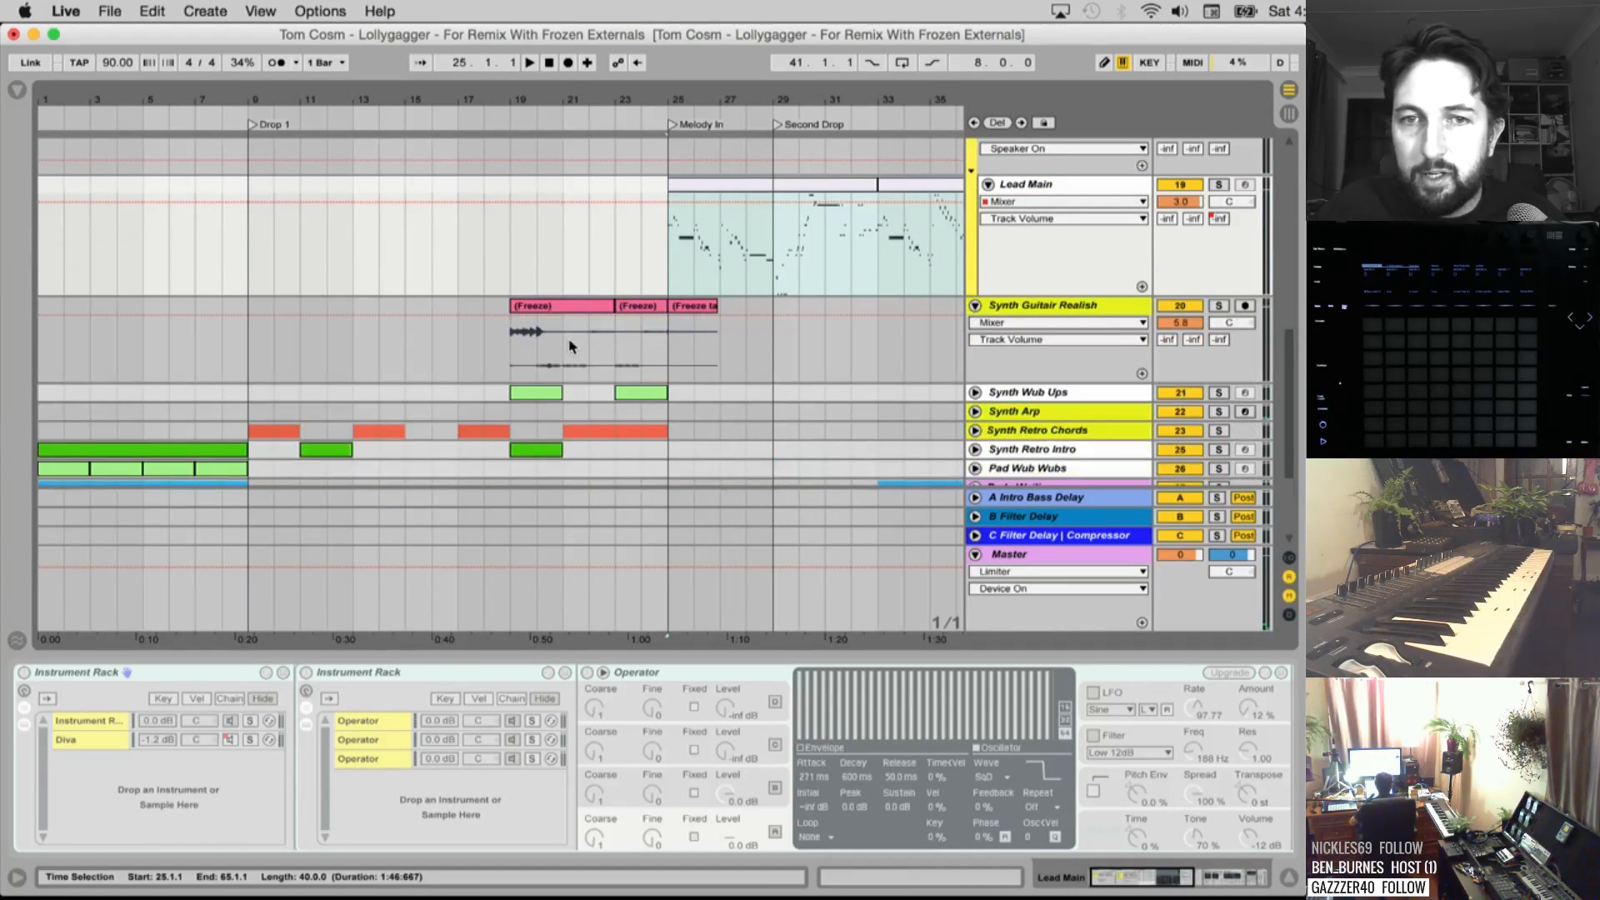
{"action": "left_click", "coordinate": [510, 360]}
{"action": "key", "text": "space"}
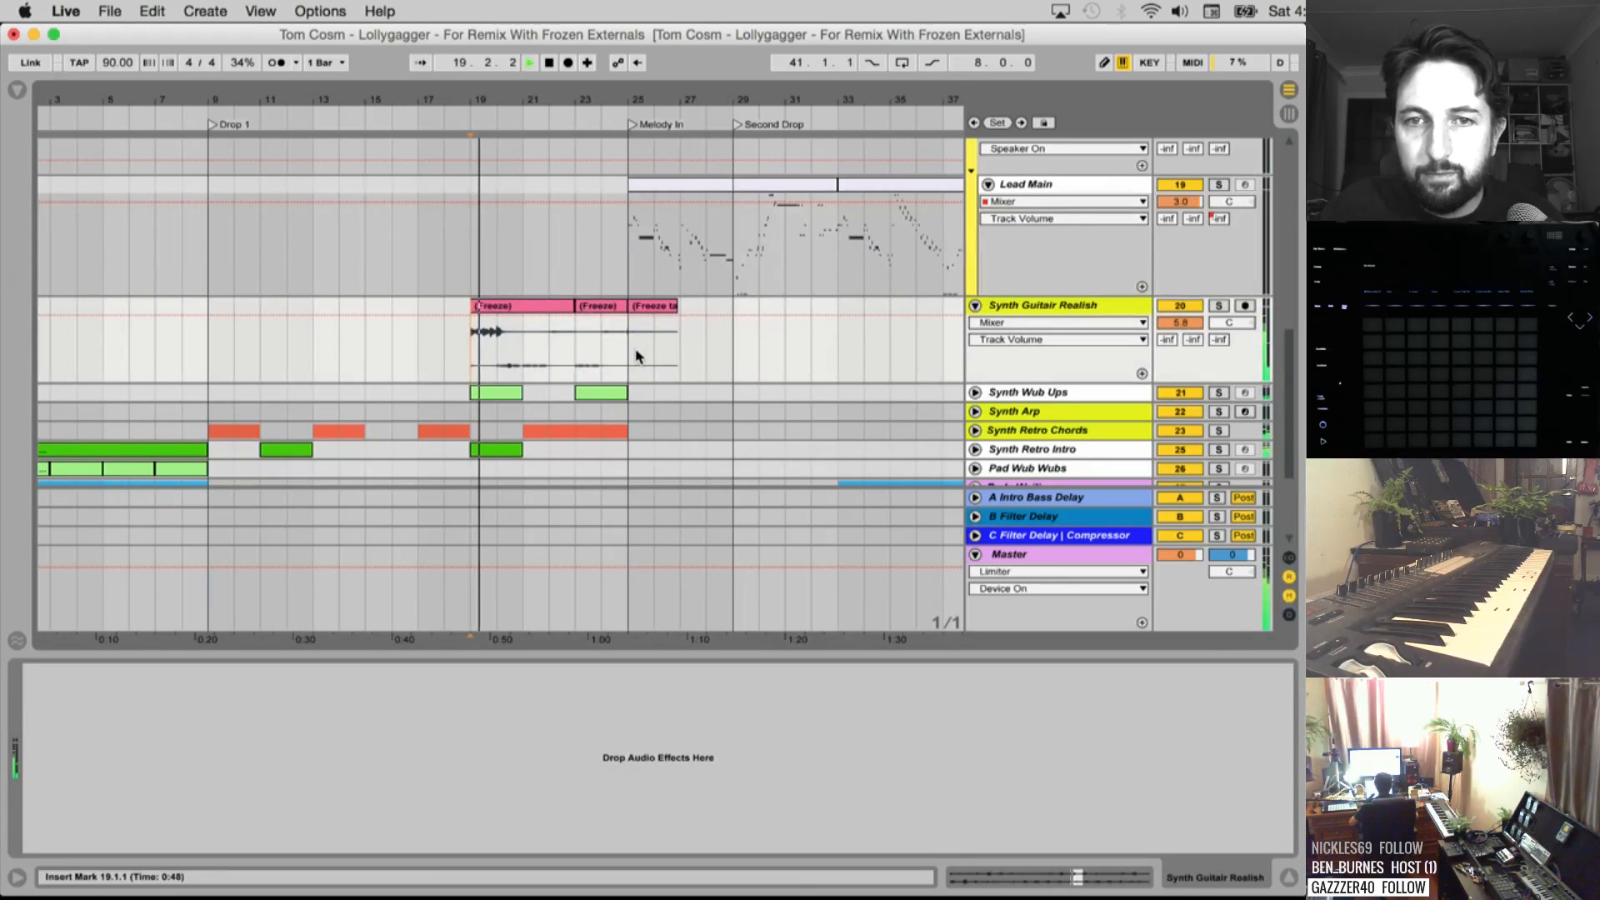
Solo Synth Guitair Realish and export its bars 19 to 27 as a WAV file named Synth Guitar Real
{"action": "left_click", "coordinate": [682, 354], "text": "shift"}
{"action": "key", "text": "space"}
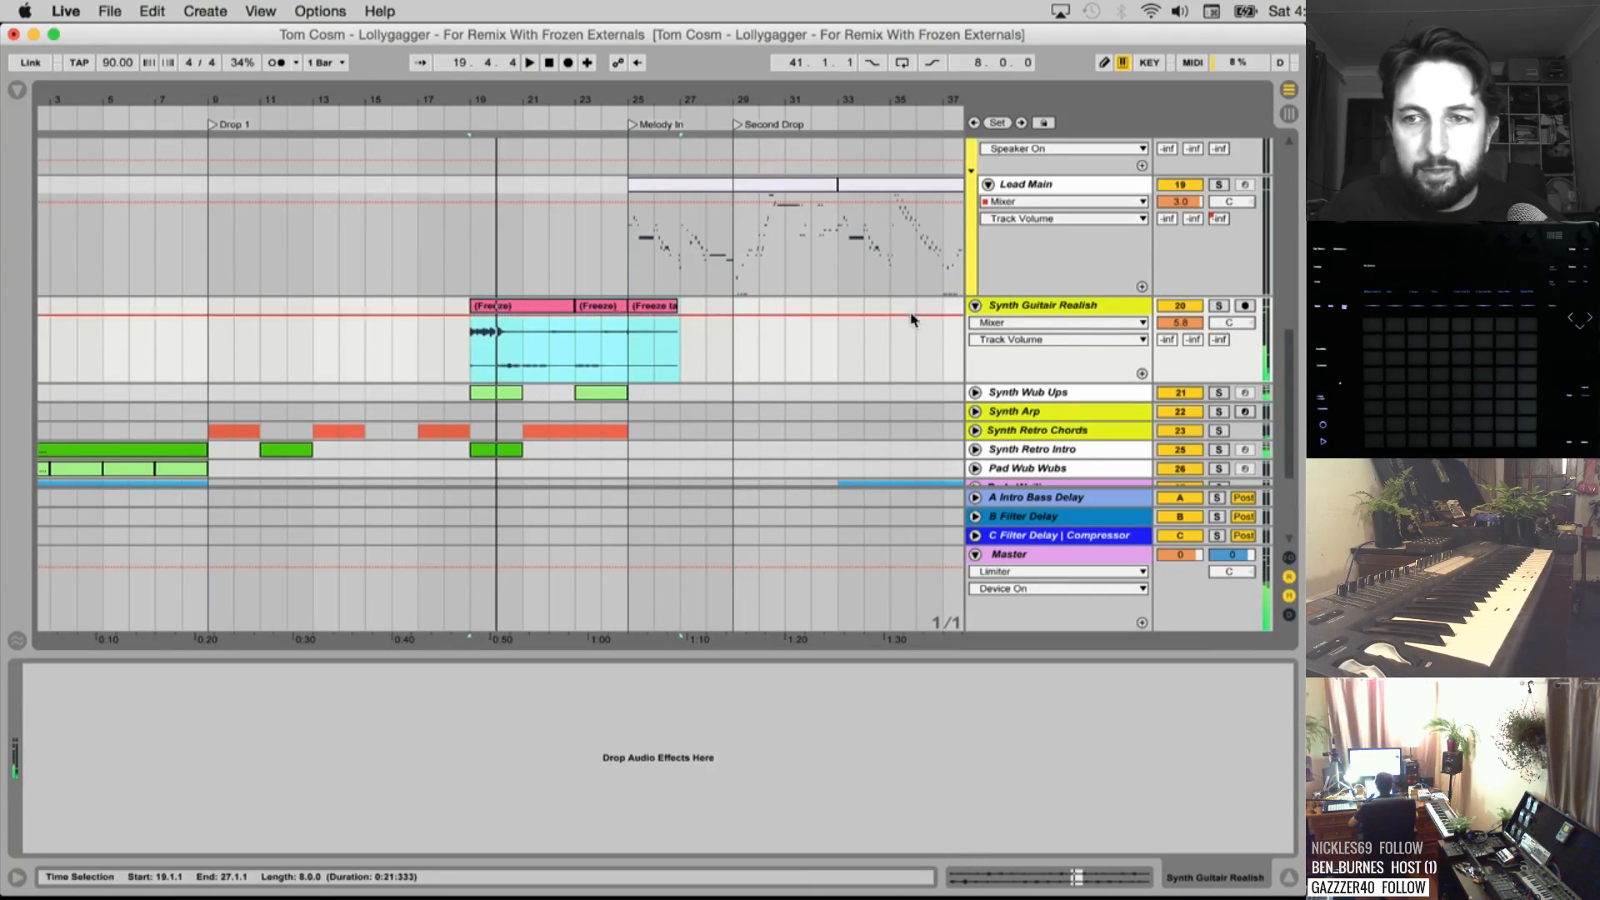
{"action": "left_click", "coordinate": [1218, 306]}
{"action": "key", "text": "super+shift+r"}
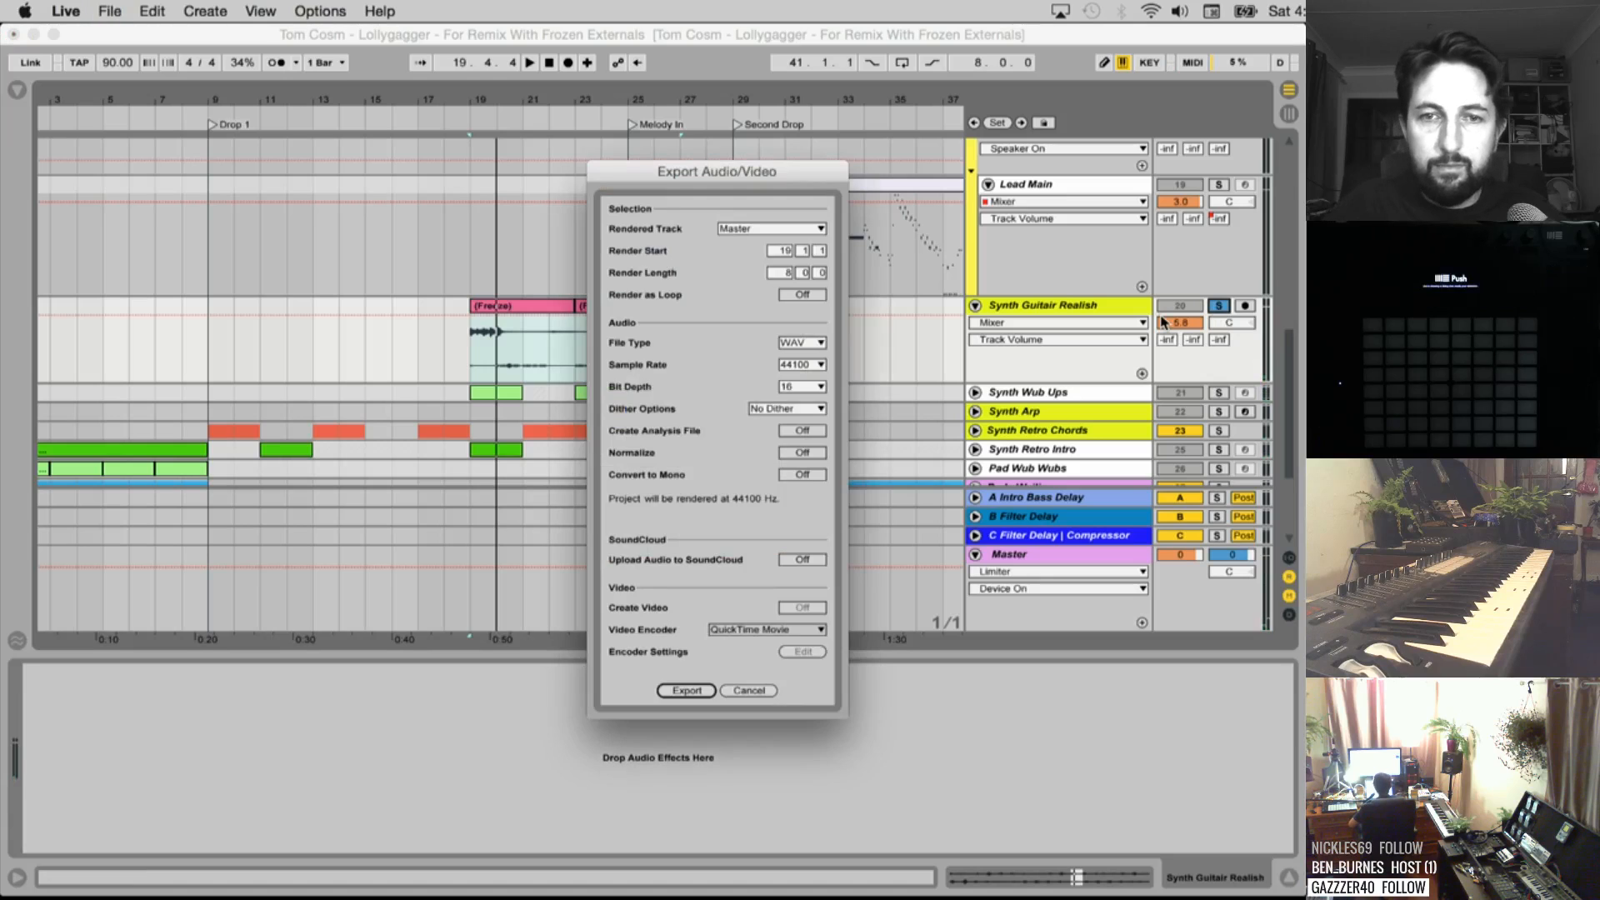
{"action": "key", "text": "Return"}
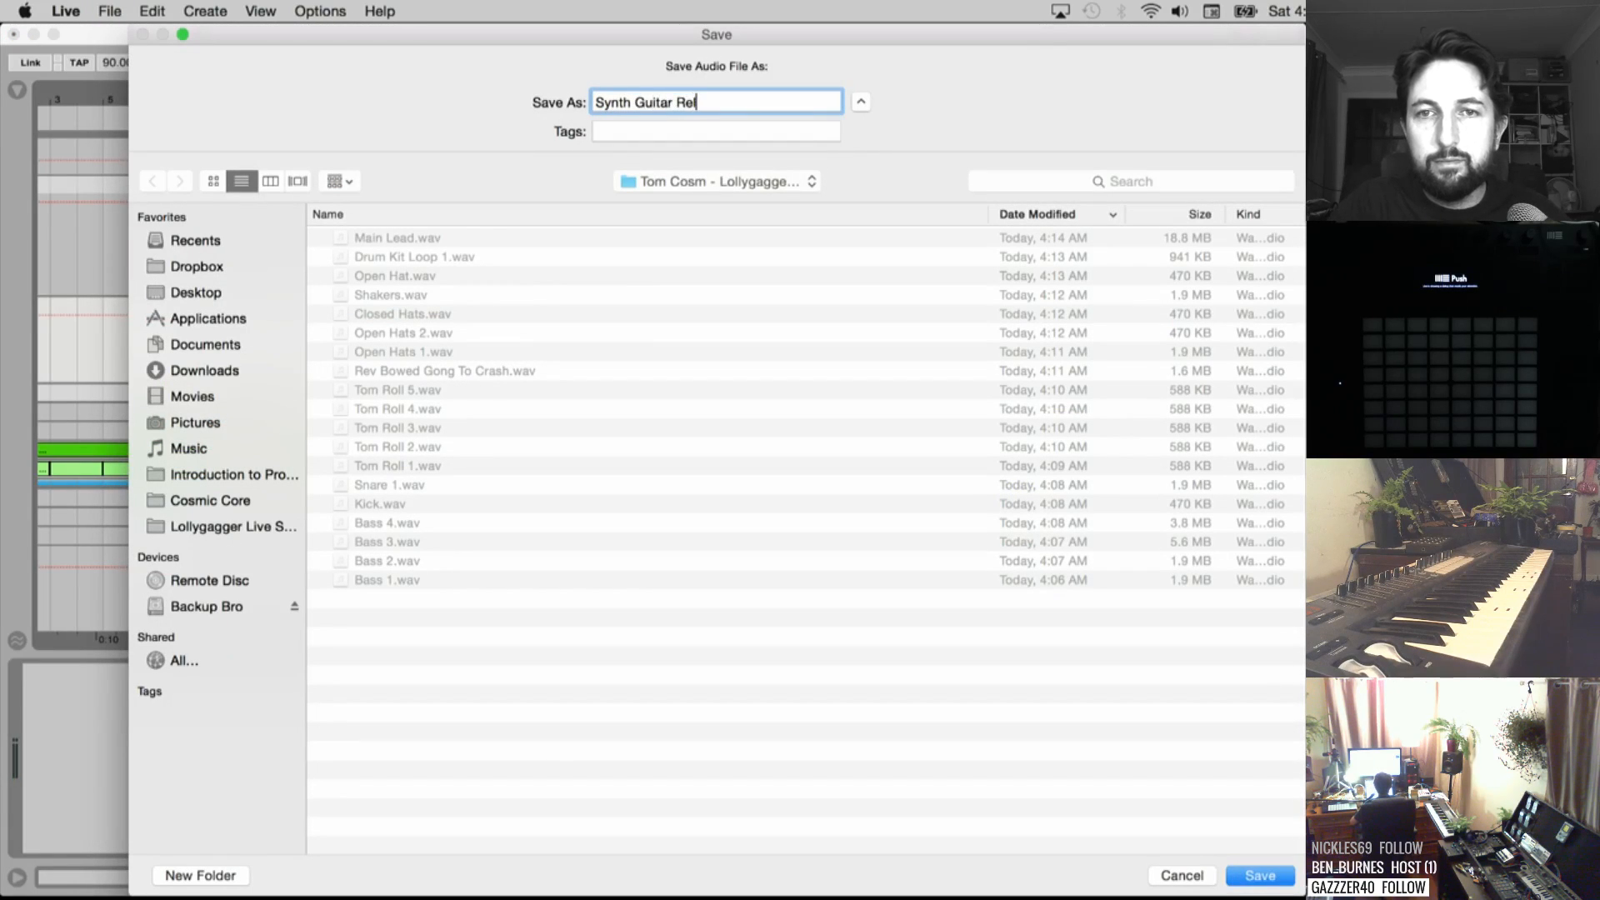
{"action": "type", "text": "Synth Guitar Rea"}
{"action": "key", "text": "Return"}
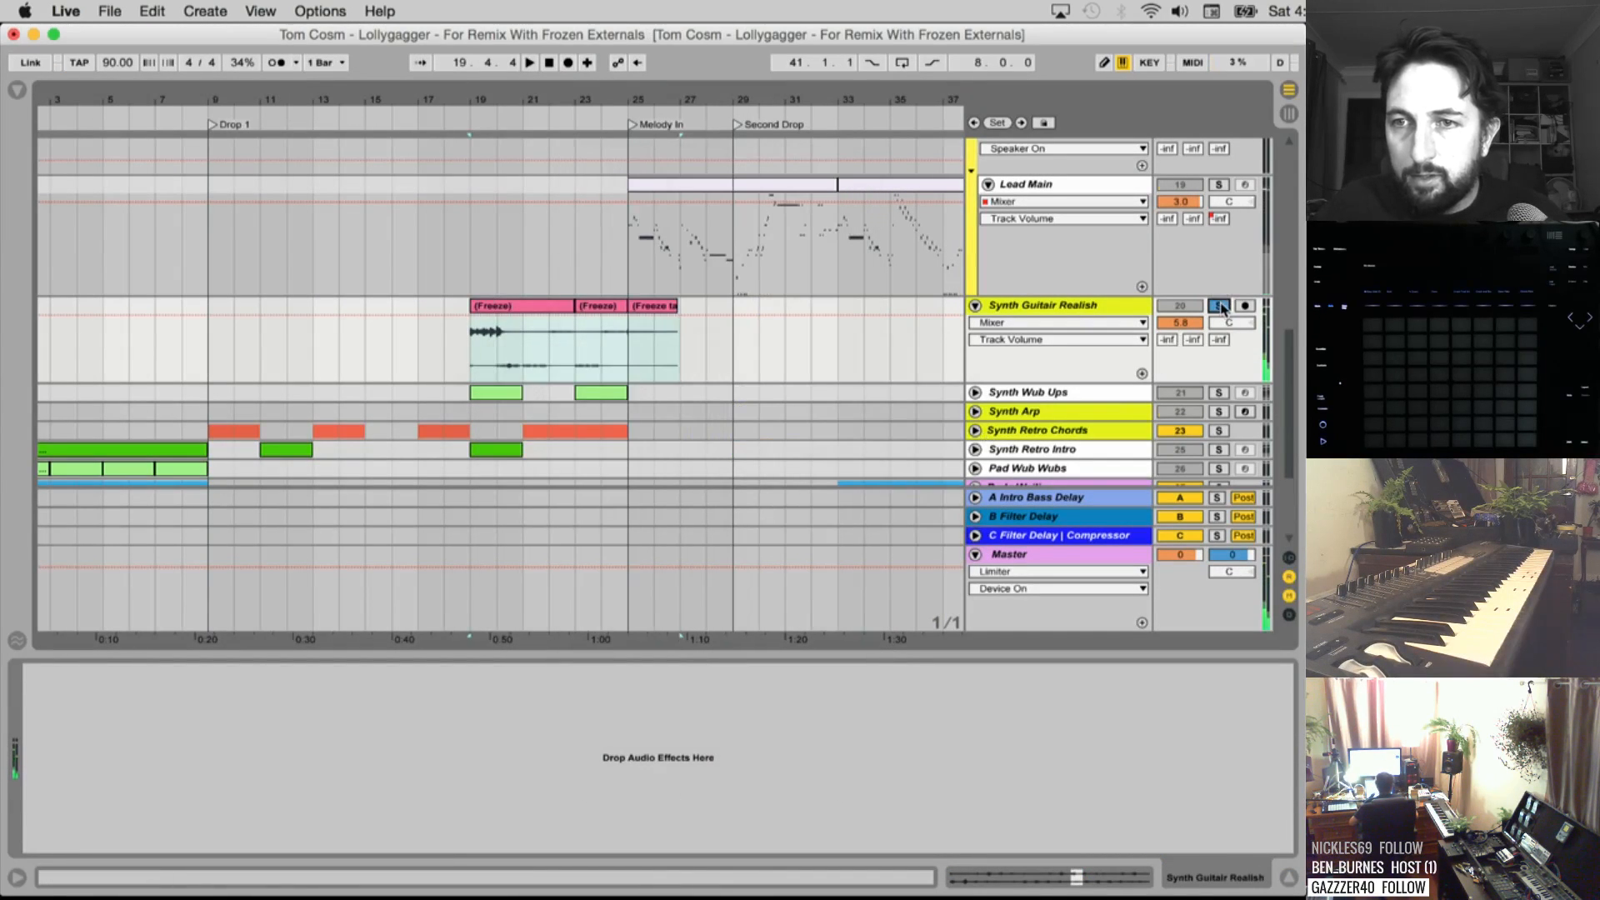
Unsolo Synth Guitair Realish, solo and unfold Synth Wub Ups, and audition its first clip from bar 19
{"action": "left_click", "coordinate": [1222, 308]}
{"action": "scroll", "coordinate": [1185, 225], "scroll_direction": "down", "scroll_amount": 5}
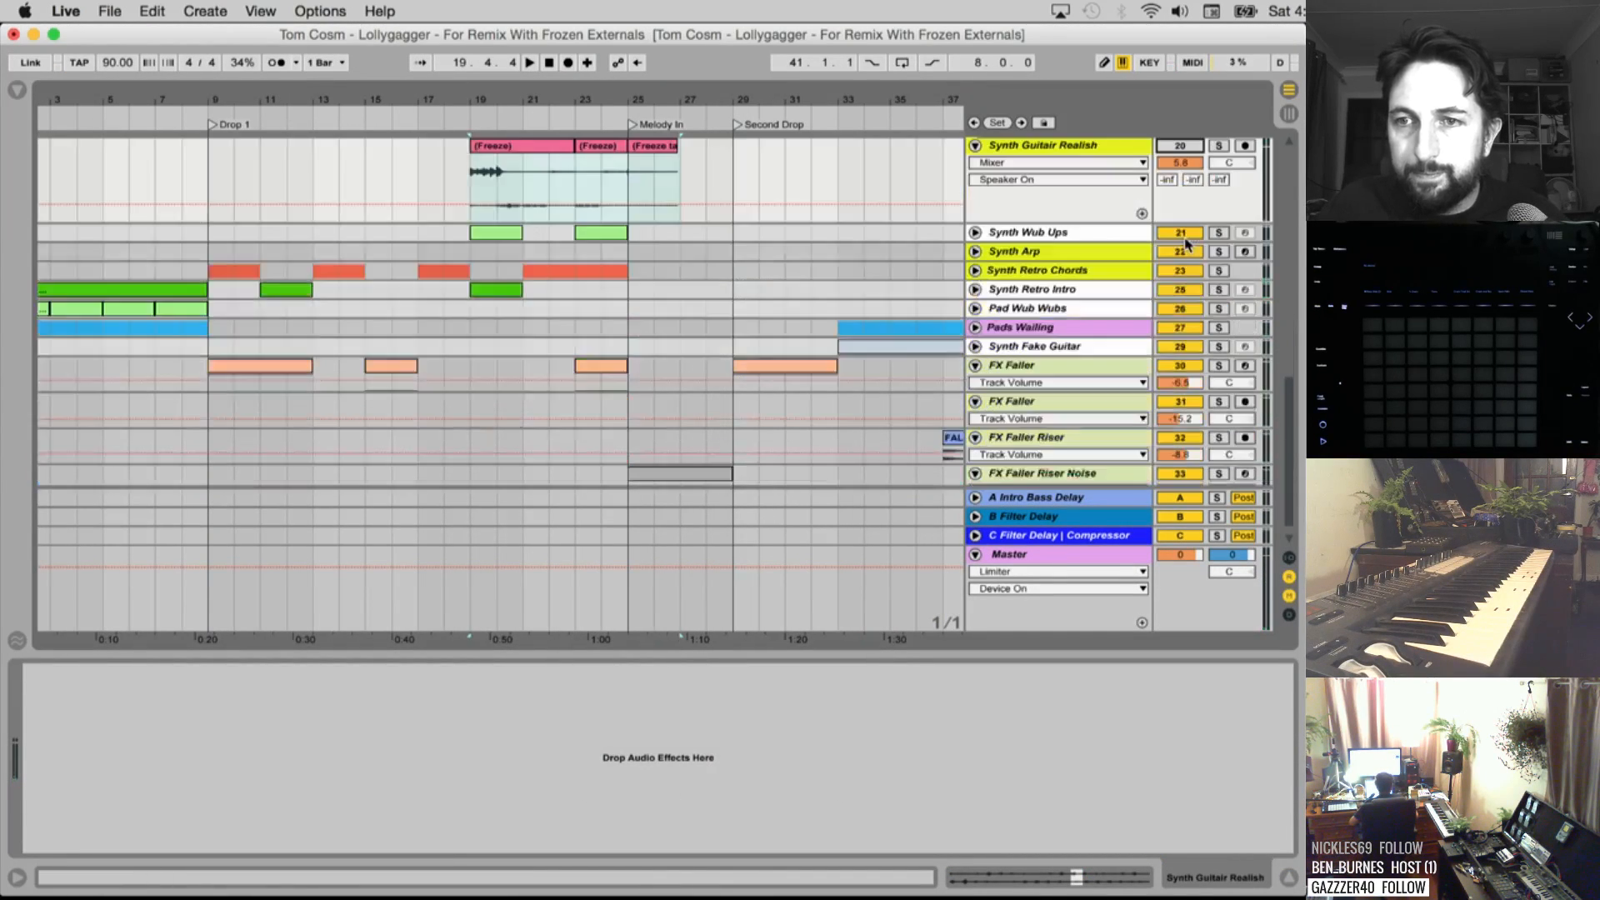
{"action": "left_click", "coordinate": [1219, 233]}
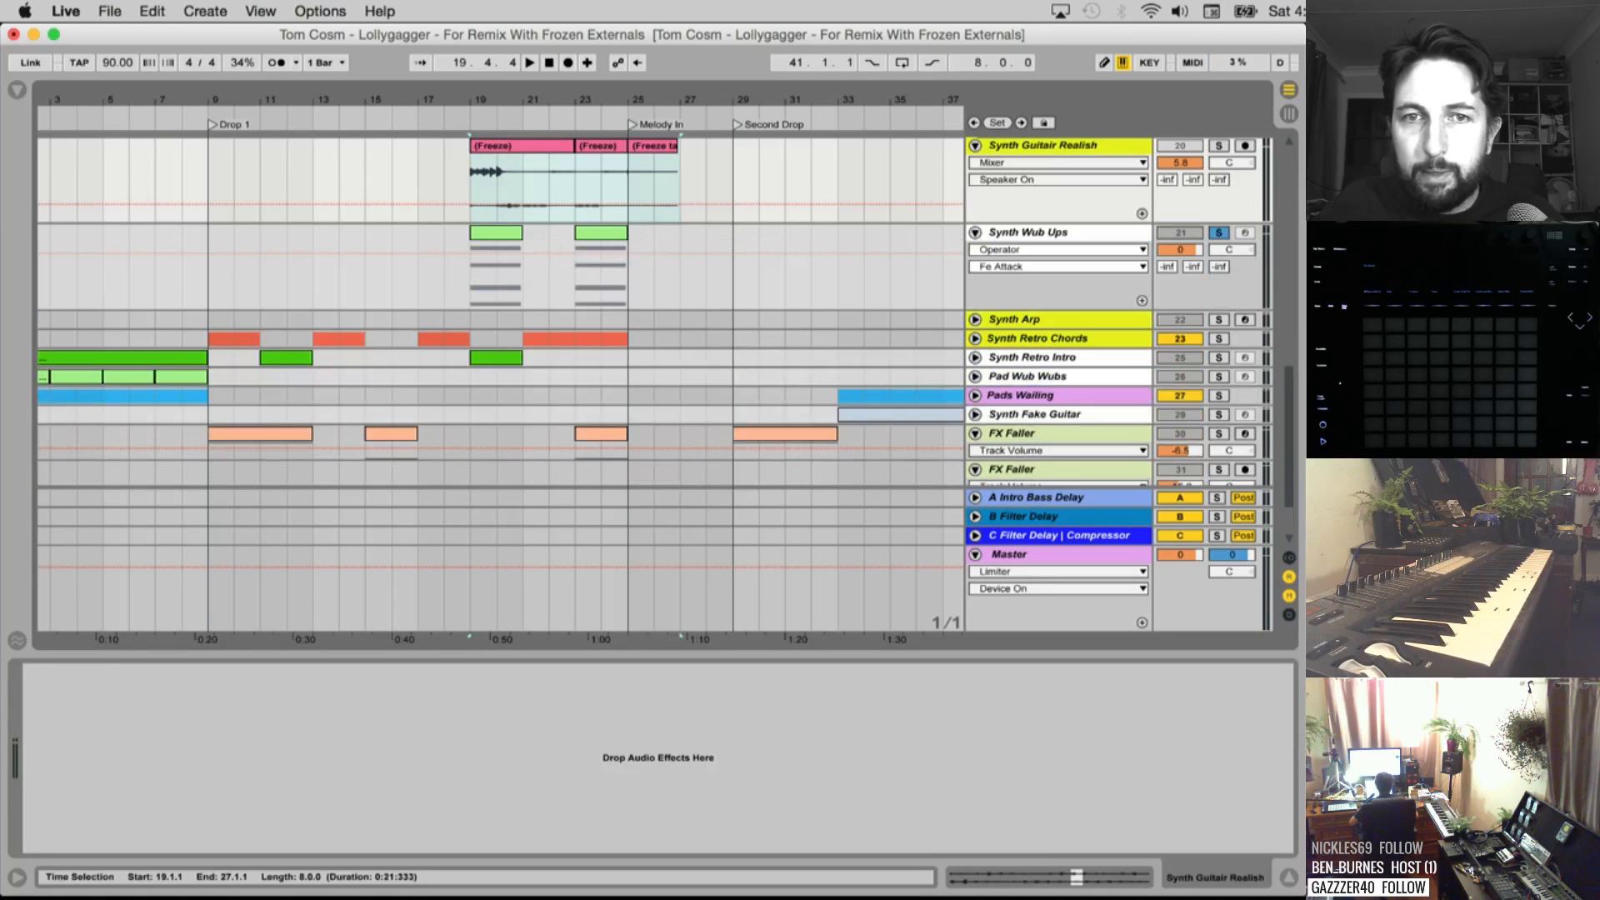
{"action": "left_click", "coordinate": [469, 296]}
{"action": "key", "text": "space"}
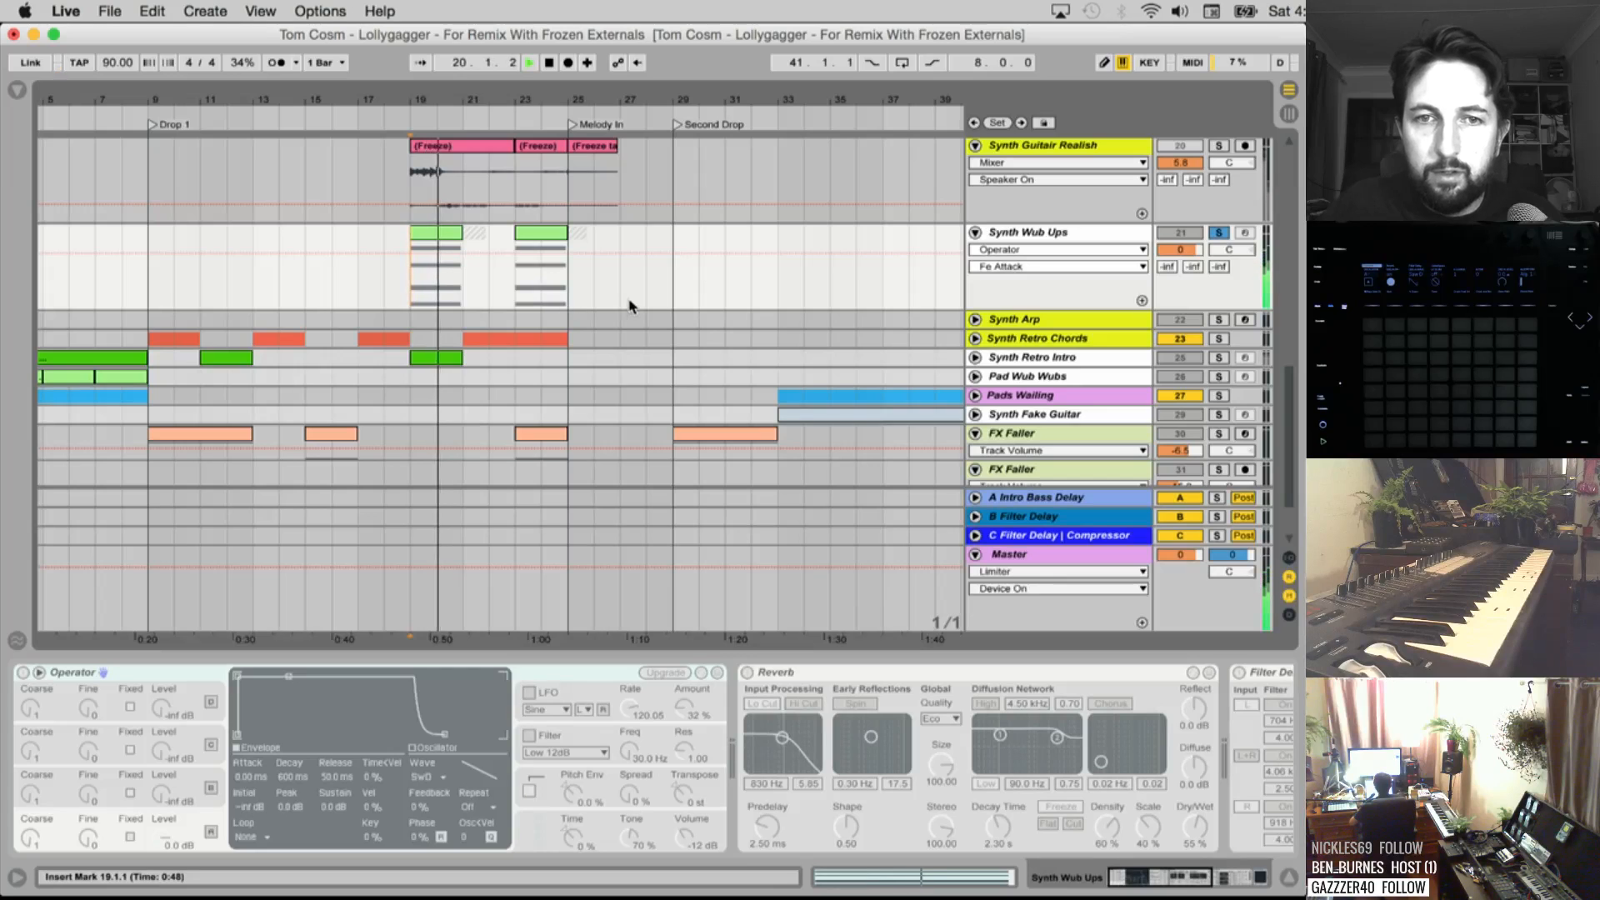
Audition the second Synth Wub Ups clip and export bars 23 to 26 as a WAV file named Synth Wub Ups
{"action": "left_click", "coordinate": [517, 298]}
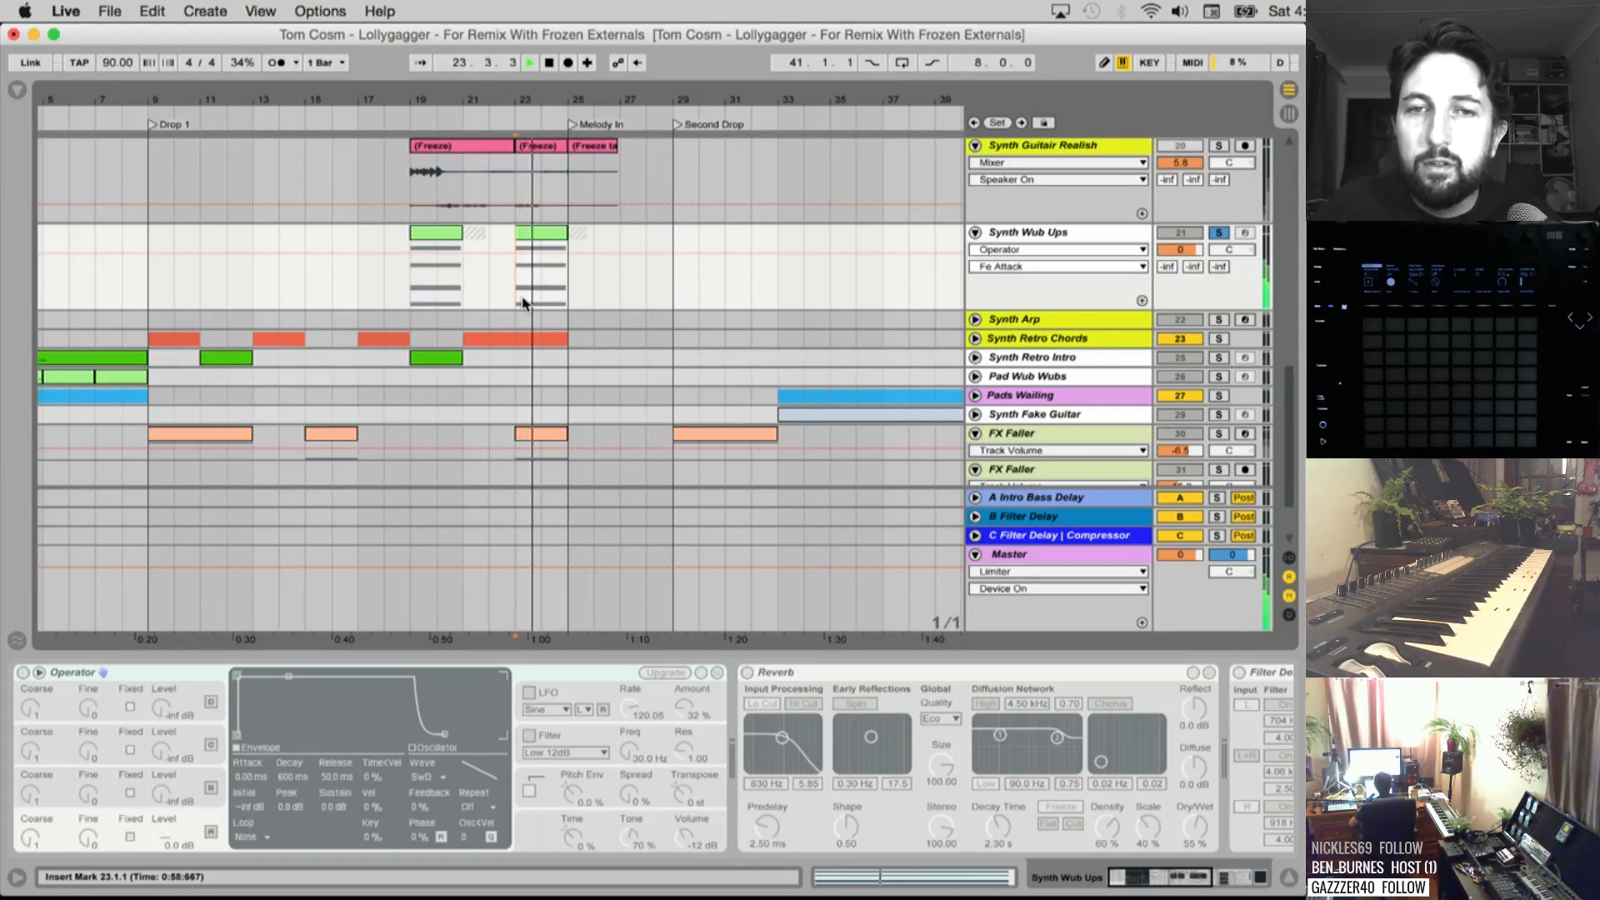
{"action": "left_click_drag", "start_coordinate": [511, 99], "coordinate": [520, 159]}
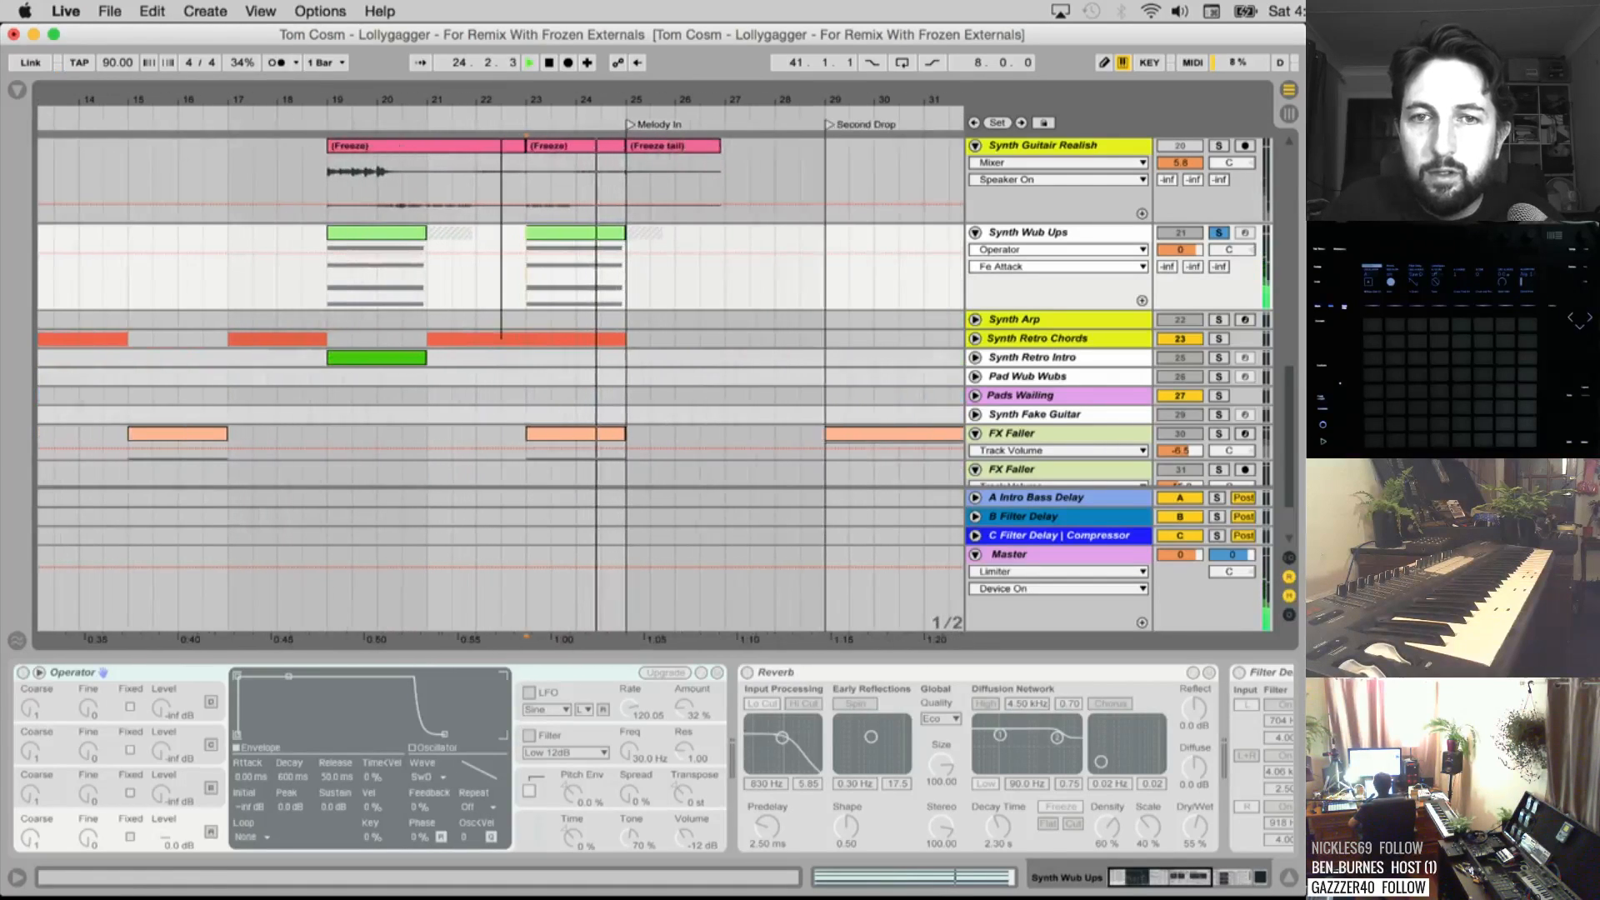
{"action": "key", "text": "space"}
{"action": "left_click", "coordinate": [687, 292], "text": "shift"}
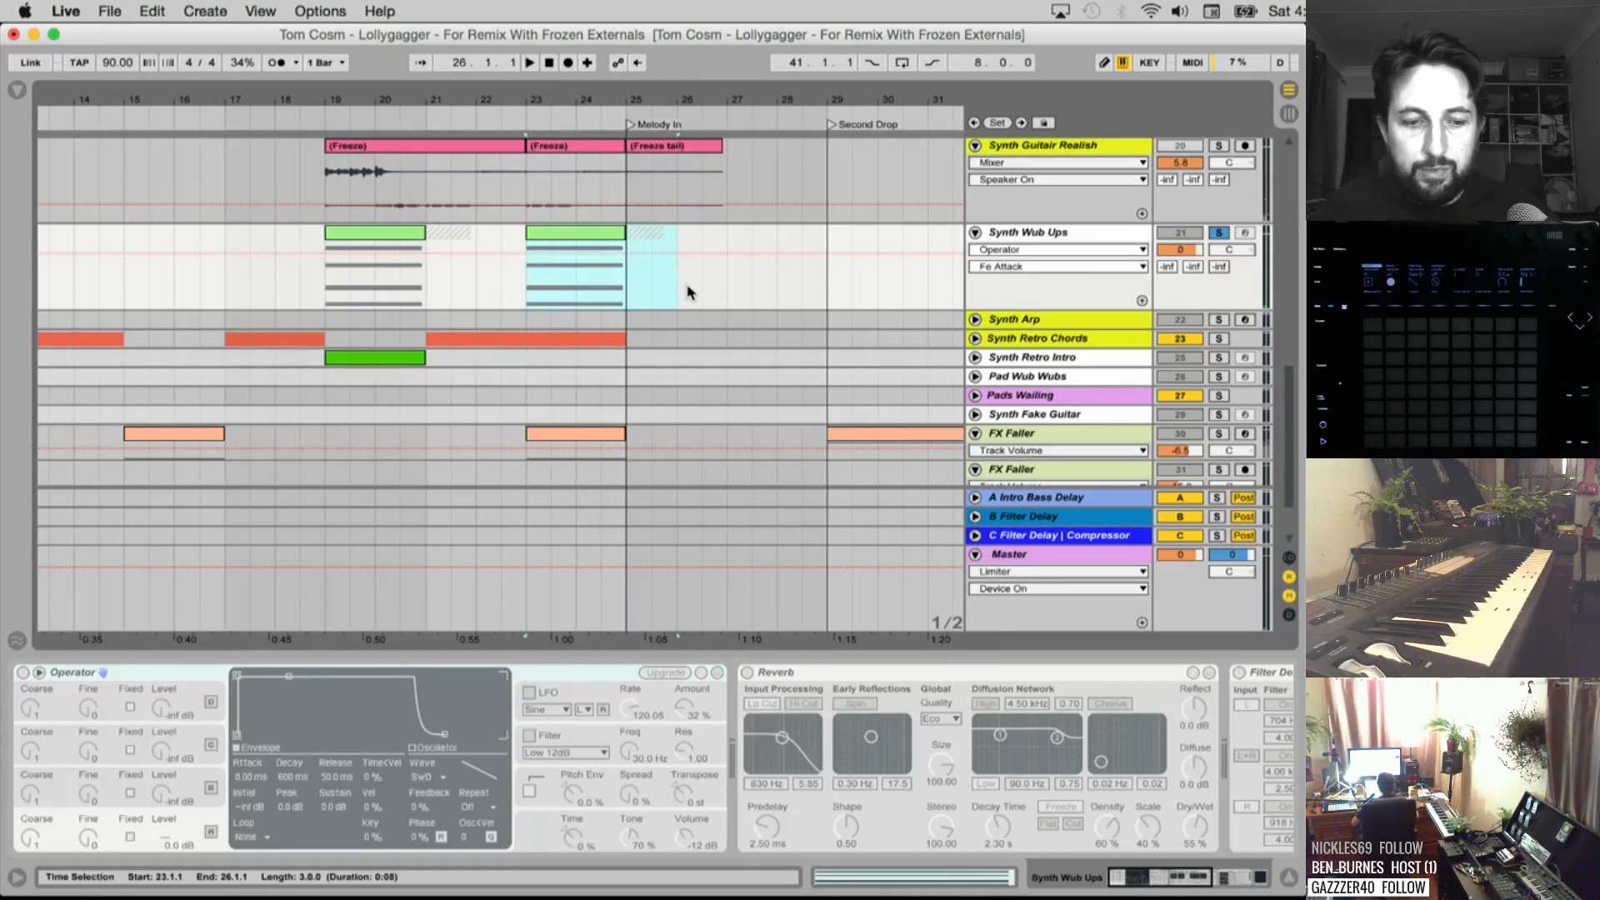
{"action": "key", "text": "super+shift+r"}
{"action": "key", "text": "Return"}
{"action": "type", "text": "Synth Wub Ups"}
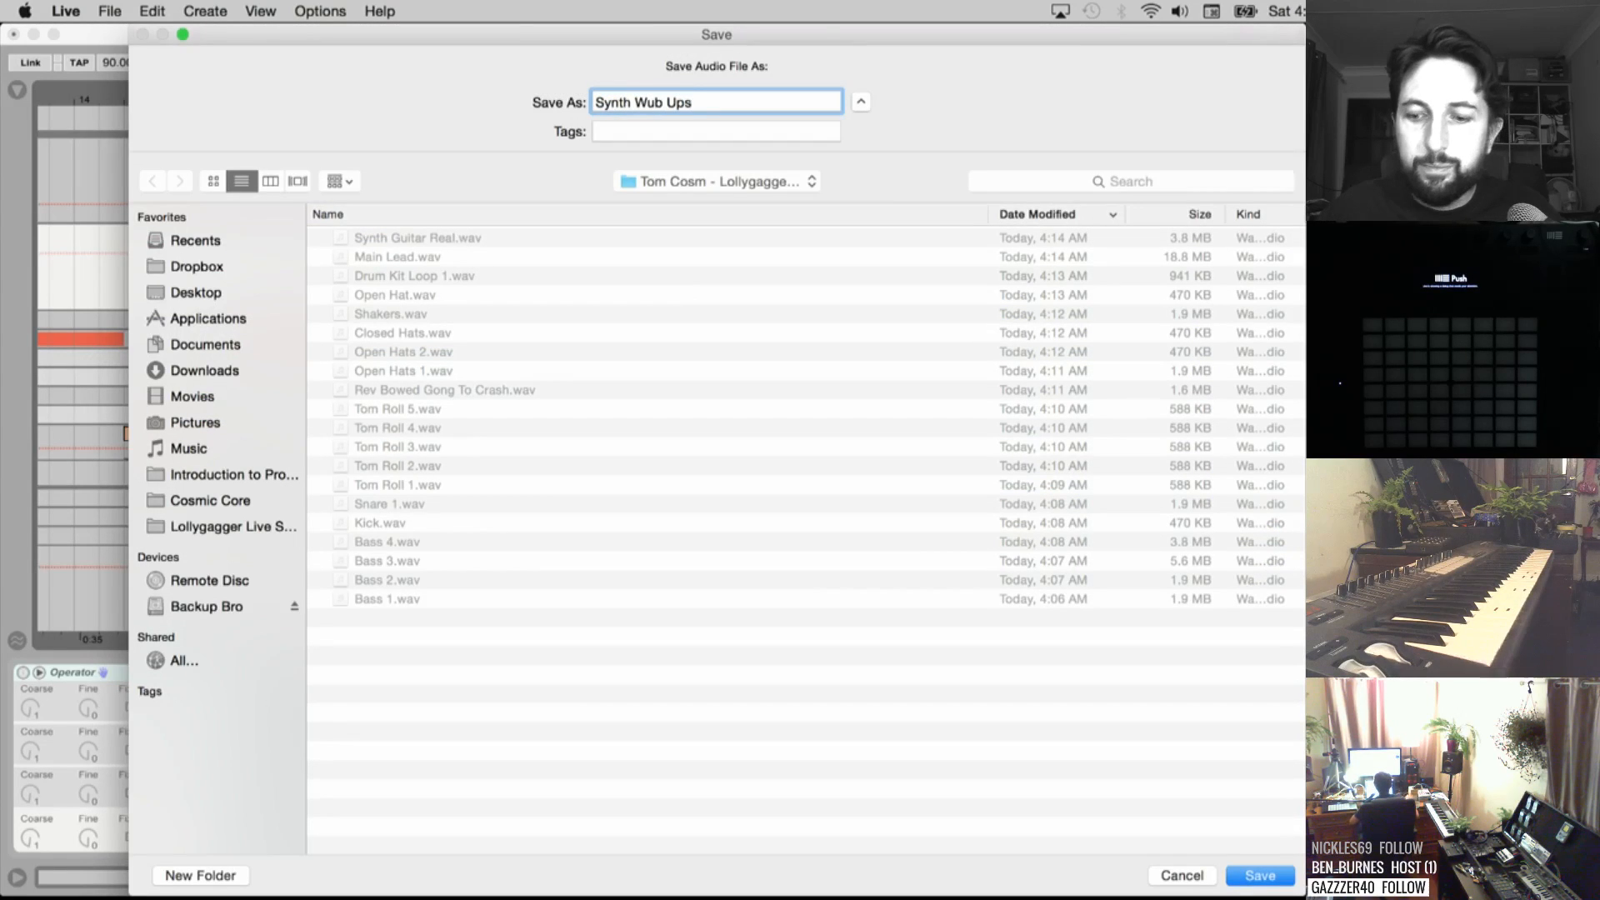
{"action": "key", "text": "Return"}
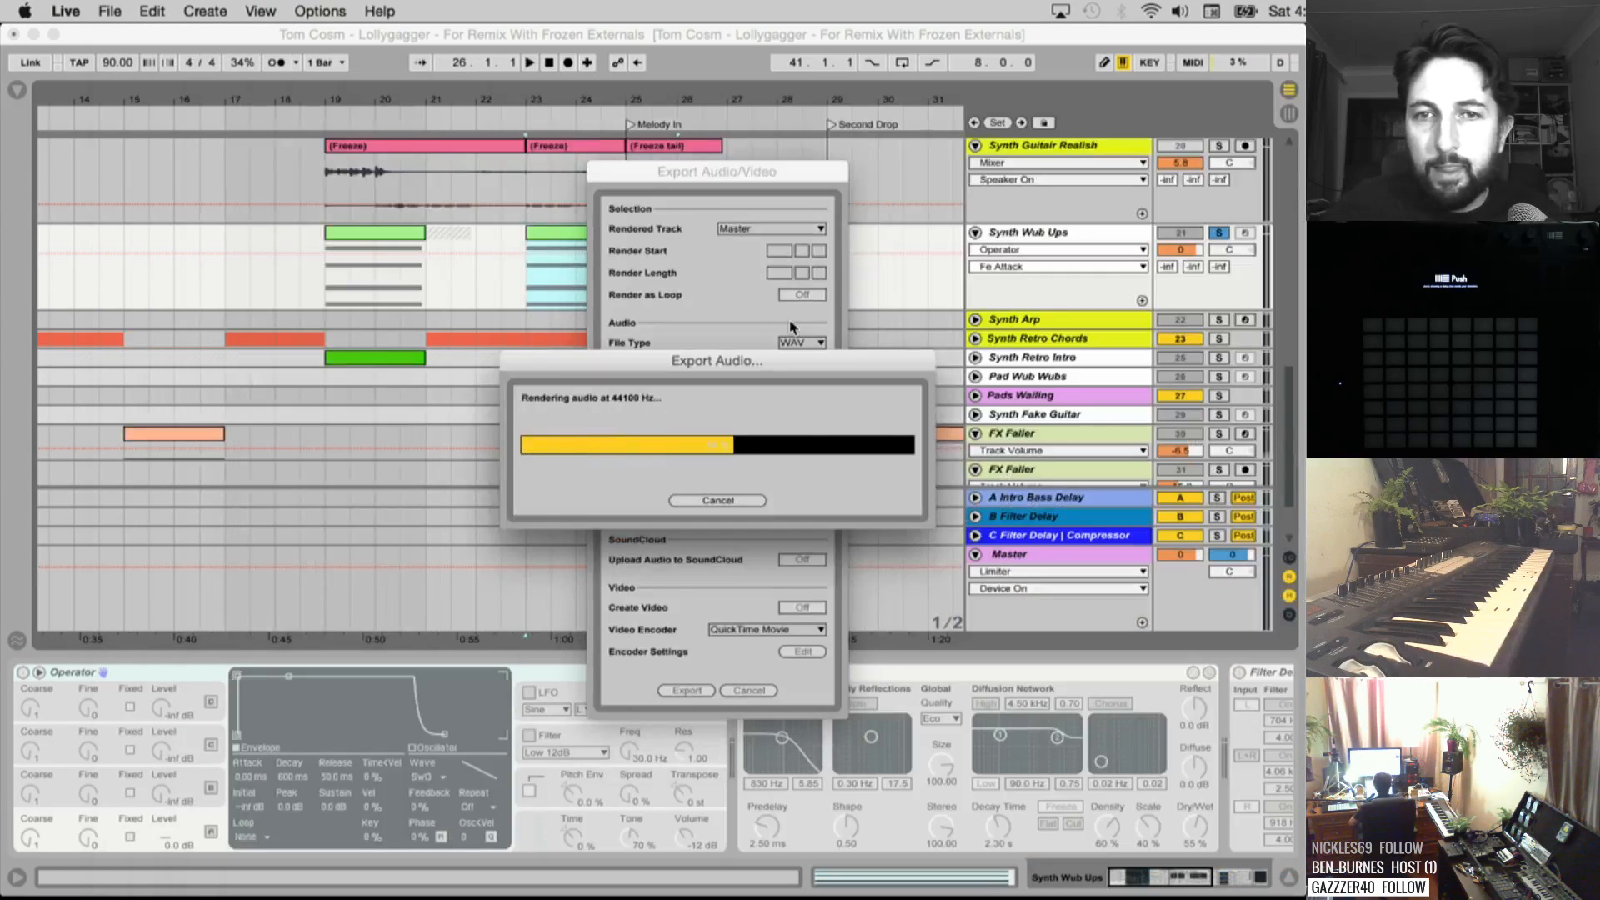
Unfold the Synth Arp track and place the insert mark at the start of its first clip, bar 57
{"action": "left_click_drag", "start_coordinate": [400, 90], "coordinate": [218, 17]}
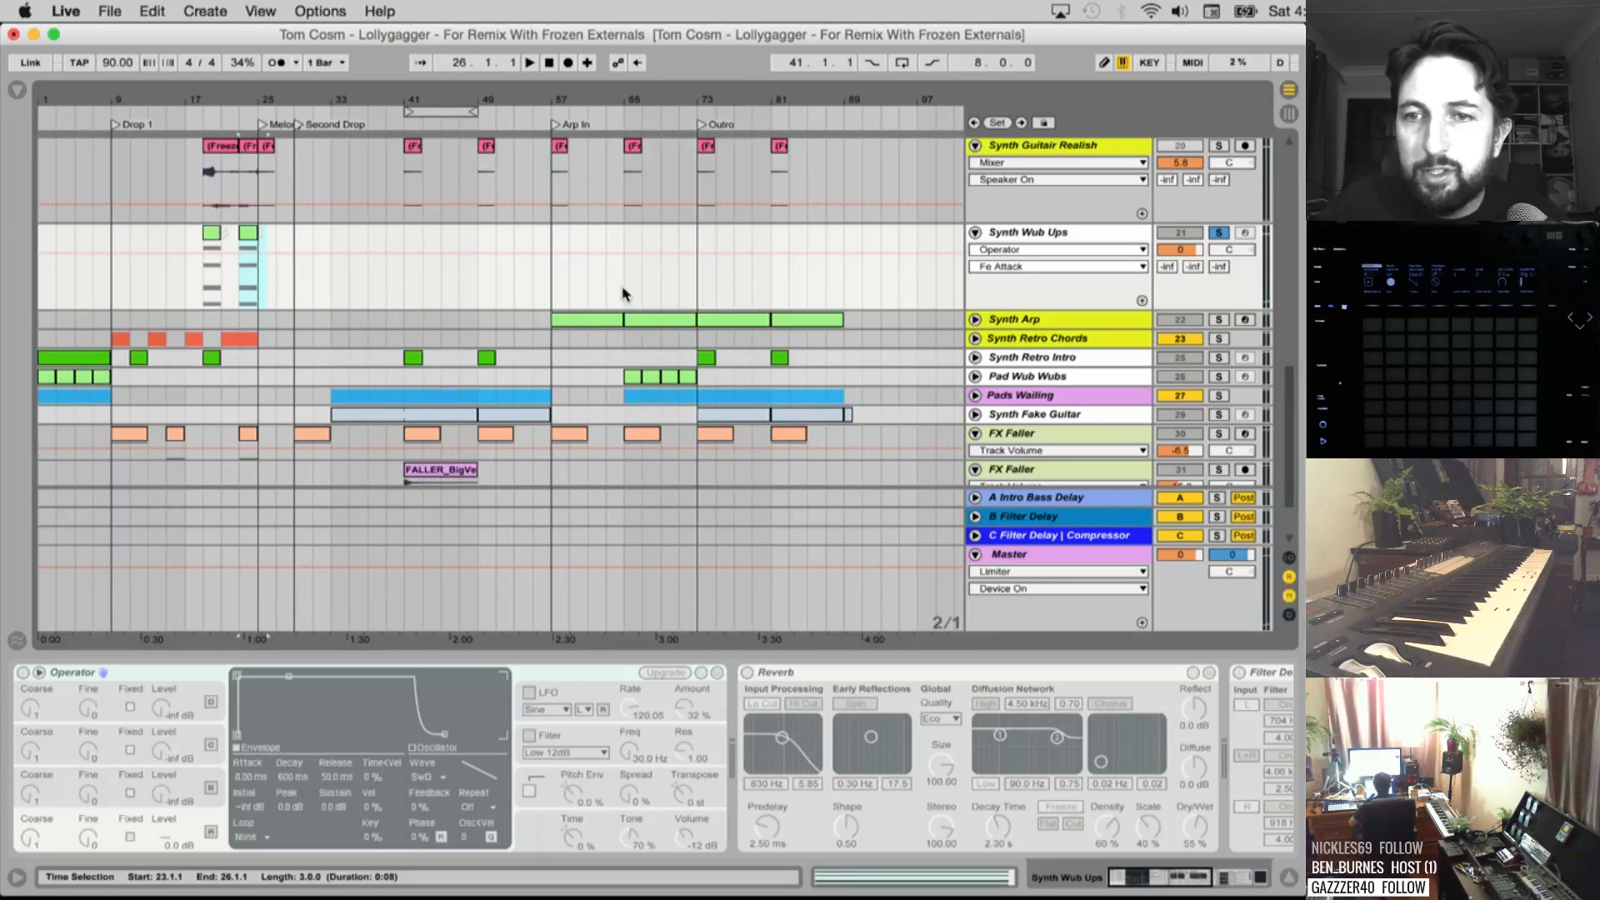
{"action": "left_click", "coordinate": [976, 319]}
{"action": "left_click", "coordinate": [964, 365]}
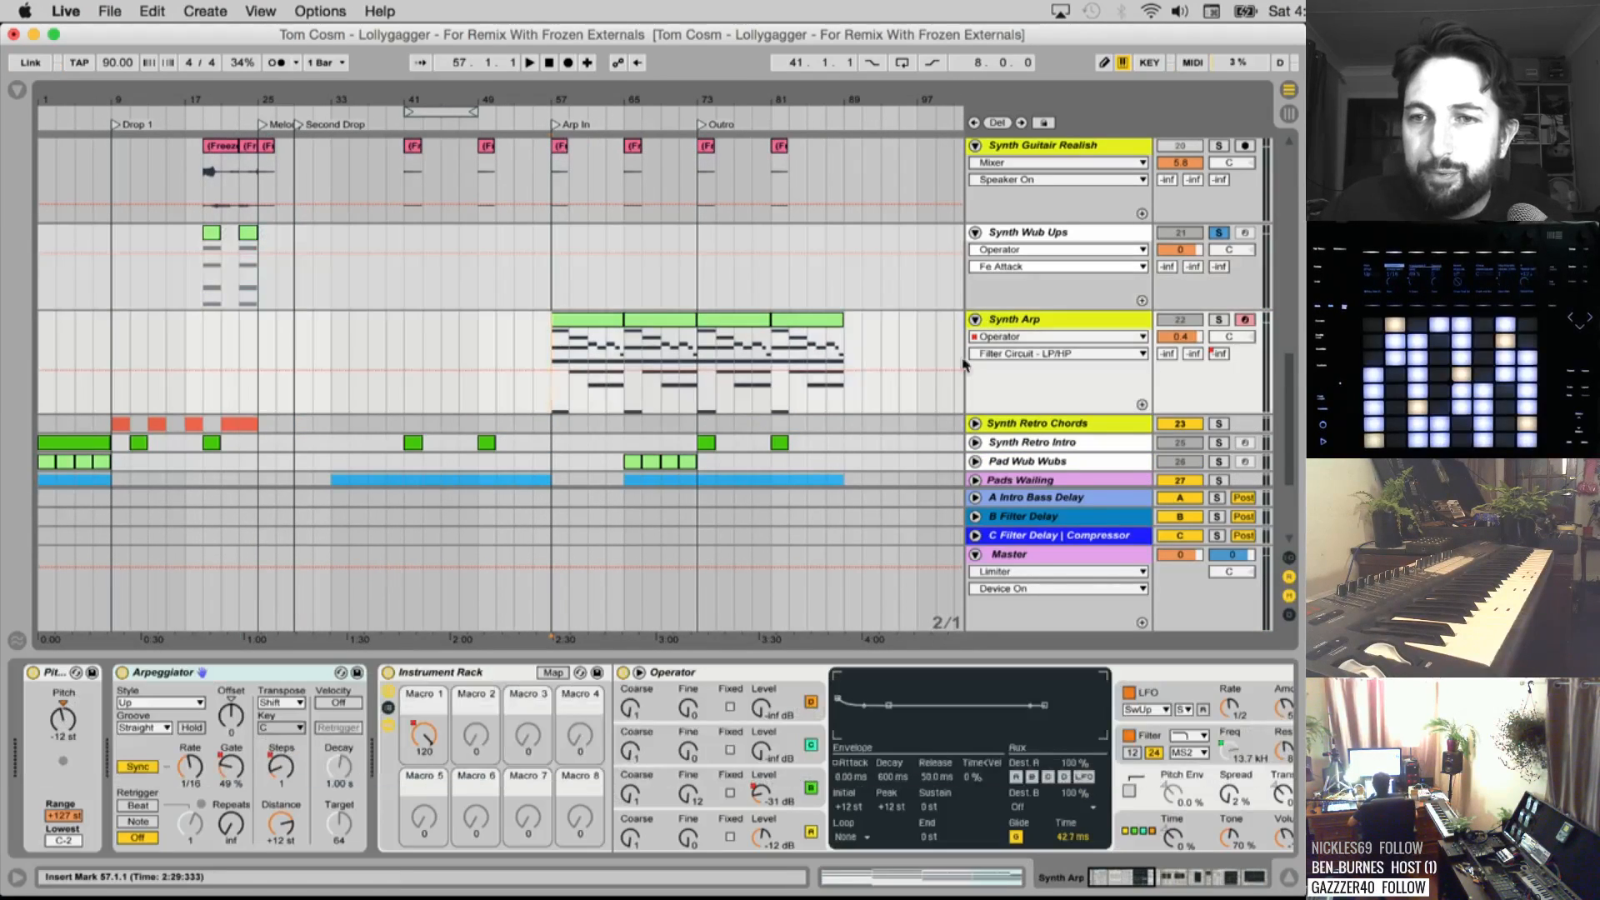
{"action": "scroll", "coordinate": [705, 696], "scroll_direction": "right", "scroll_amount": 3}
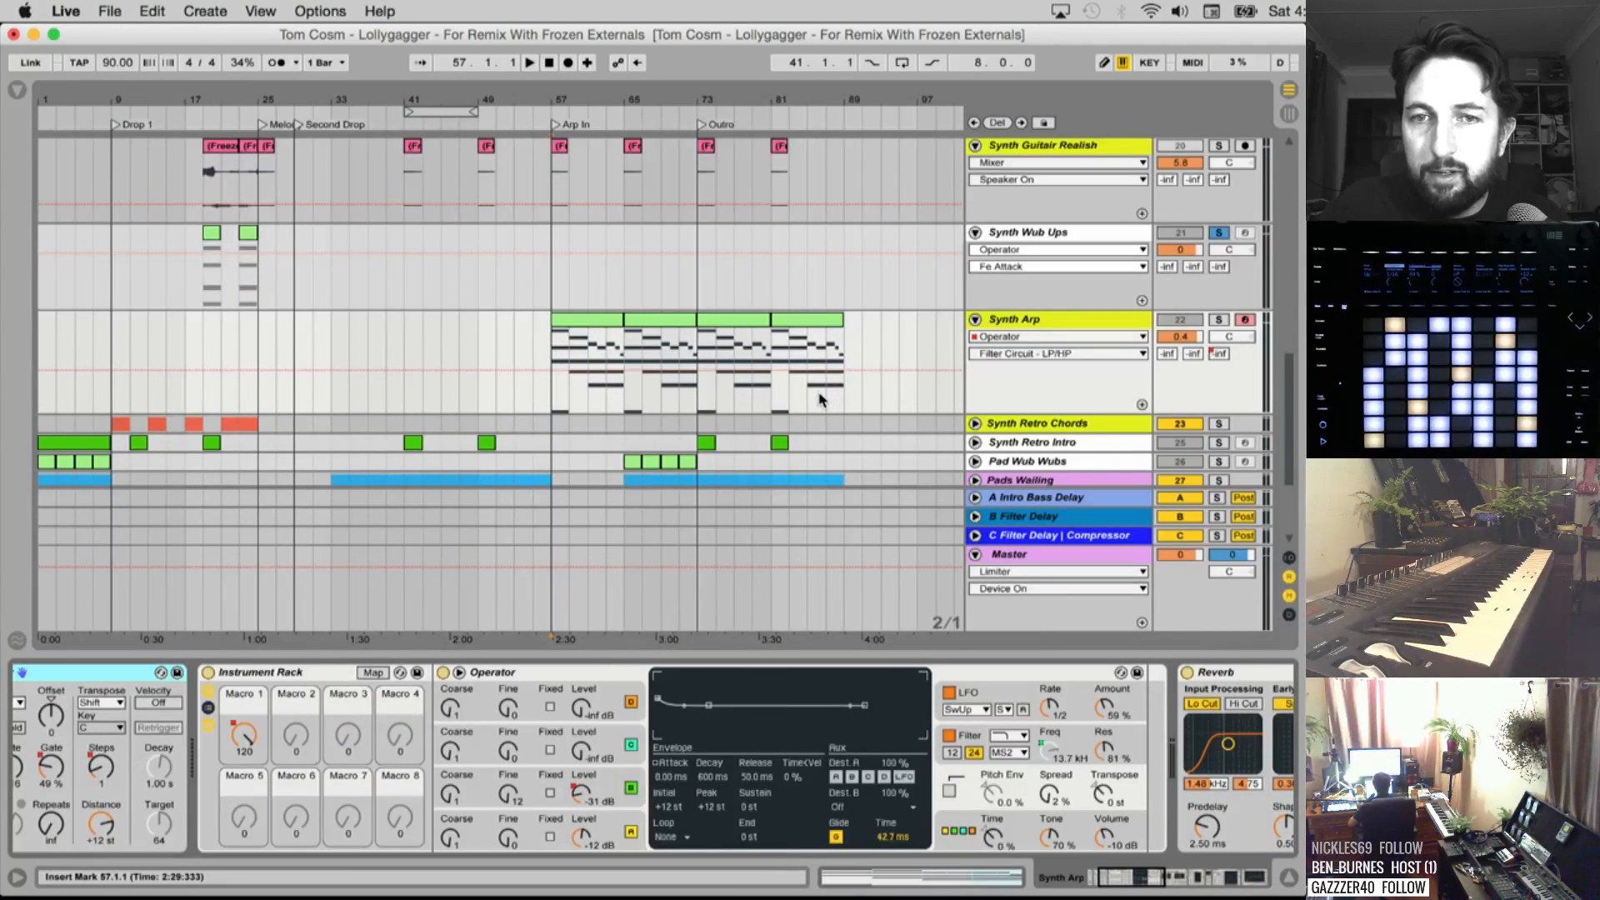
Solo Synth Arp in place of Synth Wub Ups and audition its last clip from bar 81
{"action": "left_click", "coordinate": [817, 321]}
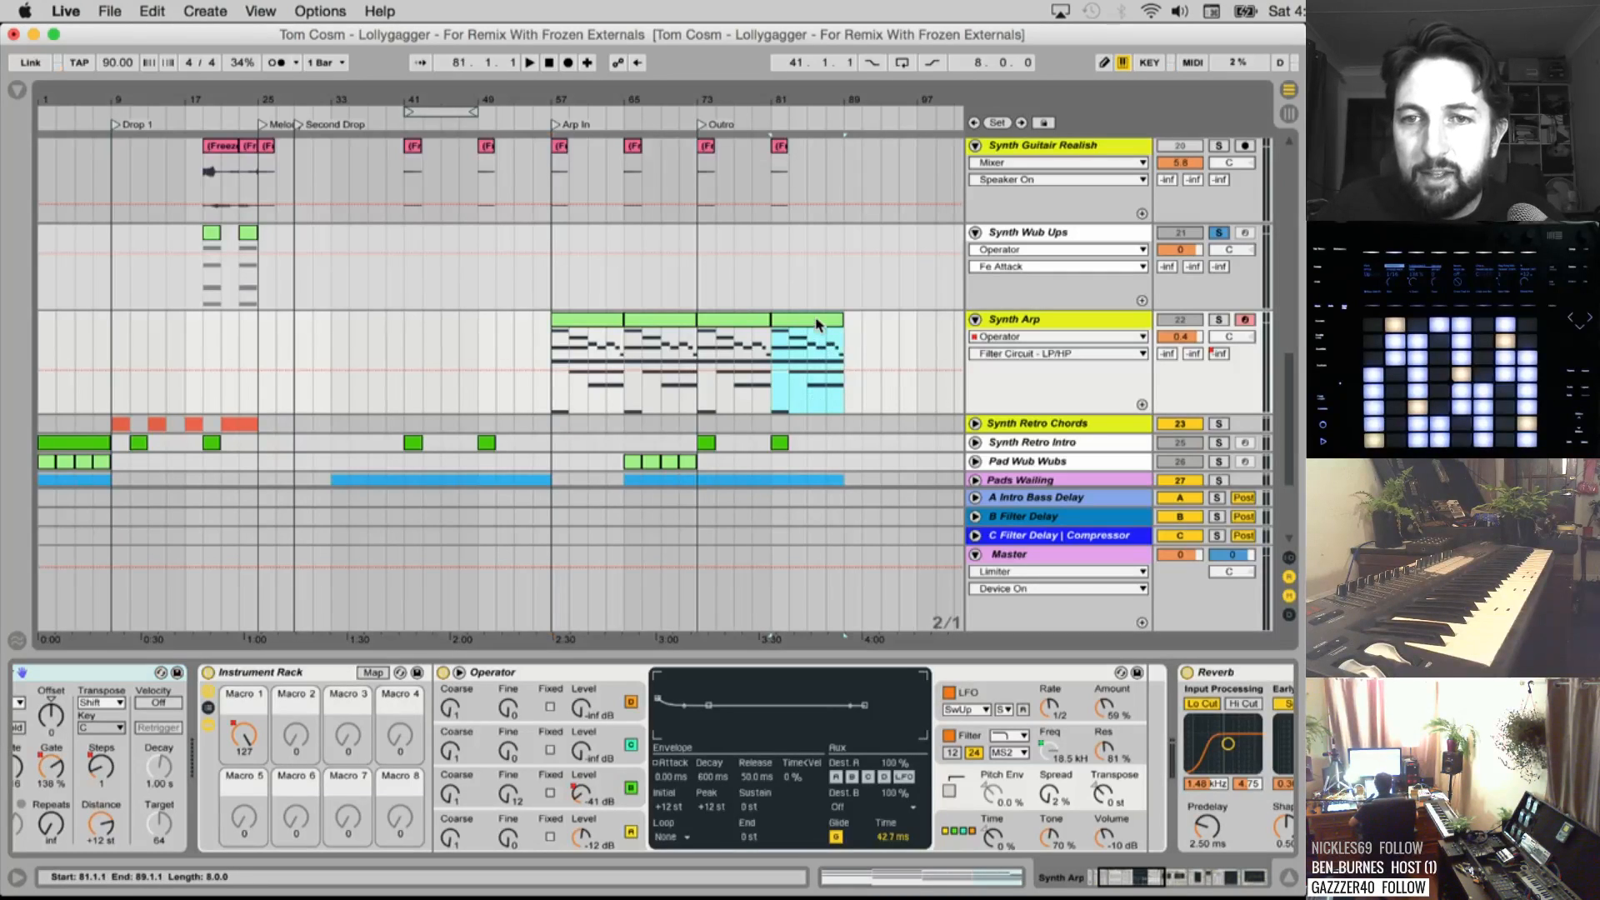
{"action": "key", "text": "space"}
{"action": "left_click", "coordinate": [1222, 235]}
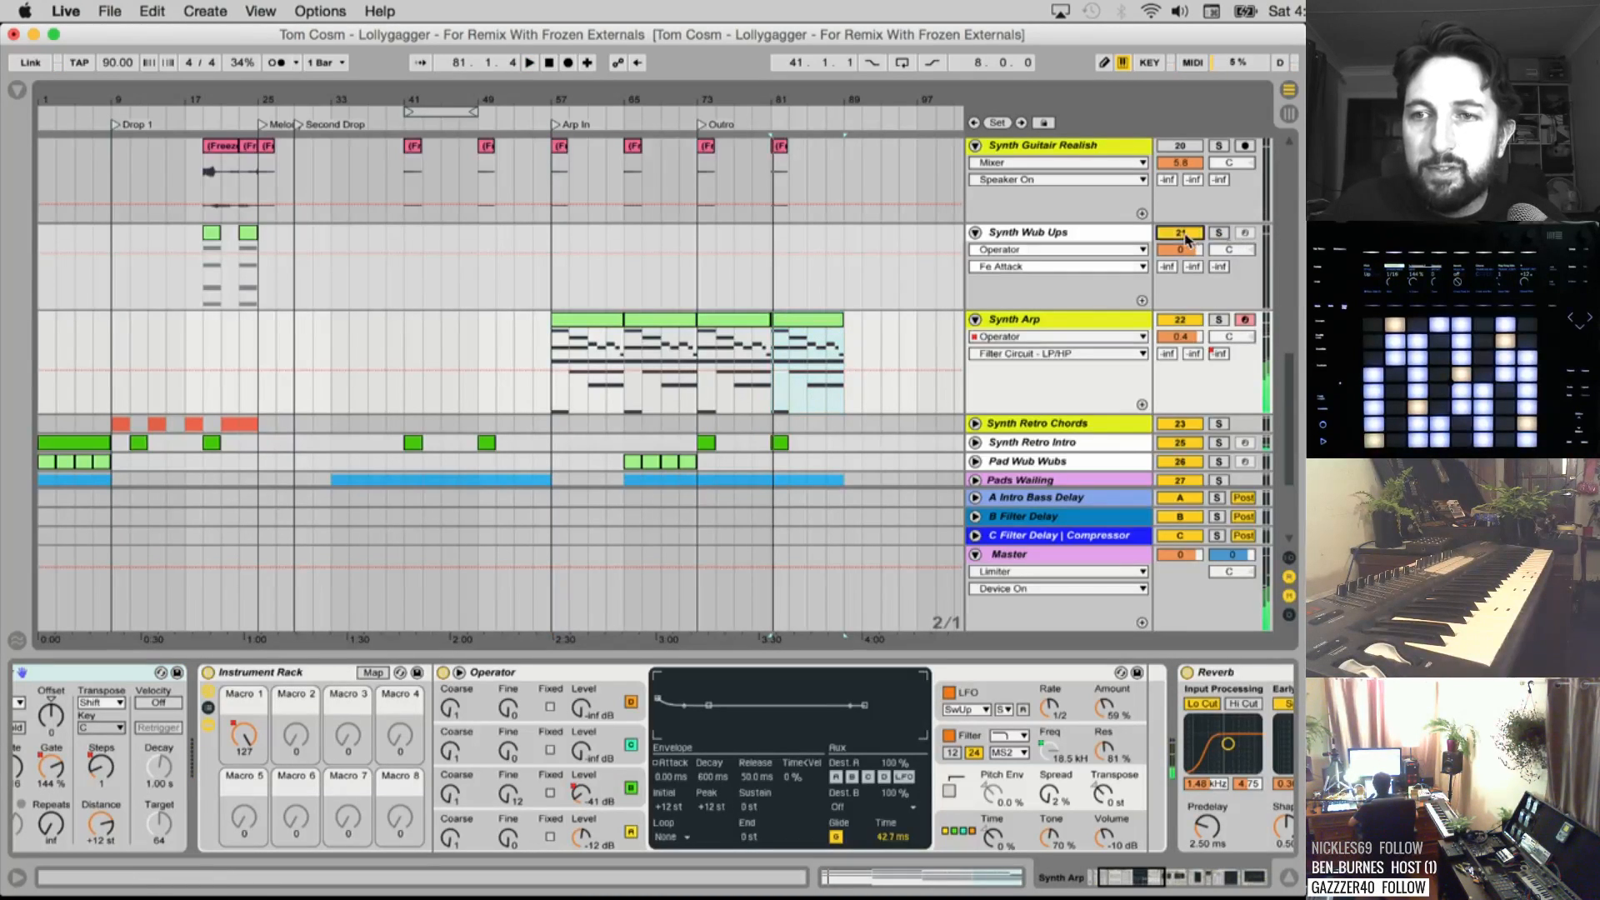
{"action": "left_click", "coordinate": [1218, 320]}
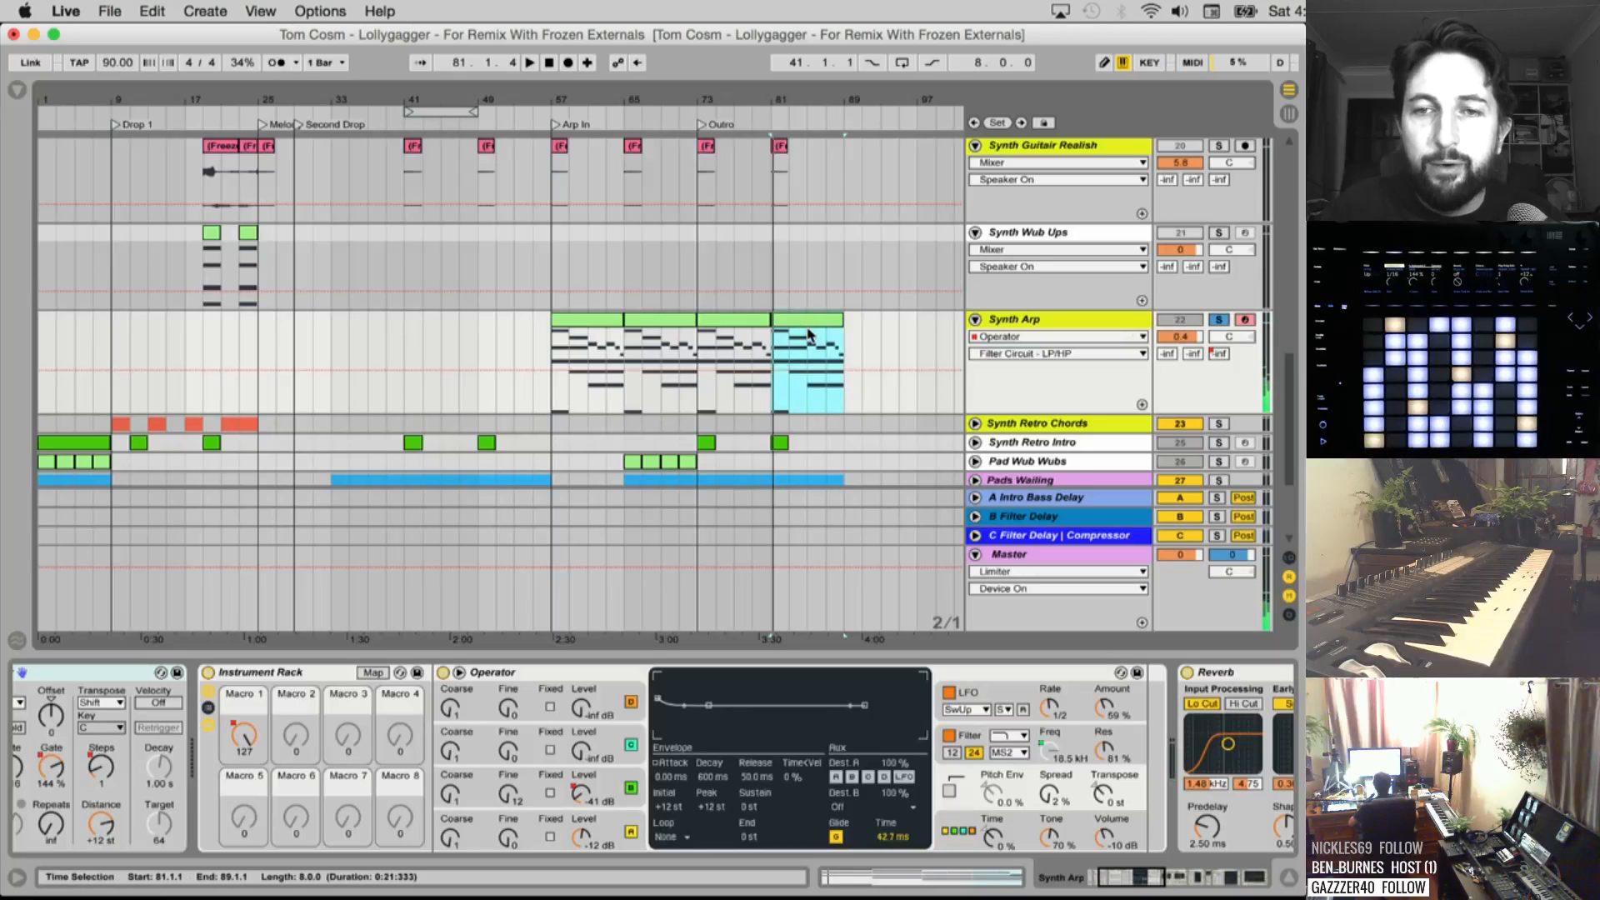
{"action": "key", "text": "space"}
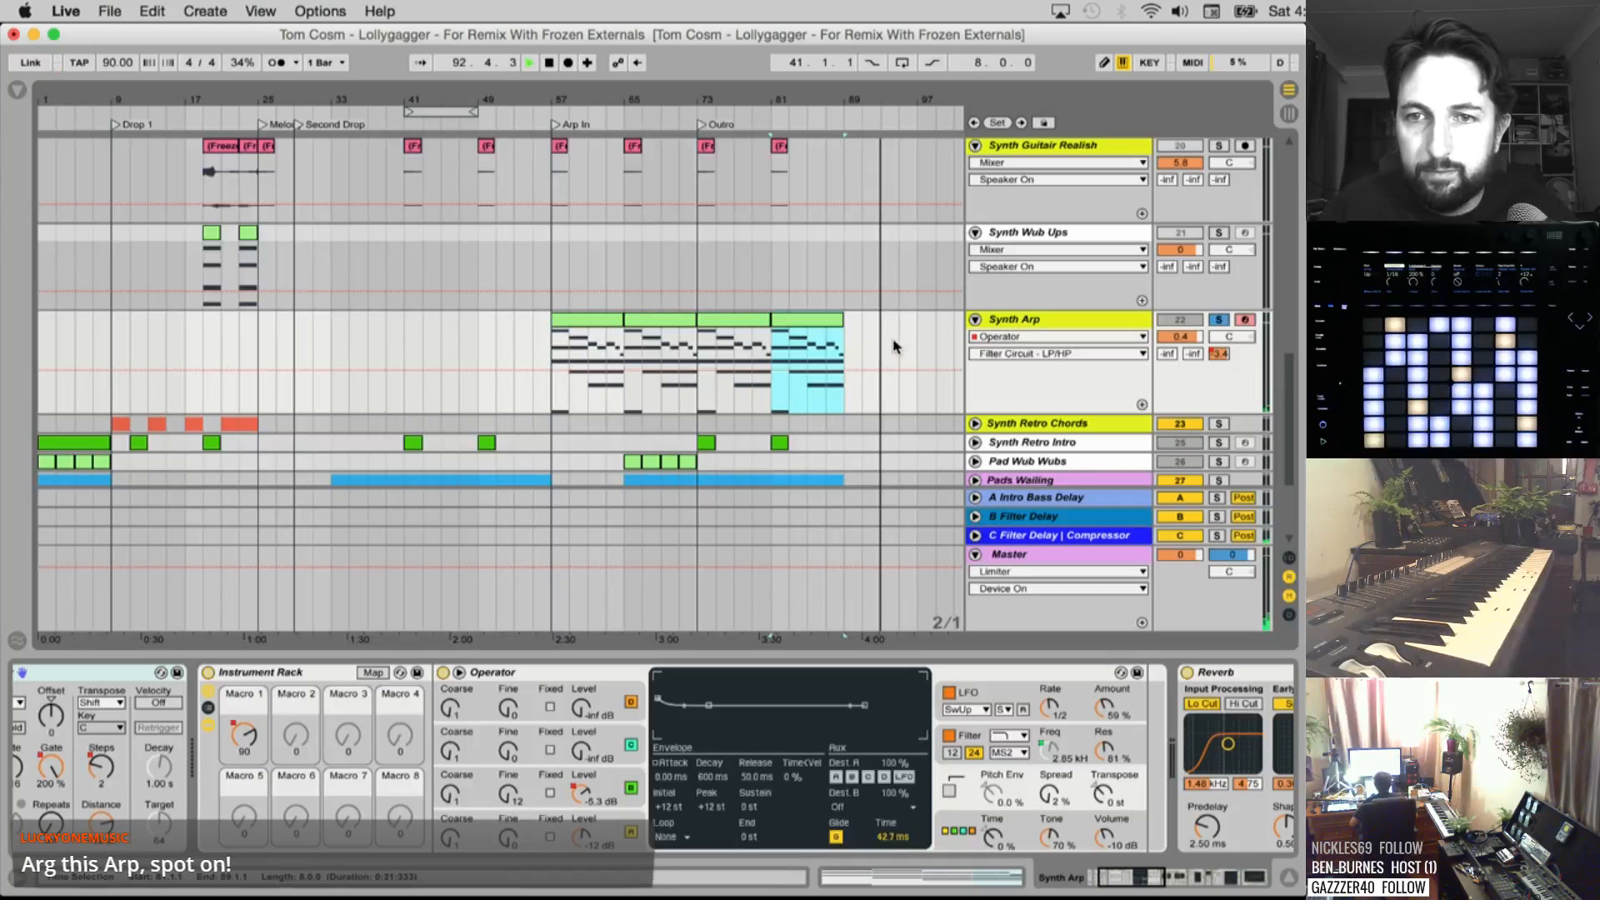
Export bars 57 to 95 of the soloed Synth Arp track as a WAV file named Synth Arp With Effects
{"action": "left_click_drag", "start_coordinate": [901, 346], "coordinate": [642, 345]}
{"action": "key", "text": "space"}
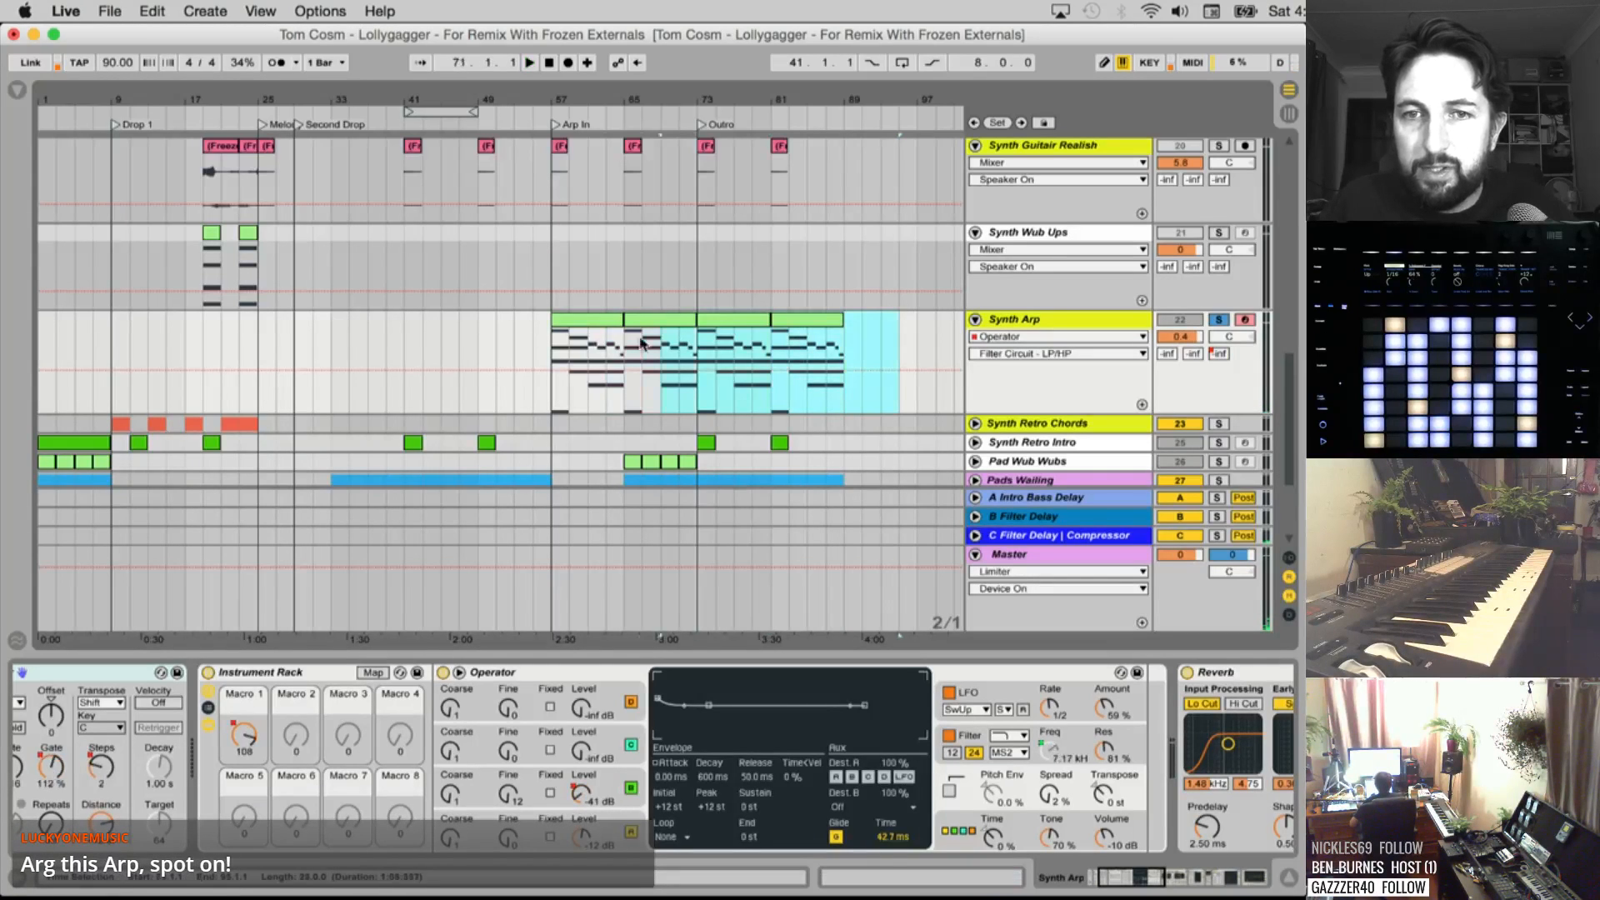
{"action": "key", "text": "super+shift+r"}
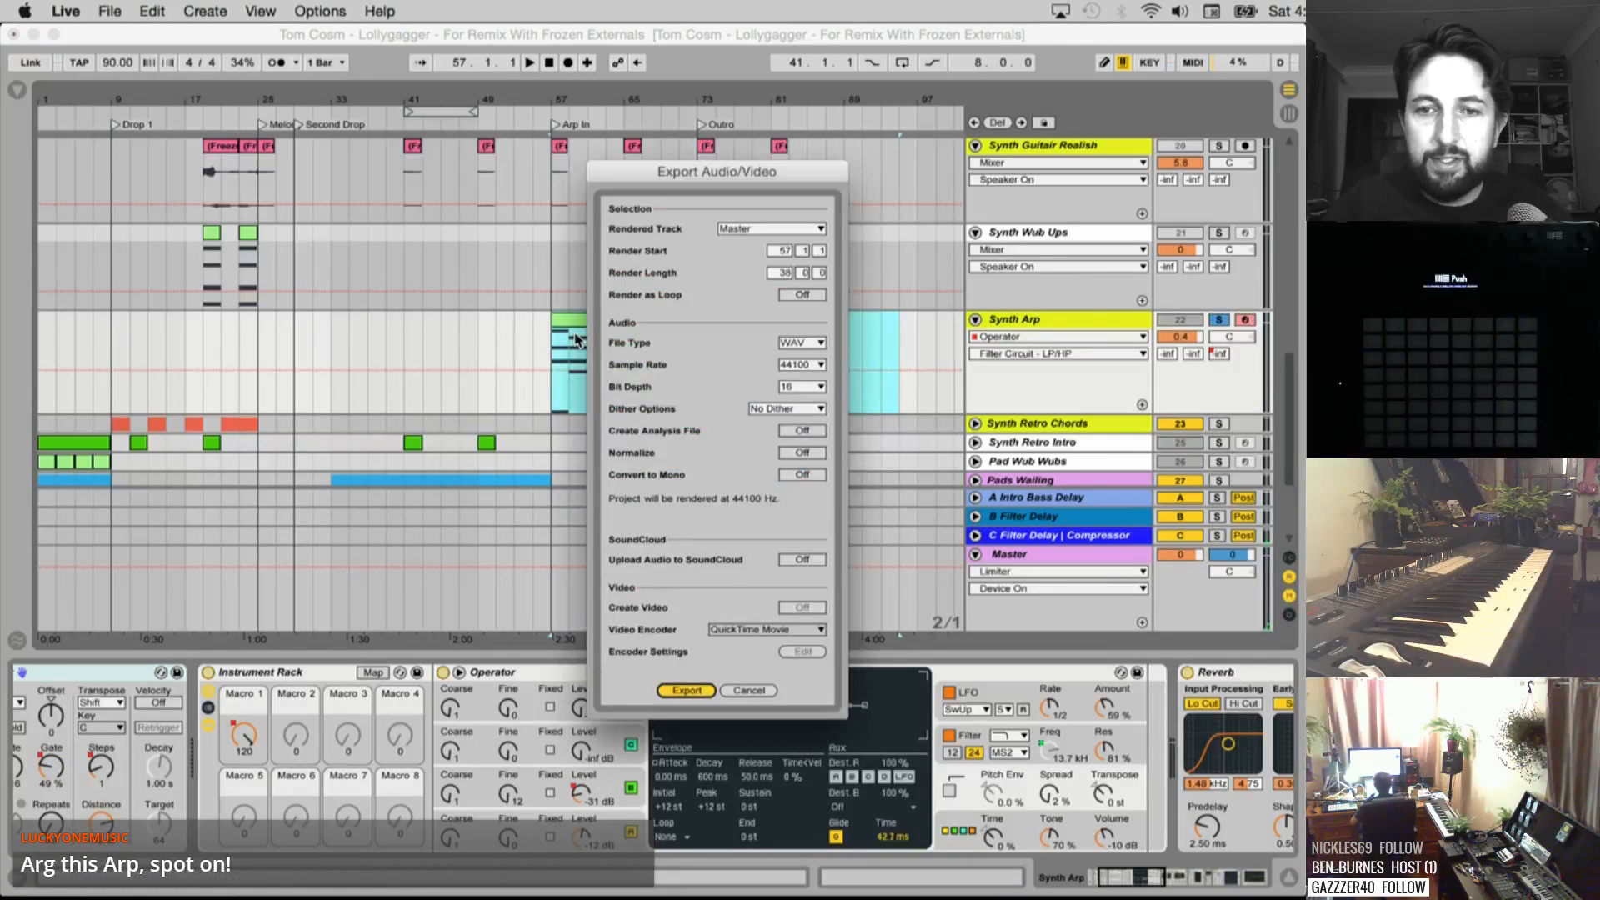
{"action": "key", "text": "Return"}
{"action": "type", "text": "Sy"}
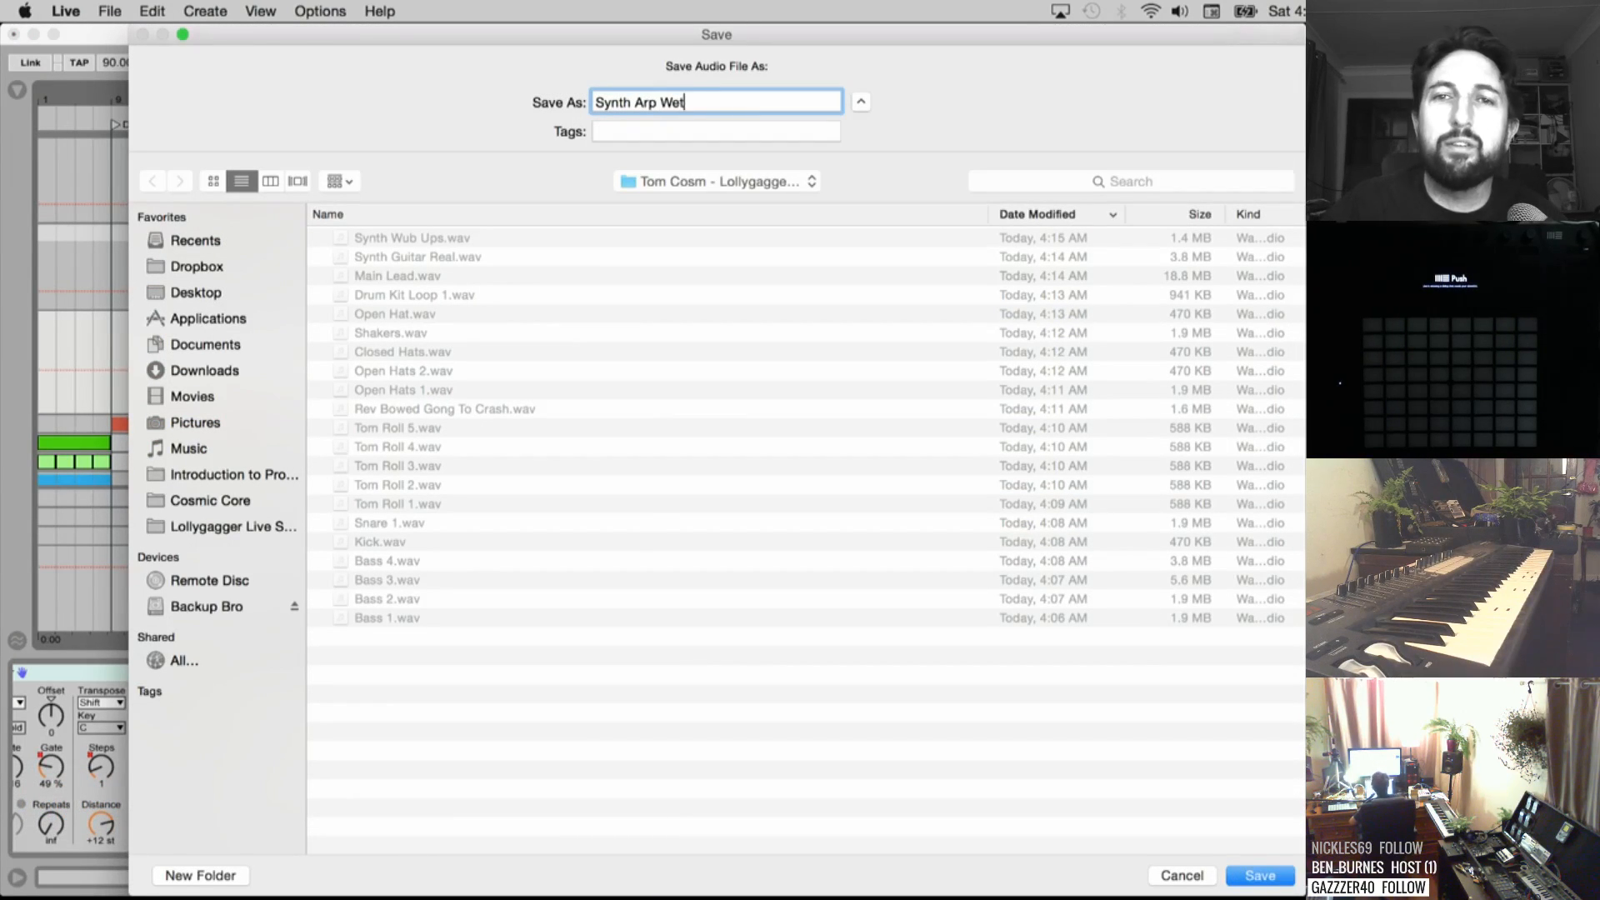
{"action": "type", "text": "nth Arp With Effec"}
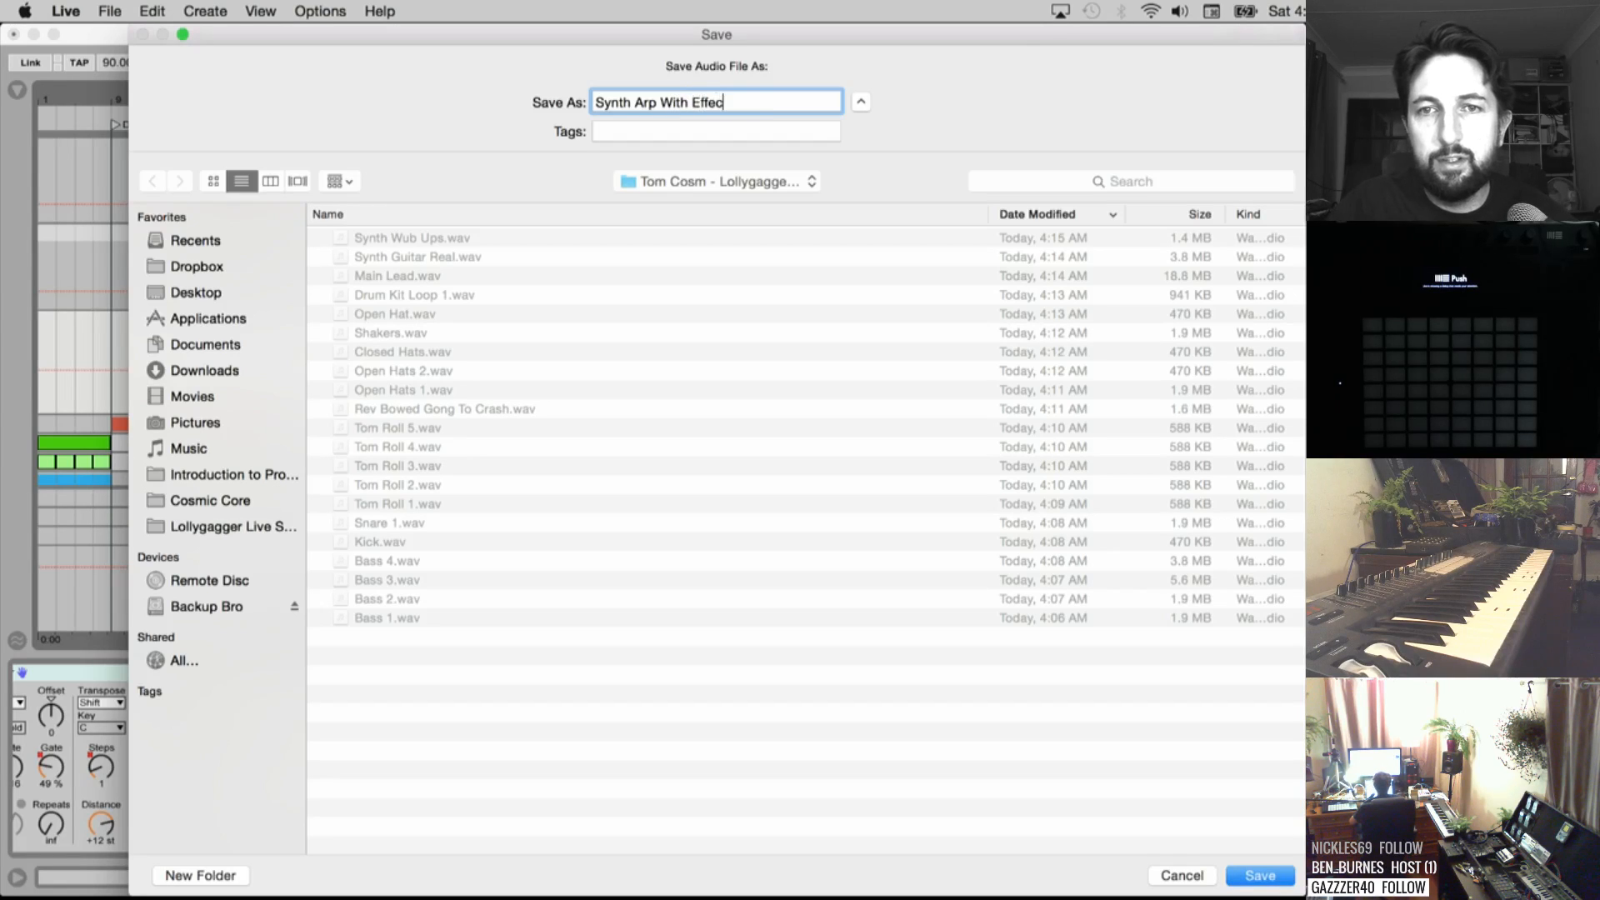
{"action": "type", "text": "ts"}
{"action": "key", "text": "Return"}
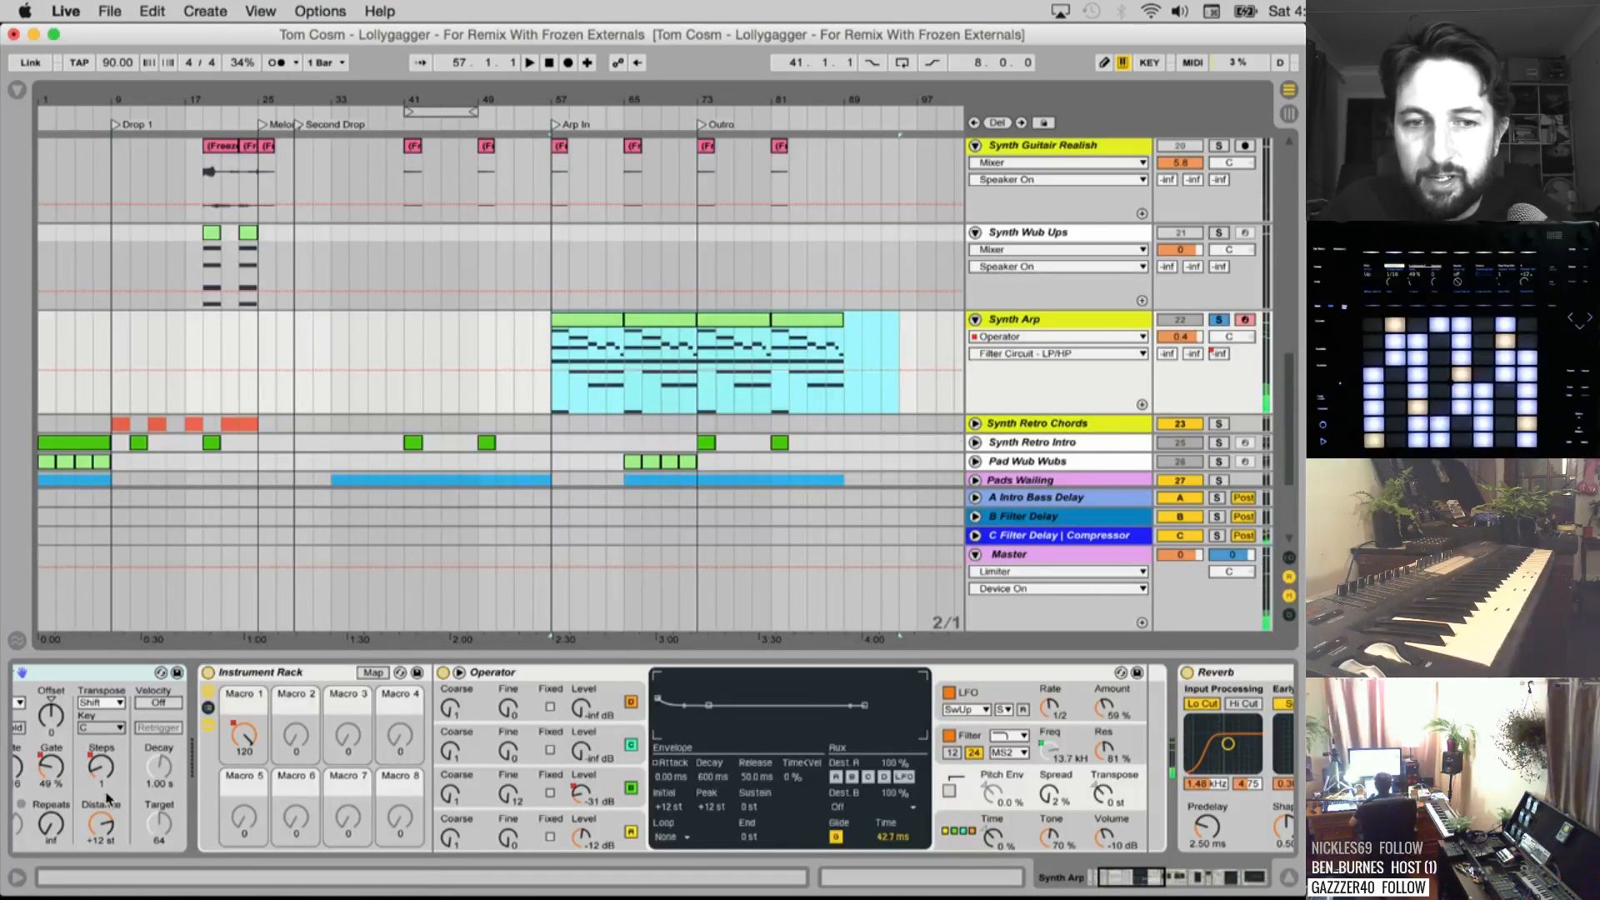
Switch off the Reverb and Ping Pong Delay devices on the Synth Arp track
{"action": "scroll", "coordinate": [582, 706], "scroll_direction": "right", "scroll_amount": 6}
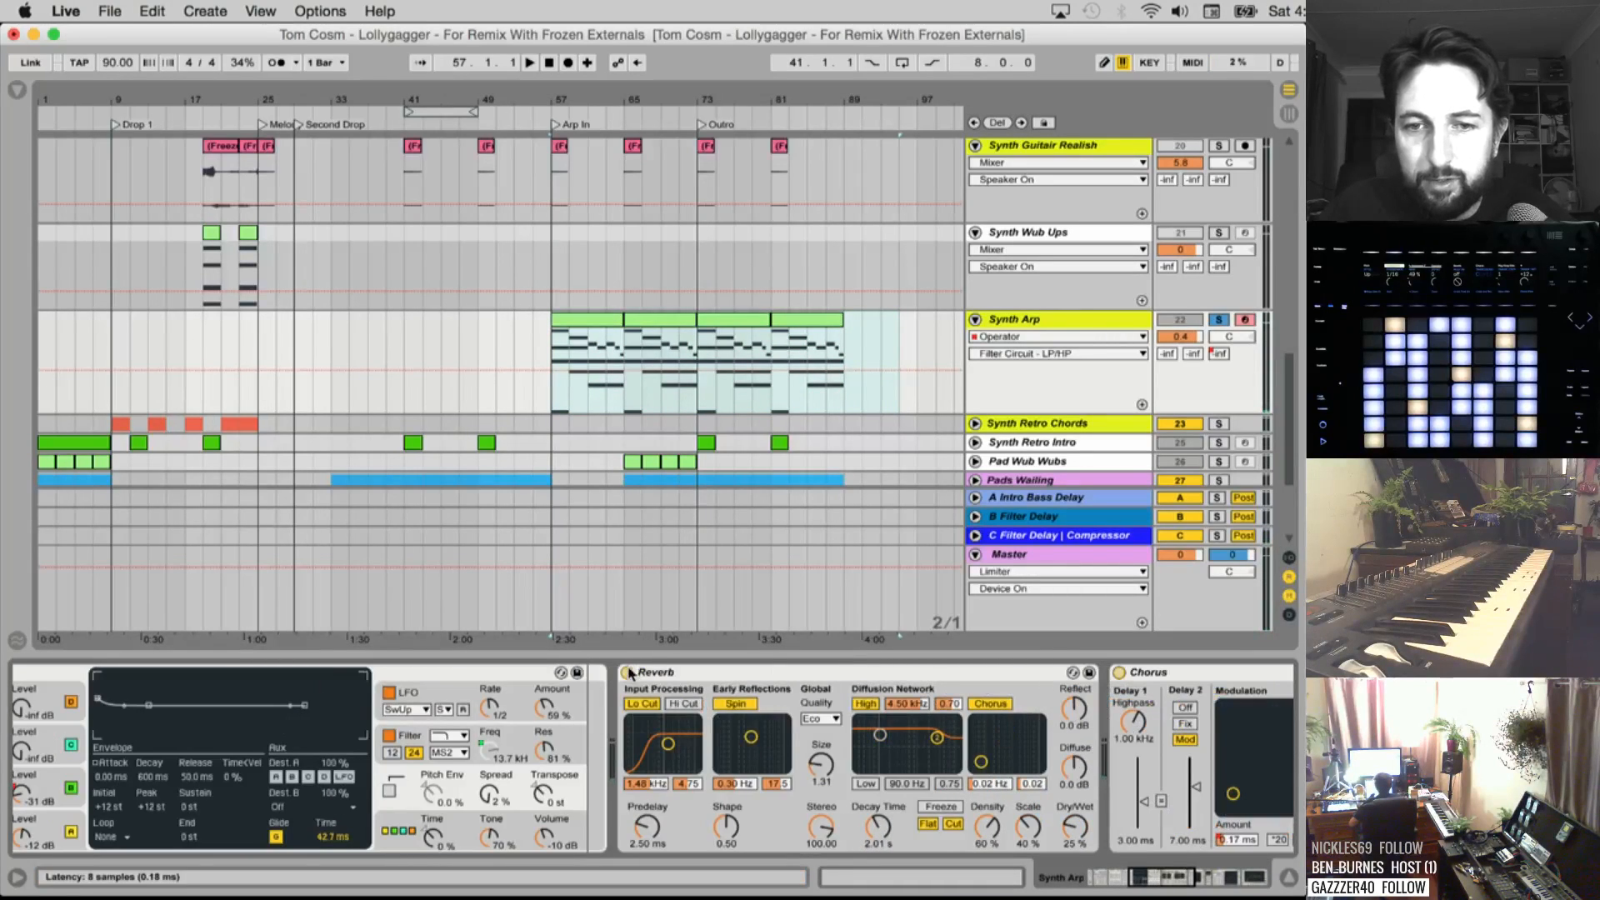
{"action": "left_click", "coordinate": [627, 671]}
{"action": "scroll", "coordinate": [746, 710], "scroll_direction": "right", "scroll_amount": 5}
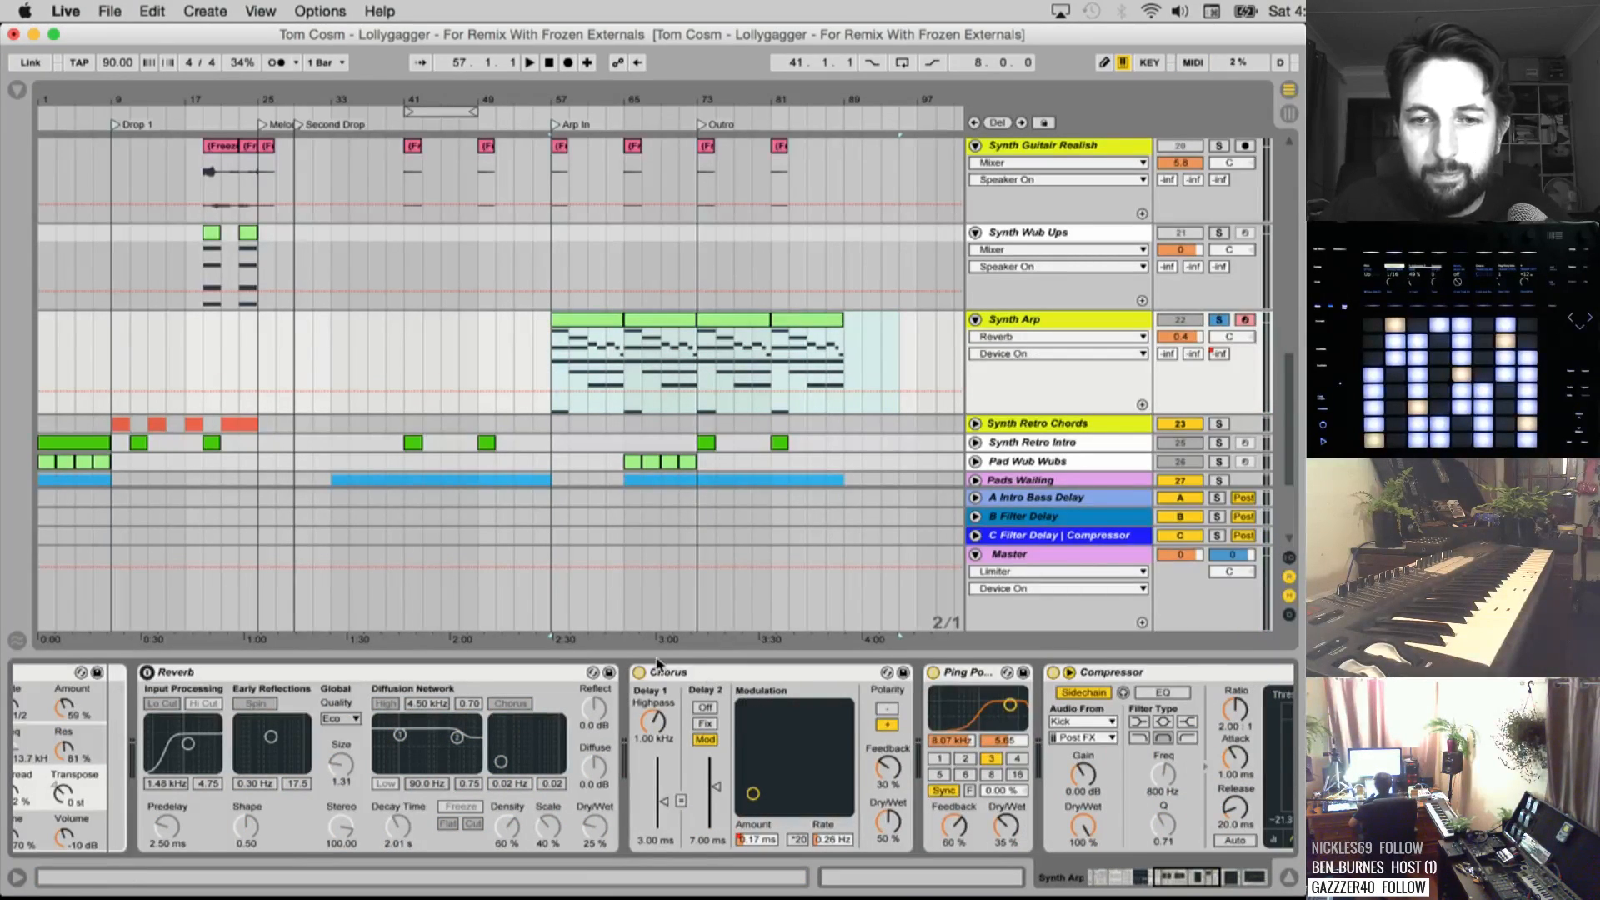
{"action": "scroll", "coordinate": [645, 677], "scroll_direction": "right", "scroll_amount": 4}
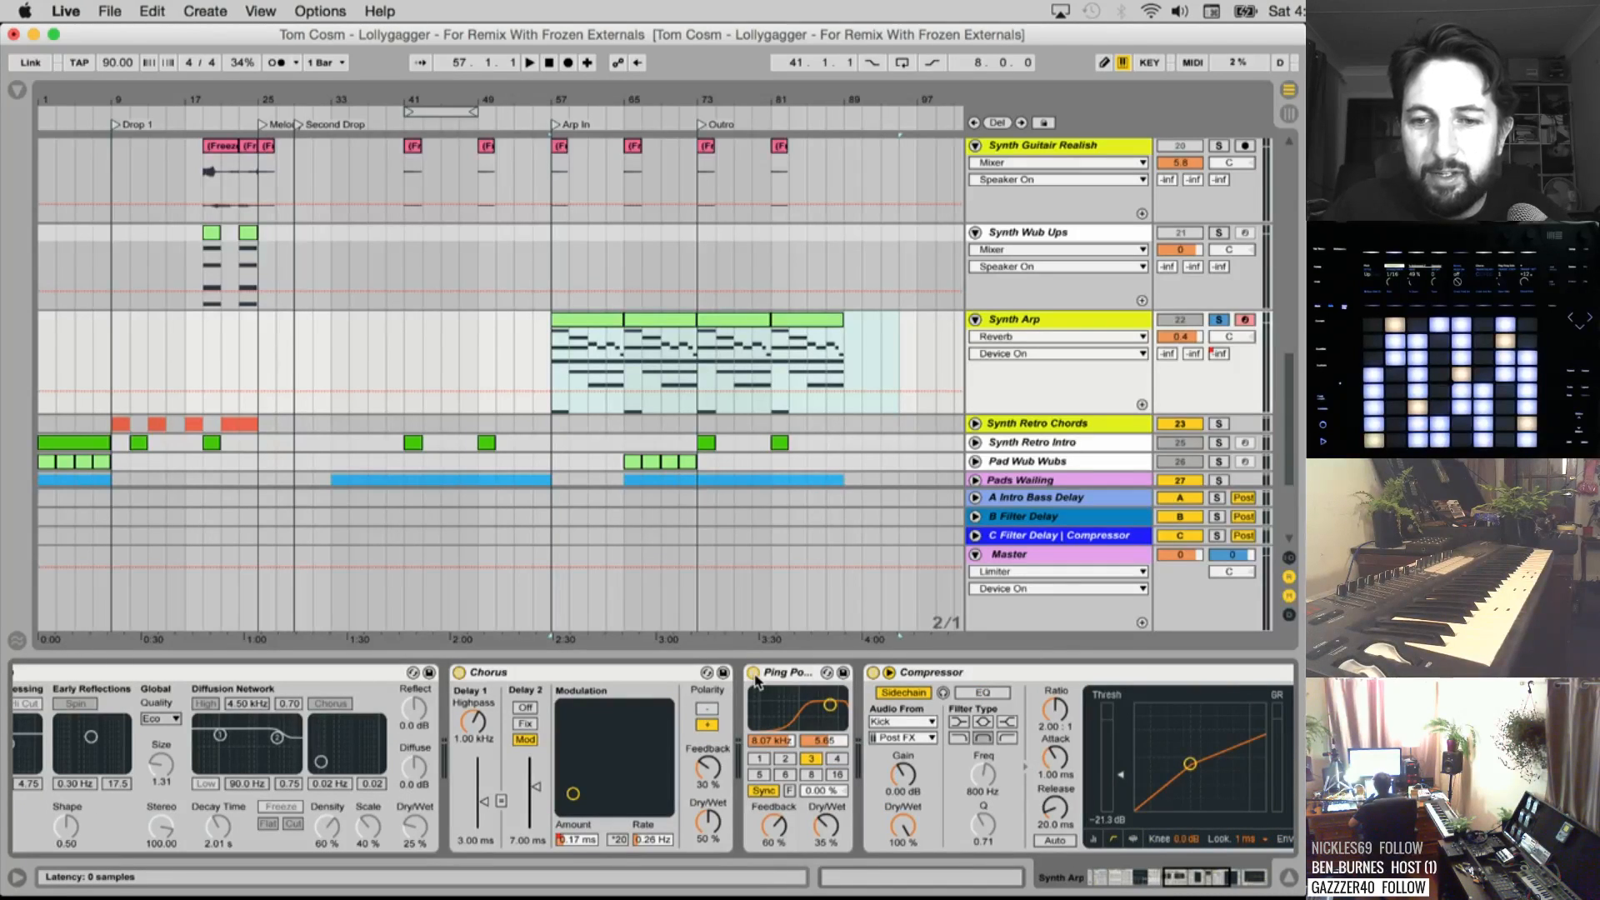
{"action": "left_click", "coordinate": [754, 673]}
{"action": "scroll", "coordinate": [817, 702], "scroll_direction": "right", "scroll_amount": 10}
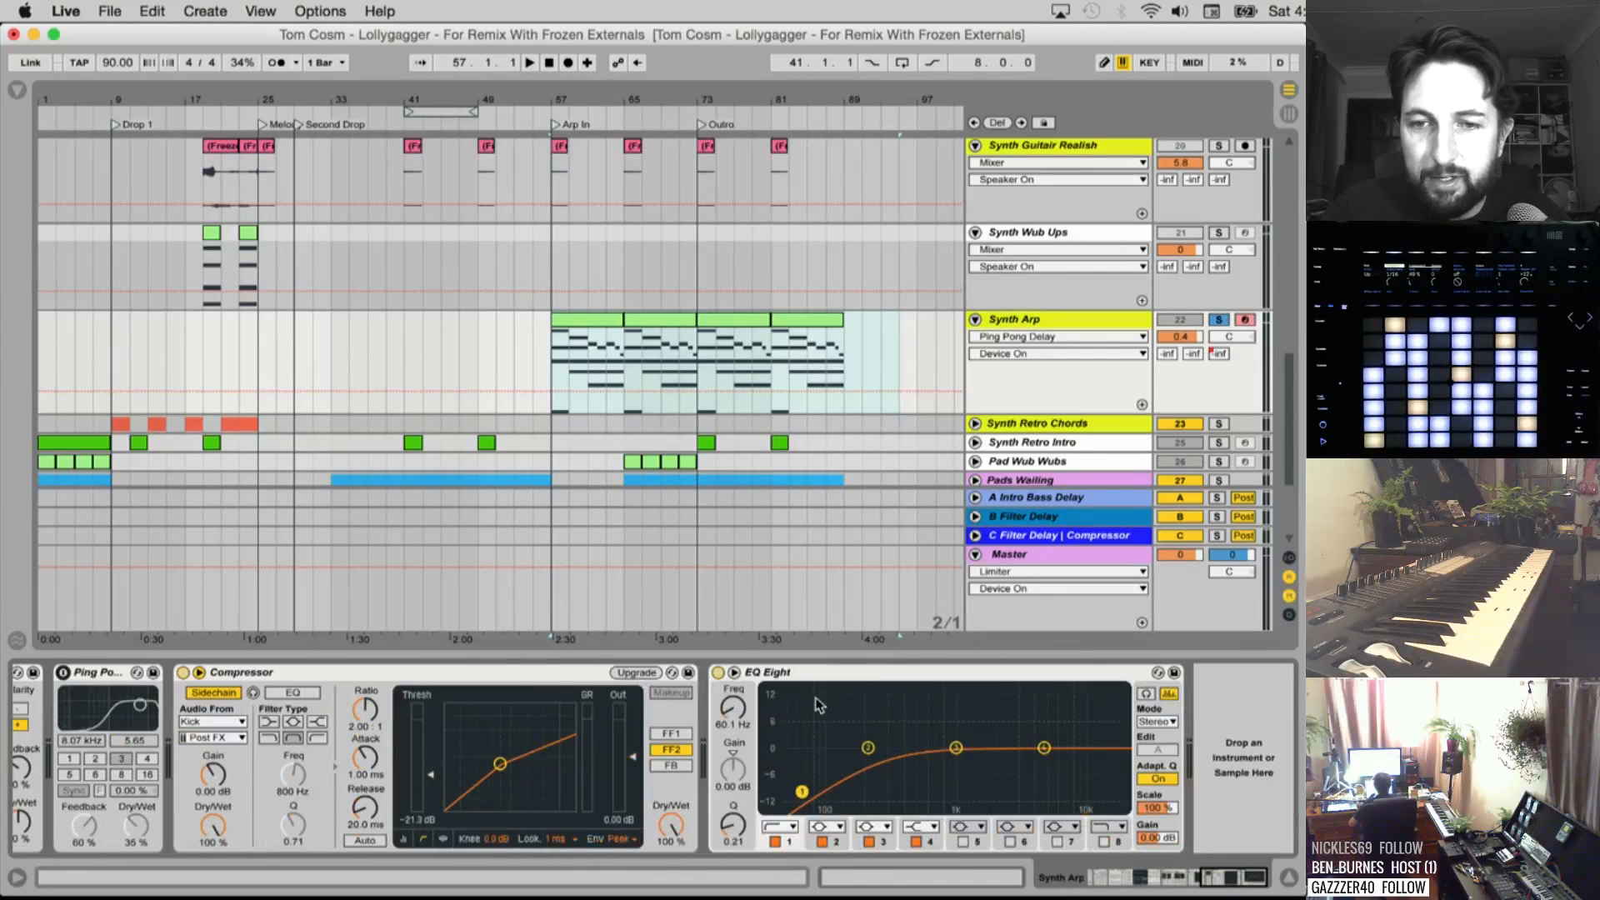
Audition the dry Synth Arp from bar 57 and show the filter display in its Operator device
{"action": "scroll", "coordinate": [796, 707], "scroll_direction": "left", "scroll_amount": 20}
{"action": "key", "text": "space"}
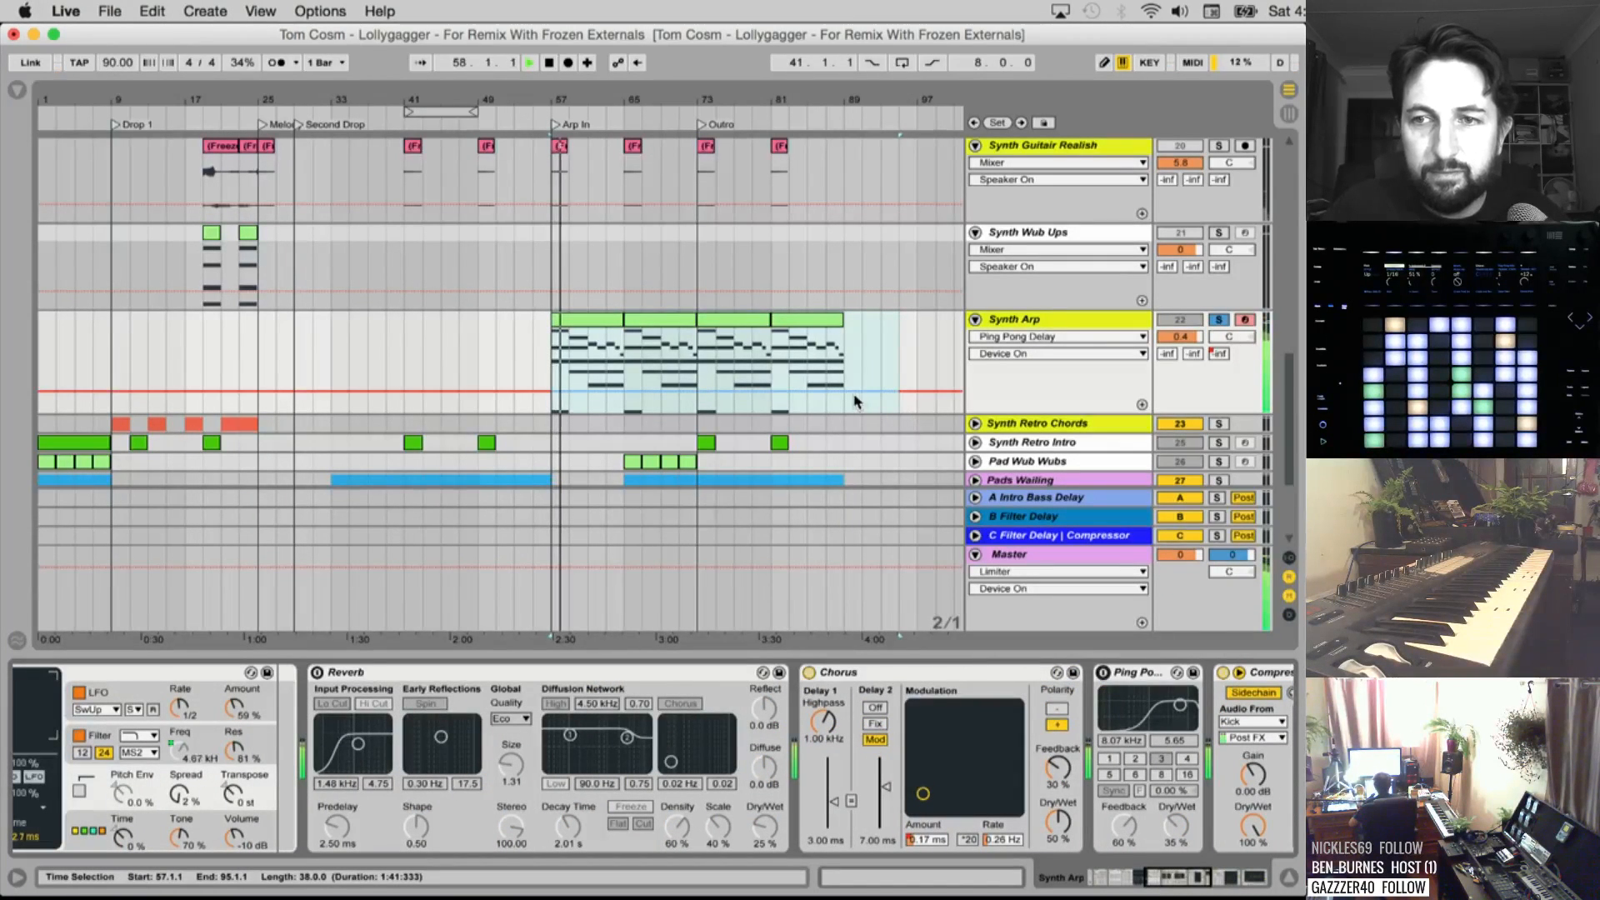
{"action": "scroll", "coordinate": [676, 728], "scroll_direction": "left", "scroll_amount": 5}
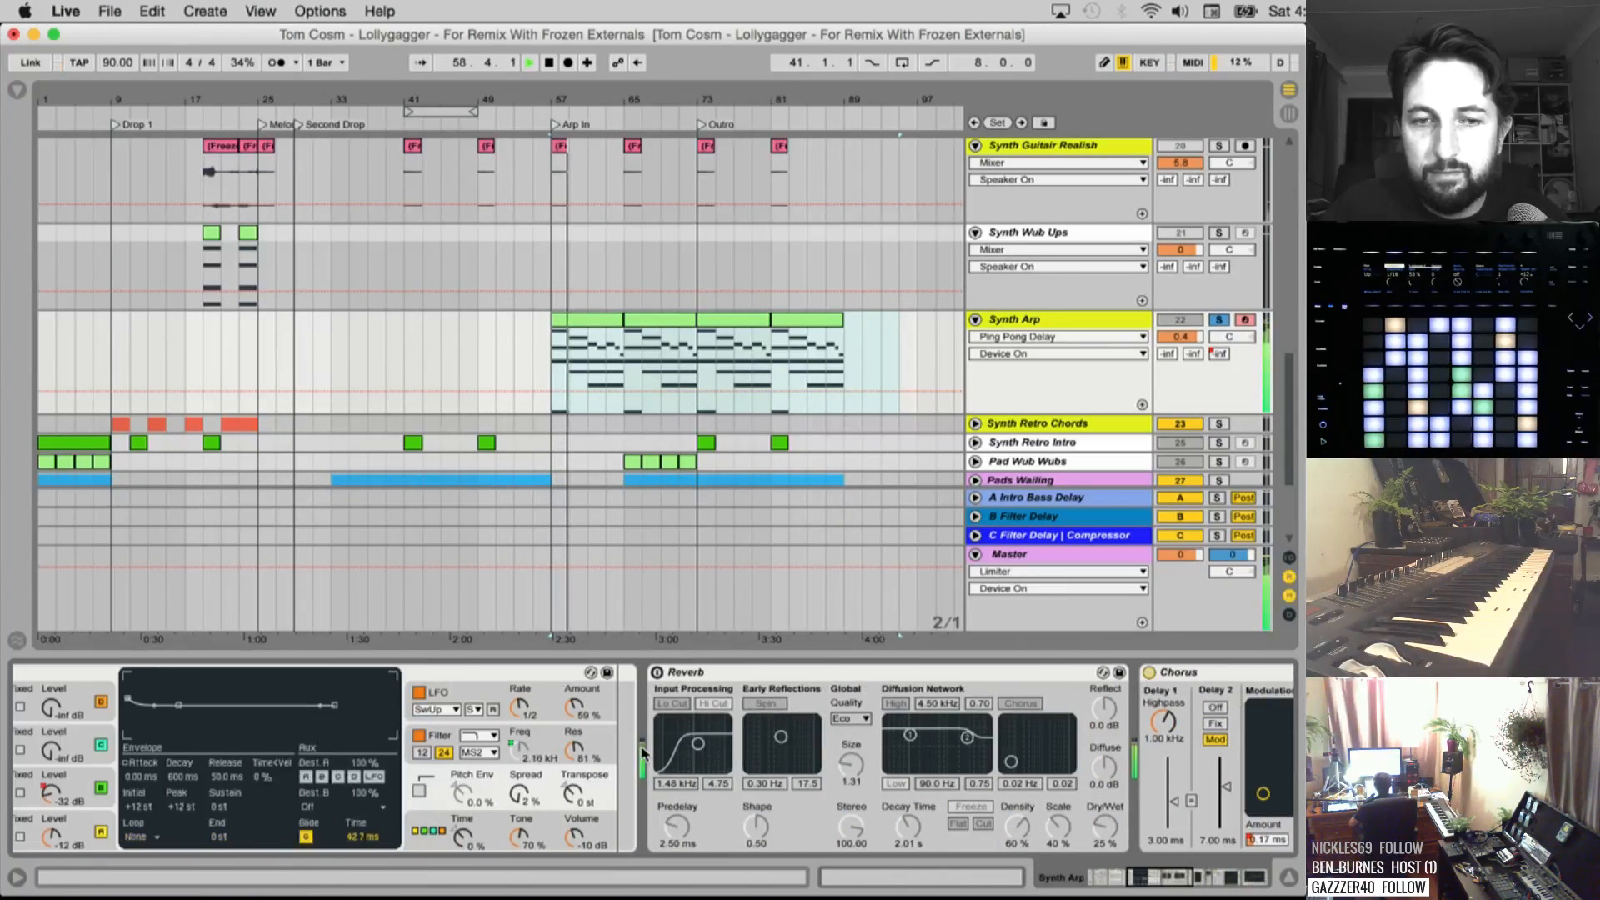
{"action": "scroll", "coordinate": [653, 773], "scroll_direction": "left", "scroll_amount": 5}
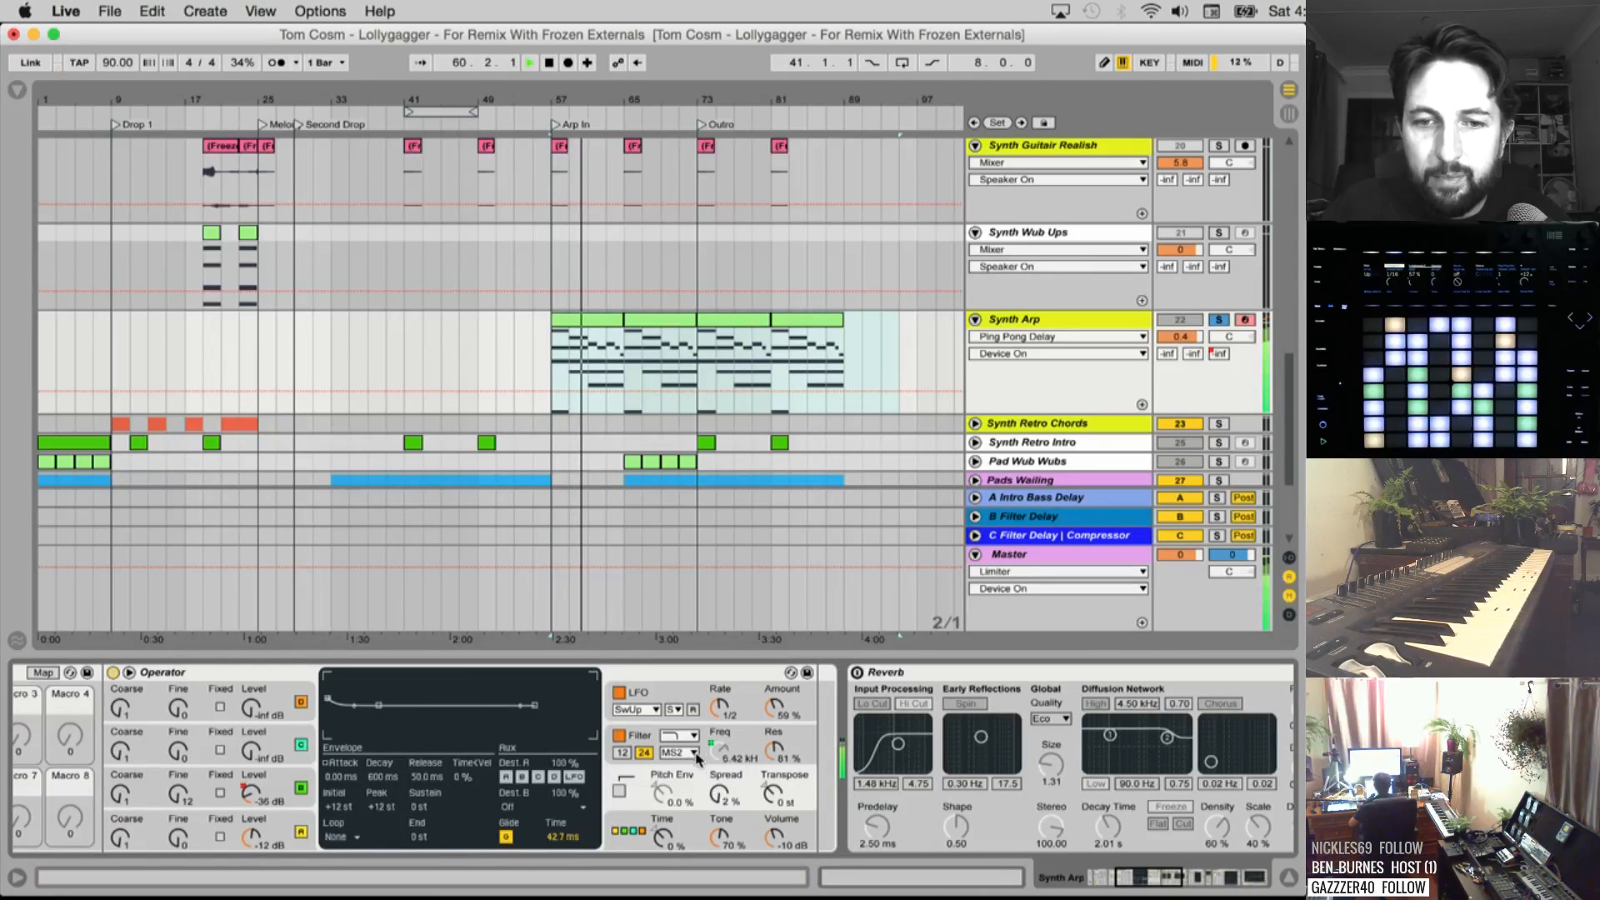
{"action": "left_click", "coordinate": [664, 738]}
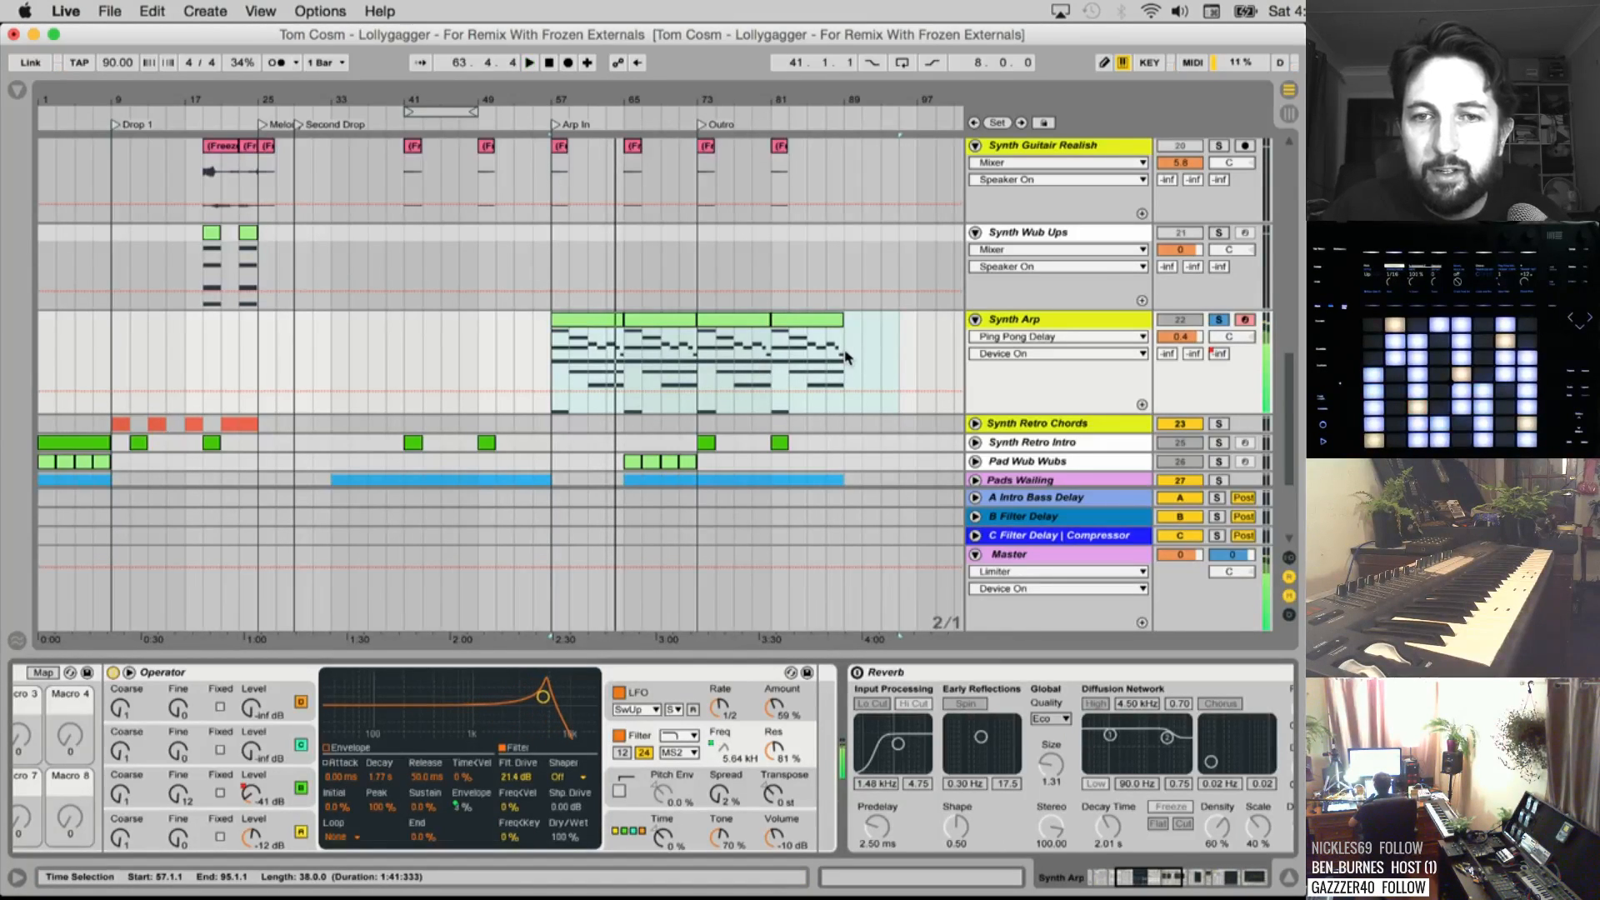
{"action": "key", "text": "space"}
Export bars 57 to 89 of the soloed Synth Arp track as a WAV file named Synth Arp Without Effects
{"action": "left_click_drag", "start_coordinate": [845, 357], "coordinate": [557, 357]}
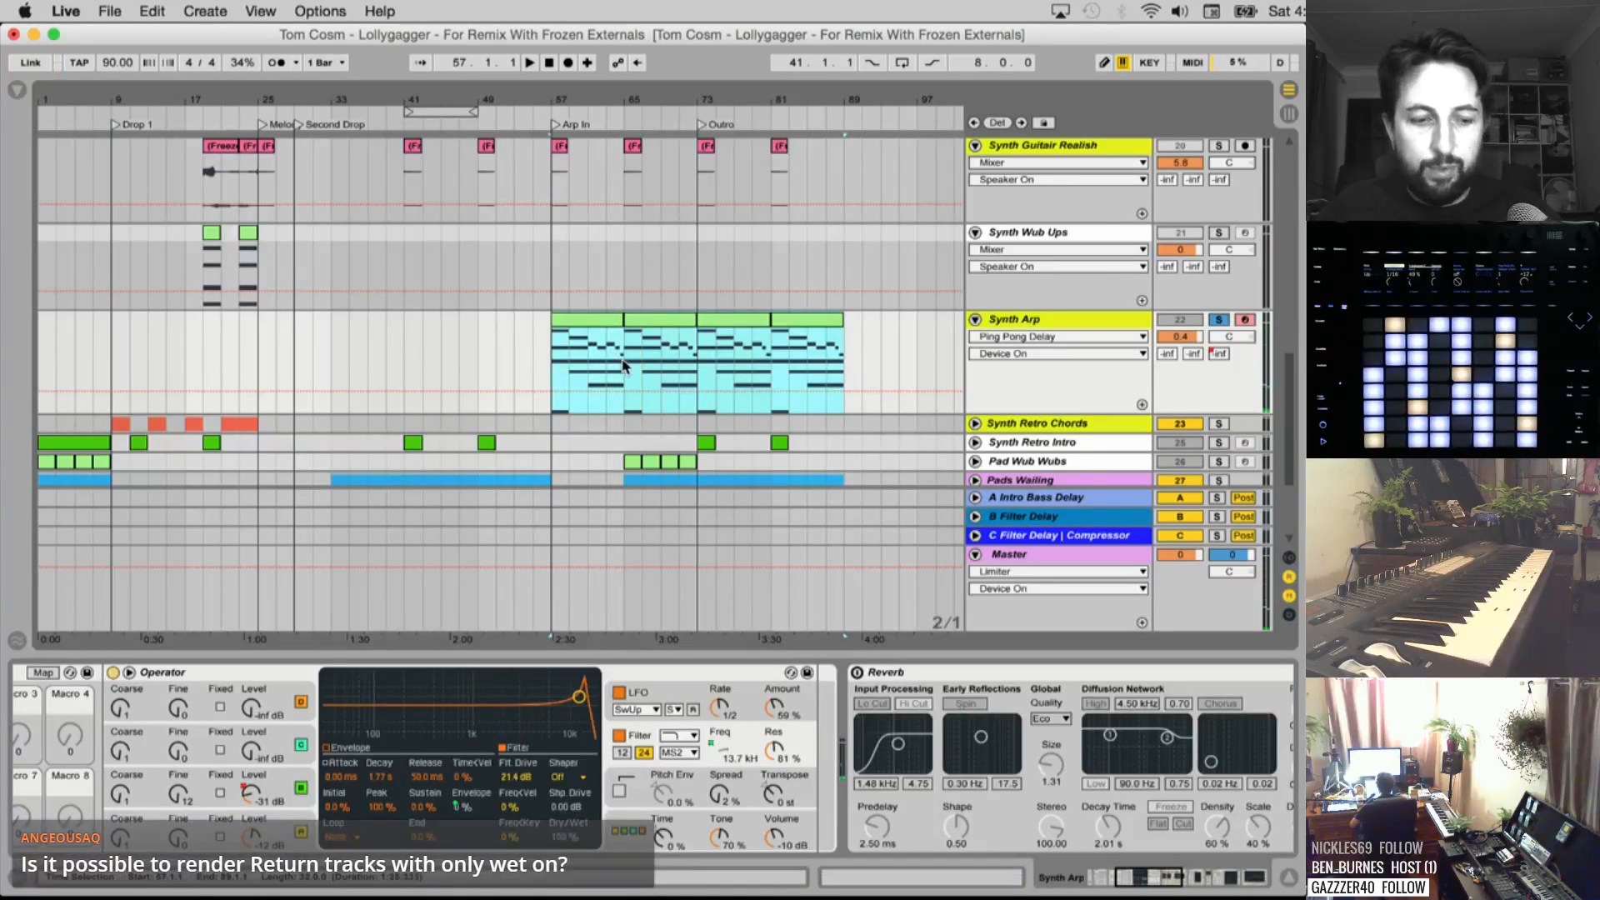
{"action": "key", "text": "super+shift+r"}
{"action": "key", "text": "Return"}
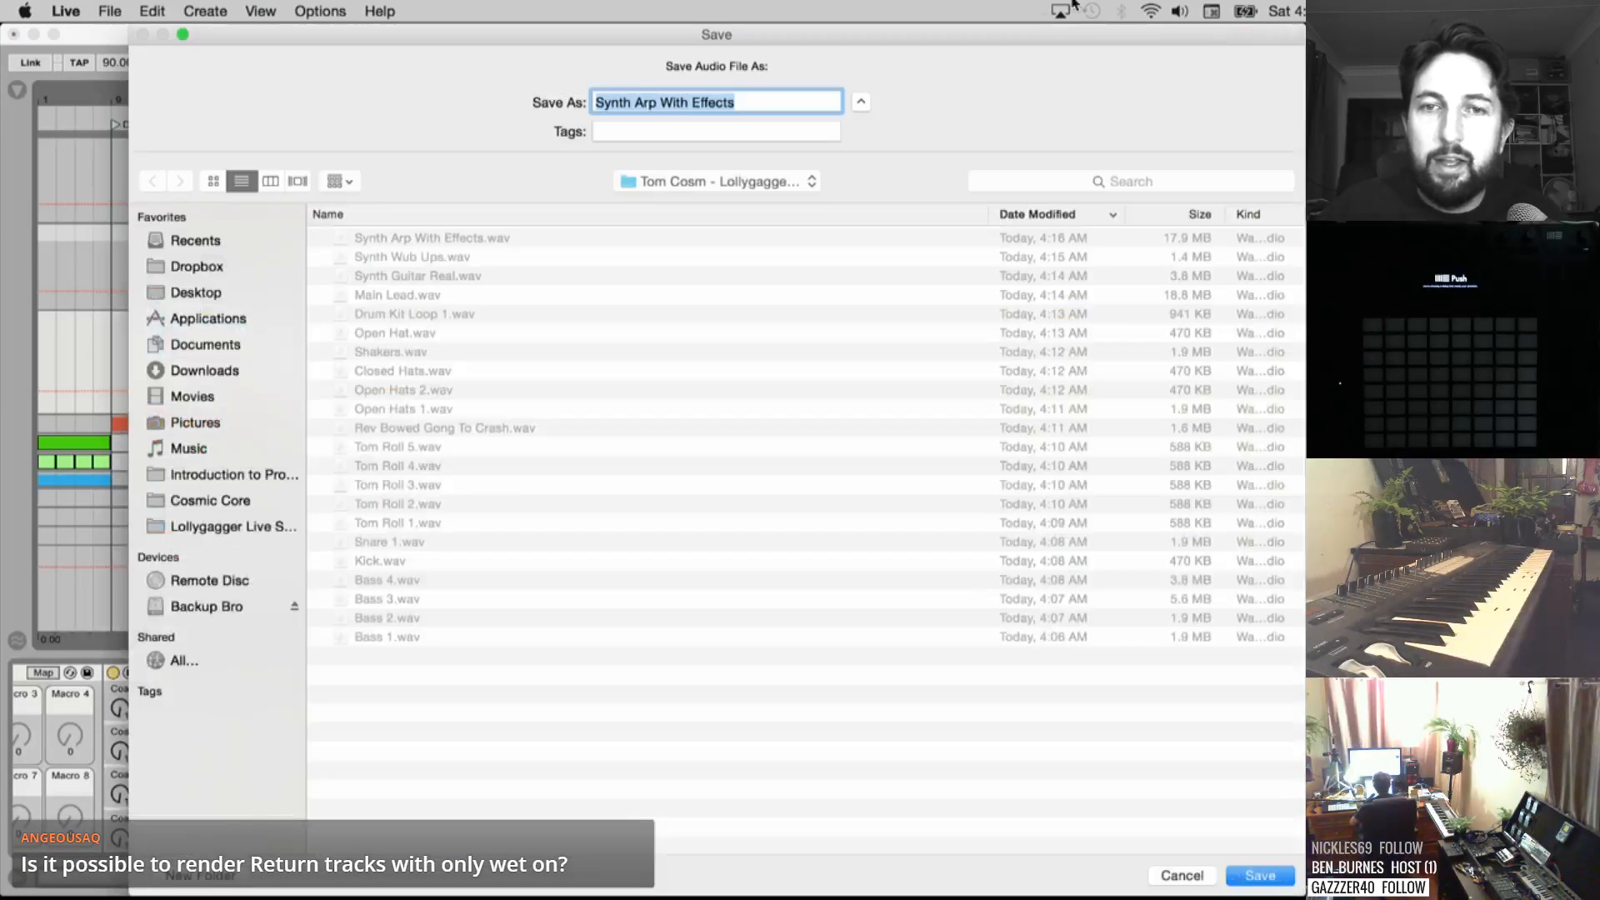
{"action": "left_click", "coordinate": [692, 100]}
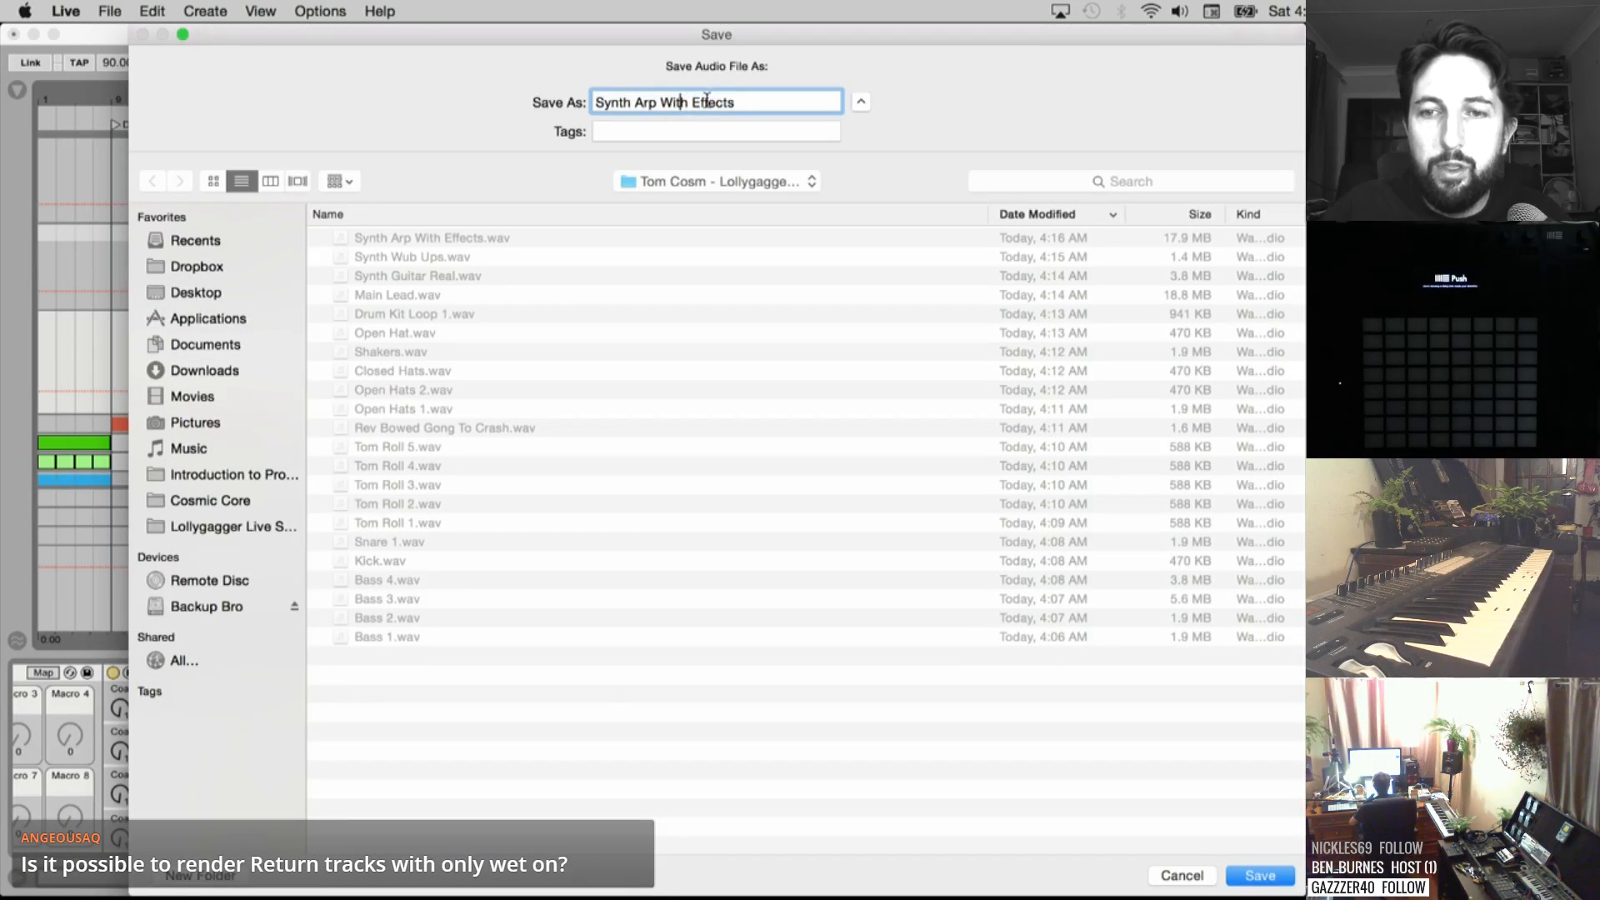
{"action": "type", "text": "out"}
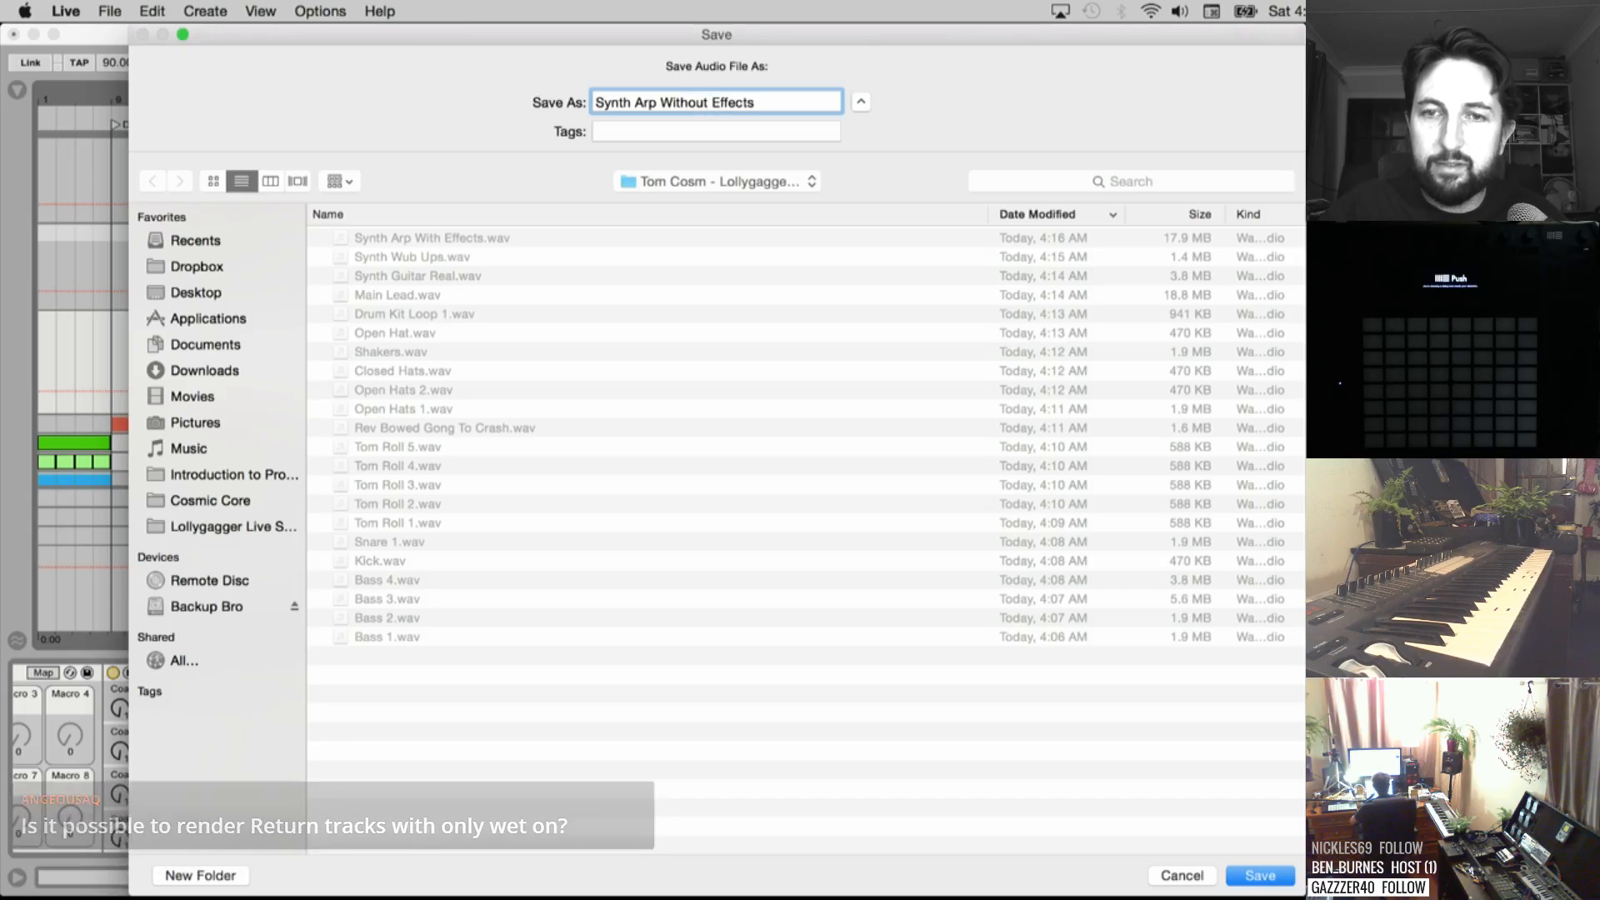
{"action": "key", "text": "Return"}
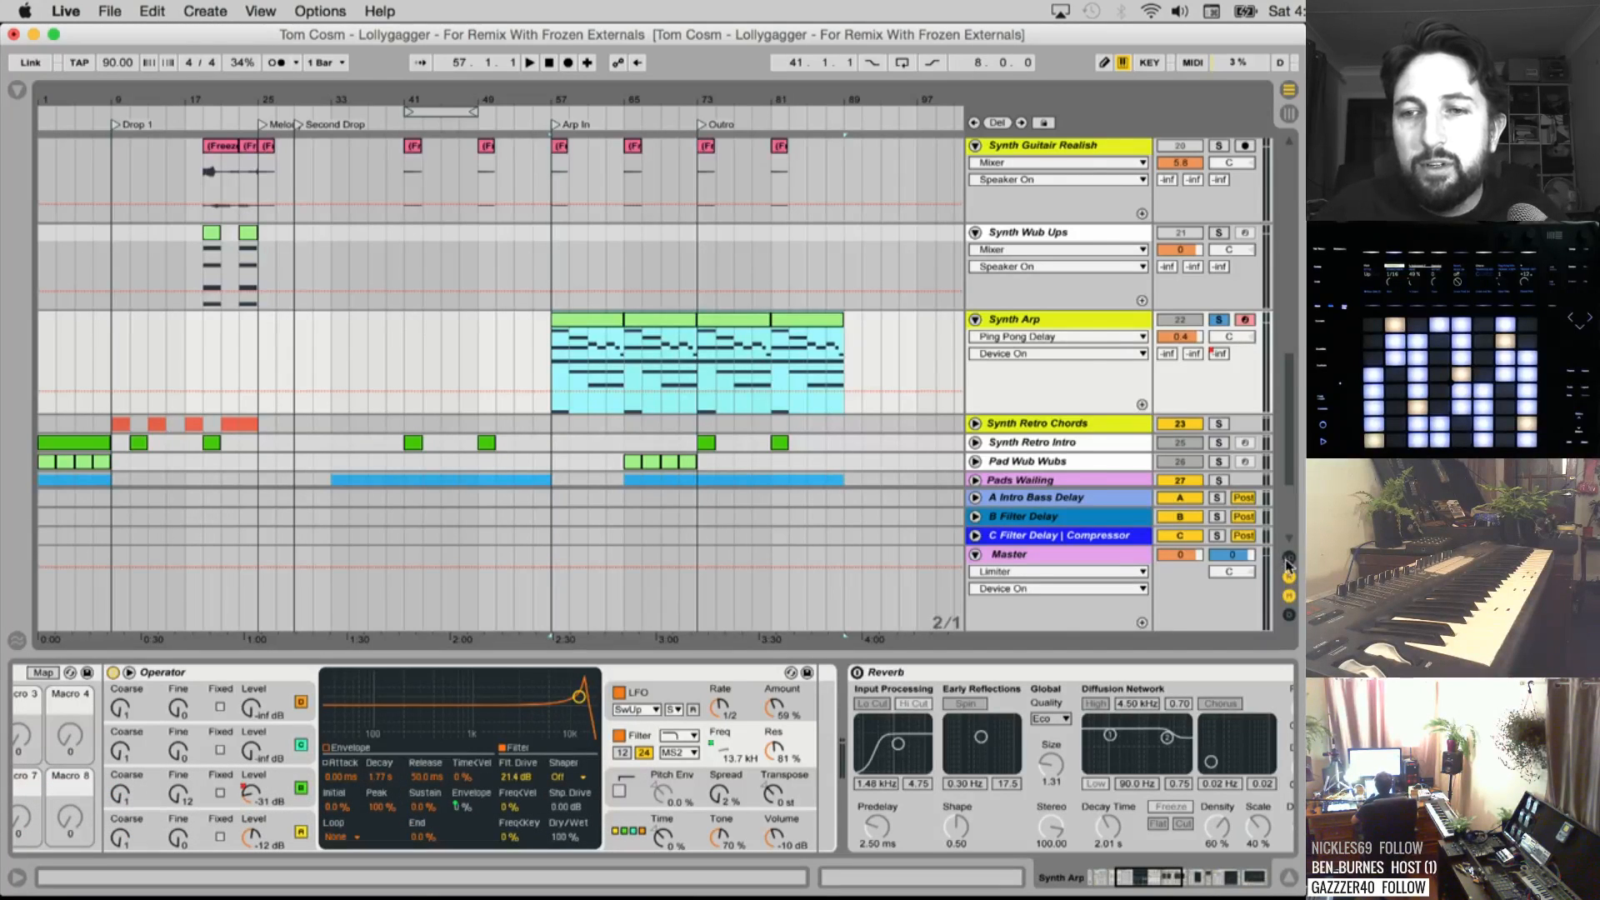
Show the tracks' input and output routing and examine the output options of the A Intro Bass Delay return track
{"action": "left_click", "coordinate": [1289, 558]}
{"action": "left_click_drag", "start_coordinate": [932, 489], "coordinate": [929, 421]}
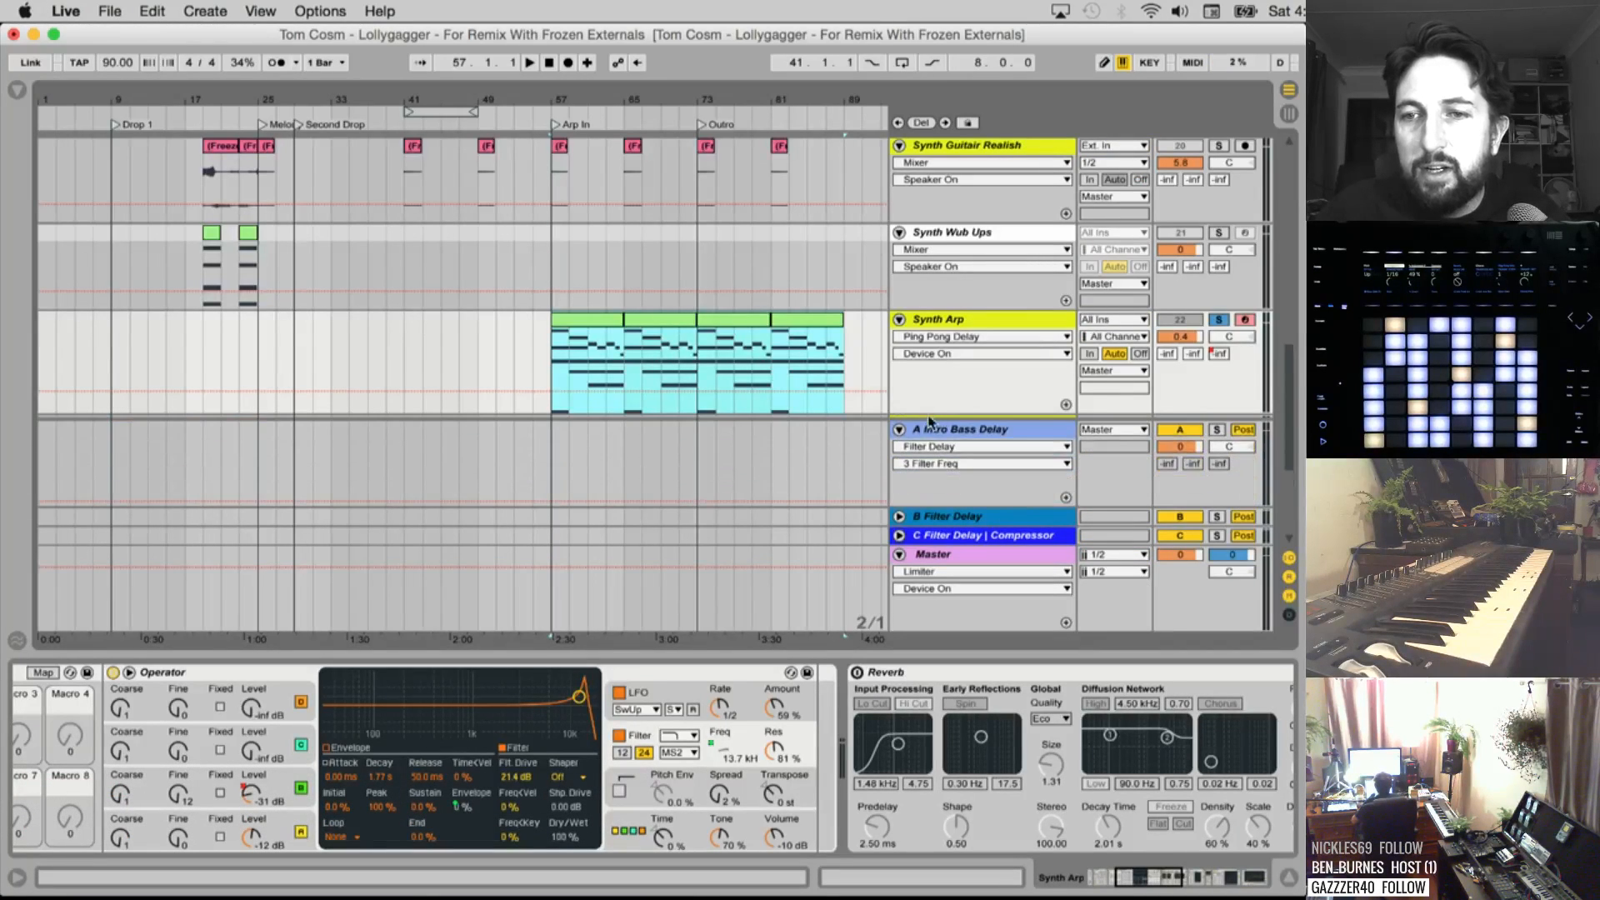
{"action": "left_click", "coordinate": [1108, 431]}
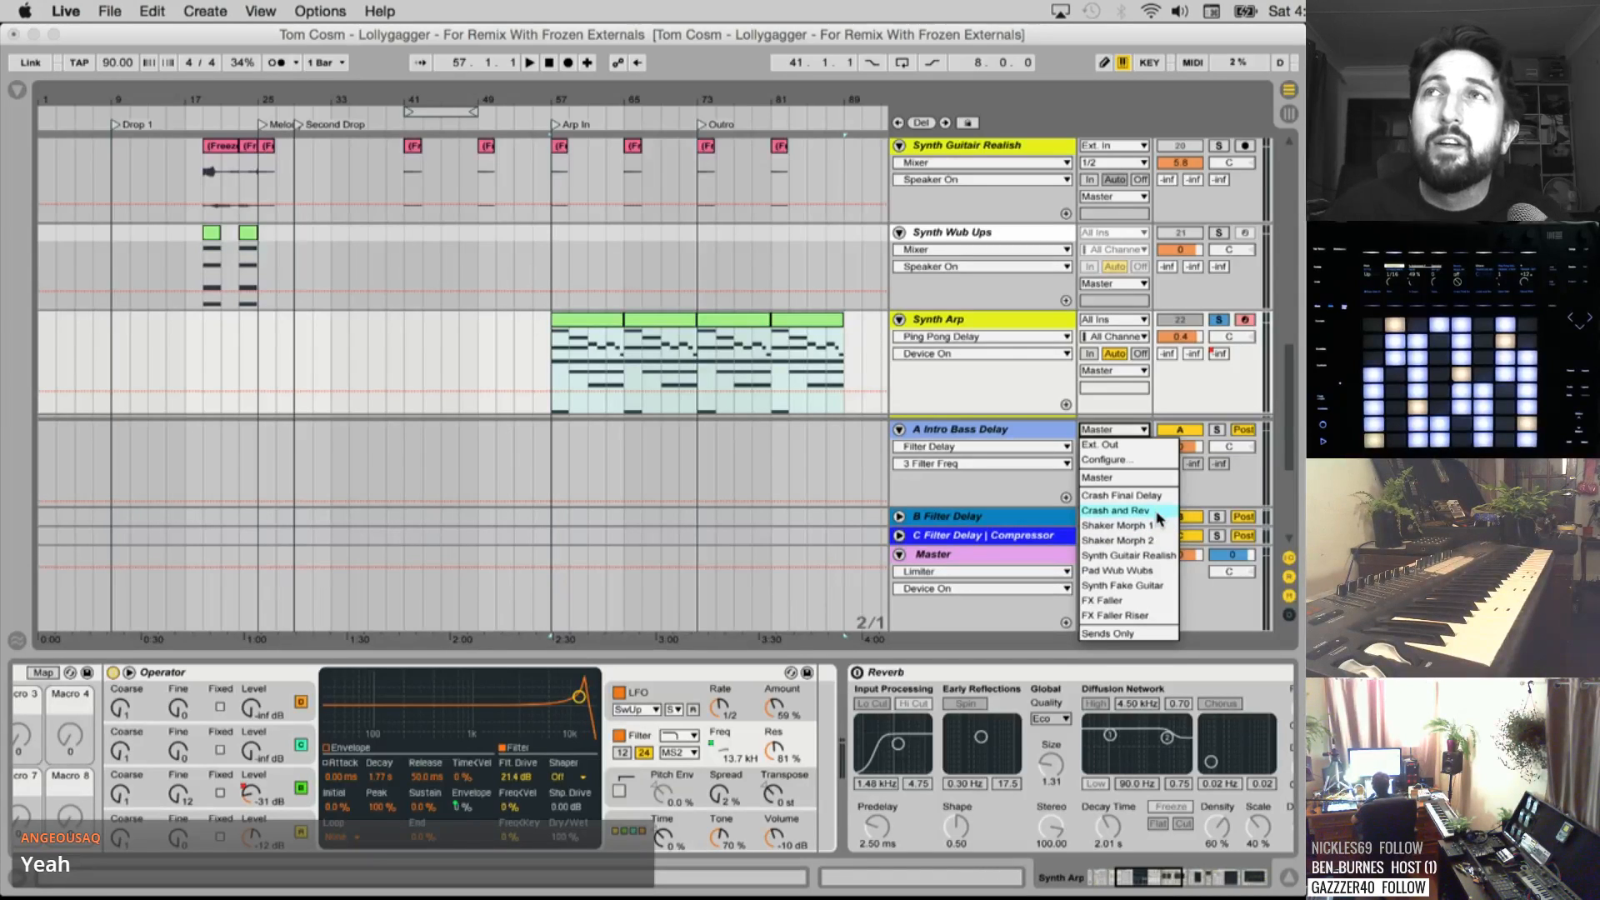
{"action": "left_click", "coordinate": [962, 444]}
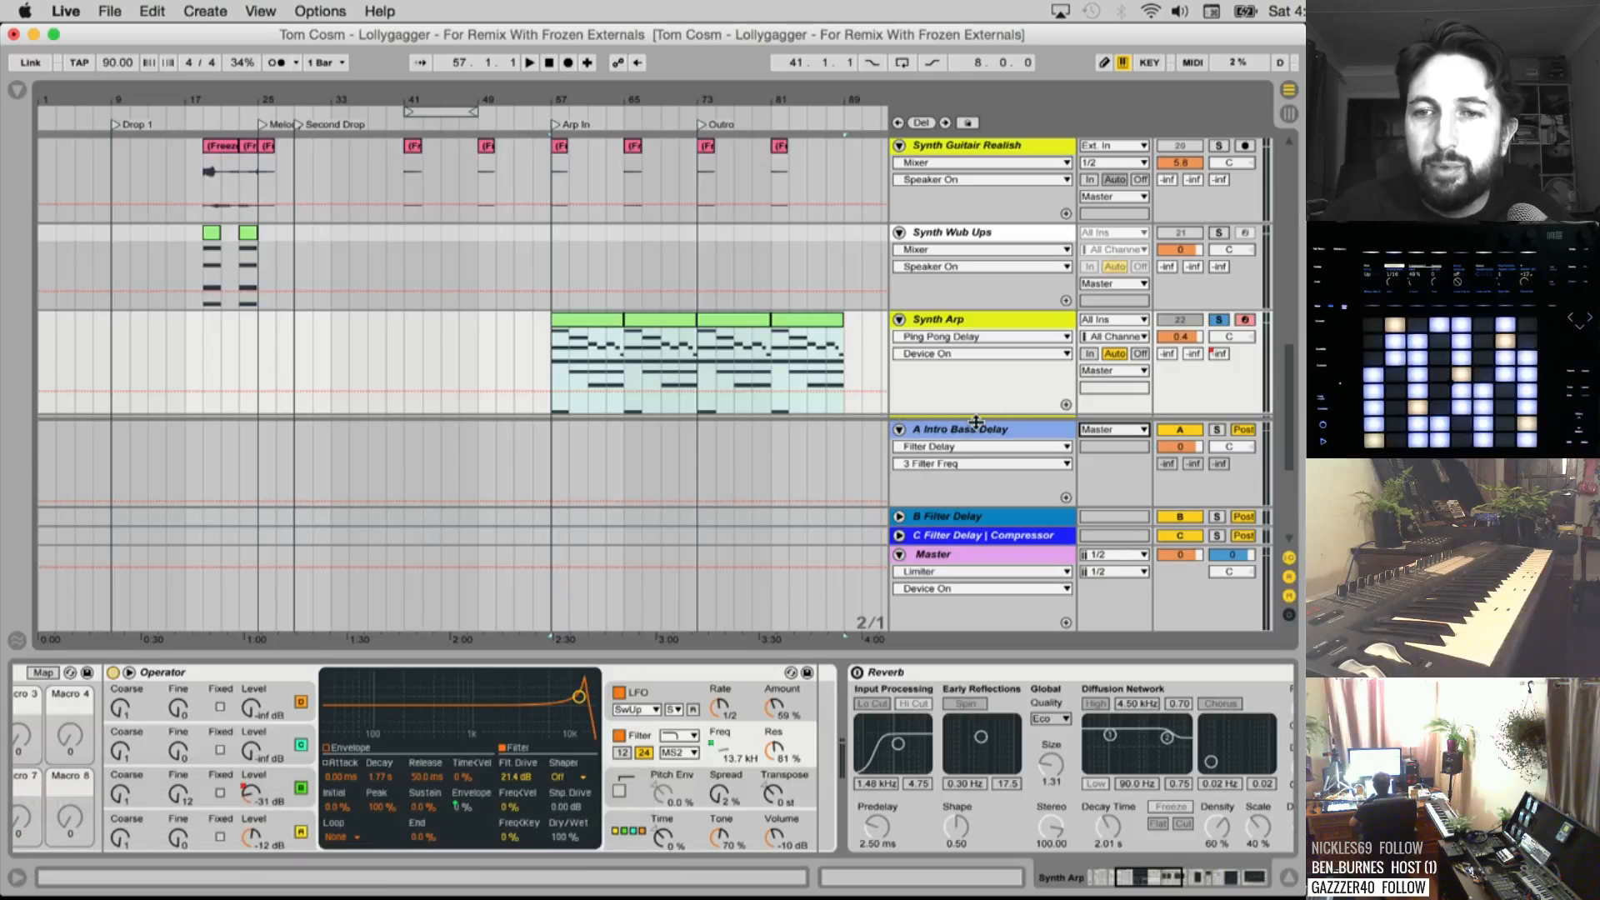
{"action": "left_click_drag", "start_coordinate": [976, 423], "coordinate": [963, 490]}
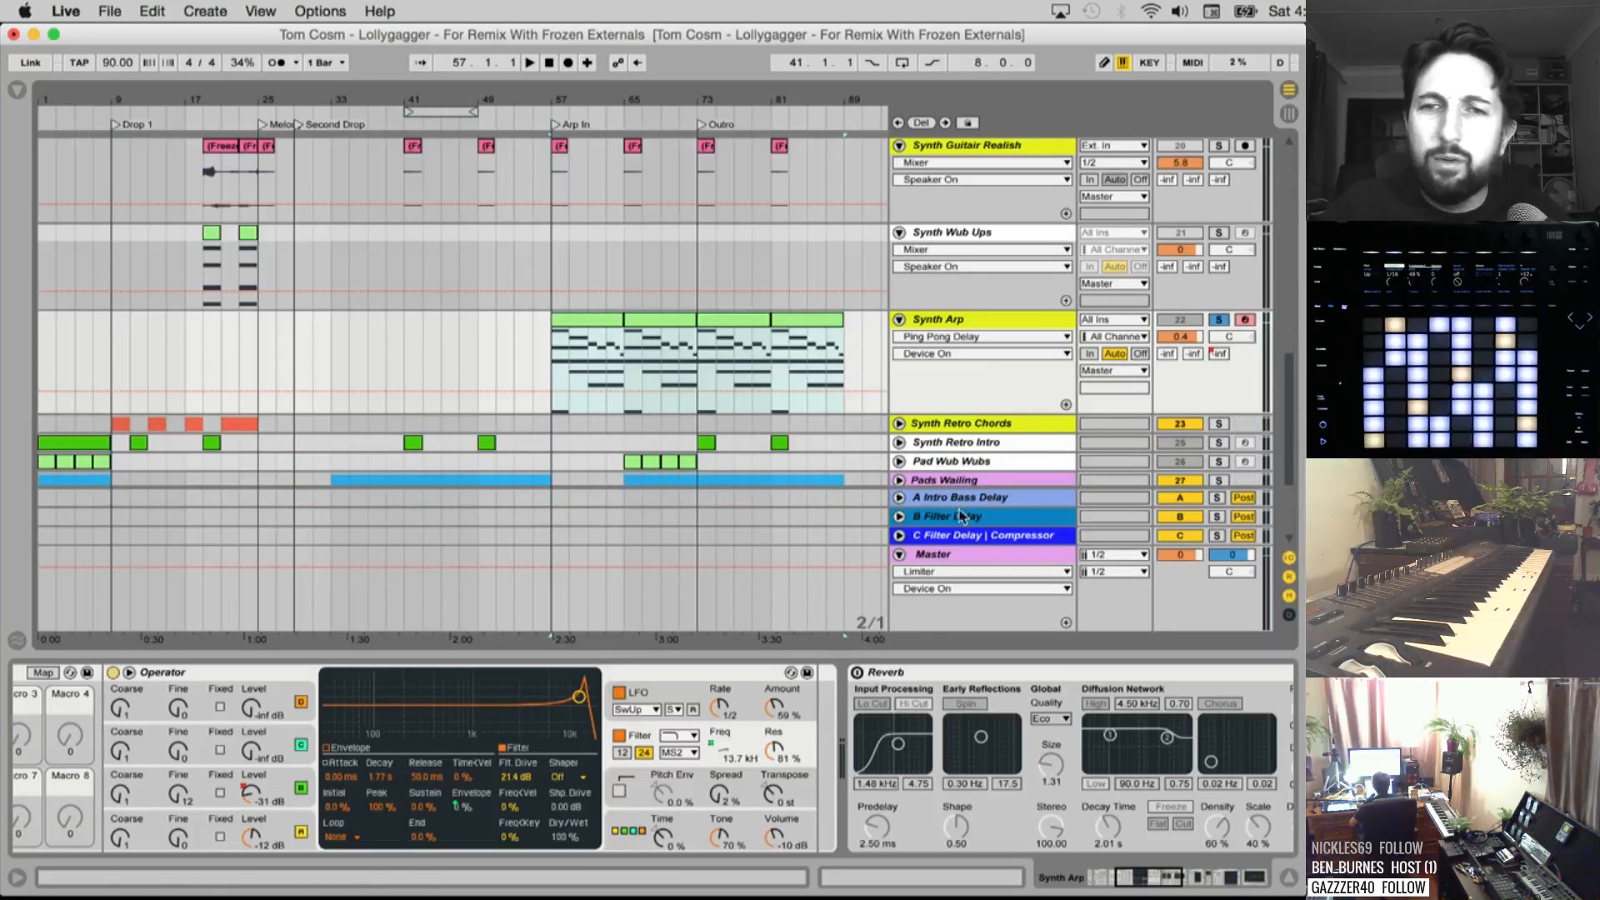
Unfold the Synth Retro Chords group, solo it and play its first clip from bar 9
{"action": "scroll", "coordinate": [903, 366], "scroll_direction": "down", "scroll_amount": 3}
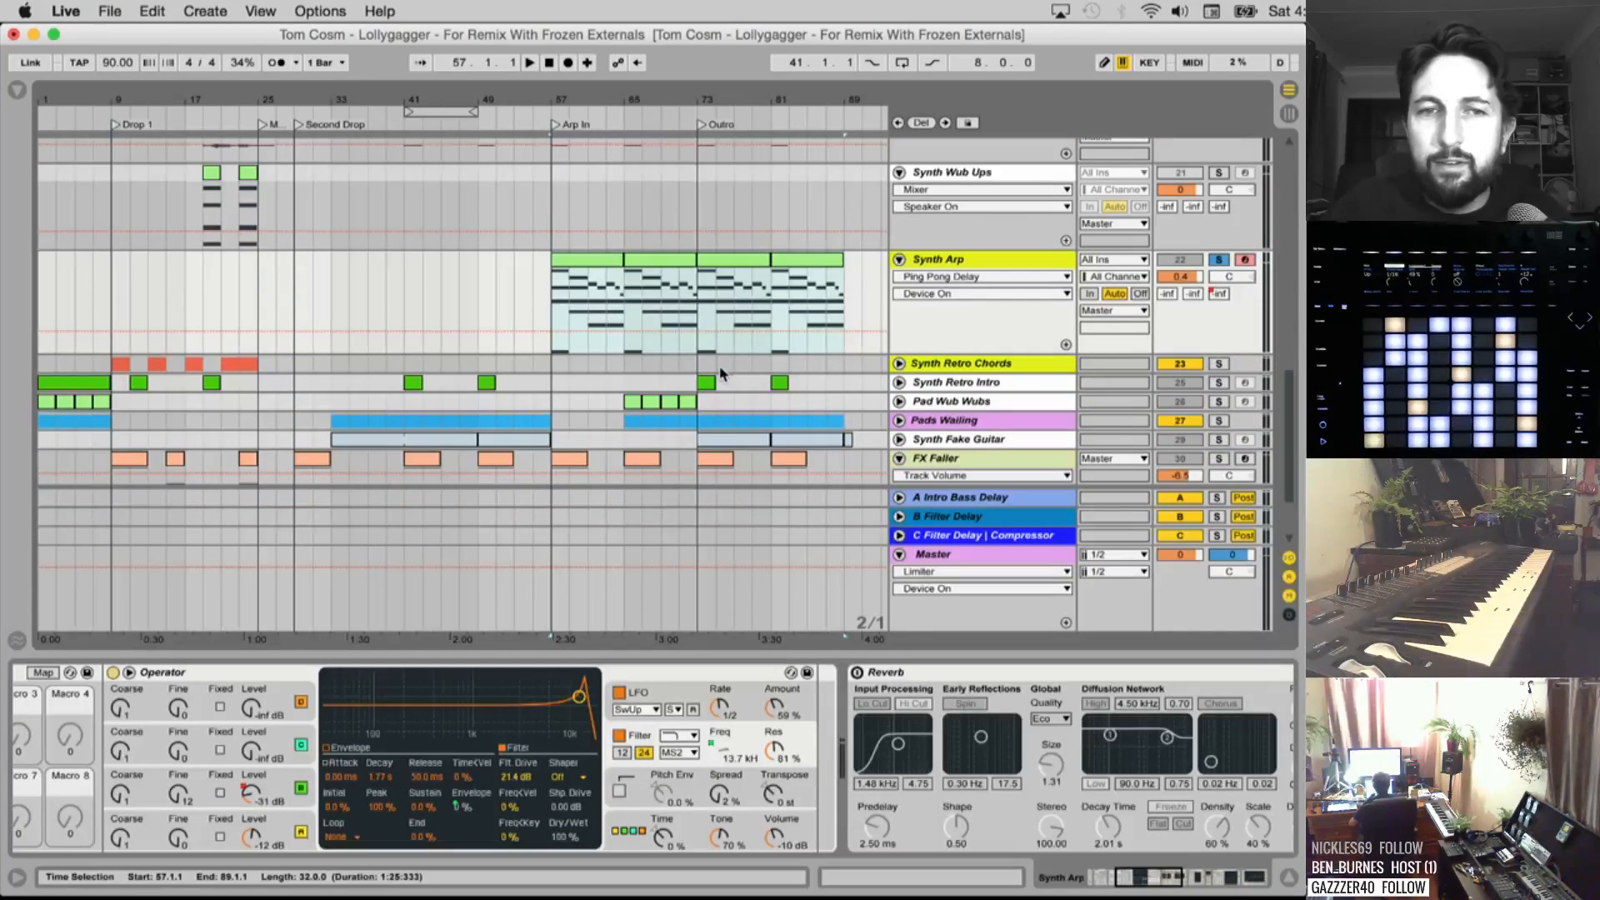
{"action": "left_click", "coordinate": [901, 364]}
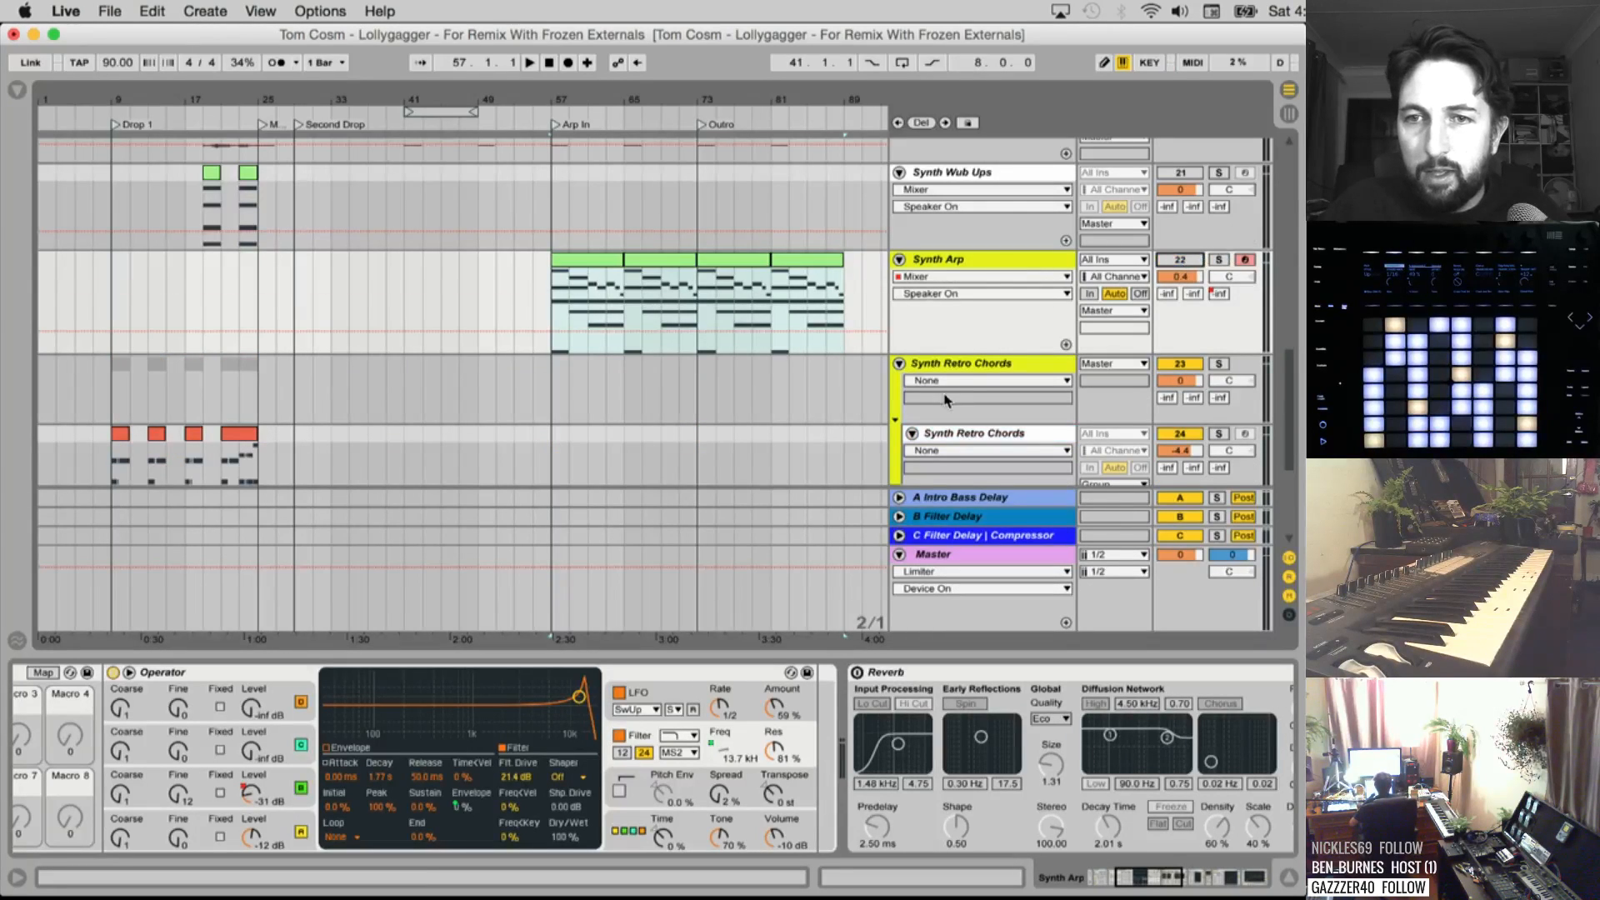
{"action": "scroll", "coordinate": [952, 394], "scroll_direction": "down", "scroll_amount": 2}
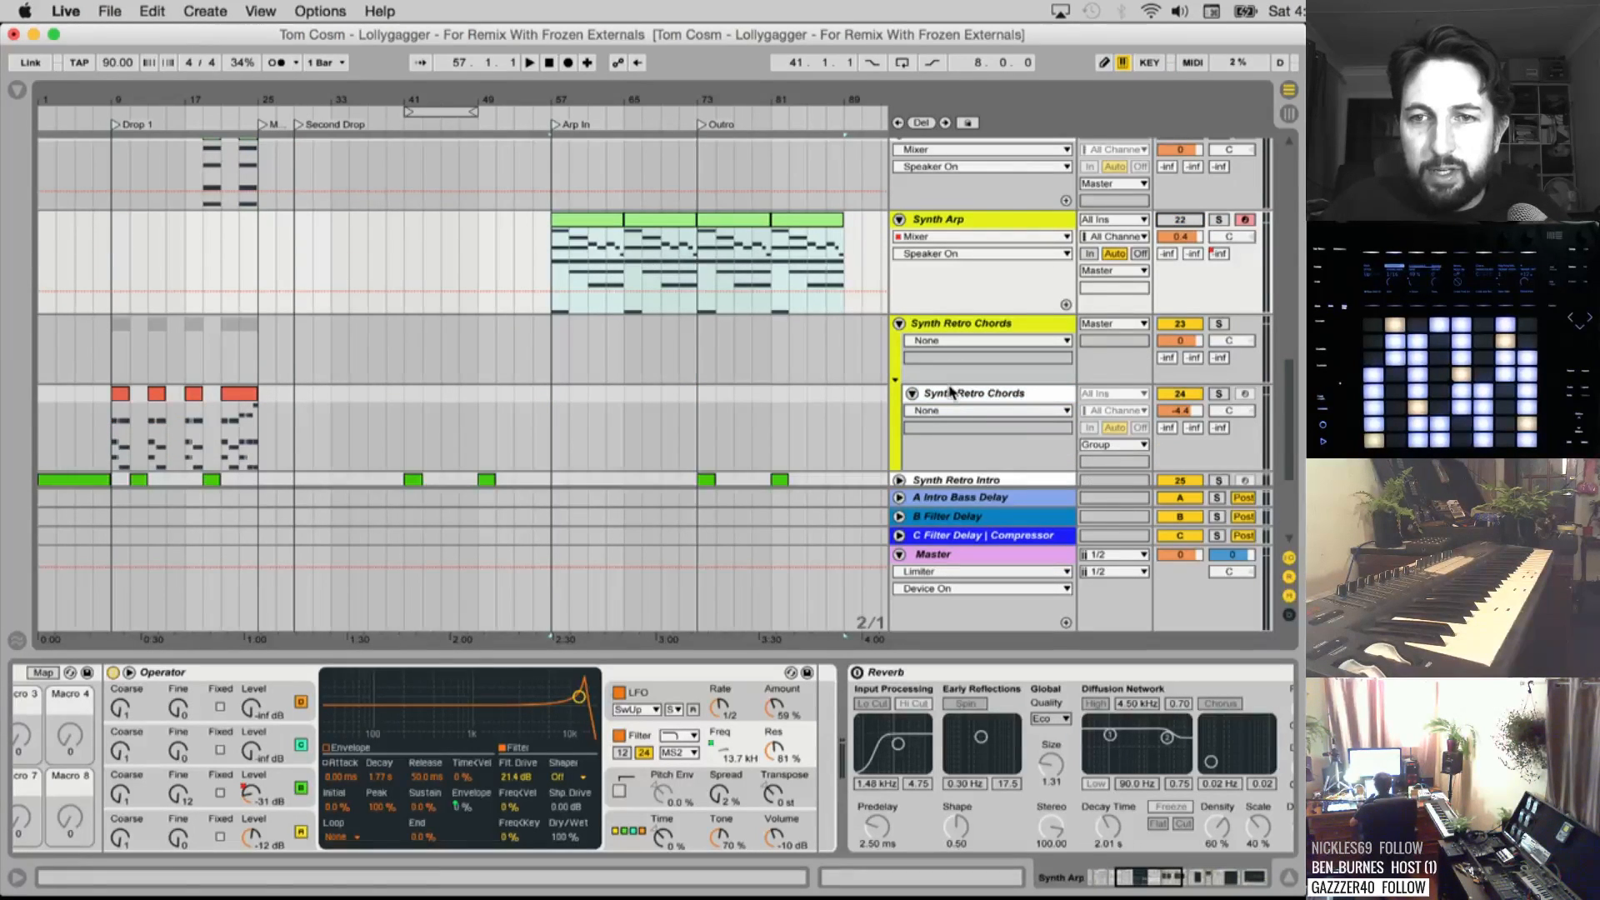
{"action": "left_click", "coordinate": [113, 430]}
{"action": "key", "text": "space"}
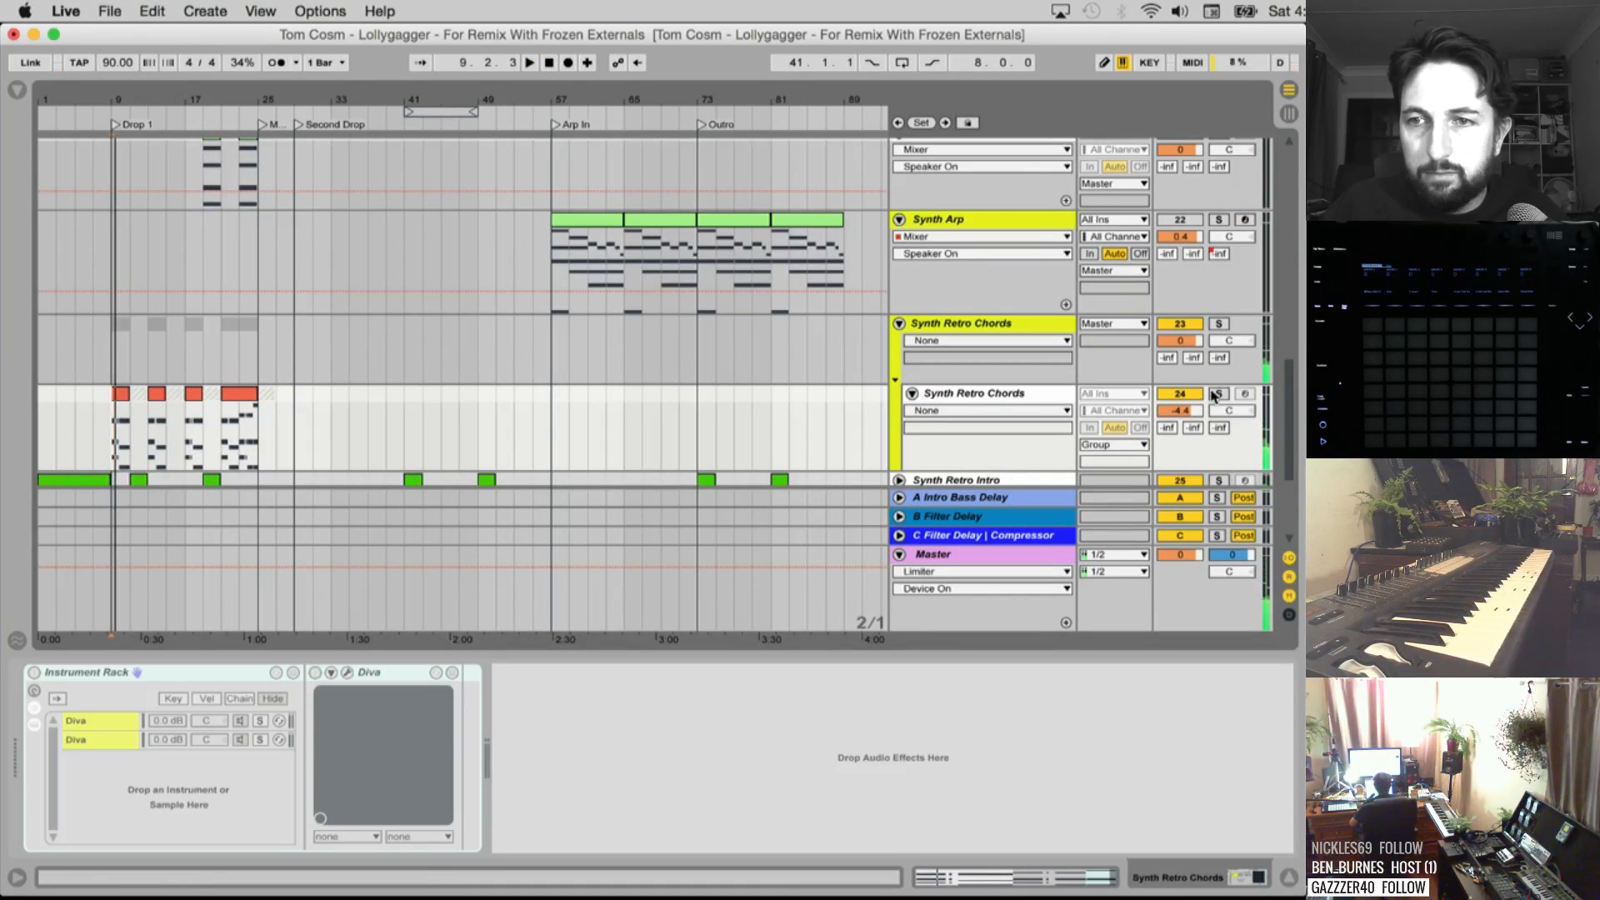
{"action": "left_click", "coordinate": [1218, 323]}
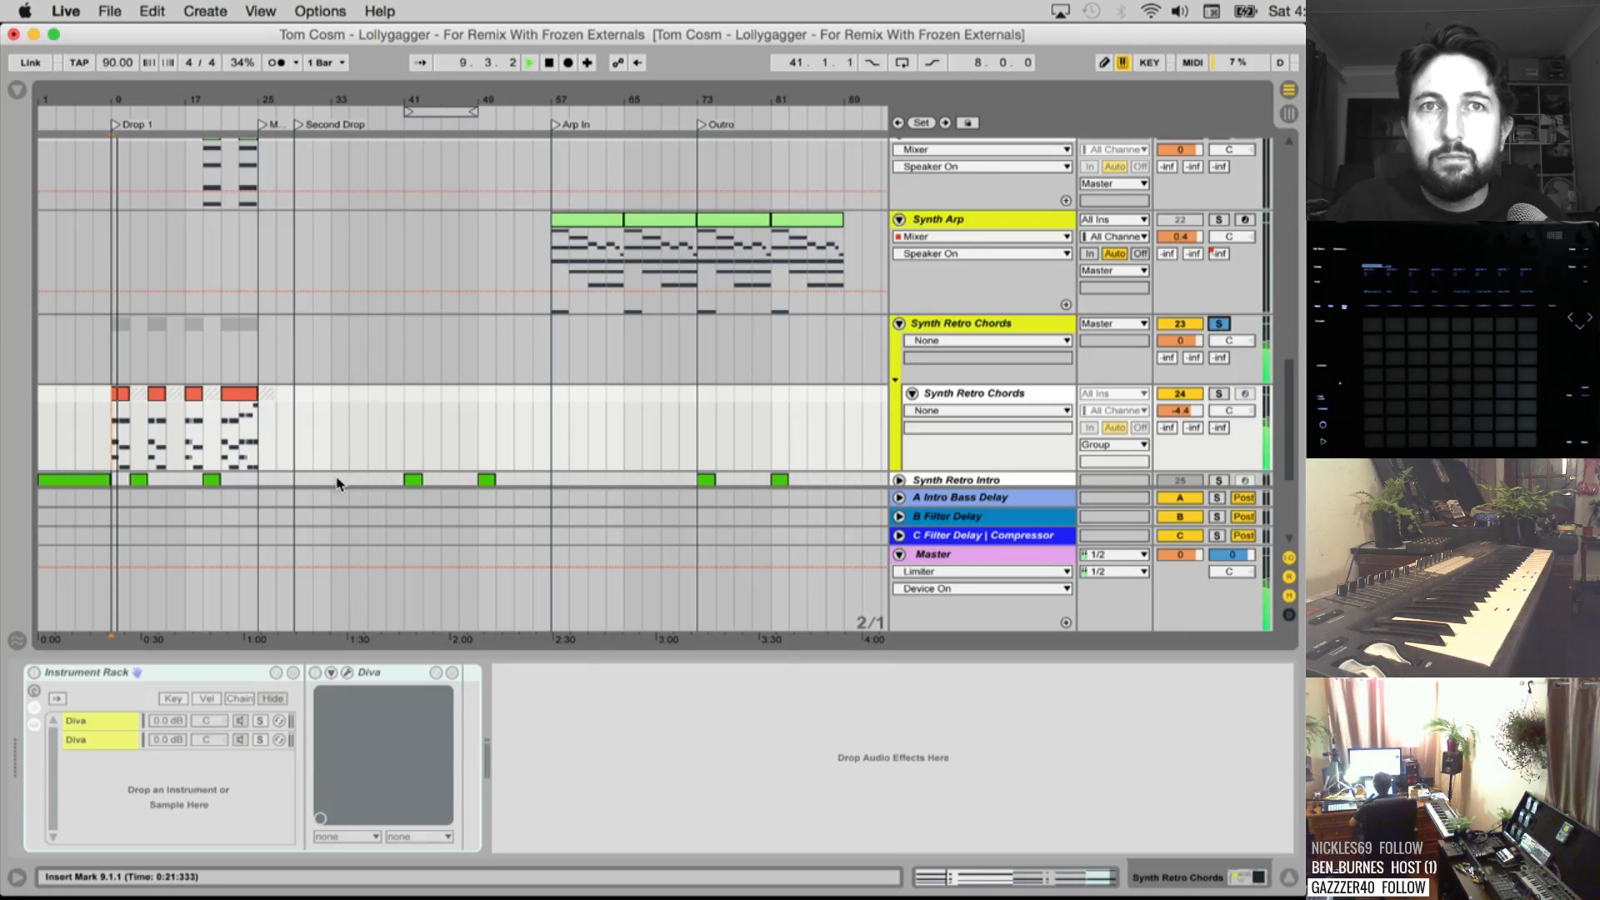
Export bars 9 to 13 of the soloed Synth Retro Chords group as a WAV file named Synth Retro Chords `
{"action": "key", "text": "plus"}
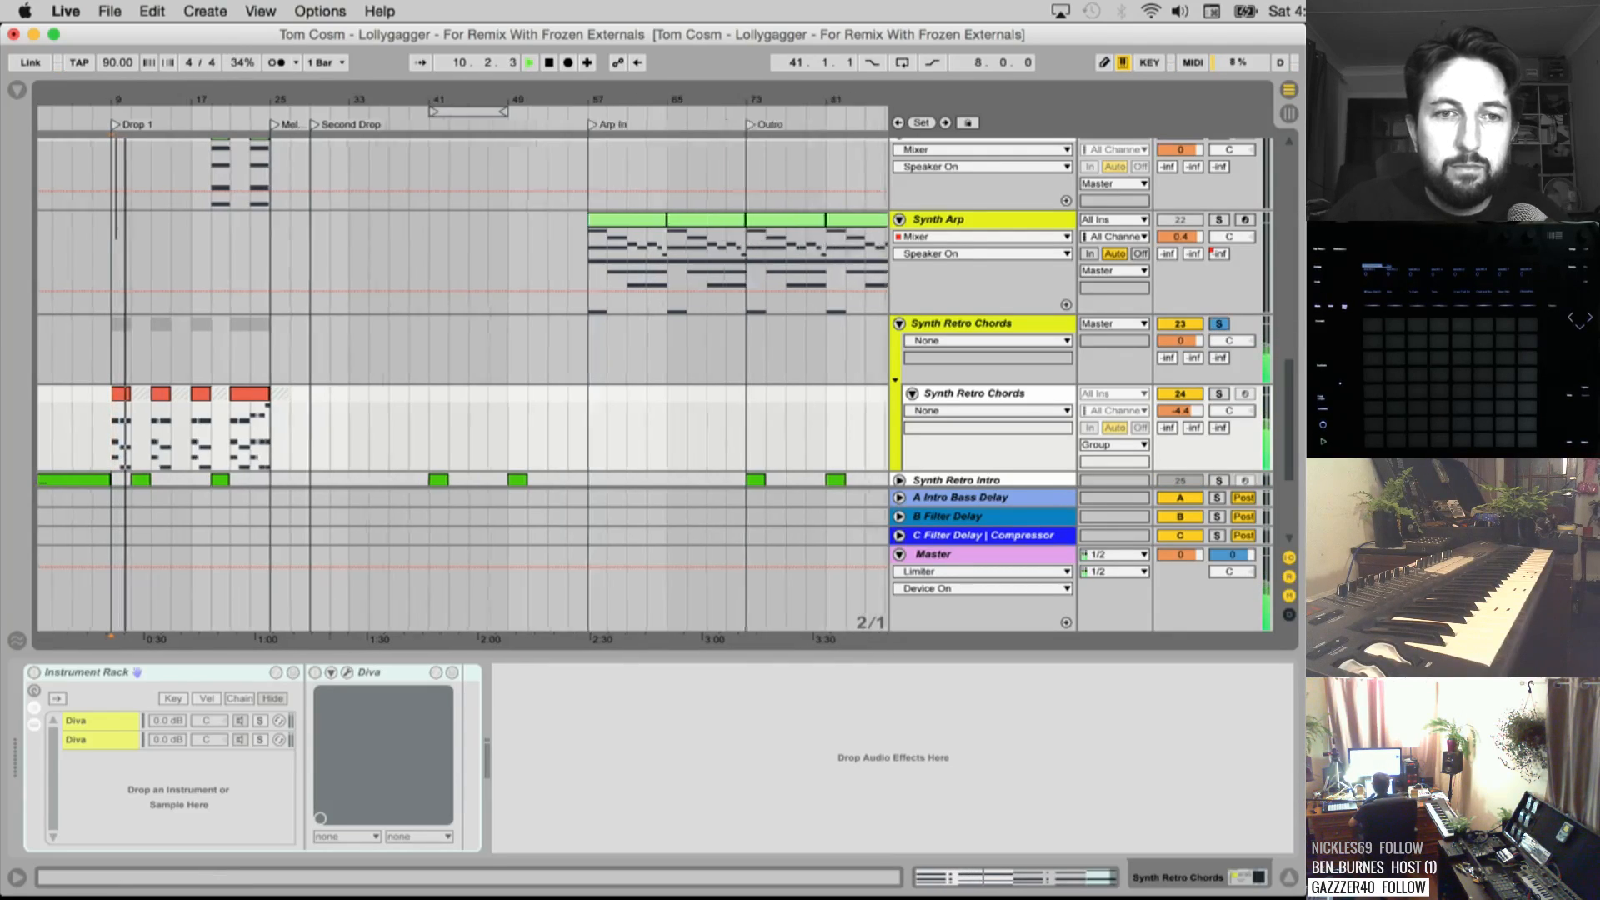
{"action": "key", "text": "plus"}
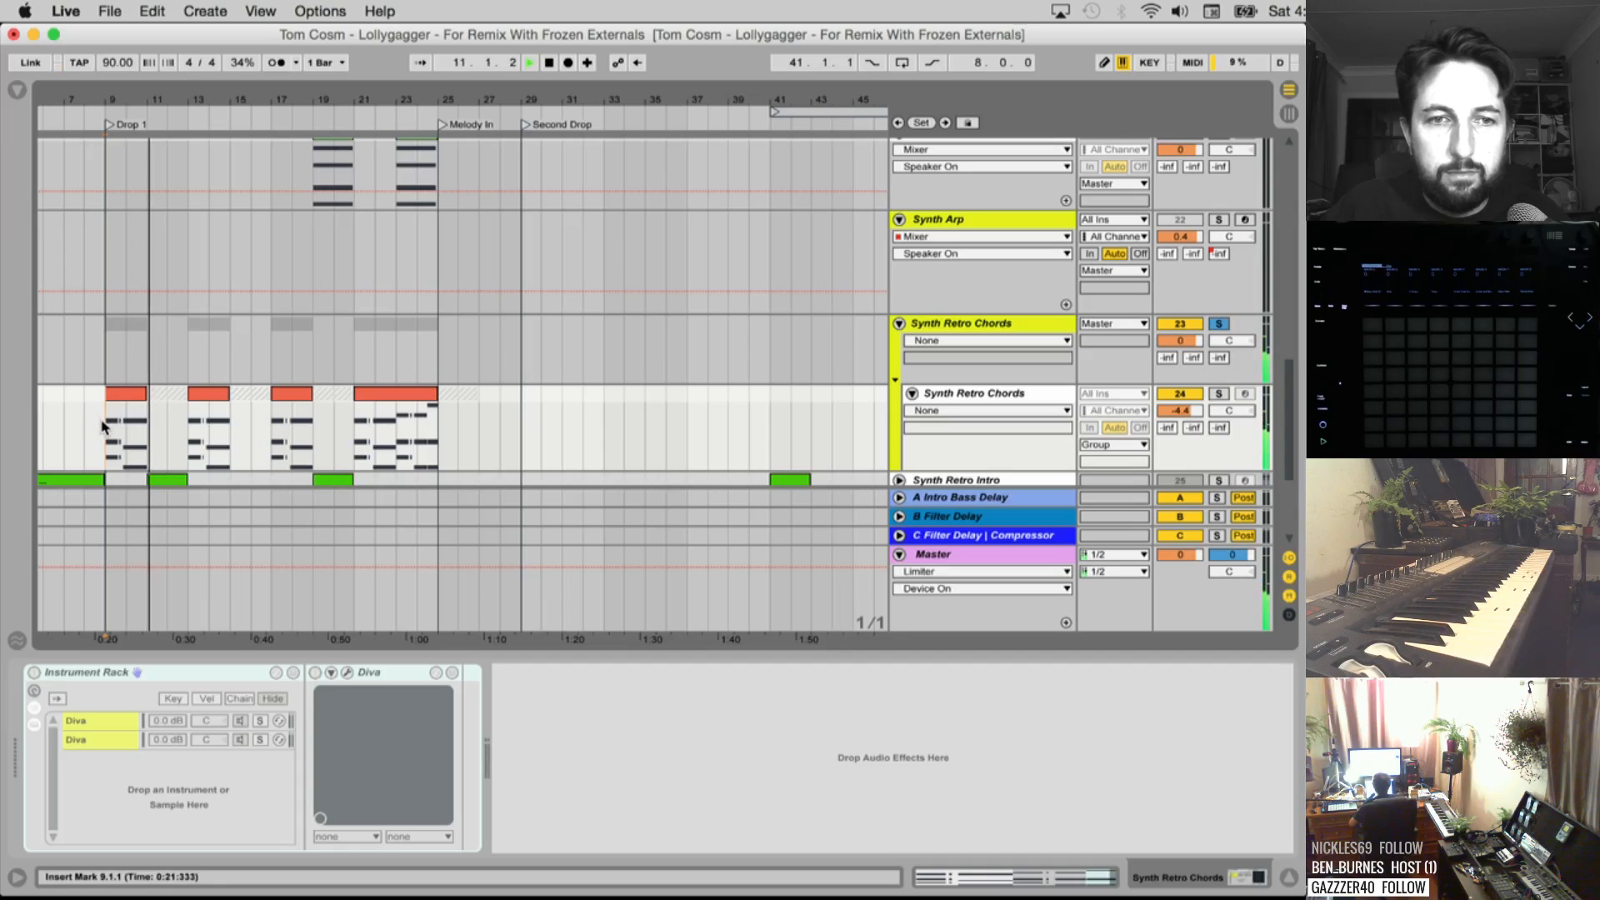
{"action": "left_click_drag", "start_coordinate": [103, 427], "coordinate": [185, 429]}
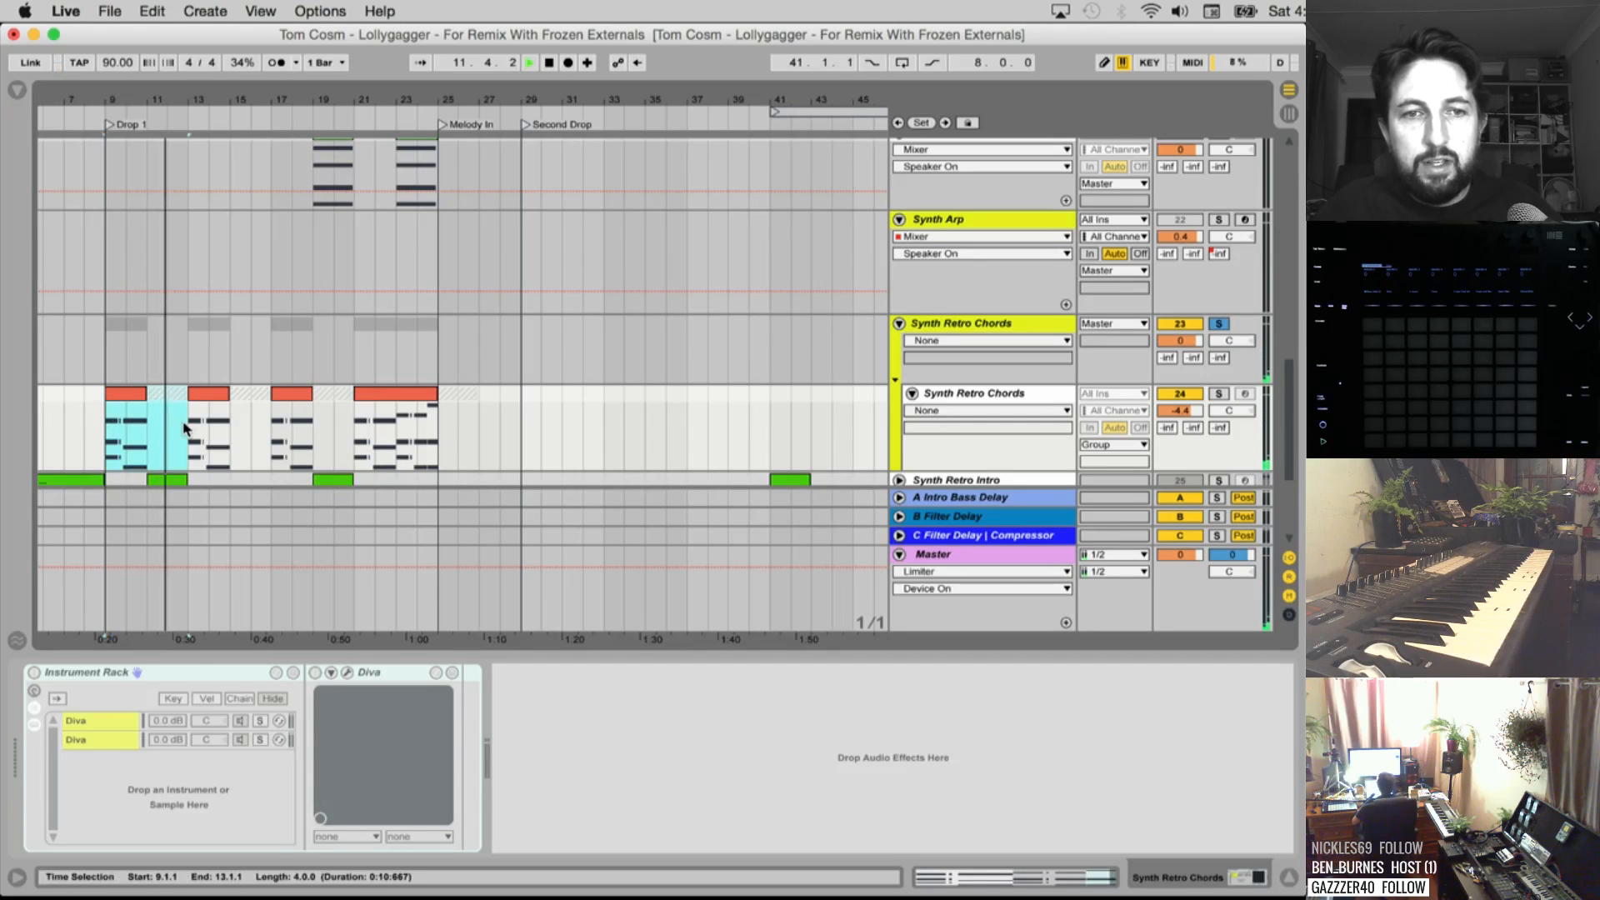
{"action": "key", "text": "super+shift+r"}
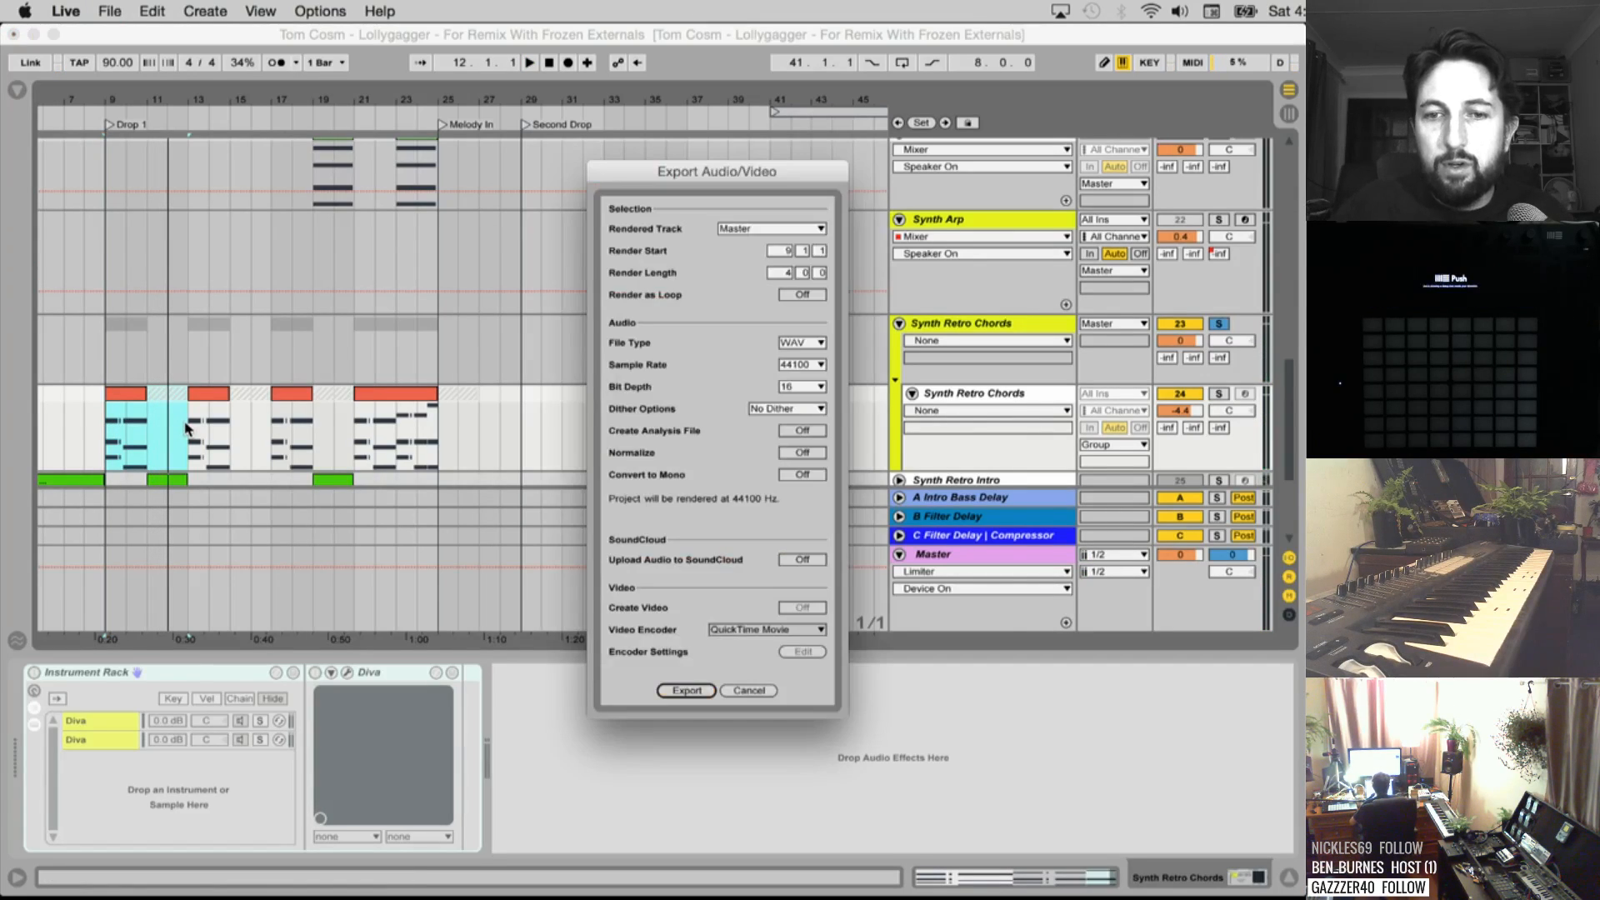
{"action": "key", "text": "Return"}
{"action": "type", "text": "Synth Retro Chords"}
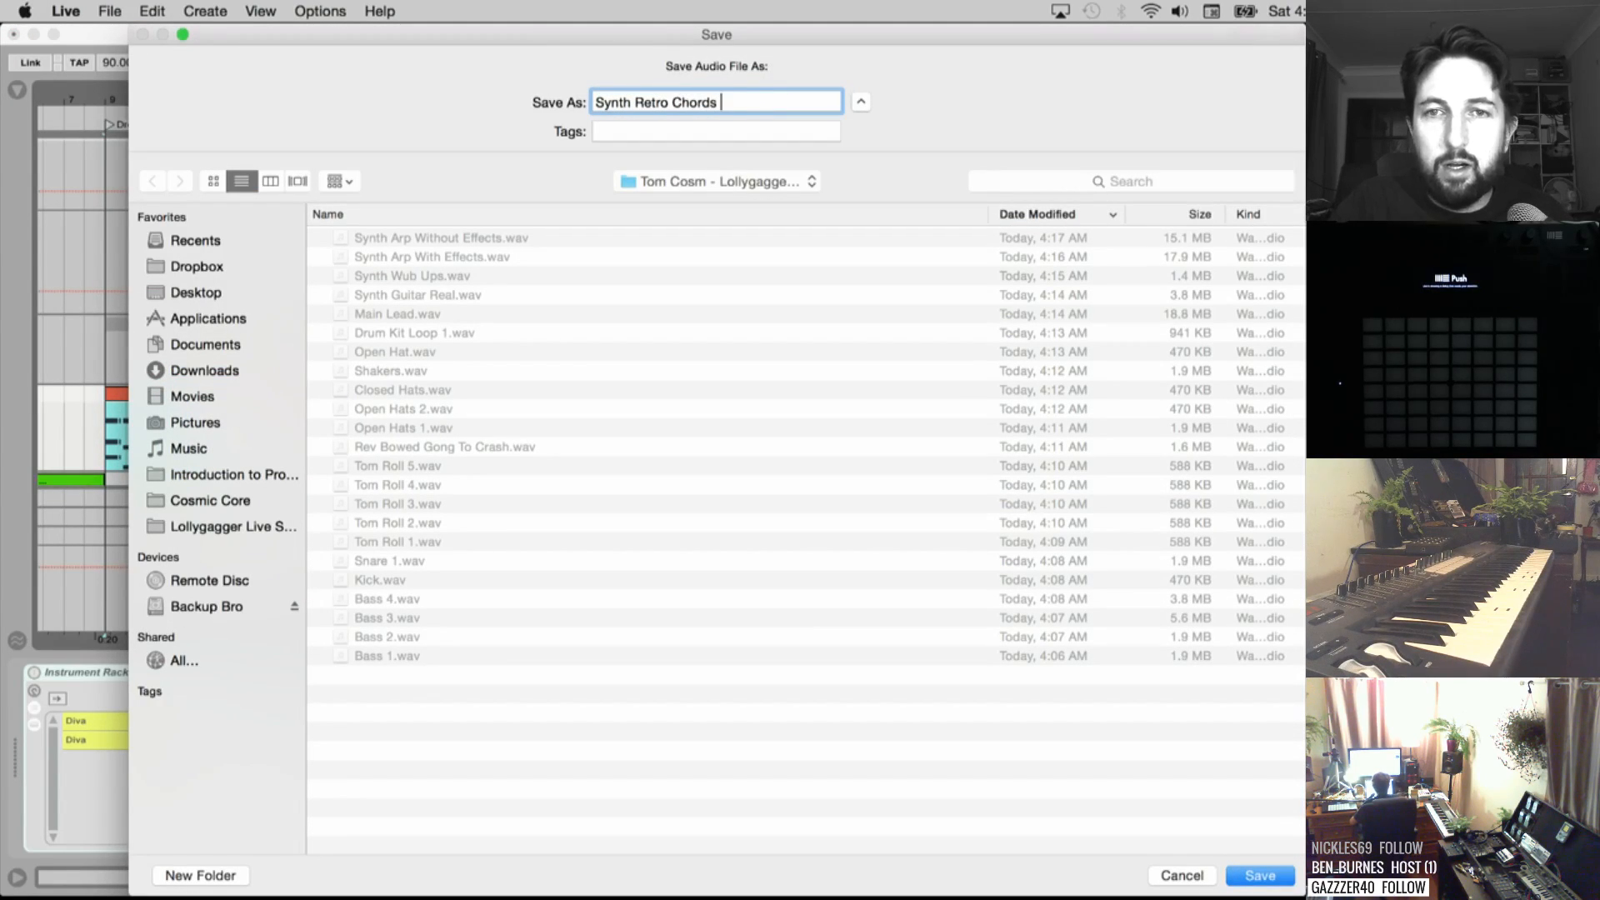
{"action": "key", "text": "Return"}
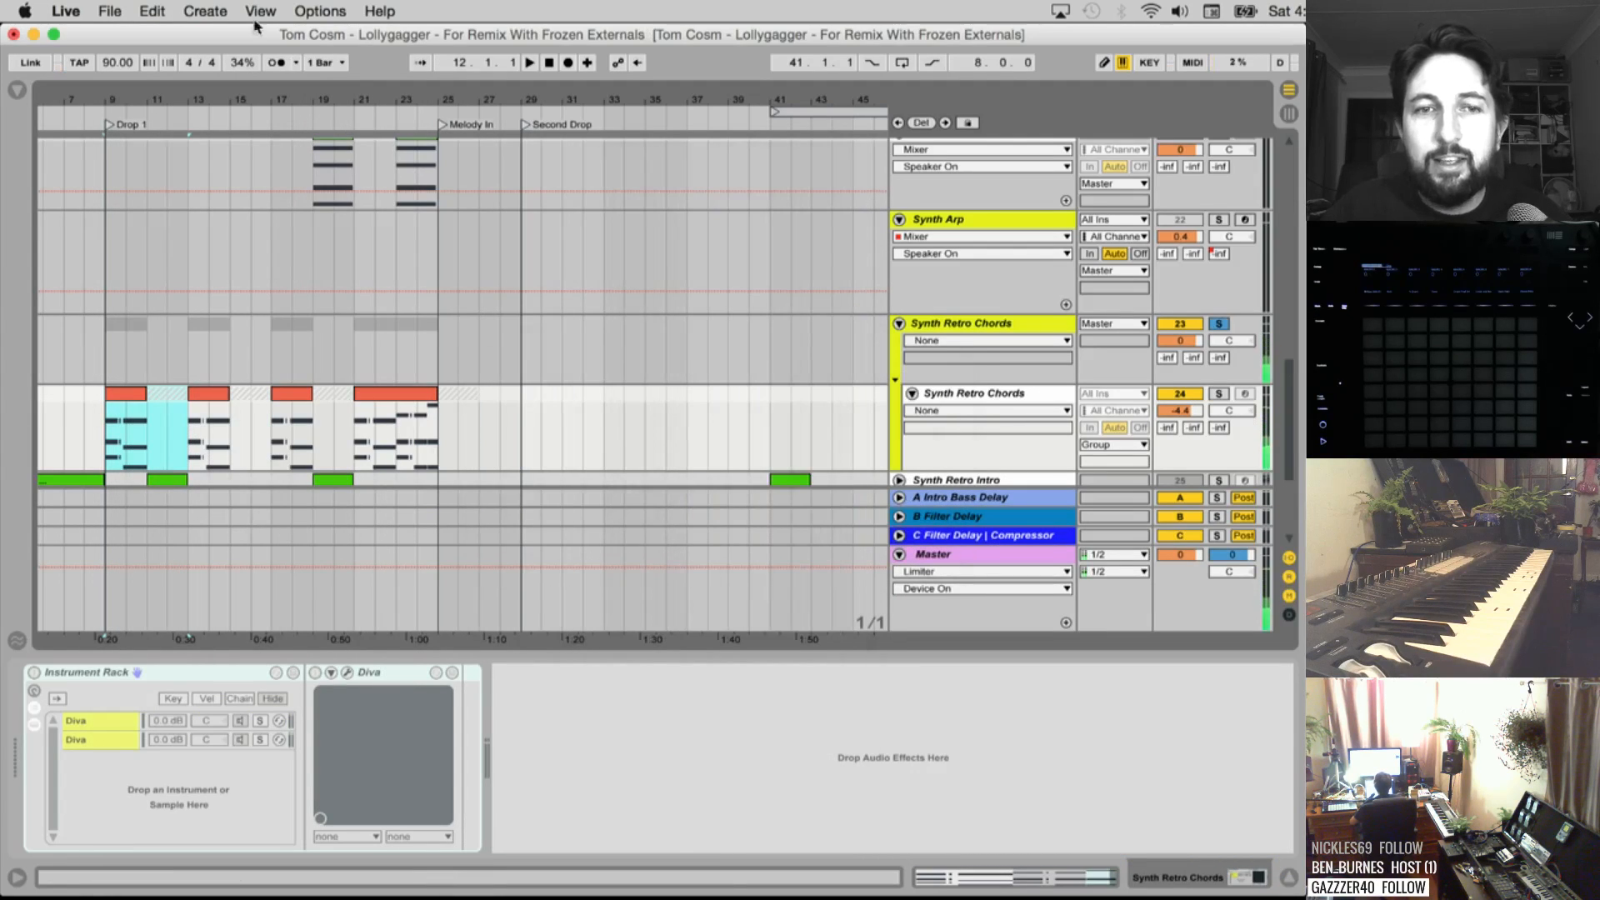
Switch to Finder, open the Lollygagger Stems folder in list view and enlarge the window to show all file details
{"action": "key", "text": "super+shift+r"}
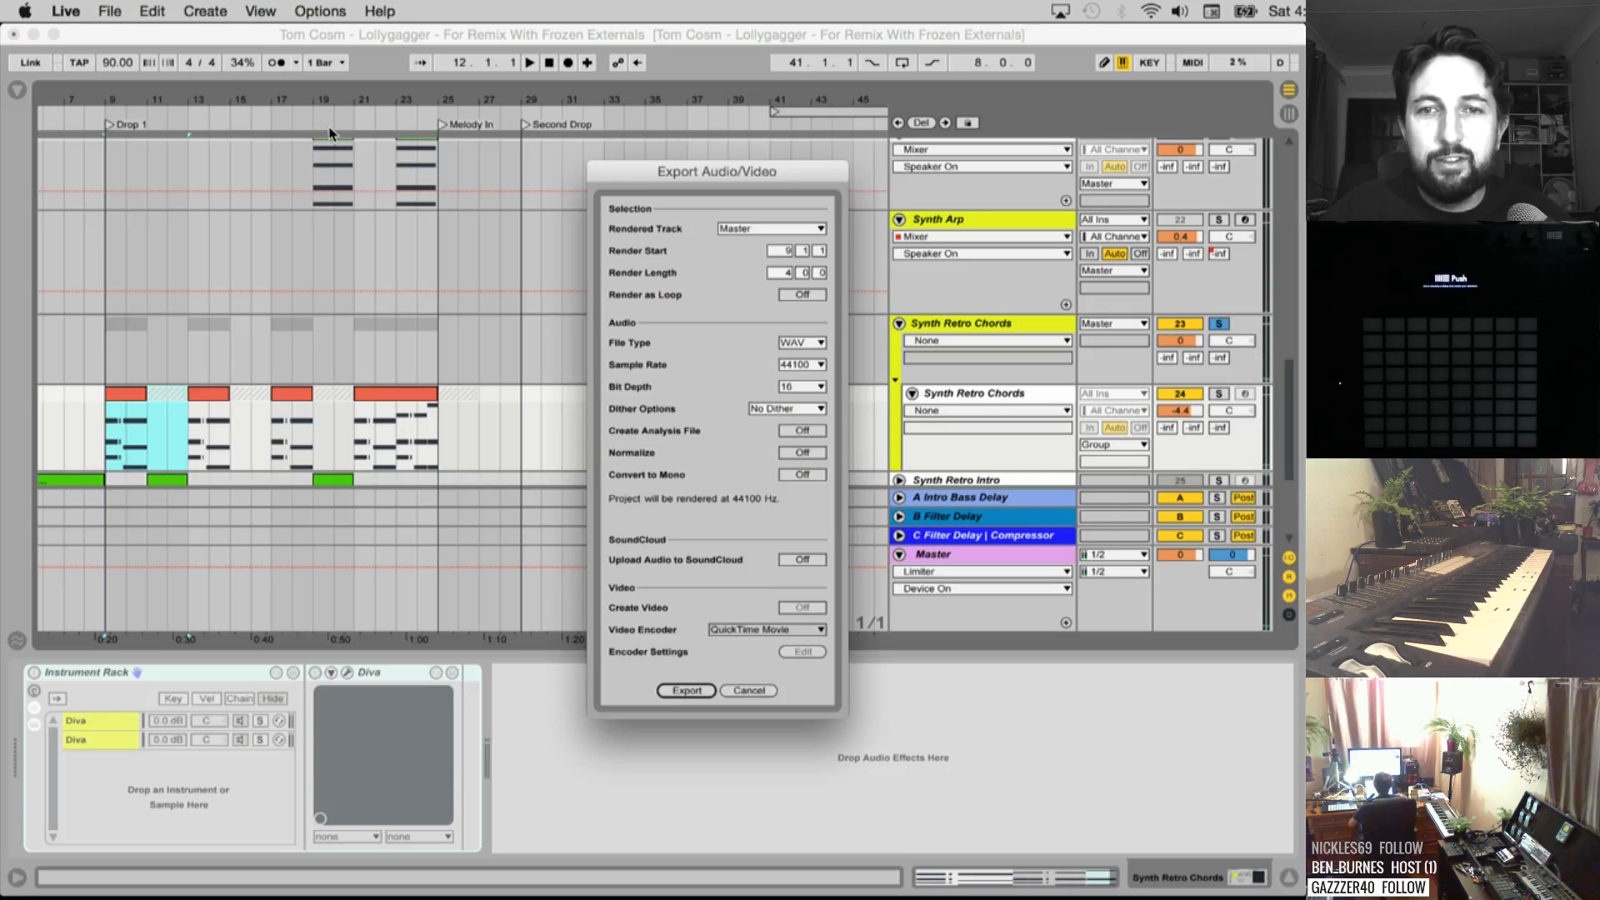
{"action": "left_click", "coordinate": [742, 690]}
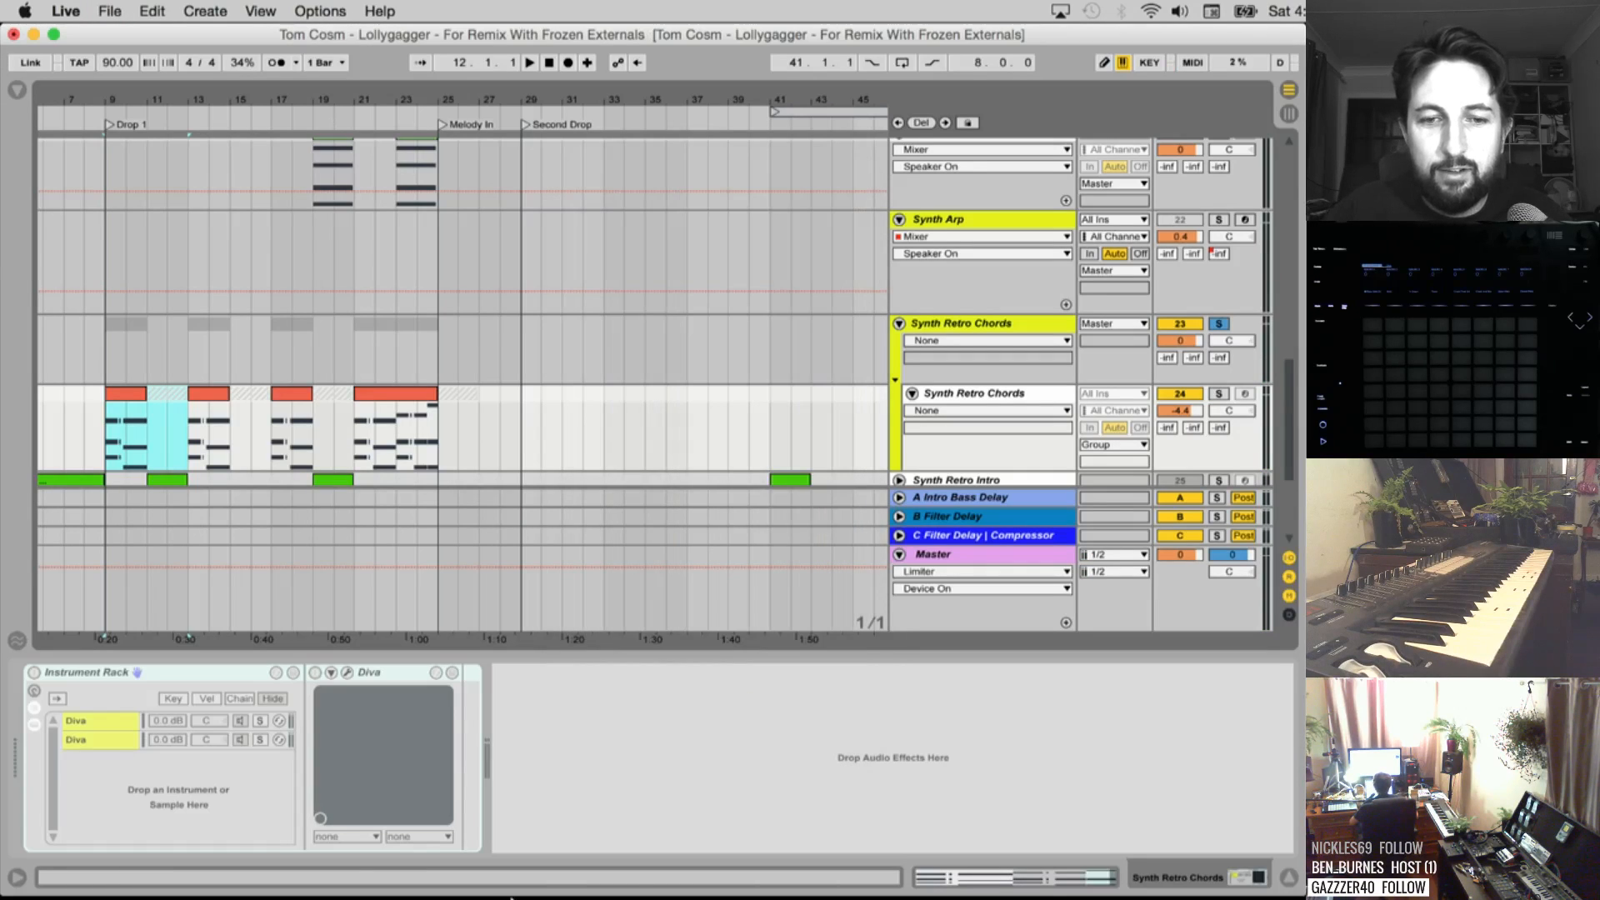
{"action": "left_click", "coordinate": [417, 869]}
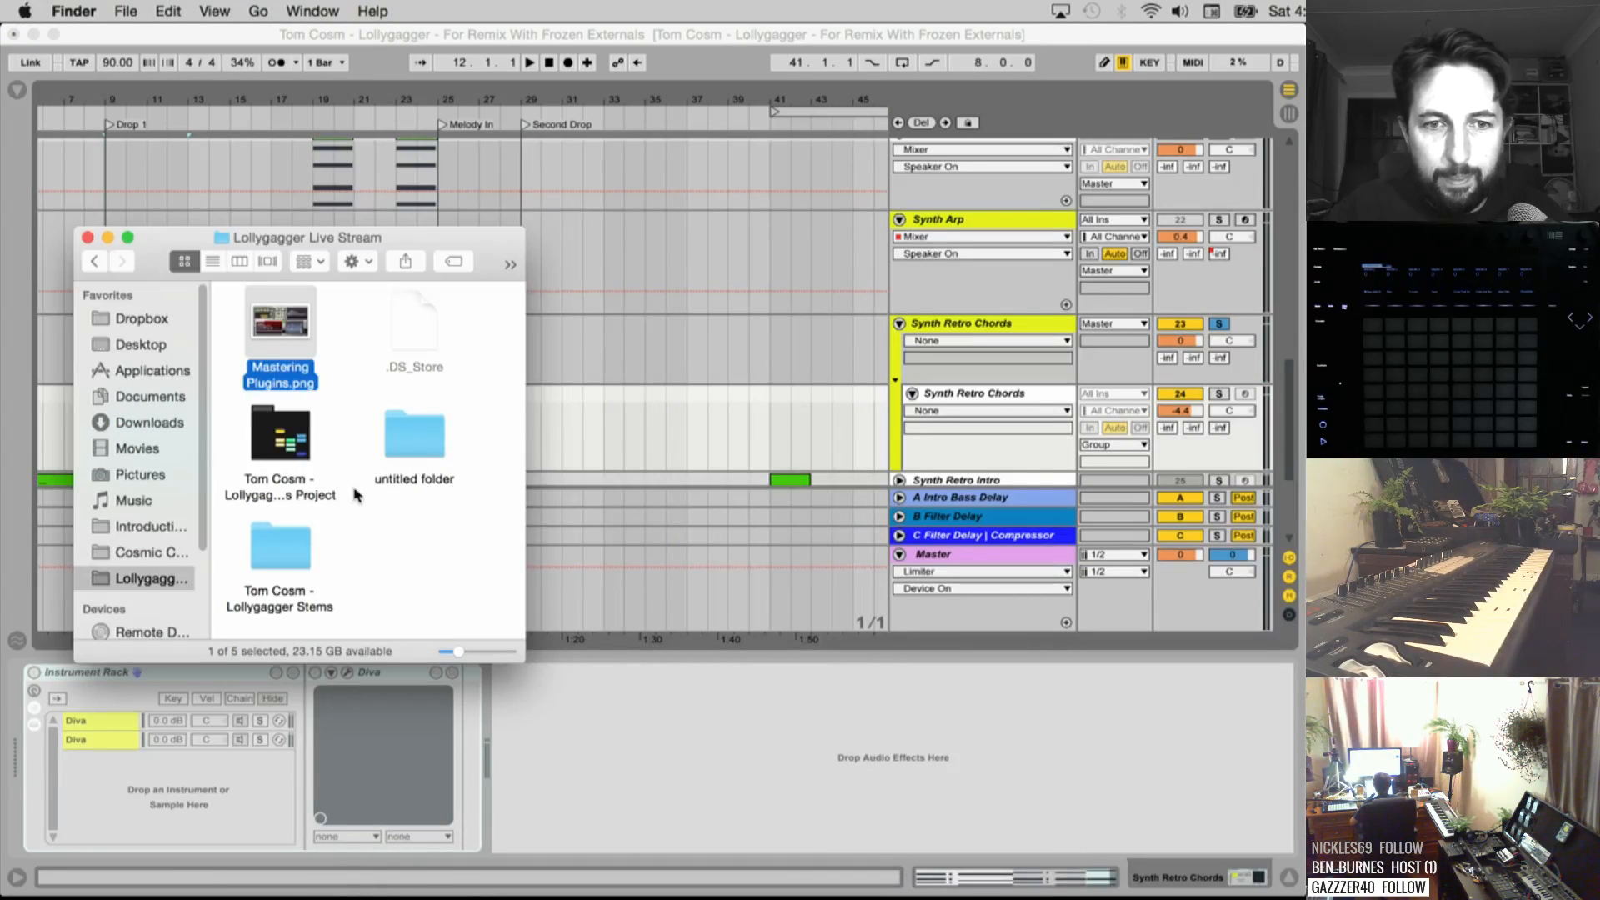
{"action": "double_click", "coordinate": [284, 554]}
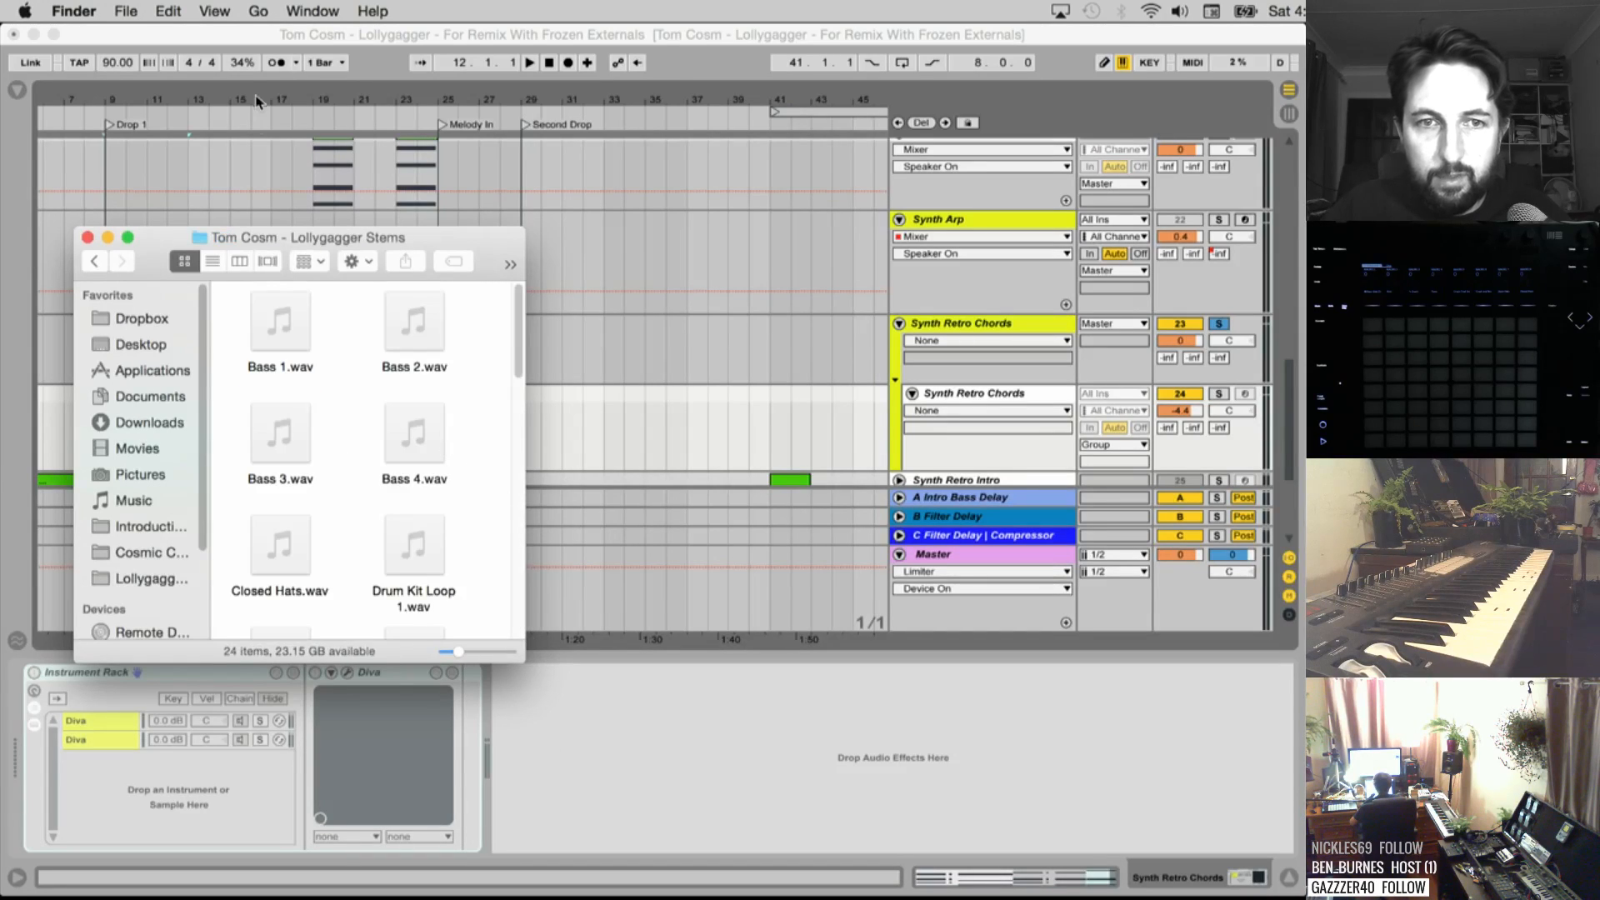
{"action": "left_click", "coordinate": [214, 261]}
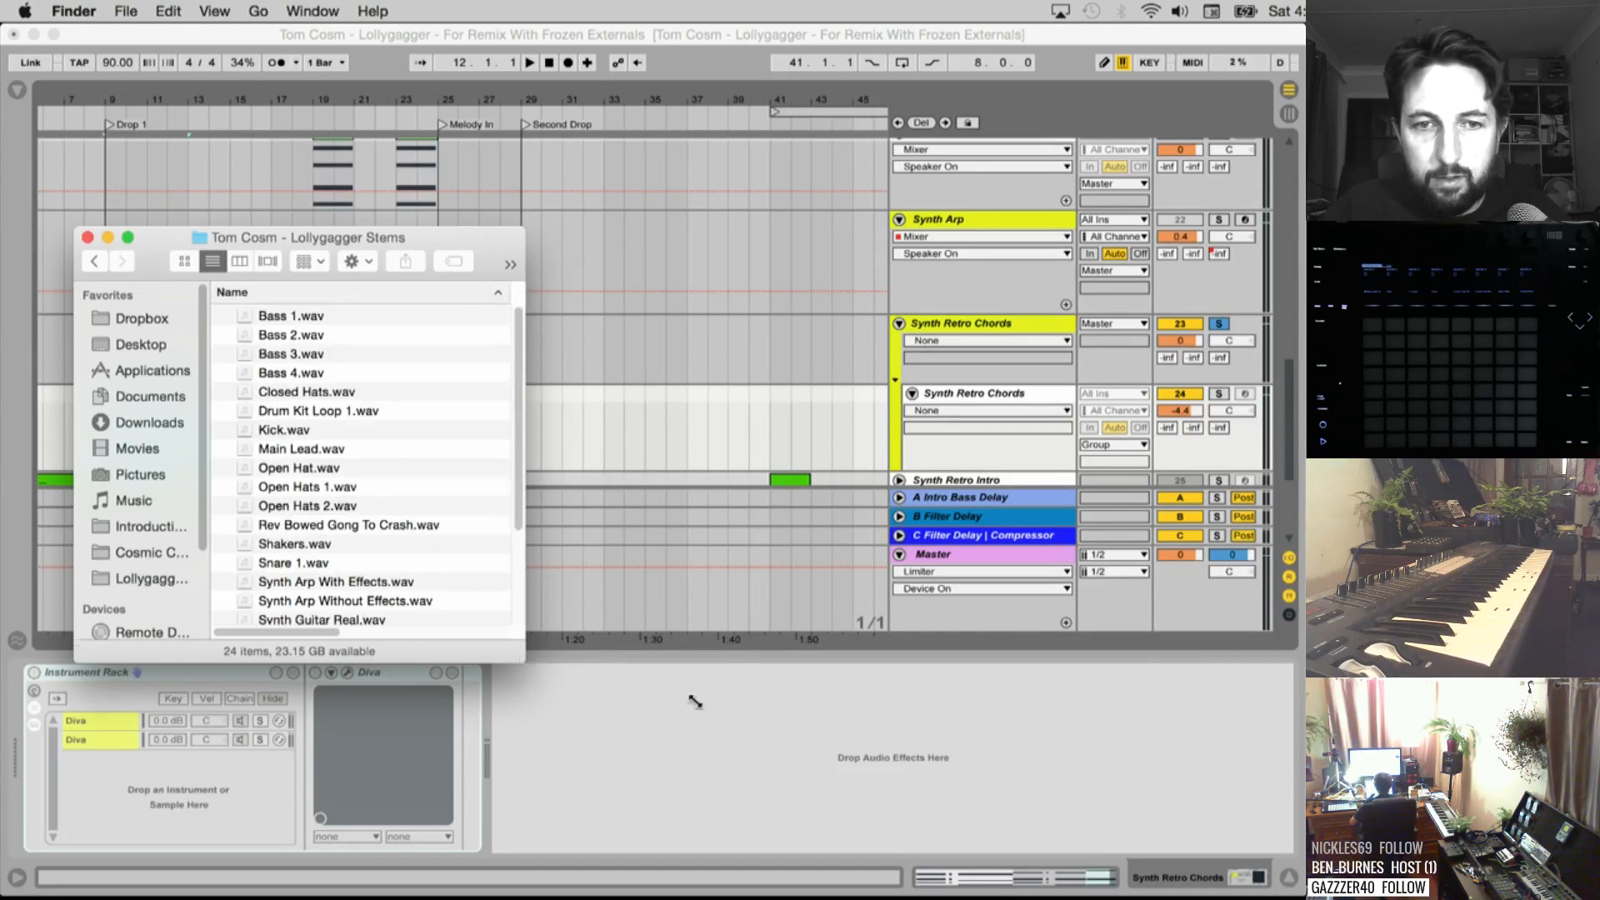
{"action": "left_click_drag", "start_coordinate": [695, 702], "coordinate": [1115, 775]}
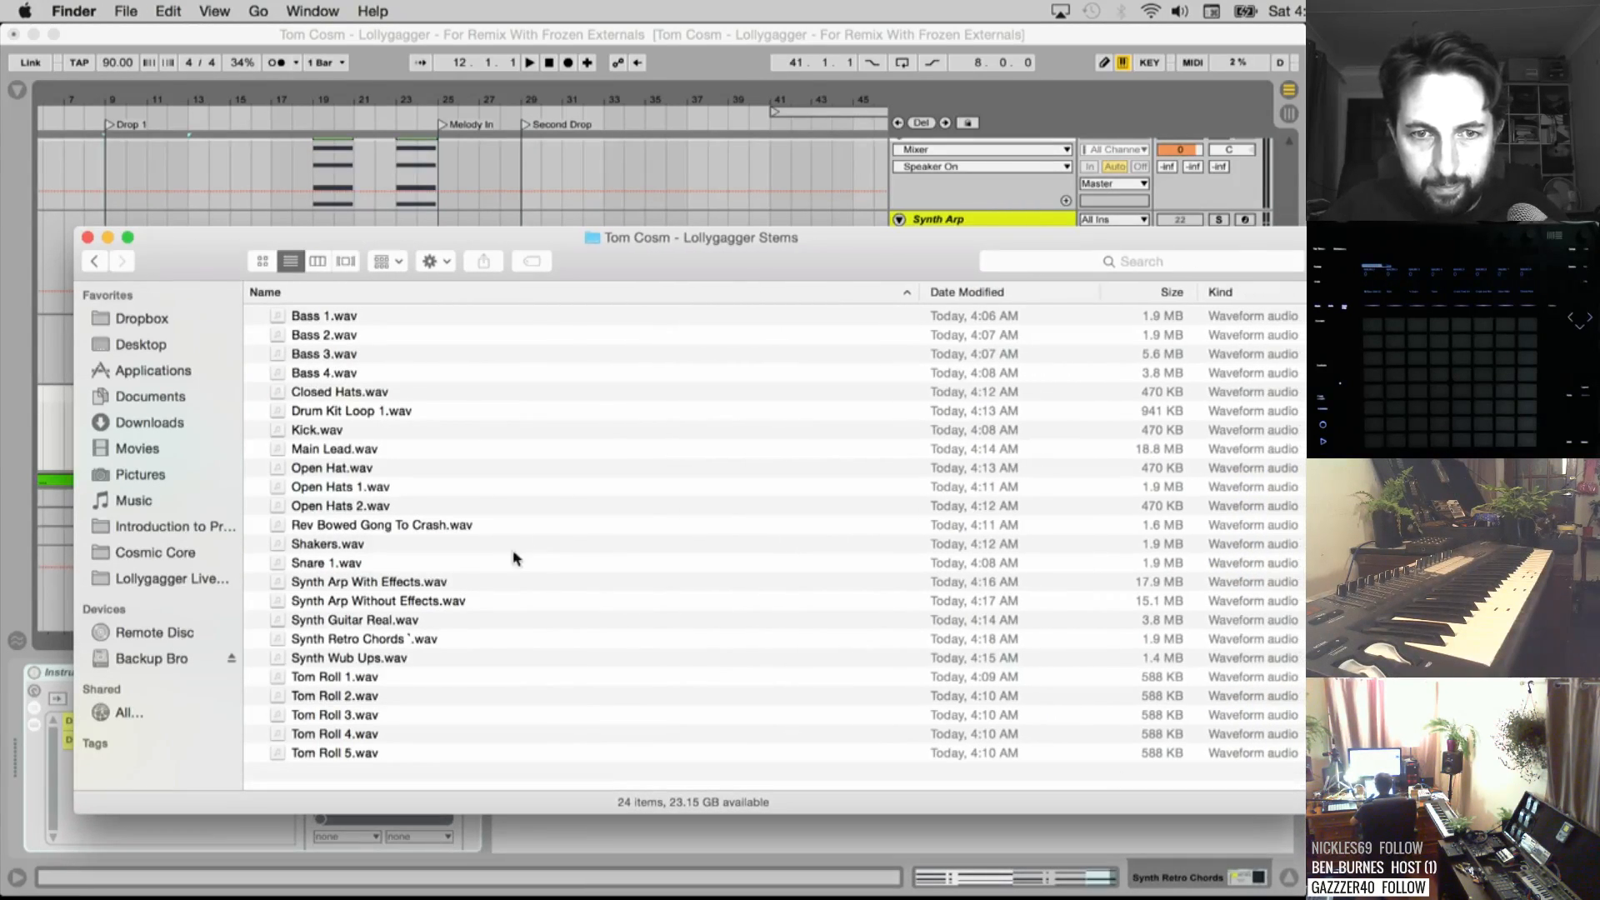
Rename the Synth Retro Chords `.wav file to Synth Retro Chords 1.wav
{"action": "left_click", "coordinate": [410, 646]}
{"action": "left_click", "coordinate": [409, 658]}
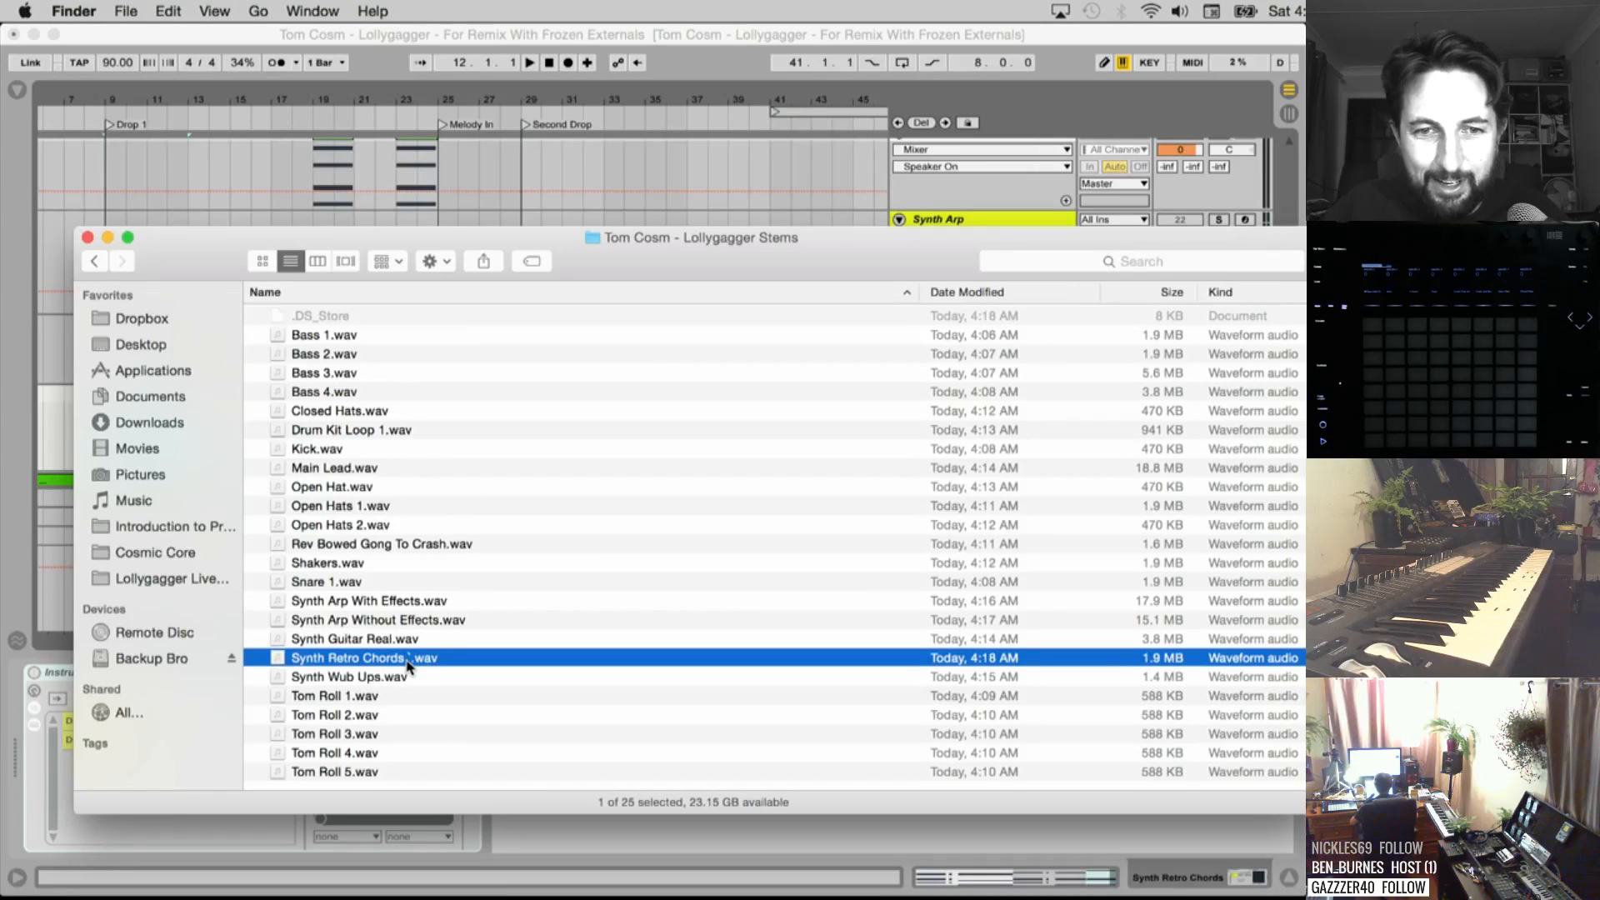
{"action": "key", "text": "Return"}
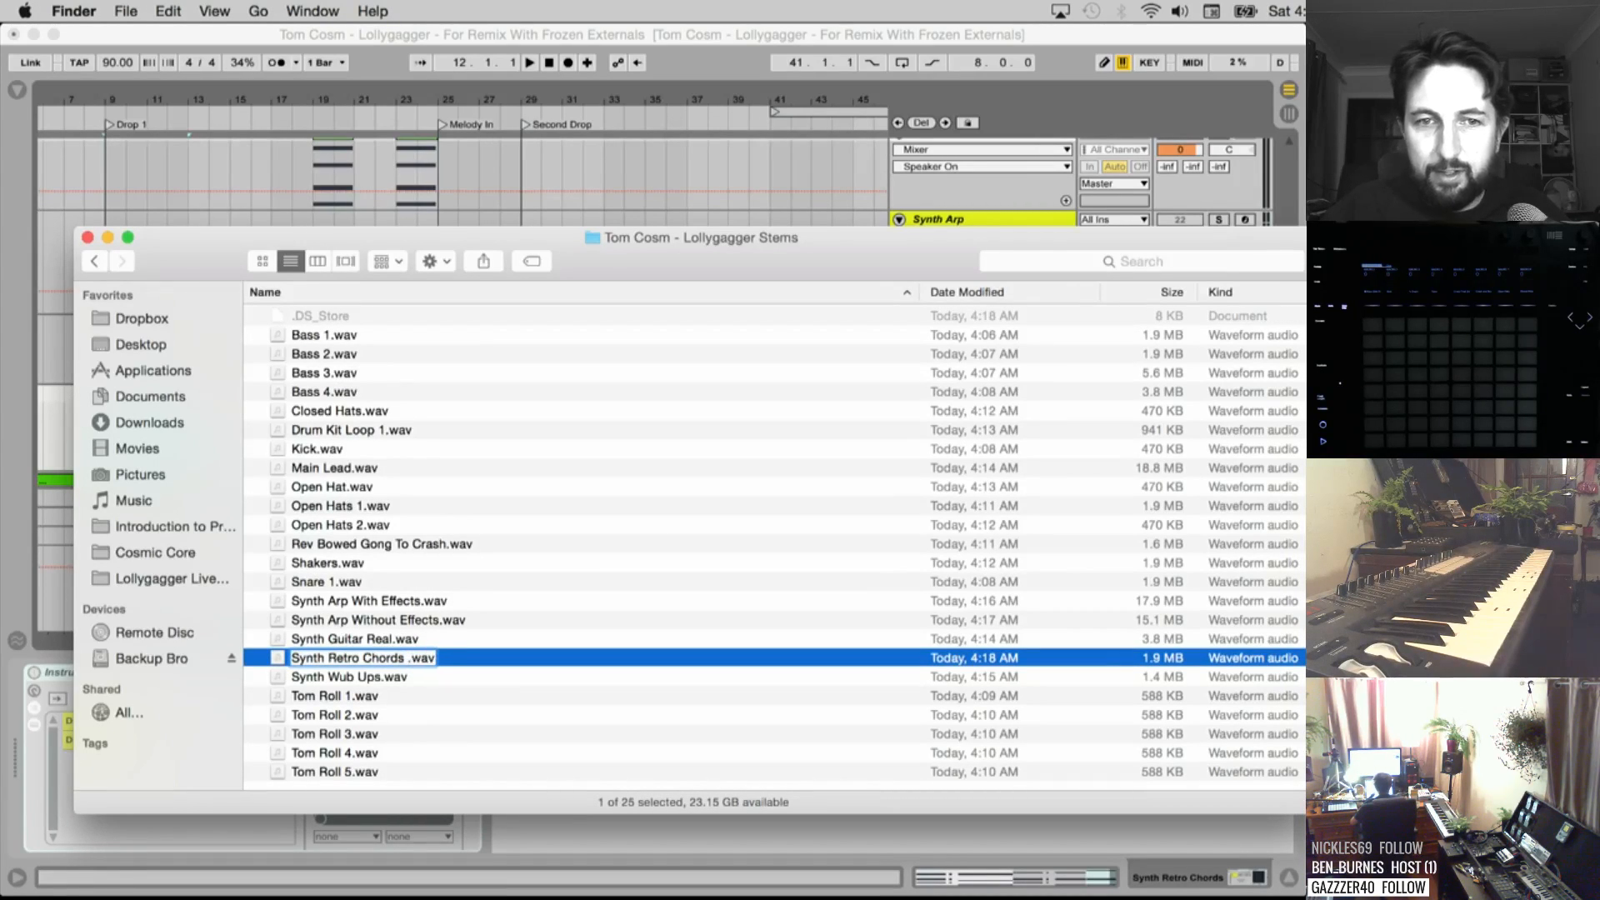
{"action": "left_click", "coordinate": [482, 412]}
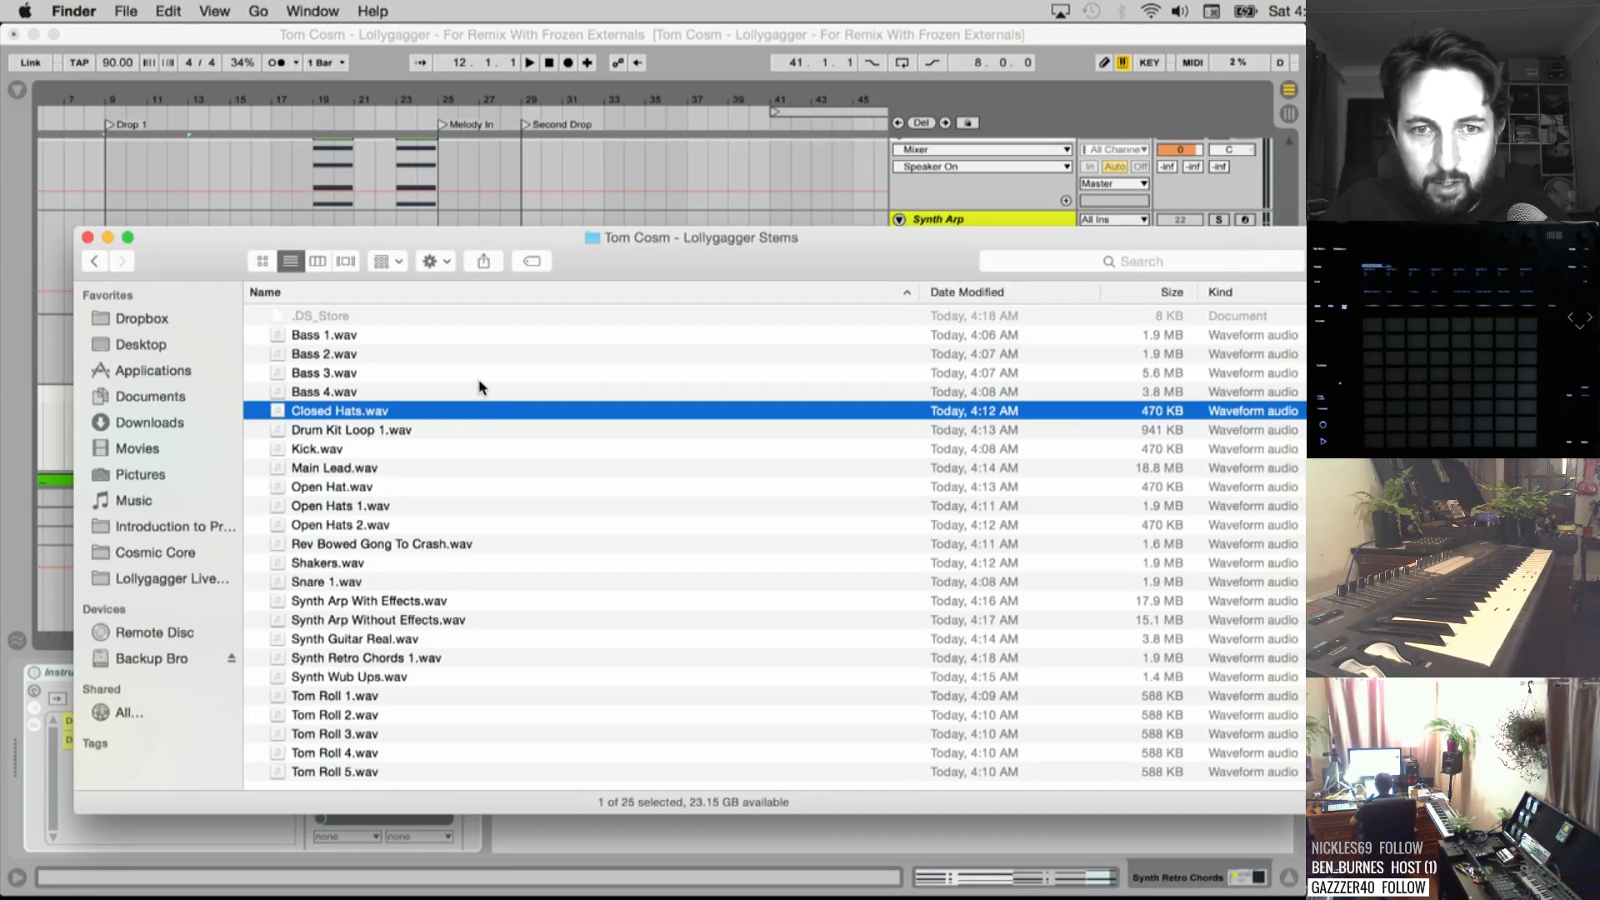
Rename the Open Hat.wav file to Open Hats 3.wav so it matches the other open hat files
{"action": "left_click", "coordinate": [355, 492]}
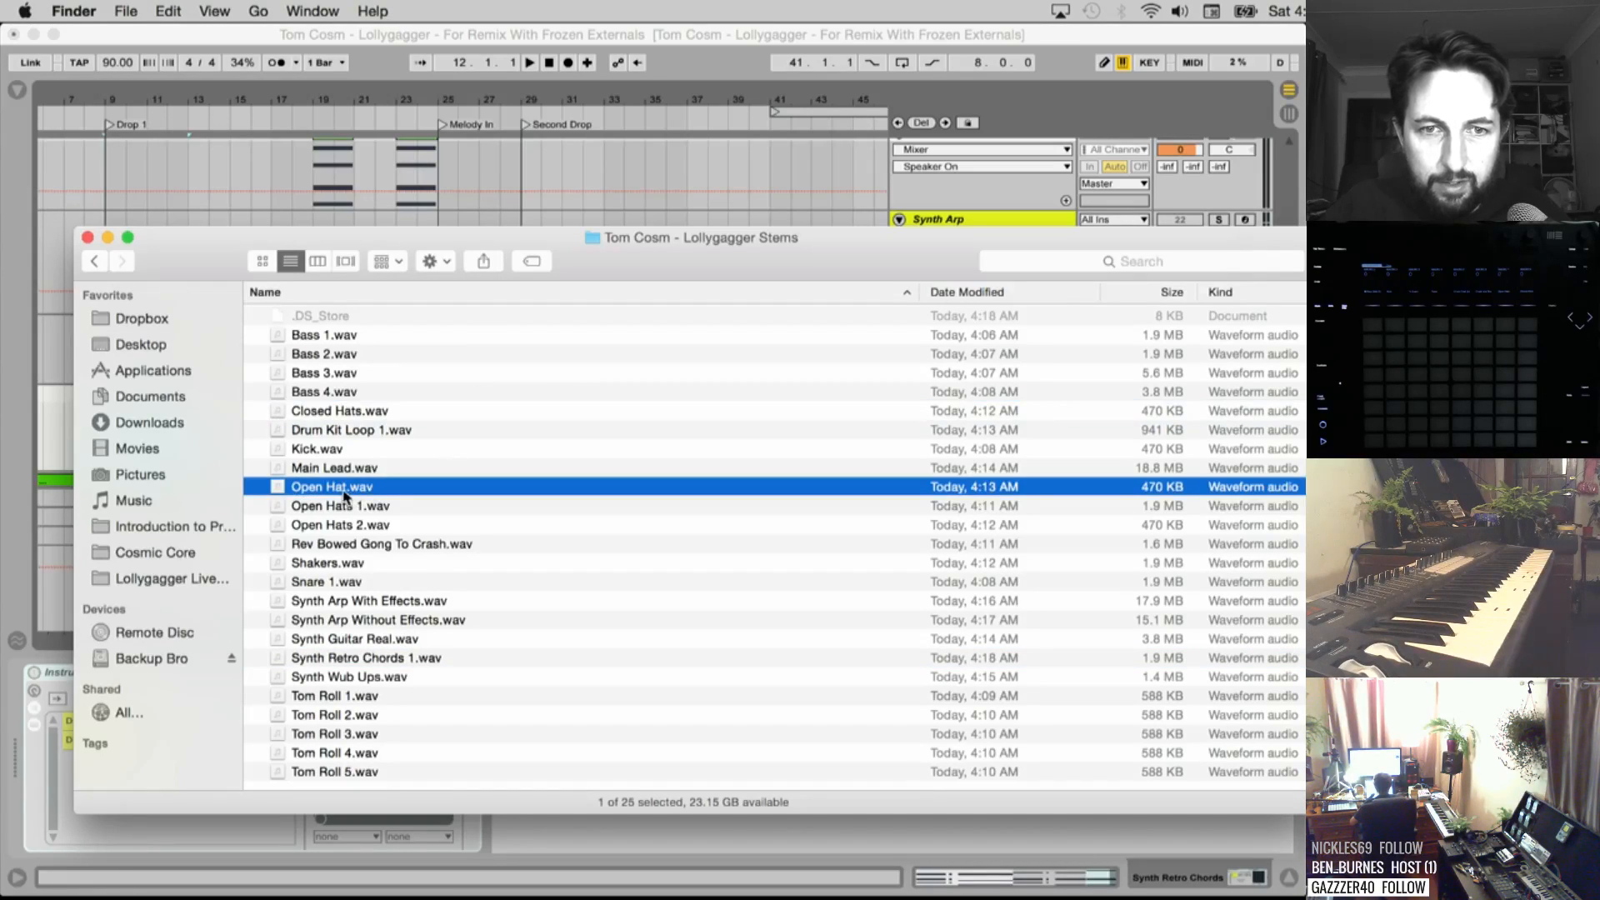
{"action": "key", "text": "Return"}
{"action": "key", "text": "Right"}
{"action": "type", "text": "3"}
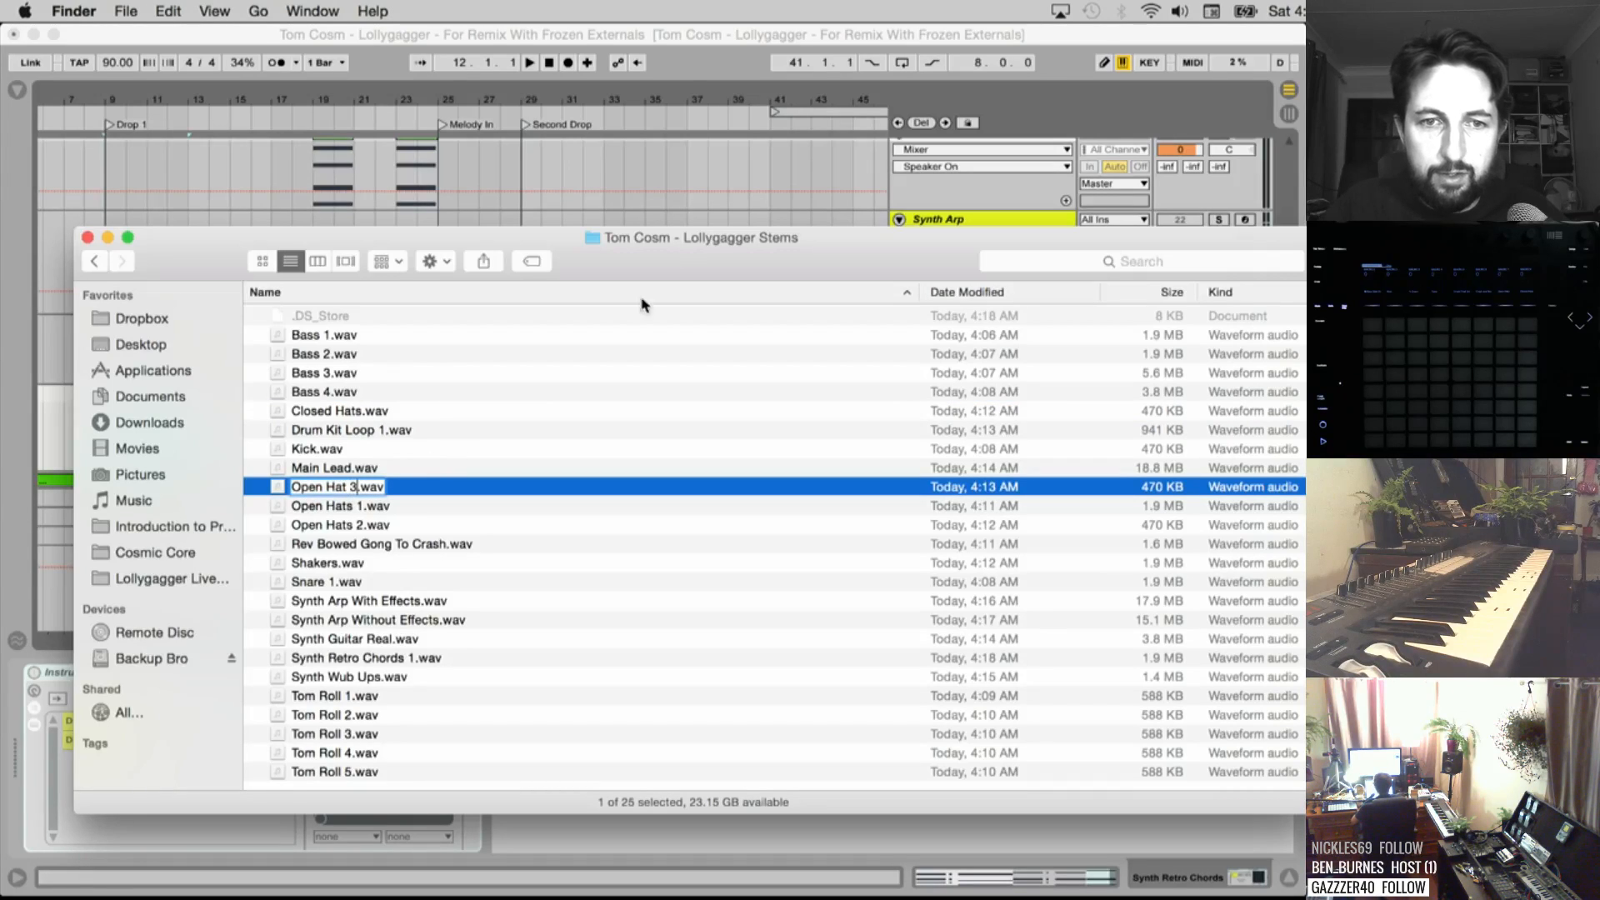
{"action": "key", "text": "Return"}
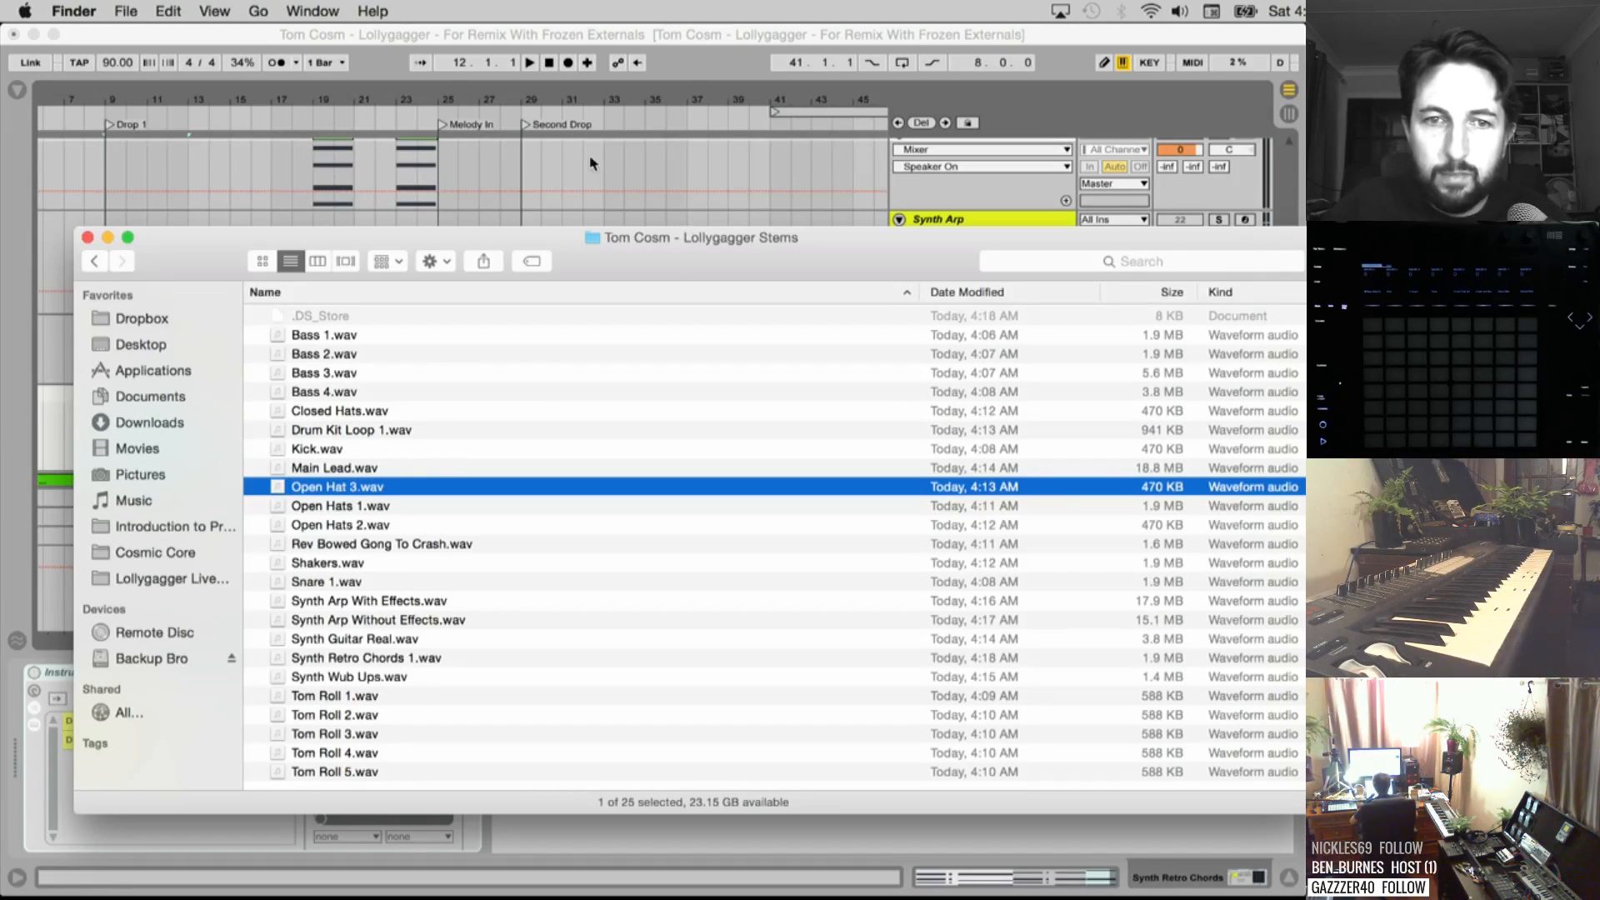
{"action": "key", "text": "Return"}
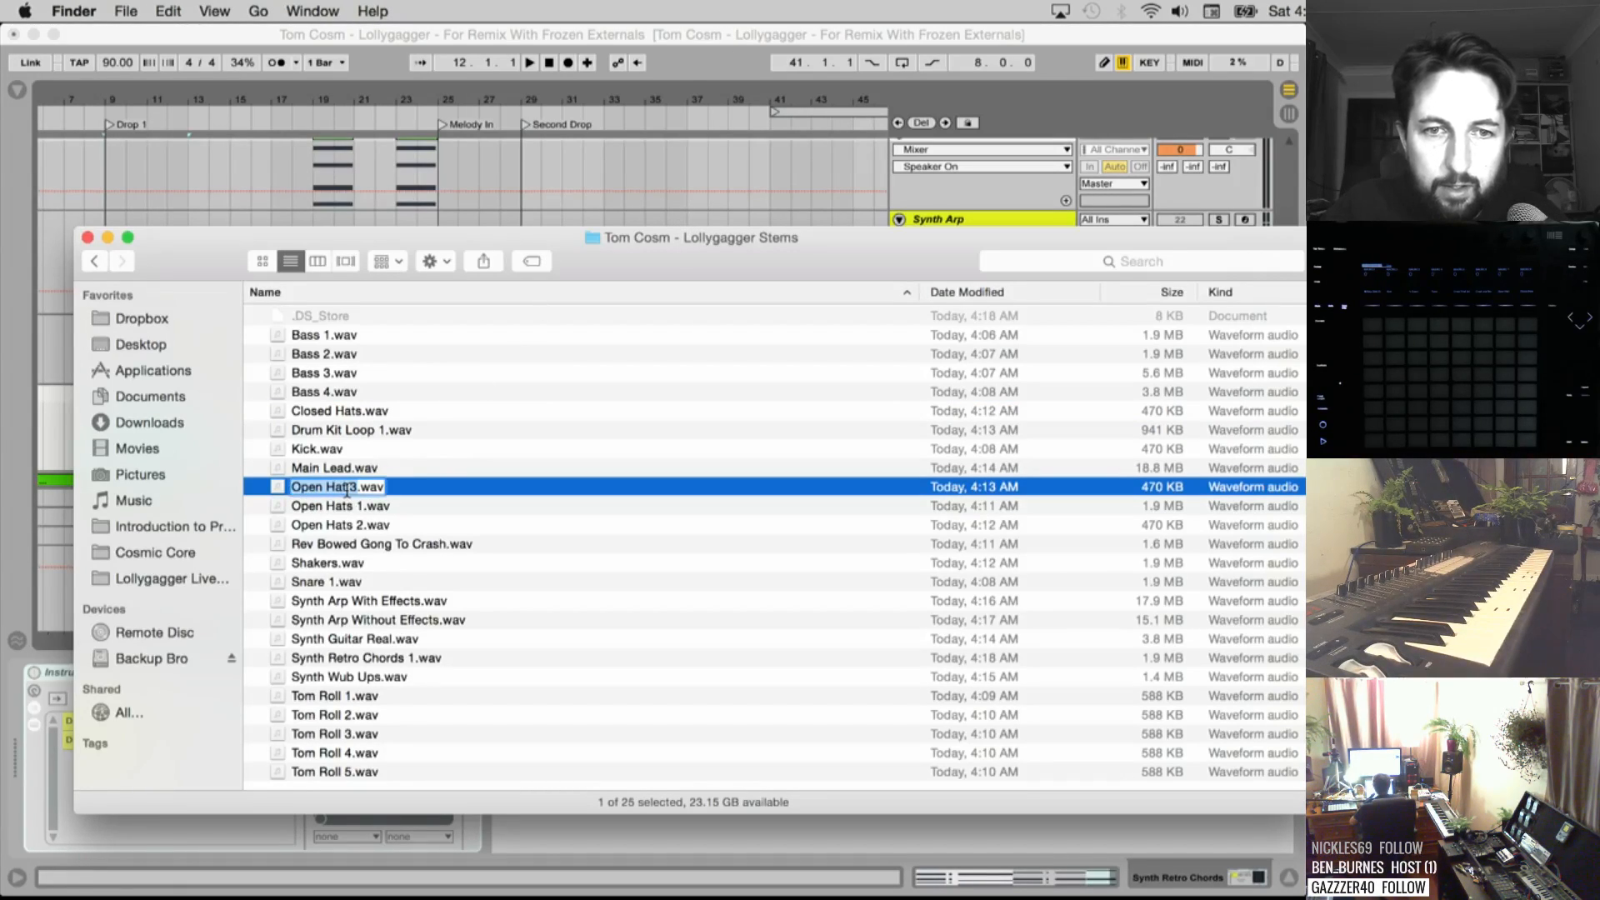
{"action": "left_click", "coordinate": [349, 494]}
{"action": "type", "text": "s"}
{"action": "key", "text": "Return"}
Switch back to Ableton Live, play the last Synth Retro Chords clip from bar 21 and turn off the group's Compressor
{"action": "left_click", "coordinate": [516, 39]}
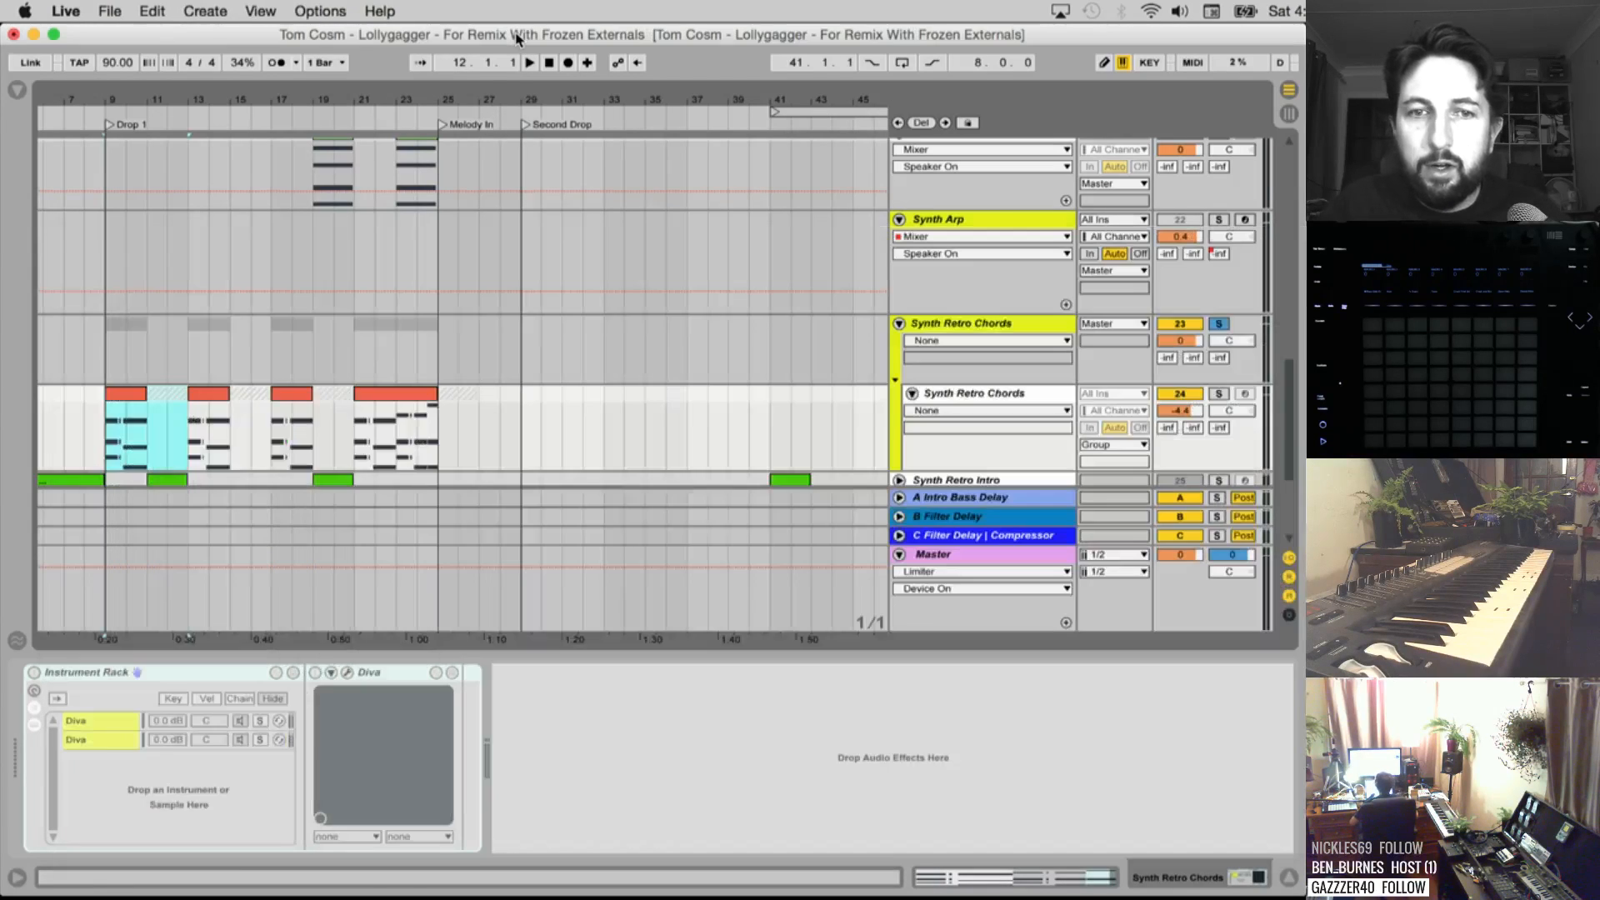
{"action": "left_click", "coordinate": [356, 430]}
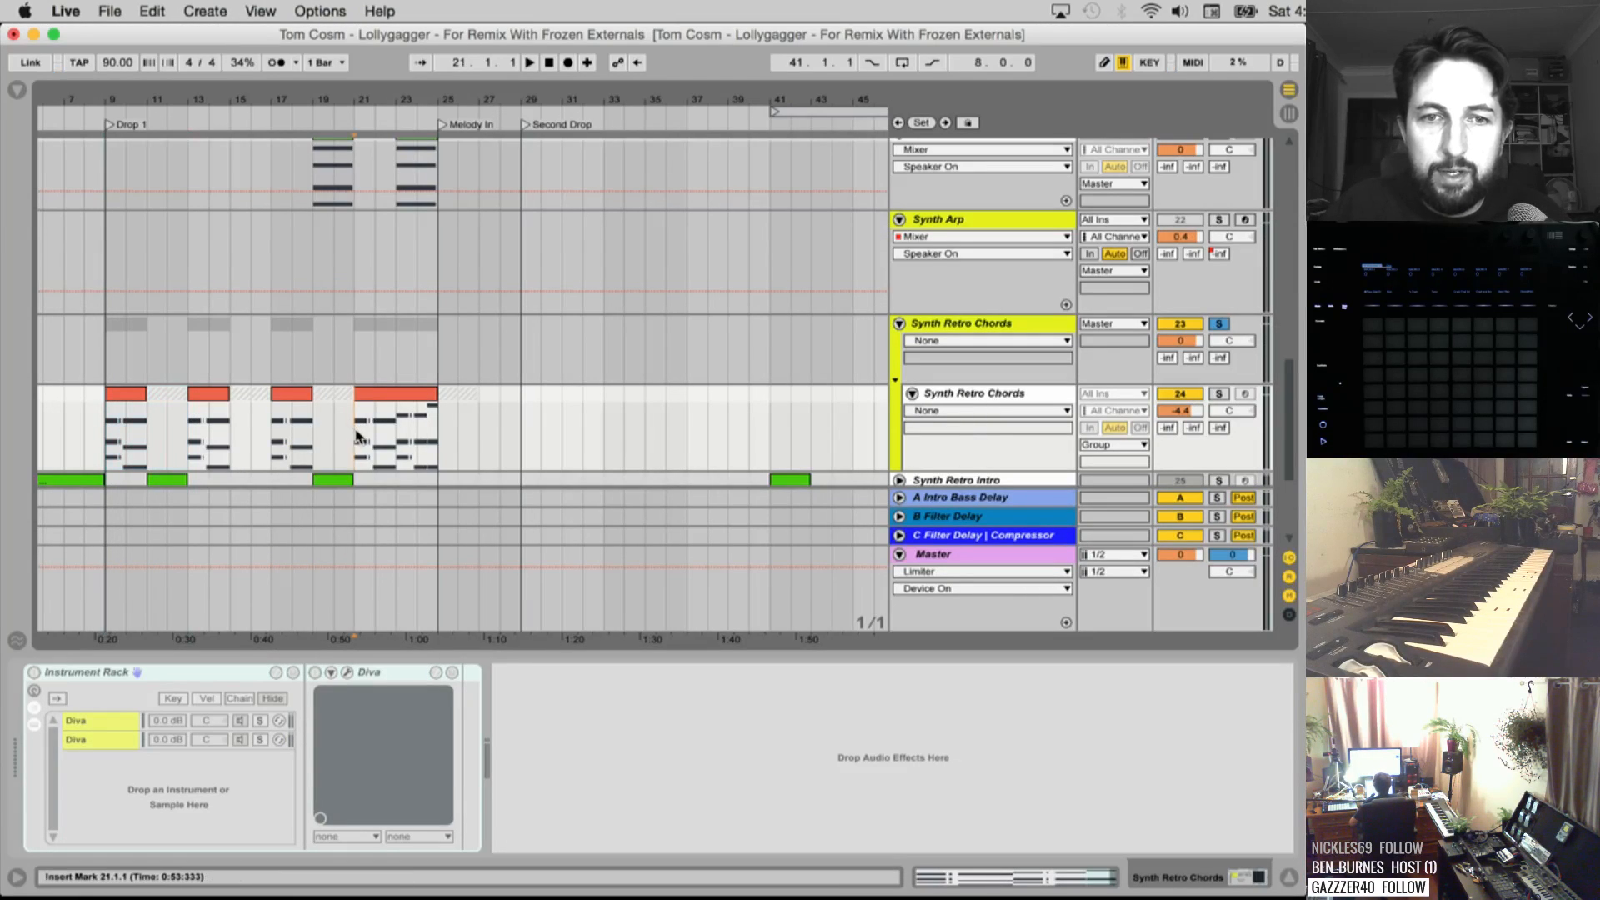
{"action": "key", "text": "space"}
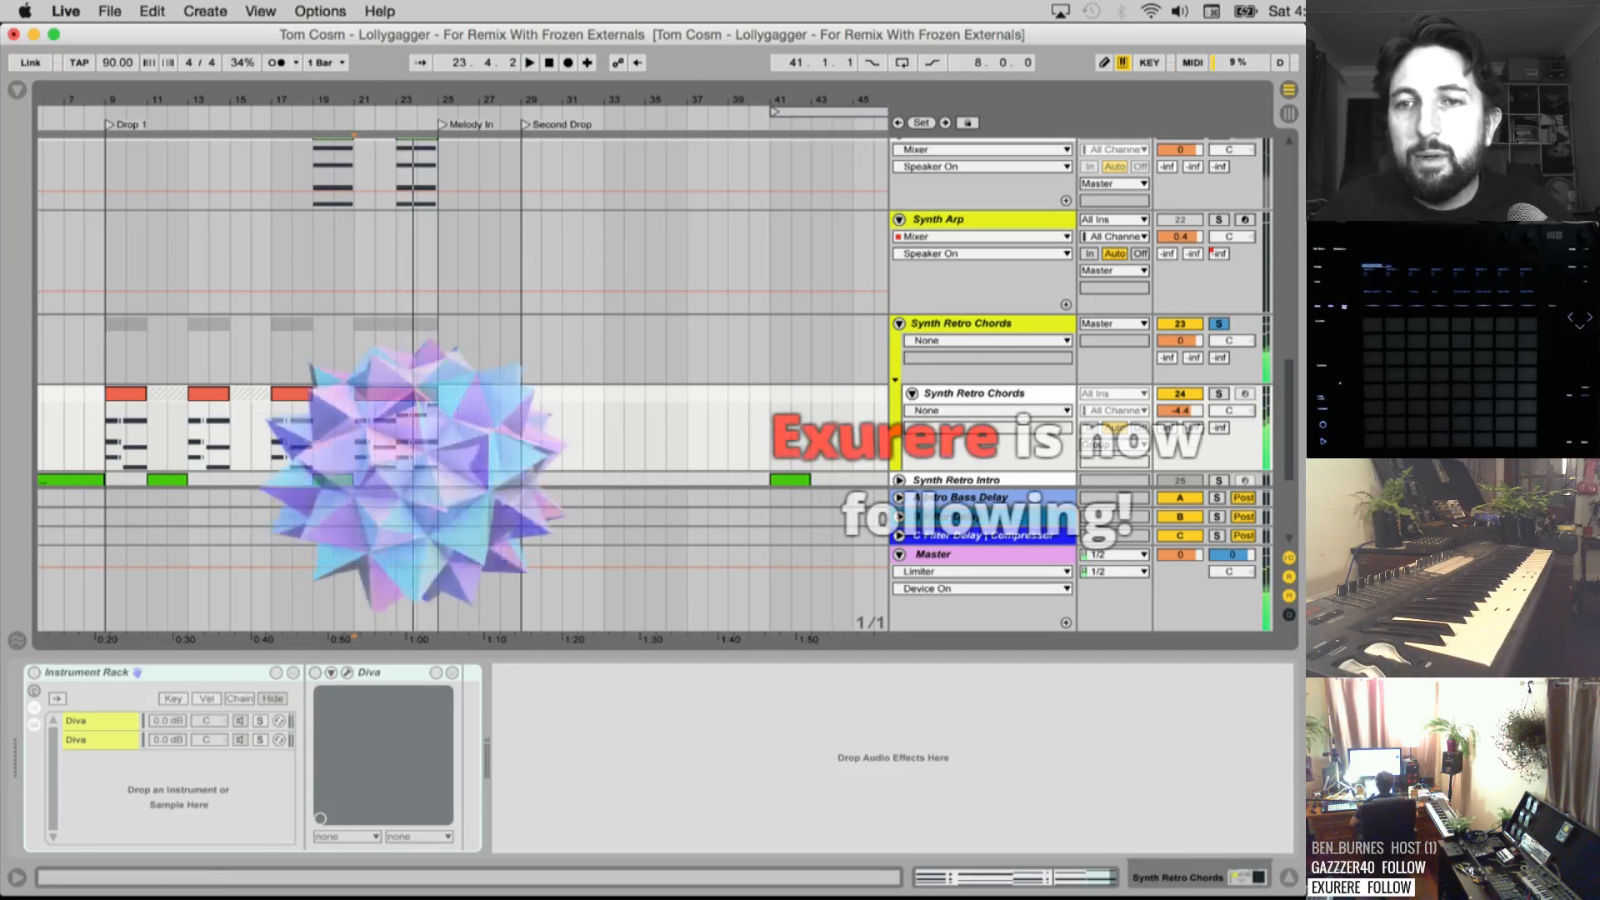
{"action": "left_click", "coordinate": [955, 346]}
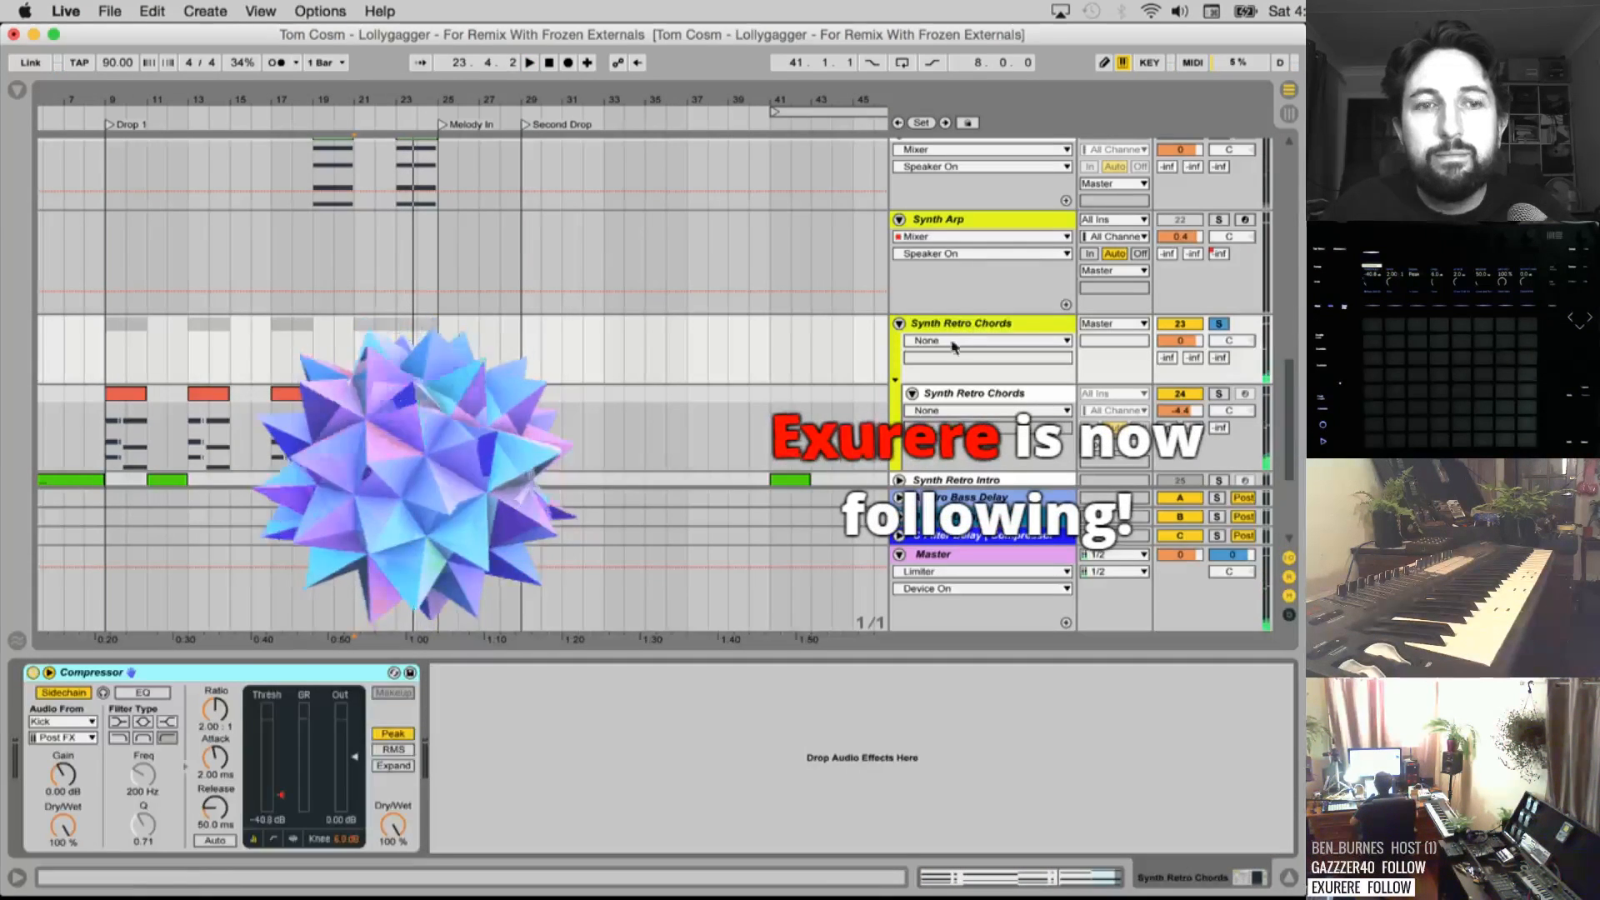
{"action": "left_click", "coordinate": [32, 672]}
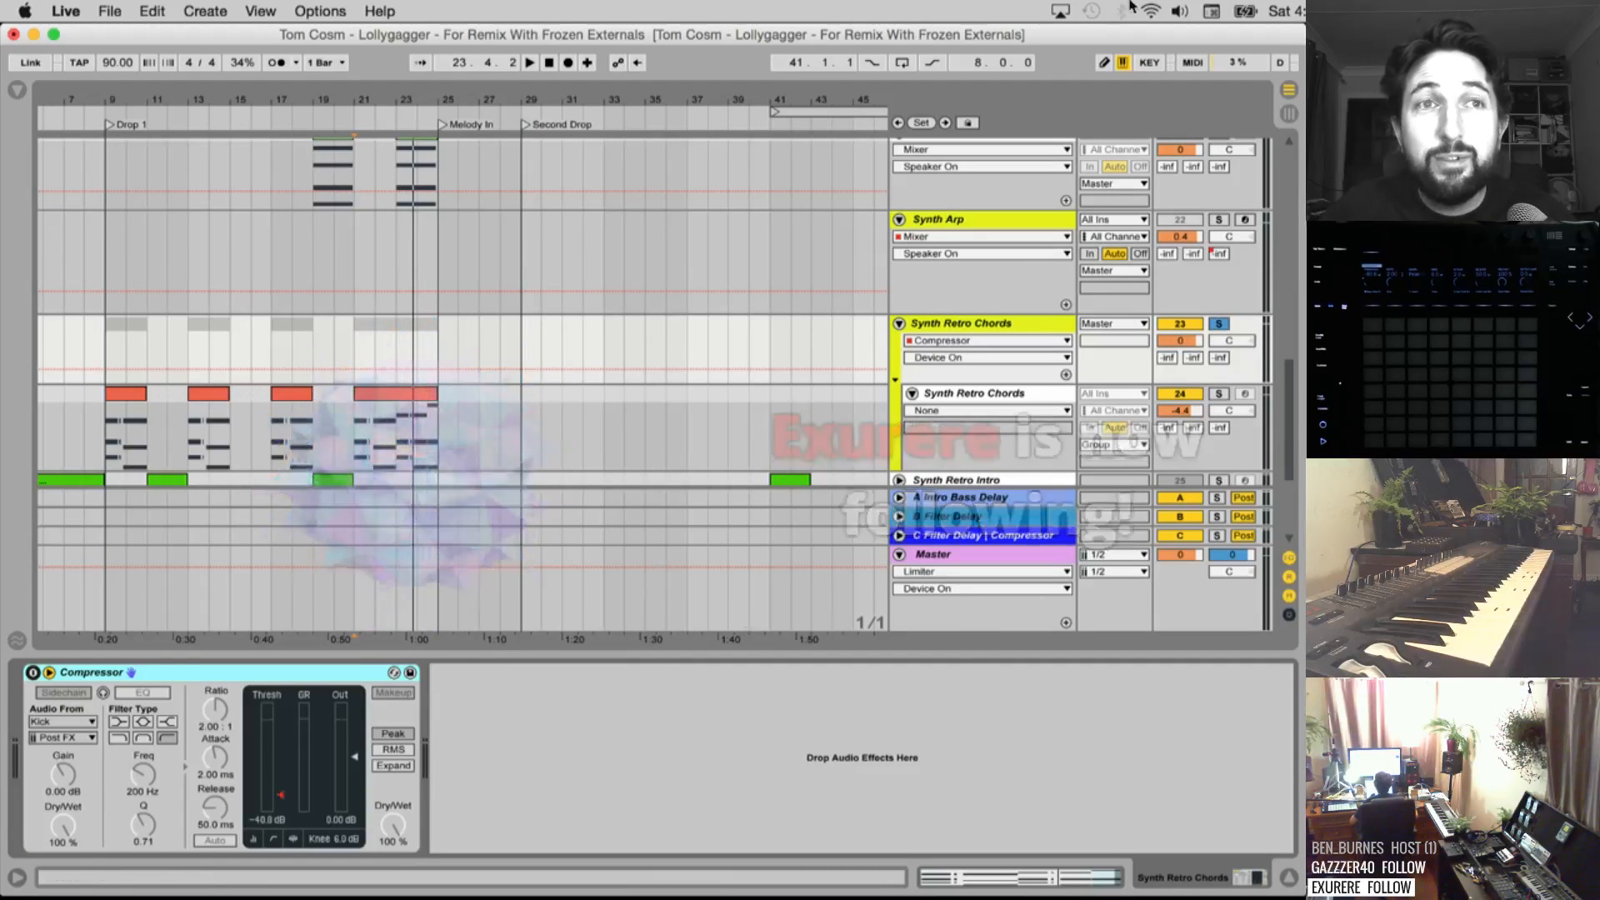
{"action": "key", "text": "space"}
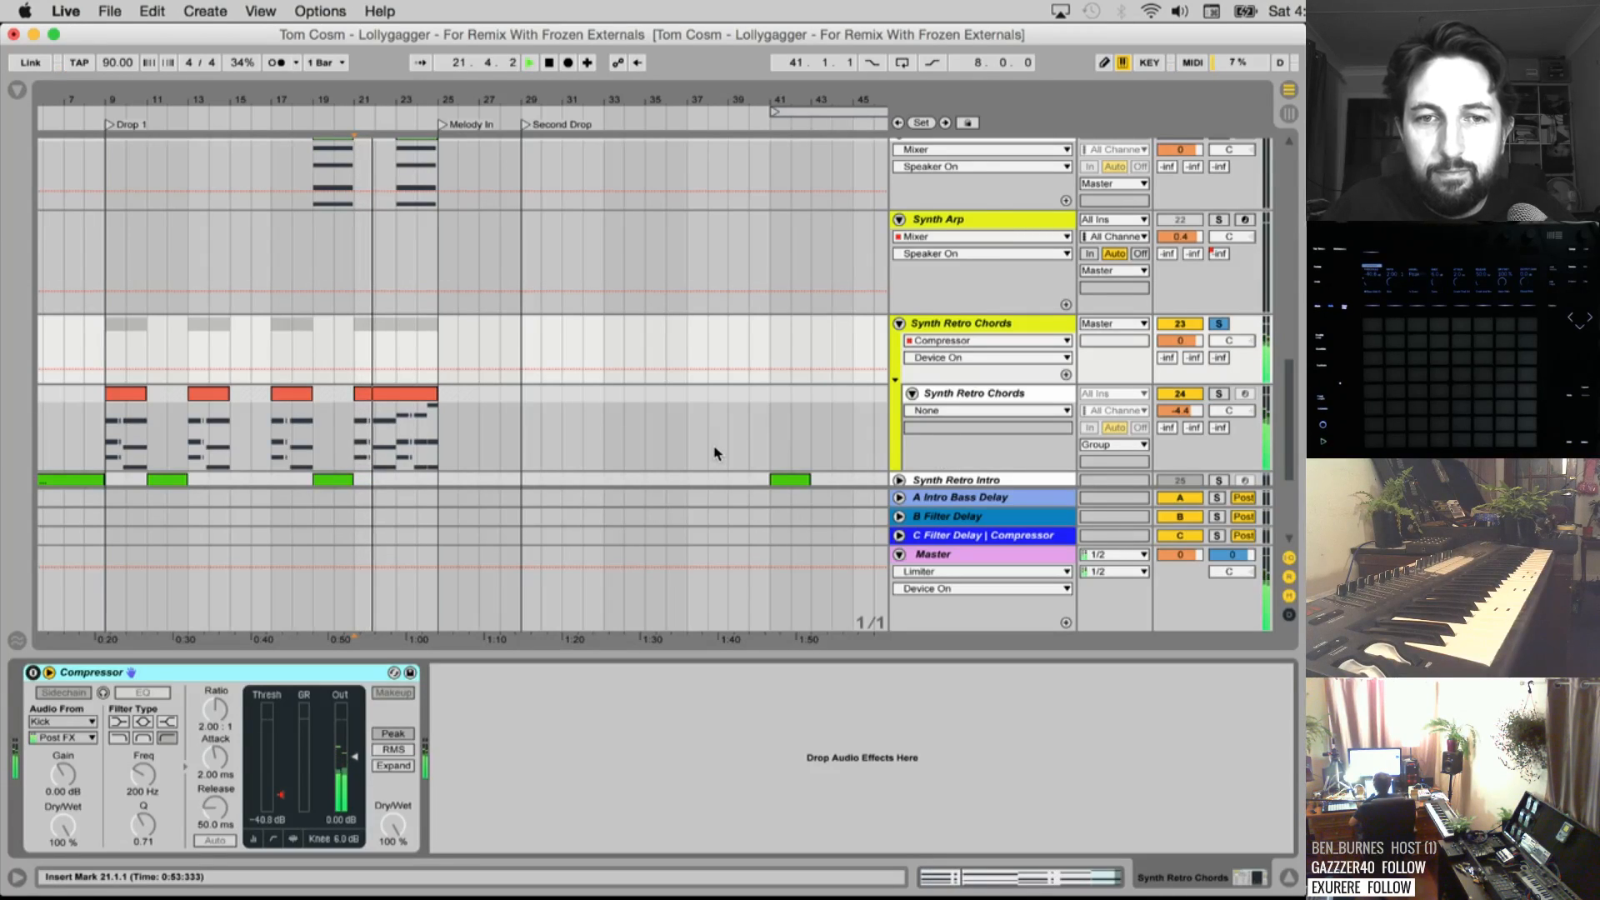
{"action": "key", "text": "space"}
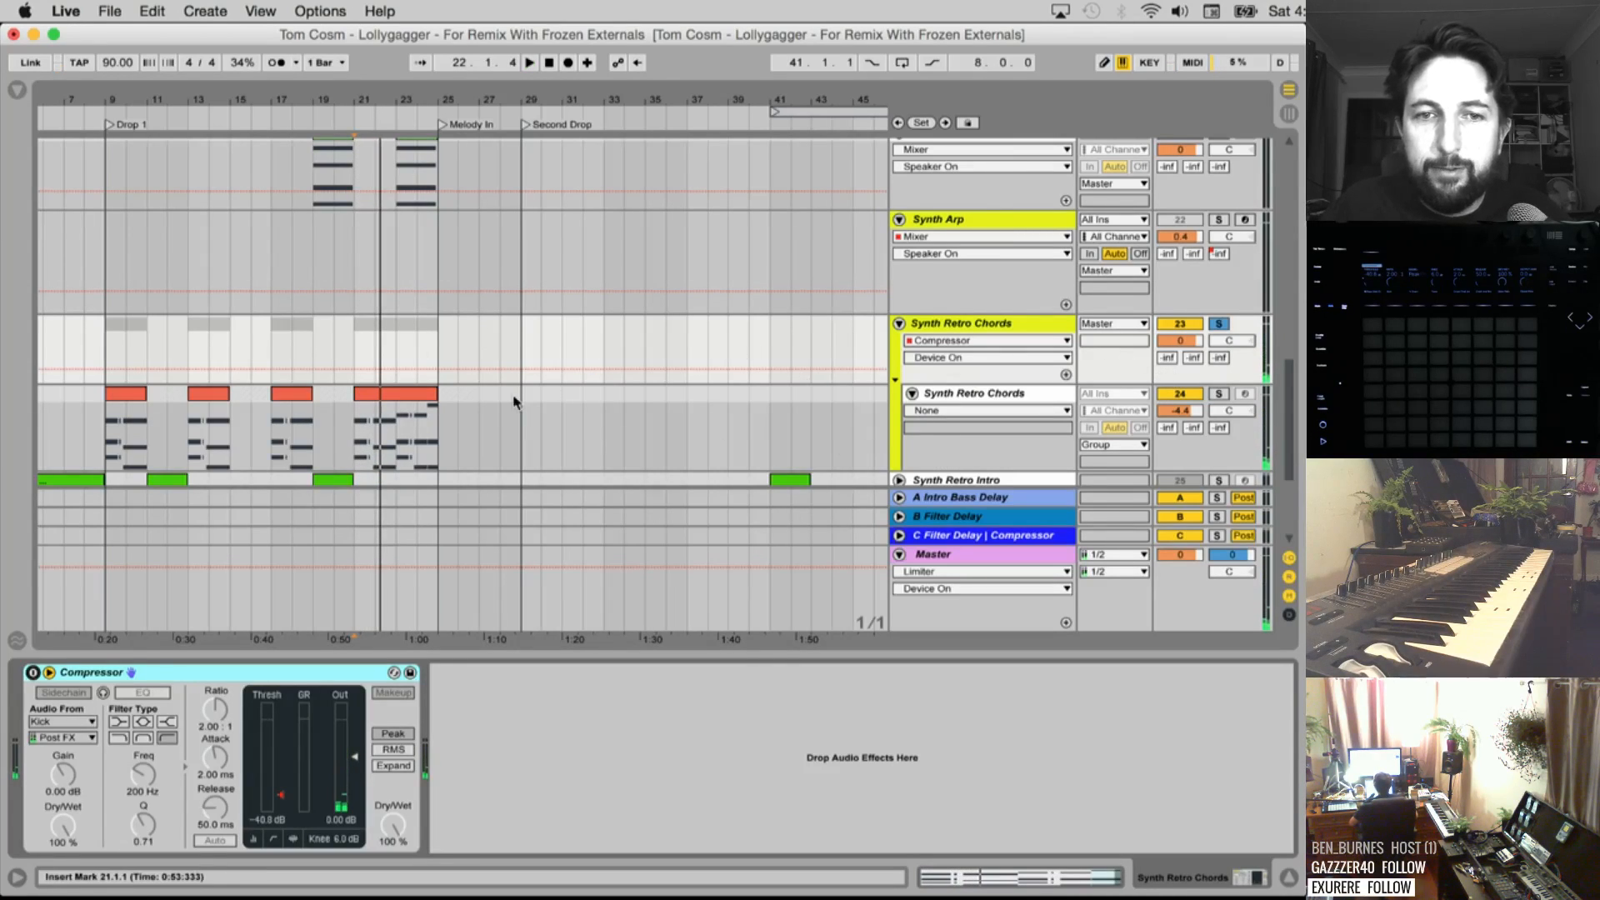
Export bars 21 to 27 of the soloed Synth Retro Chords group as a WAV file named Synth Retro Chords 2
{"action": "left_click_drag", "start_coordinate": [357, 422], "coordinate": [484, 423]}
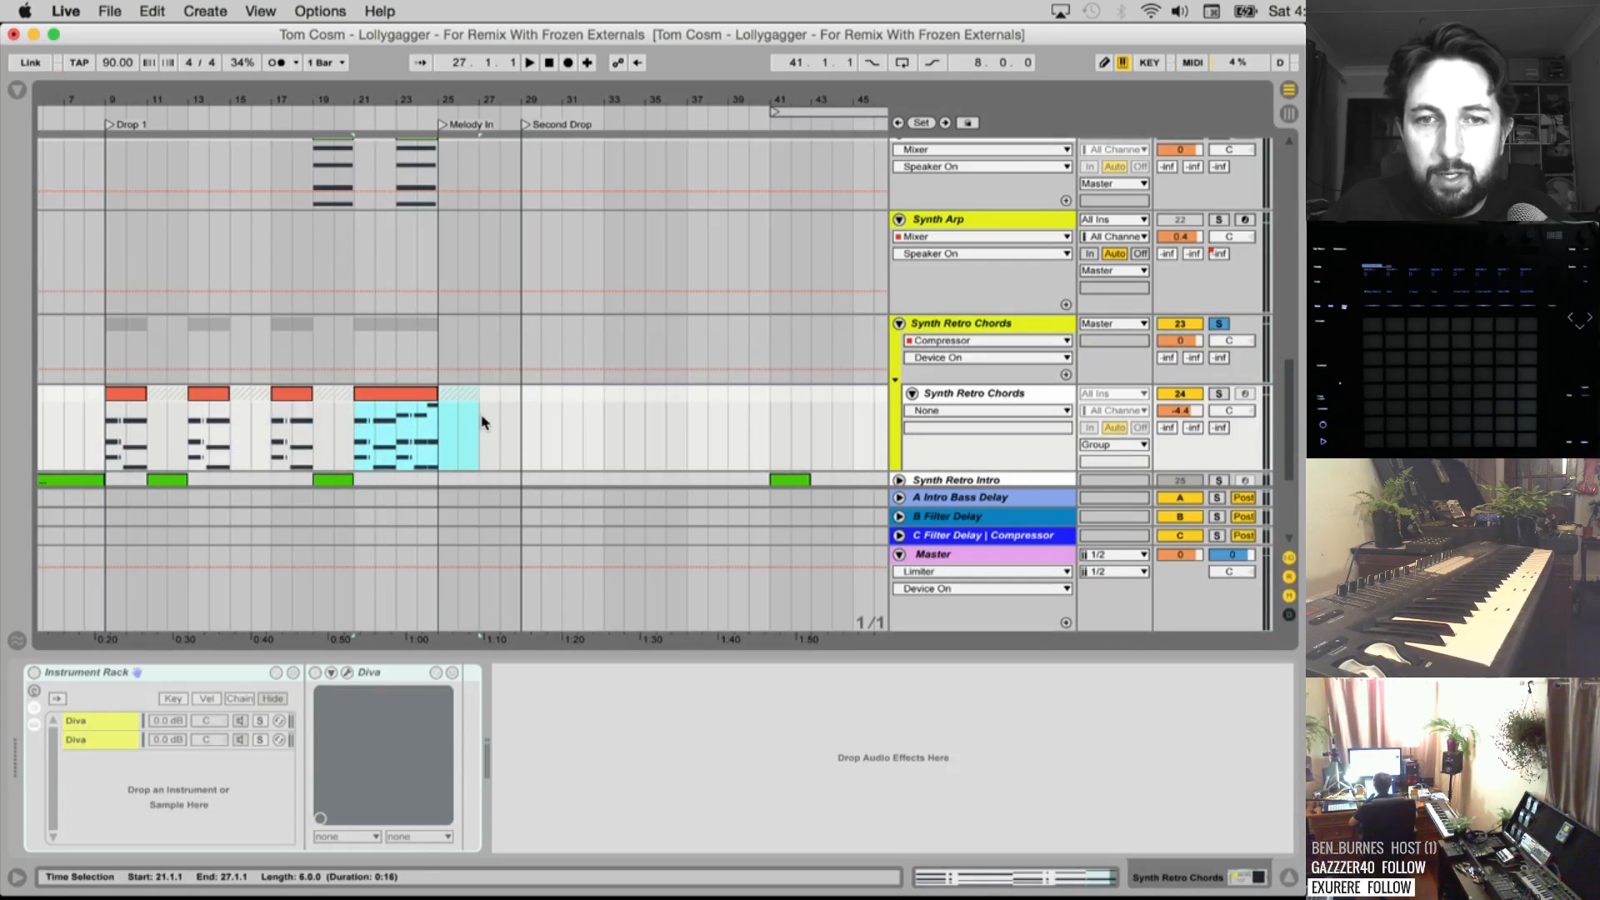
{"action": "key", "text": "super+shift+r"}
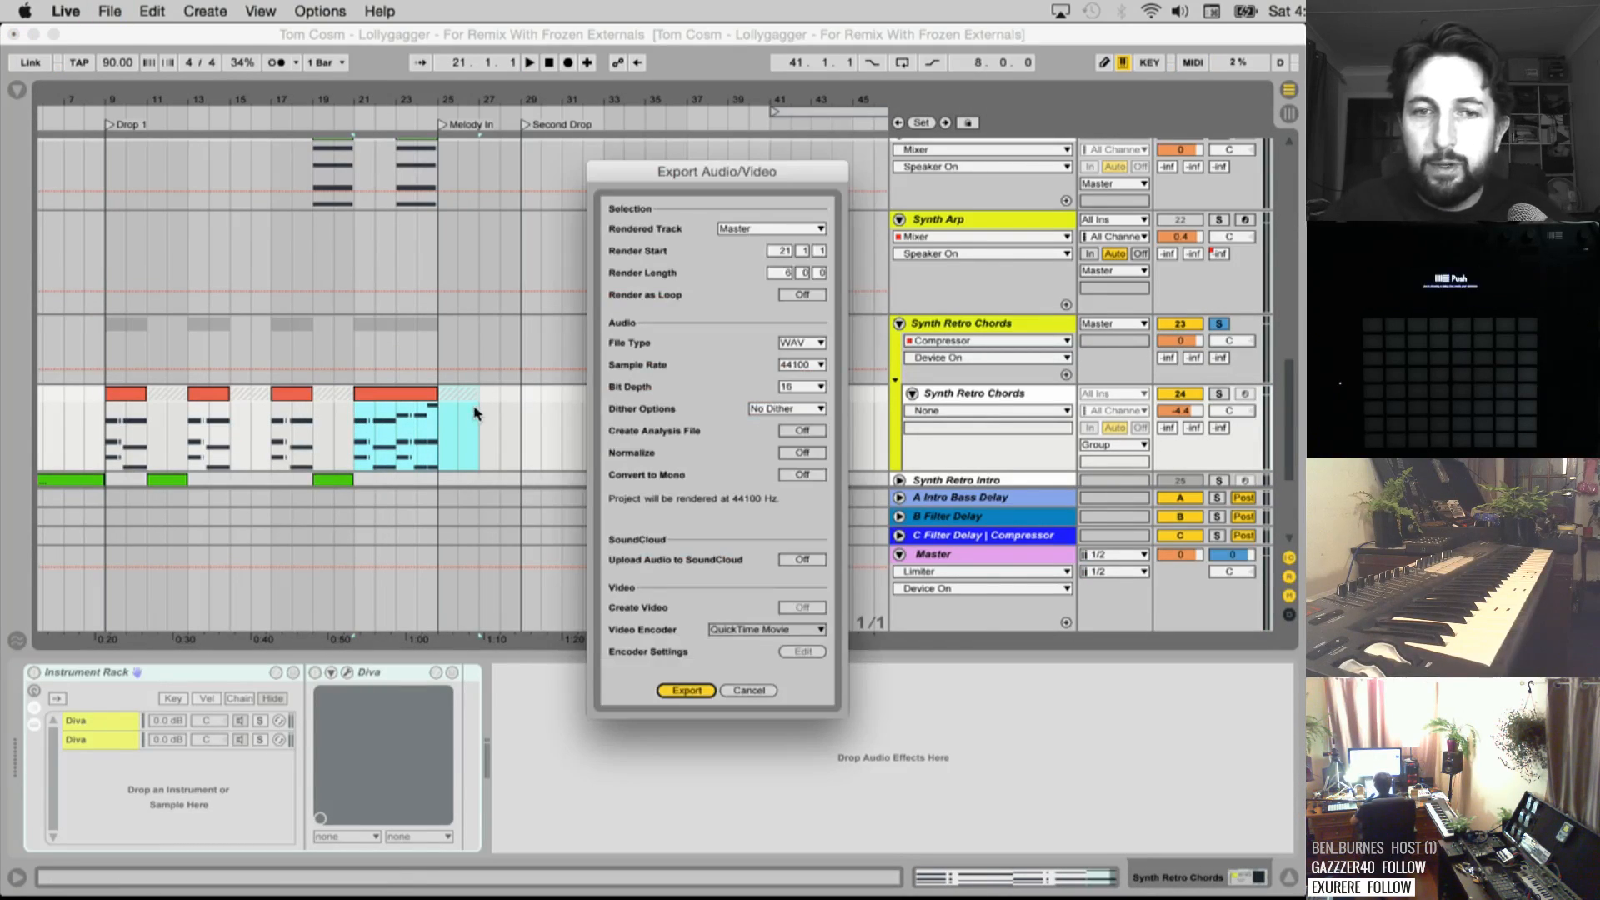
{"action": "key", "text": "Return"}
{"action": "left_click", "coordinate": [734, 104]}
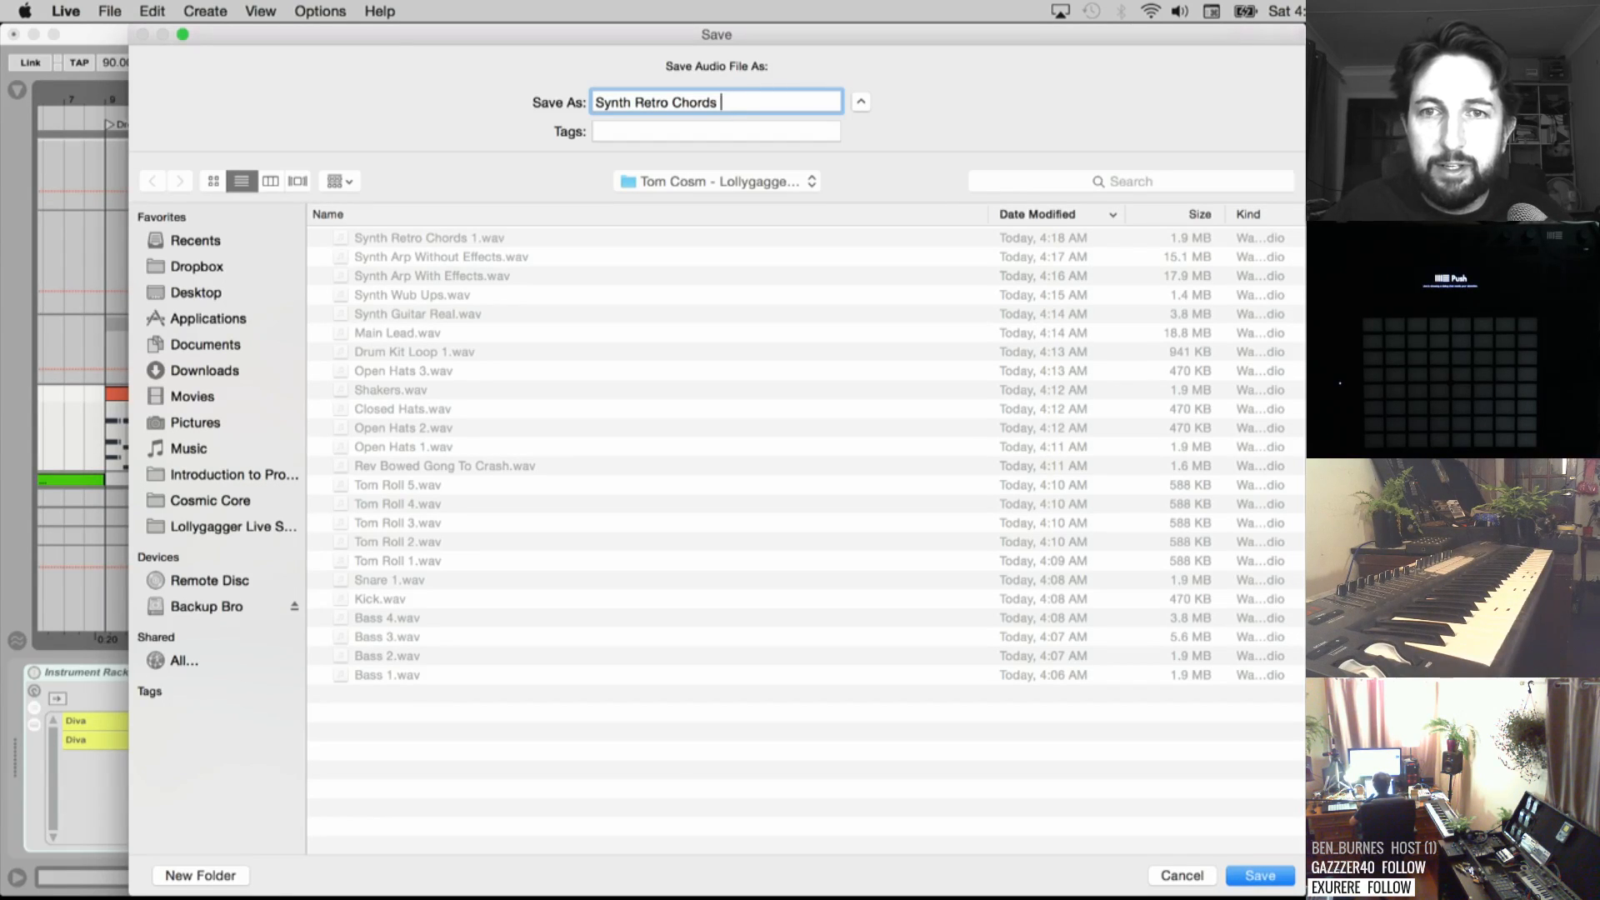
{"action": "key", "text": "Return"}
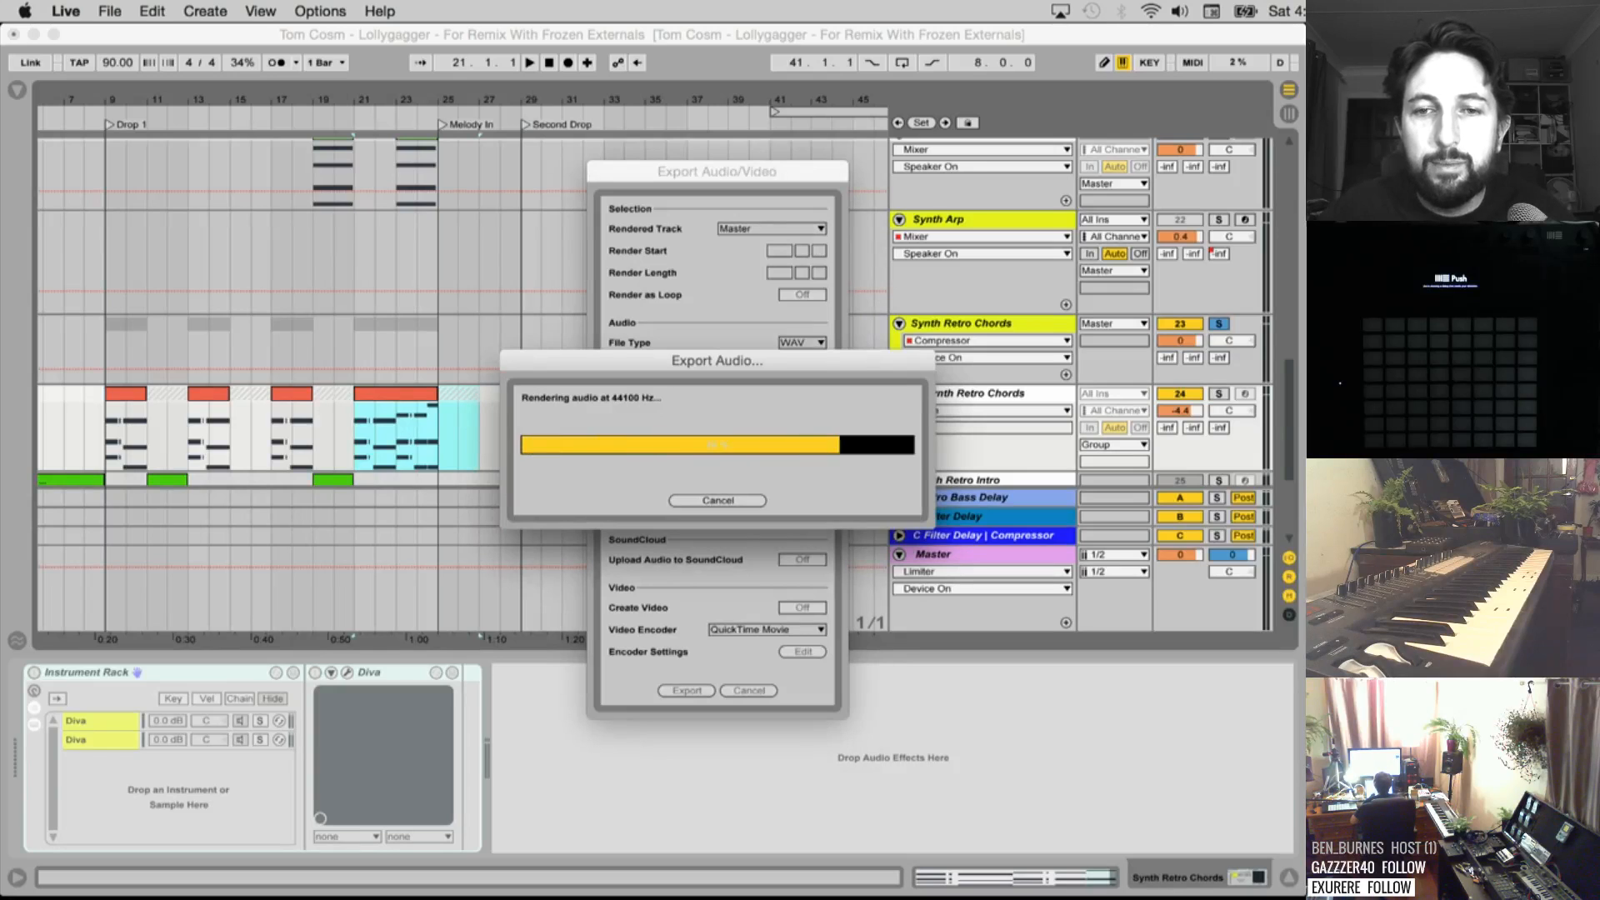
Move the solo from the Synth Retro Chords group to the unfolded Synth Retro Intro track and play its first clip from bar 1
{"action": "left_click", "coordinate": [1219, 324]}
{"action": "scroll", "coordinate": [506, 372], "scroll_direction": "down", "scroll_amount": 4}
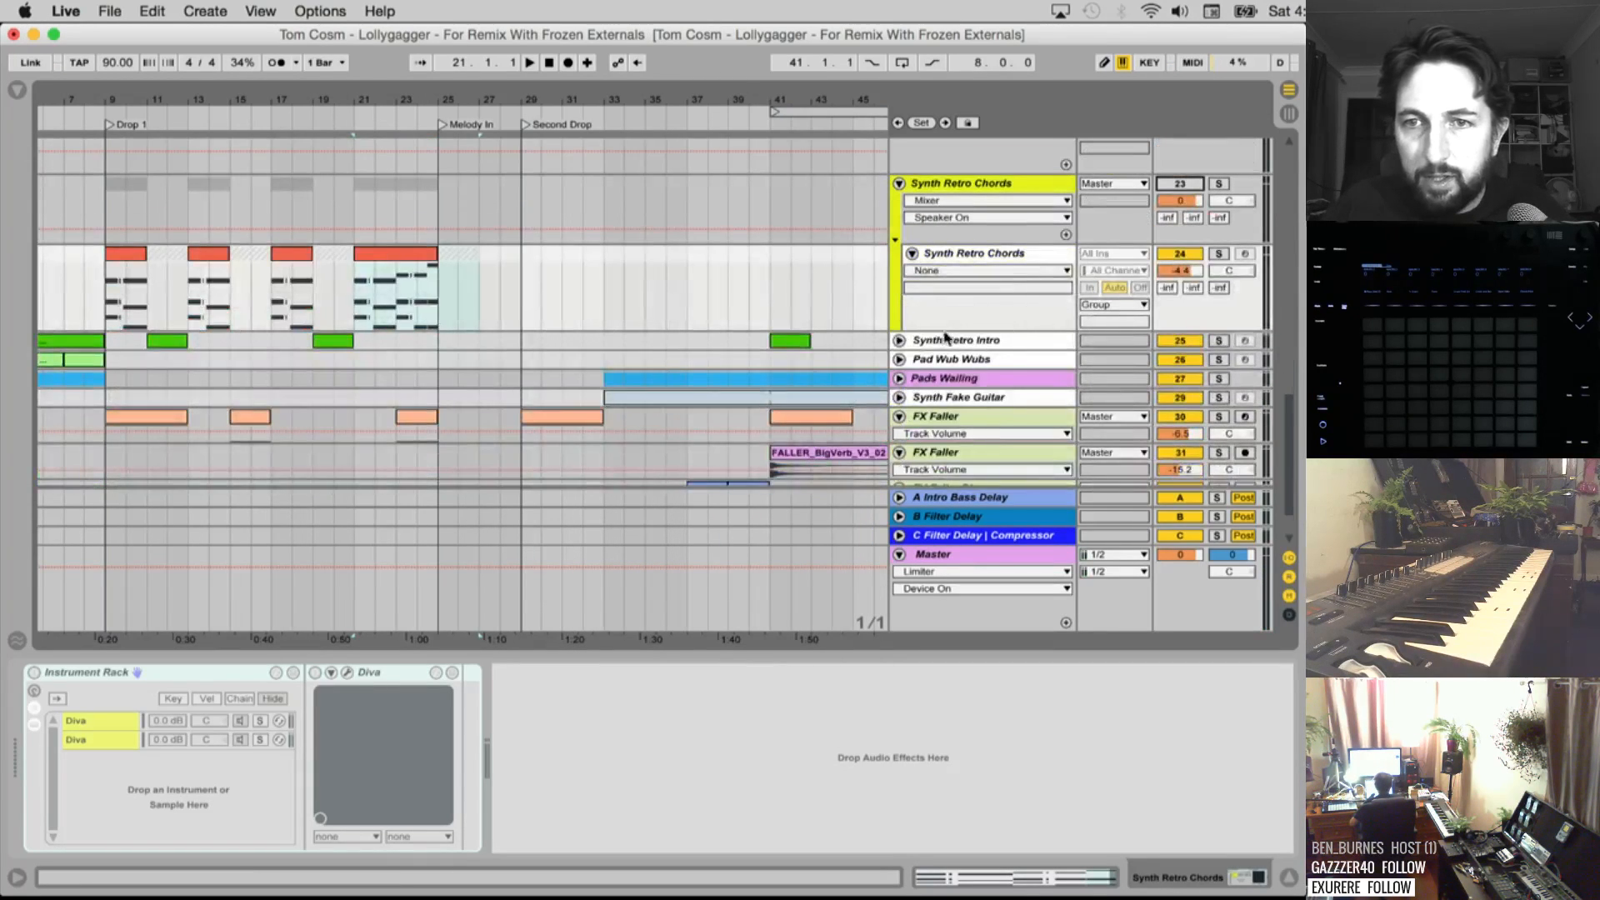
{"action": "left_click", "coordinate": [900, 342]}
{"action": "scroll", "coordinate": [333, 374], "scroll_direction": "left", "scroll_amount": 3}
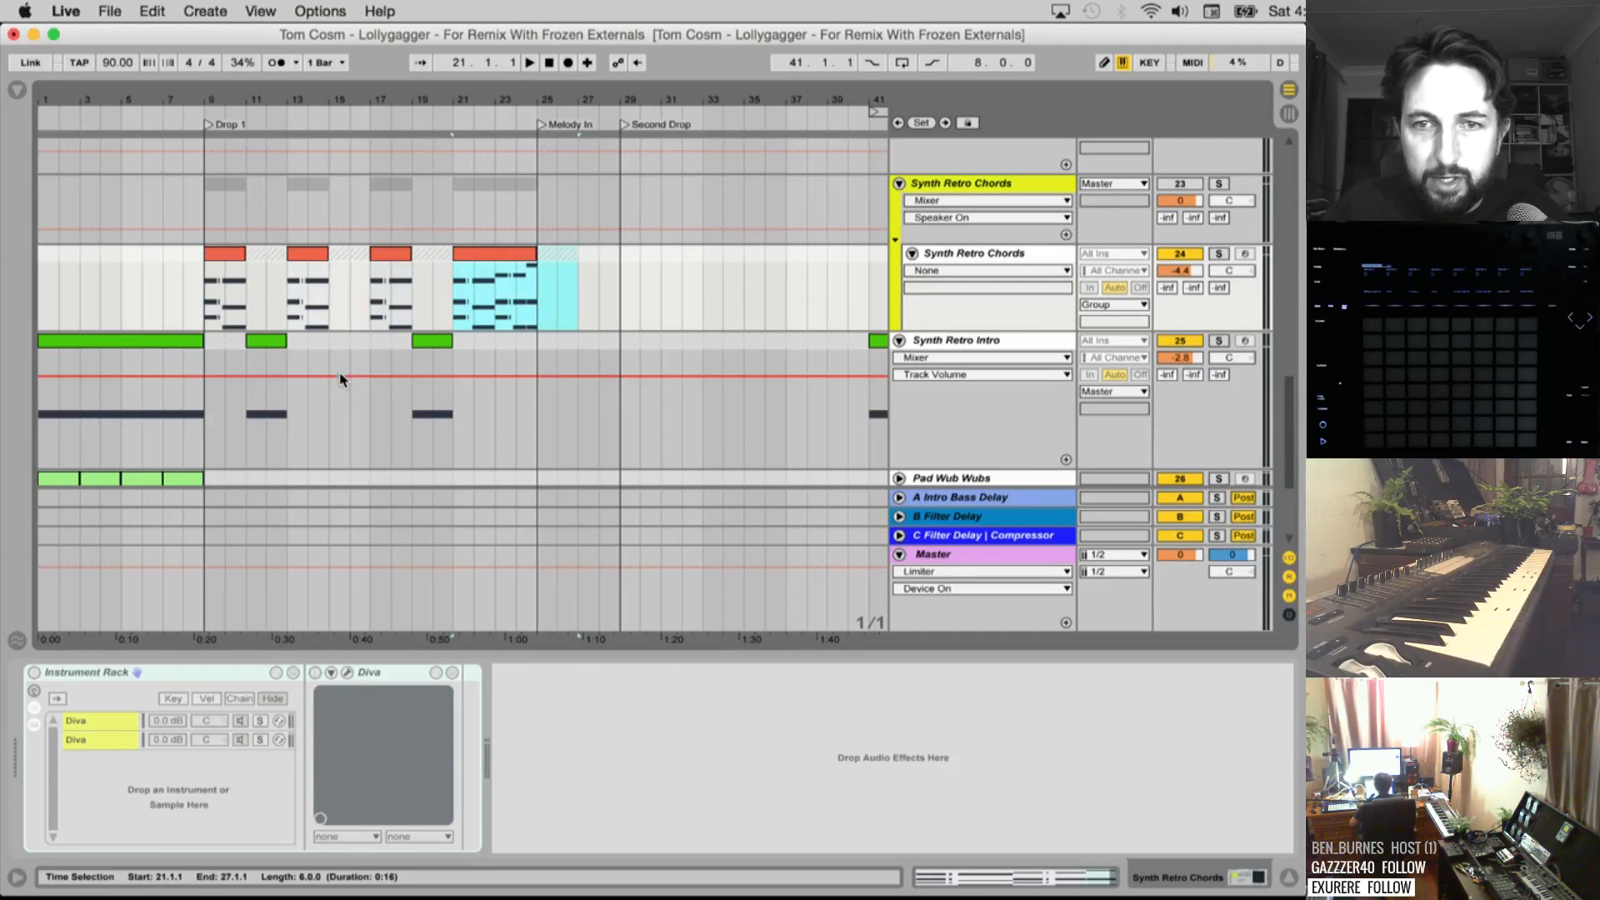
{"action": "left_click", "coordinate": [148, 349]}
{"action": "key", "text": "space"}
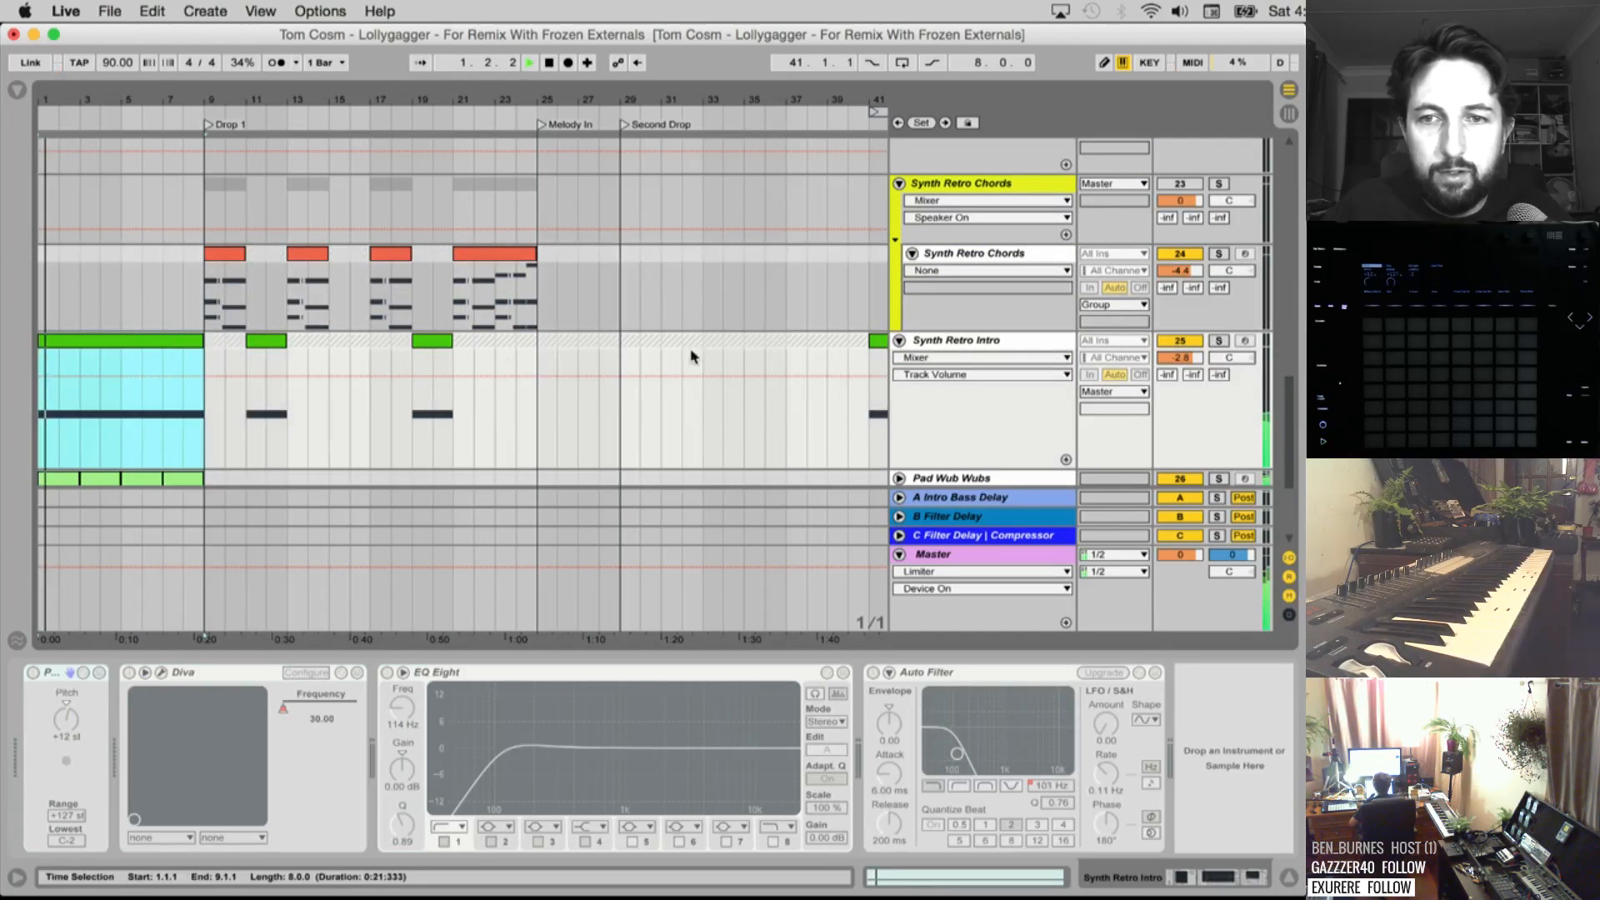
{"action": "key", "text": "space"}
{"action": "left_click", "coordinate": [1220, 341]}
{"action": "key", "text": "space"}
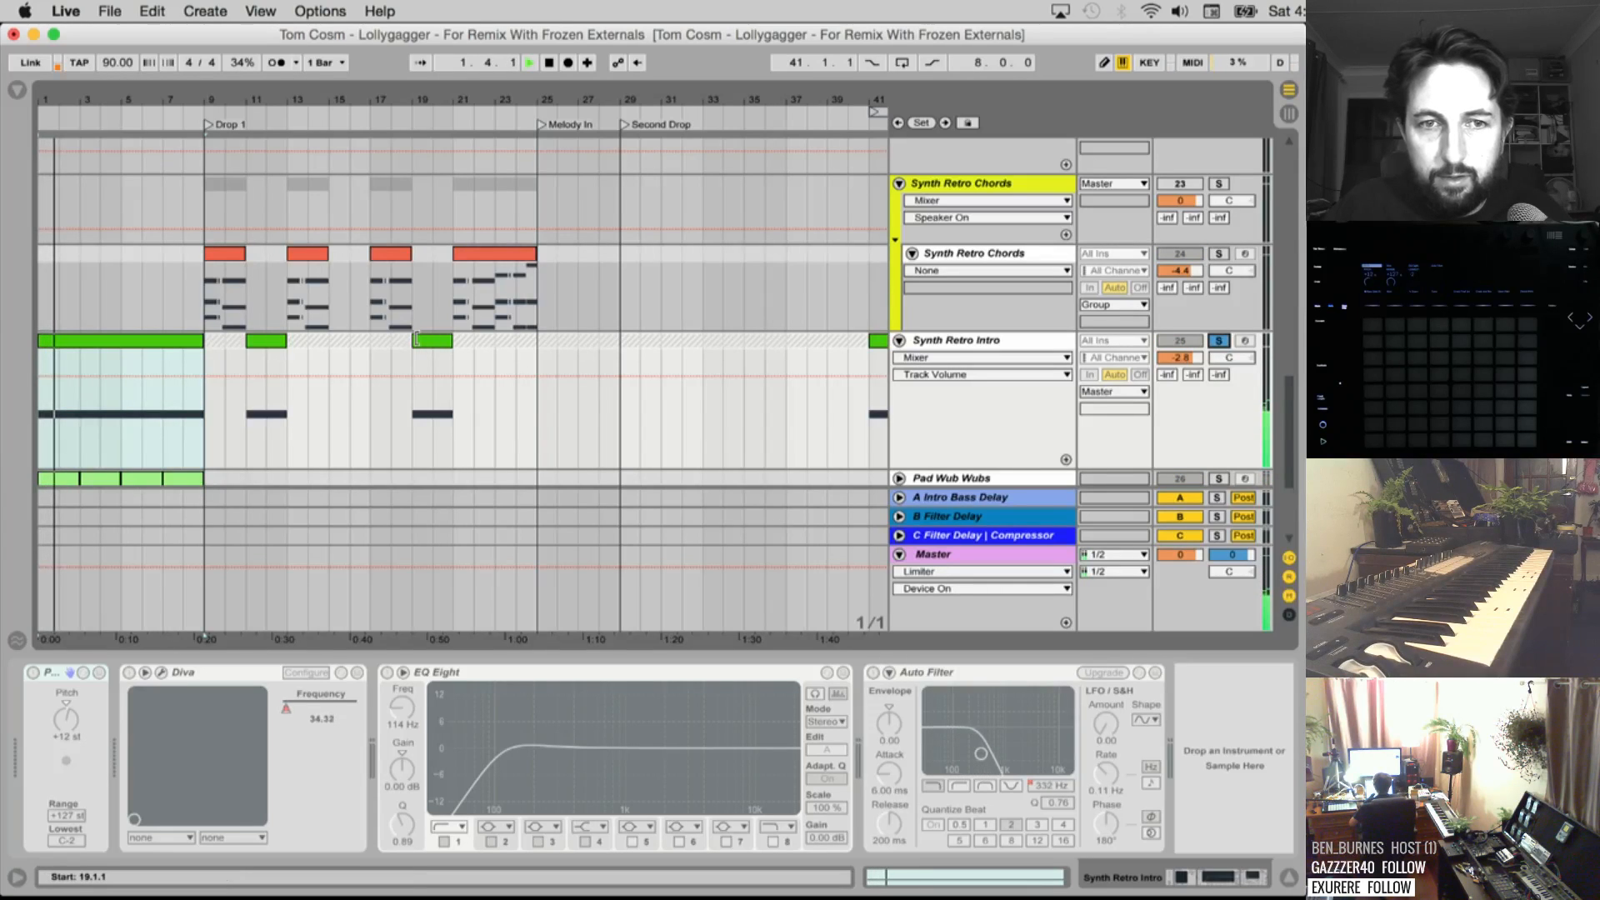
Play the first Synth Retro Intro clip from several points, including bars 4, 8 and 9, to check its sound and ending
{"action": "left_click", "coordinate": [202, 416]}
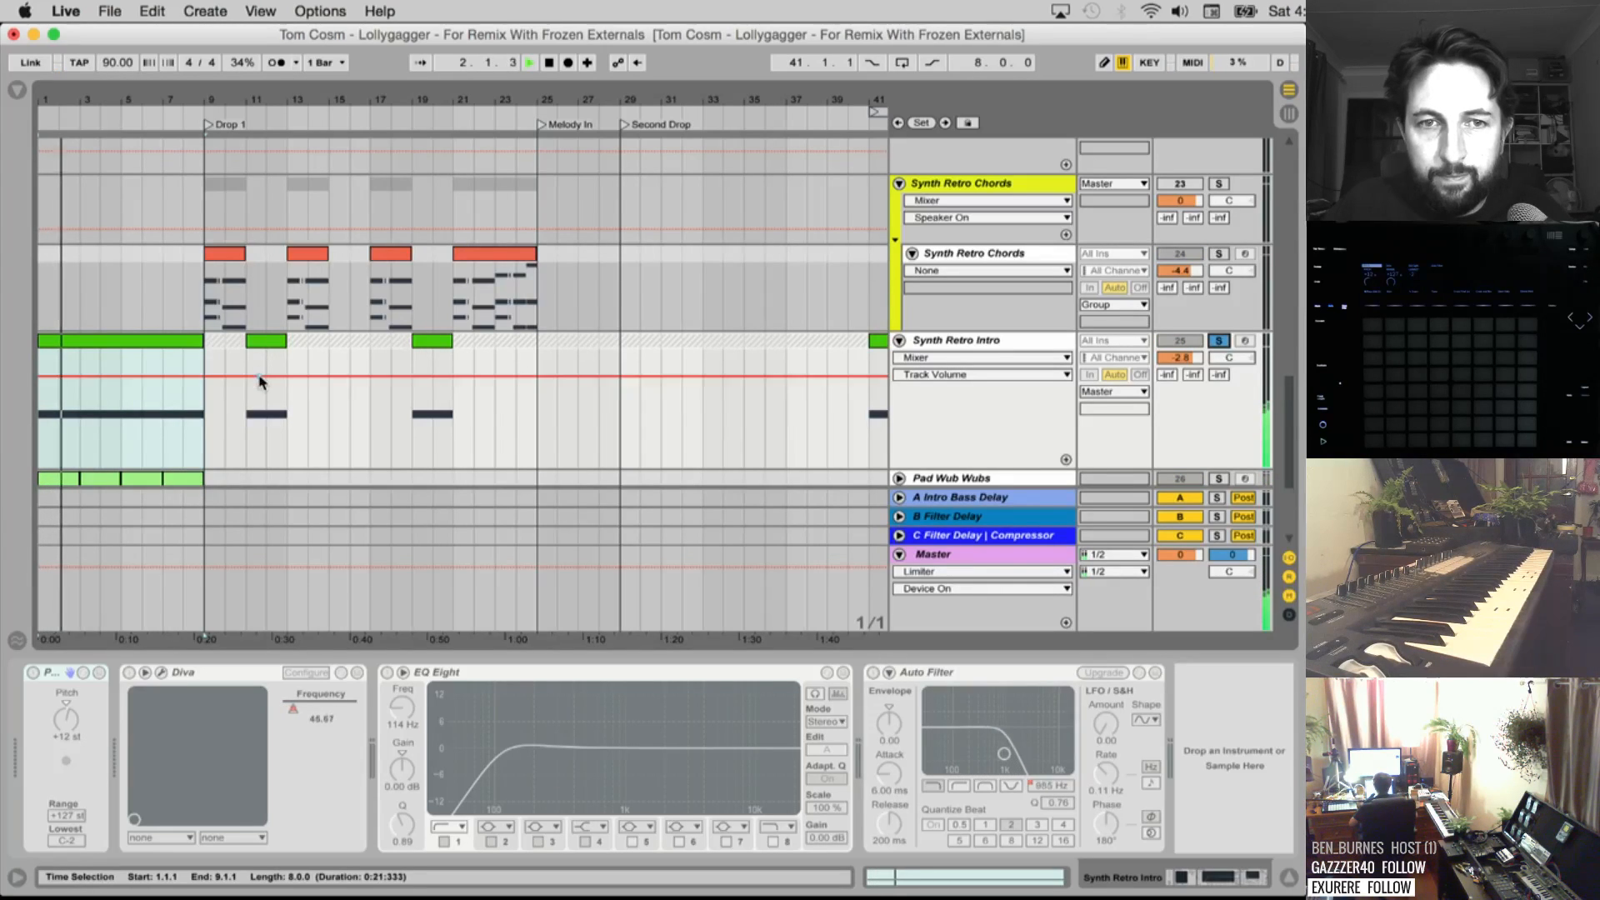
{"action": "left_click", "coordinate": [185, 416]}
{"action": "key", "text": "space"}
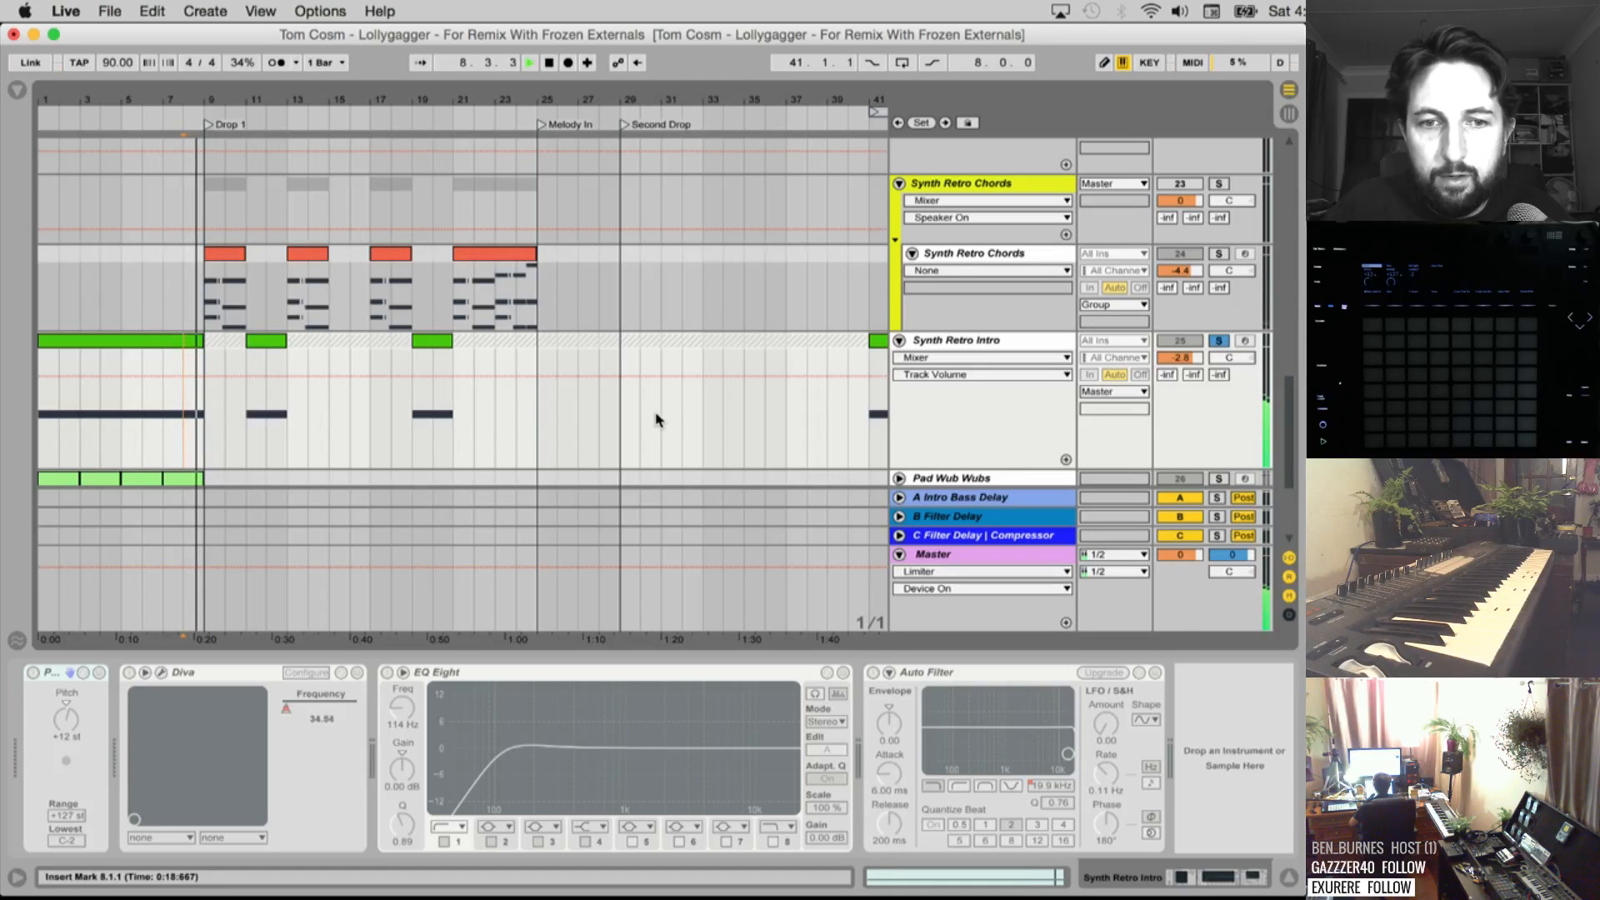
{"action": "left_click", "coordinate": [87, 410]}
{"action": "key", "text": "space"}
{"action": "key", "text": "space"}
{"action": "left_click", "coordinate": [108, 410]}
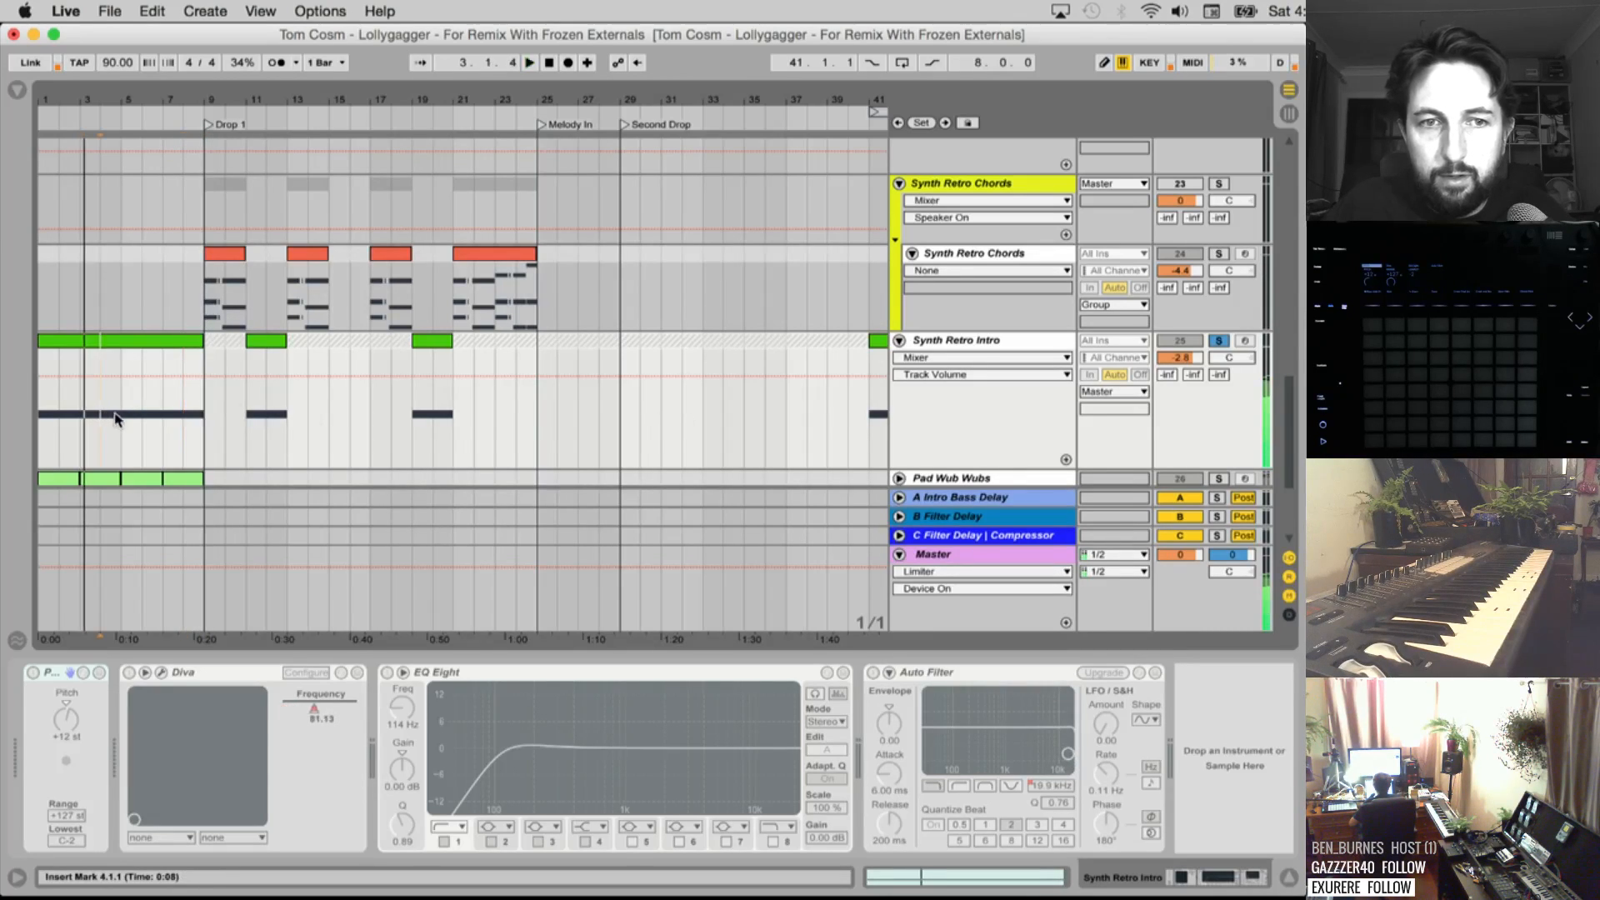
{"action": "key", "text": "space"}
{"action": "left_click", "coordinate": [195, 406]}
{"action": "key", "text": "space"}
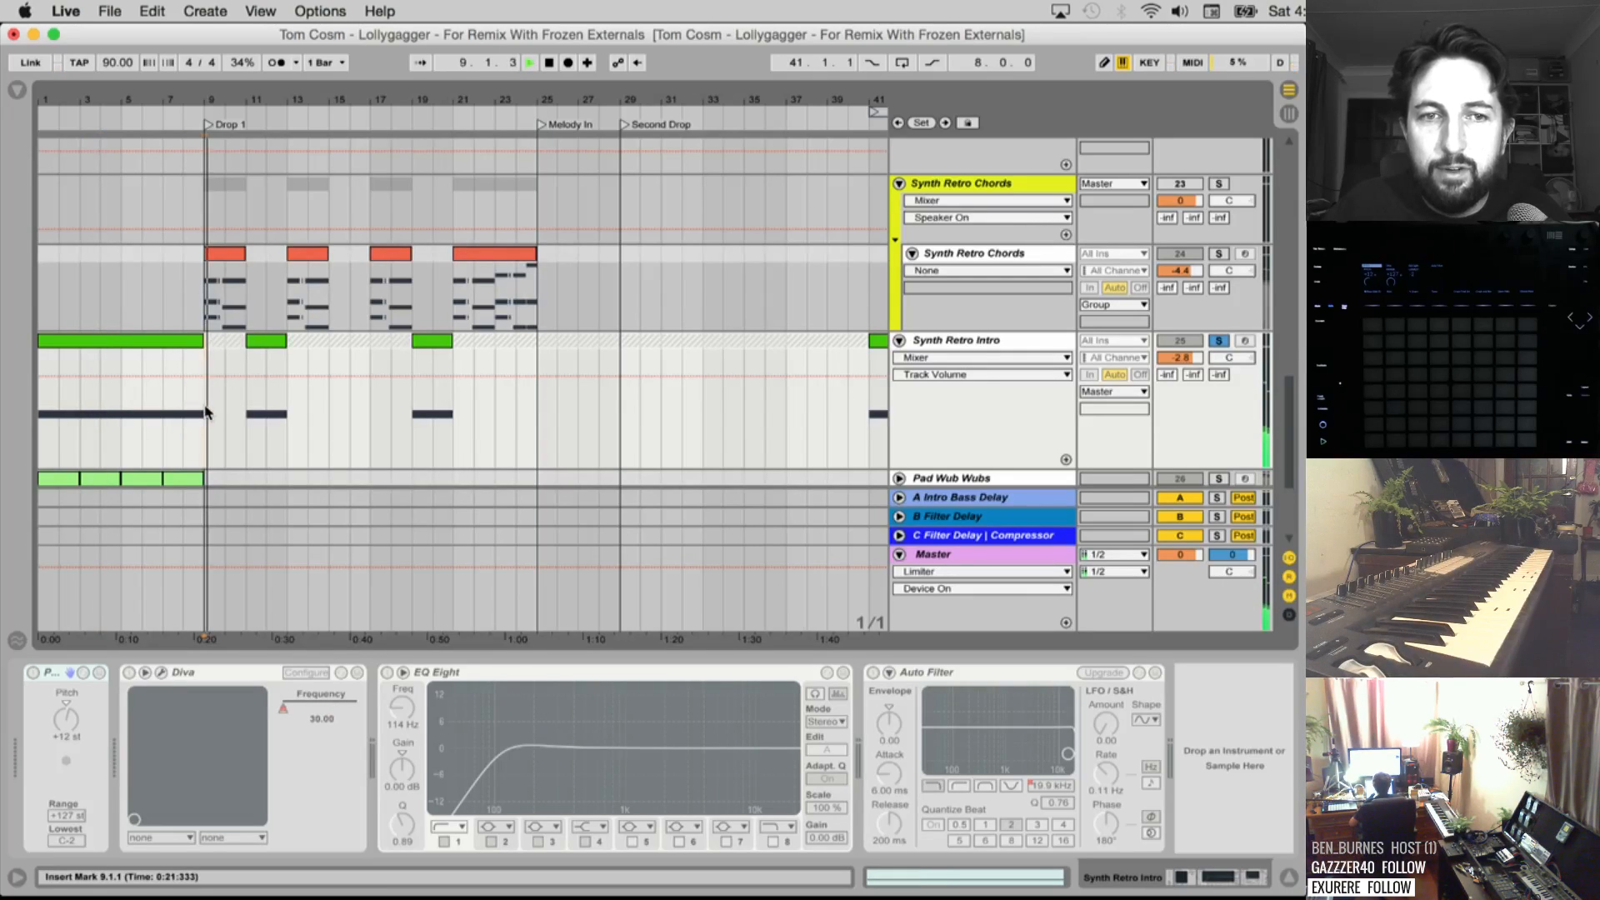
Export bars 1 to 9 of the soloed Synth Retro Intro track as a WAV file named Synth Retro Intro Sound 1
{"action": "left_click_drag", "start_coordinate": [197, 411], "coordinate": [1, 408]}
{"action": "key", "text": "super+shift+r"}
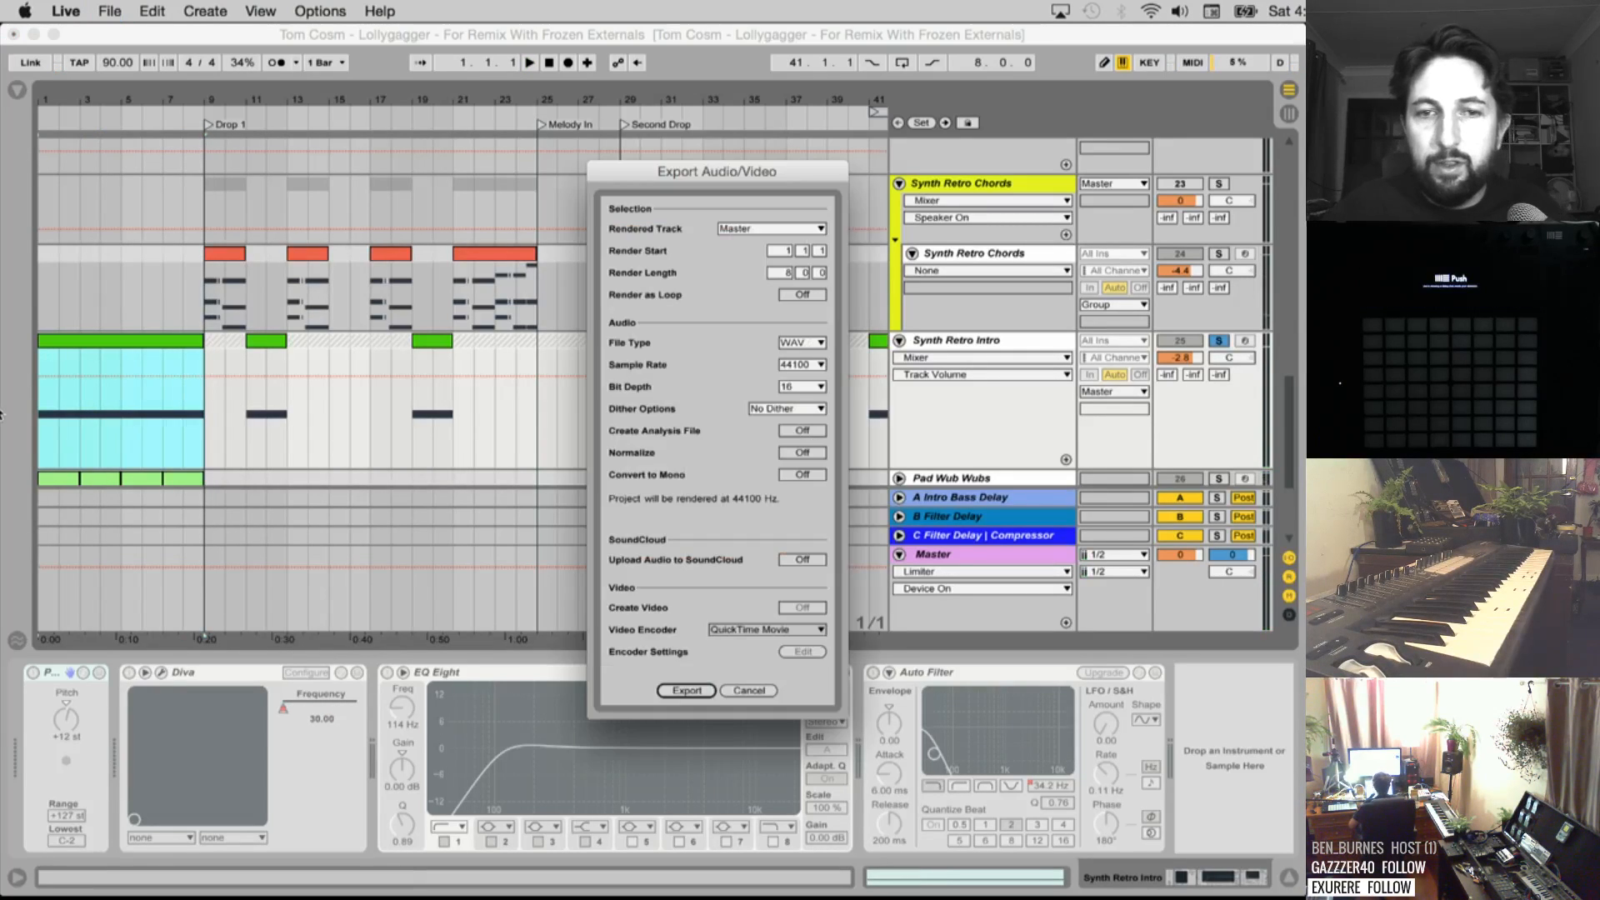
{"action": "key", "text": "Return"}
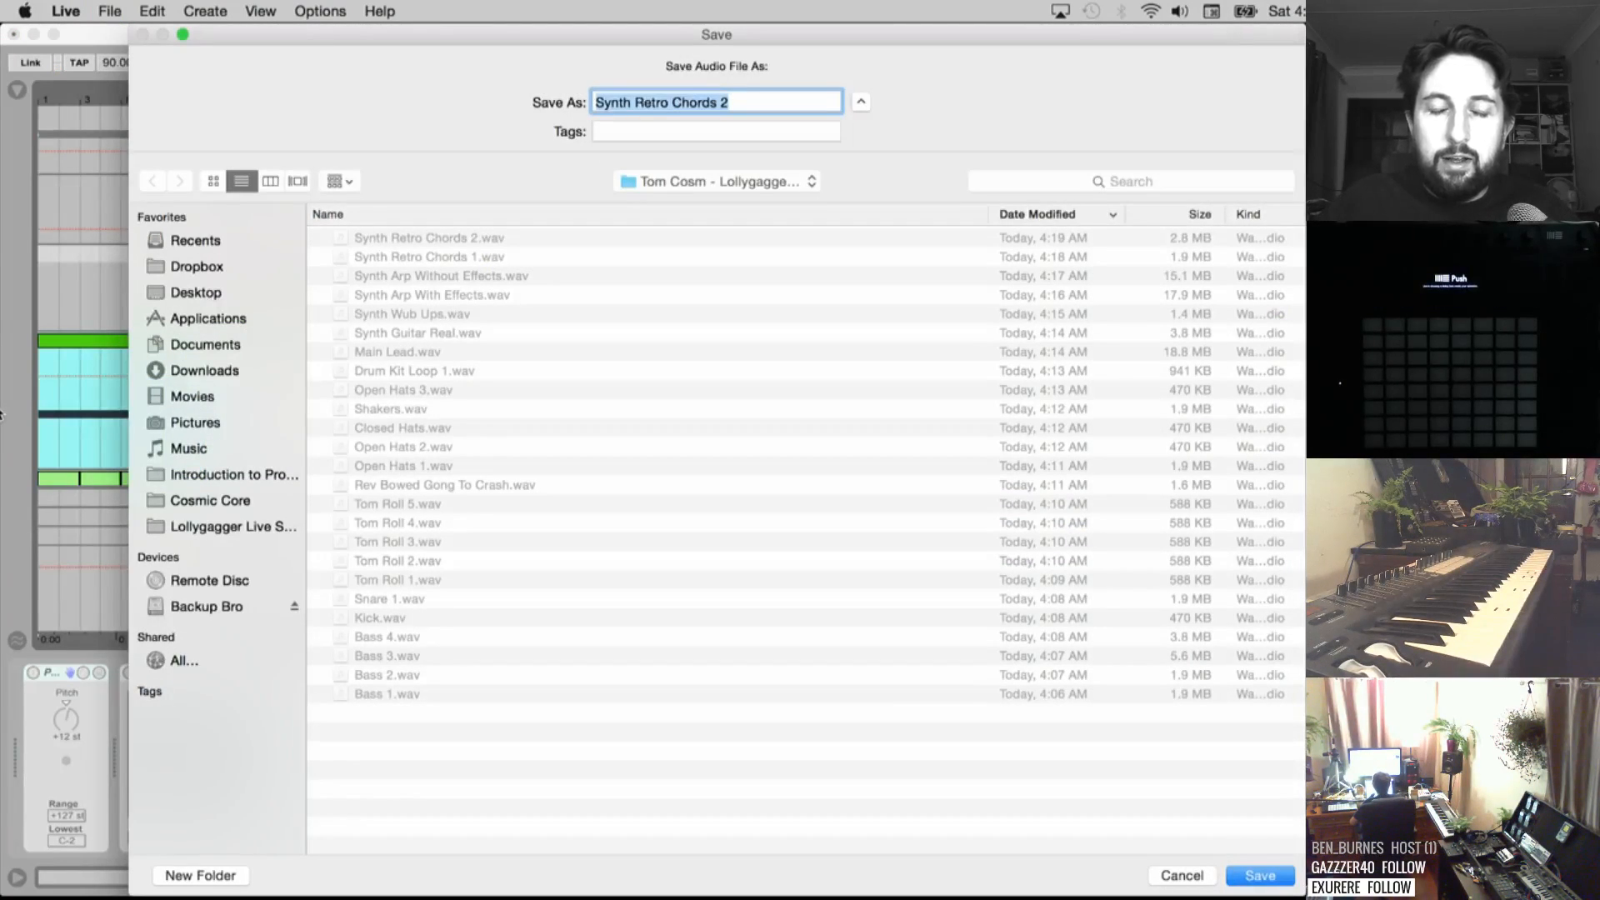
{"action": "type", "text": "Sy"}
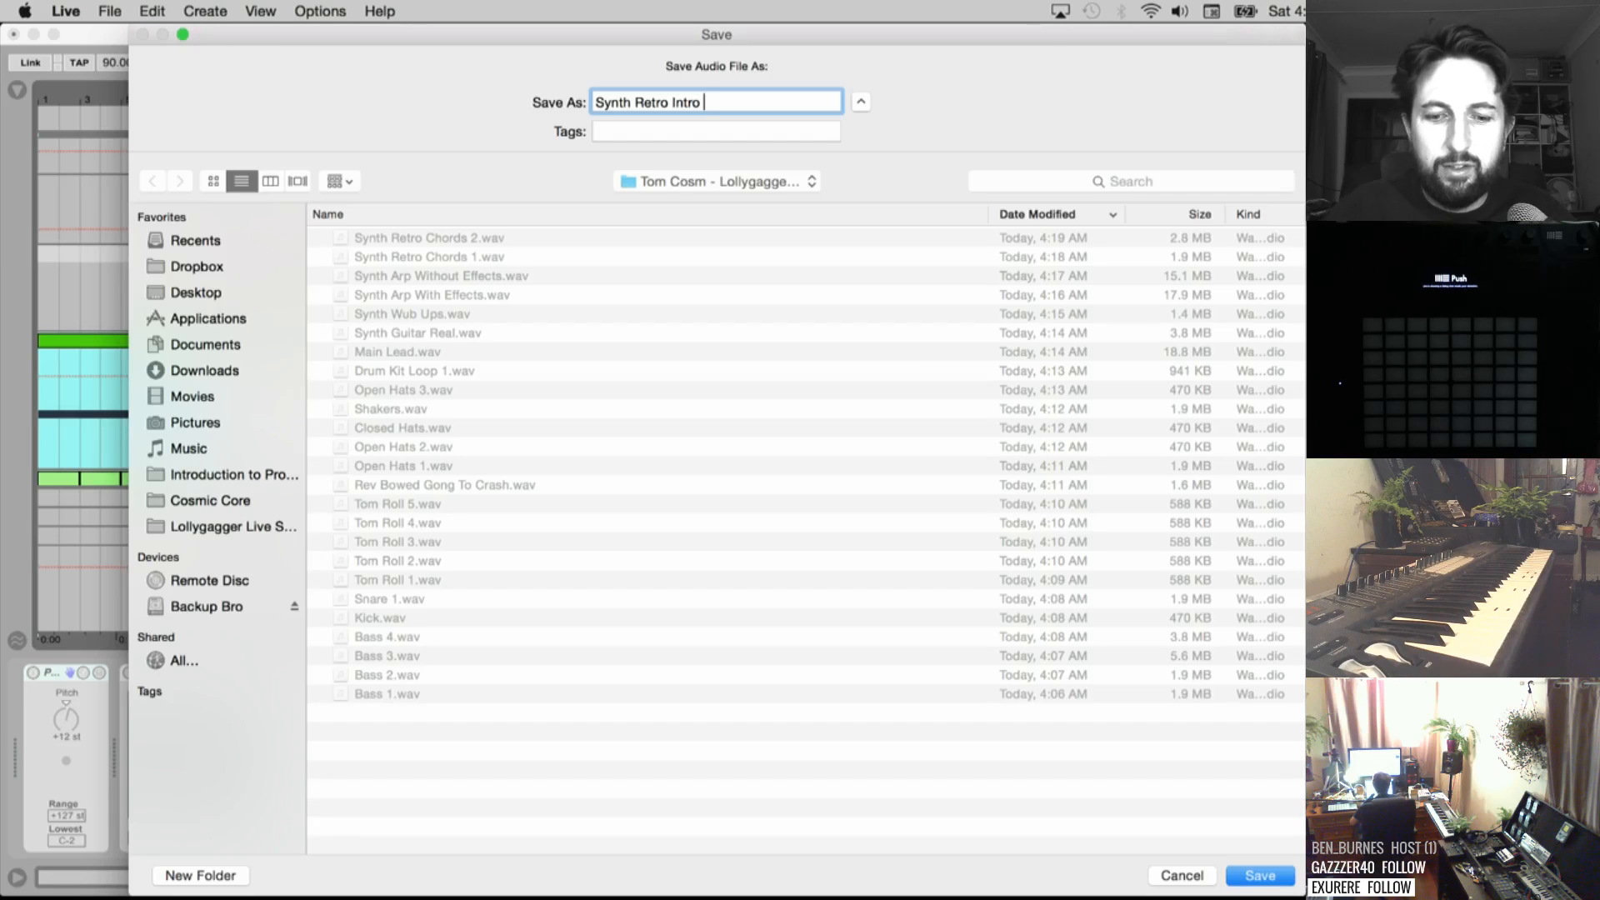
{"action": "key", "text": "Return"}
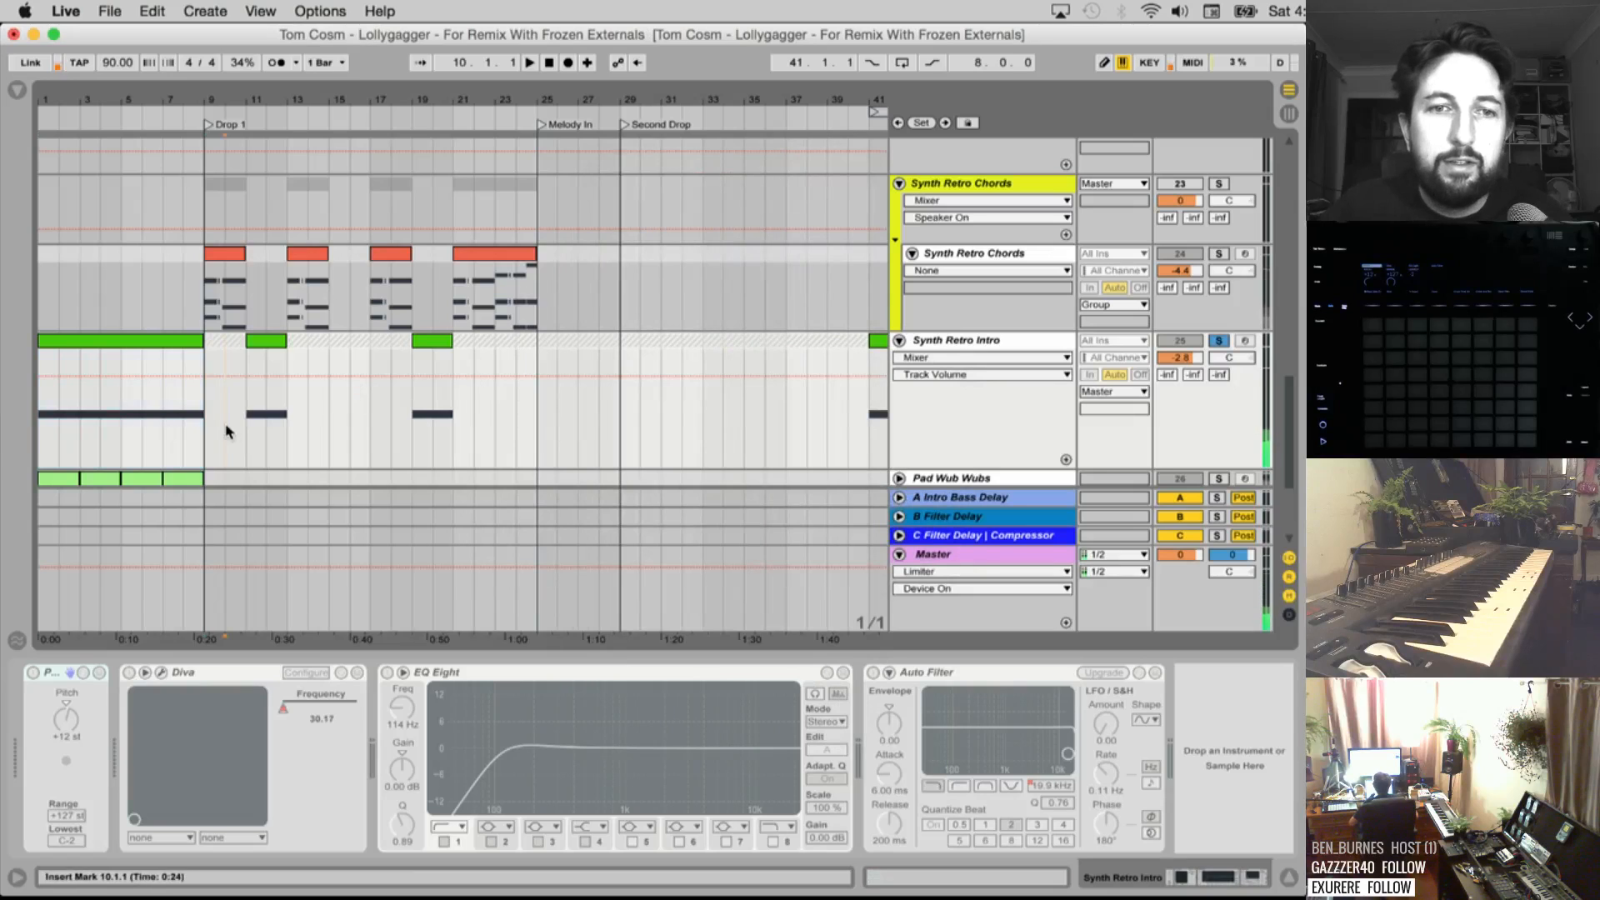
Play the second Synth Retro Intro clip from bar 11 and export bars 11 to 14 as a WAV file named Synth Retro Intro Sound 2
{"action": "left_click", "coordinate": [246, 417]}
{"action": "key", "text": "space"}
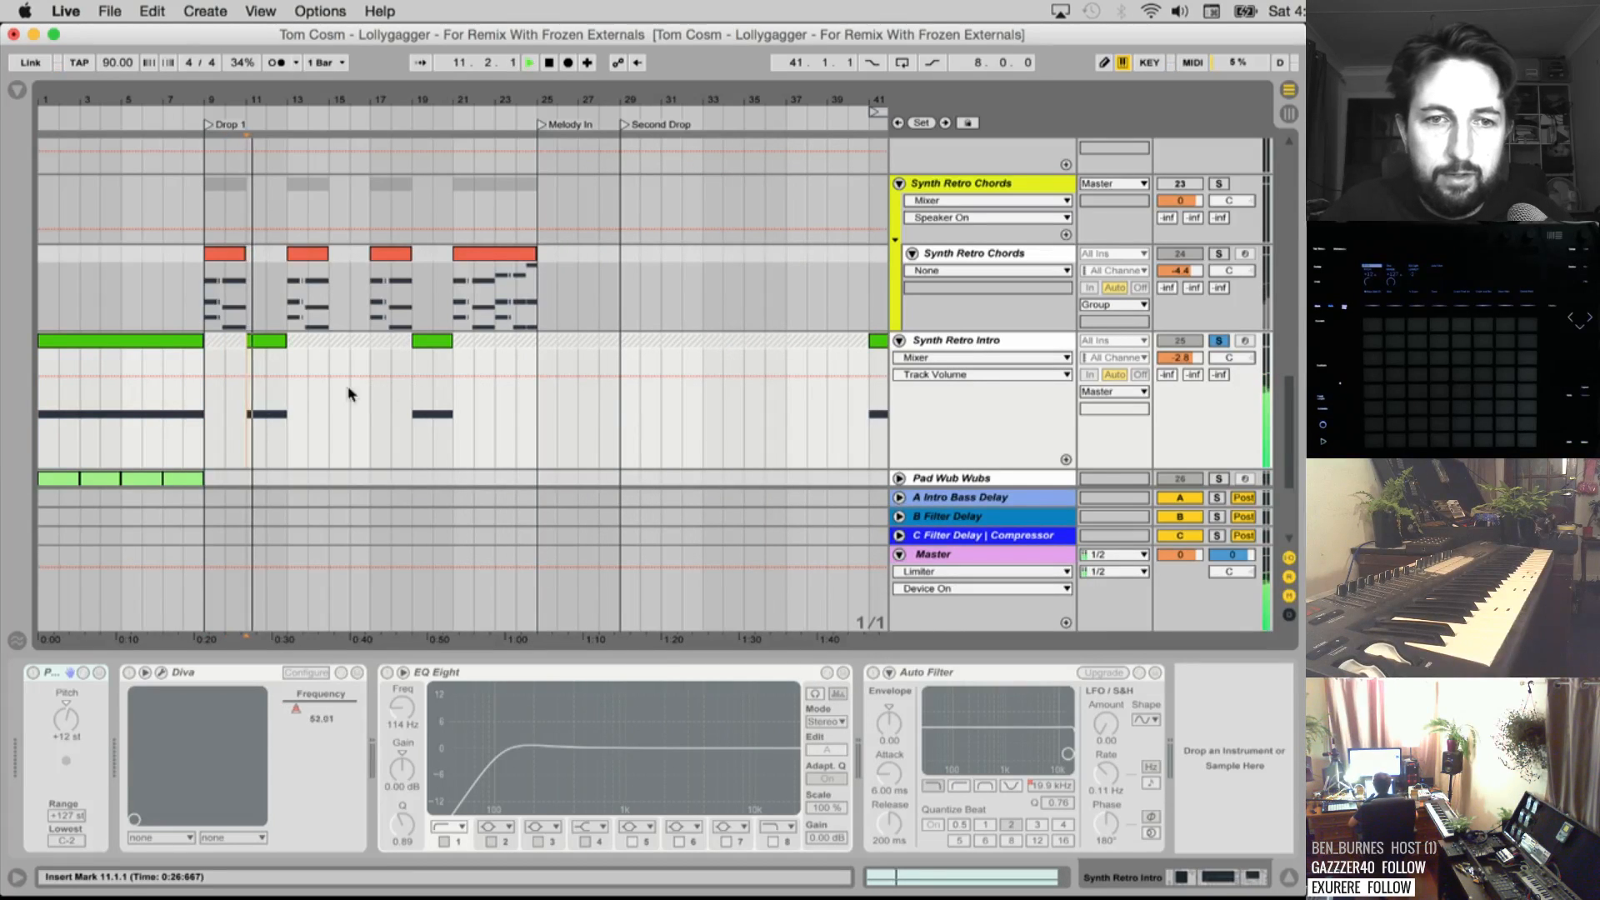
{"action": "left_click_drag", "start_coordinate": [263, 423], "coordinate": [285, 421]}
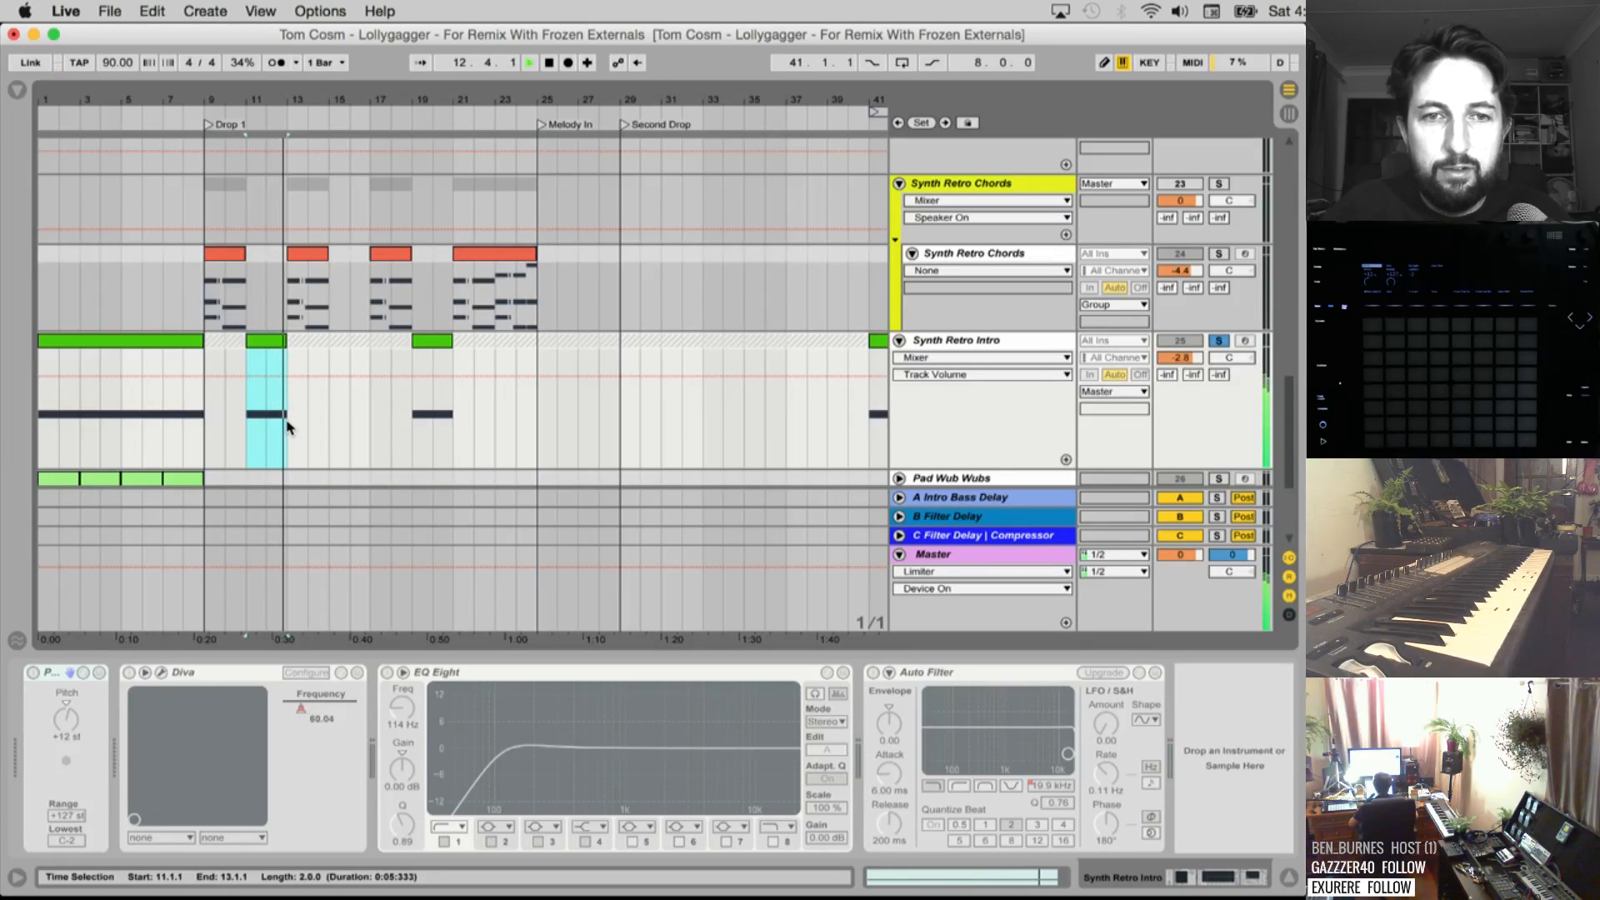
{"action": "left_click_drag", "start_coordinate": [287, 422], "coordinate": [310, 426]}
{"action": "key", "text": "space"}
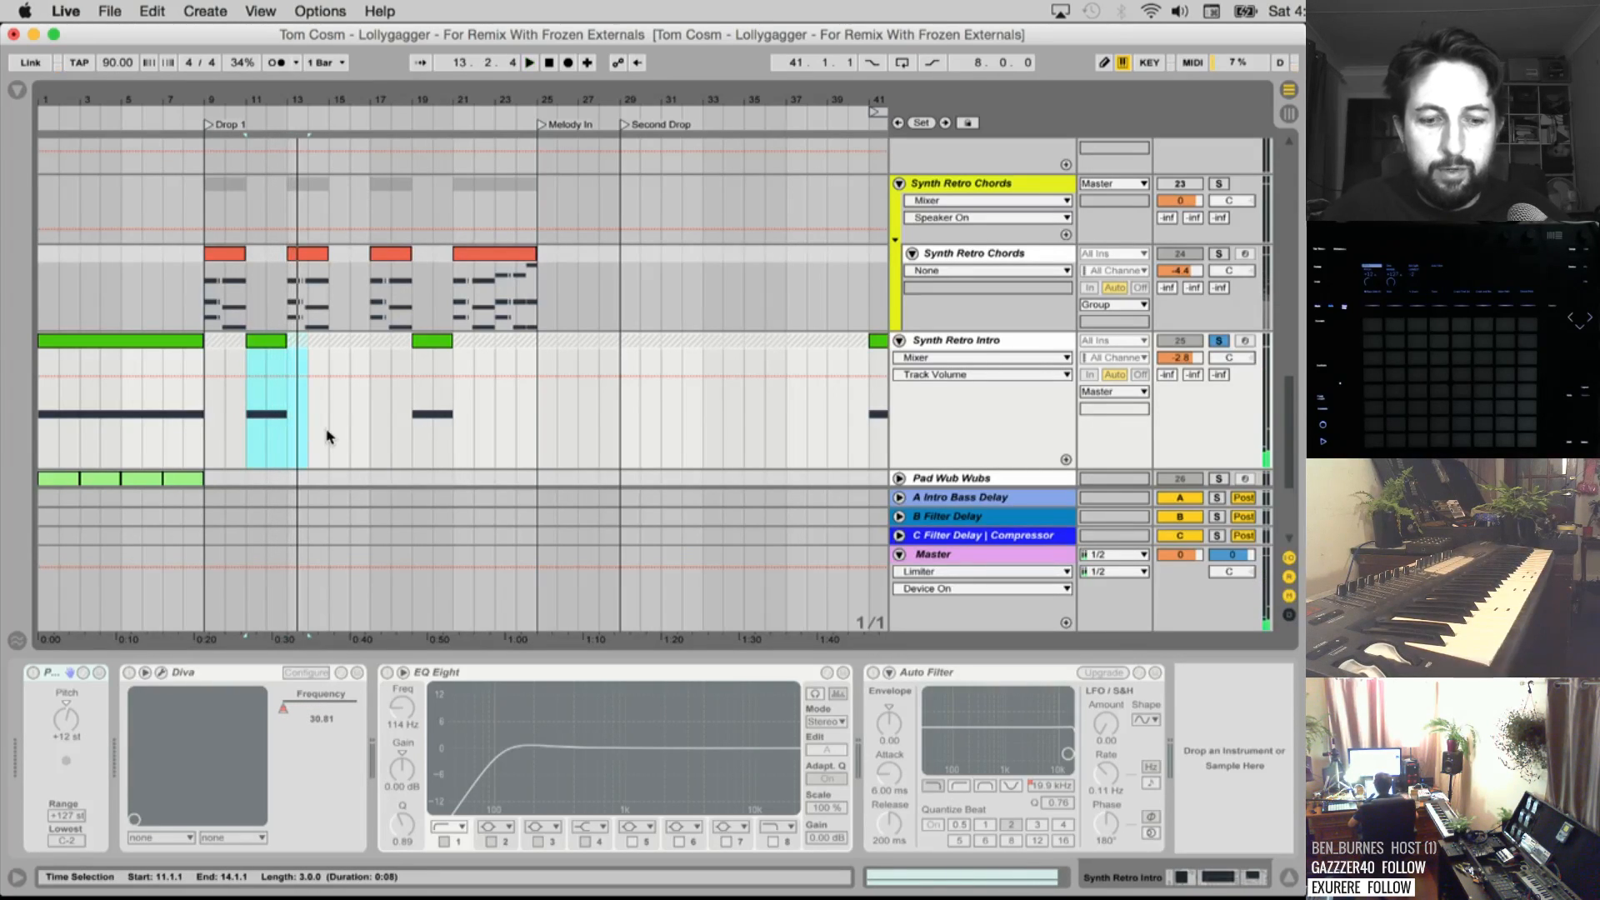
{"action": "key", "text": "super+shift+r"}
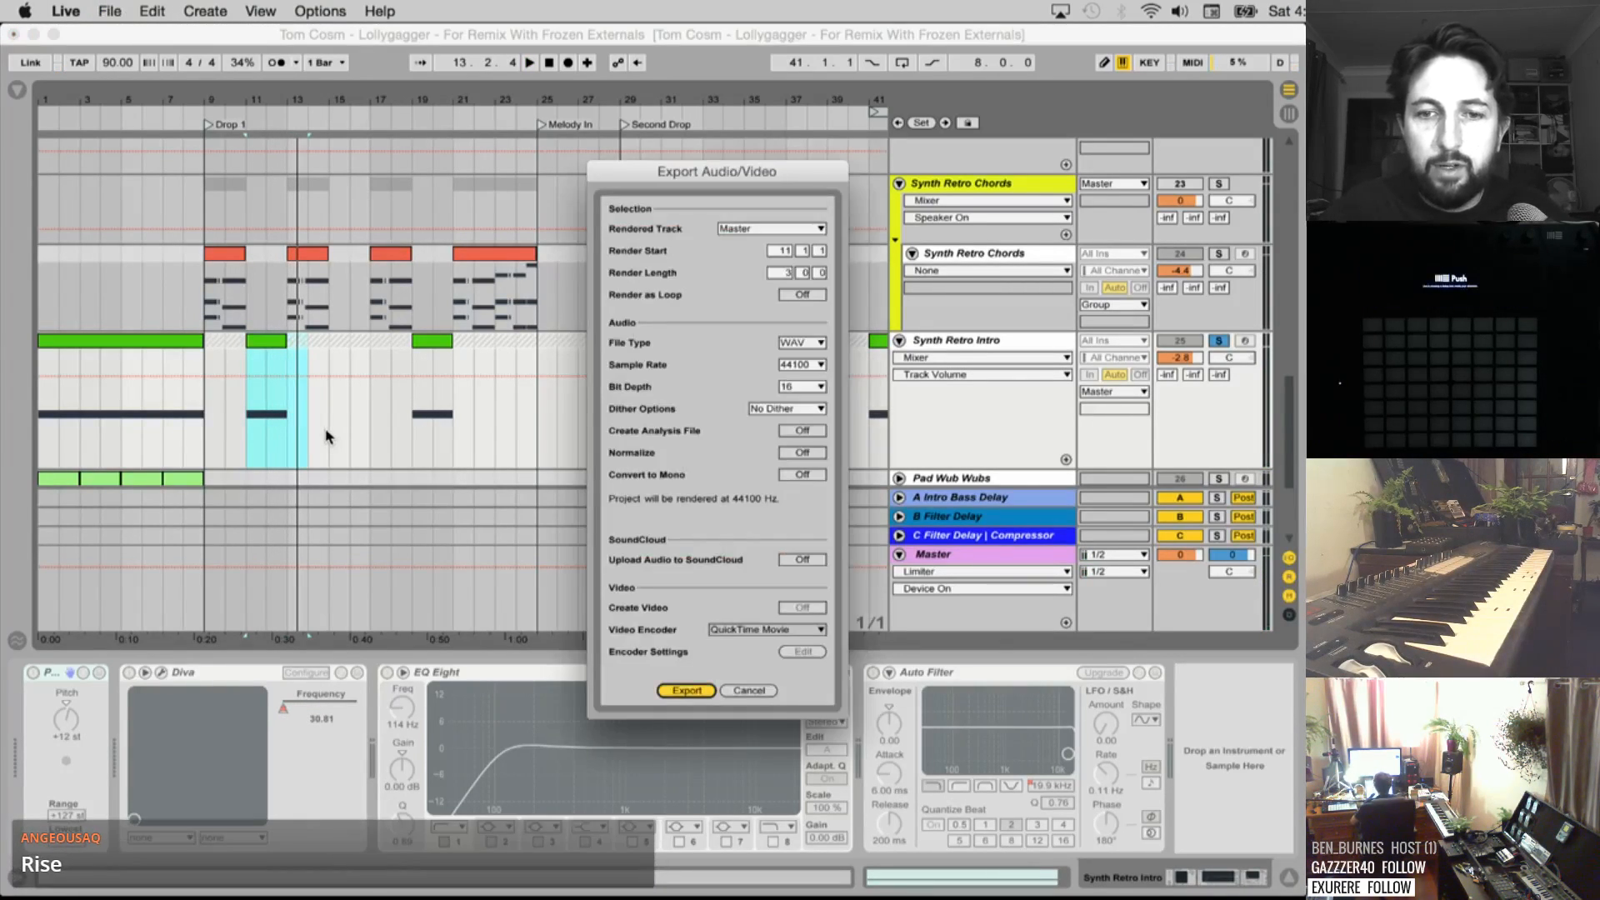
{"action": "key", "text": "Return"}
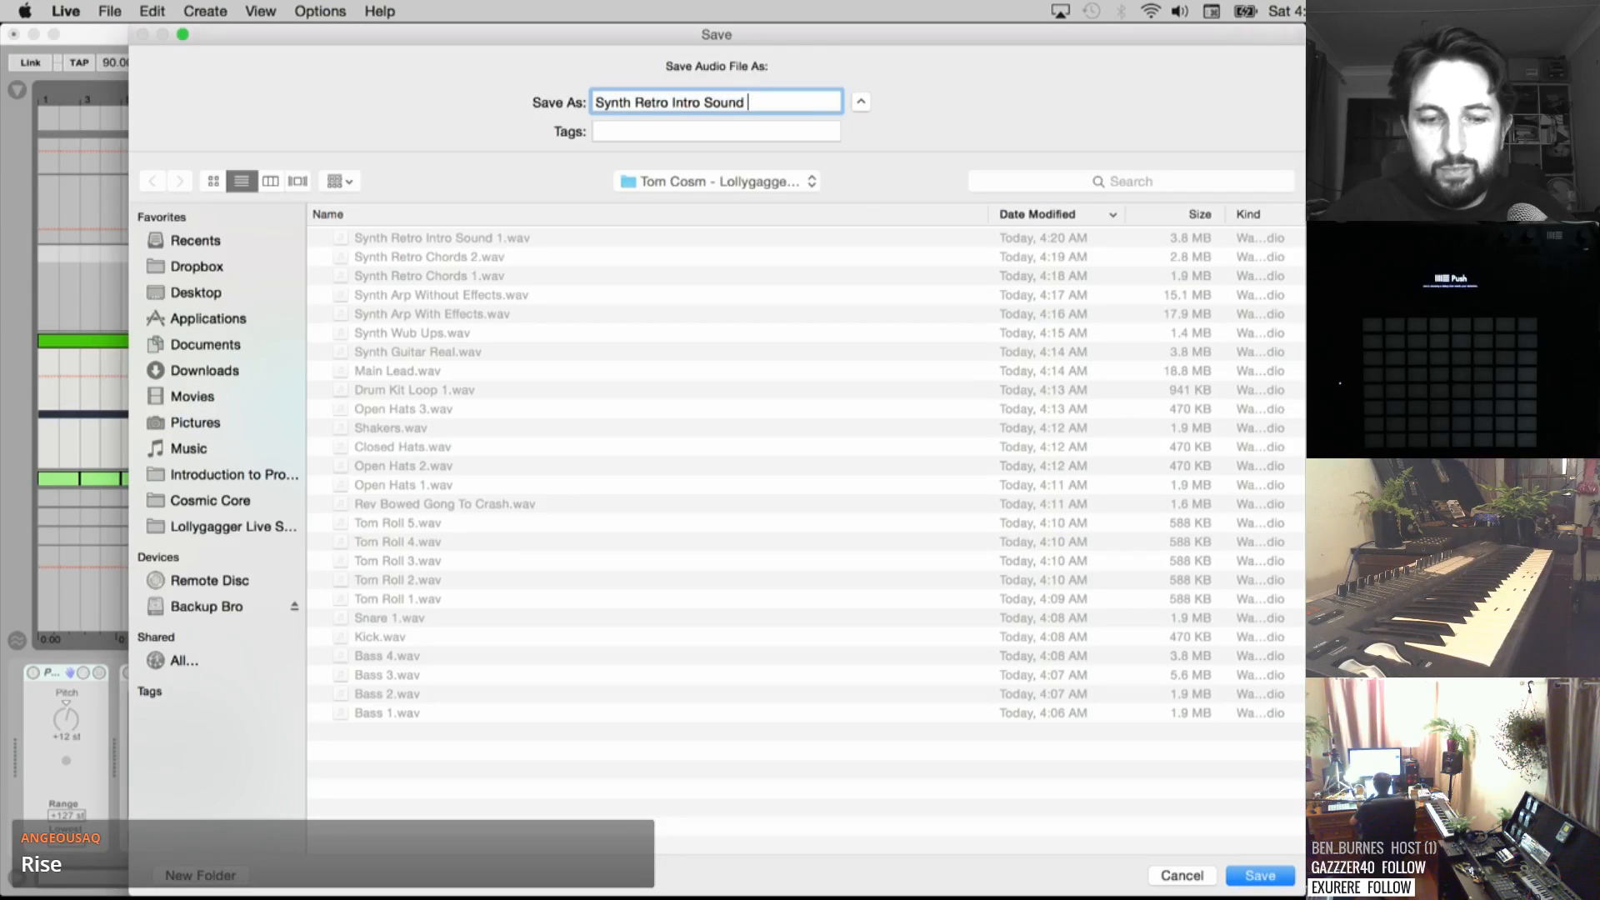
{"action": "key", "text": "Return"}
Play the Synth Retro Intro clip at bar 41 to check it, and turn off the track's solo
{"action": "scroll", "coordinate": [408, 389], "scroll_direction": "right", "scroll_amount": 5}
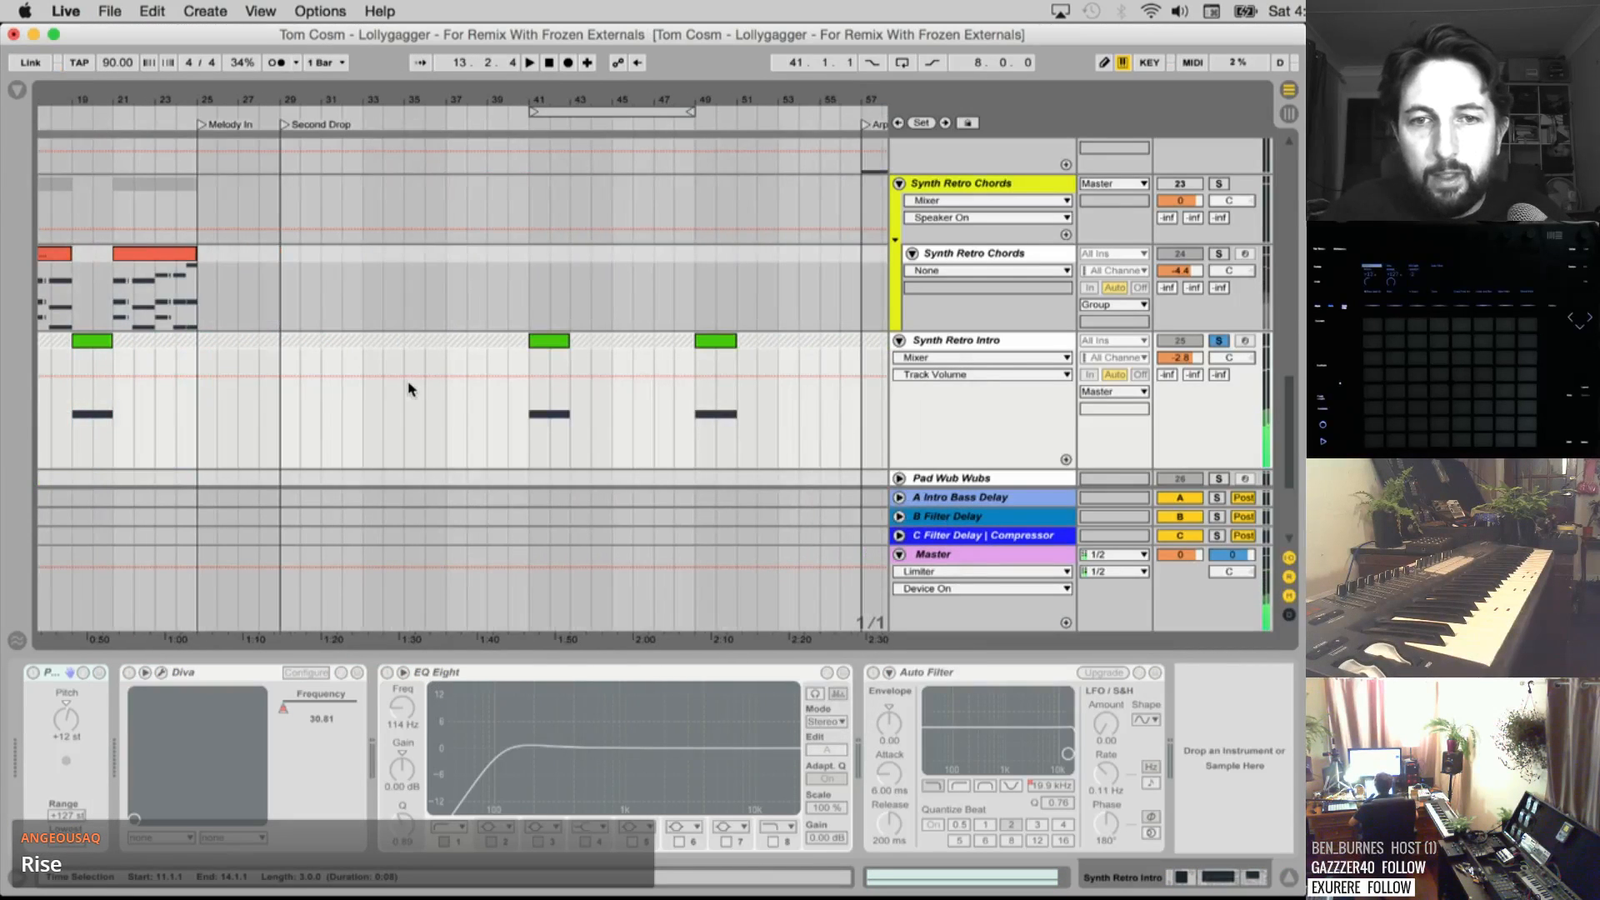
{"action": "key", "text": "space"}
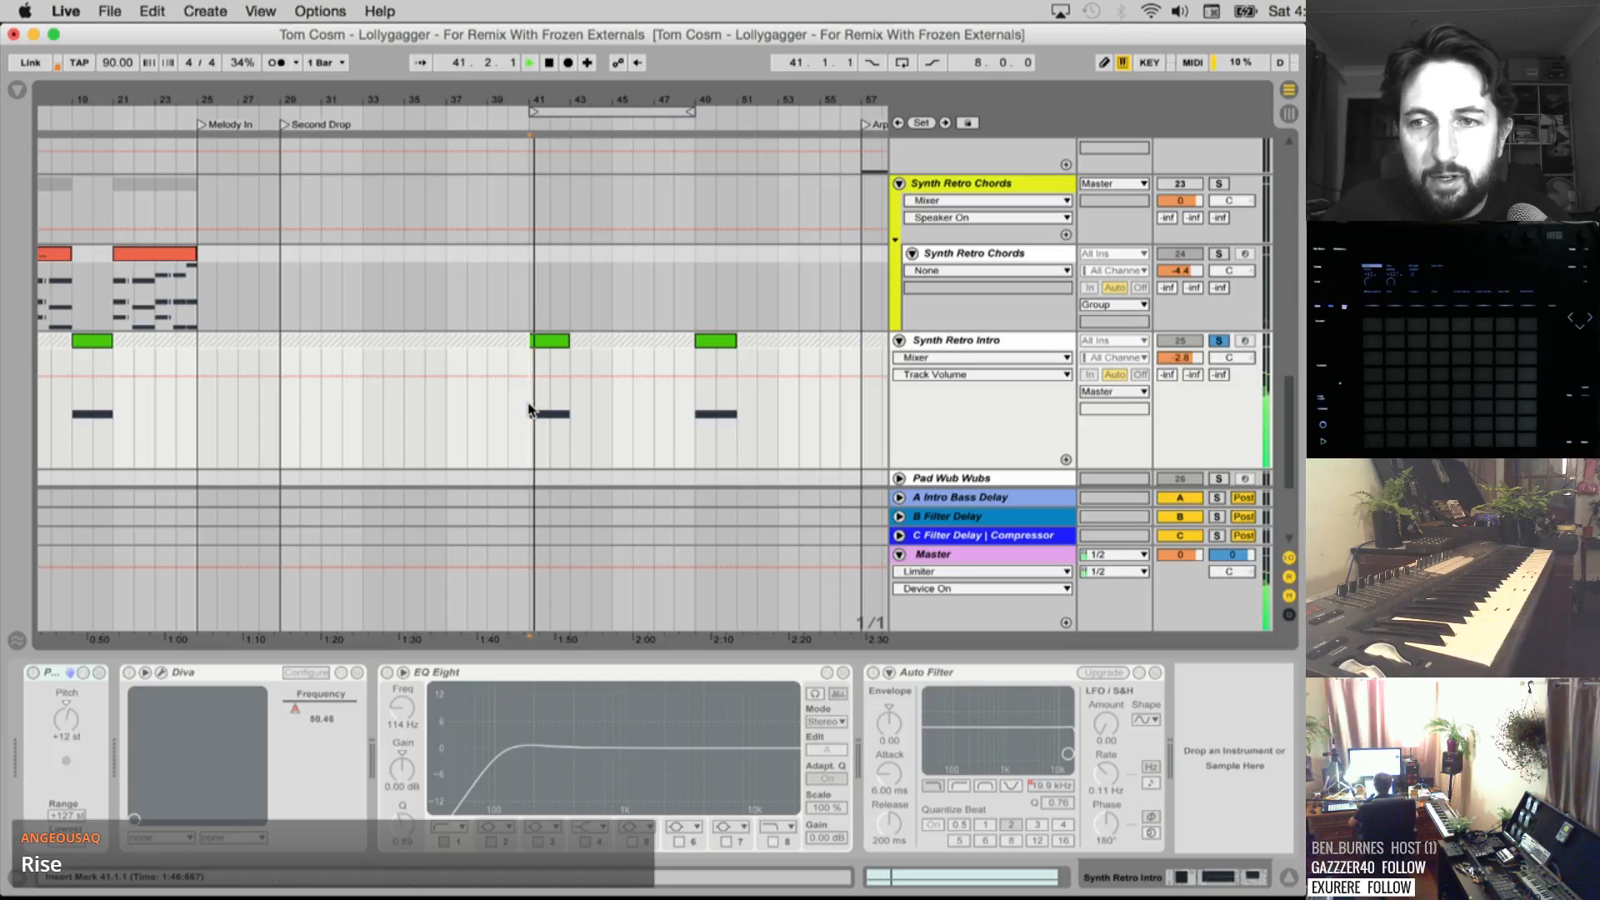
{"action": "scroll", "coordinate": [527, 409], "scroll_direction": "left", "scroll_amount": 5}
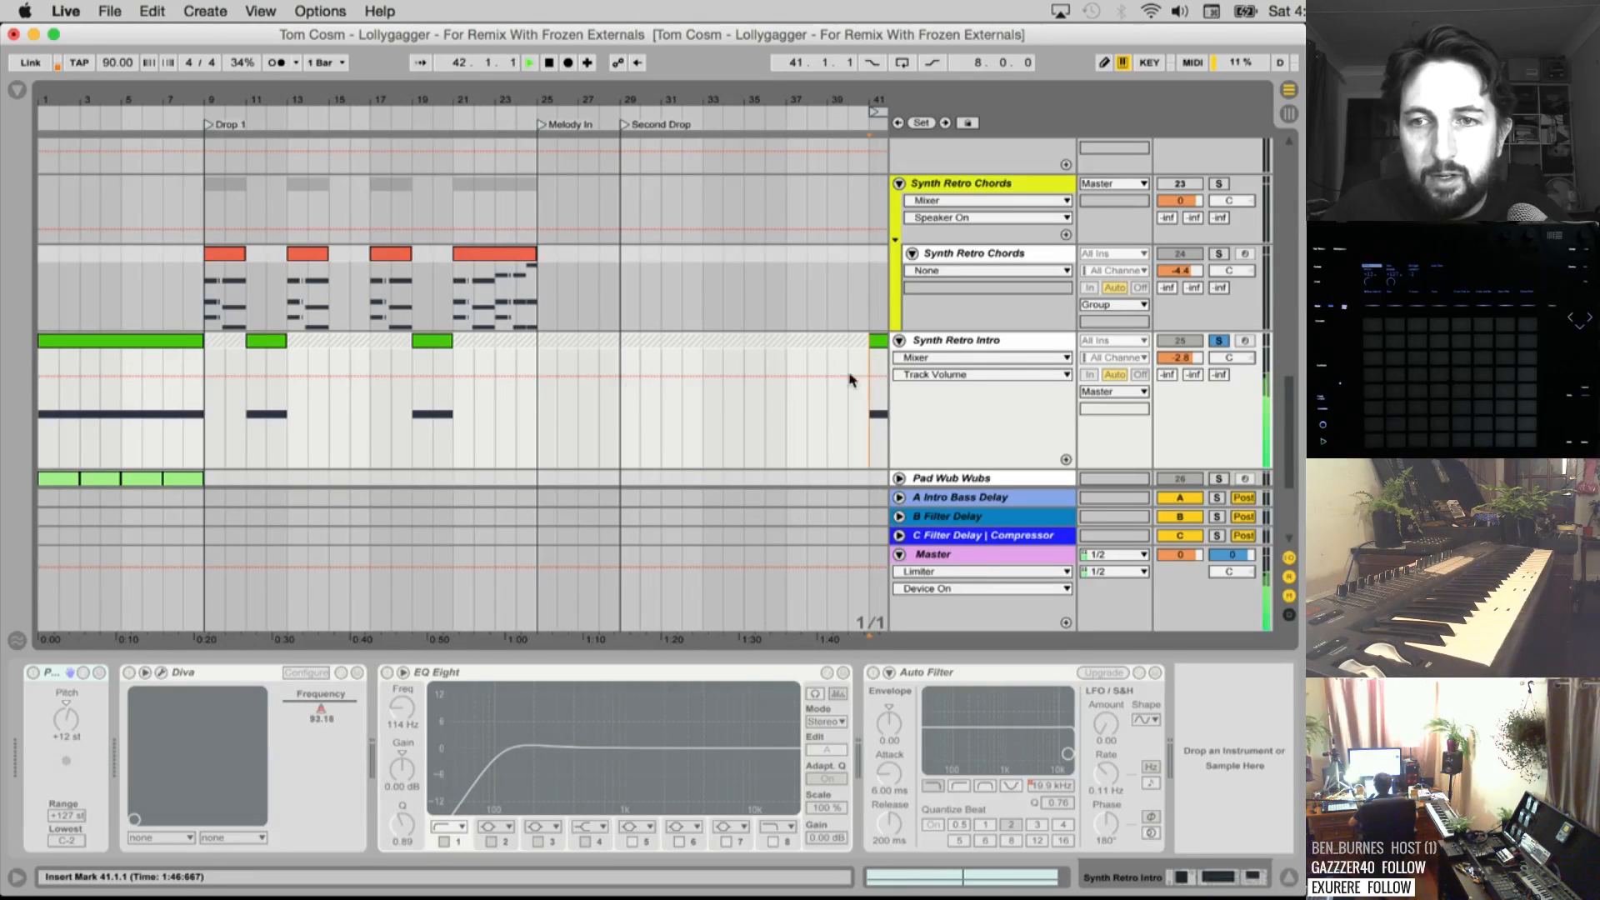
{"action": "left_click", "coordinate": [1219, 340]}
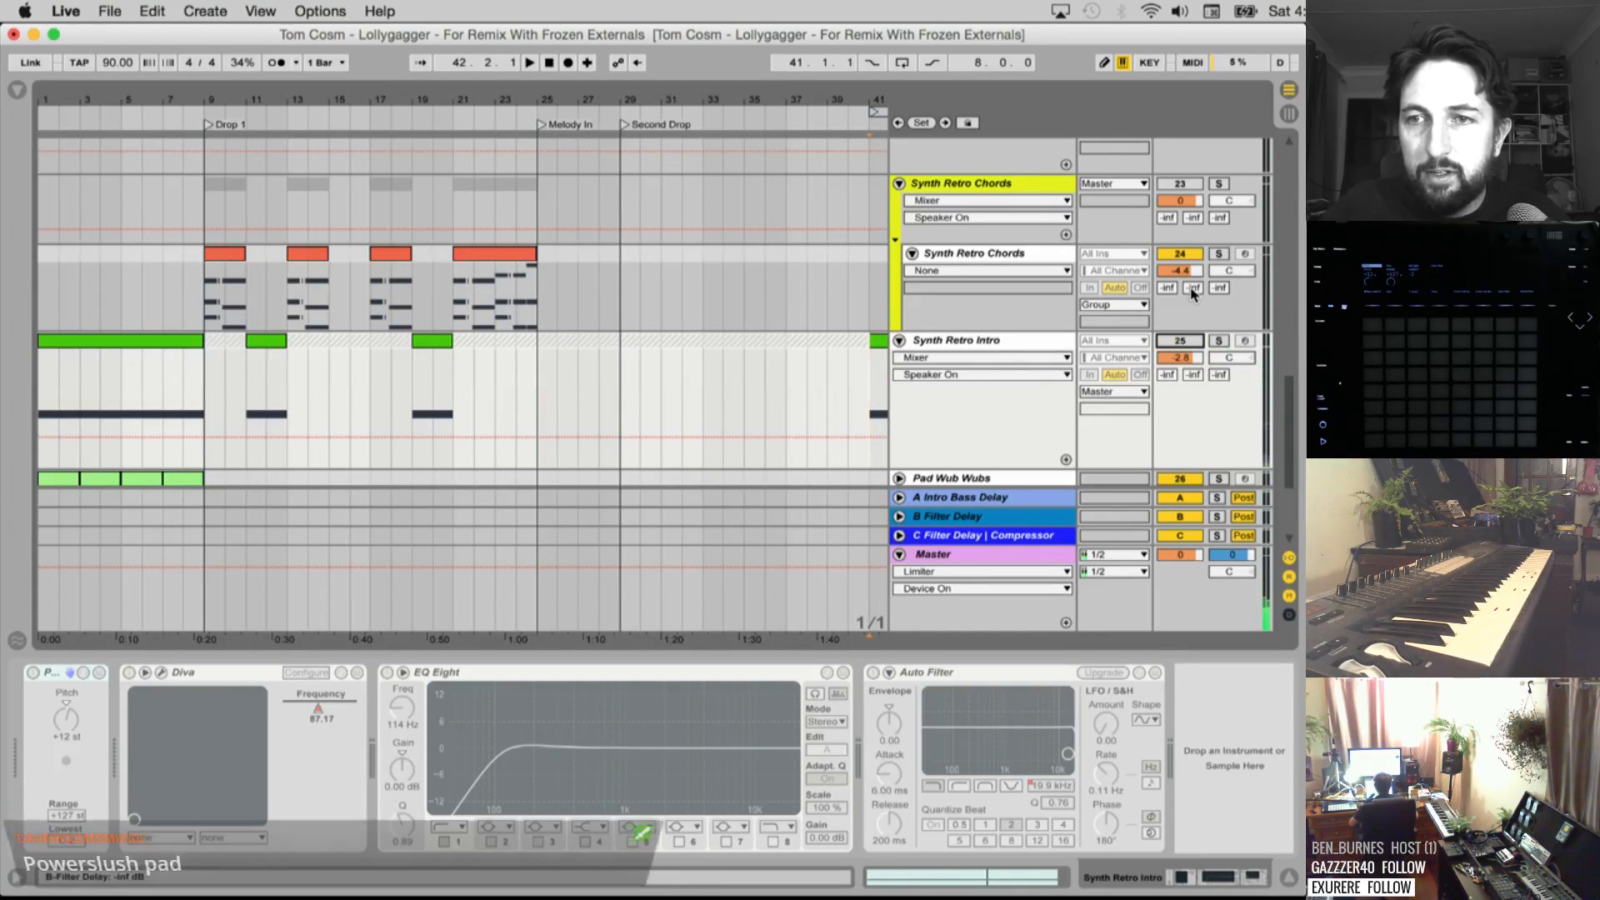
{"action": "left_click", "coordinate": [1184, 254]}
Unfold the Pad Wub Wubs track, solo it and play its clips from bar 1
{"action": "scroll", "coordinate": [814, 407], "scroll_direction": "down", "scroll_amount": 1}
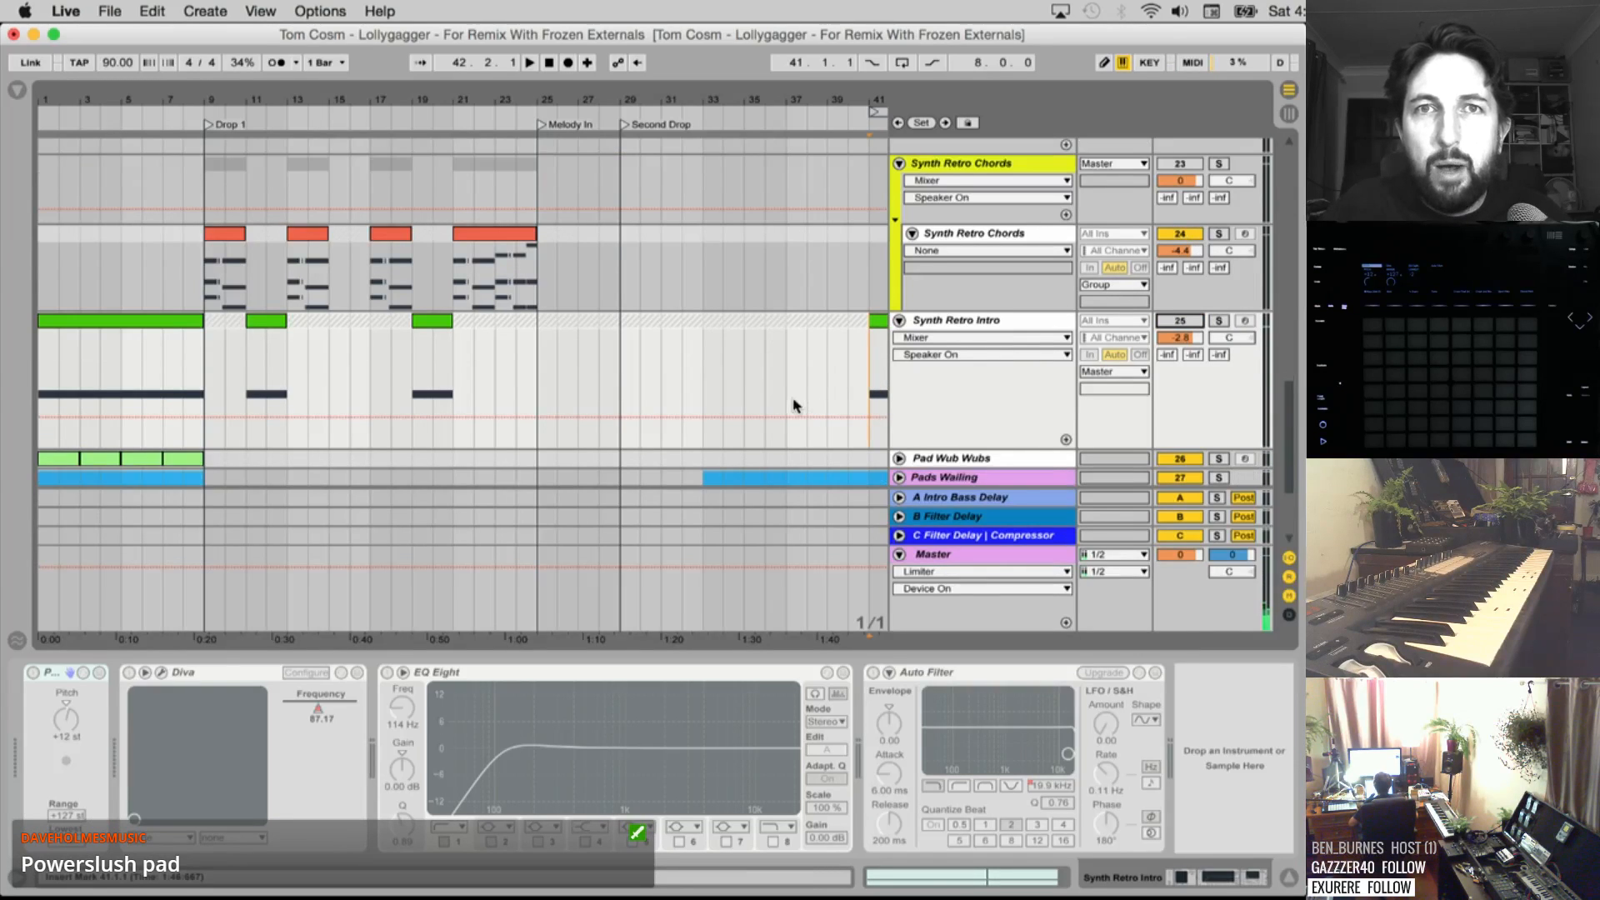
{"action": "scroll", "coordinate": [898, 366], "scroll_direction": "down", "scroll_amount": 3}
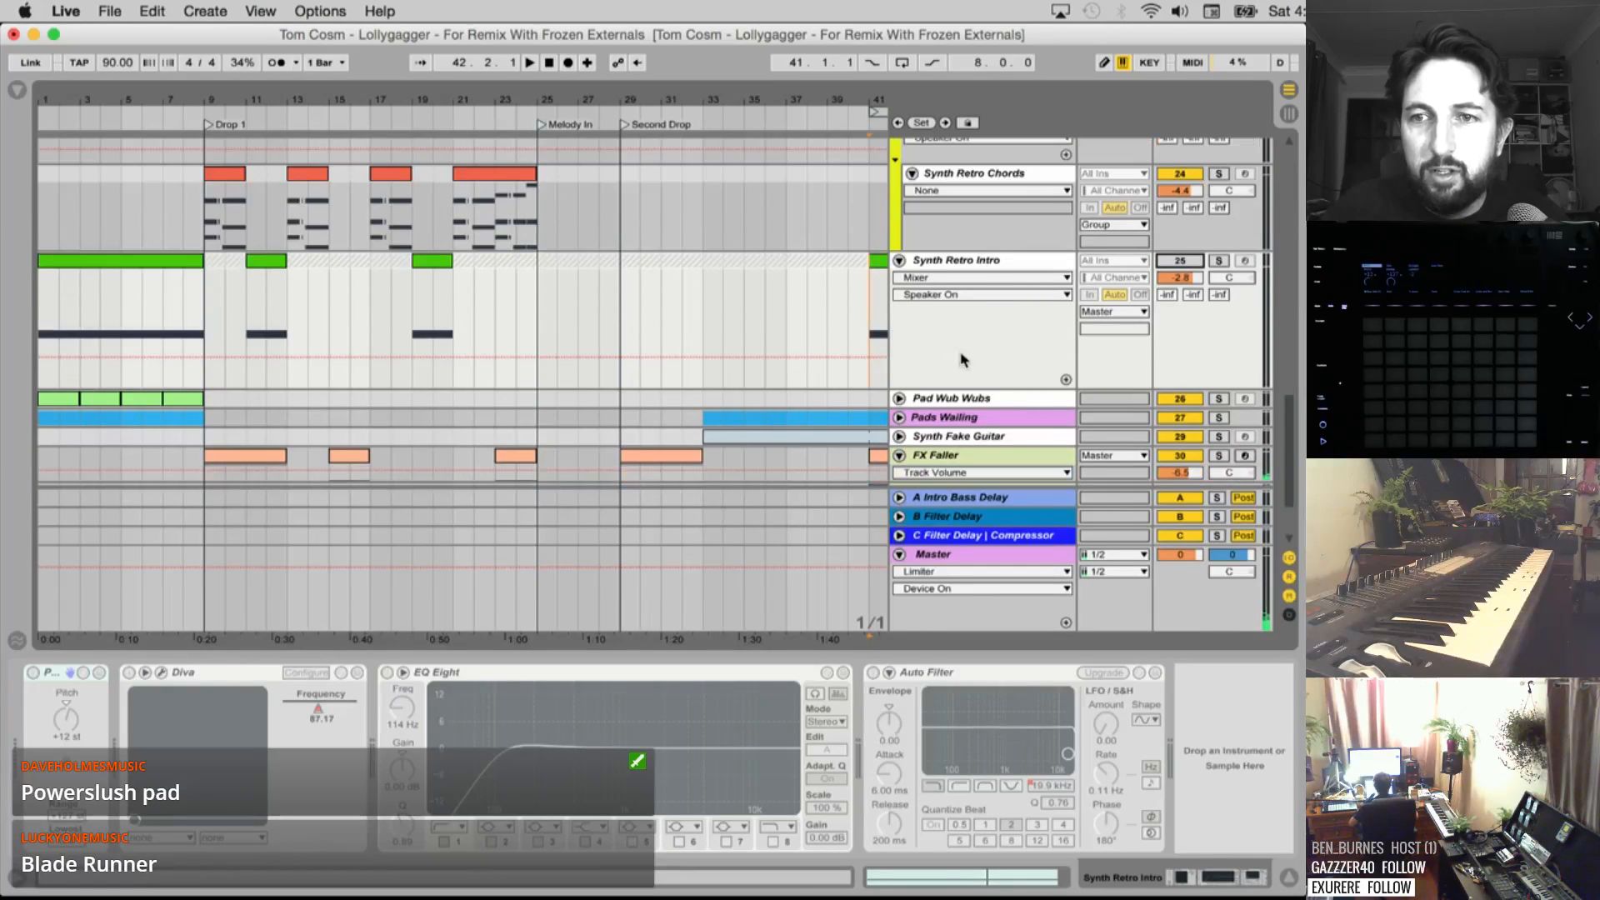
{"action": "left_click", "coordinate": [976, 397]}
{"action": "left_click", "coordinate": [899, 398]}
{"action": "scroll", "coordinate": [464, 382], "scroll_direction": "down", "scroll_amount": 3}
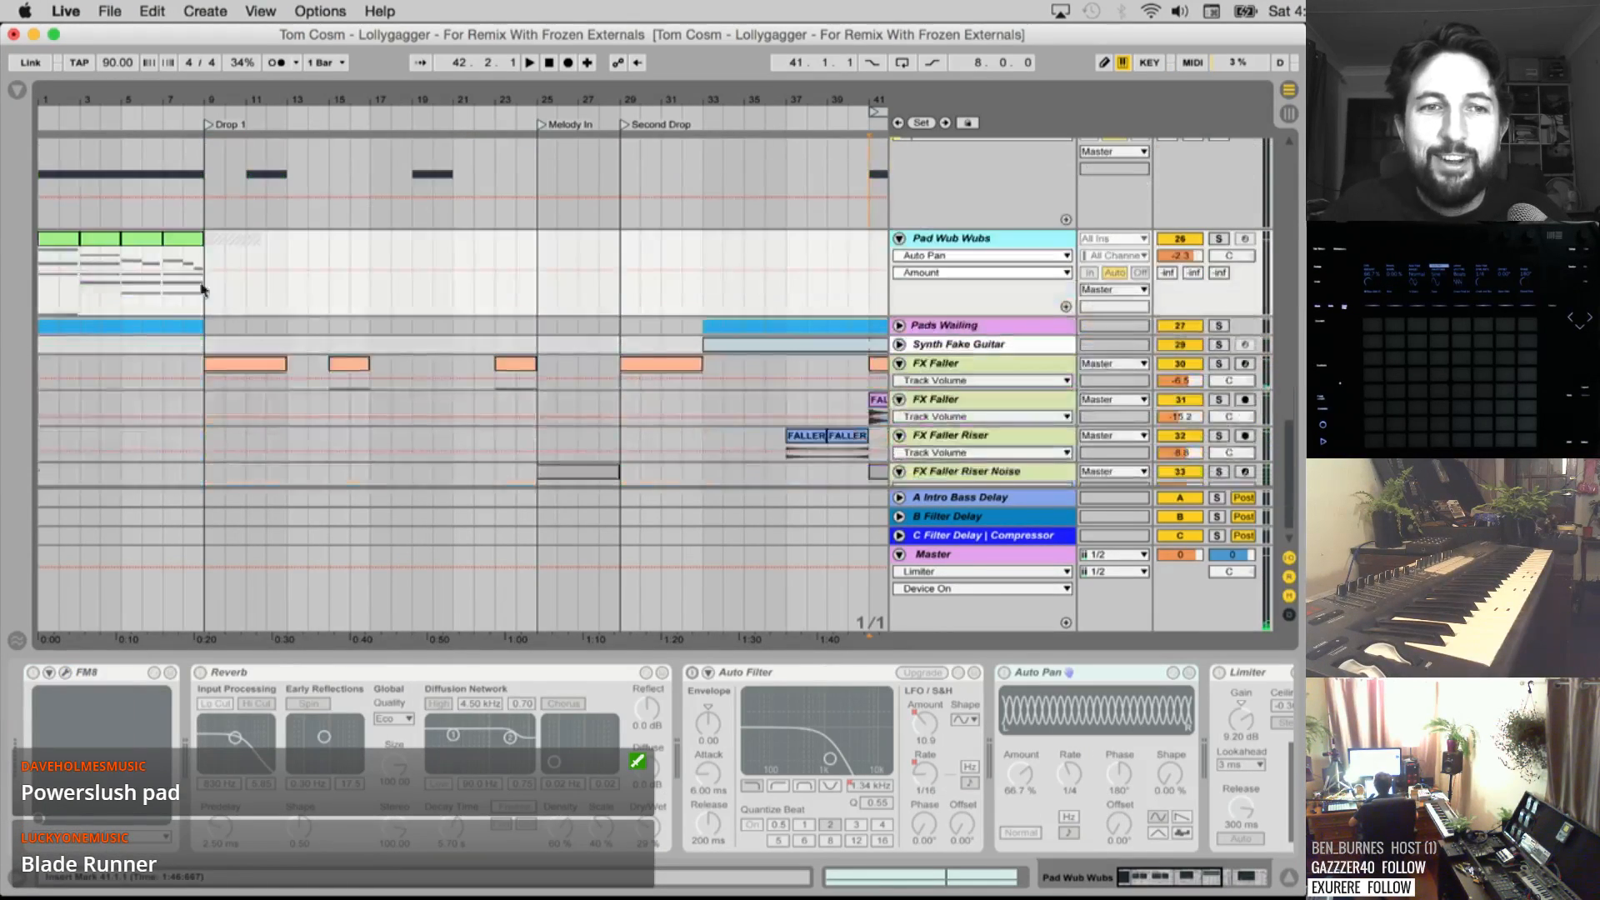
{"action": "left_click", "coordinate": [66, 244]}
{"action": "key", "text": "space"}
{"action": "left_click", "coordinate": [1214, 238]}
{"action": "key", "text": "space"}
{"action": "key", "text": "space"}
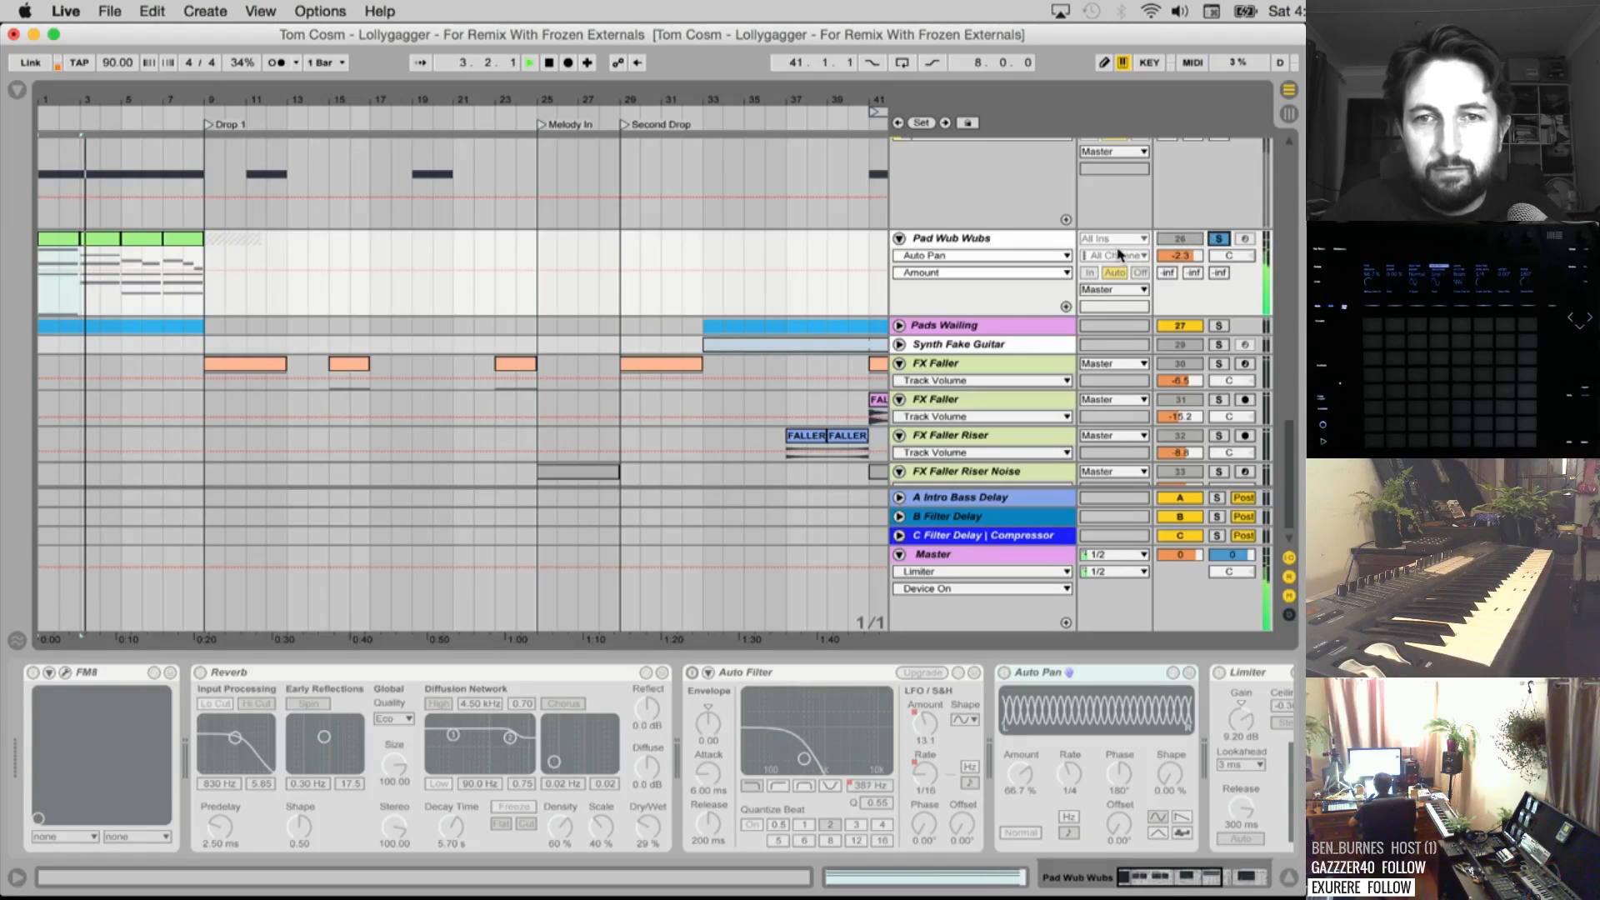
Check the Pad Wub Wubs tail from bar 9 and export bars 1 to 12 as a WAV file named Pad Wub Wubs
{"action": "left_click", "coordinate": [226, 260]}
{"action": "left_click", "coordinate": [204, 257]}
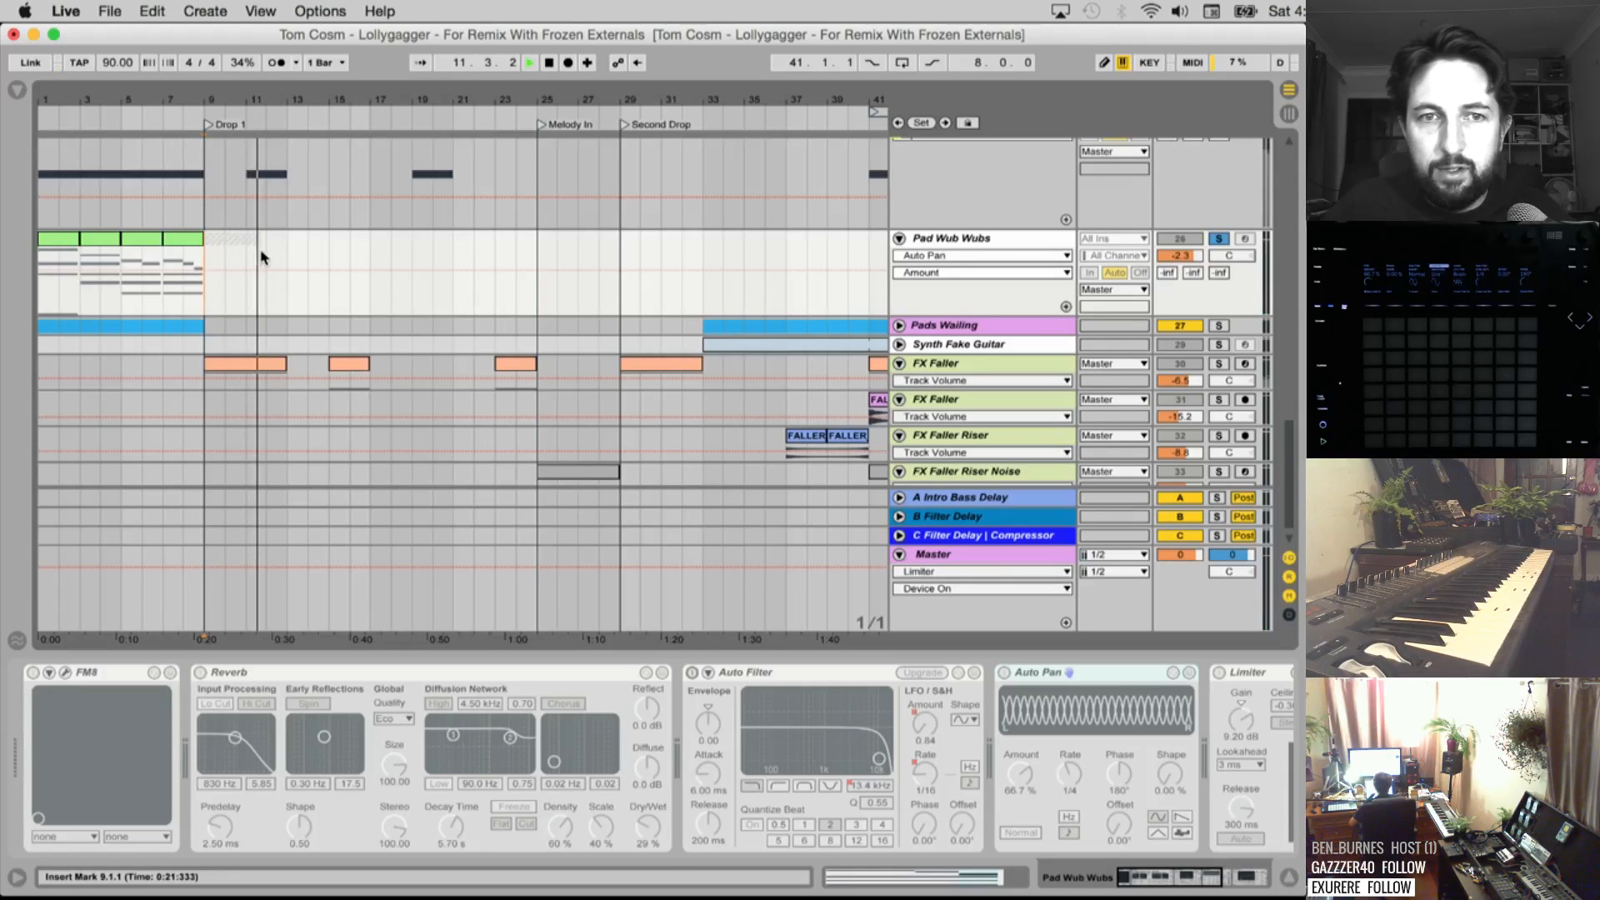
{"action": "key", "text": "space"}
{"action": "left_click_drag", "start_coordinate": [267, 258], "coordinate": [11, 252]}
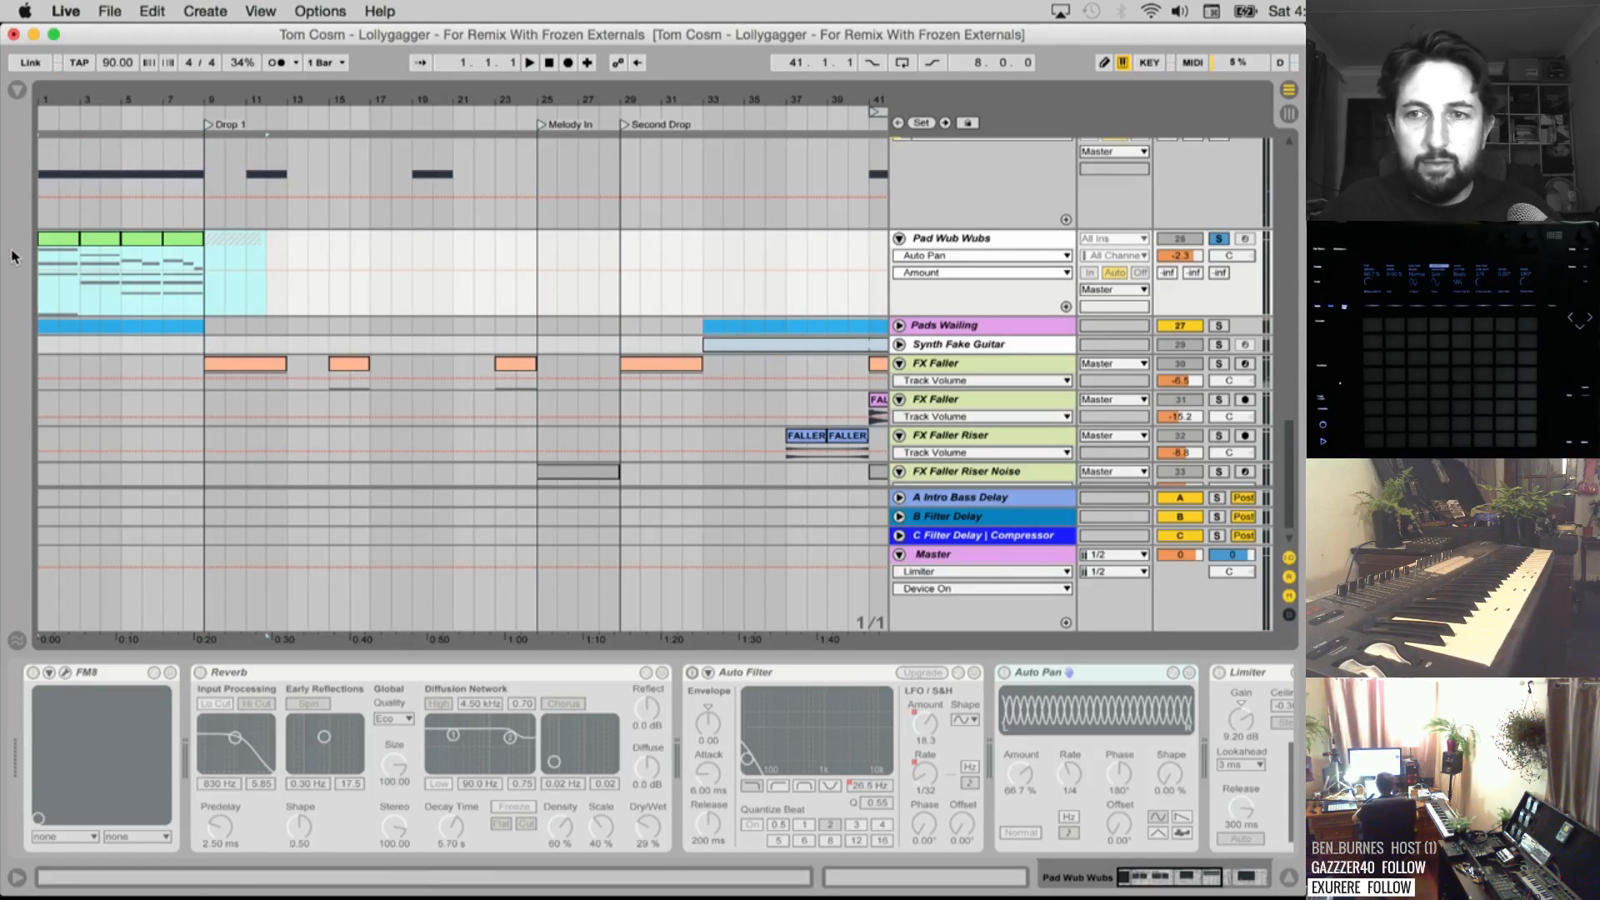
{"action": "key", "text": "super+shift+r"}
{"action": "key", "text": "Return"}
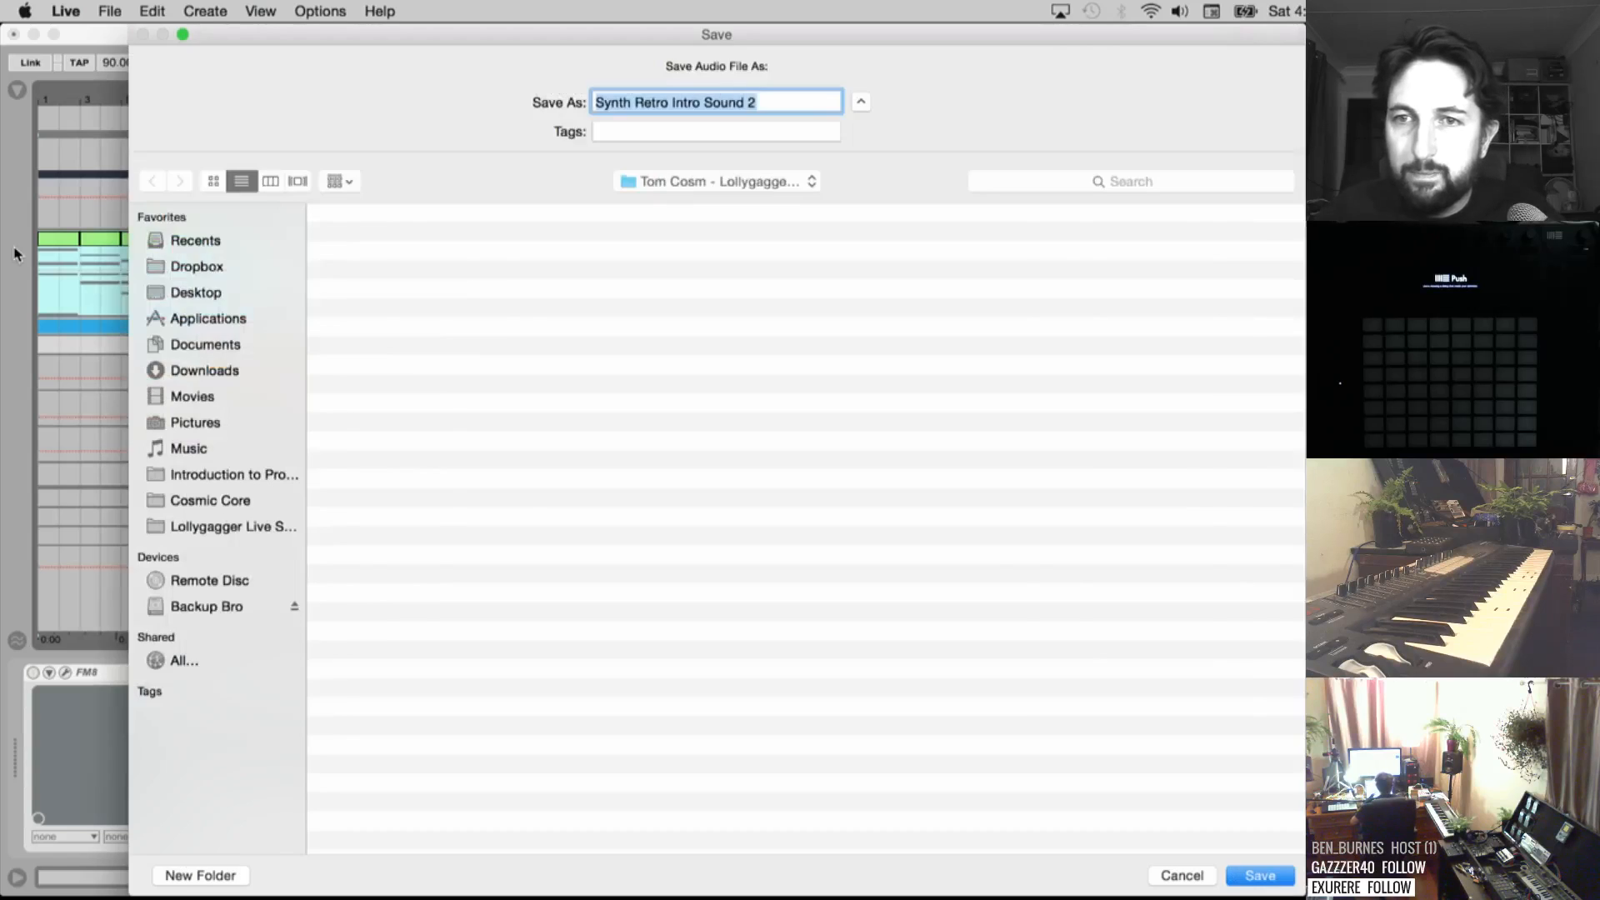
{"action": "type", "text": "Pad Wub Wub"}
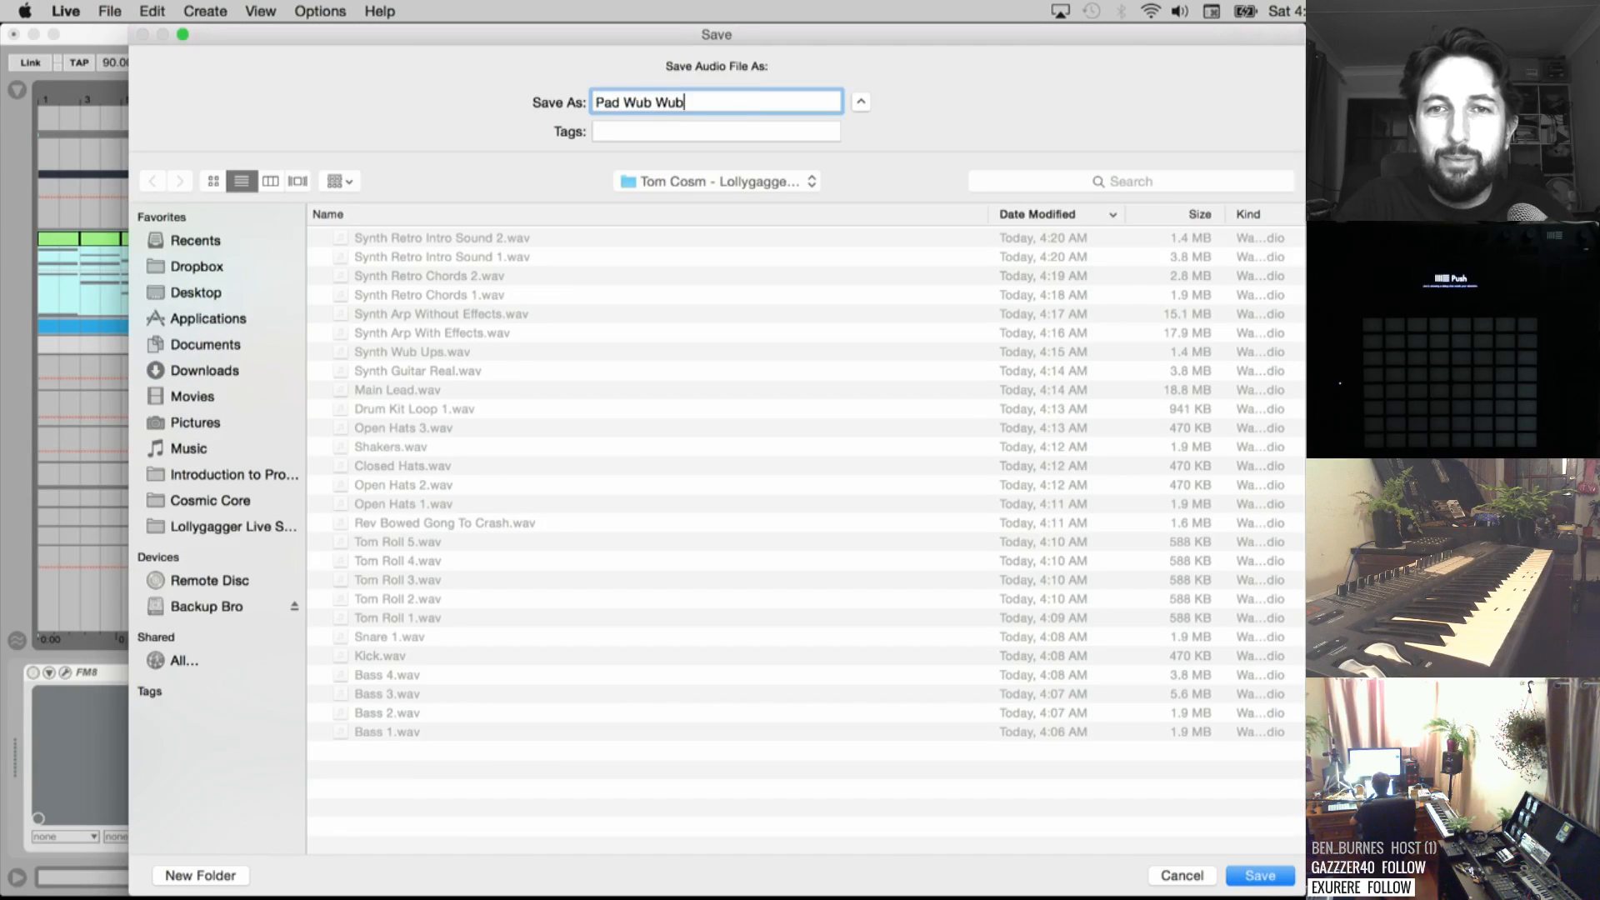
{"action": "key", "text": "Return"}
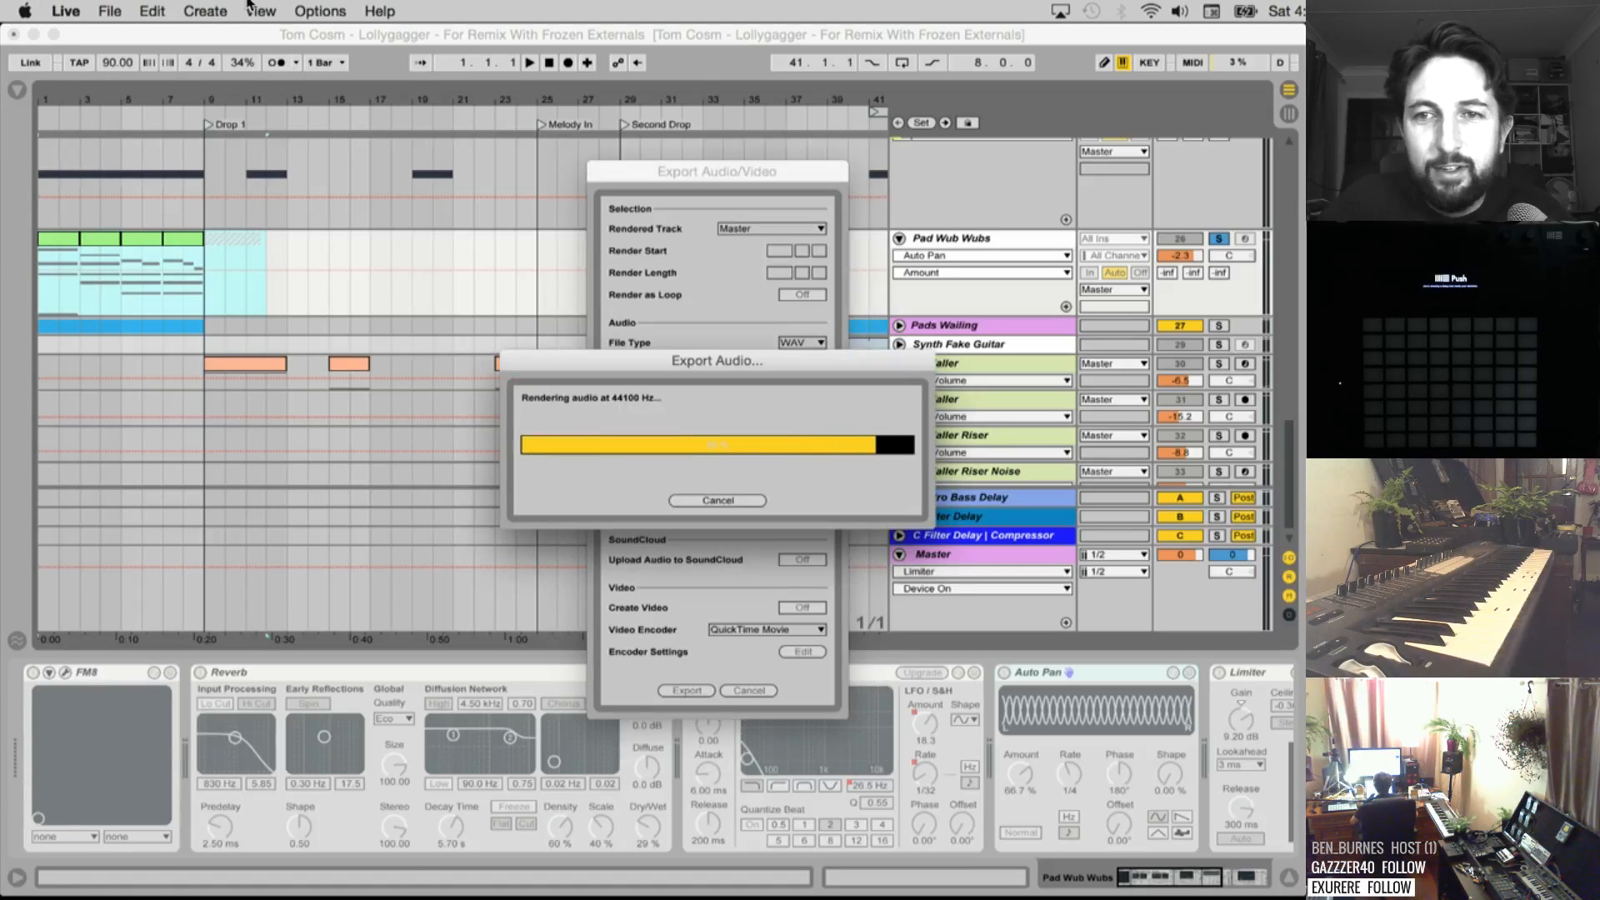
Unsolo and fold Pad Wub Wubs, then unfold the Pads Wailing group and play its soloed Pad Wailing track from bar 1
{"action": "left_click", "coordinate": [1213, 240]}
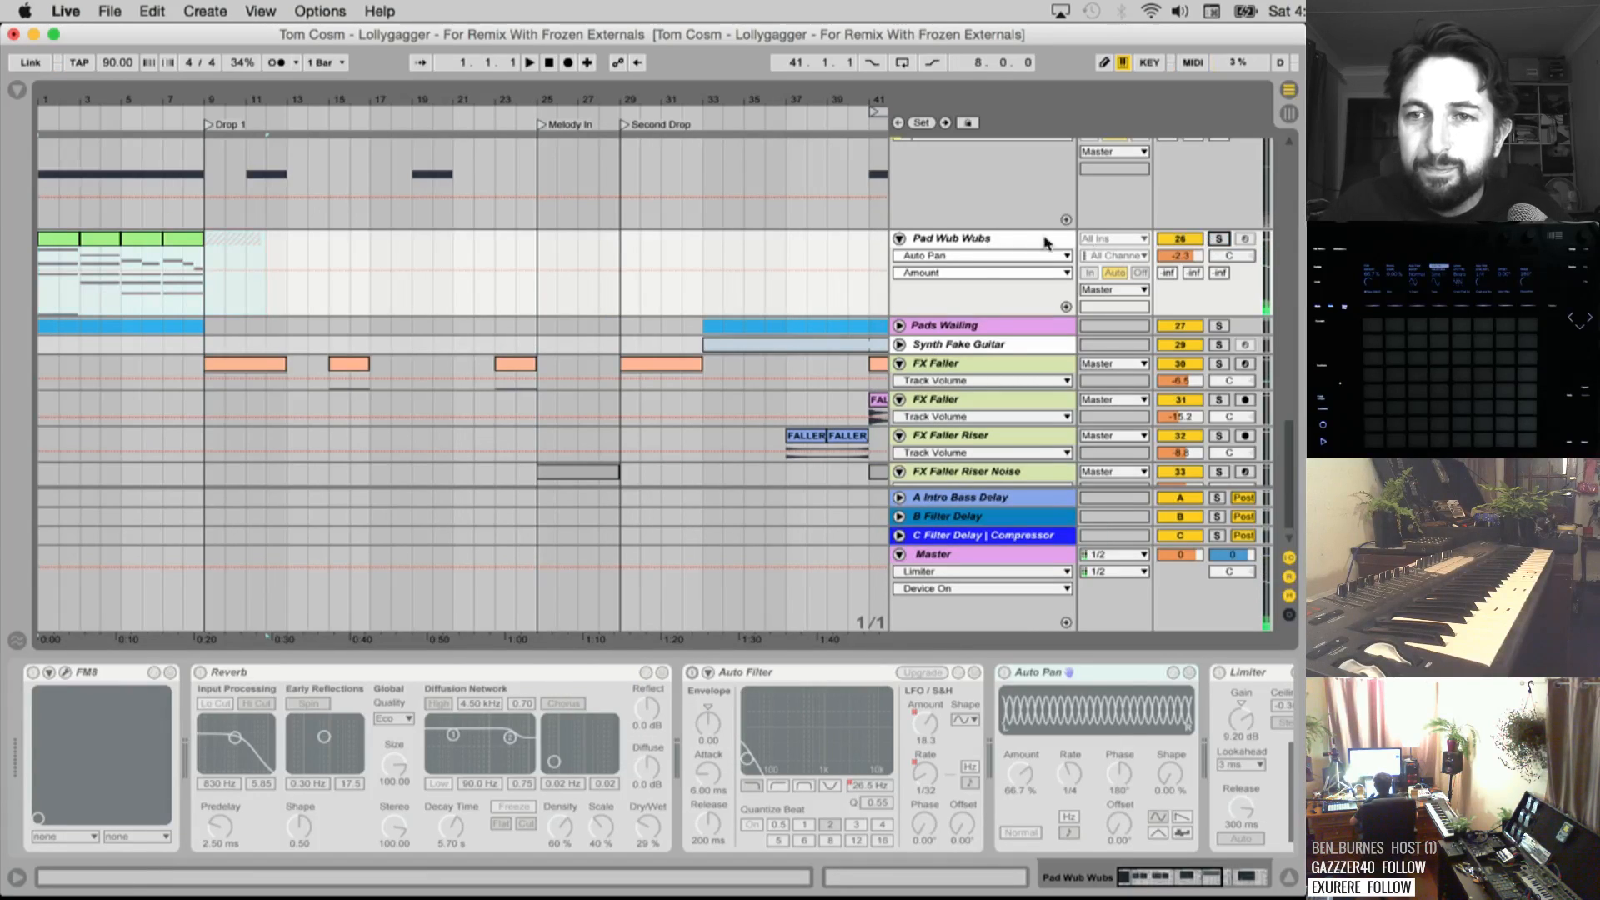
{"action": "left_click", "coordinate": [901, 239]}
{"action": "left_click", "coordinate": [900, 258]}
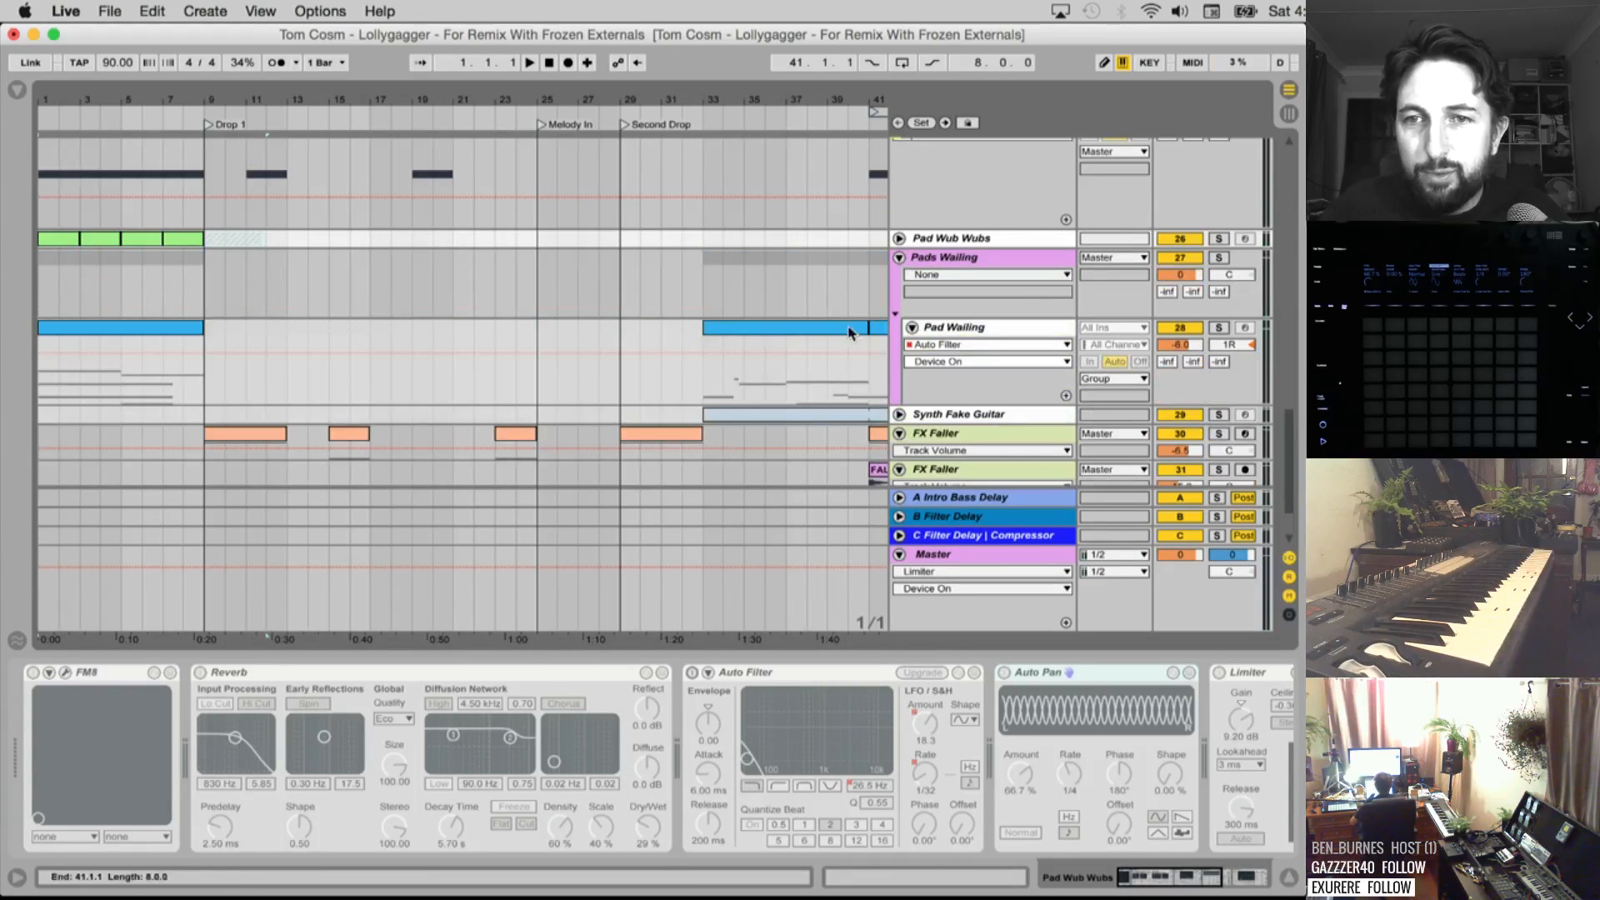
{"action": "left_click", "coordinate": [1218, 328]}
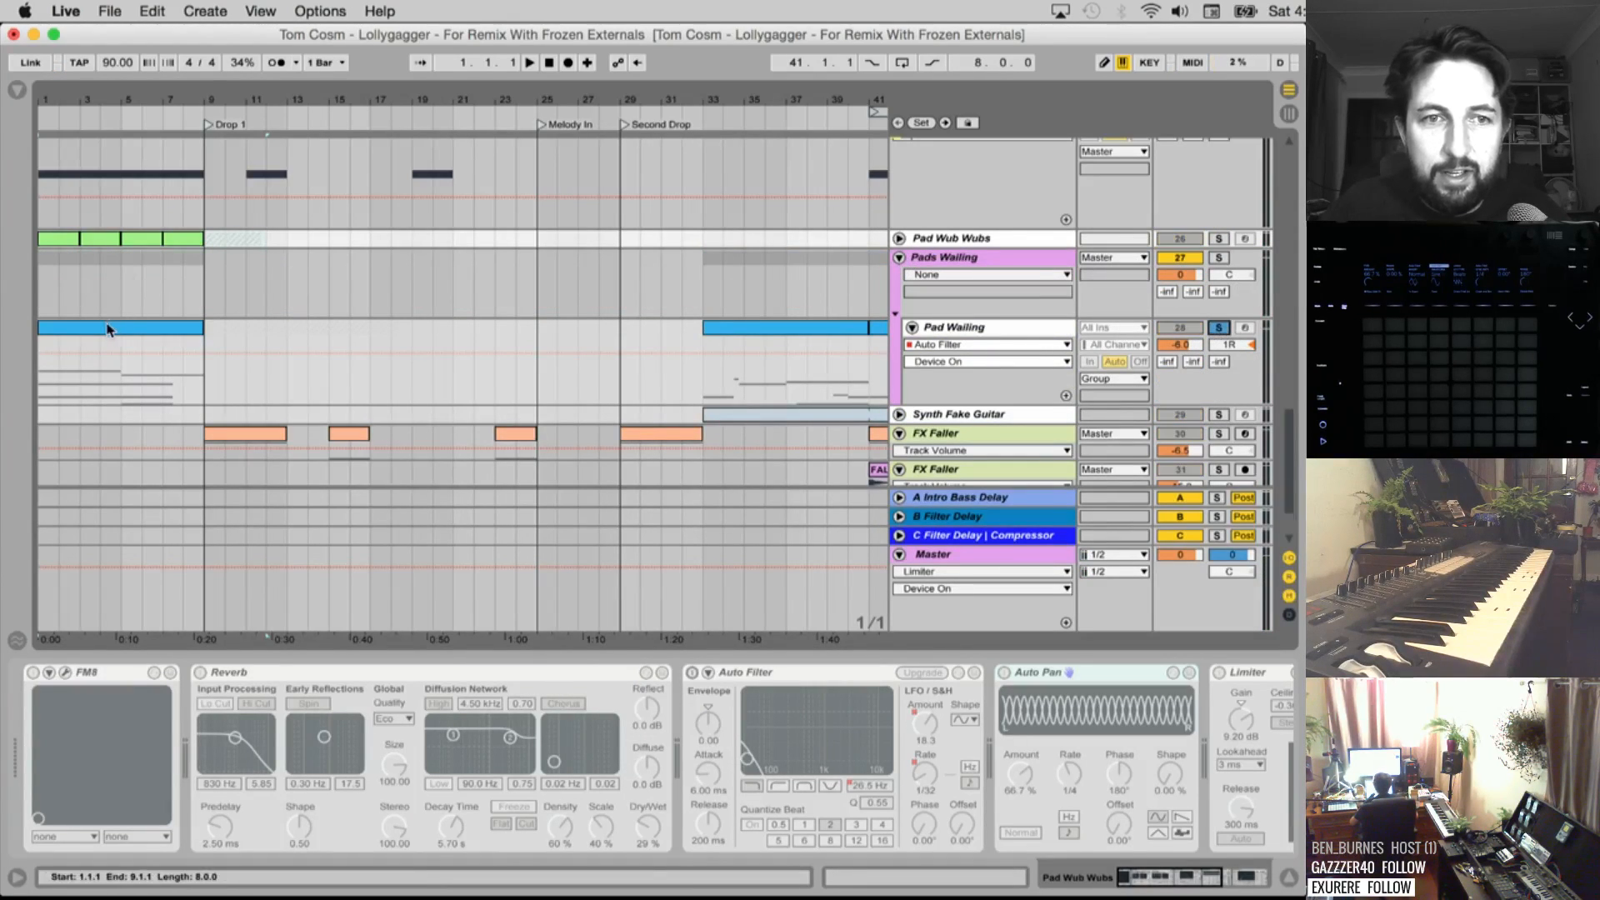
{"action": "left_click_drag", "start_coordinate": [148, 99], "coordinate": [148, 41]}
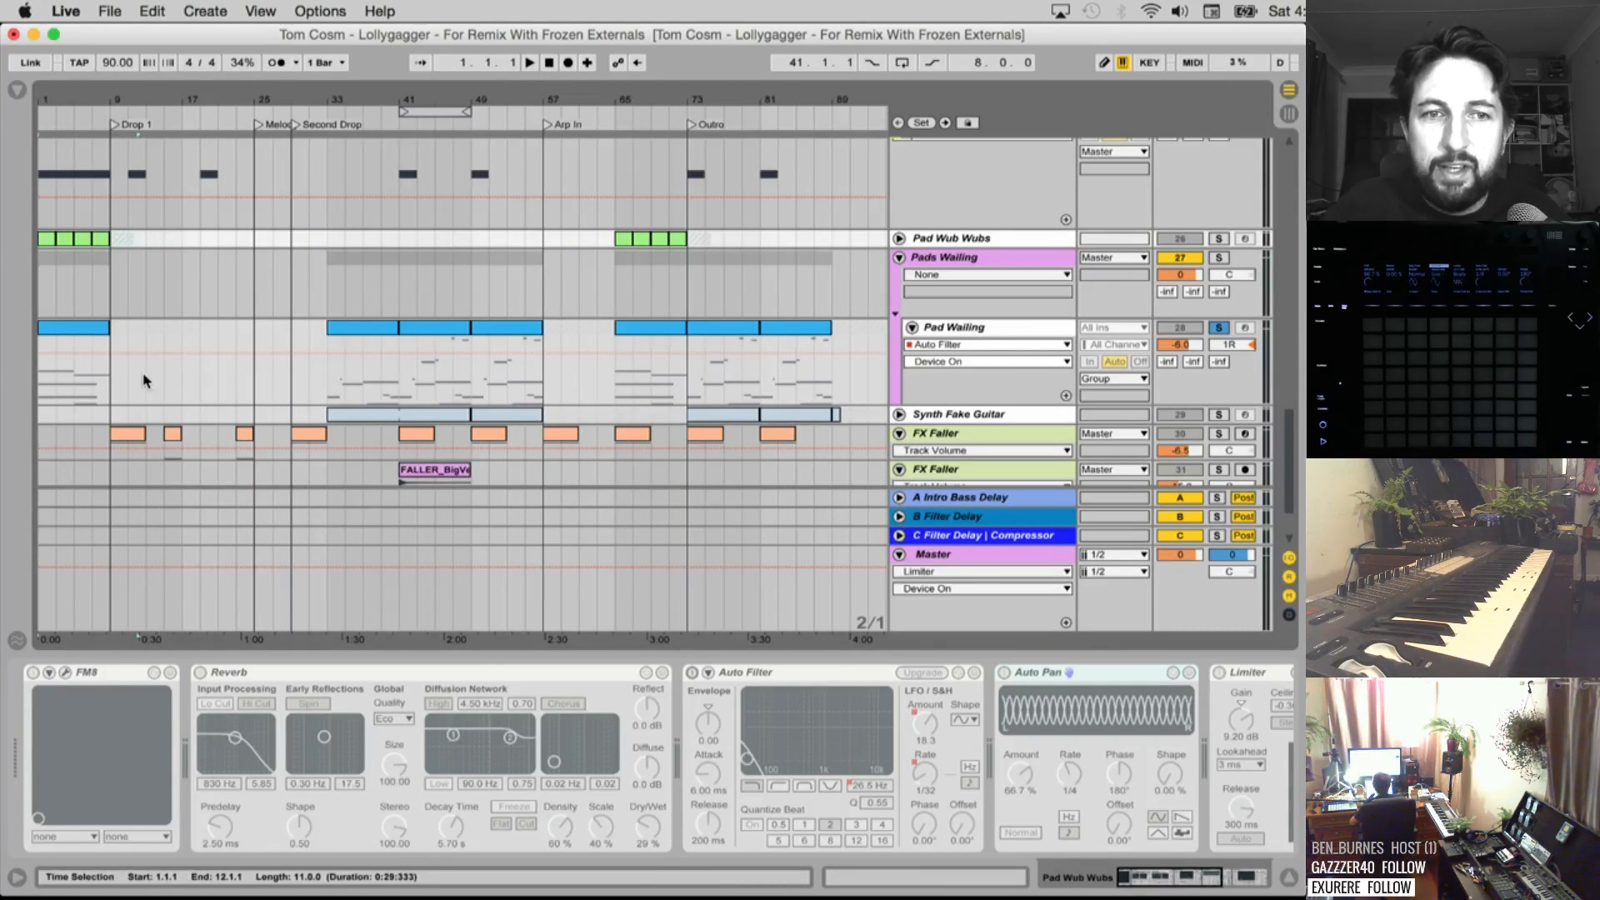
{"action": "left_click", "coordinate": [83, 346]}
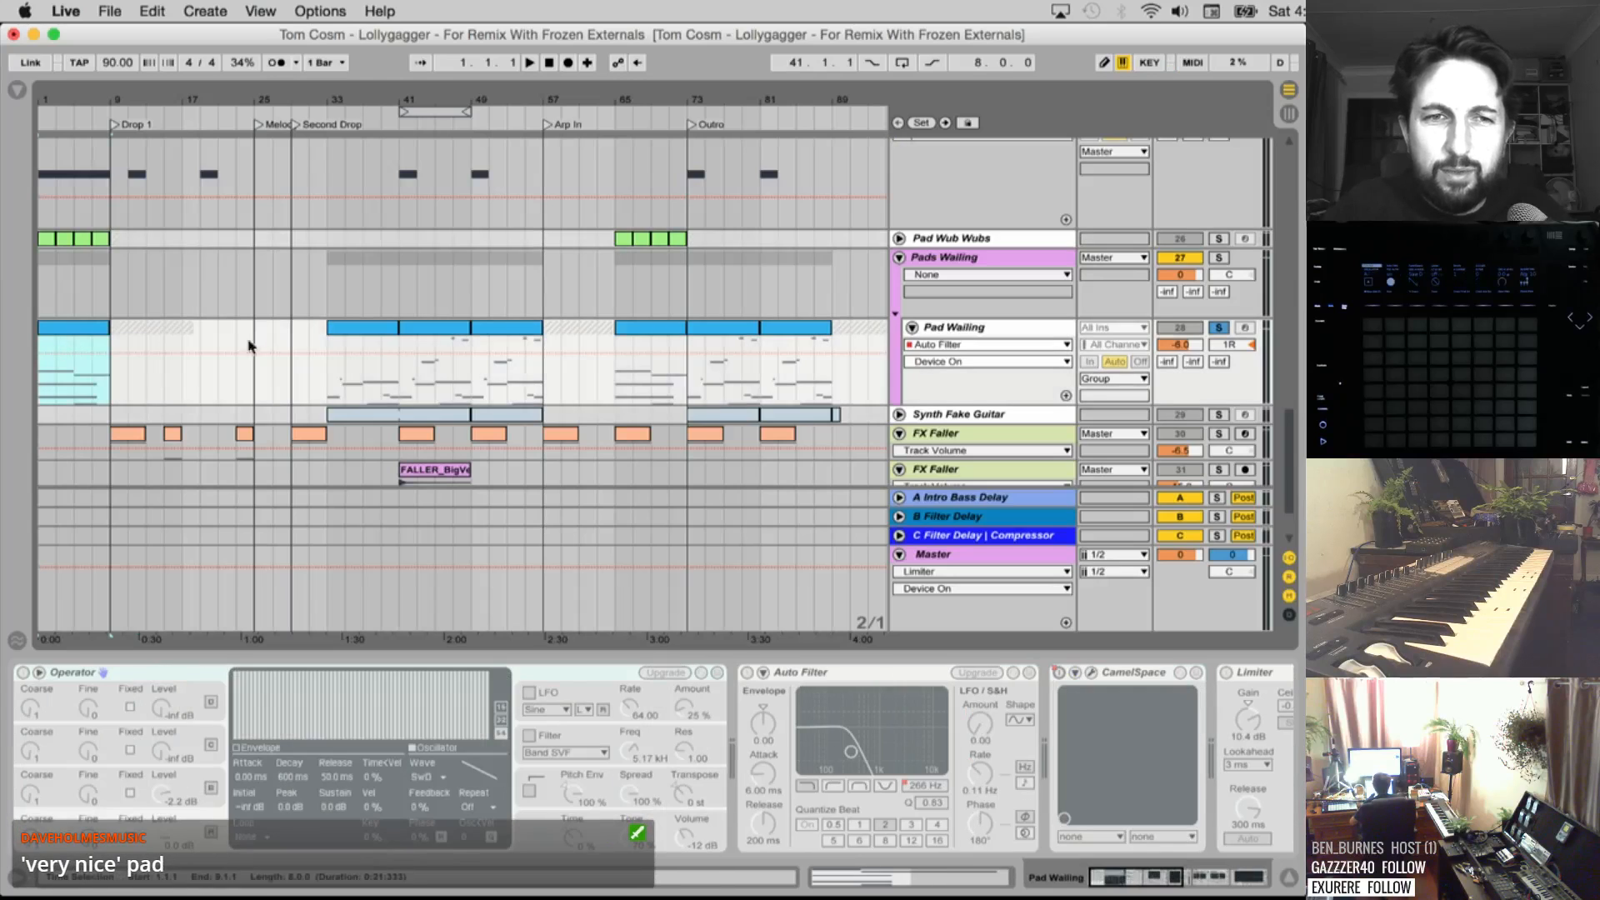
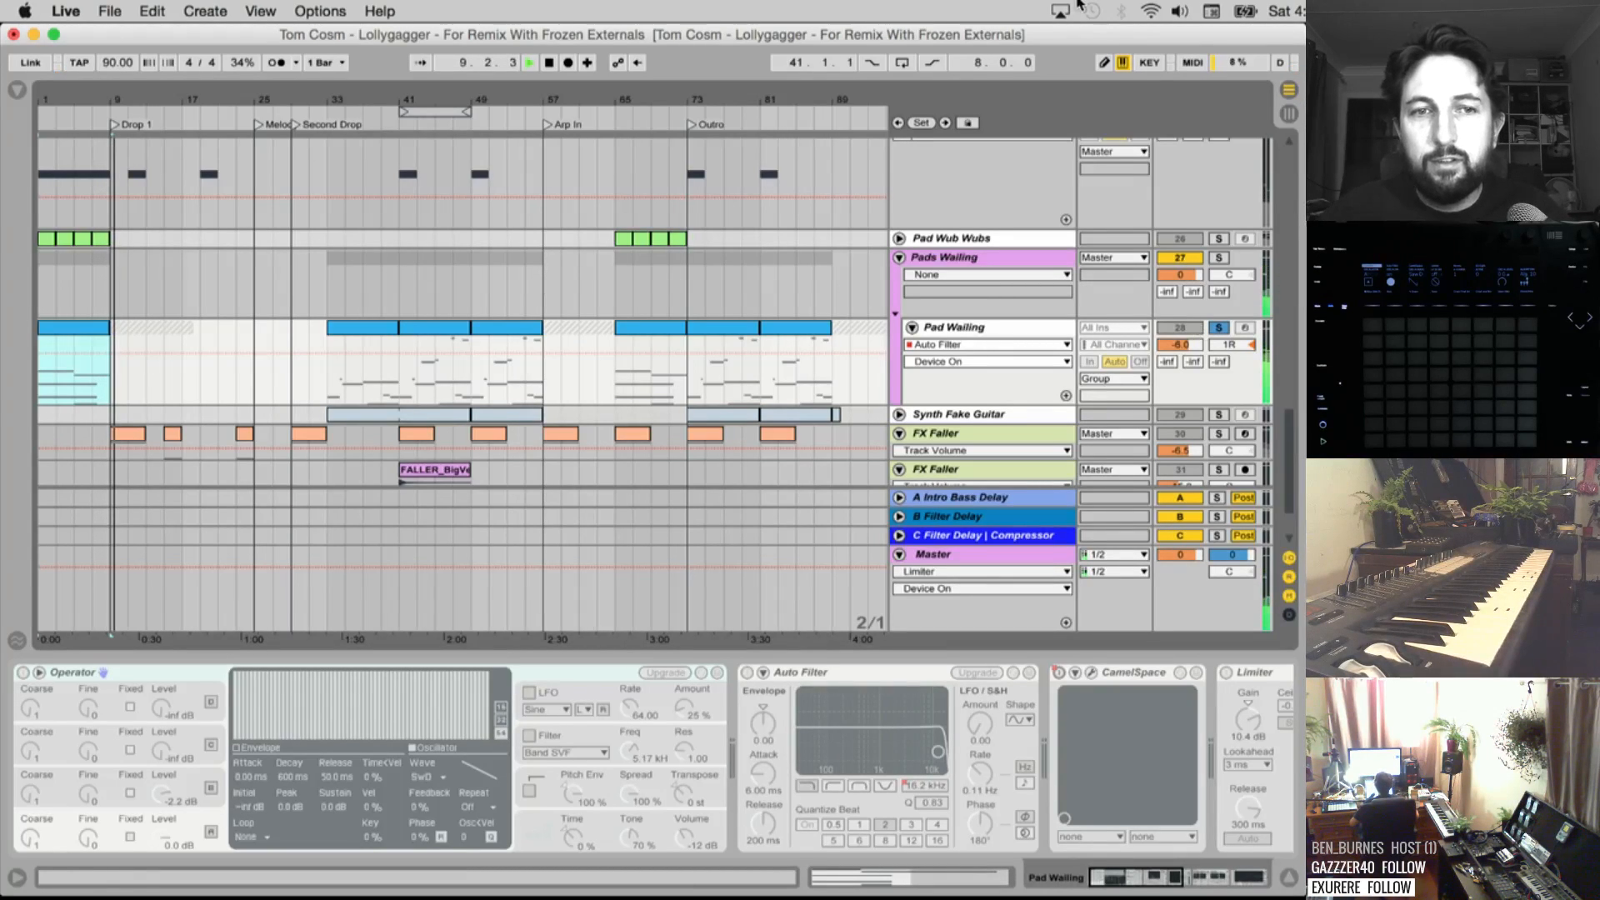
Turn off both sidechain Compressors on the Pads Wailing group
{"action": "left_click", "coordinate": [973, 259]}
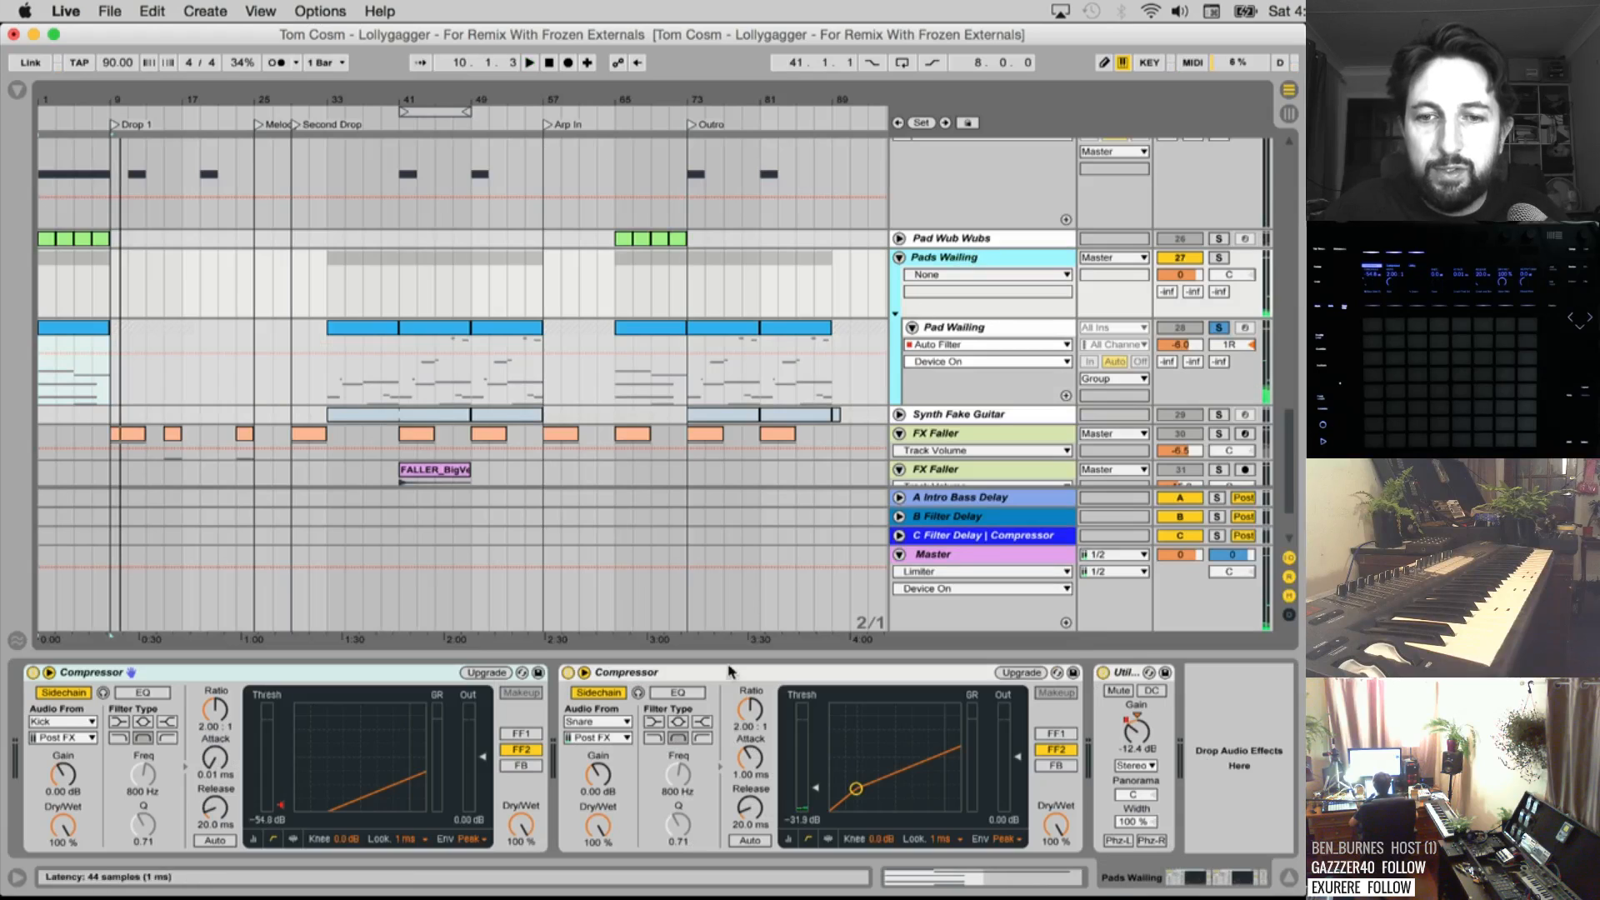
{"action": "left_click", "coordinate": [569, 673]}
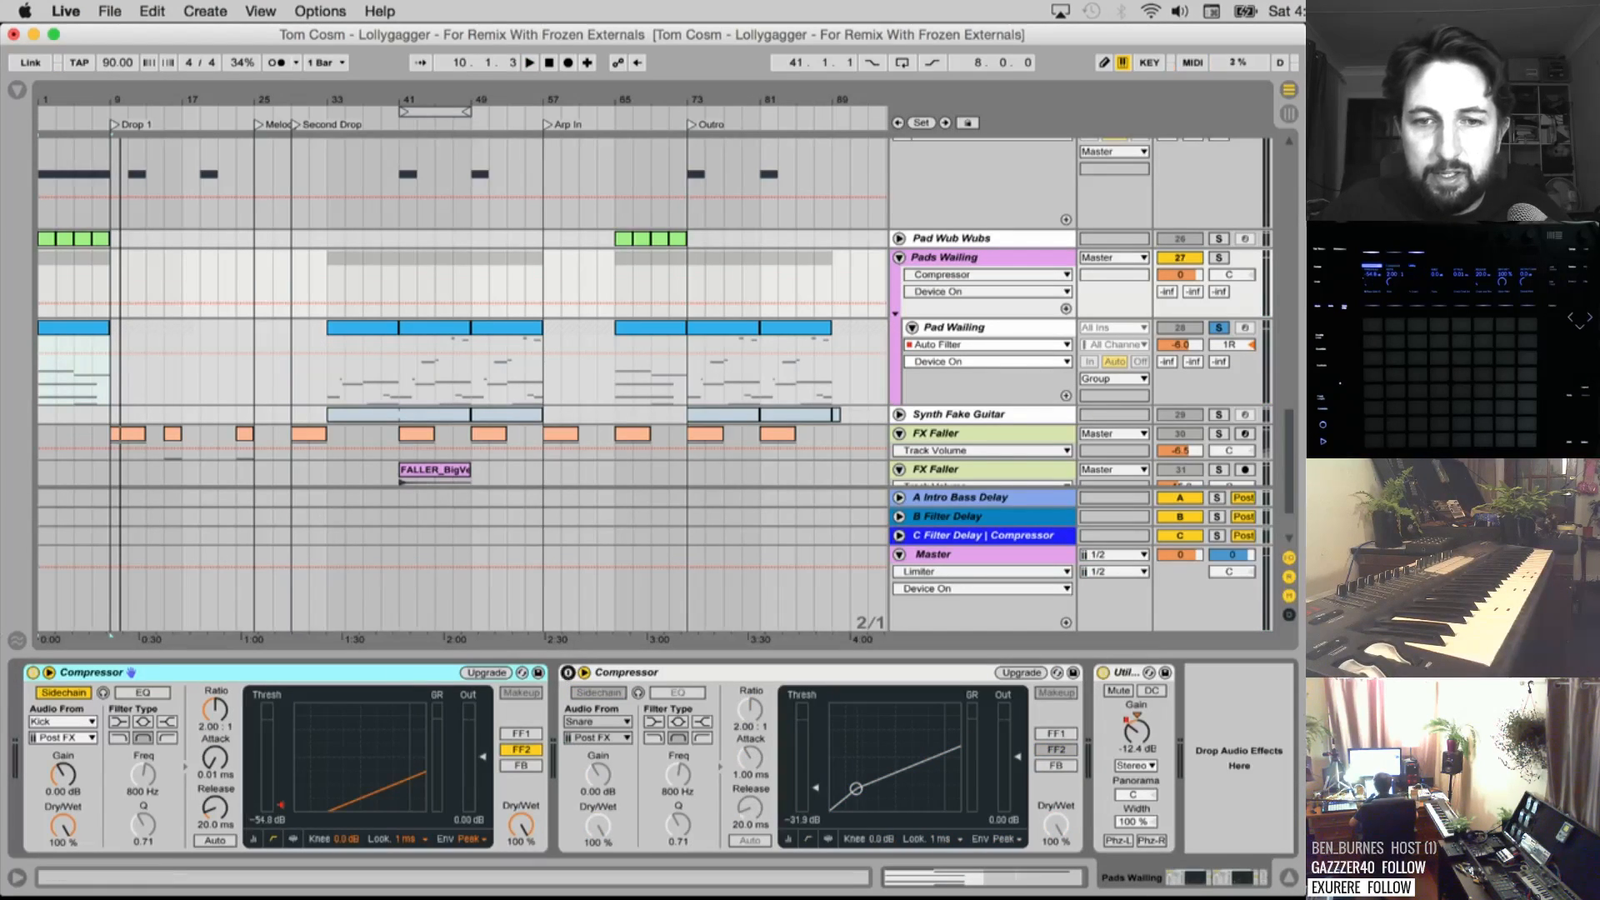
{"action": "left_click", "coordinate": [33, 672]}
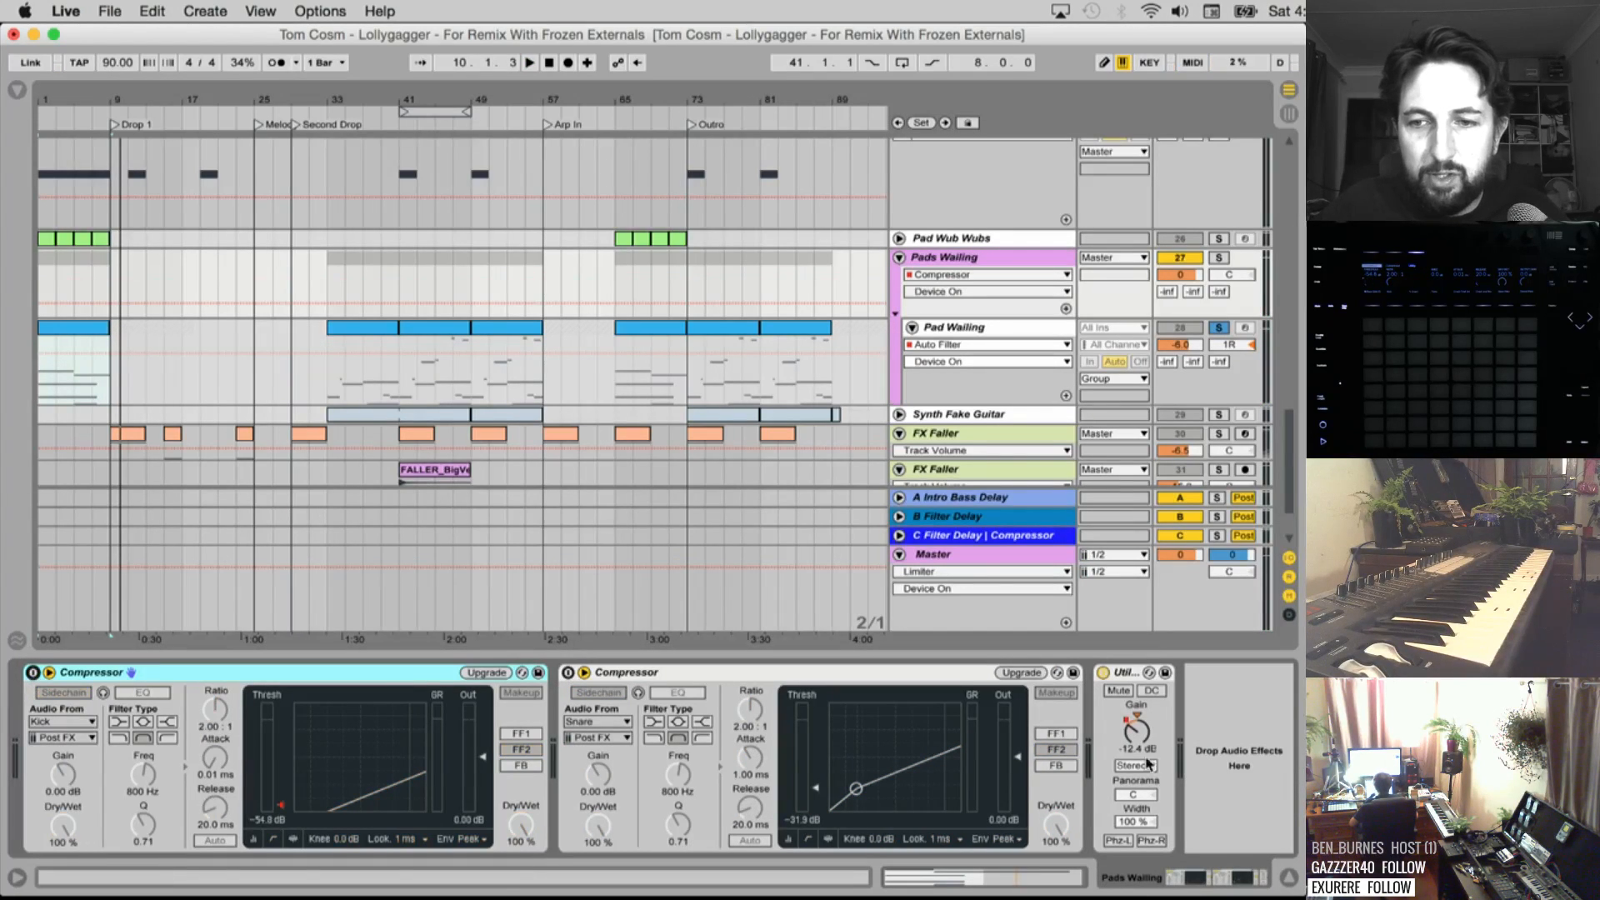
Check the first Pad Wailing clip's tail from bar 9 and export bars 1 to 19 as a WAV file named Pads Wailing 1
{"action": "left_click", "coordinate": [95, 368]}
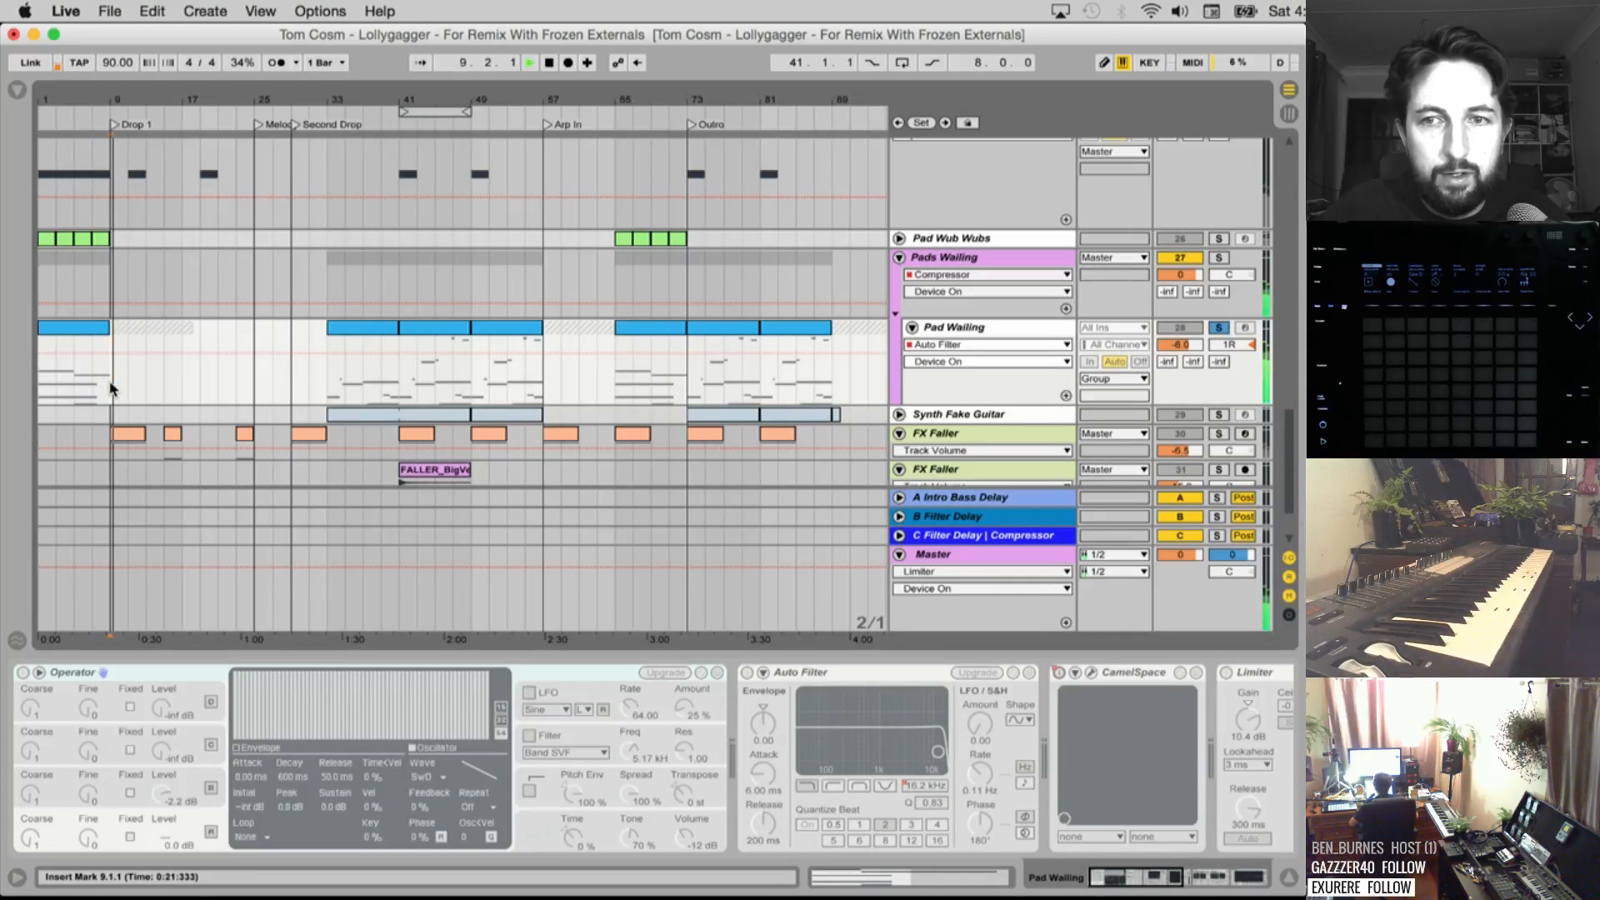
{"action": "left_click_drag", "start_coordinate": [200, 386], "coordinate": [3, 373]}
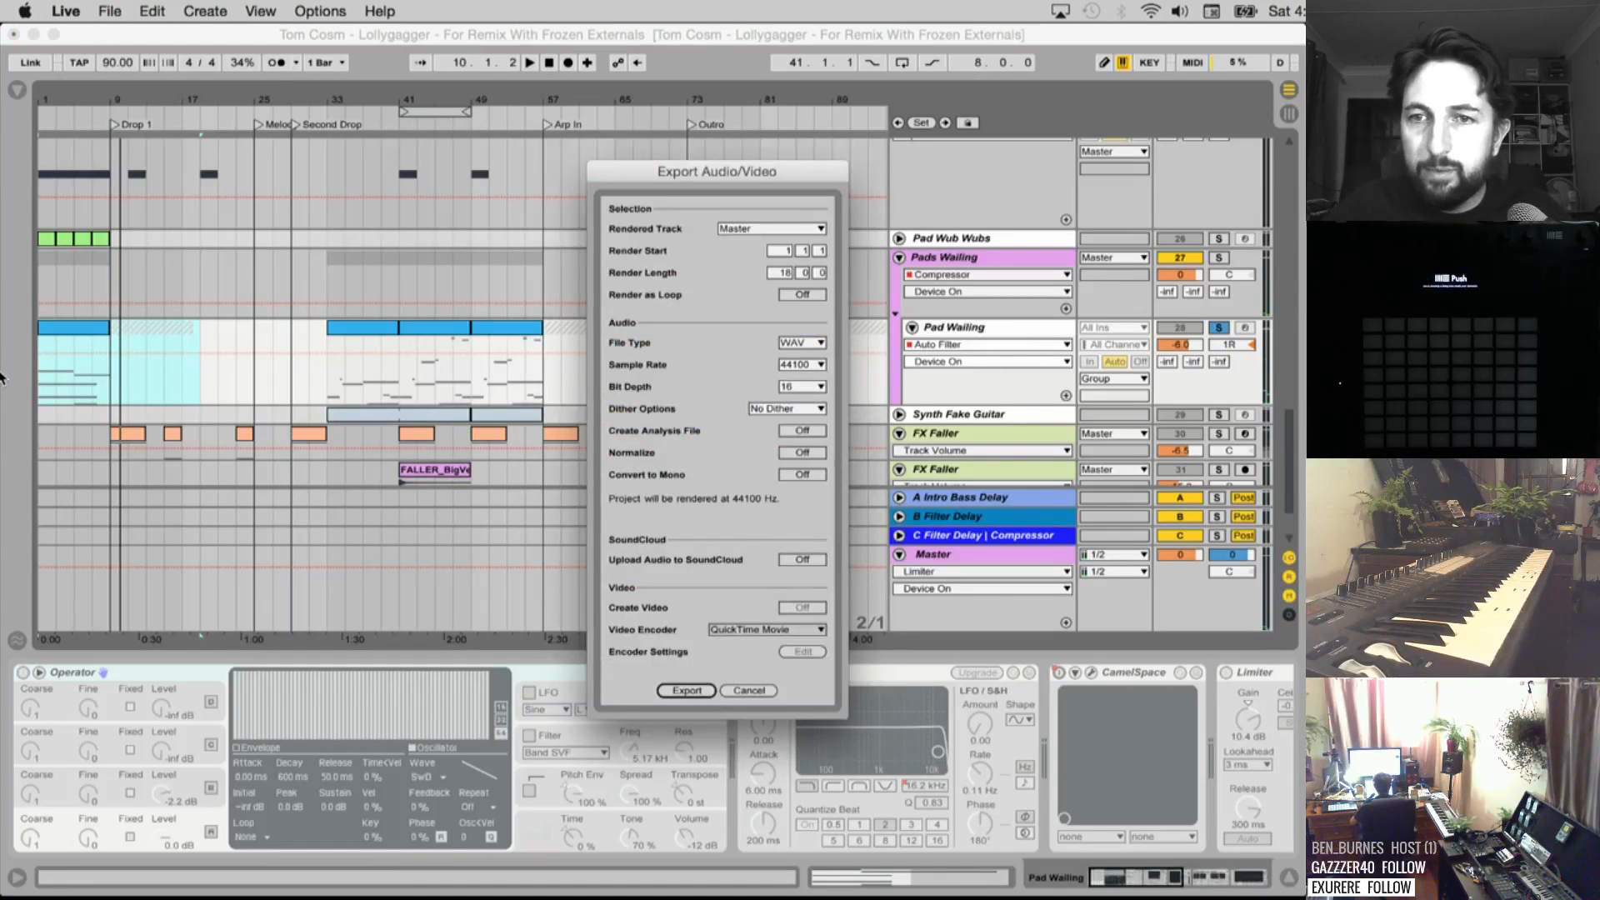
{"action": "key", "text": "Return"}
{"action": "type", "text": "Pads Wailing 1"}
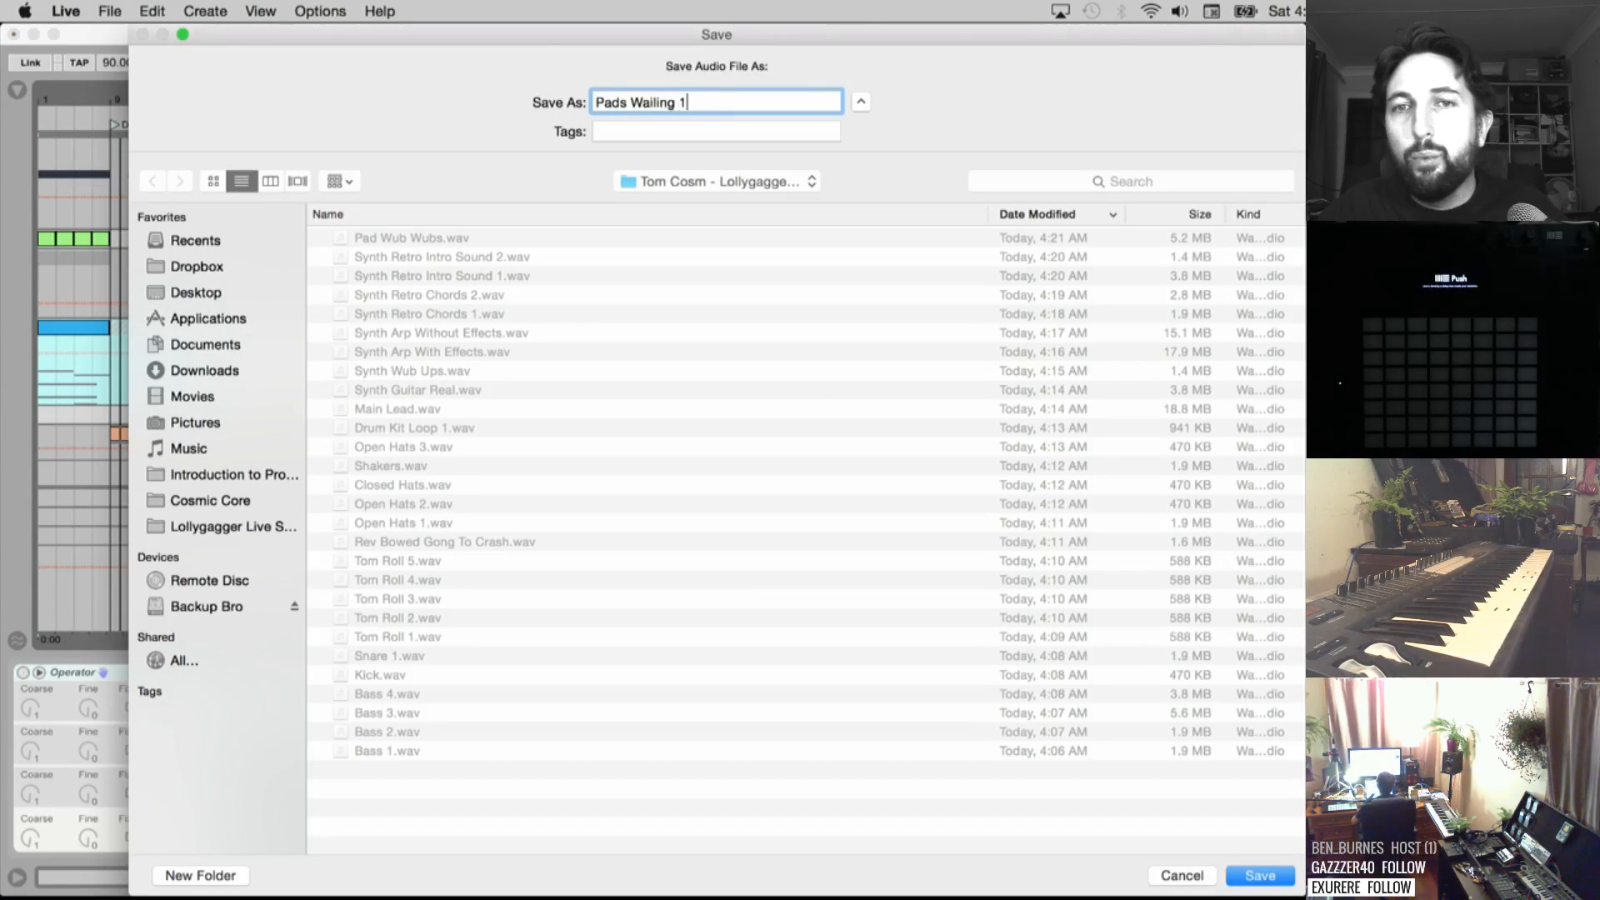
{"action": "key", "text": "Return"}
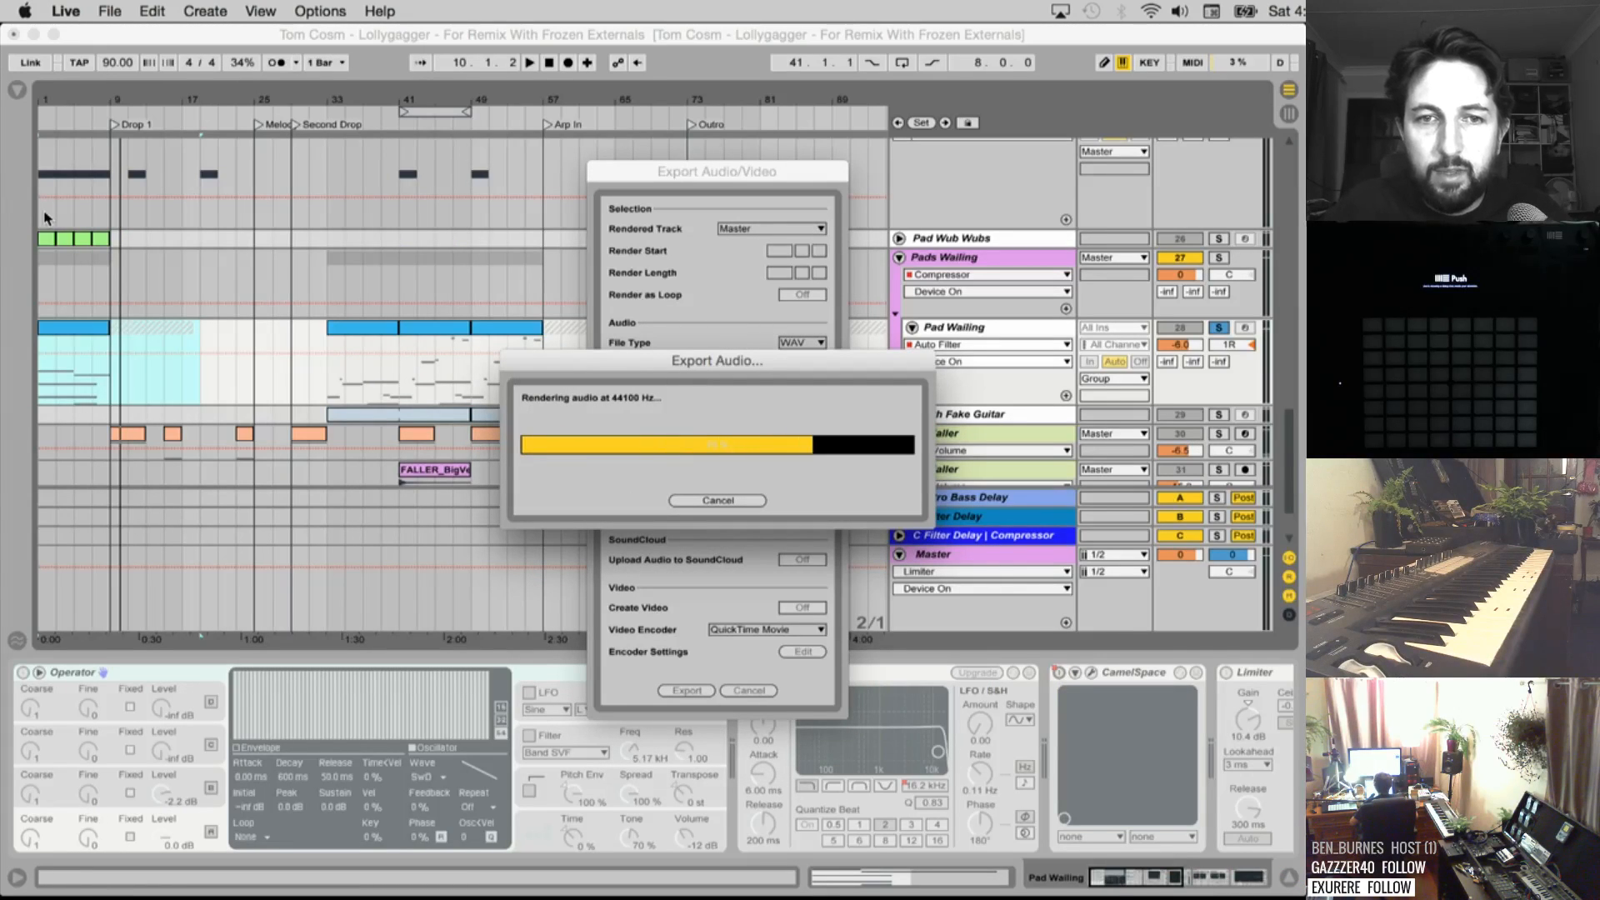
Audition the middle run of Pad Wailing clips from bar 33 and from bar 49
{"action": "left_click", "coordinate": [331, 381]}
{"action": "key", "text": "space"}
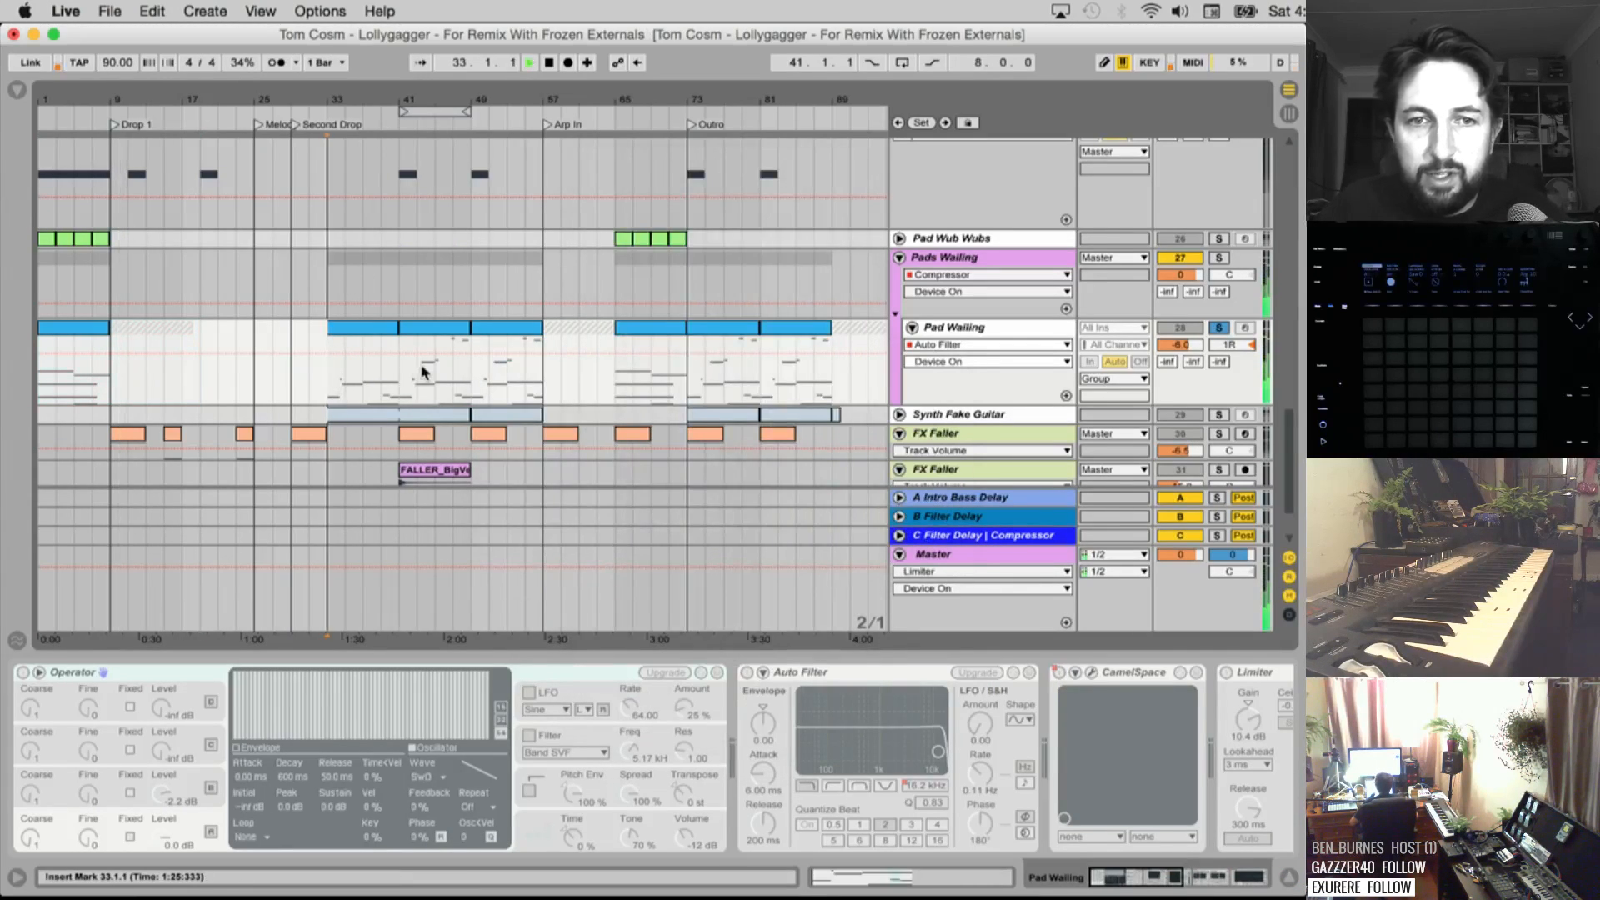
{"action": "scroll", "coordinate": [422, 370], "scroll_direction": "right", "scroll_amount": 2}
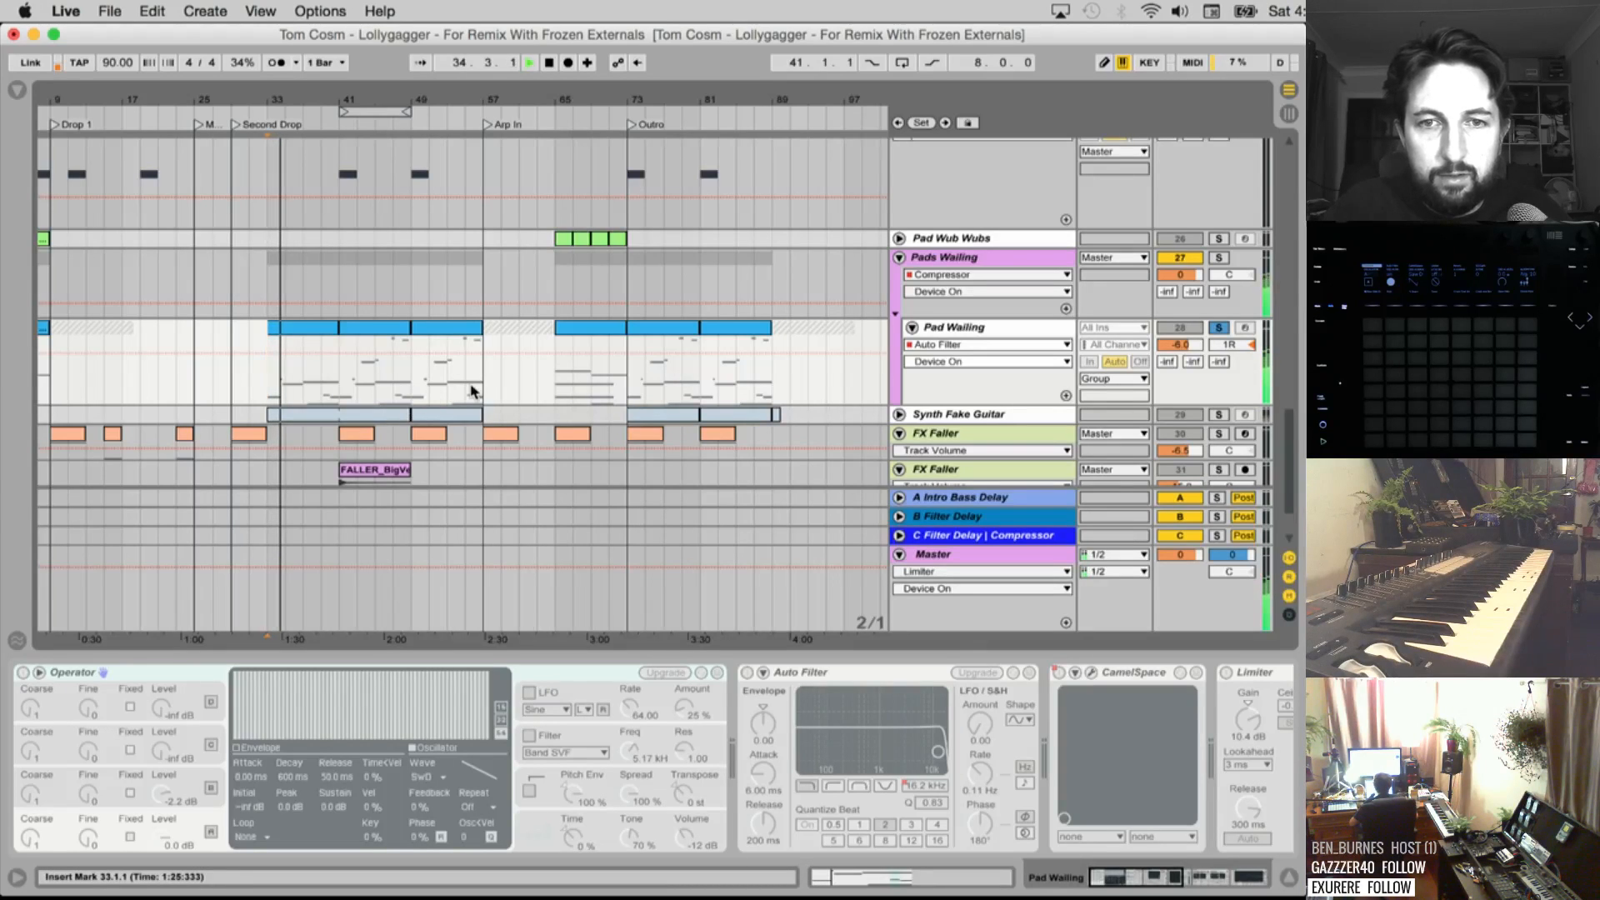
{"action": "left_click", "coordinate": [553, 393], "text": "shift"}
{"action": "key", "text": "space"}
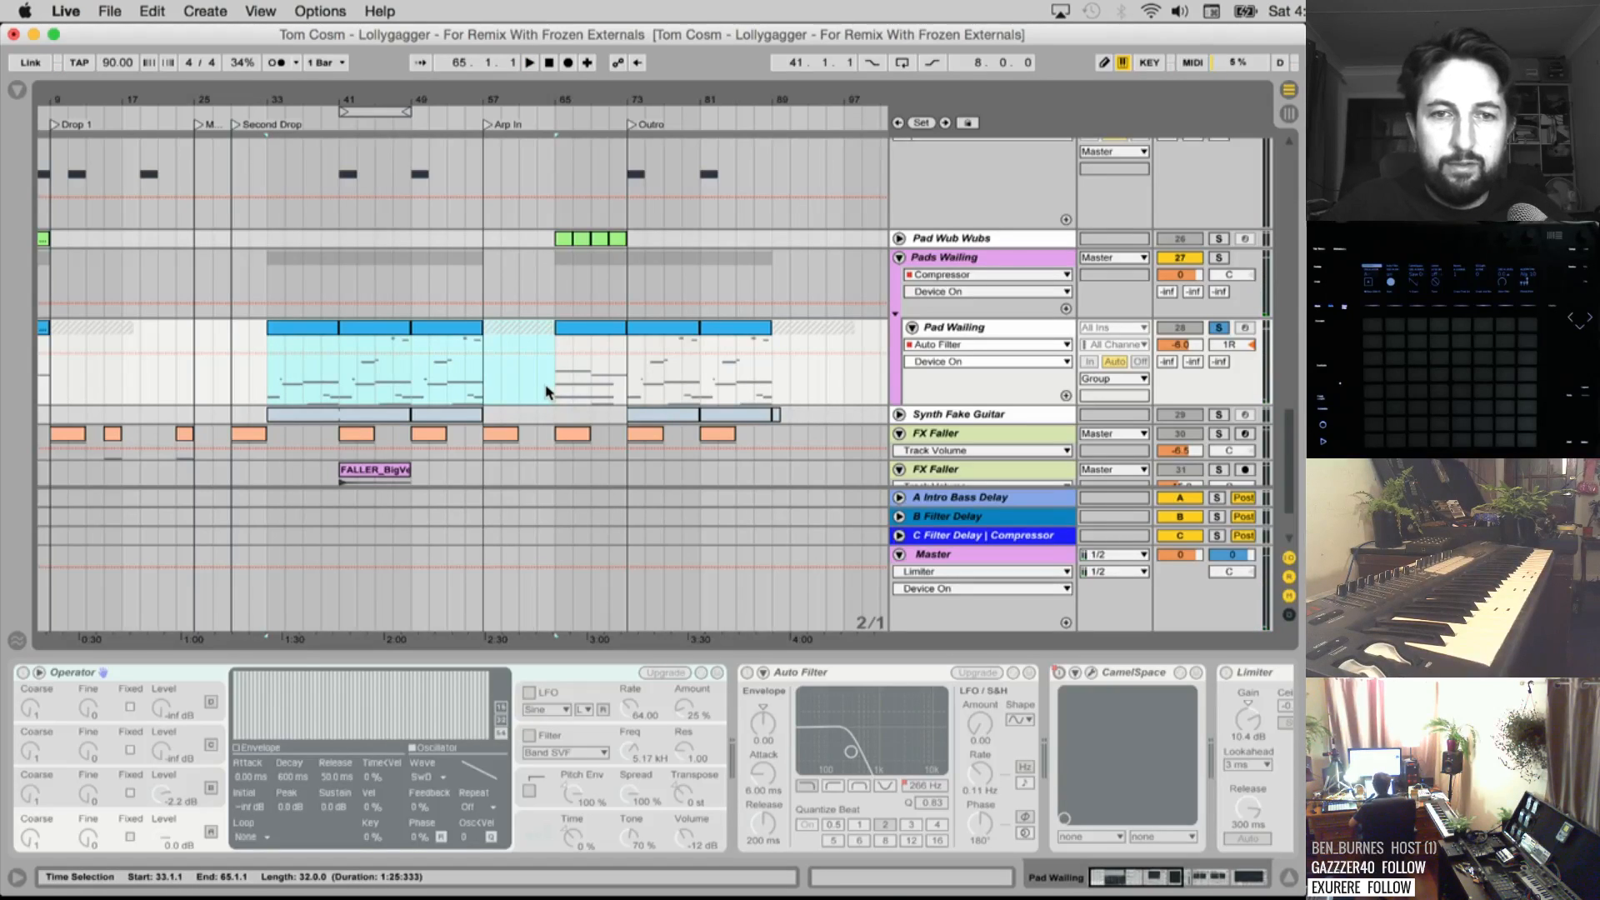
{"action": "left_click", "coordinate": [416, 382]}
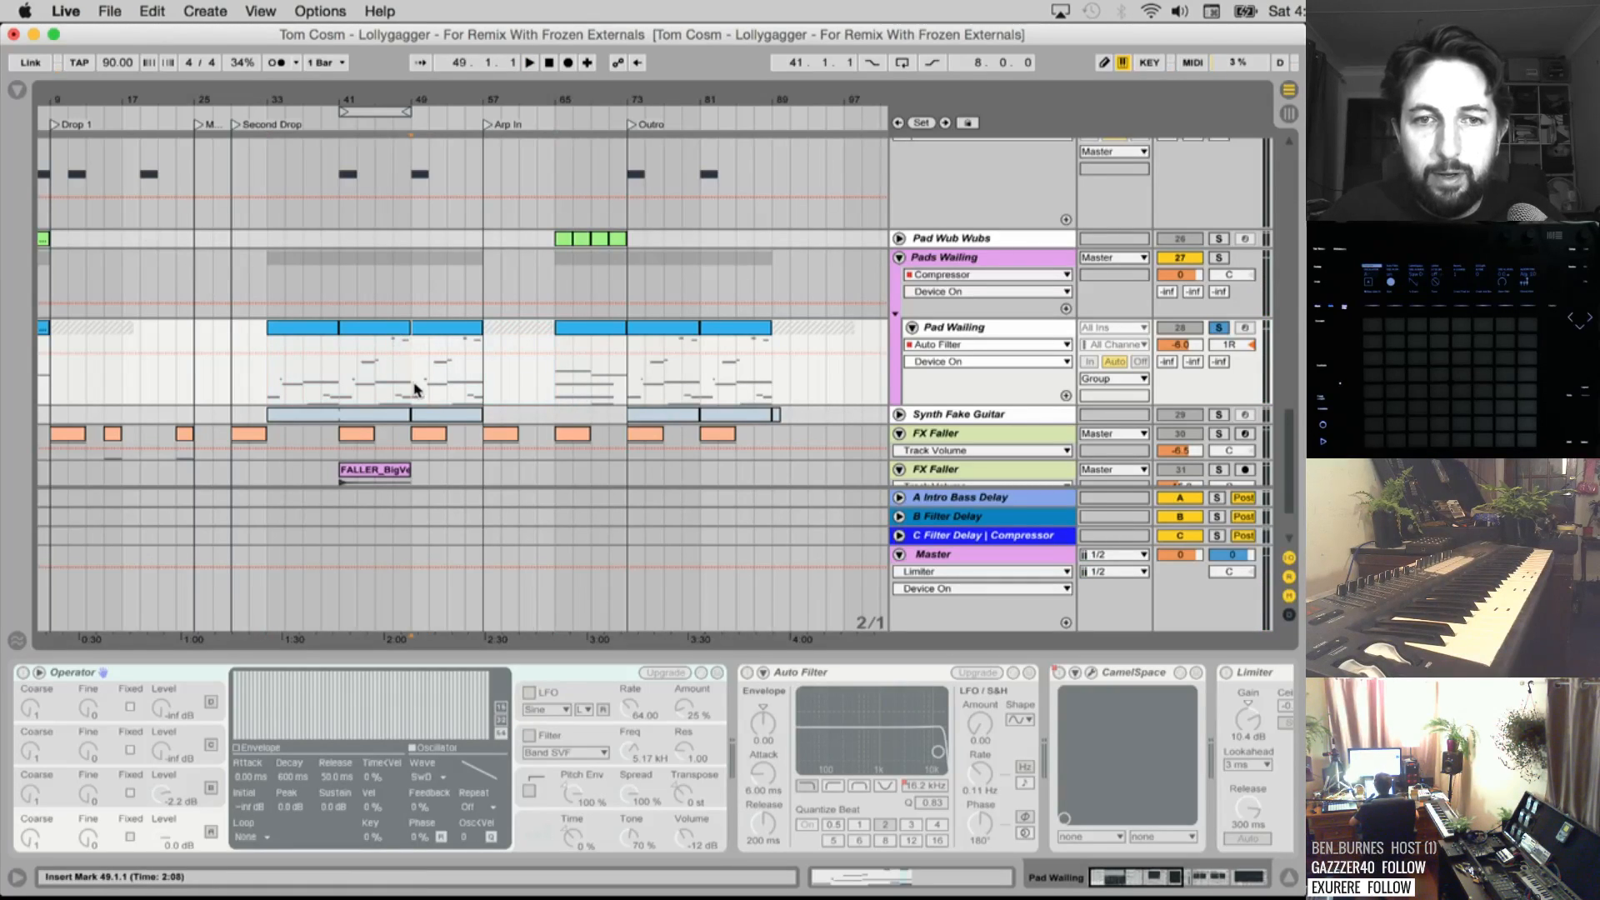
{"action": "key", "text": "space"}
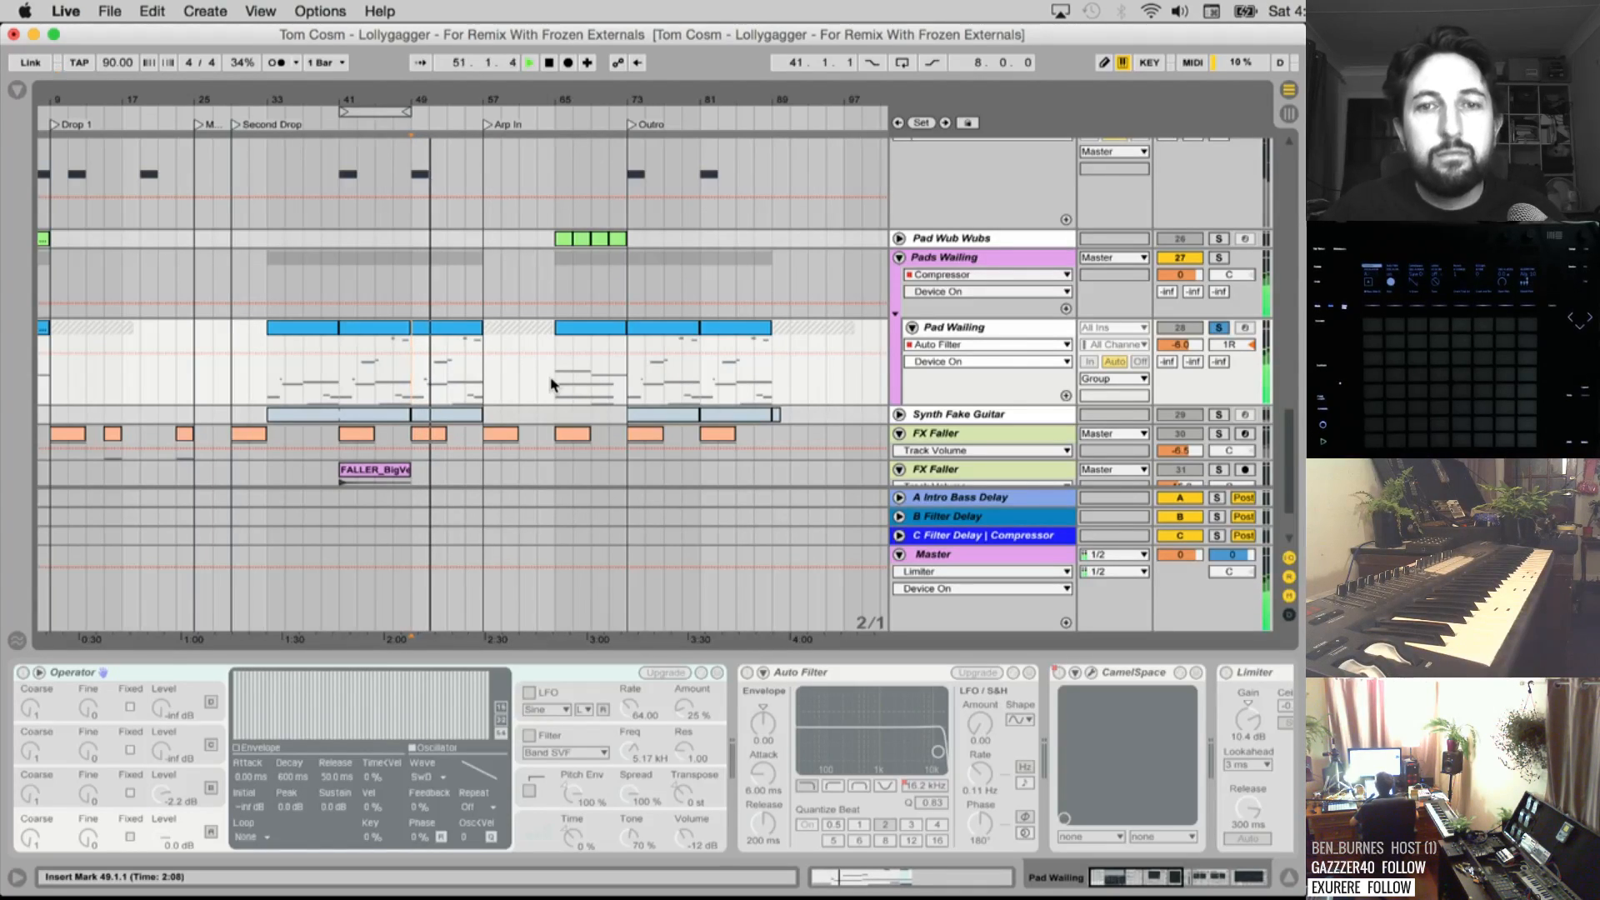
Export the Pad Wailing section from bar 33 to bar 65 as a WAV file named Pads Wailing 2
{"action": "left_click_drag", "start_coordinate": [551, 384], "coordinate": [272, 385]}
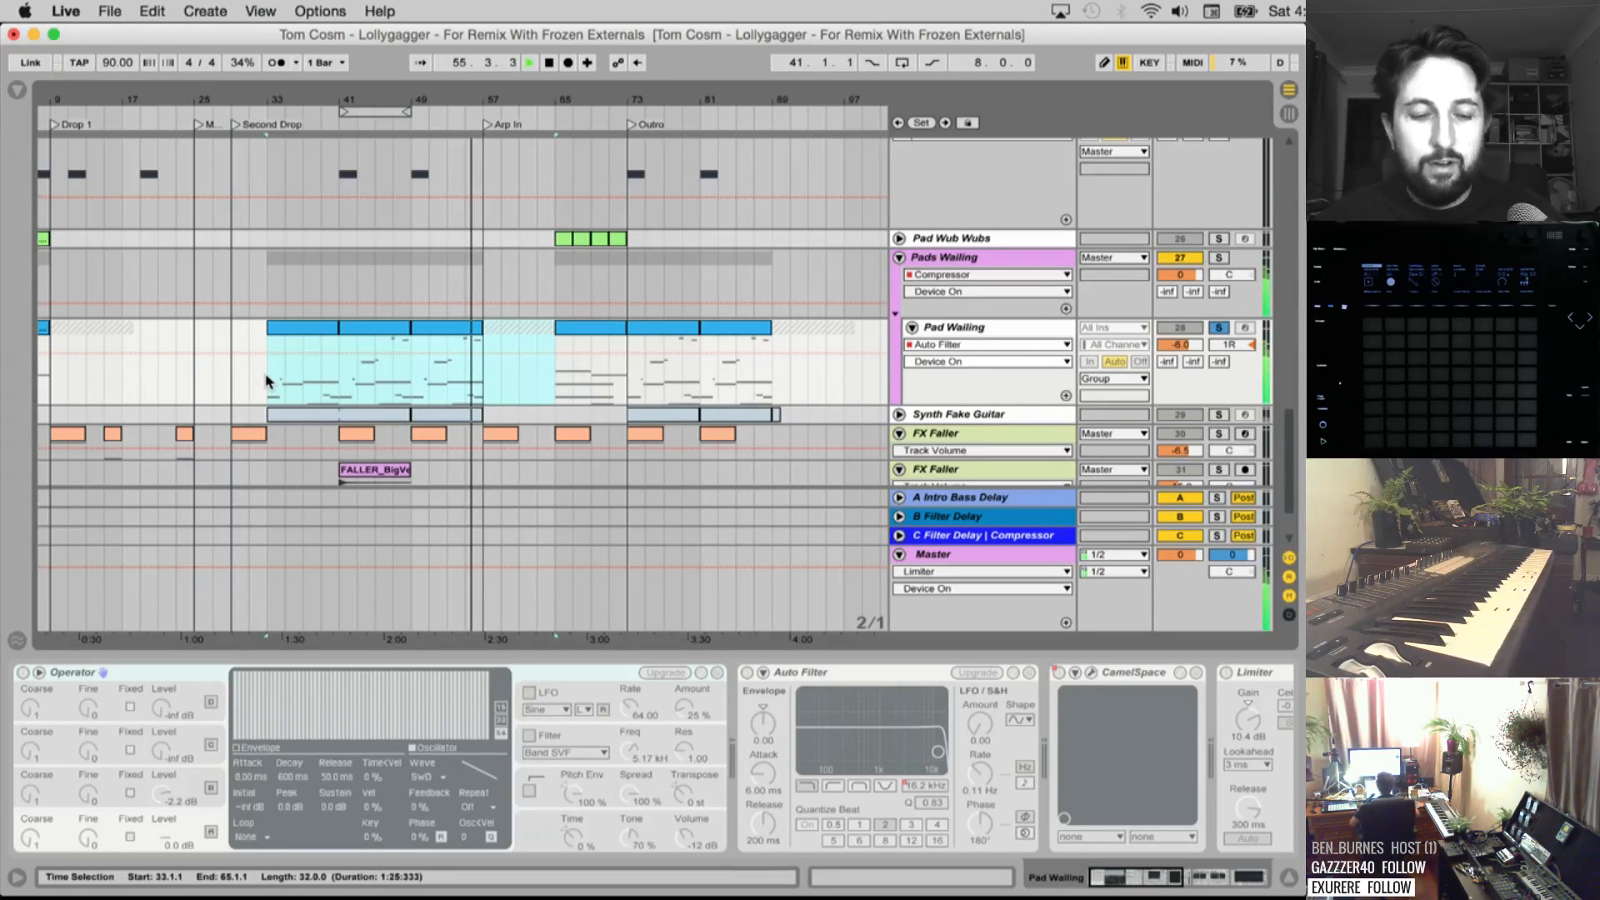
{"action": "key", "text": "super+shift+r"}
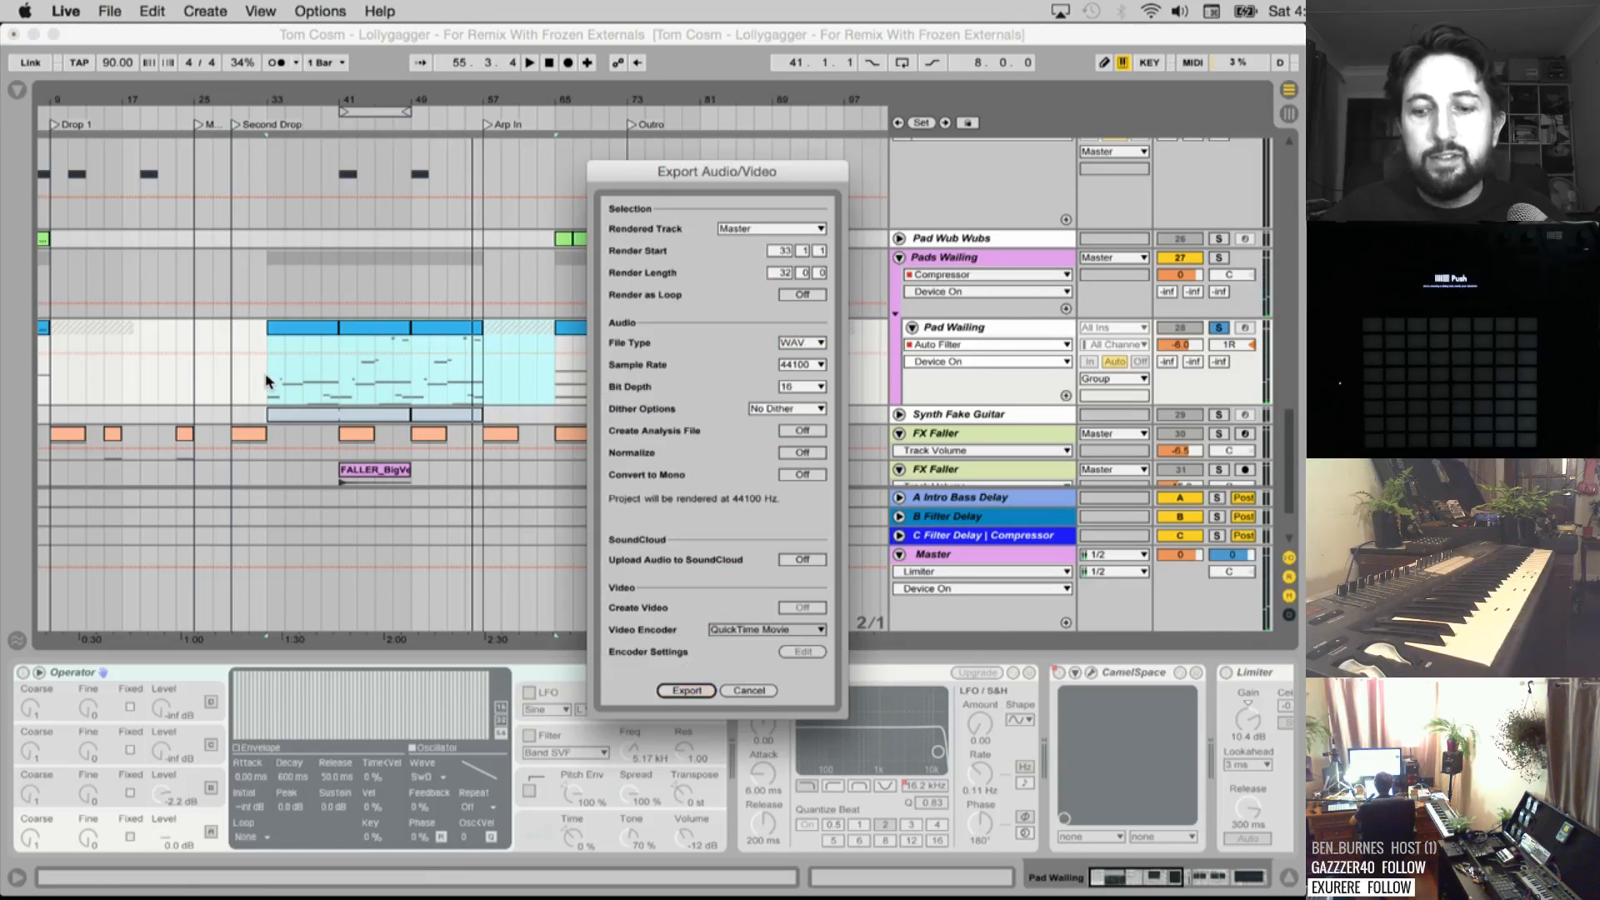
{"action": "key", "text": "Return"}
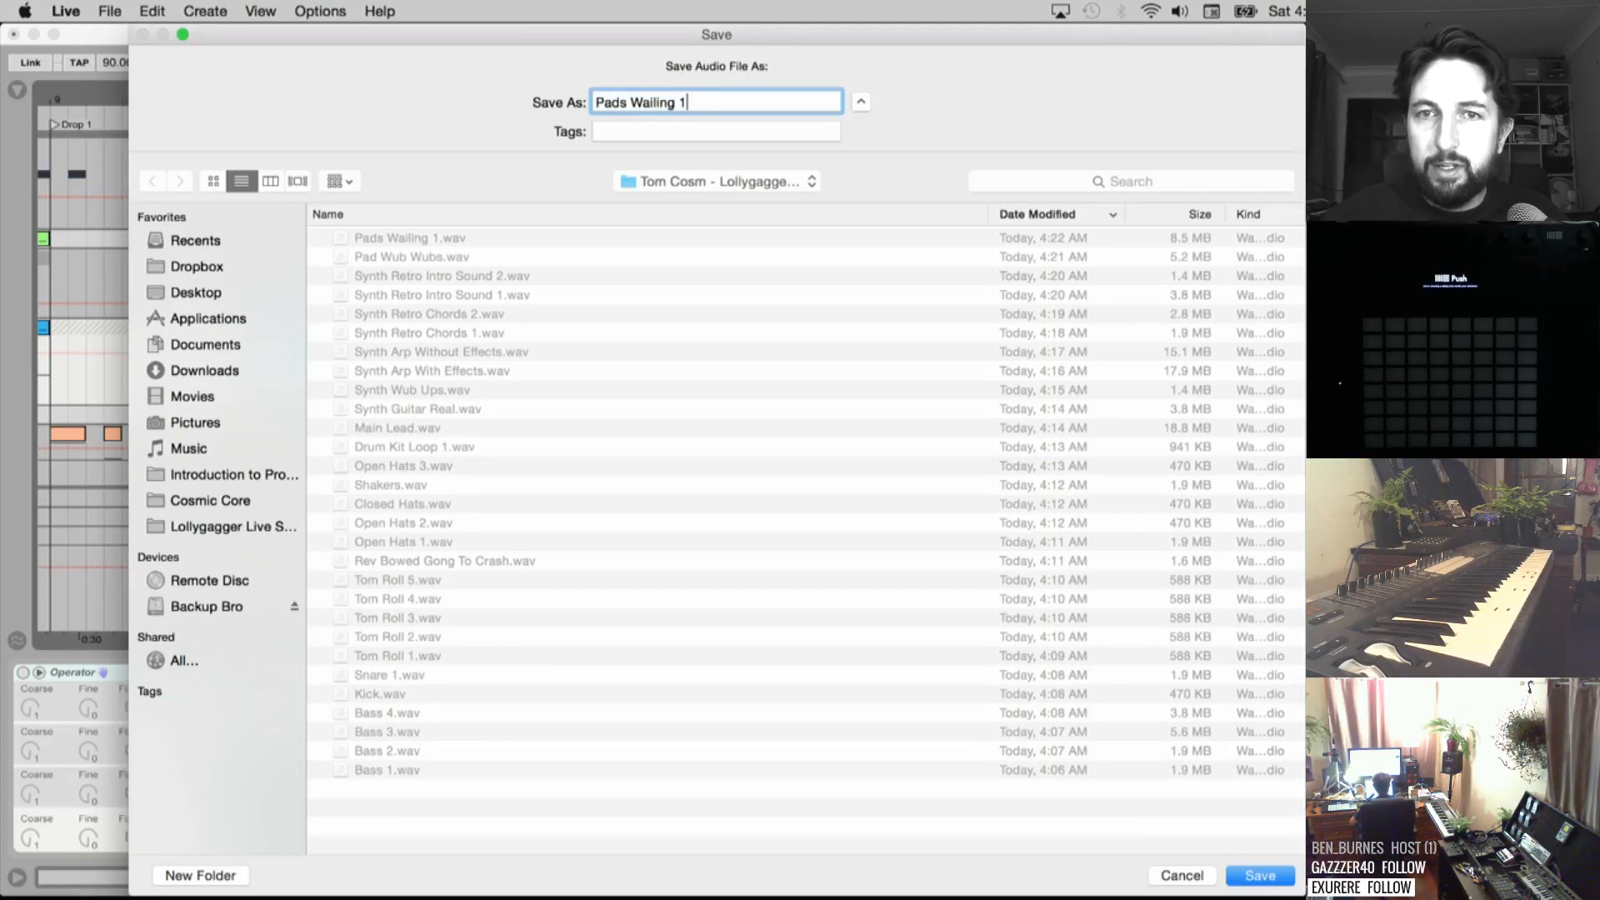
{"action": "key", "text": "BackSpace"}
{"action": "type", "text": "2"}
{"action": "key", "text": "Return"}
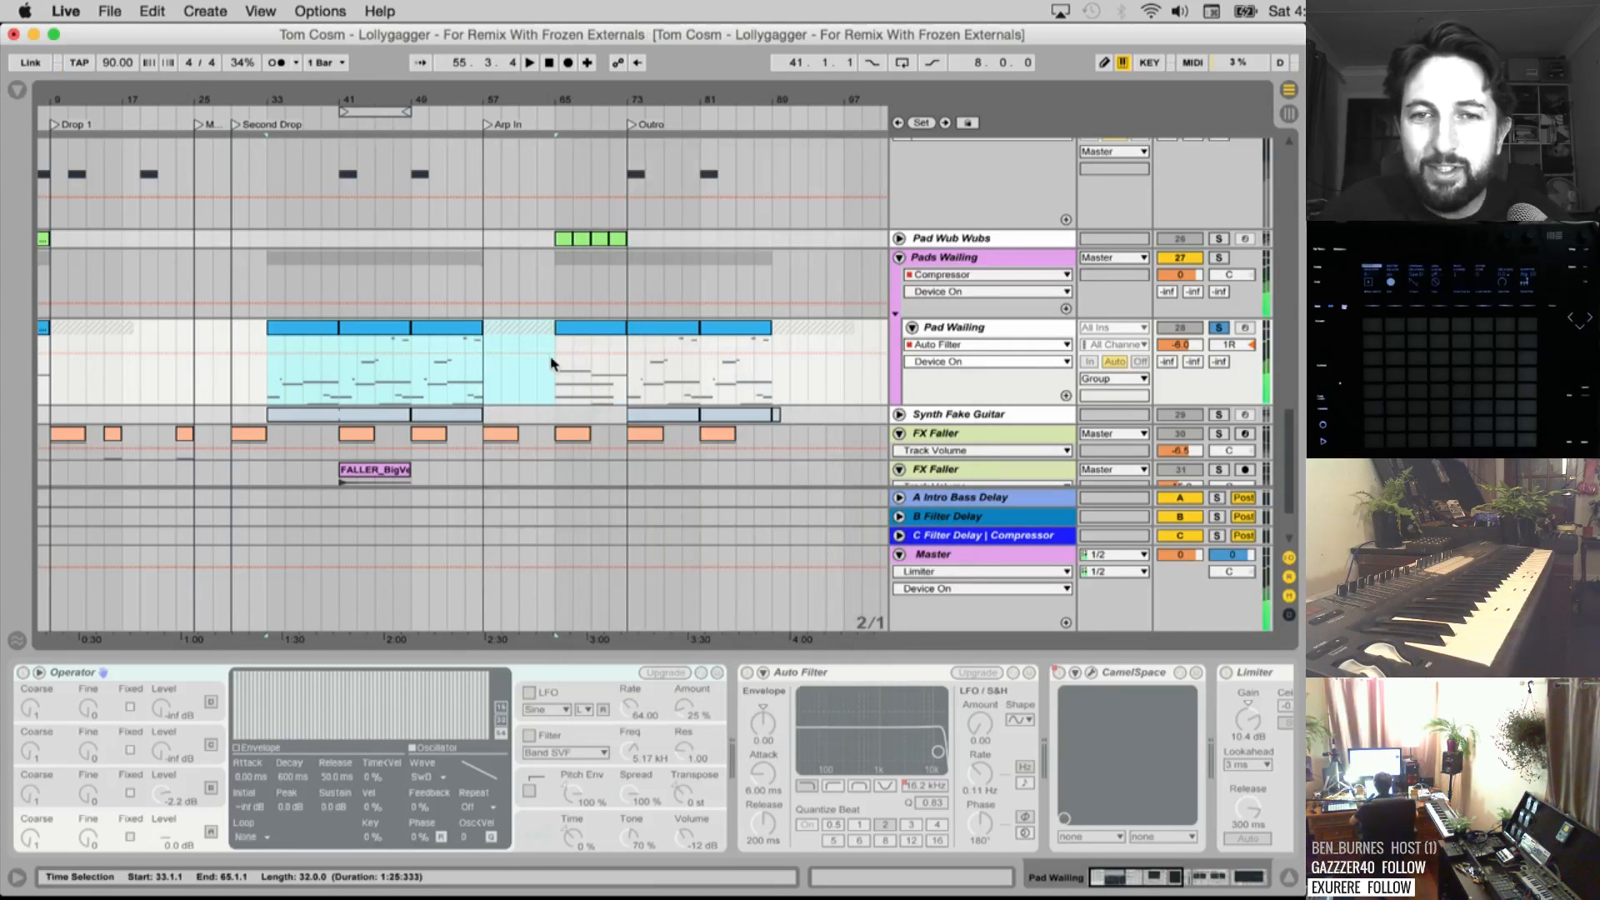
Check the last Pad Wailing section from bar 65 and export it up to bar 99 as a WAV file named Pads Wailing 3
{"action": "left_click", "coordinate": [552, 385]}
{"action": "key", "text": "space"}
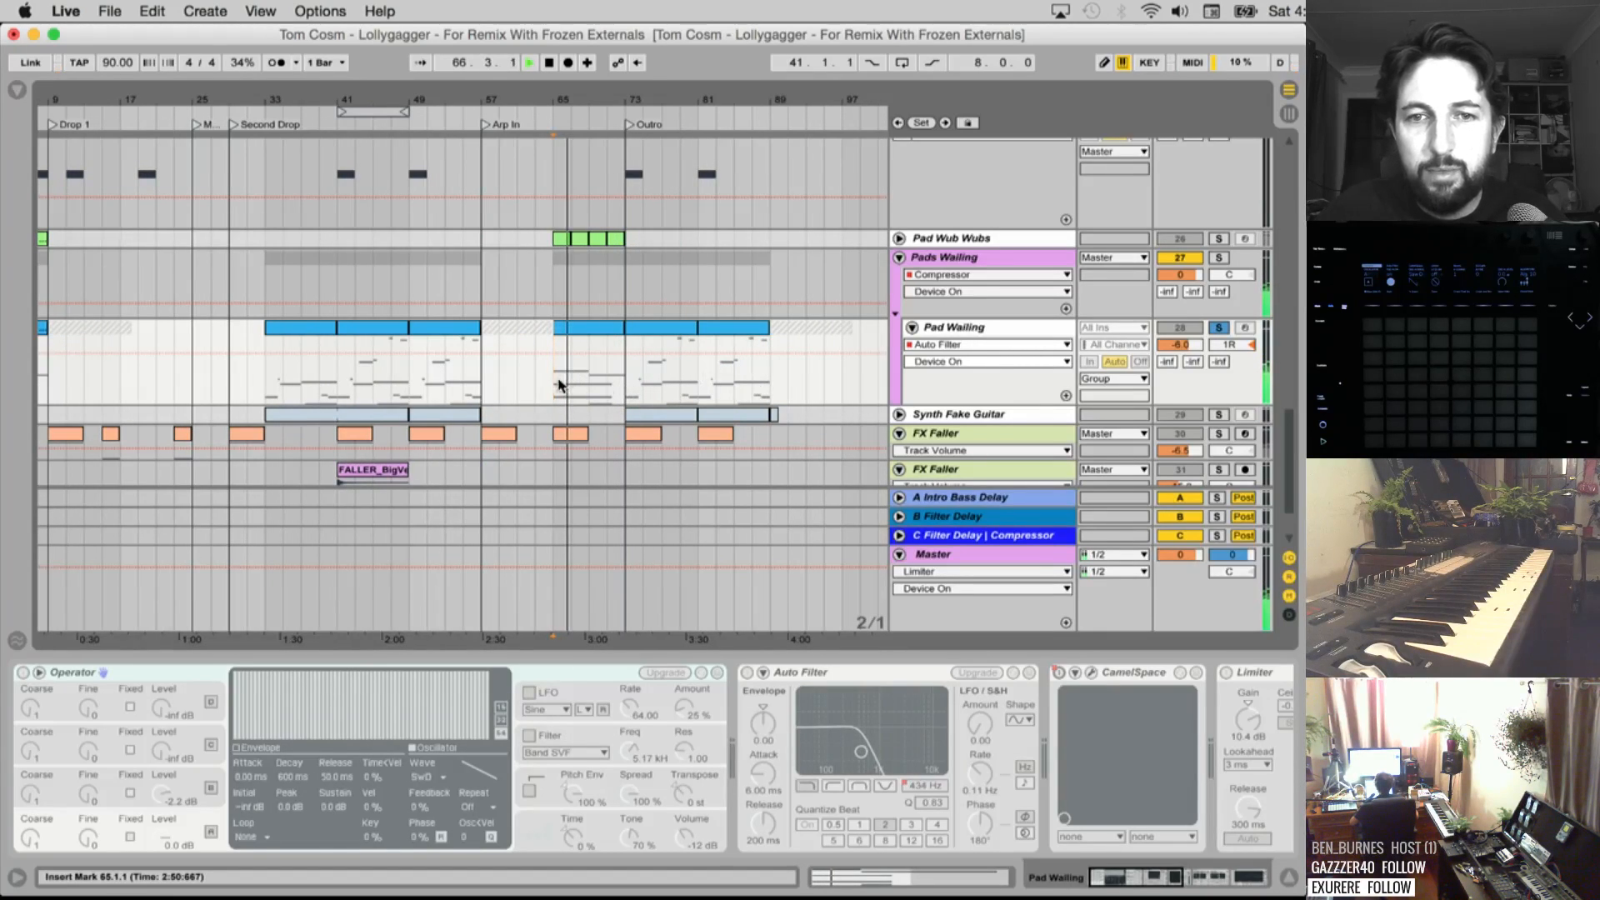
{"action": "key", "text": "space"}
{"action": "left_click", "coordinate": [860, 375], "text": "shift"}
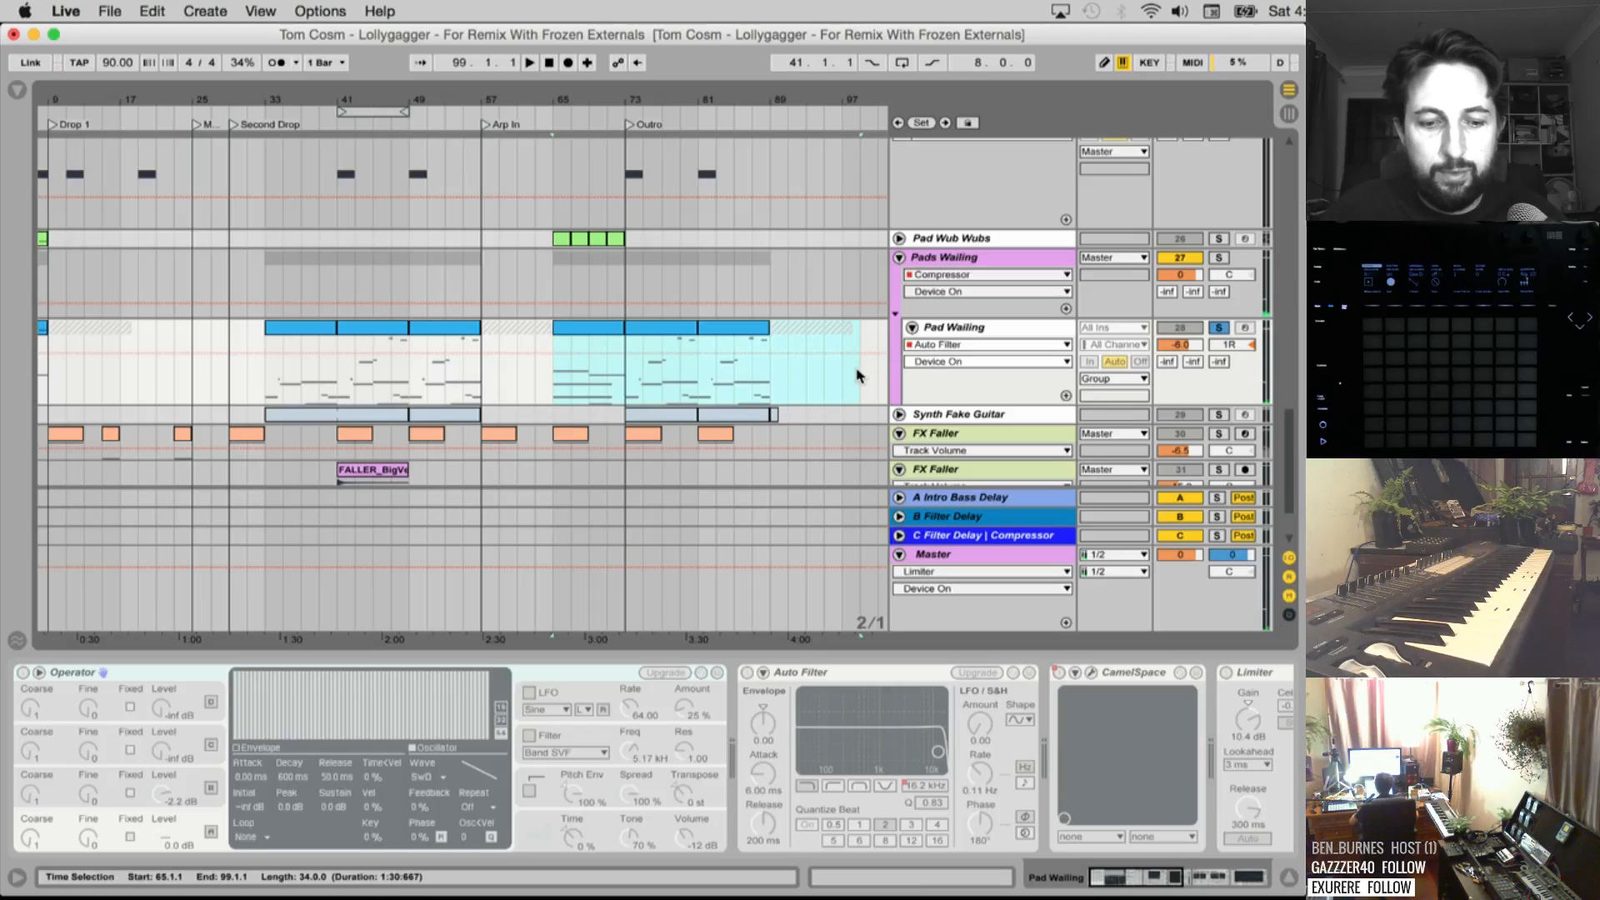
{"action": "key", "text": "super+shift+r"}
{"action": "key", "text": "Return"}
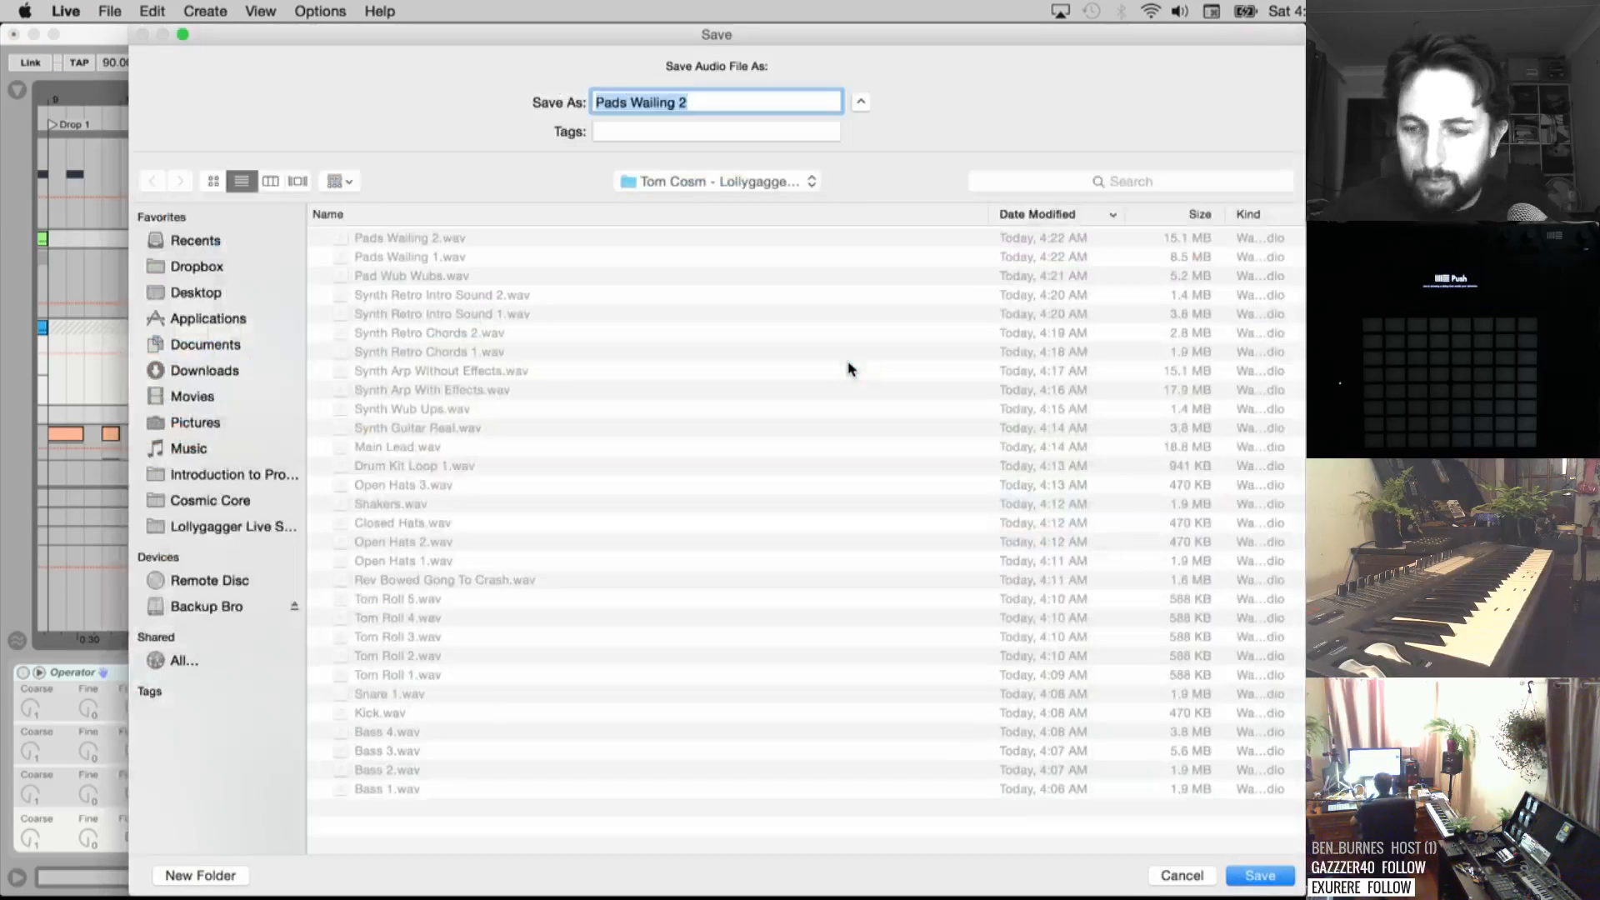
{"action": "key", "text": "Return"}
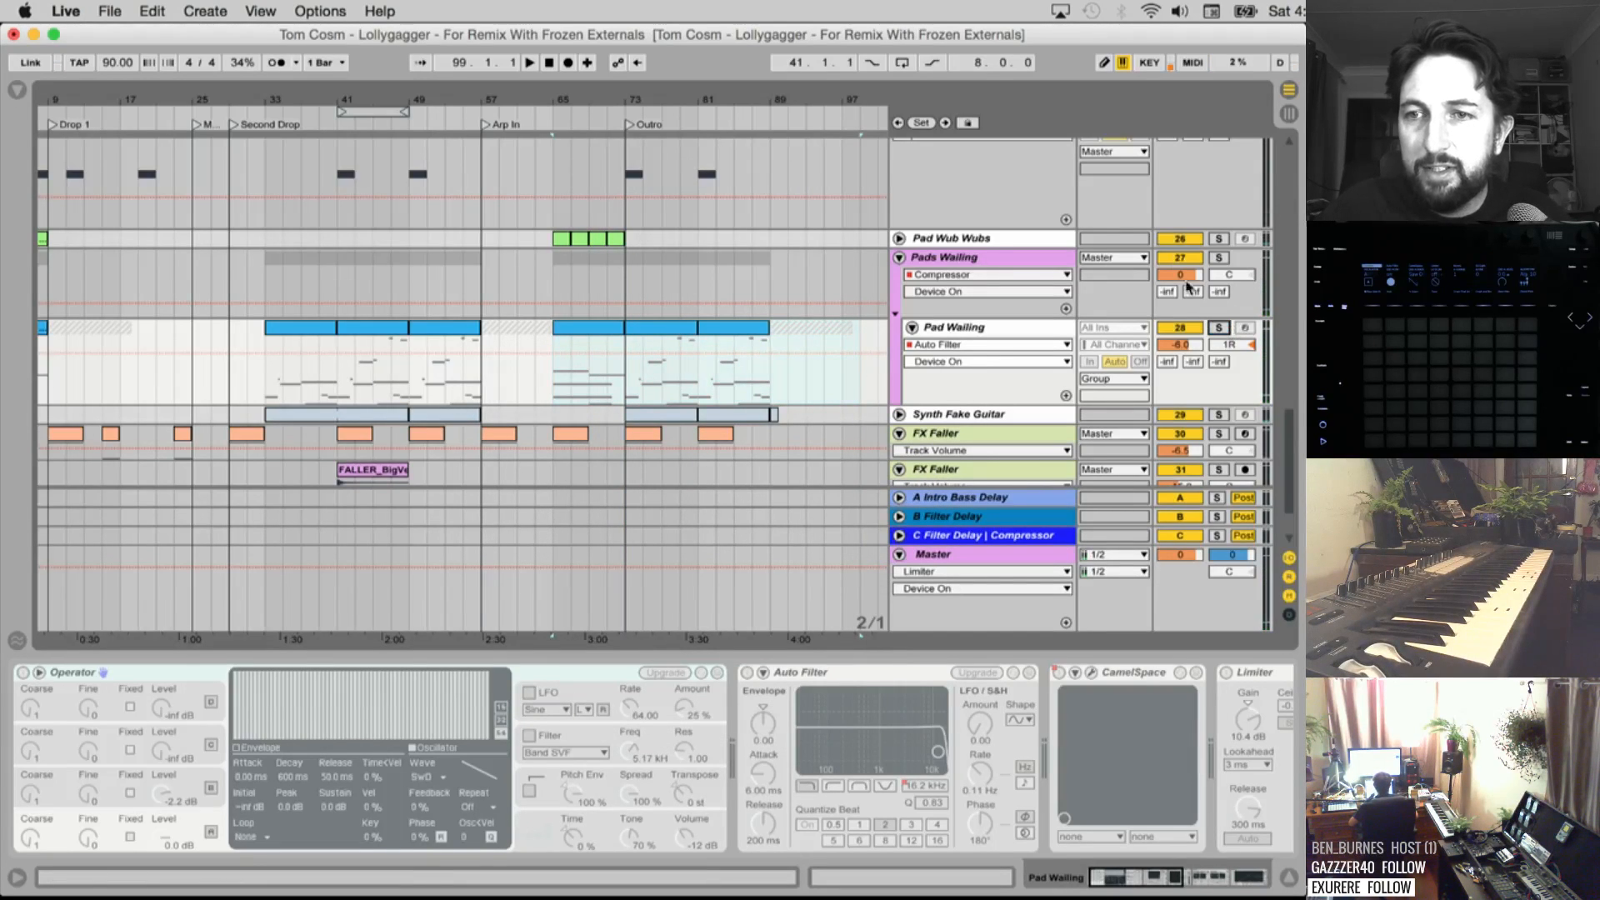
Unfold the Synth Fake Guitar track and play it from bar 33
{"action": "scroll", "coordinate": [808, 334], "scroll_direction": "down", "scroll_amount": 3}
{"action": "left_click", "coordinate": [878, 333]}
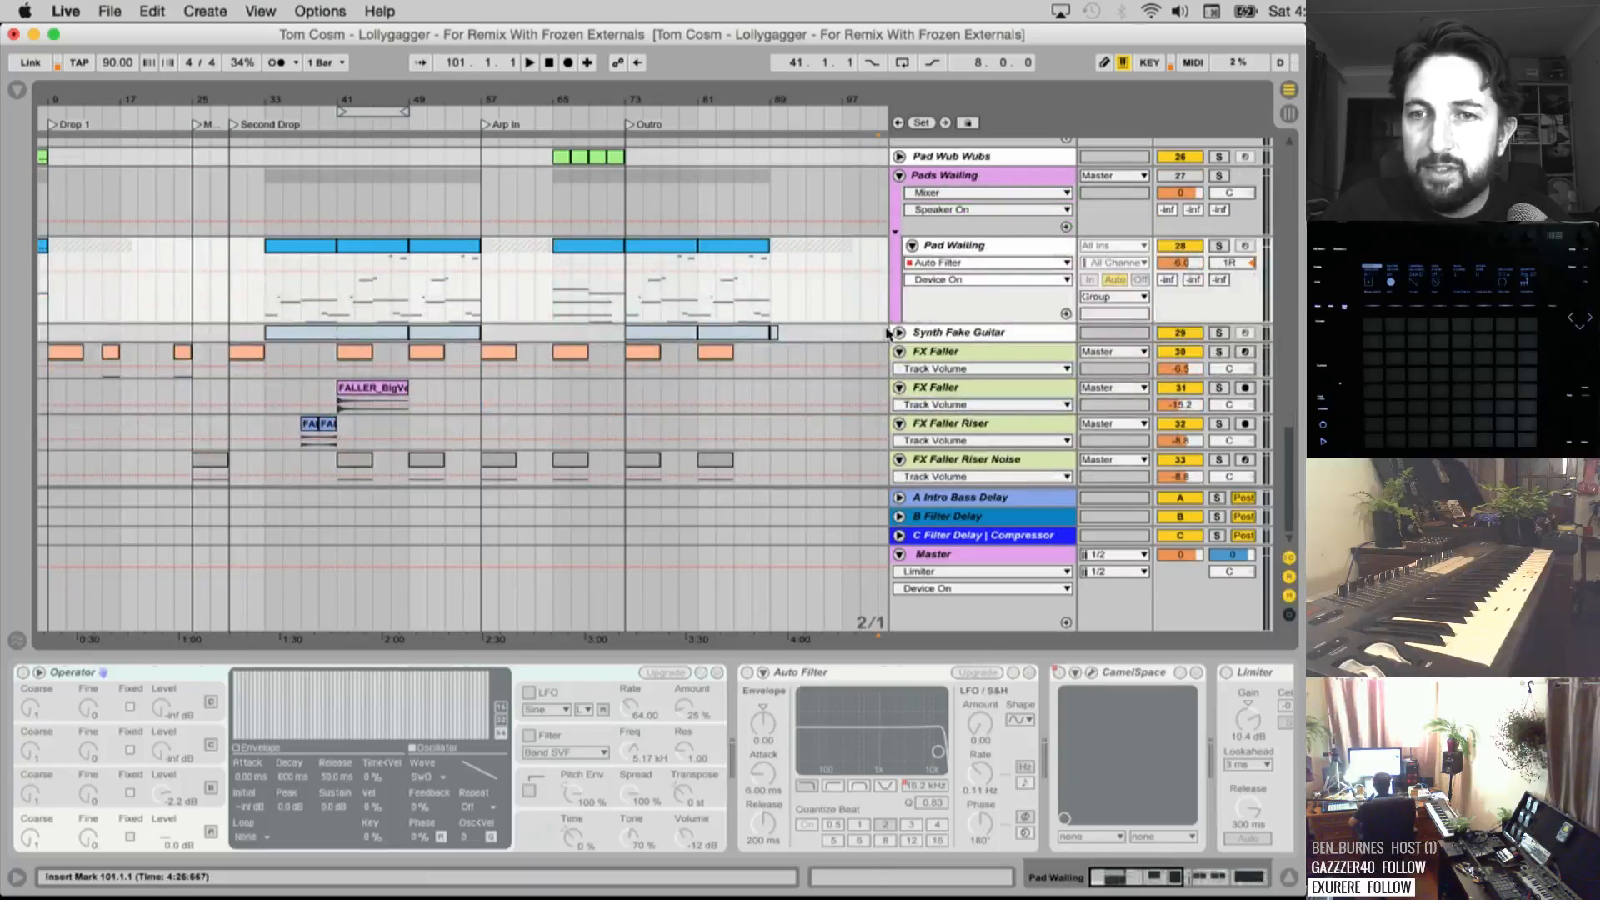
{"action": "left_click", "coordinate": [899, 333]}
{"action": "scroll", "coordinate": [343, 412], "scroll_direction": "left", "scroll_amount": 3}
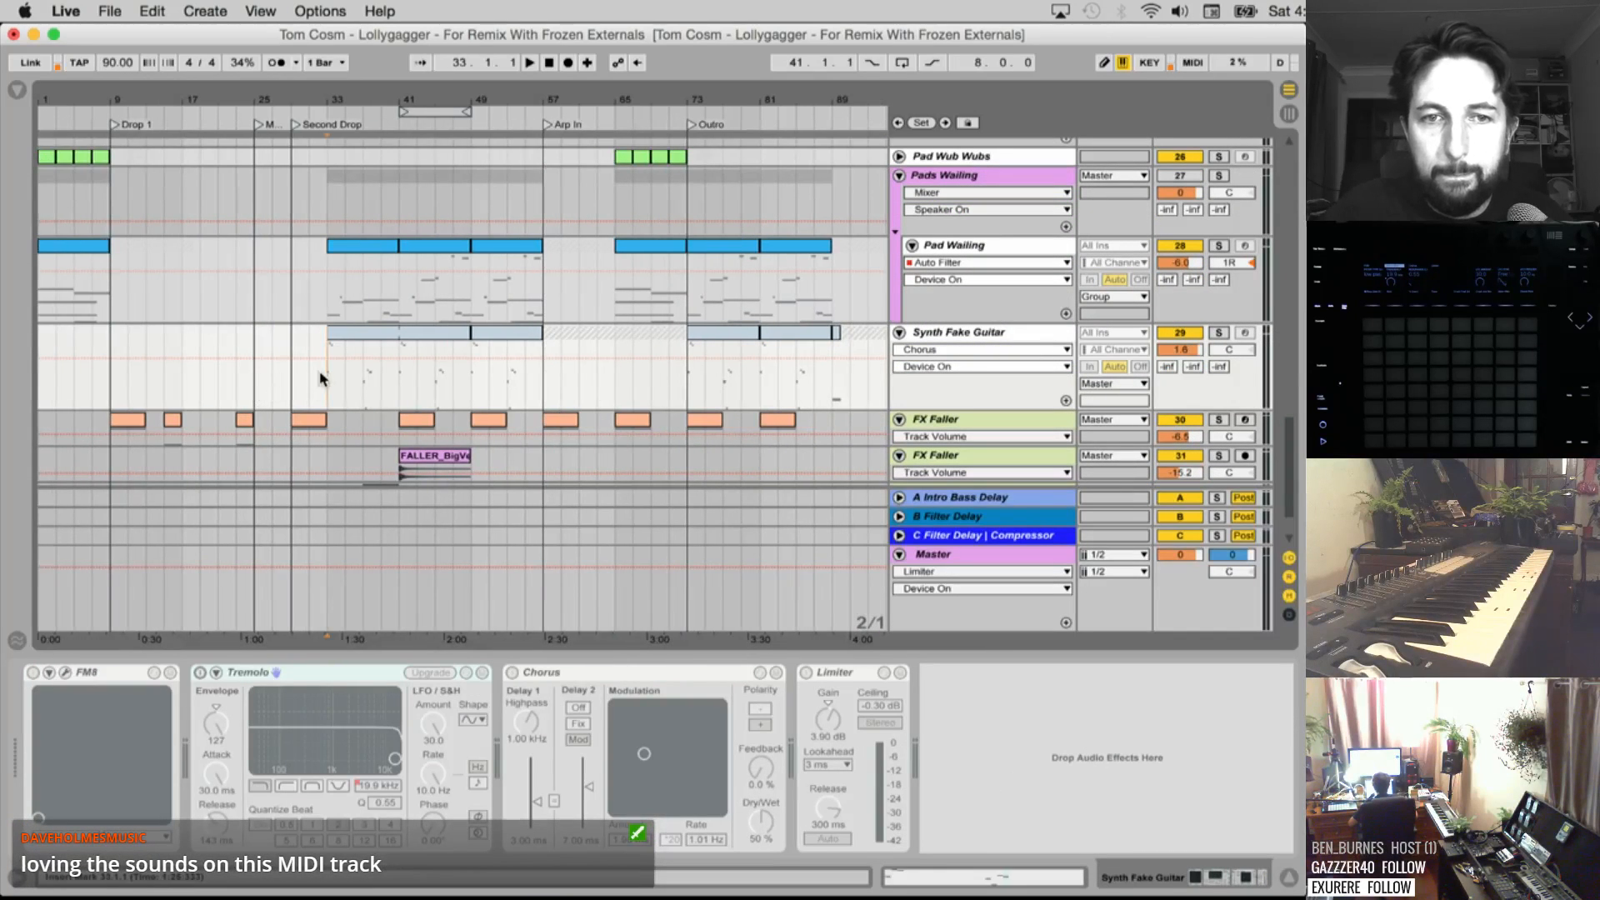
{"action": "left_click", "coordinate": [330, 377]}
{"action": "key", "text": "space"}
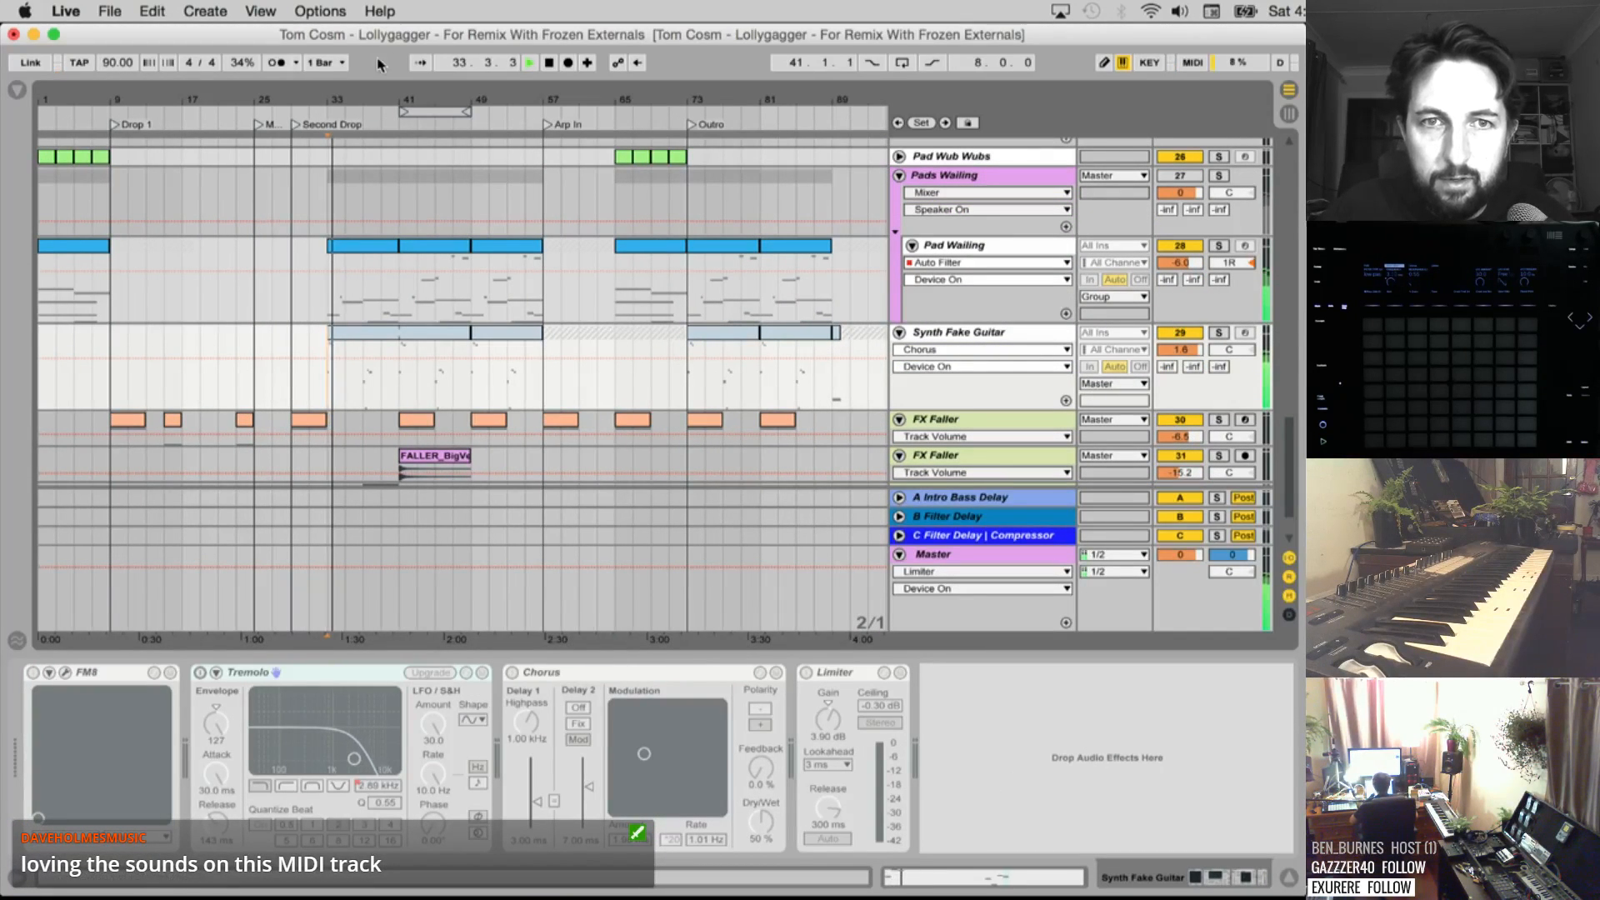
Select Synth Fake Guitar from bar 33 to bar 41 and export it as a WAV file named Synth Fake Guitar 1
{"action": "left_click_drag", "start_coordinate": [378, 99], "coordinate": [392, 135]}
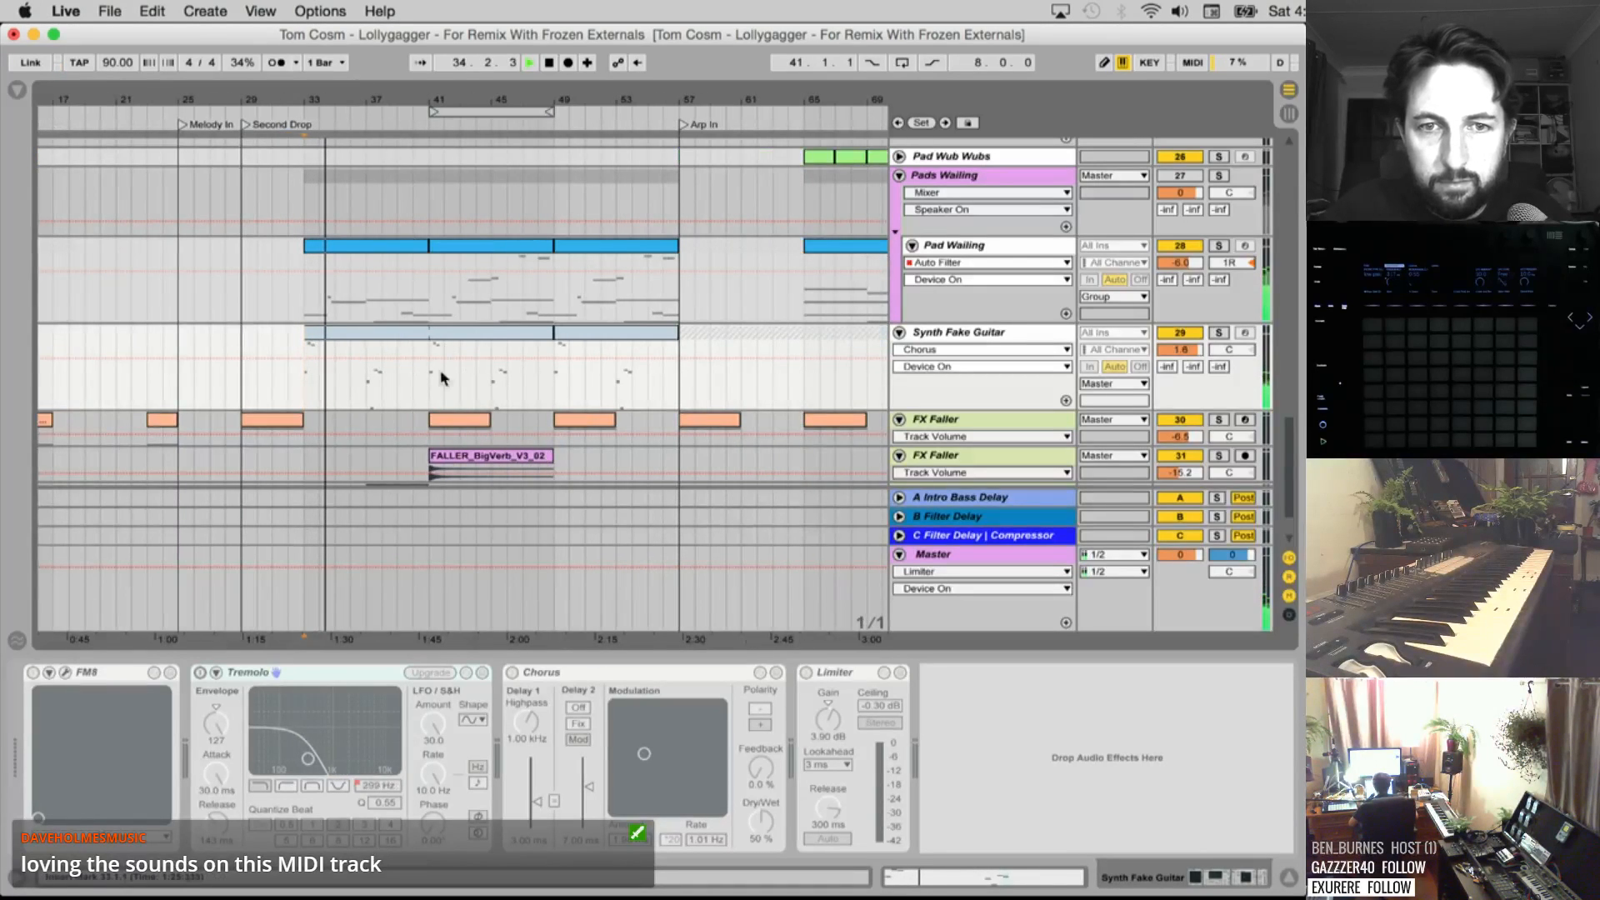
{"action": "left_click_drag", "start_coordinate": [432, 388], "coordinate": [547, 376]}
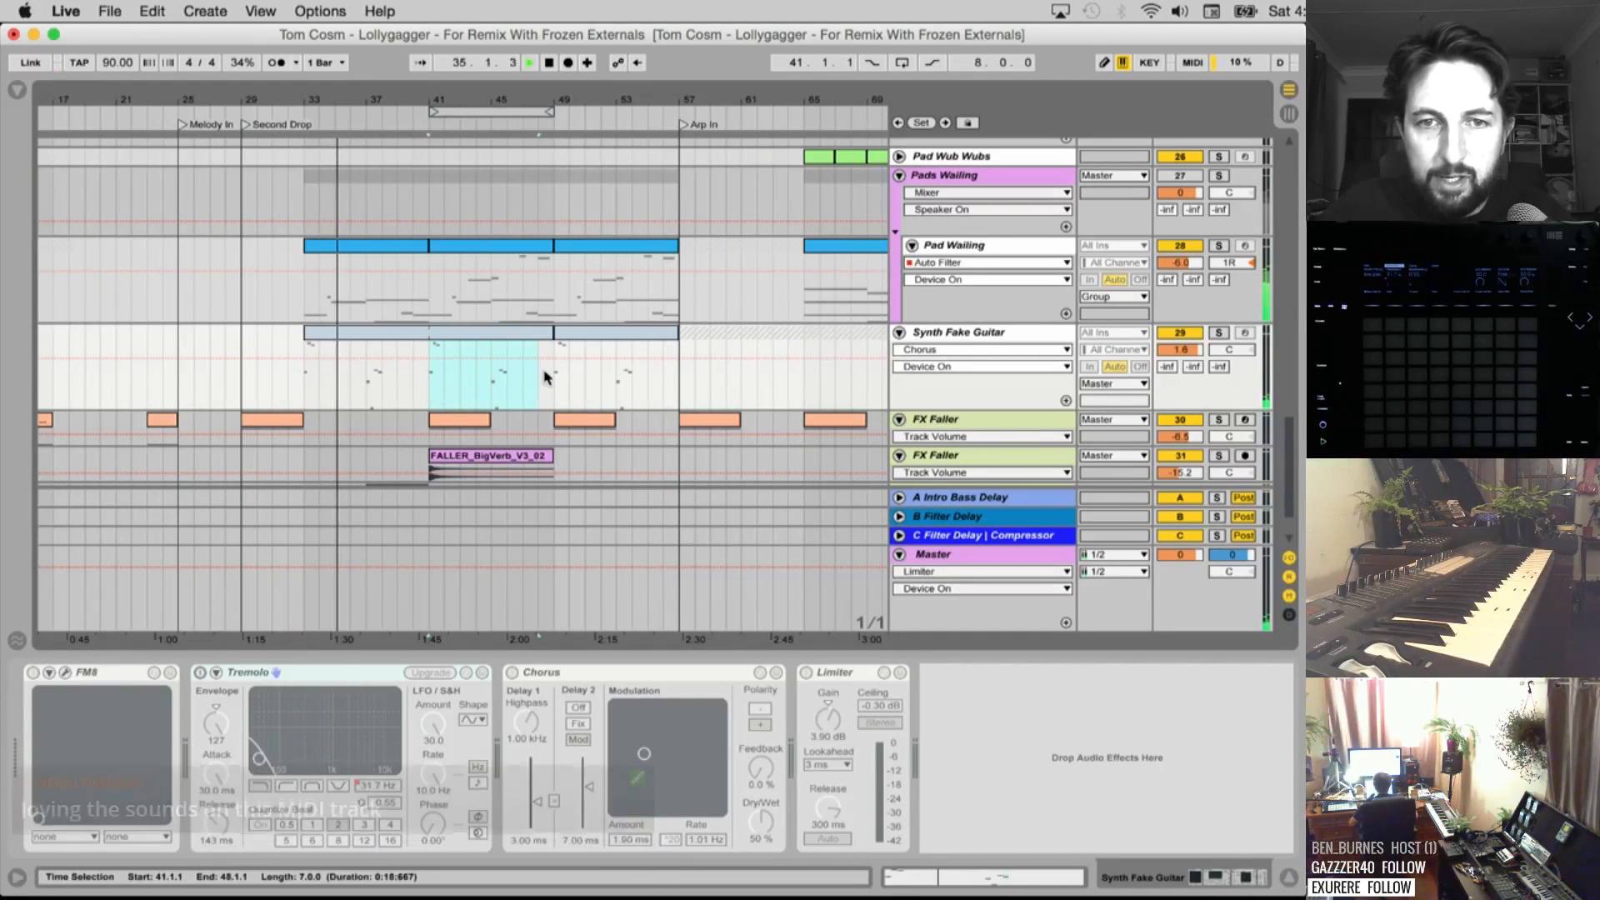
{"action": "left_click_drag", "start_coordinate": [431, 386], "coordinate": [305, 382]}
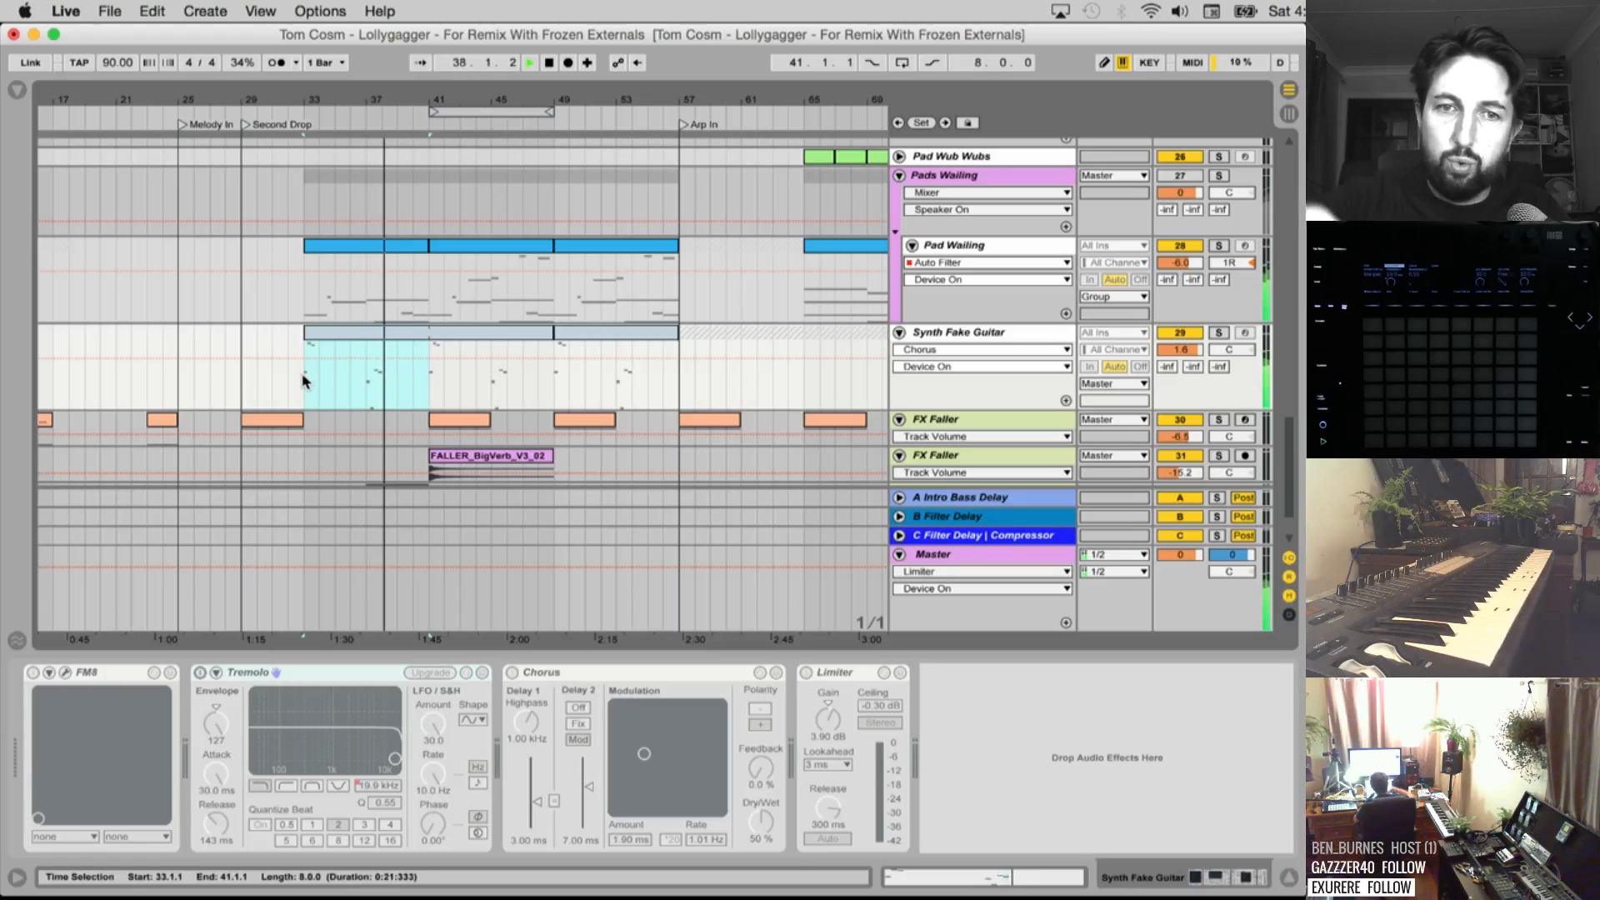
{"action": "key", "text": "space"}
{"action": "key", "text": "super+s"}
{"action": "key", "text": "super+shift+r"}
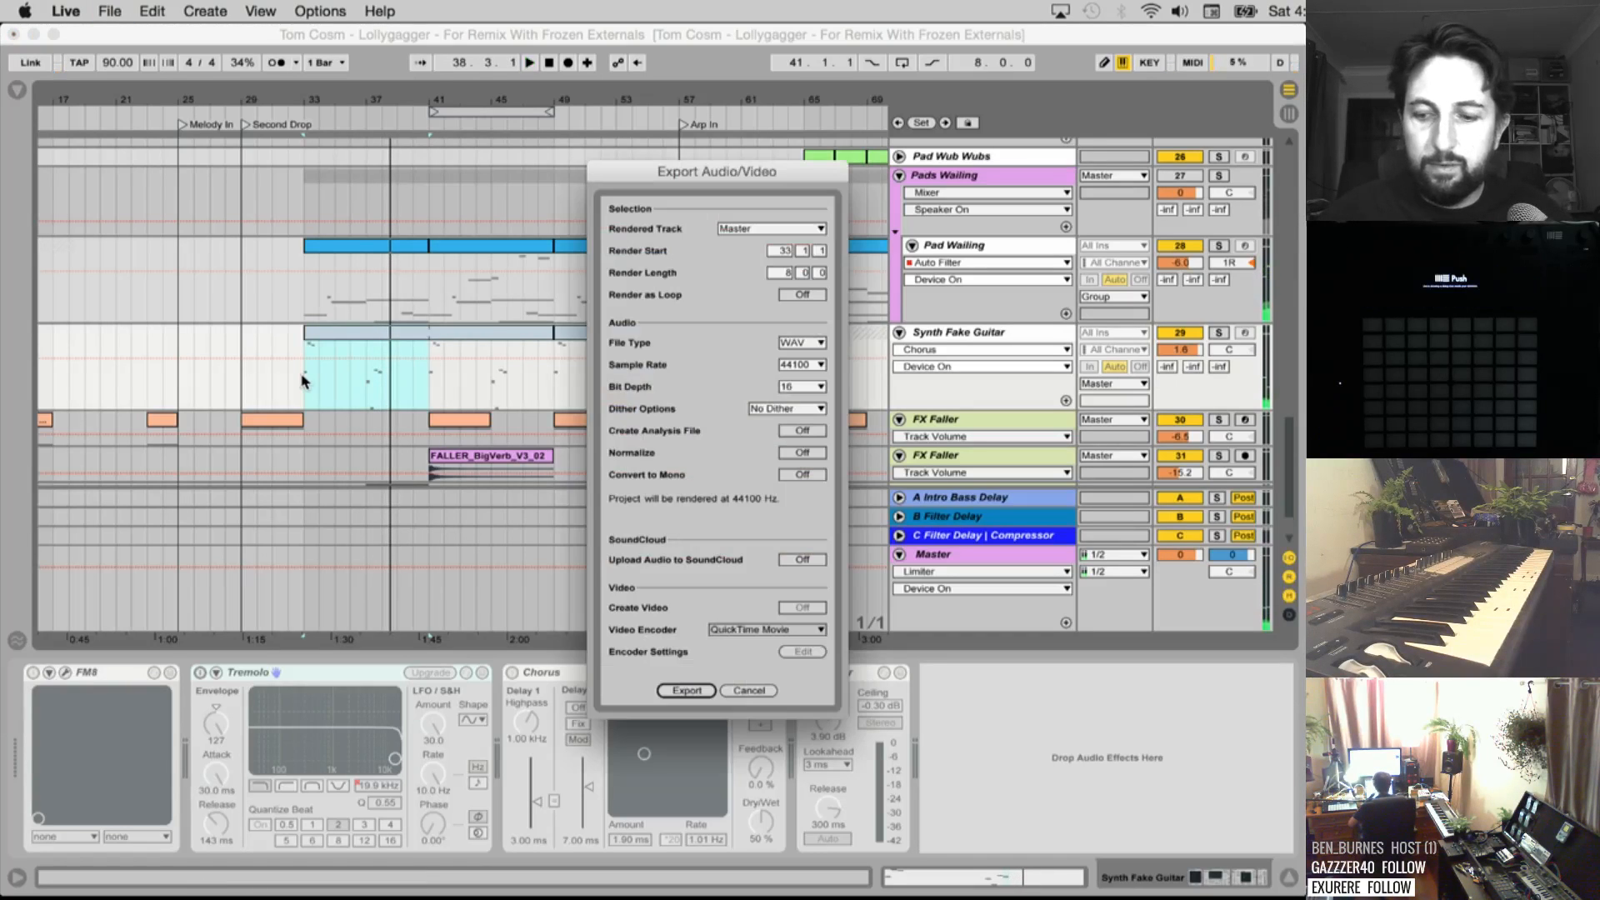
{"action": "key", "text": "Return"}
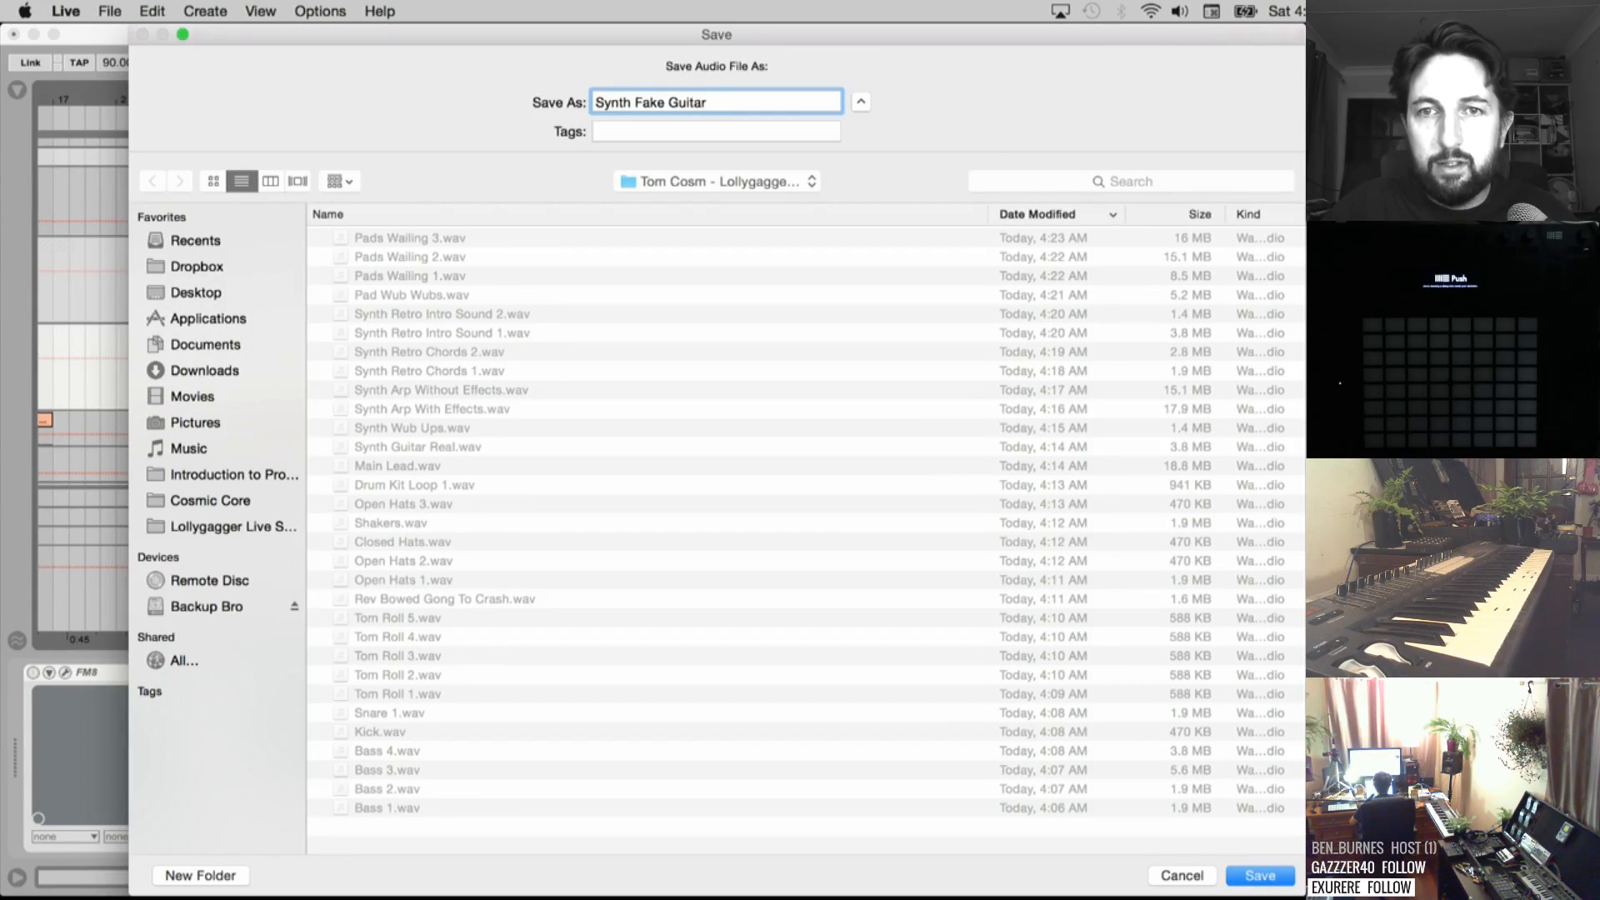
{"action": "key", "text": "Return"}
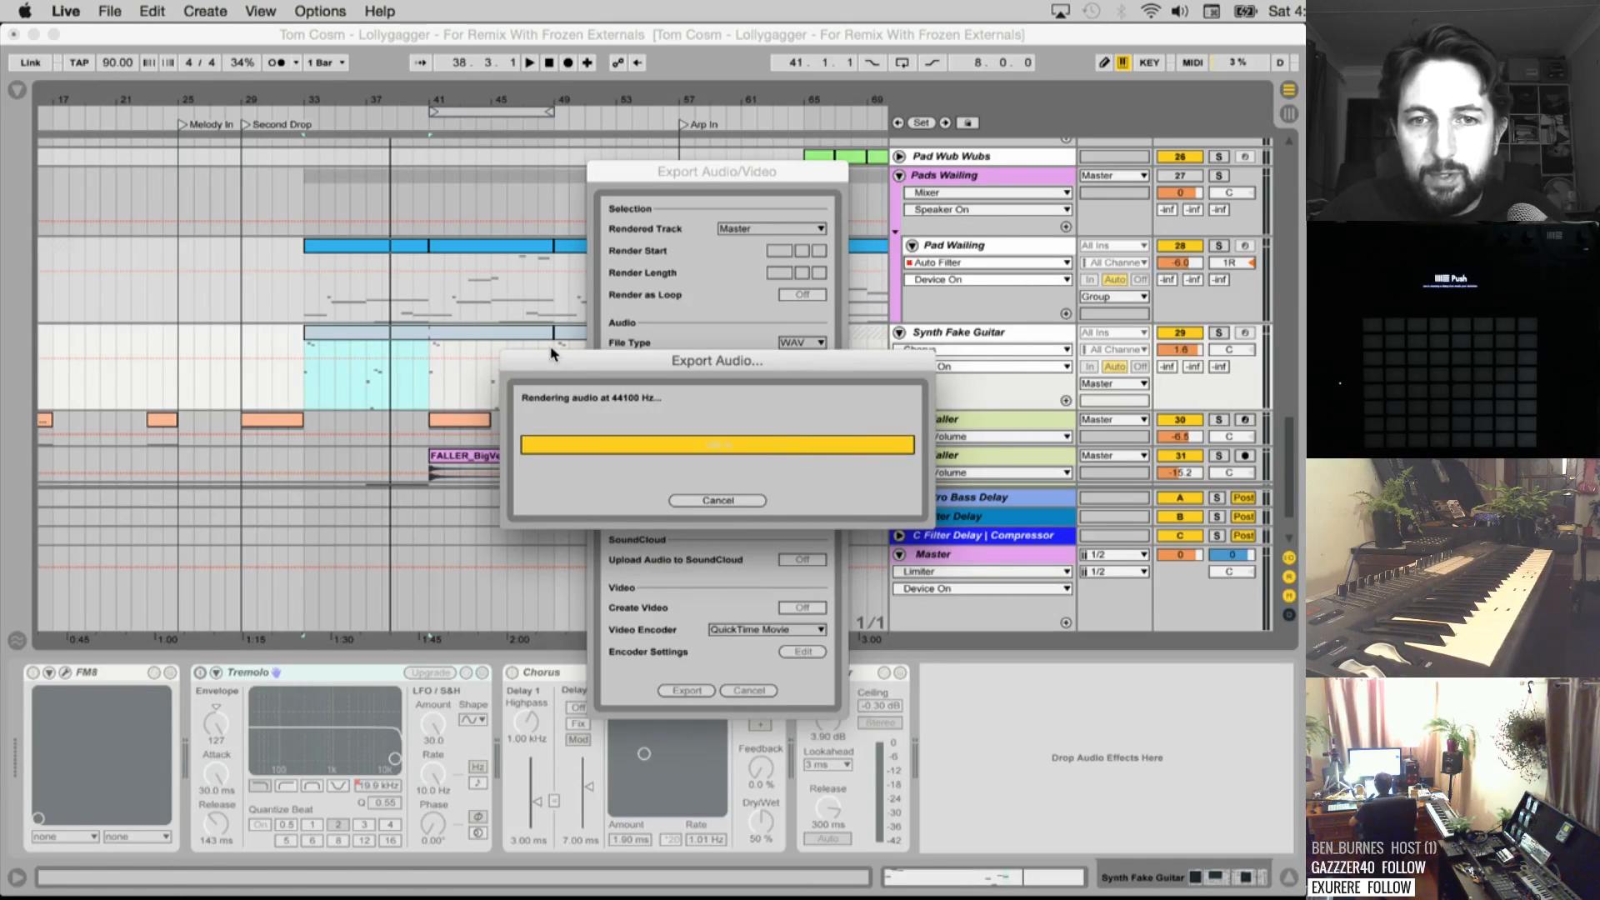
Compare the Synth Fake Guitar clips by playing them from bar 49 and from bar 33
{"action": "left_click", "coordinate": [554, 387]}
{"action": "key", "text": "space"}
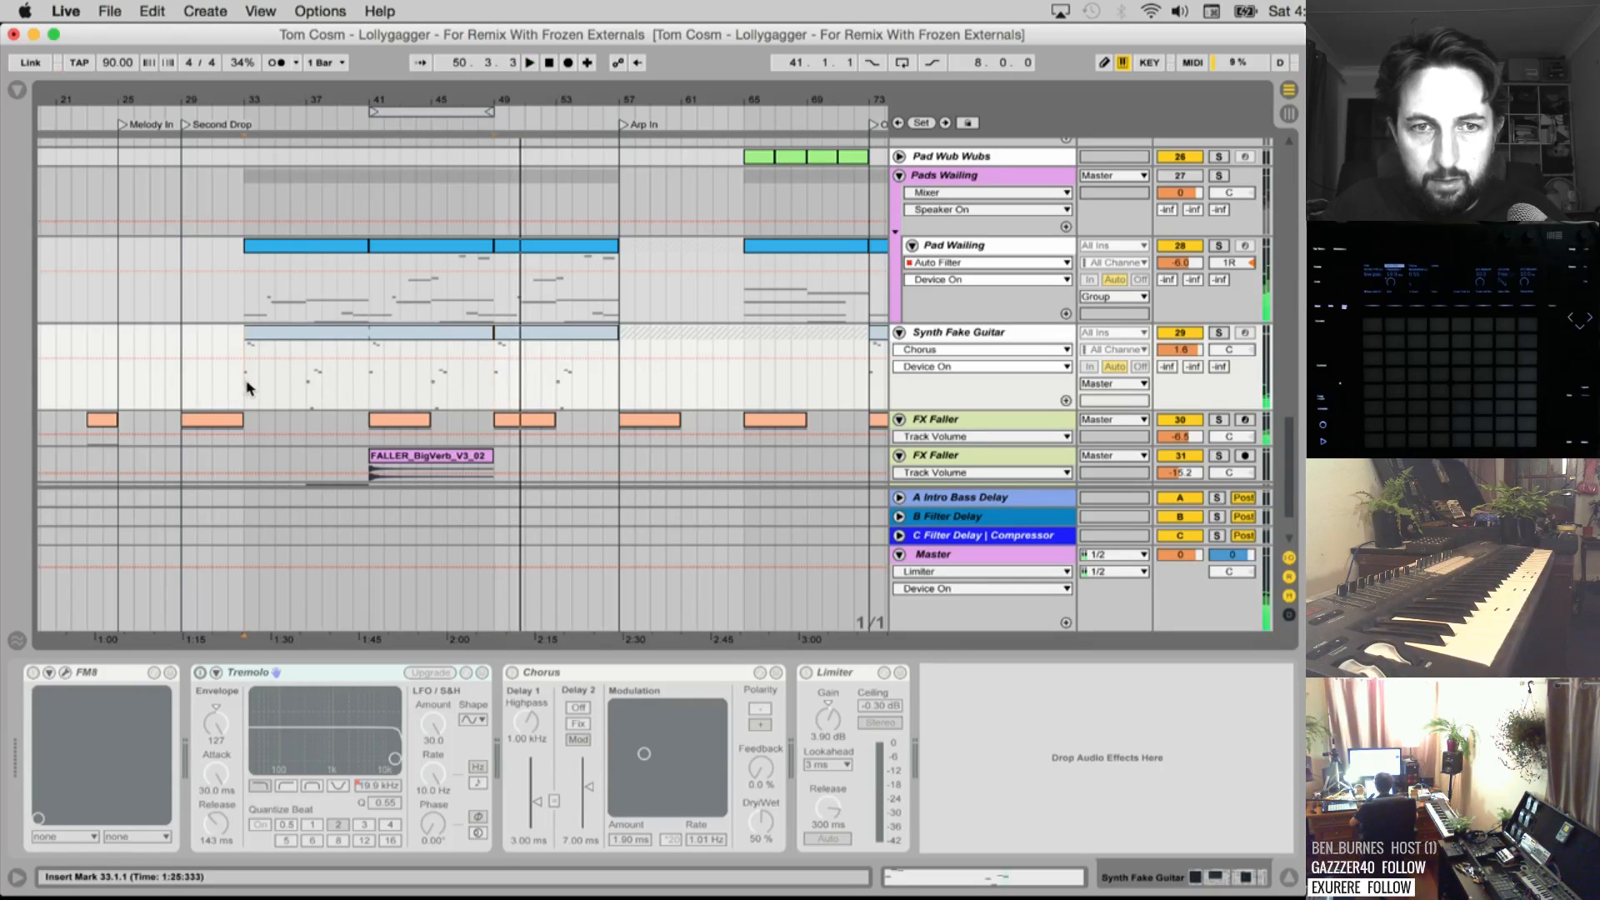
{"action": "key", "text": "space"}
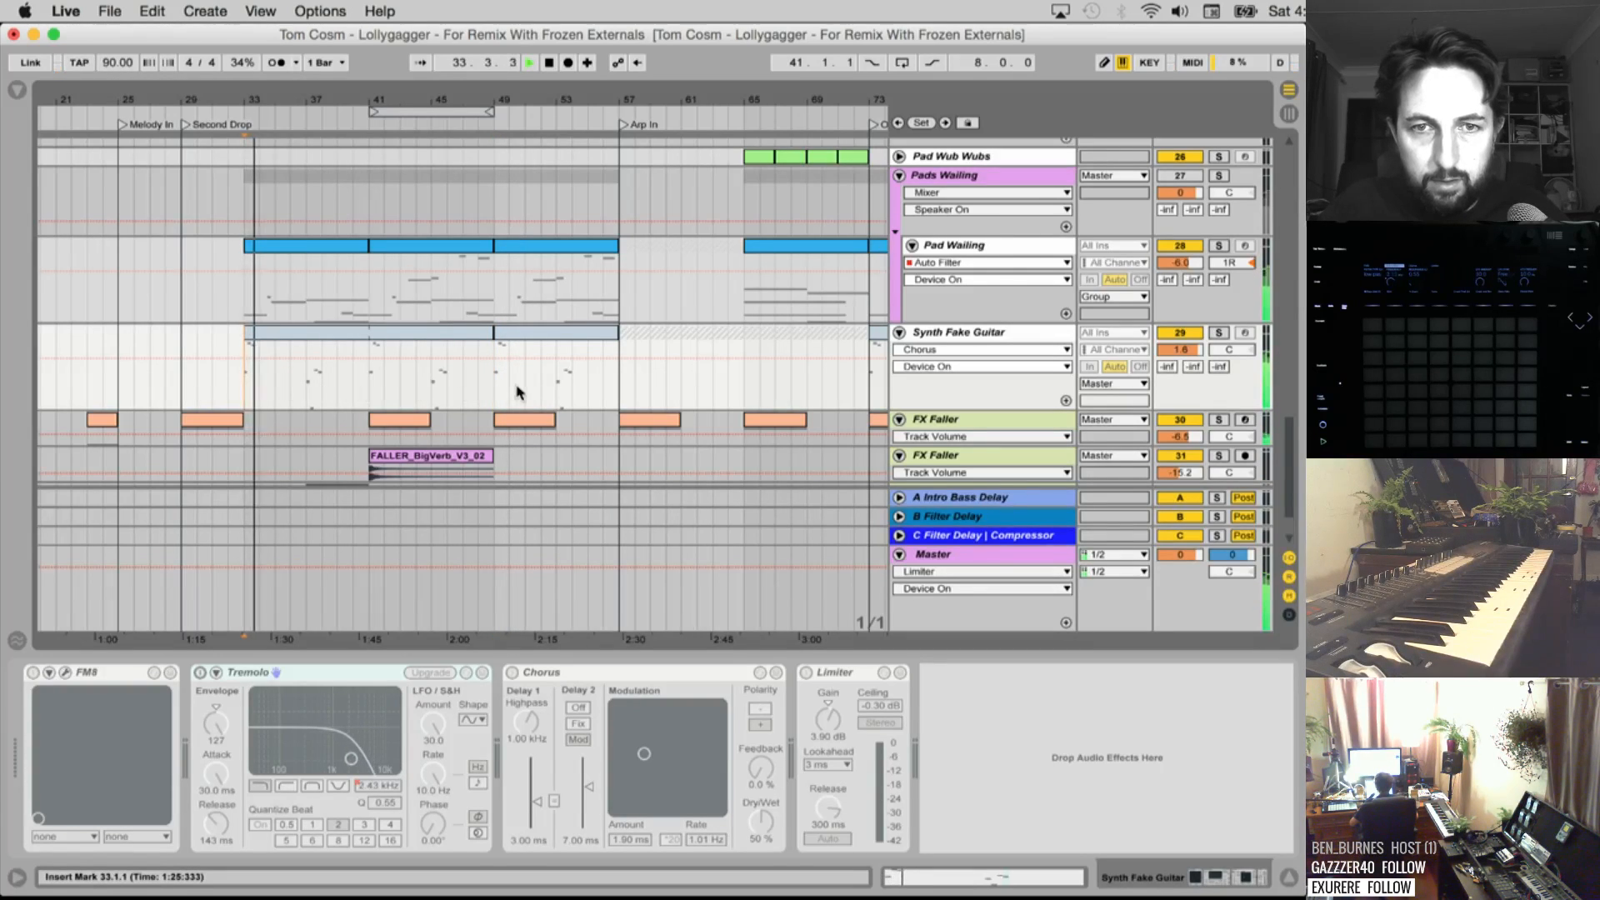
{"action": "key", "text": "space"}
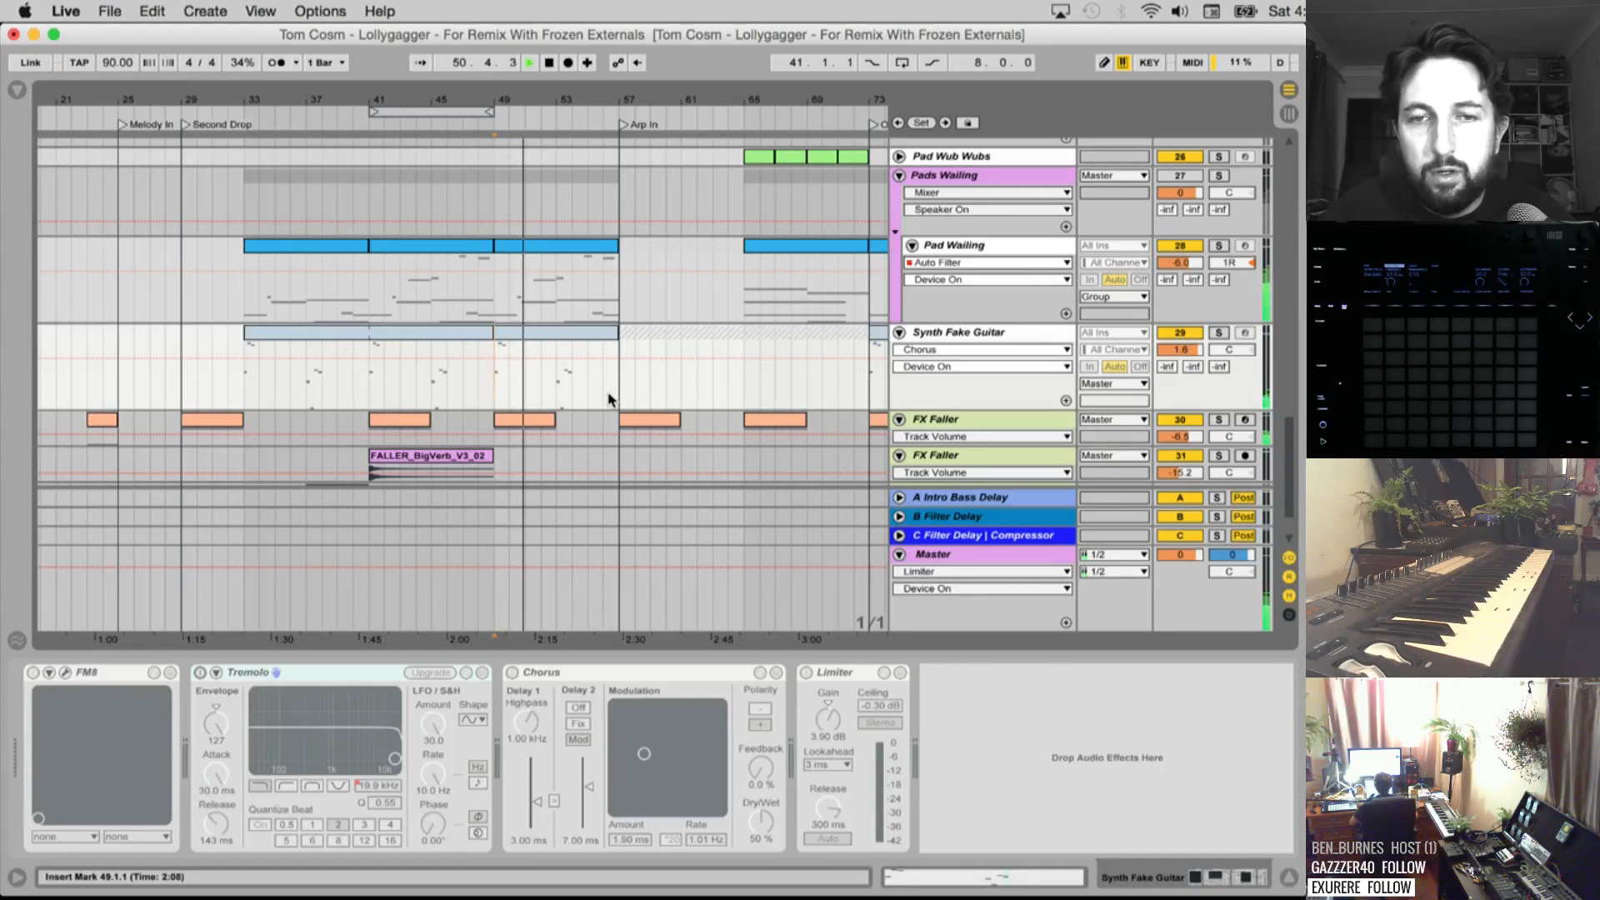
Select Synth Fake Guitar from bar 49 to bar 59, including its tail, and export it as another numbered WAV file
{"action": "scroll", "coordinate": [631, 392], "scroll_direction": "right", "scroll_amount": 2}
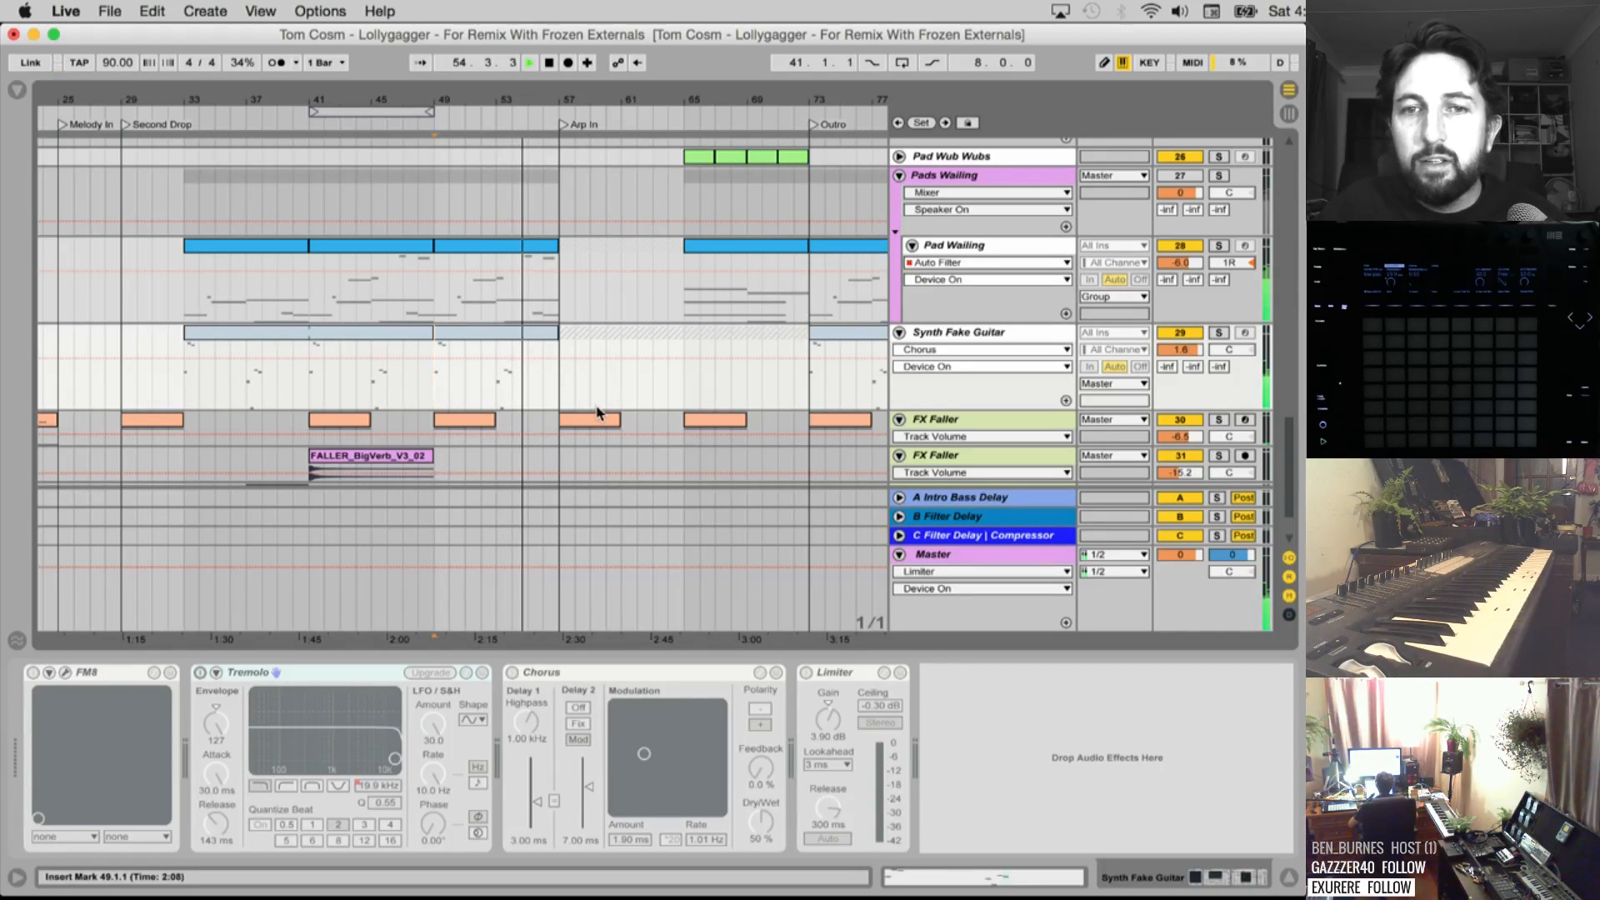
{"action": "left_click", "coordinate": [557, 383], "text": "shift"}
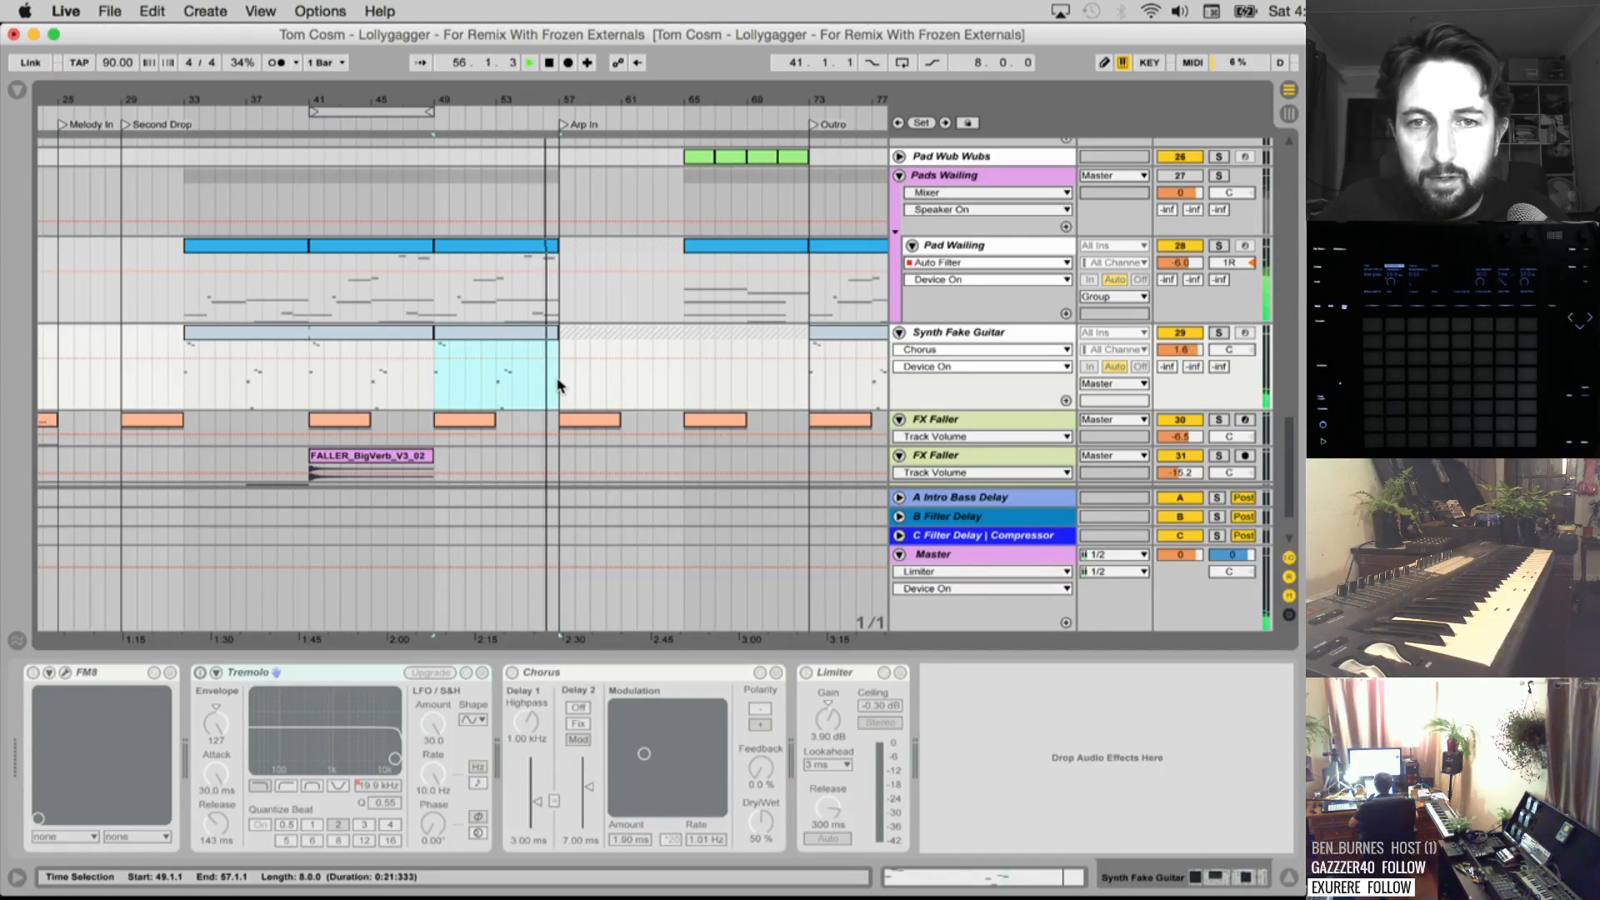
{"action": "left_click", "coordinate": [587, 387], "text": "shift"}
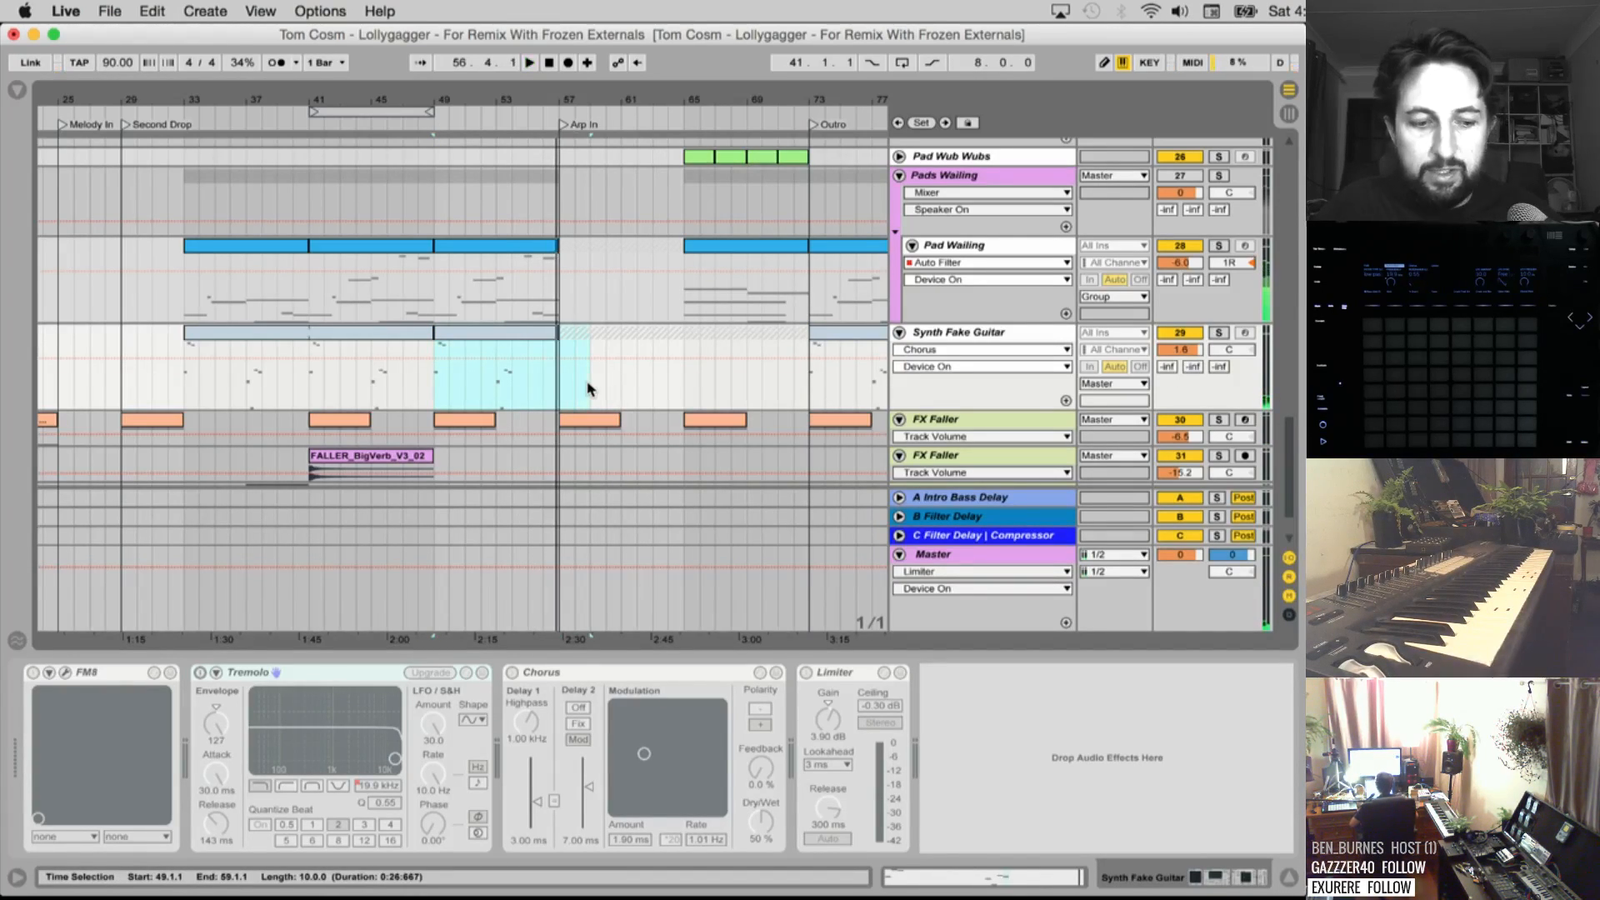
{"action": "key", "text": "super+shift+r"}
{"action": "key", "text": "Return"}
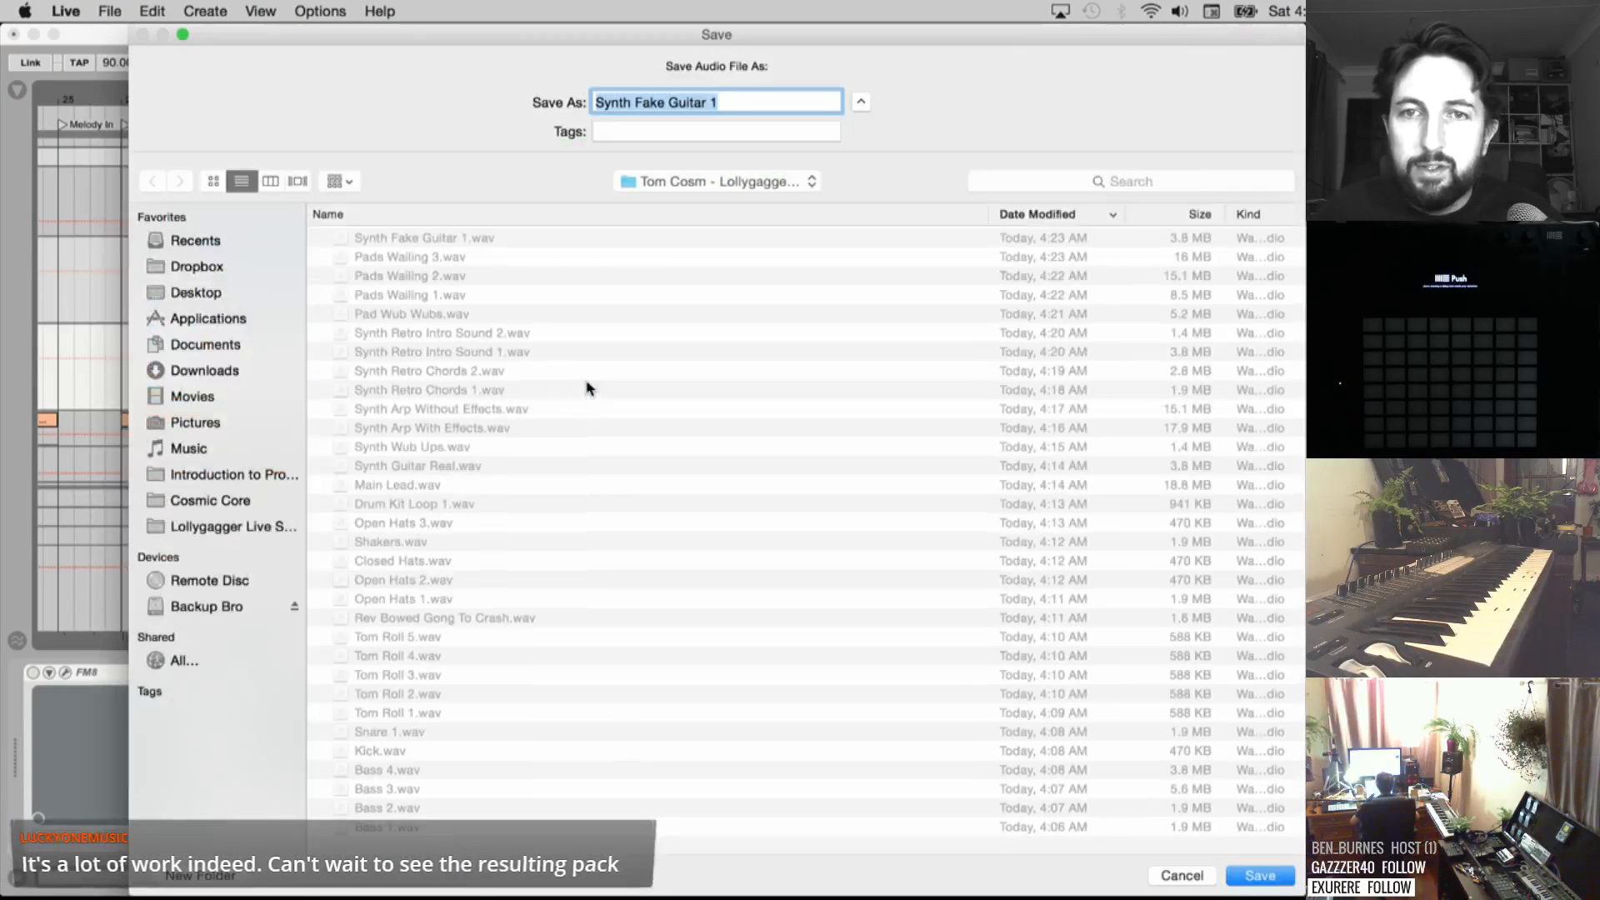
{"action": "key", "text": "Return"}
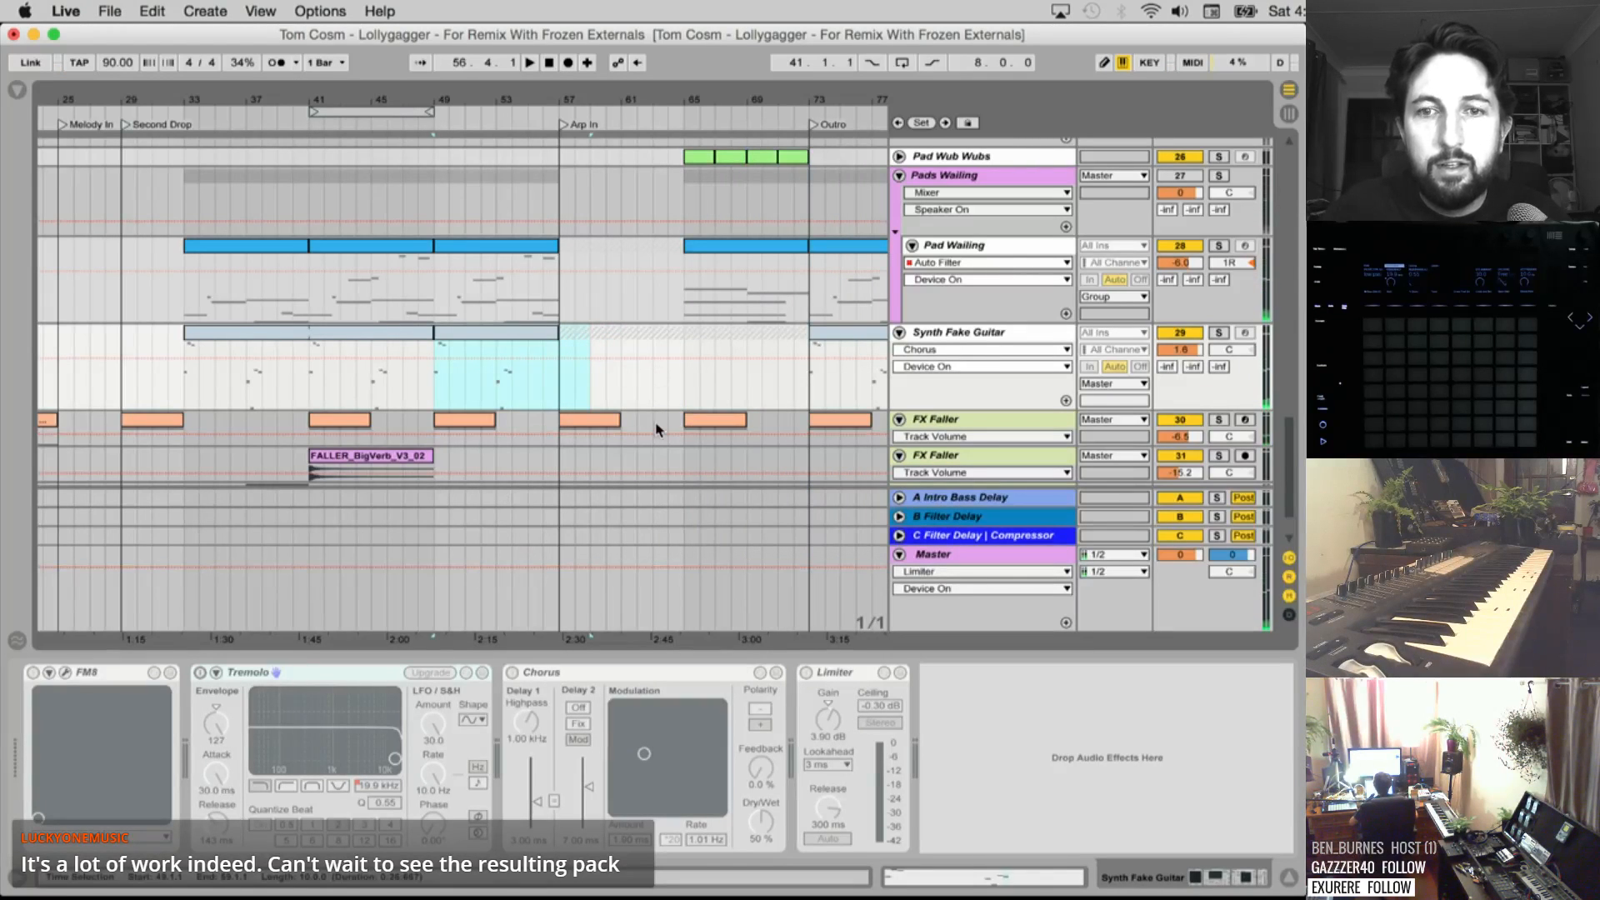
Play the last Synth Fake Guitar clip, select it from bar 89 to bar 98, and export it as a WAV file named Synth Fake Guitar 3
{"action": "scroll", "coordinate": [656, 429], "scroll_direction": "right", "scroll_amount": 5}
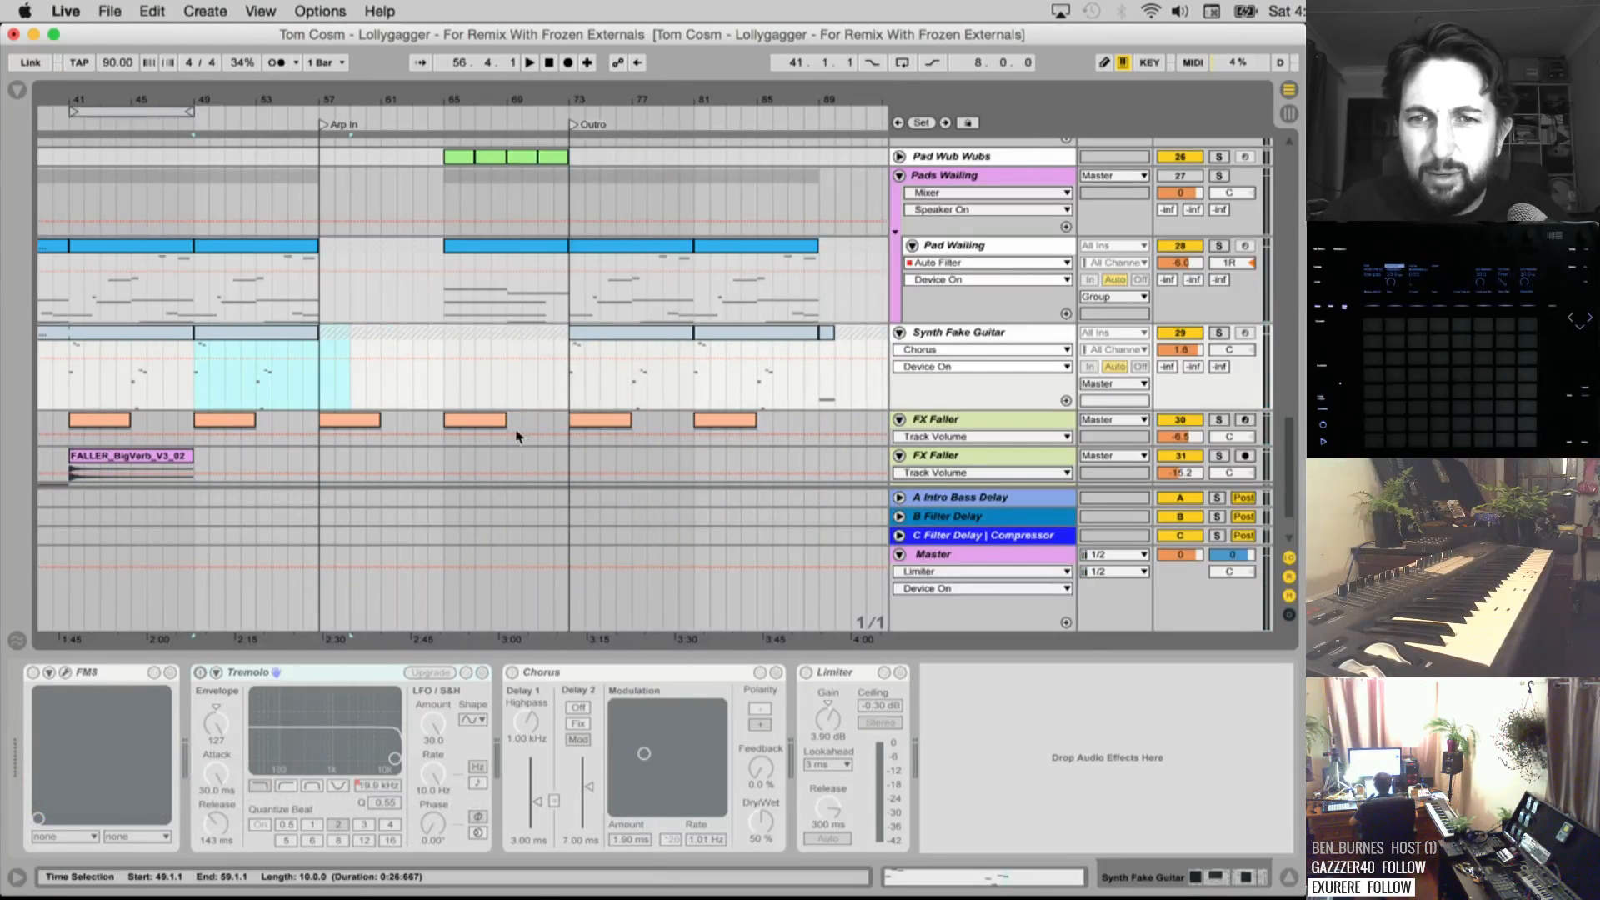
{"action": "left_click", "coordinate": [819, 388]}
{"action": "key", "text": "space"}
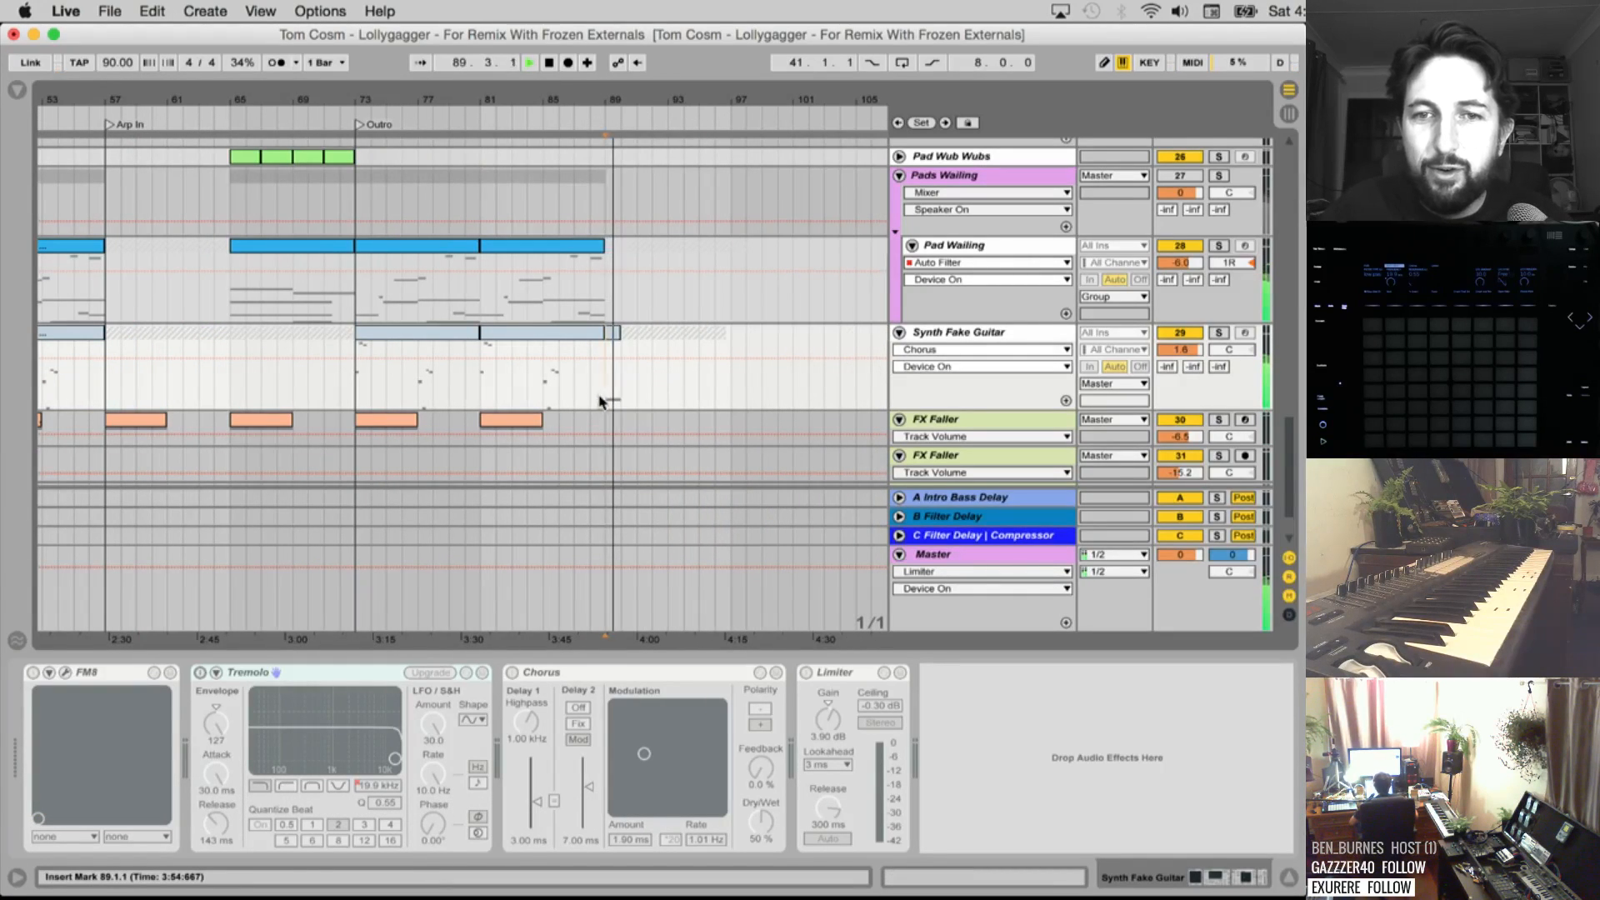
{"action": "left_click_drag", "start_coordinate": [615, 402], "coordinate": [756, 394]}
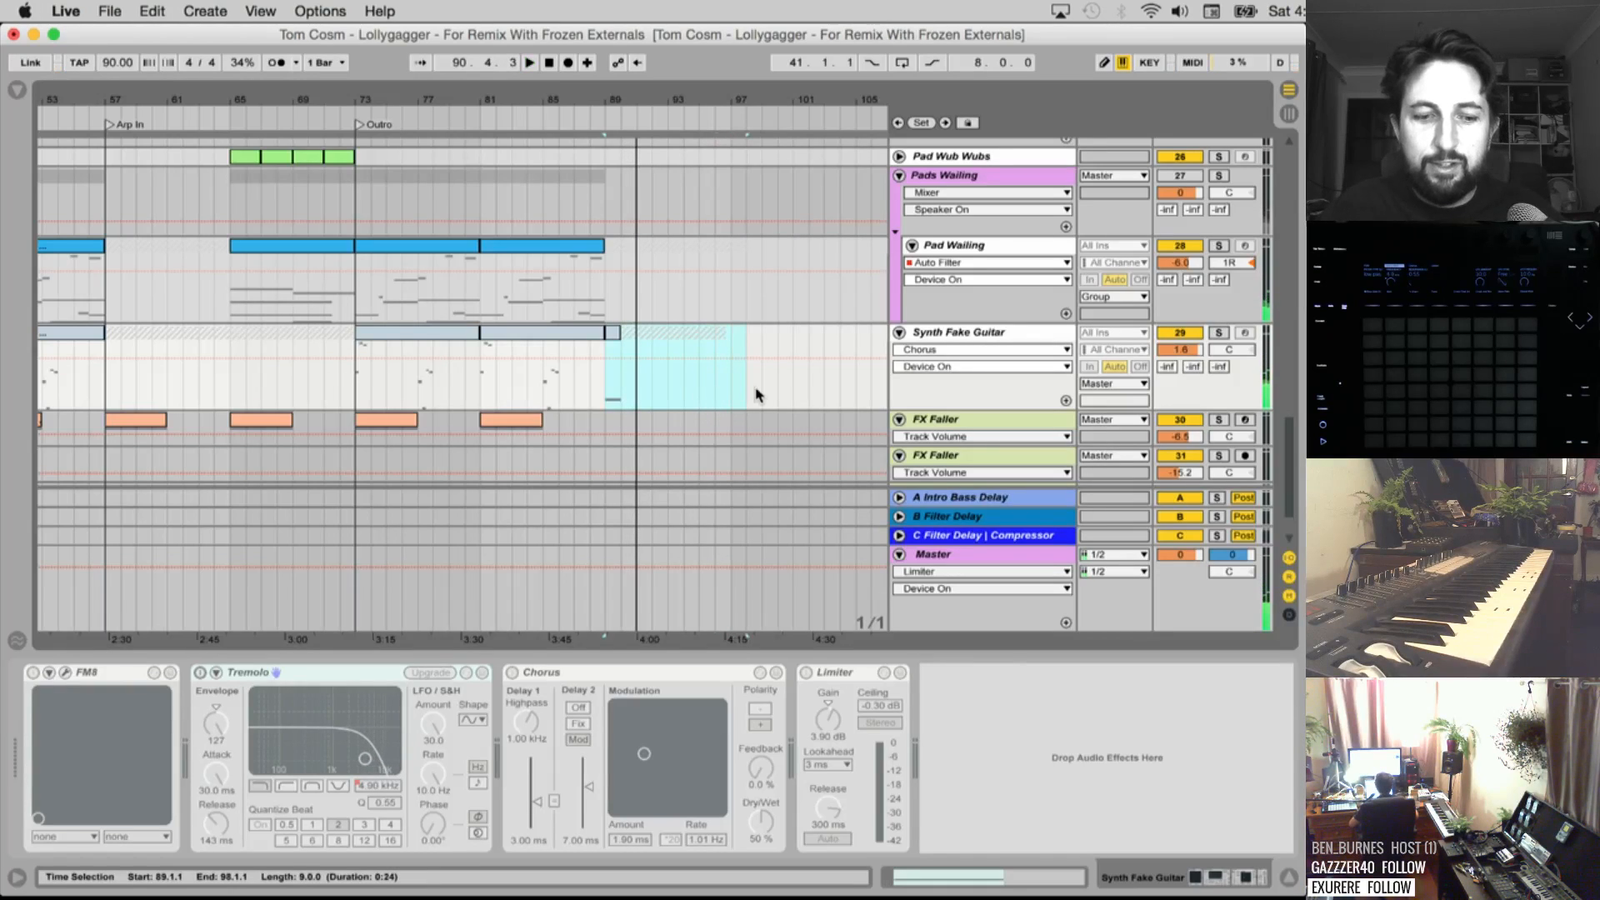
{"action": "key", "text": "space"}
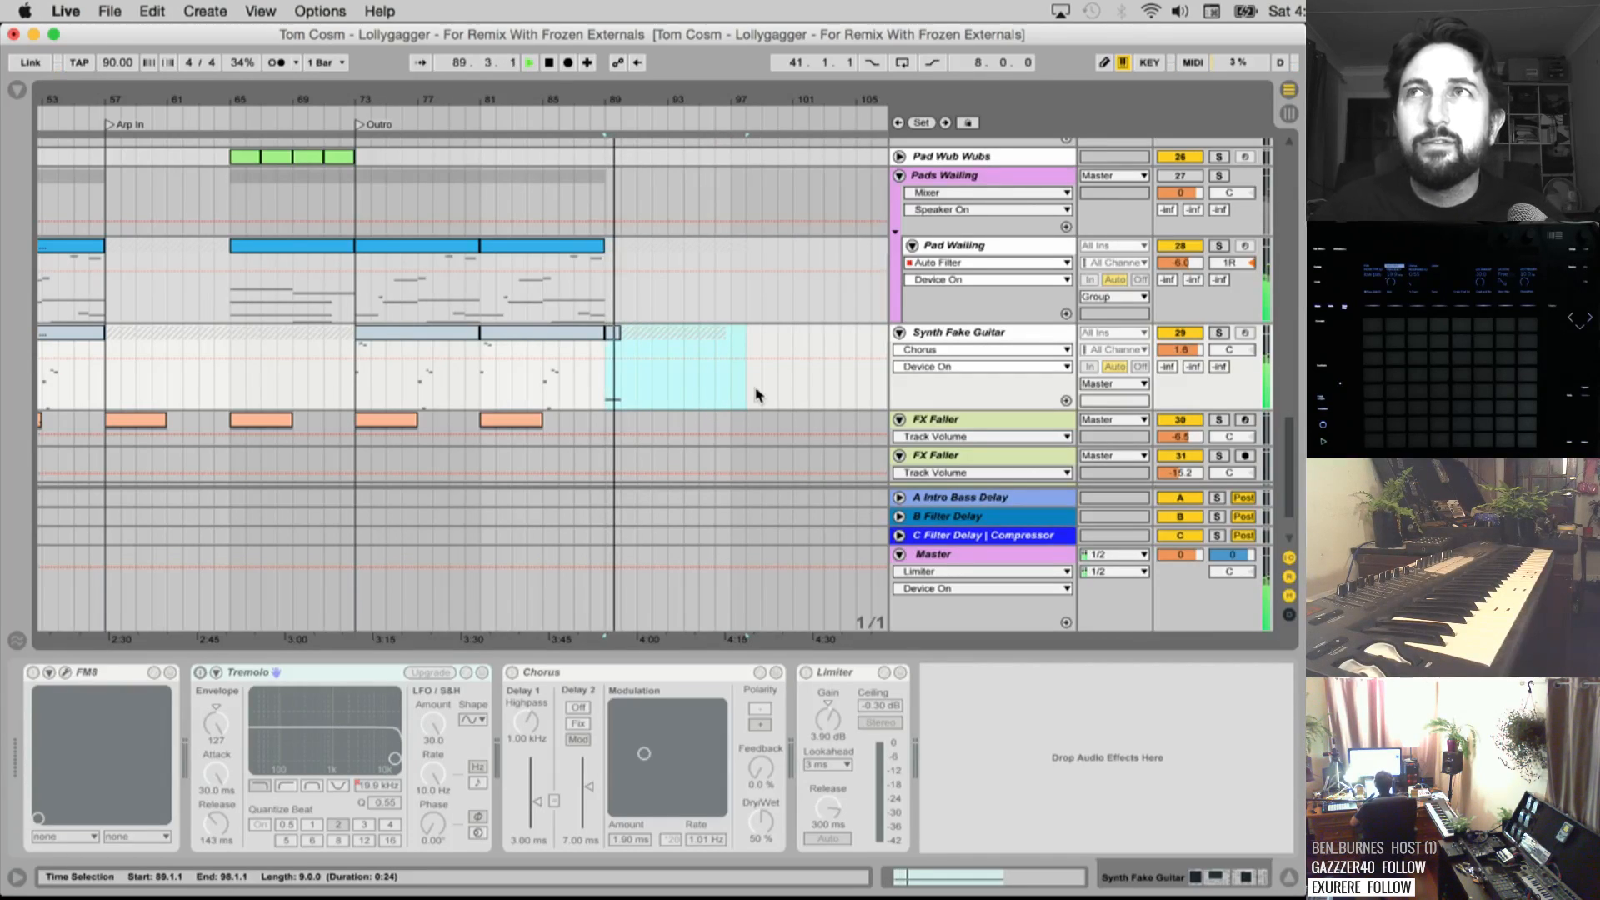
{"action": "key", "text": "super+shift+r"}
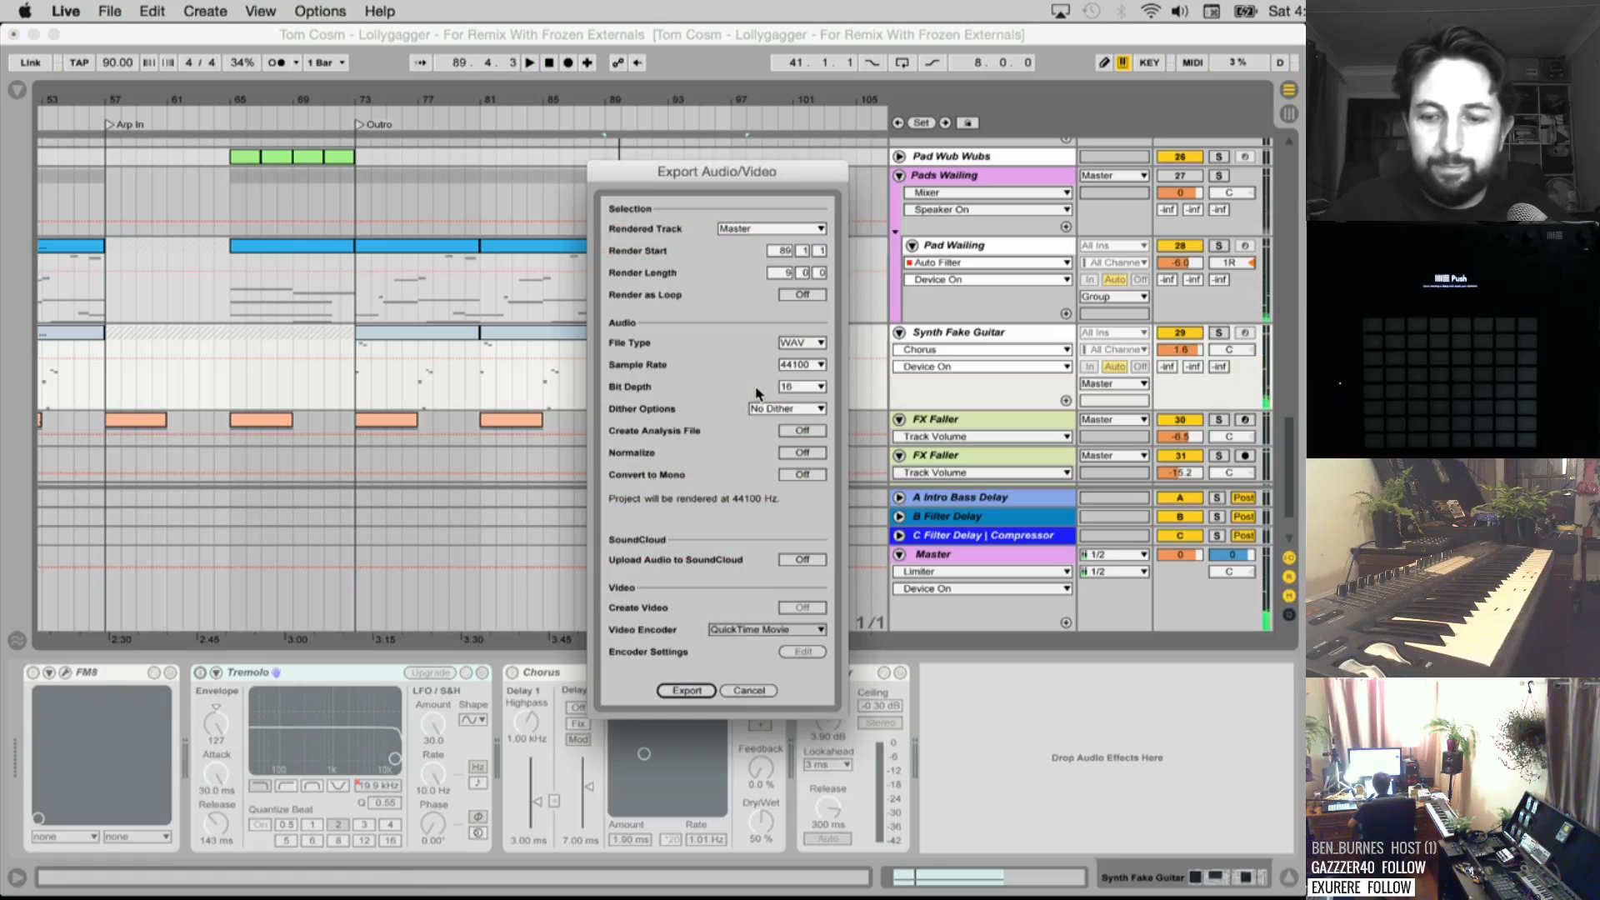
{"action": "key", "text": "Return"}
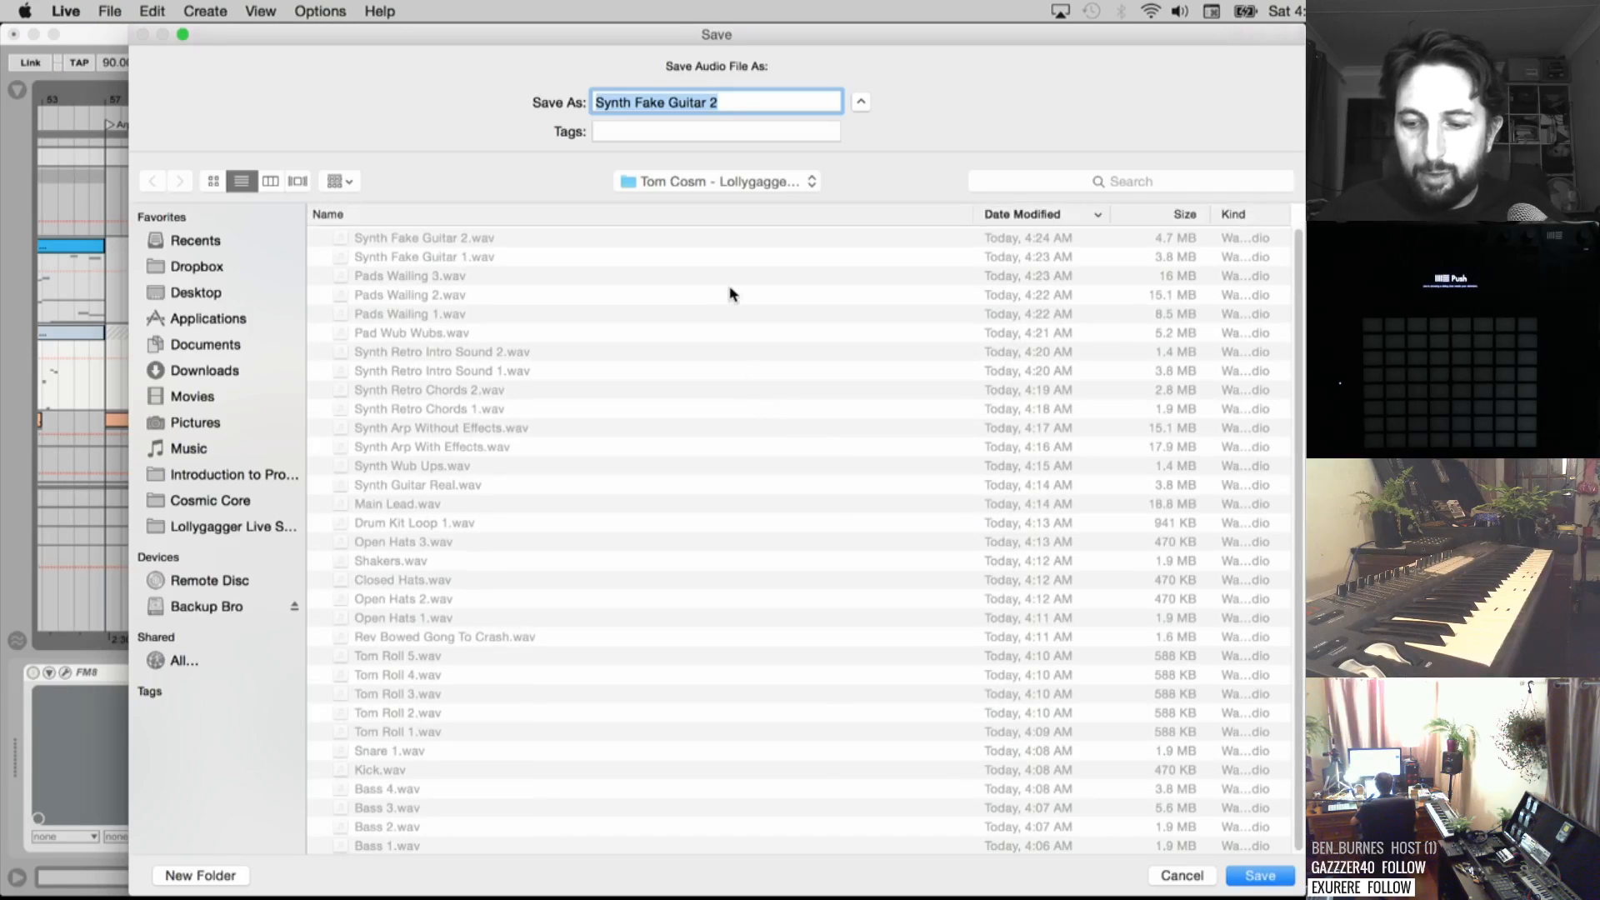
{"action": "type", "text": "3"}
{"action": "key", "text": "Return"}
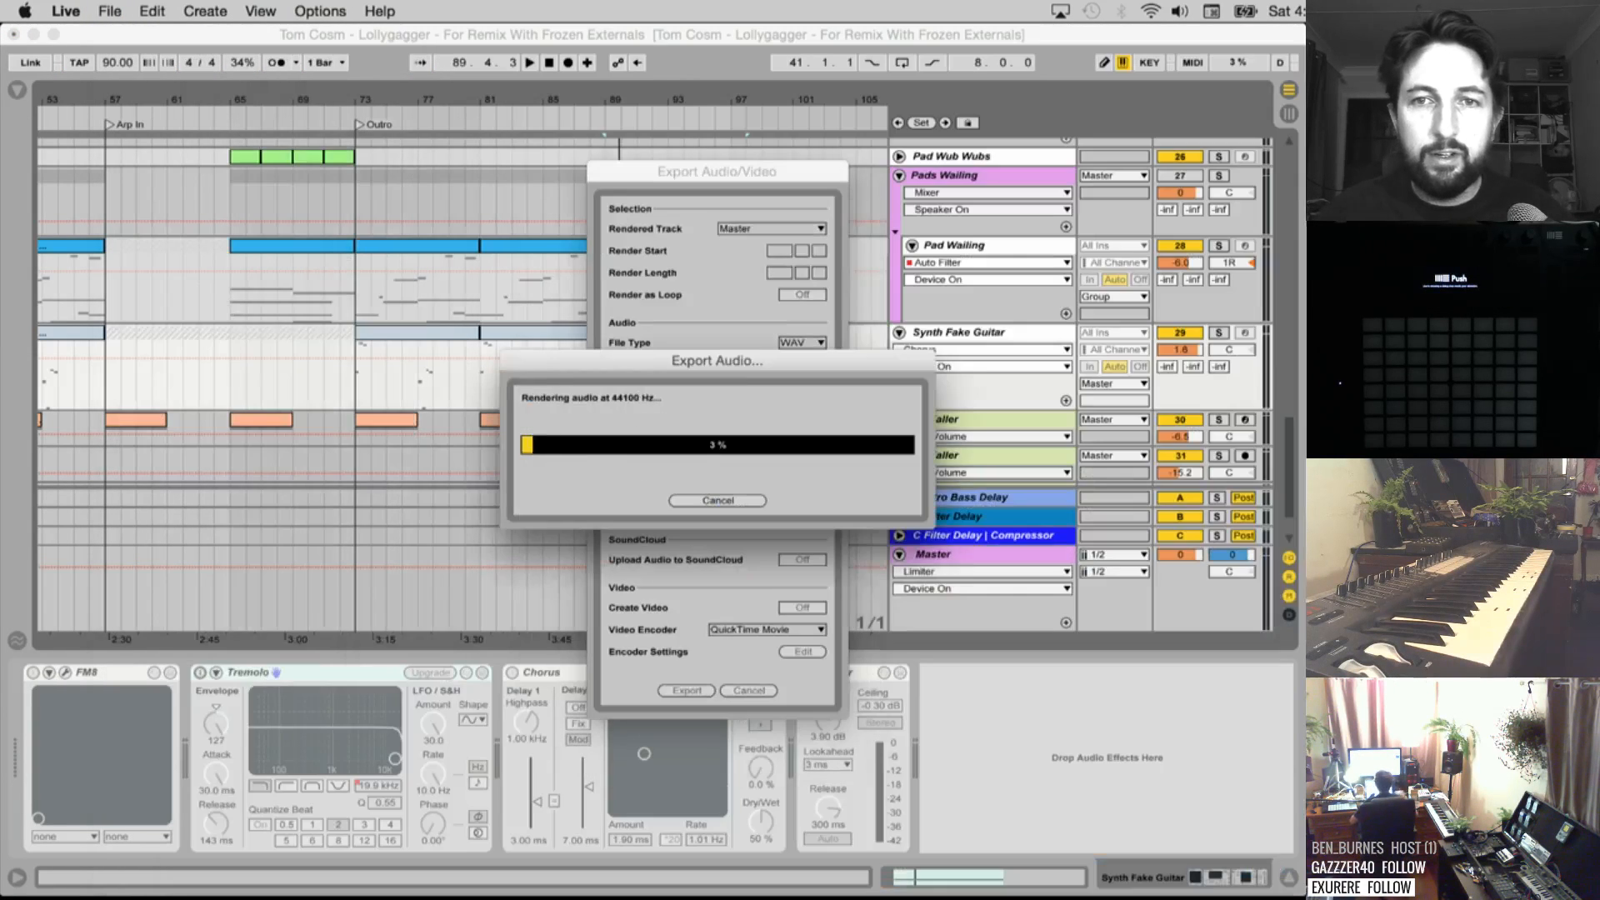
Solo the first FX Faller track, play its clip from bar 9, and make the track lane taller
{"action": "scroll", "coordinate": [644, 349], "scroll_direction": "left", "scroll_amount": 15}
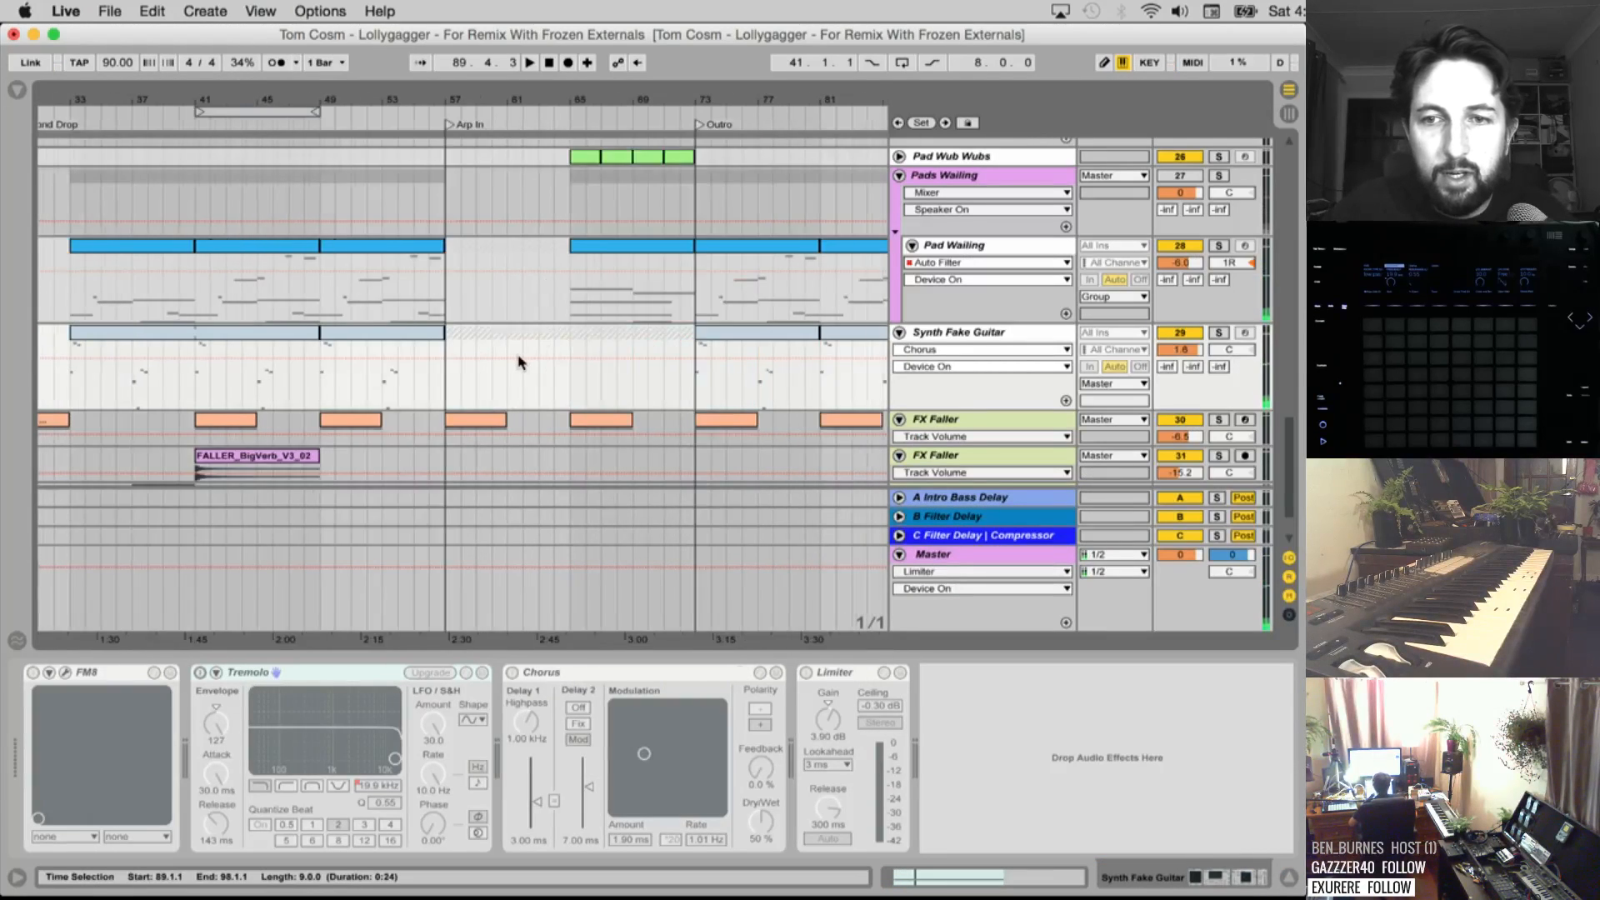
{"action": "scroll", "coordinate": [517, 356], "scroll_direction": "down", "scroll_amount": 2}
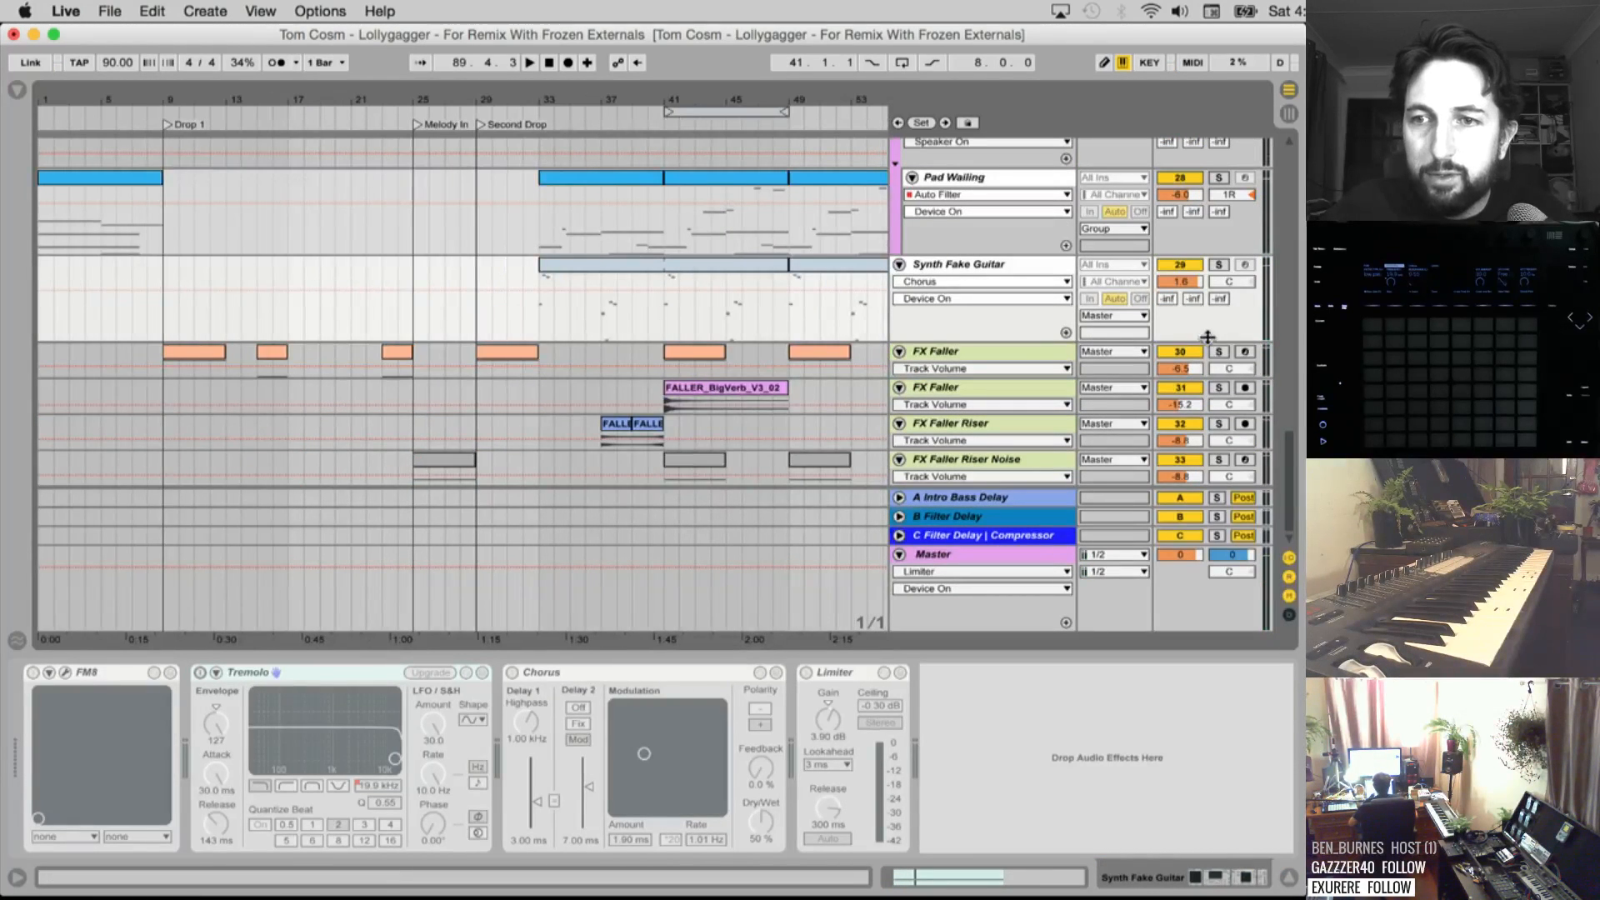
{"action": "left_click", "coordinate": [1219, 352]}
{"action": "left_click", "coordinate": [217, 357]}
{"action": "key", "text": "space"}
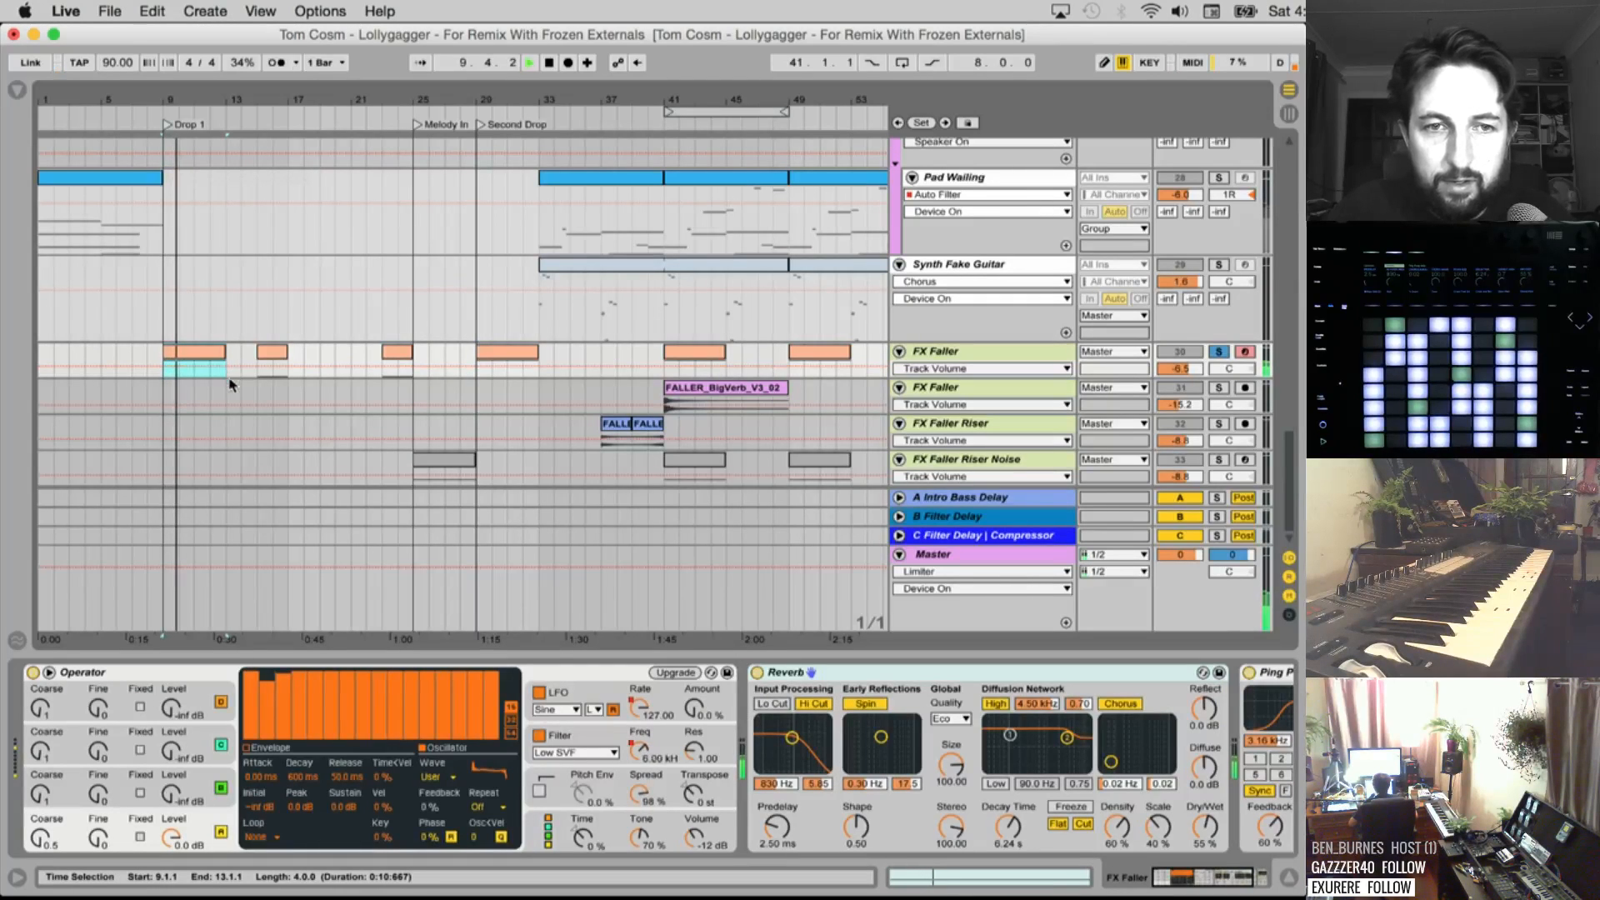
{"action": "left_click_drag", "start_coordinate": [989, 378], "coordinate": [989, 404]}
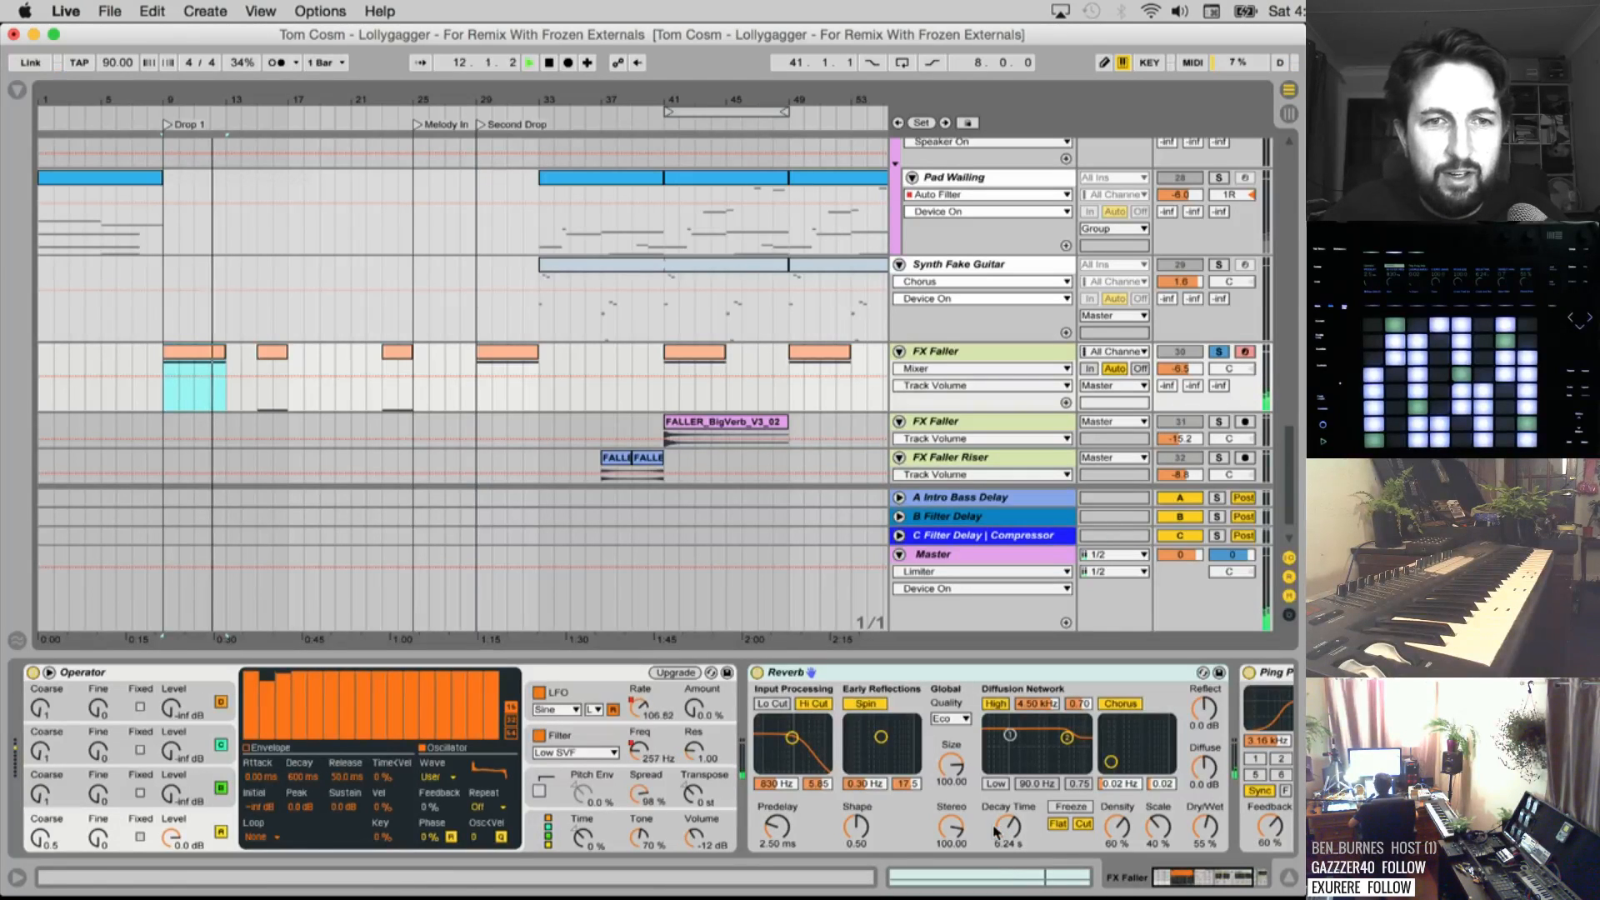
{"action": "key", "text": "space"}
Select the first FX Faller track from bar 9 to bar 15 and export it as a WAV file named Faller 1
{"action": "left_click_drag", "start_coordinate": [253, 392], "coordinate": [167, 385]}
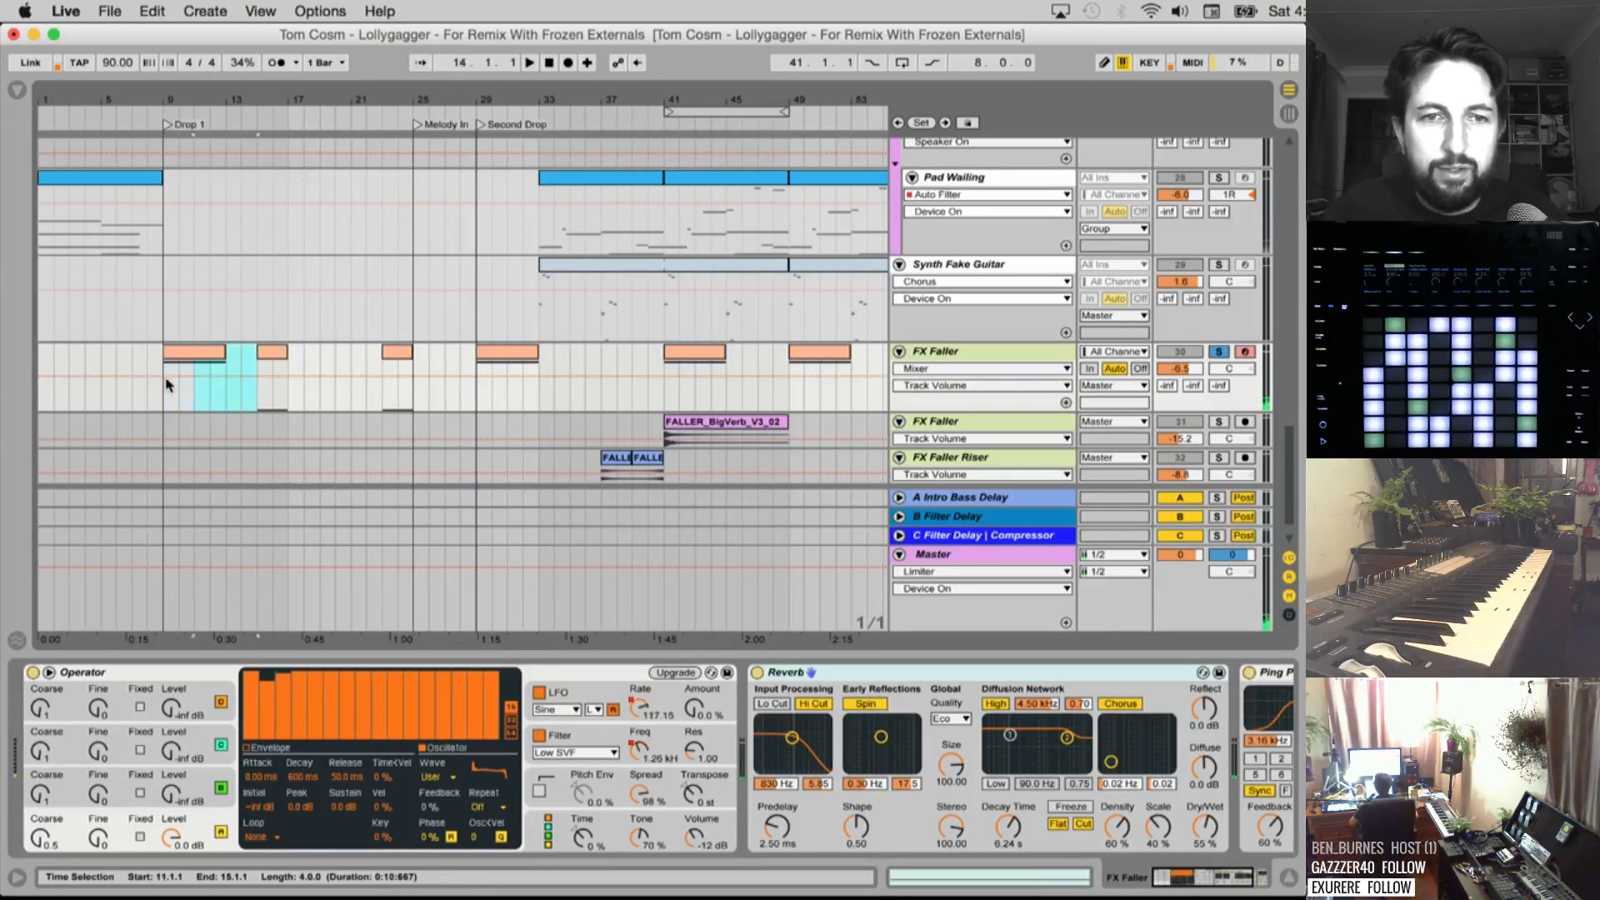
{"action": "key", "text": "super+shift+r"}
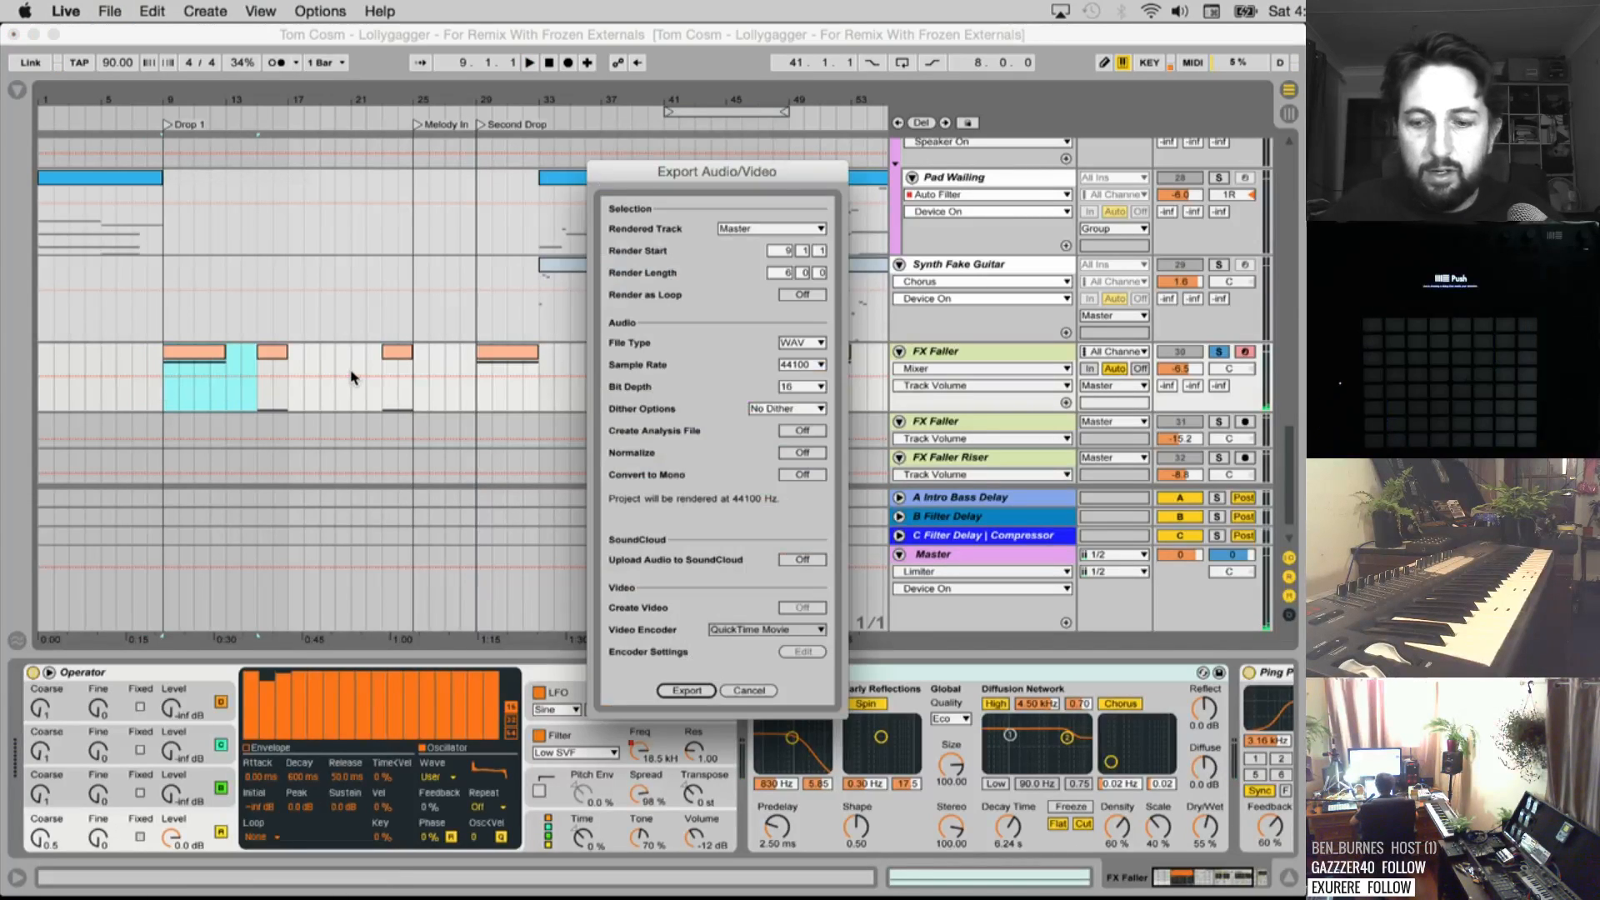
{"action": "key", "text": "Return"}
{"action": "type", "text": "Faller 1"}
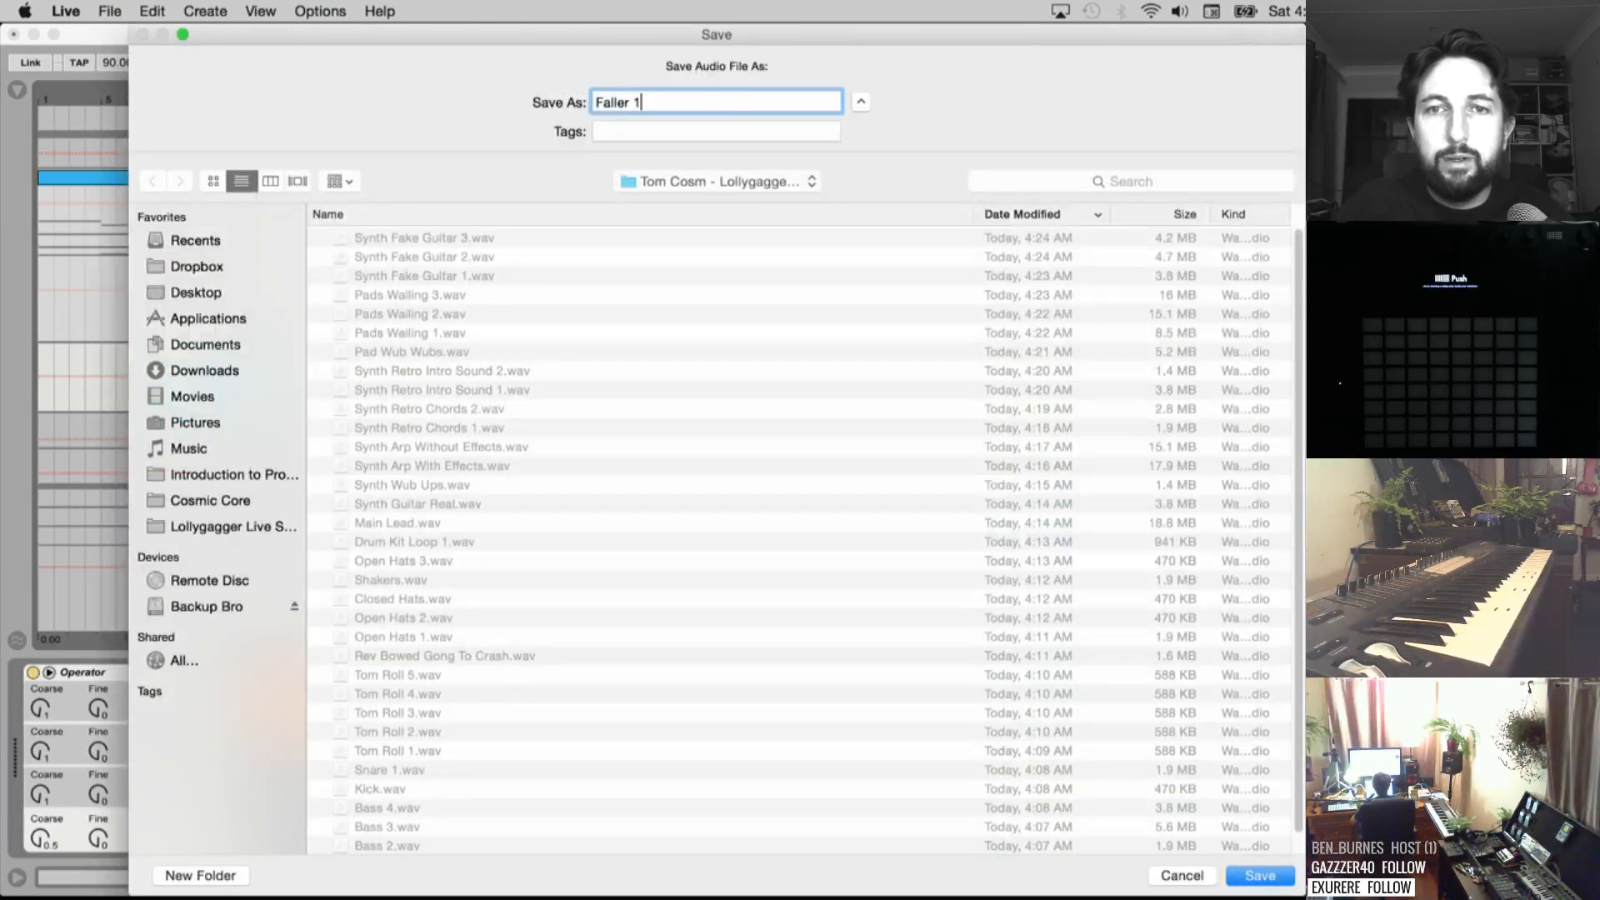
{"action": "key", "text": "Return"}
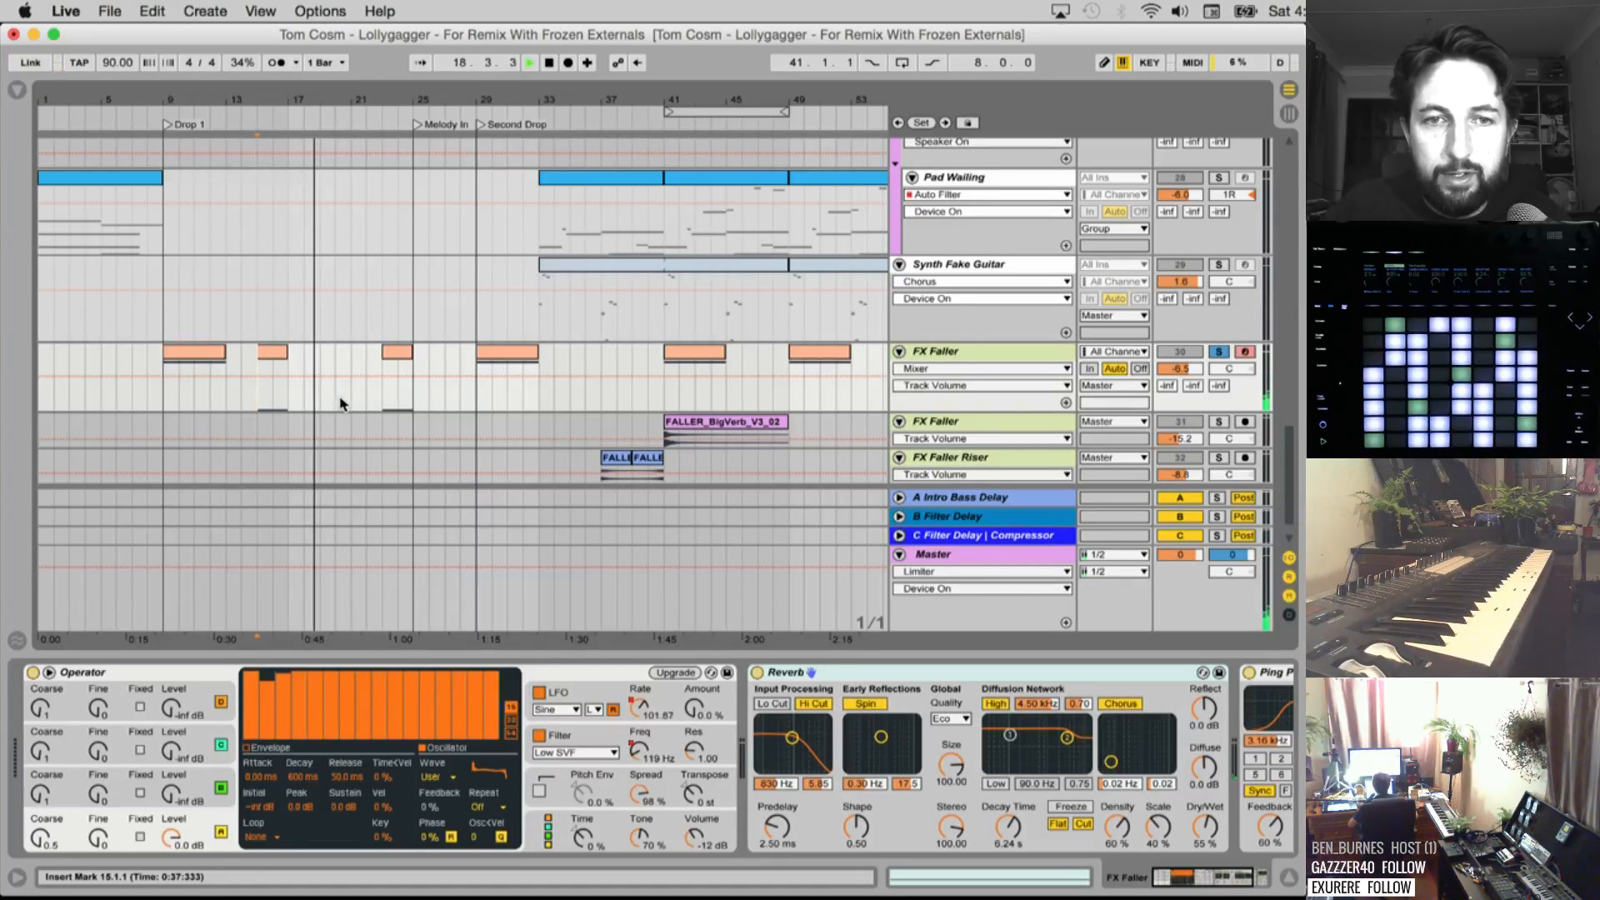
Select the short FX Faller clip and its tail from bar 15 to bar 22 and export it as a WAV file named Faller 2
{"action": "left_click", "coordinate": [335, 397], "text": "shift"}
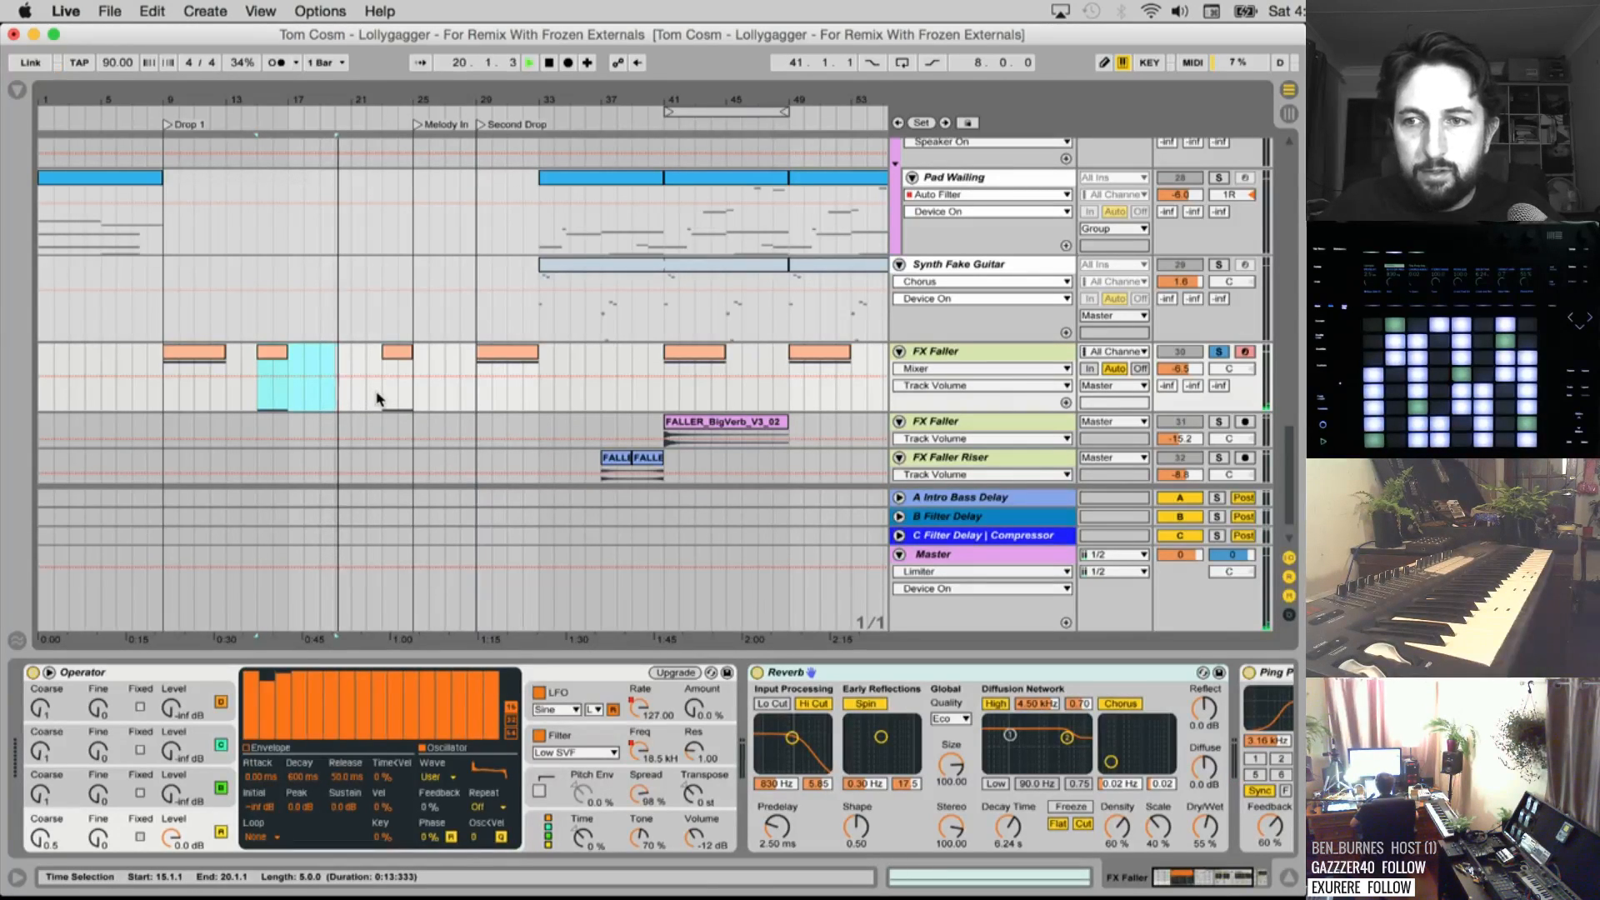
{"action": "left_click", "coordinate": [369, 402], "text": "shift"}
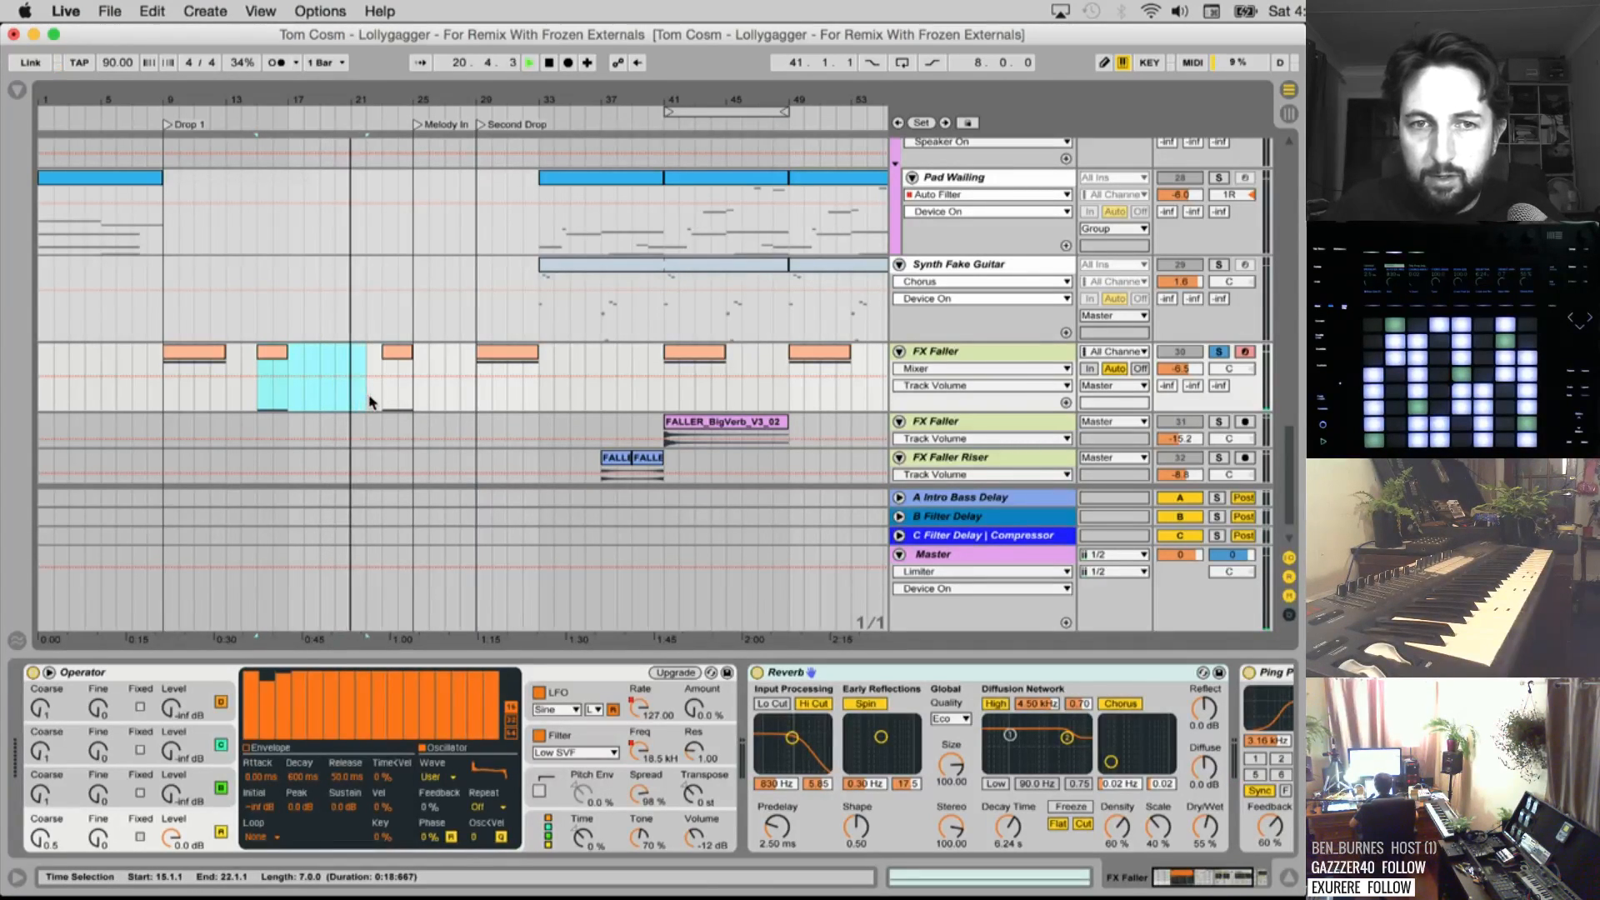
{"action": "key", "text": "super+shift+r"}
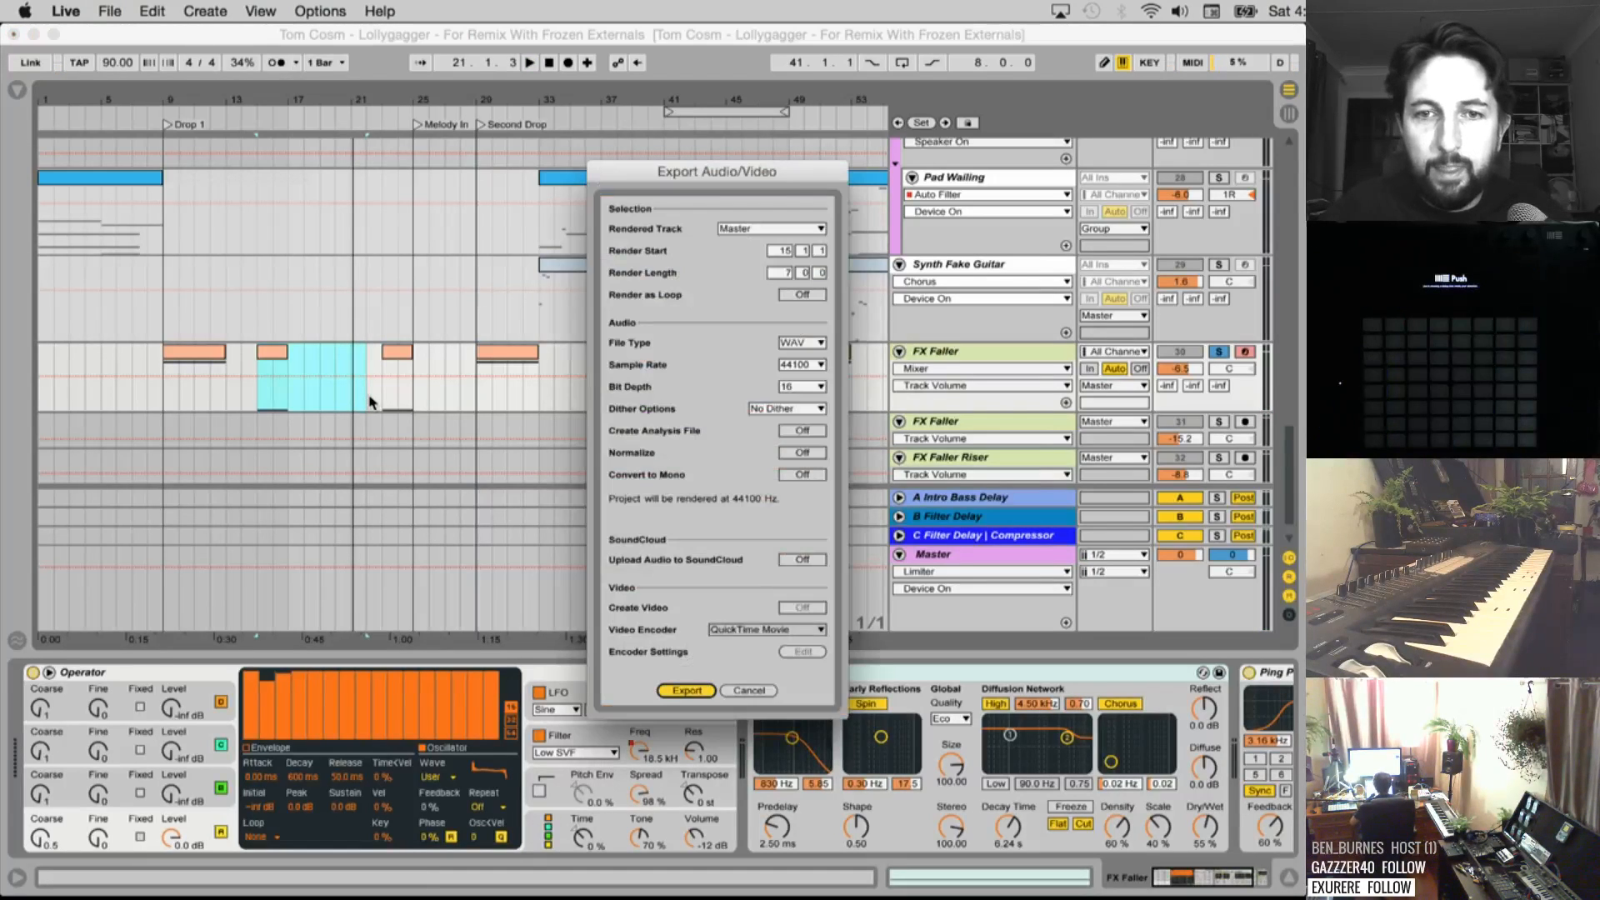
{"action": "key", "text": "Return"}
{"action": "type", "text": "Faller 2"}
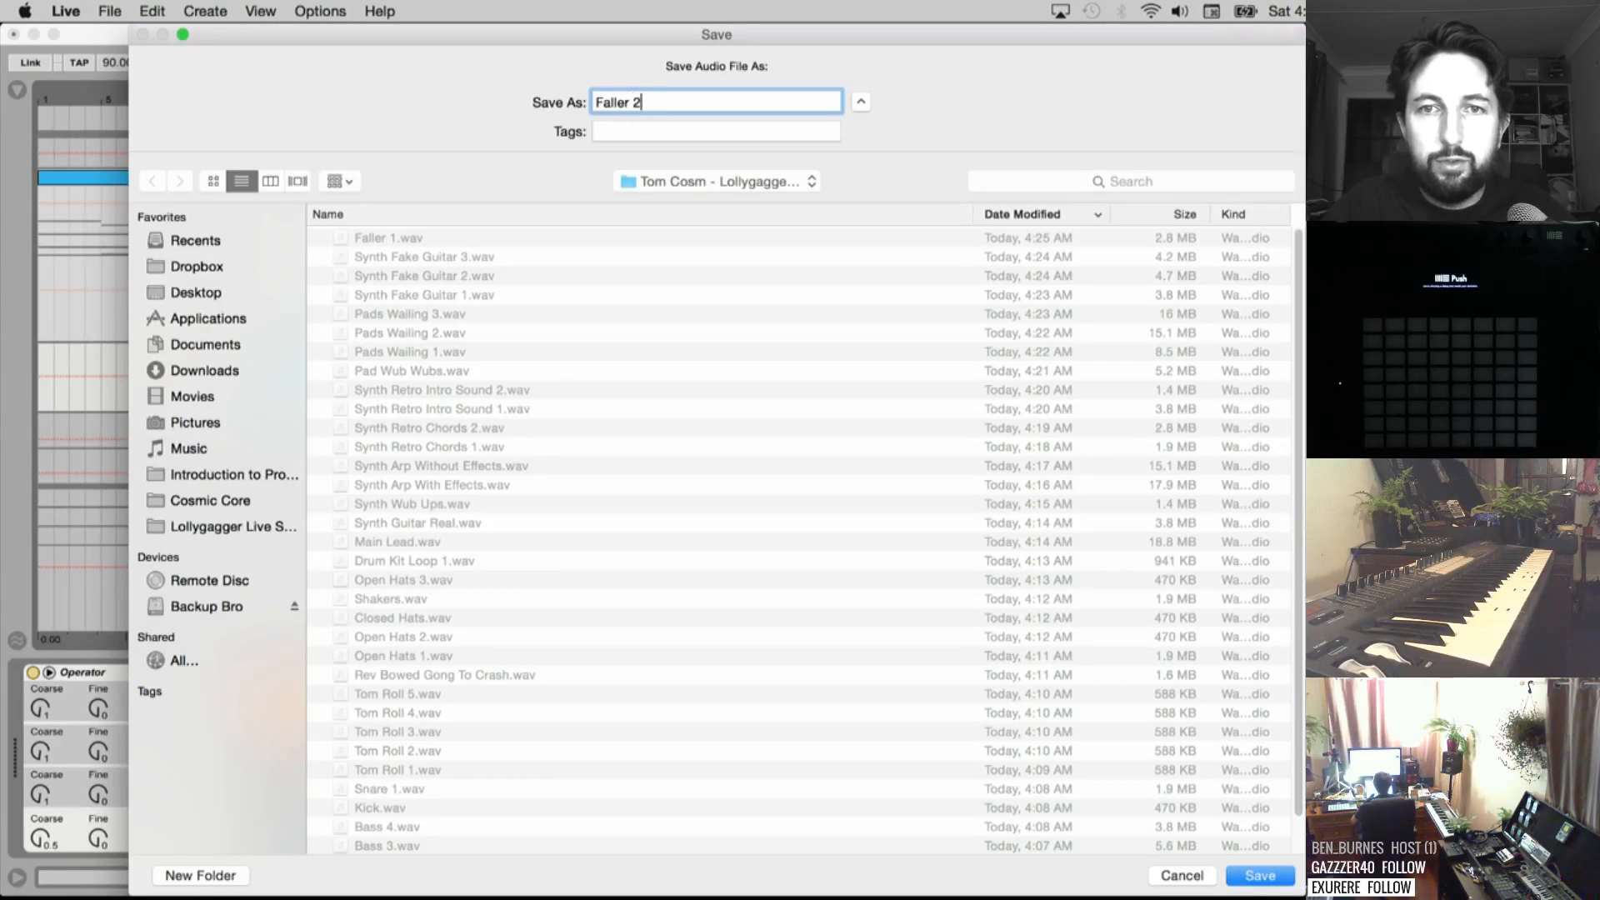
{"action": "key", "text": "Return"}
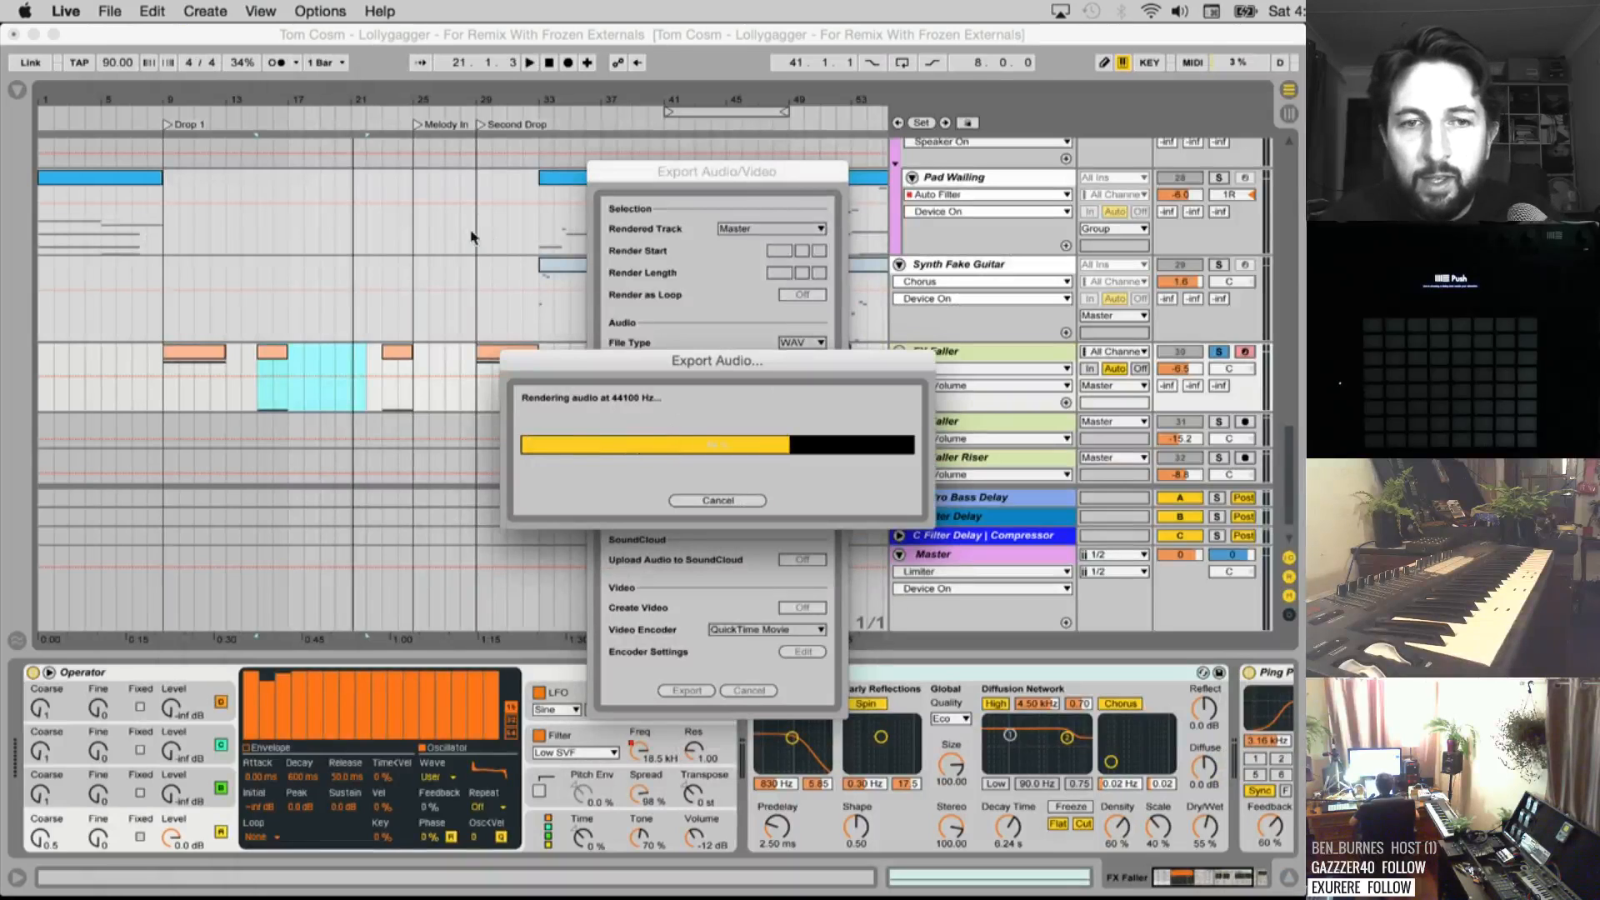
Compare the first FX Faller track's clips by playing them from bar 29 and from bar 9
{"action": "left_click", "coordinate": [475, 386]}
{"action": "key", "text": "space"}
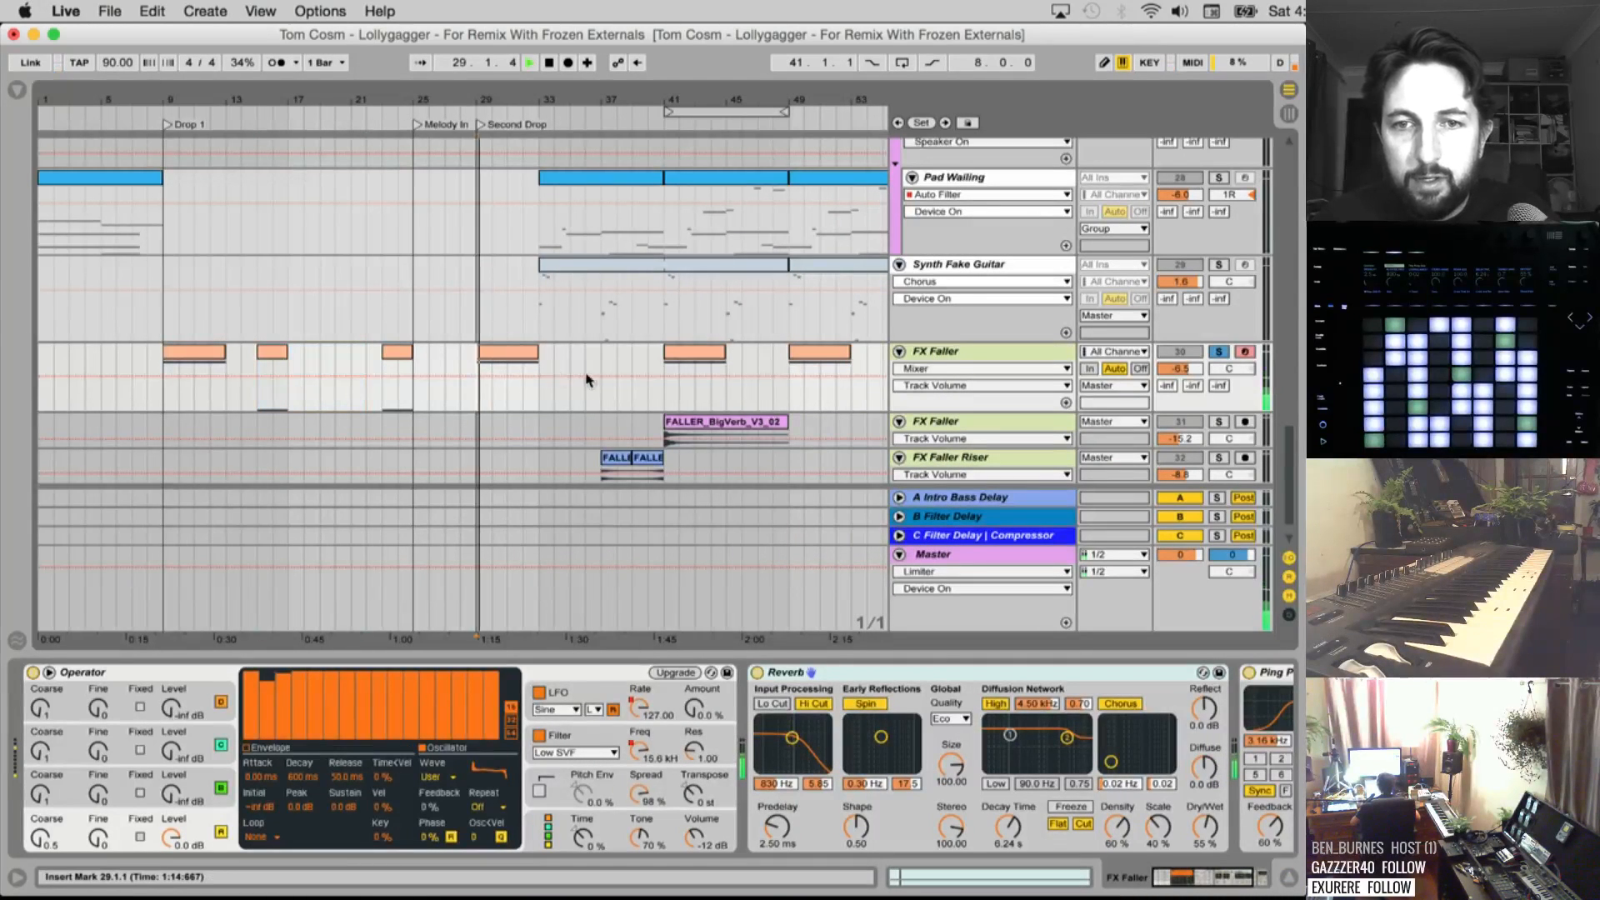
{"action": "left_click", "coordinate": [167, 388]}
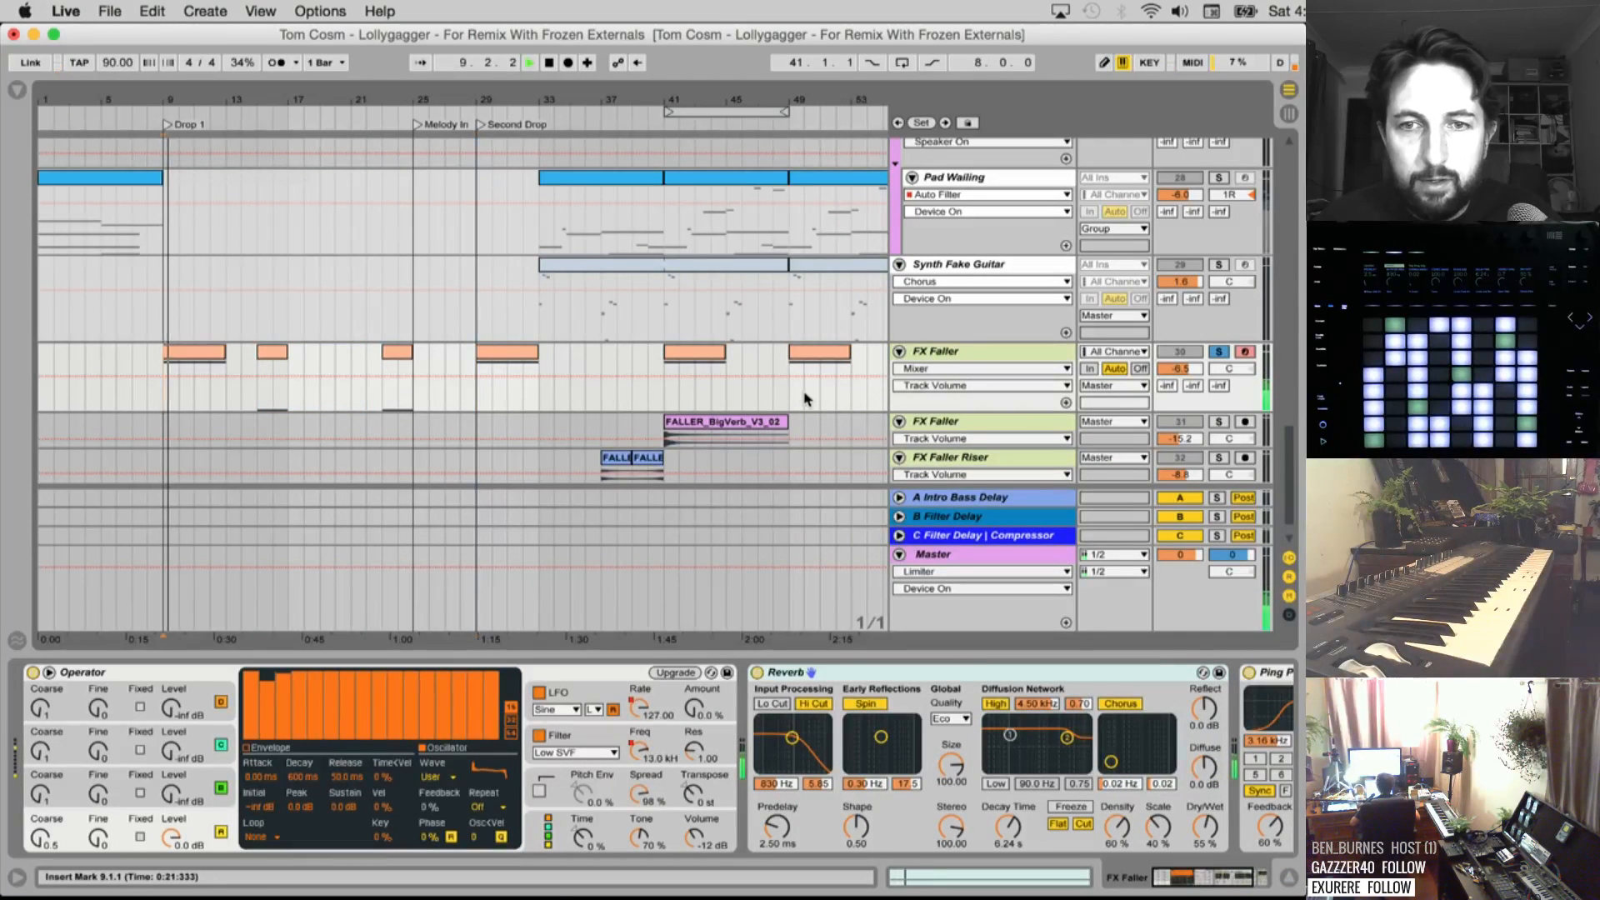
Solo the second FX Faller track and play its FALLER_BigVerb_V3_02 clip from bar 41
{"action": "scroll", "coordinate": [784, 399], "scroll_direction": "down", "scroll_amount": 1}
{"action": "left_click", "coordinate": [761, 399]}
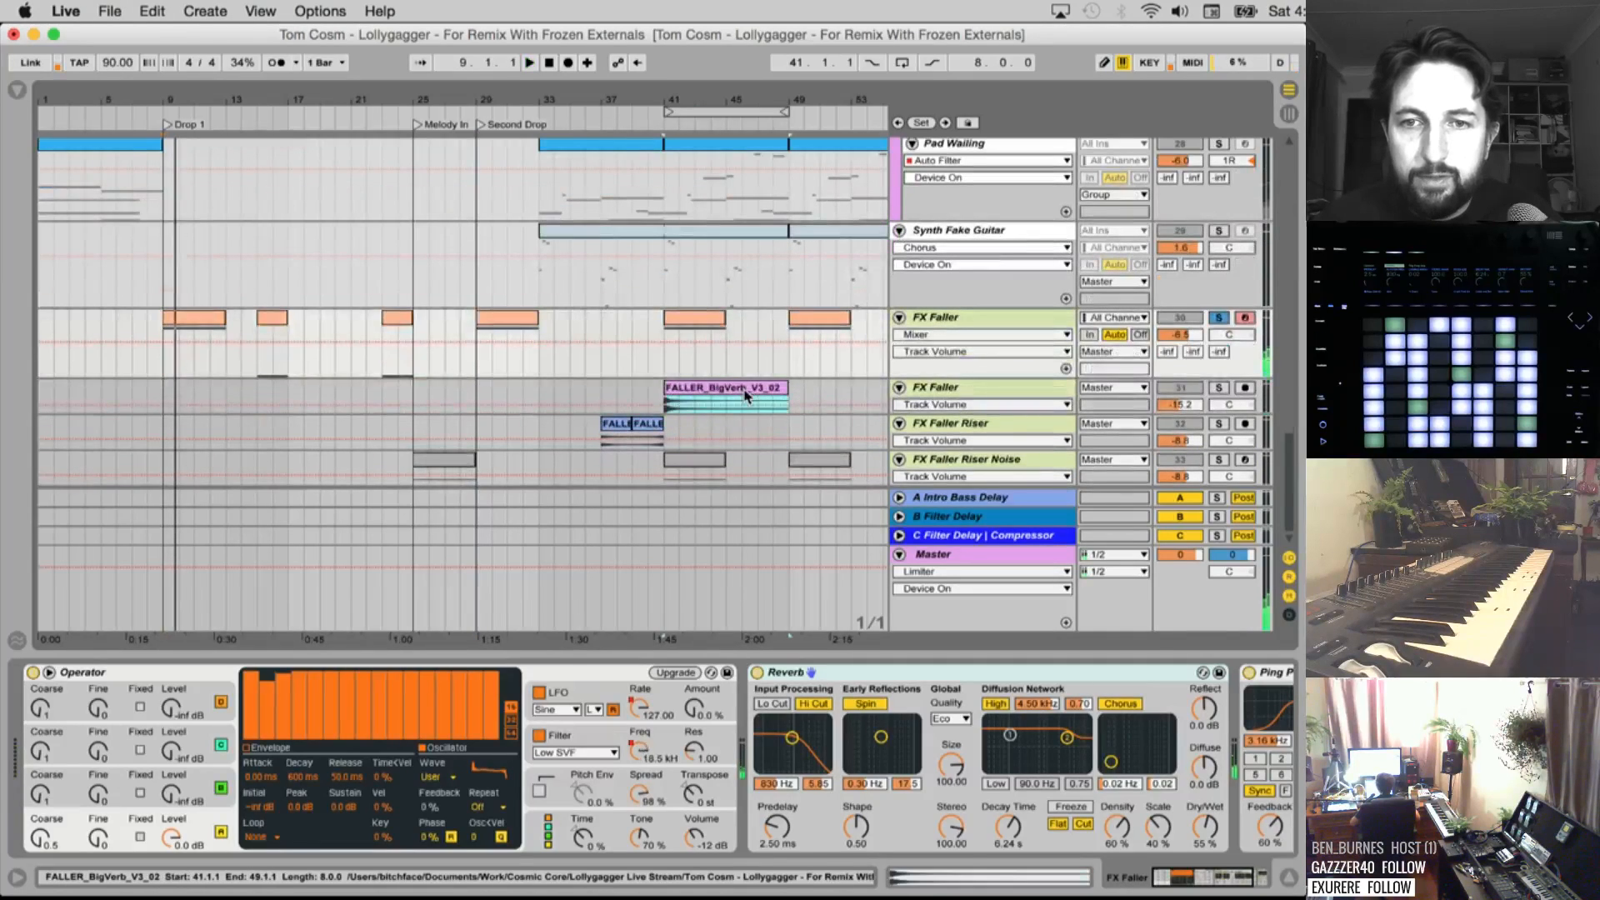
{"action": "key", "text": "space"}
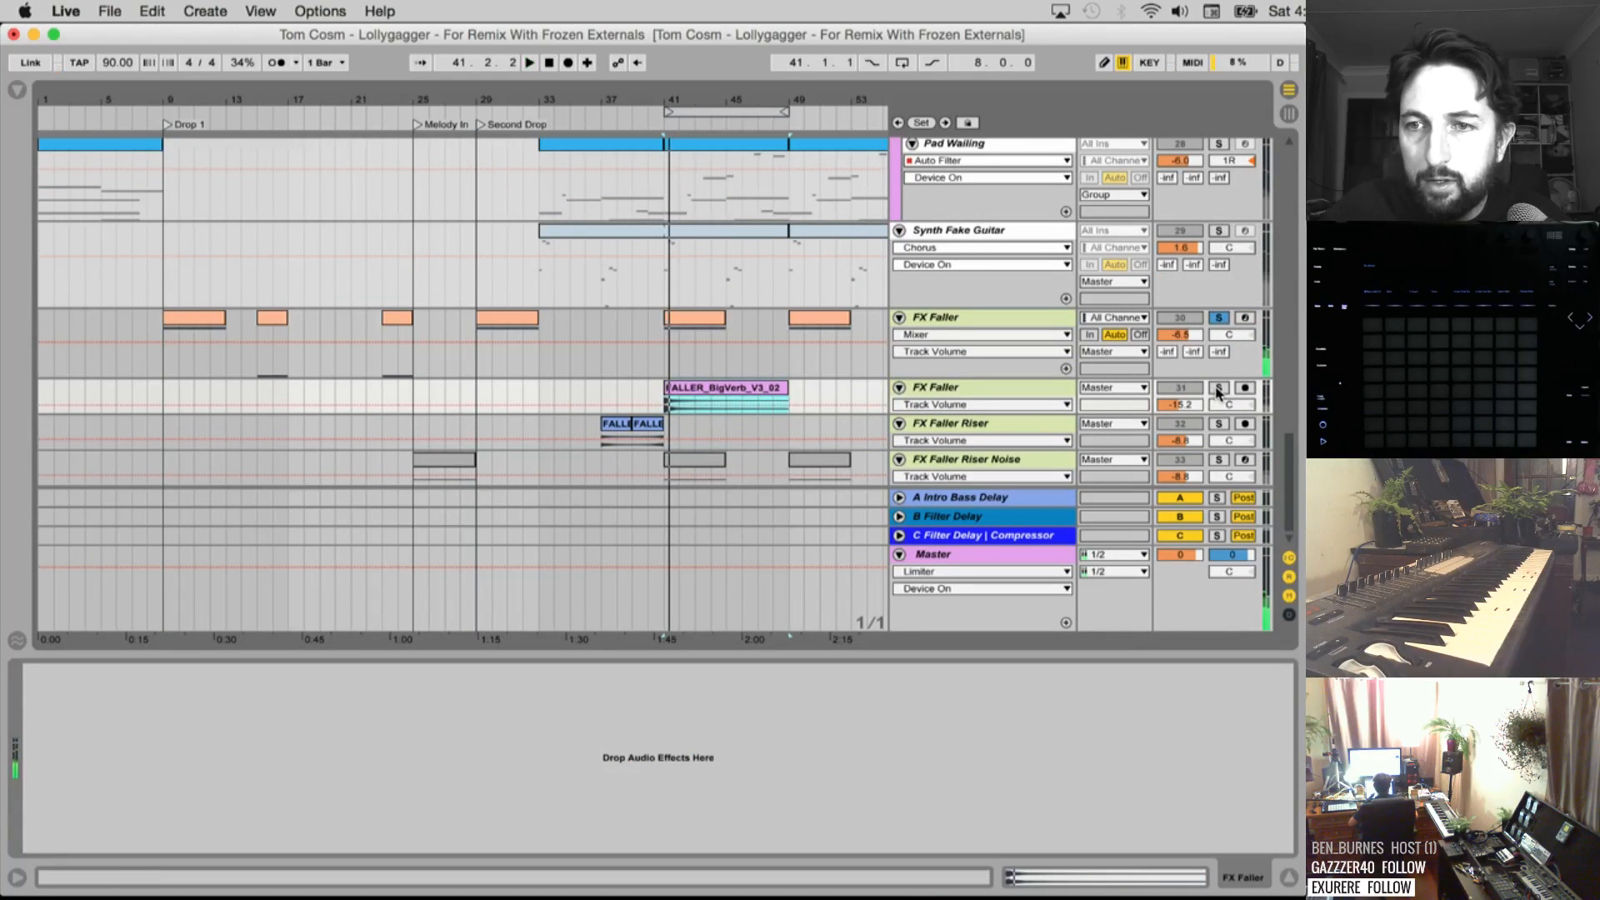
{"action": "left_click", "coordinate": [1218, 389]}
{"action": "key", "text": "space"}
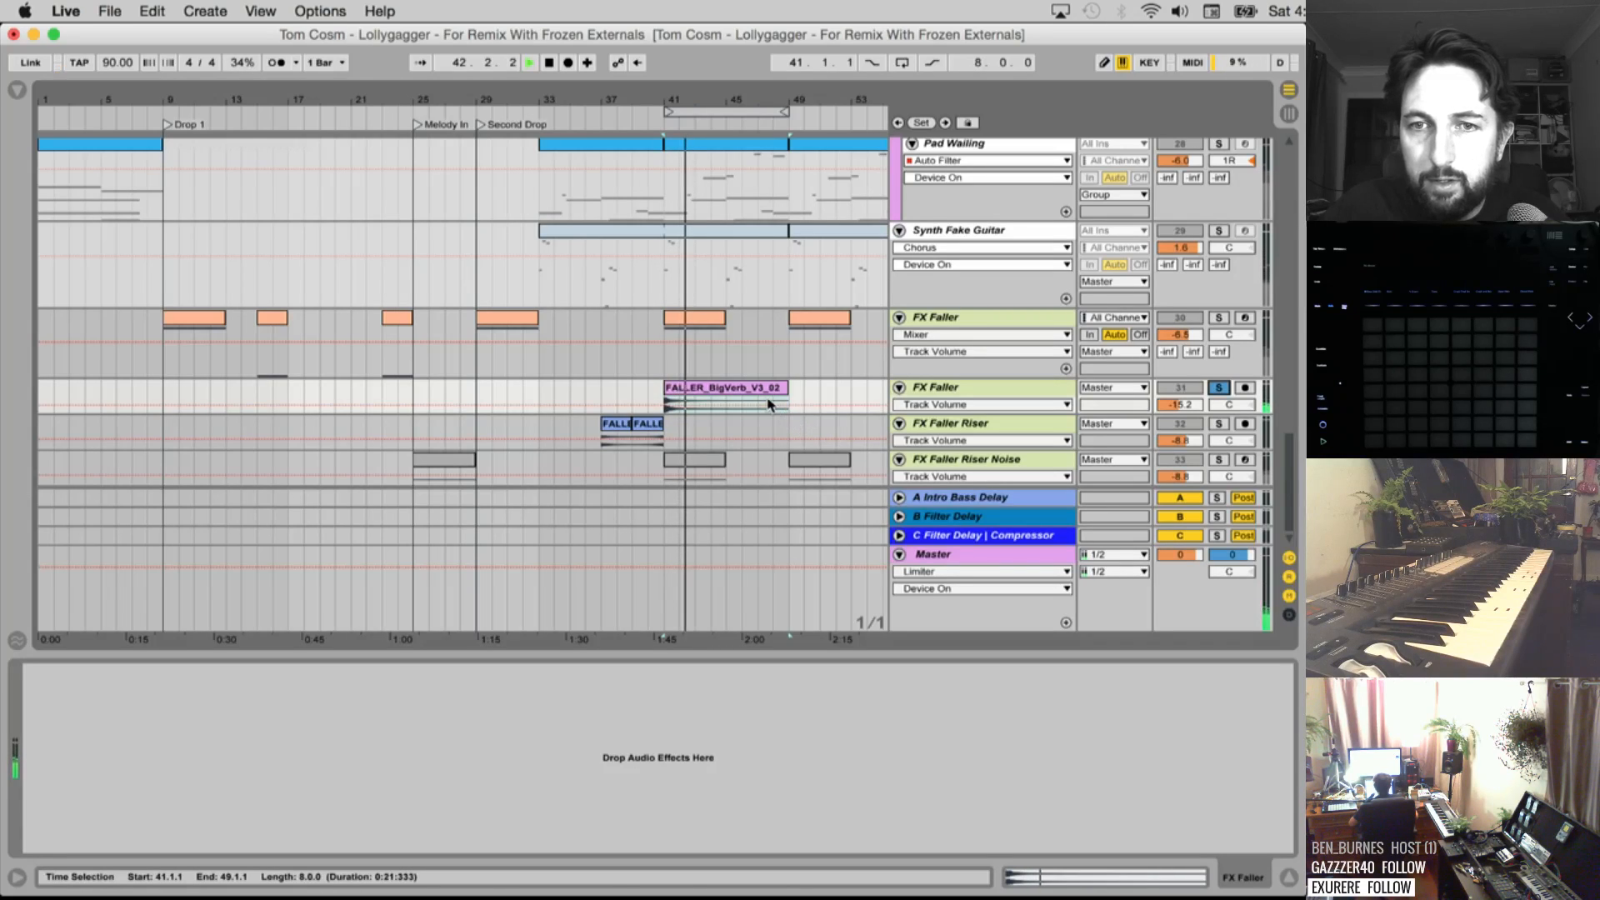
{"action": "left_click", "coordinate": [927, 391]}
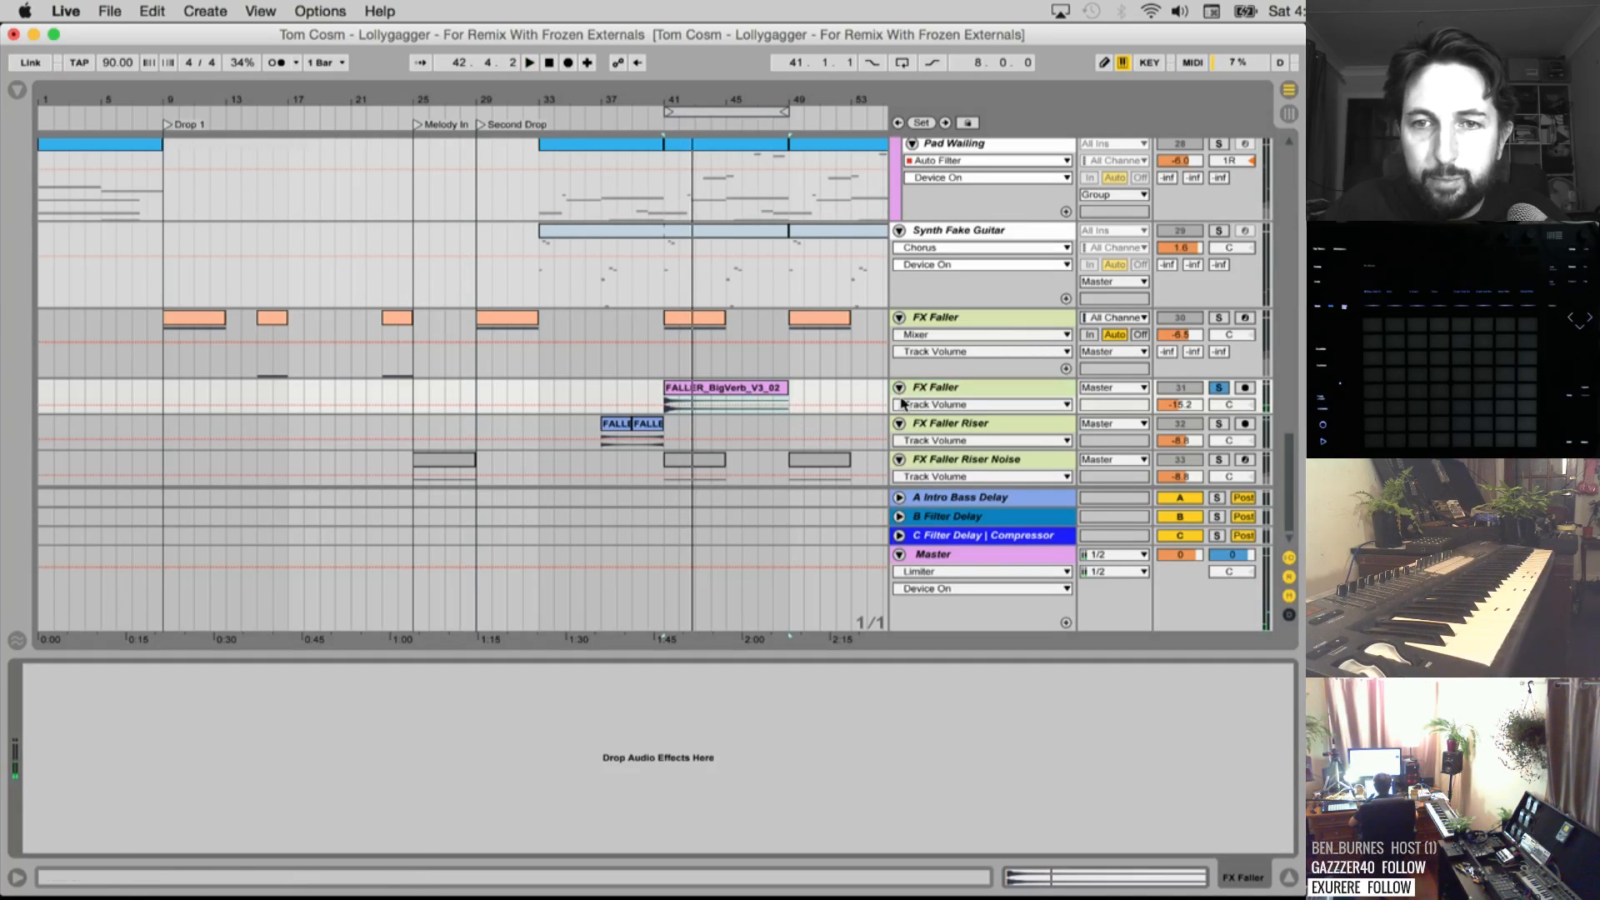
{"action": "key", "text": "space"}
{"action": "key", "text": "space"}
Select the FALLER_BigVerb_V3_02 clip from bar 41 to bar 49 and export it as a WAV file named Faller 3
{"action": "left_click", "coordinate": [715, 397]}
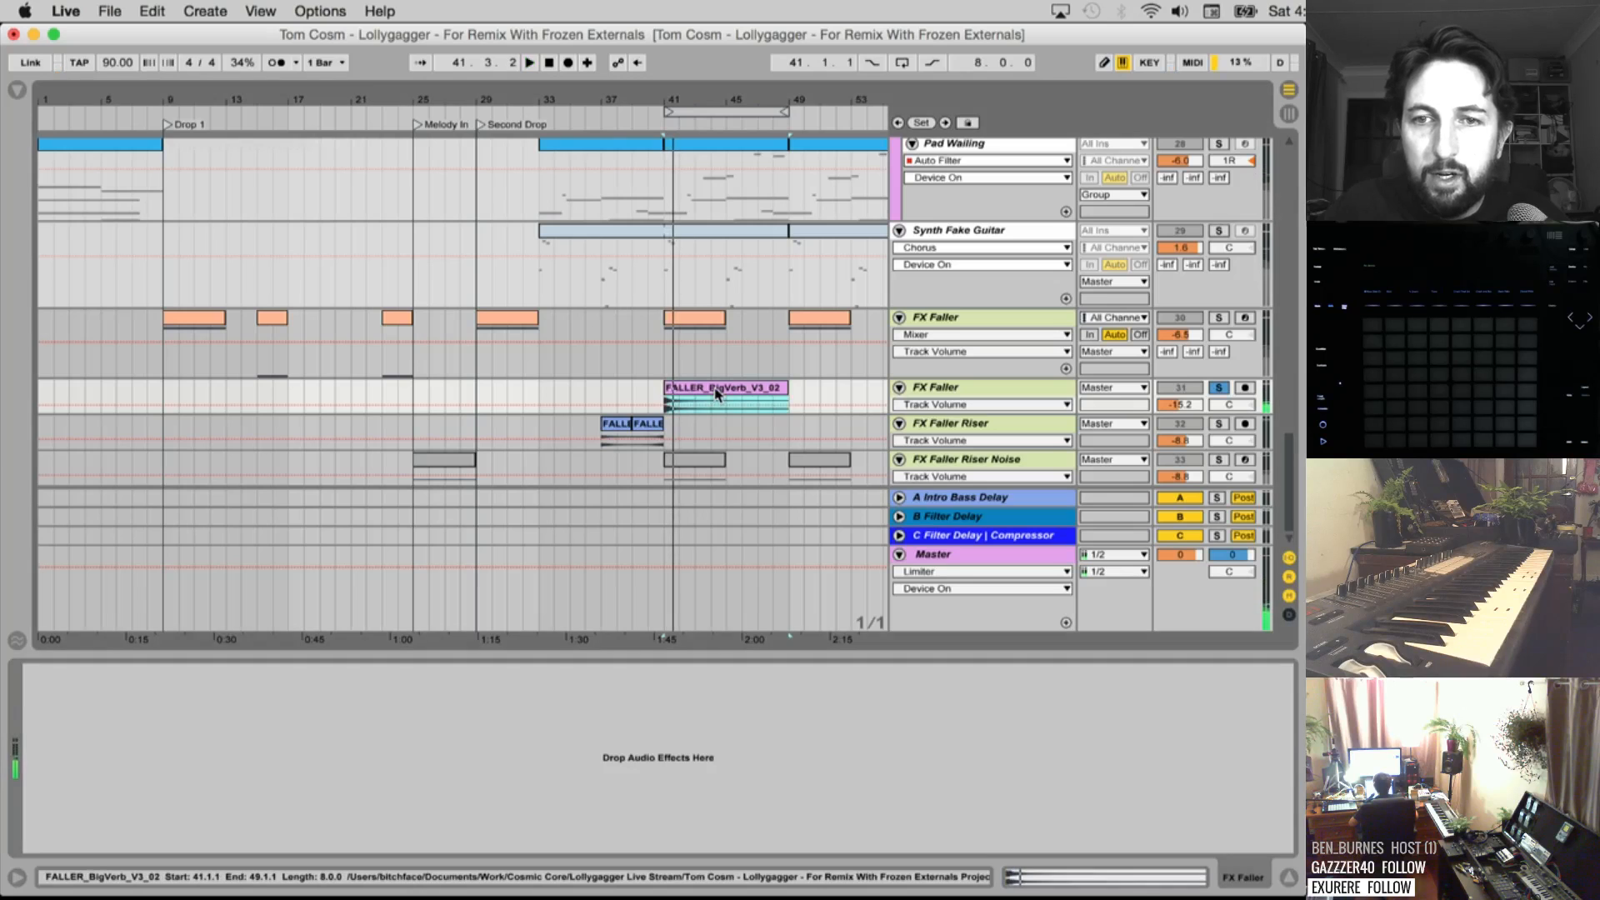
{"action": "key", "text": "super+shift+r"}
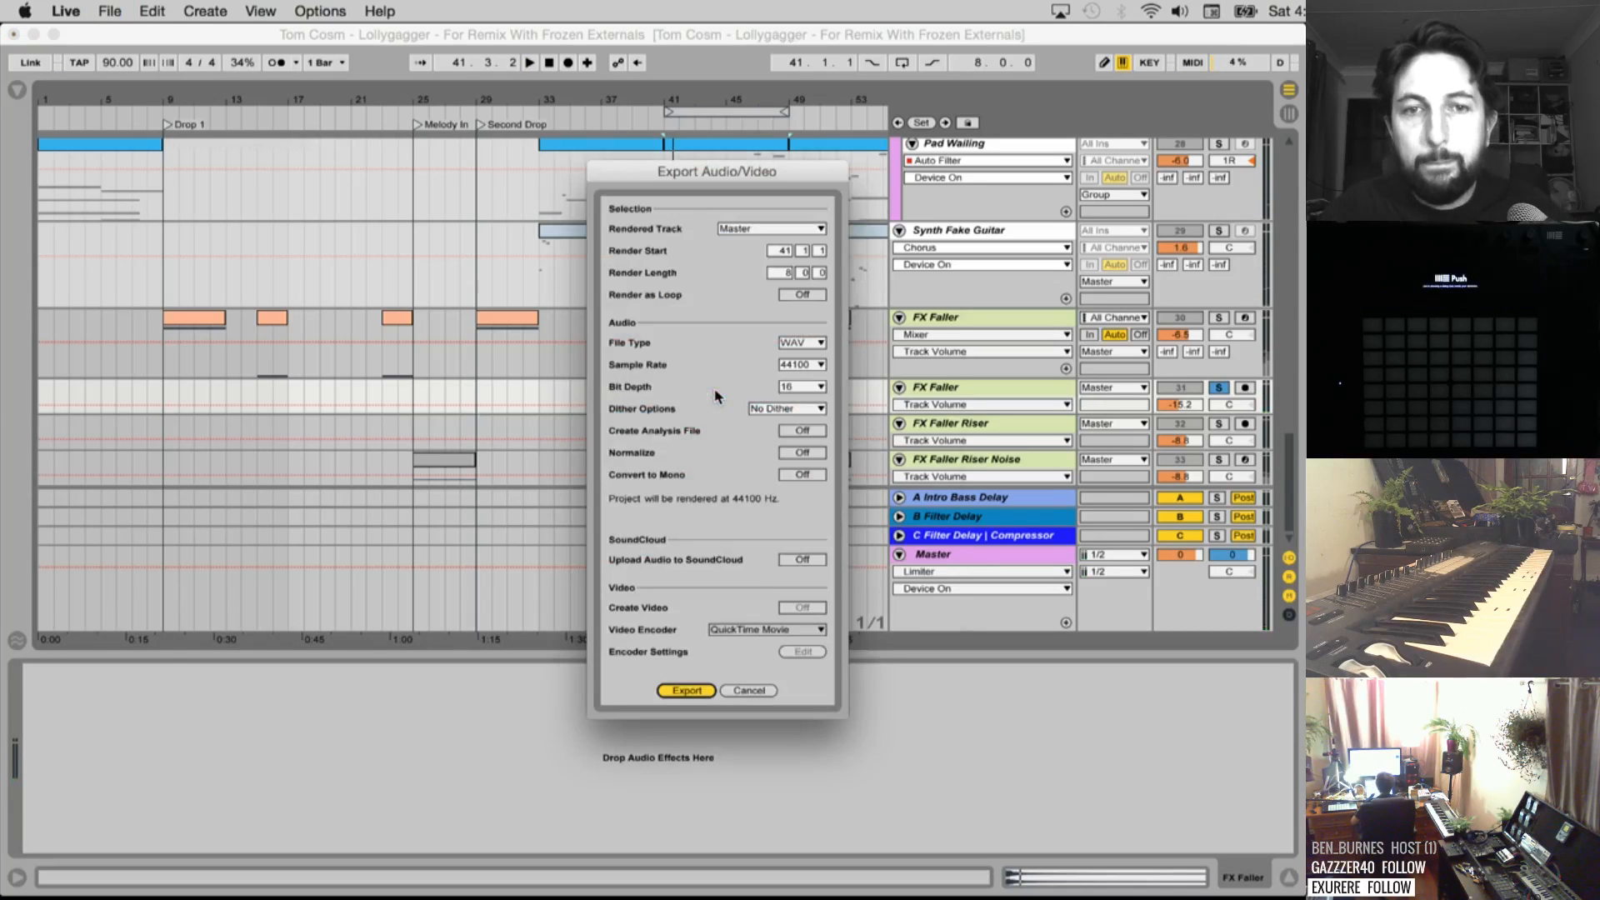
{"action": "key", "text": "Return"}
{"action": "type", "text": "Faller 3"}
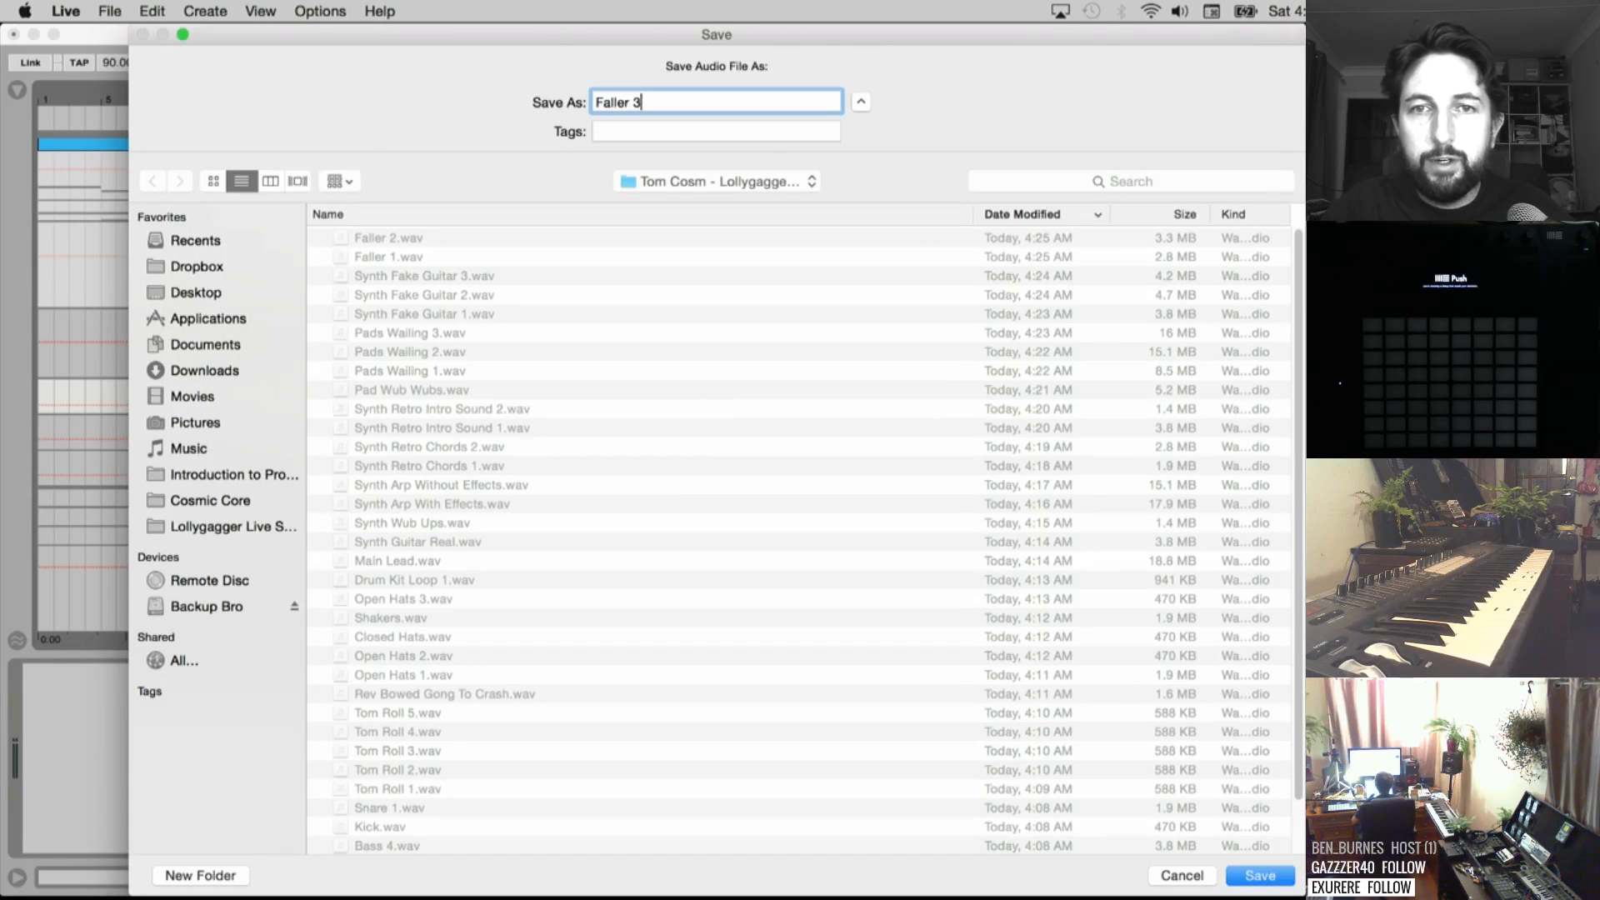
{"action": "key", "text": "Return"}
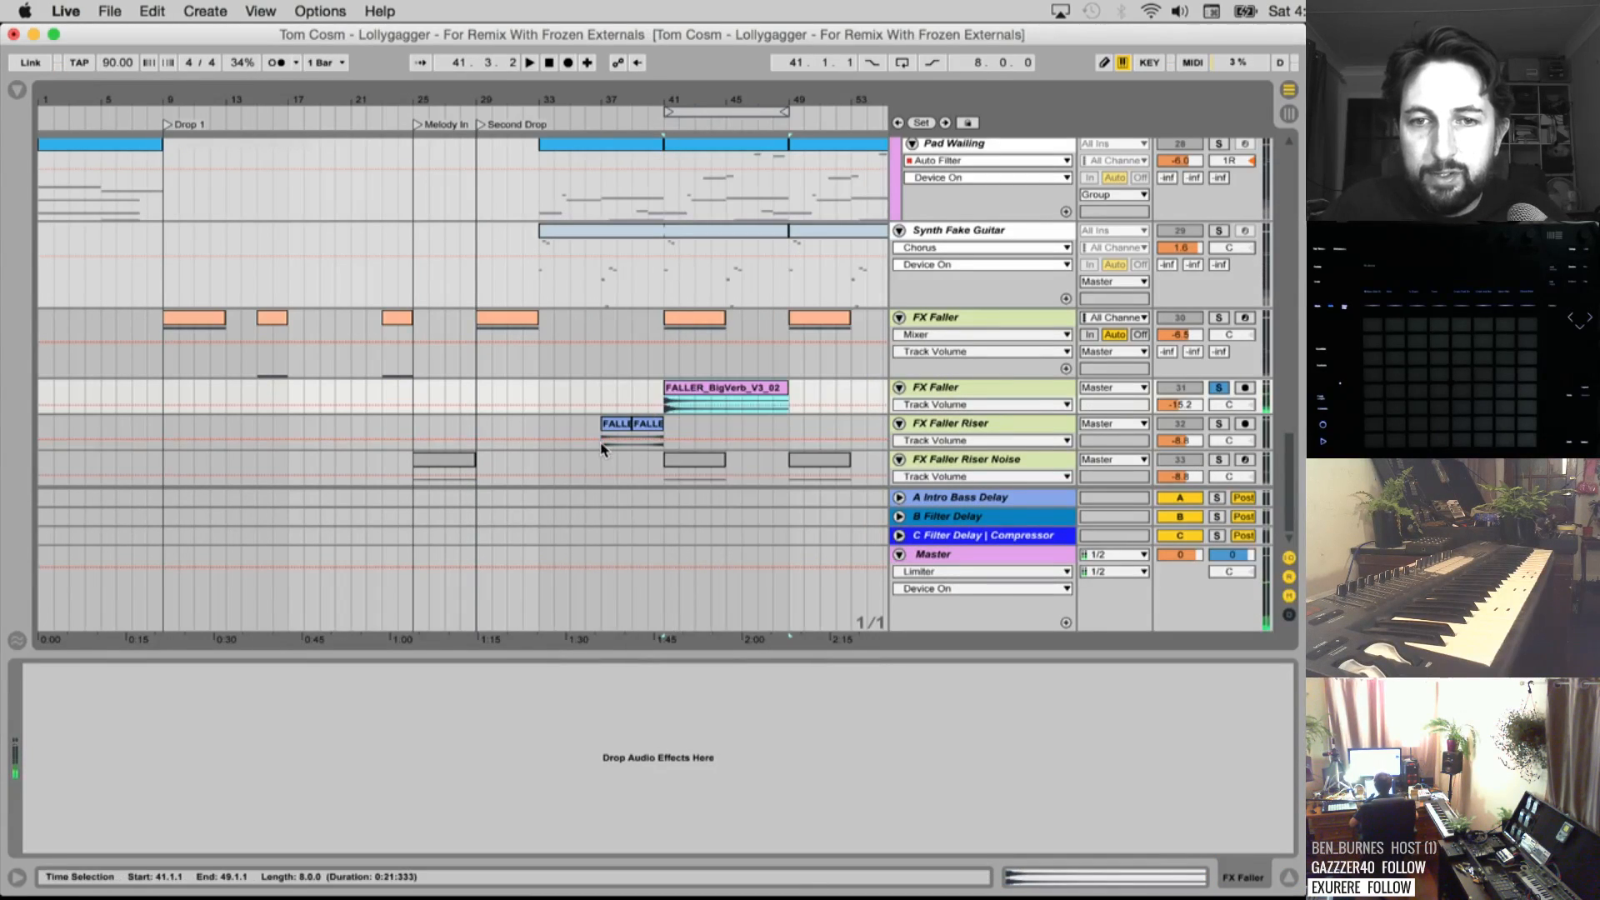
Select both FX Faller Riser clips from bar 37 to bar 41 and export them as a WAV file named Riser to Faller
{"action": "left_click", "coordinate": [657, 447]}
{"action": "left_click", "coordinate": [660, 446], "text": "shift"}
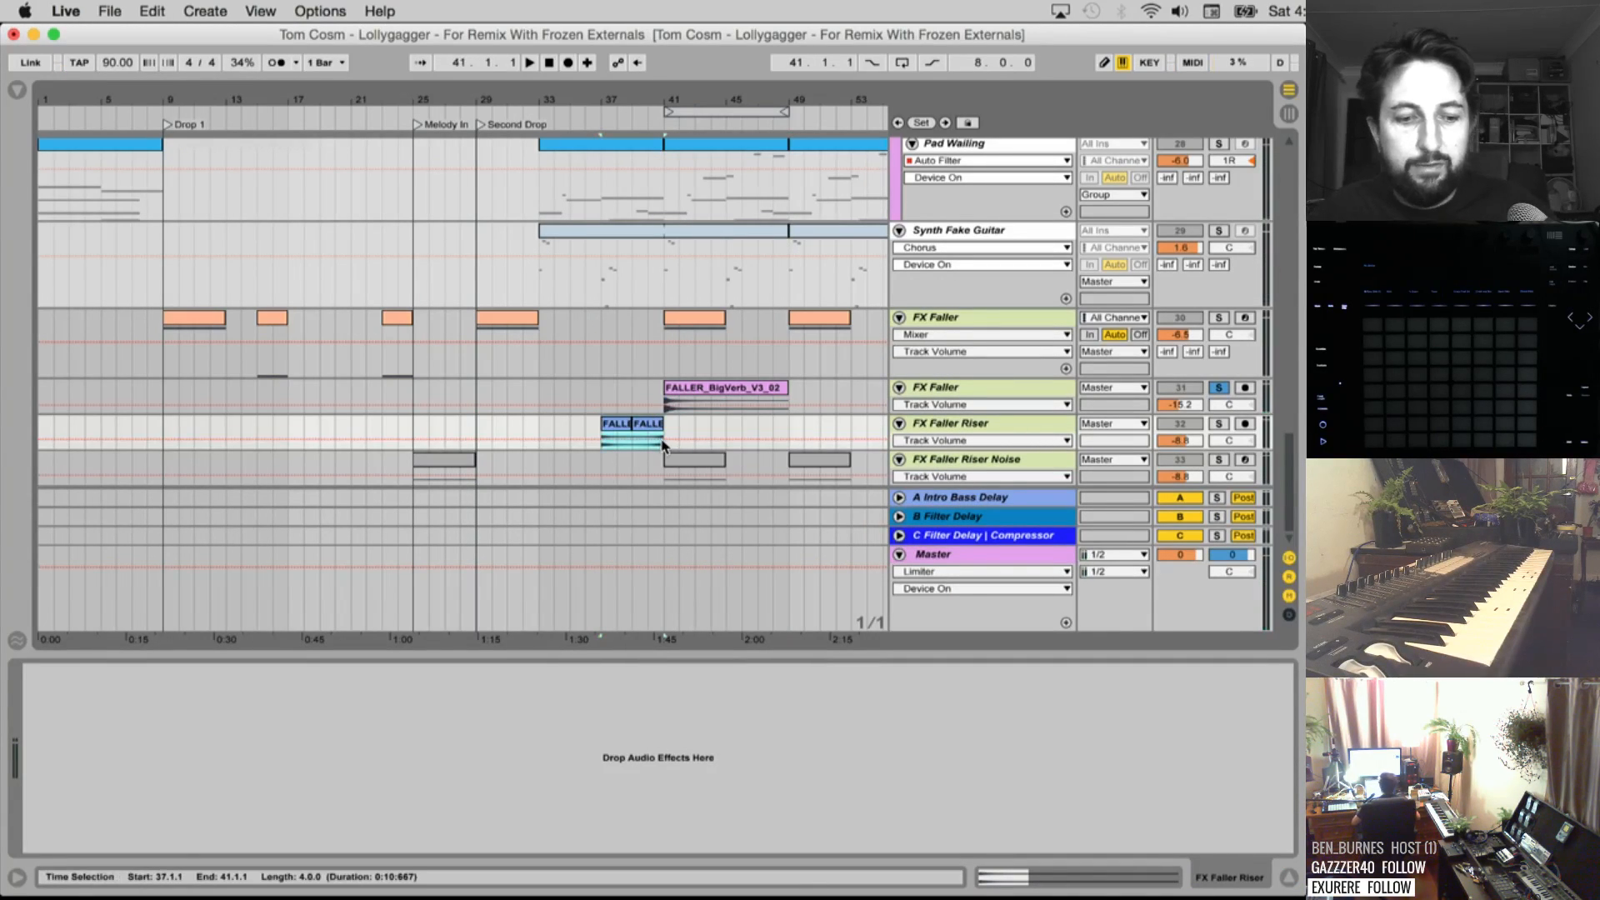
{"action": "key", "text": "super+shift+r"}
{"action": "key", "text": "Return"}
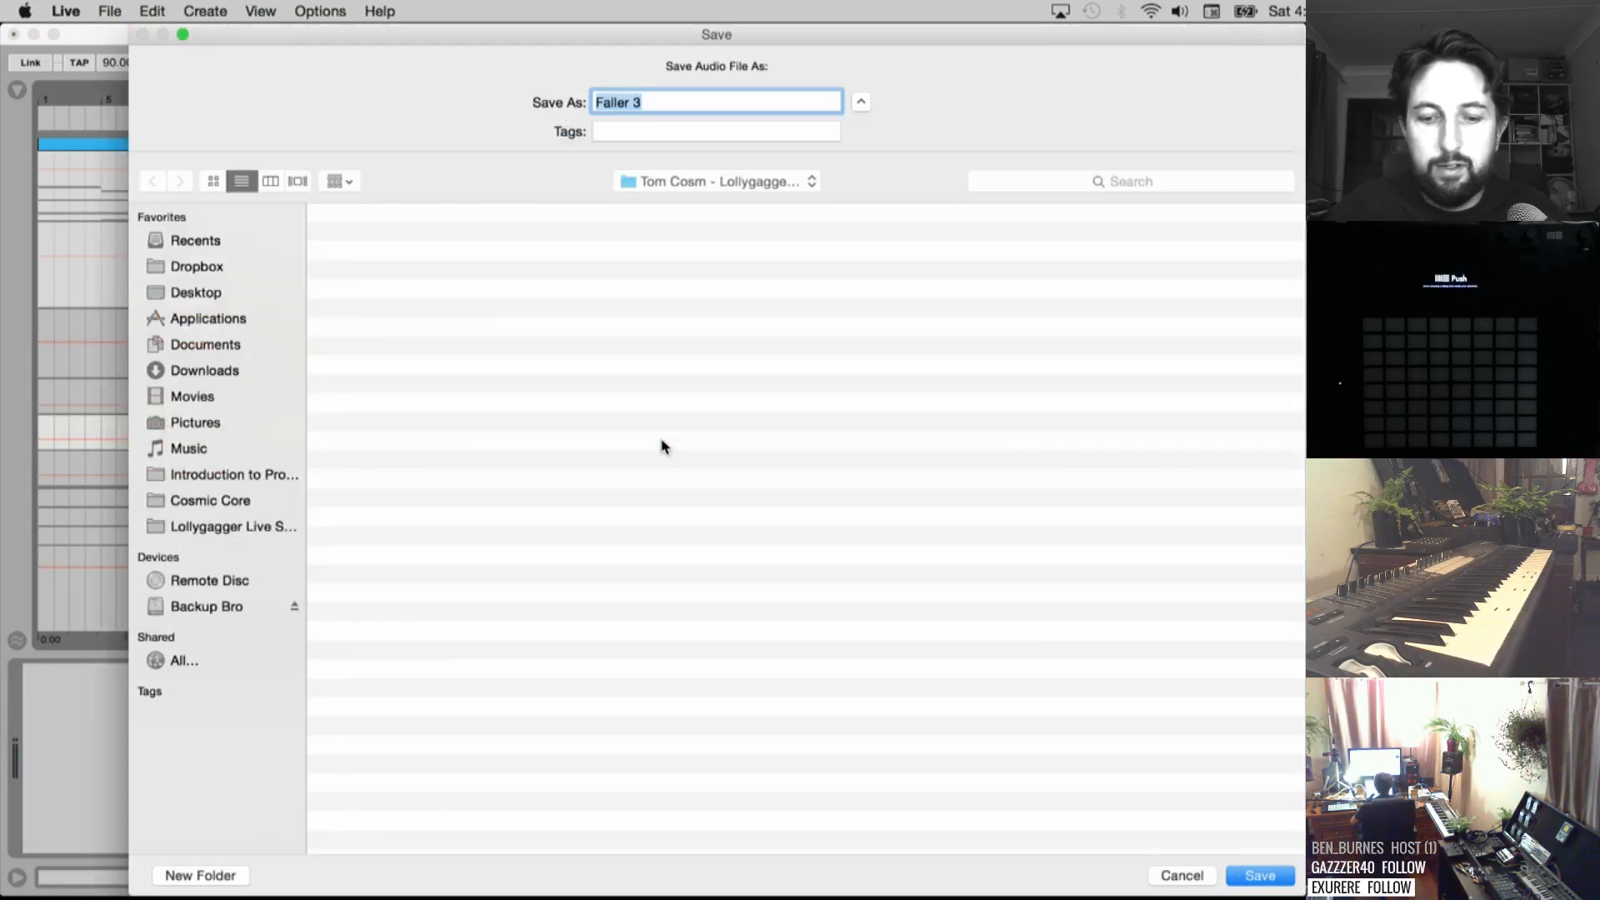
{"action": "type", "text": "Riser to Faller"}
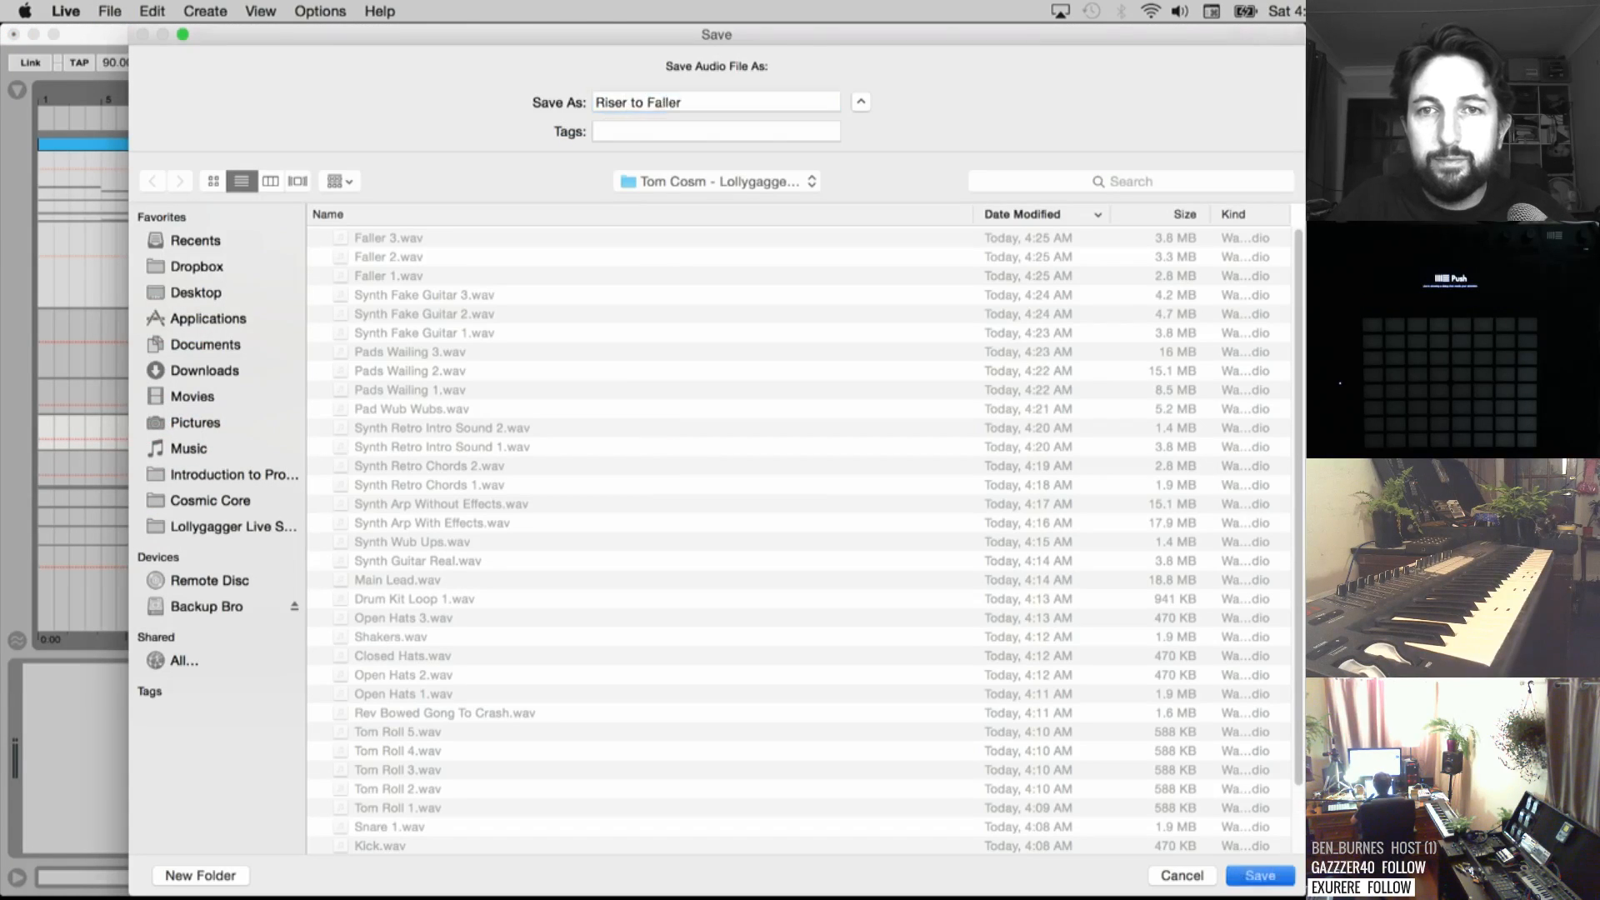
{"action": "key", "text": "Return"}
Play the FX Faller Riser clips in solo, and listen to the soloed FX Faller Riser Noise clip from bar 25
{"action": "key", "text": "space"}
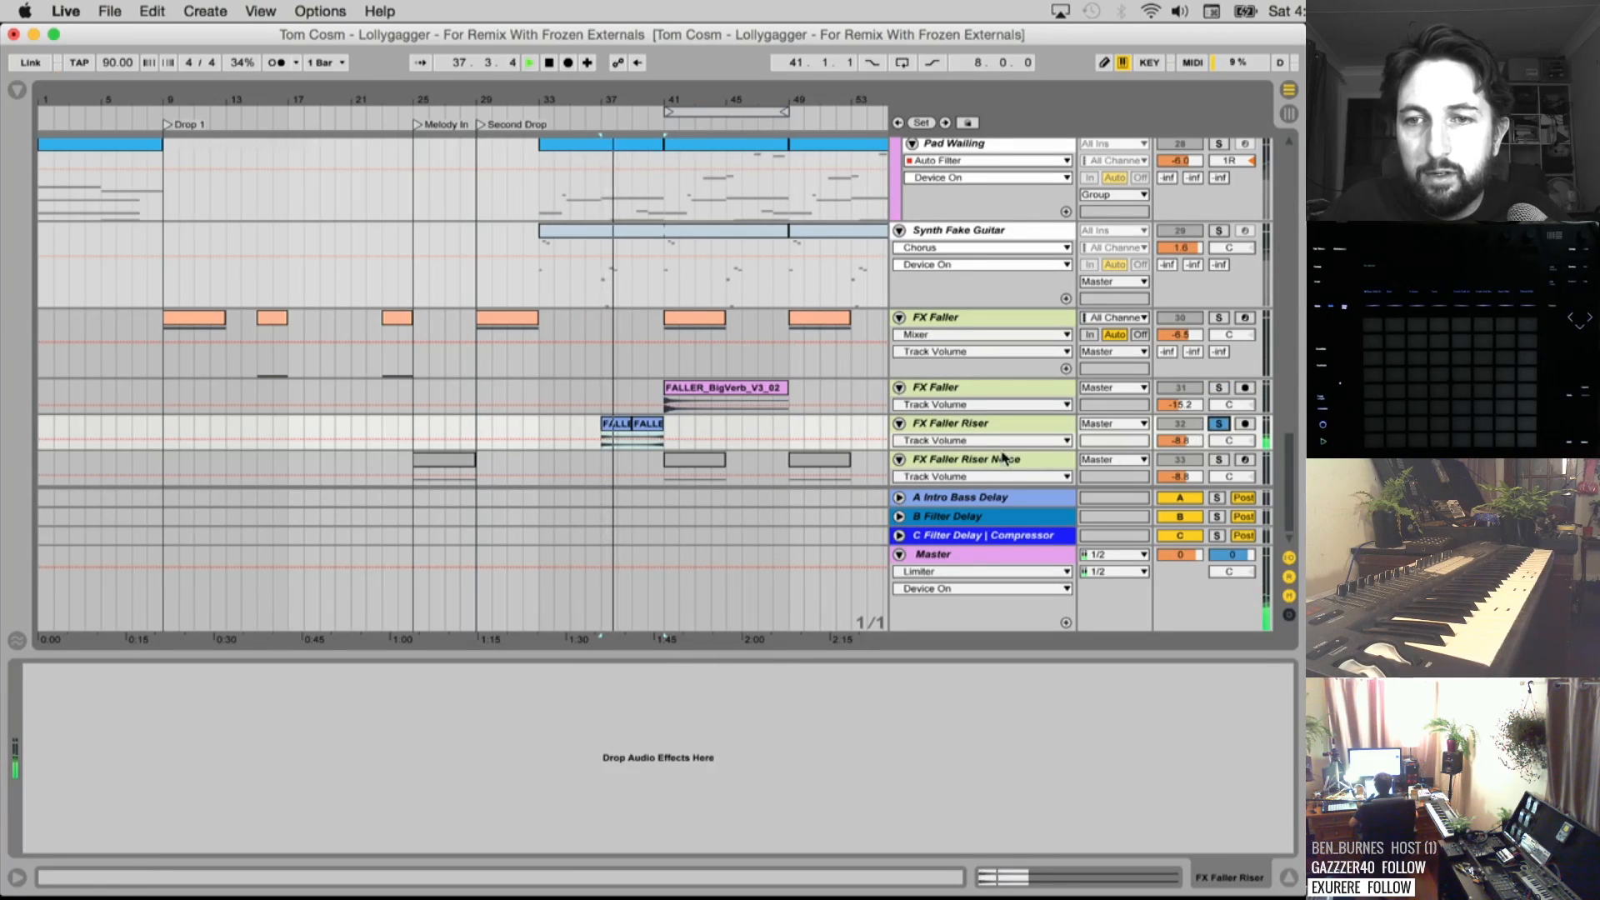
{"action": "key", "text": "space"}
{"action": "left_click", "coordinate": [443, 472]}
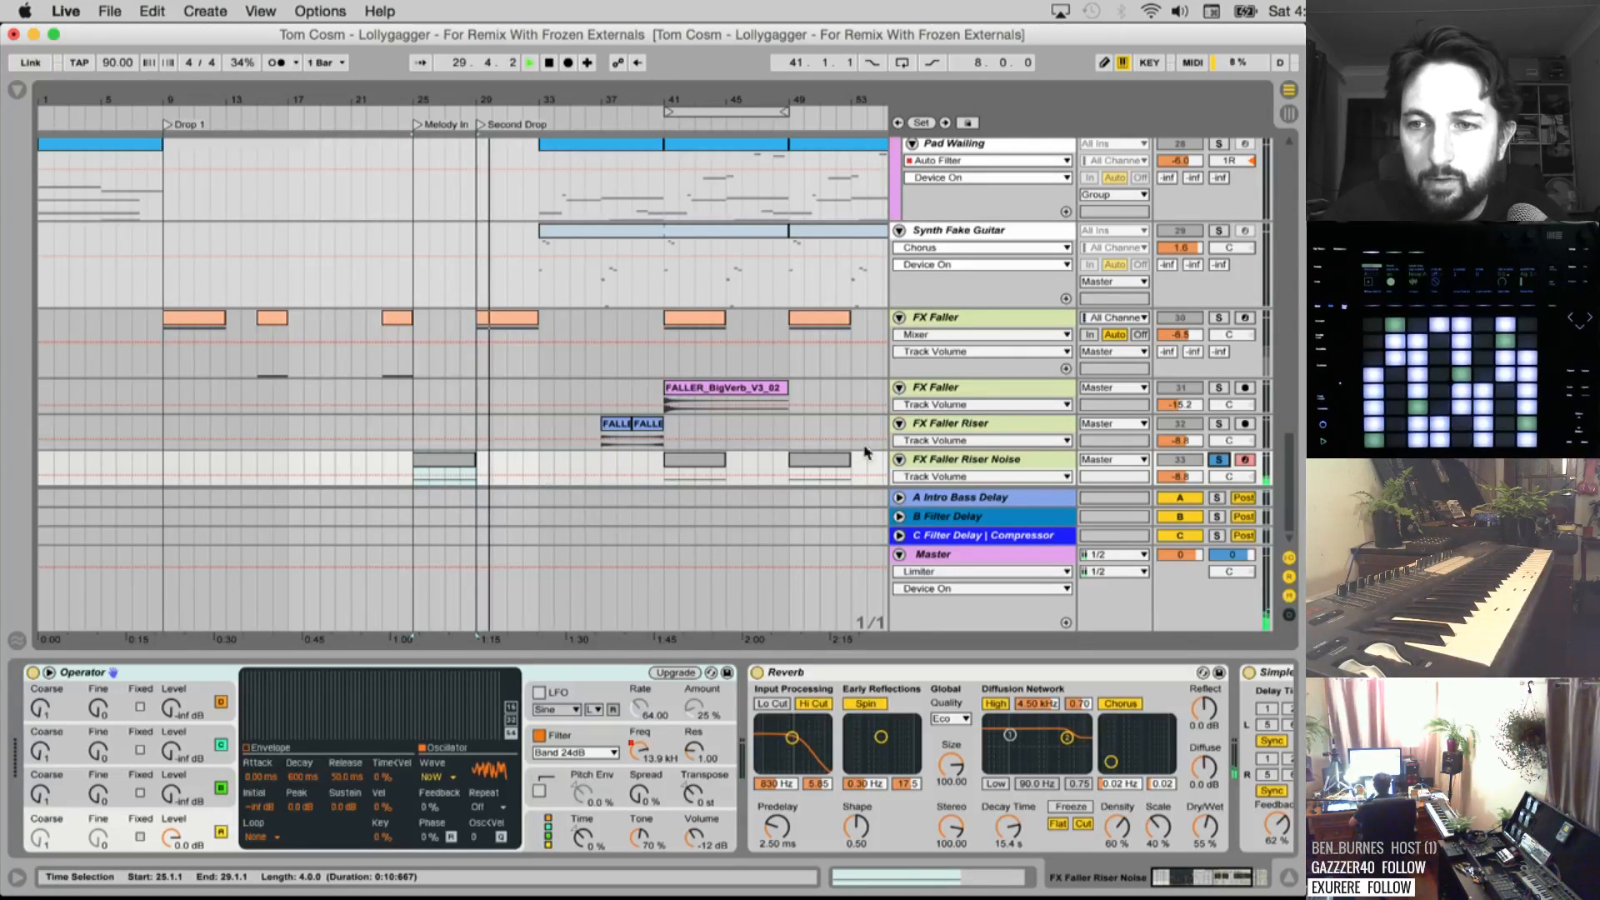
Select the FX Faller Riser Noise track from bar 25 to bar 33 and export it as a WAV file named Faller to Riser
{"action": "left_click_drag", "start_coordinate": [991, 451], "coordinate": [979, 292]}
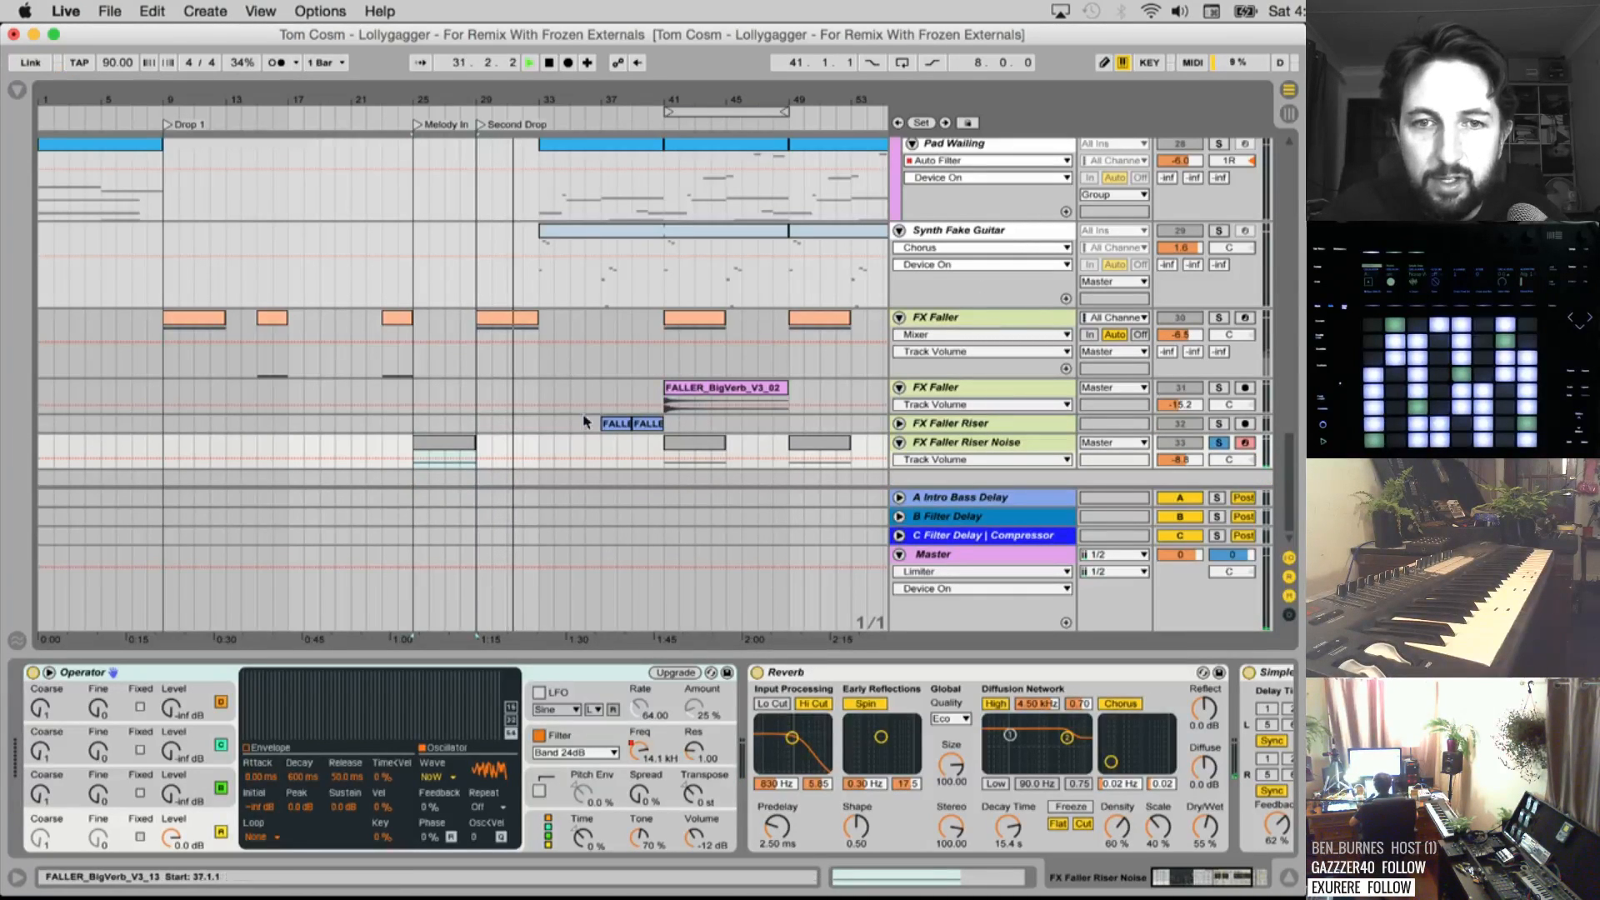
{"action": "left_click", "coordinate": [540, 454], "text": "shift"}
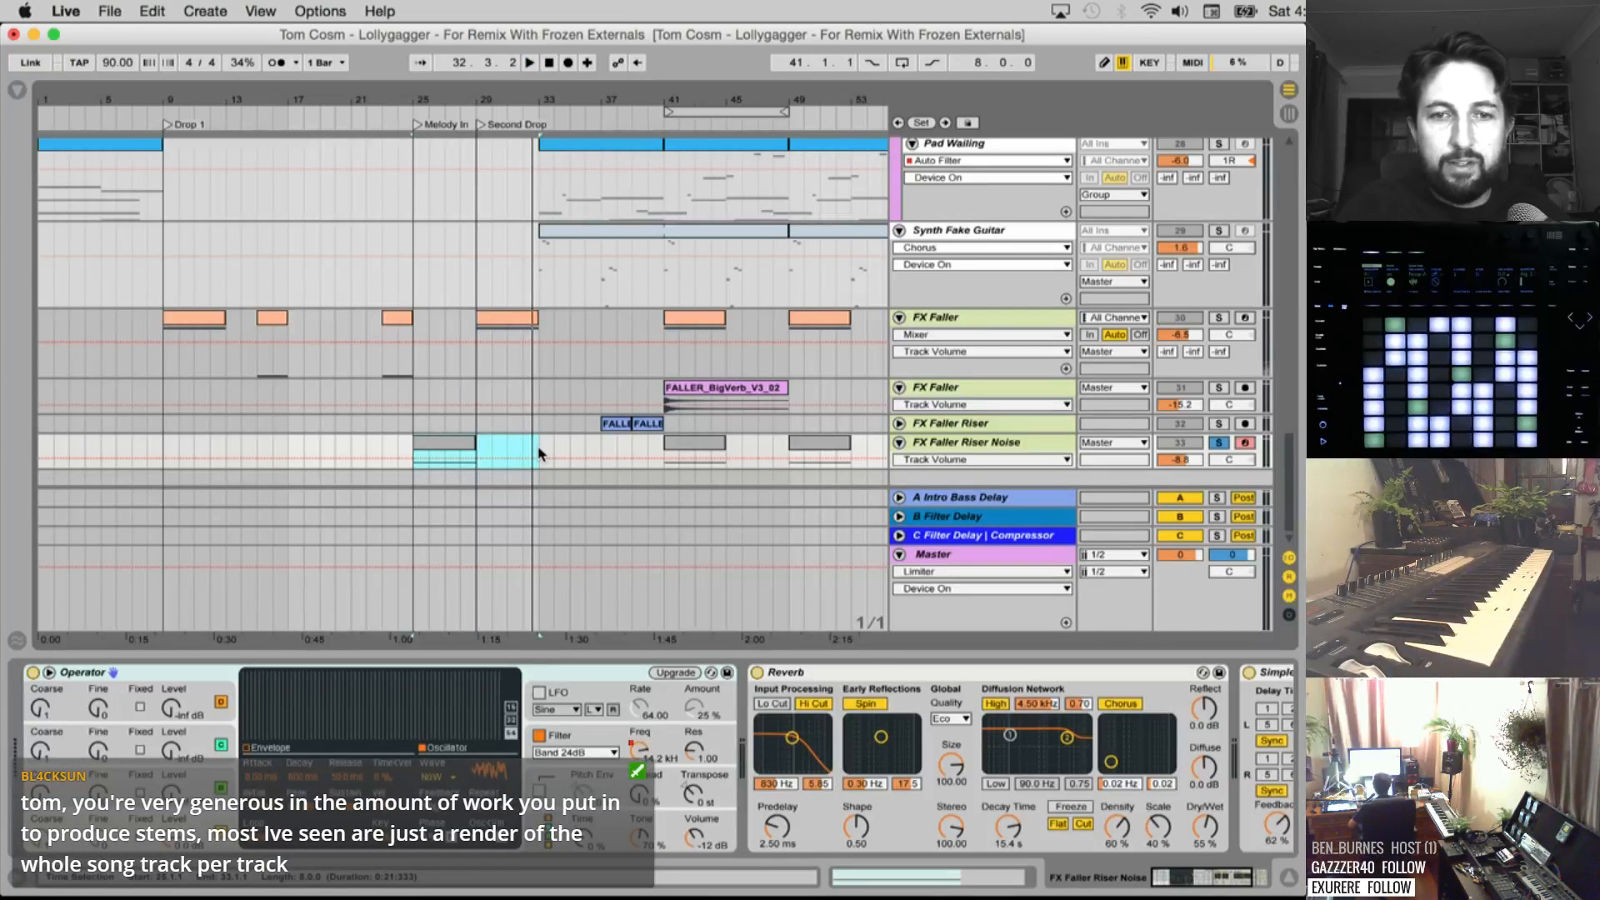
{"action": "key", "text": "super+shift+r"}
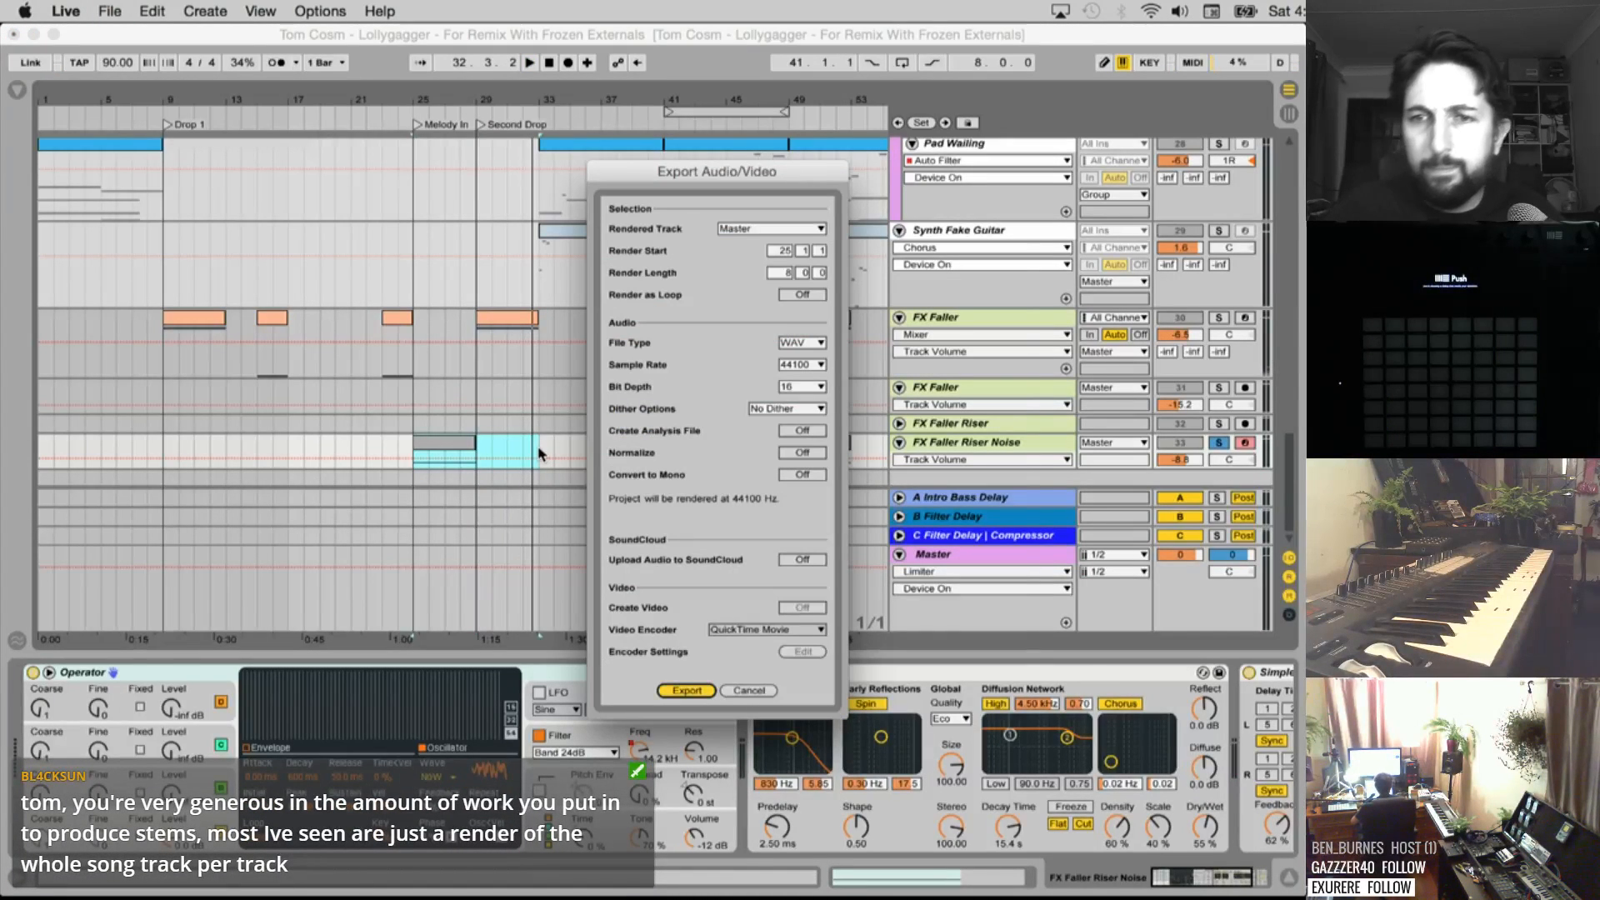
{"action": "key", "text": "Return"}
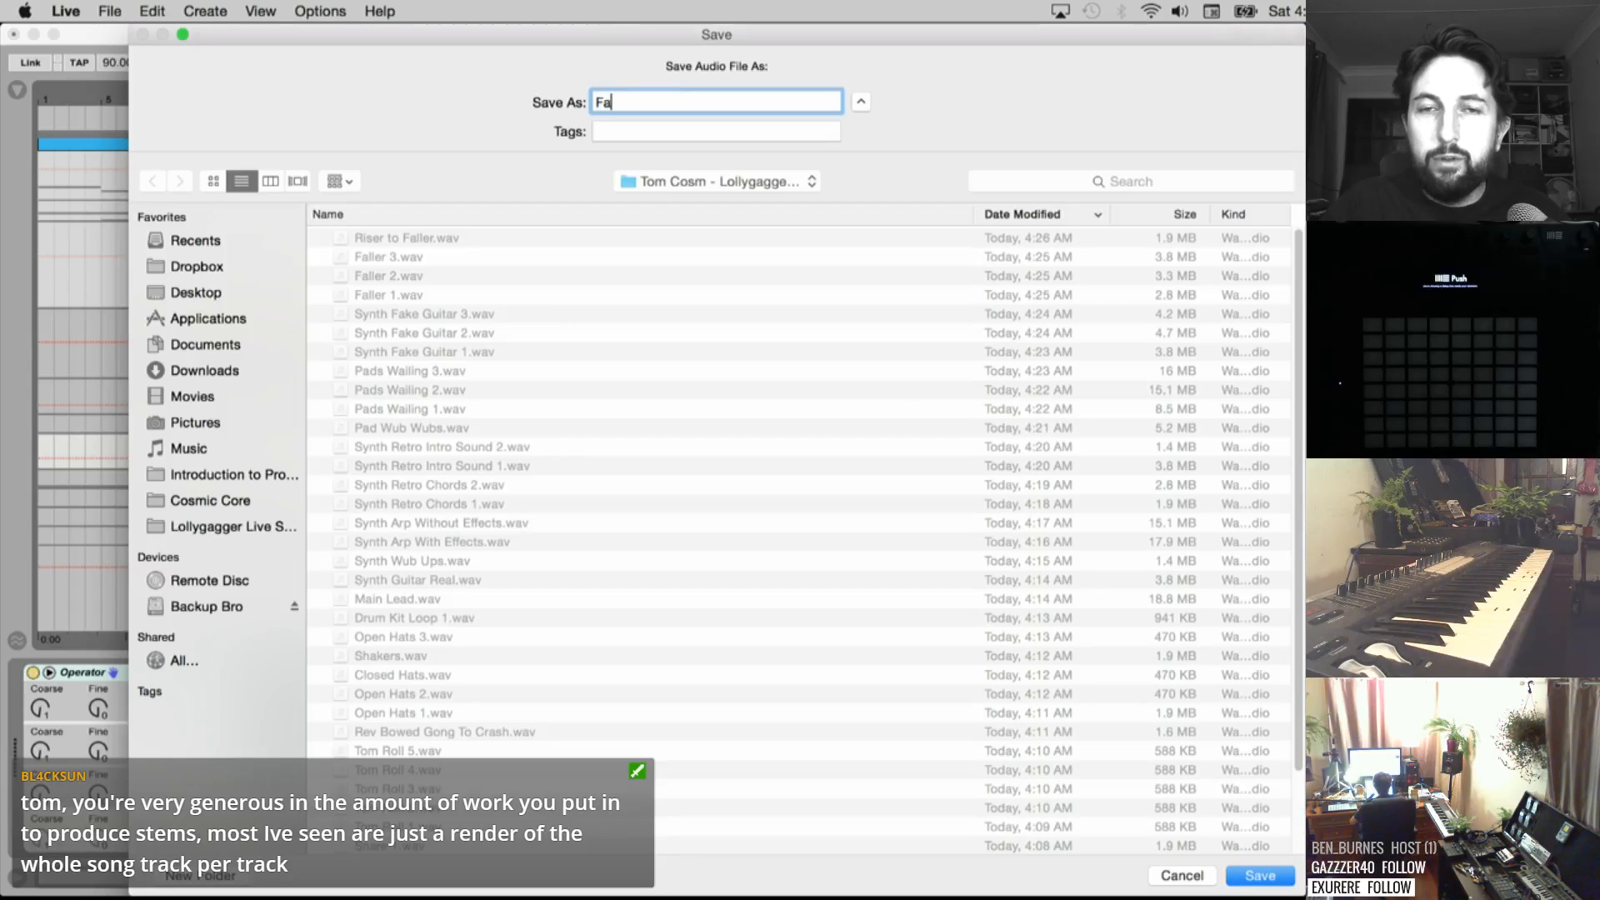
{"action": "type", "text": "Faller to Riser"}
{"action": "key", "text": "Return"}
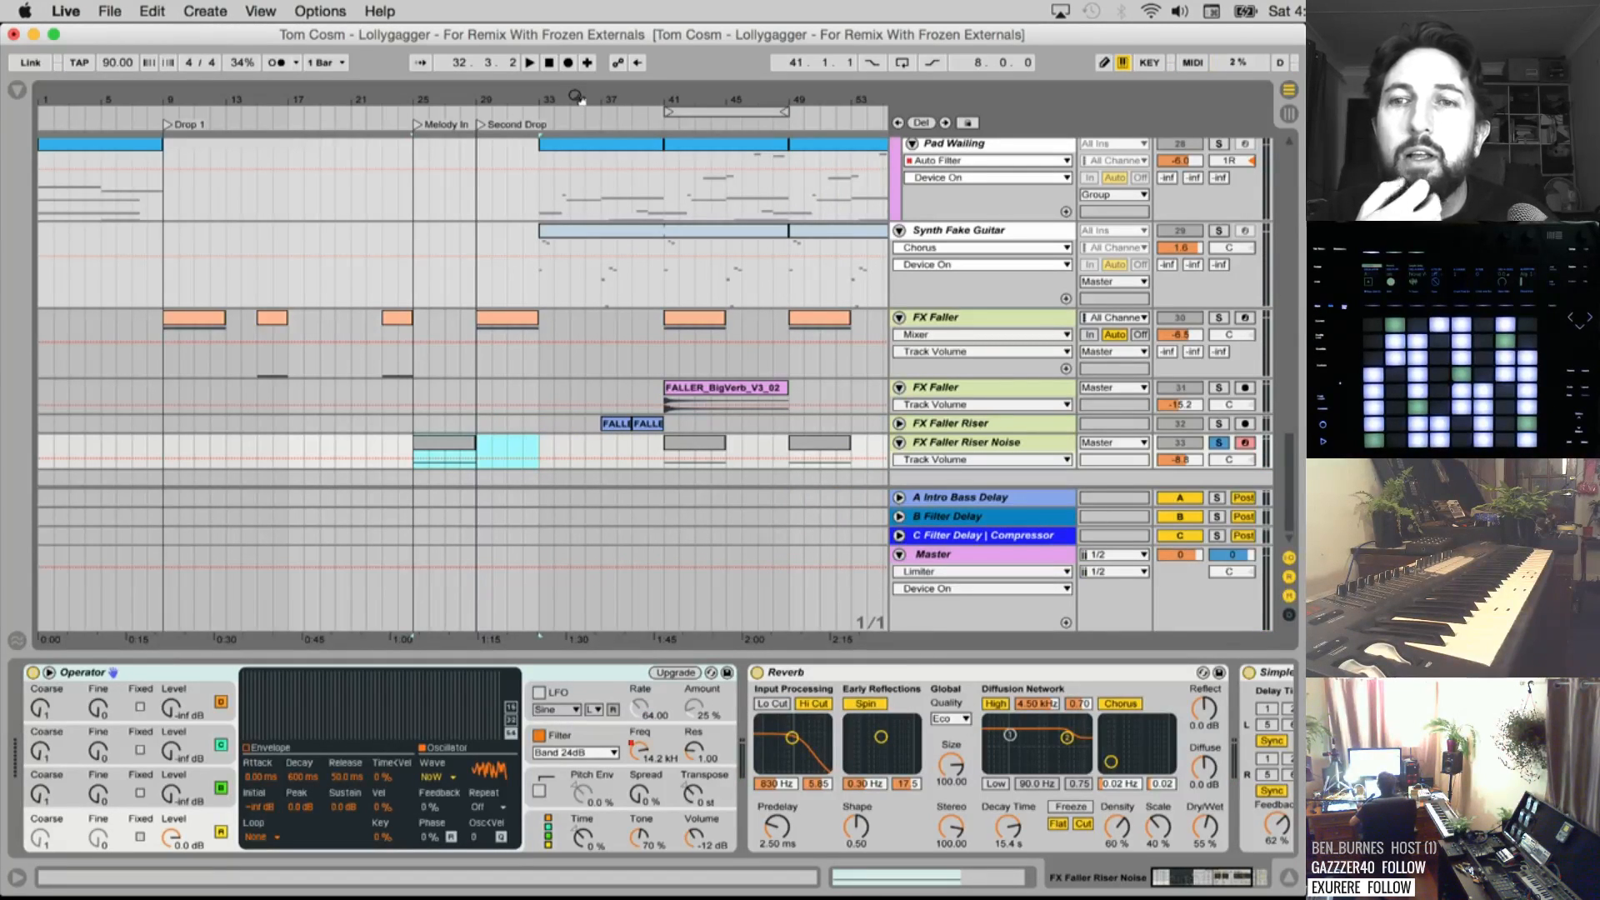
Examine the Rendered Track choices in the audio export settings, including All Individual Tracks, and close the settings without exporting
{"action": "left_click", "coordinate": [125, 7]}
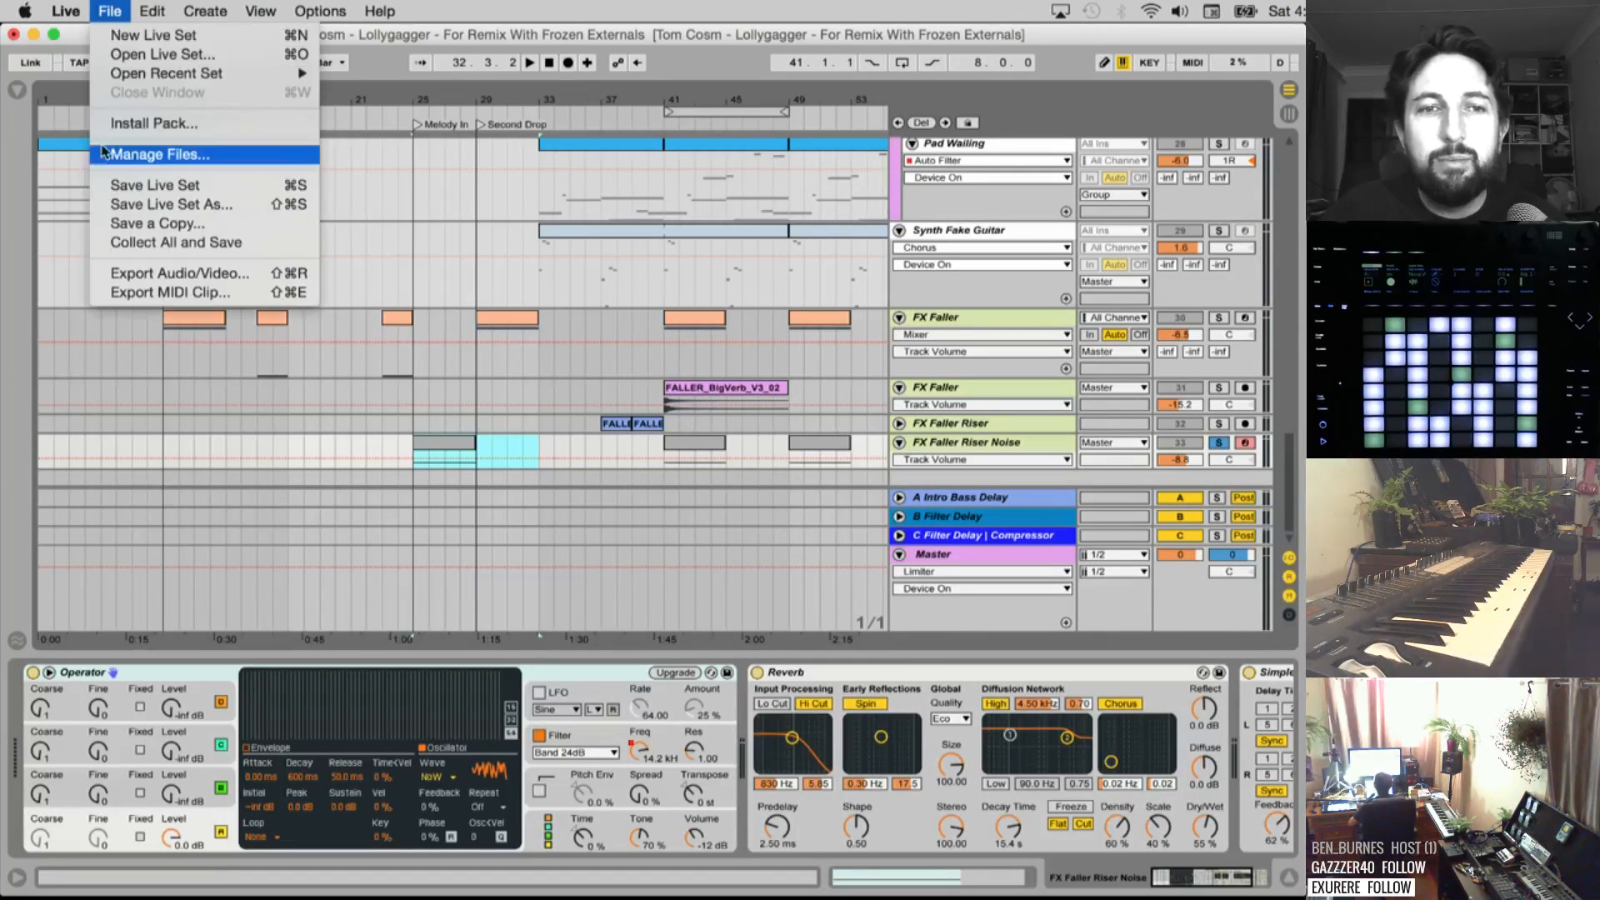
{"action": "mouse_move", "coordinate": [137, 4]}
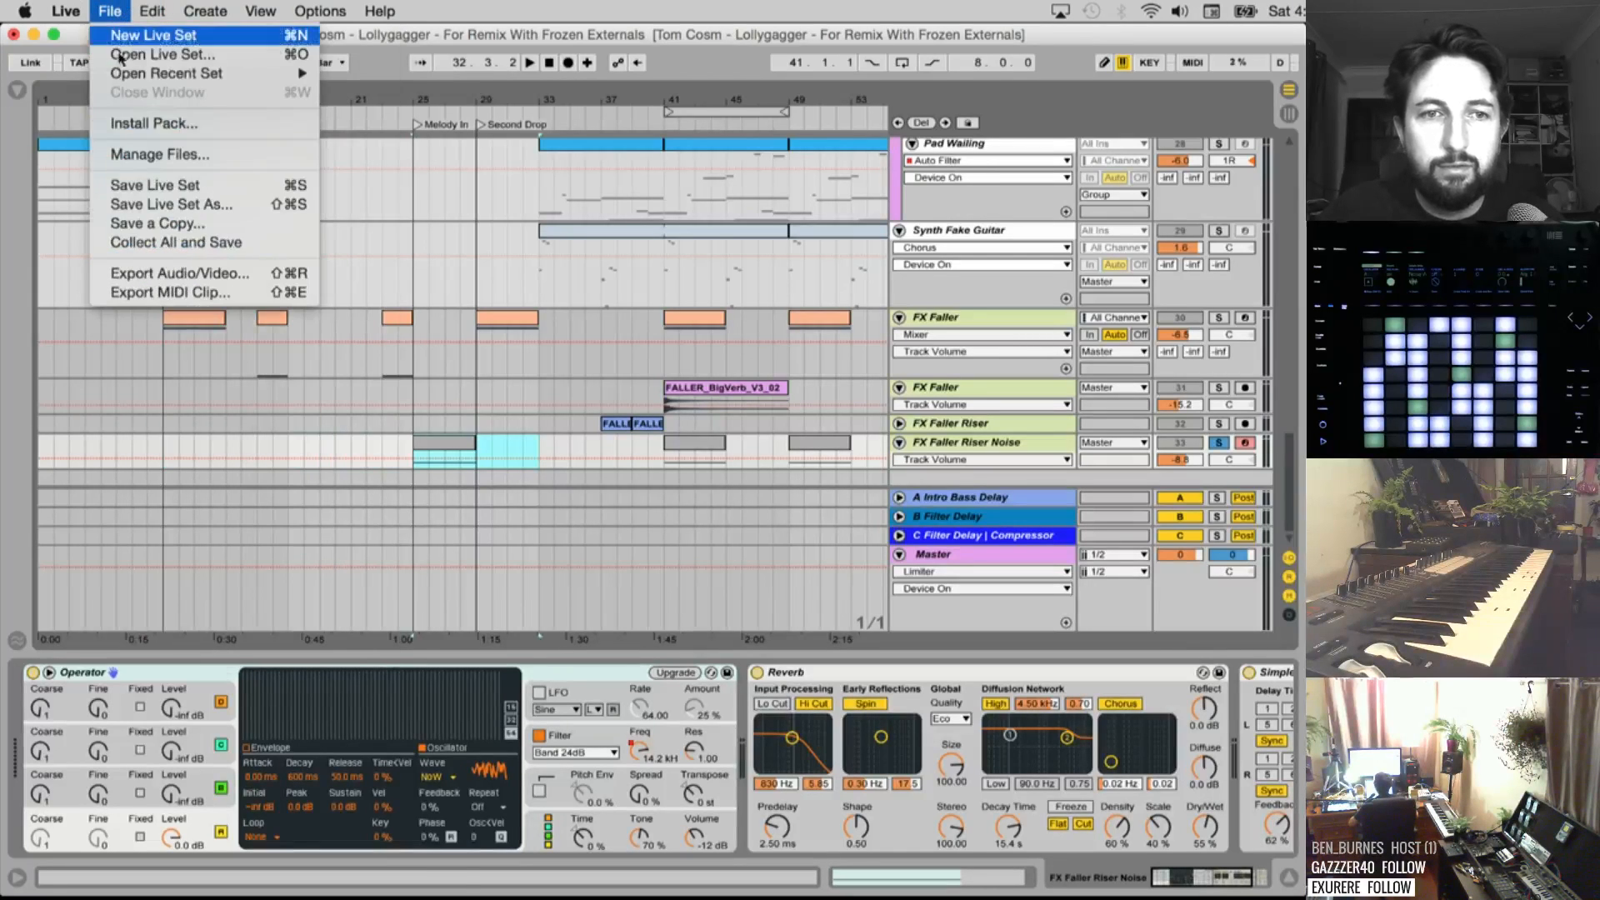
{"action": "left_click", "coordinate": [184, 279]}
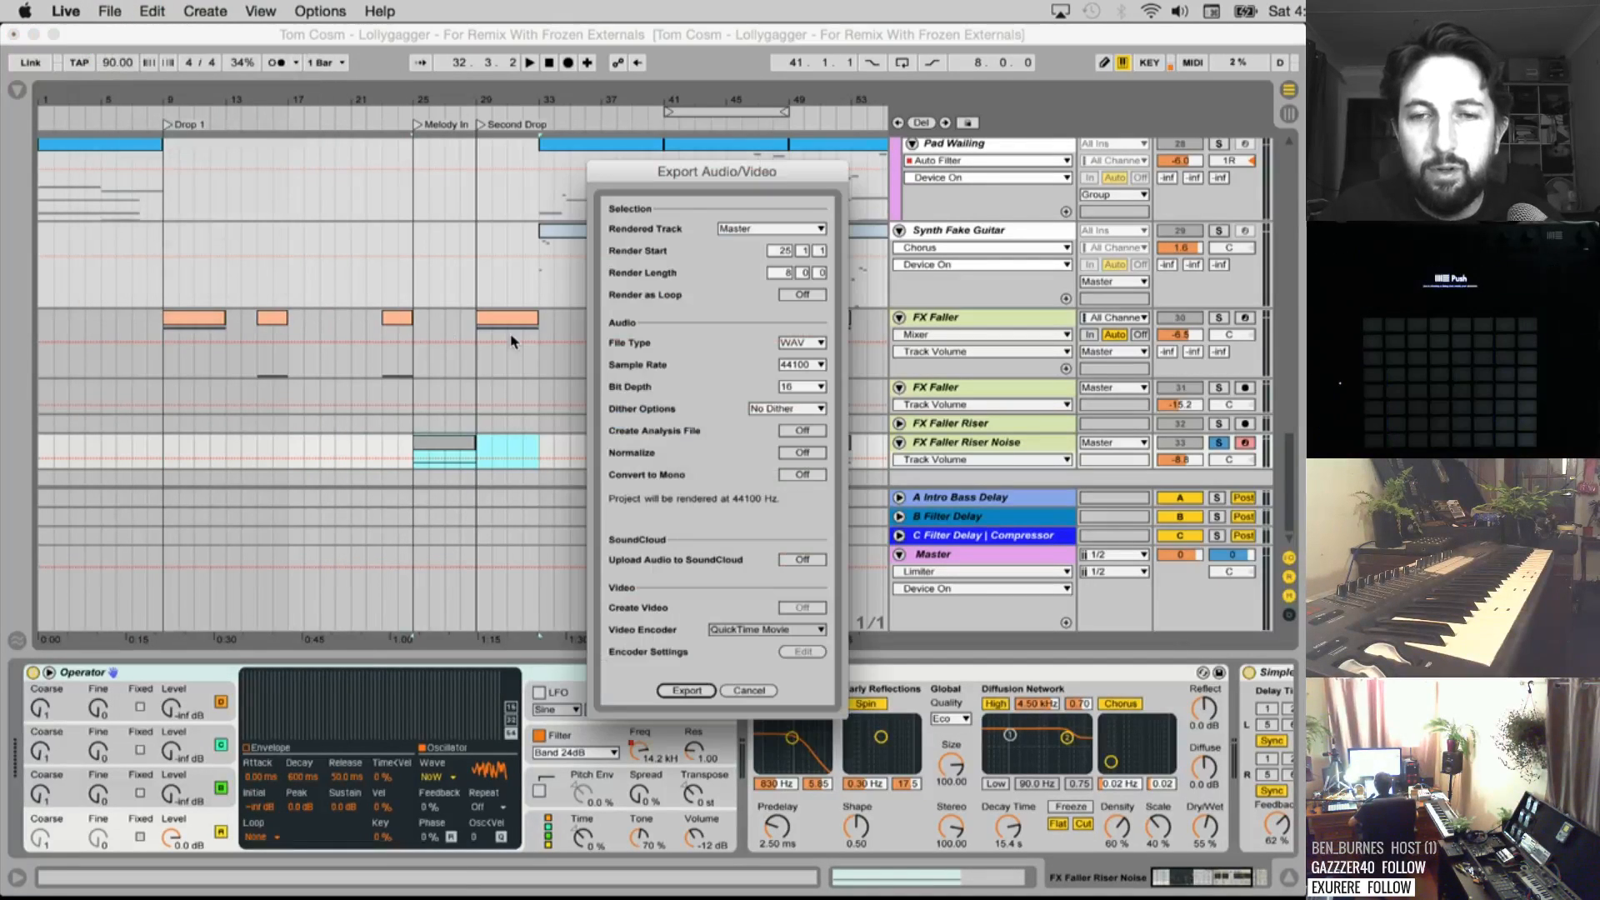
{"action": "left_click", "coordinate": [740, 230]}
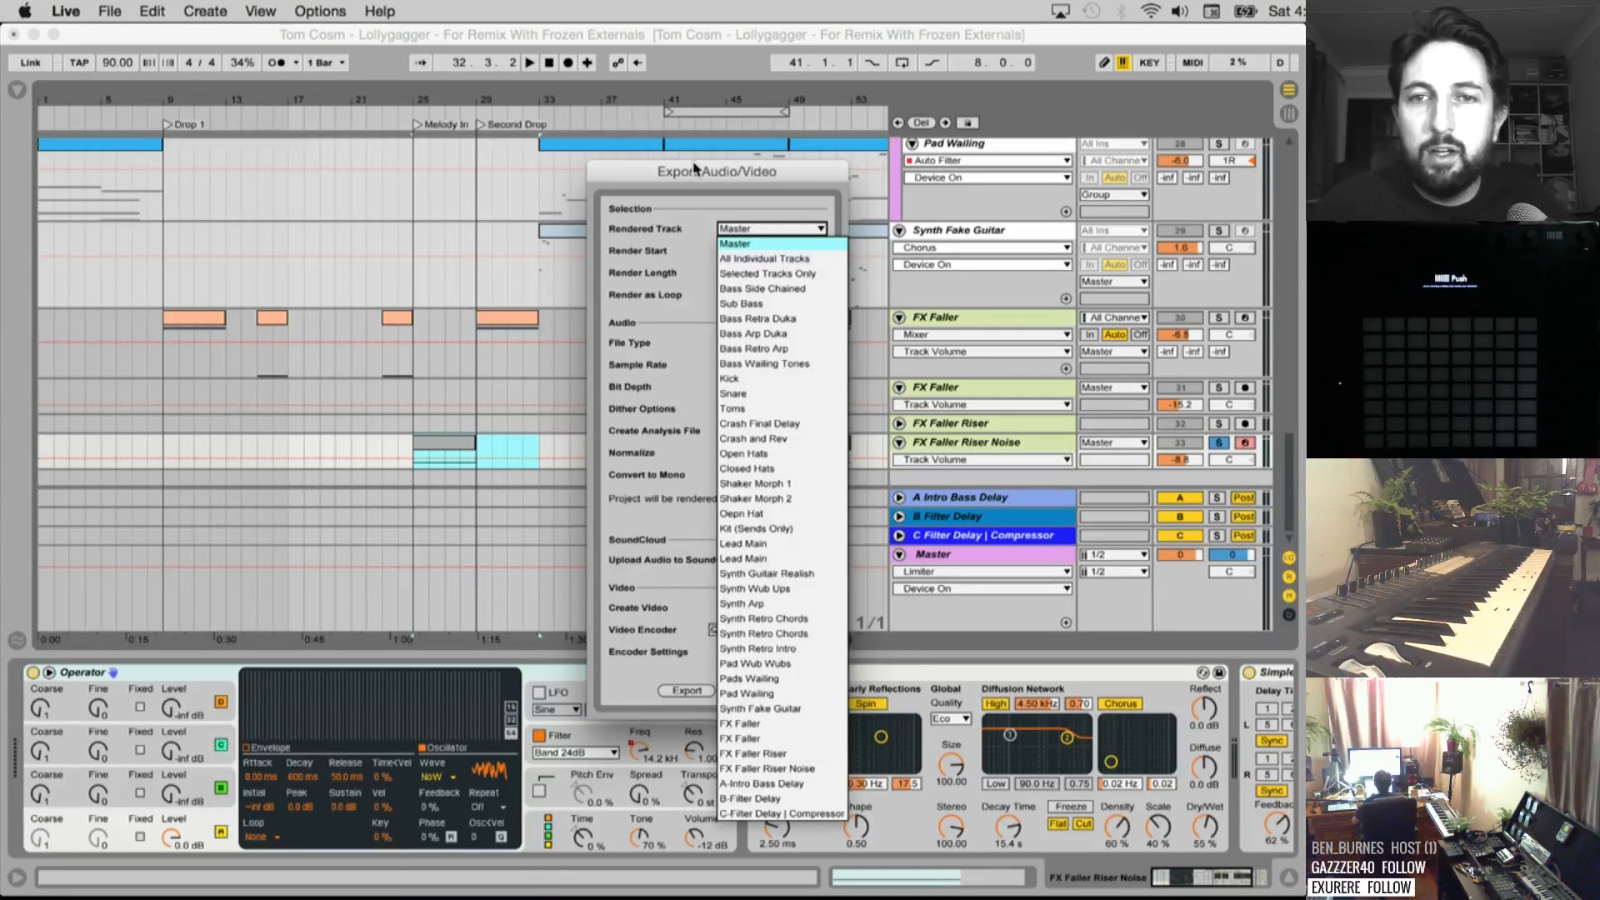
{"action": "left_click", "coordinate": [668, 177]}
{"action": "left_click", "coordinate": [749, 691]}
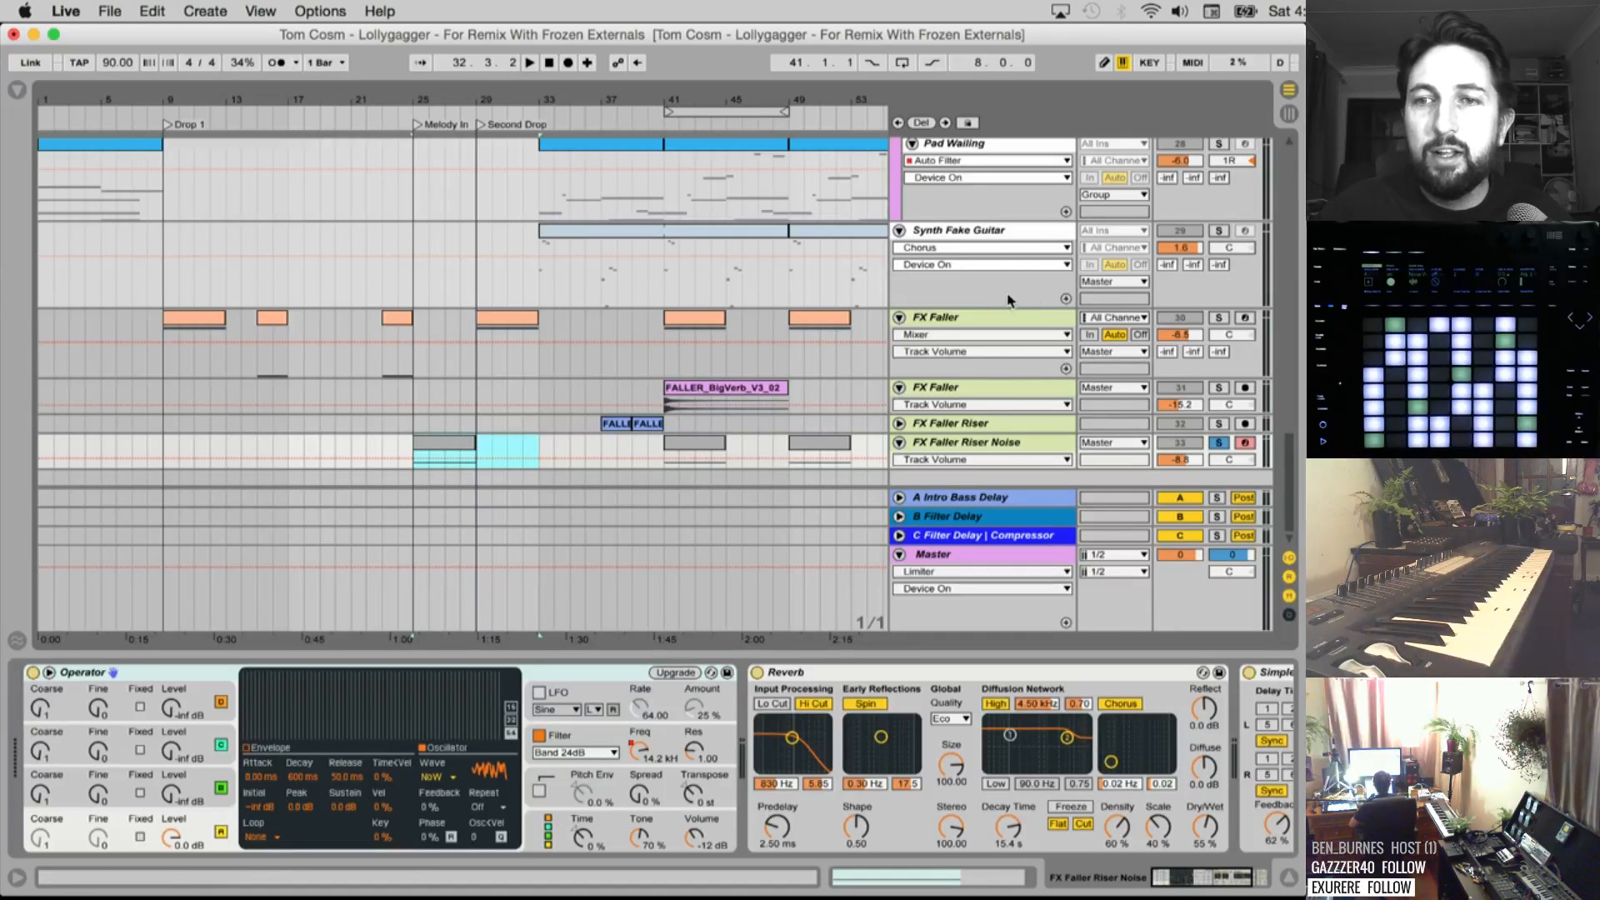
{"action": "left_click", "coordinate": [110, 11]}
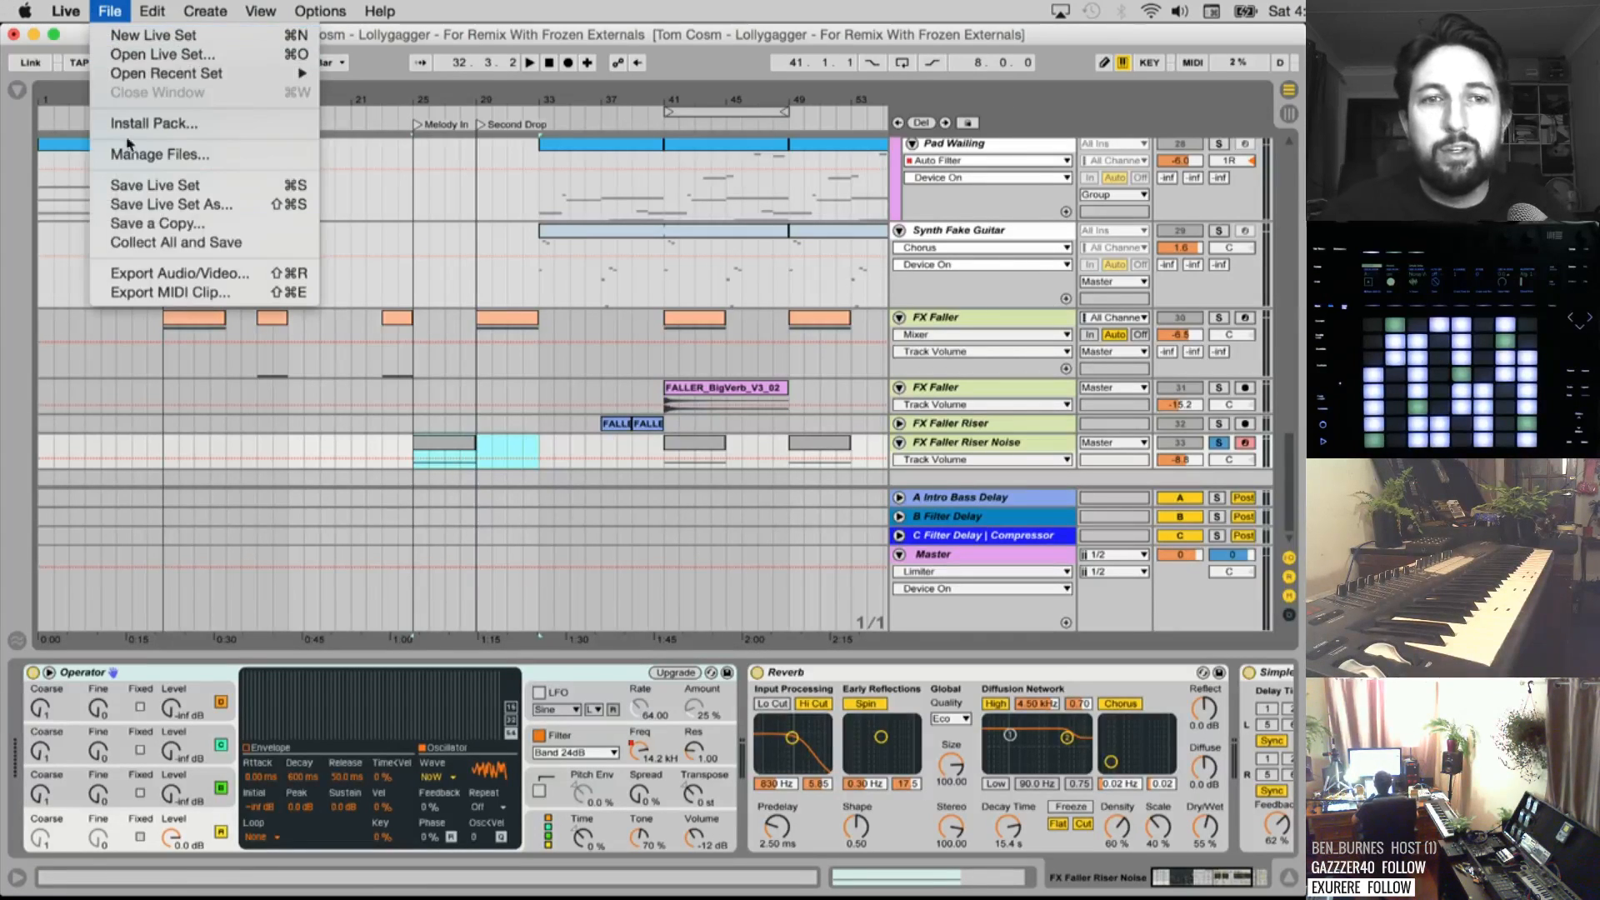
{"action": "left_click", "coordinate": [200, 268]}
{"action": "left_click", "coordinate": [734, 229]}
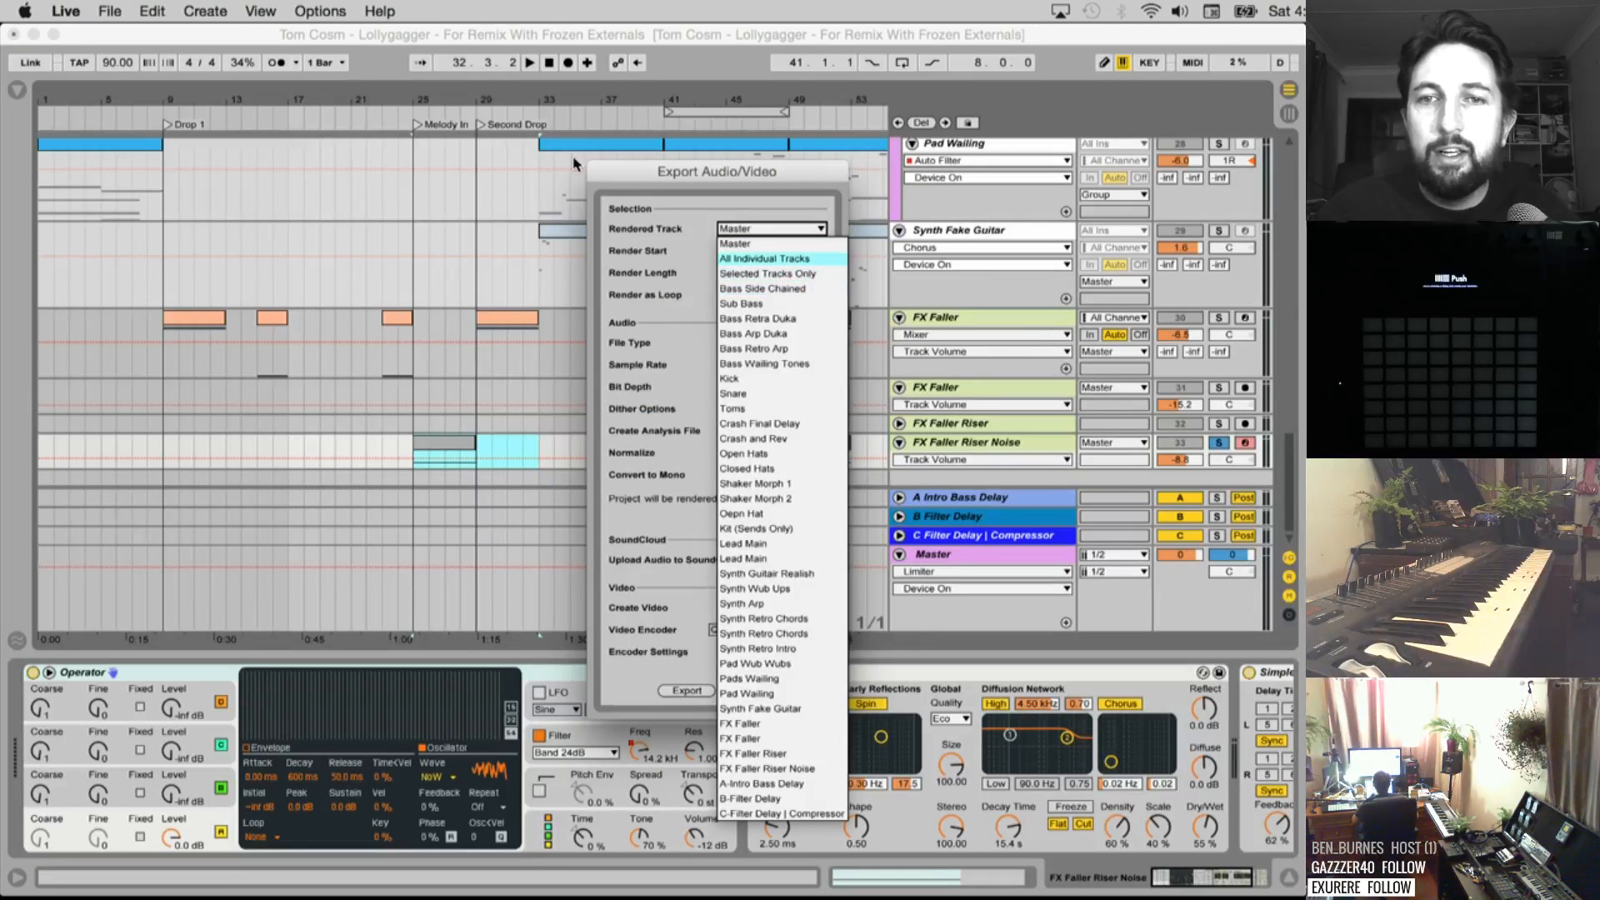
{"action": "left_click", "coordinate": [623, 190]}
{"action": "left_click", "coordinate": [747, 691]}
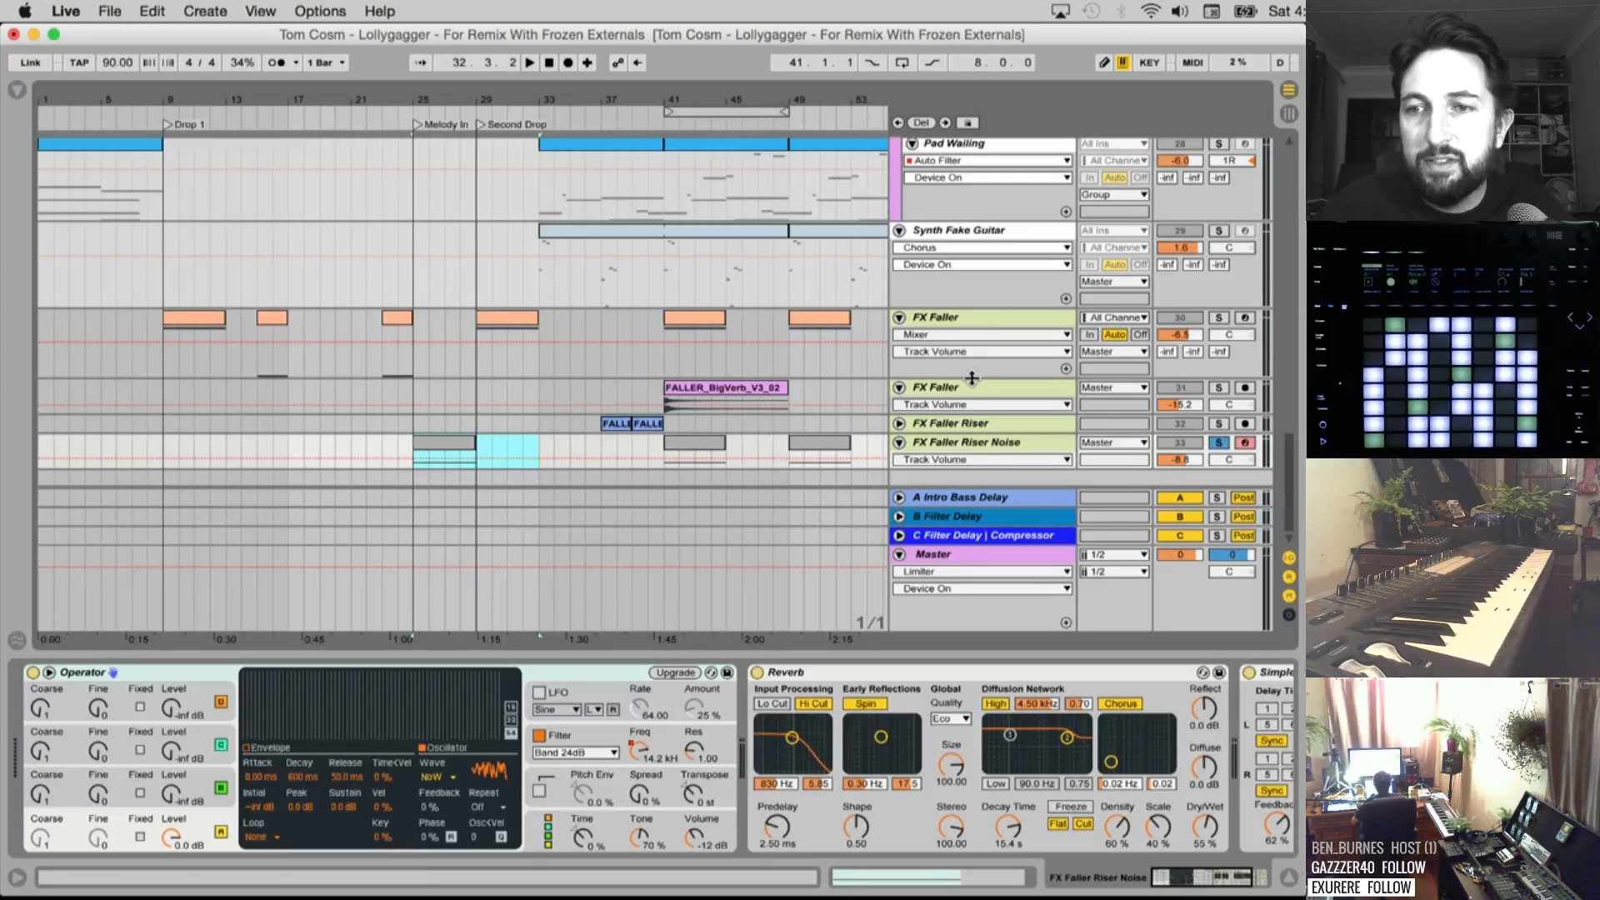
Look over the arrangement's tracks and turn off solo on the FX Faller Riser Noise track
{"action": "scroll", "coordinate": [972, 377], "scroll_direction": "up", "scroll_amount": 10}
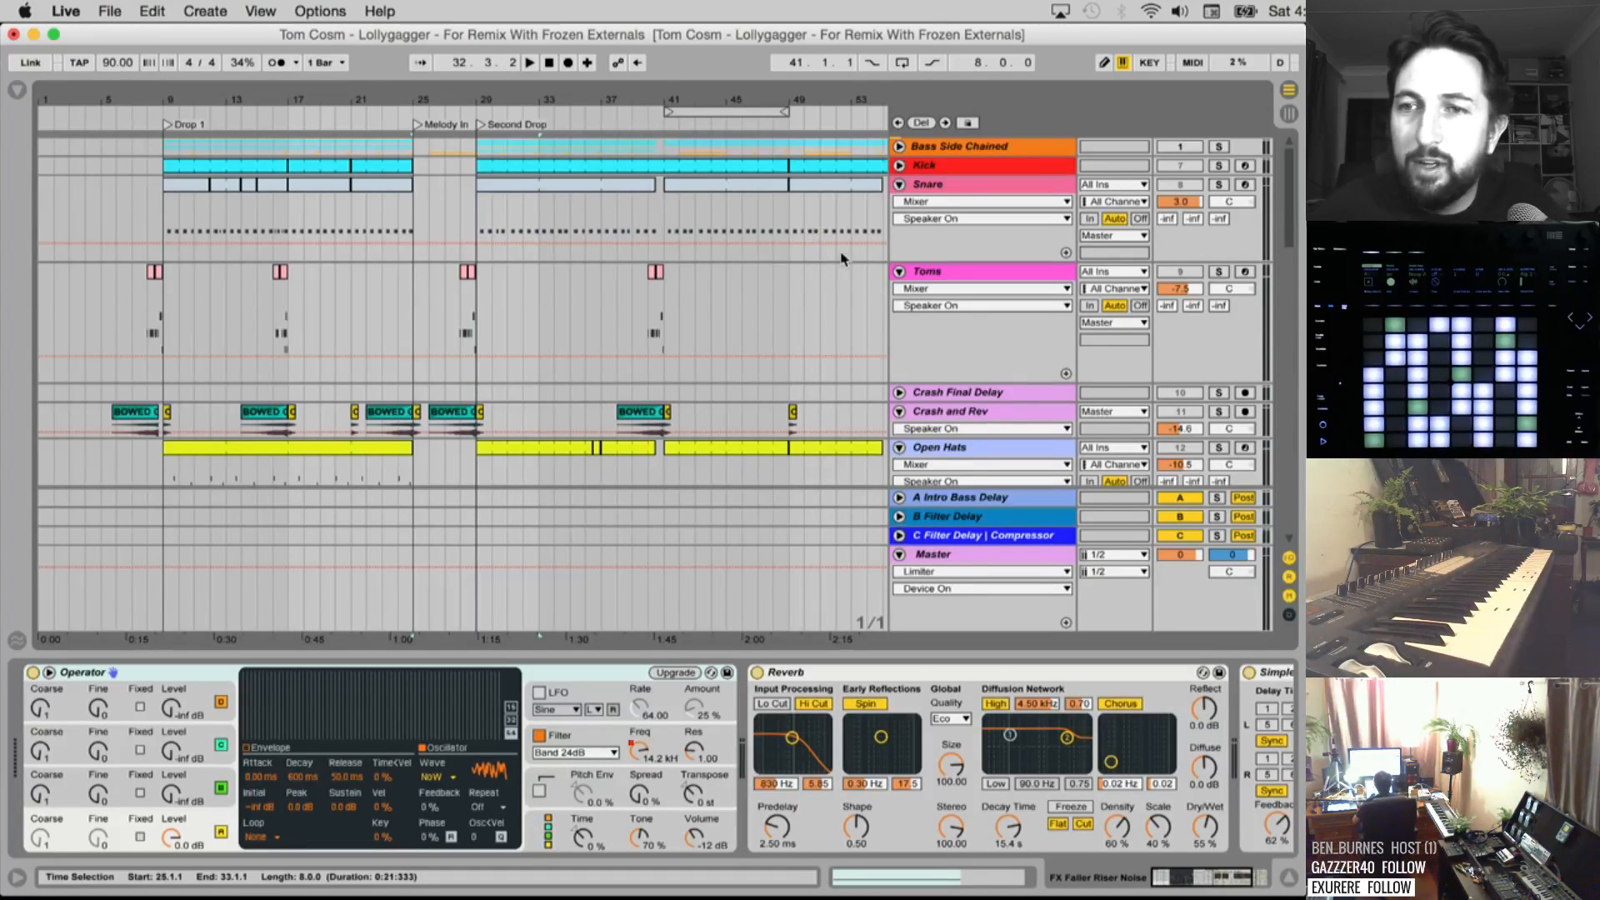
{"action": "scroll", "coordinate": [970, 337], "scroll_direction": "down", "scroll_amount": 10}
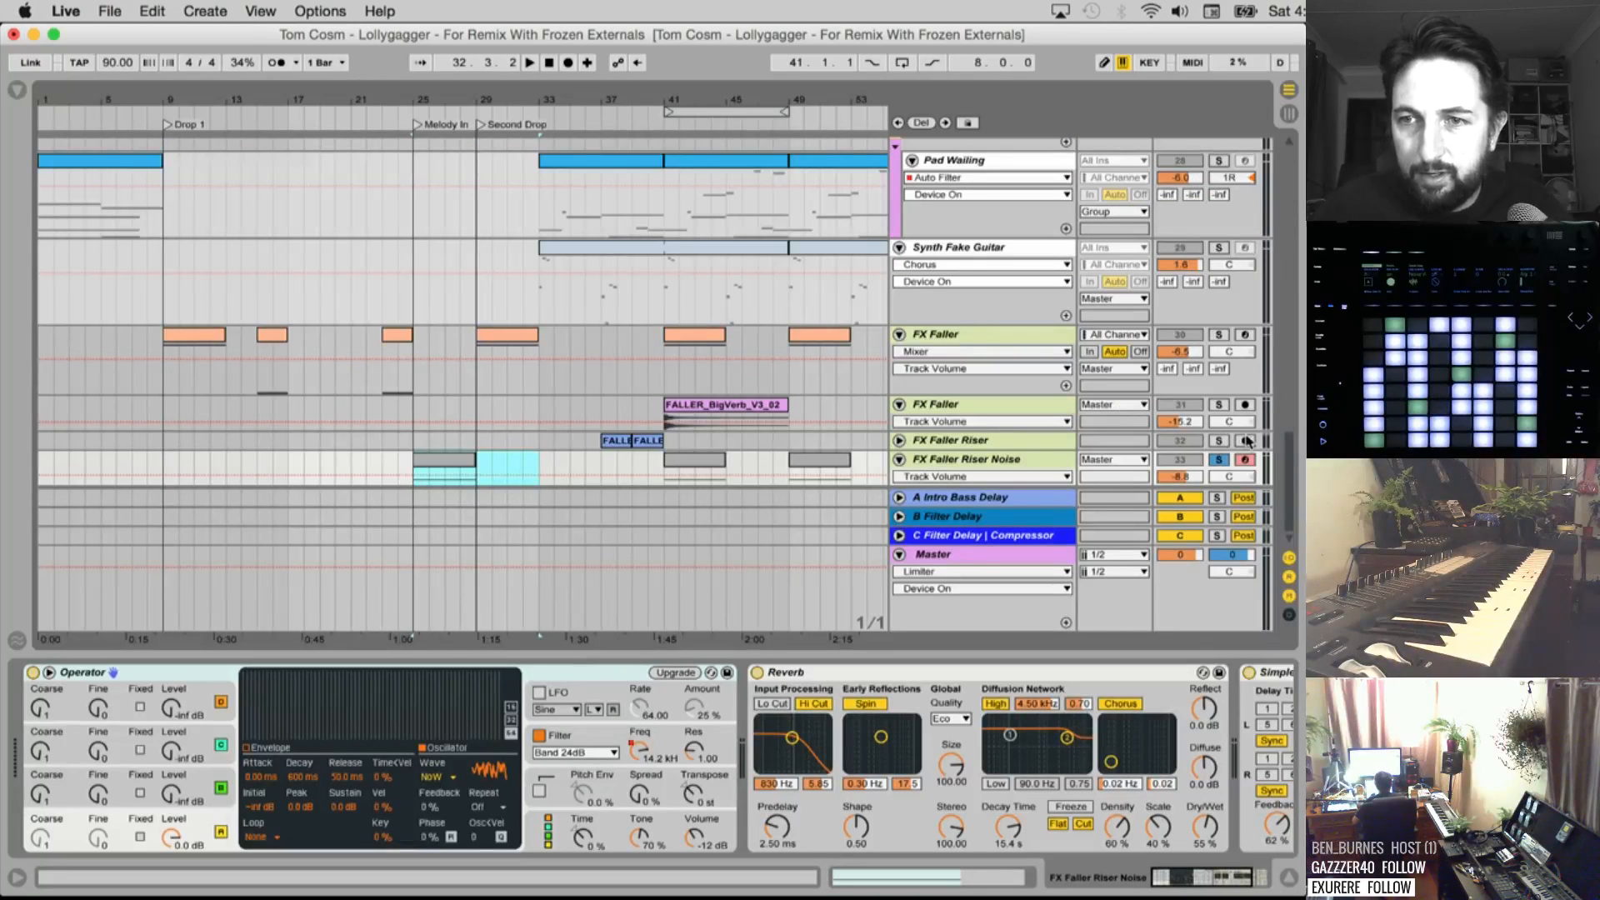
{"action": "left_click", "coordinate": [1219, 461]}
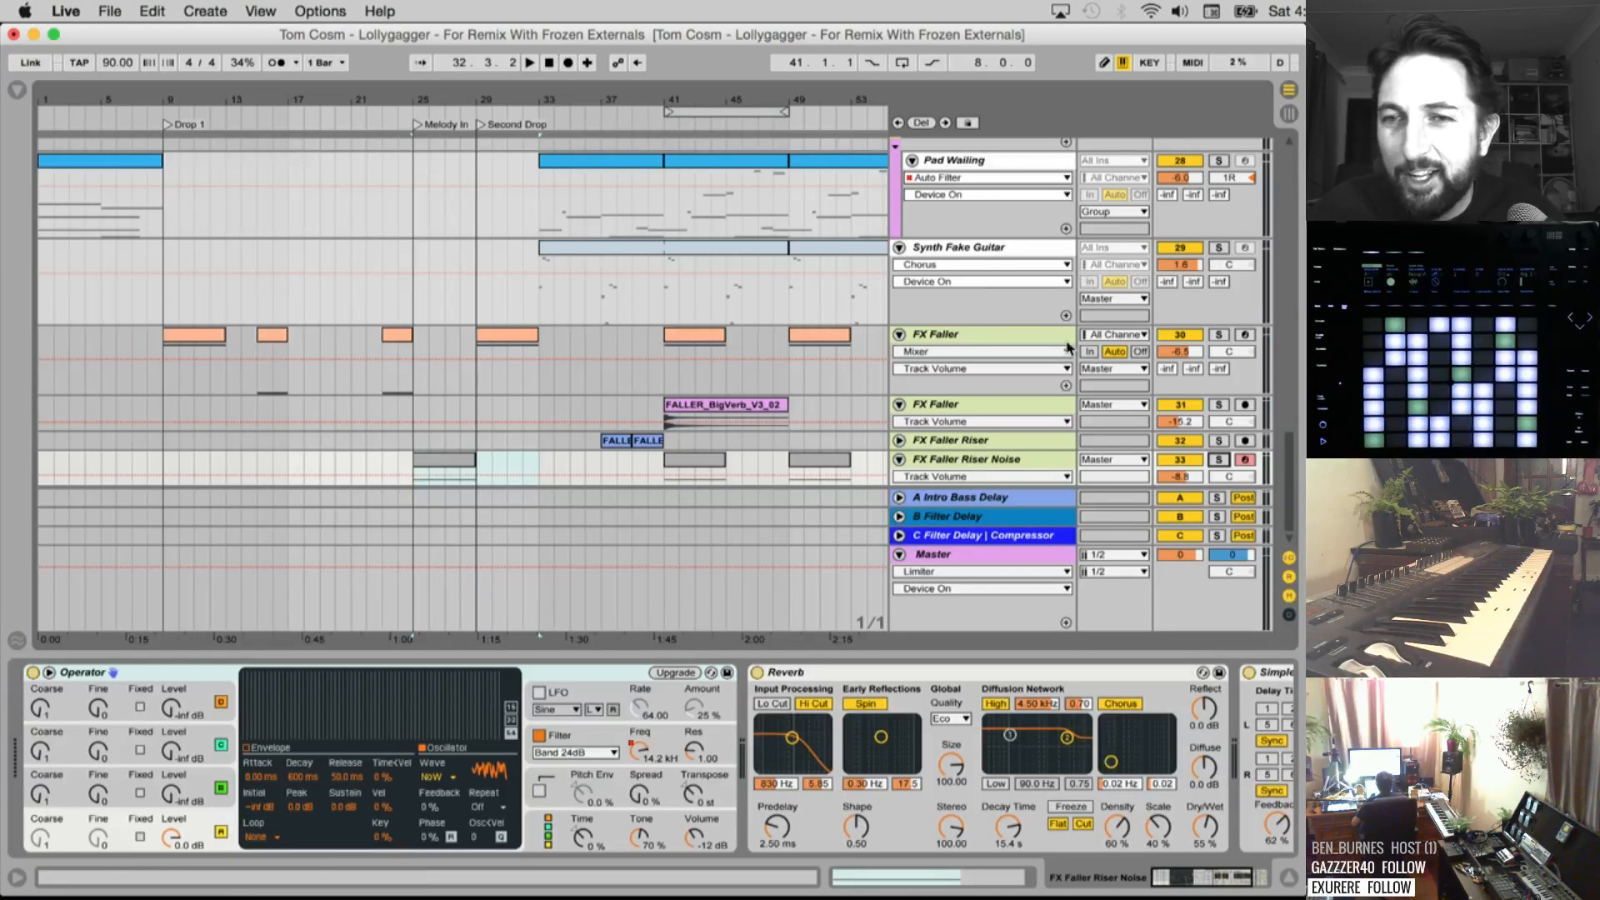
{"action": "scroll", "coordinate": [844, 350], "scroll_direction": "up", "scroll_amount": 10}
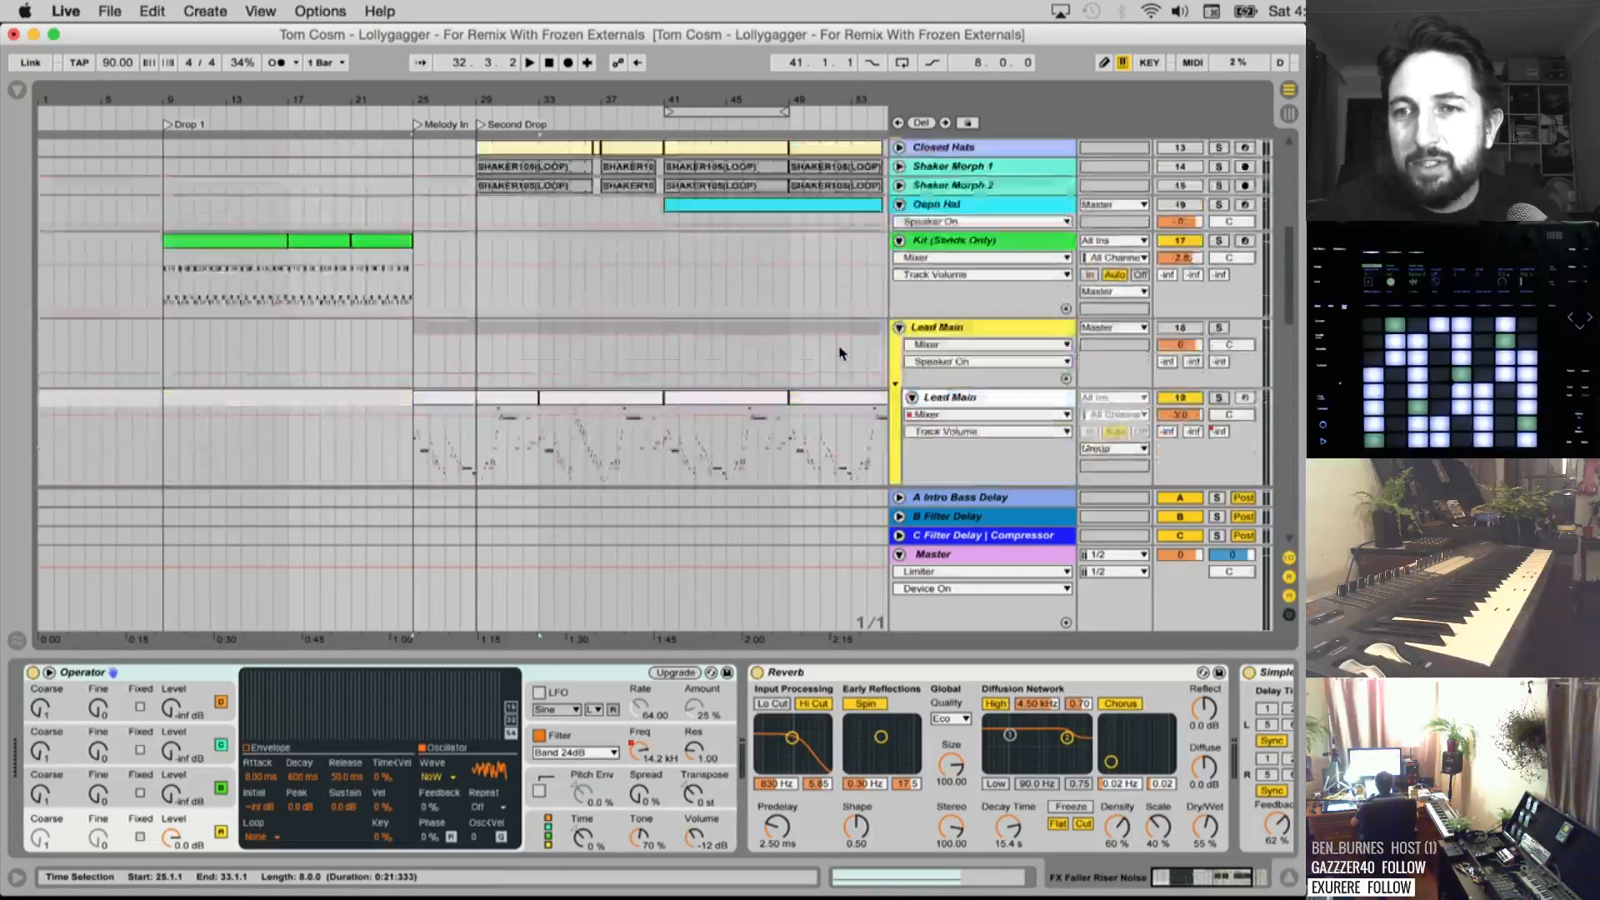
{"action": "scroll", "coordinate": [842, 359], "scroll_direction": "down", "scroll_amount": 6}
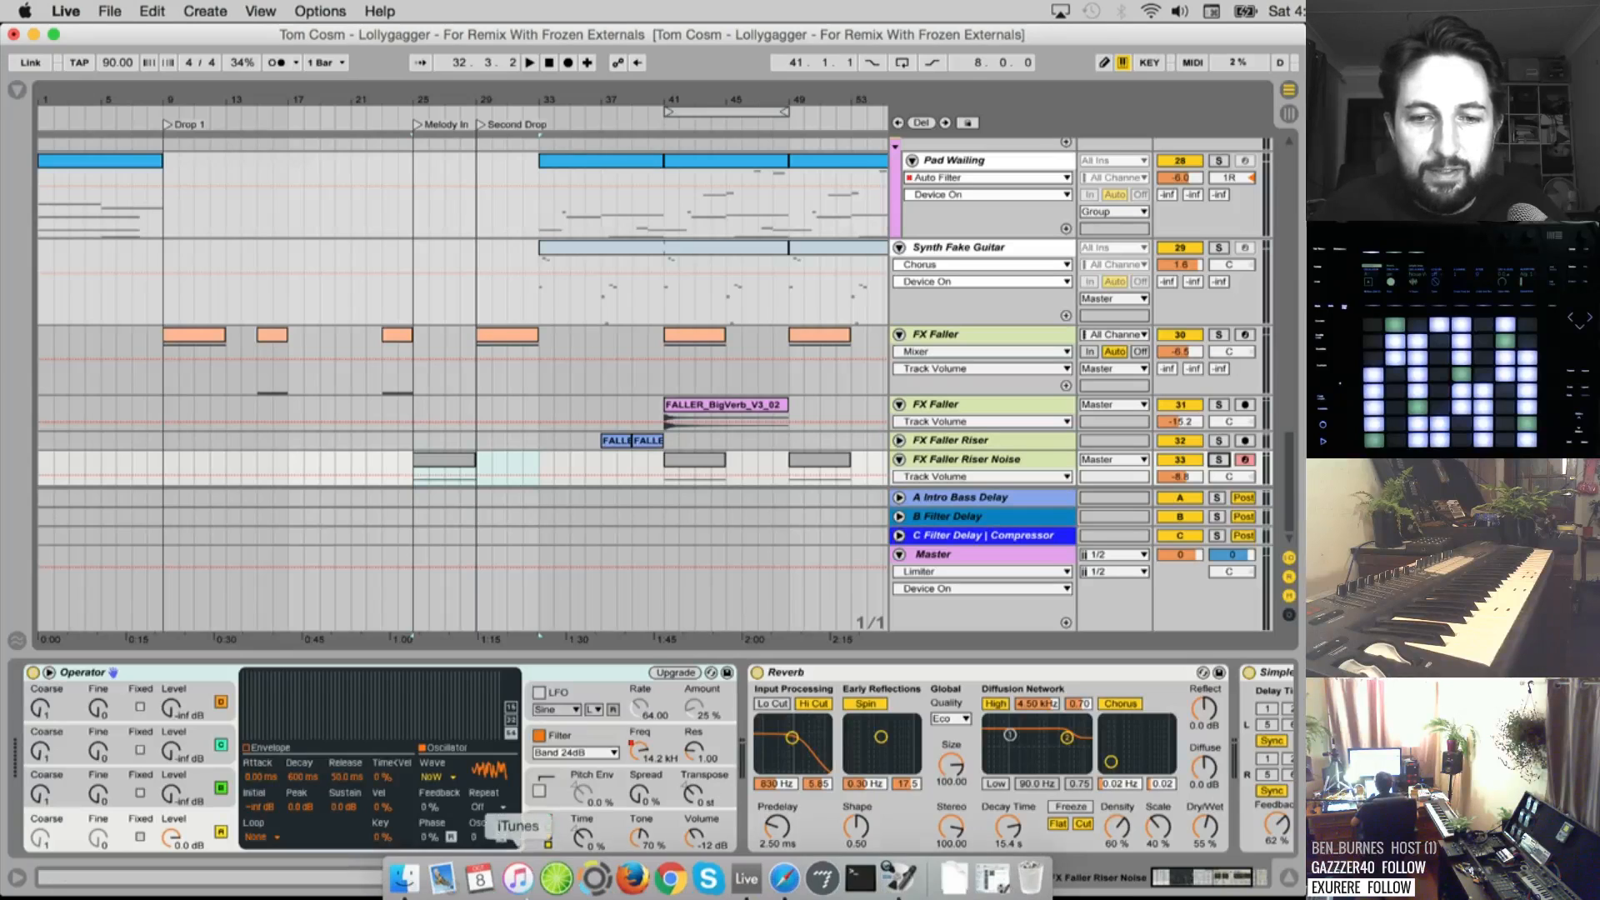
Switch to Finder and preview the exported WAV files in the Lollygagger Stems folder, from Bass 1 through Faller 2
{"action": "left_click", "coordinate": [404, 879]}
{"action": "left_click", "coordinate": [401, 337]}
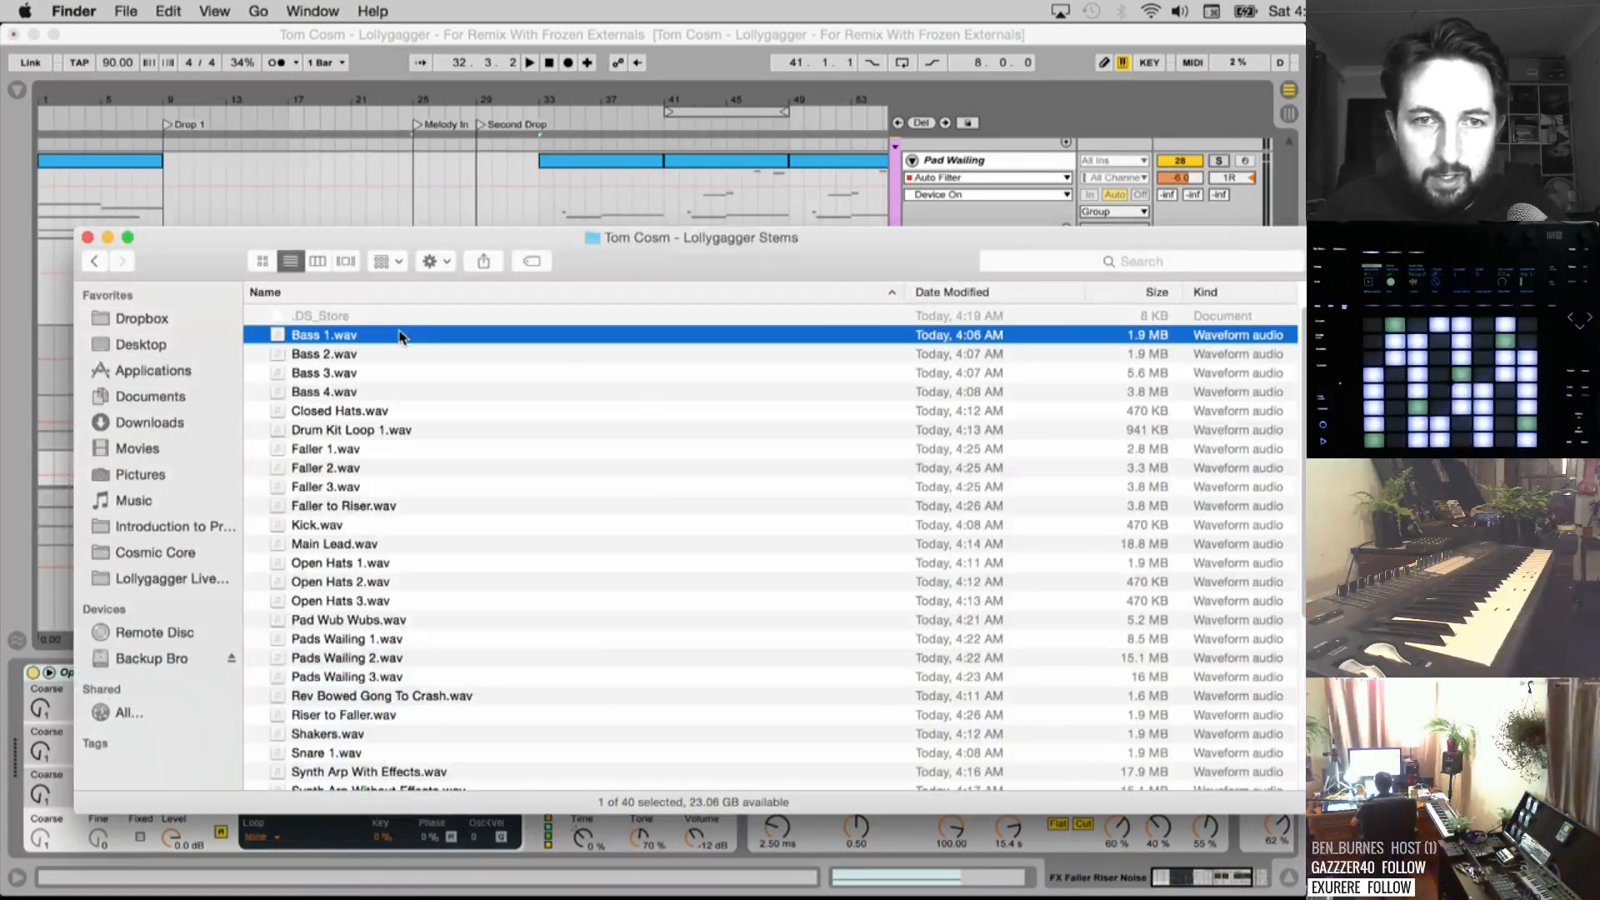
{"action": "key", "text": "space"}
{"action": "key", "text": "Down"}
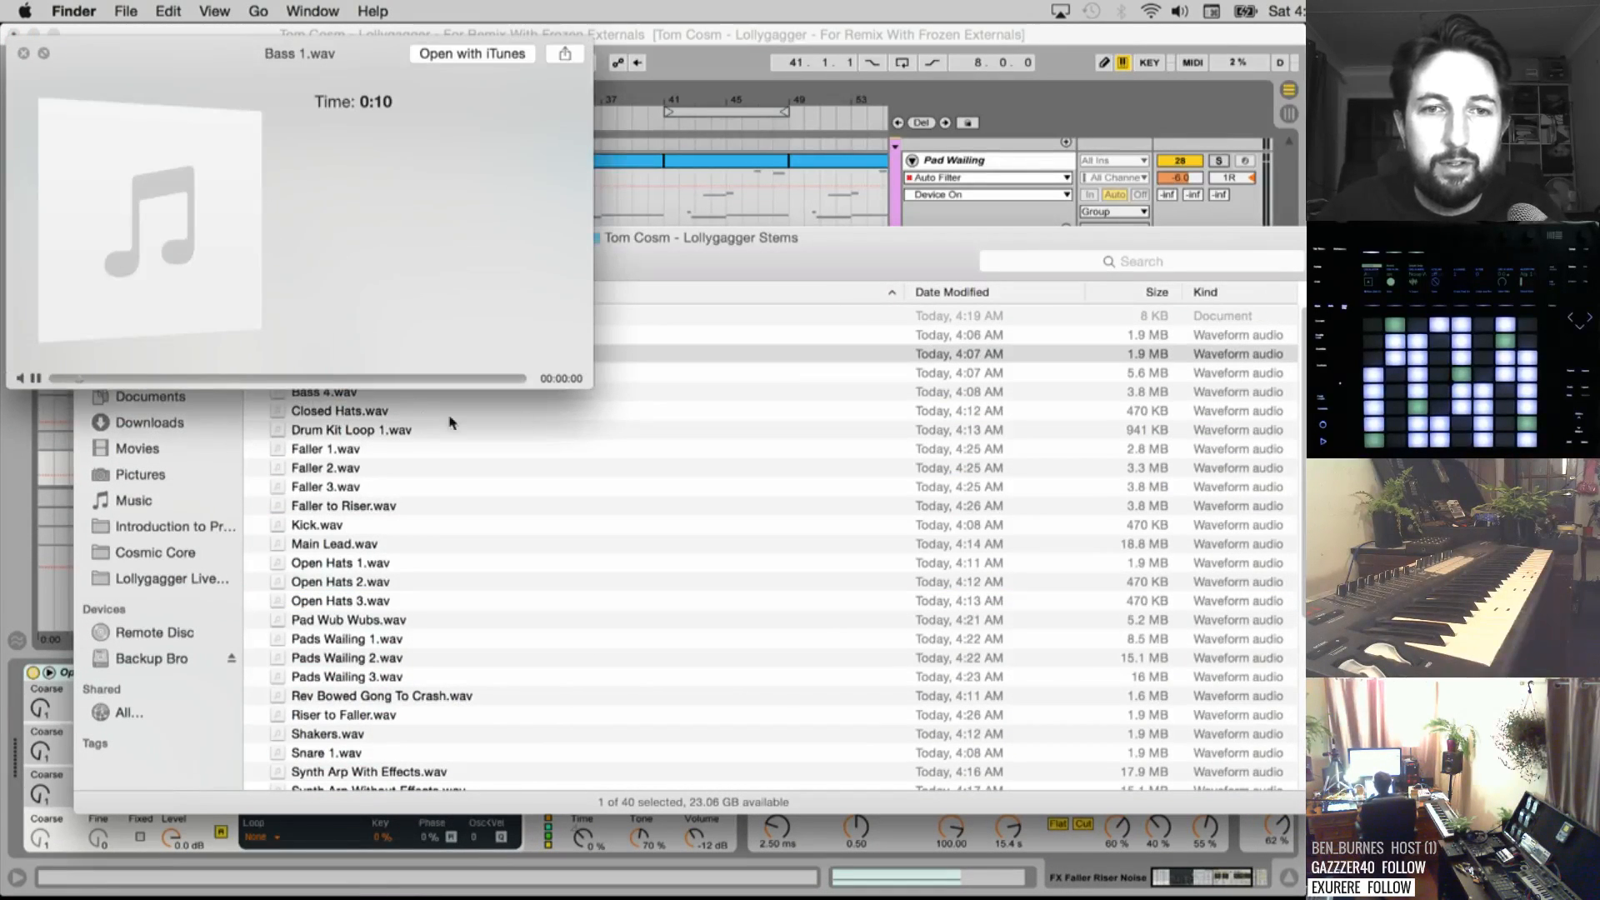
{"action": "key", "text": "Down"}
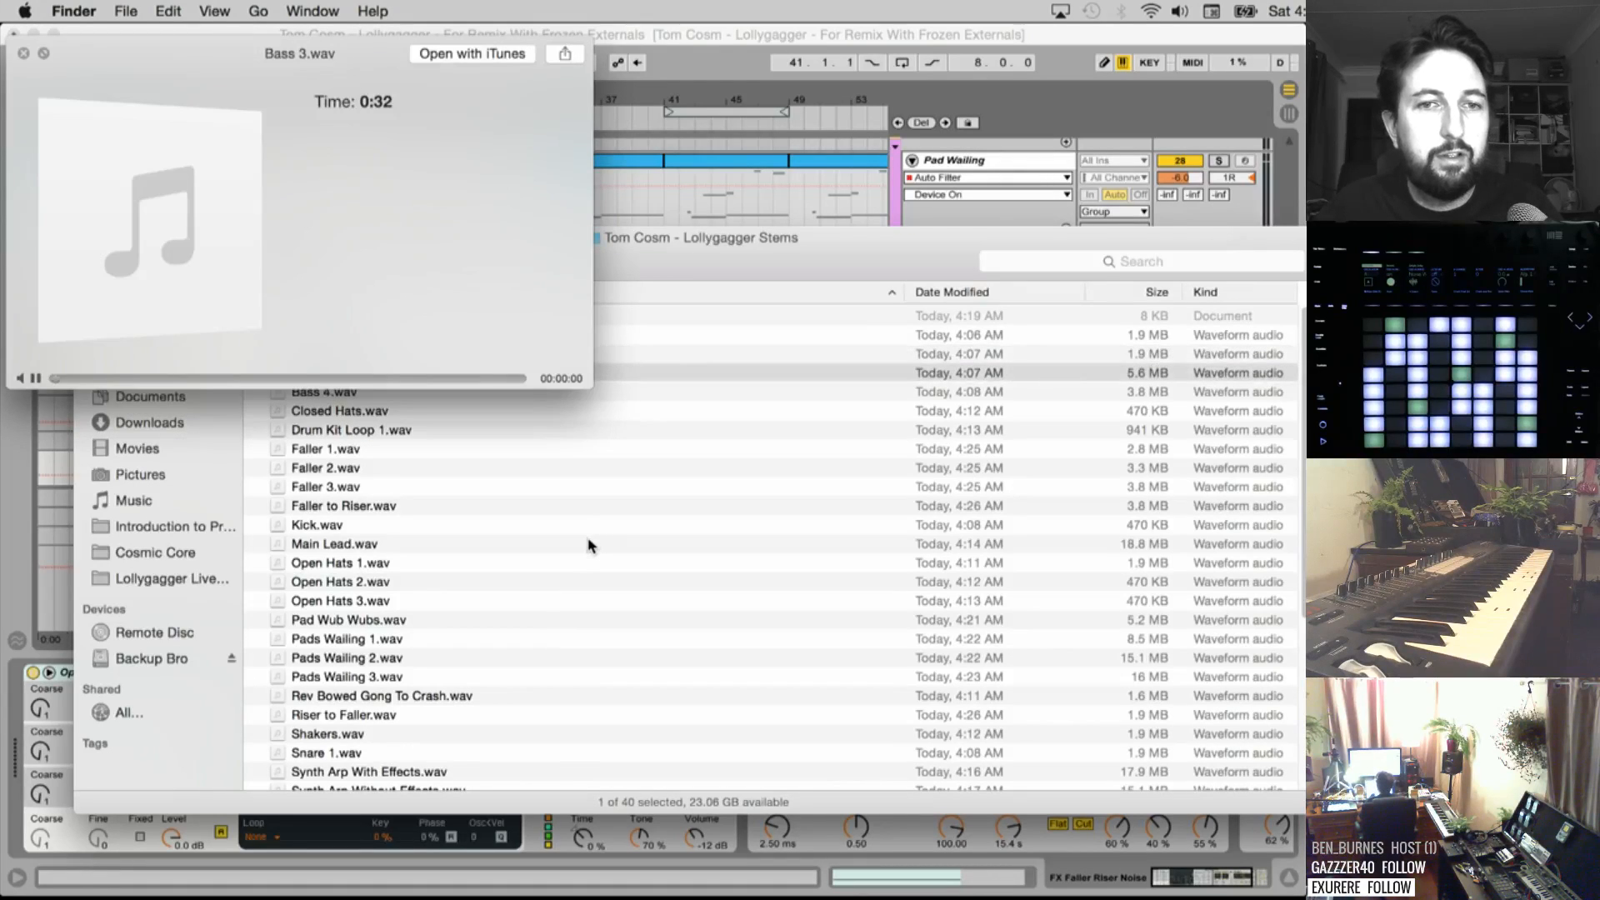
{"action": "key", "text": "Down"}
{"action": "key", "text": "Down"}
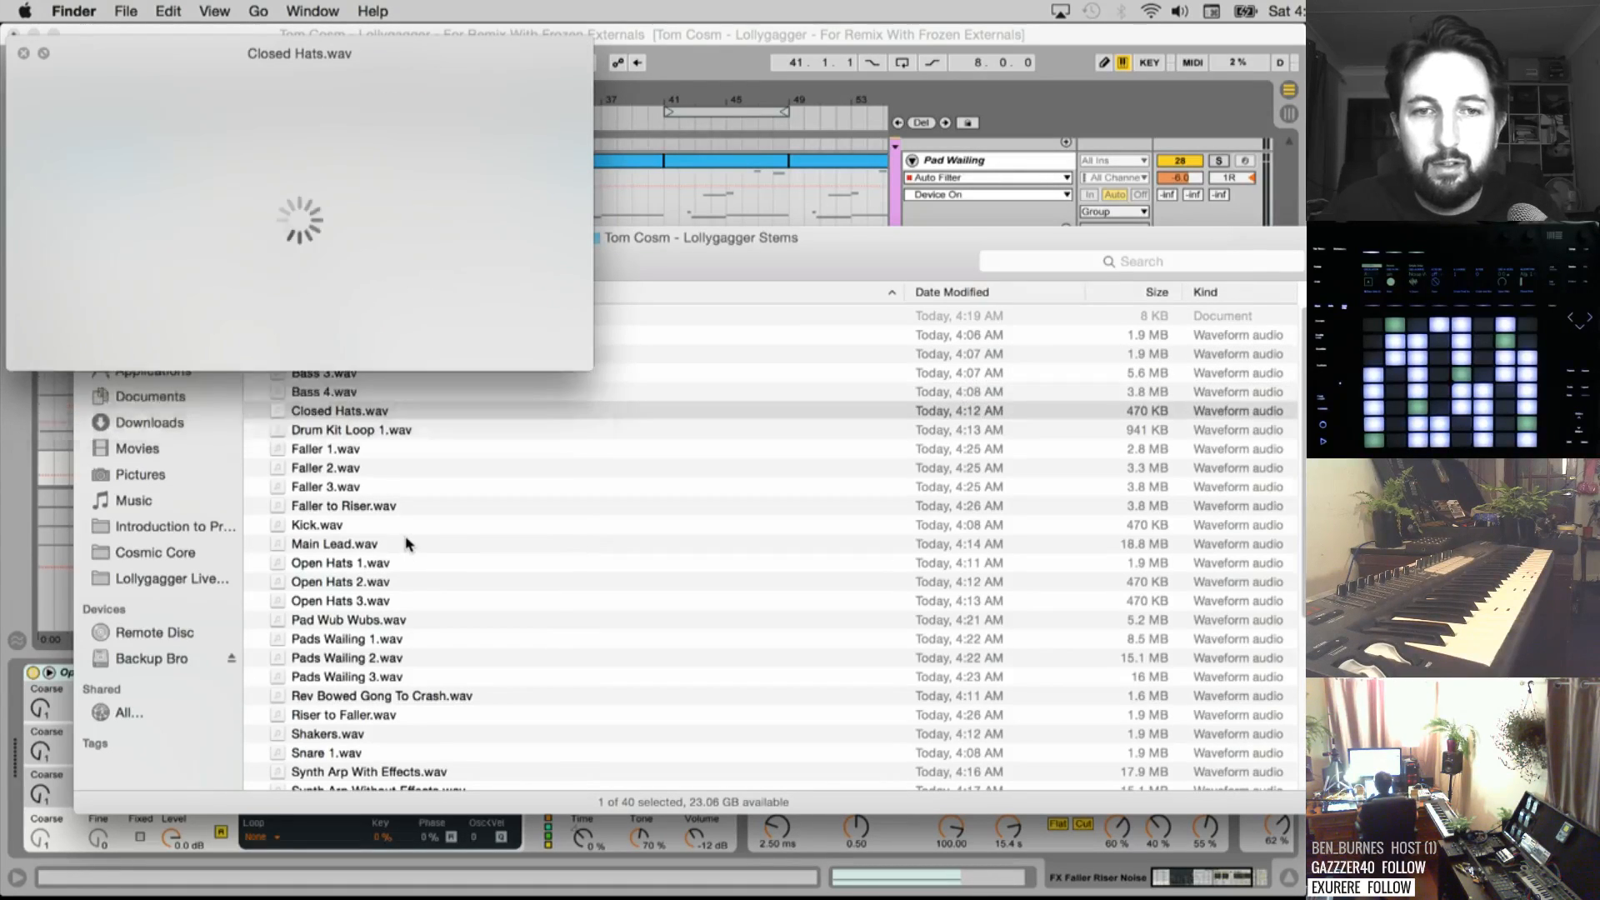
{"action": "key", "text": "Down"}
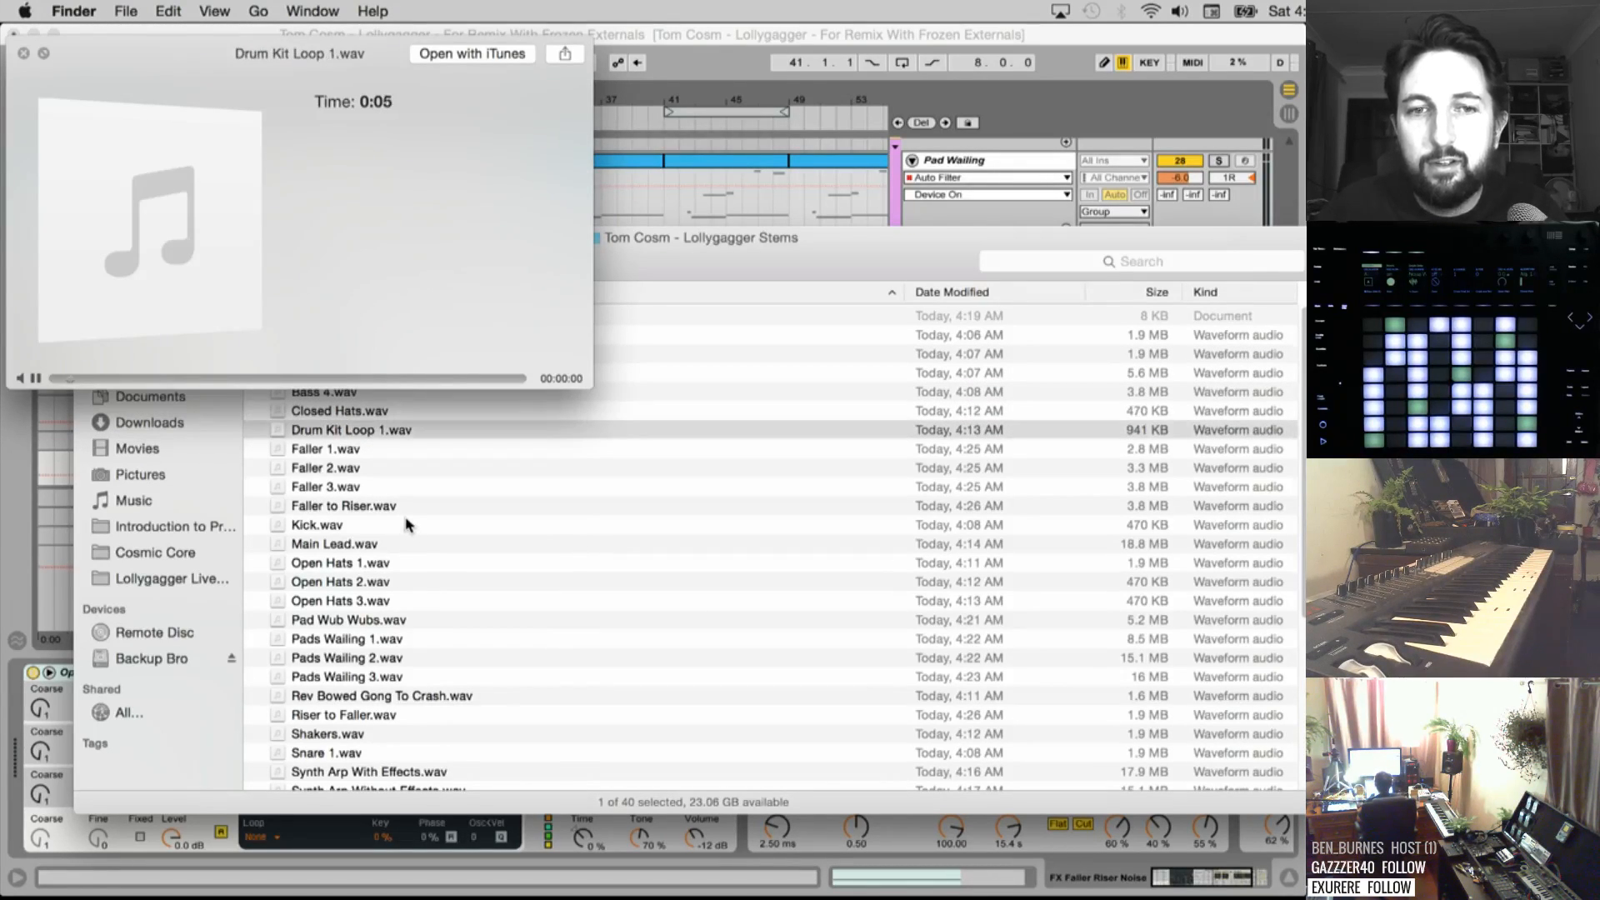
{"action": "key", "text": "Down"}
{"action": "key", "text": "Down"}
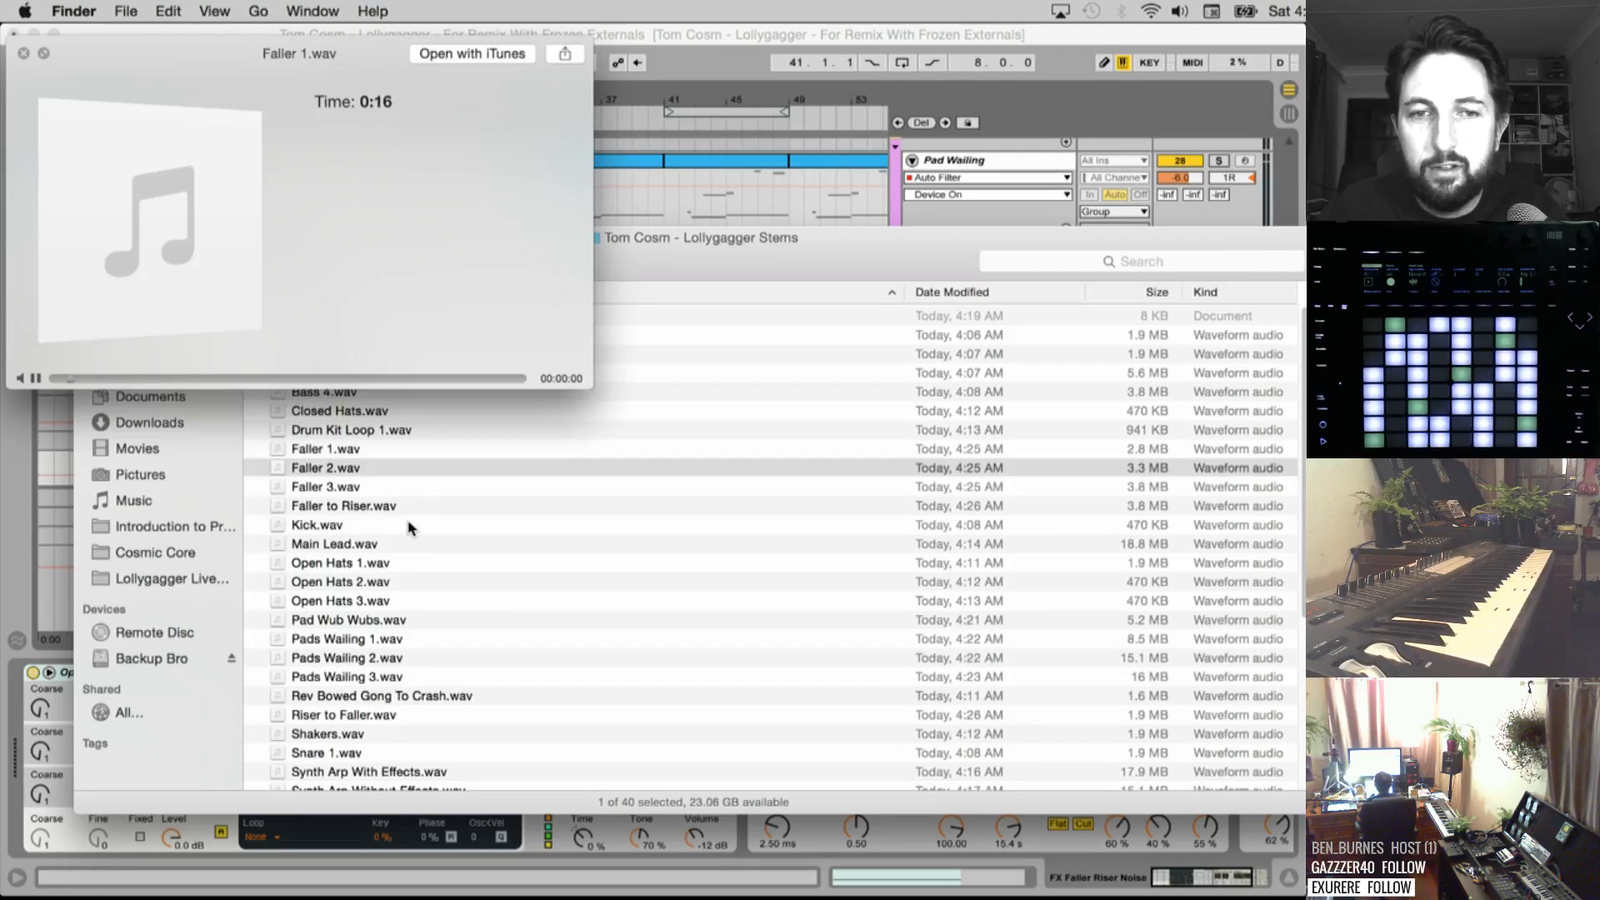
{"action": "key", "text": "space"}
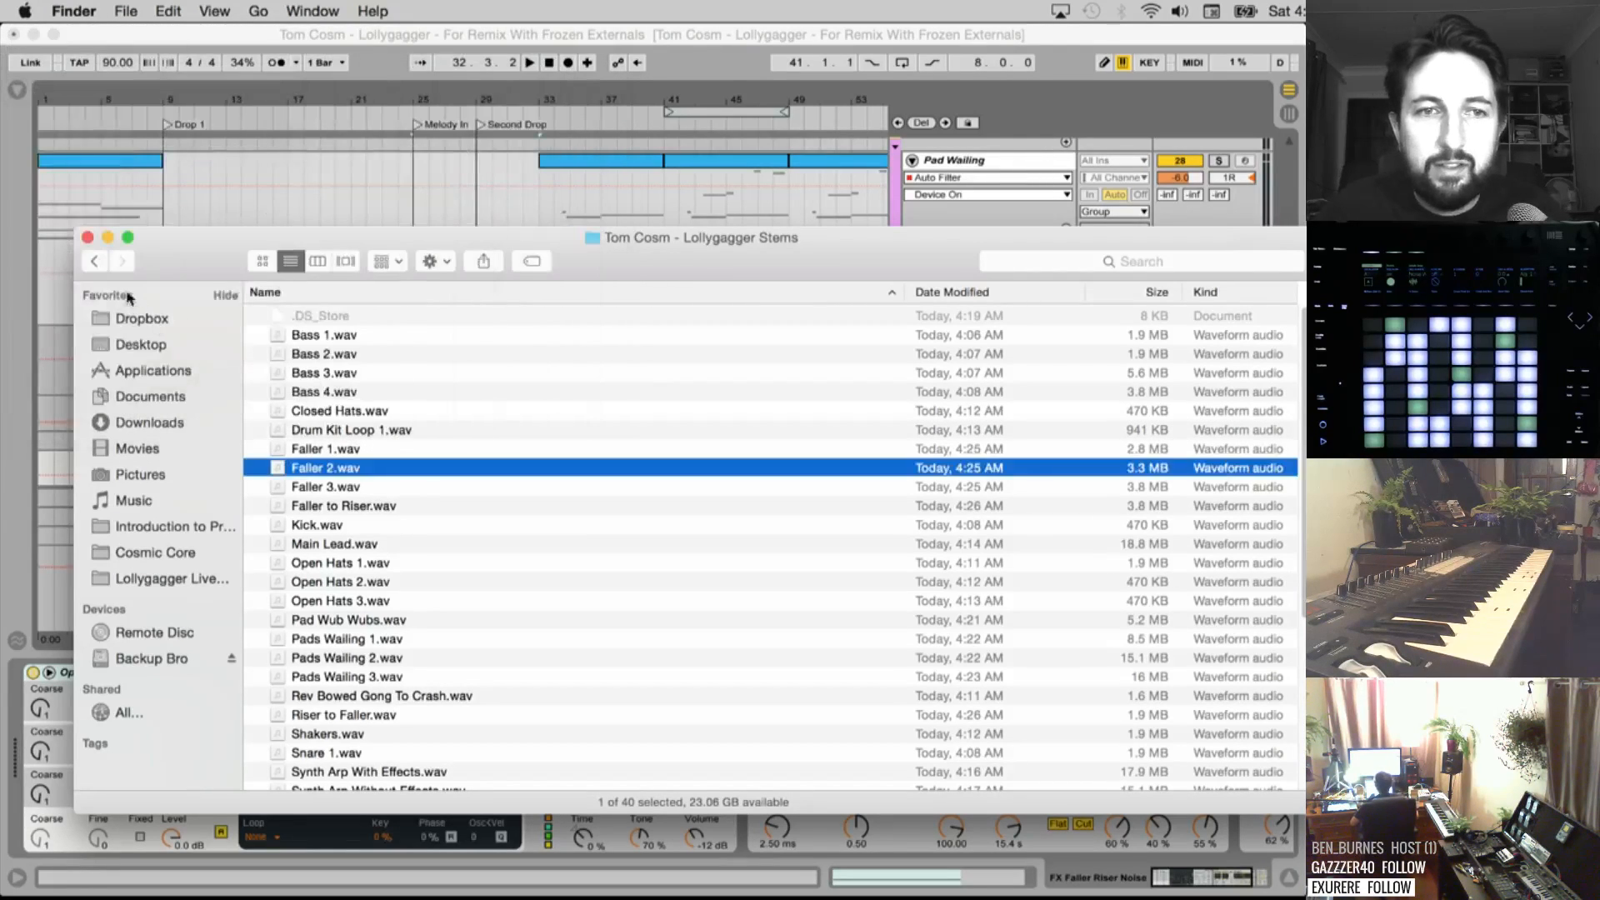
Go back to the Lollygagger Live Stream folder and select the Lollygagger Stems folder
{"action": "left_click", "coordinate": [92, 261]}
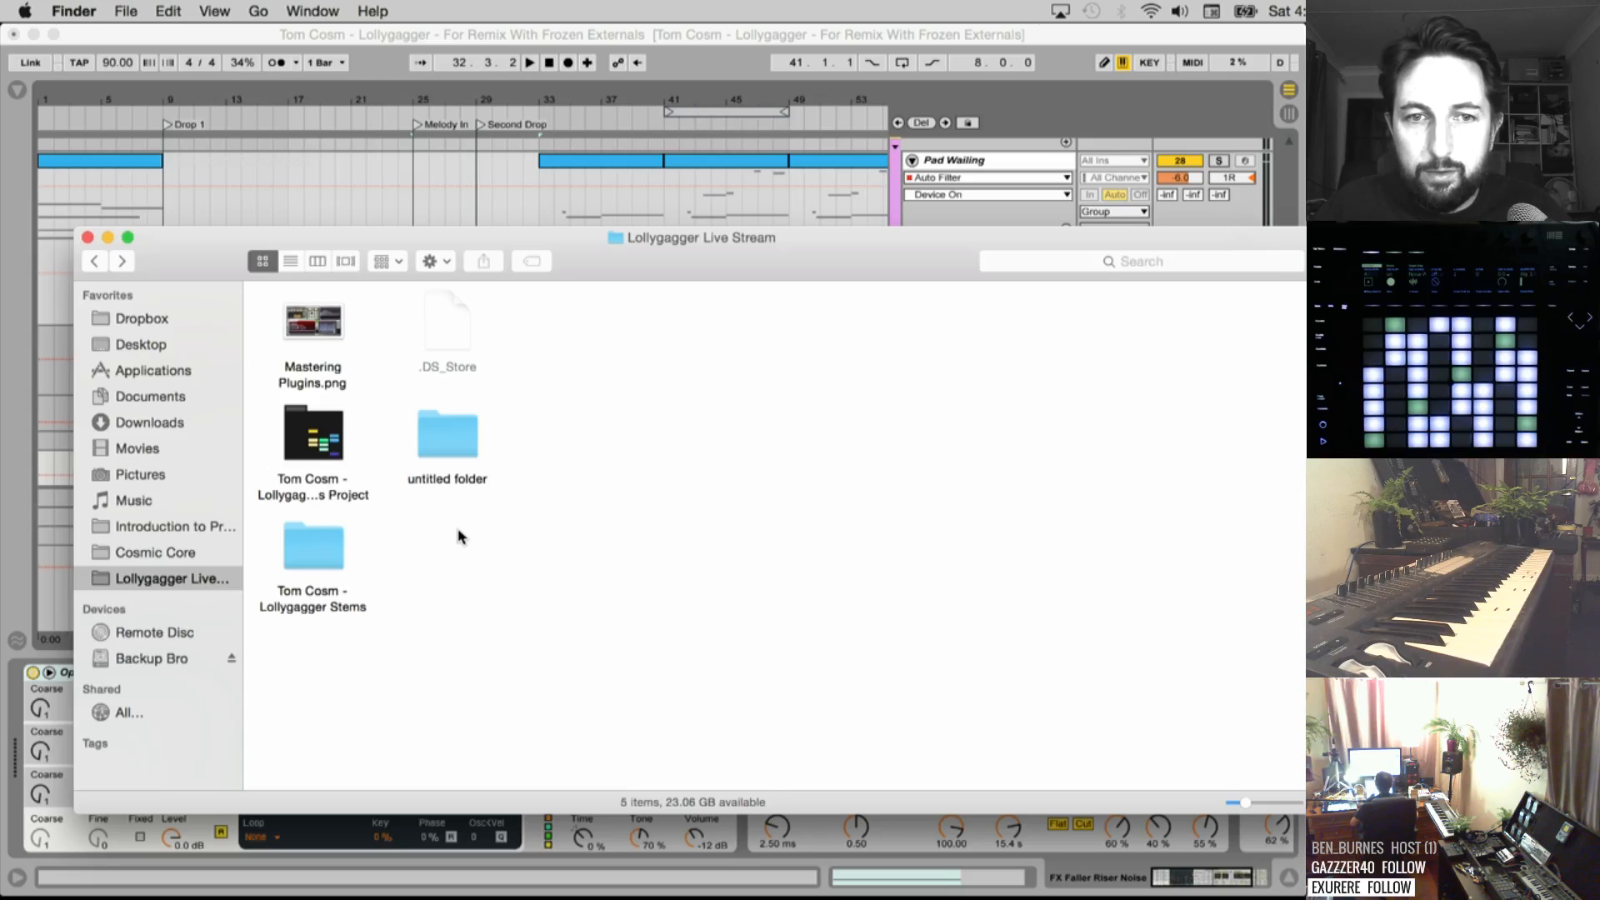
{"action": "left_click", "coordinate": [318, 616]}
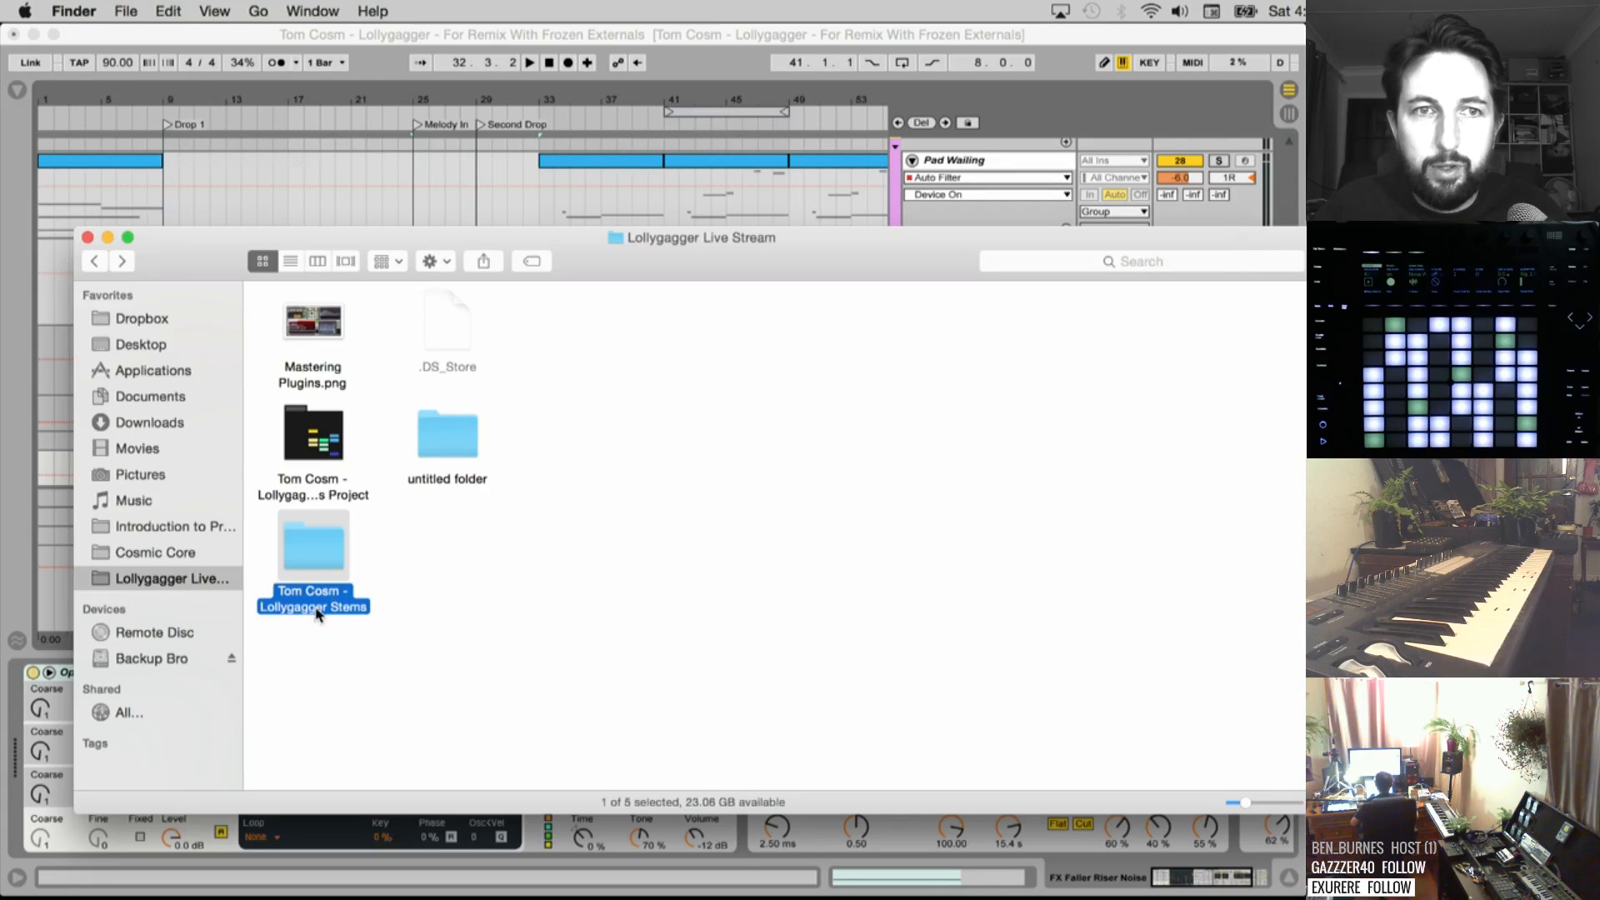
{"action": "key", "text": "Return"}
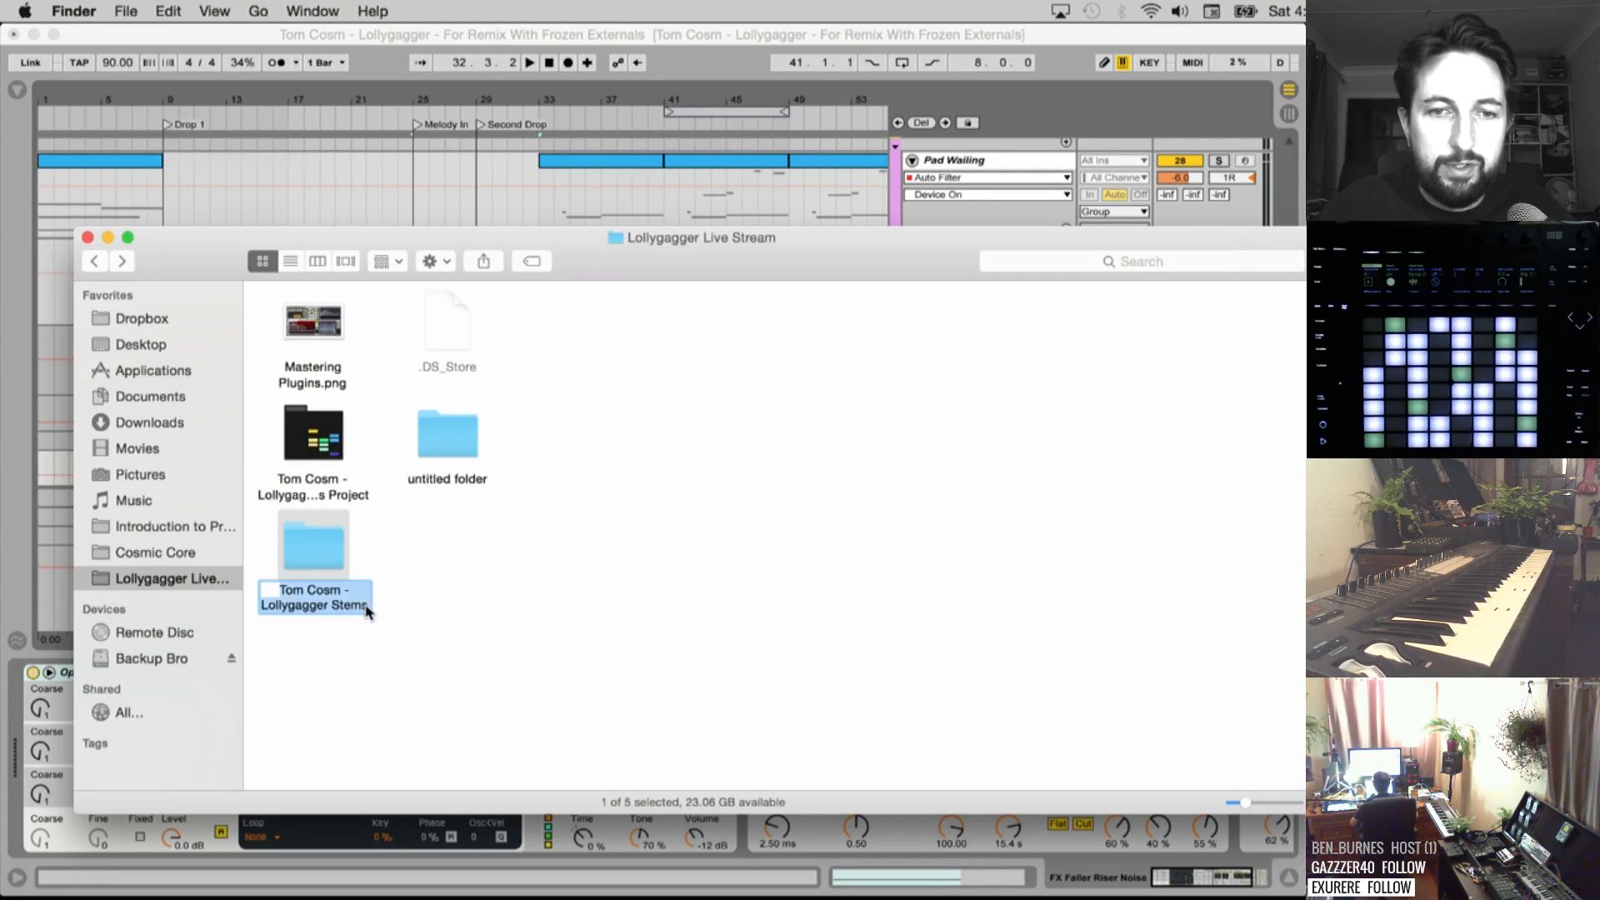
{"action": "left_click_drag", "start_coordinate": [366, 606], "coordinate": [384, 599]}
{"action": "key", "text": "Return"}
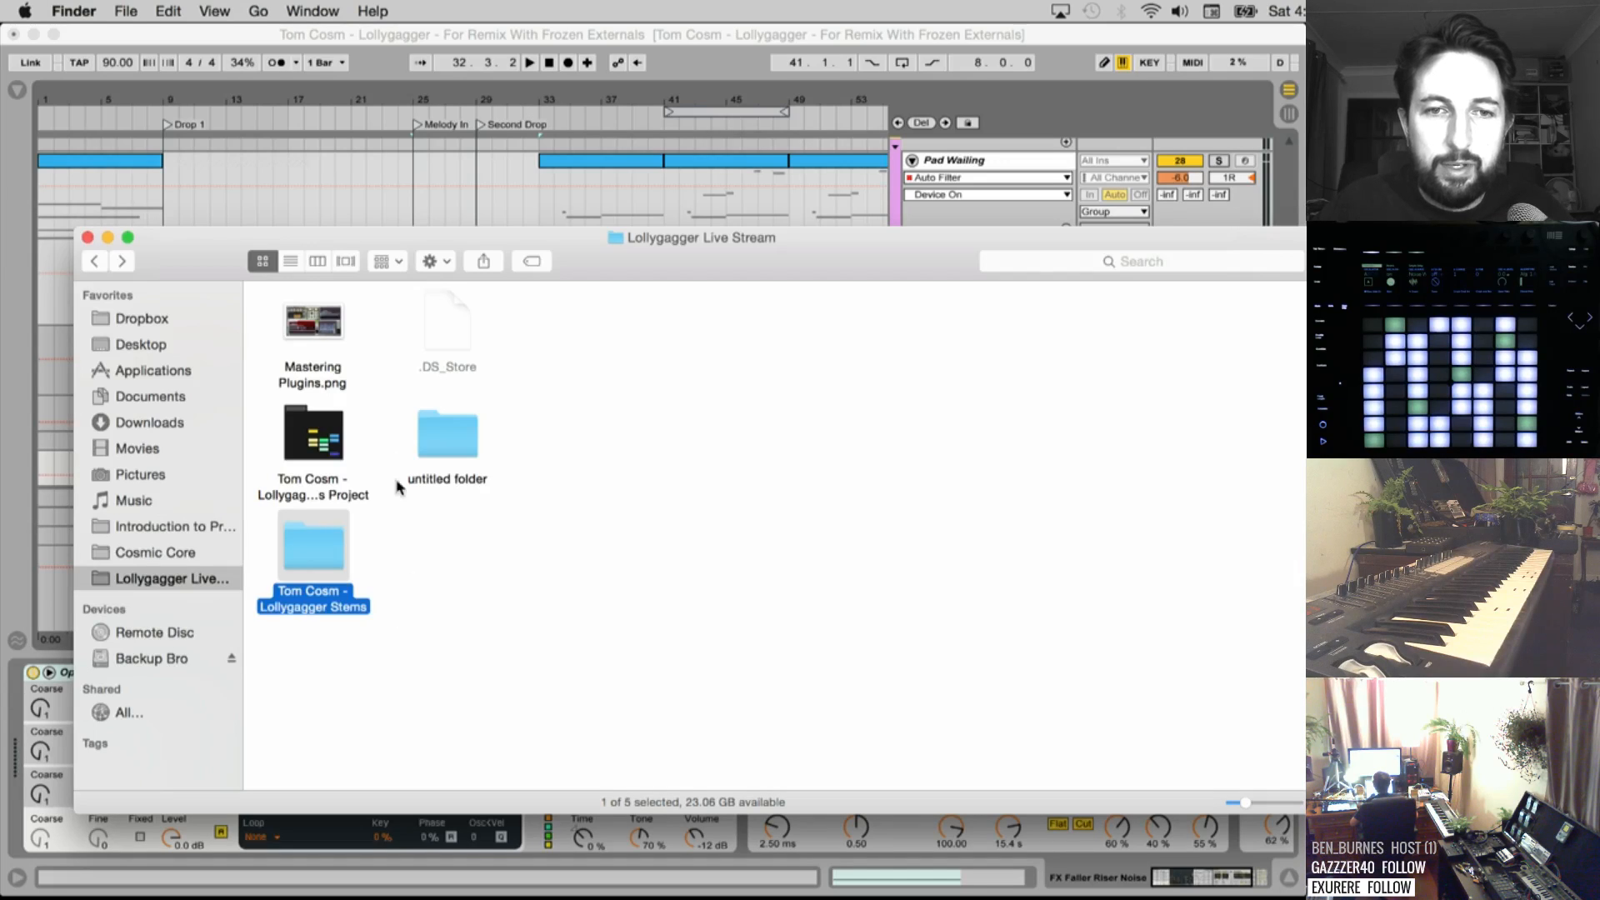
Switch back to Live, unfold the Bass Side Chained group and inspect the notes of the first Sub Bass clip at bar 9
{"action": "left_click", "coordinate": [437, 90]}
{"action": "scroll", "coordinate": [567, 350], "scroll_direction": "up", "scroll_amount": 10}
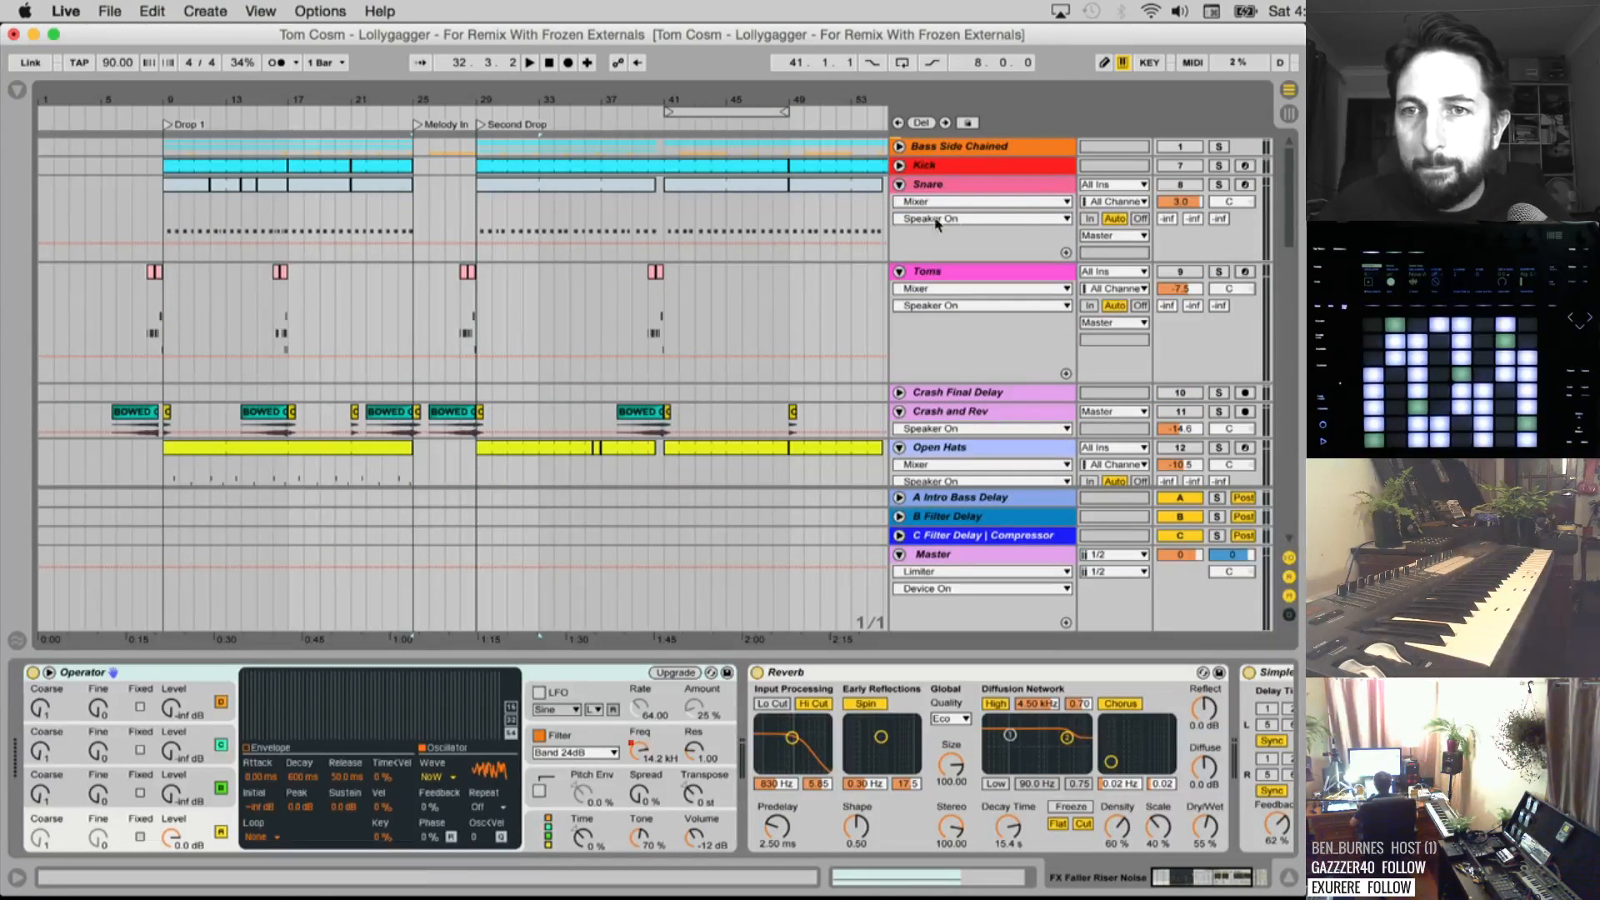
{"action": "left_click", "coordinate": [899, 147]}
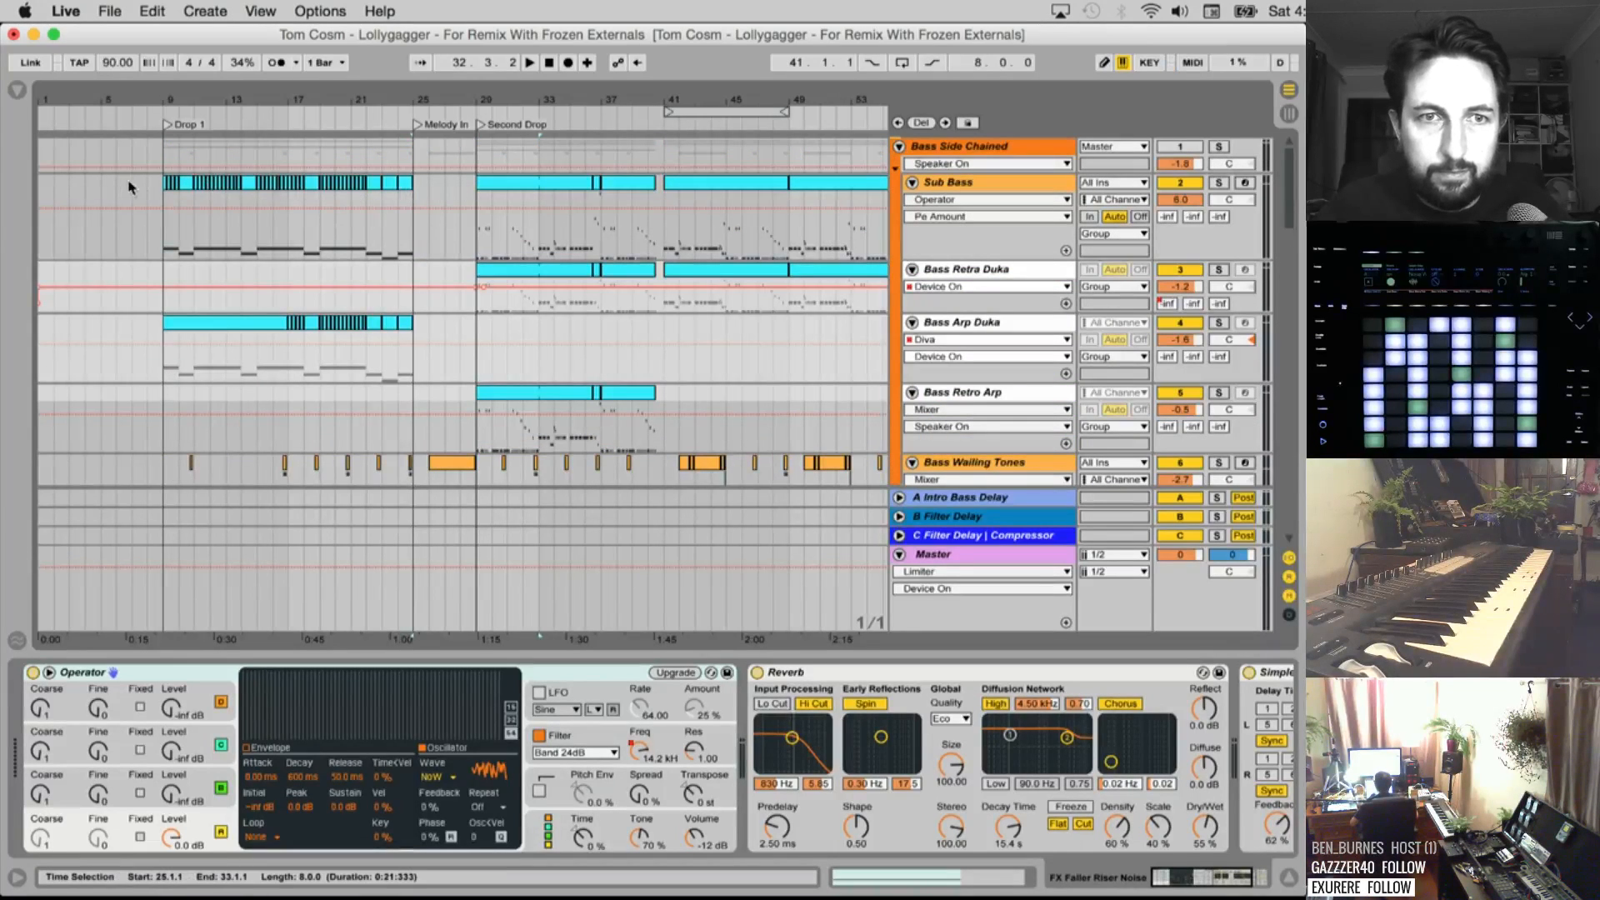
{"action": "left_click", "coordinate": [166, 183]}
{"action": "double_click", "coordinate": [167, 184]}
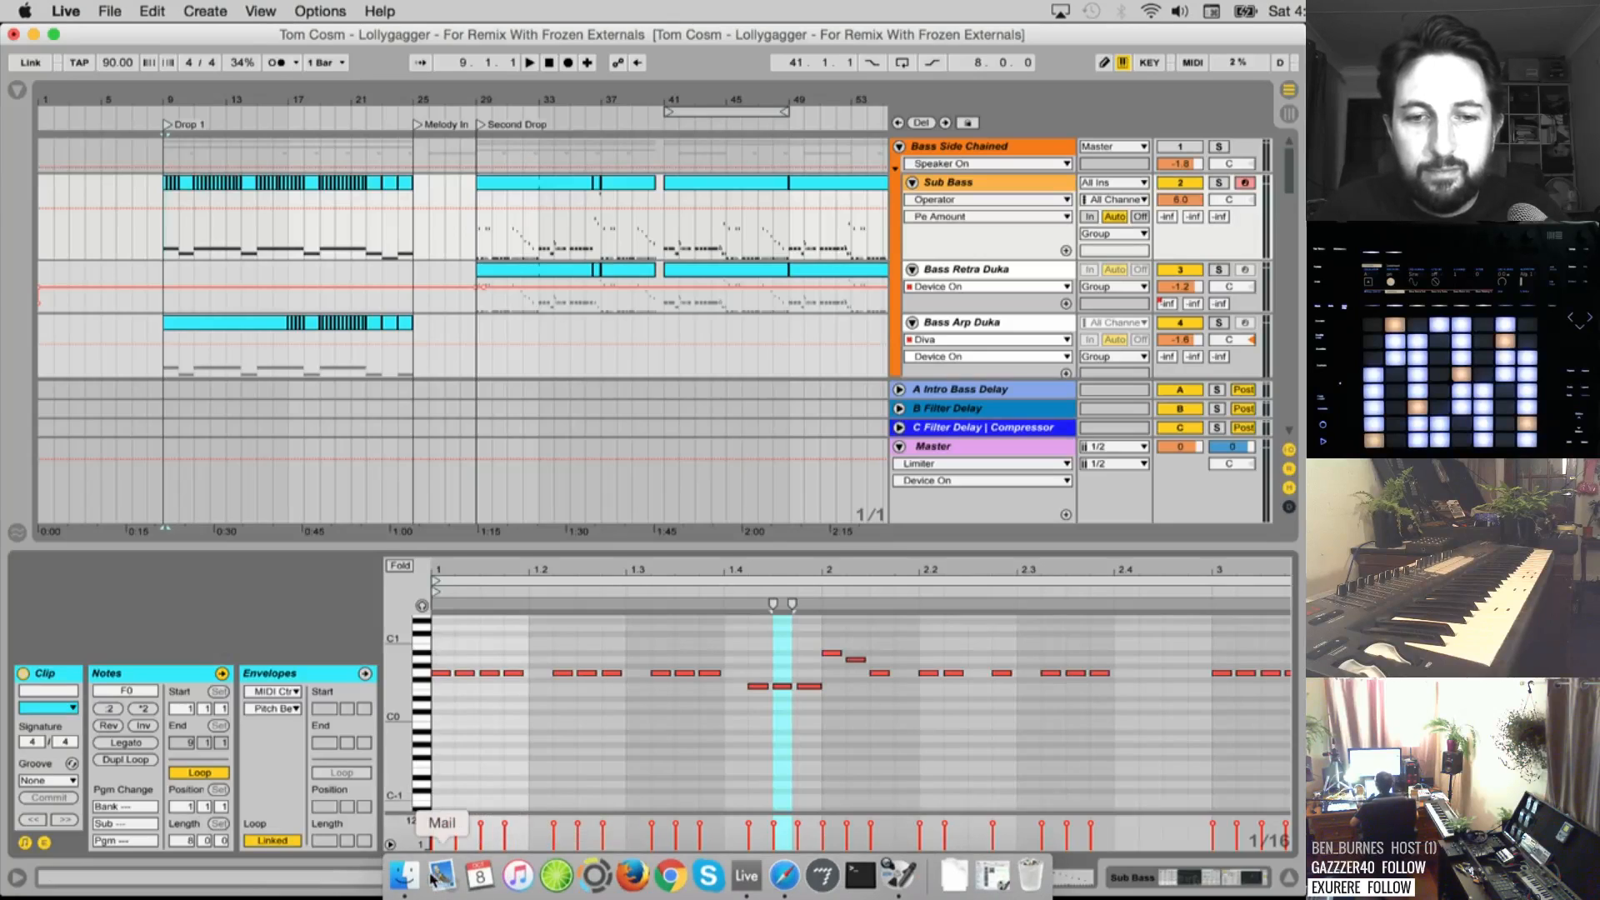
Switch to Finder and rename the Lollygagger Stems folder by appending "- Gm - 90BPM" to its name
{"action": "left_click", "coordinate": [406, 877]}
{"action": "left_click", "coordinate": [342, 606]}
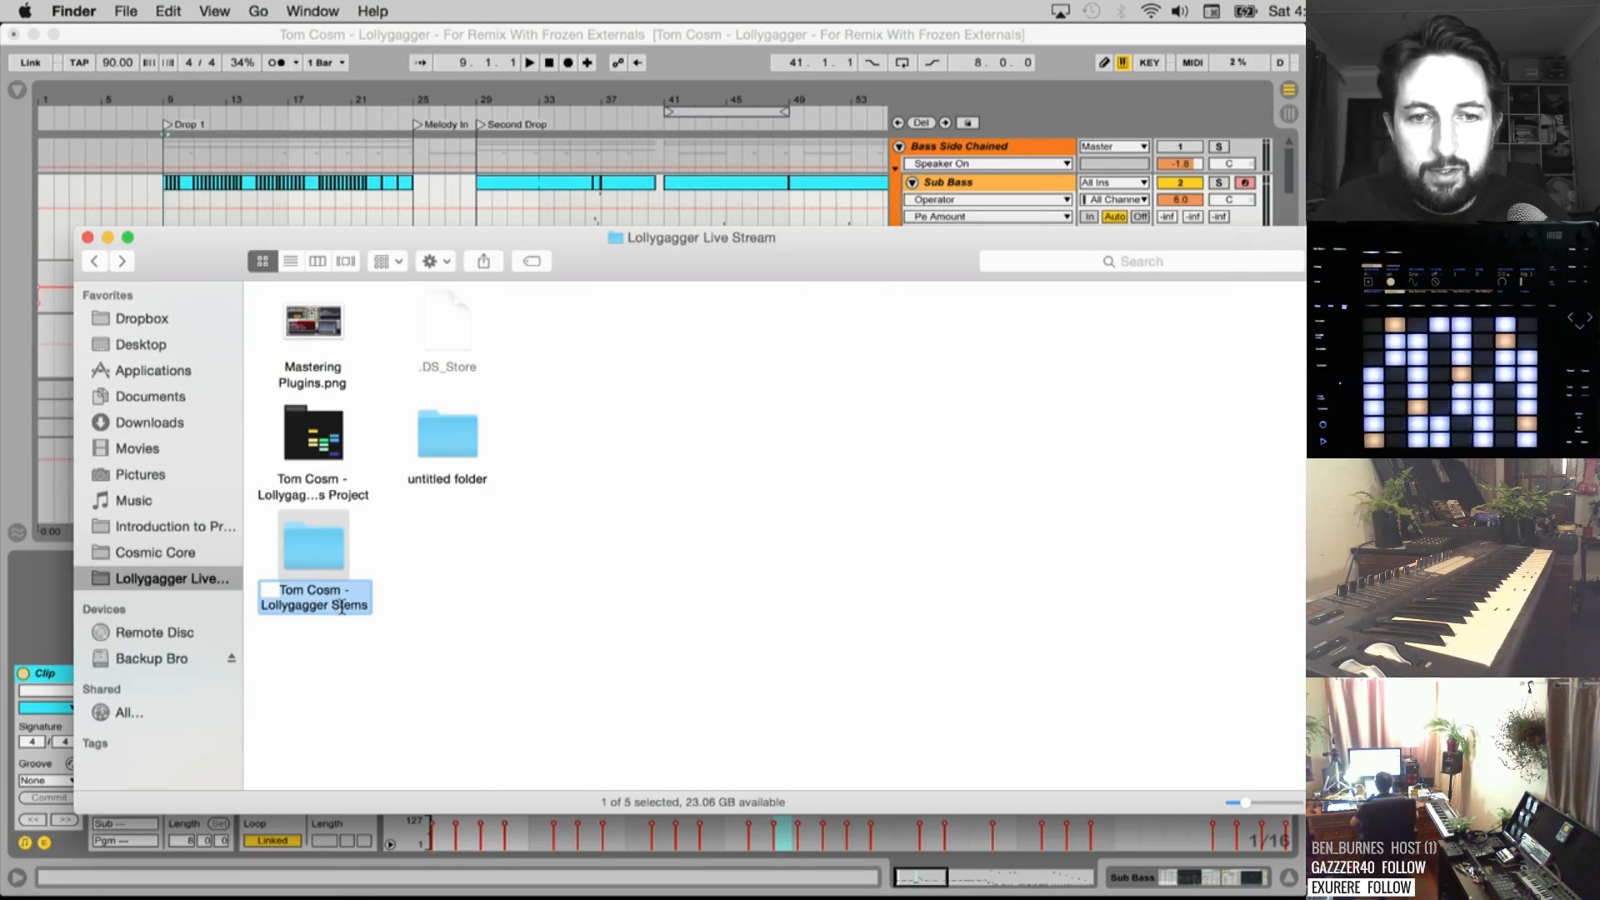
{"action": "left_click", "coordinate": [366, 606]}
{"action": "type", "text": "- Gm - 90BPM"}
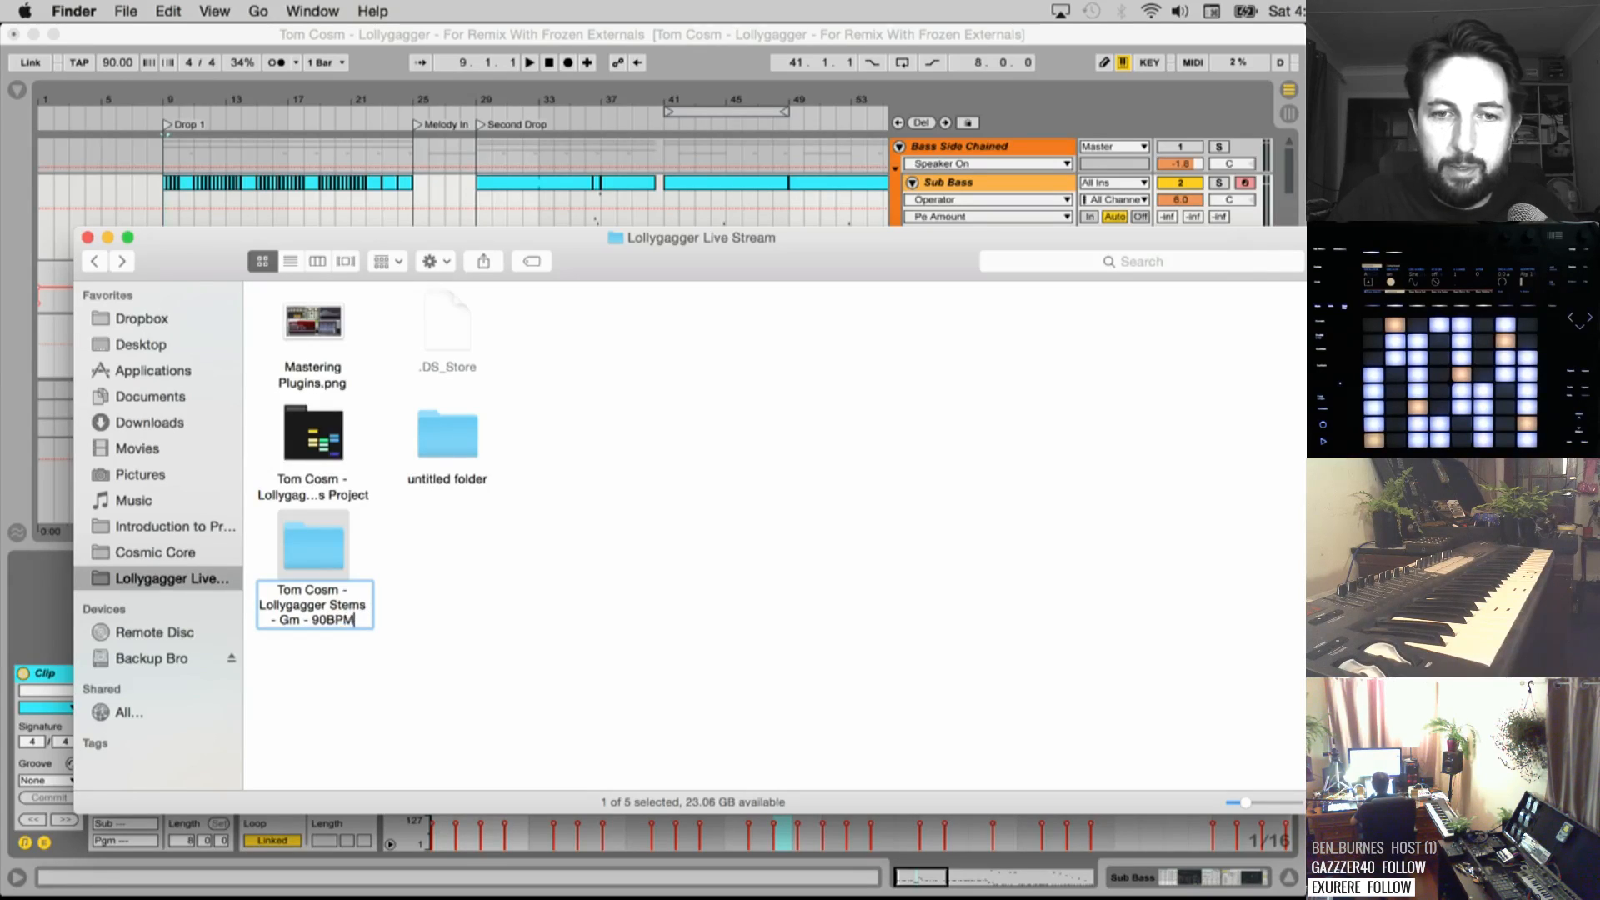
{"action": "key", "text": "Return"}
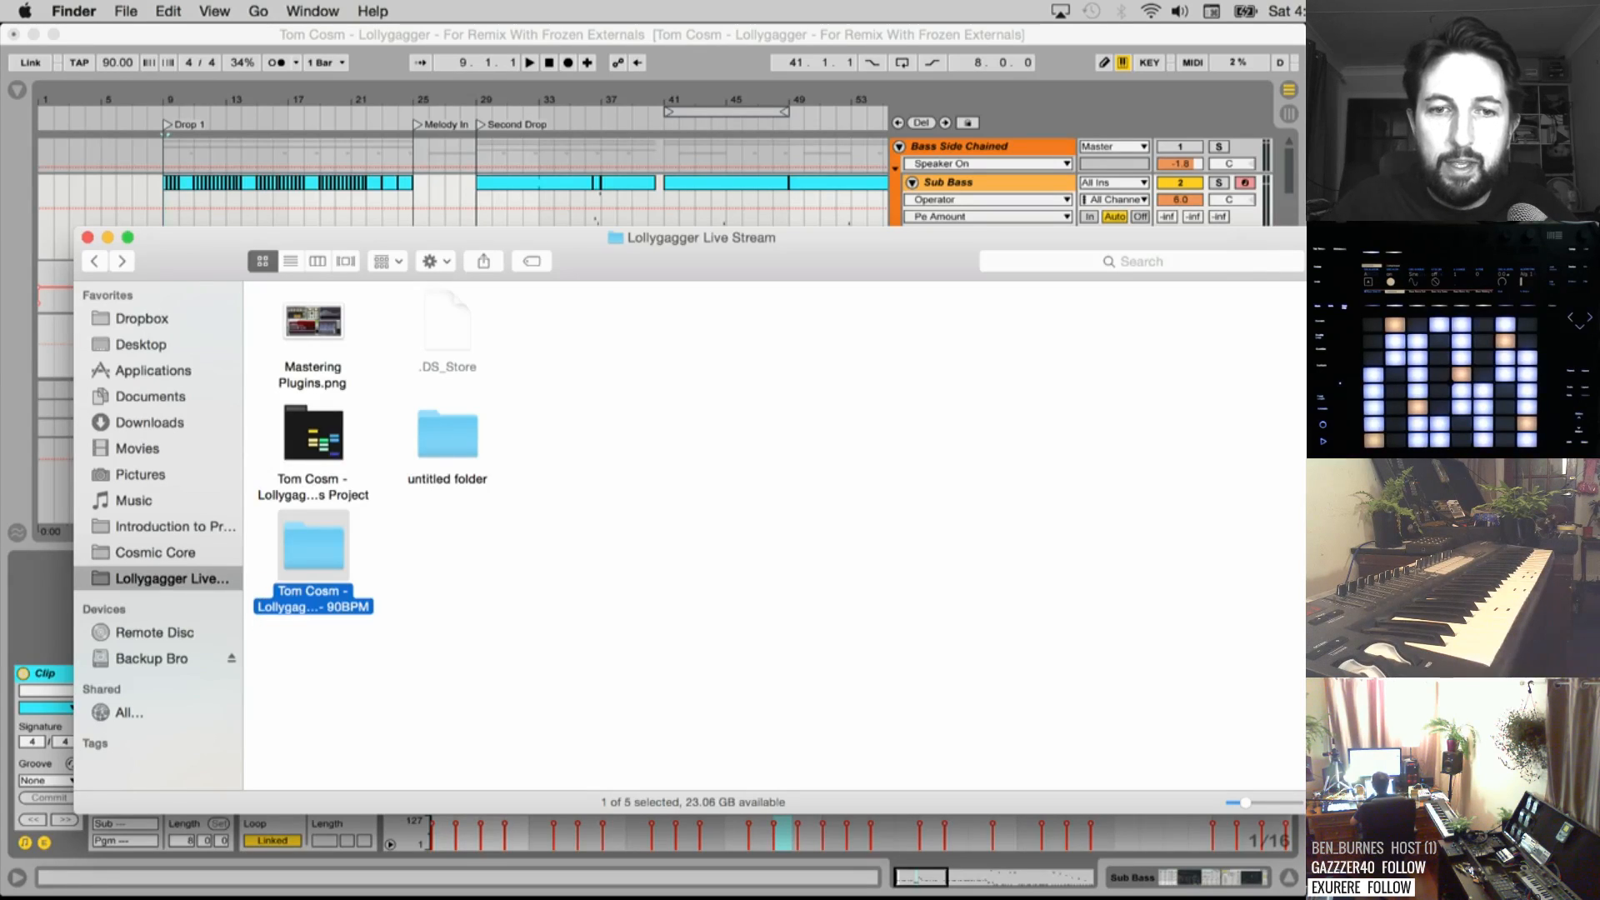
Show the Lollygagger Live Stream folder as a list and compress the "Tom Cosm - Lollygagger Stems - Gm - 90BPM" folder into a ZIP archive
{"action": "left_click", "coordinate": [291, 261]}
{"action": "right_click", "coordinate": [522, 382]}
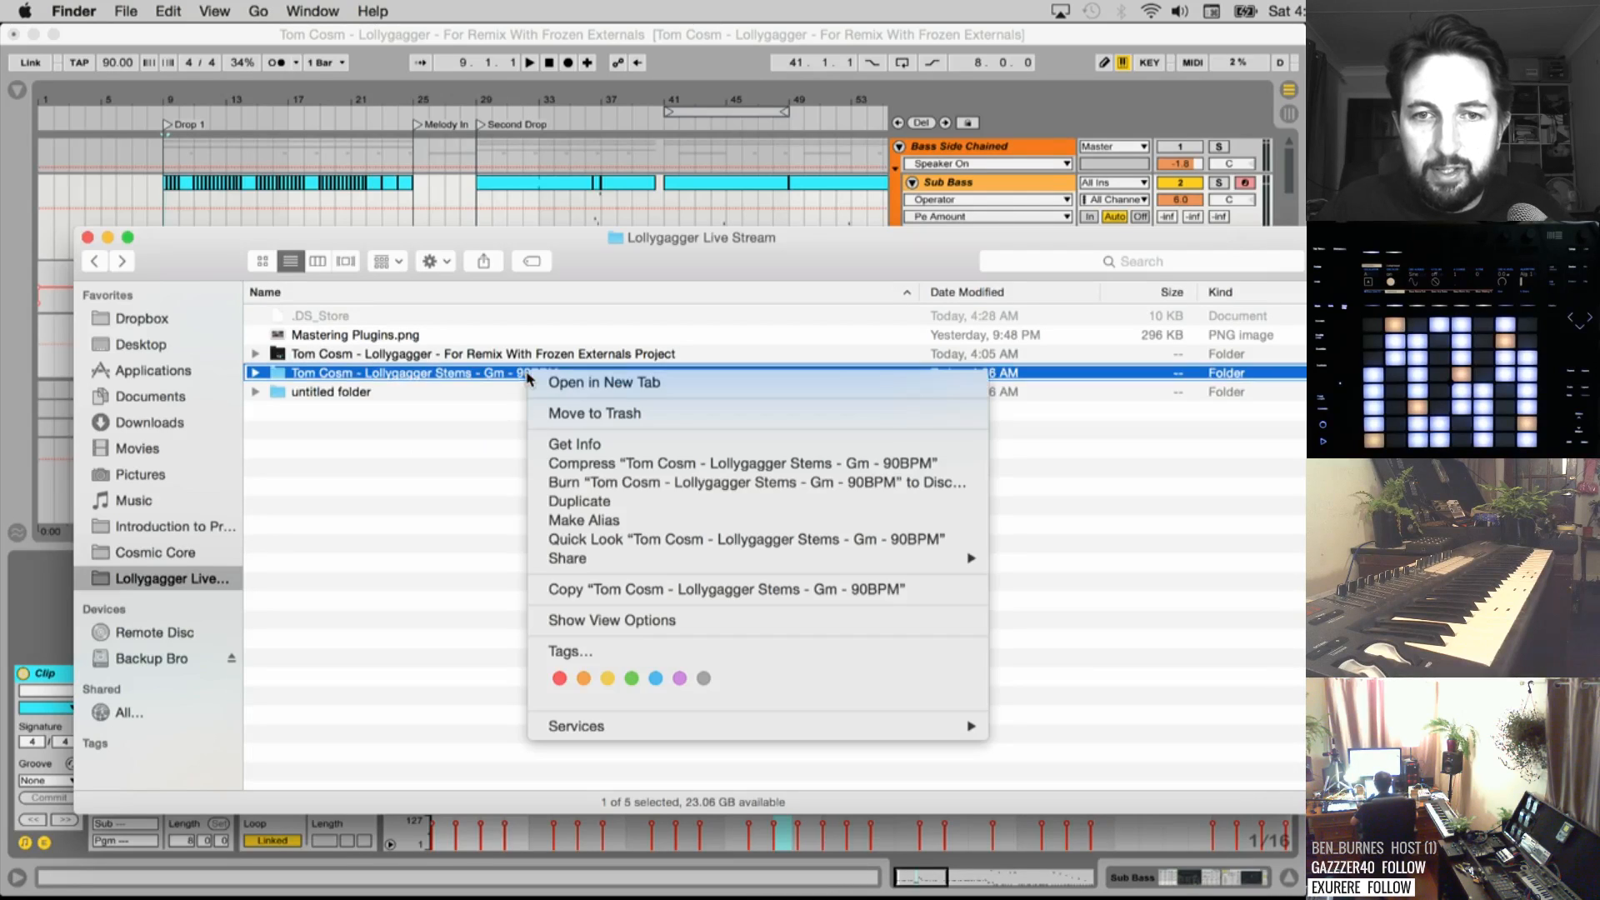
{"action": "left_click", "coordinate": [677, 460]}
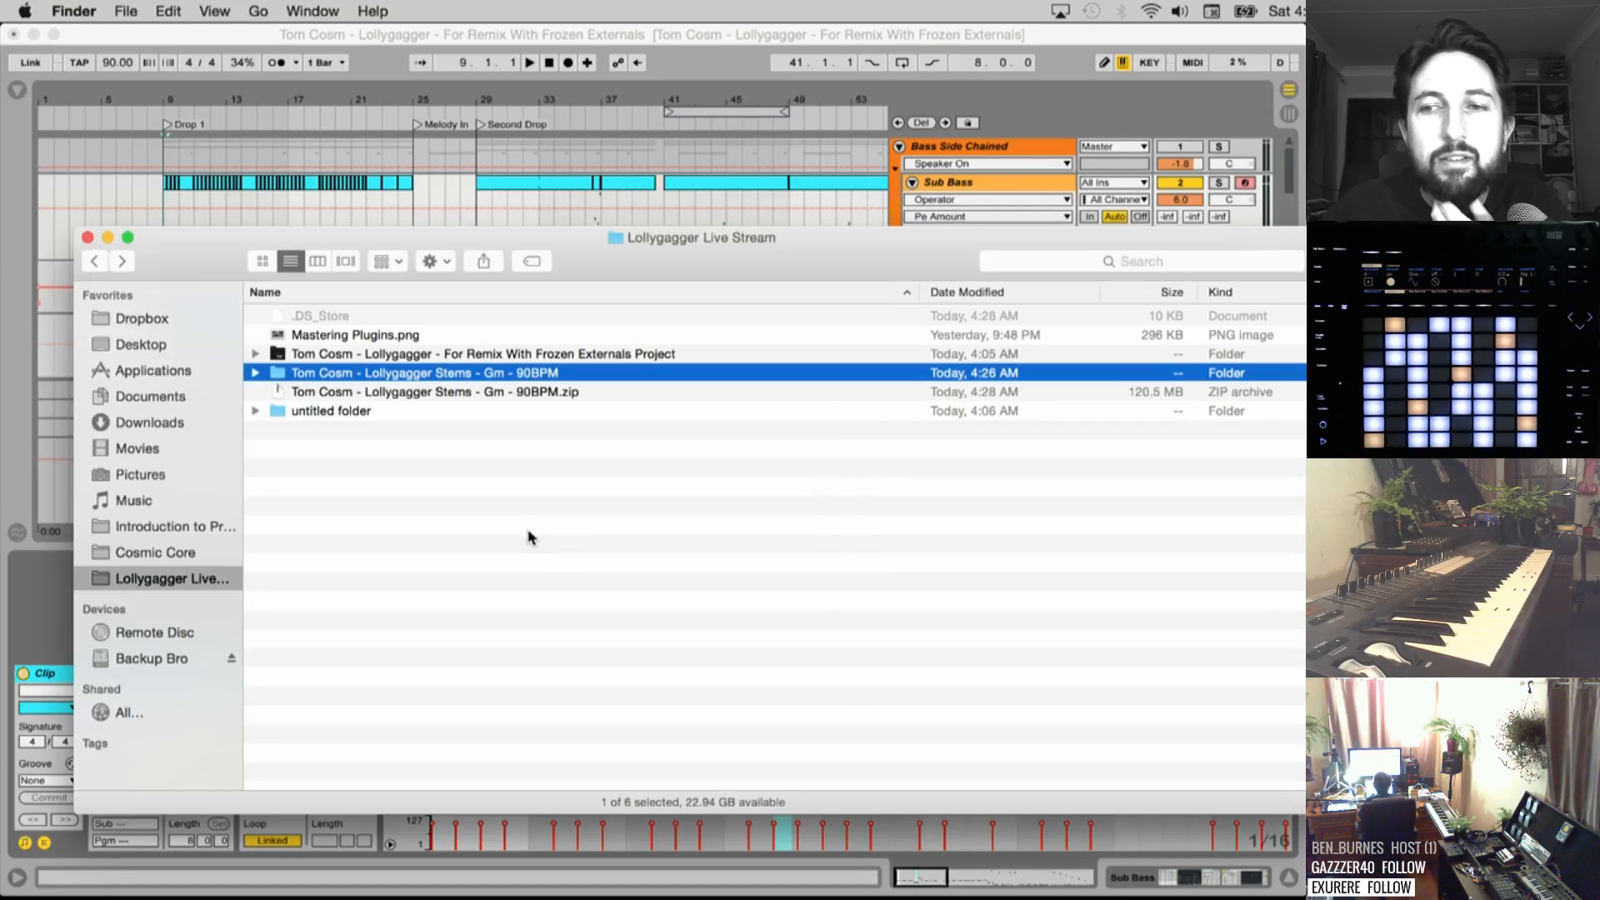
{"action": "left_click", "coordinate": [486, 393]}
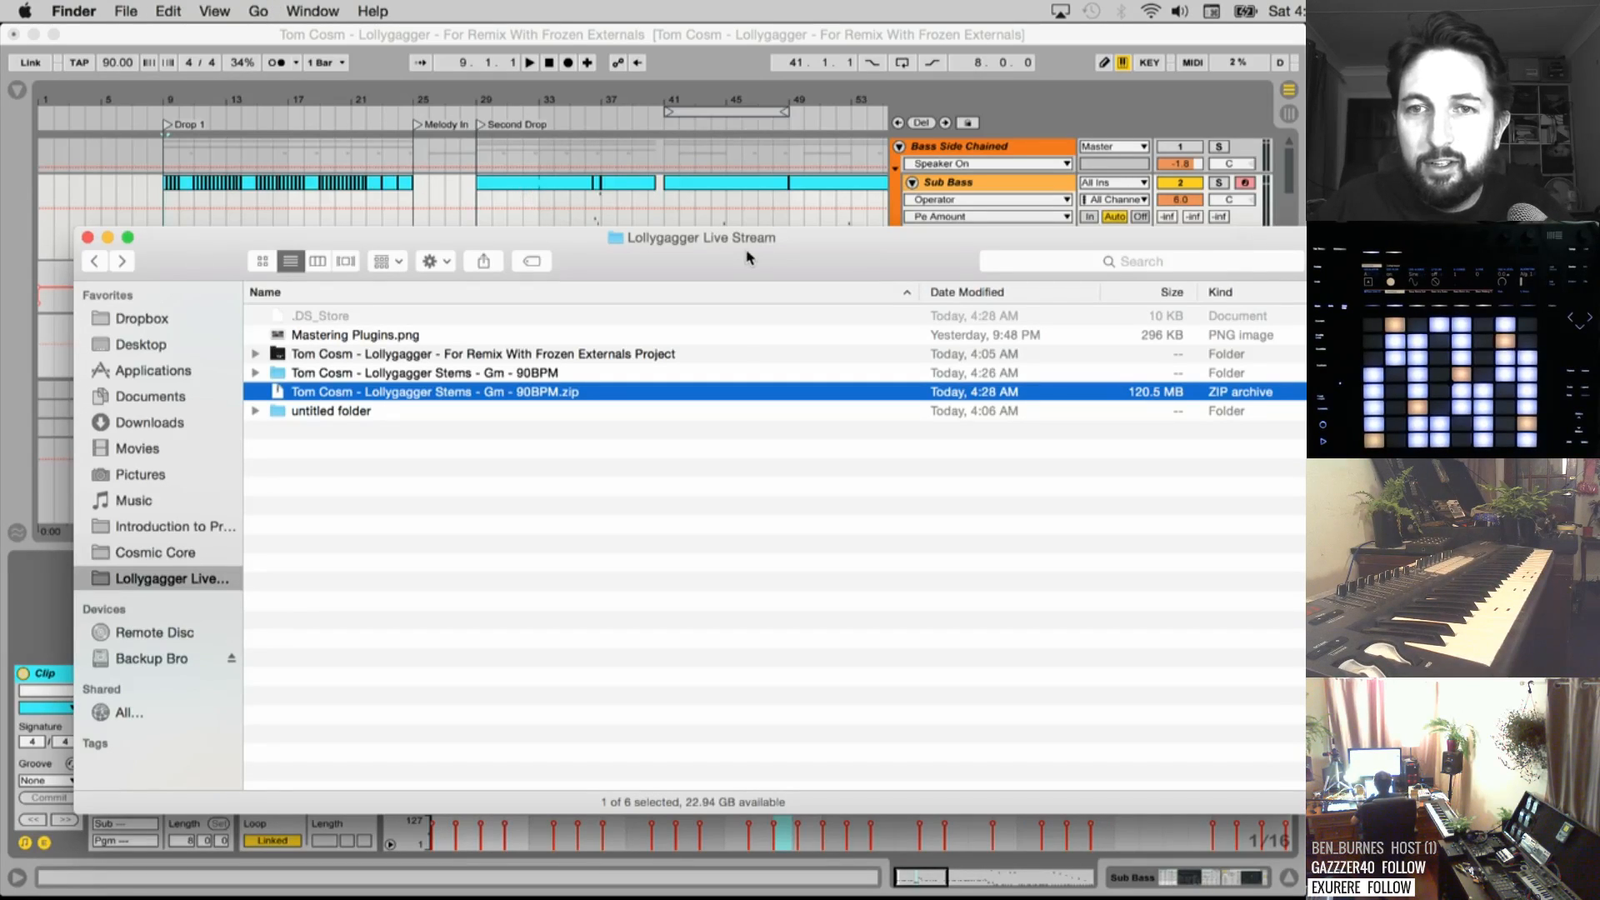
{"action": "left_click_drag", "start_coordinate": [748, 257], "coordinate": [726, 254]}
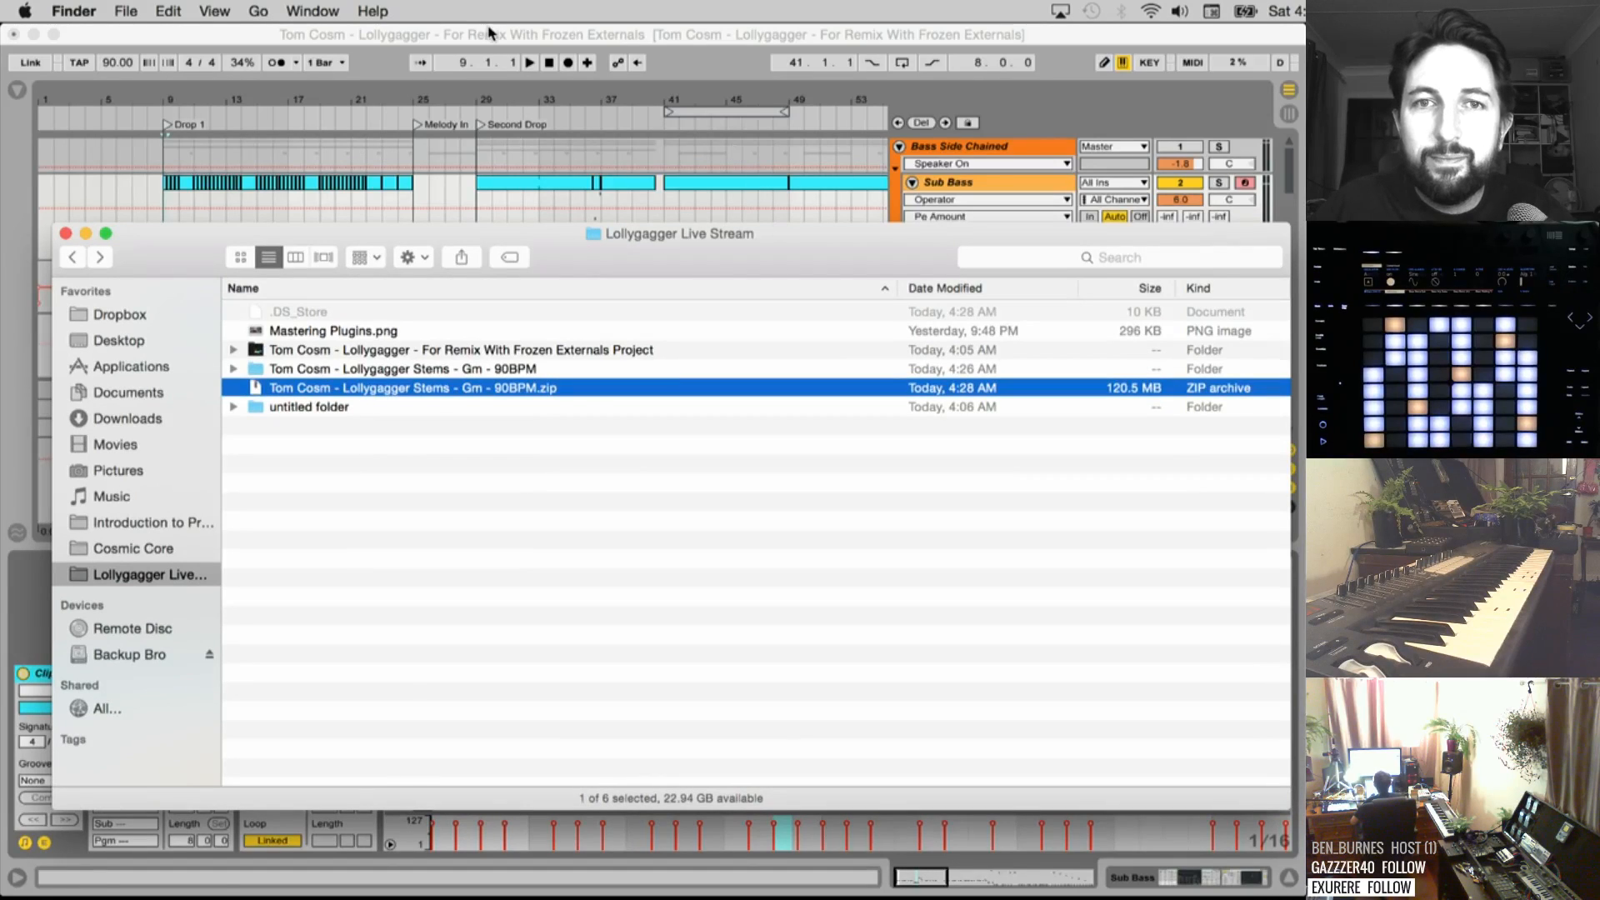
Switch back to Live and reactivate all tracks from Bass Side Chained through FX Faller Riser Noise
{"action": "left_click", "coordinate": [534, 91]}
{"action": "scroll", "coordinate": [1075, 293], "scroll_direction": "down", "scroll_amount": 15}
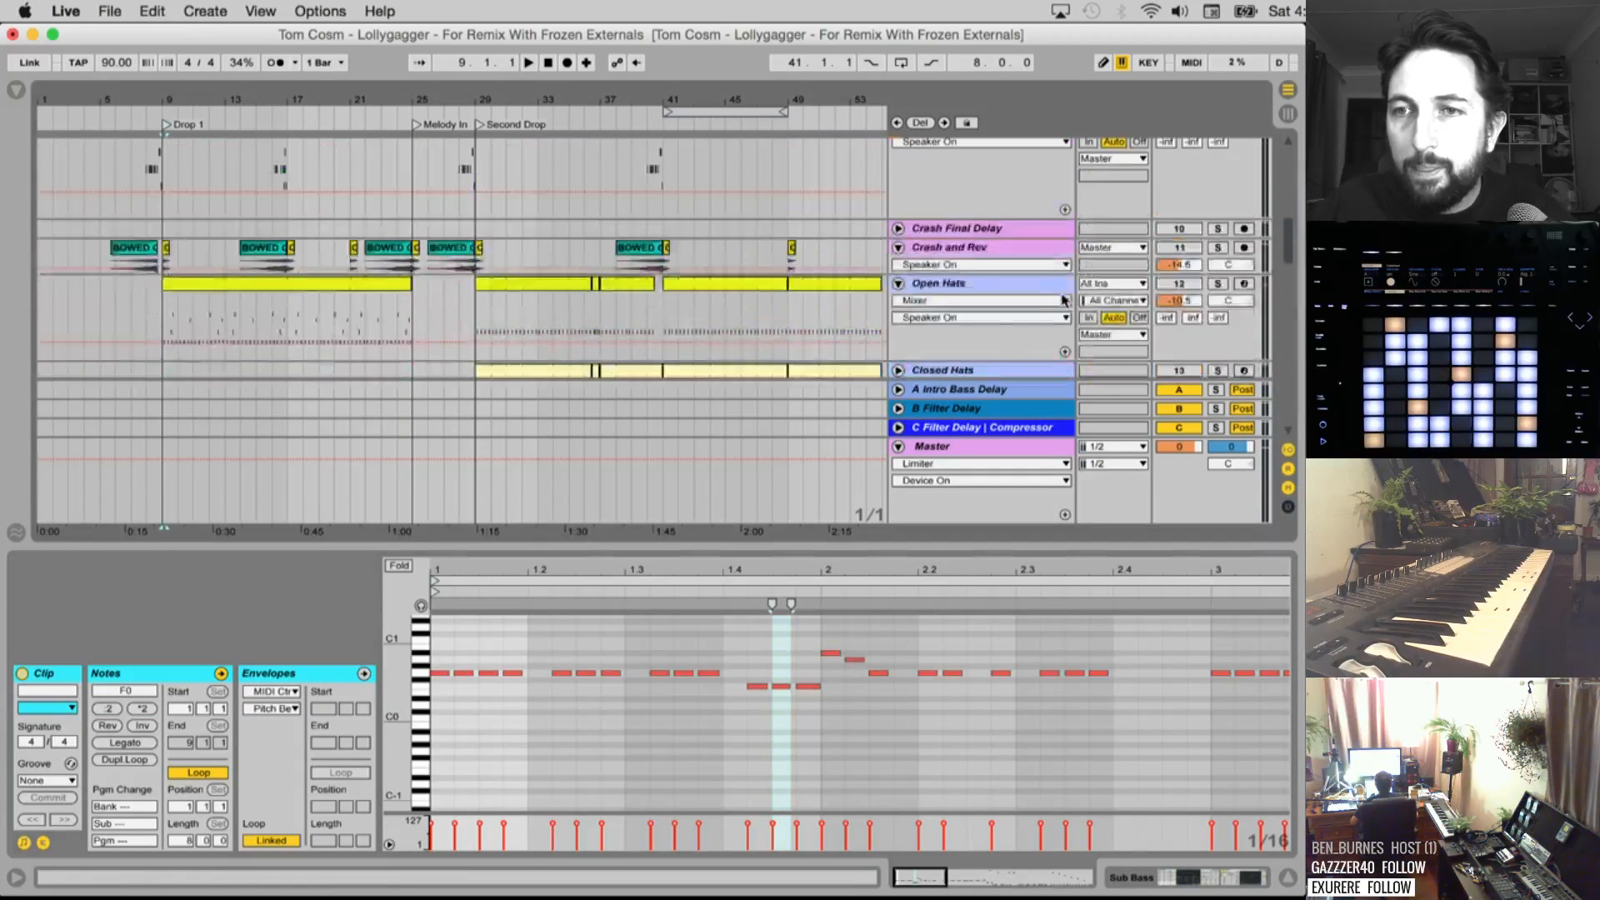
{"action": "scroll", "coordinate": [1067, 298], "scroll_direction": "up", "scroll_amount": 15}
{"action": "left_click", "coordinate": [992, 154]}
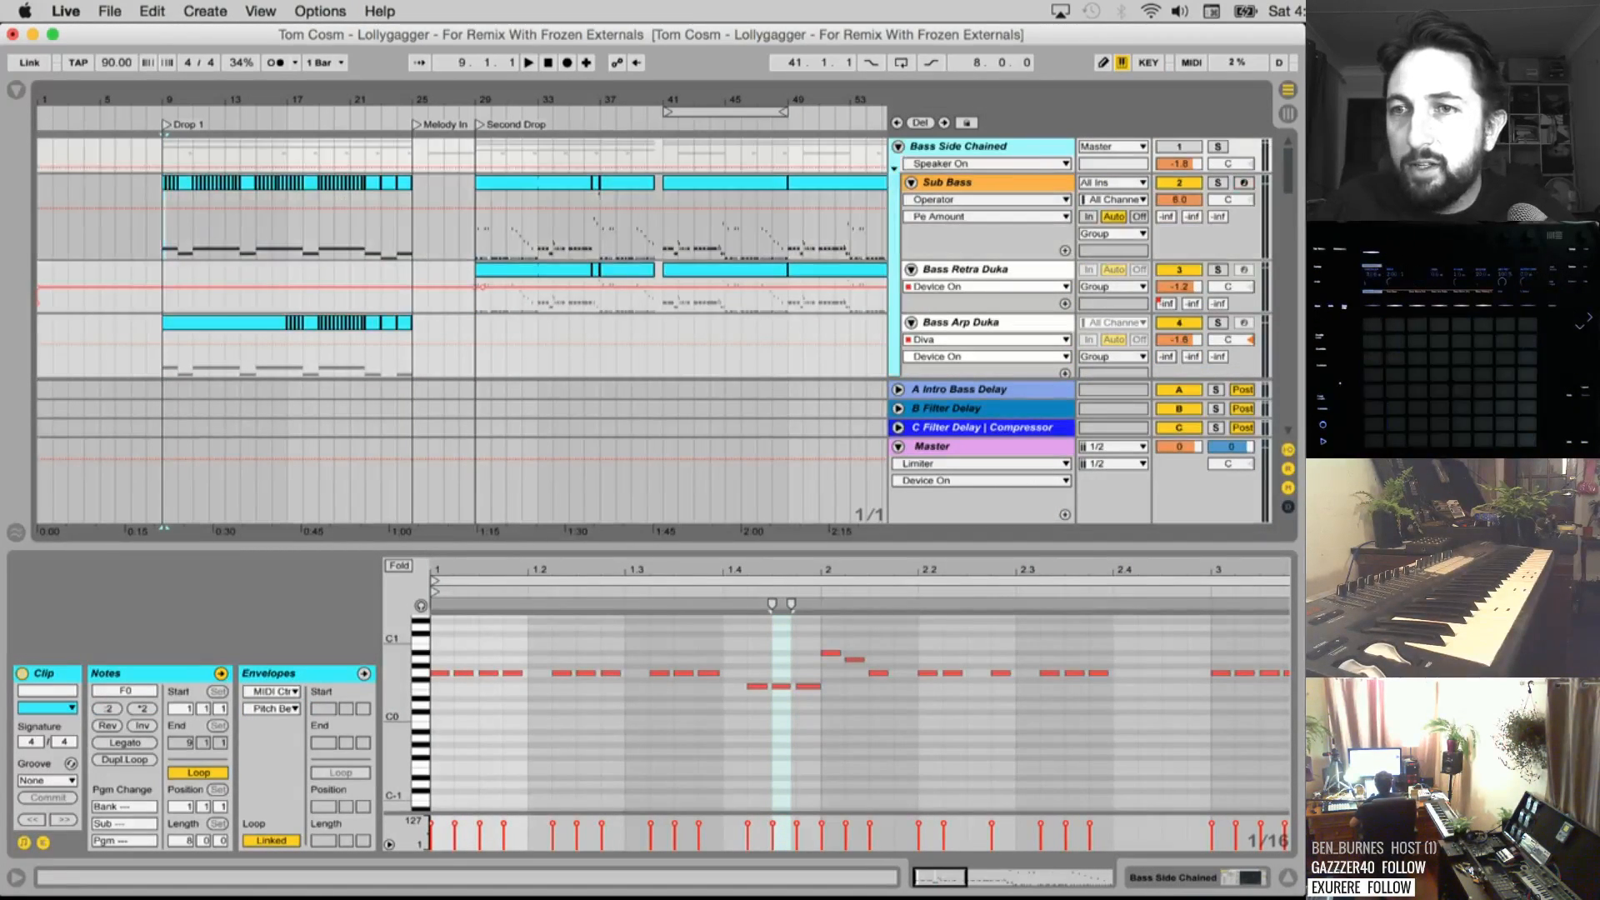
{"action": "left_click_drag", "start_coordinate": [1292, 183], "coordinate": [1289, 404]}
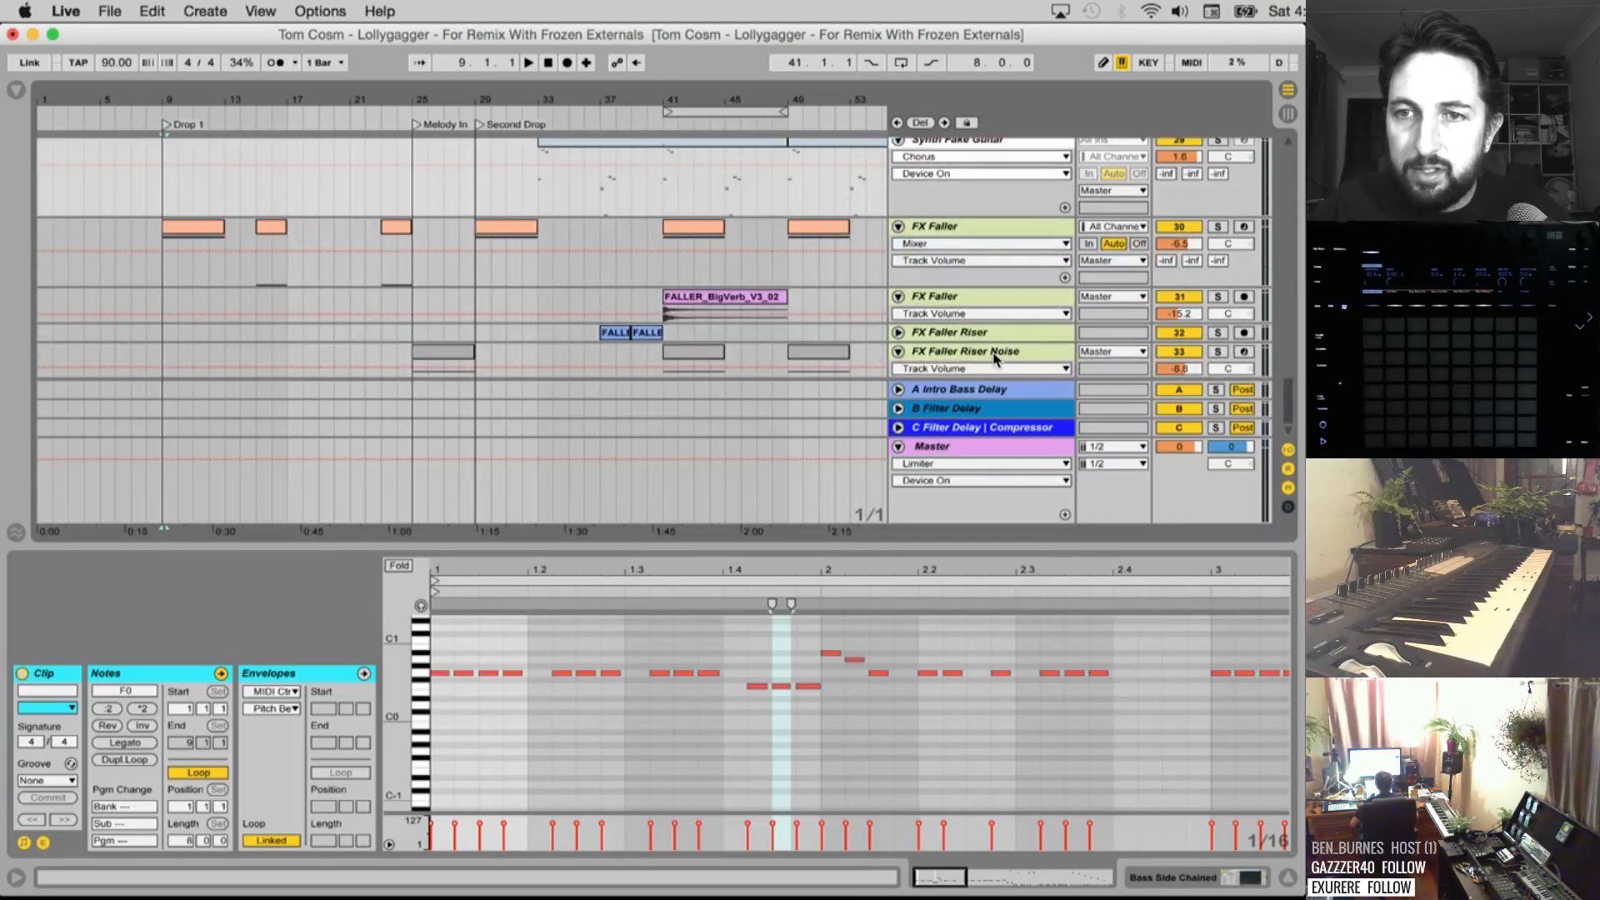
{"action": "left_click", "coordinate": [997, 358]}
{"action": "left_click", "coordinate": [1179, 352]}
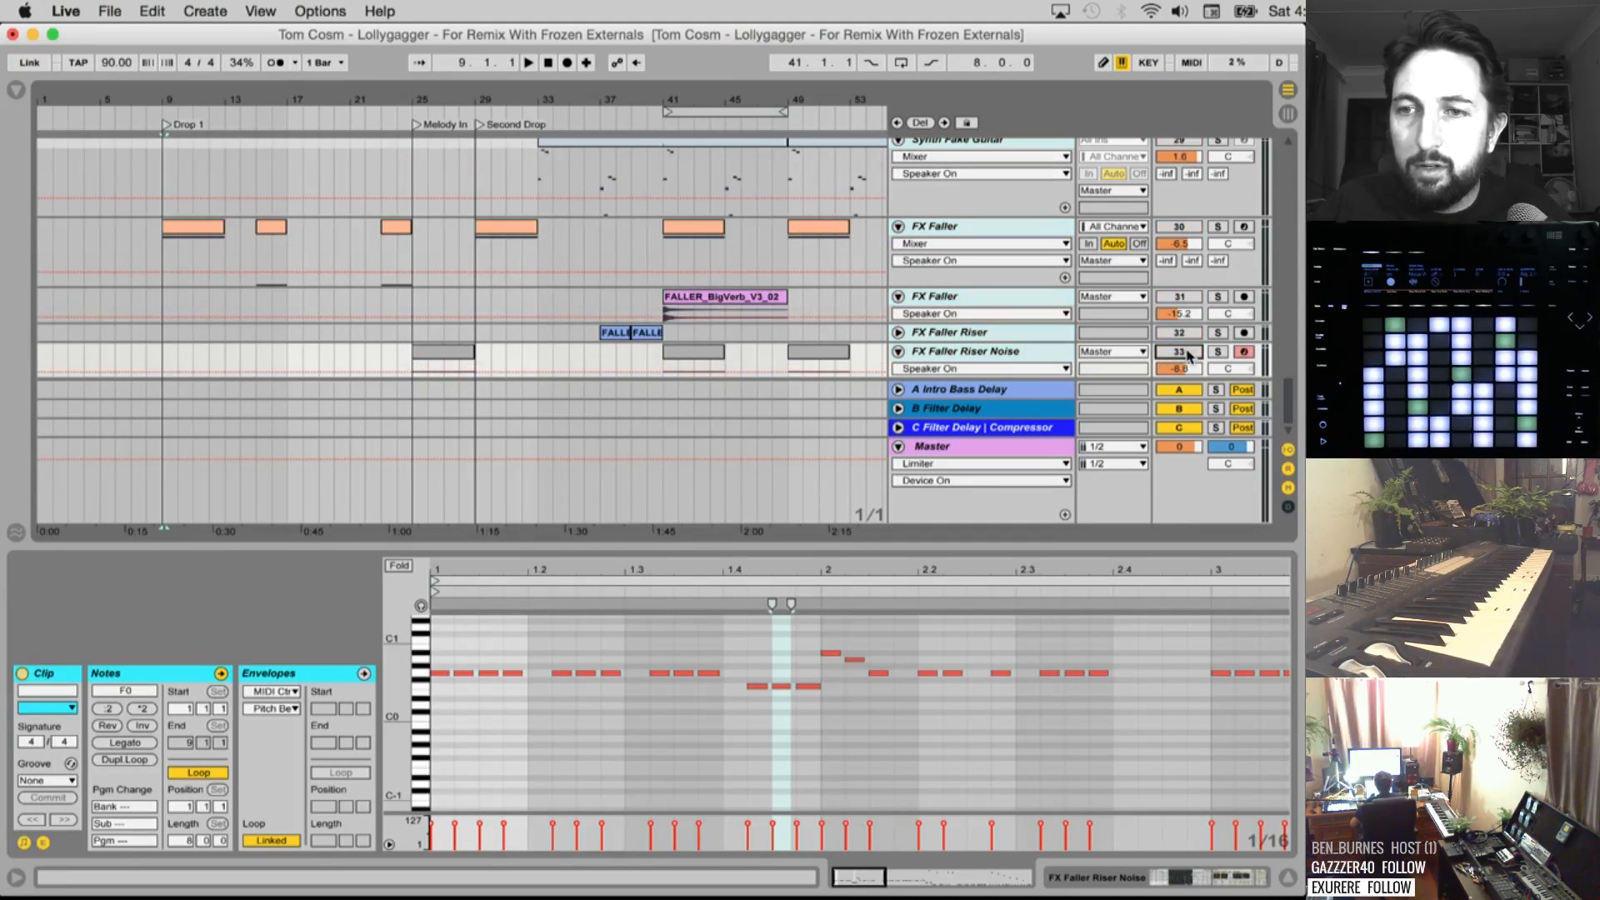
{"action": "left_click", "coordinate": [1179, 352]}
{"action": "scroll", "coordinate": [1298, 381], "scroll_direction": "up", "scroll_amount": 10}
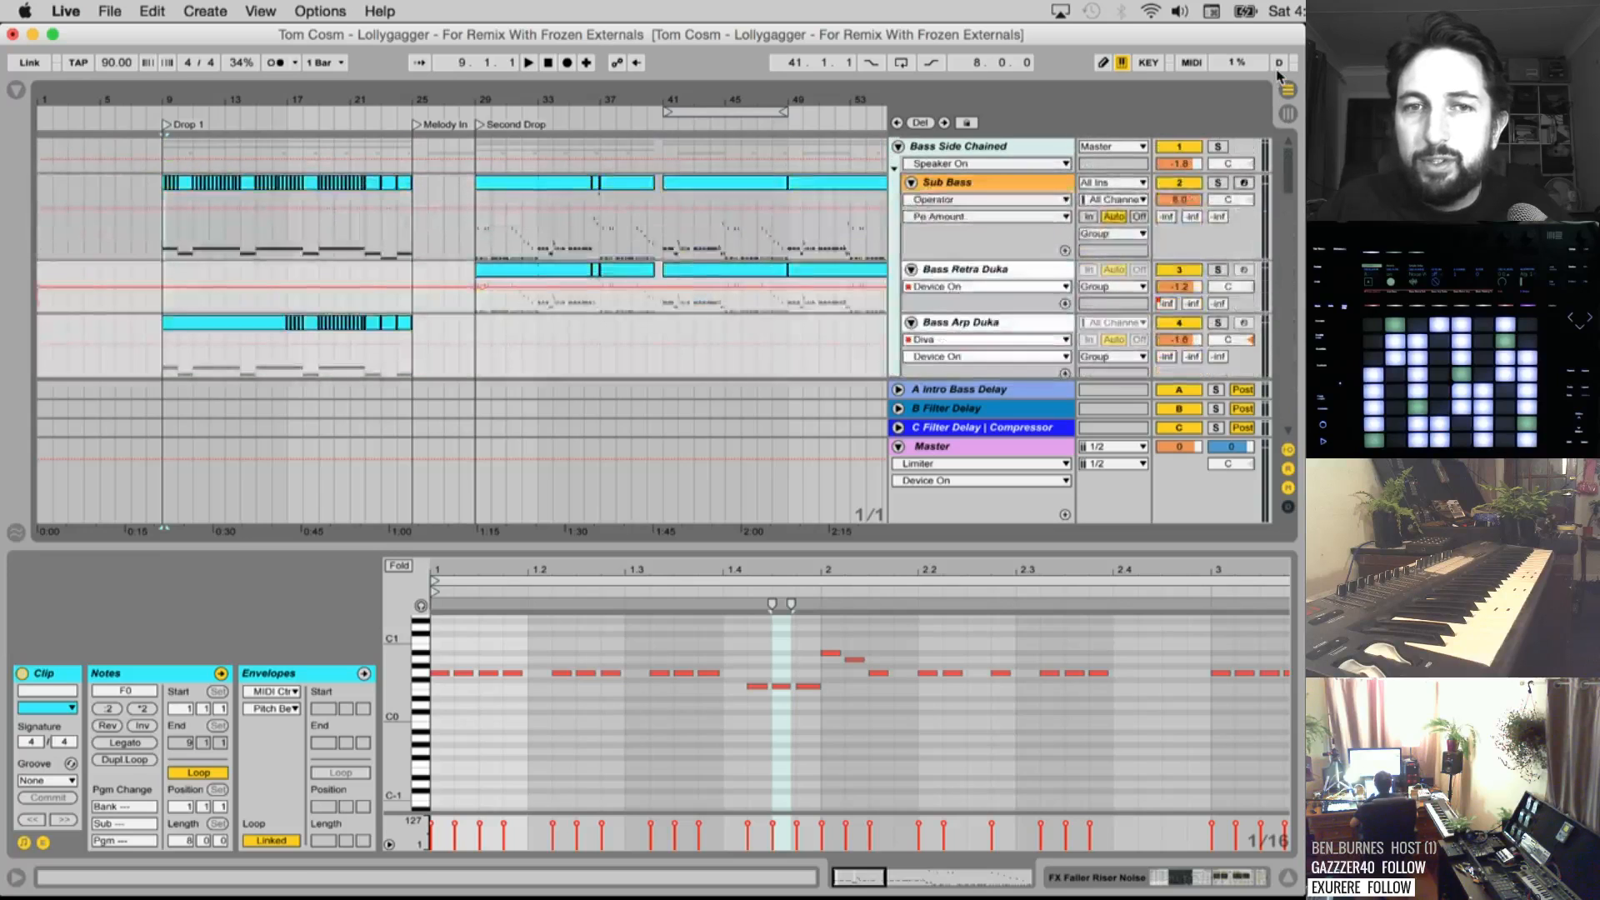
Start playback briefly from bar 9, stop it, and play the whole arrangement from bar 1
{"action": "left_click", "coordinate": [171, 250]}
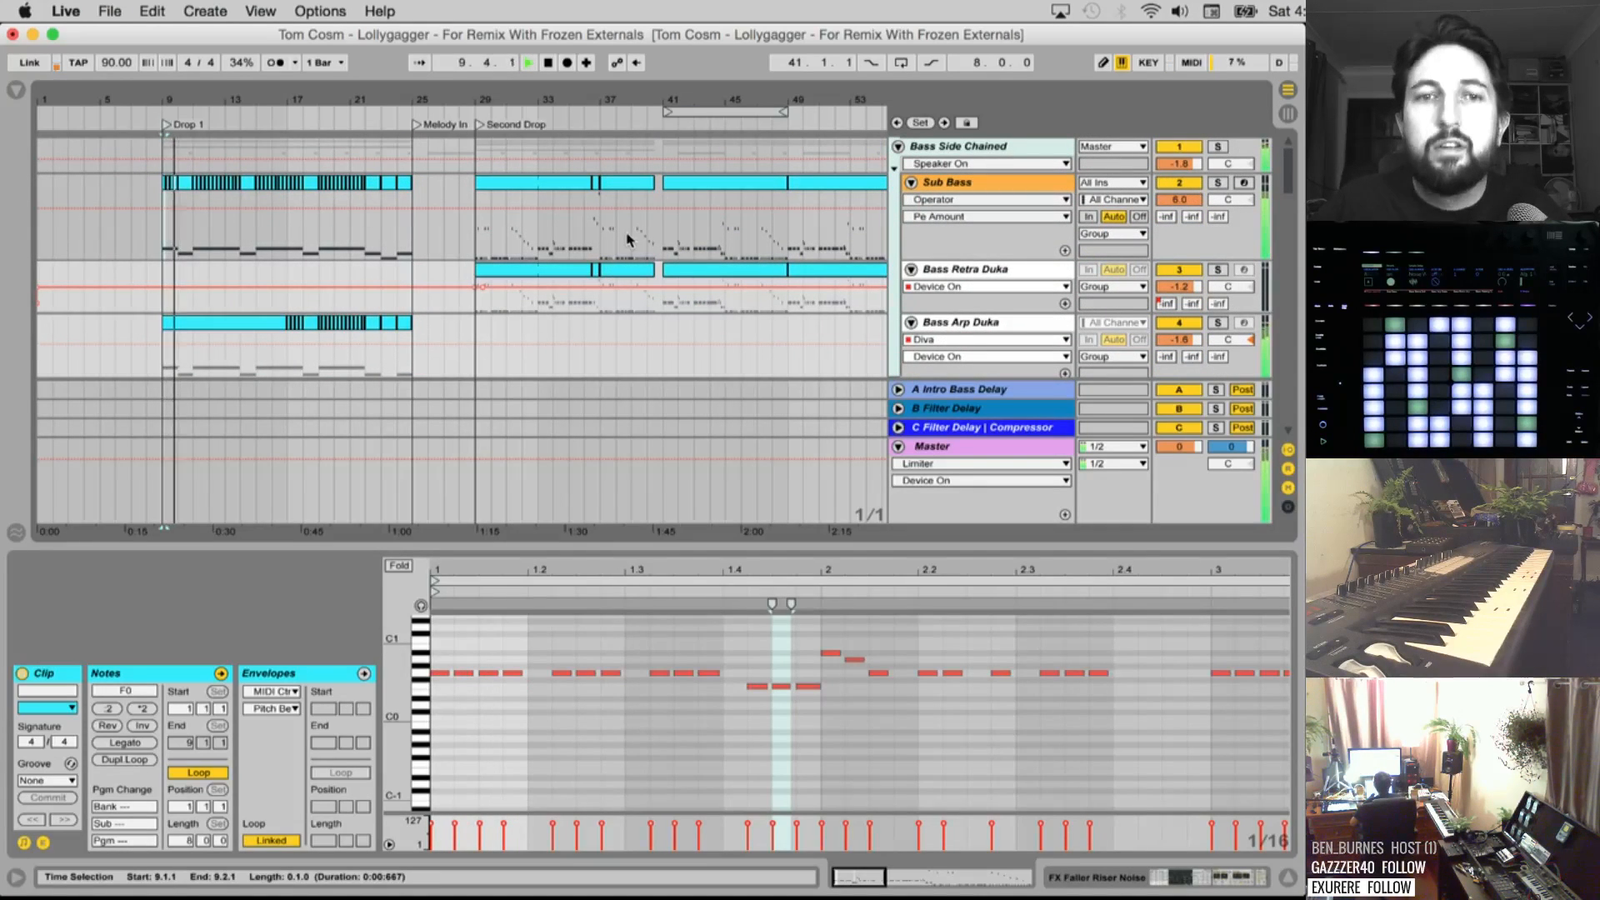
{"action": "key", "text": "space"}
{"action": "left_click", "coordinate": [42, 232]}
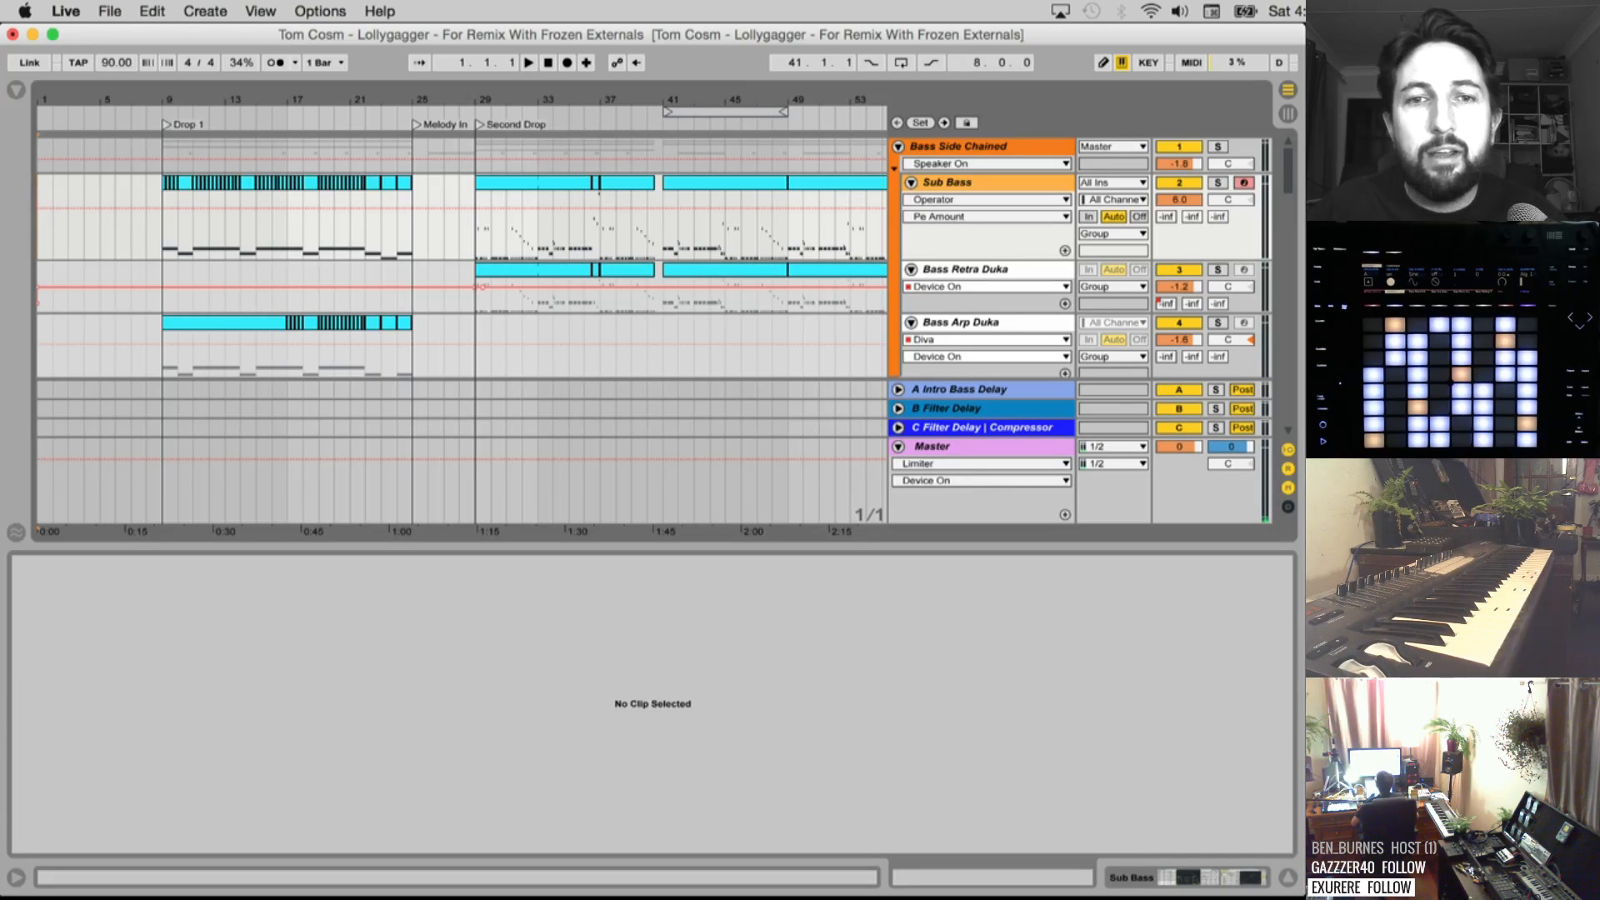
{"action": "key", "text": "space"}
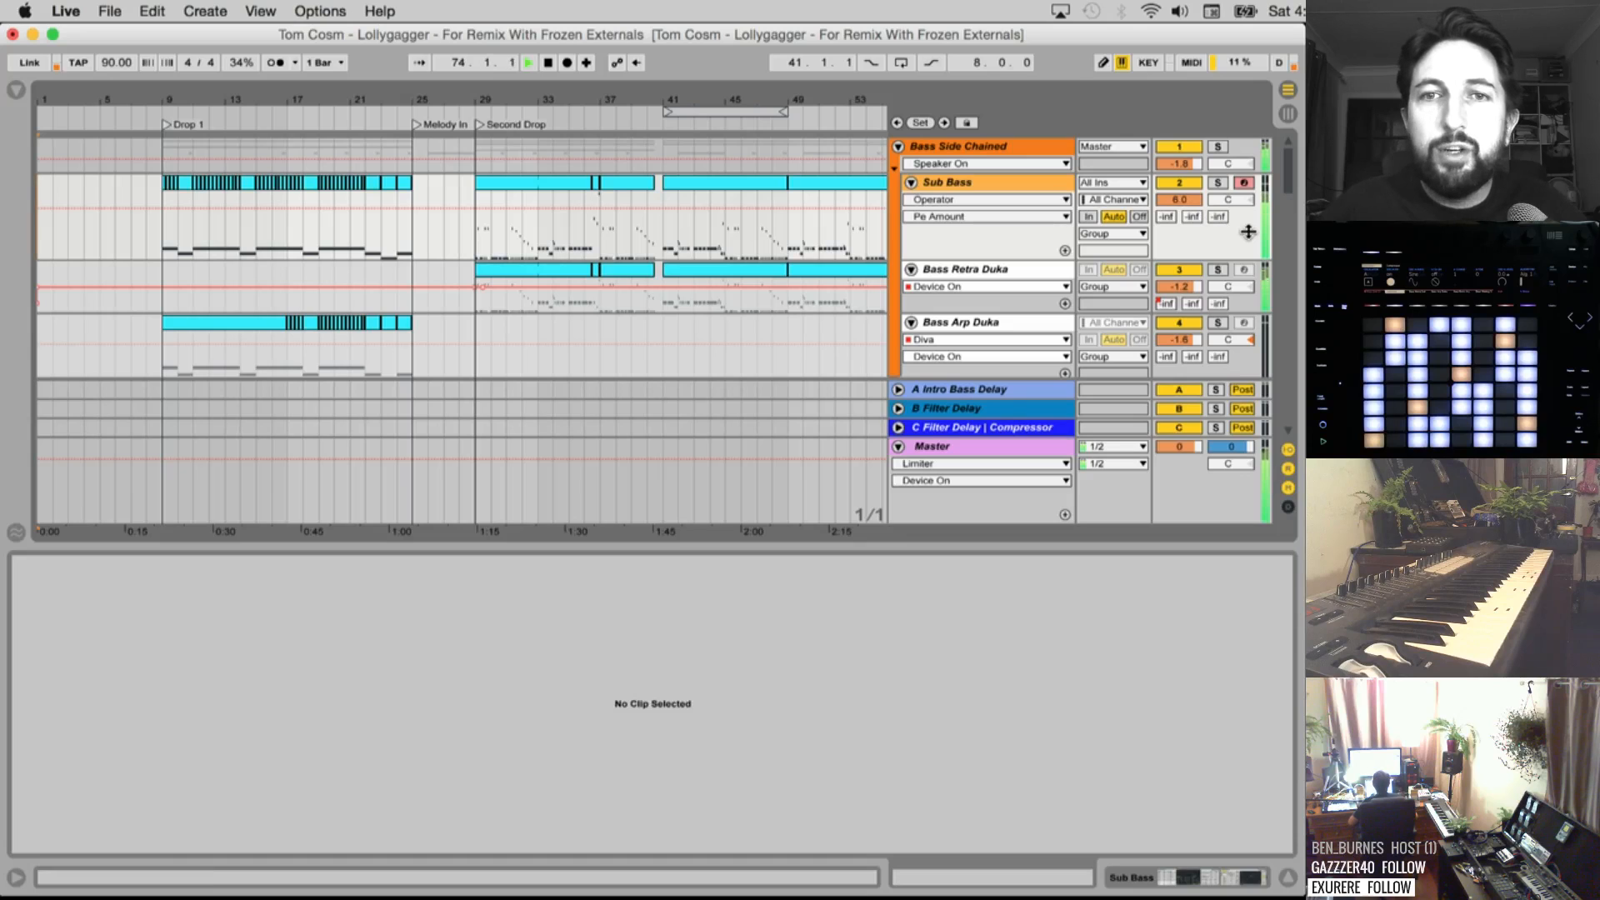
Review the whole arrangement's length and its tracks from Bass Side Chained down to Pads Wailing
{"action": "key", "text": "minus"}
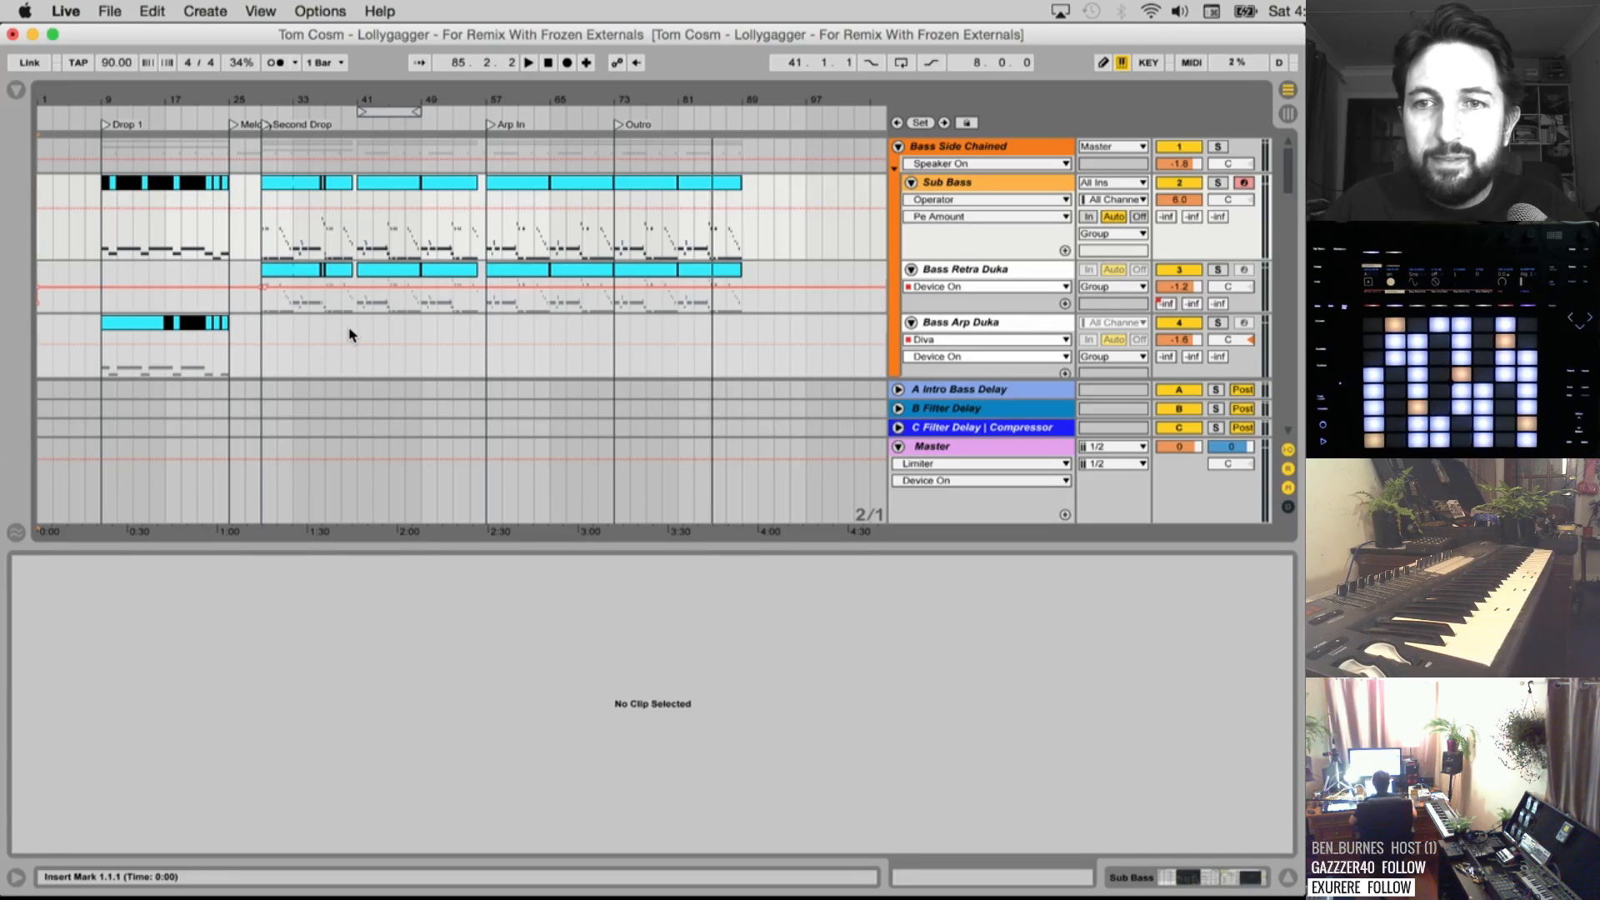
{"action": "scroll", "coordinate": [354, 331], "scroll_direction": "down", "scroll_amount": 3}
{"action": "scroll", "coordinate": [360, 328], "scroll_direction": "up", "scroll_amount": 3}
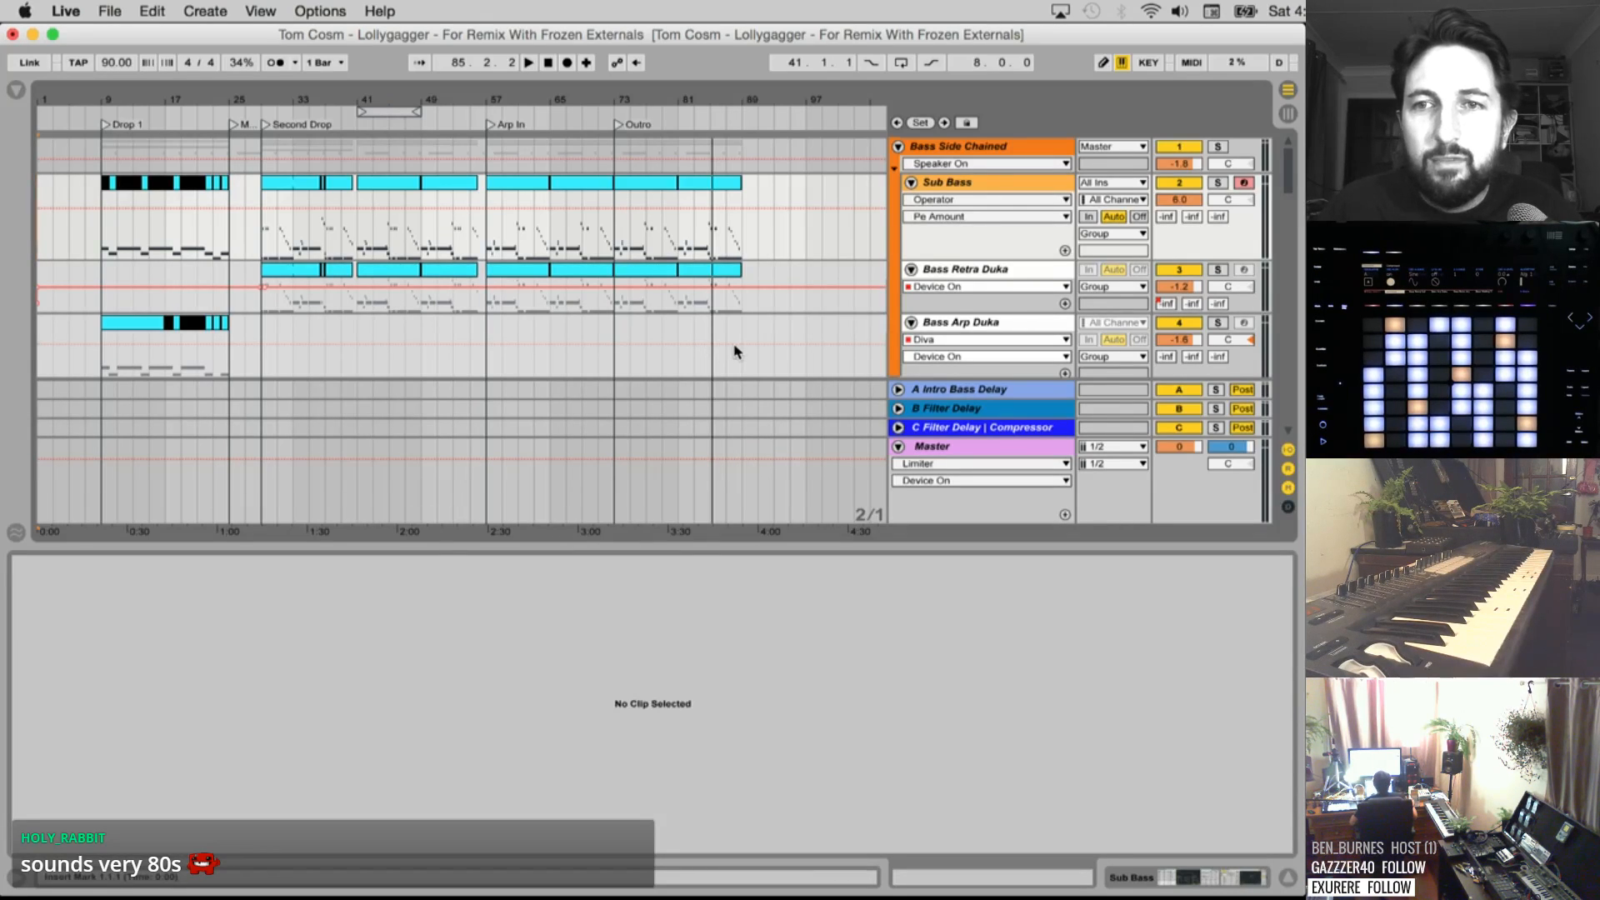
{"action": "scroll", "coordinate": [736, 352], "scroll_direction": "down", "scroll_amount": 5}
{"action": "scroll", "coordinate": [733, 357], "scroll_direction": "down", "scroll_amount": 5}
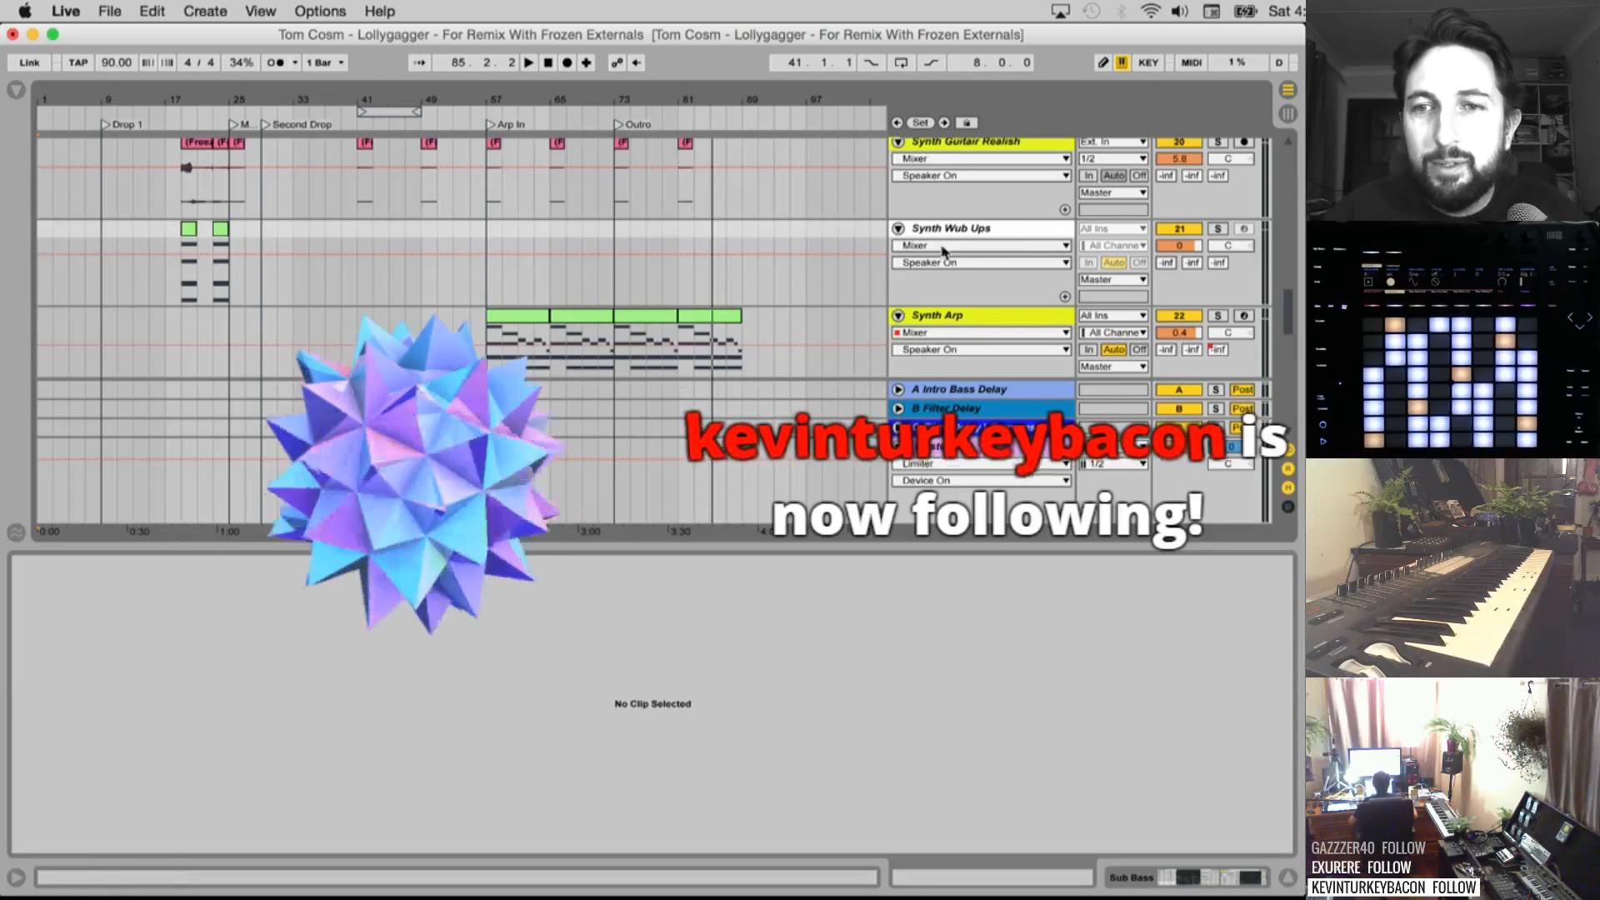
{"action": "scroll", "coordinate": [956, 291], "scroll_direction": "down", "scroll_amount": 3}
{"action": "scroll", "coordinate": [957, 291], "scroll_direction": "down", "scroll_amount": 10}
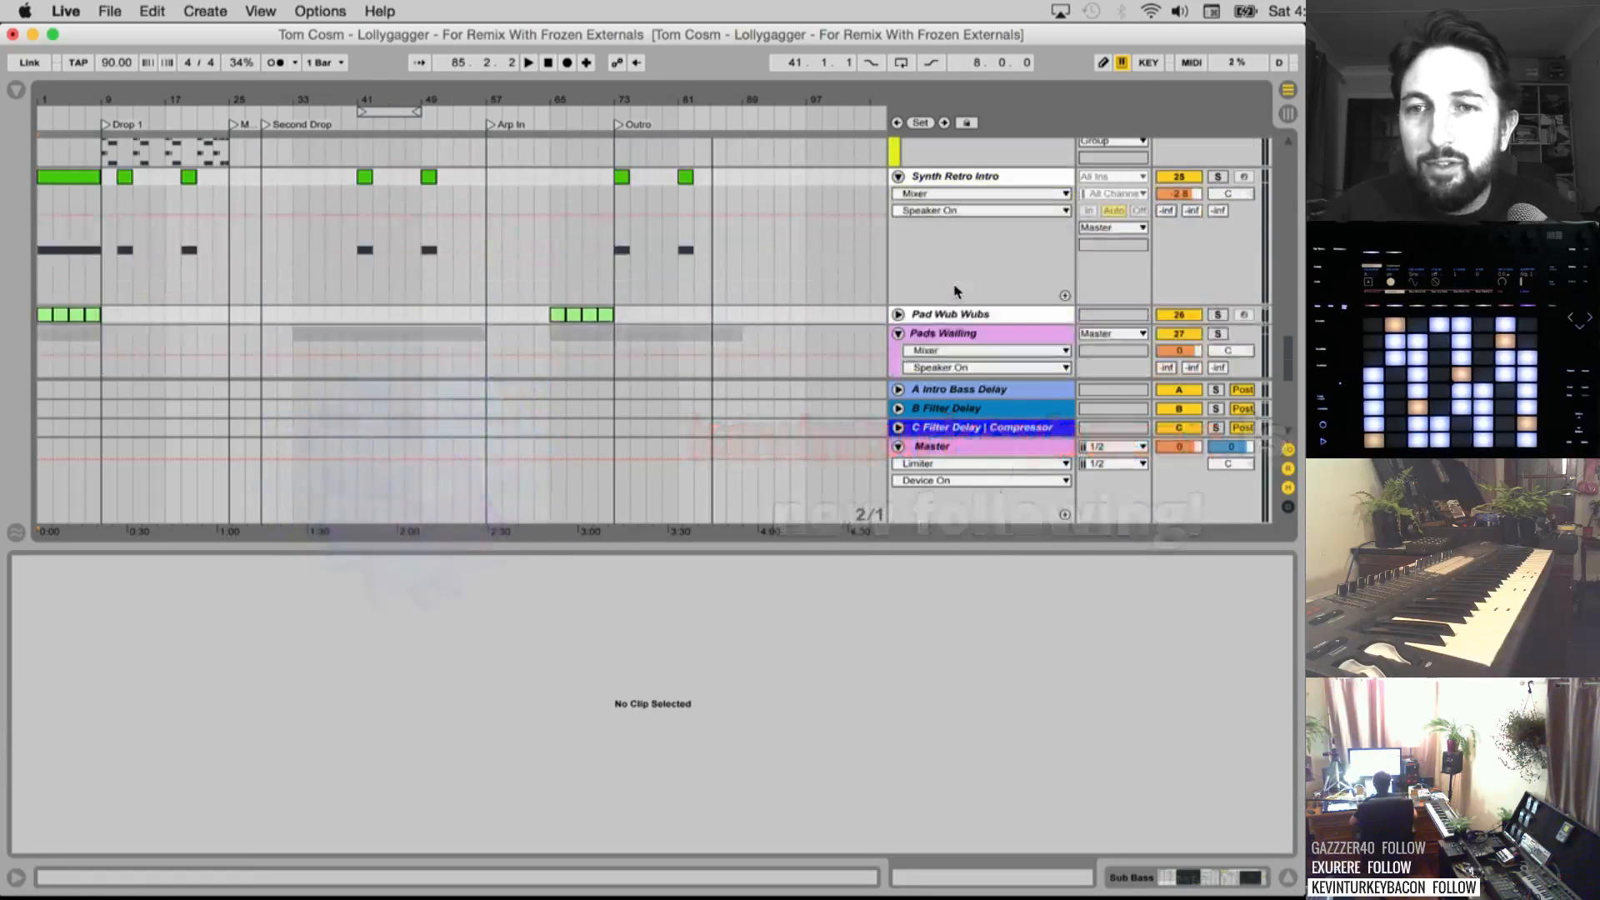
{"action": "scroll", "coordinate": [957, 293], "scroll_direction": "up", "scroll_amount": 1}
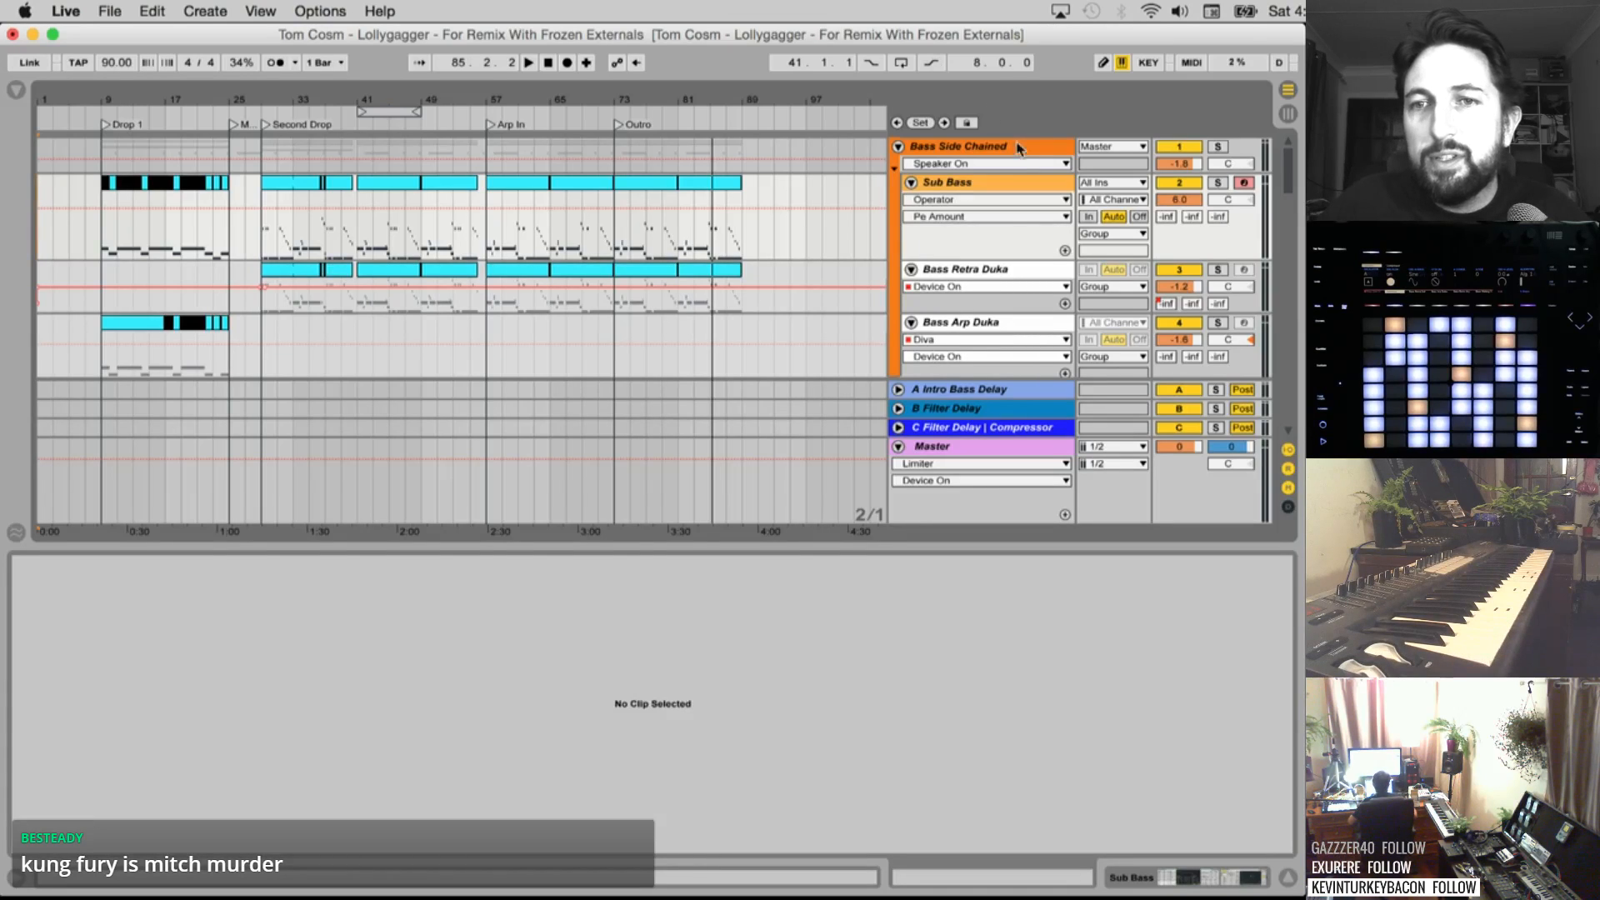
Fold the Bass Side Chained group and the Snare, Toms and Open Hats tracks, and hide the clip detail view
{"action": "left_click", "coordinate": [971, 187]}
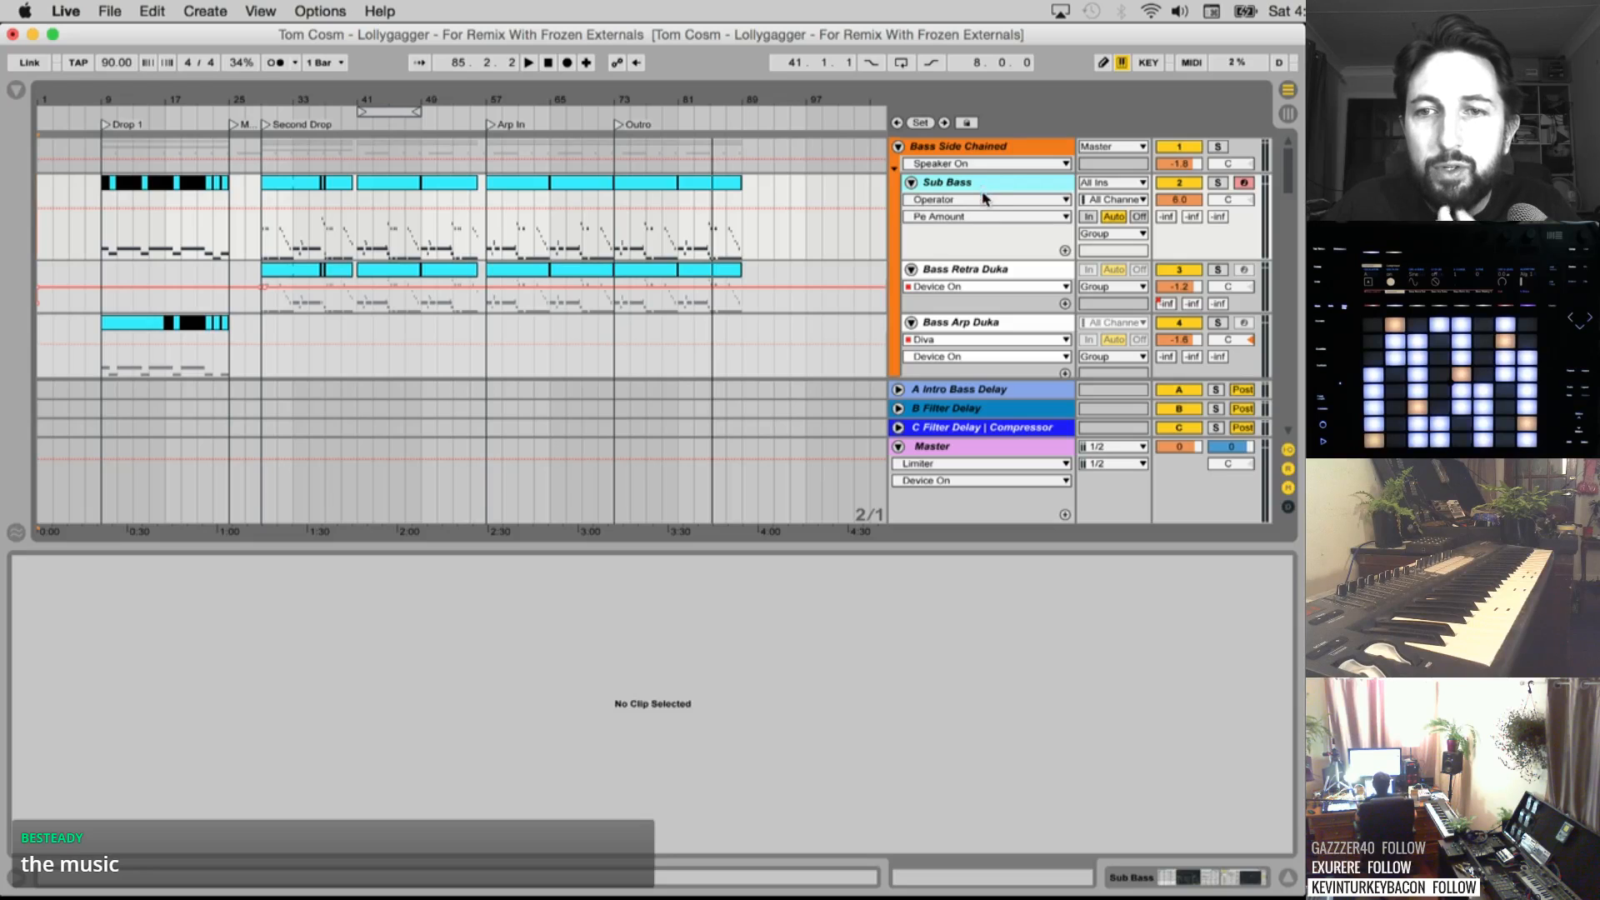
{"action": "left_click", "coordinate": [898, 148]}
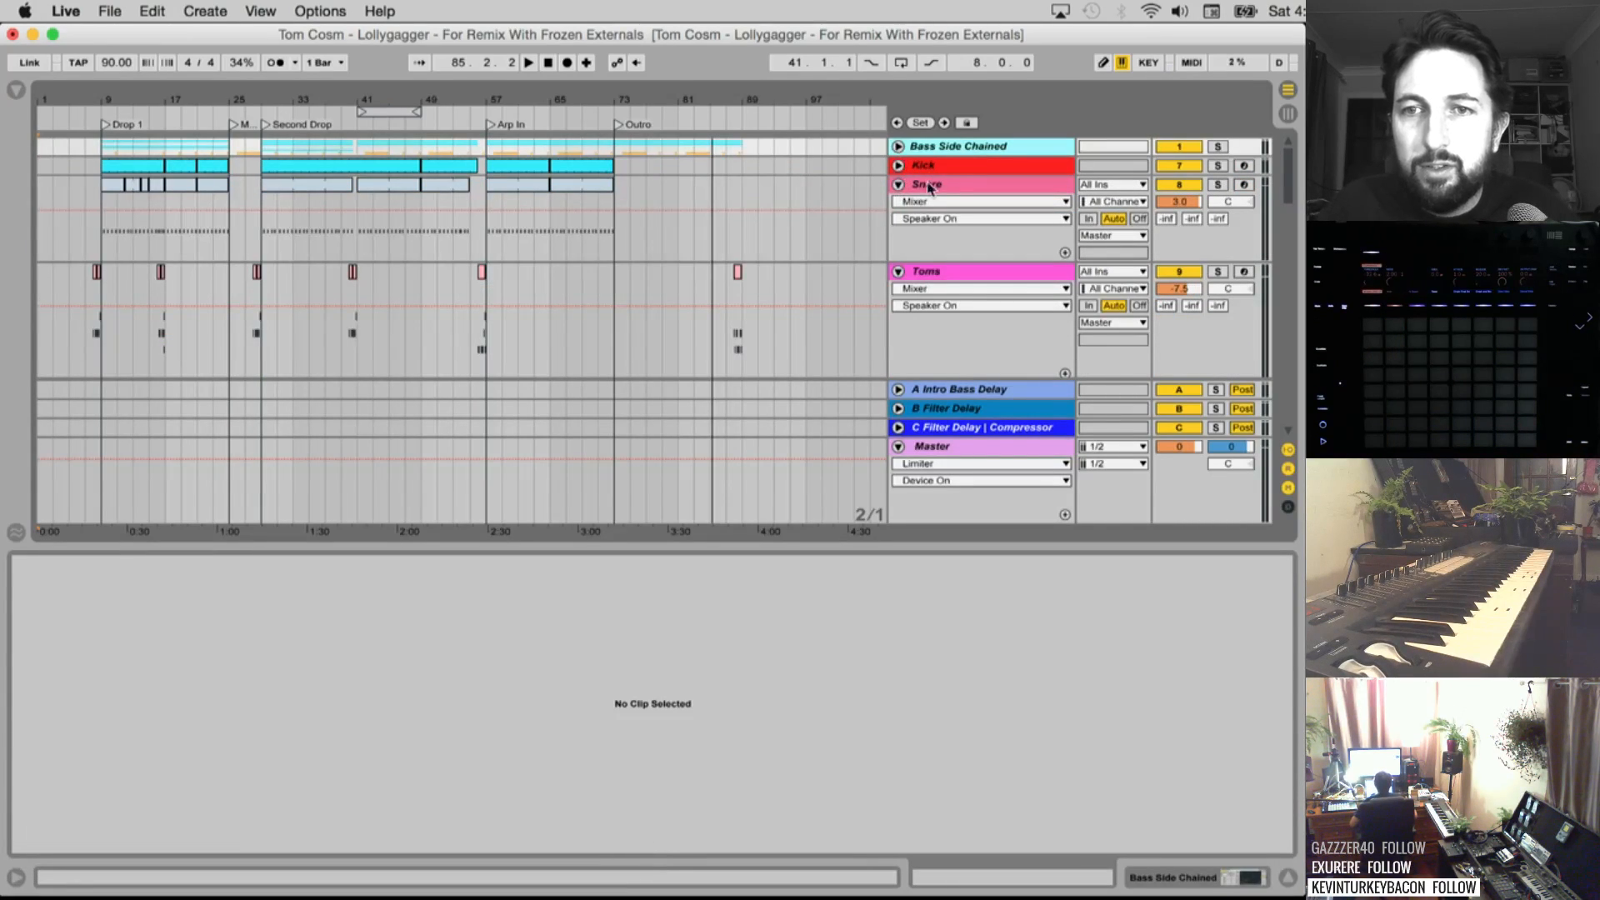
{"action": "left_click", "coordinate": [899, 184]}
{"action": "left_click", "coordinate": [899, 203]}
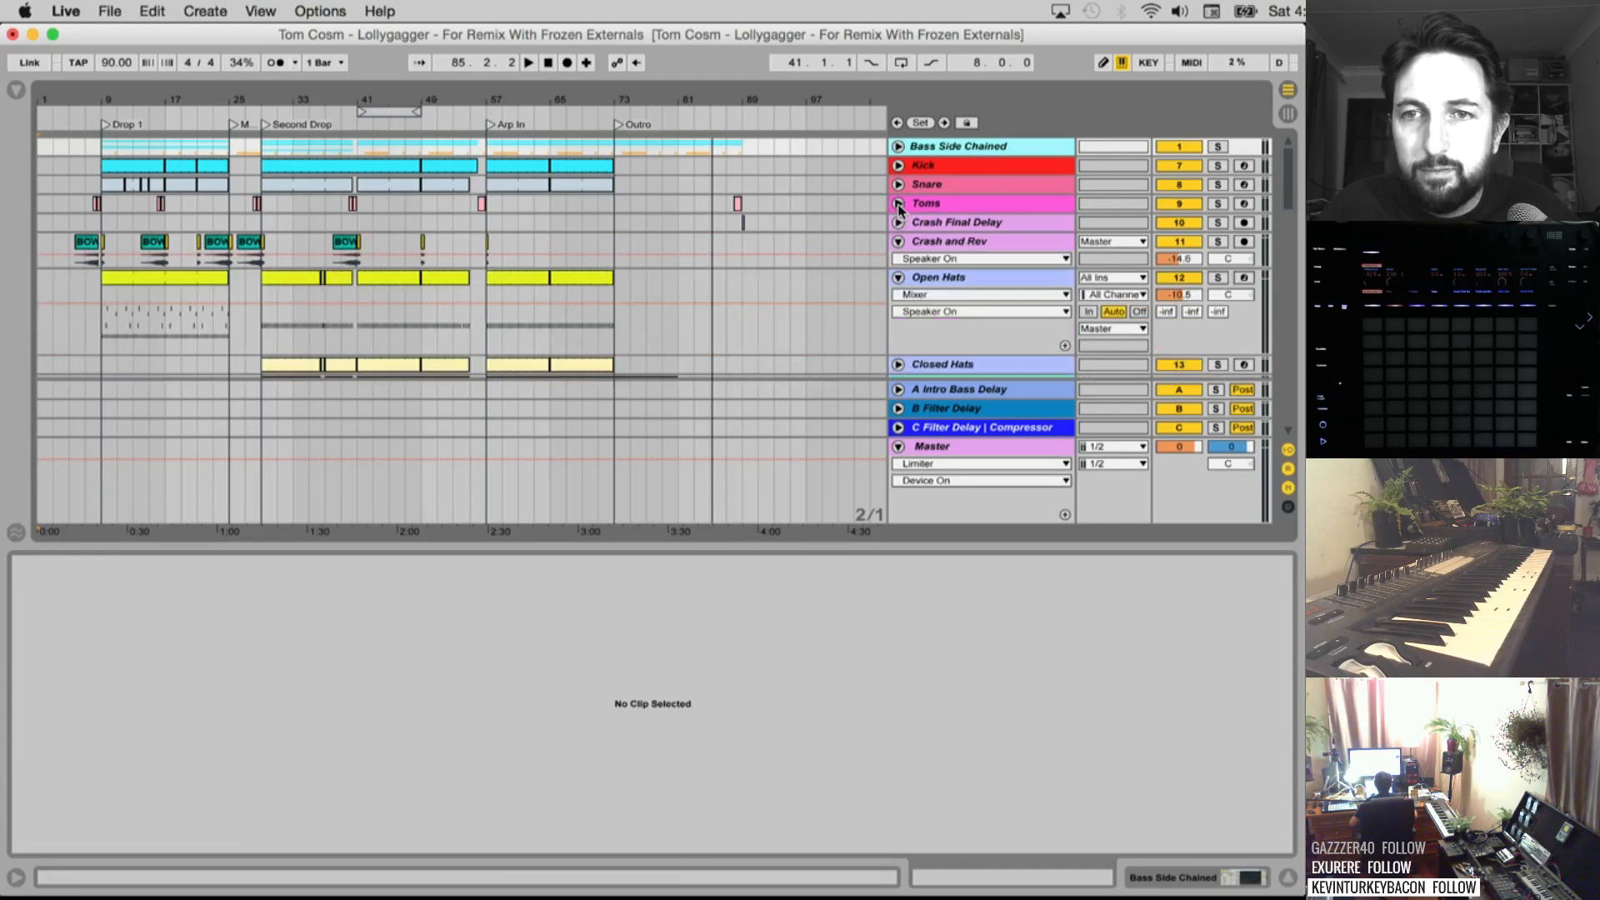
{"action": "left_click", "coordinate": [899, 278]}
{"action": "left_click", "coordinate": [1290, 876]}
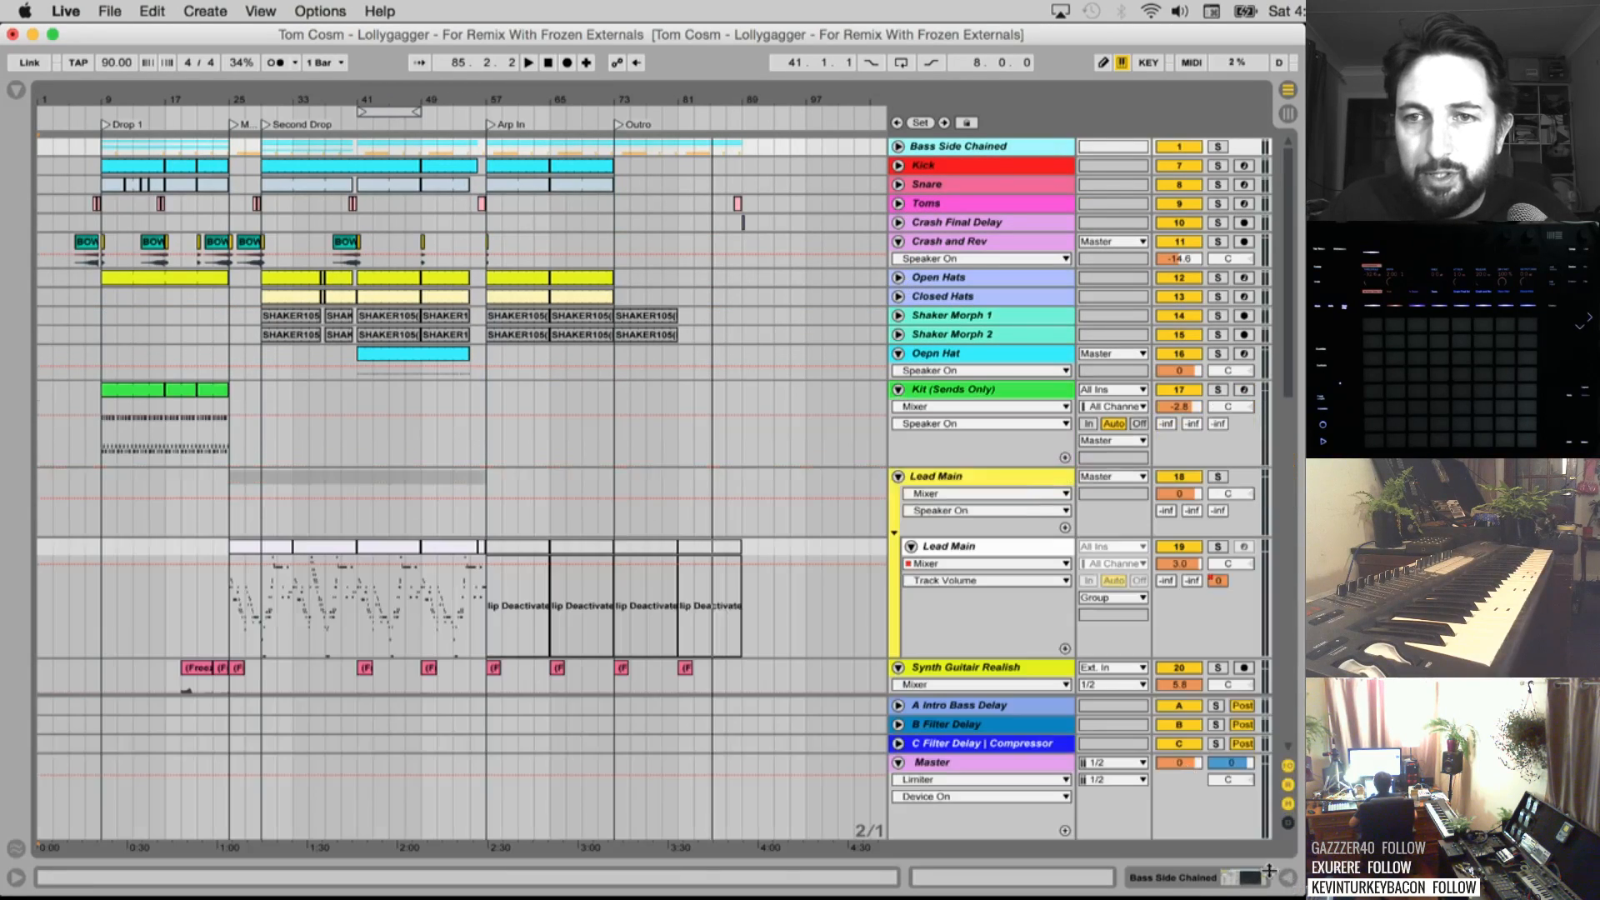
Fold the Oepn Hat, Kit (Sends Only), Lead Main, Synth Guitair Realish, Synth Wub Ups, Synth Arp and Synth Retro Chords tracks
{"action": "left_click", "coordinate": [899, 353]}
{"action": "left_click", "coordinate": [899, 372]}
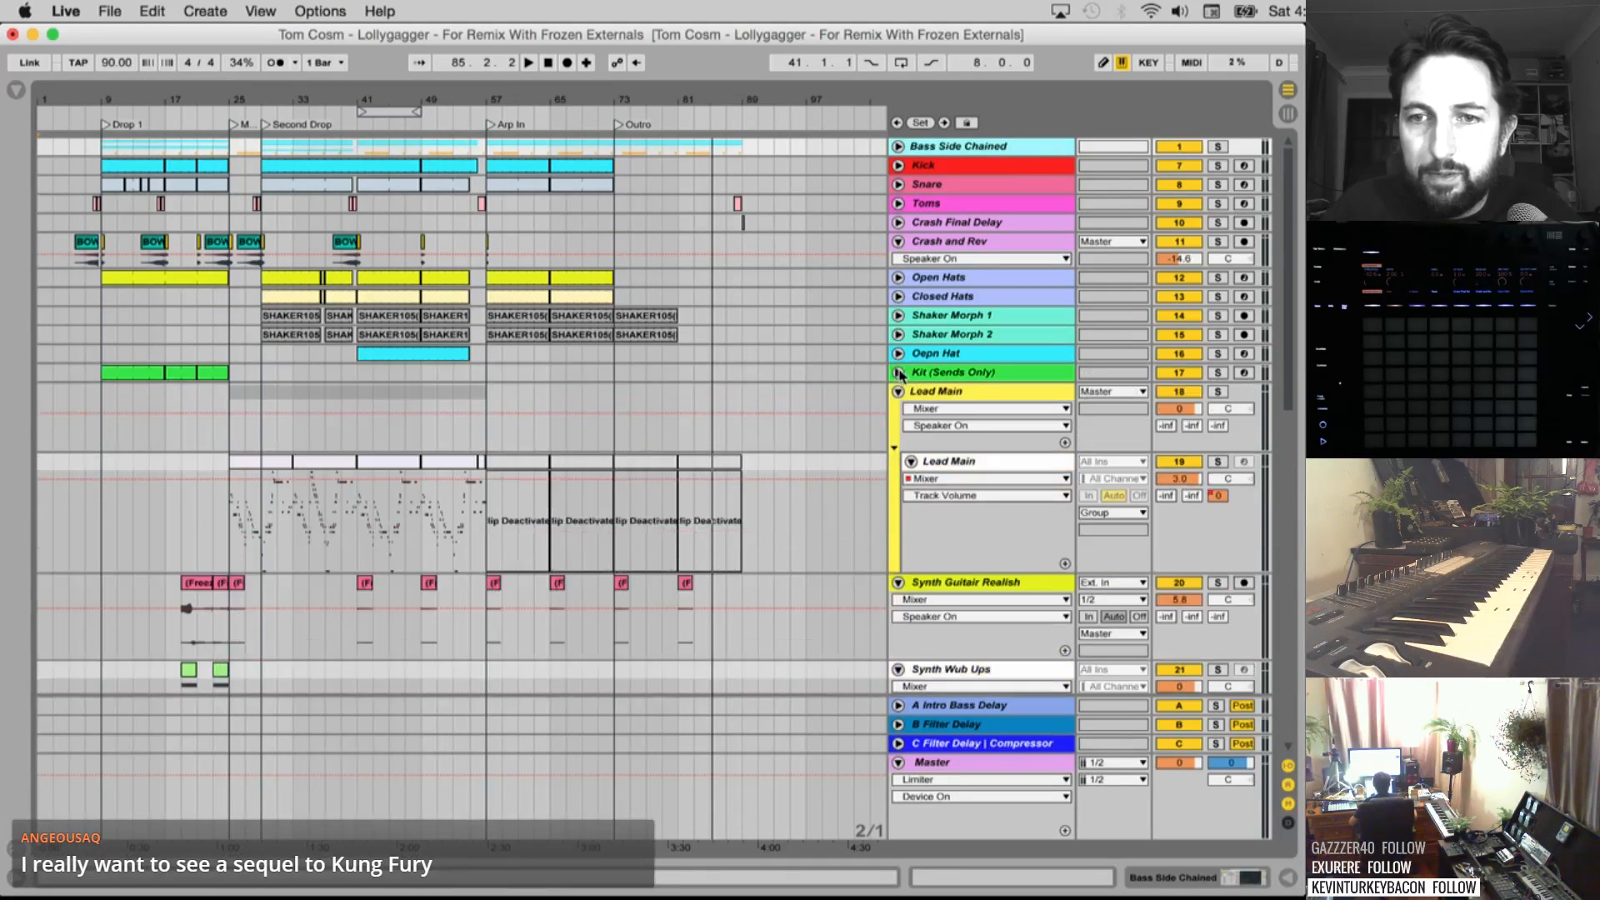
{"action": "left_click", "coordinate": [899, 391]}
{"action": "left_click", "coordinate": [898, 411]}
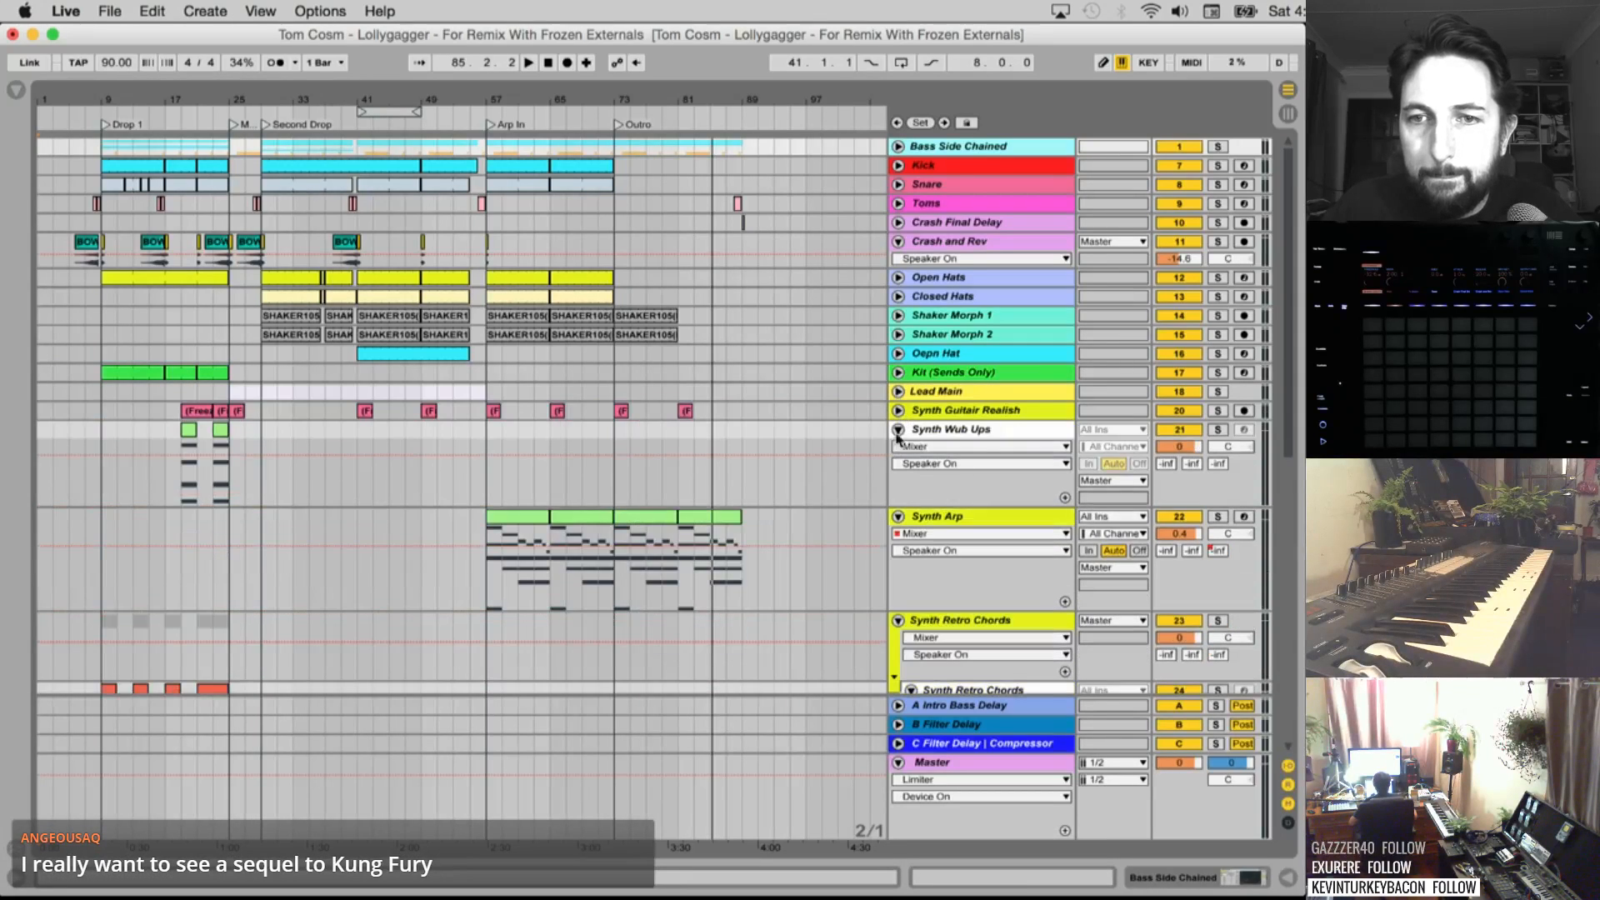
{"action": "left_click", "coordinate": [898, 431]}
{"action": "left_click", "coordinate": [898, 449]}
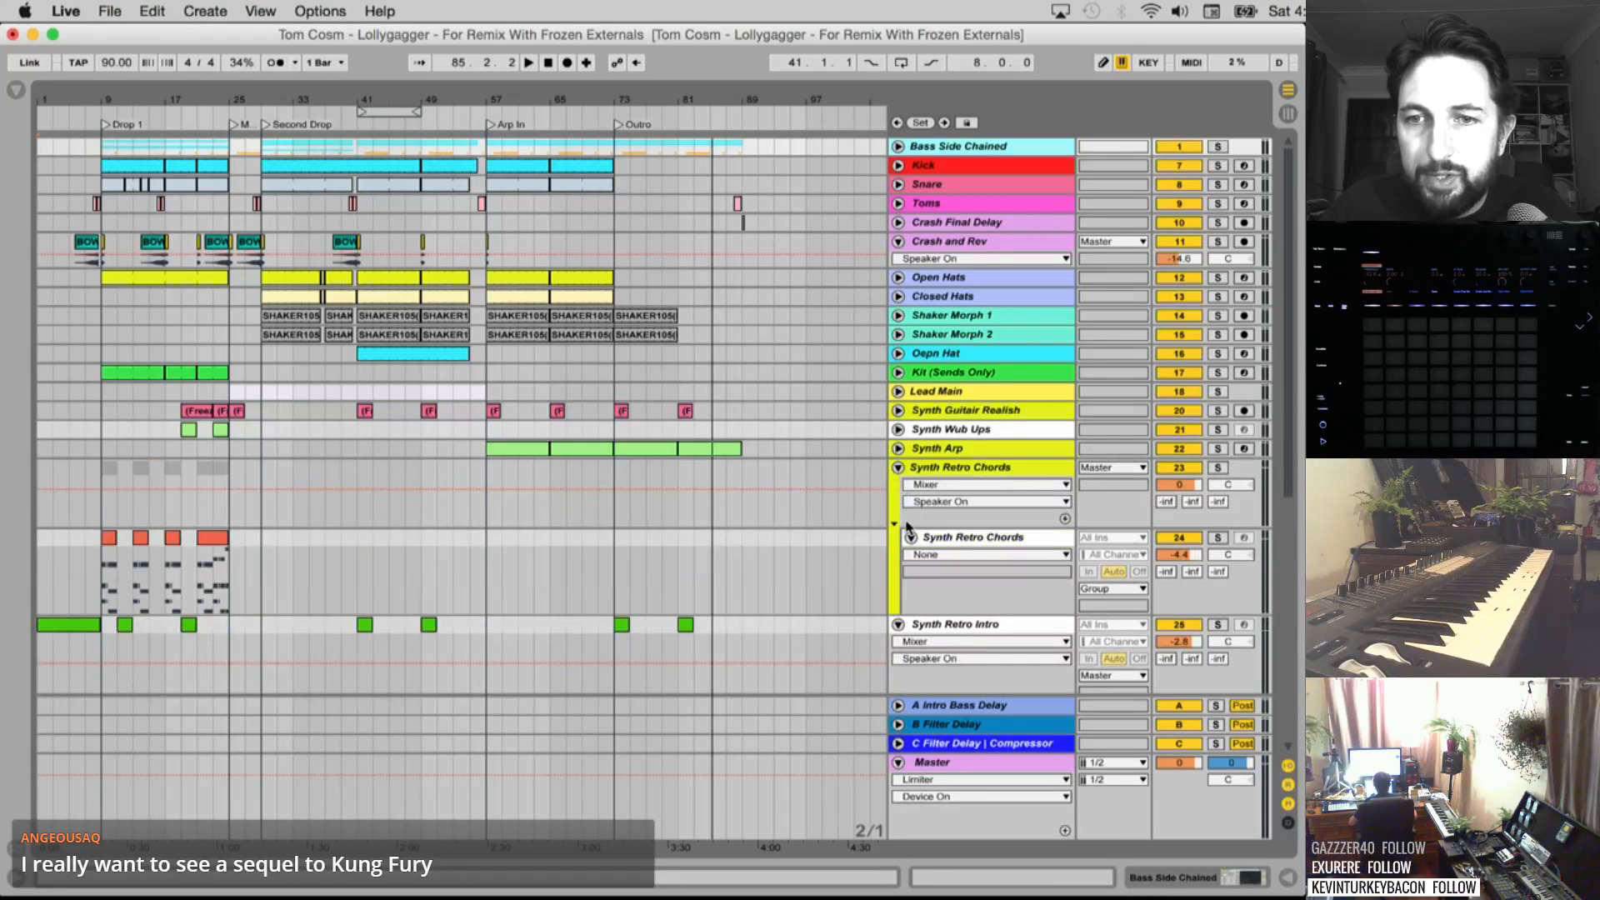
{"action": "left_click", "coordinate": [899, 468]}
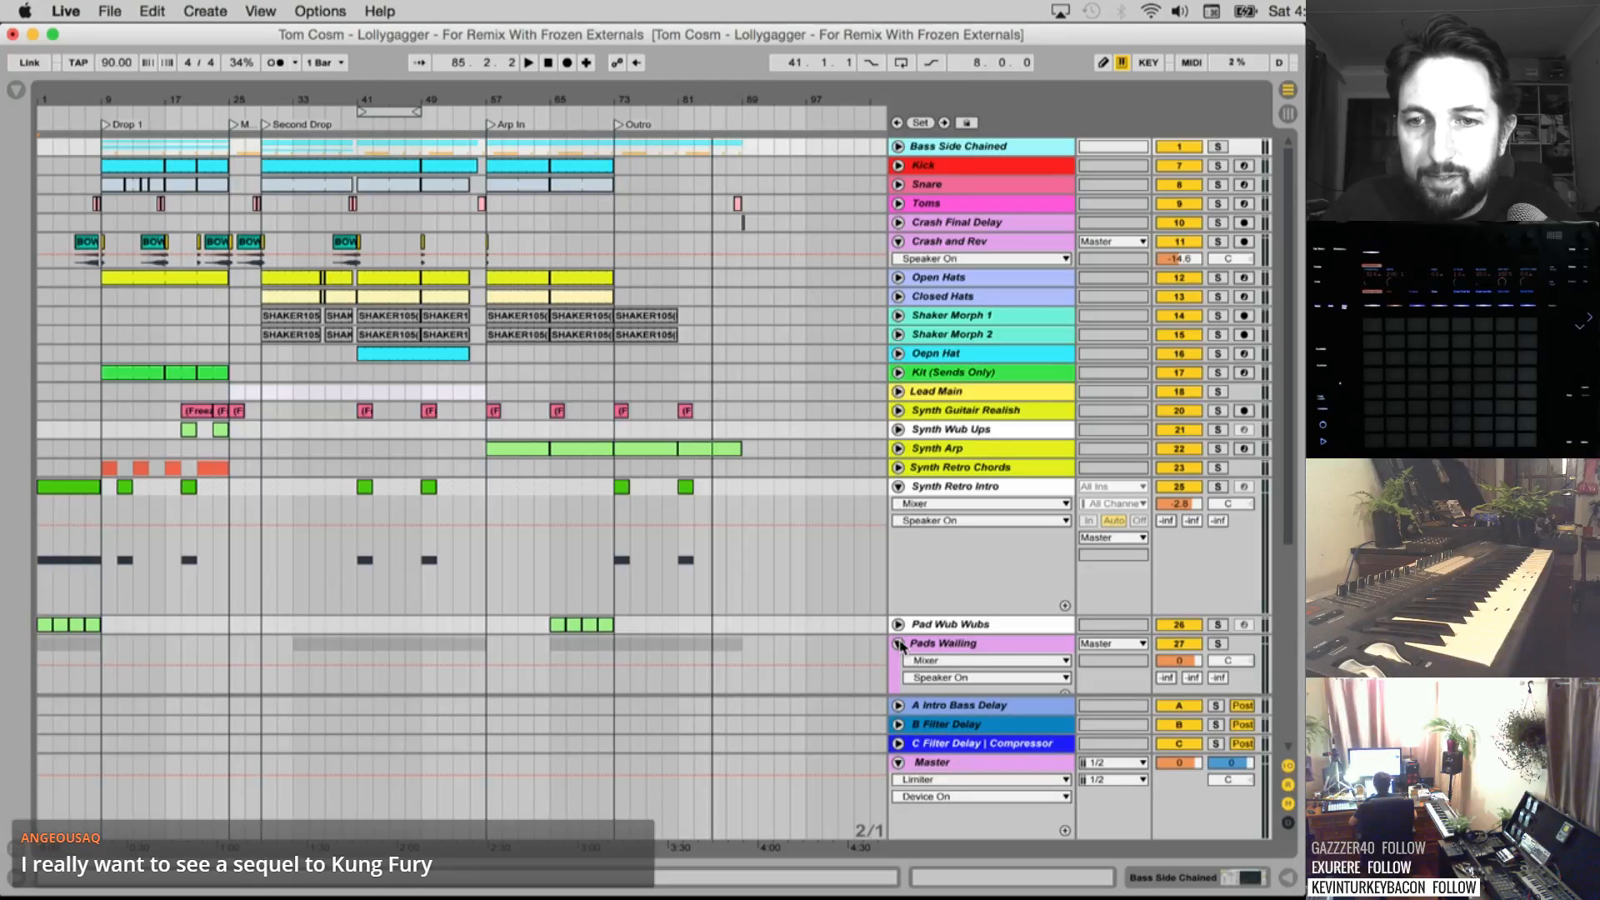
Fold the Pads Wailing, Synth Retro Intro, Synth Fake Guitar and both FX Faller tracks
{"action": "left_click", "coordinate": [898, 644]}
{"action": "left_click", "coordinate": [899, 486]}
{"action": "left_click", "coordinate": [899, 544]}
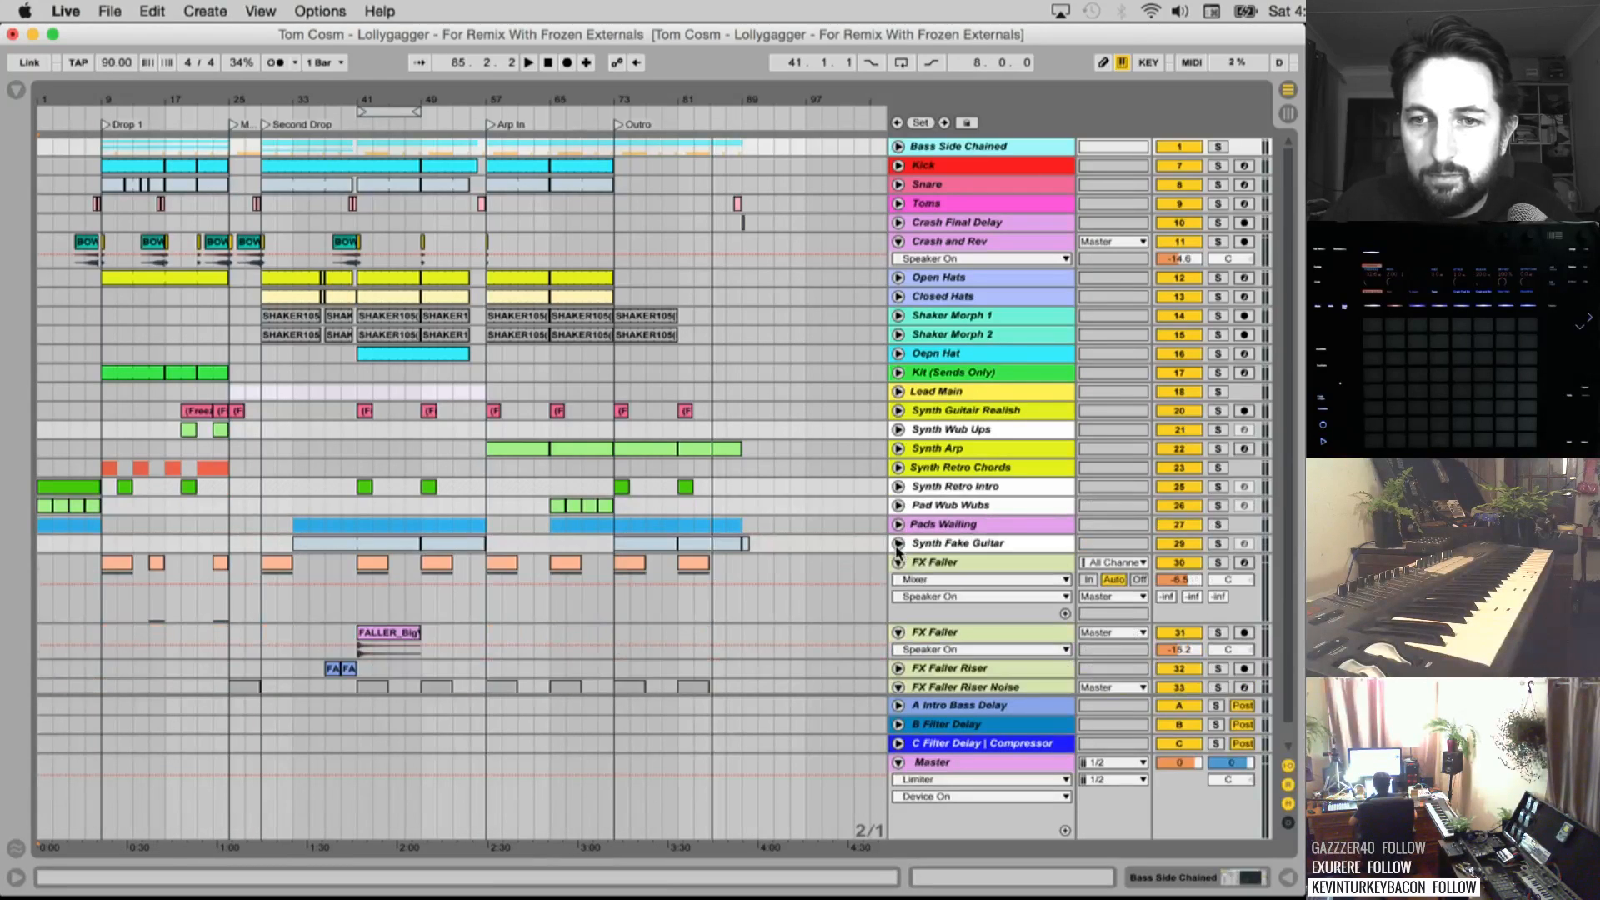
{"action": "scroll", "coordinate": [899, 552], "scroll_direction": "down", "scroll_amount": 1}
{"action": "left_click", "coordinate": [899, 544]}
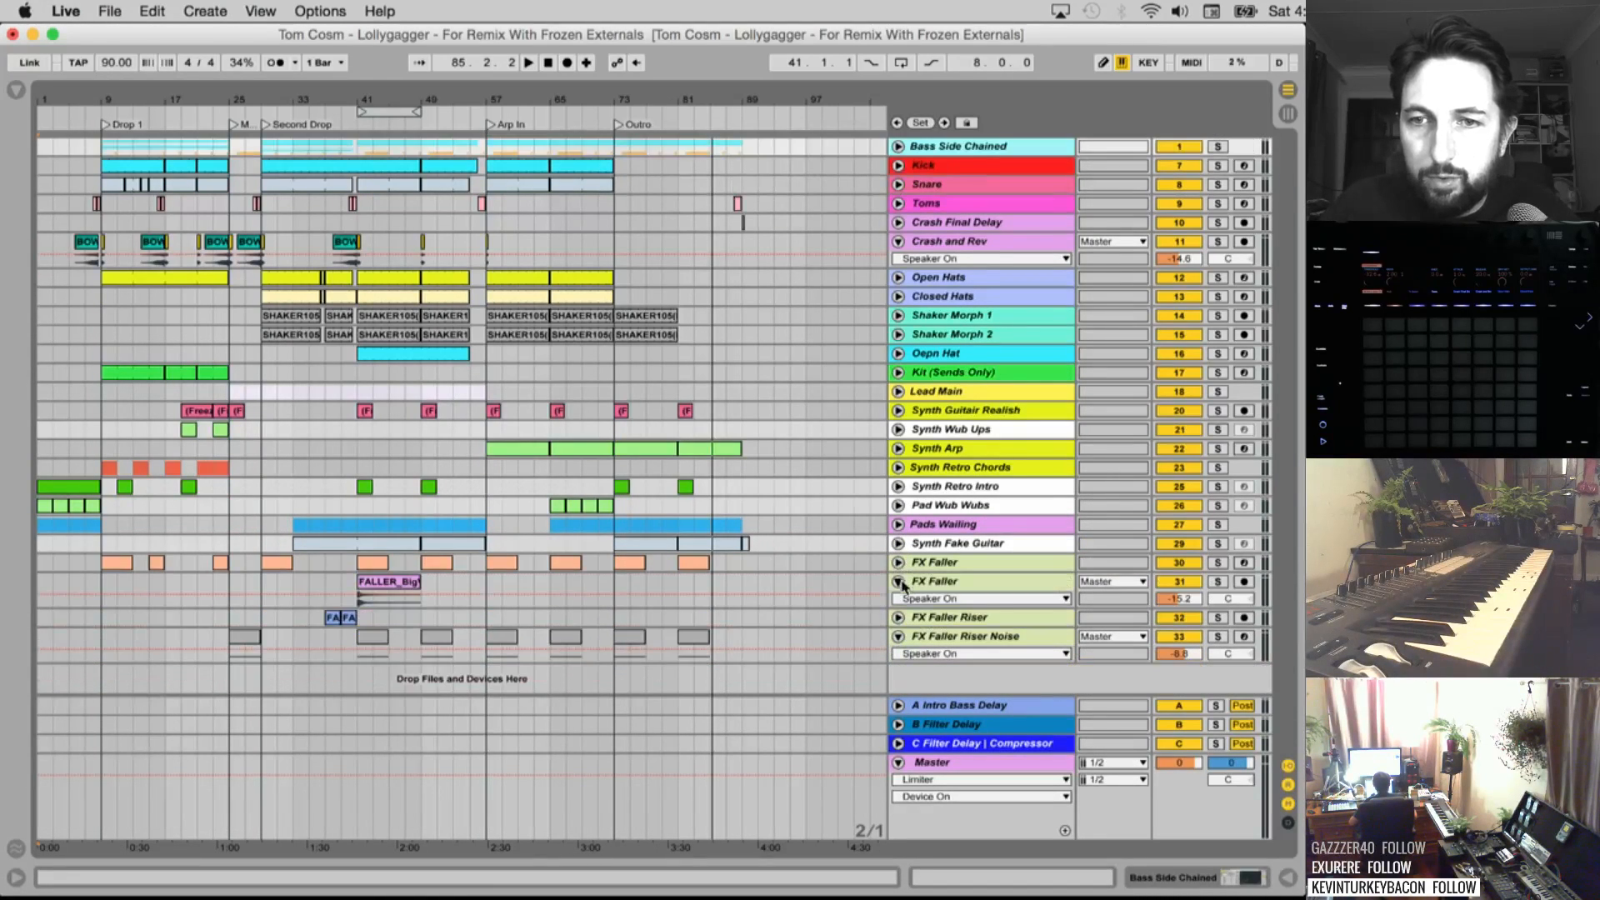
{"action": "left_click", "coordinate": [898, 581]}
Unfreeze the Synth Fake Guitar, Pad Wub Wubs, Synth Retro Intro and Synth Wub Ups tracks together
{"action": "left_click", "coordinate": [950, 544]}
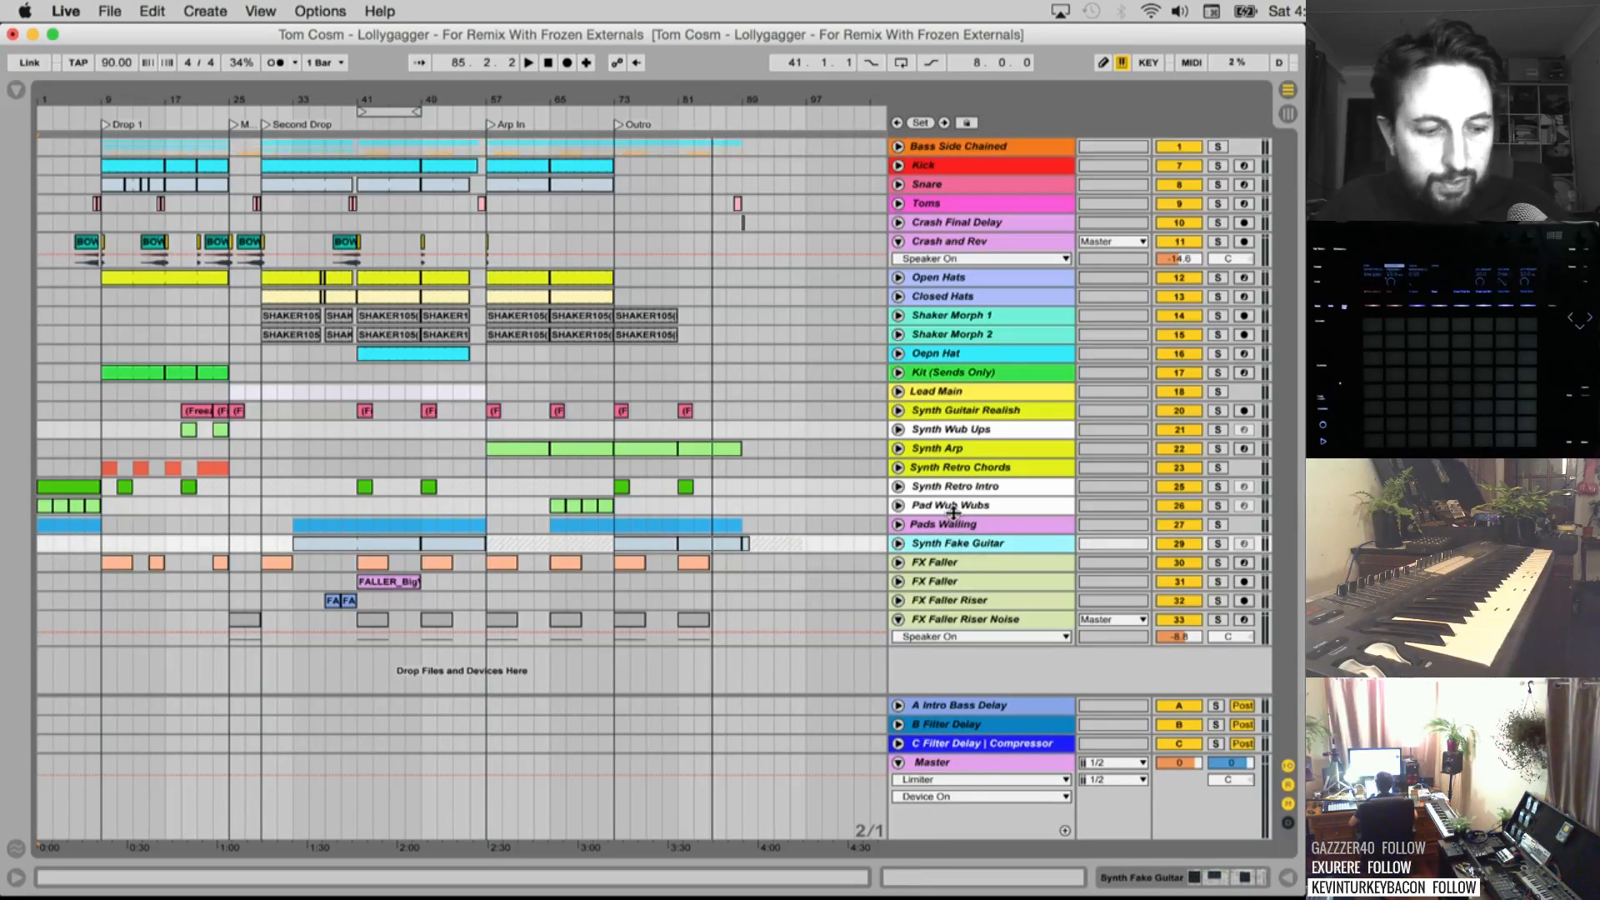
{"action": "left_click", "coordinate": [952, 507]}
{"action": "left_click", "coordinate": [953, 486]}
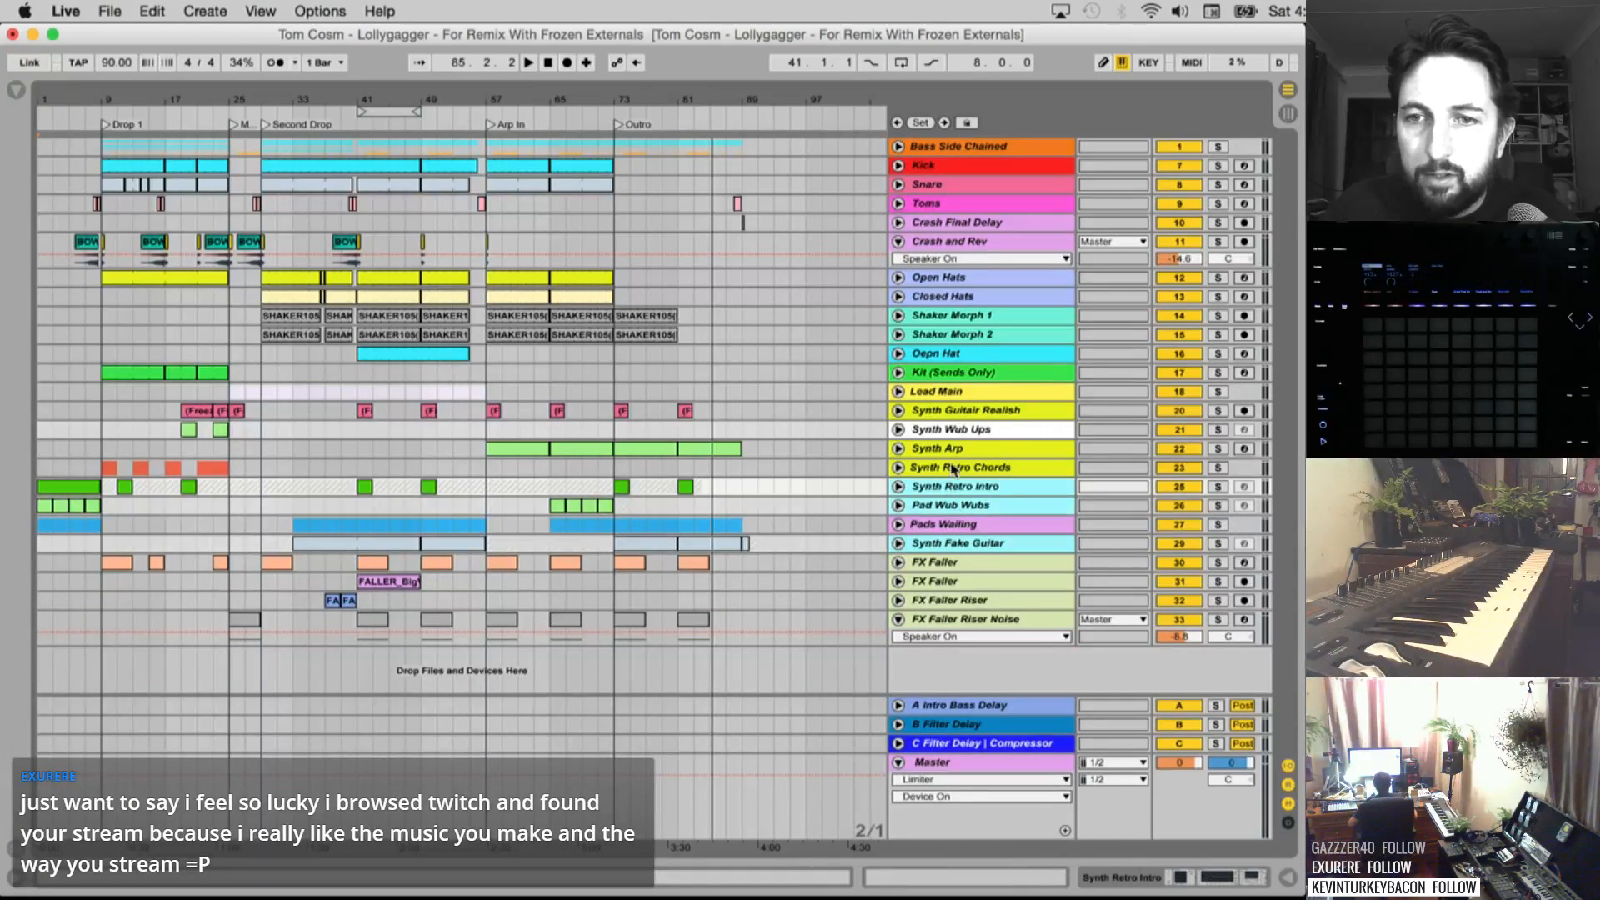
{"action": "left_click", "coordinate": [947, 435]}
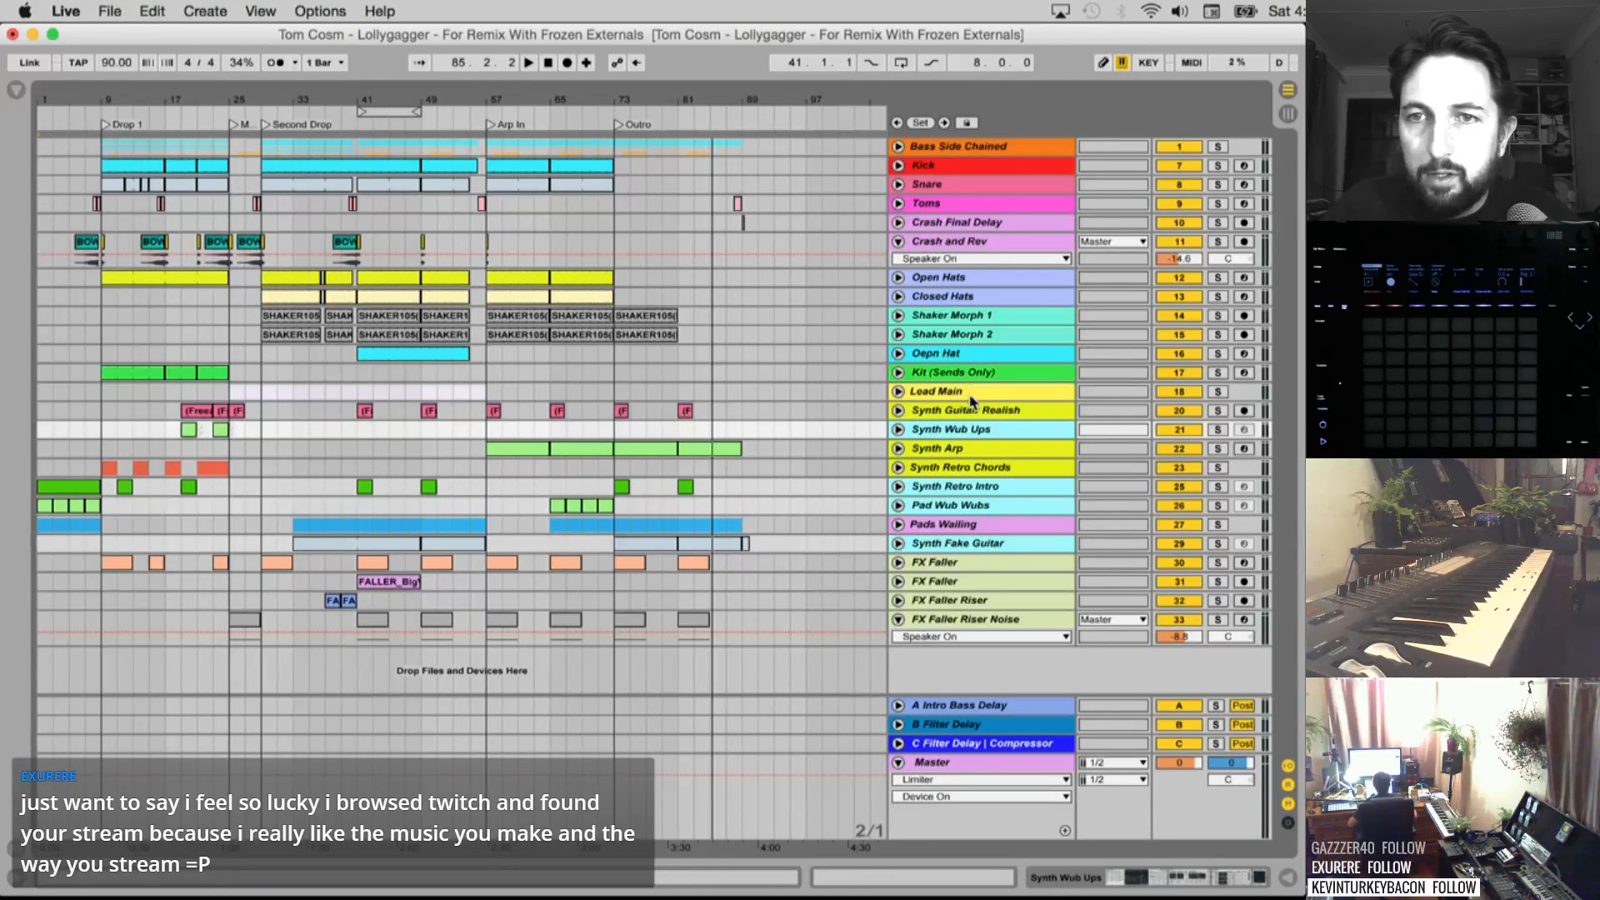
{"action": "right_click", "coordinate": [947, 436]}
{"action": "left_click", "coordinate": [991, 511]}
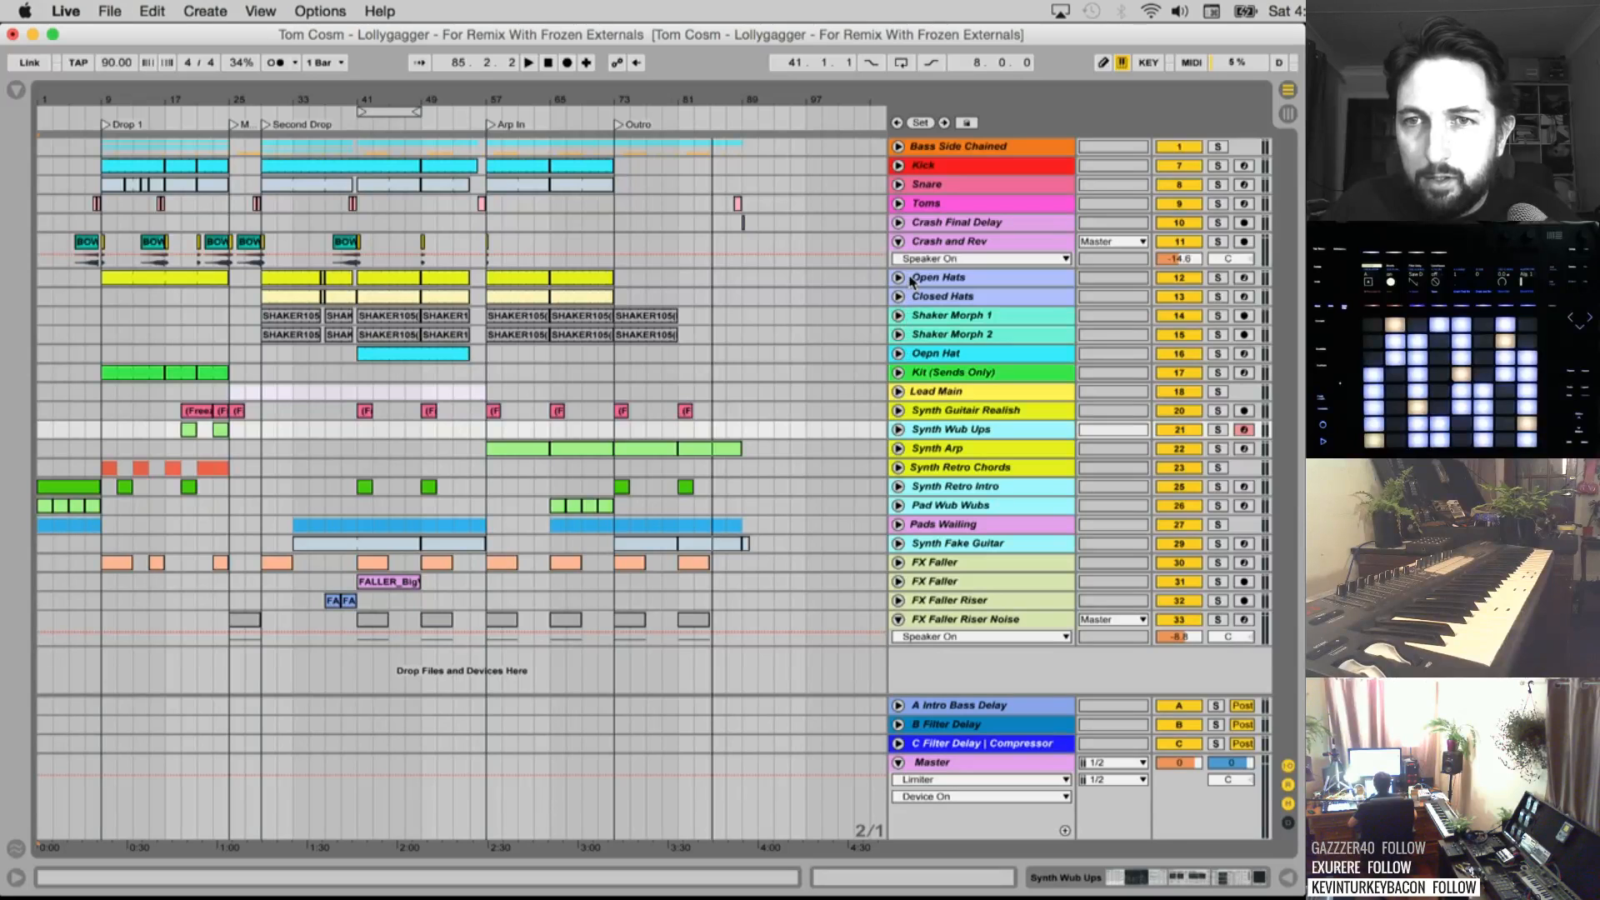
Unfold the Bass Side Chained group and unfreeze its Bass Retra Duka, Bass Arp Duka and Bass Retro Arp tracks
{"action": "left_click", "coordinate": [899, 147]}
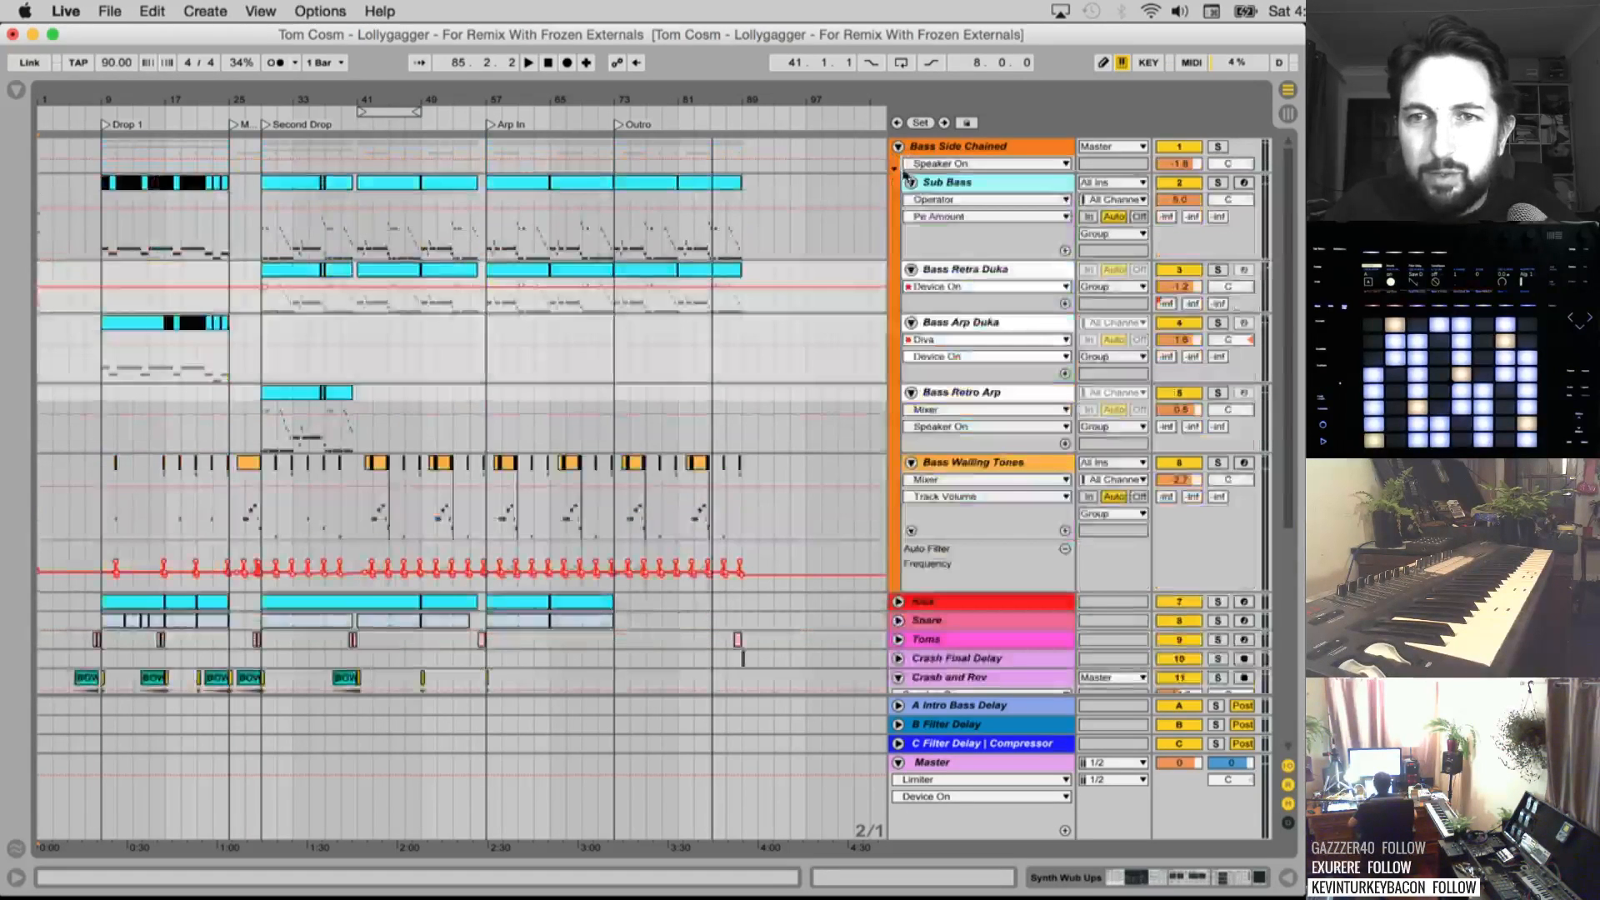
{"action": "left_click", "coordinate": [947, 280]}
{"action": "left_click", "coordinate": [964, 394]}
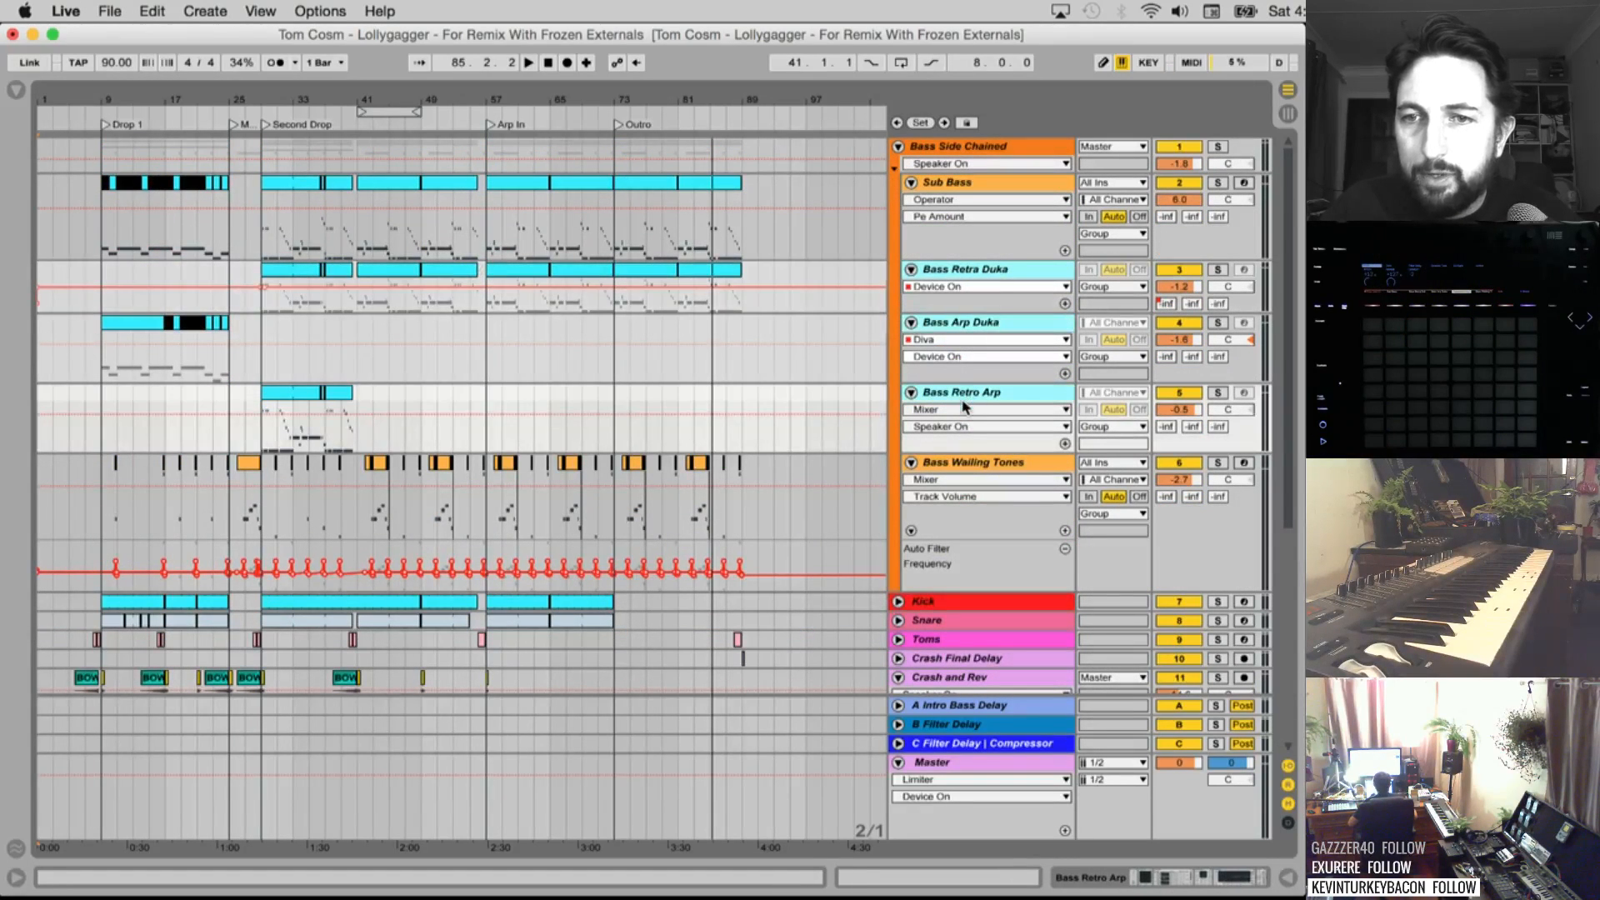
{"action": "right_click", "coordinate": [962, 394]}
{"action": "left_click", "coordinate": [1009, 474]}
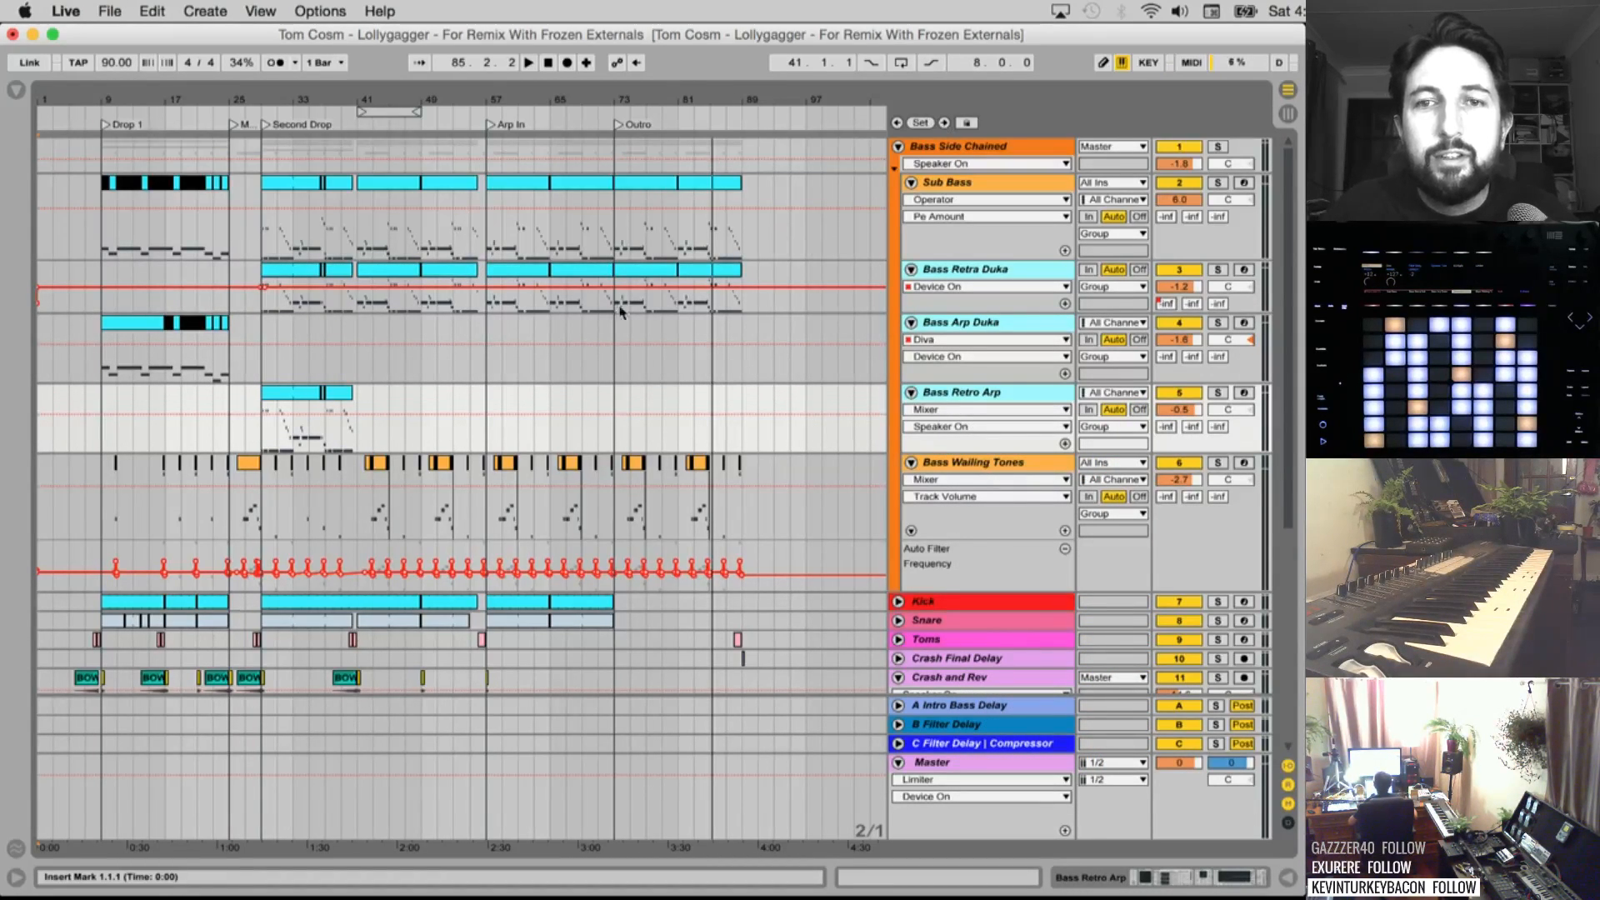
{"action": "left_click", "coordinate": [955, 269]}
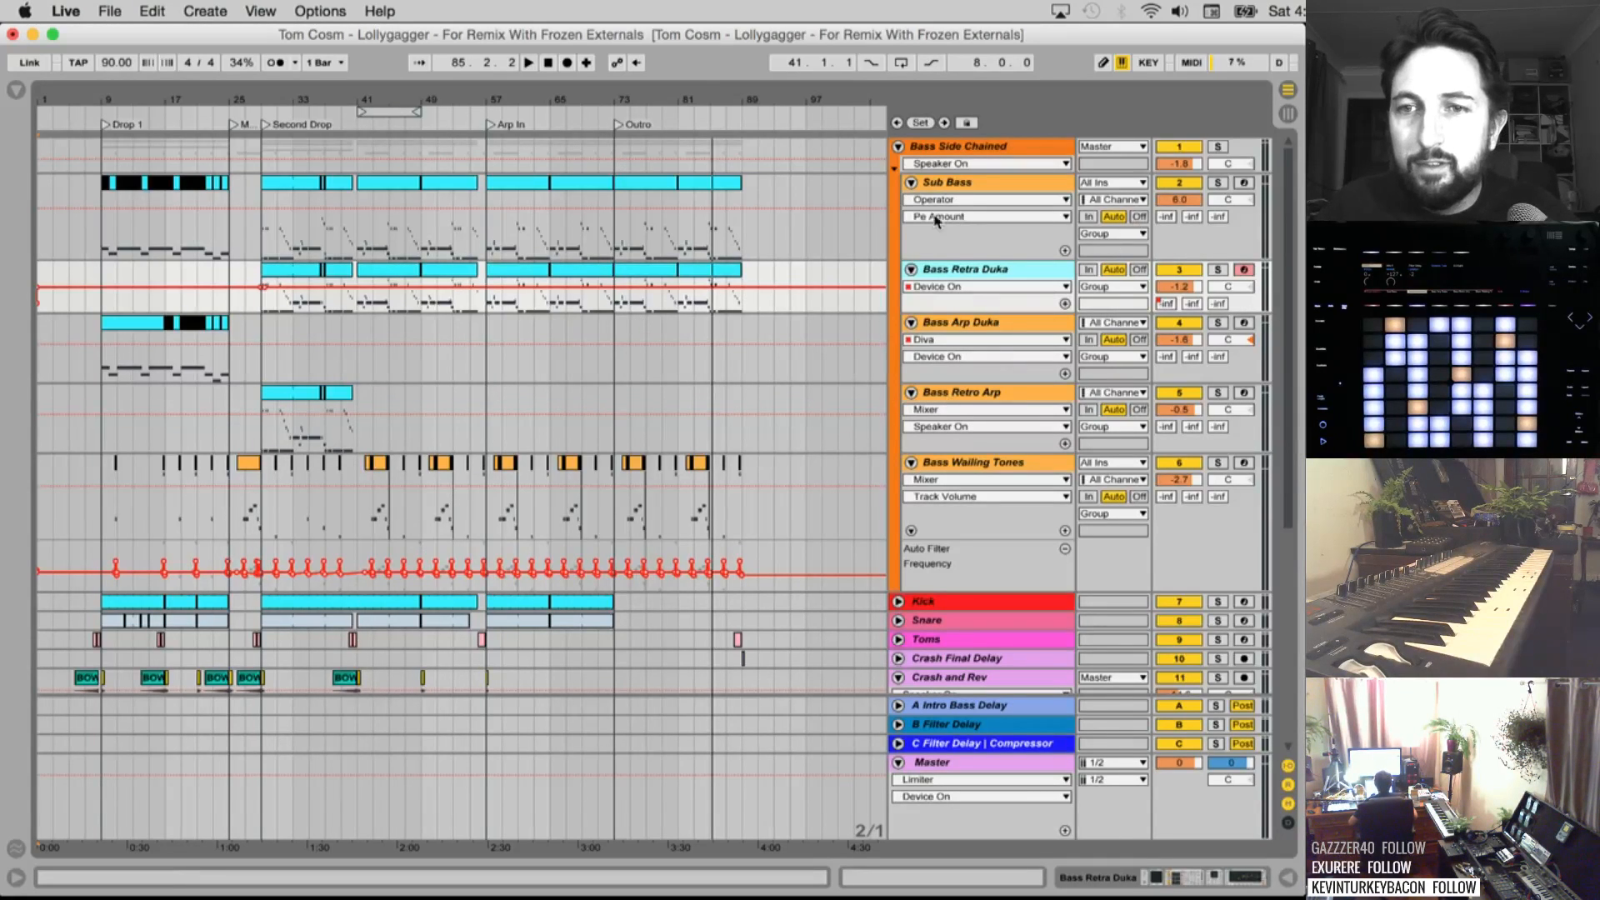
Briefly unfold and refold tracks between Crash Final Delay and Lead Main to check for any that are still frozen
{"action": "left_click", "coordinate": [964, 190]}
{"action": "scroll", "coordinate": [984, 304], "scroll_direction": "down", "scroll_amount": 5}
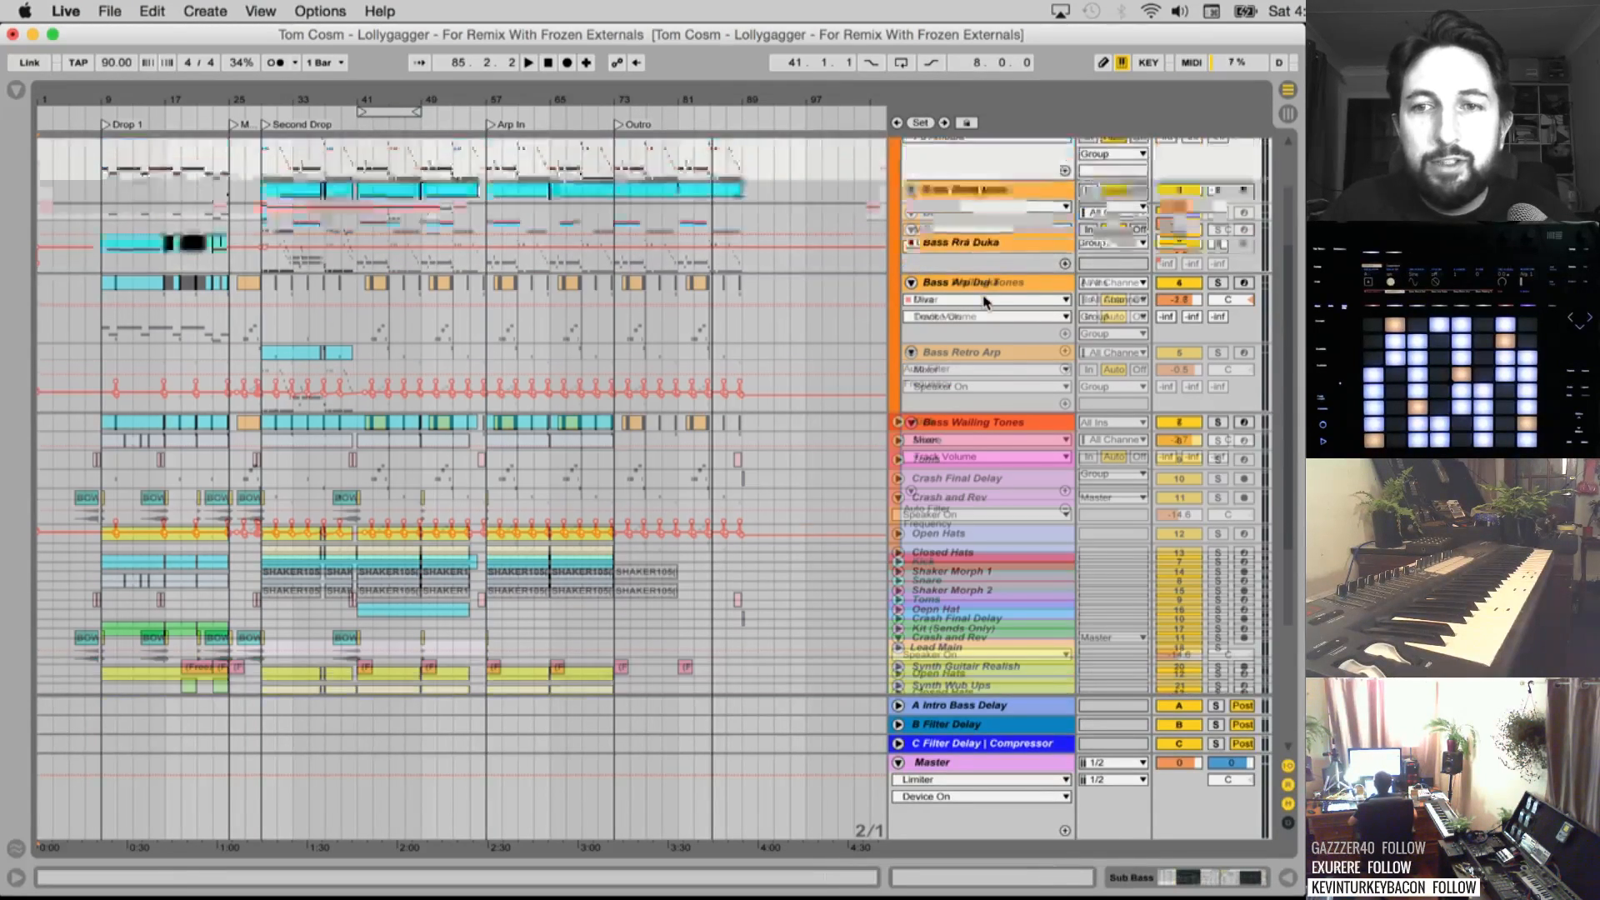
{"action": "left_click", "coordinate": [898, 399]}
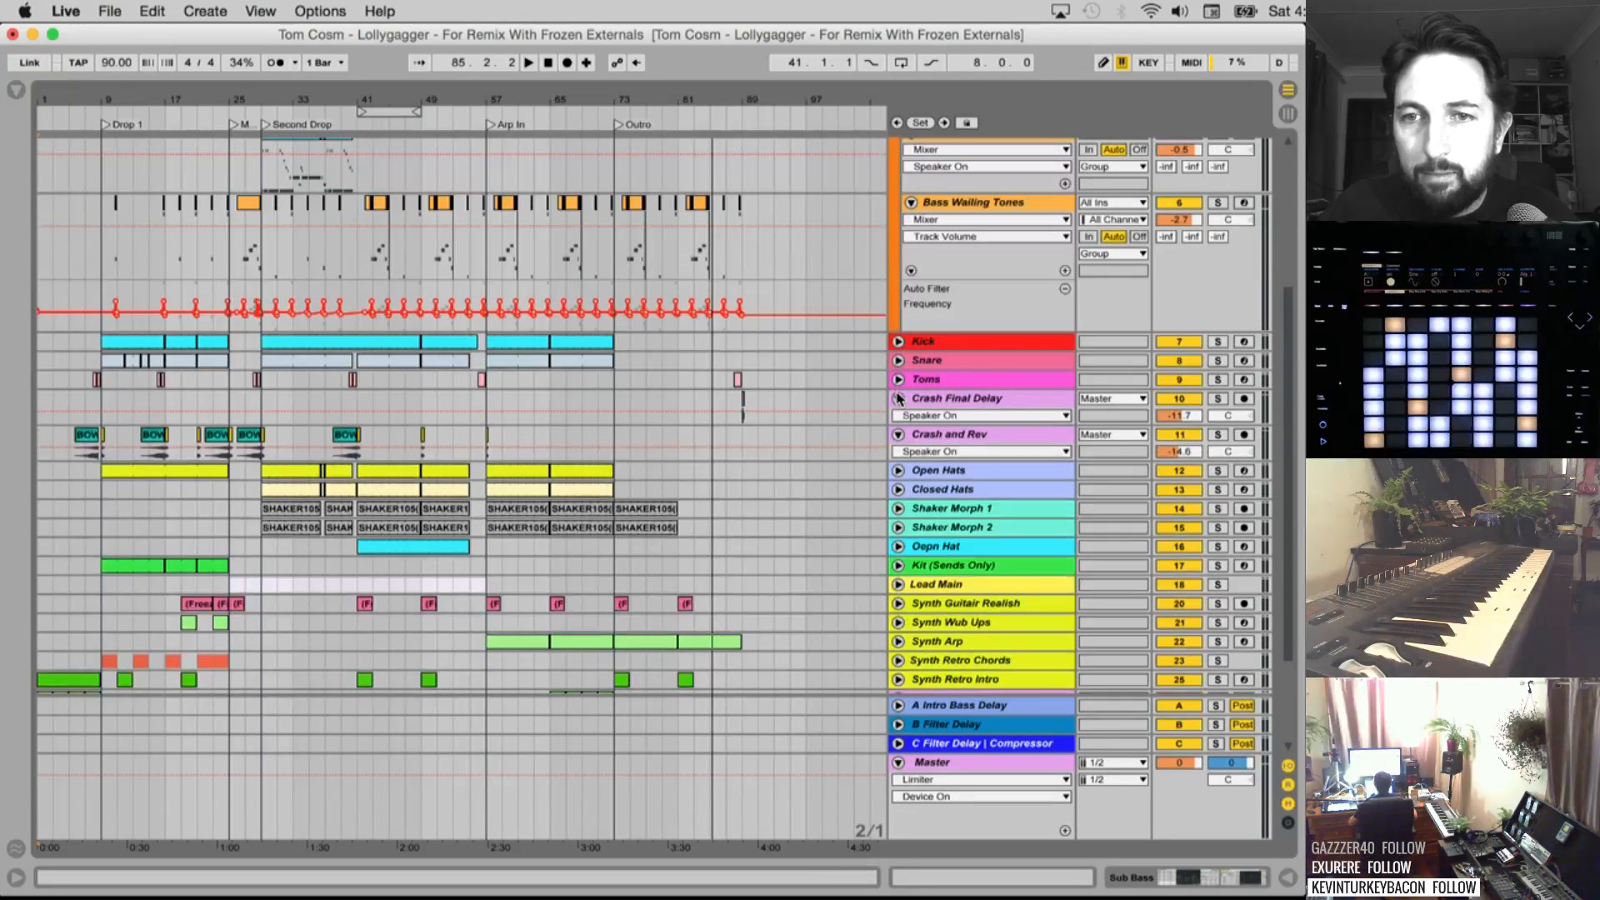
{"action": "left_click", "coordinate": [898, 399]}
{"action": "scroll", "coordinate": [904, 435], "scroll_direction": "down", "scroll_amount": 2}
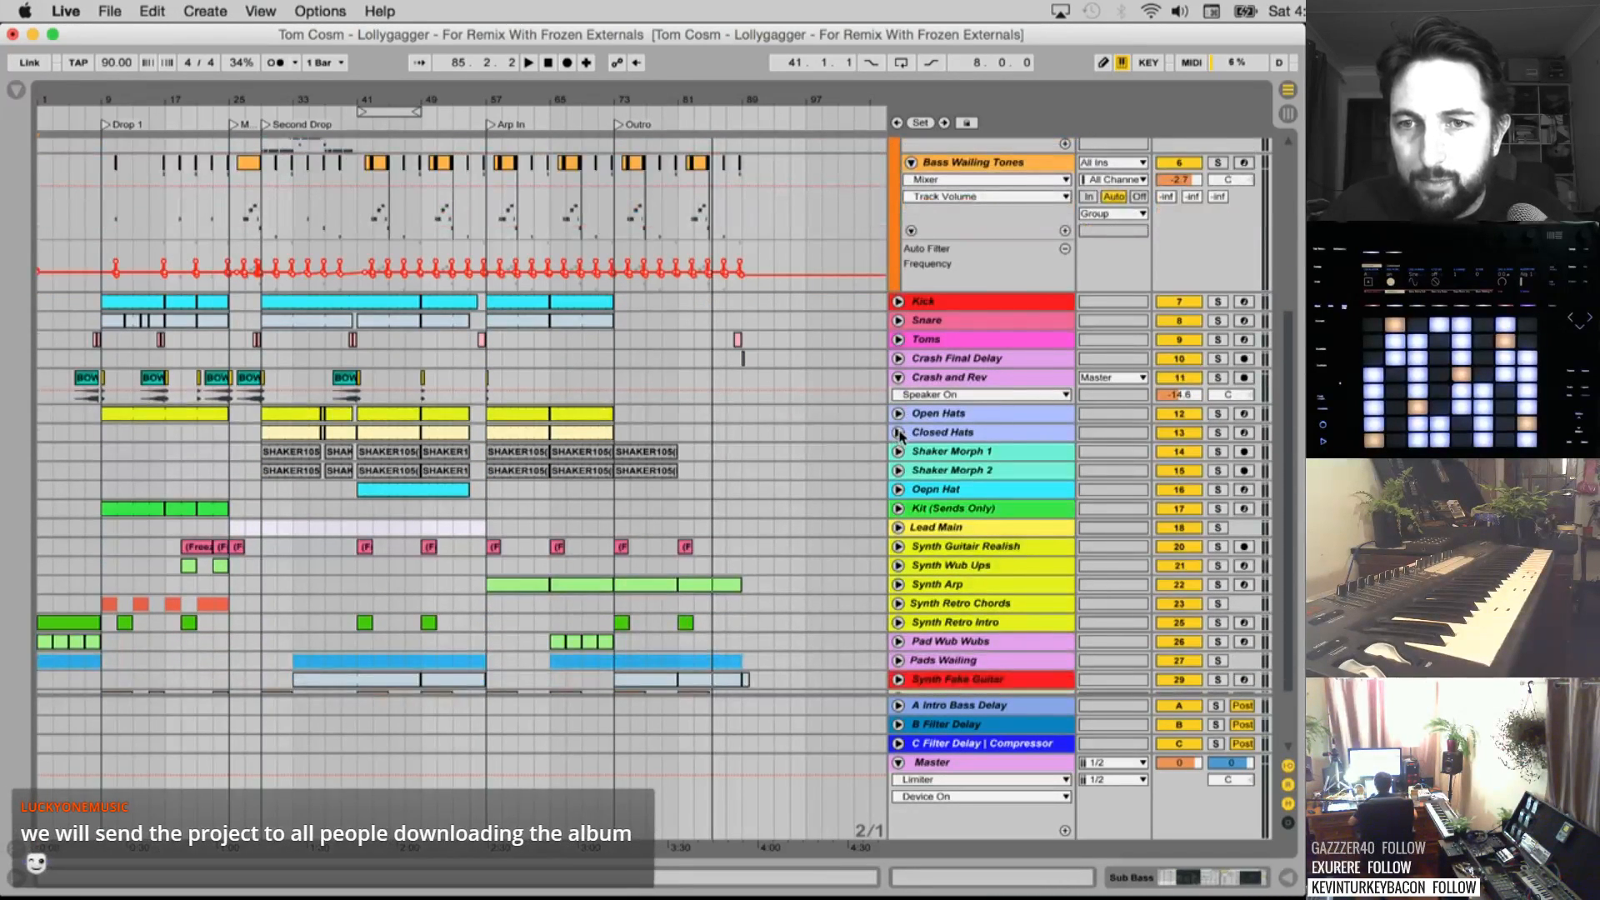
{"action": "left_click", "coordinate": [899, 431]}
{"action": "left_click", "coordinate": [900, 432]}
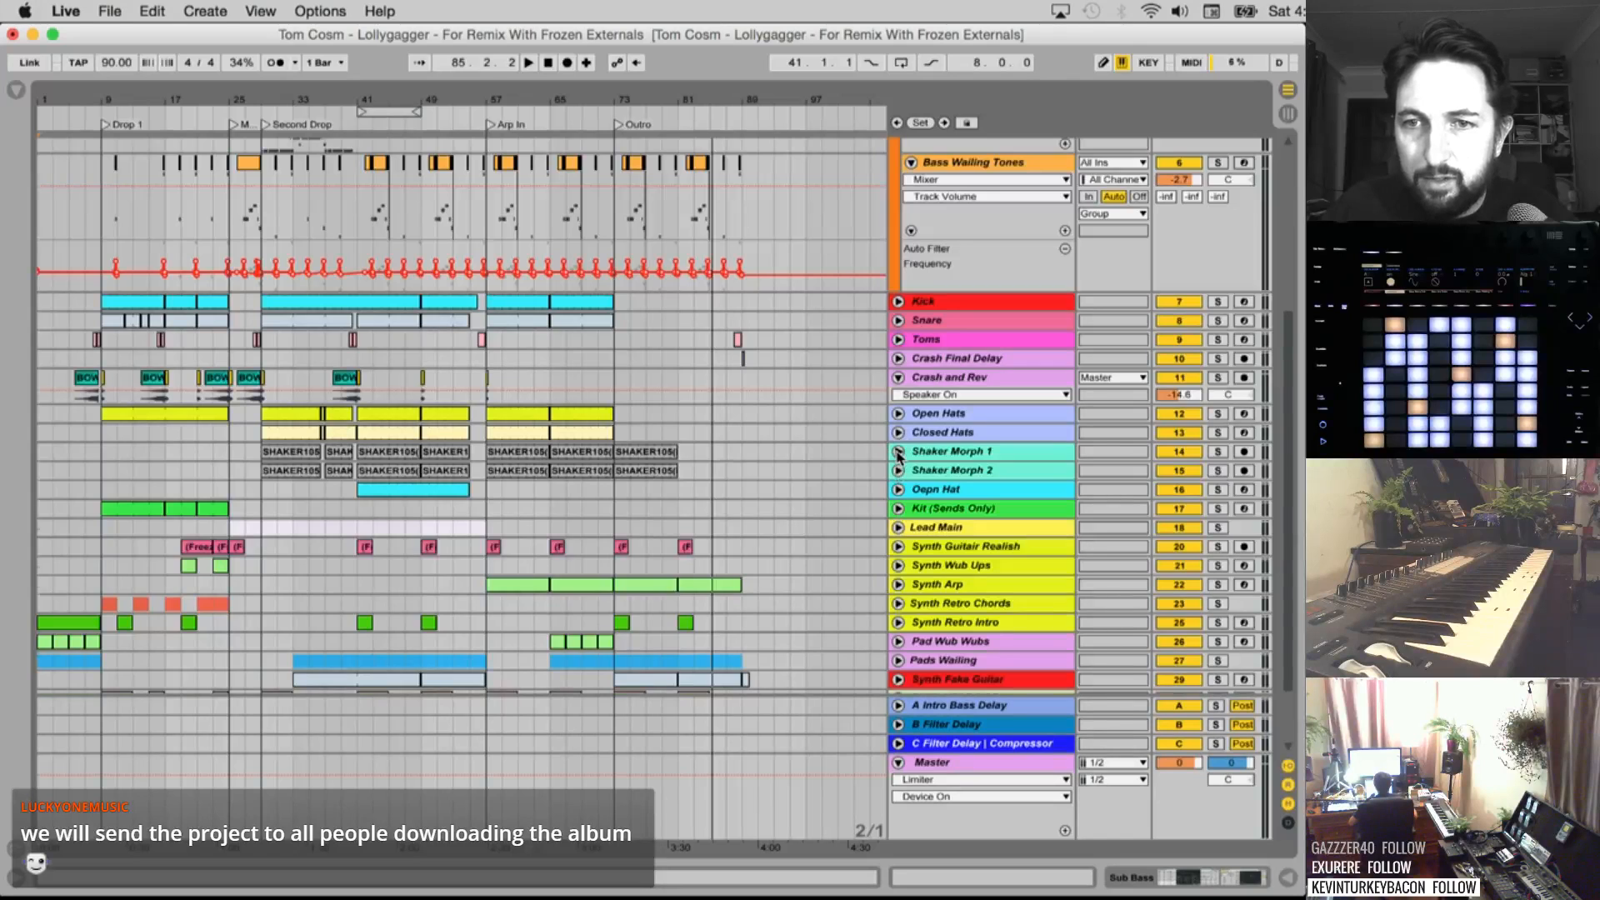
{"action": "scroll", "coordinate": [900, 470], "scroll_direction": "down", "scroll_amount": 2}
{"action": "left_click", "coordinate": [899, 469]}
{"action": "left_click", "coordinate": [898, 469]}
{"action": "scroll", "coordinate": [898, 467], "scroll_direction": "down", "scroll_amount": 2}
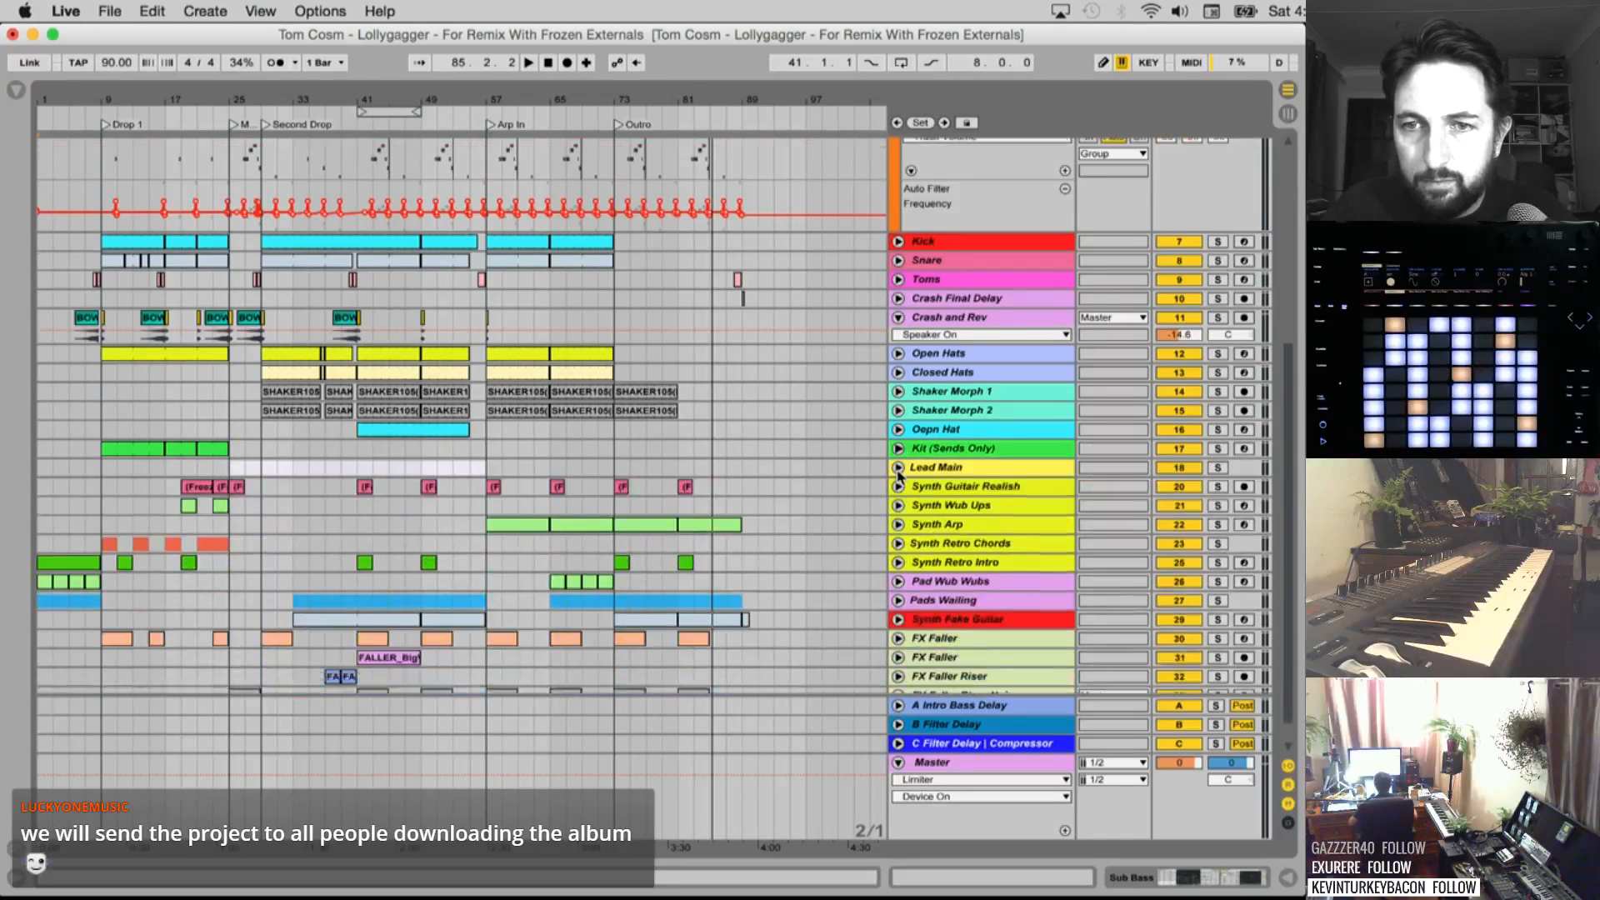
{"action": "left_click", "coordinate": [898, 466]}
{"action": "left_click", "coordinate": [897, 467]}
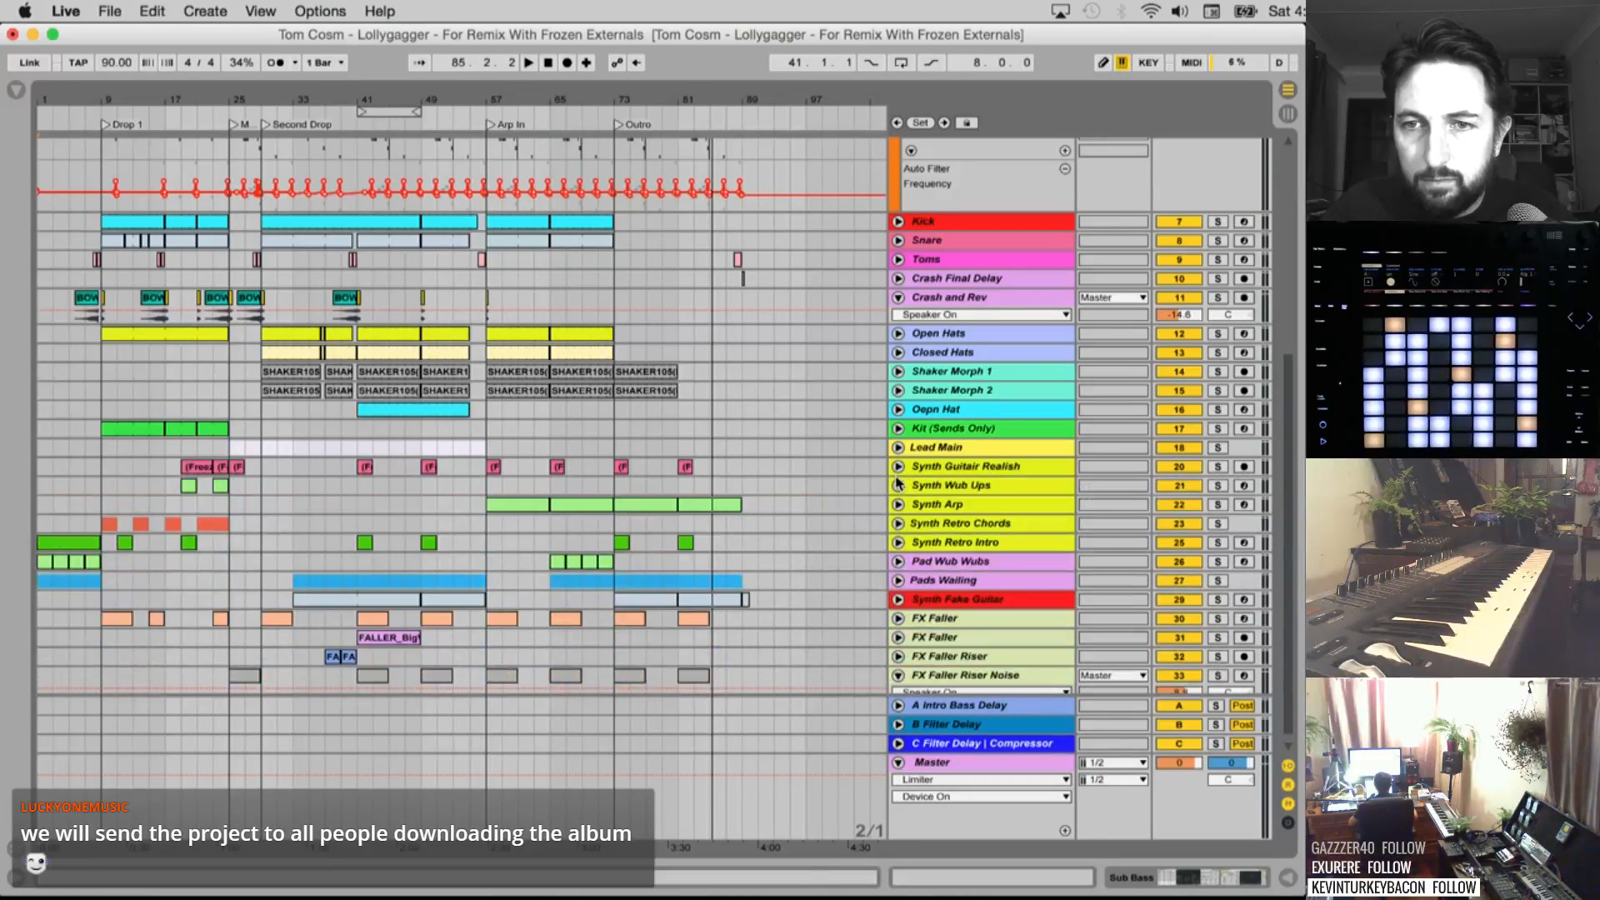
Unfold and refold the Synth Wub Ups and Synth Arp tracks to check their freeze state
{"action": "left_click", "coordinate": [897, 486]}
{"action": "scroll", "coordinate": [900, 488], "scroll_direction": "down", "scroll_amount": 4}
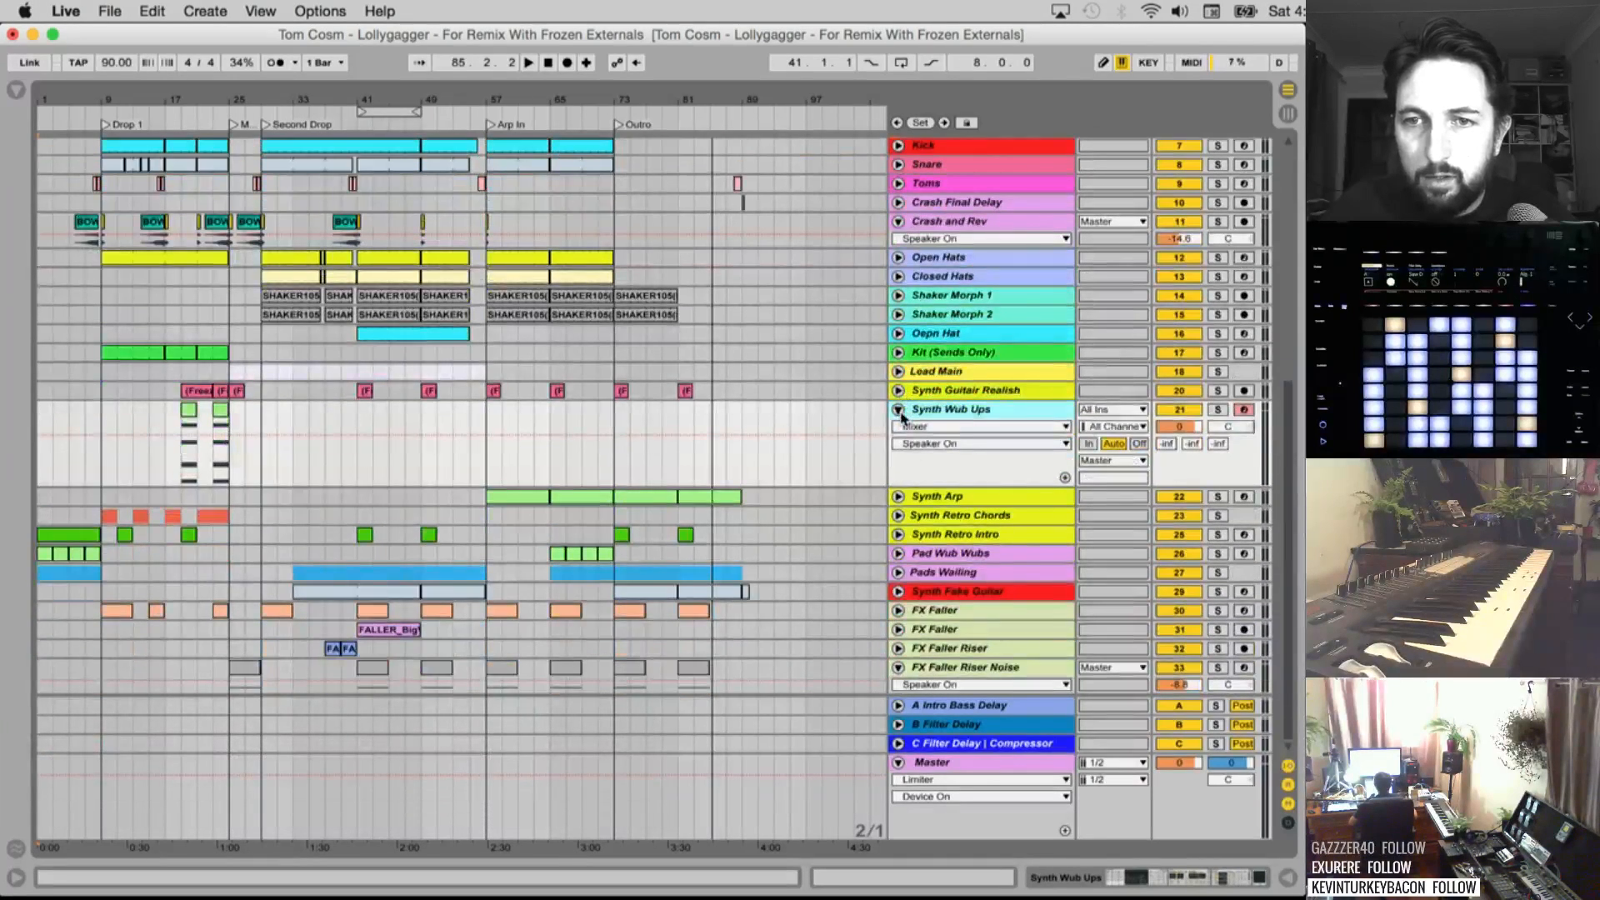
{"action": "left_click", "coordinate": [898, 411]}
{"action": "left_click", "coordinate": [899, 429]}
{"action": "left_click", "coordinate": [899, 428]}
{"action": "left_click", "coordinate": [899, 428]}
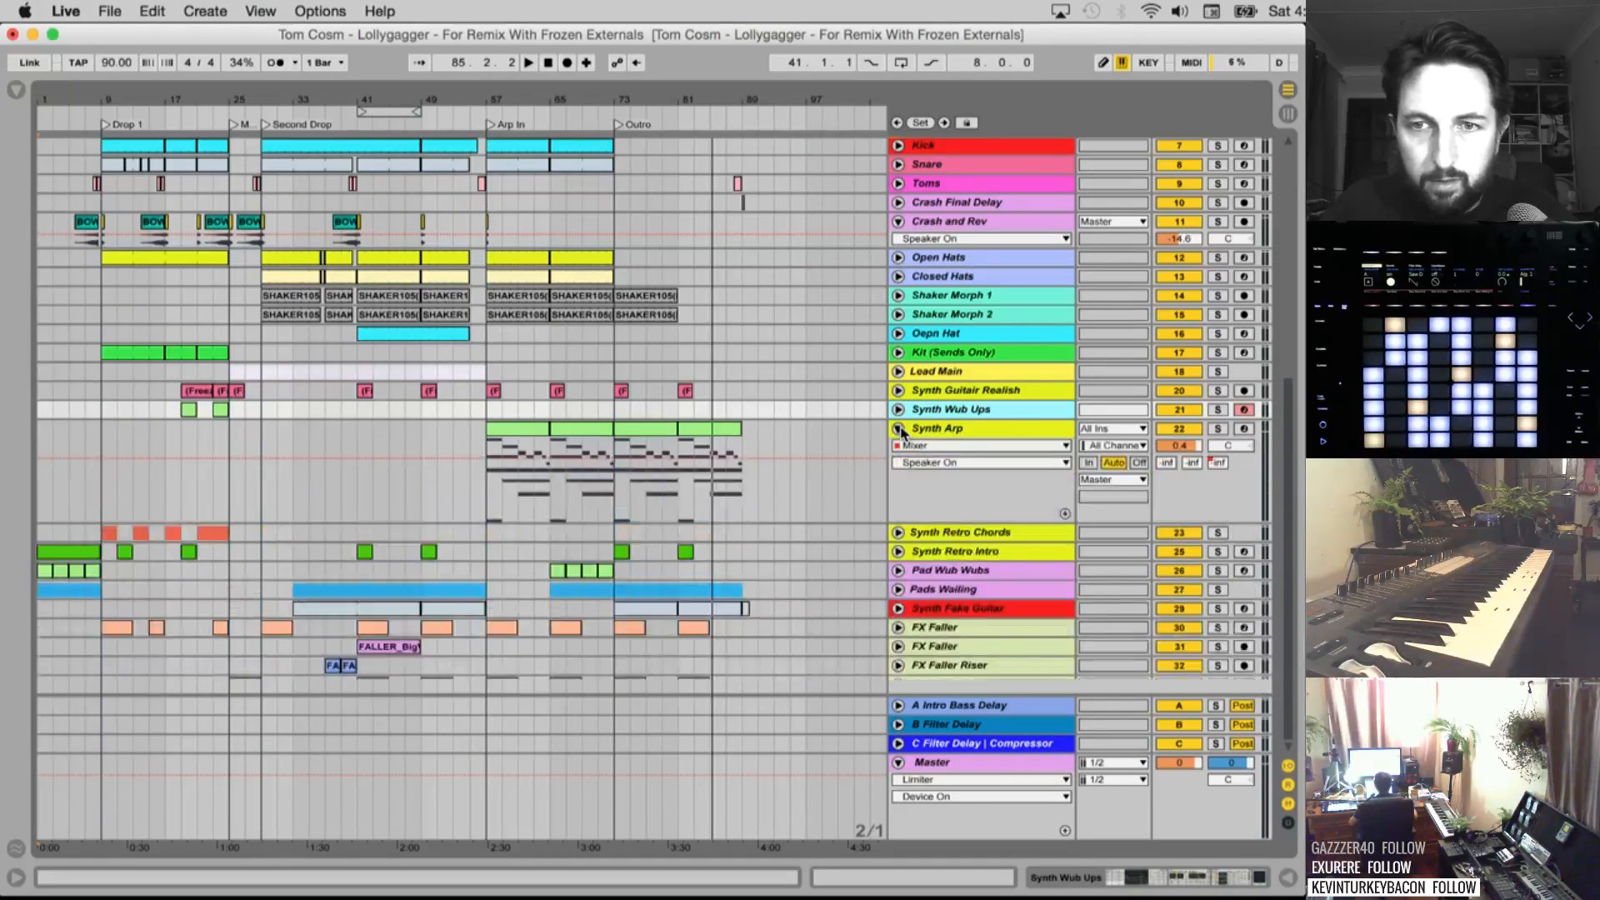
{"action": "left_click", "coordinate": [899, 429]}
Unfold the Synth Retro Chords group, unfreeze the track inside it, and fold the group again
{"action": "left_click", "coordinate": [899, 448]}
{"action": "right_click", "coordinate": [970, 517]}
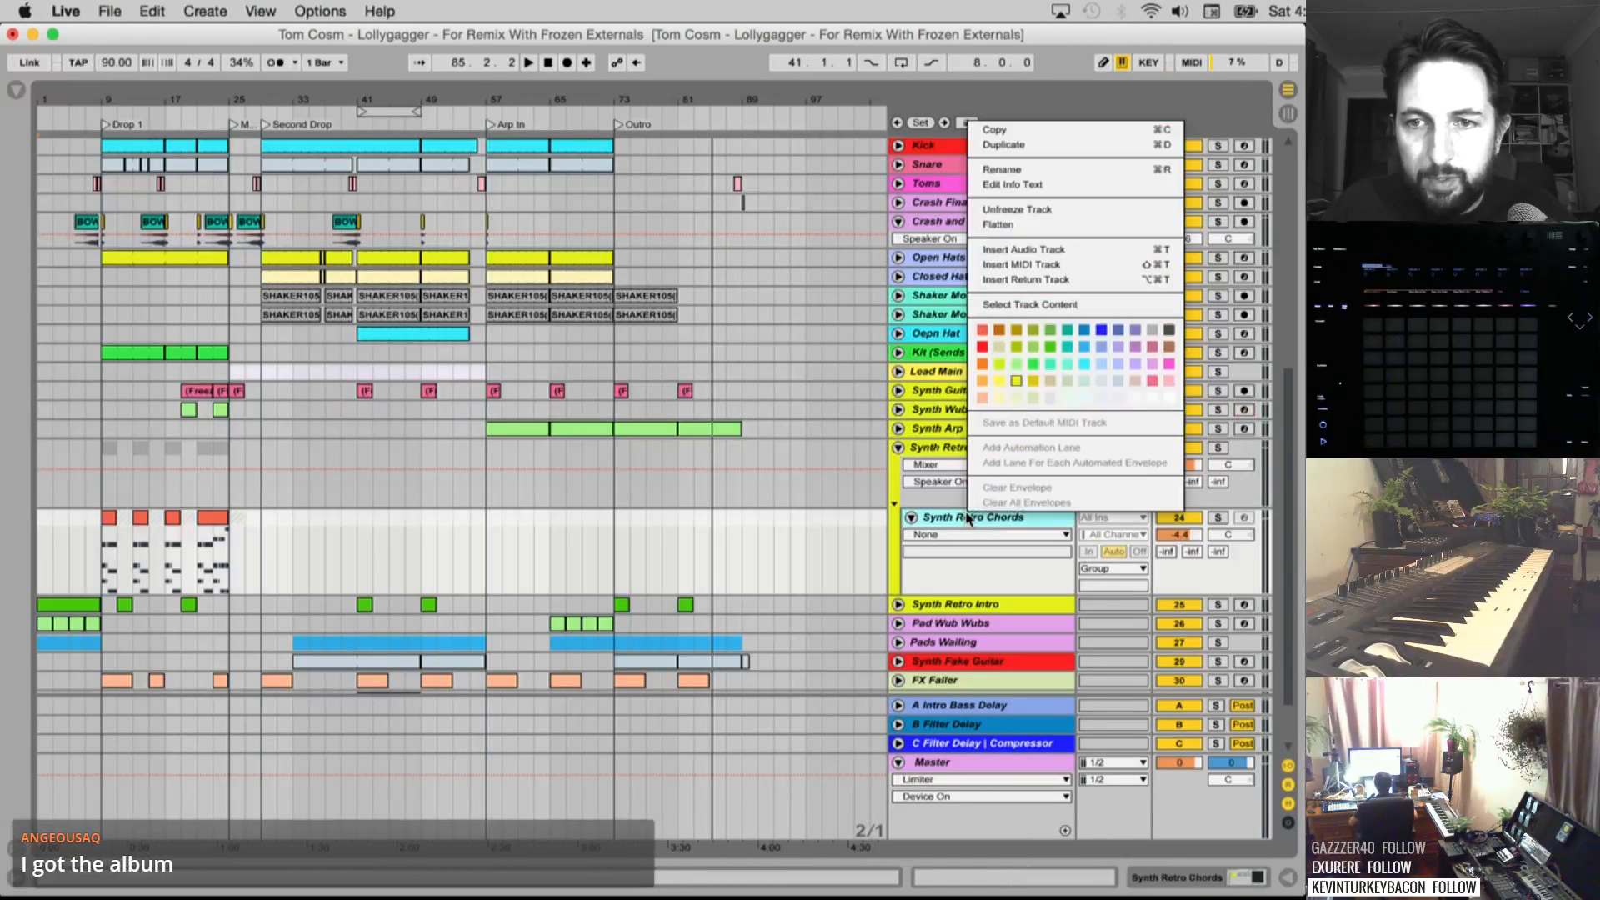
{"action": "left_click", "coordinate": [1024, 210]}
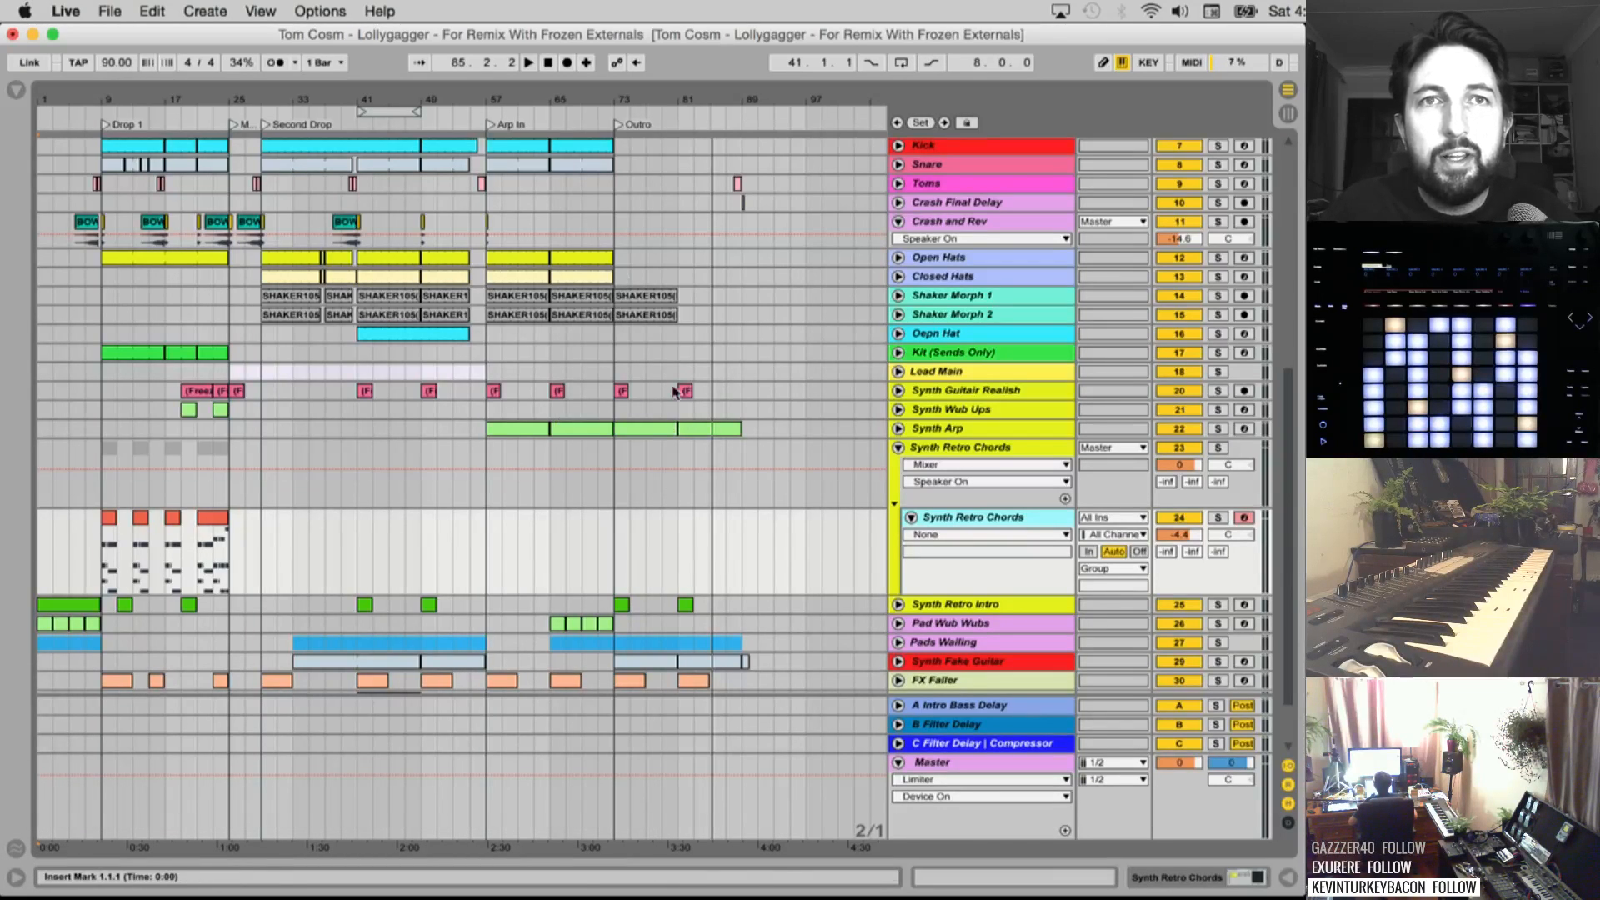
{"action": "scroll", "coordinate": [950, 479], "scroll_direction": "down", "scroll_amount": 2}
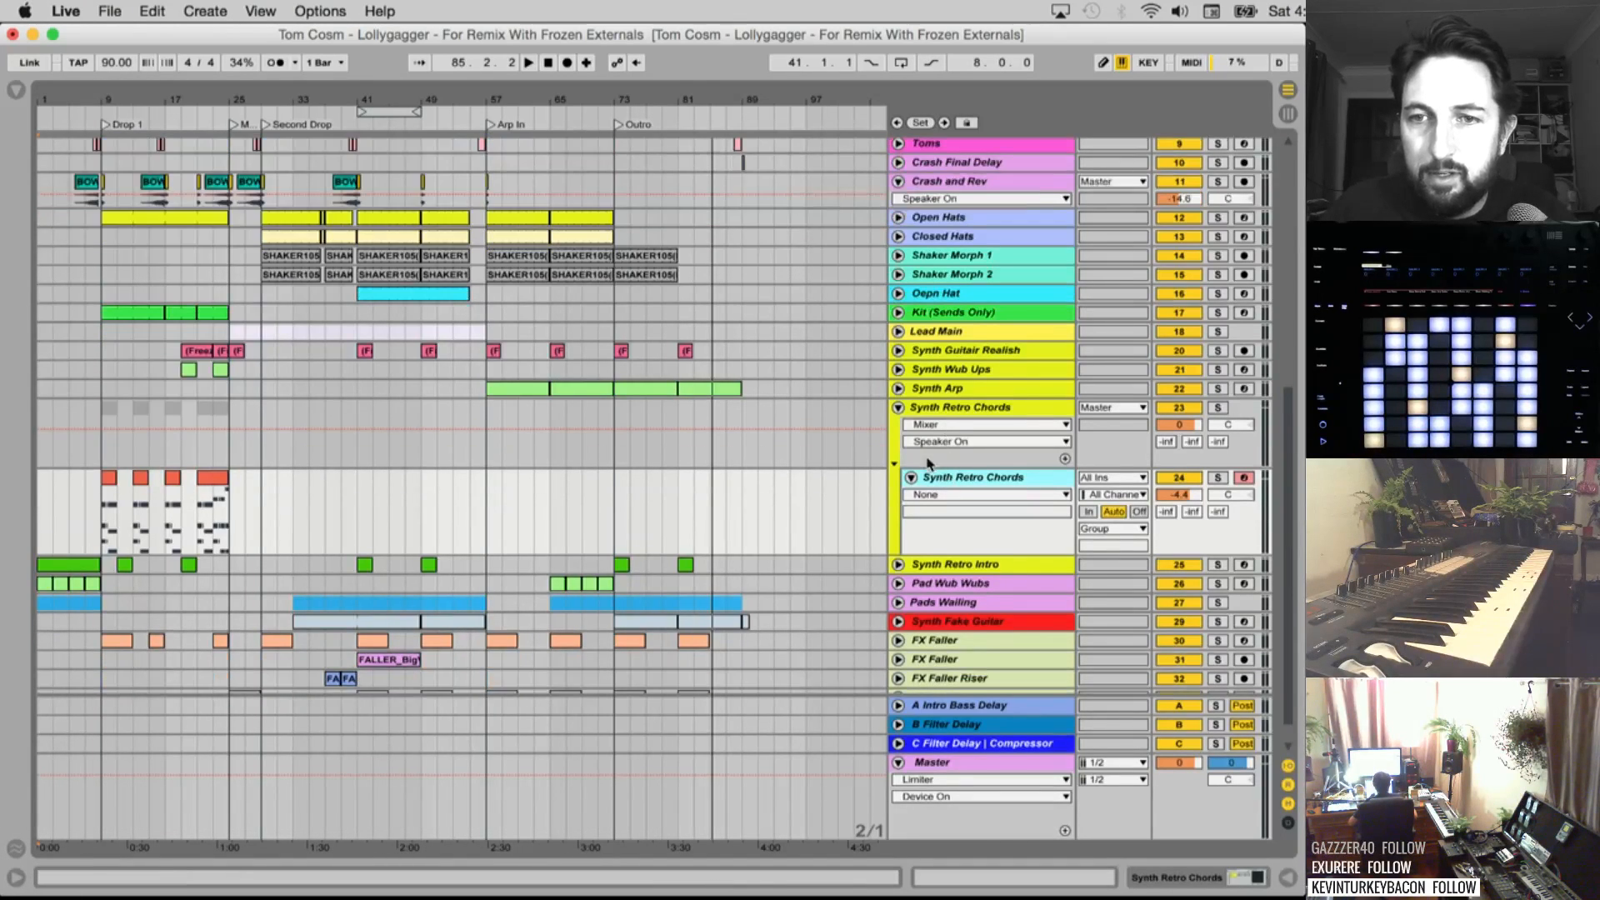
{"action": "left_click", "coordinate": [897, 409]}
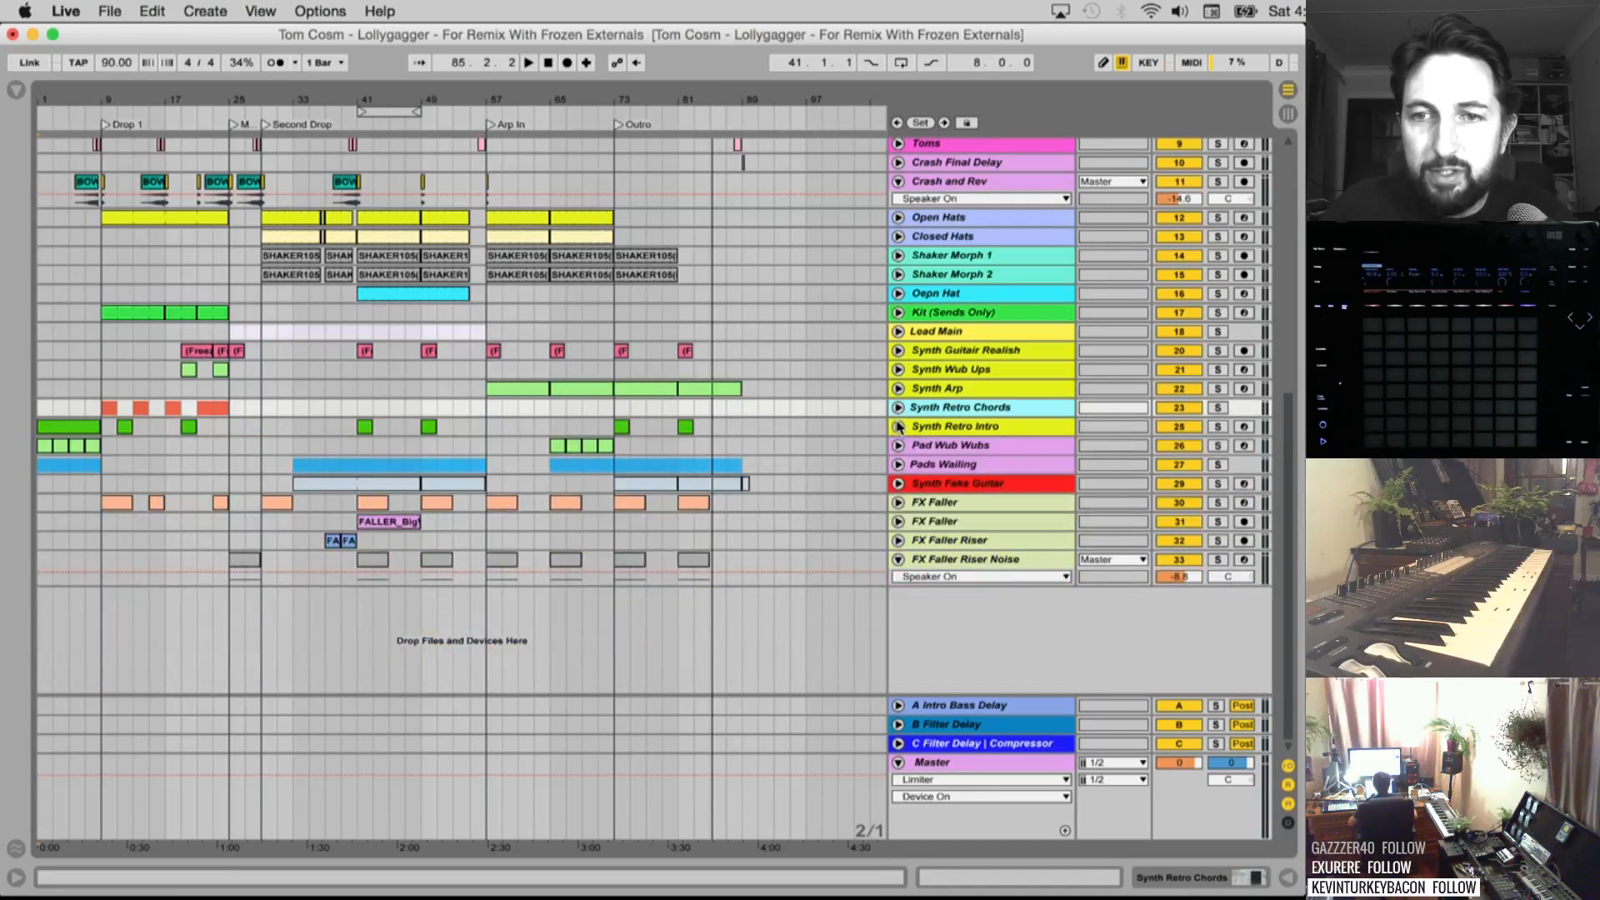
Unfold and refold the Synth Retro Intro and Pad Wub Wubs tracks to check their freeze state
{"action": "left_click", "coordinate": [898, 424]}
{"action": "left_click", "coordinate": [897, 425]}
{"action": "left_click", "coordinate": [896, 446]}
{"action": "left_click", "coordinate": [896, 446]}
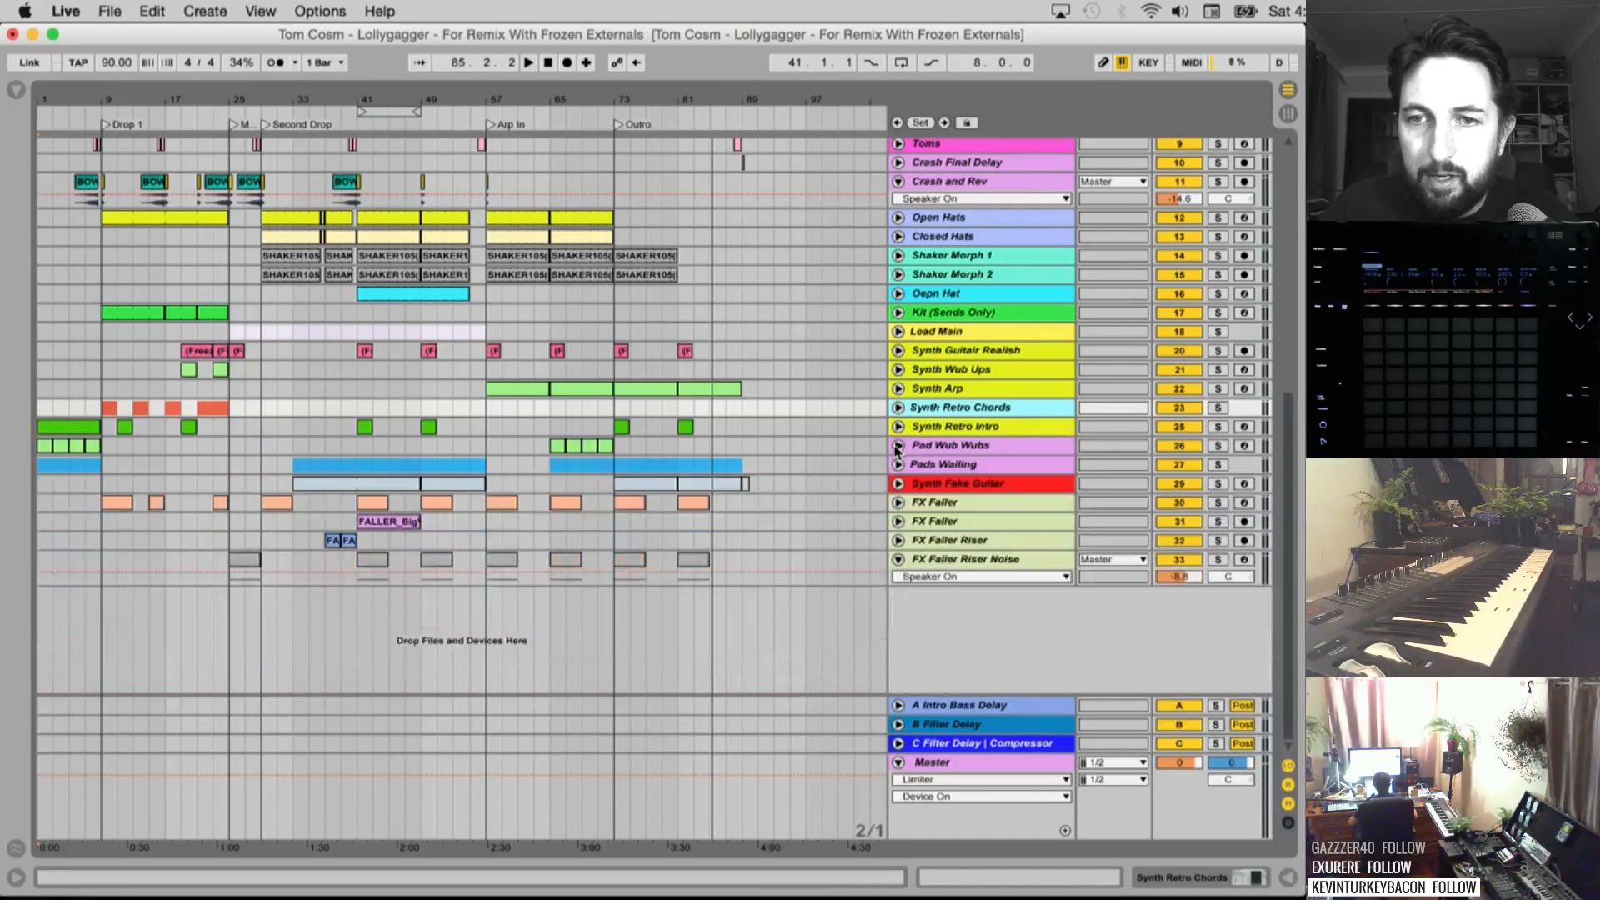
Unfold the Pads Wailing group and unfreeze its Pad Wailing track
{"action": "left_click", "coordinate": [897, 464]}
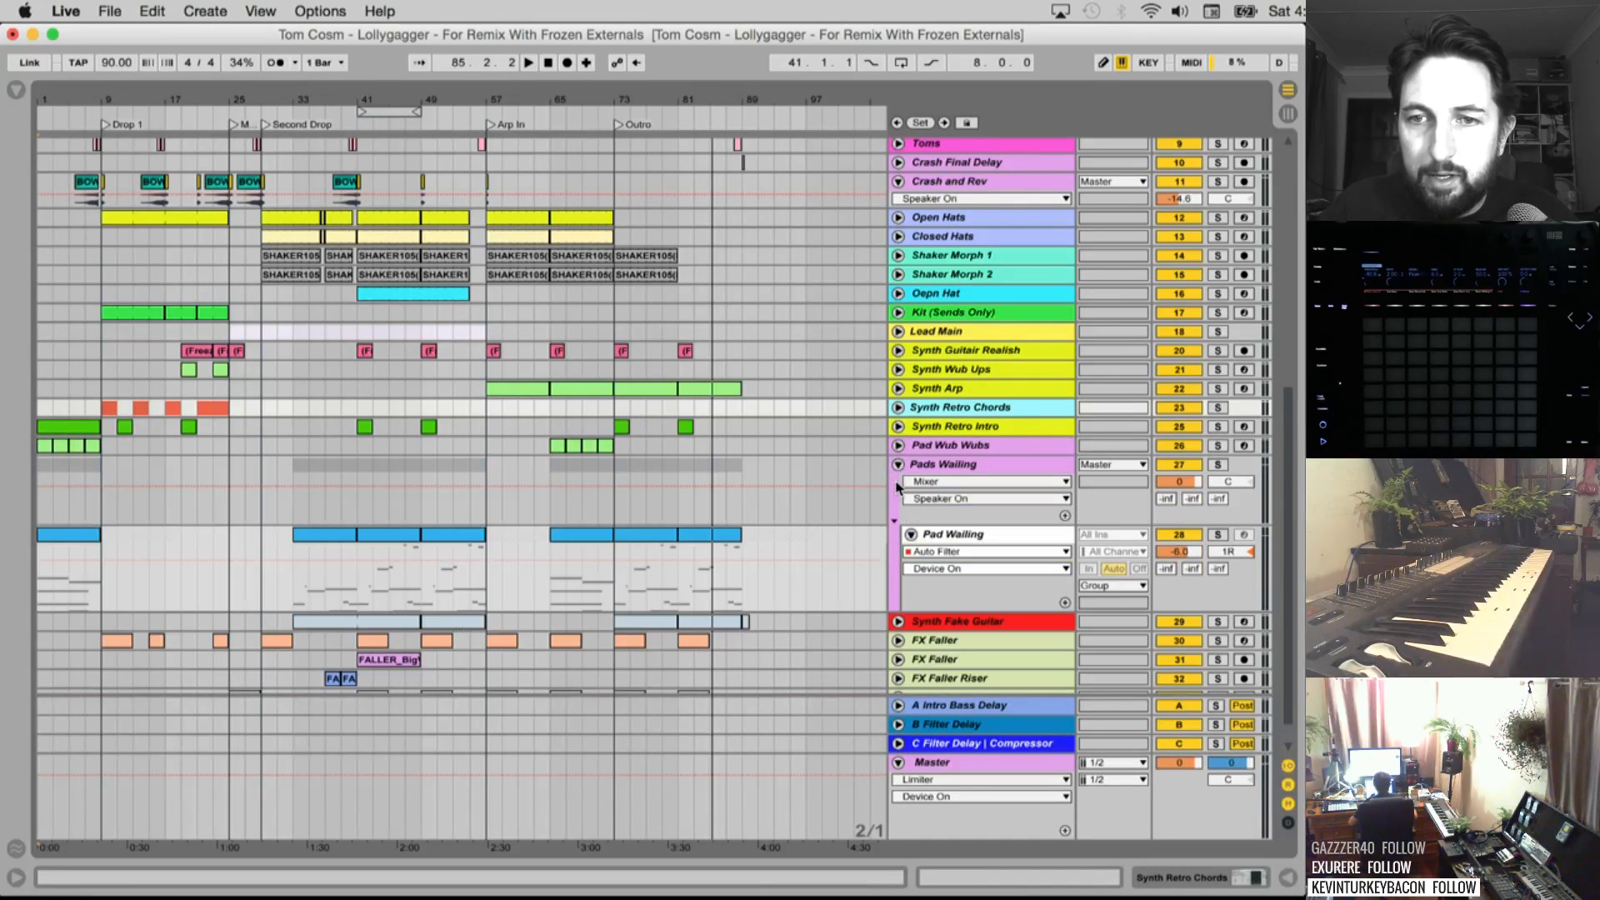
{"action": "left_click", "coordinate": [951, 536]}
{"action": "right_click", "coordinate": [951, 536]}
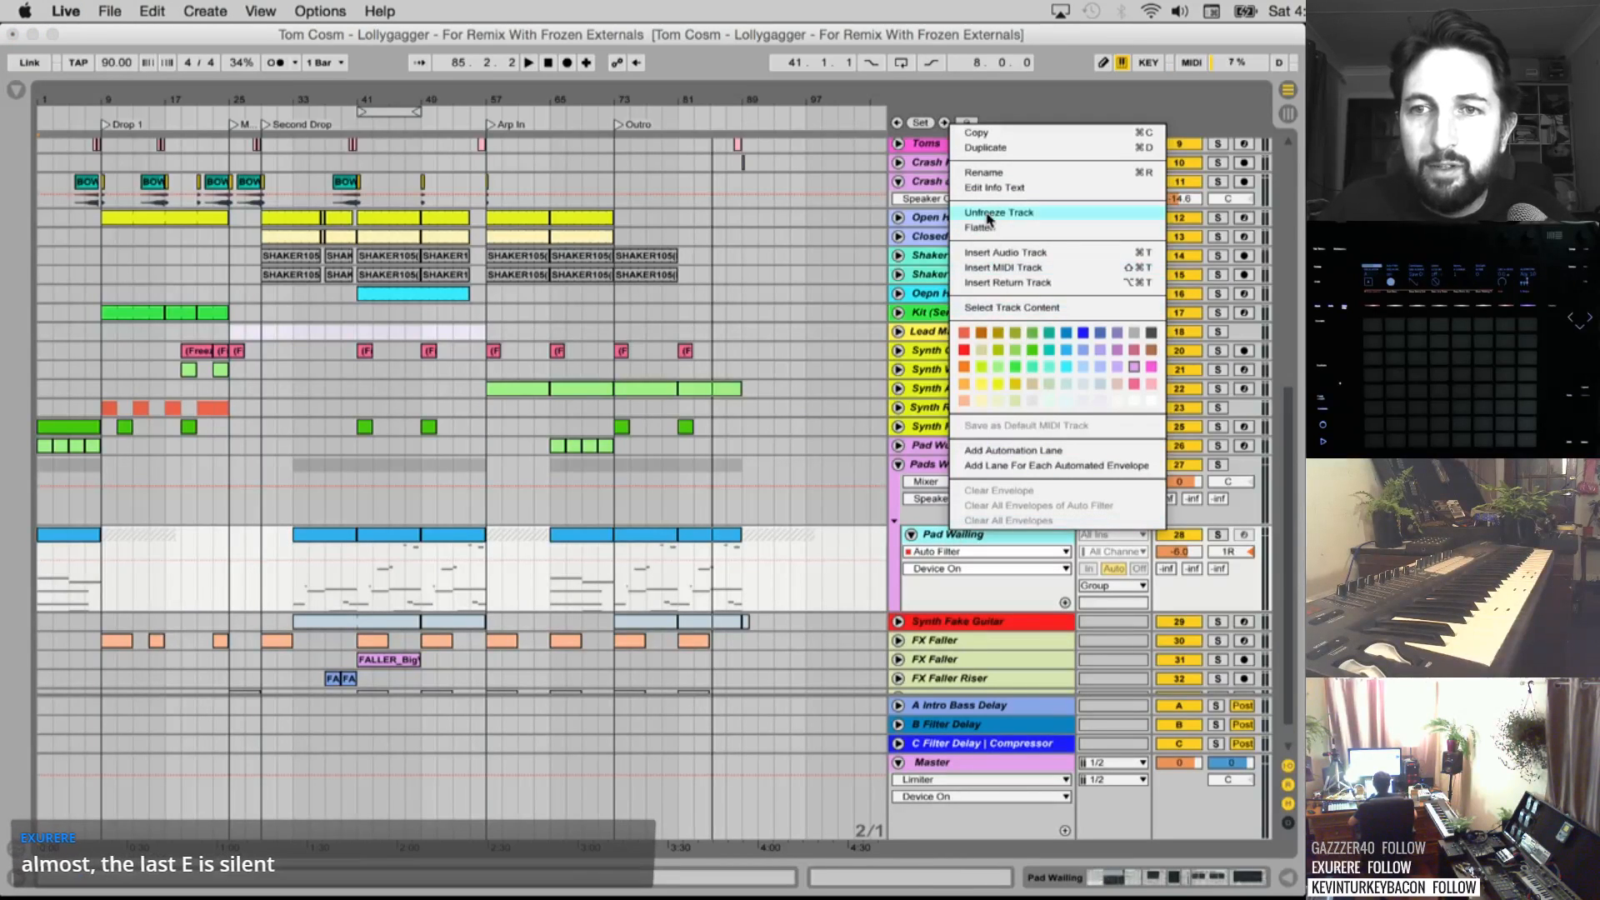
{"action": "left_click", "coordinate": [863, 430]}
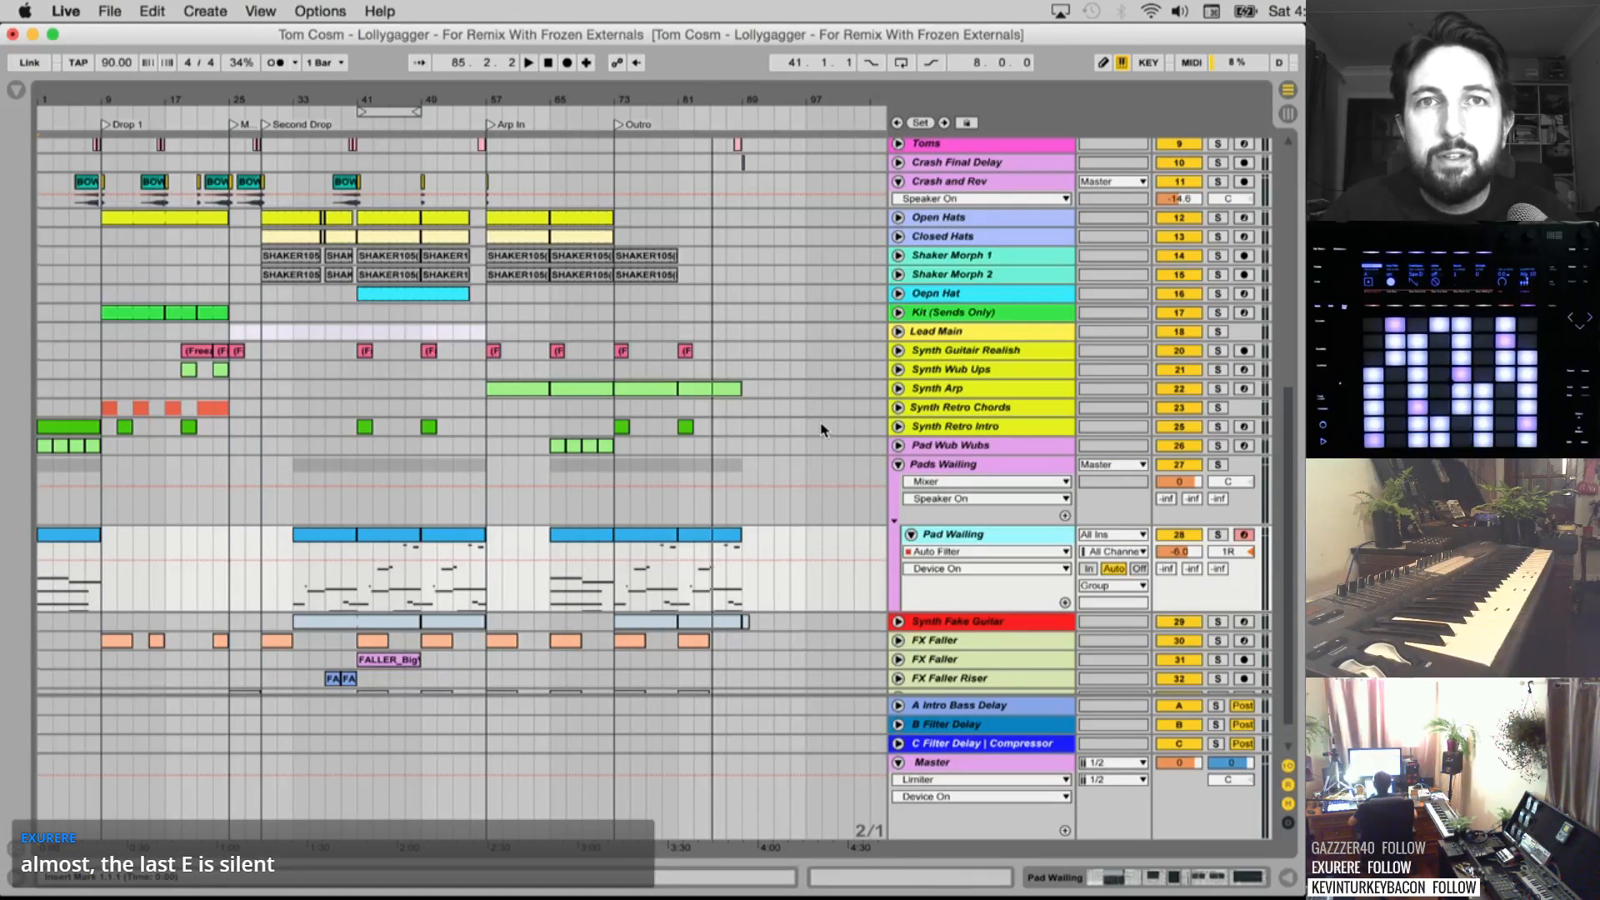
Check Synth Fake Guitar, then unfold both FX Faller tracks and FX Faller Riser to check for frozen clips
{"action": "scroll", "coordinate": [821, 429], "scroll_direction": "down", "scroll_amount": 1}
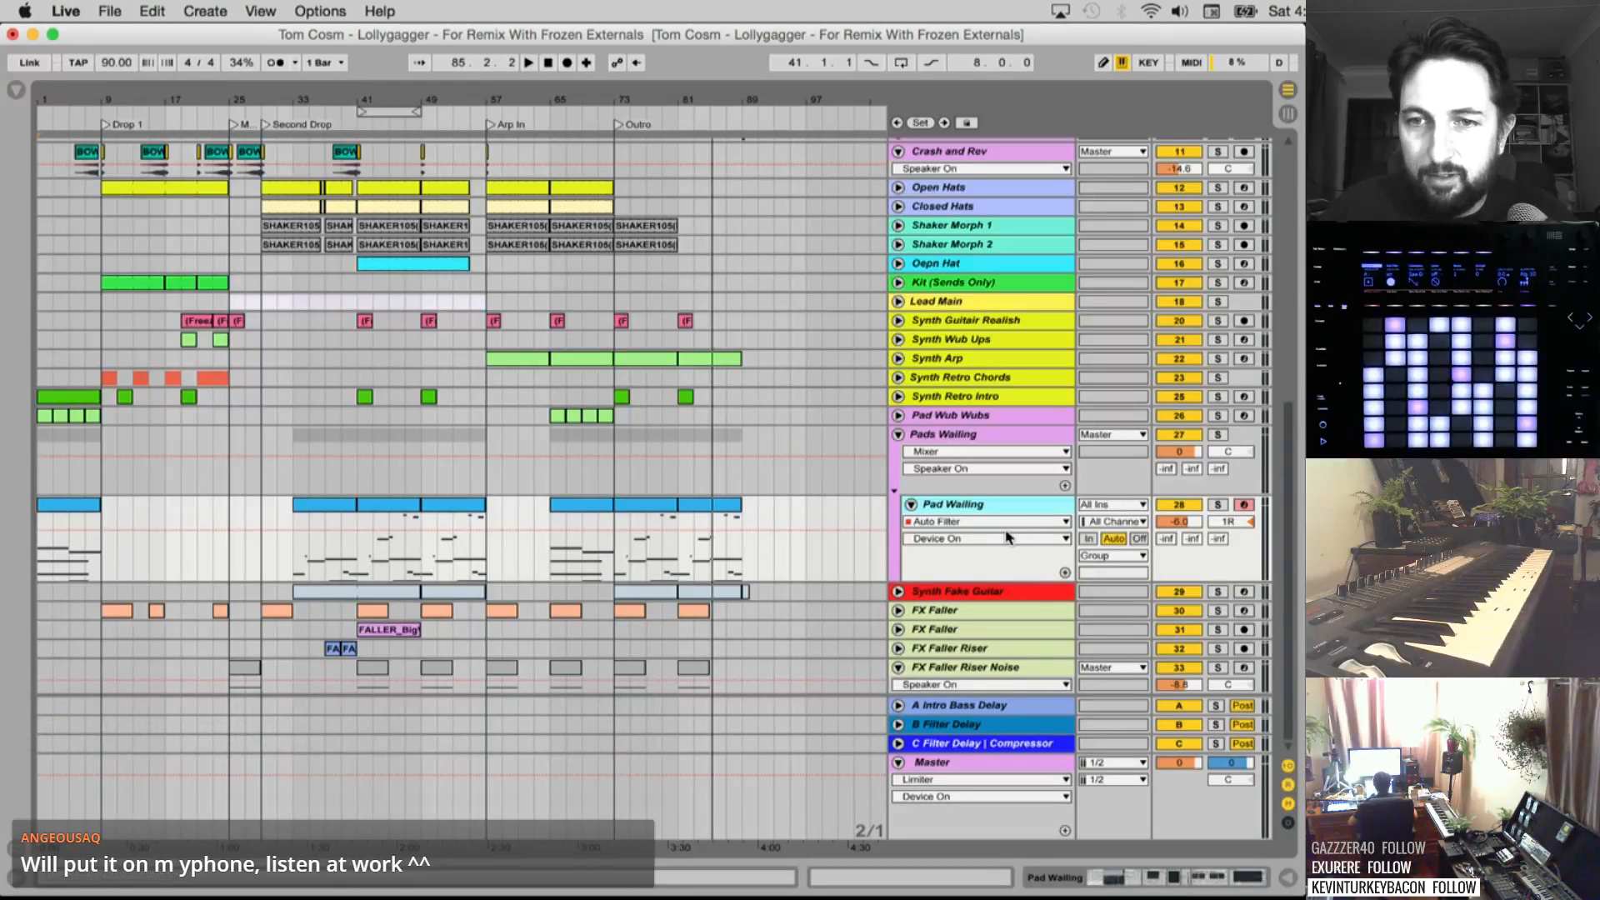
{"action": "left_click", "coordinate": [956, 590]}
{"action": "left_click", "coordinate": [940, 613]}
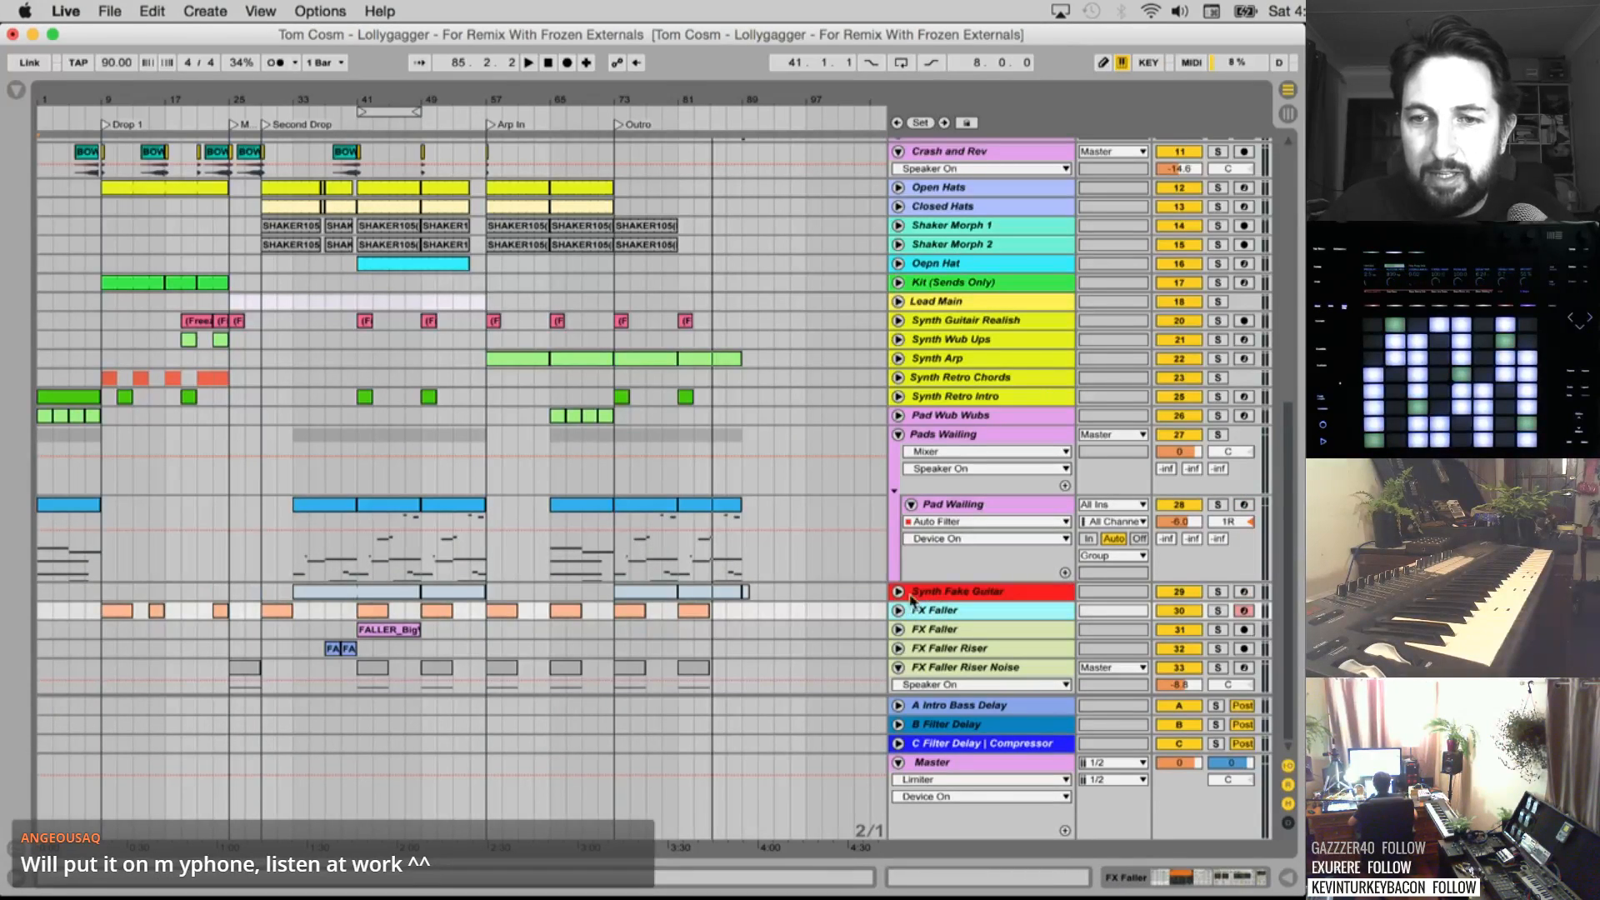
{"action": "left_click", "coordinate": [899, 611]}
{"action": "scroll", "coordinate": [902, 618], "scroll_direction": "down", "scroll_amount": 3}
{"action": "left_click", "coordinate": [898, 630]}
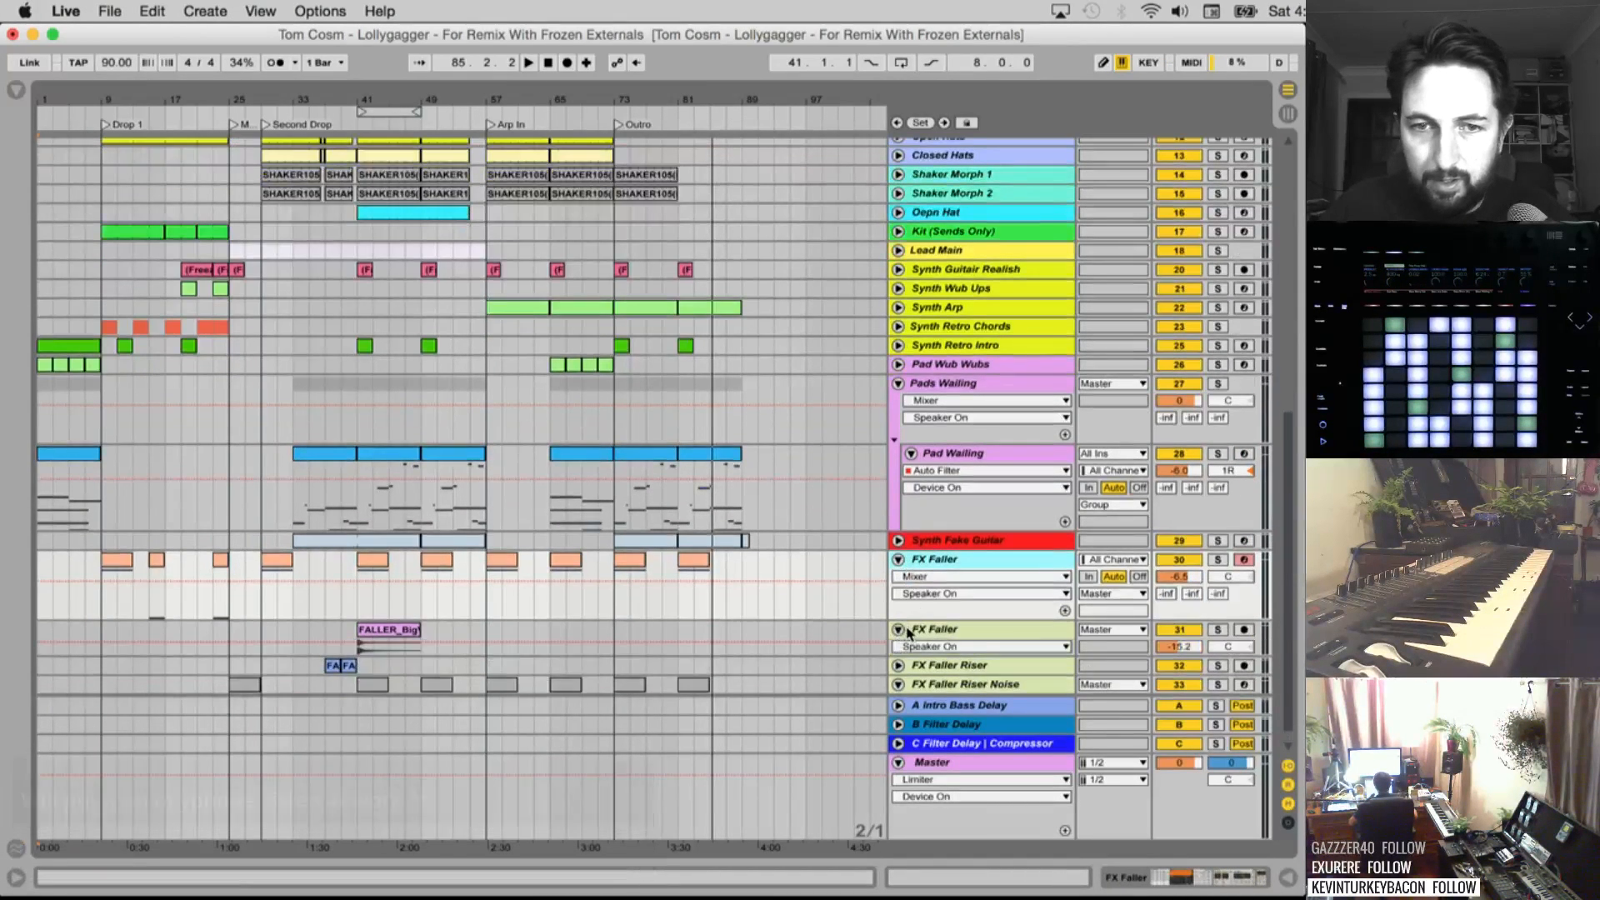
{"action": "scroll", "coordinate": [902, 630], "scroll_direction": "down", "scroll_amount": 1}
{"action": "left_click", "coordinate": [899, 649]}
{"action": "scroll", "coordinate": [908, 633], "scroll_direction": "down", "scroll_amount": 1}
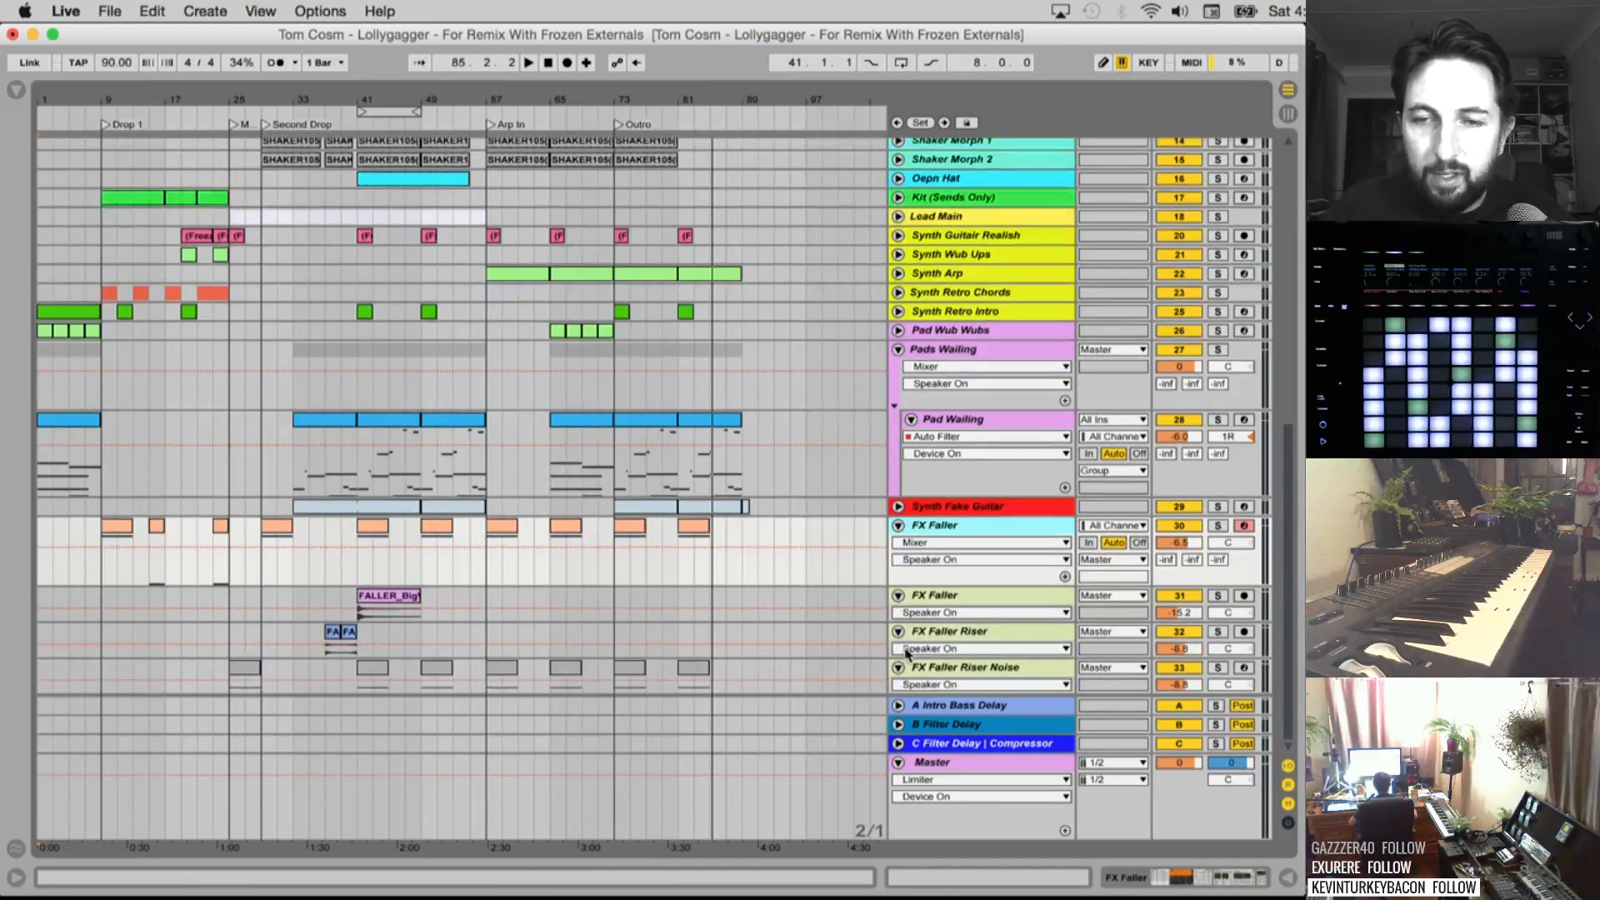
Fold the FX Faller Riser Noise, FX Faller Riser and both FX Faller tracks
{"action": "left_click", "coordinate": [899, 667]}
{"action": "left_click", "coordinate": [898, 631]}
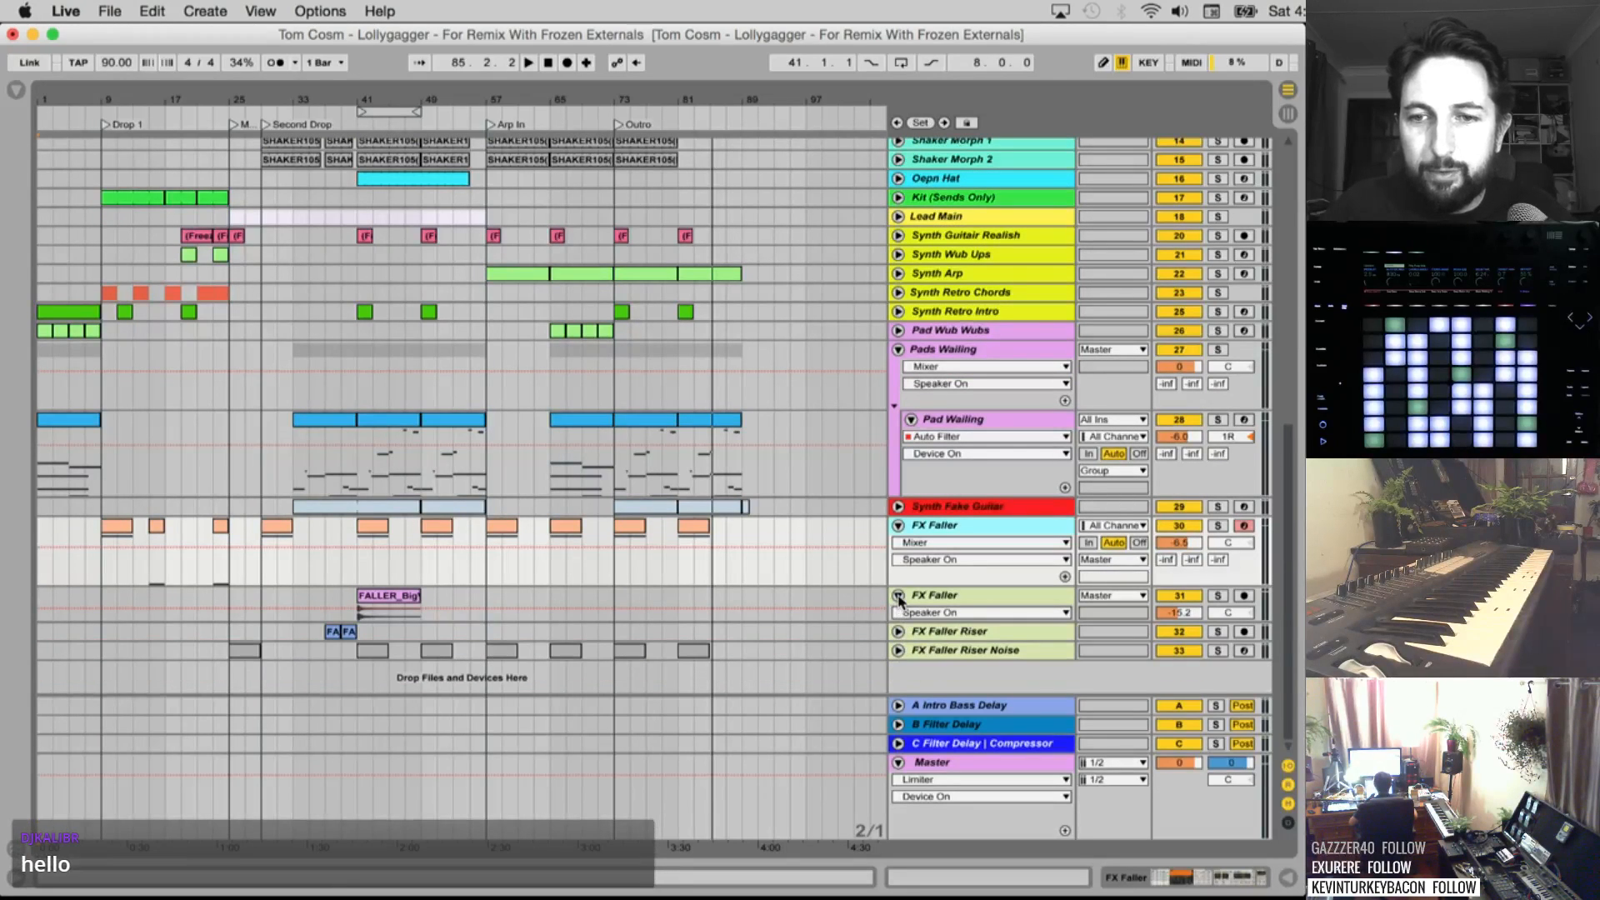
{"action": "left_click", "coordinate": [899, 596]}
{"action": "scroll", "coordinate": [912, 545], "scroll_direction": "up", "scroll_amount": 3}
{"action": "left_click", "coordinate": [899, 577]}
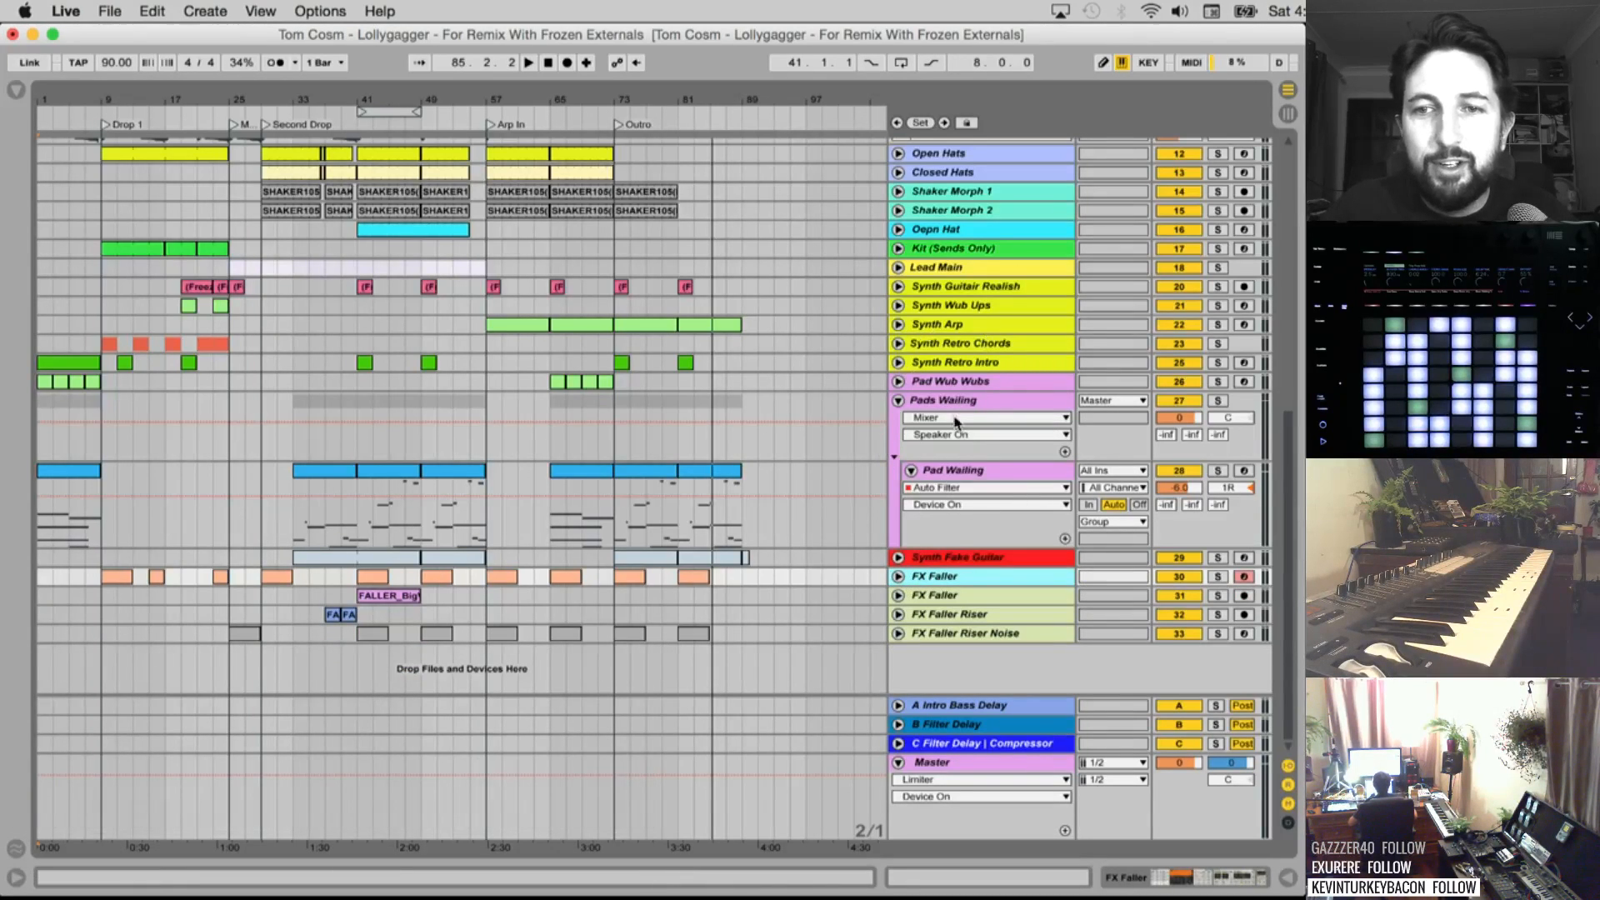
Fold the Pads Wailing group
{"action": "scroll", "coordinate": [957, 421], "scroll_direction": "up", "scroll_amount": 5}
{"action": "scroll", "coordinate": [925, 471], "scroll_direction": "down", "scroll_amount": 3}
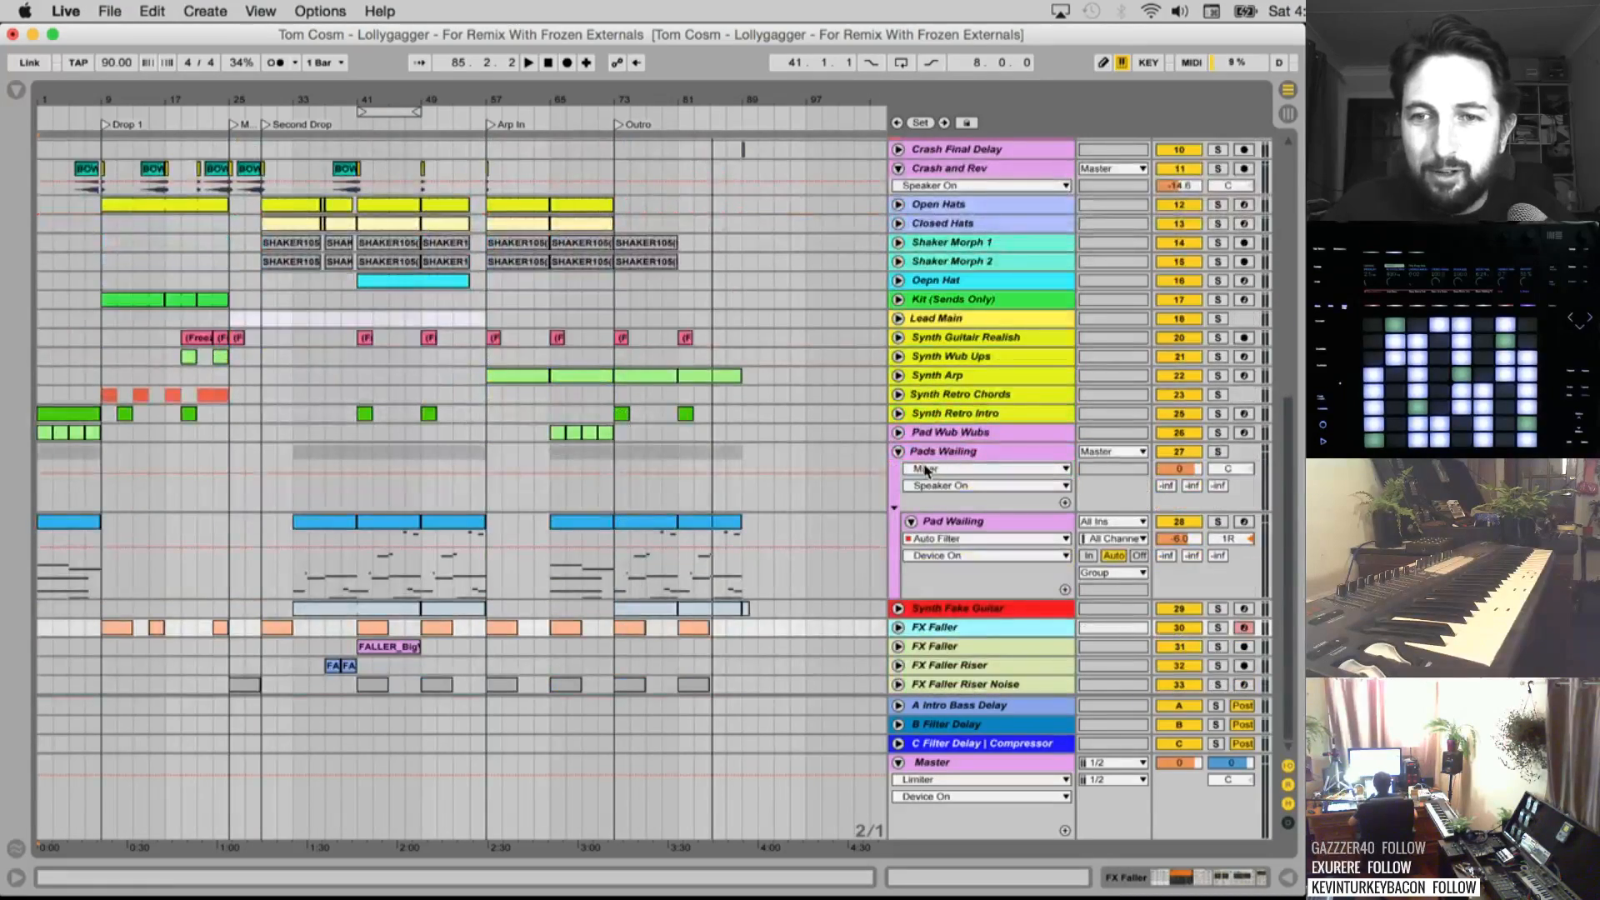
{"action": "scroll", "coordinate": [924, 477], "scroll_direction": "up", "scroll_amount": 4}
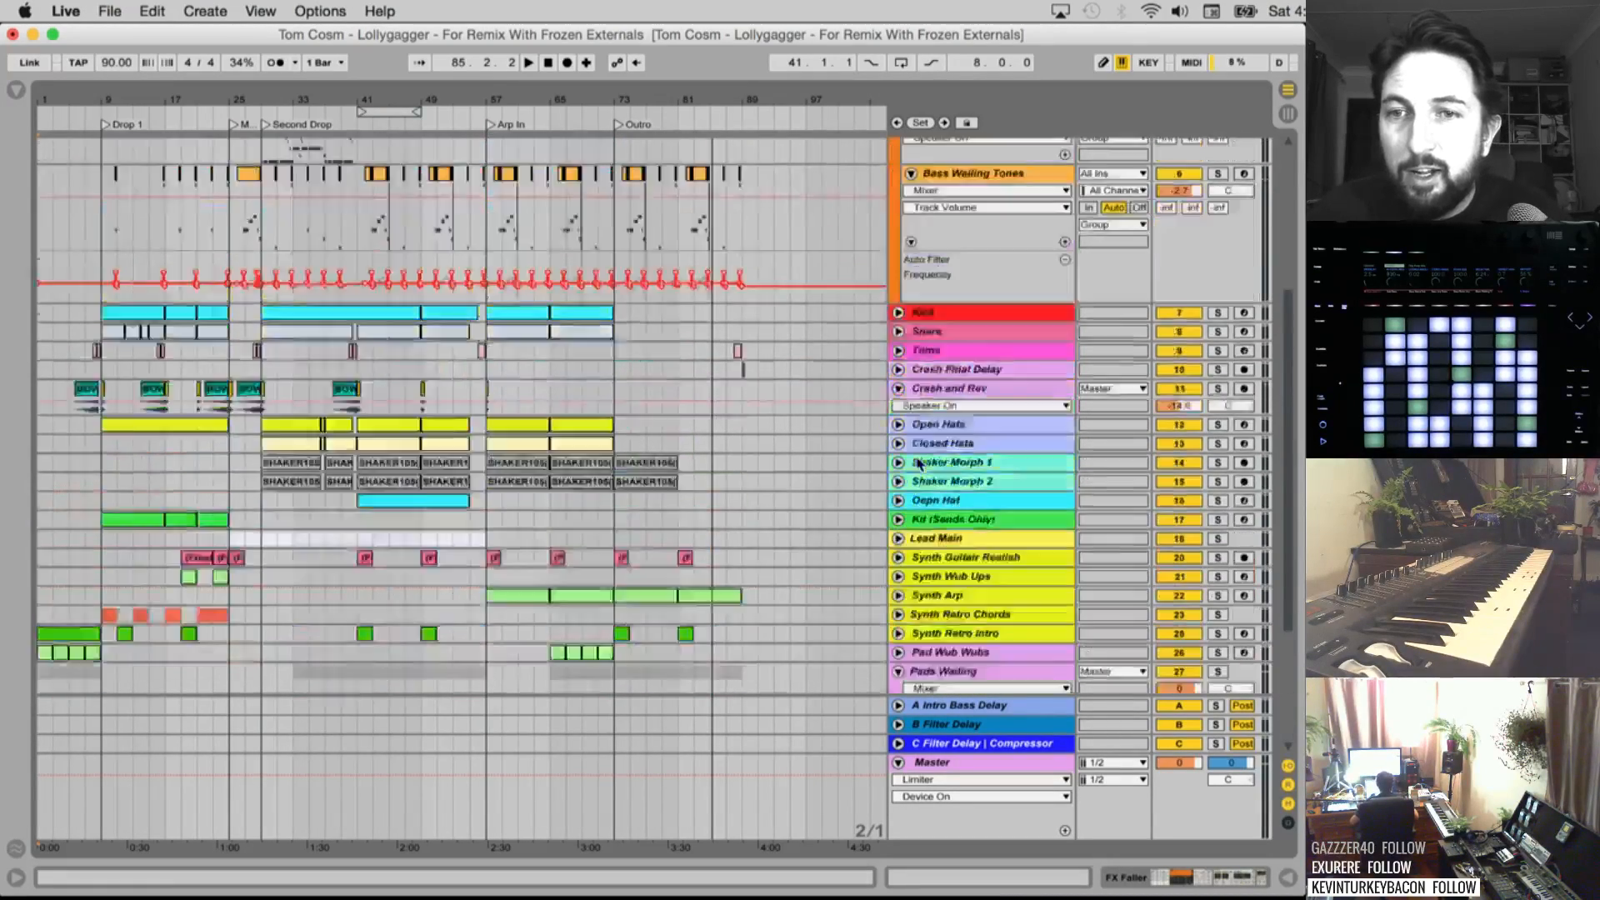
{"action": "scroll", "coordinate": [908, 466], "scroll_direction": "down", "scroll_amount": 4}
{"action": "left_click", "coordinate": [899, 454]}
Examine the Sub Bass, Bass Retra Duka, Bass Arp Duka and Bass Retro Arp tracks, highlighting their Second Drop and Drop 1 sections
{"action": "scroll", "coordinate": [908, 454], "scroll_direction": "up", "scroll_amount": 8}
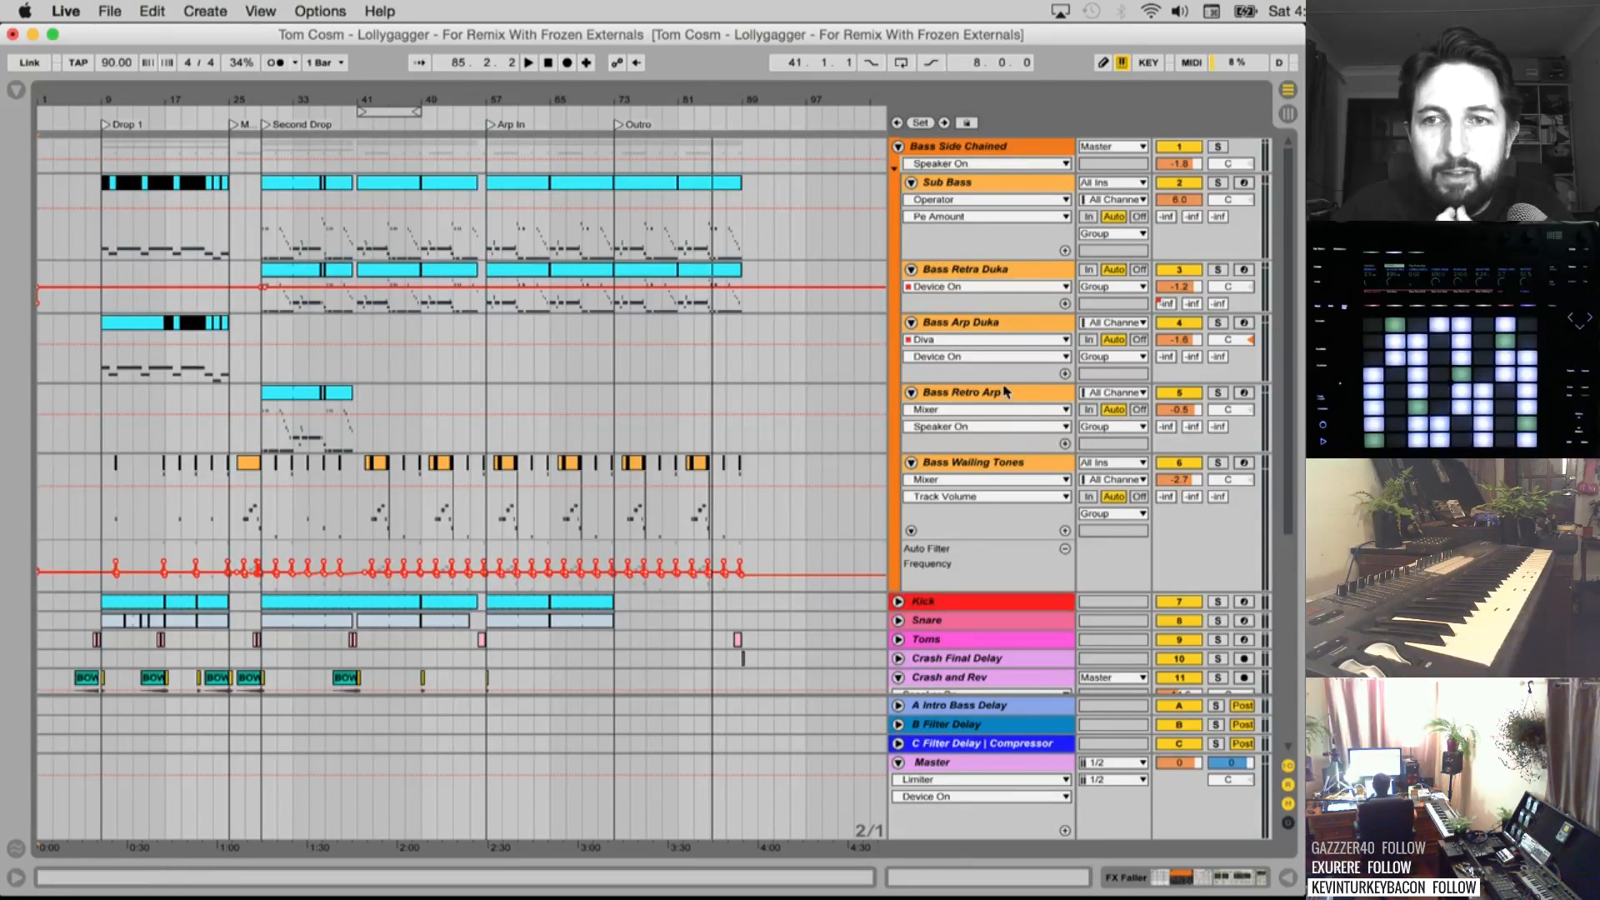
{"action": "left_click", "coordinate": [962, 183]}
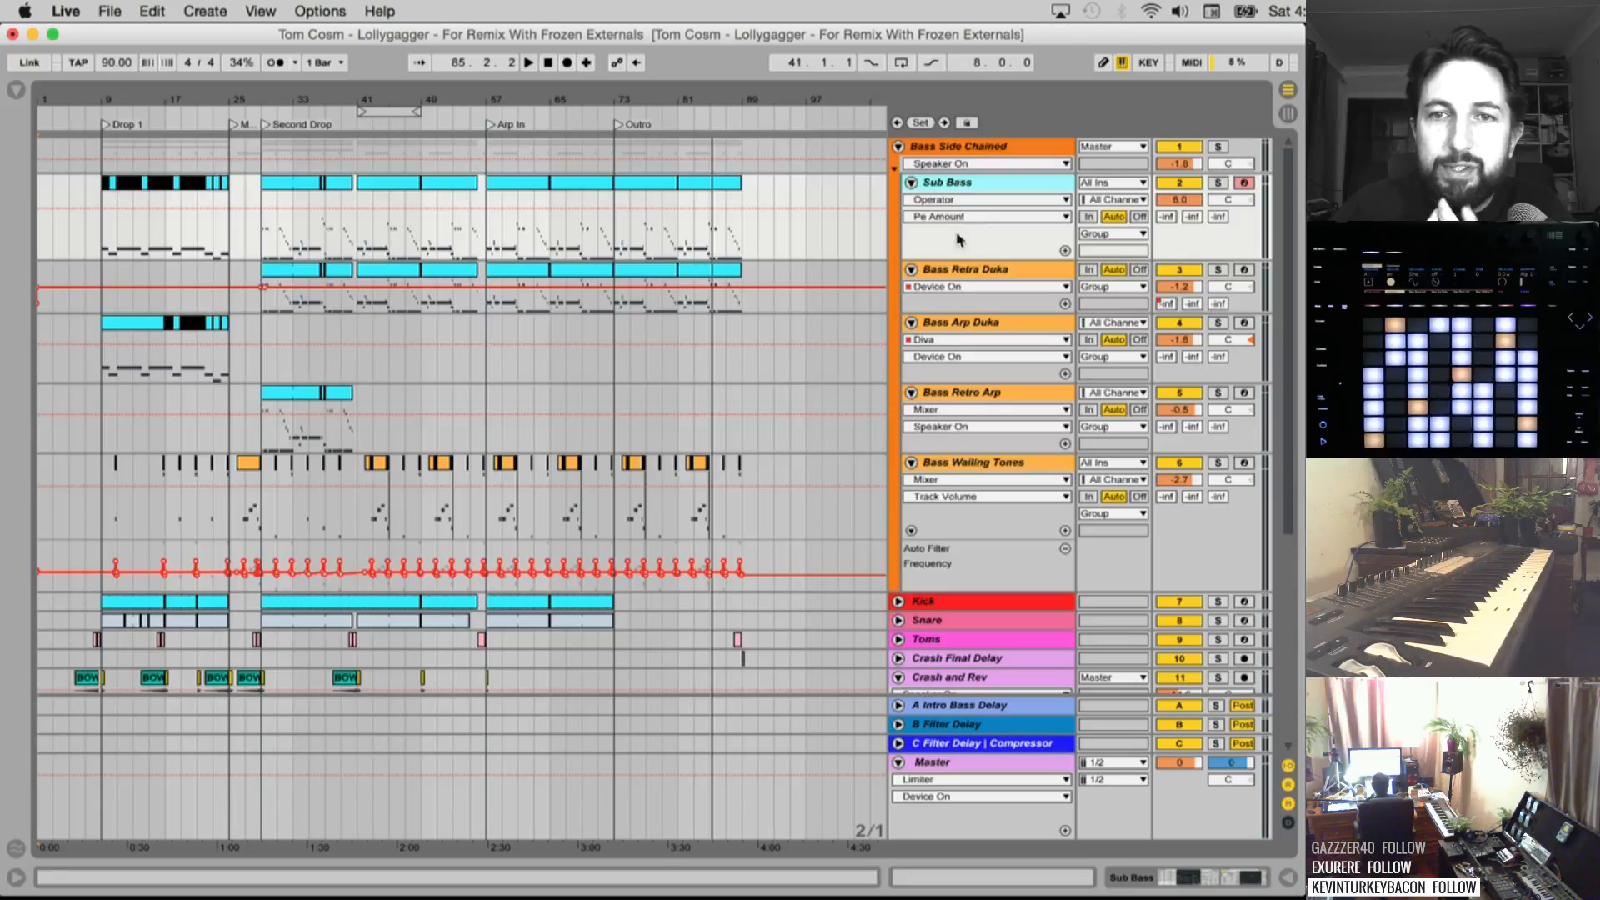
{"action": "left_click", "coordinate": [970, 273]}
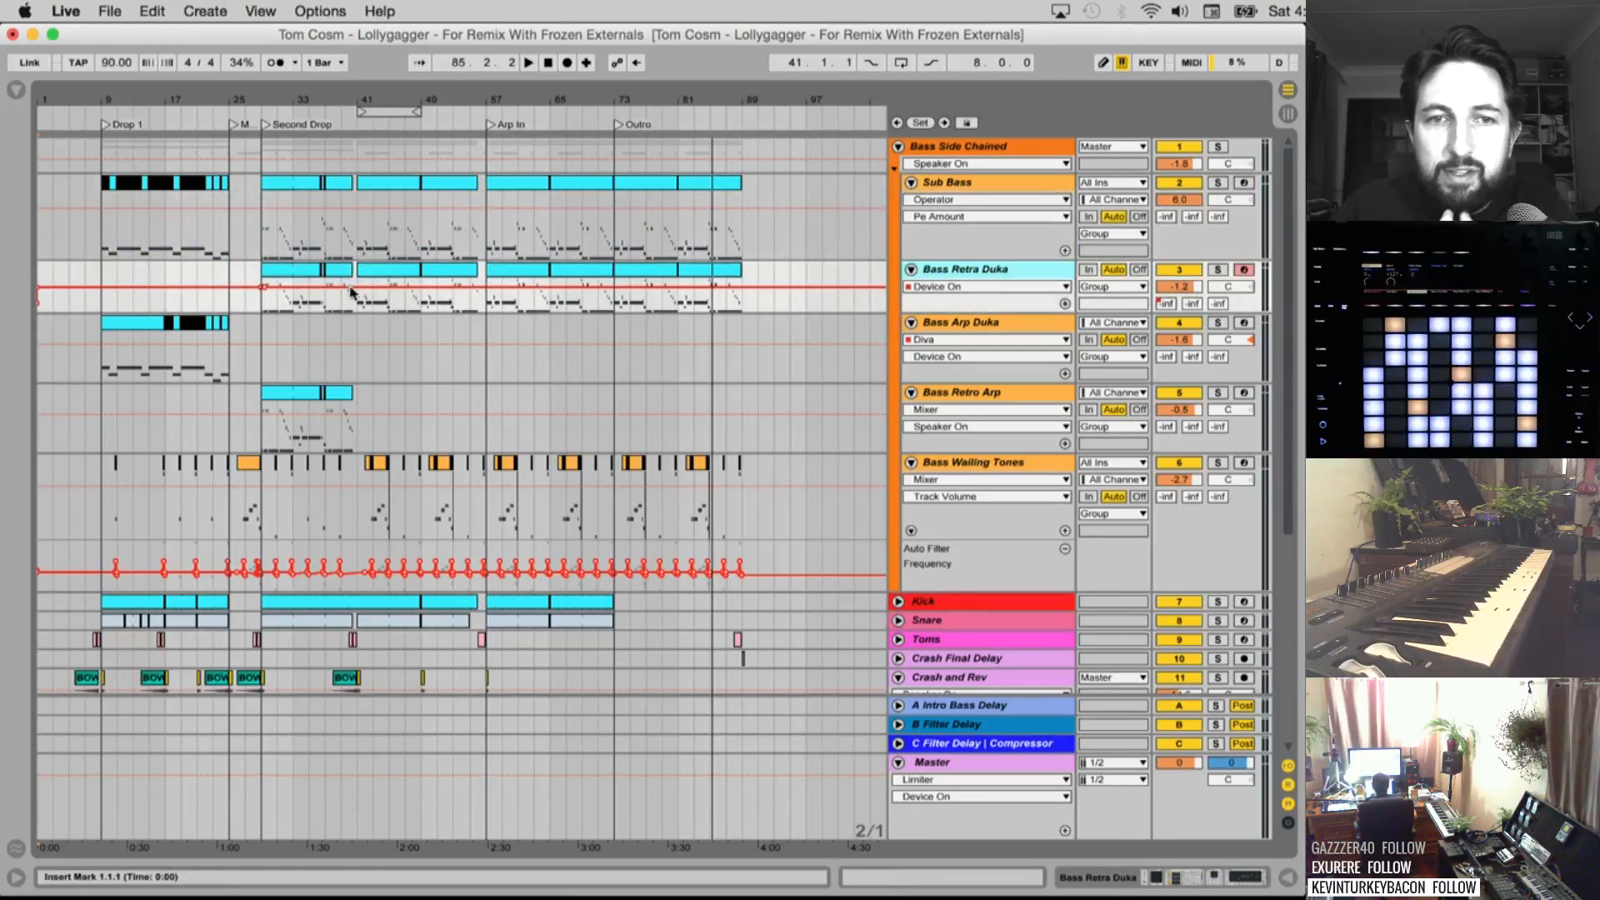
{"action": "left_click", "coordinate": [969, 324]}
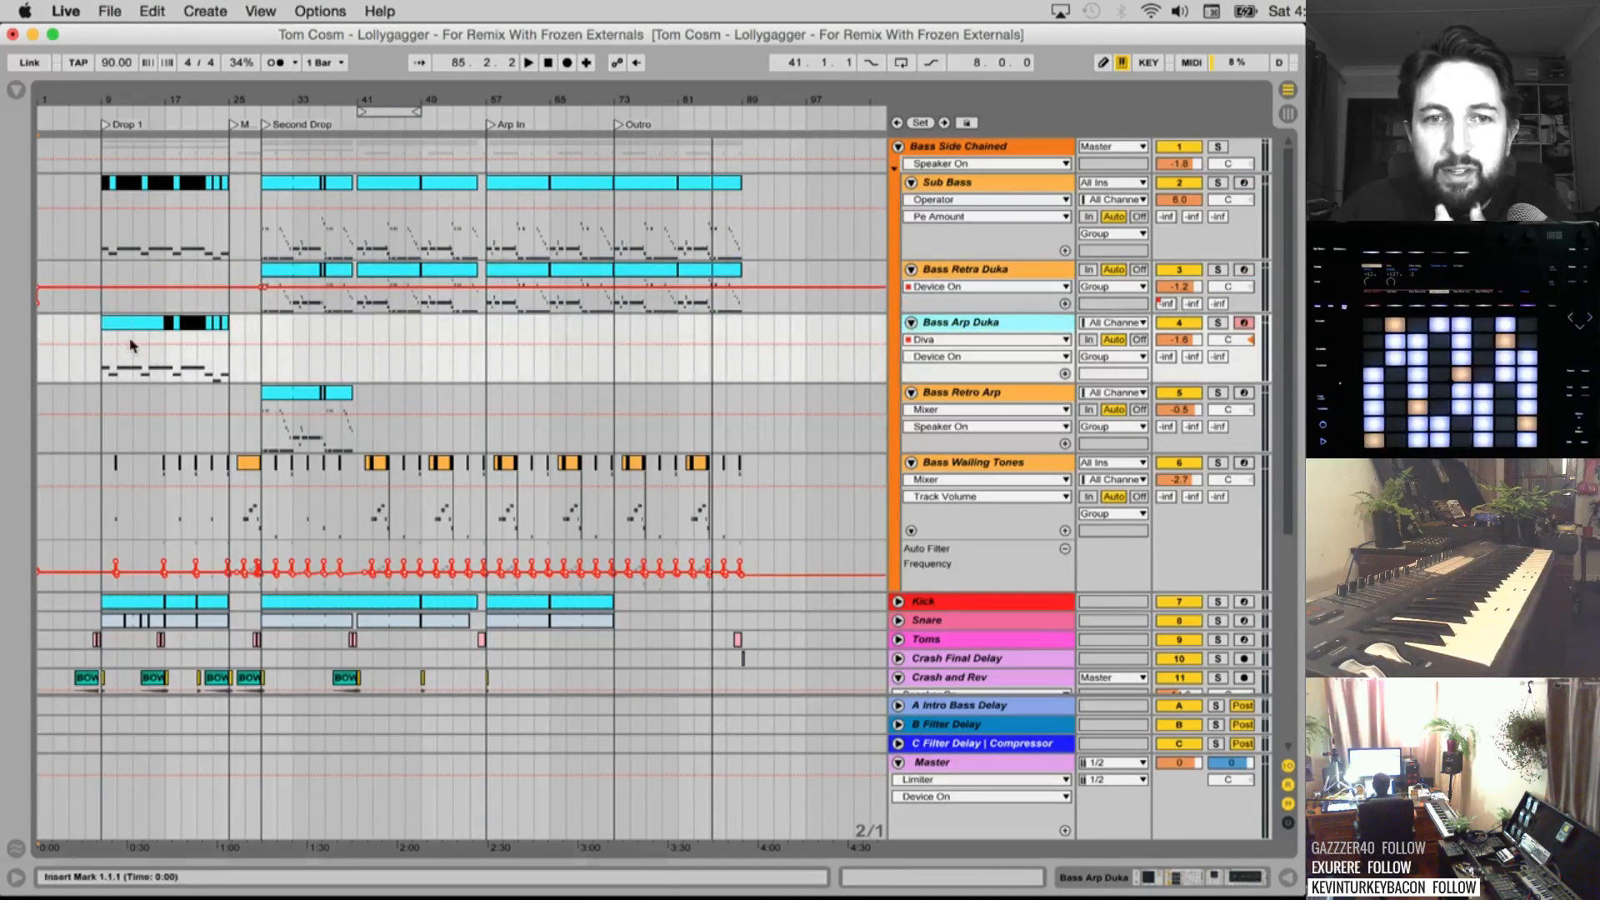
{"action": "left_click", "coordinate": [974, 392]}
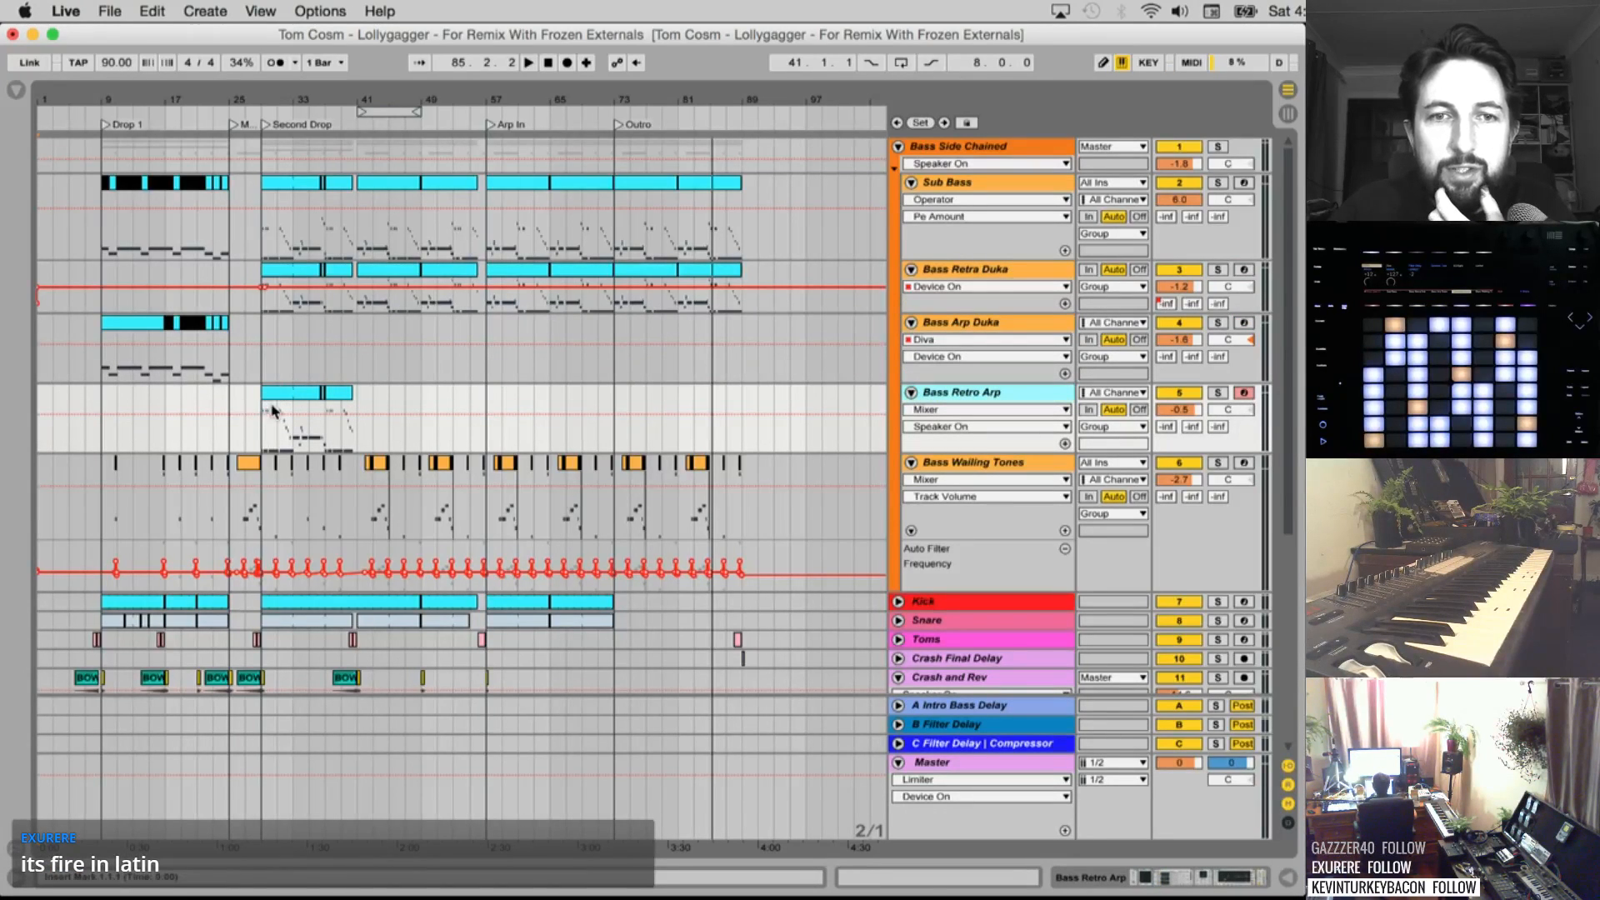
{"action": "left_click_drag", "start_coordinate": [275, 453], "coordinate": [350, 162]}
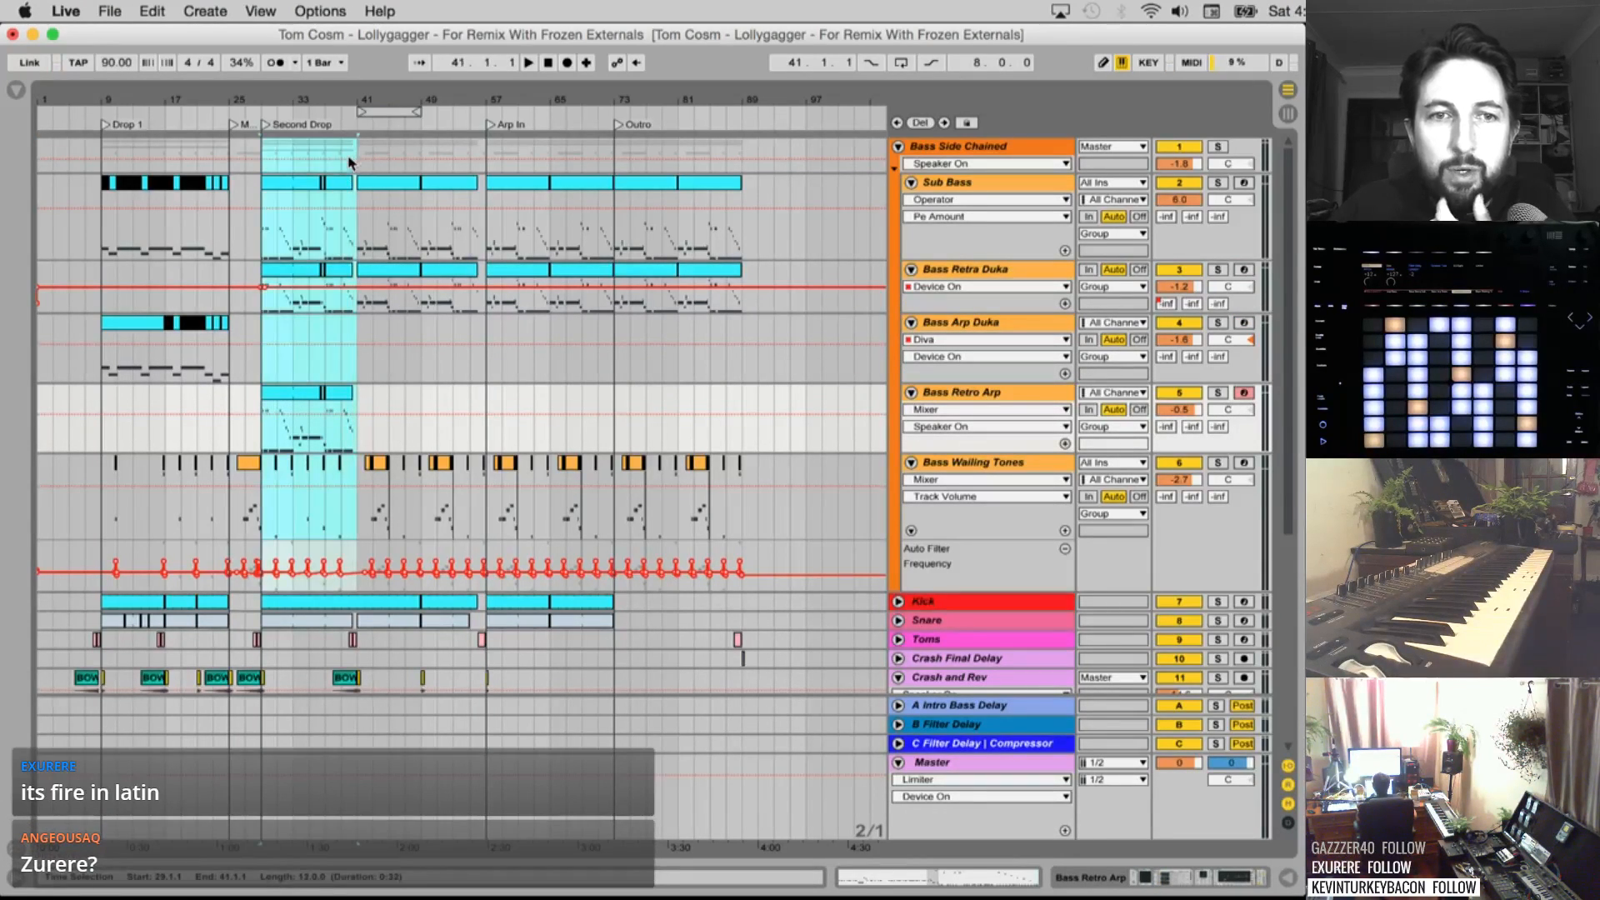
{"action": "left_click_drag", "start_coordinate": [101, 417], "coordinate": [220, 208]}
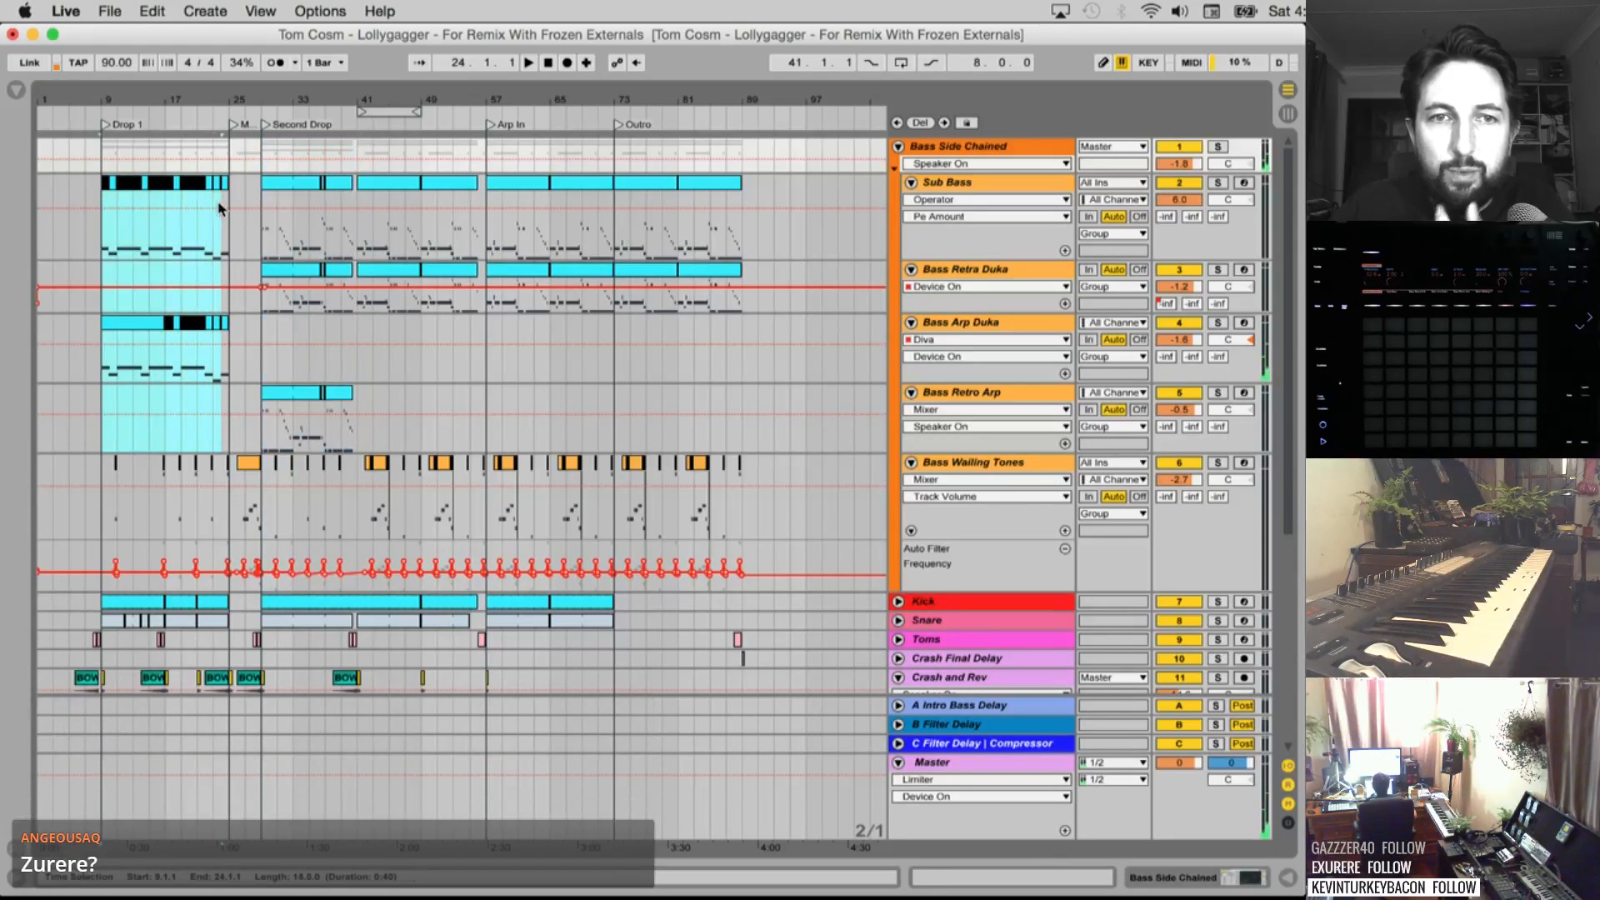
Solo the Bass Side Chained group and play the arrangement from the Second Drop at bar 29
{"action": "left_click", "coordinate": [267, 417]}
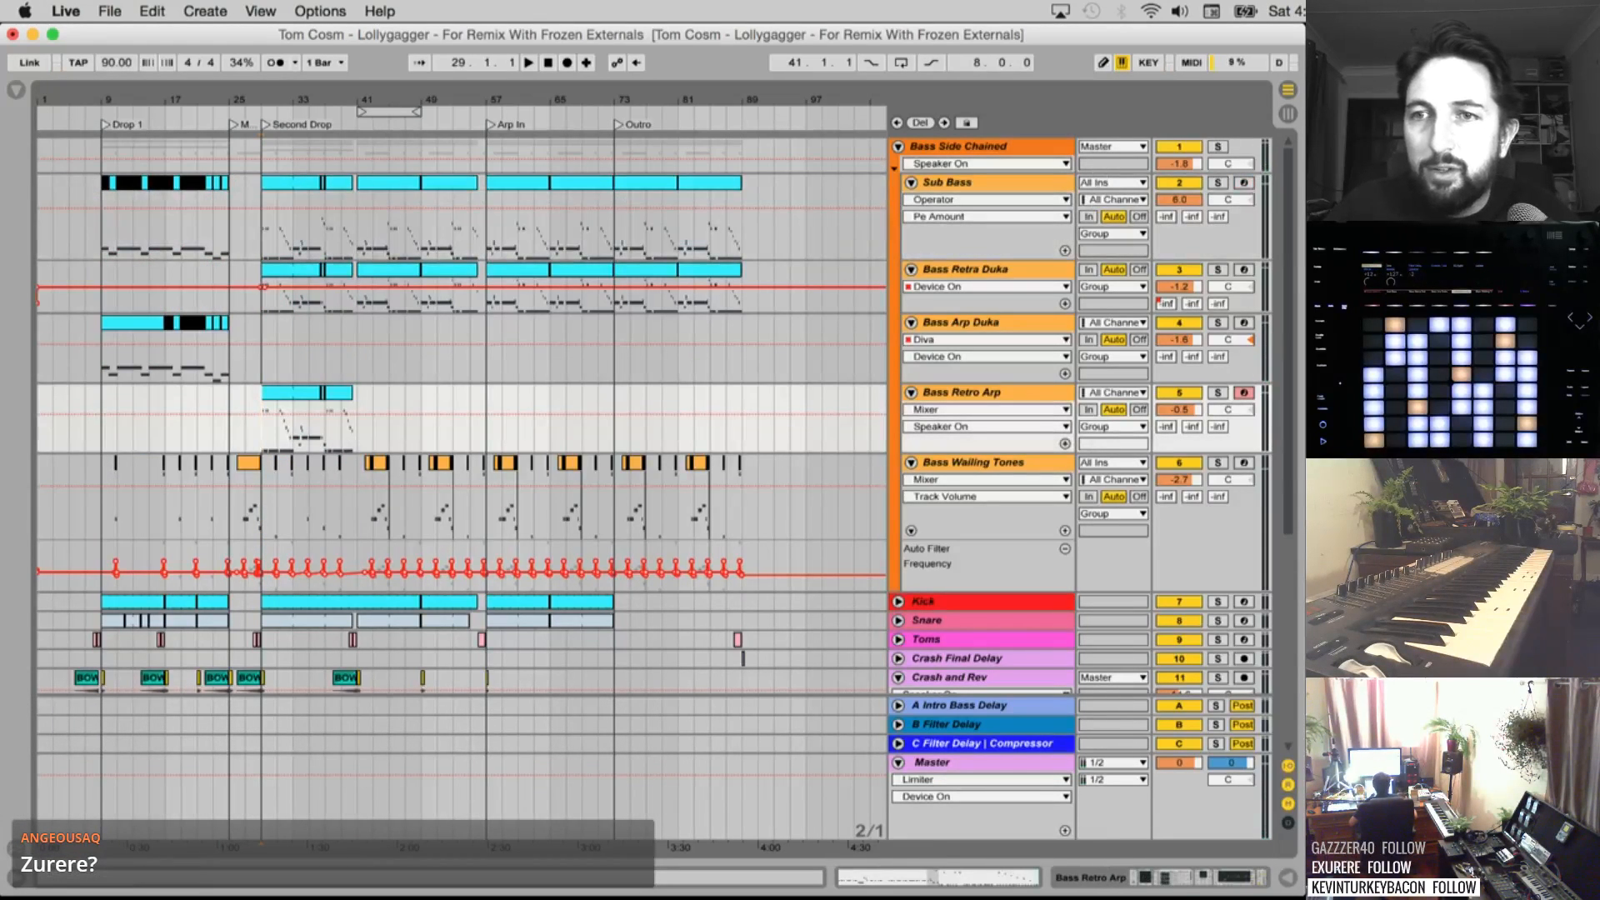
{"action": "left_click", "coordinate": [1218, 146]}
{"action": "key", "text": "space"}
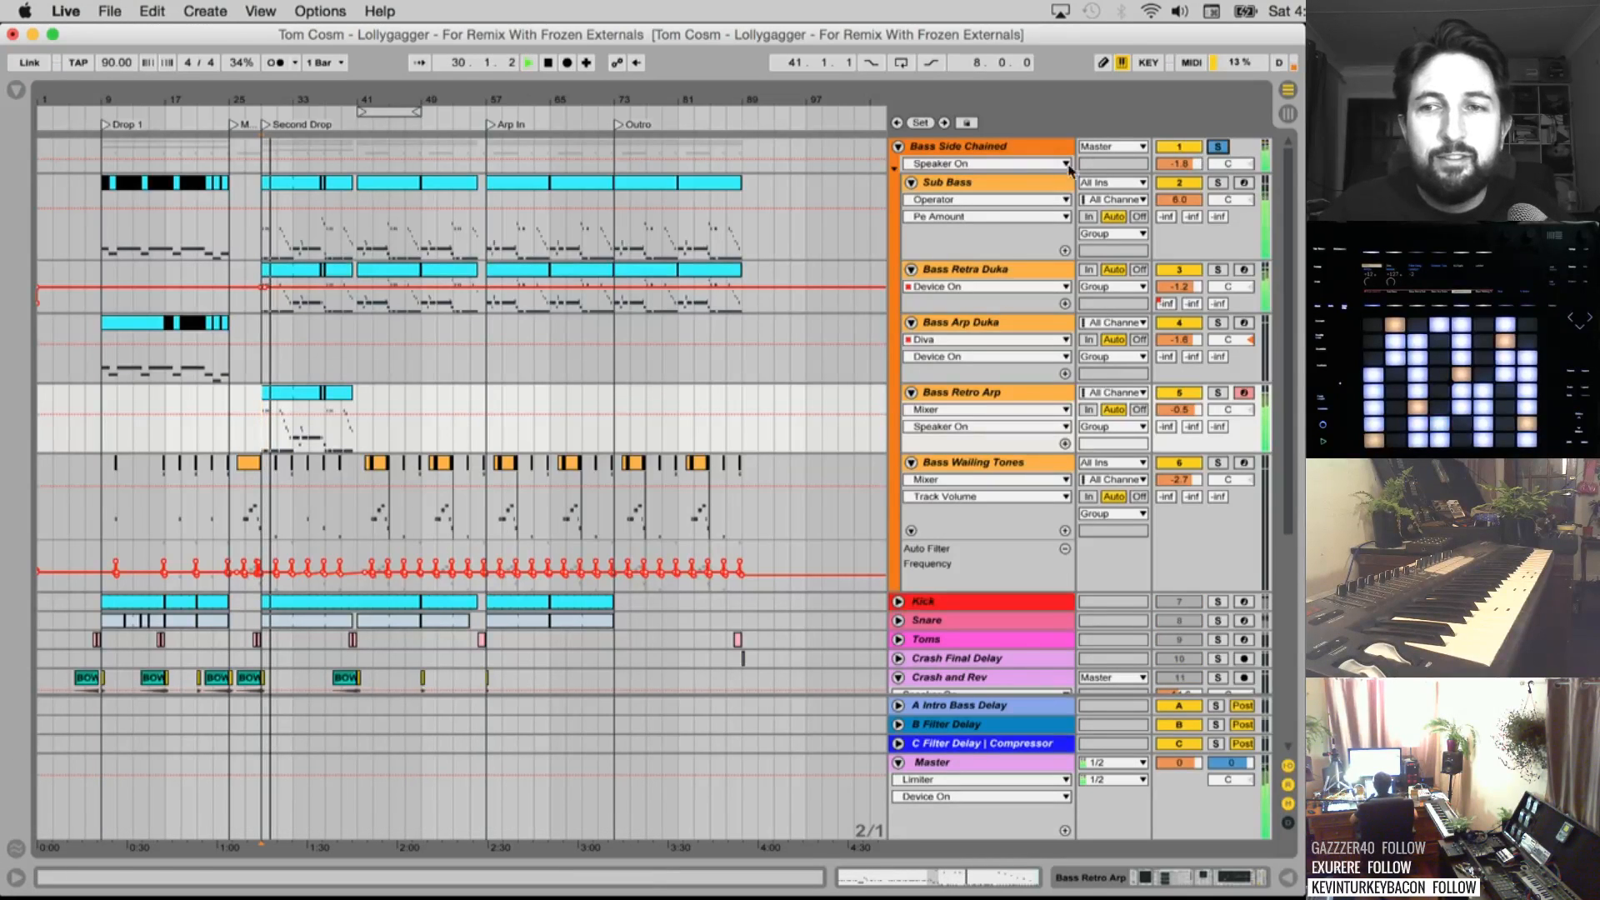
{"action": "key", "text": "space"}
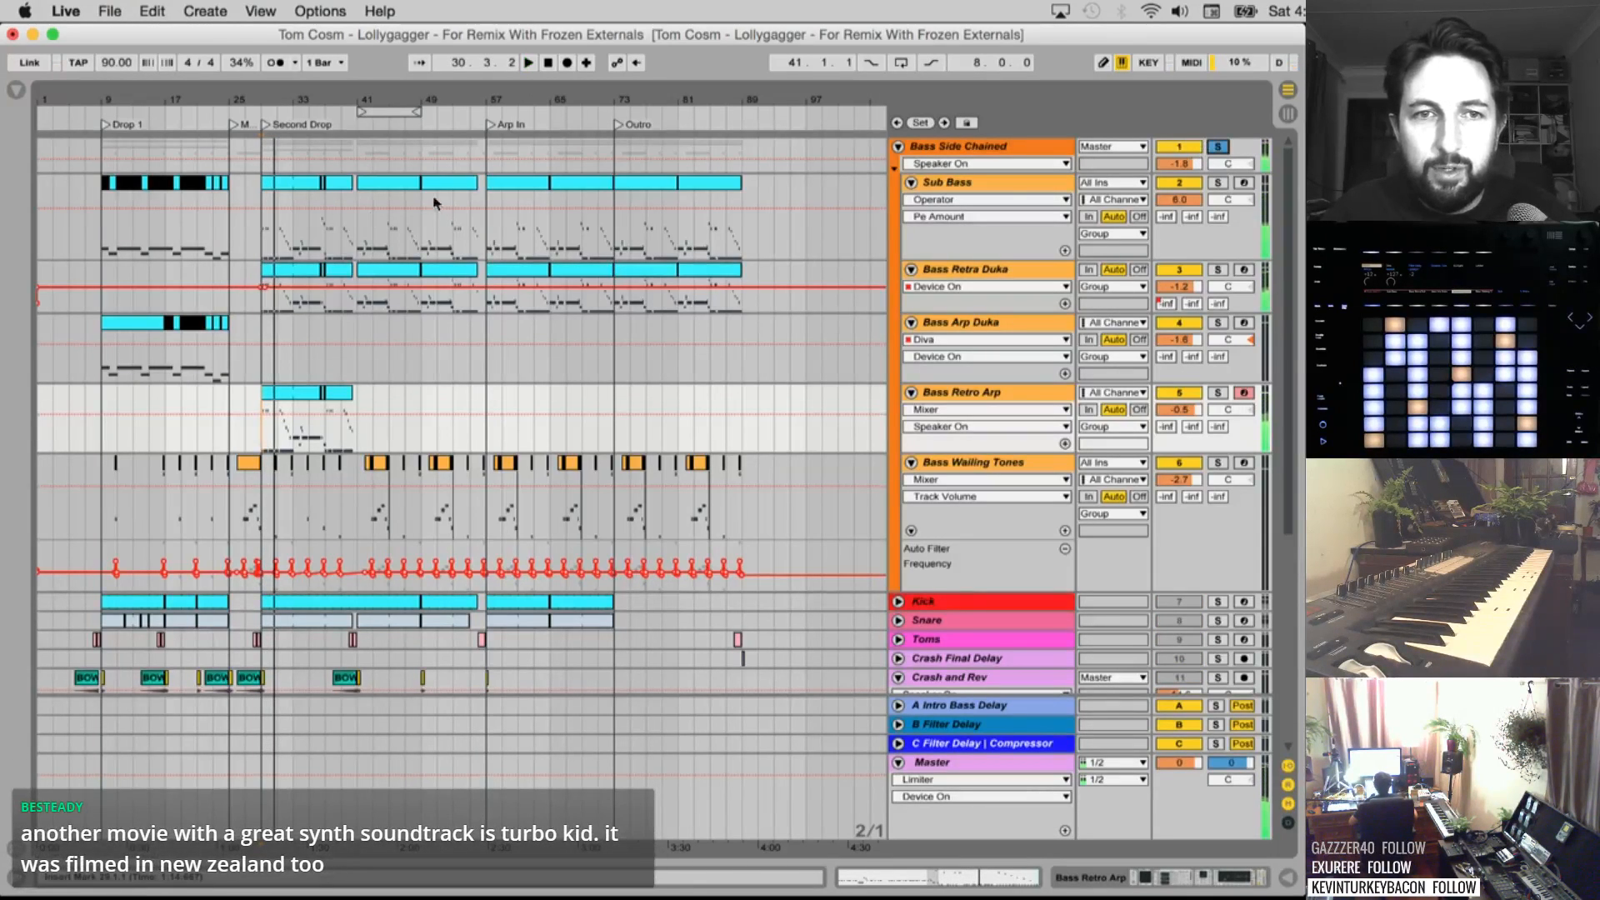
{"action": "left_click_drag", "start_coordinate": [263, 101], "coordinate": [263, 159]}
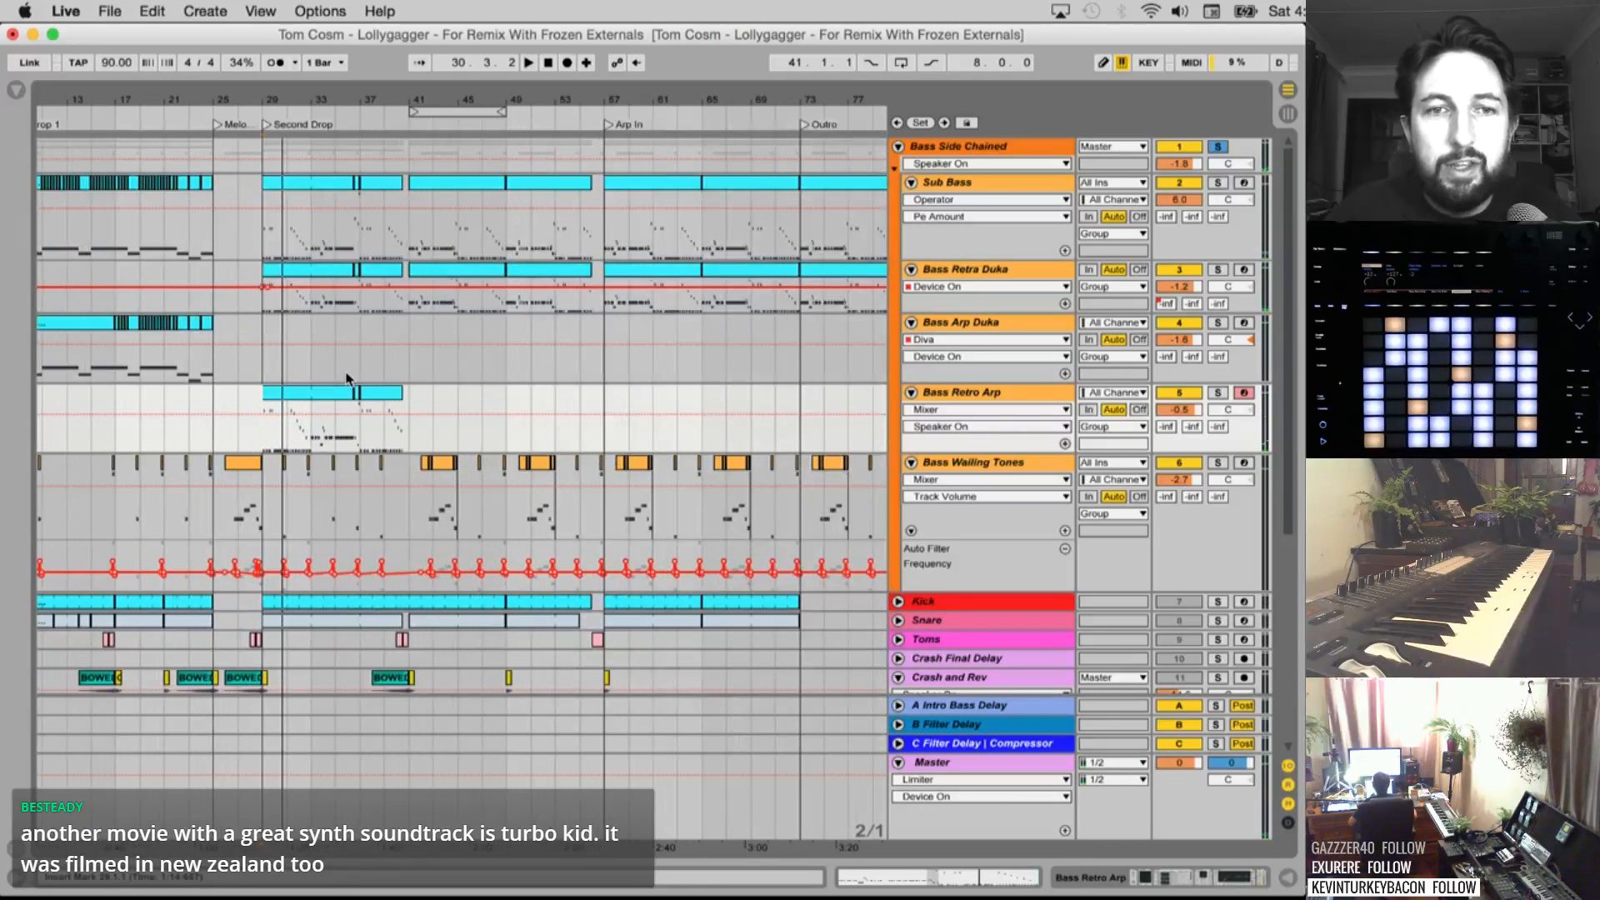
{"action": "key", "text": "space"}
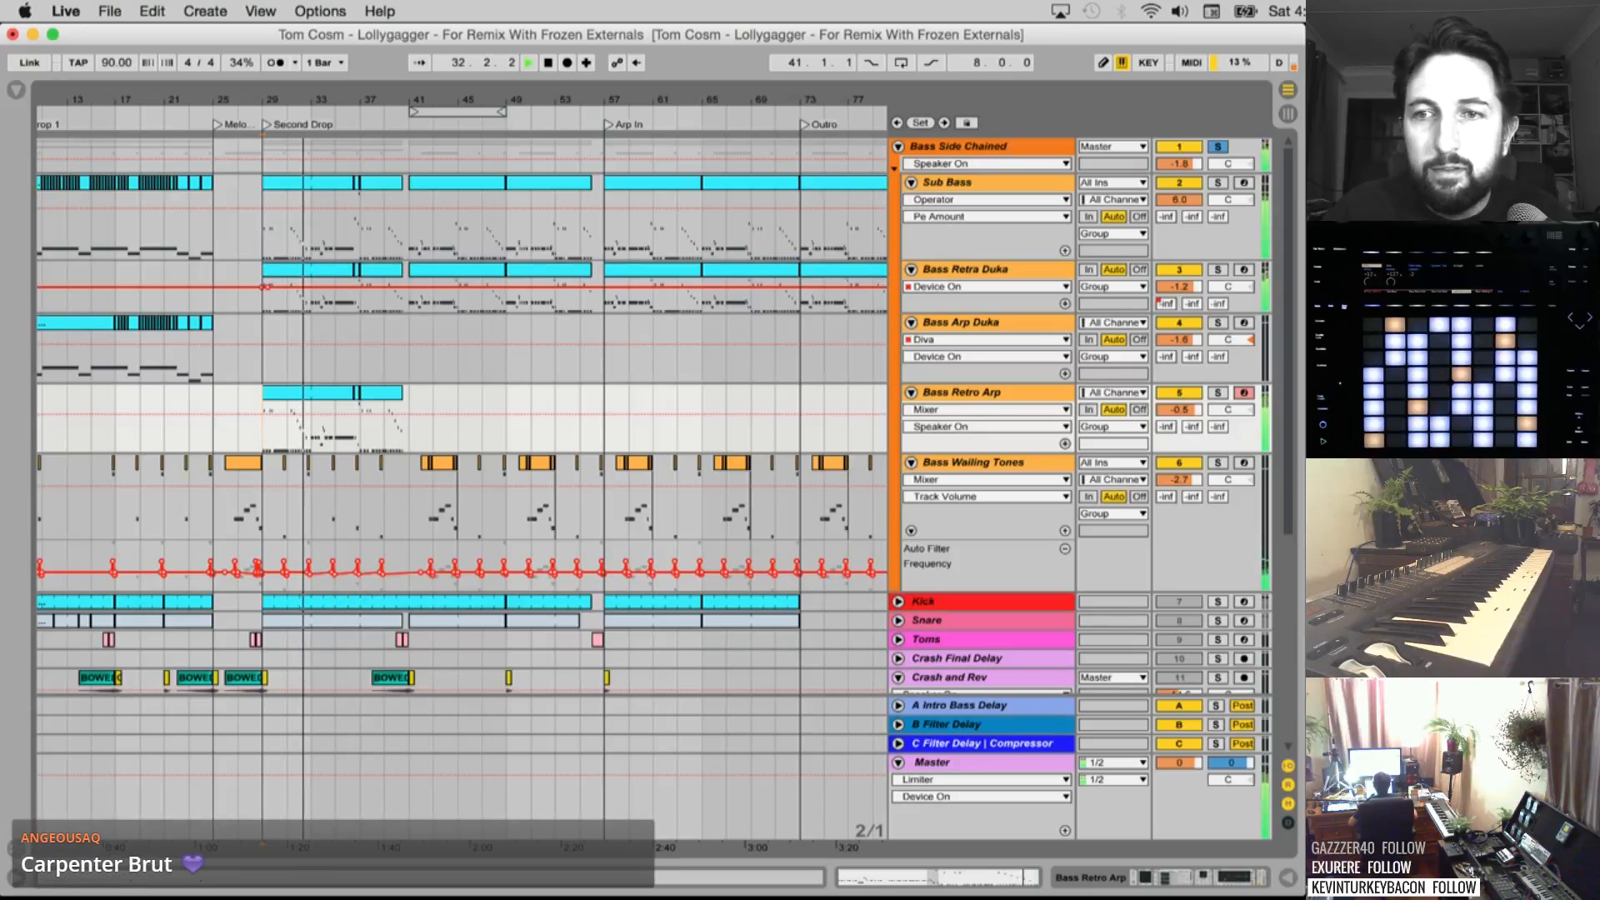
Compare the playing mix with and without the Bass Side Chained solo, restart from bar 29, and stop playback
{"action": "left_click", "coordinate": [1217, 148]}
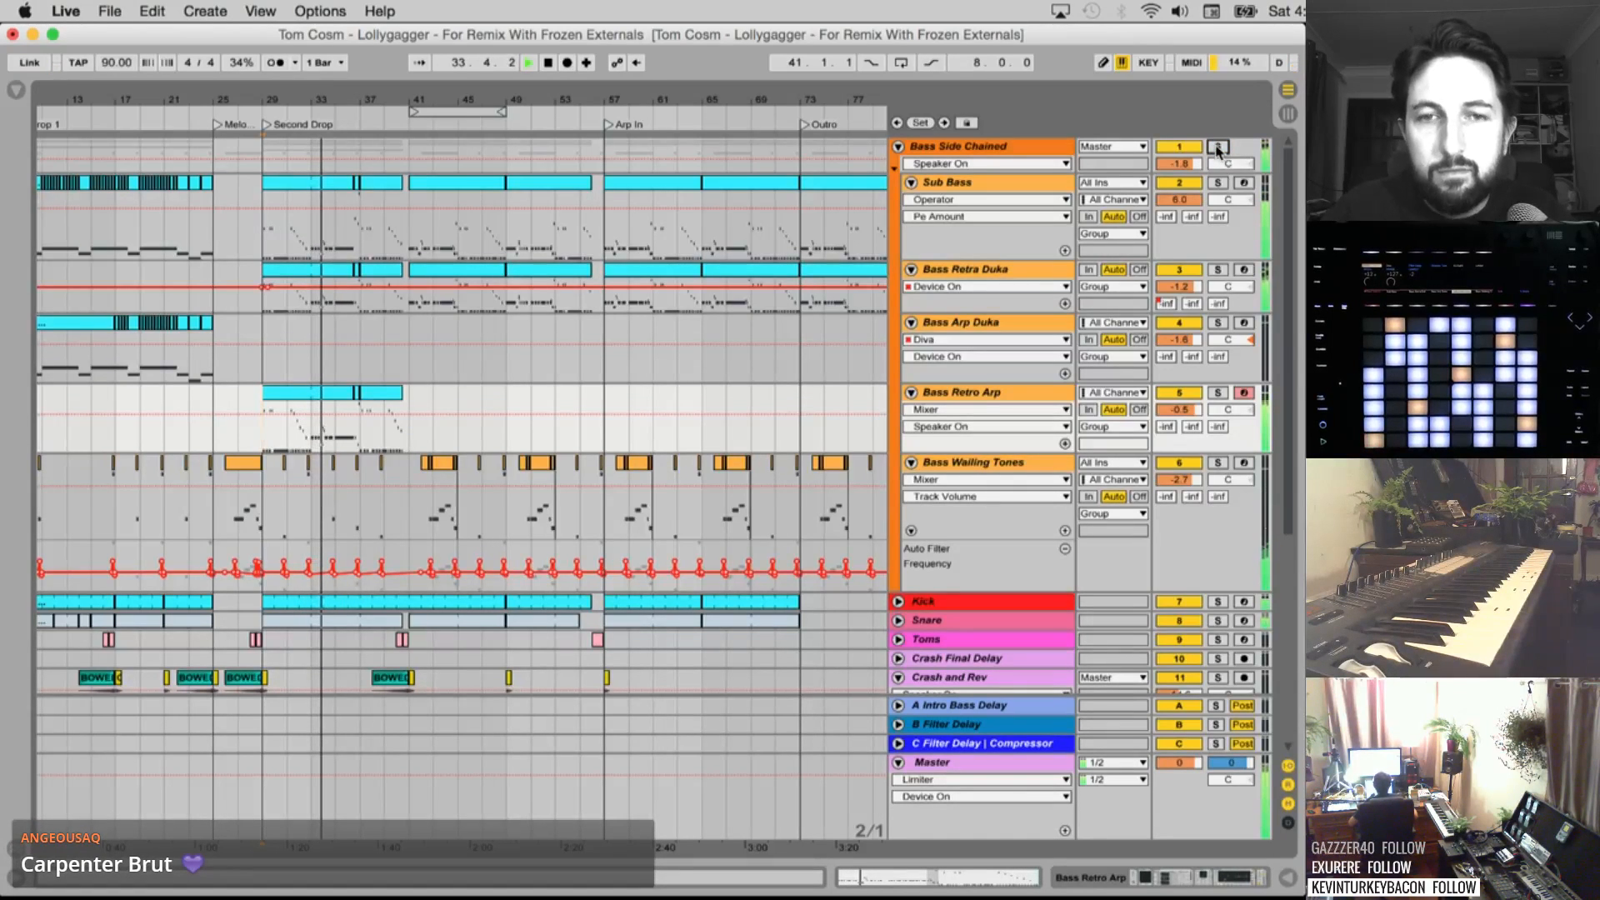
{"action": "left_click", "coordinate": [1216, 148]}
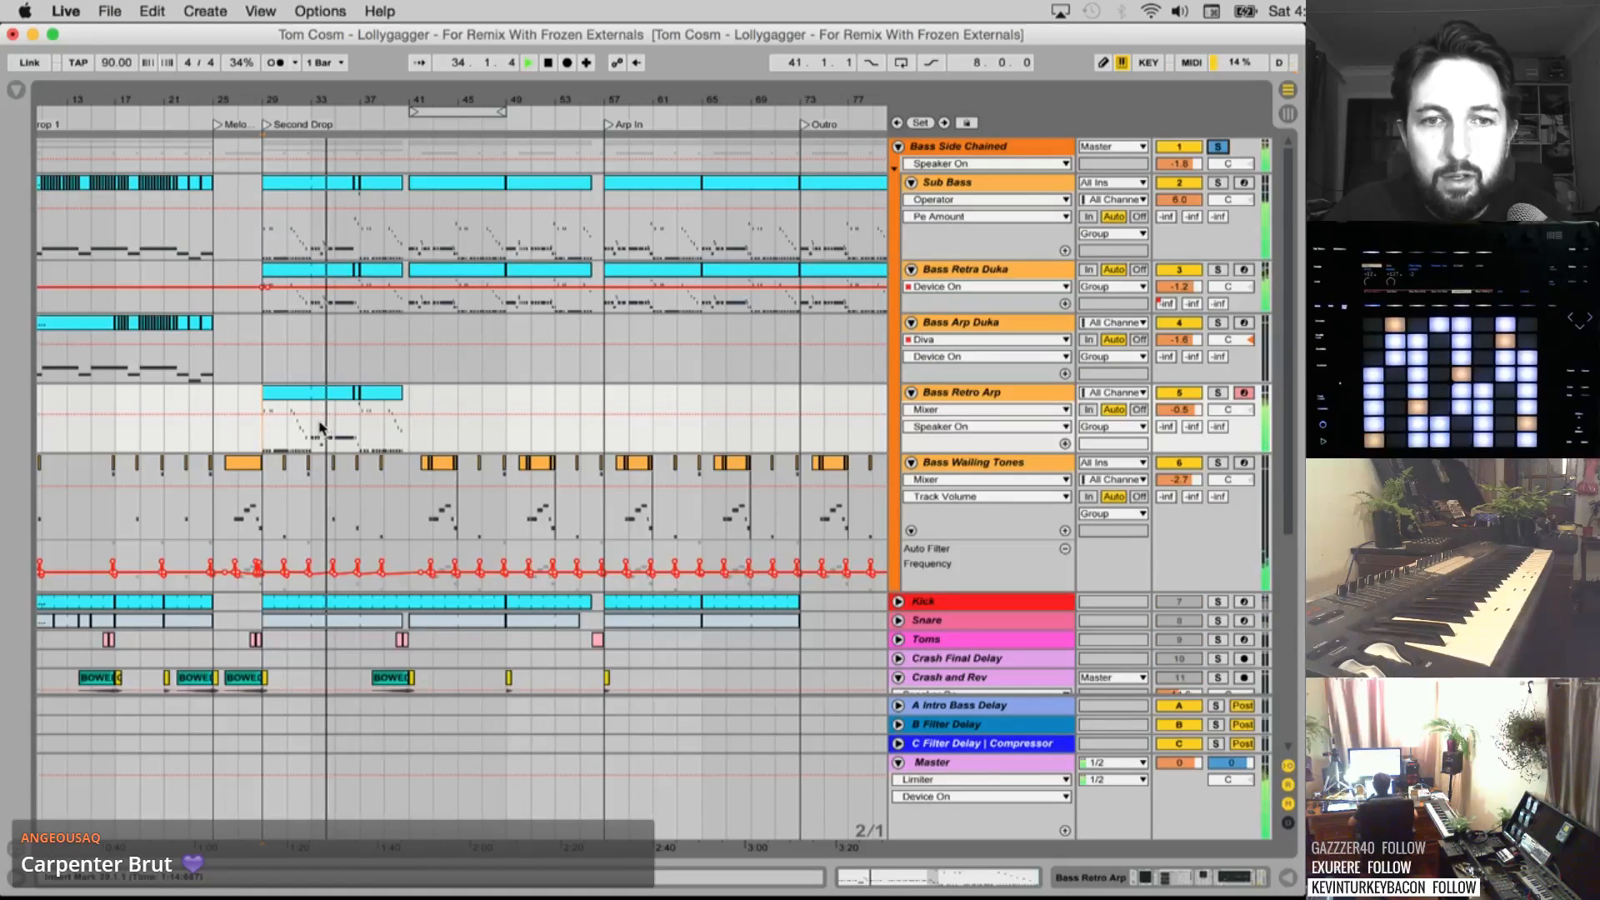
{"action": "left_click", "coordinate": [263, 408]}
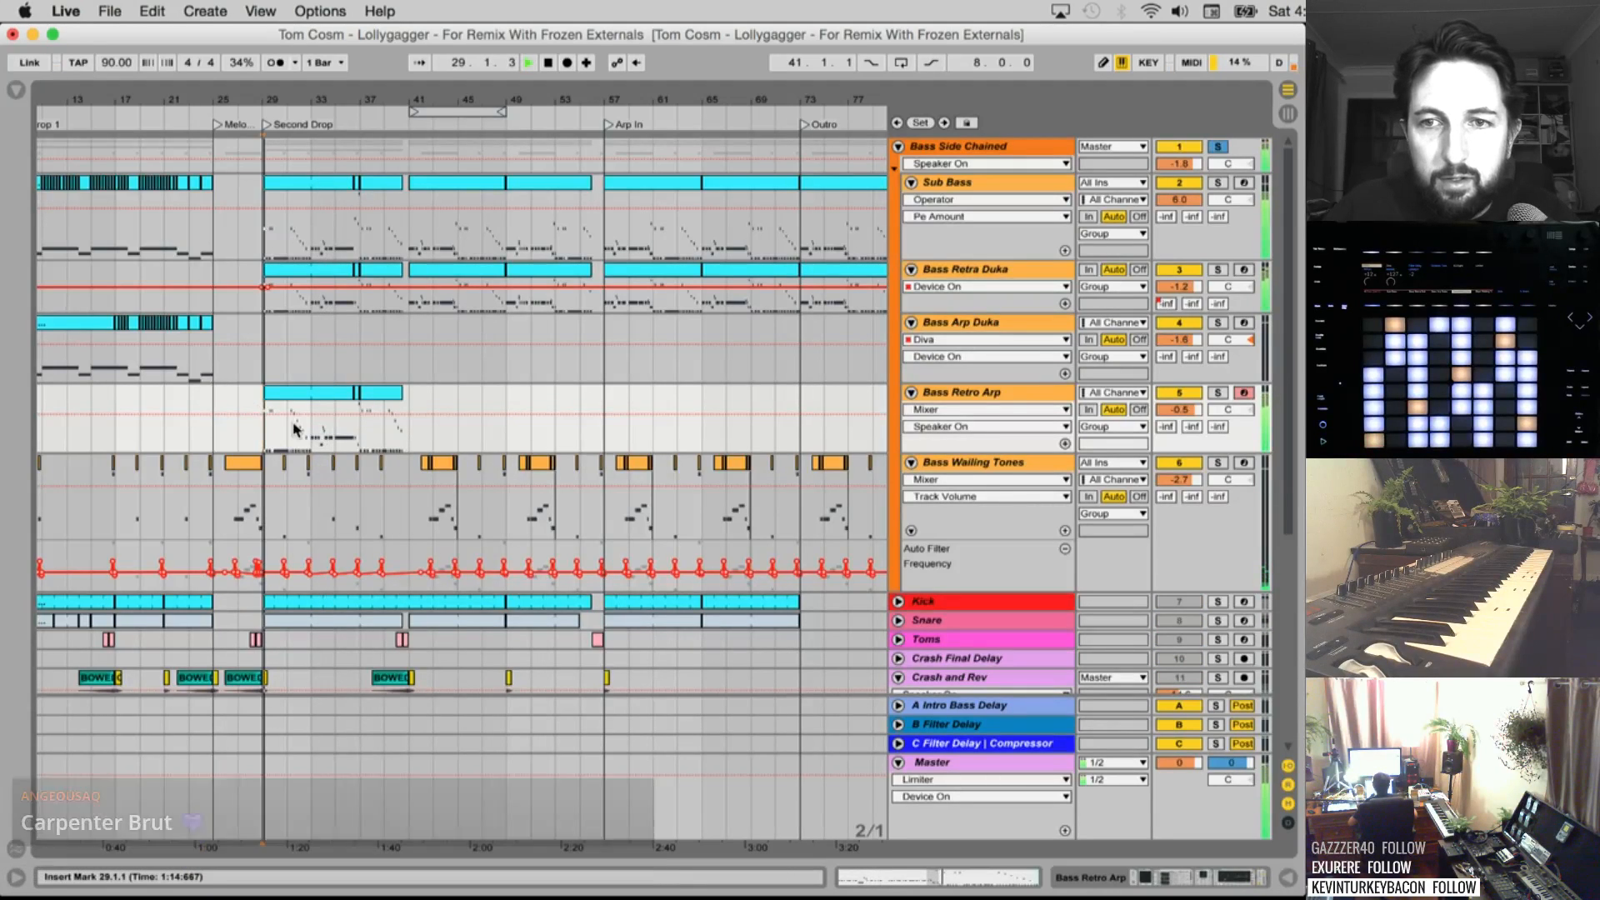
{"action": "key", "text": "space"}
Insert a new MIDI track directly below the Bass Side Chained group and colour it dark grey
{"action": "left_click", "coordinate": [923, 153]}
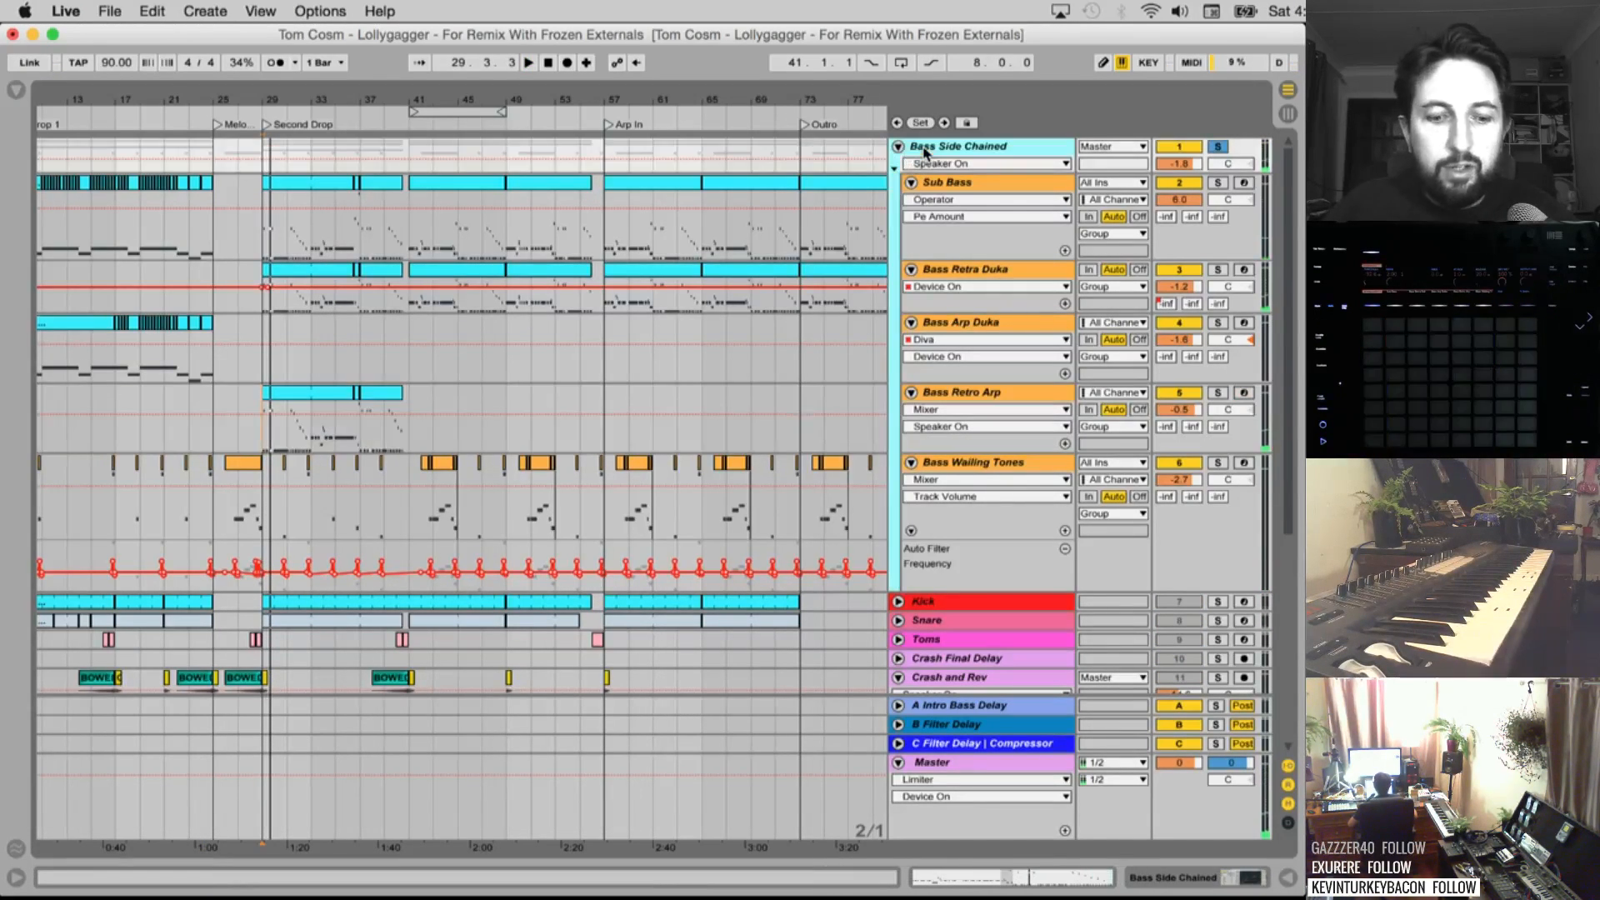
{"action": "key", "text": "super+shift+t"}
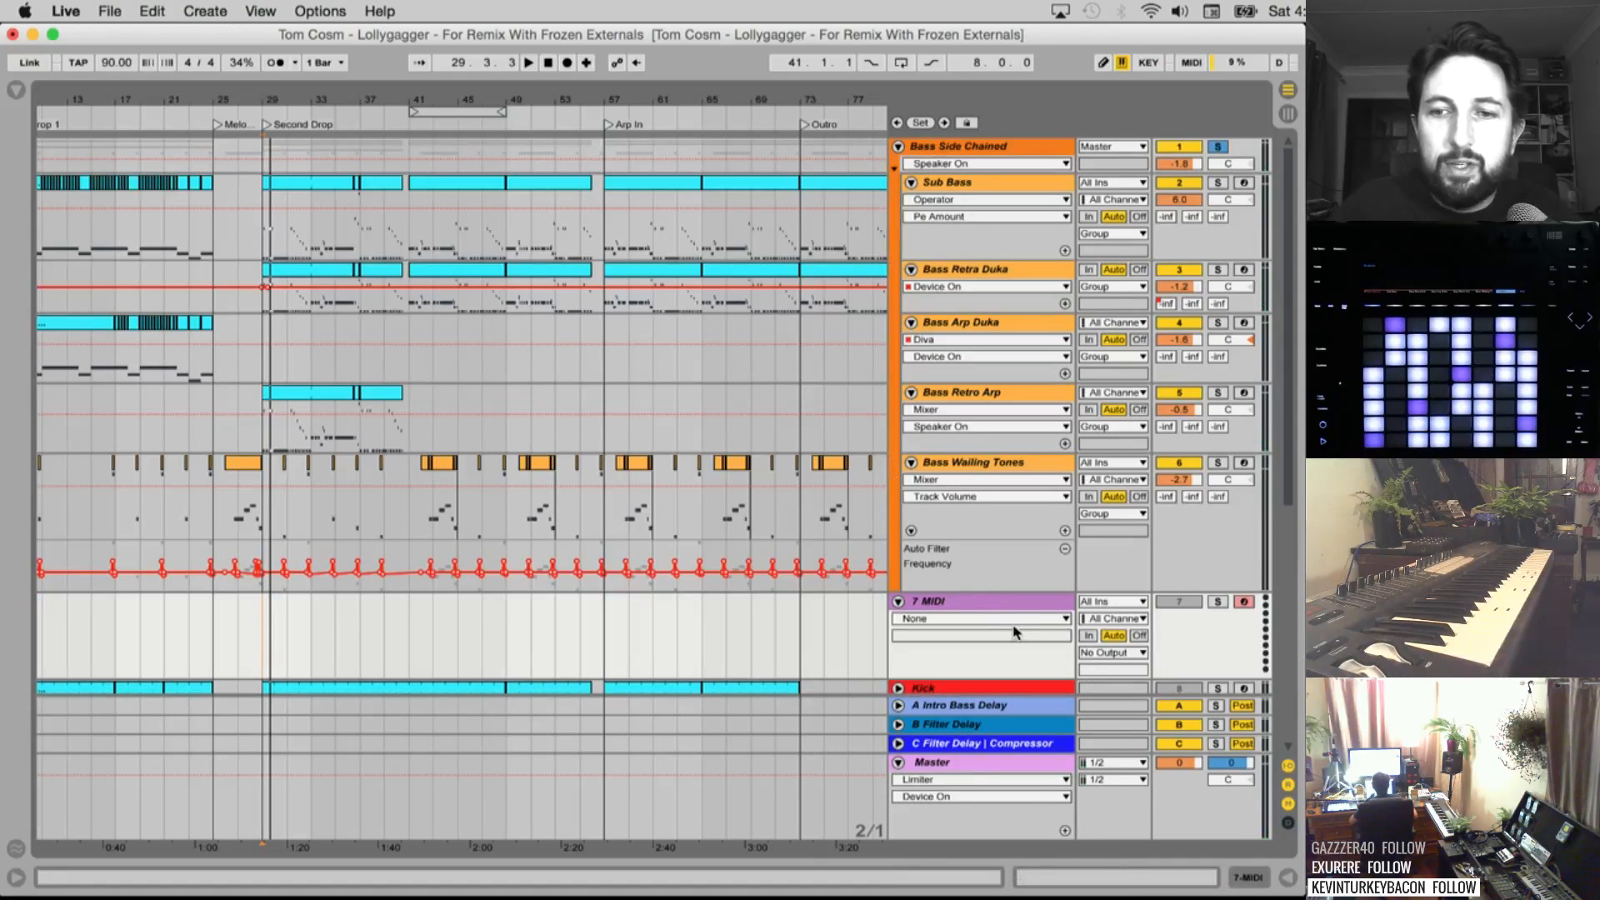
{"action": "left_click", "coordinate": [973, 606]}
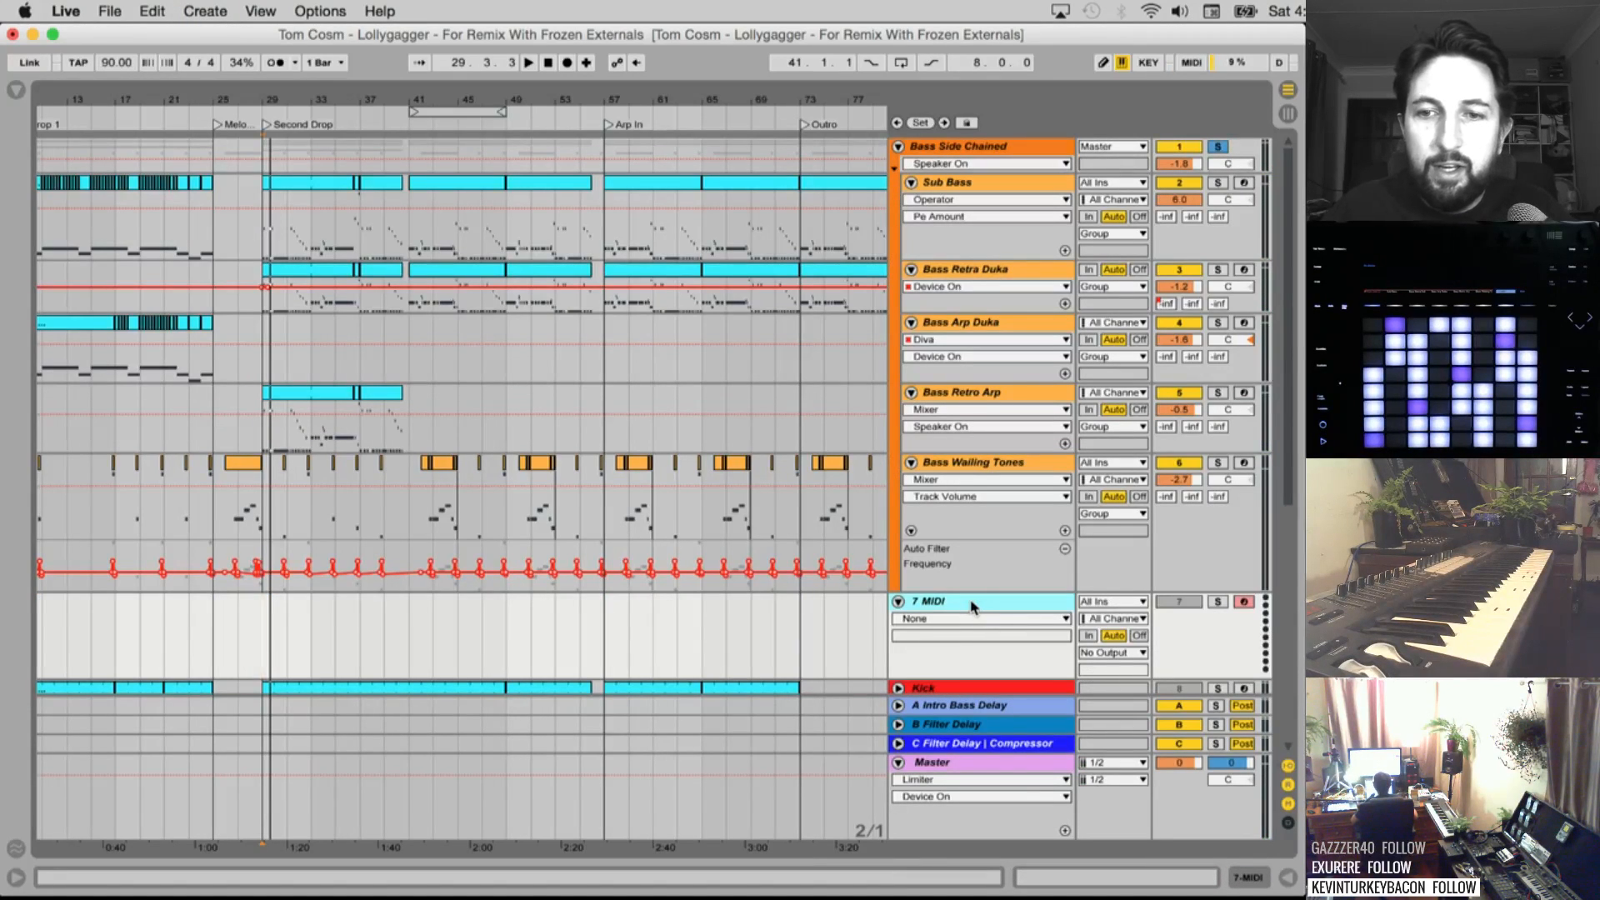
{"action": "right_click", "coordinate": [967, 602]}
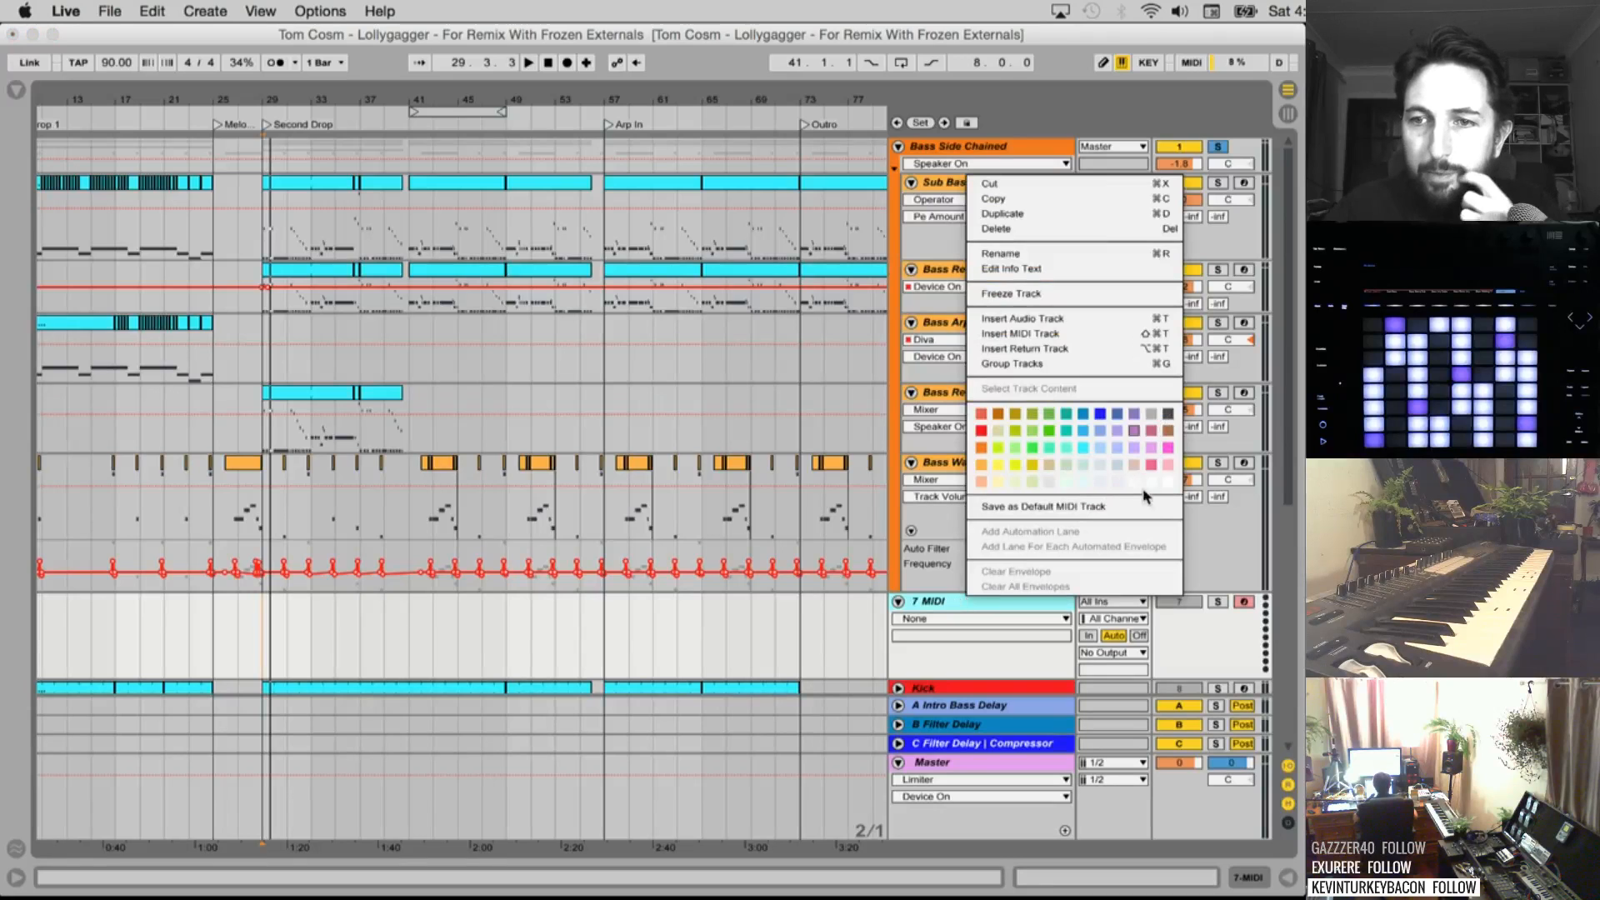
{"action": "left_click", "coordinate": [1166, 471]}
{"action": "right_click", "coordinate": [967, 602]}
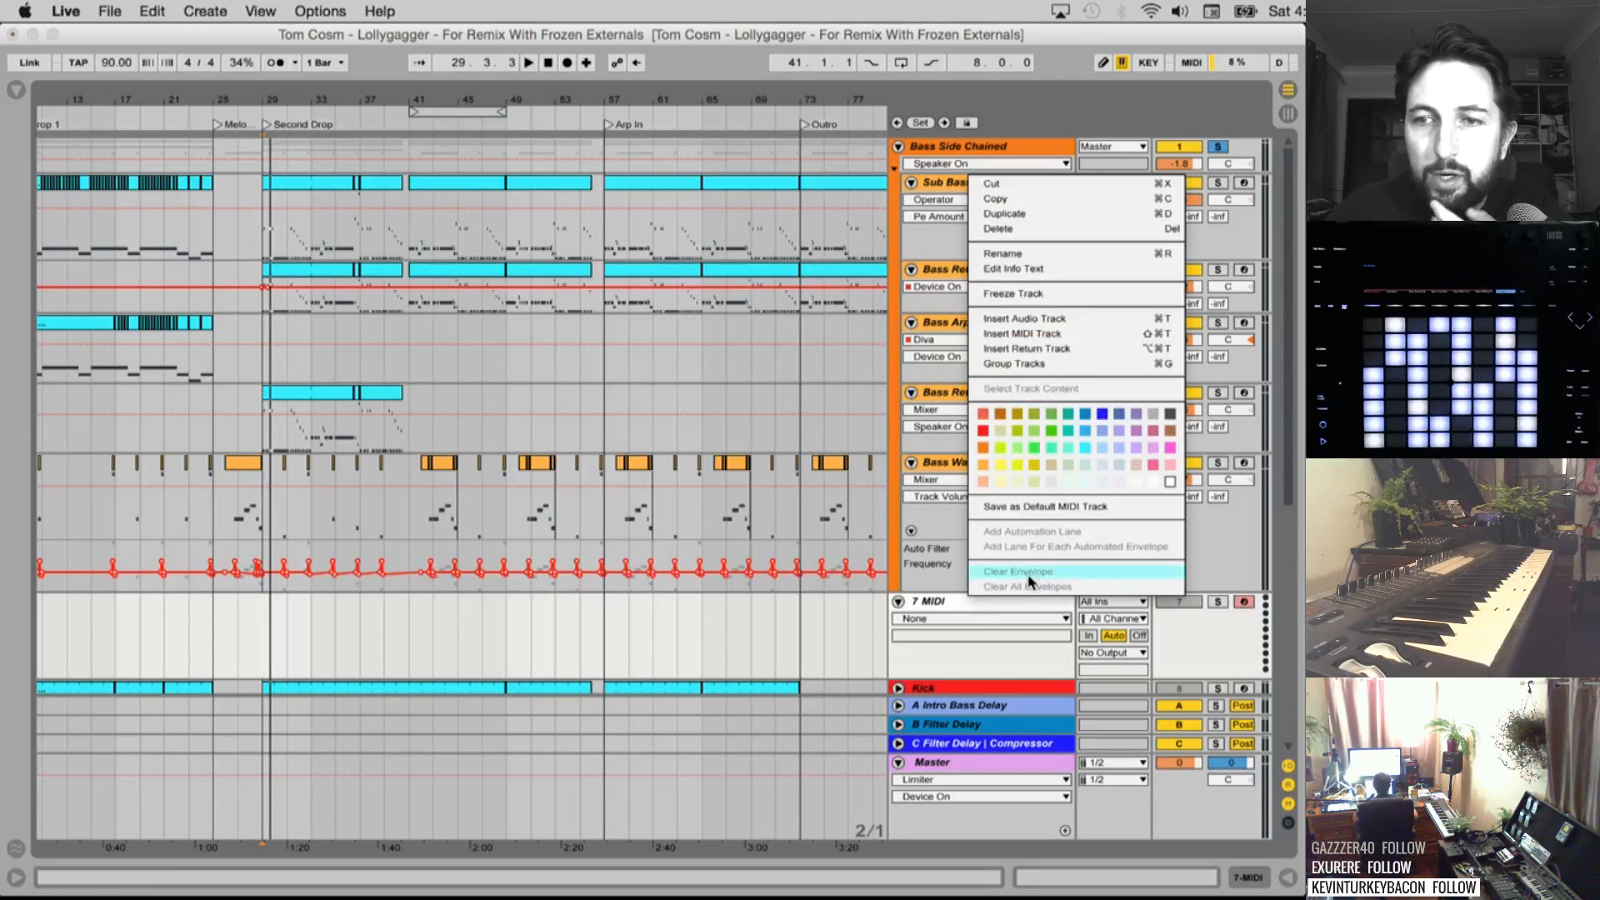
{"action": "left_click", "coordinate": [1171, 431]}
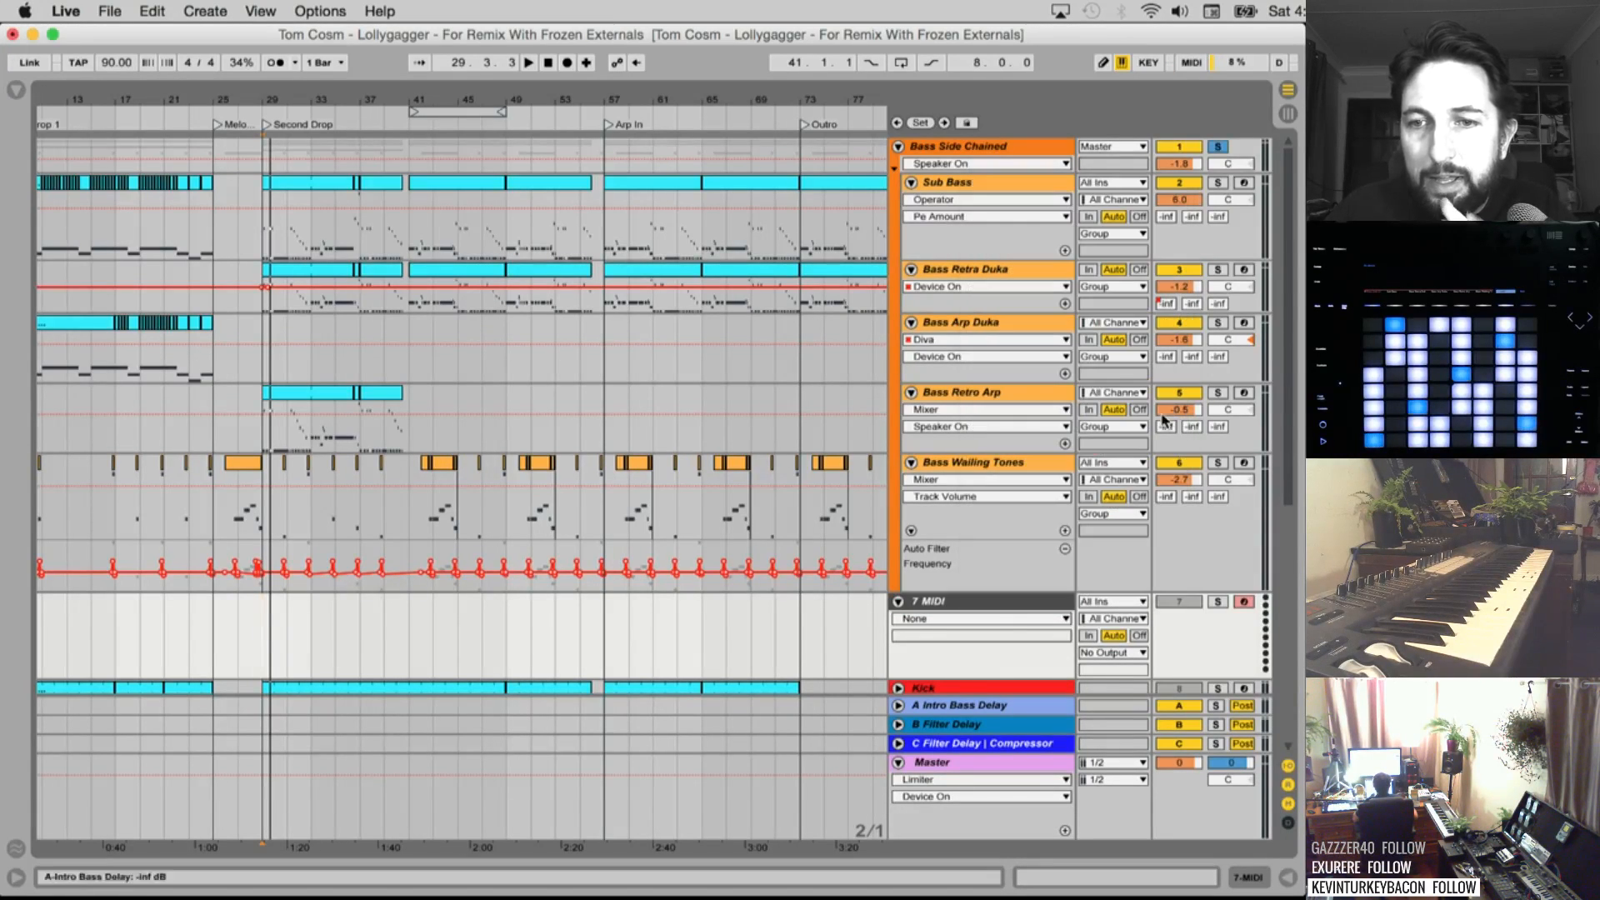
Rename the new MIDI track as Bass 1
{"action": "double_click", "coordinate": [954, 601]}
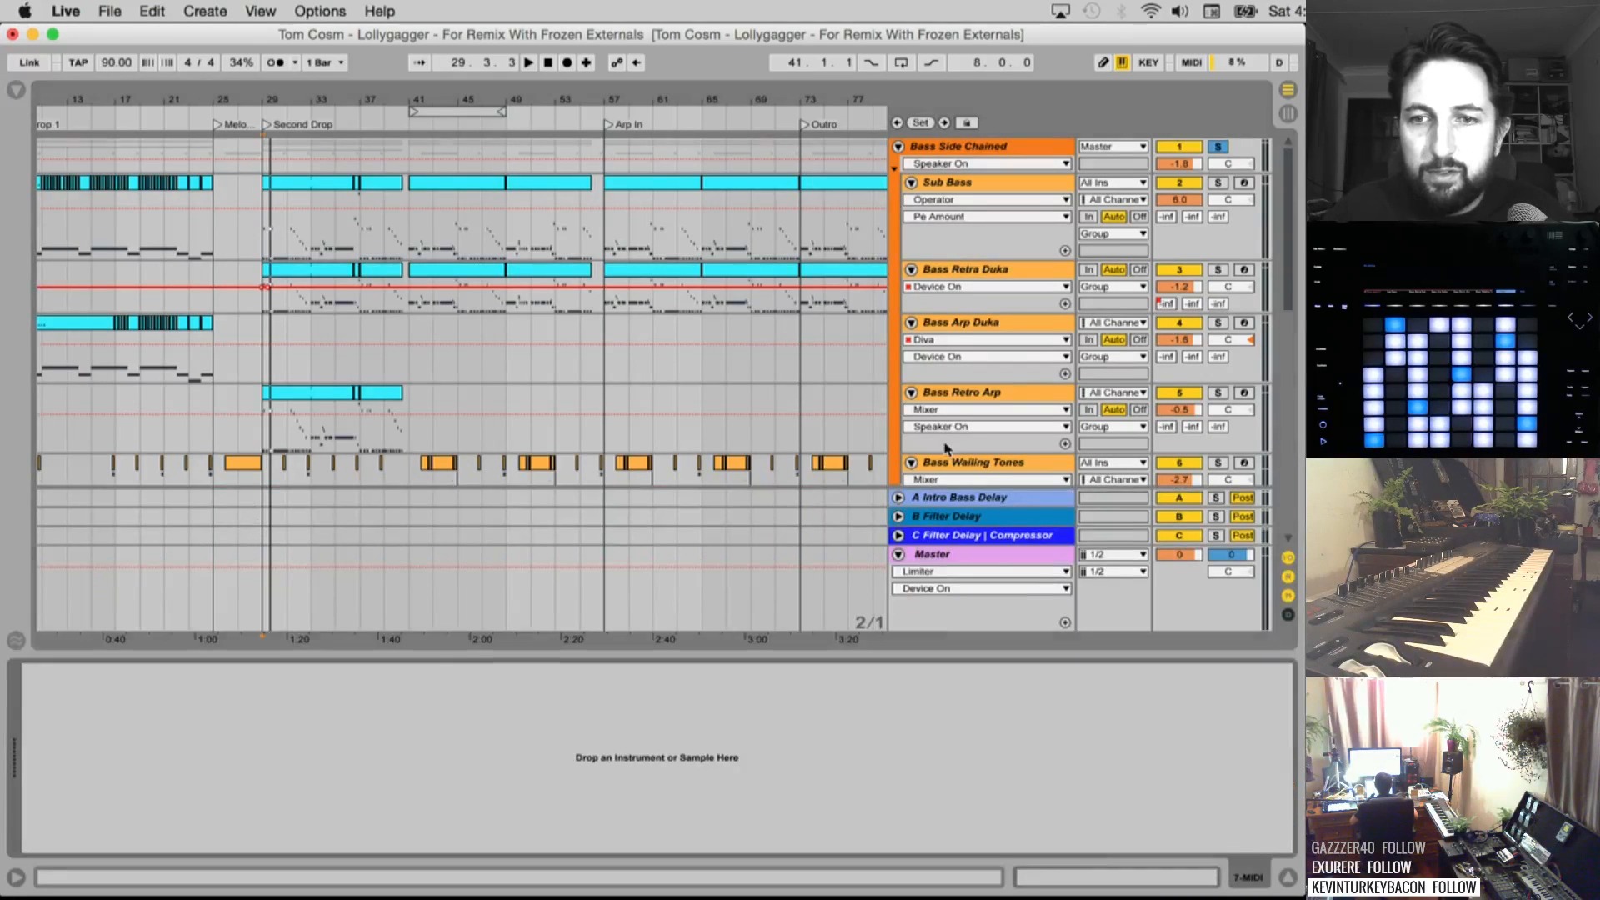
{"action": "scroll", "coordinate": [946, 448], "scroll_direction": "down", "scroll_amount": 5}
{"action": "key", "text": "super+r"}
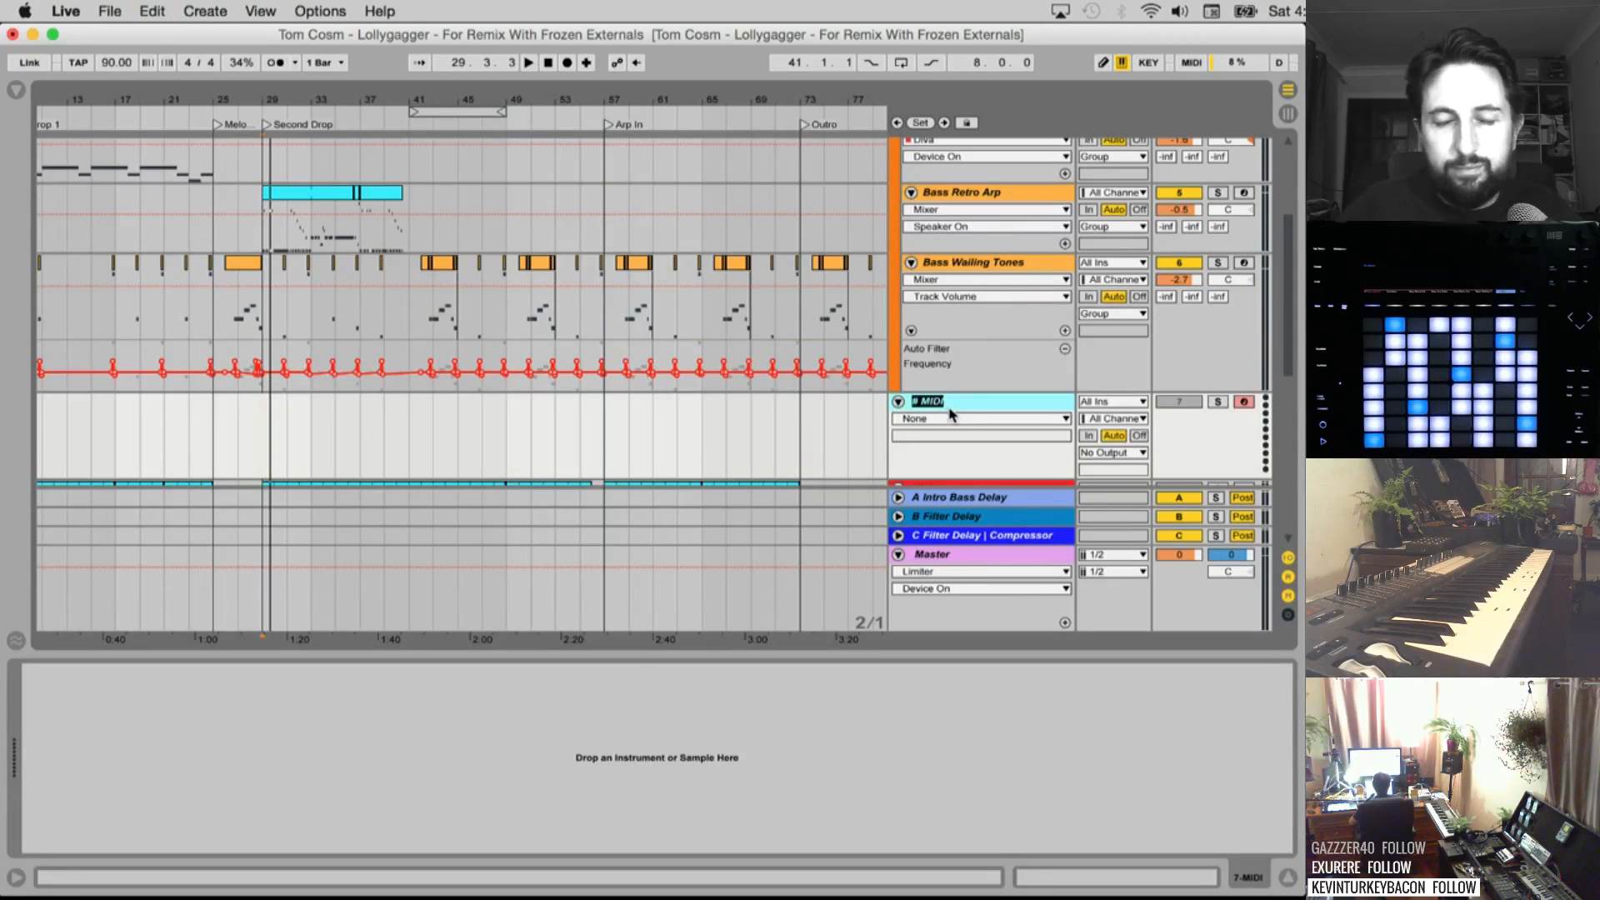
{"action": "type", "text": "Bass 1"}
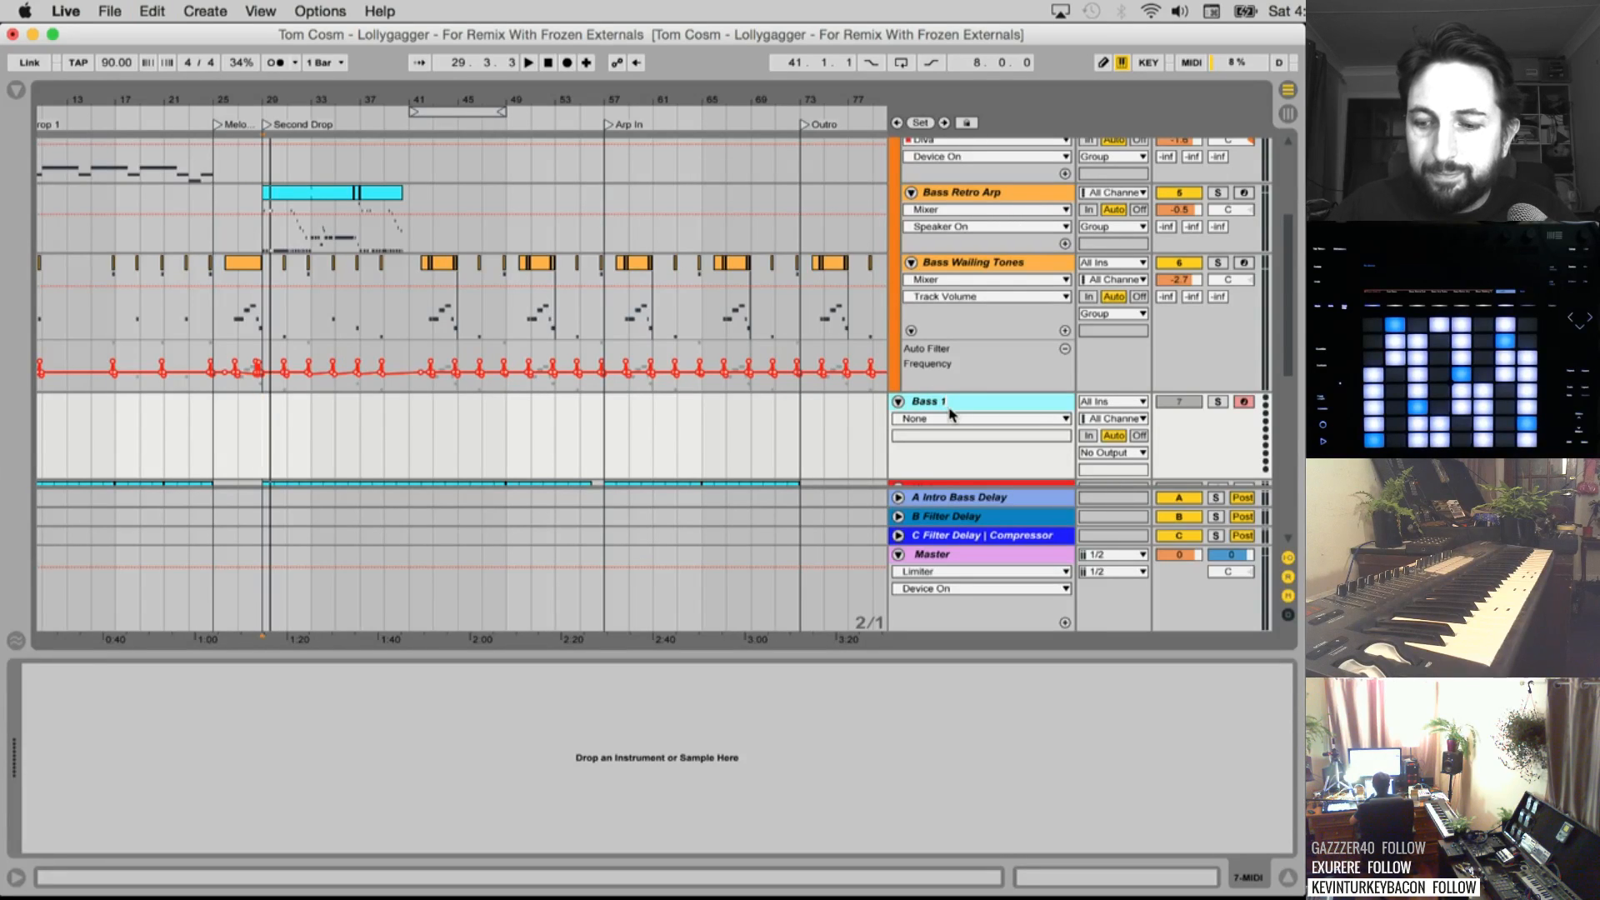
{"action": "key", "text": "Return"}
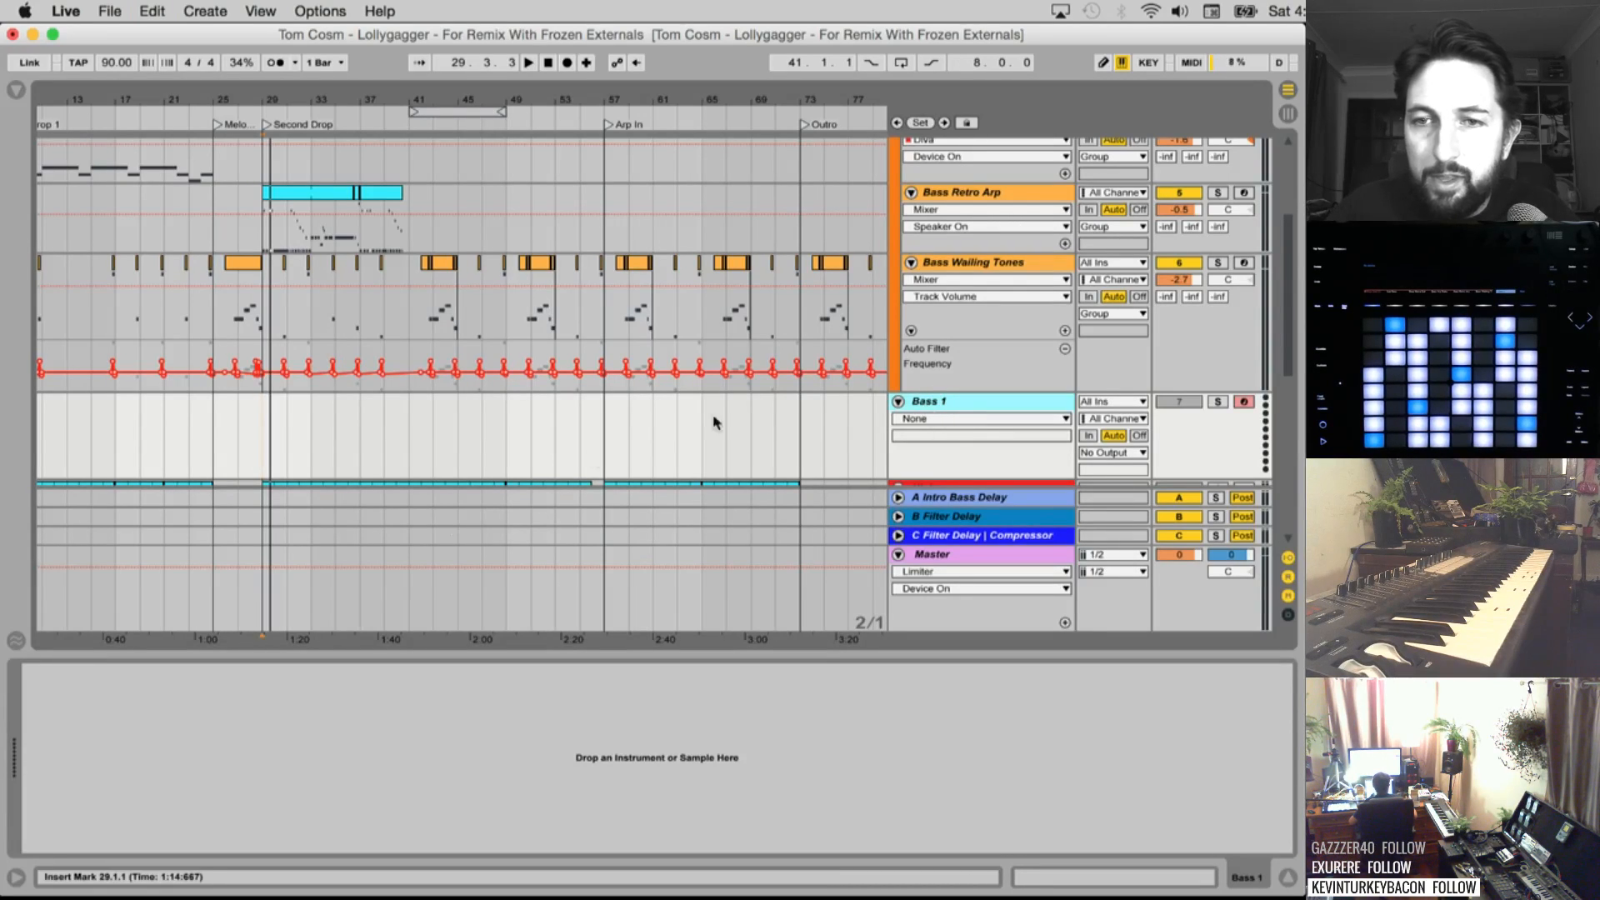
Add an empty Instrument Rack from the Instruments library to the Bass 1 track
{"action": "left_click", "coordinate": [16, 90]}
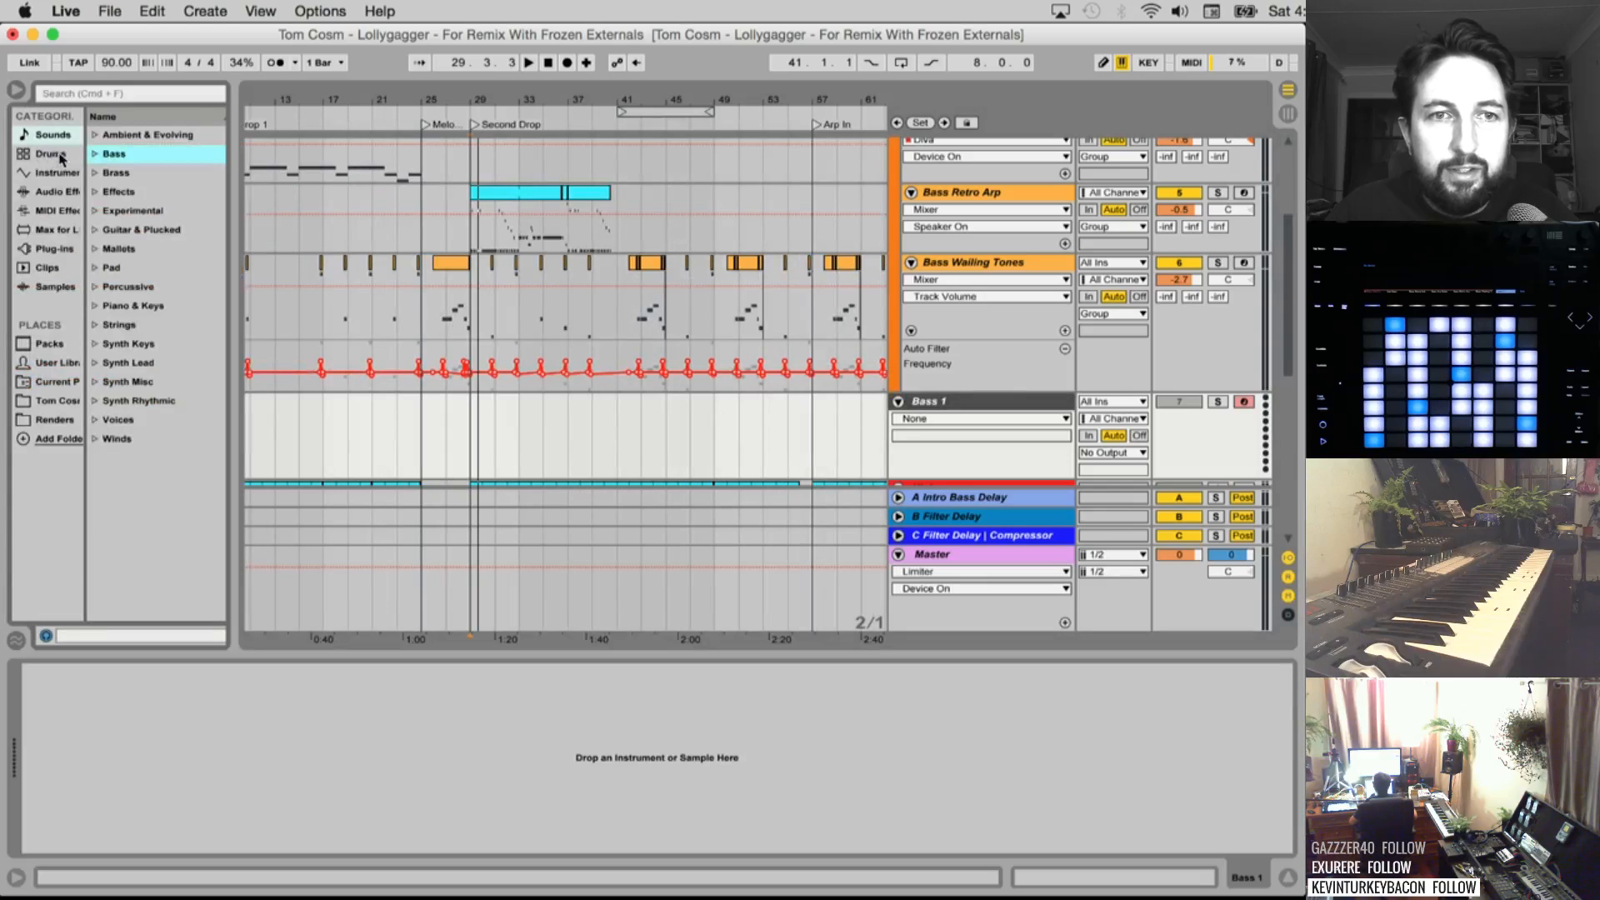
{"action": "left_click", "coordinate": [33, 154]}
{"action": "left_click", "coordinate": [50, 172]}
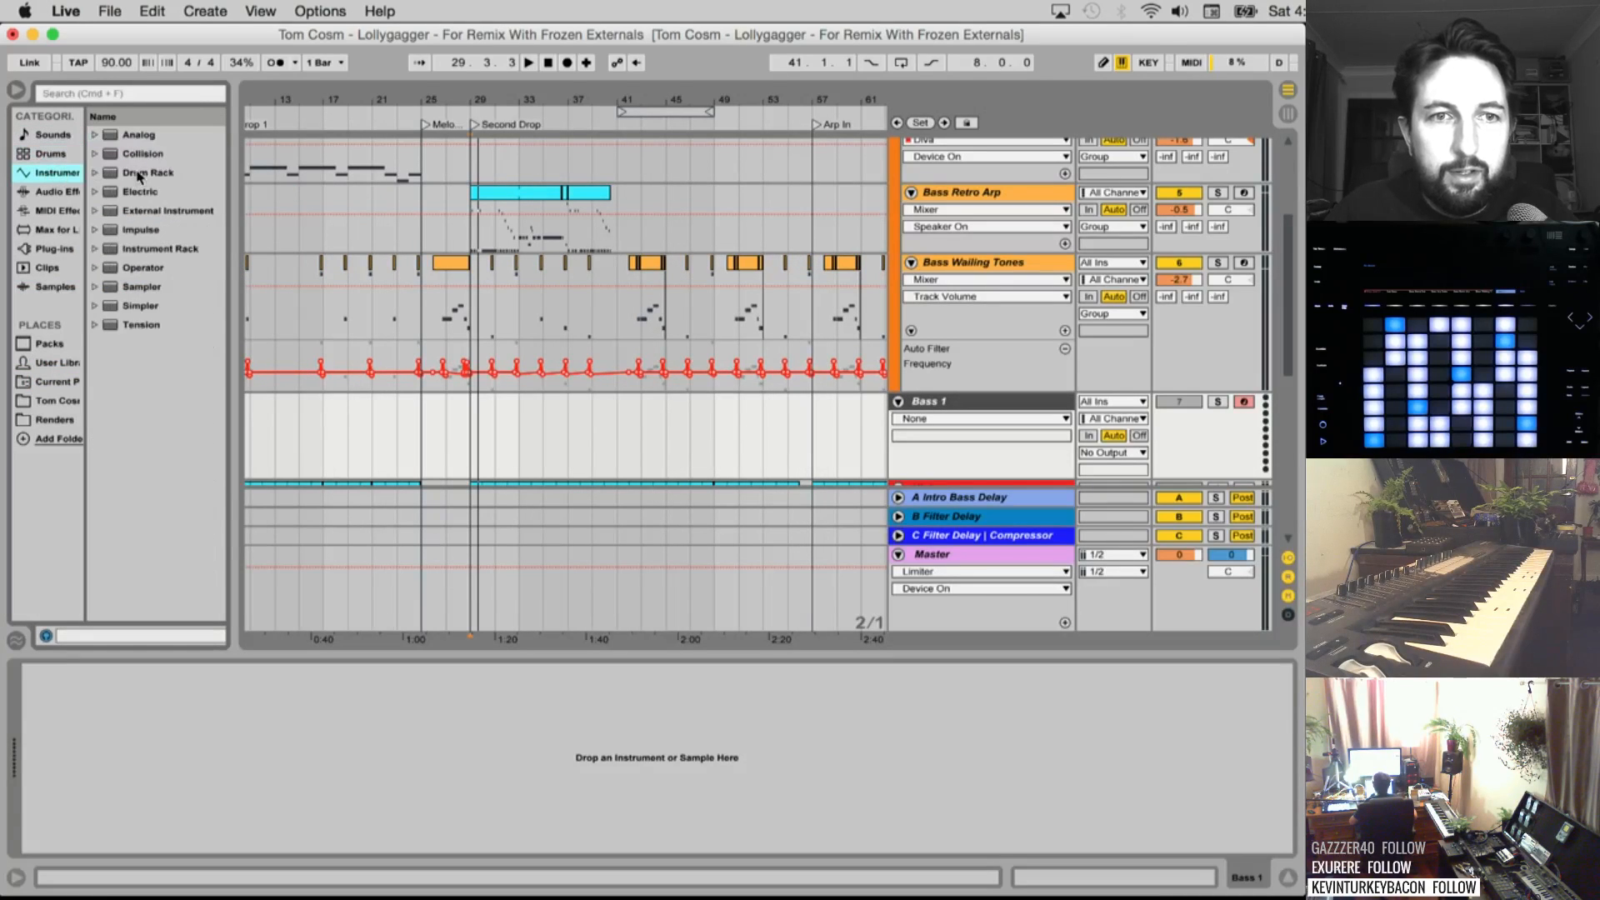
{"action": "left_click_drag", "start_coordinate": [151, 245], "coordinate": [300, 723]}
Examine the device chain on the Sub Bass track
{"action": "scroll", "coordinate": [961, 202], "scroll_direction": "up", "scroll_amount": 5}
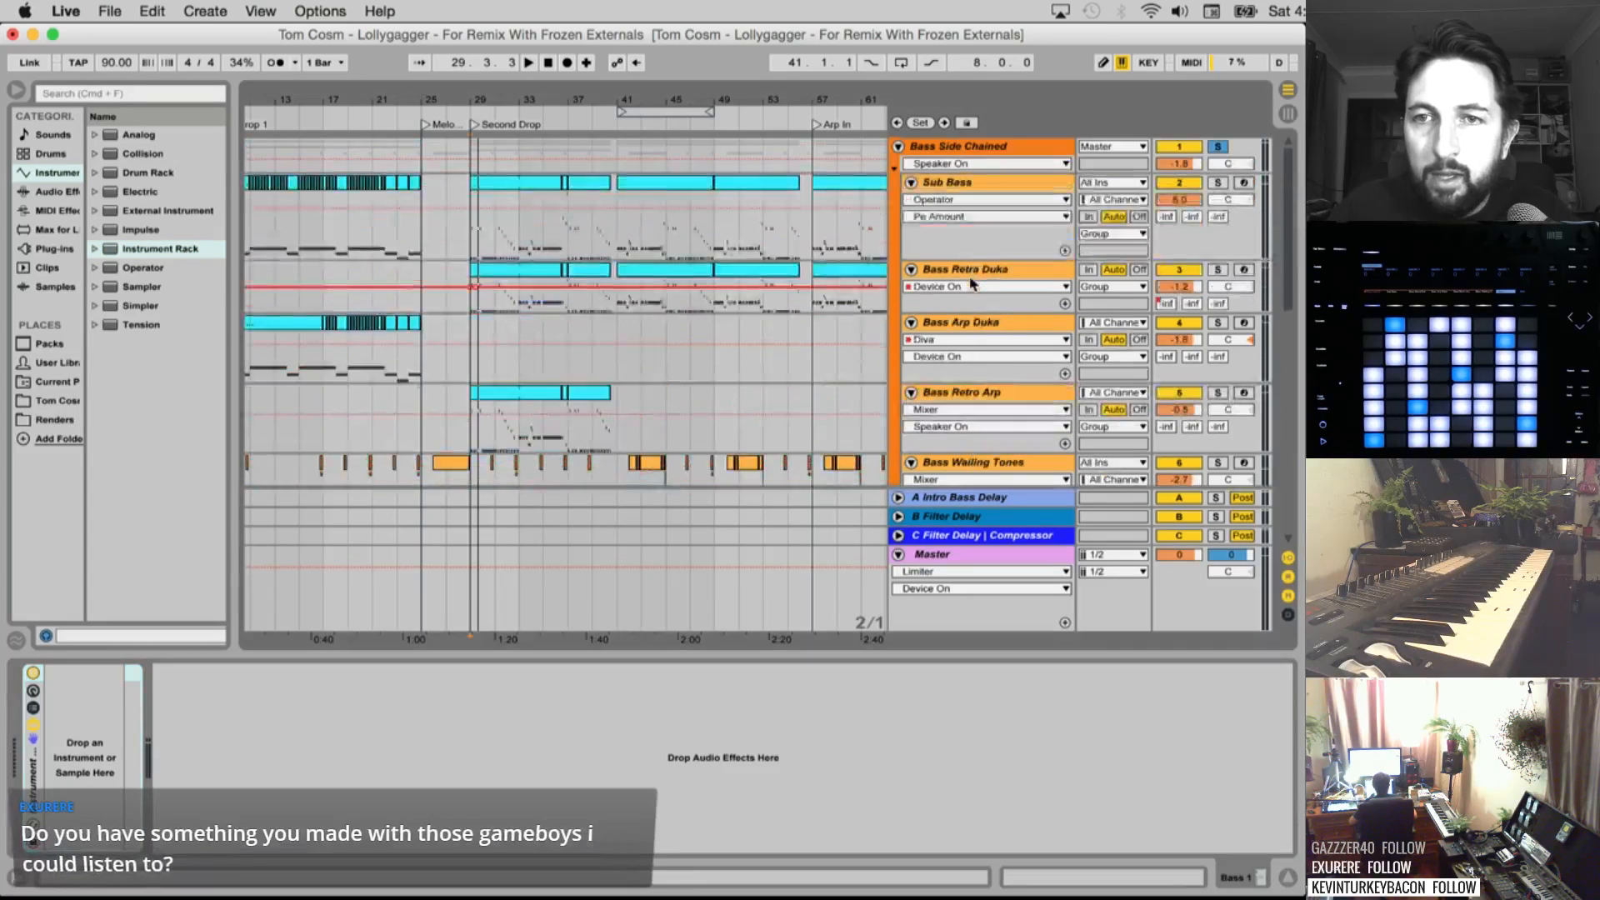
{"action": "left_click", "coordinate": [958, 190]}
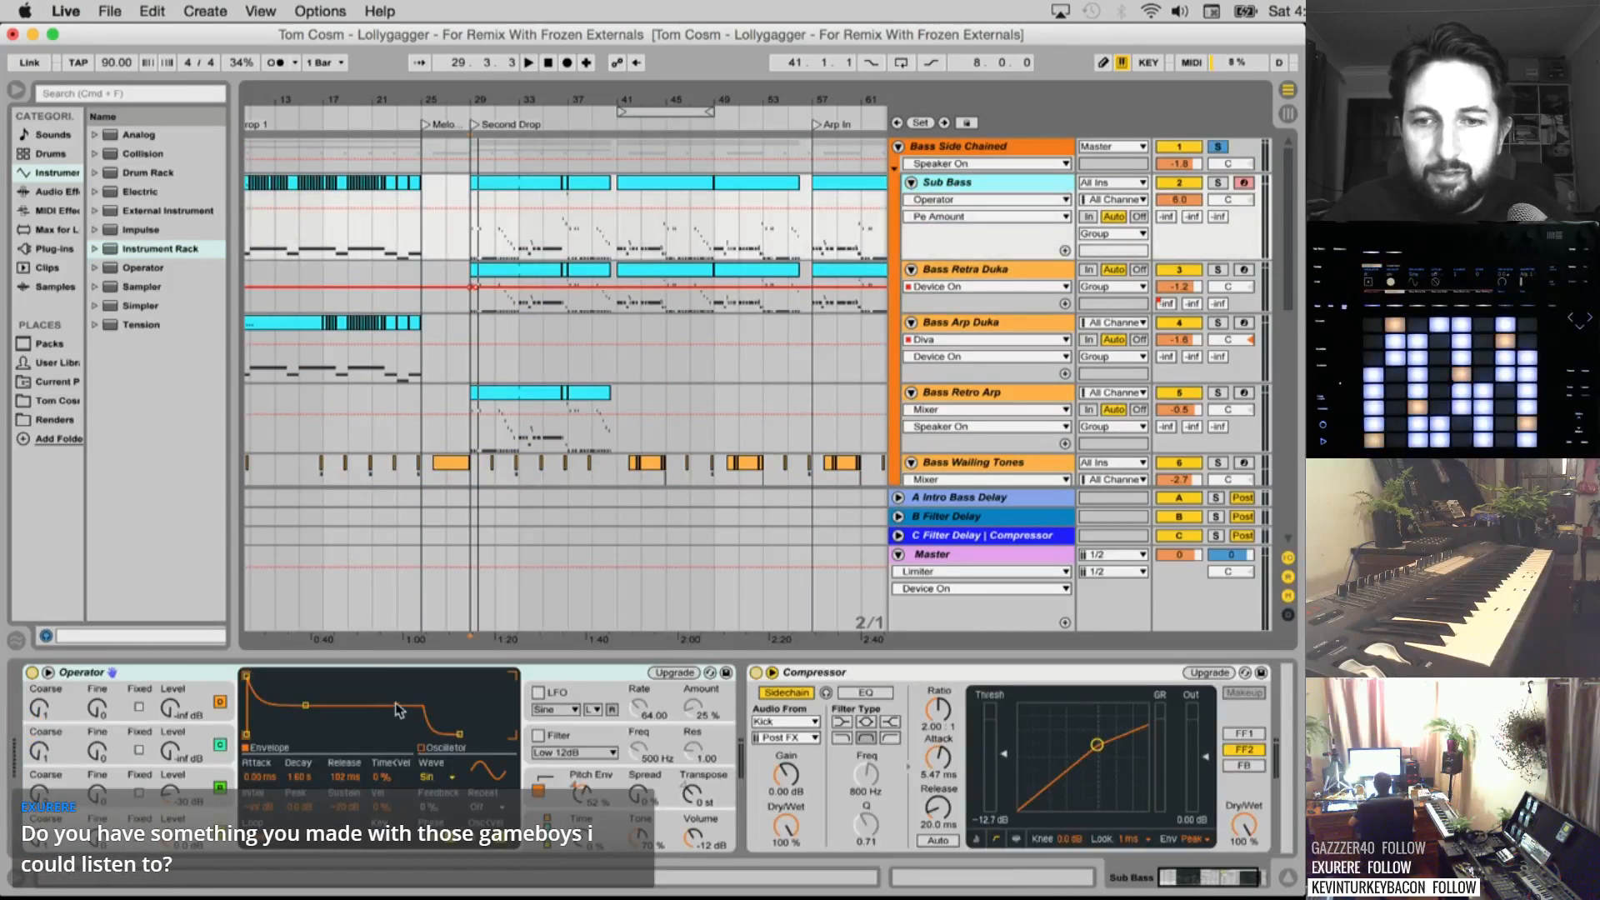
{"action": "scroll", "coordinate": [868, 728], "scroll_direction": "right", "scroll_amount": 3}
{"action": "scroll", "coordinate": [874, 729], "scroll_direction": "left", "scroll_amount": 3}
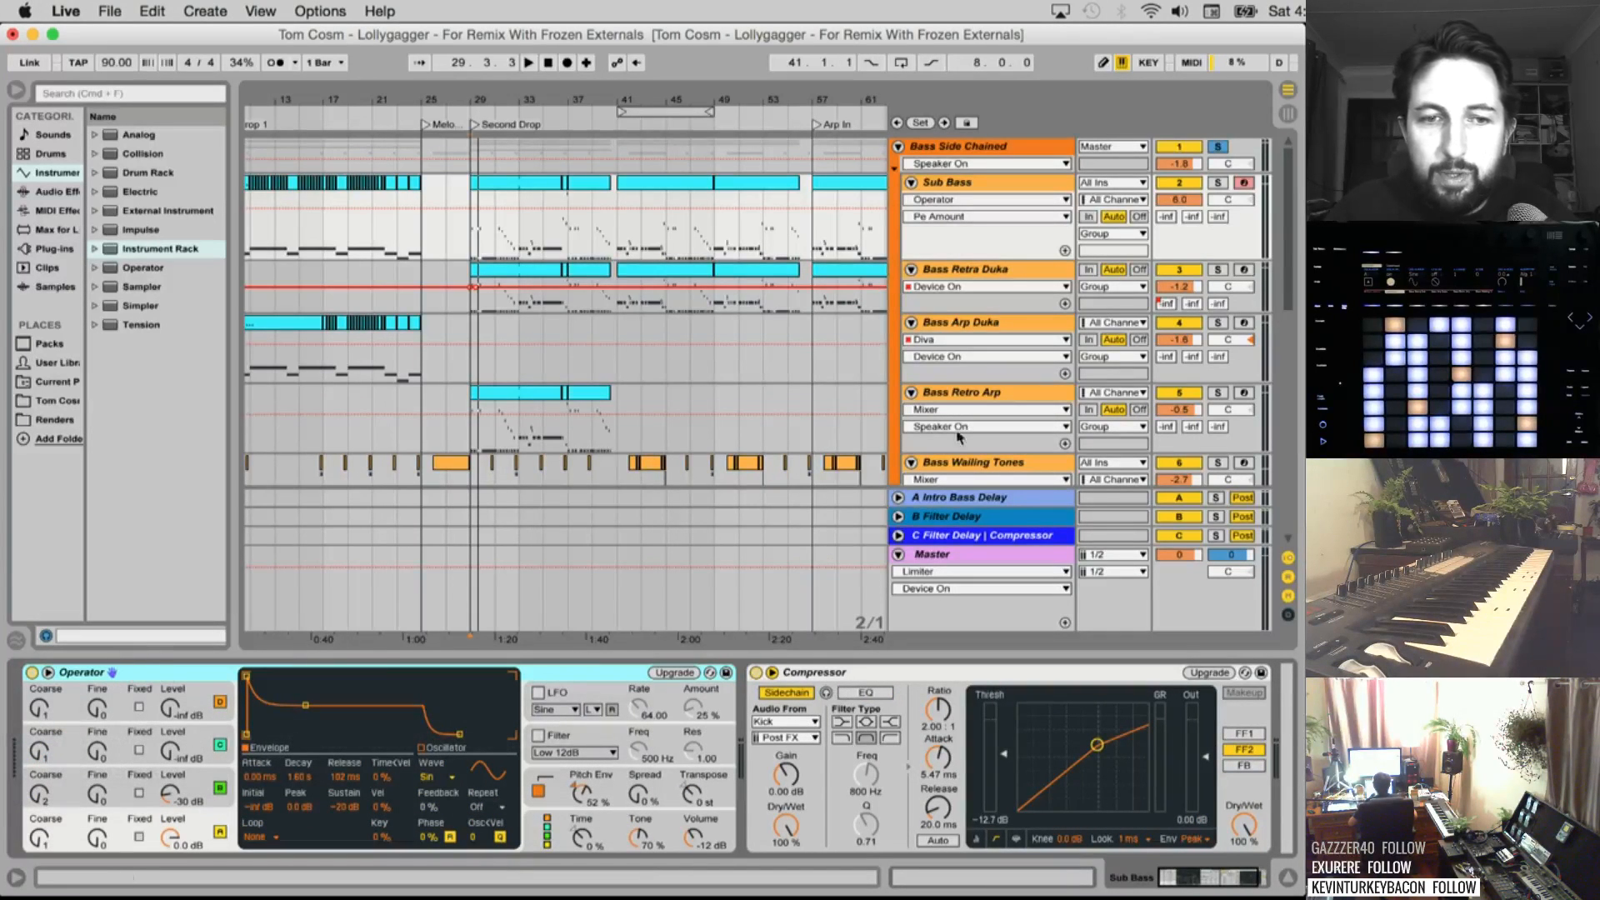
{"action": "scroll", "coordinate": [1076, 312], "scroll_direction": "down", "scroll_amount": 5}
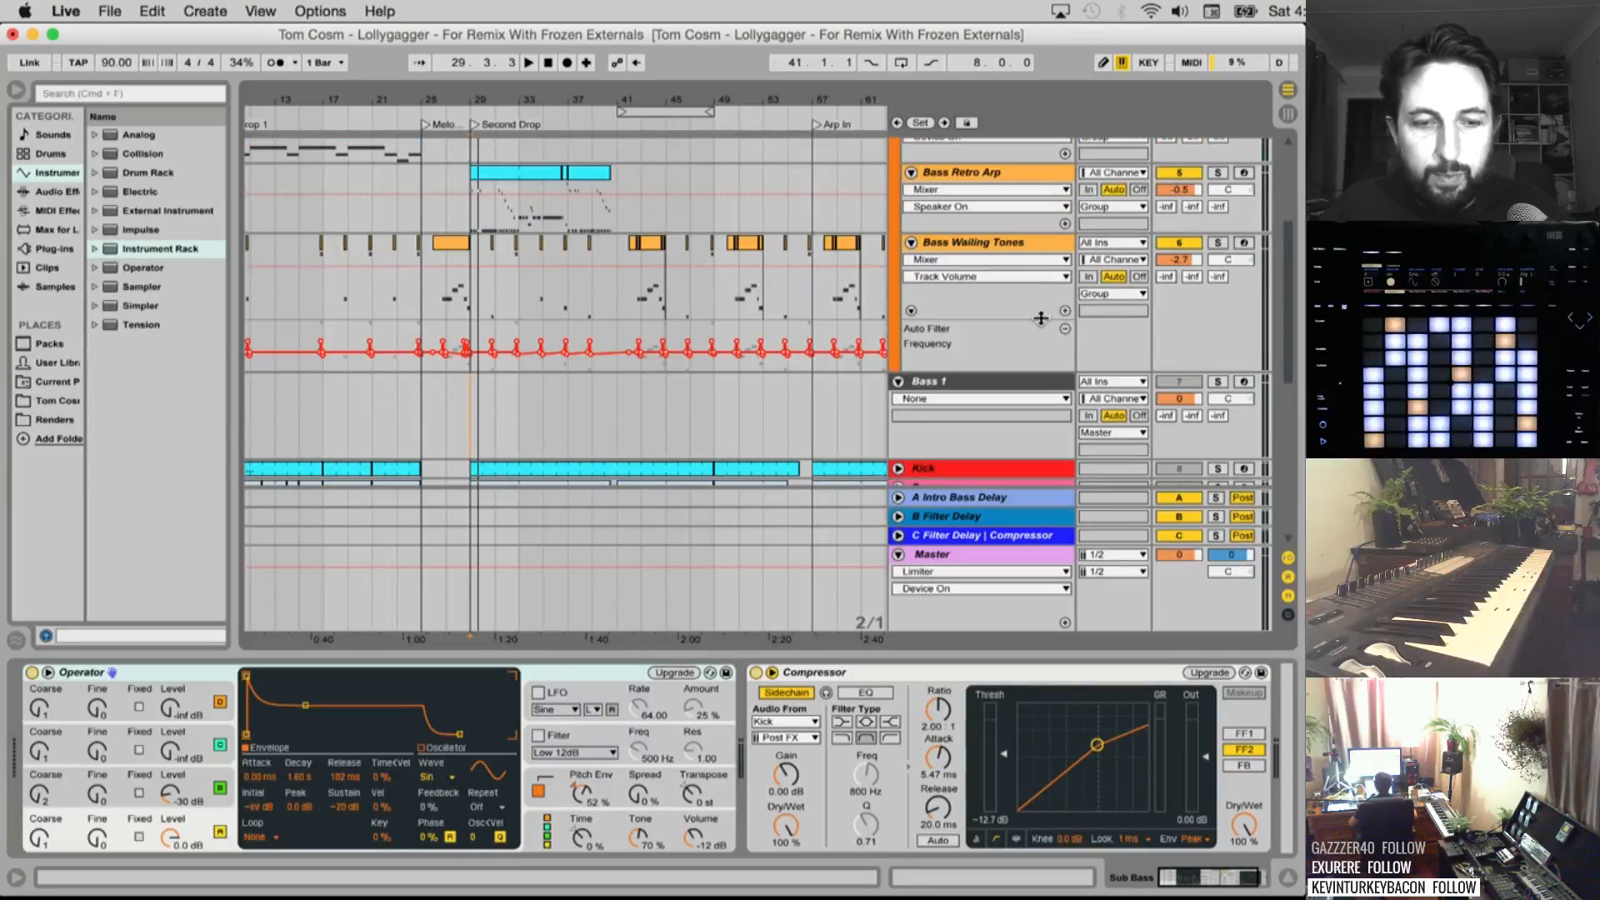
Unfold the Instrument Rack on the Bass 1 track so its chain list is shown
{"action": "left_click", "coordinate": [905, 380]}
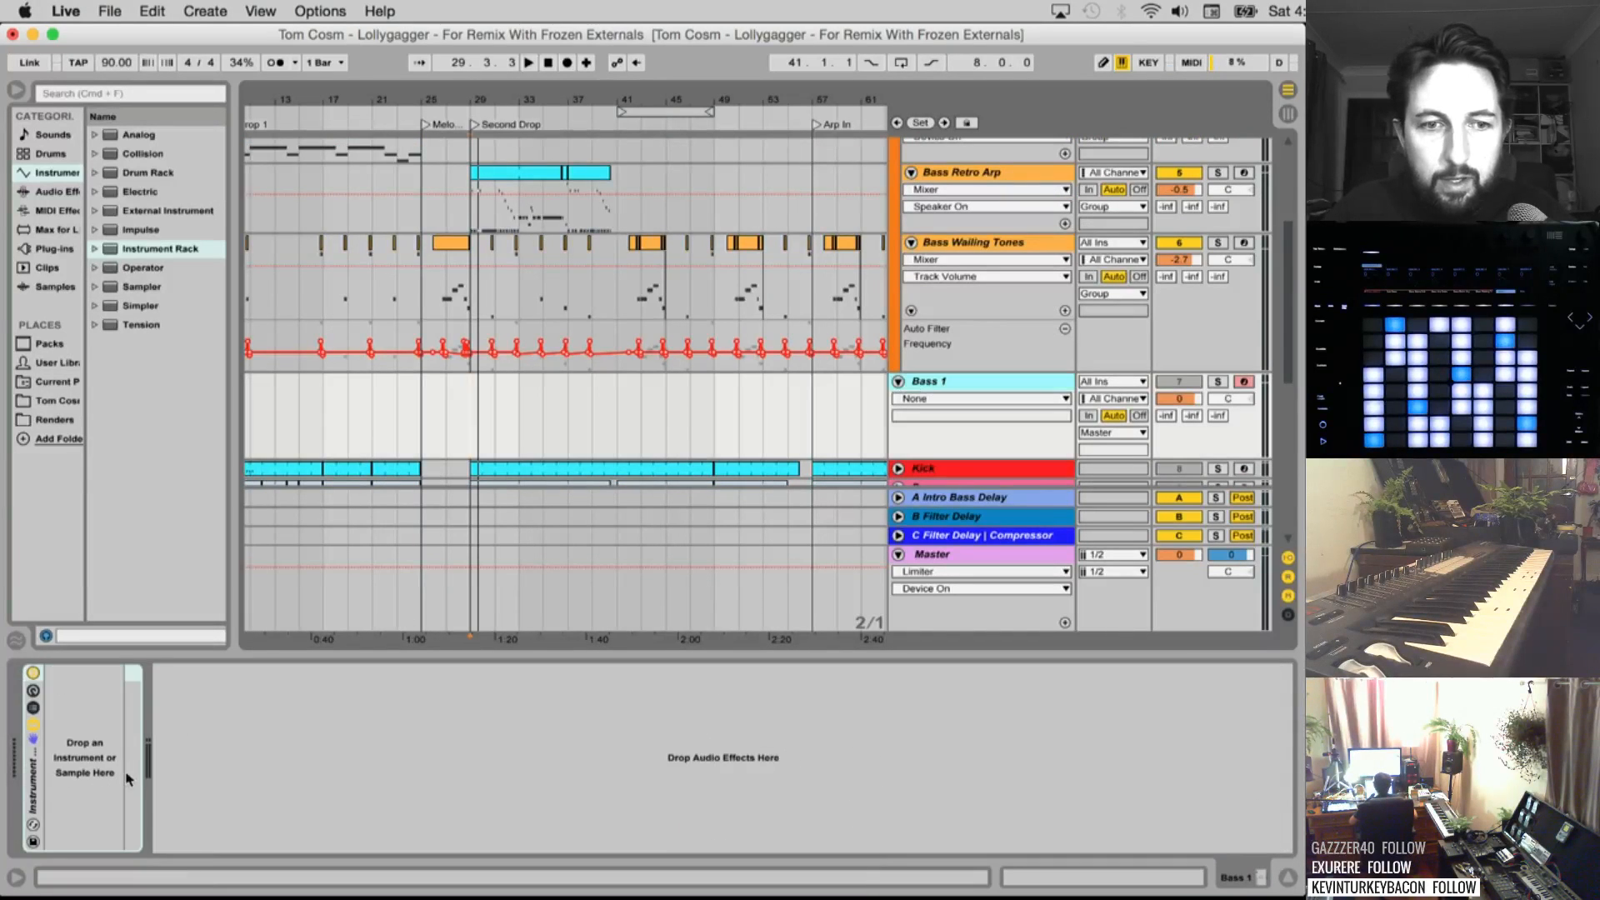
{"action": "left_click", "coordinate": [71, 770]}
{"action": "double_click", "coordinate": [35, 718]}
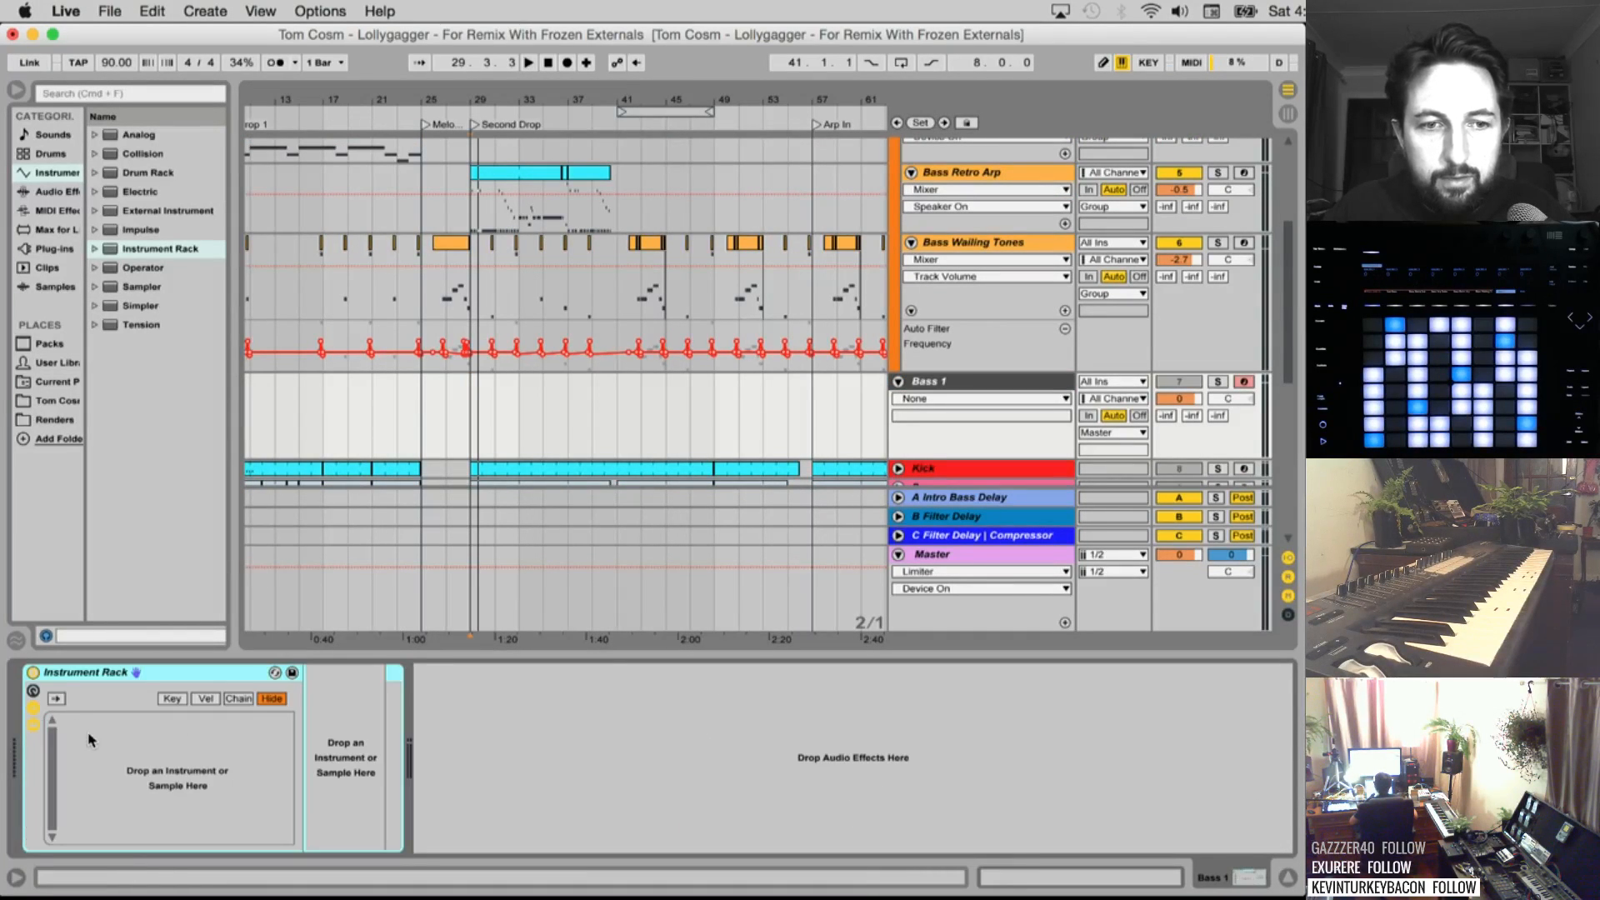
Copy the Operator from the Sub Bass track into the Bass 1 Instrument Rack as a chain
{"action": "scroll", "coordinate": [968, 274], "scroll_direction": "up", "scroll_amount": 5}
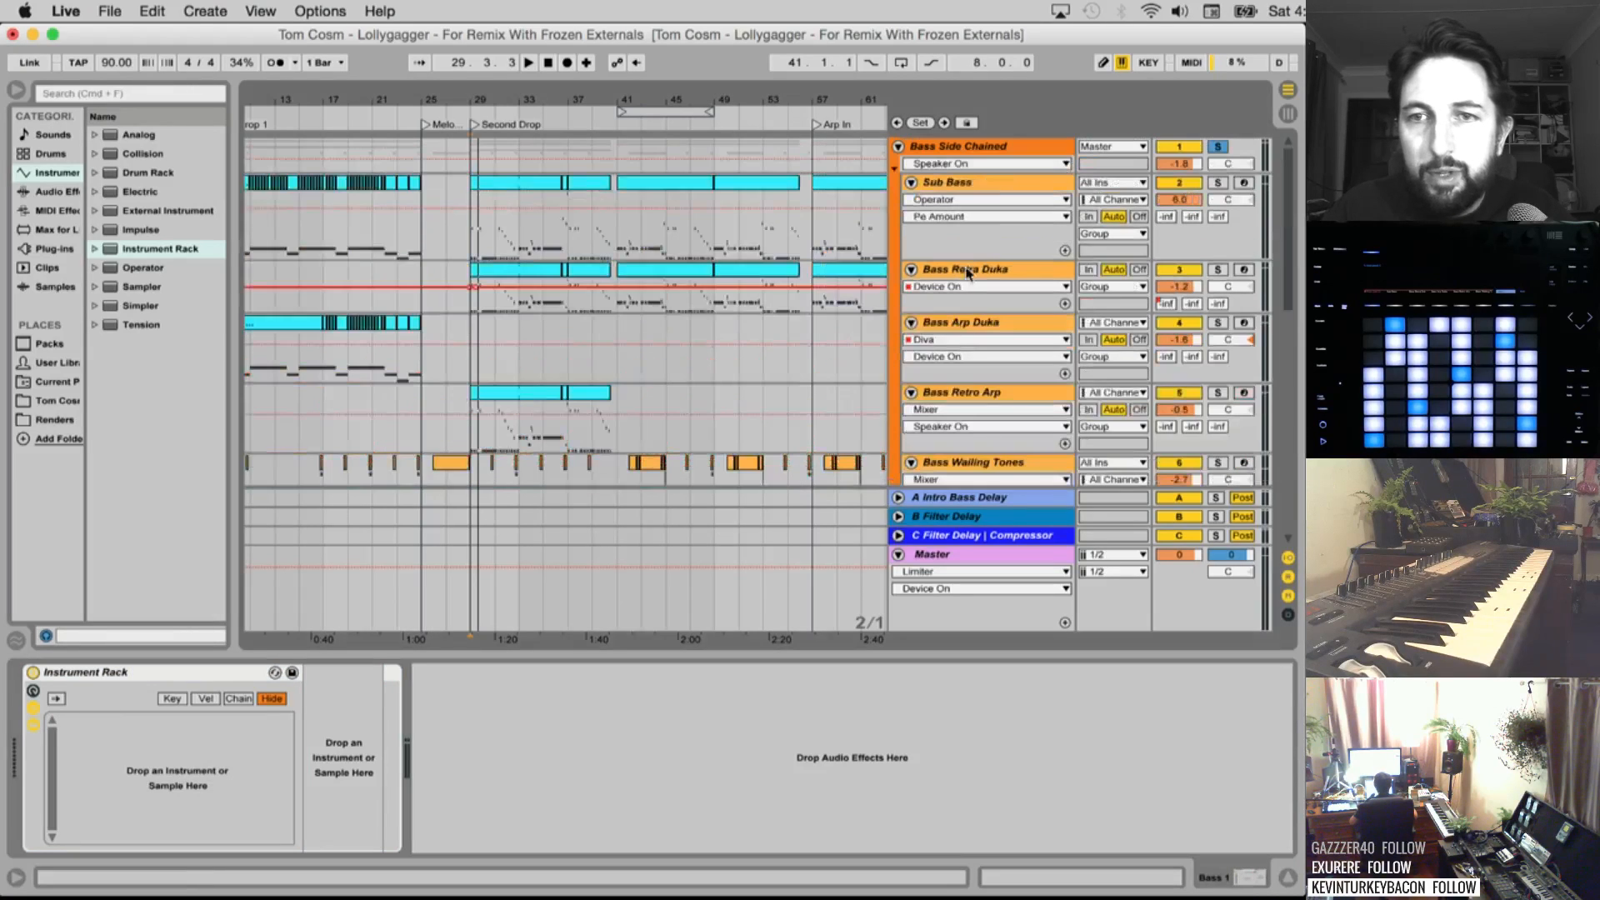
{"action": "left_click", "coordinate": [940, 182]}
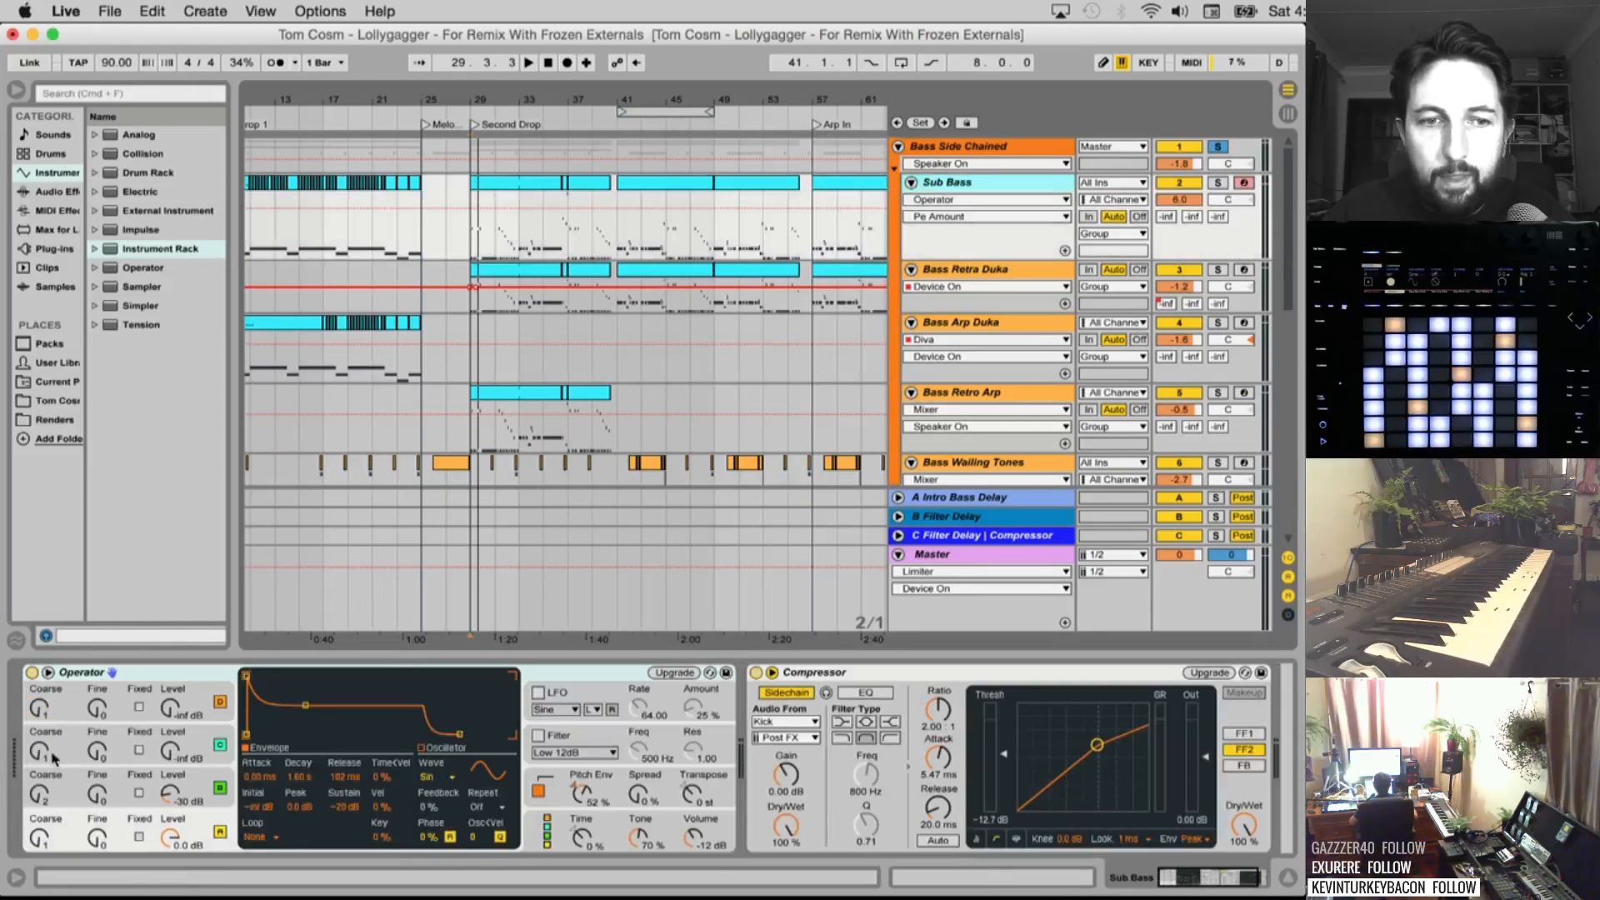
{"action": "right_click", "coordinate": [148, 683]}
{"action": "left_click", "coordinate": [200, 444]}
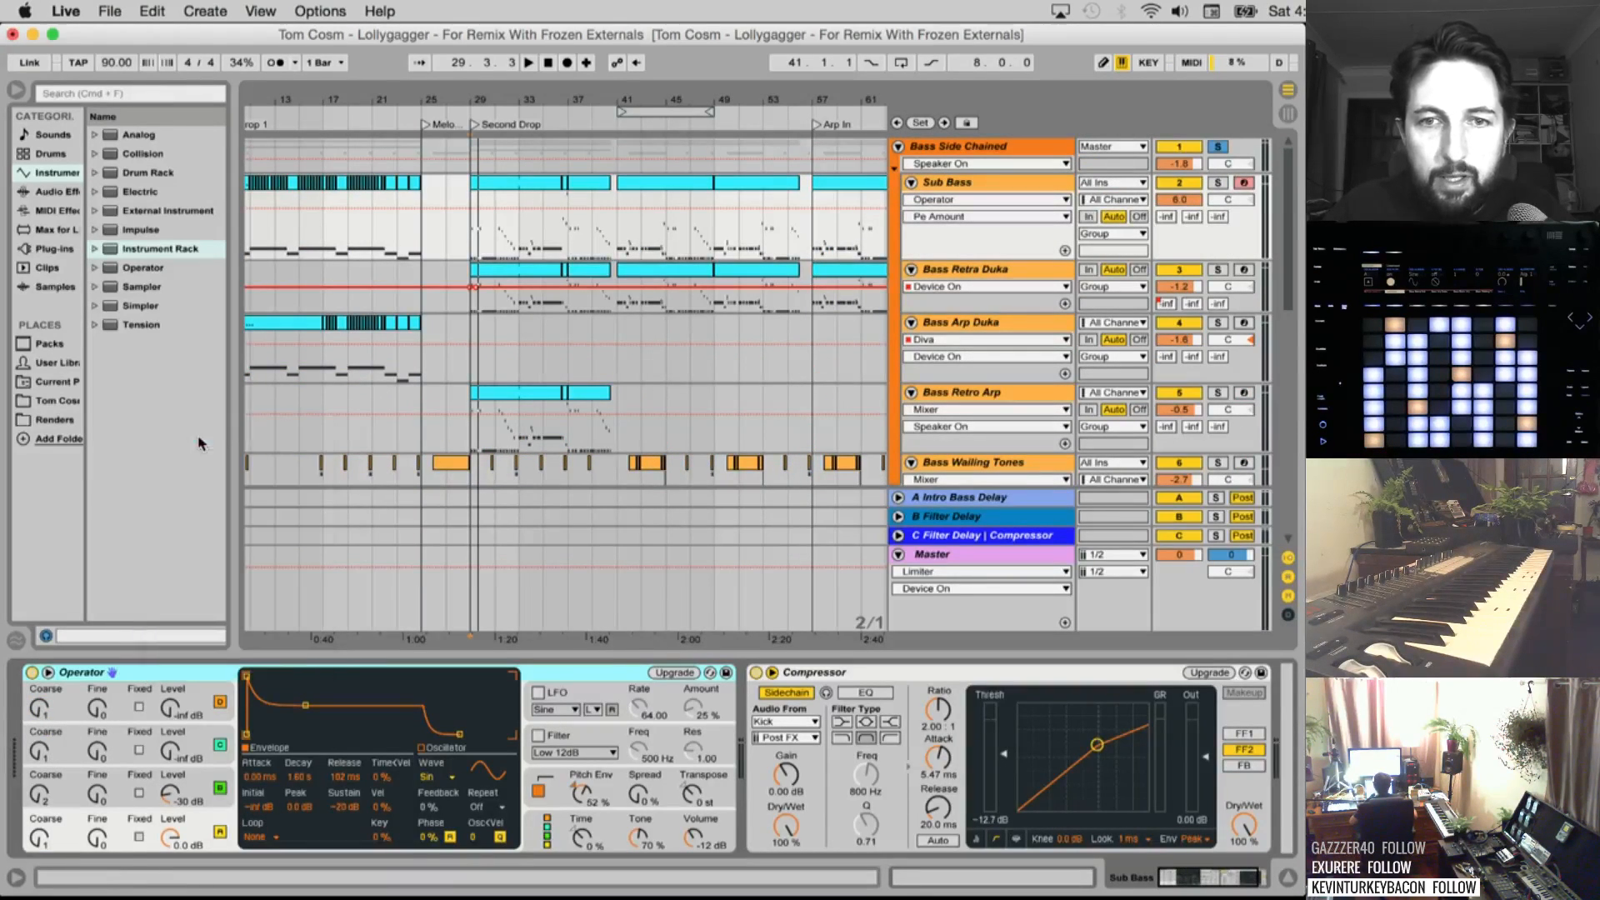
{"action": "scroll", "coordinate": [961, 367], "scroll_direction": "down", "scroll_amount": 4}
{"action": "left_click", "coordinate": [941, 420]}
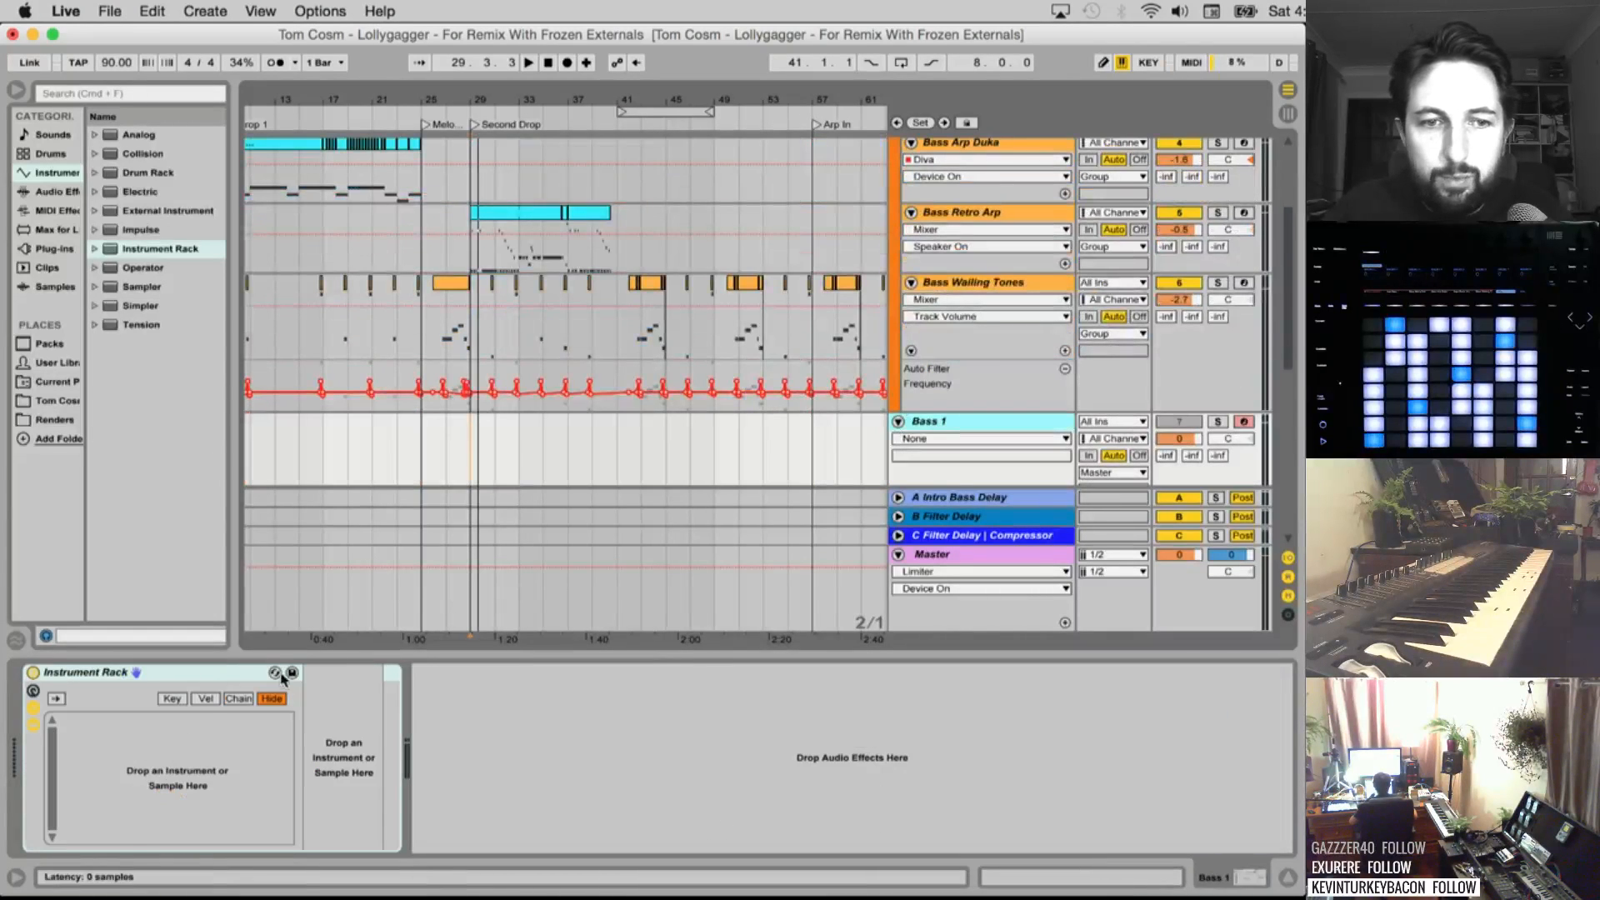
{"action": "right_click", "coordinate": [132, 748]}
{"action": "left_click", "coordinate": [163, 760]}
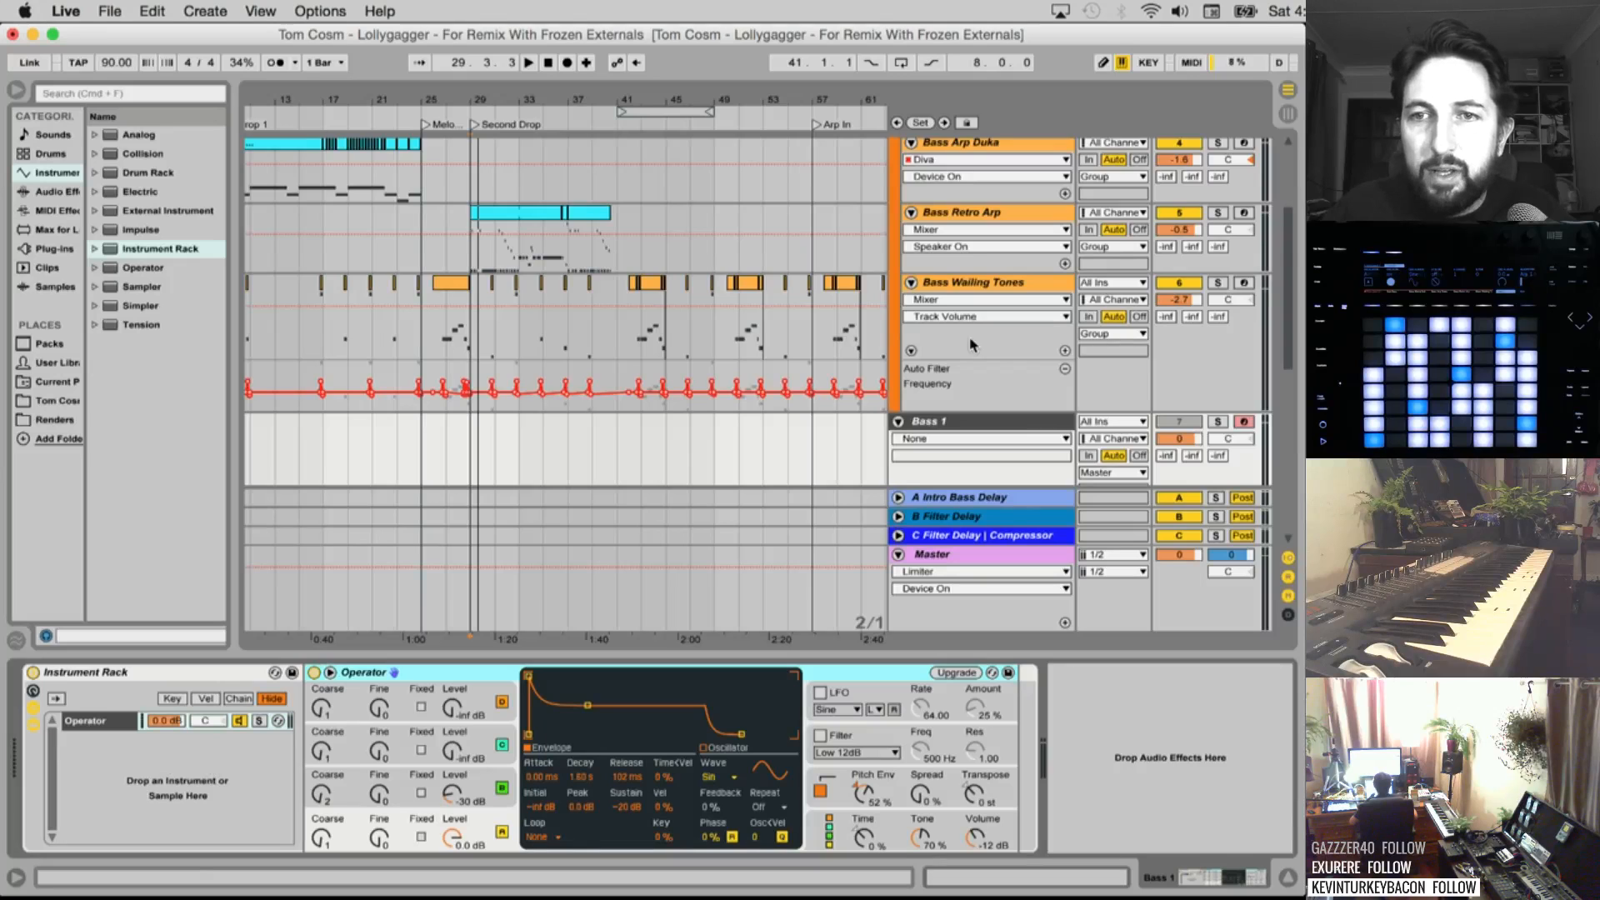
Delete the Pitch and Dynamic Tube devices from the Bass Retra Duka track
{"action": "scroll", "coordinate": [970, 344], "scroll_direction": "up", "scroll_amount": 4}
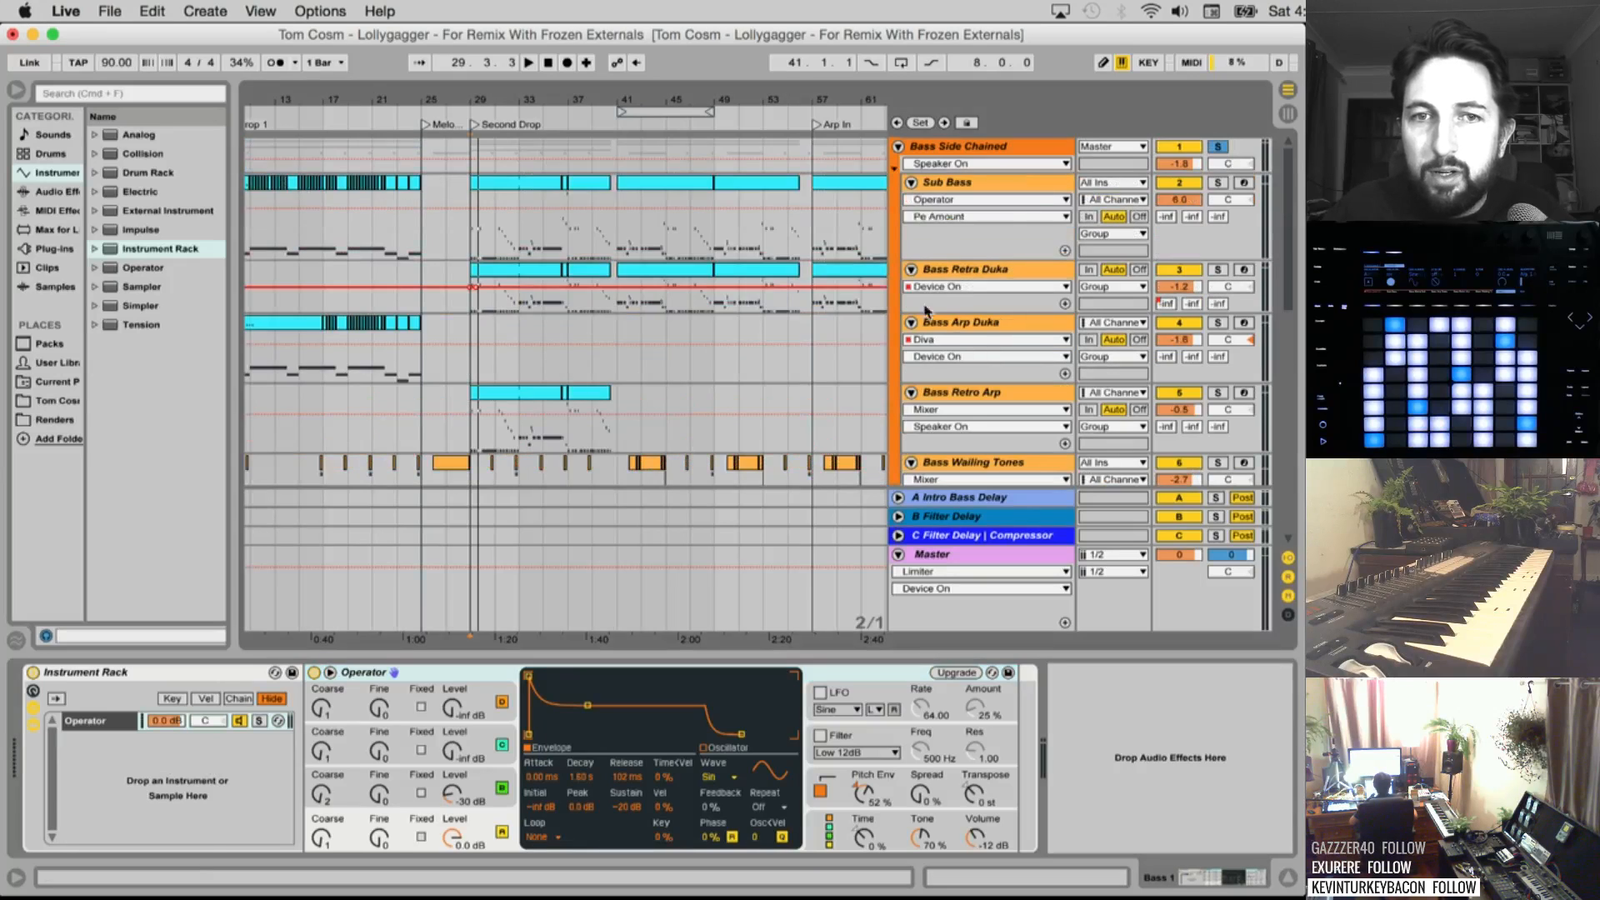
{"action": "left_click", "coordinate": [961, 269]}
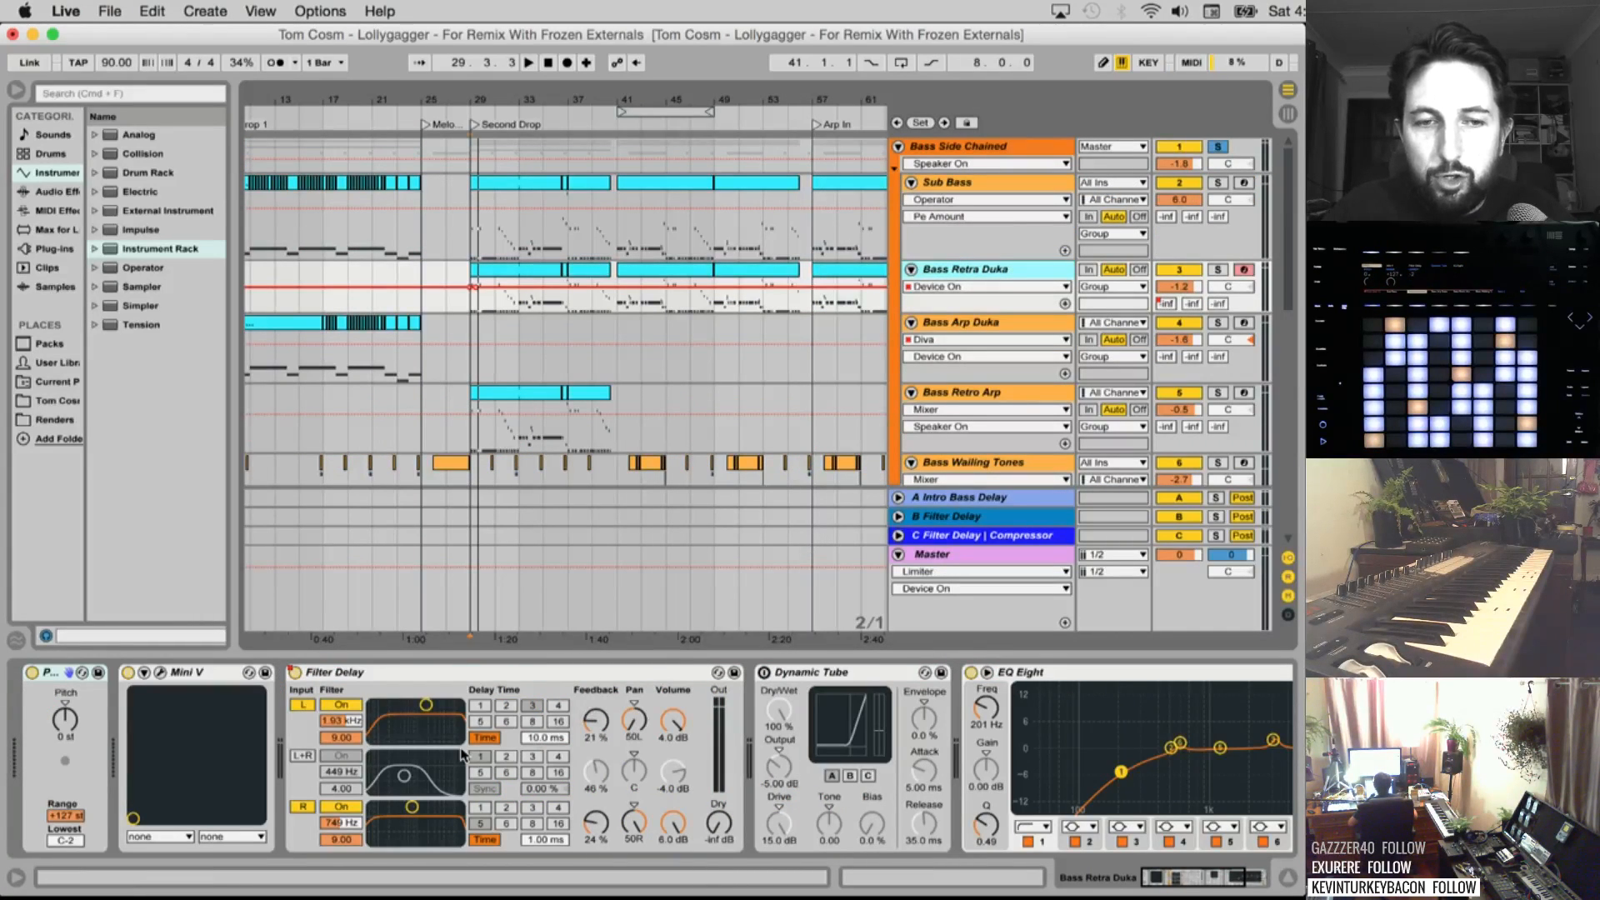
{"action": "left_click", "coordinate": [51, 675]}
{"action": "key", "text": "Delete"}
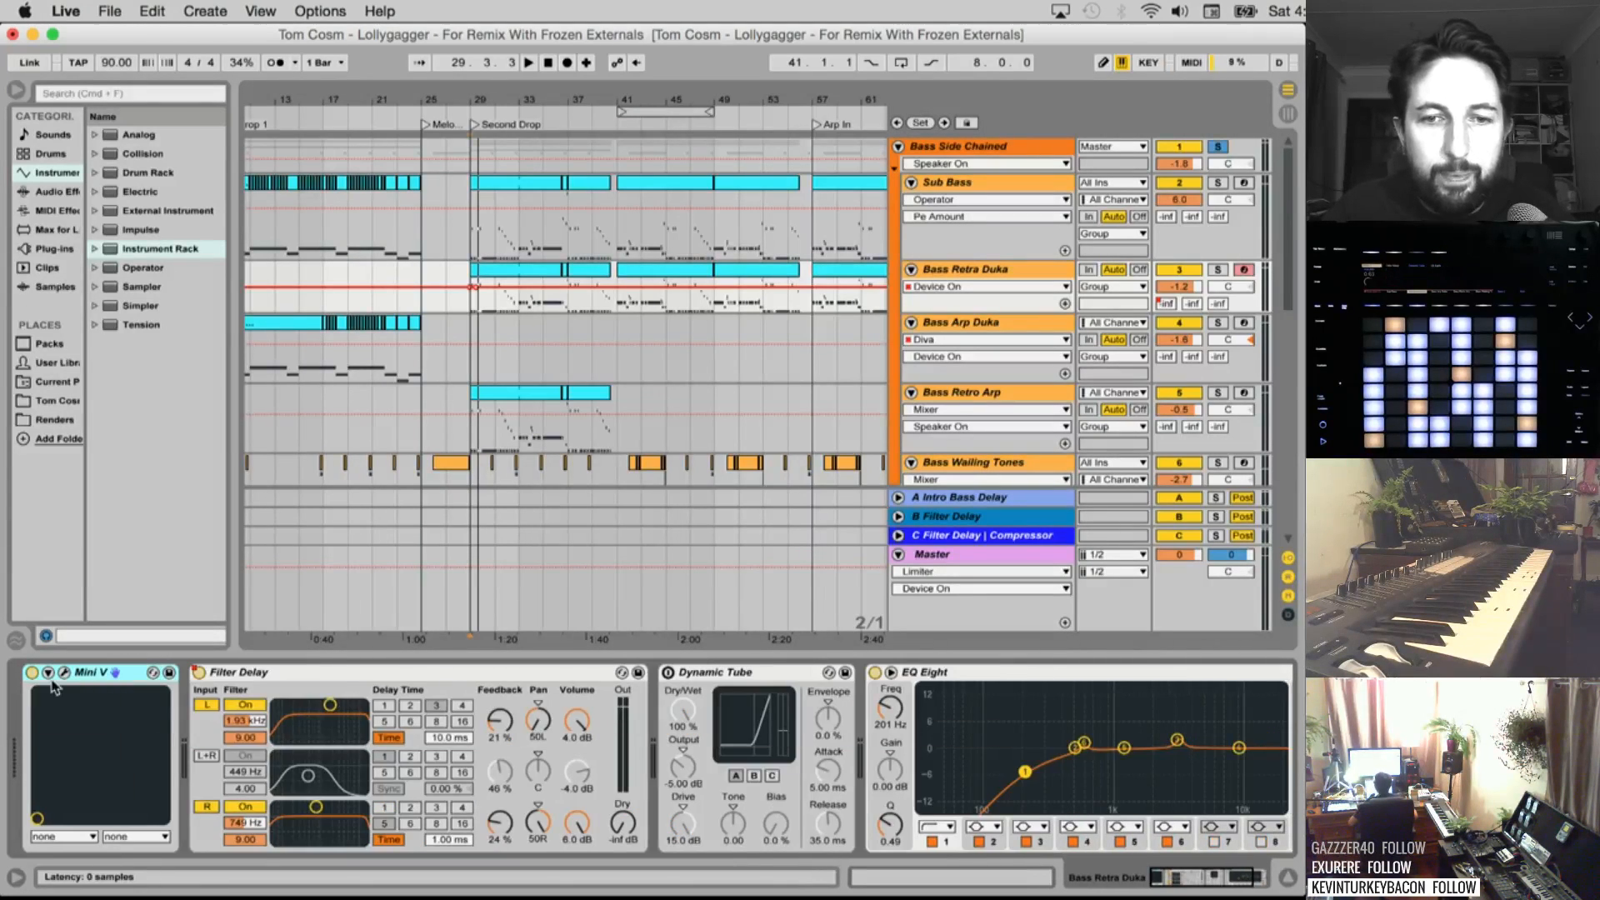
{"action": "scroll", "coordinate": [527, 762], "scroll_direction": "right", "scroll_amount": 3}
{"action": "scroll", "coordinate": [527, 766], "scroll_direction": "left", "scroll_amount": 3}
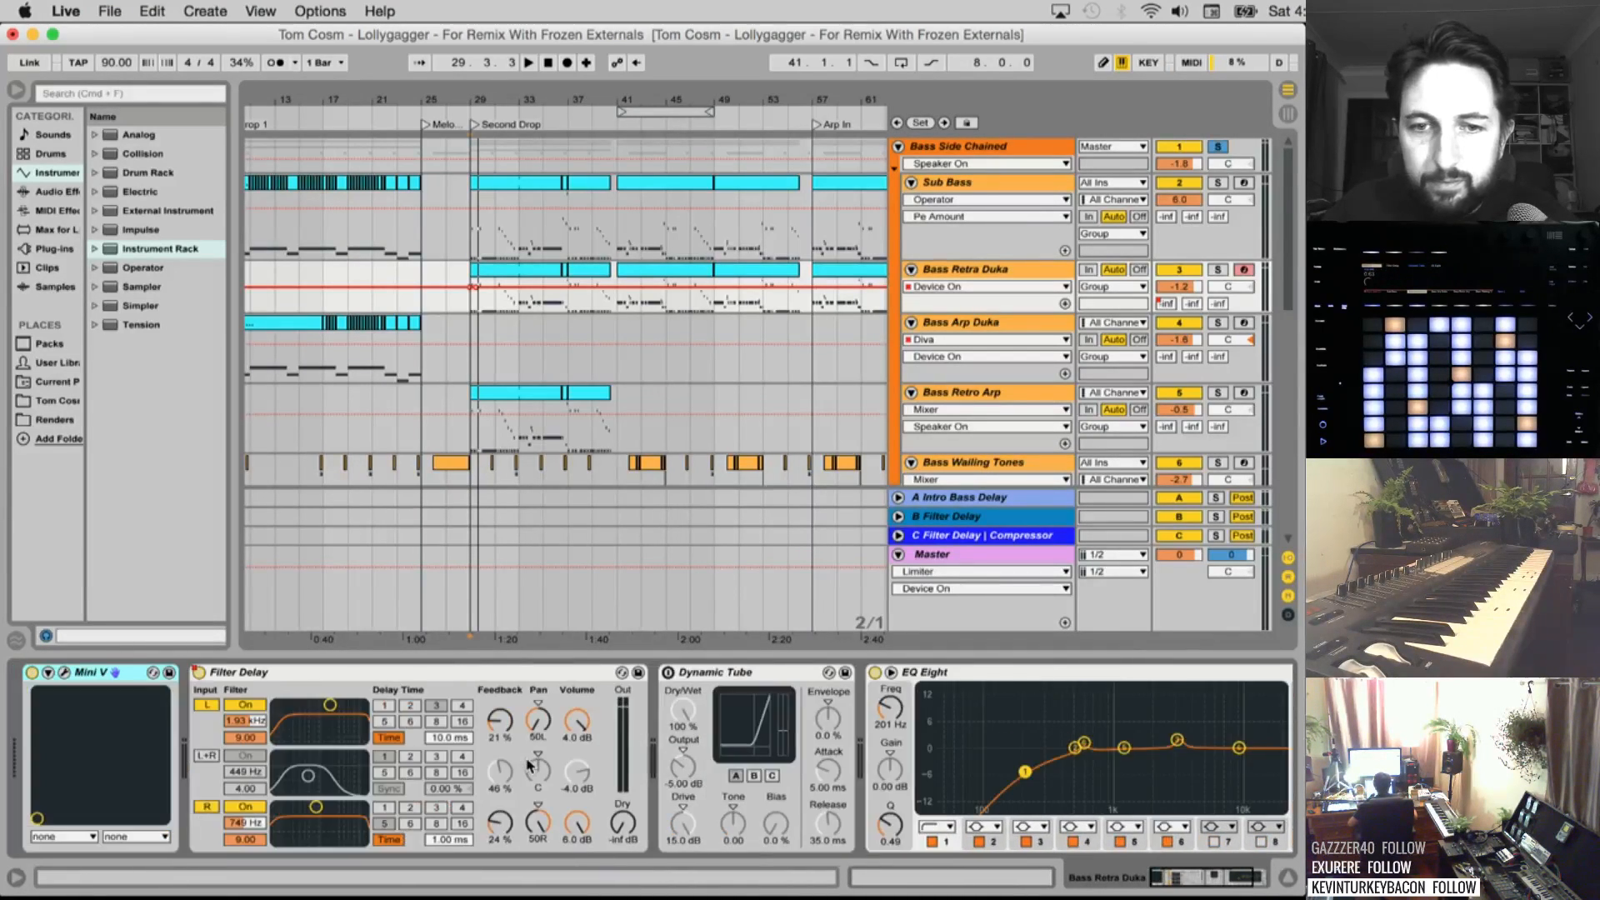
{"action": "left_click", "coordinate": [694, 677]}
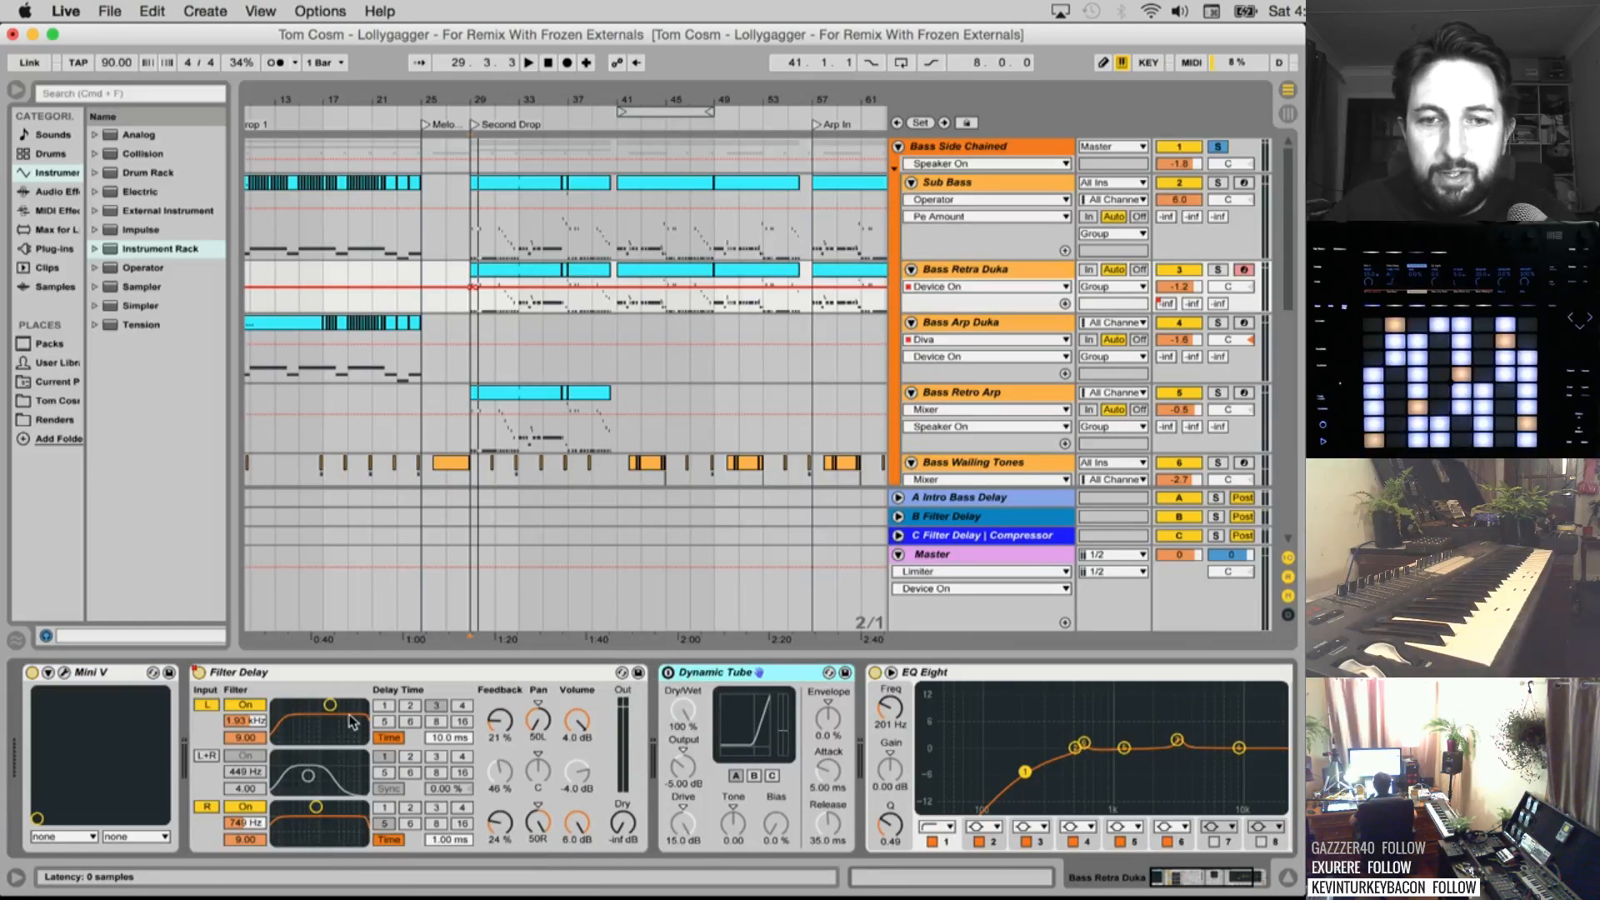
{"action": "key", "text": "Delete"}
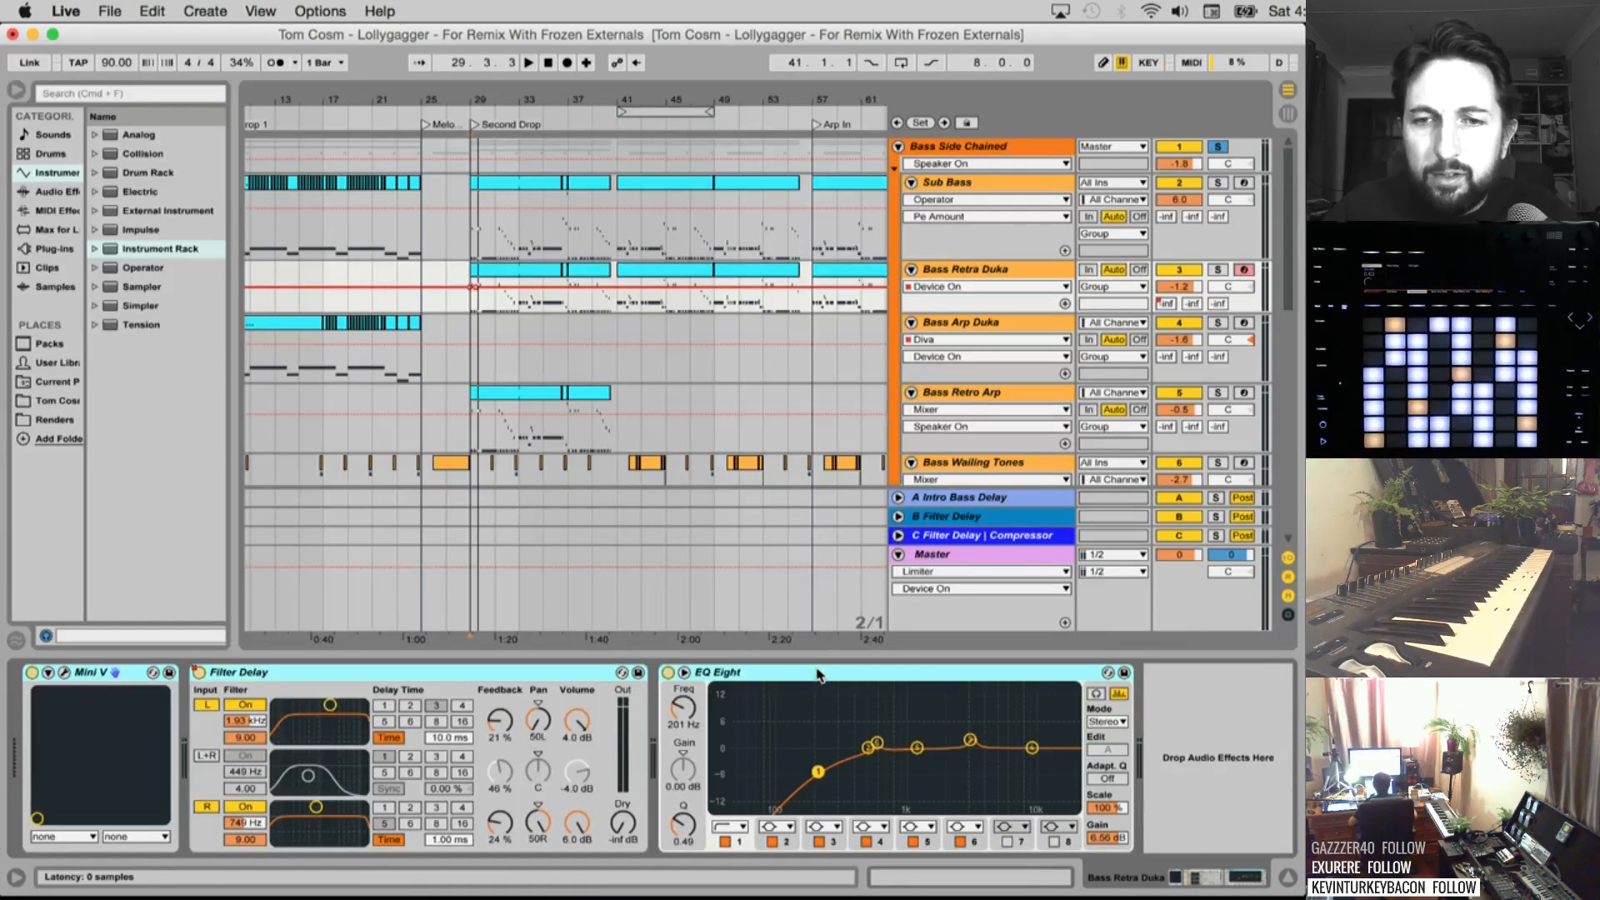
Copy the Bass Retra Duka devices, from Mini V through EQ Eight, into a new chain of the Bass 1 Instrument Rack
{"action": "right_click", "coordinate": [91, 675]}
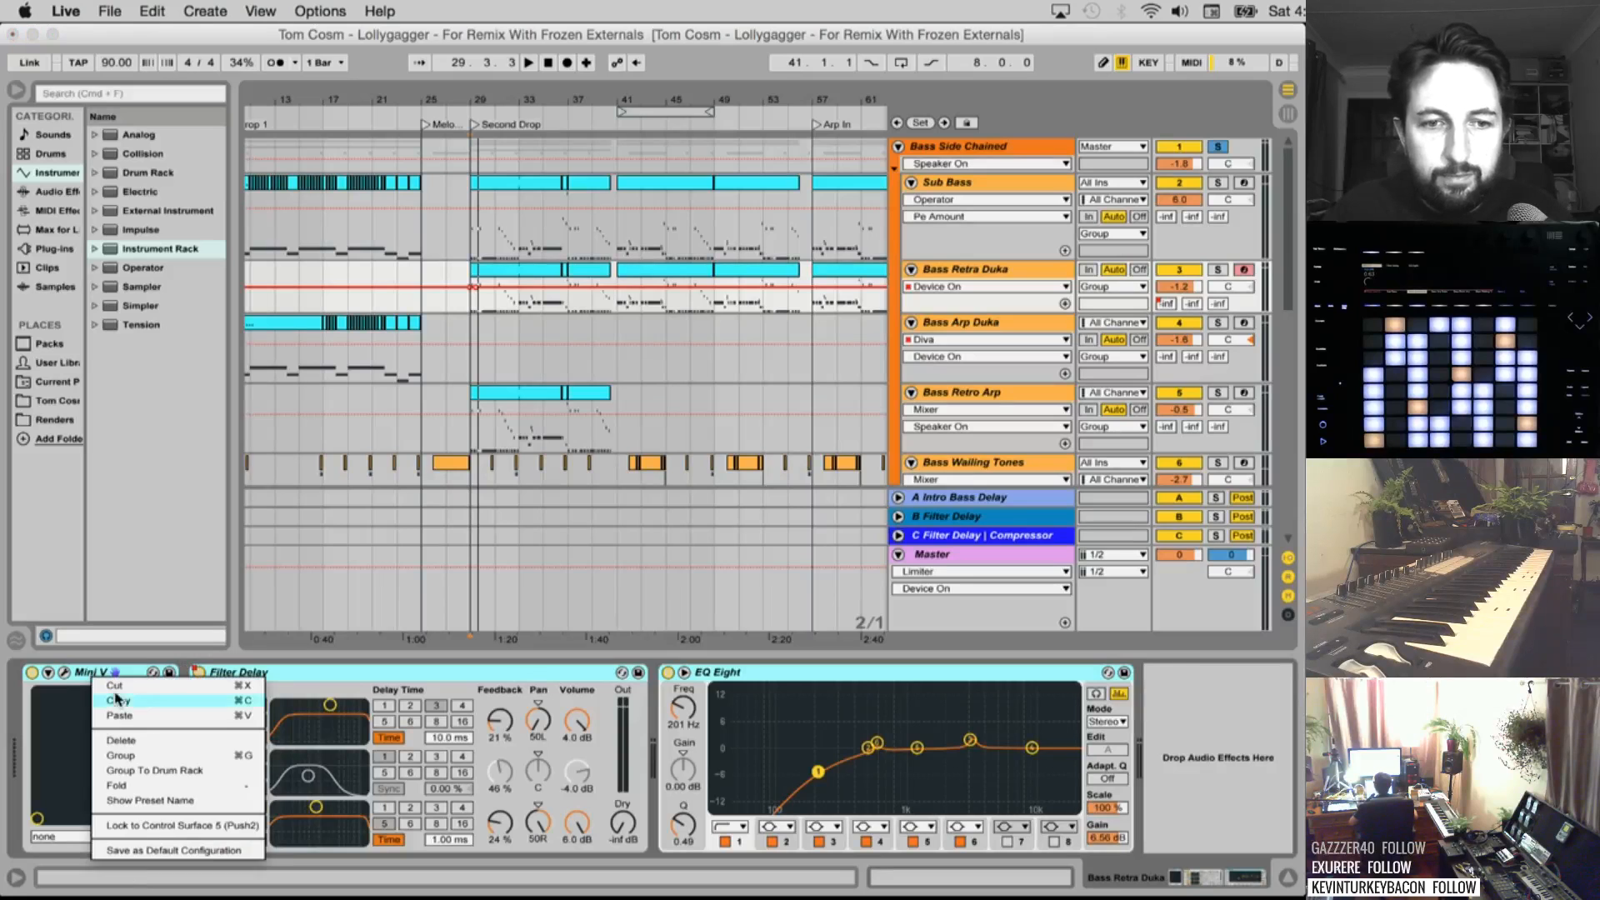
{"action": "left_click", "coordinate": [139, 717]}
{"action": "scroll", "coordinate": [957, 405], "scroll_direction": "down", "scroll_amount": 8}
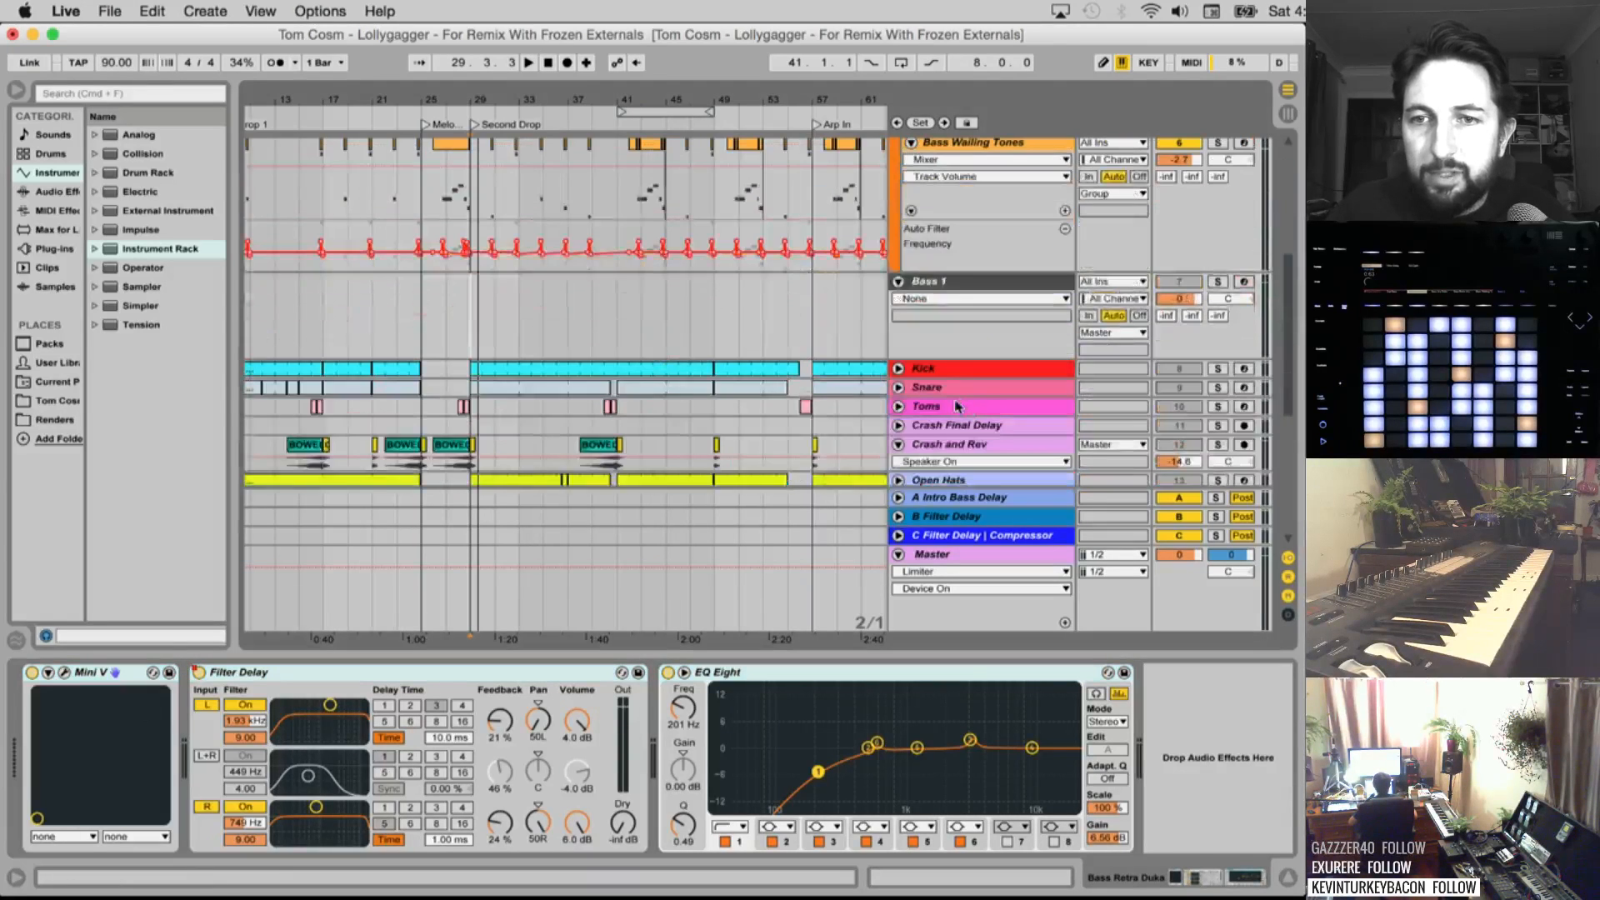
{"action": "left_click", "coordinate": [940, 302]}
{"action": "right_click", "coordinate": [146, 793]}
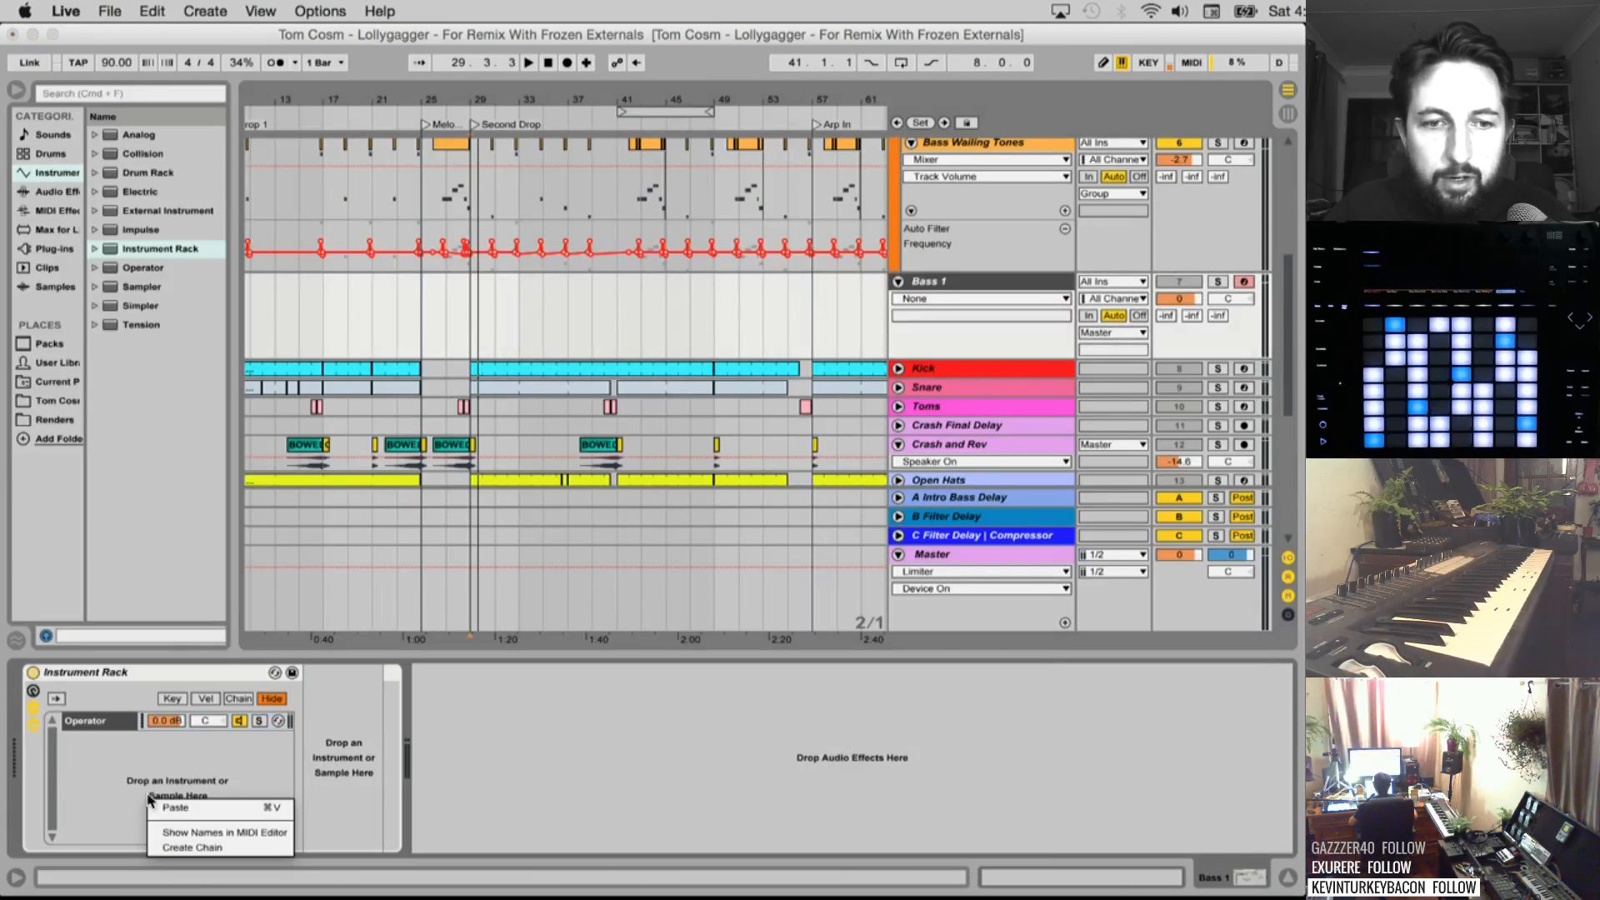
{"action": "left_click", "coordinate": [208, 847]}
{"action": "right_click", "coordinate": [98, 747]}
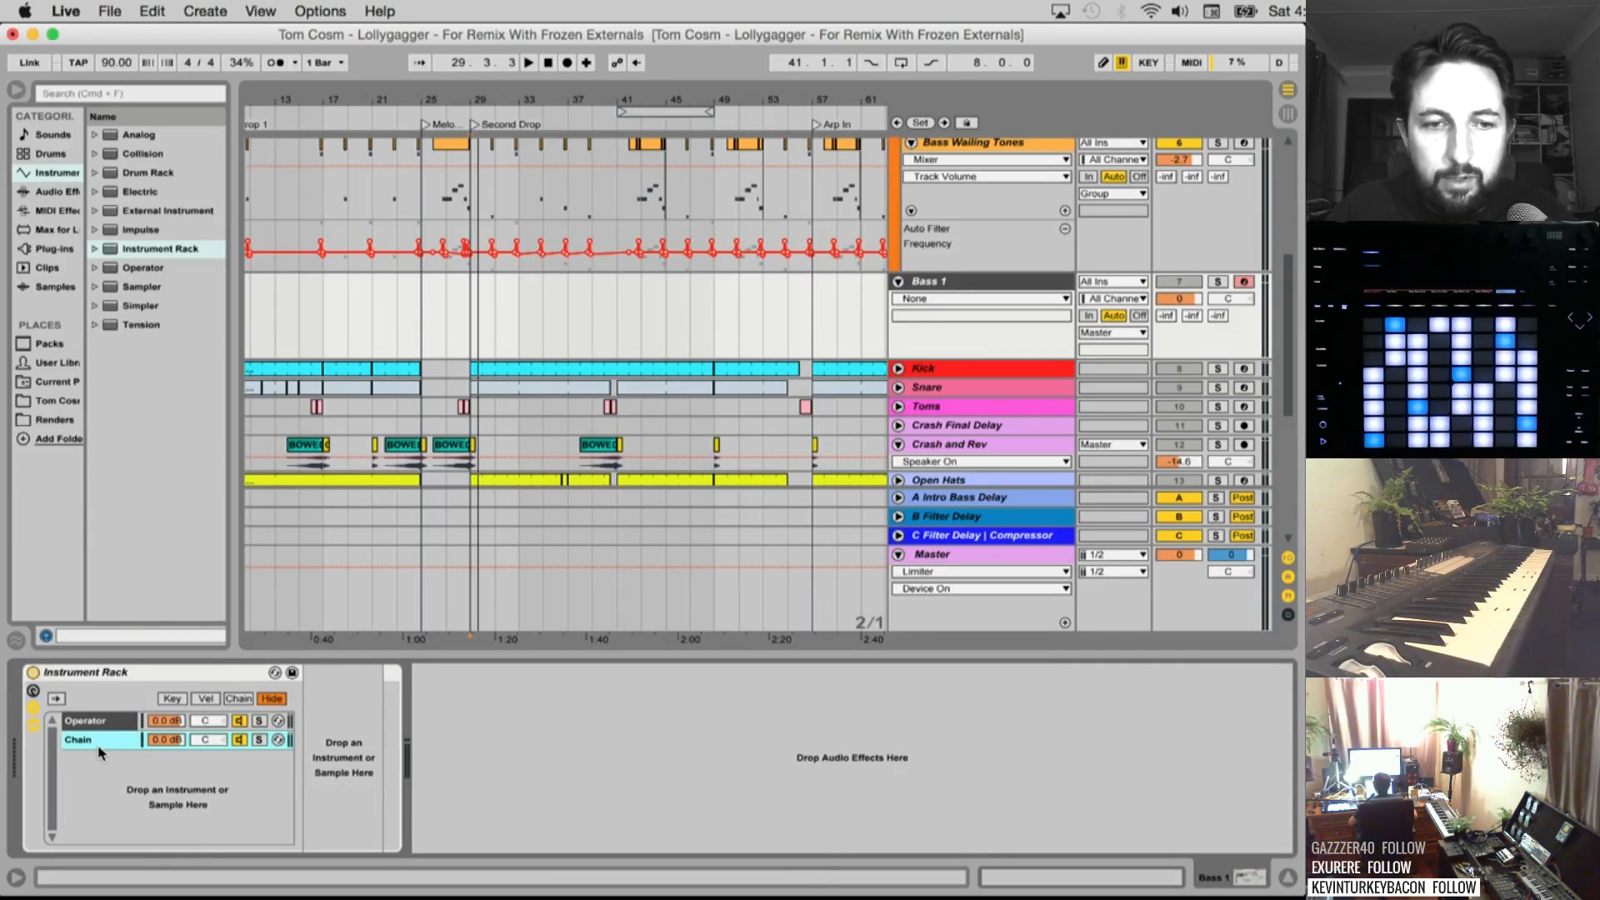
{"action": "left_click", "coordinate": [131, 523]}
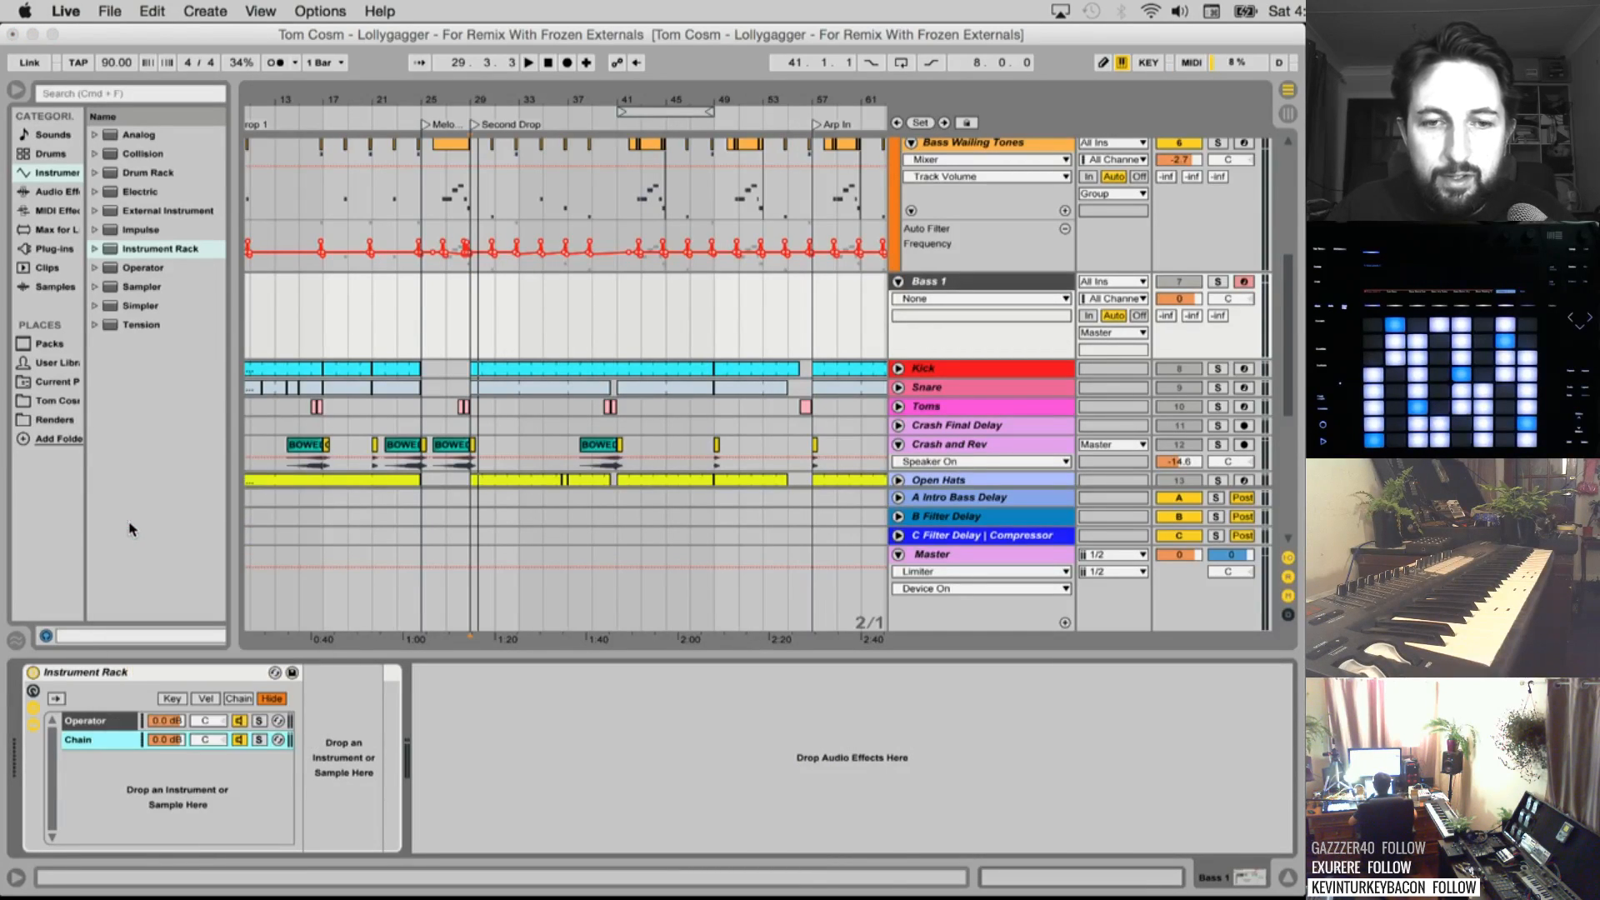
Copy the whole device chain of the Bass Retro Arp track, from Pitch and Diva through to the Limiter
{"action": "scroll", "coordinate": [503, 436], "scroll_direction": "up", "scroll_amount": 5}
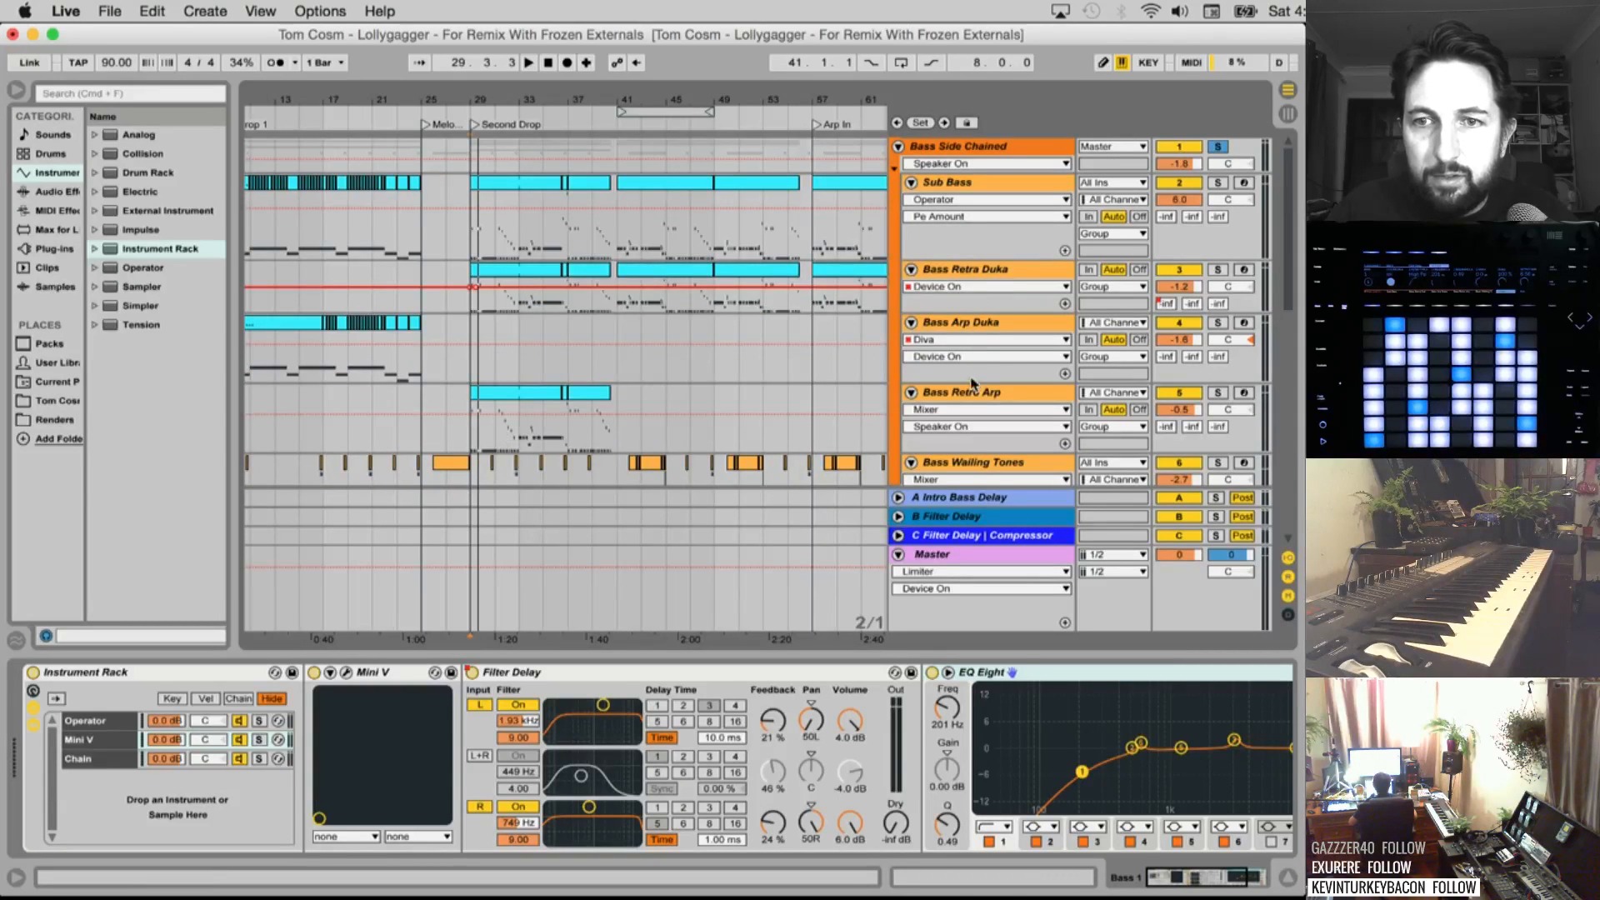
{"action": "left_click", "coordinate": [972, 386]}
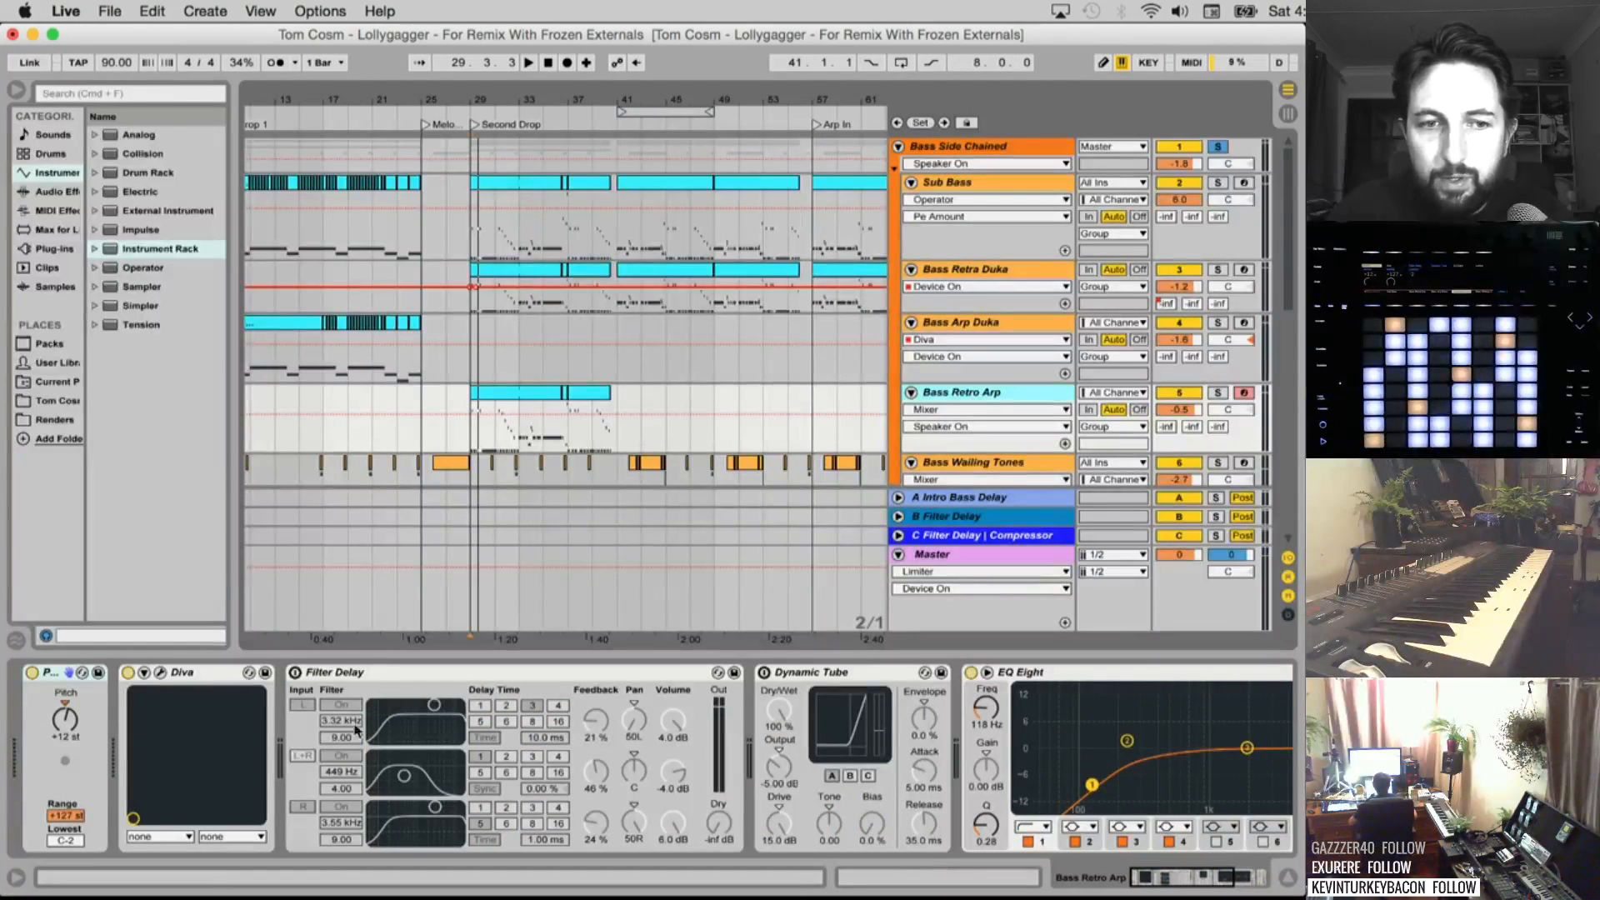
{"action": "scroll", "coordinate": [323, 732], "scroll_direction": "right", "scroll_amount": 10}
{"action": "scroll", "coordinate": [323, 732], "scroll_direction": "left", "scroll_amount": 10}
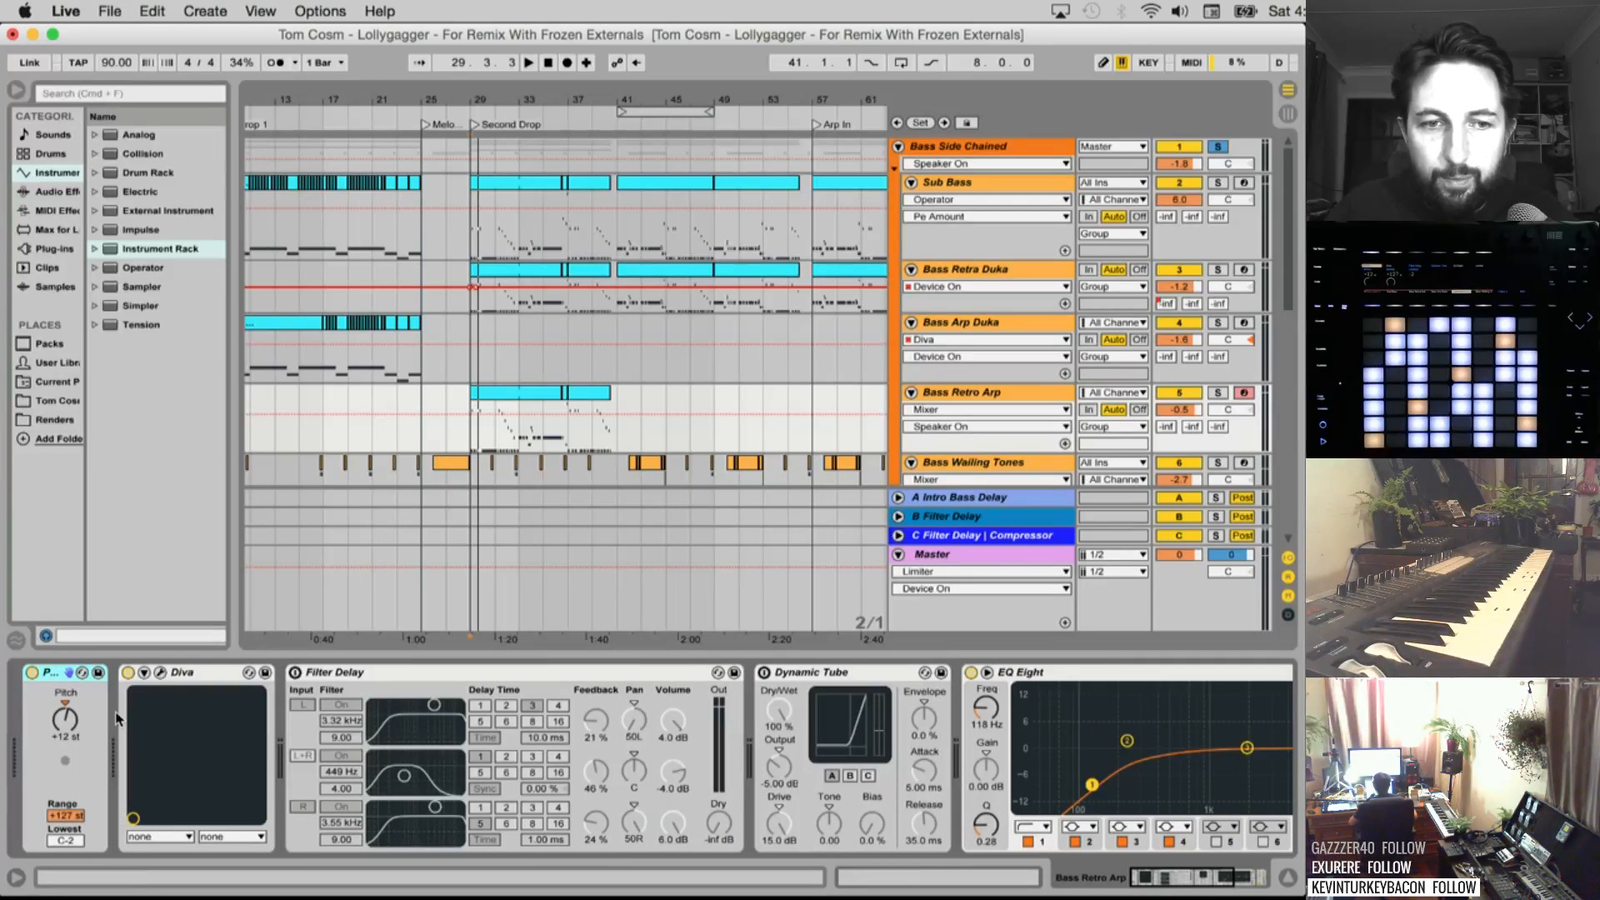
{"action": "scroll", "coordinate": [118, 718], "scroll_direction": "right", "scroll_amount": 8}
{"action": "scroll", "coordinate": [501, 750], "scroll_direction": "left", "scroll_amount": 8}
{"action": "scroll", "coordinate": [989, 719], "scroll_direction": "right", "scroll_amount": 6}
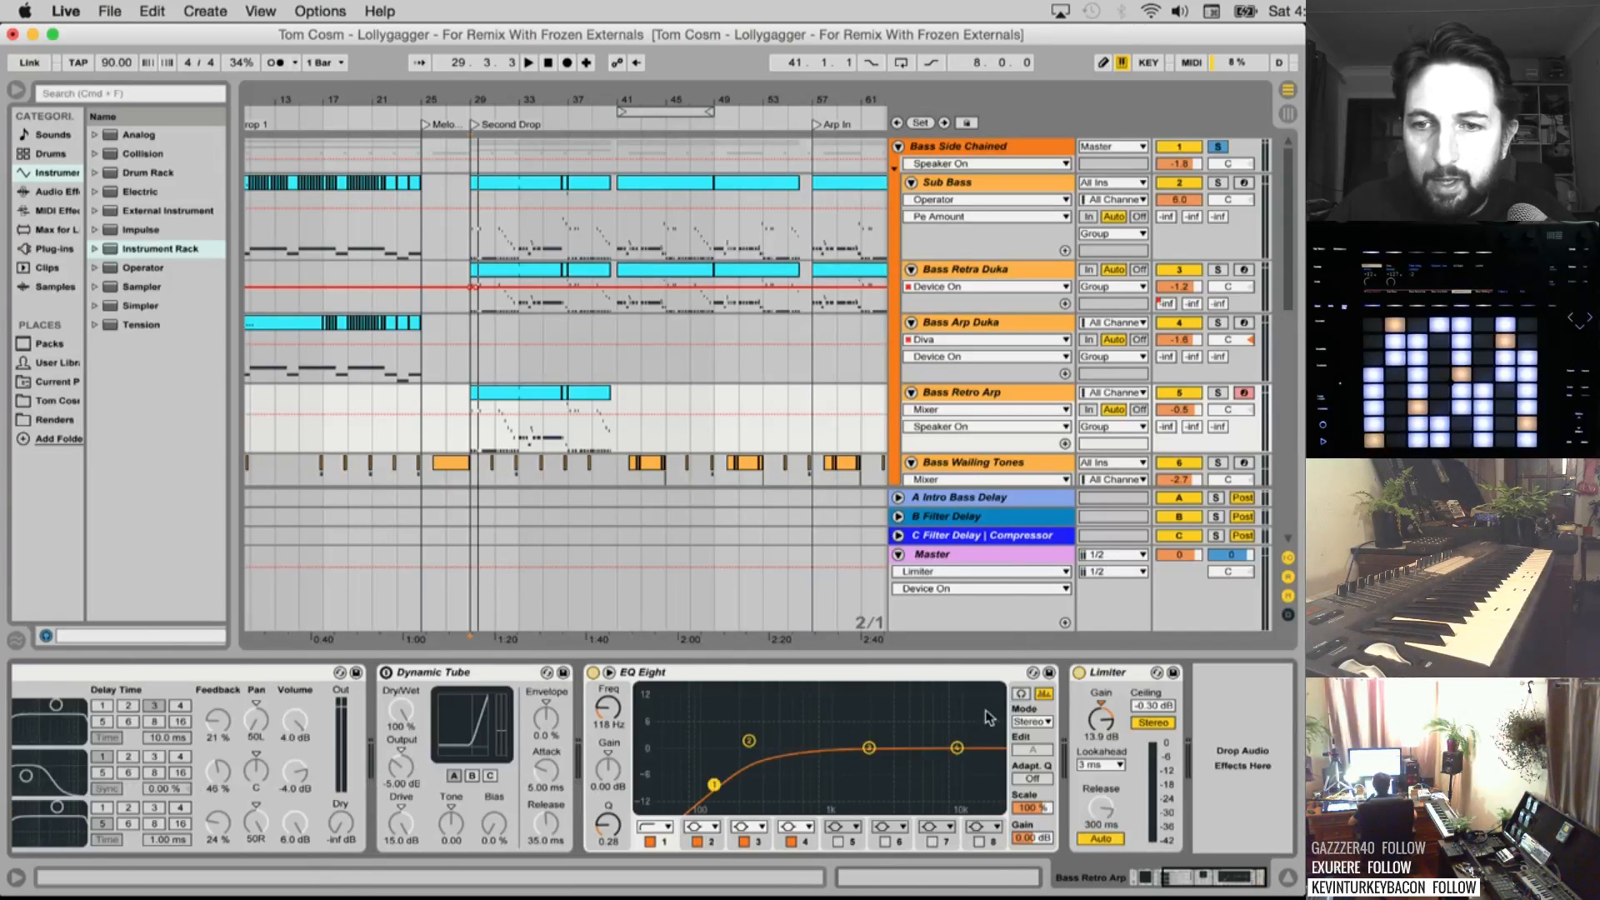
{"action": "scroll", "coordinate": [581, 758], "scroll_direction": "left", "scroll_amount": 5}
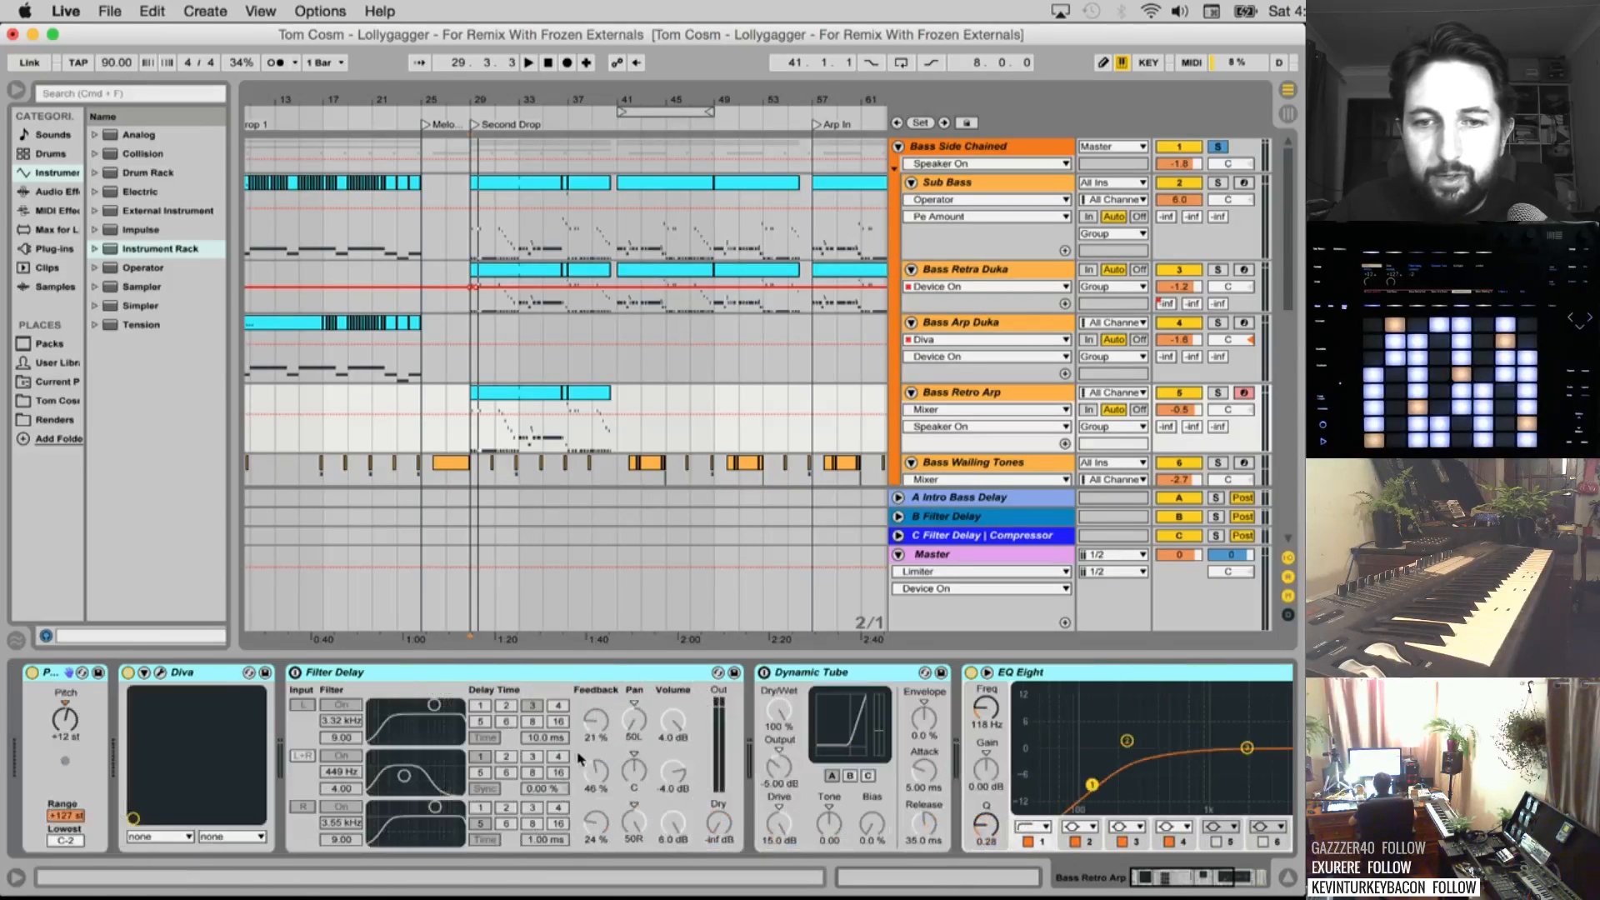
{"action": "right_click", "coordinate": [187, 671]}
{"action": "left_click", "coordinate": [215, 693]}
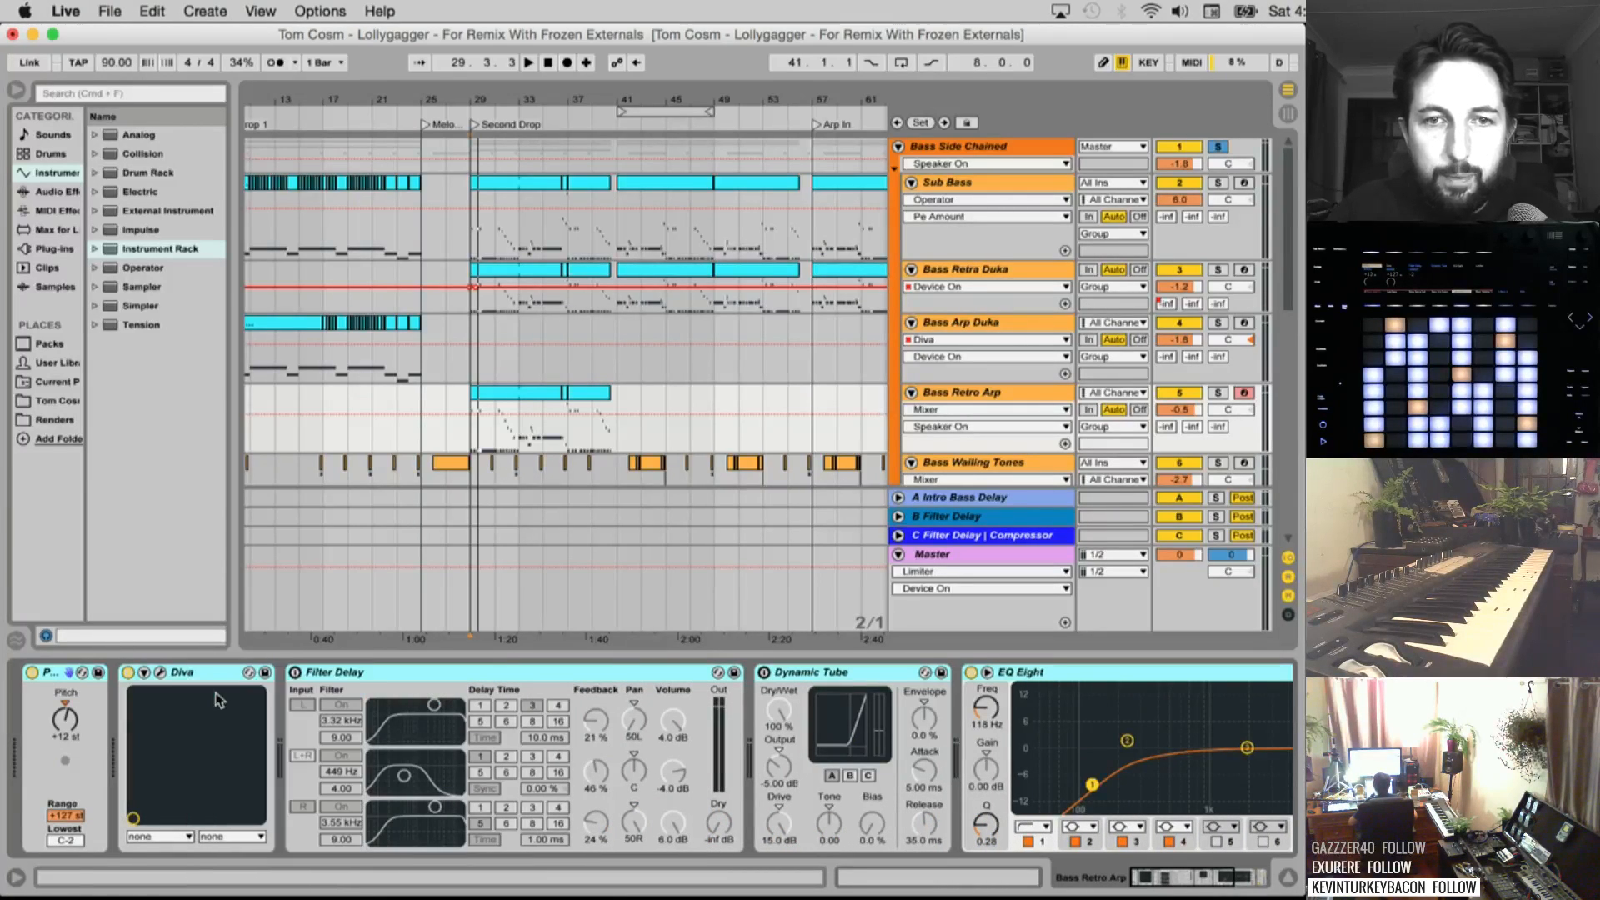
Paste the copied Diva devices into the Bass 1 Instrument Rack as a chain and delete the leftover empty chain
{"action": "left_click", "coordinate": [969, 390]}
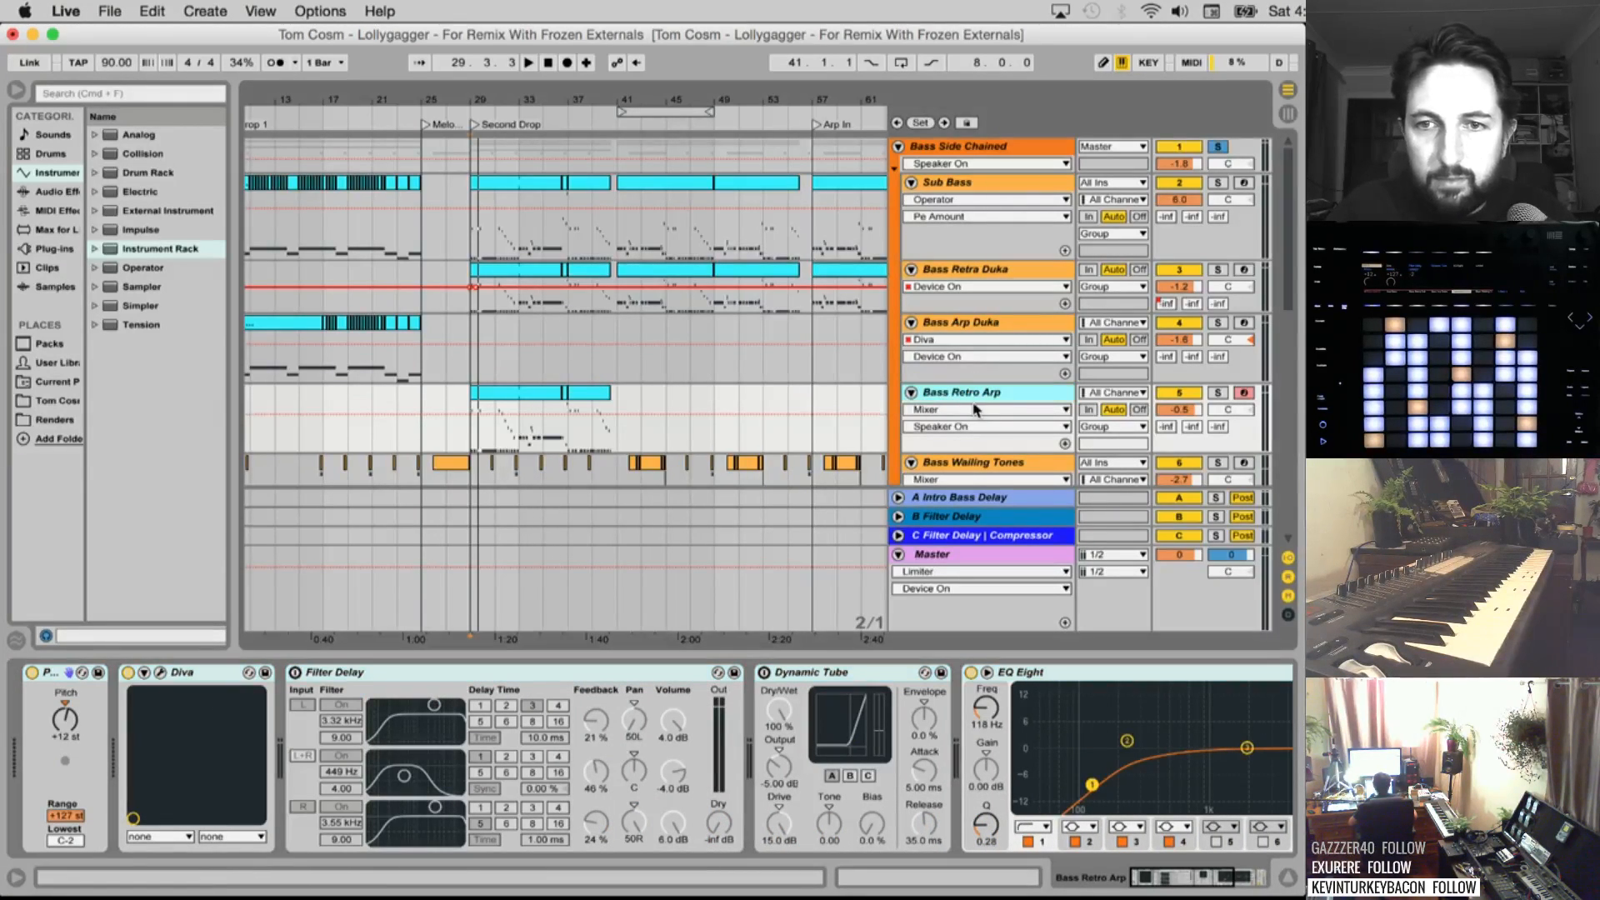
{"action": "scroll", "coordinate": [975, 428], "scroll_direction": "down", "scroll_amount": 5}
{"action": "left_click", "coordinate": [948, 384]}
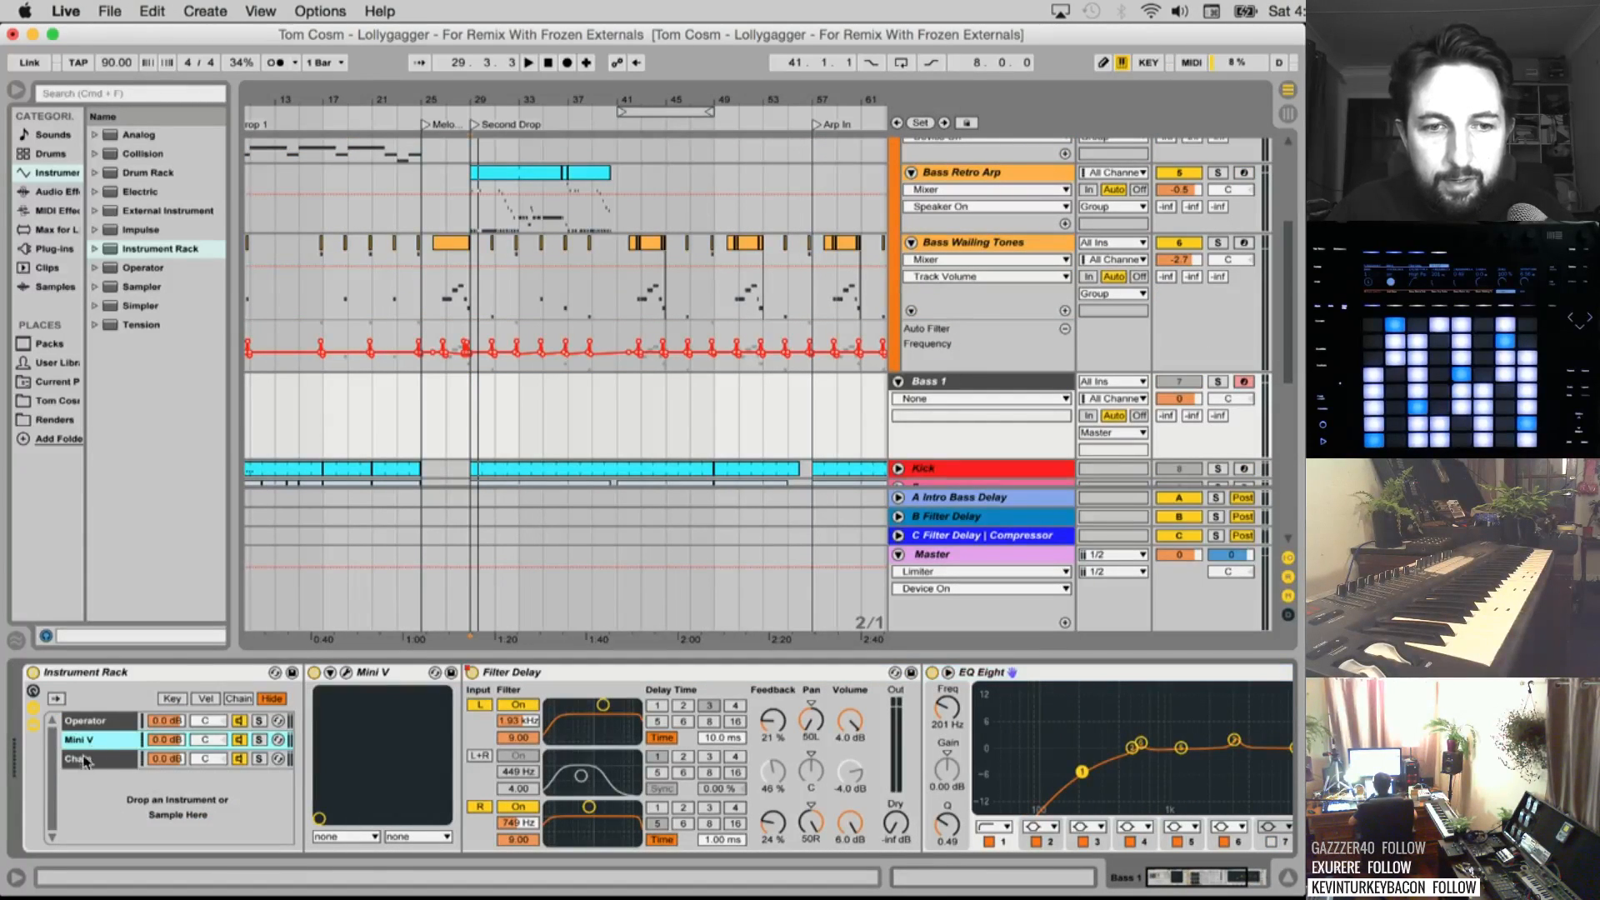
{"action": "left_click", "coordinate": [84, 760]}
{"action": "right_click", "coordinate": [84, 760]}
{"action": "left_click", "coordinate": [116, 590]}
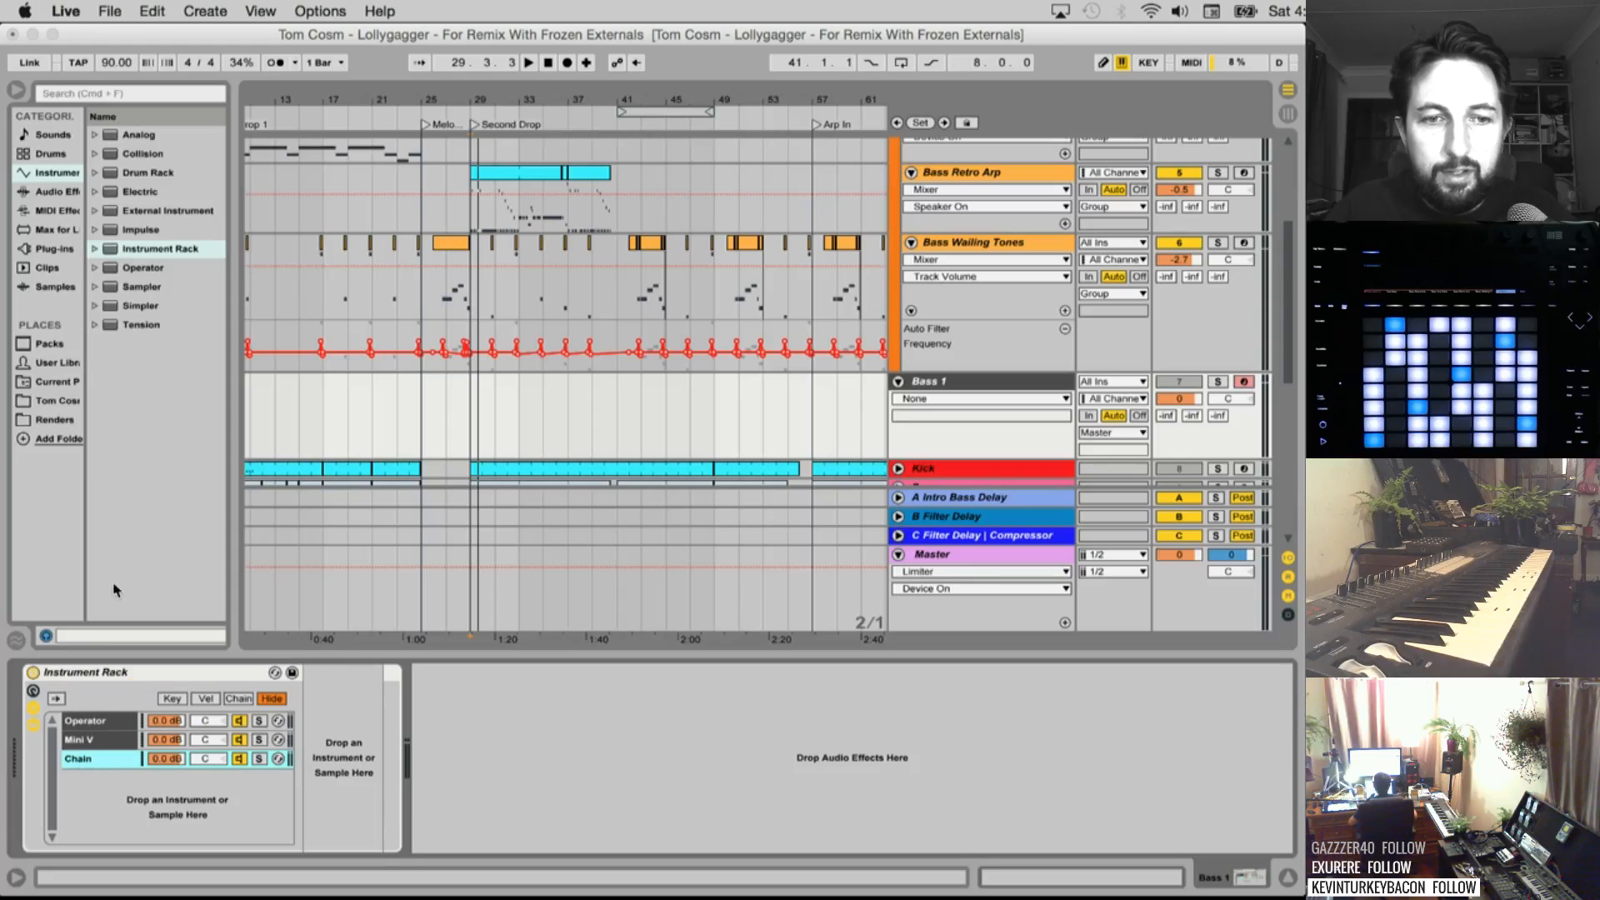
{"action": "left_click", "coordinate": [84, 781]}
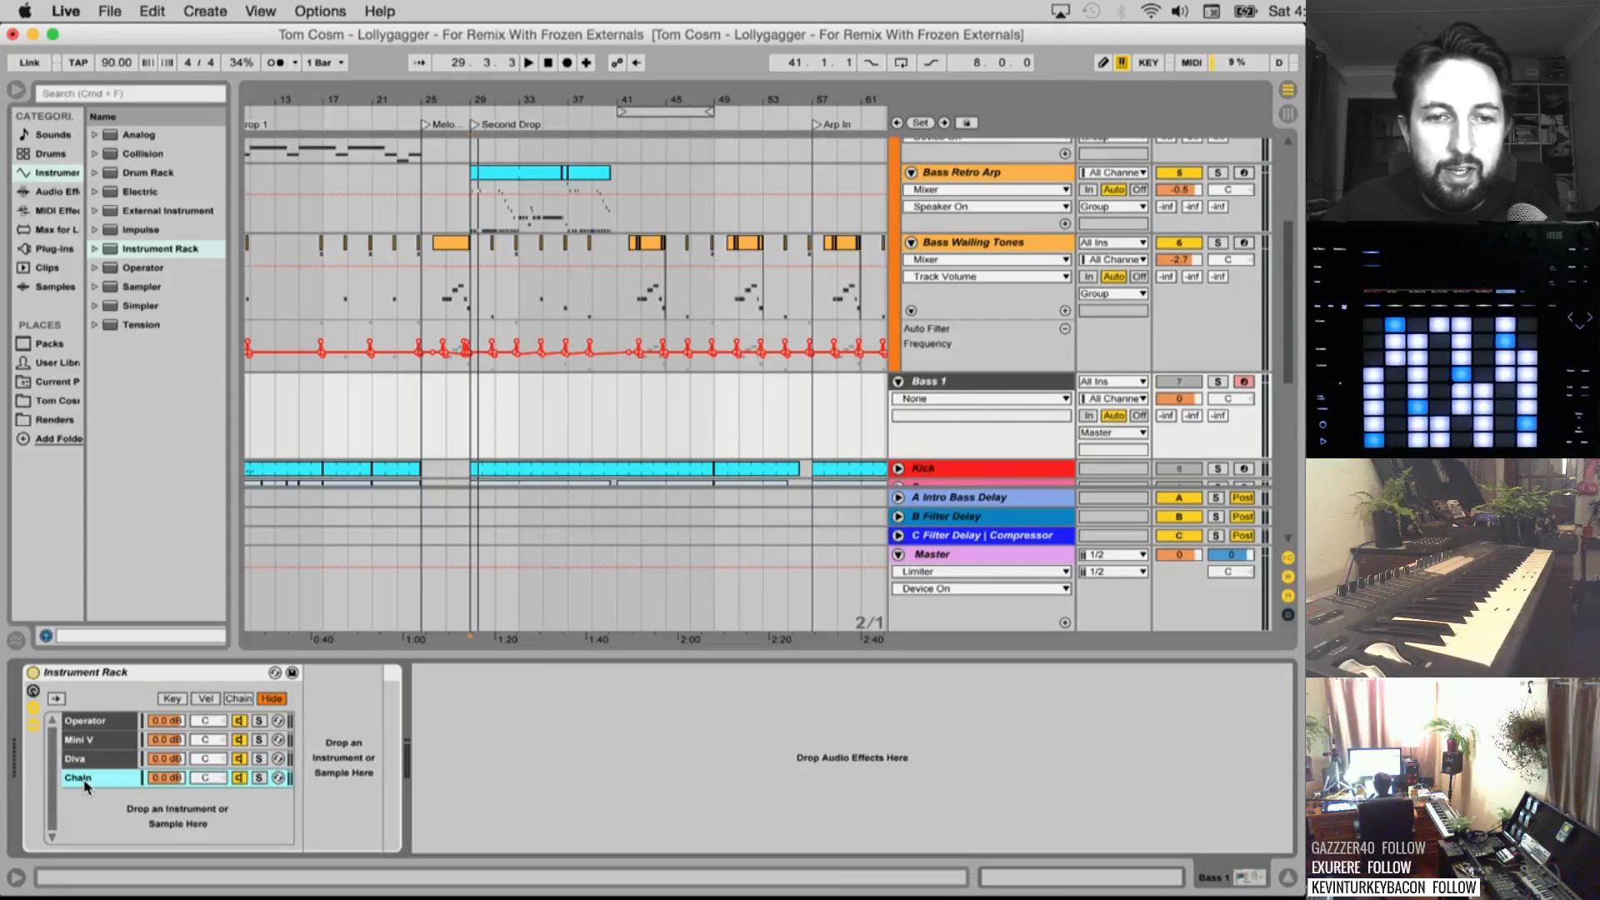
{"action": "key", "text": "Delete"}
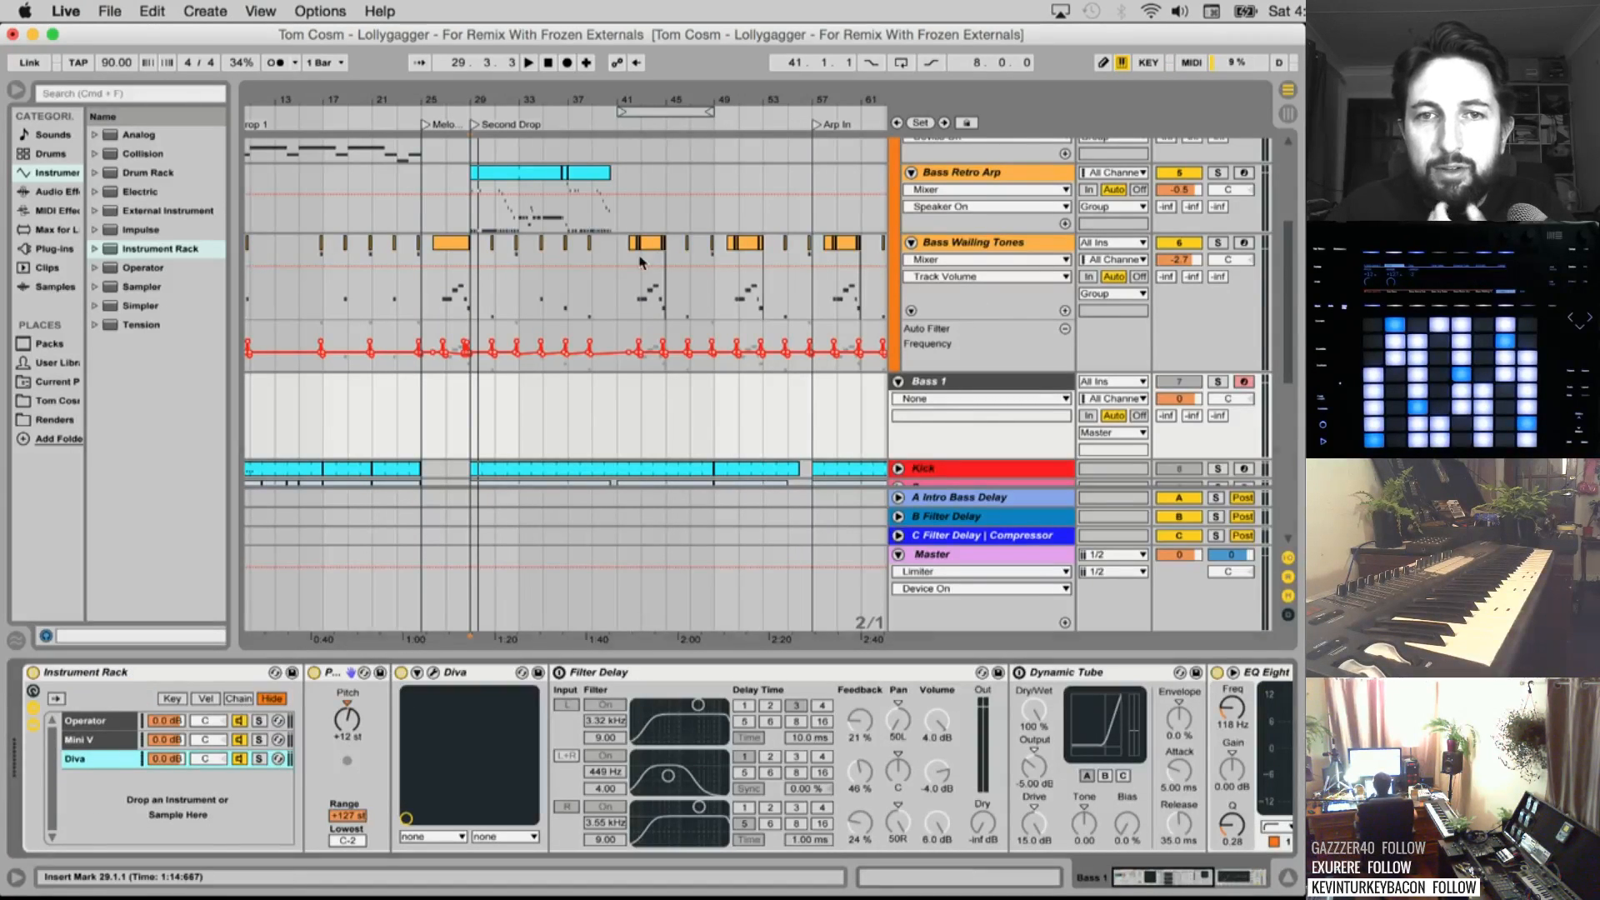
Solo the Bass 1 track and arm it for recording
{"action": "scroll", "coordinate": [640, 273], "scroll_direction": "up", "scroll_amount": 5}
{"action": "scroll", "coordinate": [537, 371], "scroll_direction": "down", "scroll_amount": 5}
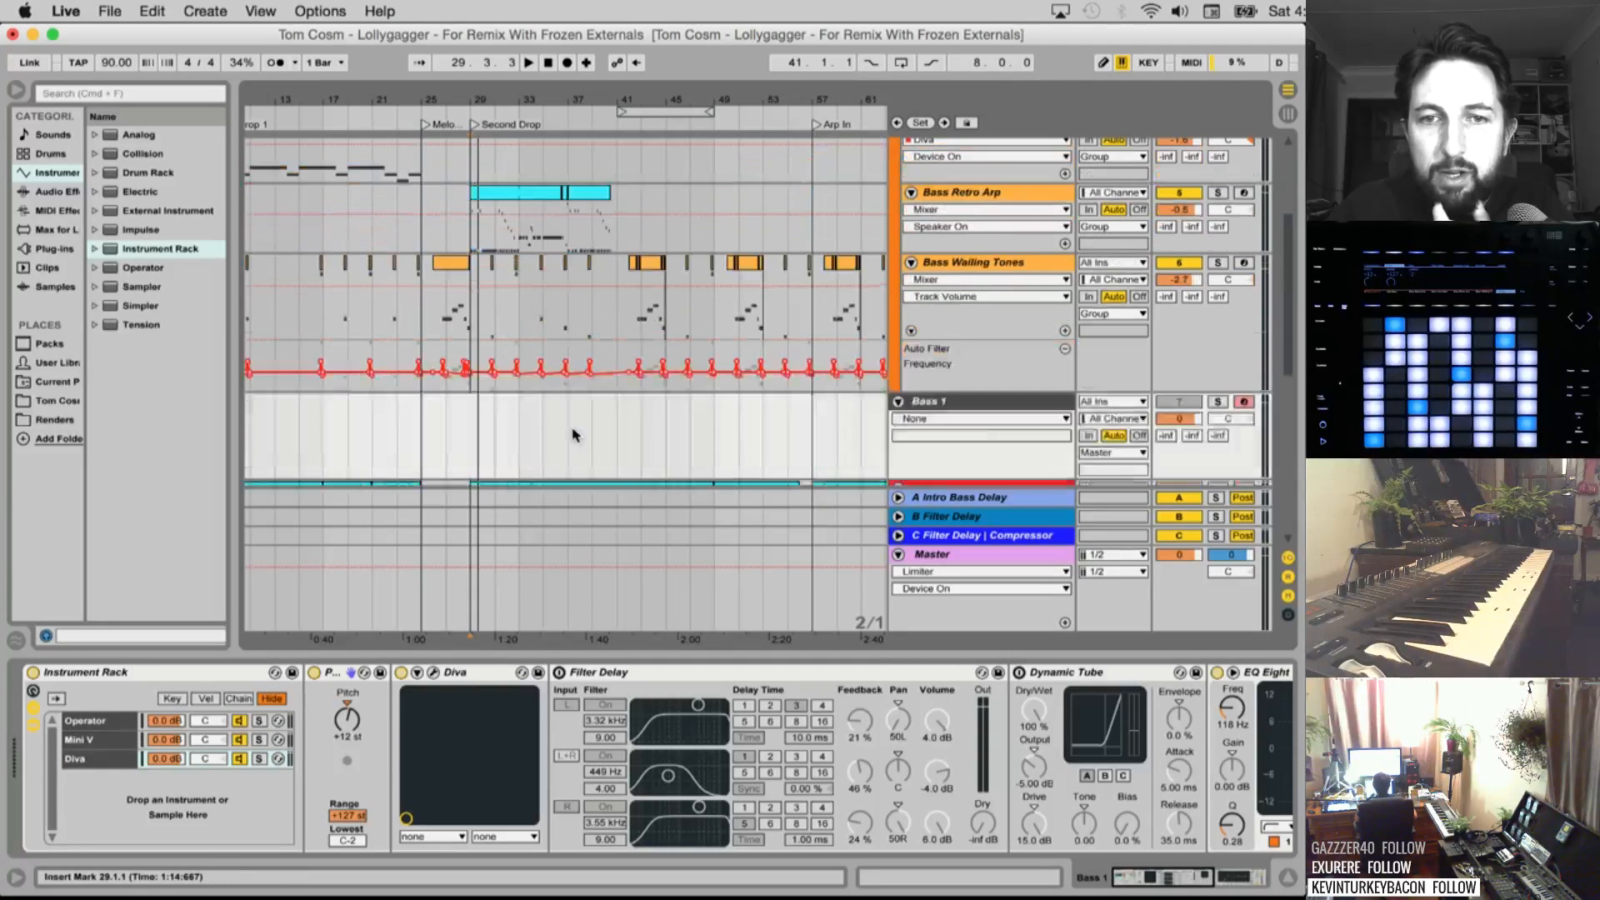
{"action": "left_click", "coordinate": [1014, 404]}
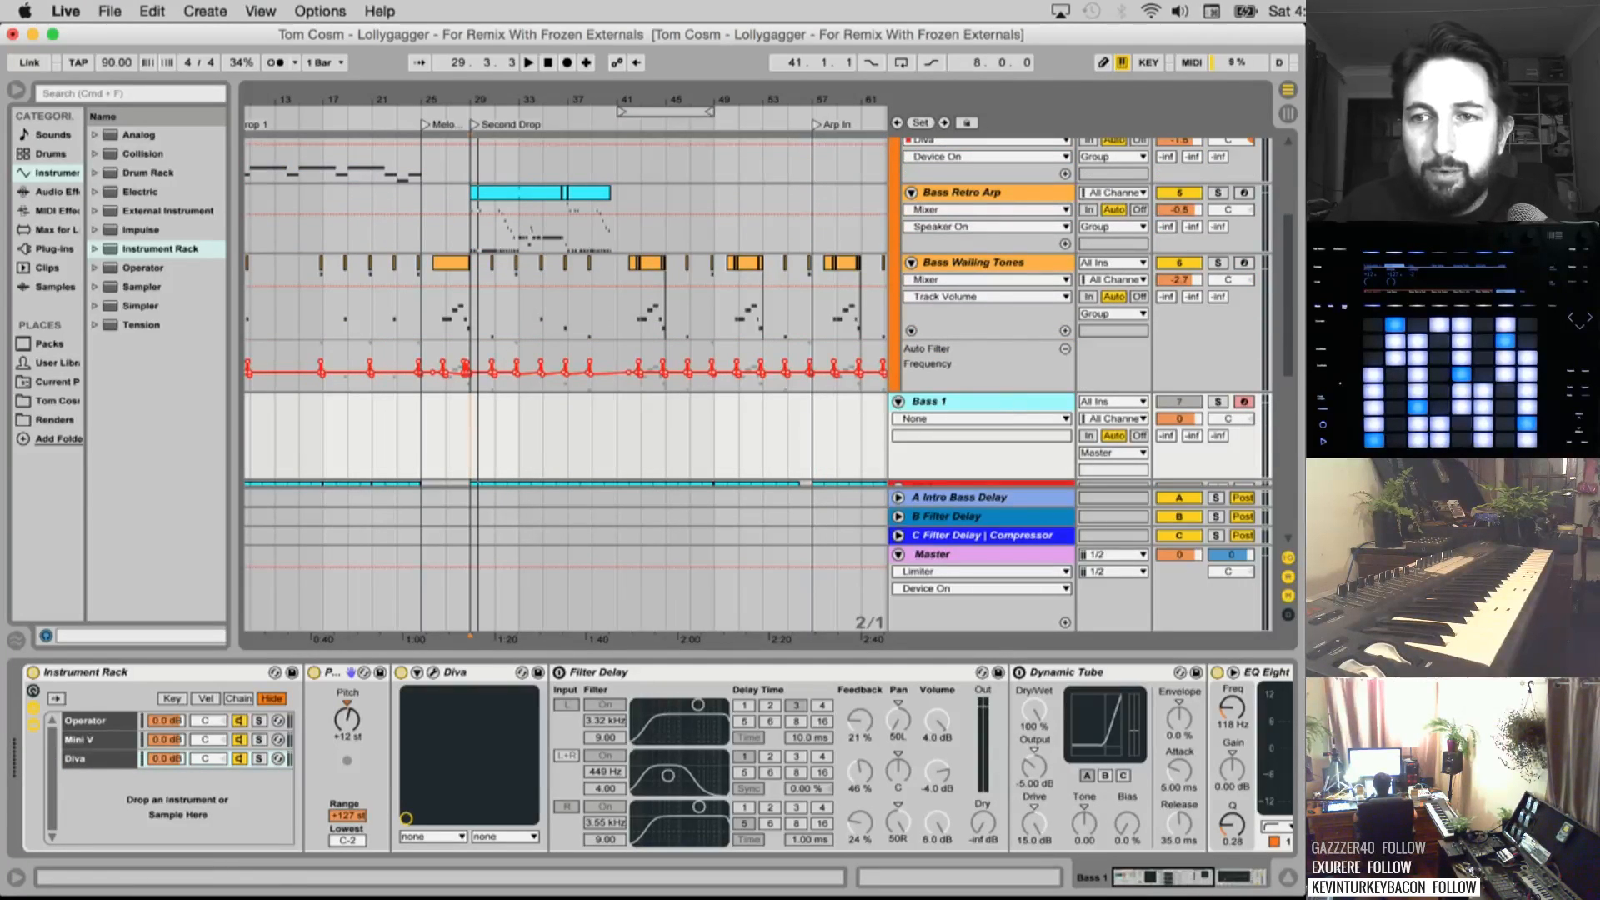
{"action": "left_click", "coordinate": [1218, 401]}
{"action": "left_click", "coordinate": [1243, 402]}
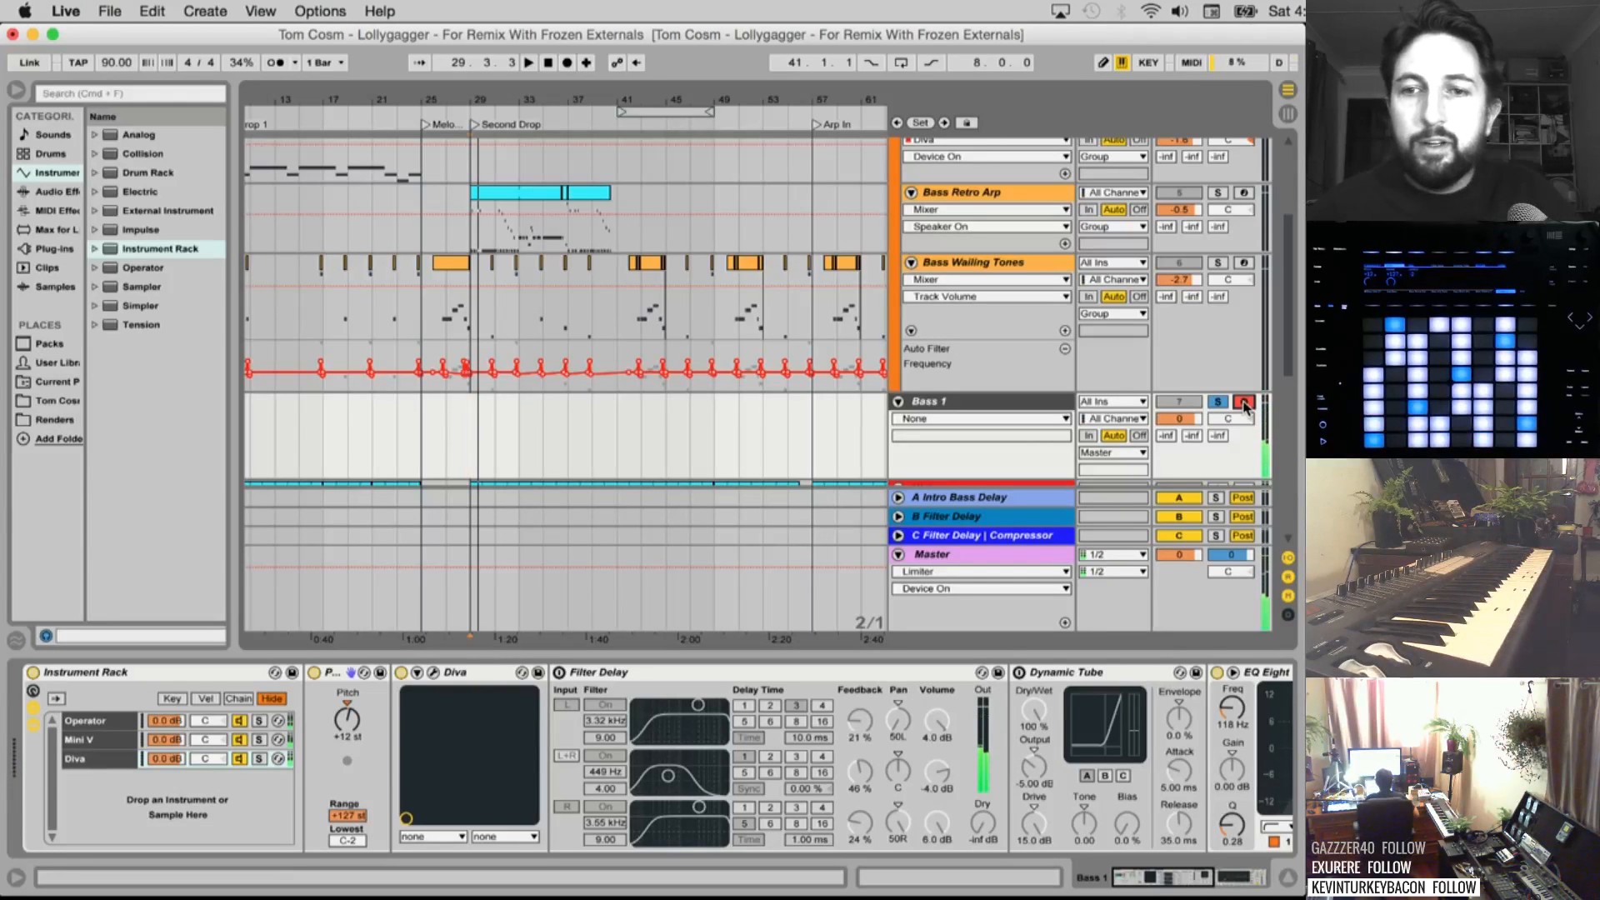
Insert a new MIDI track below Bass 1 and name it Bass 2
{"action": "left_click", "coordinate": [959, 408]}
{"action": "key", "text": "super+shift+t"}
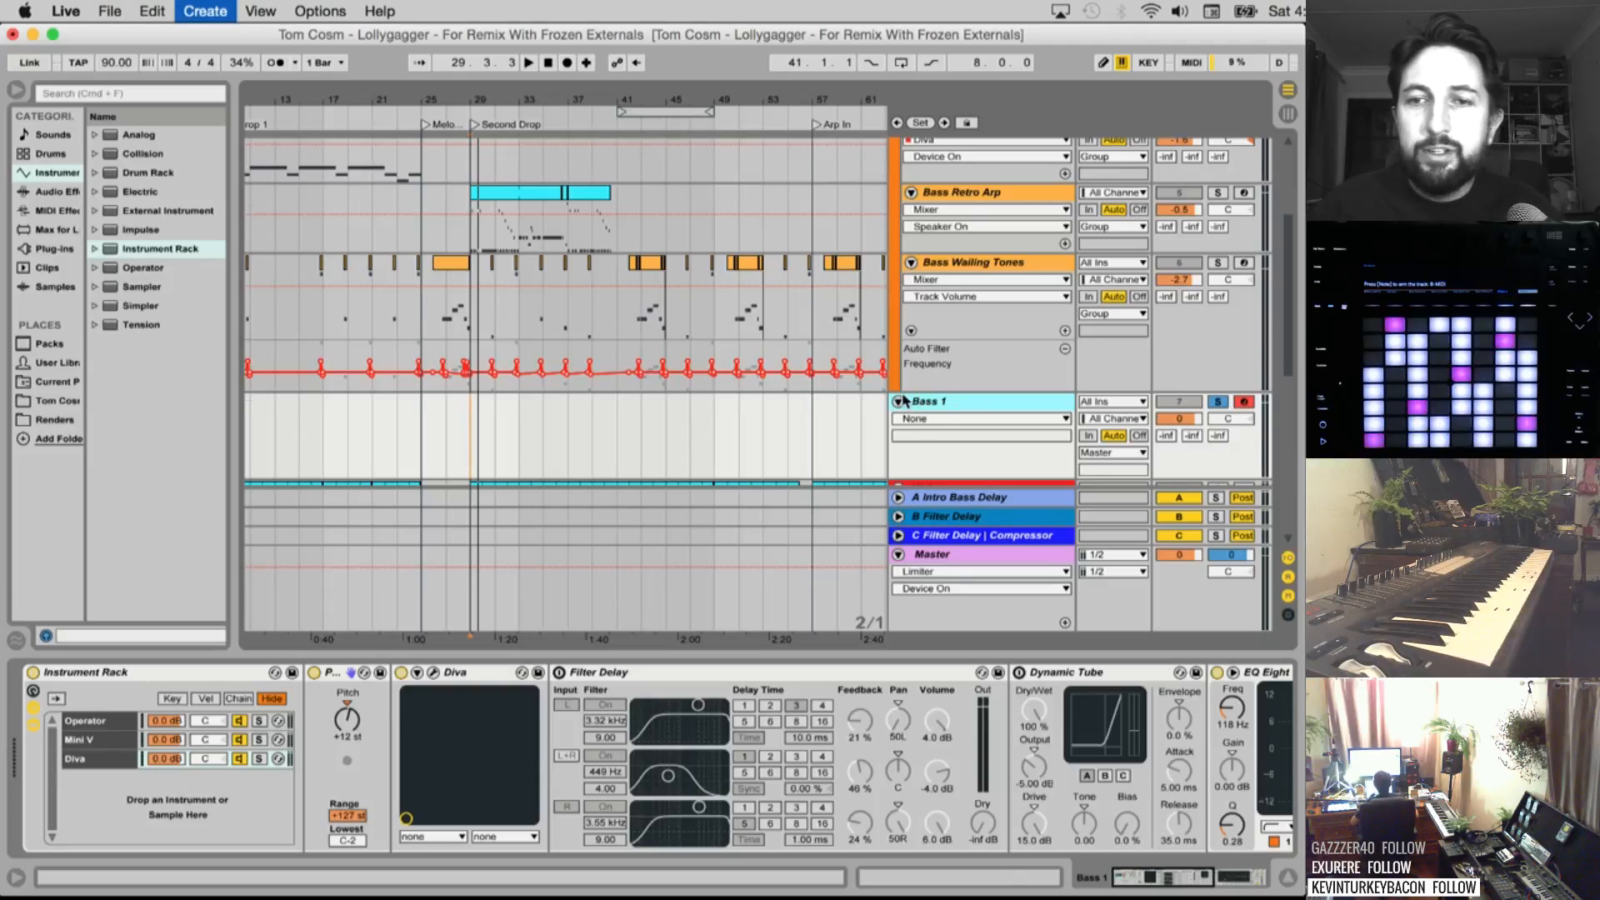
{"action": "key", "text": "super+r"}
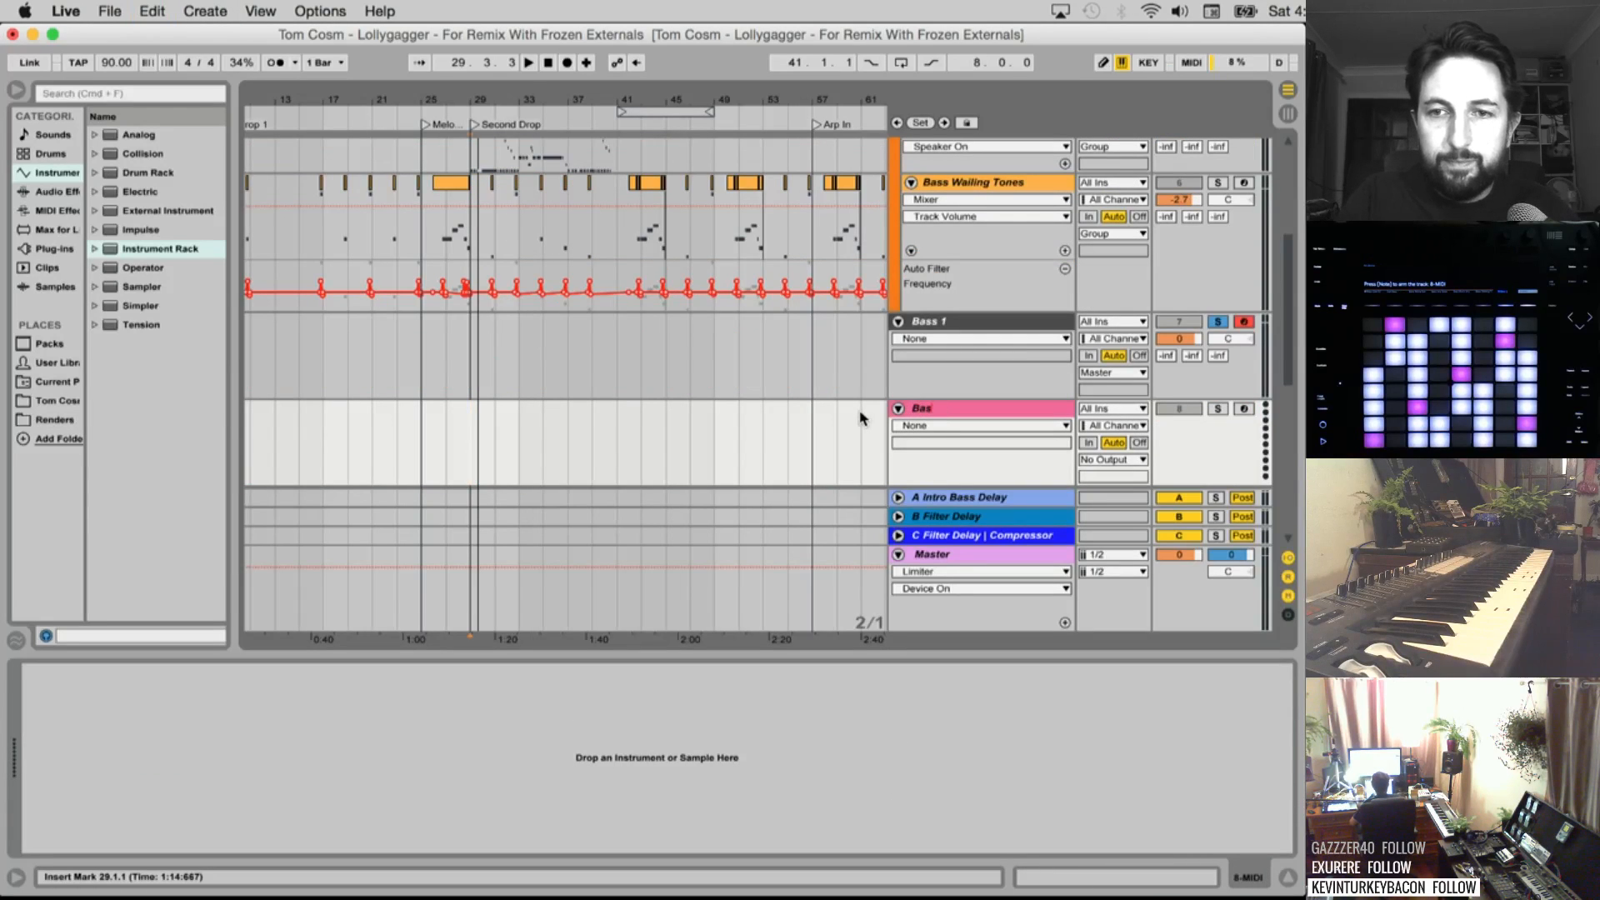
{"action": "type", "text": "Bass 2"}
{"action": "key", "text": "Return"}
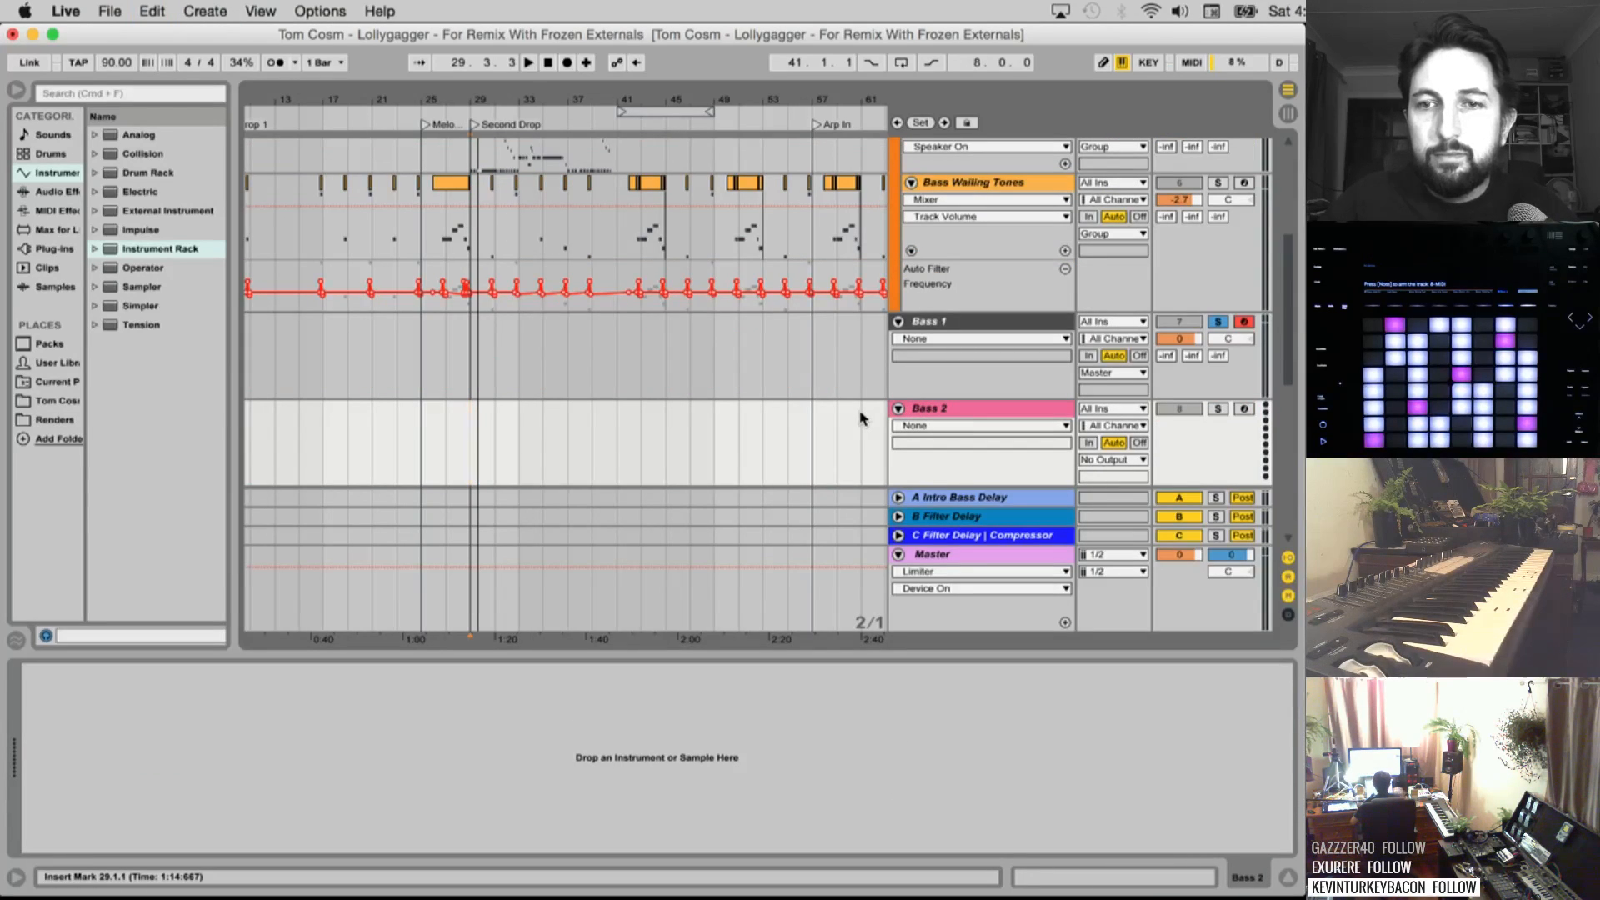
Colour the Bass 2 track dark grey like Bass 1 and add an empty Instrument Rack to it
{"action": "right_click", "coordinate": [923, 414]}
{"action": "left_click", "coordinate": [1125, 655]}
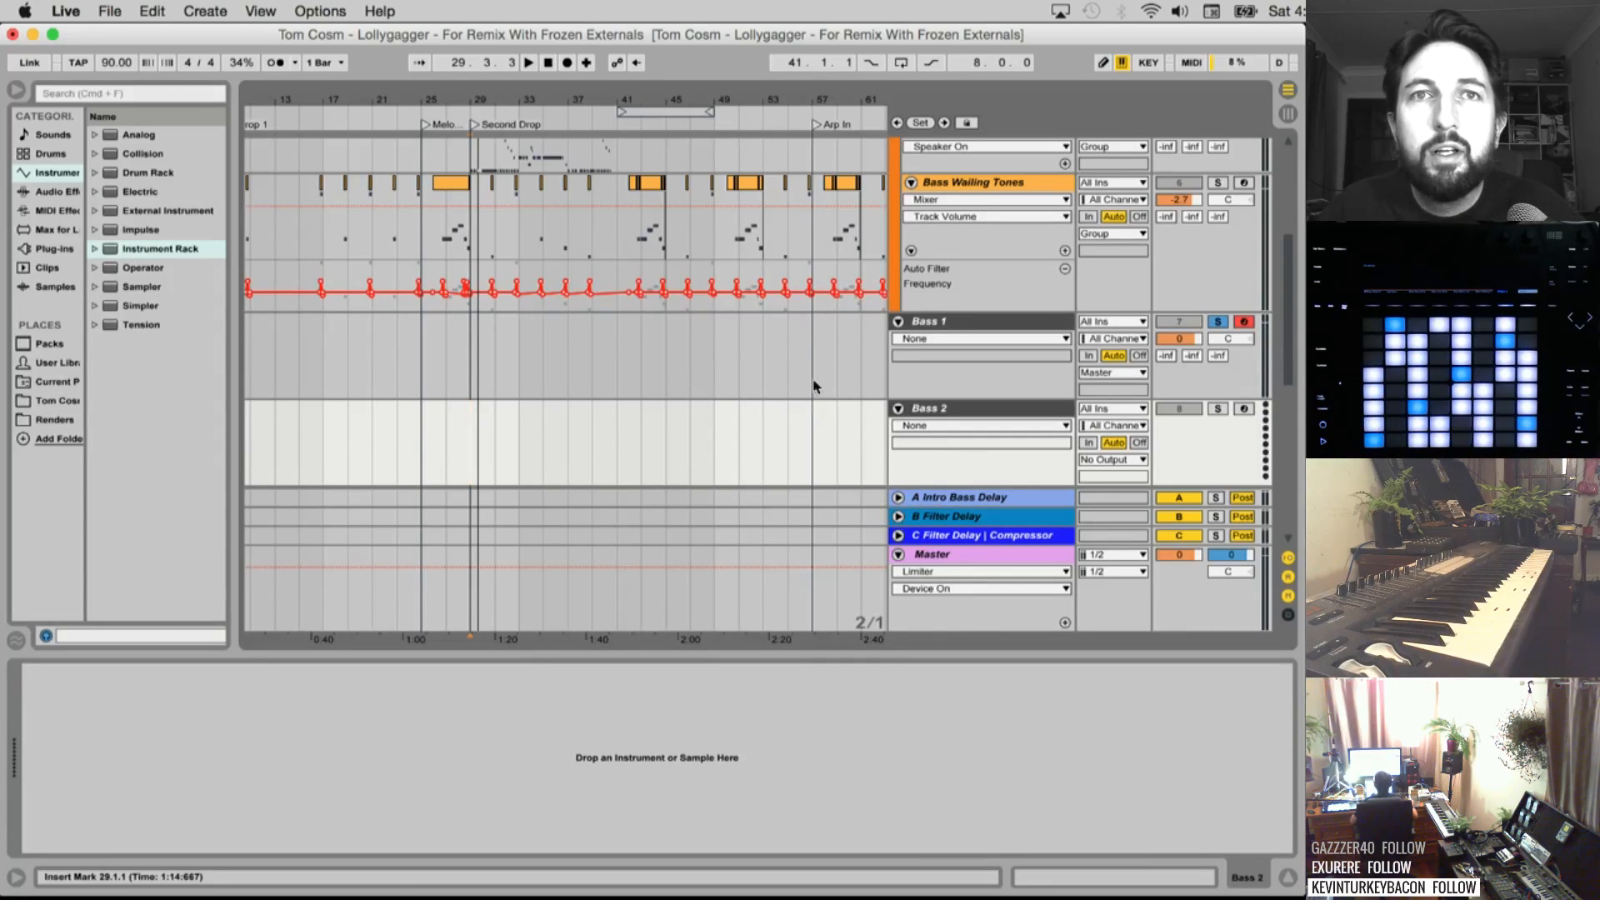
{"action": "scroll", "coordinate": [773, 370], "scroll_direction": "up", "scroll_amount": 2}
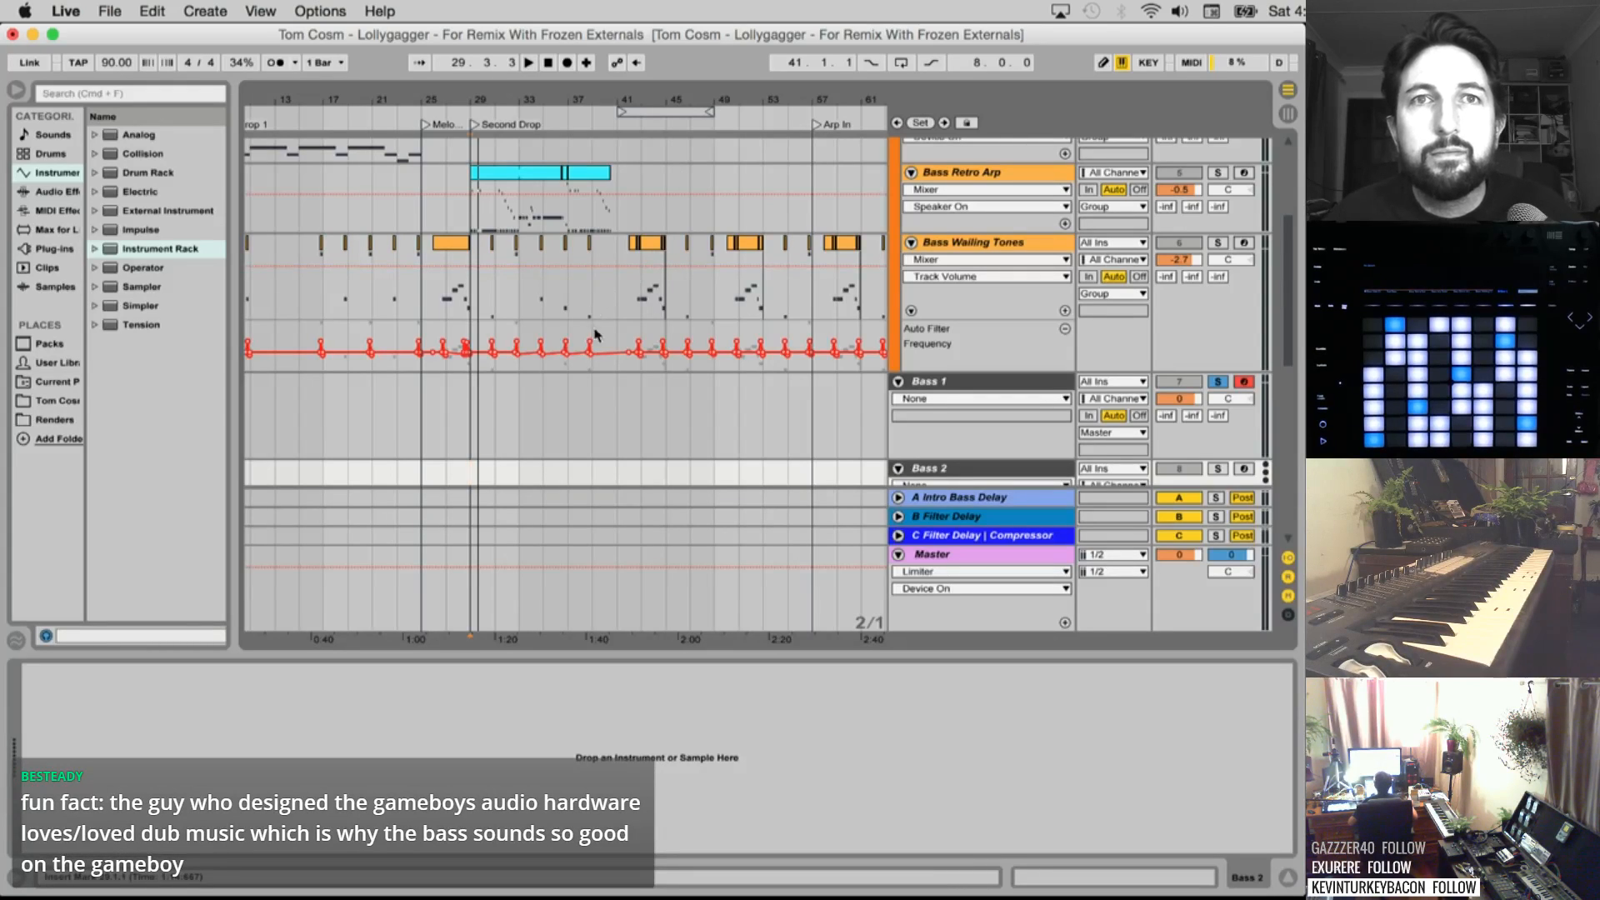
{"action": "scroll", "coordinate": [727, 348], "scroll_direction": "down", "scroll_amount": 1}
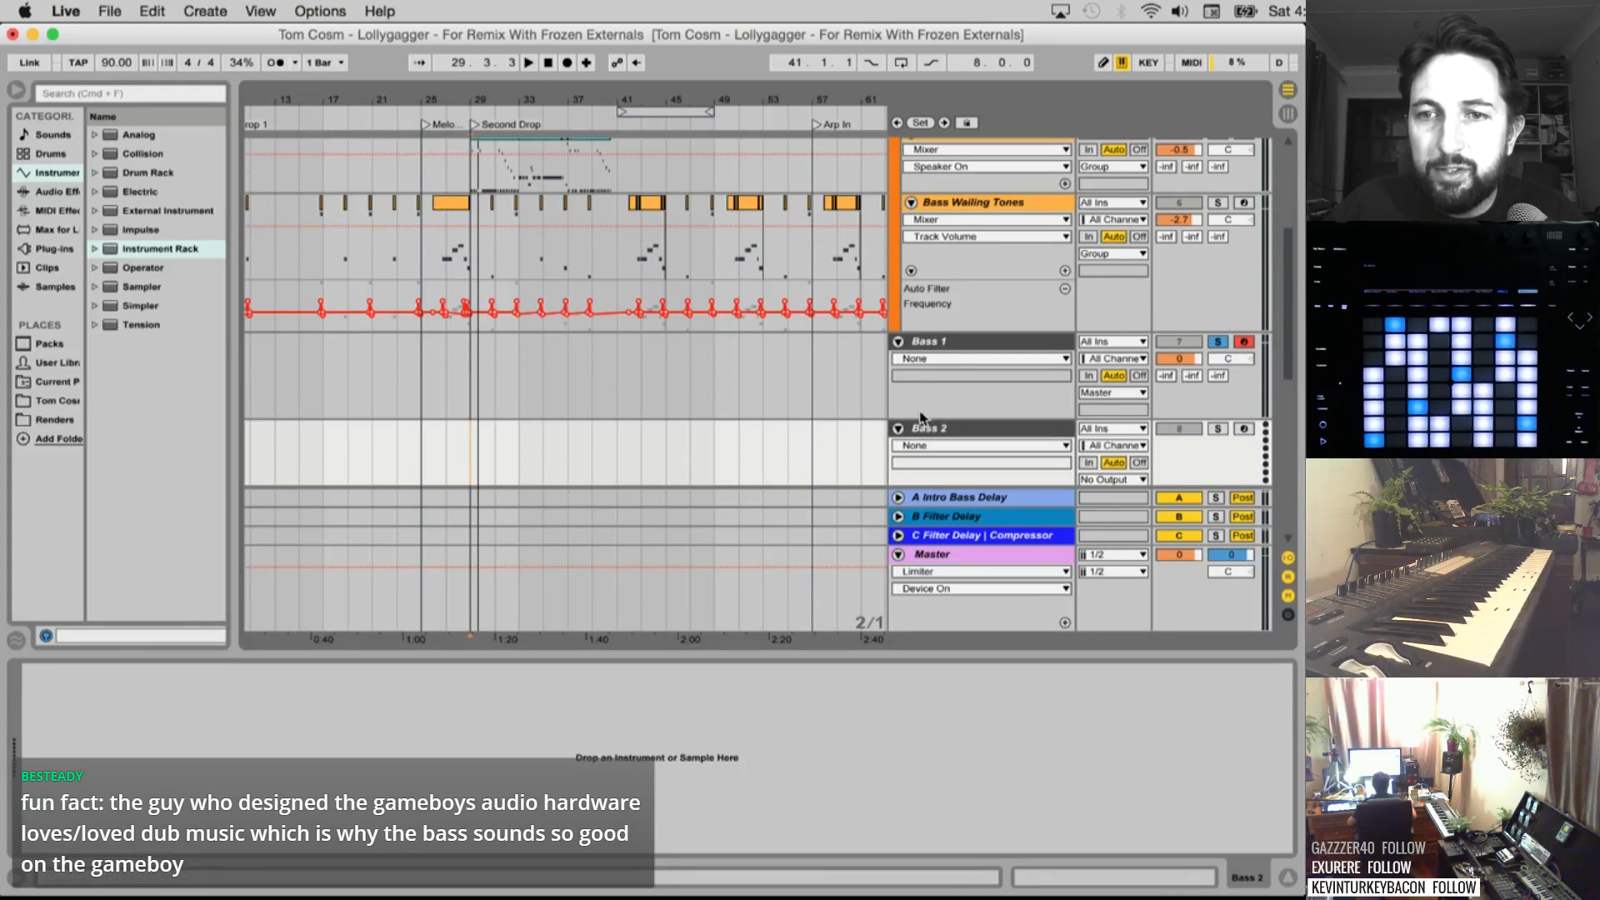
{"action": "left_click_drag", "start_coordinate": [160, 248], "coordinate": [378, 746]}
Copy the Operator from the Sub Bass track into the Bass 2 Instrument Rack as a chain, with the rack's chain list shown
{"action": "scroll", "coordinate": [608, 302], "scroll_direction": "up", "scroll_amount": 6}
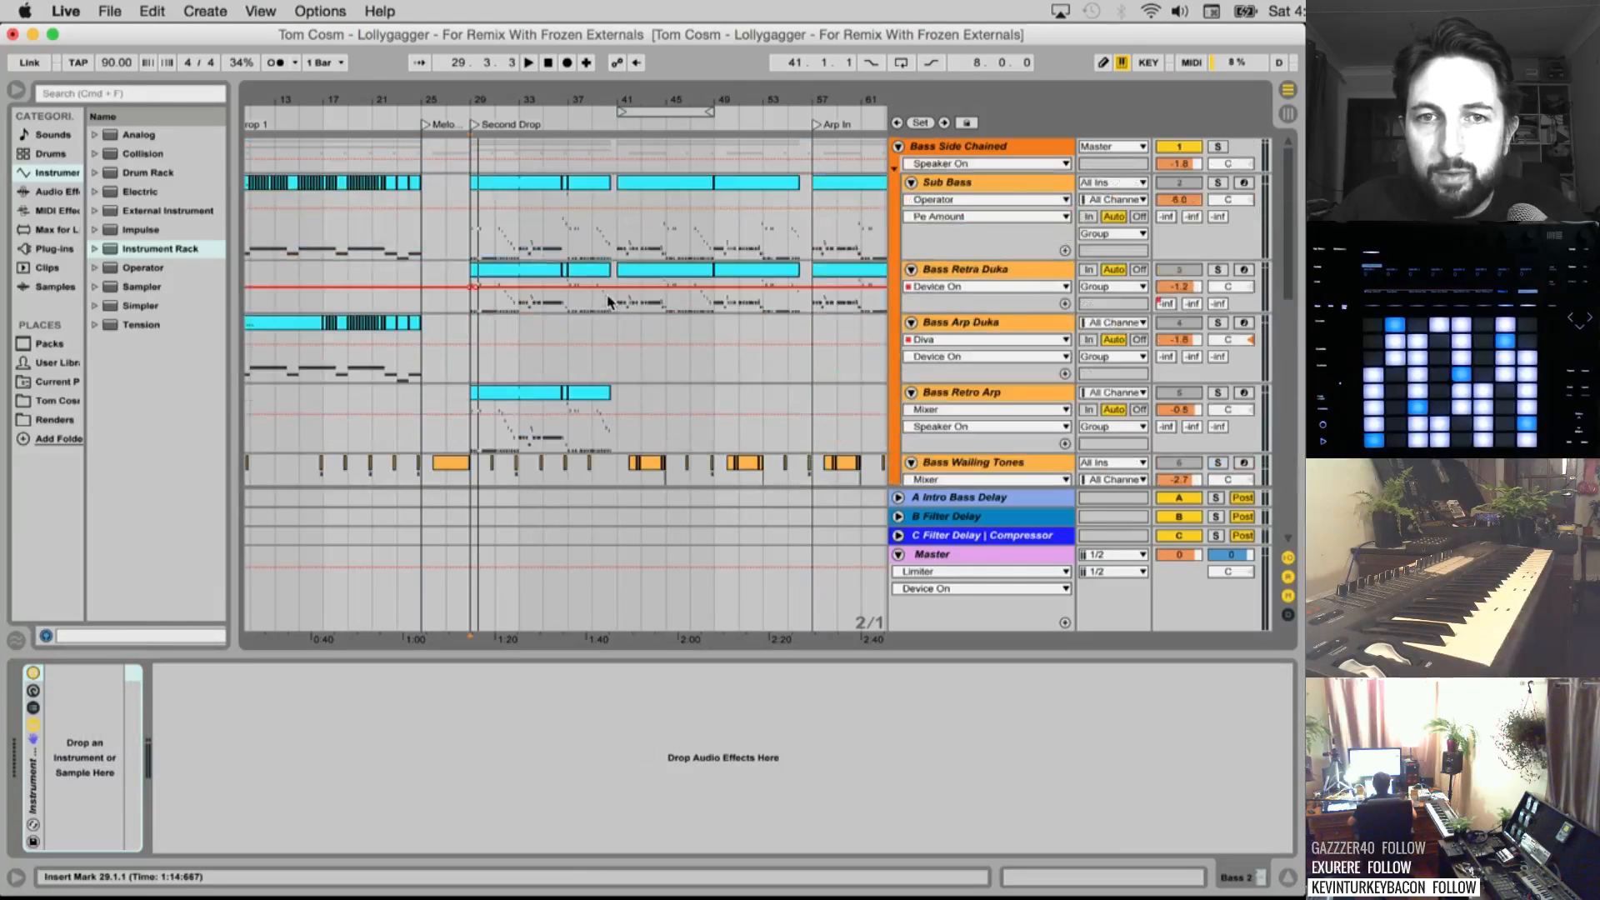
{"action": "left_click", "coordinate": [967, 187]}
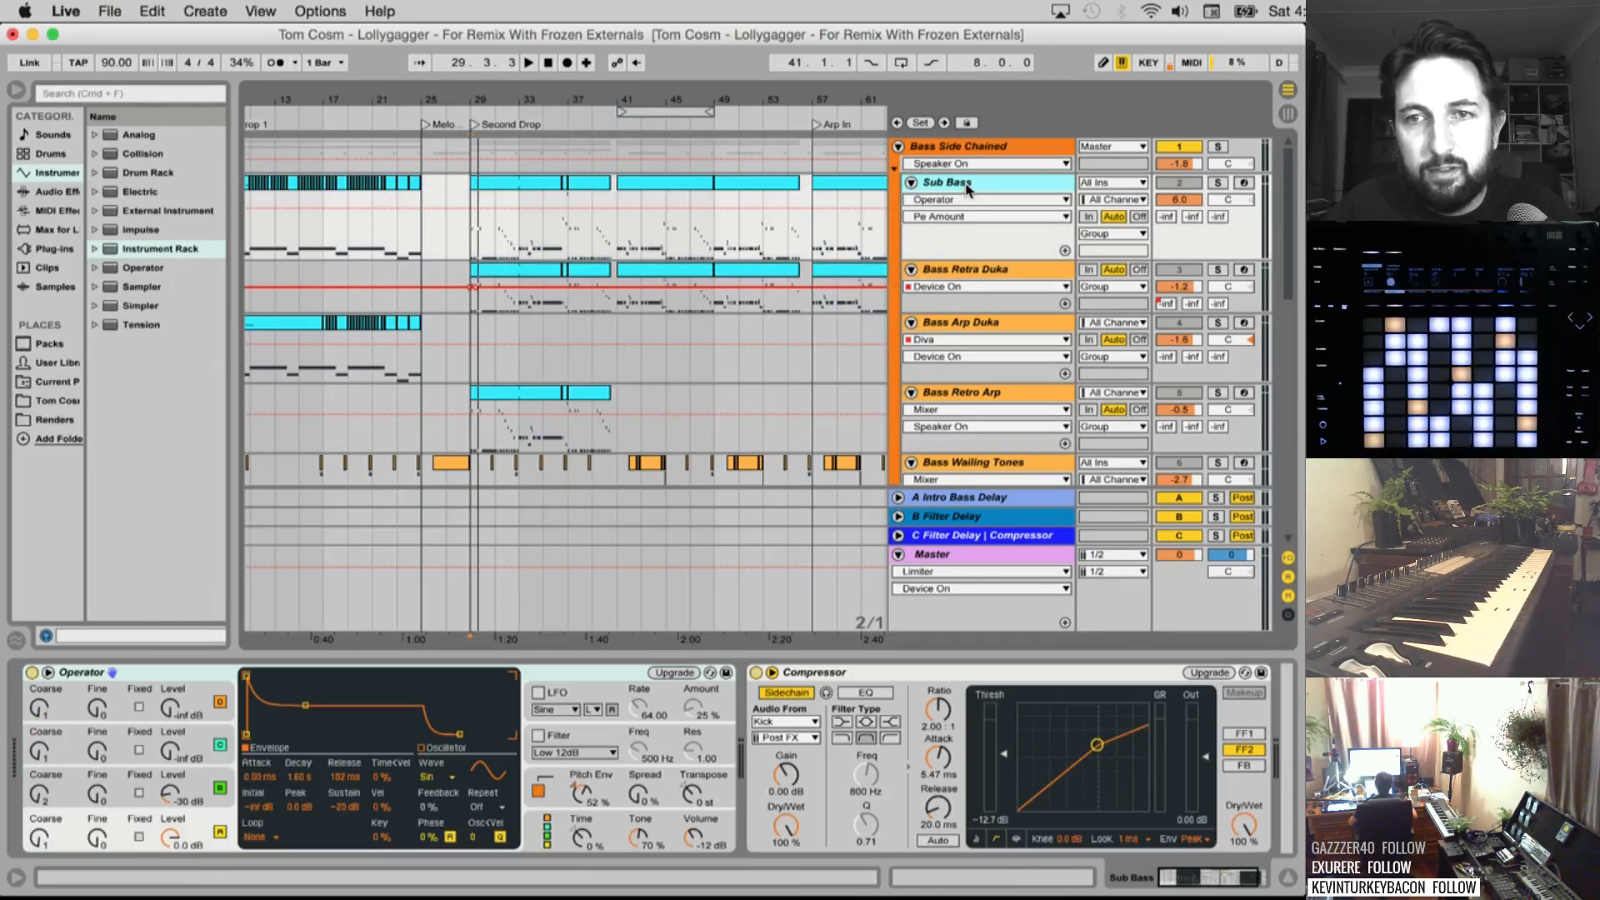
{"action": "left_click", "coordinate": [115, 679]}
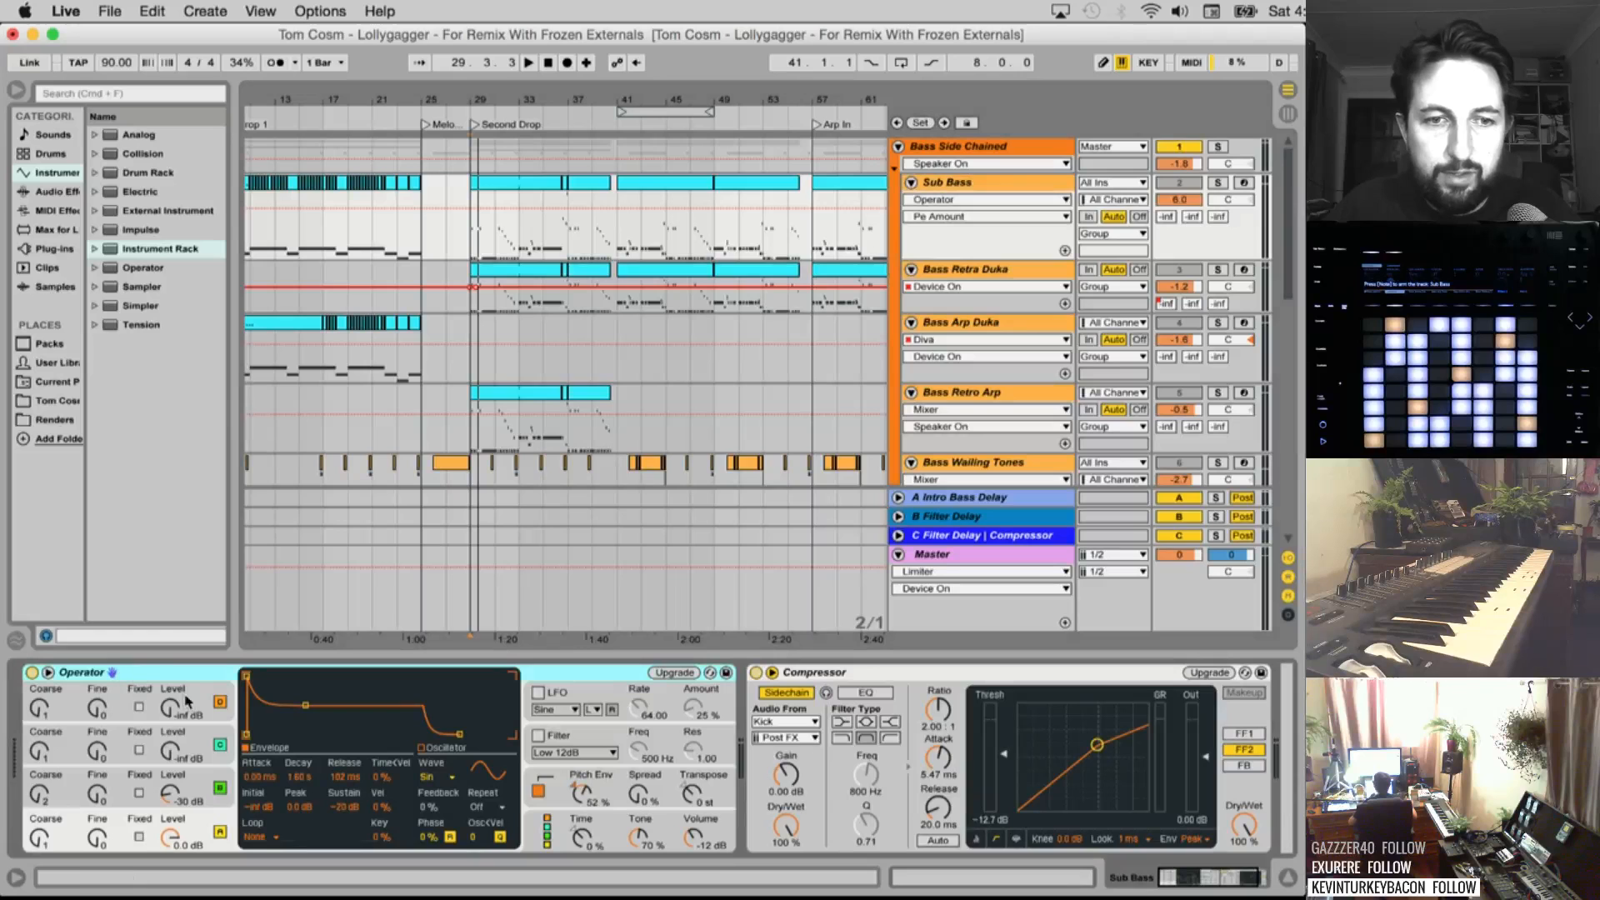
{"action": "right_click", "coordinate": [141, 682]}
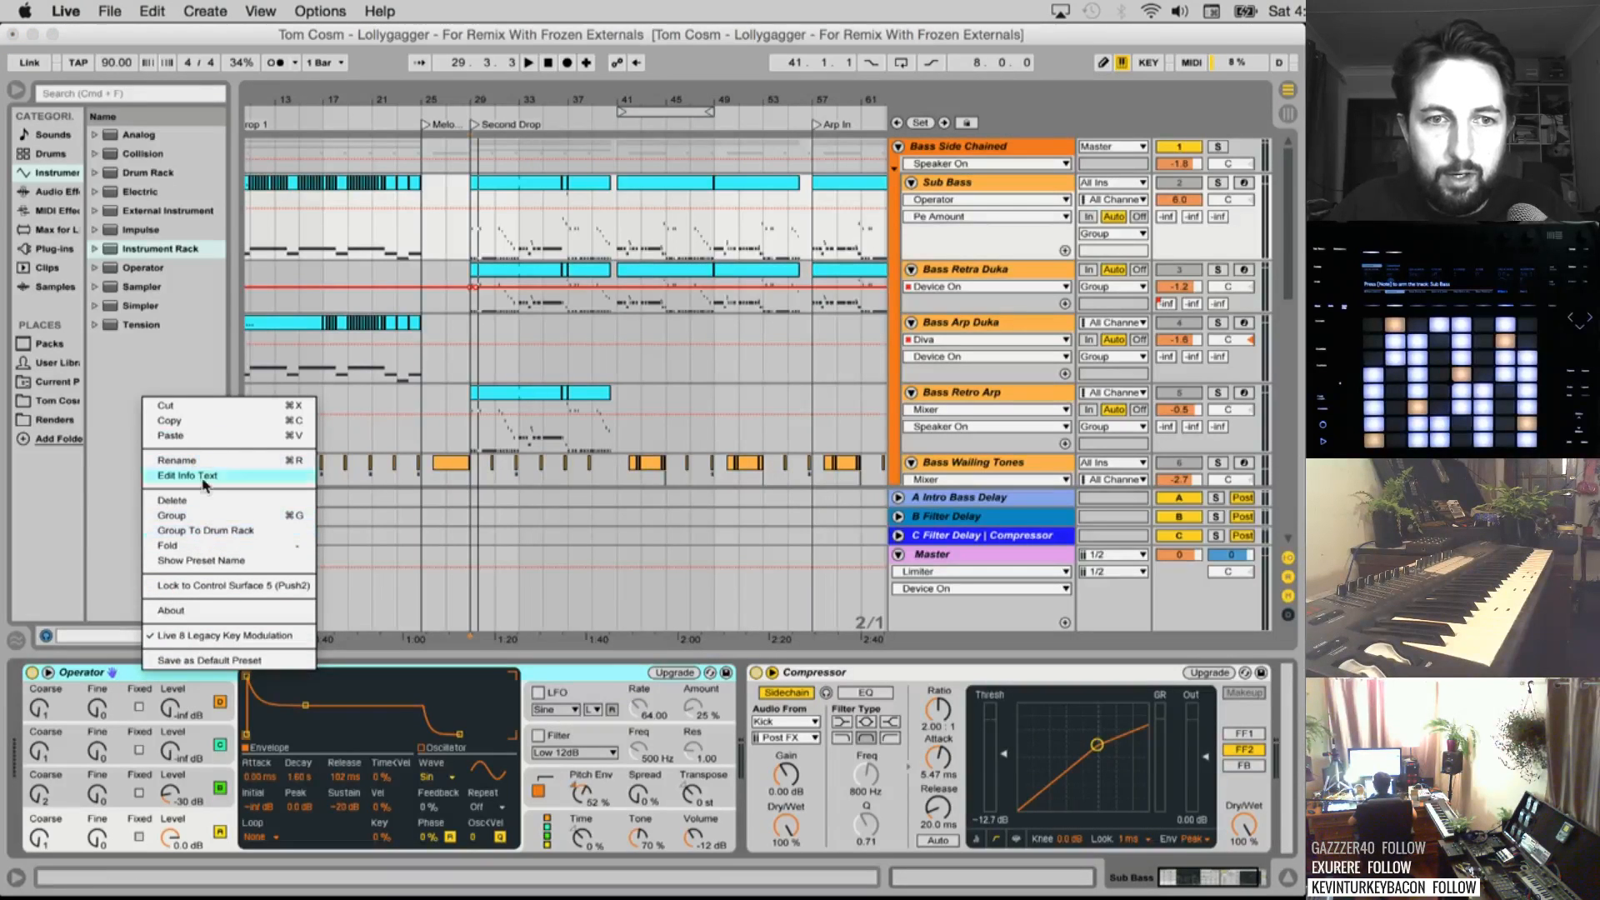
{"action": "left_click", "coordinate": [203, 477]}
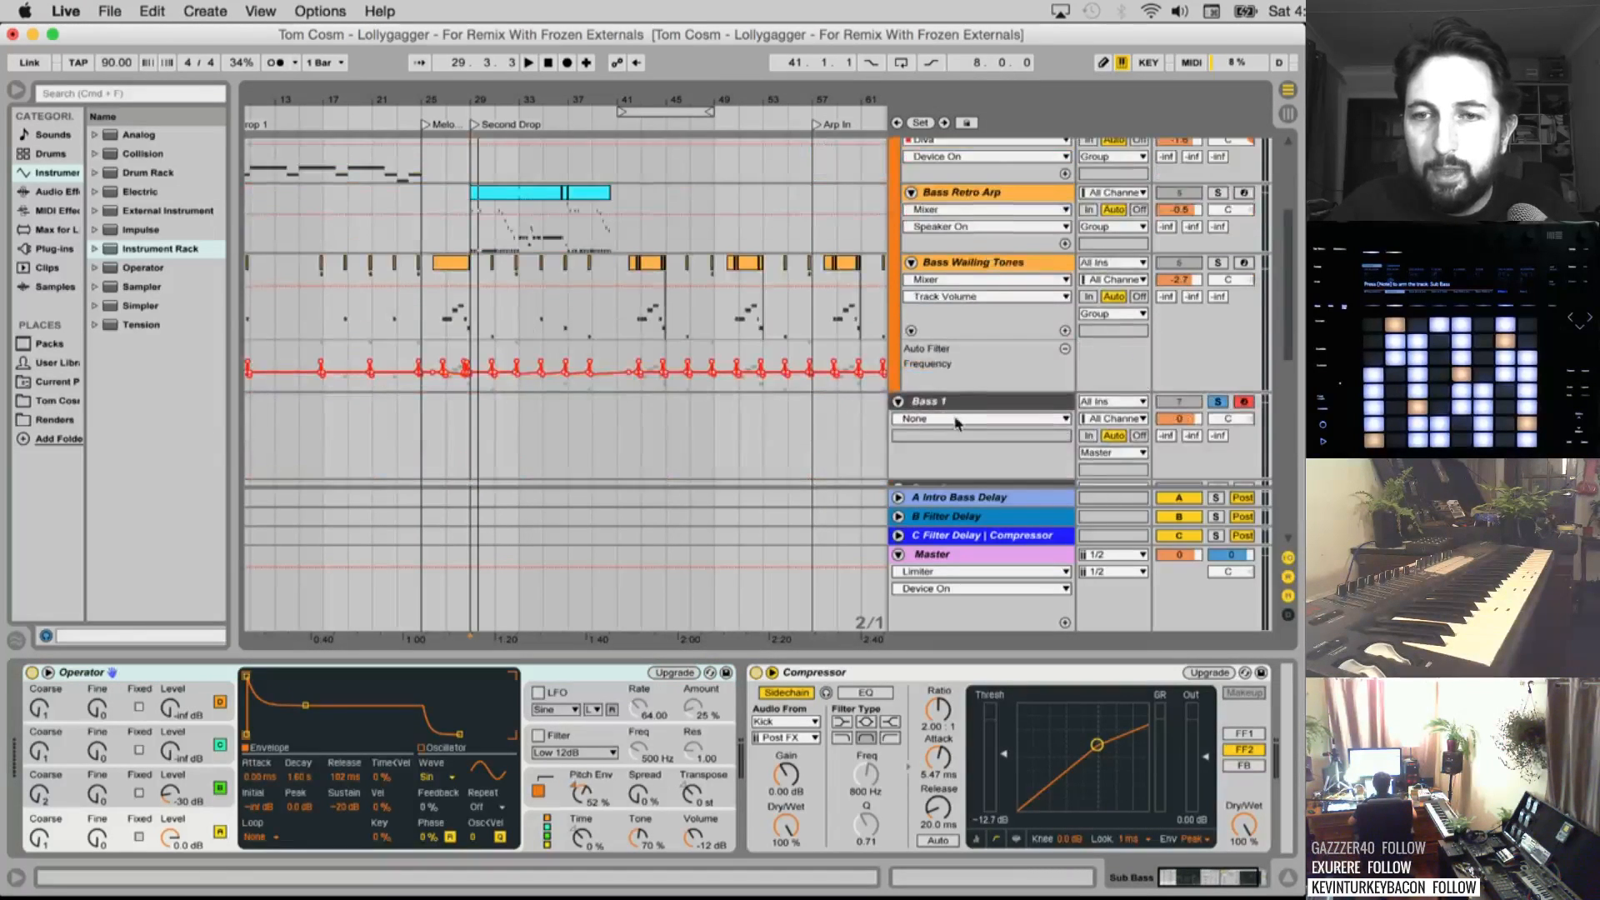
{"action": "scroll", "coordinate": [957, 423], "scroll_direction": "down", "scroll_amount": 3}
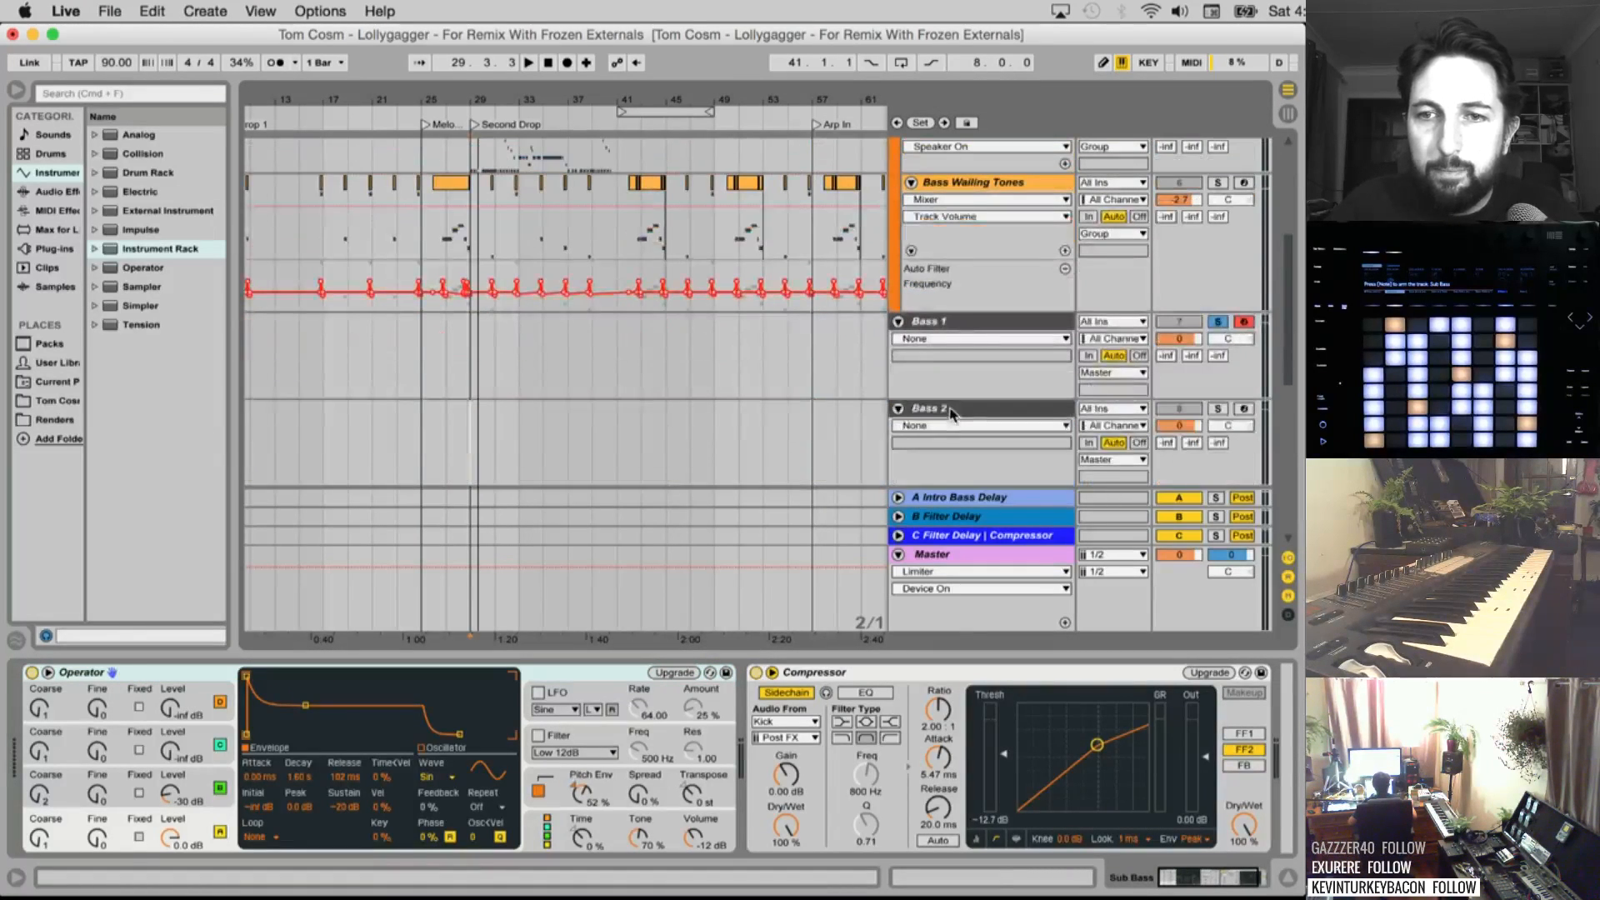
{"action": "left_click", "coordinate": [949, 409]}
{"action": "left_click", "coordinate": [34, 709]}
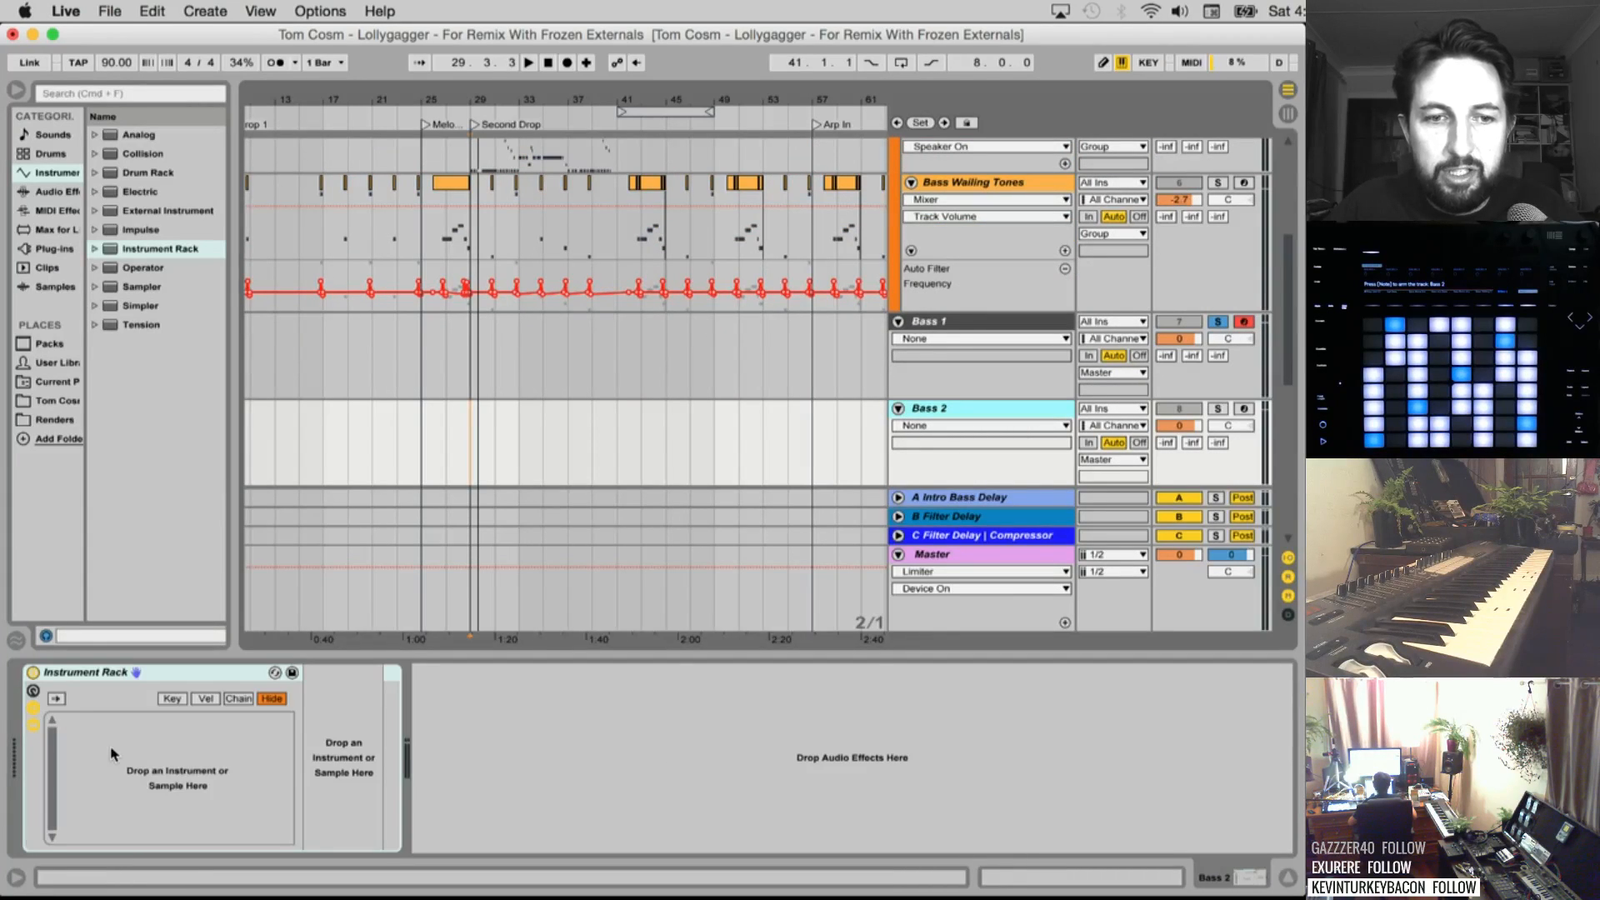
{"action": "right_click", "coordinate": [110, 750]}
{"action": "left_click", "coordinate": [181, 752]}
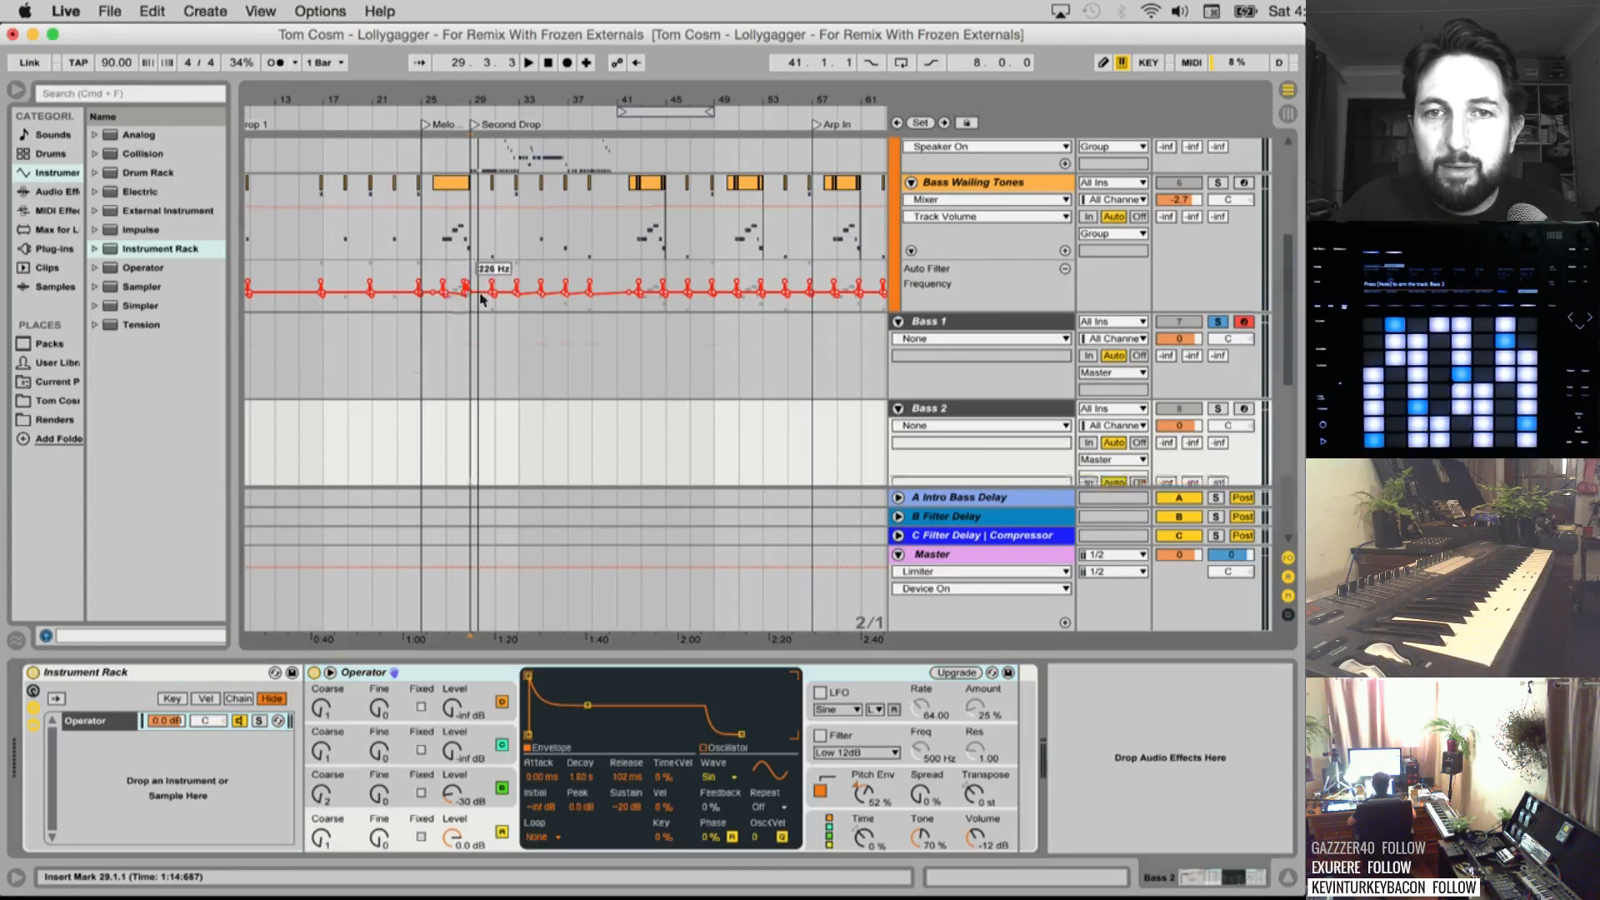
Remove the Dynamic Tube from the device chain of the Bass Arp Duka track
{"action": "scroll", "coordinate": [488, 291], "scroll_direction": "up", "scroll_amount": 5}
{"action": "scroll", "coordinate": [483, 334], "scroll_direction": "left", "scroll_amount": 3}
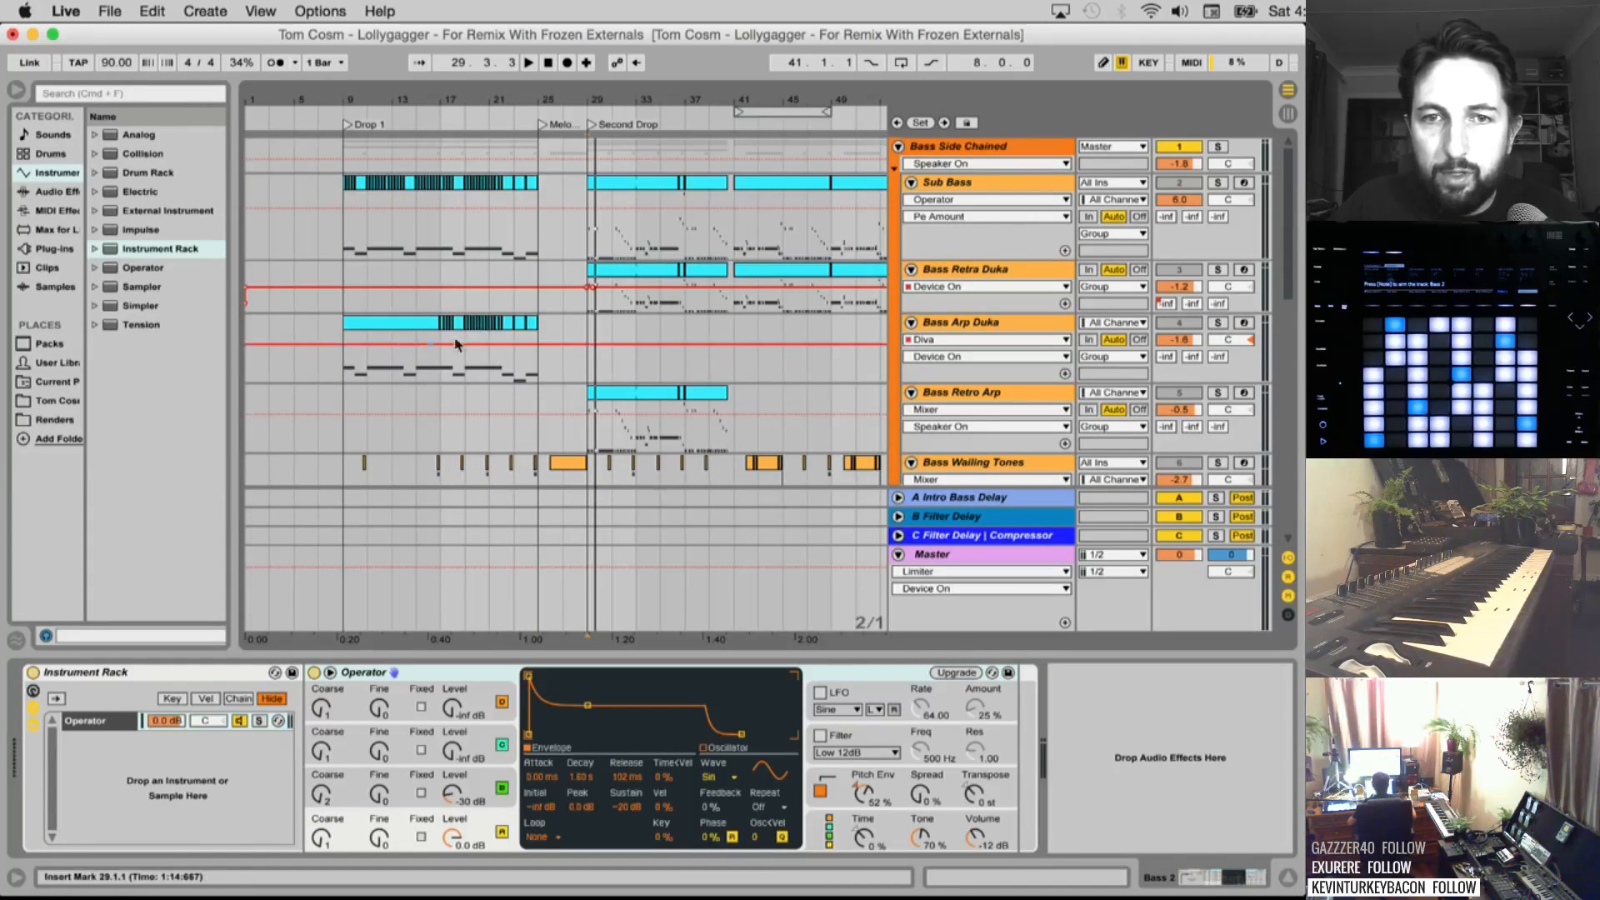
{"action": "left_click", "coordinate": [1017, 327]}
{"action": "scroll", "coordinate": [744, 348], "scroll_direction": "right", "scroll_amount": 6}
{"action": "scroll", "coordinate": [744, 352], "scroll_direction": "left", "scroll_amount": 4}
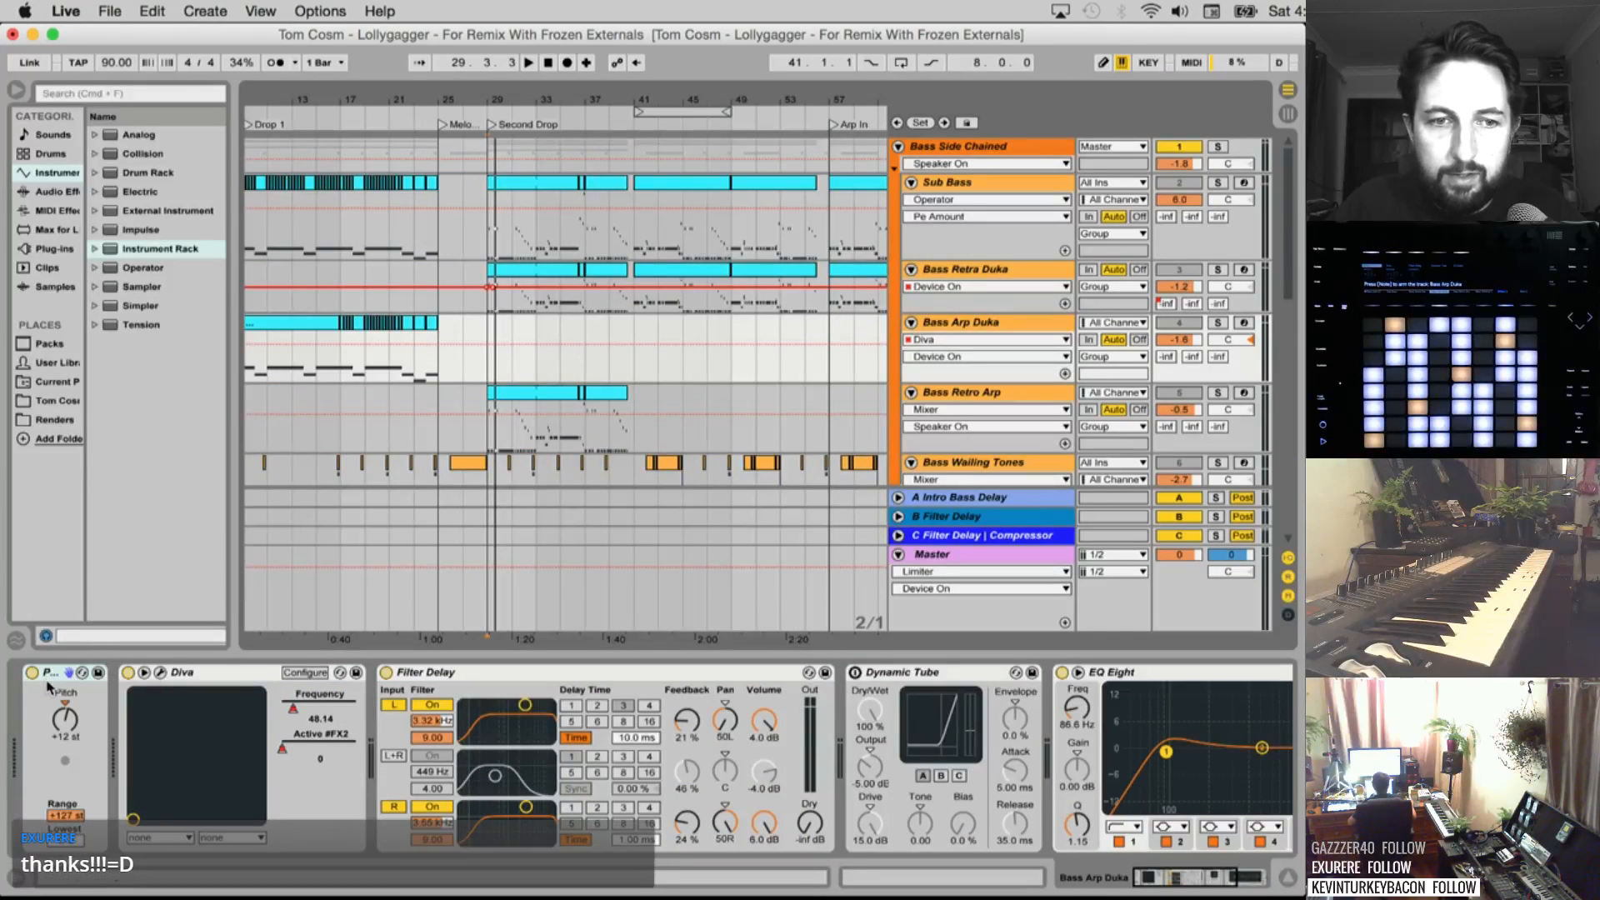
{"action": "scroll", "coordinate": [896, 690], "scroll_direction": "right", "scroll_amount": 4}
{"action": "left_click", "coordinate": [863, 675]}
{"action": "key", "text": "super+a"}
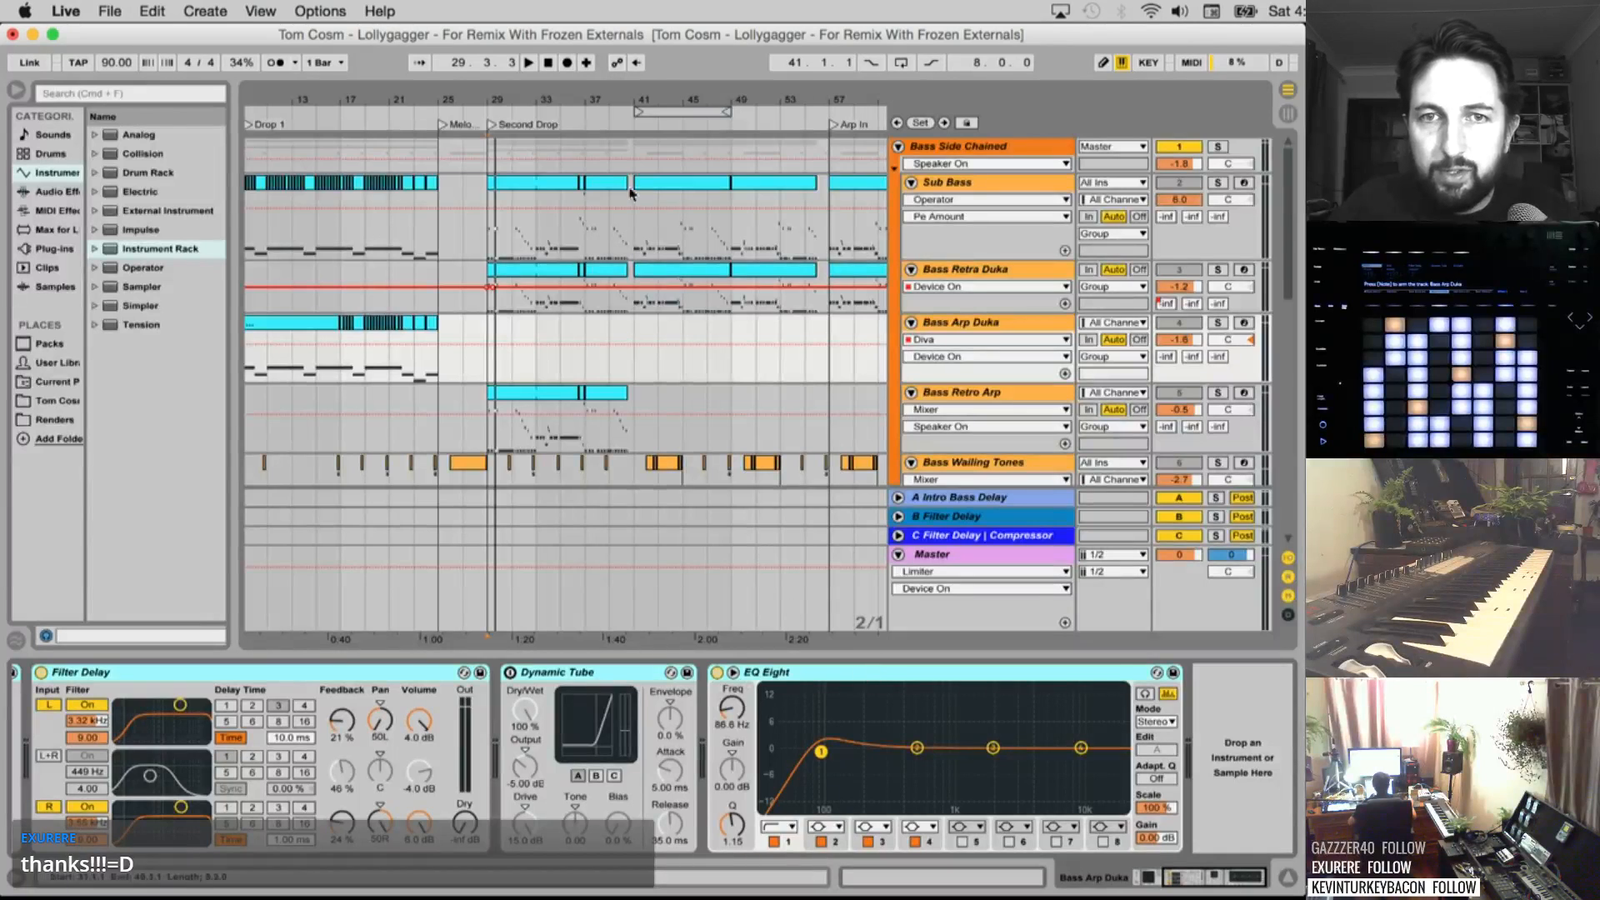
{"action": "key", "text": "minus"}
{"action": "key", "text": "minus"}
{"action": "key", "text": "plus"}
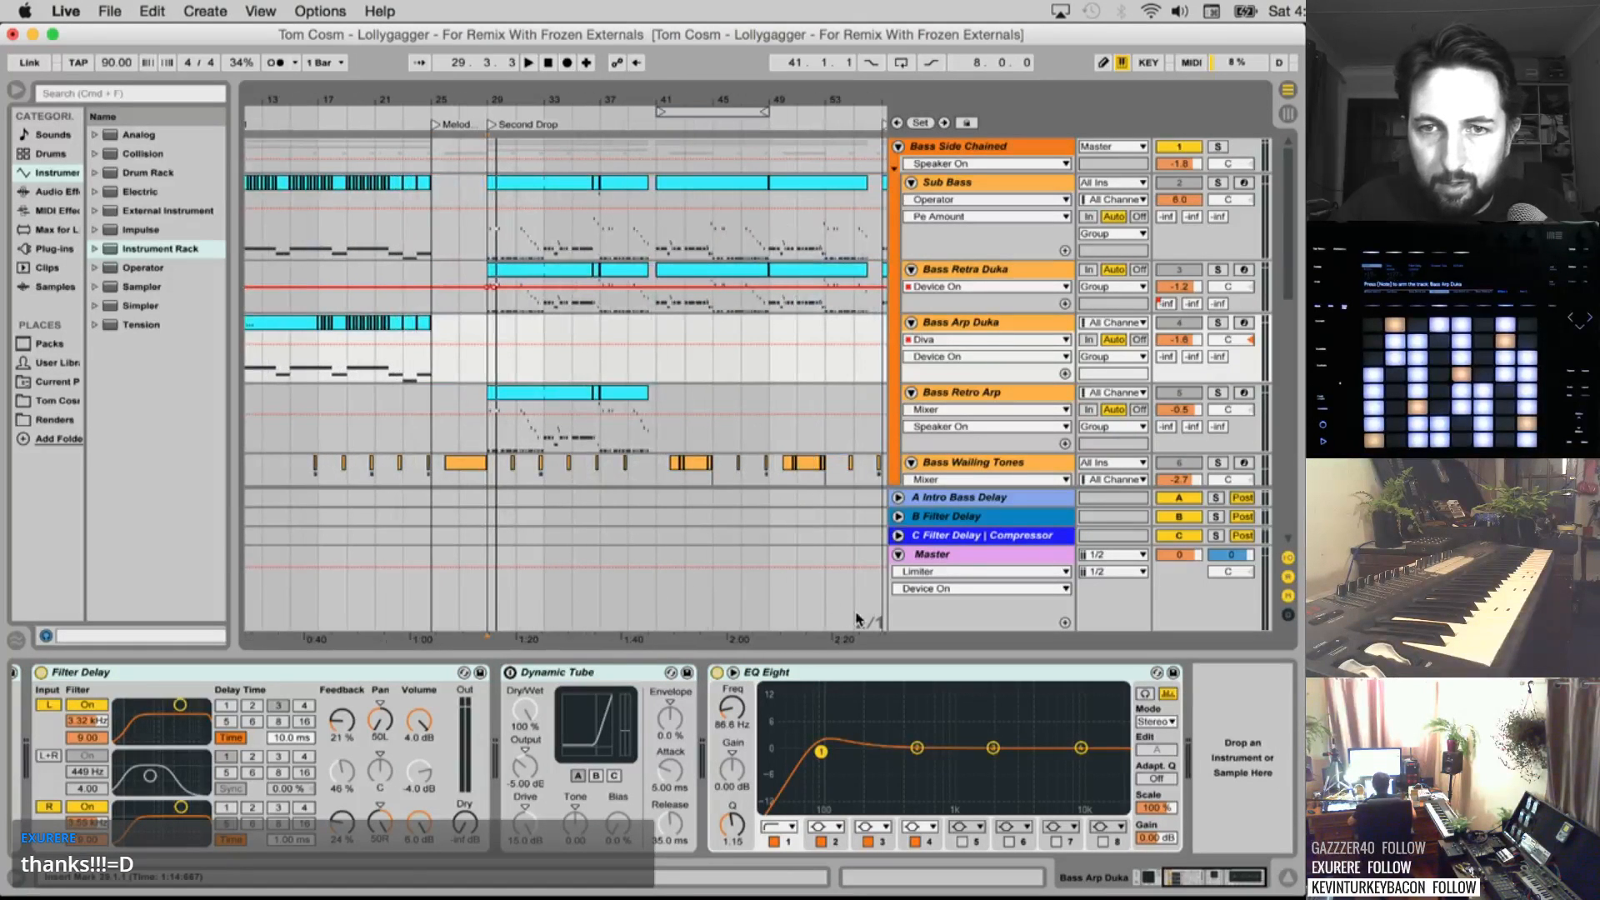
{"action": "left_click", "coordinate": [823, 672]}
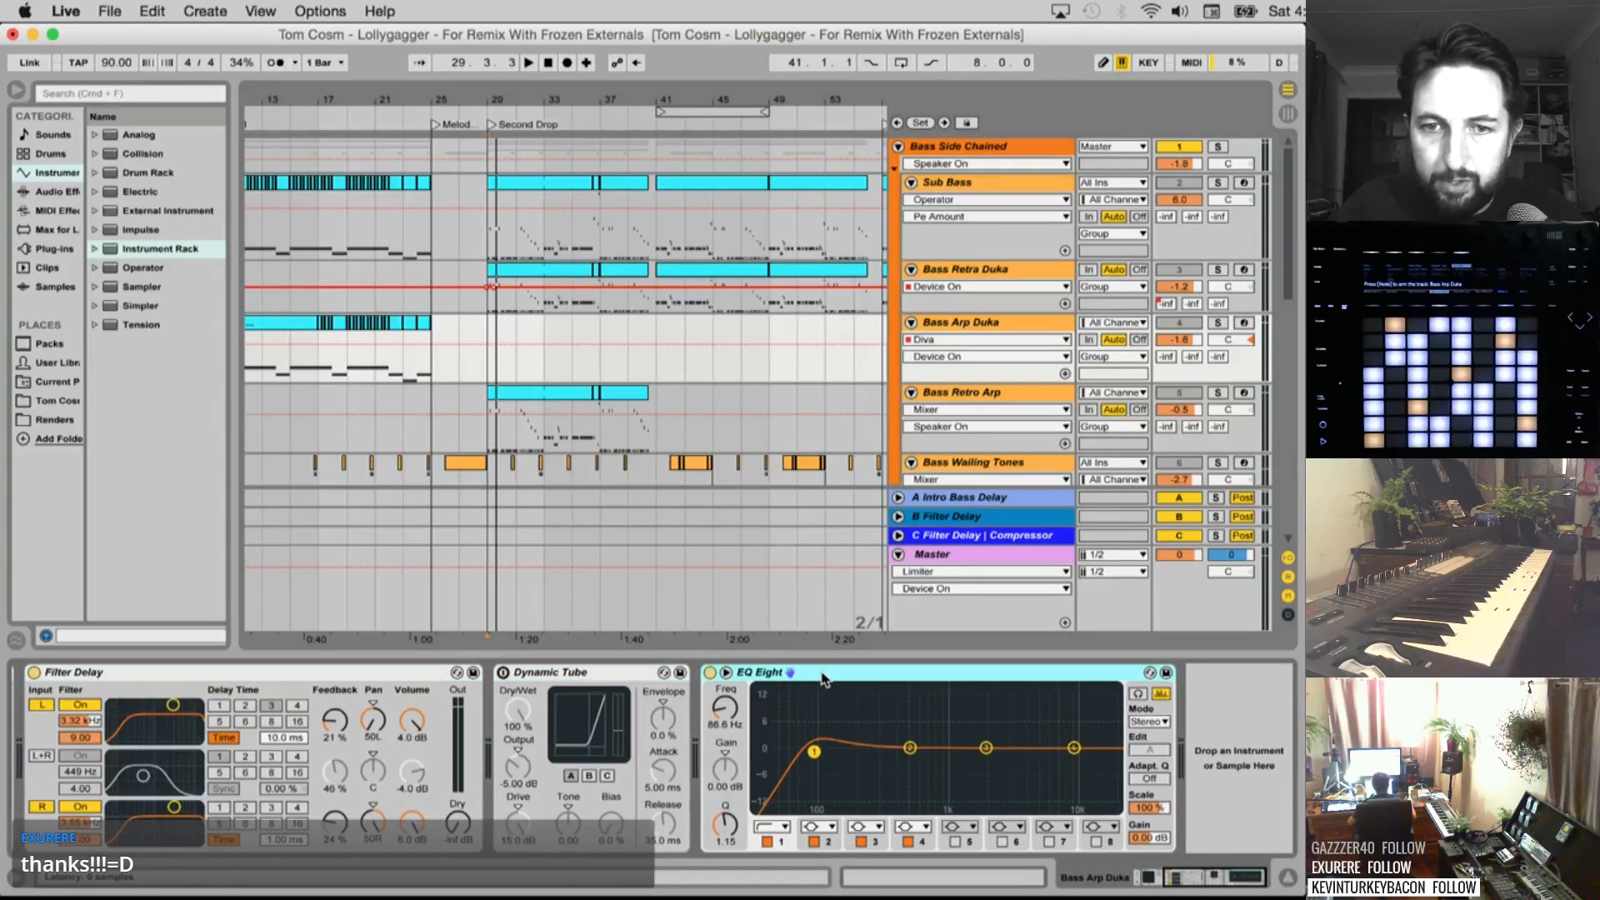
{"action": "scroll", "coordinate": [668, 705], "scroll_direction": "left", "scroll_amount": 4}
{"action": "left_click", "coordinate": [931, 677]}
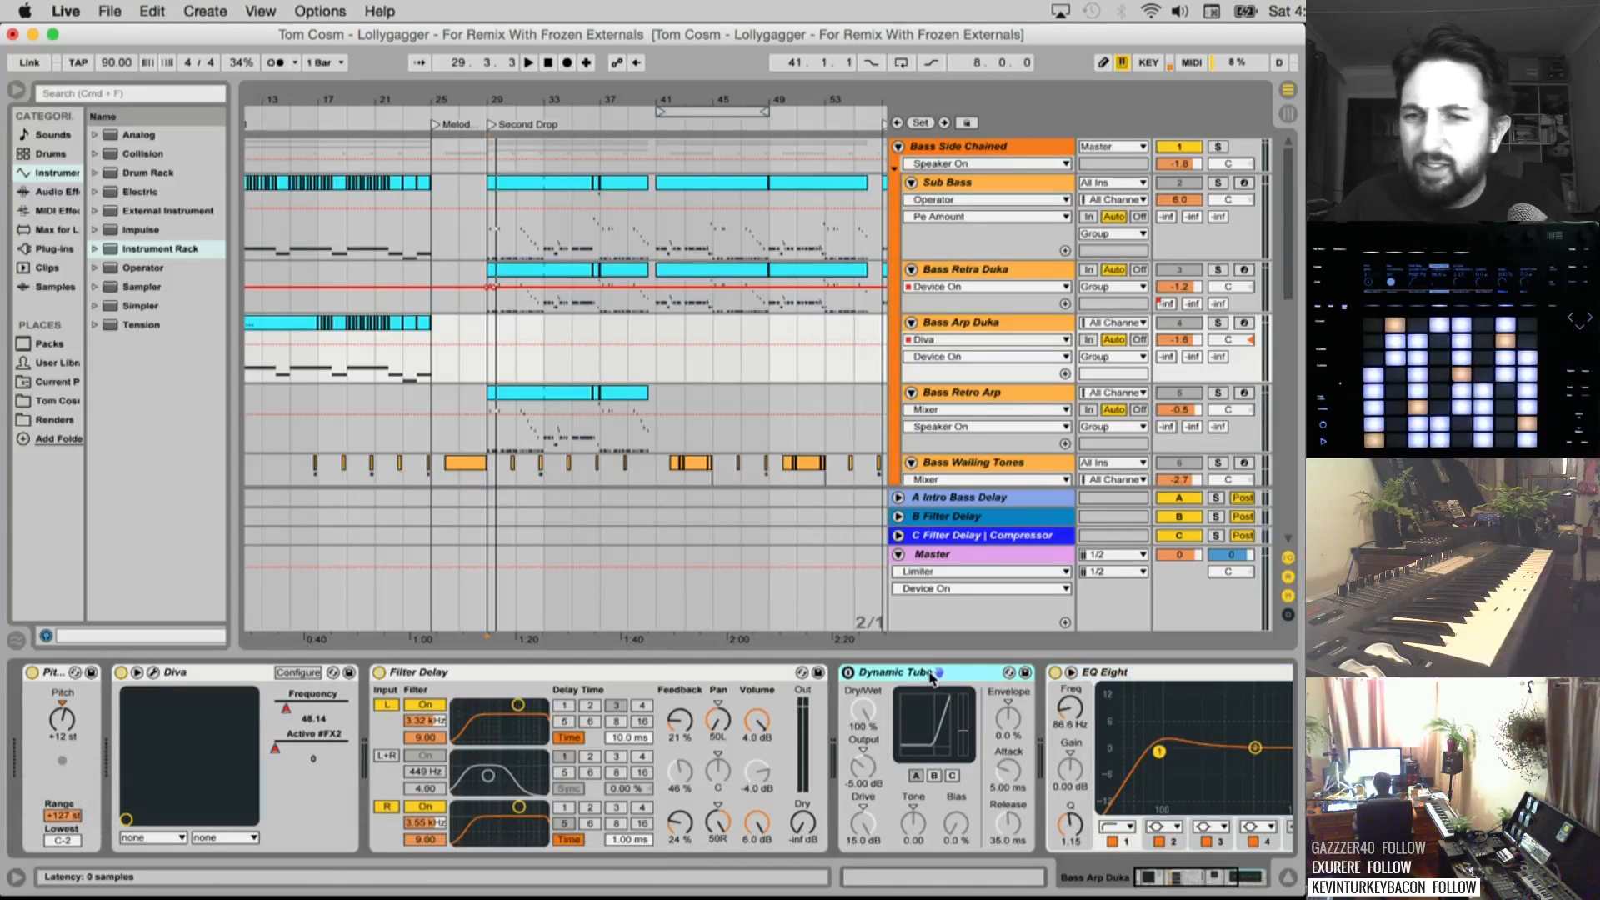
{"action": "key", "text": "Delete"}
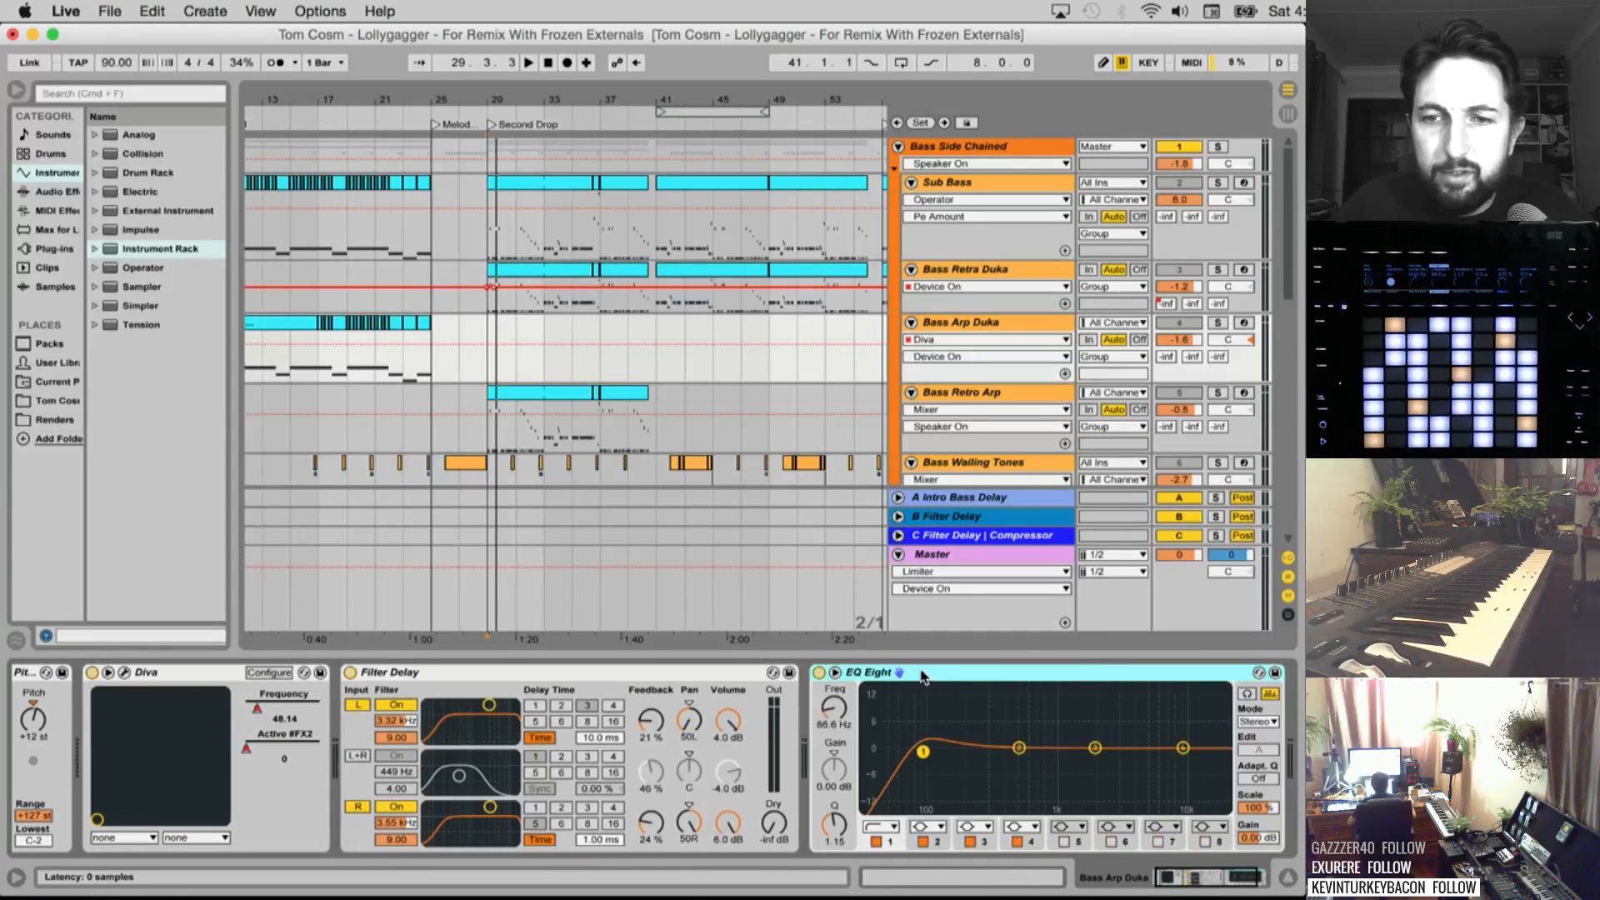
Copy all remaining Bass Arp Duka devices, from Pitch to EQ Eight, into the Bass 2 Instrument Rack as a new chain
{"action": "left_click", "coordinate": [53, 675], "text": "shift"}
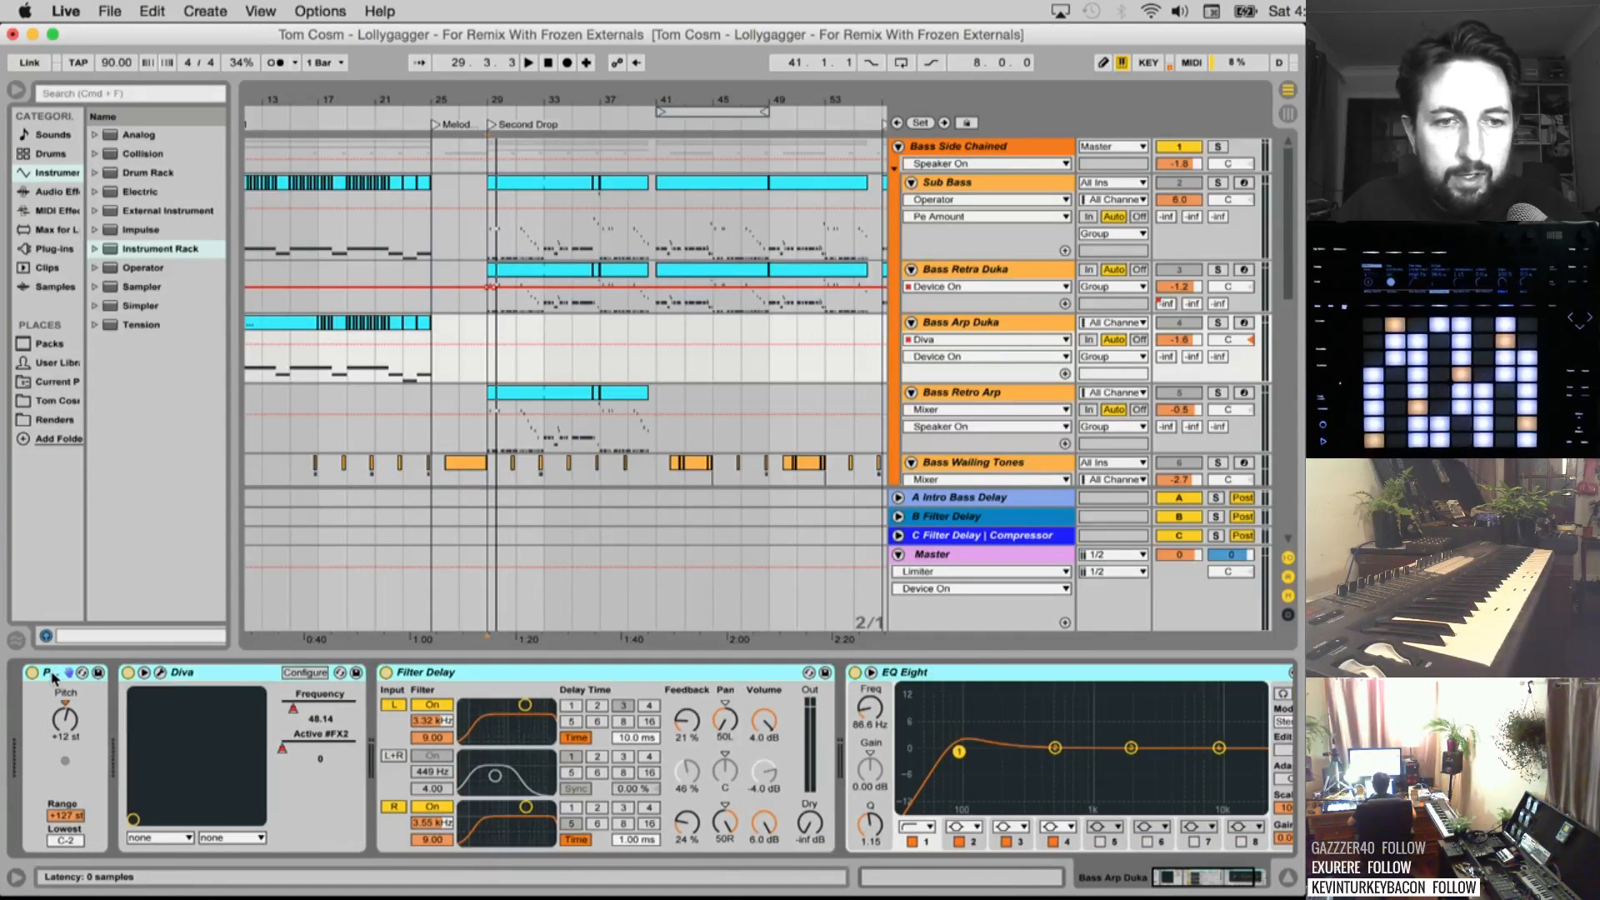
{"action": "right_click", "coordinate": [62, 677]}
{"action": "left_click", "coordinate": [125, 697]}
{"action": "scroll", "coordinate": [959, 360], "scroll_direction": "down", "scroll_amount": 10}
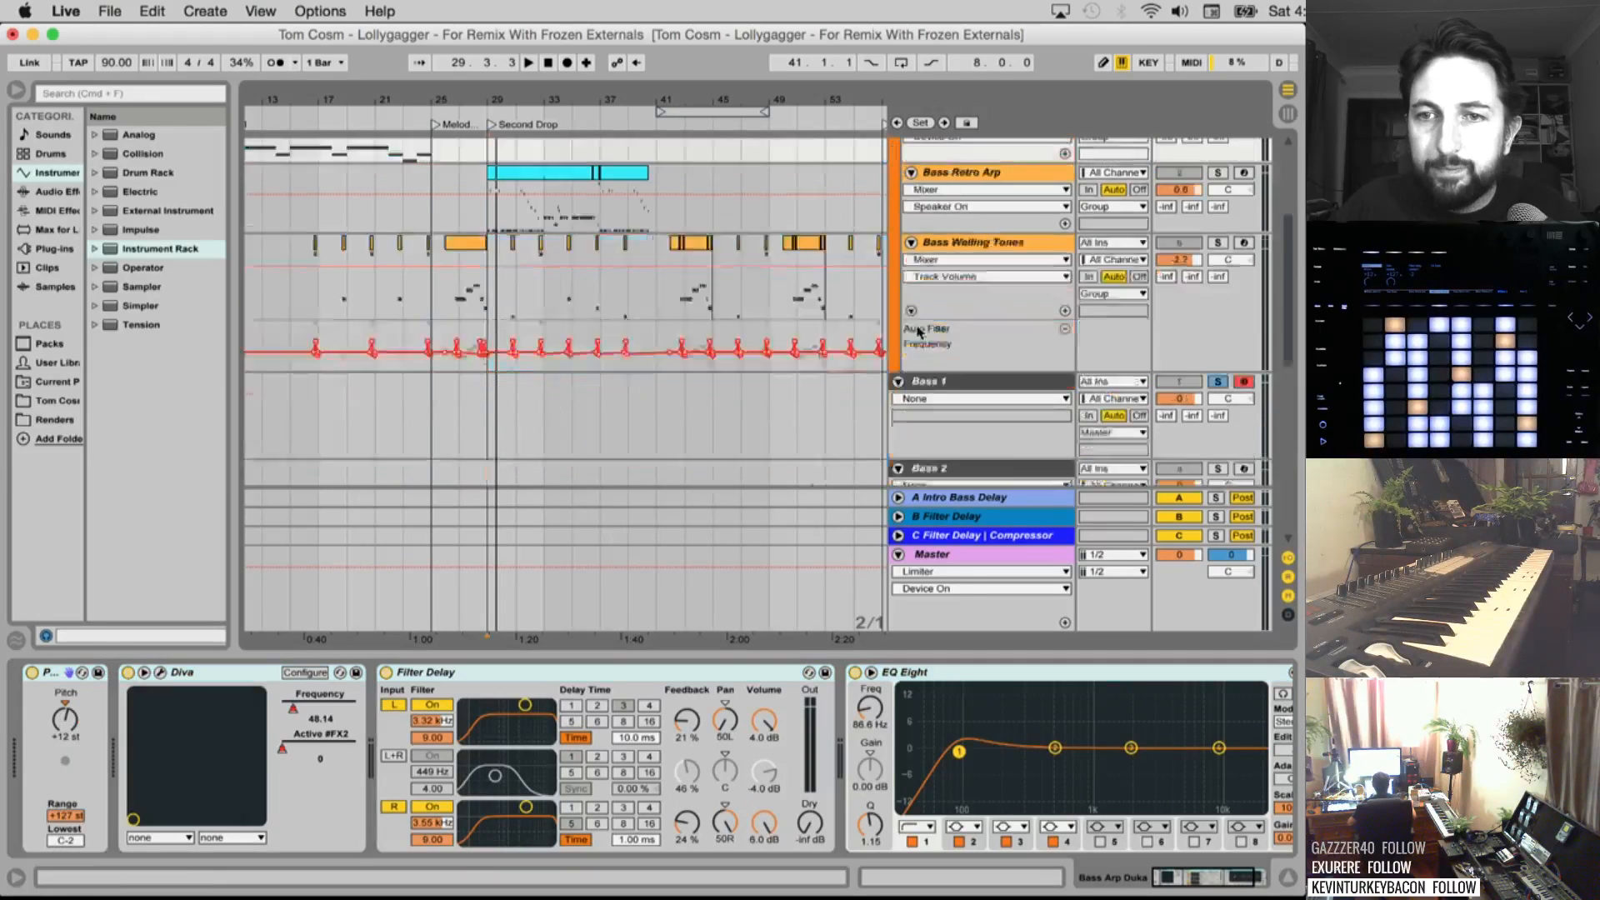
{"action": "left_click", "coordinate": [959, 359]}
{"action": "right_click", "coordinate": [149, 778]}
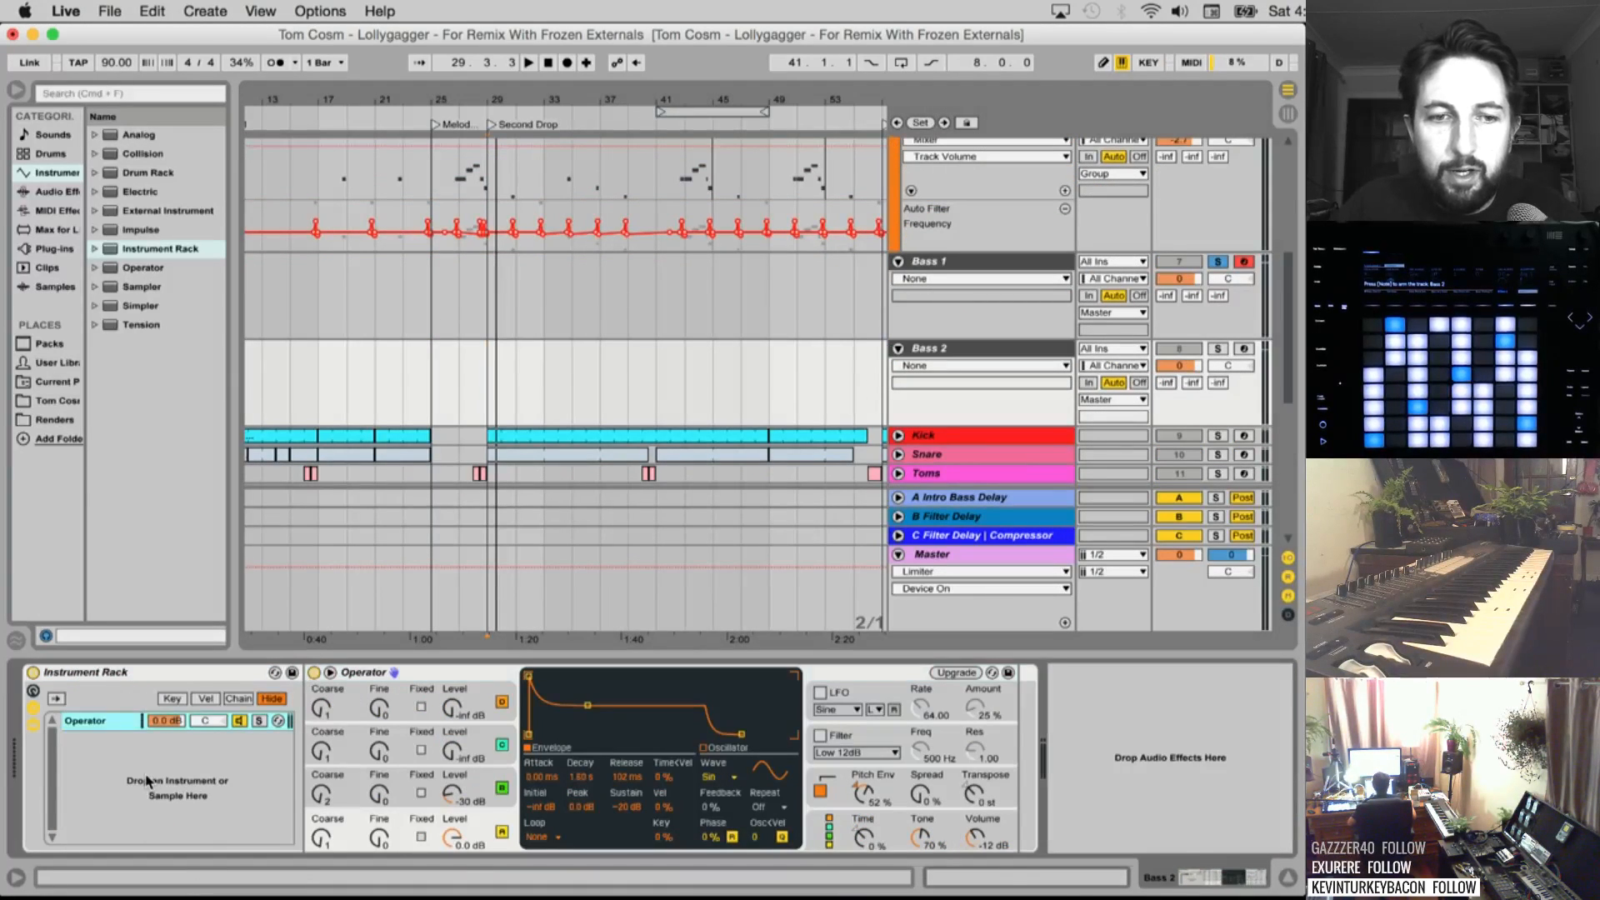
{"action": "left_click", "coordinate": [215, 788]}
{"action": "right_click", "coordinate": [122, 779]}
{"action": "left_click", "coordinate": [136, 787]}
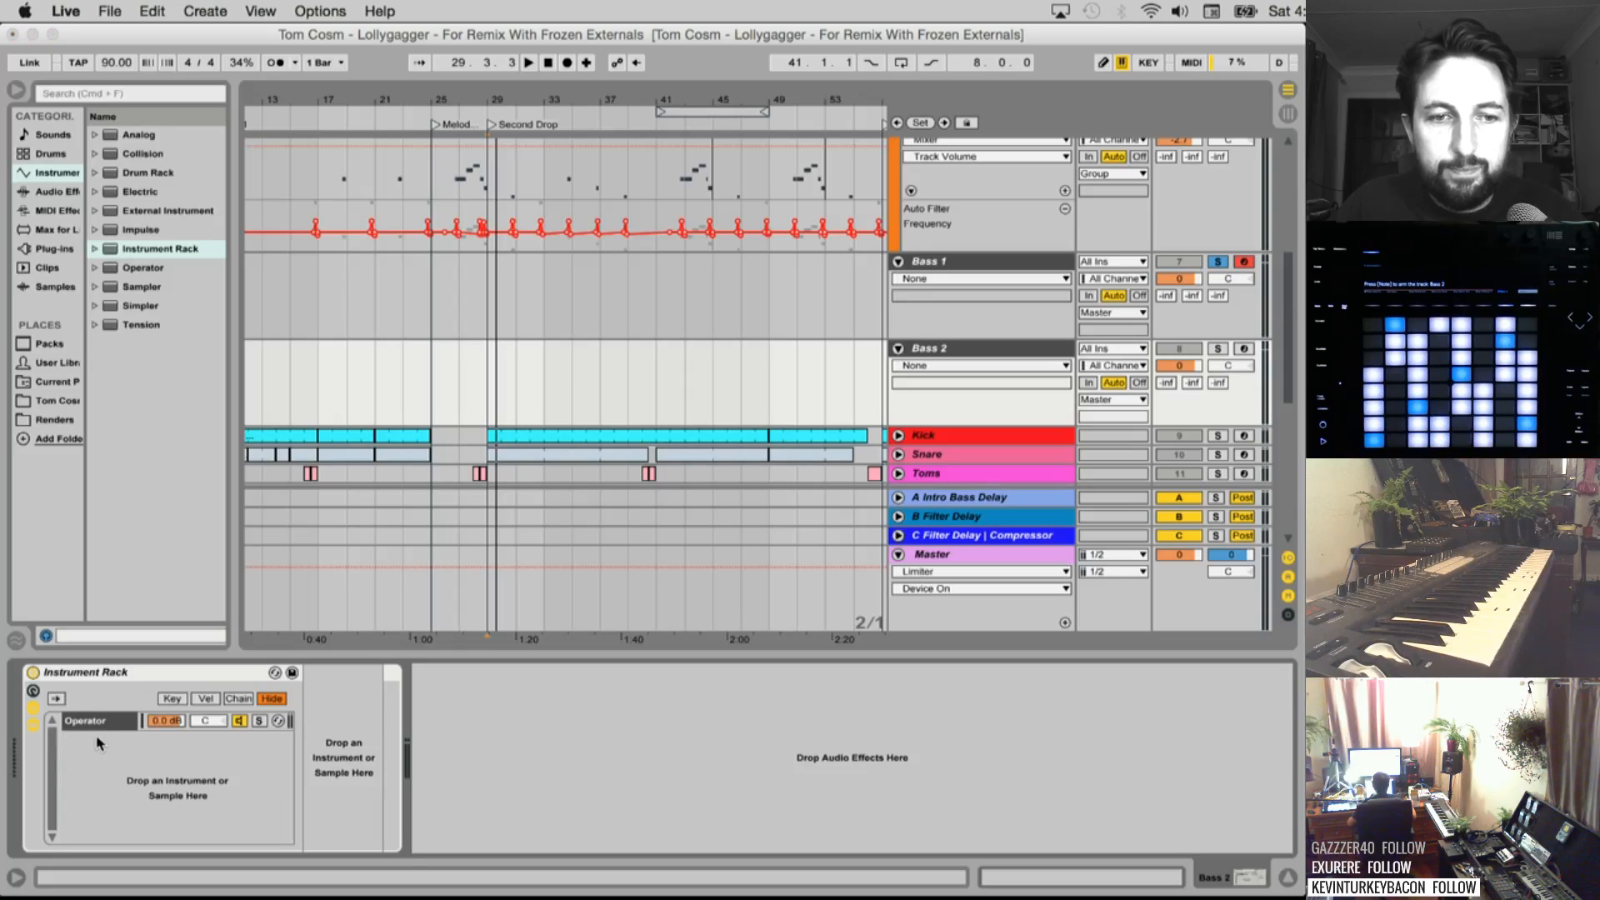
Rename the Bass 2 rack's Operator chain as Sub and its Diva chain as High
{"action": "left_click", "coordinate": [123, 722]}
{"action": "key", "text": "super+r"}
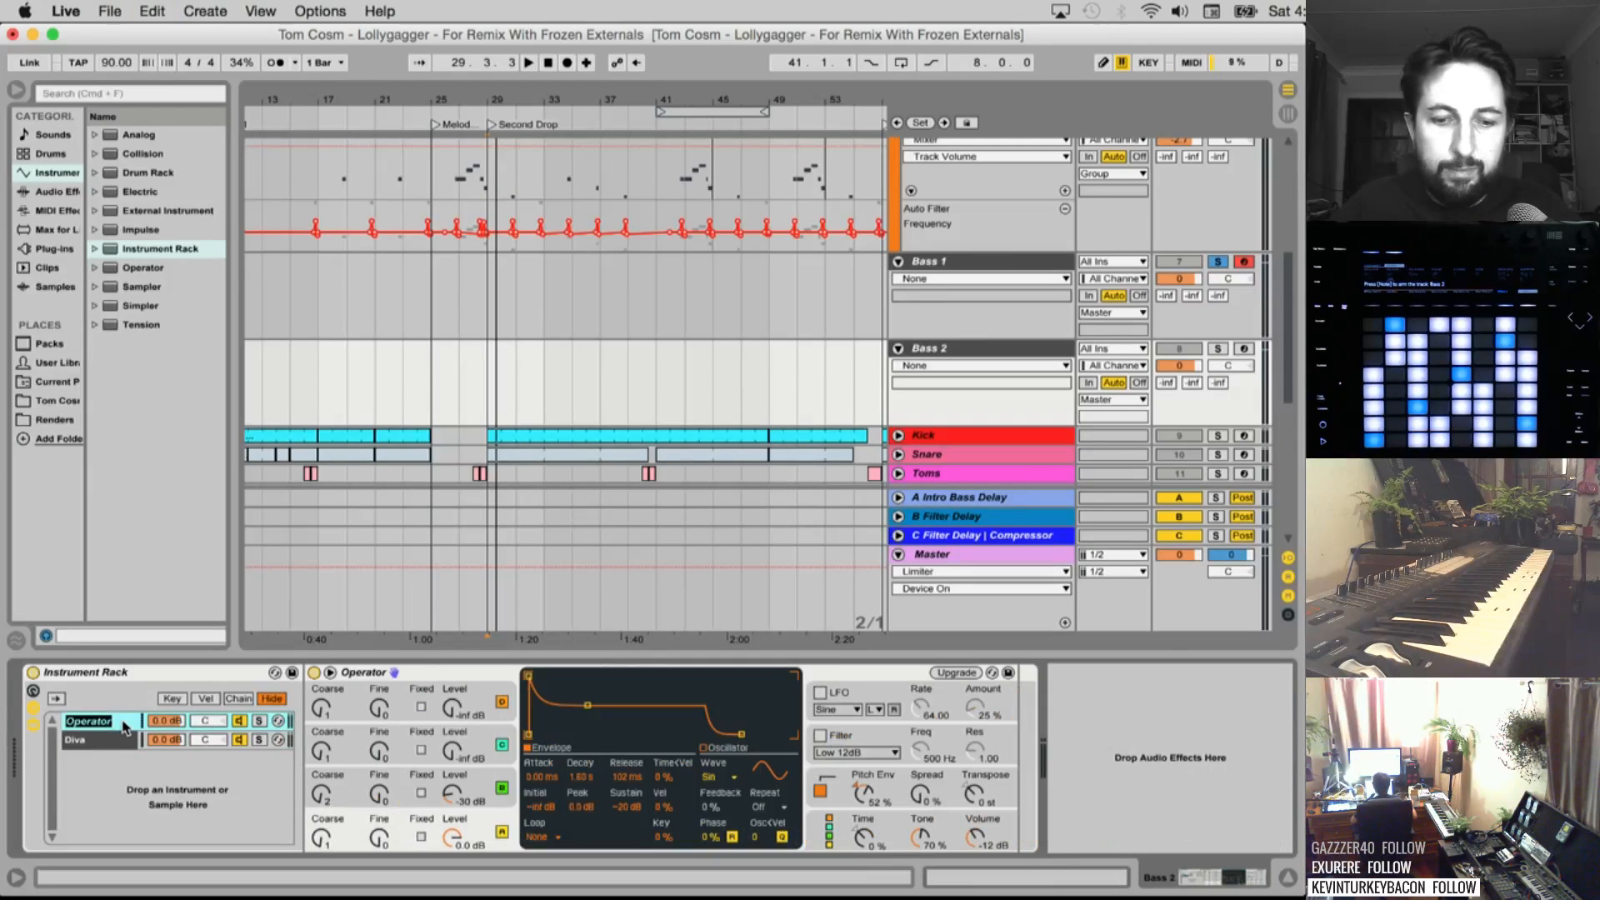
{"action": "type", "text": "Sub"}
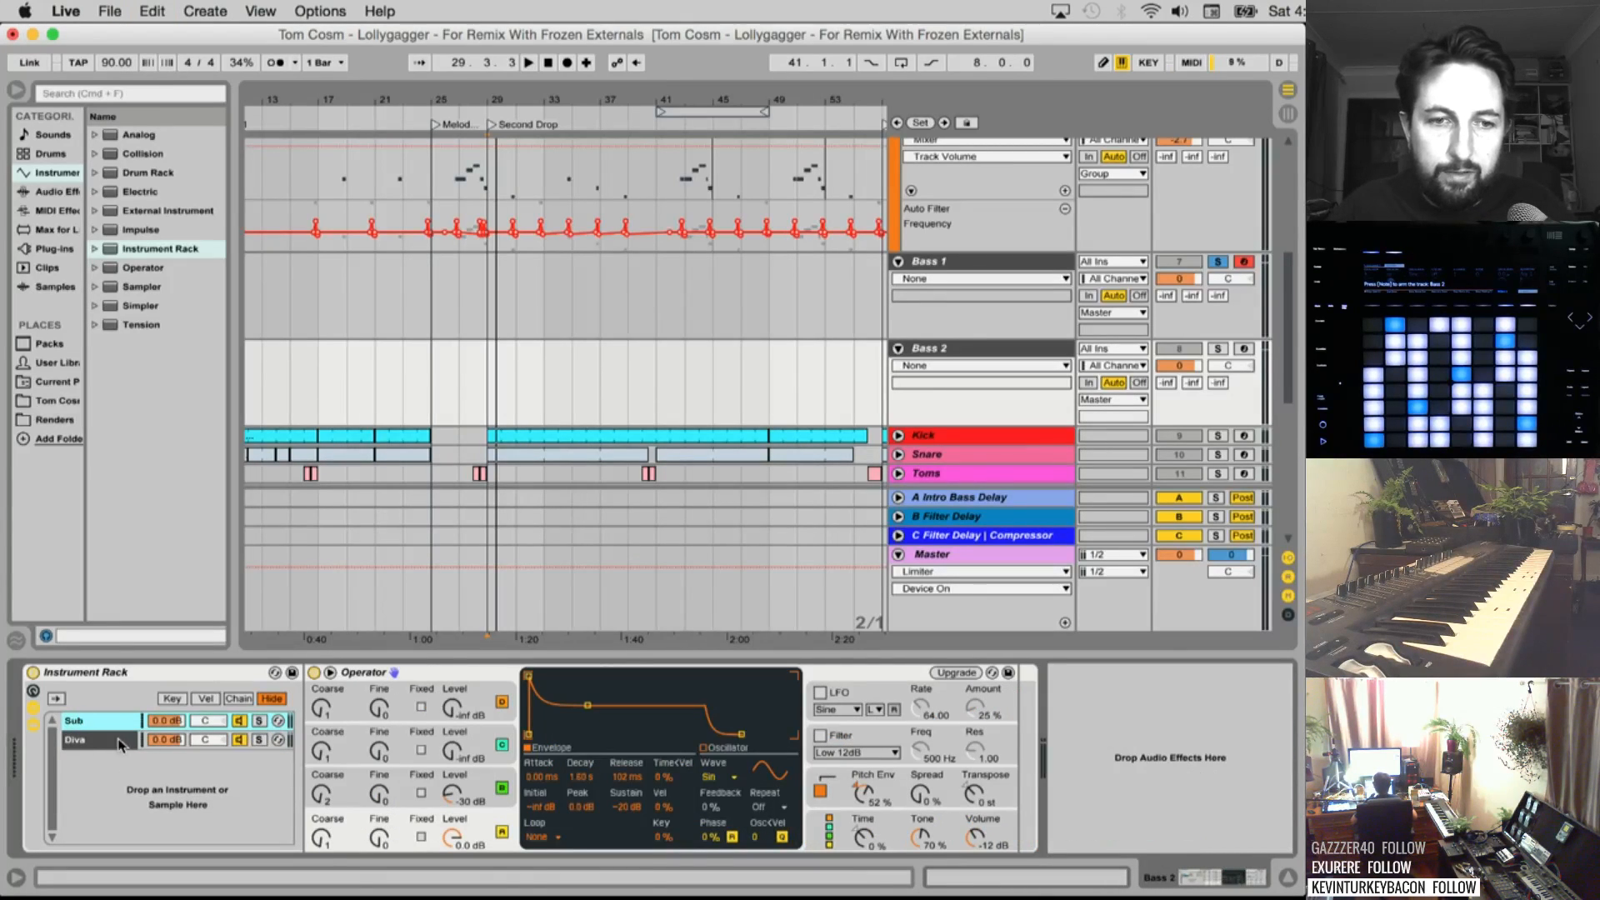
{"action": "left_click", "coordinate": [121, 741]}
{"action": "key", "text": "super+r"}
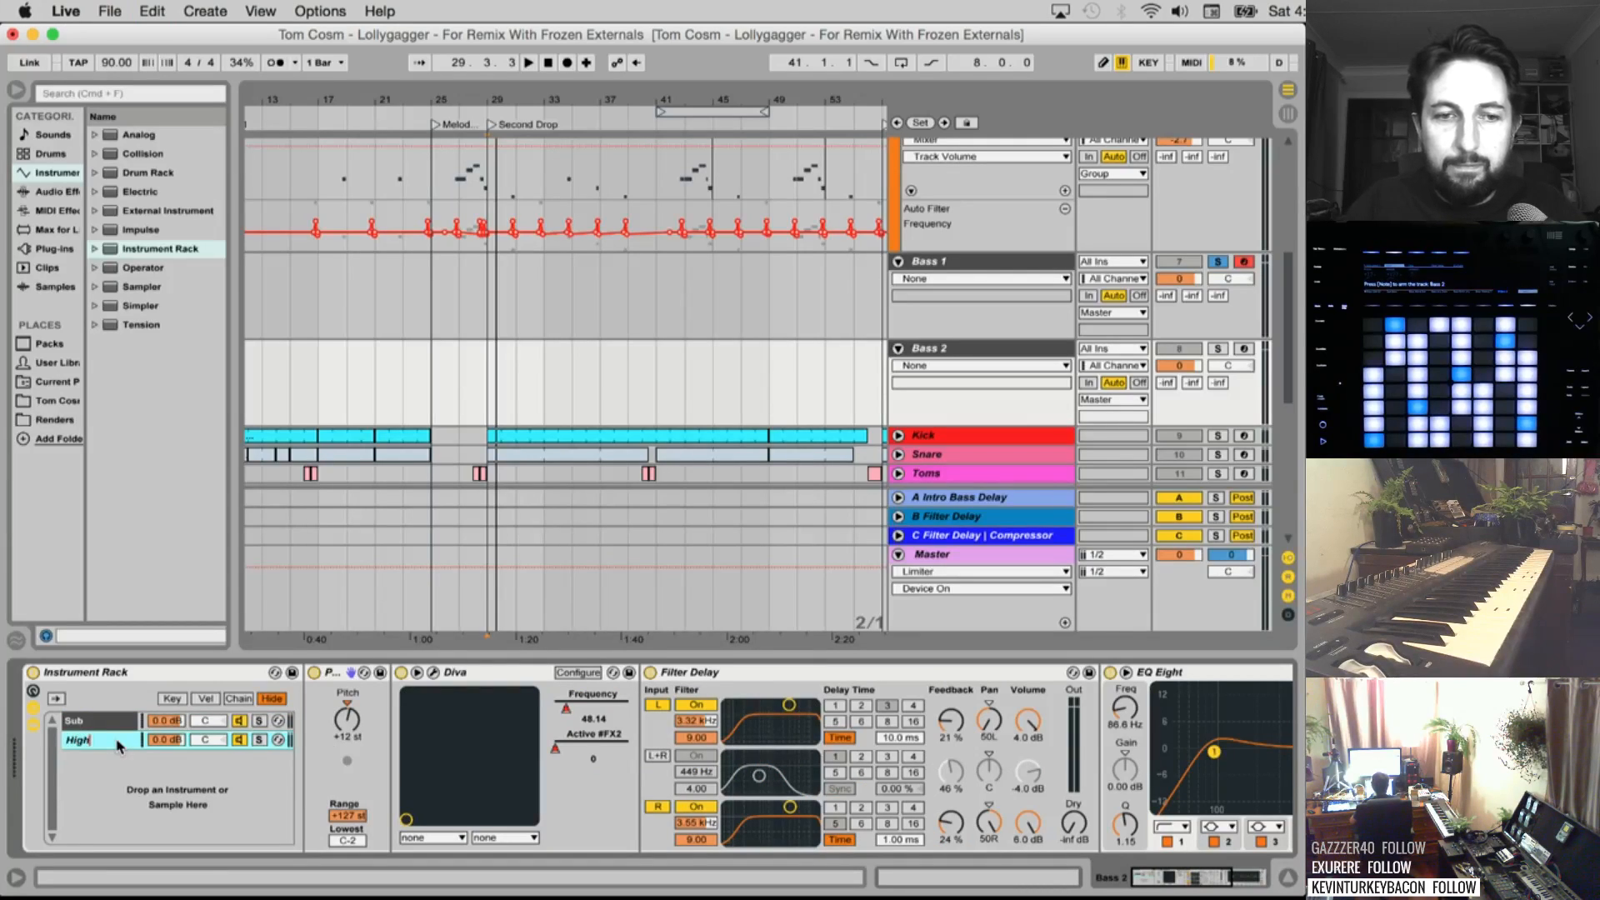
Rename the Operator chain in the Bass 1 Instrument Rack as Sub
{"action": "left_click", "coordinate": [957, 263]}
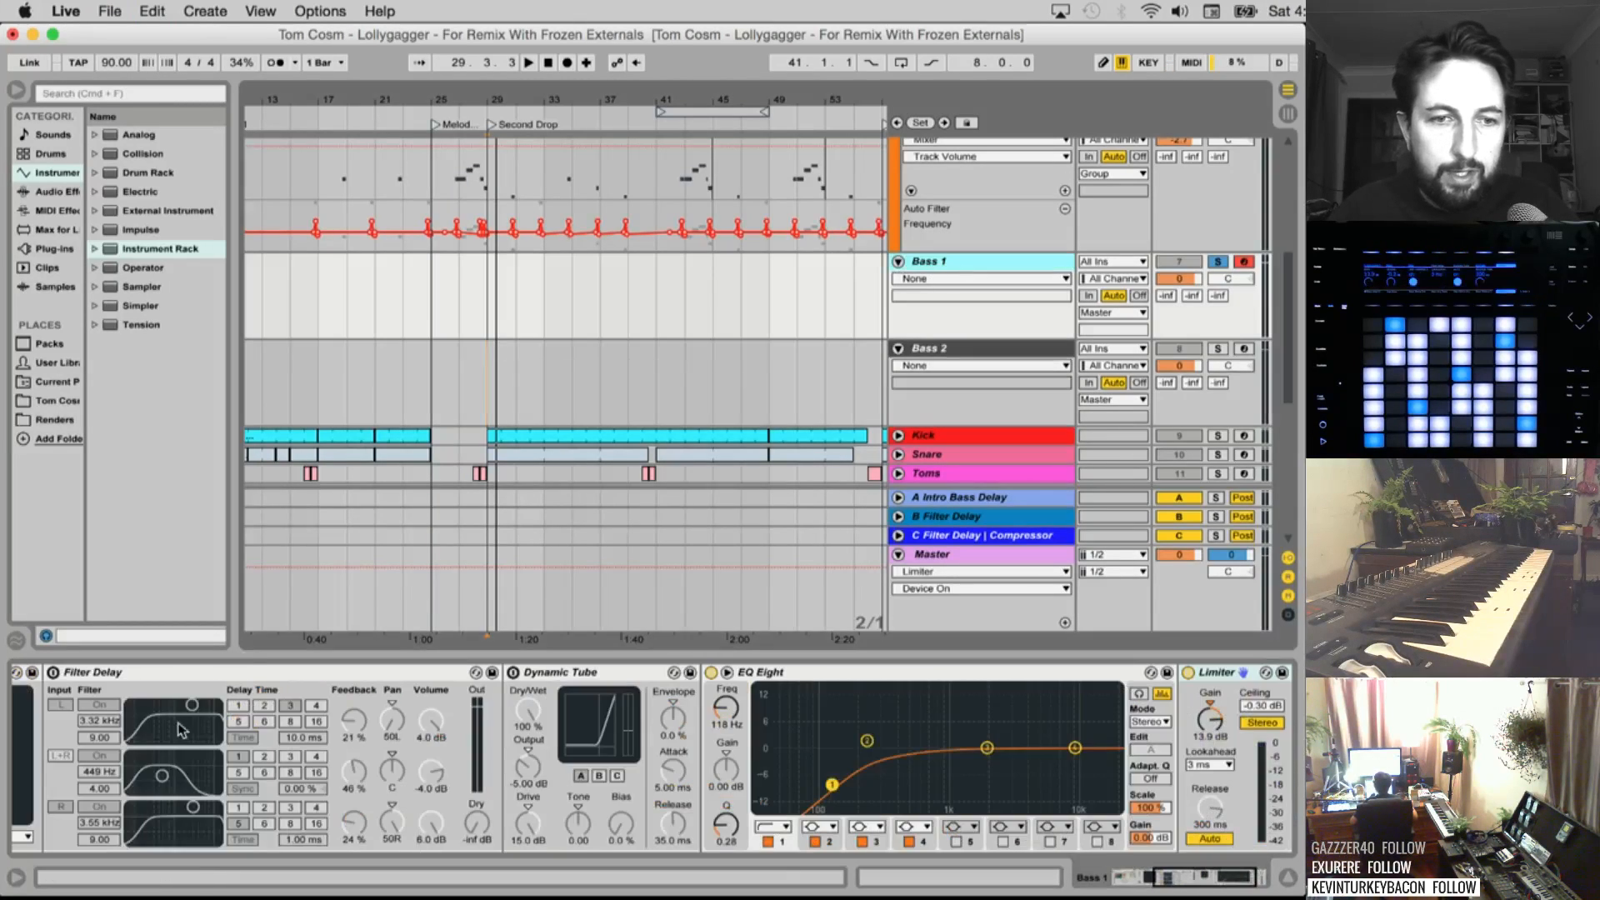
{"action": "key", "text": "super+z"}
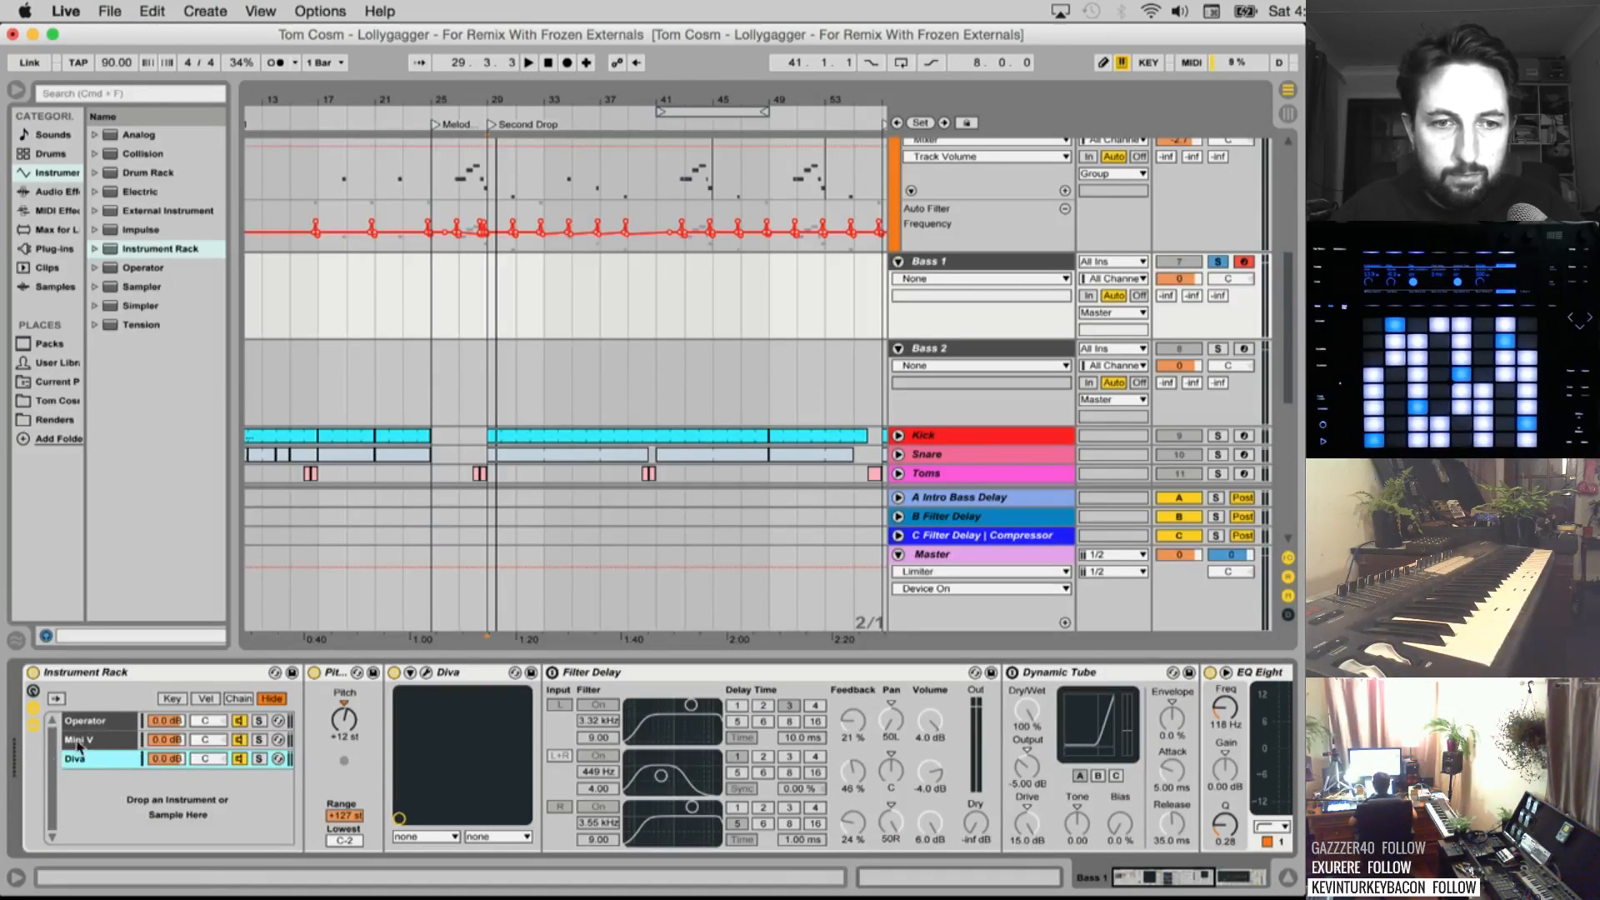
{"action": "left_click", "coordinate": [92, 722]}
{"action": "key", "text": "super+r"}
{"action": "type", "text": "Sub"}
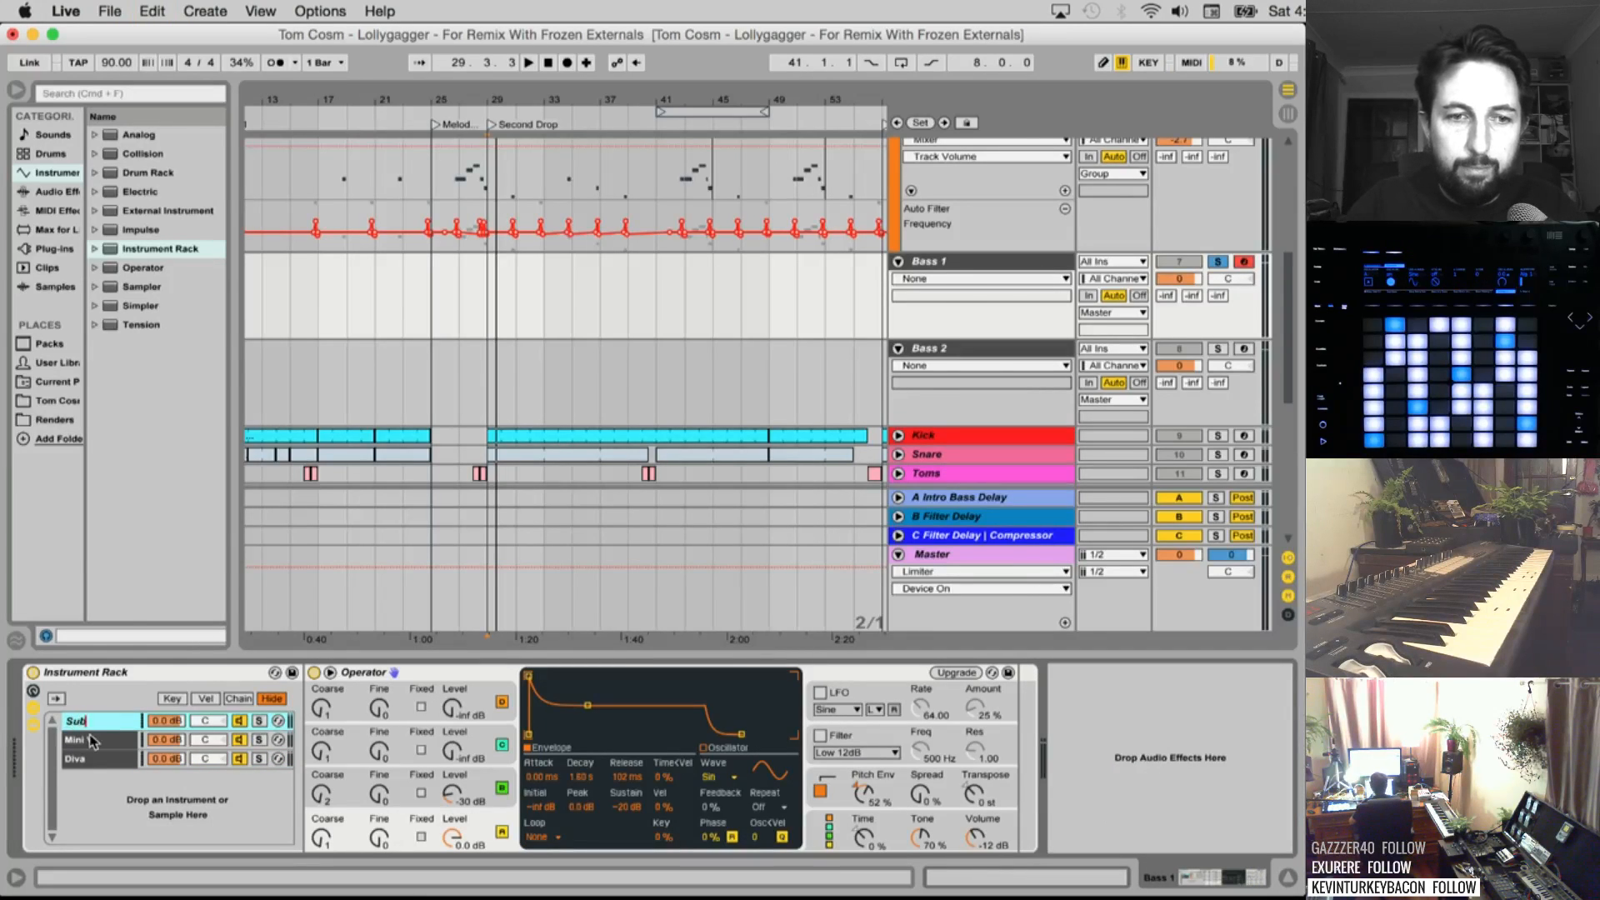
{"action": "key", "text": "Return"}
Rename both the Mini V and Diva chains in the Bass 1 rack as High
{"action": "key", "text": "Tab"}
{"action": "left_click", "coordinate": [92, 740]}
{"action": "key", "text": "super+r"}
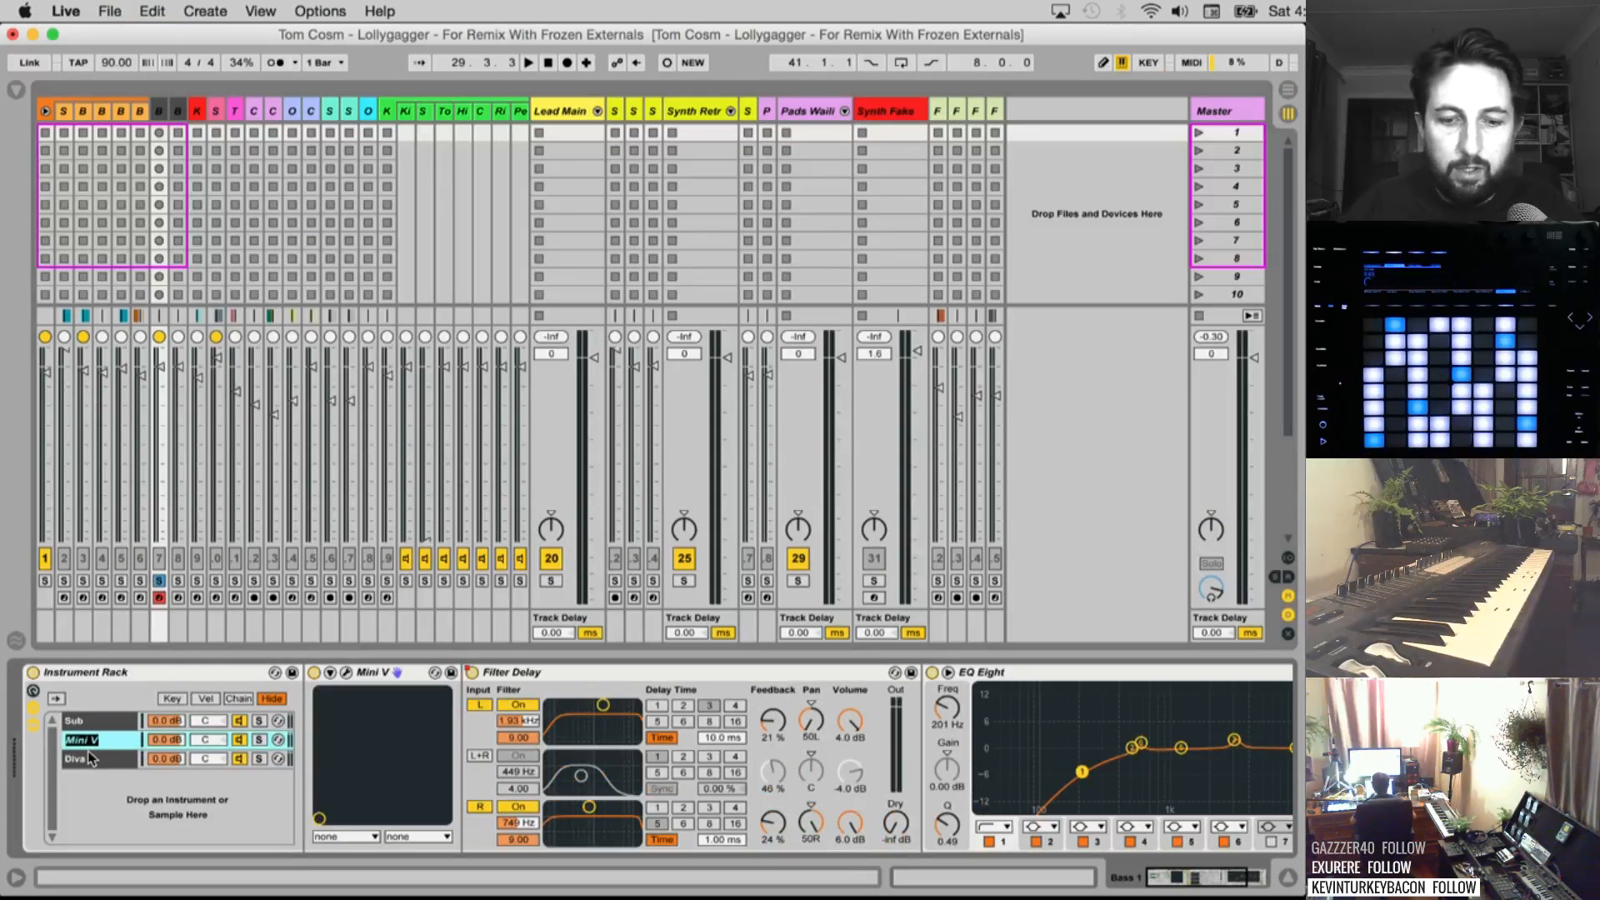
{"action": "left_click", "coordinate": [92, 758]}
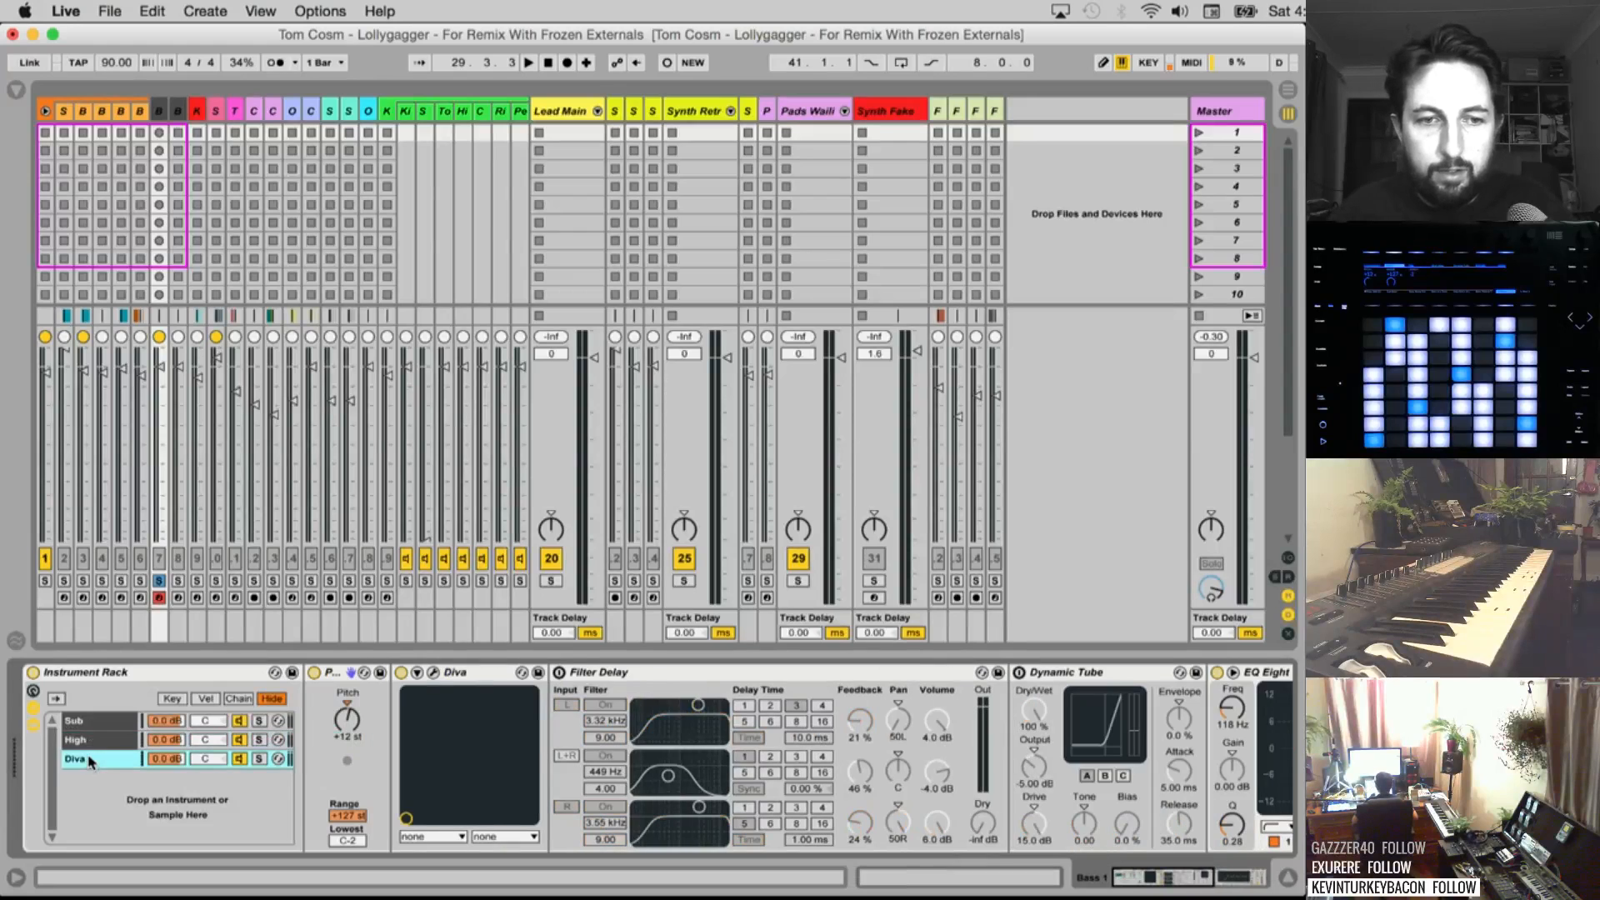
{"action": "type", "text": "High"}
{"action": "key", "text": "Return"}
{"action": "key", "text": "Tab"}
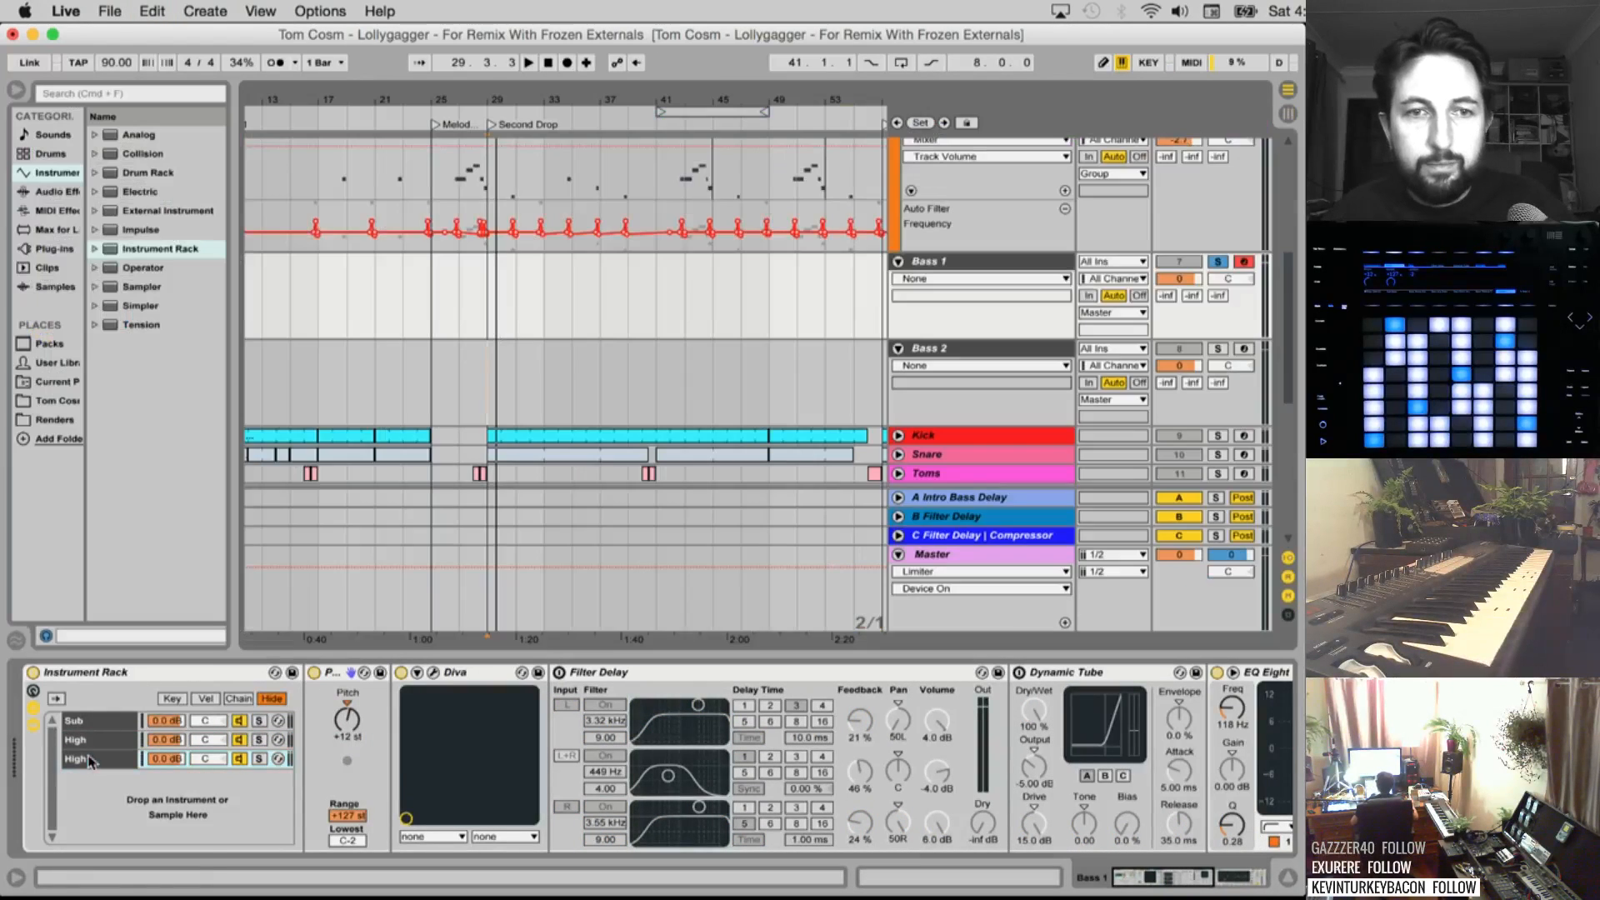
Arm the Bass 2 track for recording and audition it soloed, ending with its solo switched off
{"action": "left_click", "coordinate": [1219, 349]}
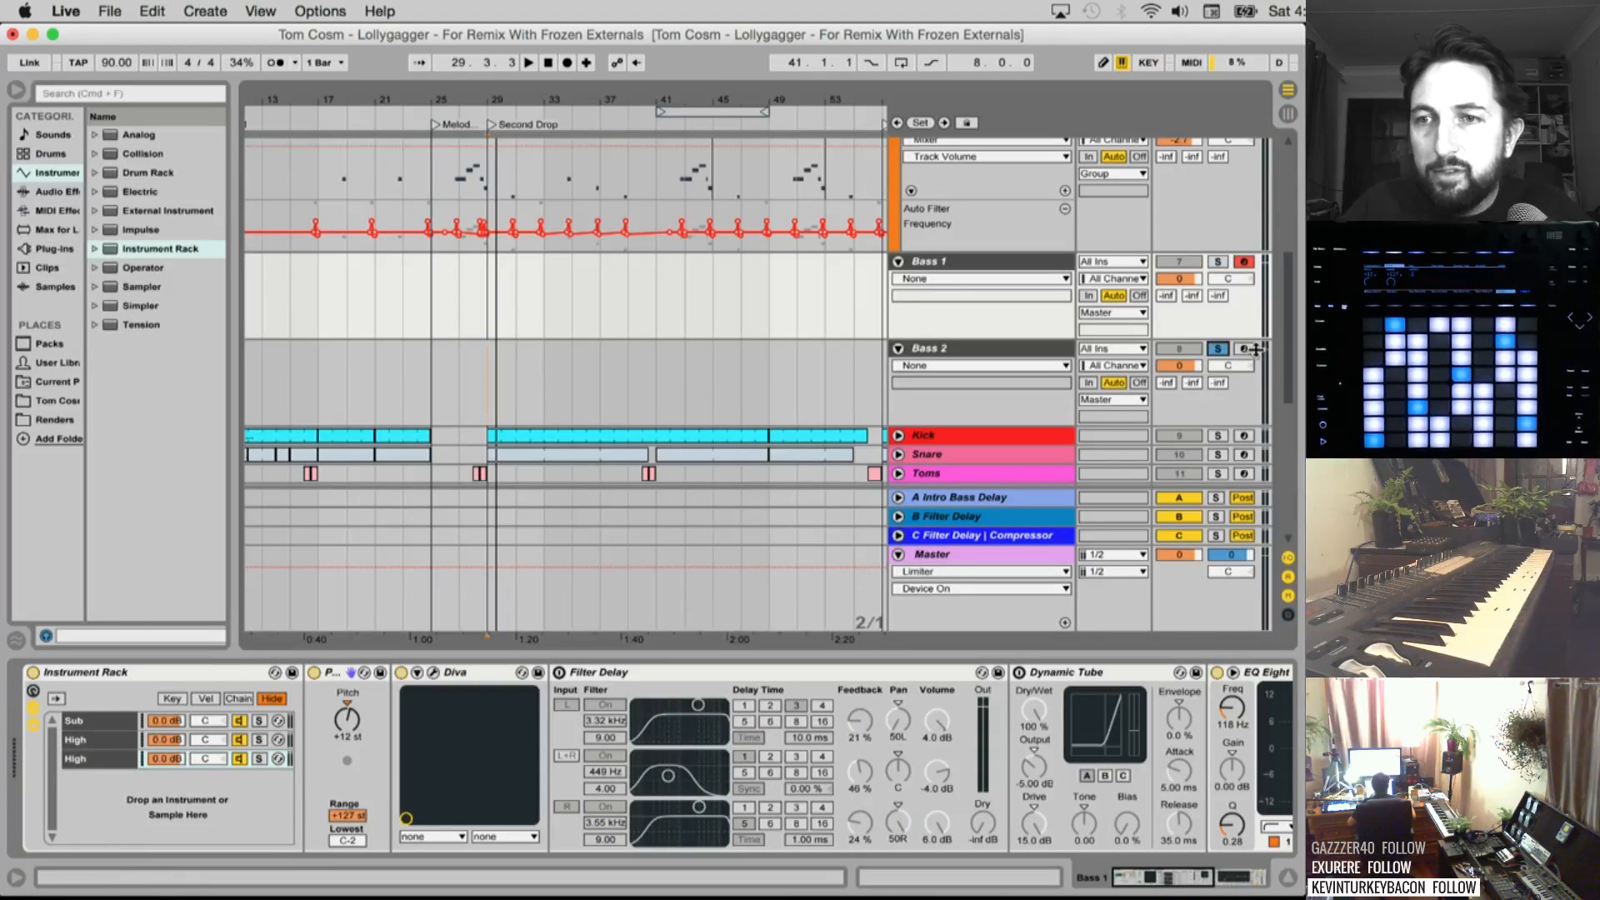
{"action": "left_click", "coordinate": [1246, 349]}
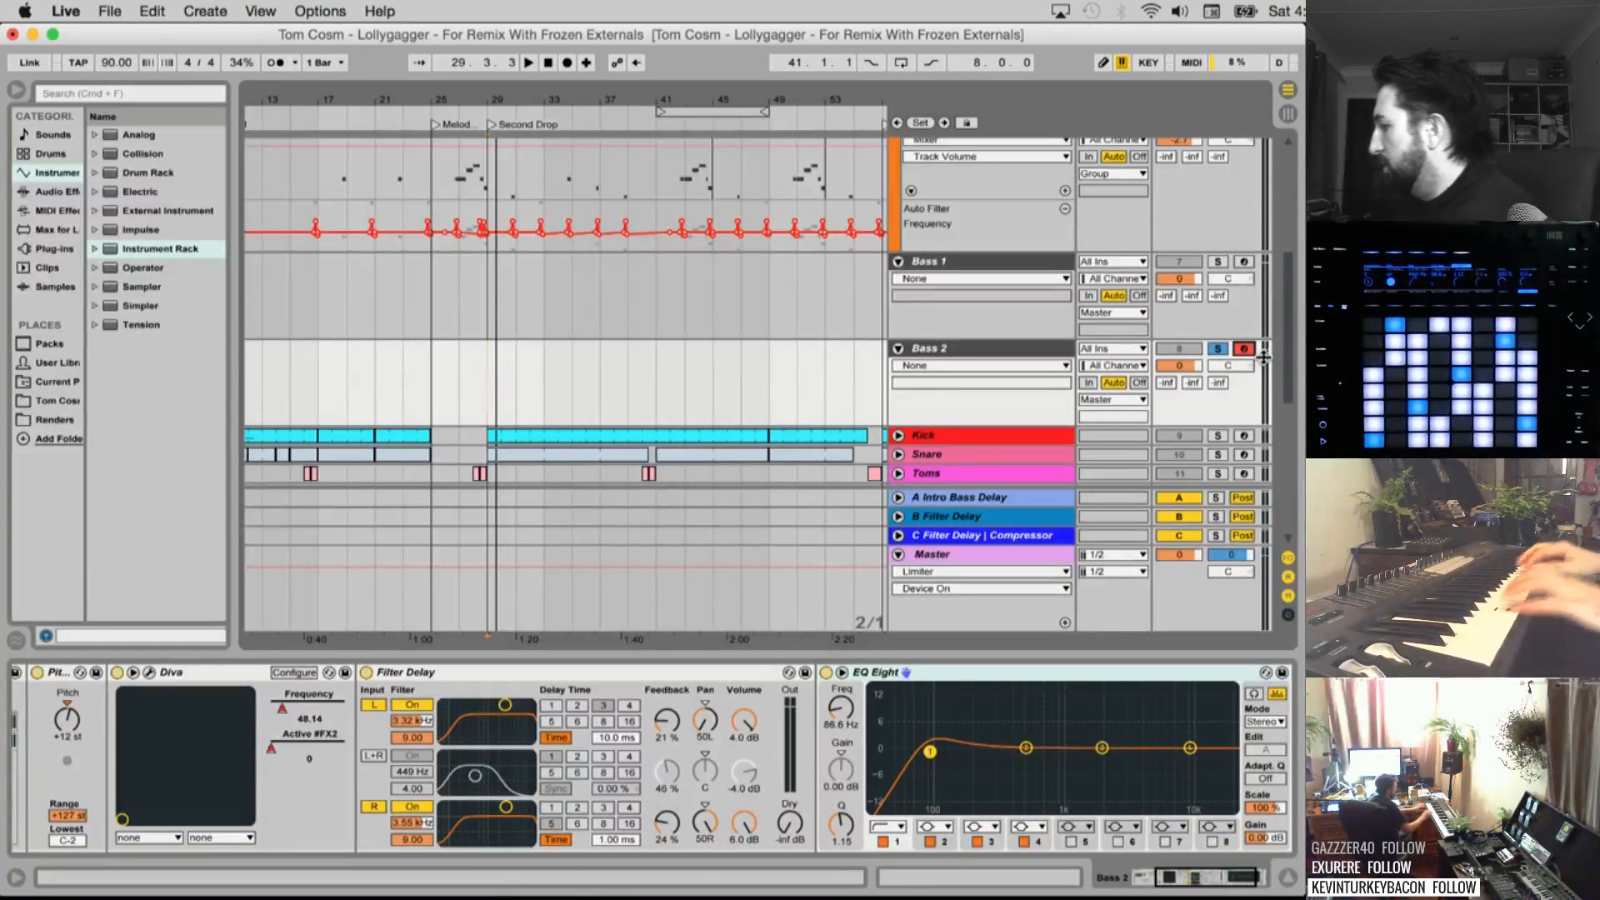
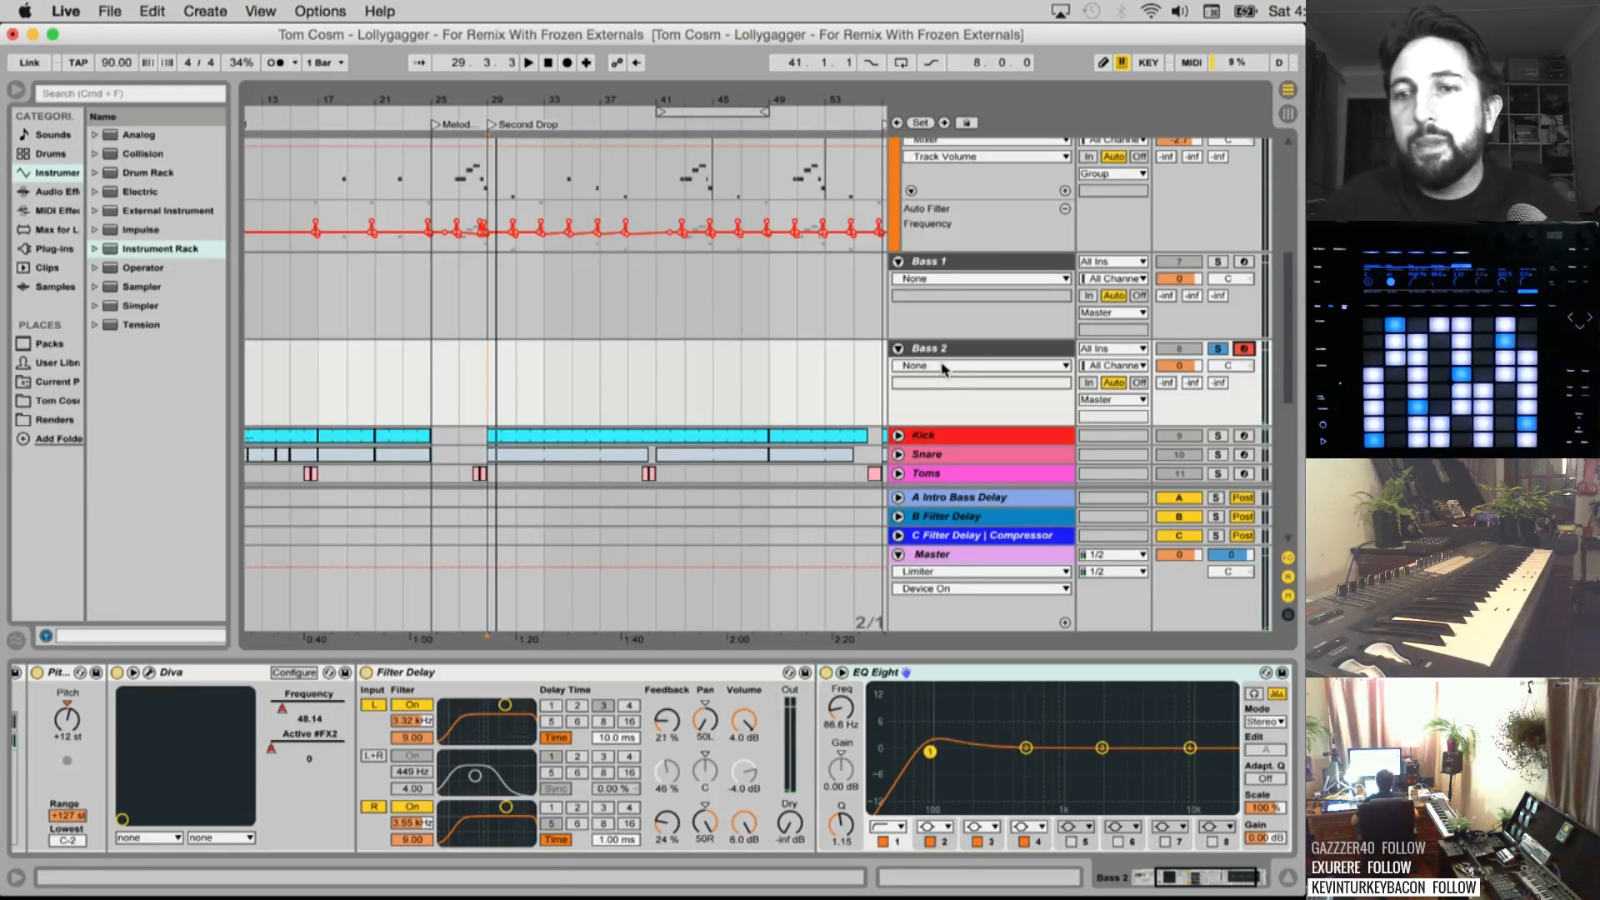
{"action": "left_click", "coordinate": [1218, 350]}
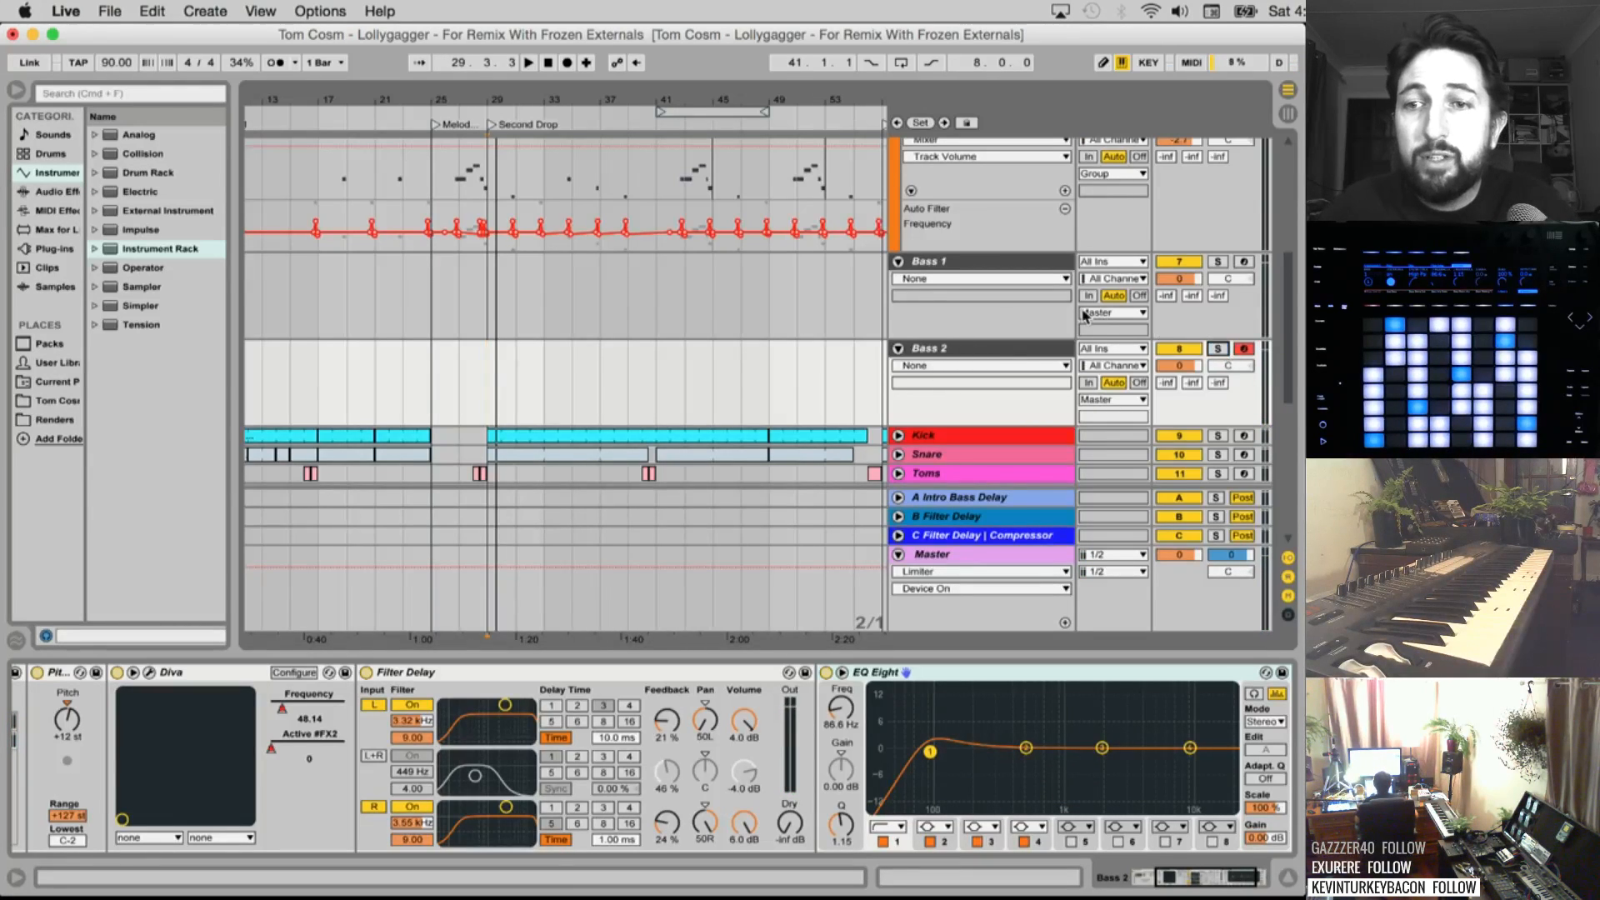
Save the Live Set in the Lollygagger Live Stream folder under a new name ending in "Lollygagger - For Jam"
{"action": "scroll", "coordinate": [1086, 315], "scroll_direction": "up", "scroll_amount": 5}
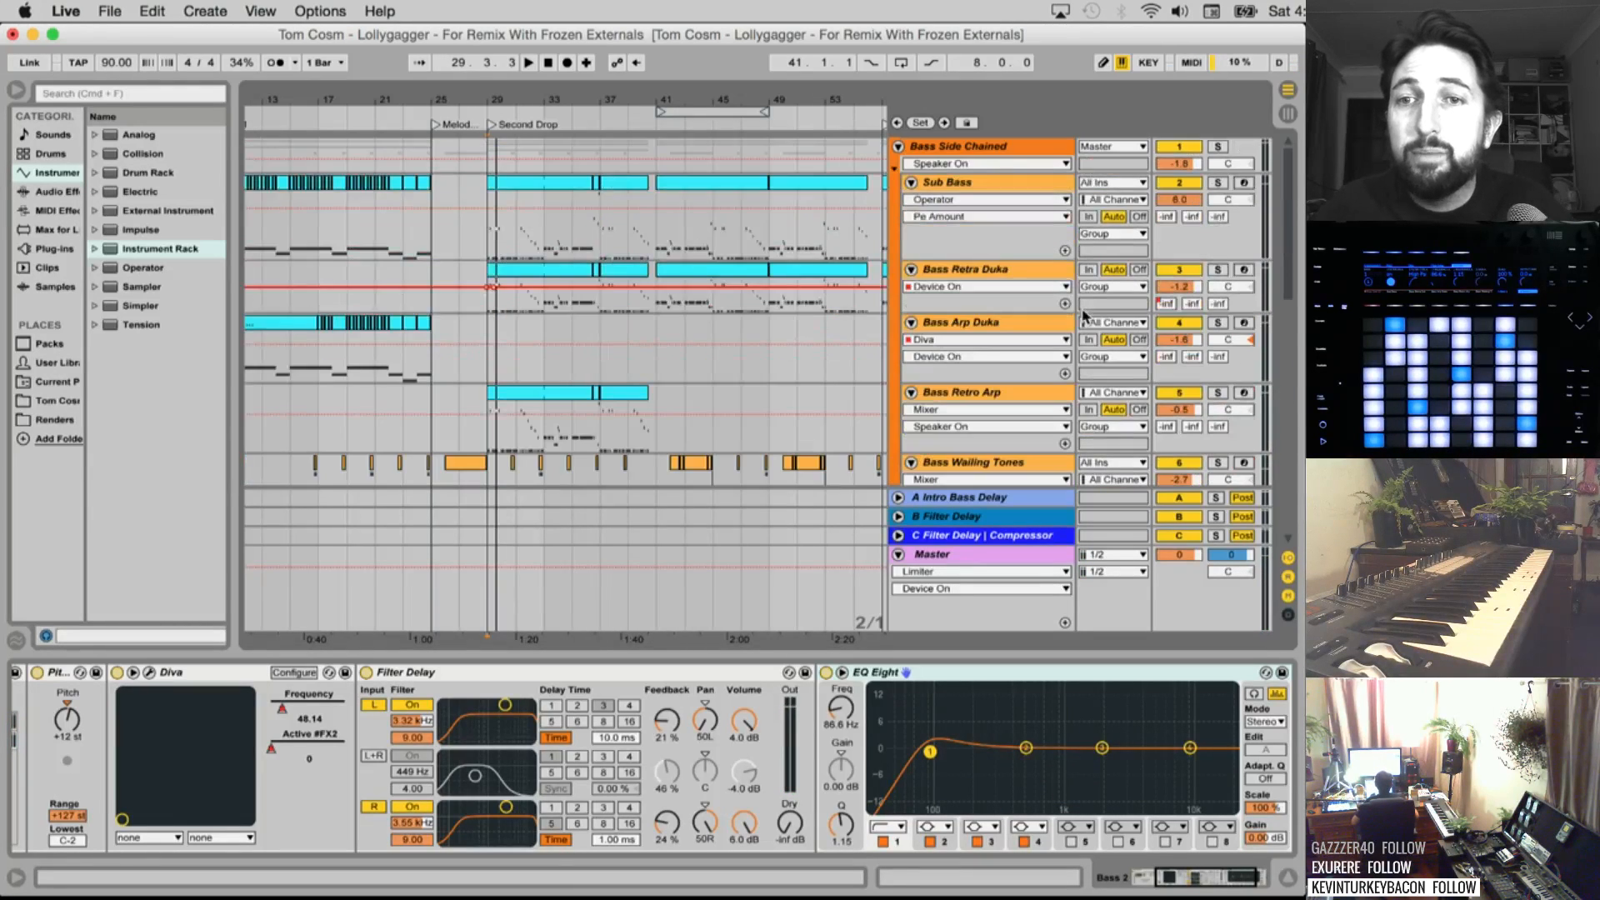
{"action": "left_click", "coordinate": [110, 11]}
{"action": "left_click", "coordinate": [159, 204]}
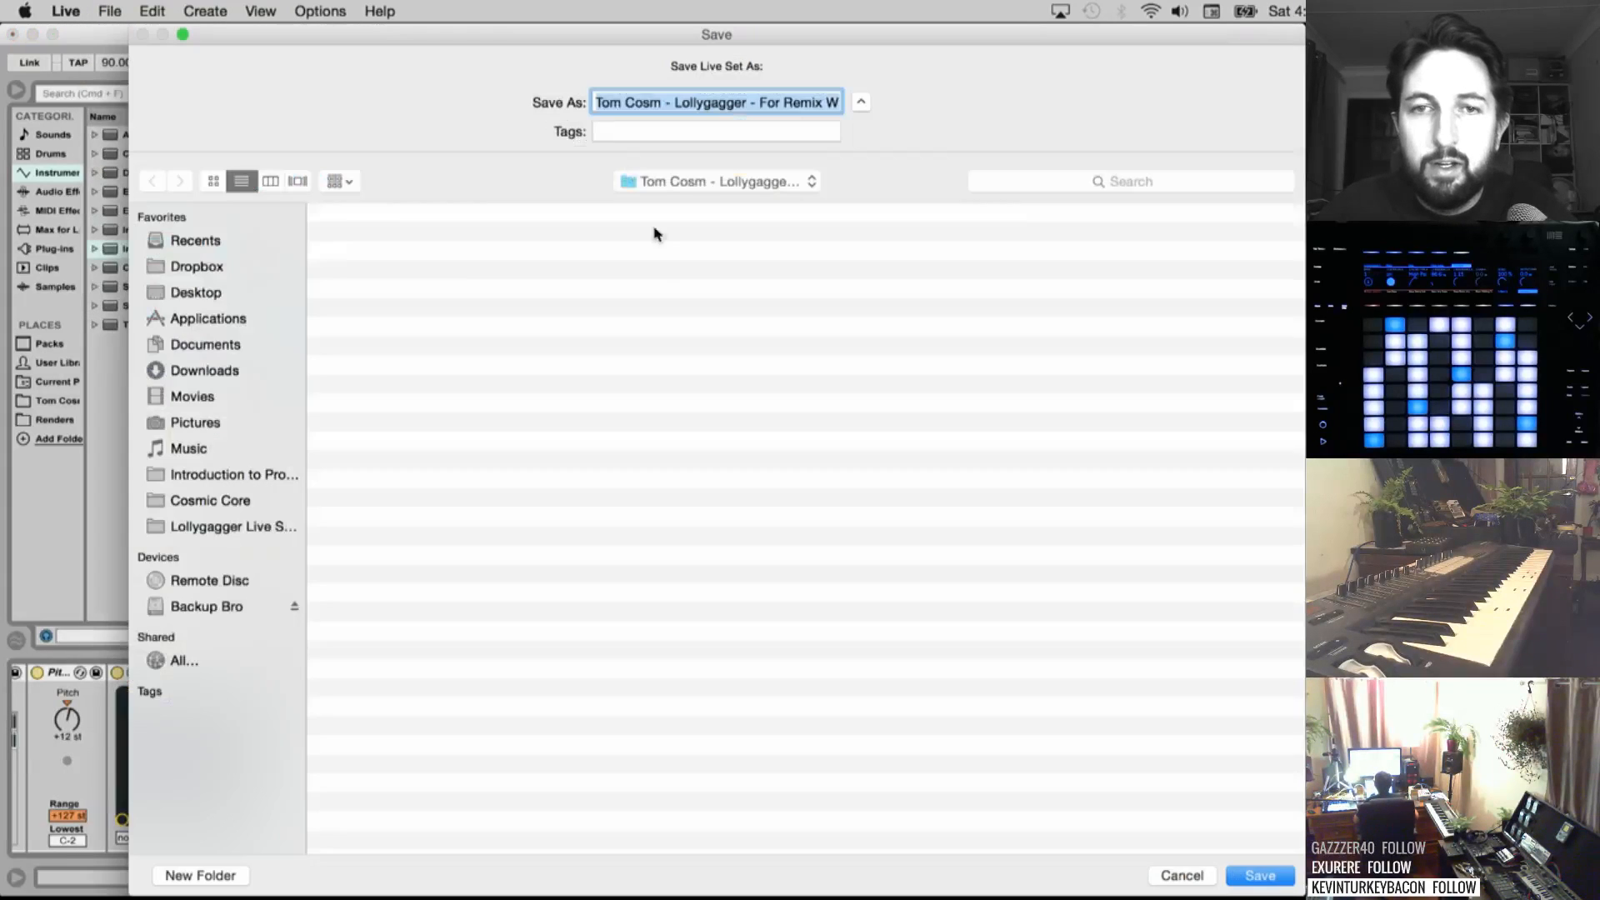
{"action": "left_click", "coordinate": [658, 180]}
{"action": "left_click", "coordinate": [657, 213]}
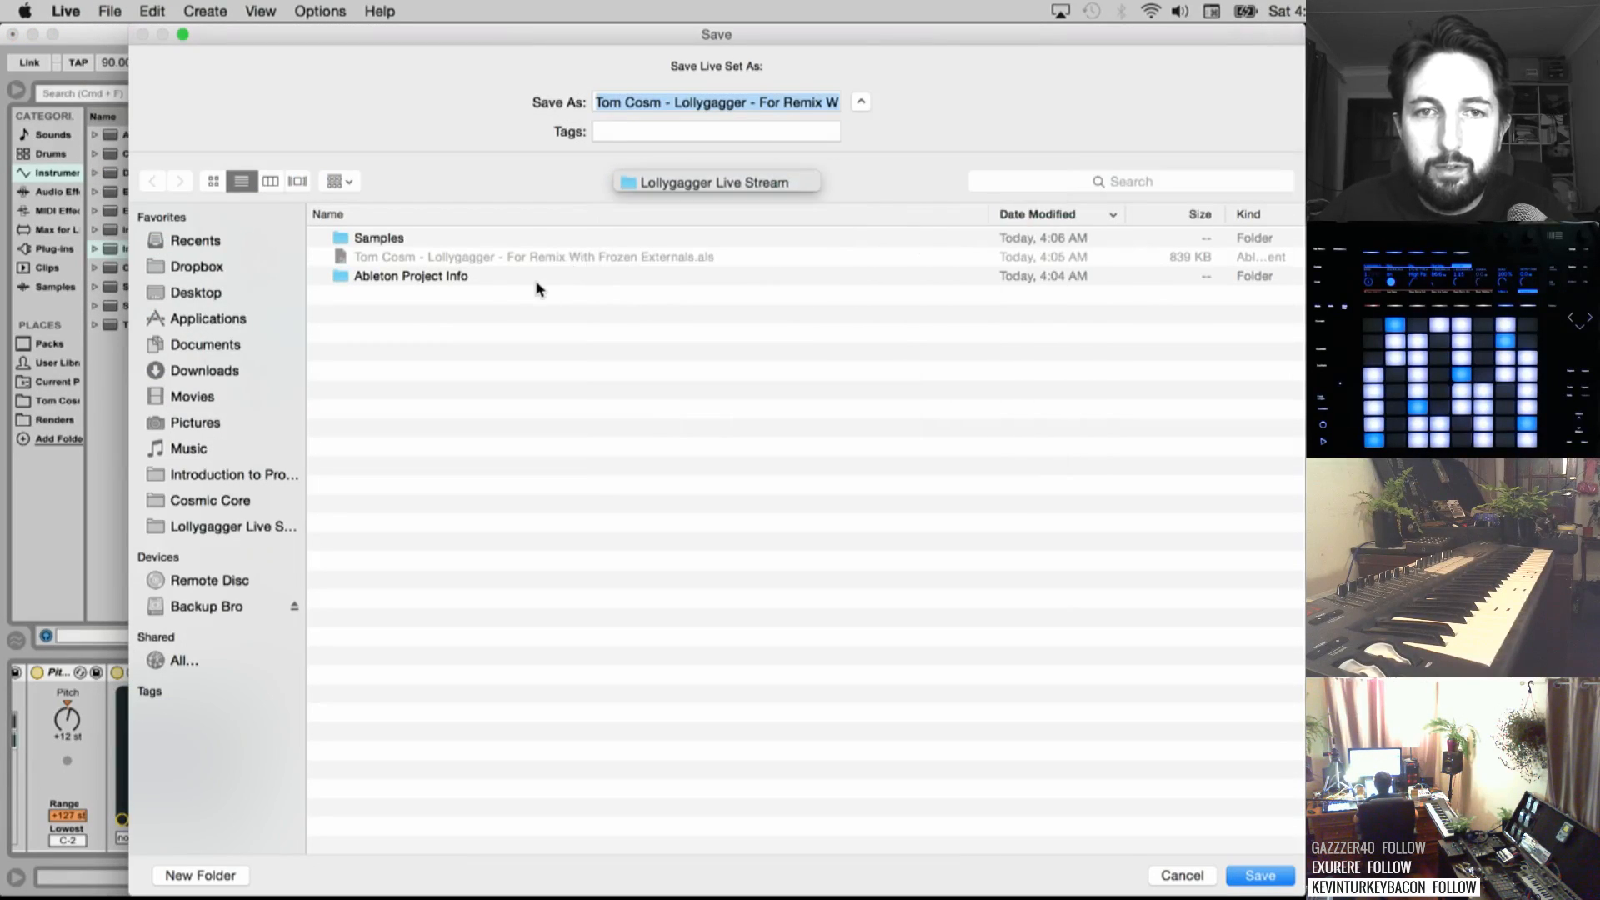
{"action": "left_click", "coordinate": [698, 100]}
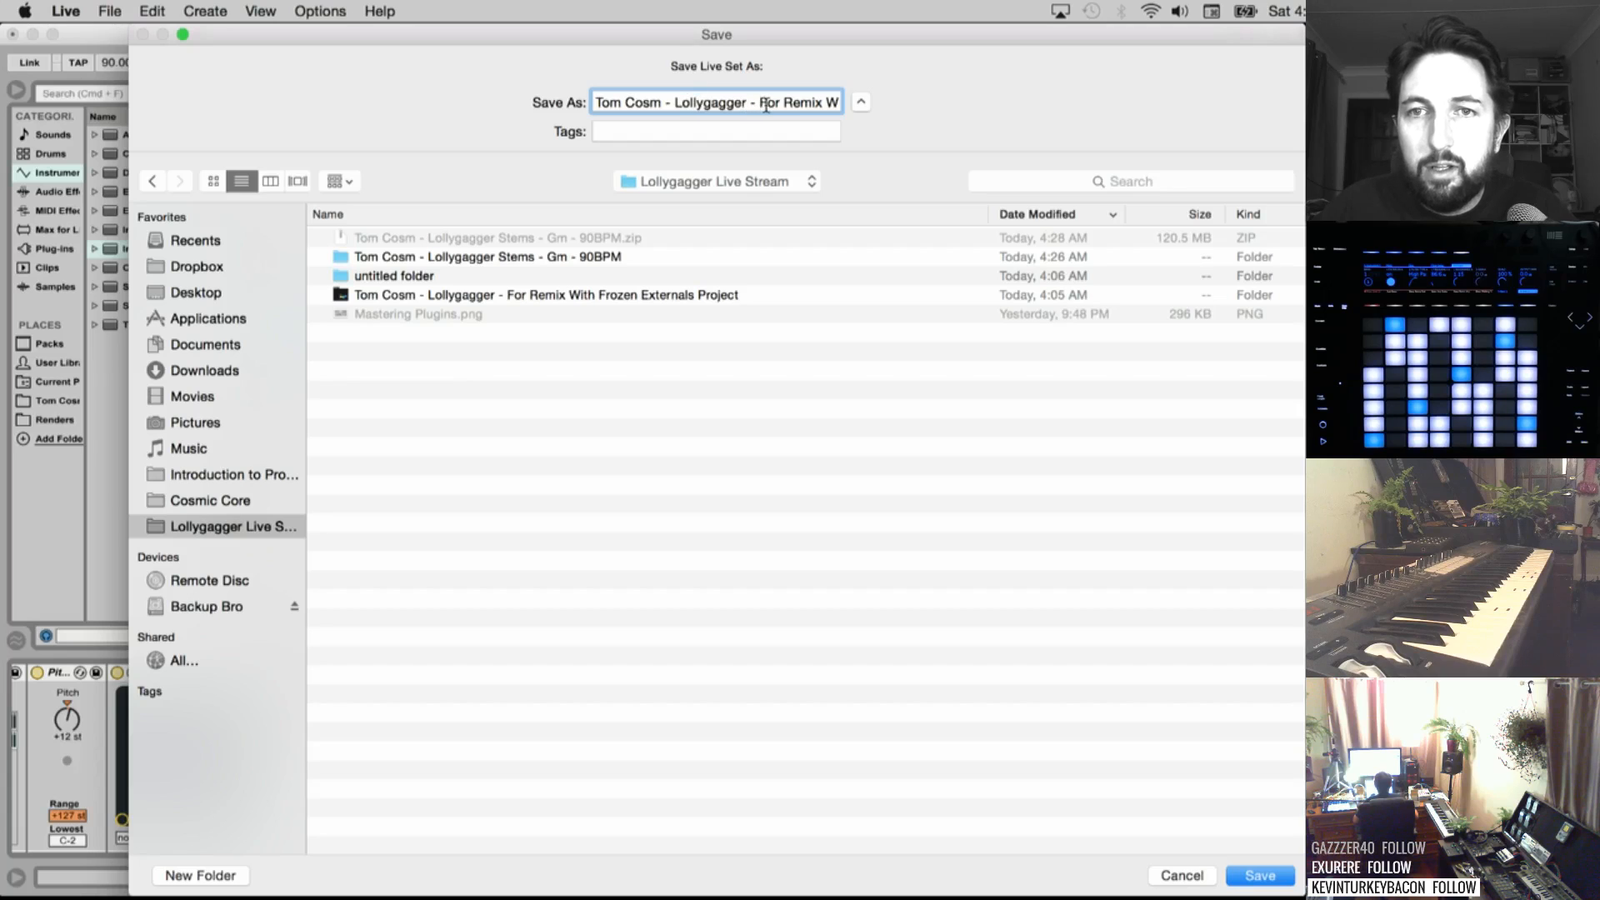
{"action": "left_click_drag", "start_coordinate": [786, 99], "coordinate": [967, 117]}
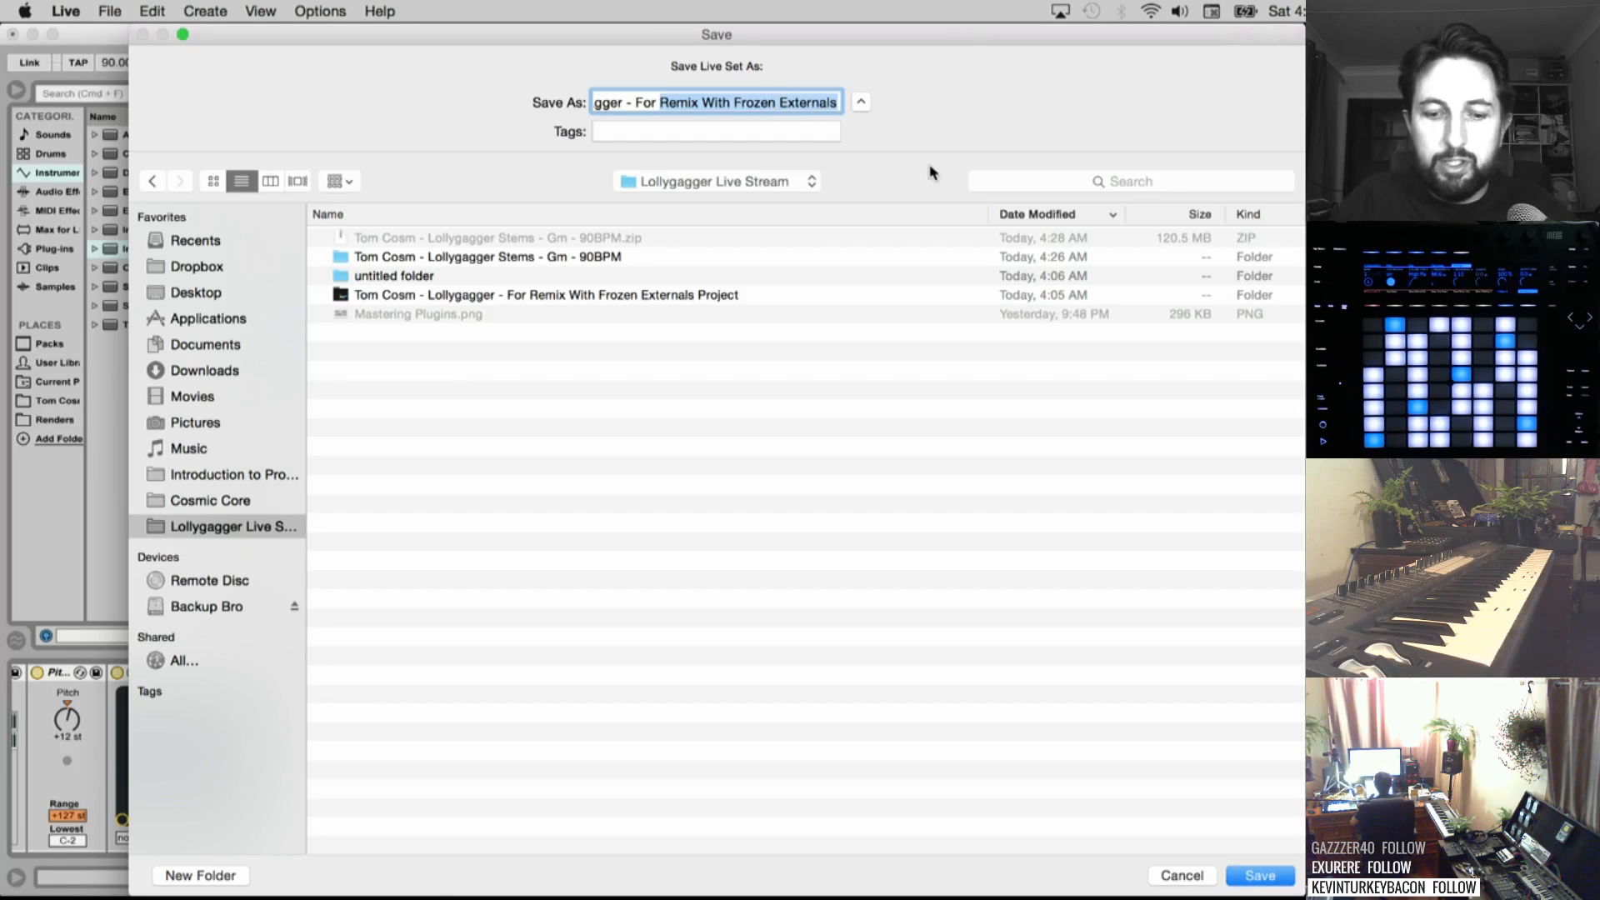
{"action": "type", "text": "Jam"}
{"action": "key", "text": "Return"}
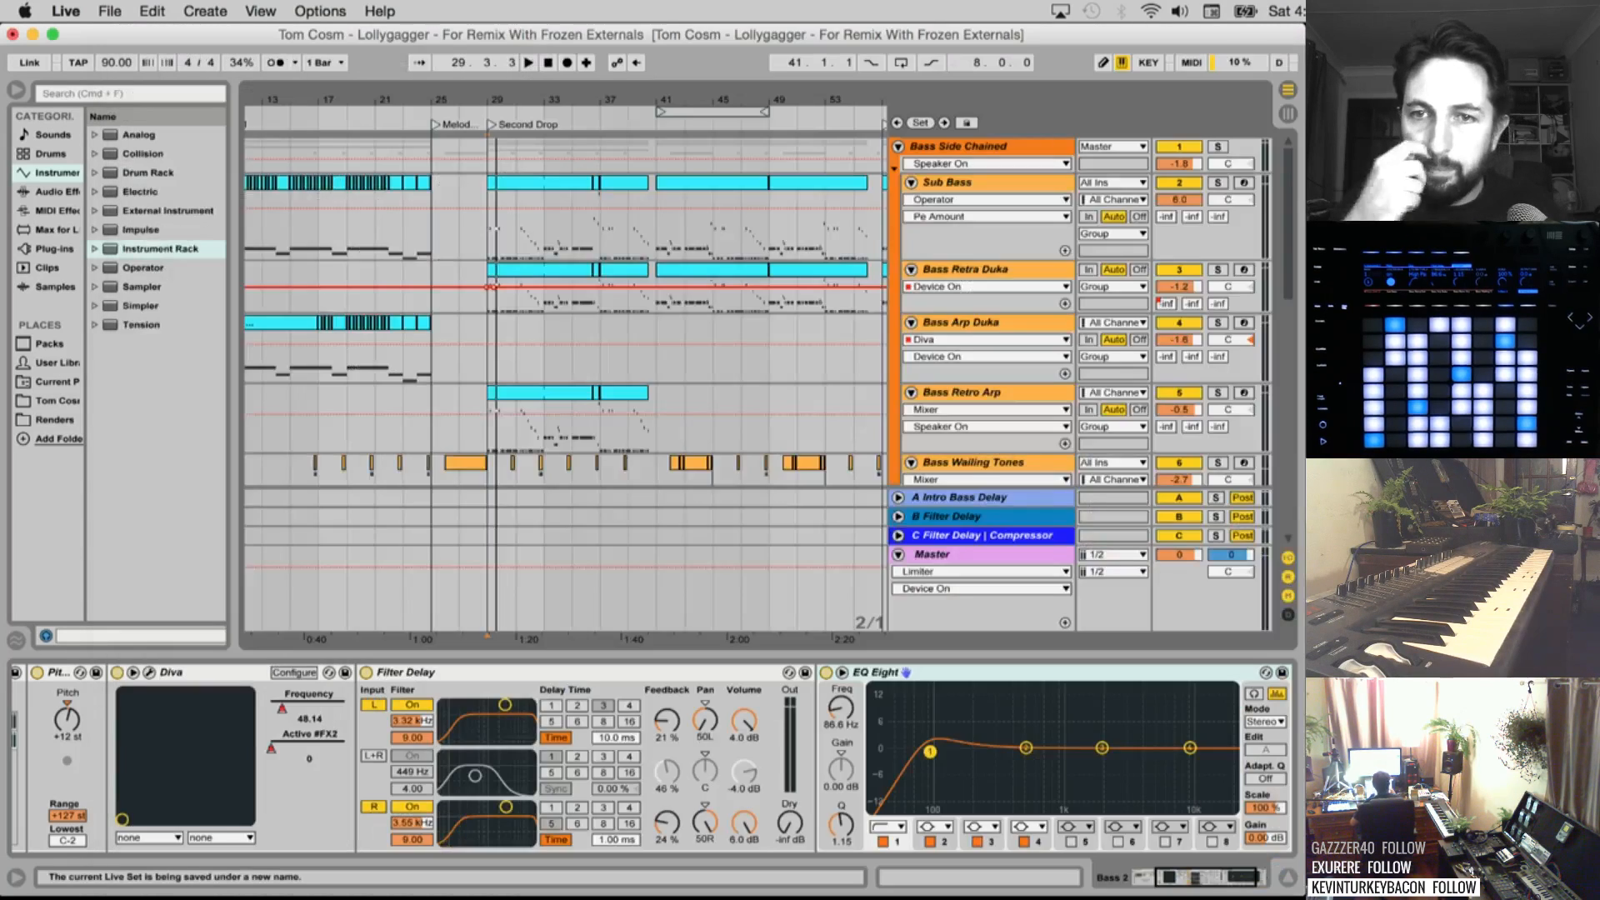
Delete the Bass Side Chained group with all its tracks and select the Bass 2 track
{"action": "left_click", "coordinate": [989, 148]}
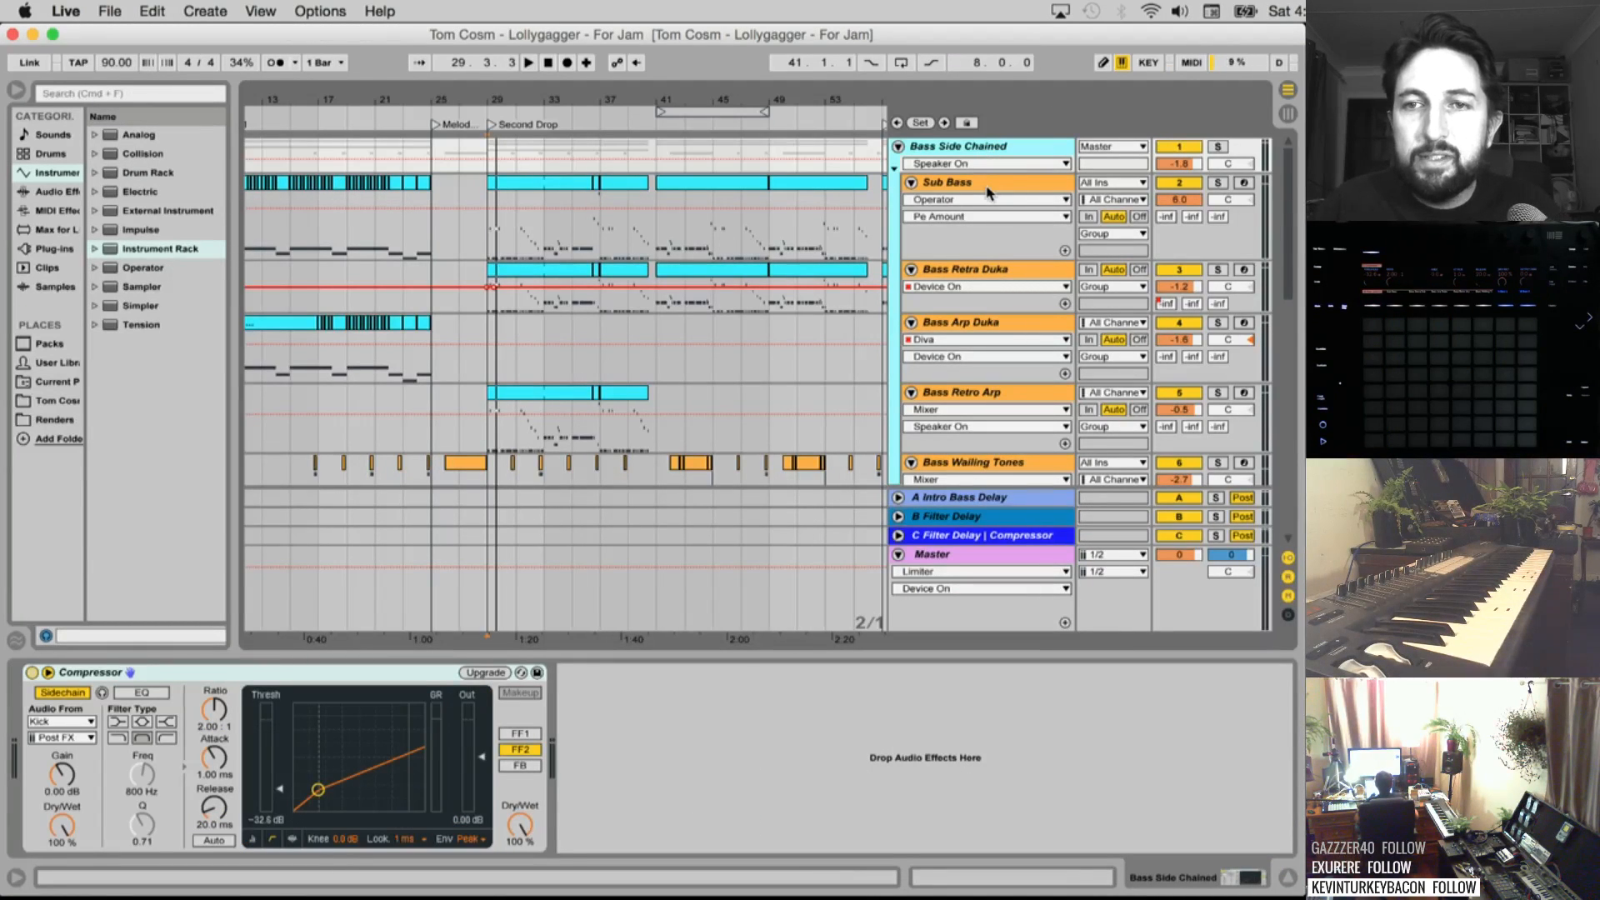
{"action": "key", "text": "Delete"}
{"action": "left_click", "coordinate": [949, 237]}
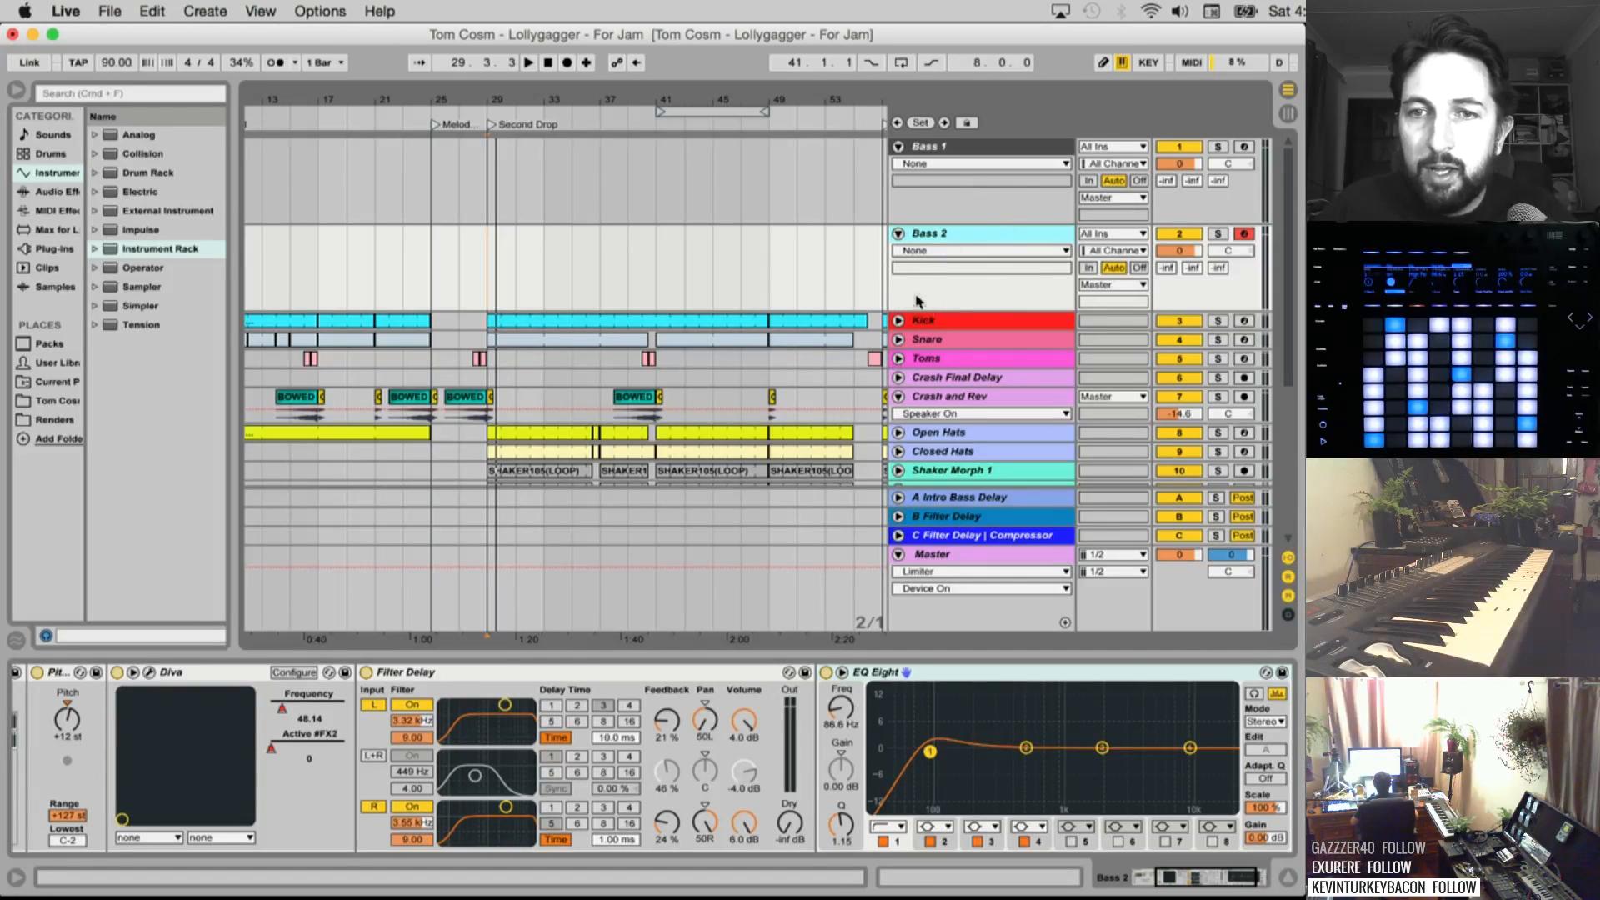
Examine the device chains of the Kick and Snare tracks
{"action": "left_click", "coordinate": [916, 324]}
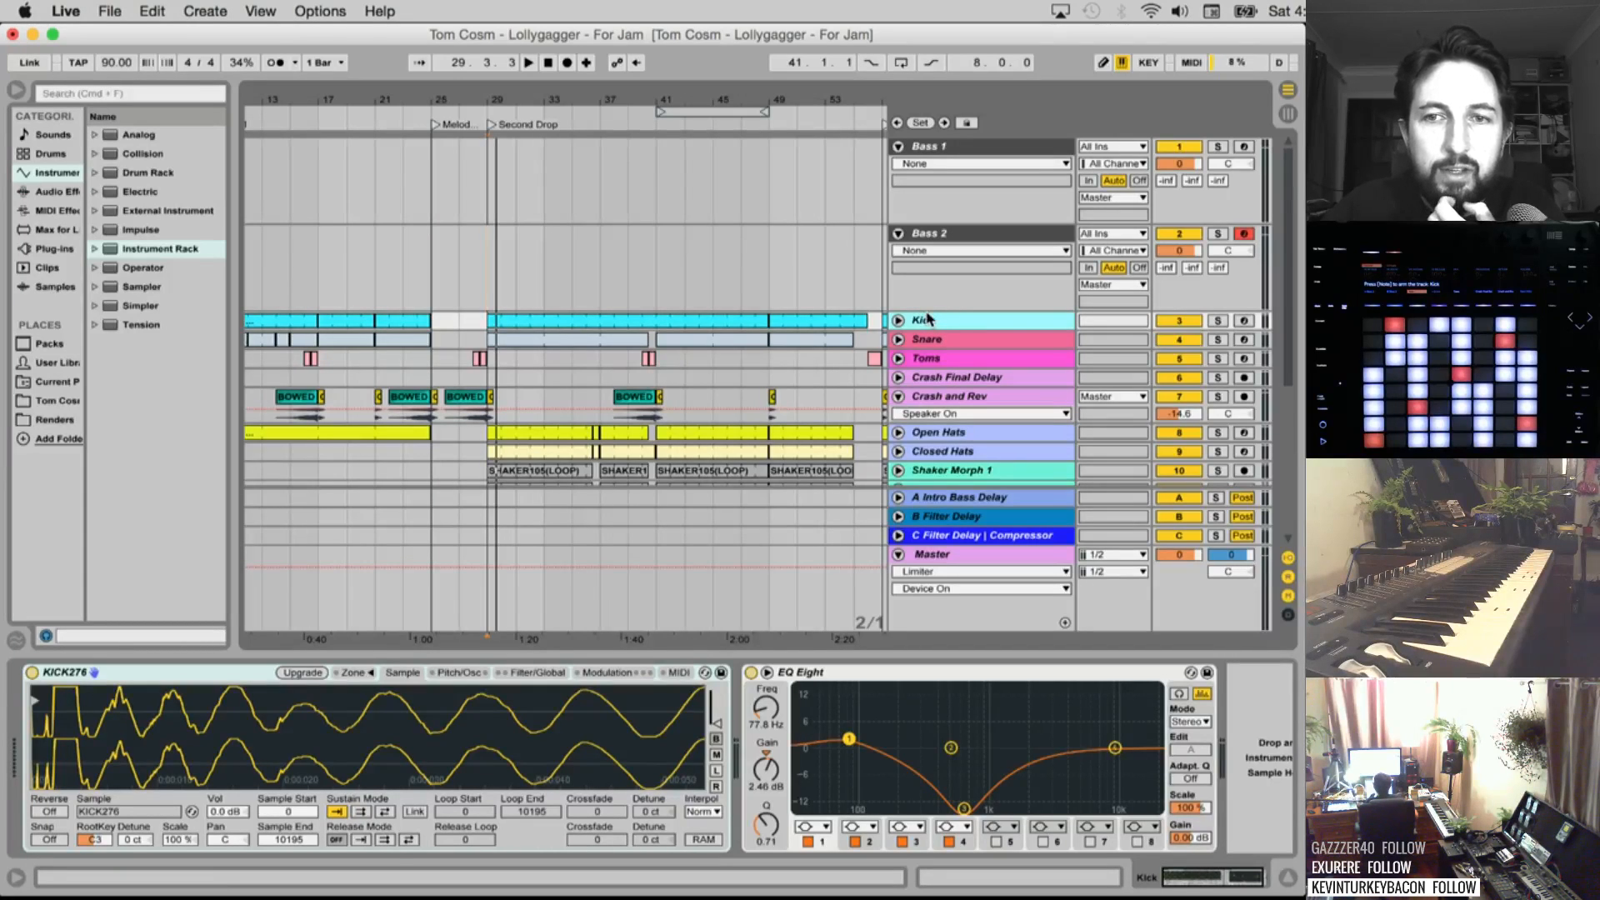
{"action": "left_click", "coordinate": [934, 341]}
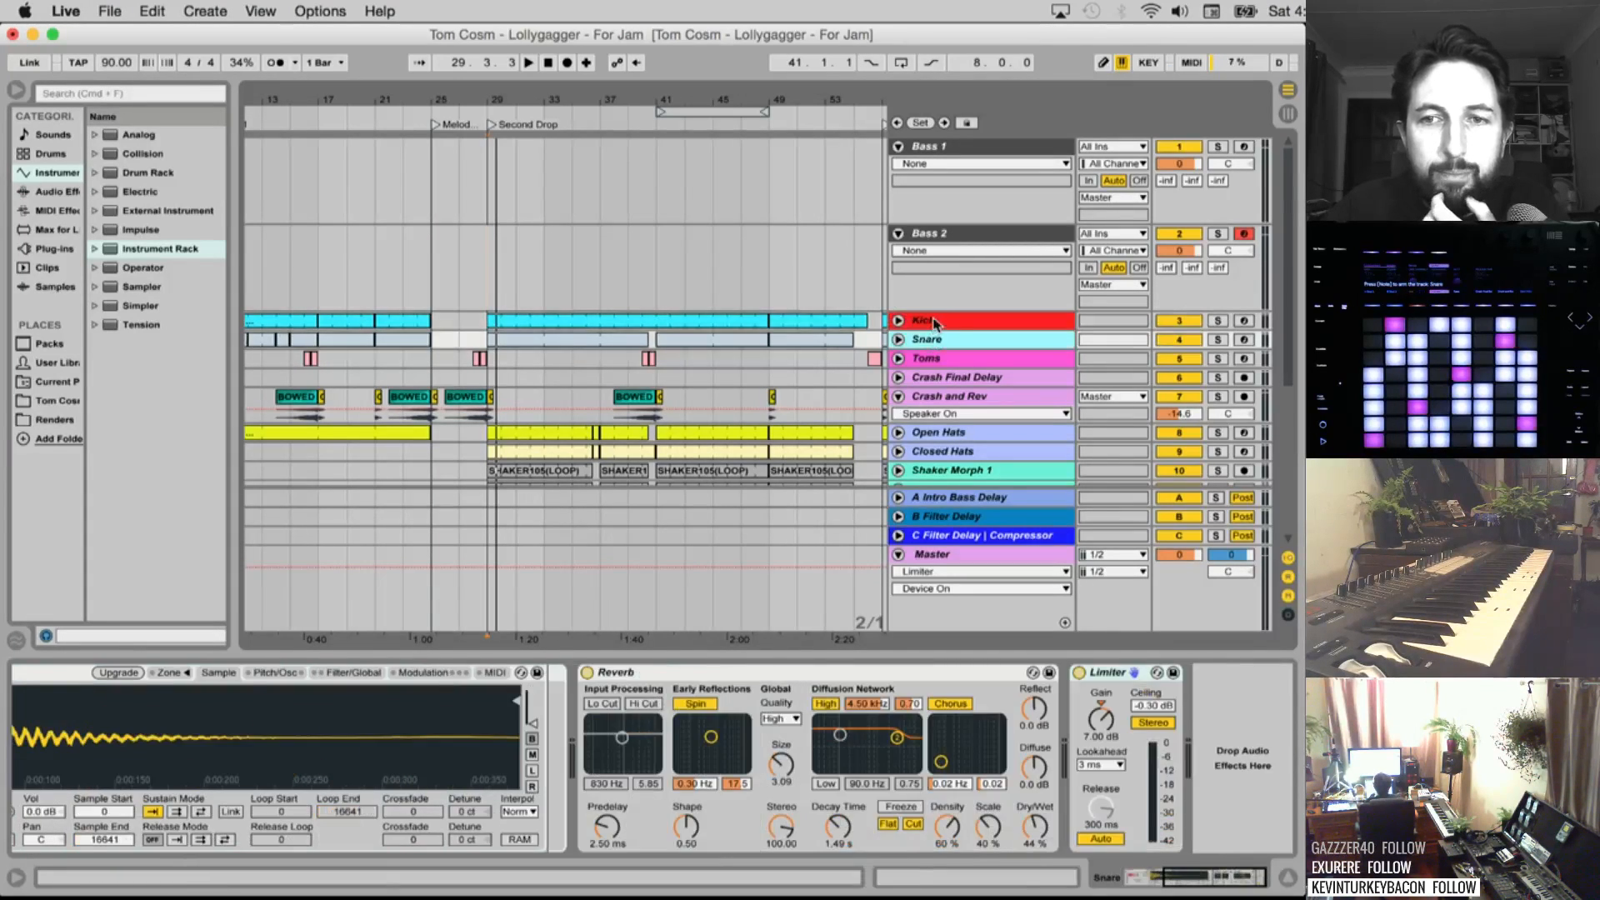
{"action": "left_click", "coordinate": [936, 325]}
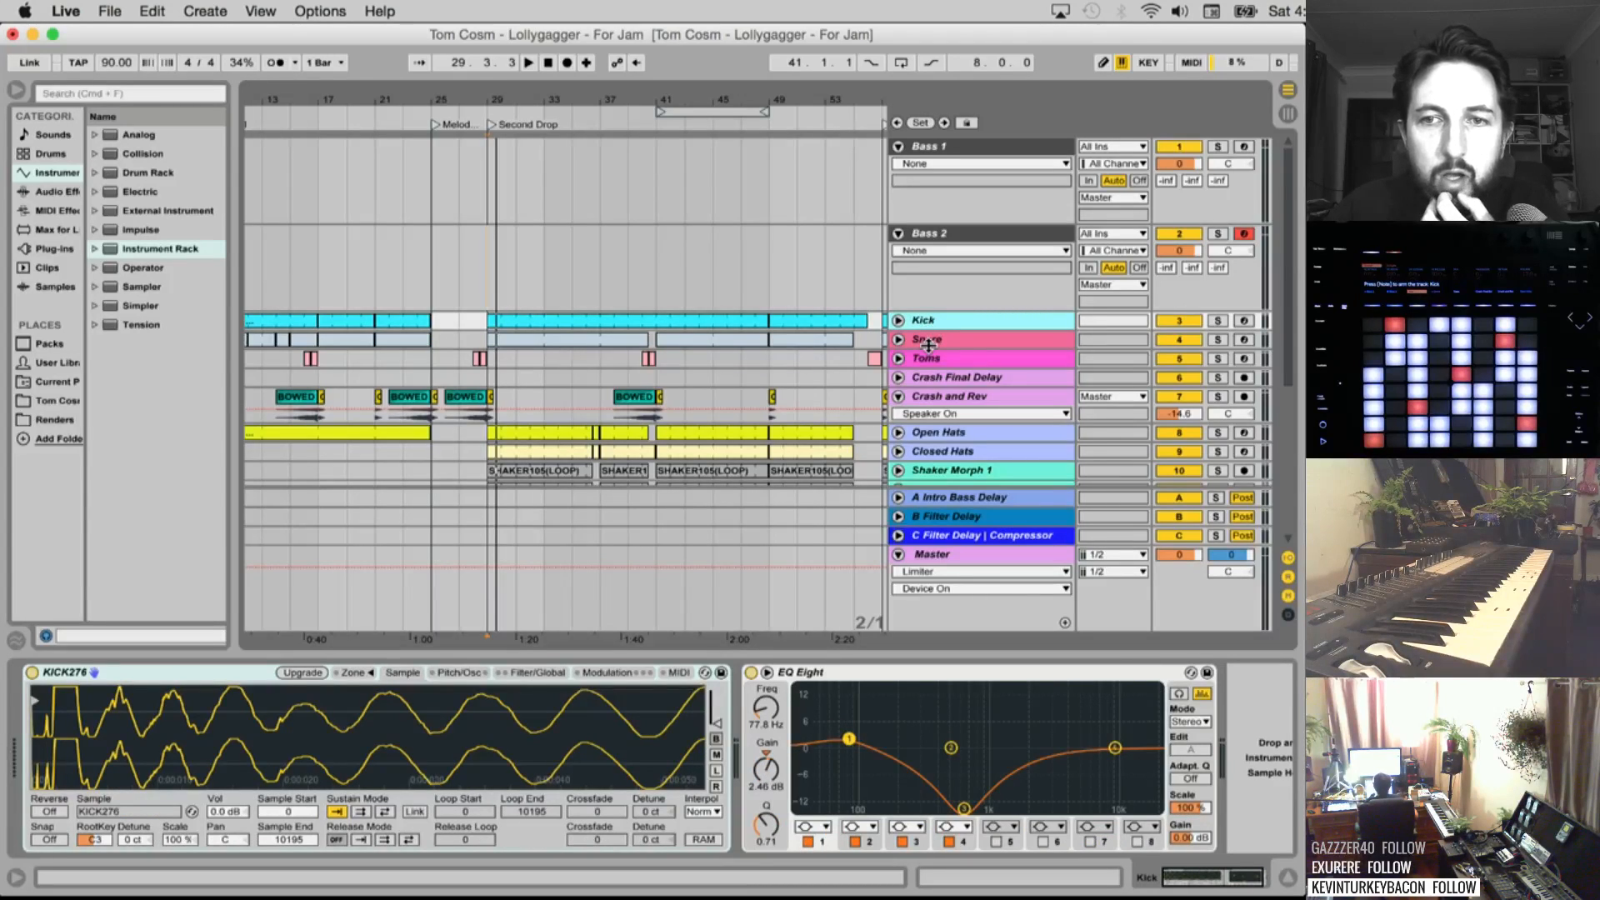
Examine the device chains of the Snare, Toms, Open Hats, Closed Hats, Kick and Shaker Morph 1 tracks
{"action": "left_click", "coordinate": [930, 342]}
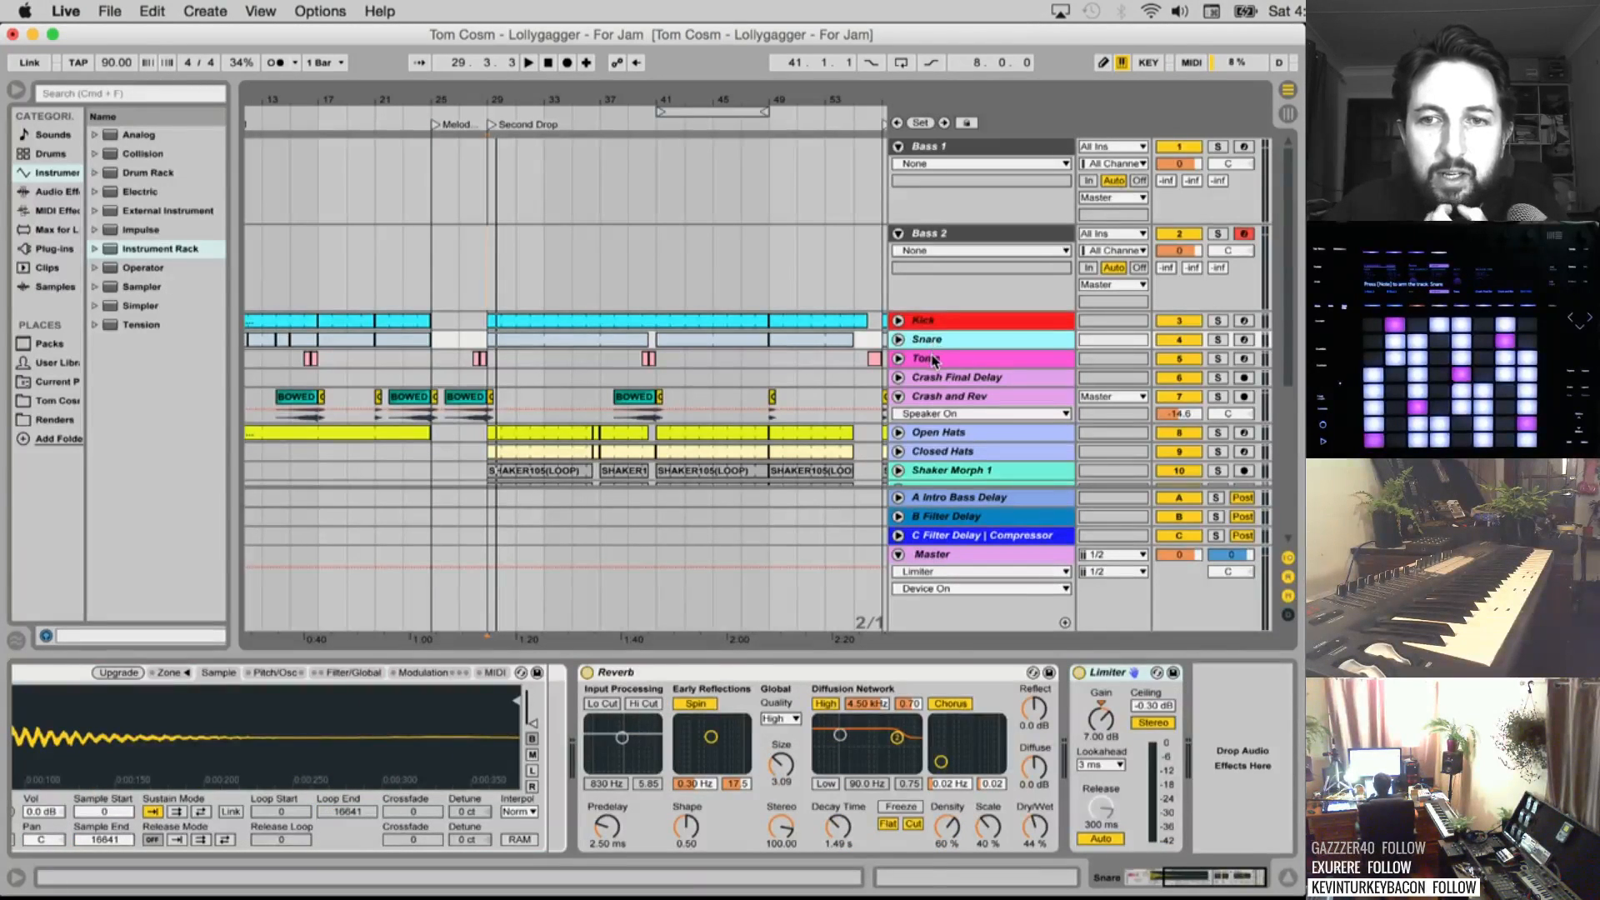
{"action": "left_click", "coordinate": [934, 361]}
{"action": "scroll", "coordinate": [957, 347], "scroll_direction": "down", "scroll_amount": 3}
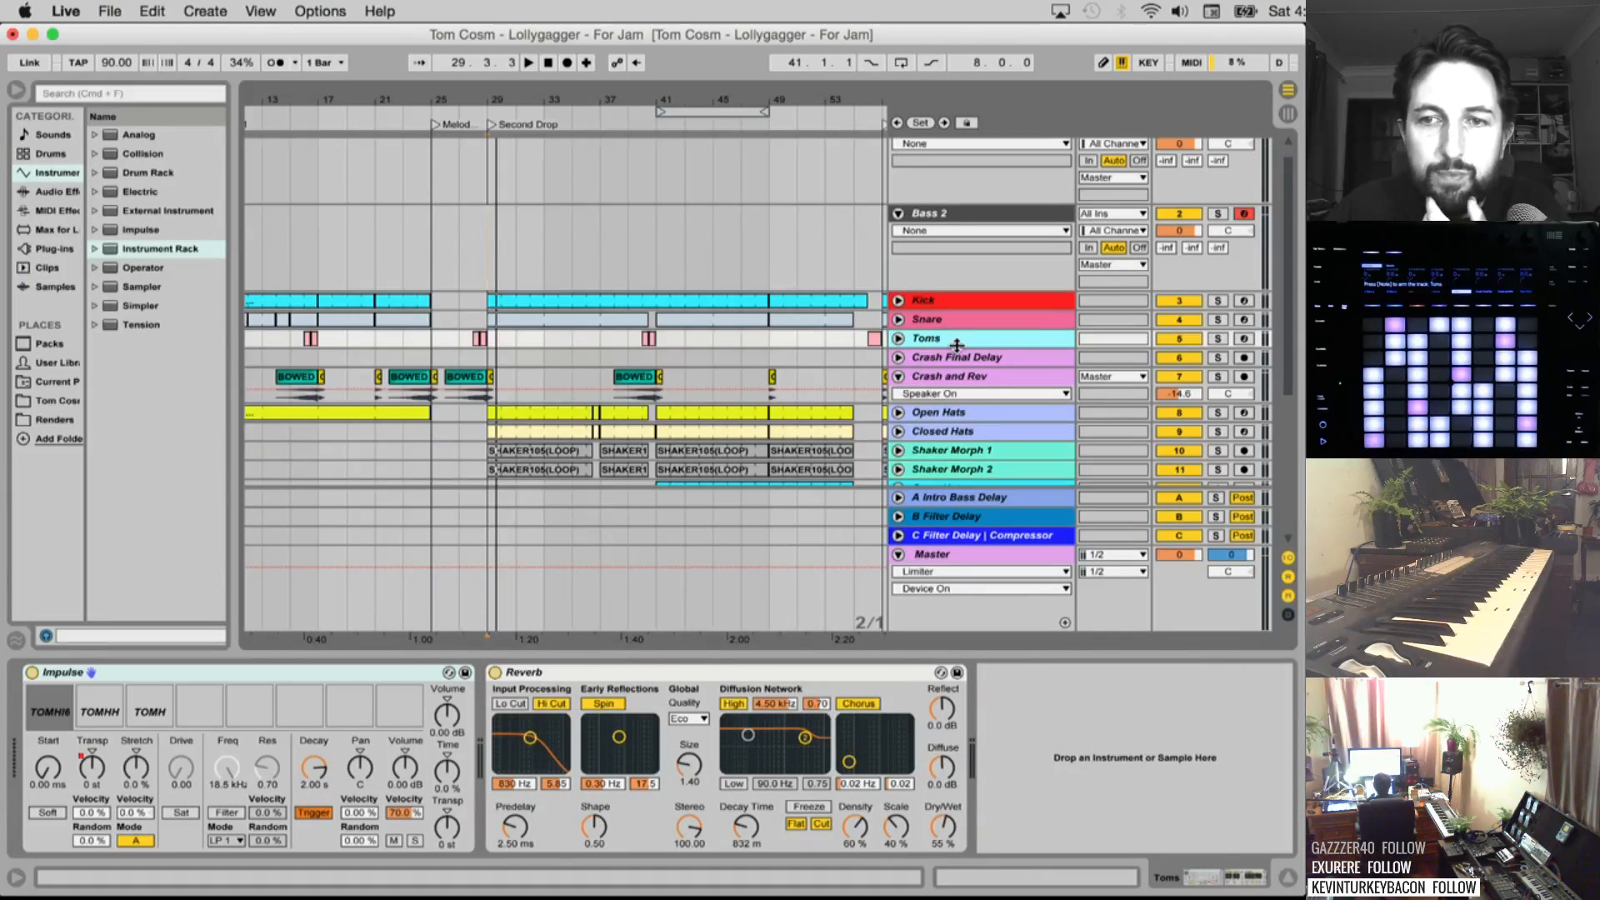
{"action": "left_click", "coordinate": [951, 373]}
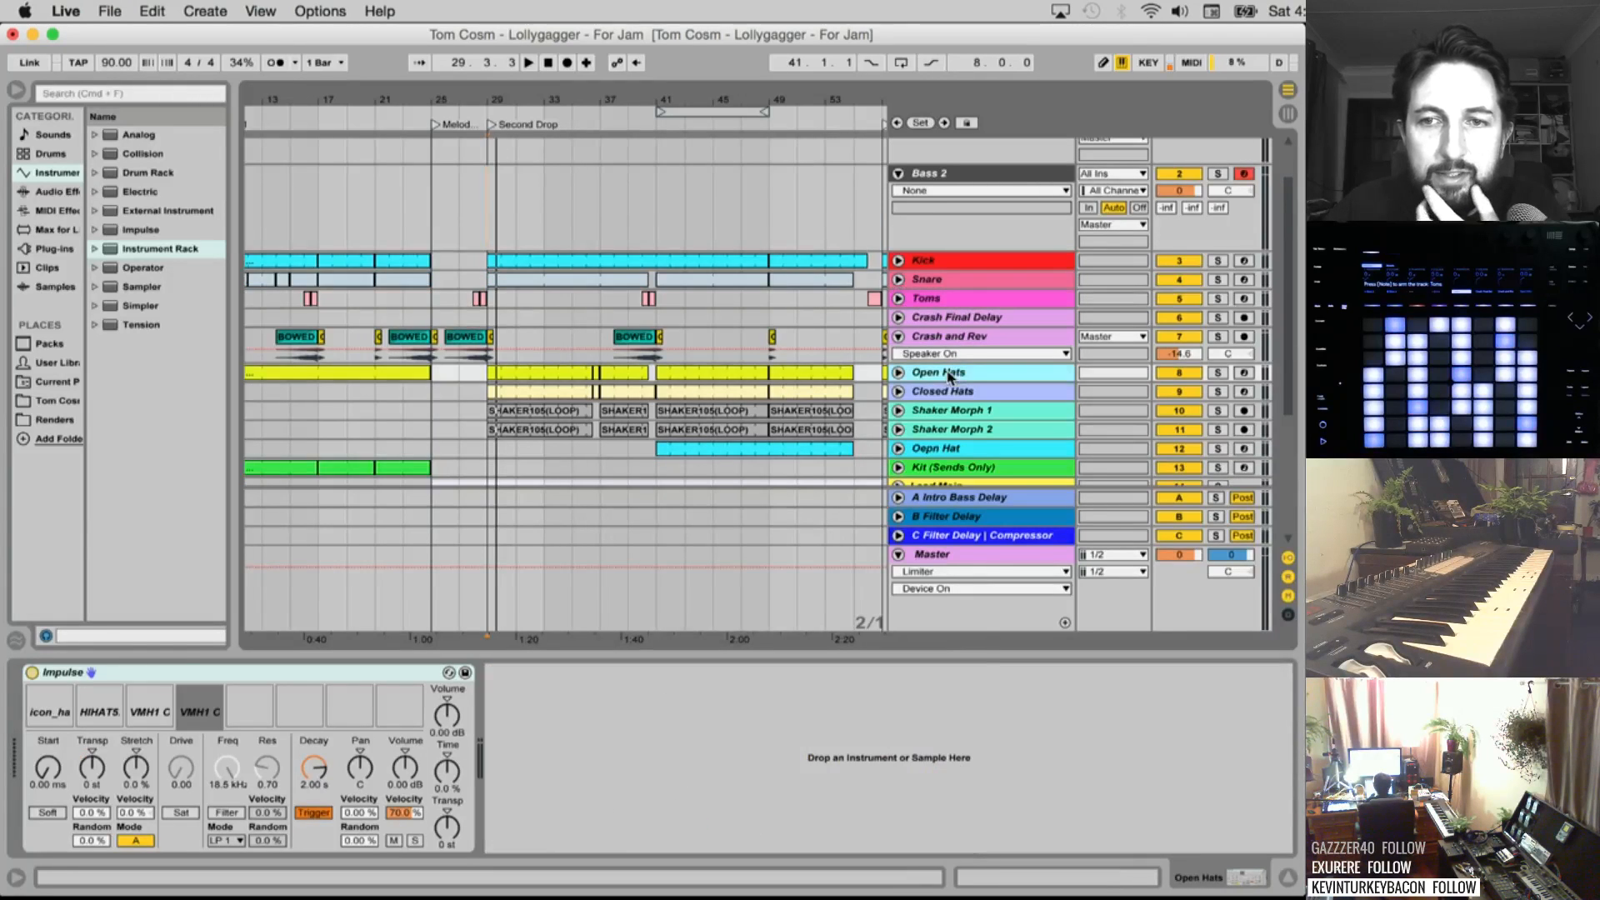
{"action": "left_click", "coordinate": [949, 391]}
{"action": "left_click", "coordinate": [958, 265]}
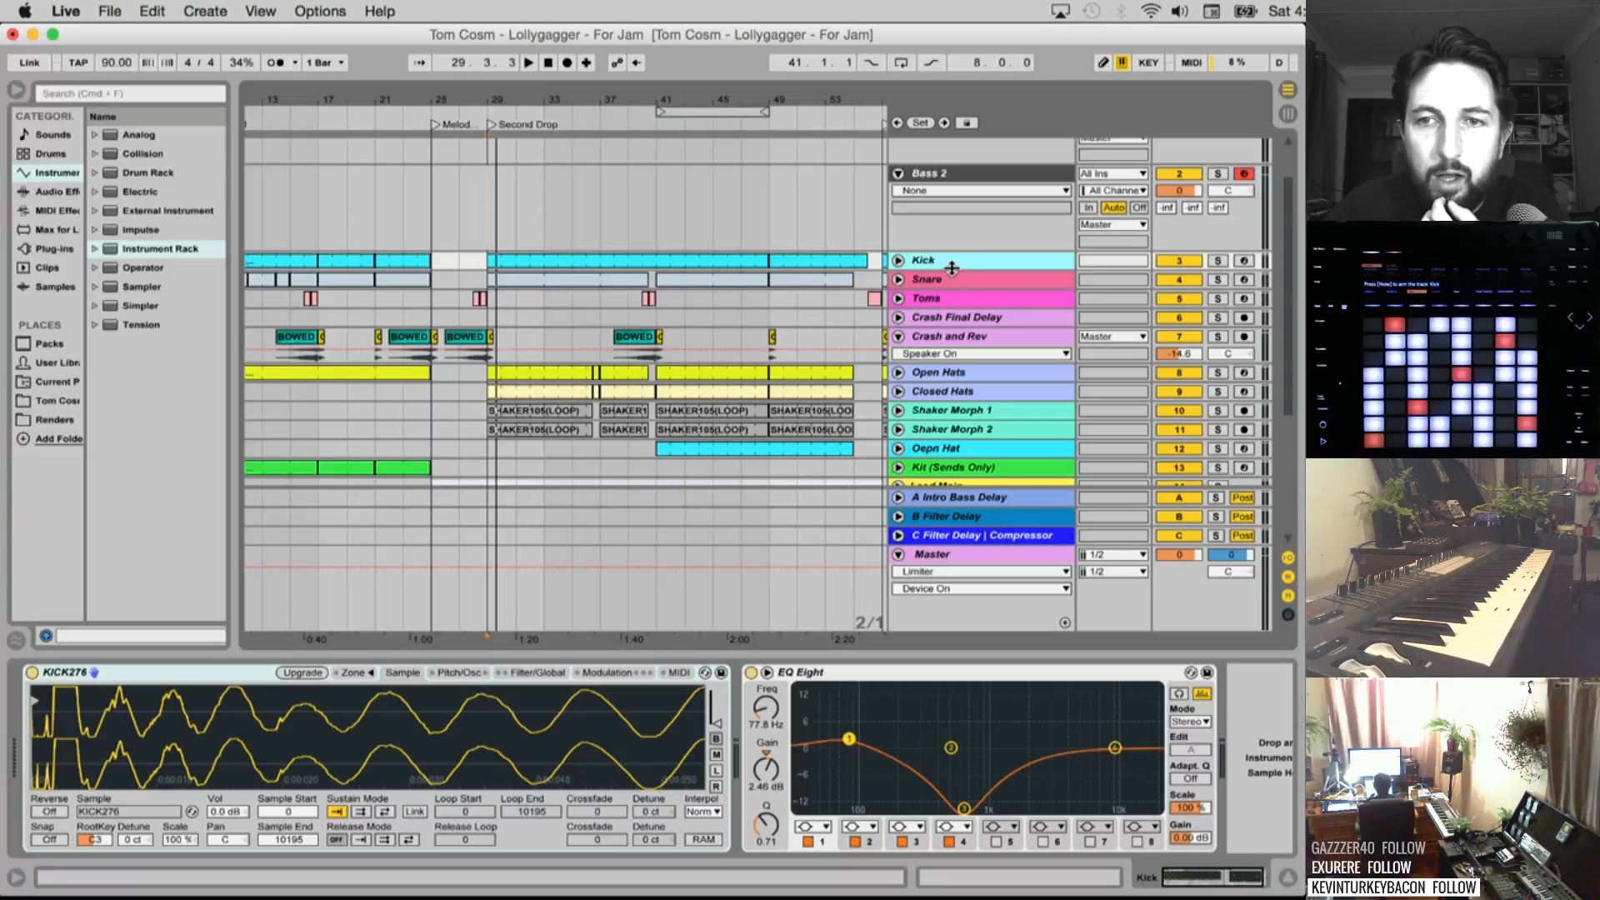
{"action": "scroll", "coordinate": [948, 267], "scroll_direction": "down", "scroll_amount": 3}
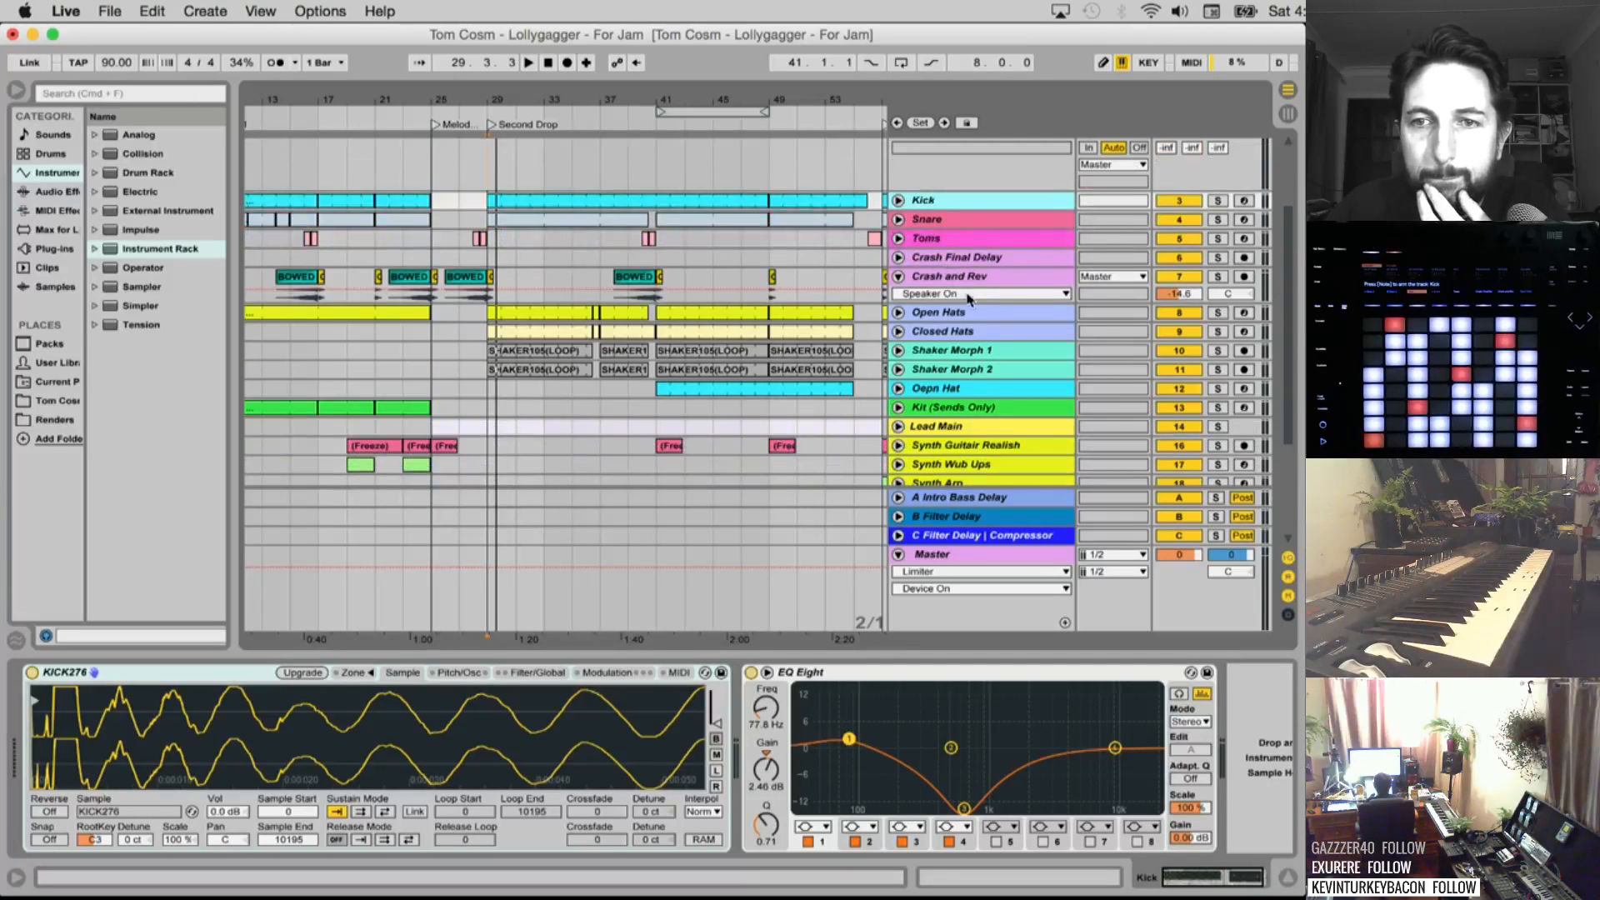
{"action": "left_click", "coordinate": [954, 349]}
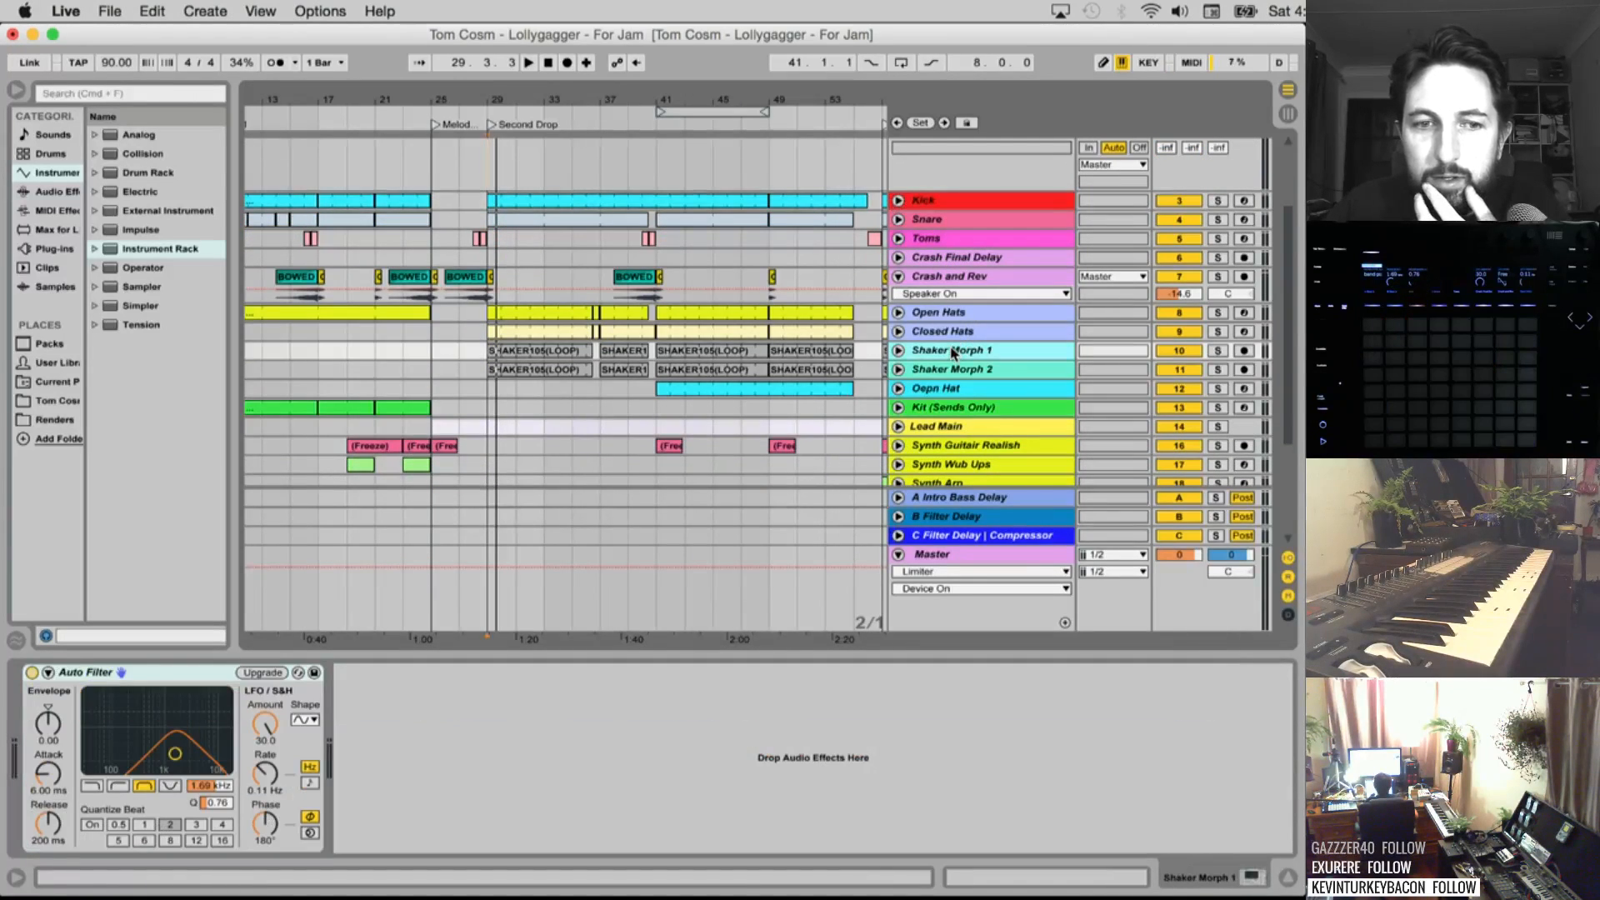
Insert a new MIDI track below Closed Hats and name it "Drum Kit"
{"action": "left_click", "coordinate": [955, 332]}
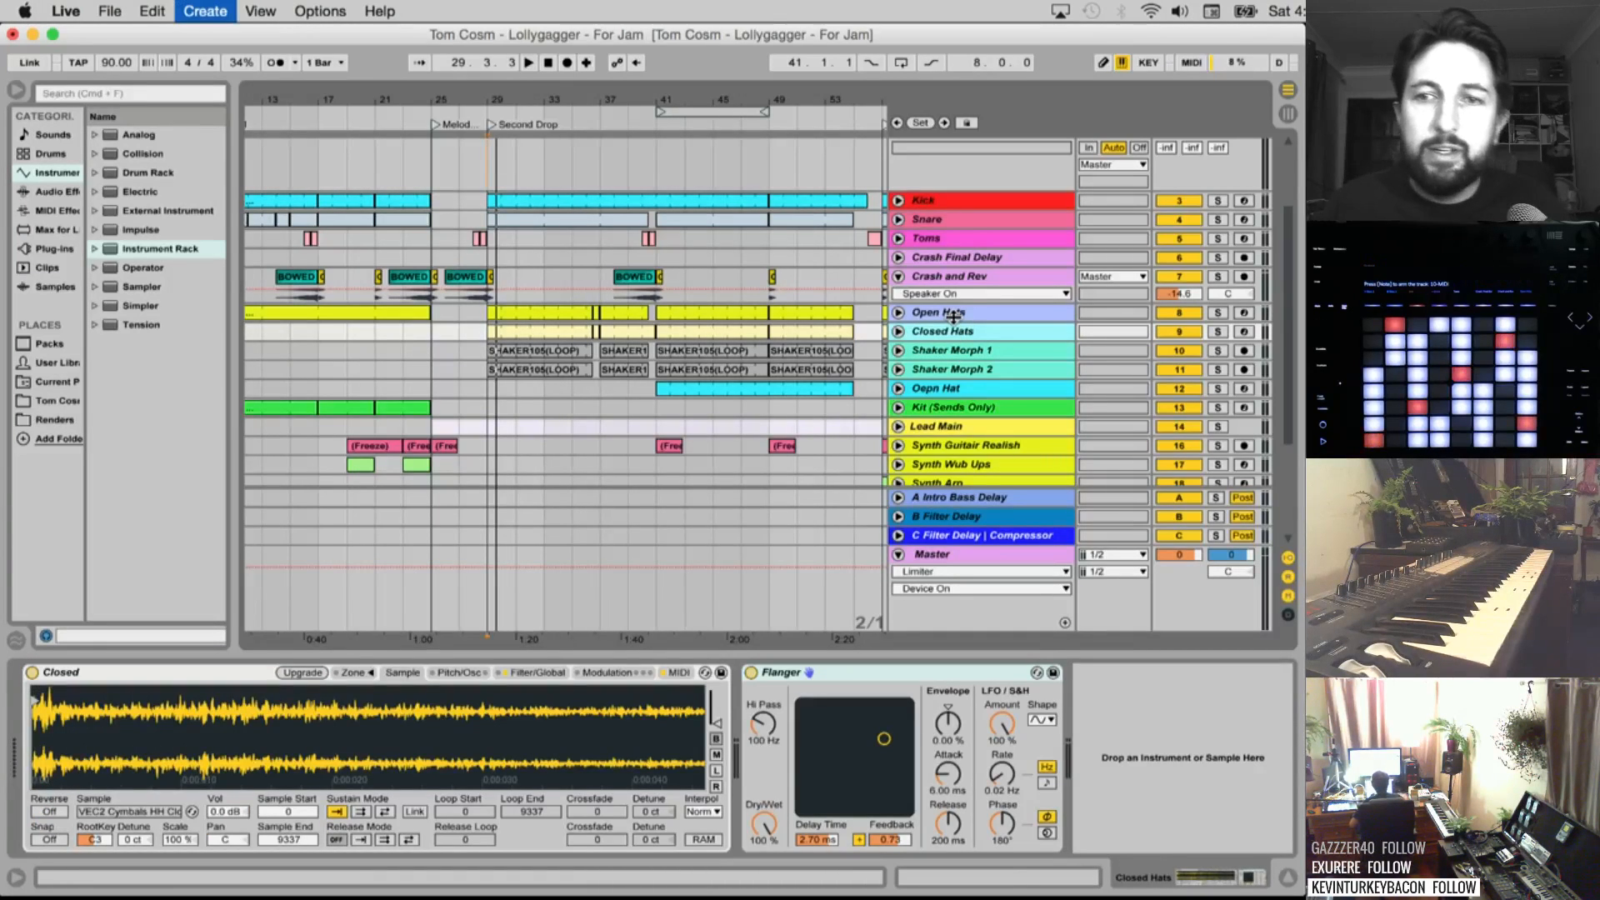
{"action": "key", "text": "super+shift+t"}
{"action": "key", "text": "super+r"}
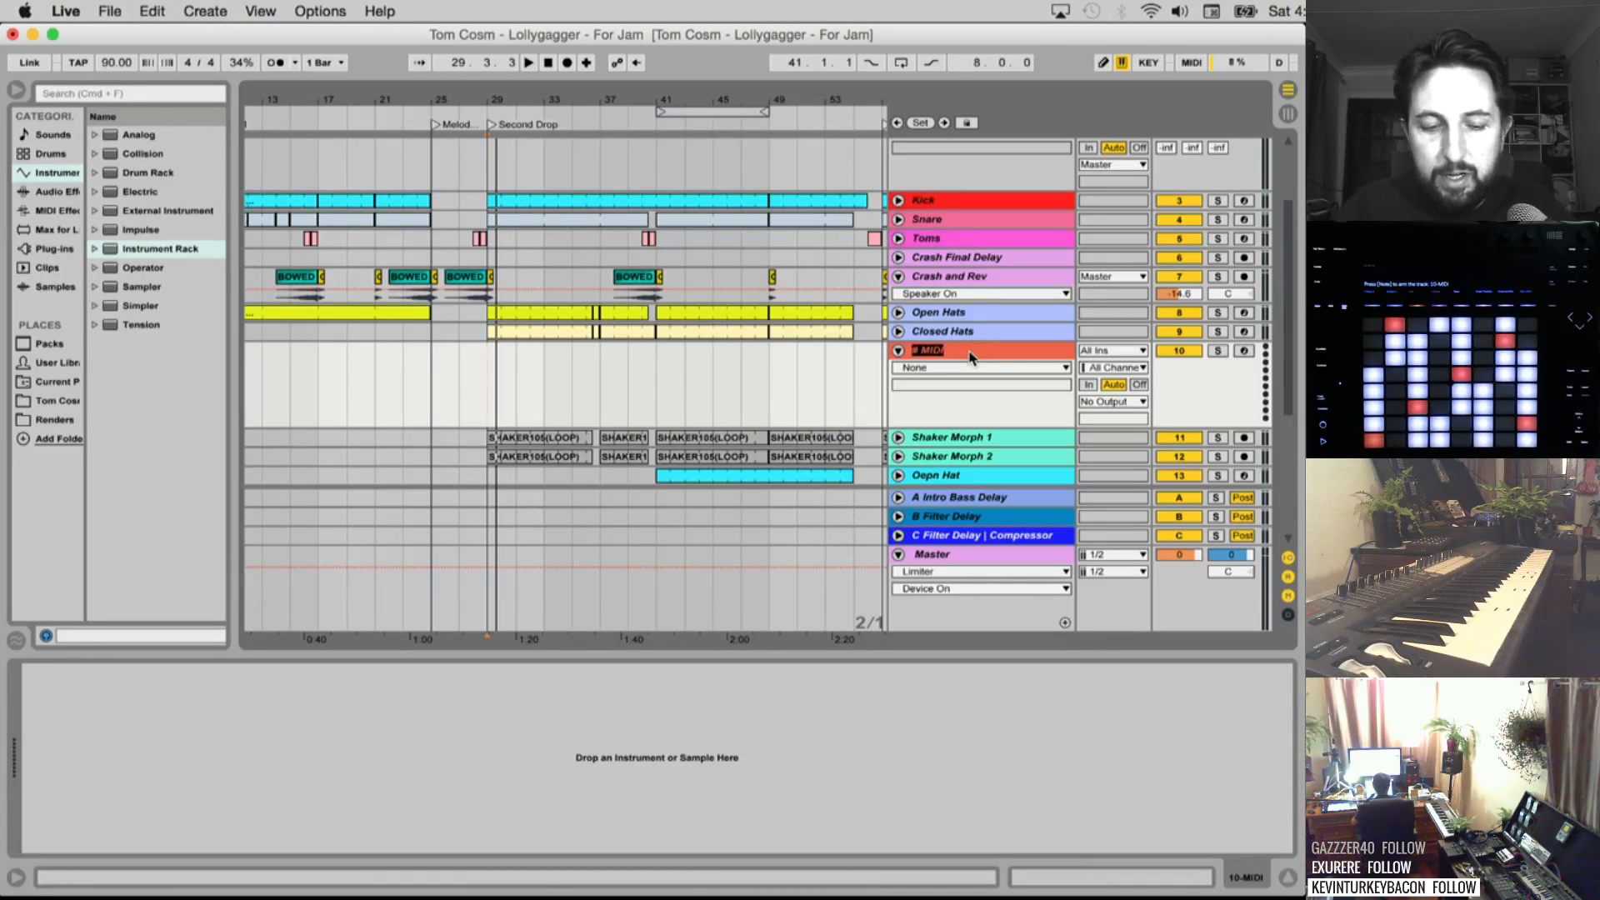
{"action": "type", "text": "Drum Ki"}
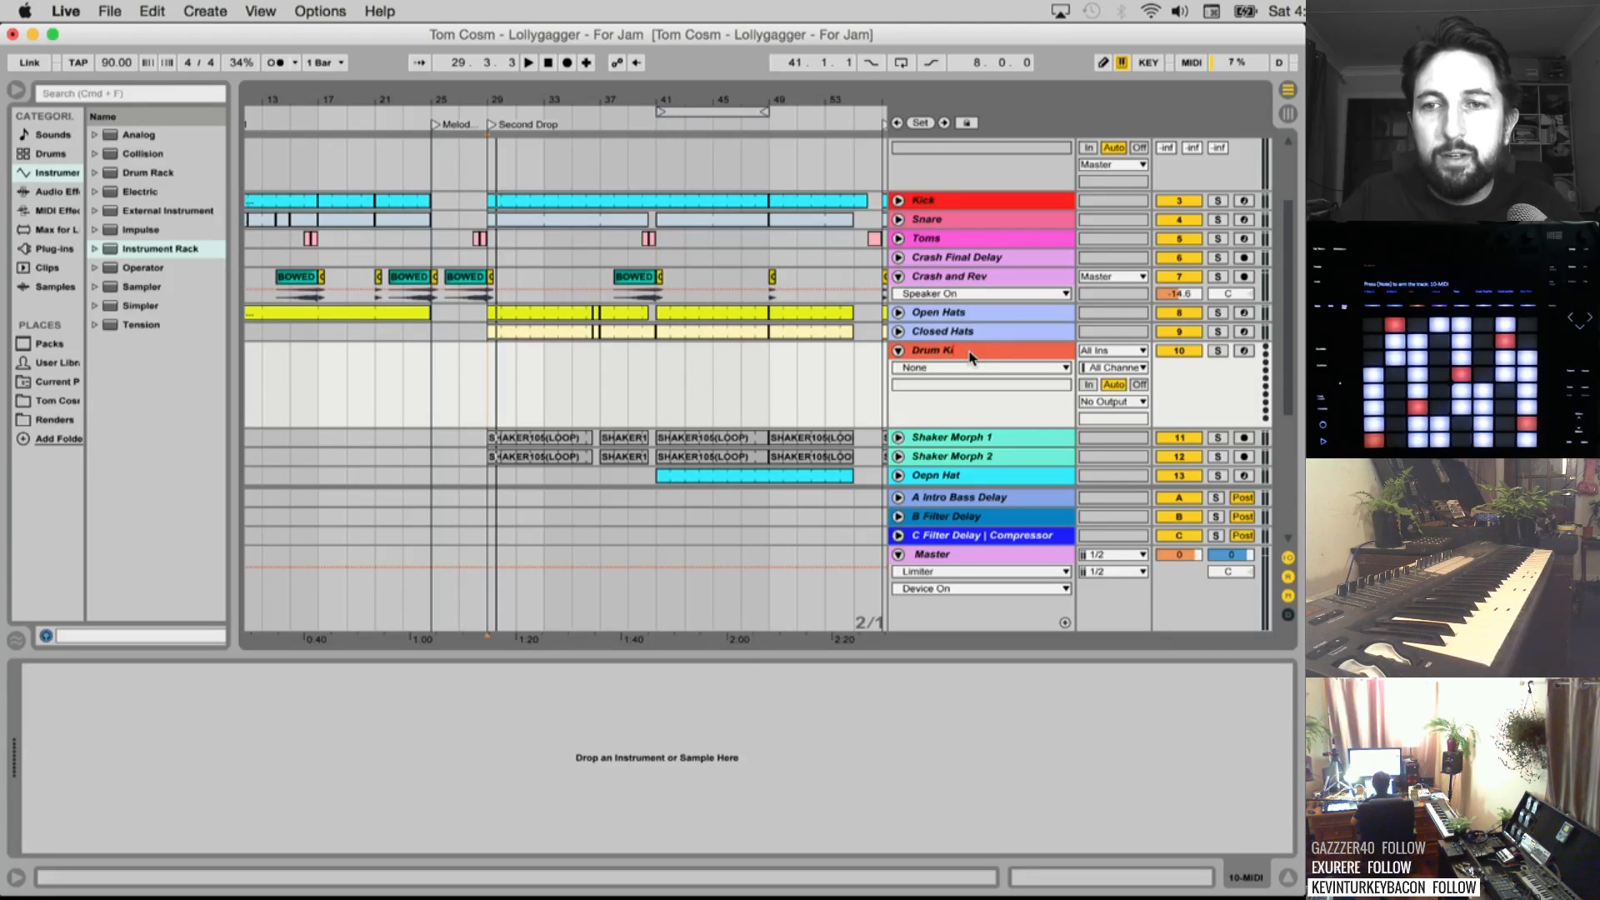
{"action": "type", "text": "t"}
{"action": "key", "text": "Return"}
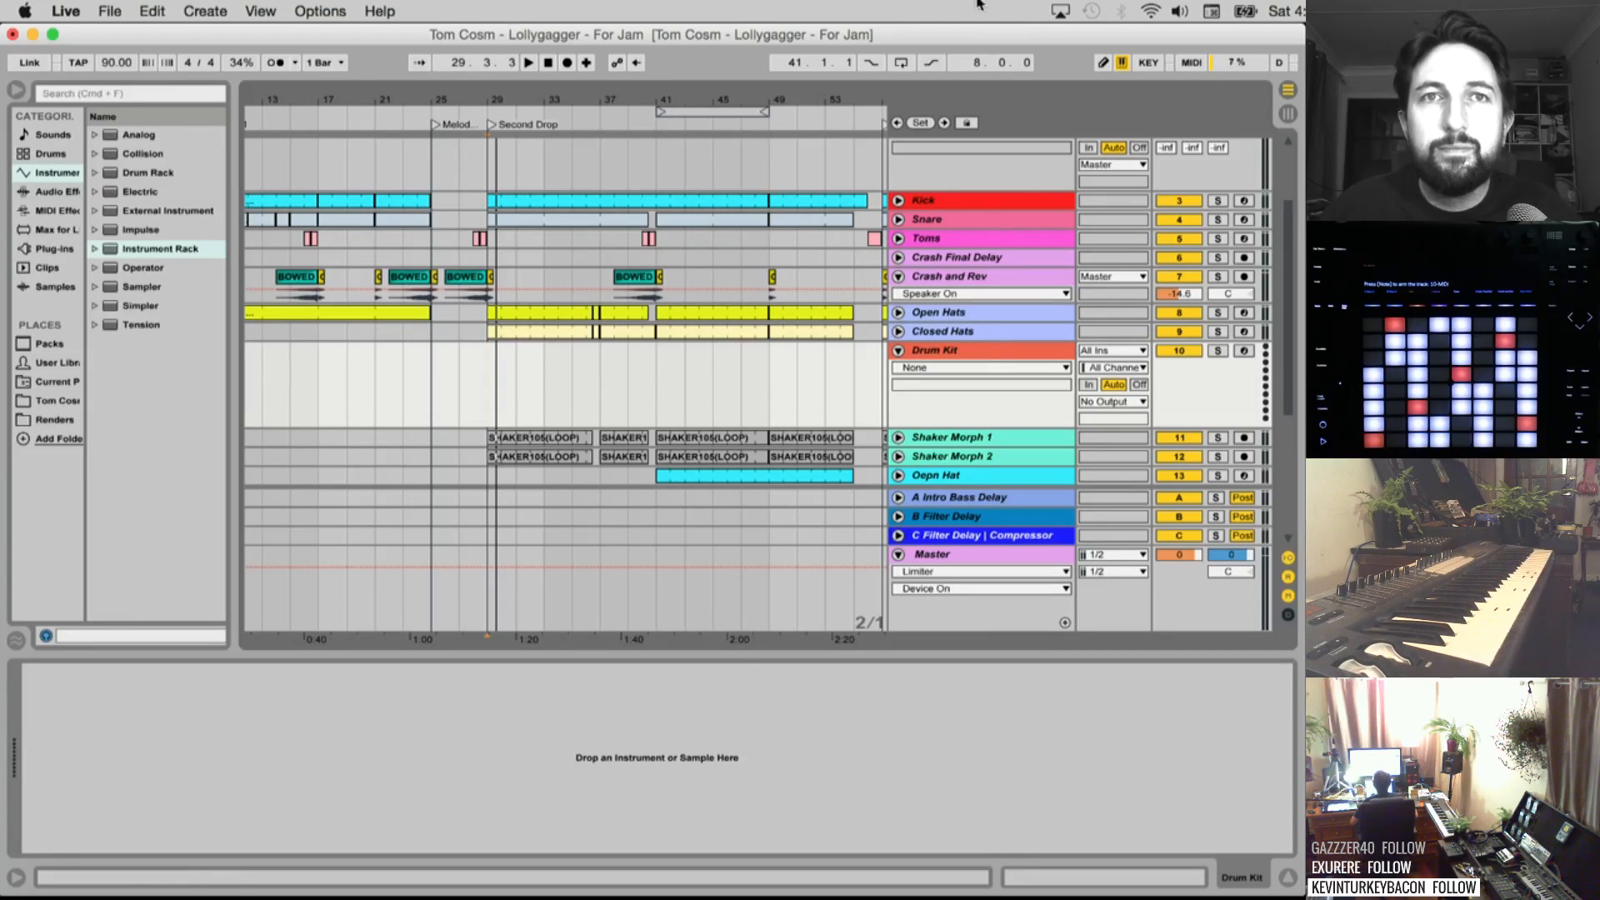
Load an empty Drum Rack onto the Drum Kit track
{"action": "left_click", "coordinate": [947, 351]}
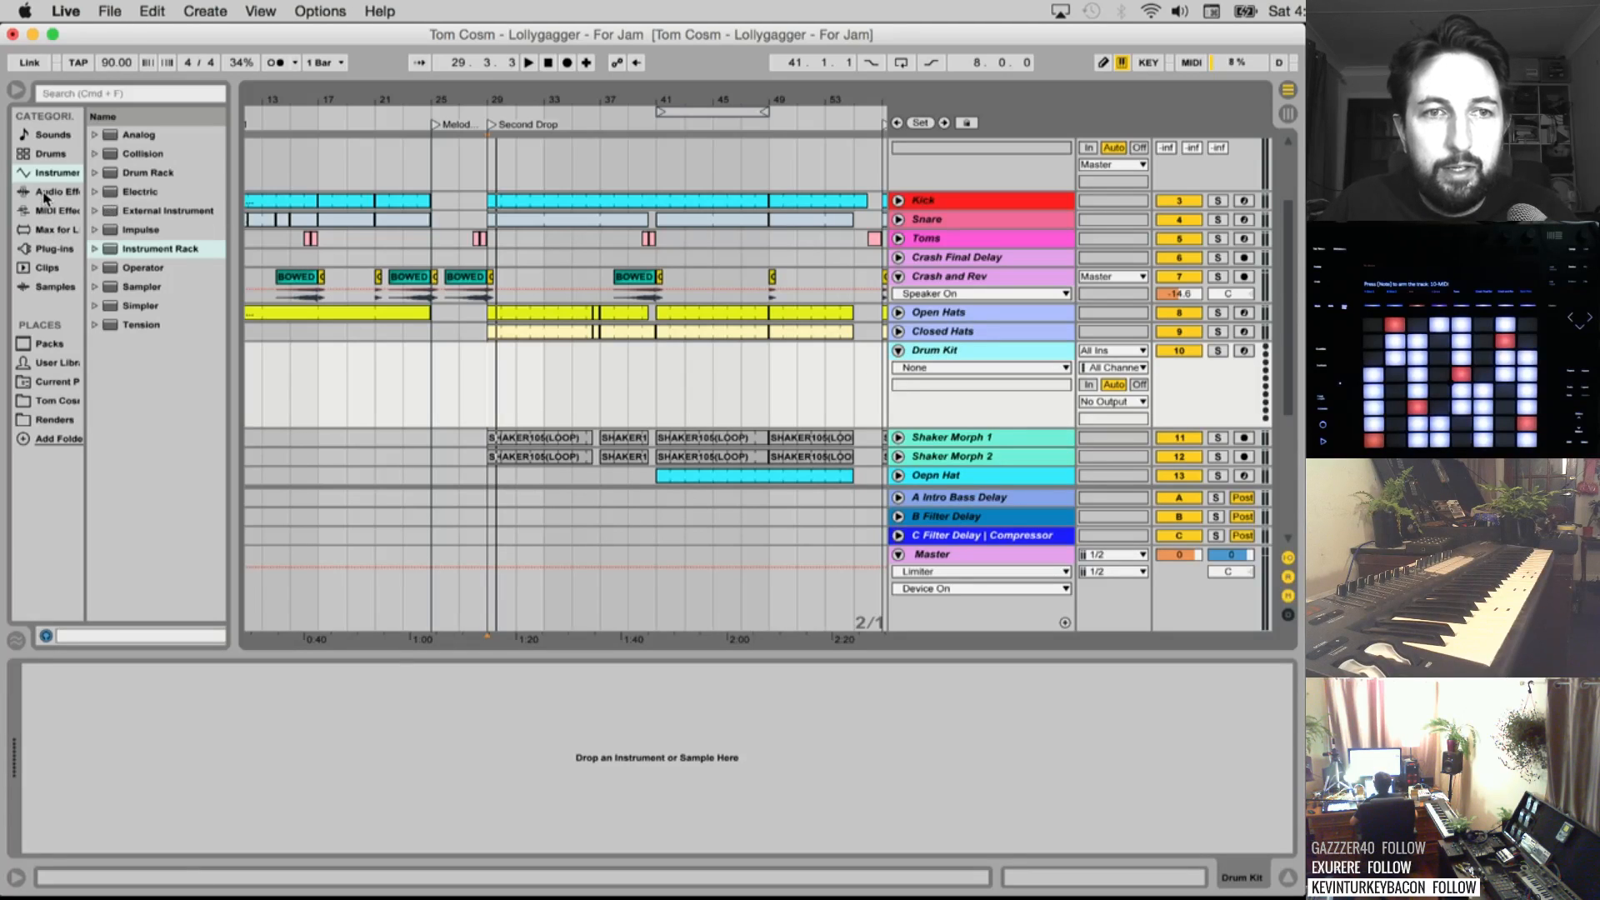
{"action": "left_click_drag", "start_coordinate": [148, 173], "coordinate": [211, 776]}
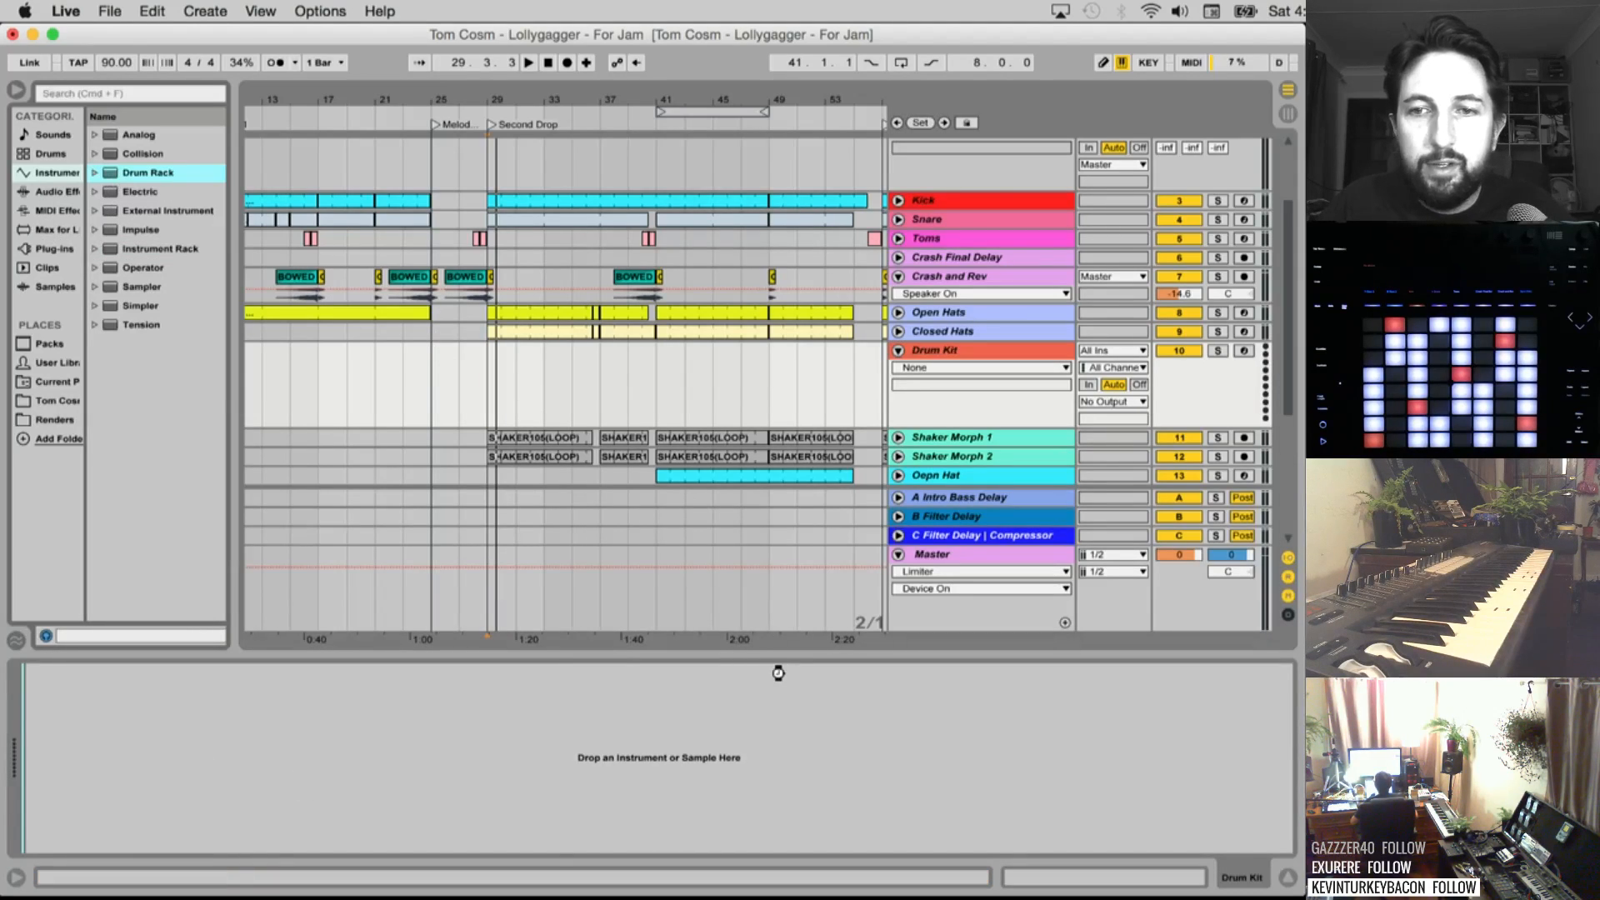
{"action": "left_click_drag", "start_coordinate": [778, 672], "coordinate": [779, 675]}
Unfold the Kick track, play it from the Drop 1 marker at bar 9 and solo it
{"action": "left_click", "coordinate": [936, 207]}
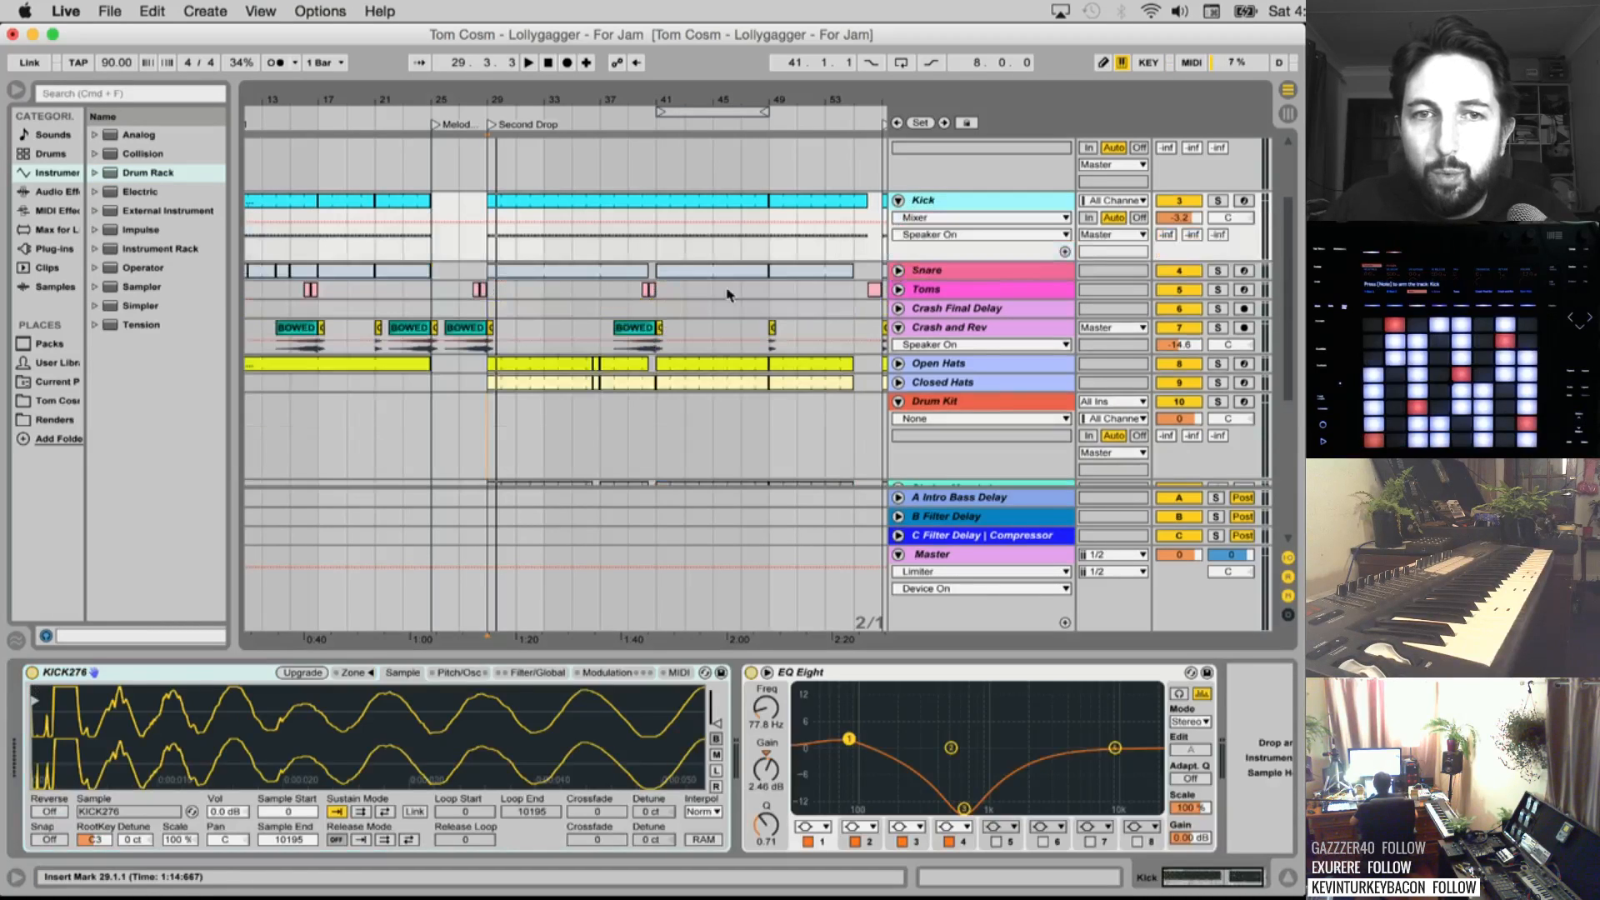
{"action": "scroll", "coordinate": [462, 288], "scroll_direction": "left", "scroll_amount": 4}
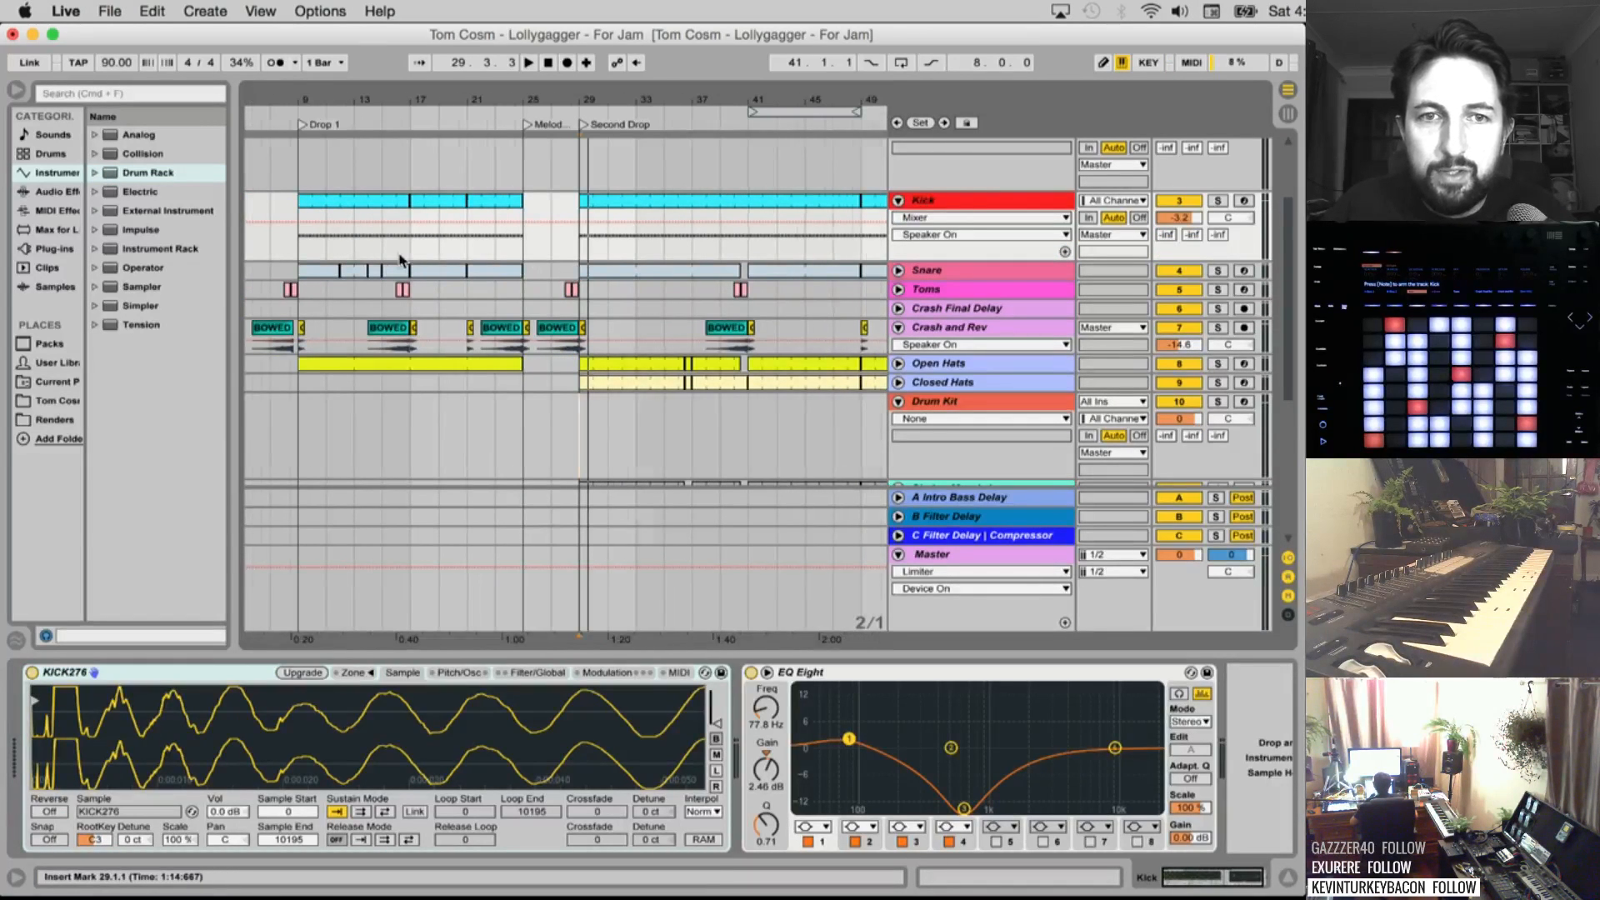
{"action": "scroll", "coordinate": [400, 260], "scroll_direction": "left", "scroll_amount": 3}
{"action": "left_click_drag", "start_coordinate": [345, 101], "coordinate": [345, 171]}
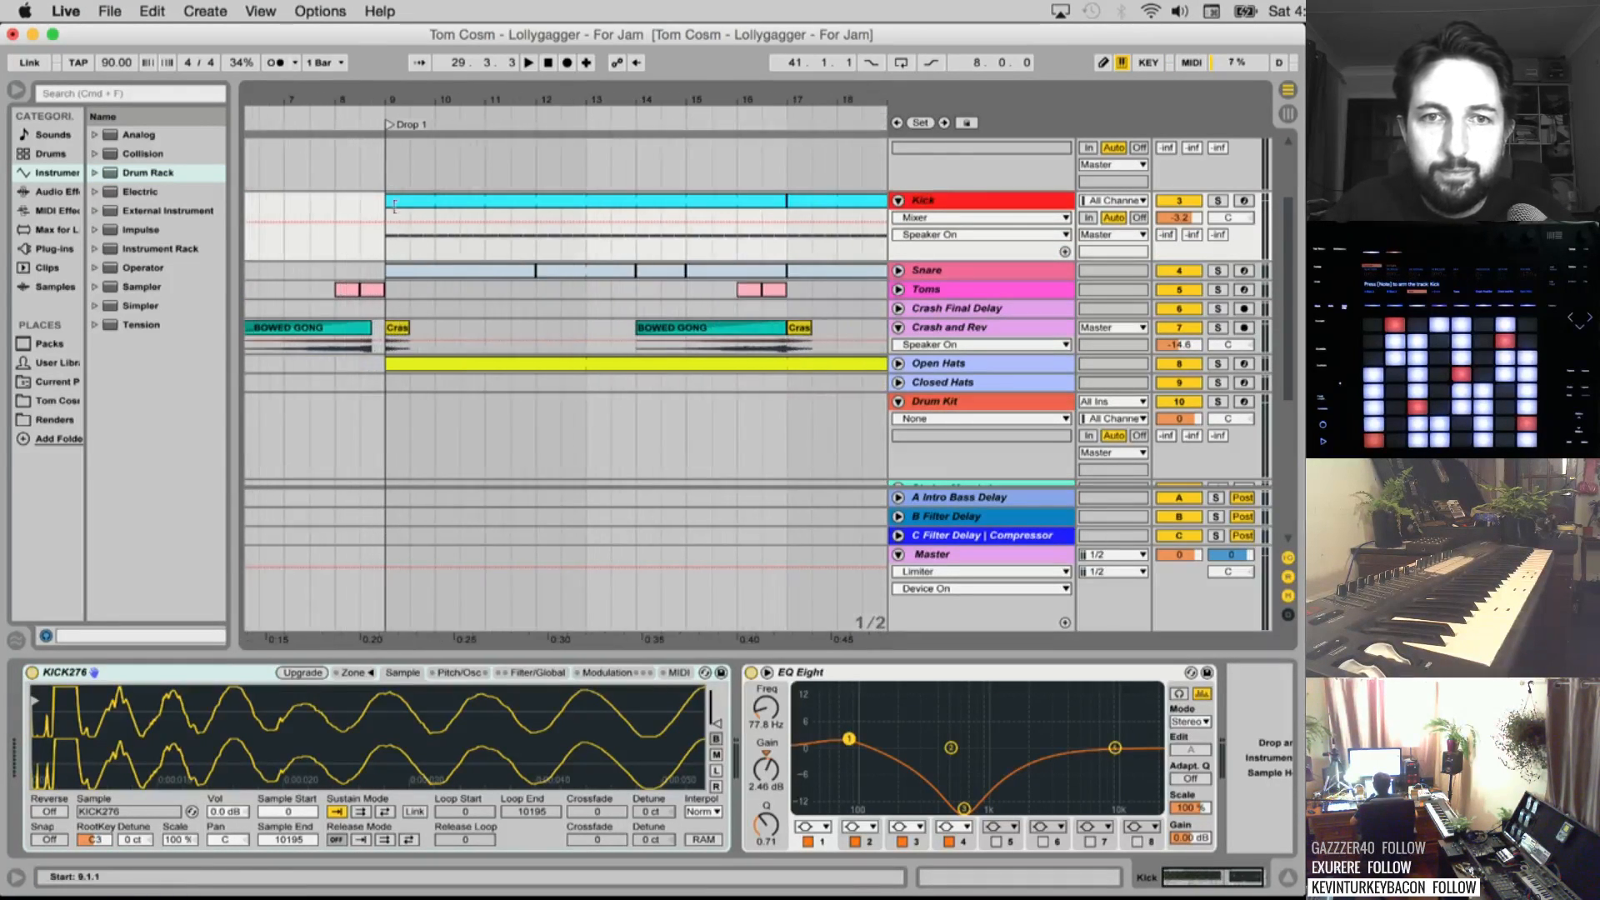
{"action": "key", "text": "space"}
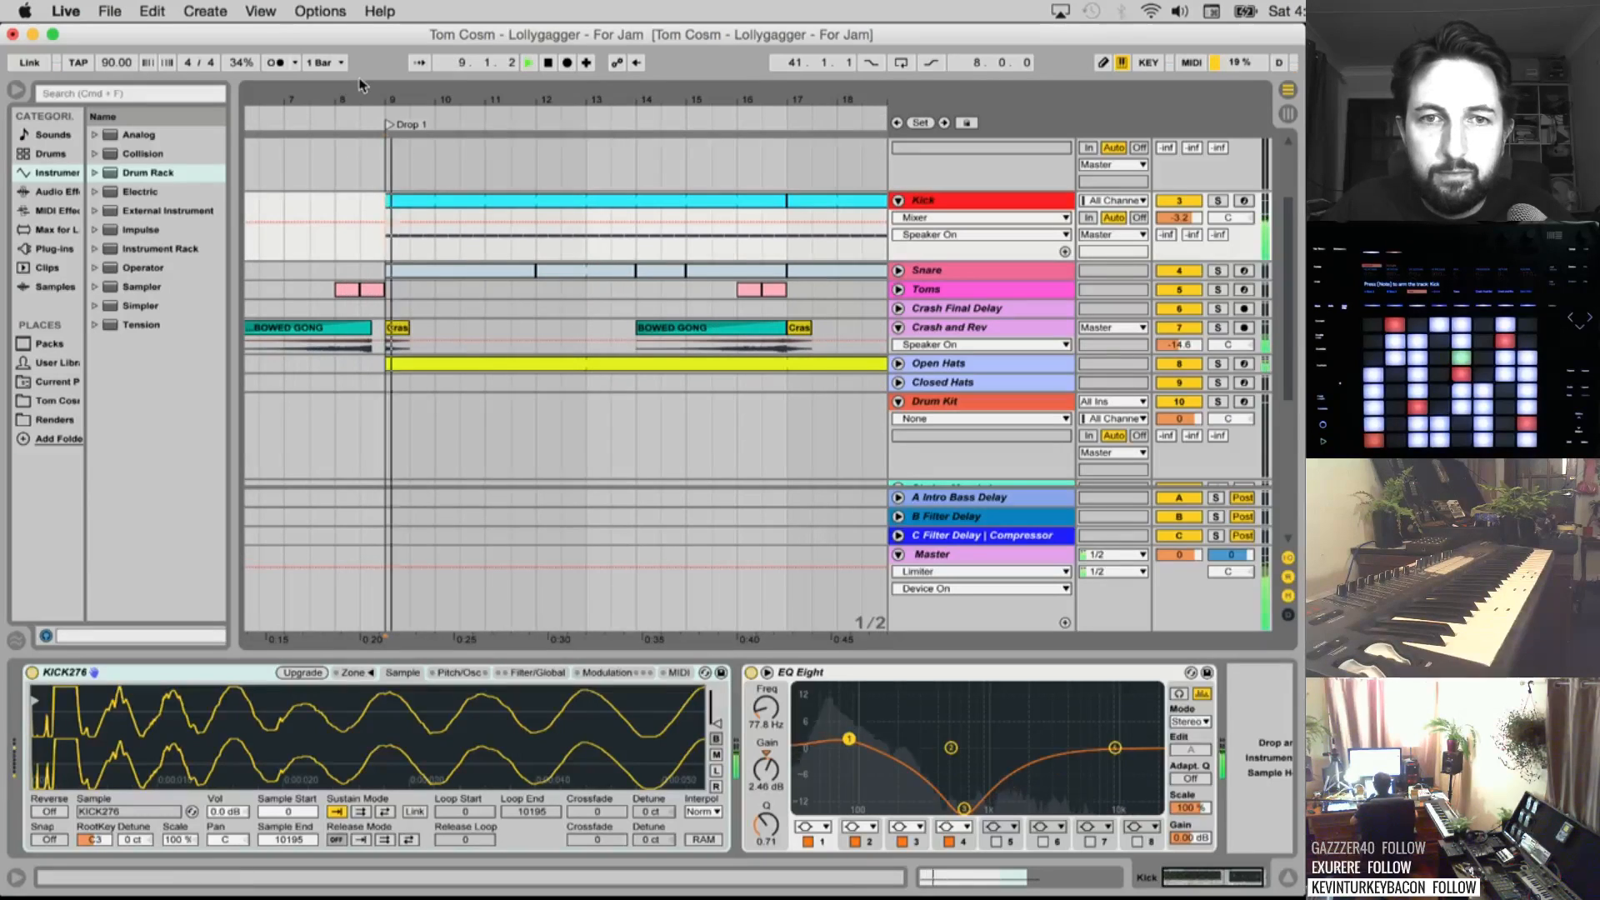
{"action": "left_click", "coordinate": [1217, 202]}
{"action": "left_click_drag", "start_coordinate": [404, 97], "coordinate": [405, 167]}
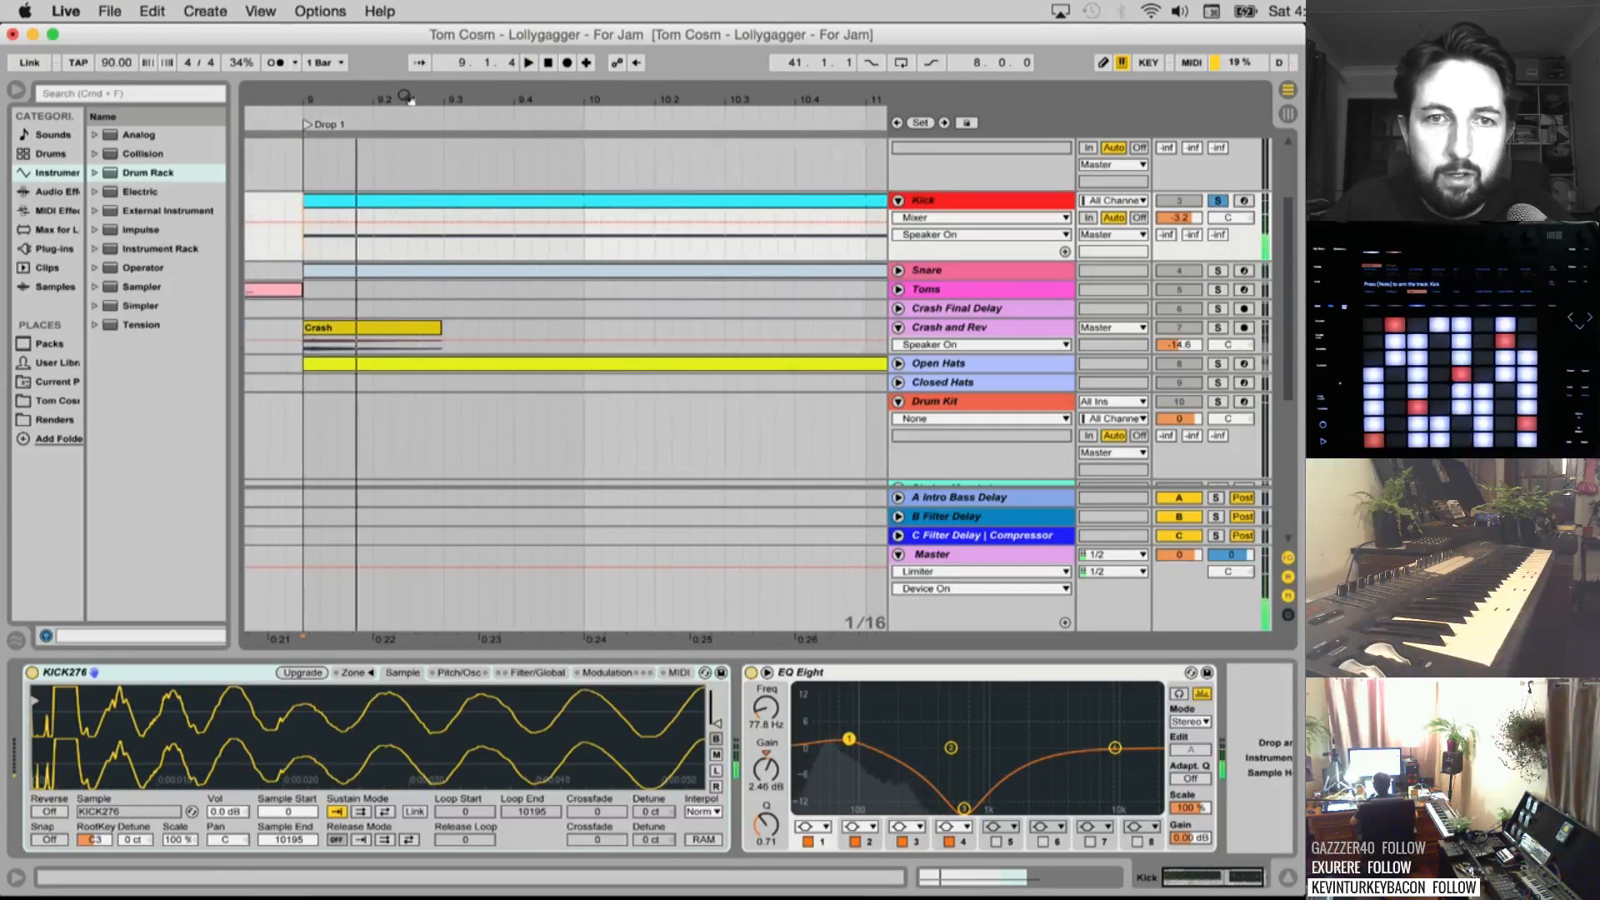
Insert an audio track below Kick and set its input to the Kick track, Post Mixer
{"action": "left_click", "coordinate": [953, 202]}
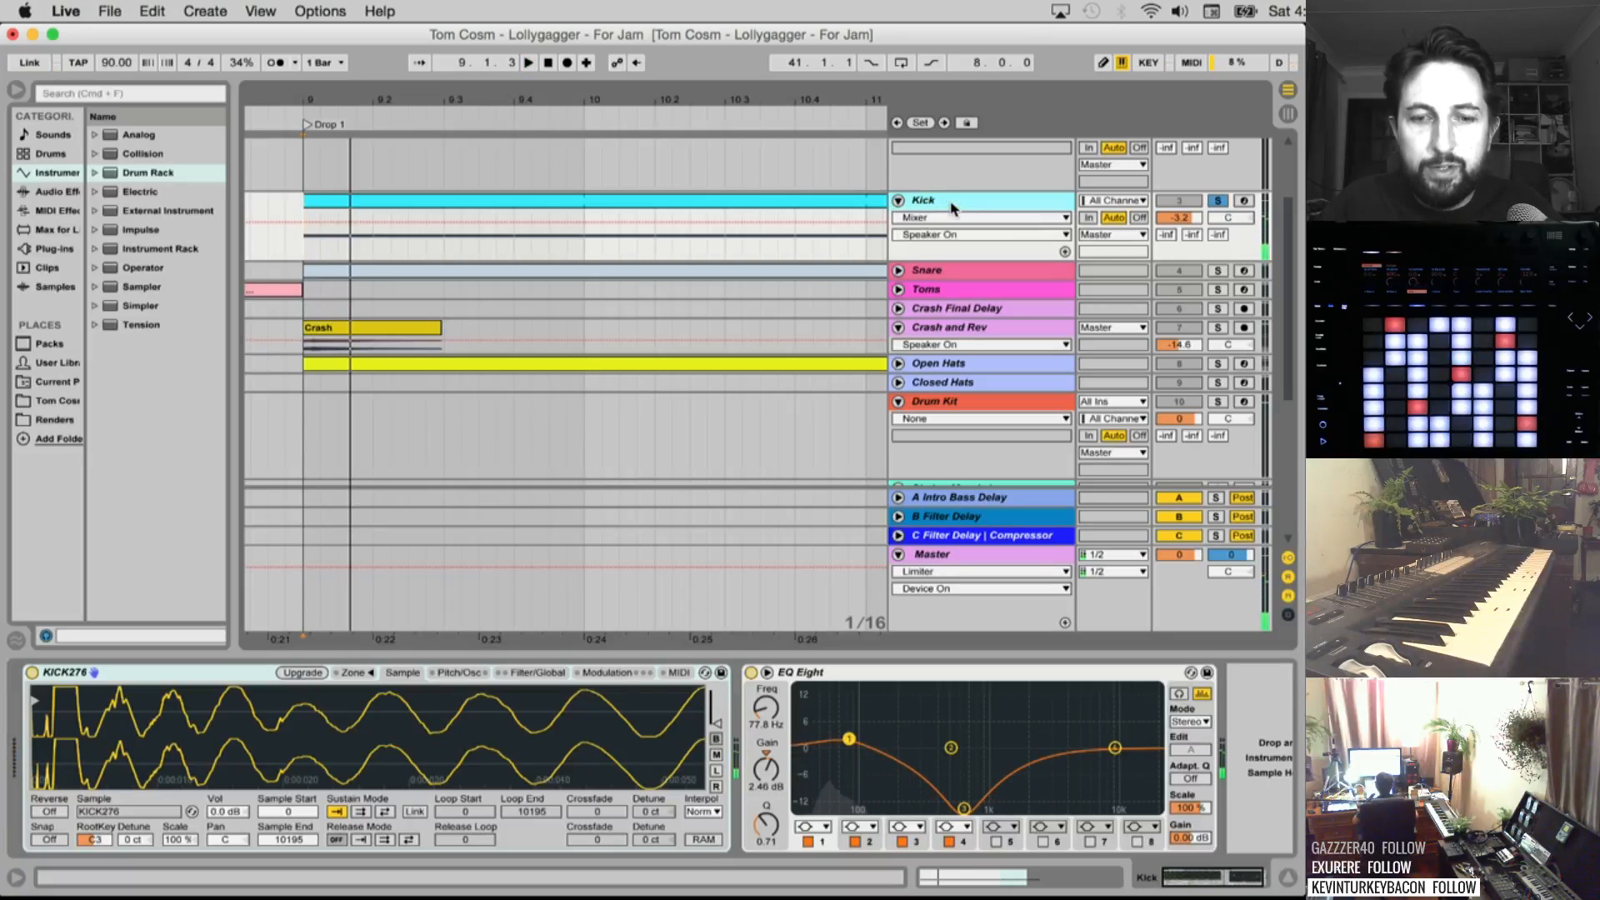
{"action": "key", "text": "super+t"}
{"action": "left_click", "coordinate": [900, 271]}
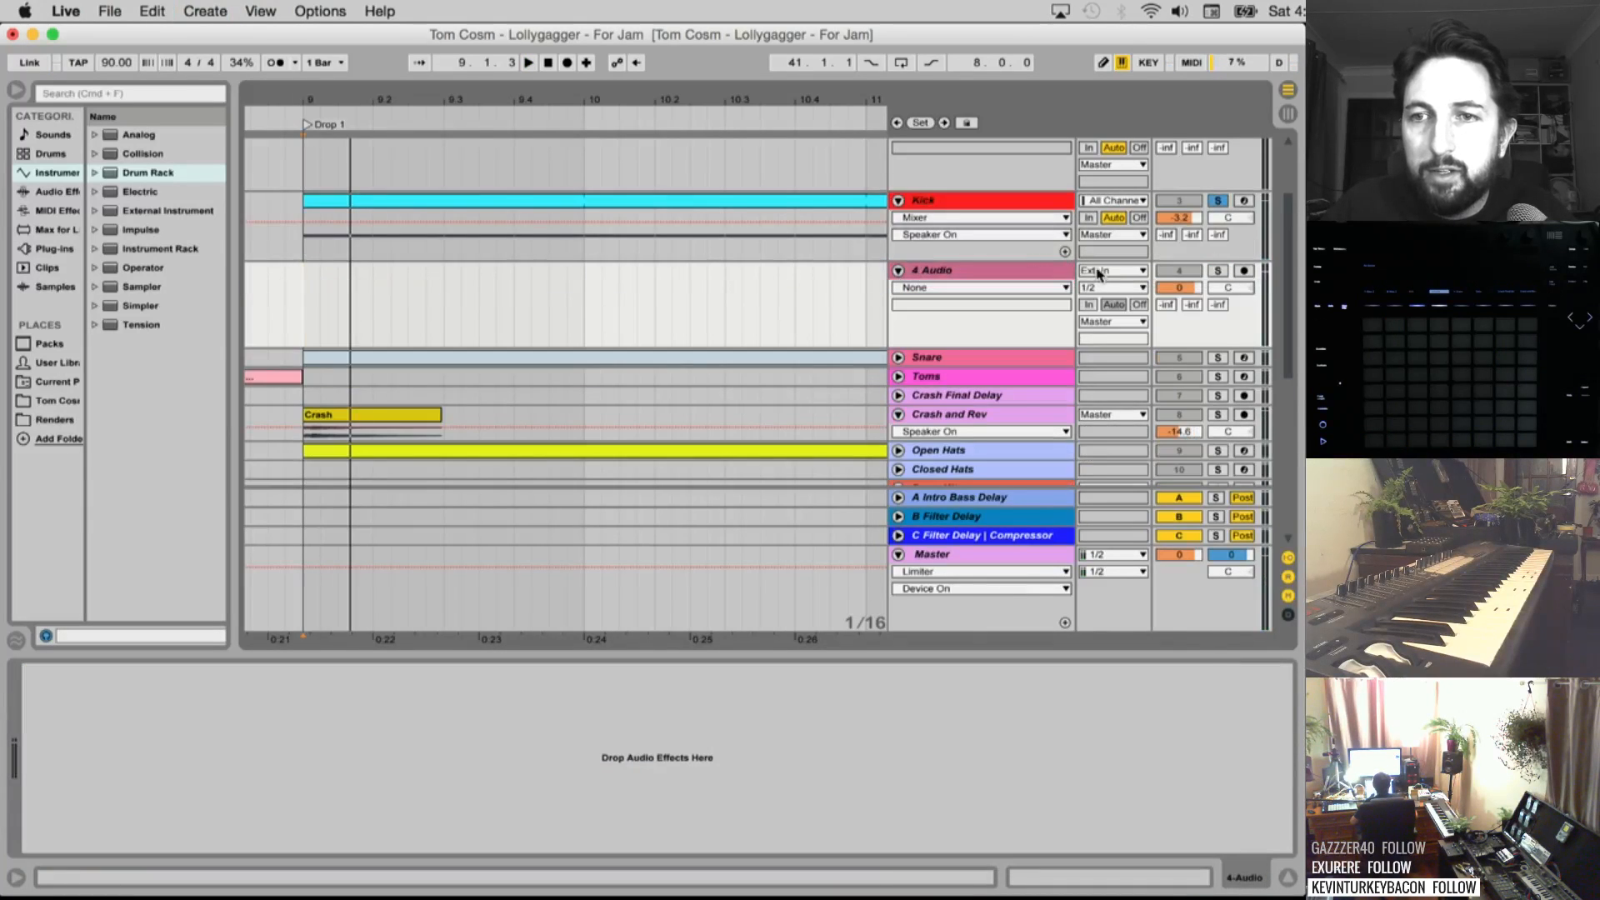
{"action": "left_click", "coordinate": [1113, 271]}
{"action": "left_click", "coordinate": [1113, 368]}
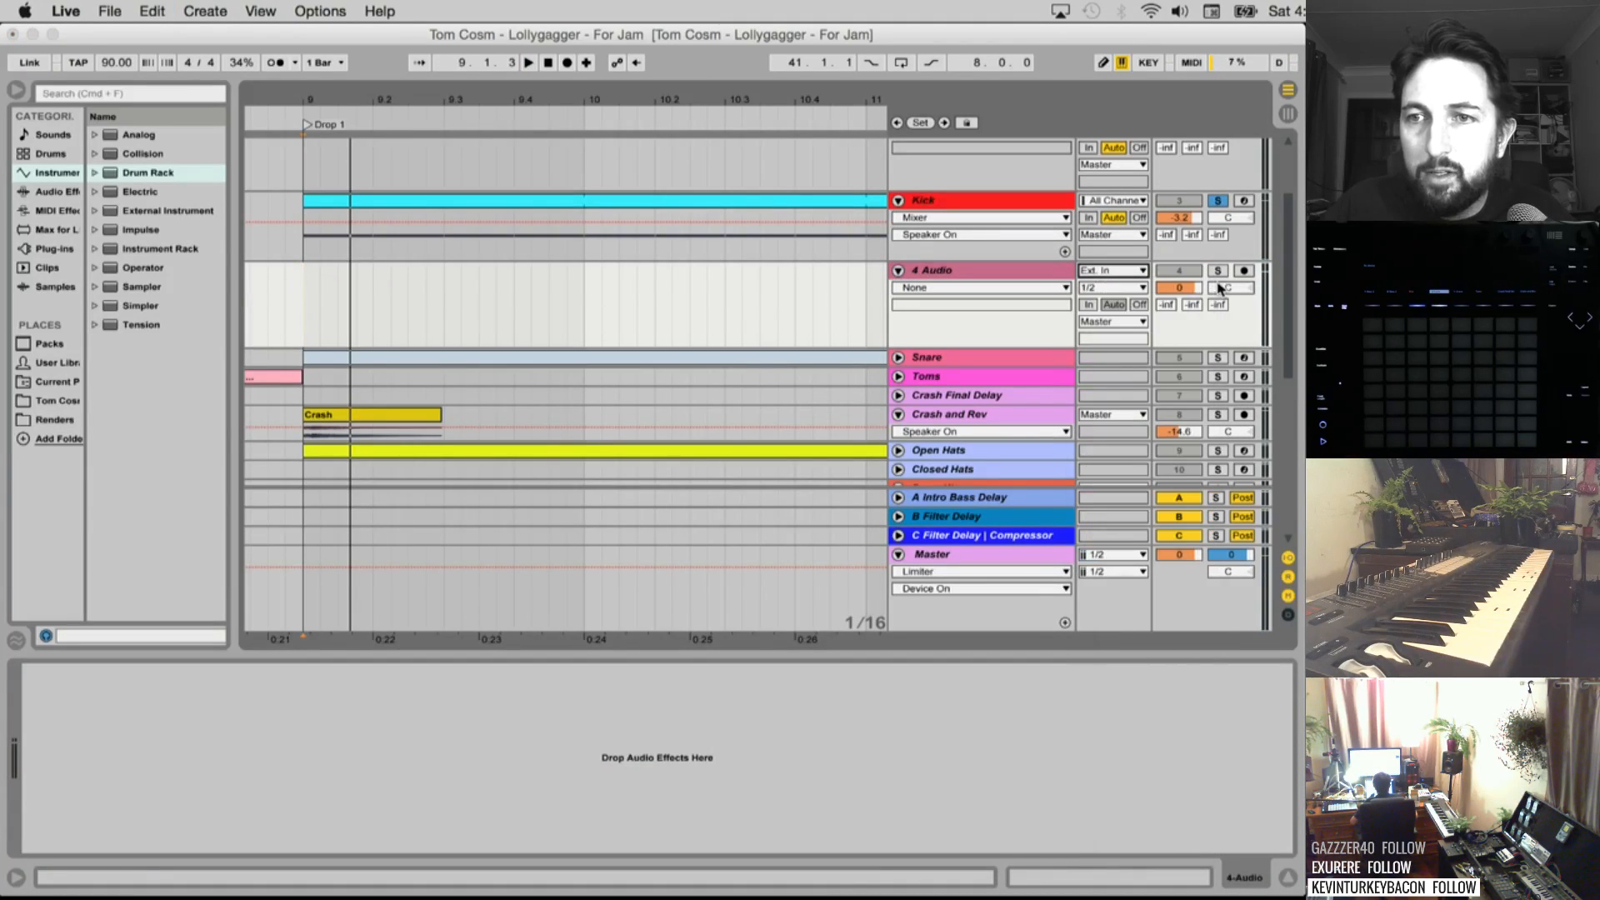
Record a single kick hit from bar 9 onto the armed audio track and move the recorded clip to 9.3.3
{"action": "left_click", "coordinate": [568, 62]}
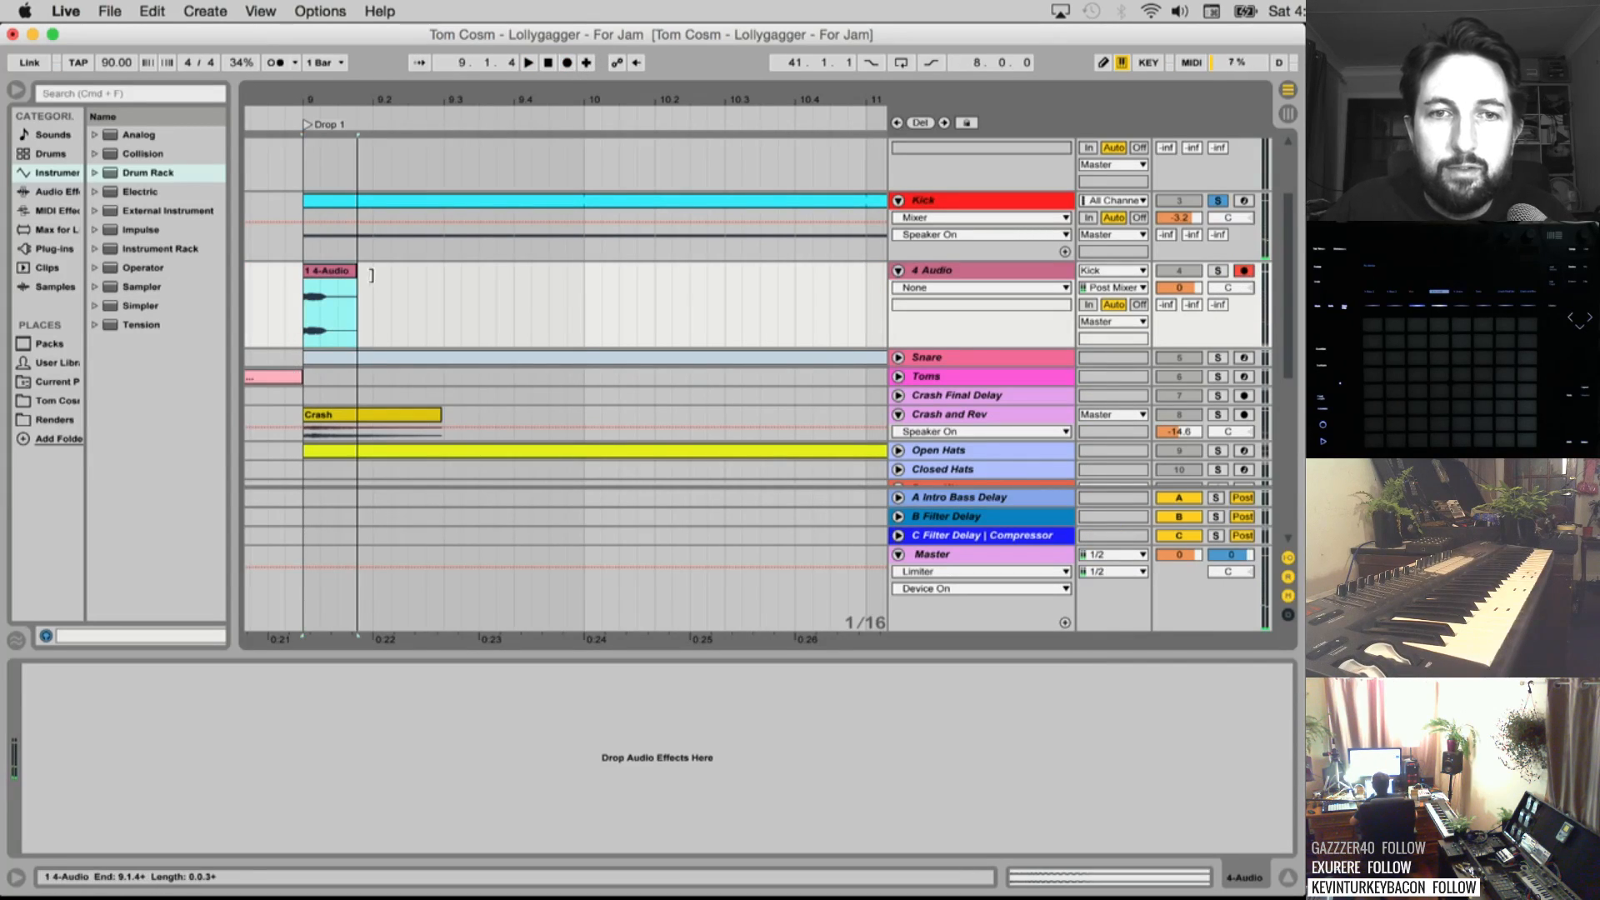
{"action": "key", "text": "space"}
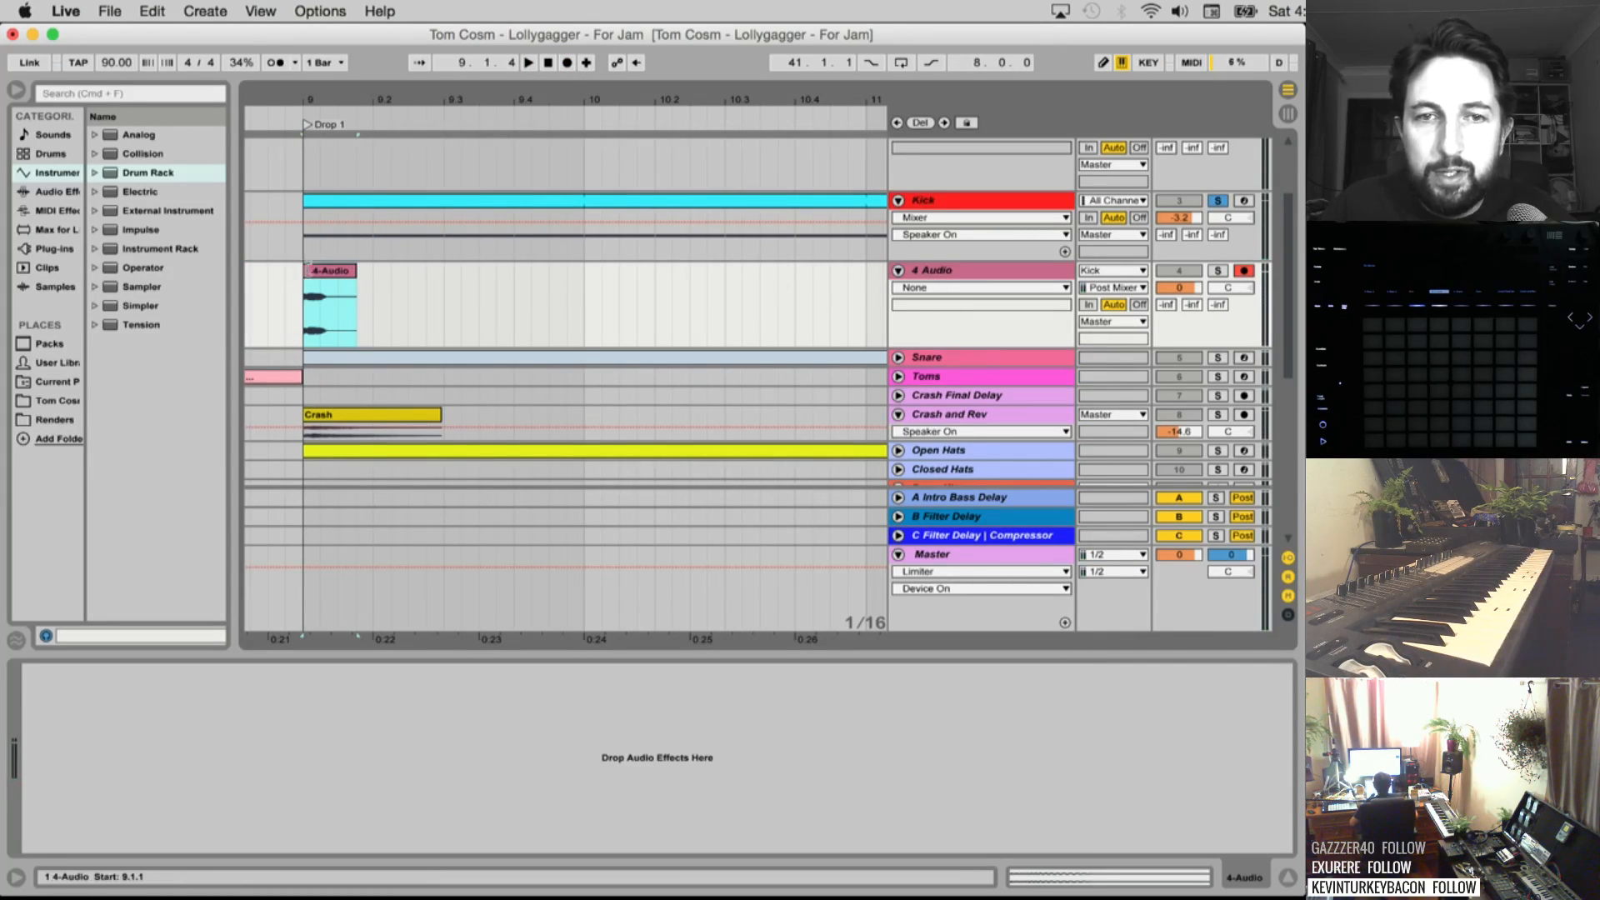
{"action": "left_click", "coordinate": [1292, 876]}
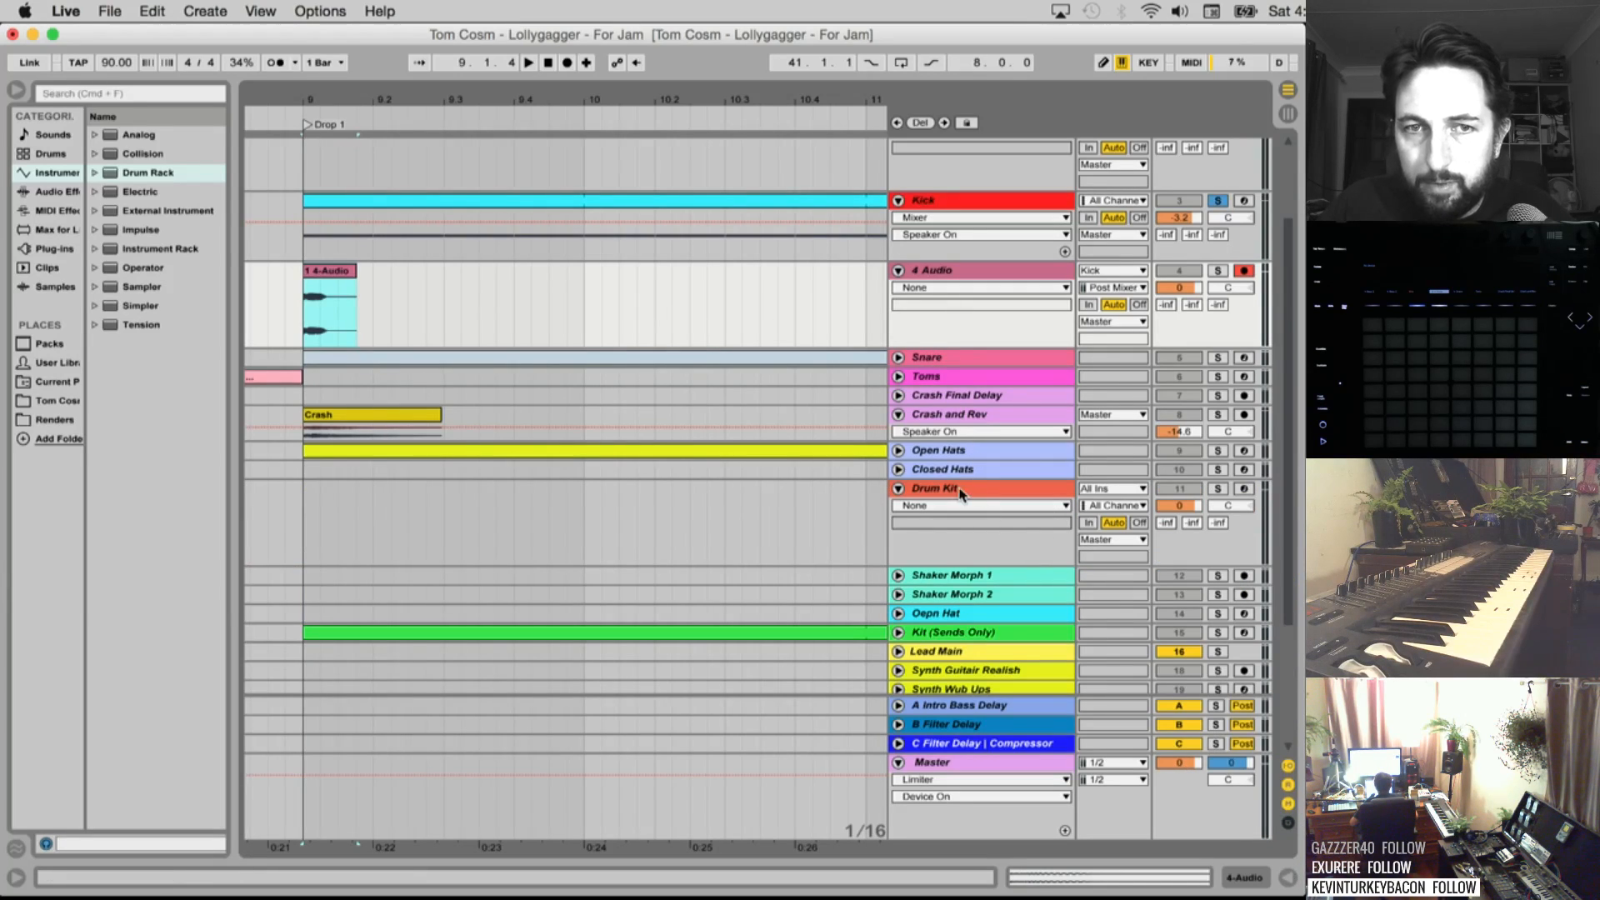
{"action": "left_click_drag", "start_coordinate": [325, 274], "coordinate": [373, 281]}
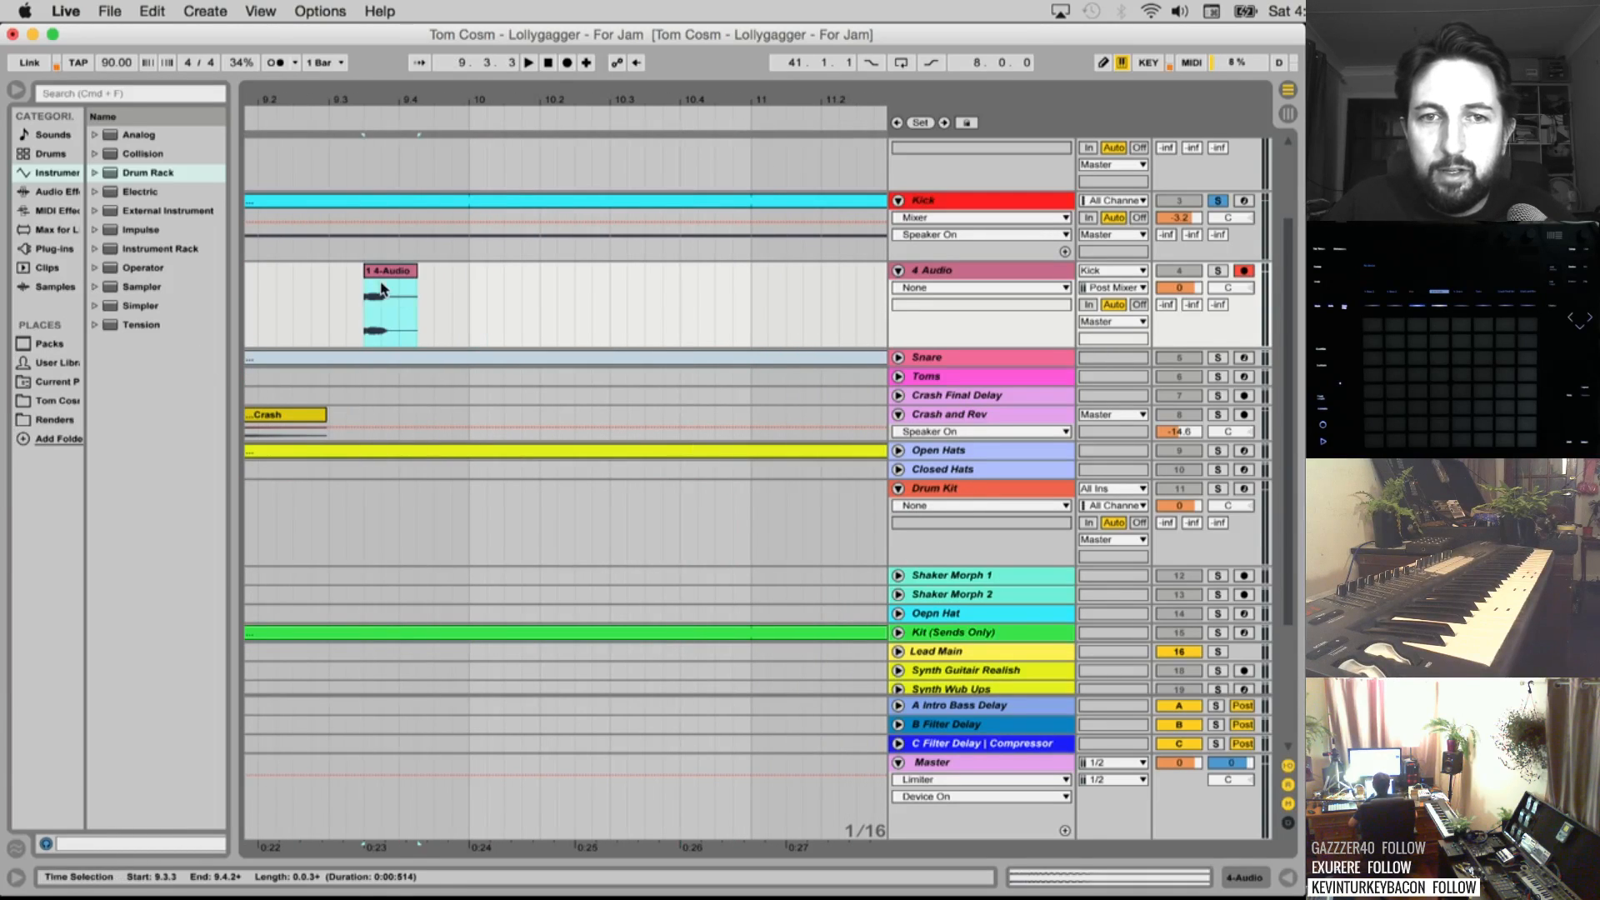
Load the recorded kick clip onto the Drum Rack's C1 pad and audition it with the Drum Kit track soloed
{"action": "left_click", "coordinate": [948, 497]}
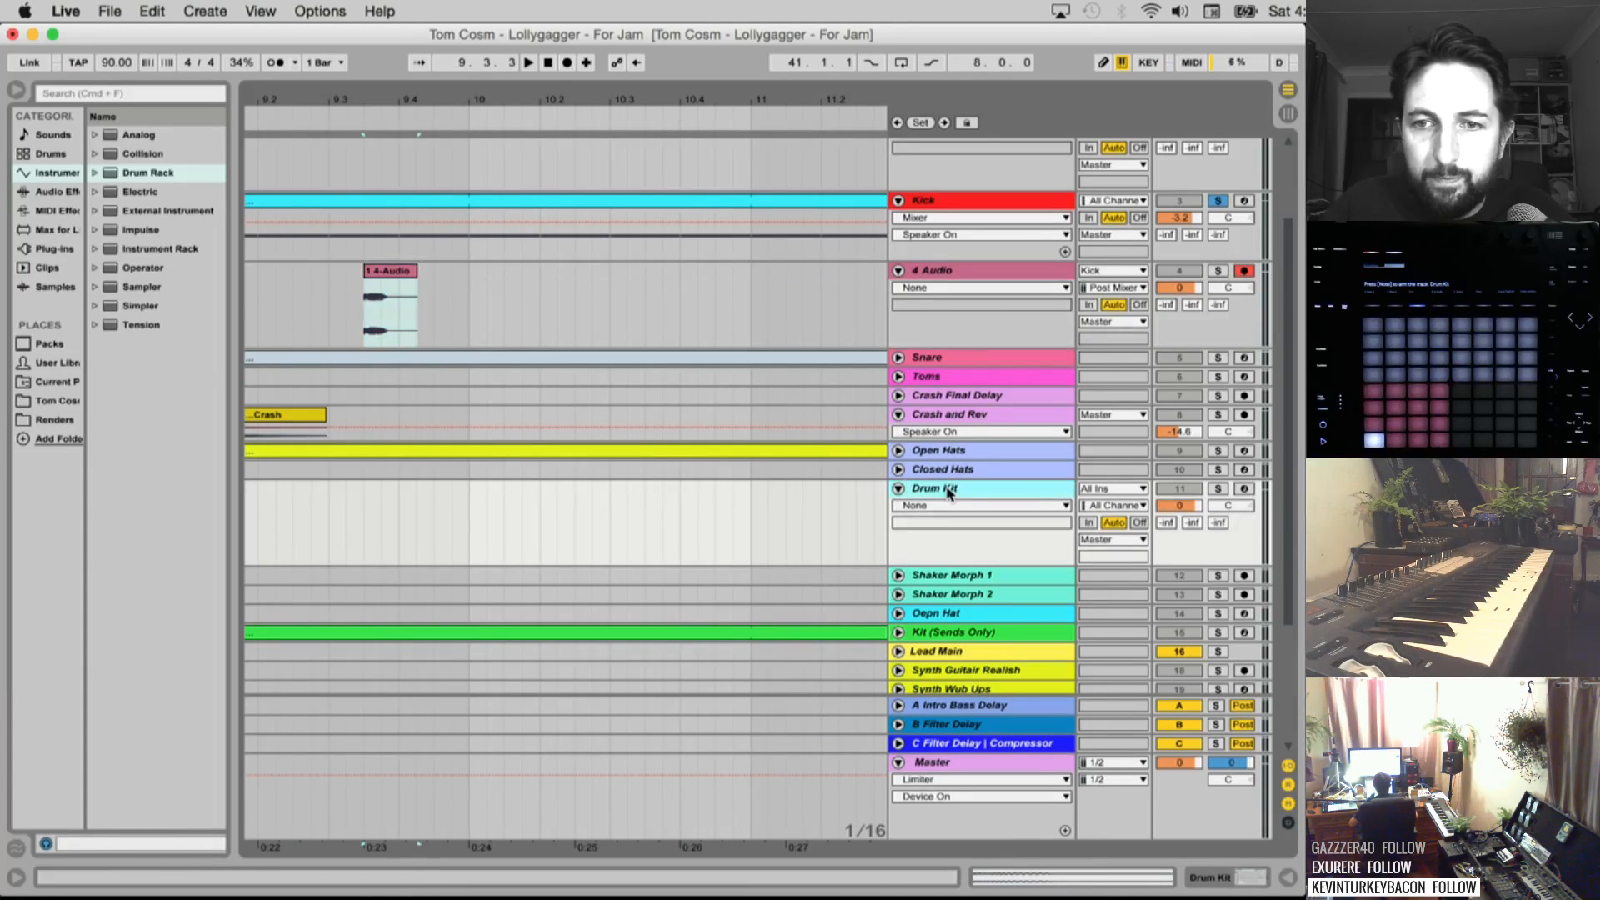
{"action": "double_click", "coordinate": [946, 490]}
{"action": "left_click", "coordinate": [380, 195]}
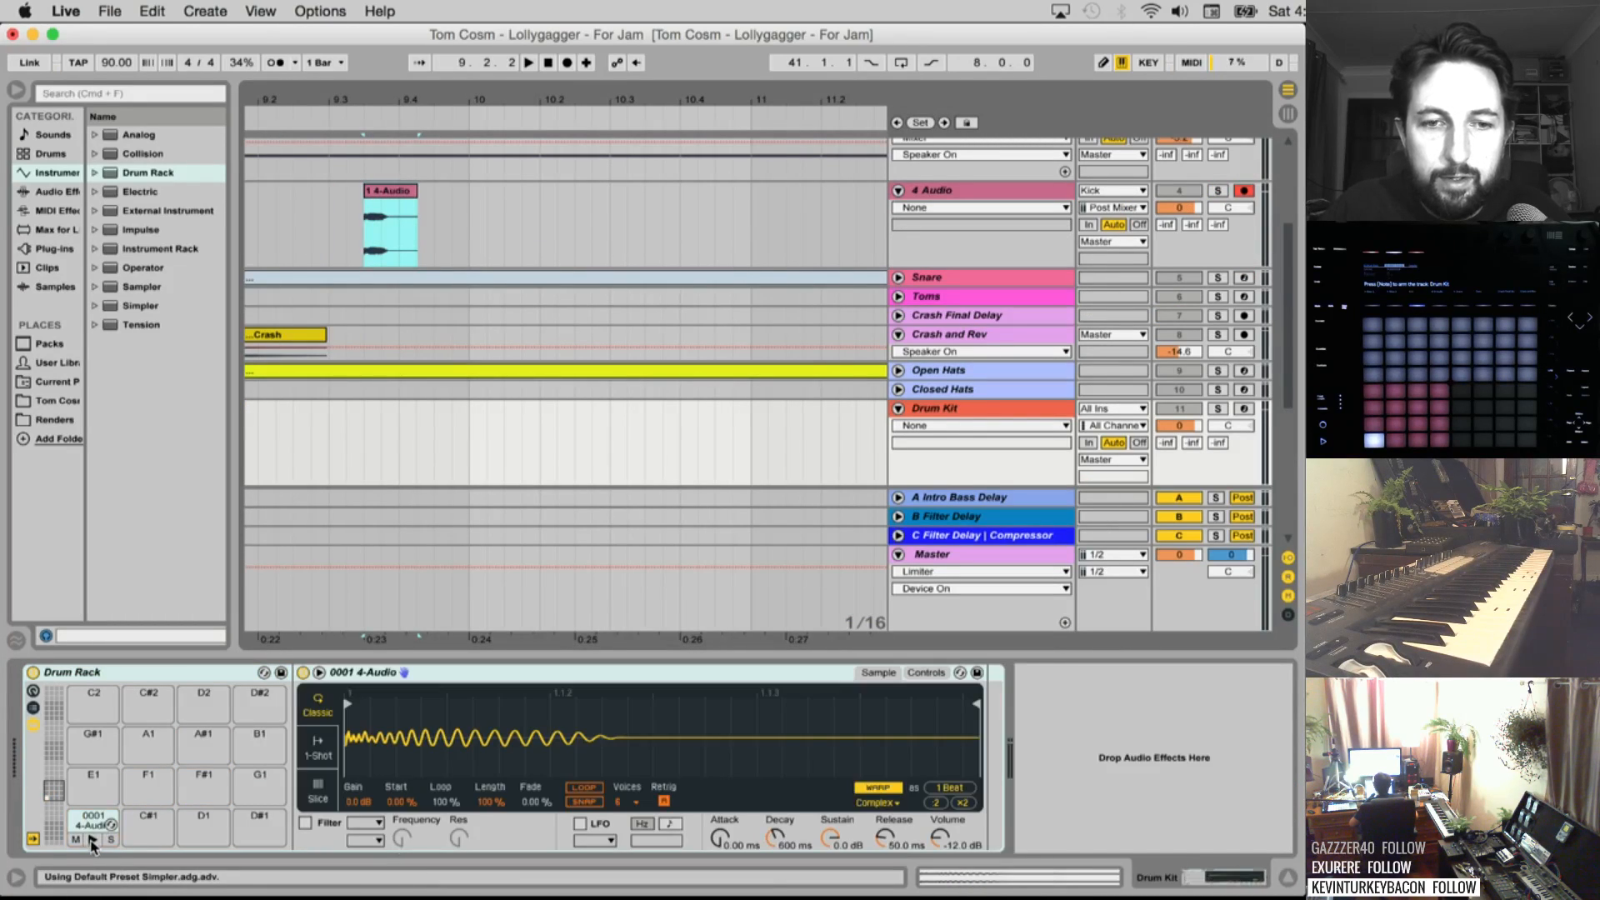
{"action": "left_click", "coordinate": [93, 844]}
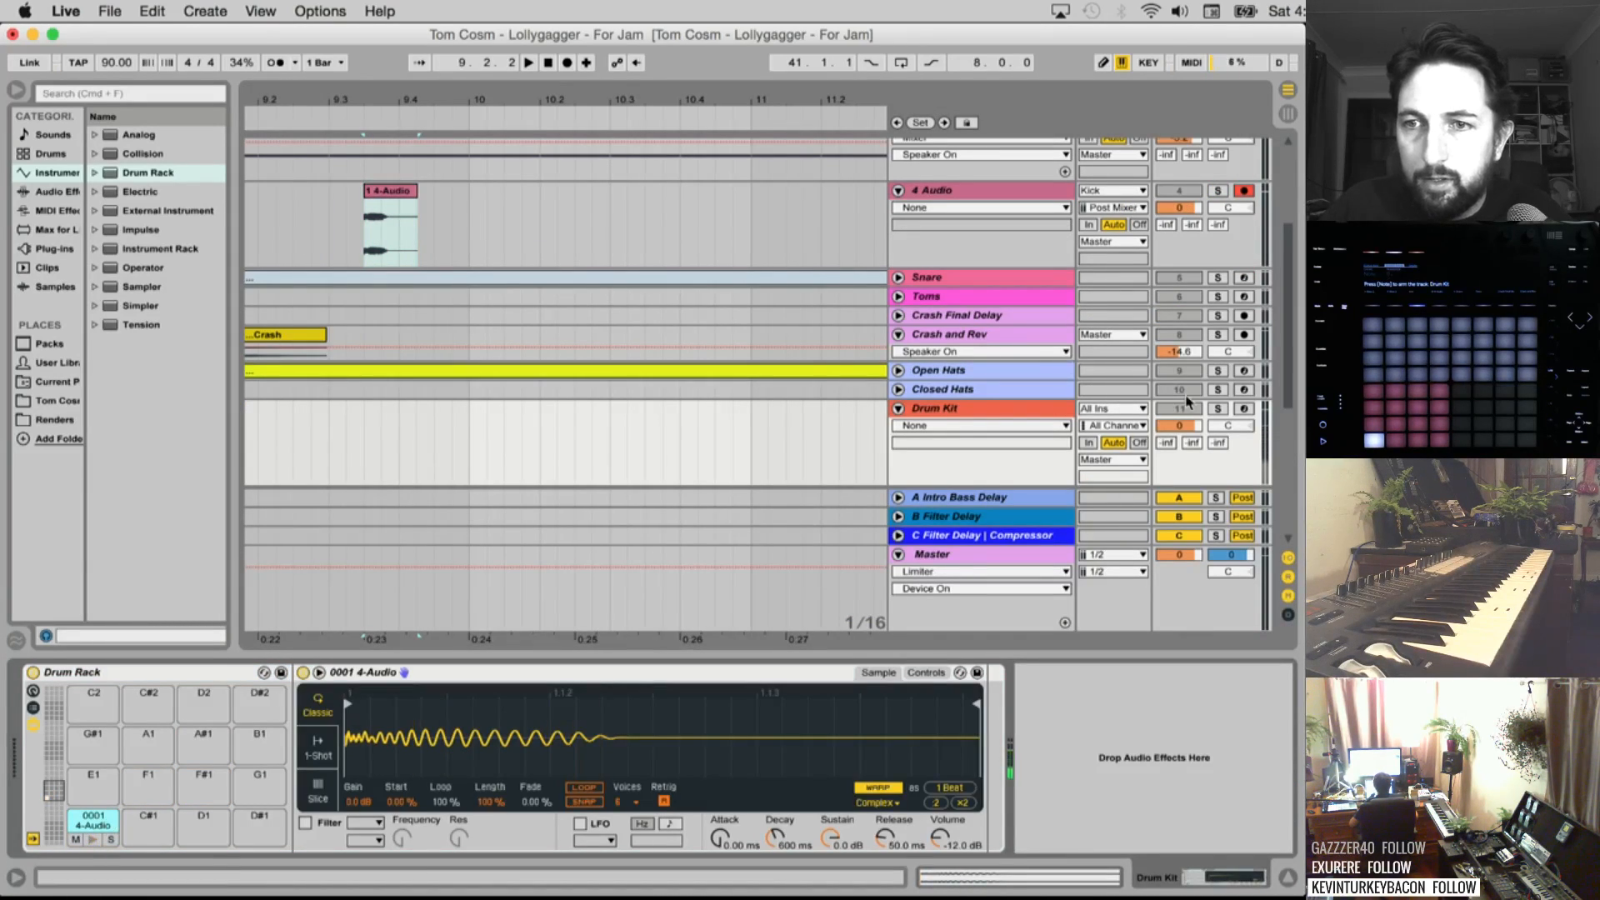
{"action": "left_click", "coordinate": [1219, 410]}
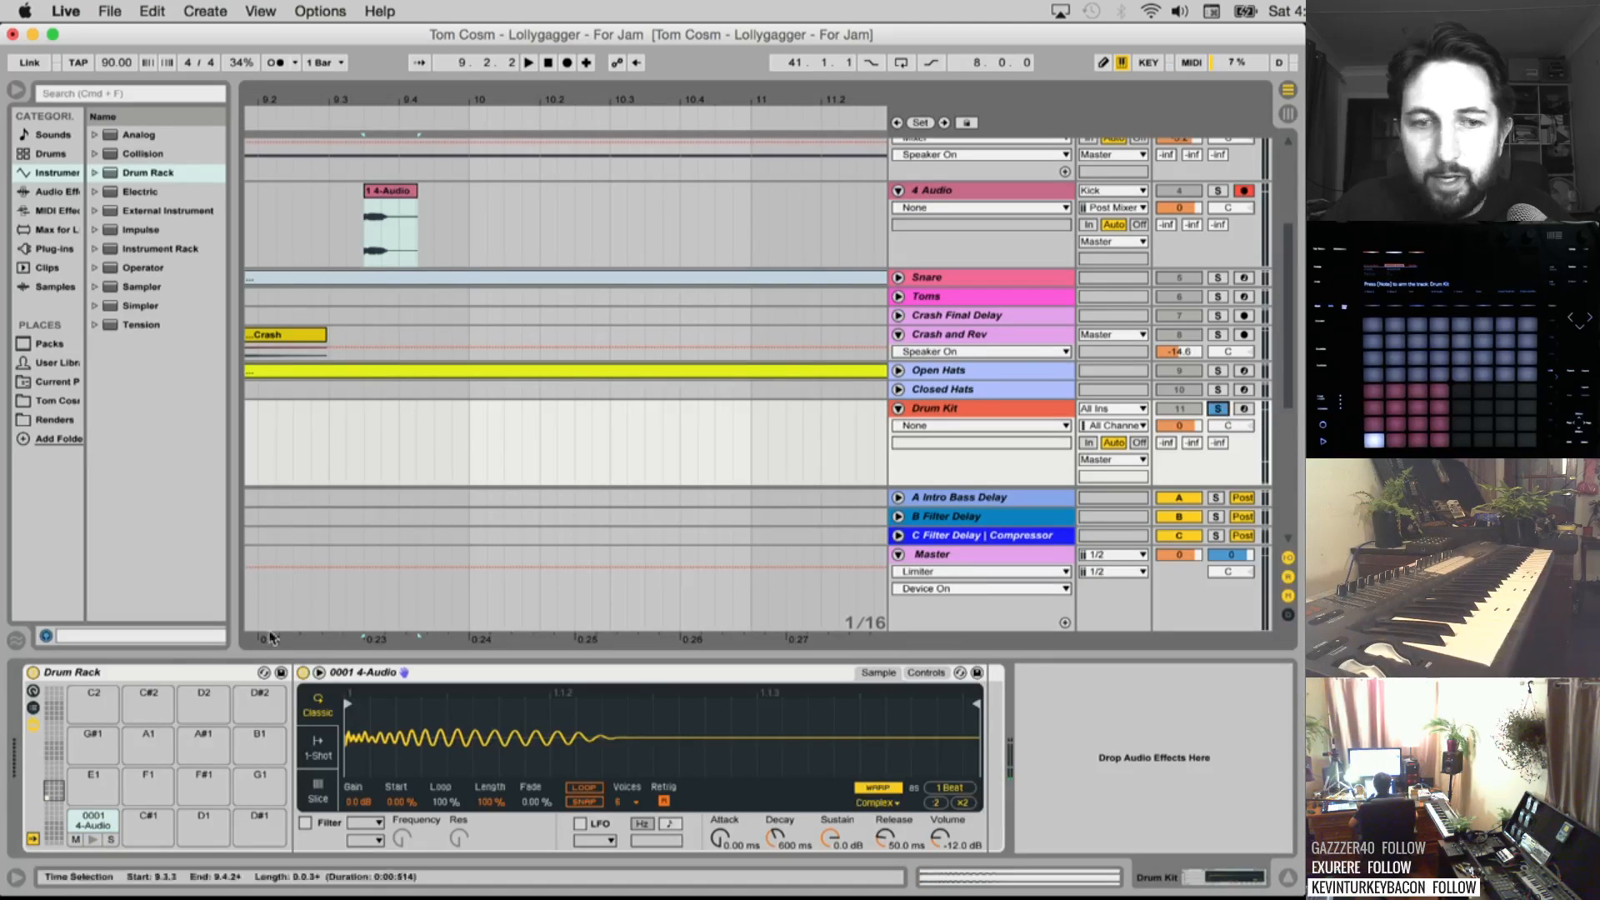
{"action": "left_click", "coordinate": [90, 843]}
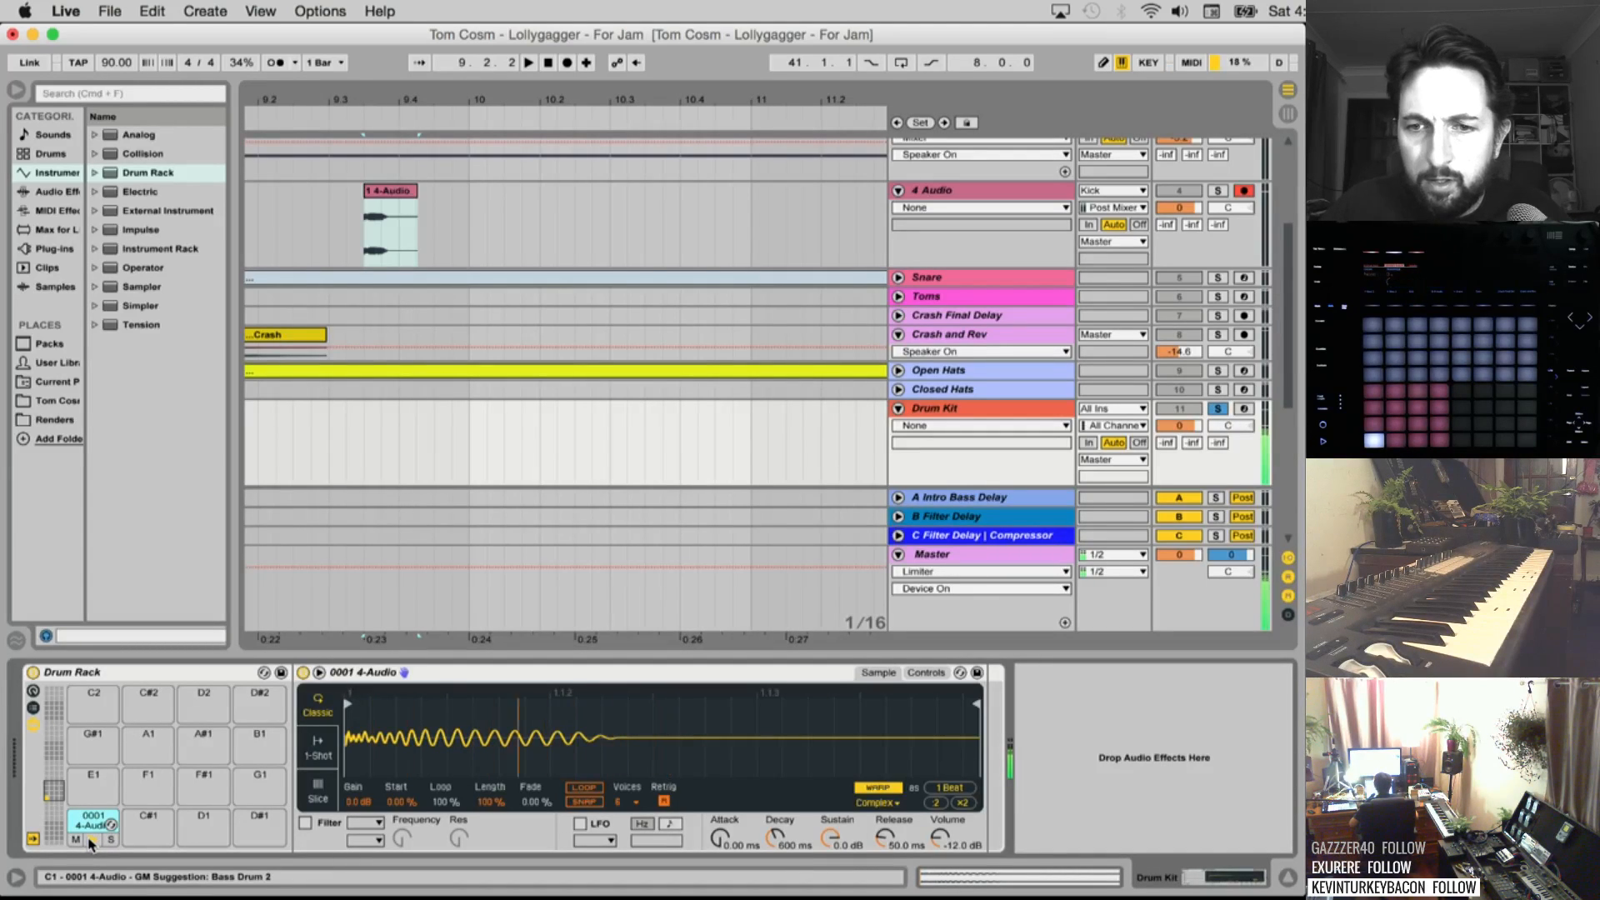
Set the kick Simpler's Transpose to 0 st in its controls and audition the pad again
{"action": "left_click", "coordinate": [925, 673]}
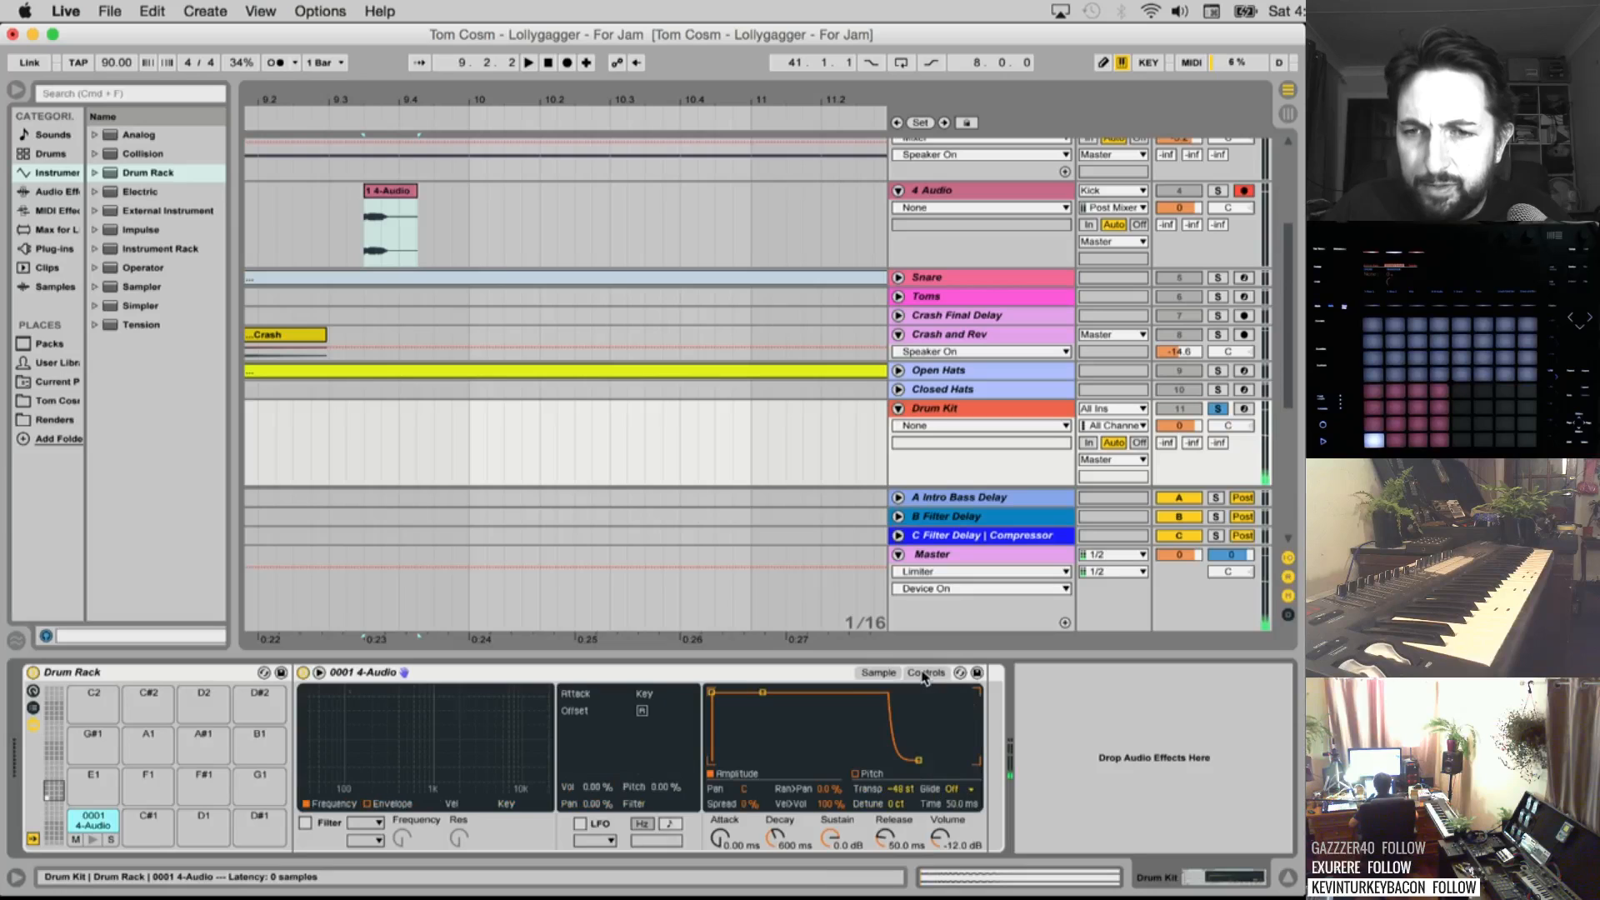
{"action": "left_click", "coordinate": [901, 792]}
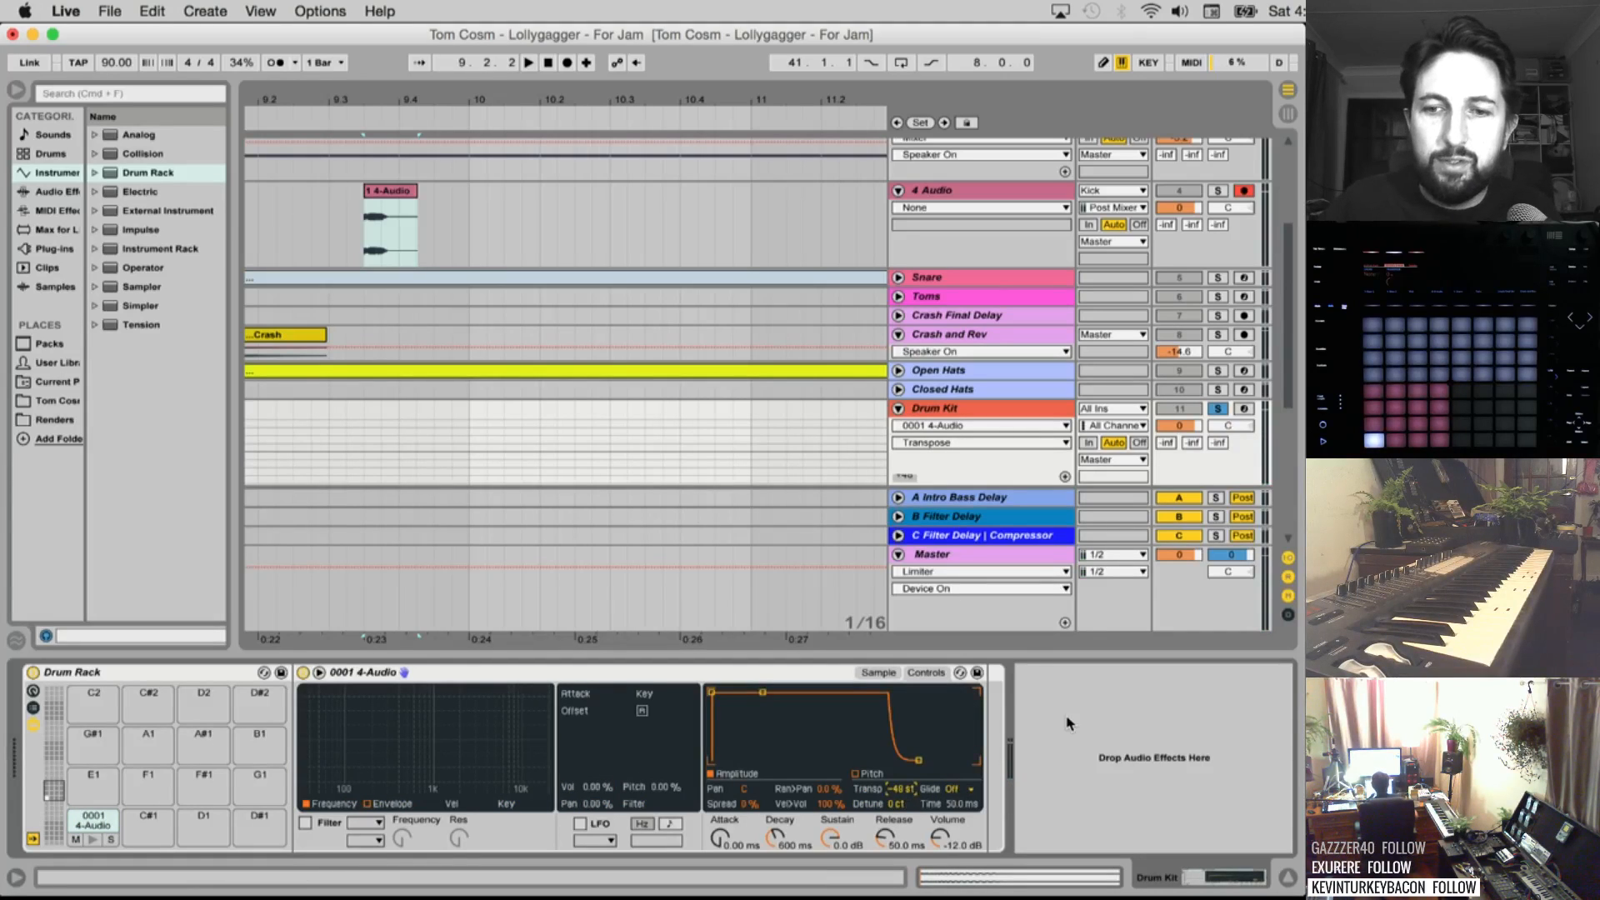
{"action": "key", "text": "Delete"}
{"action": "left_click", "coordinate": [94, 842]}
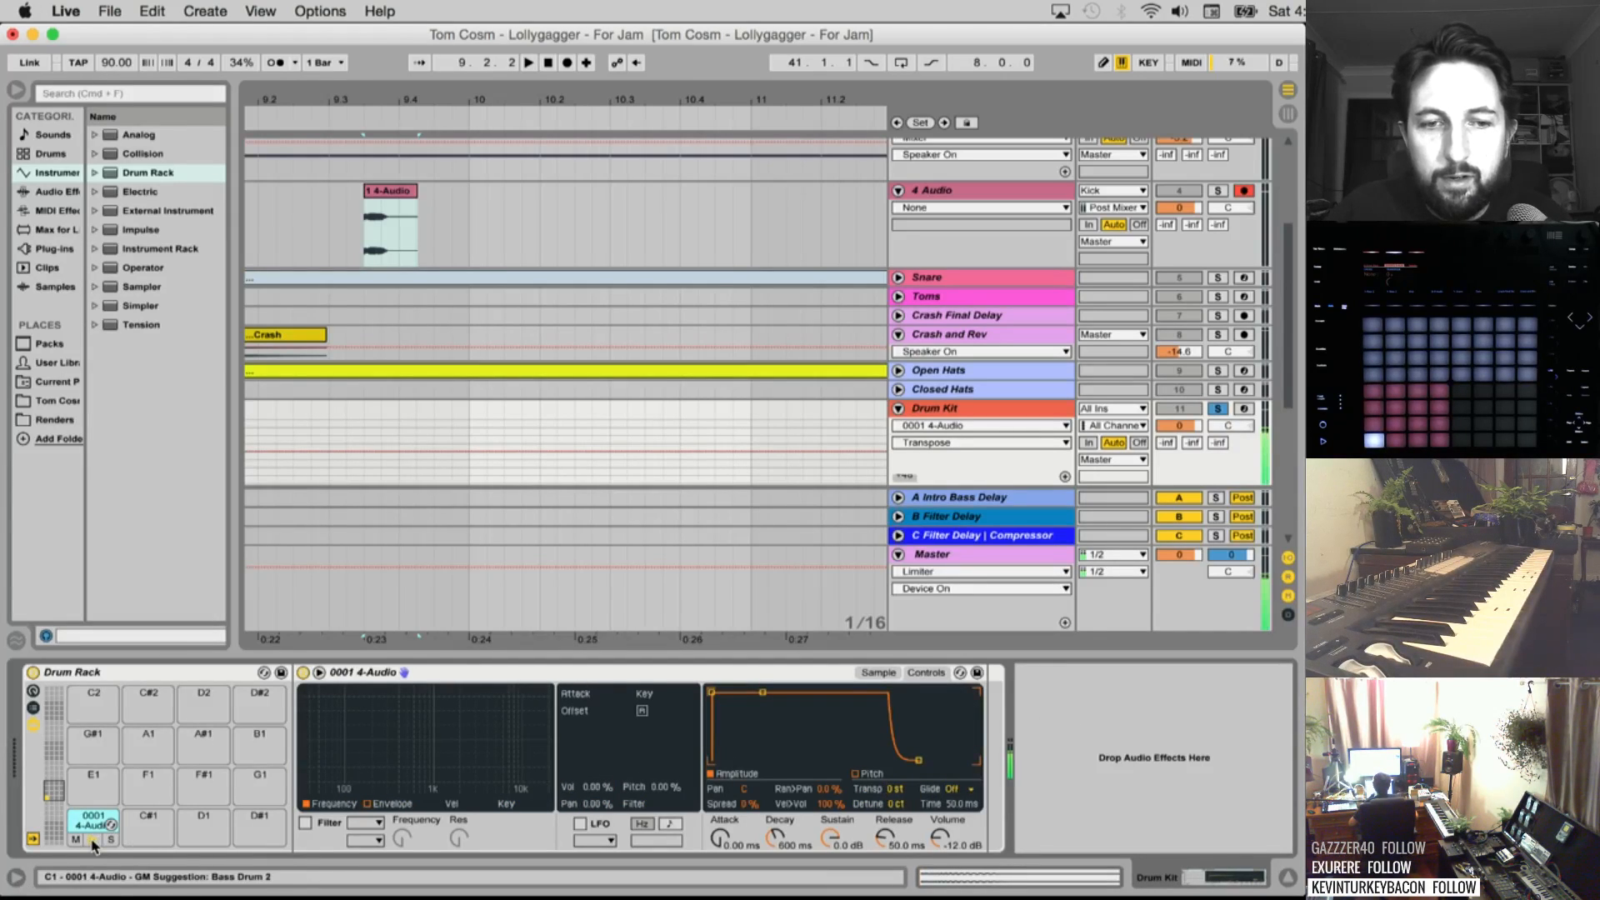
Delete the original Kick track
{"action": "scroll", "coordinate": [972, 279], "scroll_direction": "up", "scroll_amount": 5}
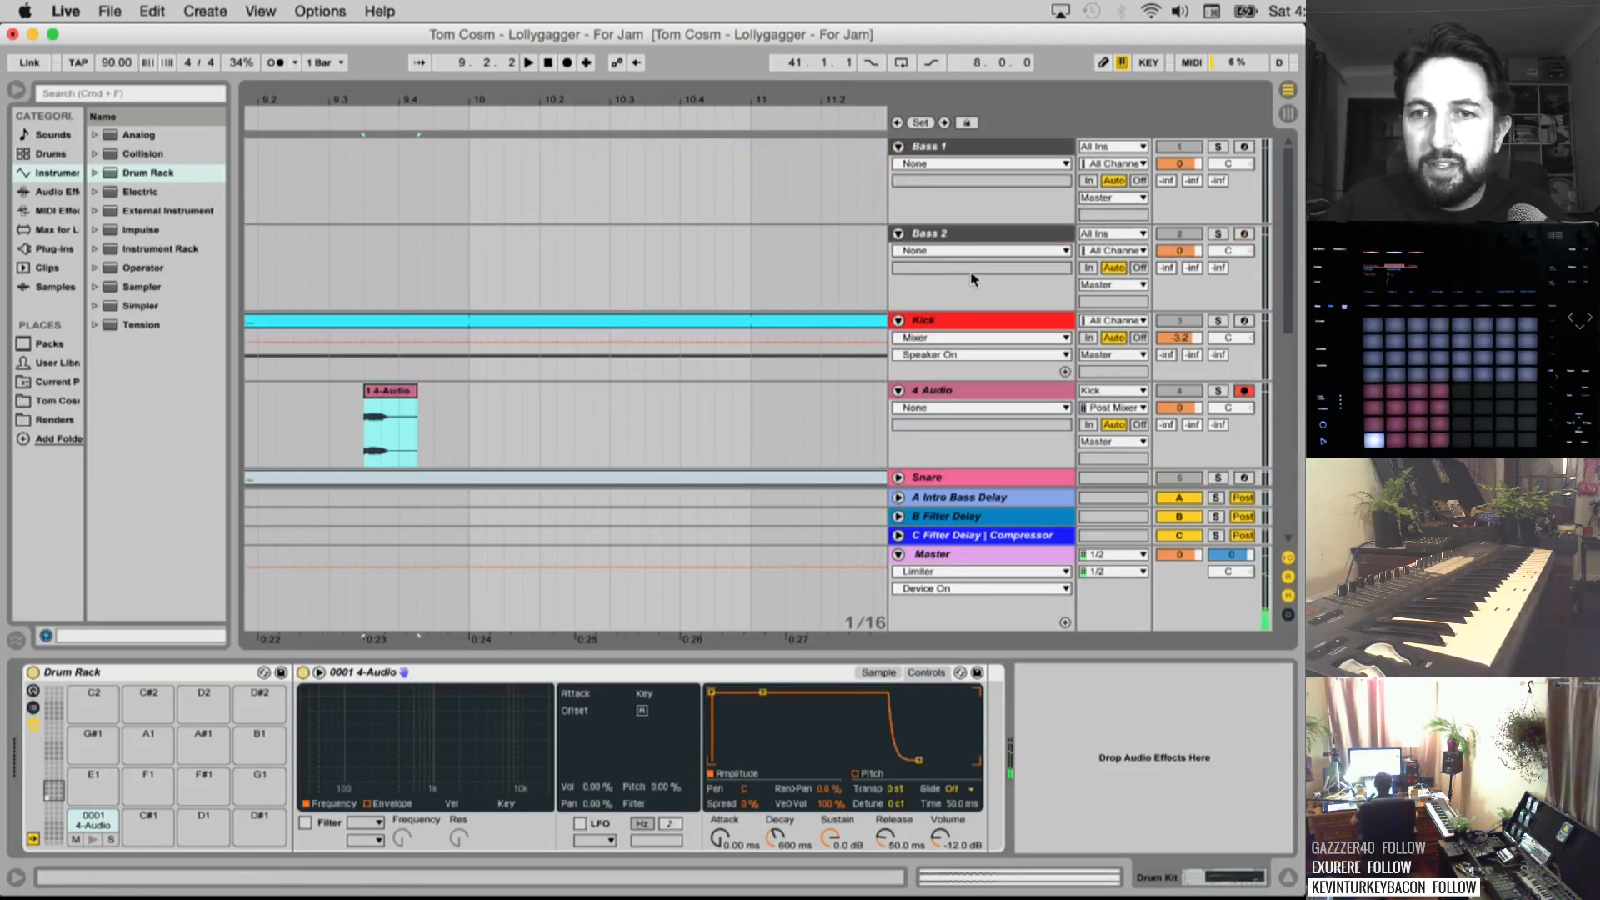
{"action": "left_click", "coordinate": [954, 322]}
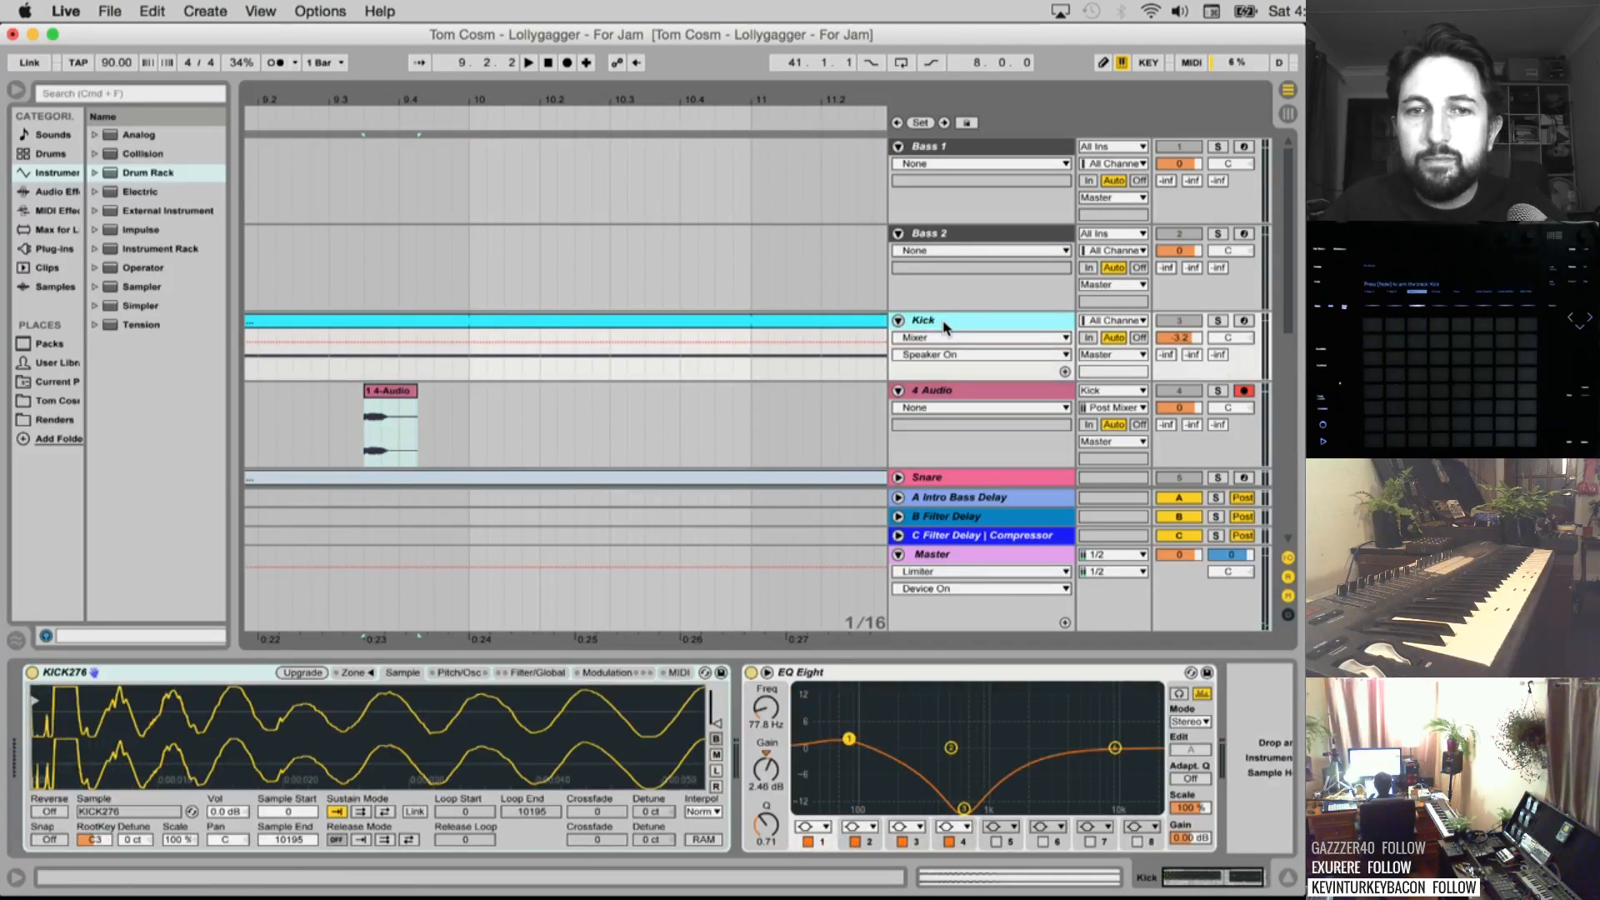
{"action": "key", "text": "Delete"}
{"action": "scroll", "coordinate": [942, 328], "scroll_direction": "down", "scroll_amount": 1}
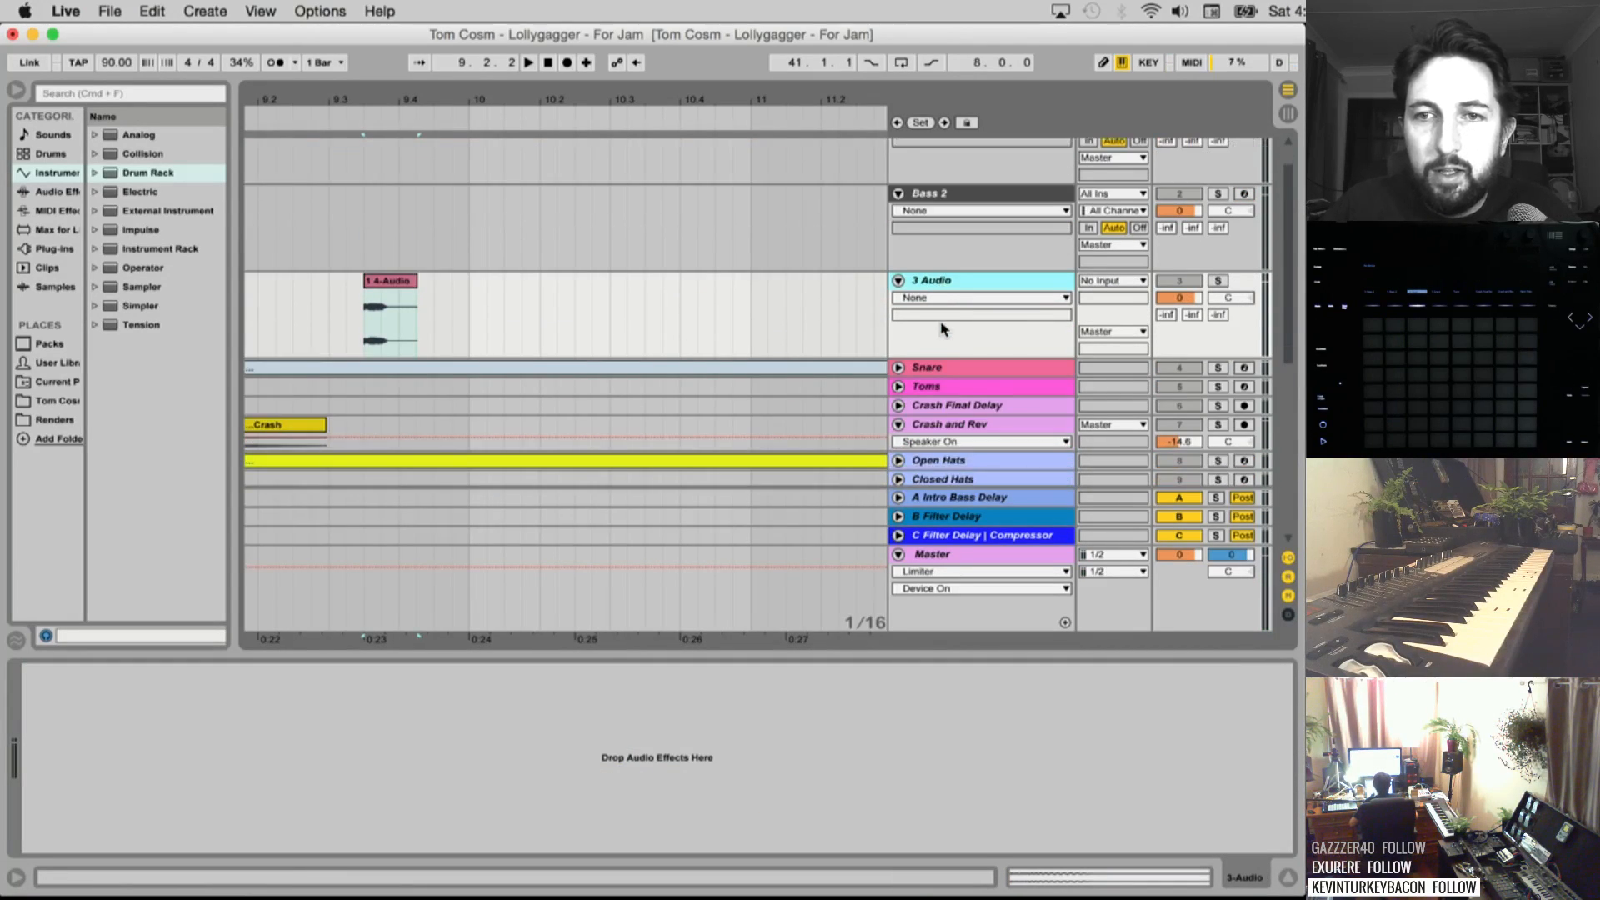
Remove the old kick clip from the audio track while keeping the track, and set its input to Resampling
{"action": "key", "text": "Delete"}
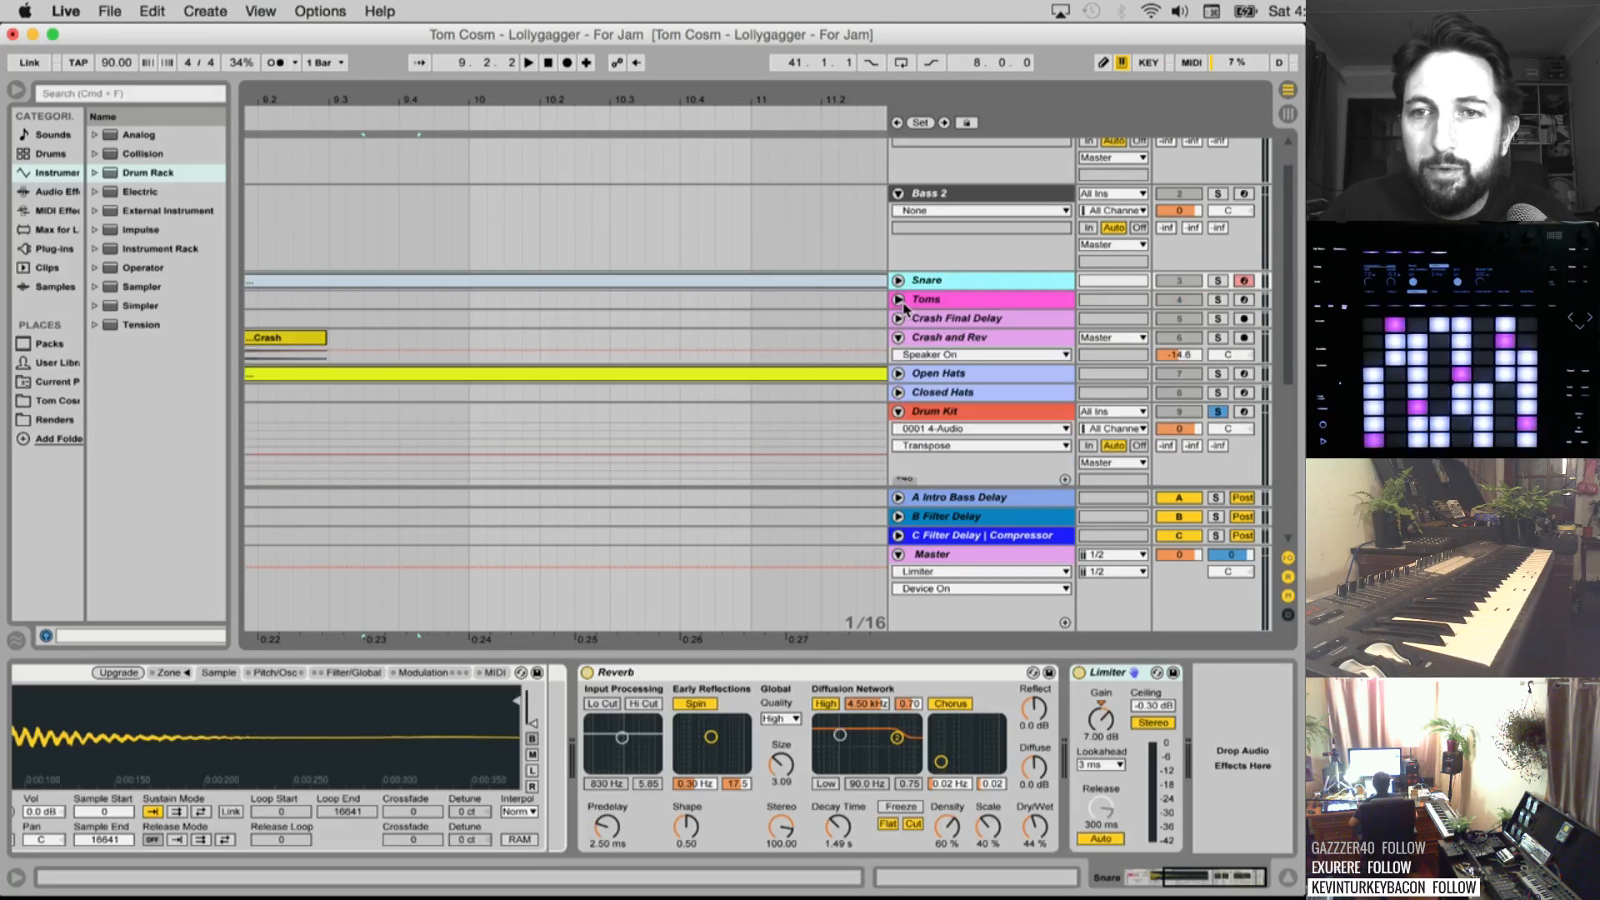
{"action": "key", "text": "super+z"}
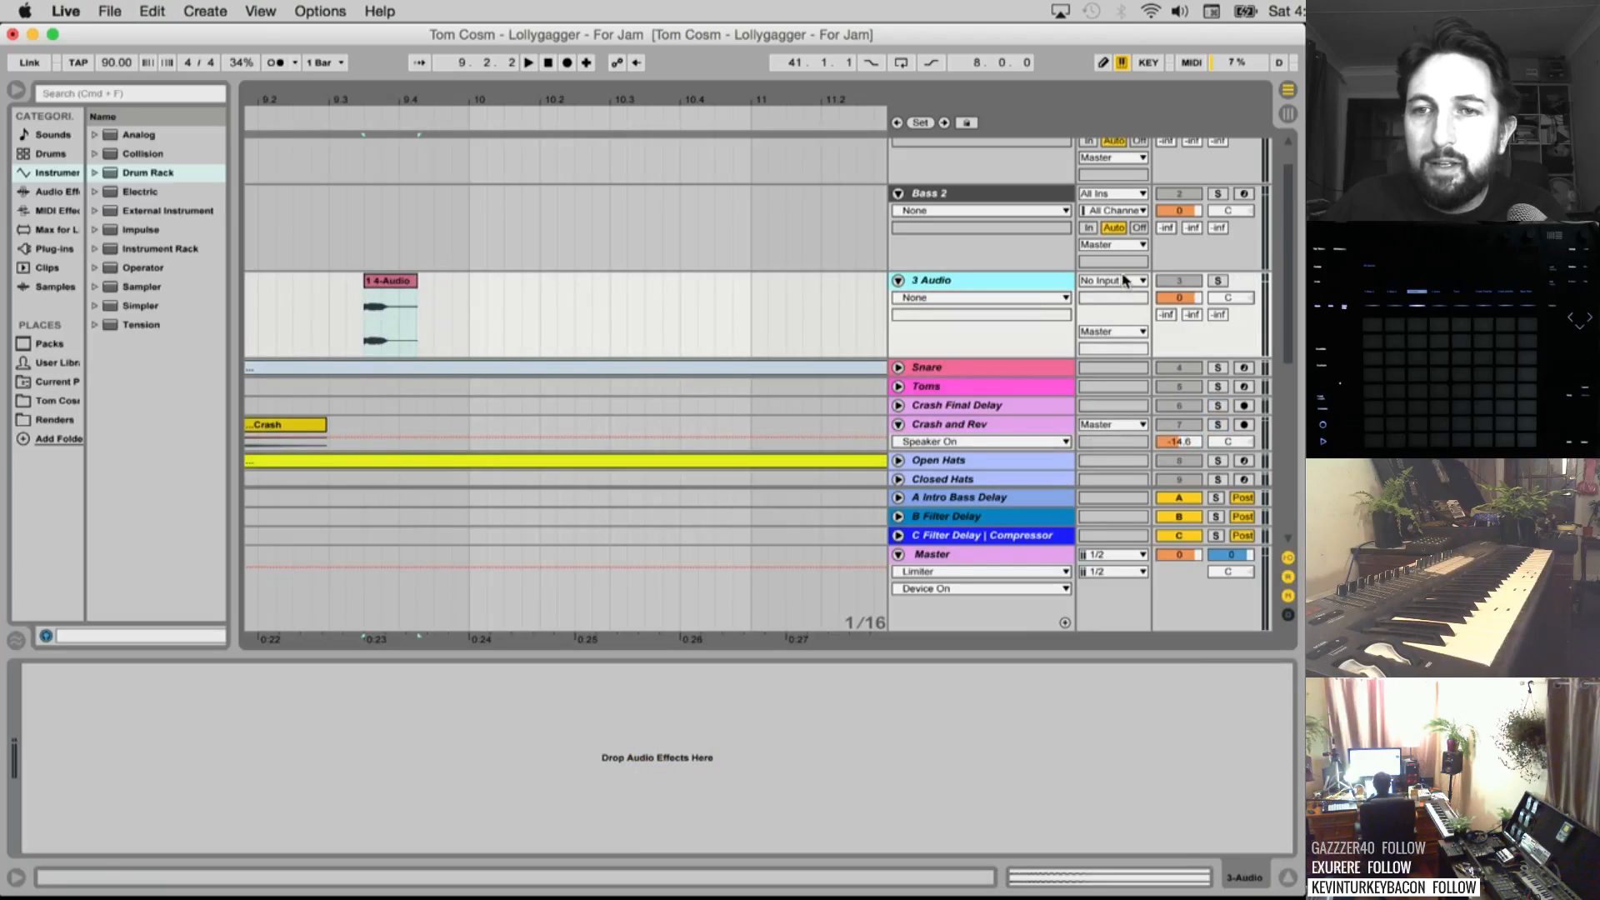
{"action": "left_click", "coordinate": [403, 281]}
{"action": "key", "text": "Delete"}
{"action": "left_click", "coordinate": [1108, 284]}
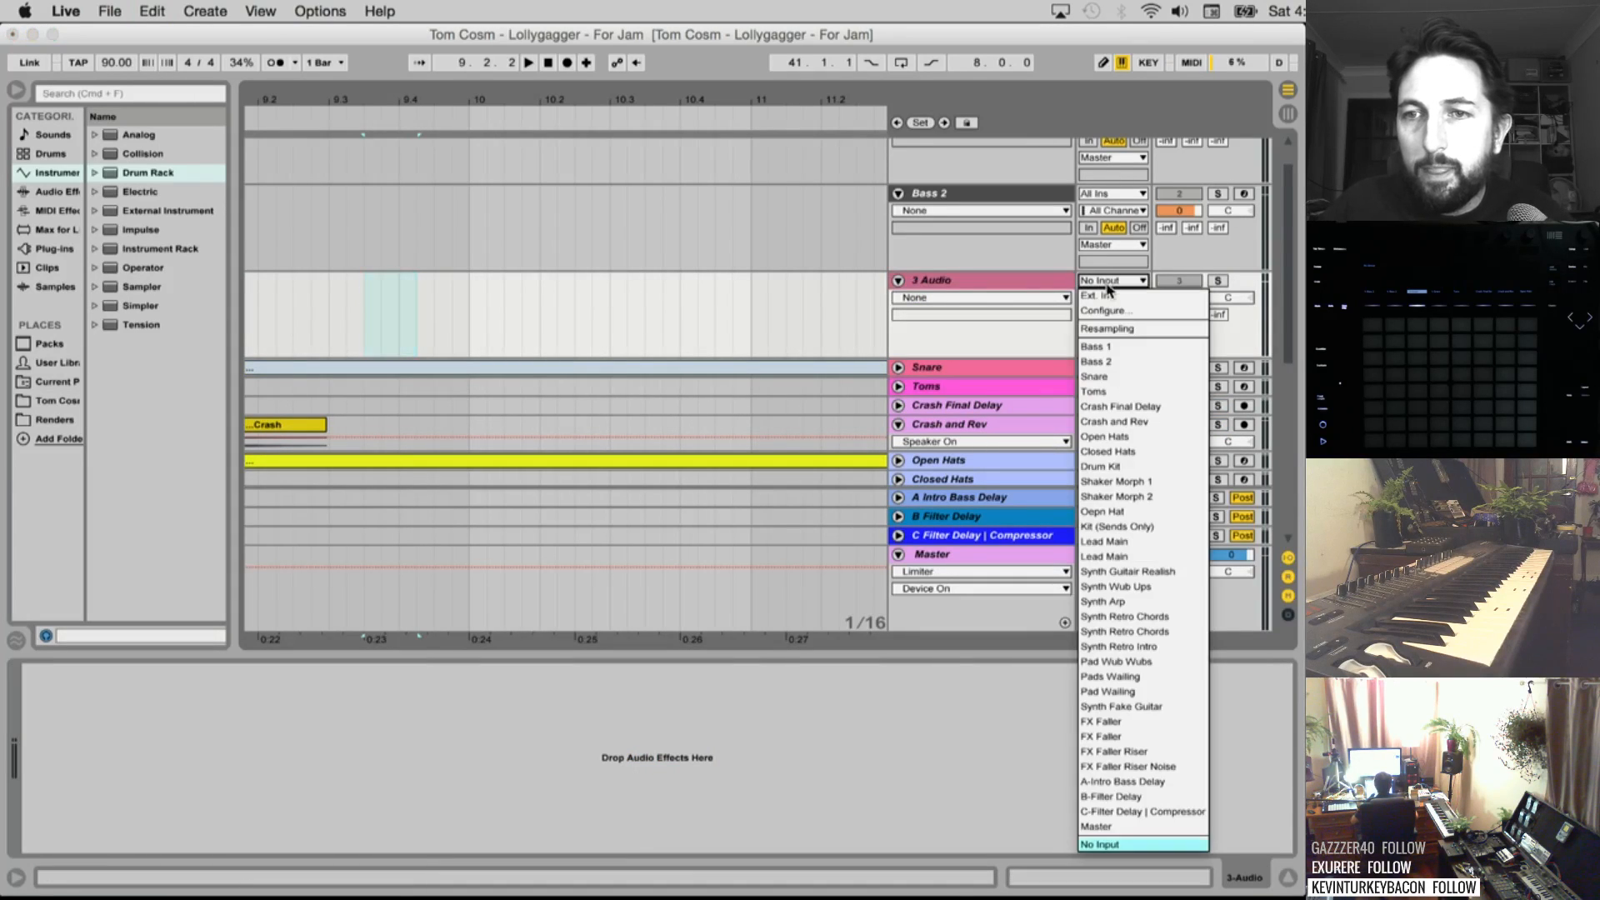
{"action": "left_click", "coordinate": [1115, 336]}
{"action": "scroll", "coordinate": [894, 400], "scroll_direction": "left", "scroll_amount": 3}
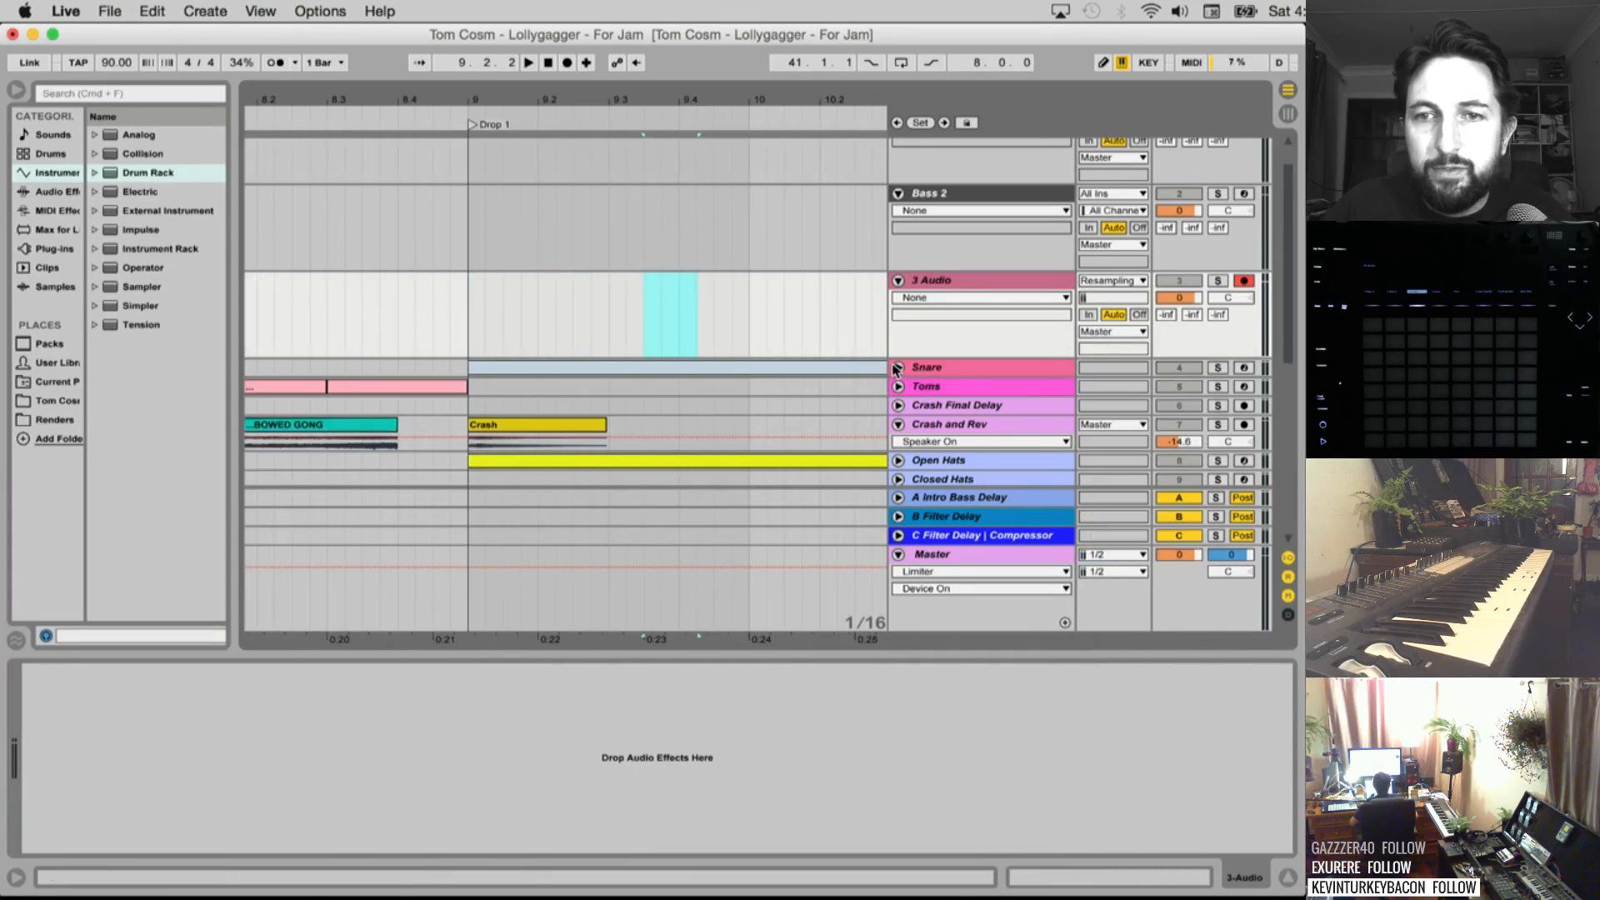
Record a single soloed snare hit from 9.2.1 onto the audio track, trim its end to about 9.3.4, and consolidate it
{"action": "left_click", "coordinate": [898, 367]}
{"action": "left_click", "coordinate": [538, 421]}
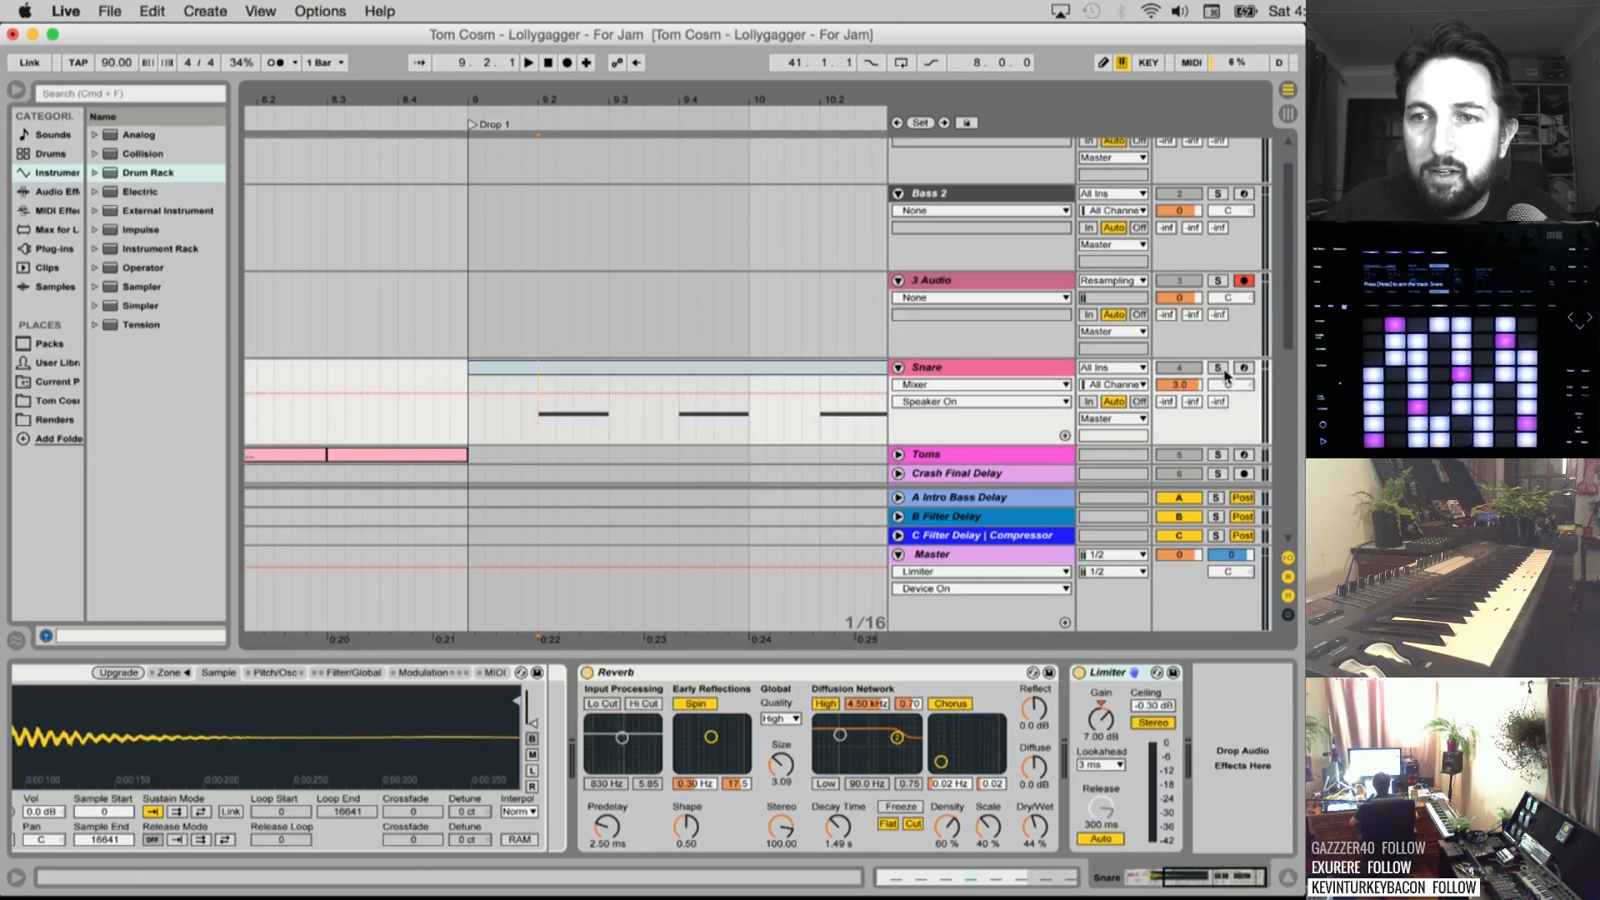
{"action": "left_click", "coordinate": [568, 62]}
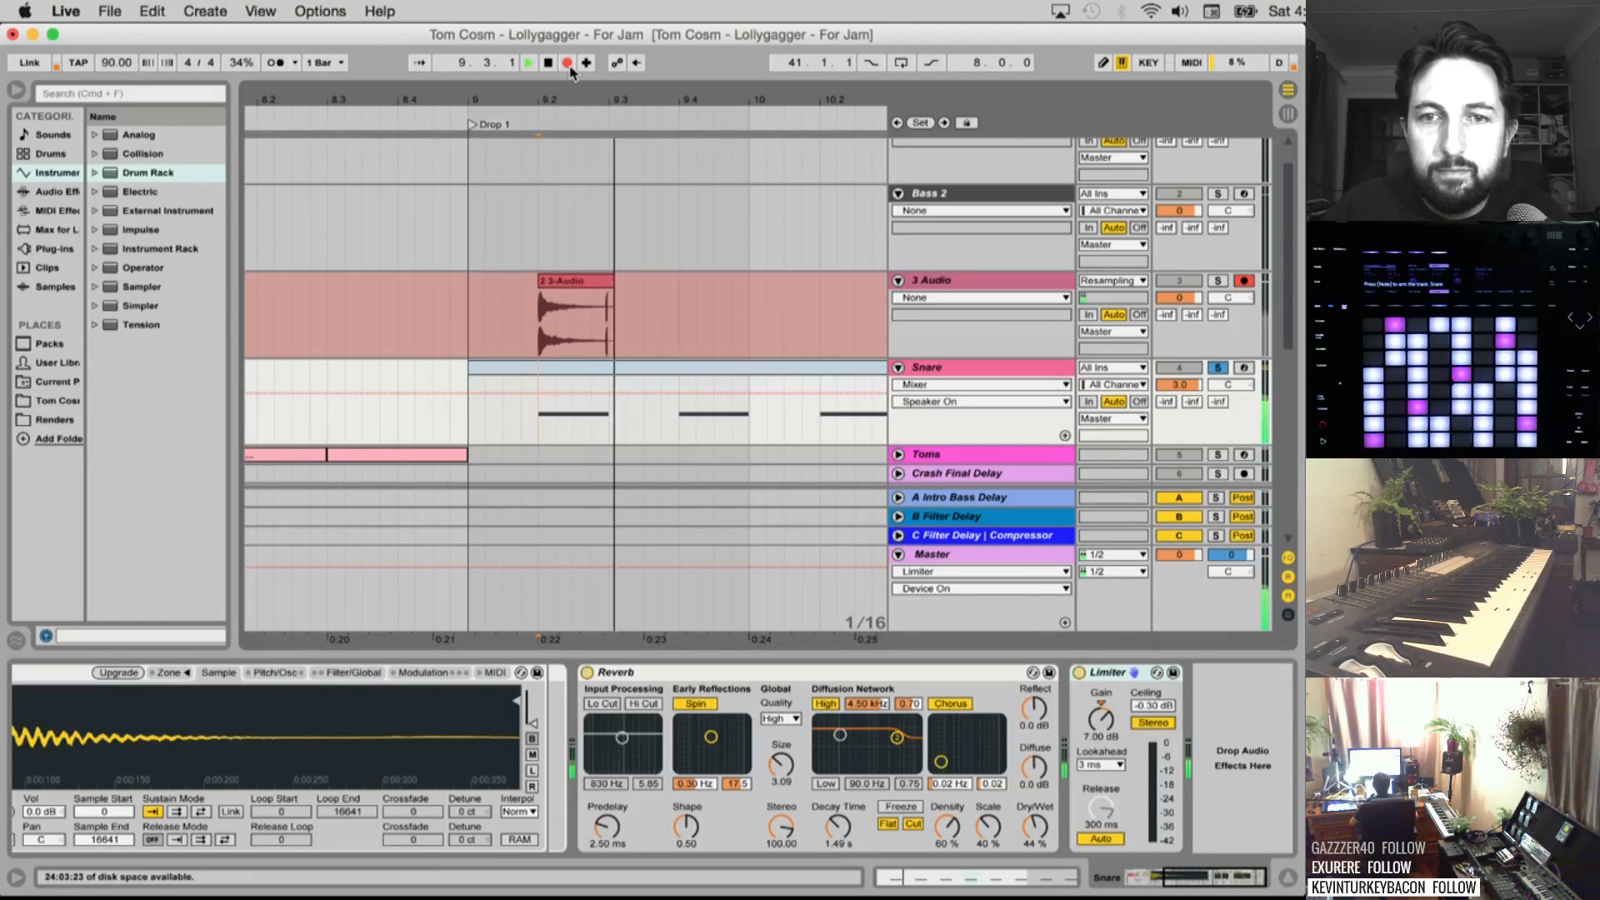
{"action": "key", "text": "space"}
{"action": "left_click_drag", "start_coordinate": [680, 281], "coordinate": [674, 281]}
{"action": "key", "text": "super+j"}
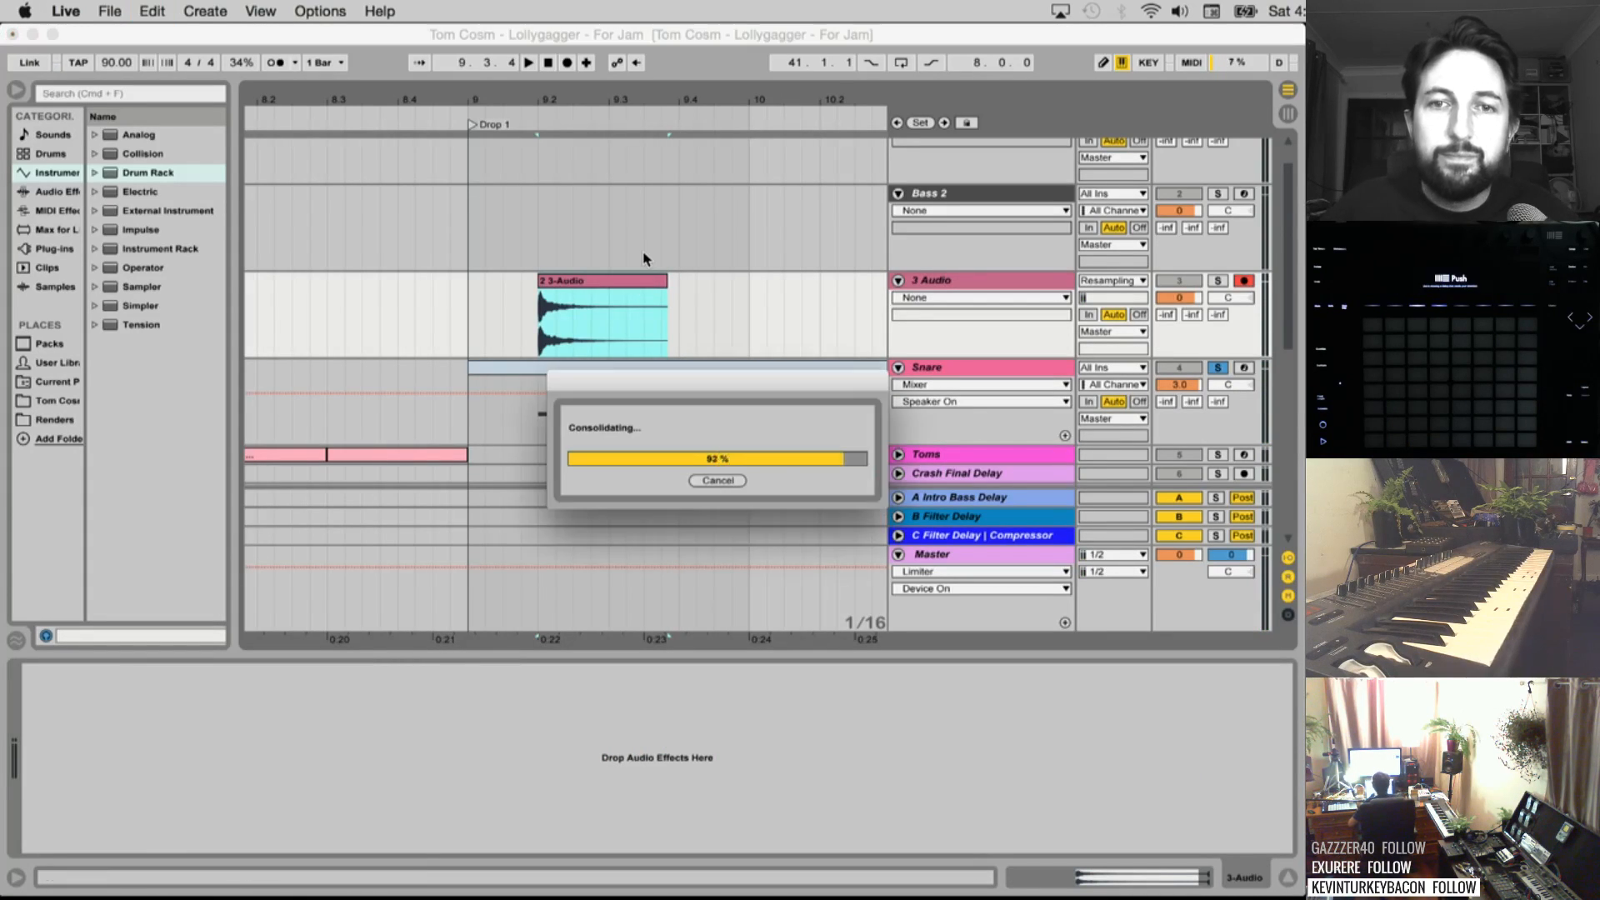
Load the consolidated snare clip onto the Drum Rack's C#1 pad and audition it with the Drum Kit track soloed
{"action": "scroll", "coordinate": [888, 265], "scroll_direction": "down", "scroll_amount": 3}
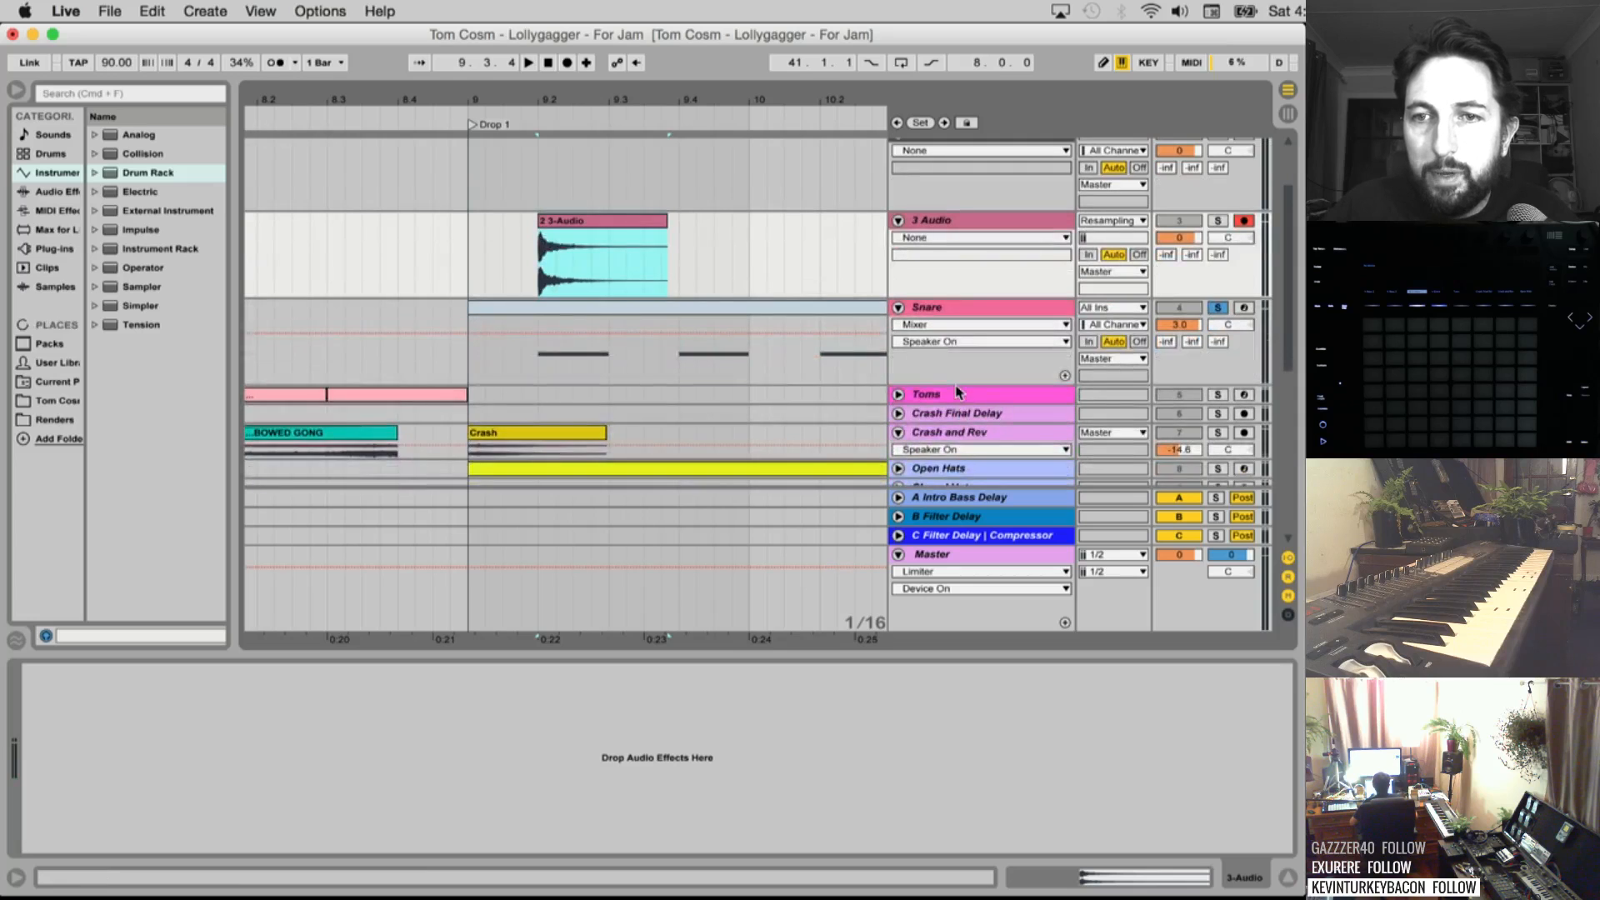
{"action": "scroll", "coordinate": [956, 400], "scroll_direction": "down", "scroll_amount": 3}
{"action": "left_click", "coordinate": [970, 408]}
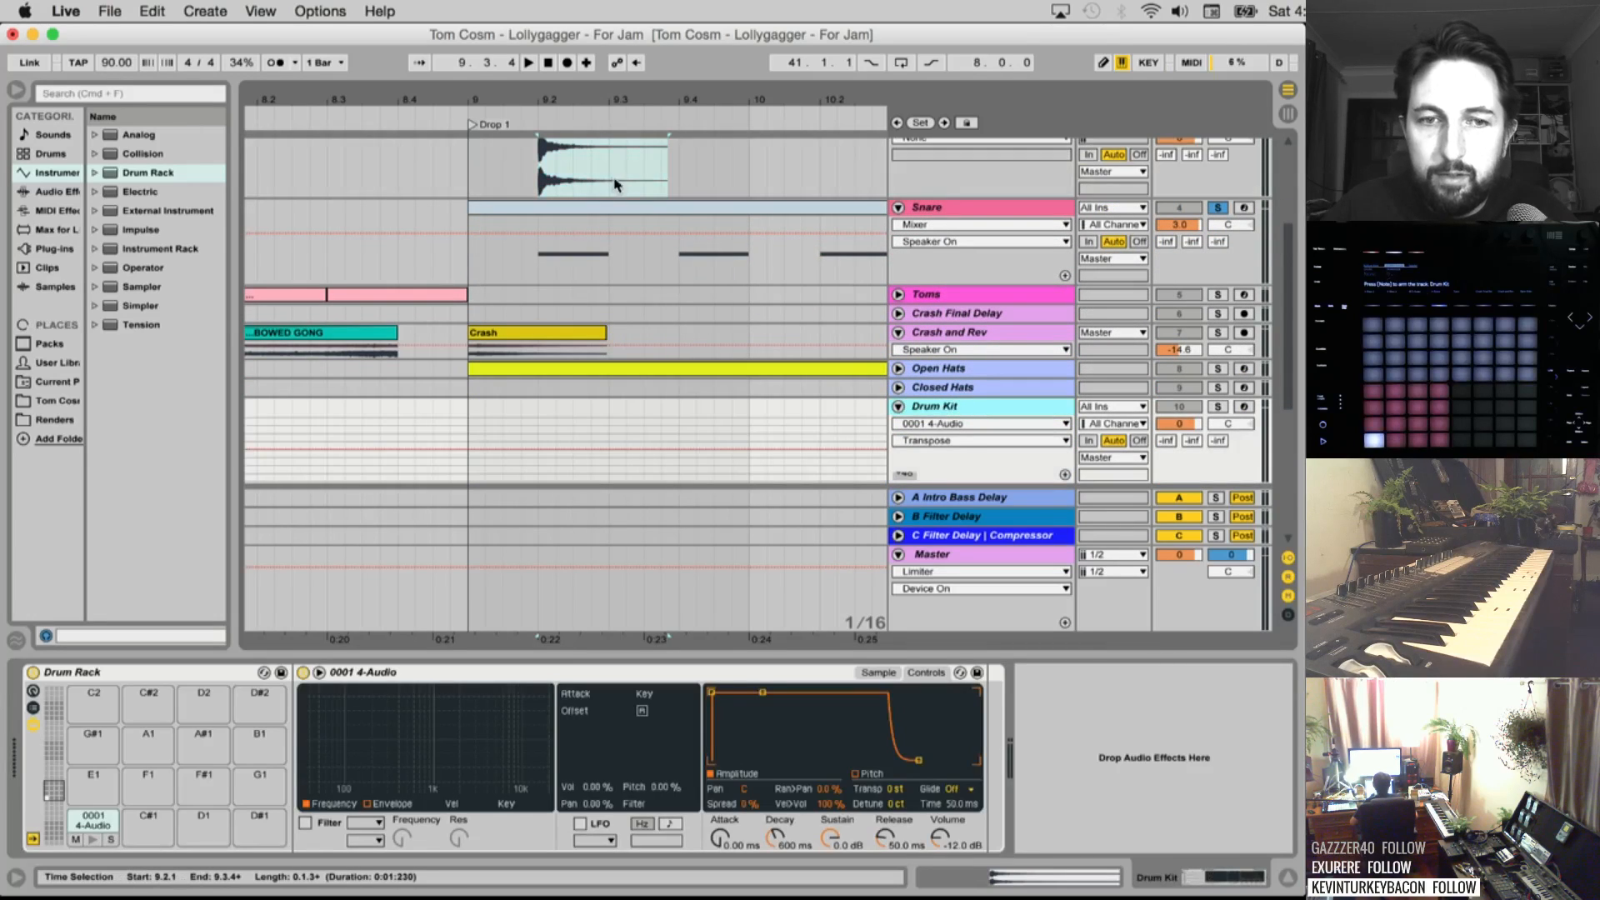
{"action": "scroll", "coordinate": [588, 193], "scroll_direction": "up", "scroll_amount": 2}
{"action": "left_click_drag", "start_coordinate": [585, 184], "coordinate": [145, 841]}
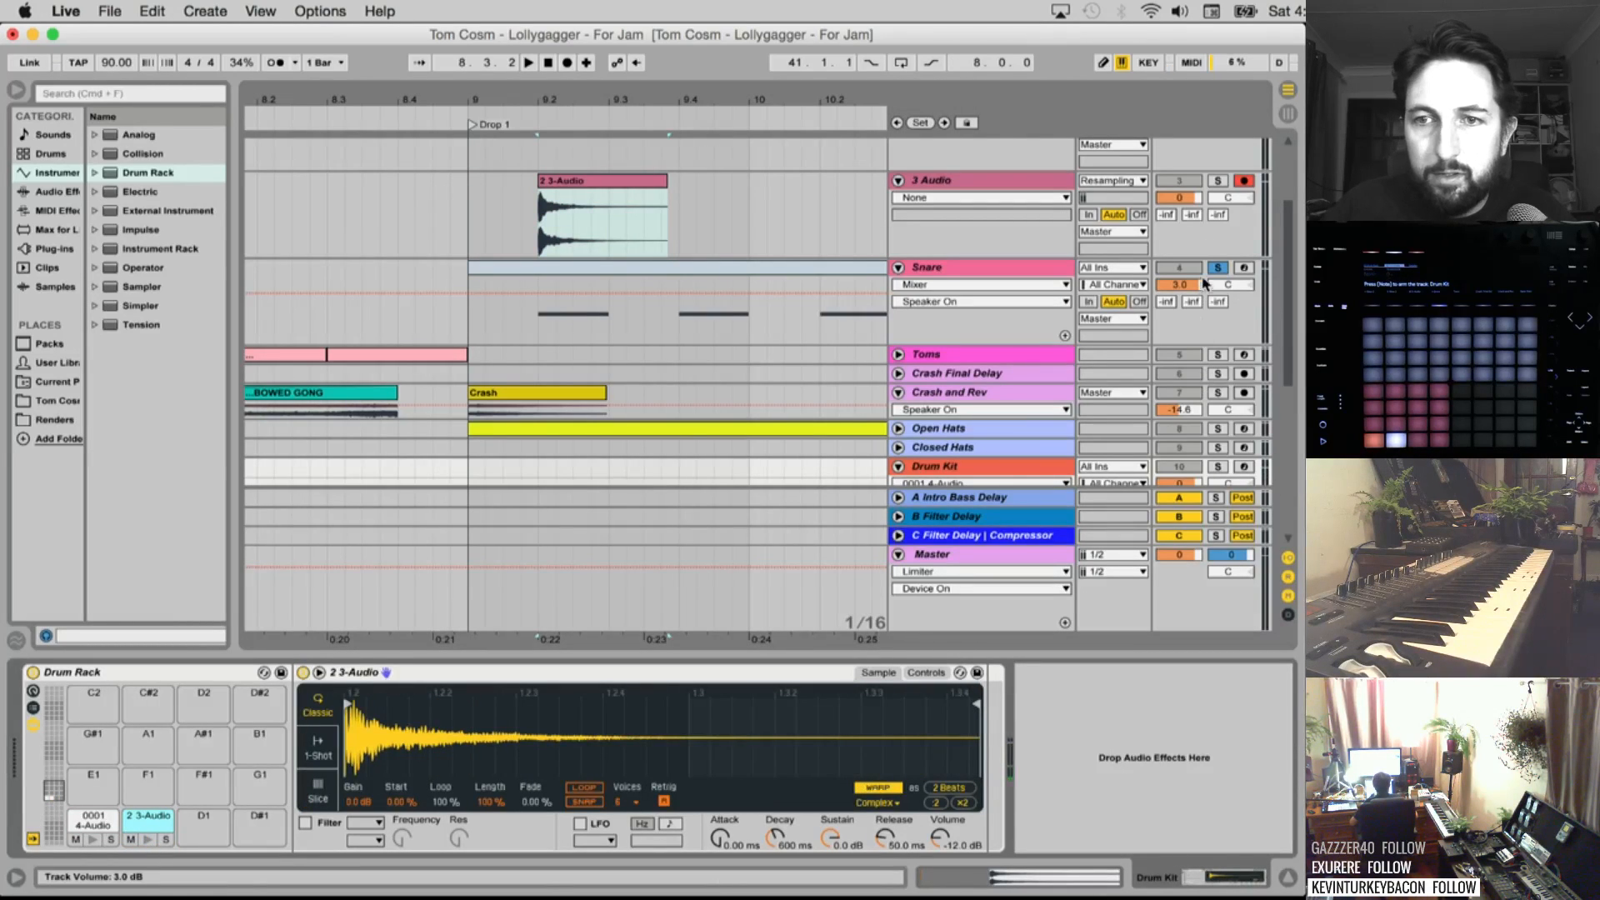
{"action": "scroll", "coordinate": [1178, 421], "scroll_direction": "down", "scroll_amount": 2}
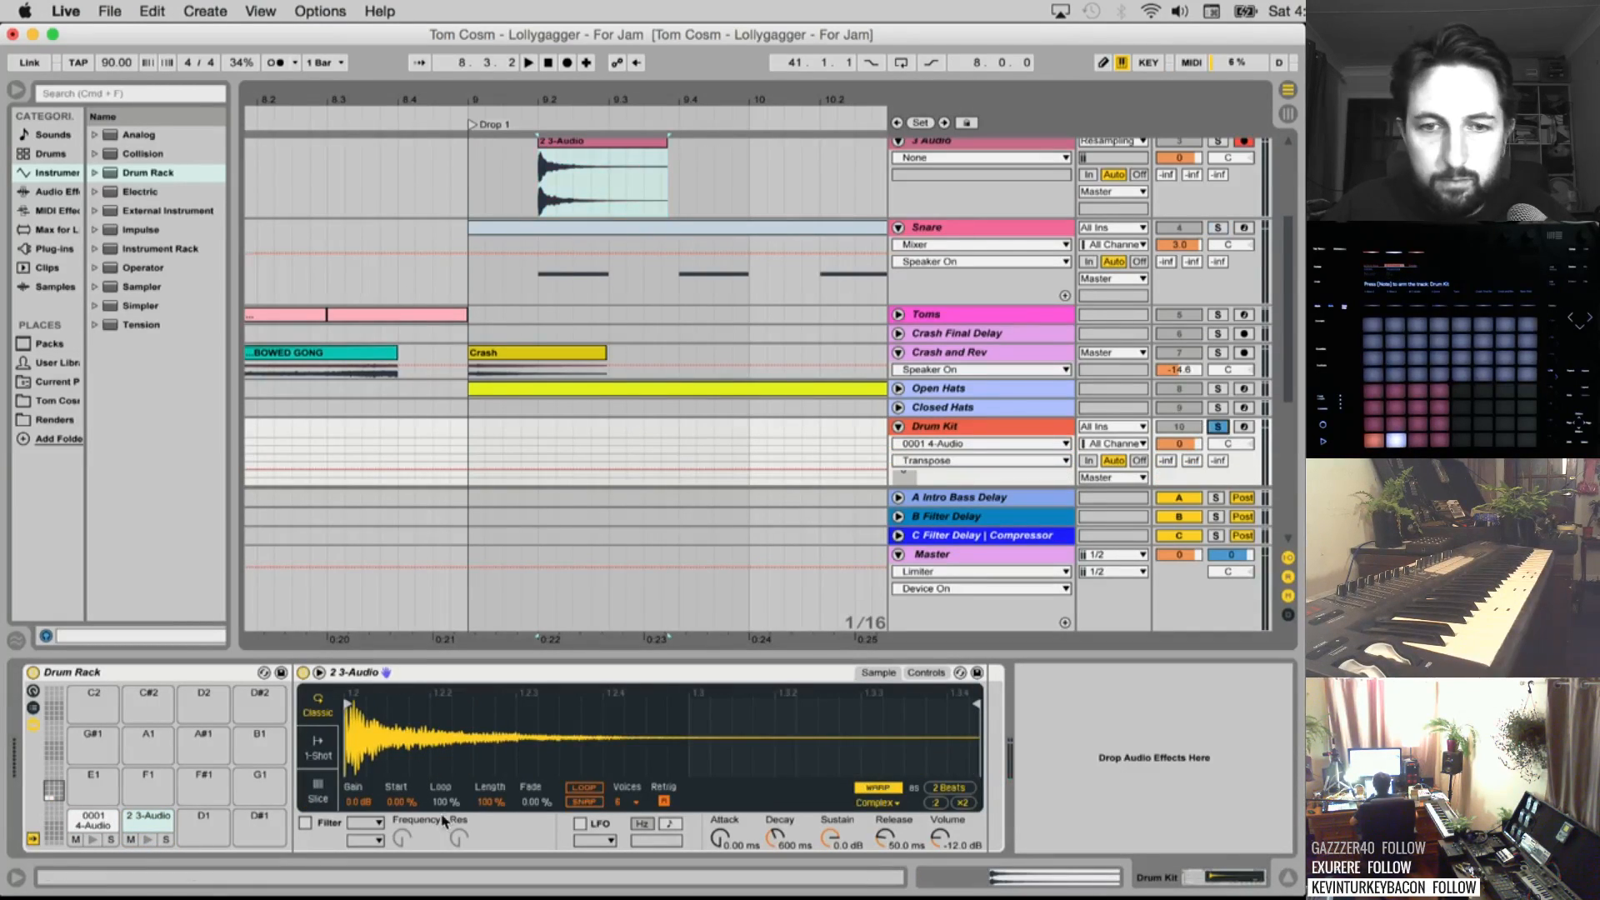
{"action": "left_click", "coordinate": [148, 840]}
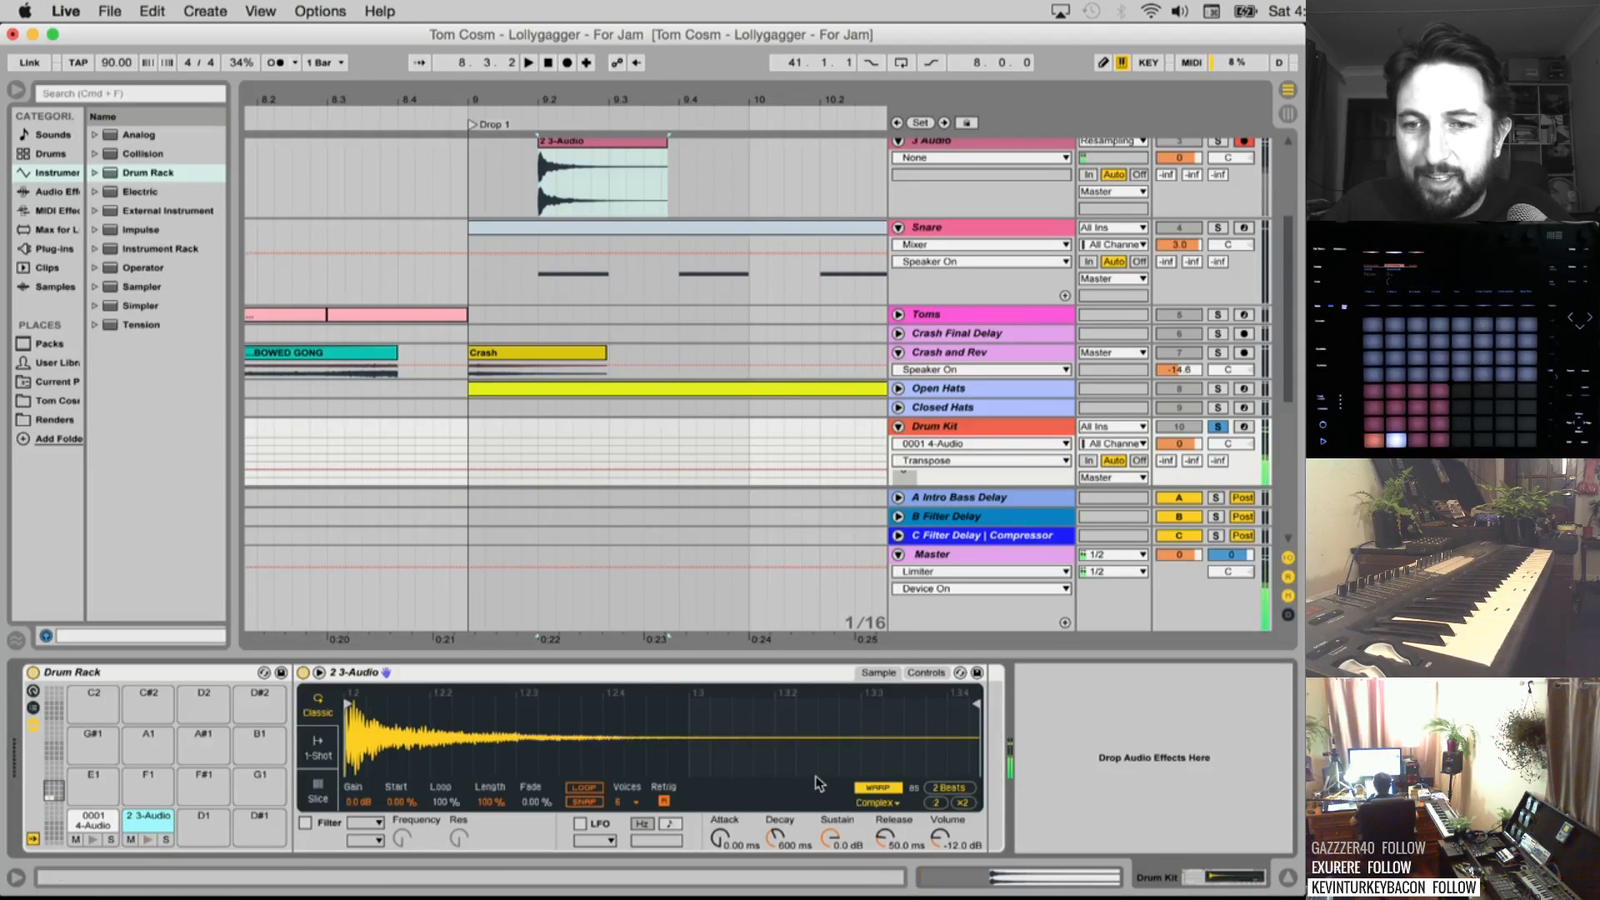
Set the snare Simpler's Transpose to 0 st, audition the pad again, and arm the Drum Kit track
{"action": "left_click", "coordinate": [932, 673]}
{"action": "left_click_drag", "start_coordinate": [898, 790], "coordinate": [899, 867]}
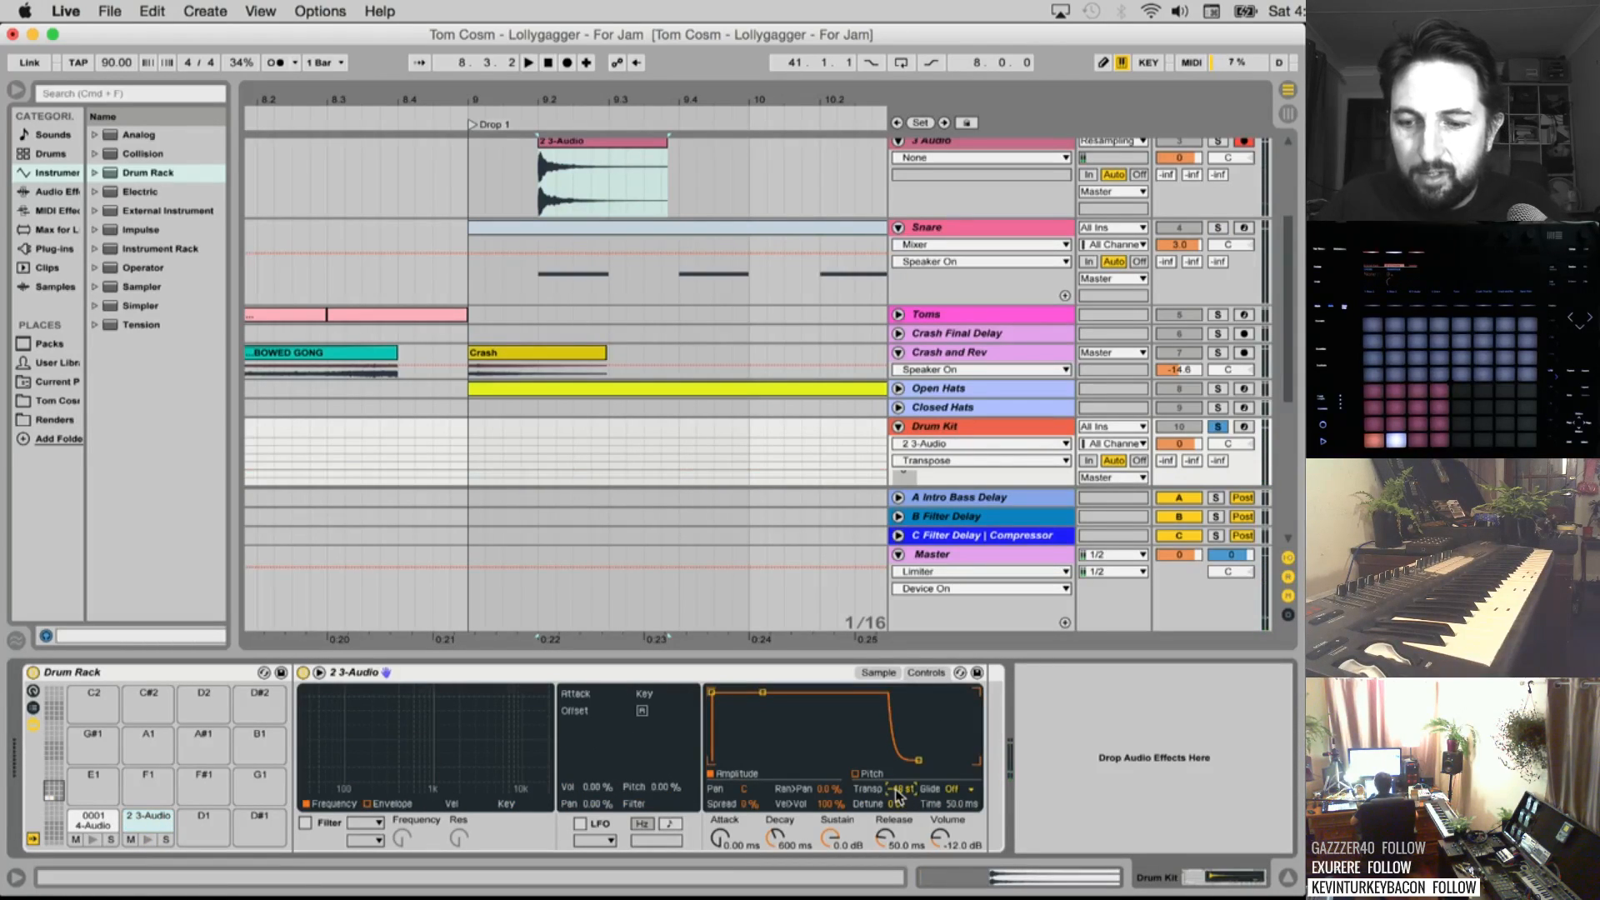
{"action": "key", "text": "Delete"}
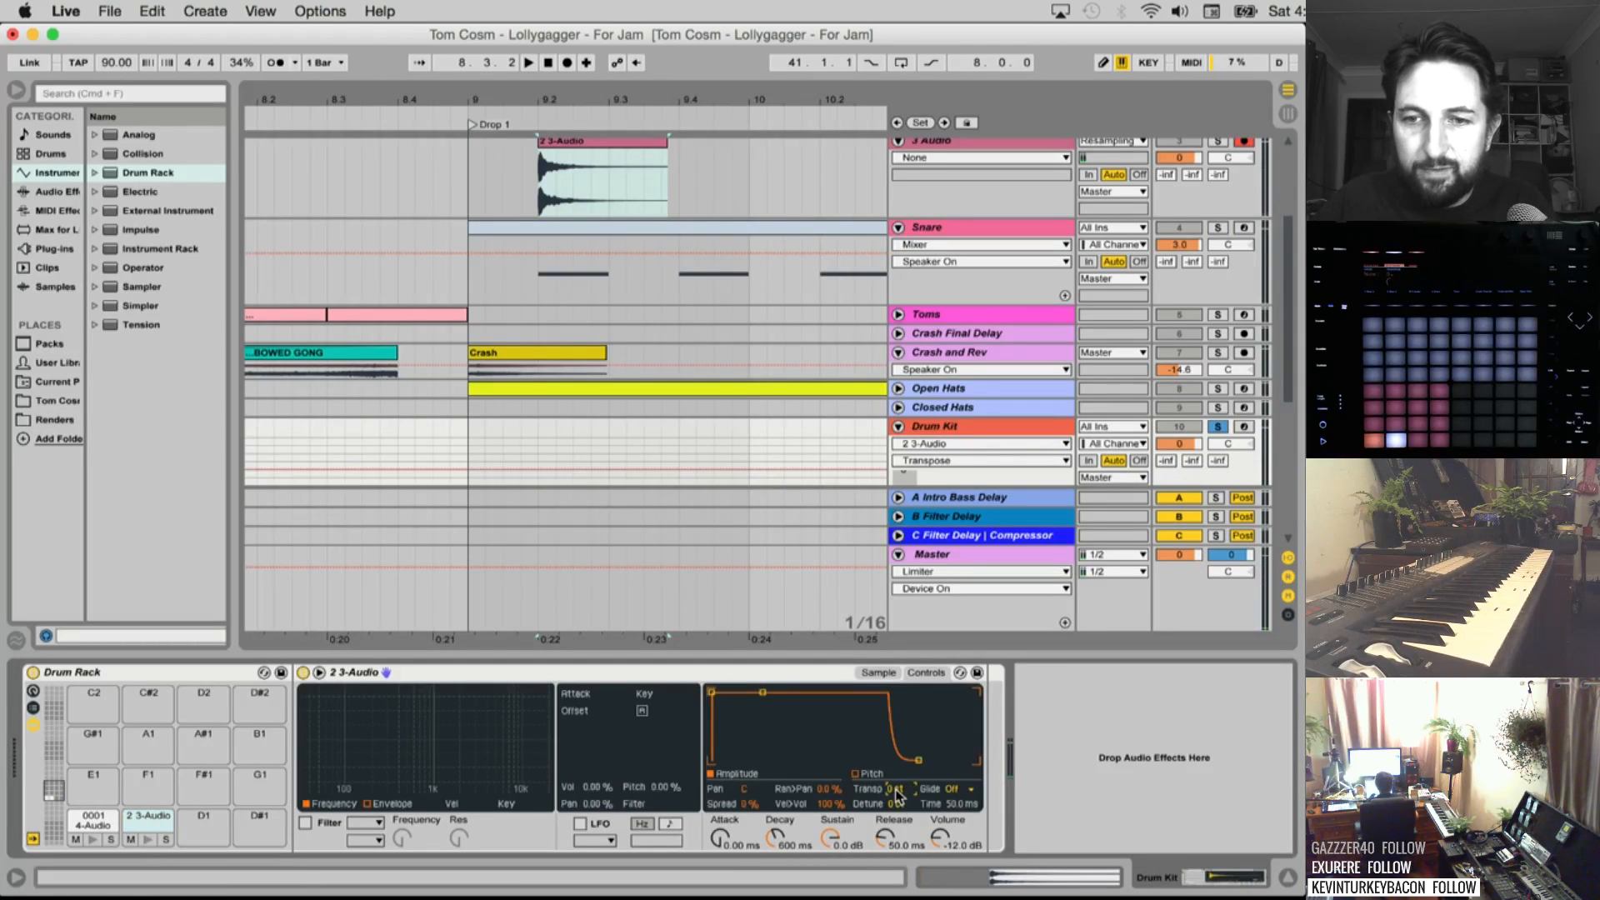
{"action": "left_click", "coordinate": [147, 841]}
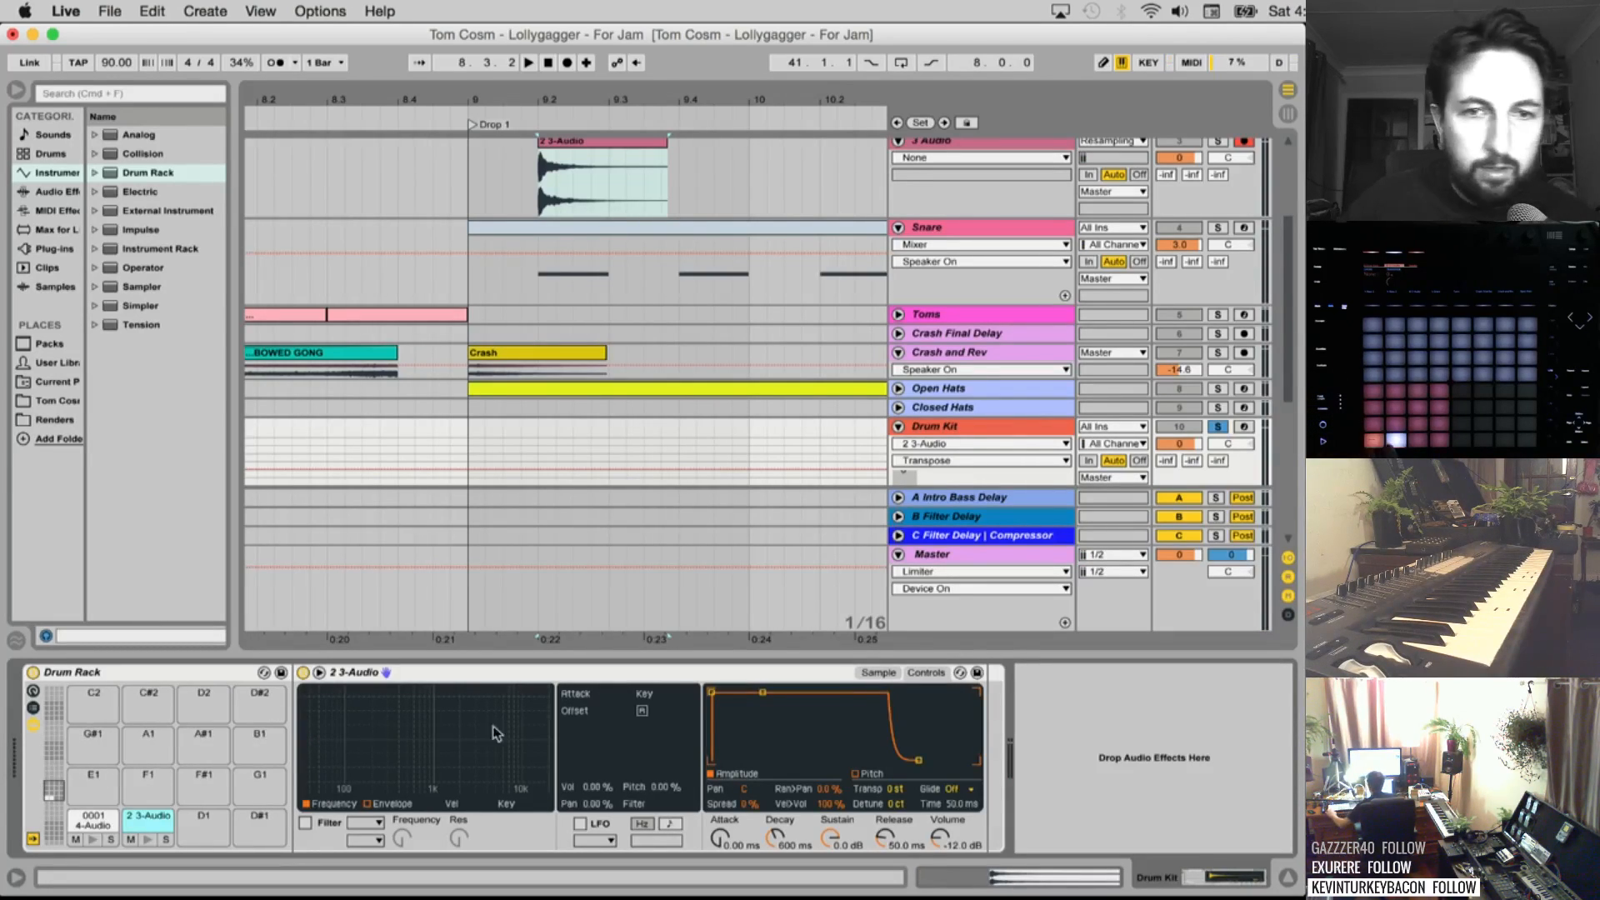
{"action": "left_click", "coordinate": [1243, 427]}
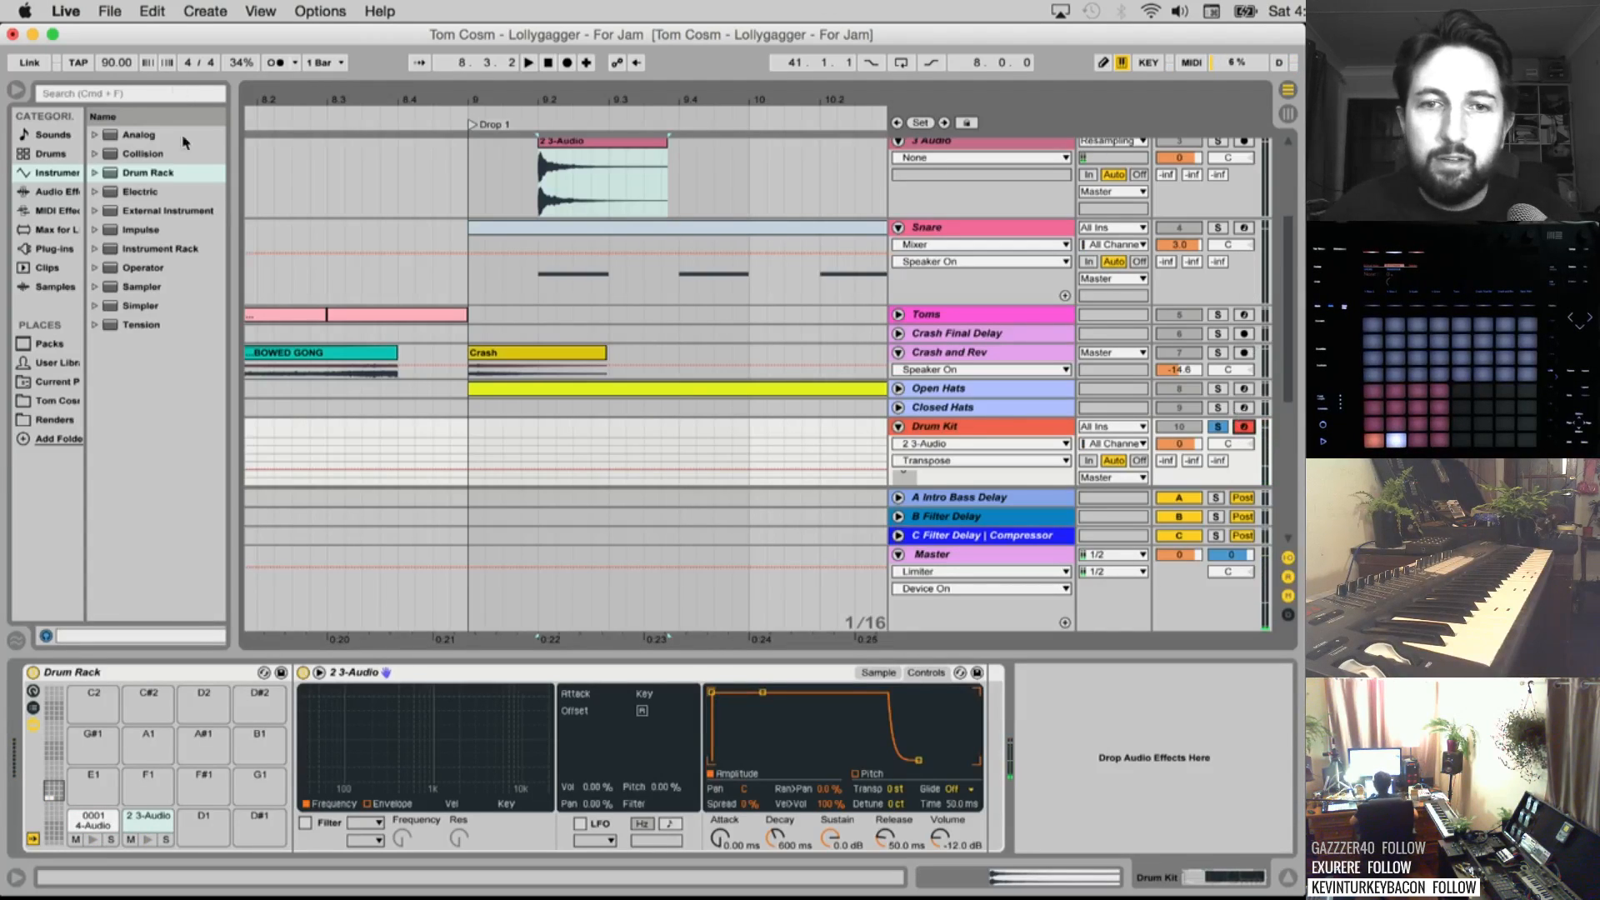
Delete the original Snare track
{"action": "scroll", "coordinate": [706, 354], "scroll_direction": "up", "scroll_amount": 3}
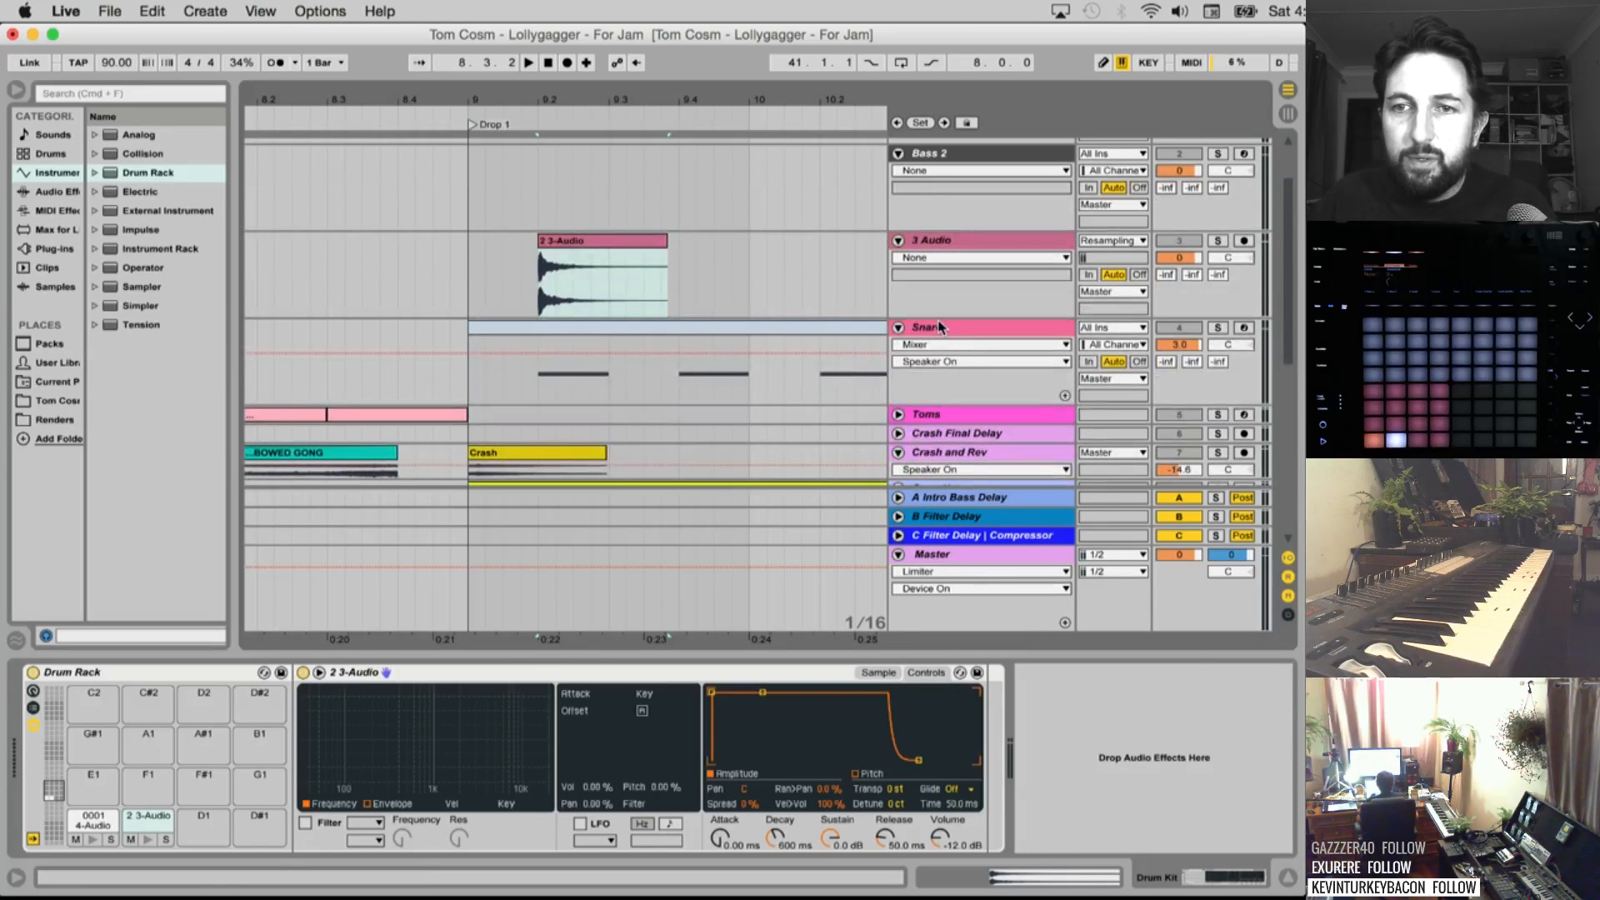
{"action": "left_click", "coordinate": [940, 329]}
{"action": "key", "text": "Delete"}
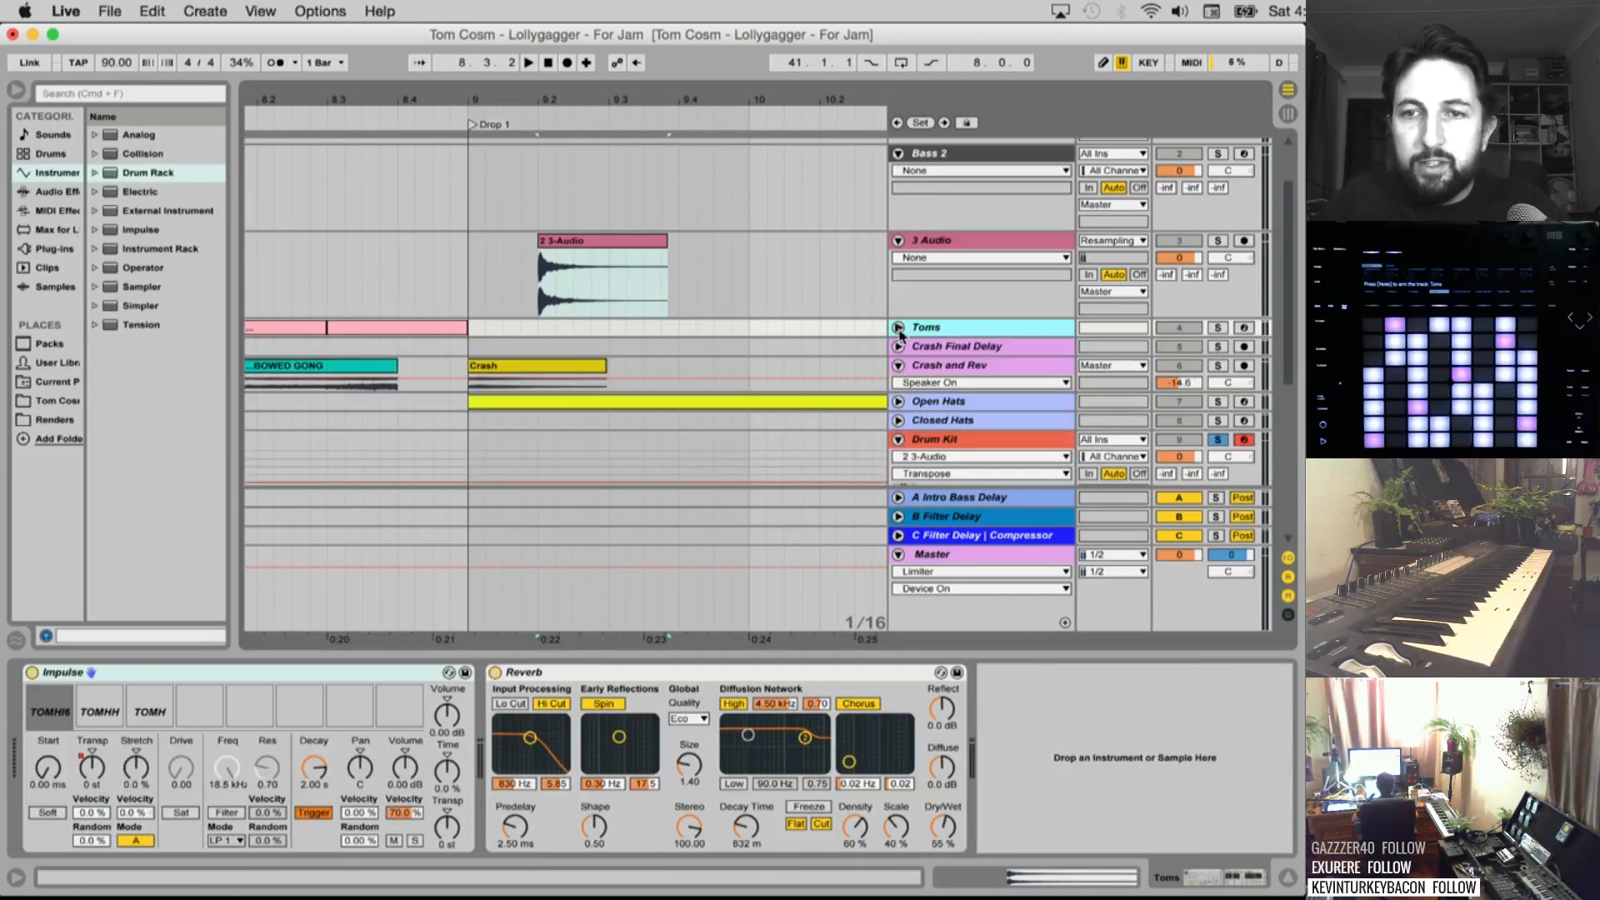
Unfold and solo the Toms track, and audition its three tom samples in Impulse
{"action": "left_click", "coordinate": [899, 327]}
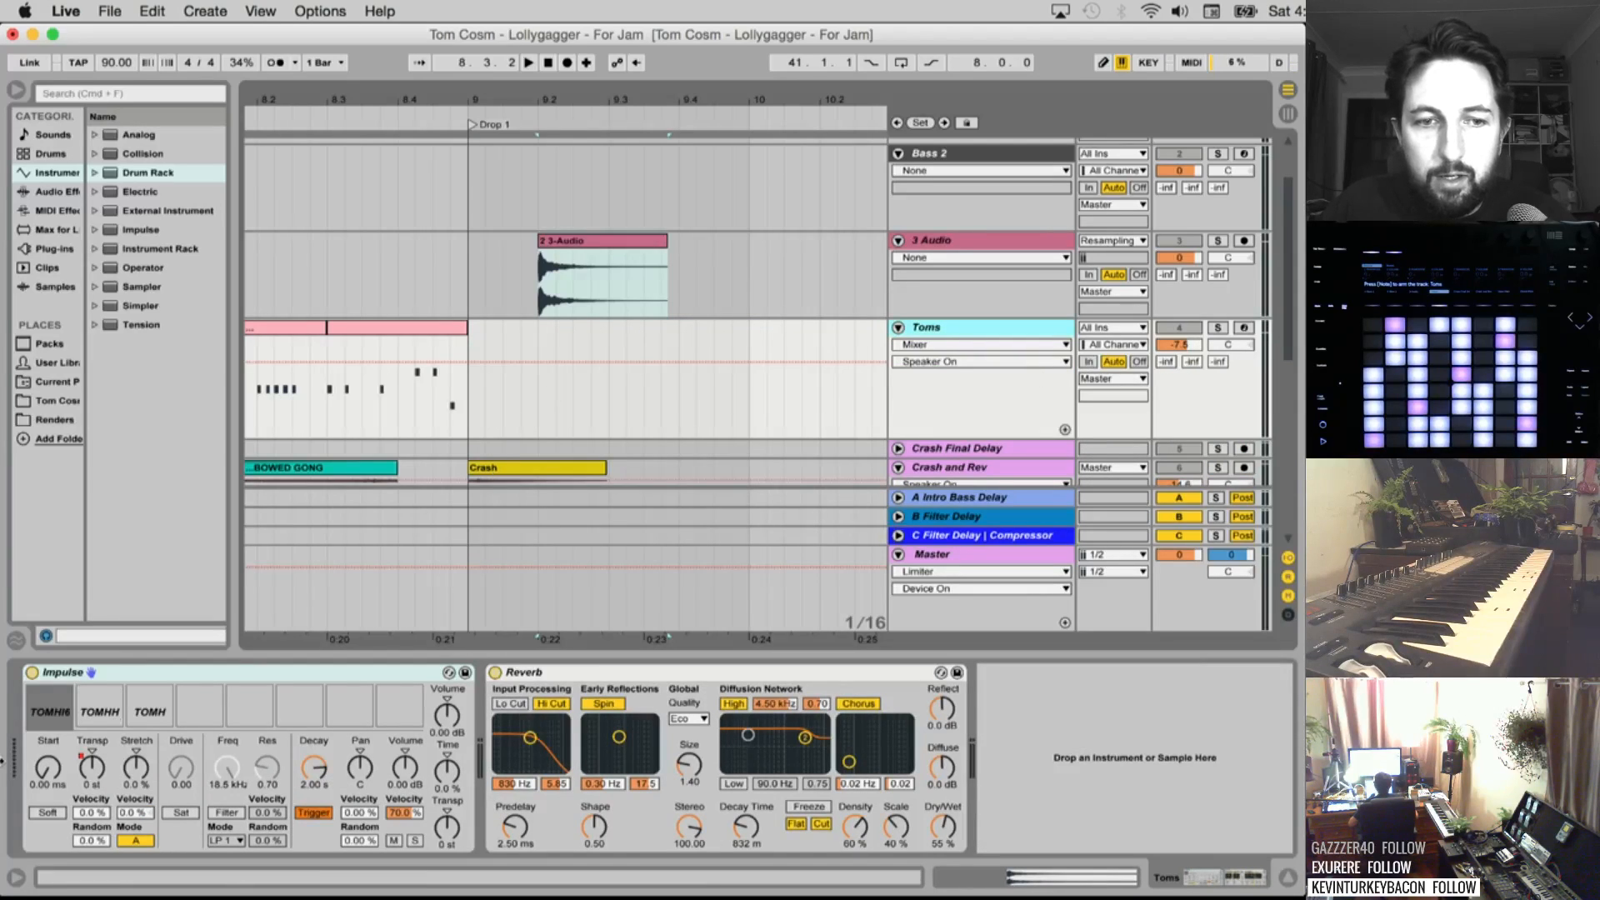
{"action": "left_click", "coordinate": [48, 701]}
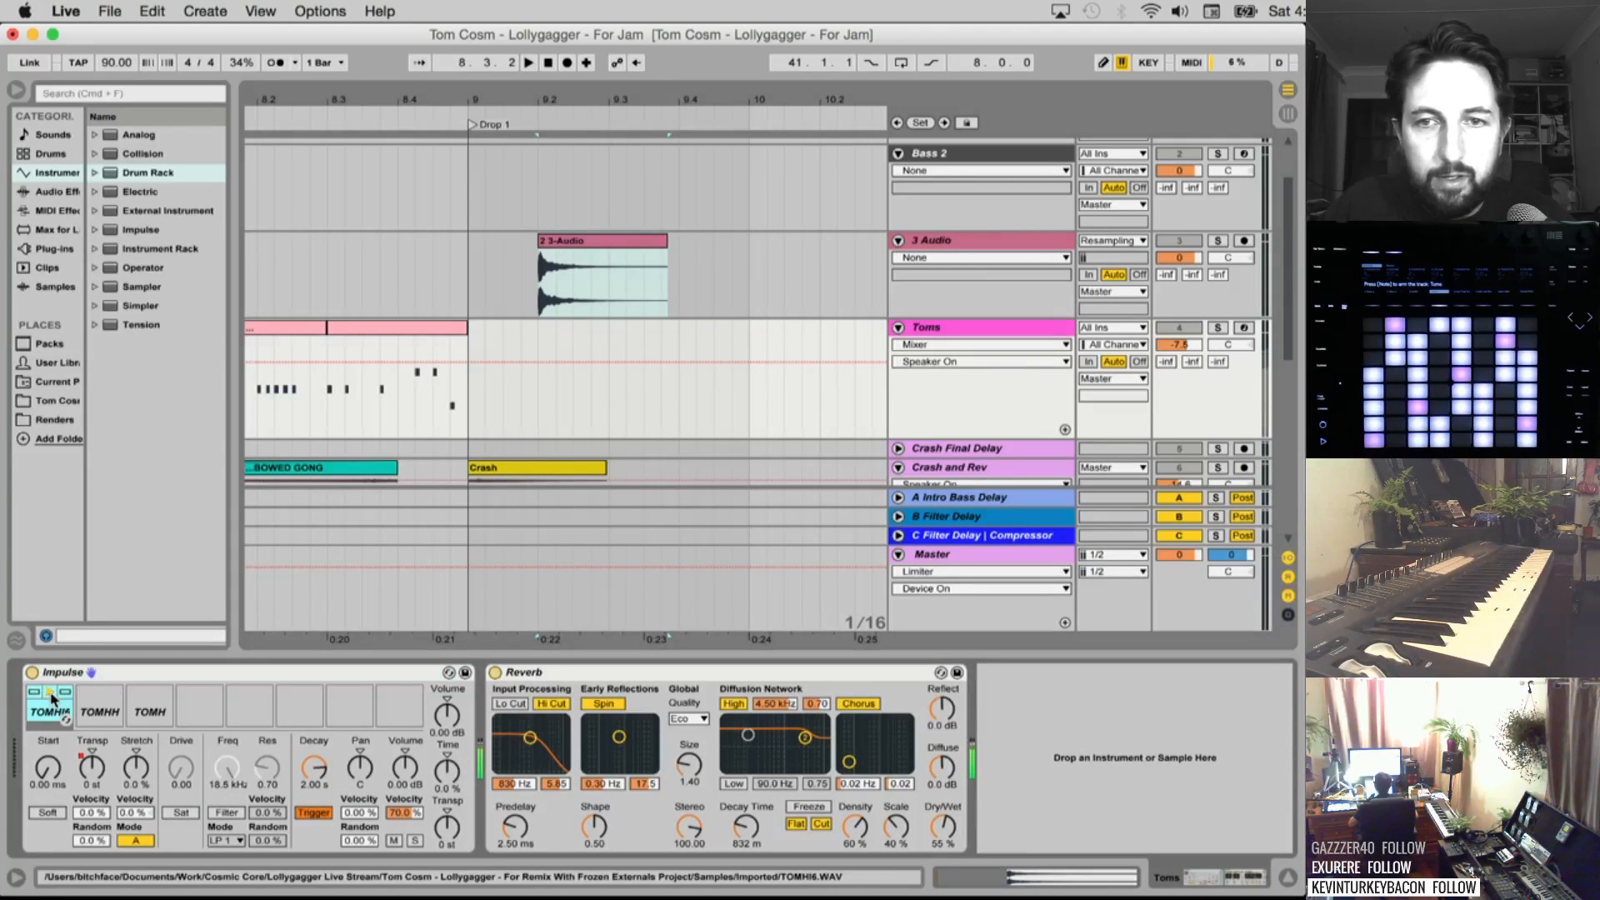
{"action": "left_click", "coordinate": [1218, 327]}
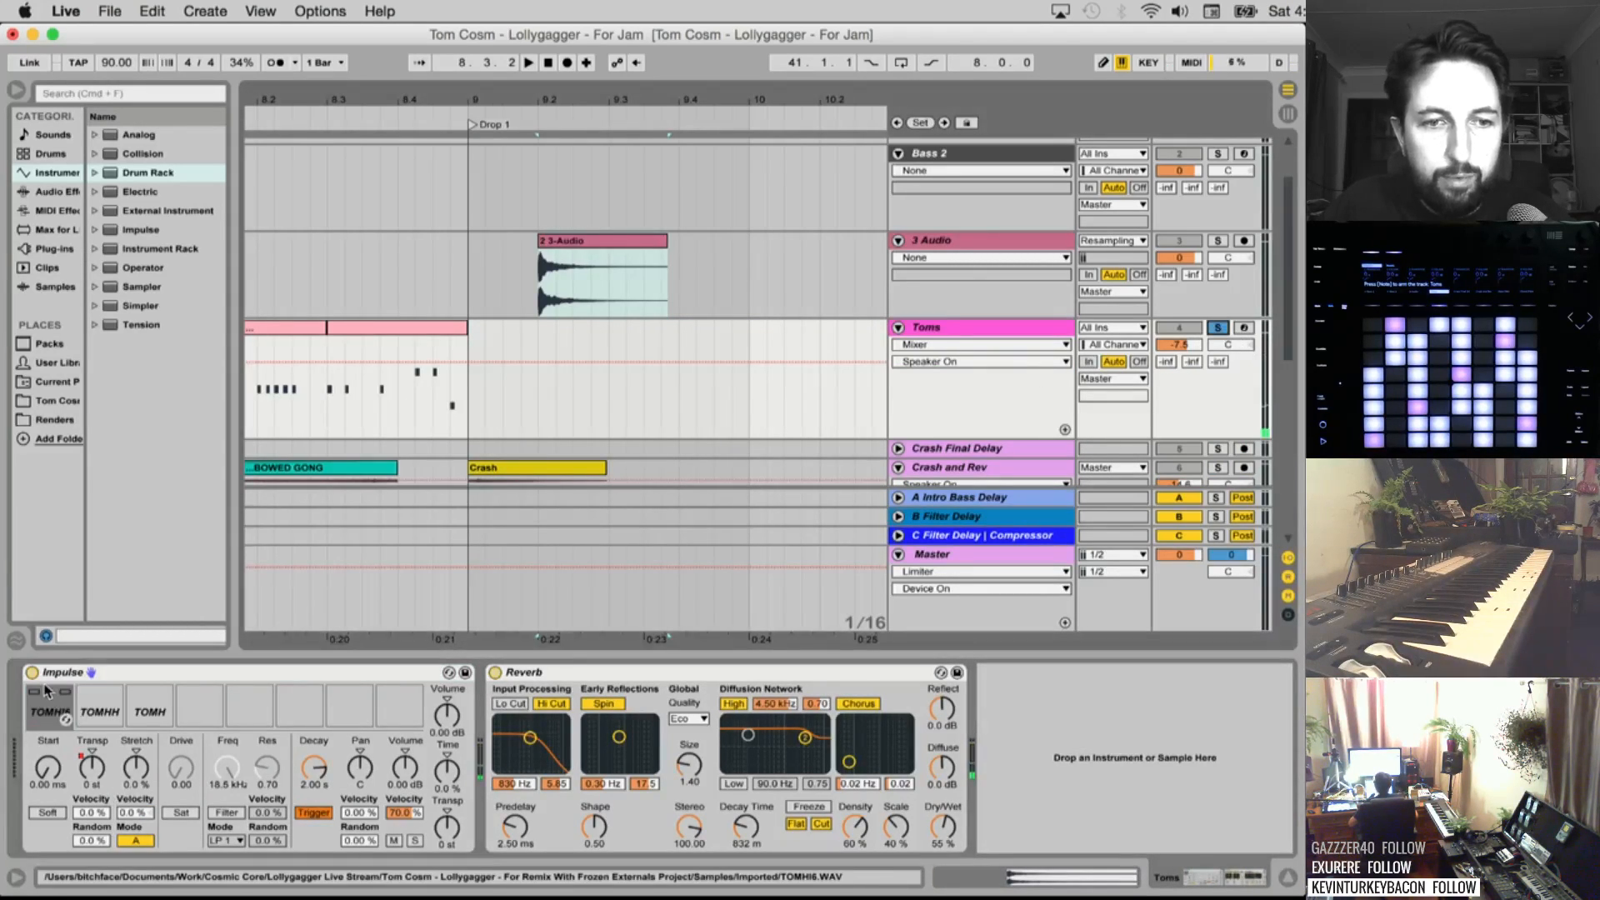
{"action": "left_click", "coordinate": [100, 707]}
{"action": "left_click", "coordinate": [150, 693]}
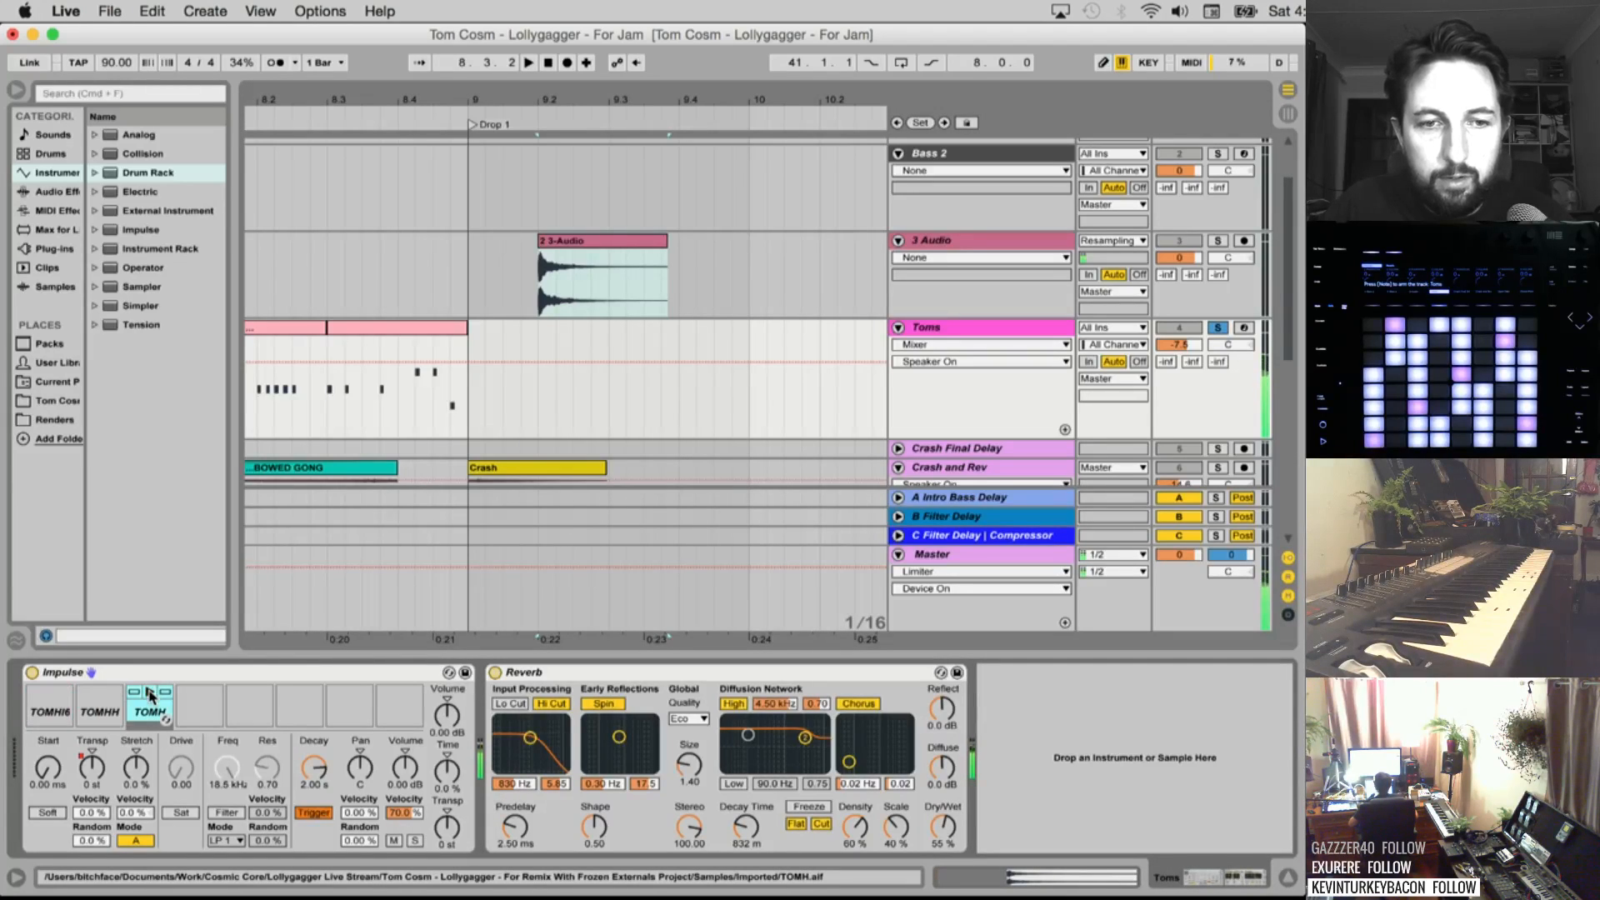
{"action": "left_click", "coordinate": [100, 696]}
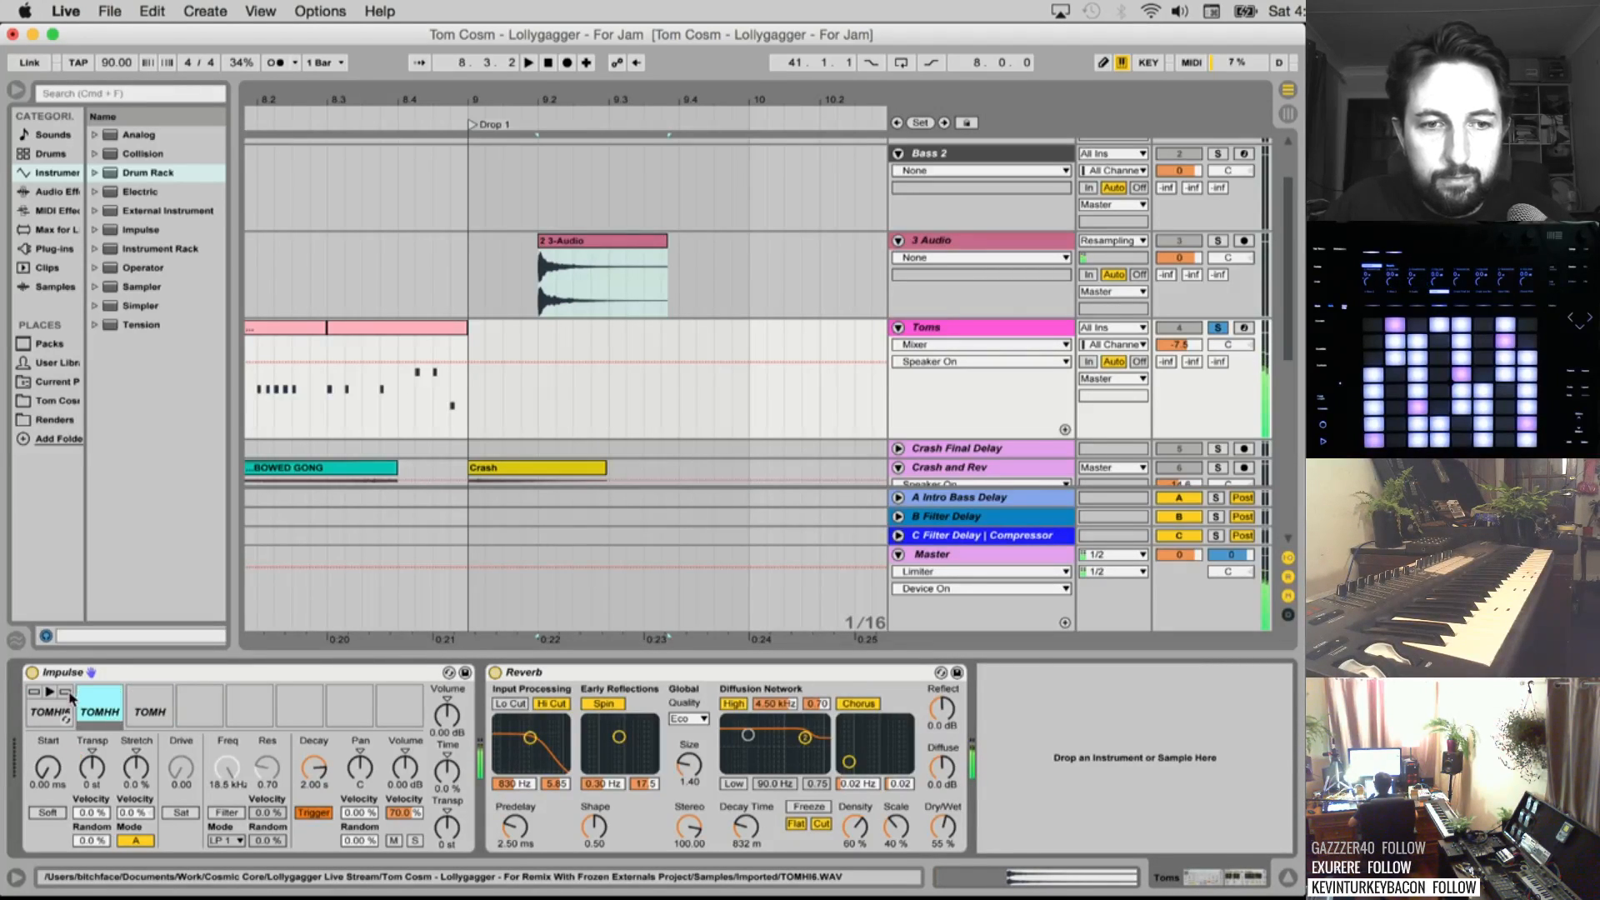
{"action": "left_click", "coordinate": [48, 696]}
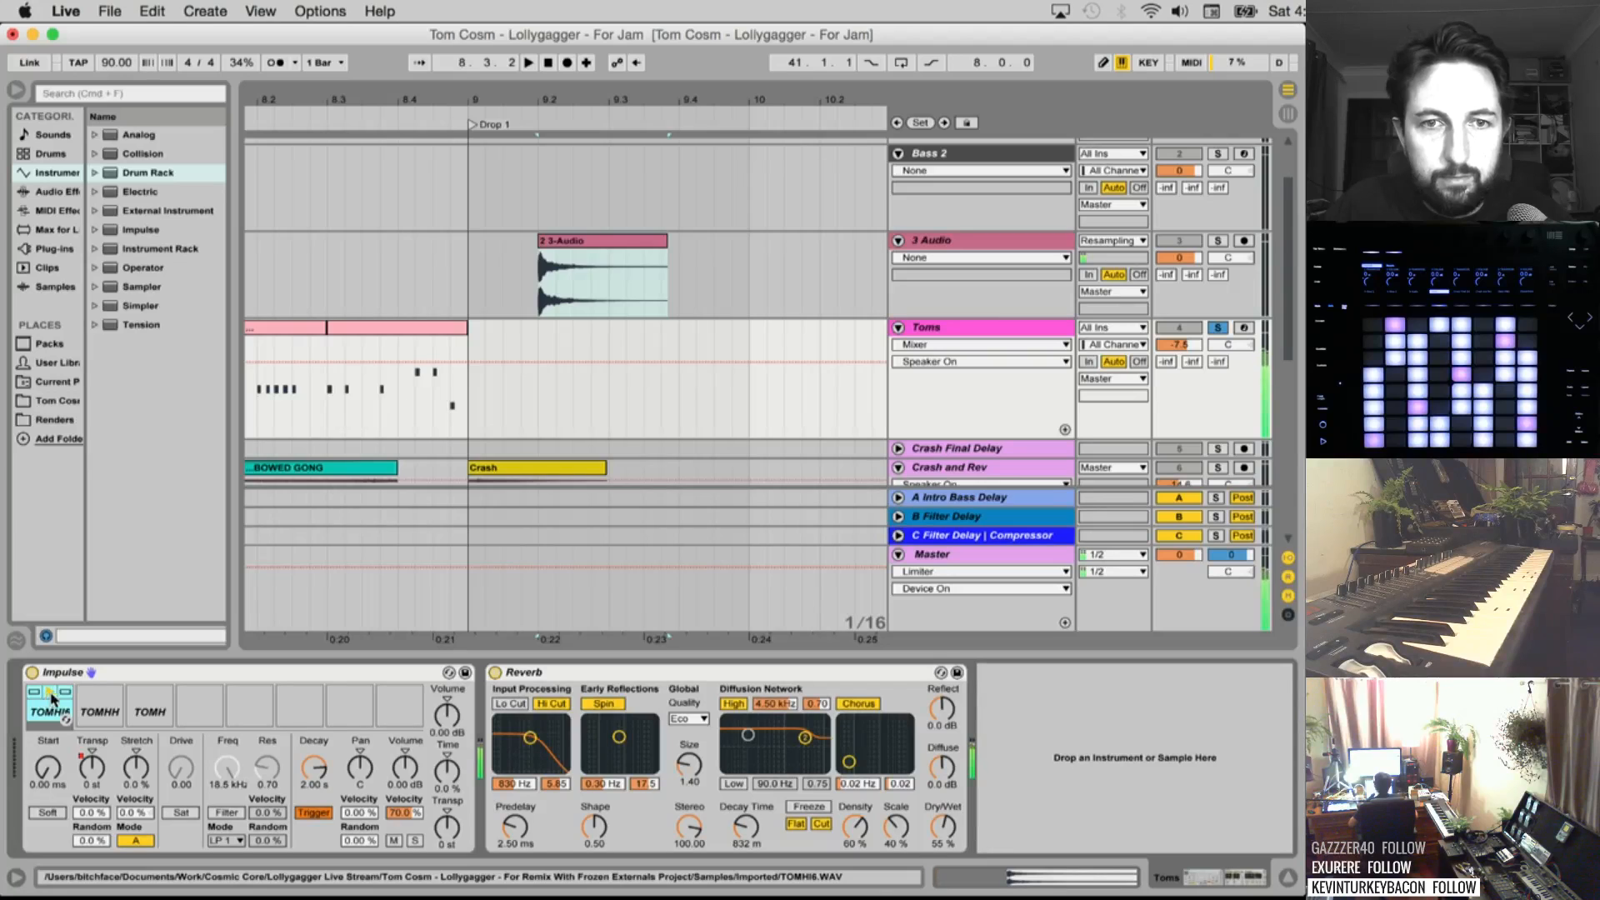
Record the soloed tom fill from bar 8 to just past bar 9 onto the armed audio track
{"action": "scroll", "coordinate": [451, 417], "scroll_direction": "left", "scroll_amount": 5}
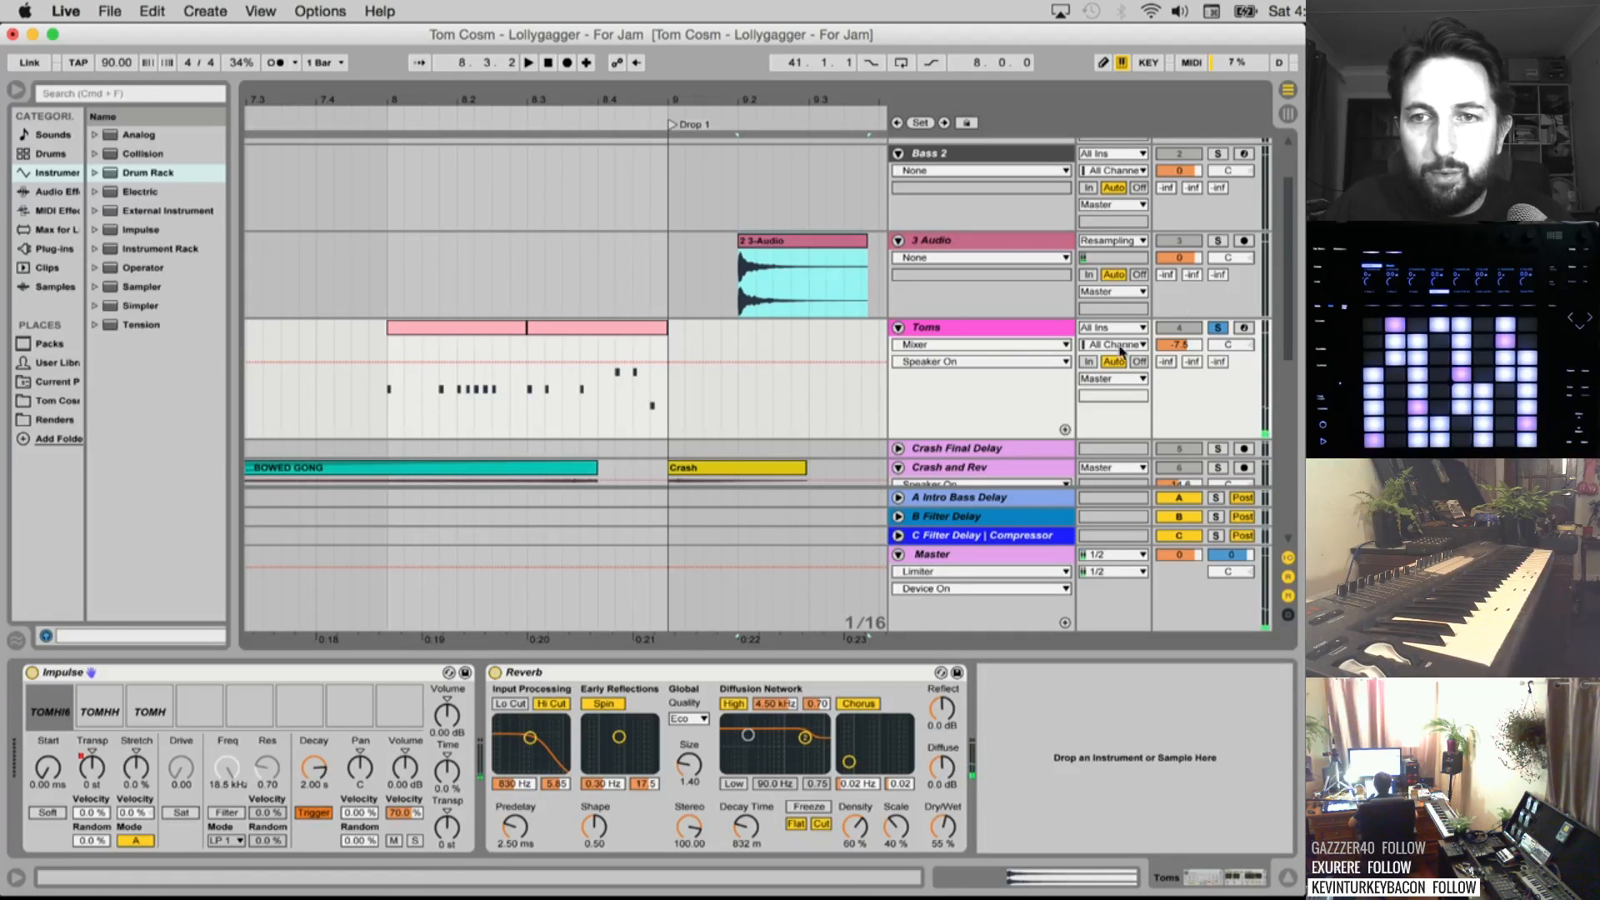
{"action": "left_click", "coordinate": [387, 276]}
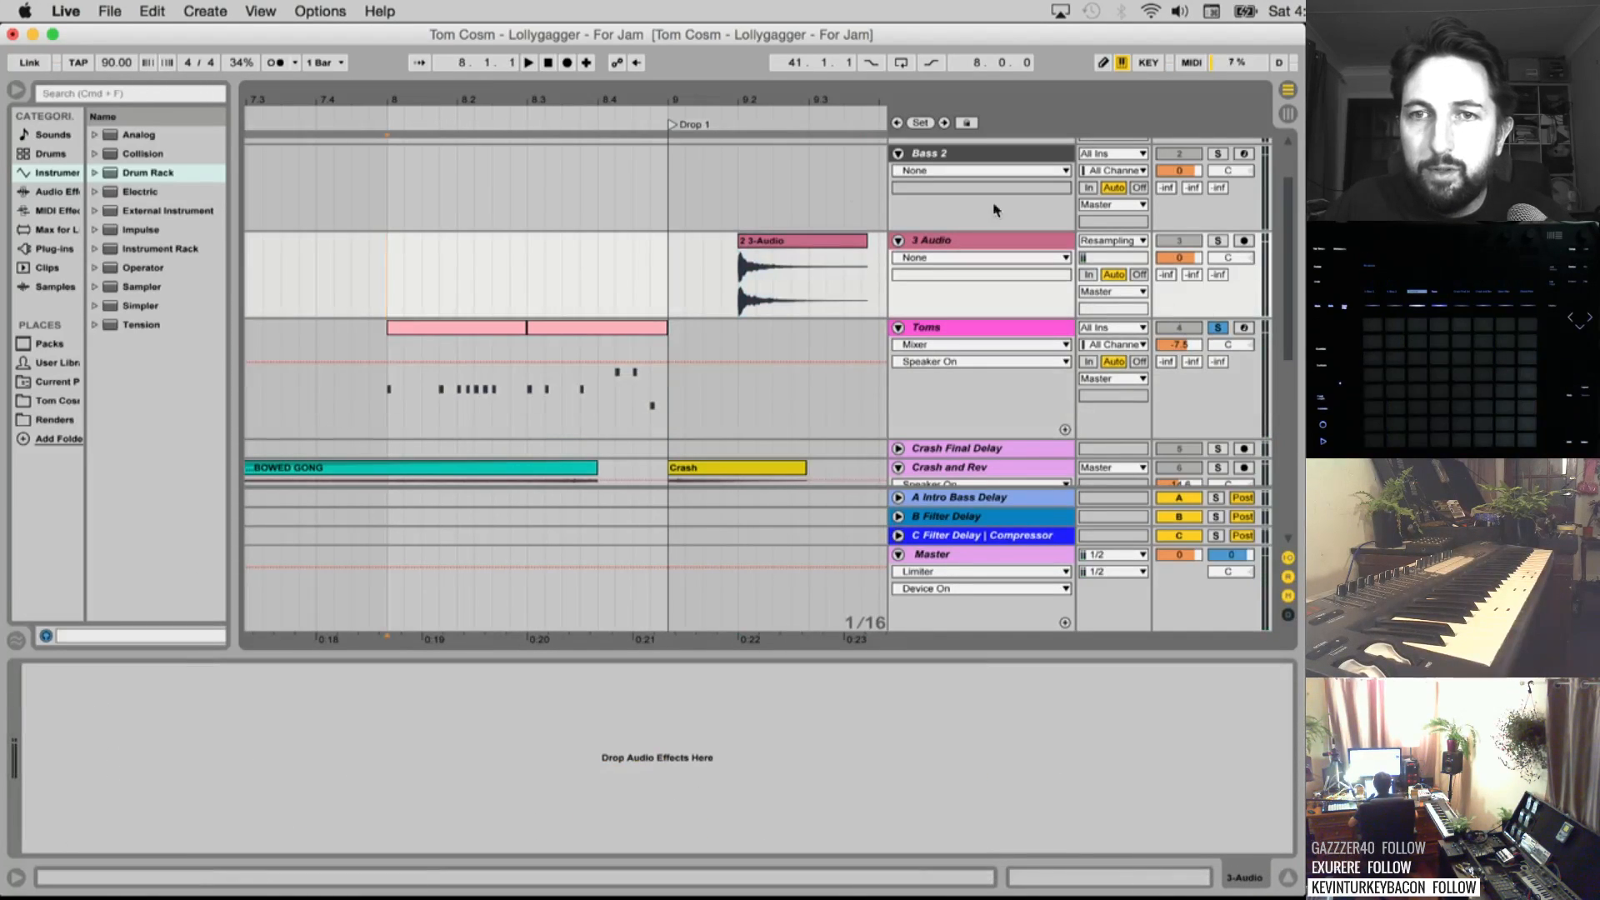
{"action": "left_click", "coordinate": [528, 63]}
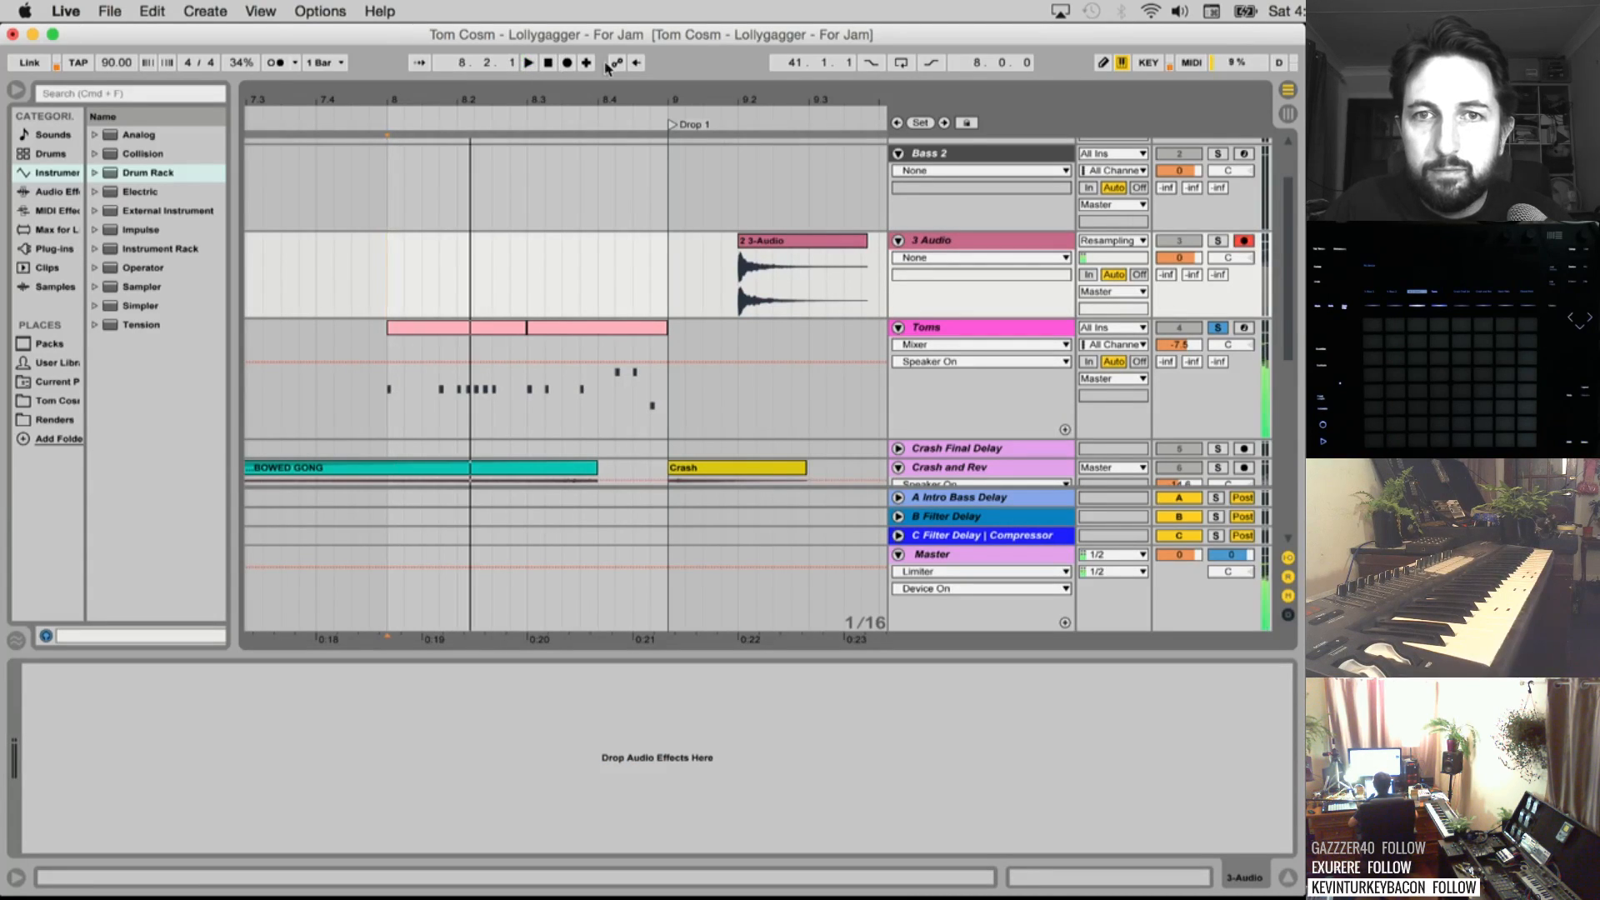
{"action": "left_click", "coordinate": [569, 65]}
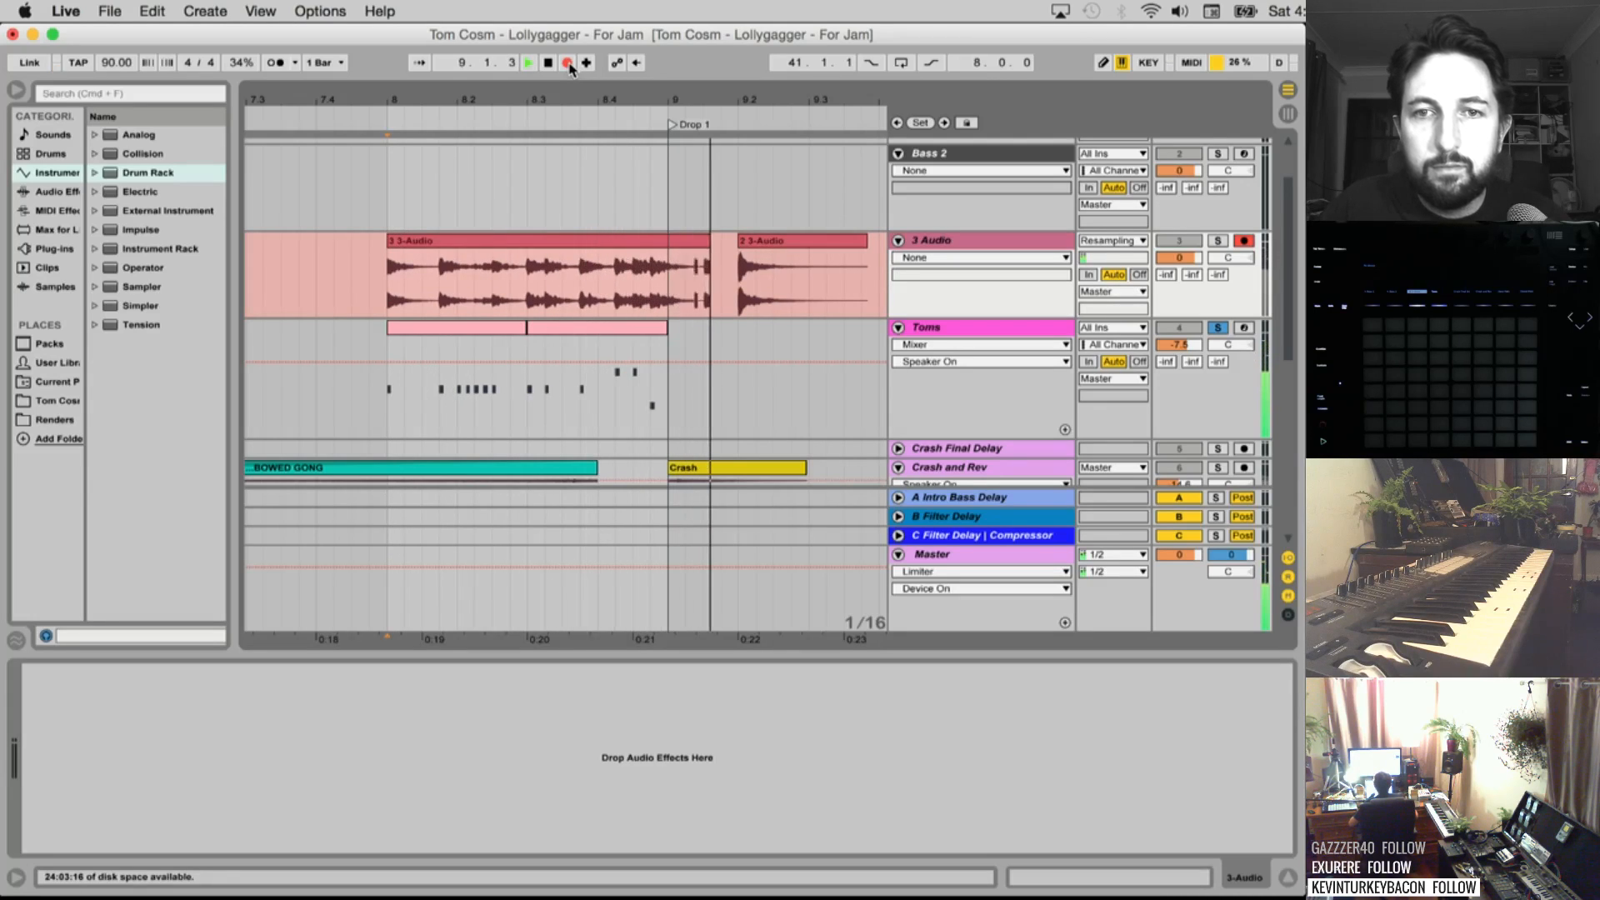
{"action": "key", "text": "space"}
Solo the audio track, play back the tom recording, and split it at 8.1.4 after the first hit
{"action": "key", "text": "space"}
{"action": "key", "text": "space"}
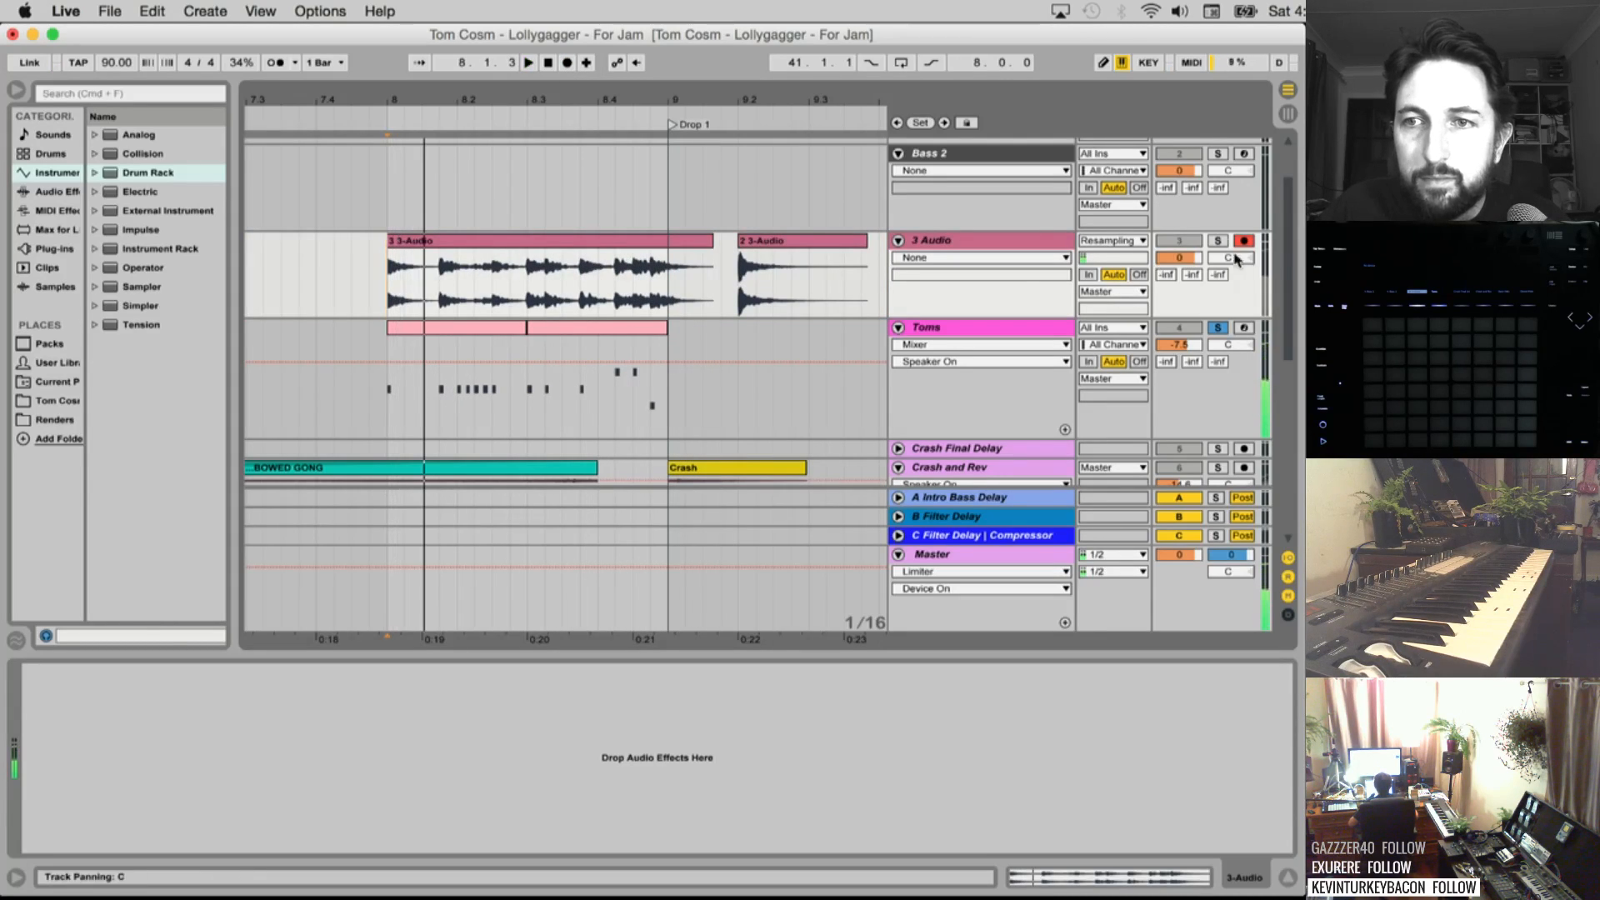
{"action": "left_click", "coordinate": [1218, 241]}
{"action": "left_click_drag", "start_coordinate": [440, 95], "coordinate": [423, 200]}
{"action": "key", "text": "space"}
{"action": "left_click", "coordinate": [454, 284]}
{"action": "key", "text": "super+e"}
Audition the tom recording from 8.1.4, split it at 8.3.1, and delete the section between those two points
{"action": "key", "text": "space"}
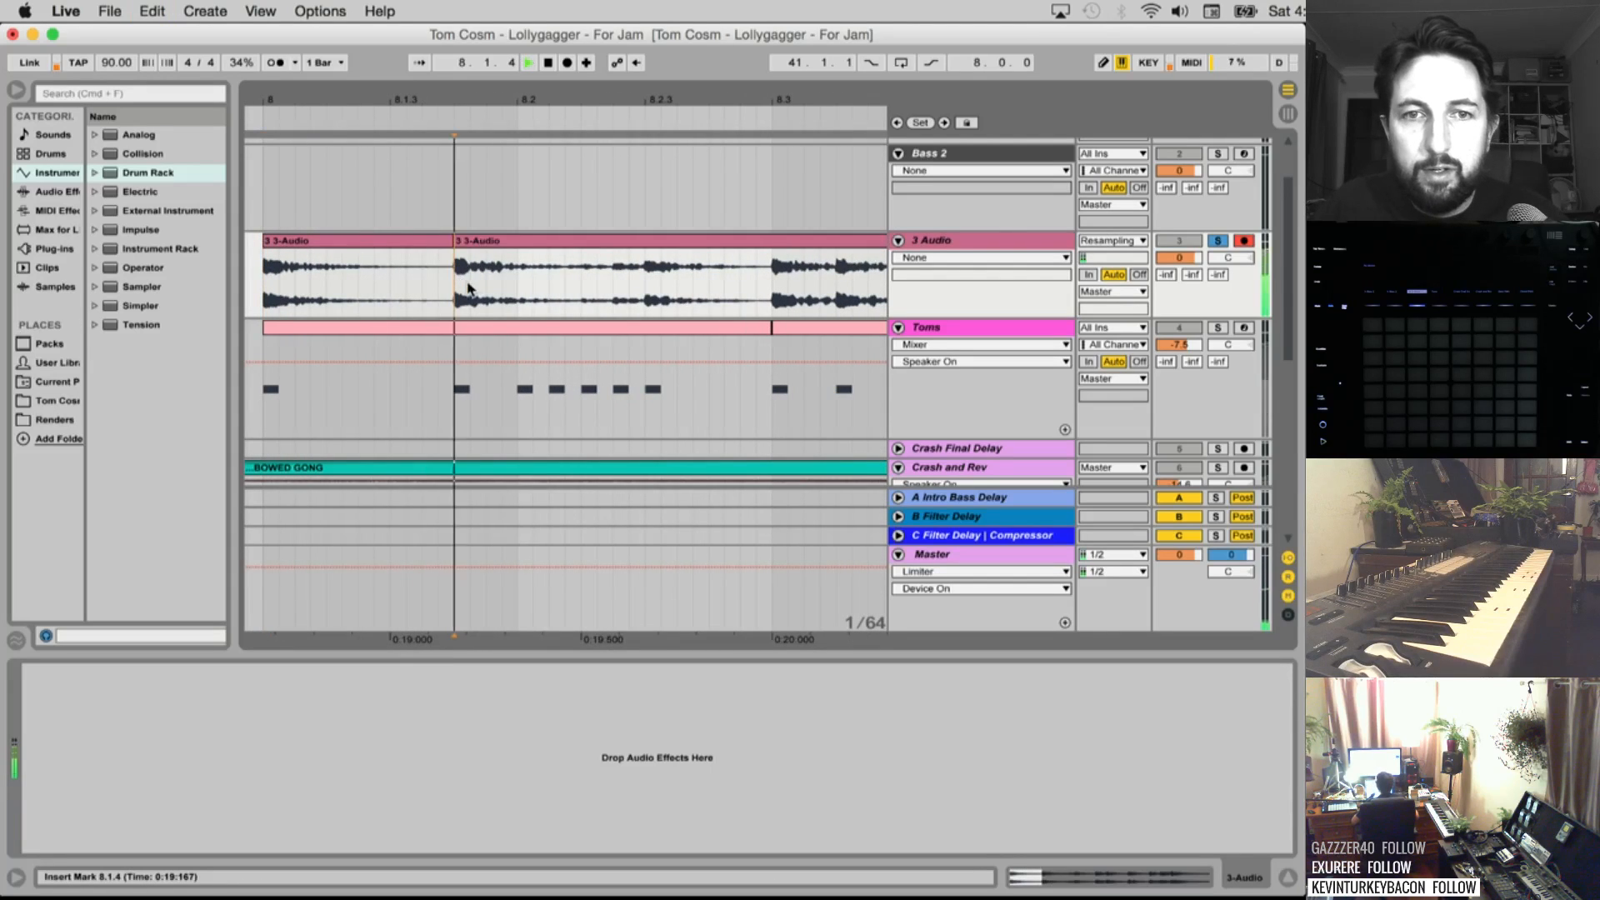
{"action": "key", "text": "space"}
{"action": "key", "text": "space"}
{"action": "key", "text": "space"}
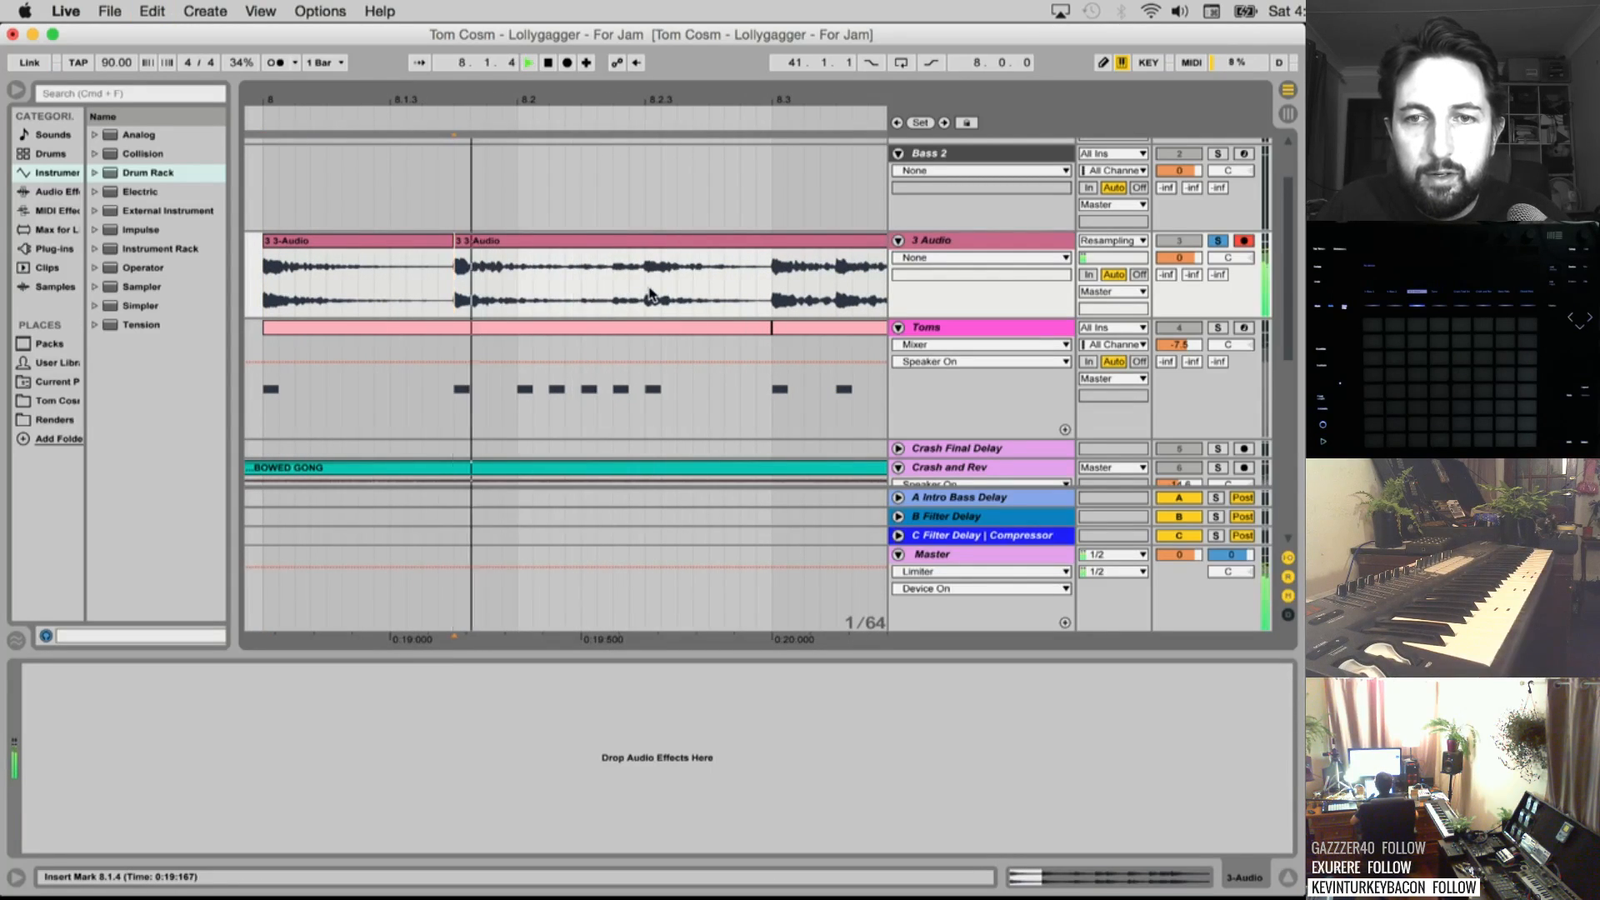
{"action": "key", "text": "space"}
{"action": "key", "text": "space"}
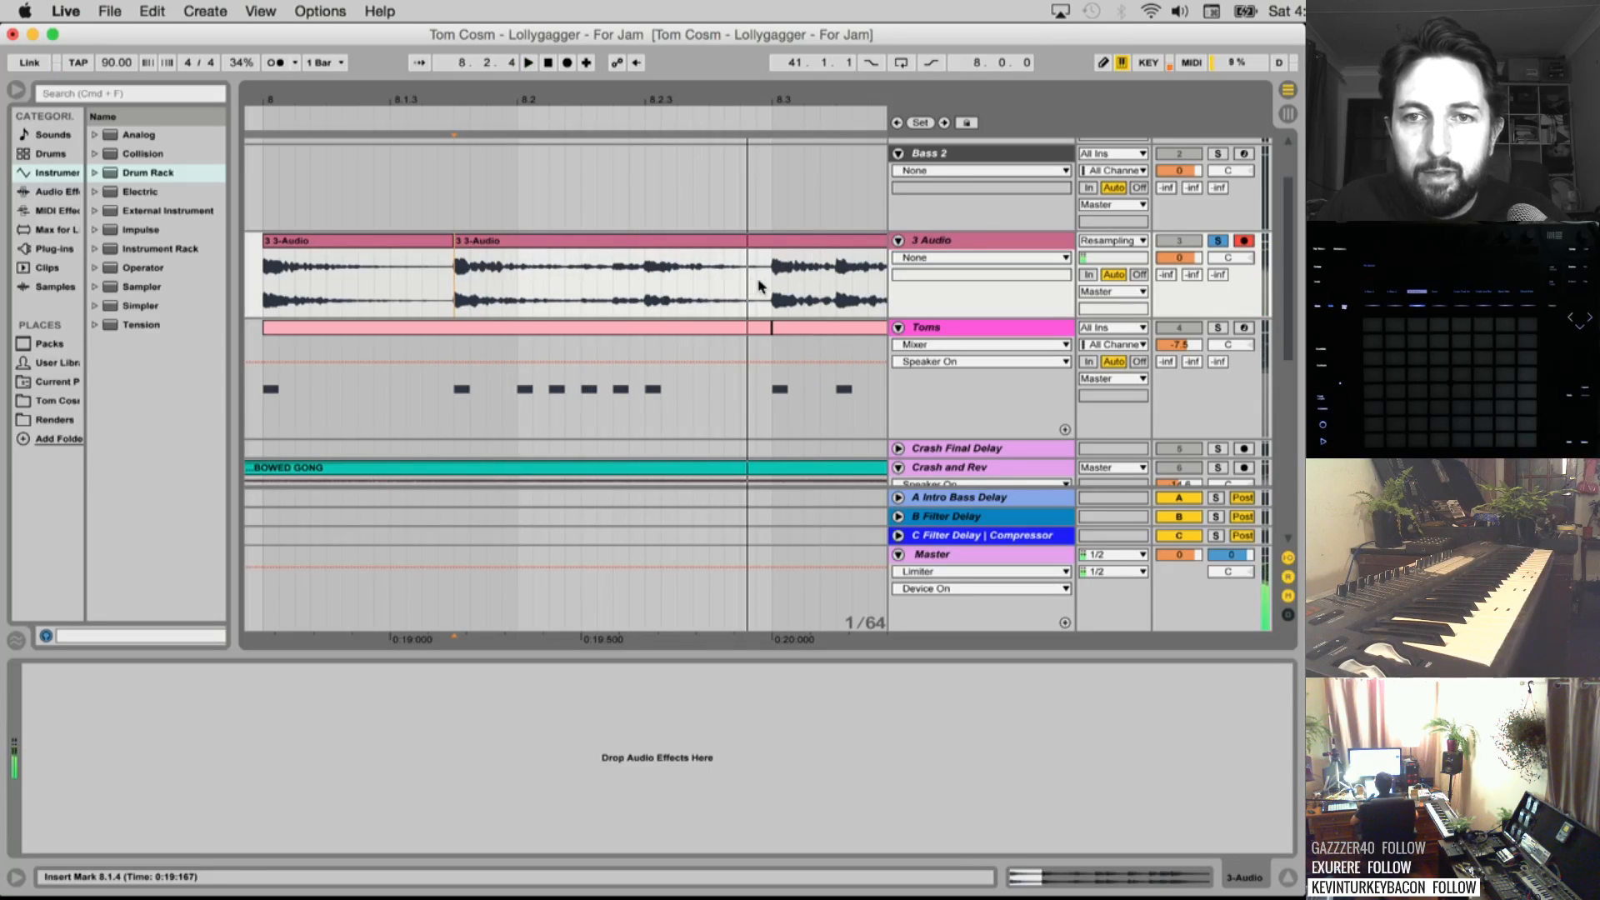
{"action": "key", "text": "space"}
{"action": "left_click", "coordinate": [773, 286]}
{"action": "key", "text": "super+e"}
{"action": "scroll", "coordinate": [765, 286], "scroll_direction": "right", "scroll_amount": 1}
{"action": "left_click", "coordinate": [669, 243]}
{"action": "key", "text": "Delete"}
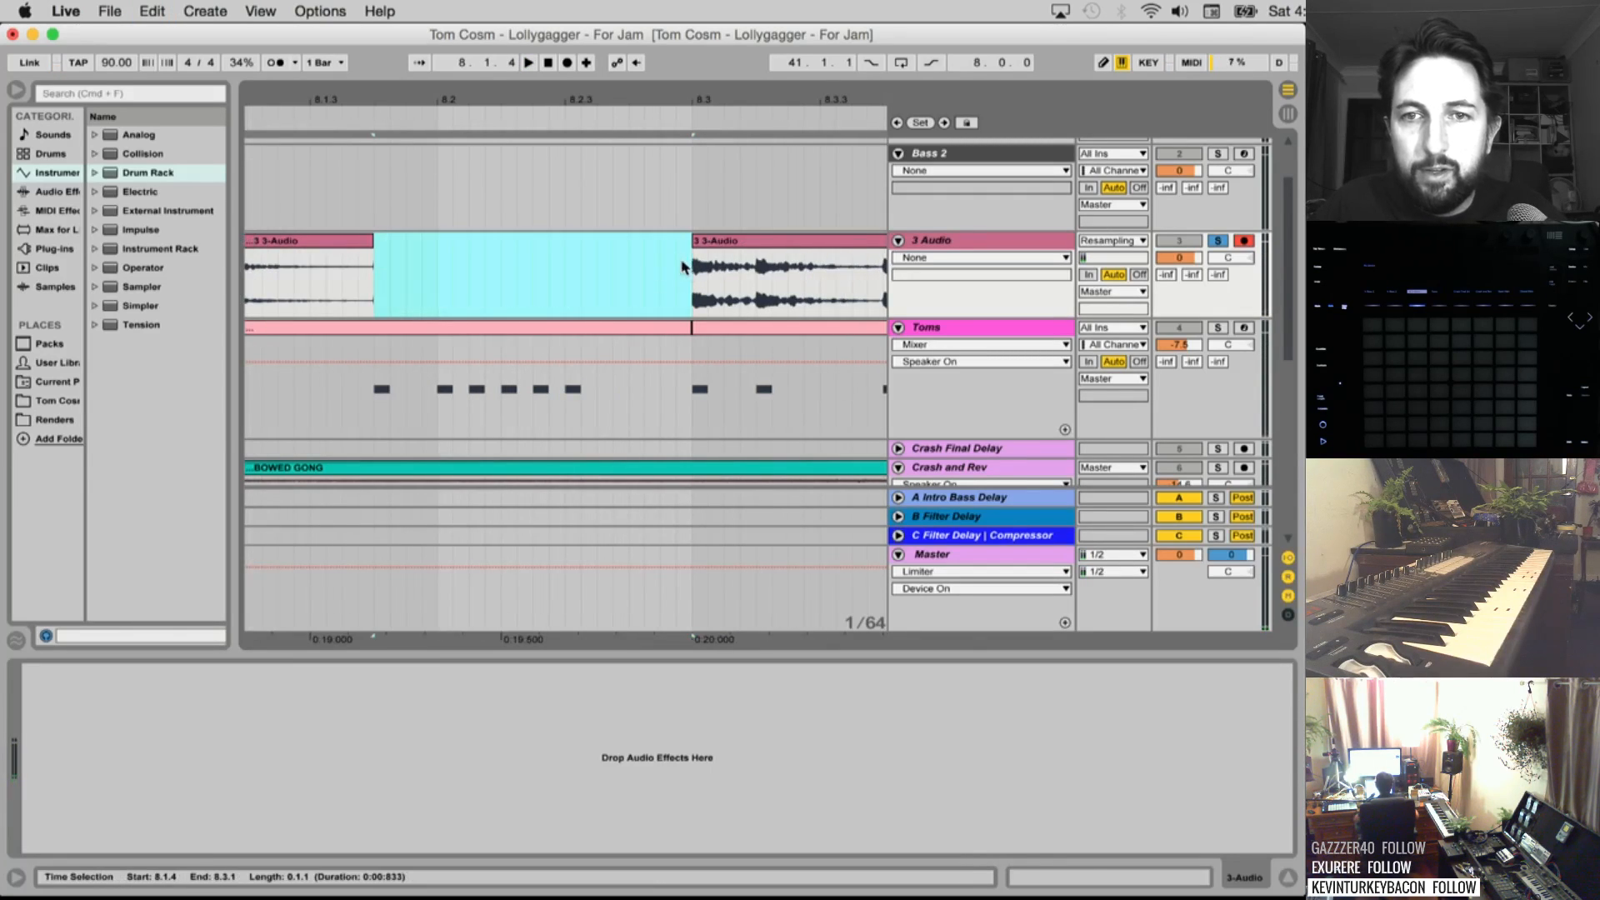
Audition the remaining tom recording from 8.3.1 and delete the section from 8.3.1 to 8.3.4
{"action": "left_click", "coordinate": [691, 279]}
{"action": "key", "text": "space"}
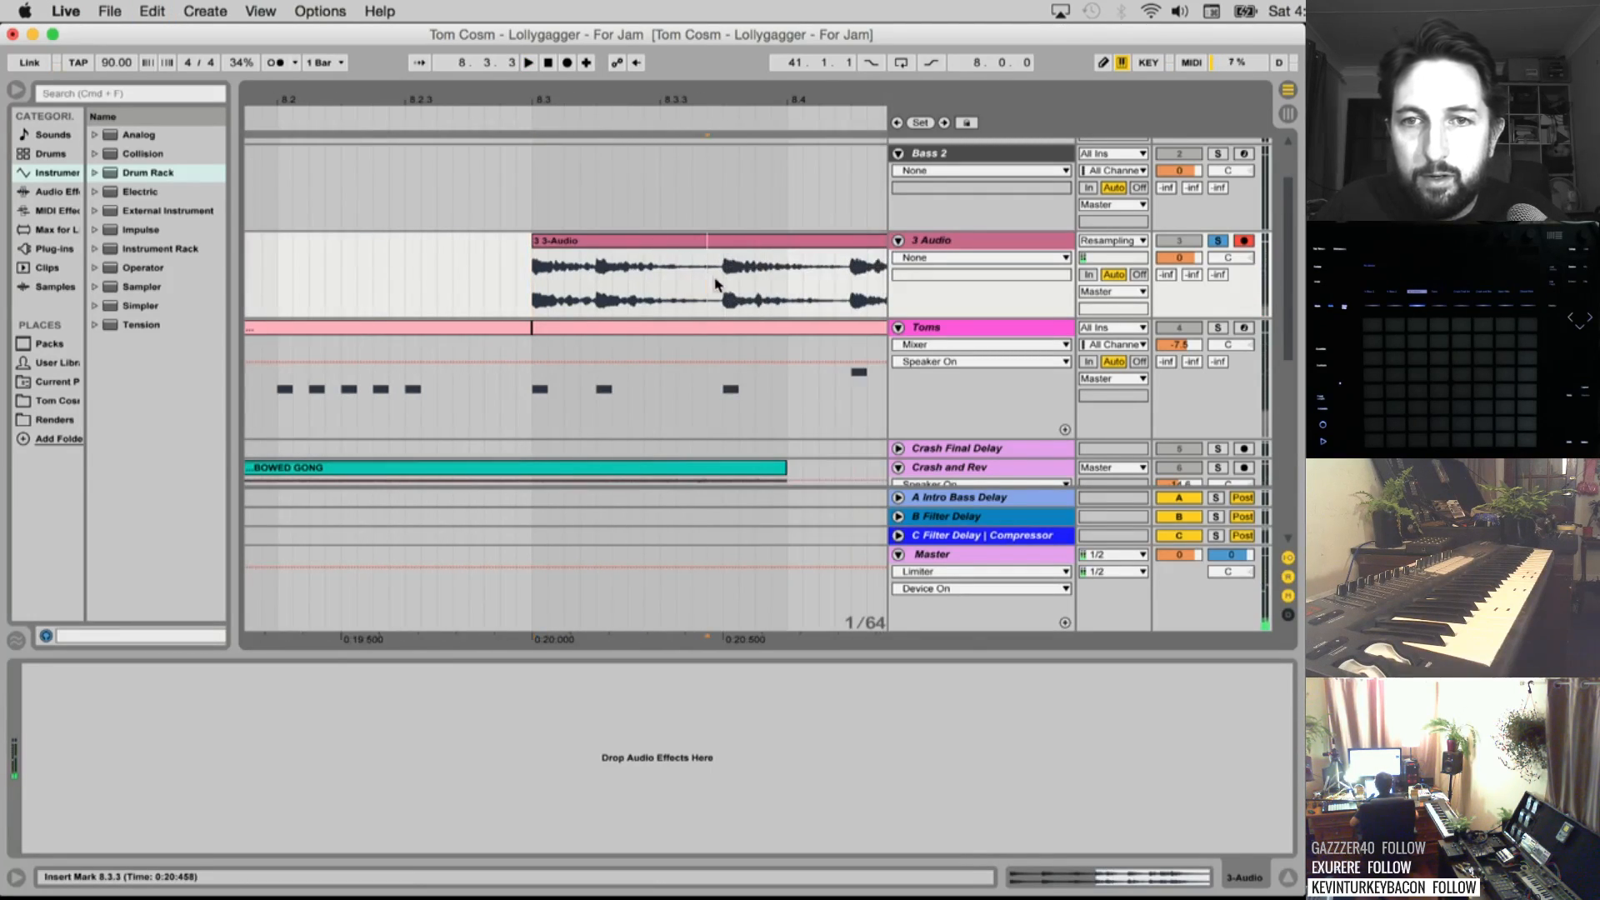
{"action": "key", "text": "space"}
{"action": "left_click_drag", "start_coordinate": [723, 284], "coordinate": [532, 270]}
{"action": "key", "text": "space"}
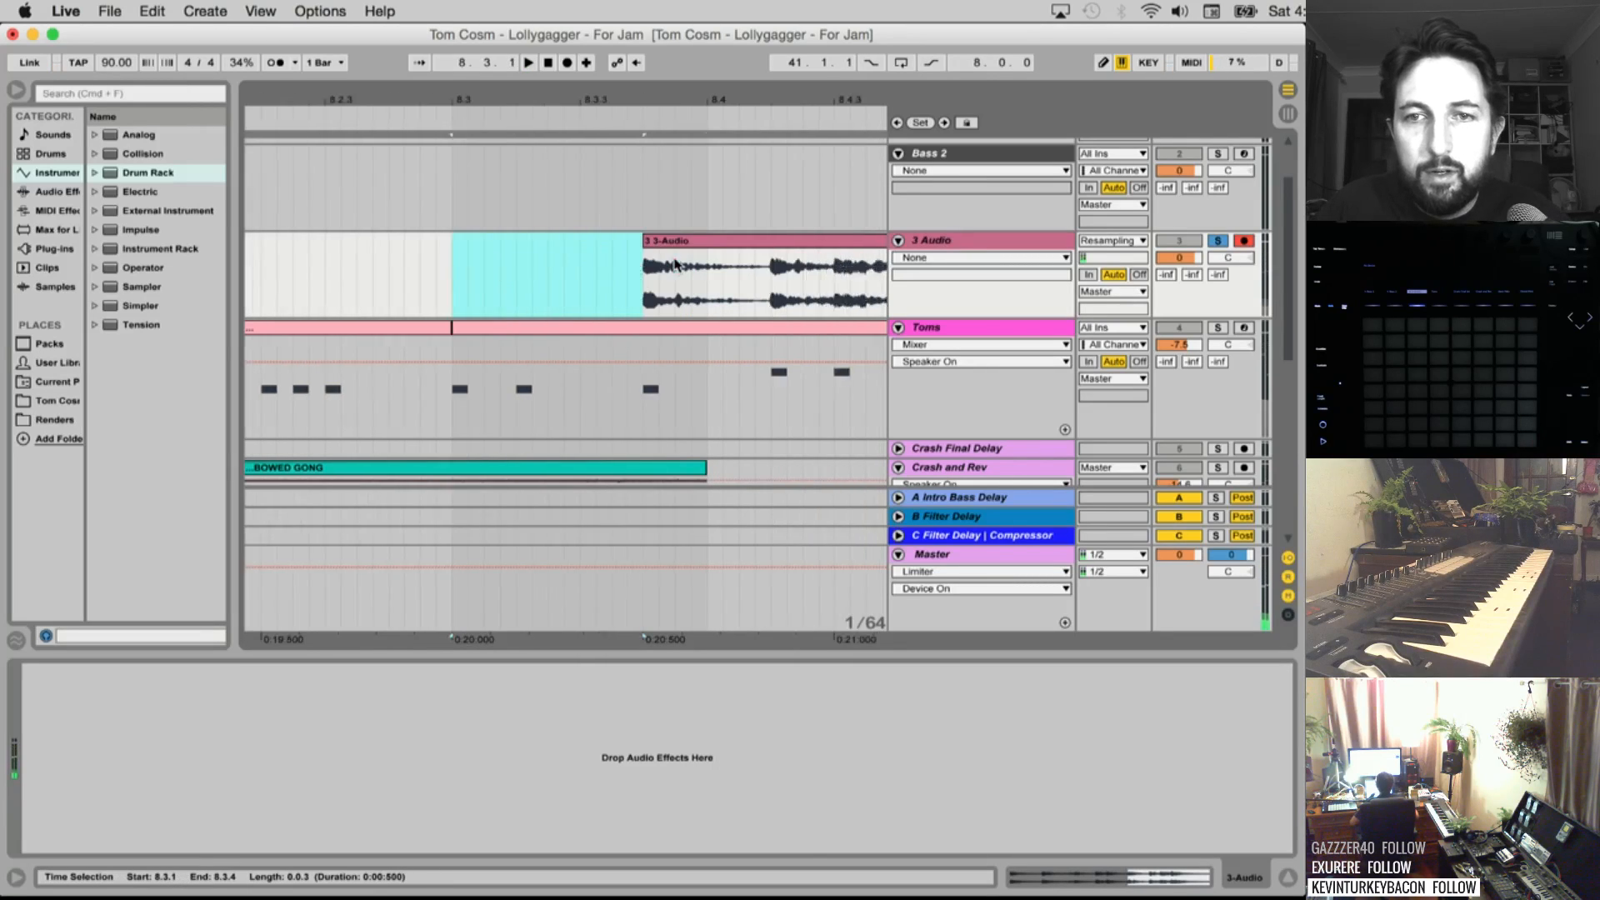
Audition the final tom hits of the recording from 8.4.2
{"action": "left_click", "coordinate": [574, 280]}
{"action": "key", "text": "space"}
{"action": "key", "text": "space"}
{"action": "key", "text": "space"}
{"action": "key", "text": "space"}
{"action": "key", "text": "space"}
{"action": "key", "text": "space"}
{"action": "key", "text": "space"}
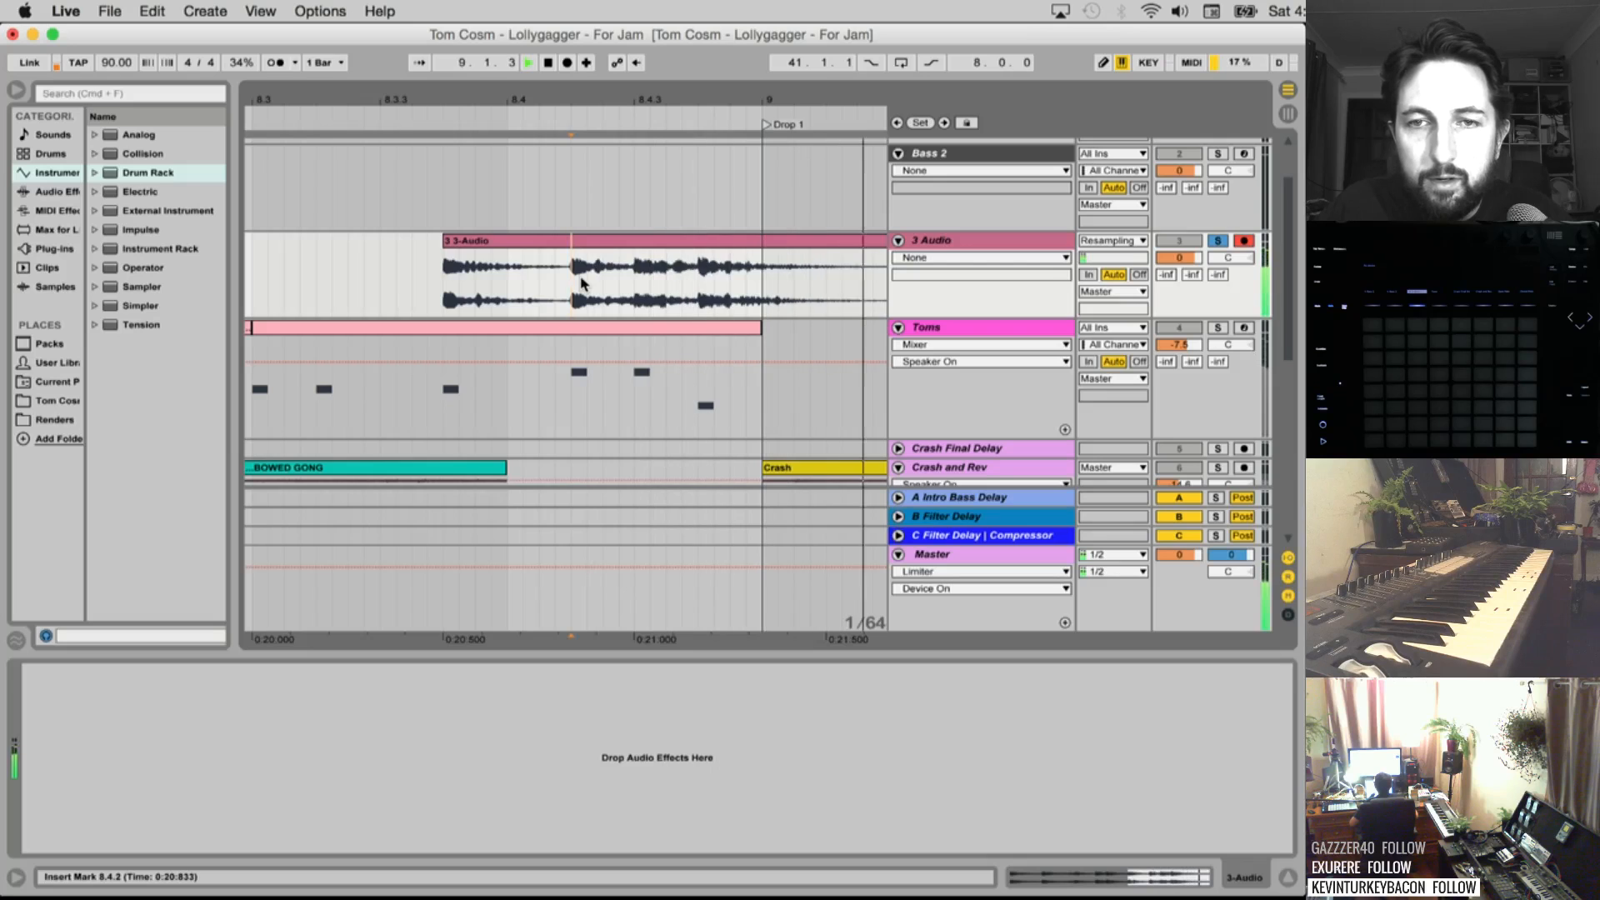
{"action": "key", "text": "space"}
{"action": "key", "text": "space"}
{"action": "key", "text": "space"}
{"action": "key", "text": "space"}
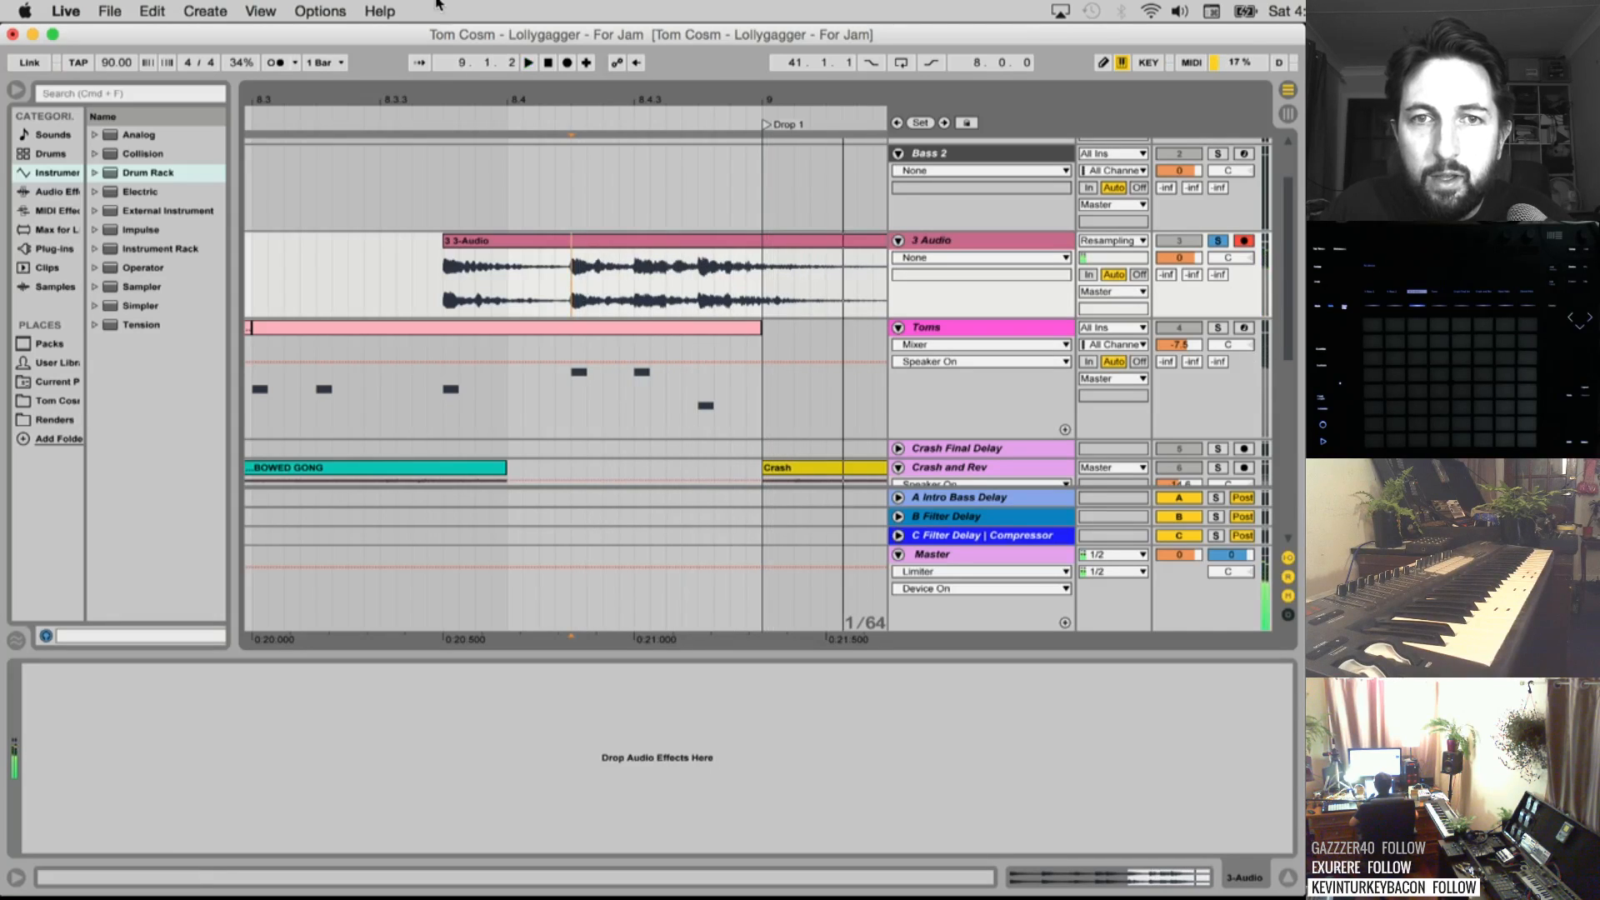
{"action": "key", "text": "space"}
{"action": "key", "text": "space"}
{"action": "key", "text": "space"}
Delete all tom recording pieces from bar 8 onward on the audio track
{"action": "left_click_drag", "start_coordinate": [430, 97], "coordinate": [540, 33]}
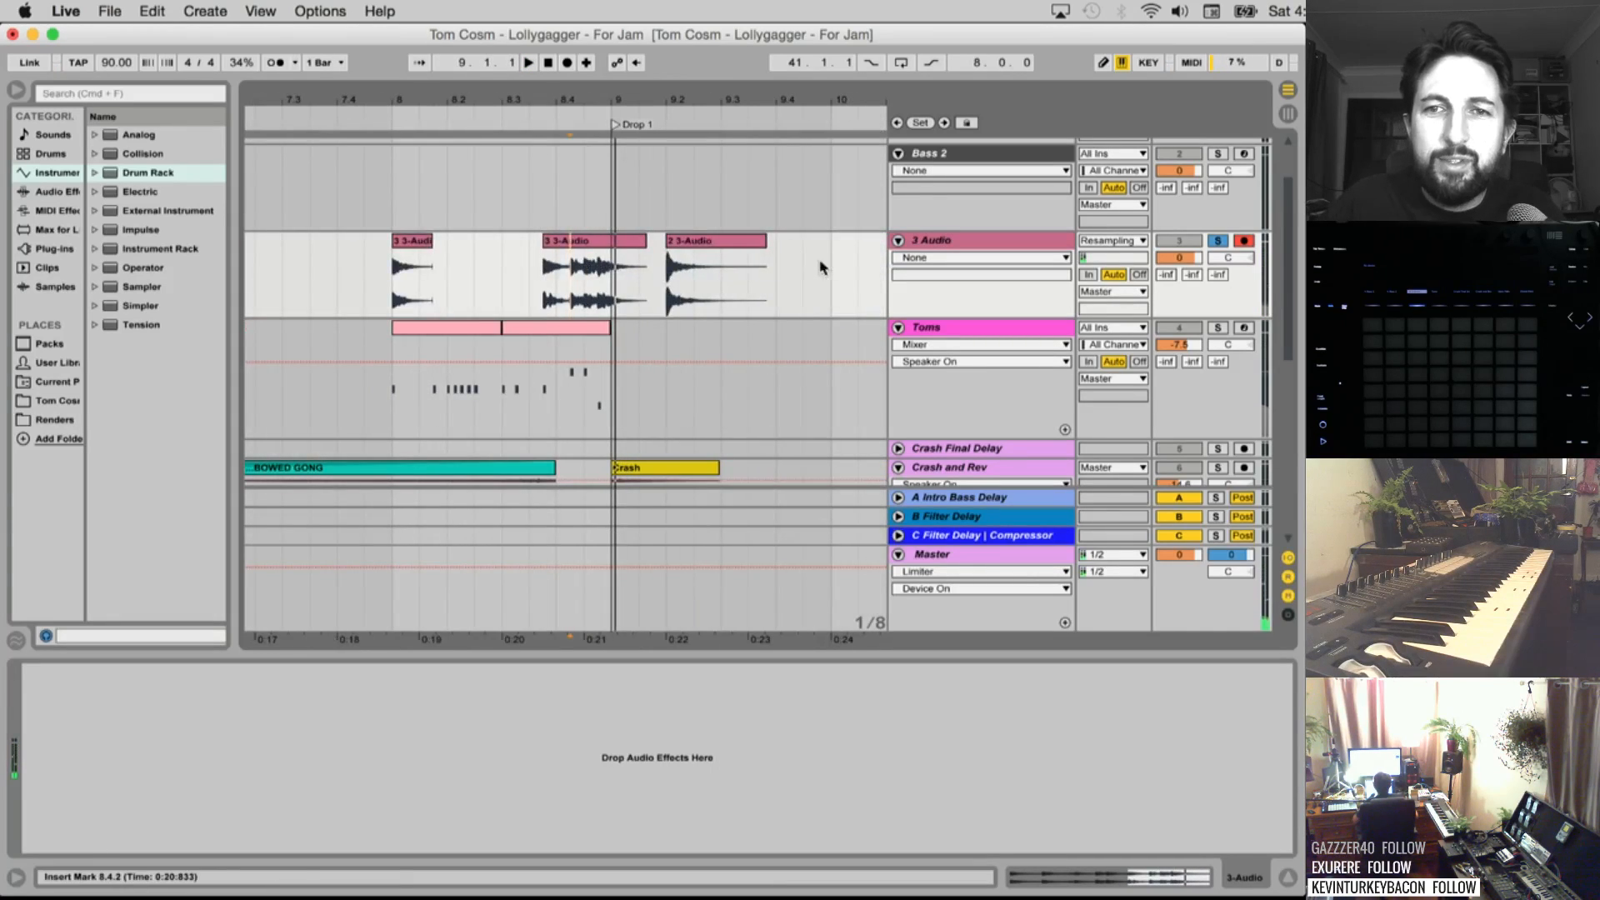
{"action": "left_click_drag", "start_coordinate": [810, 264], "coordinate": [307, 263]}
{"action": "key", "text": "Delete"}
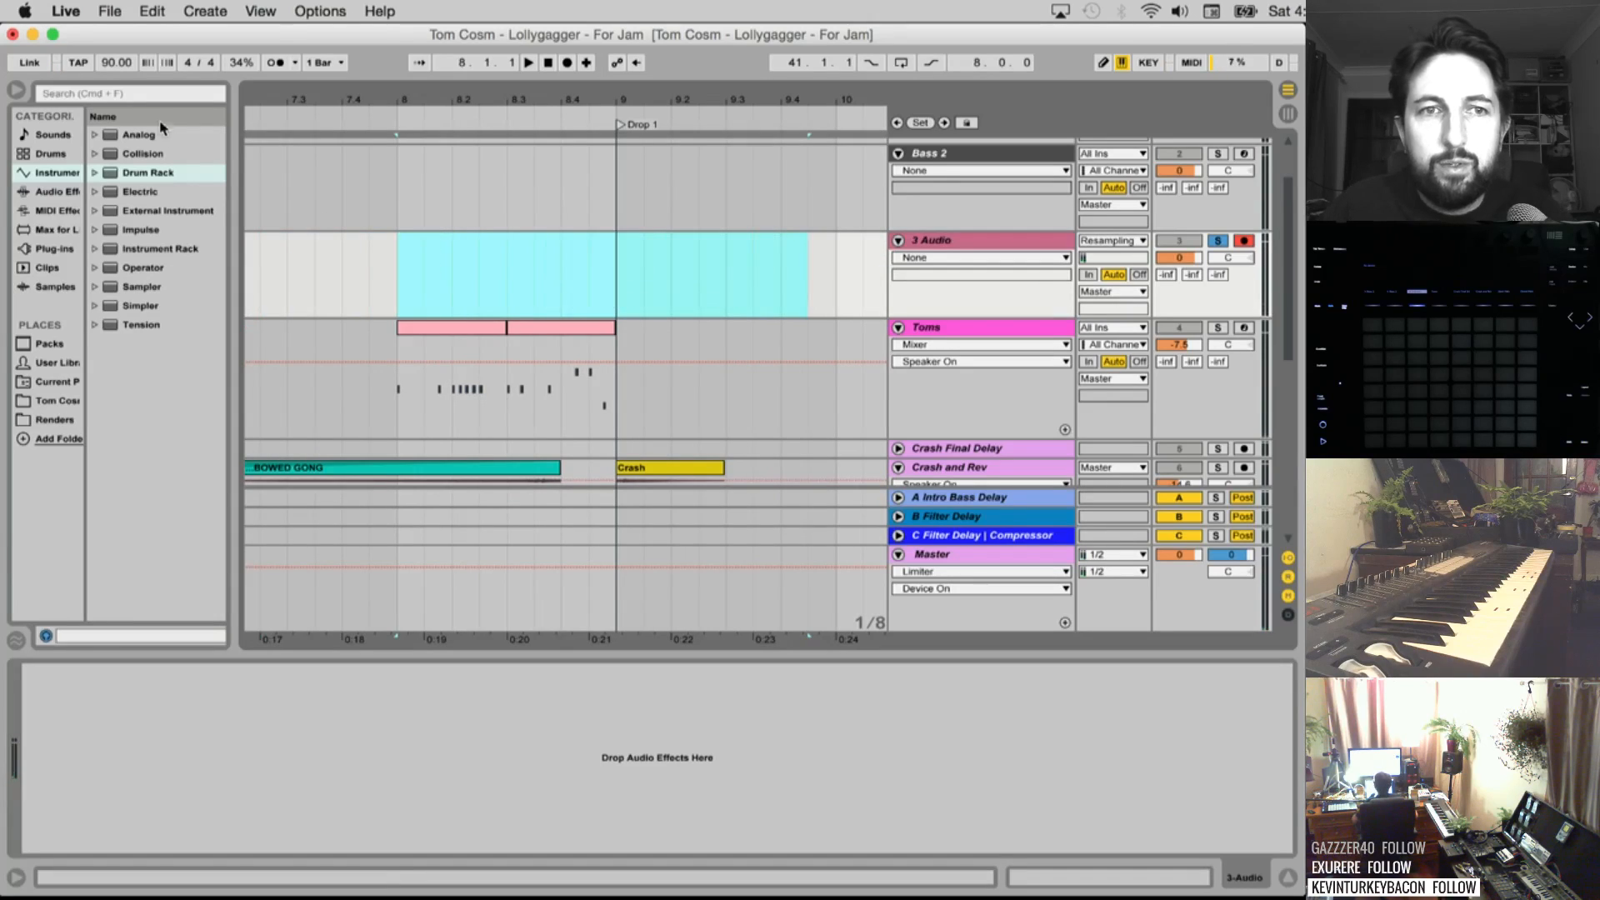
Set the song tempo to 30 BPM
{"action": "left_click", "coordinate": [113, 64]}
{"action": "type", "text": "3"}
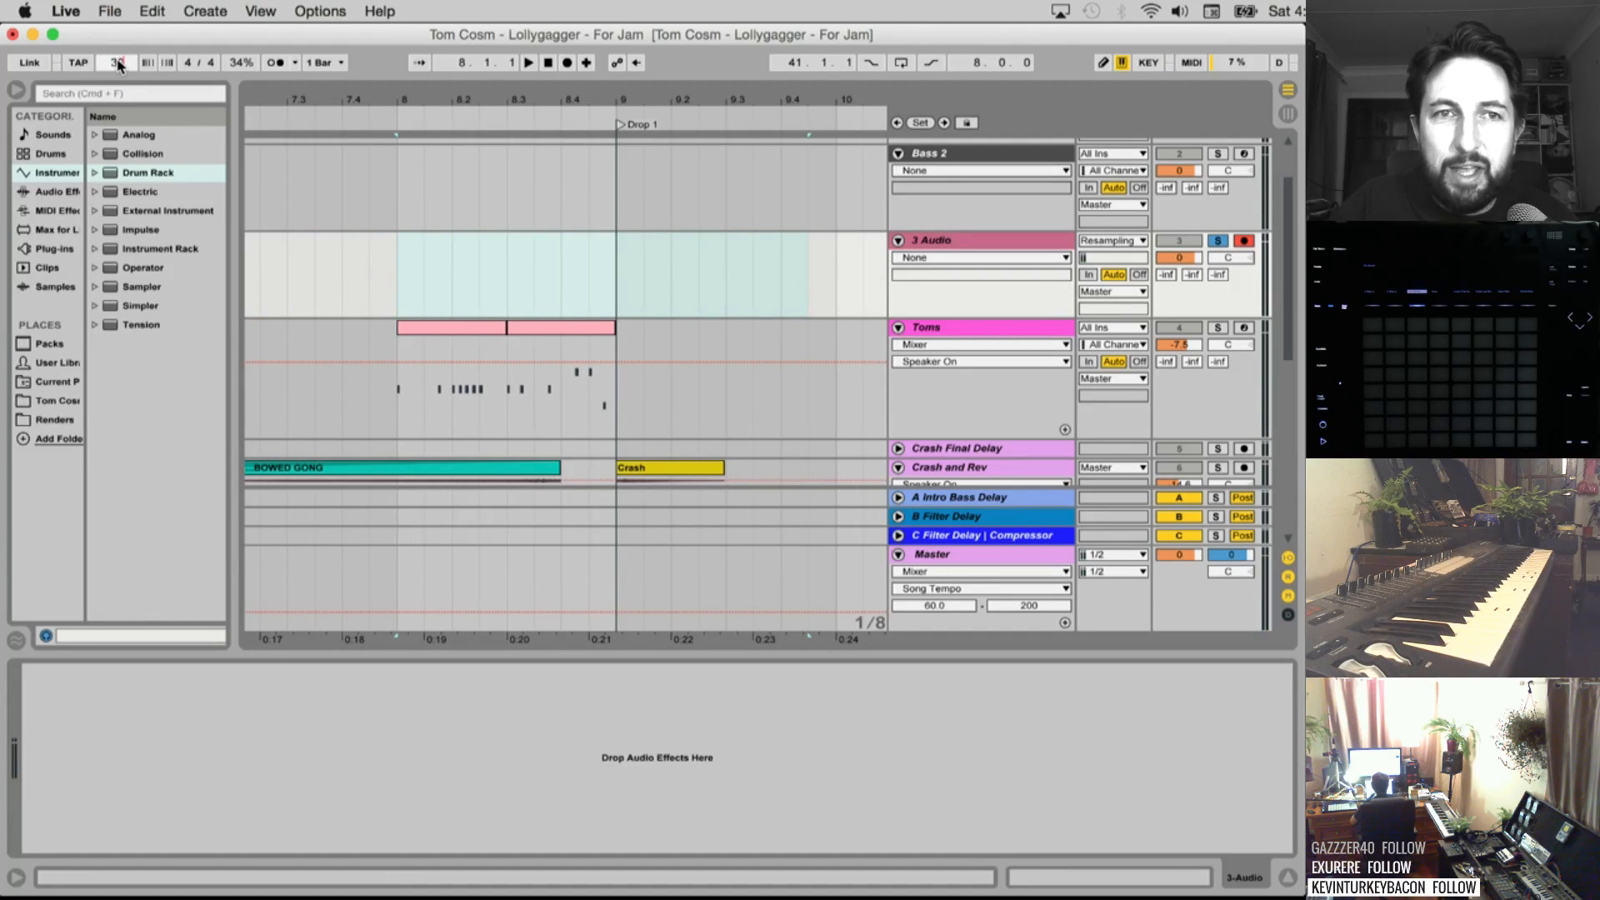
{"action": "type", "text": "0"}
{"action": "key", "text": "Return"}
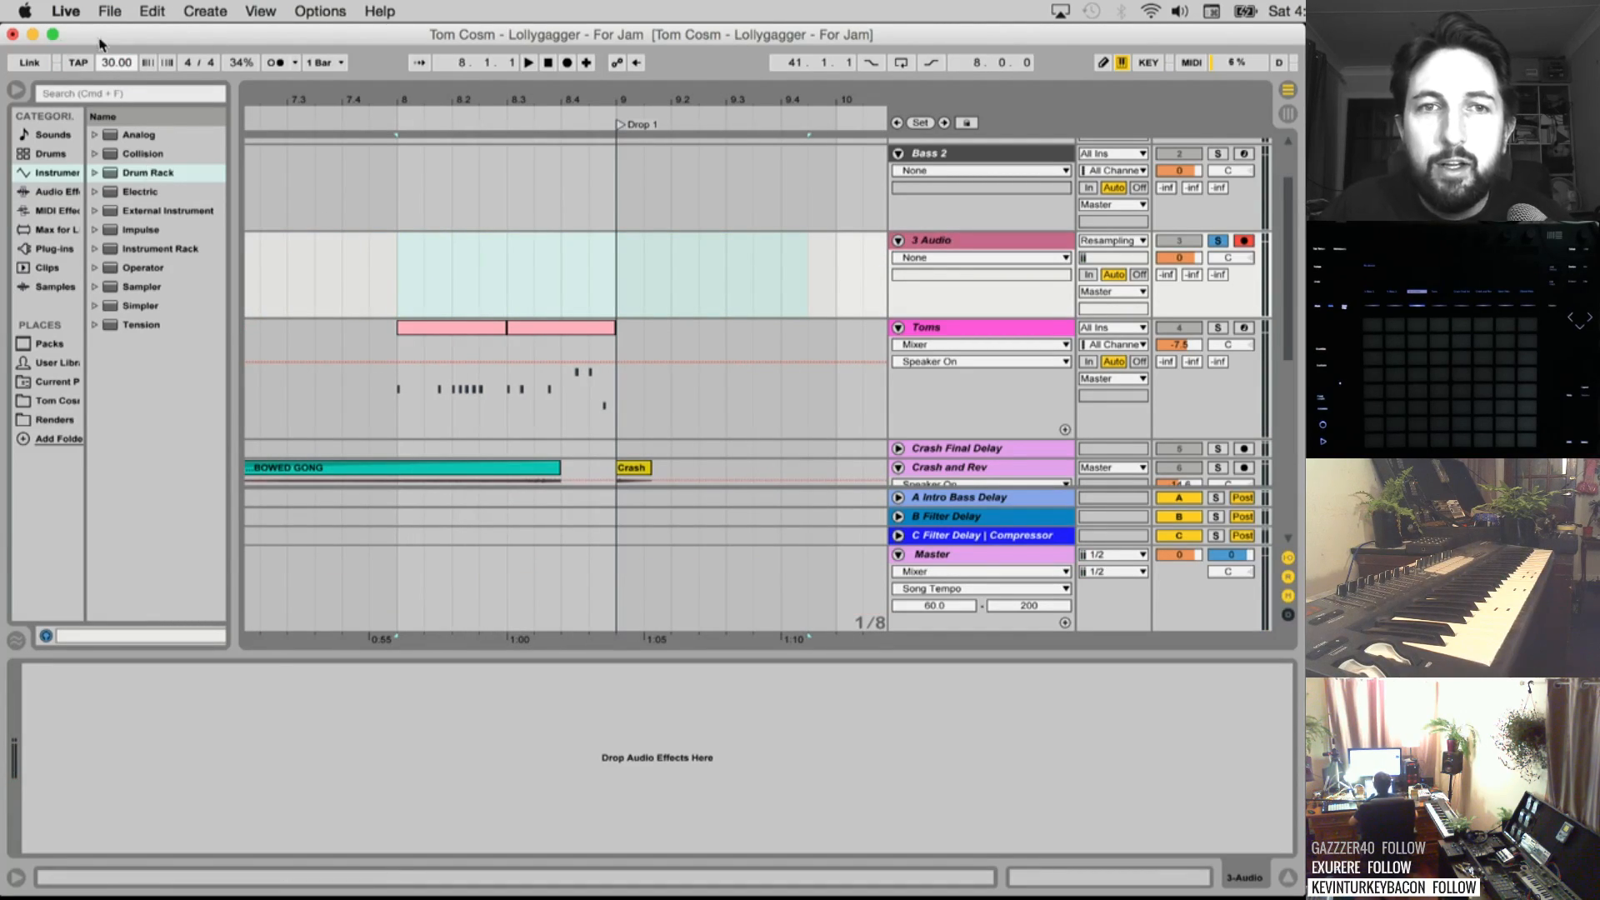
Solo the Toms track and record its fill from bar 8 to just past bar 9 onto the armed audio track
{"action": "left_click", "coordinate": [567, 64]}
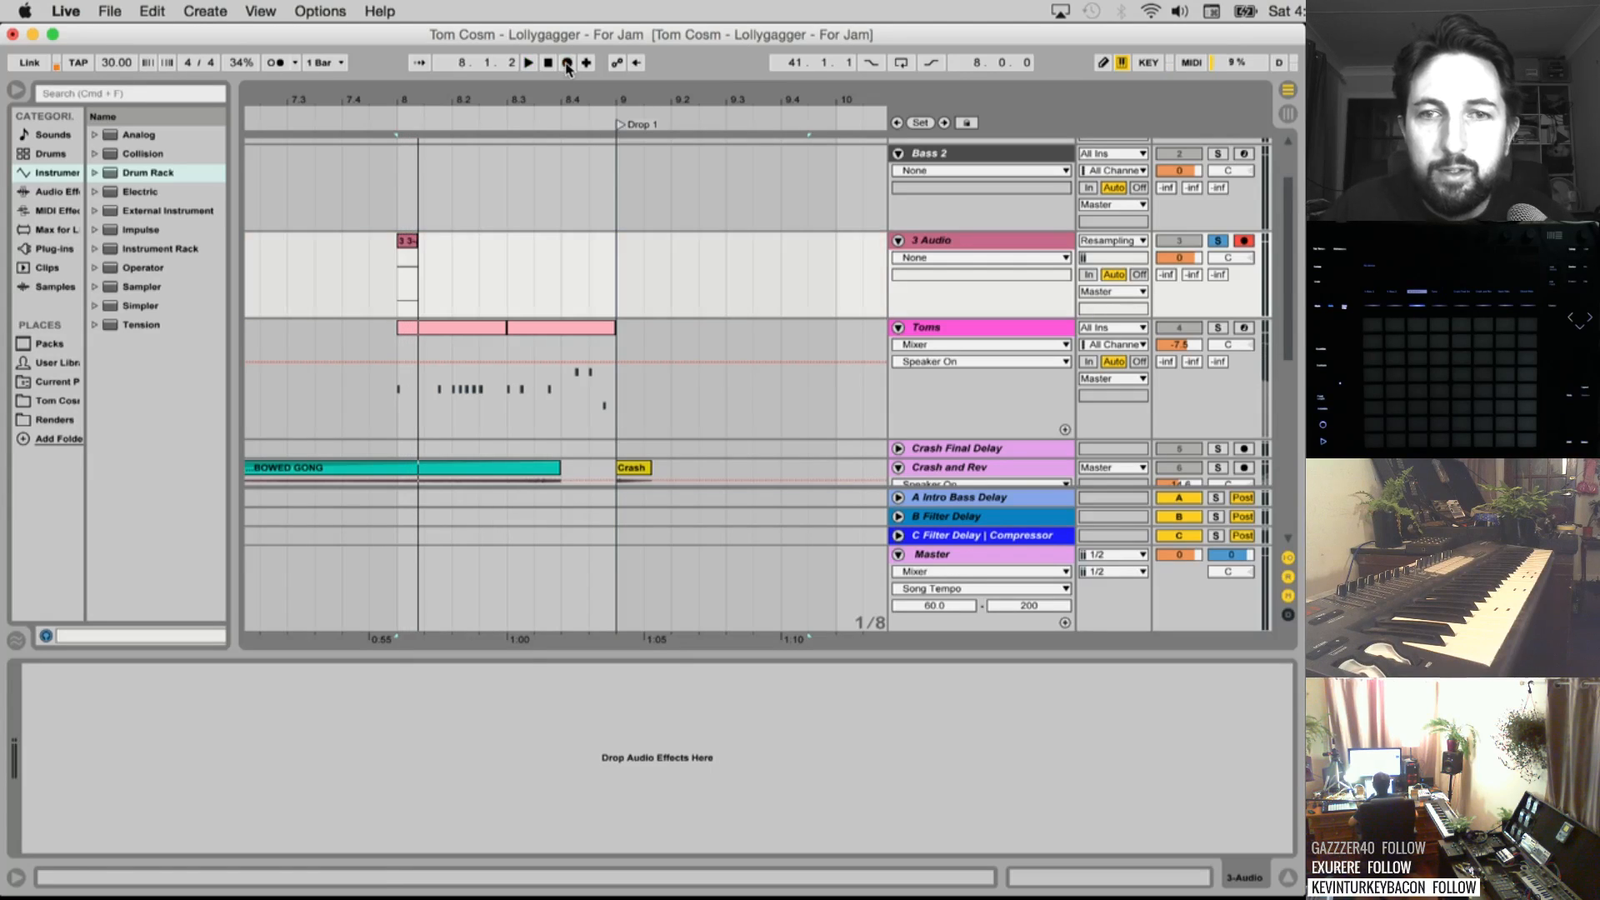
{"action": "left_click", "coordinate": [1219, 328]}
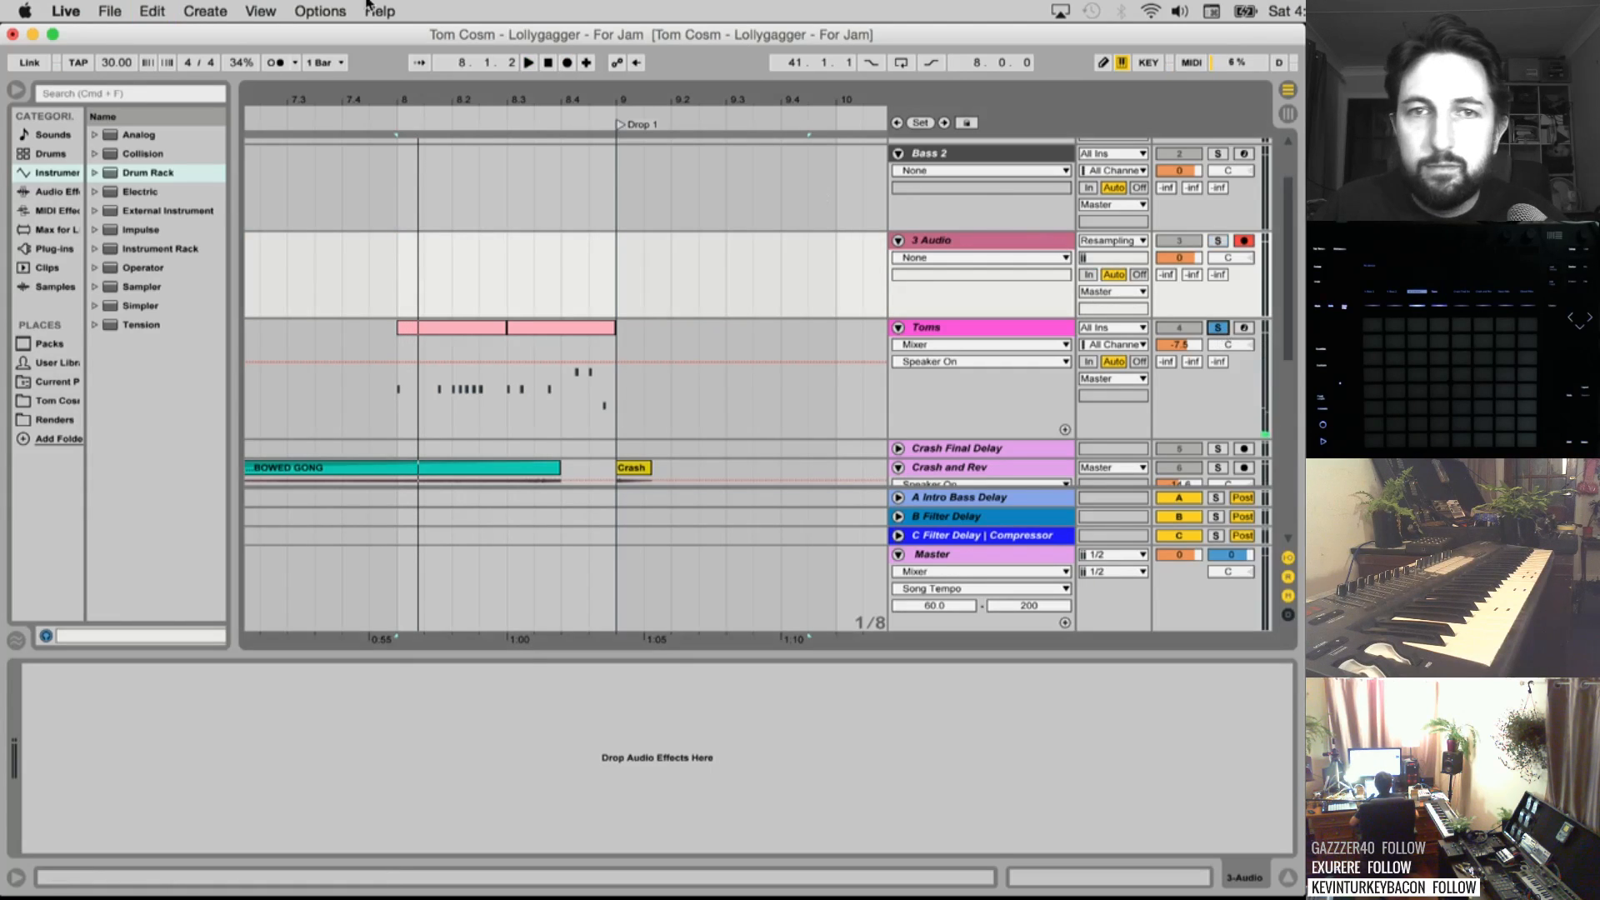
{"action": "left_click", "coordinate": [567, 63]}
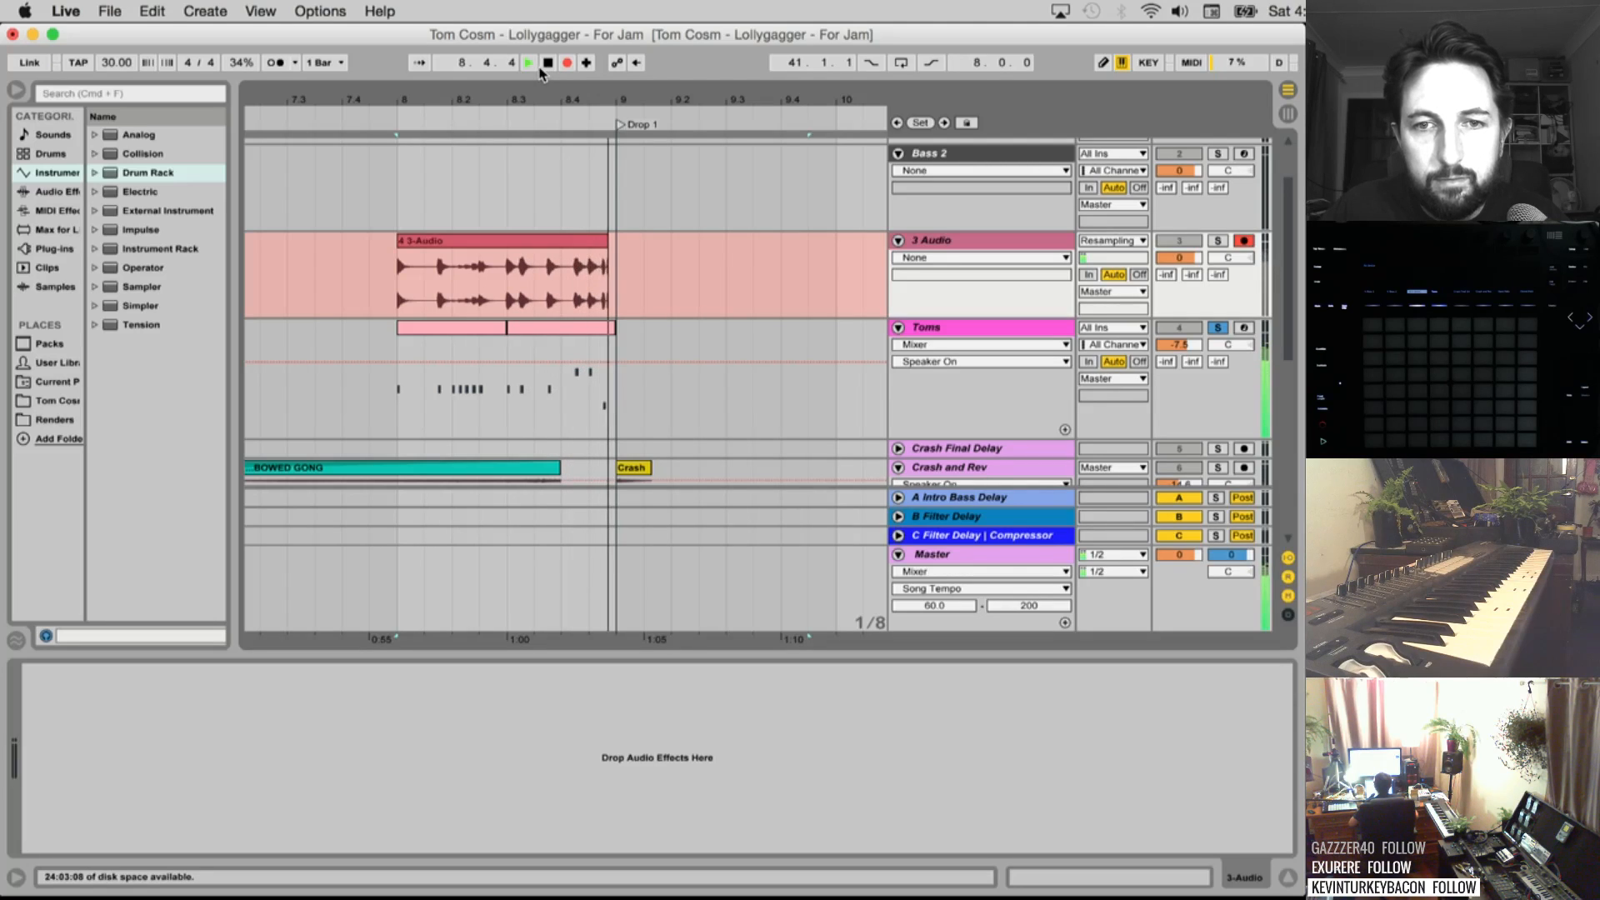
{"action": "left_click", "coordinate": [546, 65]}
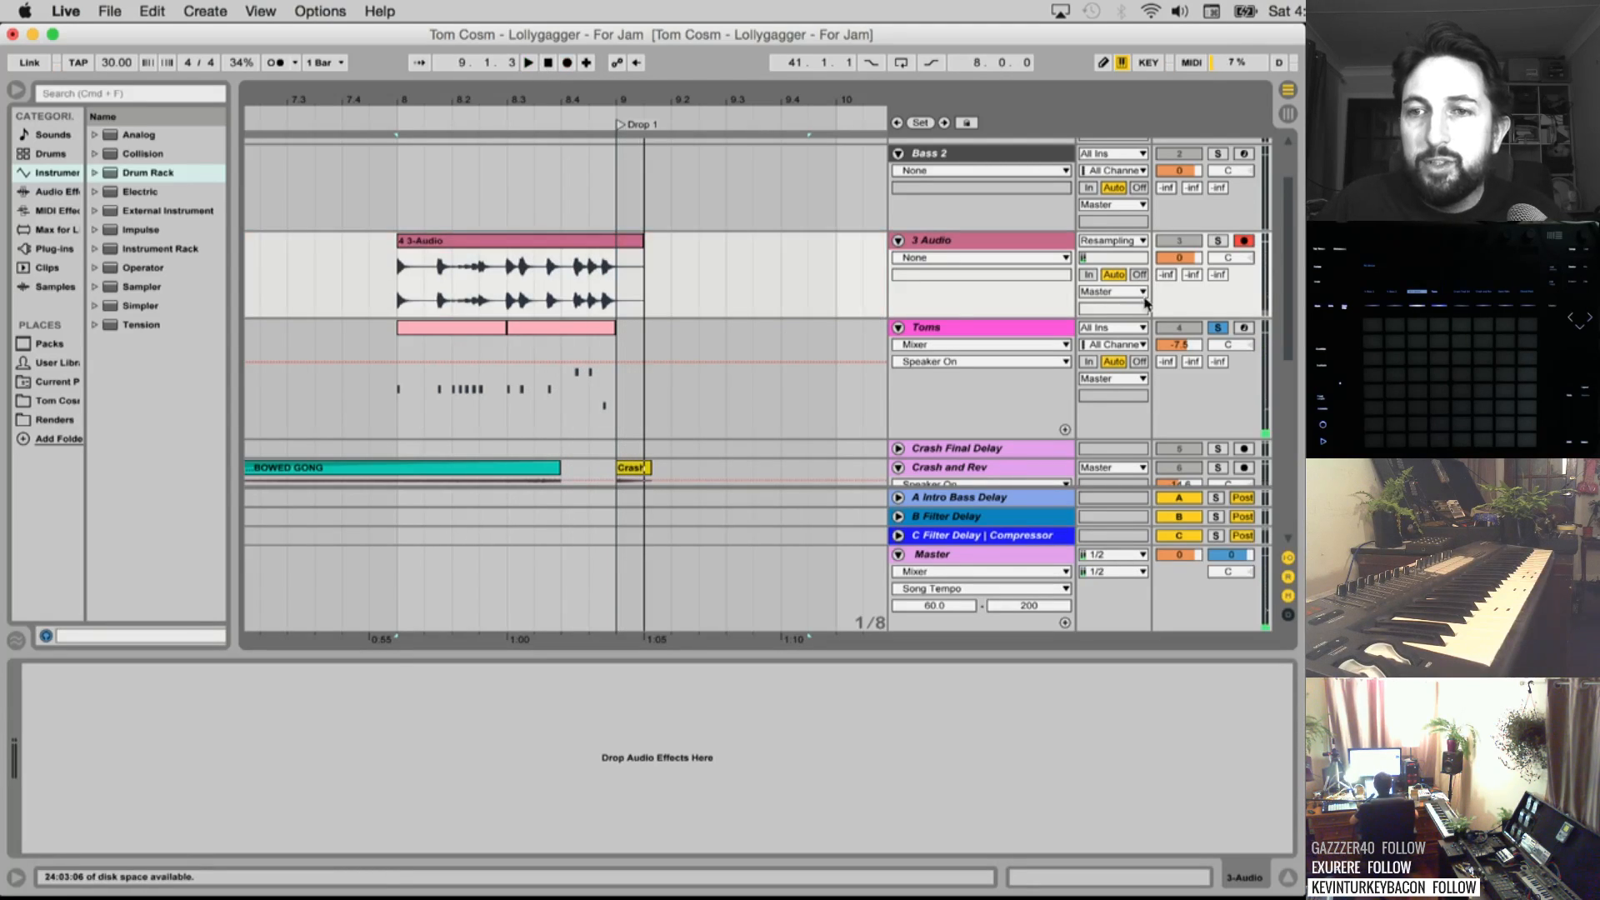
Set the song tempo to 90 BPM and turn off warping for the new tom recording
{"action": "type", "text": "90"}
{"action": "key", "text": "Return"}
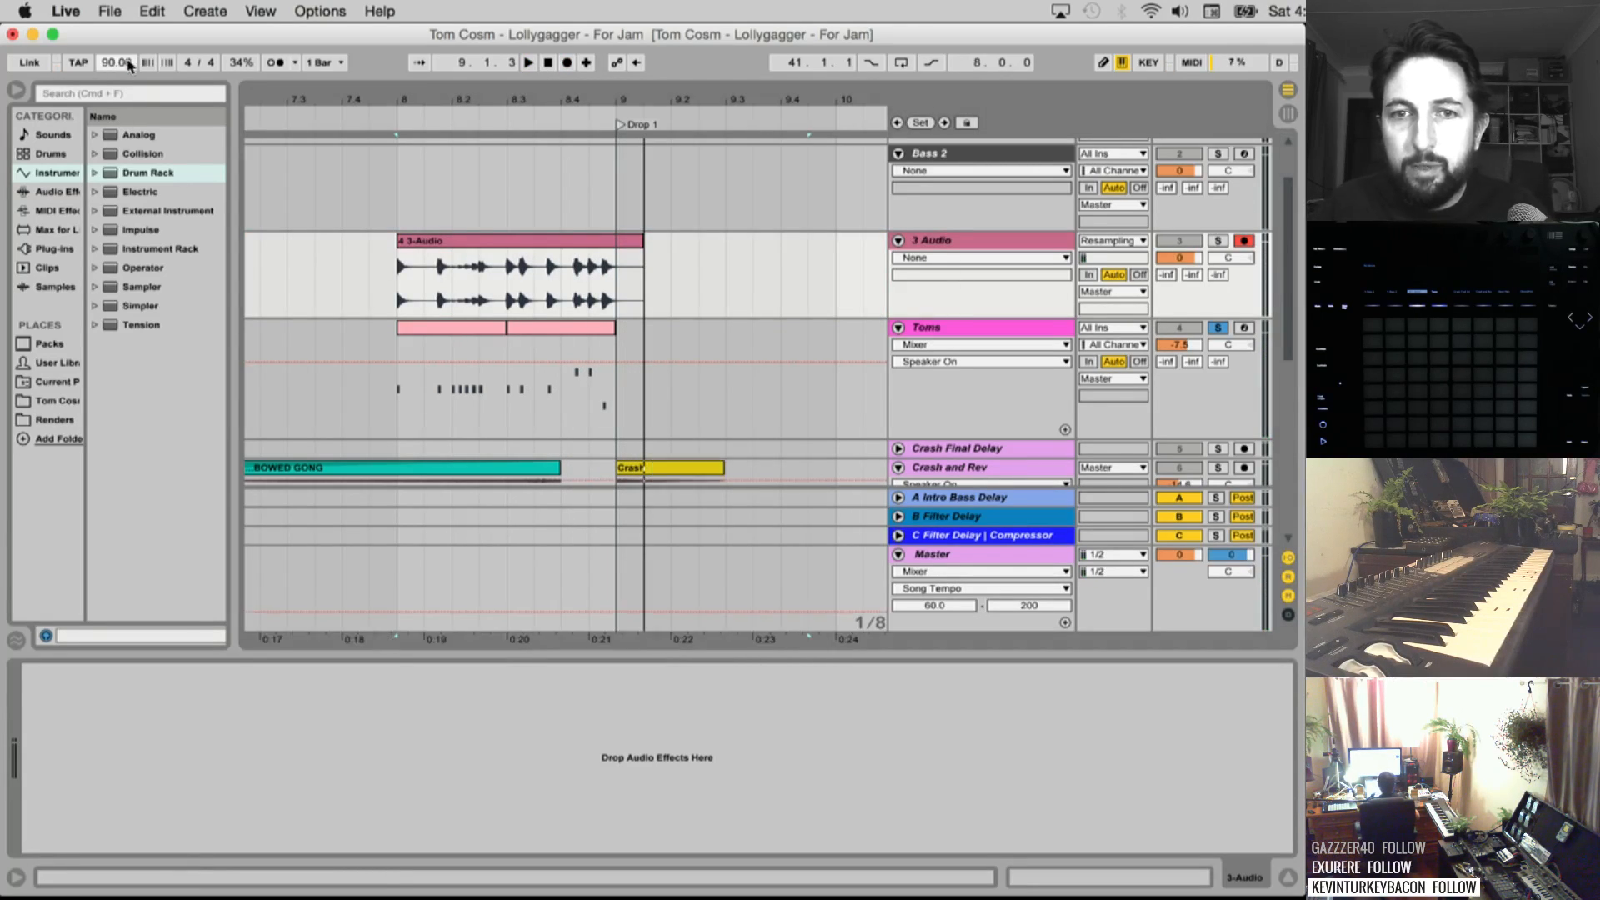
{"action": "left_click_drag", "start_coordinate": [533, 96], "coordinate": [536, 239]}
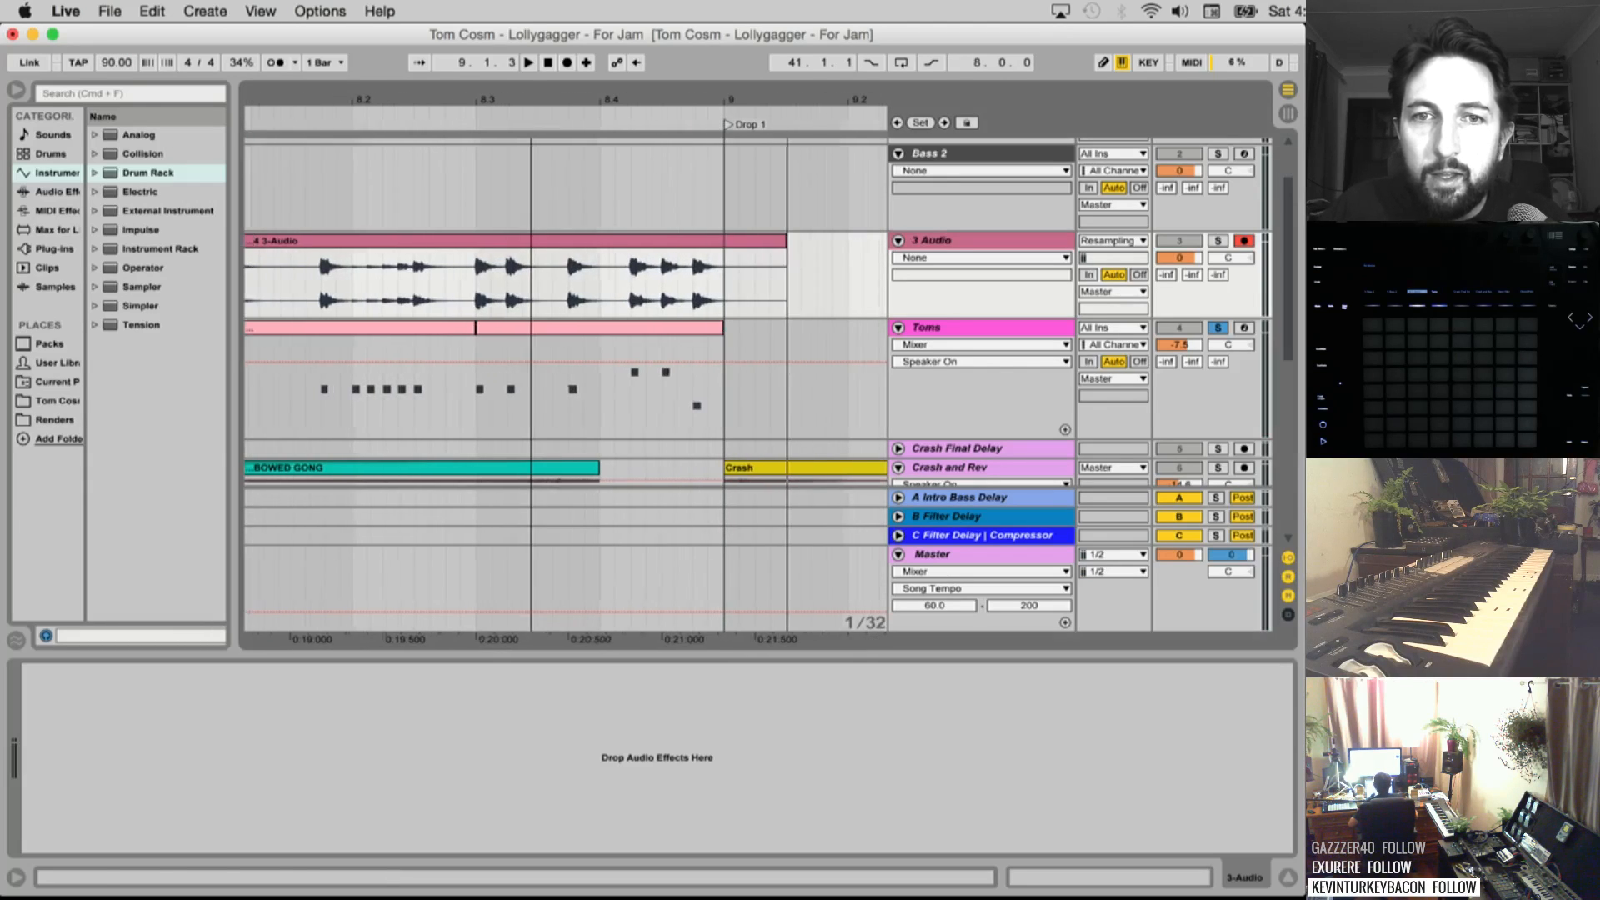
{"action": "double_click", "coordinate": [536, 239]}
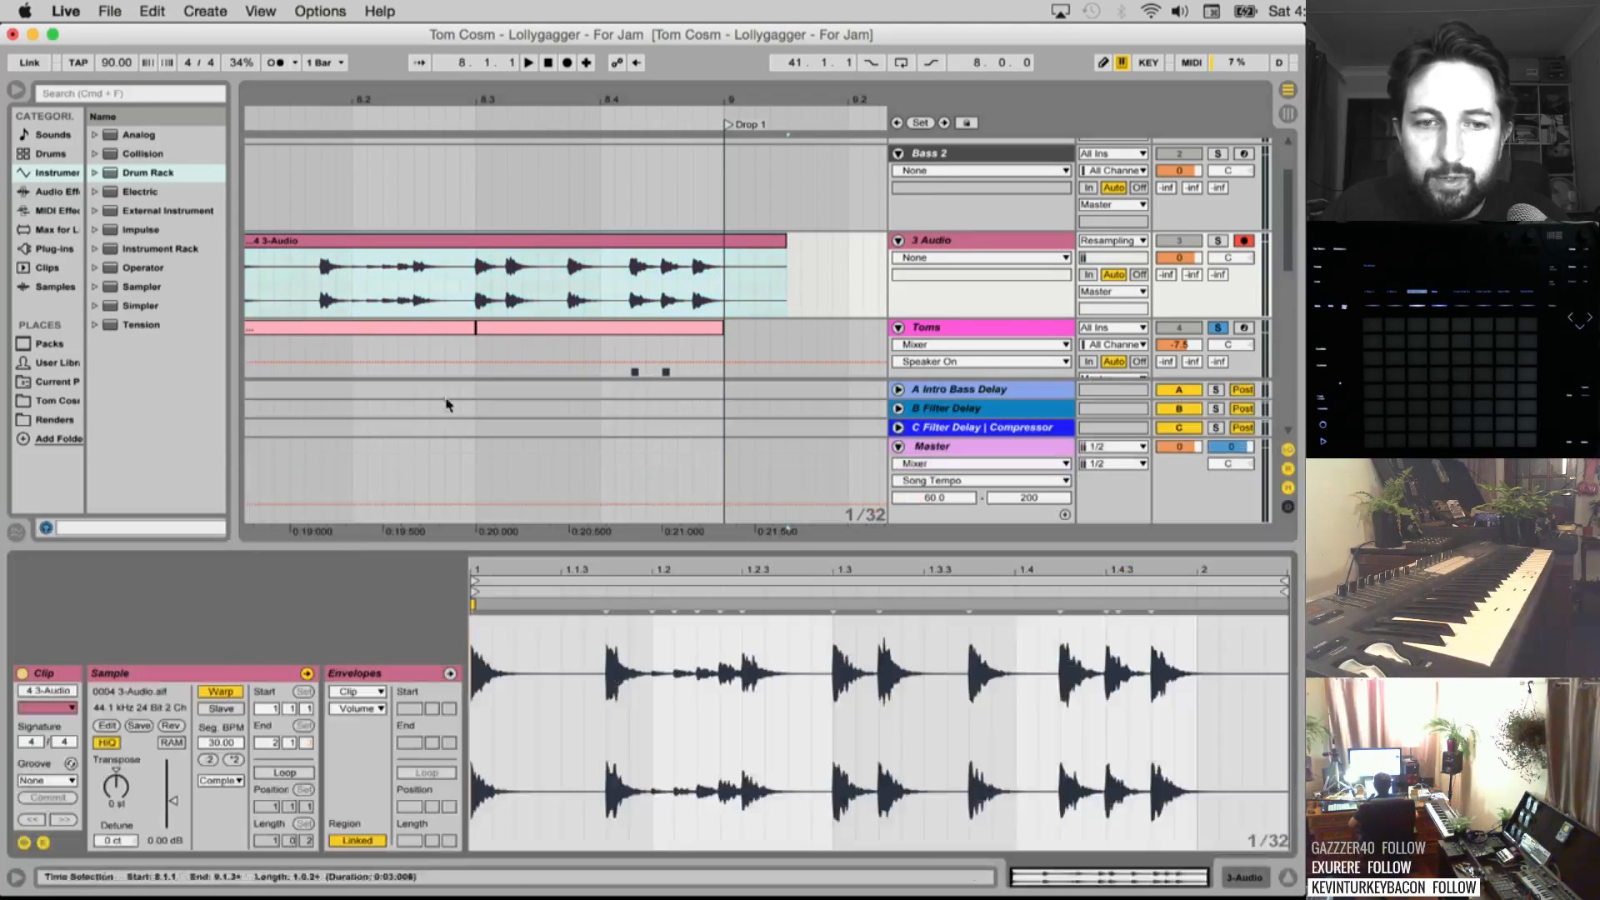
{"action": "left_click", "coordinate": [221, 693]}
Split the unwarped tom recording at 8.2.1, after the first hit
{"action": "scroll", "coordinate": [558, 314], "scroll_direction": "left", "scroll_amount": 5}
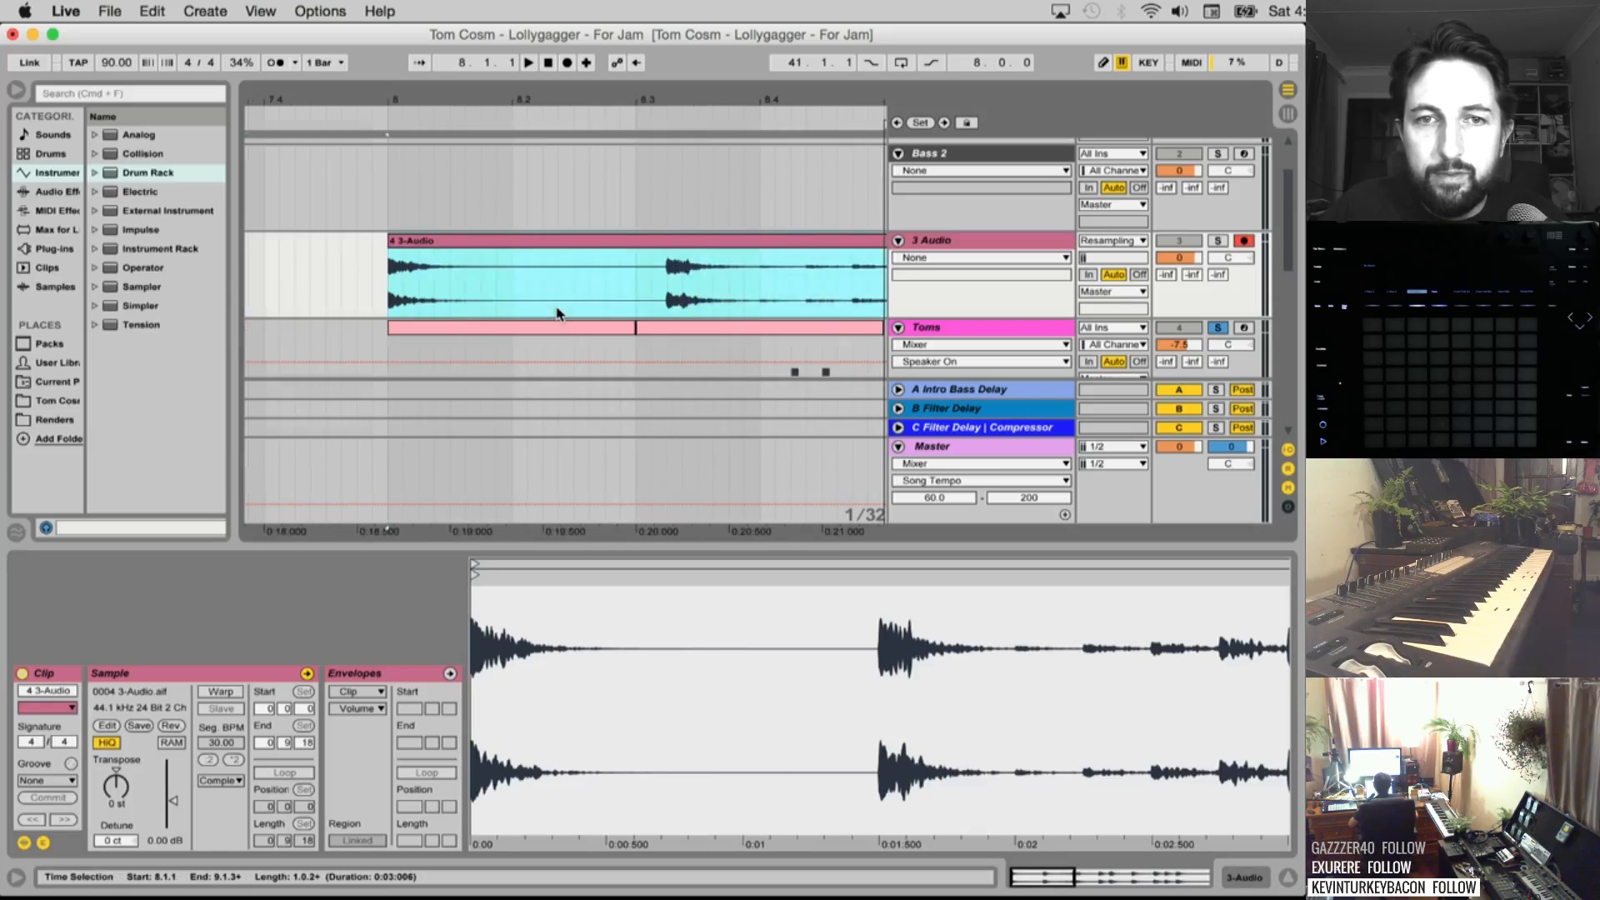
{"action": "scroll", "coordinate": [553, 311], "scroll_direction": "left", "scroll_amount": 5}
{"action": "scroll", "coordinate": [622, 304], "scroll_direction": "right", "scroll_amount": 2}
{"action": "left_click", "coordinate": [634, 298]}
{"action": "key", "text": "super+e"}
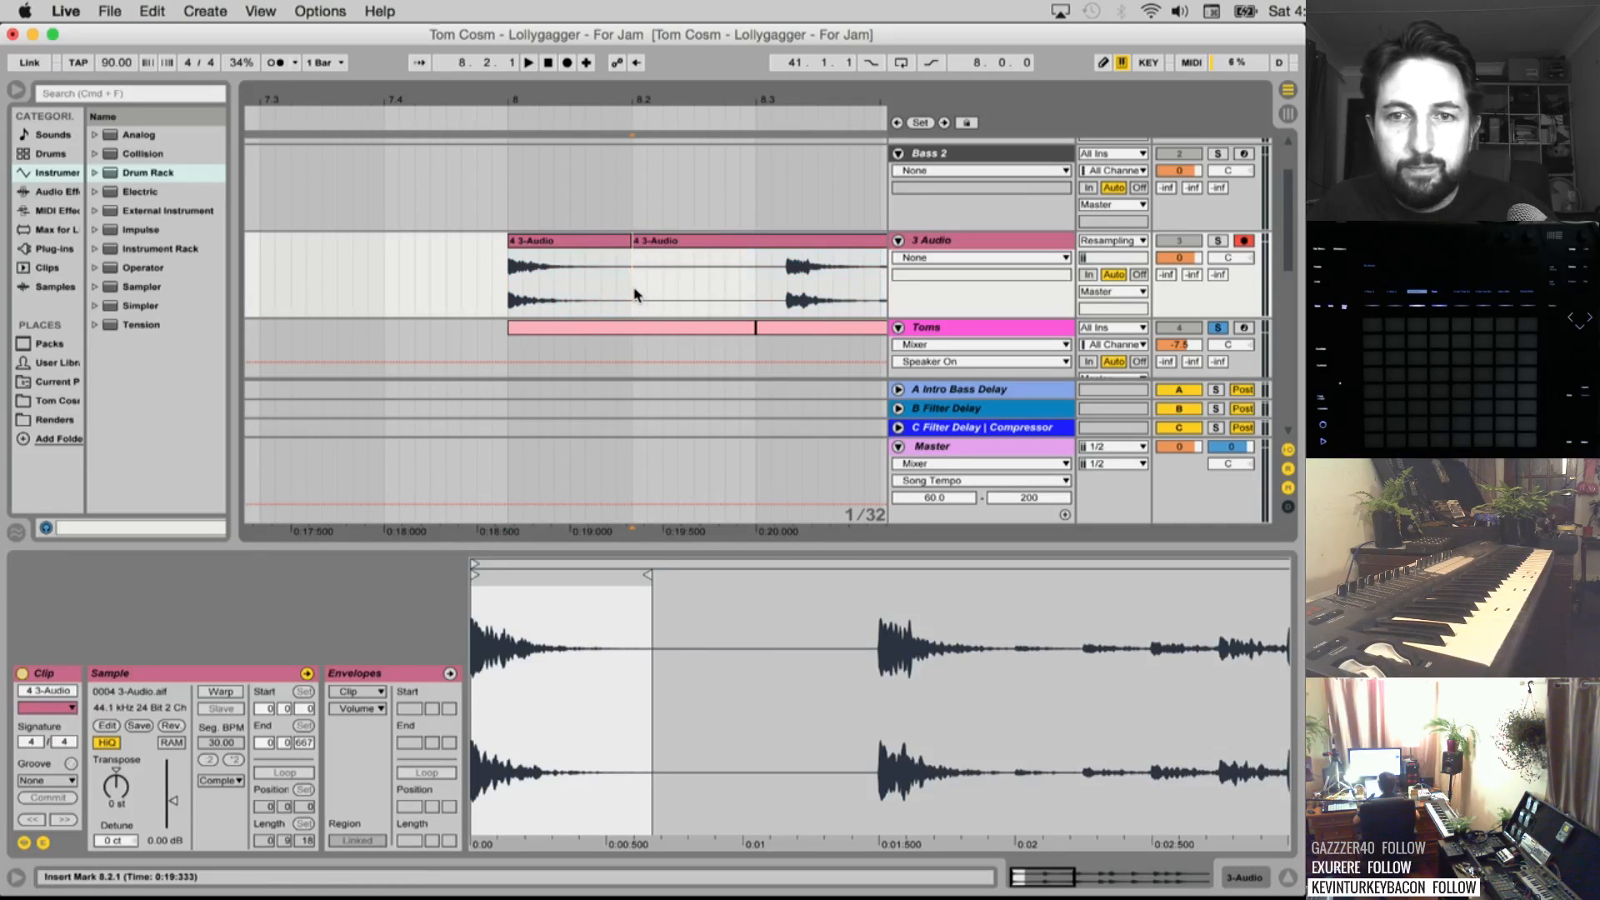
Solo the audio track and audition the tom hits from 9.3.1 onward
{"action": "scroll", "coordinate": [634, 294], "scroll_direction": "right", "scroll_amount": 8}
{"action": "left_click", "coordinate": [634, 296]}
{"action": "key", "text": "space"}
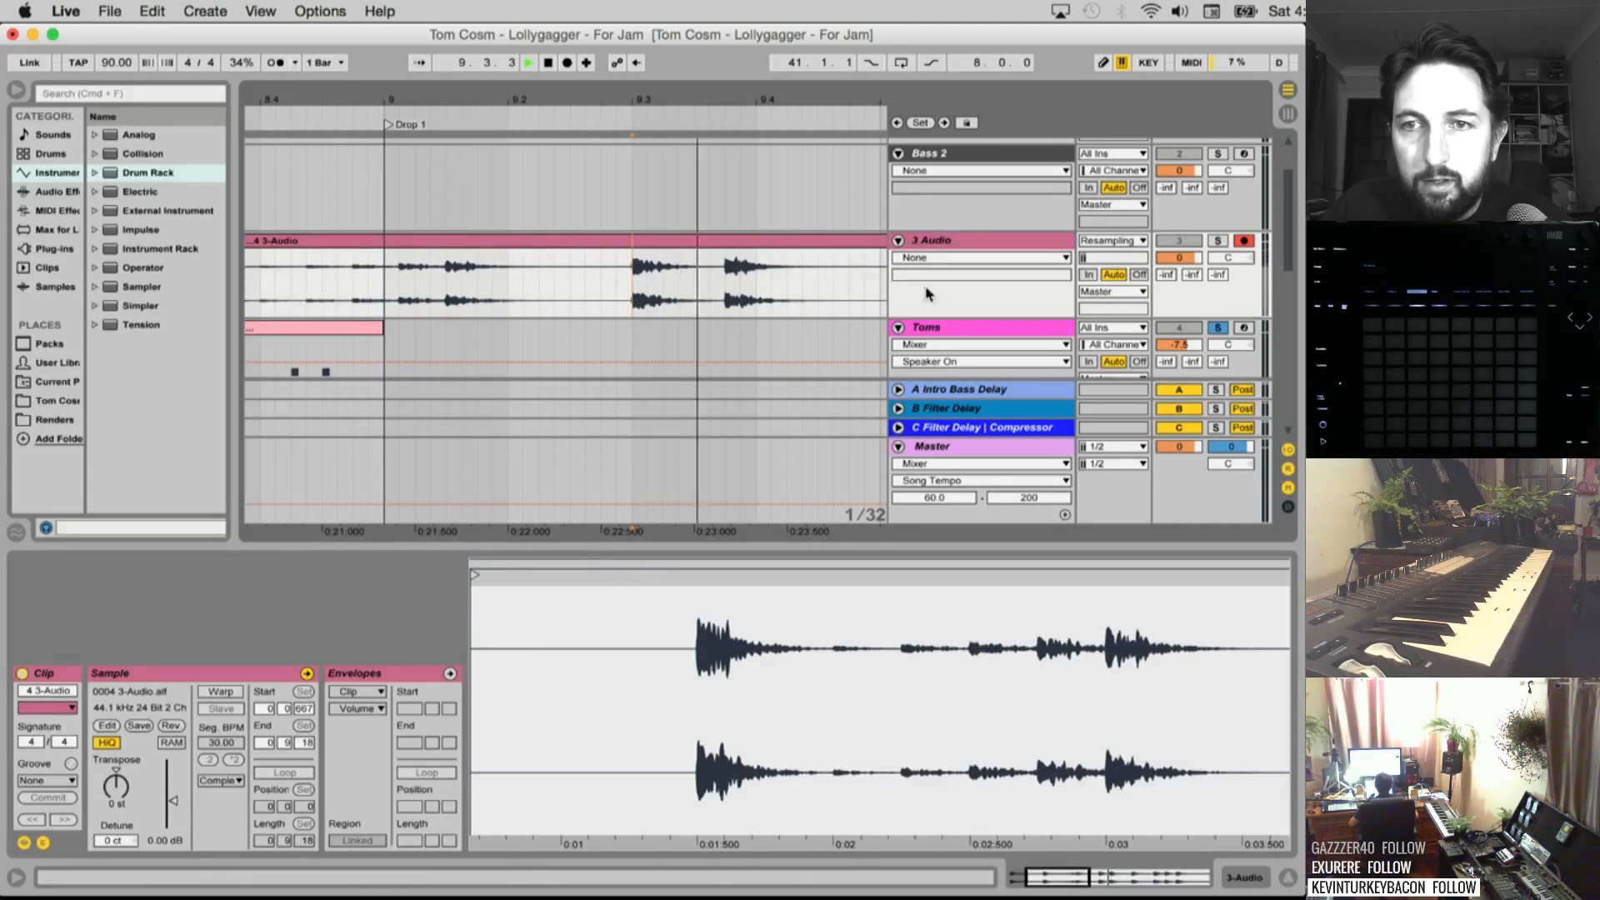
{"action": "key", "text": "space"}
{"action": "left_click", "coordinate": [1219, 241]}
{"action": "key", "text": "space"}
{"action": "scroll", "coordinate": [692, 290], "scroll_direction": "right", "scroll_amount": 4}
{"action": "key", "text": "space"}
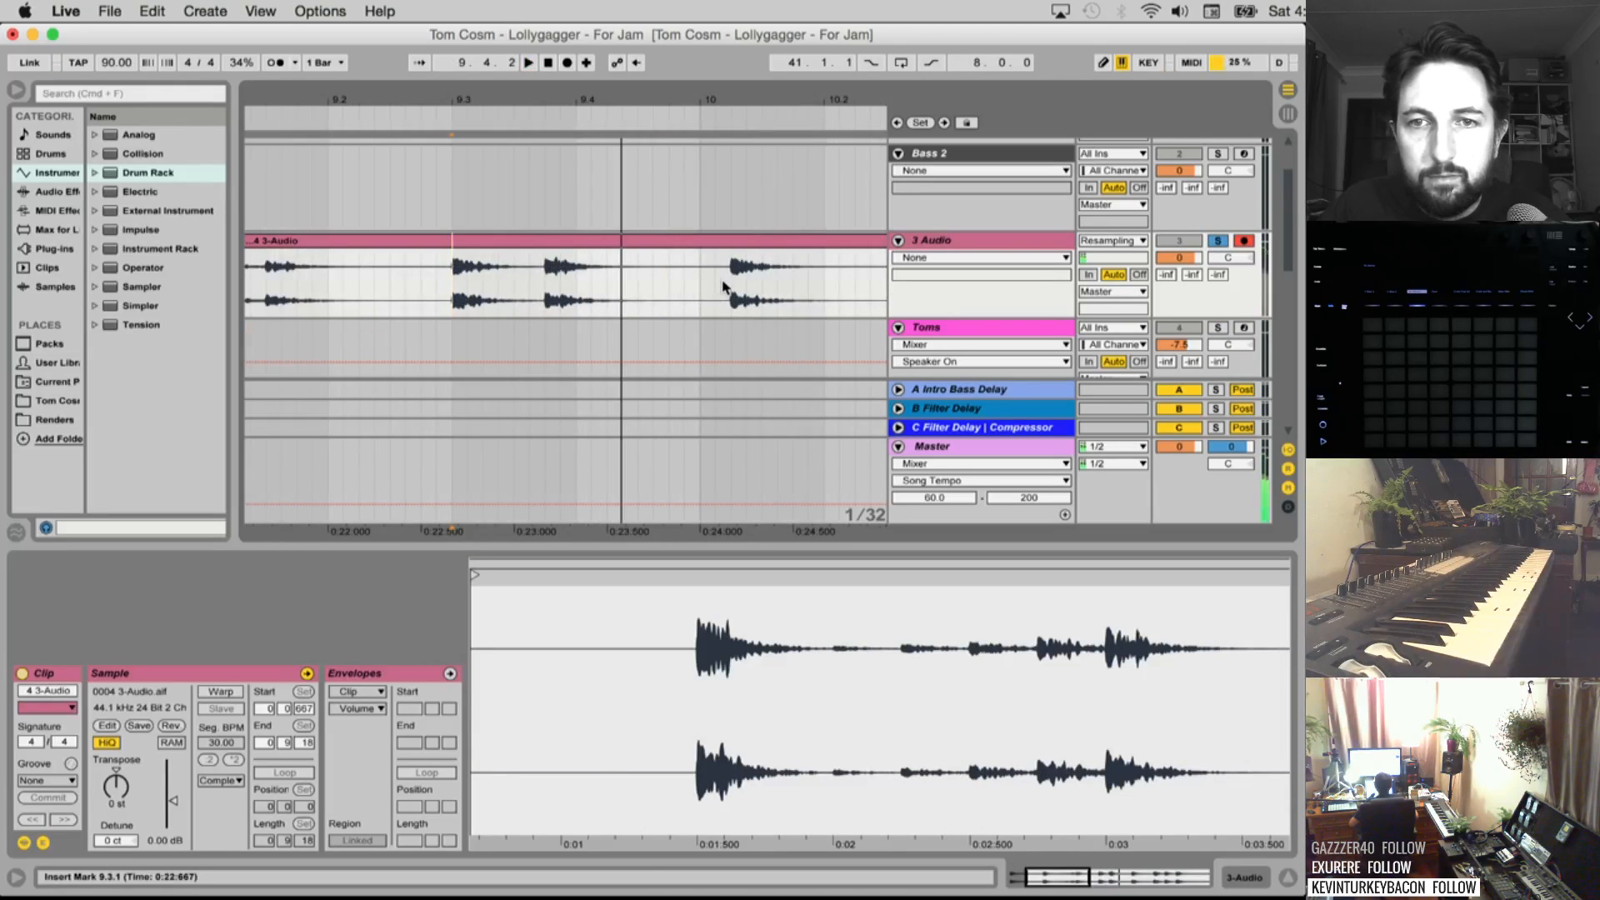
{"action": "left_click", "coordinate": [723, 286]}
{"action": "key", "text": "space"}
{"action": "scroll", "coordinate": [727, 287], "scroll_direction": "right", "scroll_amount": 4}
{"action": "key", "text": "space"}
Audition the tom hit at 10.2.4 and split the recording at 10.2.4 and 10.3.3 to isolate it
{"action": "left_click", "coordinate": [608, 290]}
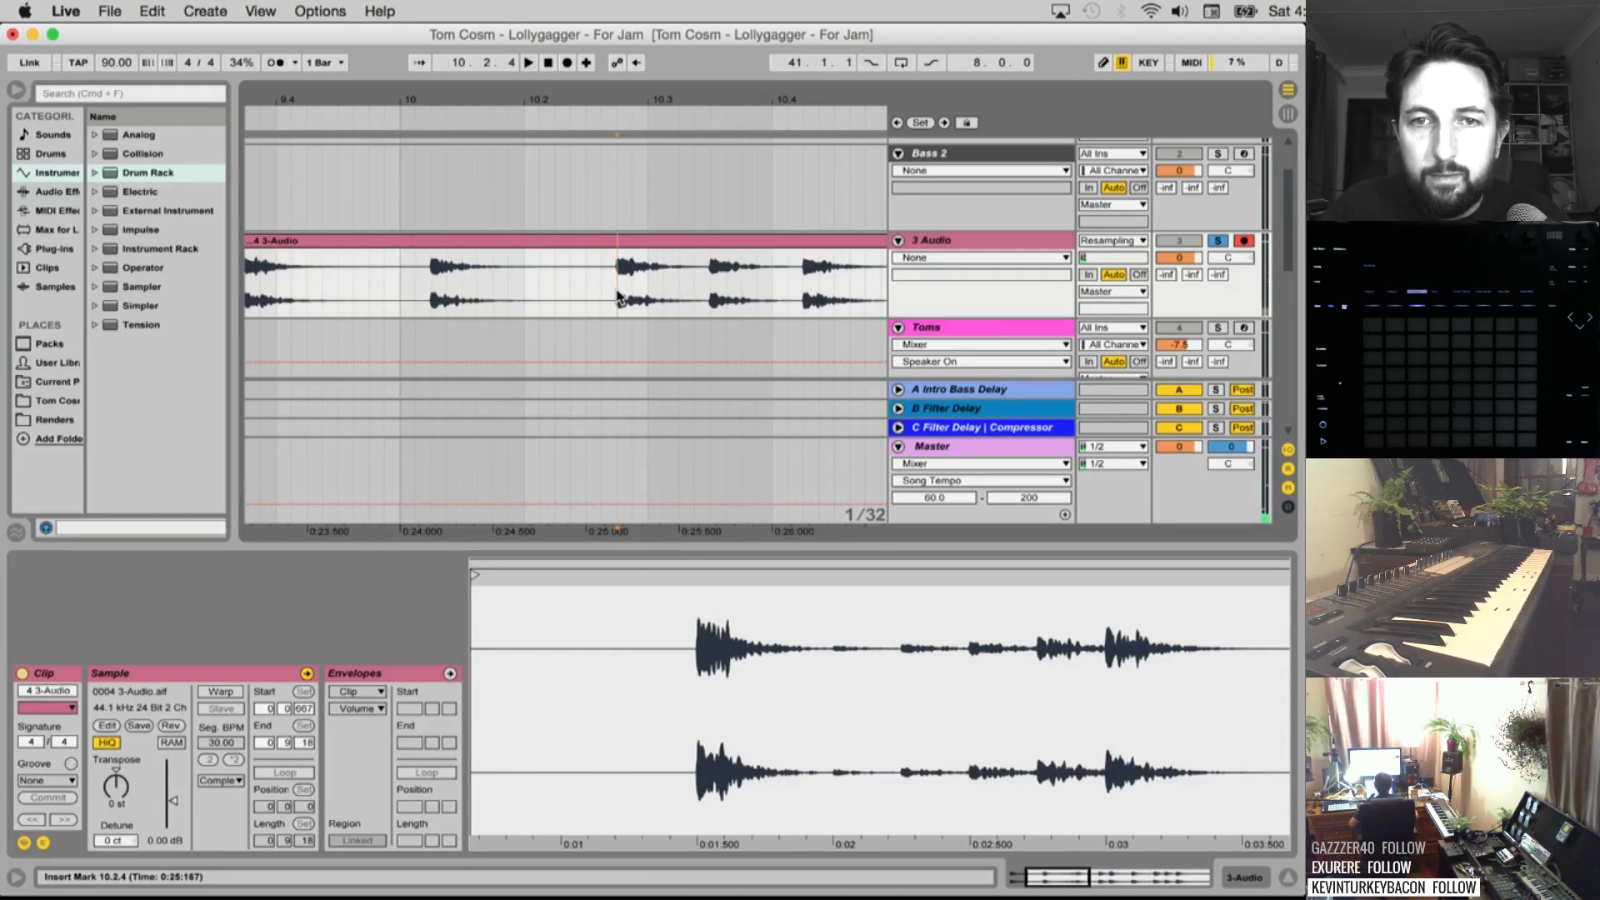
{"action": "key", "text": "space"}
{"action": "key", "text": "space"}
{"action": "left_click_drag", "start_coordinate": [618, 298], "coordinate": [690, 292]}
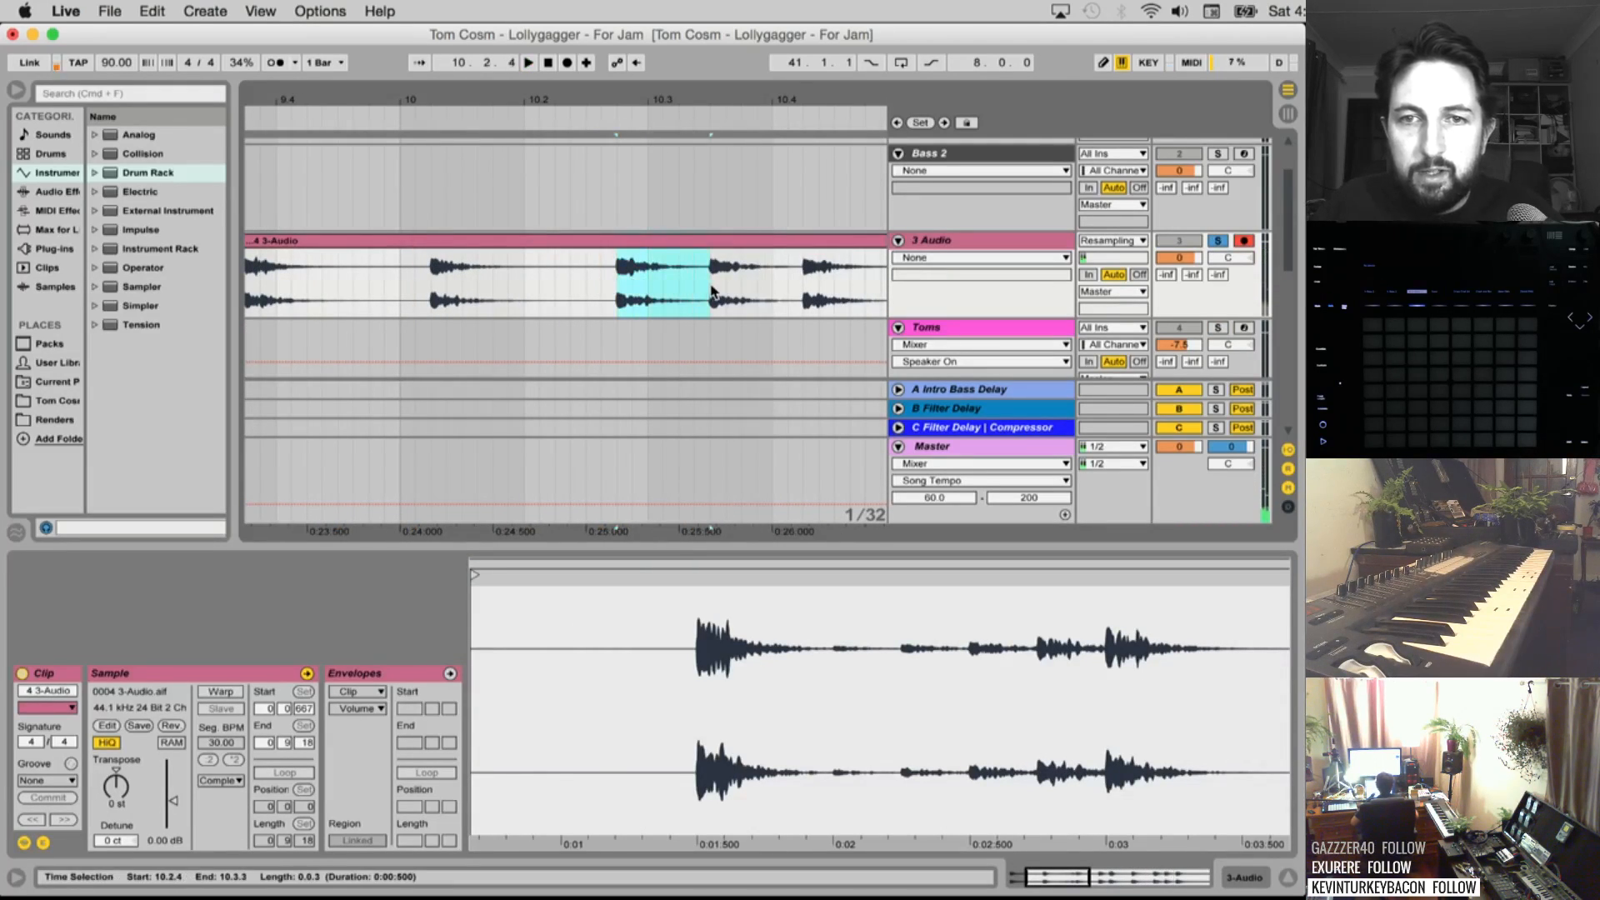
{"action": "key", "text": "super+e"}
Audition the tom hit at 10.3.3 and split the recording at 10.4.2, before the last hit
{"action": "left_click", "coordinate": [710, 288]}
{"action": "key", "text": "space"}
{"action": "scroll", "coordinate": [708, 288], "scroll_direction": "right", "scroll_amount": 3}
{"action": "key", "text": "space"}
{"action": "left_click", "coordinate": [620, 286]}
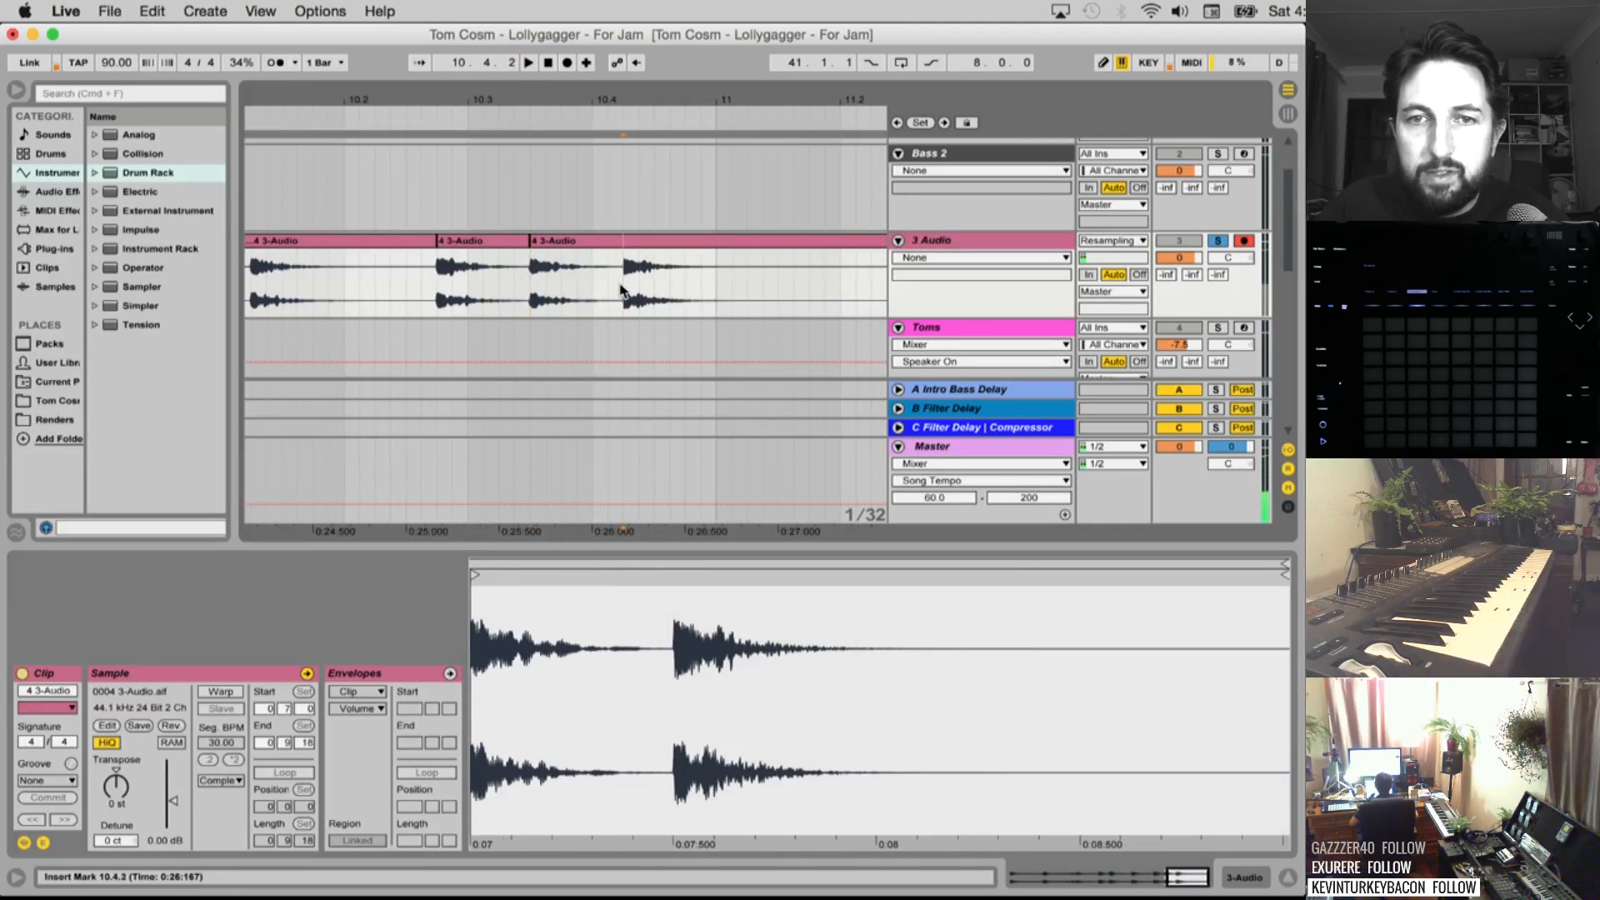
{"action": "key", "text": "super+e"}
Split the tom recording at 11.1.1 and delete everything after that point
{"action": "left_click", "coordinate": [720, 284]}
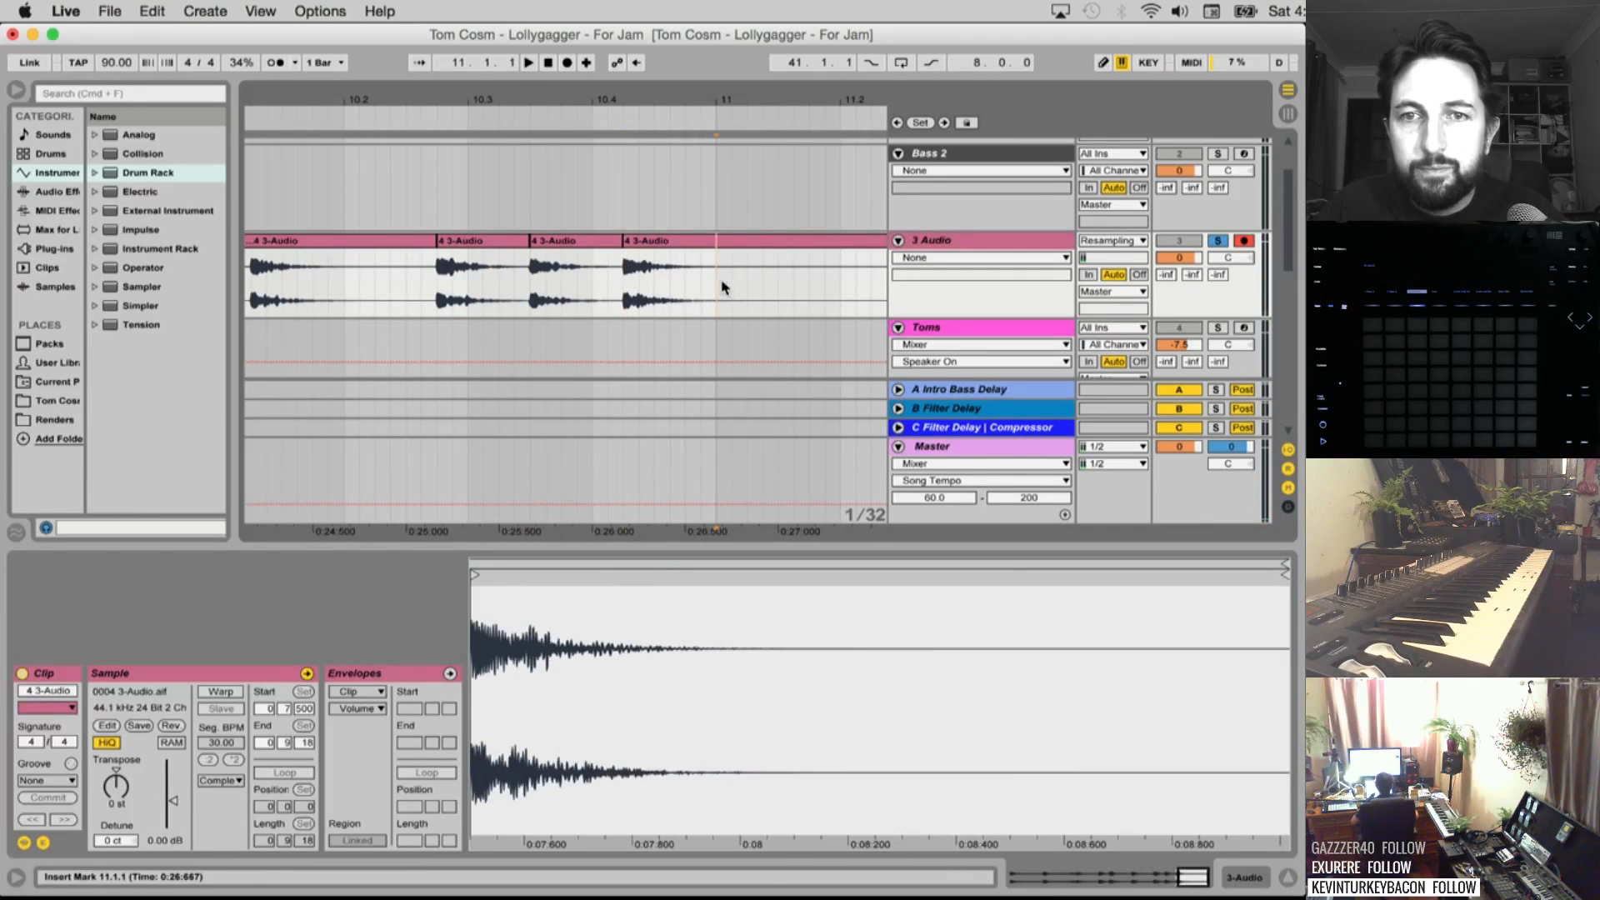
{"action": "key", "text": "super+e"}
{"action": "left_click", "coordinate": [752, 241]}
{"action": "key", "text": "Delete"}
Delete the unneeded tom section between 8.2.1 and 10.2.4
{"action": "scroll", "coordinate": [434, 274], "scroll_direction": "left", "scroll_amount": 3}
{"action": "left_click", "coordinate": [477, 243]}
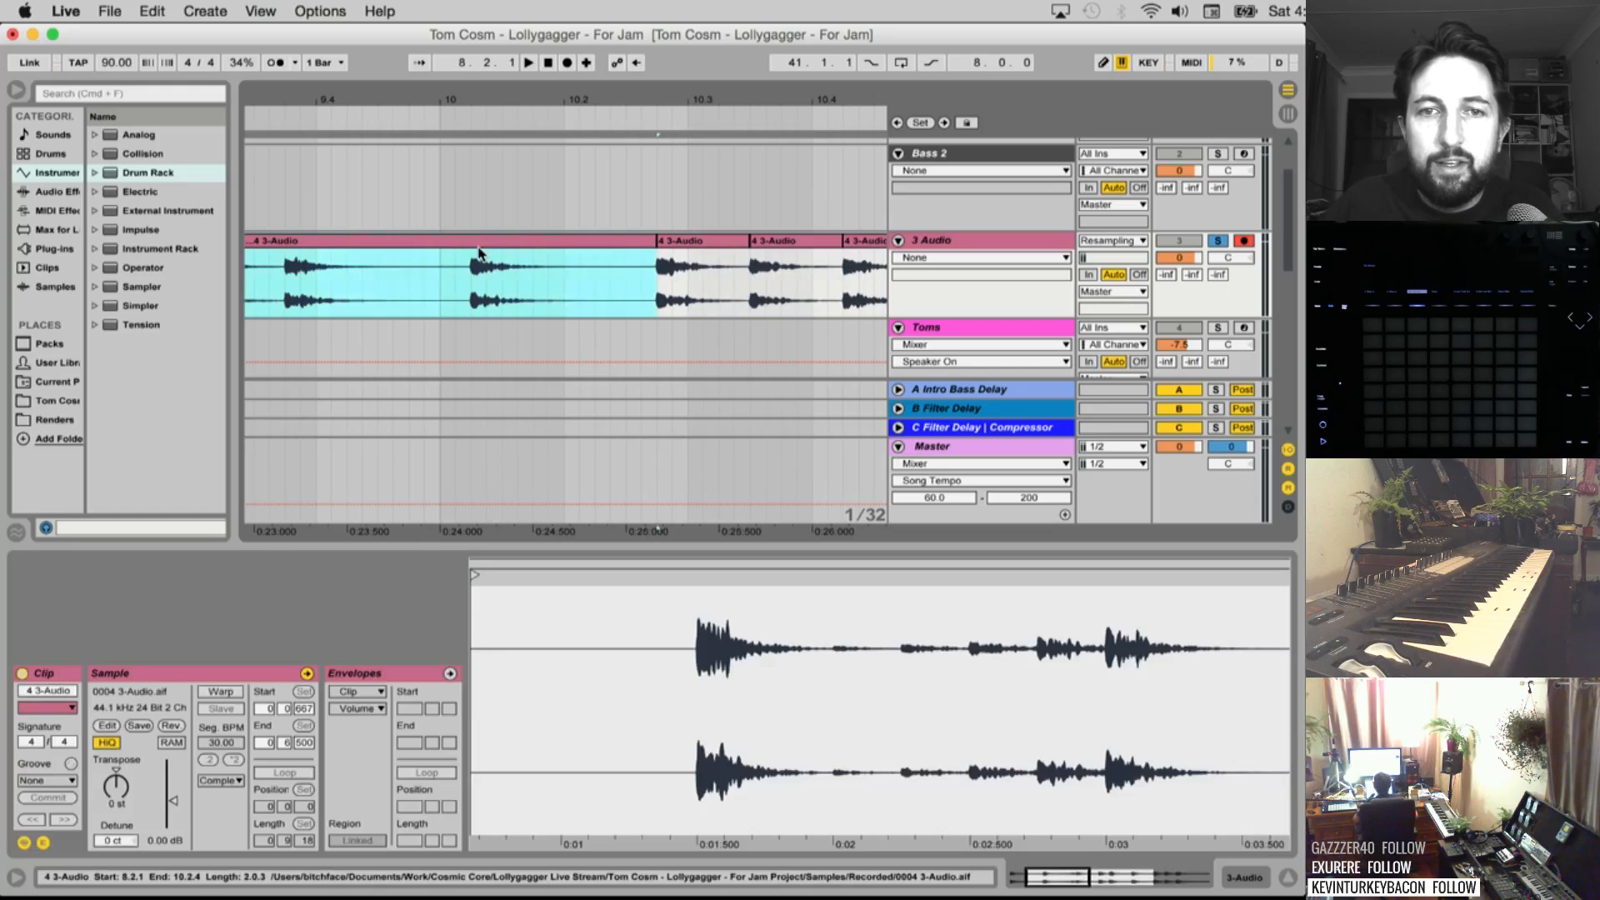
{"action": "key", "text": "Delete"}
Rename the clip at 8.1.1 to Tom 1 and the clip at 10.2.4 to Tom 2
{"action": "scroll", "coordinate": [448, 284], "scroll_direction": "left", "scroll_amount": 4}
{"action": "scroll", "coordinate": [447, 285], "scroll_direction": "left", "scroll_amount": 4}
{"action": "left_click", "coordinate": [398, 240]}
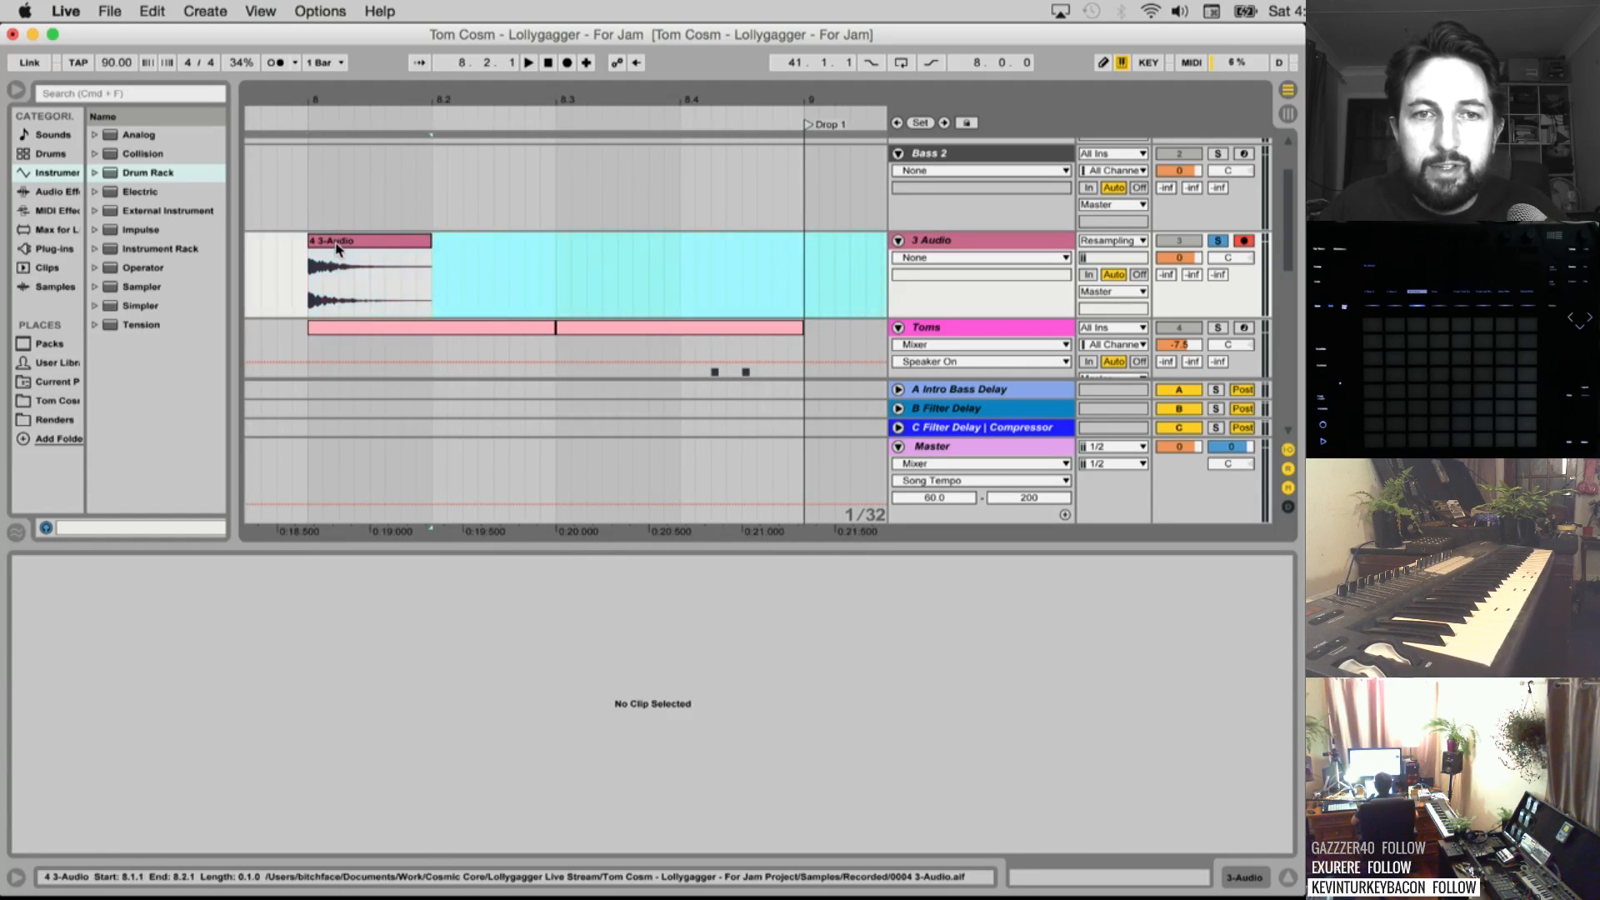
{"action": "type", "text": "Tom 1"}
{"action": "key", "text": "Return"}
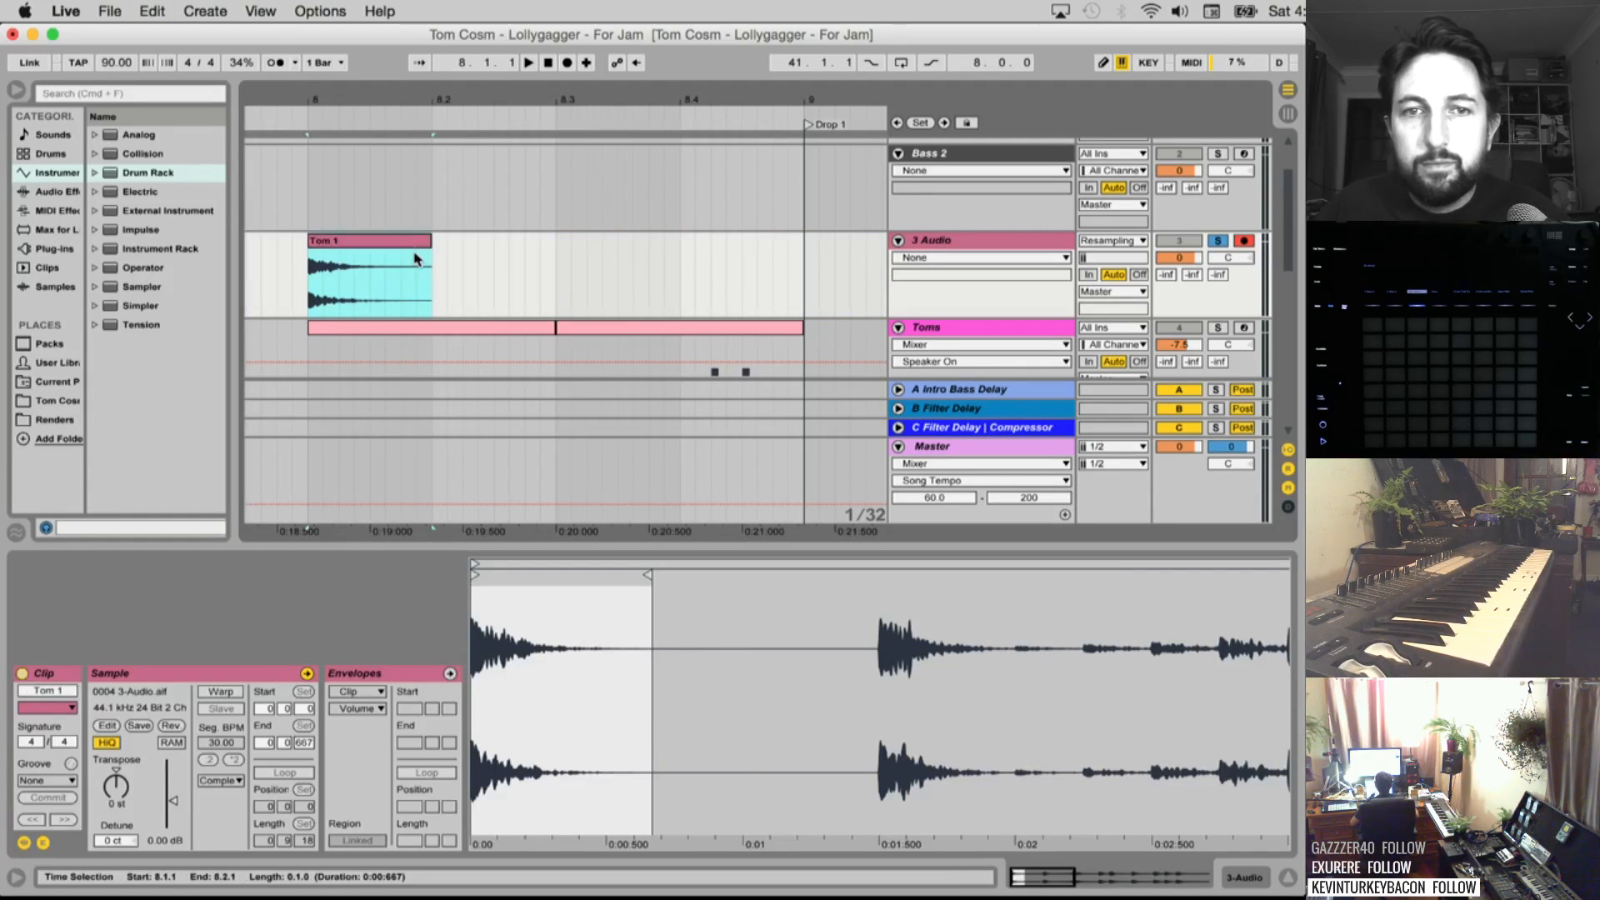
{"action": "scroll", "coordinate": [678, 237], "scroll_direction": "right", "scroll_amount": 6}
{"action": "left_click", "coordinate": [687, 240]}
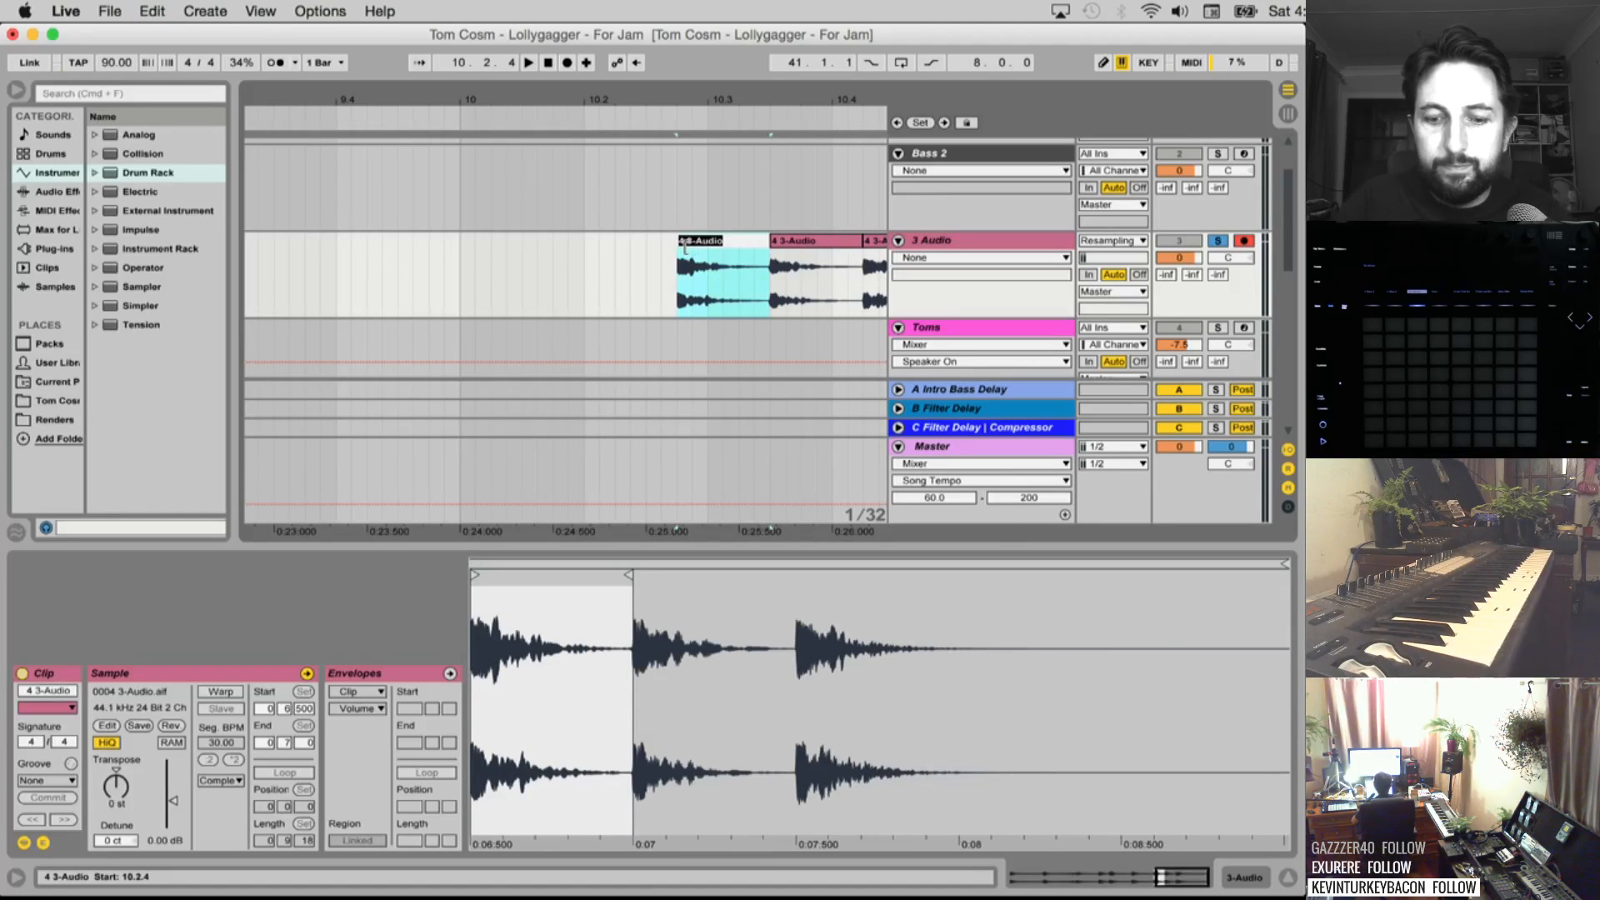
{"action": "type", "text": "Tom 2"}
{"action": "key", "text": "Return"}
Rename the clip at 10.3.3 to Tom 3 and the clip at 10.4.2 to Tom 4
{"action": "scroll", "coordinate": [667, 250], "scroll_direction": "right", "scroll_amount": 3}
{"action": "left_click", "coordinate": [646, 250]}
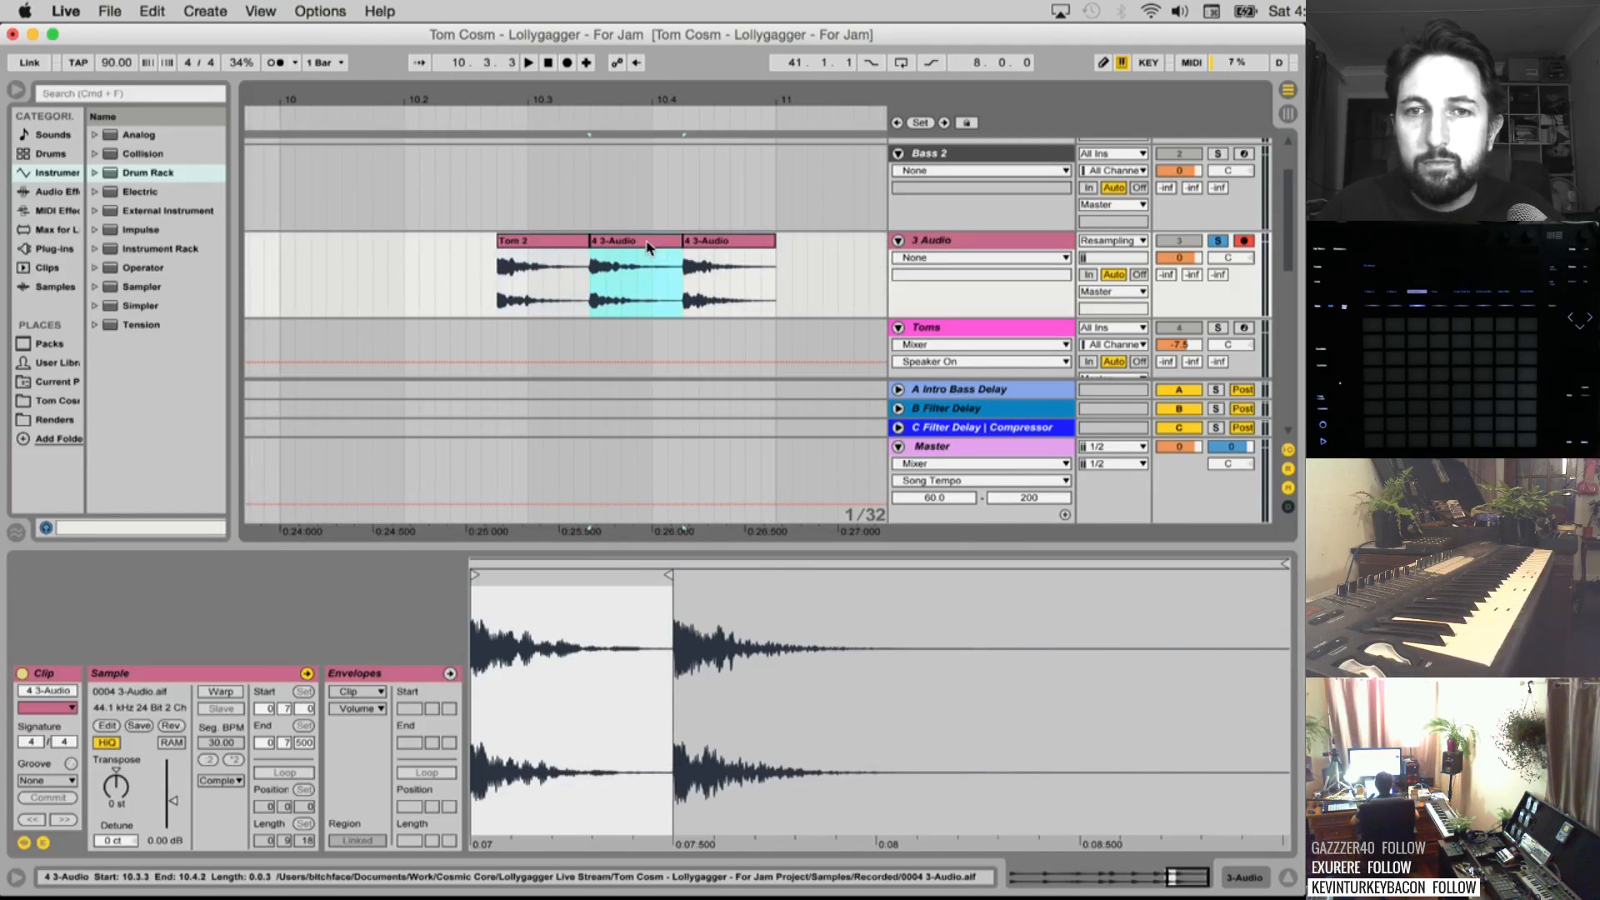
{"action": "type", "text": "Tom 3"}
{"action": "key", "text": "Return"}
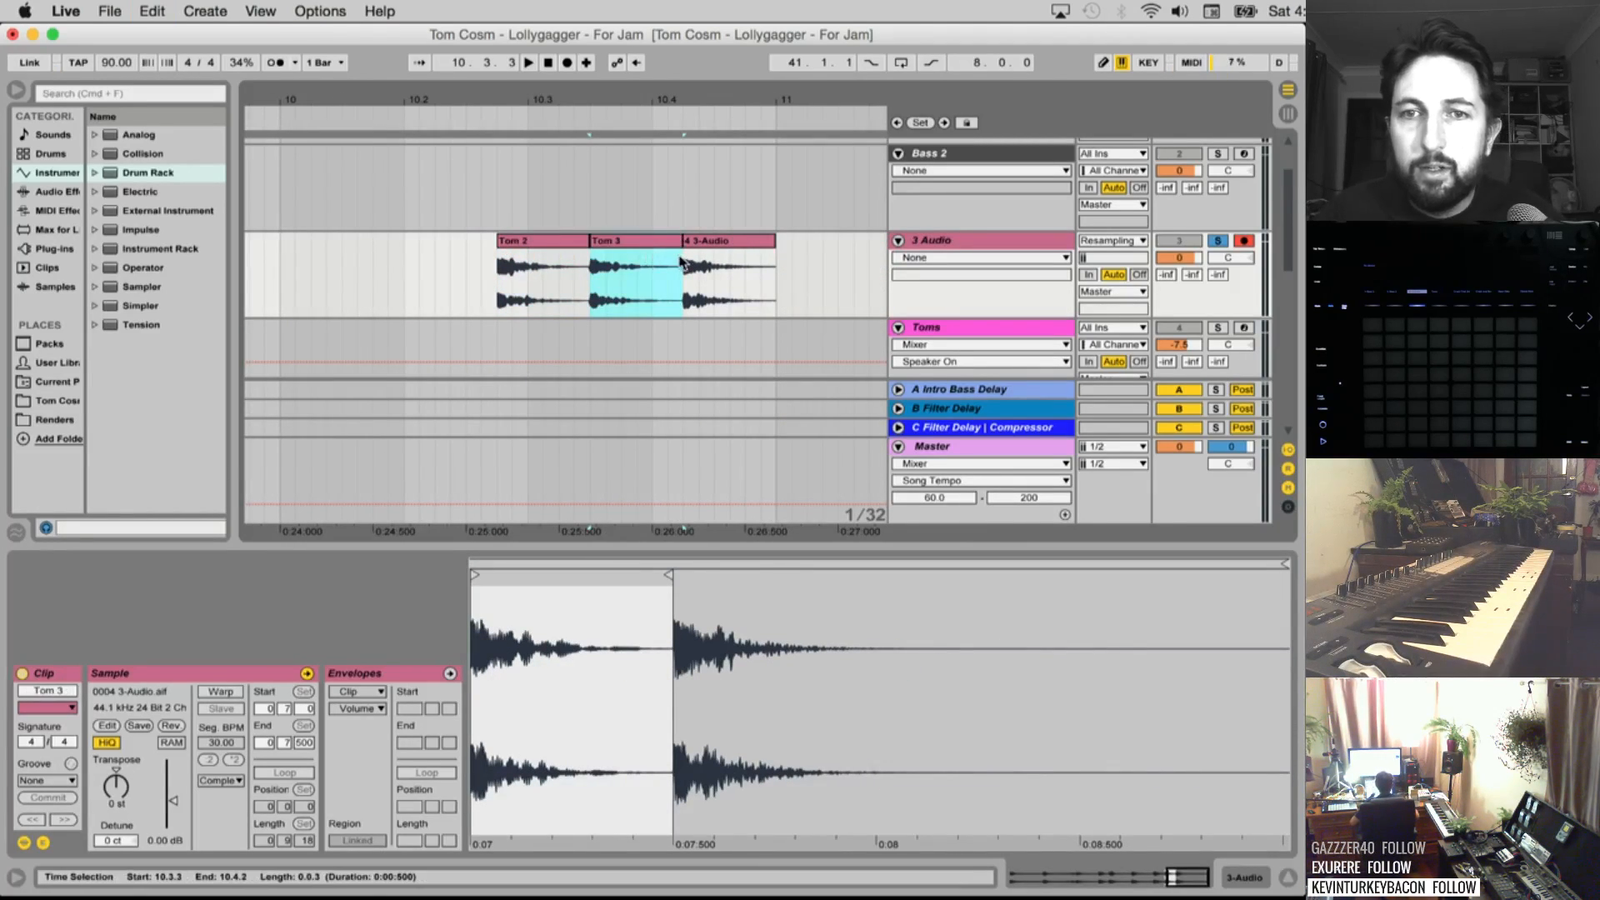
{"action": "scroll", "coordinate": [650, 250], "scroll_direction": "right", "scroll_amount": 2}
{"action": "left_click", "coordinate": [679, 250]}
{"action": "key", "text": "cmd+r"}
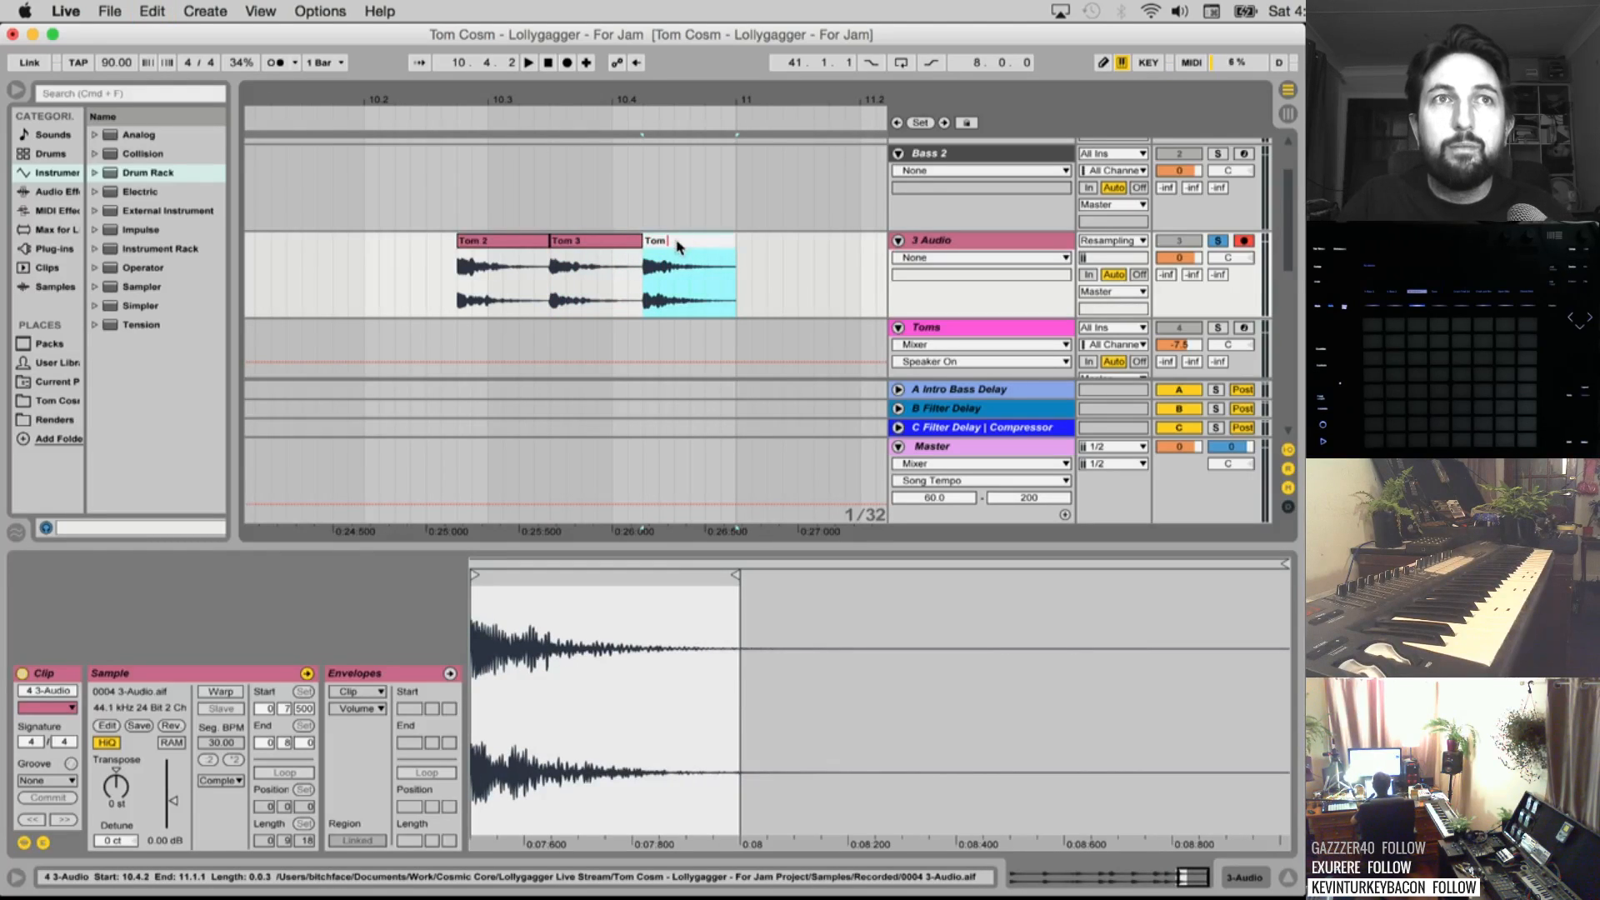
{"action": "type", "text": "Tom 4"}
{"action": "key", "text": "Return"}
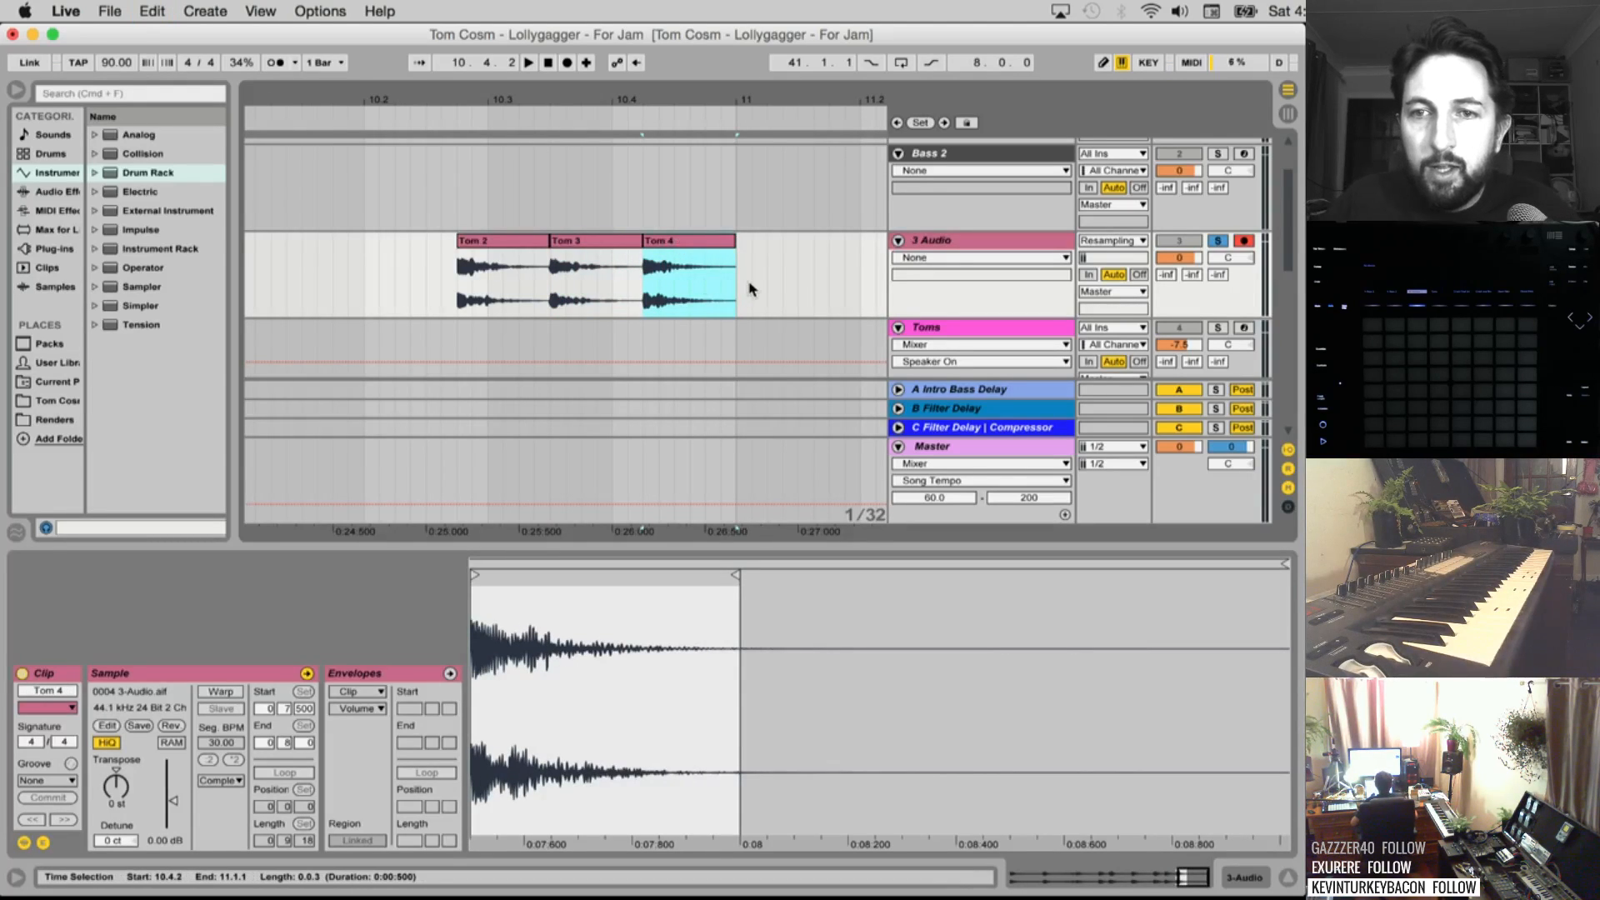
Hide the return tracks and delete the original Toms track
{"action": "scroll", "coordinate": [747, 293], "scroll_direction": "down", "scroll_amount": 3}
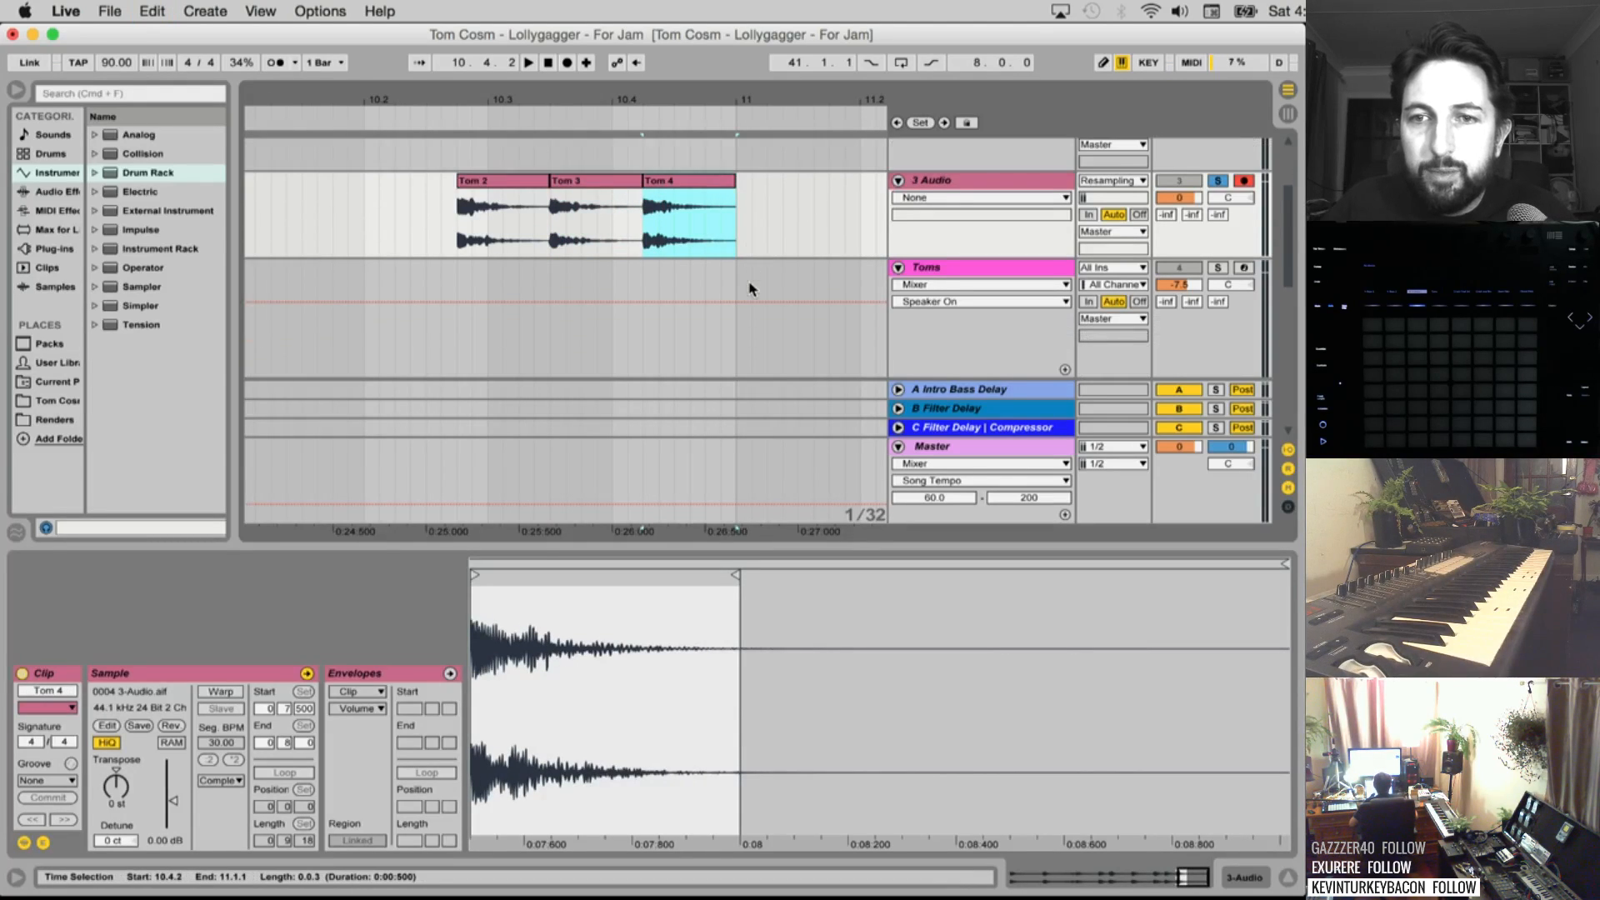
{"action": "left_click", "coordinate": [1289, 470]}
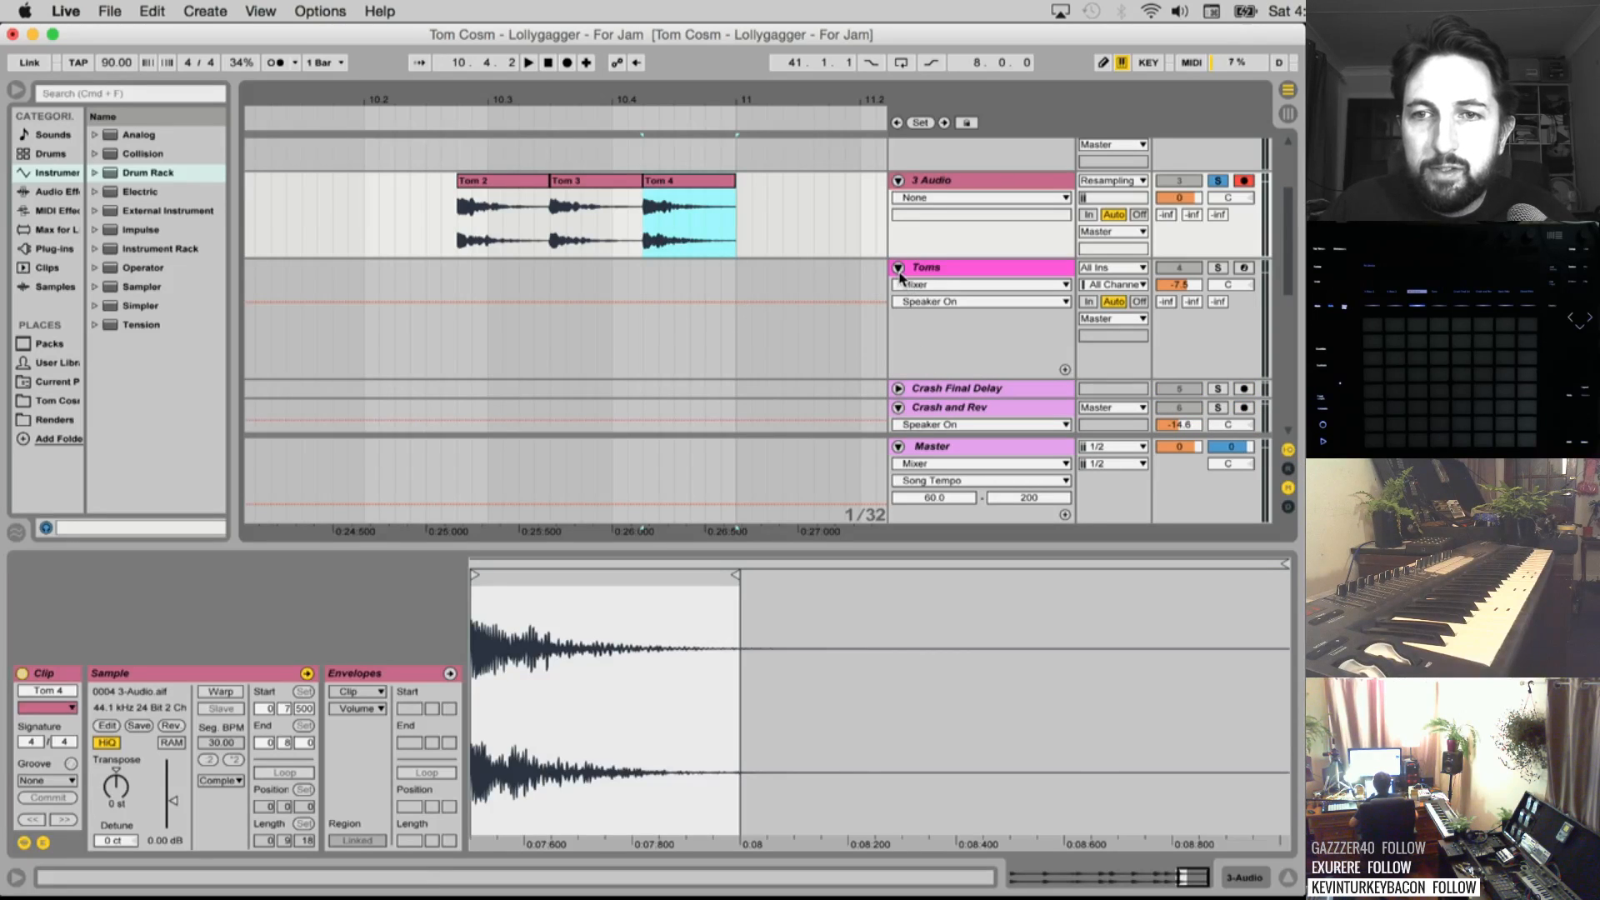
{"action": "left_click", "coordinate": [929, 269]}
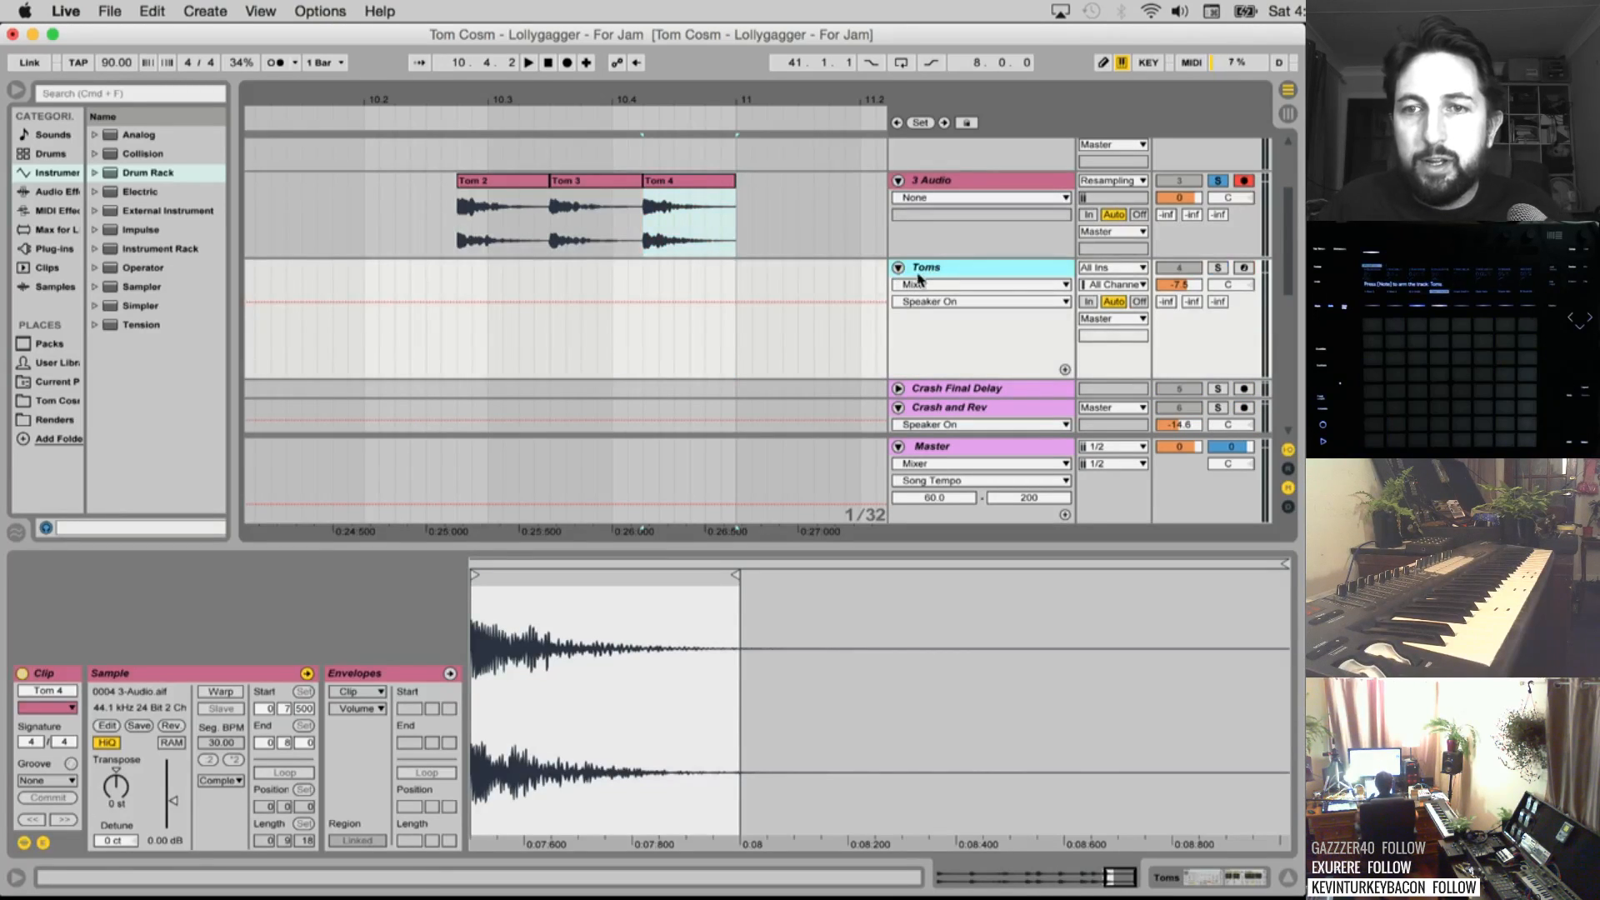
{"action": "key", "text": "Delete"}
Load the clips Tom 1, Tom 2, Tom 3 and Tom 4 onto the Drum Kit's pads G#1, A1, A#1 and B1 respectively
{"action": "left_click", "coordinate": [935, 366]}
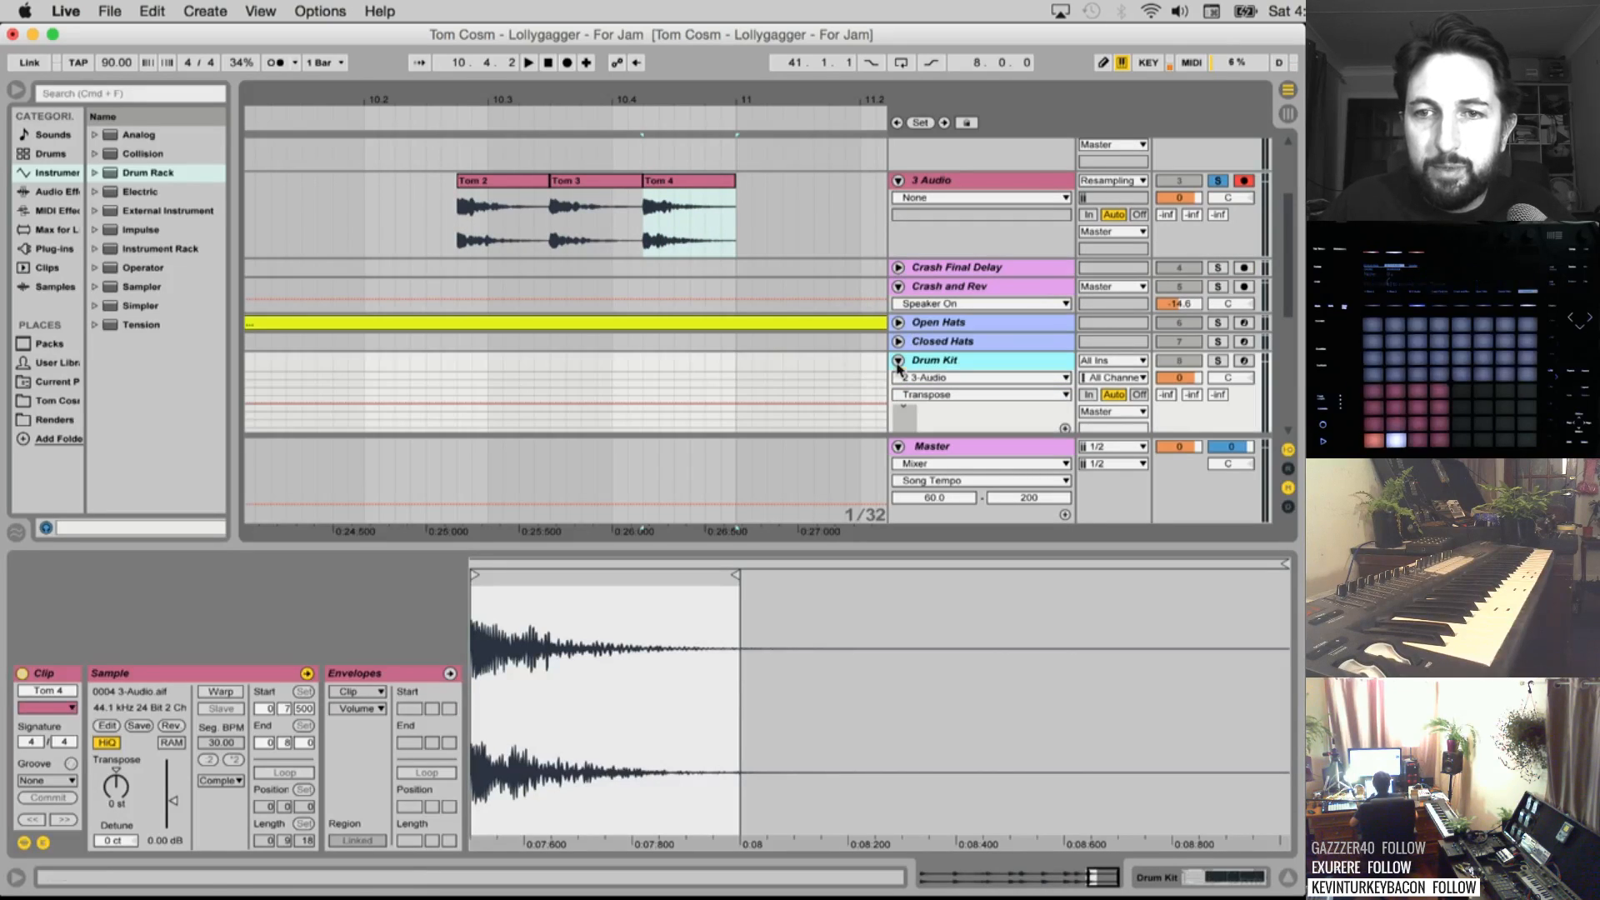
{"action": "left_click_drag", "start_coordinate": [529, 99], "coordinate": [658, 37]}
{"action": "left_click", "coordinate": [952, 365]}
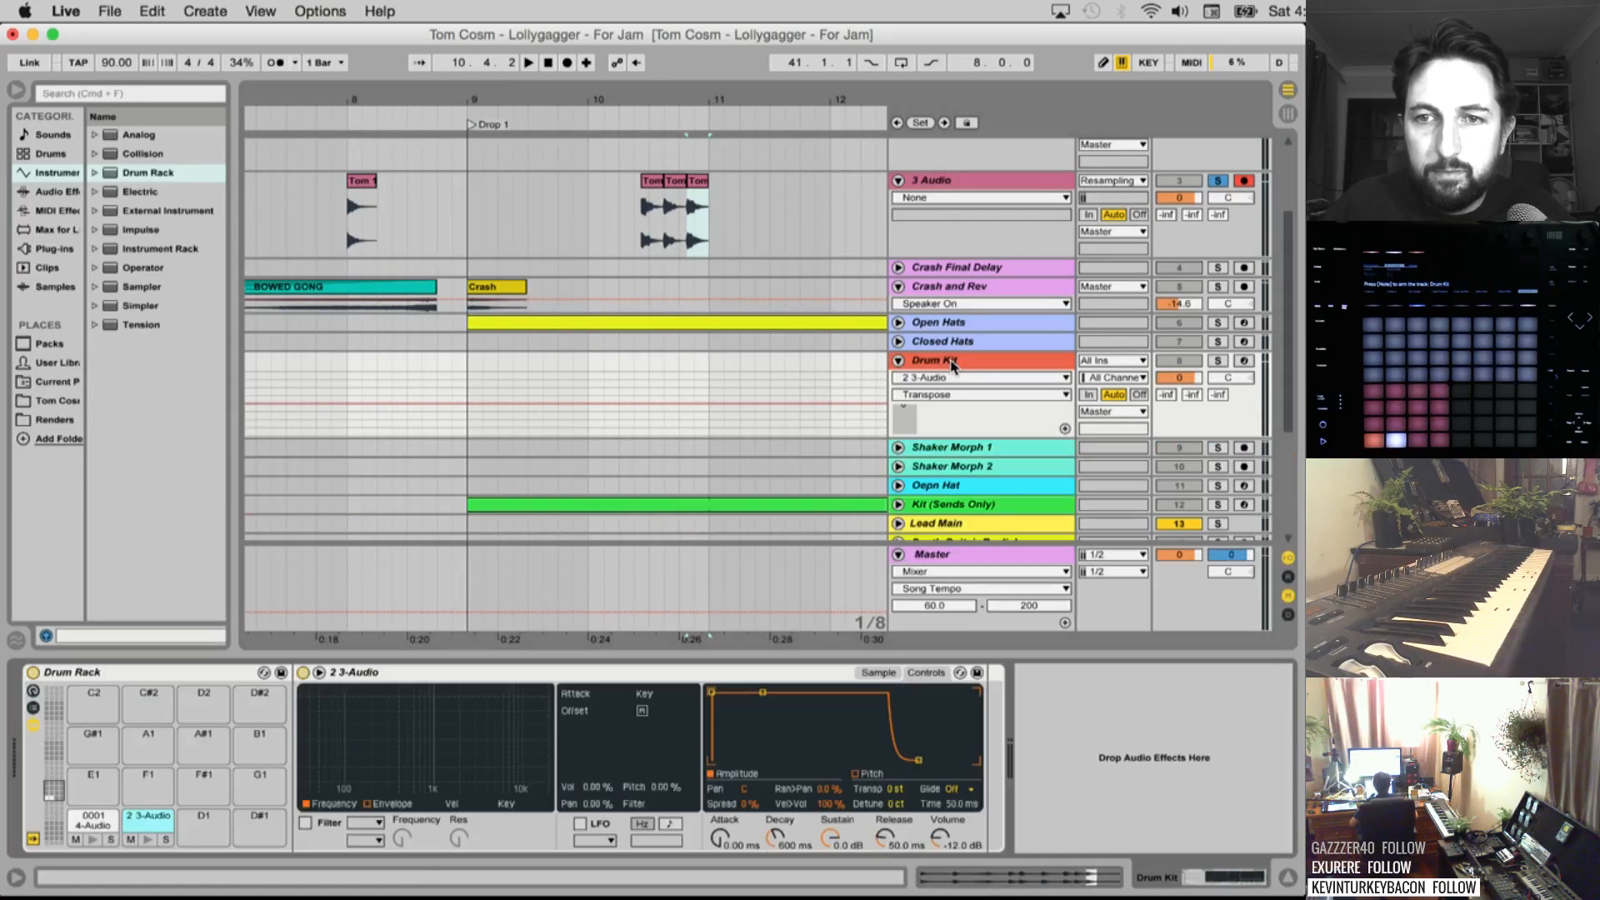
{"action": "left_click", "coordinate": [362, 219]}
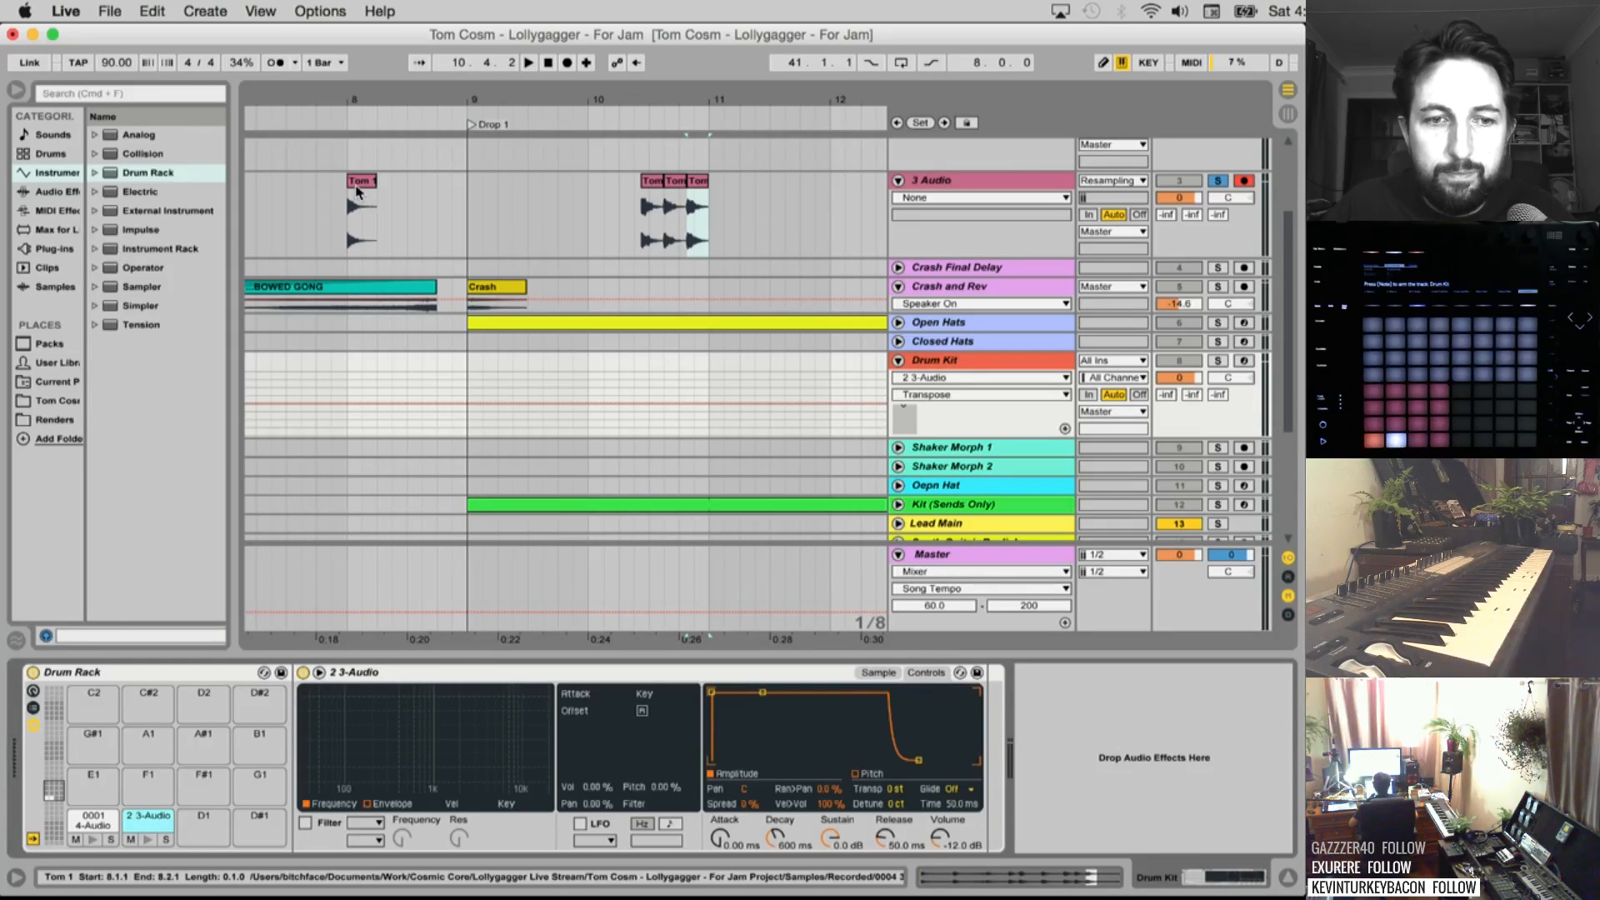
{"action": "left_click_drag", "start_coordinate": [643, 188], "coordinate": [100, 737]}
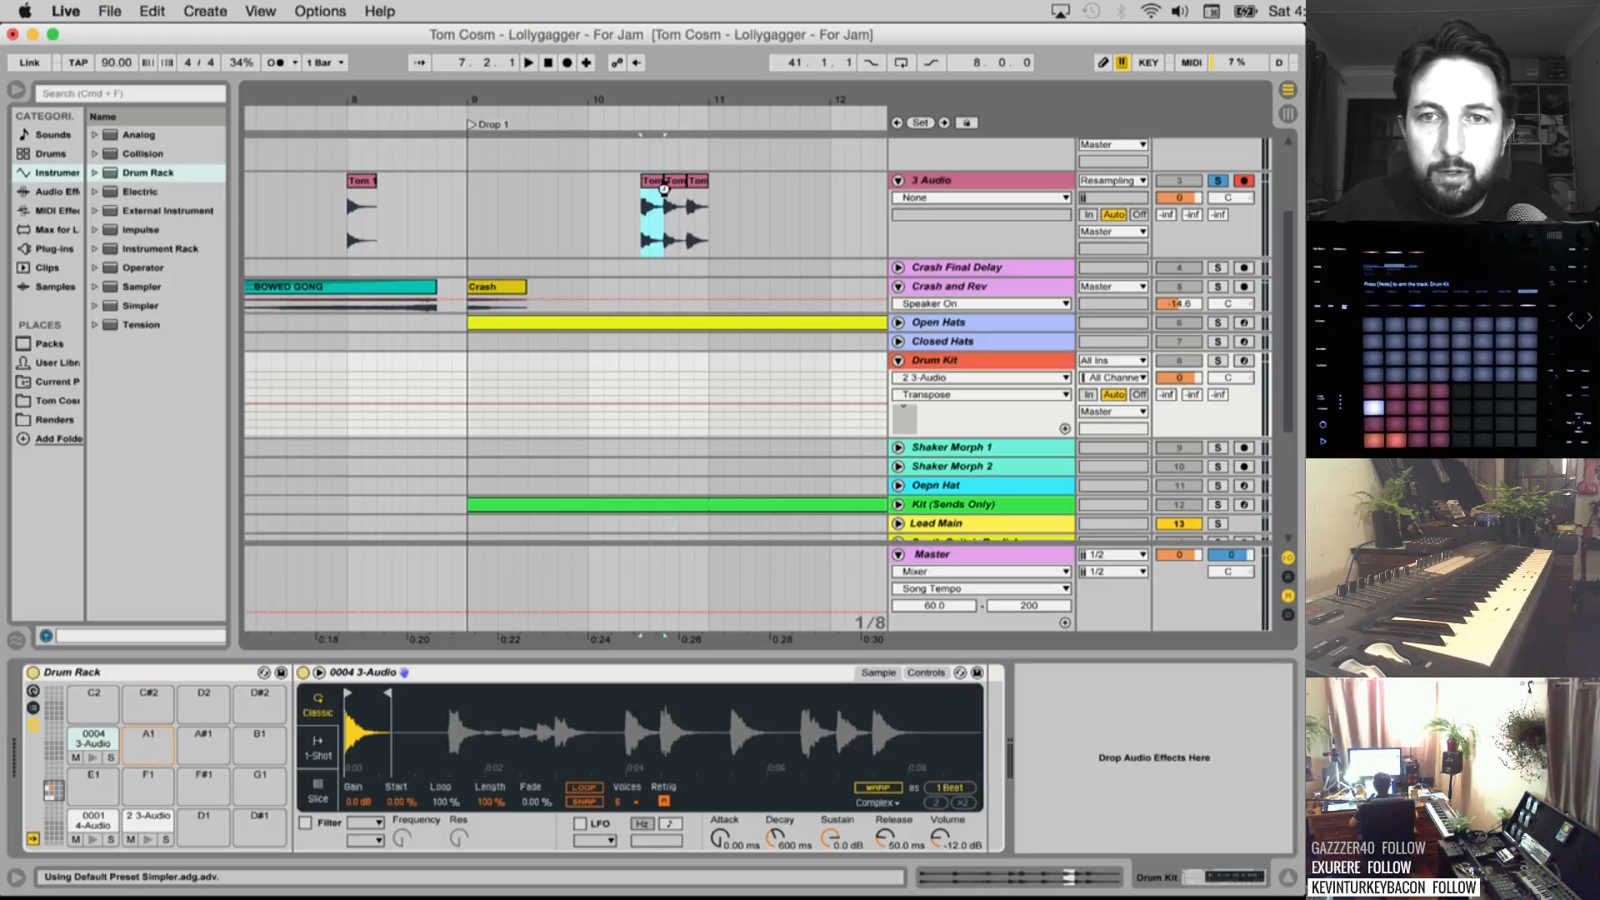
{"action": "left_click_drag", "start_coordinate": [665, 188], "coordinate": [149, 741]}
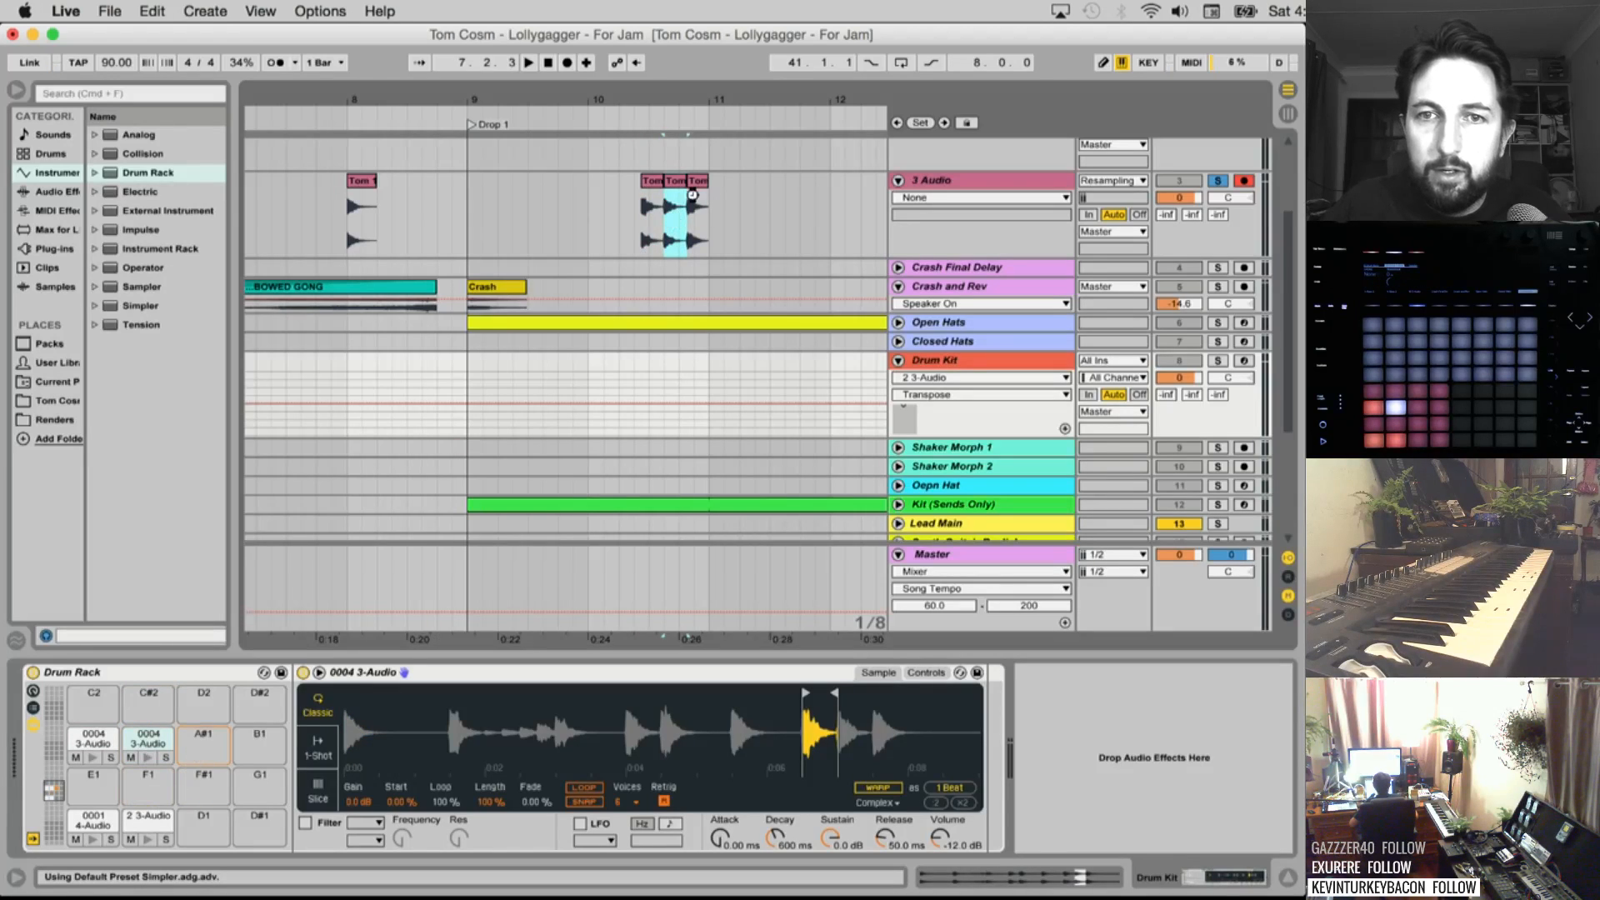
{"action": "left_click_drag", "start_coordinate": [691, 195], "coordinate": [243, 748]}
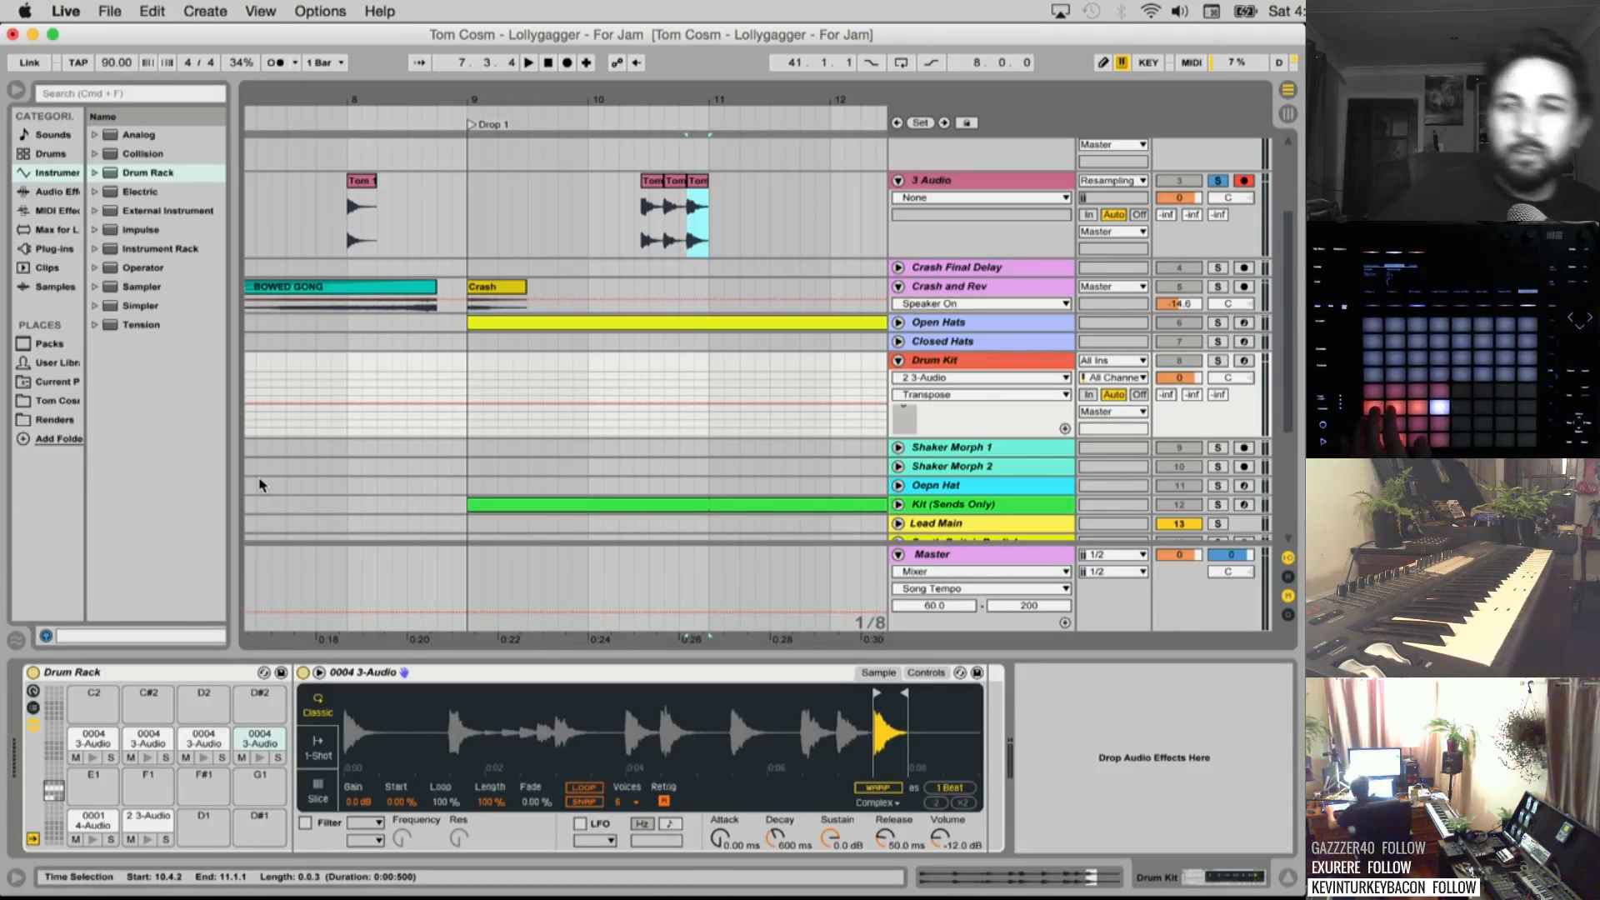
Arm the Drum Kit track and bring up the transpose setting of the sample on pad C1
{"action": "left_click", "coordinate": [1239, 364]}
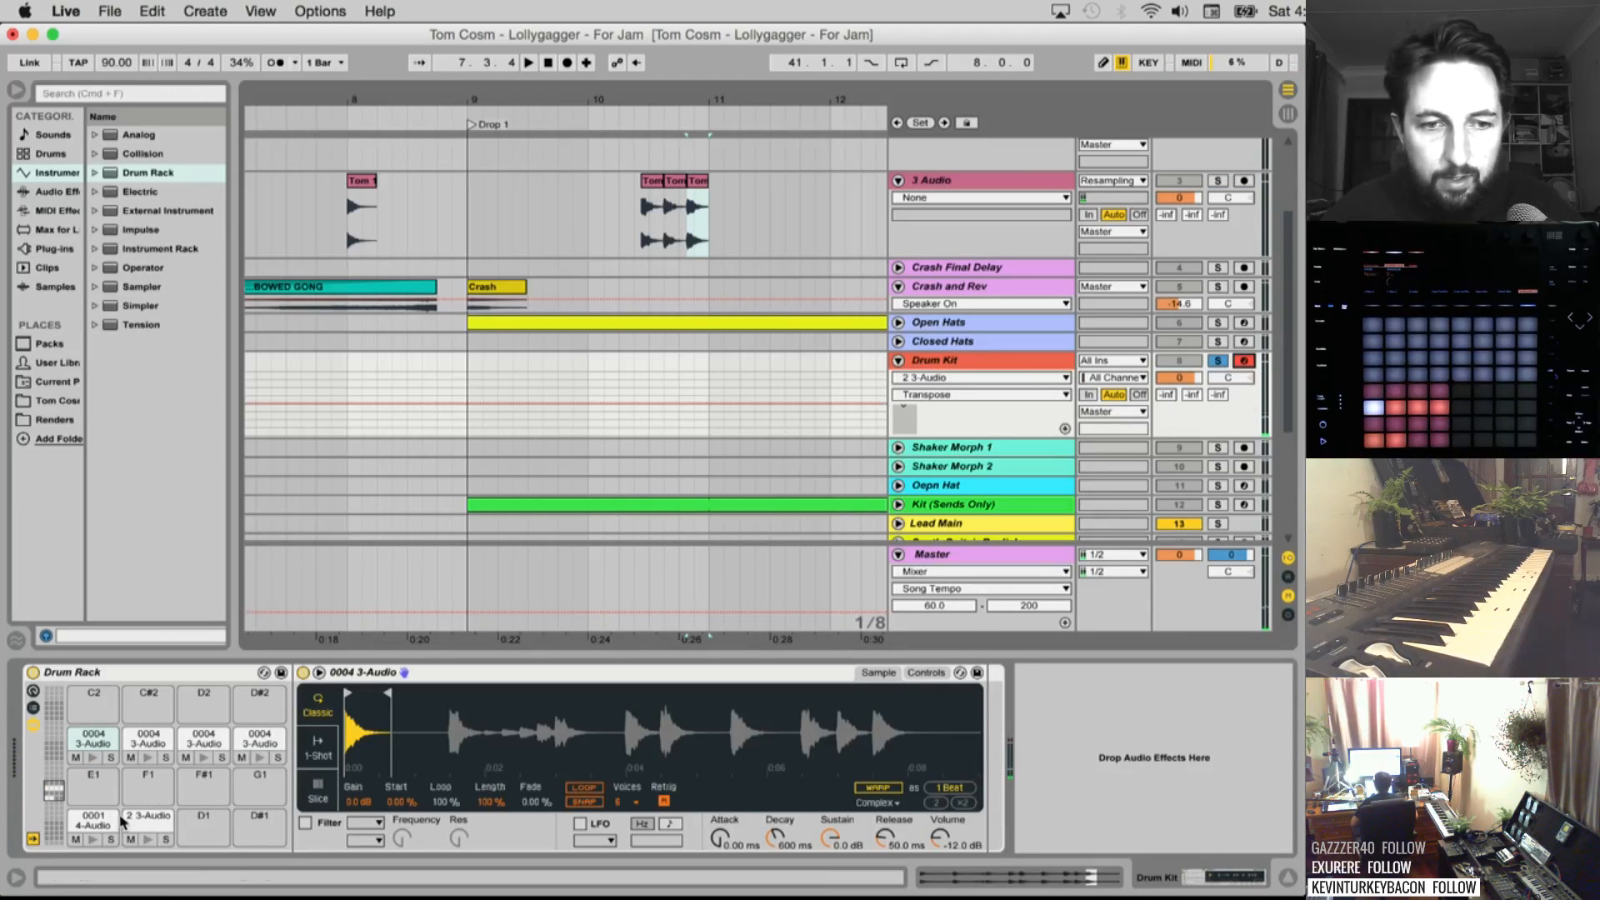
{"action": "left_click", "coordinate": [93, 820]}
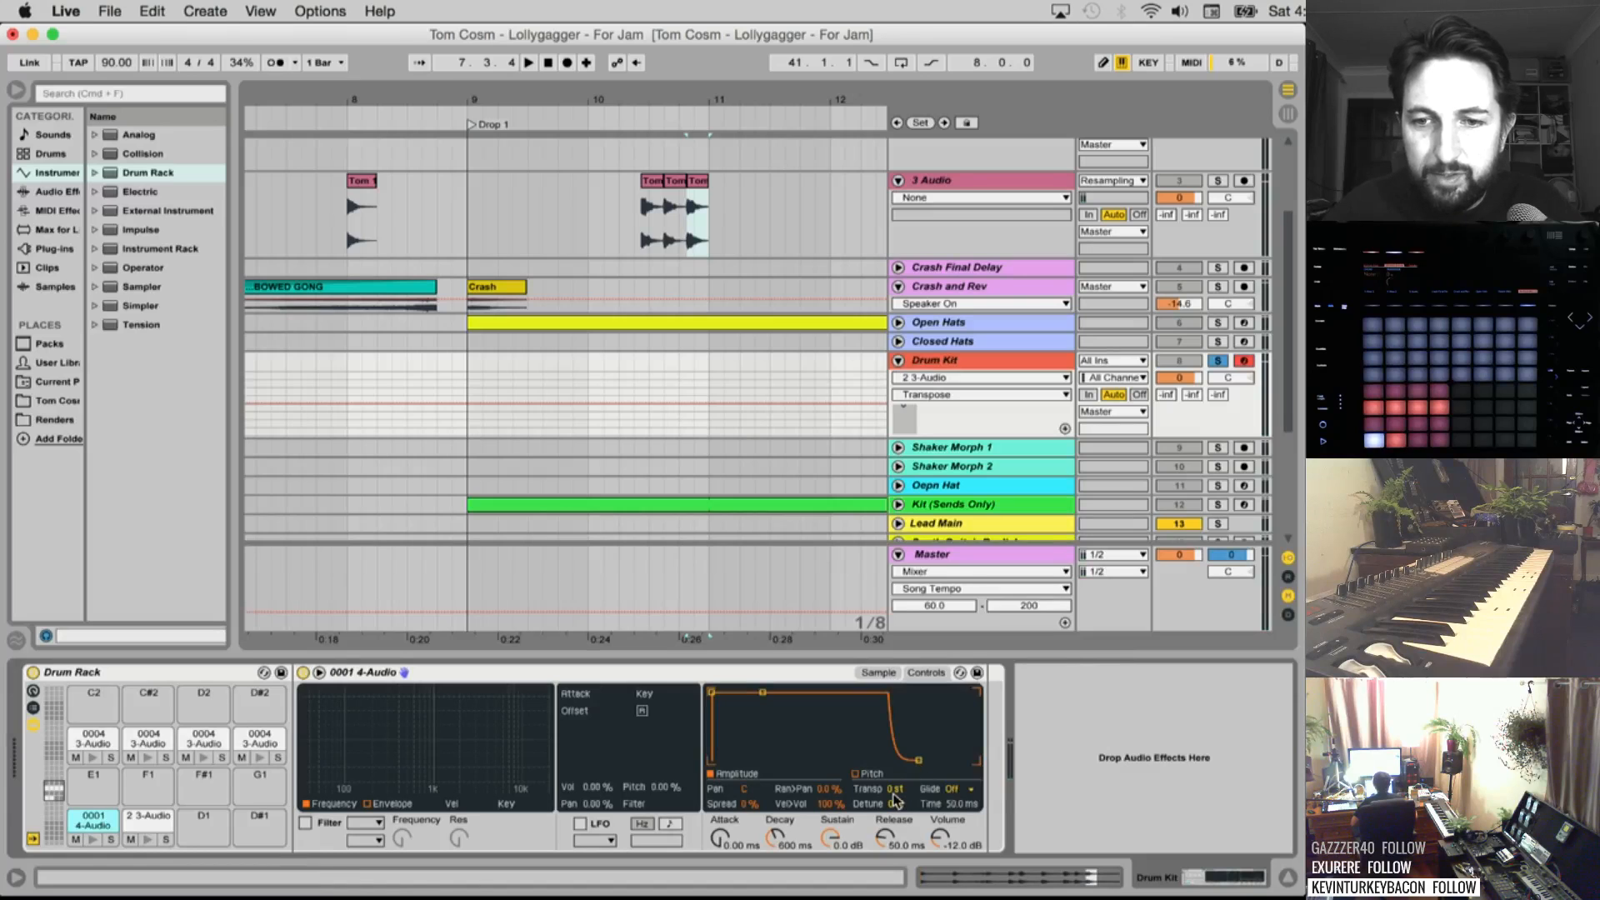
{"action": "right_click", "coordinate": [895, 802]}
{"action": "left_click", "coordinate": [945, 600]}
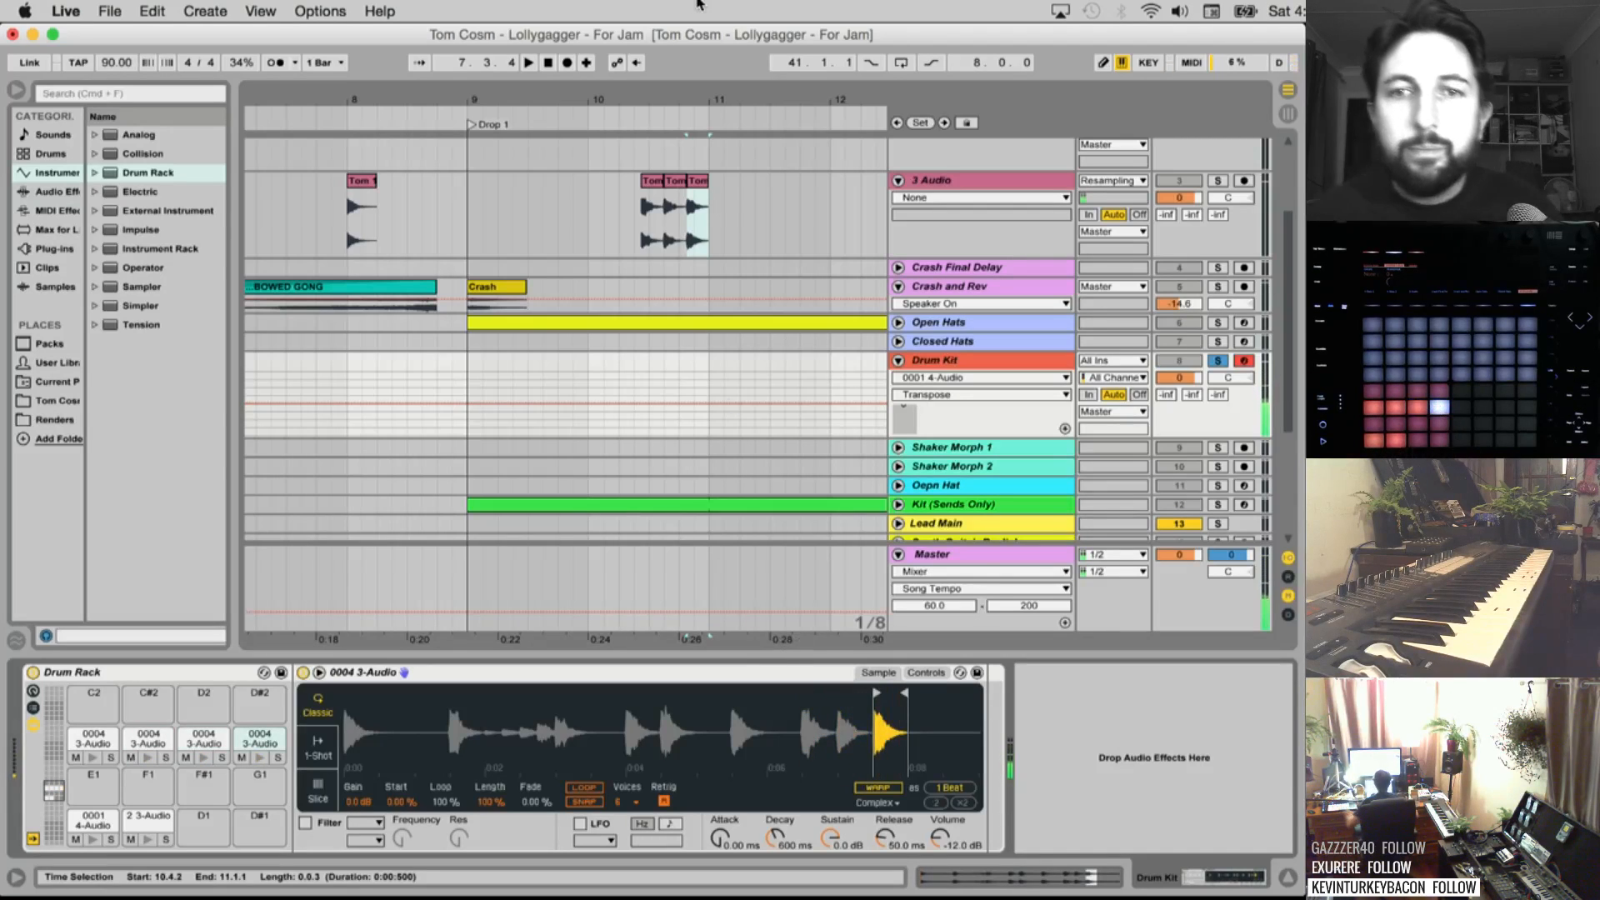
Load the Crash clip at Drop 1 onto the Drum Kit's pad D#2 and reset its transpose to 0 st
{"action": "left_click", "coordinate": [967, 267]}
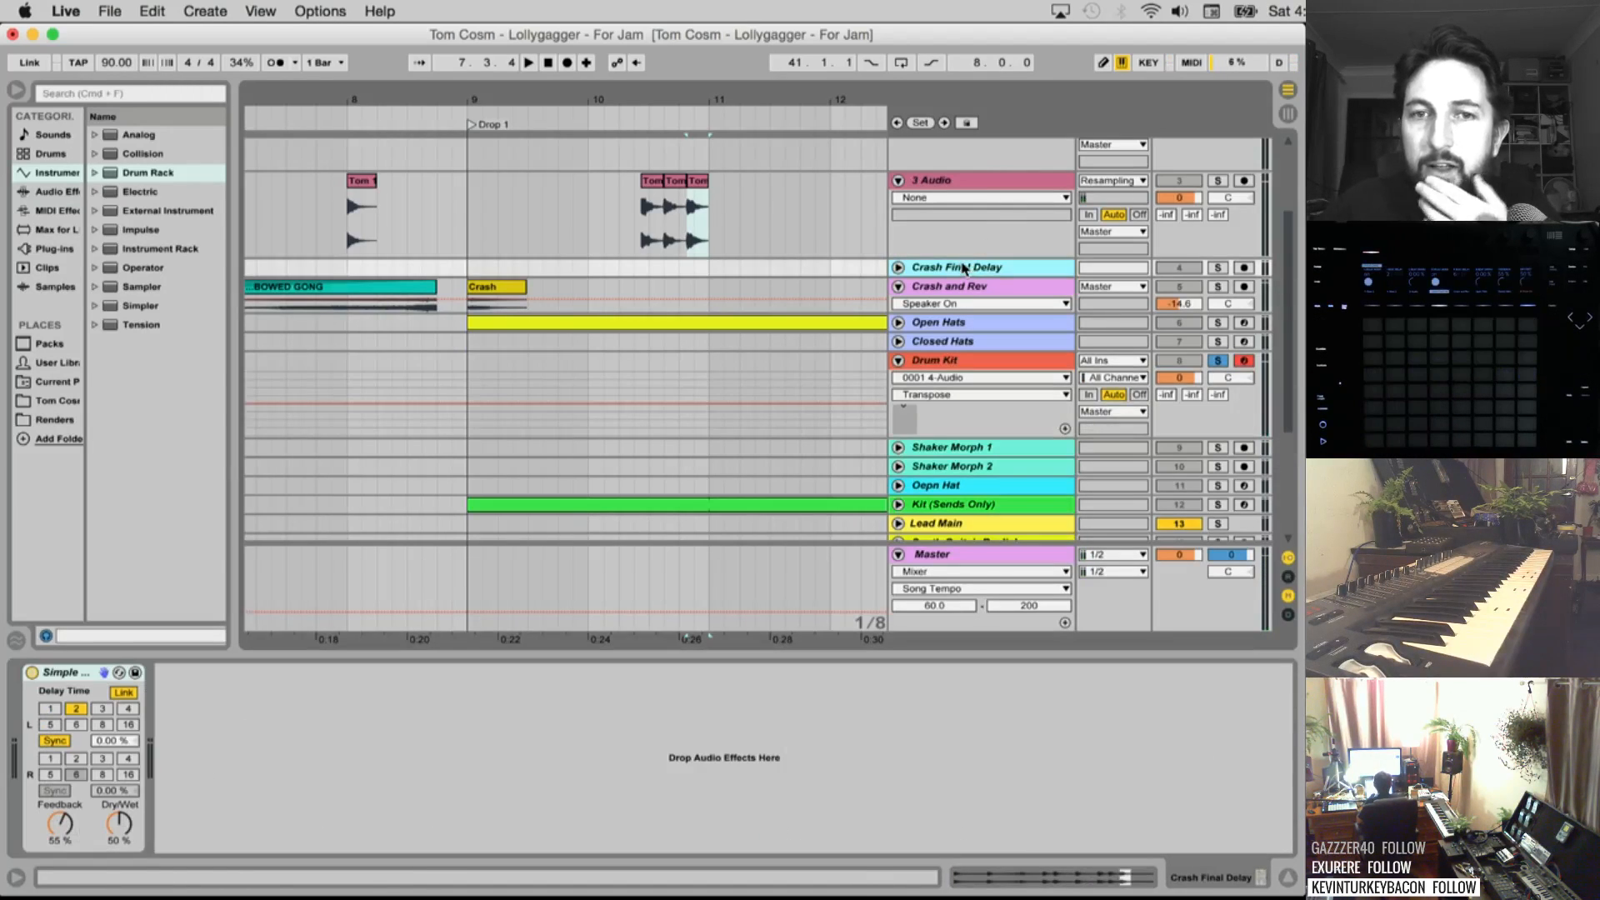
{"action": "left_click", "coordinate": [486, 287]}
{"action": "left_click", "coordinate": [953, 360]}
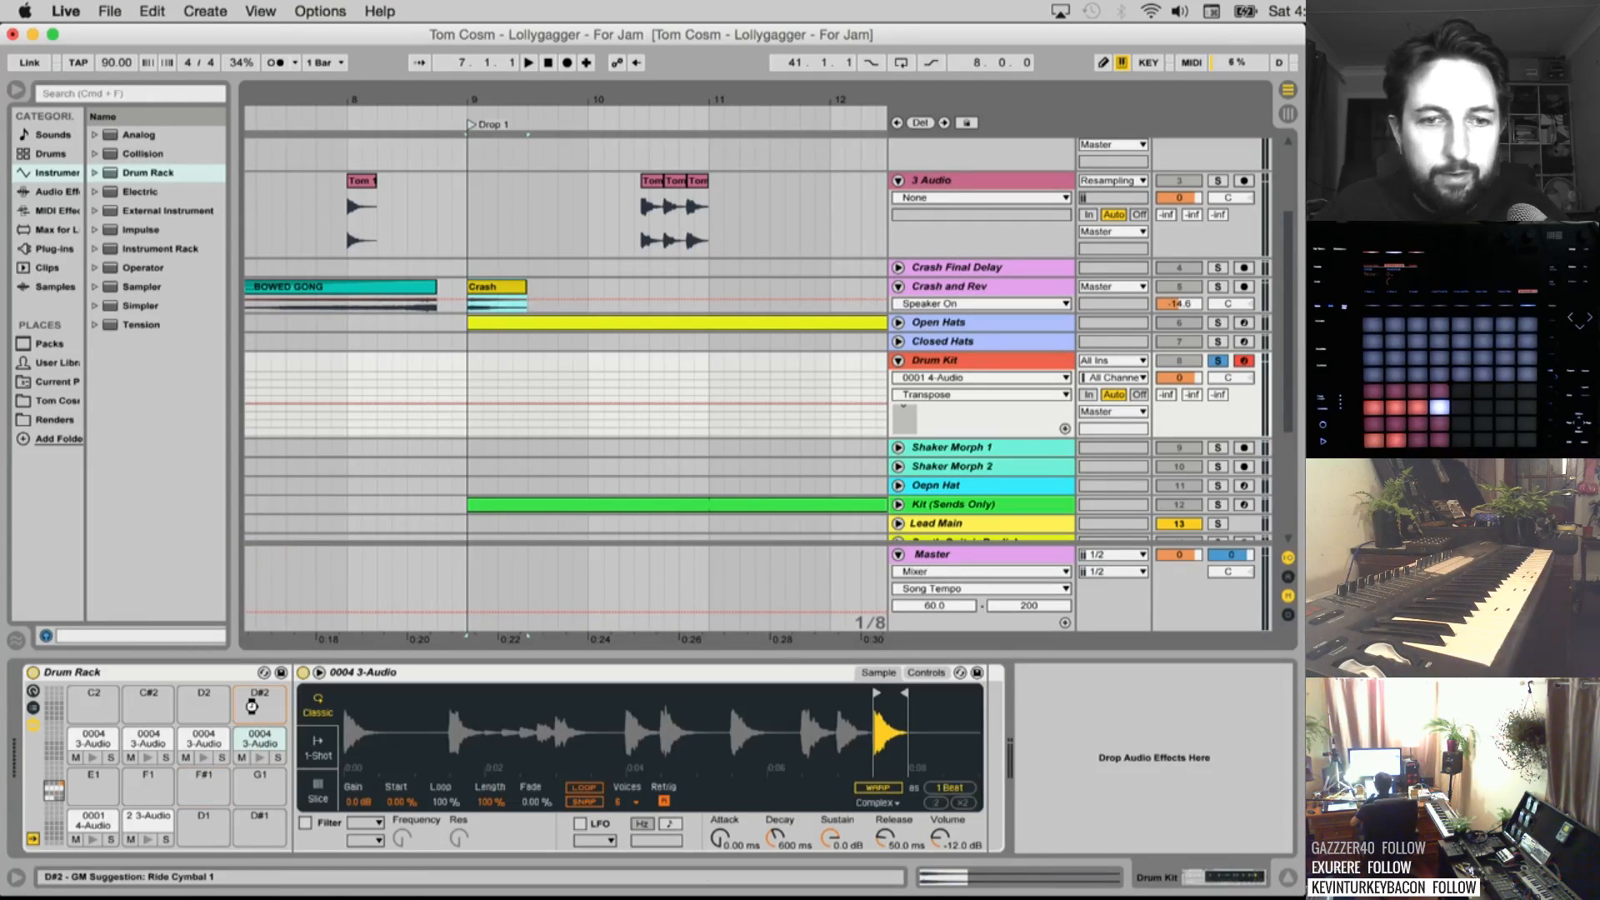
{"action": "left_click_drag", "start_coordinate": [259, 702], "coordinate": [259, 705]}
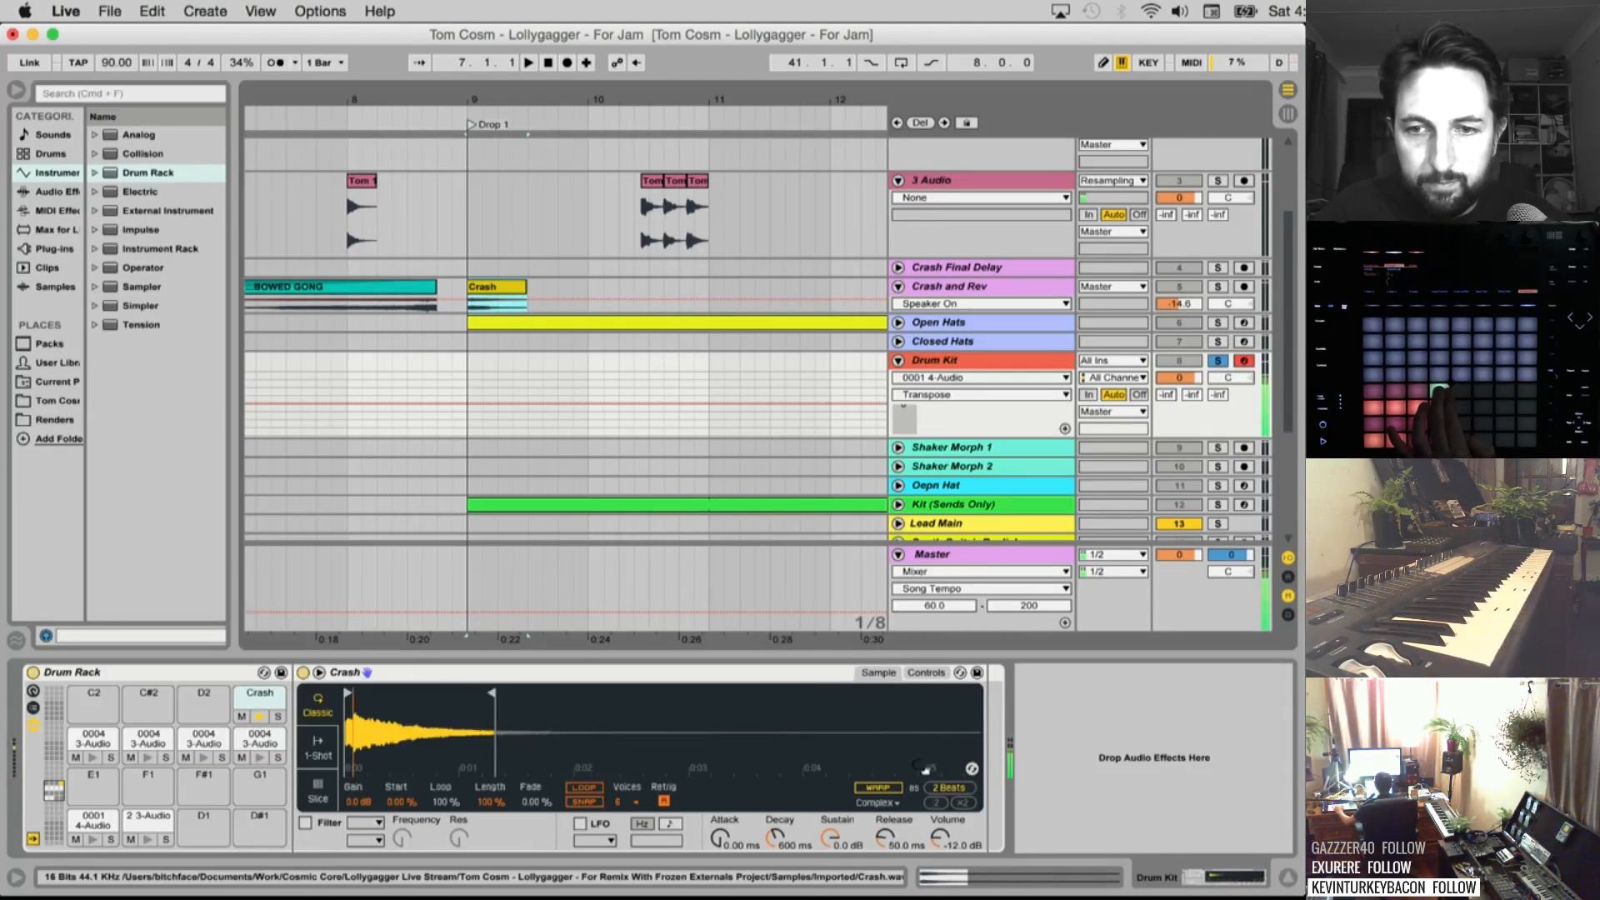
{"action": "left_click", "coordinate": [923, 674]}
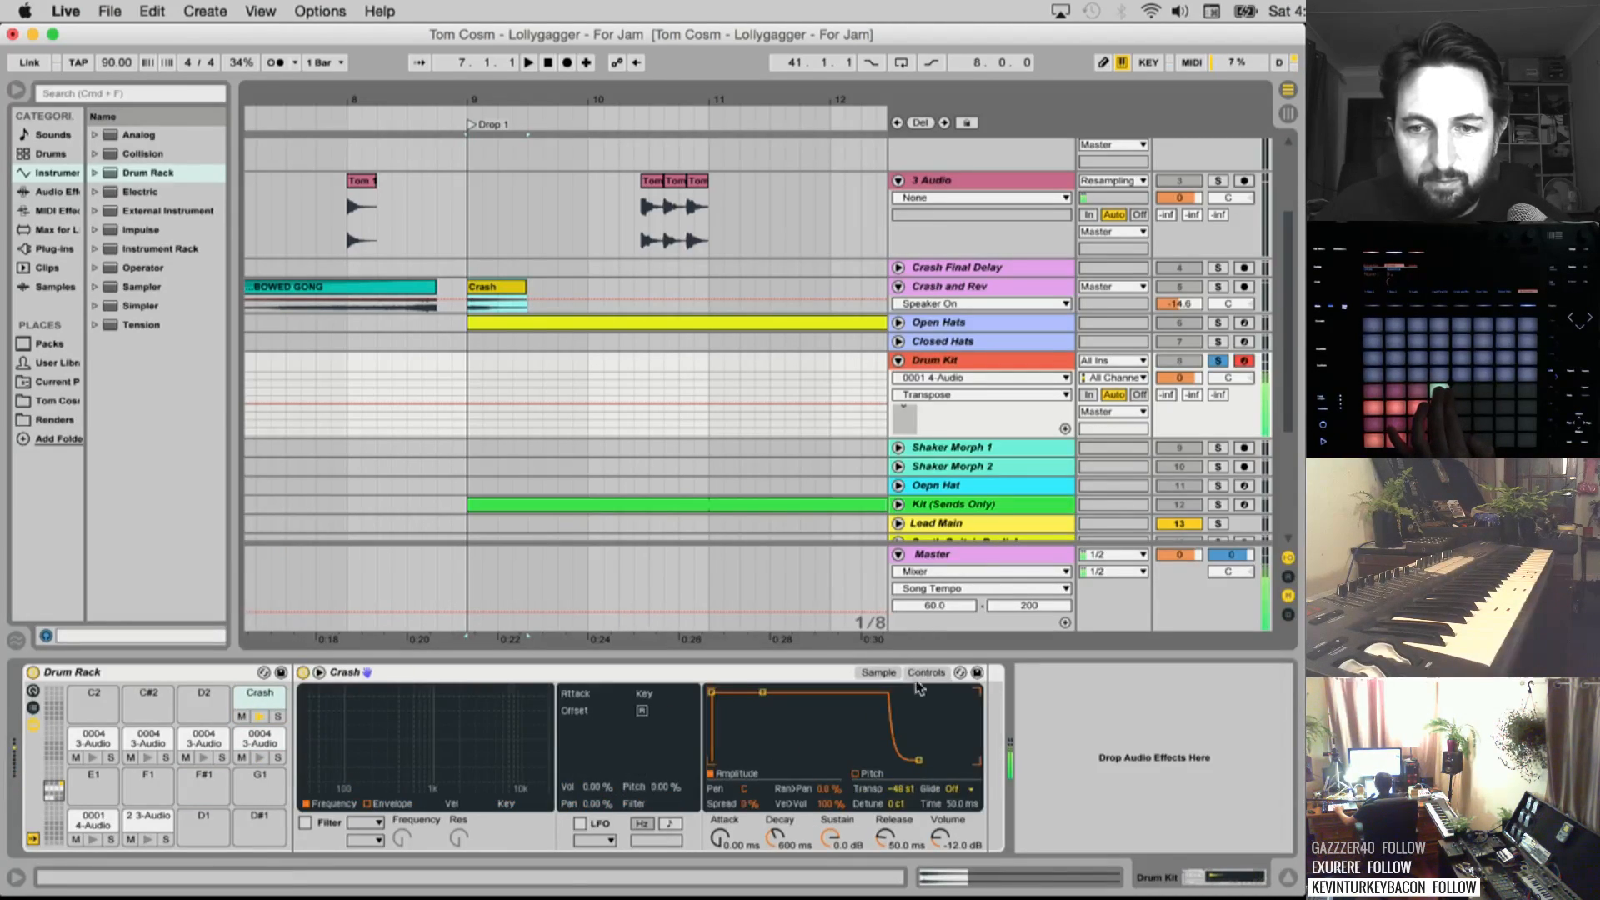
{"action": "double_click", "coordinate": [902, 791]}
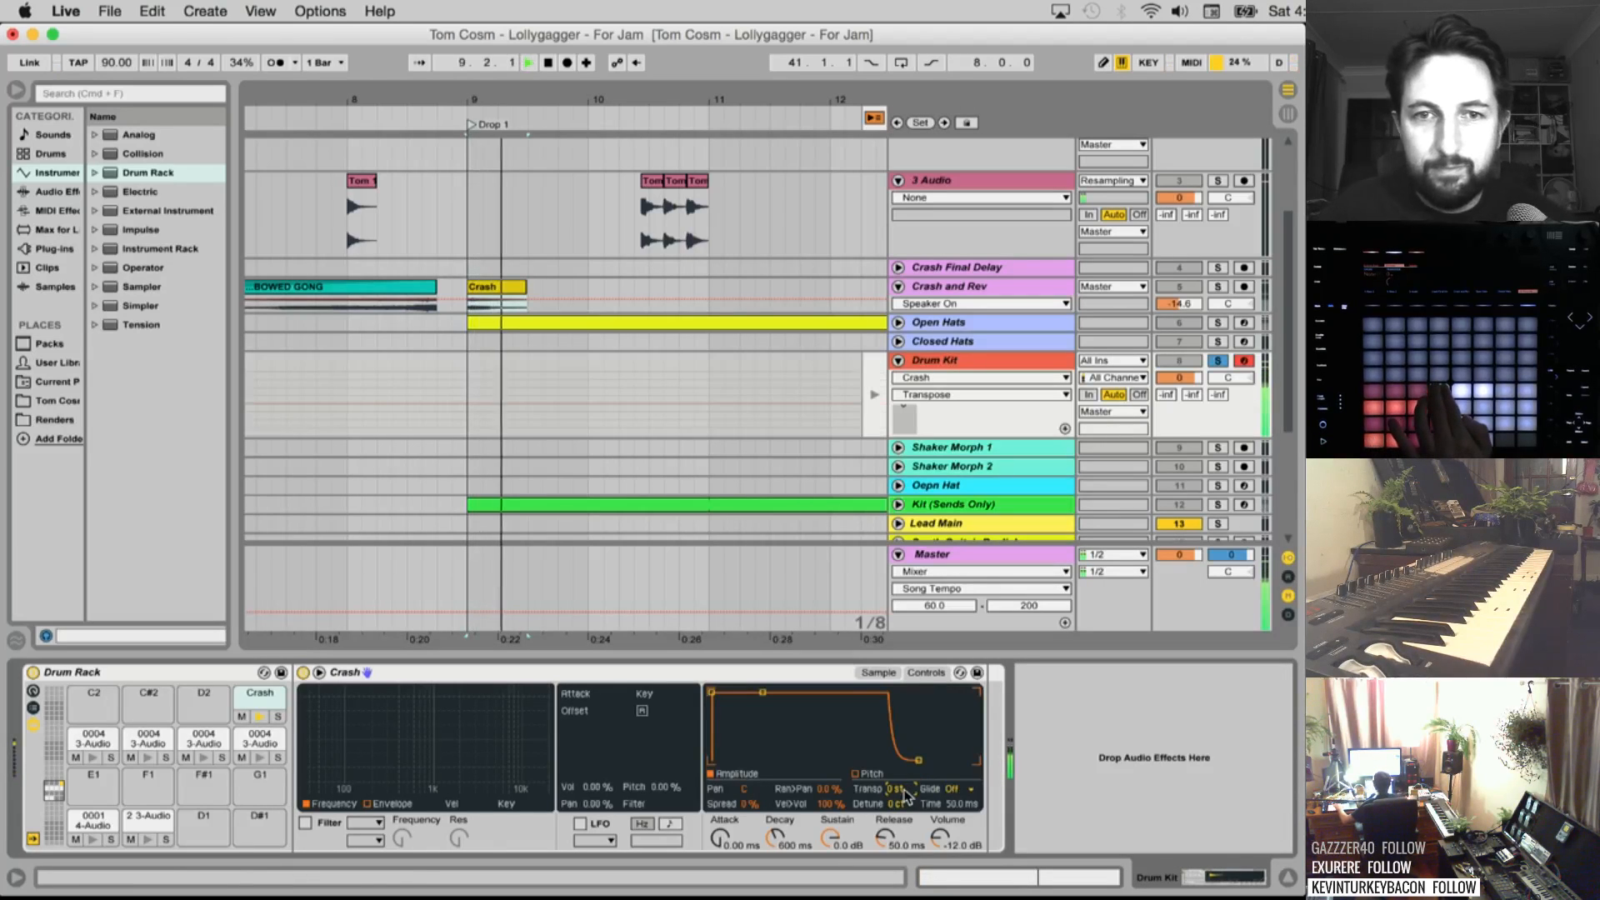
Stop playback, lengthen the Crash clip to about 11.1.2 and reload it onto the Drum Kit's pad D#2
{"action": "key", "text": "space"}
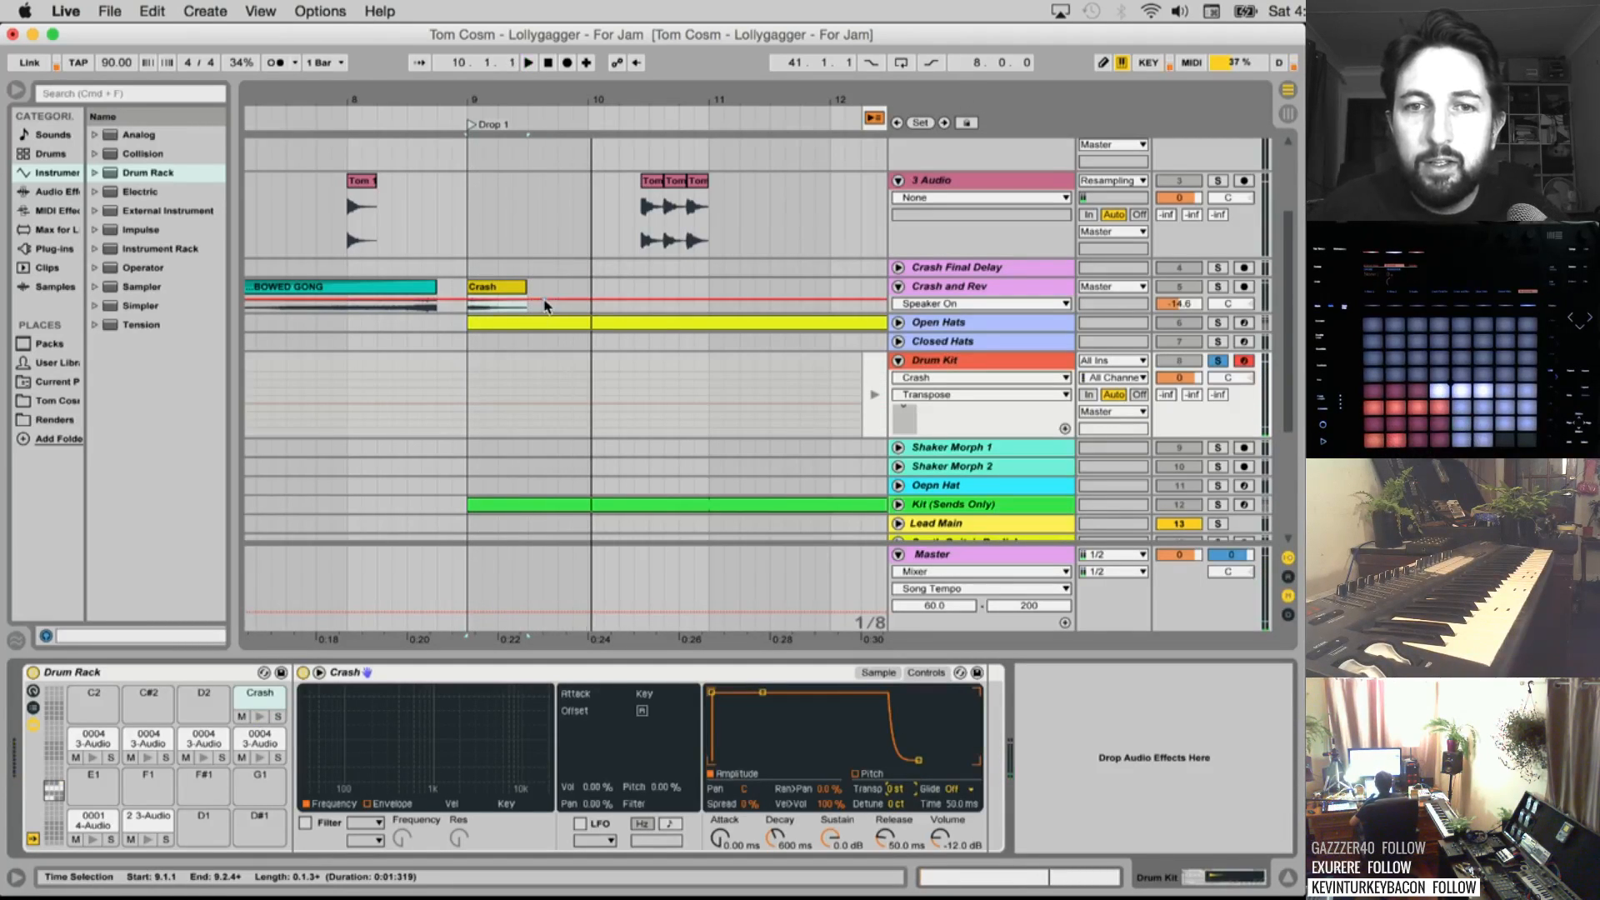
{"action": "left_click_drag", "start_coordinate": [526, 287], "coordinate": [855, 298]}
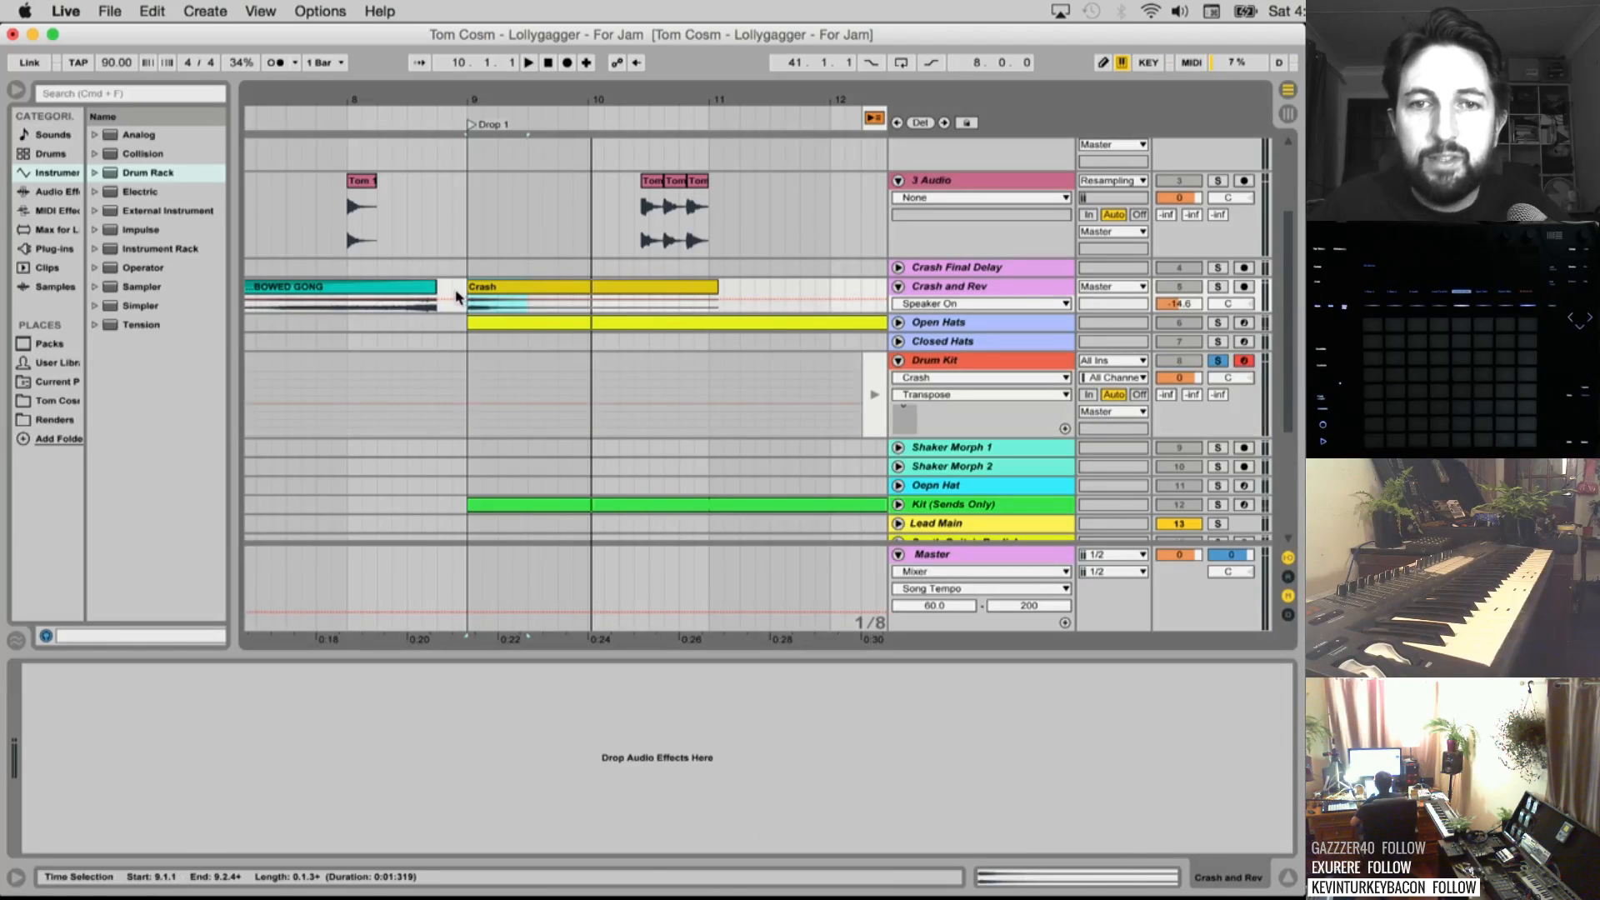
{"action": "left_click", "coordinate": [498, 287]}
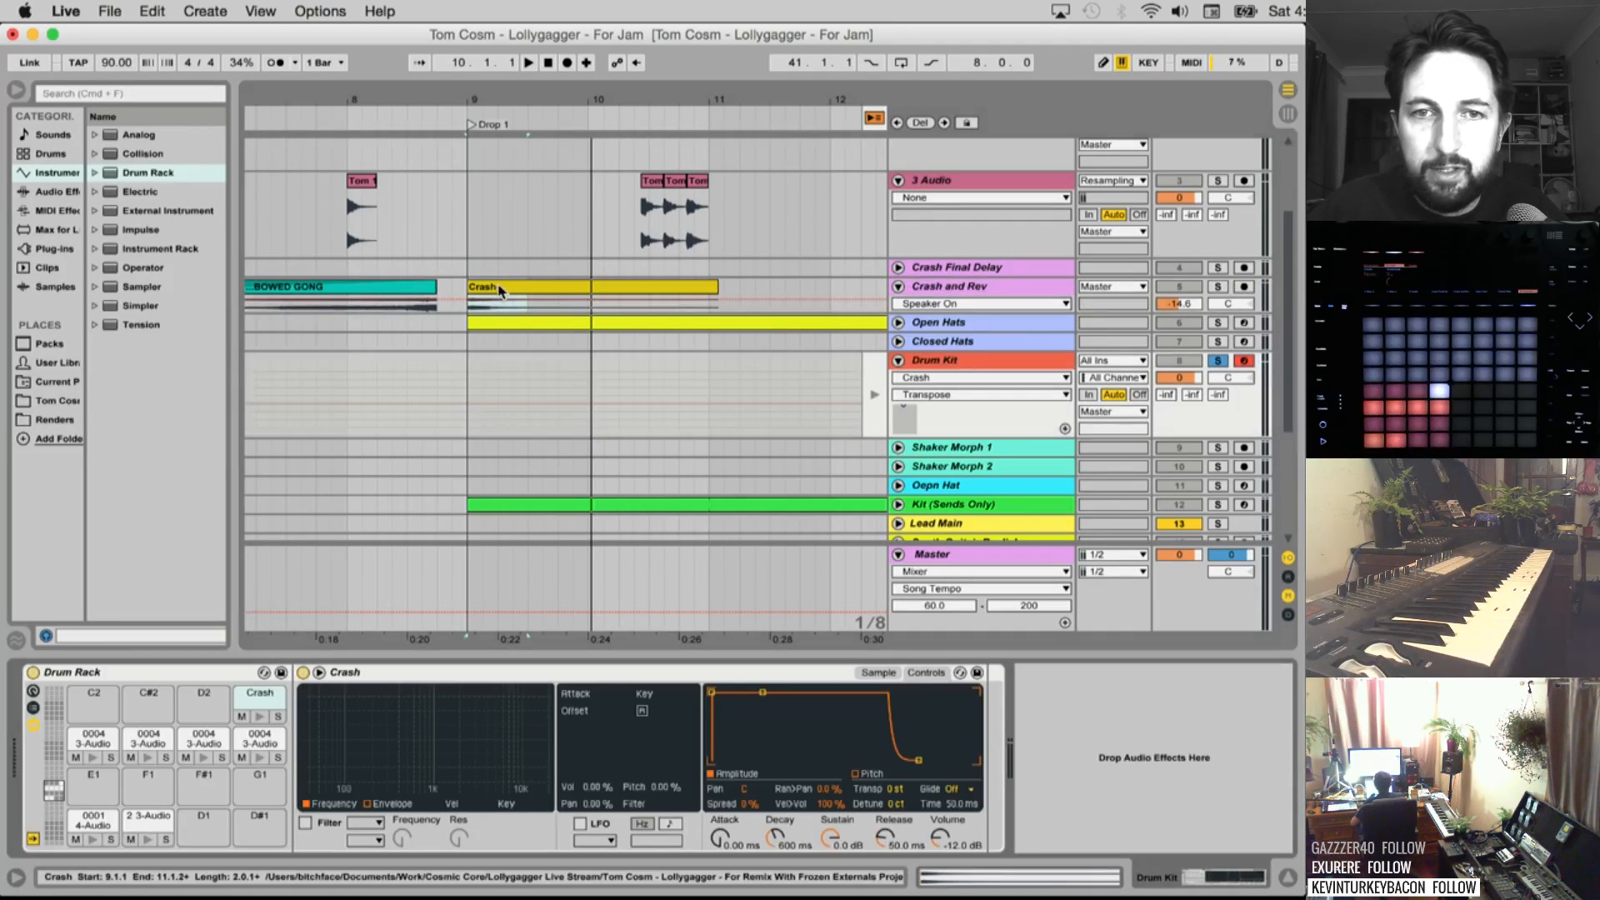
{"action": "left_click", "coordinate": [254, 707]}
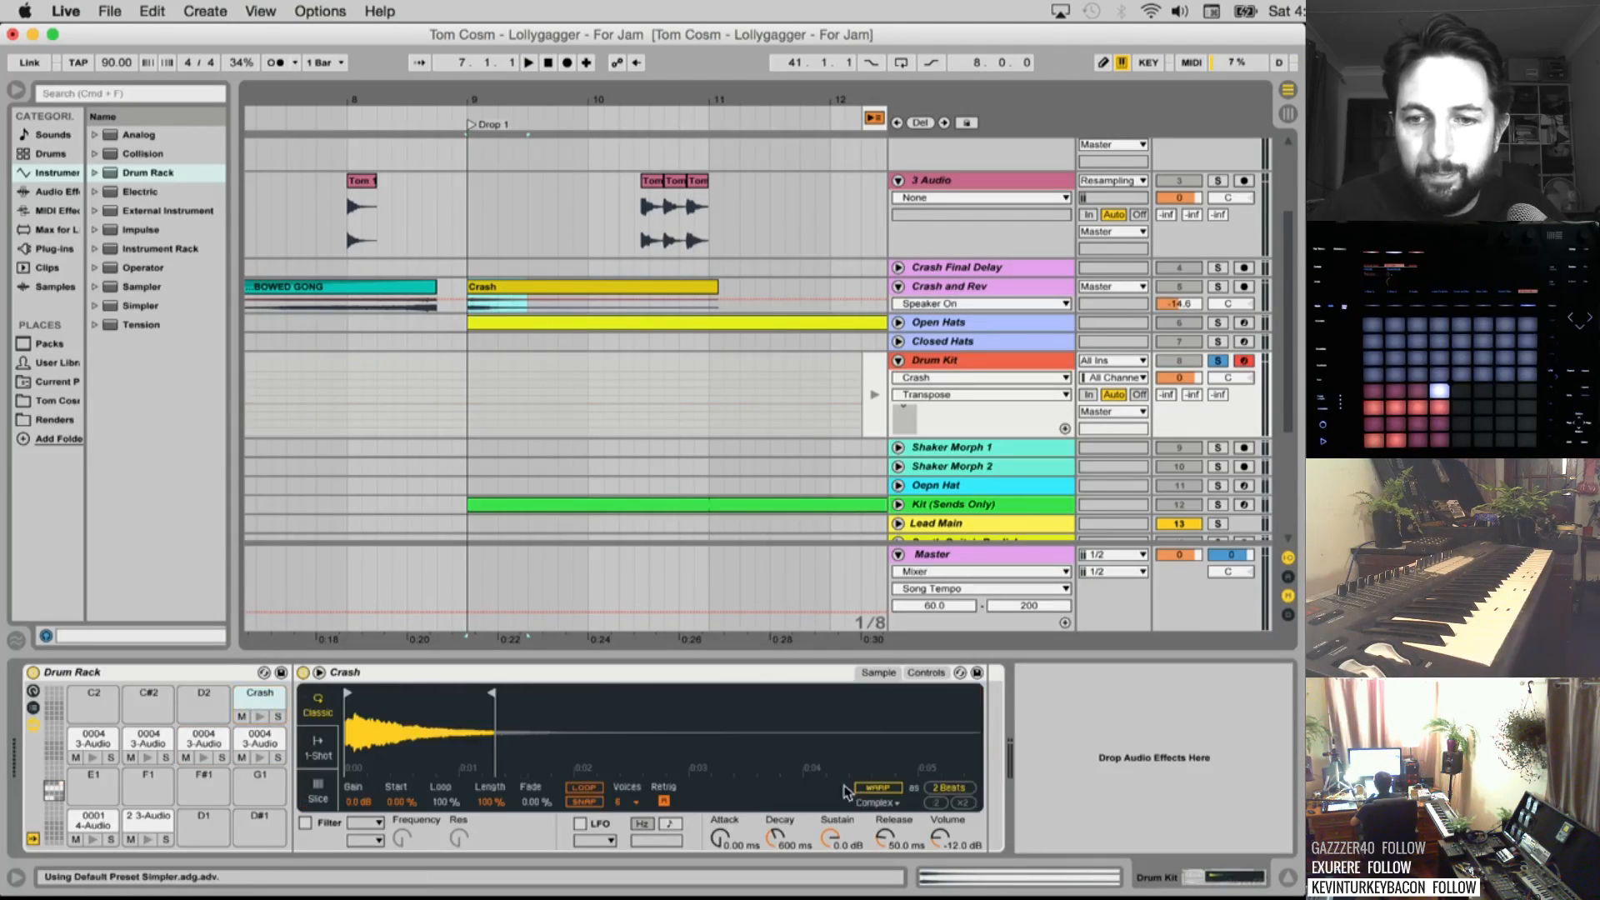
{"action": "left_click", "coordinate": [925, 674]}
{"action": "key", "text": "Delete"}
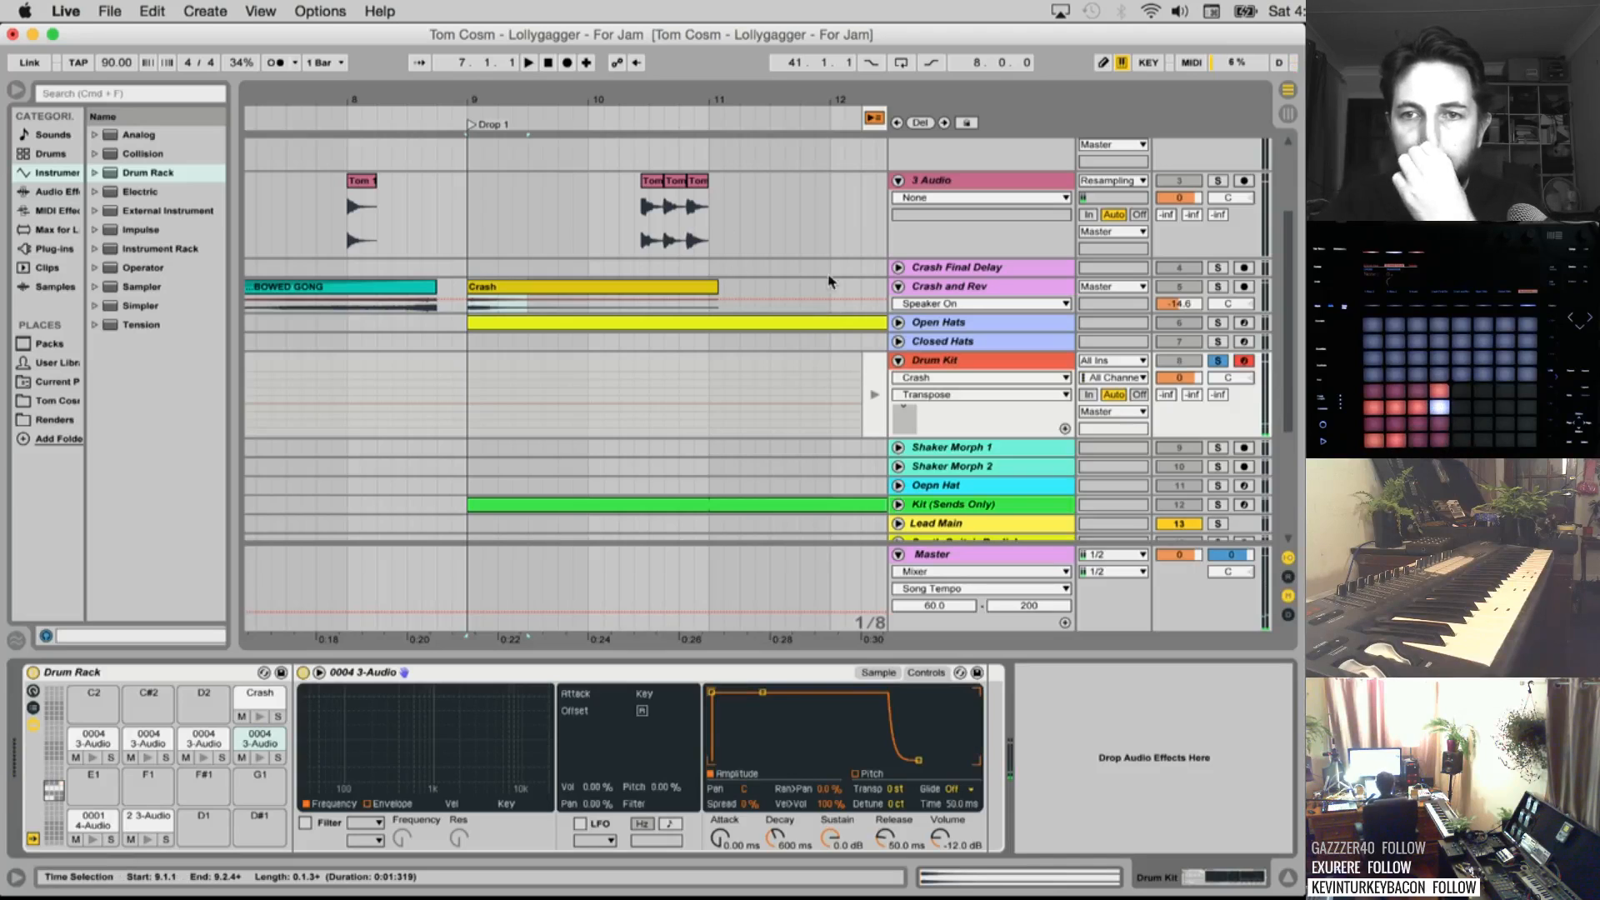
Delete the Crash and Rev and Crash Final Delay tracks
{"action": "left_click", "coordinate": [959, 288]}
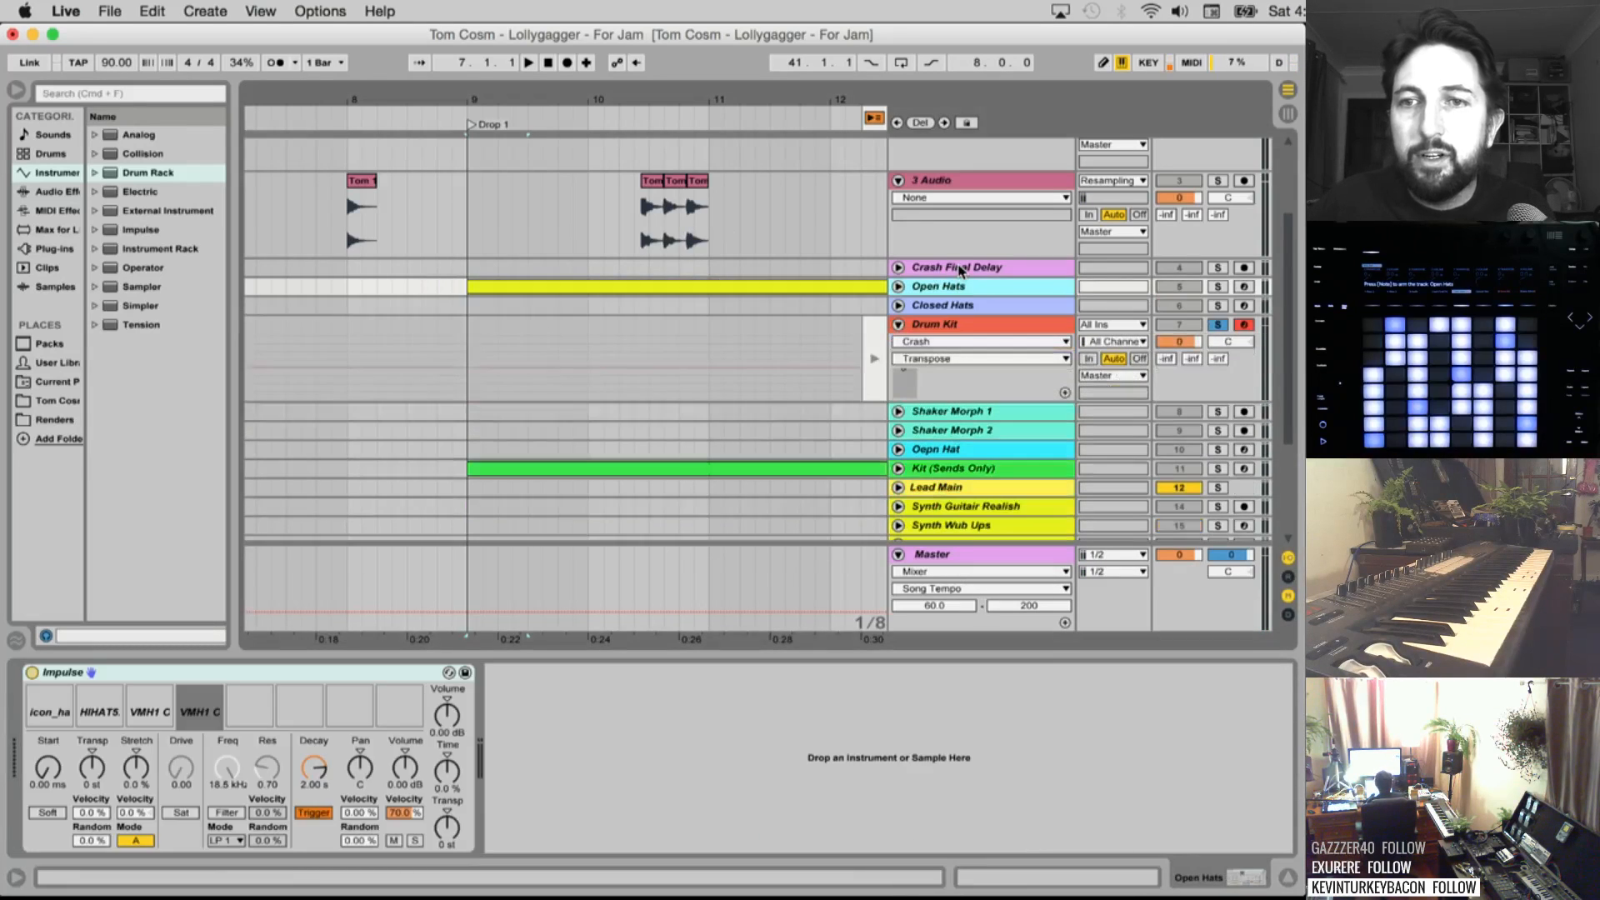
{"action": "key", "text": "Delete"}
{"action": "key", "text": "Delete"}
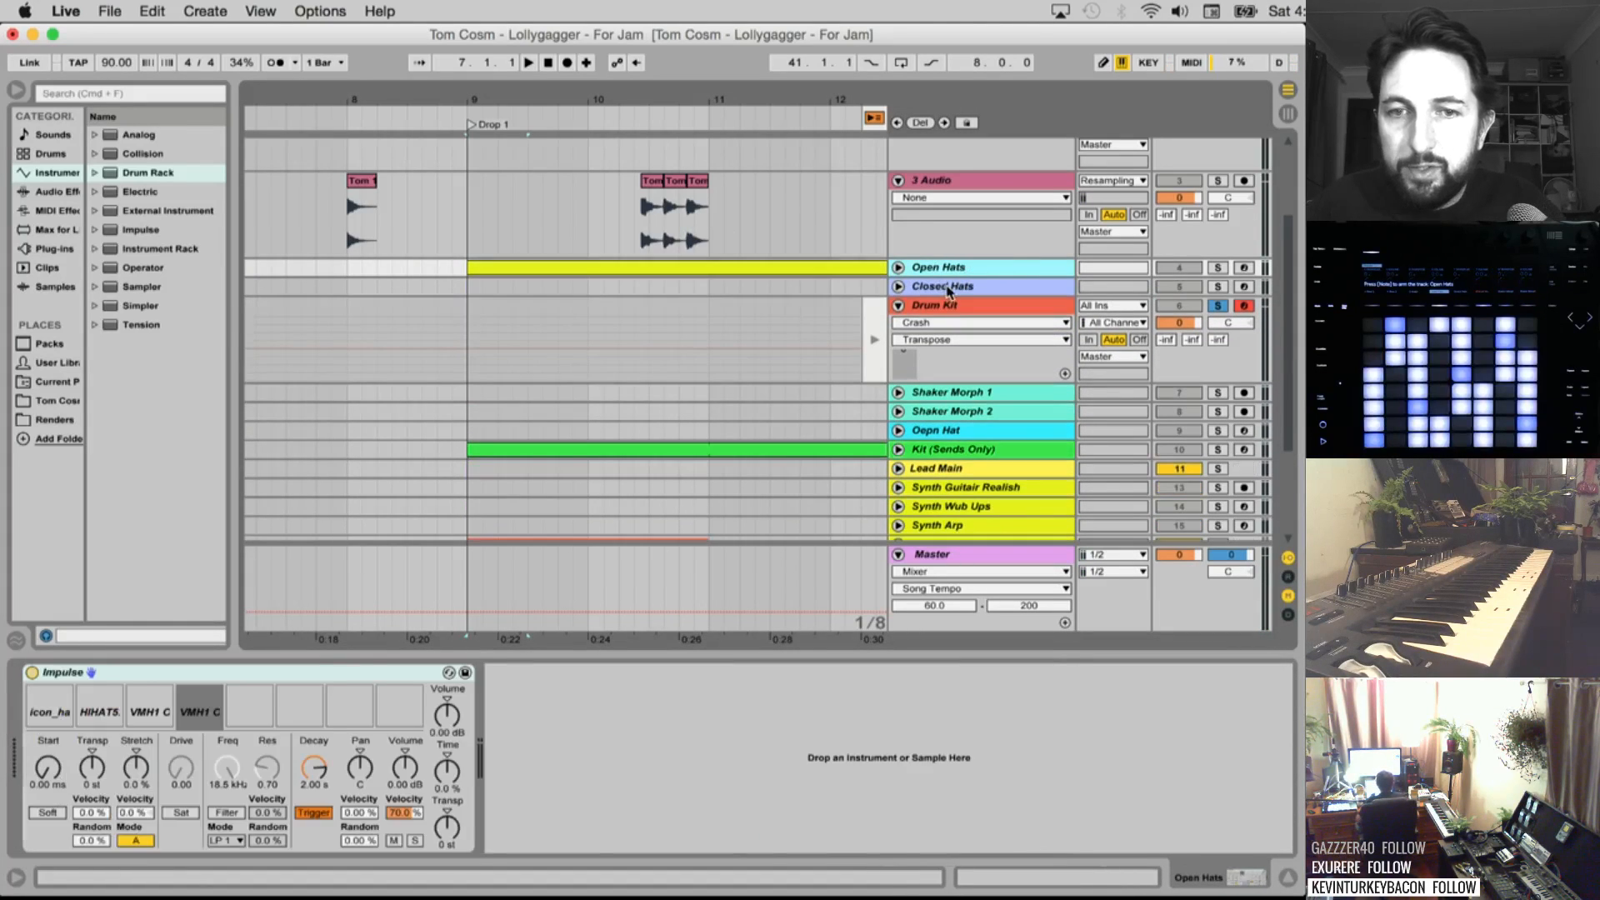
Unfold the Closed Hats track and copy its sample file VEC2 Cymbals HH Closed 13.wav from Finder
{"action": "left_click", "coordinate": [951, 288]}
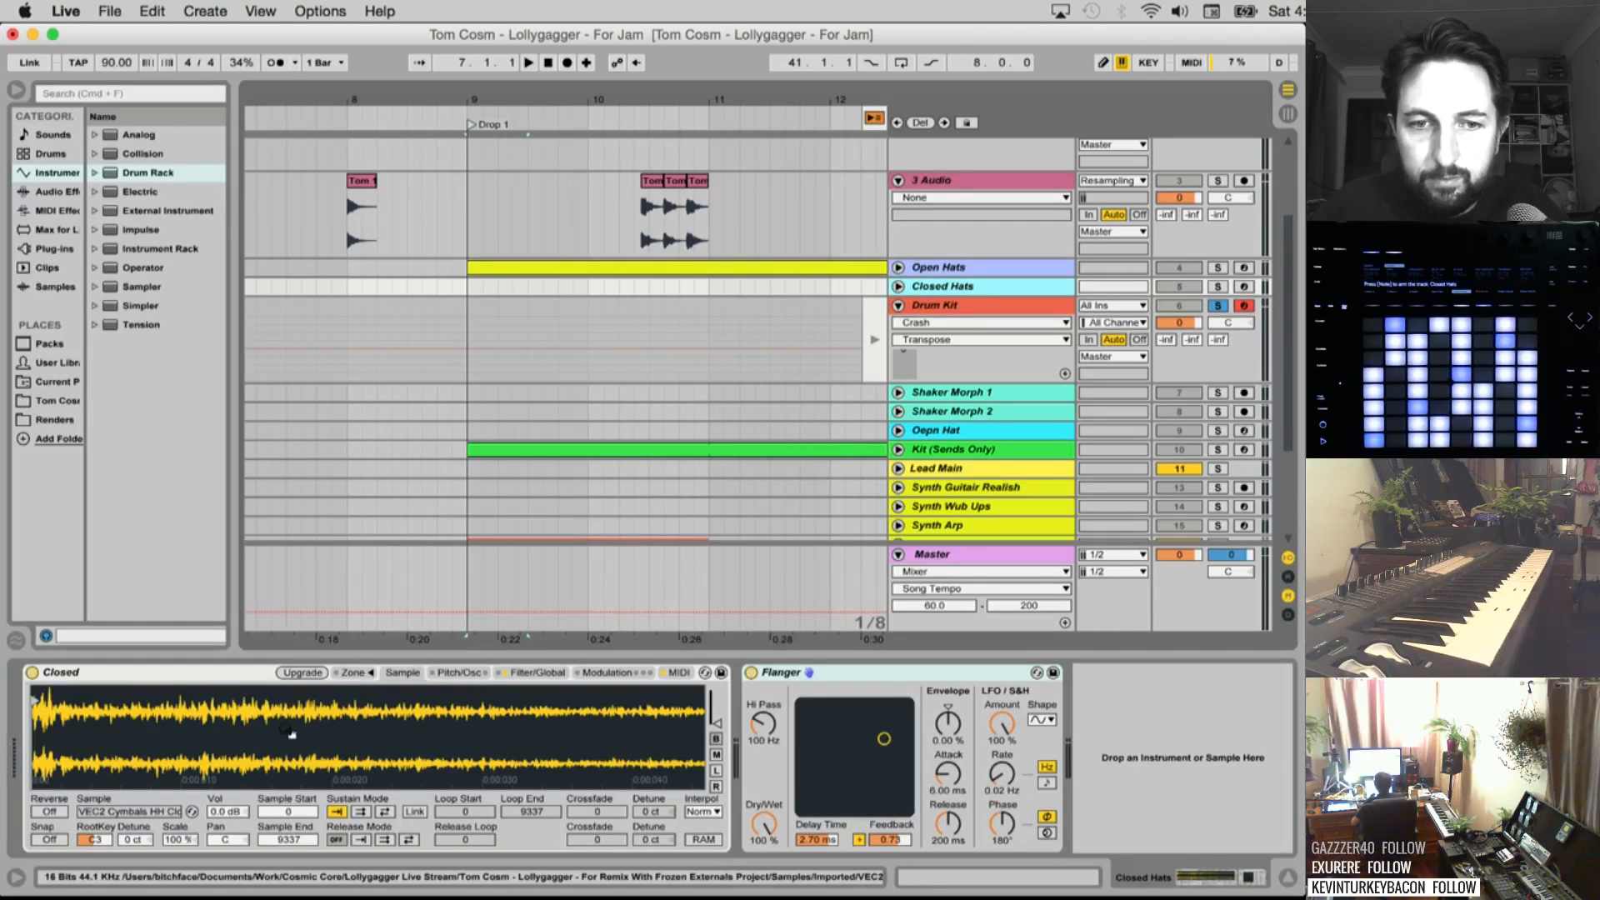
{"action": "left_click", "coordinate": [899, 286]}
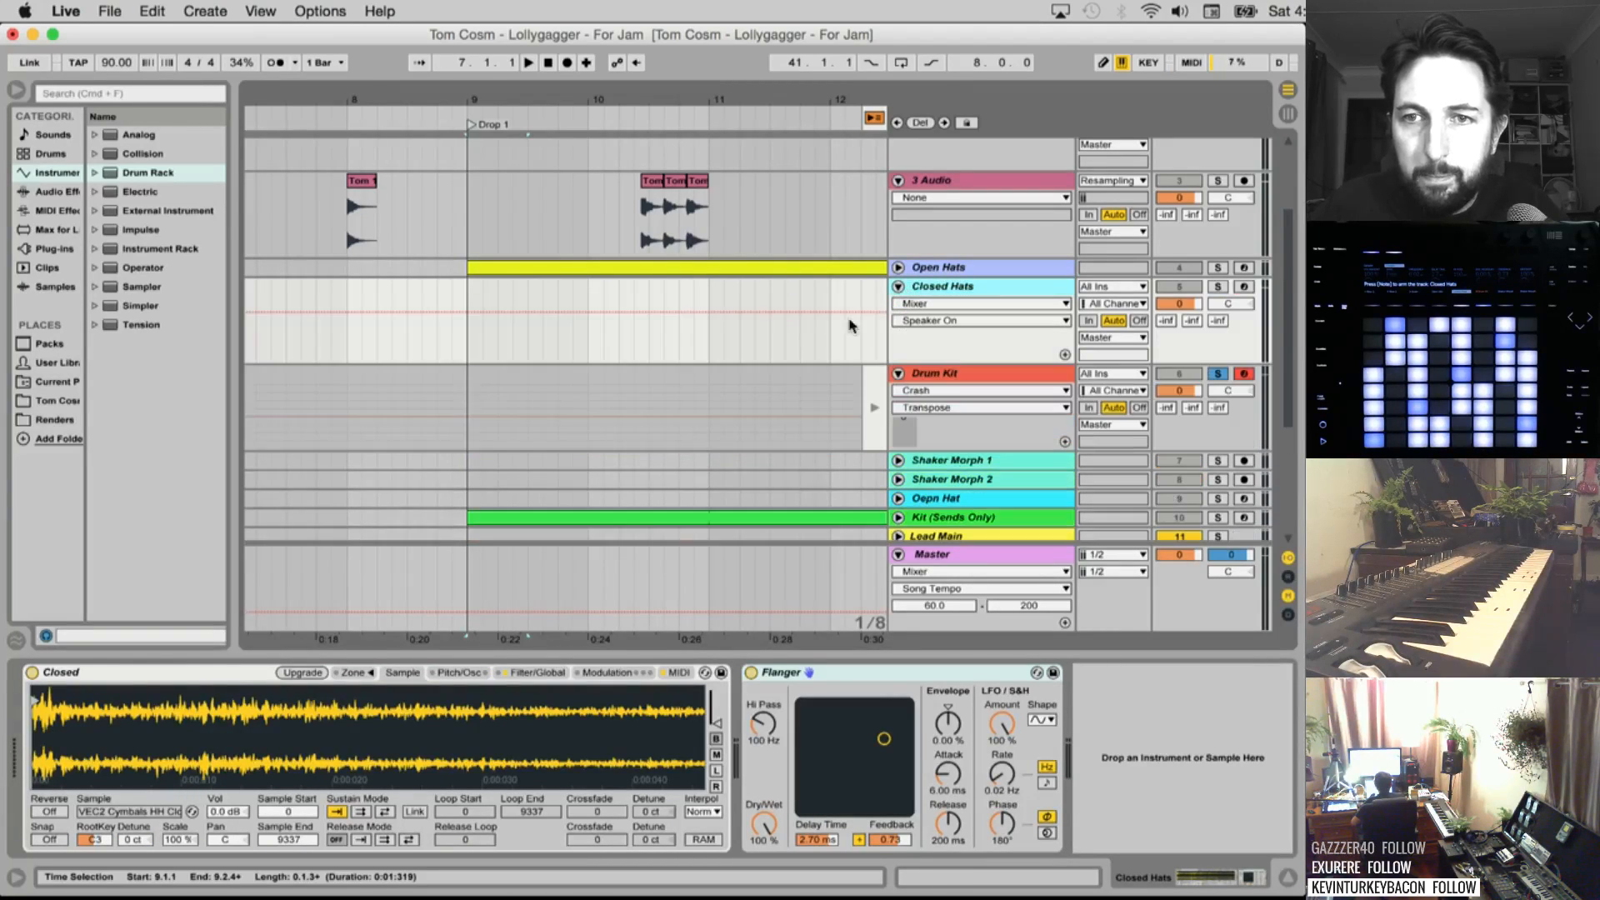
{"action": "scroll", "coordinate": [786, 329], "scroll_direction": "left", "scroll_amount": 2}
{"action": "scroll", "coordinate": [784, 334], "scroll_direction": "right", "scroll_amount": 4}
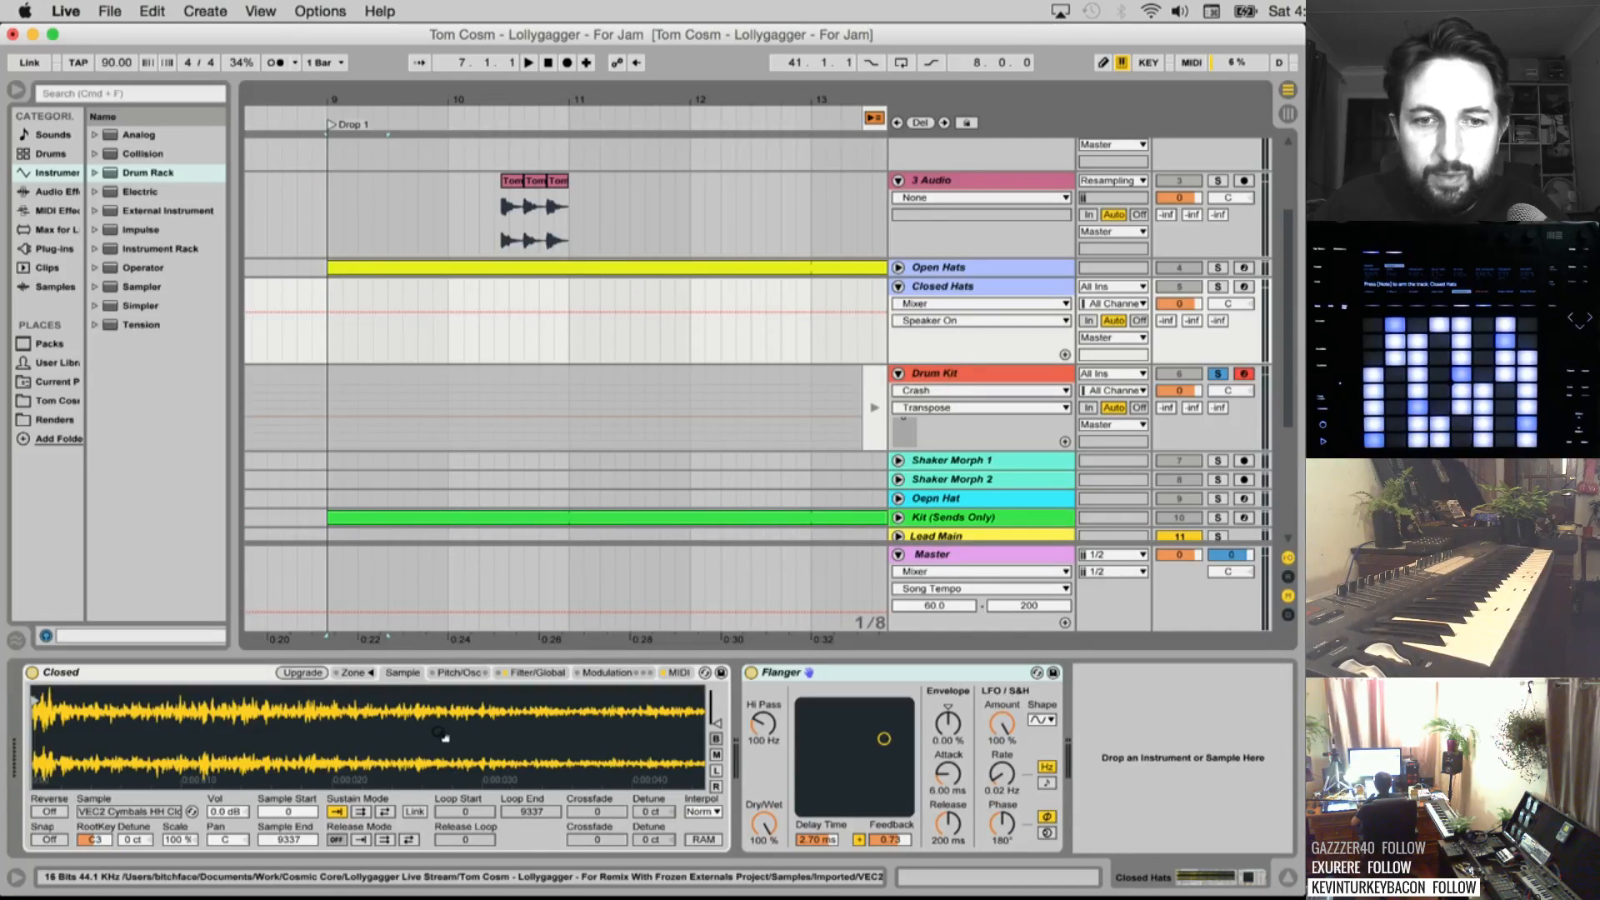
{"action": "right_click", "coordinate": [384, 755]}
{"action": "right_click", "coordinate": [333, 727]}
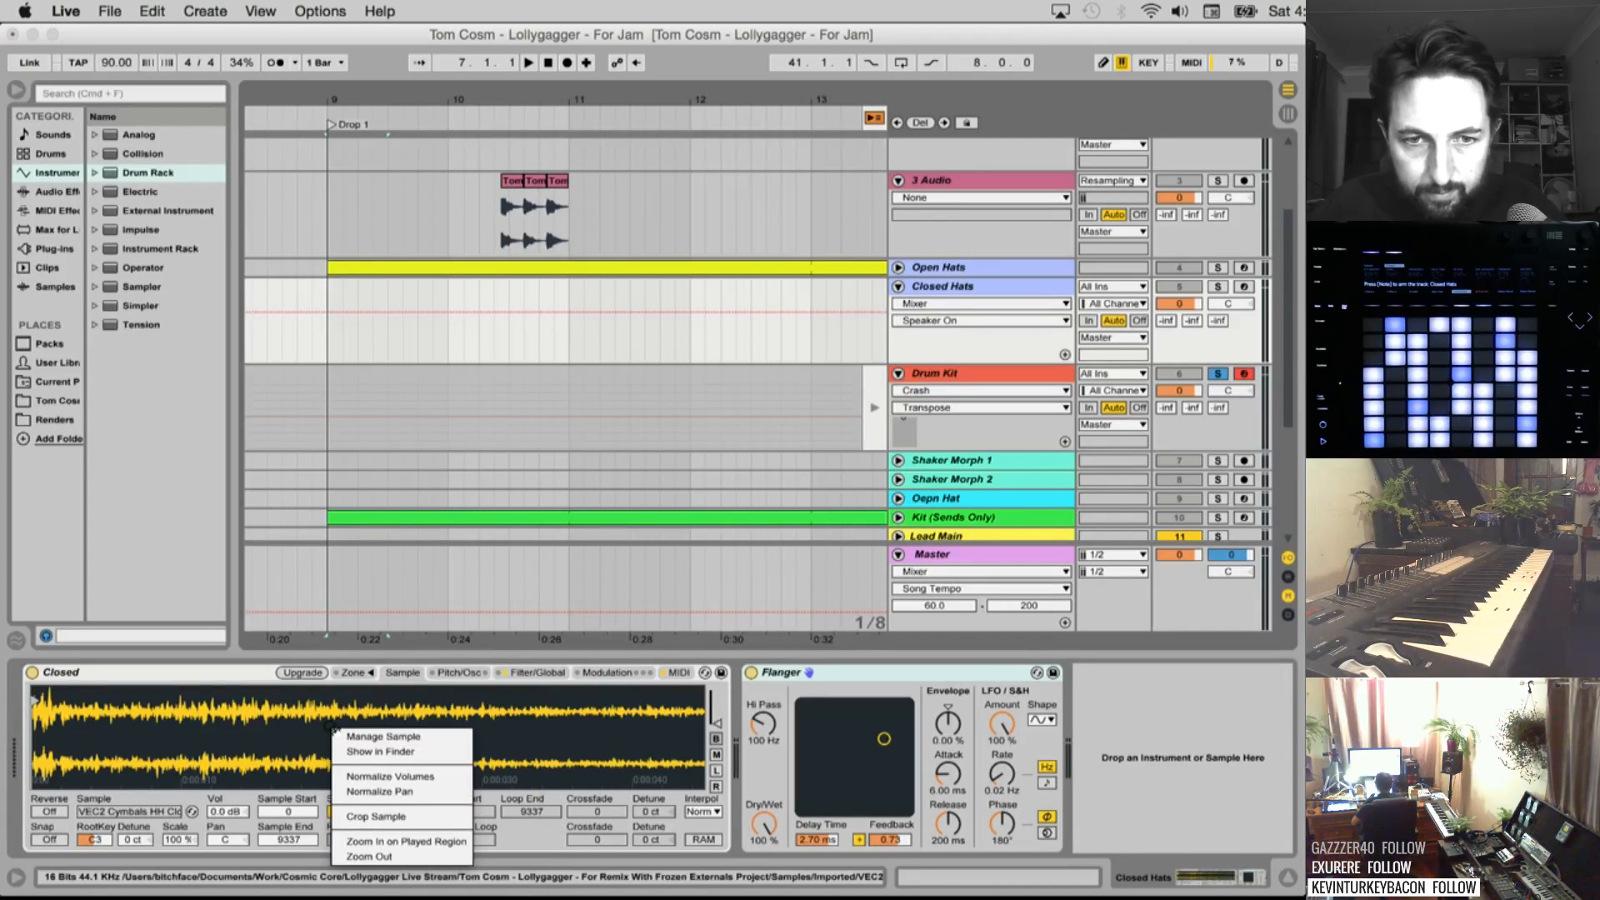
{"action": "left_click", "coordinate": [404, 751]}
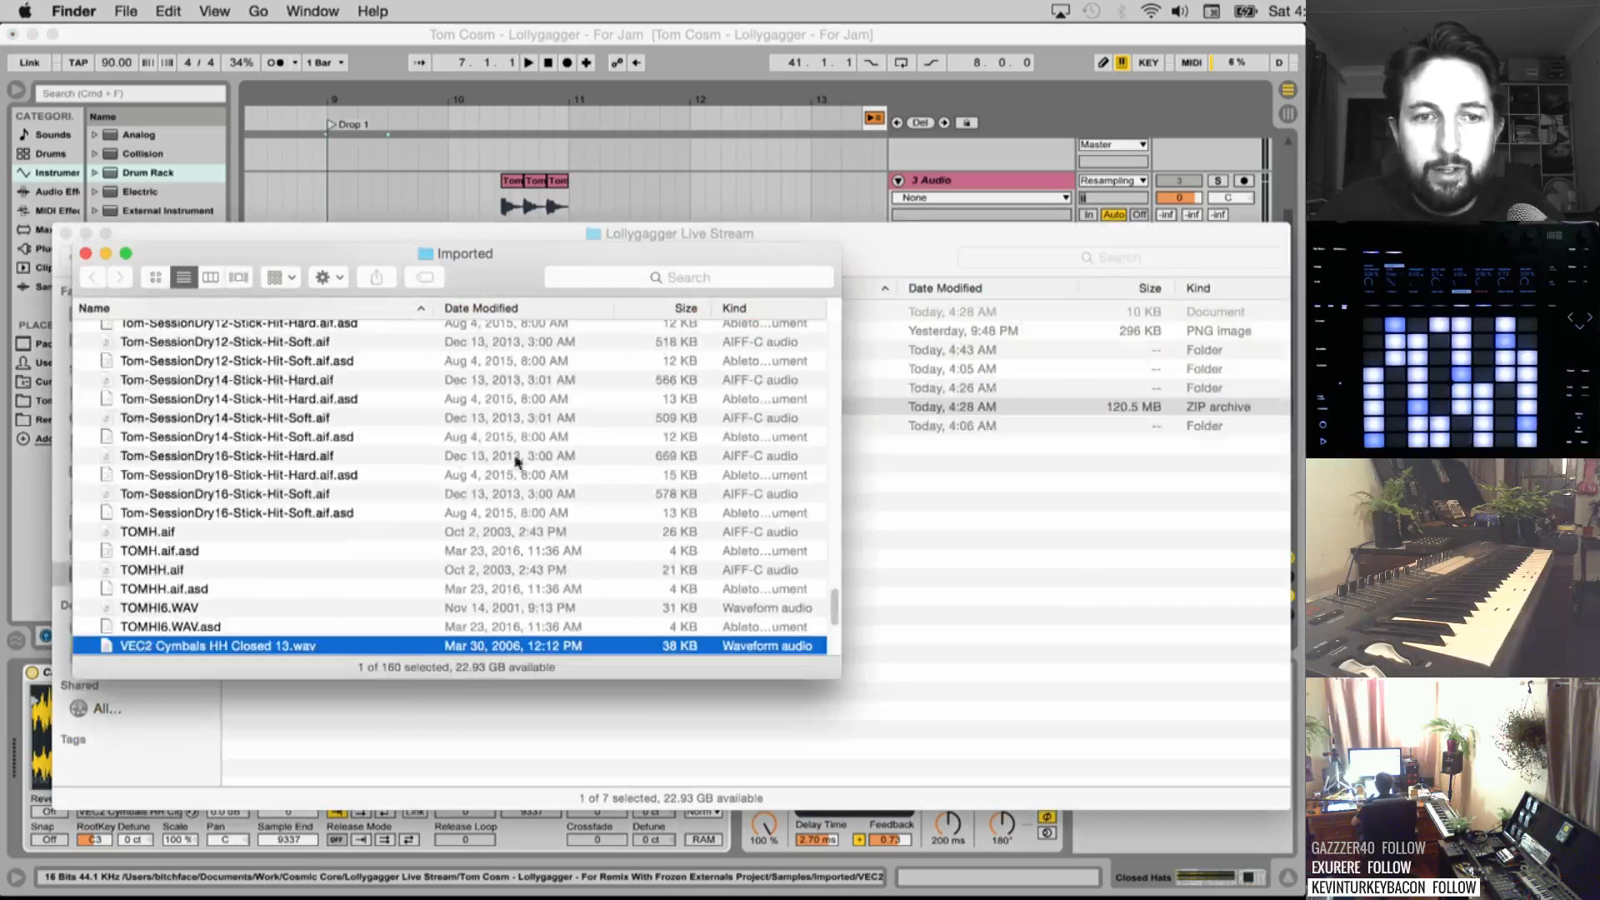
{"action": "left_click", "coordinate": [490, 38]}
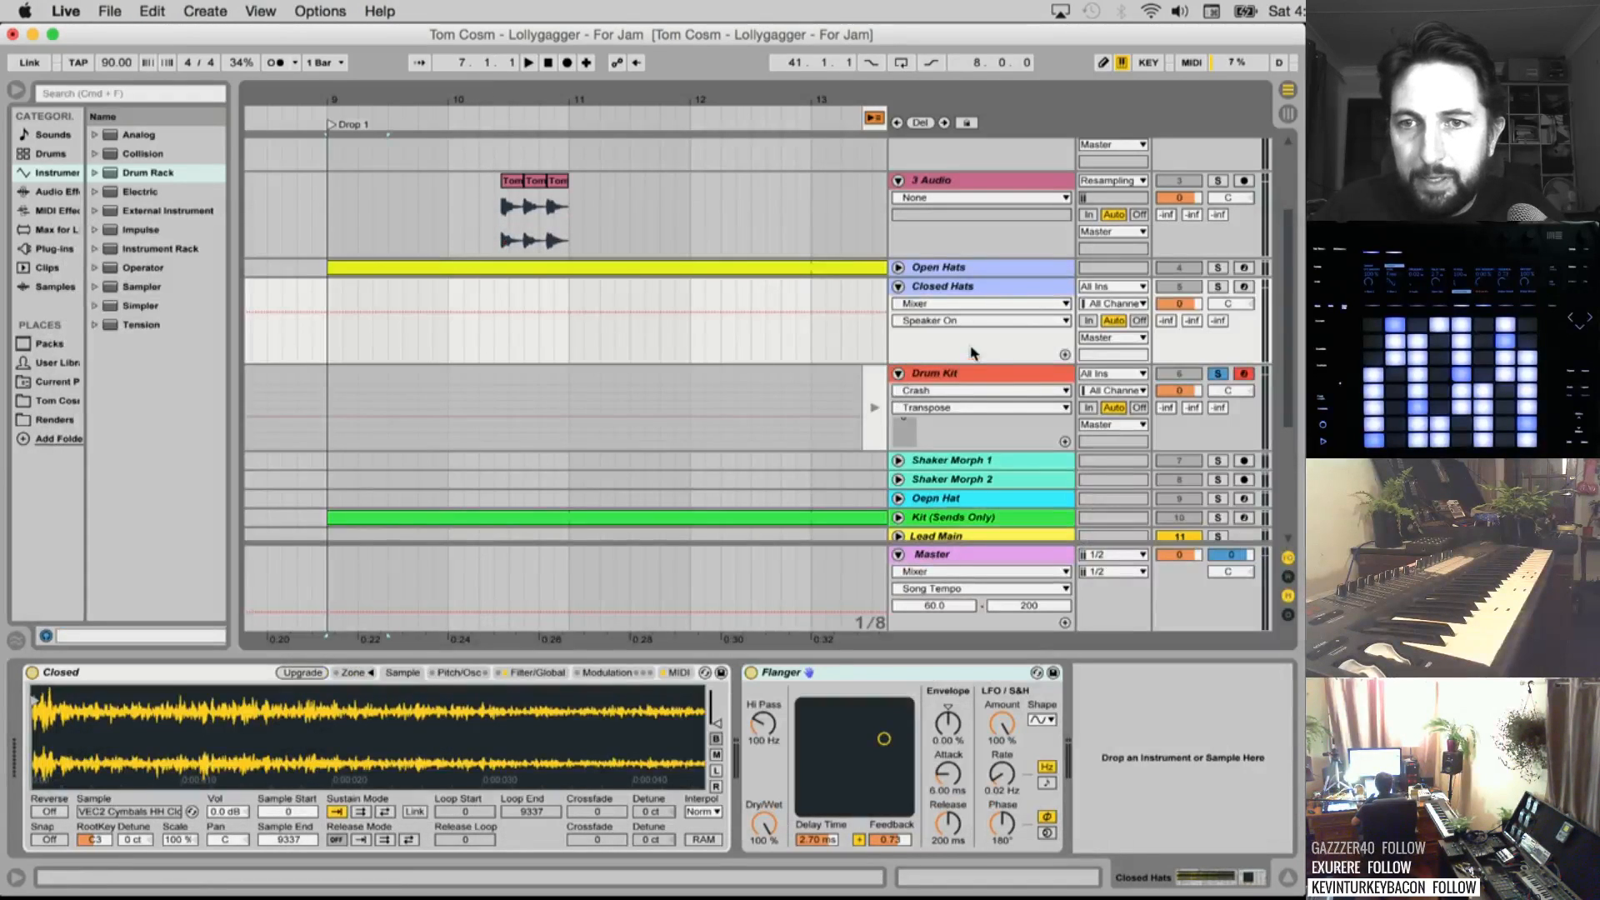
Try pasting the closed hat sample onto pad E1 of the Drum Kit, and undo the paste
{"action": "left_click", "coordinate": [963, 377]}
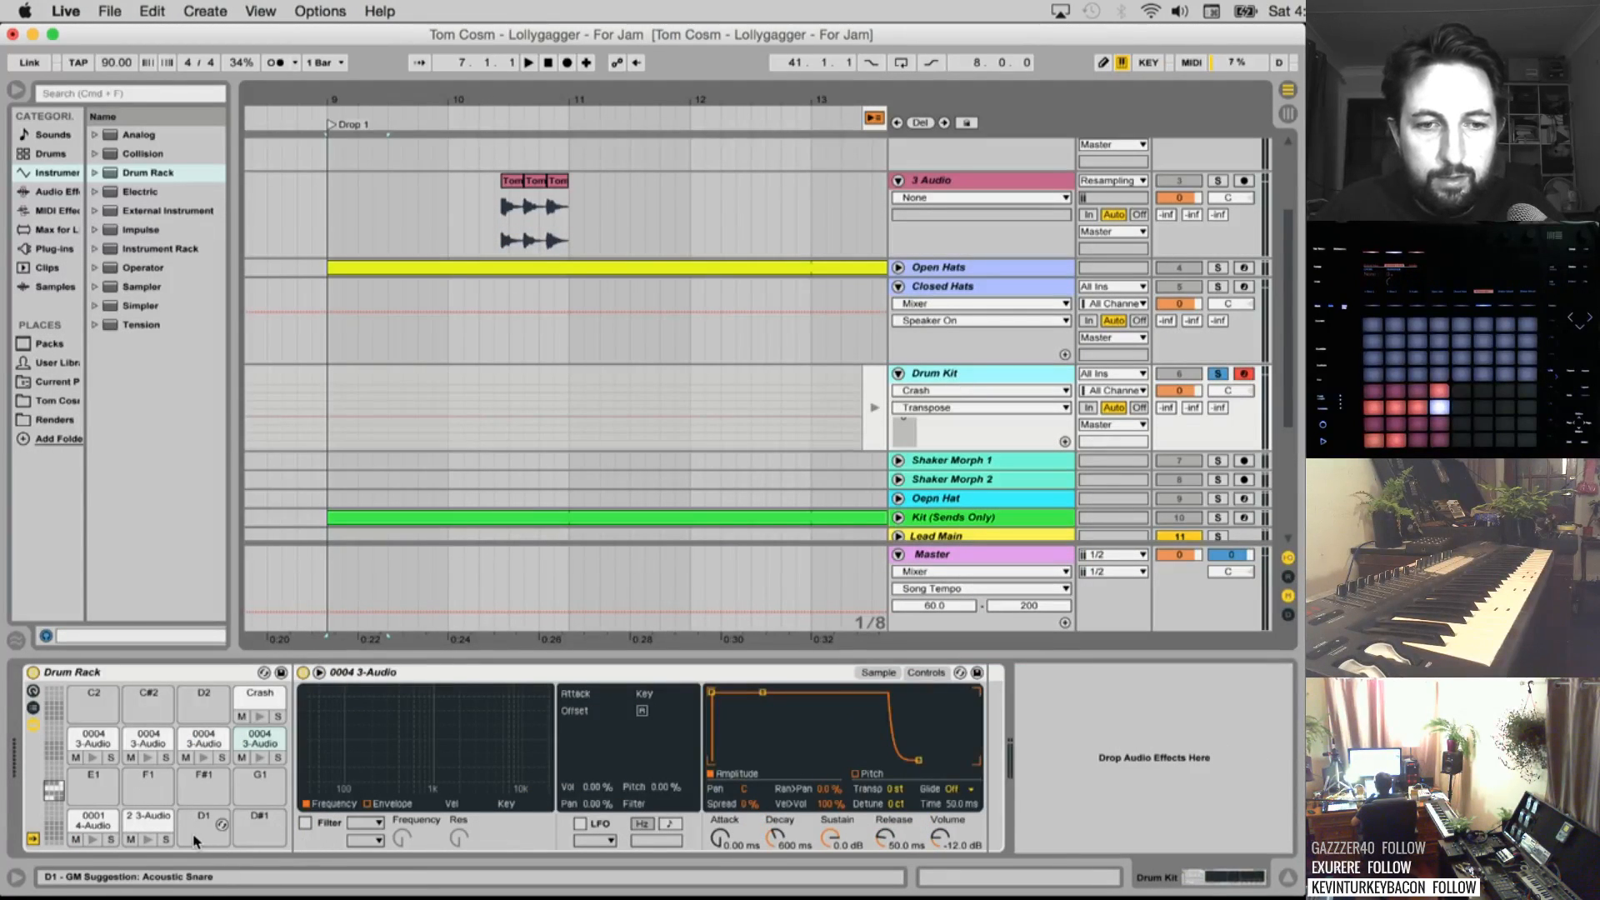
{"action": "left_click", "coordinate": [80, 798]}
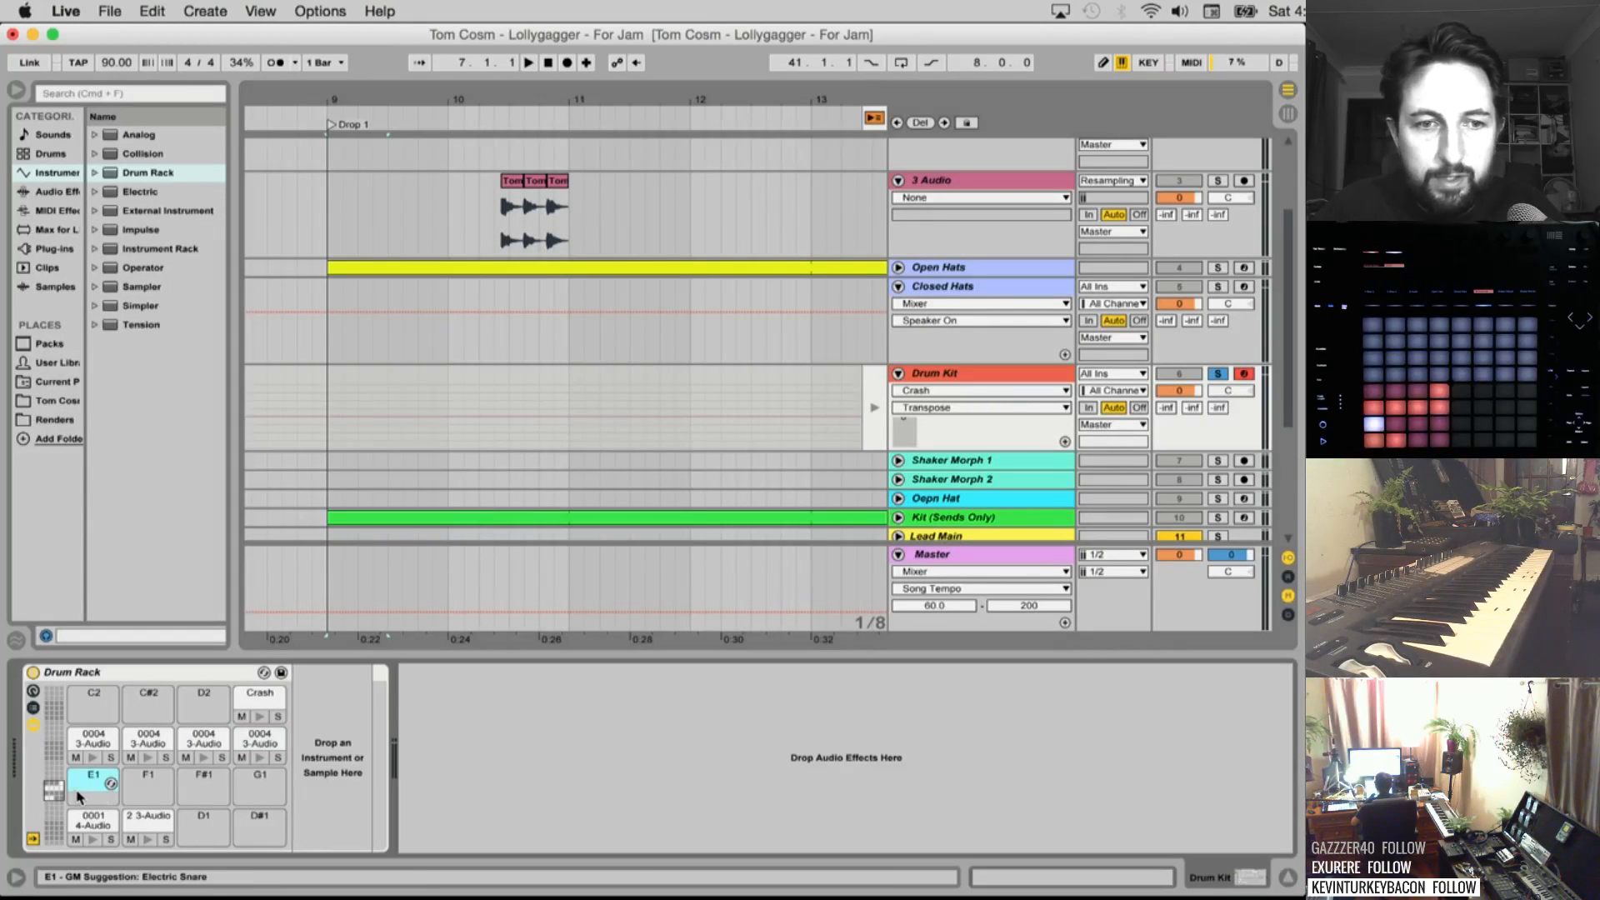
{"action": "key", "text": "super+v"}
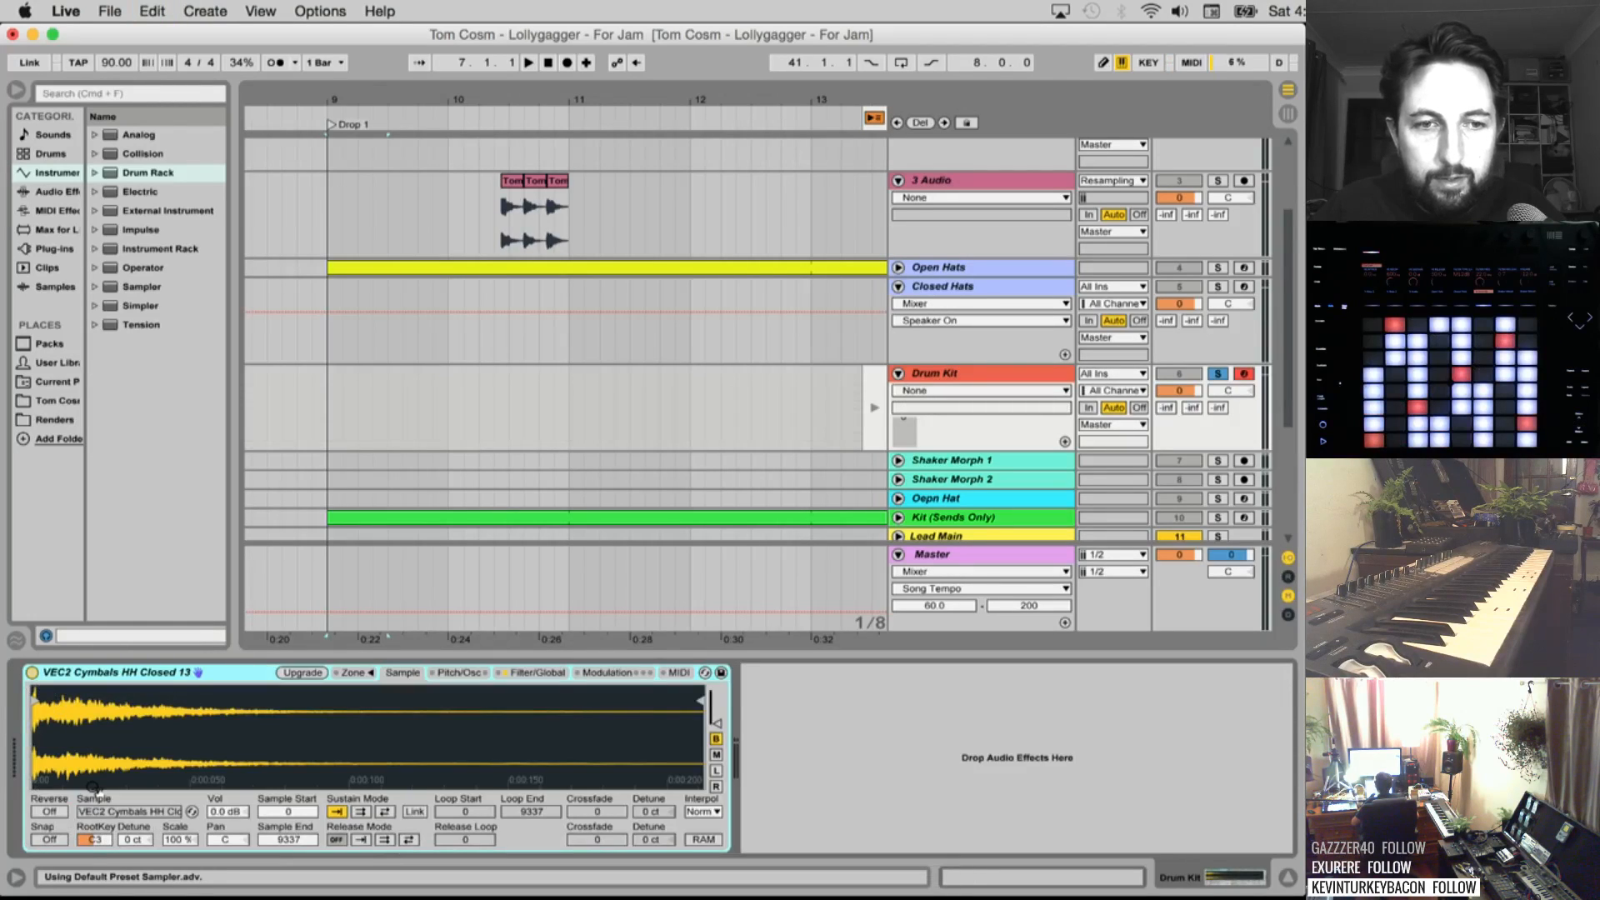
{"action": "key", "text": "super+z"}
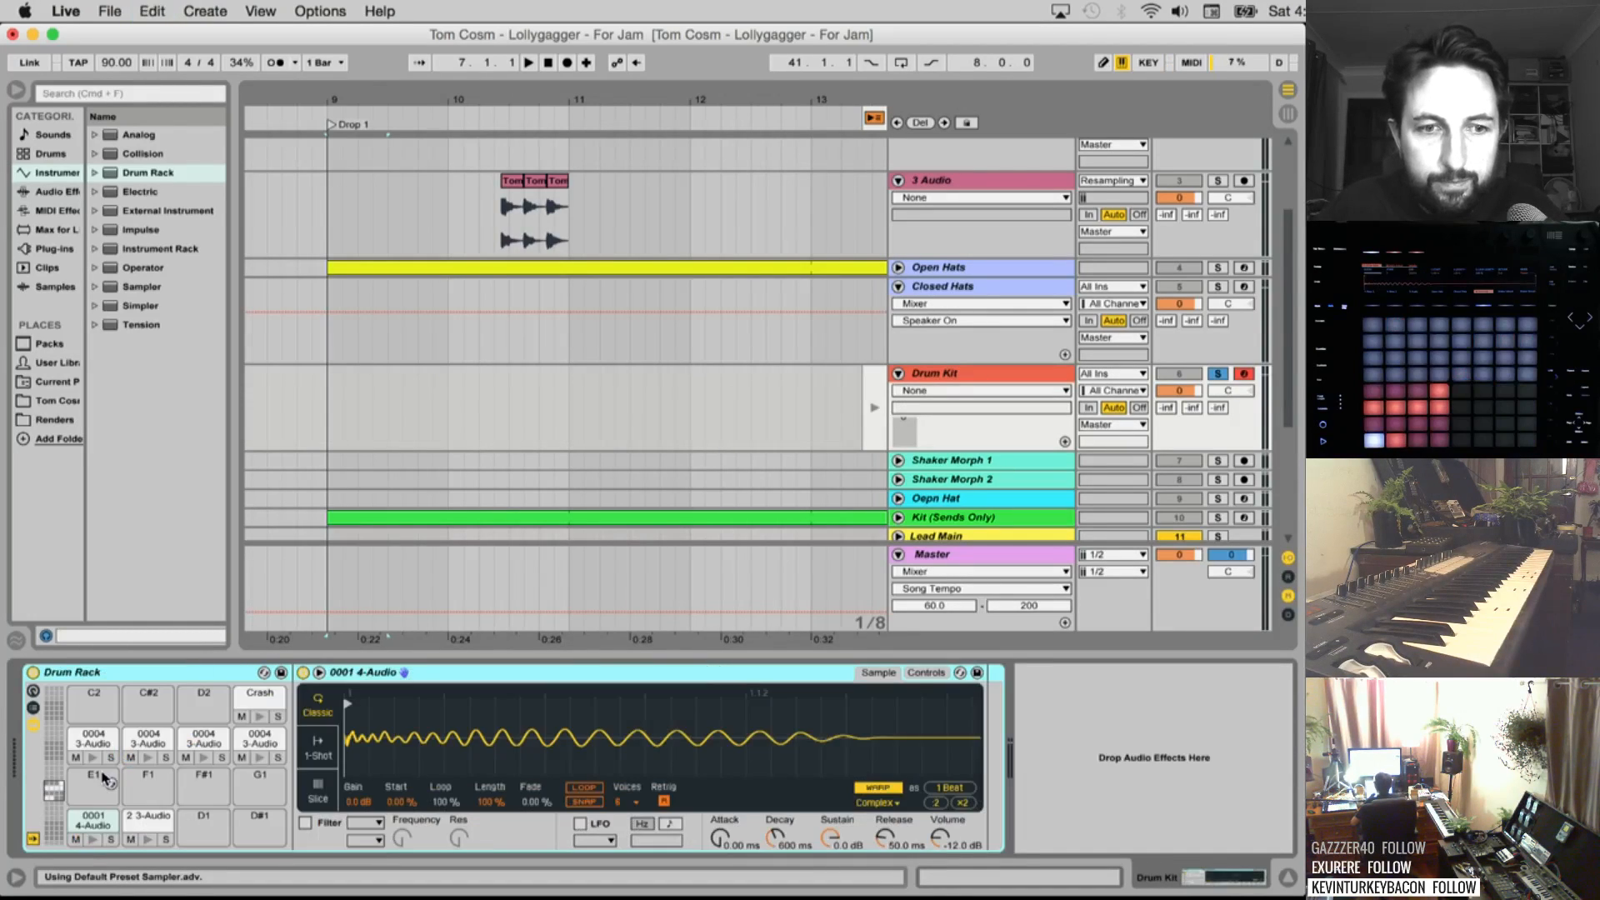
Add an empty Simpler to pad E1 of the Drum Rack
{"action": "left_click", "coordinate": [96, 788]}
{"action": "right_click", "coordinate": [96, 788]}
{"action": "left_click", "coordinate": [93, 784]}
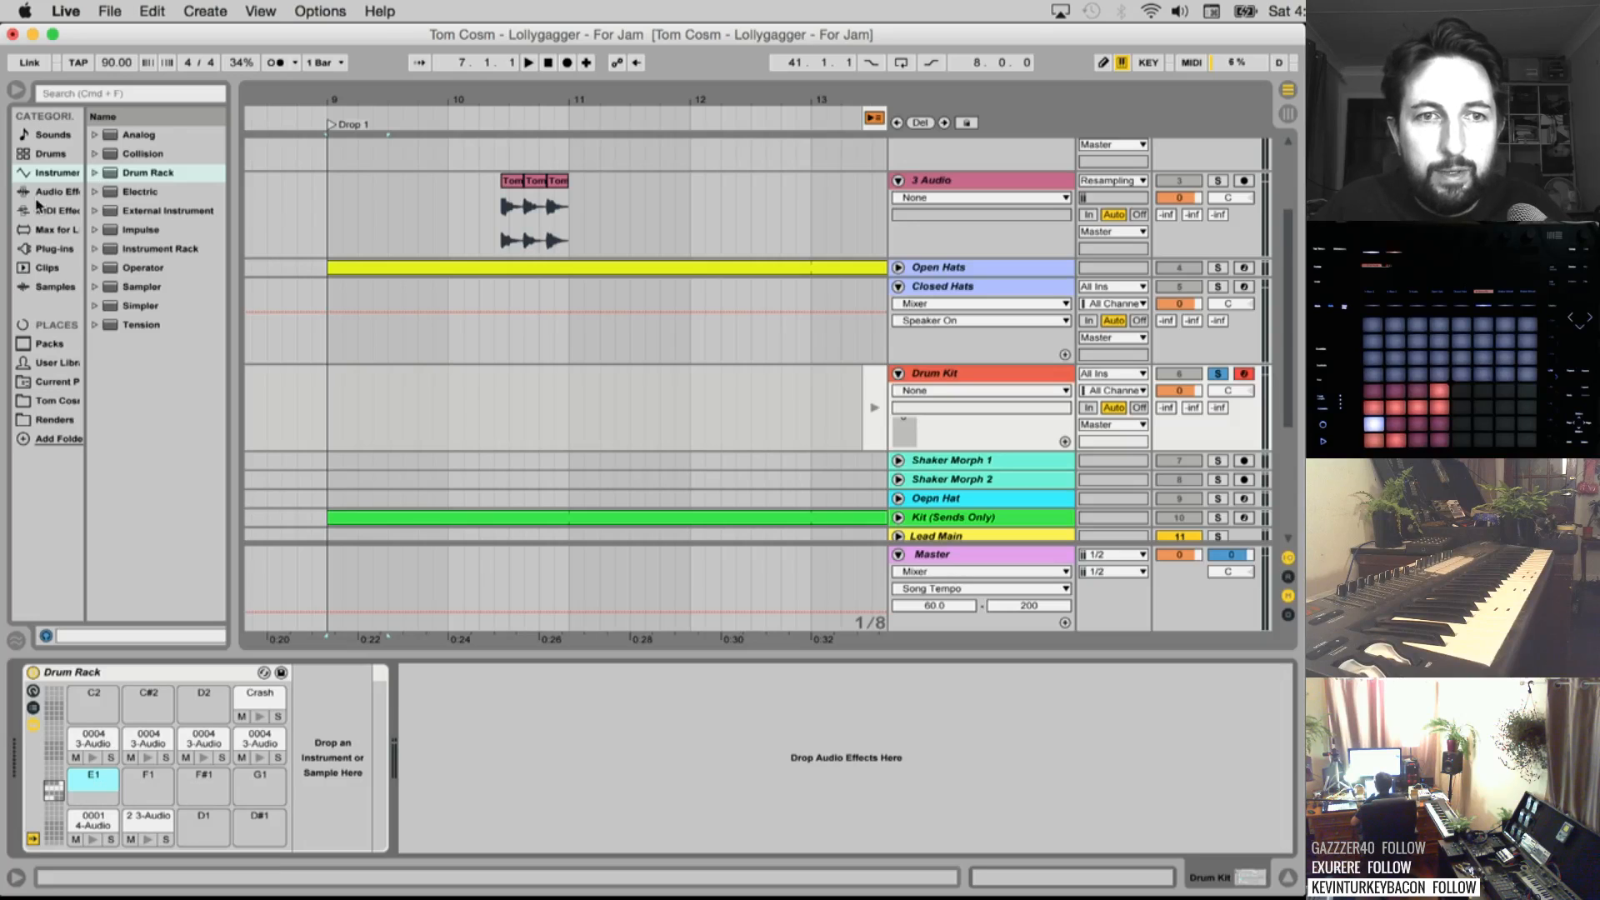
{"action": "mouse_move", "coordinate": [137, 304]}
{"action": "left_mouse_down"}
{"action": "mouse_move", "coordinate": [291, 738]}
{"action": "mouse_move", "coordinate": [369, 765]}
{"action": "left_mouse_up"}
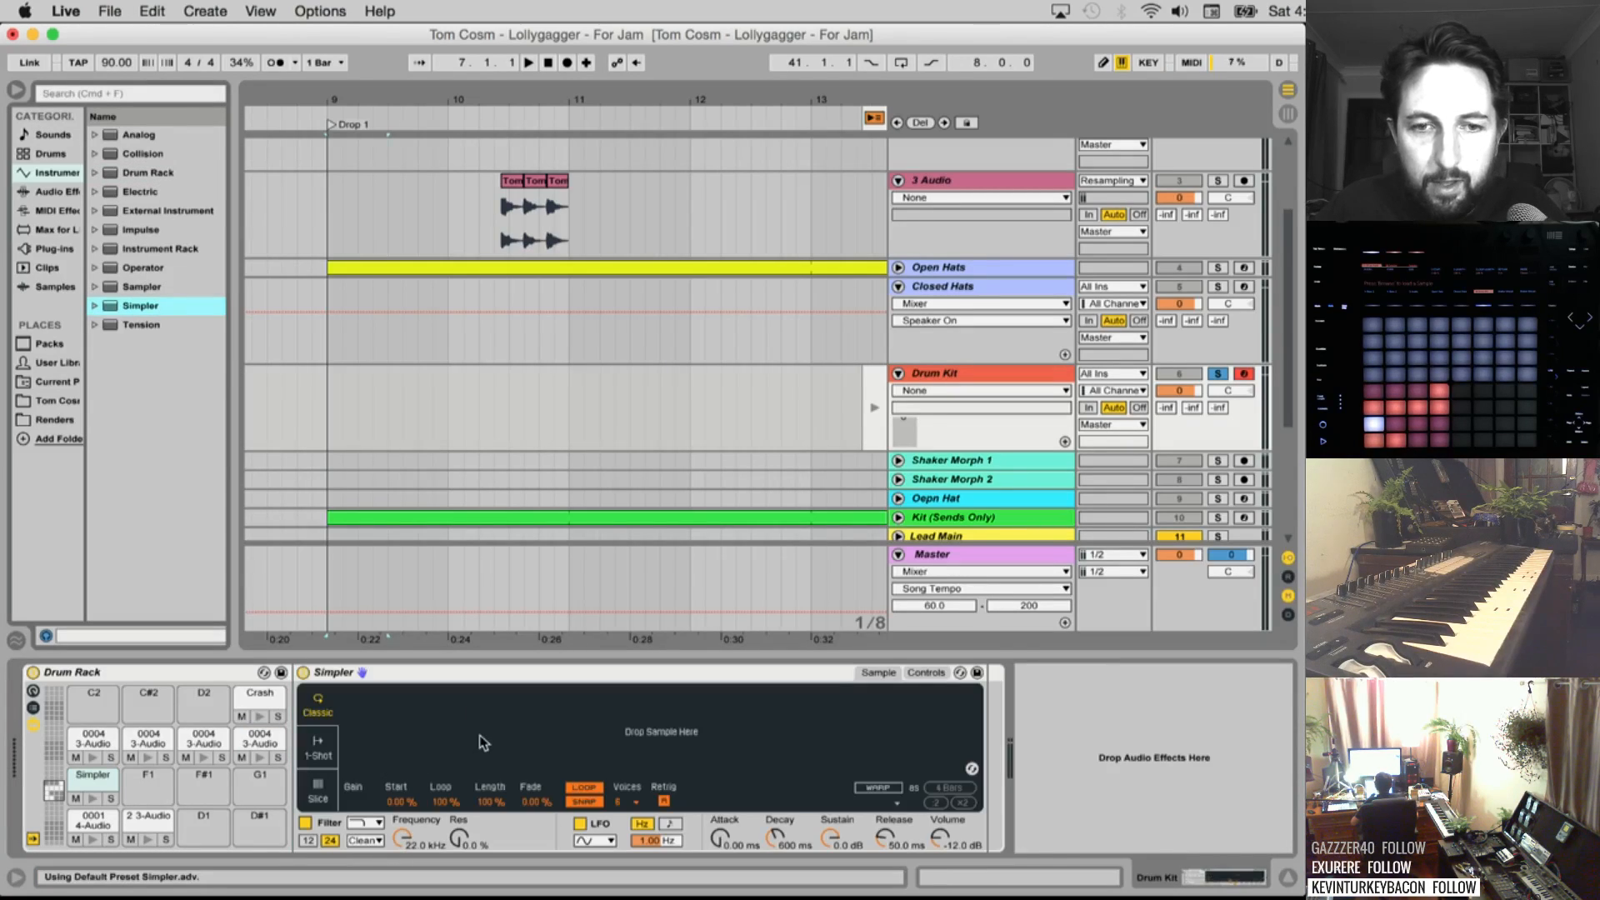
Paste the closed hat sample VEC2 Cymbals HH Closed 13 into the empty Simpler and audition pad E1
{"action": "left_click", "coordinate": [492, 682]}
{"action": "key", "text": "super+c"}
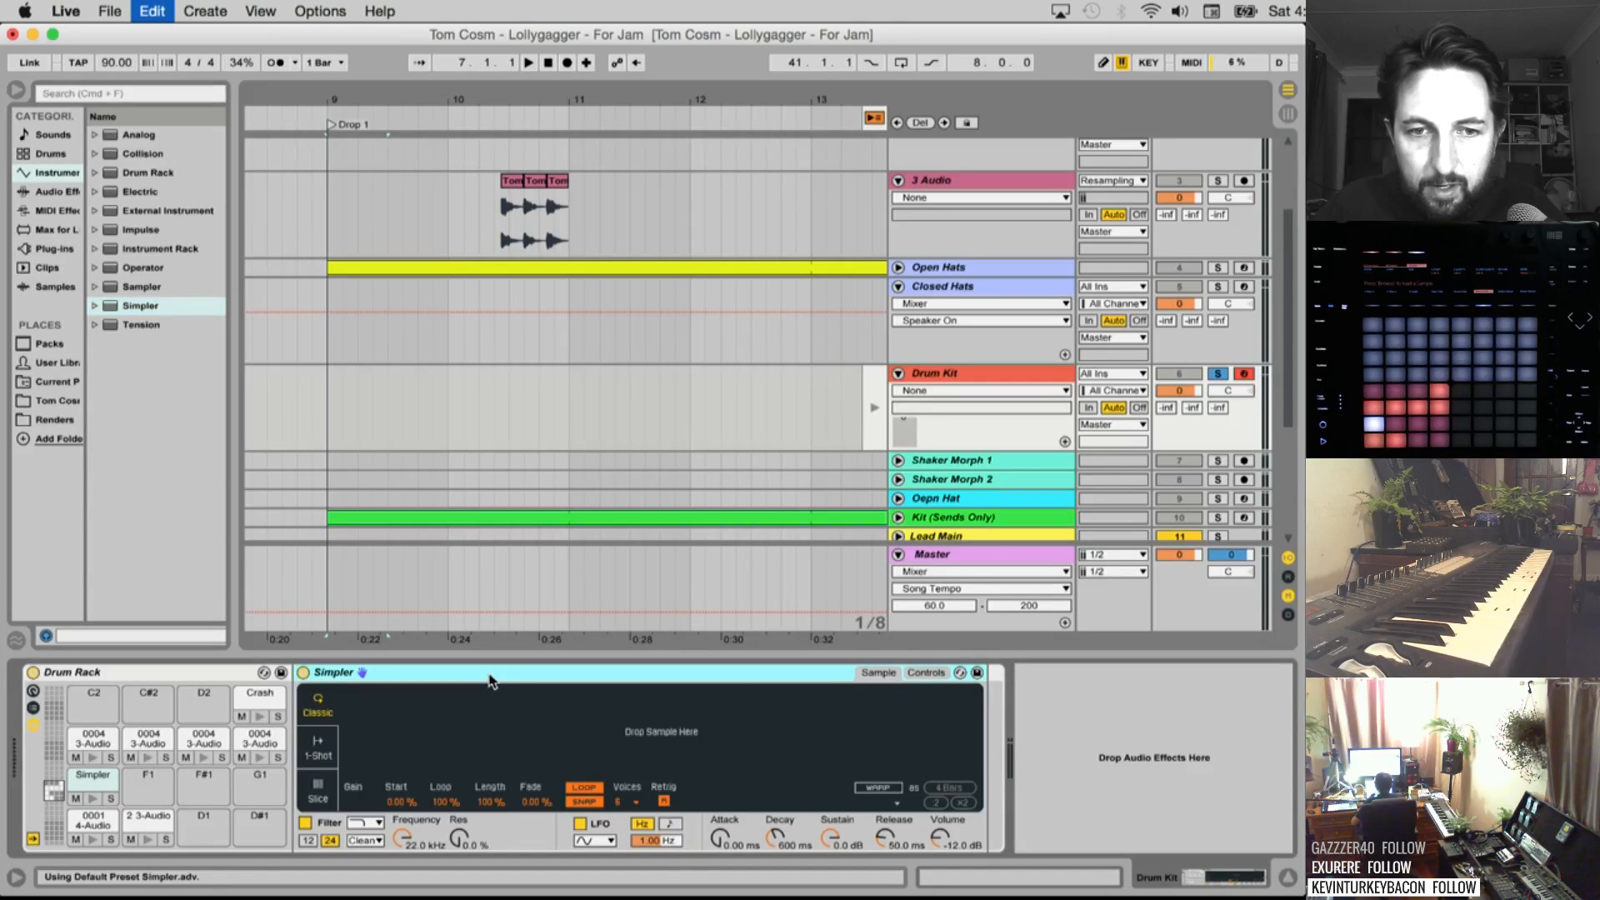
{"action": "key", "text": "super+v"}
{"action": "left_click", "coordinate": [92, 799]}
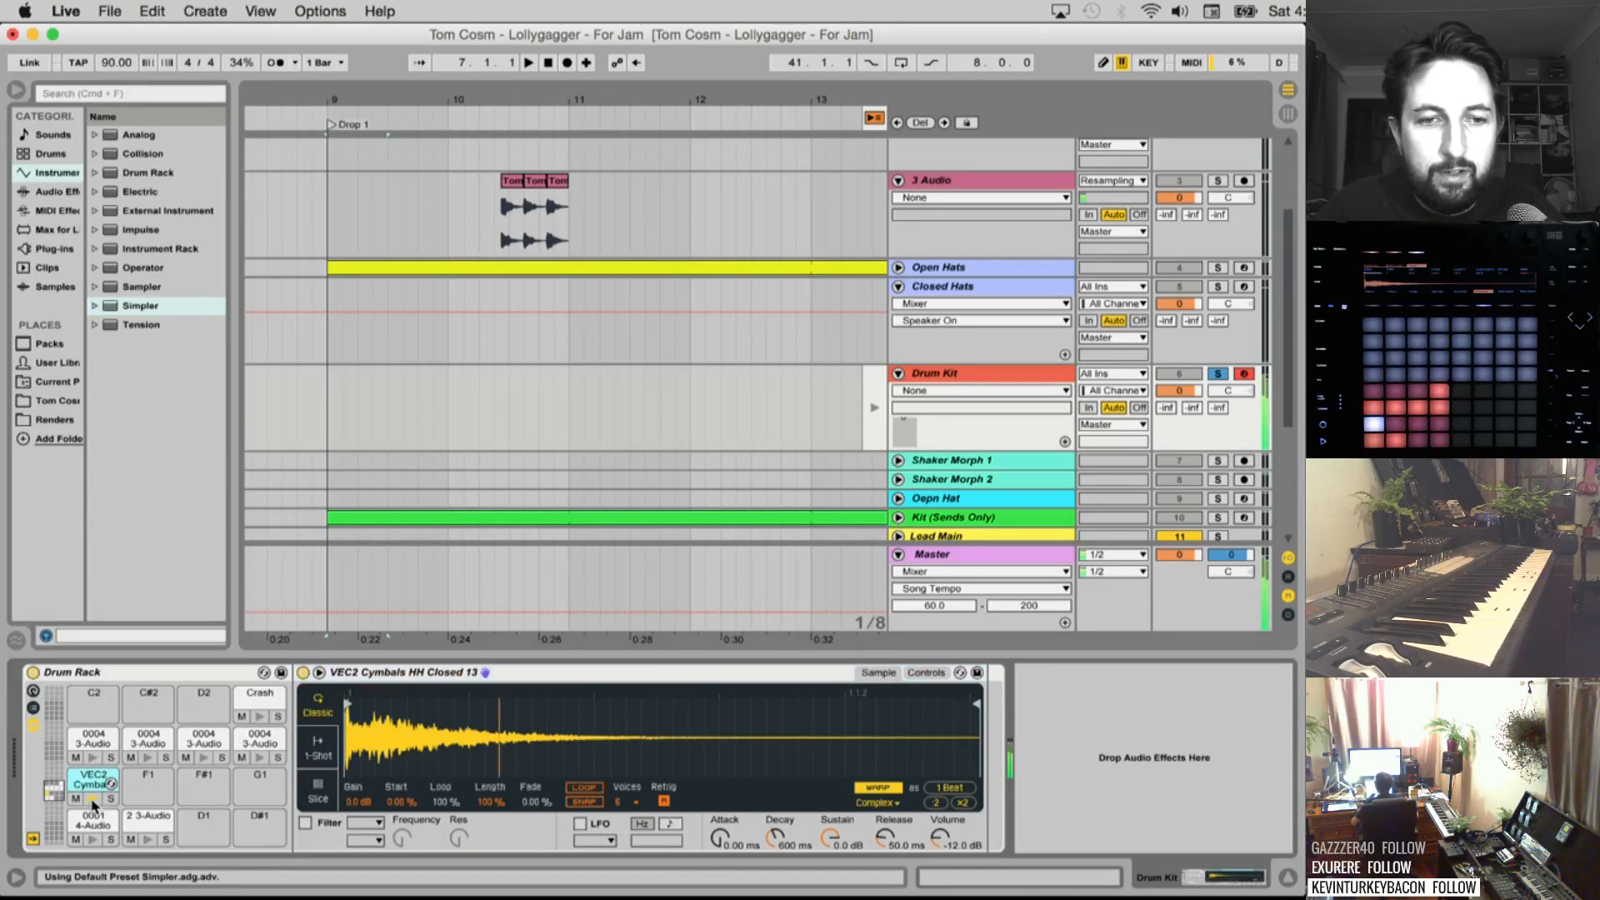
Set the transpose of the closed hat Simpler on pad E1 to 0 st and audition the pad
{"action": "left_click", "coordinate": [926, 673]}
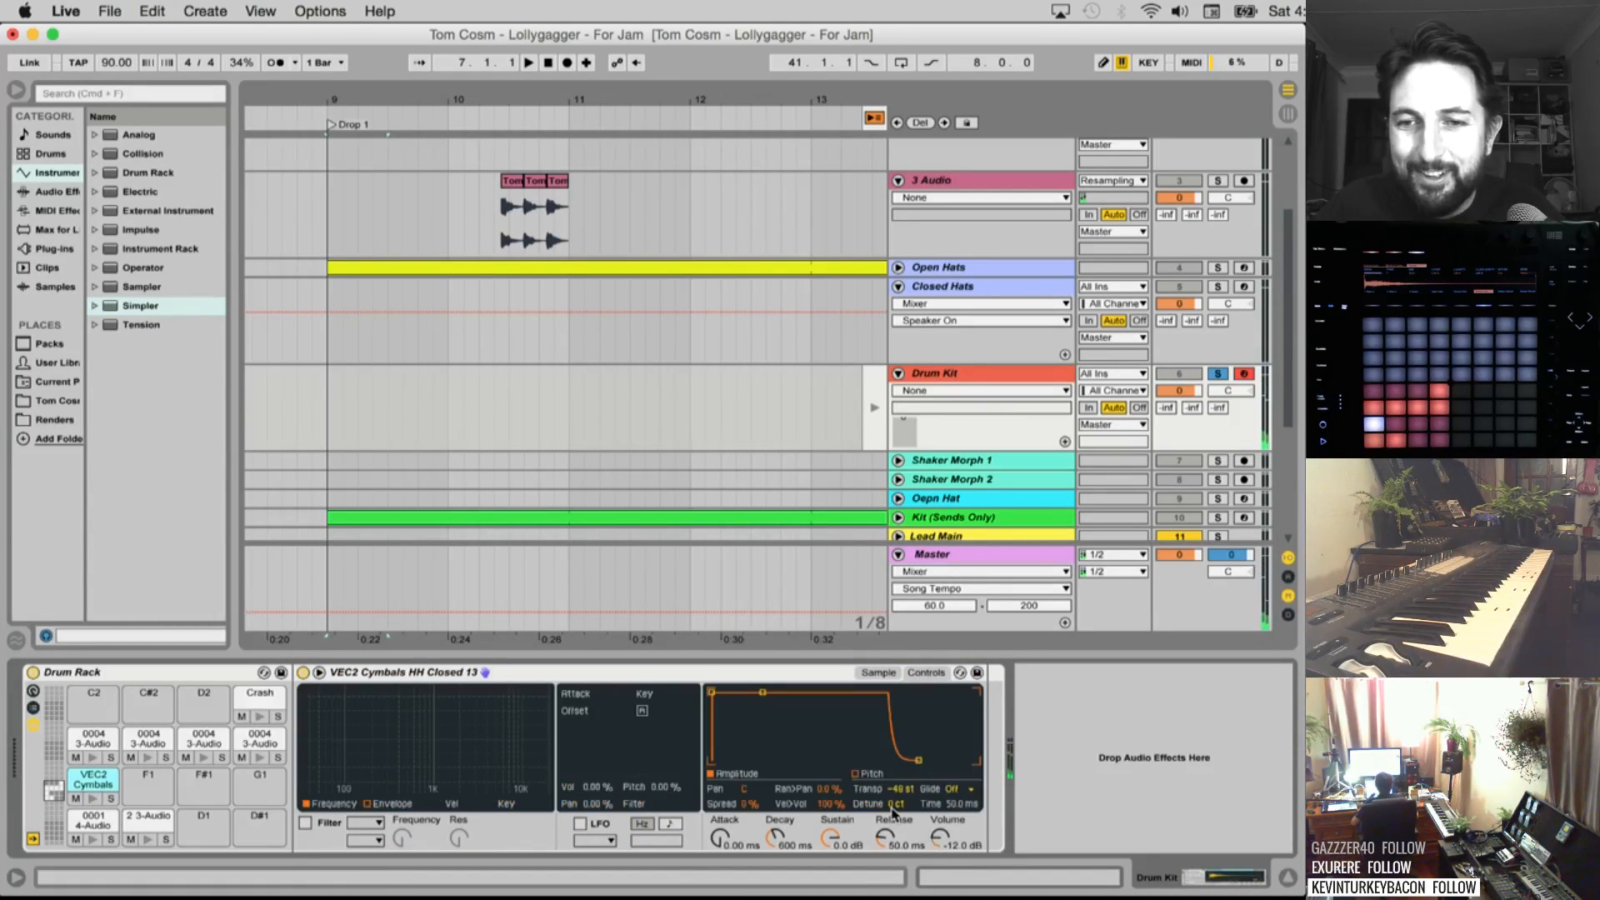
{"action": "left_click", "coordinate": [902, 789]}
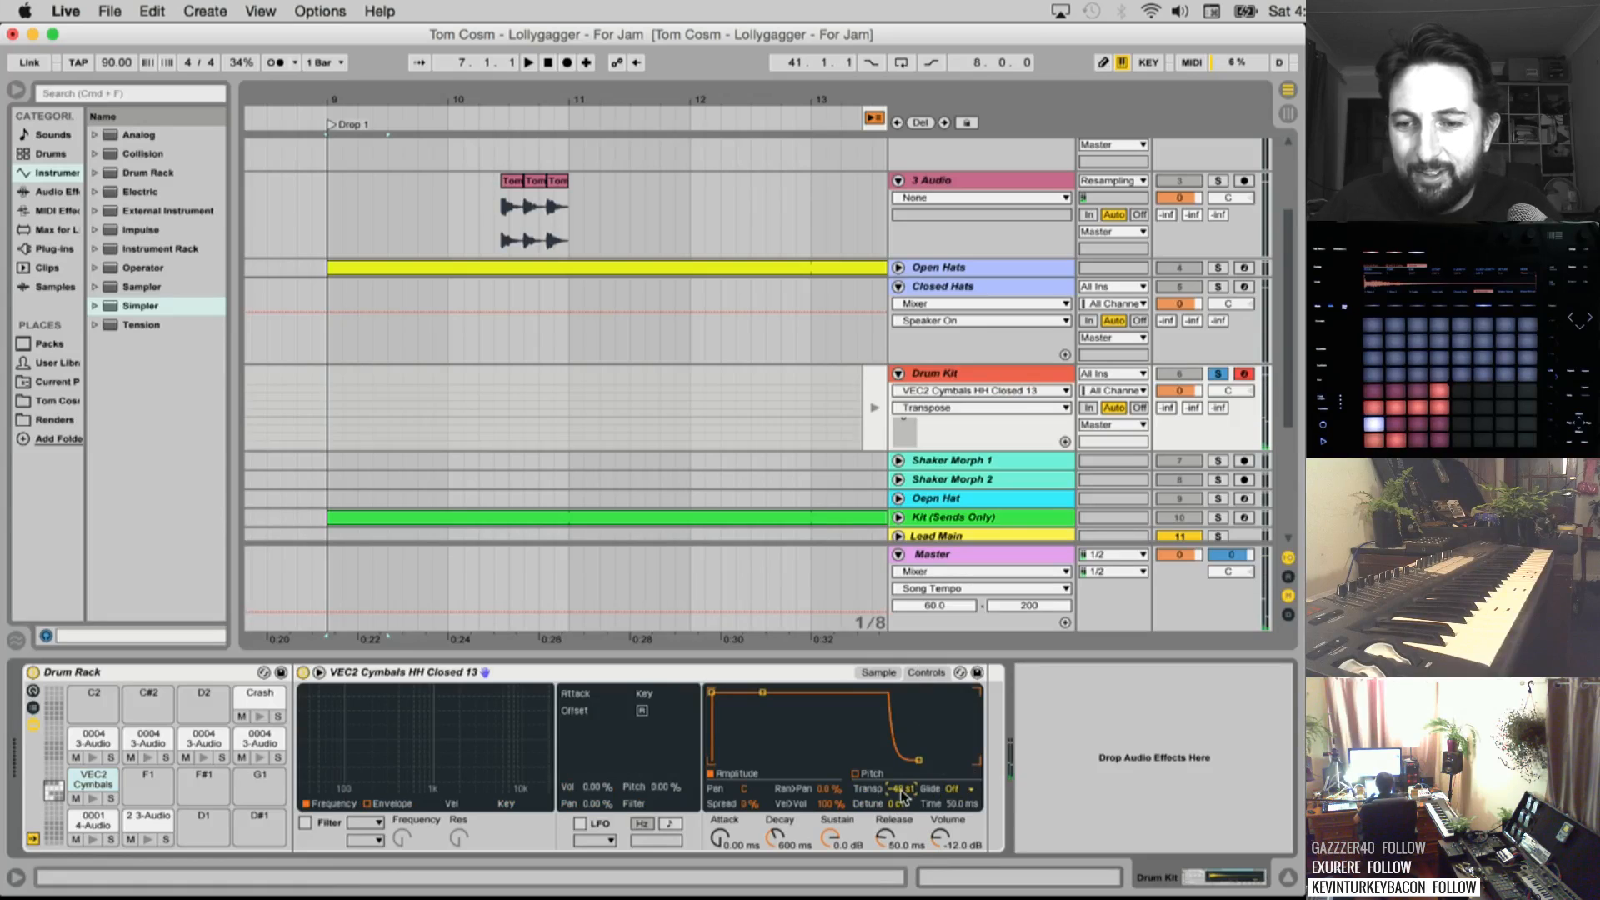
{"action": "left_click", "coordinate": [93, 800]}
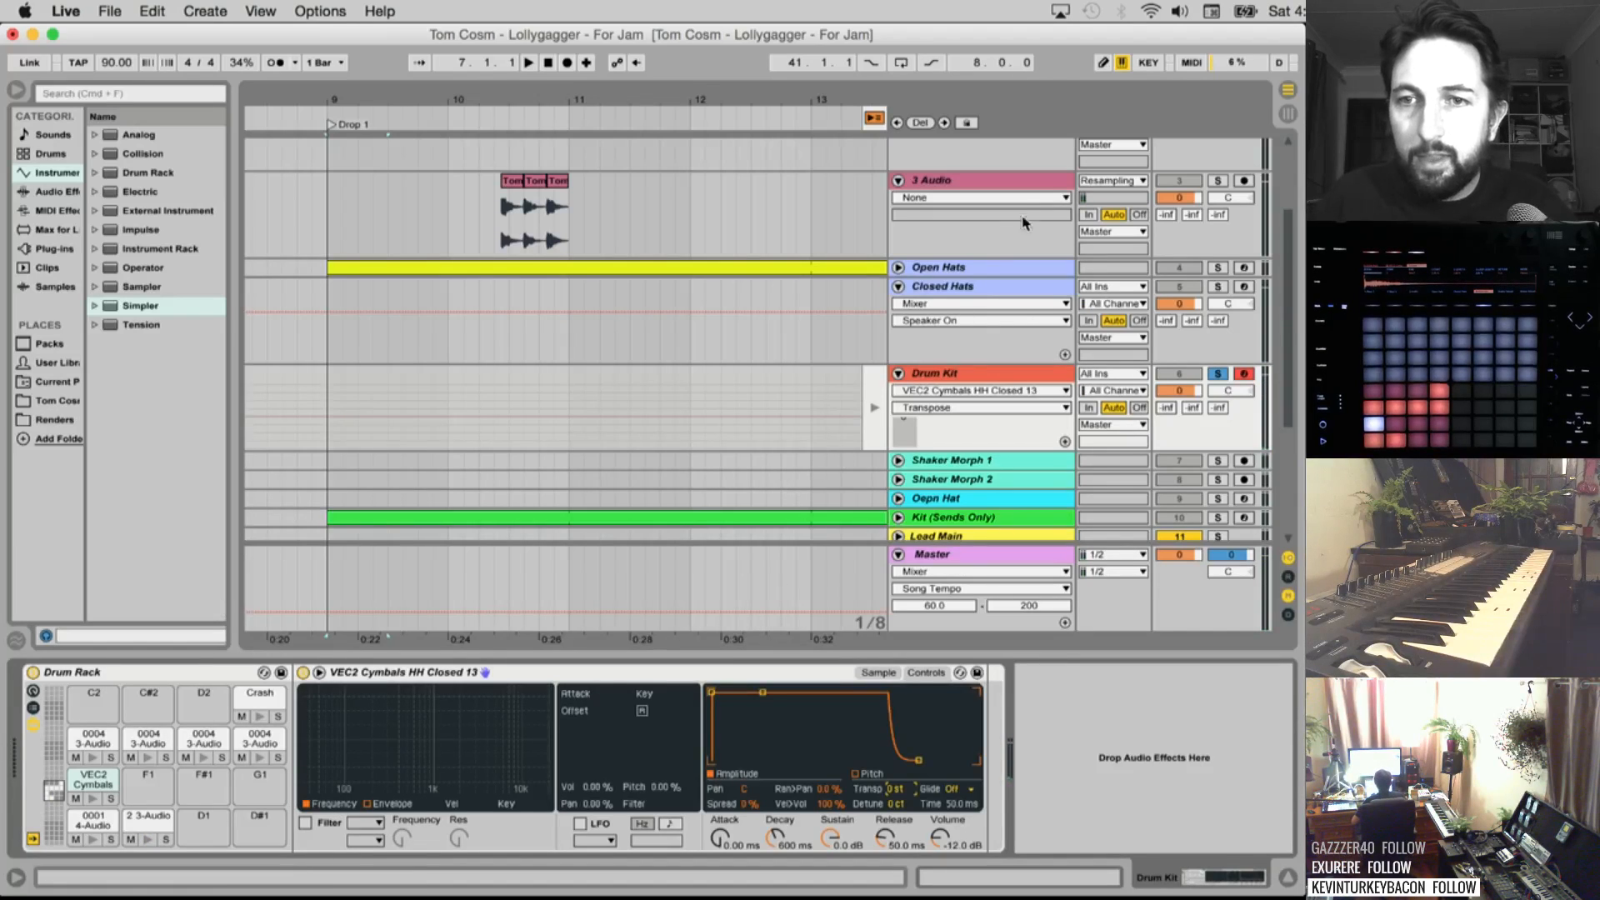
Delete the Closed Hats track, and solo and unfold the Open Hats track
{"action": "left_click", "coordinate": [955, 287]}
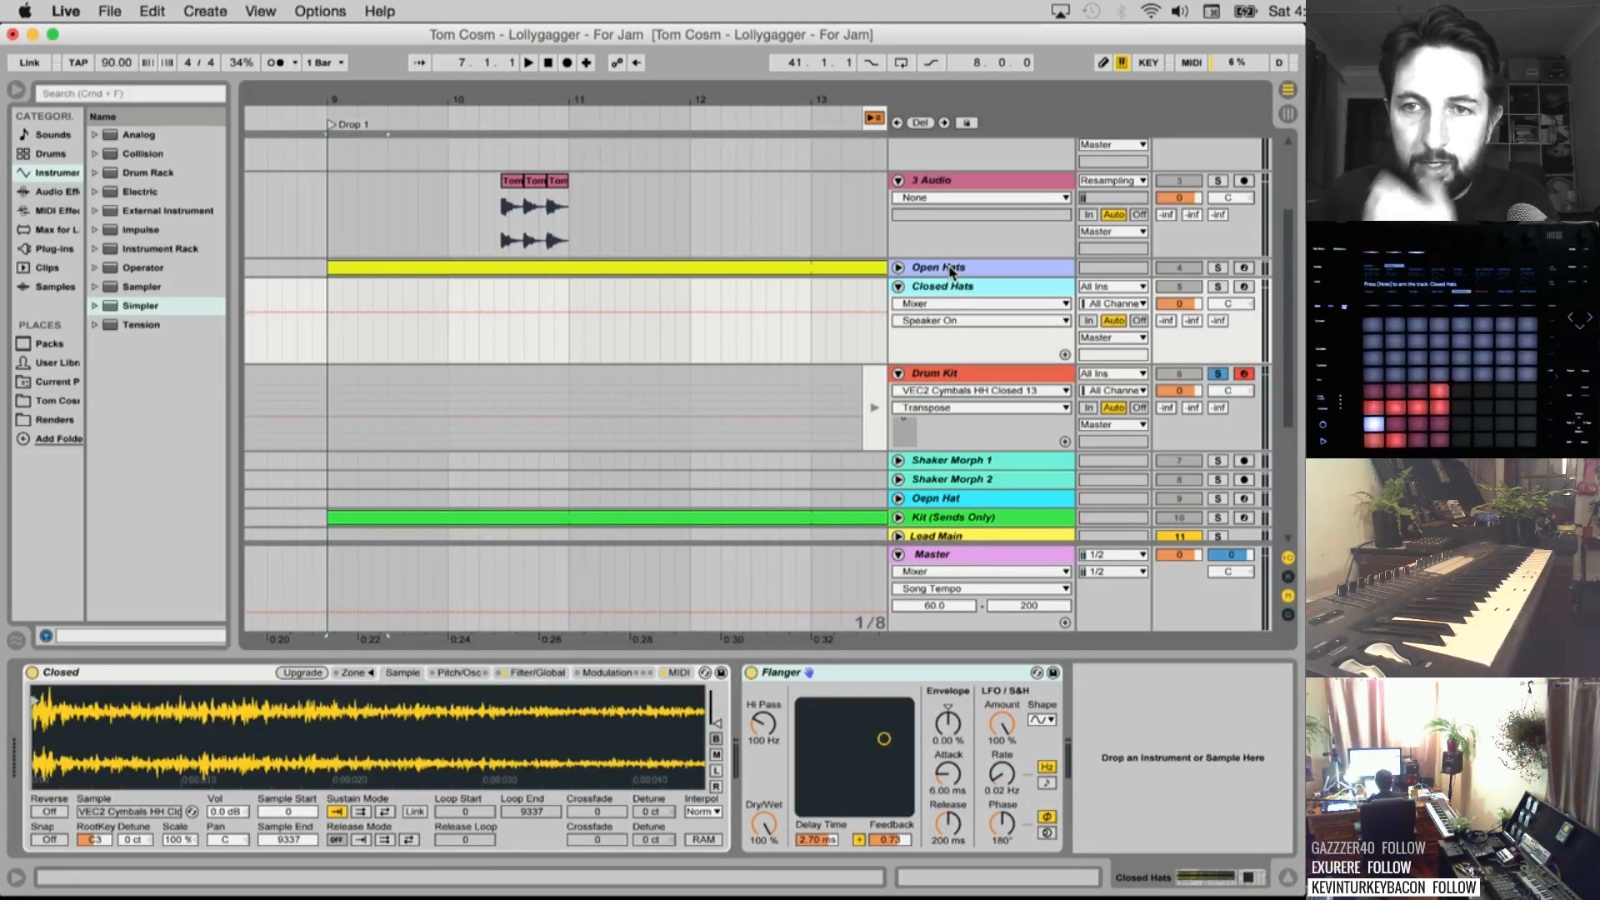
{"action": "key", "text": "Delete"}
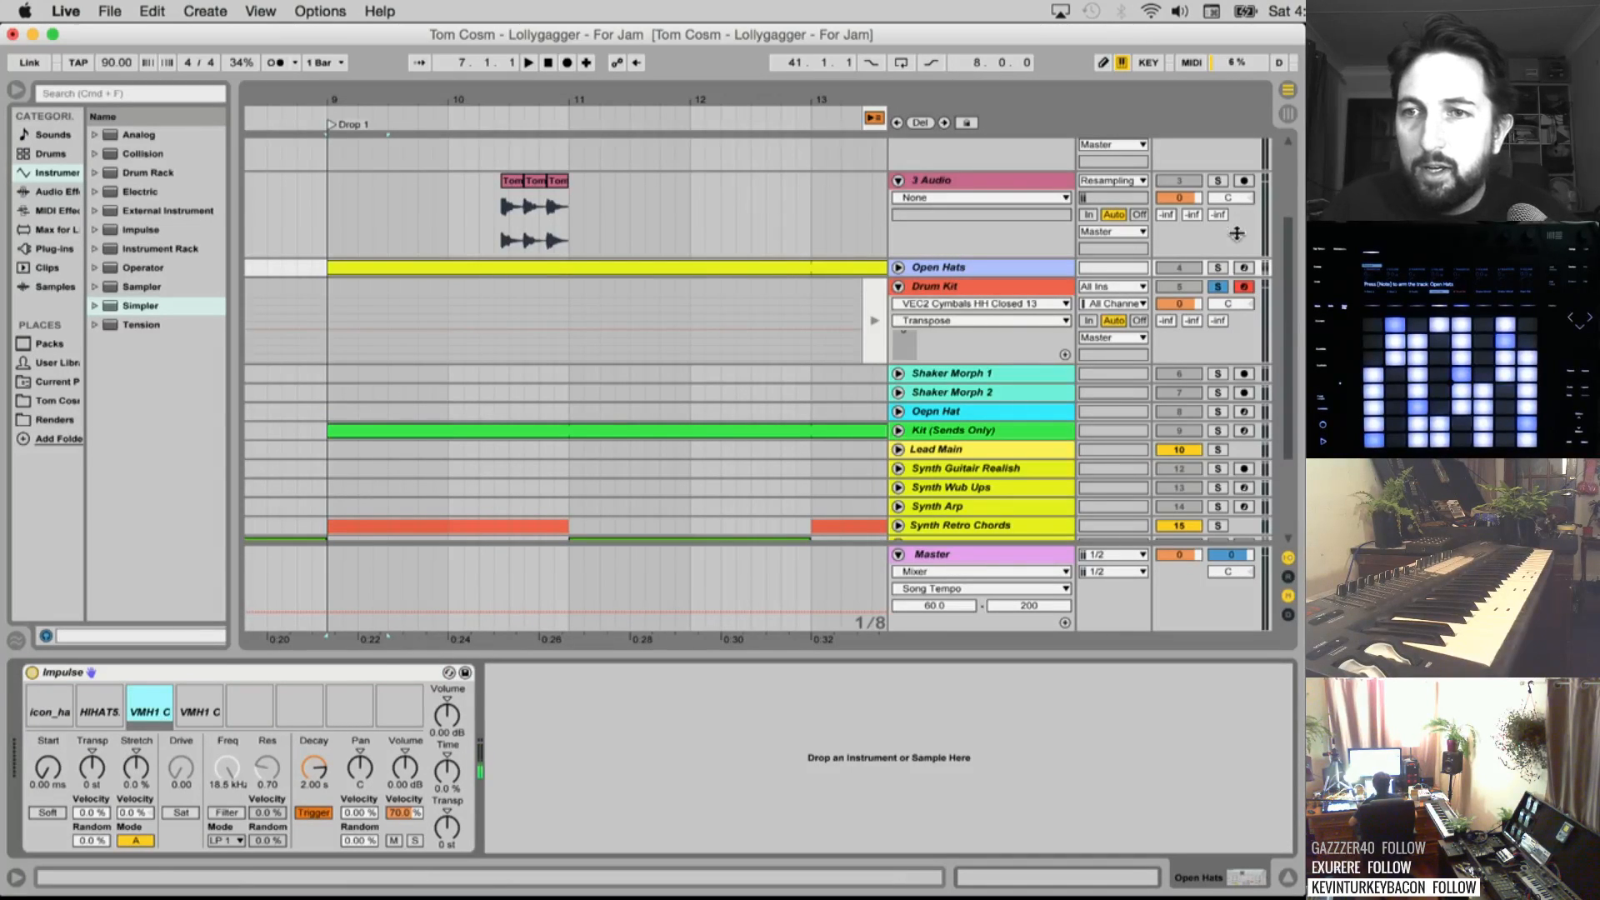
{"action": "left_click", "coordinate": [50, 703]}
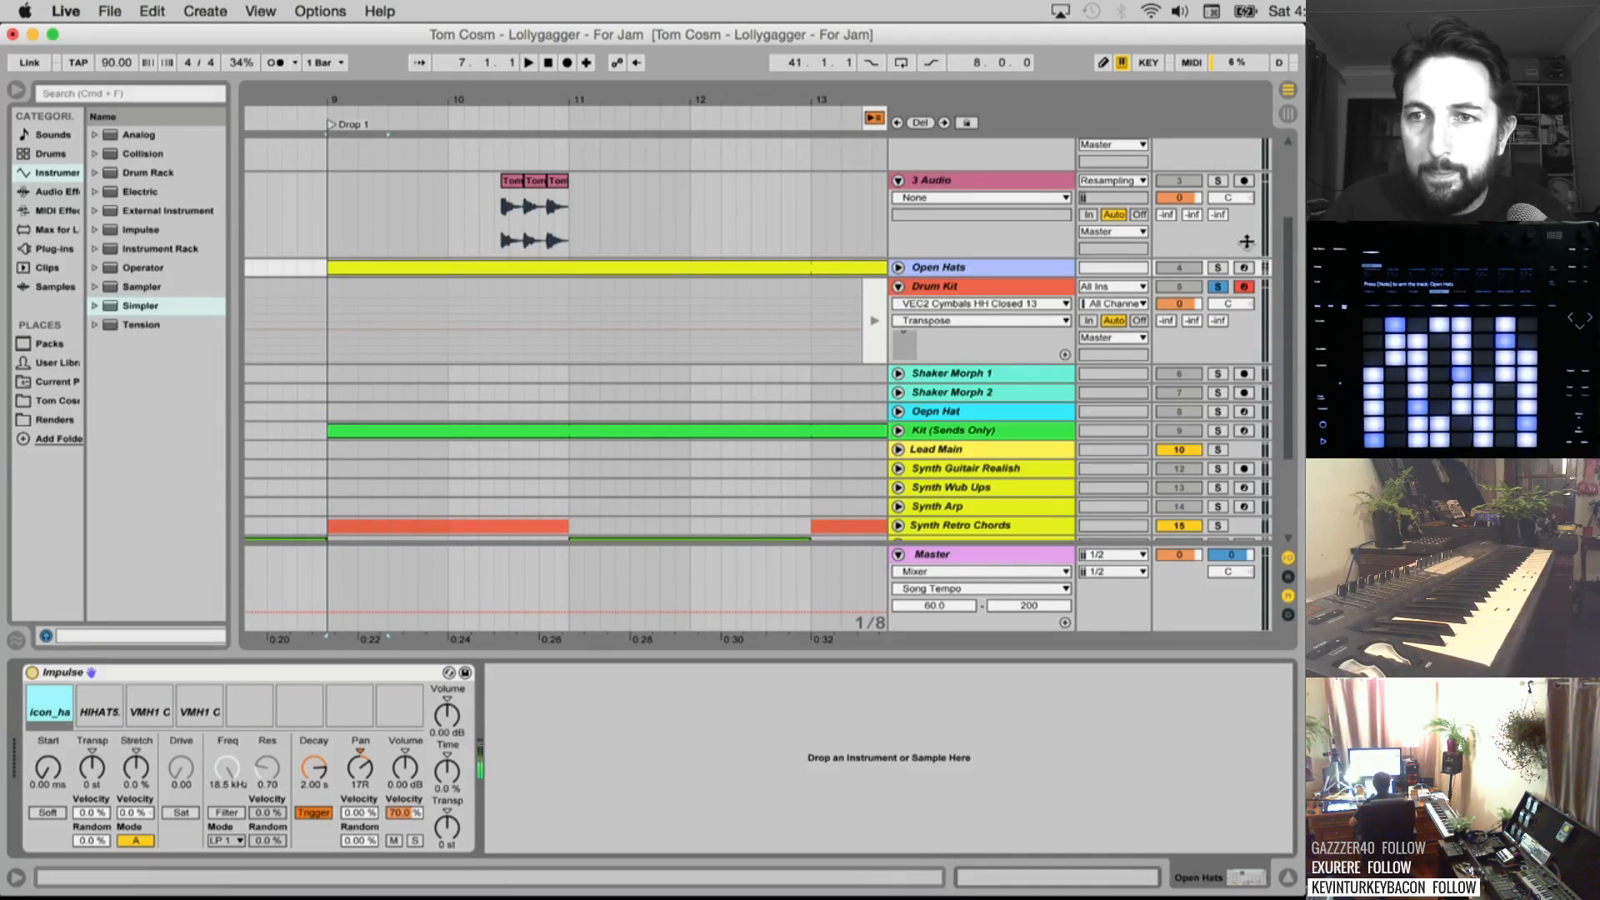
{"action": "left_click", "coordinate": [1218, 267]}
{"action": "left_click", "coordinate": [898, 268]}
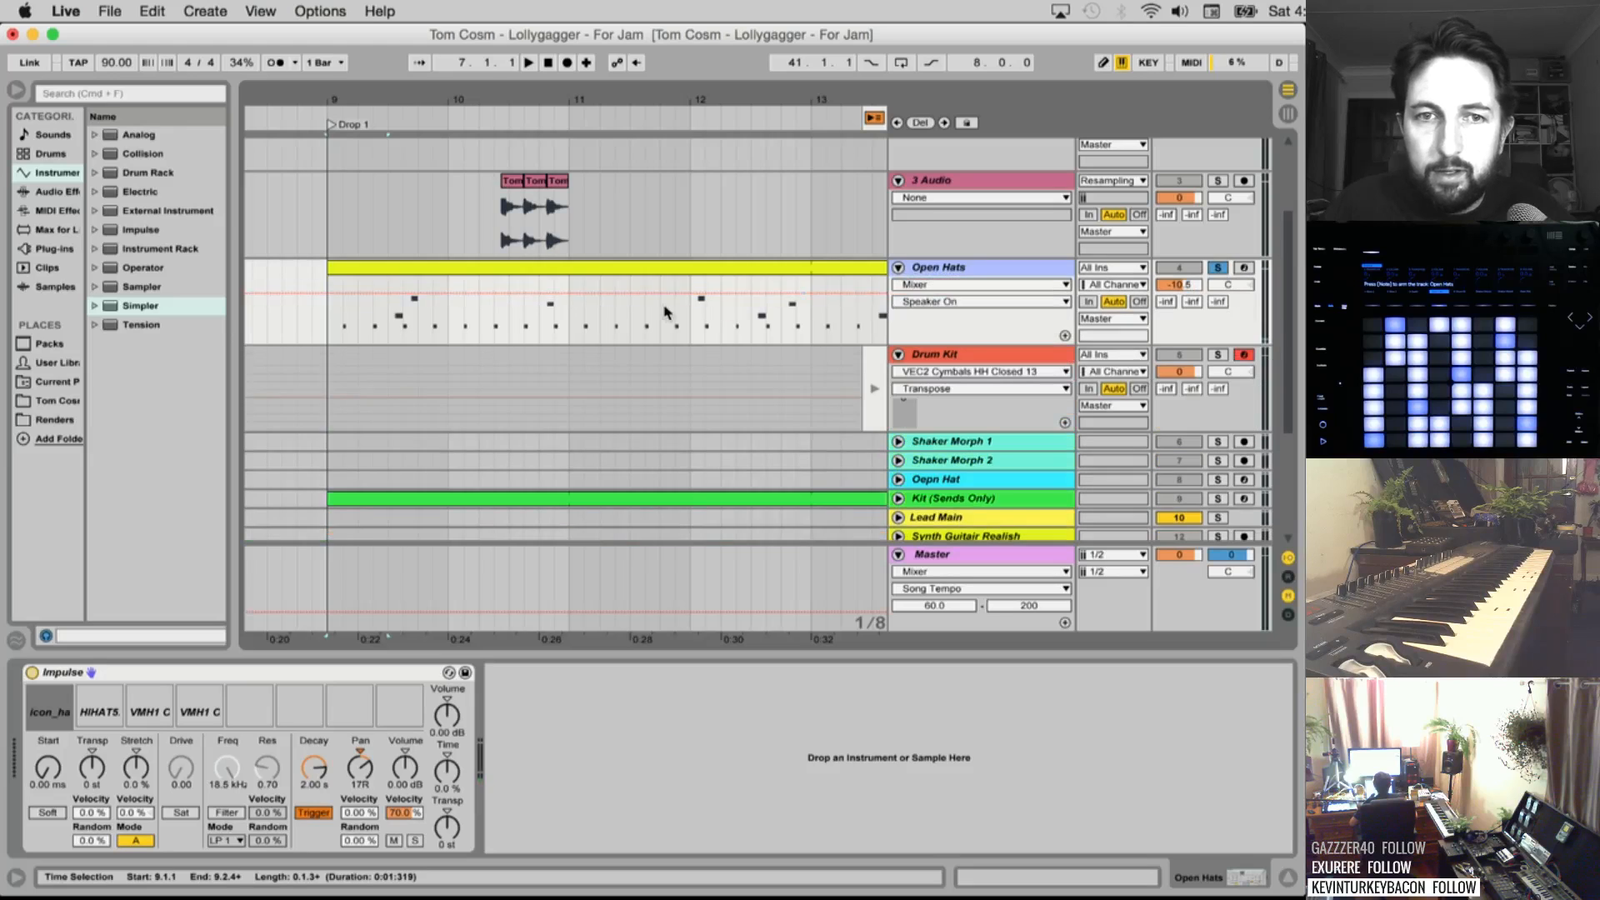
Clear the tom clips from the 3 Audio track and record about one bar of the soloed open hats onto it from bar 9
{"action": "left_click_drag", "start_coordinate": [599, 213], "coordinate": [482, 213]}
{"action": "key", "text": "Delete"}
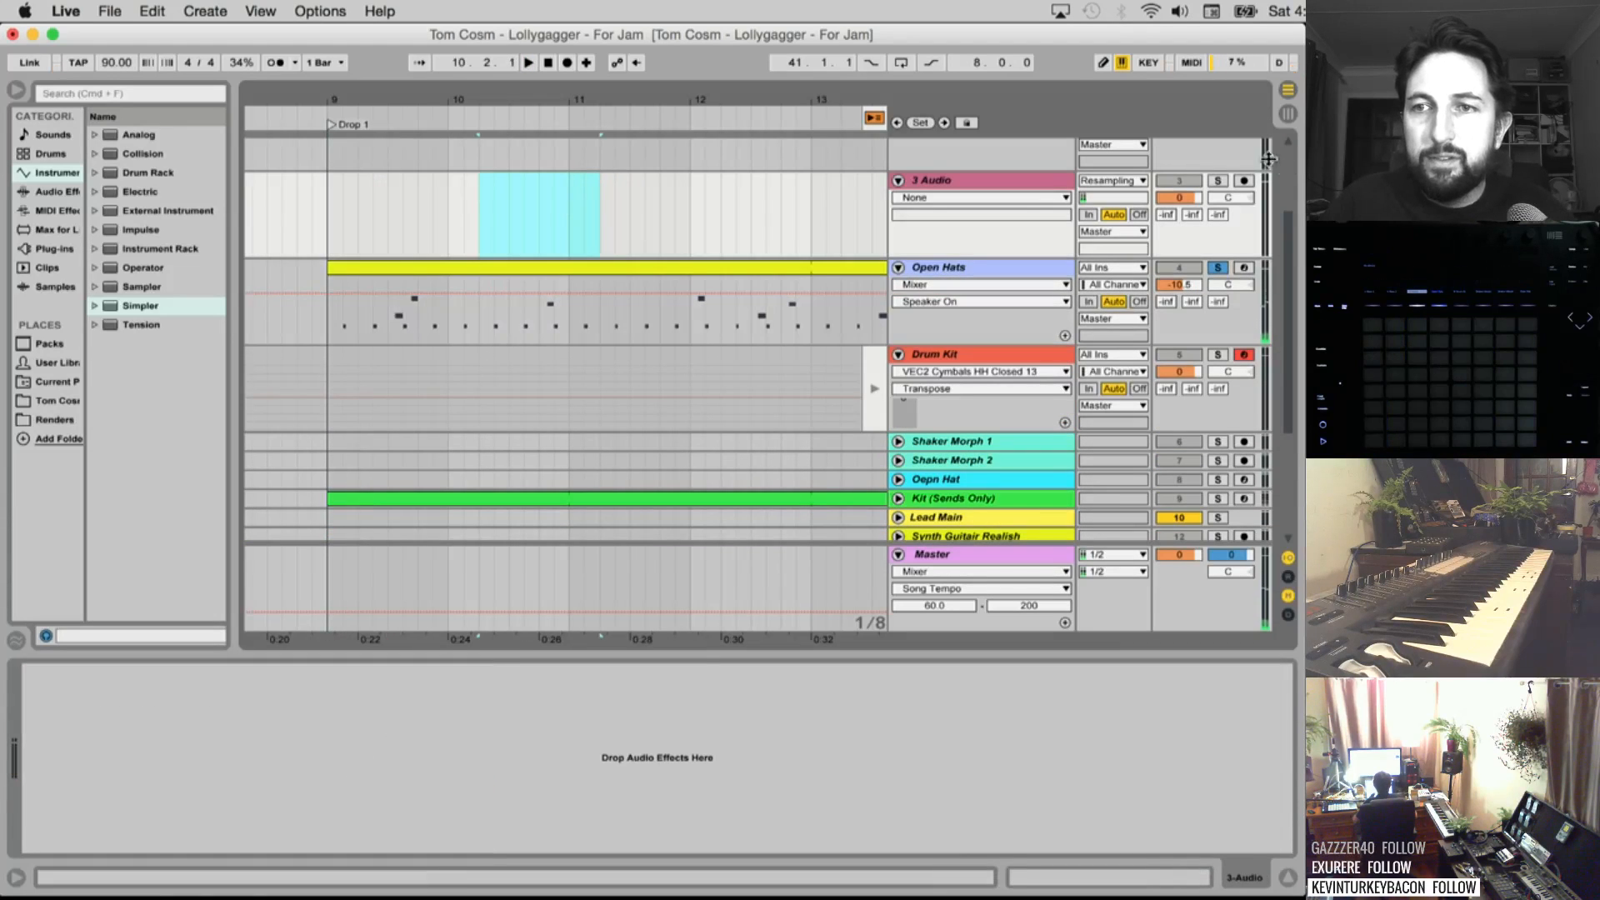
{"action": "left_click", "coordinate": [1244, 181]}
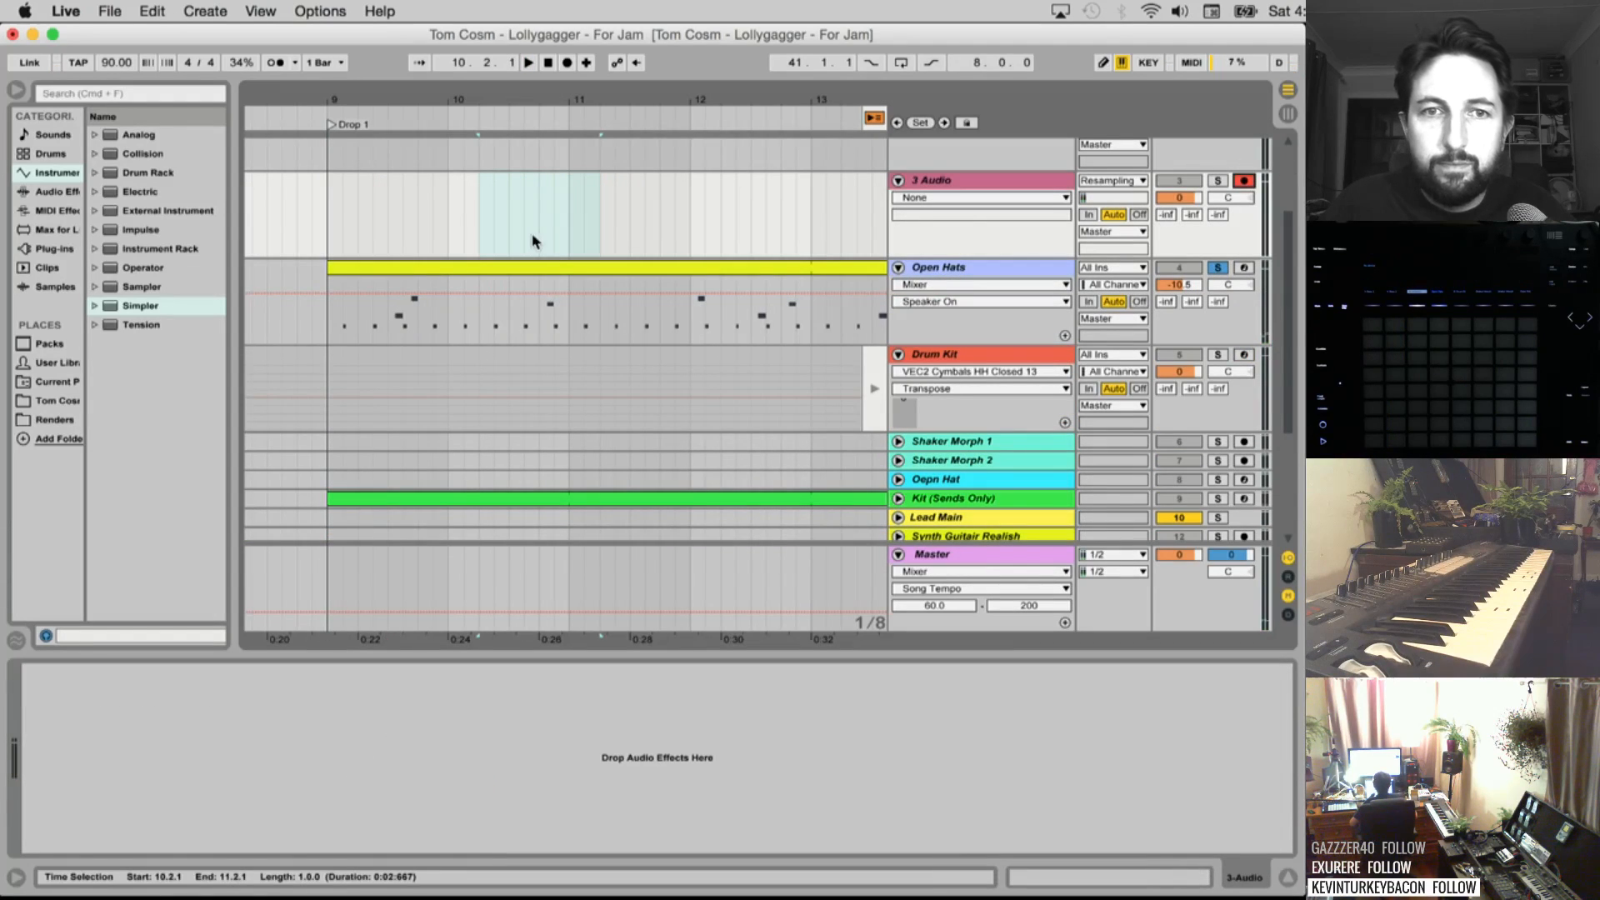
{"action": "left_click", "coordinate": [334, 212]}
{"action": "left_click", "coordinate": [568, 63]}
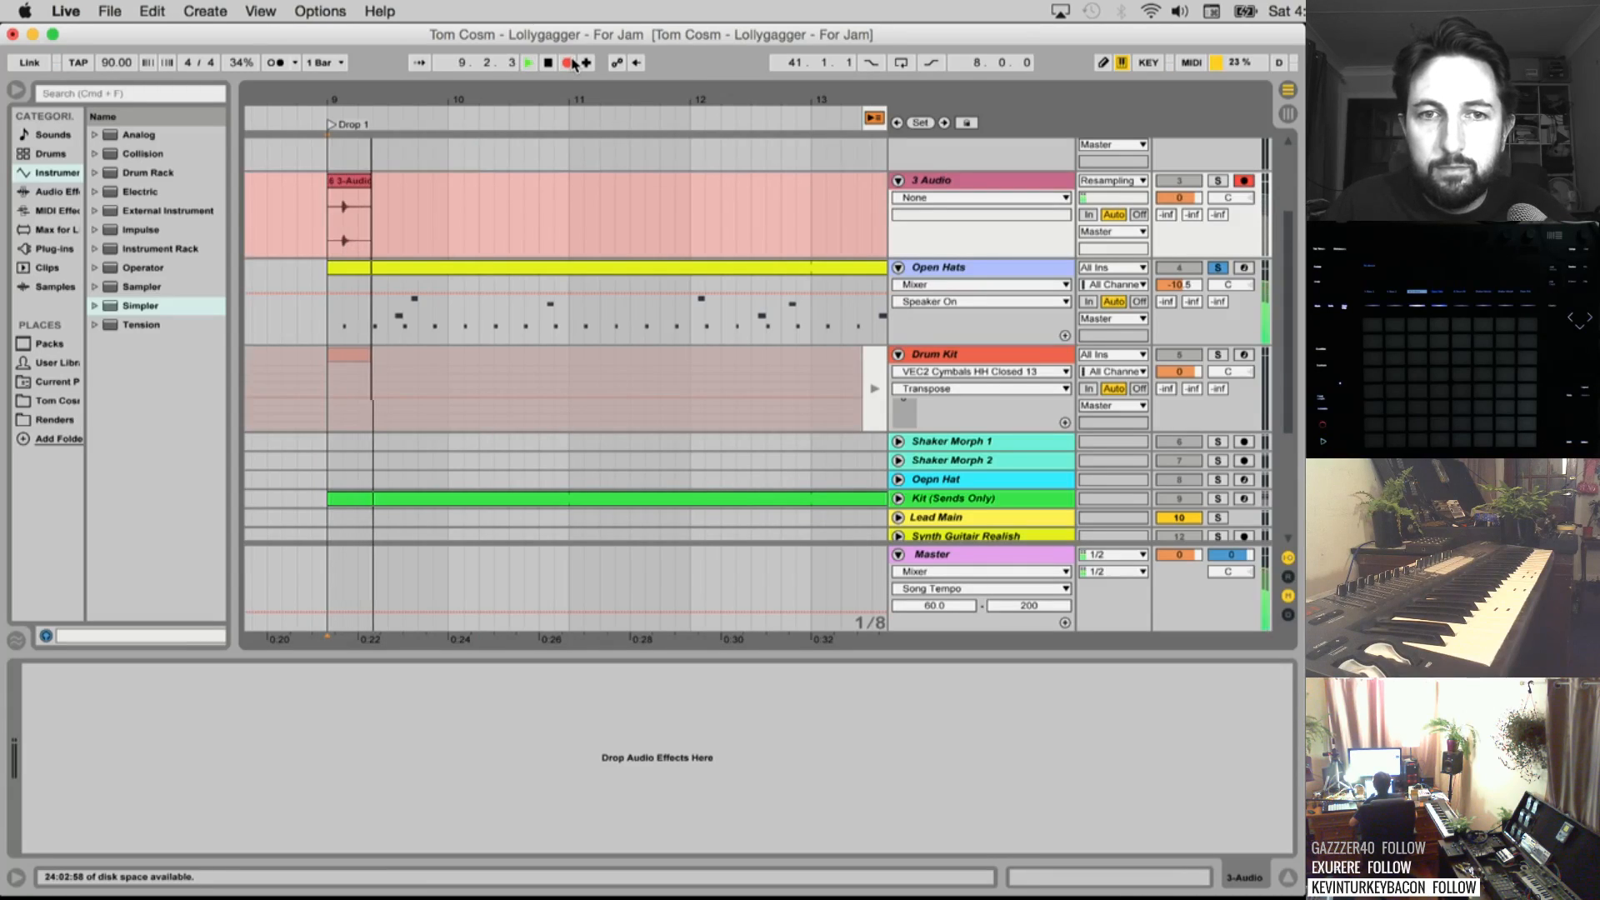
{"action": "key", "text": "space"}
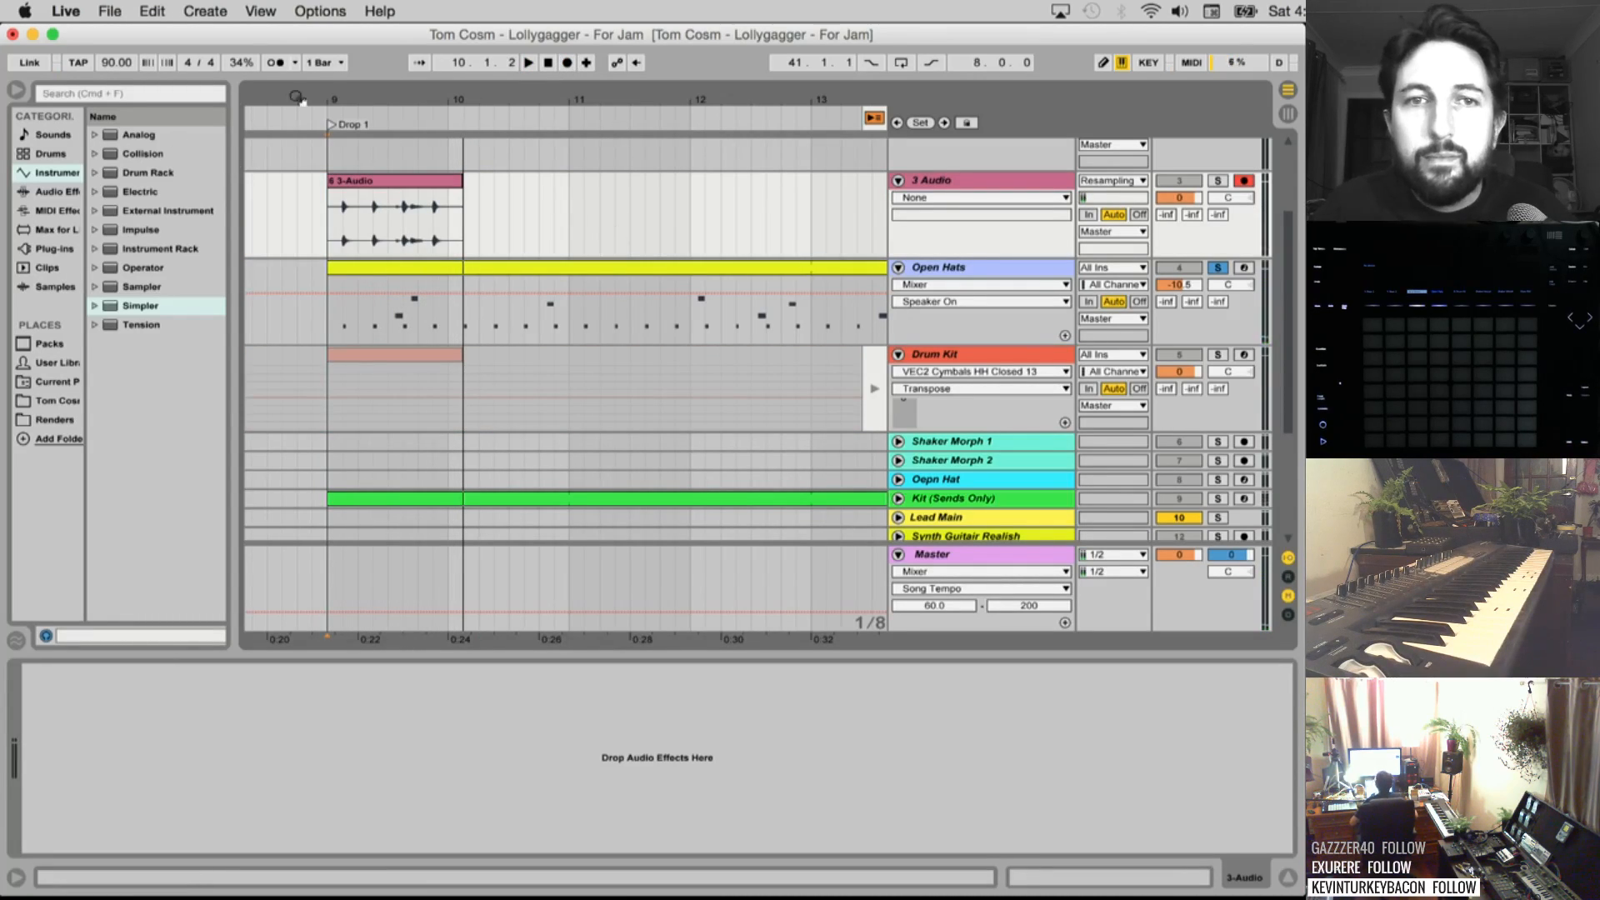
Split the new 3 Audio recording around the hat hits at 9.1.3 and 9.2.3
{"action": "left_click_drag", "start_coordinate": [333, 100], "coordinate": [334, 167]}
{"action": "left_click_drag", "start_coordinate": [386, 244], "coordinate": [415, 231]}
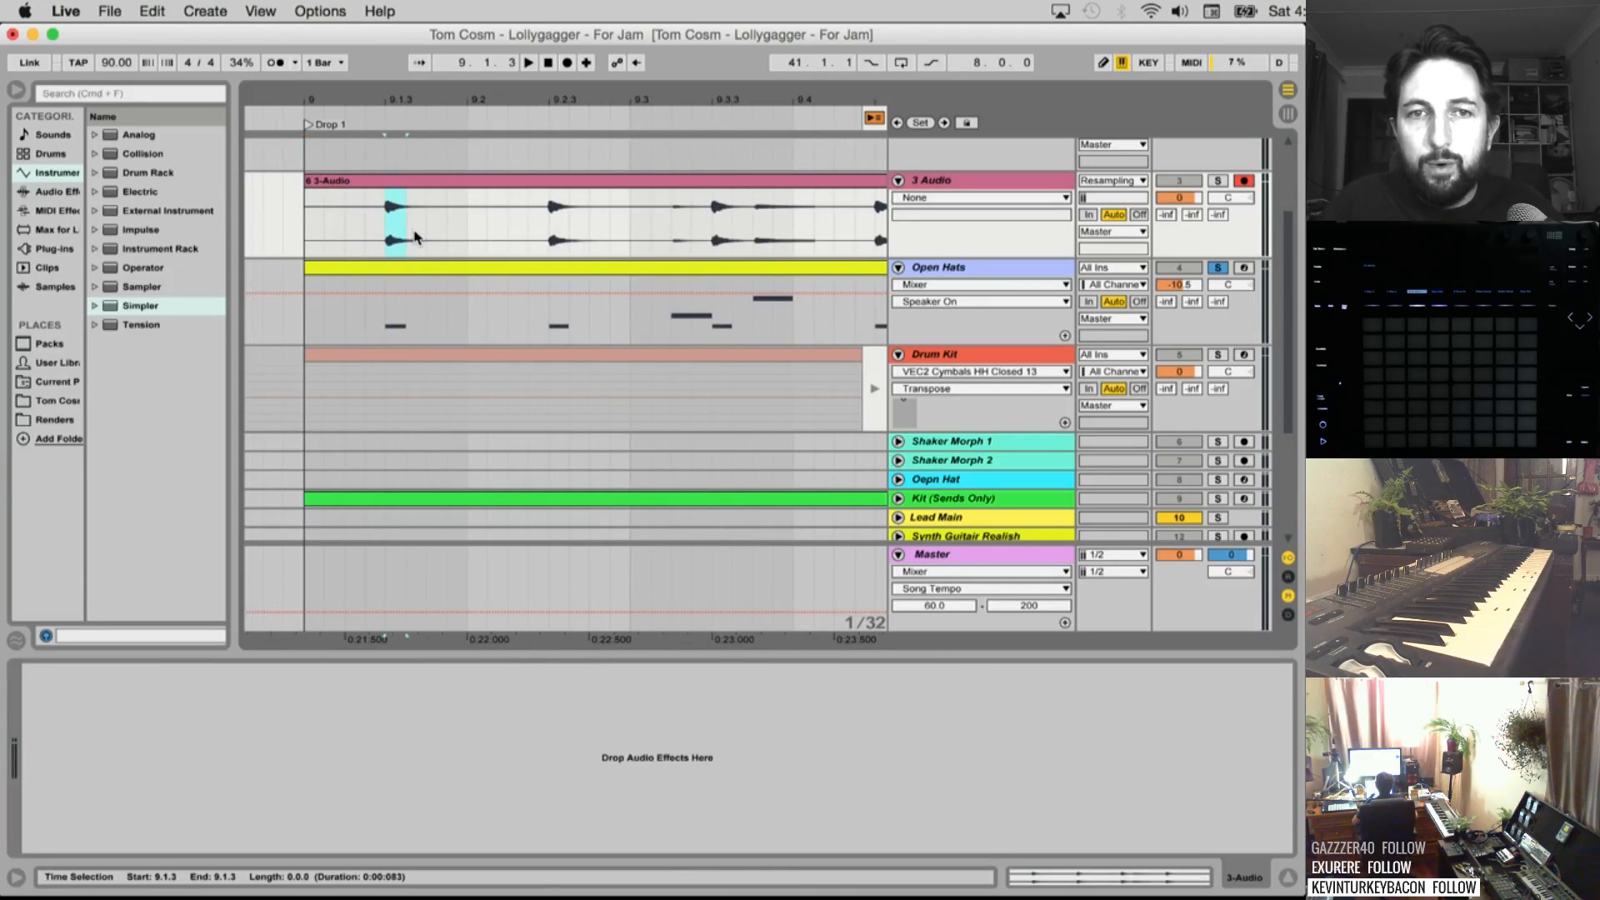
{"action": "key", "text": "super+e"}
{"action": "left_click_drag", "start_coordinate": [549, 223], "coordinate": [569, 222]}
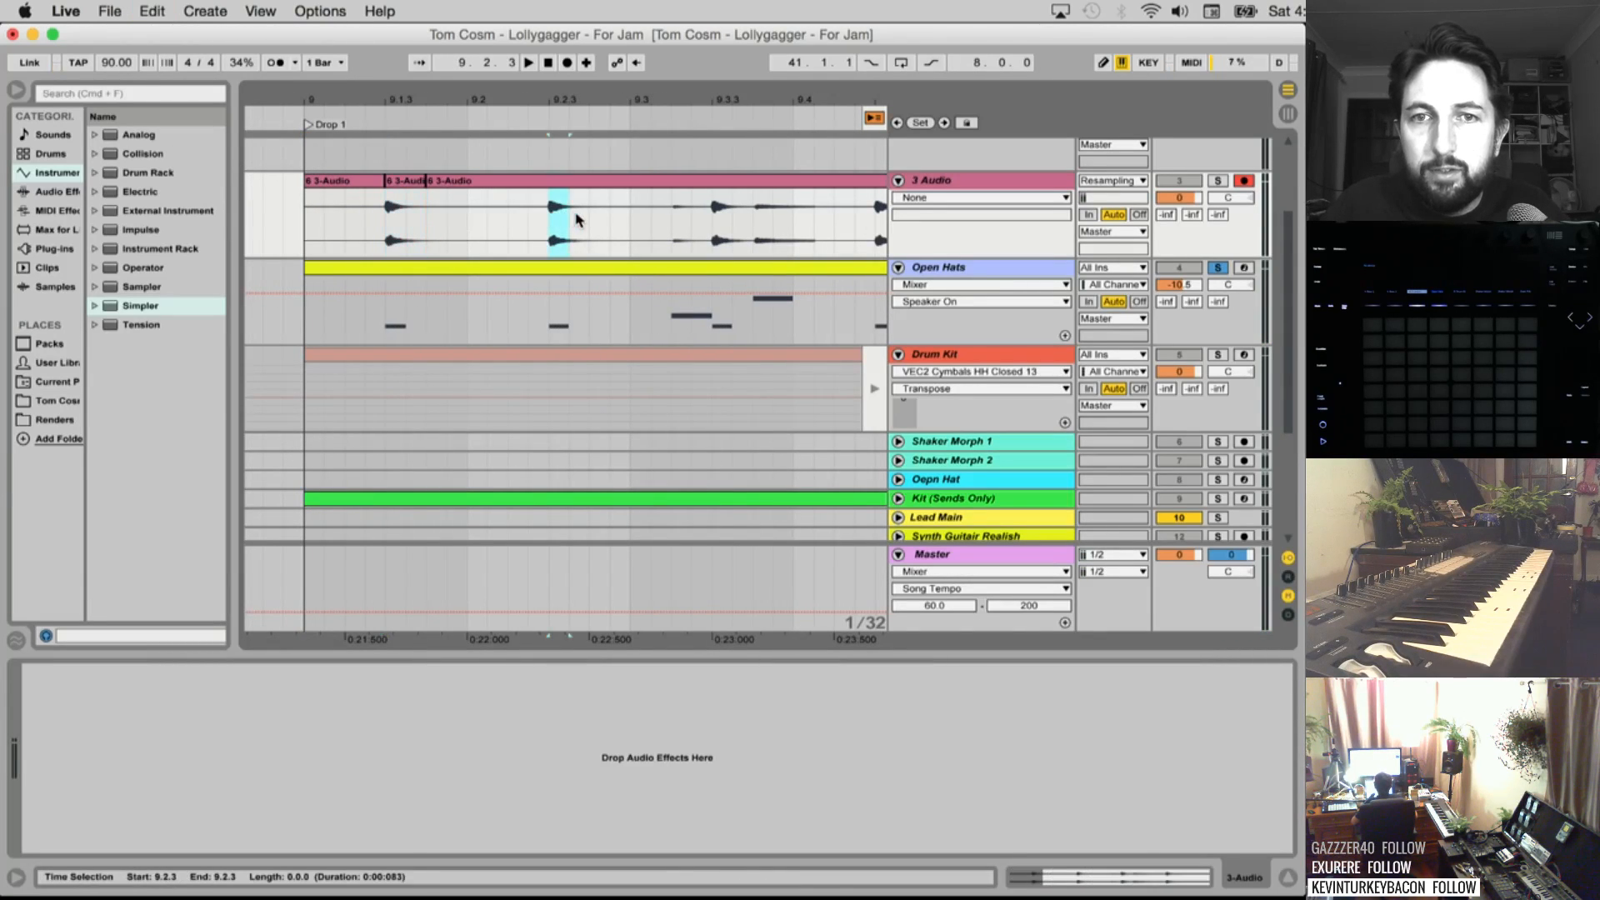
{"action": "key", "text": "super+e"}
Audition the recorded hits at 9.3.2, 9.2.3 and 9.1.3, and delete the part of the recording before 9.2.3
{"action": "left_click", "coordinate": [673, 218]}
{"action": "key", "text": "space"}
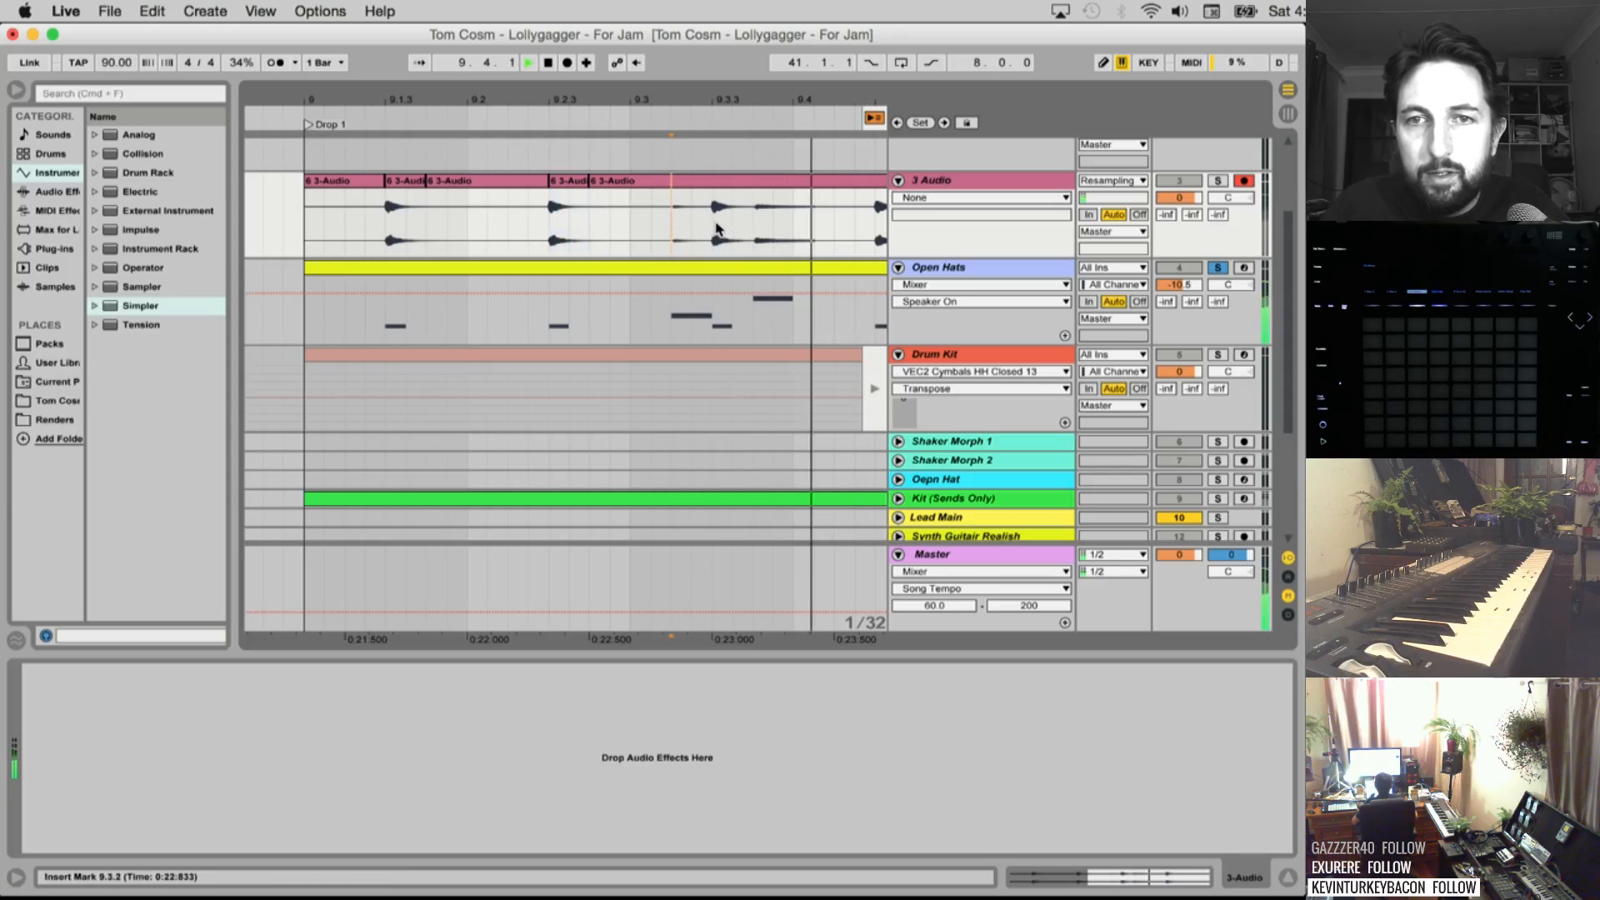
{"action": "key", "text": "space"}
{"action": "key", "text": "space"}
{"action": "left_click", "coordinate": [548, 222]}
{"action": "key", "text": "space"}
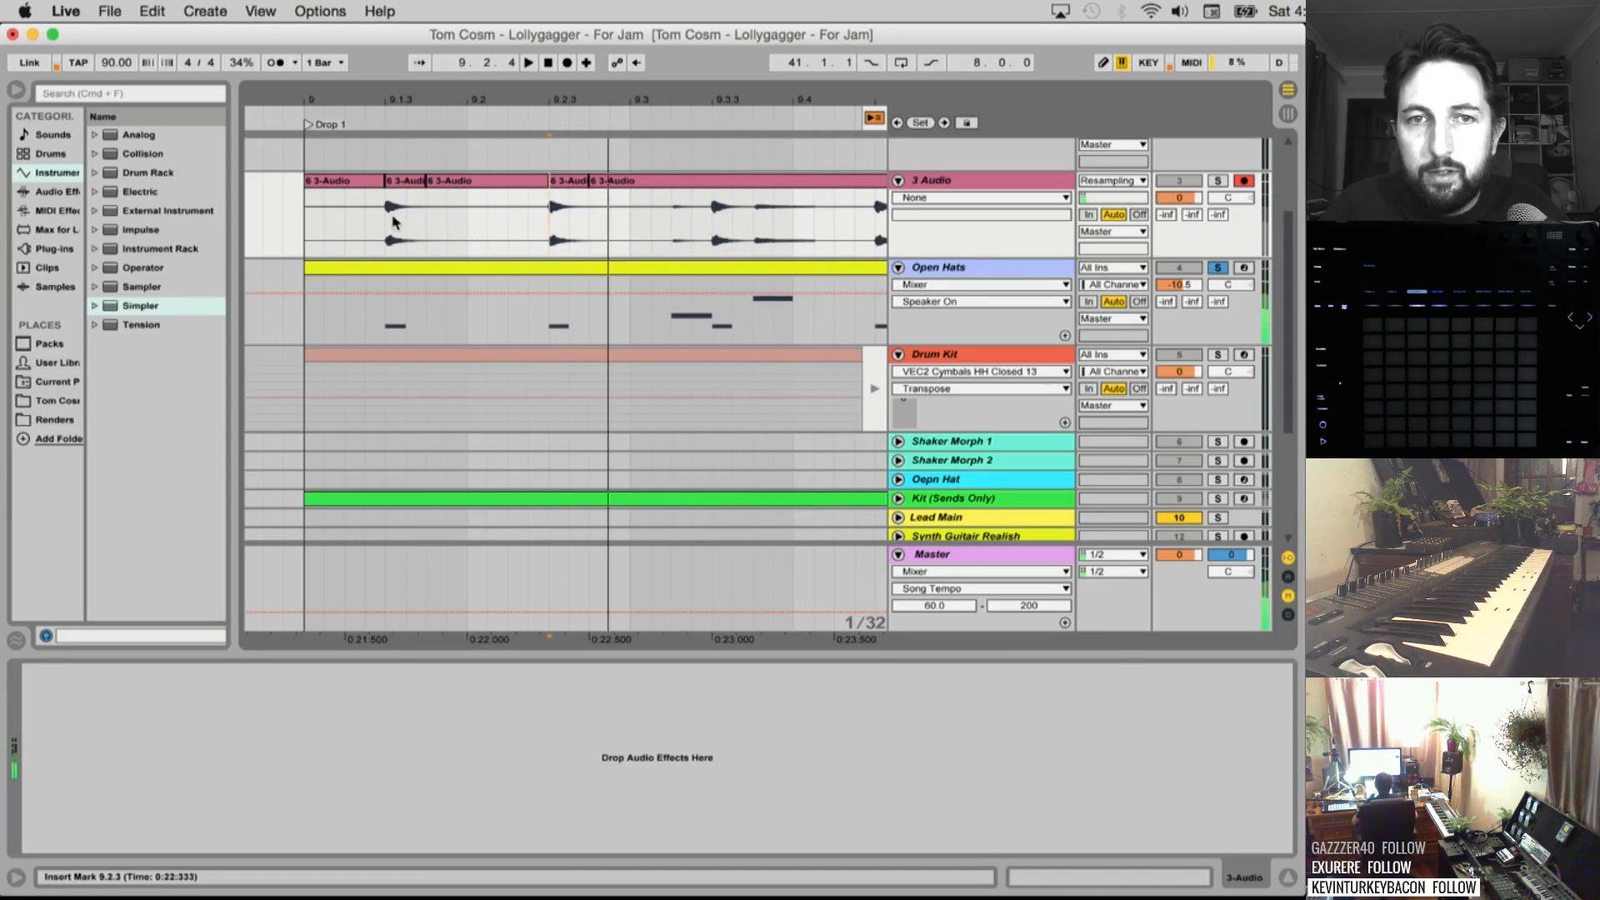
{"action": "key", "text": "space"}
{"action": "left_click", "coordinate": [386, 220]}
{"action": "key", "text": "space"}
{"action": "key", "text": "space"}
{"action": "left_click_drag", "start_coordinate": [293, 218], "coordinate": [575, 219]}
{"action": "key", "text": "Delete"}
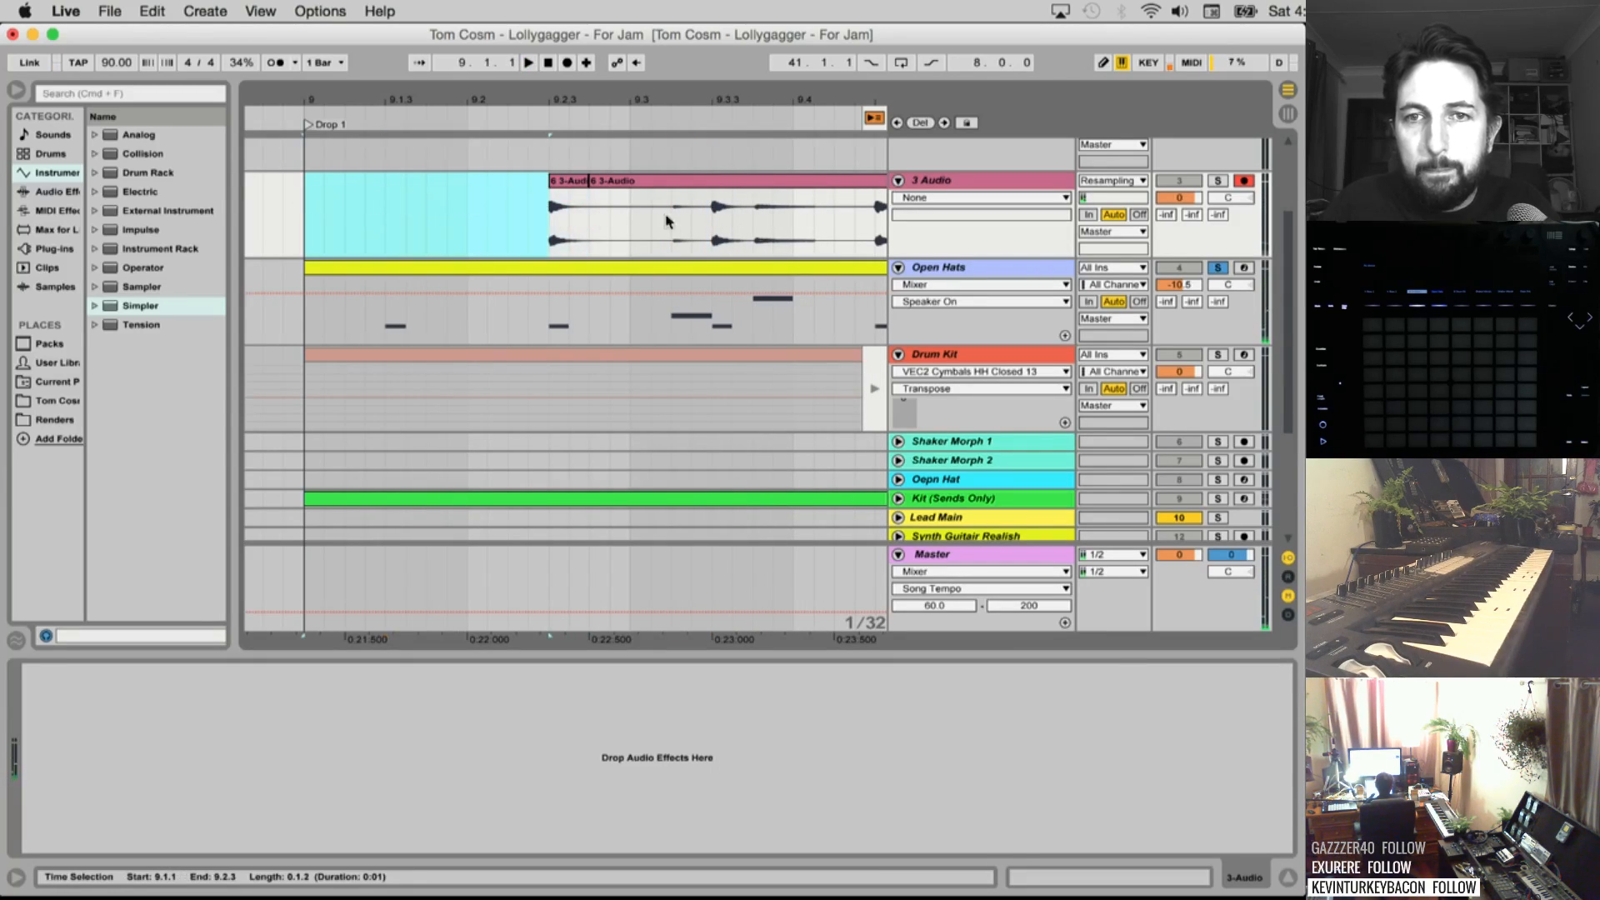
Audition the quiet hat hit at 9.3.2 and split it out as its own slice
{"action": "left_click", "coordinate": [681, 226]}
{"action": "key", "text": "space"}
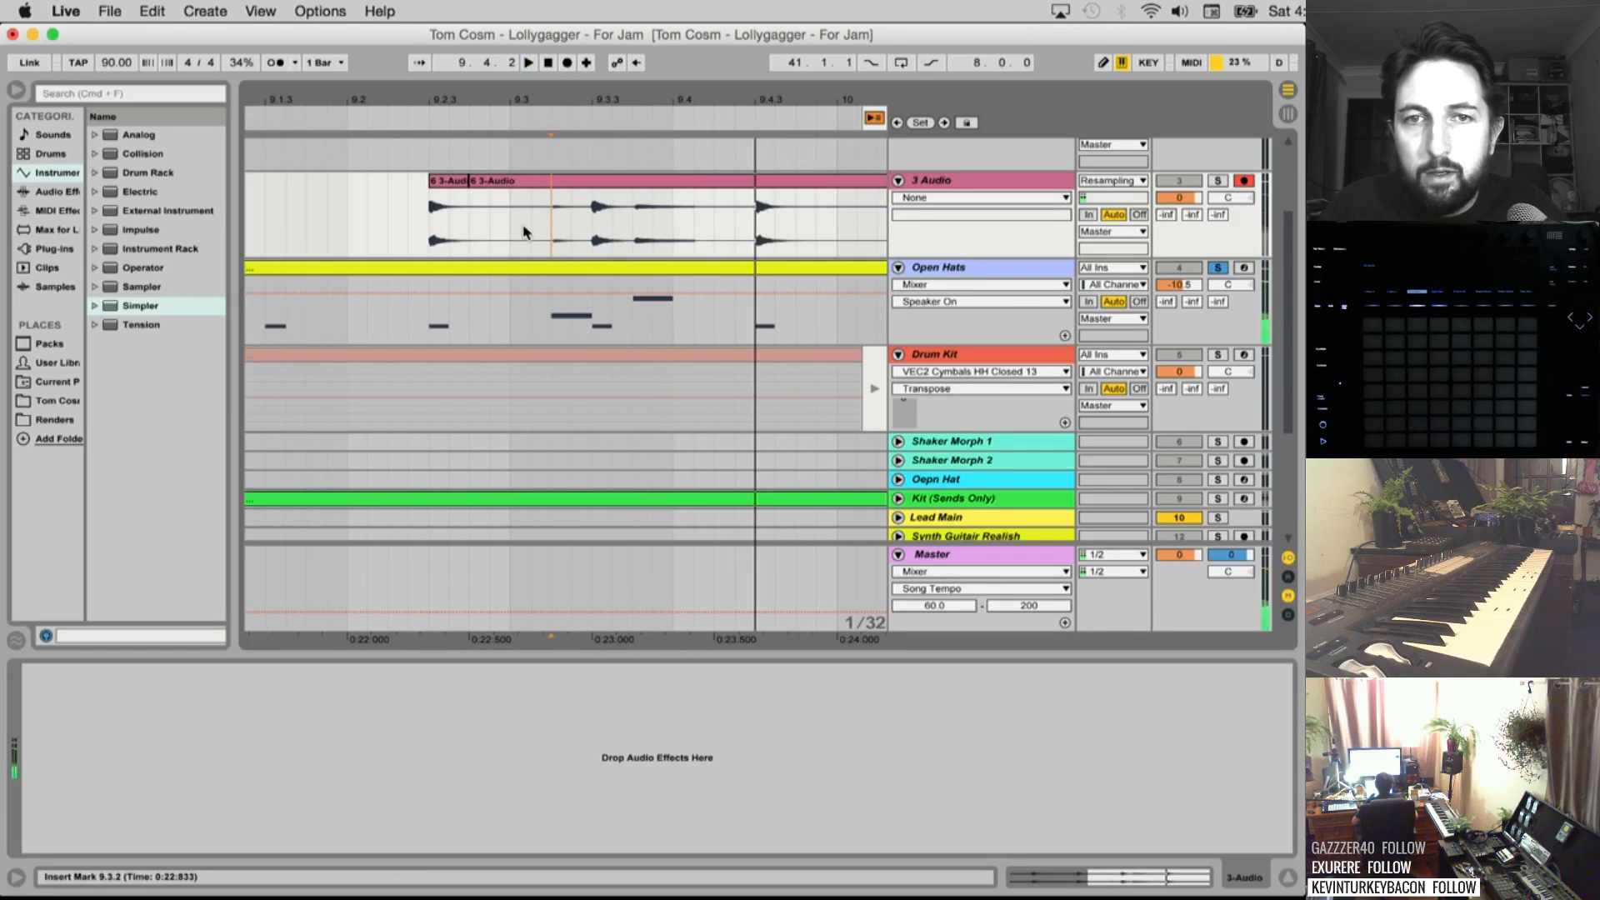
{"action": "key", "text": "space"}
{"action": "key", "text": "space"}
{"action": "left_click_drag", "start_coordinate": [551, 223], "coordinate": [588, 224]}
{"action": "key", "text": "super+e"}
Audition the longer hat hit at 9.3.4 and split it out as a slice ending at 9.4.1
{"action": "left_click", "coordinate": [640, 217]}
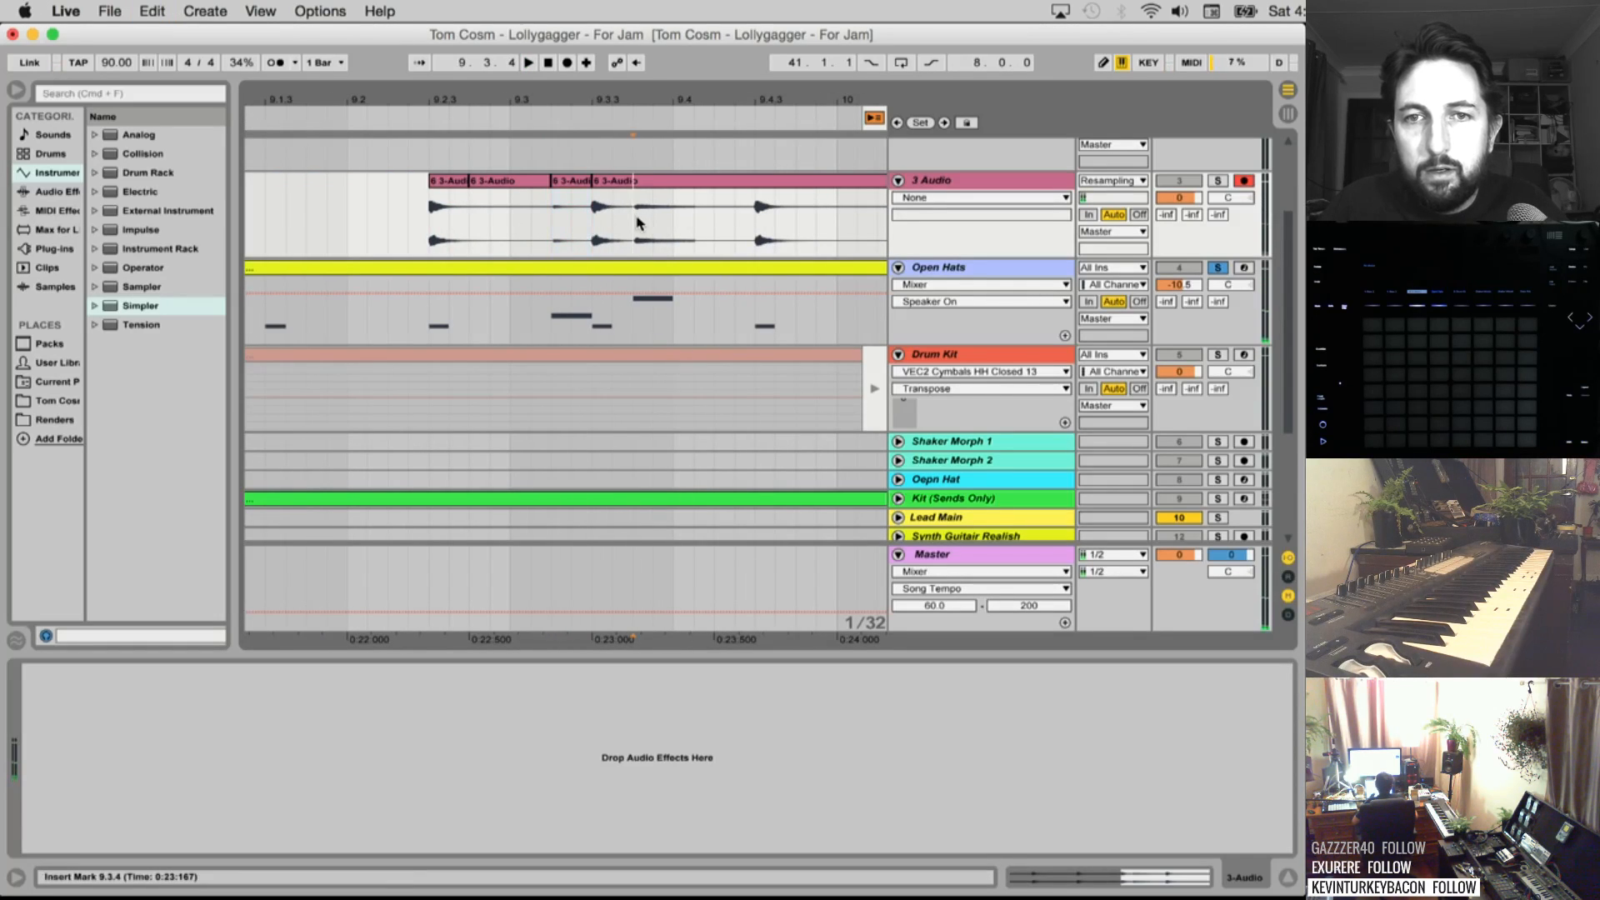
{"action": "key", "text": "space"}
{"action": "left_click_drag", "start_coordinate": [595, 223], "coordinate": [656, 226]}
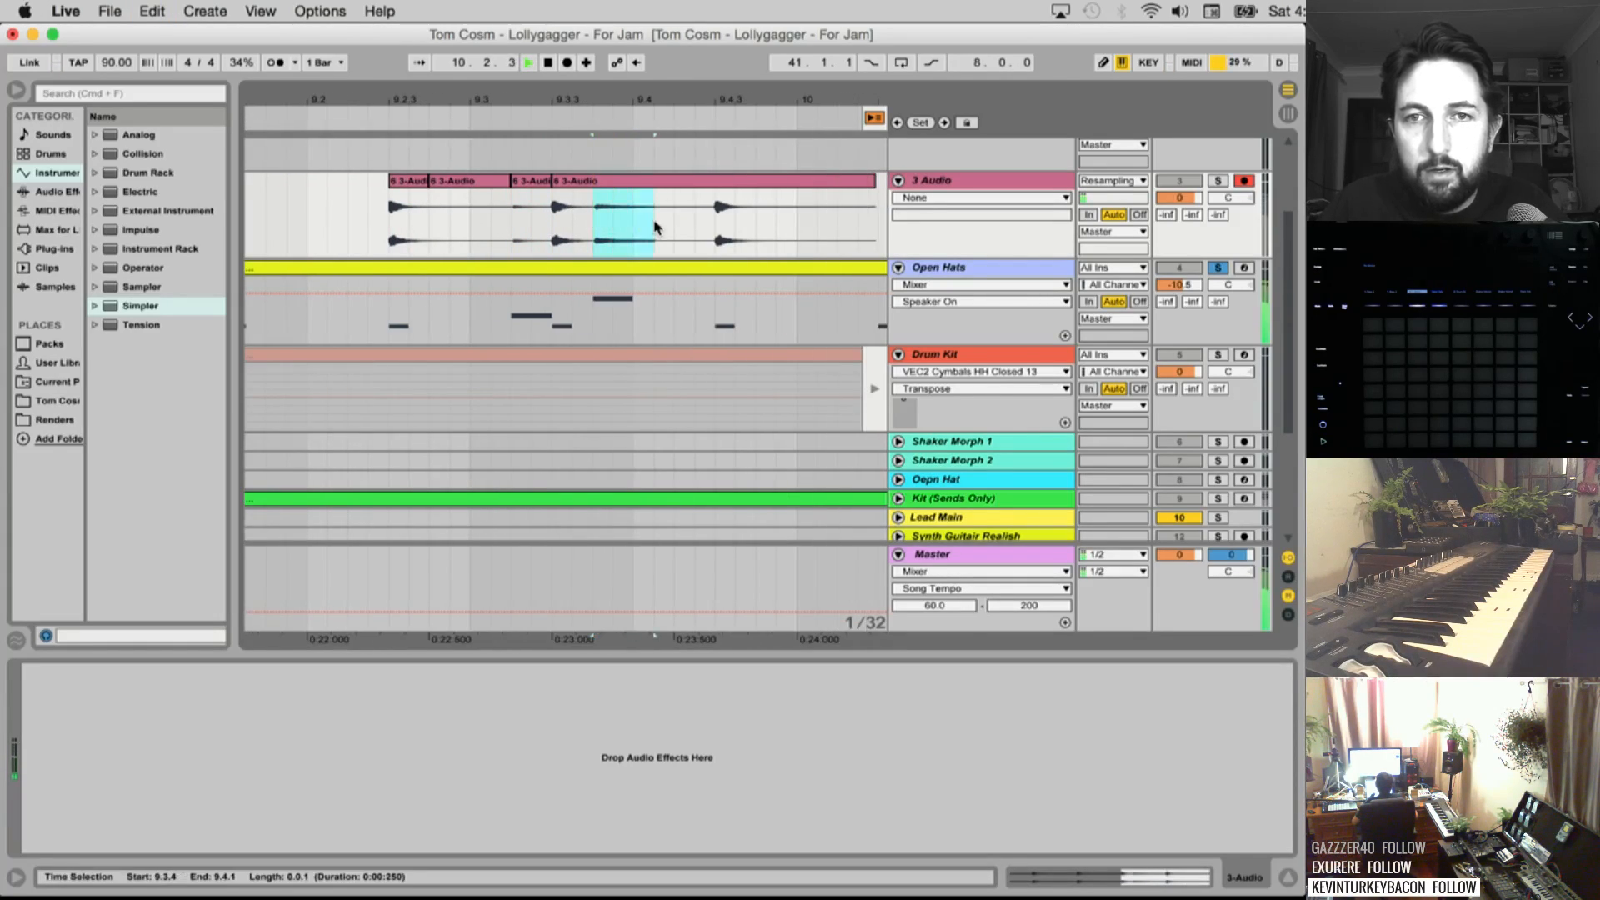
{"action": "key", "text": "super+e"}
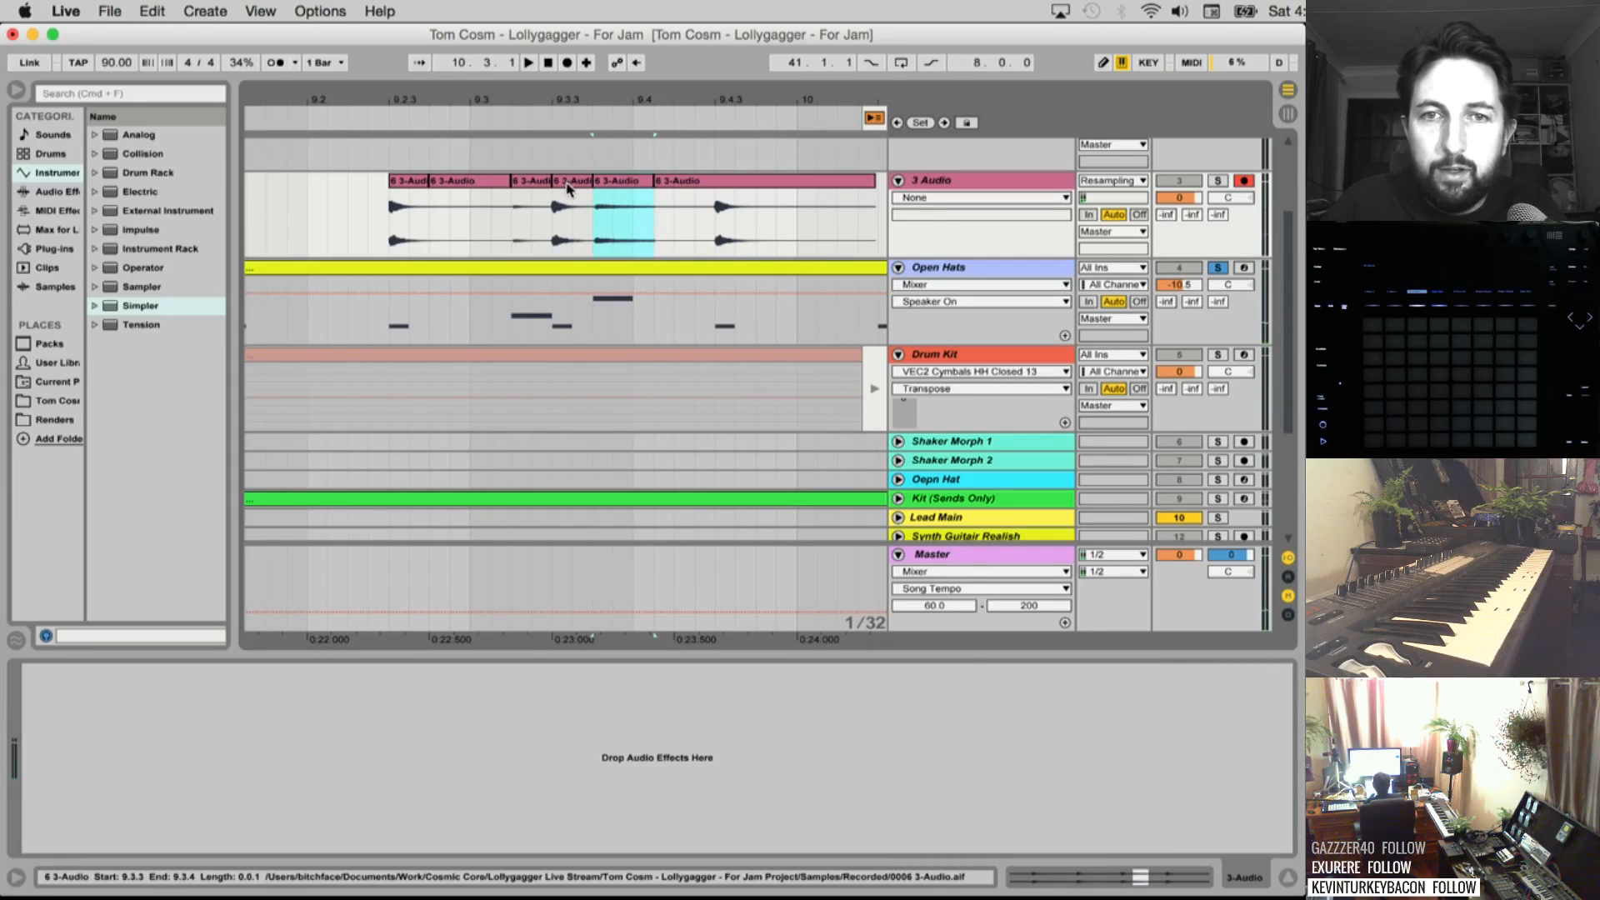
Delete the repeated hit slice at 9.3.3 and the rest of the recording after 9.4.1
{"action": "key", "text": "Left"}
{"action": "key", "text": "Delete"}
{"action": "left_click", "coordinate": [738, 183]}
{"action": "key", "text": "Delete"}
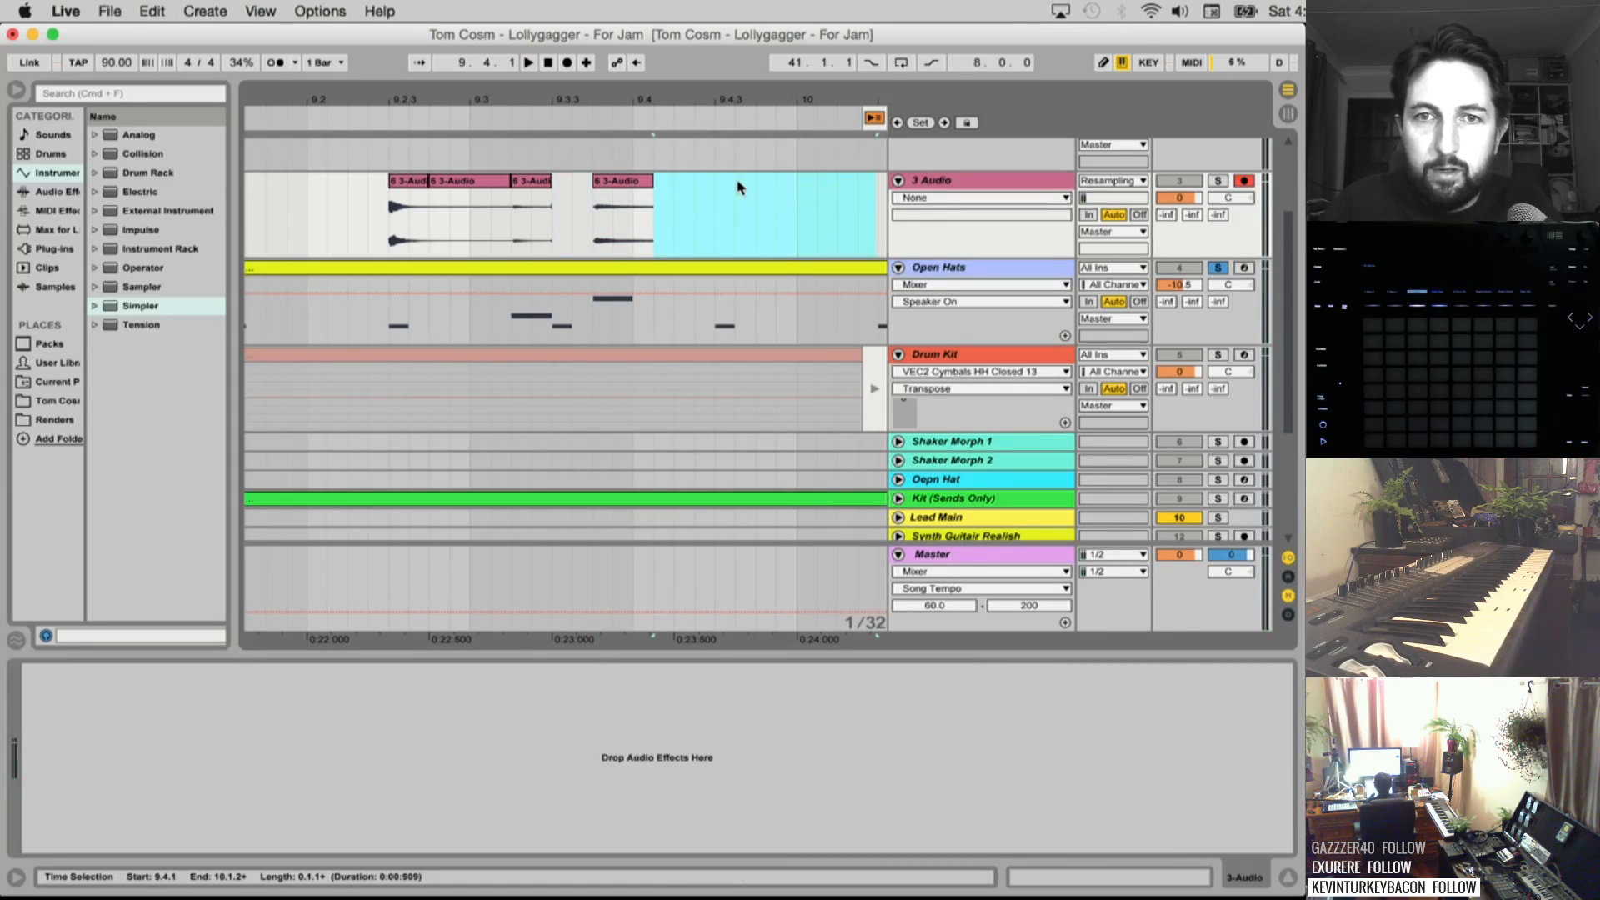
Raise the clip gain of the quiet hat slice at 9.3.2 to 13.9 dB and audition it
{"action": "scroll", "coordinate": [709, 200], "scroll_direction": "left", "scroll_amount": 5}
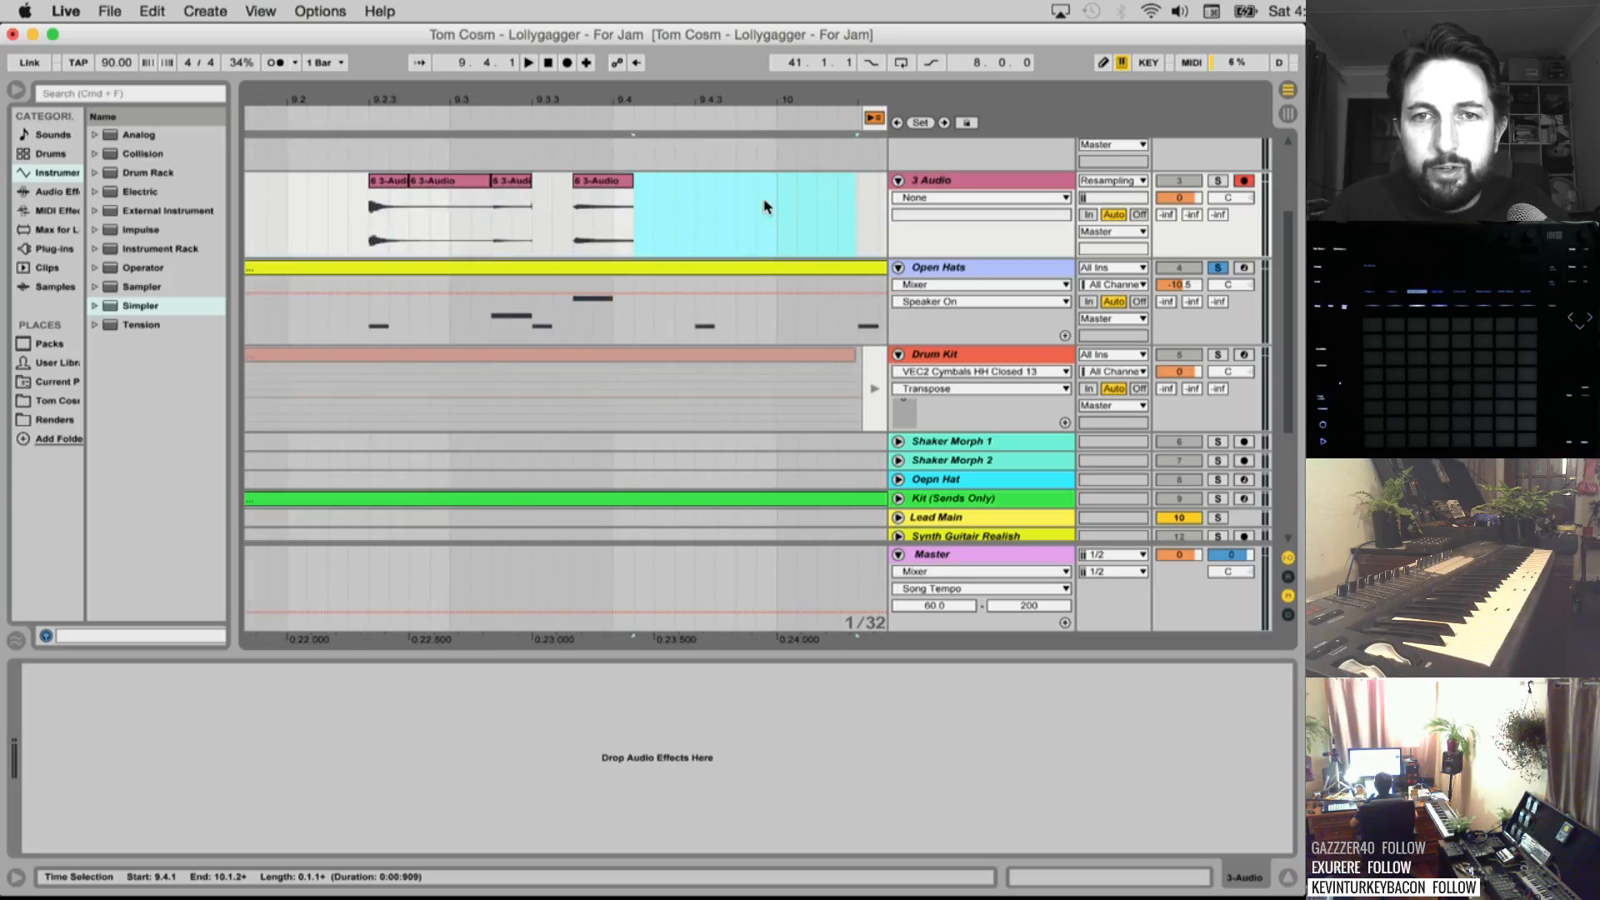
{"action": "double_click", "coordinate": [750, 181]}
{"action": "scroll", "coordinate": [742, 191], "scroll_direction": "right", "scroll_amount": 5}
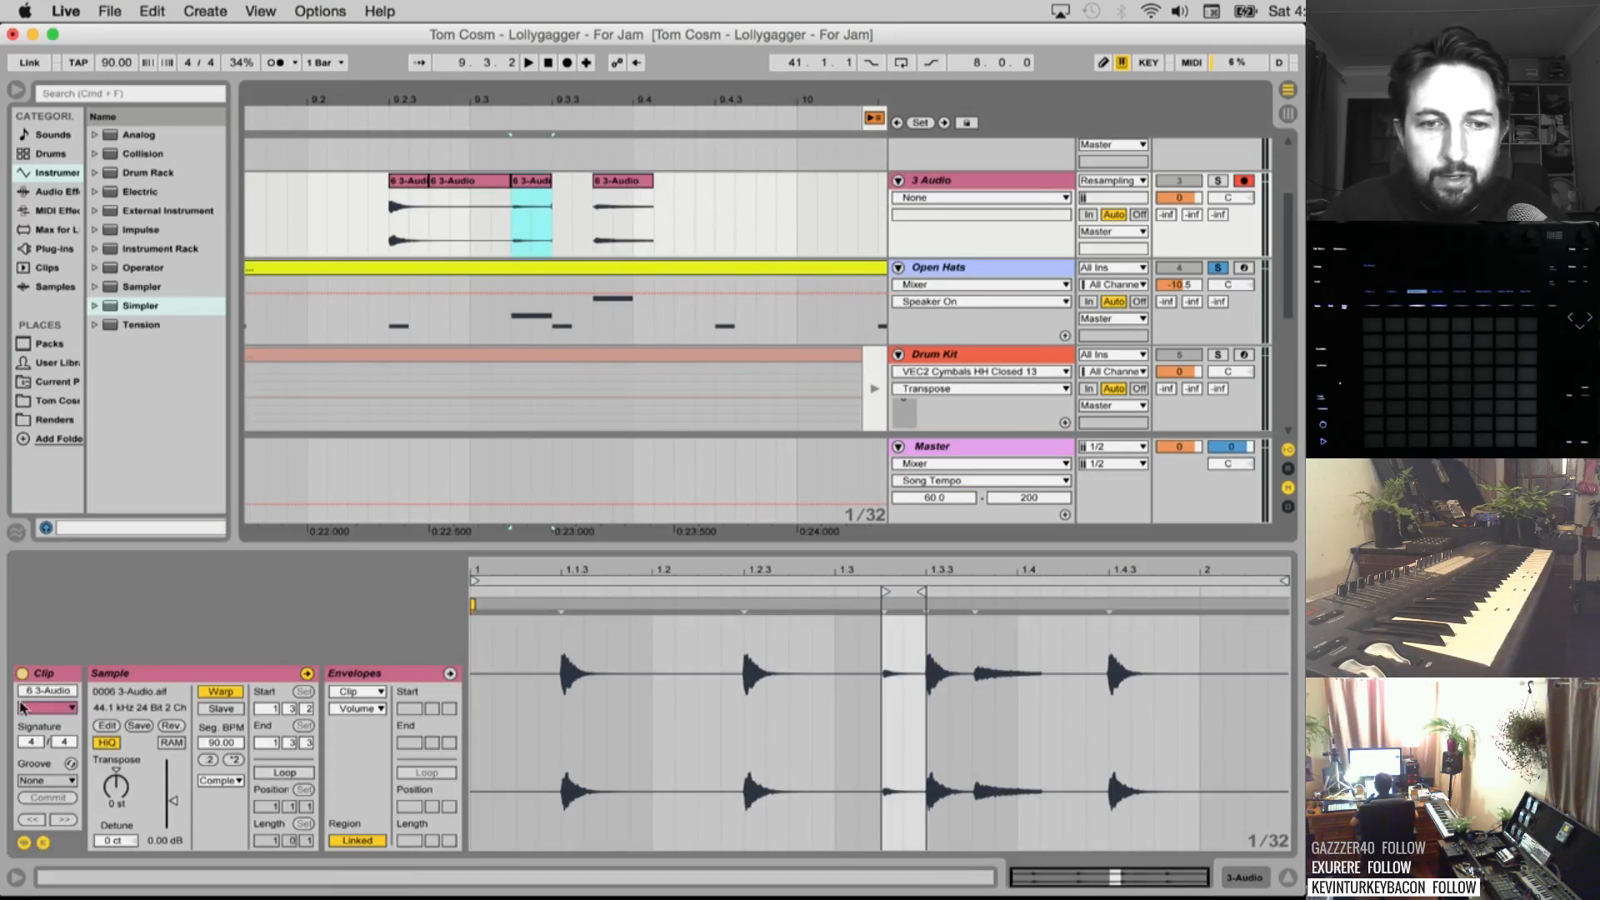
{"action": "left_click_drag", "start_coordinate": [167, 804], "coordinate": [172, 776]}
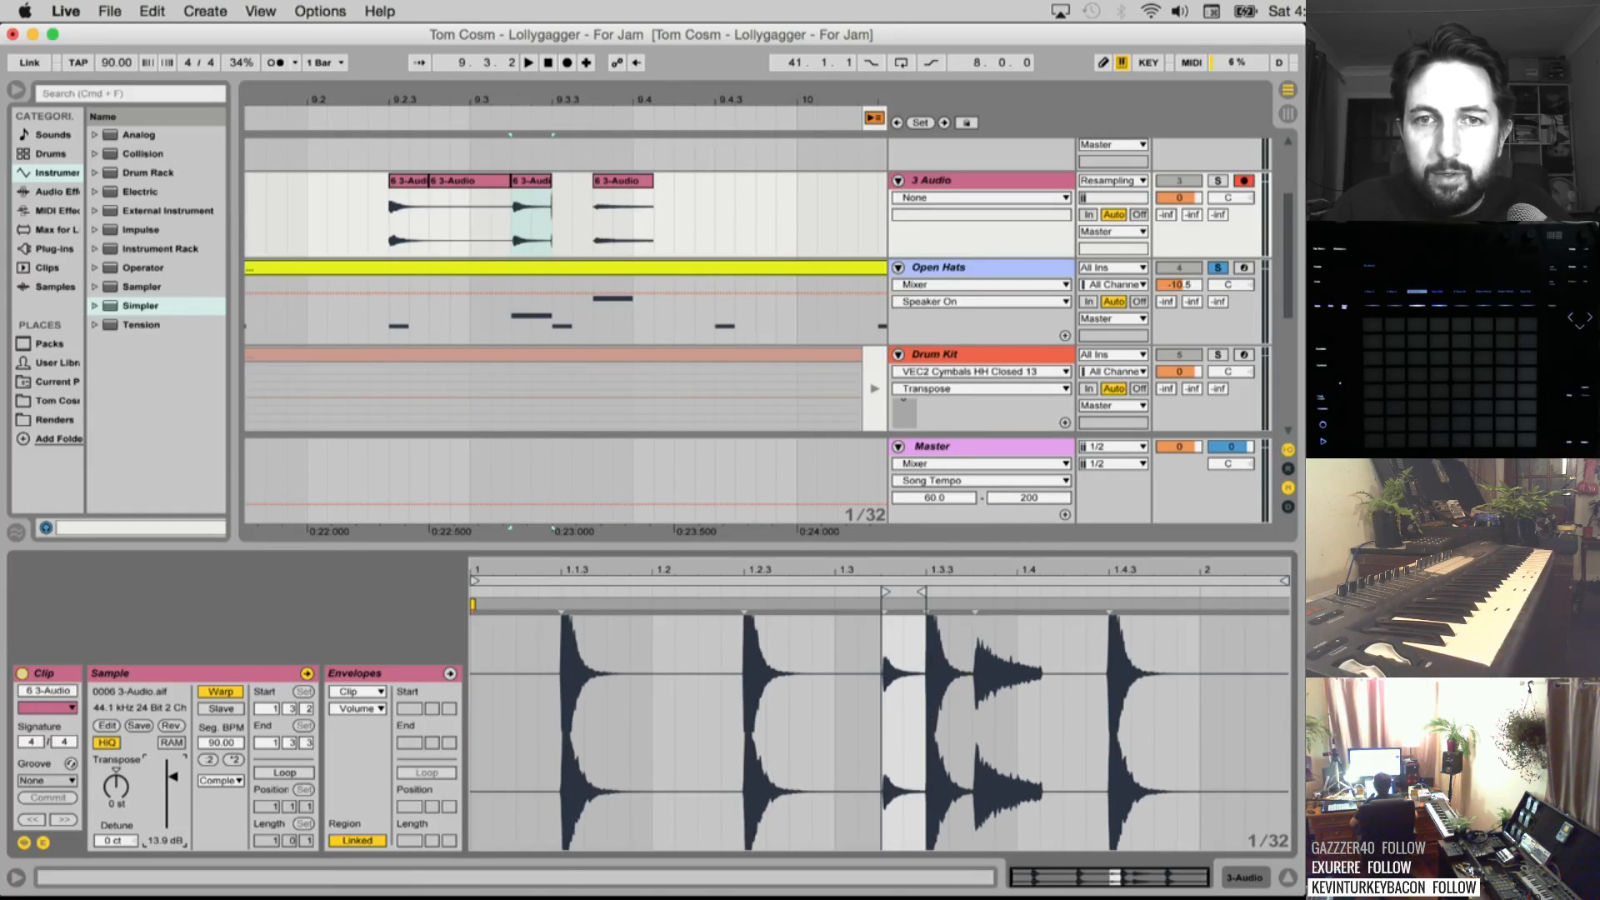
{"action": "key", "text": "space"}
{"action": "key", "text": "space"}
{"action": "key", "text": "space"}
{"action": "key", "text": "space"}
{"action": "key", "text": "space"}
{"action": "key", "text": "space"}
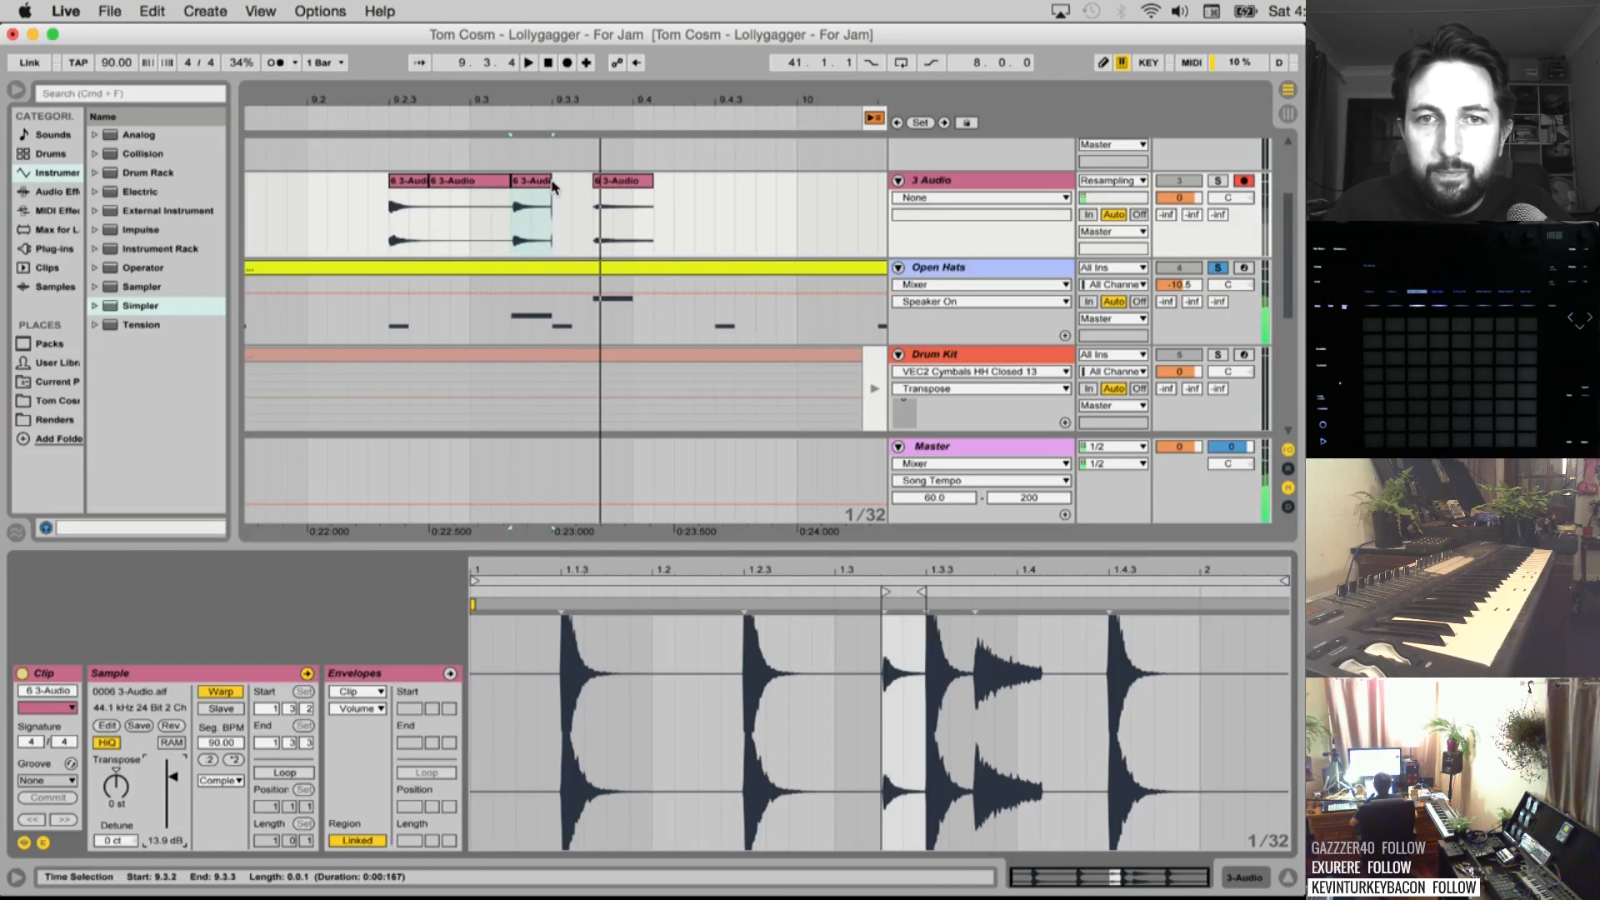
{"action": "left_click", "coordinate": [548, 183]}
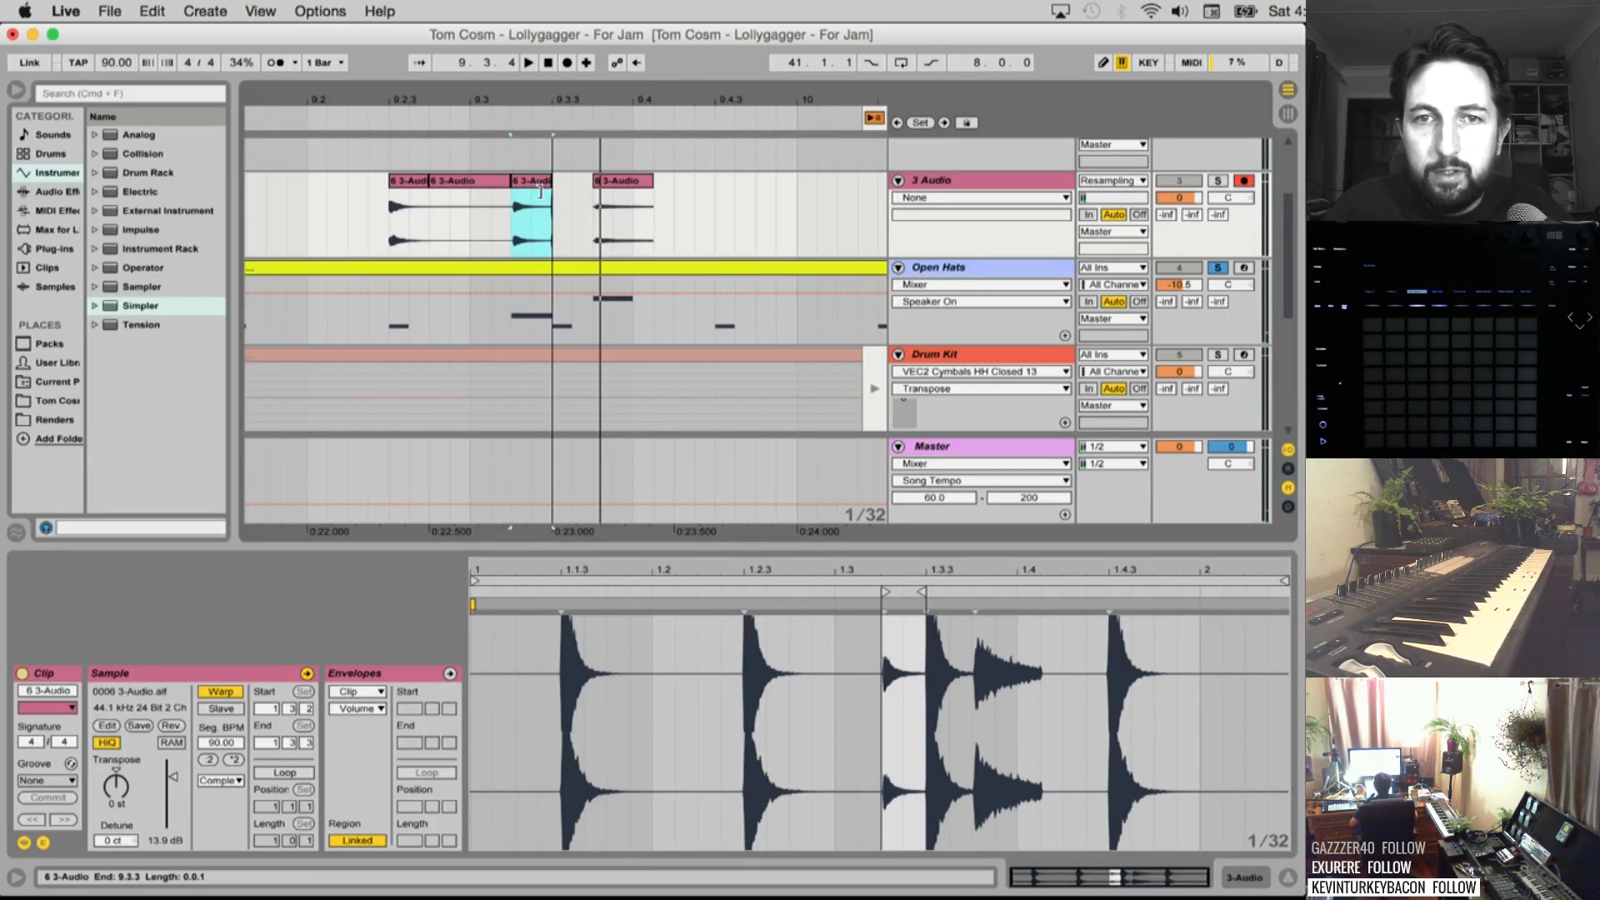
{"action": "left_click_drag", "start_coordinate": [553, 197], "coordinate": [534, 192]}
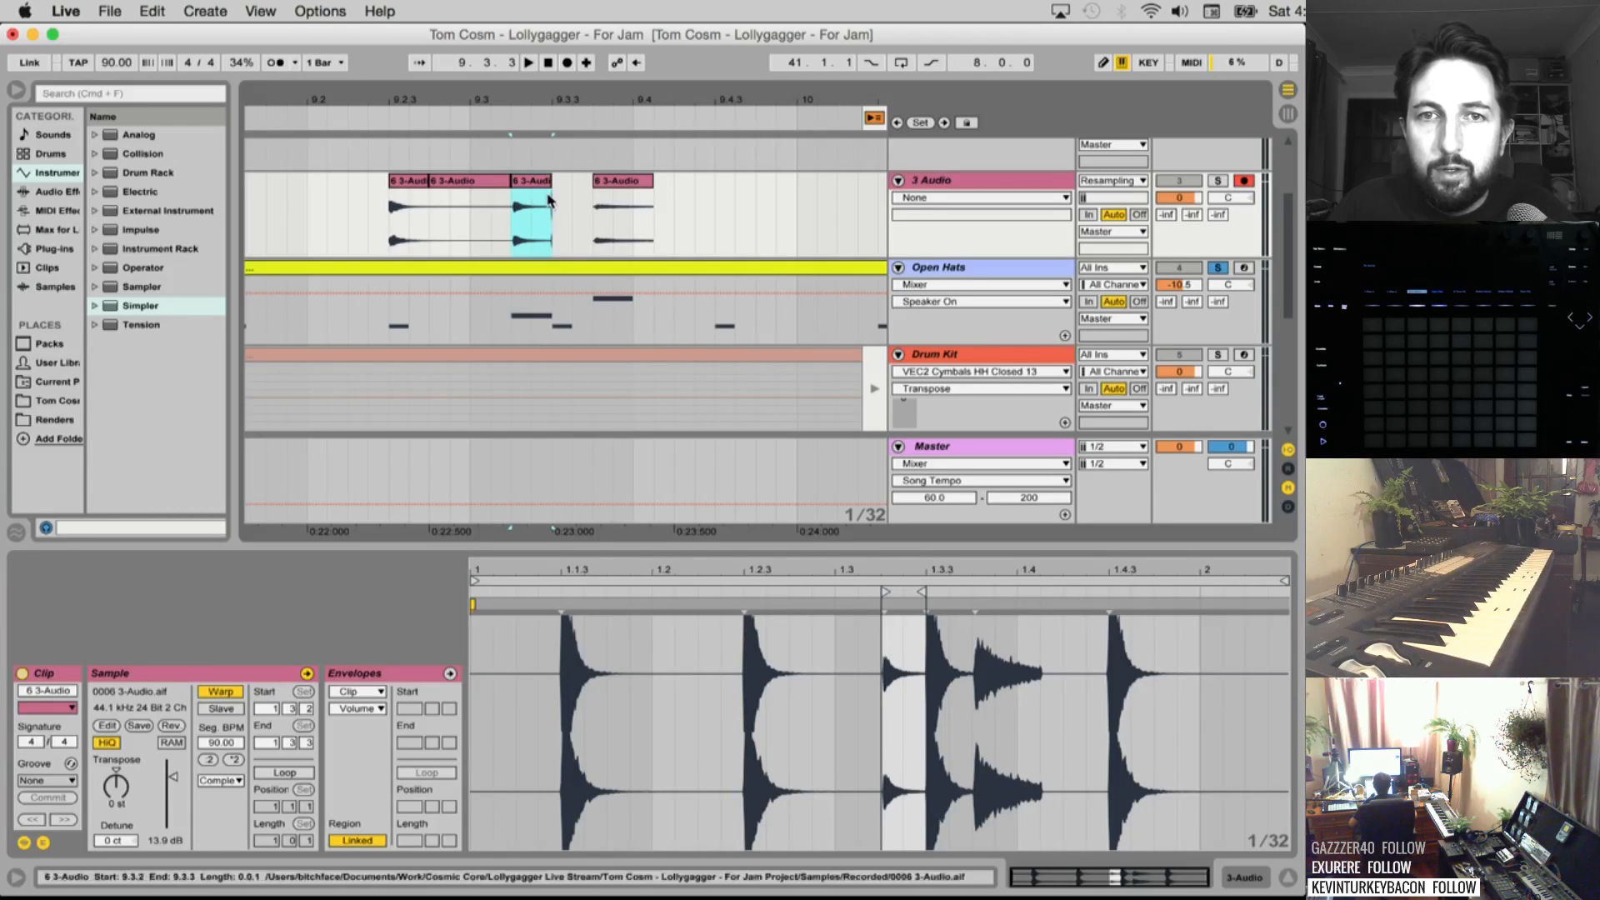
Audition the hat slice at 9.3.4 and delete the leftover slice between the hits at 9.2.3 and 9.3.2
{"action": "left_click", "coordinate": [628, 185]}
{"action": "key", "text": "space"}
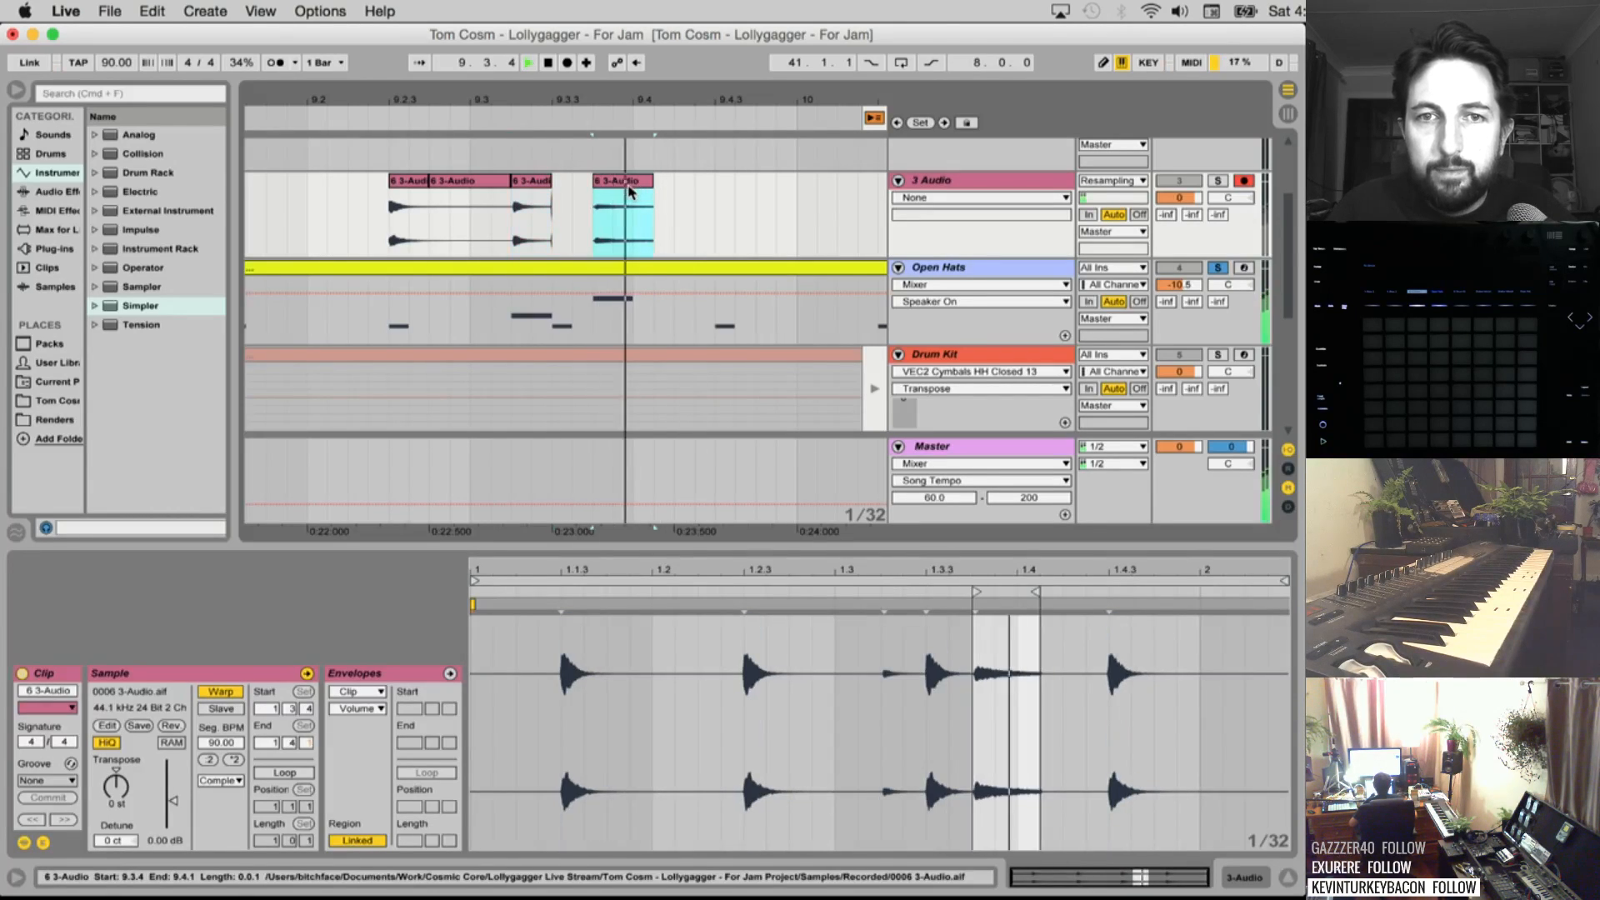
{"action": "key", "text": "space"}
{"action": "key", "text": "space"}
{"action": "left_click", "coordinate": [484, 184]}
{"action": "key", "text": "space"}
{"action": "key", "text": "Delete"}
Load the three open hat slices from 3 Audio onto pads F1, F#1 and G1 of the Drum Kit's Drum Rack
{"action": "left_click", "coordinate": [899, 356]}
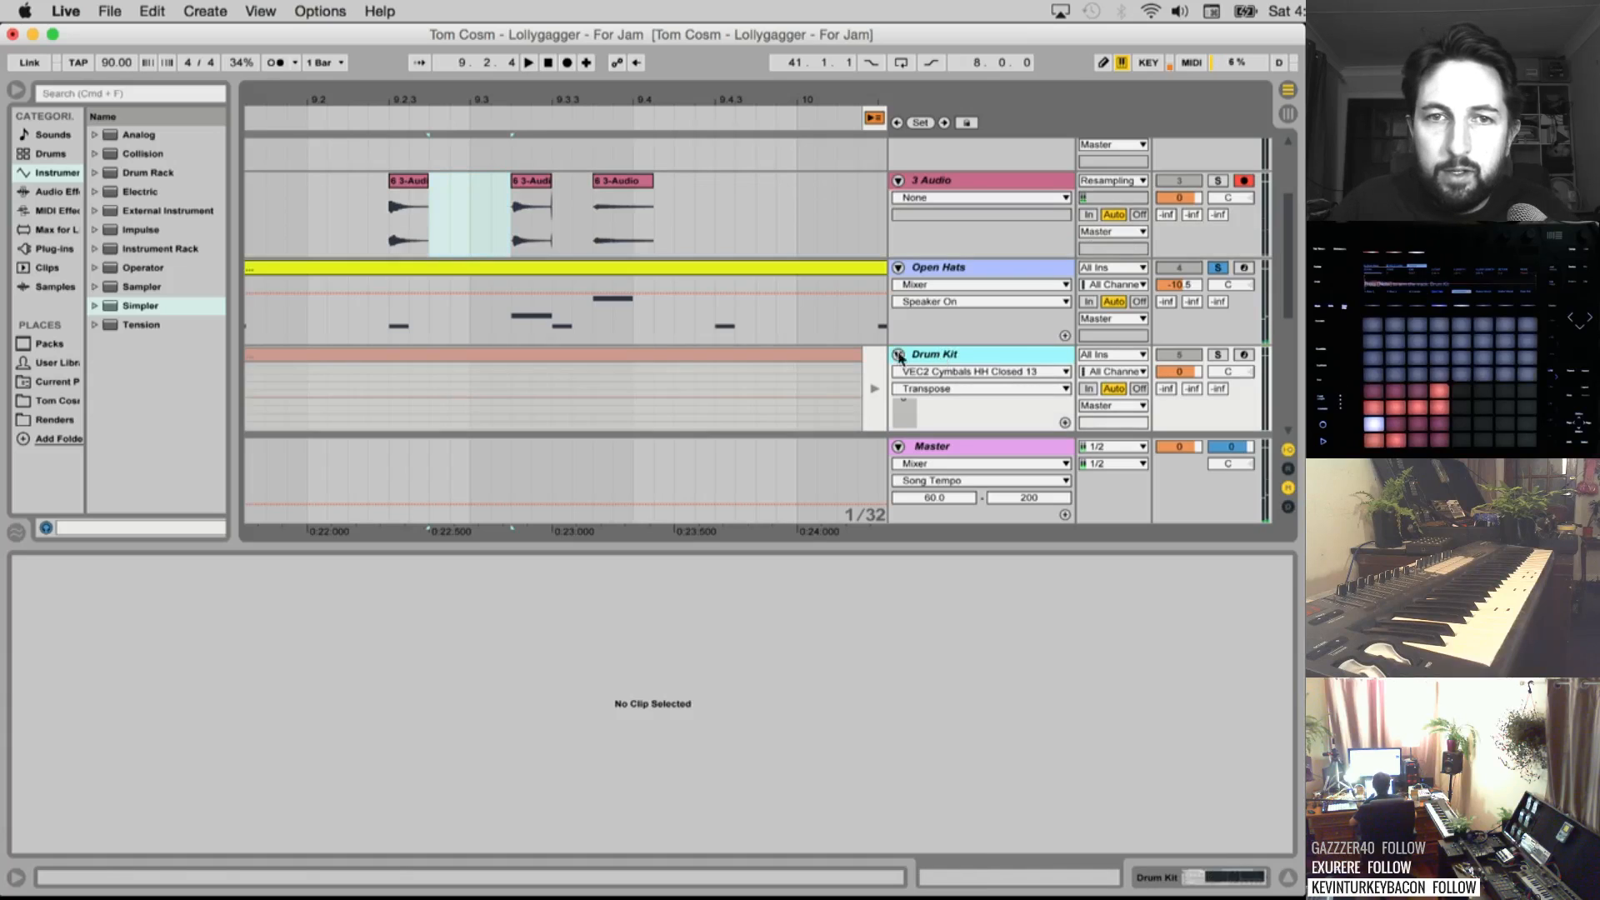
{"action": "left_click", "coordinate": [972, 355]}
{"action": "left_click", "coordinate": [390, 200]}
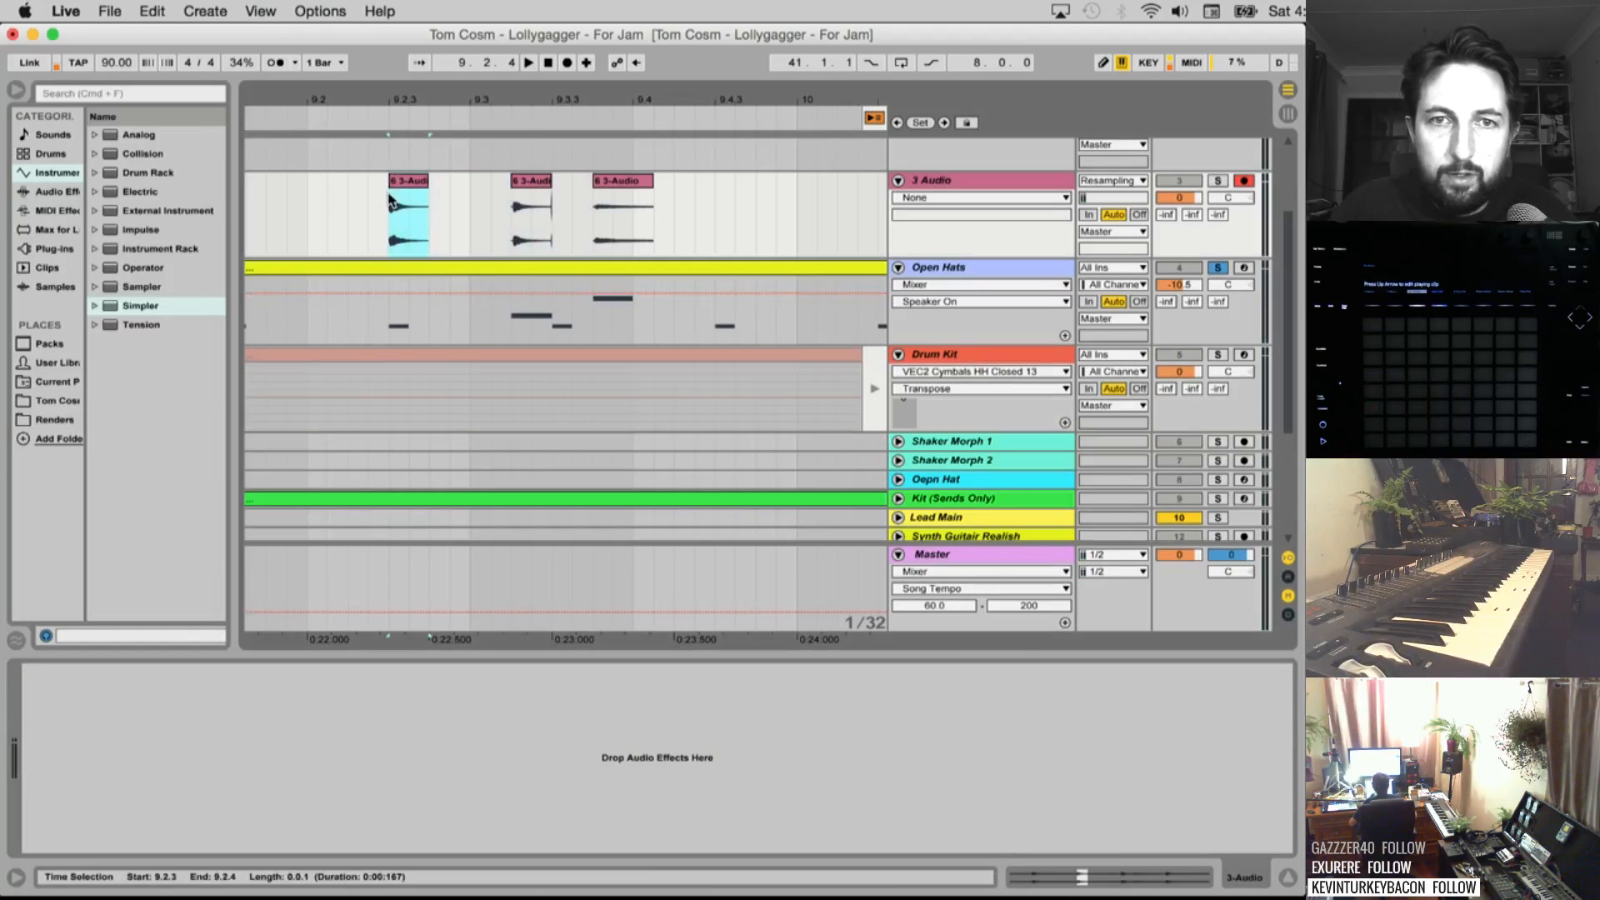
{"action": "left_click_drag", "start_coordinate": [402, 180], "coordinate": [135, 800]}
{"action": "left_click", "coordinate": [921, 355]}
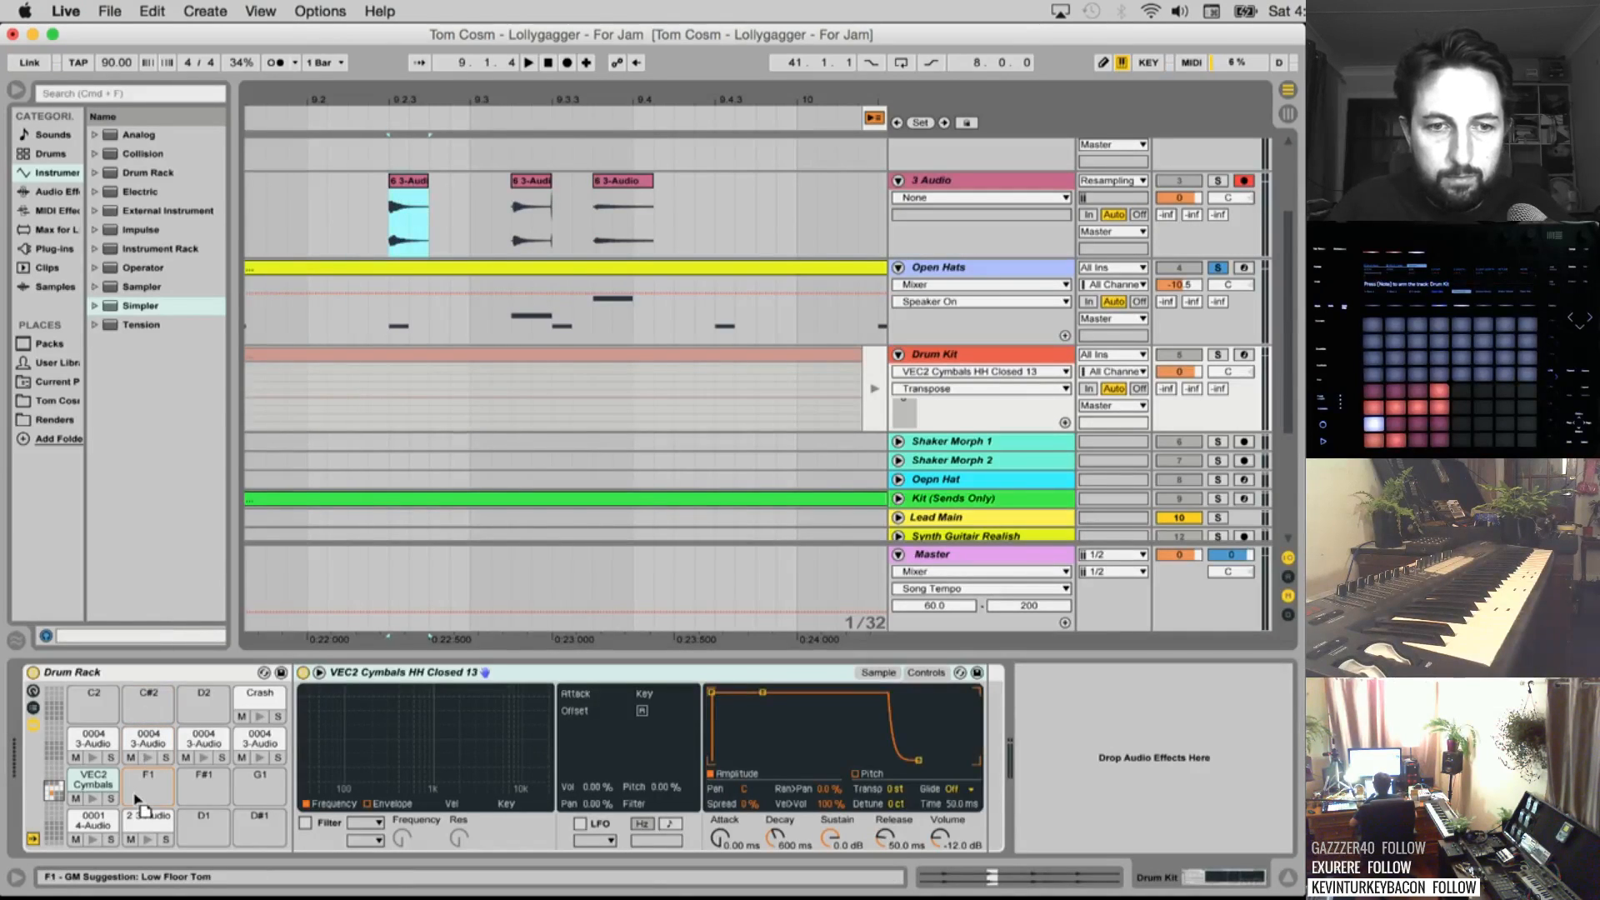
{"action": "left_click_drag", "start_coordinate": [227, 663], "coordinate": [200, 781]}
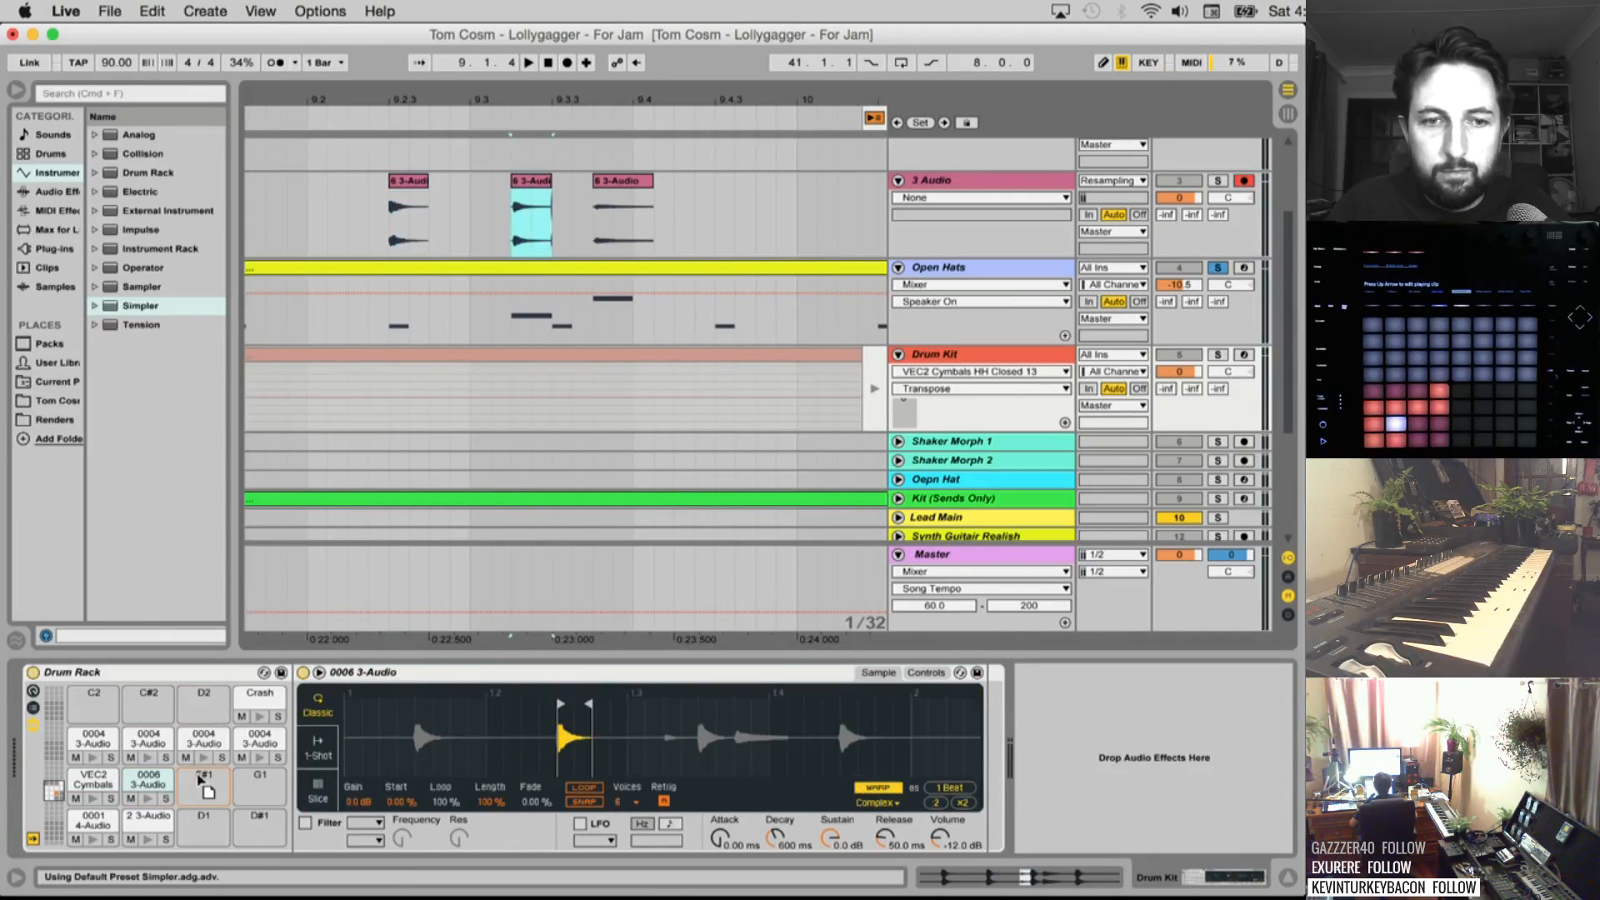
{"action": "left_click_drag", "start_coordinate": [614, 183], "coordinate": [267, 787]}
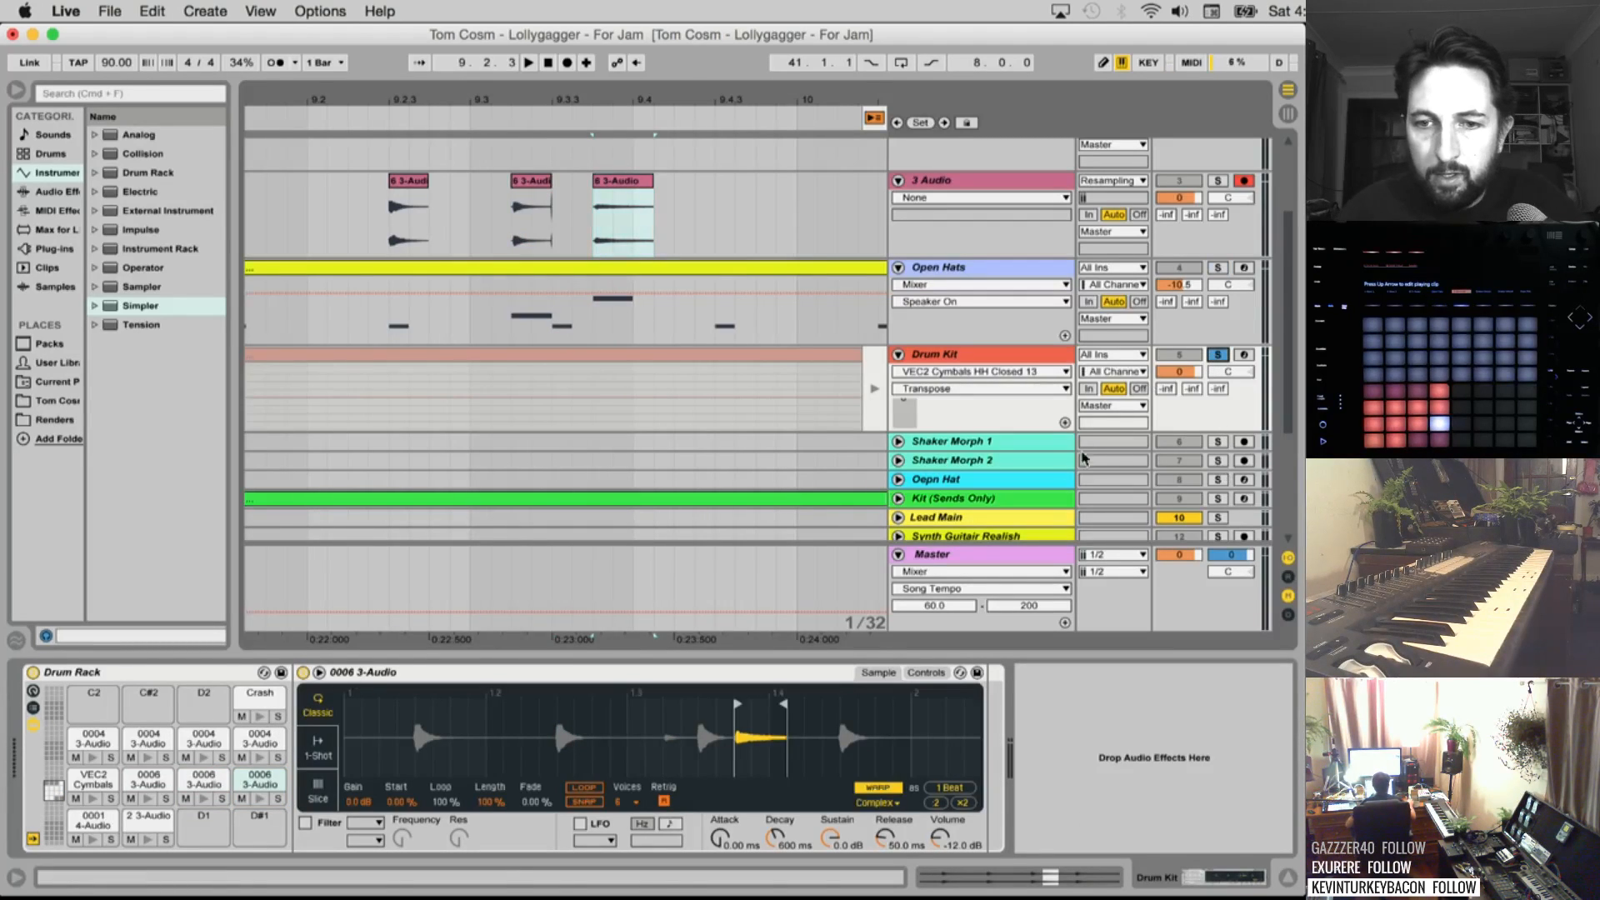
Copy the transpose value of the last open hat's Simpler to its sibling pads and arm the Drum Kit track
{"action": "left_click", "coordinate": [926, 674]}
{"action": "right_click", "coordinate": [901, 789]}
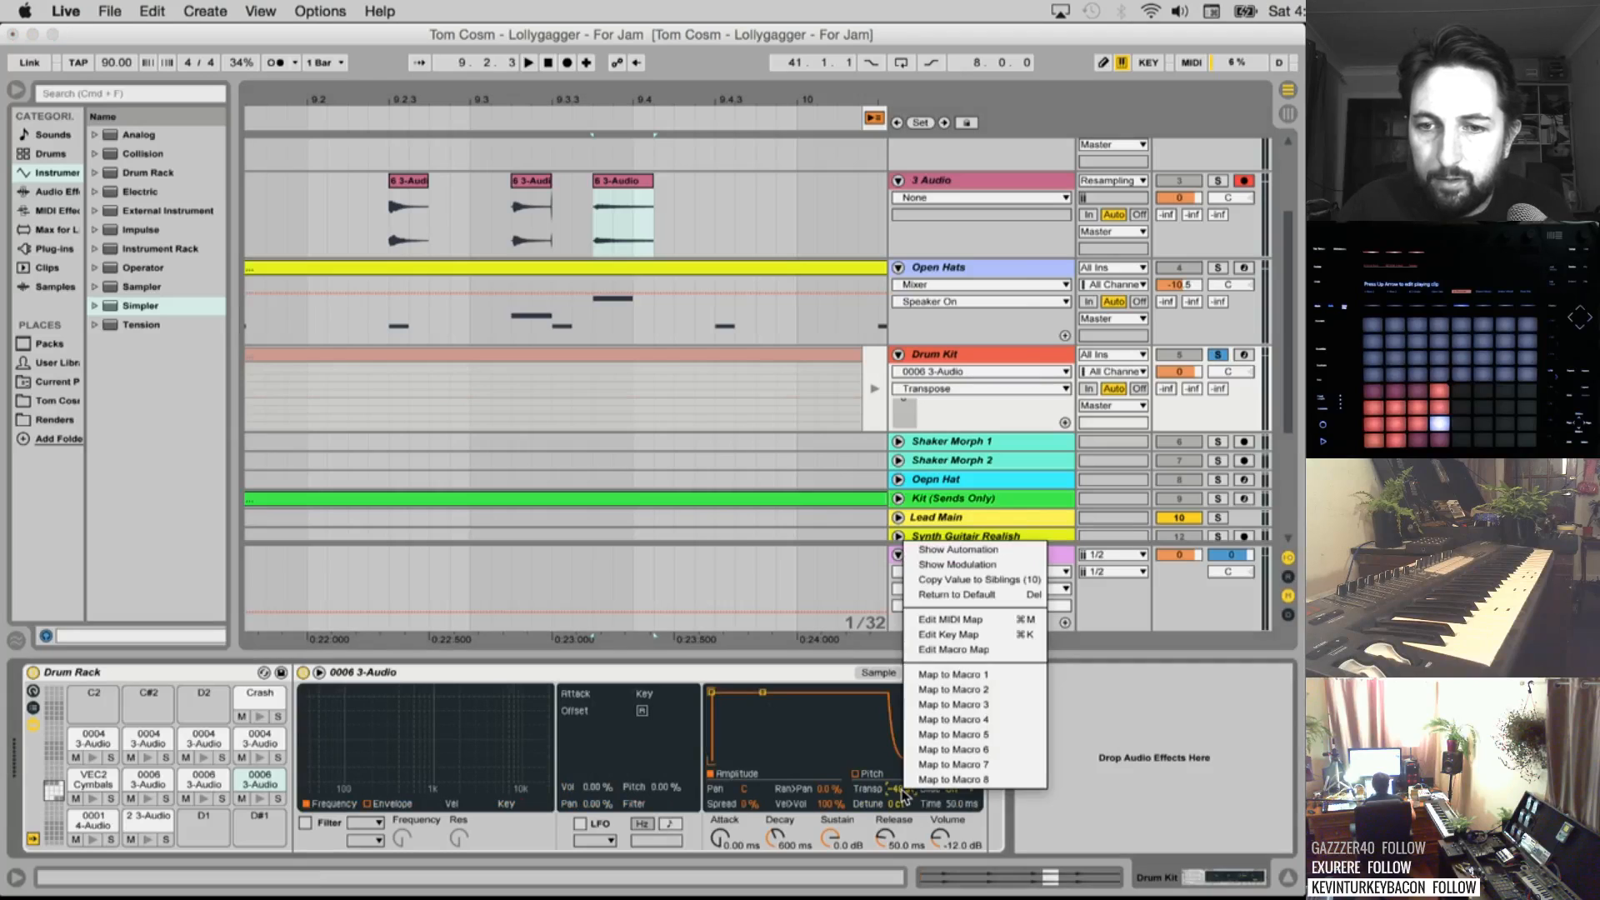
{"action": "left_click", "coordinate": [901, 790]}
{"action": "right_click", "coordinate": [901, 793]}
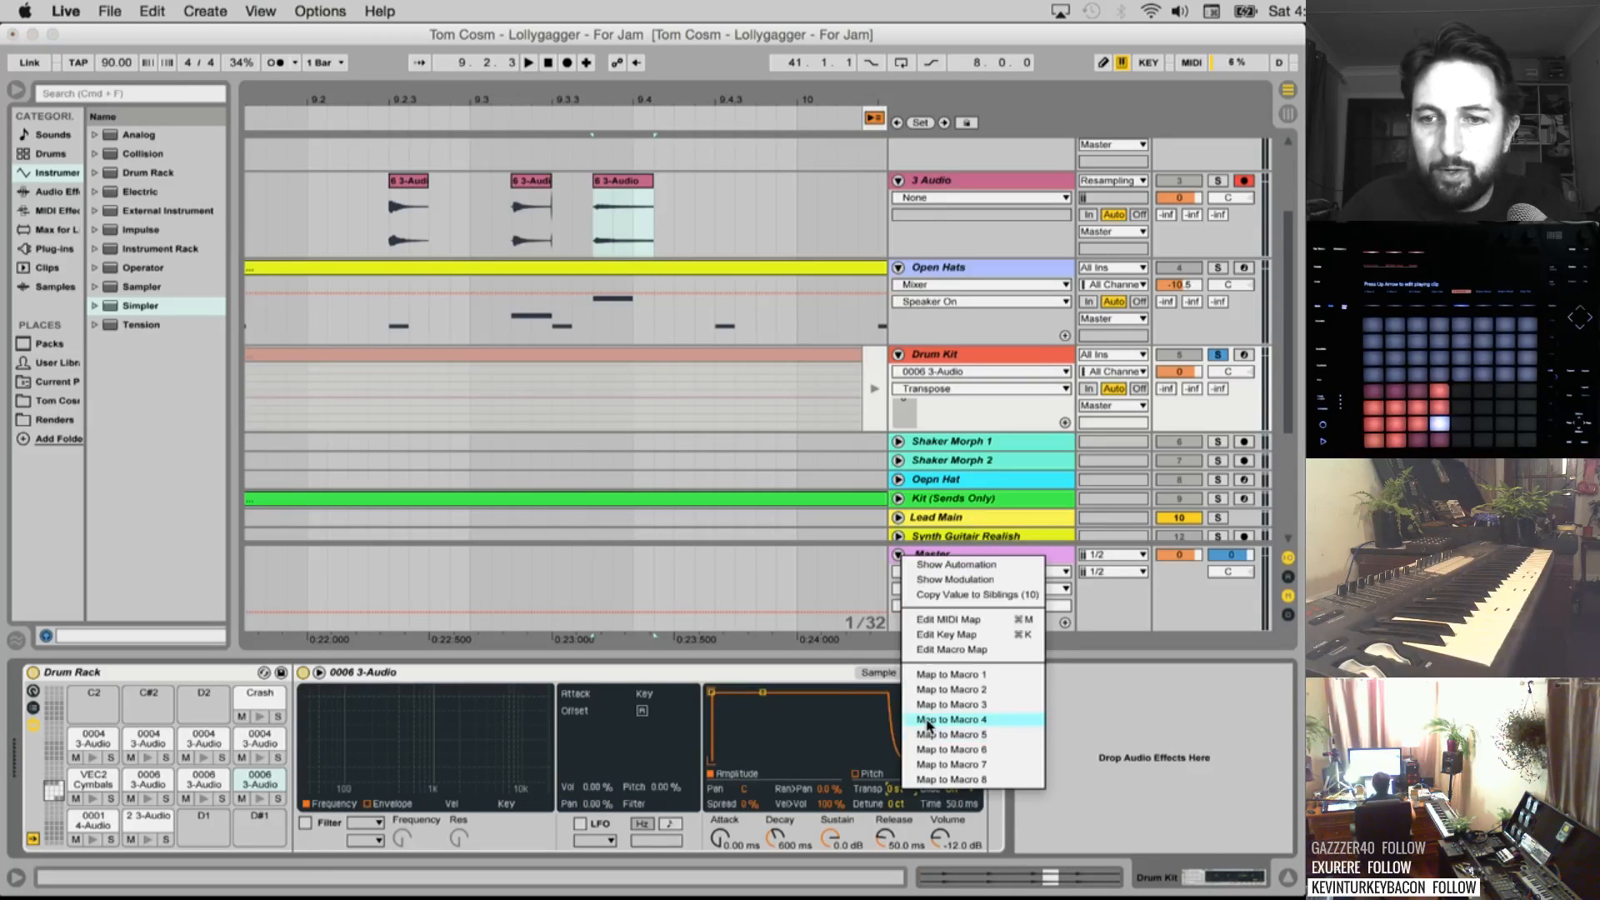
{"action": "left_click", "coordinate": [969, 595]}
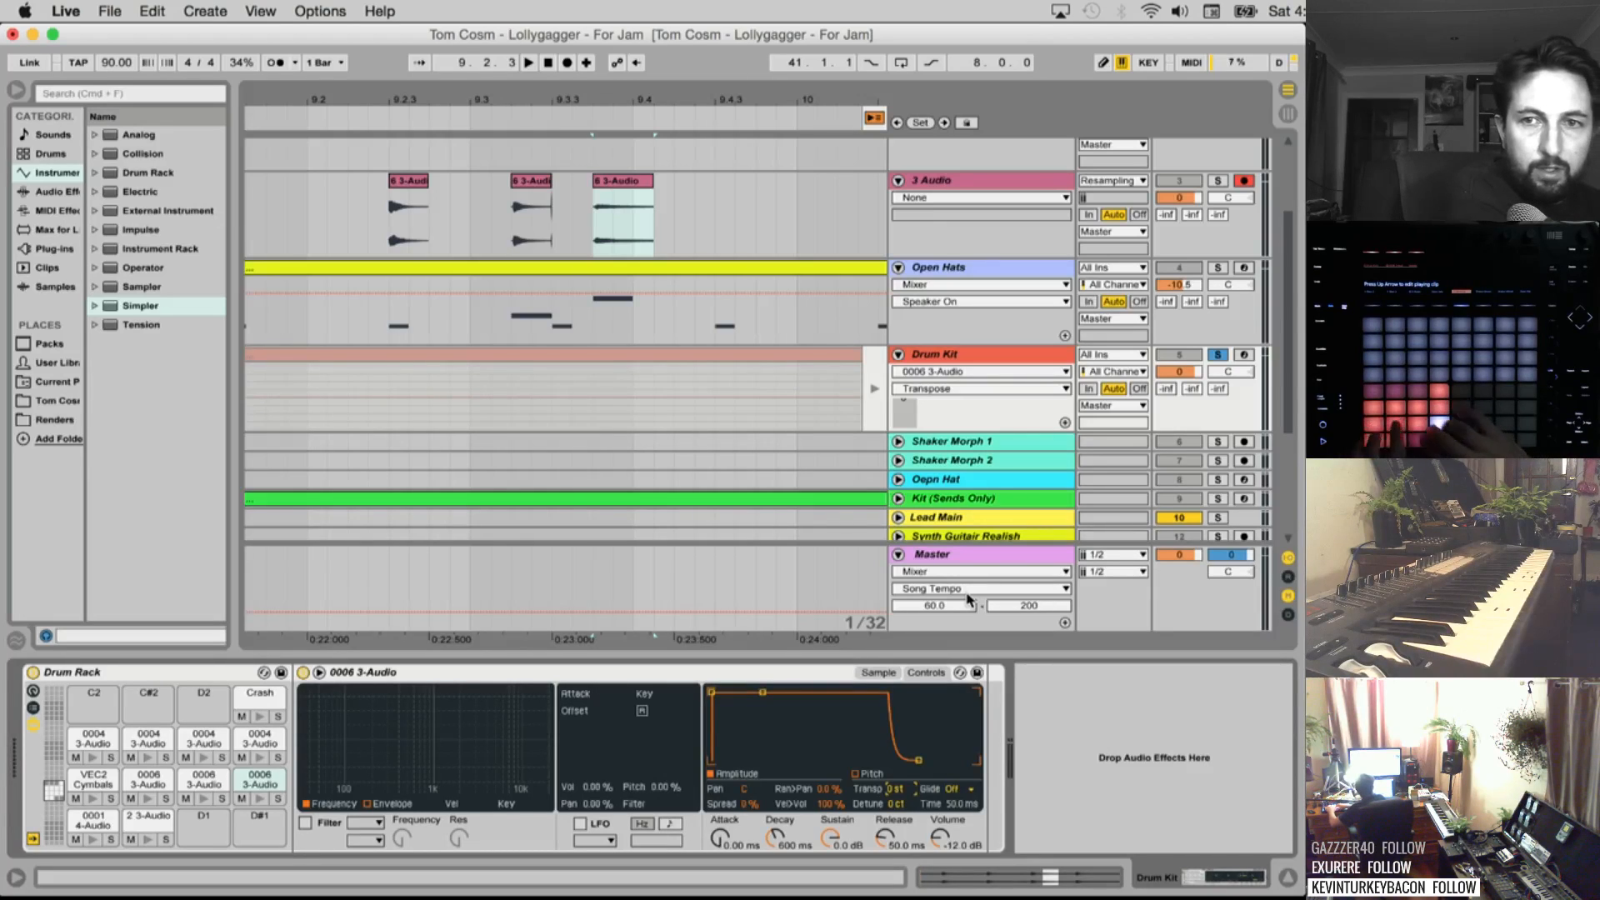
{"action": "left_click", "coordinate": [1244, 355]}
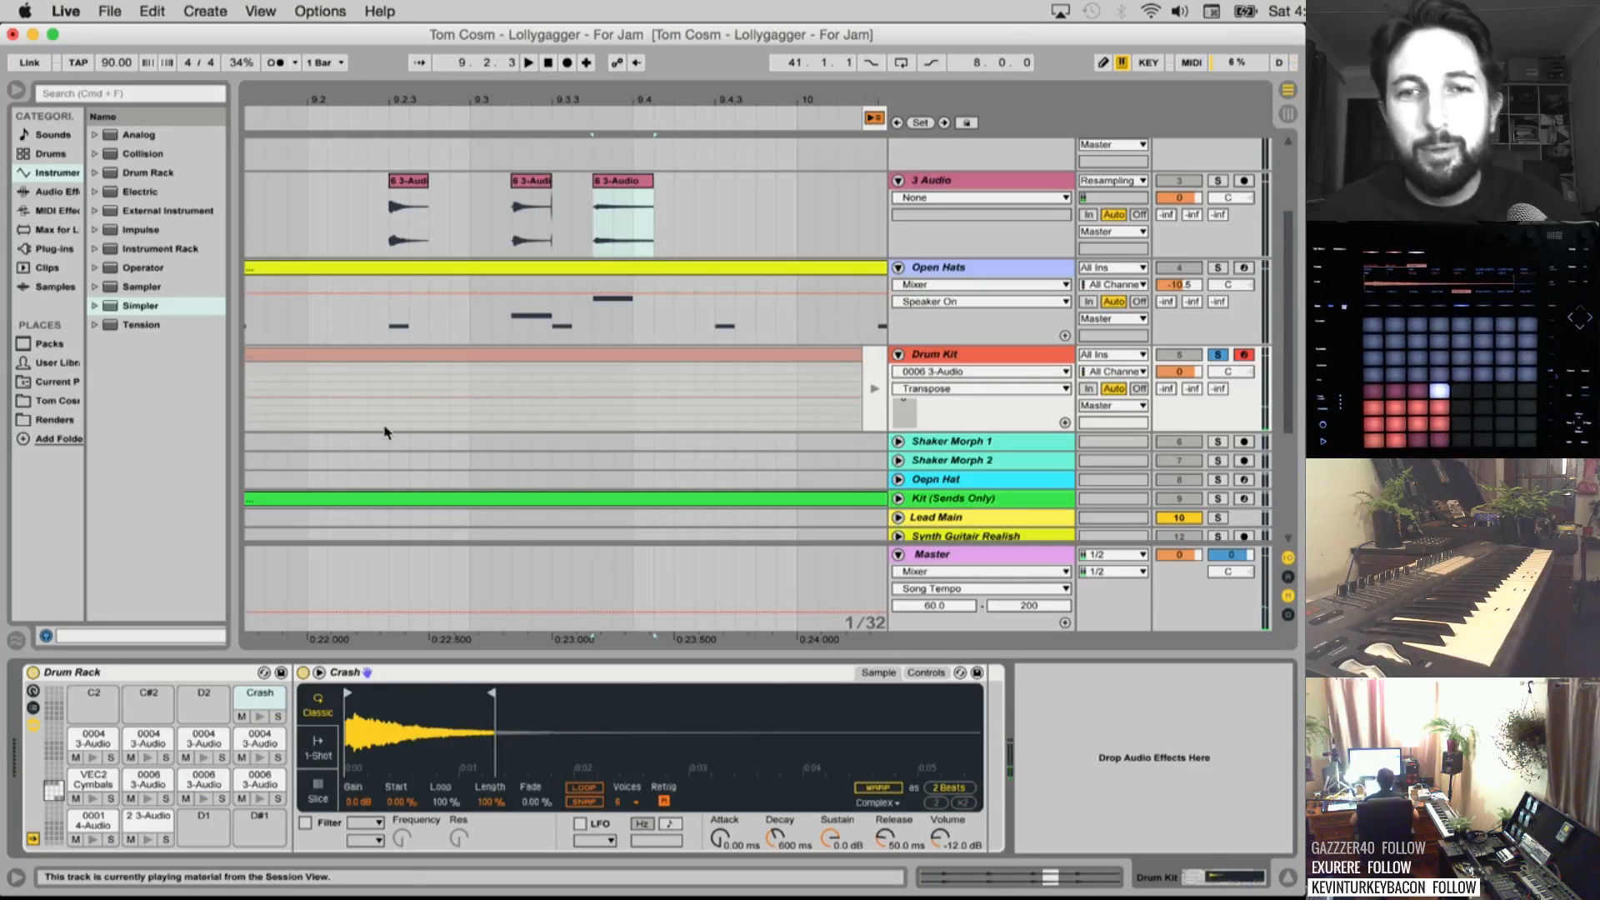
Delete the Open Hats track and color the Drum Kit track dark grey
{"action": "left_click", "coordinate": [949, 271]}
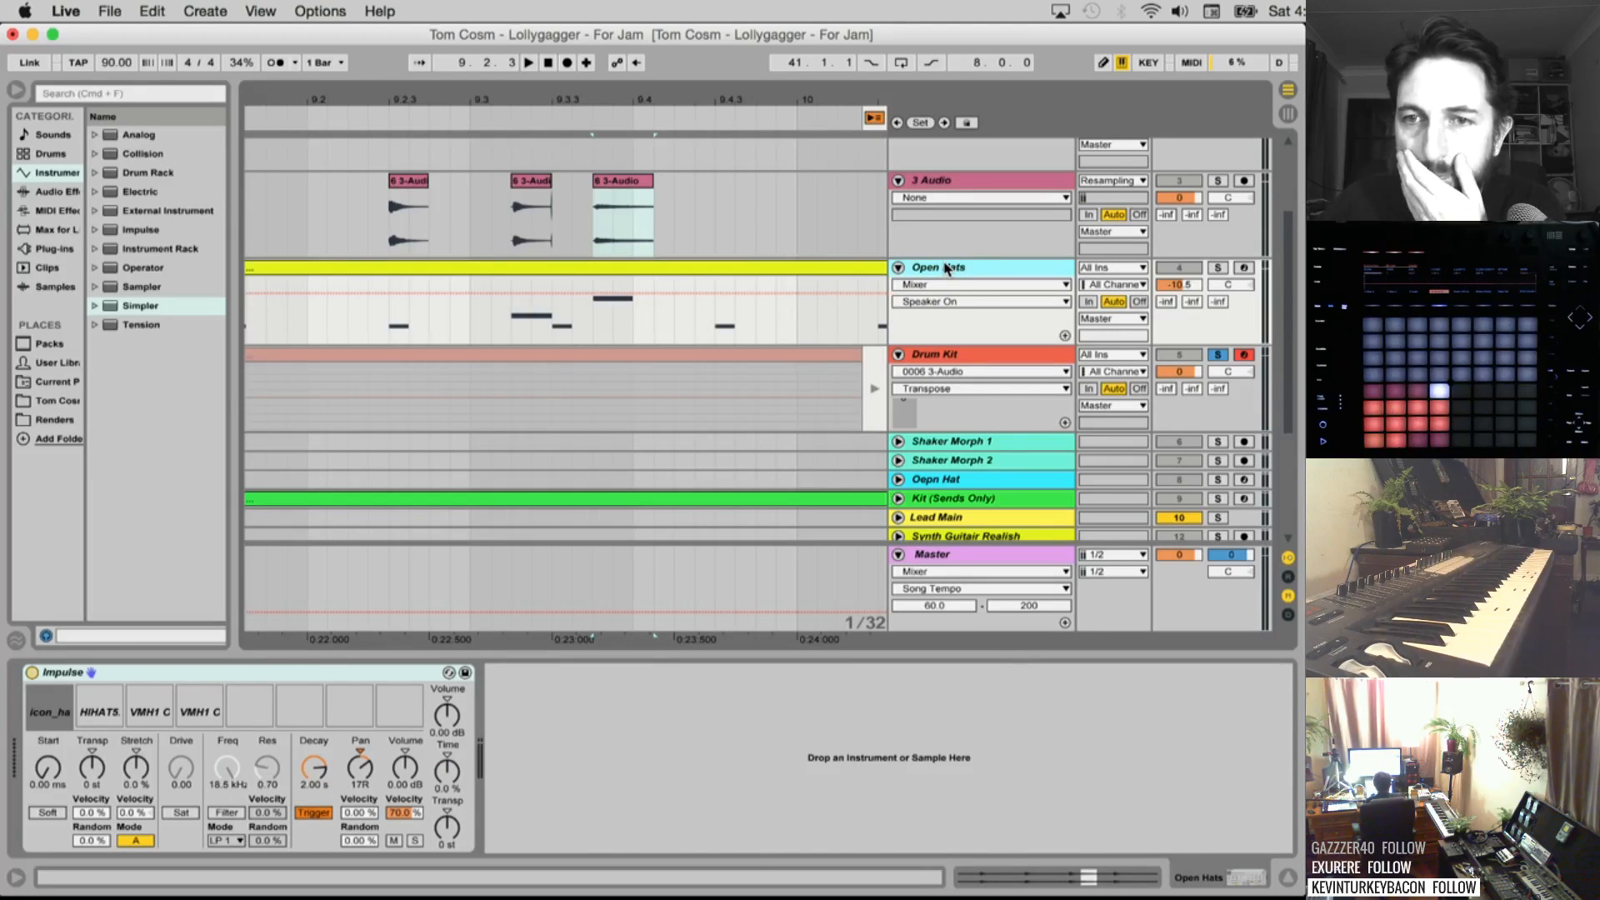
{"action": "key", "text": "Delete"}
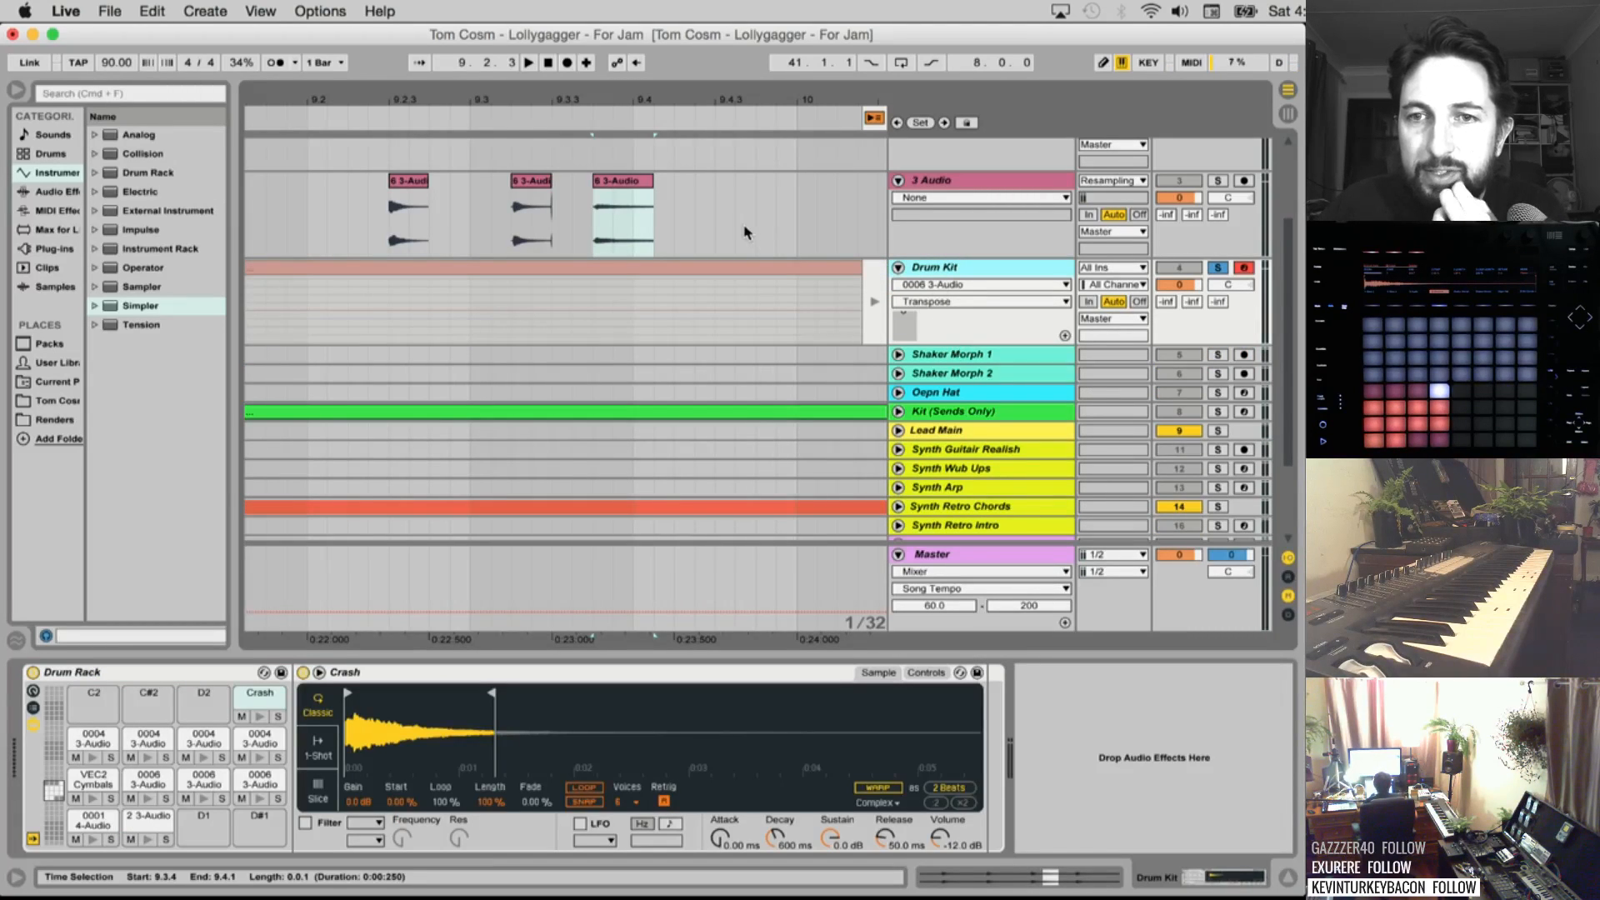
{"action": "right_click", "coordinate": [935, 271]}
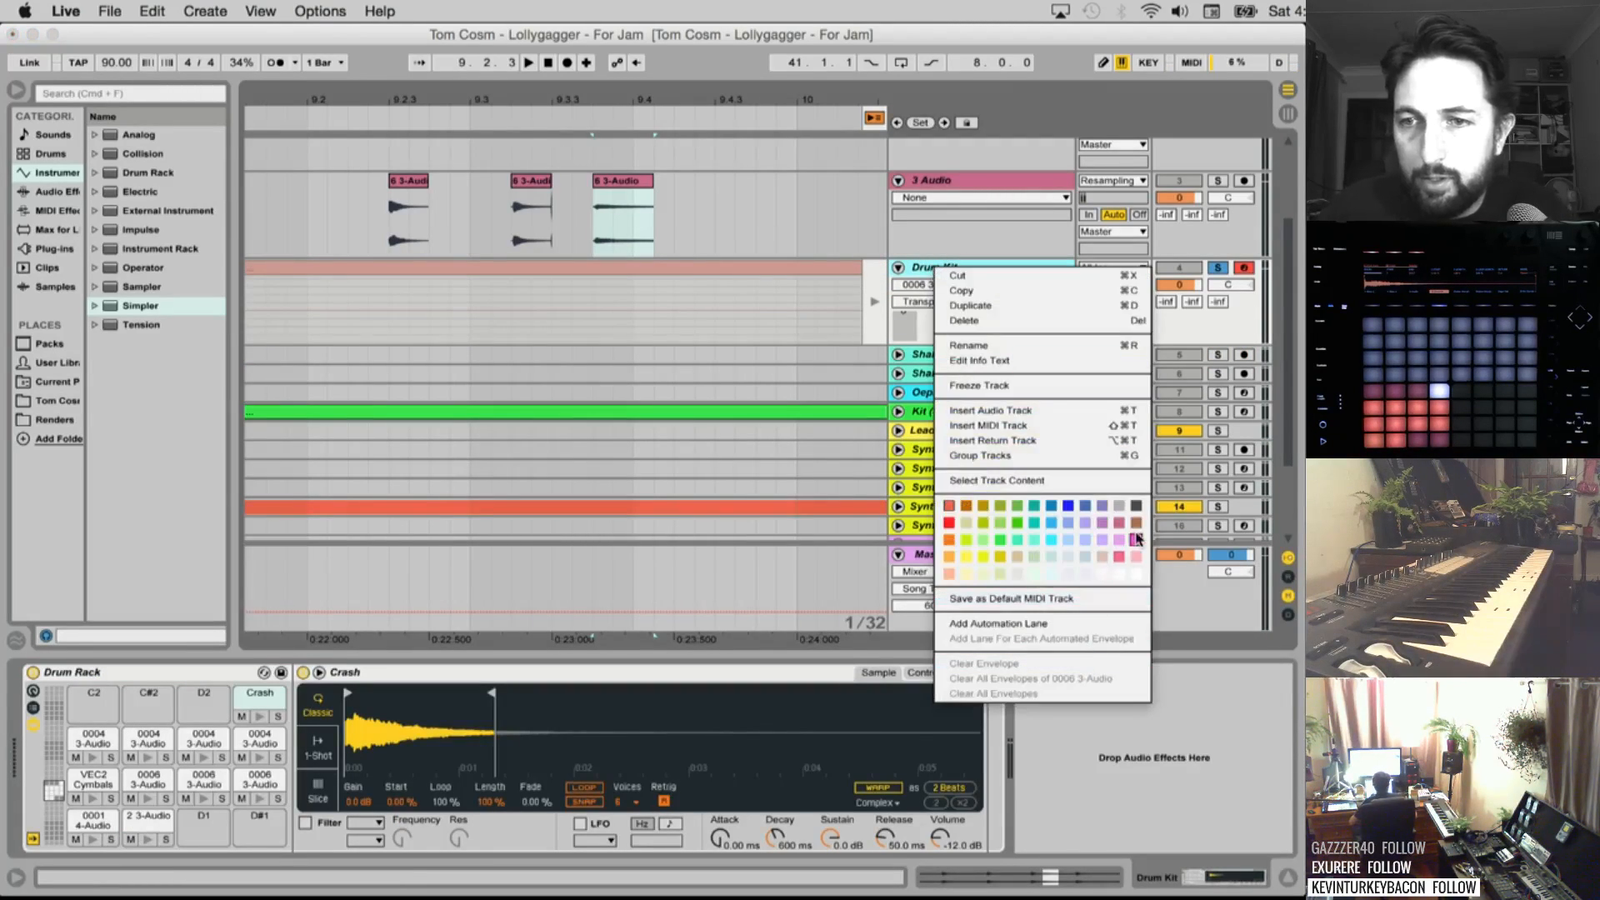
{"action": "left_click", "coordinate": [1122, 498]}
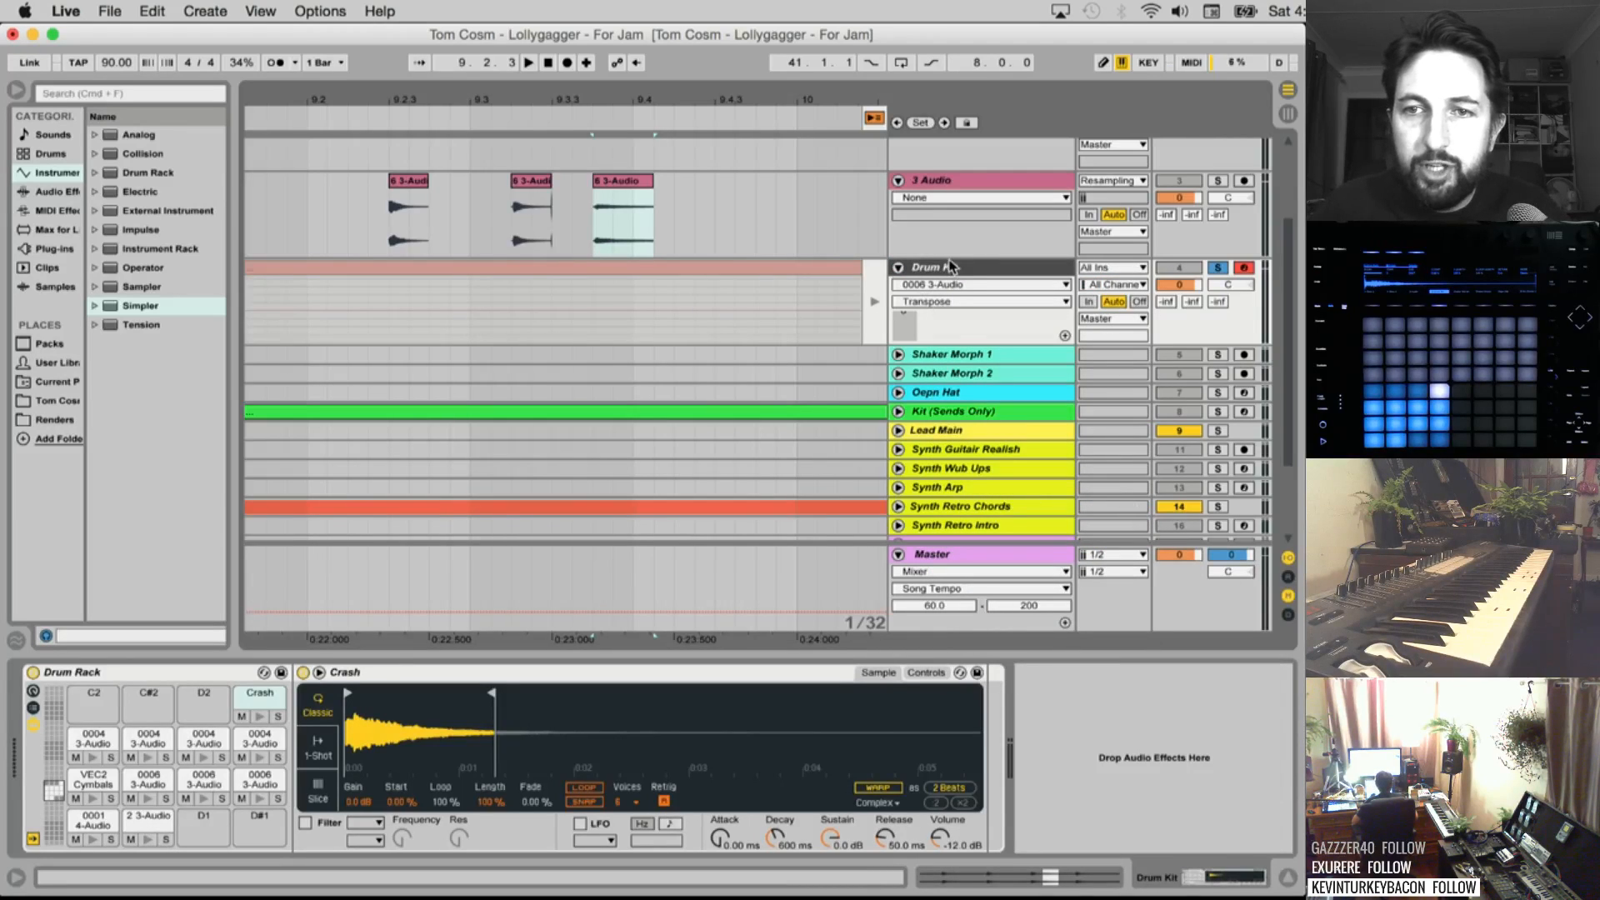
Delete the Shaker Morph 1 and Shaker Morph 2 tracks
{"action": "scroll", "coordinate": [957, 373], "scroll_direction": "down", "scroll_amount": 2}
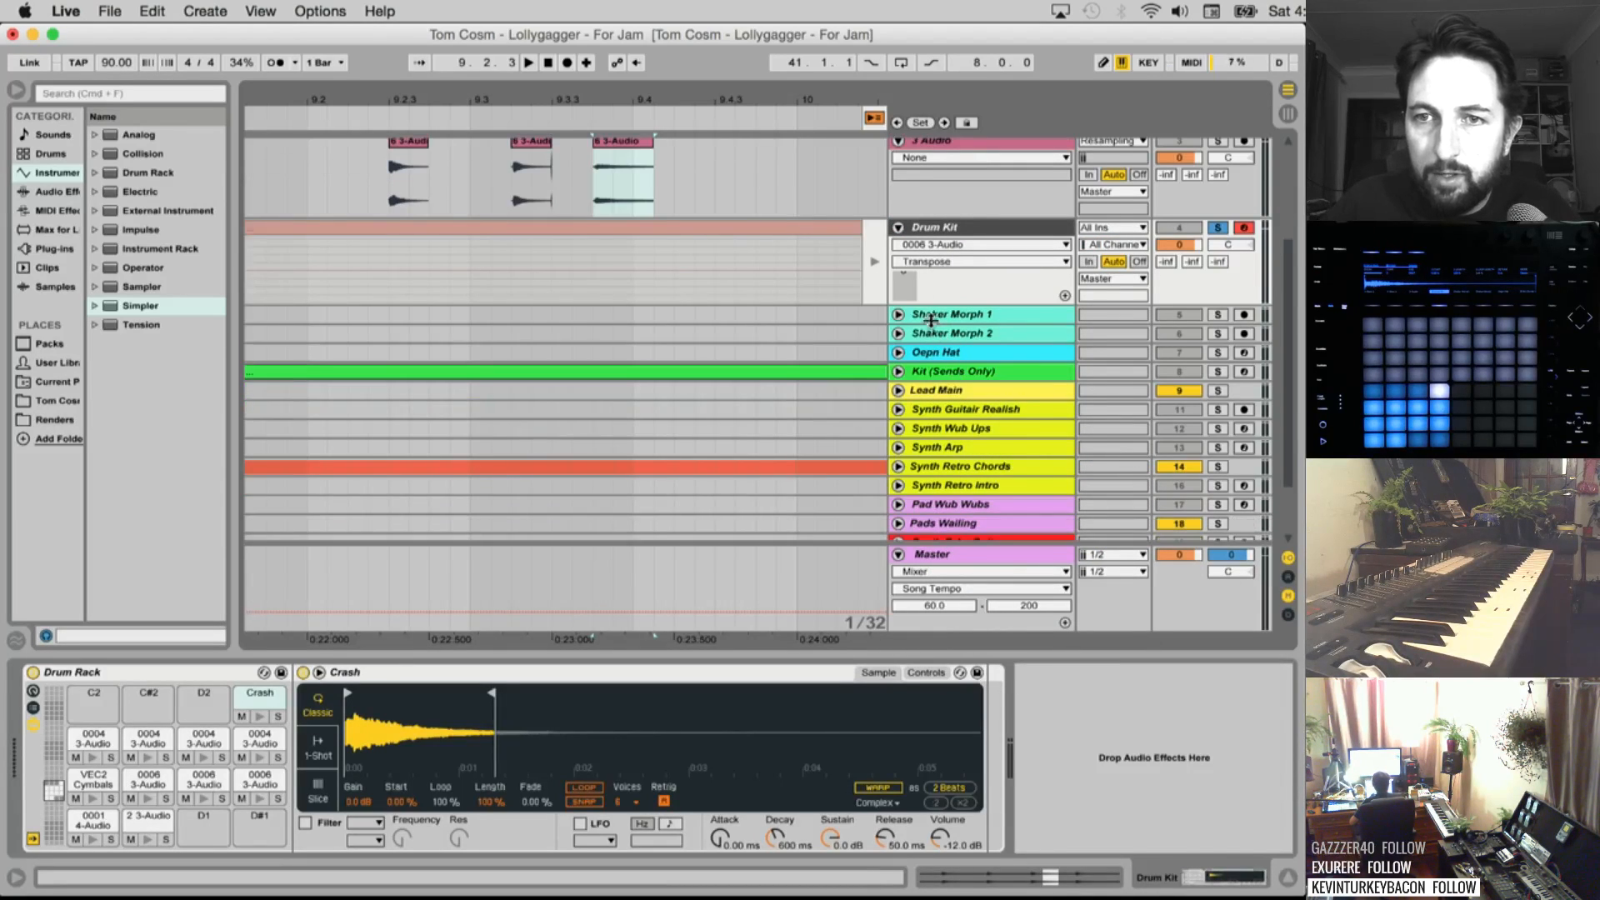
{"action": "left_click", "coordinate": [932, 334]}
{"action": "left_click", "coordinate": [933, 316]}
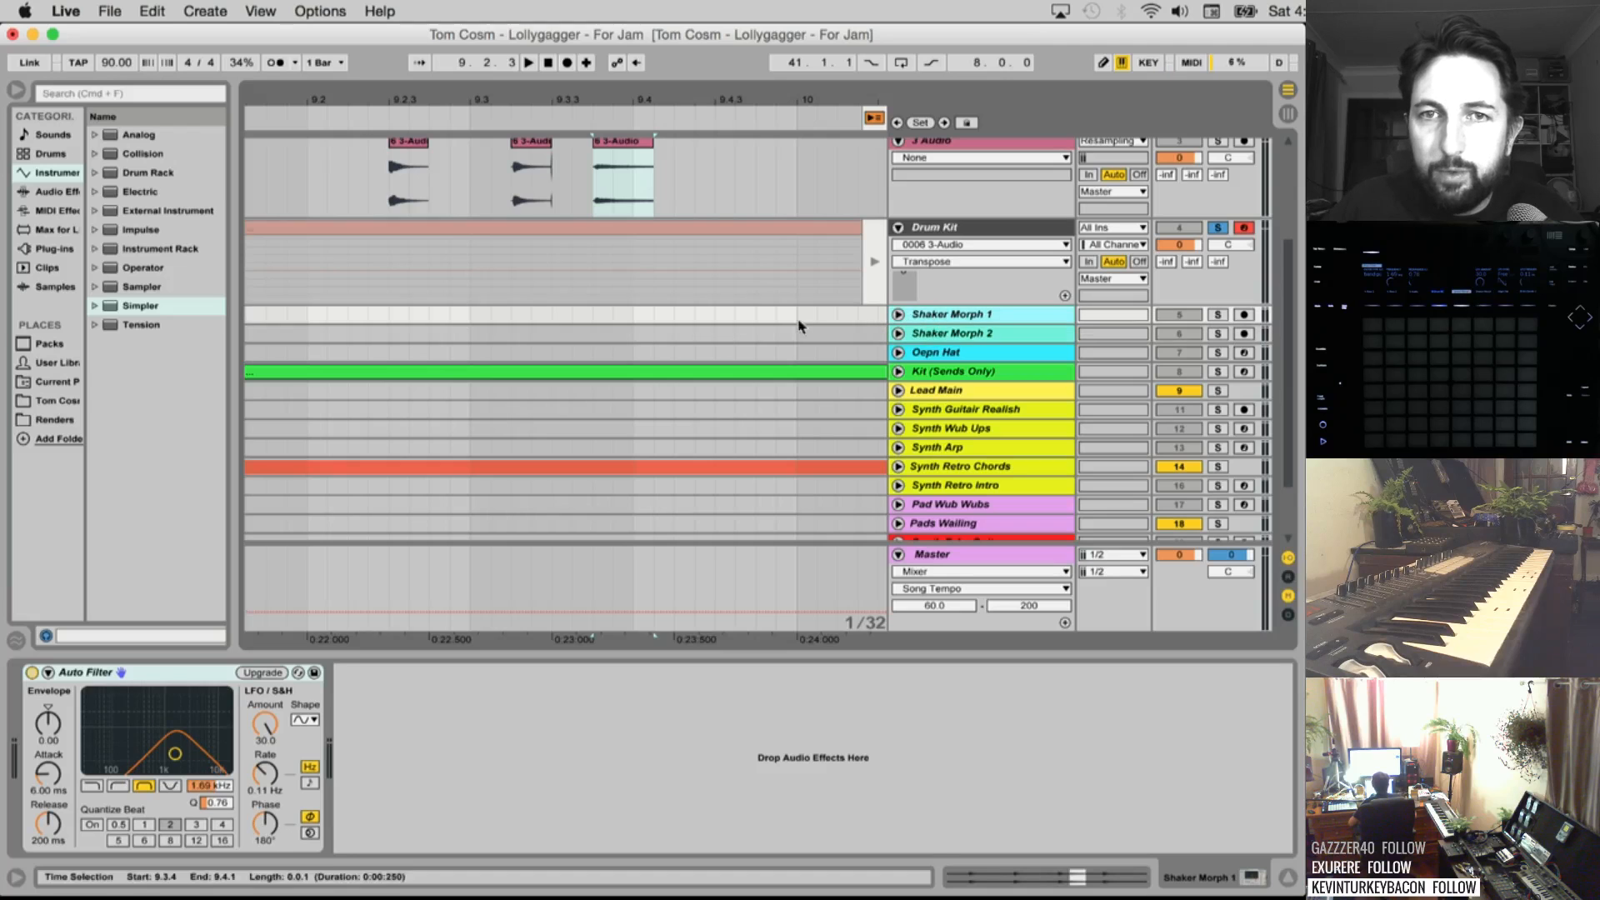
{"action": "mouse_move", "coordinate": [600, 95]}
{"action": "left_mouse_down"}
{"action": "mouse_move", "coordinate": [600, 25]}
{"action": "mouse_move", "coordinate": [396, 3]}
{"action": "mouse_move", "coordinate": [650, 61]}
{"action": "mouse_move", "coordinate": [413, 61]}
{"action": "left_mouse_up"}
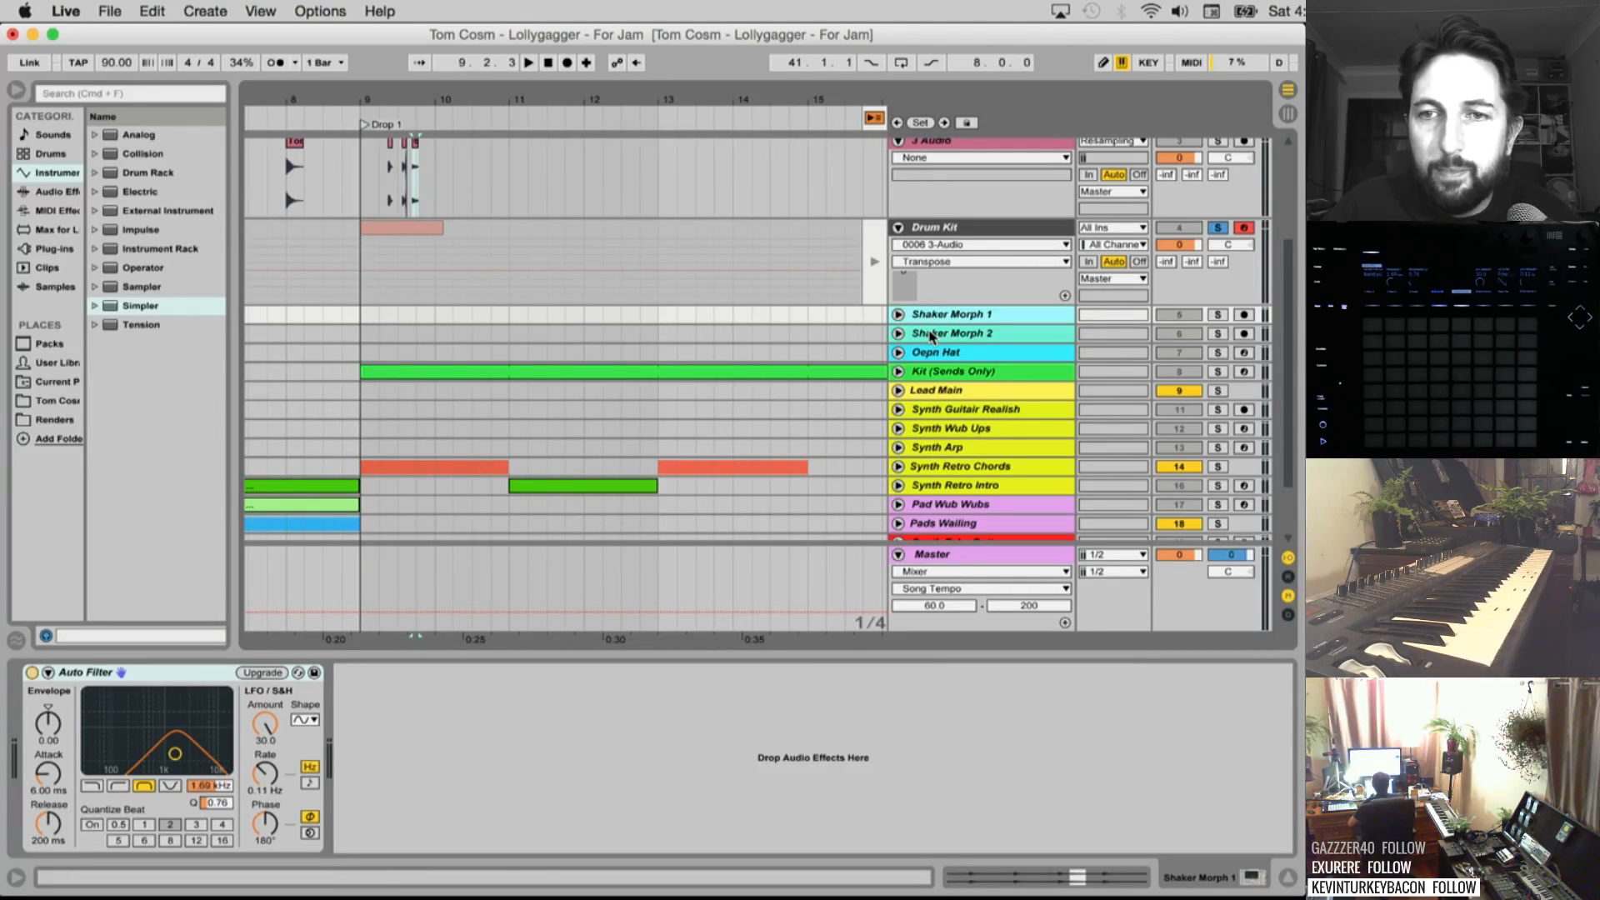
{"action": "left_click", "coordinate": [931, 335]}
{"action": "key", "text": "Delete"}
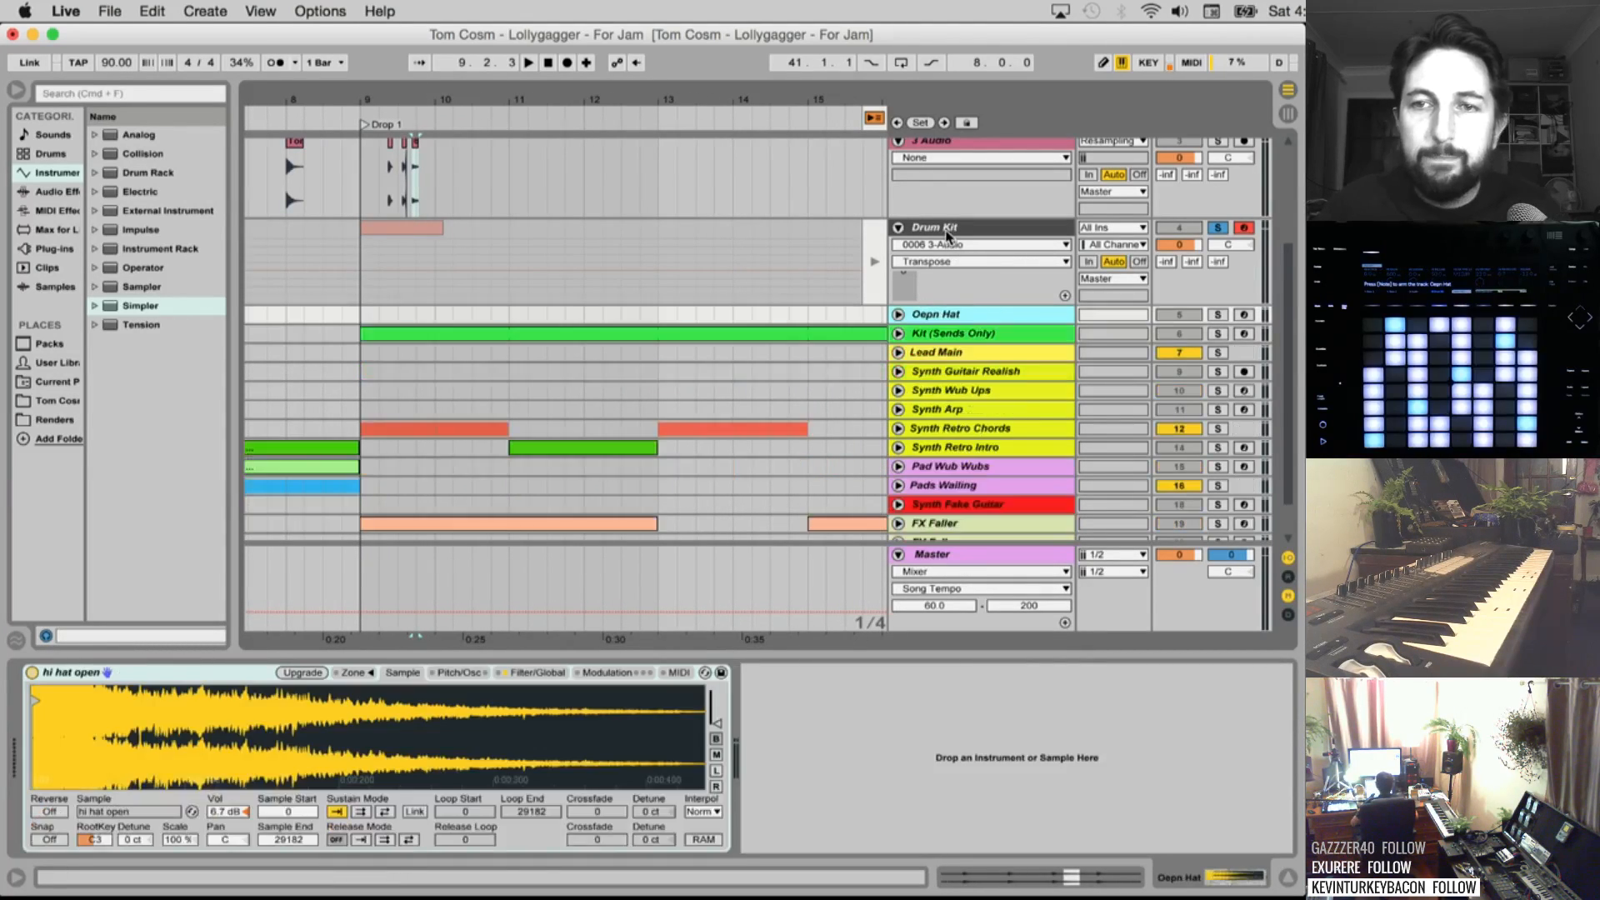
Insert an audio track below Drum Kit, name it Shaker and unfold it in the arrangement
{"action": "left_click", "coordinate": [948, 231]}
{"action": "key", "text": "super+shift+t"}
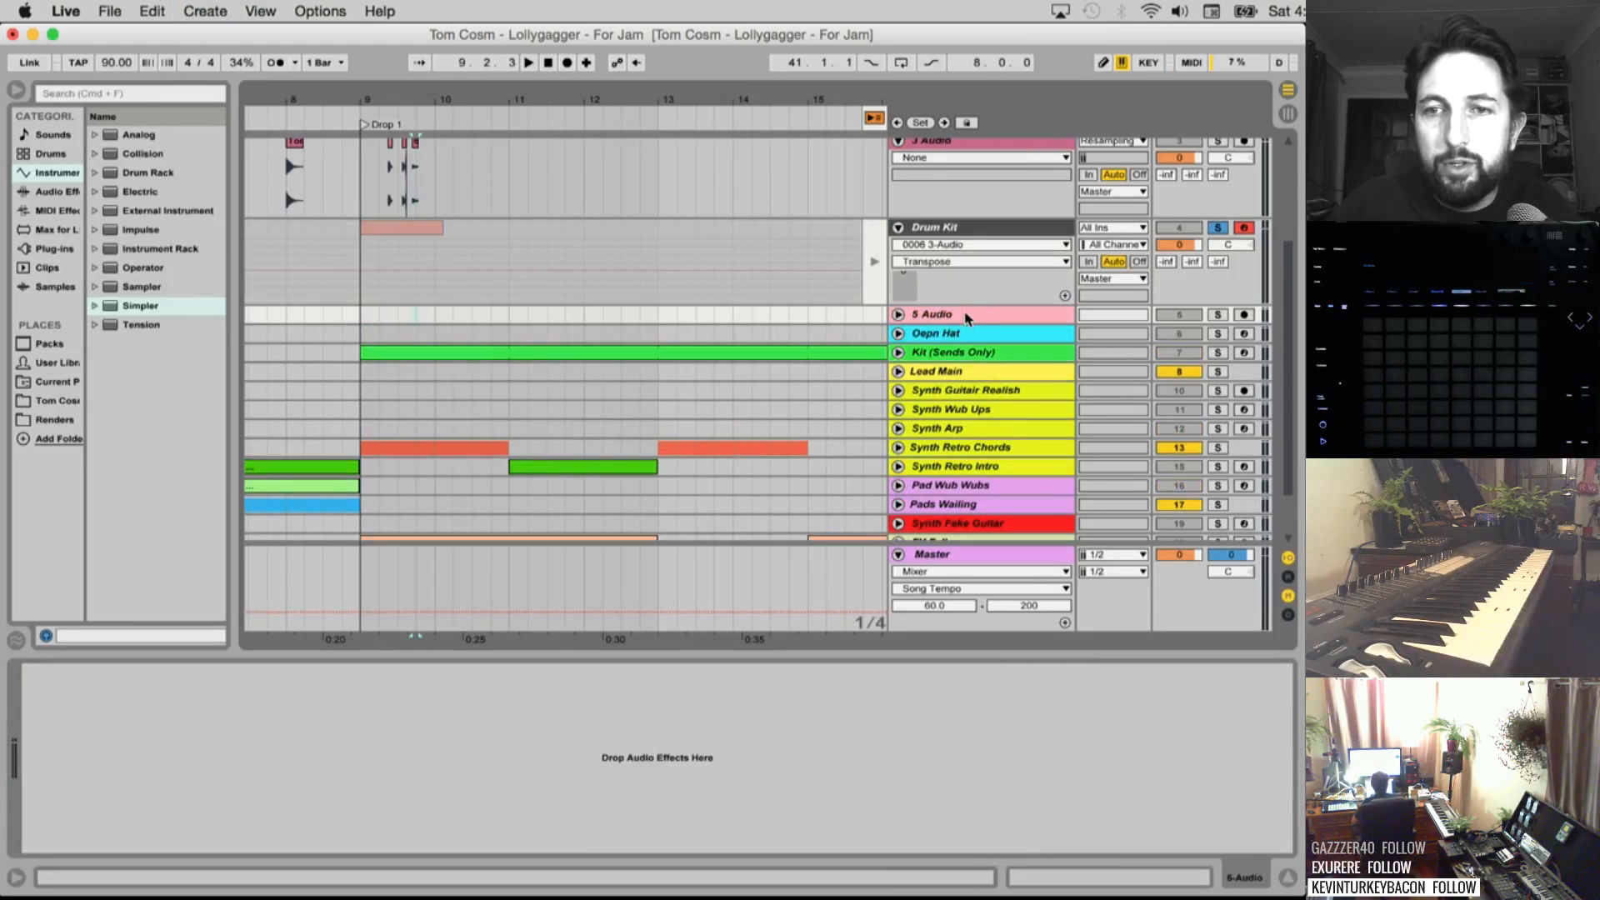
{"action": "key", "text": "super+r"}
{"action": "type", "text": "S"}
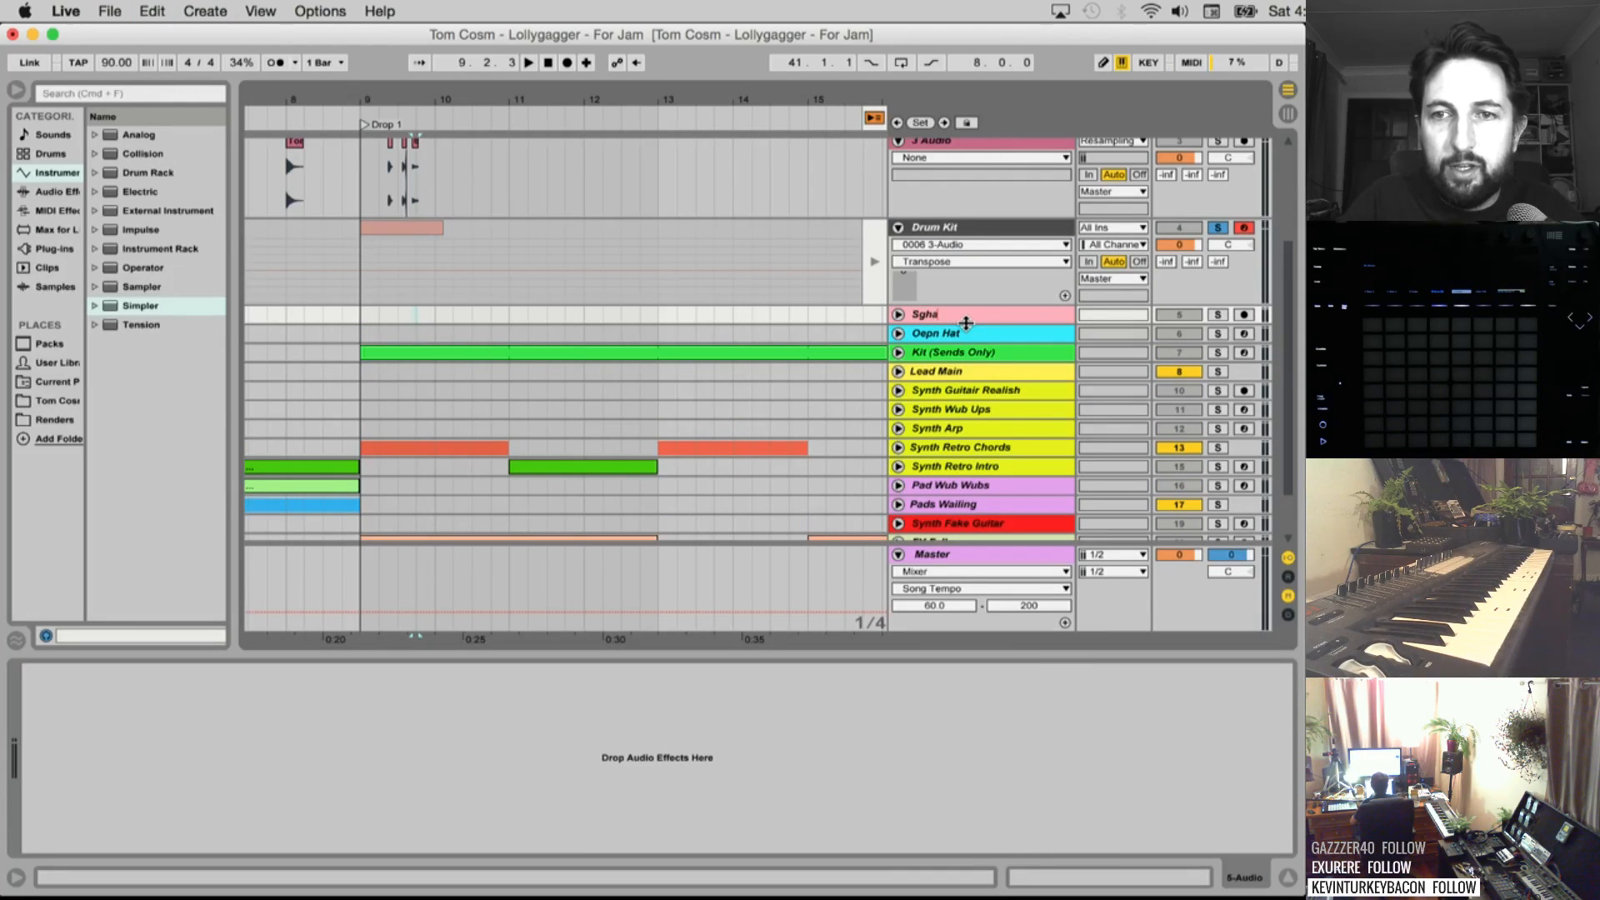
{"action": "type", "text": "haker"}
{"action": "key", "text": "Return"}
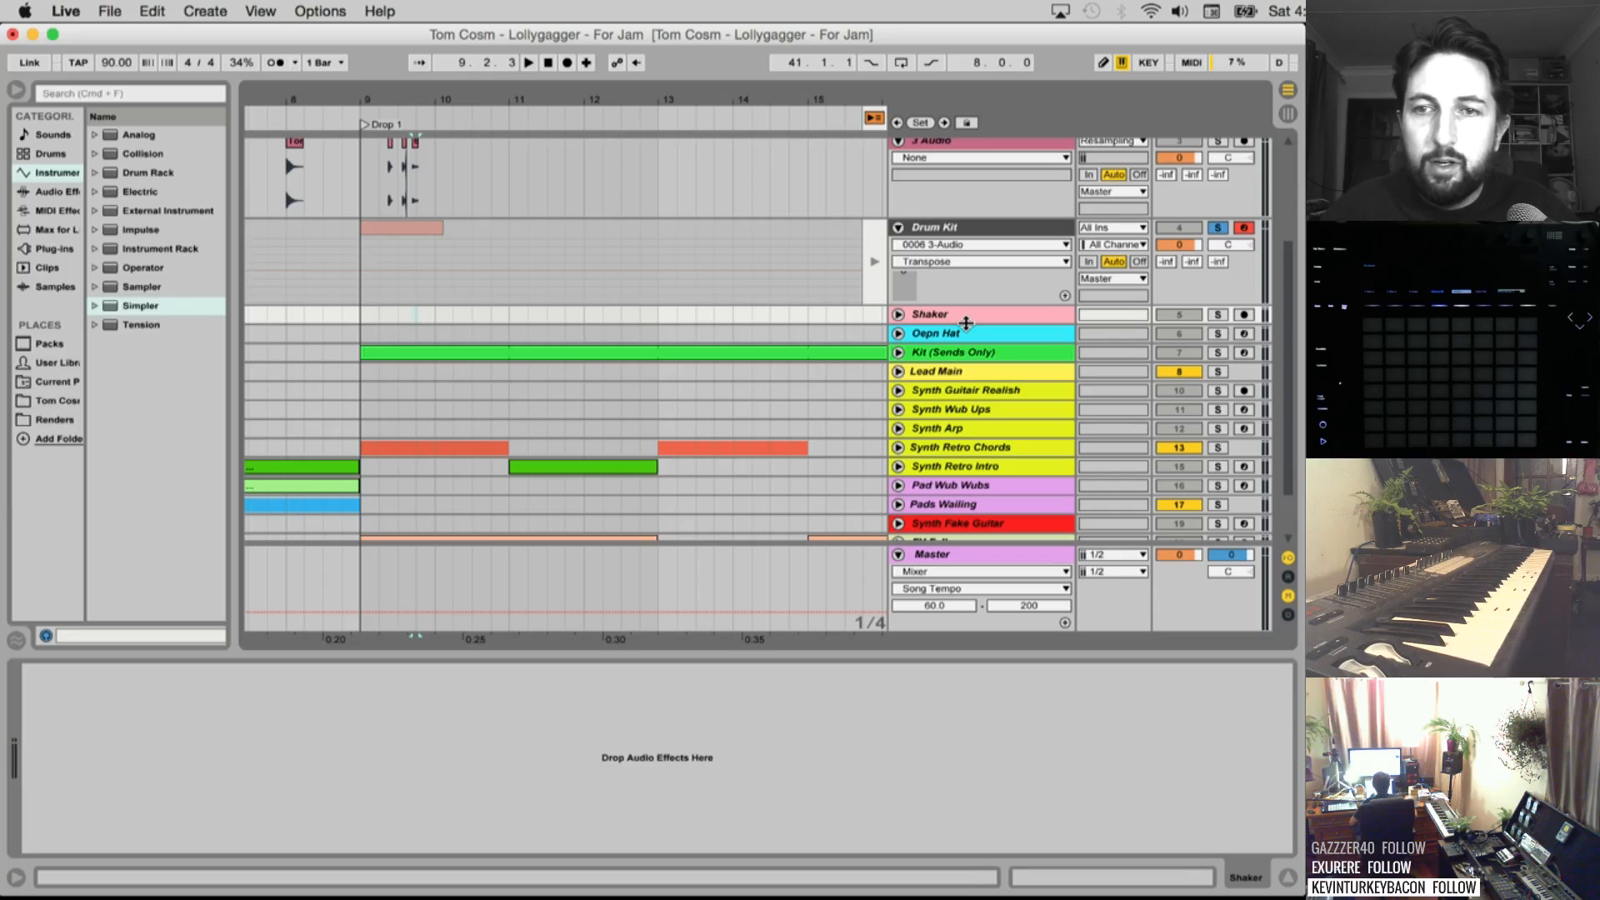
{"action": "left_click", "coordinate": [899, 315]}
Load Shakers.wav from the Lollygagger 90BPM stems folder into the first Session View clip slot of the Shaker track
{"action": "key", "text": "Tab"}
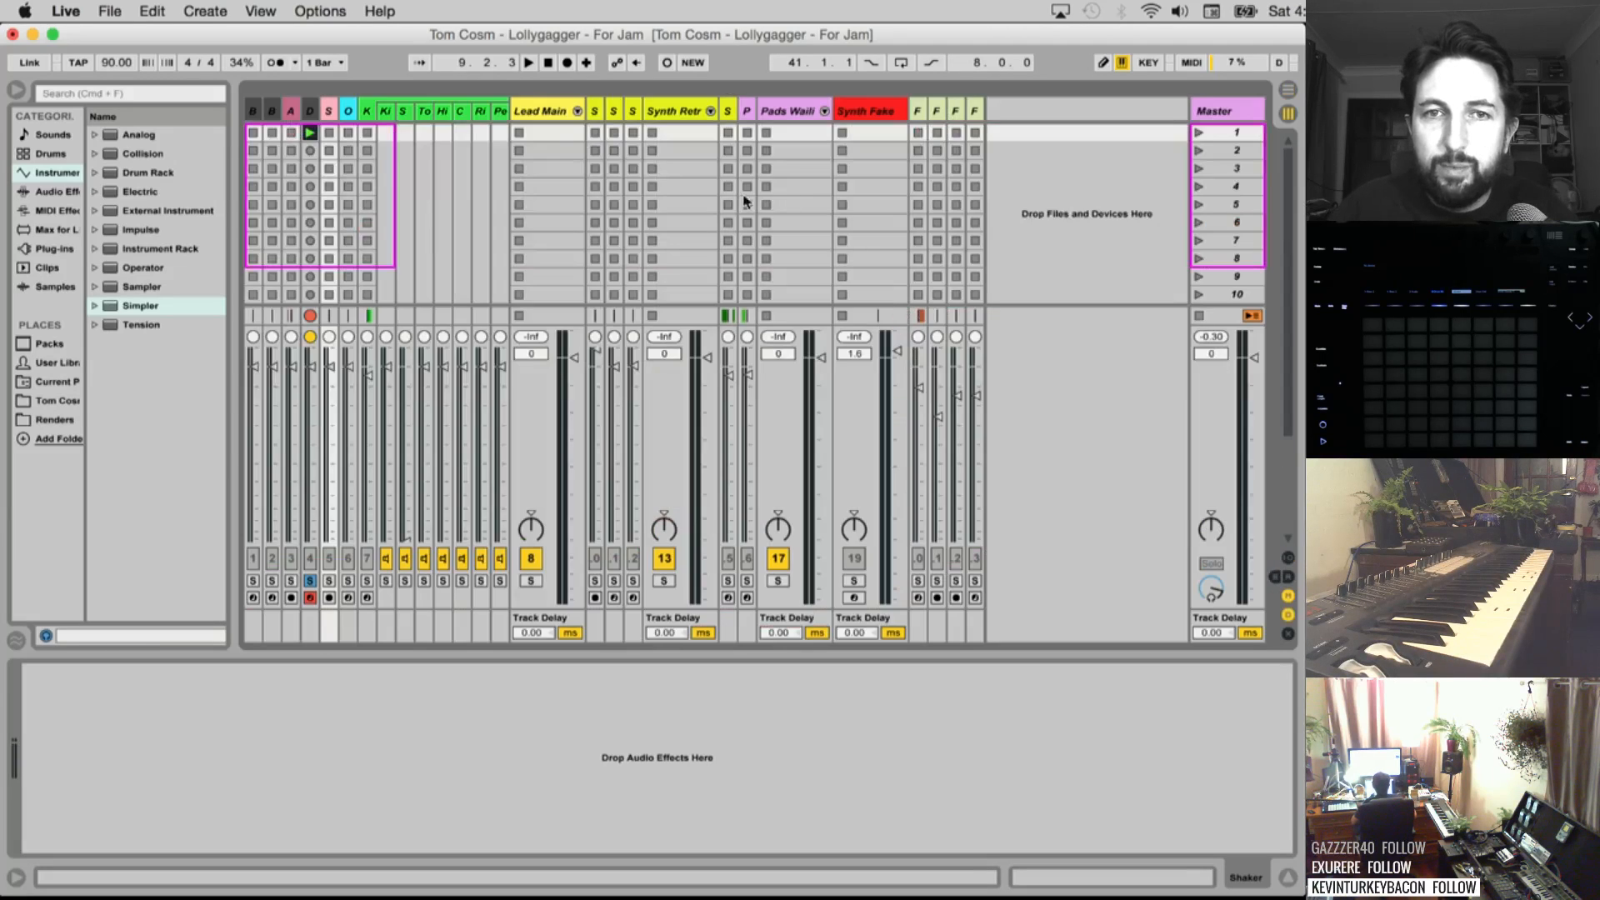
{"action": "left_click_drag", "start_coordinate": [337, 111], "coordinate": [453, 112]}
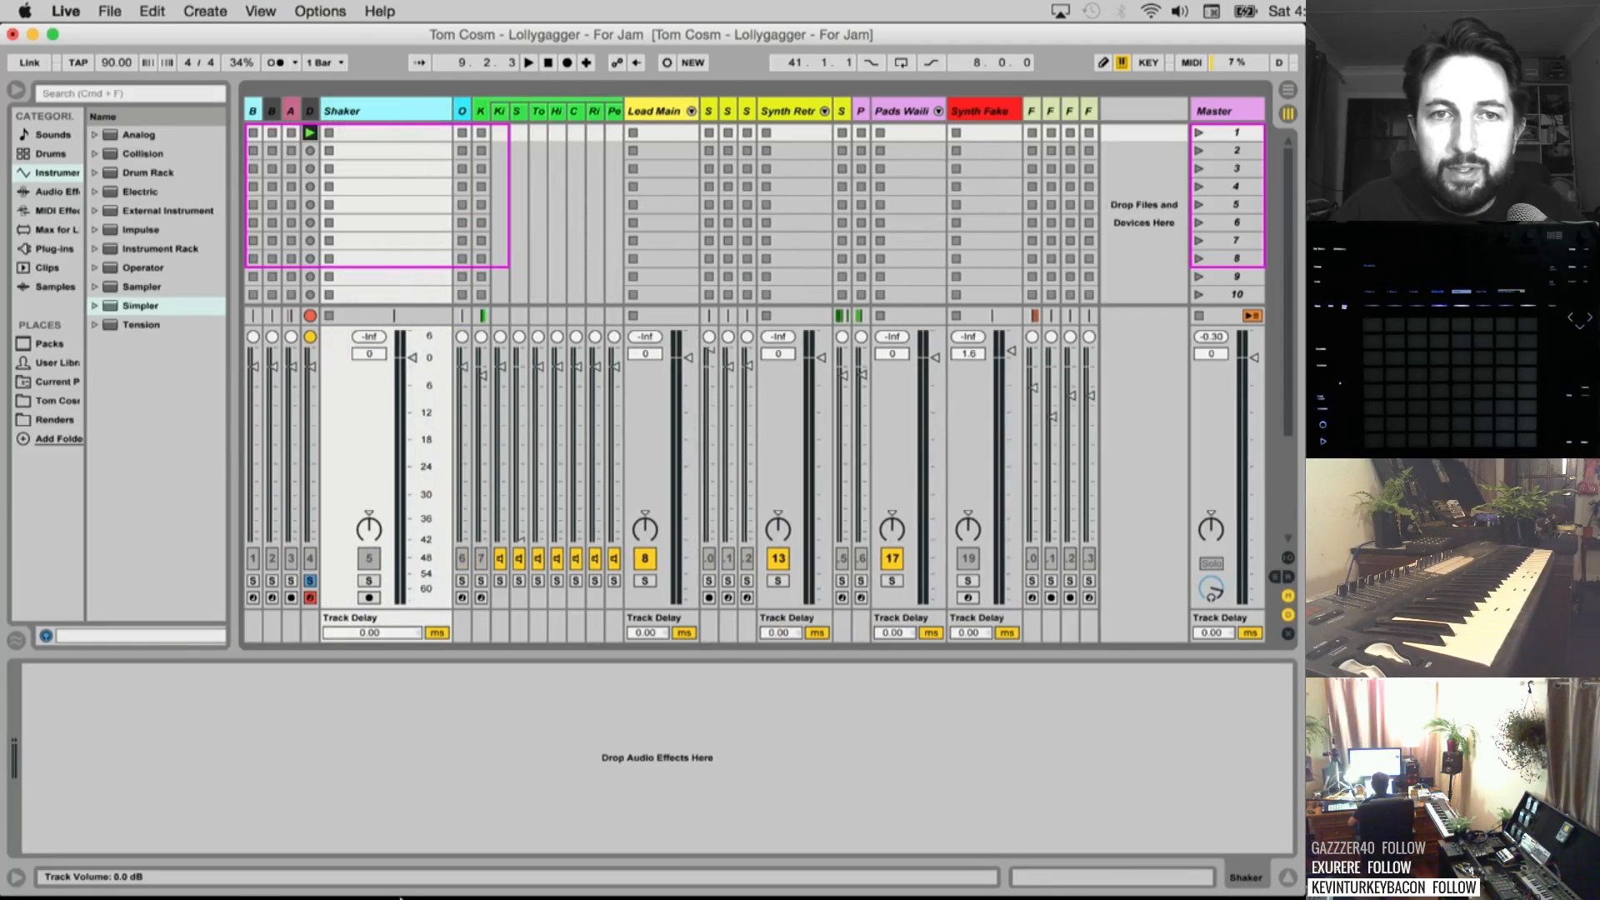
{"action": "mouse_move", "coordinate": [271, 894]}
{"action": "left_click", "coordinate": [414, 889]}
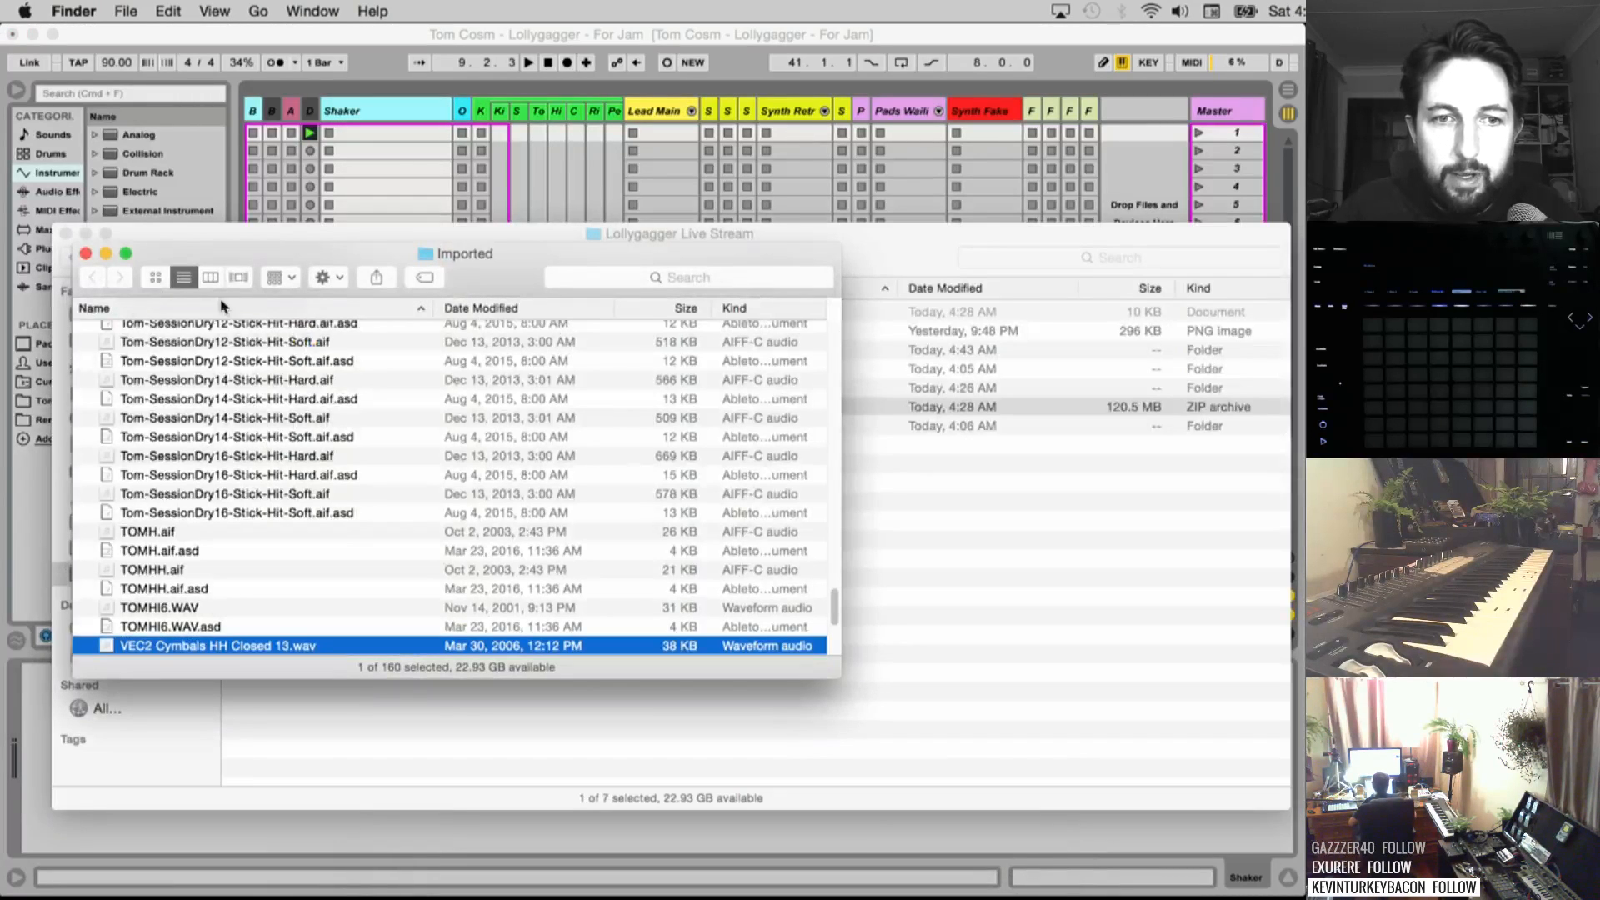
{"action": "left_click", "coordinate": [87, 252]}
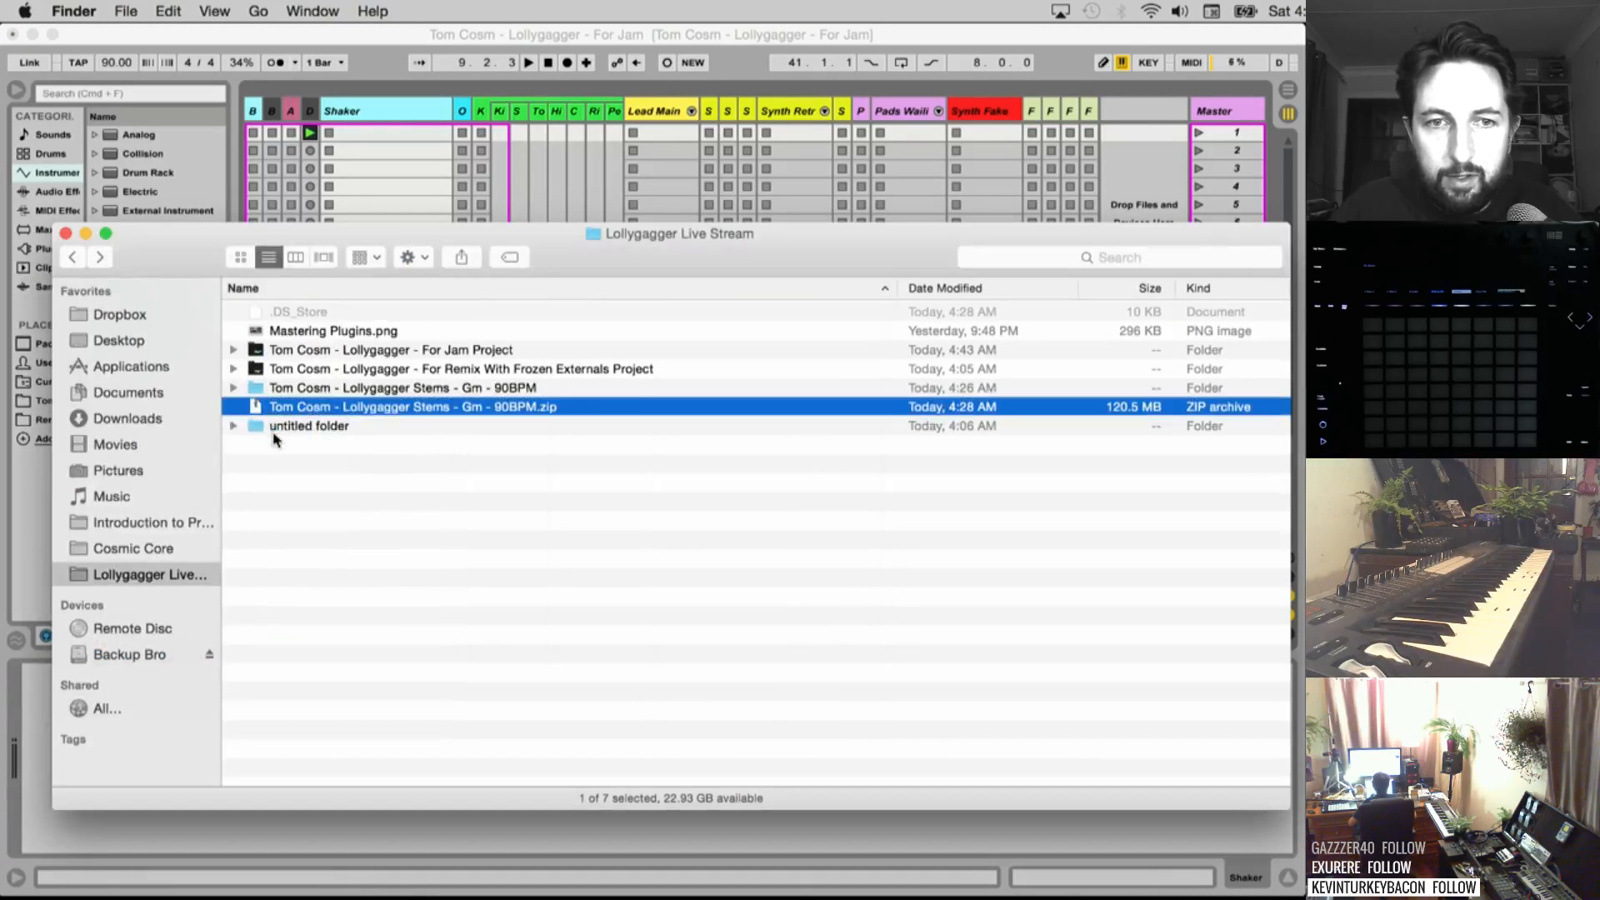
{"action": "double_click", "coordinate": [275, 389]}
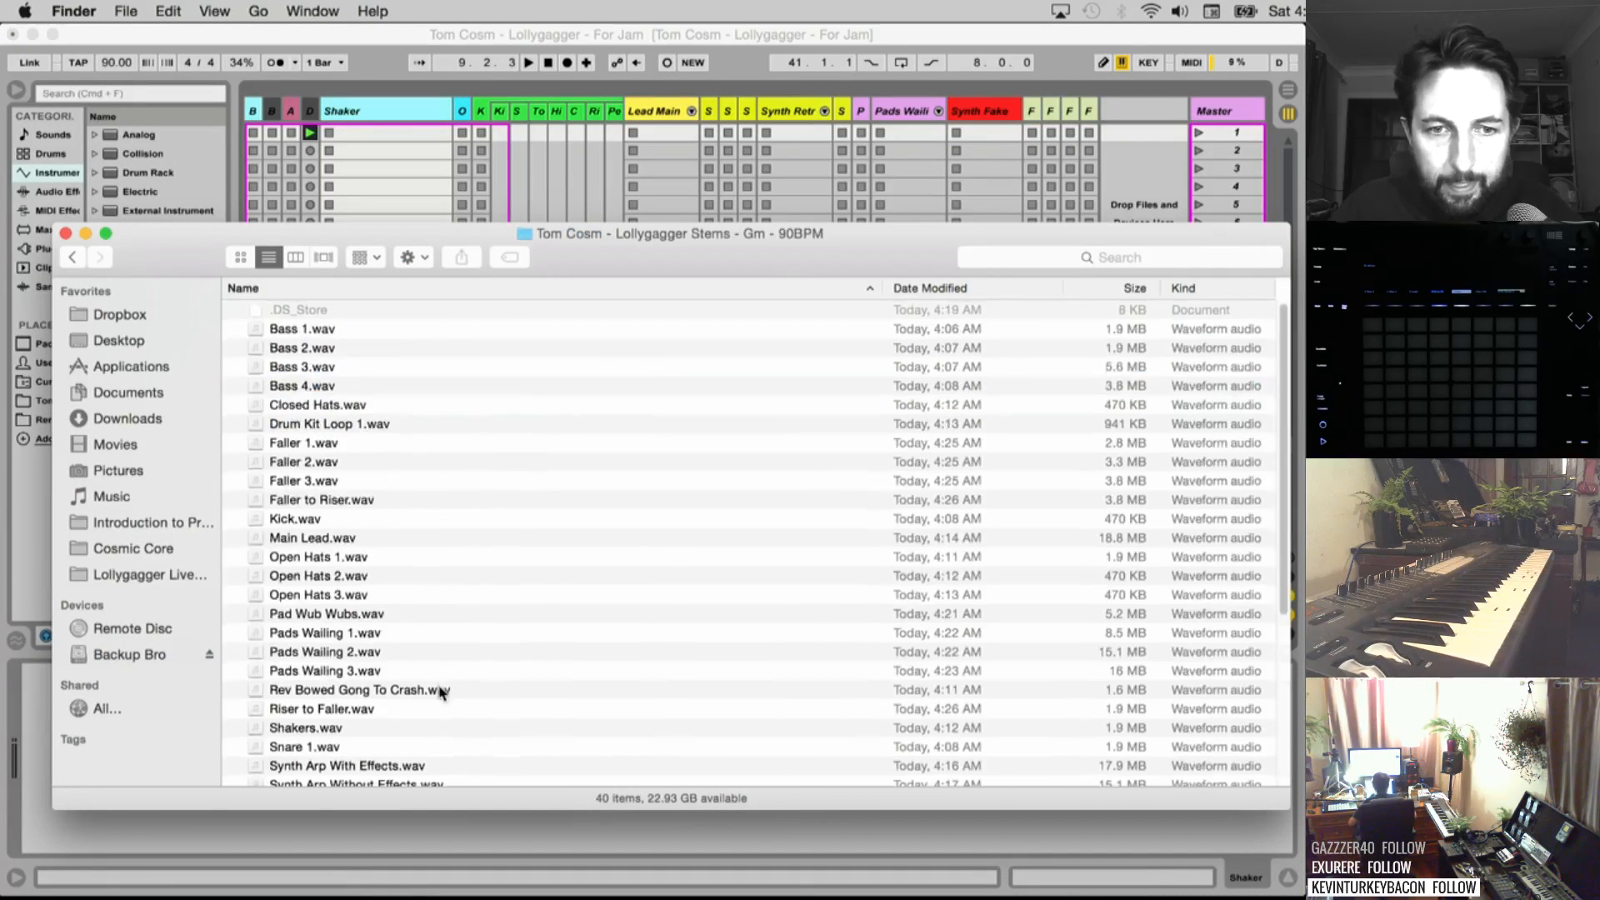
{"action": "scroll", "coordinate": [321, 598], "scroll_direction": "down", "scroll_amount": 5}
{"action": "left_click_drag", "start_coordinate": [319, 534], "coordinate": [375, 136]}
{"action": "left_click", "coordinate": [375, 133]}
{"action": "left_click", "coordinate": [375, 133]}
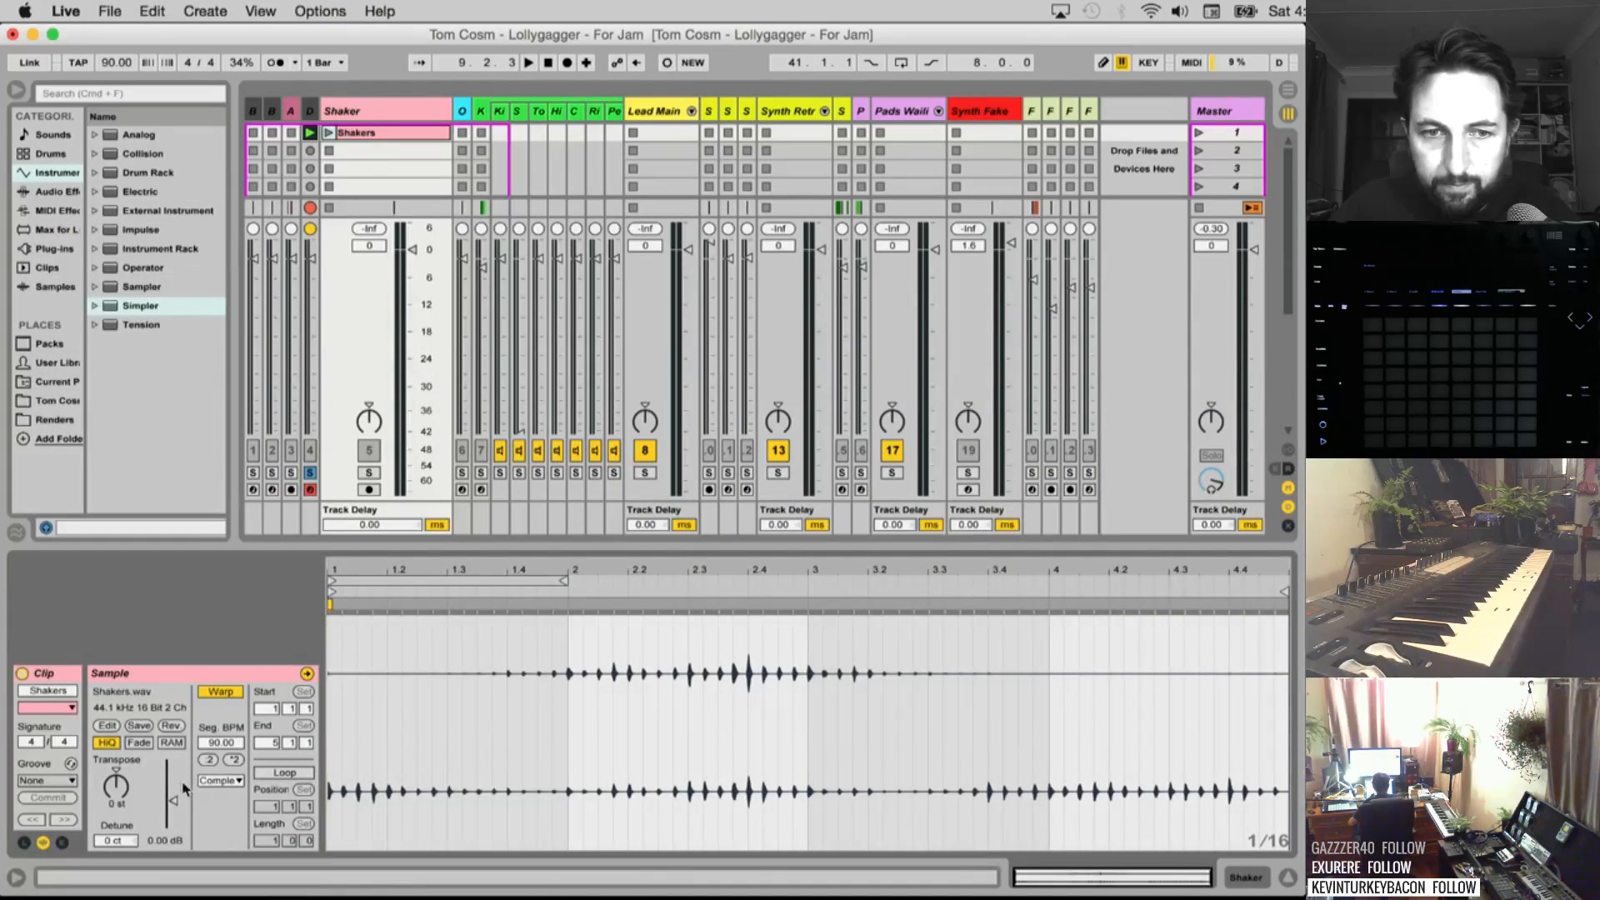
Enable looping on the Shakers clip, audition it with the Shaker track soloed, and return to the Arrangement View
{"action": "left_click", "coordinate": [287, 775]}
{"action": "left_click", "coordinate": [329, 132]}
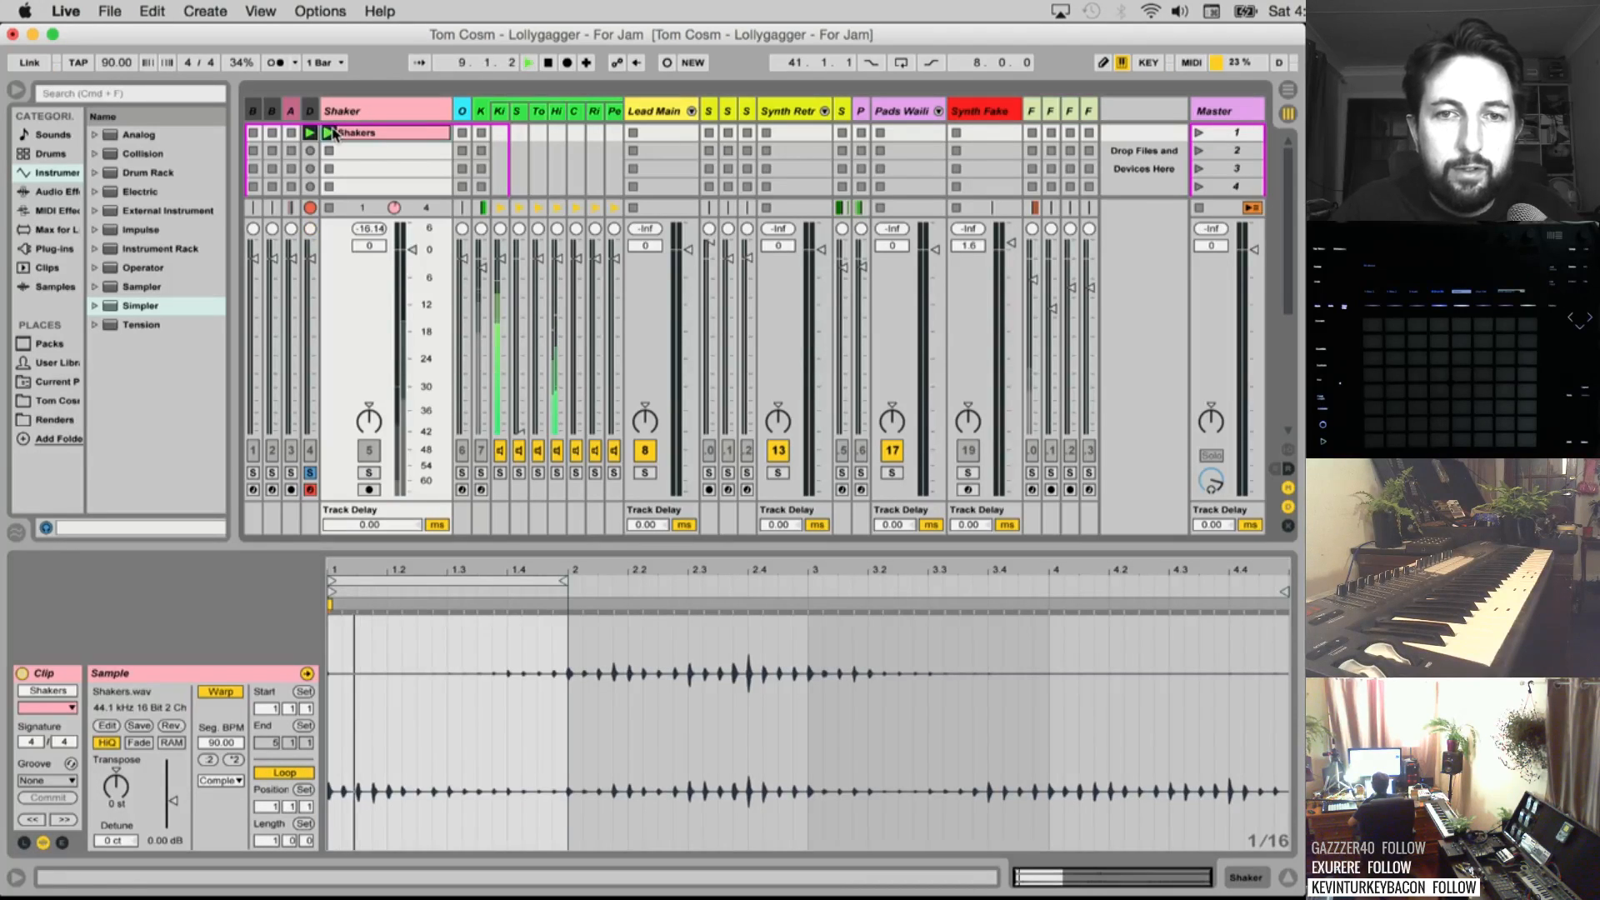
{"action": "left_click", "coordinate": [370, 473]}
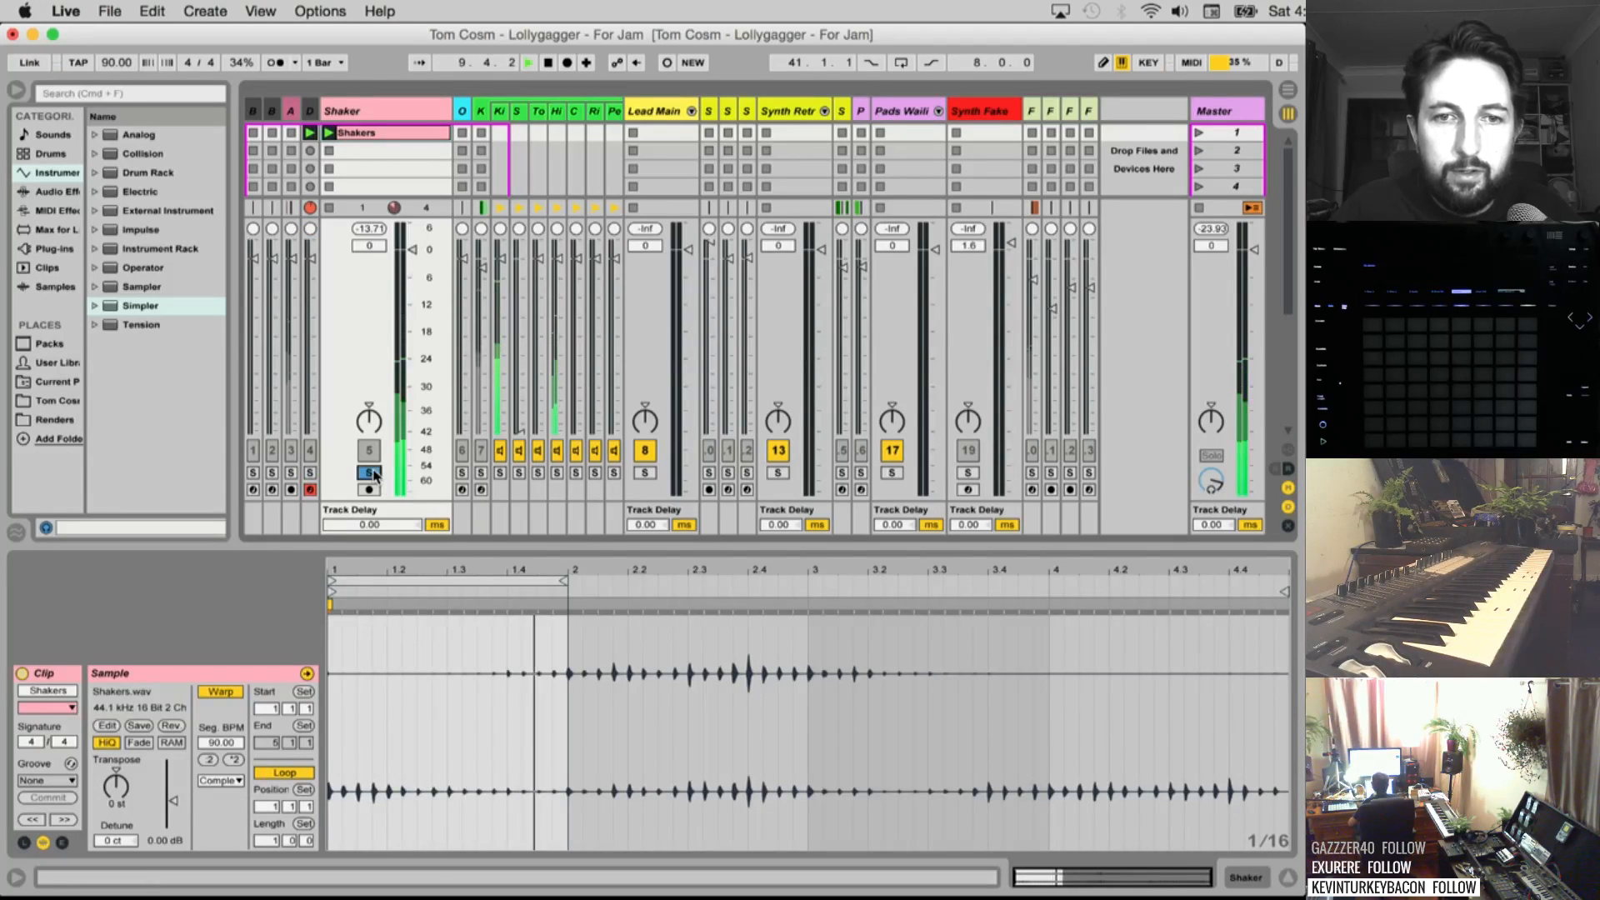
{"action": "key", "text": "Tab"}
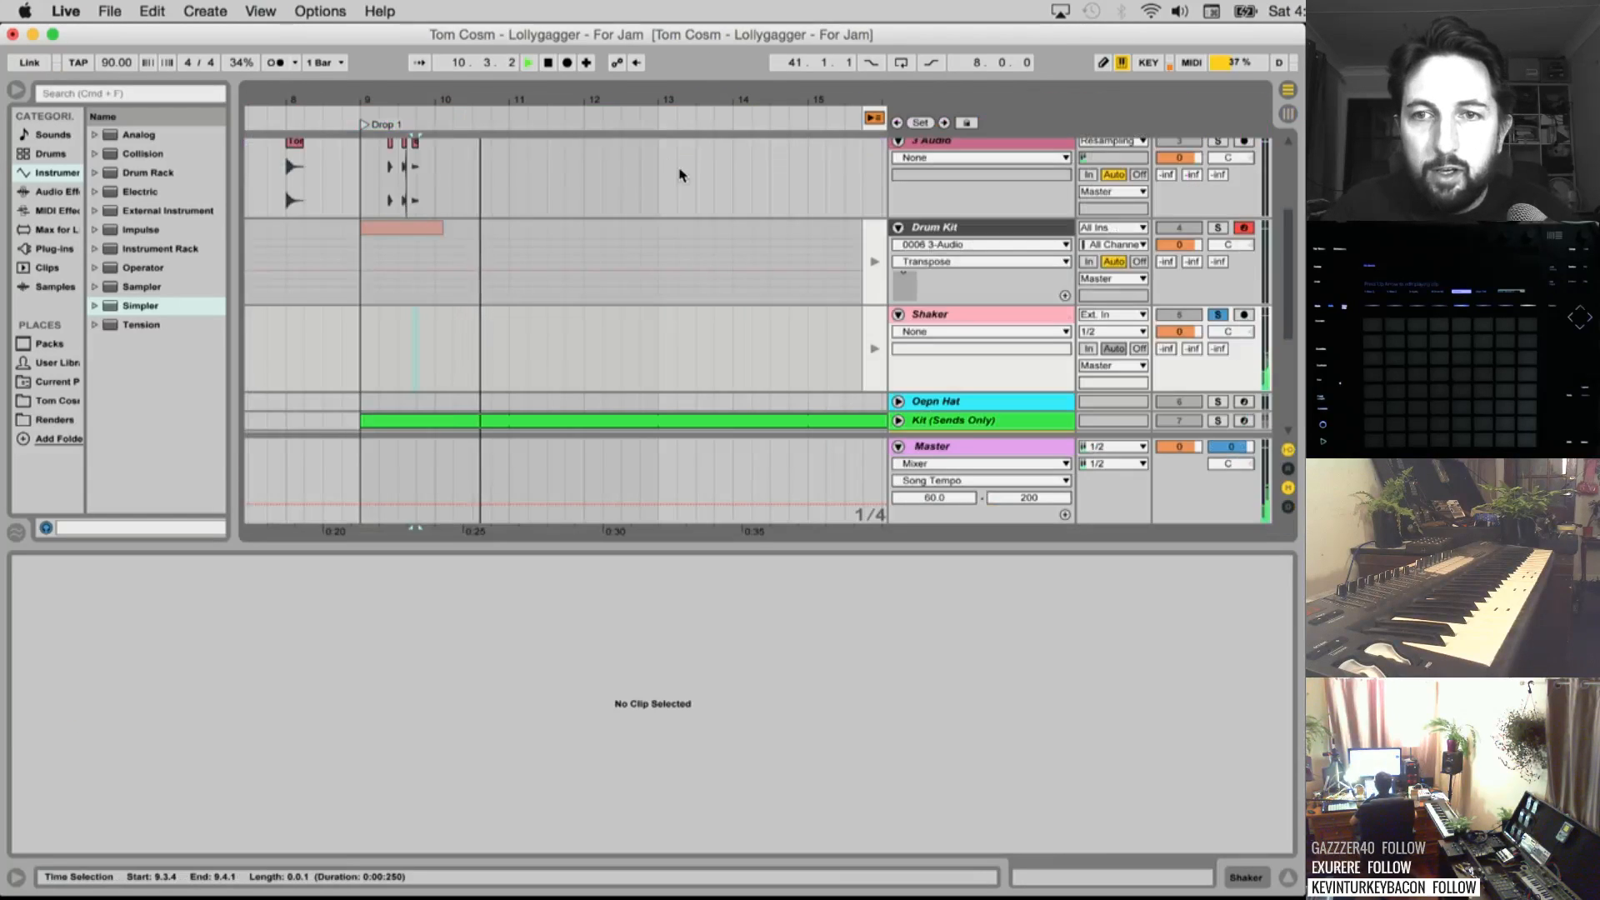
{"action": "left_click", "coordinate": [950, 320]}
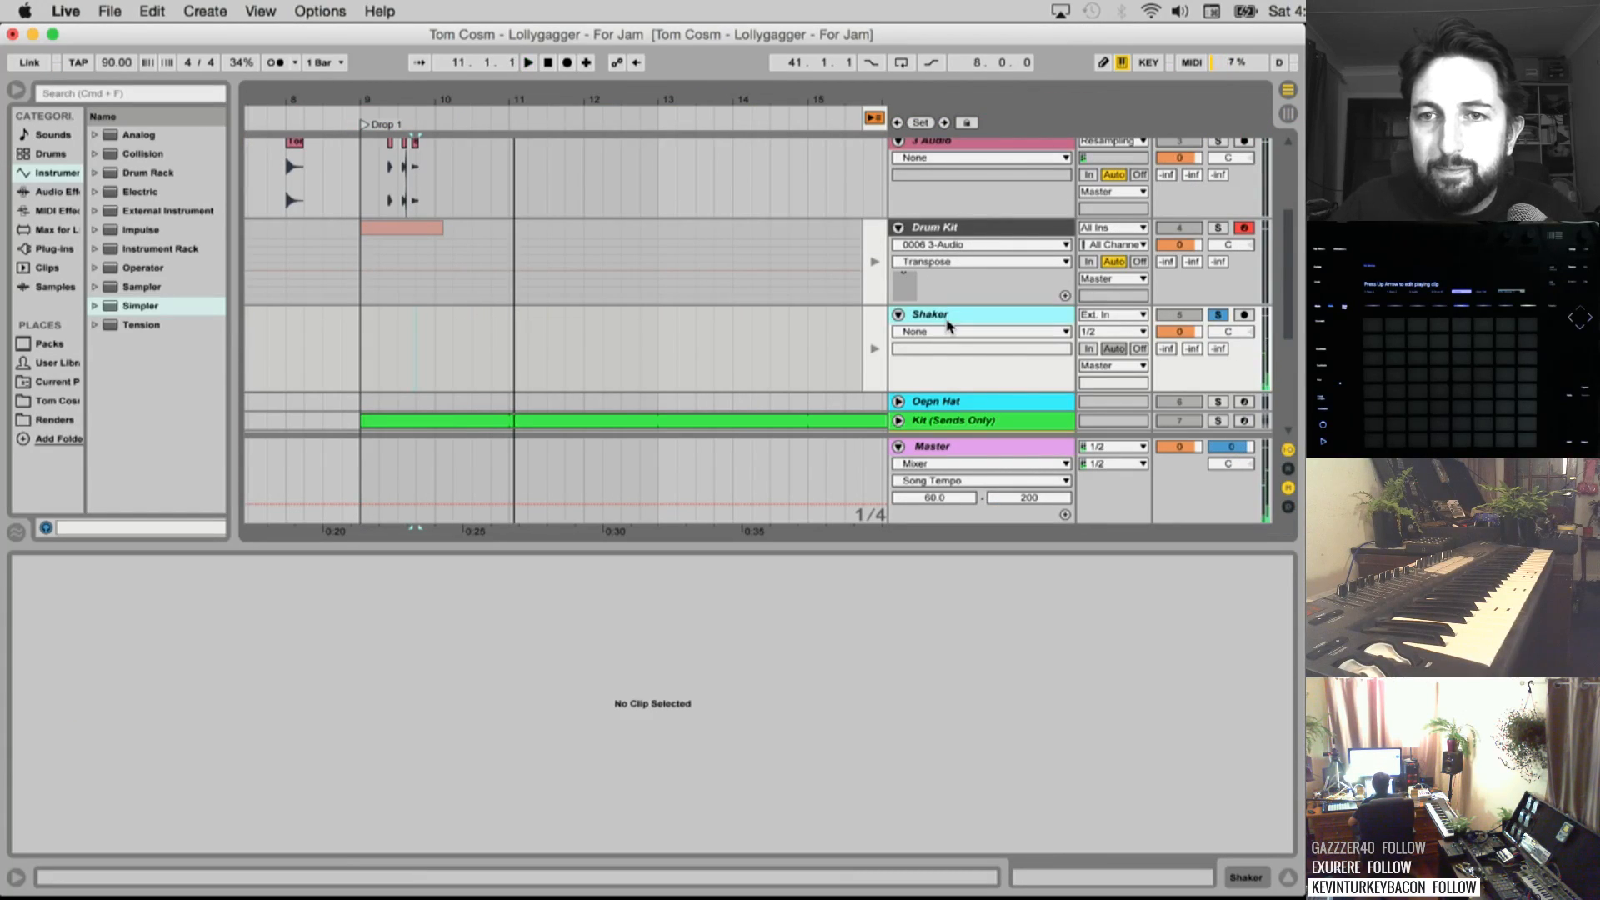
Delete the Oepn Hat track below Shaker
{"action": "scroll", "coordinate": [972, 250], "scroll_direction": "up", "scroll_amount": 3}
{"action": "left_click", "coordinate": [957, 269]}
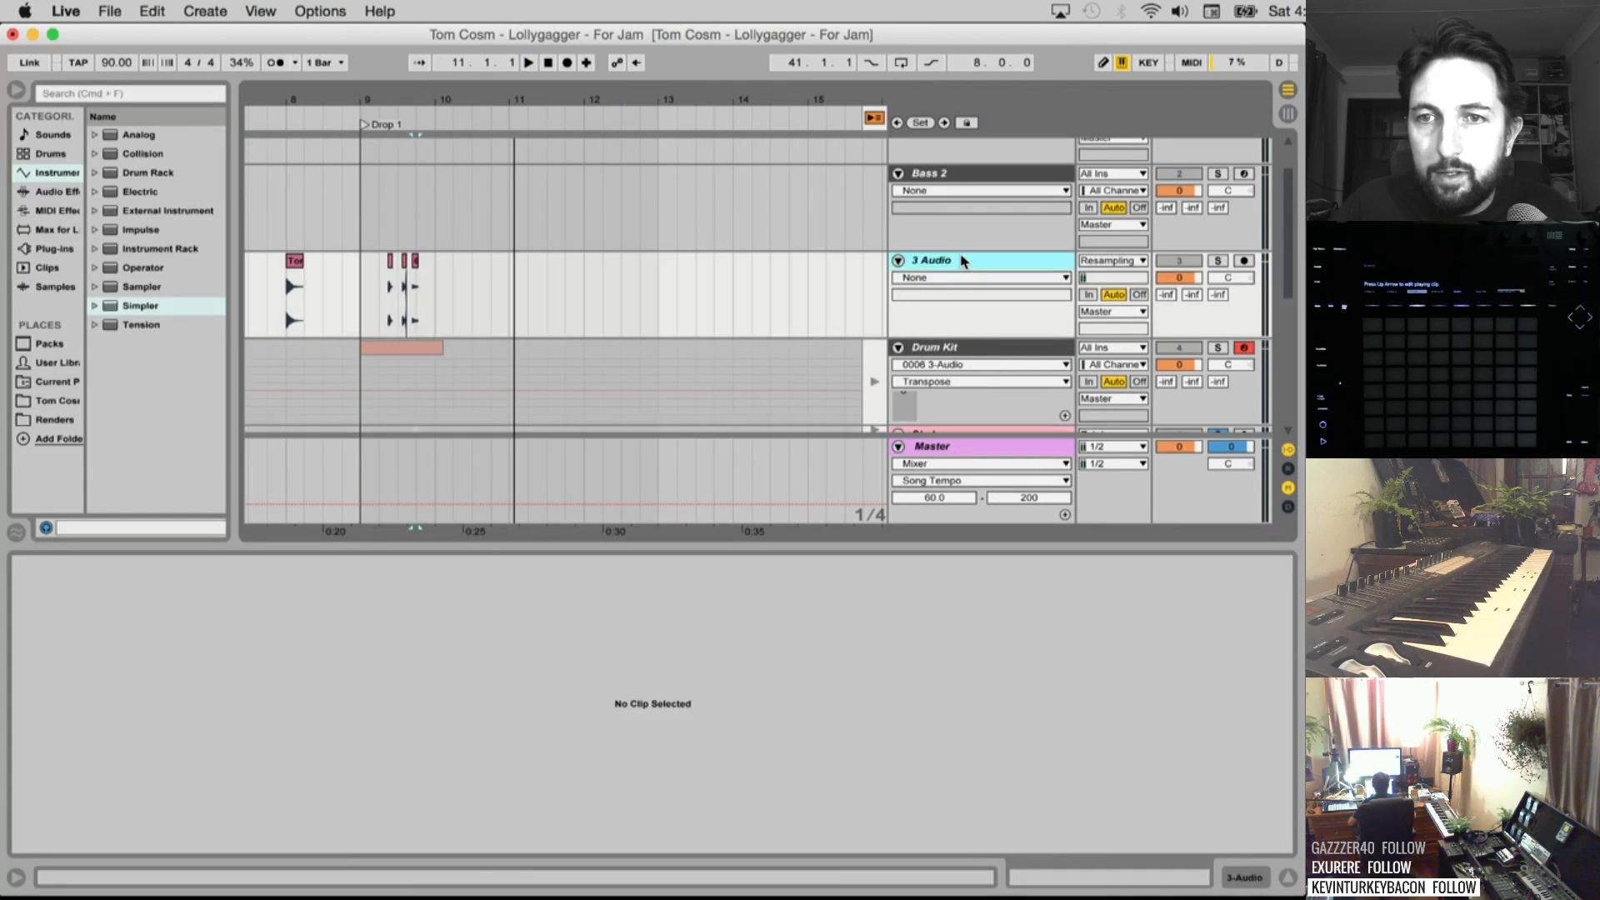
{"action": "scroll", "coordinate": [962, 276], "scroll_direction": "down", "scroll_amount": 5}
{"action": "scroll", "coordinate": [962, 275], "scroll_direction": "up", "scroll_amount": 1}
{"action": "scroll", "coordinate": [963, 276], "scroll_direction": "down", "scroll_amount": 1}
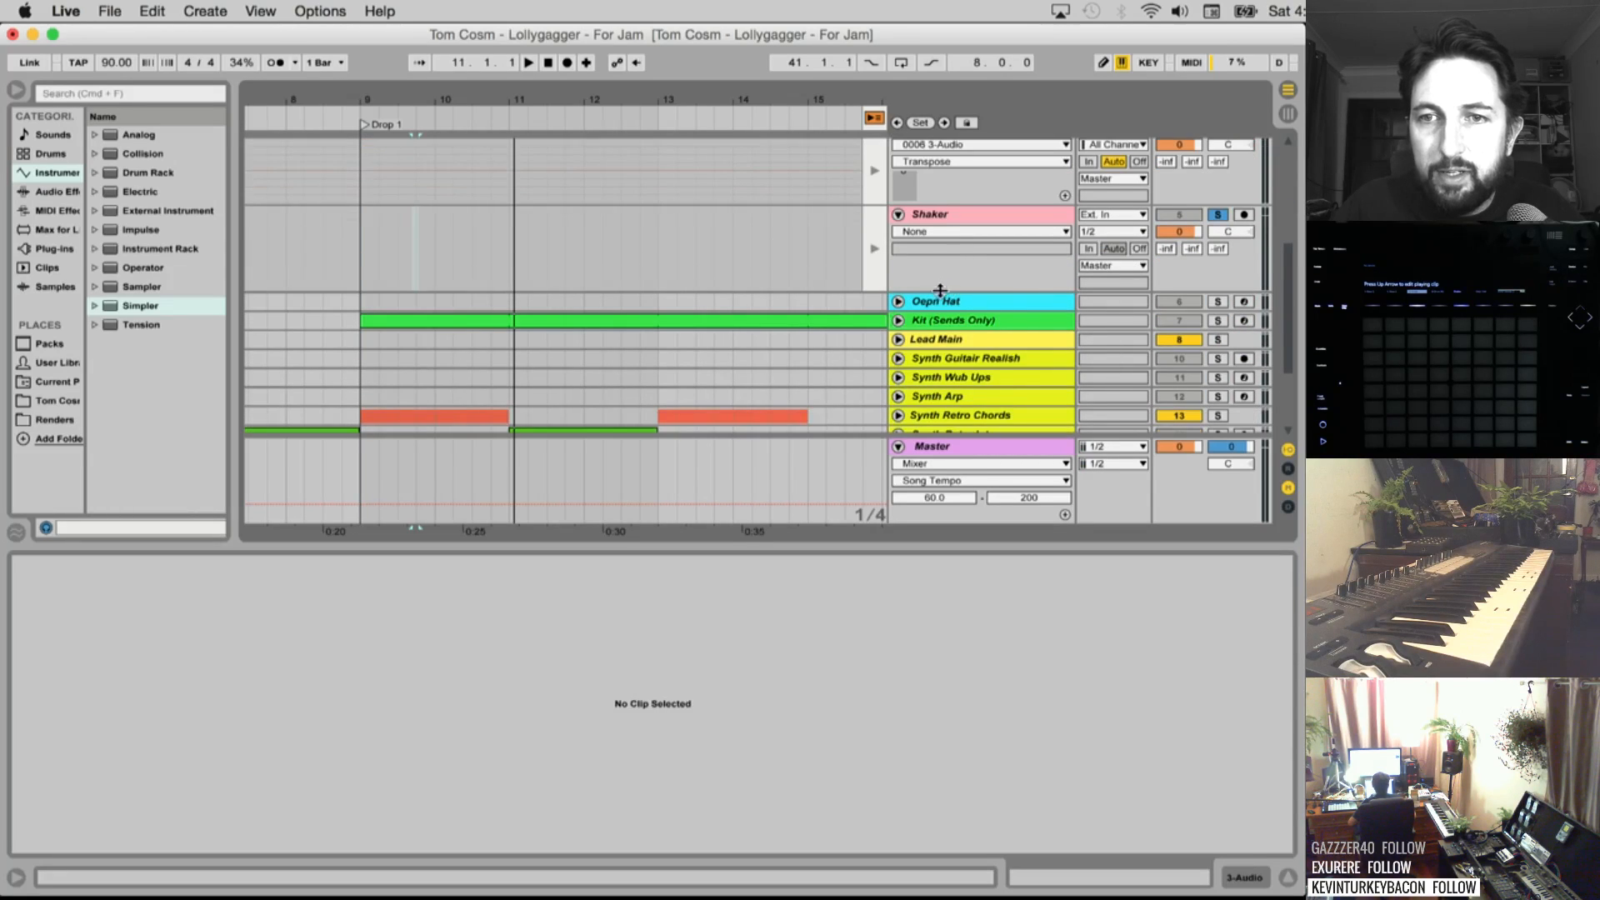
{"action": "left_click", "coordinate": [940, 302]}
{"action": "left_click", "coordinate": [897, 302]}
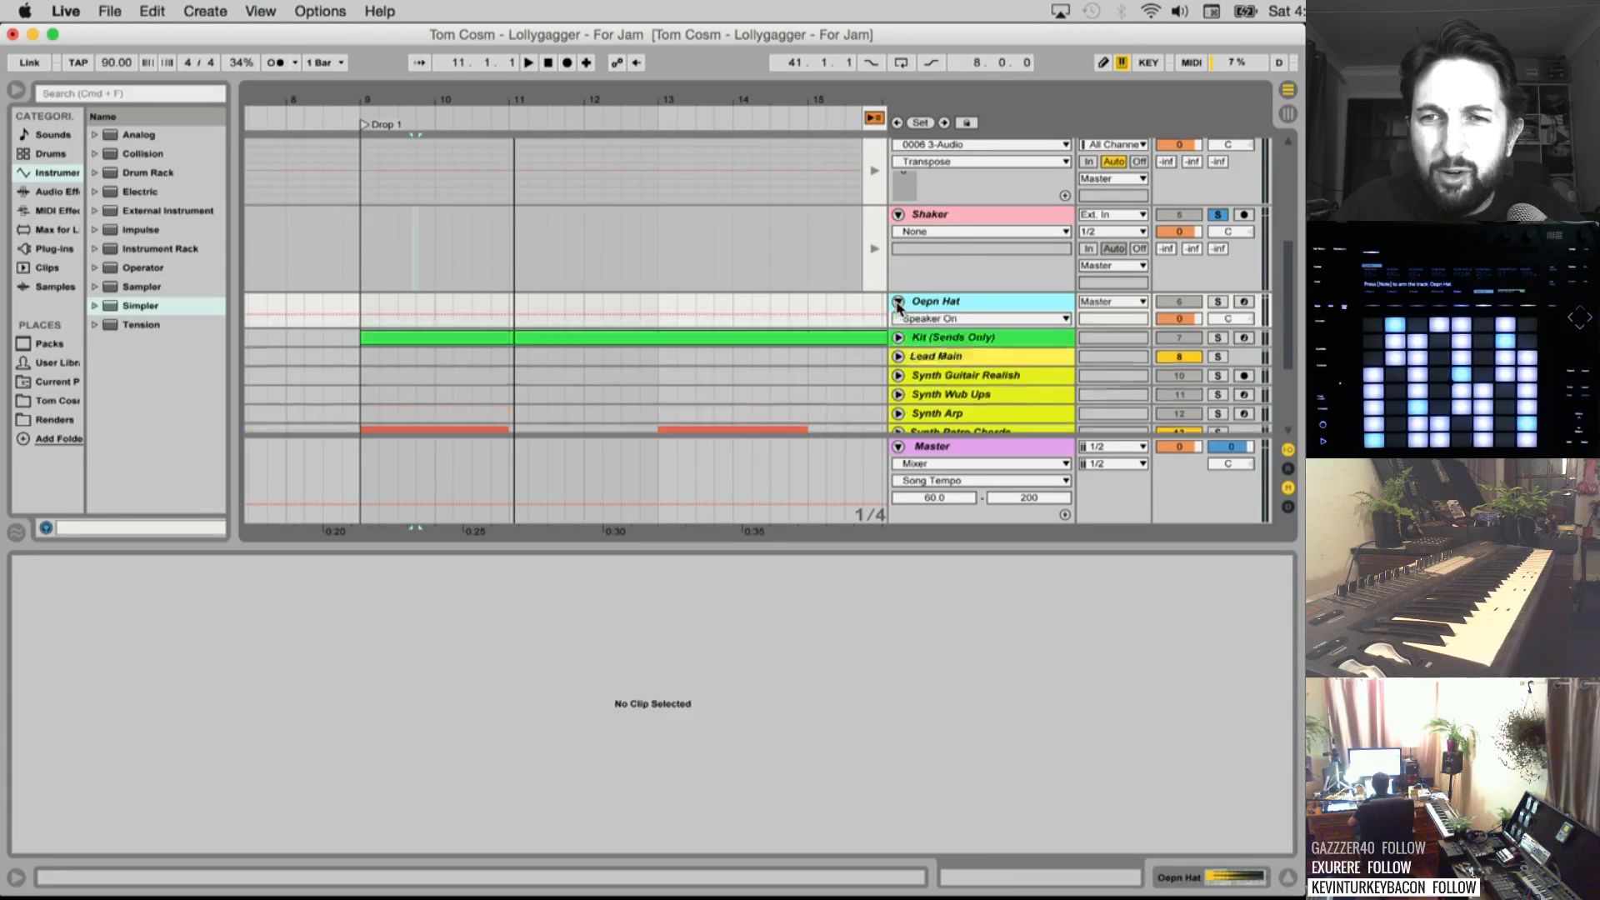
{"action": "key", "text": "Delete"}
Rename the Kit (Sends Only) track to Kit Jam
{"action": "left_click", "coordinate": [950, 301]}
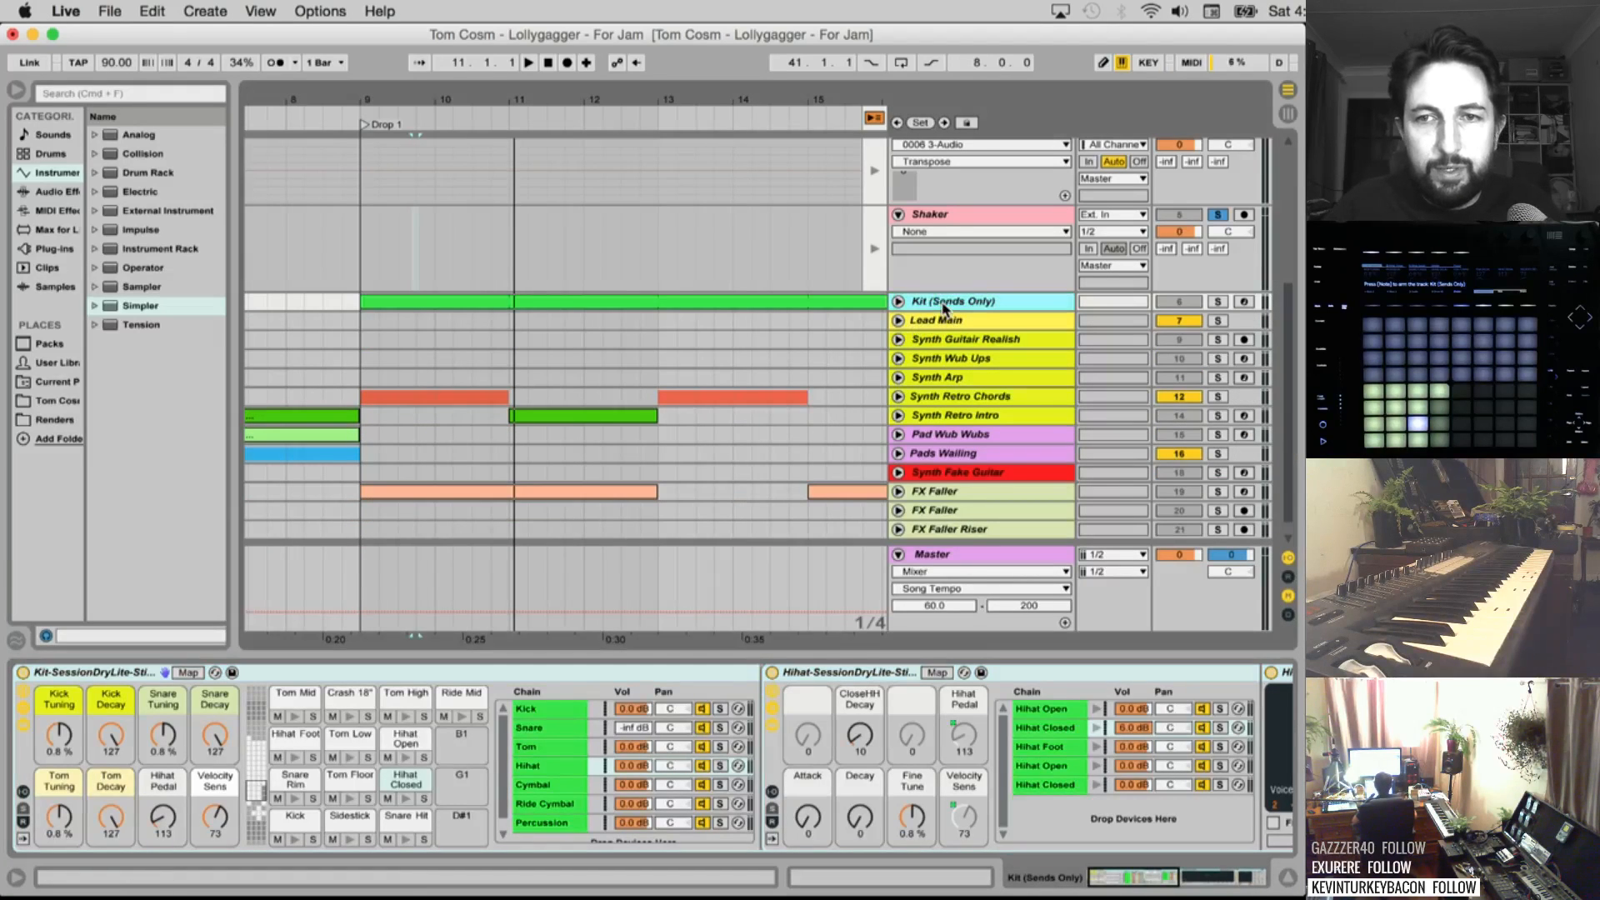
{"action": "key", "text": "super+r"}
{"action": "type", "text": "Kit "}
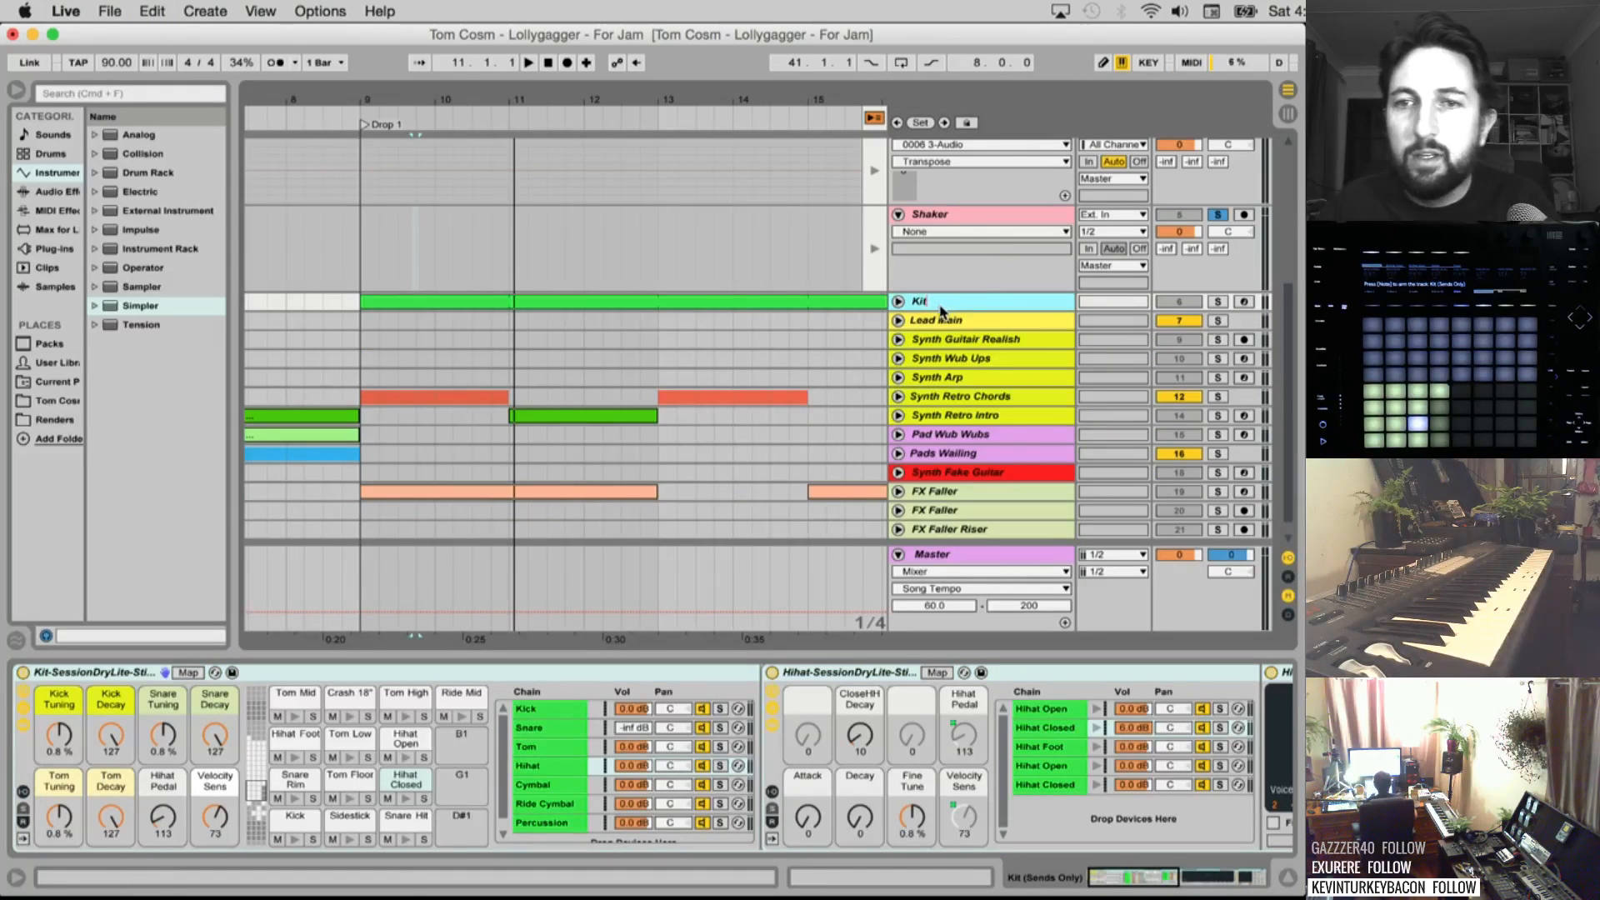
{"action": "type", "text": "Jam"}
{"action": "key", "text": "Return"}
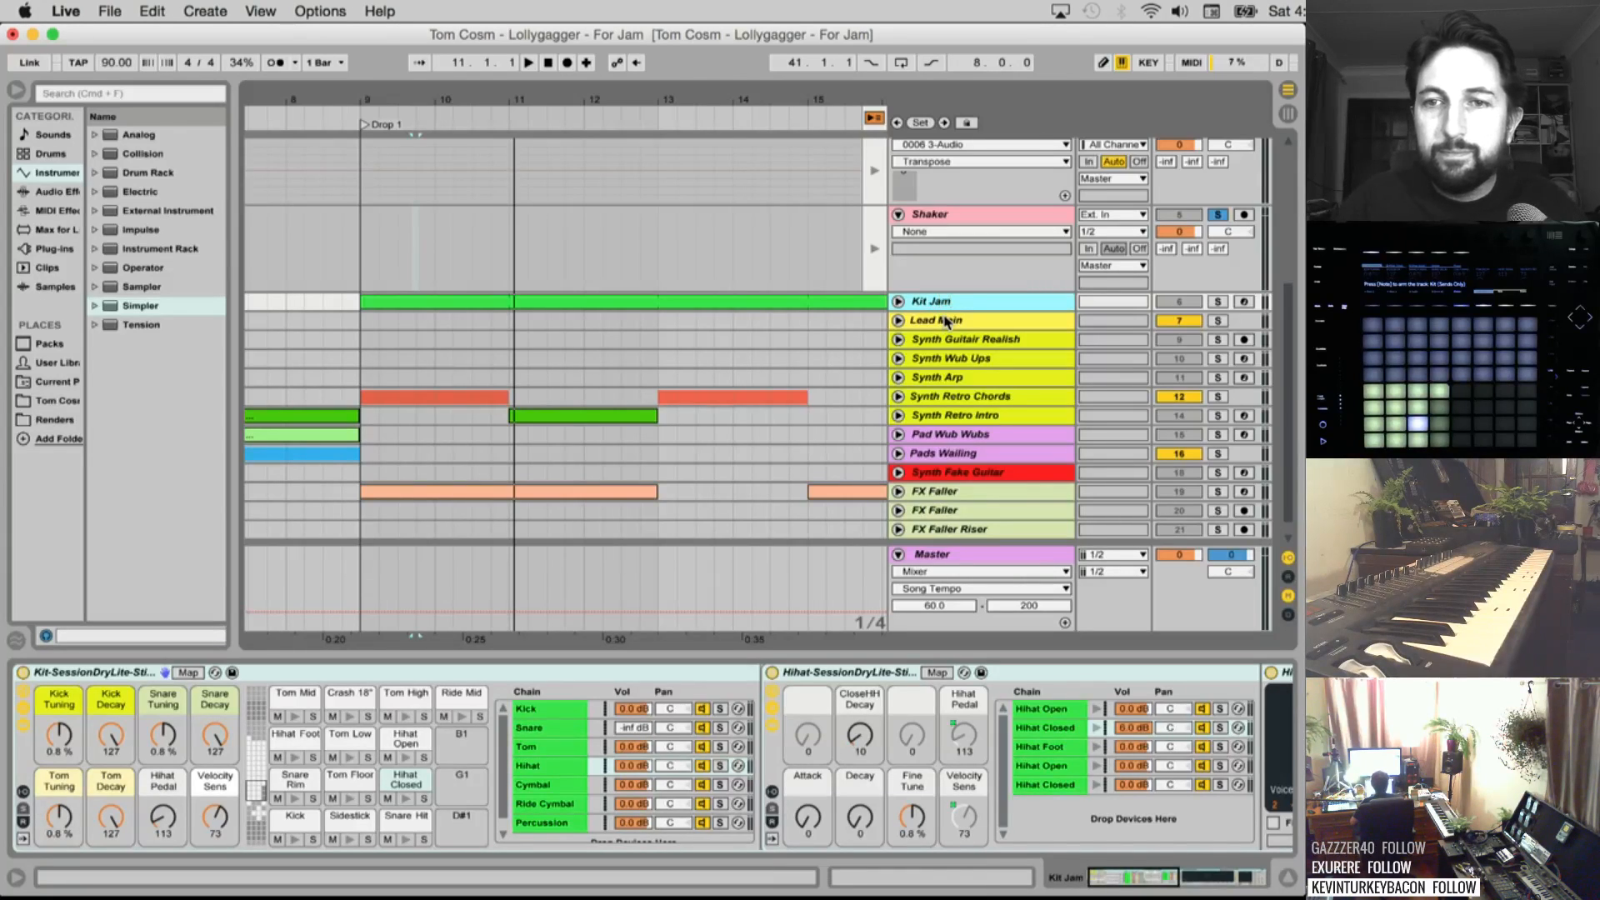
Color the Kit Jam and Shaker tracks dark grey to match the Drum Kit track
{"action": "right_click", "coordinate": [936, 306]}
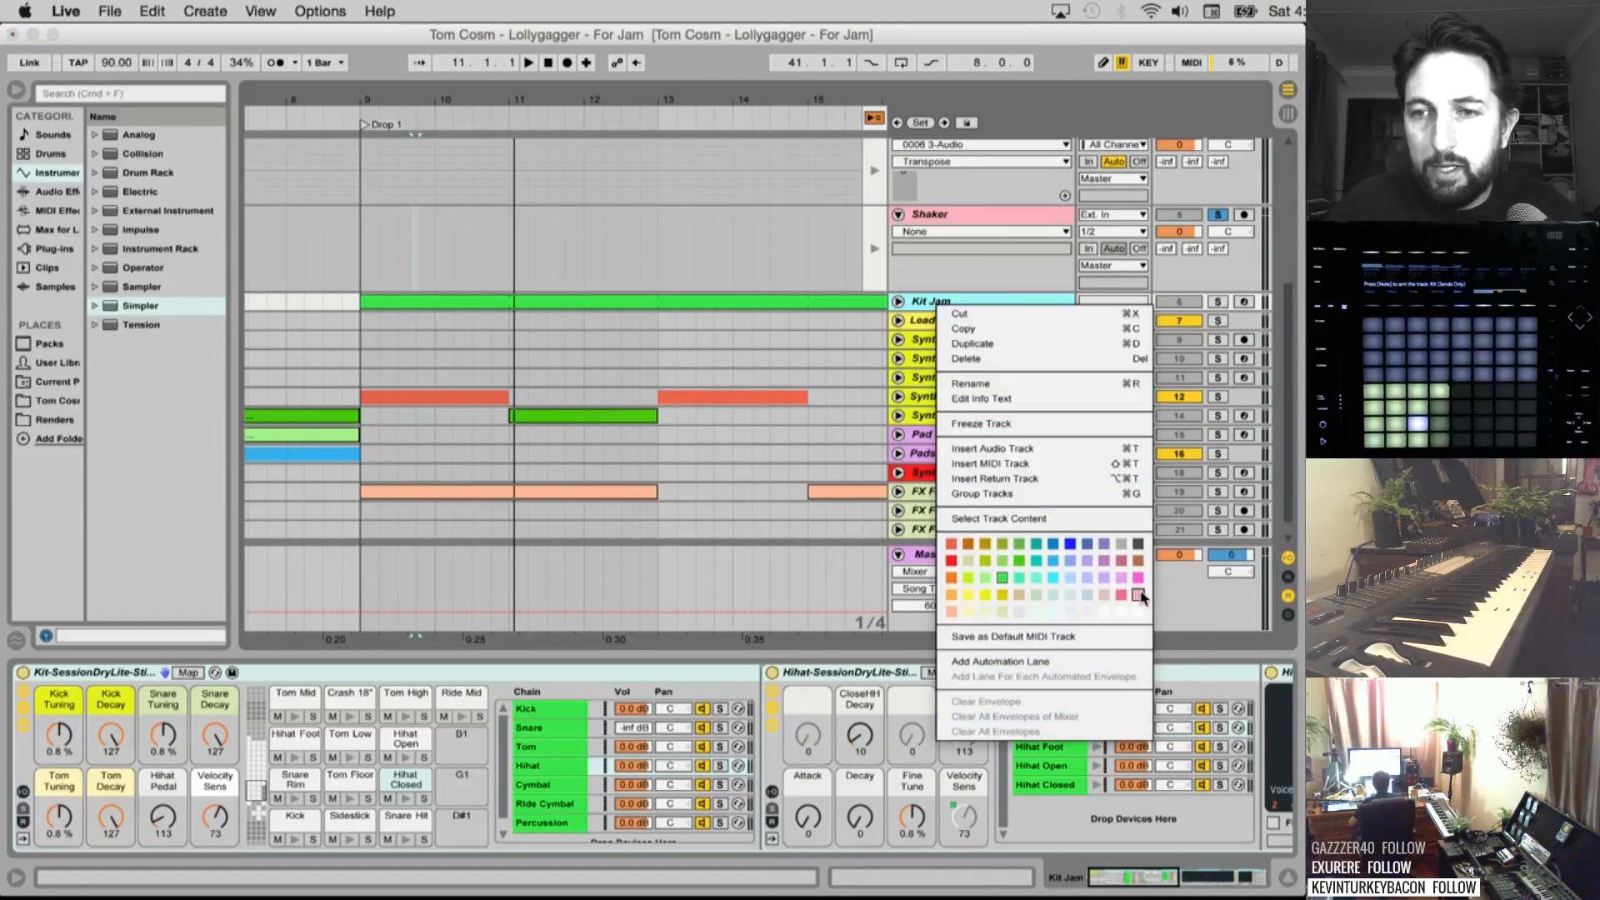
{"action": "left_click", "coordinate": [1141, 550]}
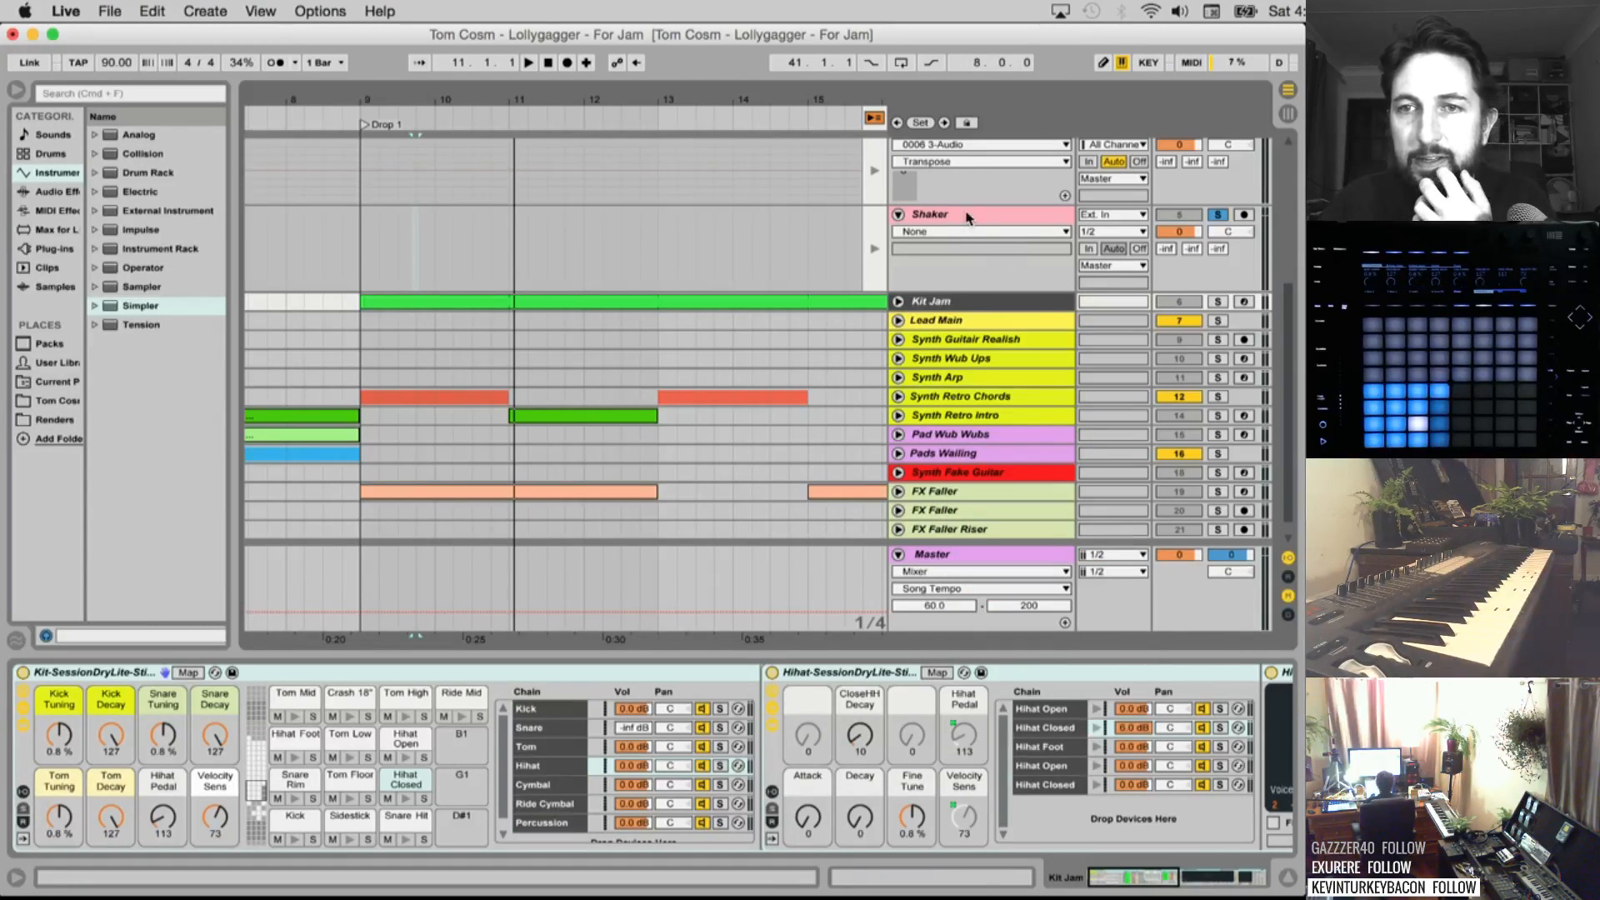
{"action": "scroll", "coordinate": [975, 238], "scroll_direction": "up", "scroll_amount": 2}
{"action": "right_click", "coordinate": [950, 296]}
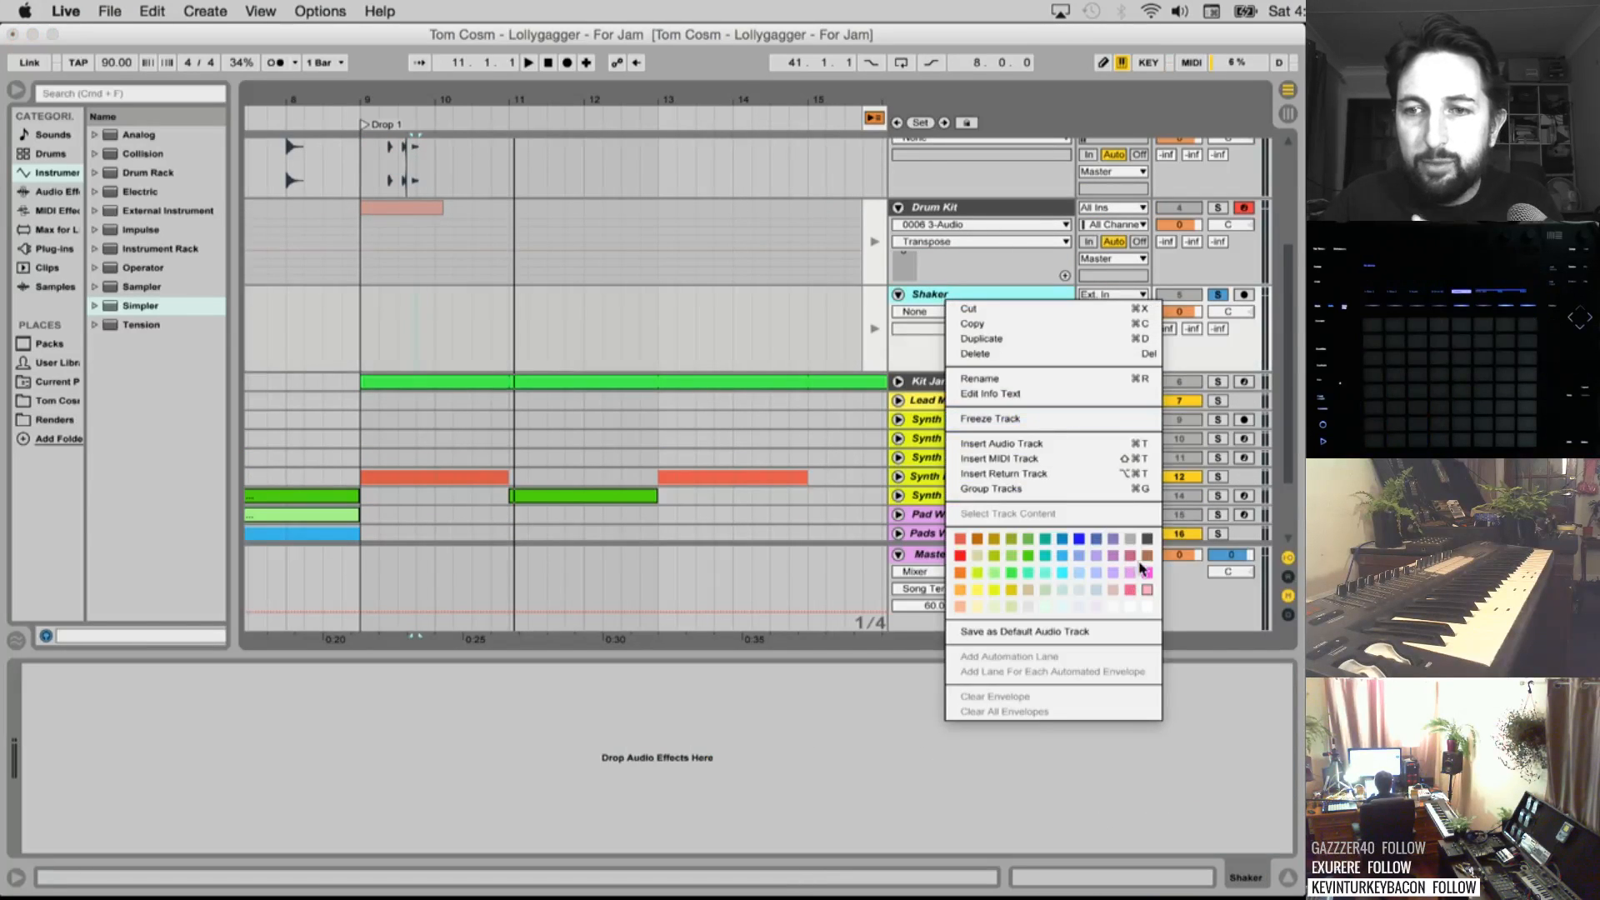
{"action": "left_click", "coordinate": [1147, 542]}
{"action": "scroll", "coordinate": [975, 334], "scroll_direction": "down", "scroll_amount": 2}
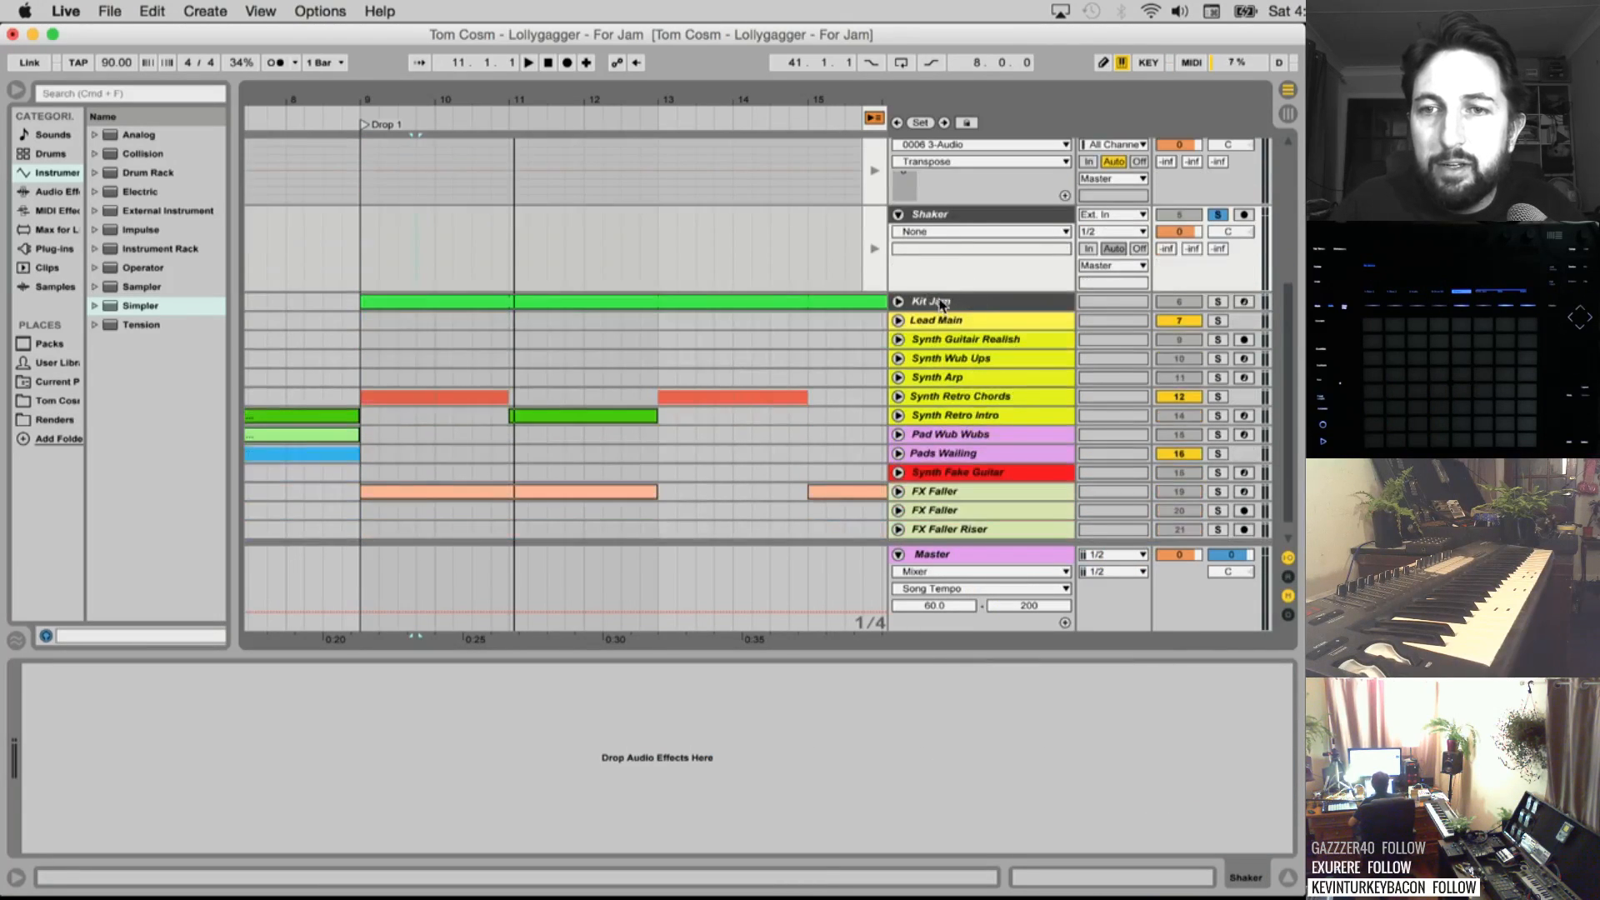
Arm and solo the Kit Jam track to audition its drum kit
{"action": "left_click", "coordinate": [941, 302]}
{"action": "left_click", "coordinate": [1243, 301]}
{"action": "left_click", "coordinate": [1218, 302]}
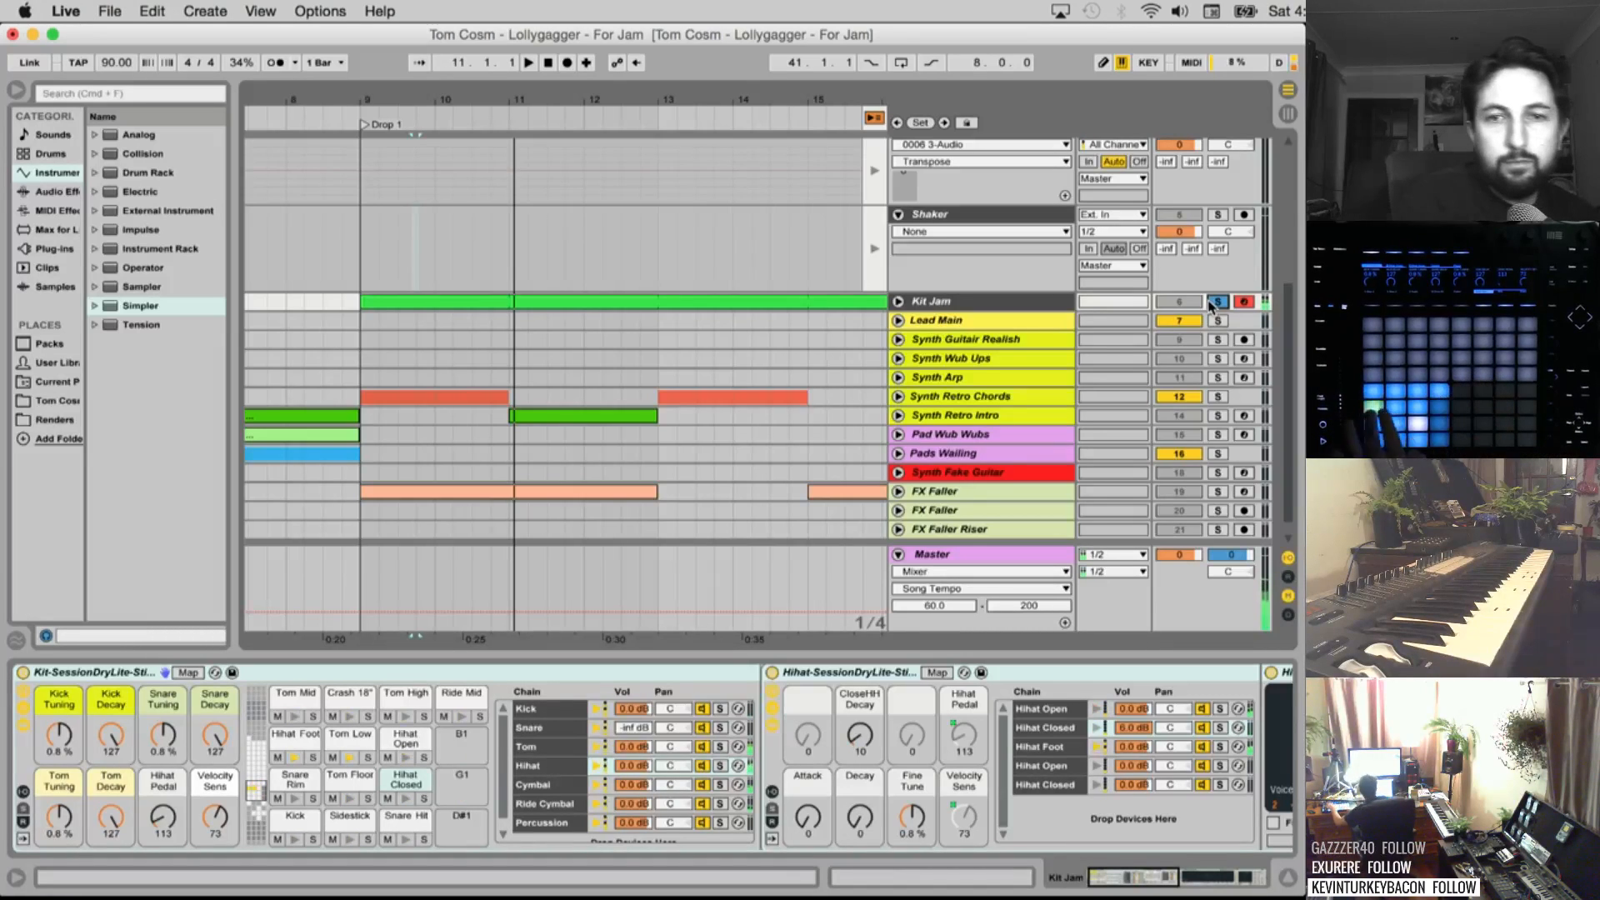
Unfold the Lead Main group and unfreeze the Lead Main track nested inside it
{"action": "left_click", "coordinate": [898, 321]}
{"action": "left_click", "coordinate": [938, 332]}
{"action": "scroll", "coordinate": [945, 339], "scroll_direction": "down", "scroll_amount": 3}
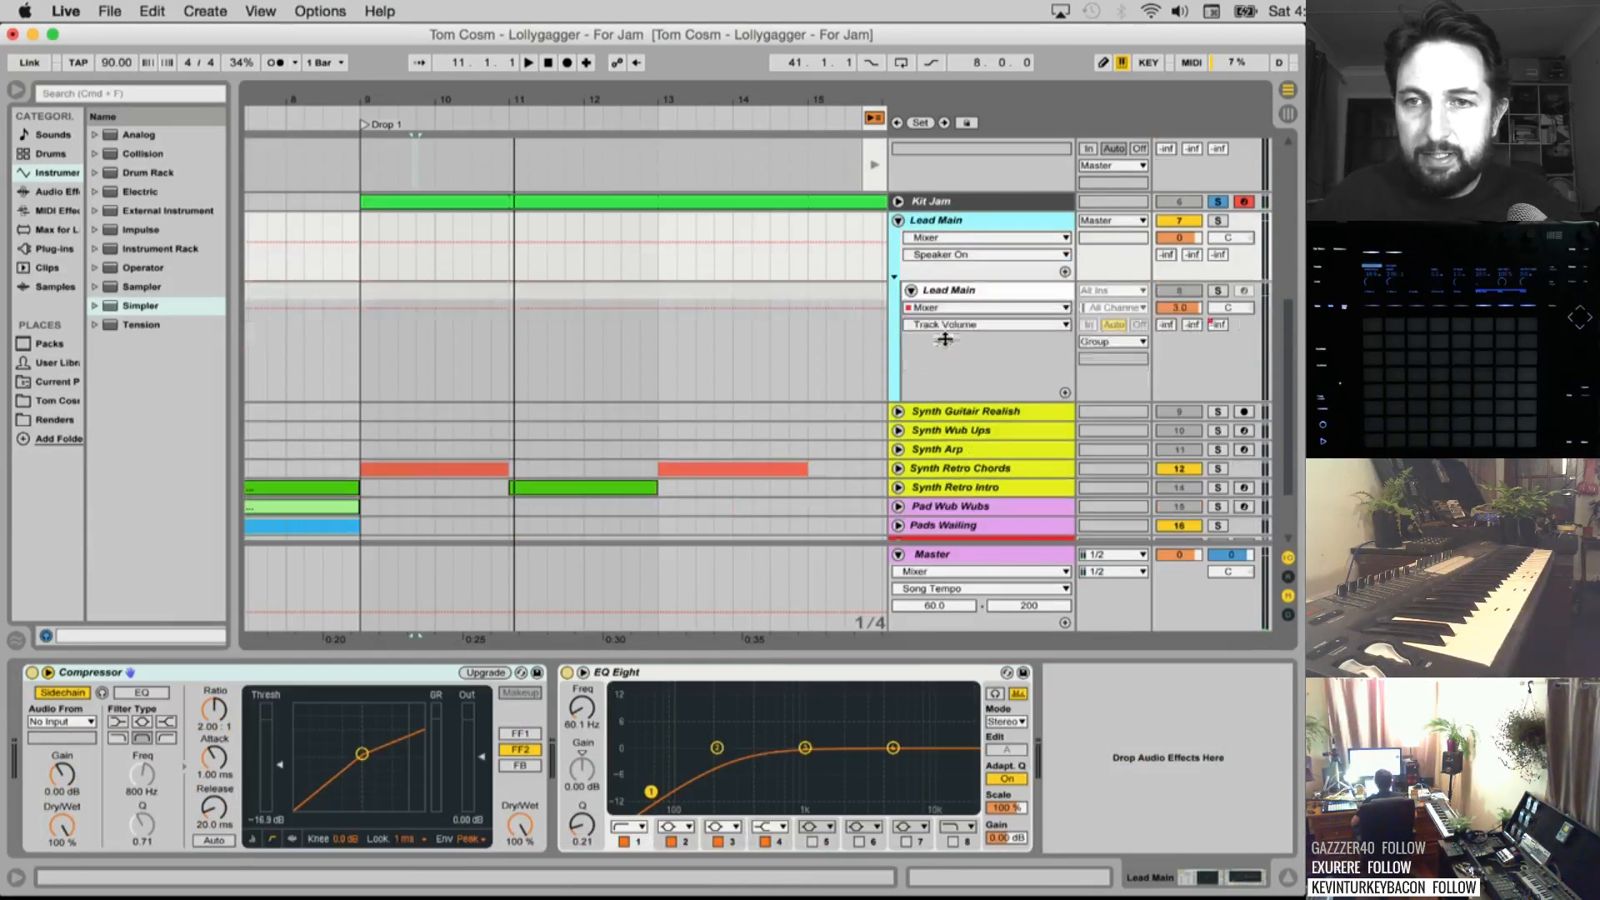
{"action": "right_click", "coordinate": [952, 293]}
{"action": "left_click", "coordinate": [1020, 380]}
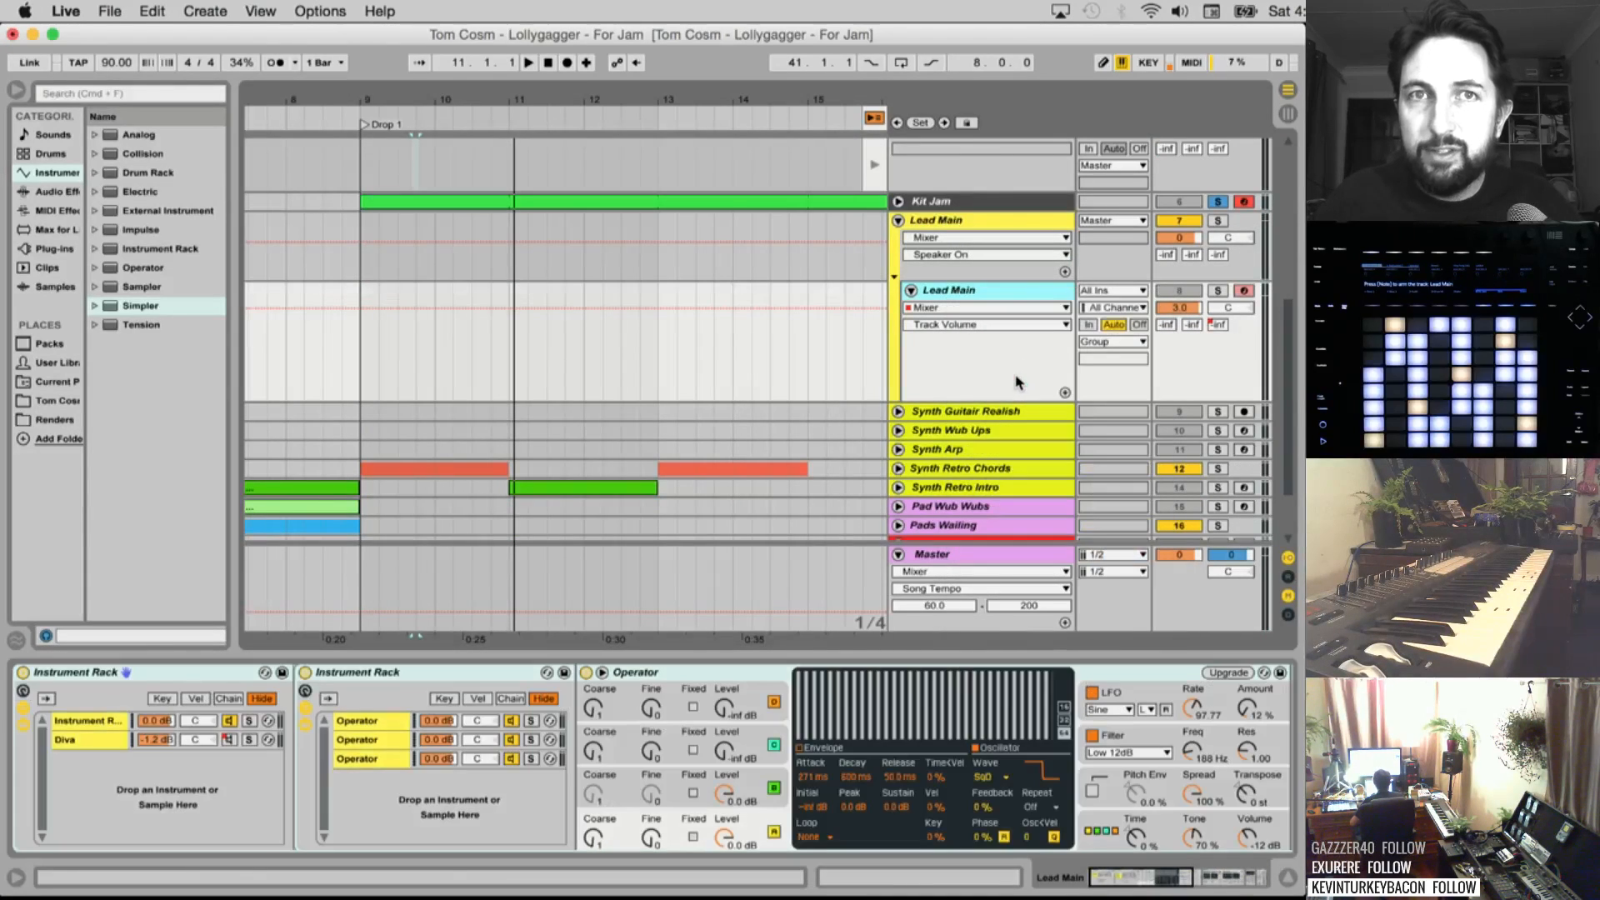
Move the Compressor and EQ Eight from the Lead Main group onto its nested track, and ungroup the tracks
{"action": "left_click", "coordinate": [967, 222]}
{"action": "left_click", "coordinate": [679, 672]}
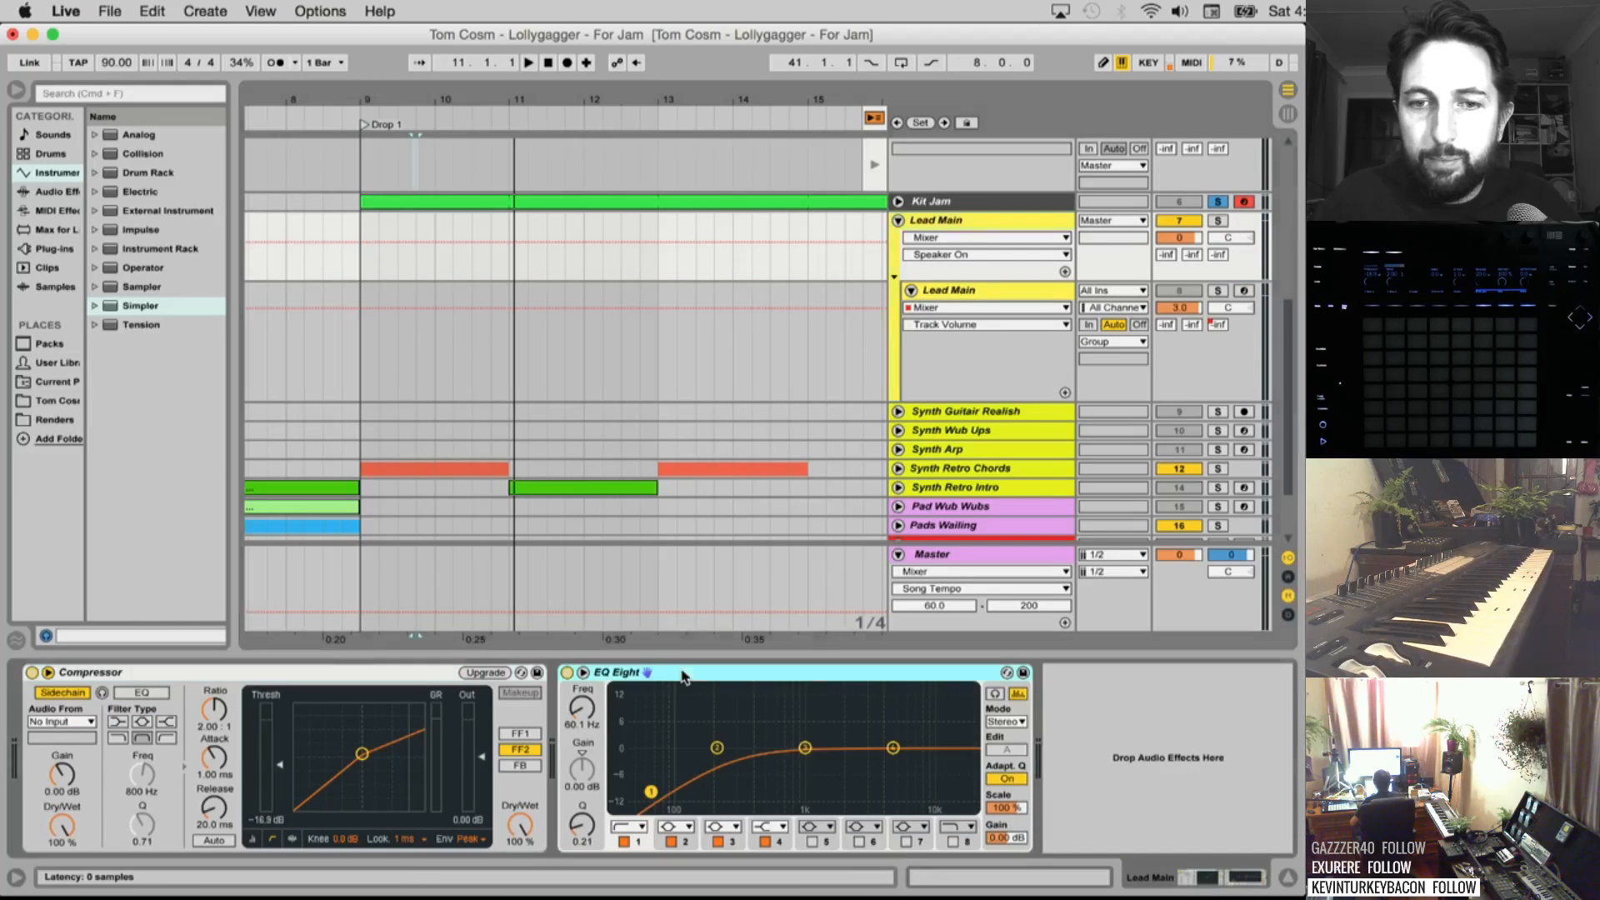
{"action": "left_click", "coordinate": [427, 673]}
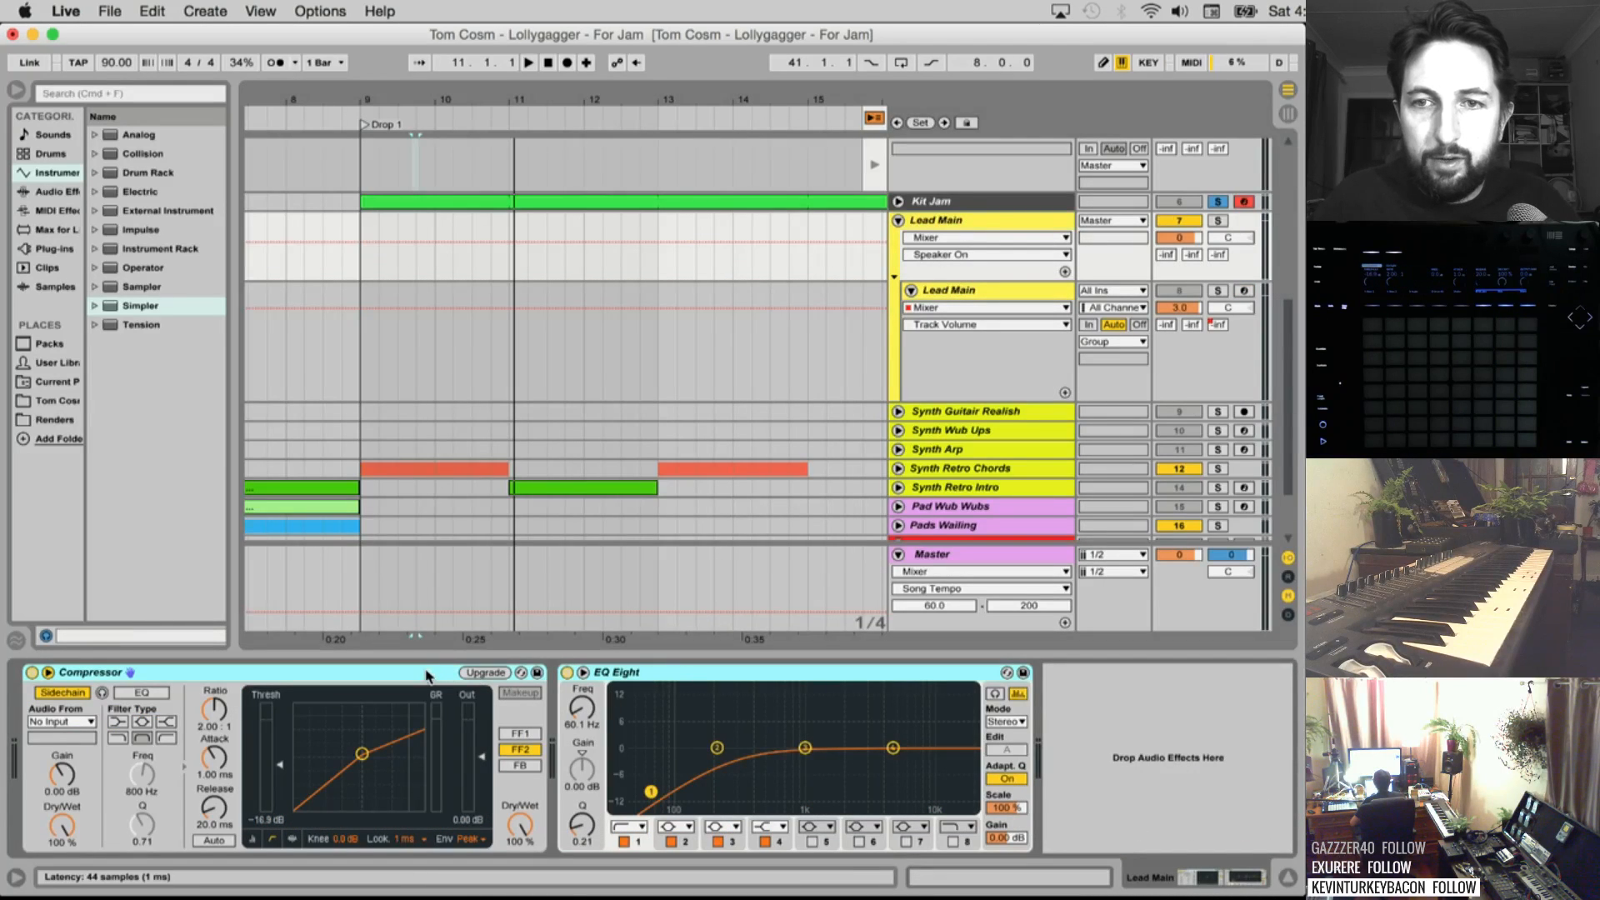
{"action": "left_click", "coordinate": [970, 289]}
{"action": "right_click", "coordinate": [961, 227]}
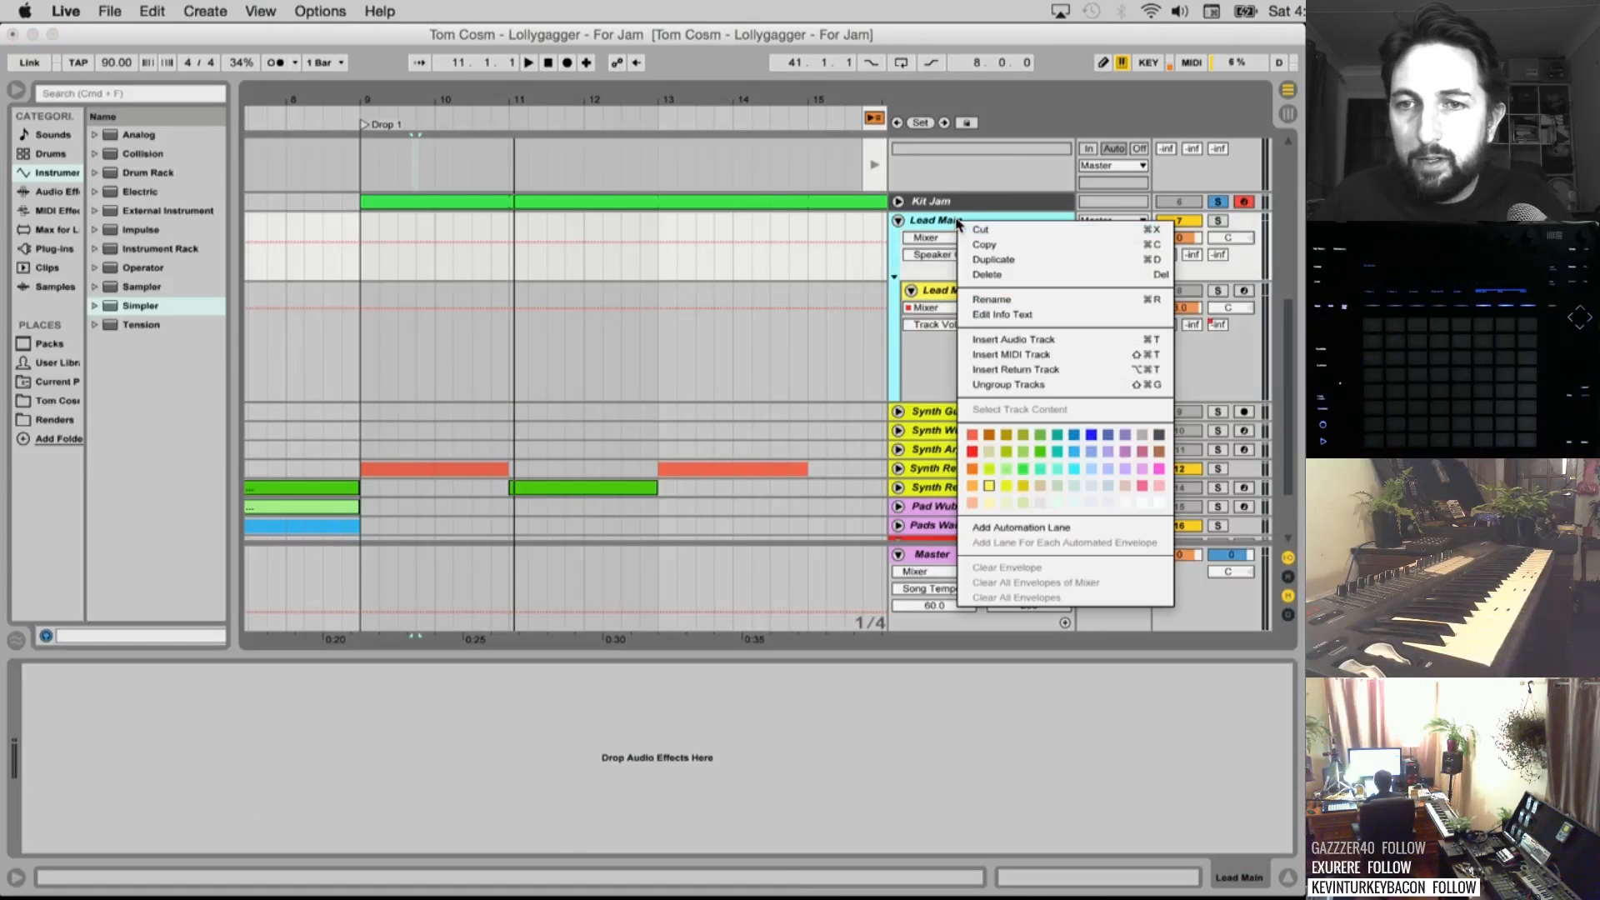
{"action": "key", "text": "Escape"}
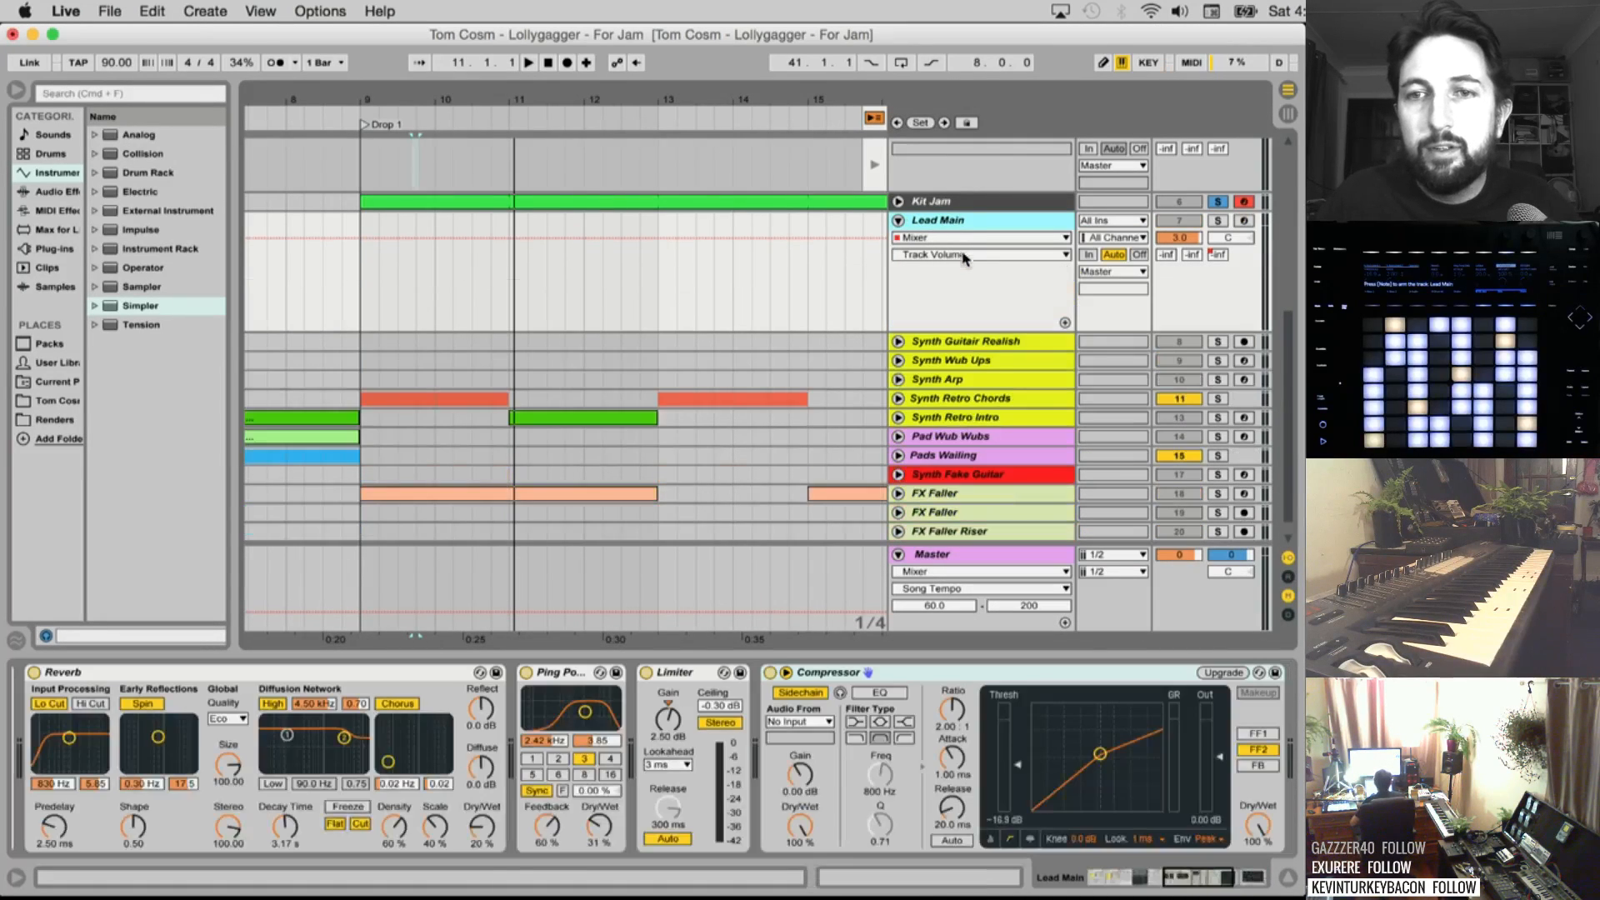
Delete the Compressor between the Limiter and EQ Eight in the Lead Main device chain
{"action": "left_click", "coordinate": [1213, 880]}
{"action": "left_click", "coordinate": [955, 705]}
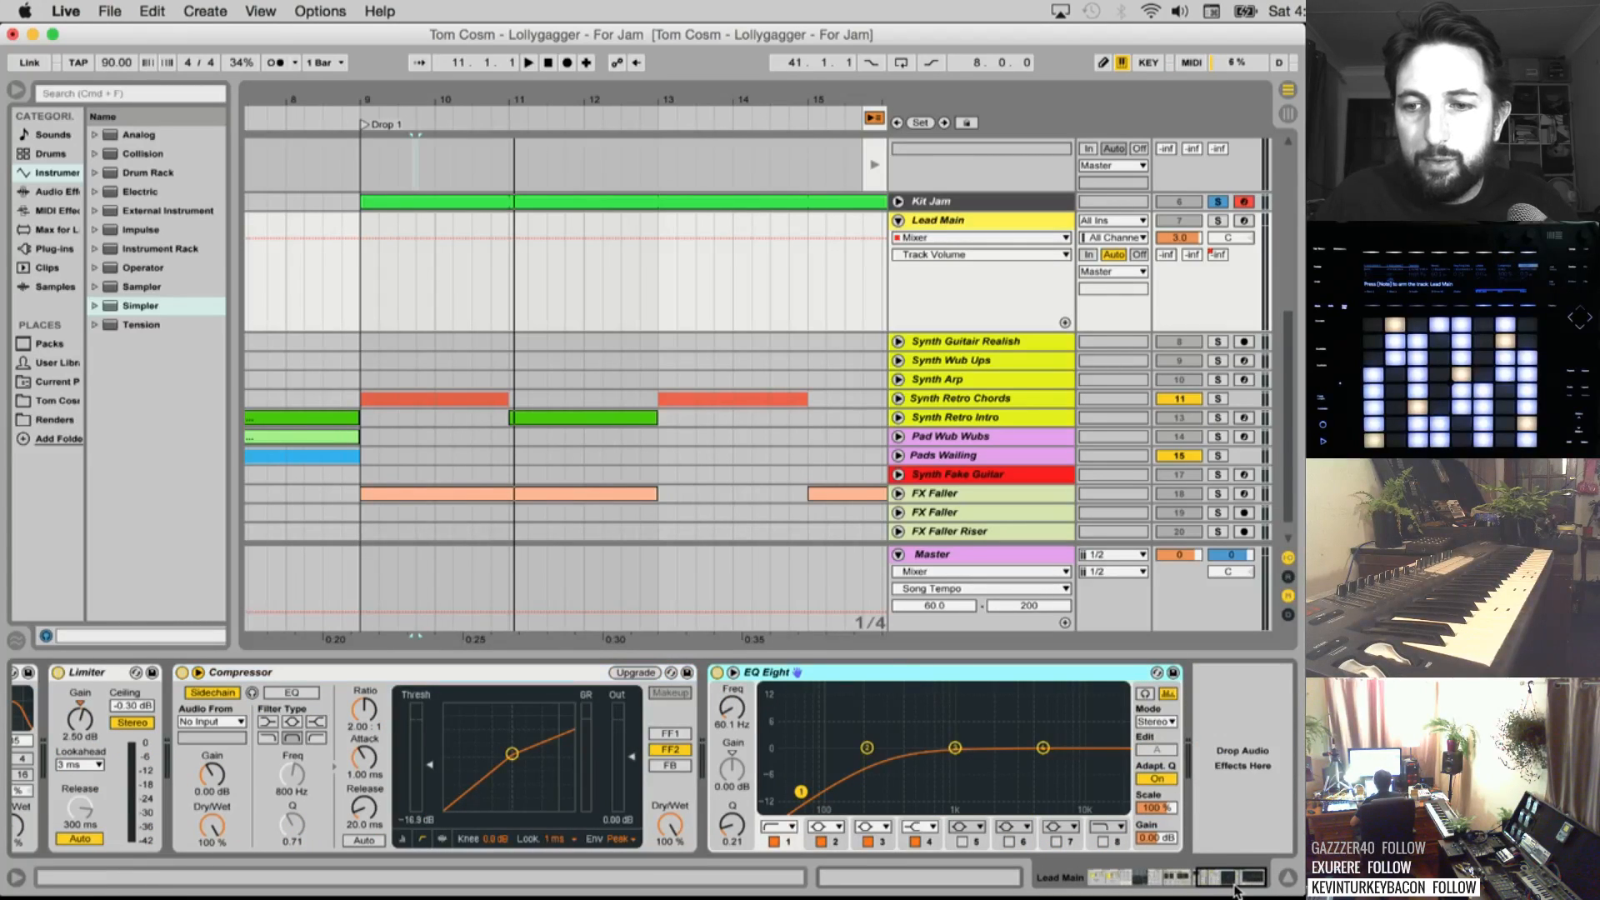
{"action": "left_click_drag", "start_coordinate": [1235, 885], "coordinate": [1300, 875]}
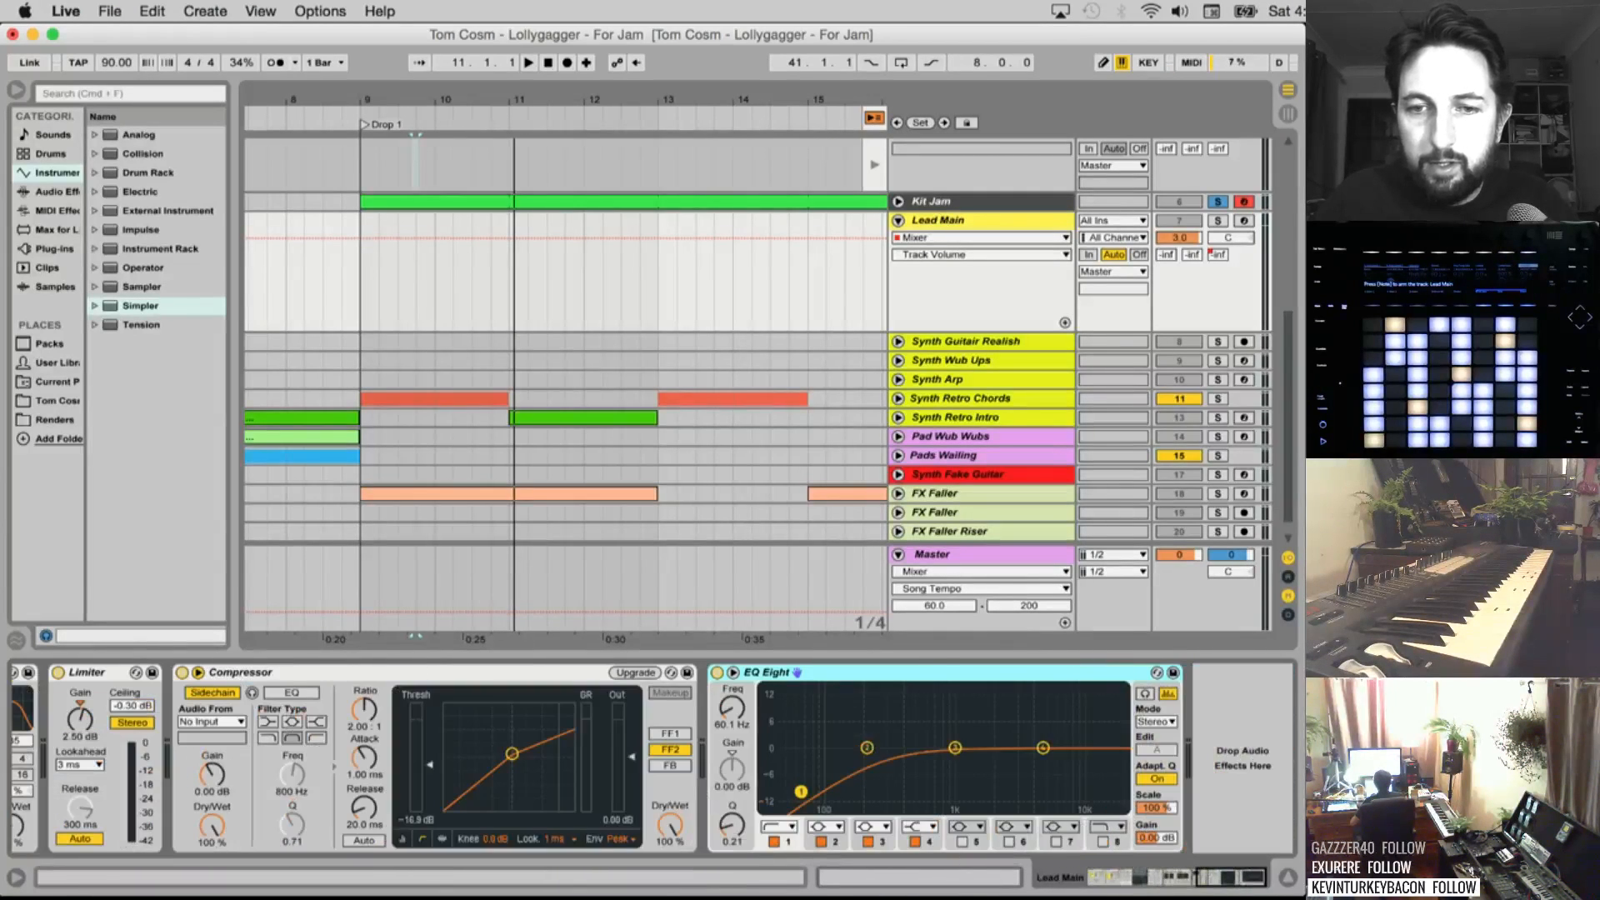
{"action": "scroll", "coordinate": [586, 829], "scroll_direction": "left", "scroll_amount": 3}
{"action": "left_click", "coordinate": [733, 681]}
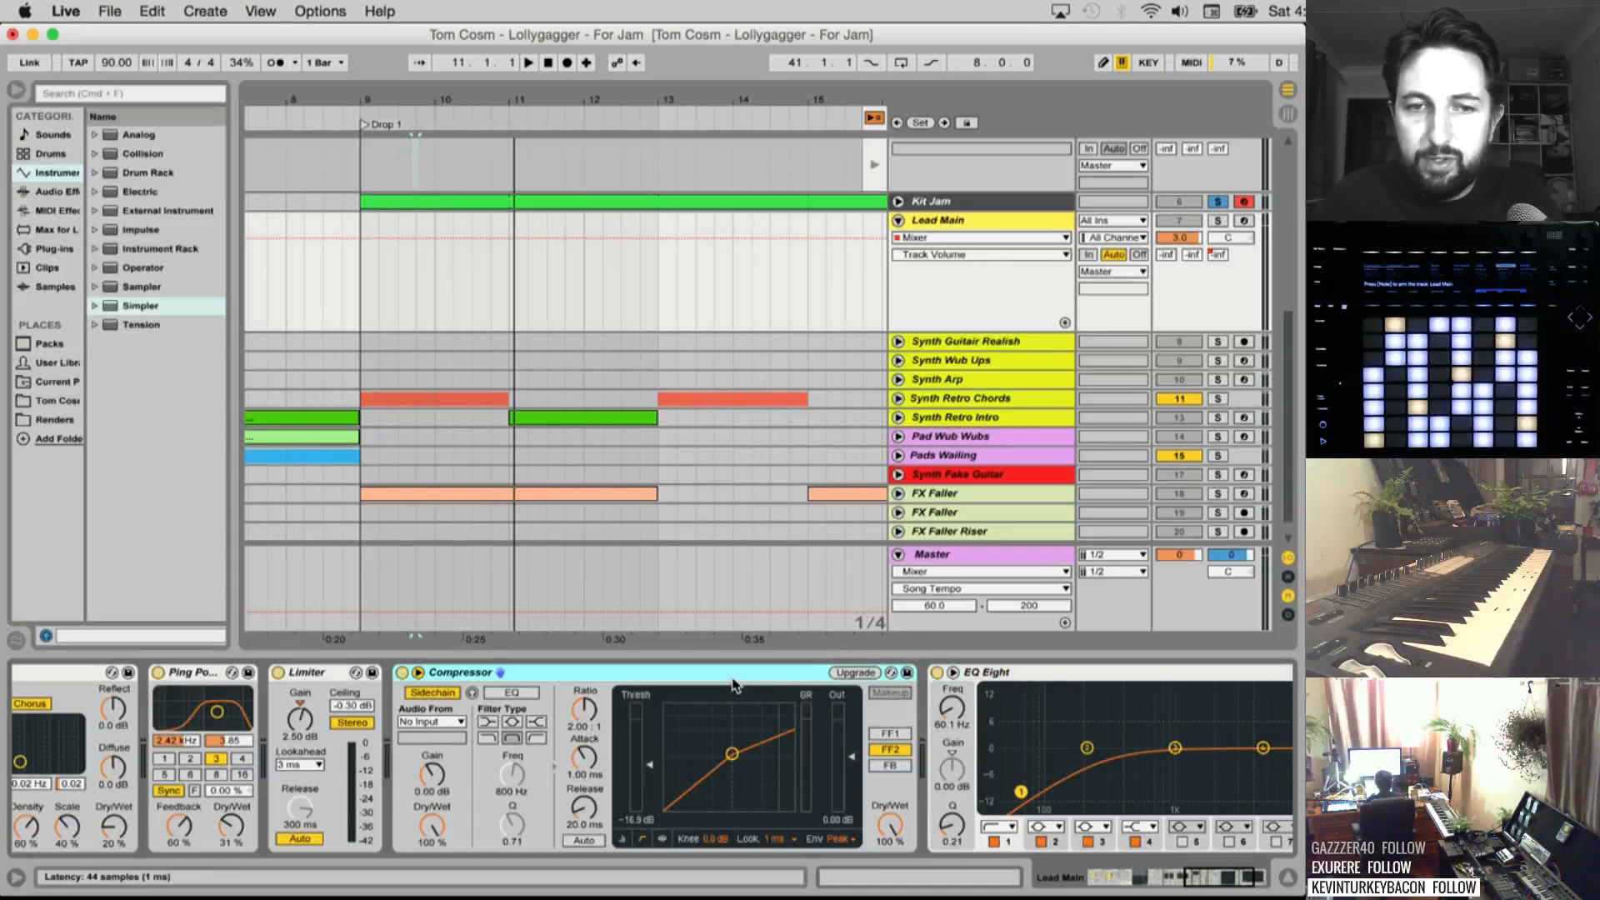
{"action": "key", "text": "Delete"}
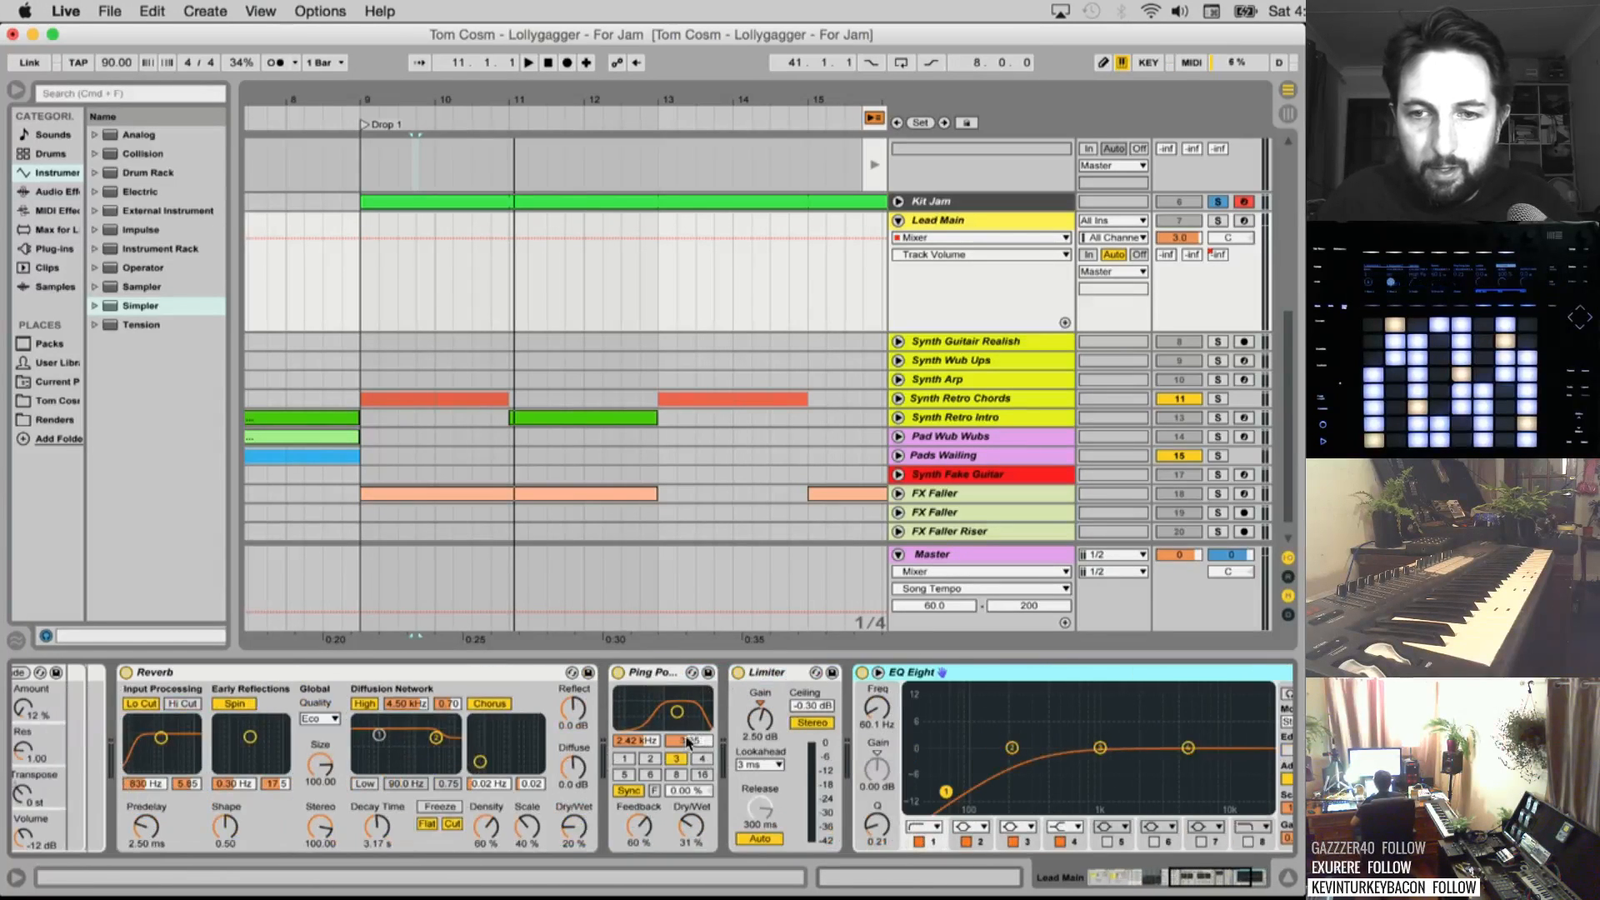
Group the Lead Main track's devices into a single Instrument Rack
{"action": "scroll", "coordinate": [513, 731], "scroll_direction": "left", "scroll_amount": 10}
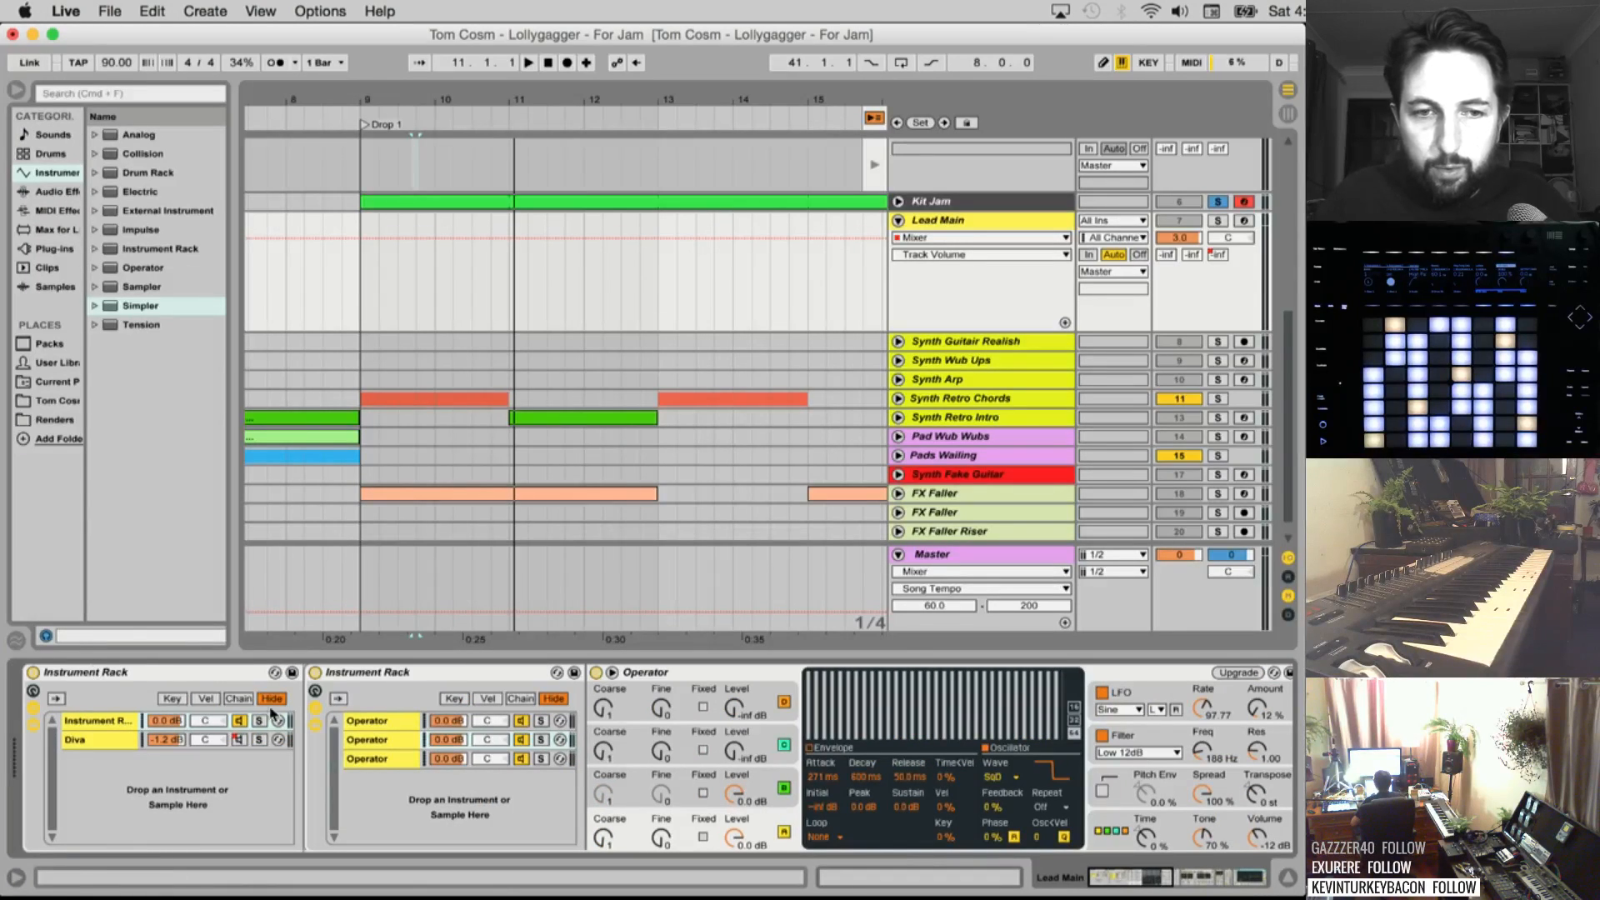
{"action": "left_click", "coordinate": [146, 673]}
{"action": "right_click", "coordinate": [152, 676]}
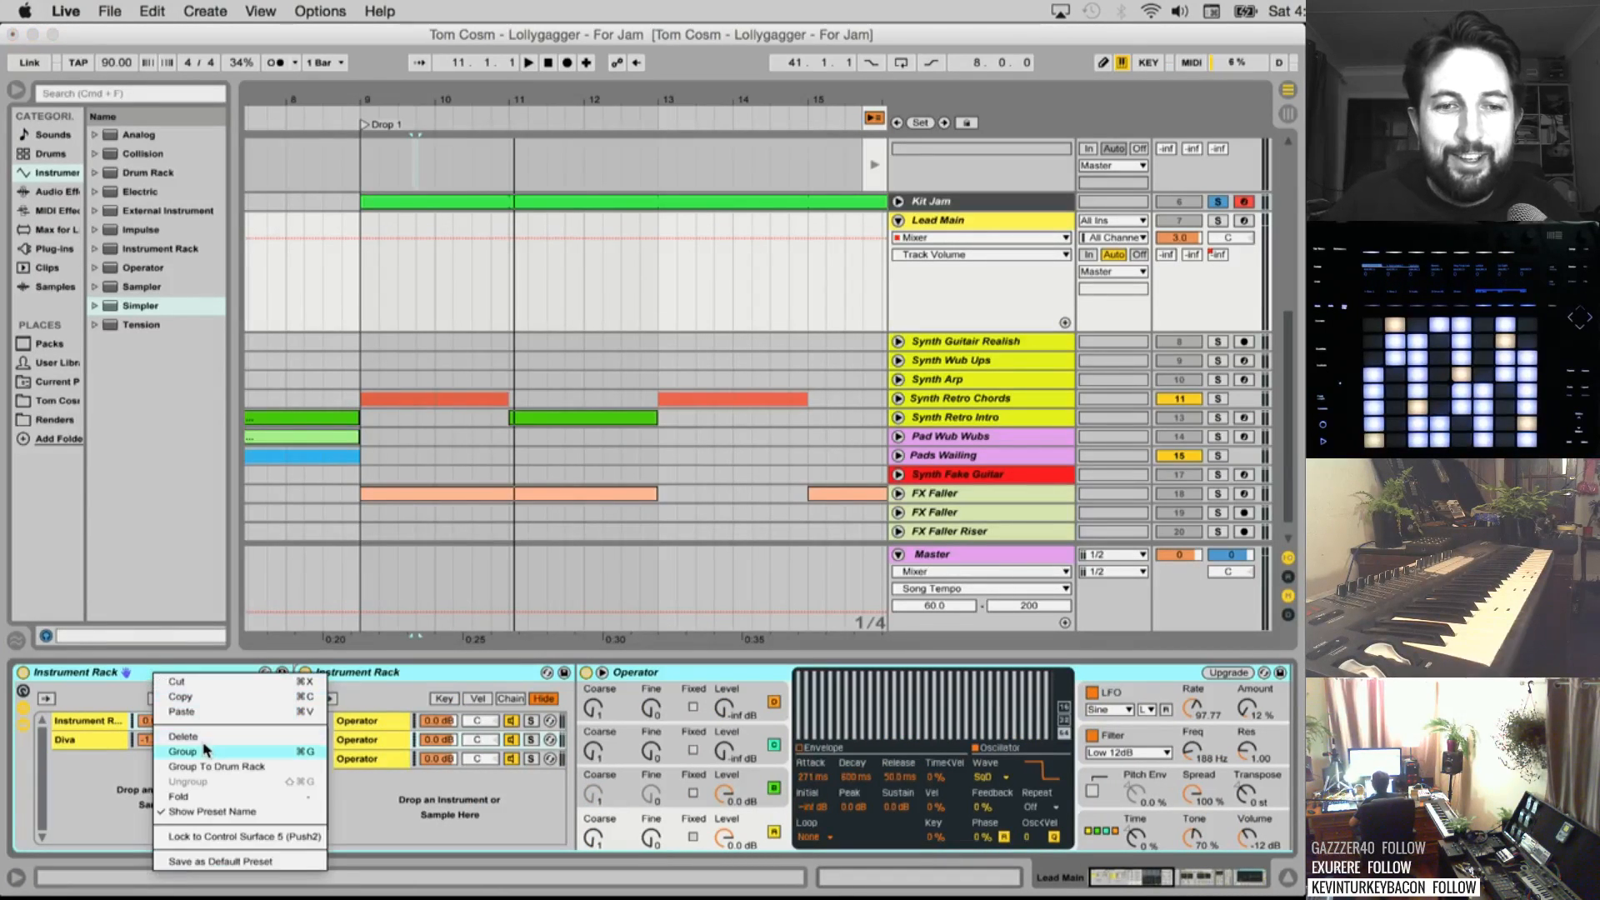
{"action": "left_click", "coordinate": [193, 738]}
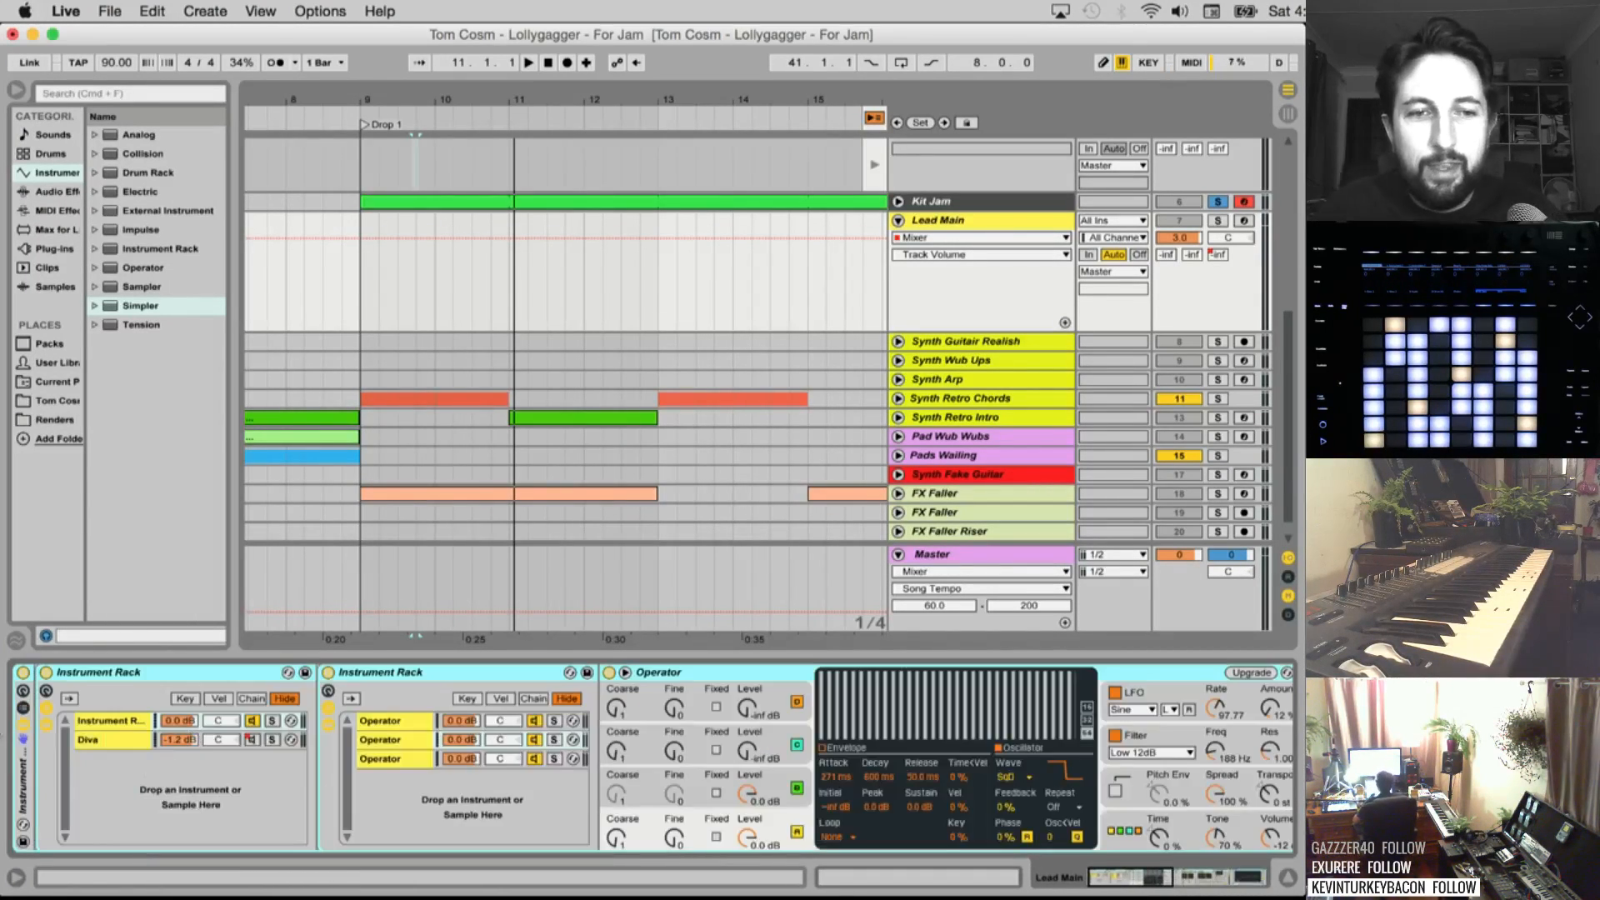
Show the macro controls of the new outer rack and rename the rack Lead Main
{"action": "double_click", "coordinate": [23, 776]}
{"action": "double_click", "coordinate": [24, 781]}
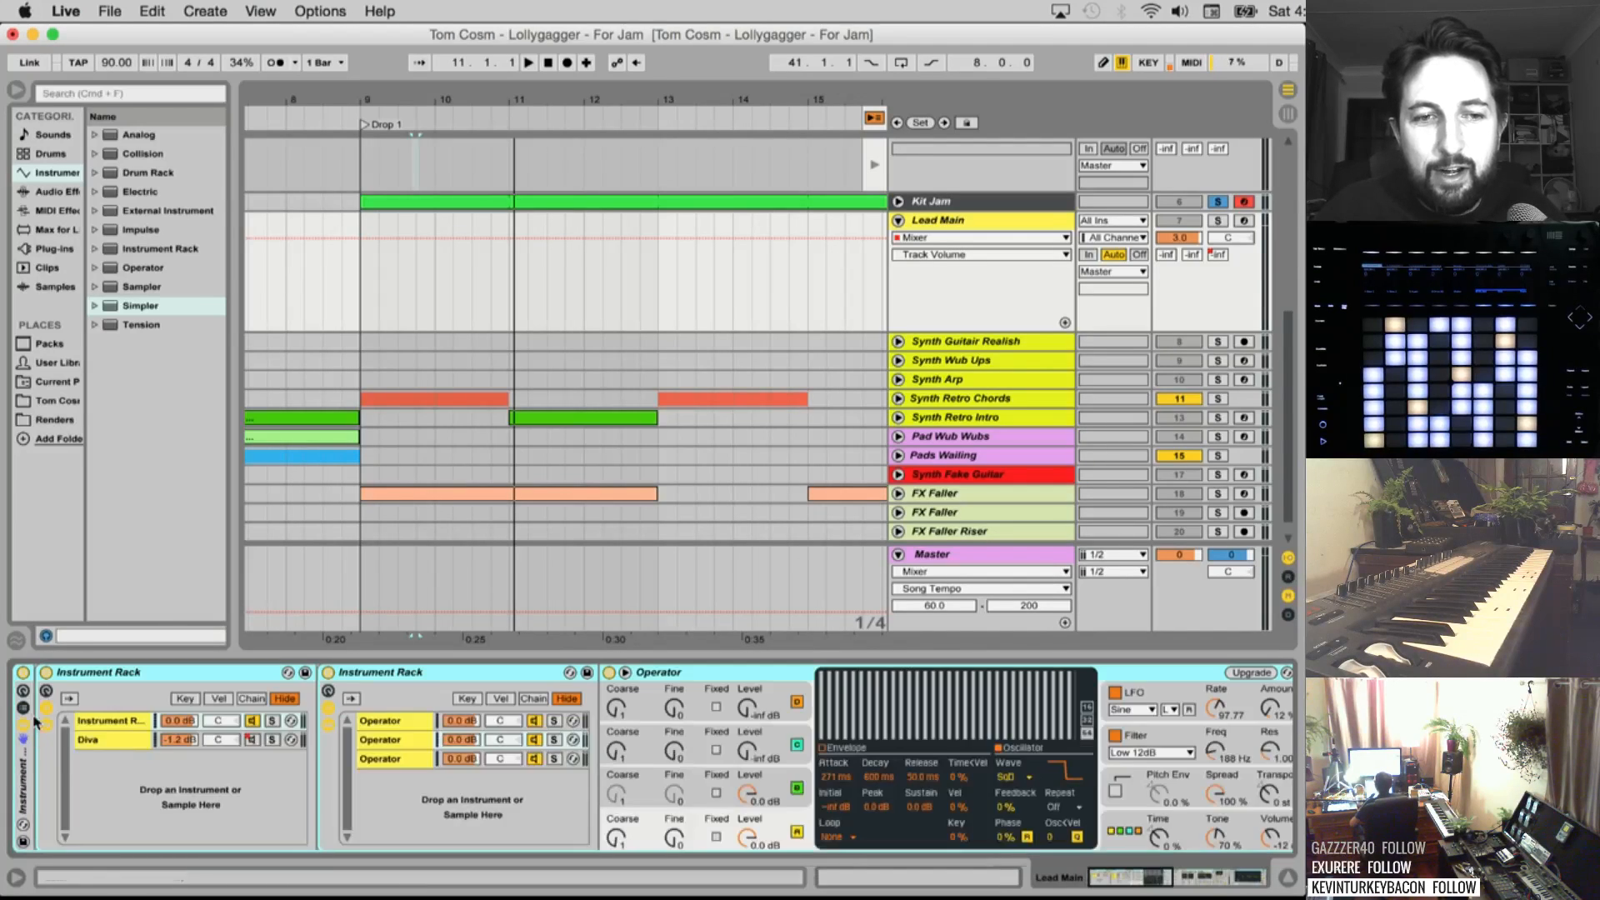
{"action": "left_click", "coordinate": [24, 691]}
{"action": "key", "text": "super+r"}
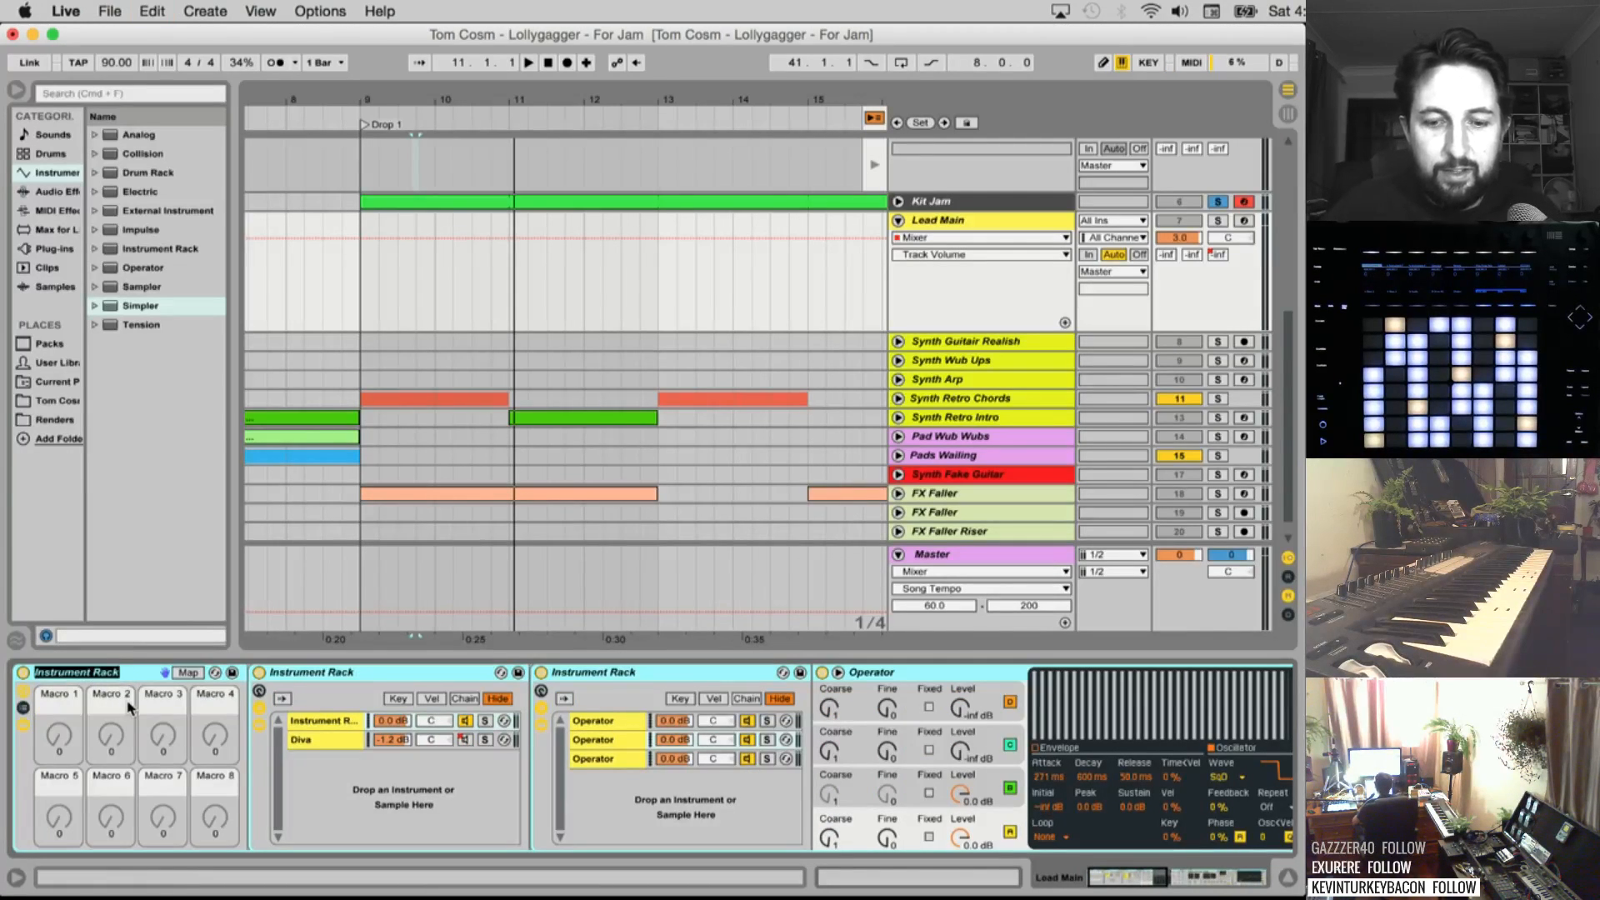
{"action": "type", "text": "Main"}
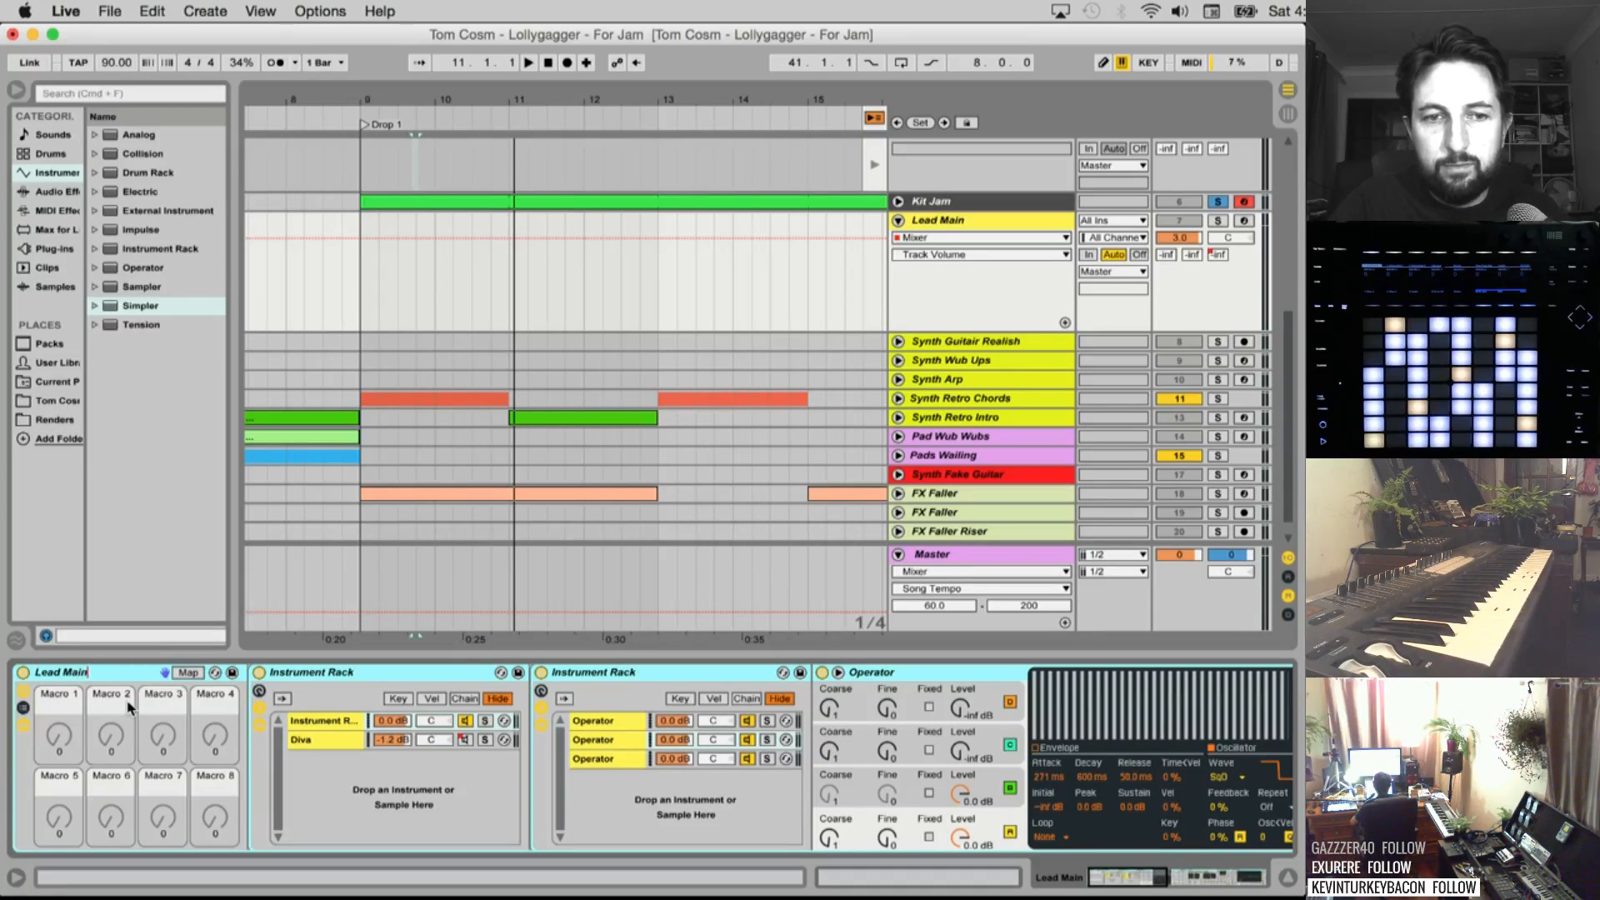
{"action": "key", "text": "Return"}
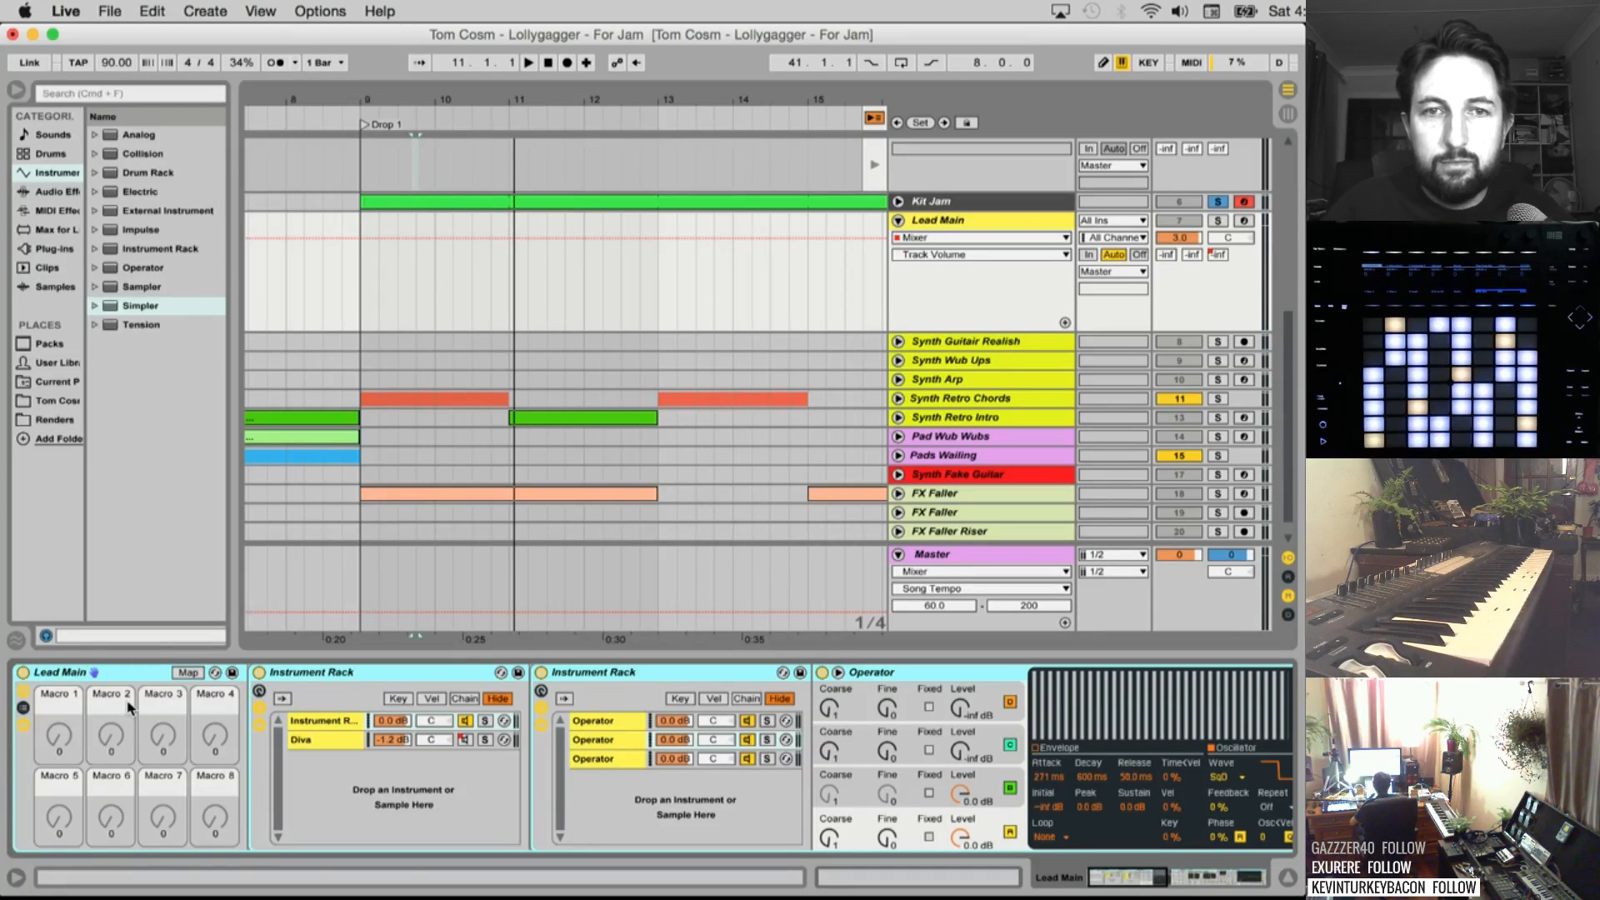
Arm the Lead Main track and audition it with the solo on Kit Jam turned off
{"action": "left_click", "coordinate": [1245, 221]}
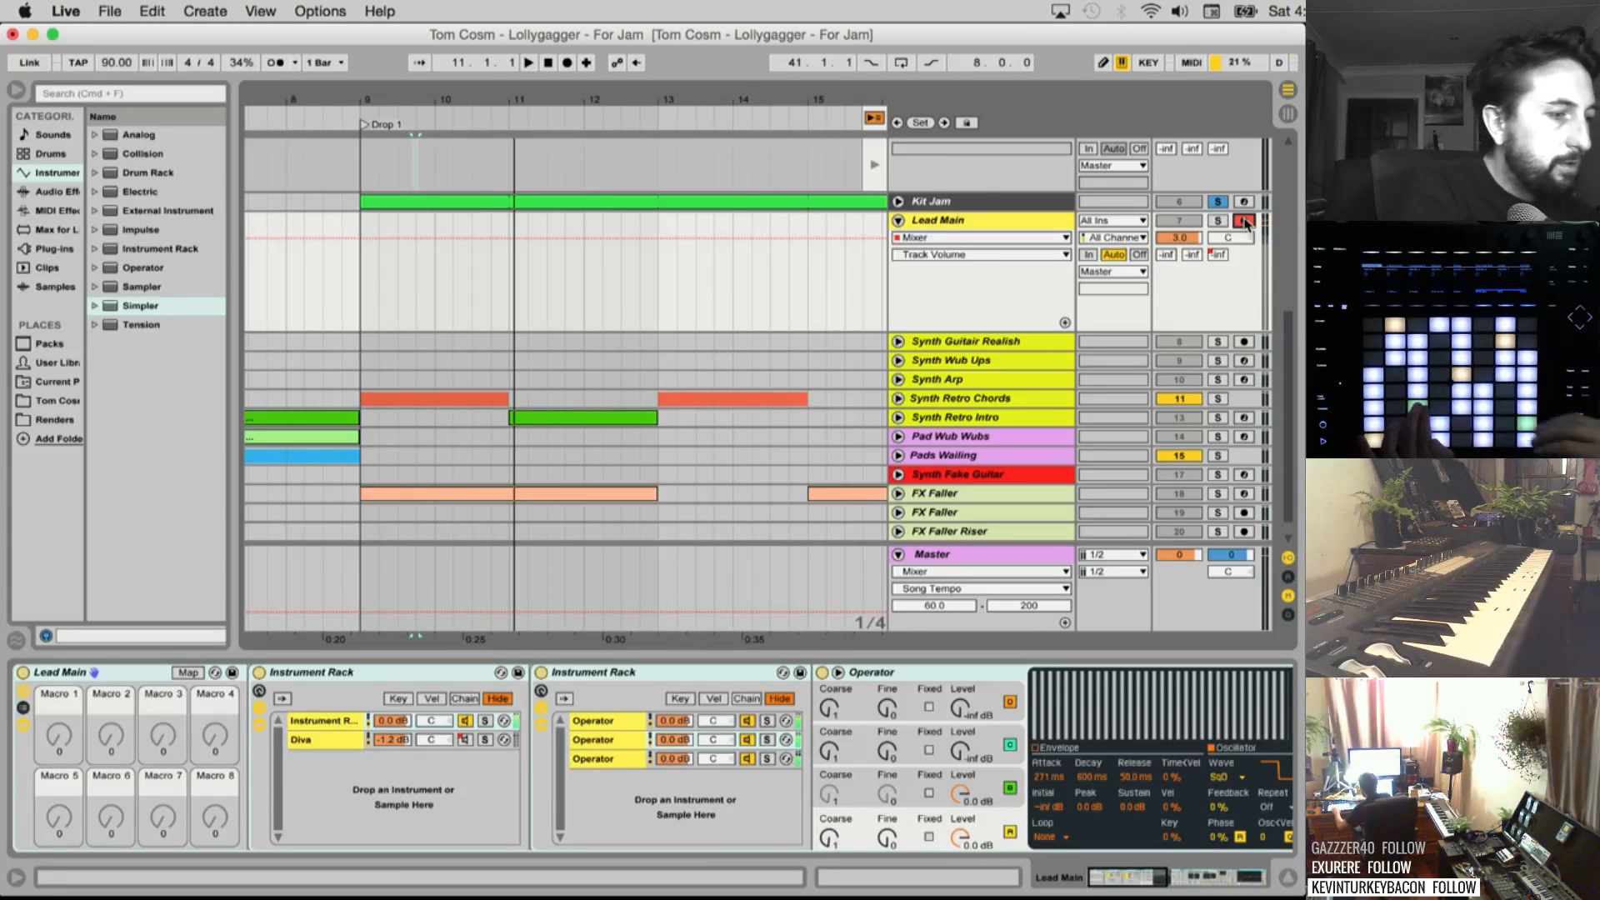
{"action": "left_click", "coordinate": [1218, 202]}
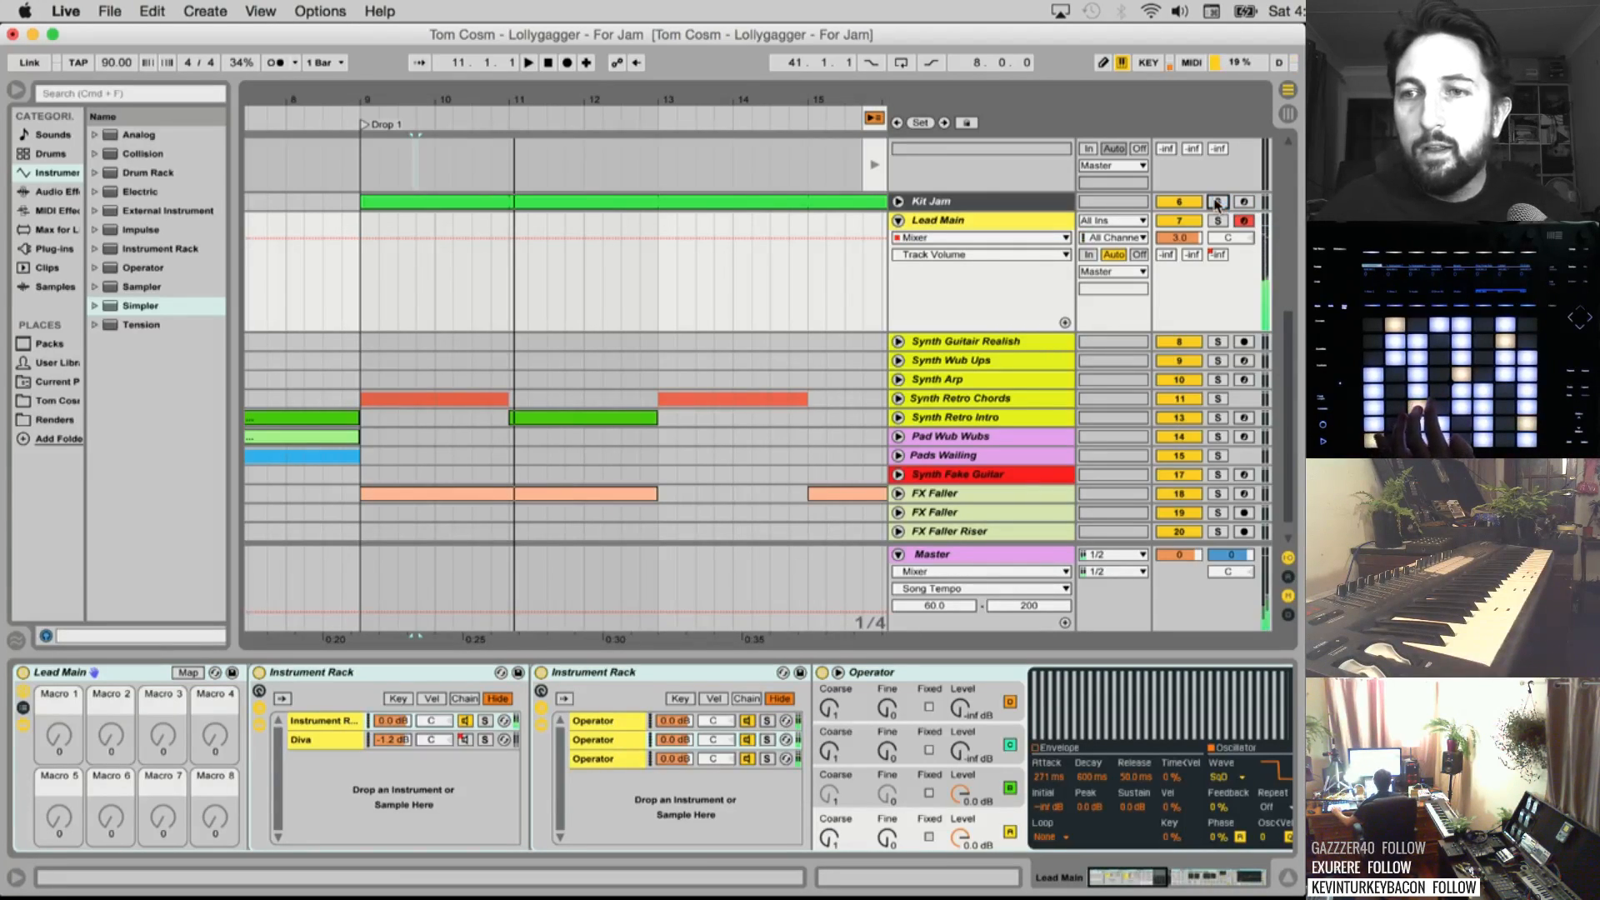
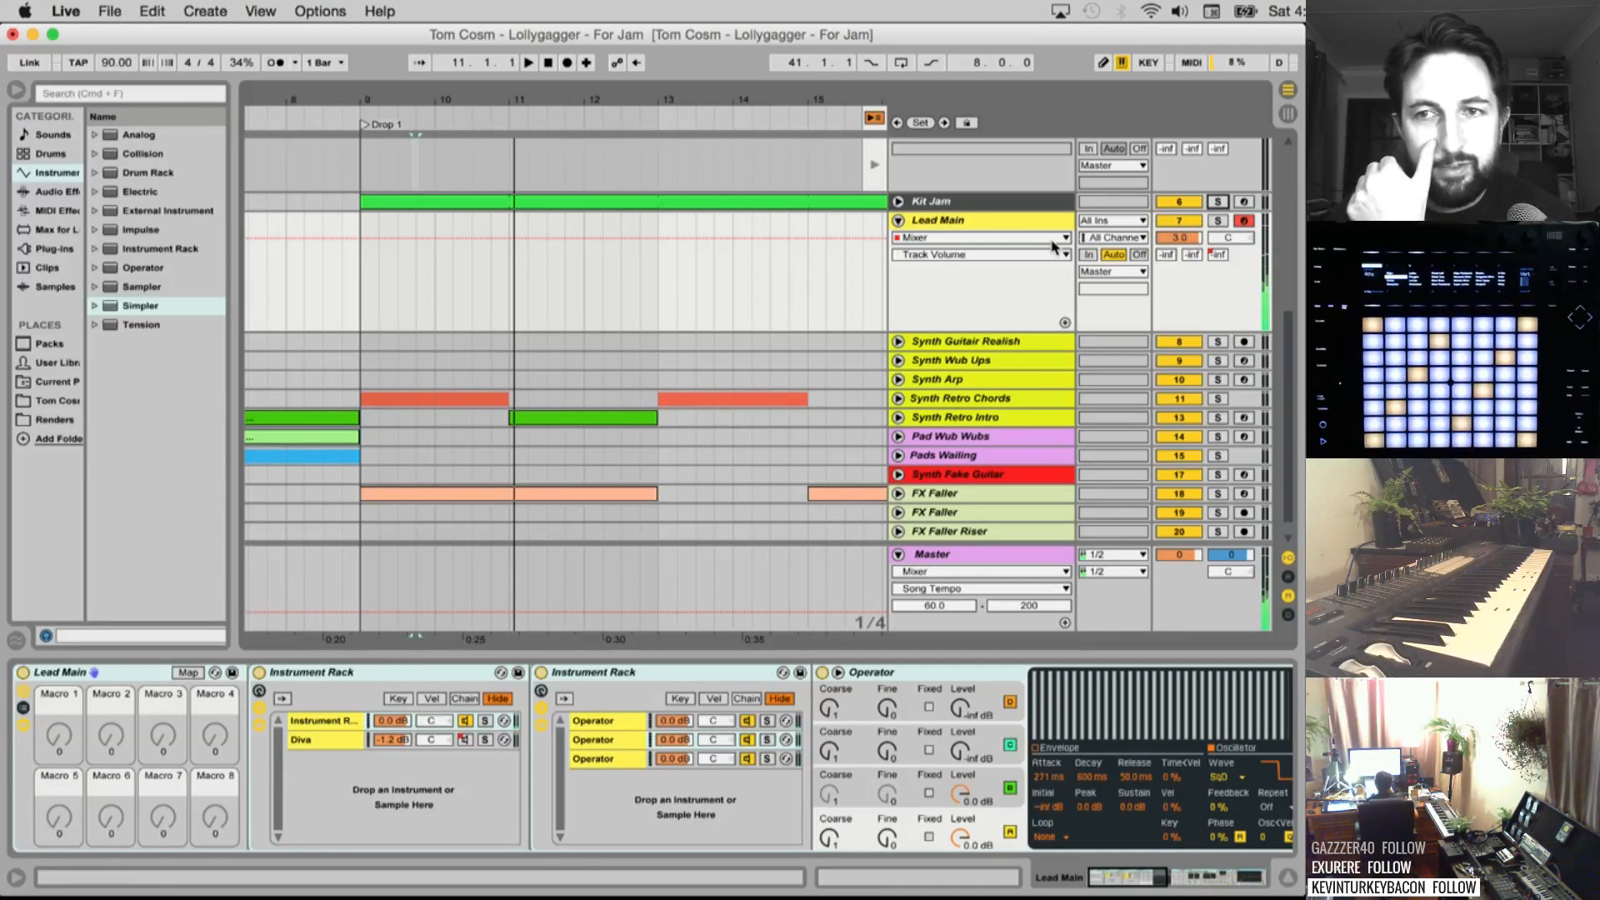
{"action": "left_click", "coordinate": [987, 221]}
{"action": "key", "text": "space"}
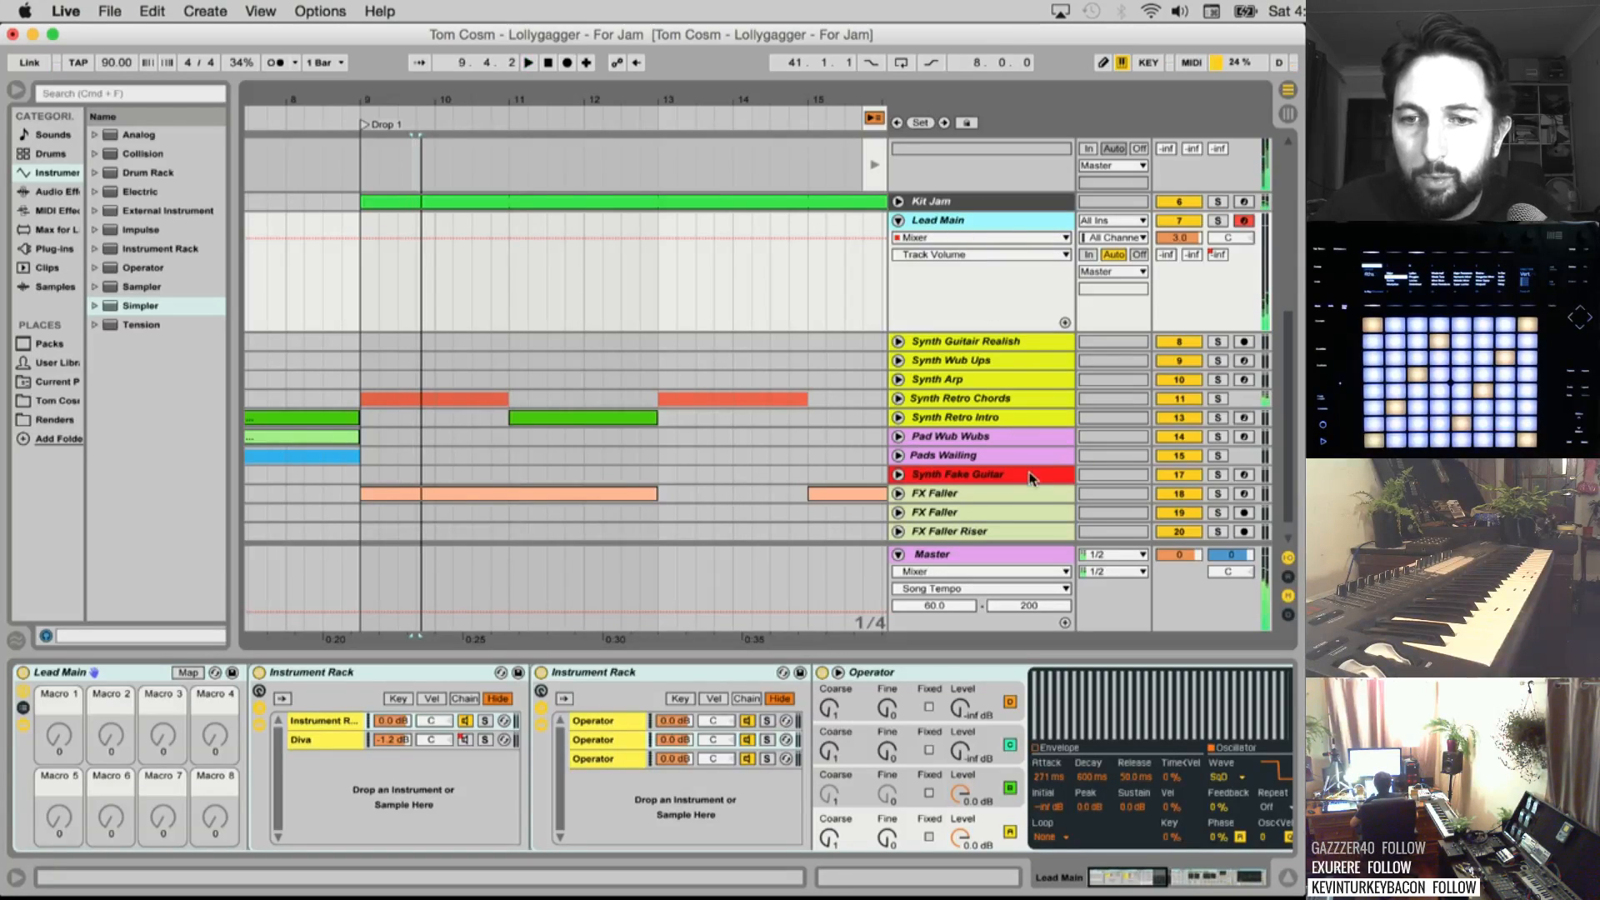
Clear all automation envelopes on the Lead Main track
{"action": "right_click", "coordinate": [969, 307]}
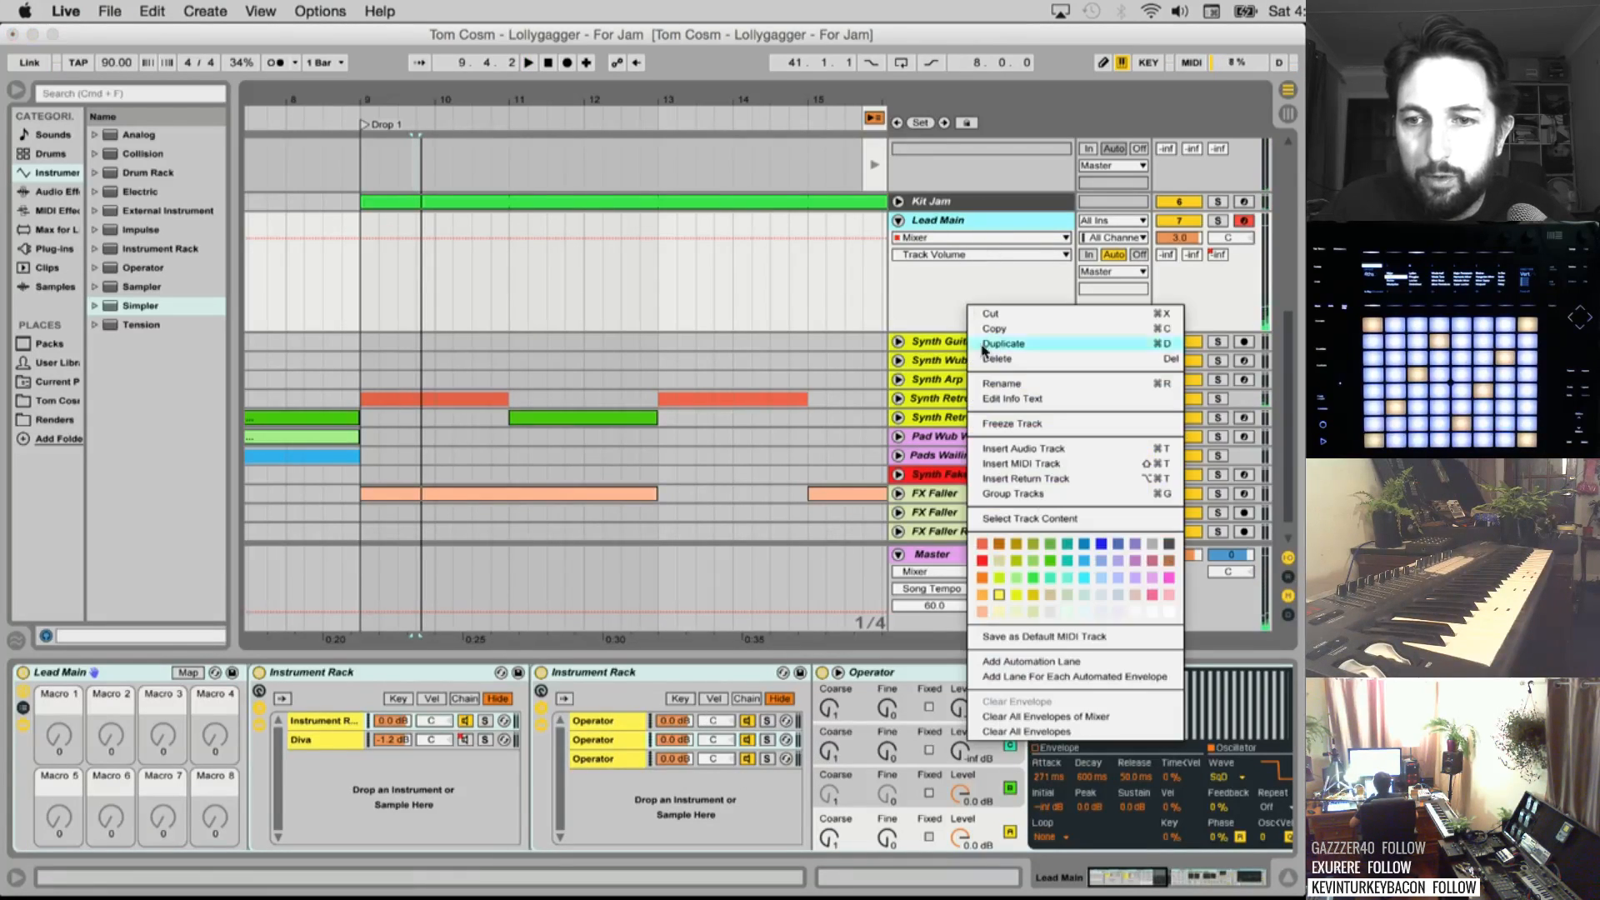
{"action": "left_click", "coordinate": [1032, 733]}
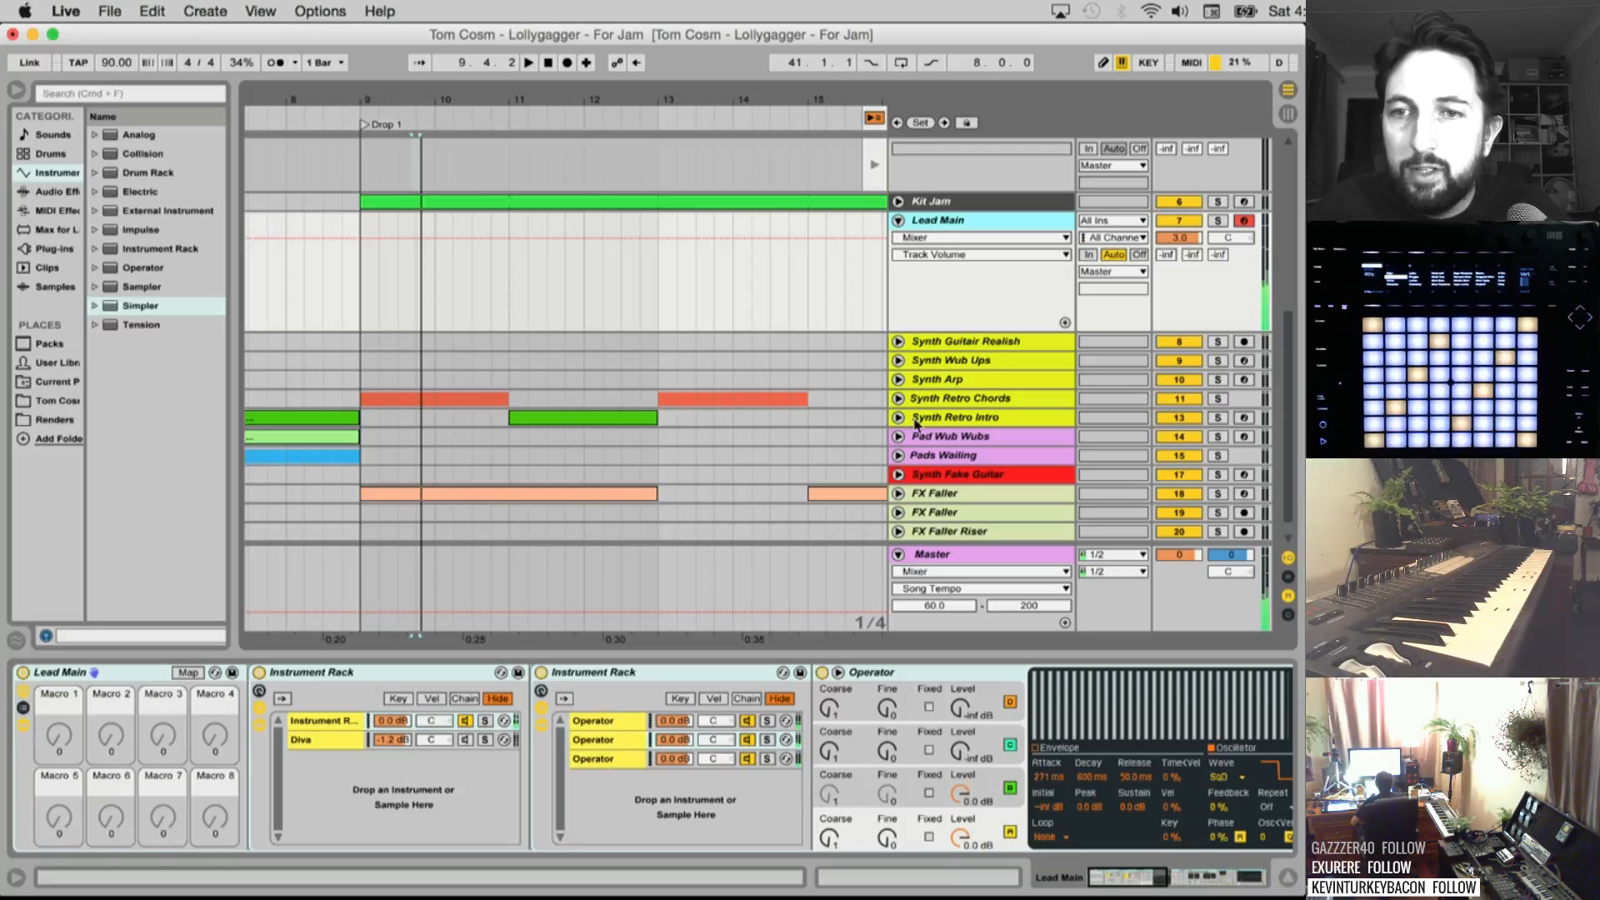
Unfold and solo the Synth Guitair Realish track, and audition its frozen clip from bar 19
{"action": "left_click", "coordinate": [896, 342]}
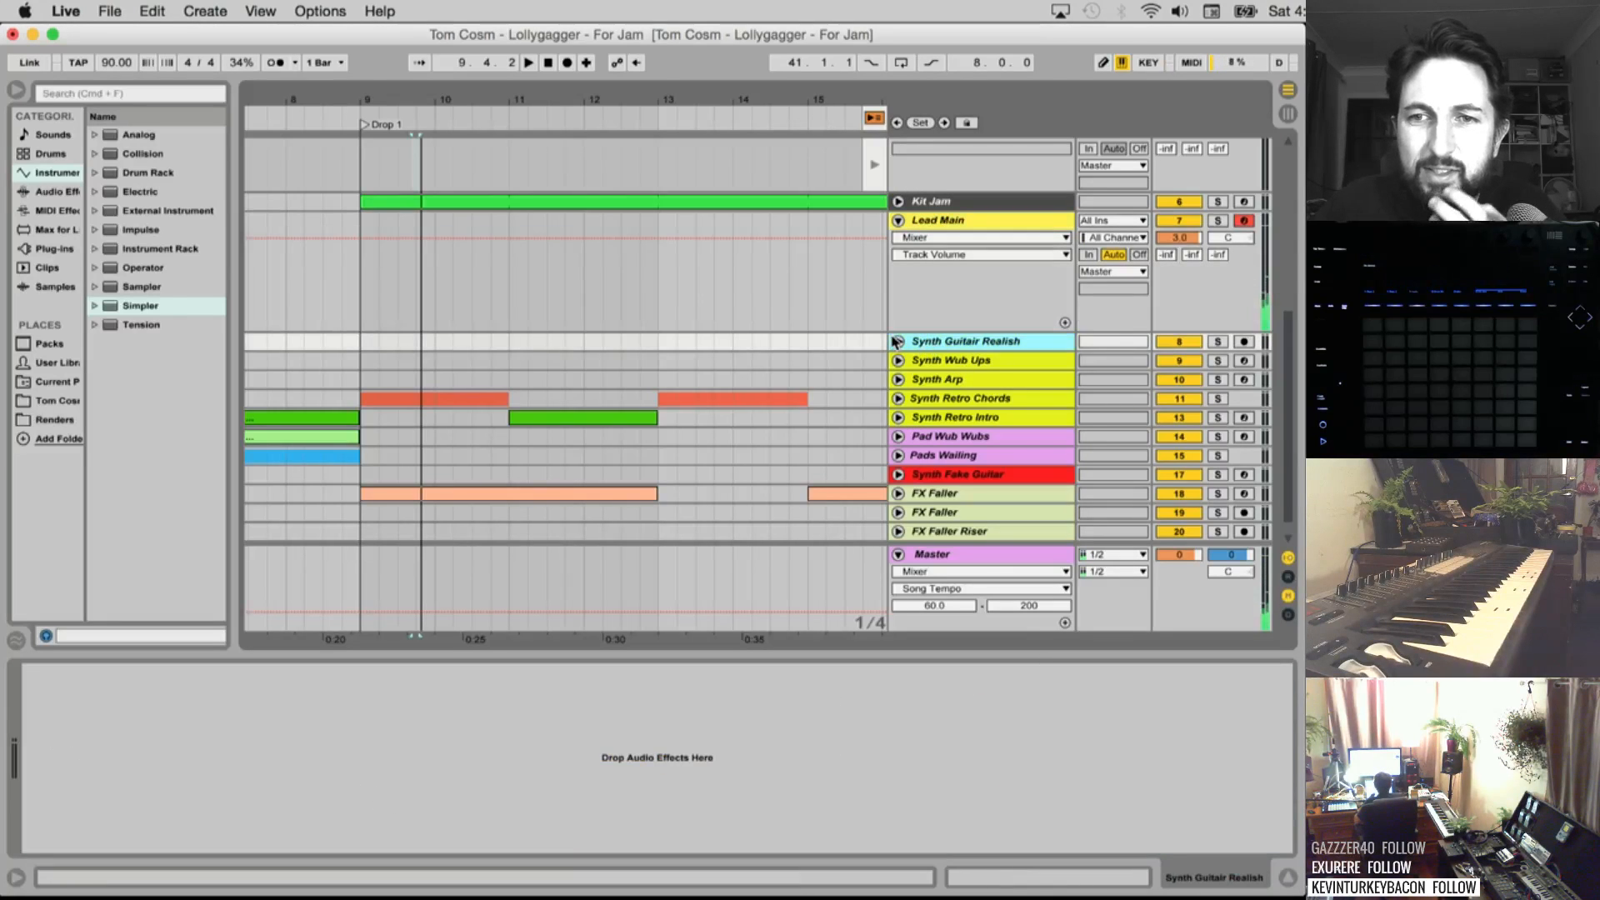
{"action": "left_click", "coordinate": [898, 342]}
{"action": "scroll", "coordinate": [550, 403], "scroll_direction": "left", "scroll_amount": 5}
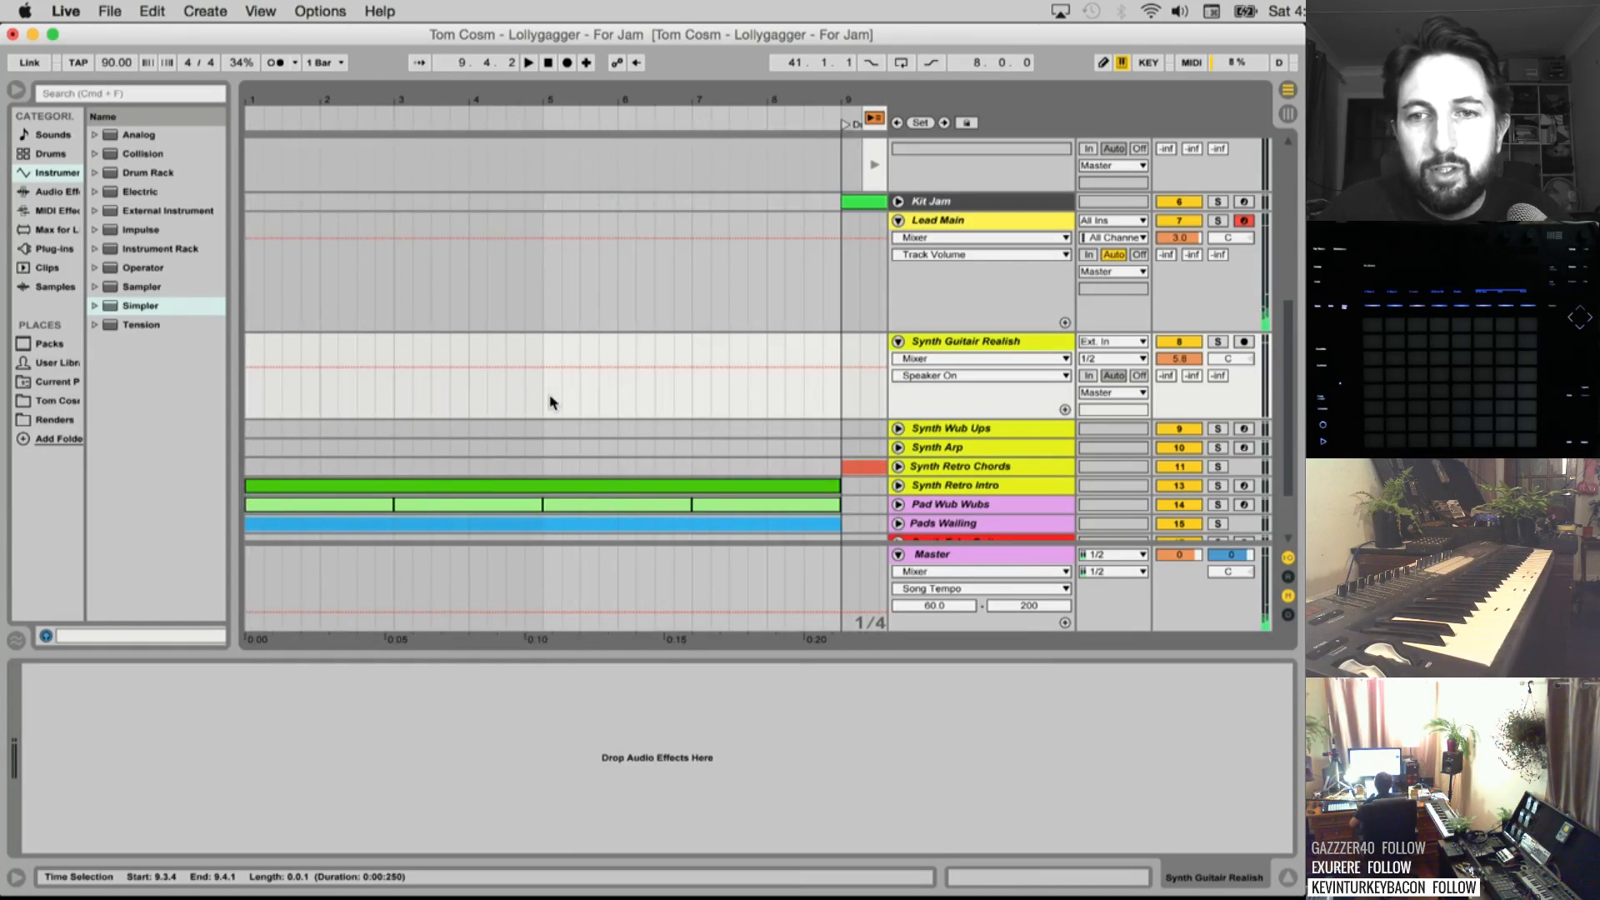
{"action": "scroll", "coordinate": [550, 404], "scroll_direction": "right", "scroll_amount": 10}
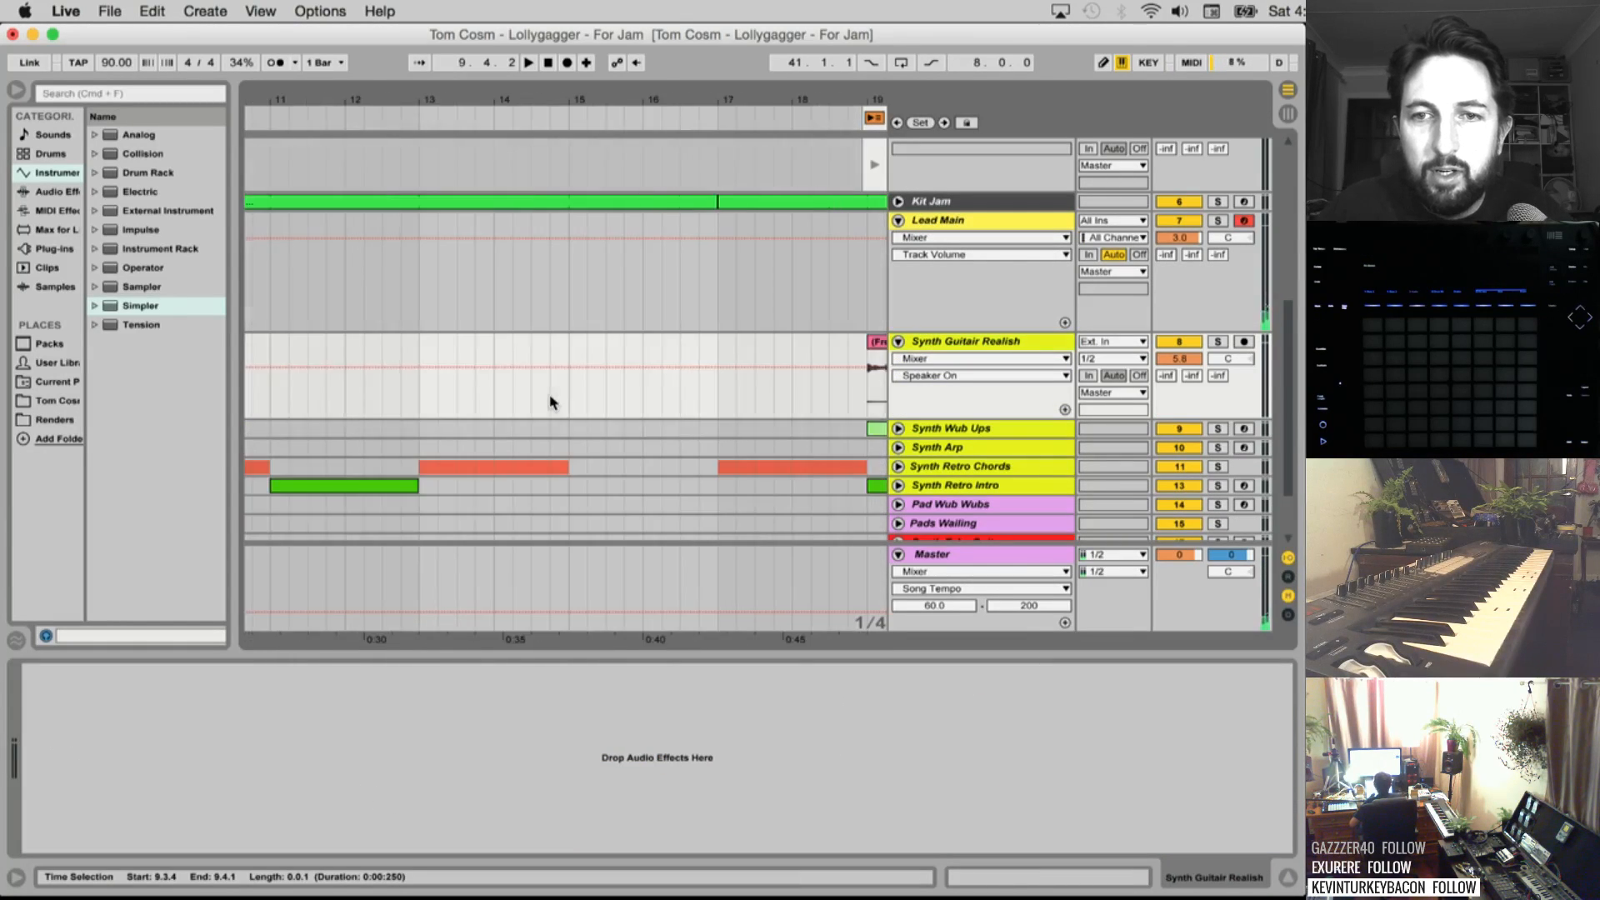
{"action": "left_click", "coordinate": [1218, 342]}
{"action": "key", "text": "space"}
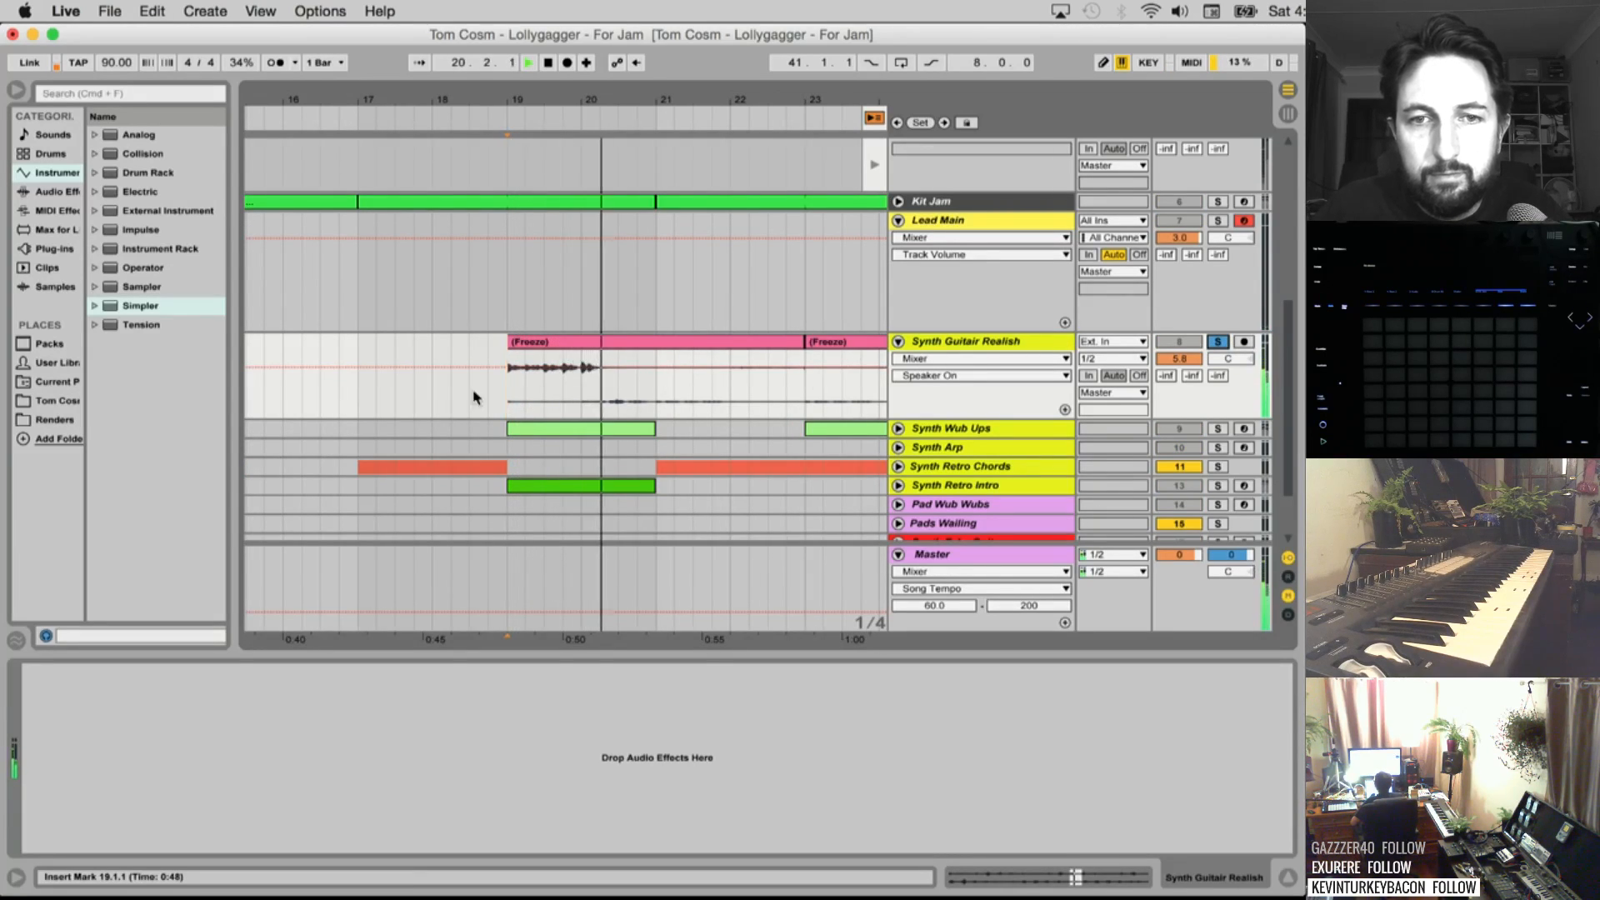
{"action": "key", "text": "space"}
{"action": "key", "text": "space"}
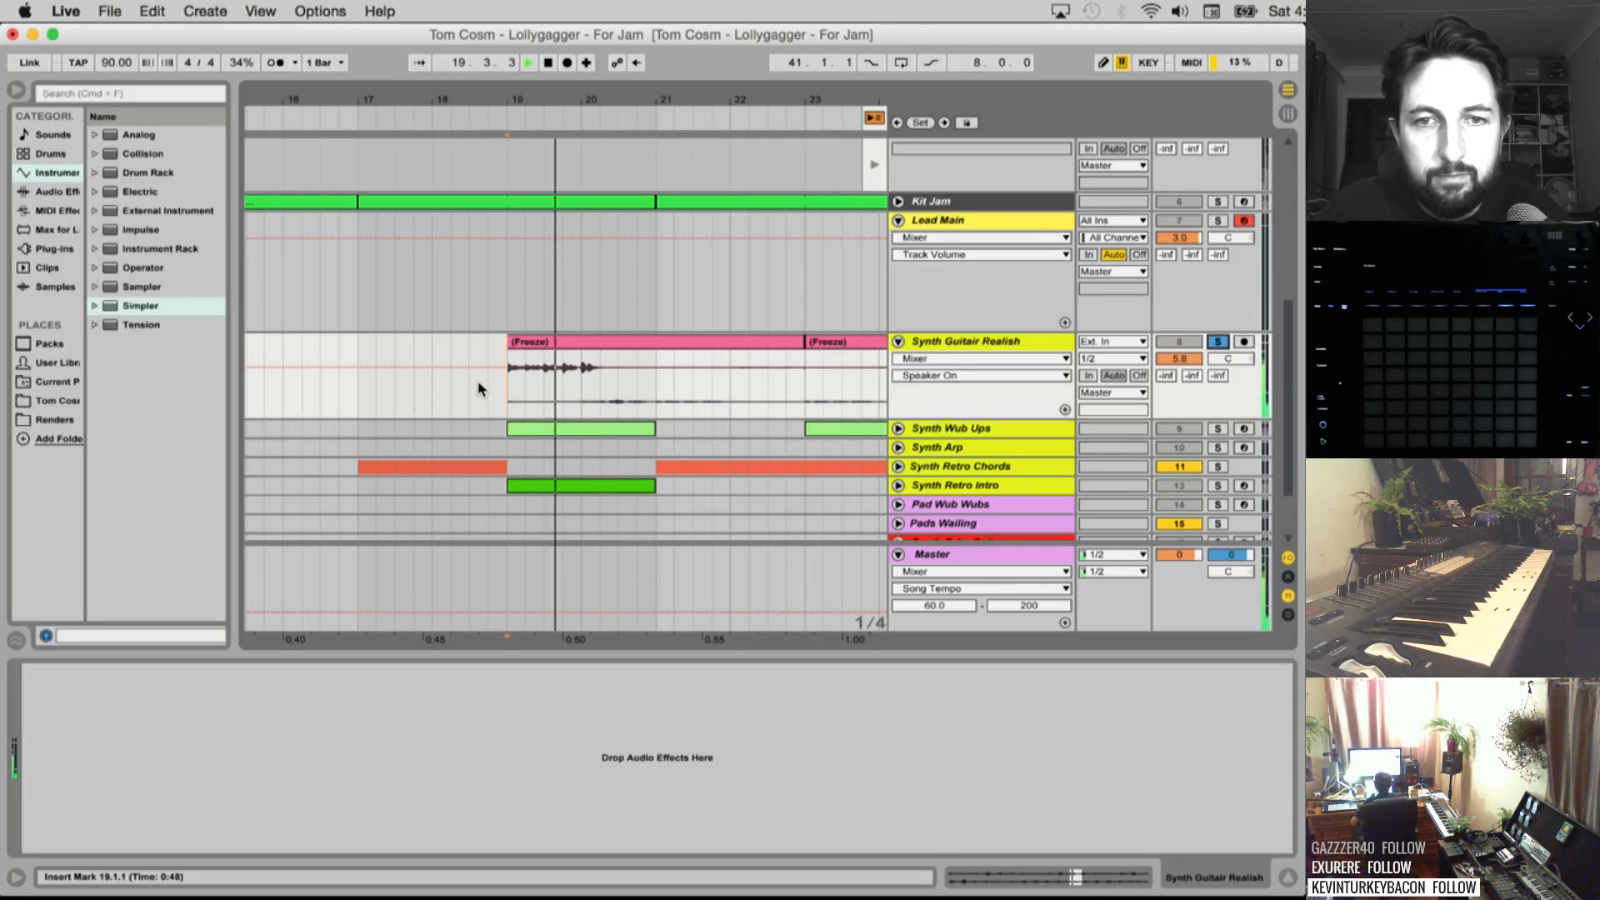
{"action": "key", "text": "space"}
{"action": "key", "text": "space"}
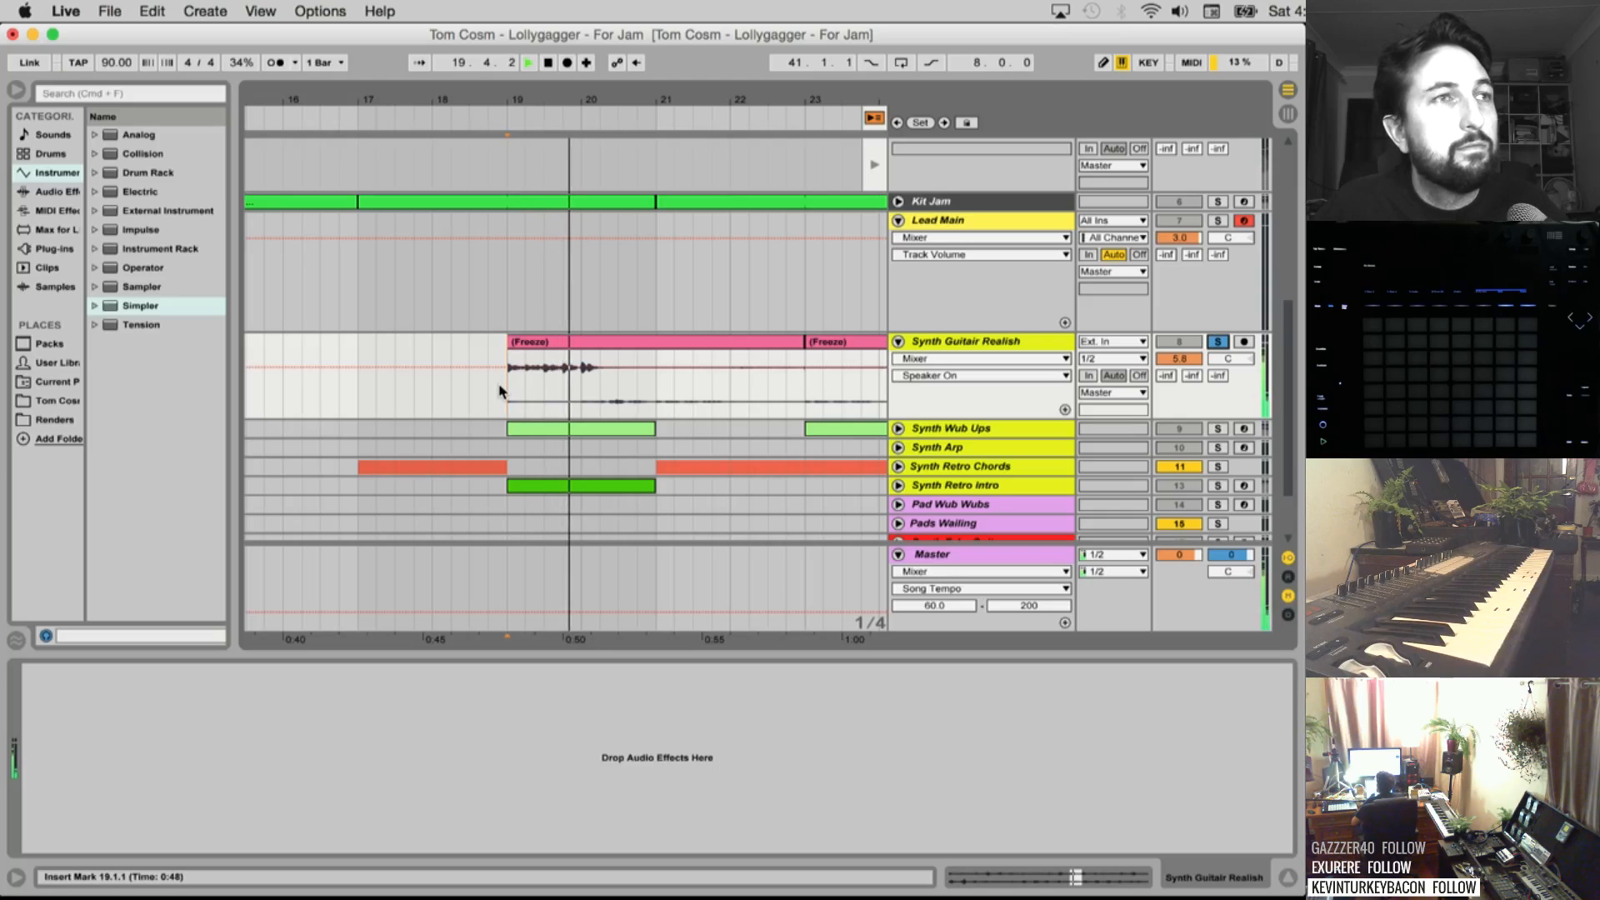
Insert a MIDI track below Synth Guitair Realish and open its name for editing
{"action": "left_click", "coordinate": [957, 347]}
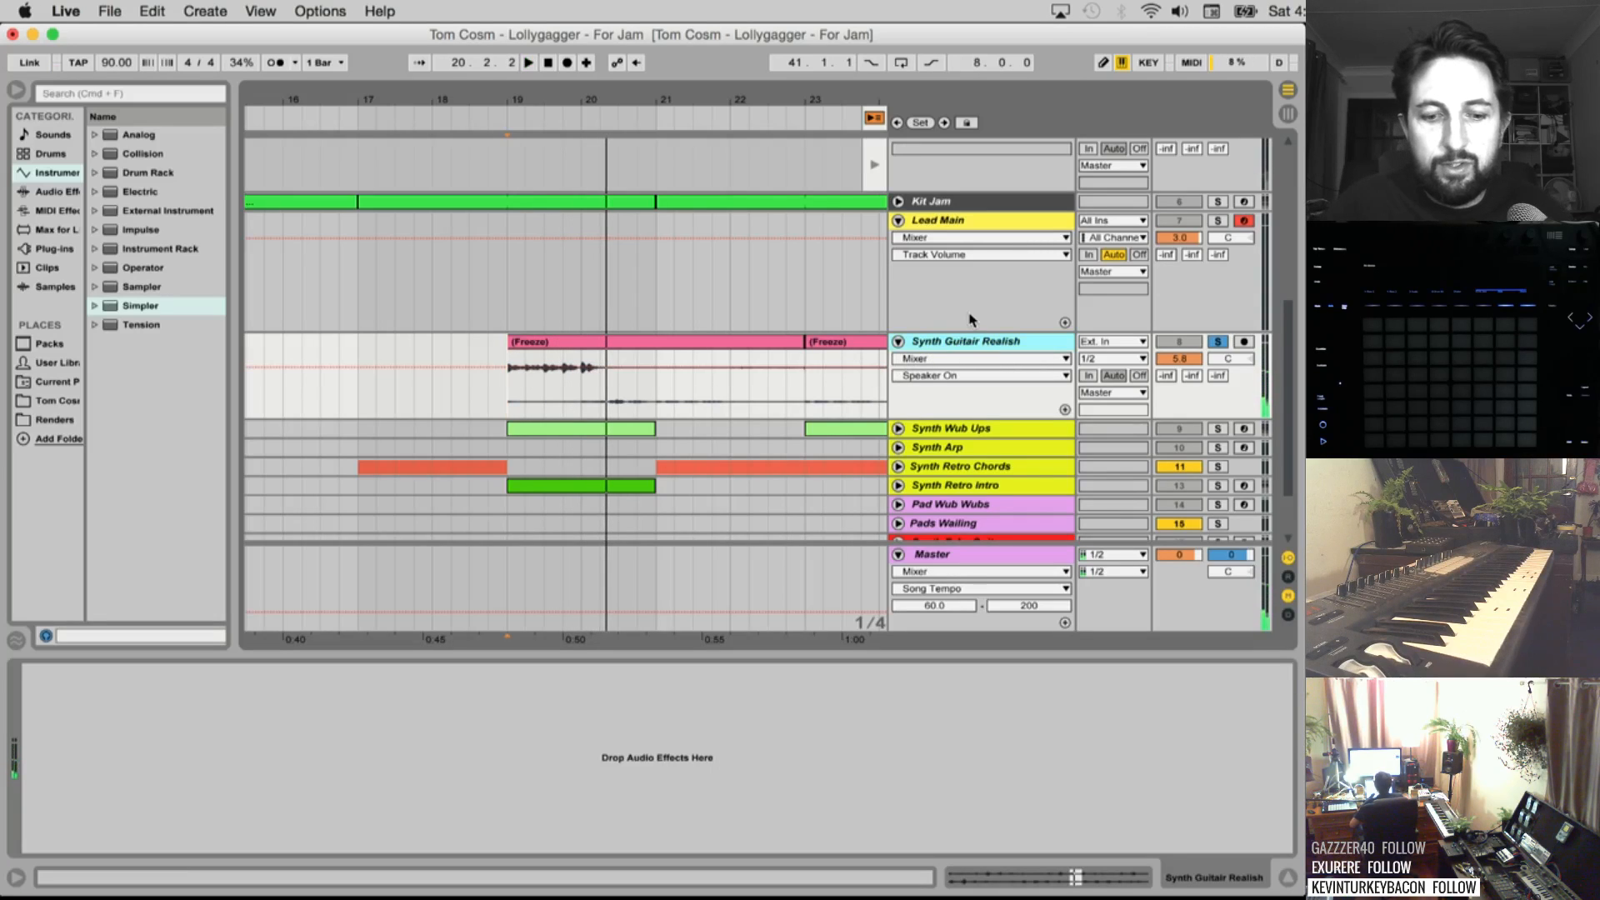
{"action": "key", "text": "super+shift+t"}
{"action": "key", "text": "super+r"}
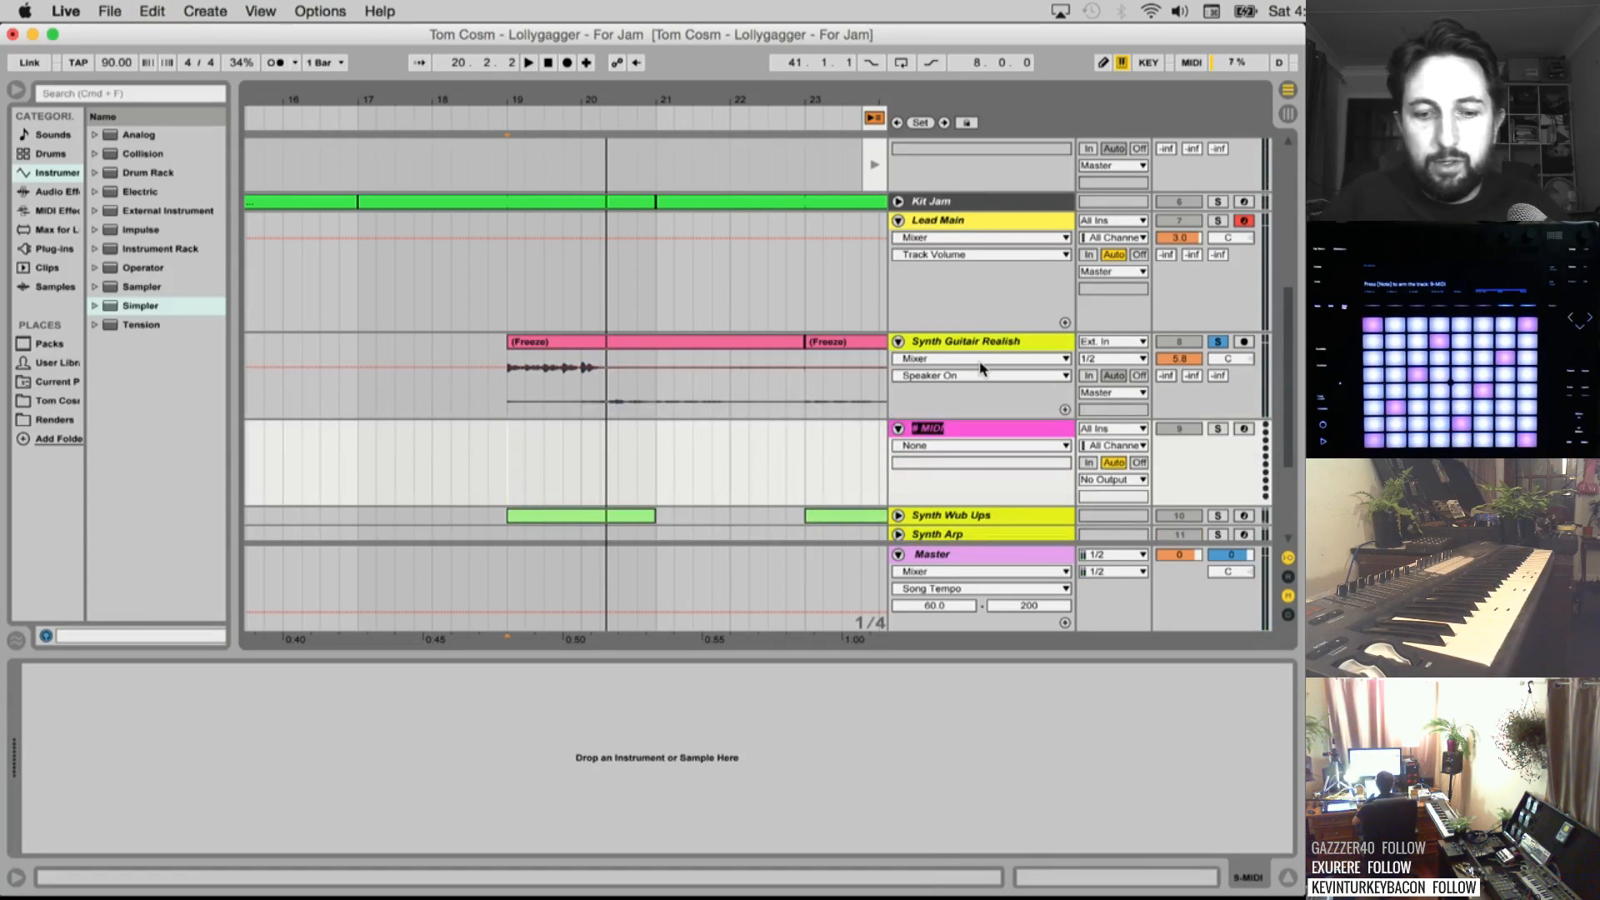
Rename the new MIDI track "Synth Guitar Realish Jam" and colour it dark grey
{"action": "type", "text": "Synth Guitar Realish Jam"}
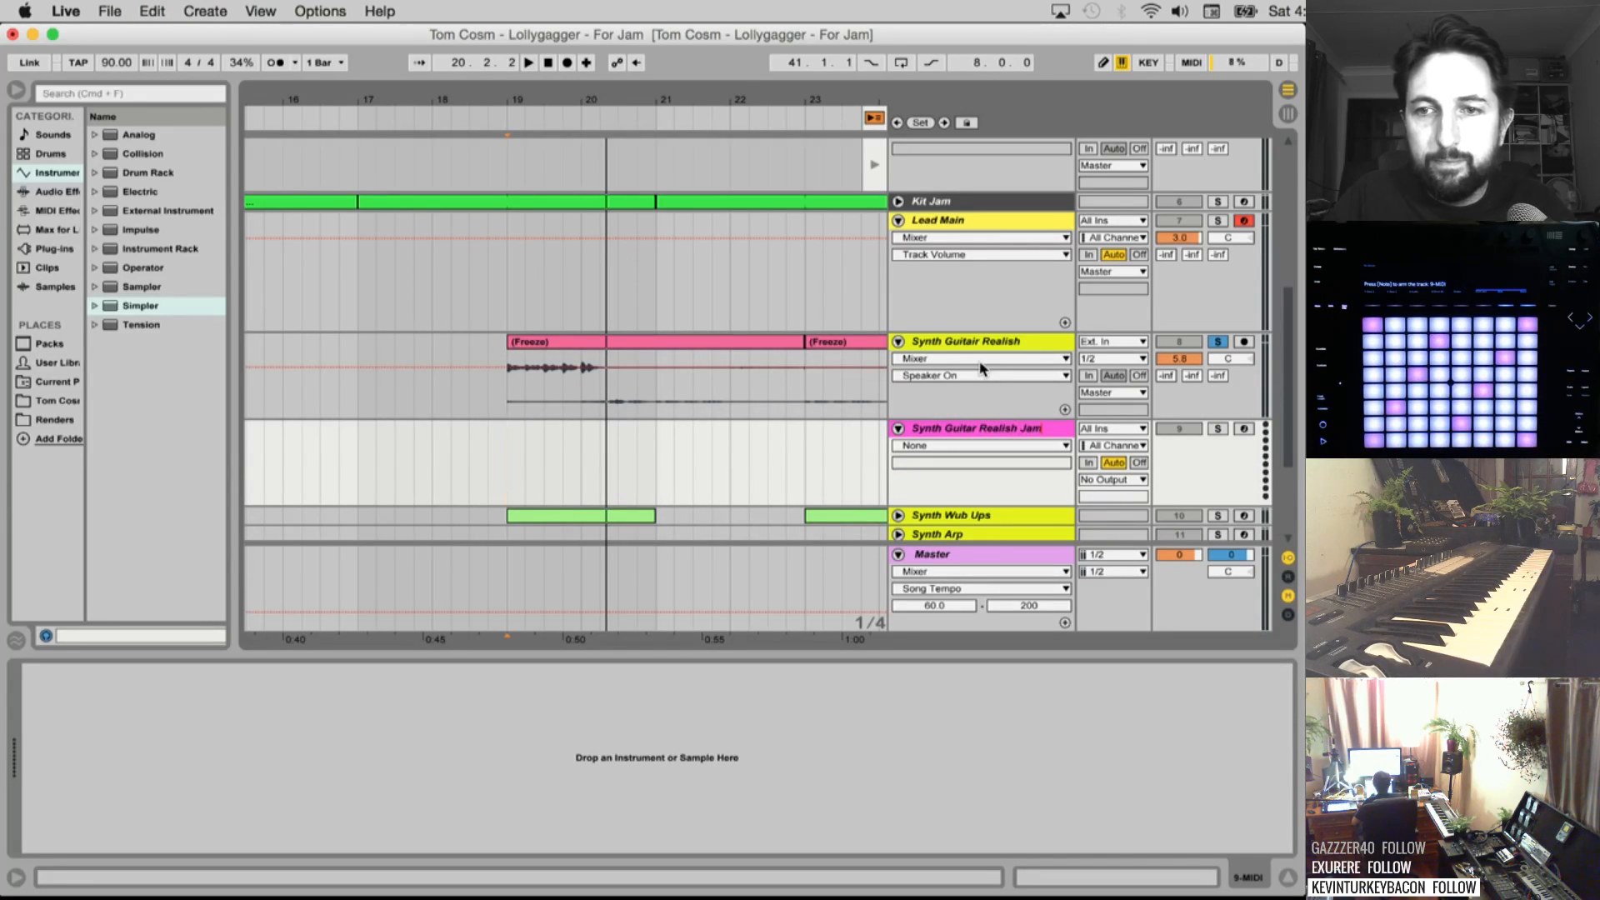
{"action": "key", "text": "Return"}
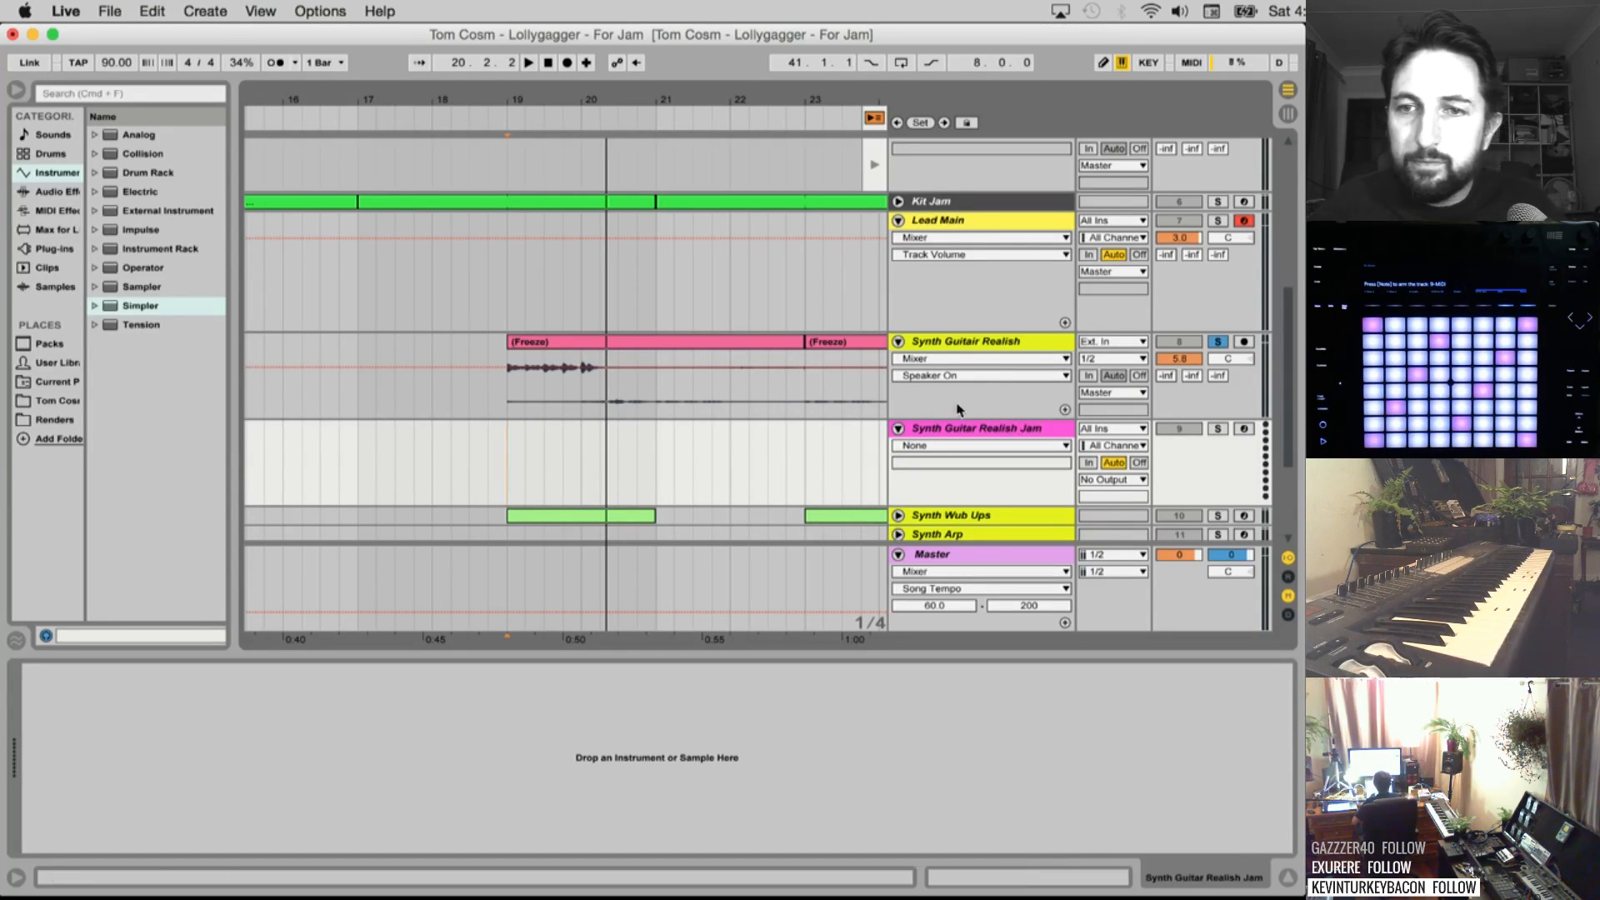
{"action": "right_click", "coordinate": [980, 427]}
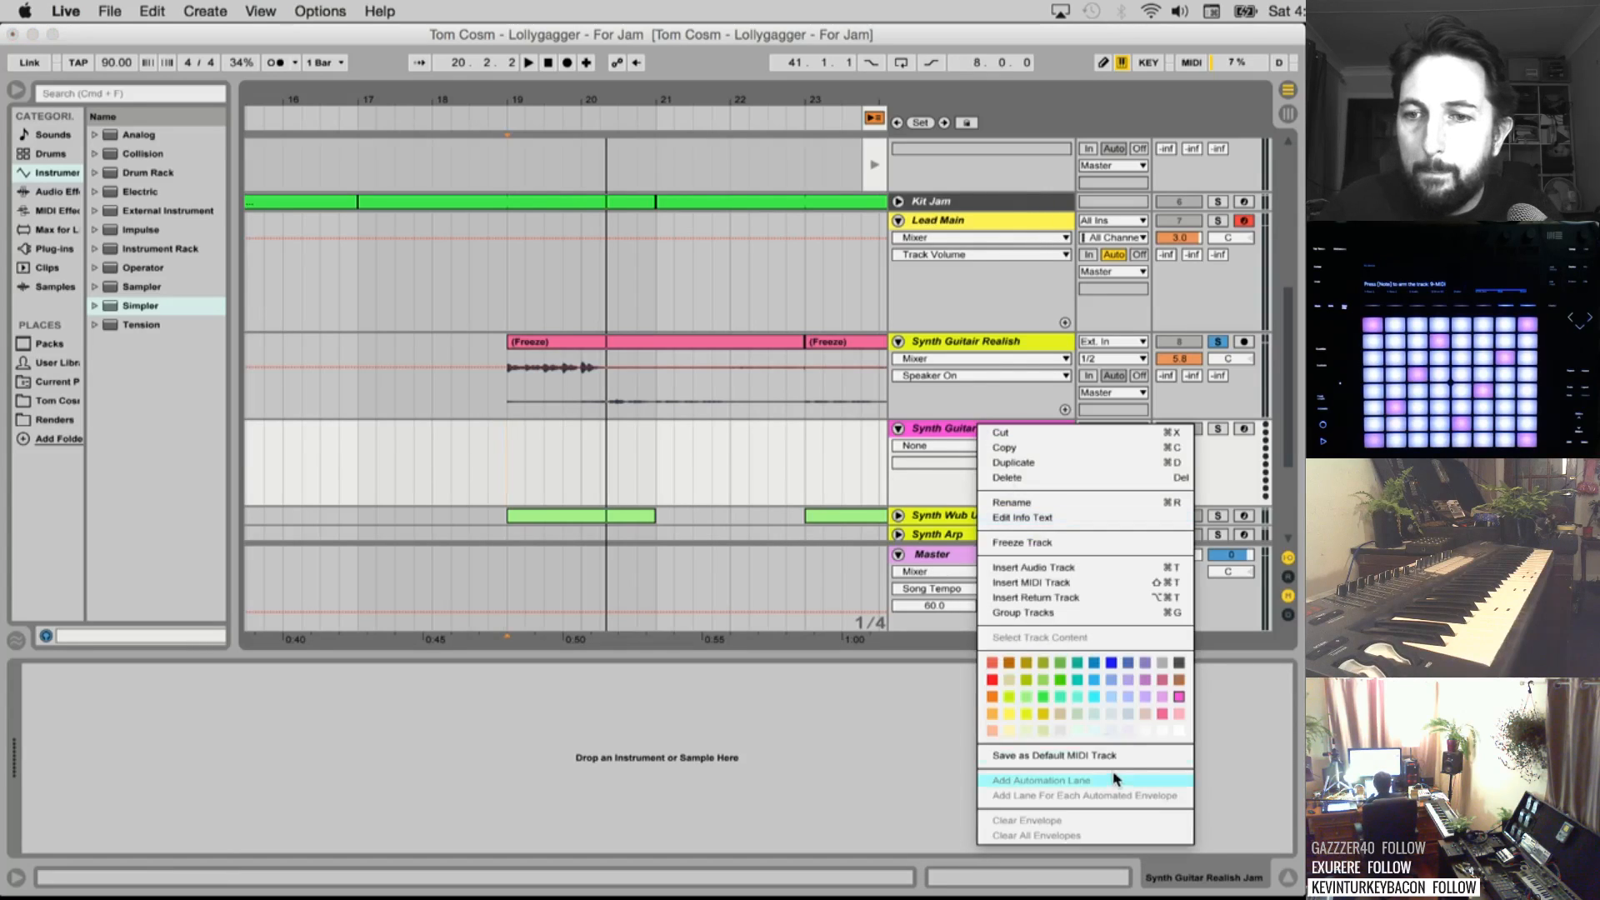
{"action": "left_click", "coordinate": [1179, 665]}
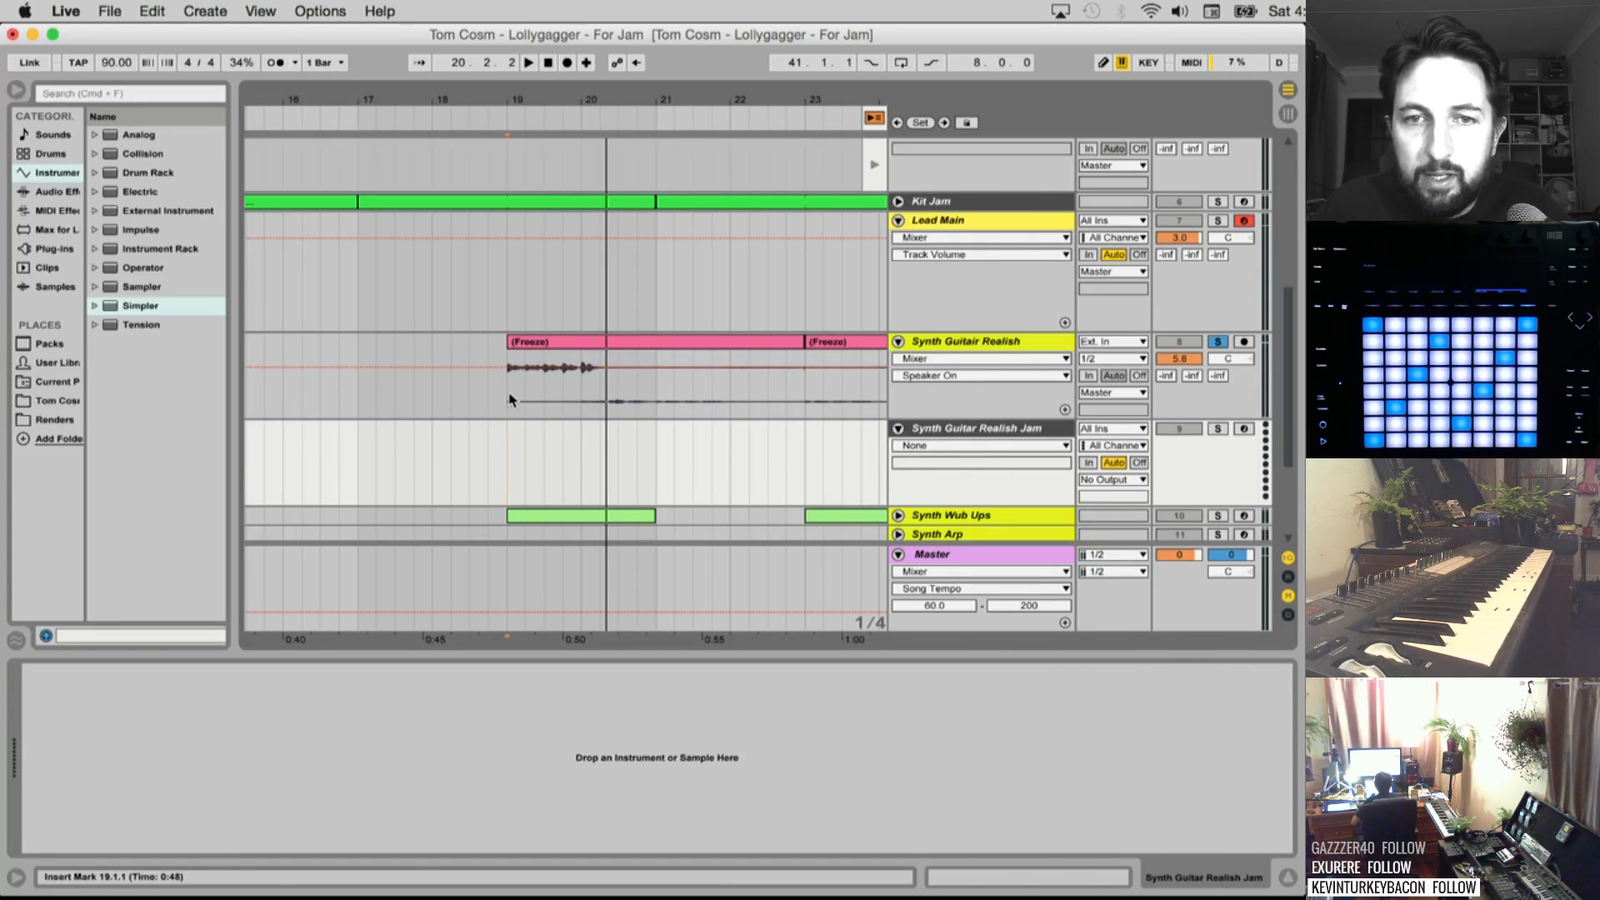
Split the frozen clip starting at bar 19 on the Synth Guitair Realish track at 19.2, 19.3, 19.4 and 20.1
{"action": "left_click_drag", "start_coordinate": [510, 398], "coordinate": [521, 400]}
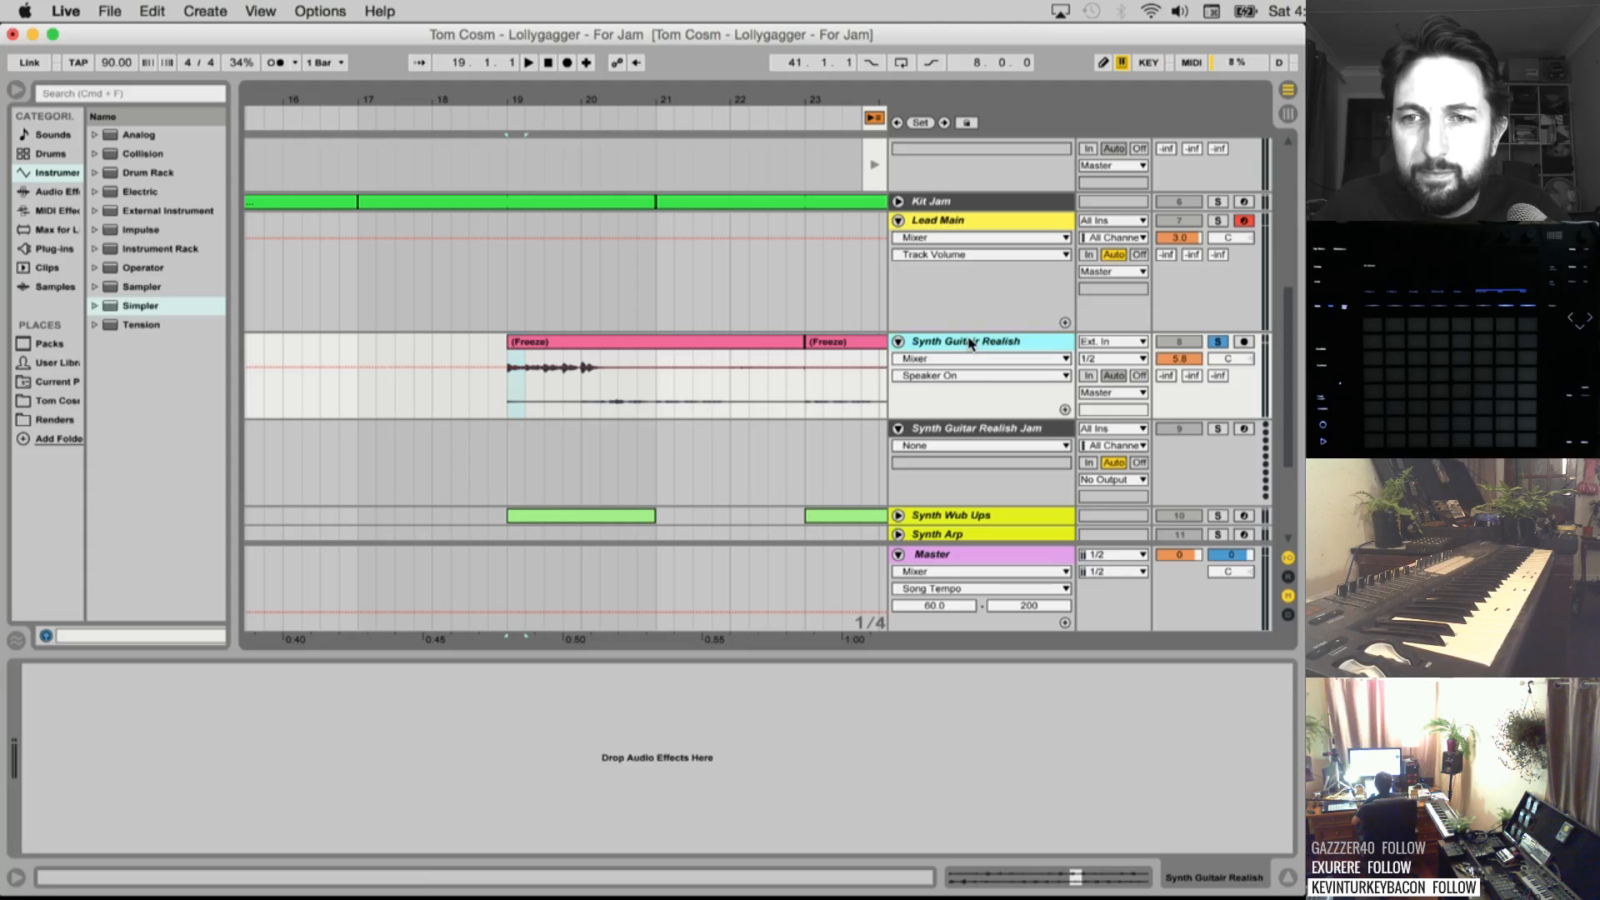
{"action": "left_click", "coordinate": [529, 396]}
{"action": "key", "text": "super+e"}
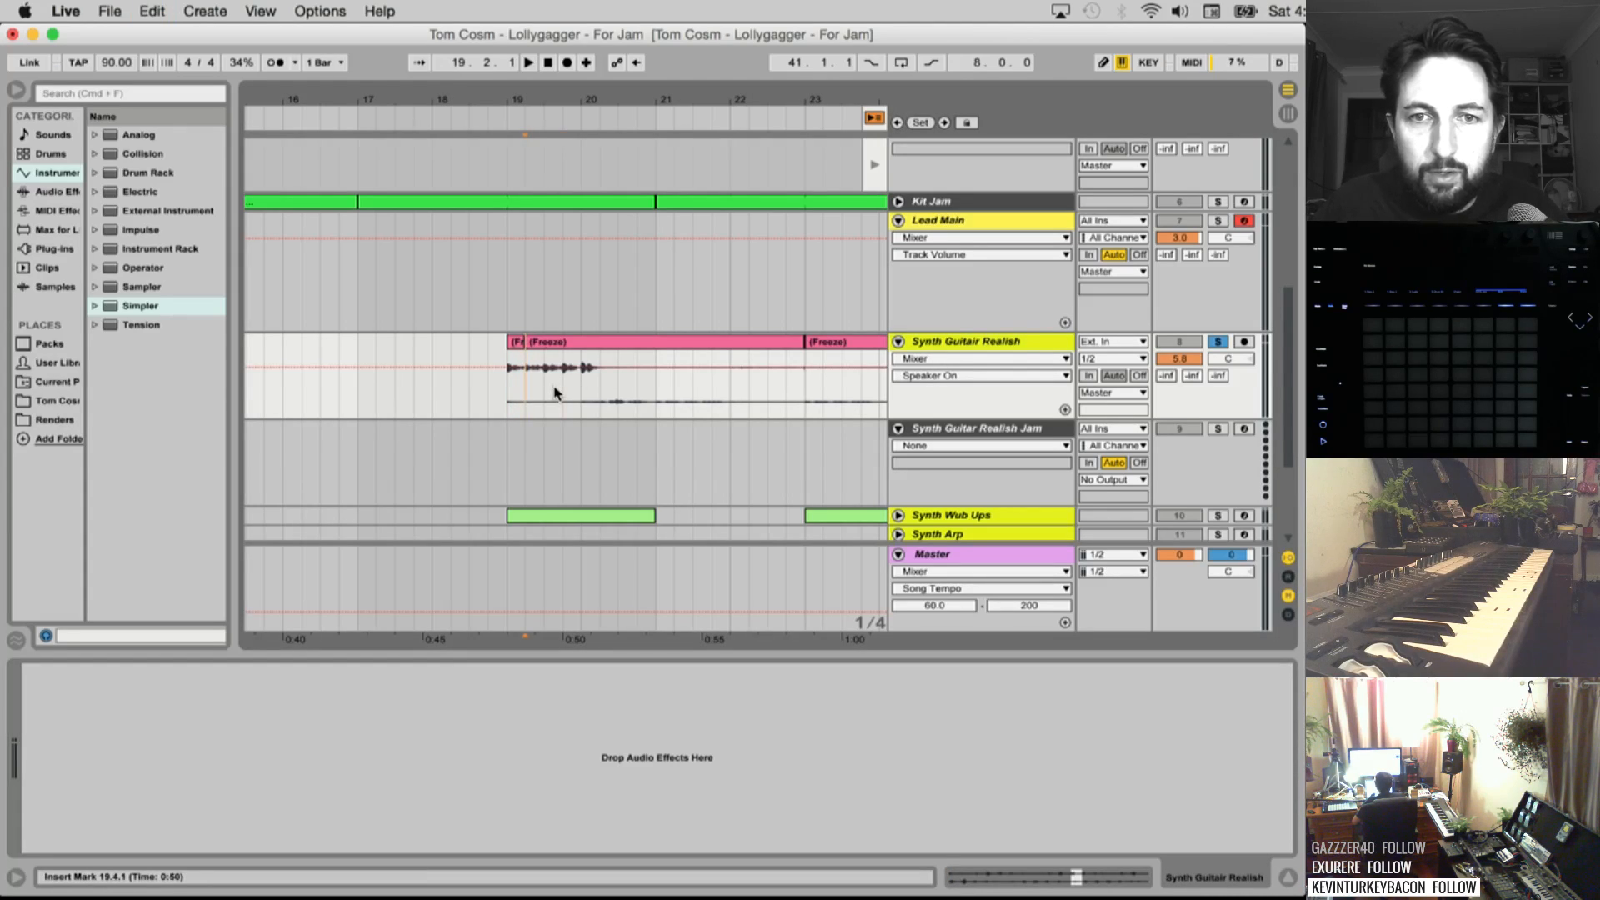
{"action": "left_click", "coordinate": [543, 389]}
{"action": "key", "text": "super+e"}
{"action": "left_click", "coordinate": [563, 394]}
{"action": "key", "text": "super+e"}
{"action": "left_click", "coordinate": [581, 387]}
{"action": "key", "text": "super+e"}
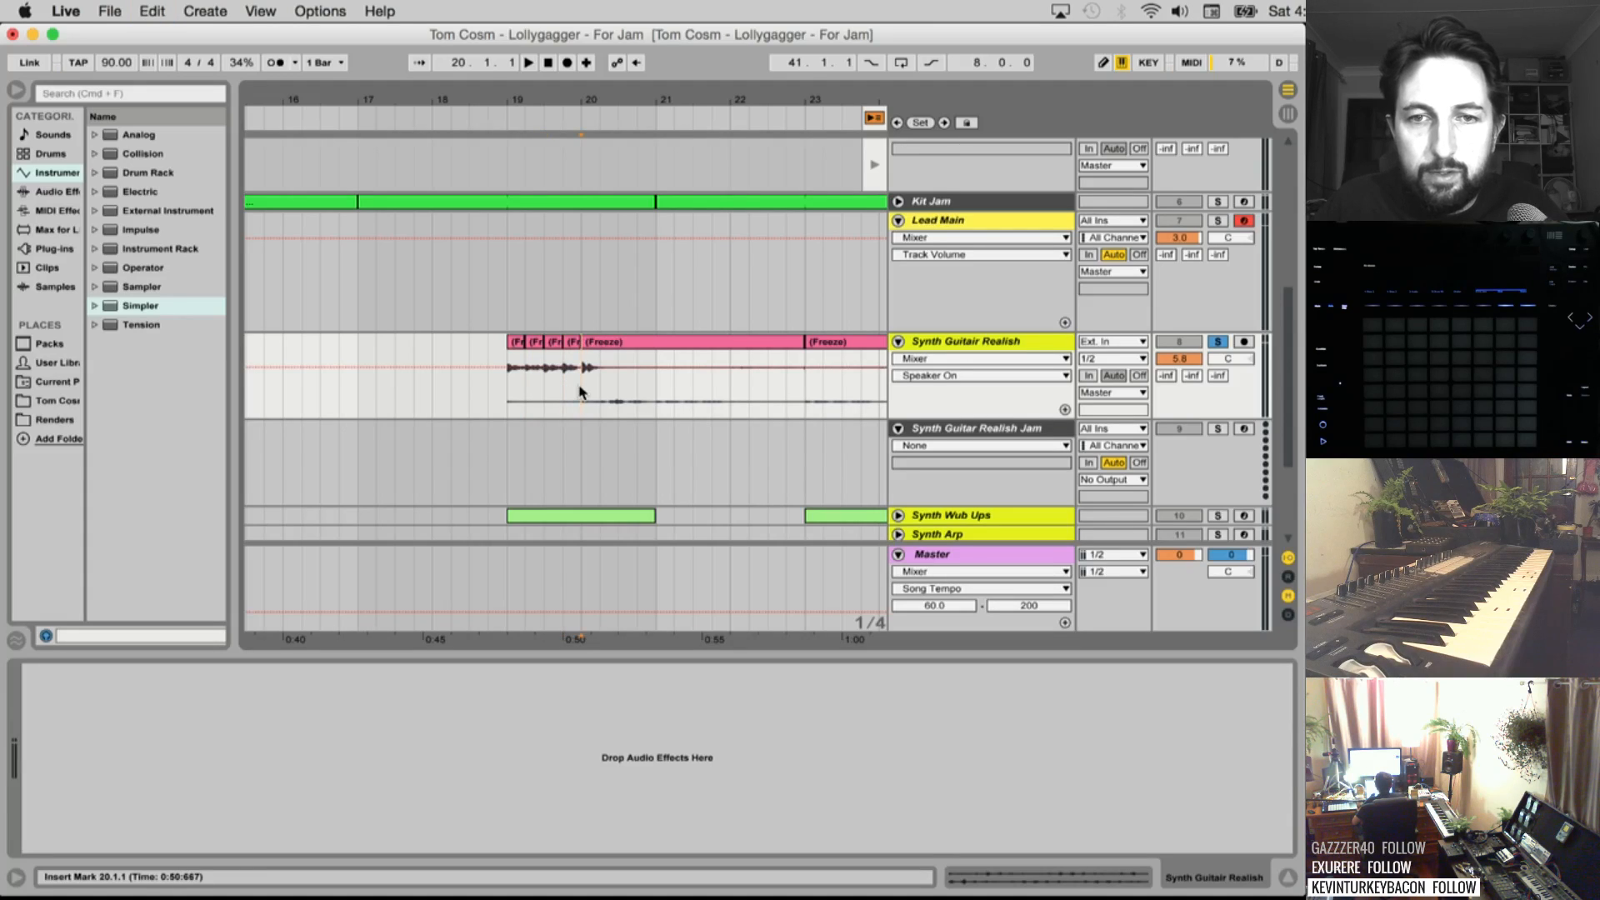
Add a Drum Rack to the Synth Guitar Realish Jam track and load the first one-beat slice onto pad C1
{"action": "key", "text": "space"}
{"action": "left_click", "coordinate": [970, 433]}
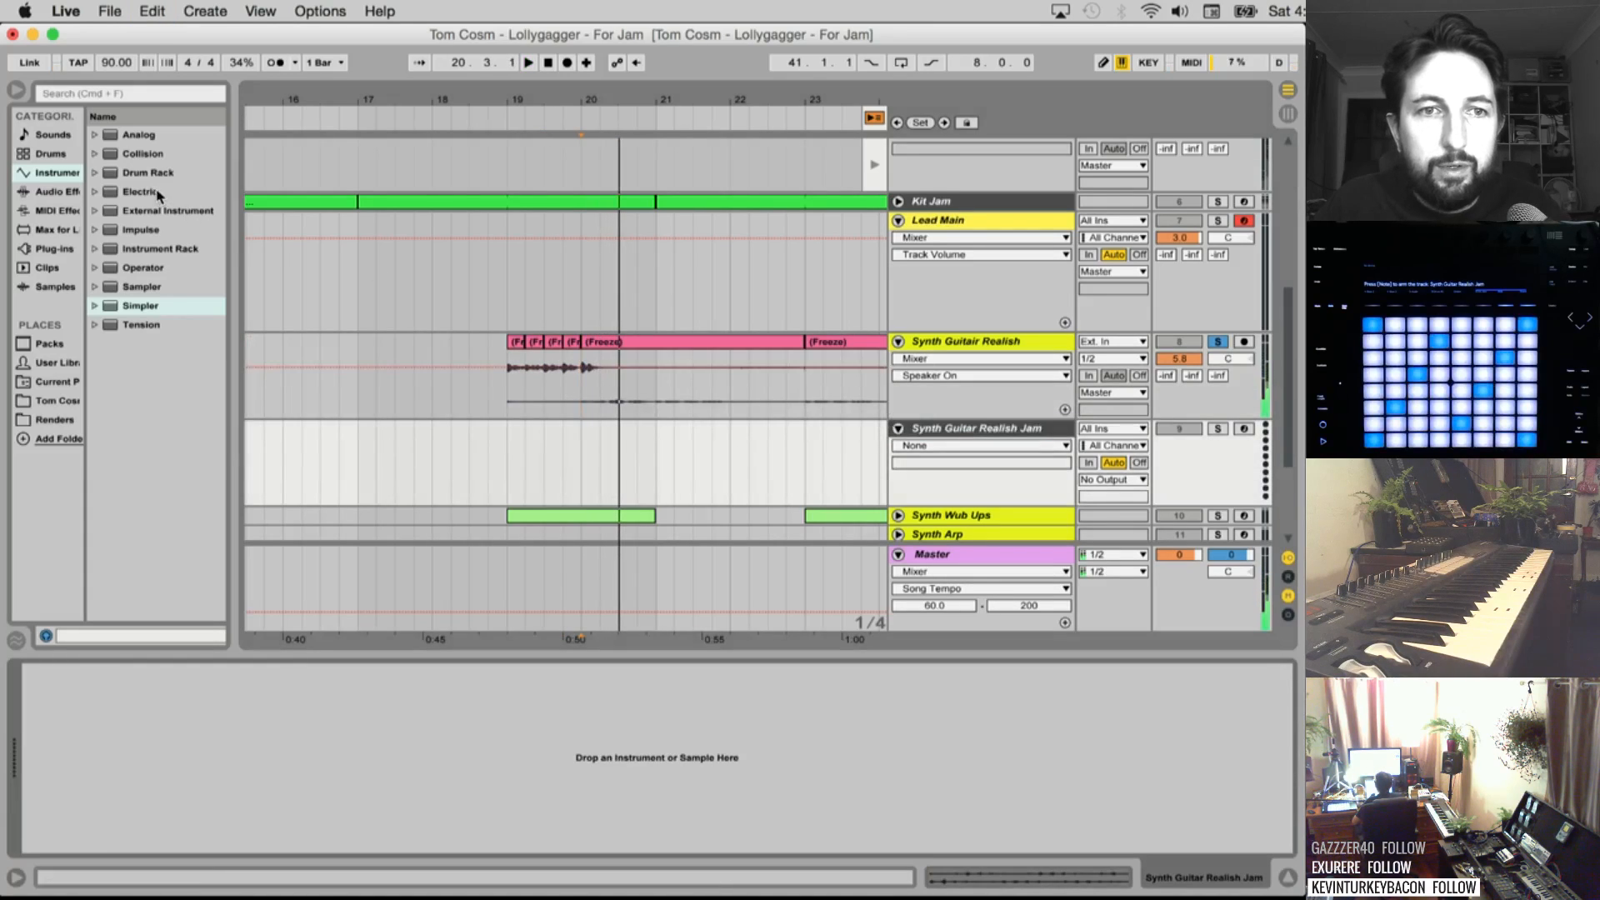
{"action": "left_click", "coordinate": [131, 175]}
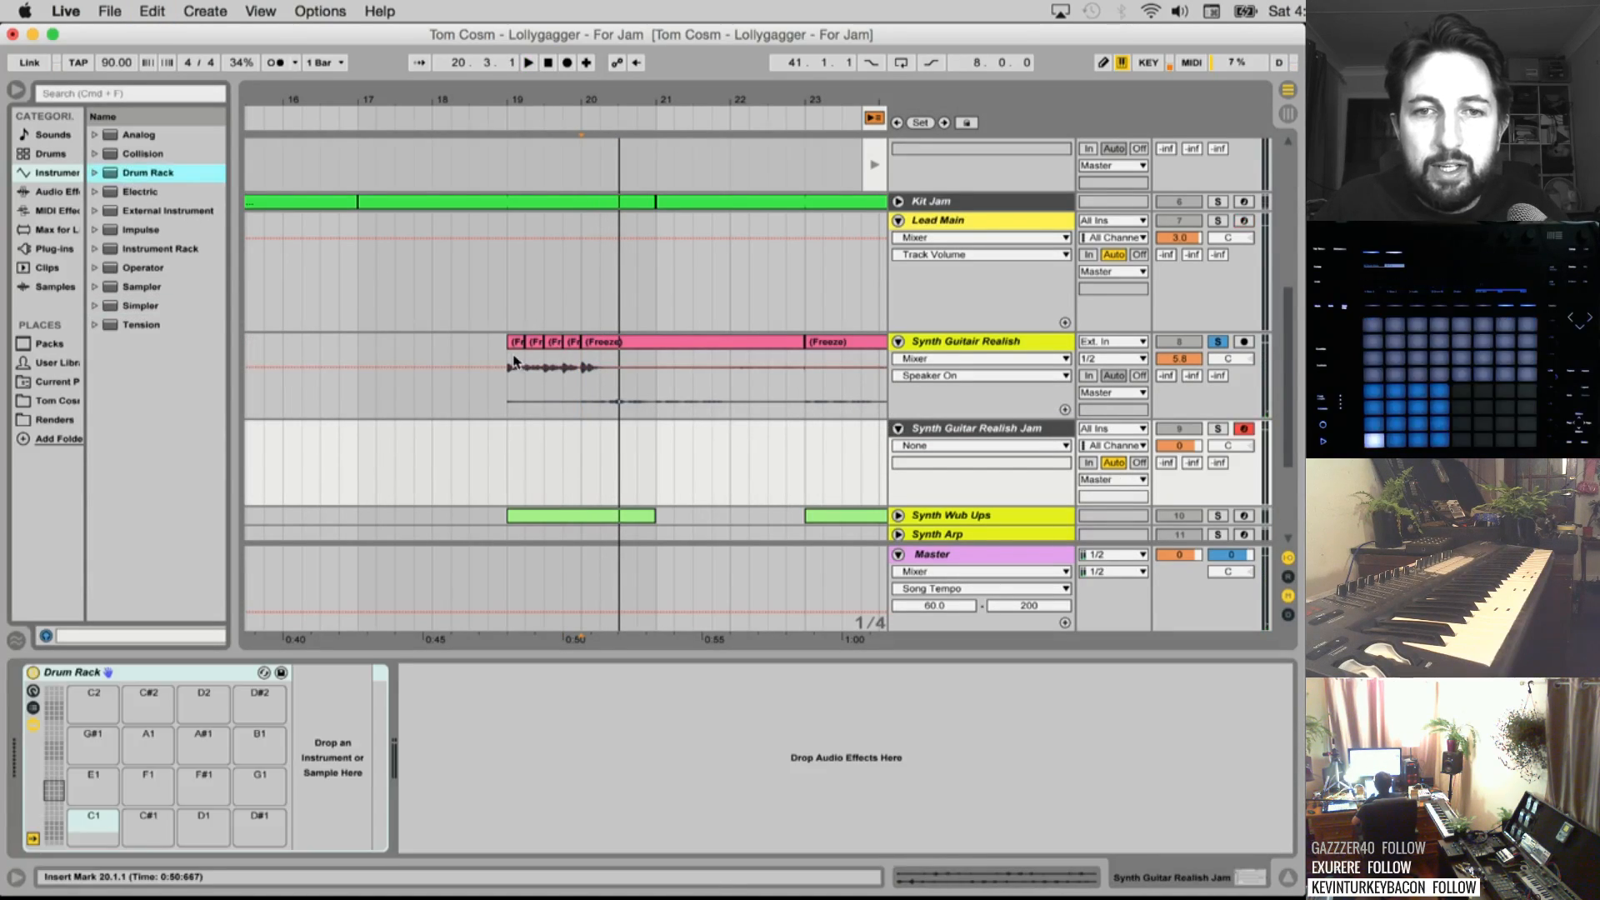
{"action": "left_click_drag", "start_coordinate": [518, 361], "coordinate": [97, 823]}
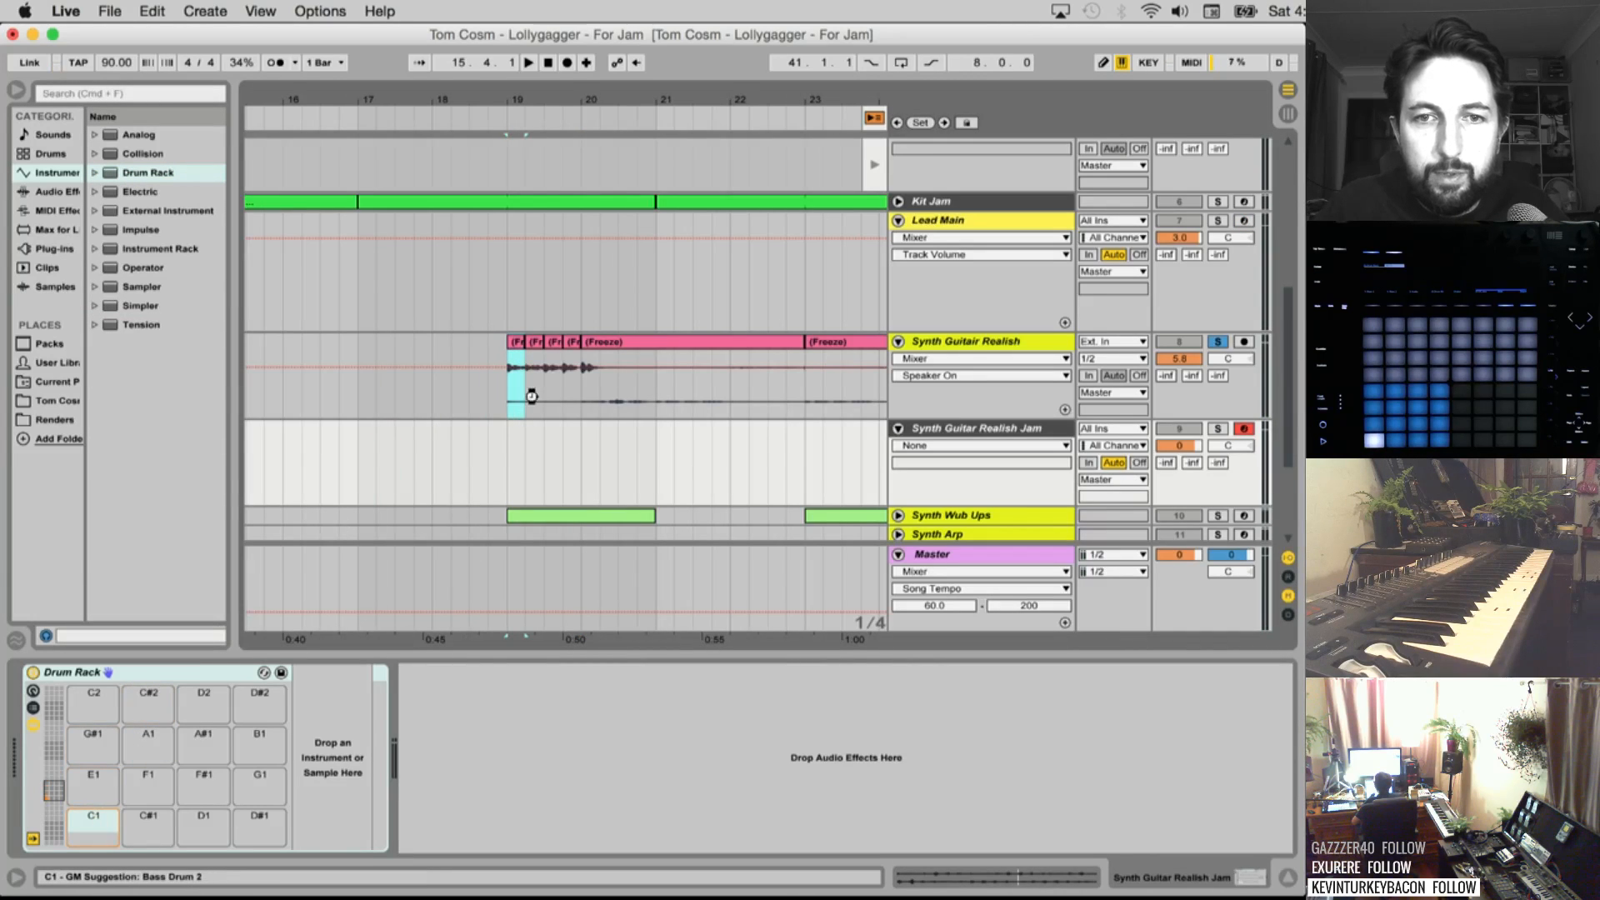
Load the next three one-beat slices onto the Drum Rack pads C#1, D1 and D#1
{"action": "left_click", "coordinate": [535, 343]}
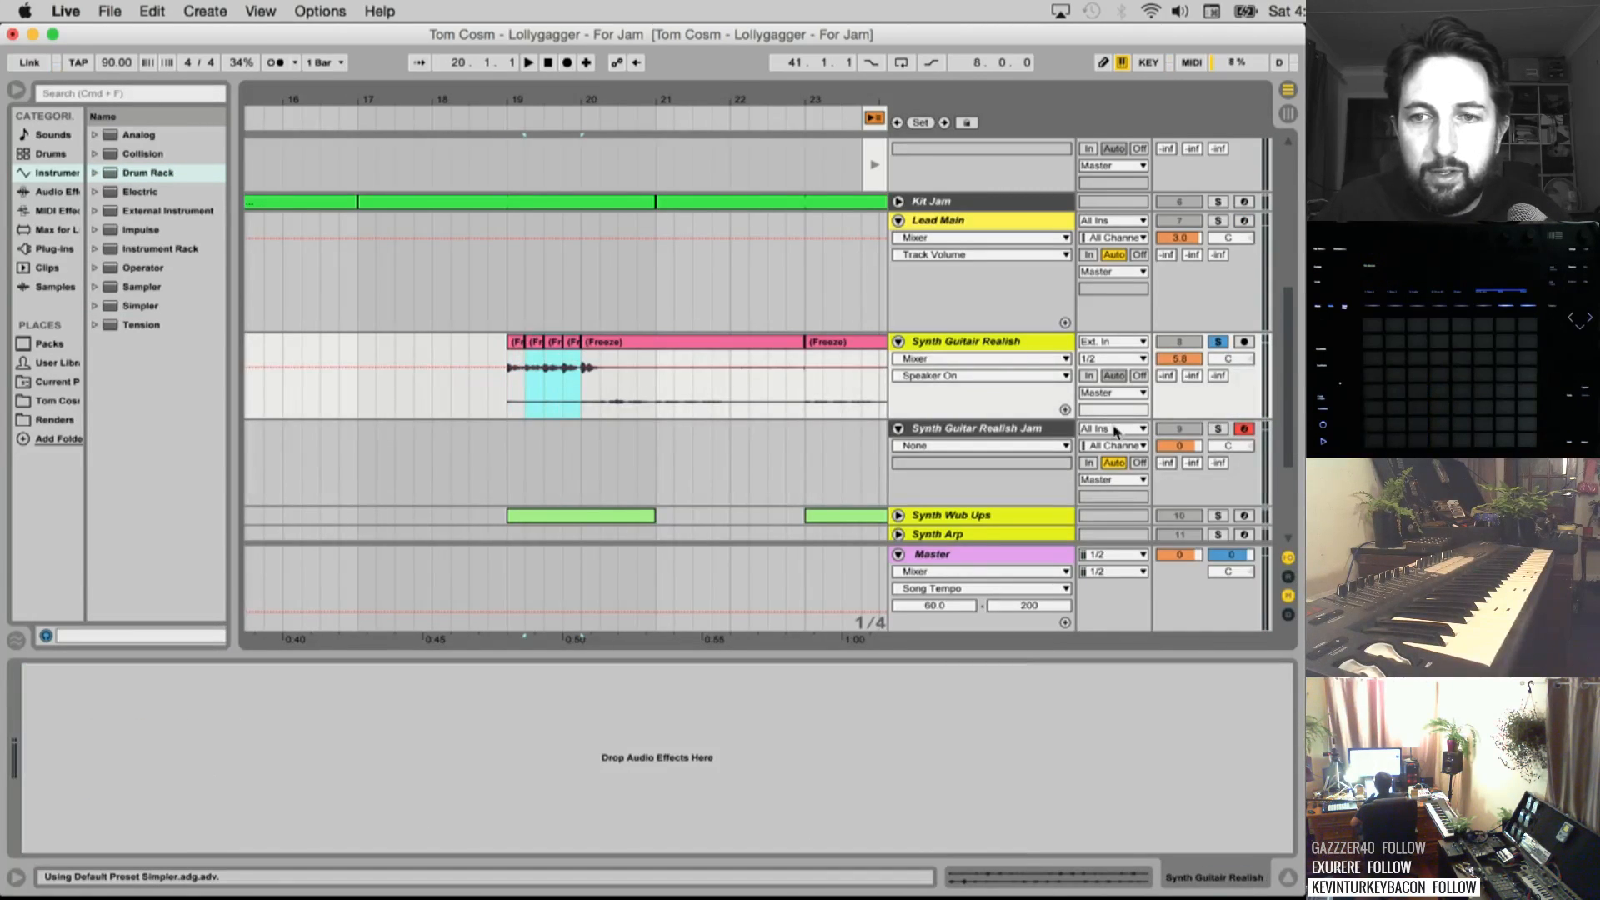
{"action": "left_click", "coordinate": [1012, 432]}
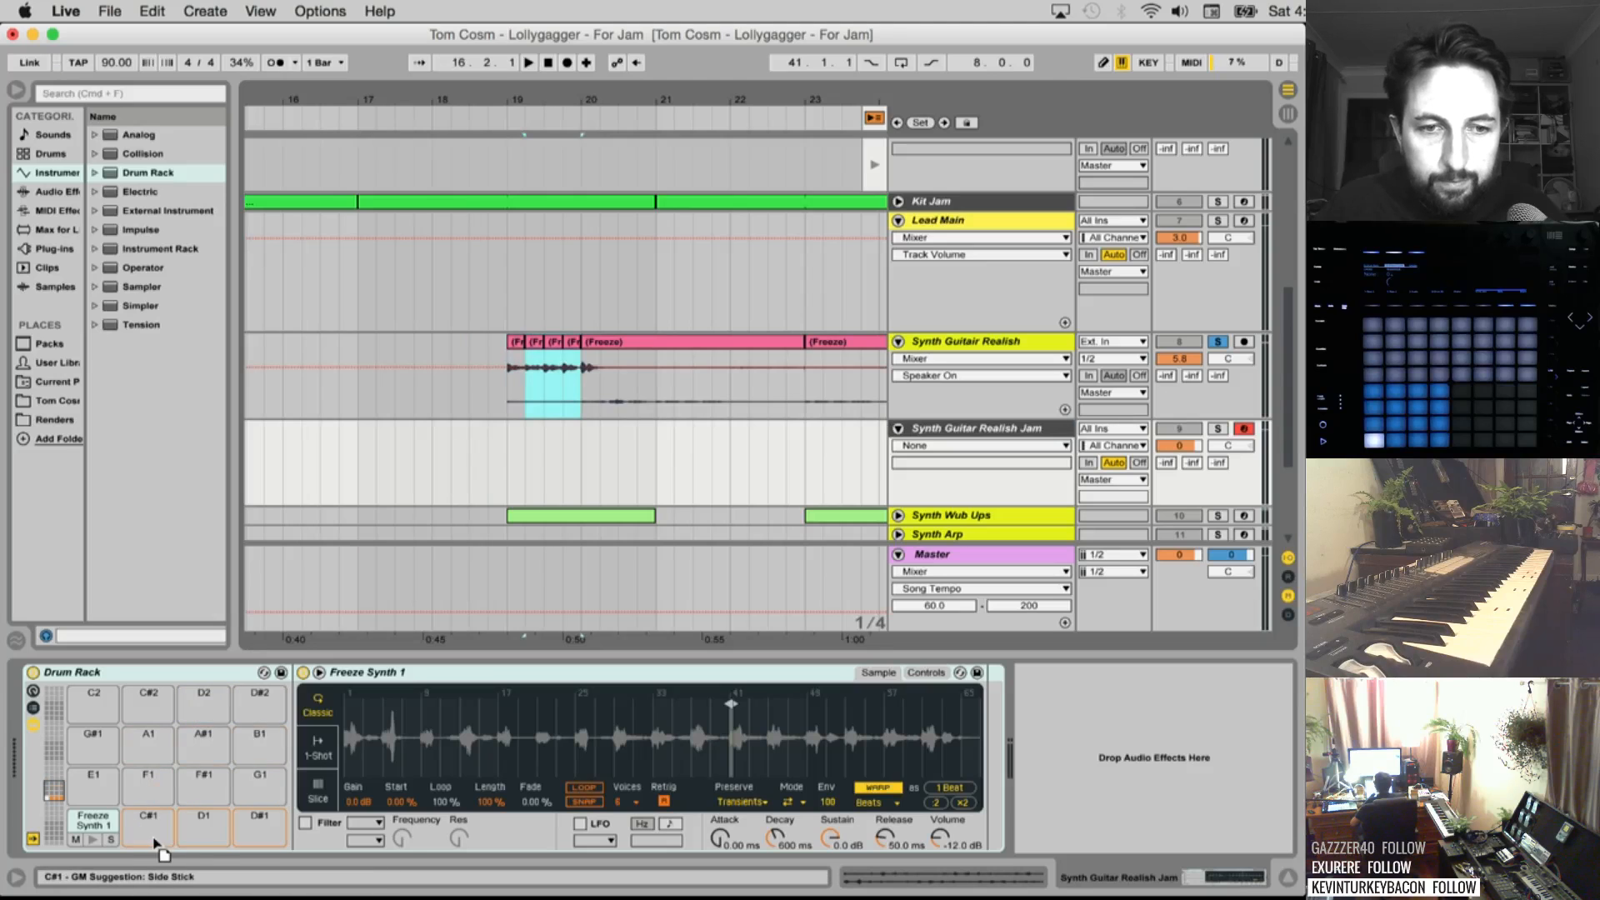
{"action": "left_click", "coordinate": [1221, 343]}
{"action": "left_click", "coordinate": [1009, 428]}
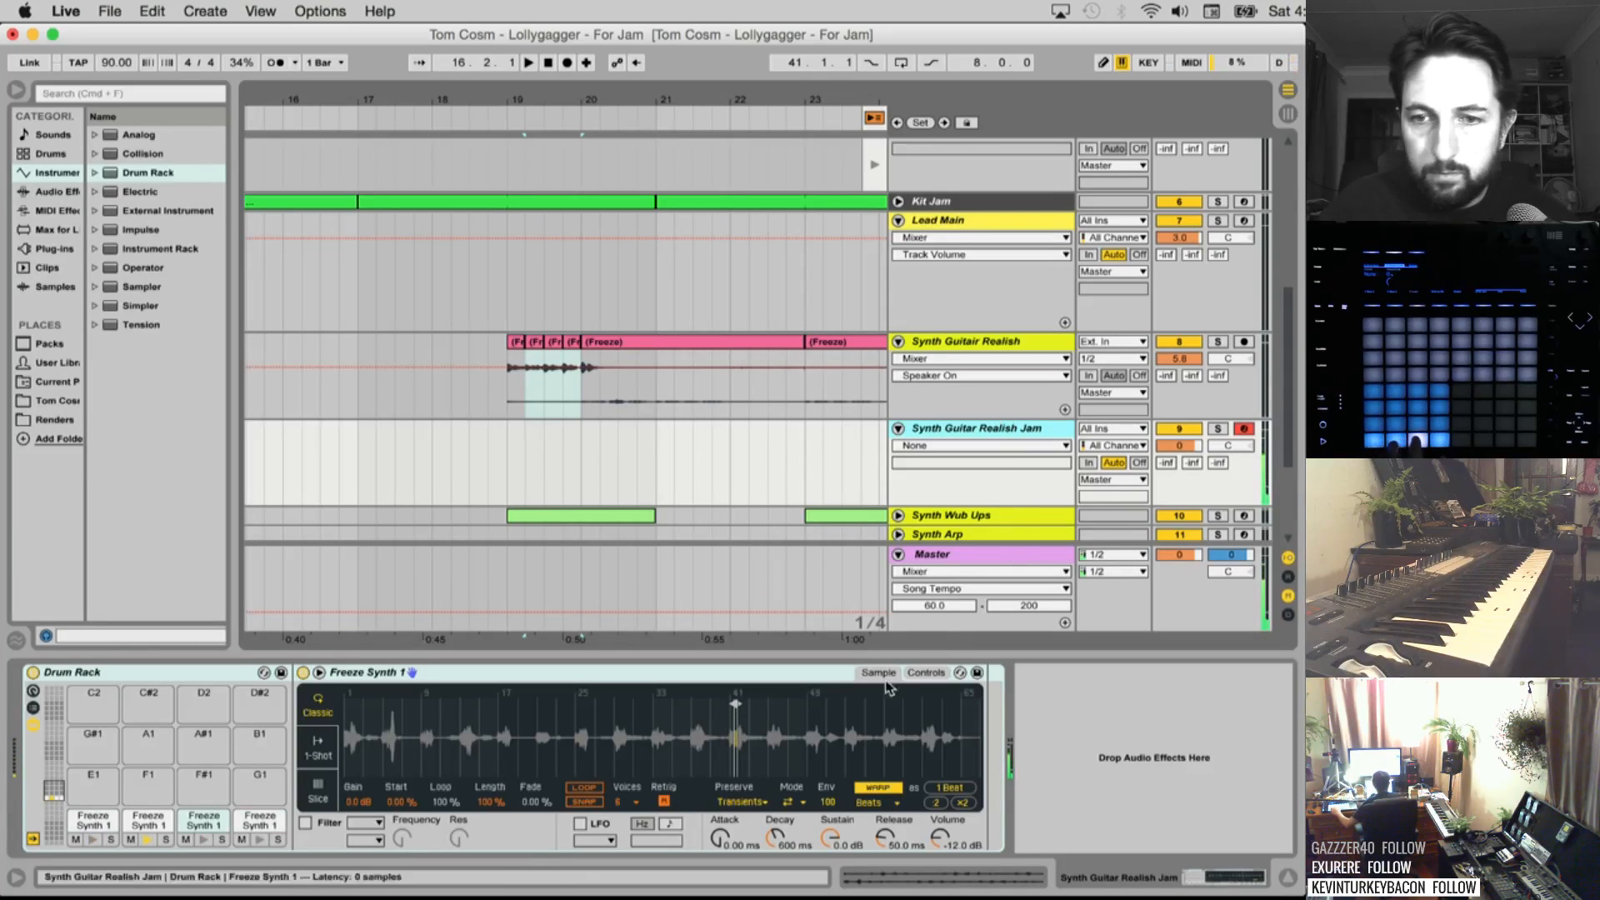
Set the D1 slice's Simpler transpose to 0 st and copy the value to its sibling slices
{"action": "left_click", "coordinate": [926, 673]}
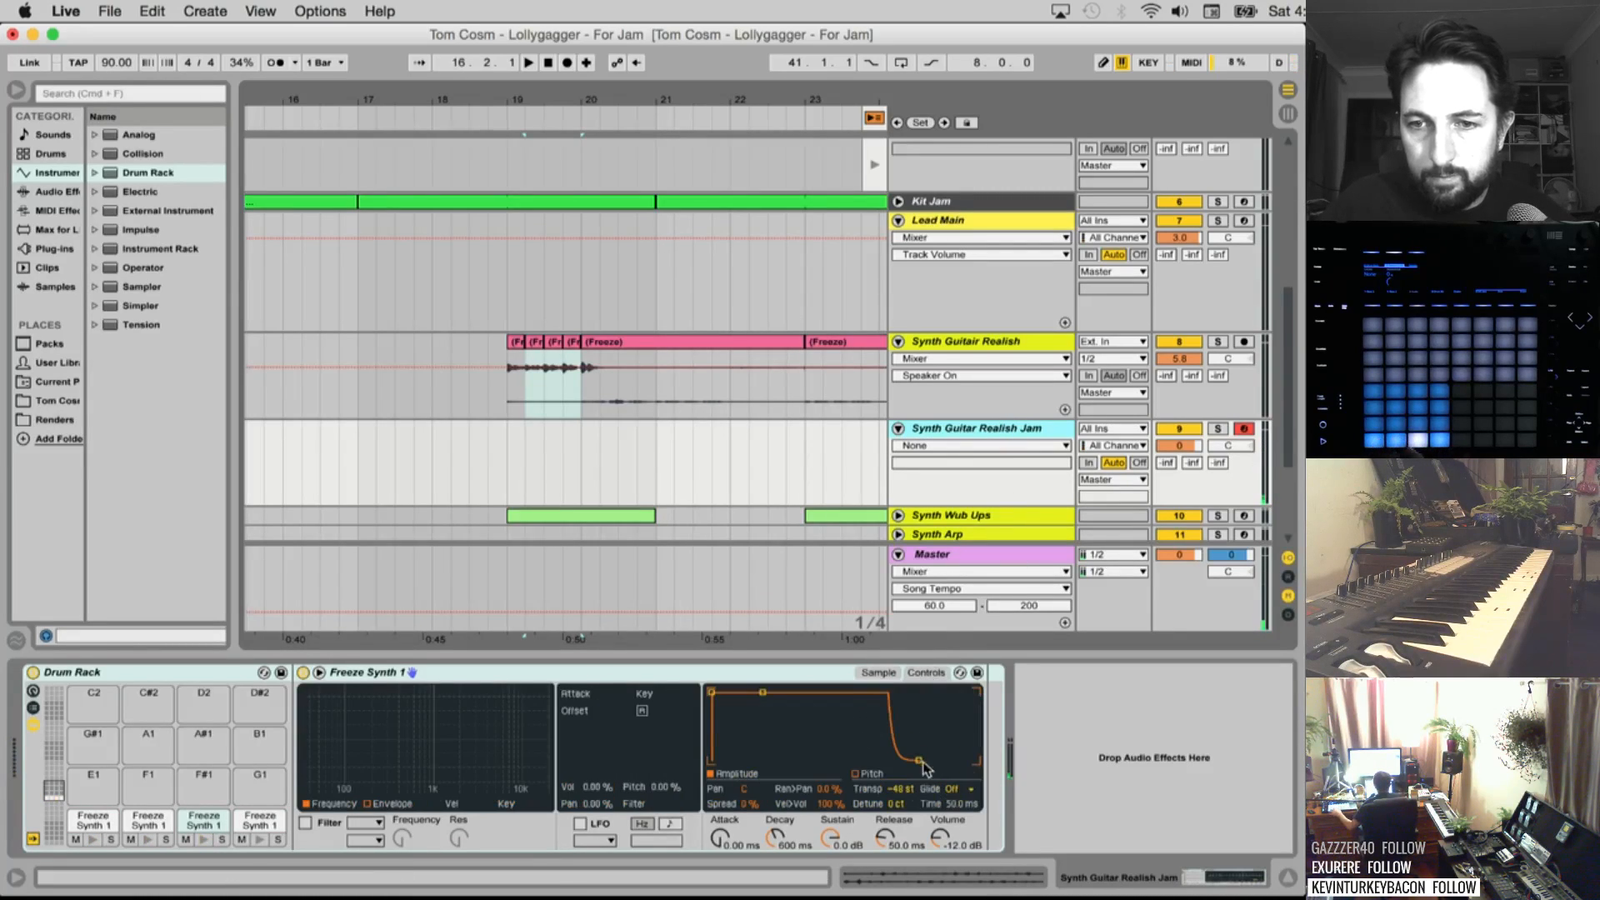
{"action": "left_click", "coordinate": [894, 788]}
{"action": "right_click", "coordinate": [897, 796]}
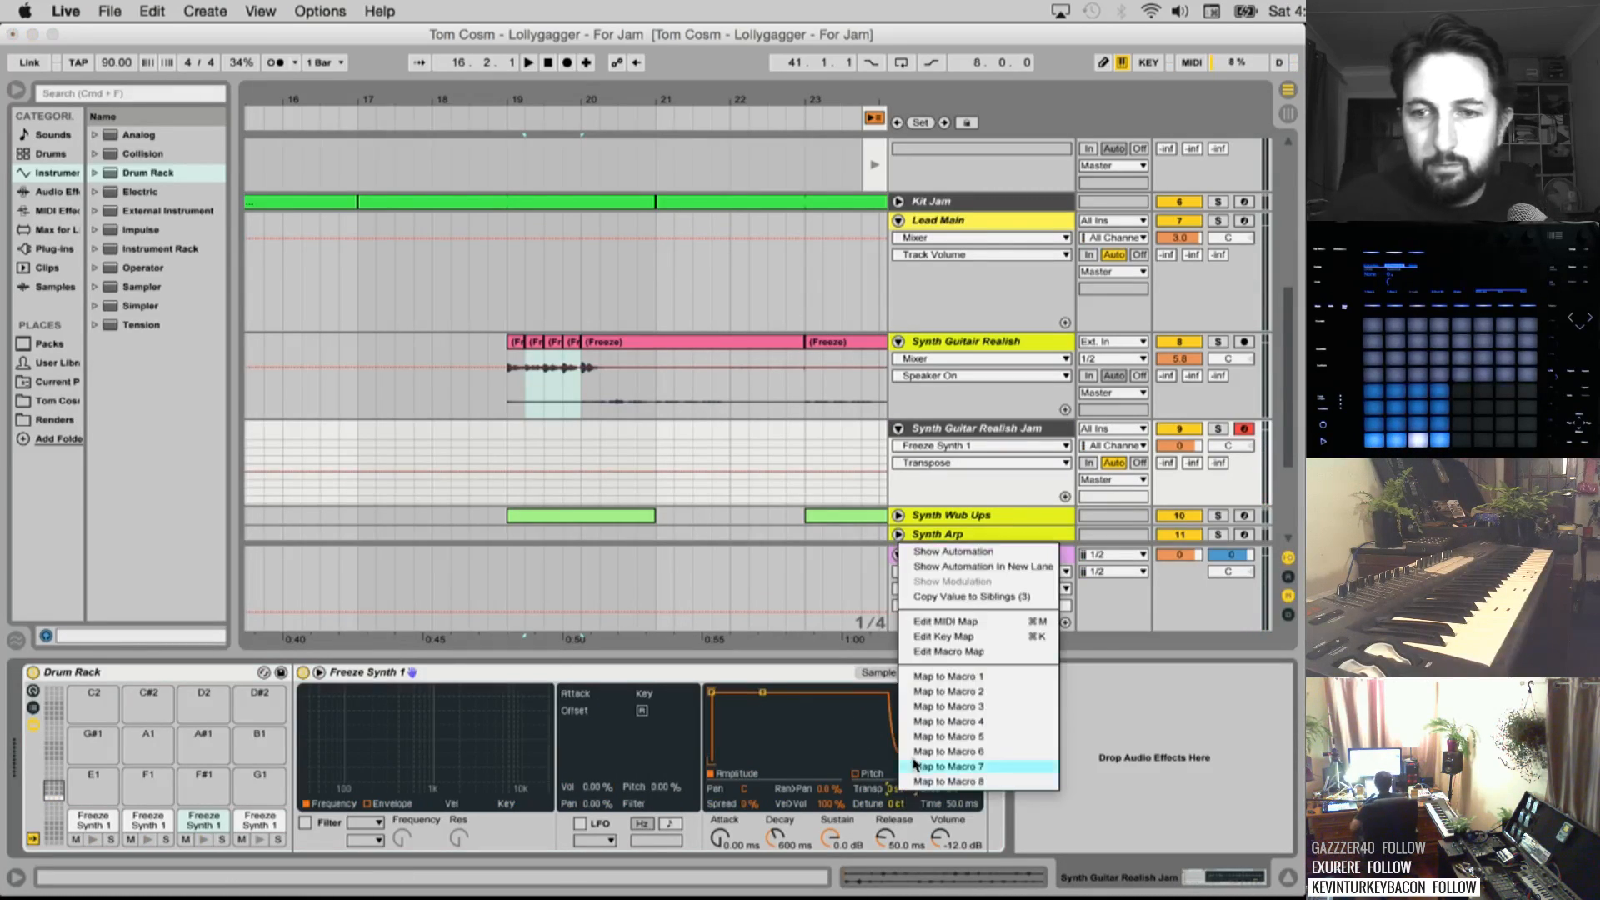
{"action": "left_click", "coordinate": [973, 605]}
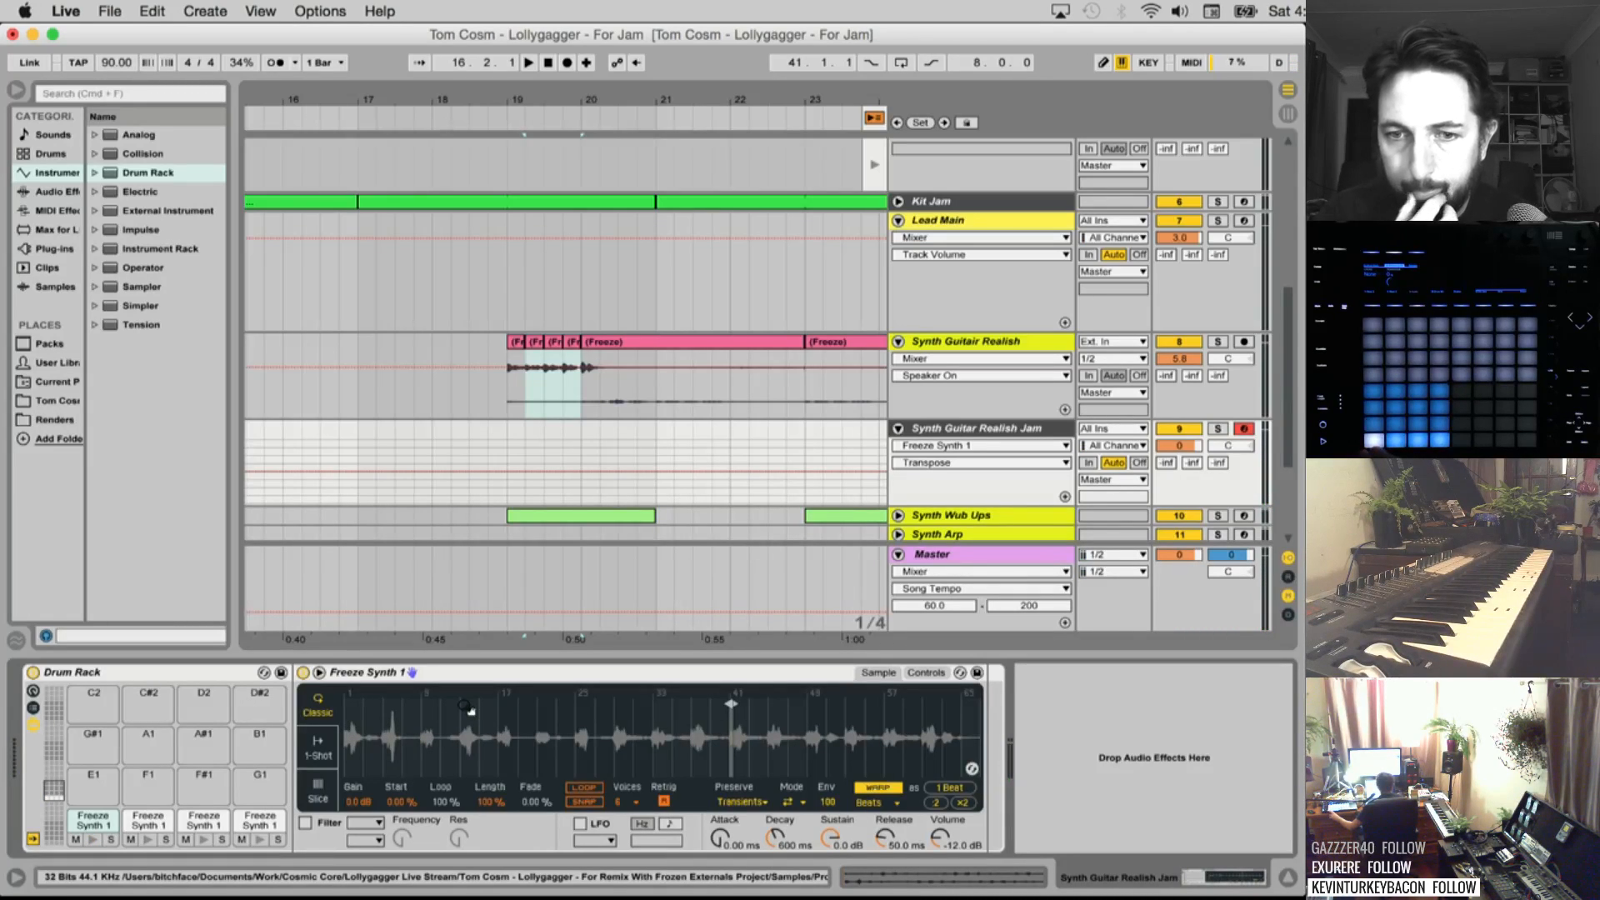
Review the slice's Simpler controls, compare Classic with 1-Shot playback, and leave the slices in 1-Shot mode
{"action": "left_click", "coordinate": [925, 673]}
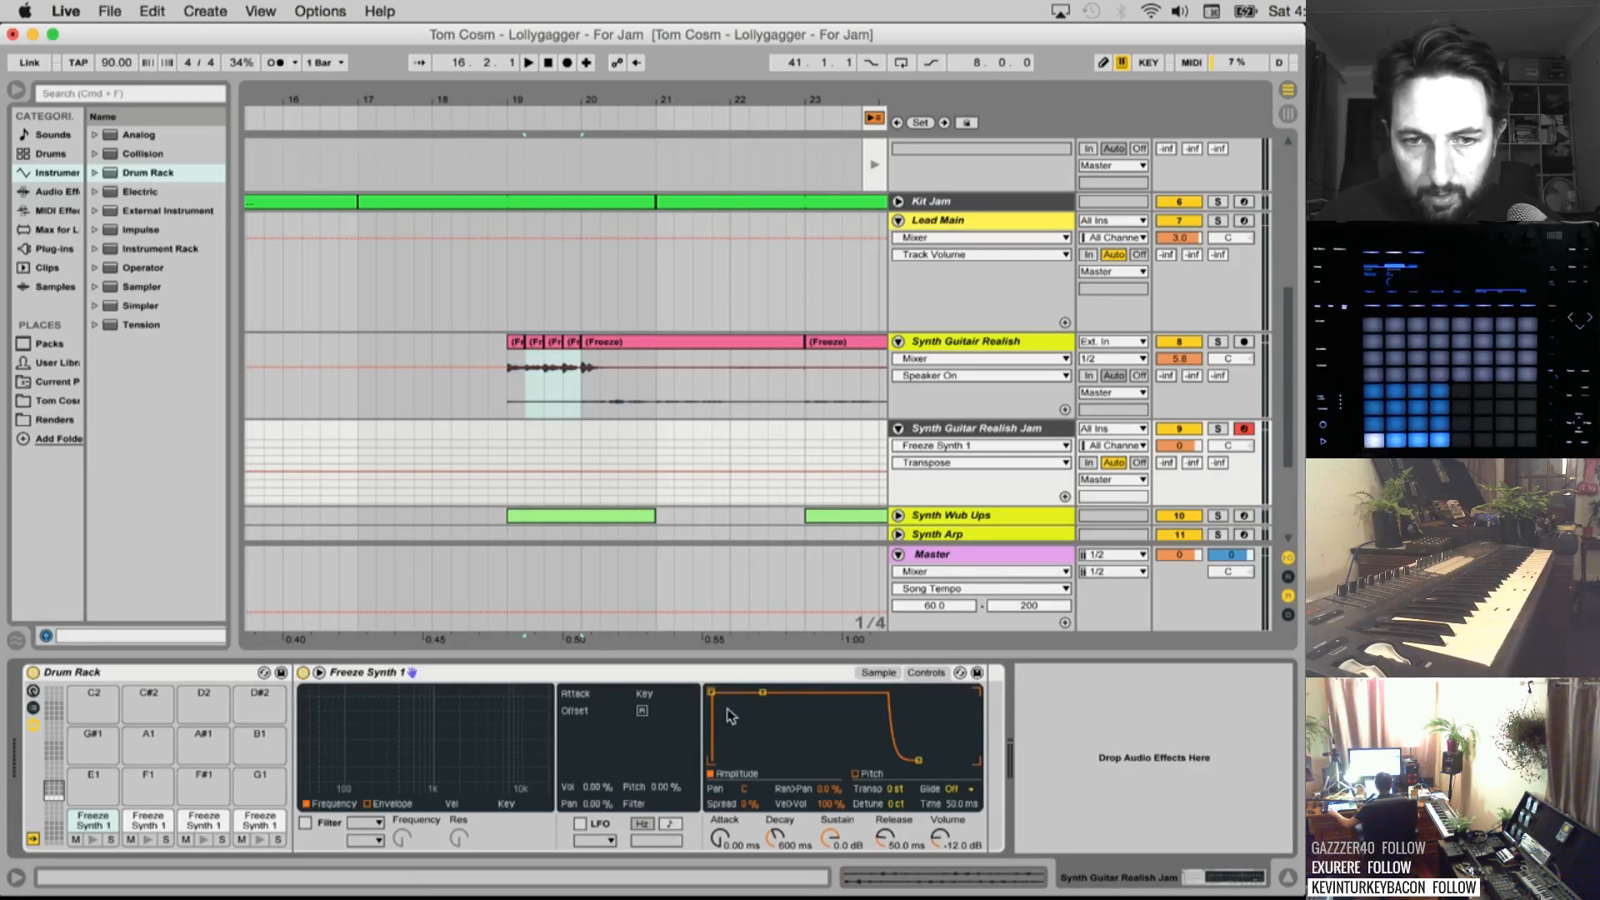
{"action": "left_click", "coordinate": [877, 674]}
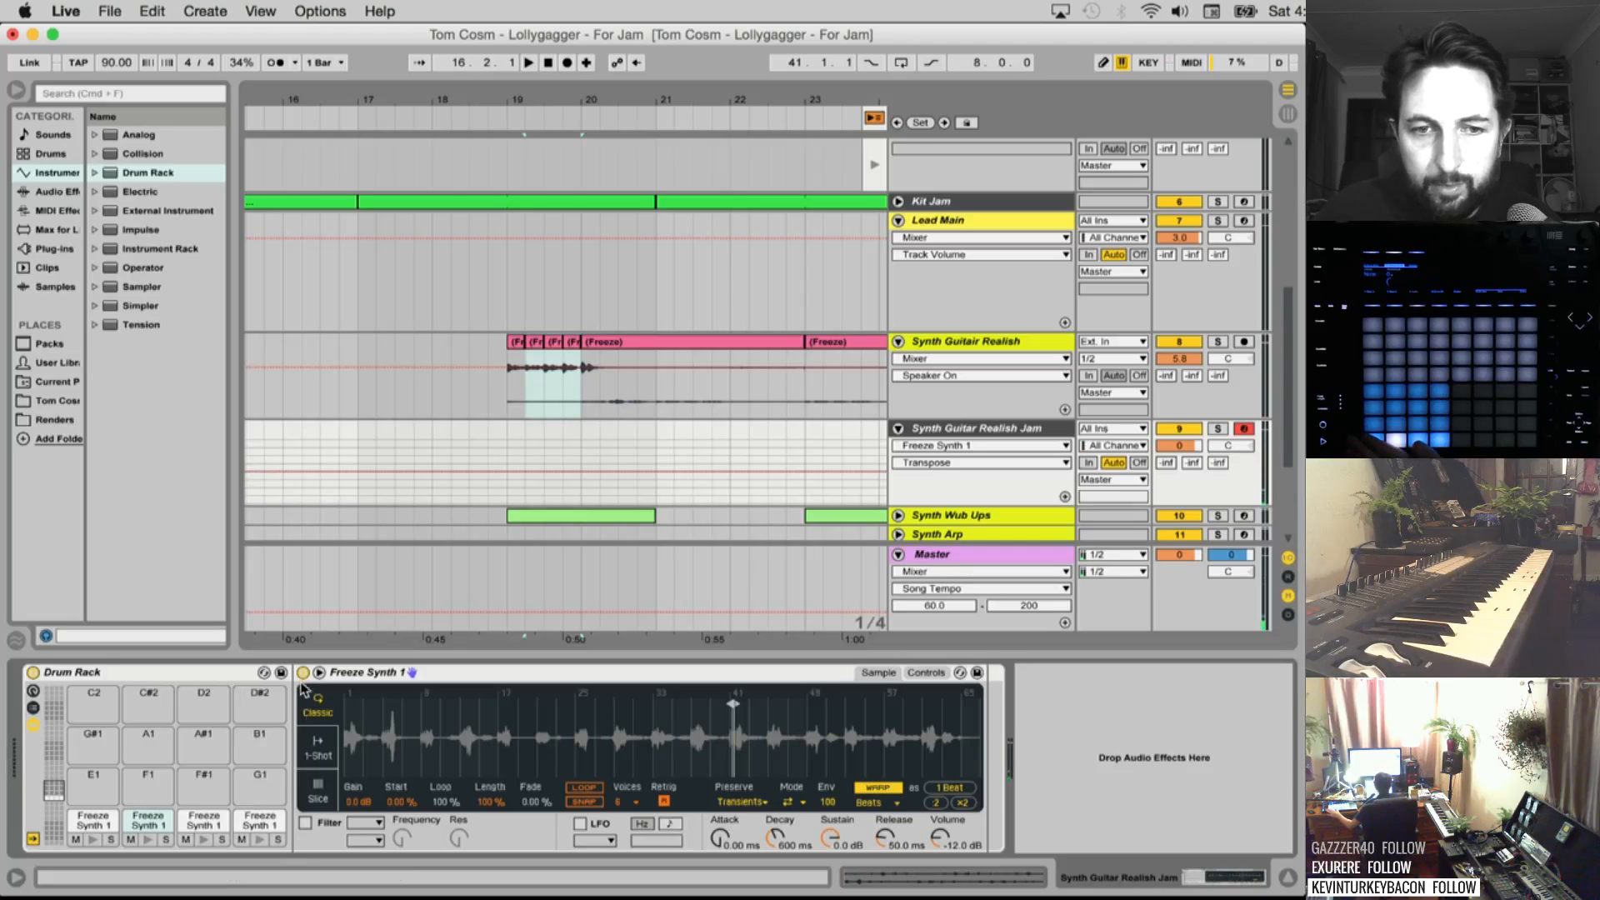
{"action": "left_click", "coordinate": [319, 753]}
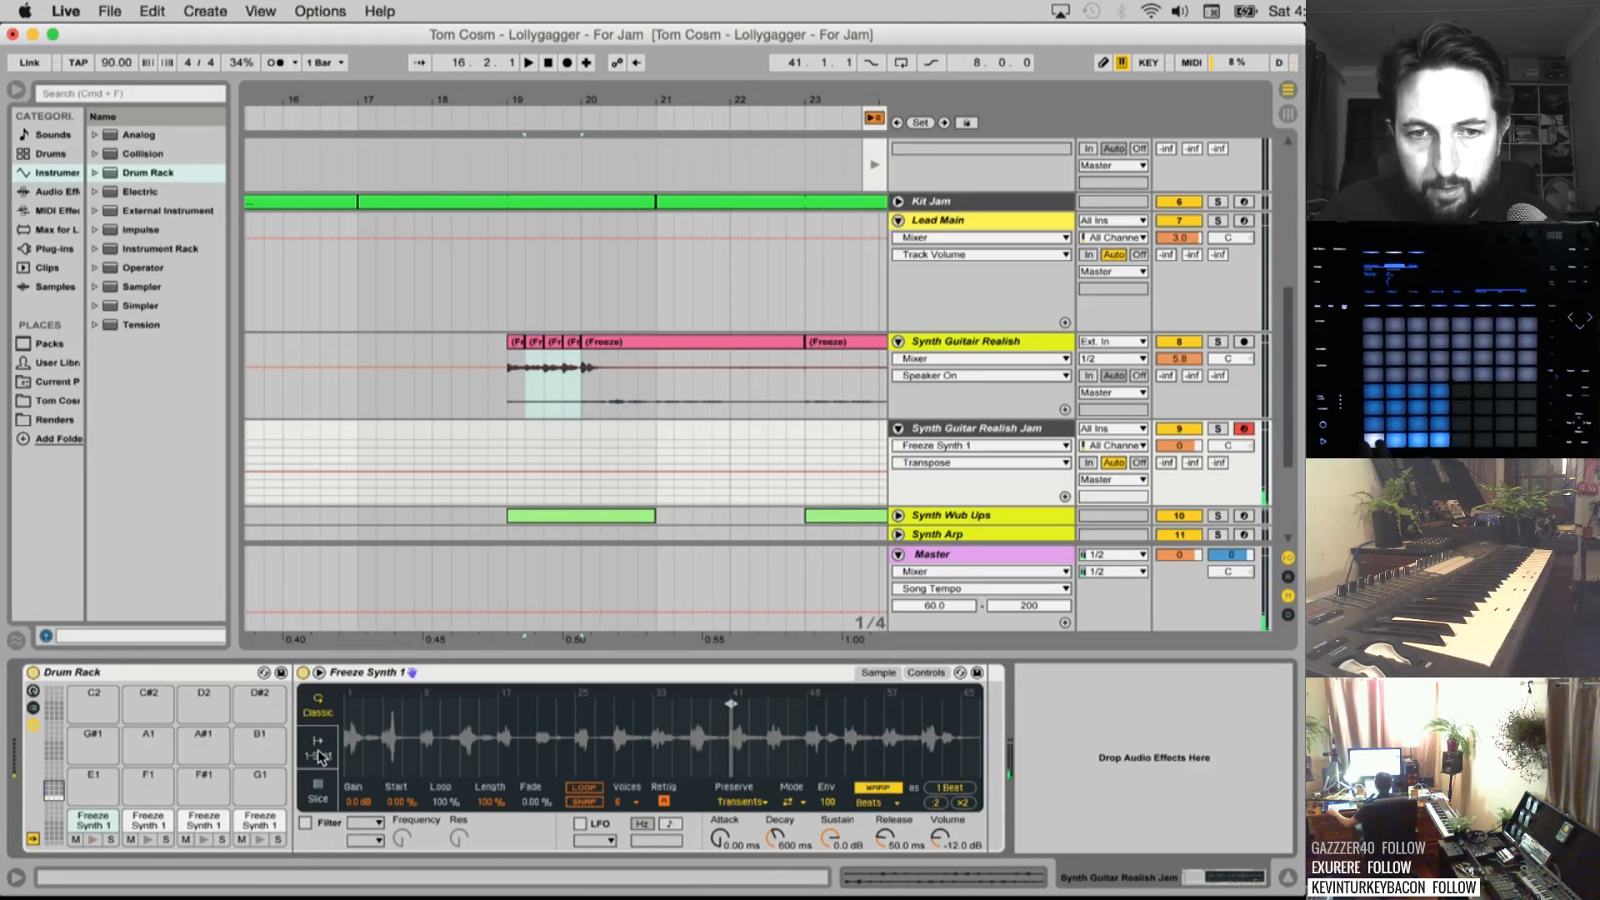
{"action": "left_click", "coordinate": [320, 755]}
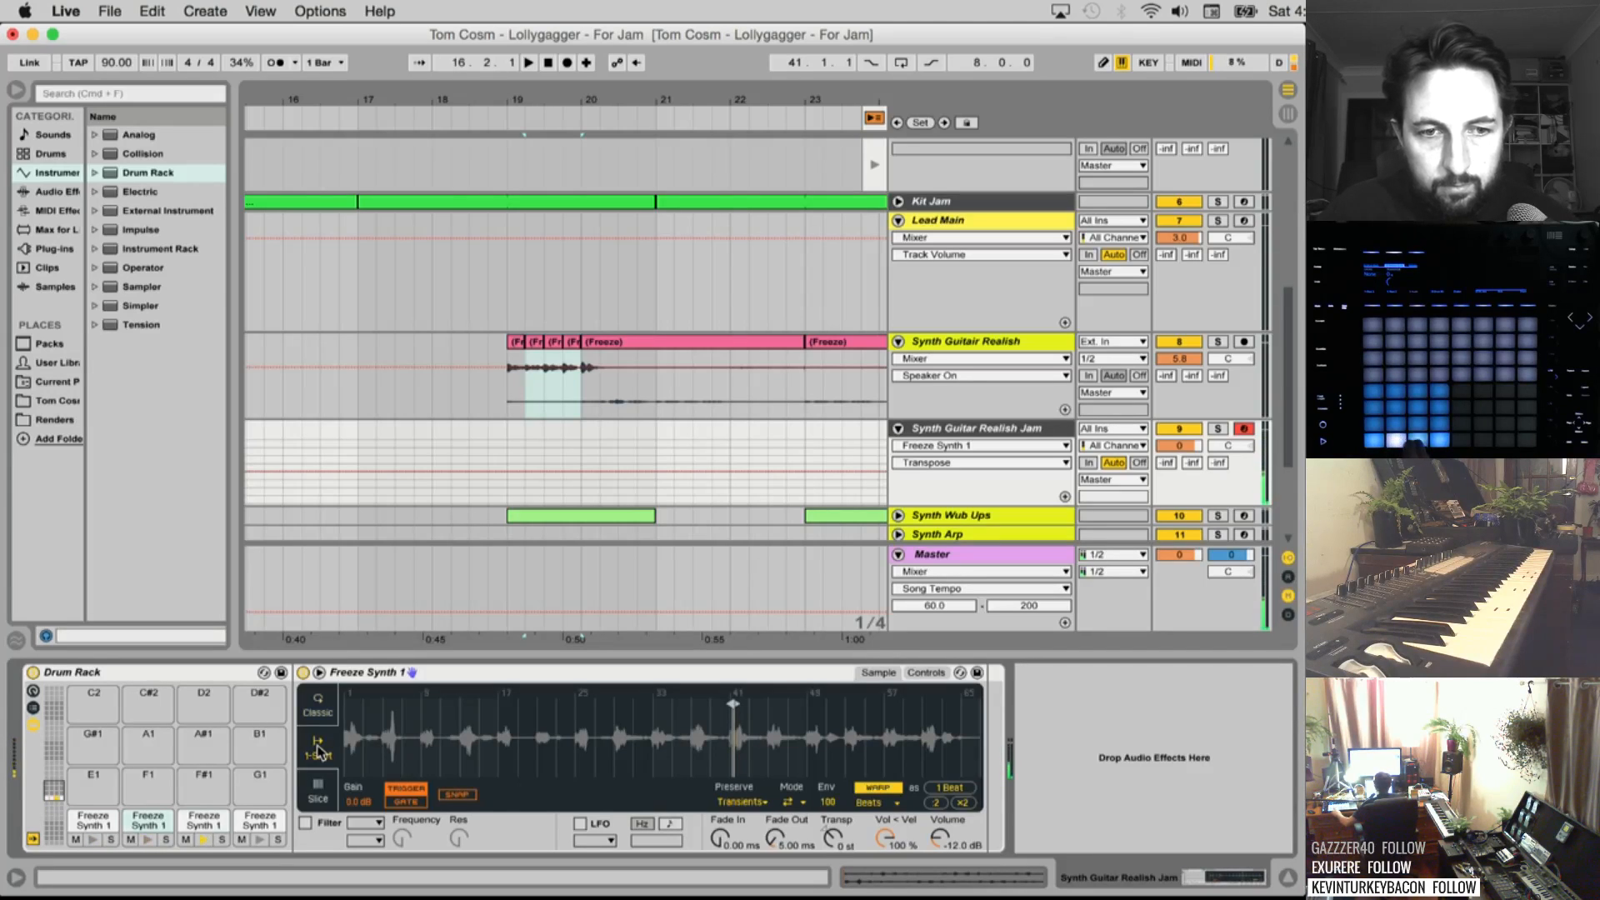
{"action": "left_click", "coordinate": [318, 704]}
{"action": "left_click", "coordinate": [322, 755]}
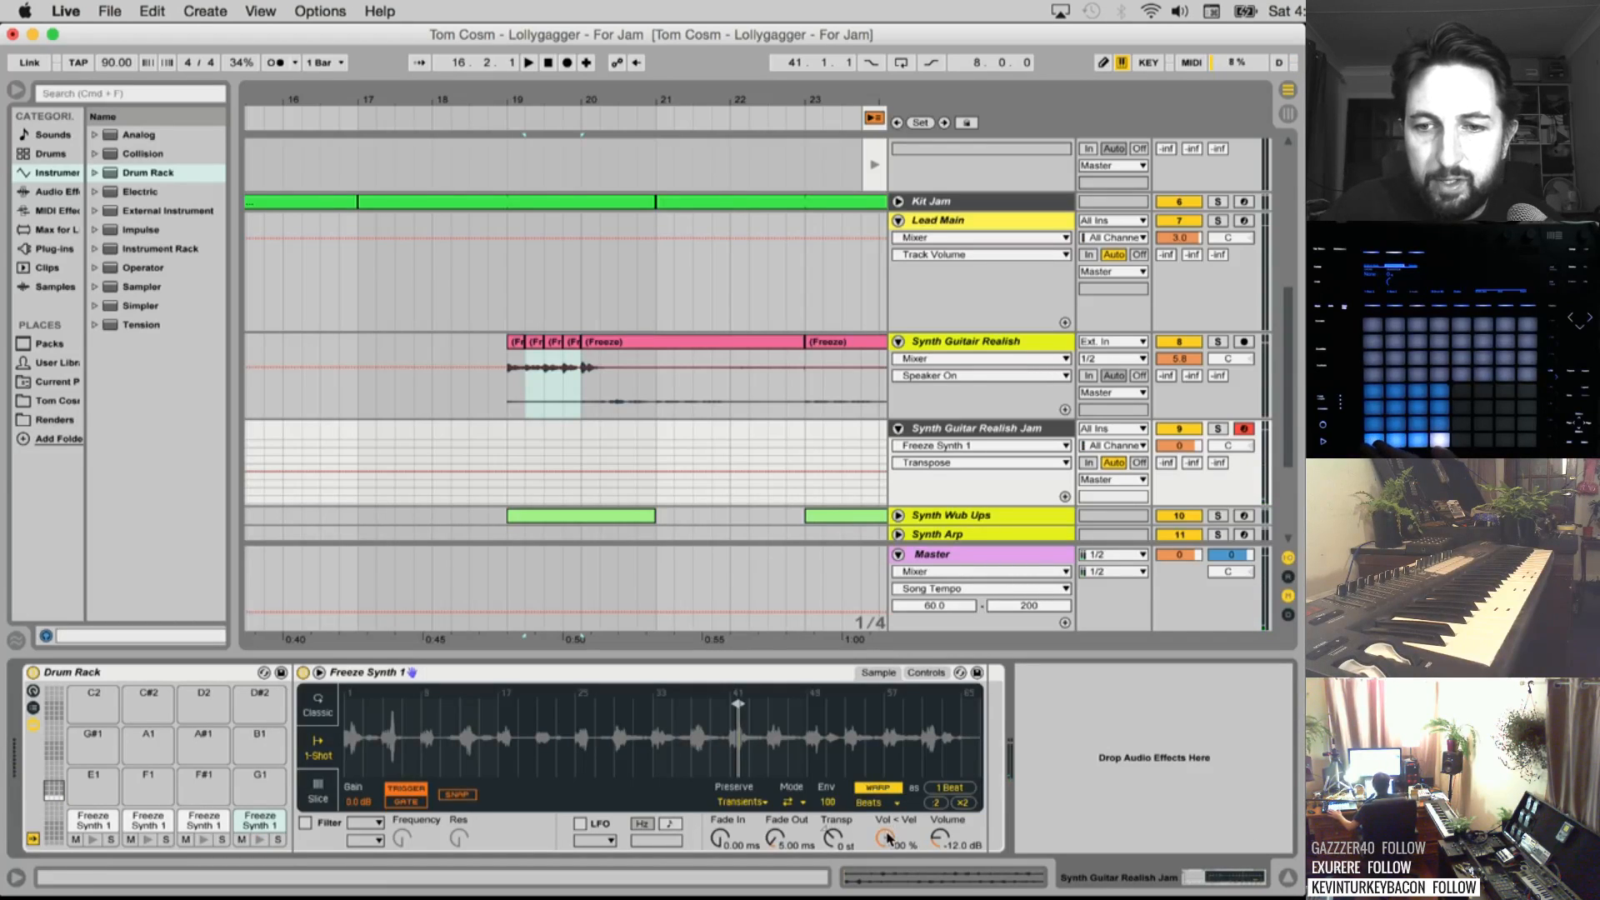
Set the C1 slice's Vol < Vel amount to 0.0 % and copy the value to its siblings
{"action": "left_click", "coordinate": [887, 838]}
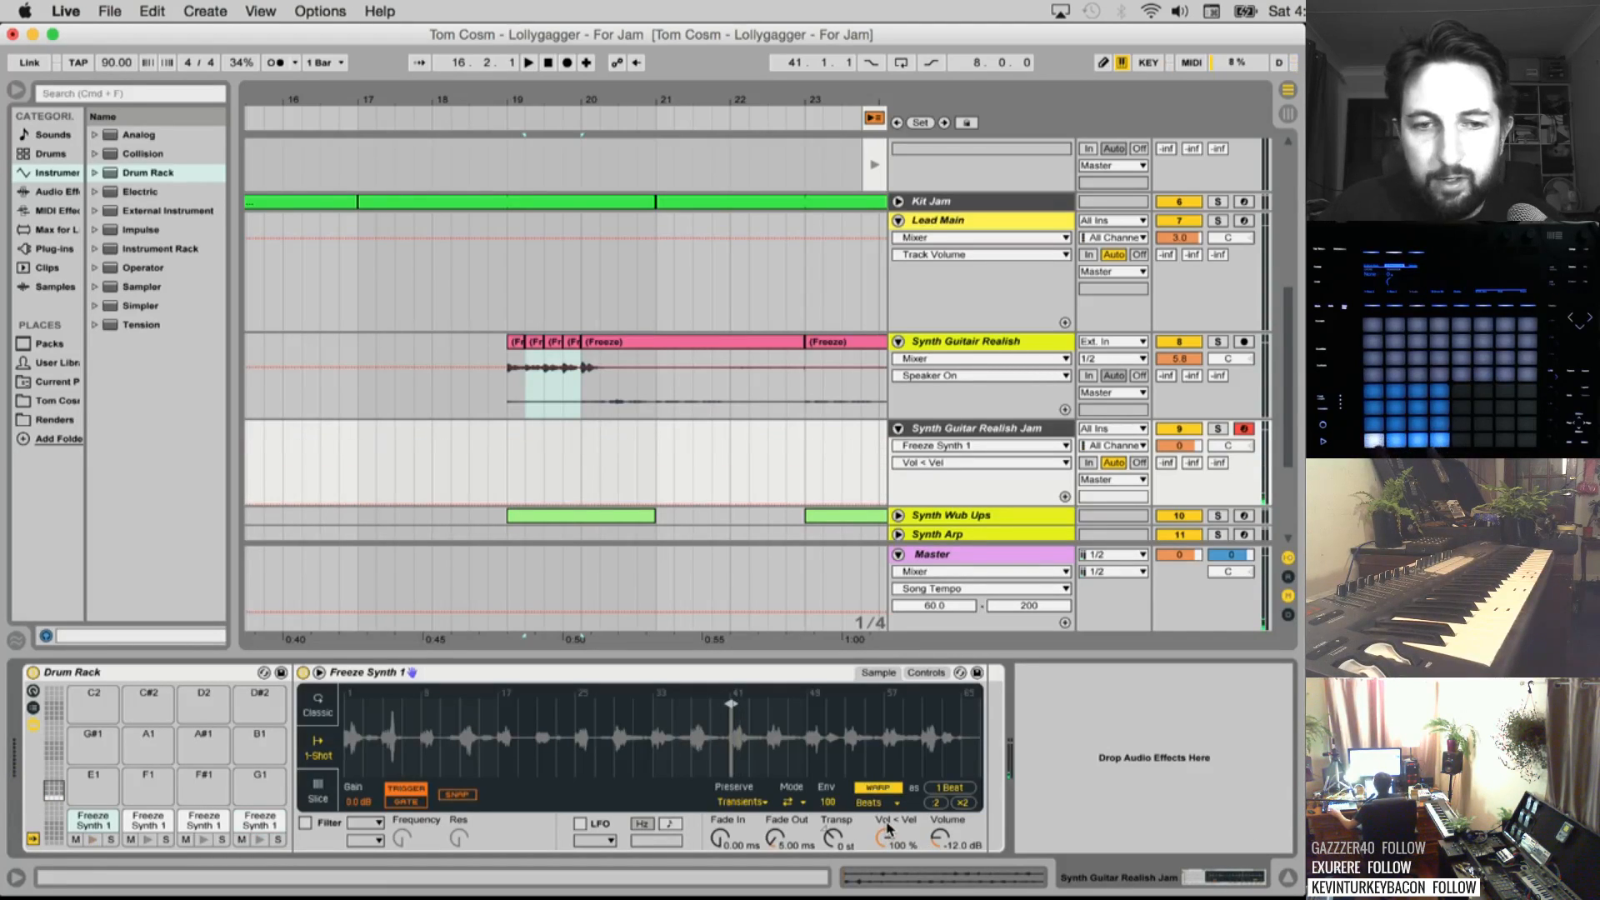
{"action": "right_click", "coordinate": [890, 844]}
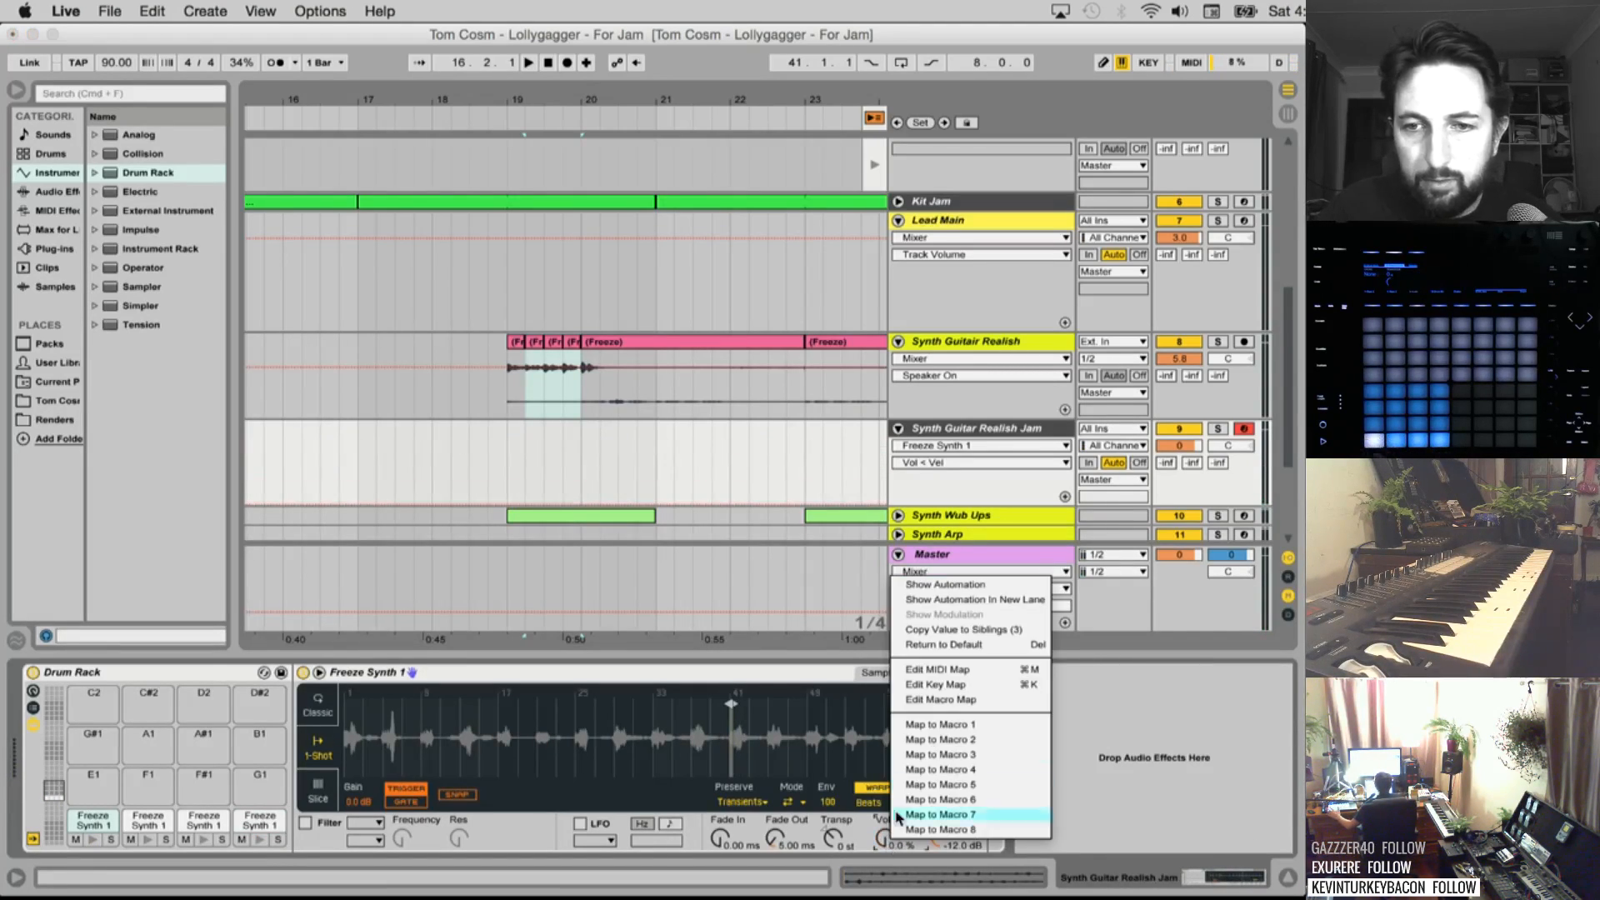
{"action": "left_click", "coordinate": [958, 637]}
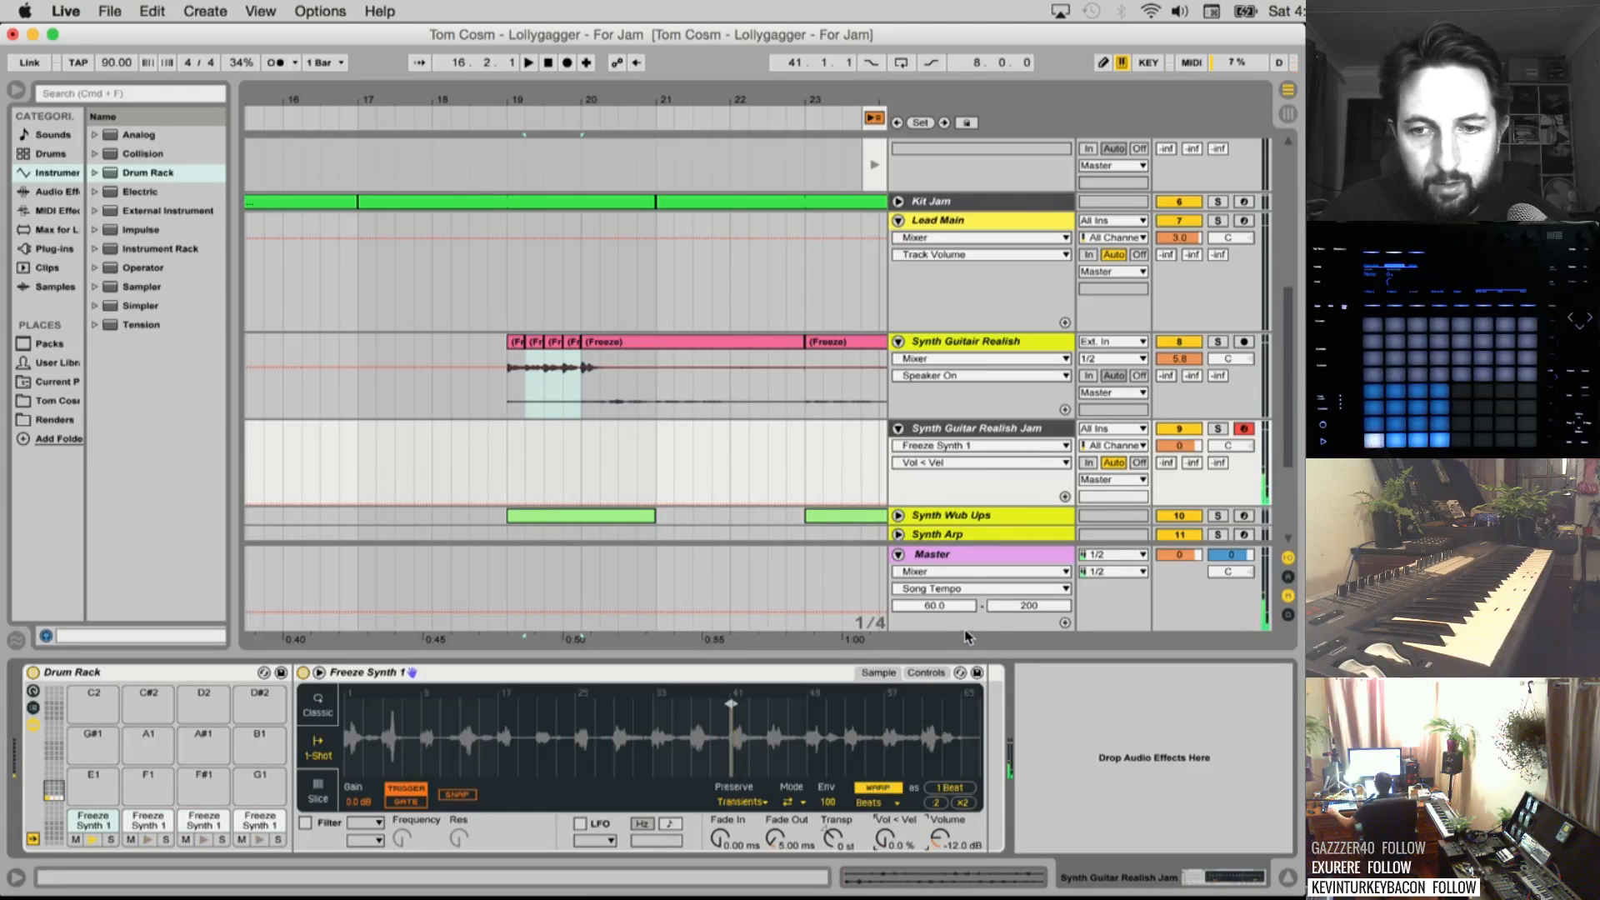
Set the C1 slice's Simpler volume to 6.29 dB and copy the value to its siblings
{"action": "left_click", "coordinate": [941, 844]}
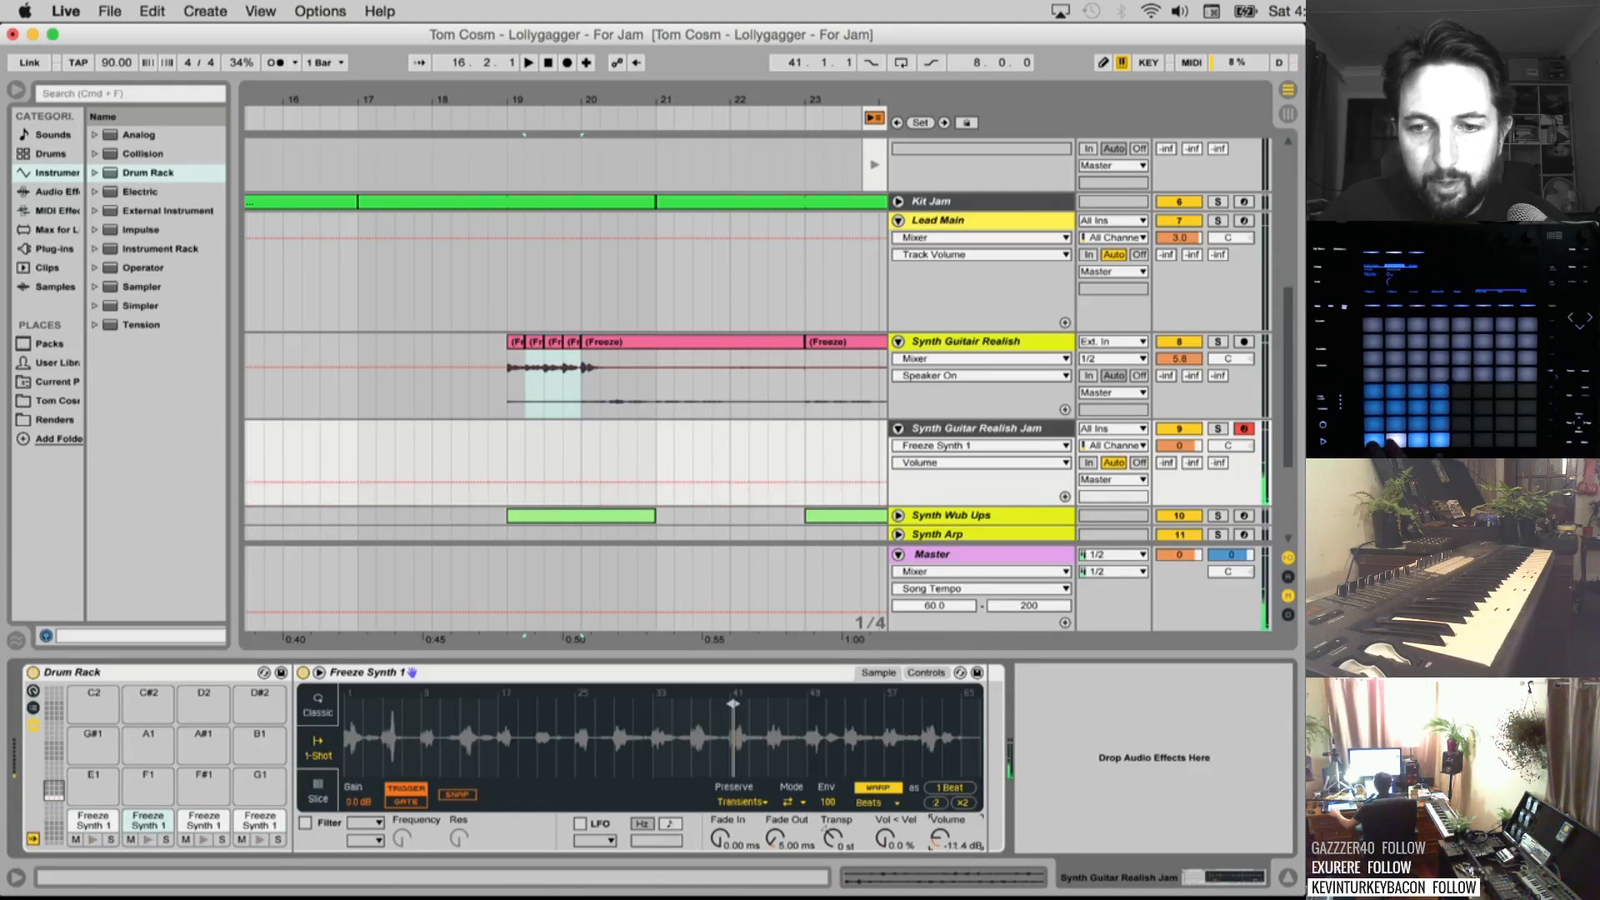
{"action": "left_click_drag", "start_coordinate": [941, 847], "coordinate": [943, 827]}
{"action": "right_click", "coordinate": [942, 845]}
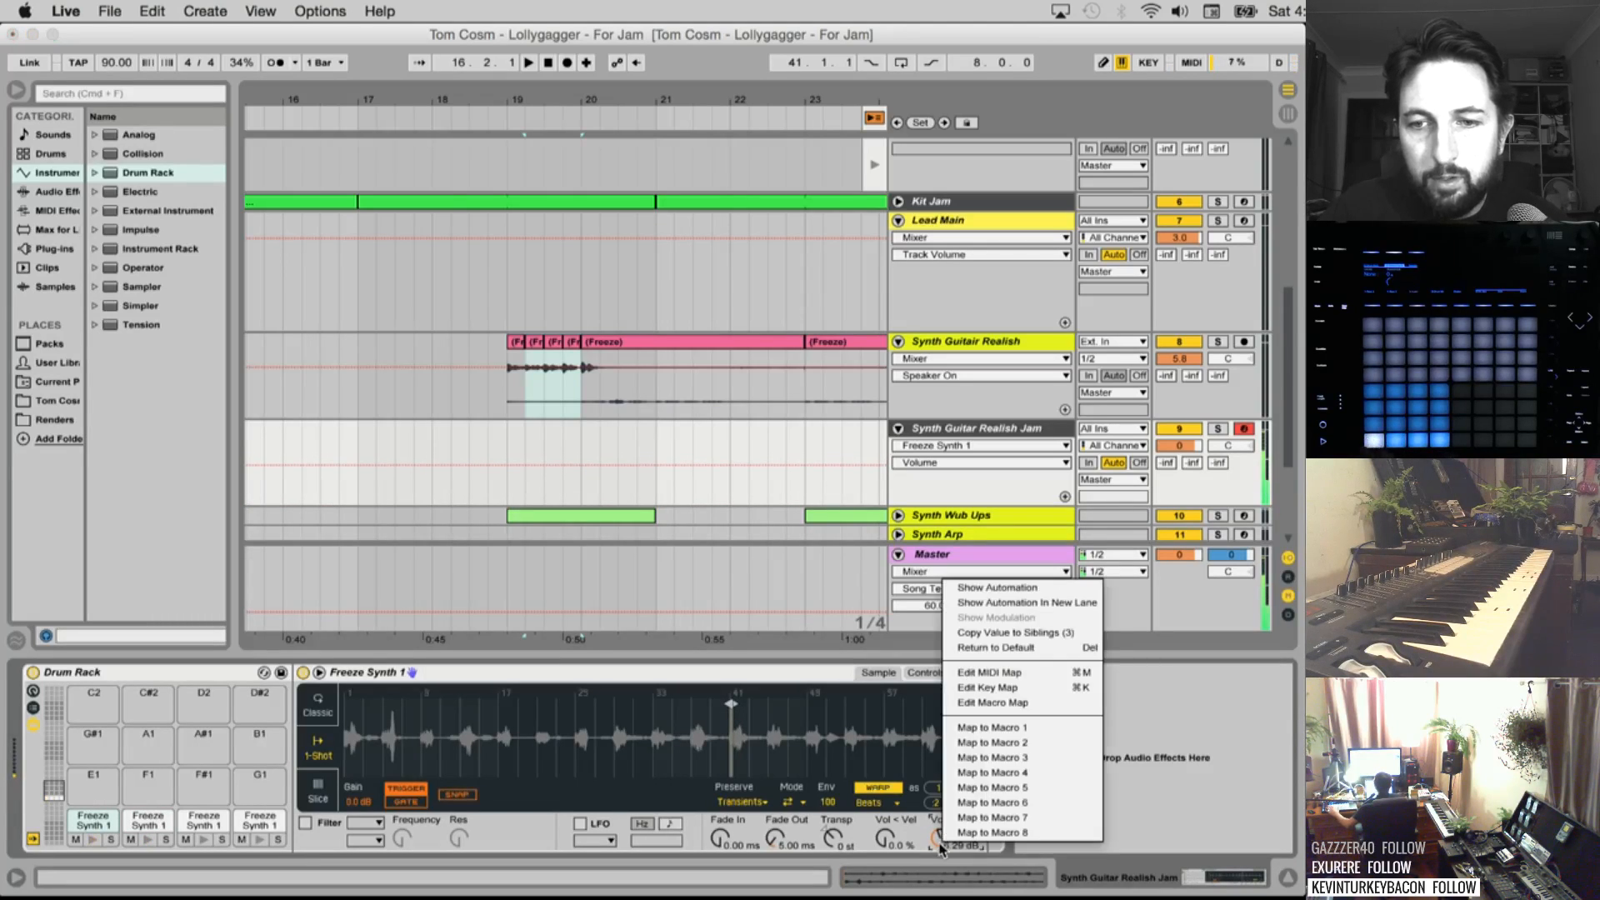
{"action": "left_click", "coordinate": [1026, 634]}
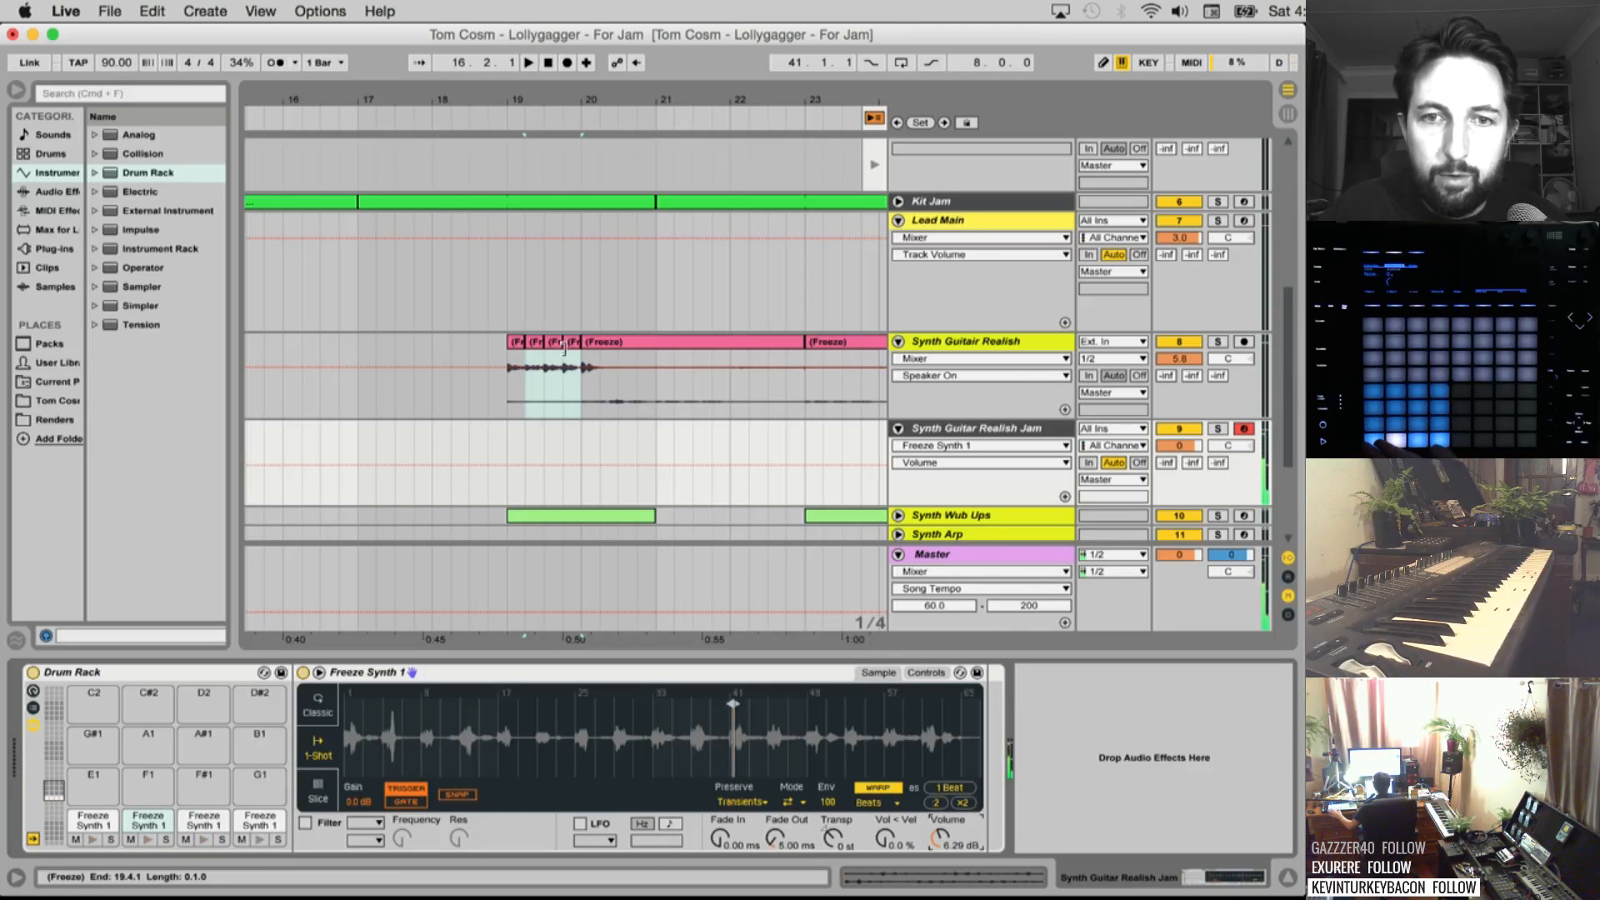
Load the long frozen slice starting at 20.1 onto pad E1 and switch its Simpler to 1-Shot mode
{"action": "left_click", "coordinate": [55, 829]}
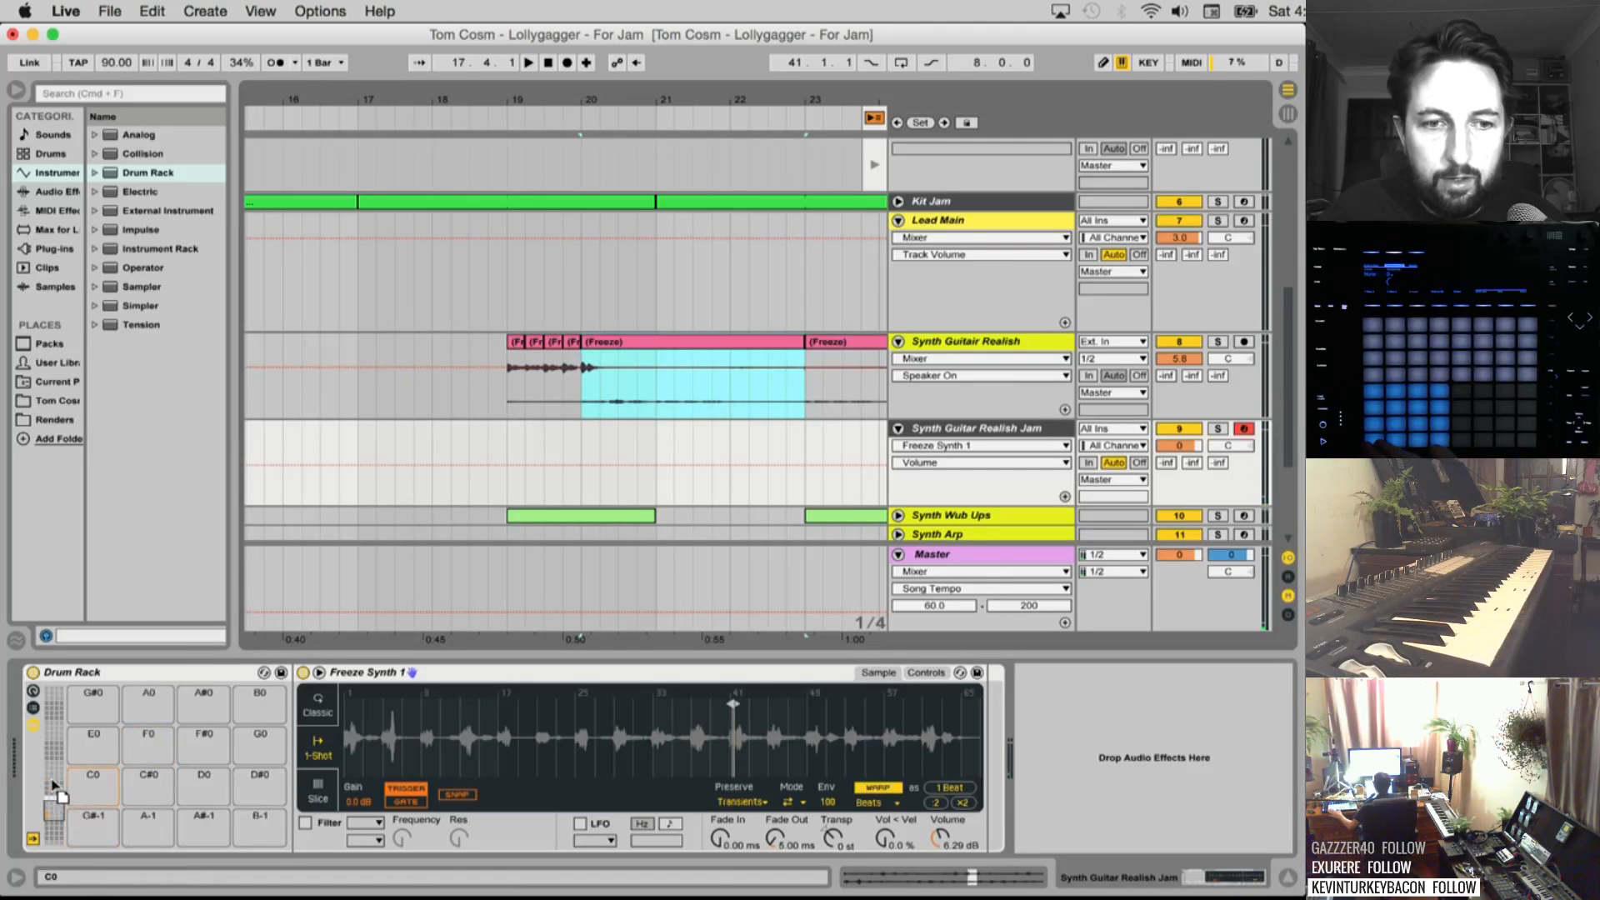
{"action": "left_click", "coordinate": [55, 790]}
{"action": "left_click_drag", "start_coordinate": [174, 794], "coordinate": [93, 782]}
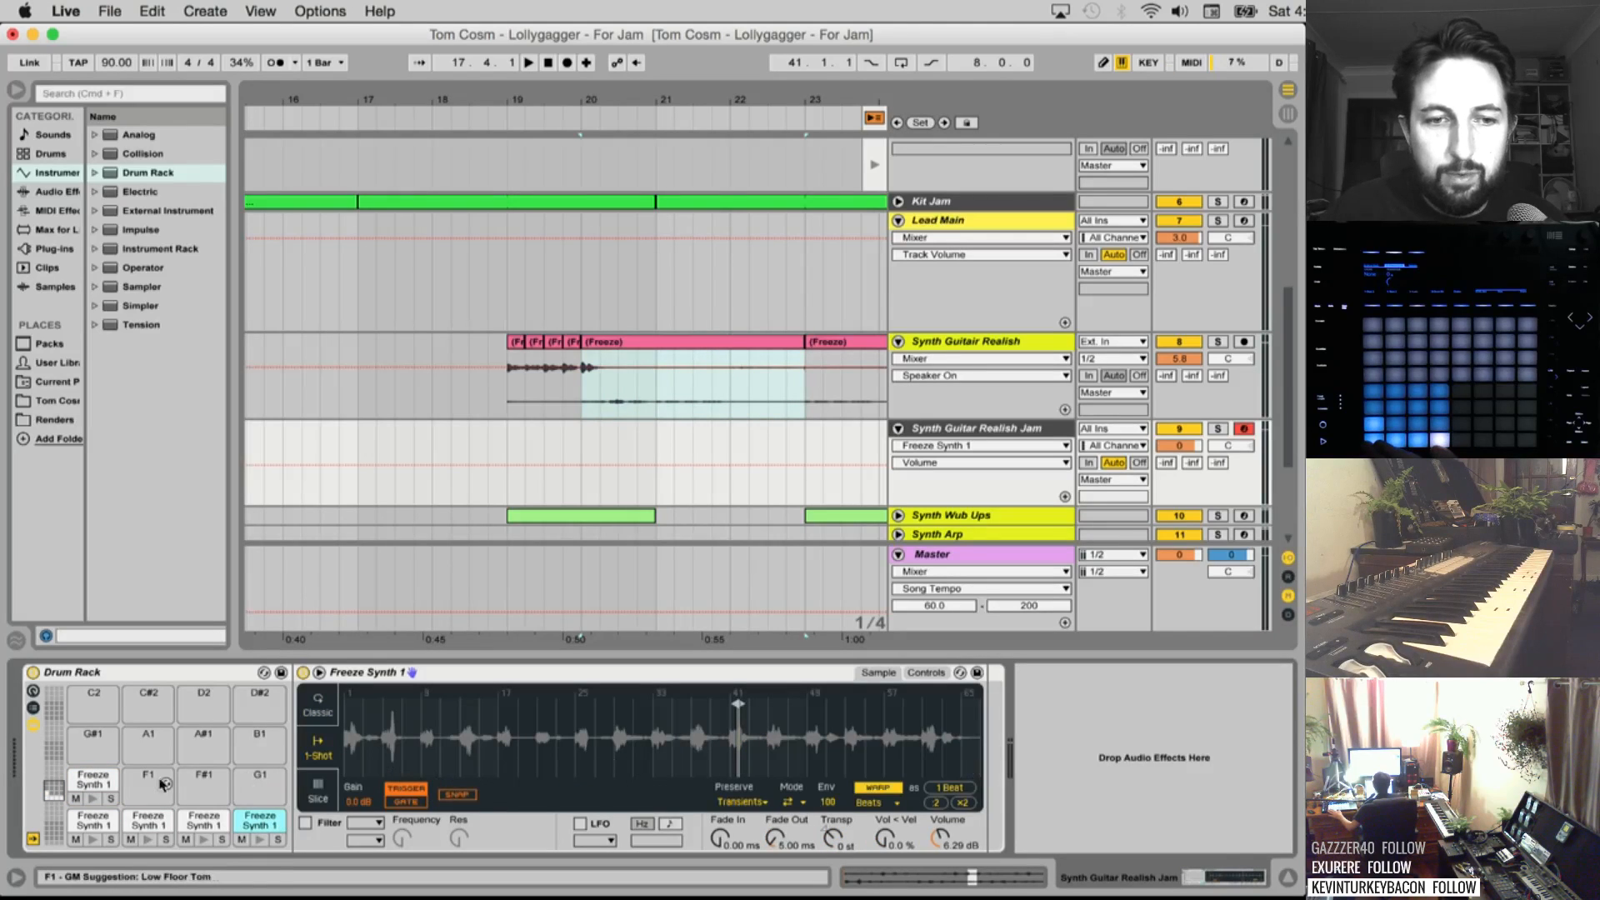
{"action": "left_click", "coordinate": [103, 783]}
{"action": "left_click", "coordinate": [321, 748]}
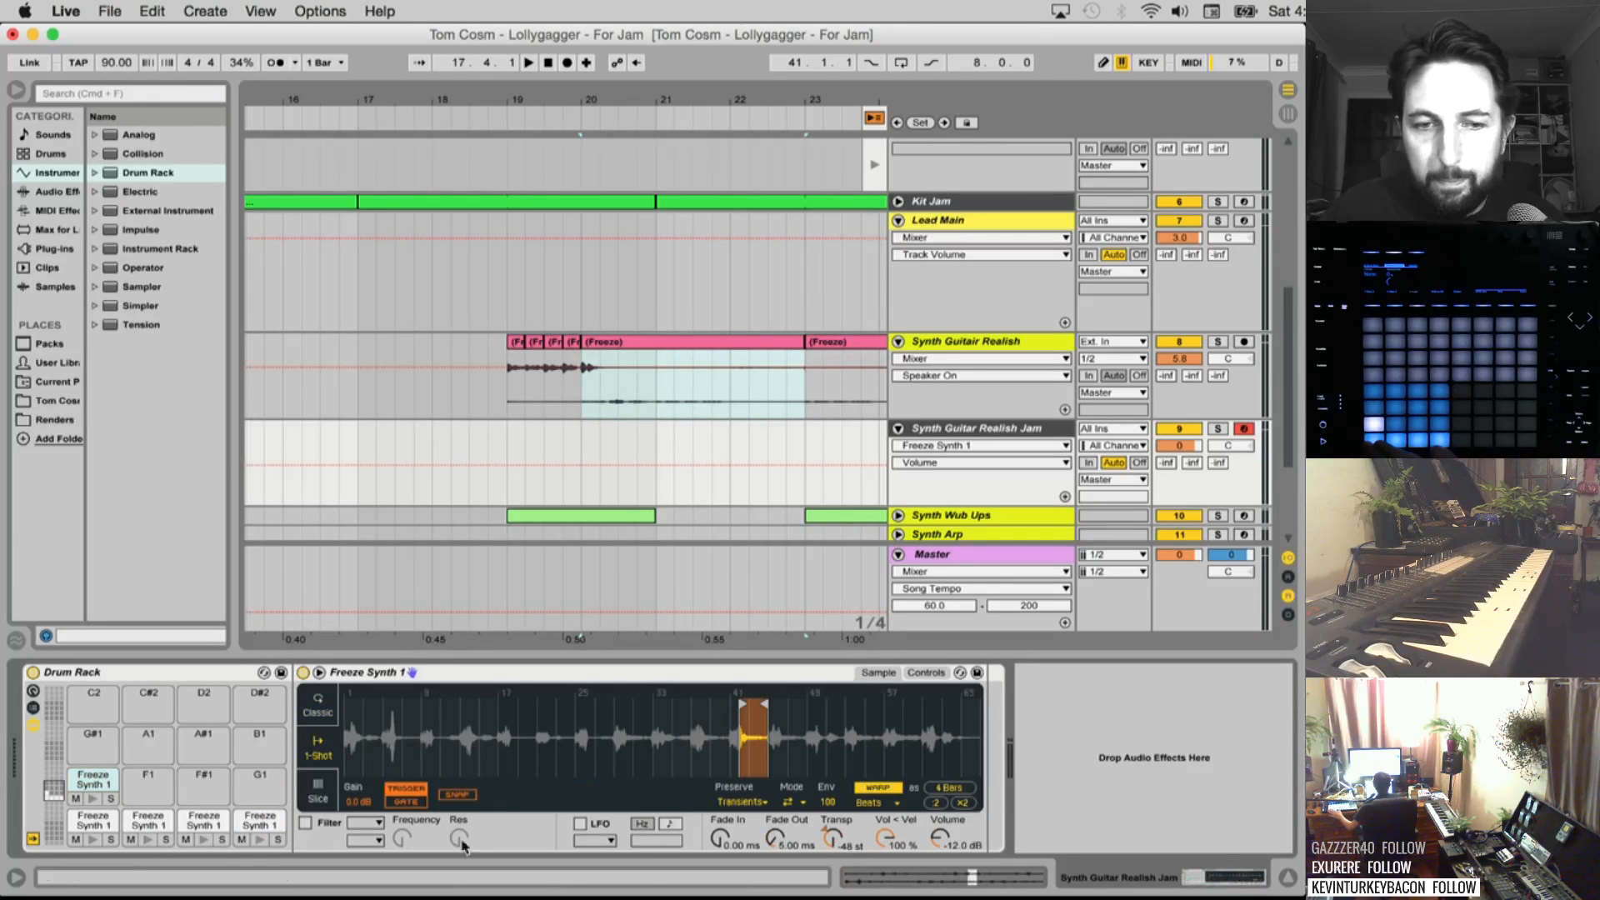
Copy the C1 slice's Vol < Vel and Volume values to all sibling slices, including pad E1
{"action": "left_click", "coordinate": [94, 821]}
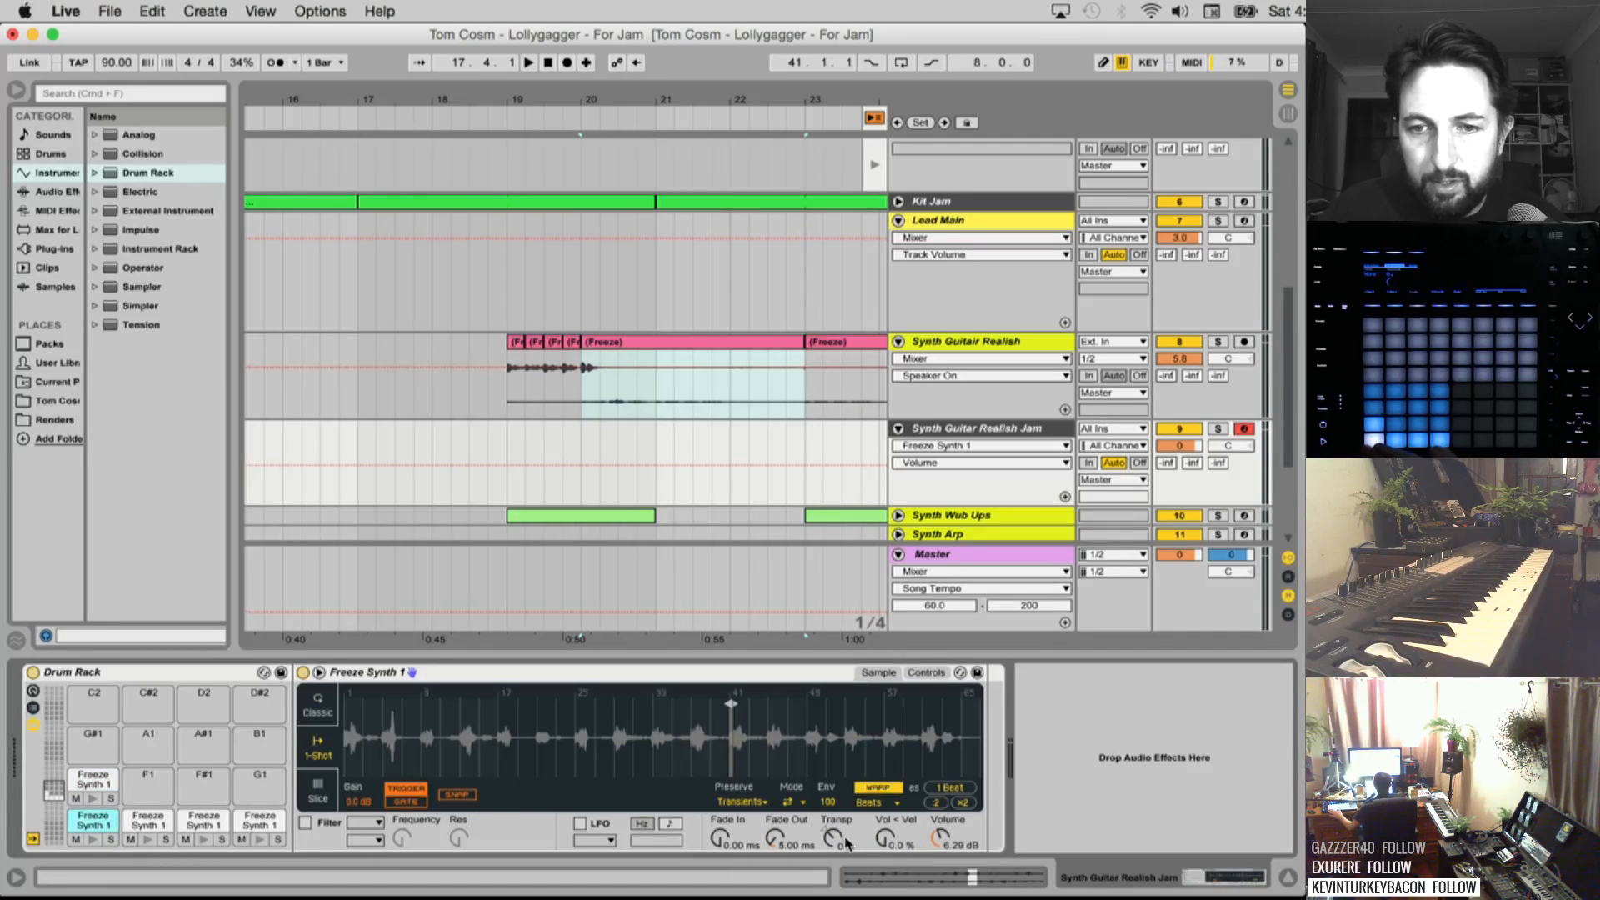
{"action": "right_click", "coordinate": [889, 847]}
{"action": "left_click", "coordinate": [967, 631]}
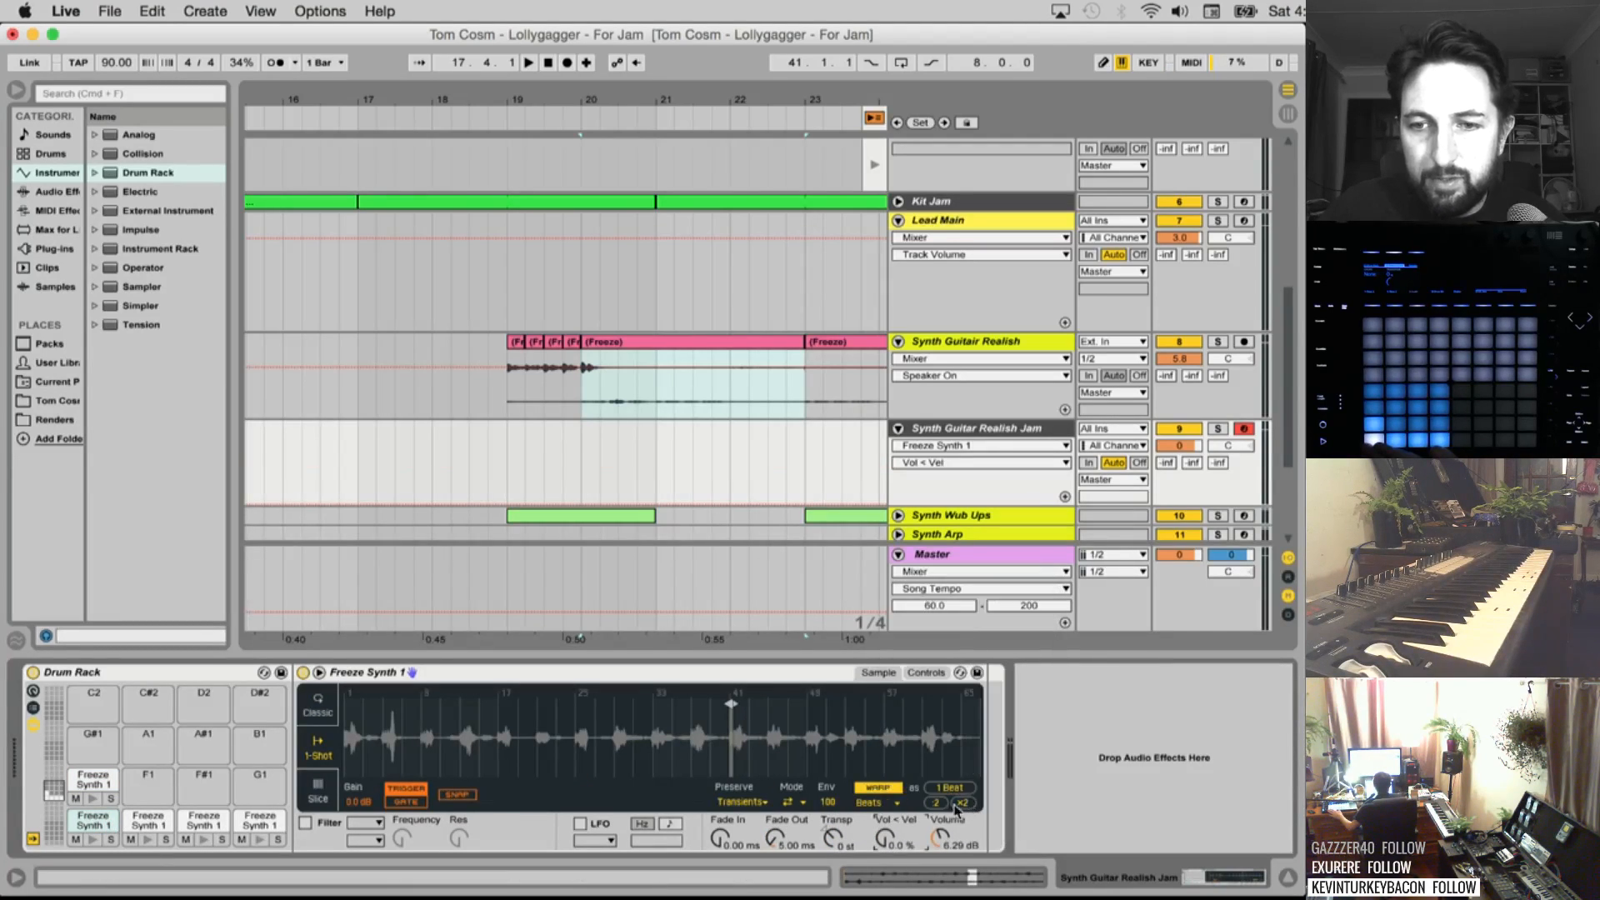
{"action": "right_click", "coordinate": [940, 838]}
{"action": "left_click", "coordinate": [1042, 625]}
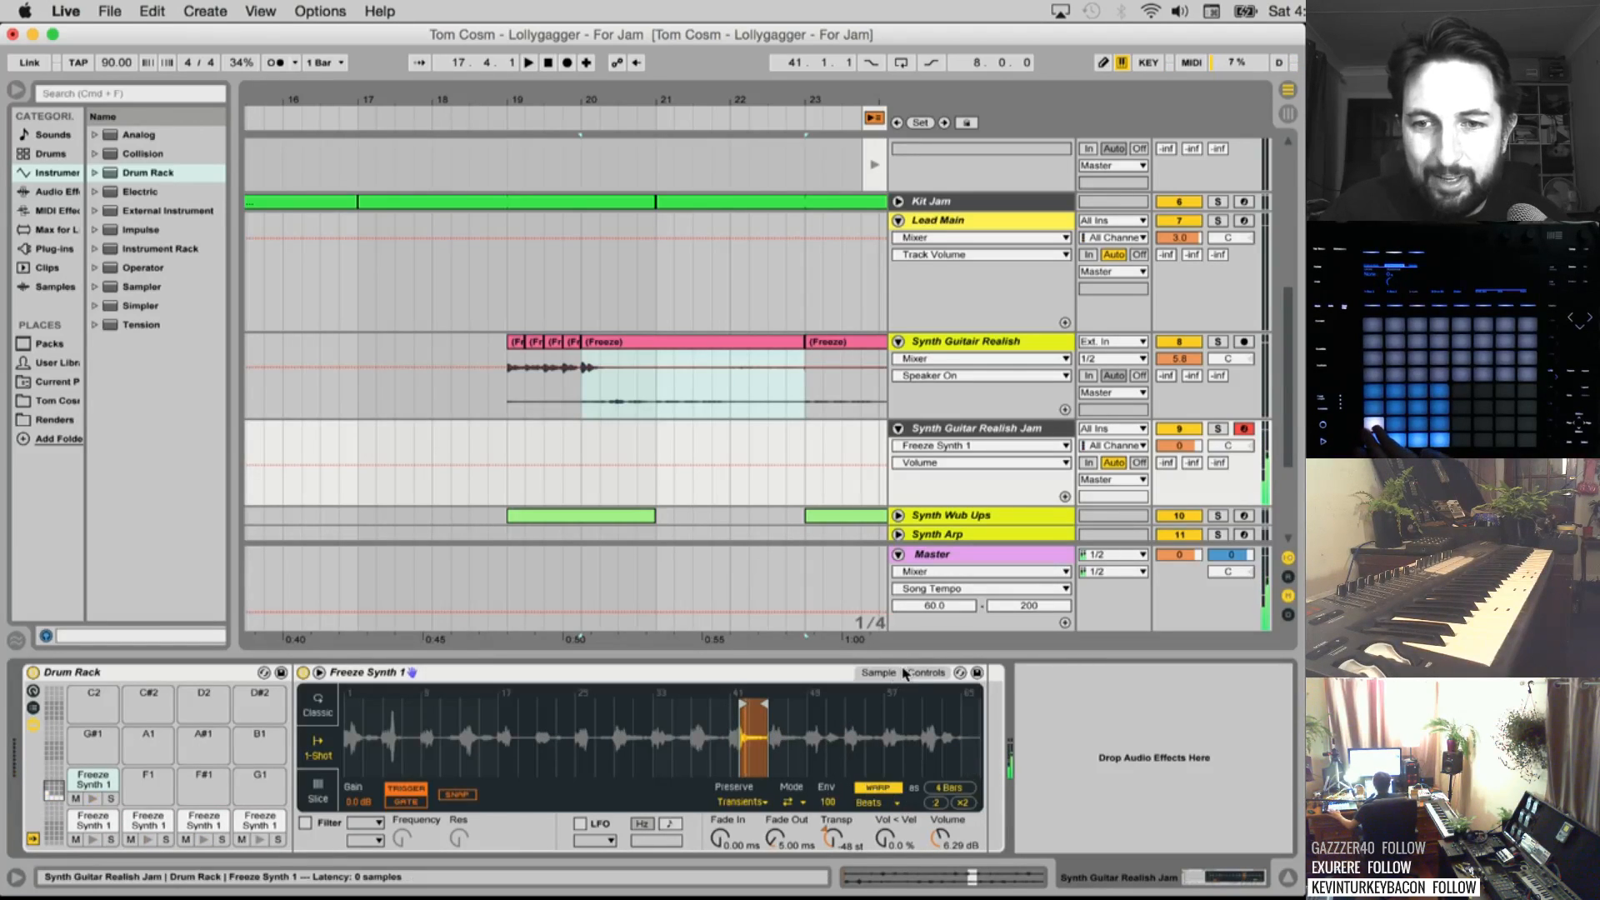
Reset the E1 slice's Simpler transpose to 0 st
{"action": "left_click", "coordinate": [902, 789]}
{"action": "right_click", "coordinate": [906, 793]}
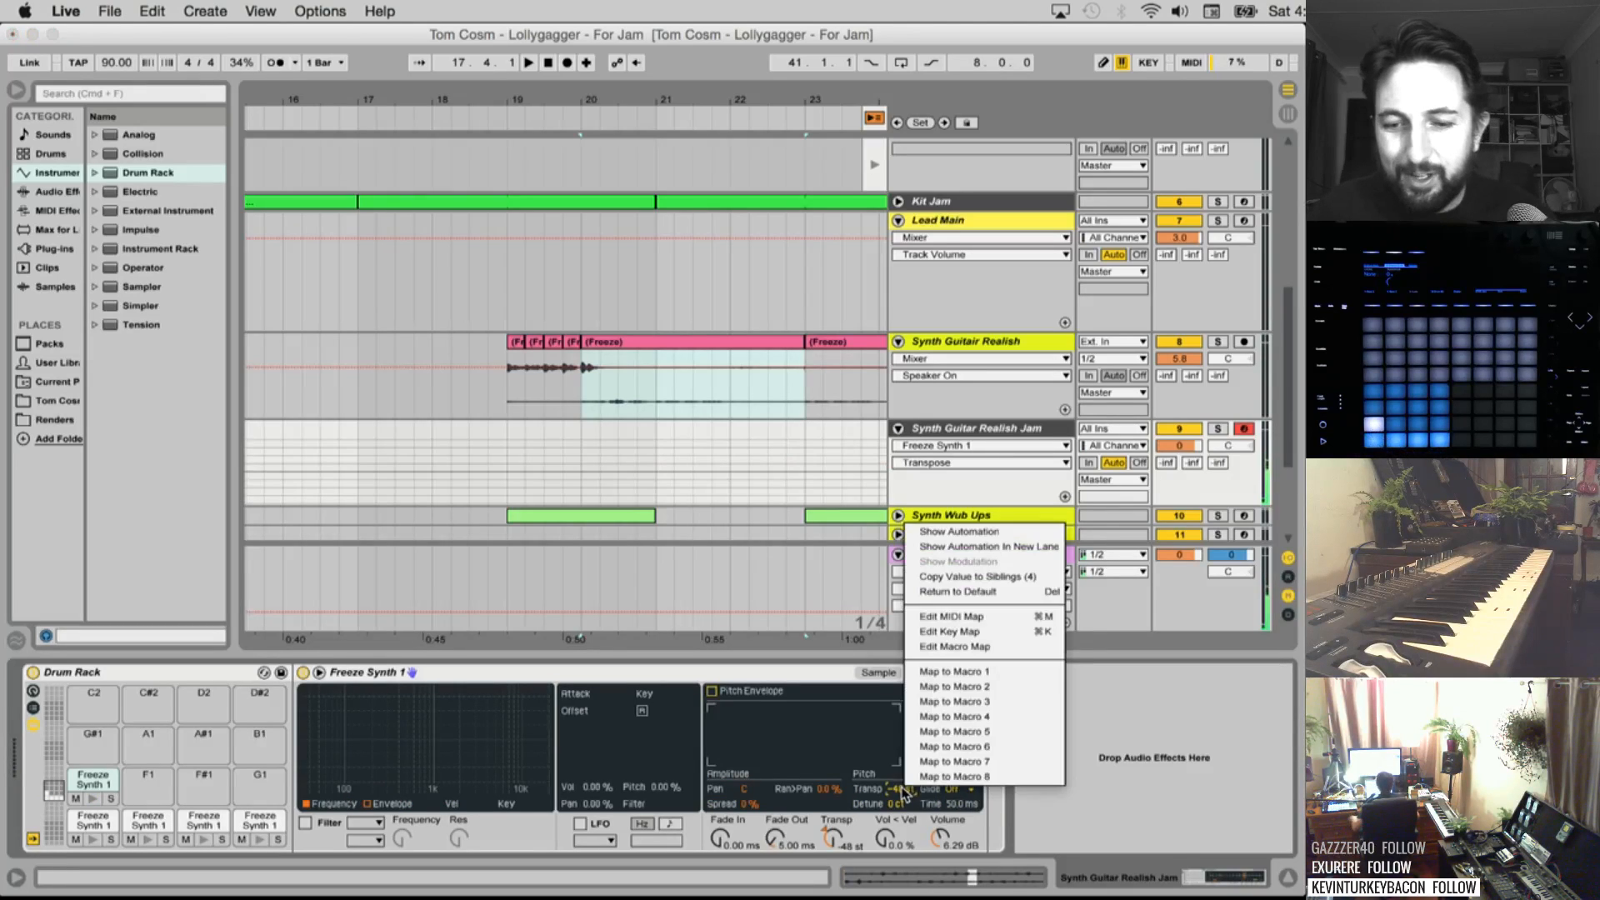
{"action": "left_click", "coordinate": [906, 794]}
{"action": "key", "text": "Delete"}
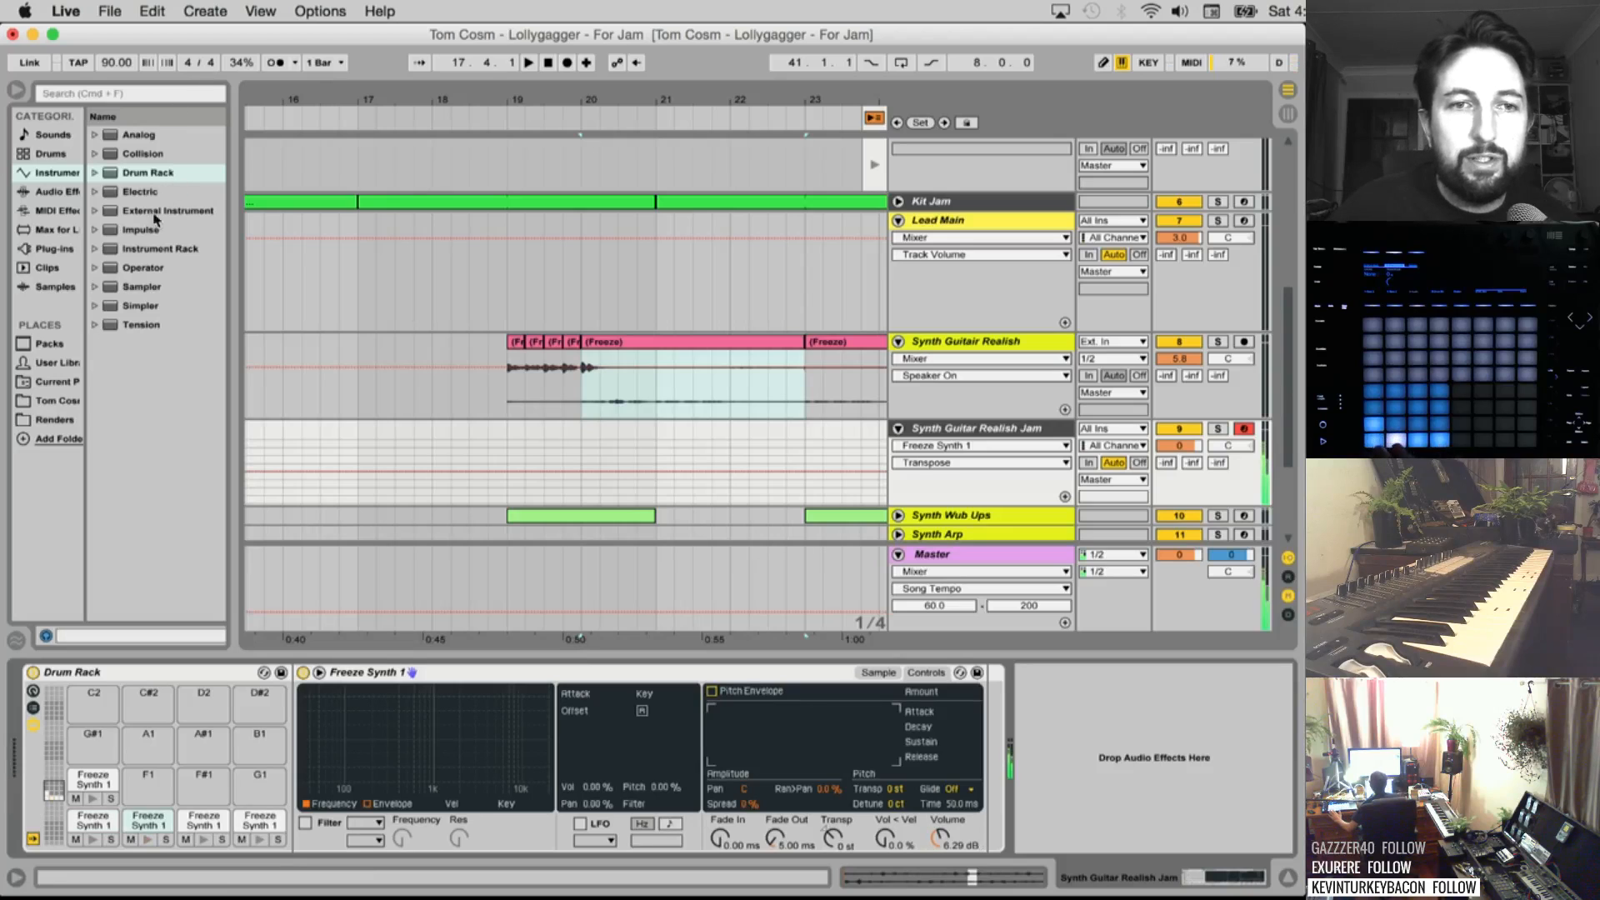
Add a Ping Pong Delay after the Drum Rack with filter 2.12 kHz/5.91, feedback 69% and dry/wet 59%, and bypass it
{"action": "left_click", "coordinate": [24, 192]}
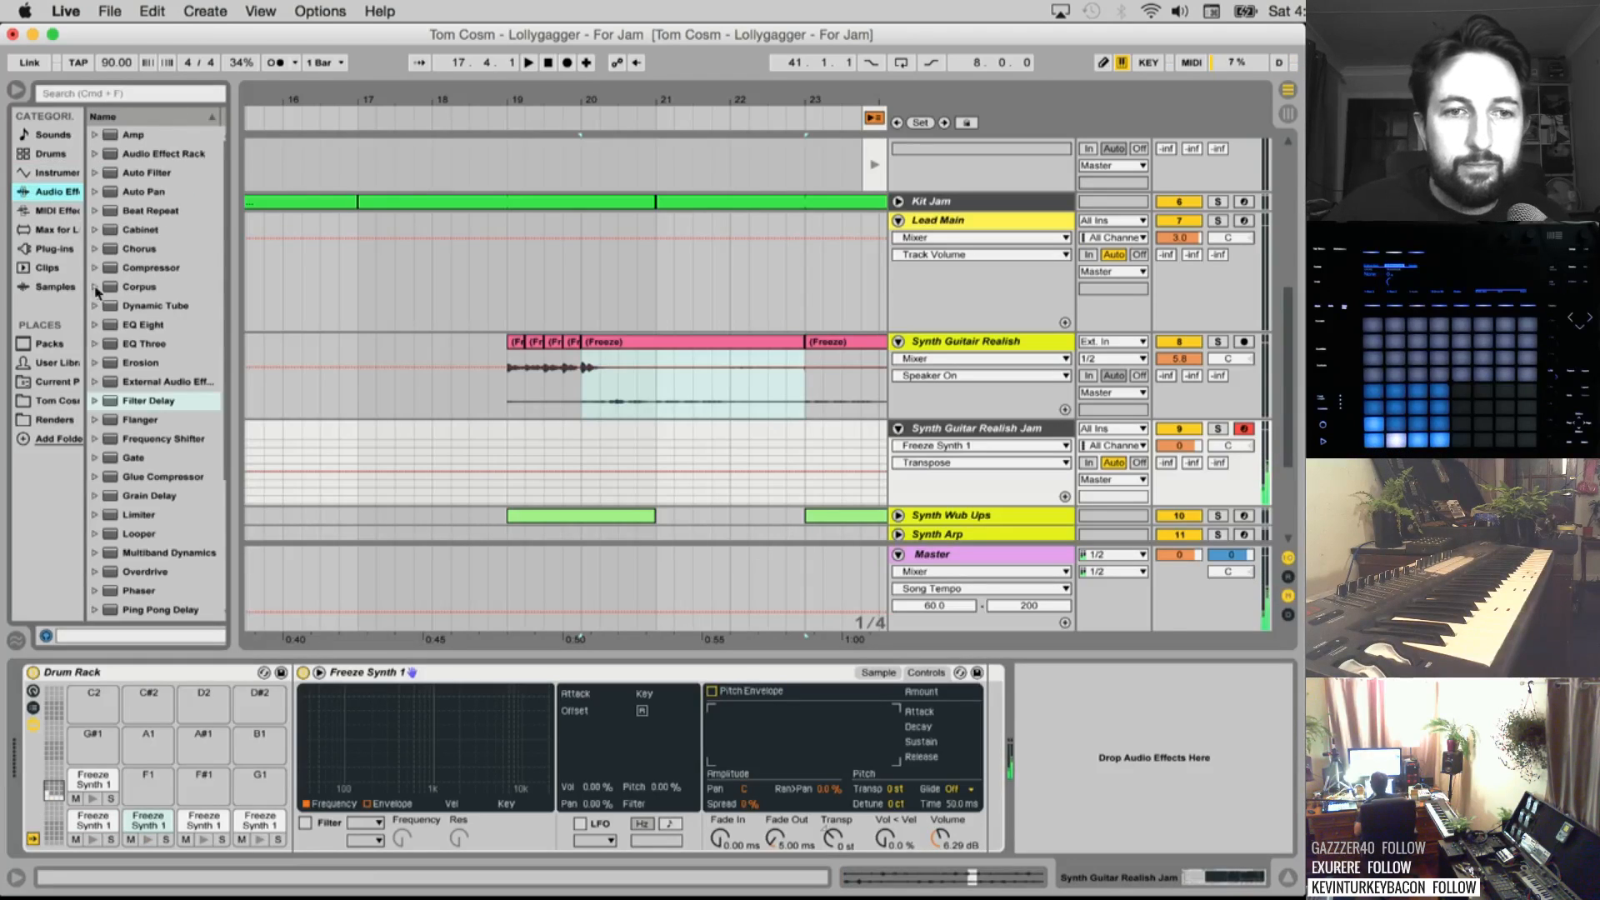
{"action": "left_click", "coordinate": [156, 423]}
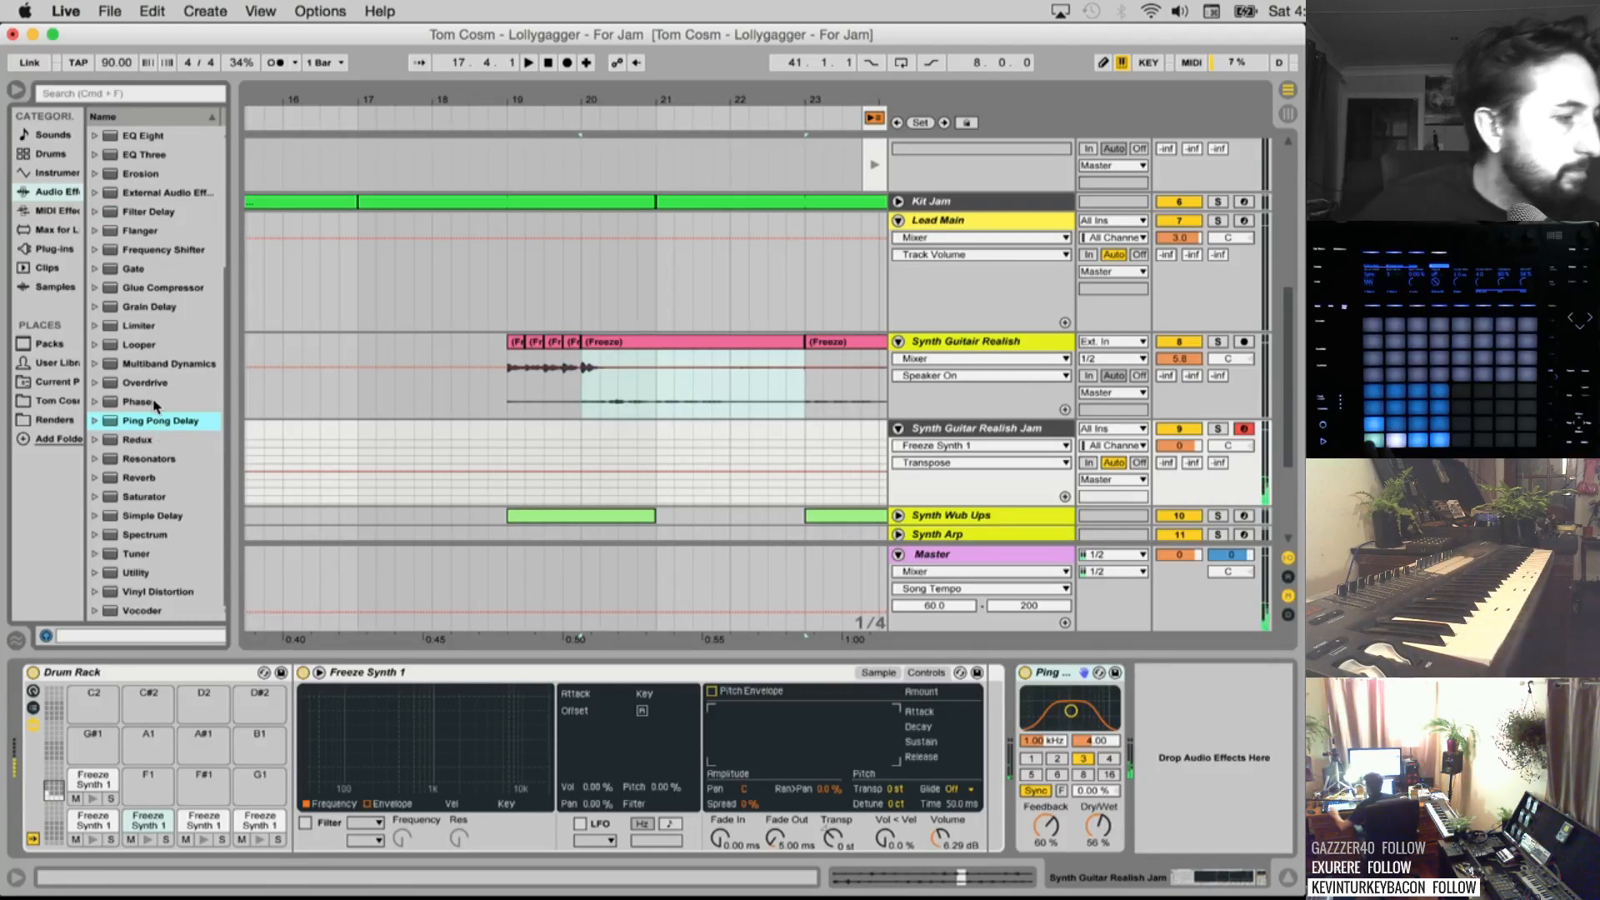
{"action": "left_click_drag", "start_coordinate": [1071, 710], "coordinate": [1083, 709]}
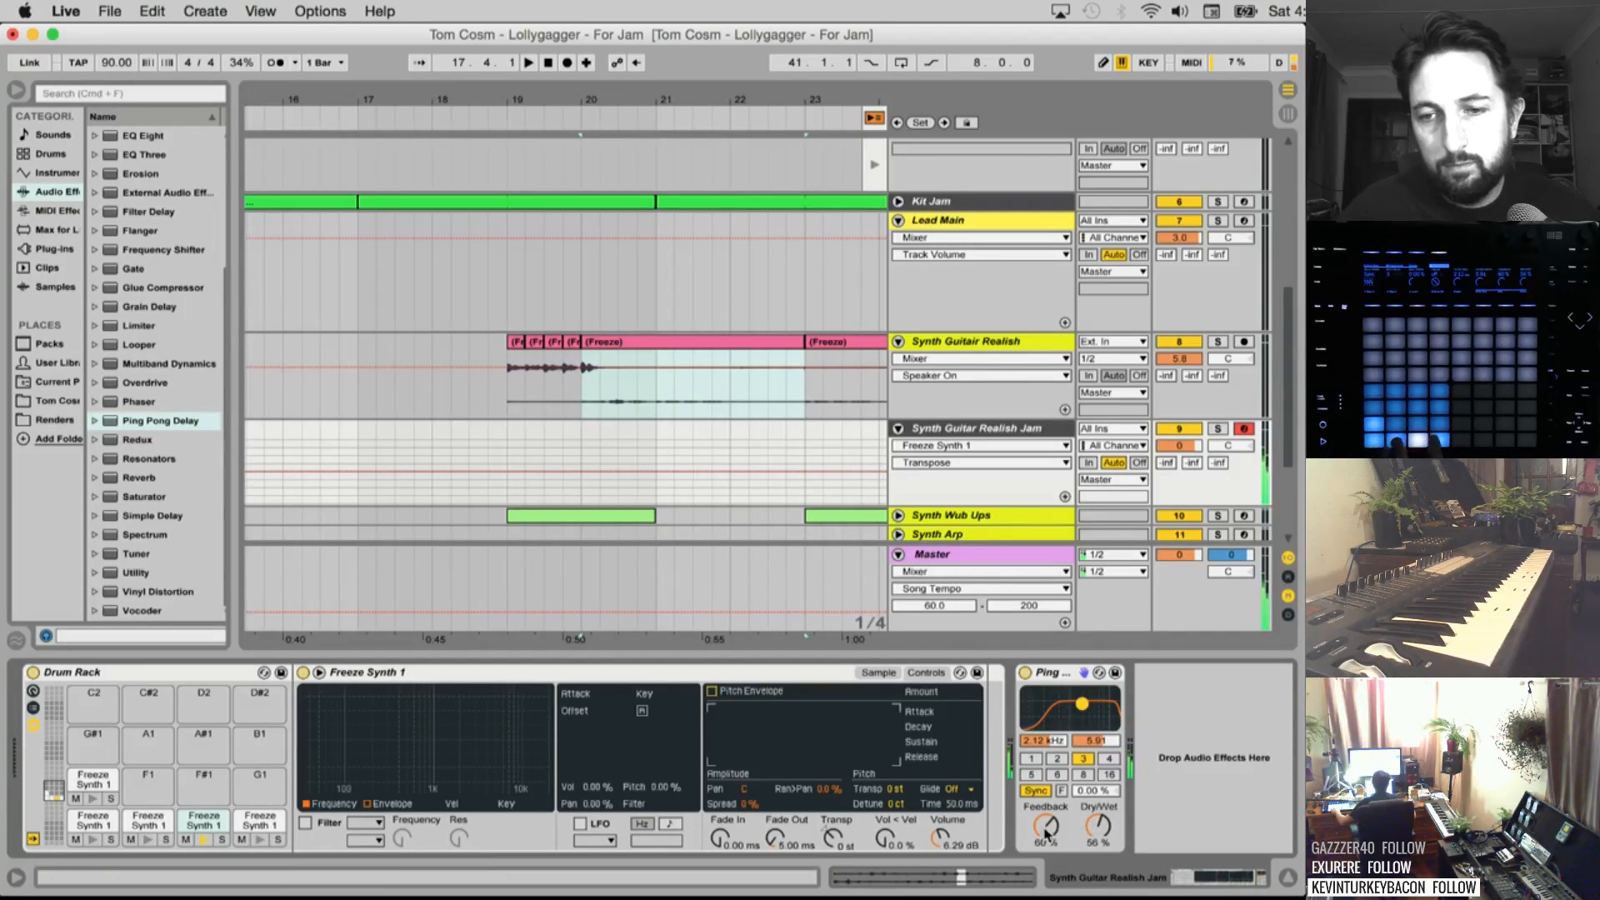
{"action": "left_click_drag", "start_coordinate": [1047, 834], "coordinate": [1090, 821]}
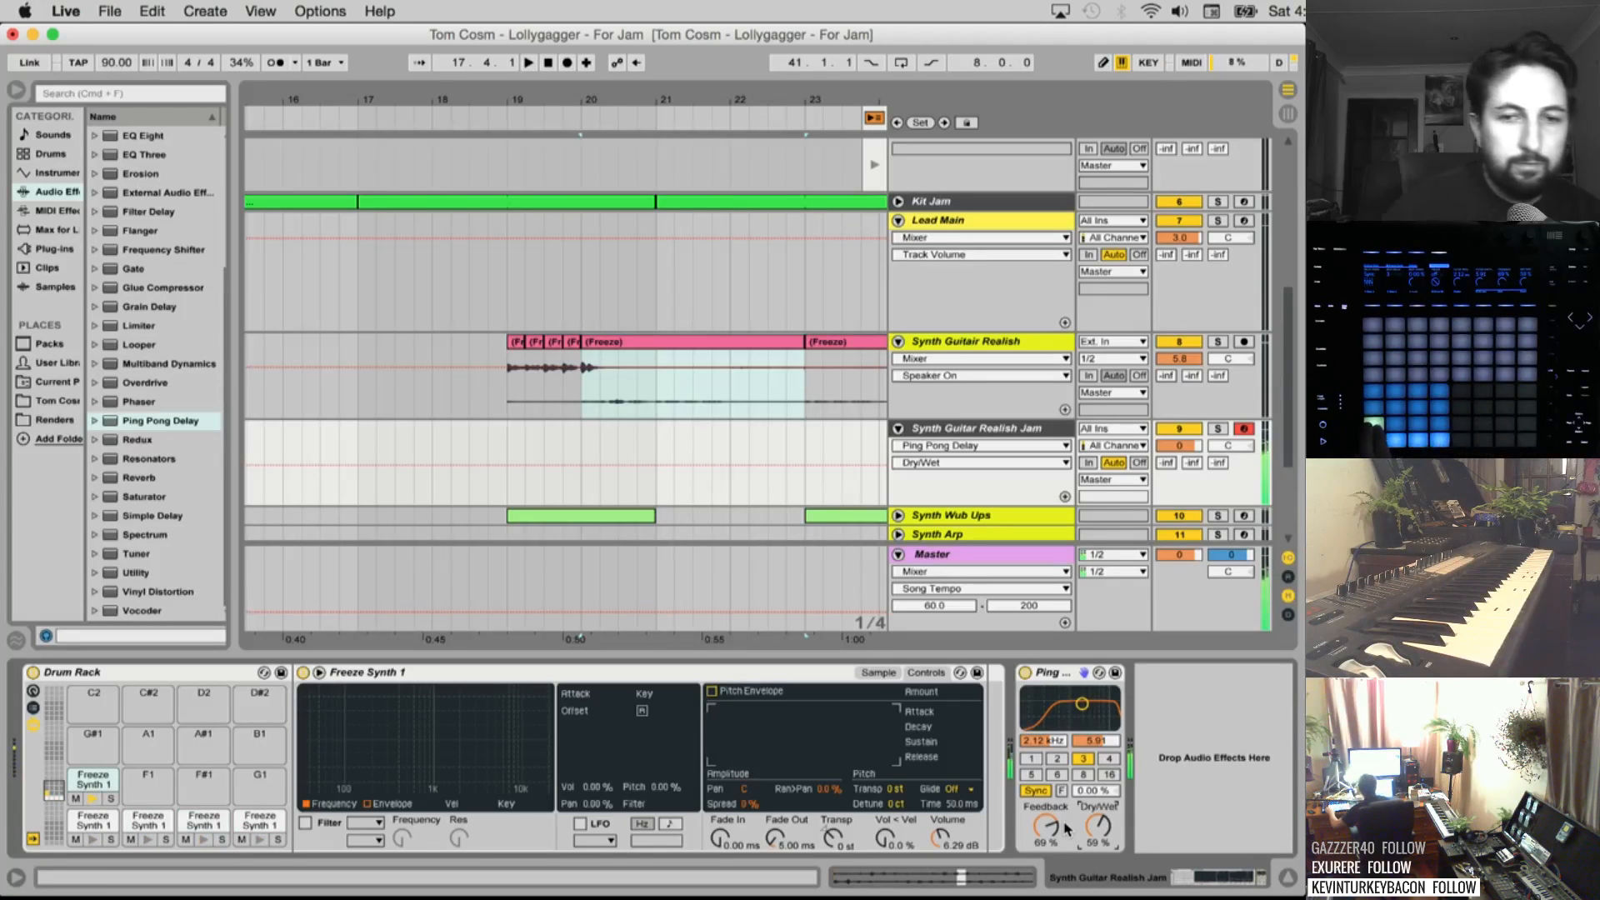
{"action": "left_click", "coordinate": [1025, 672]}
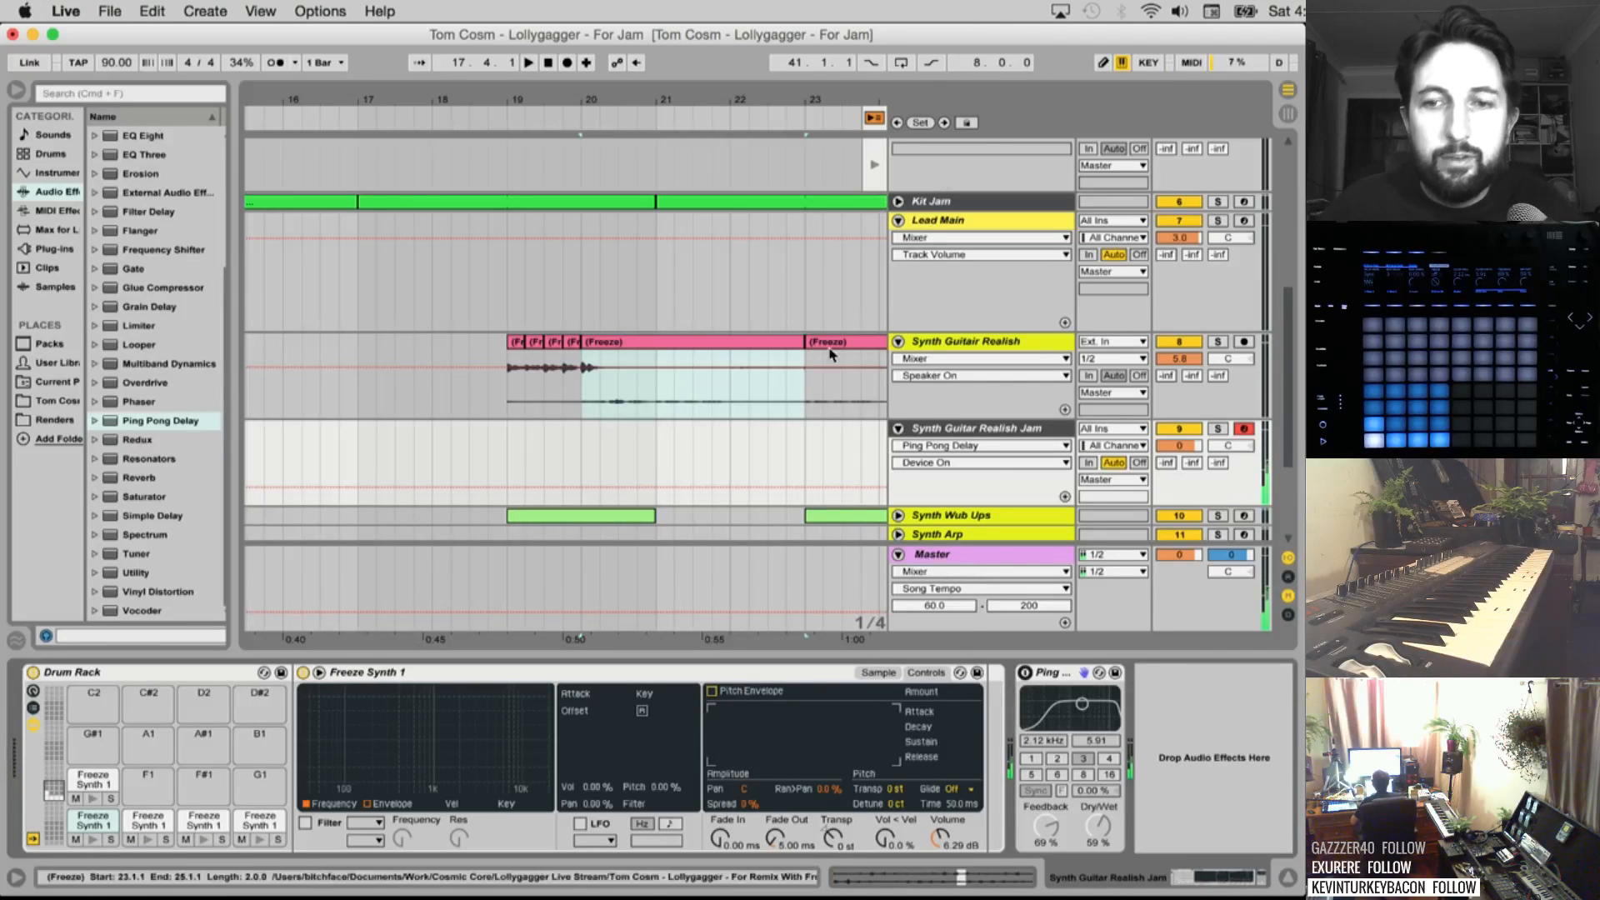
Delete the original Synth Guitair Realish track holding the frozen clips
{"action": "left_click", "coordinate": [974, 342]}
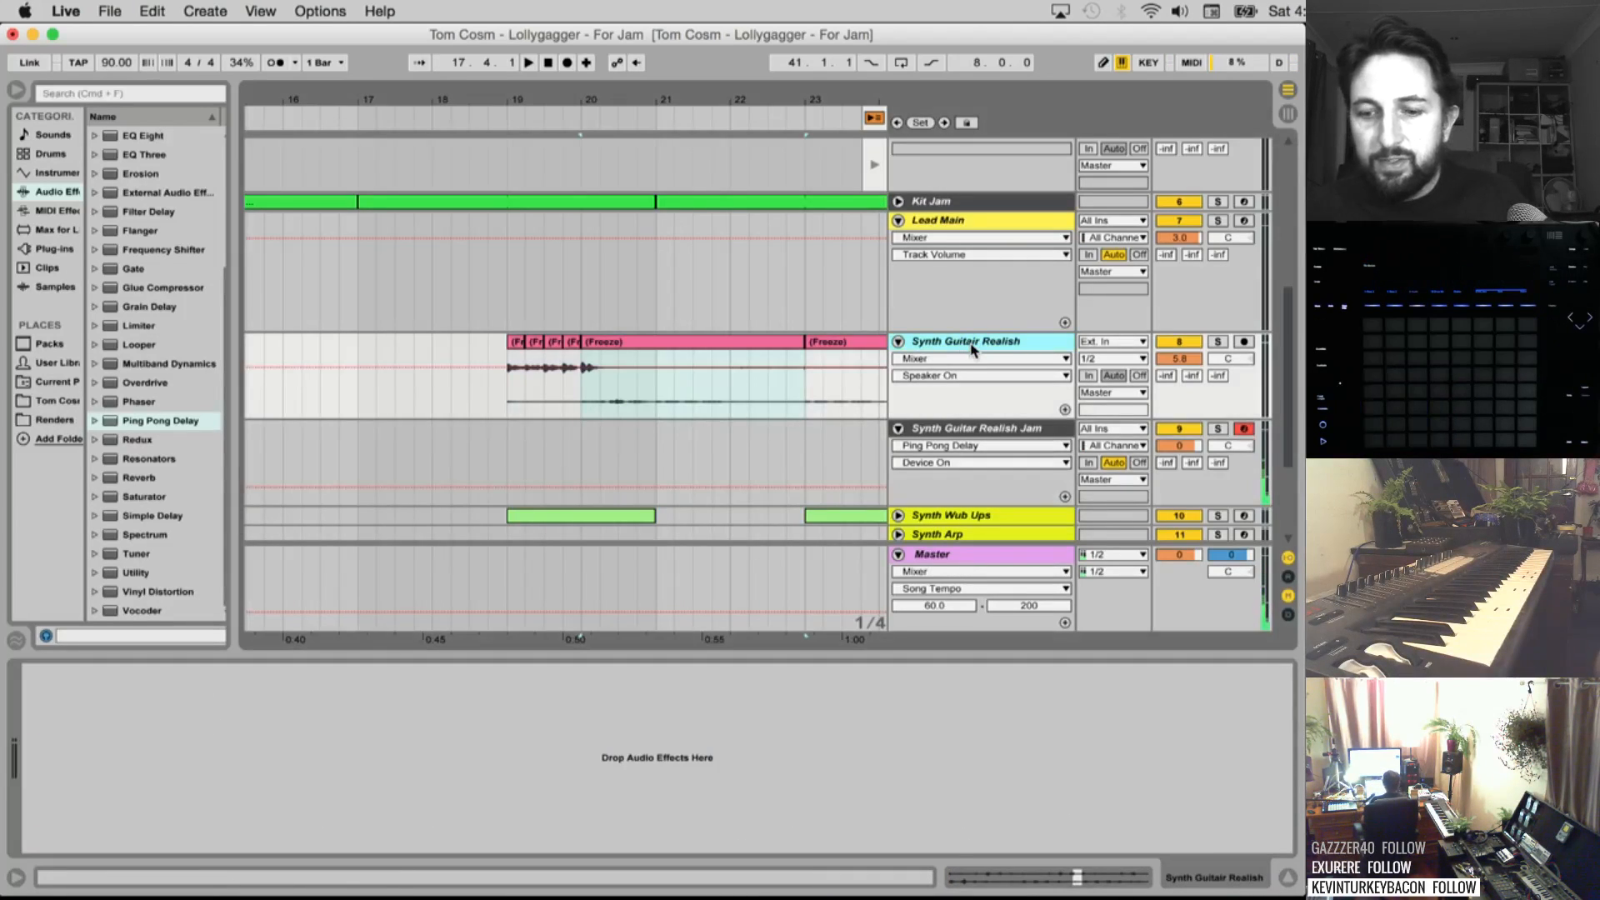
{"action": "key", "text": "Delete"}
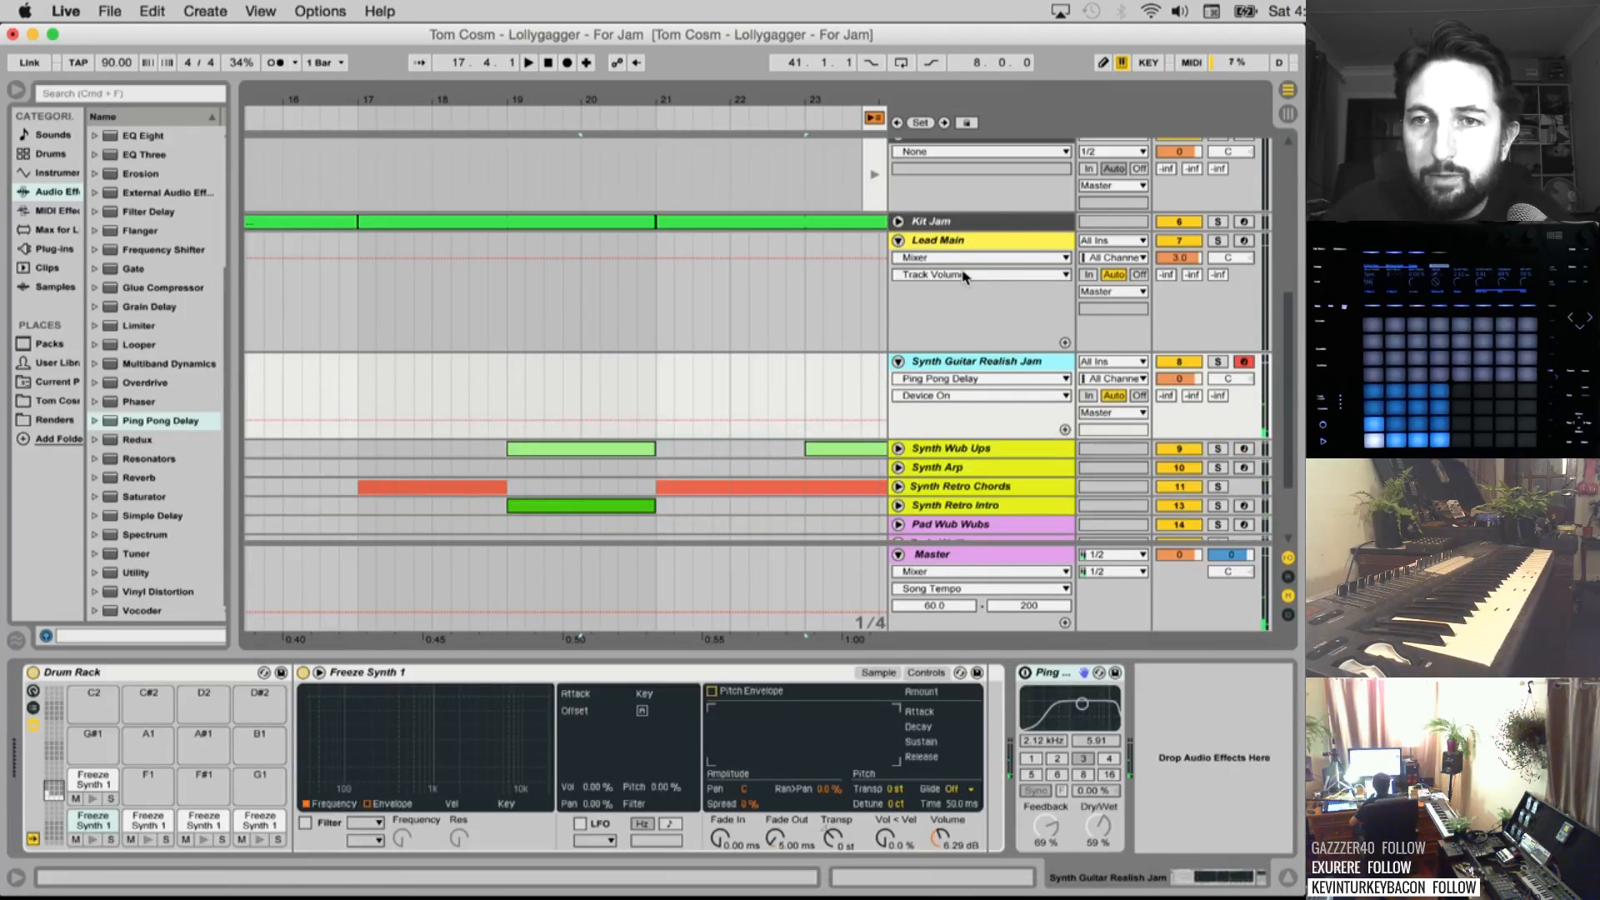
Color the Lead Main track dark grey to match the other jam tracks
{"action": "left_click", "coordinate": [952, 243]}
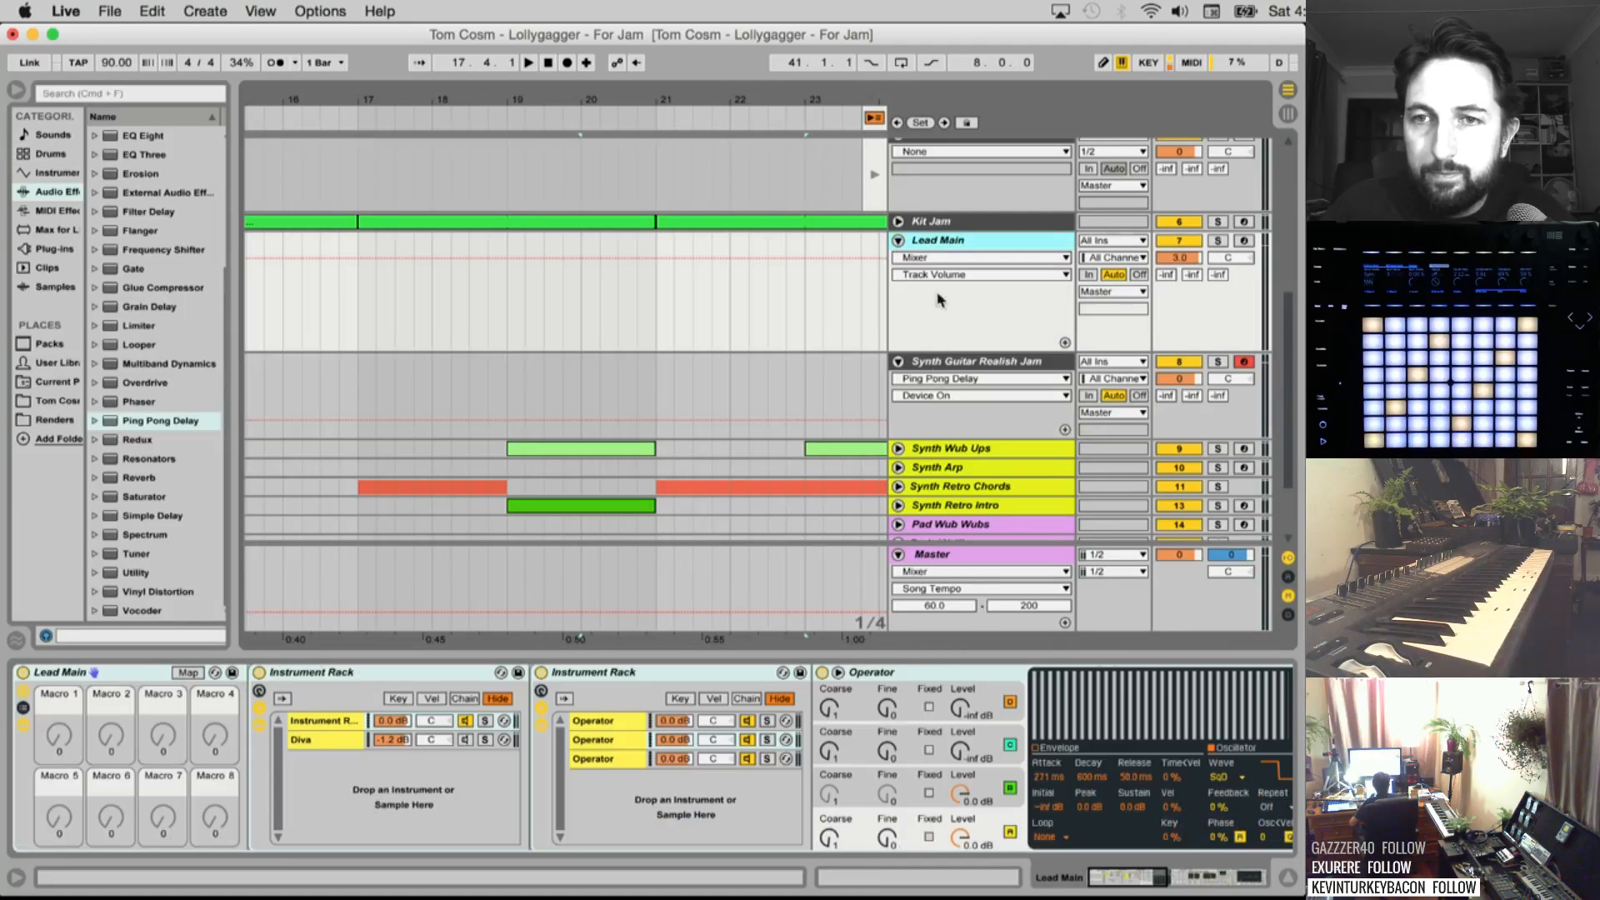
{"action": "right_click", "coordinate": [943, 247]}
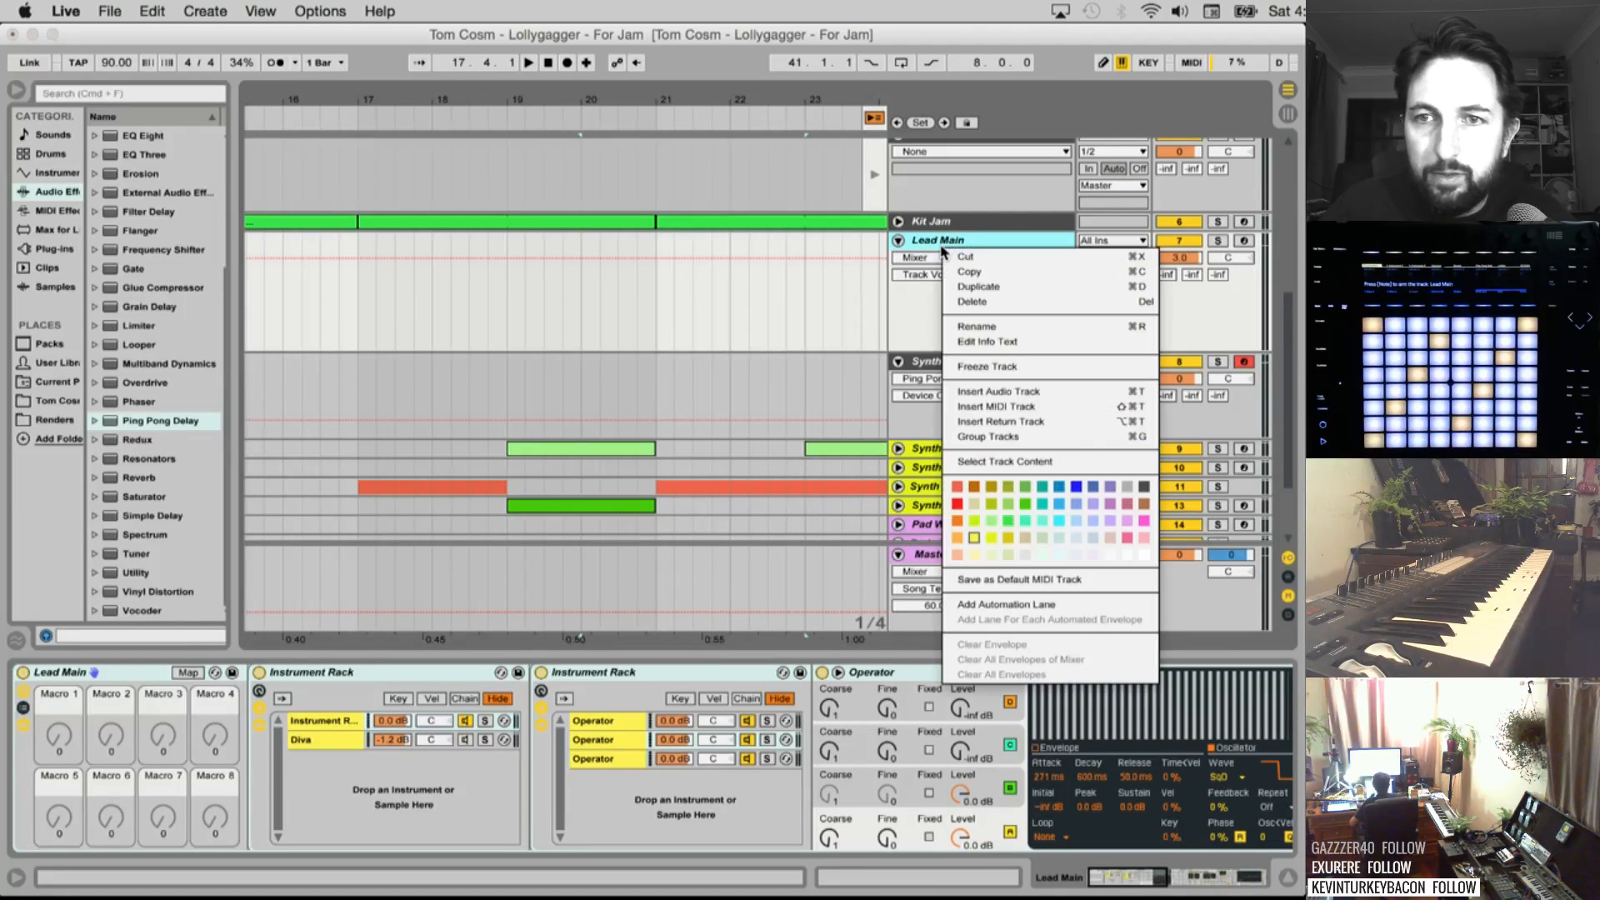
{"action": "left_click", "coordinate": [1146, 487]}
Unfold the Synth Wub Ups track and arm it for playing
{"action": "scroll", "coordinate": [1011, 404], "scroll_direction": "down", "scroll_amount": 1}
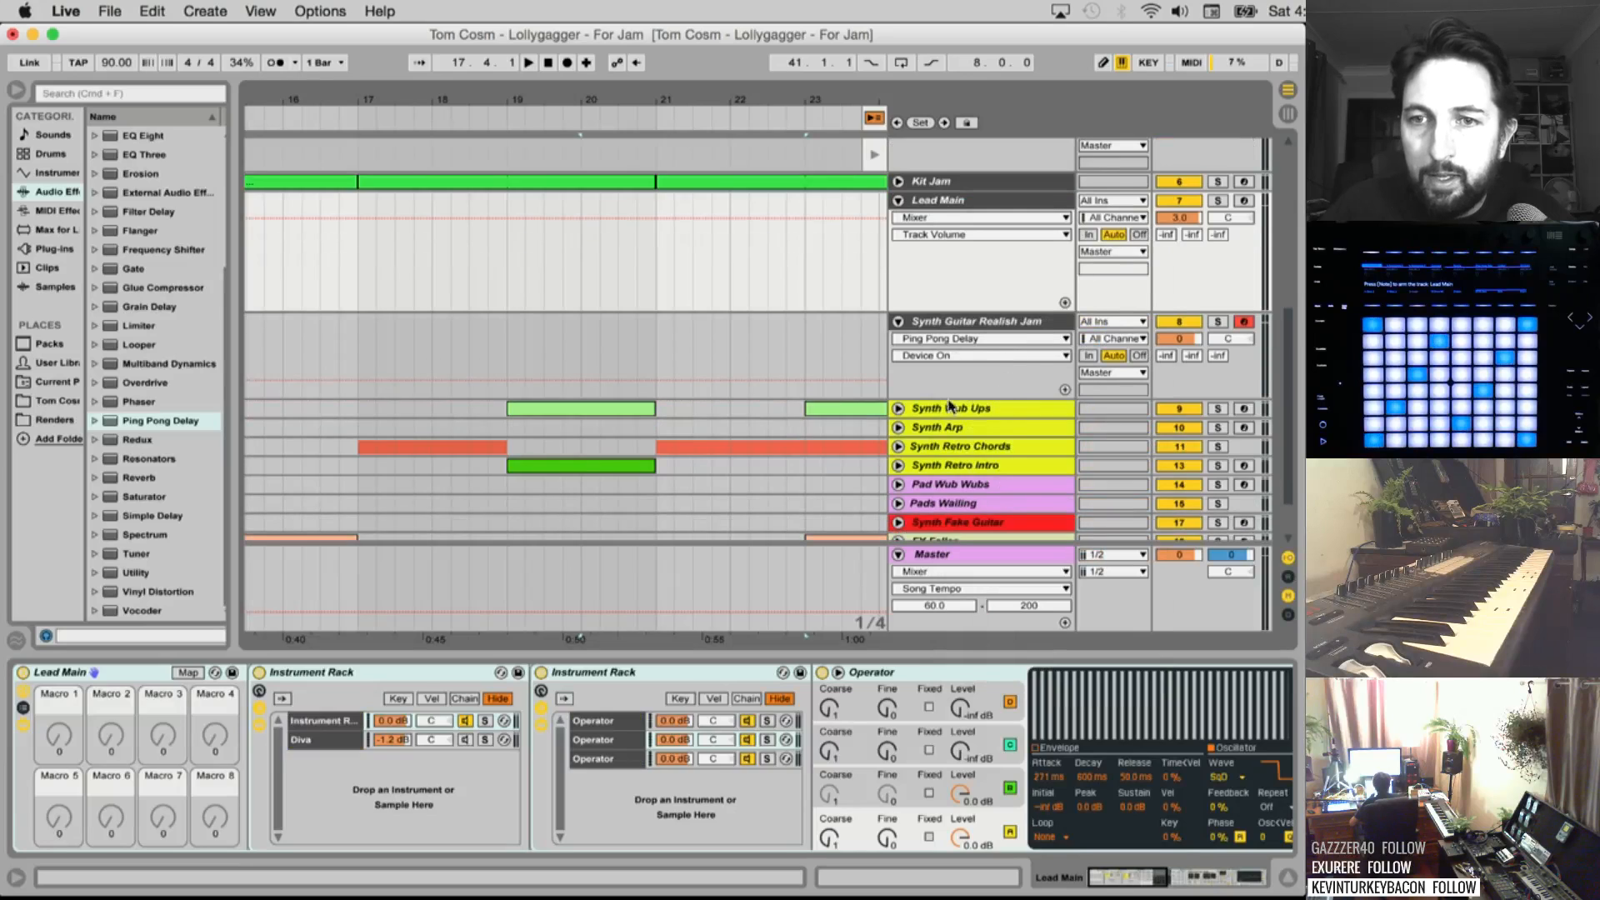
{"action": "left_click", "coordinate": [946, 409]}
{"action": "left_click", "coordinate": [899, 408]}
{"action": "scroll", "coordinate": [907, 404], "scroll_direction": "down", "scroll_amount": 2}
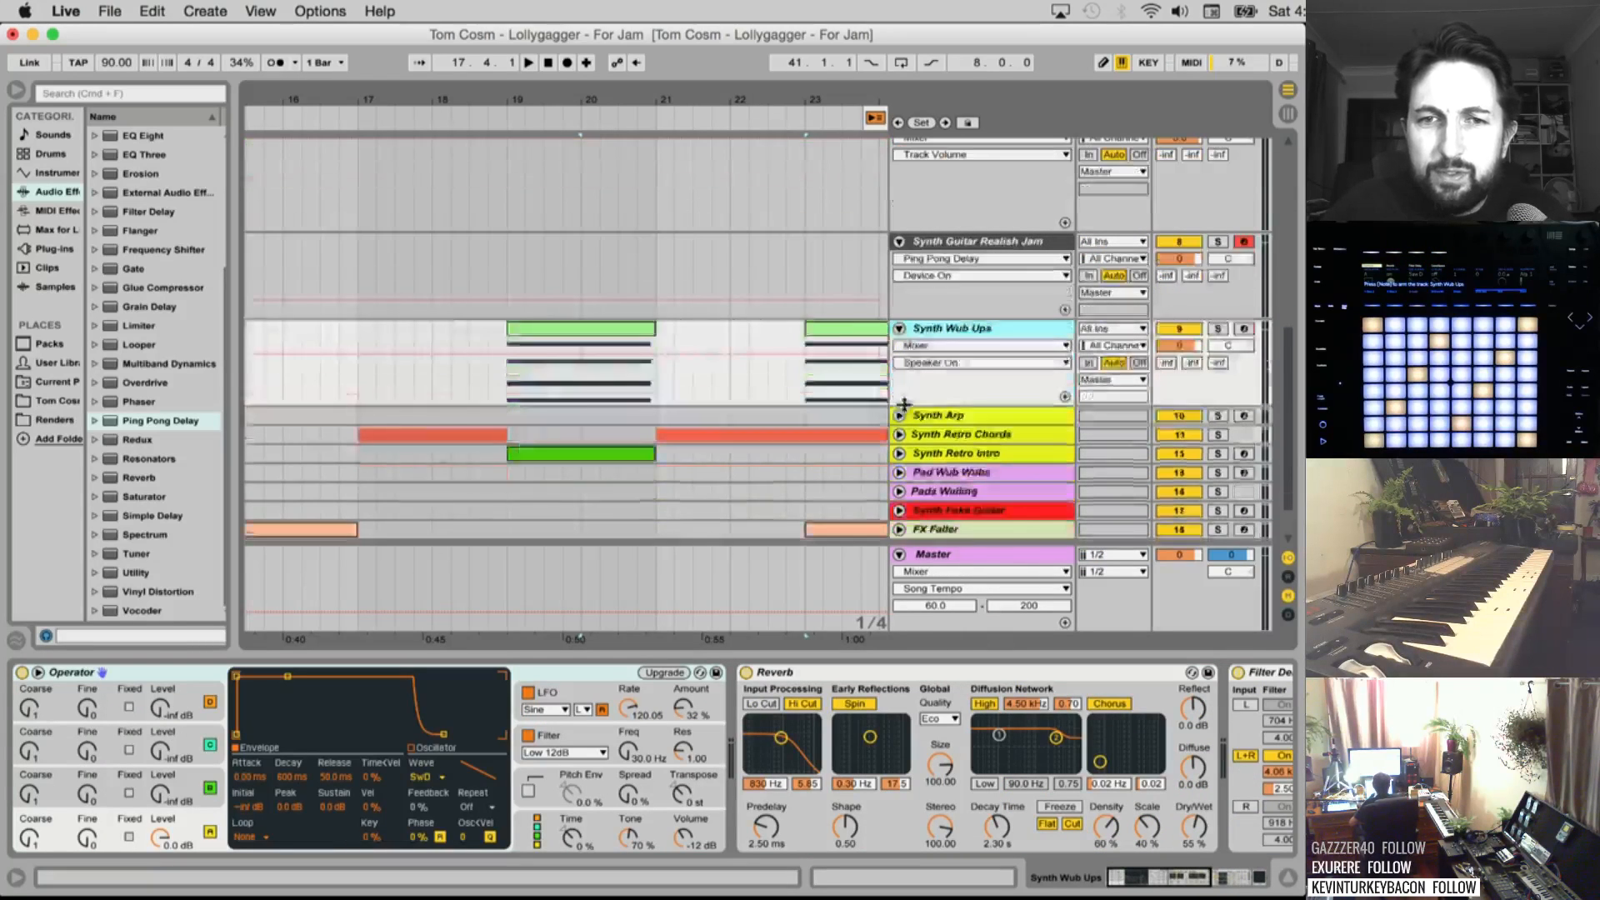
{"action": "left_click", "coordinate": [551, 778]}
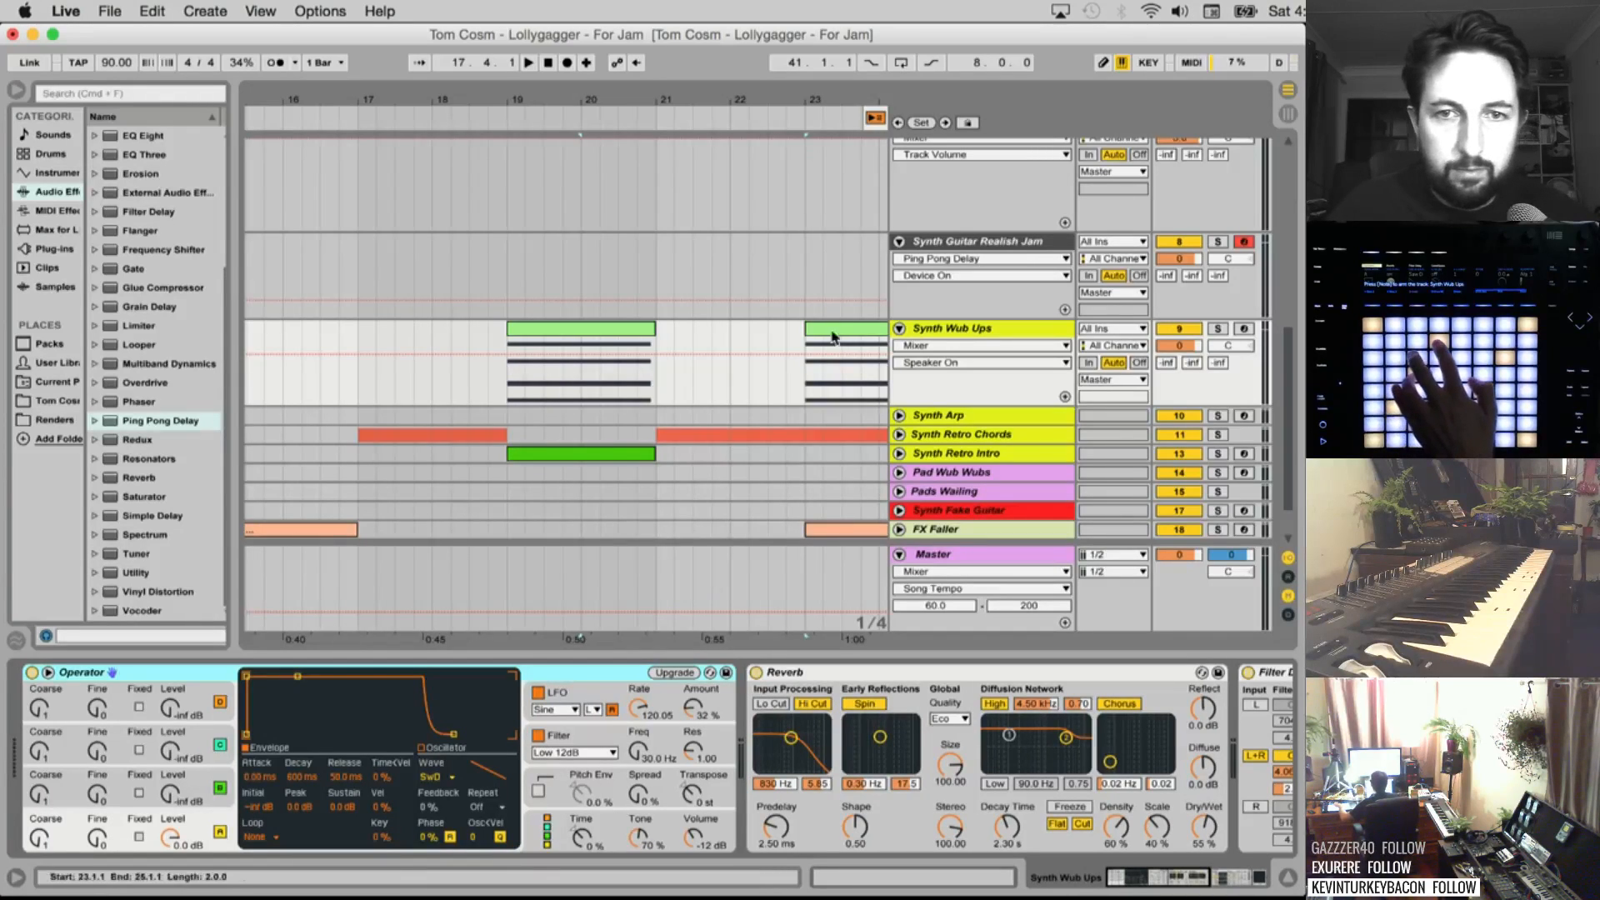
{"action": "left_click", "coordinate": [1244, 329]}
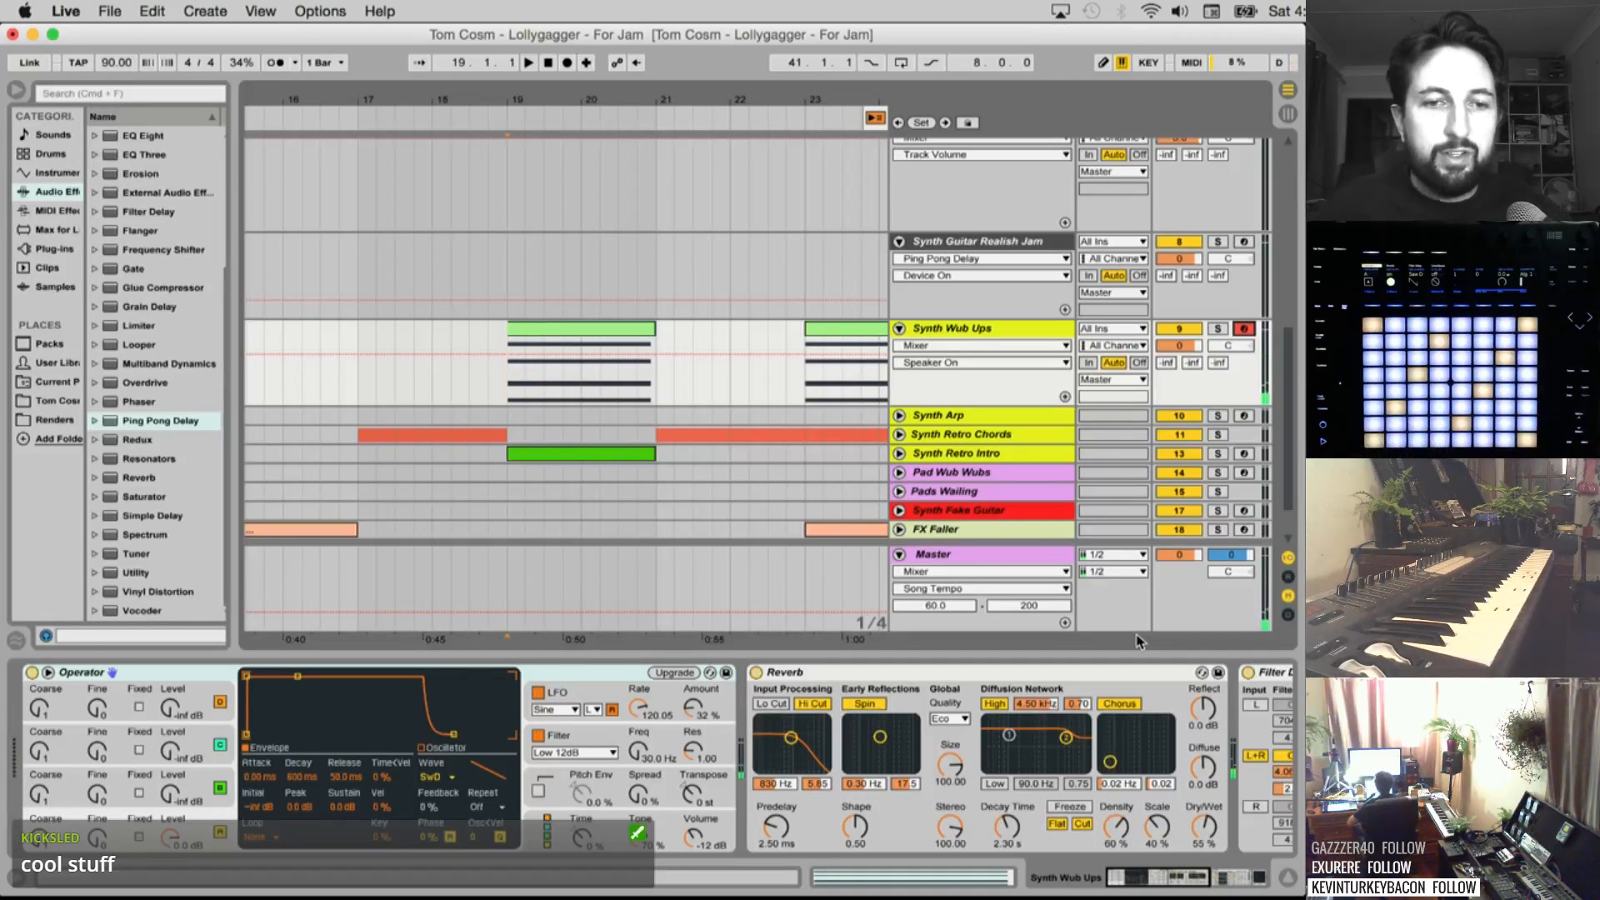
Group all Synth Wub Ups devices from Operator through CamelSpace into an Instrument Rack and expand the rack
{"action": "left_click", "coordinate": [146, 671]}
{"action": "scroll", "coordinate": [854, 762], "scroll_direction": "right", "scroll_amount": 6}
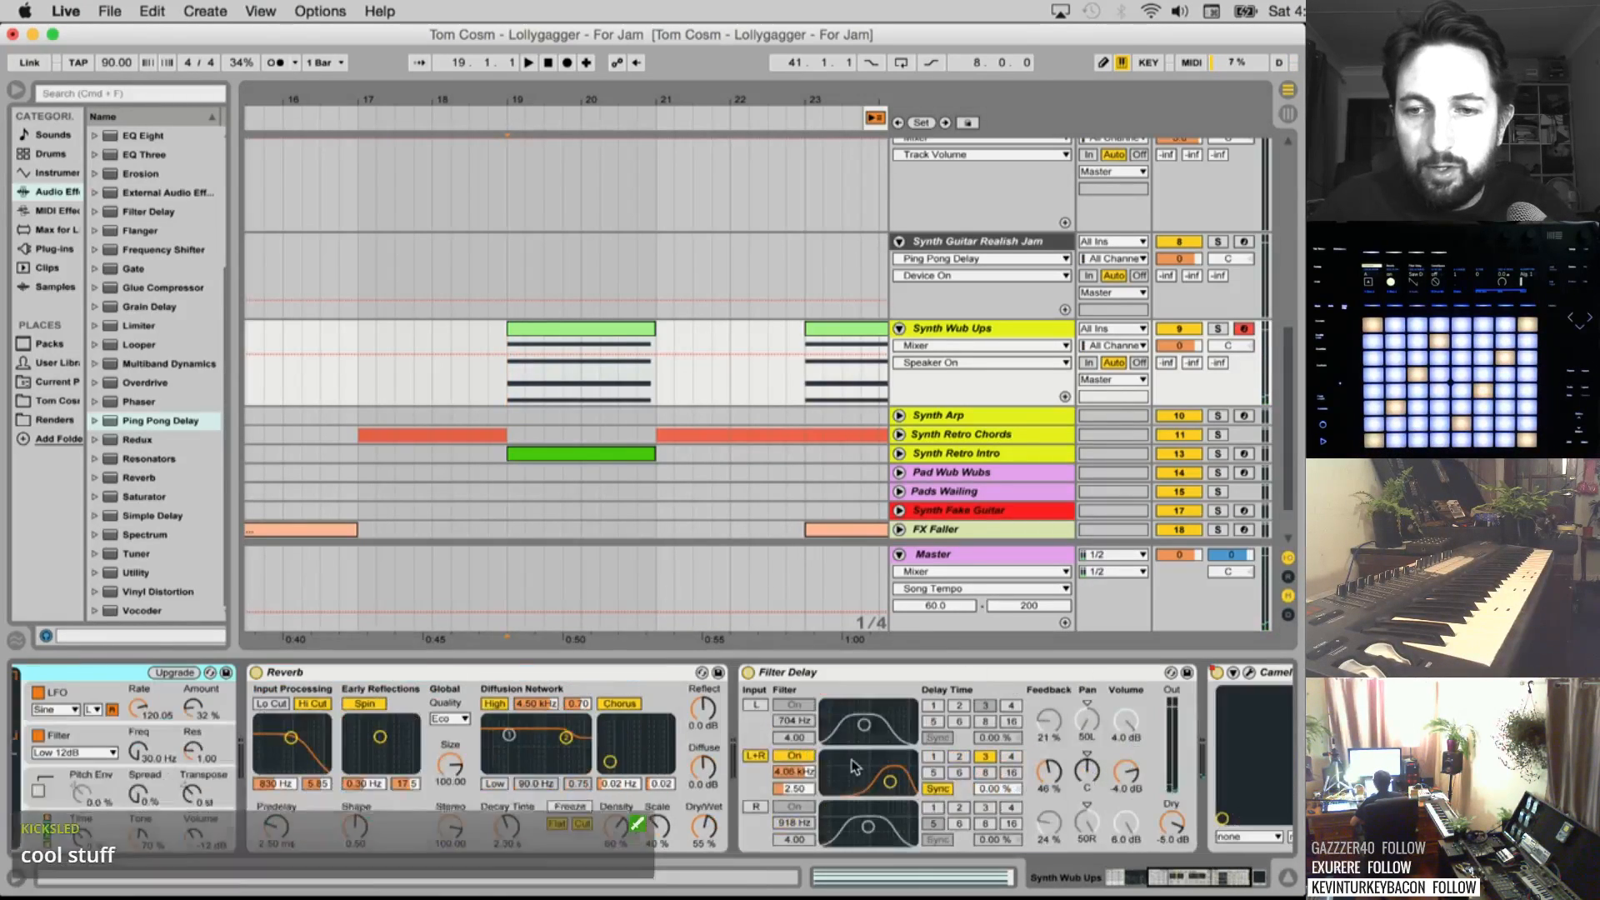
{"action": "scroll", "coordinate": [275, 759], "scroll_direction": "left", "scroll_amount": 6}
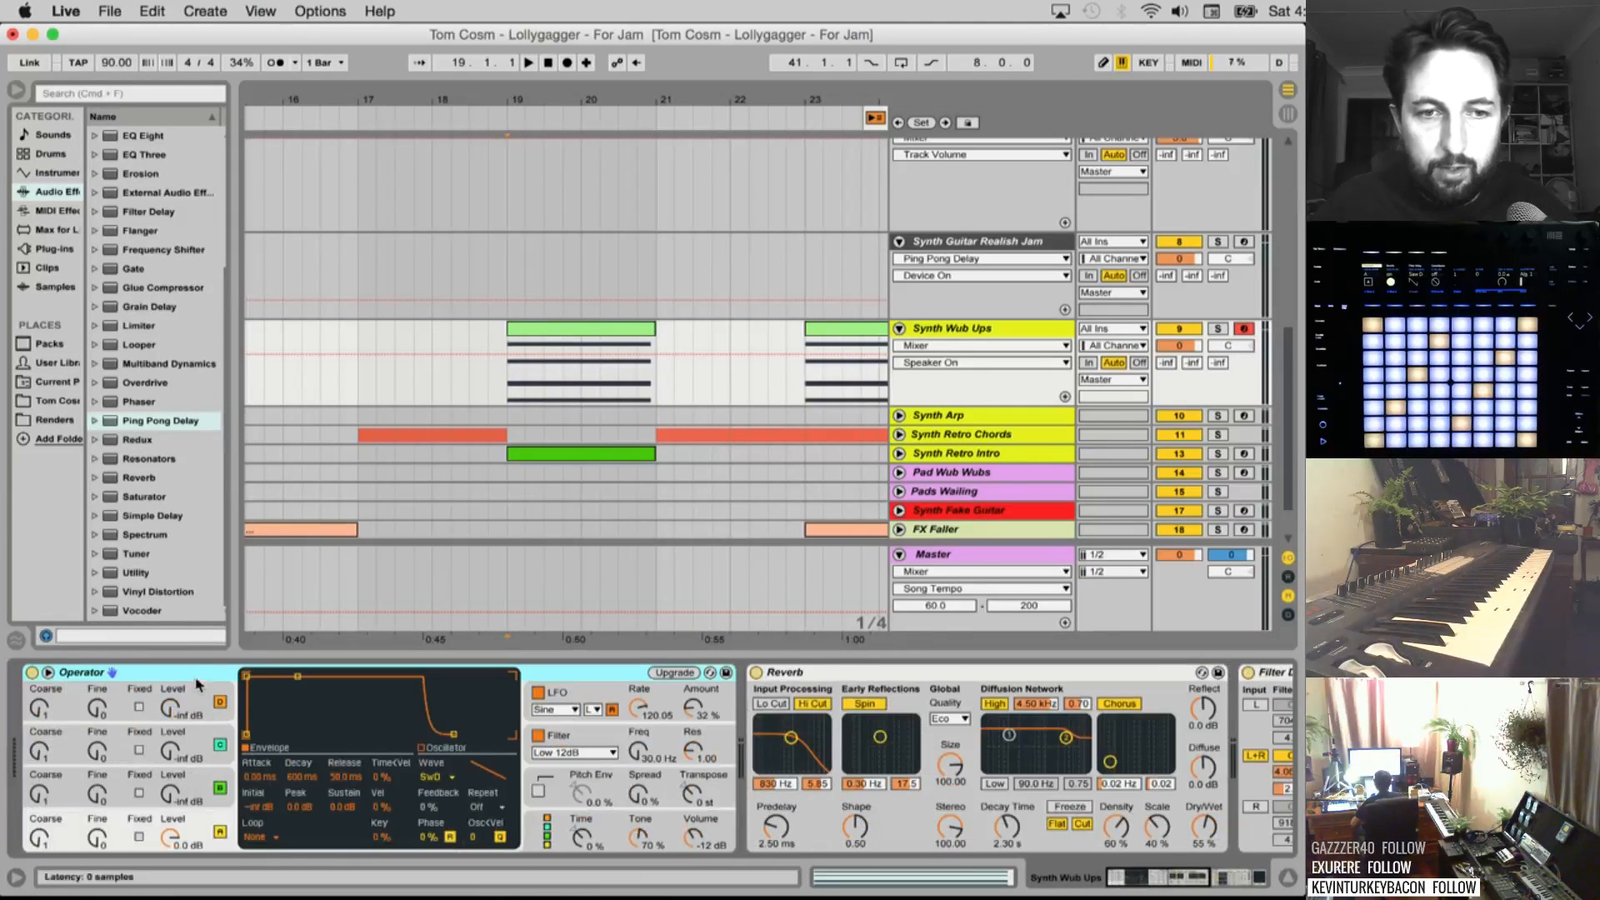
{"action": "scroll", "coordinate": [173, 677], "scroll_direction": "right", "scroll_amount": 6}
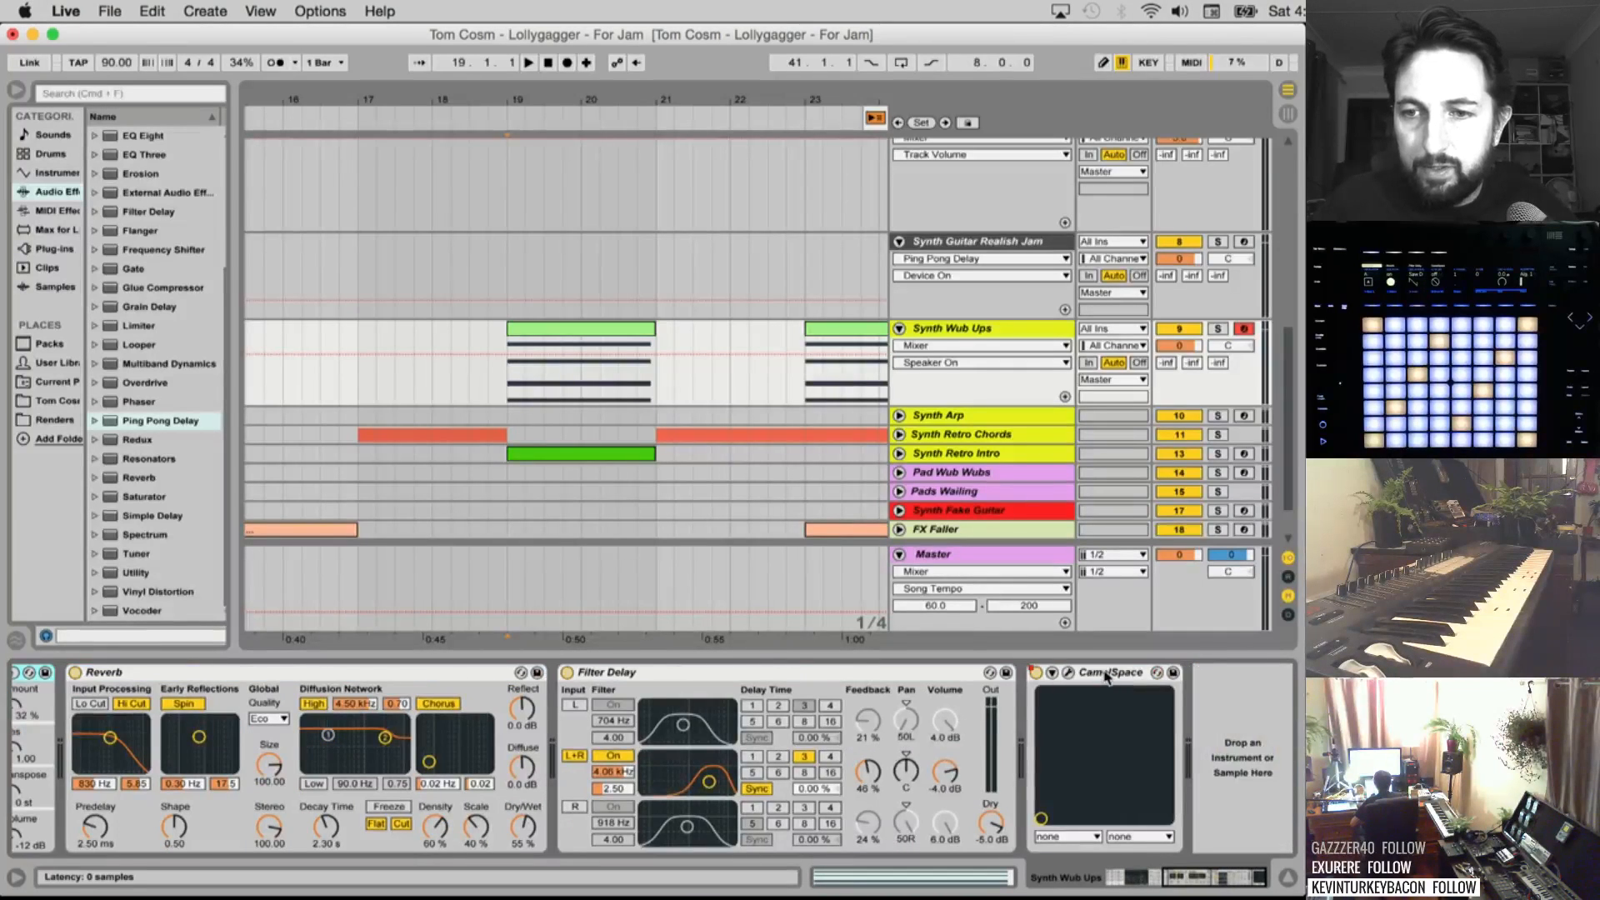
{"action": "right_click", "coordinate": [1104, 673]}
{"action": "left_click", "coordinate": [1140, 751]}
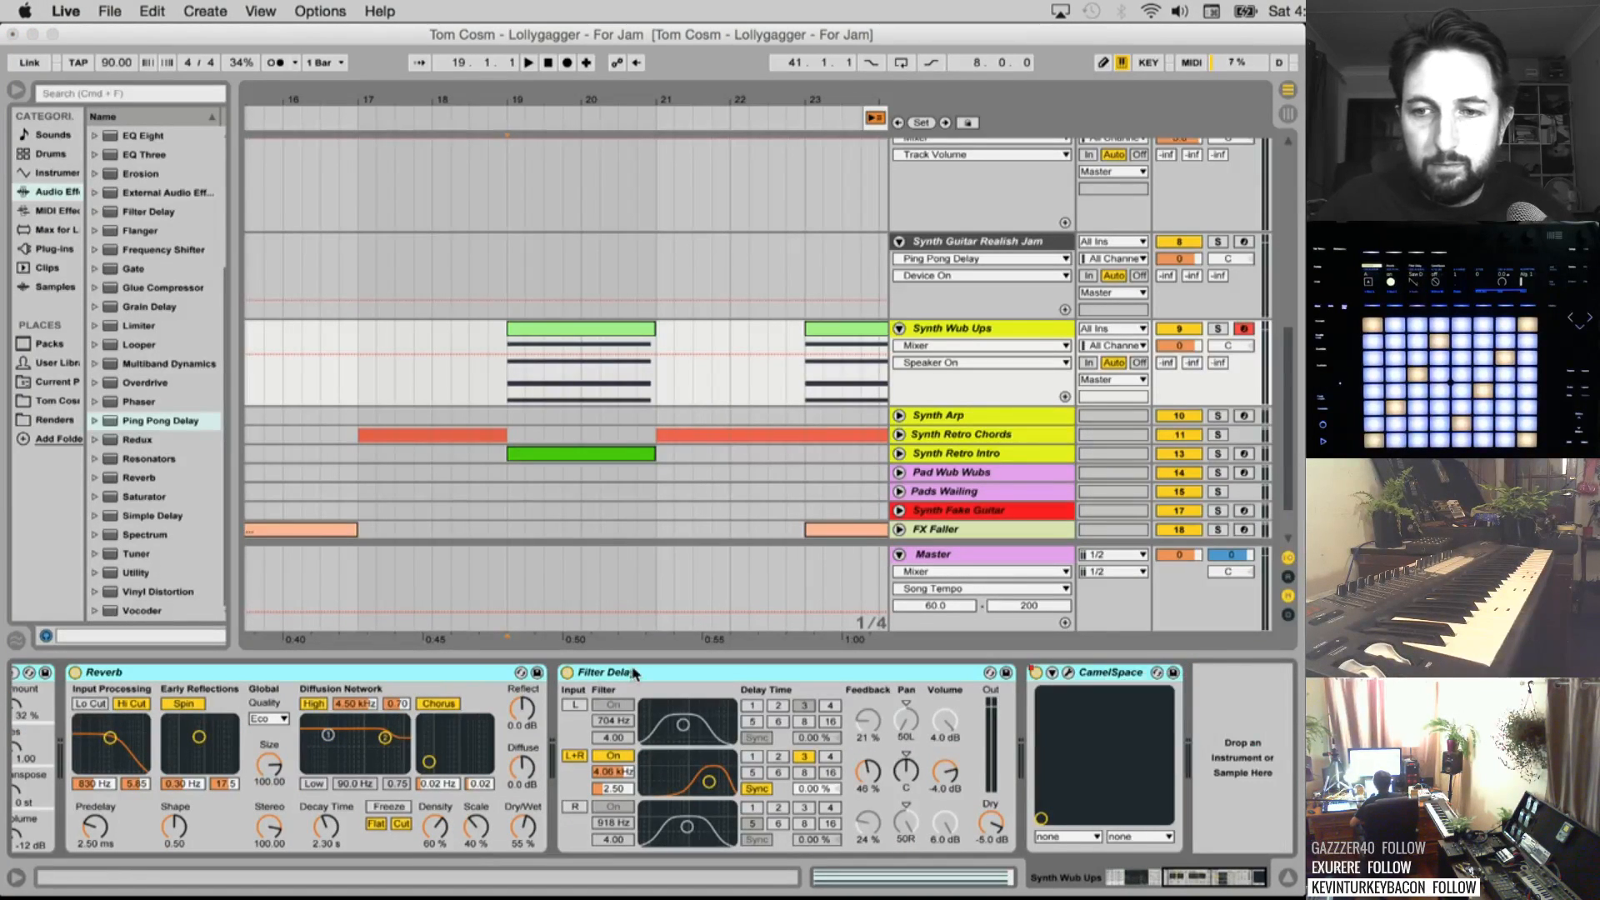
{"action": "scroll", "coordinate": [267, 717], "scroll_direction": "left", "scroll_amount": 6}
{"action": "scroll", "coordinate": [315, 730], "scroll_direction": "left", "scroll_amount": 1}
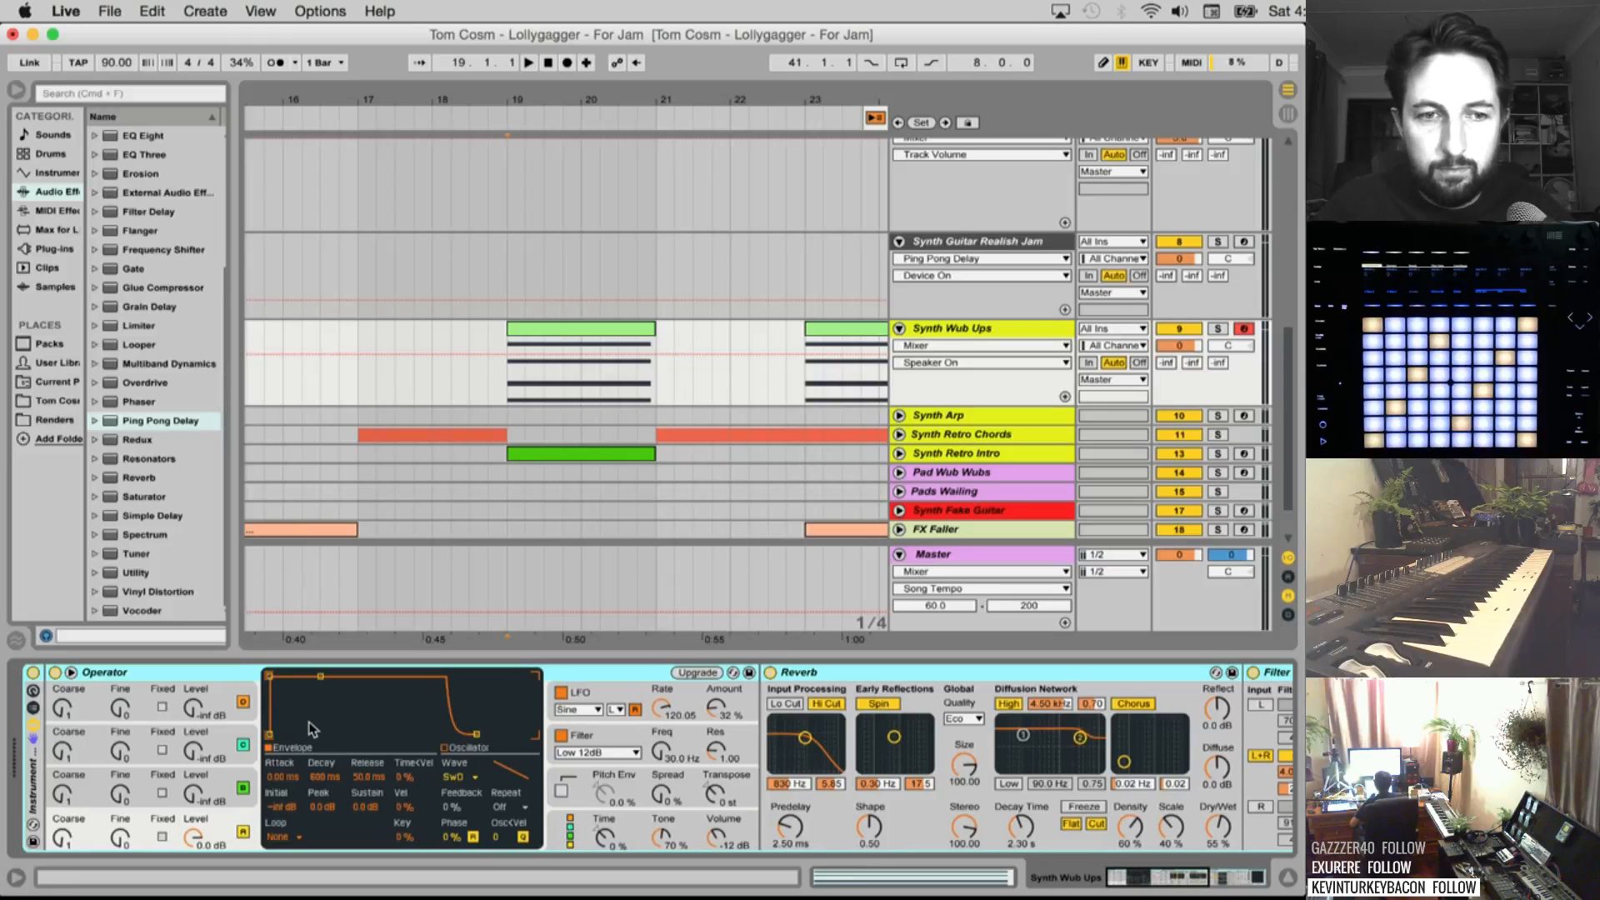
{"action": "left_click", "coordinate": [35, 708]}
Rename the new Instrument Rack as Synth Wub Ups
{"action": "key", "text": "space"}
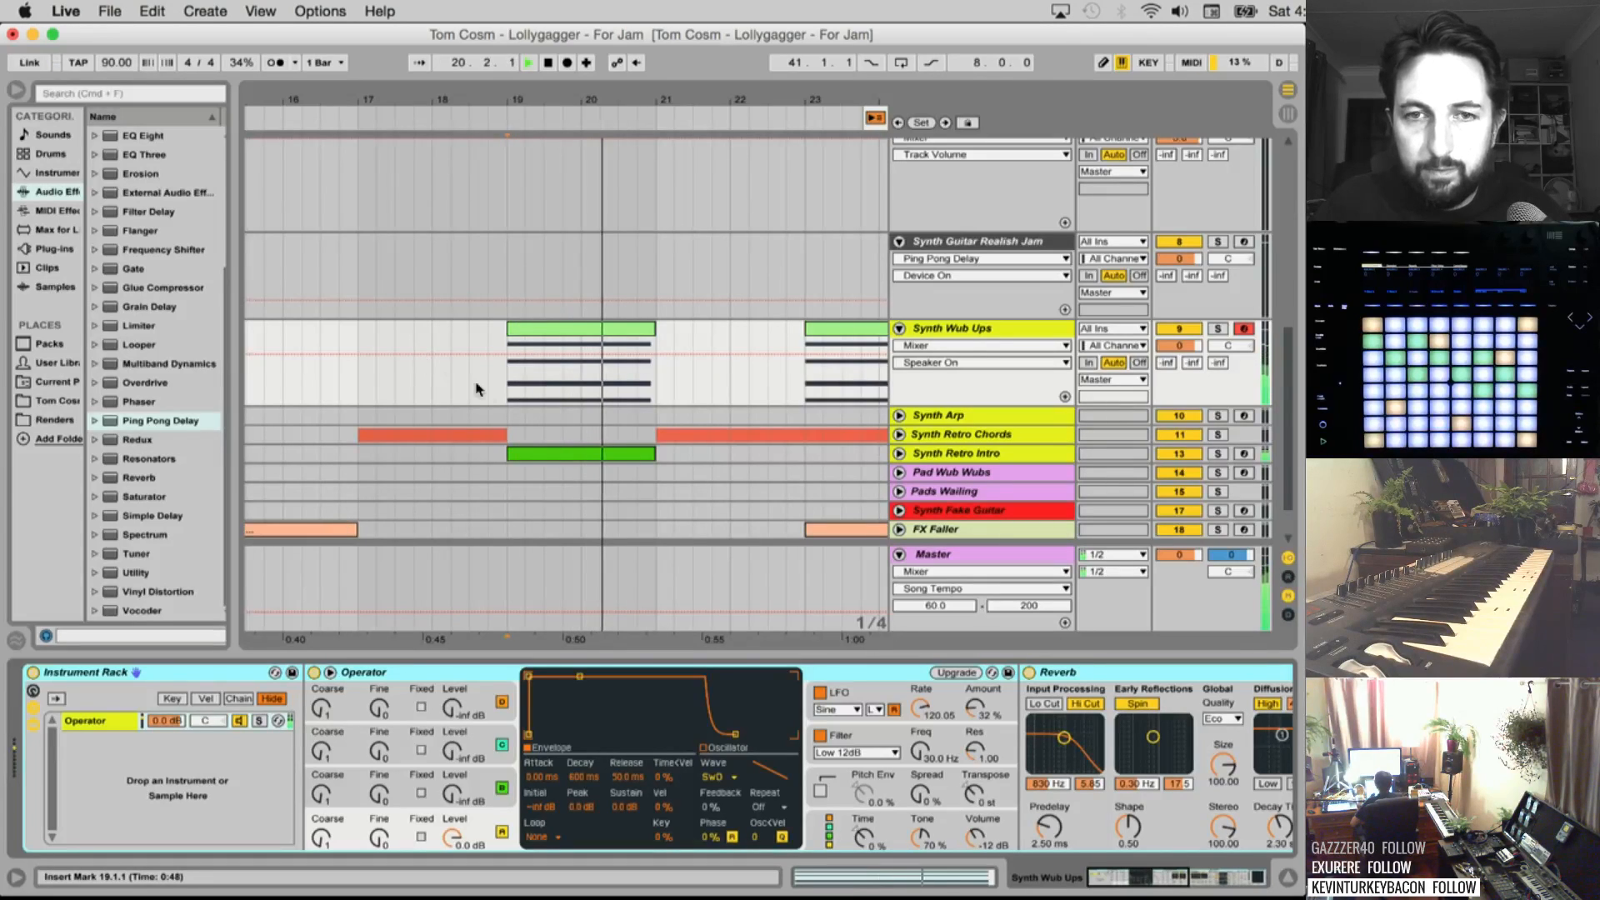
{"action": "key", "text": "super+r"}
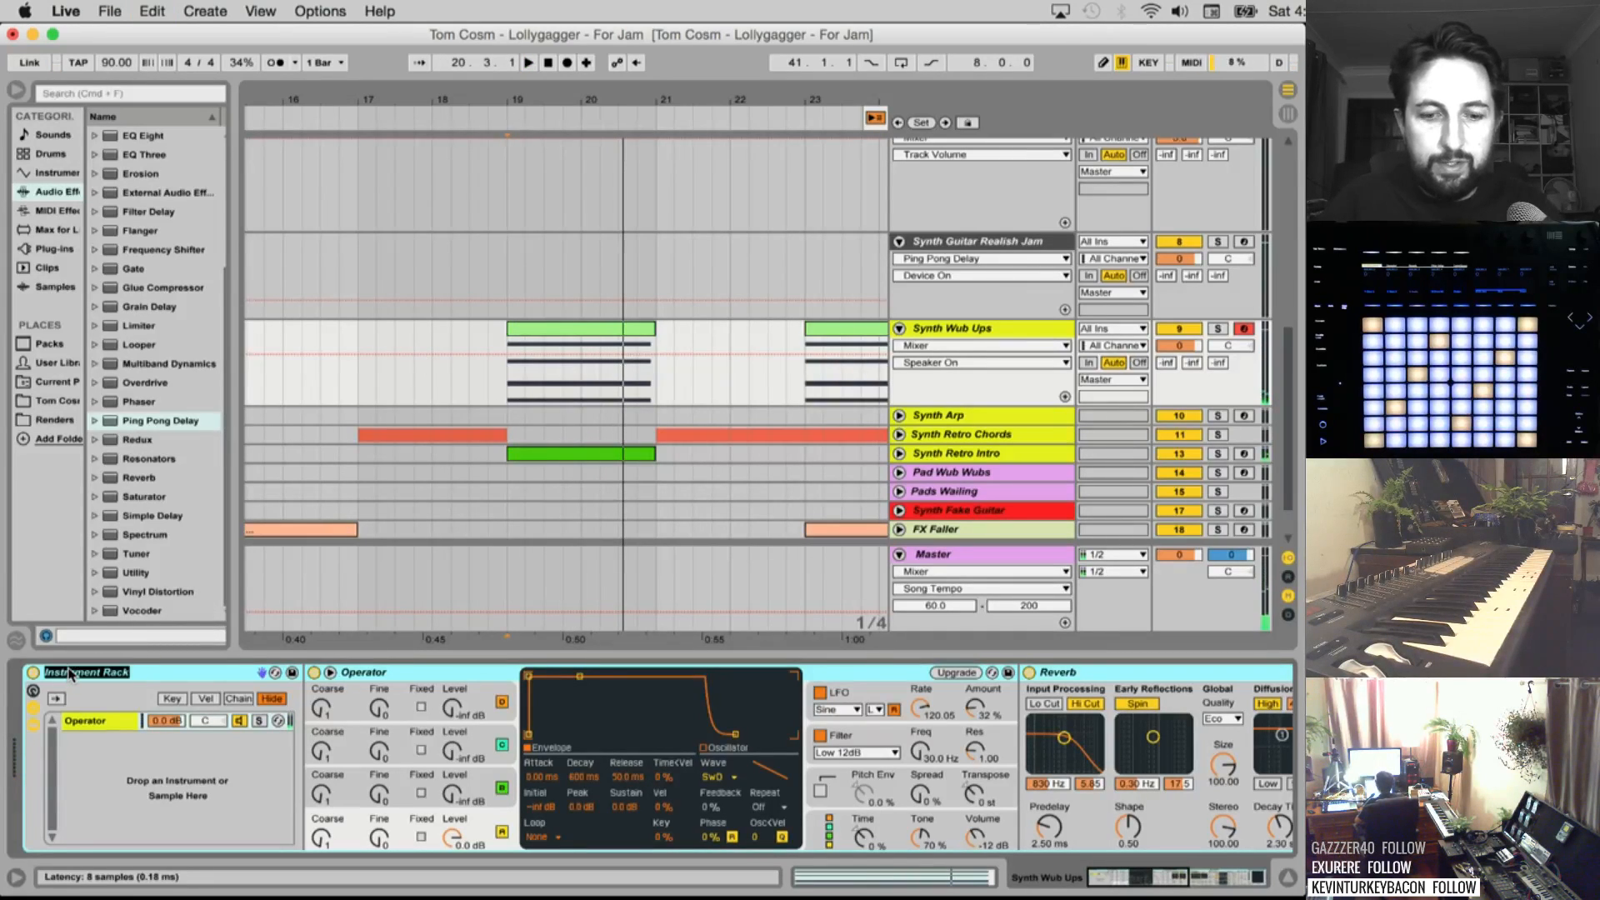
{"action": "type", "text": "Synth Wub Up"}
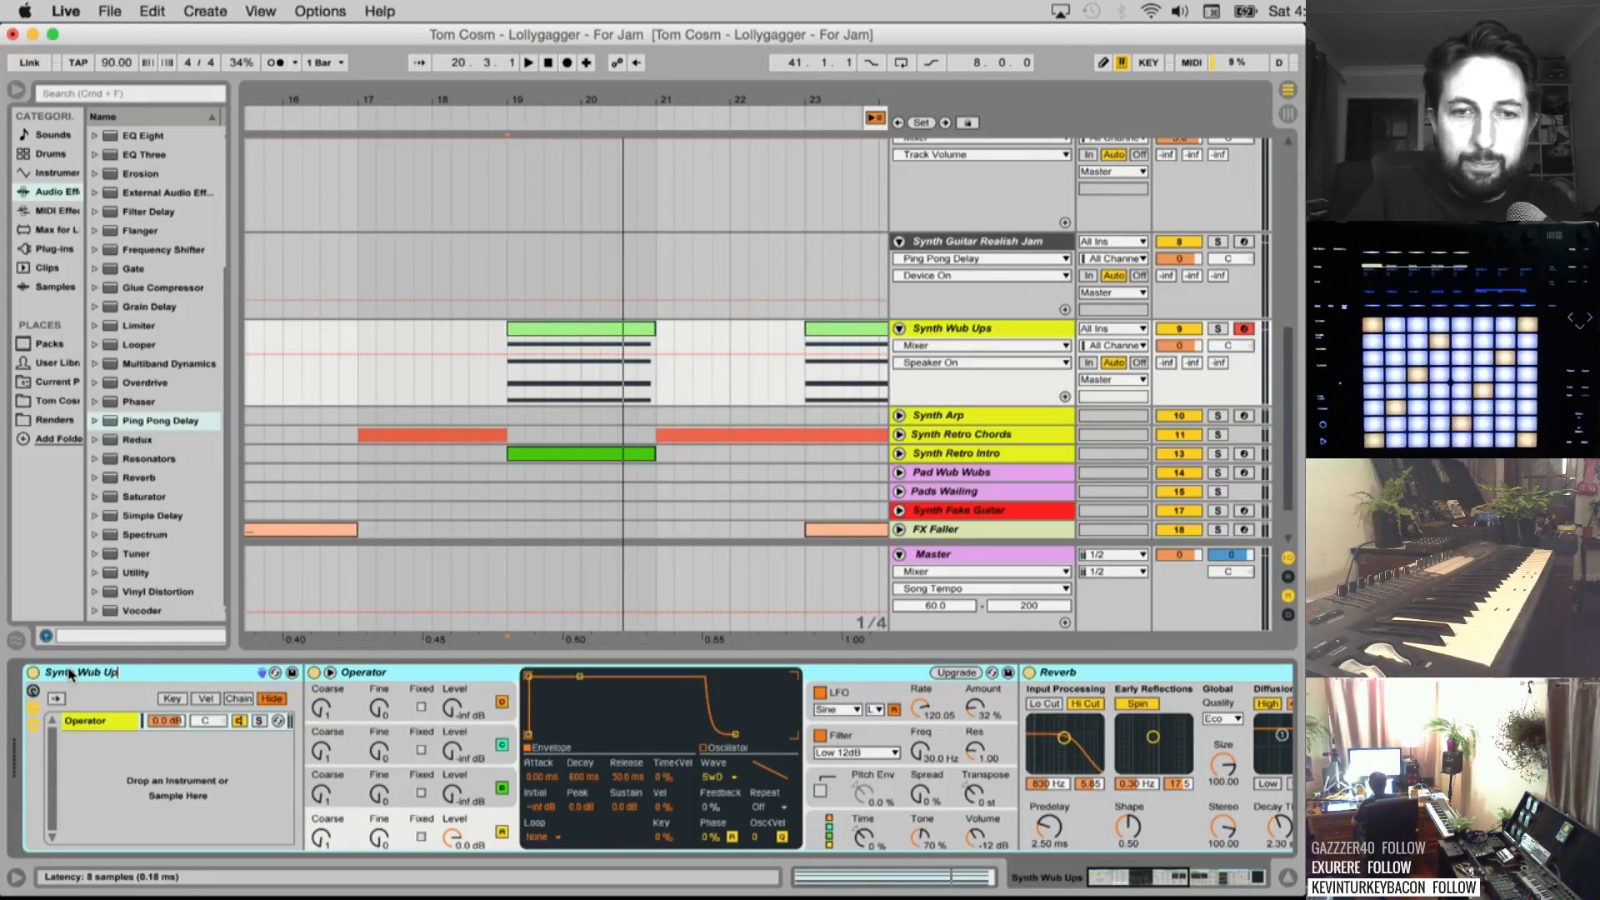
{"action": "type", "text": "s"}
{"action": "key", "text": "Return"}
Color the Synth Wub Ups track dark grey
{"action": "scroll", "coordinate": [1004, 288], "scroll_direction": "down", "scroll_amount": 2}
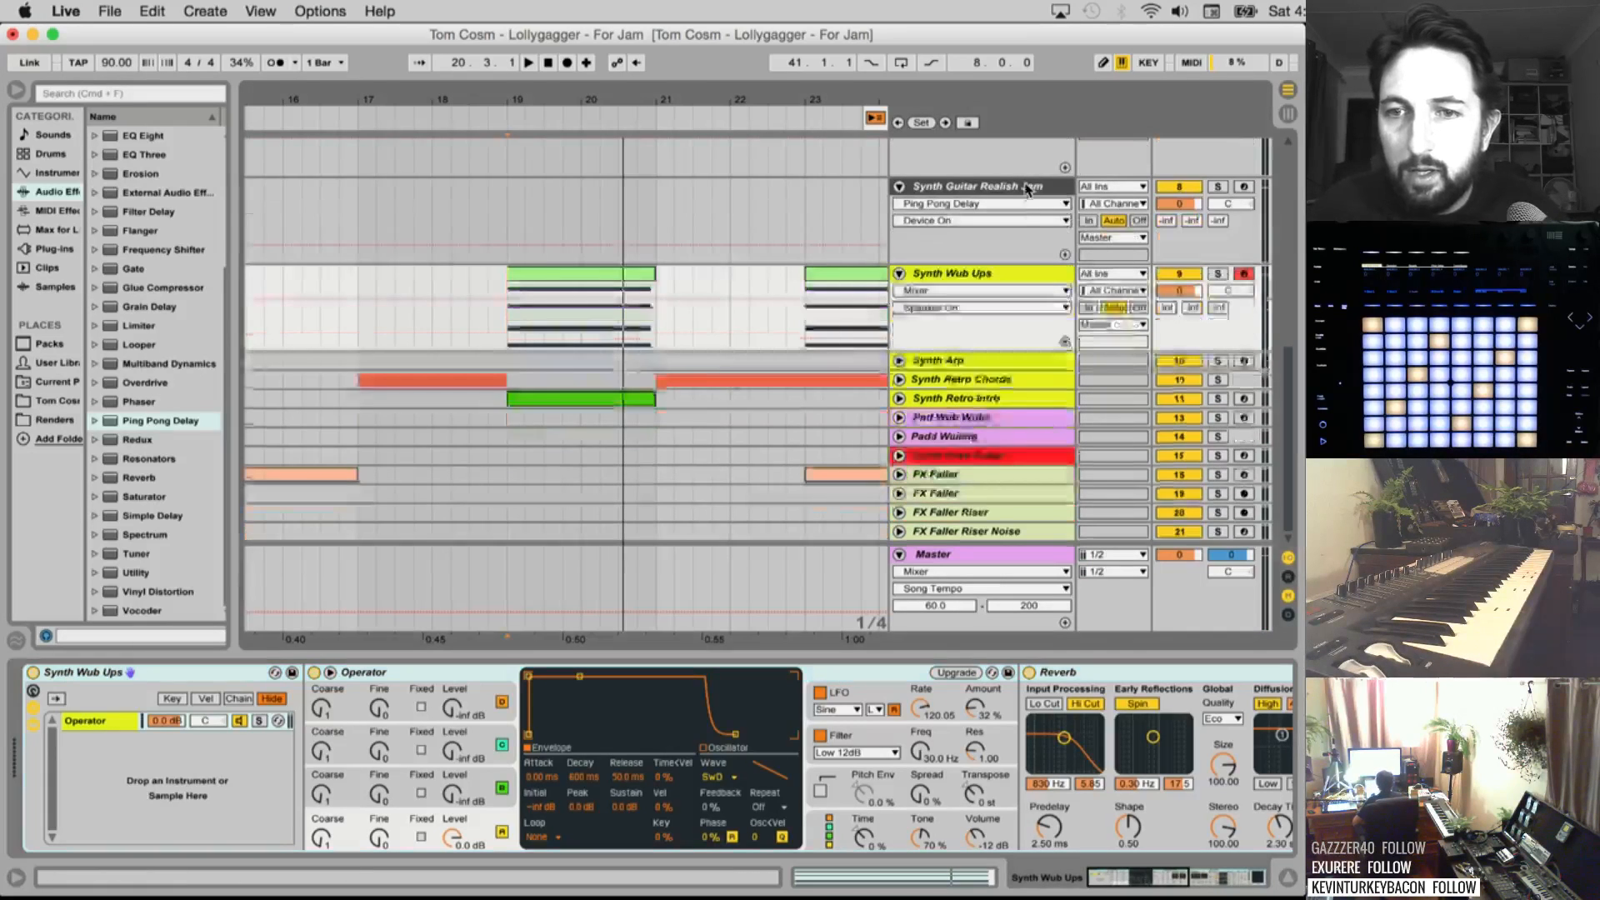
{"action": "right_click", "coordinate": [986, 278]}
{"action": "left_click", "coordinate": [1185, 515]}
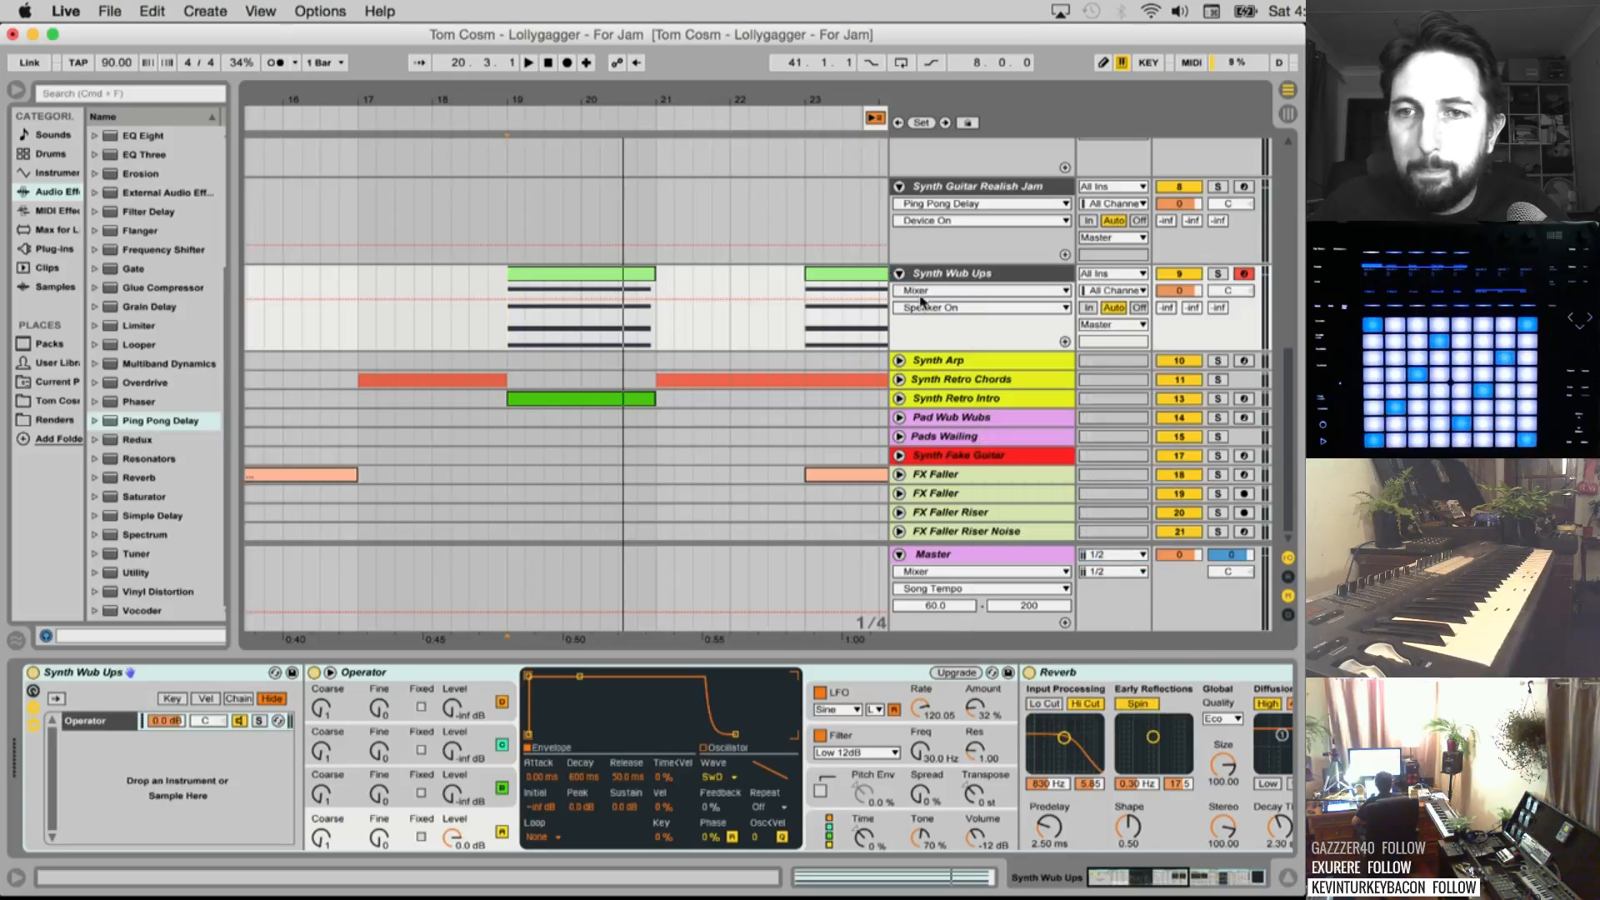
Unfold the Synth Arp track and place the insert marker at bar 57, where its clips begin
{"action": "double_click", "coordinate": [925, 360]}
{"action": "left_click_drag", "start_coordinate": [628, 101], "coordinate": [628, 29]}
{"action": "left_click", "coordinate": [630, 425]}
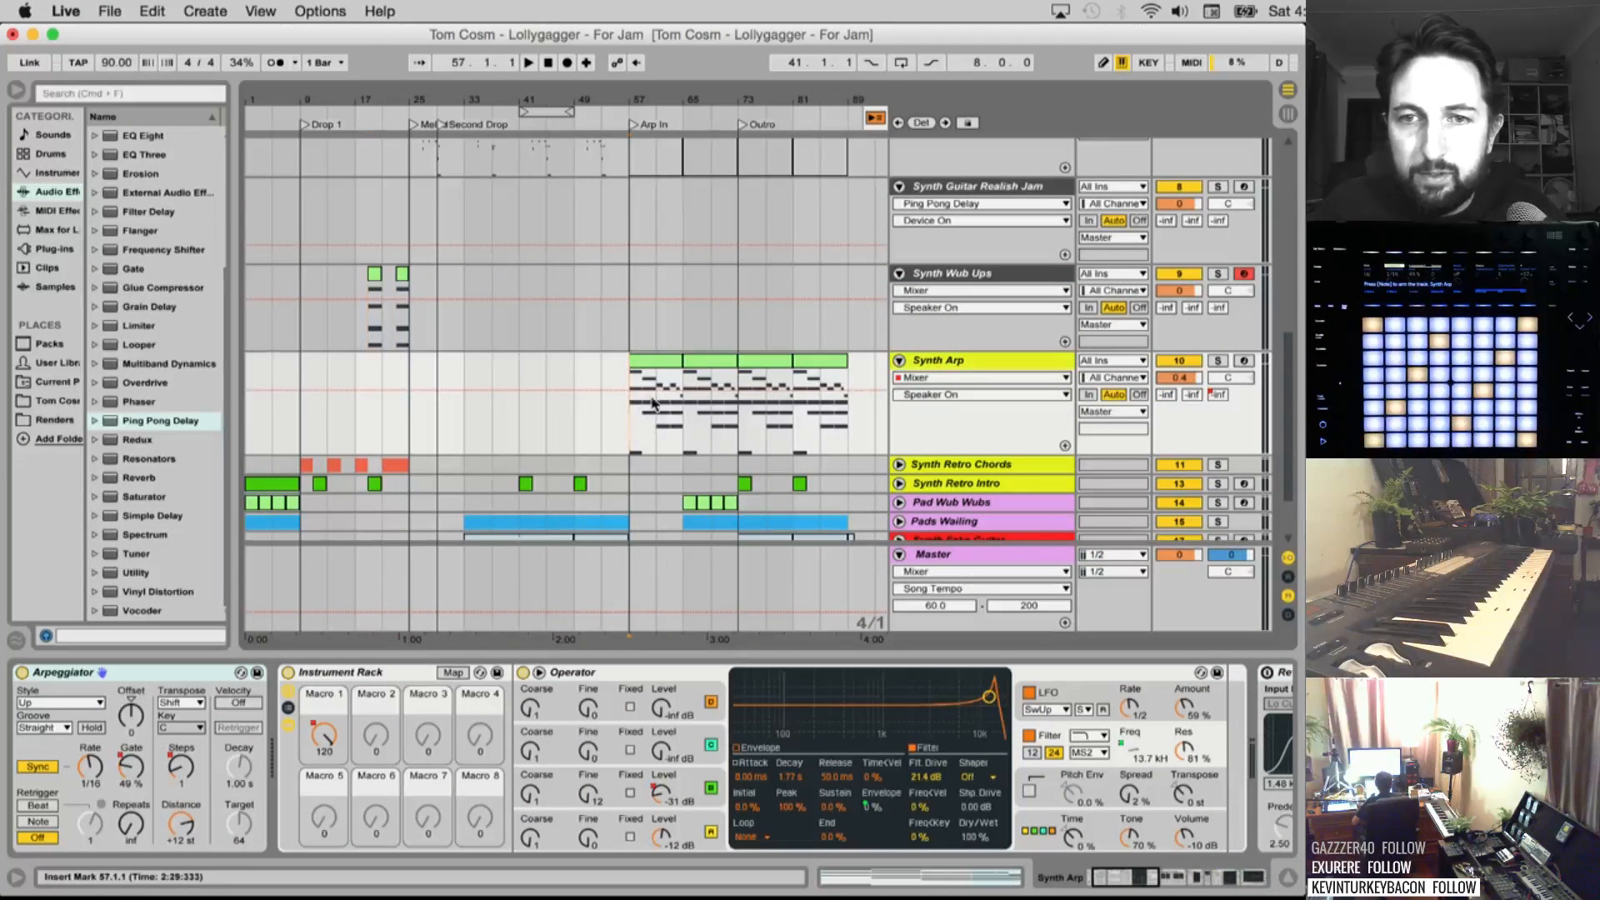
{"action": "double_click", "coordinate": [942, 365]}
{"action": "scroll", "coordinate": [358, 809], "scroll_direction": "left", "scroll_amount": 3}
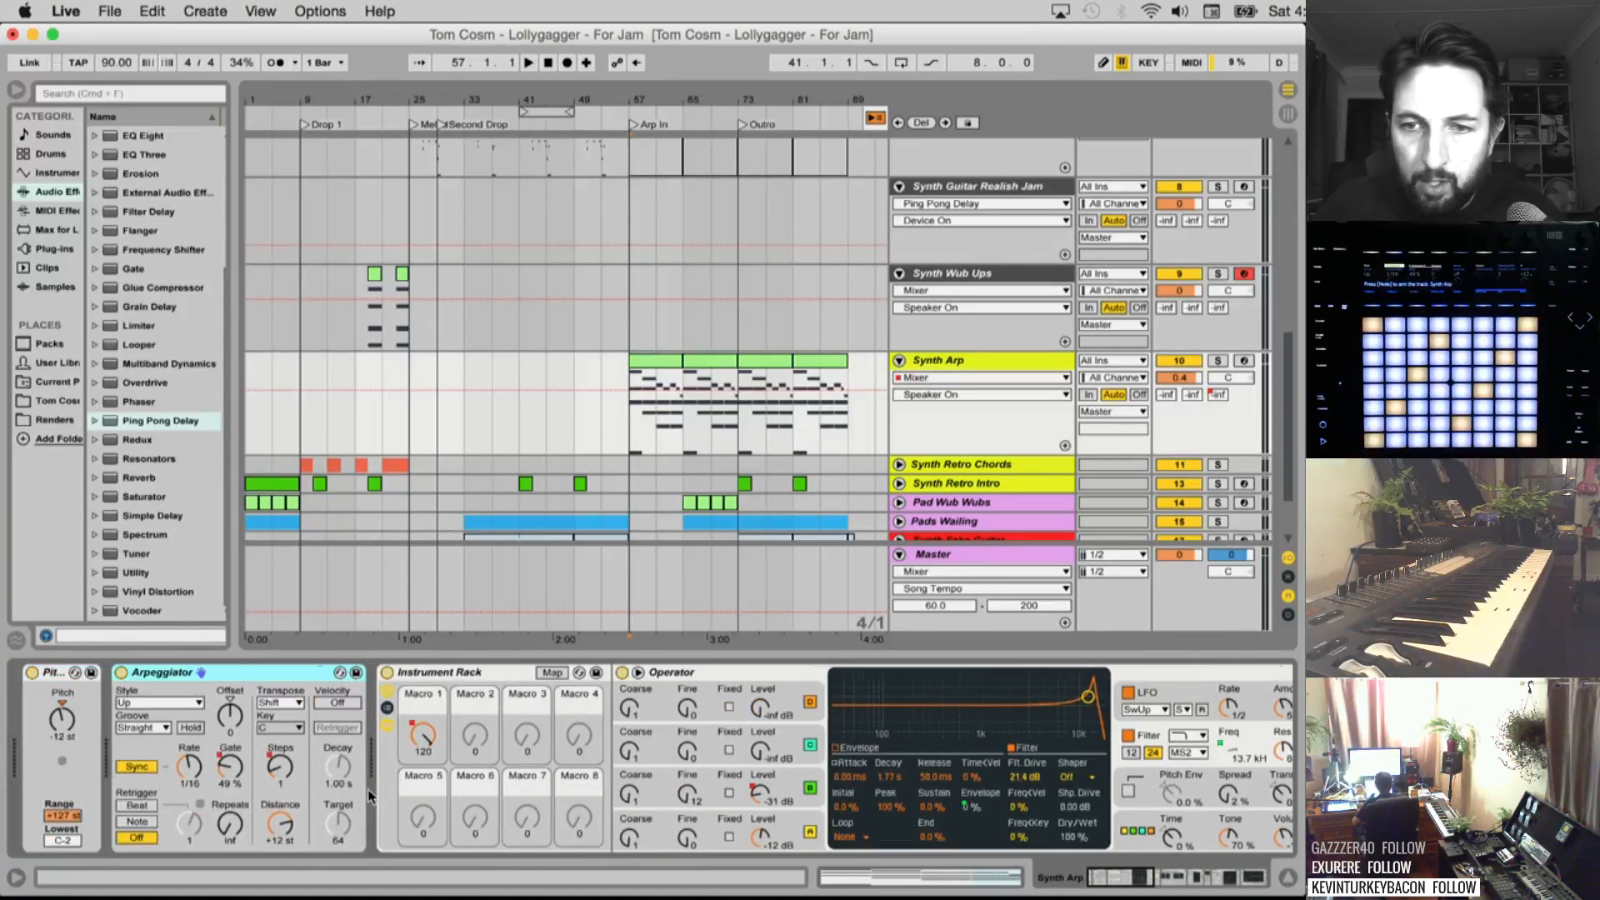
{"action": "scroll", "coordinate": [369, 796], "scroll_direction": "right", "scroll_amount": 5}
{"action": "scroll", "coordinate": [376, 798], "scroll_direction": "left", "scroll_amount": 4}
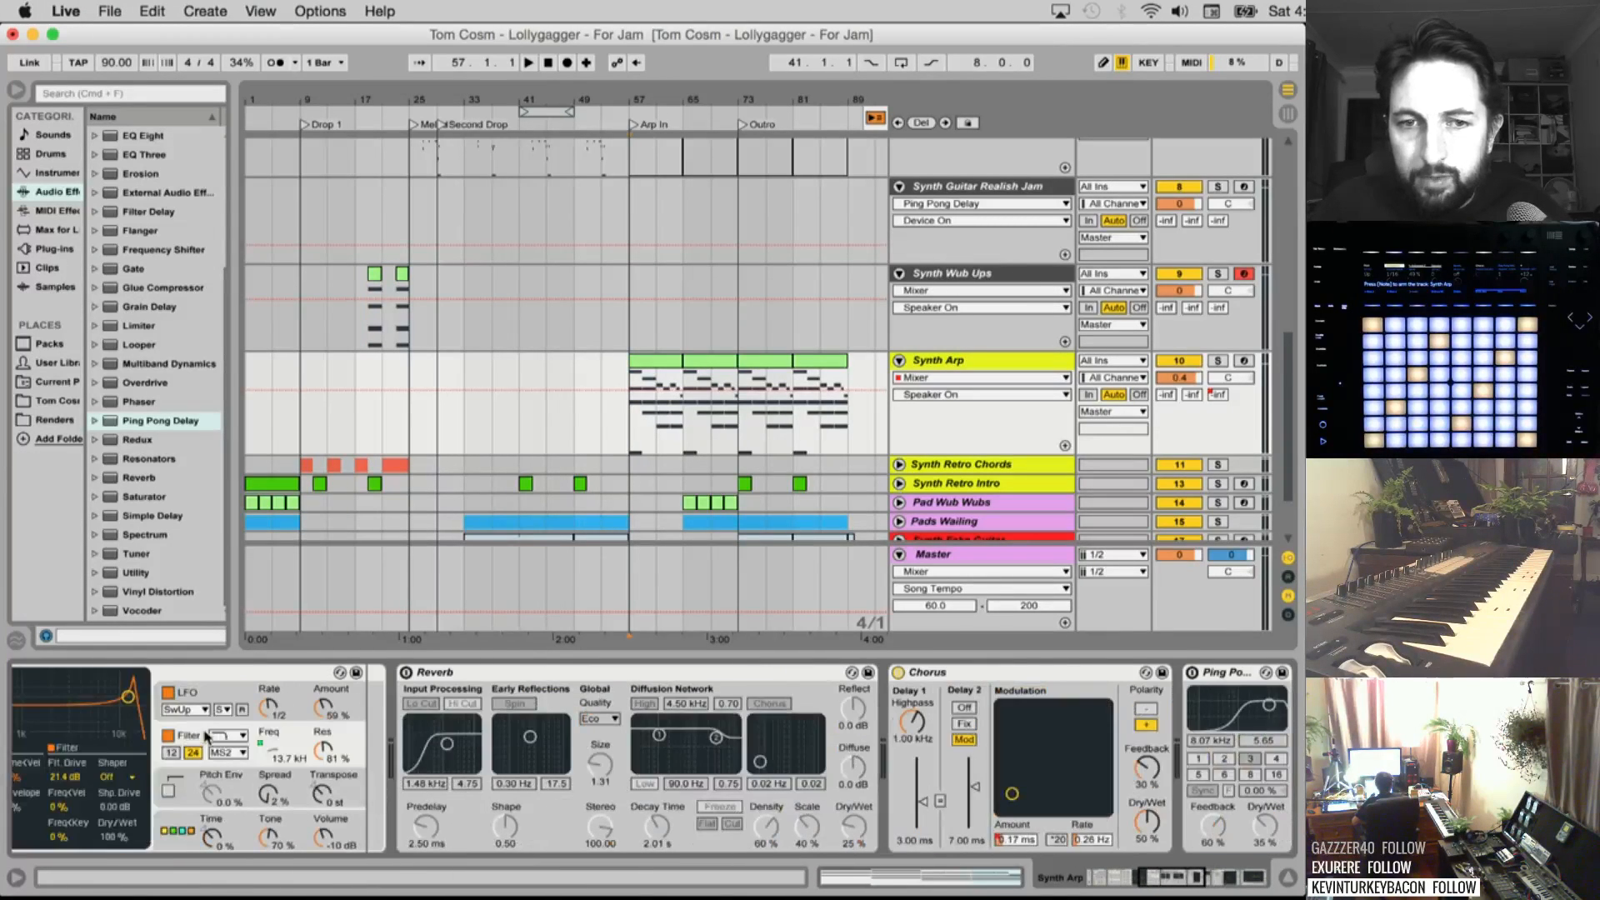
{"action": "left_click", "coordinate": [405, 672]}
{"action": "scroll", "coordinate": [836, 743], "scroll_direction": "right", "scroll_amount": 4}
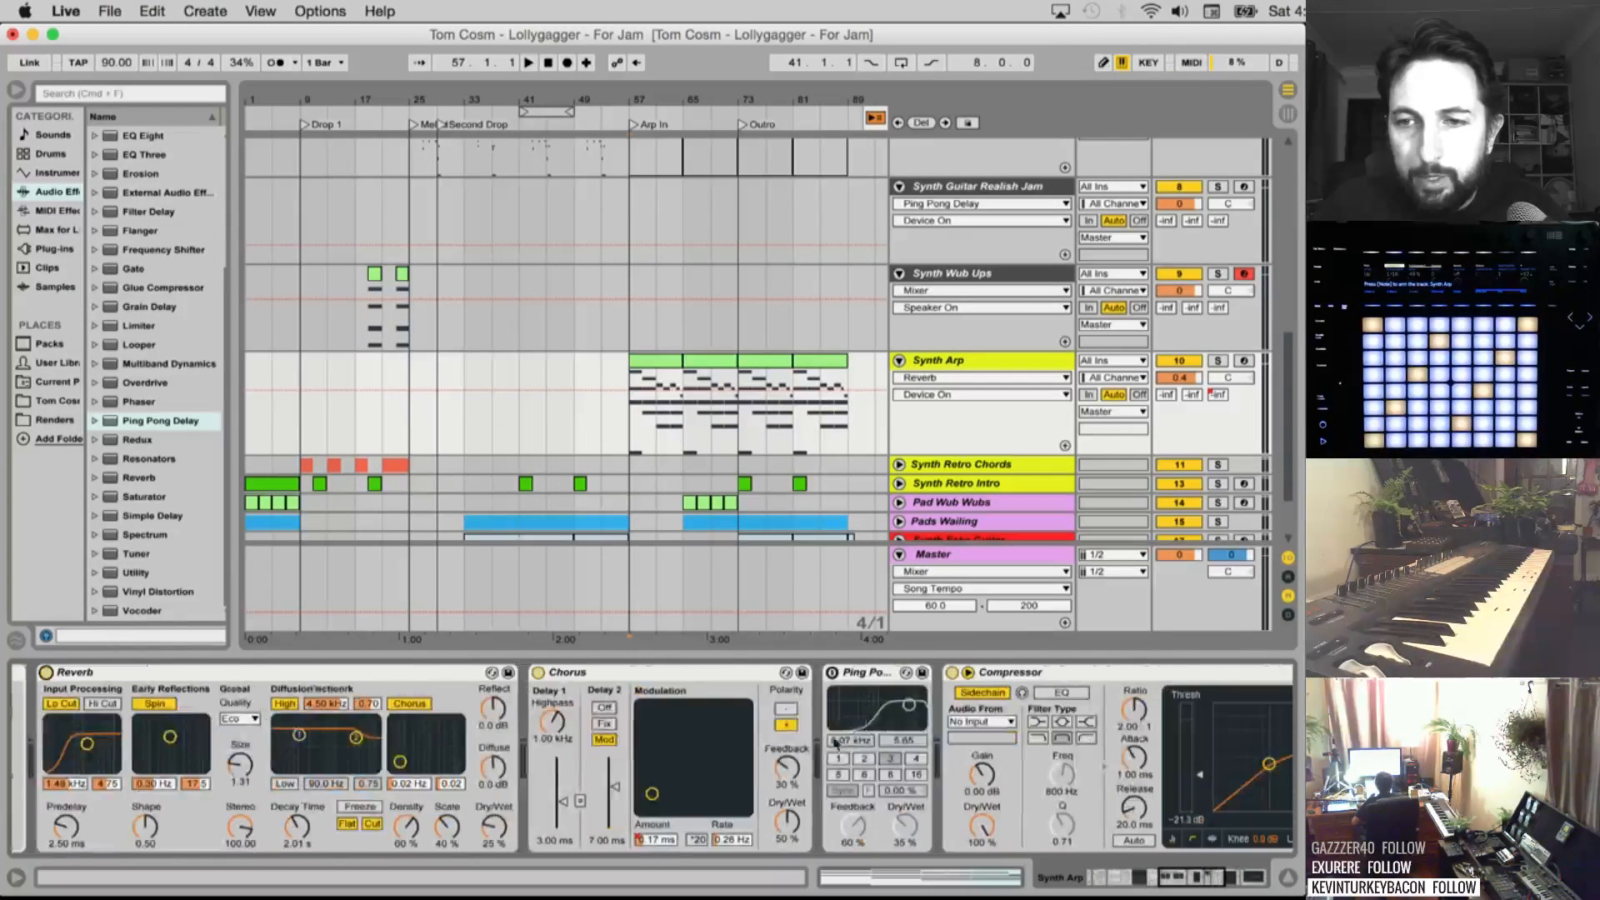
{"action": "left_click", "coordinate": [832, 672]}
{"action": "scroll", "coordinate": [837, 677], "scroll_direction": "right", "scroll_amount": 5}
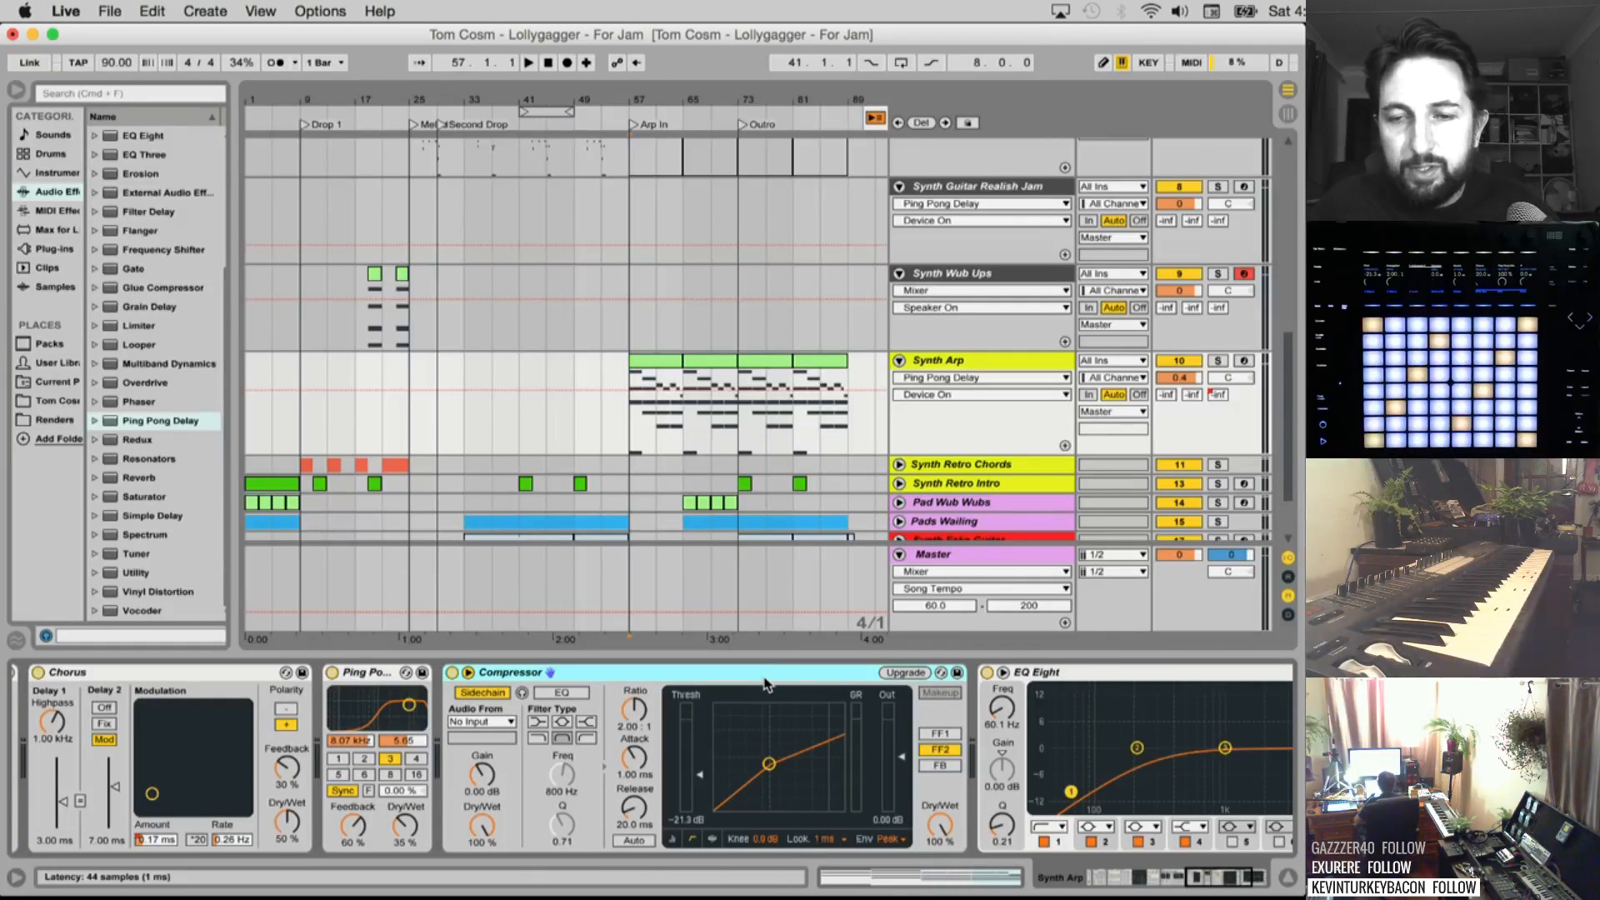
{"action": "key", "text": "Delete"}
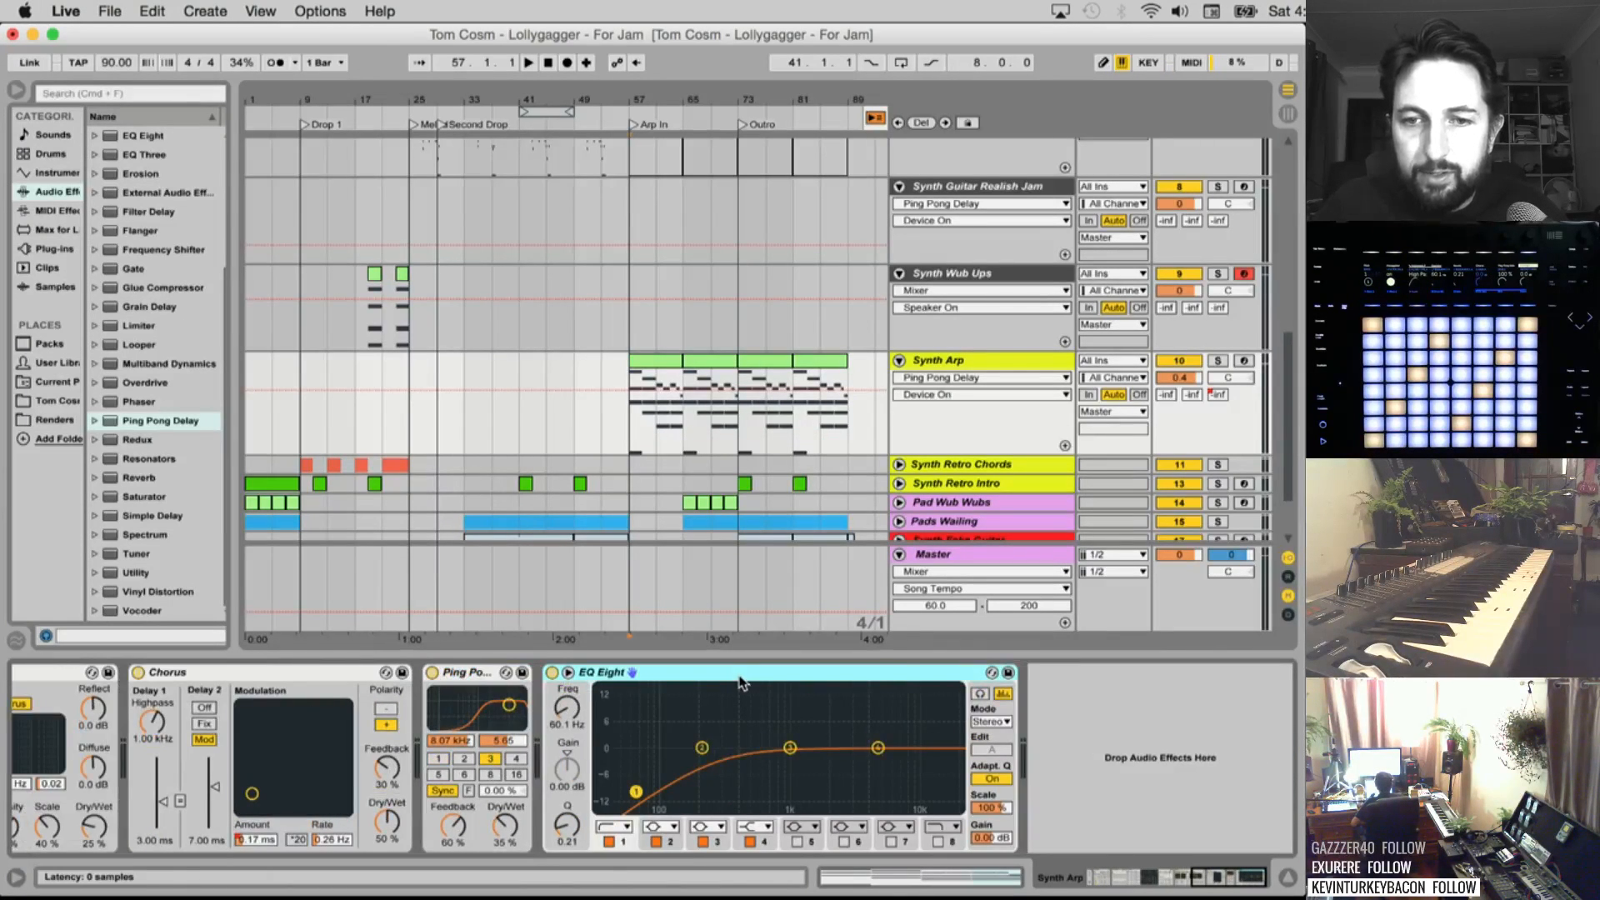
Group all Synth Arp devices from Pitch through EQ Eight into one Instrument Rack
{"action": "scroll", "coordinate": [741, 682], "scroll_direction": "left", "scroll_amount": 10}
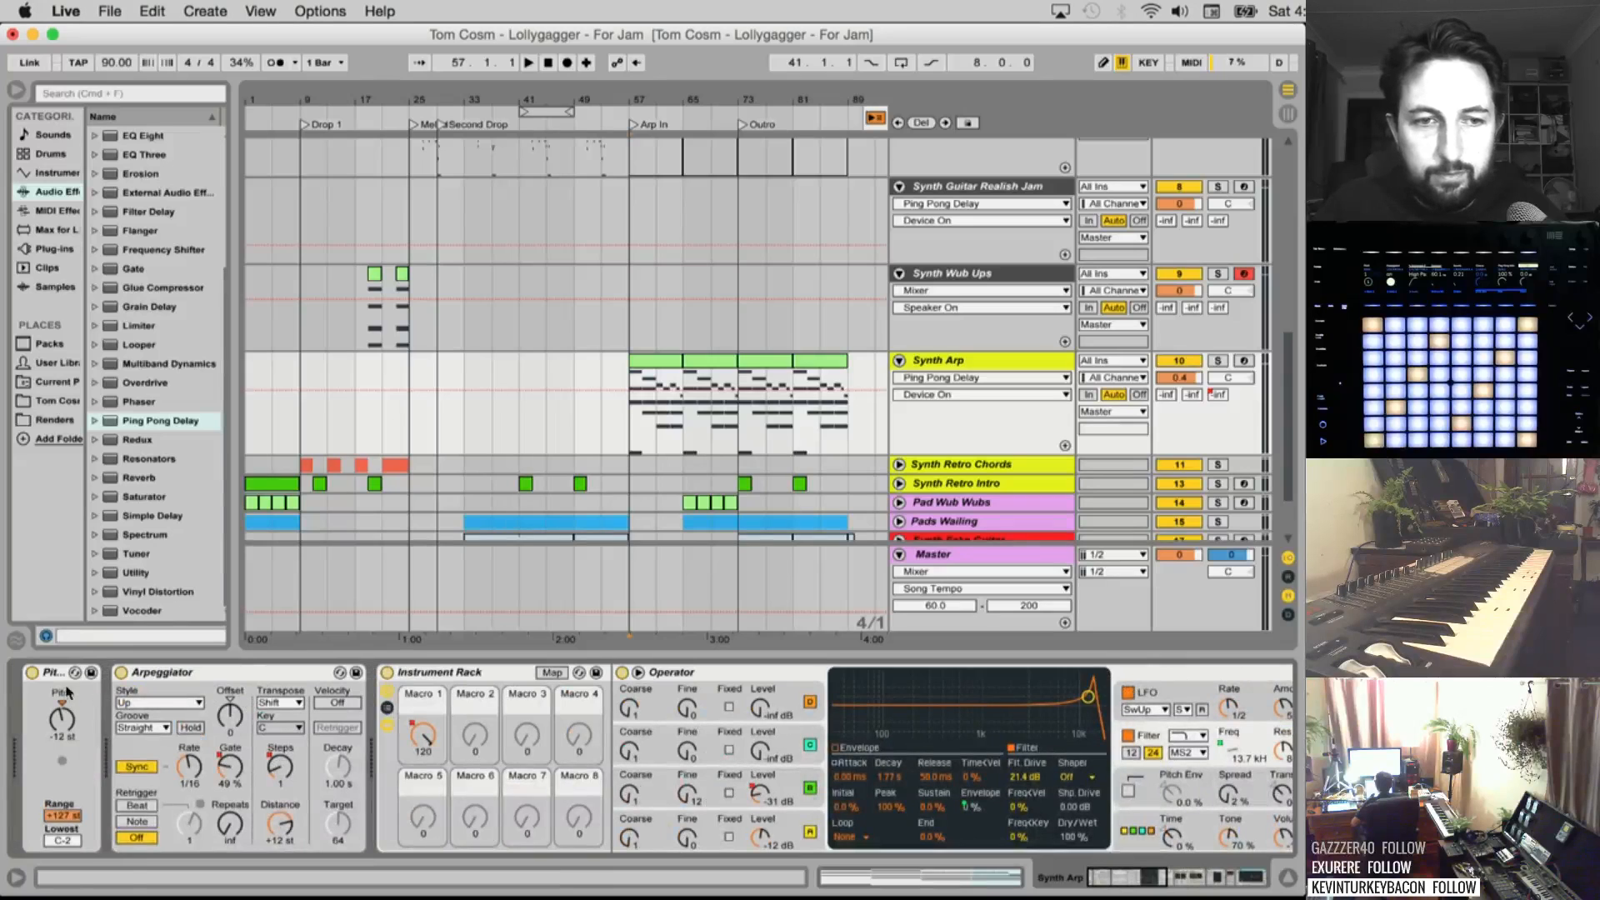
{"action": "left_click", "coordinate": [48, 671]}
{"action": "right_click", "coordinate": [48, 676]}
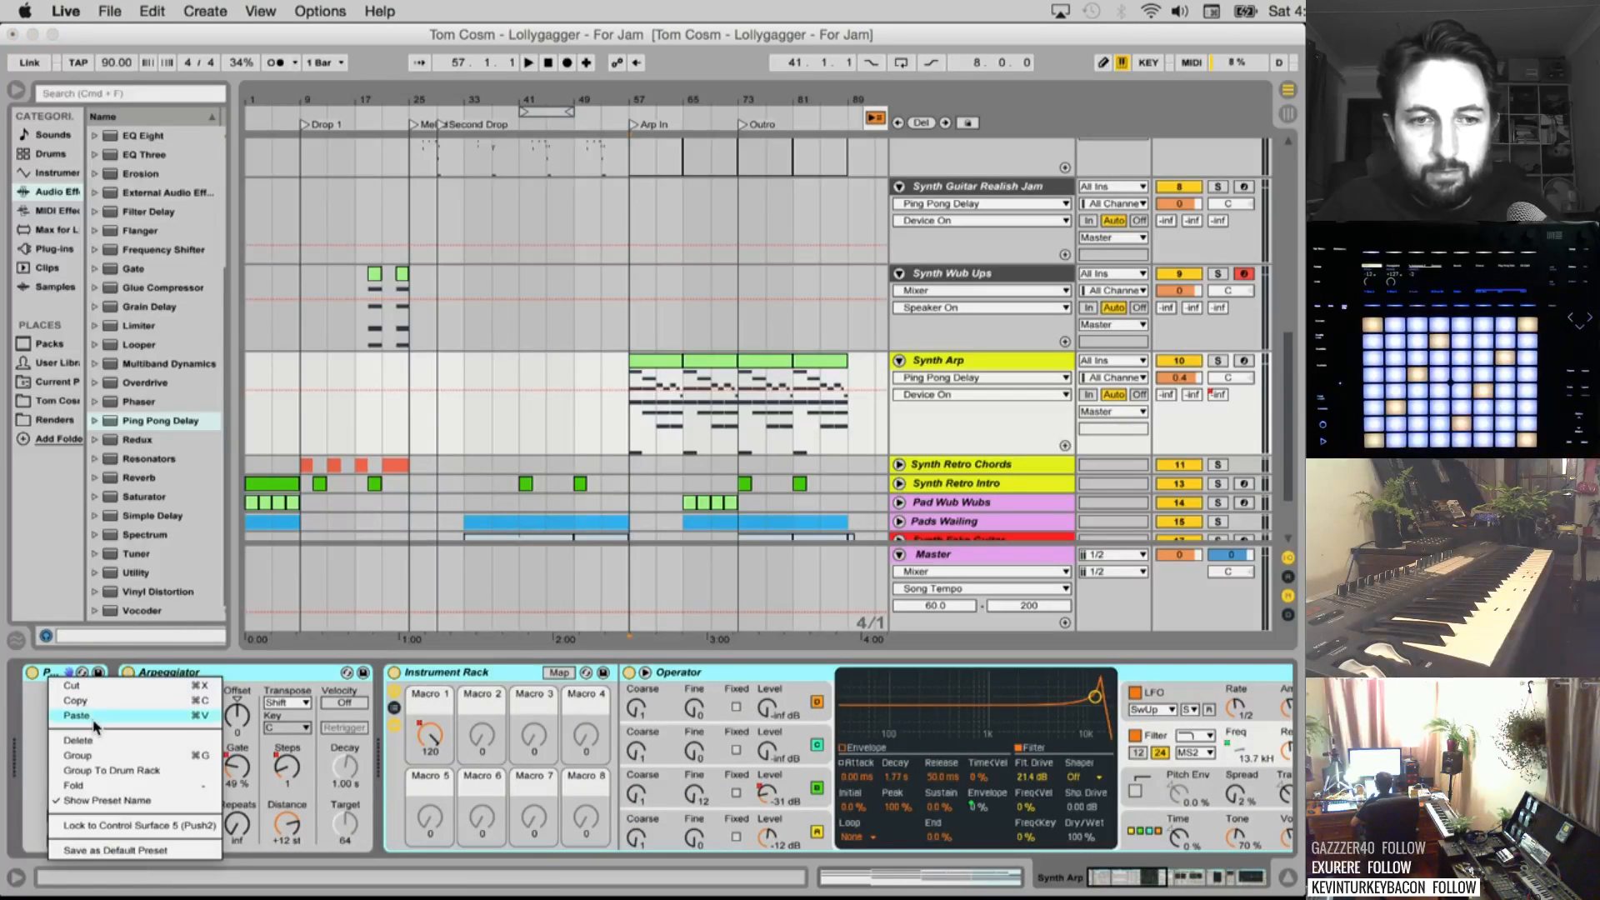
{"action": "left_click", "coordinate": [86, 758]}
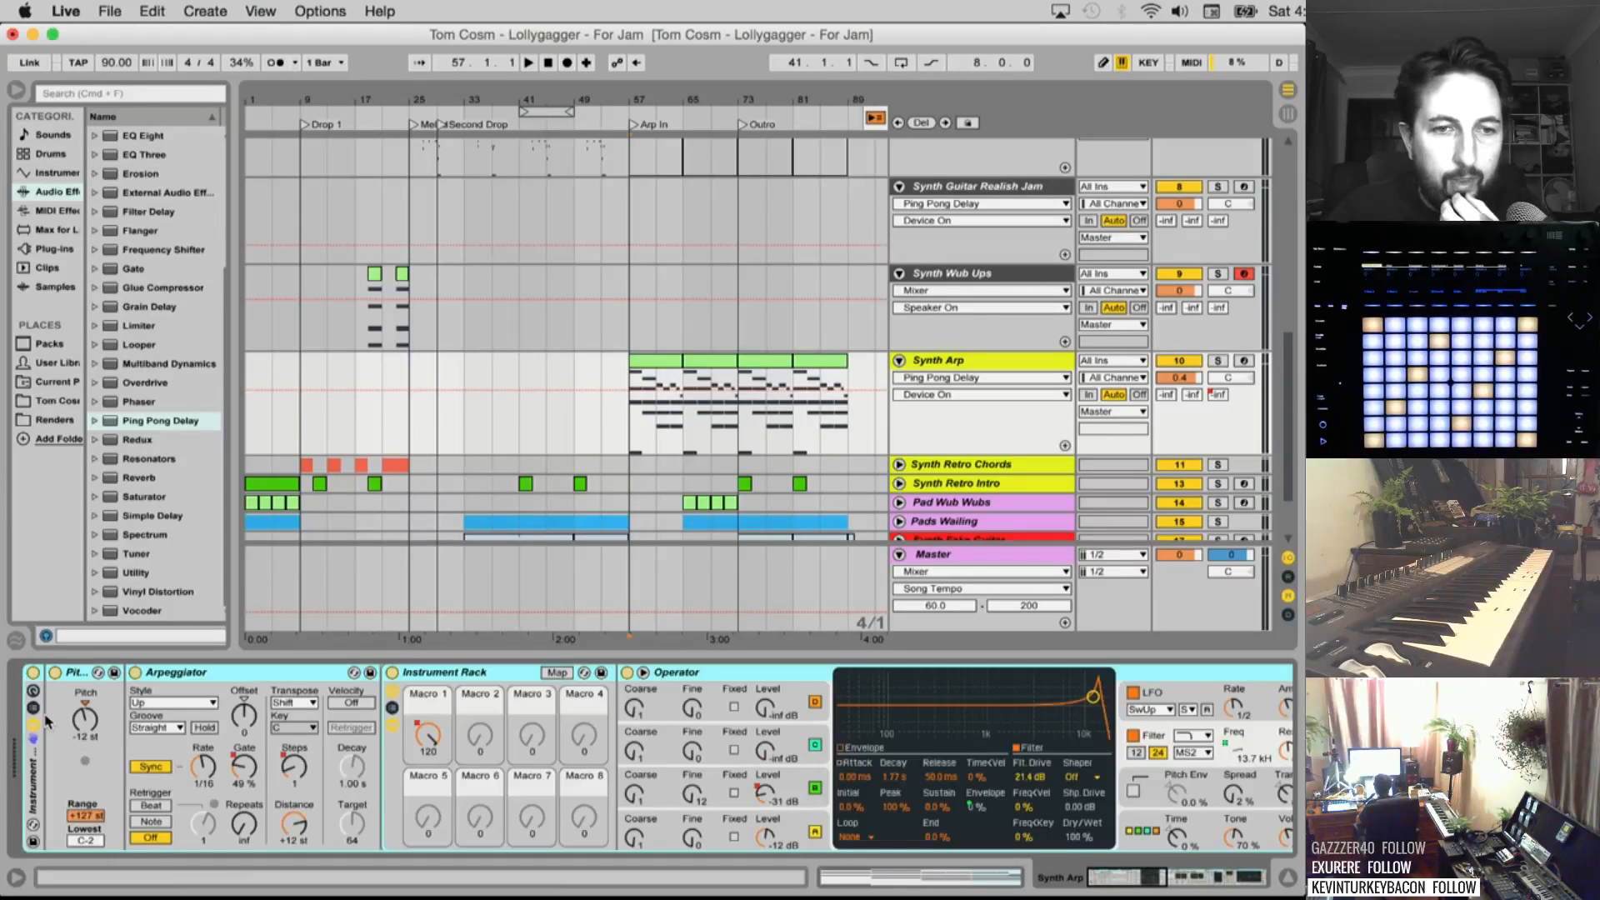
Arm the Synth Arp track and clear all of its automation envelopes
{"action": "left_click", "coordinate": [1244, 361]}
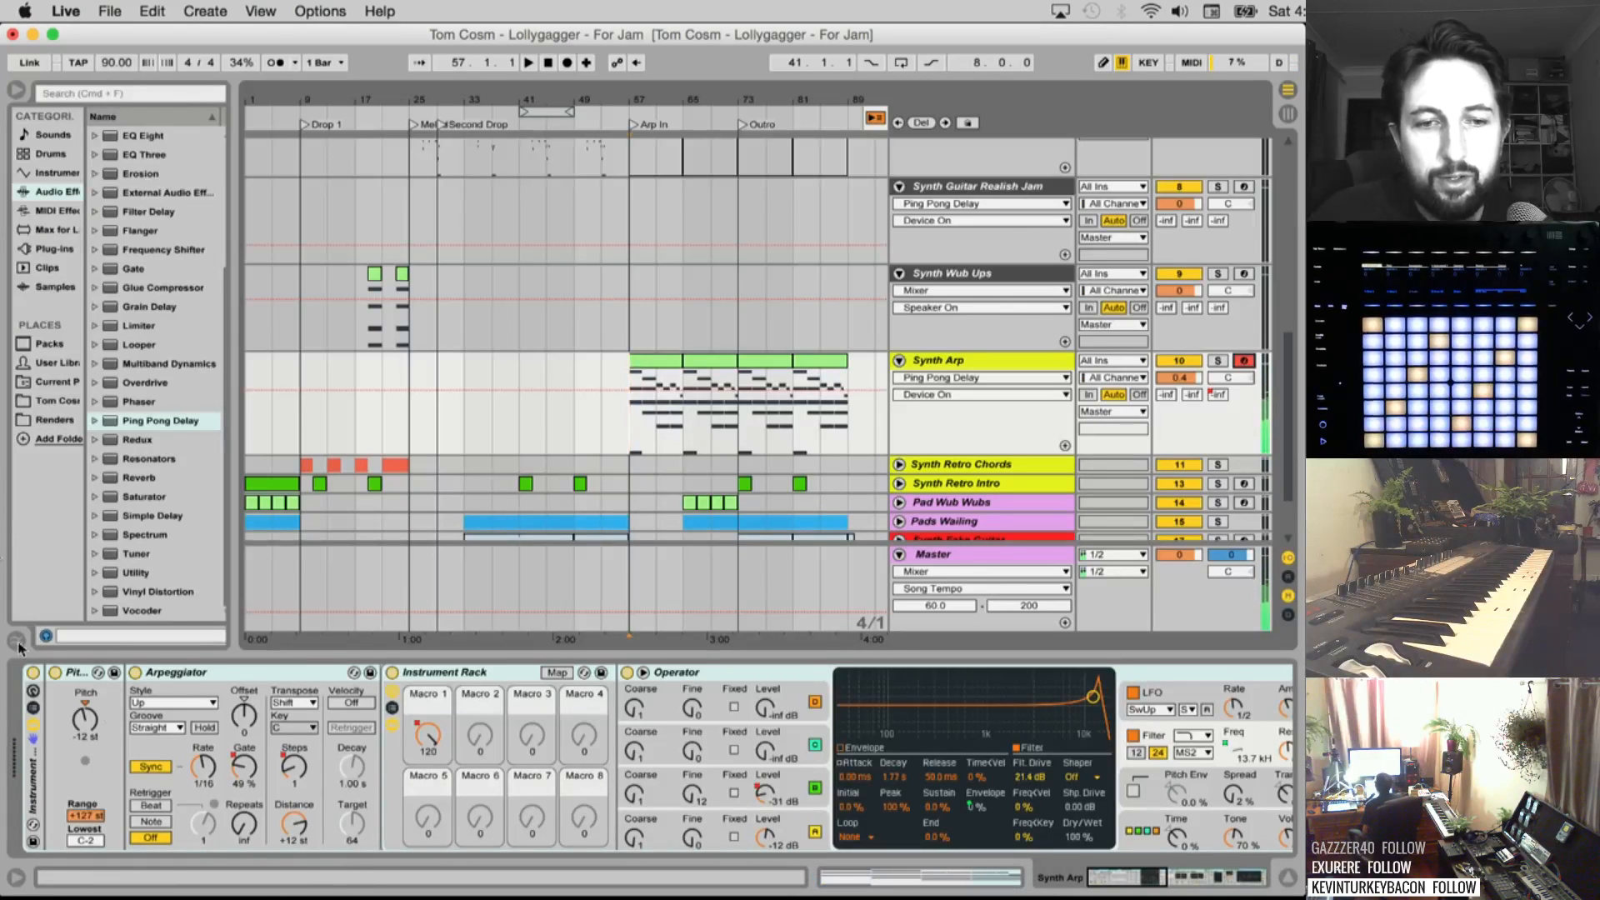
{"action": "right_click", "coordinate": [921, 434]}
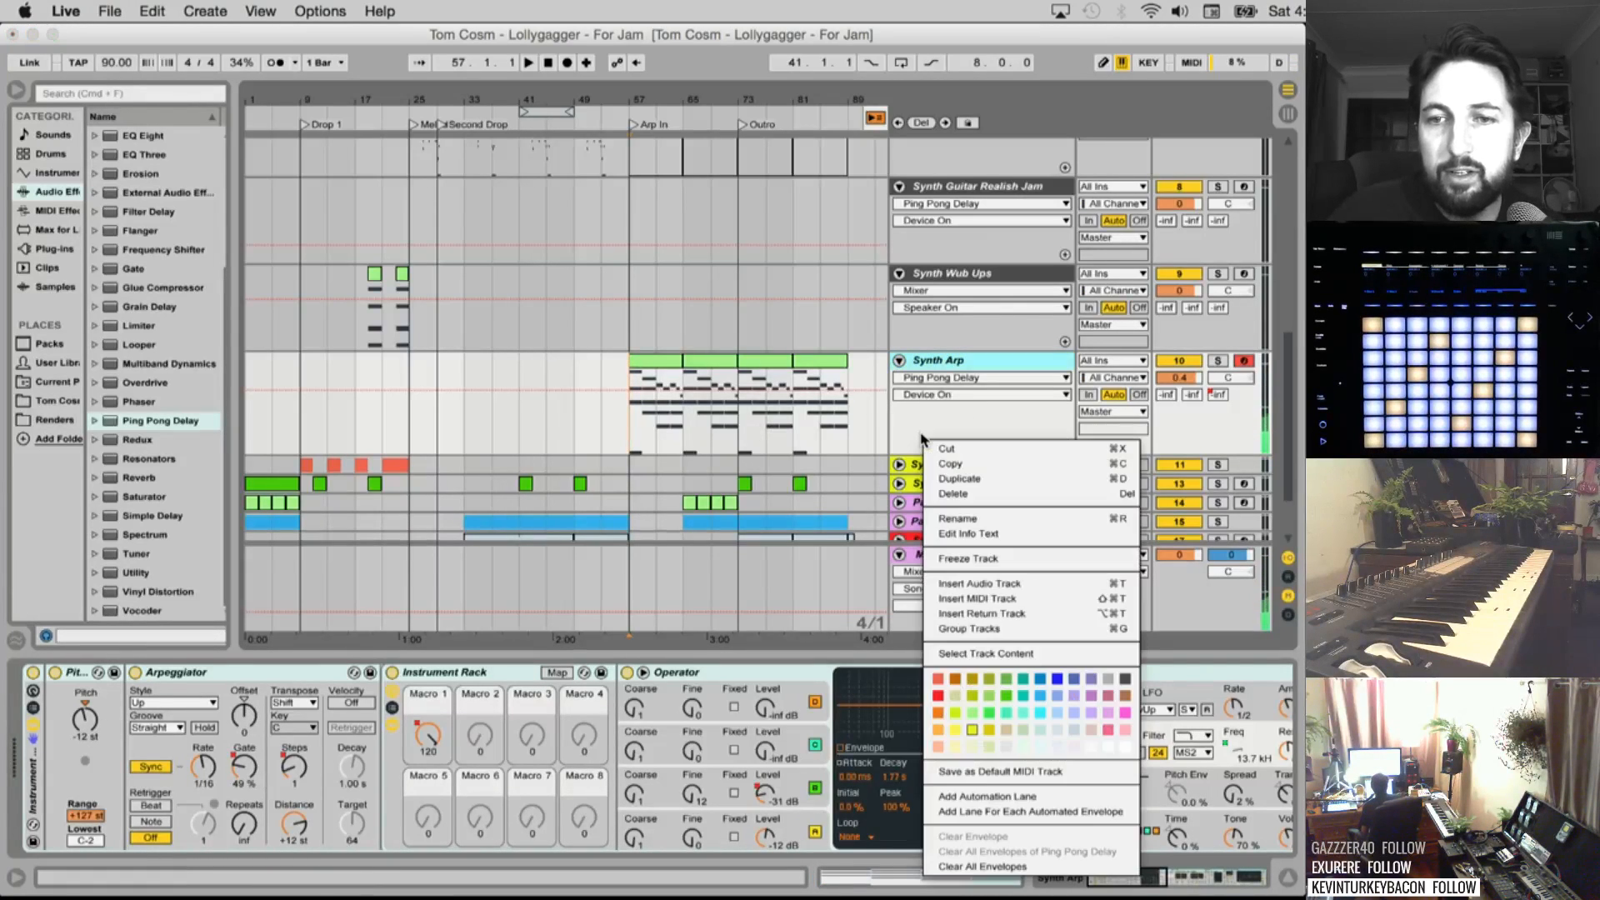
{"action": "left_click", "coordinate": [1018, 868]}
Show the new Instrument Rack's macro controls and clear all automation envelopes left on the Synth Arp track
{"action": "double_click", "coordinate": [33, 774]}
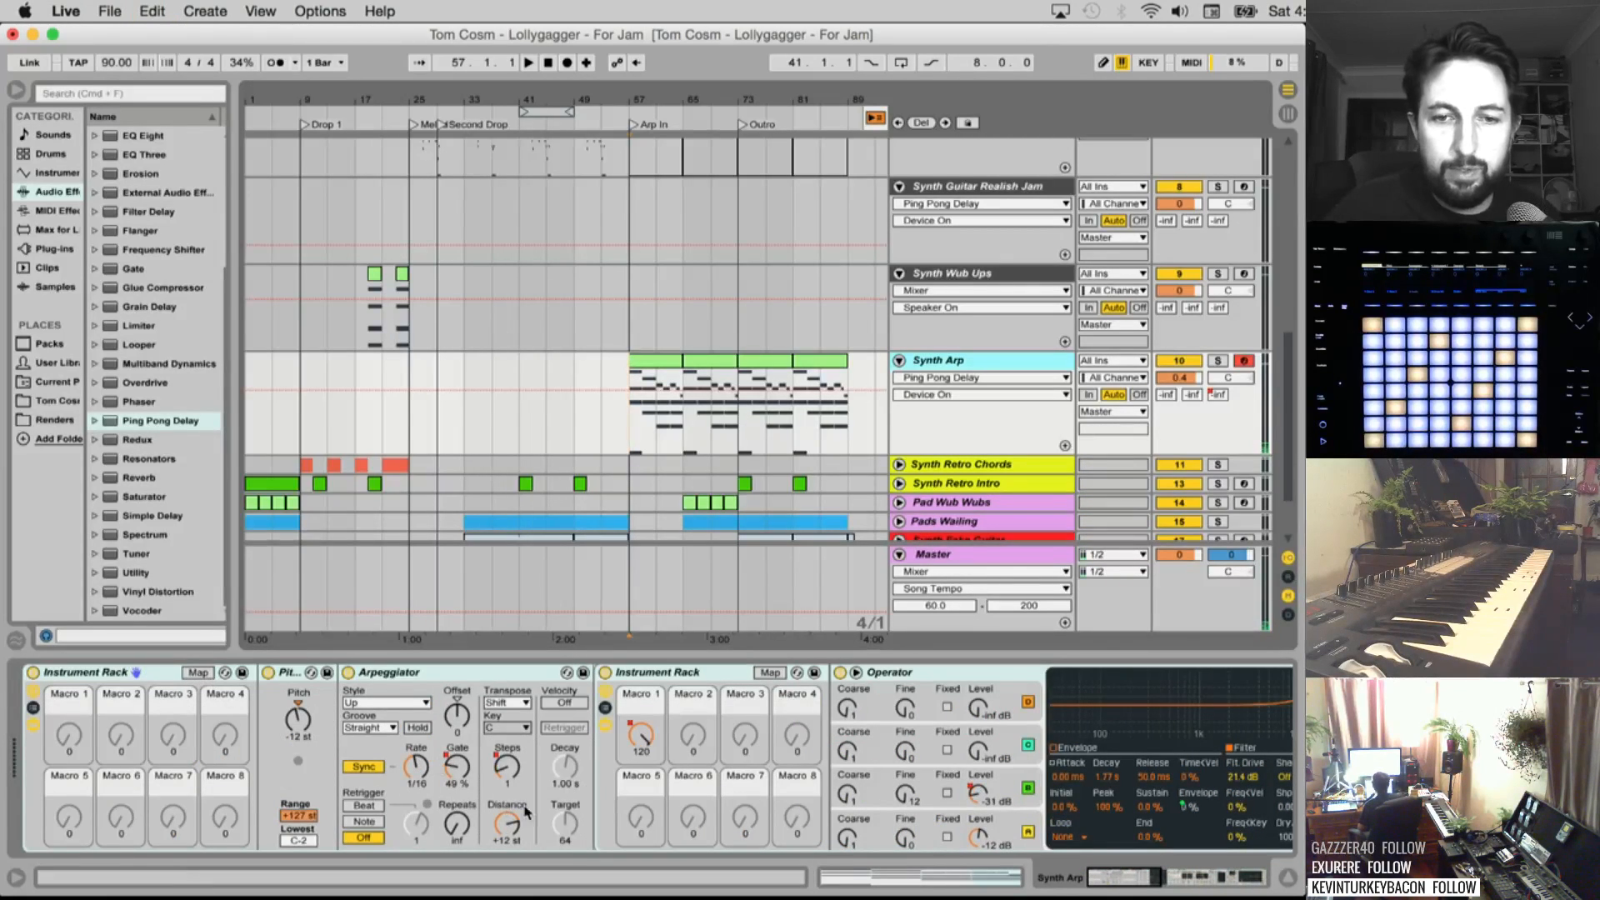
{"action": "scroll", "coordinate": [466, 774], "scroll_direction": "right", "scroll_amount": 4}
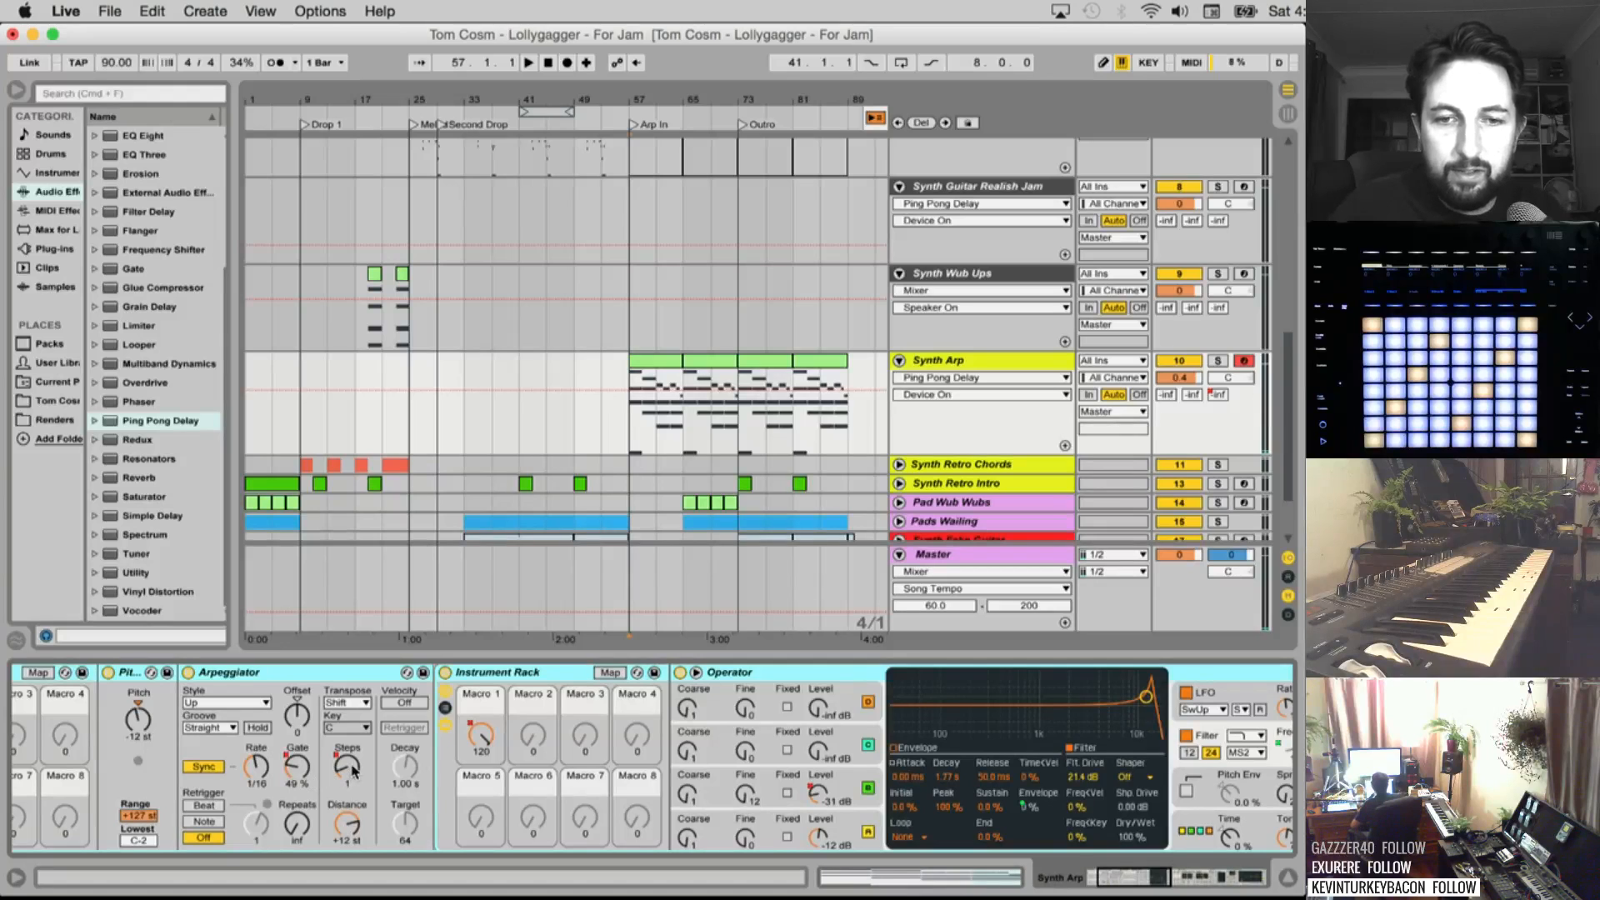
{"action": "scroll", "coordinate": [450, 745], "scroll_direction": "right", "scroll_amount": 15}
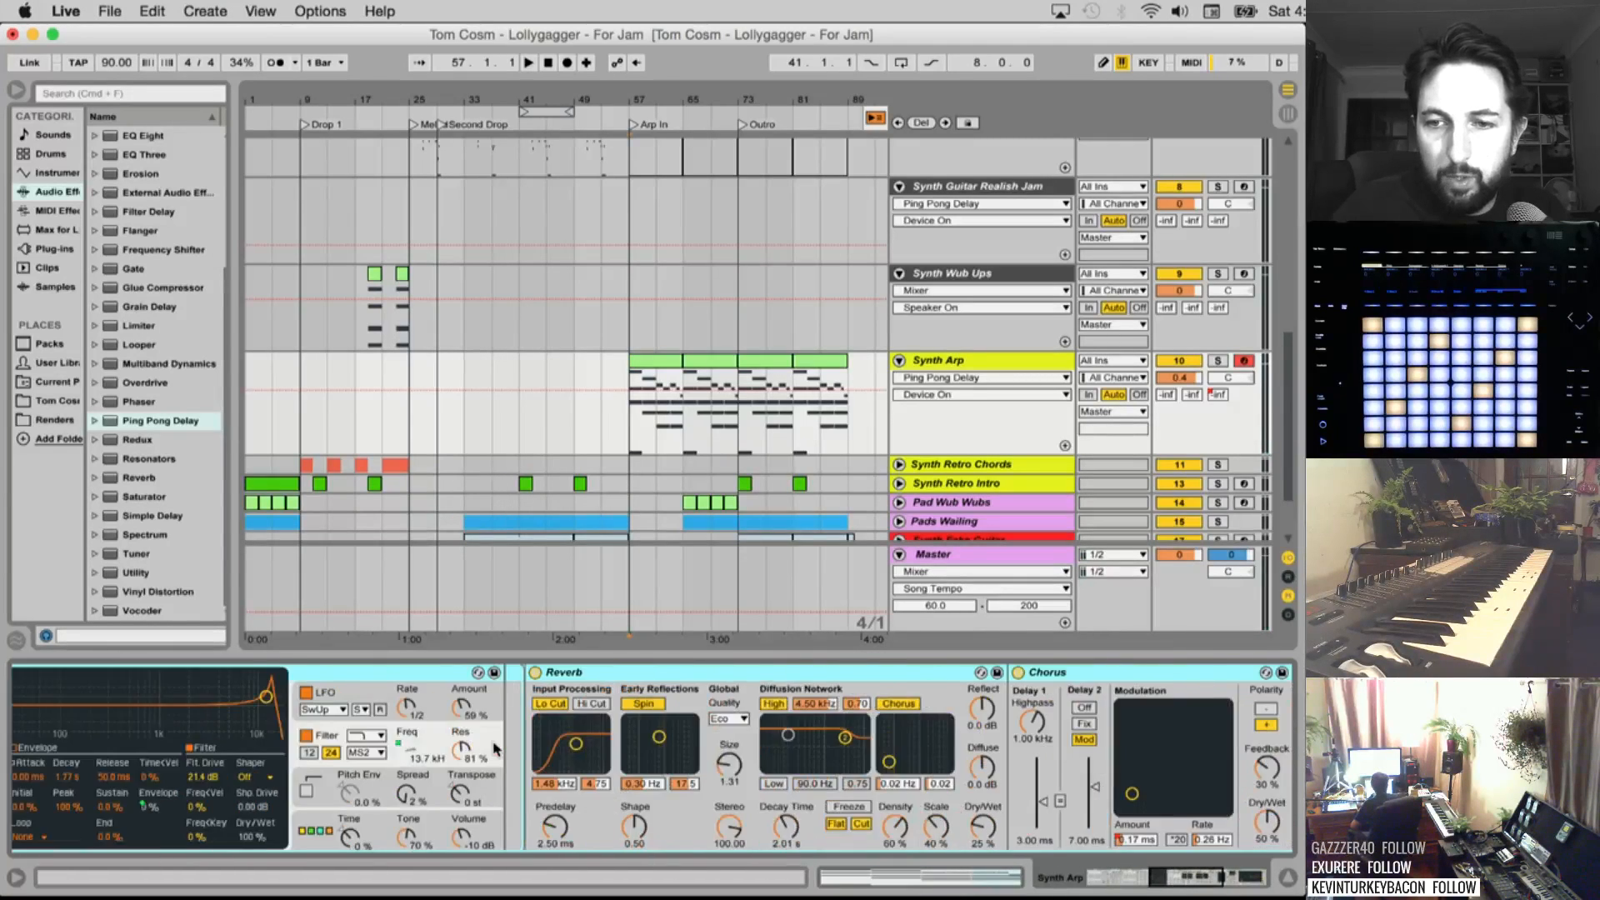
{"action": "scroll", "coordinate": [496, 748], "scroll_direction": "right", "scroll_amount": 8}
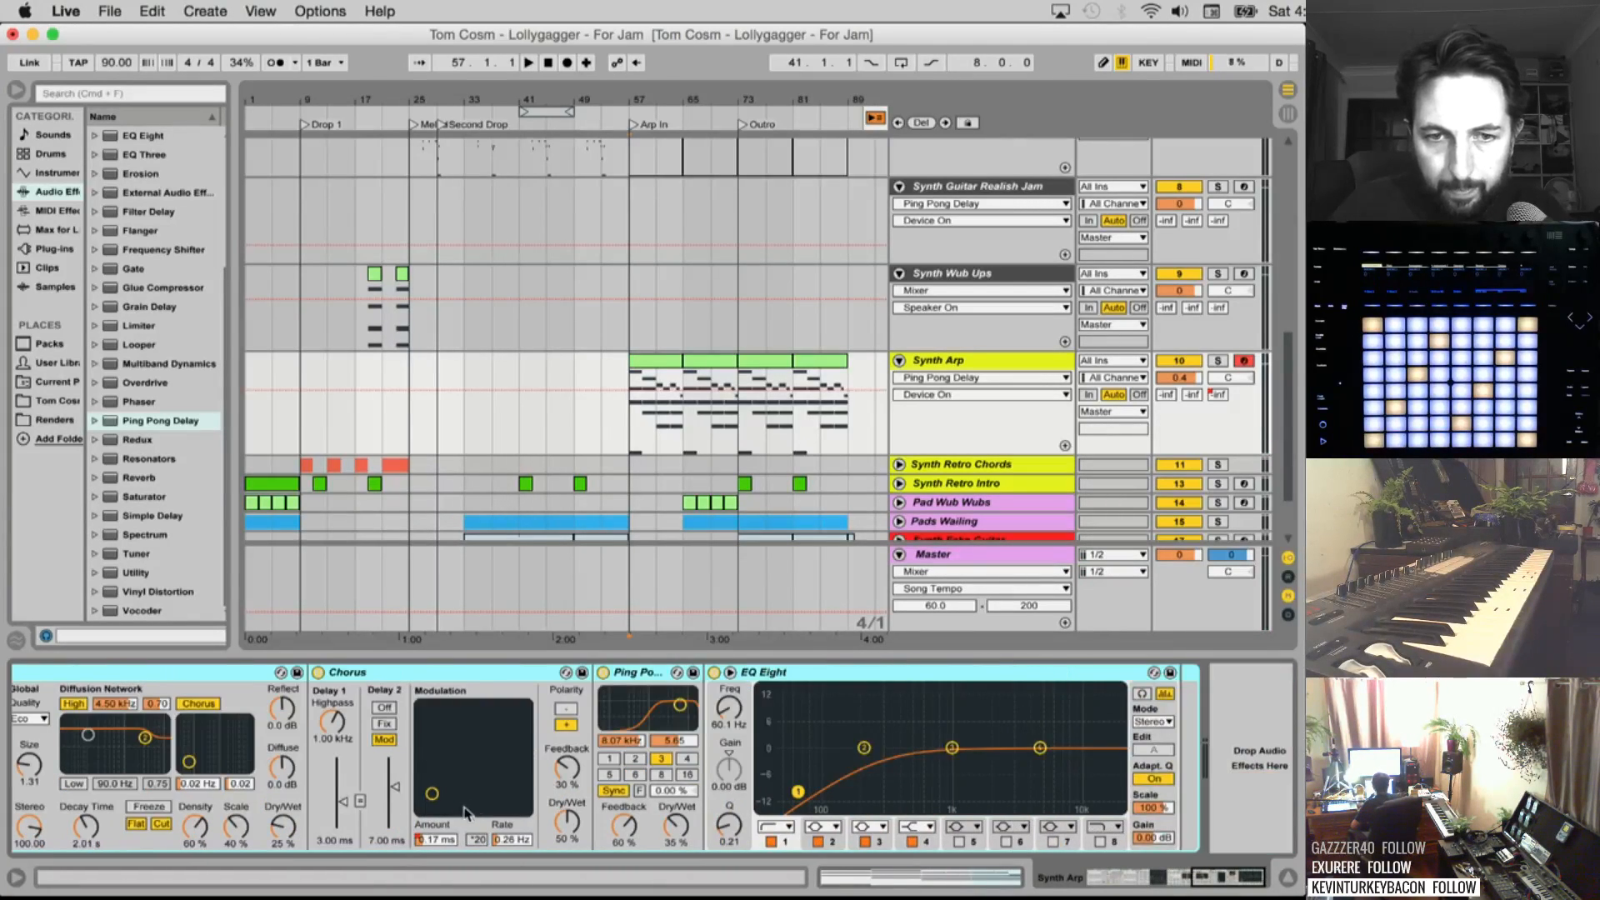
{"action": "scroll", "coordinate": [446, 839], "scroll_direction": "right", "scroll_amount": 1}
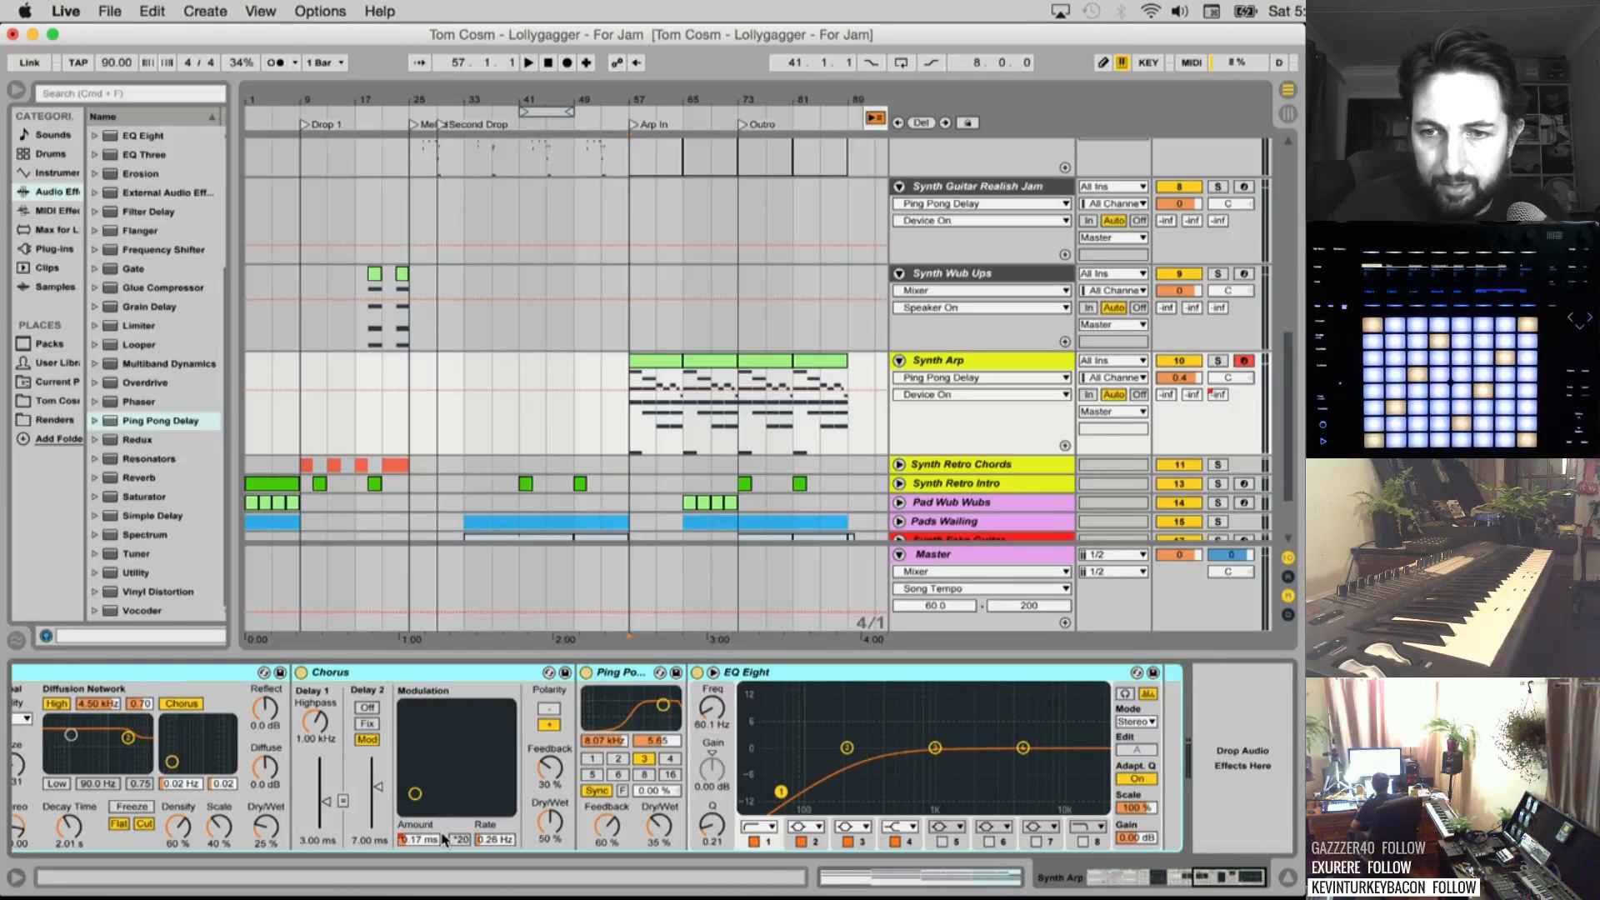
{"action": "scroll", "coordinate": [444, 839], "scroll_direction": "left", "scroll_amount": 20}
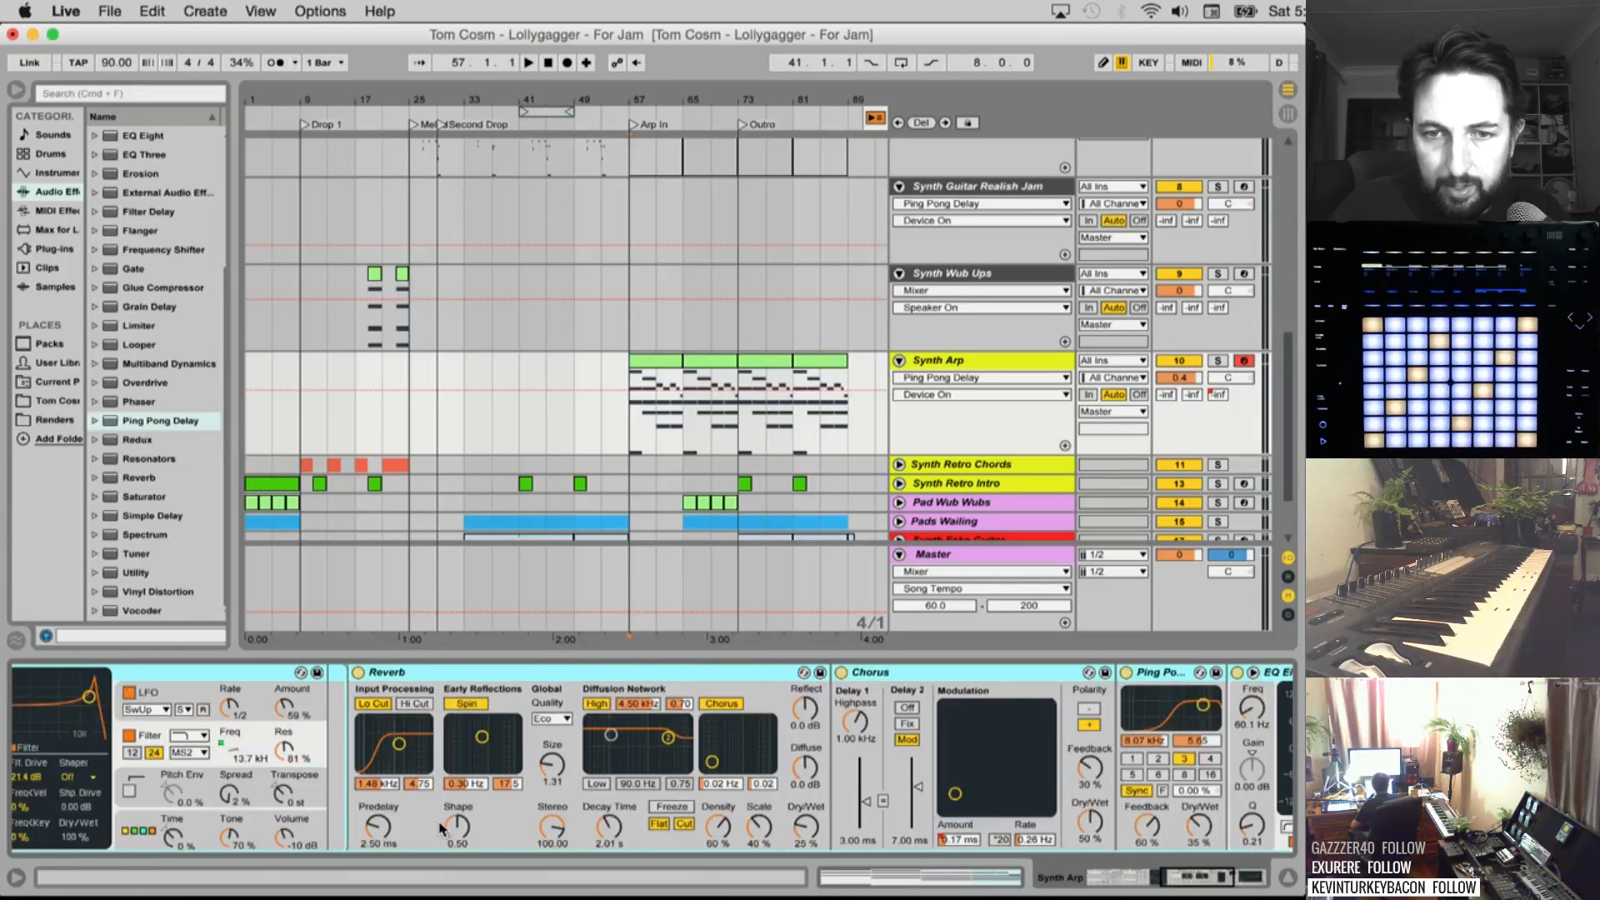
{"action": "right_click", "coordinate": [964, 432]}
{"action": "left_click", "coordinate": [1040, 859]}
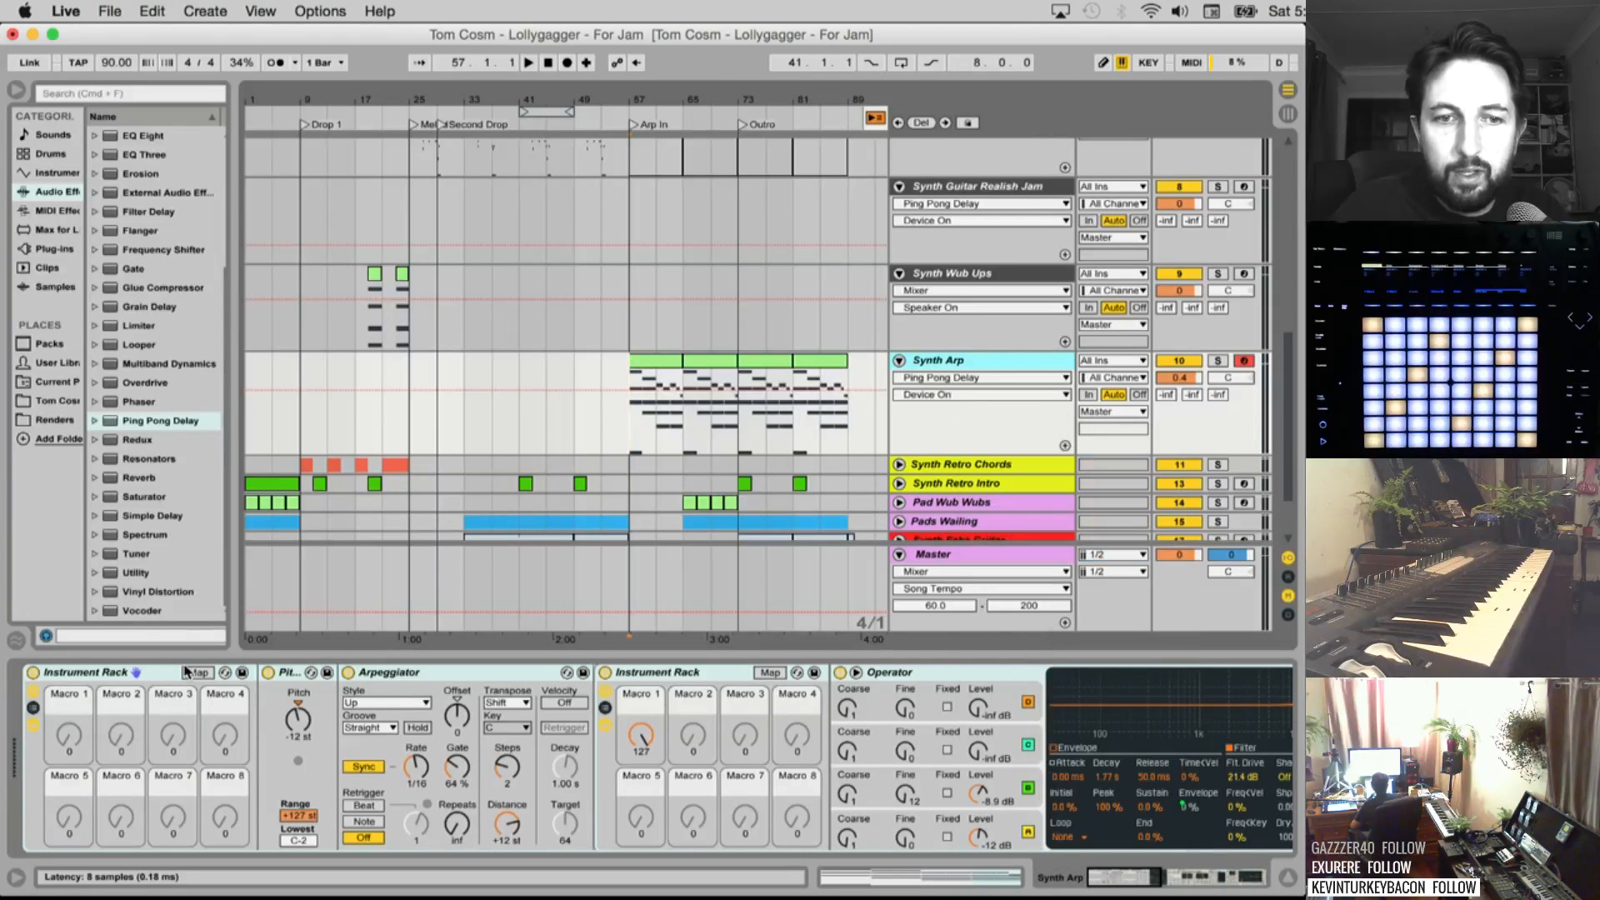
Map the Arpeggiator's Synced Rate, its Gate and the nested rack's Macro 1 to the outer rack's Macros 1, 2 and 3
{"action": "left_click", "coordinate": [197, 673]}
{"action": "left_click", "coordinate": [454, 771]}
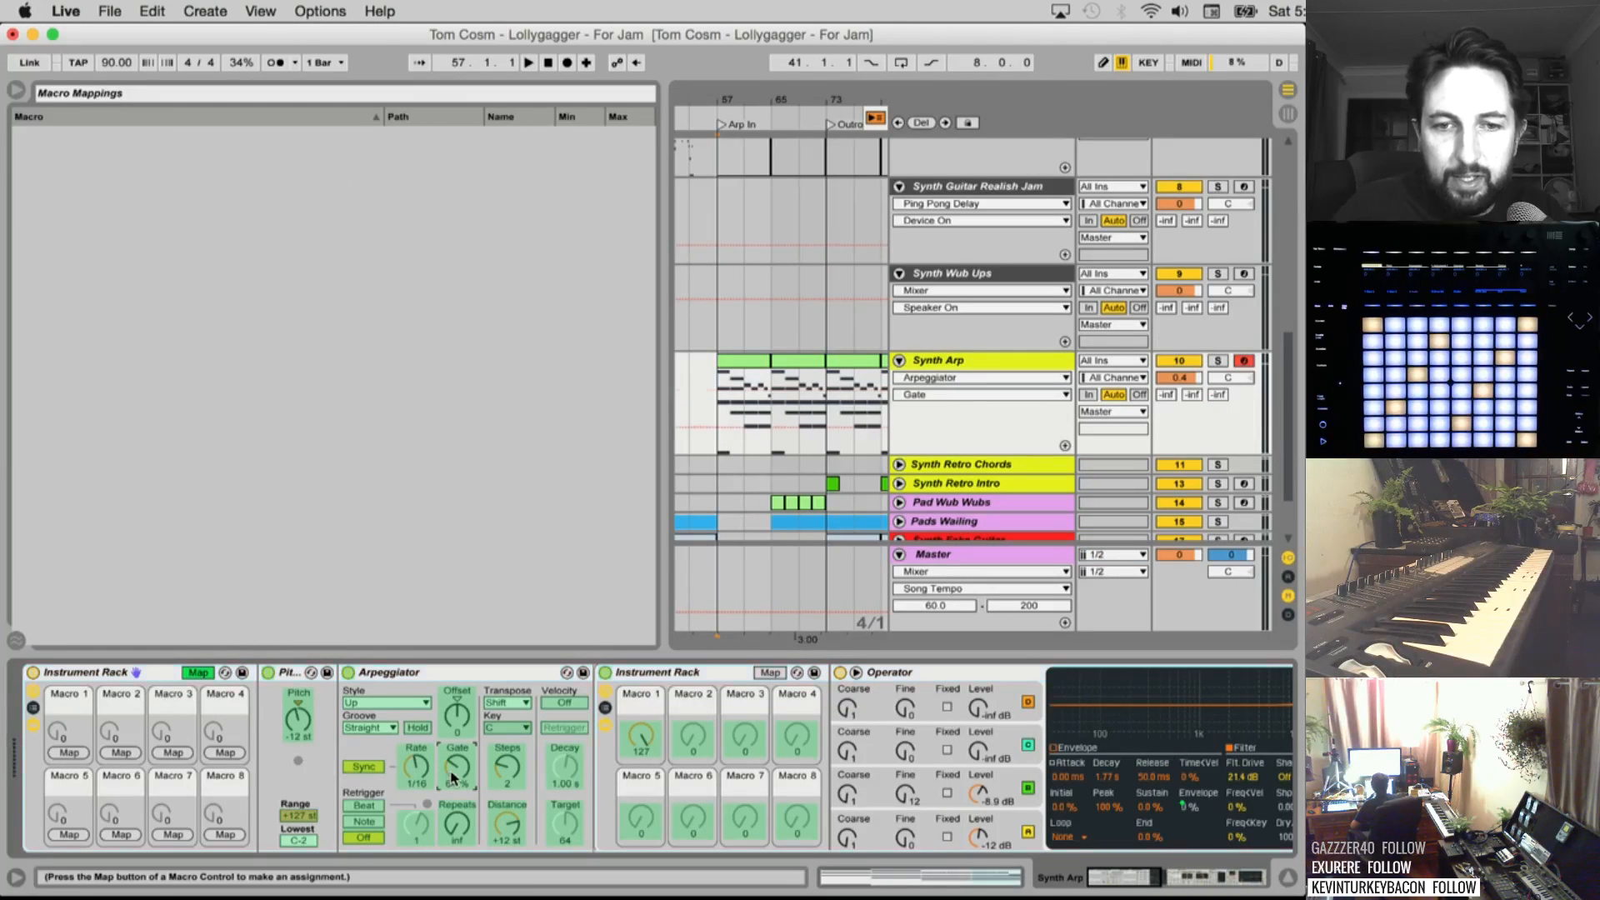
{"action": "left_click", "coordinate": [408, 772]}
{"action": "left_click", "coordinate": [79, 753]}
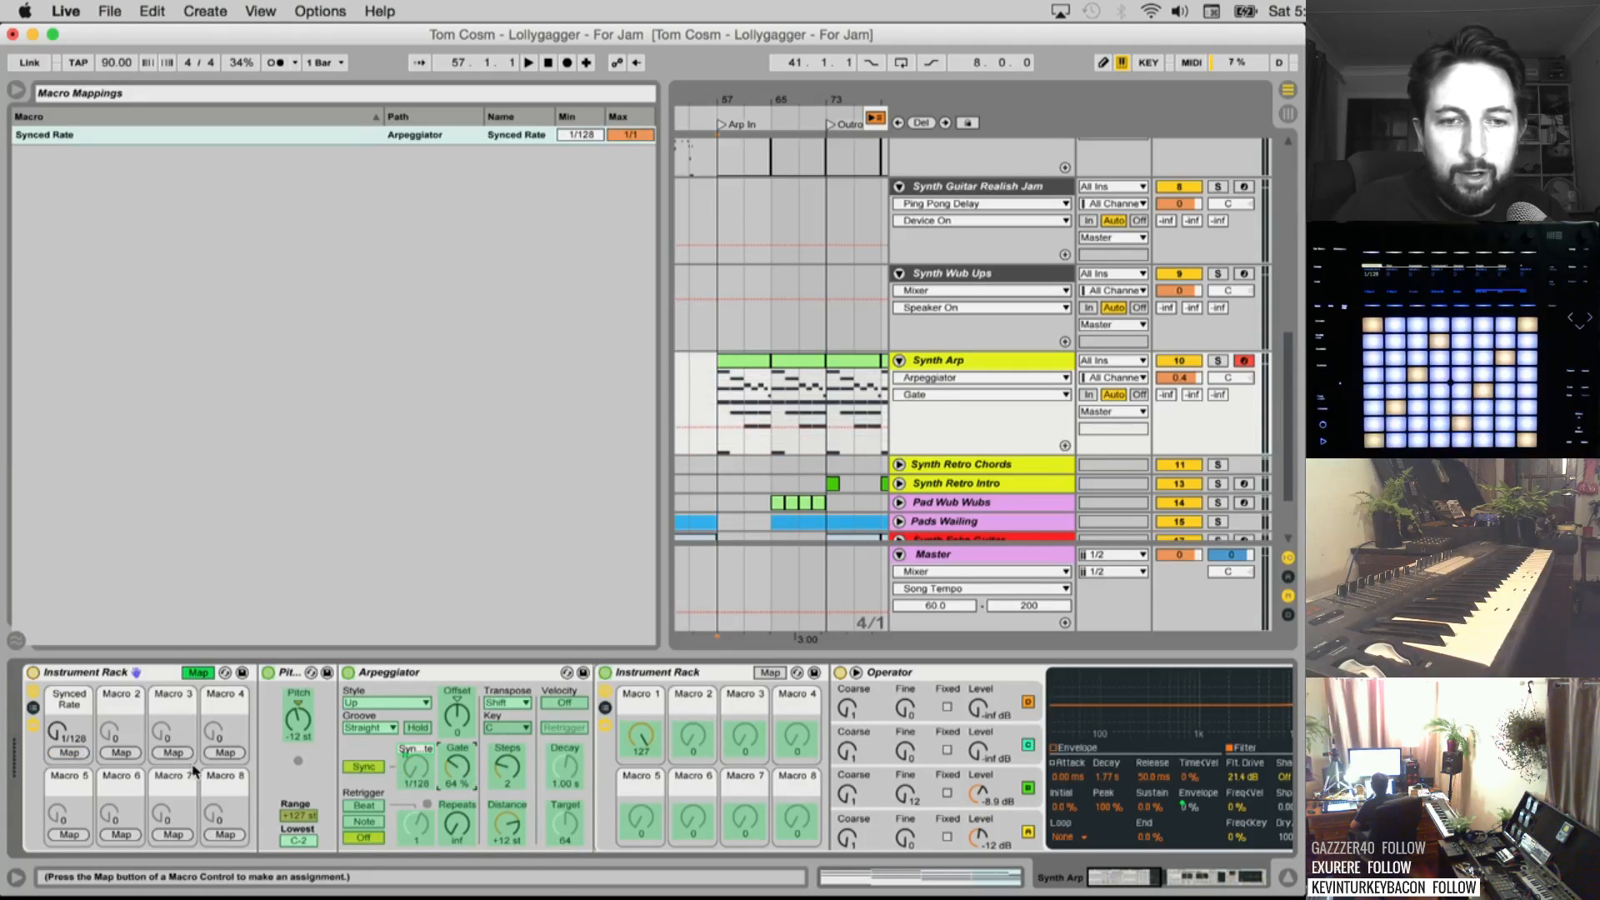
{"action": "left_click", "coordinate": [117, 753]}
{"action": "left_click", "coordinate": [632, 737]}
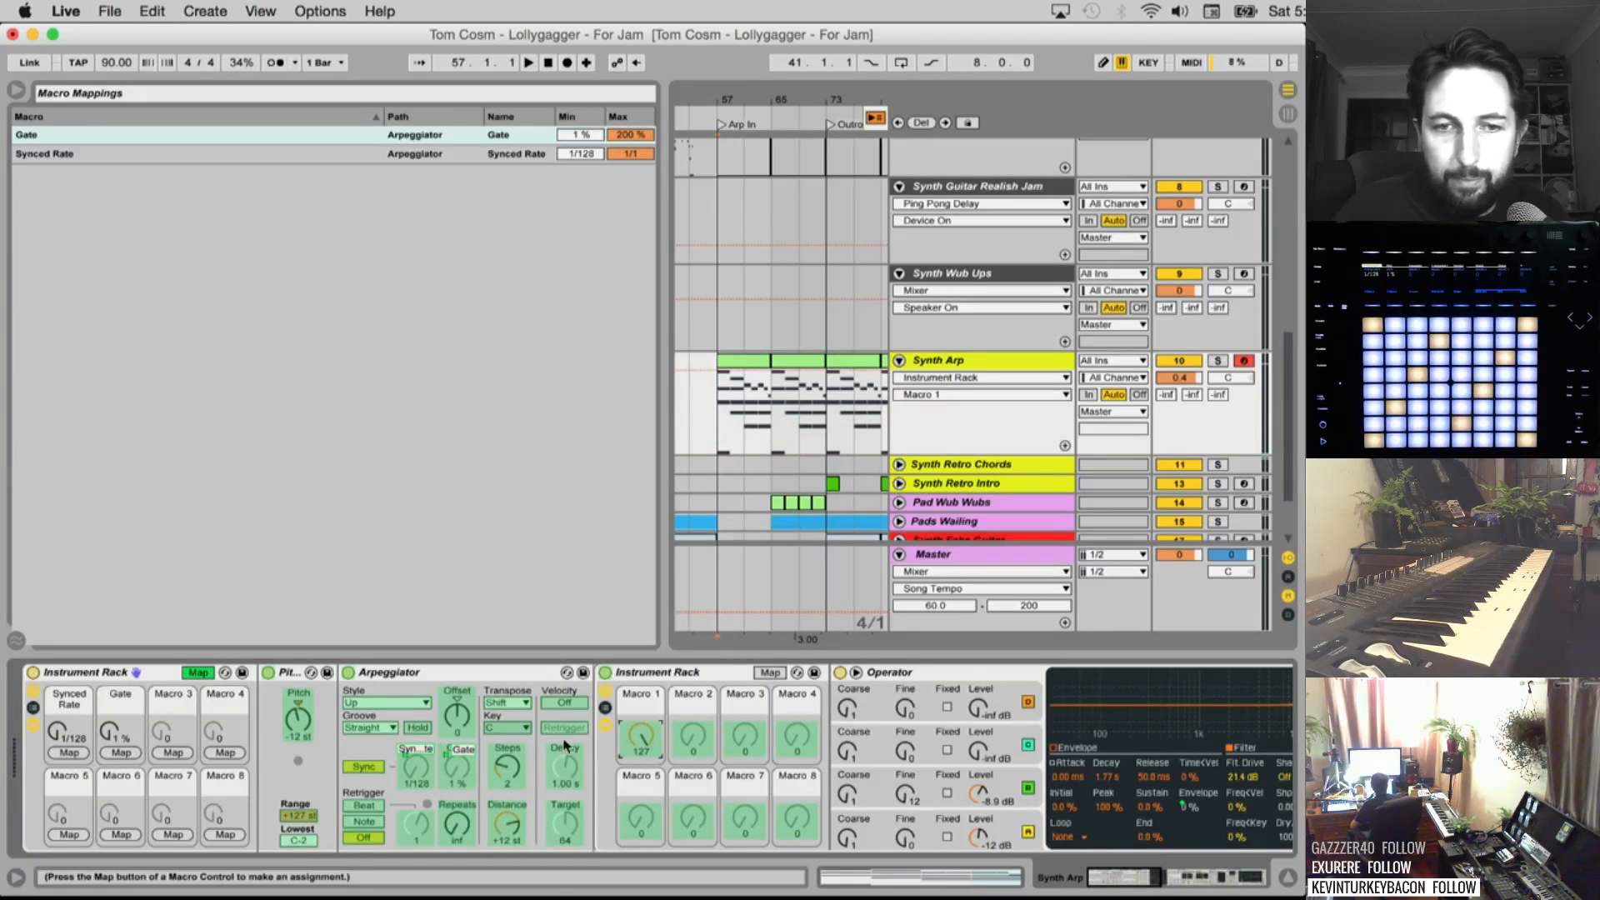
{"action": "left_click", "coordinate": [183, 757]}
Map the Chorus LFO Amount to the outer Instrument Rack's Macro 4 and leave macro mapping mode
{"action": "scroll", "coordinate": [916, 761], "scroll_direction": "right", "scroll_amount": 10}
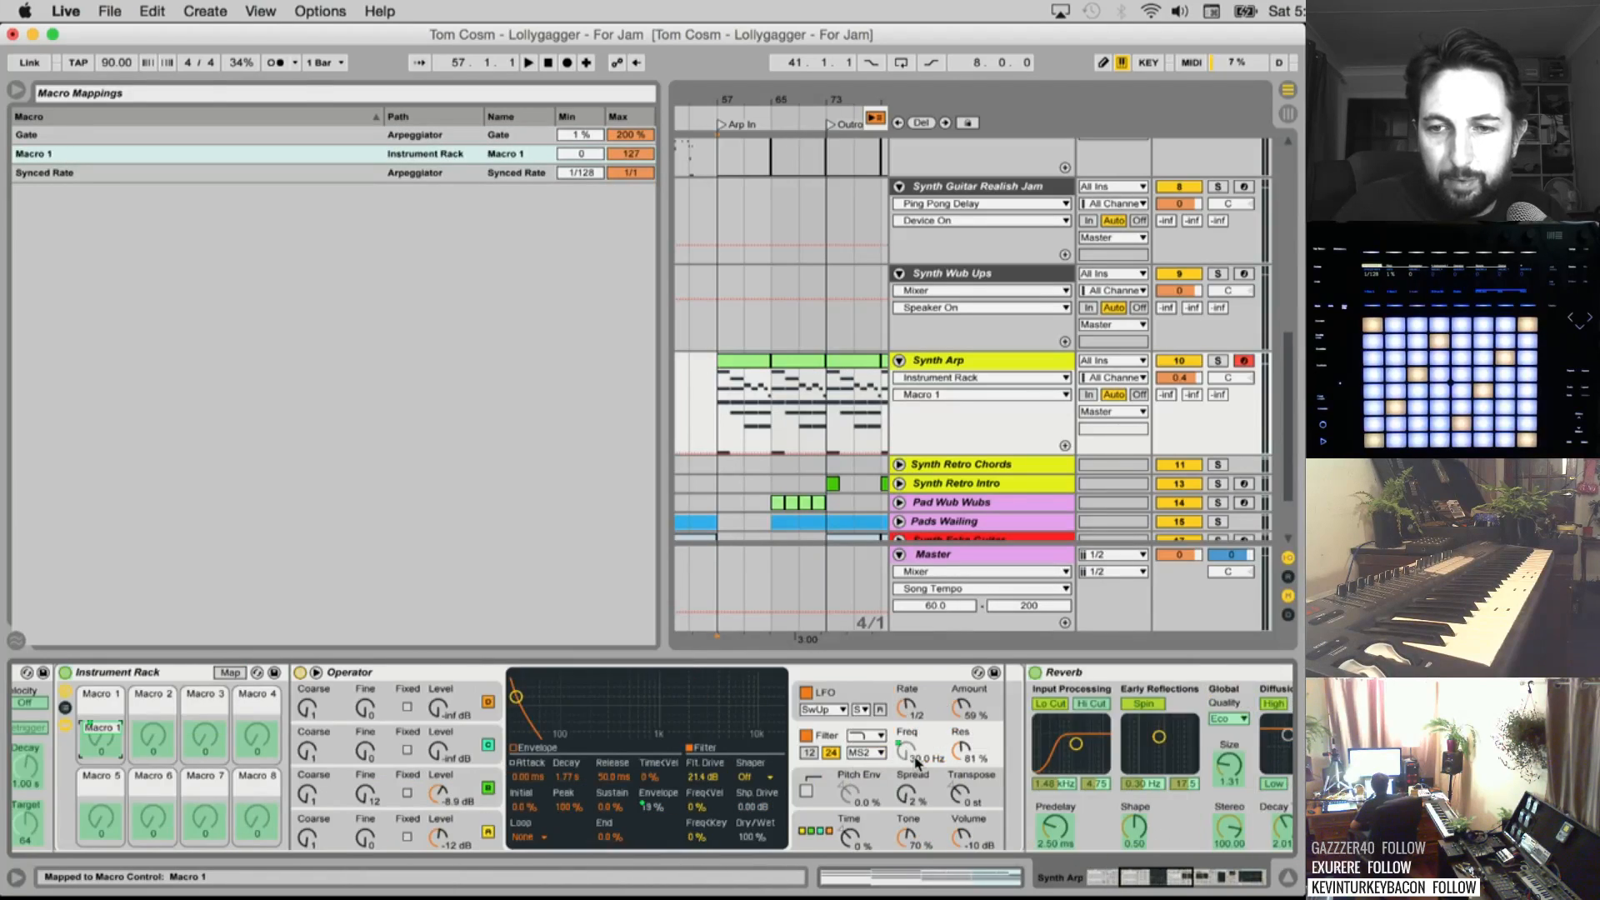
{"action": "scroll", "coordinate": [917, 761], "scroll_direction": "right", "scroll_amount": 5}
{"action": "scroll", "coordinate": [908, 763], "scroll_direction": "right", "scroll_amount": 6}
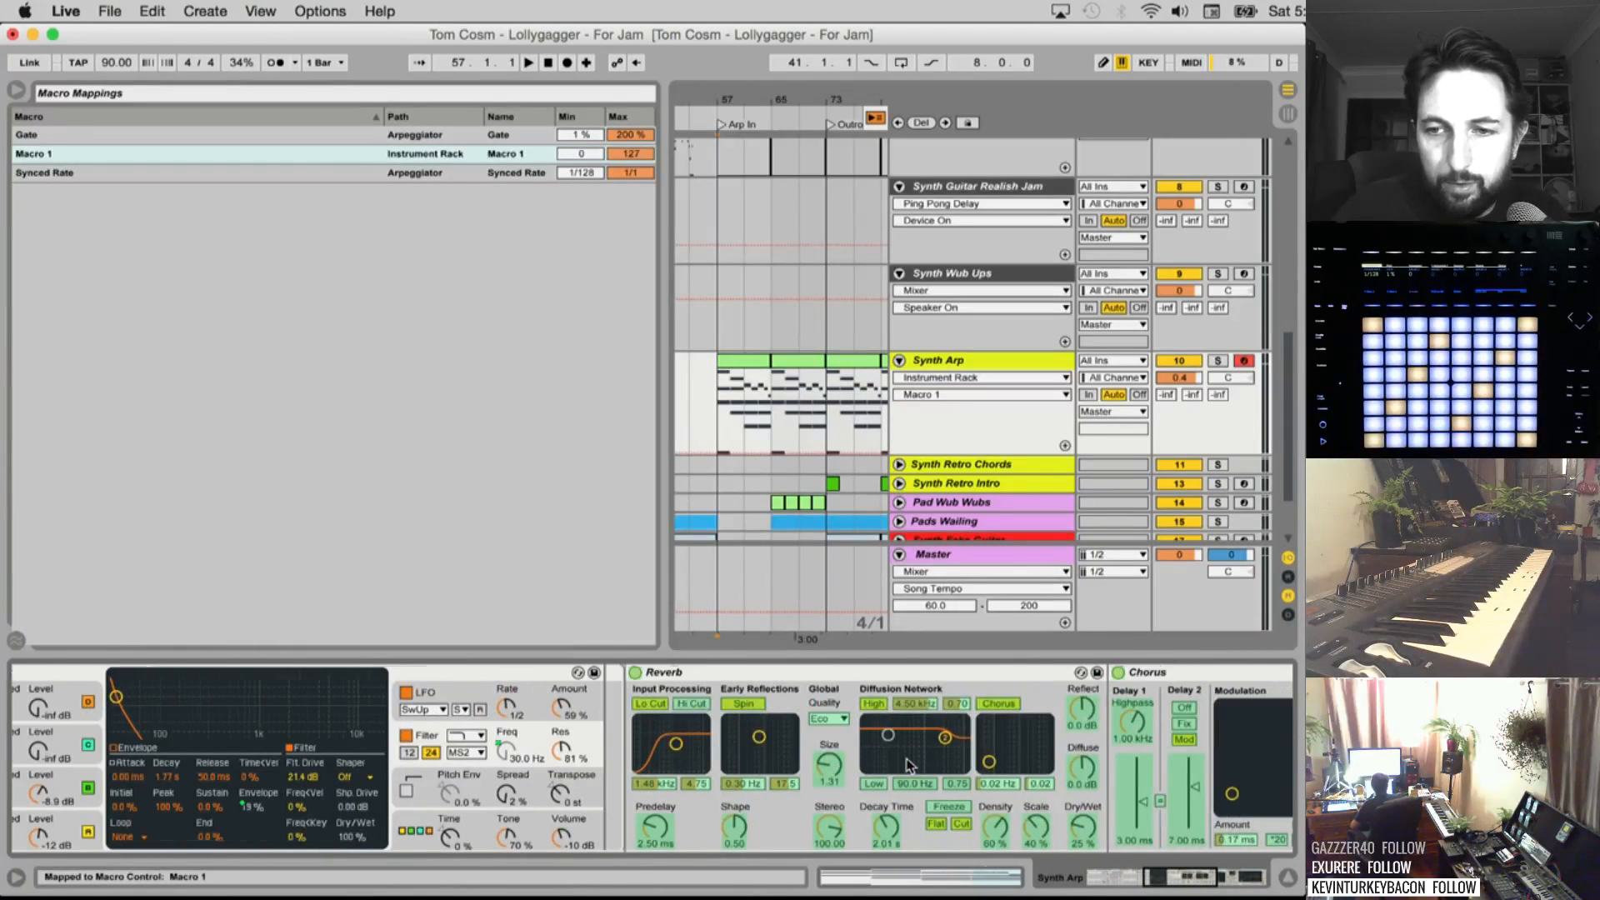
{"action": "left_click", "coordinate": [1036, 828]}
{"action": "scroll", "coordinate": [750, 761], "scroll_direction": "left", "scroll_amount": 20}
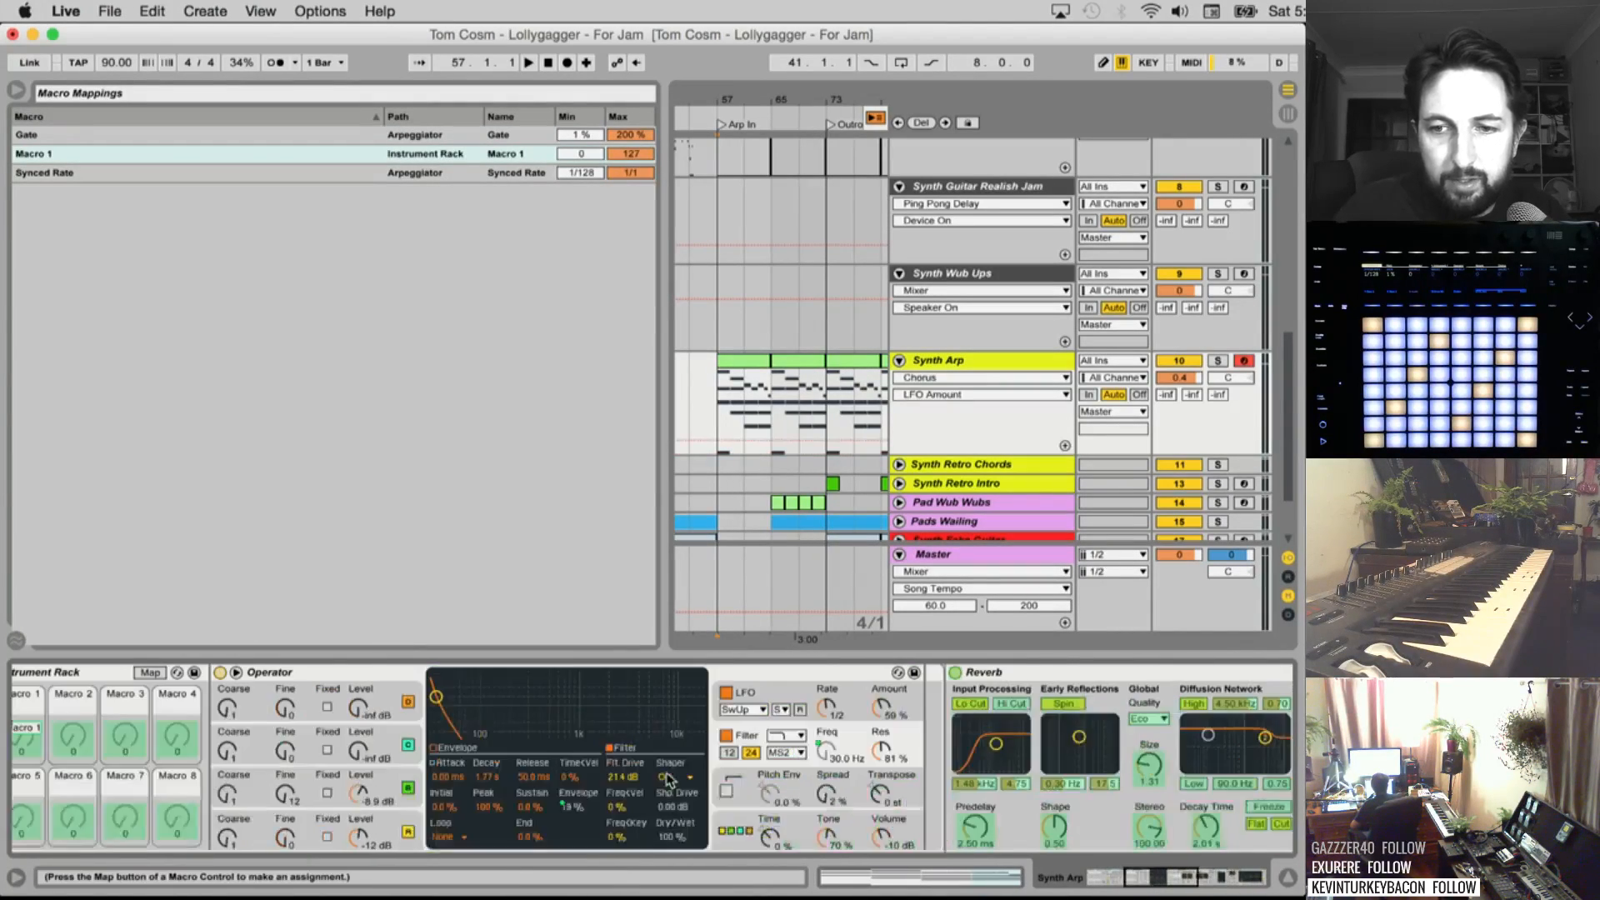
{"action": "scroll", "coordinate": [376, 760], "scroll_direction": "left", "scroll_amount": 5}
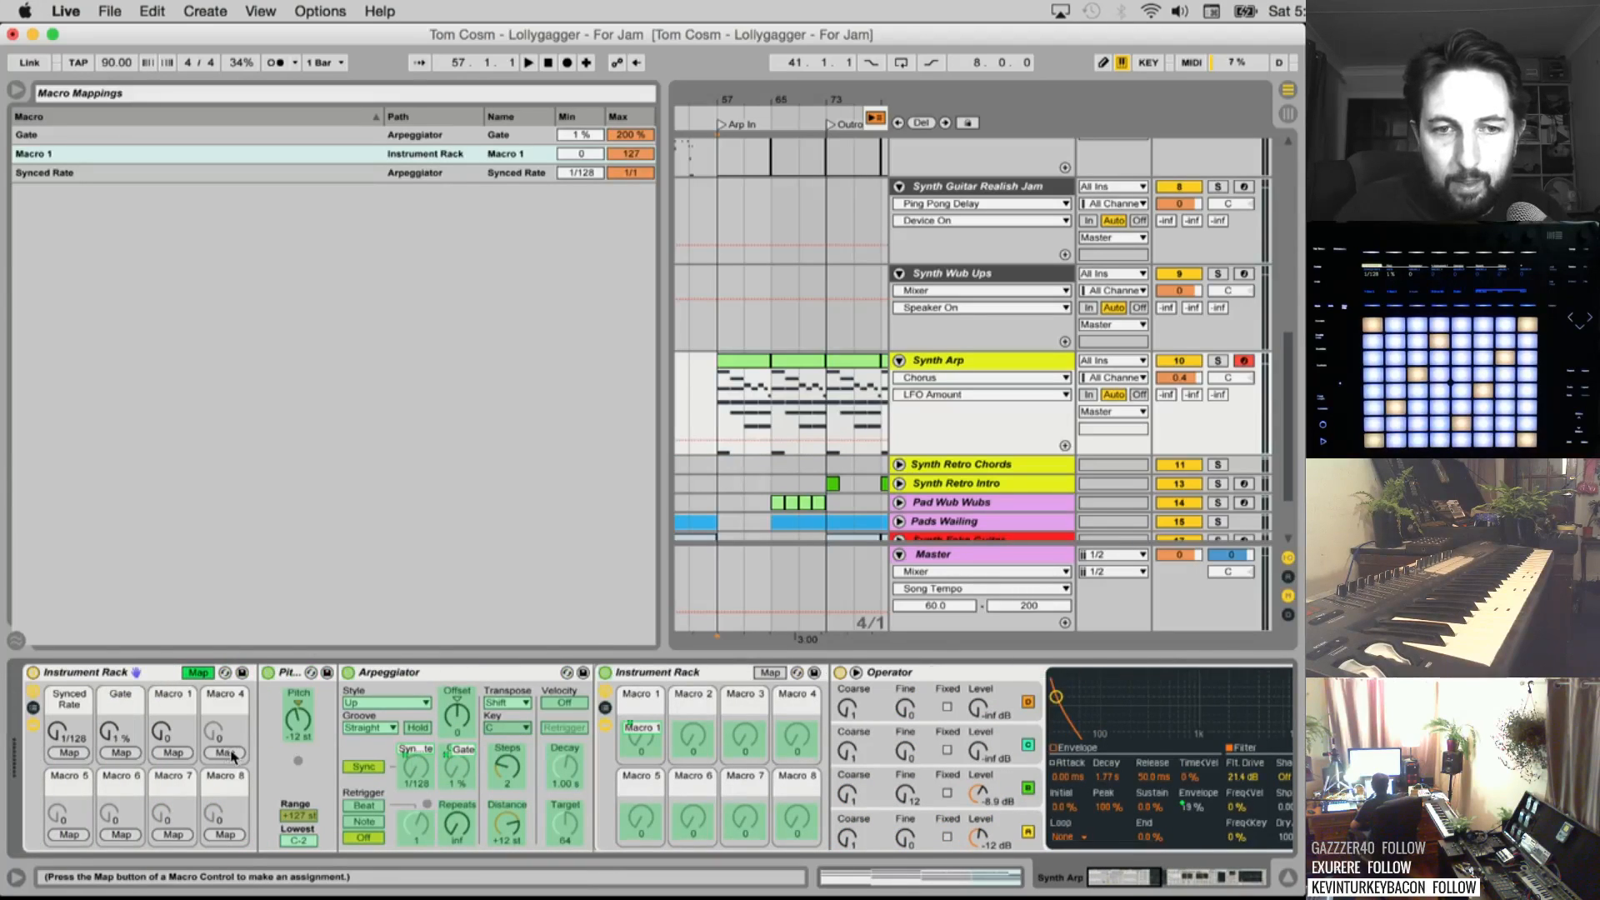
{"action": "left_click", "coordinate": [225, 754]}
{"action": "scroll", "coordinate": [715, 750], "scroll_direction": "right", "scroll_amount": 15}
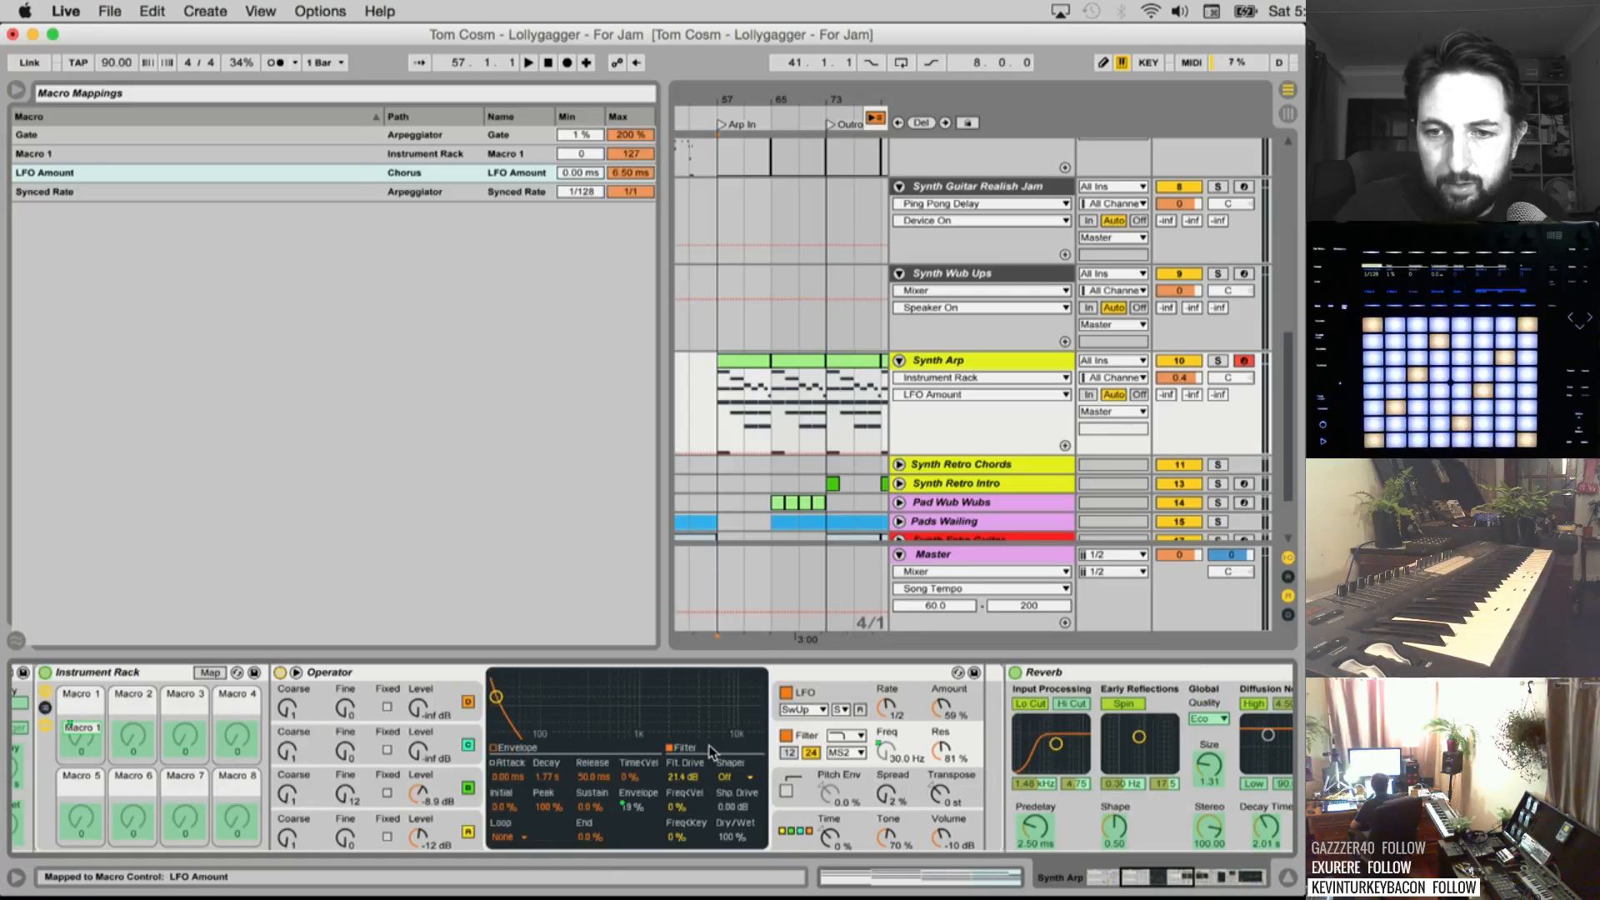
{"action": "scroll", "coordinate": [709, 753], "scroll_direction": "right", "scroll_amount": 10}
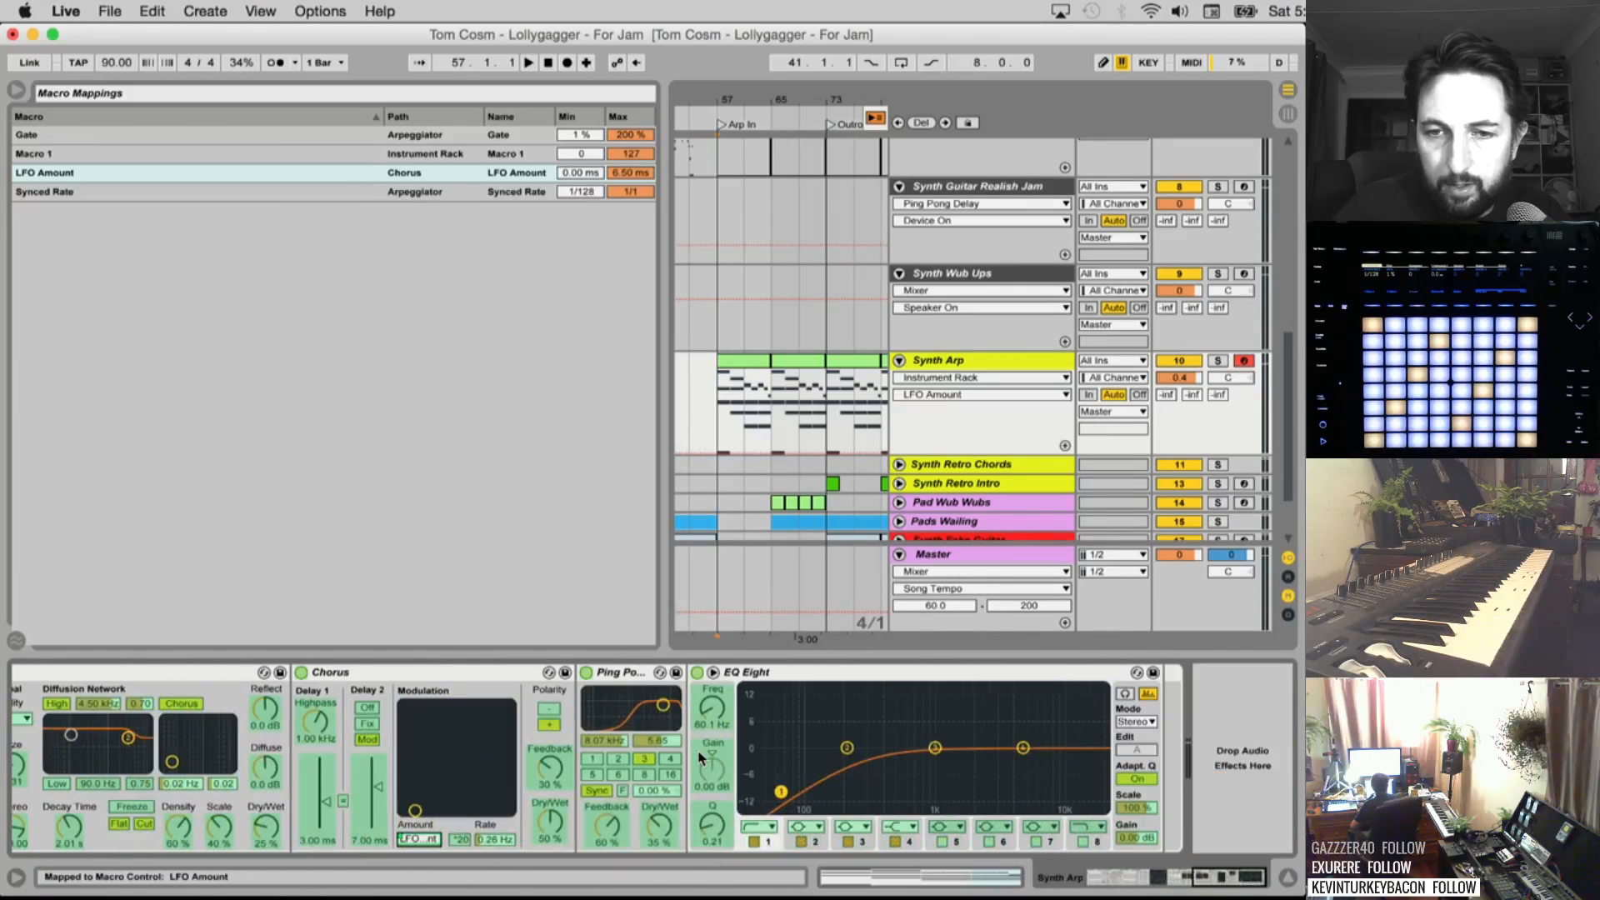
{"action": "scroll", "coordinate": [701, 757], "scroll_direction": "left", "scroll_amount": 10}
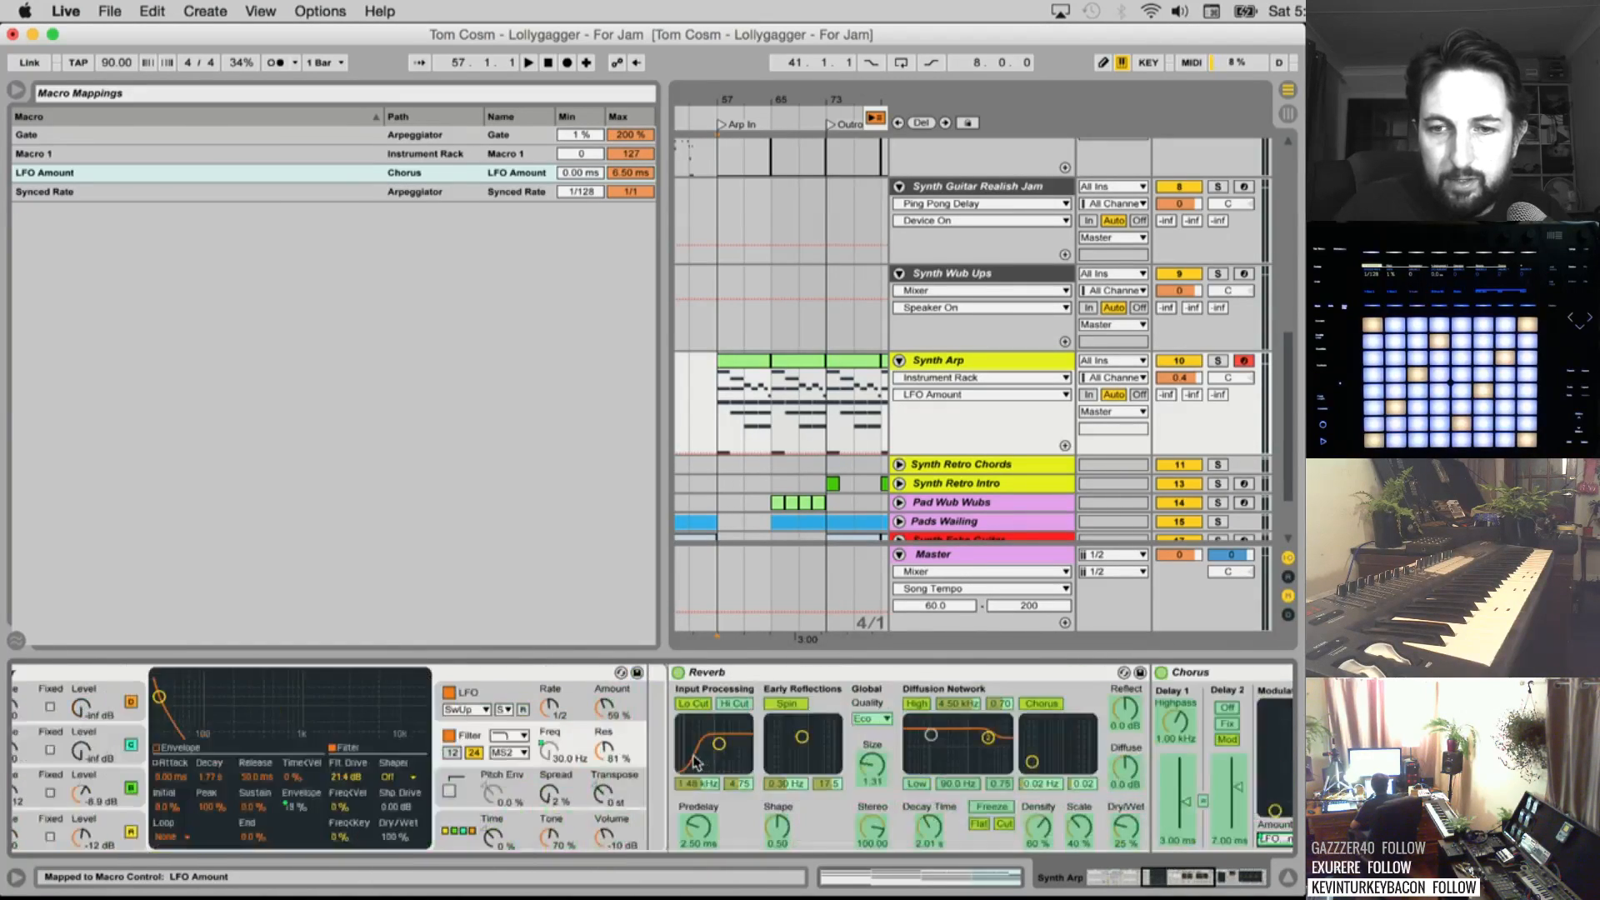
{"action": "scroll", "coordinate": [694, 761], "scroll_direction": "left", "scroll_amount": 5}
{"action": "left_click", "coordinate": [199, 673]}
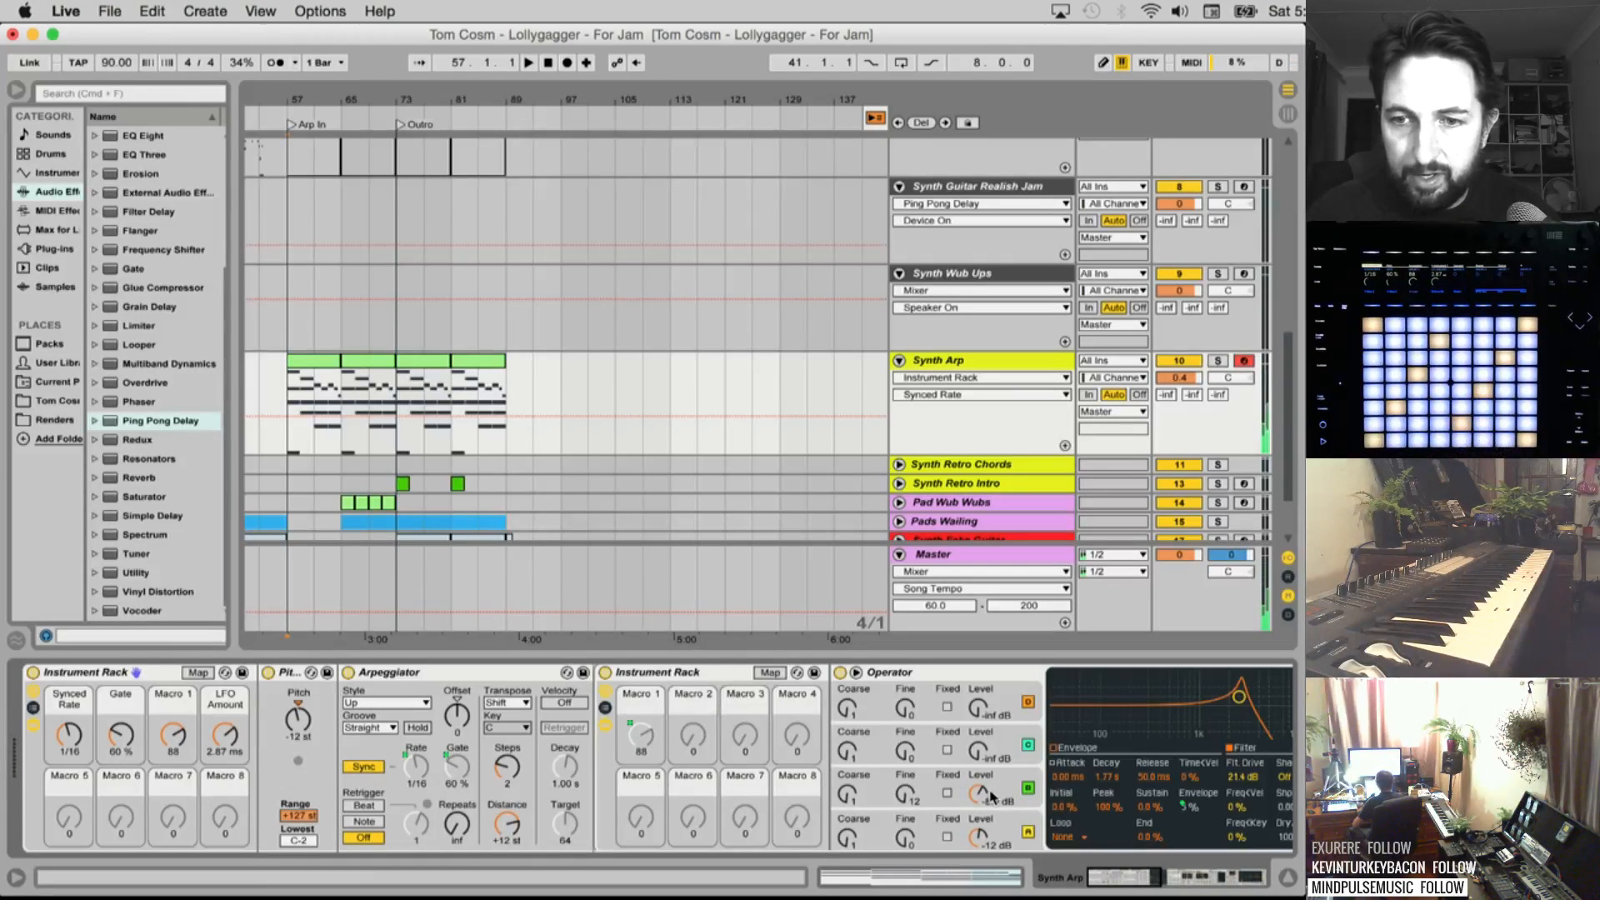
Map Operator's Osc-B Level to Macro 2 of the nested Instrument Rack
{"action": "left_click_drag", "start_coordinate": [991, 796], "coordinate": [991, 788]}
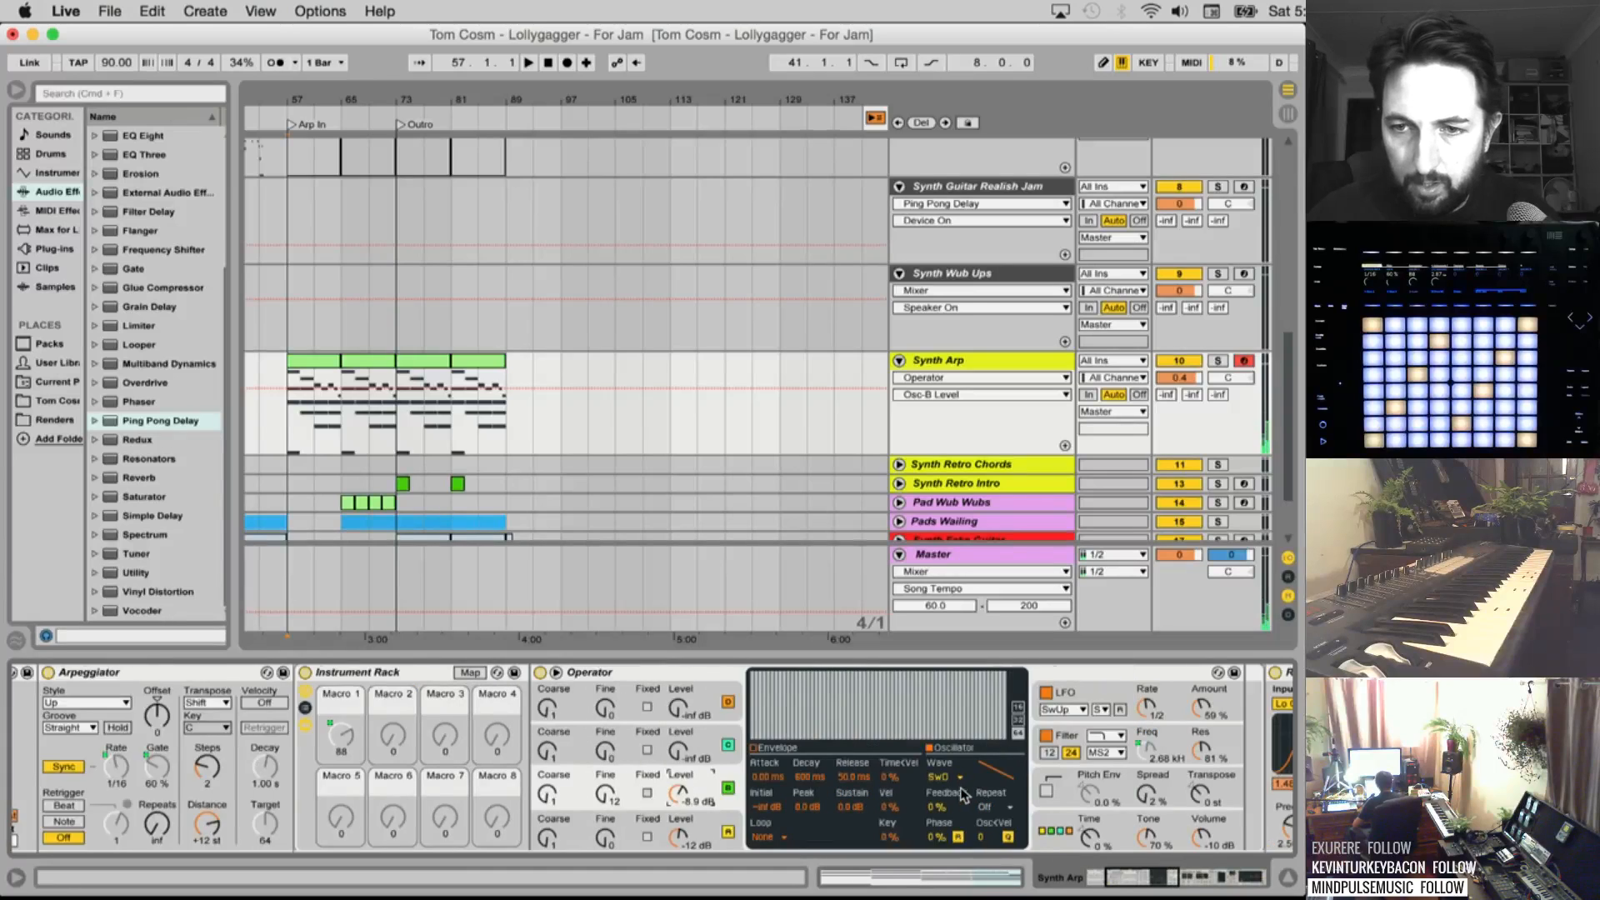
{"action": "scroll", "coordinate": [963, 793], "scroll_direction": "right", "scroll_amount": 5}
{"action": "scroll", "coordinate": [961, 790], "scroll_direction": "left", "scroll_amount": 8}
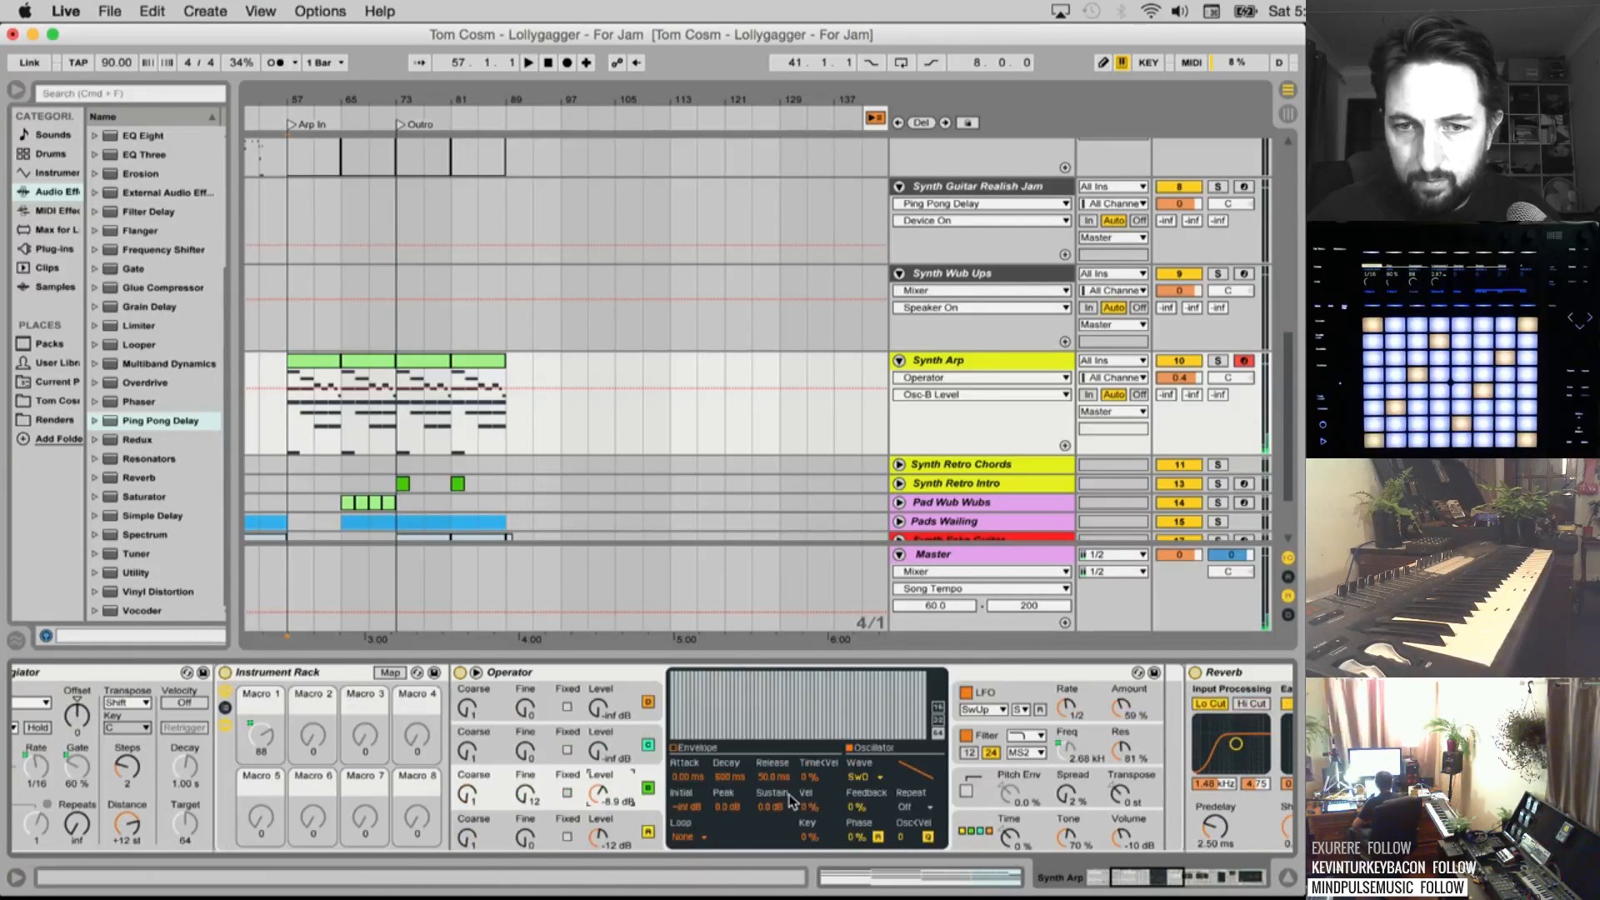
{"action": "left_click", "coordinate": [198, 672]}
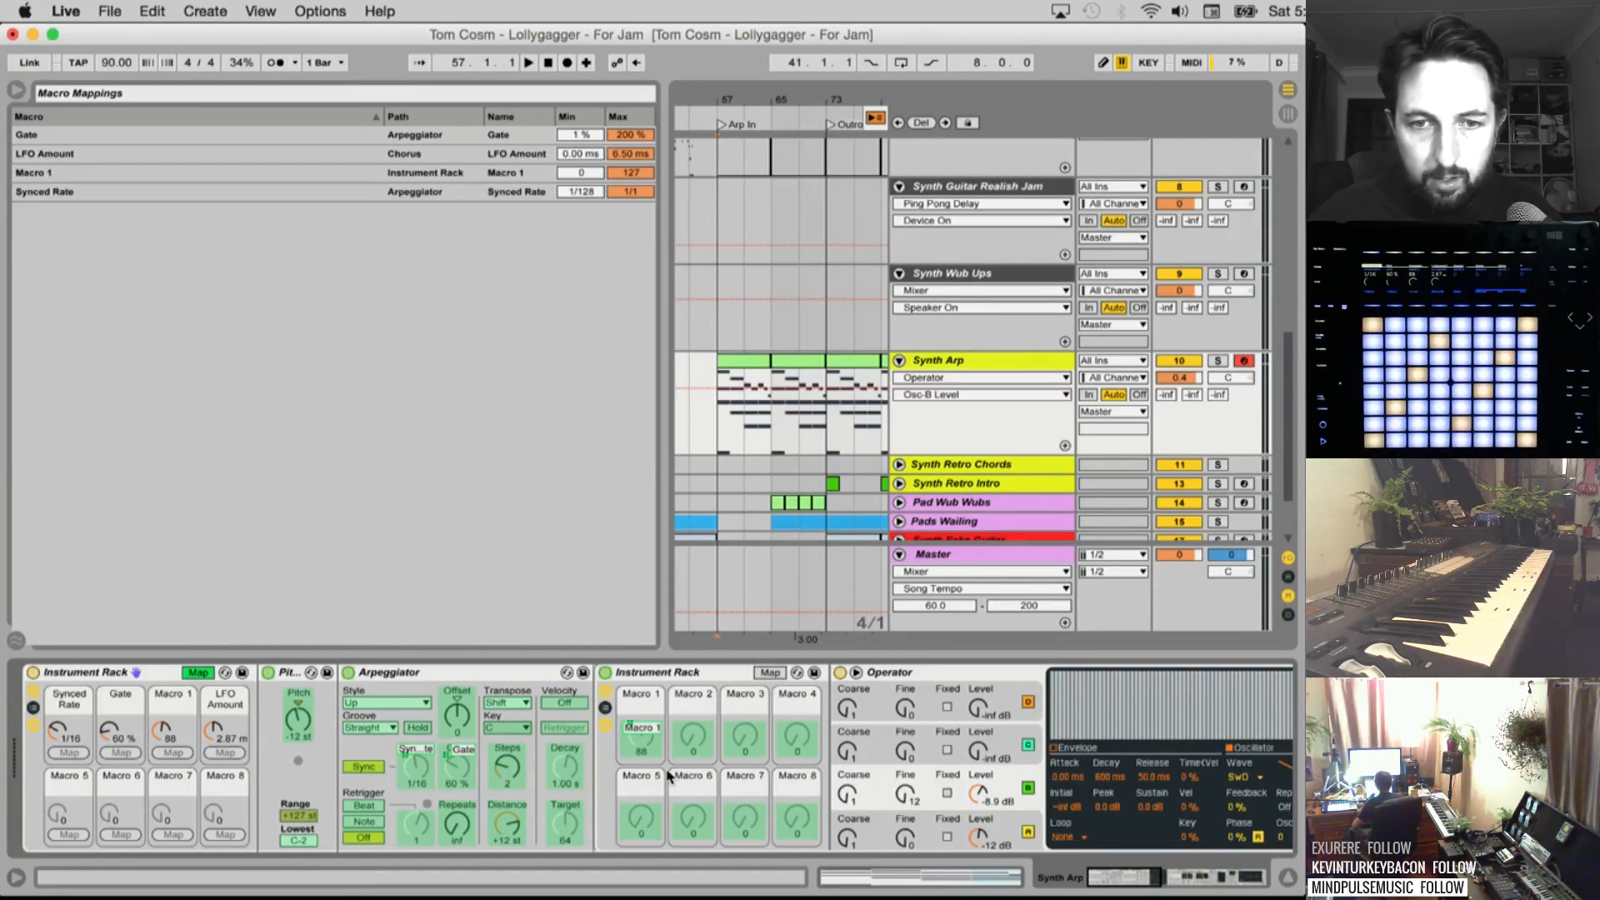
{"action": "scroll", "coordinate": [667, 775], "scroll_direction": "right", "scroll_amount": 3}
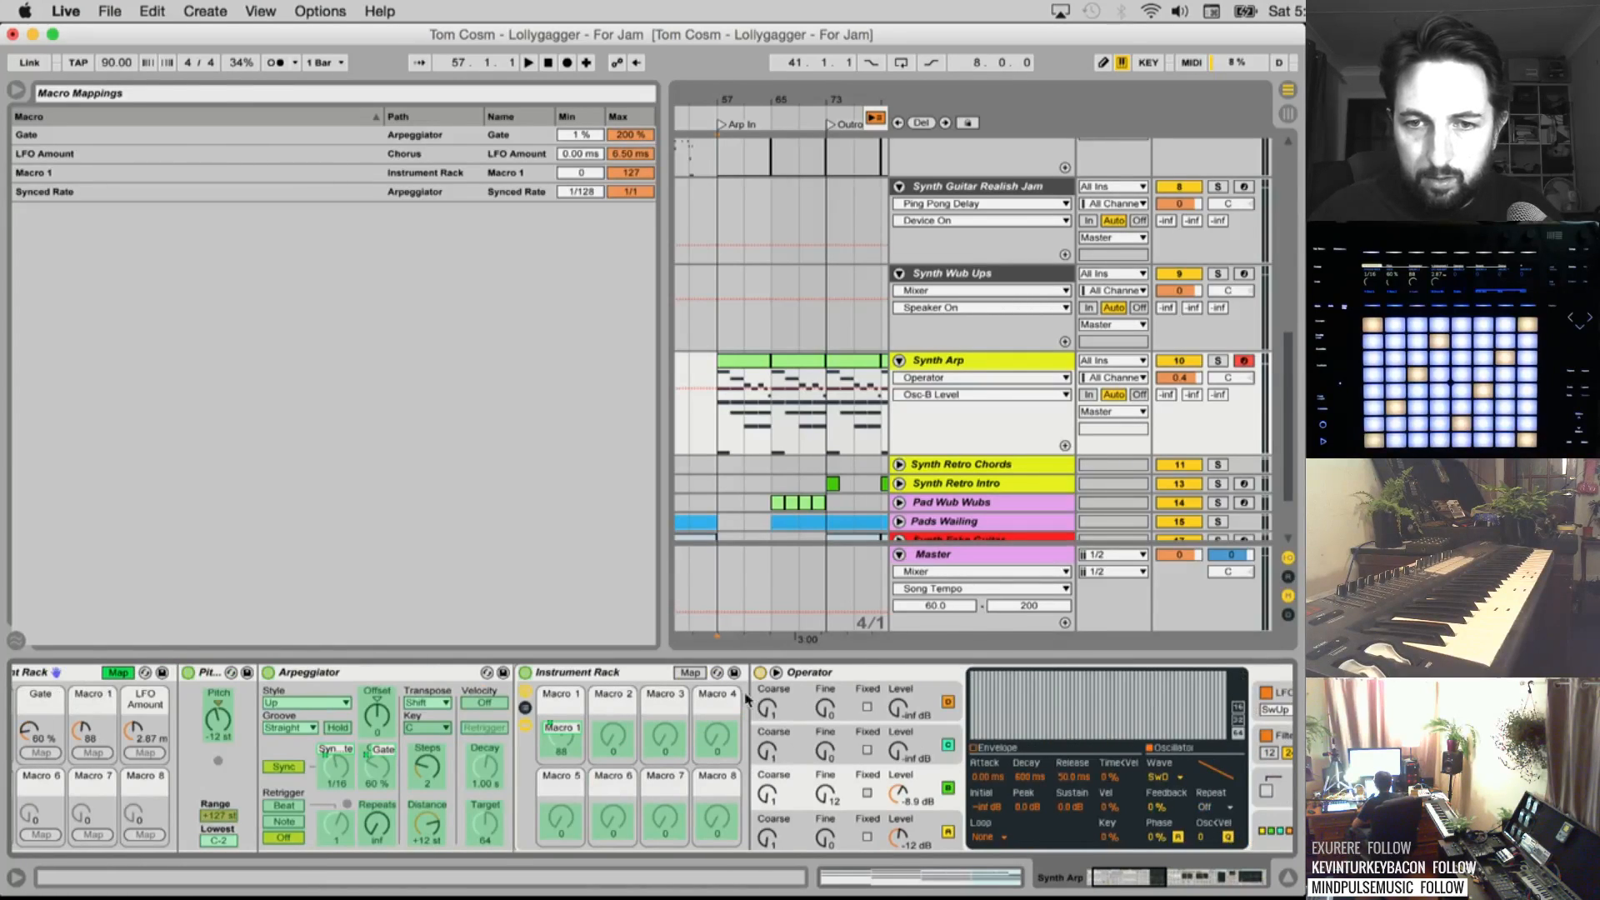
{"action": "left_click", "coordinate": [690, 672]}
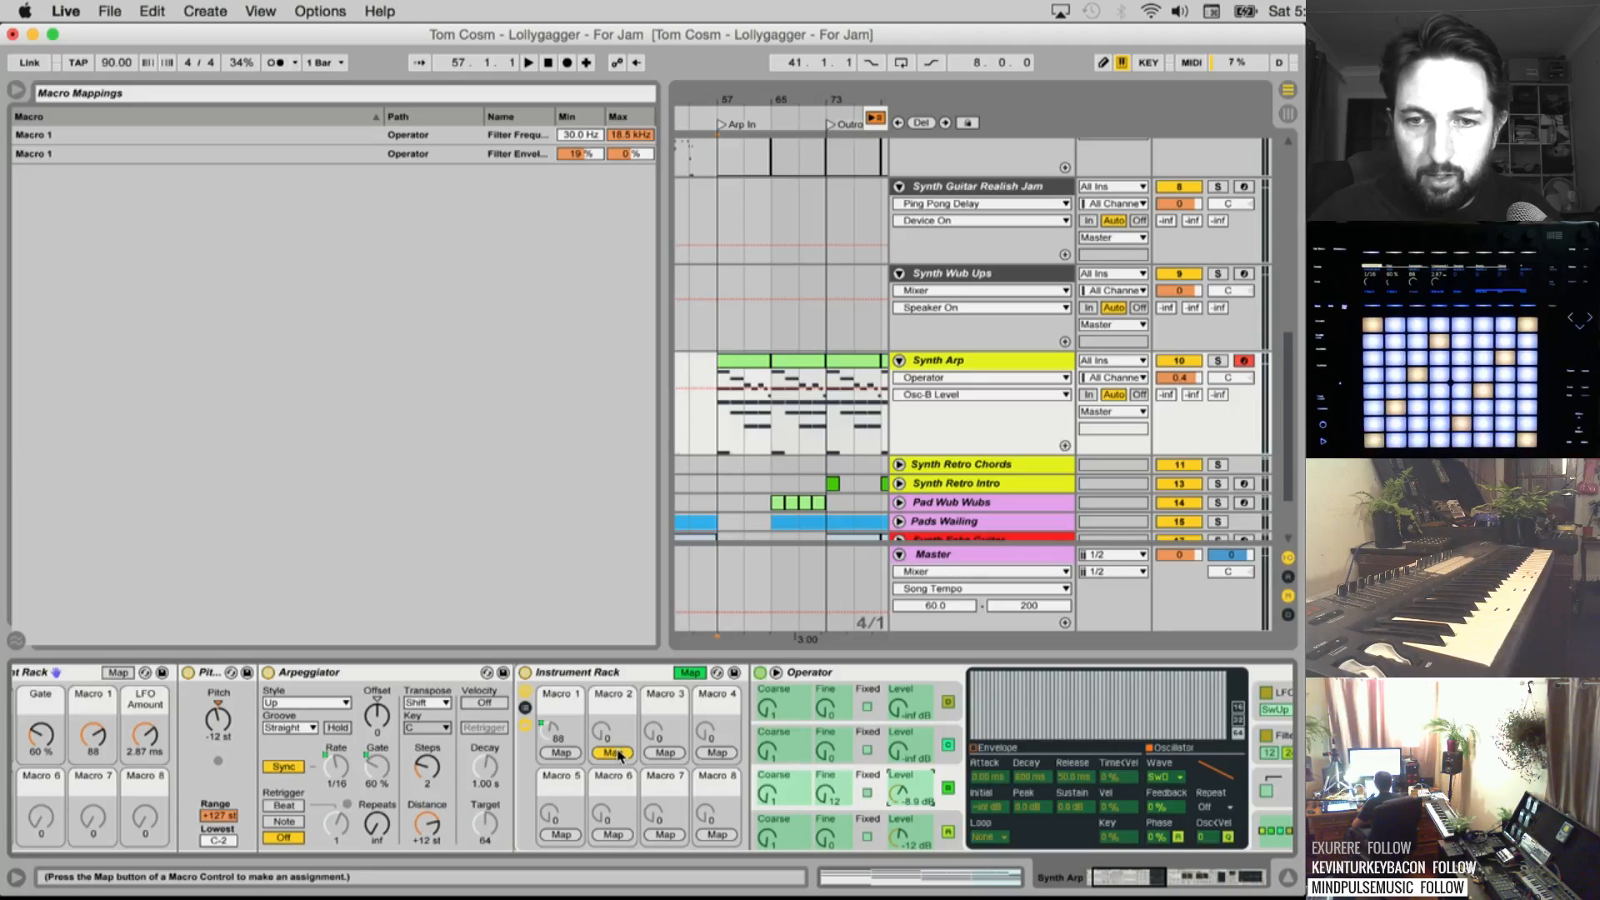
{"action": "left_click", "coordinate": [615, 754]}
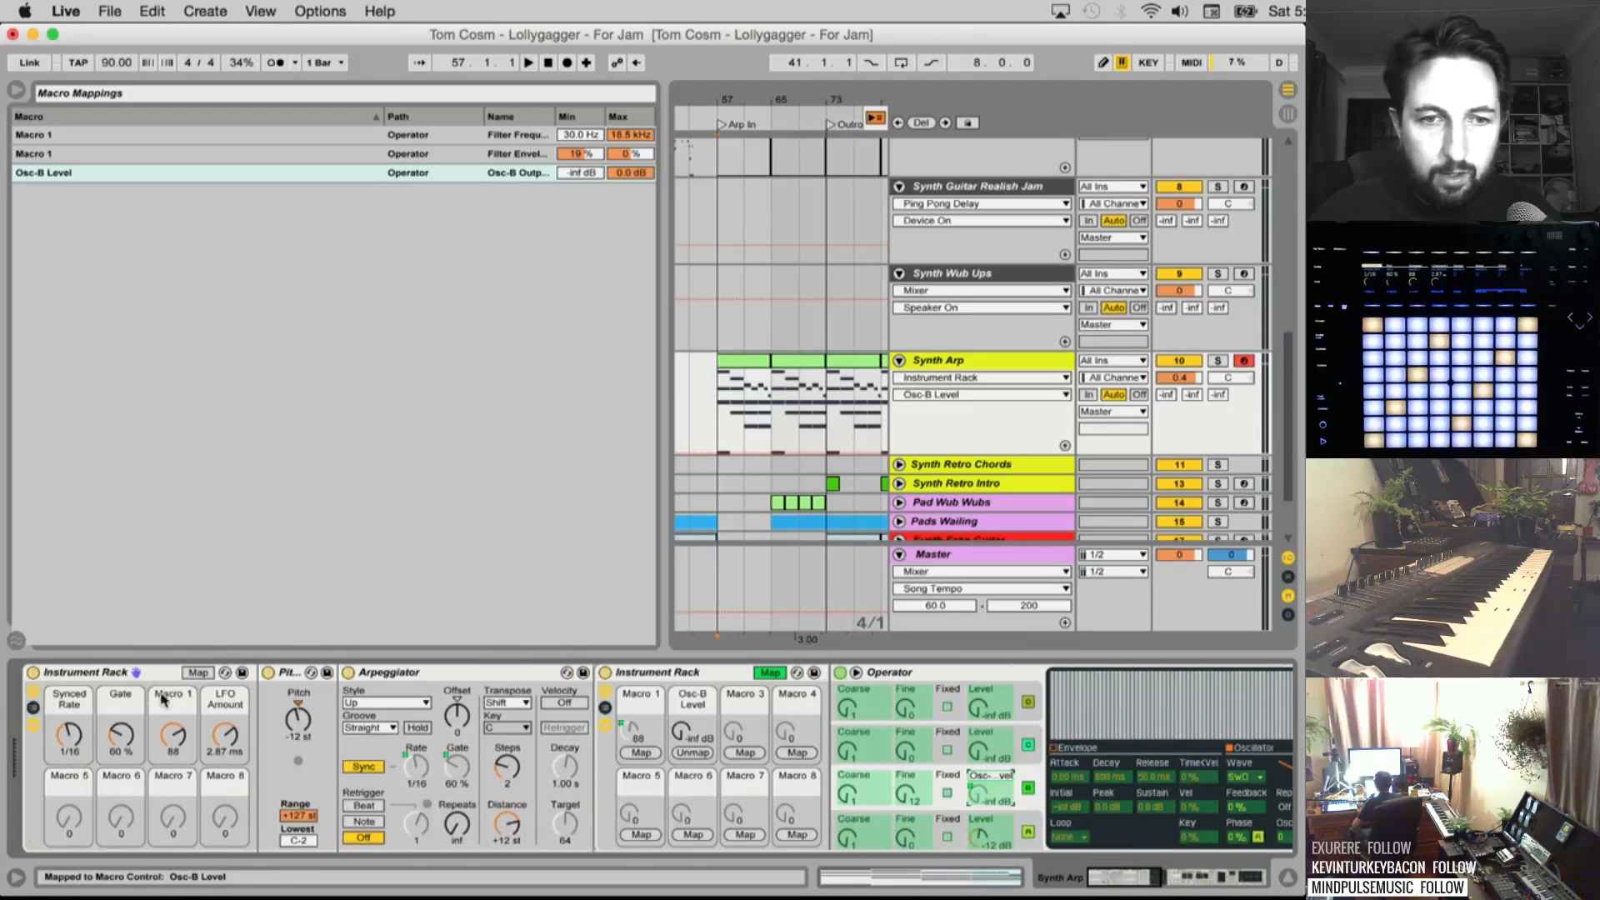
Map the nested rack's Osc-B Level macro to Macro 5 of the outer Instrument Rack and leave mapping mode
{"action": "left_click", "coordinate": [198, 673]}
{"action": "left_click", "coordinate": [683, 747]}
{"action": "left_click", "coordinate": [74, 834]}
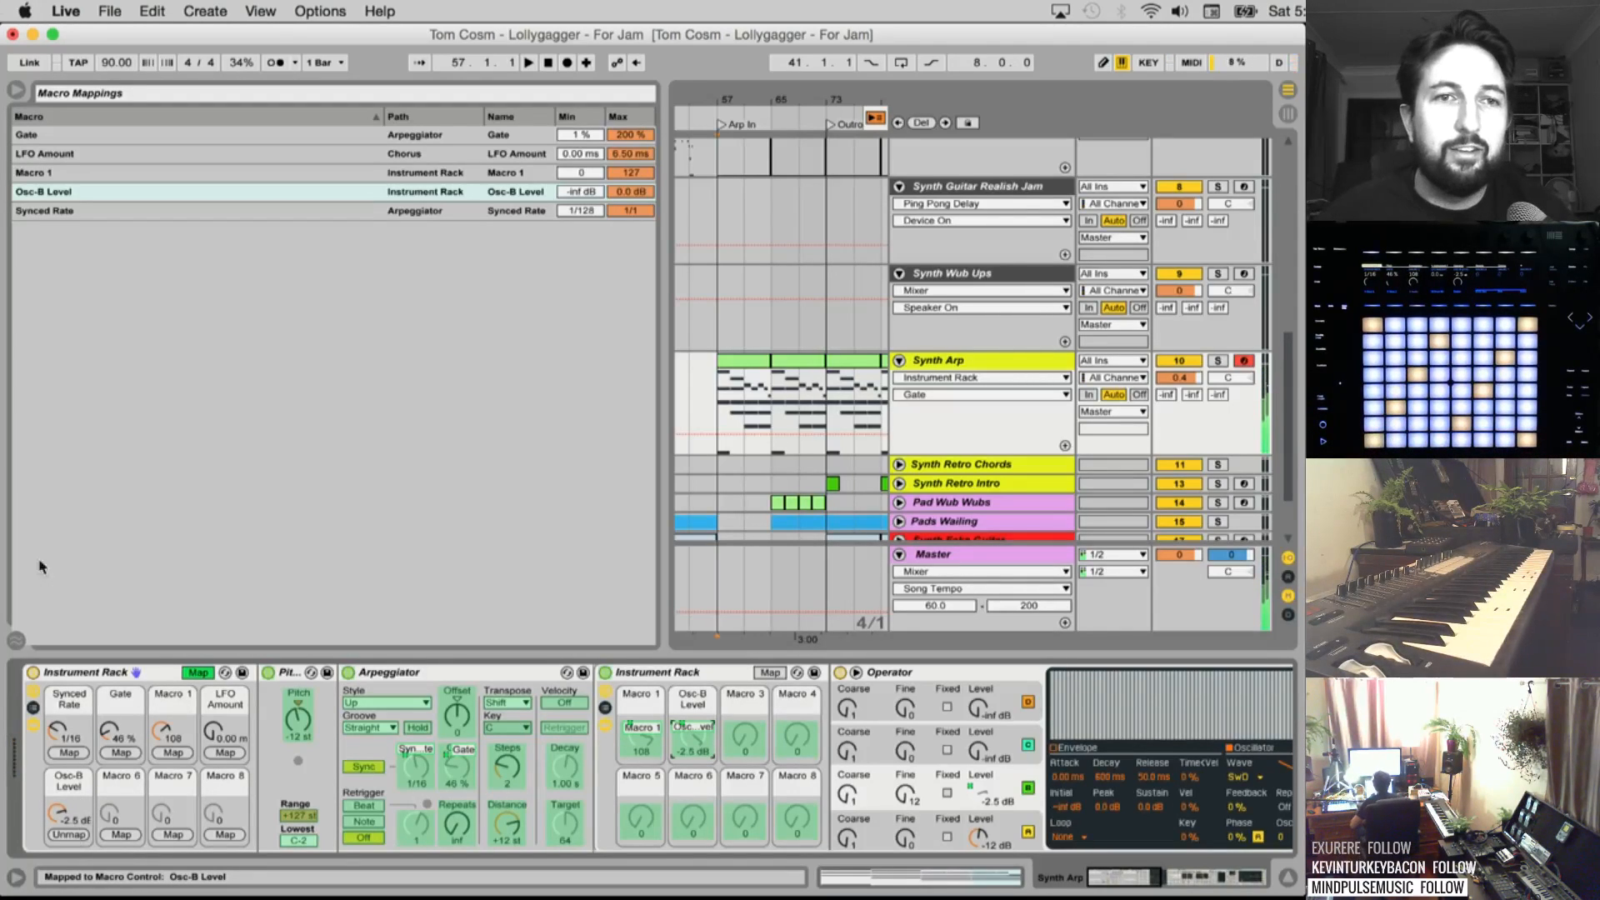
{"action": "left_click", "coordinate": [196, 674]}
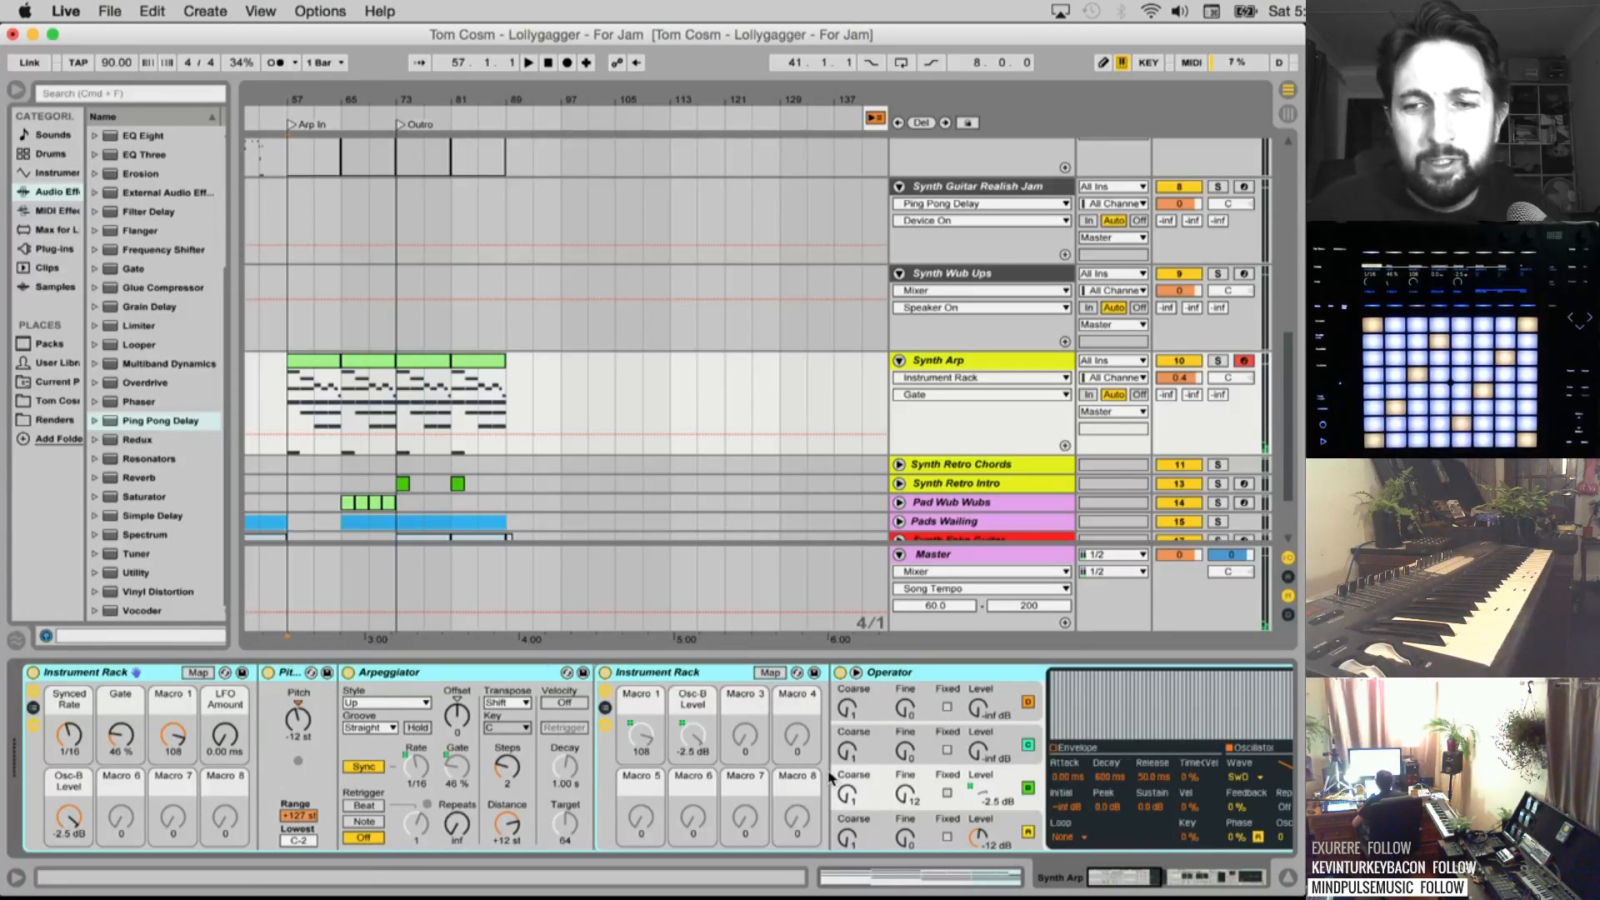
Review the filter circuit options of Synth Arp's Operator and keep MS2 selected
{"action": "scroll", "coordinate": [829, 778], "scroll_direction": "right", "scroll_amount": 10}
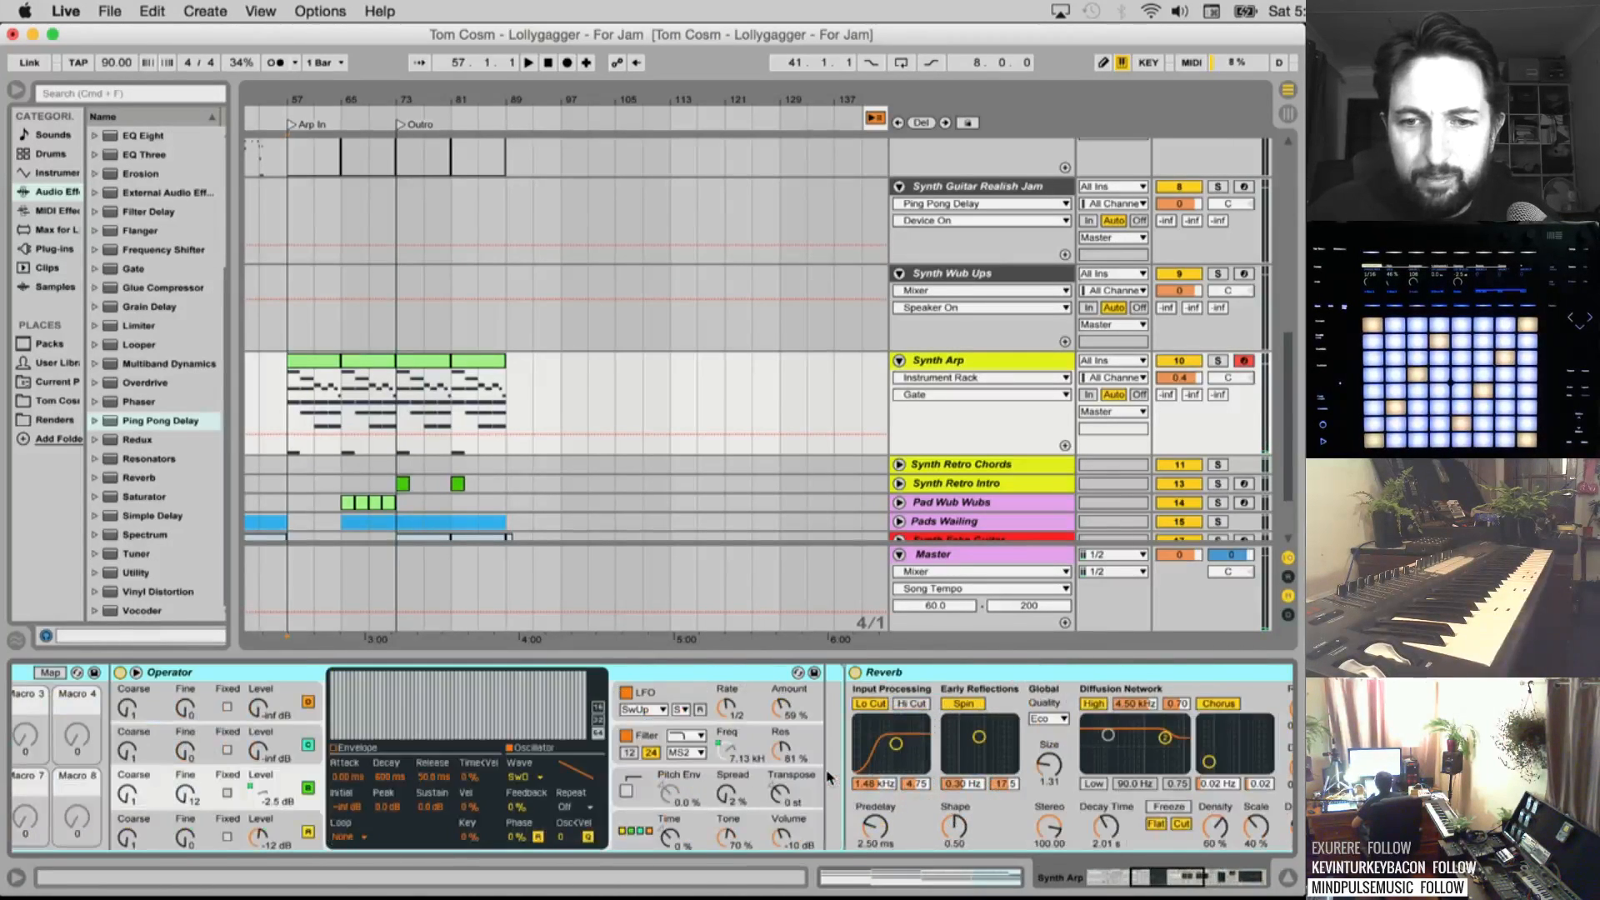
{"action": "left_click", "coordinate": [692, 757]}
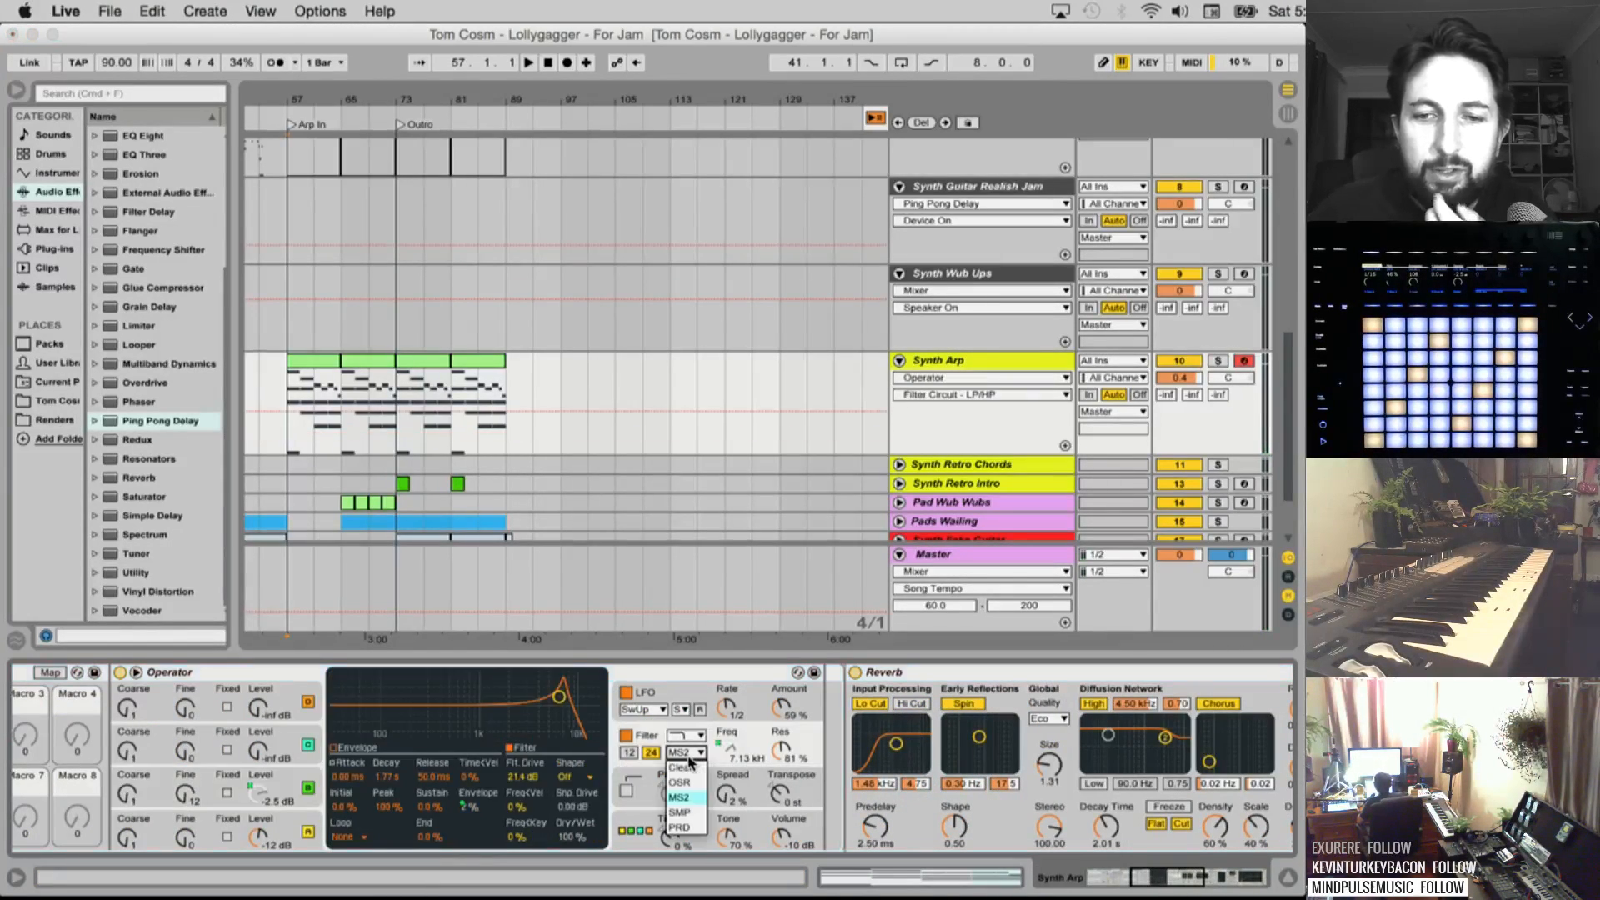
{"action": "left_click", "coordinate": [686, 799]}
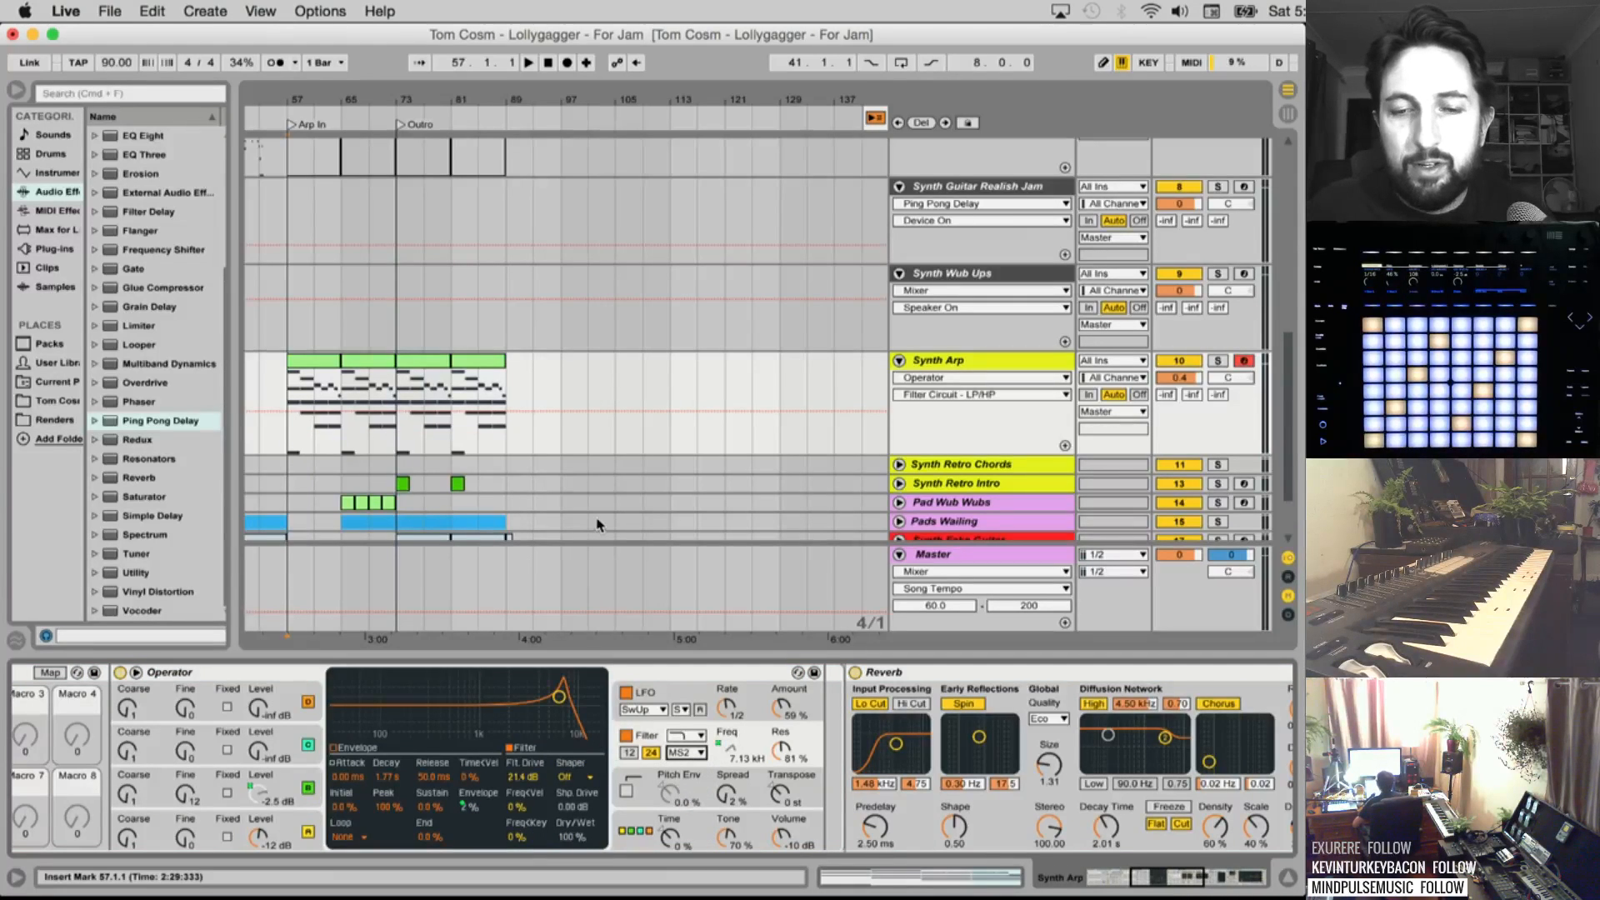
{"action": "scroll", "coordinate": [727, 735], "scroll_direction": "left", "scroll_amount": 3}
{"action": "scroll", "coordinate": [727, 736], "scroll_direction": "left", "scroll_amount": 4}
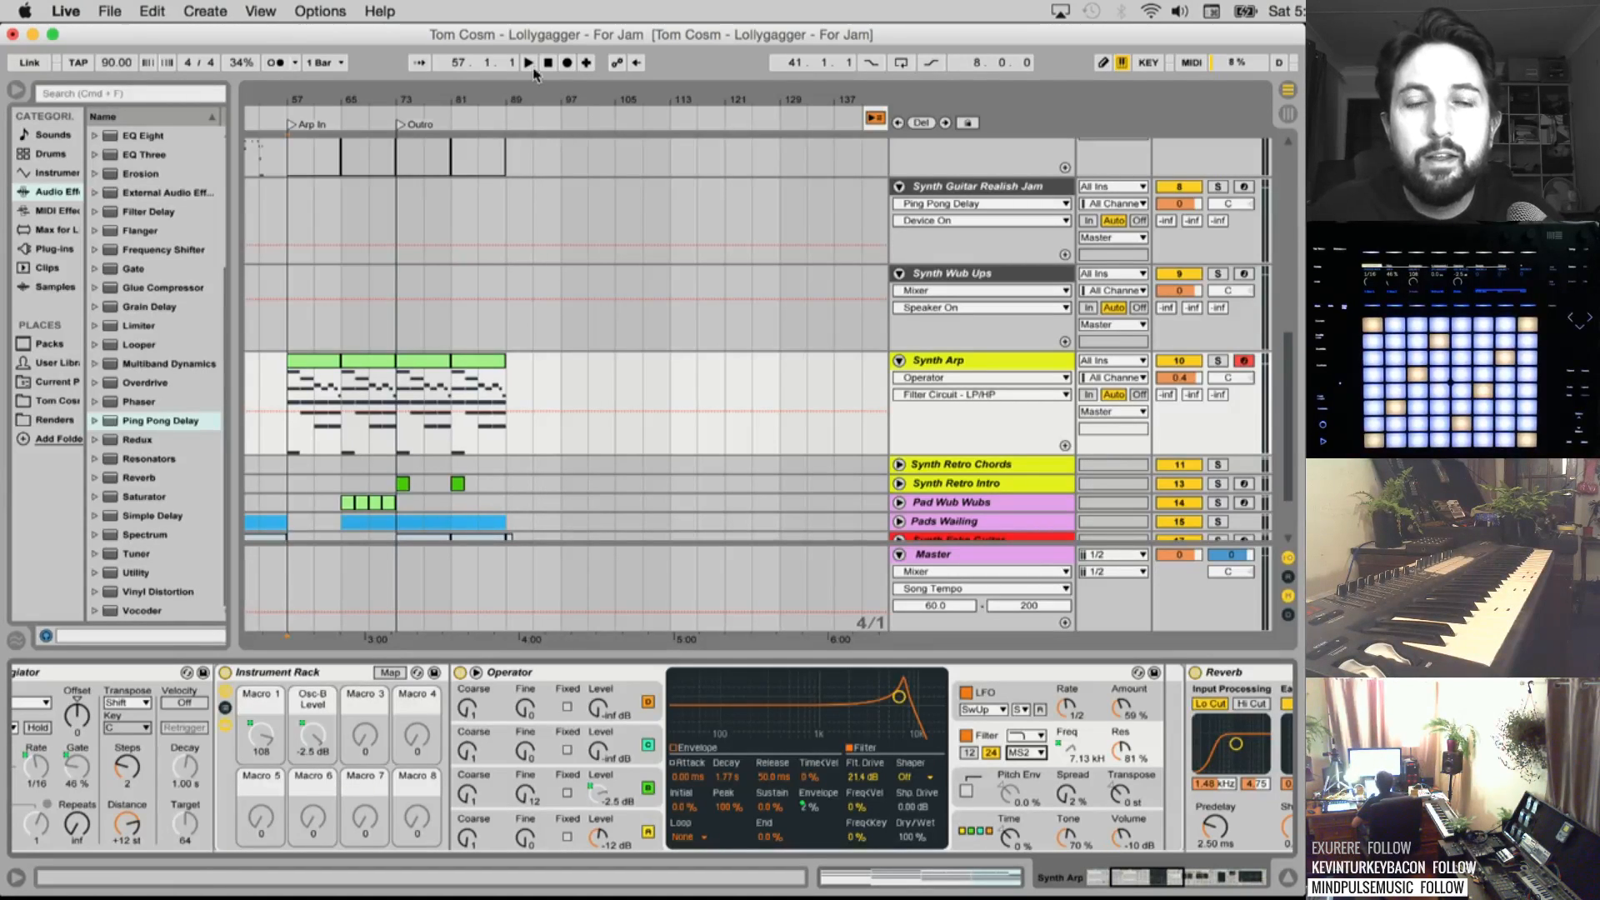
Color the Synth Arp track dark grey
{"action": "scroll", "coordinate": [640, 452], "scroll_direction": "left", "scroll_amount": 4}
{"action": "right_click", "coordinate": [936, 365]}
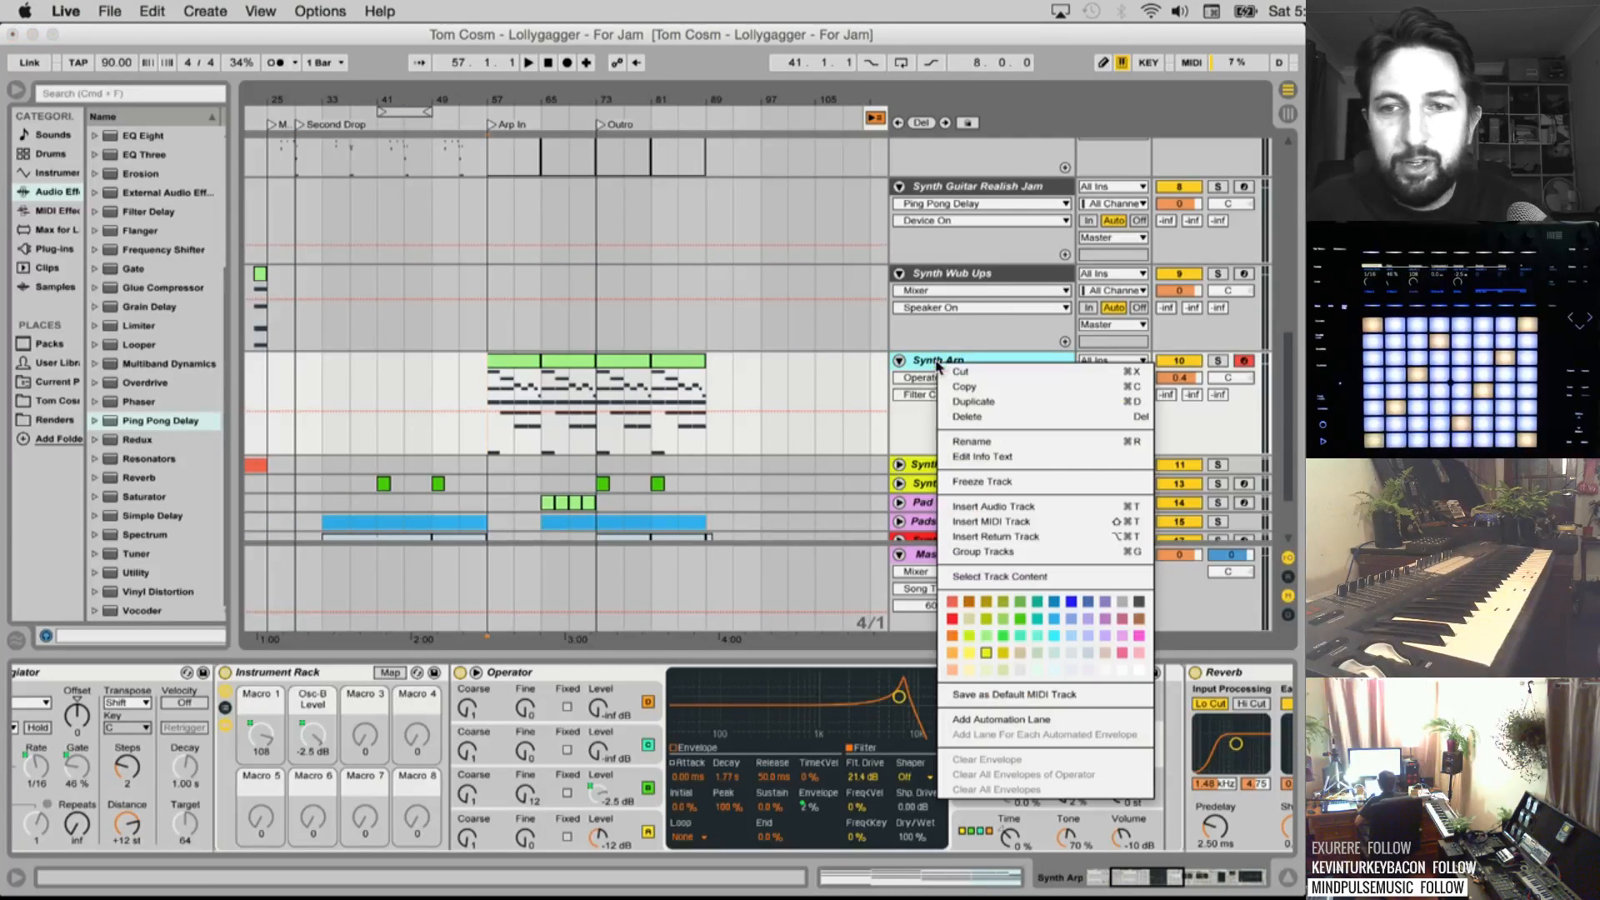
{"action": "left_click", "coordinate": [1140, 608]}
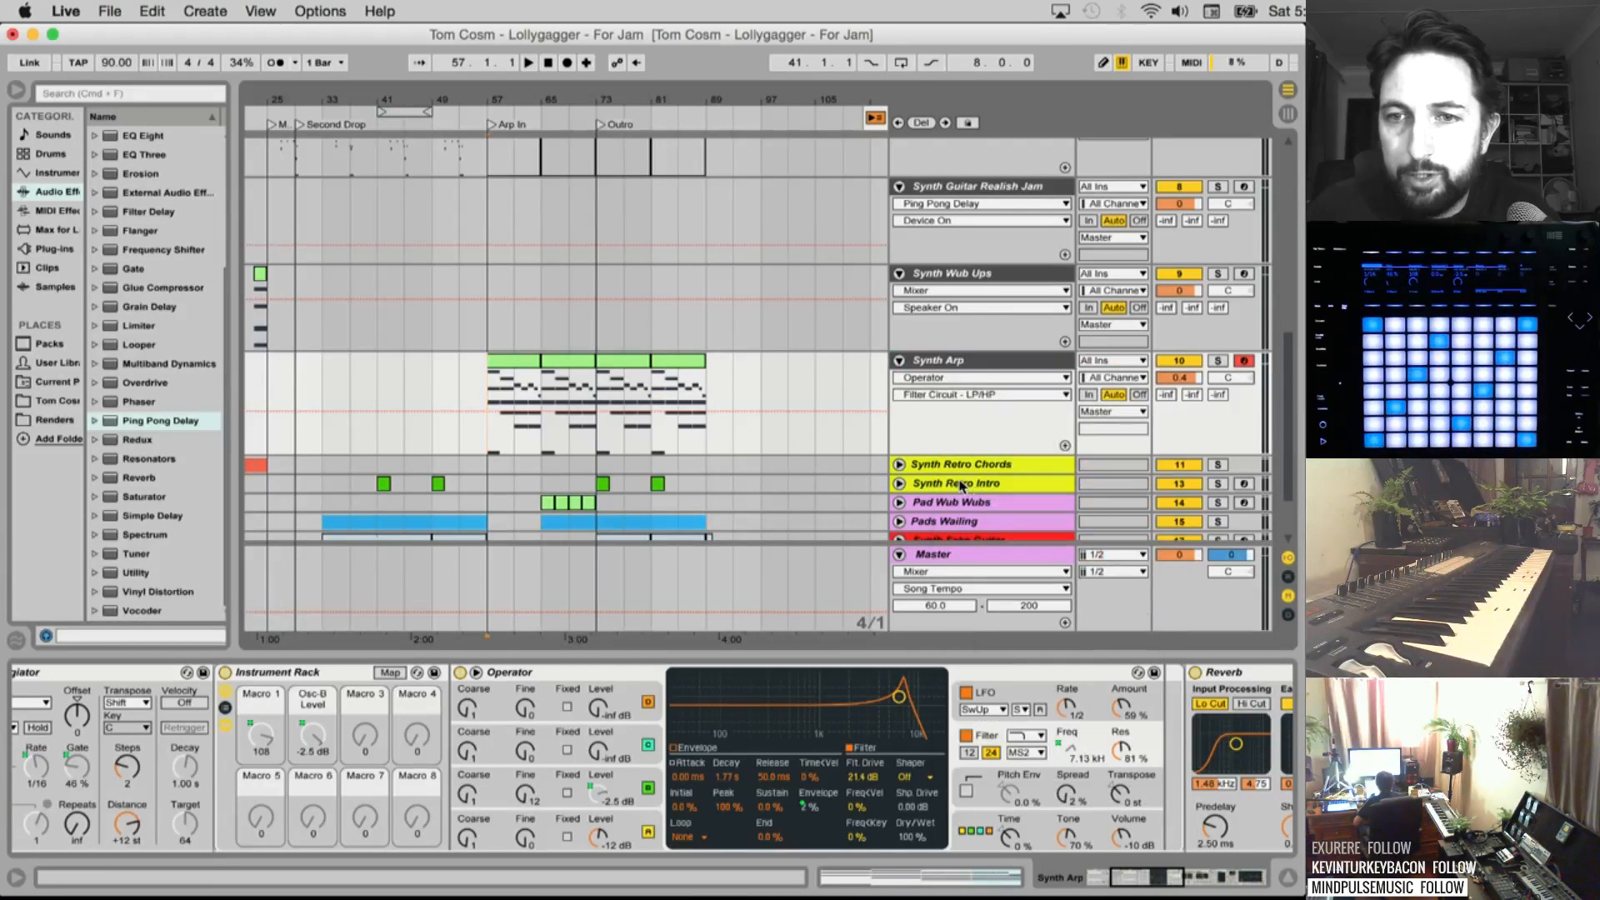
Unfold the Synth Retro Chords group to reveal its inner track, and select the group track to show its devices
{"action": "scroll", "coordinate": [963, 486], "scroll_direction": "down", "scroll_amount": 2}
{"action": "left_click", "coordinate": [925, 379]}
{"action": "left_click", "coordinate": [898, 380]}
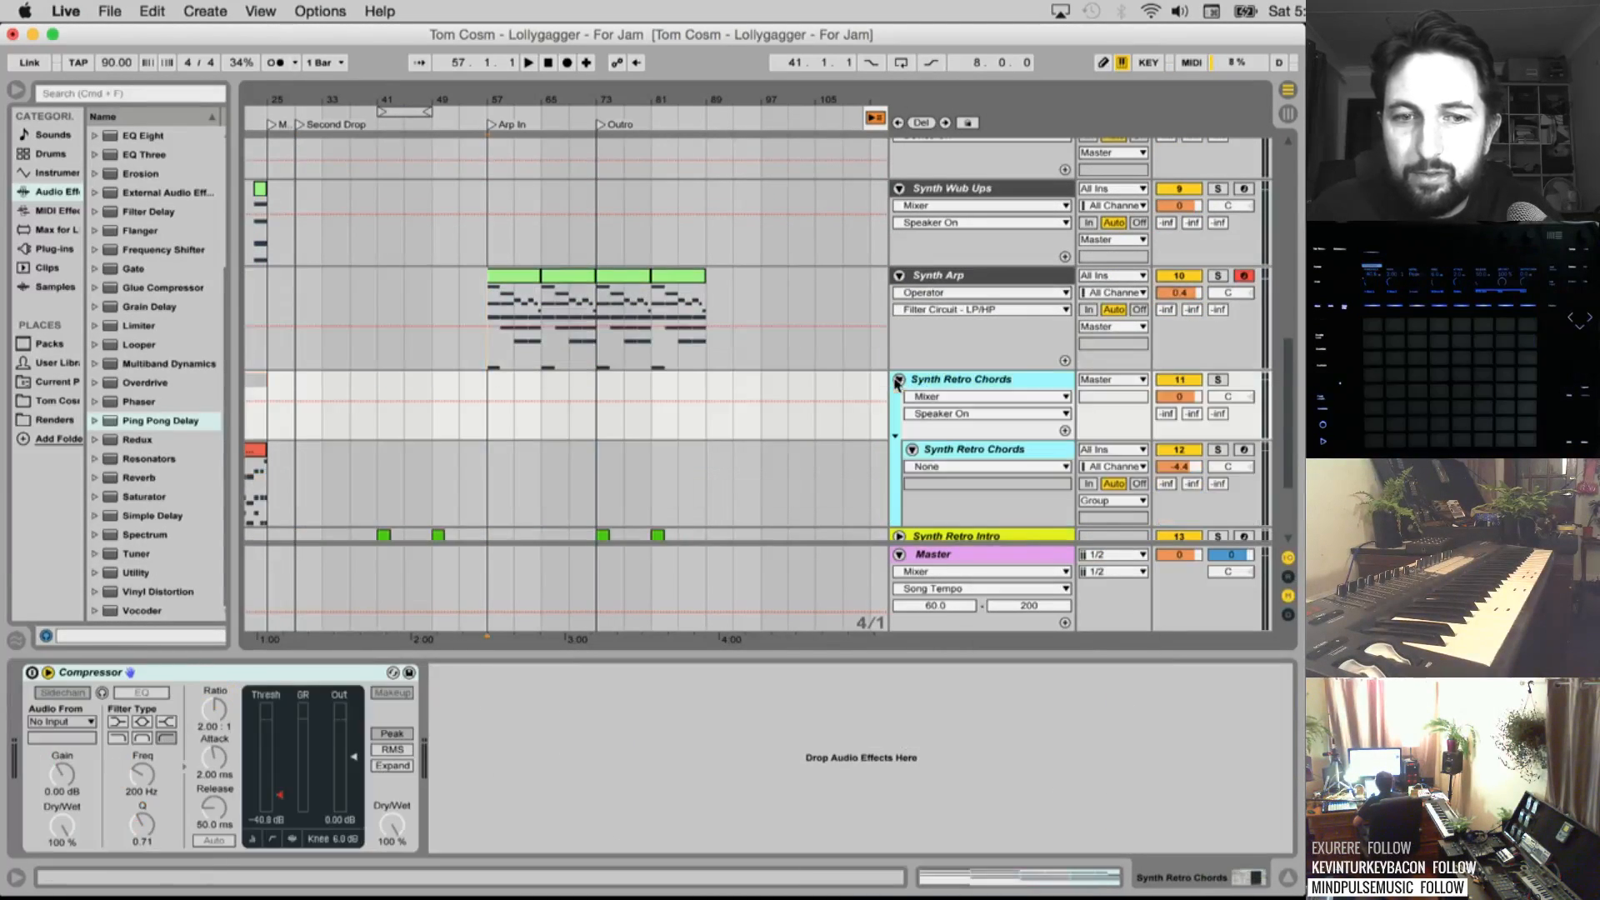
{"action": "scroll", "coordinate": [621, 471], "scroll_direction": "left", "scroll_amount": 5}
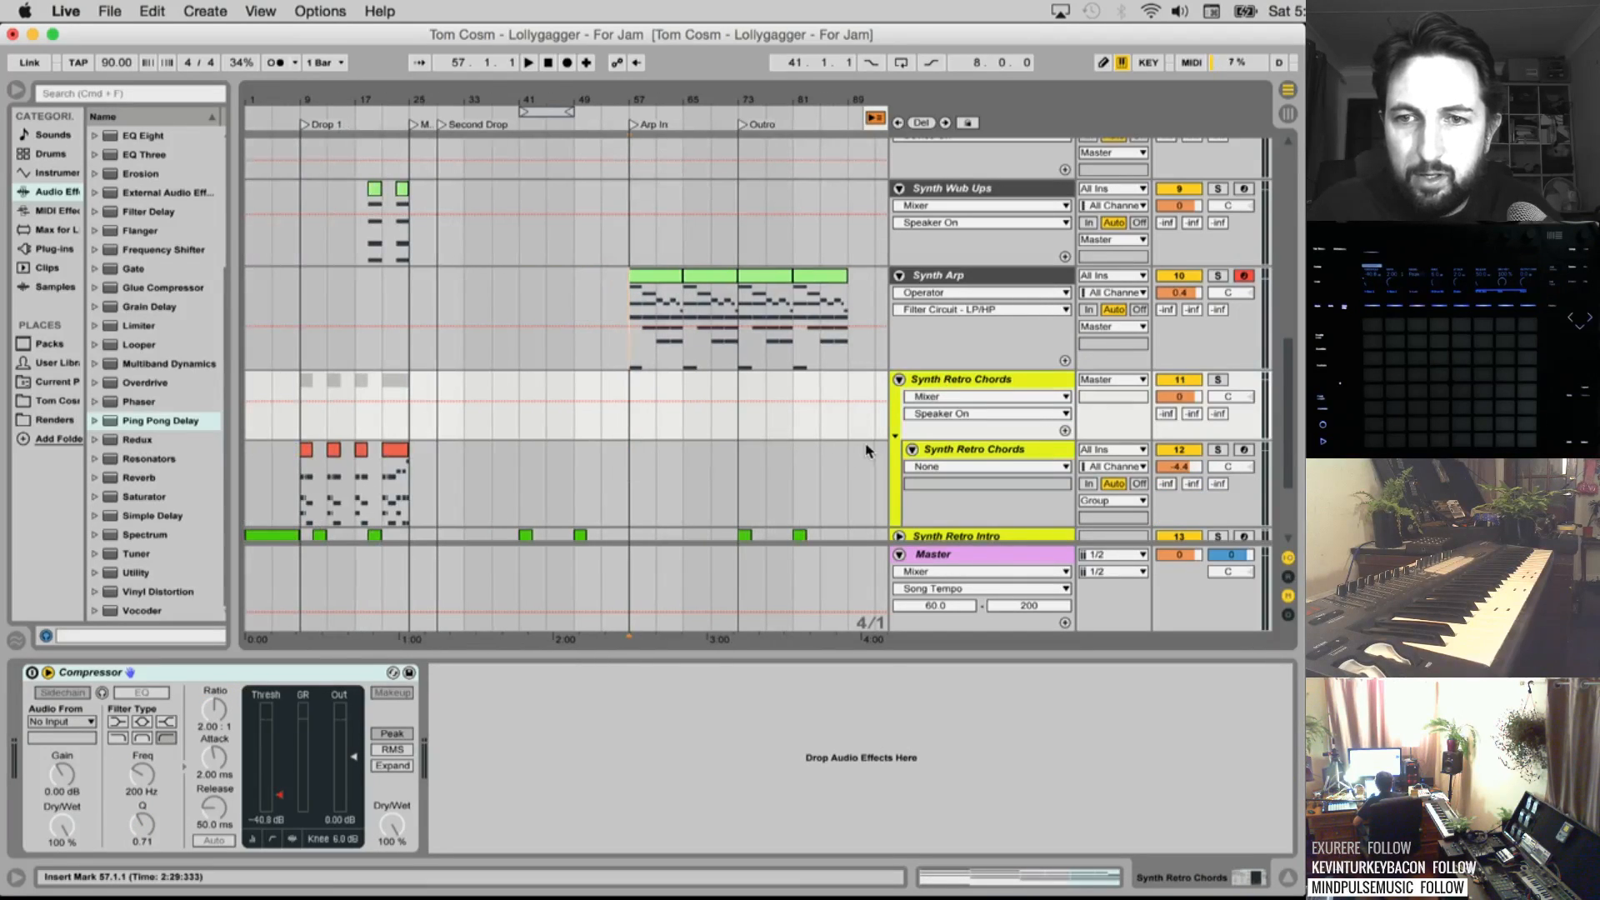
{"action": "left_click", "coordinate": [949, 451]}
{"action": "left_click", "coordinate": [955, 381]}
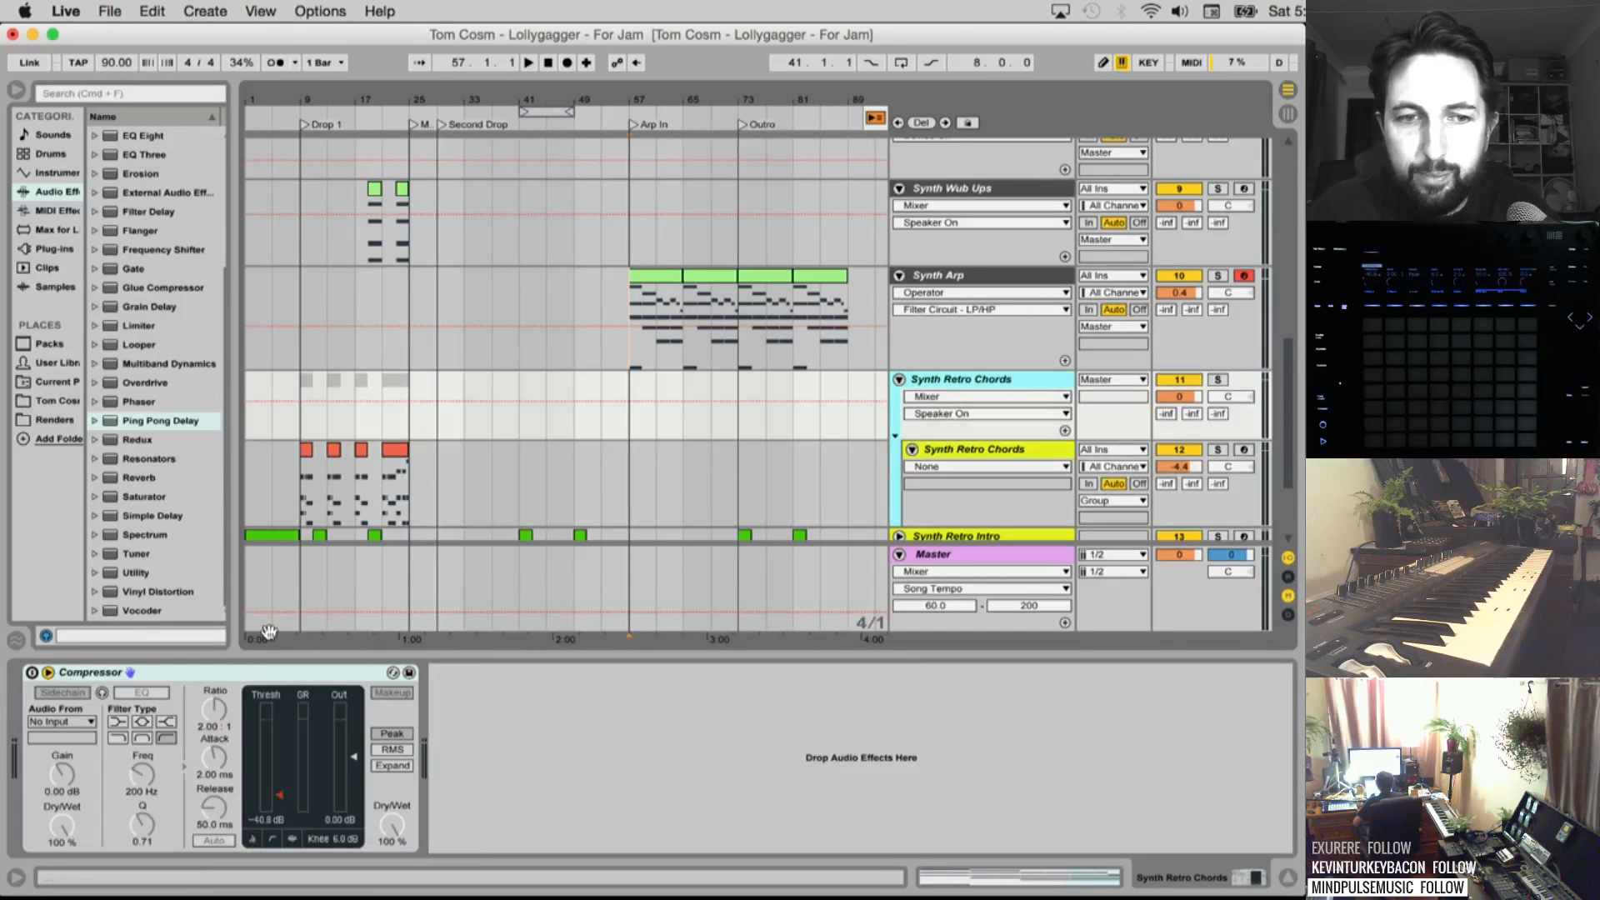
Ungroup the Synth Retro Chords group and arm the remaining Synth Retro Chords track for recording
{"action": "left_click", "coordinate": [980, 457]}
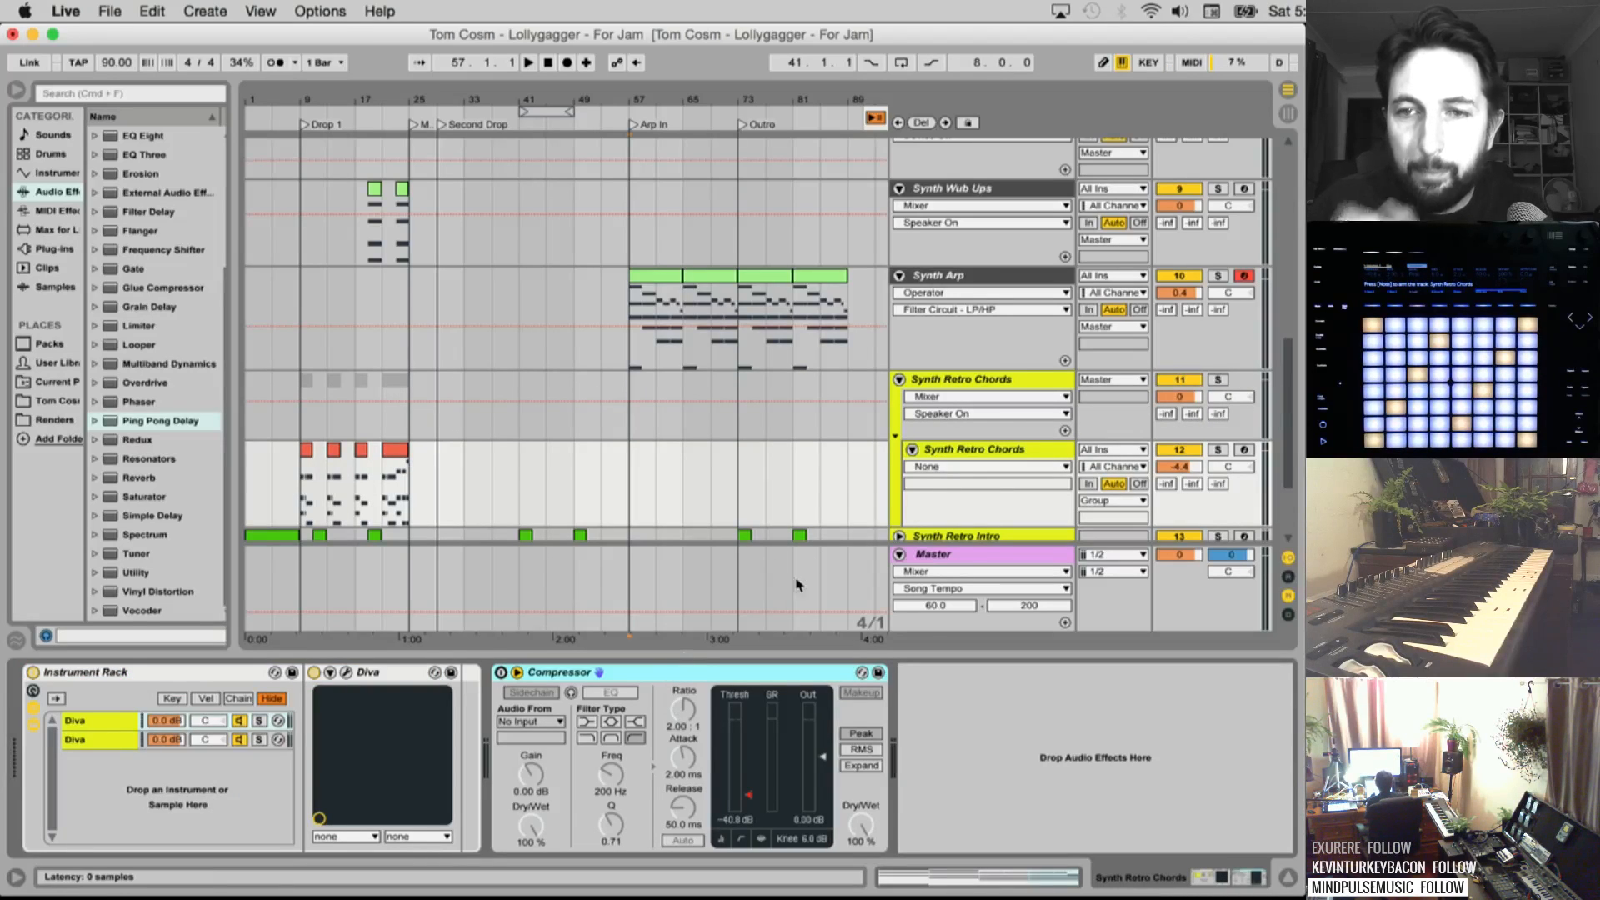
{"action": "left_click", "coordinate": [977, 390]}
{"action": "right_click", "coordinate": [976, 384]}
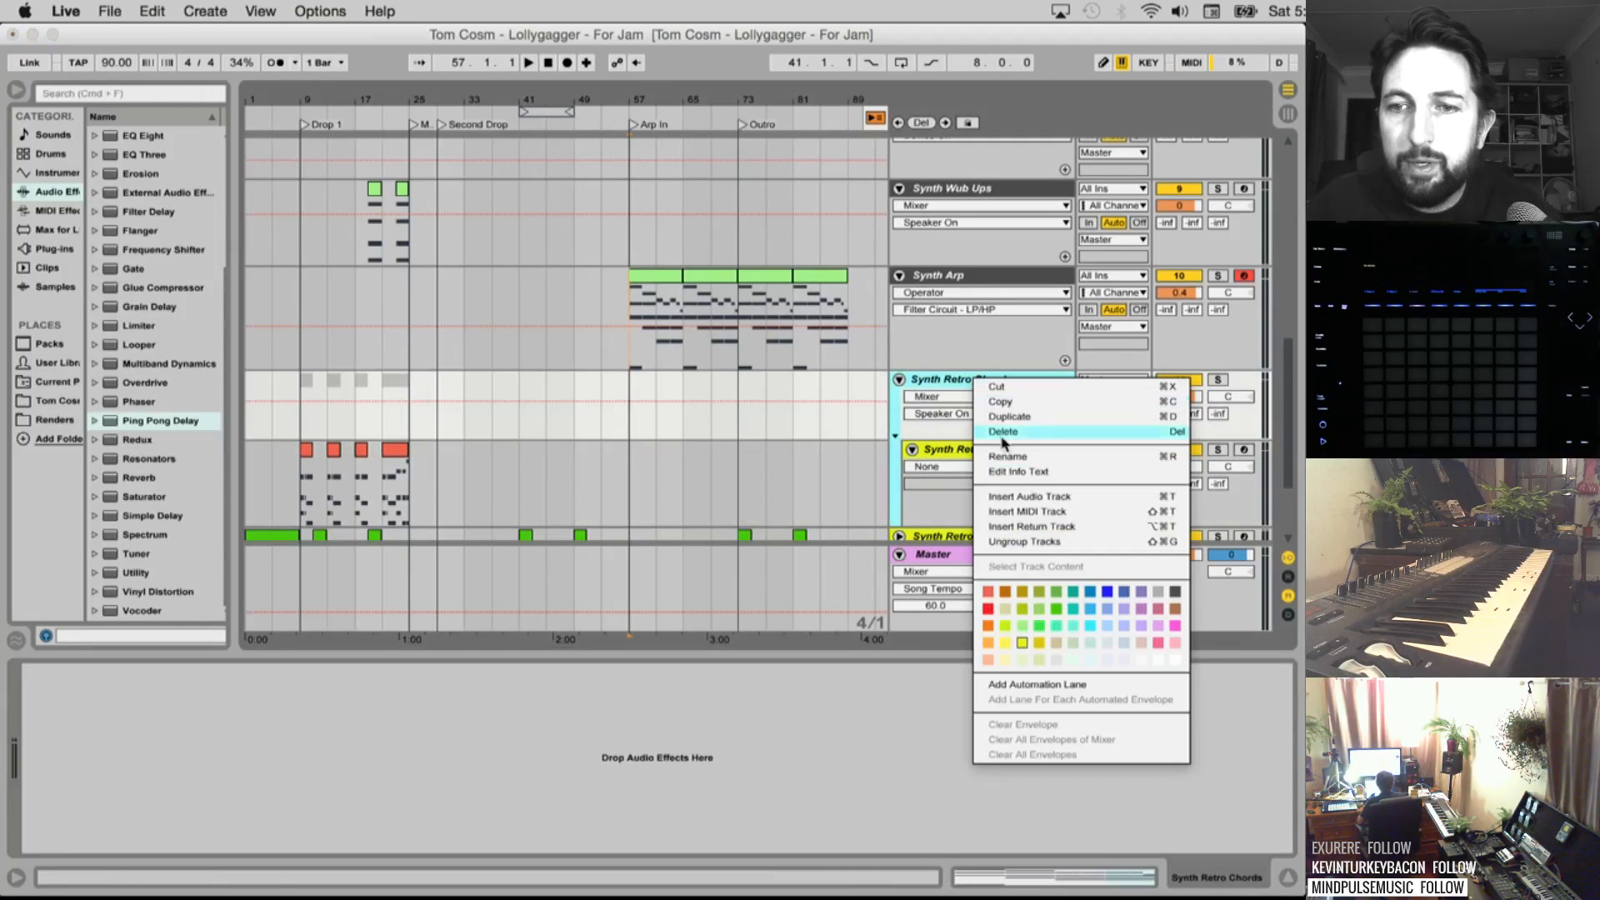
{"action": "left_click", "coordinate": [1049, 541]}
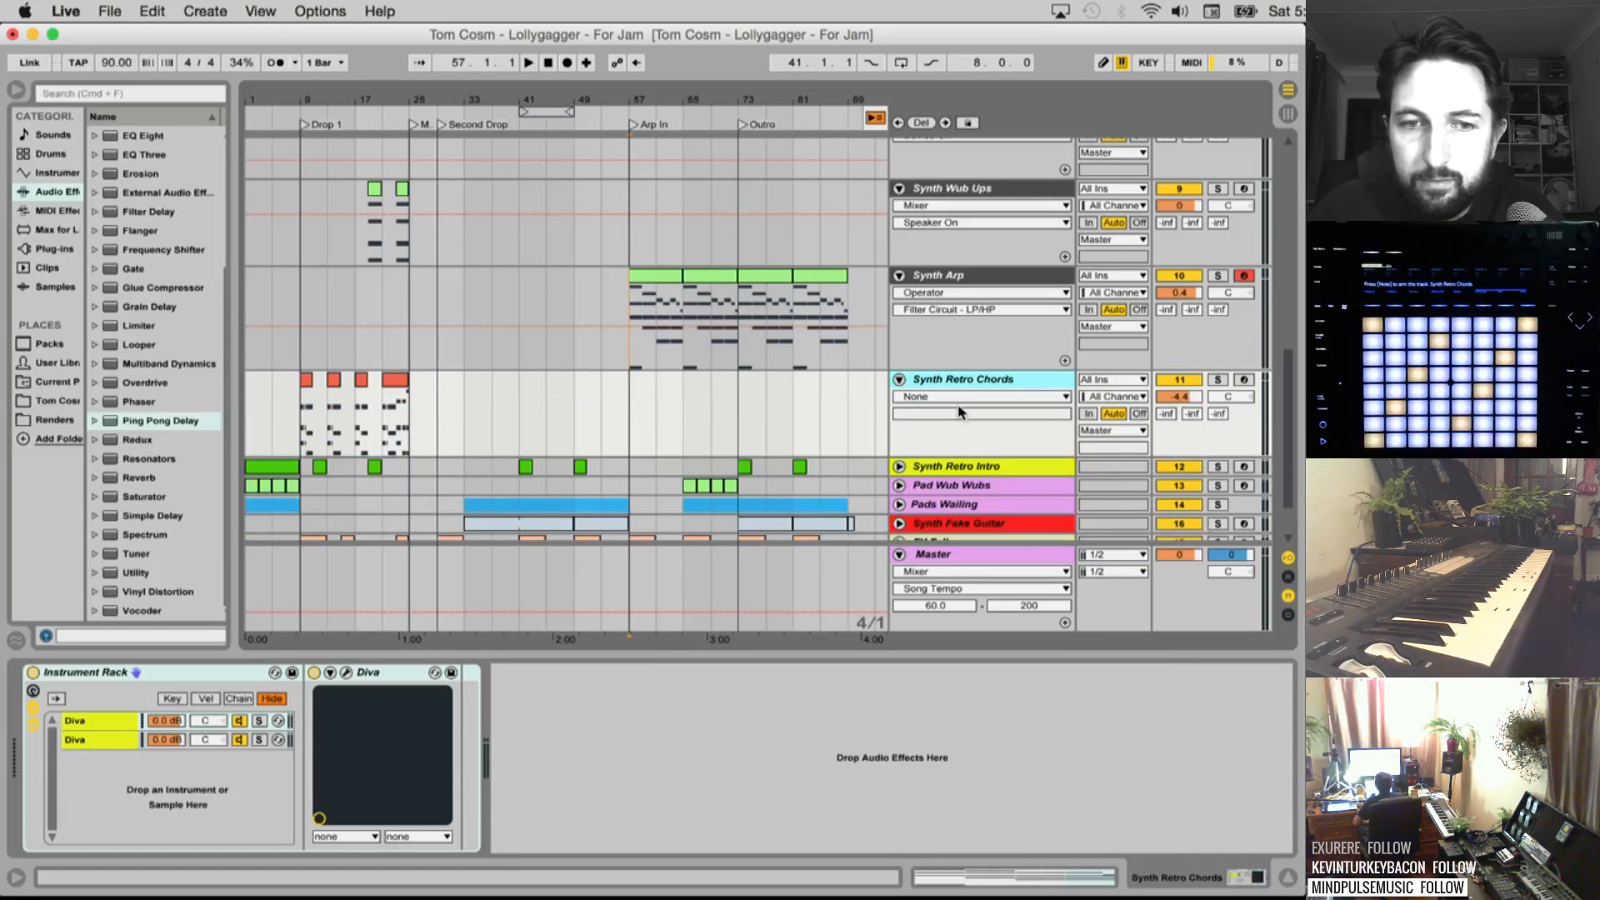
{"action": "left_click", "coordinate": [132, 700]}
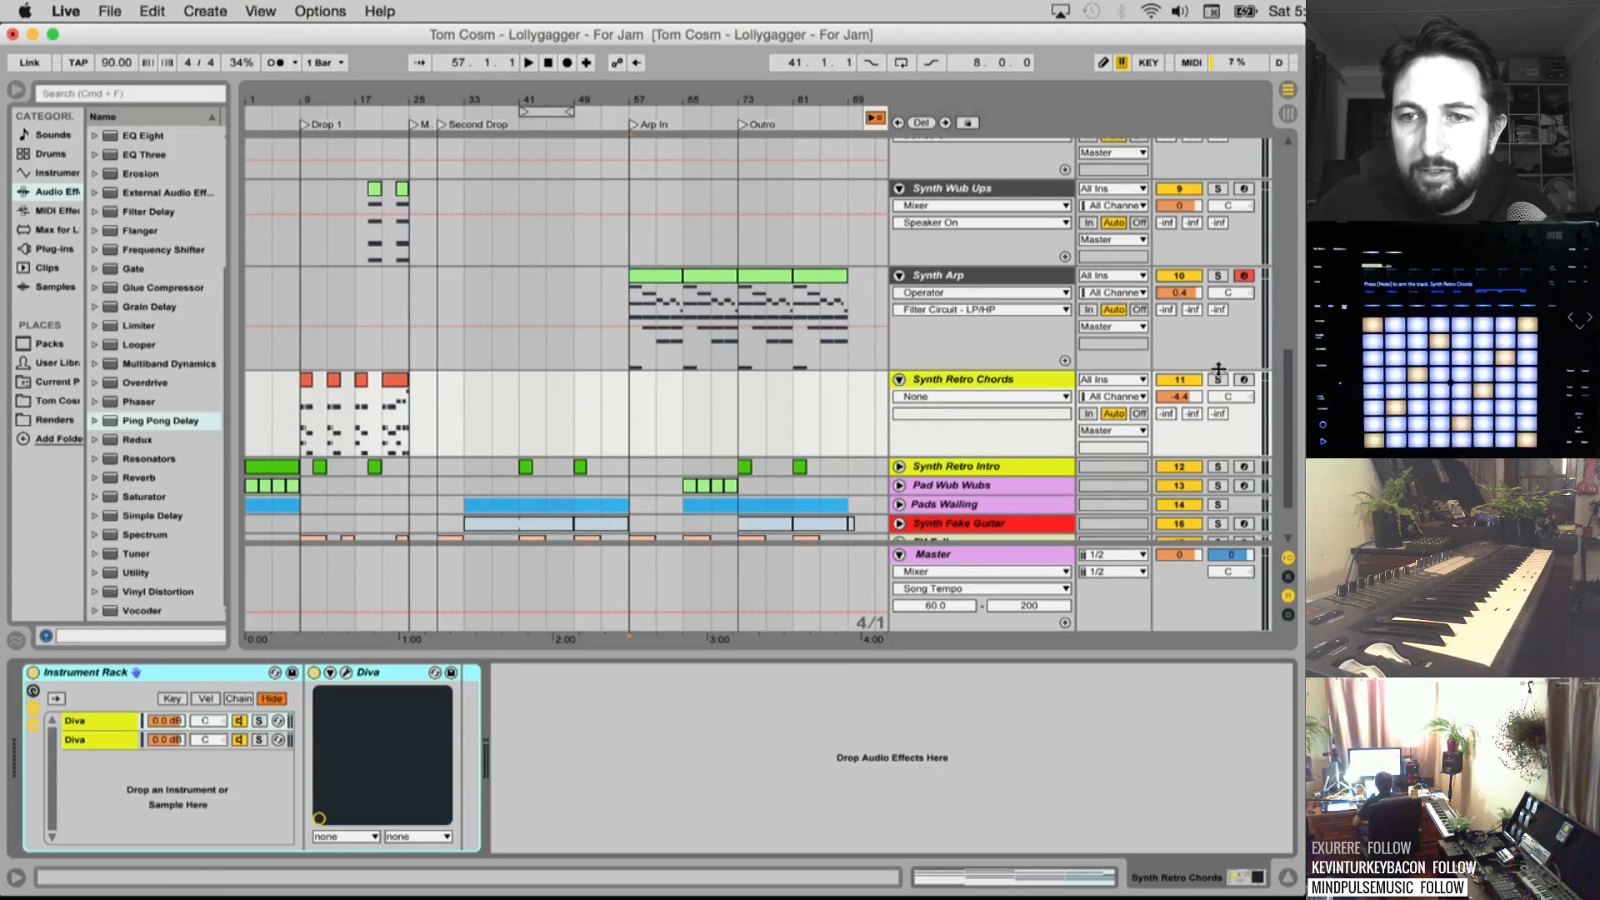
{"action": "left_click", "coordinate": [1243, 380]}
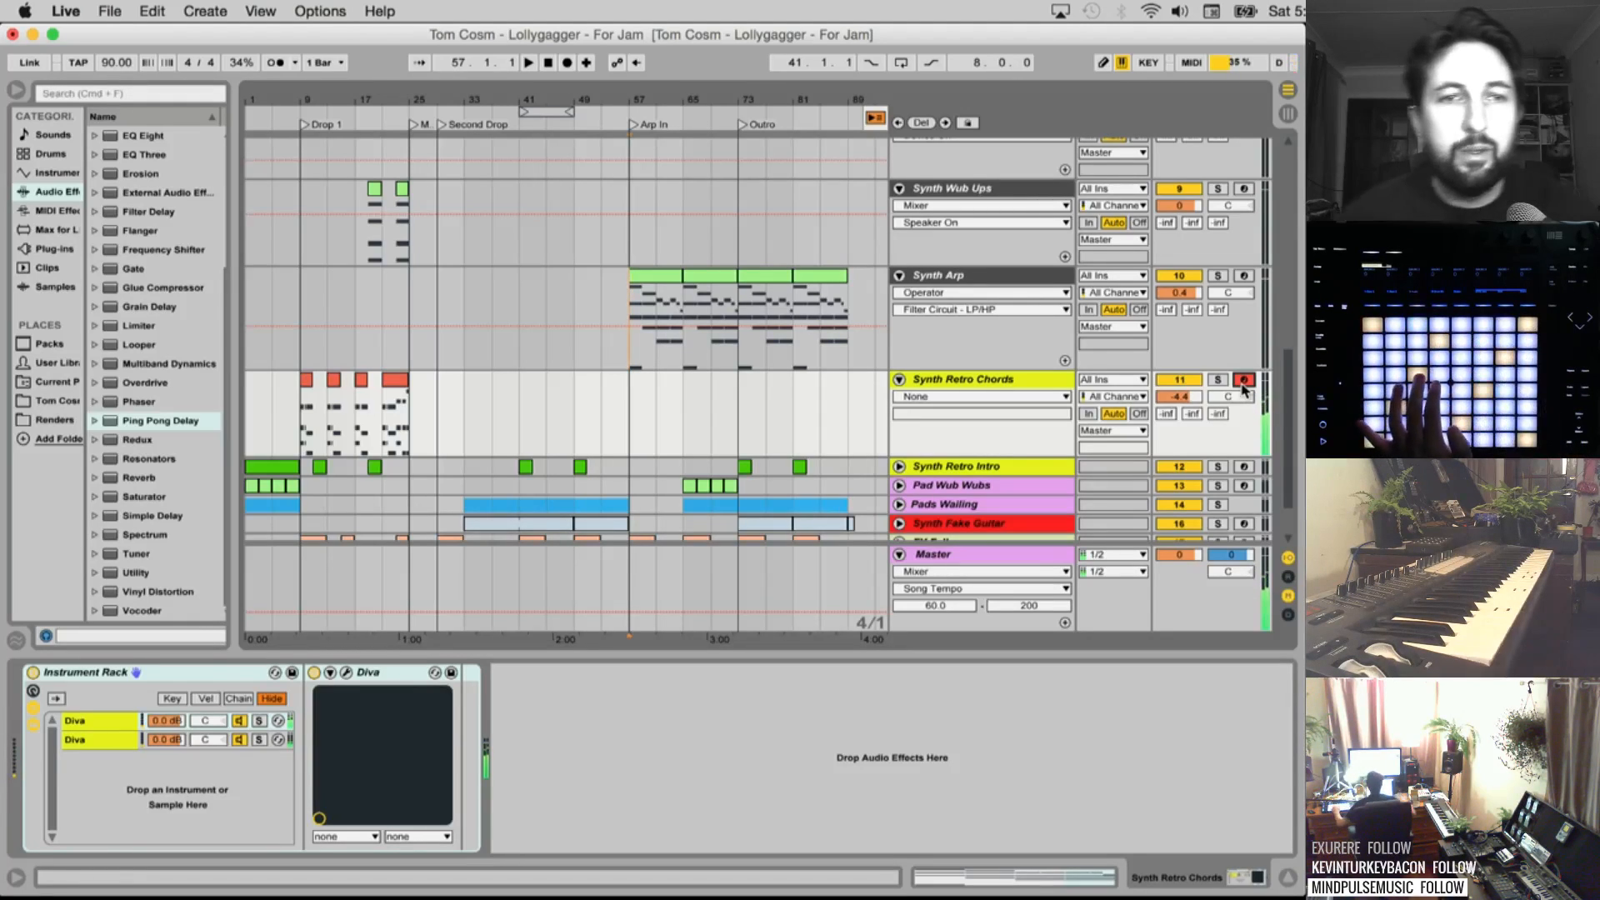
Add an Arpeggiator before Synth Retro Chords' Instrument Rack, set its rate to 1/16 and gate to 84 %, and switch it off
{"action": "left_click", "coordinate": [57, 210]}
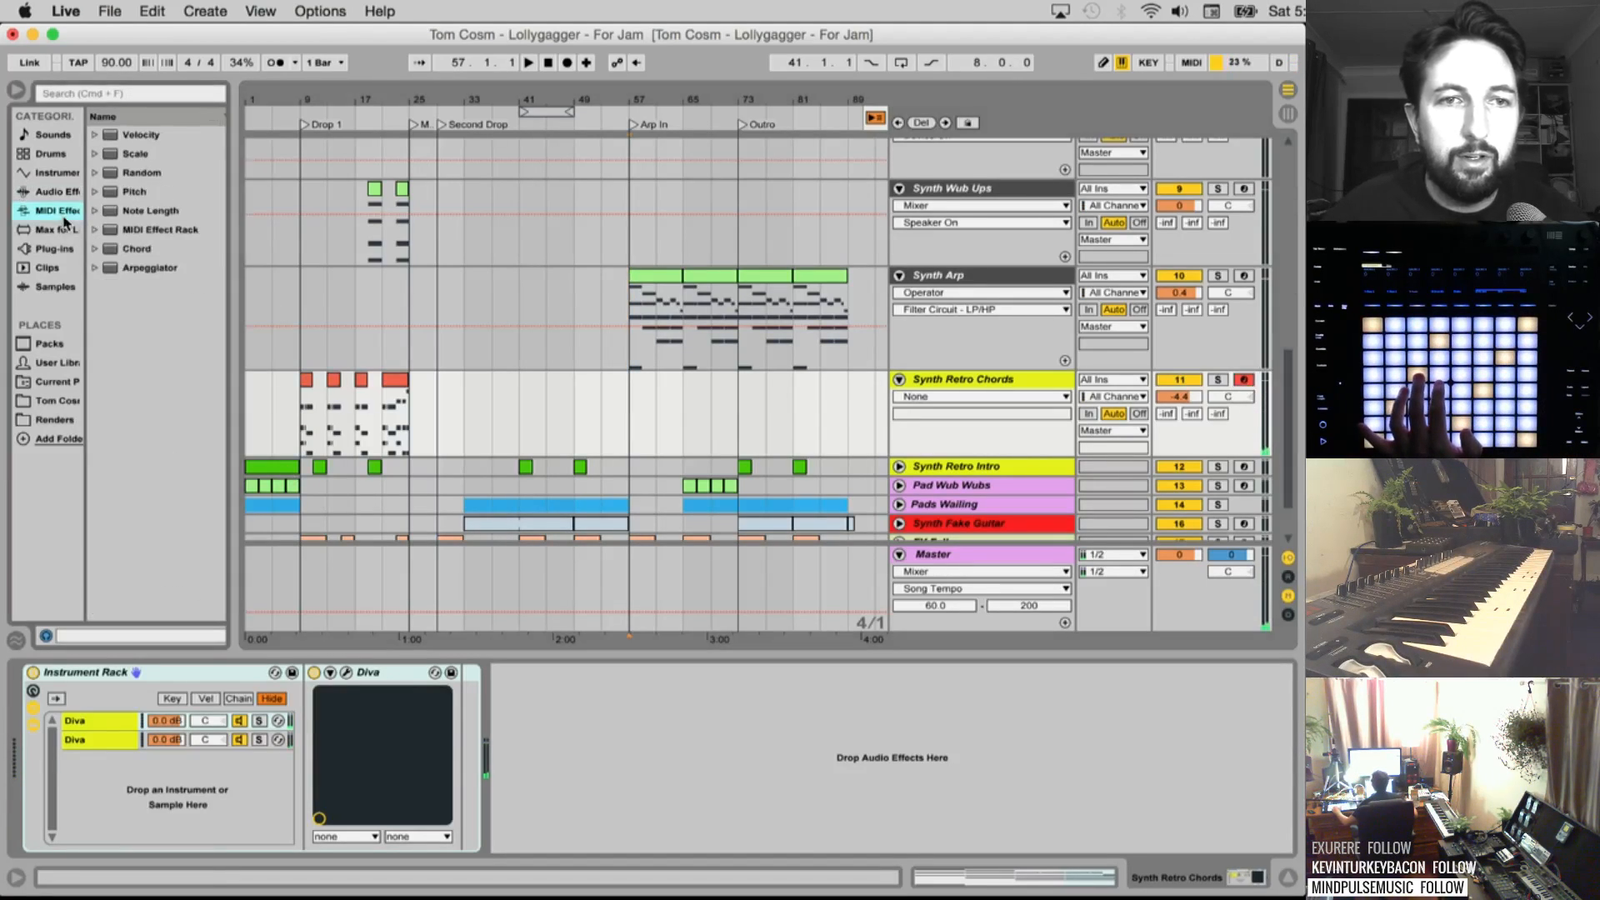
{"action": "left_click", "coordinate": [125, 272]}
{"action": "left_click_drag", "start_coordinate": [125, 271], "coordinate": [285, 765]}
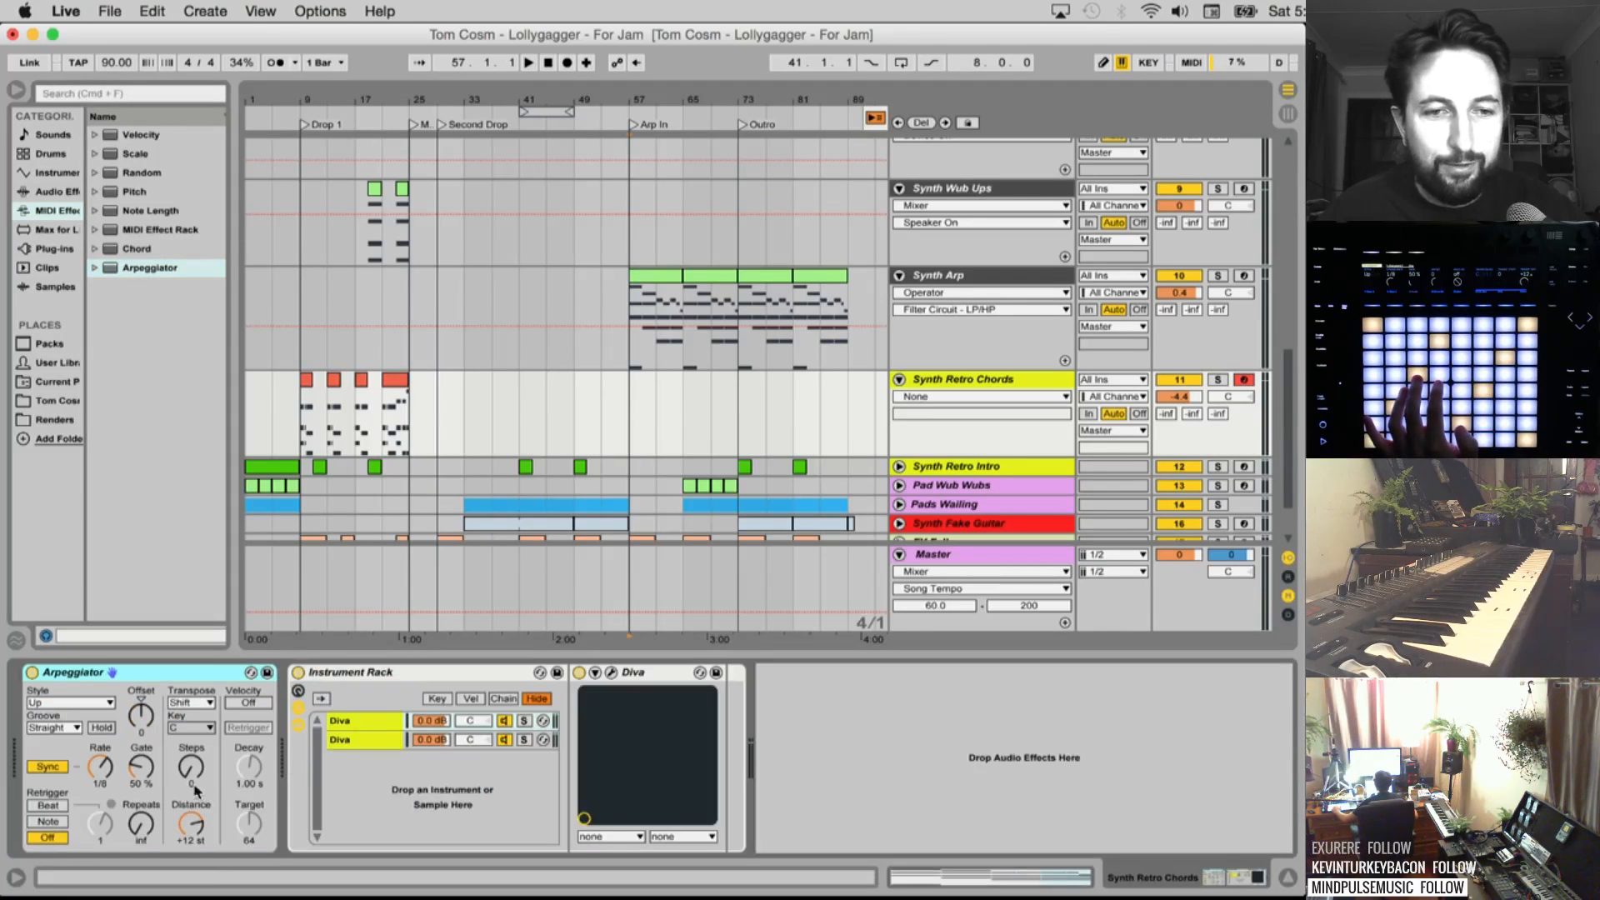
{"action": "left_click_drag", "start_coordinate": [102, 772], "coordinate": [102, 781]}
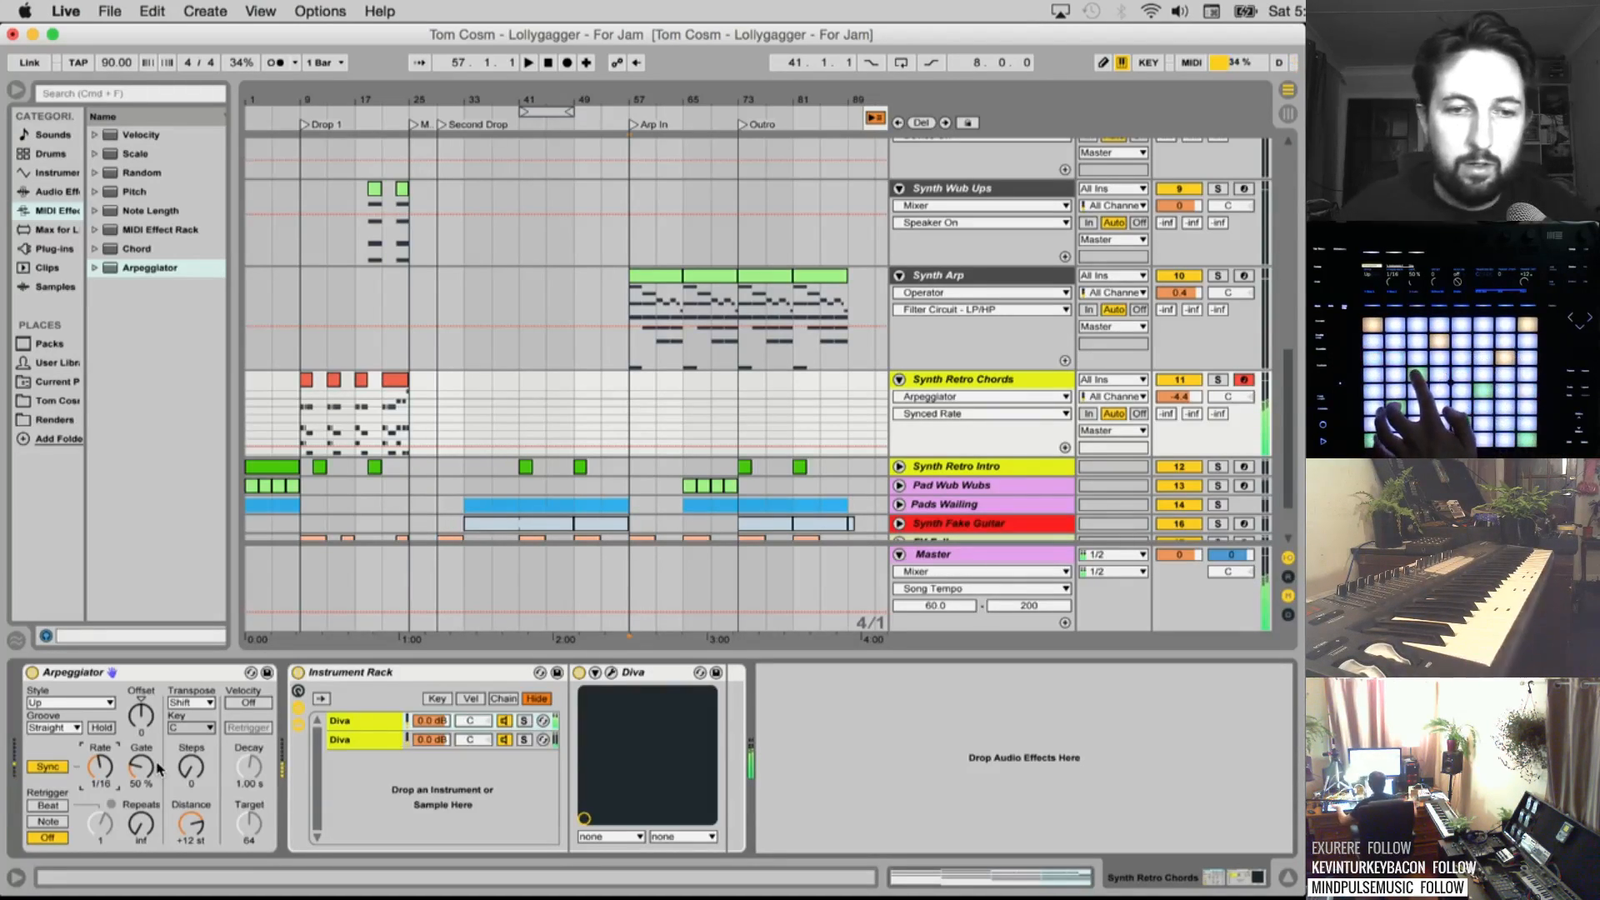
{"action": "left_click_drag", "start_coordinate": [142, 768], "coordinate": [142, 790]}
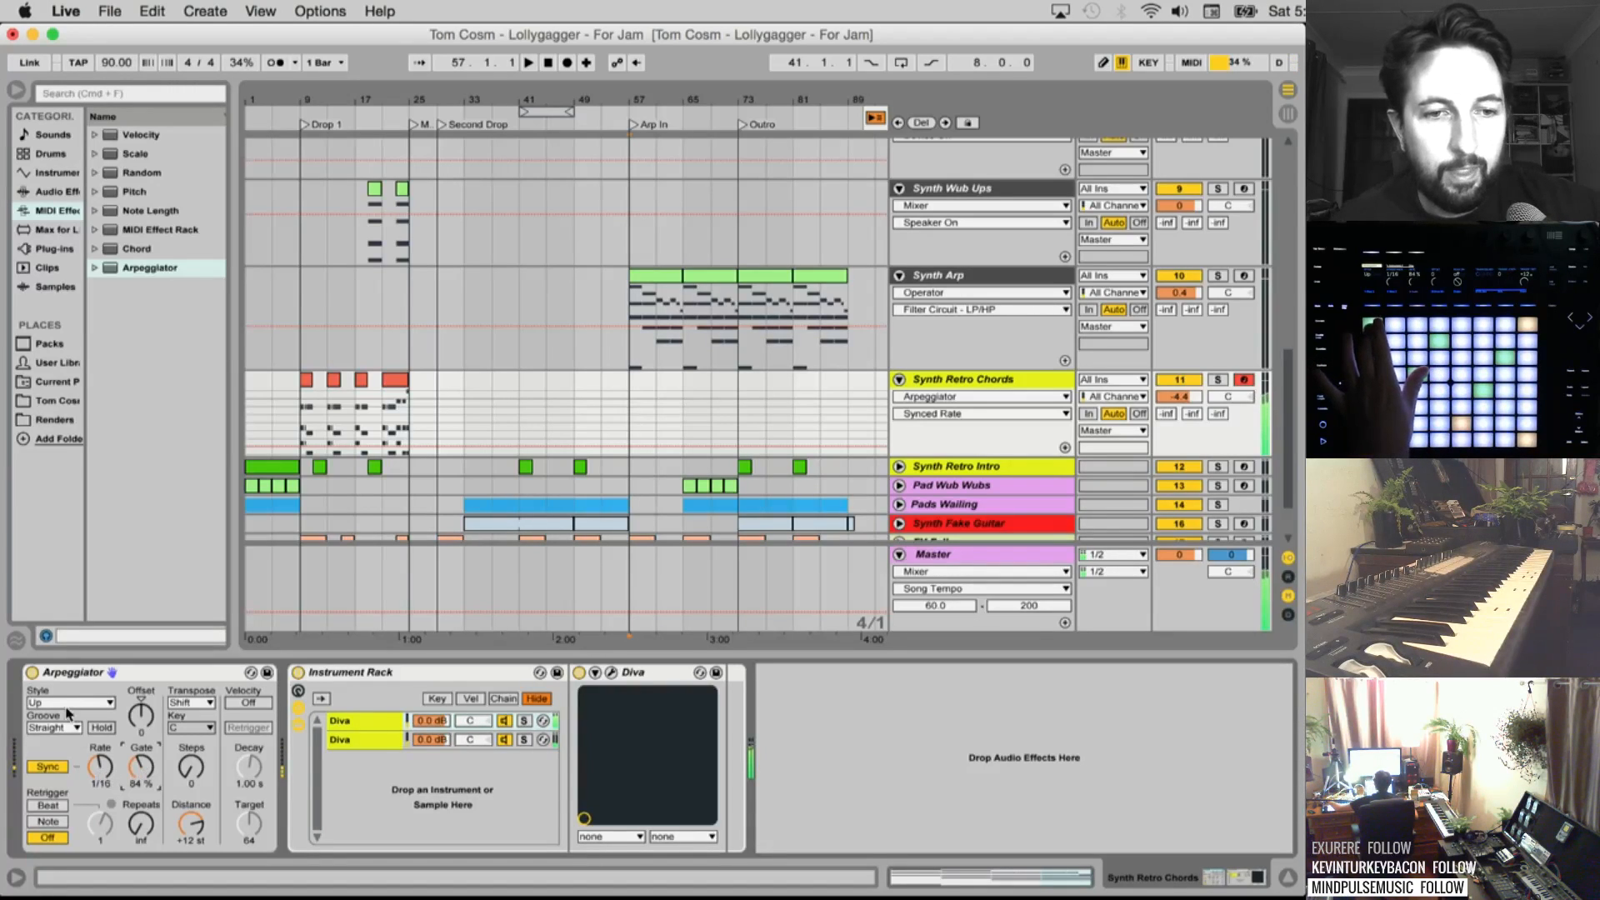
{"action": "left_click", "coordinate": [32, 672]}
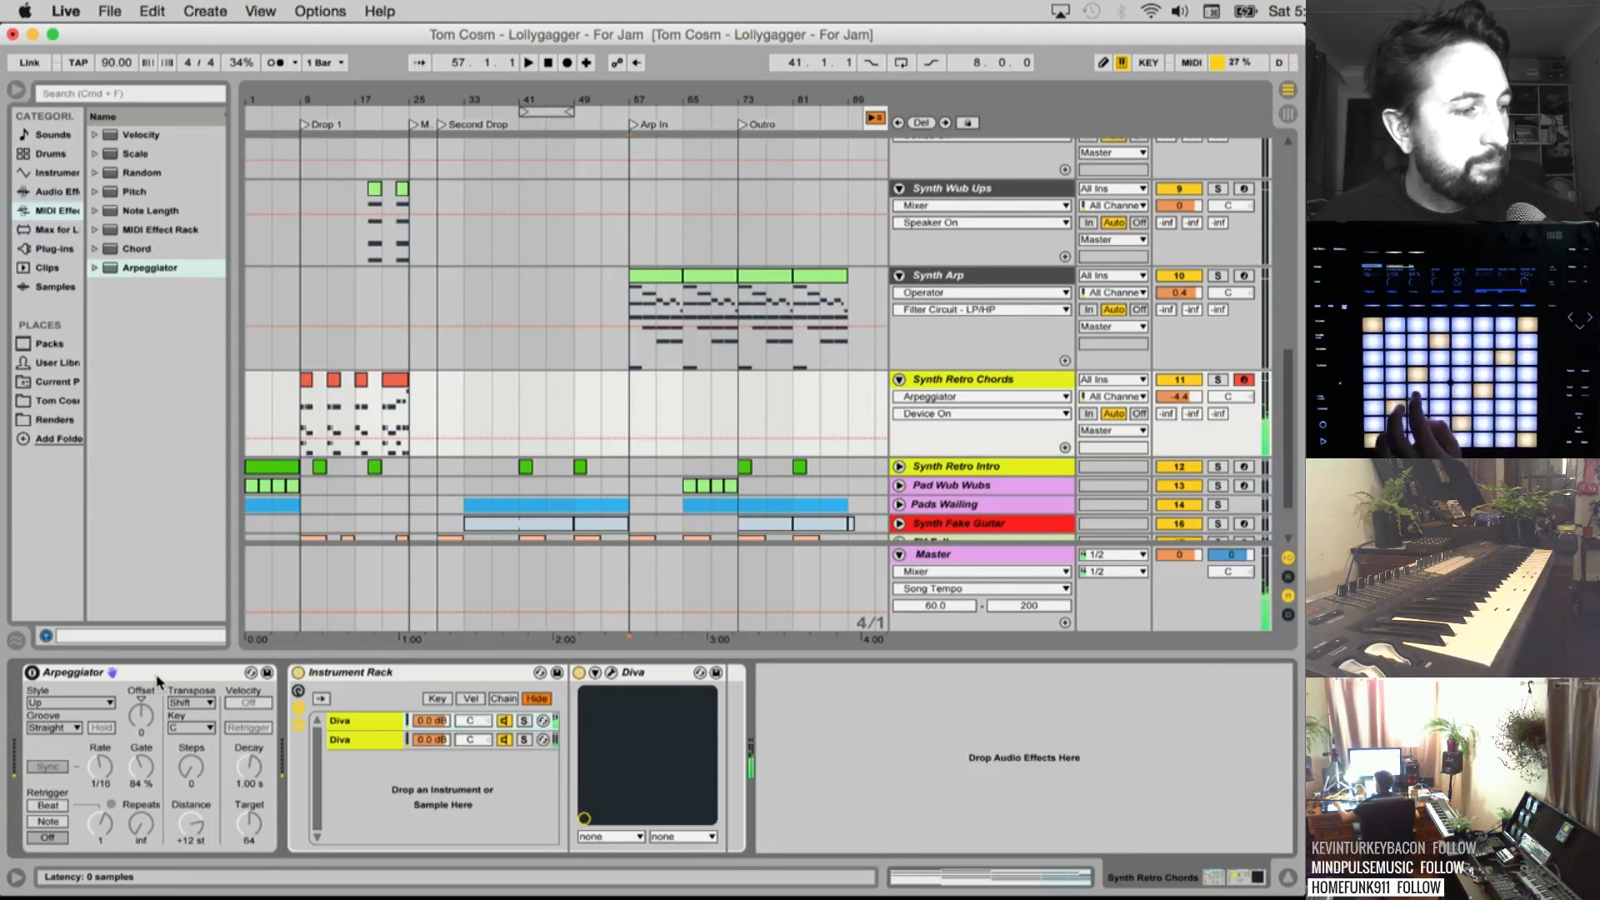
{"action": "left_click", "coordinate": [634, 513]}
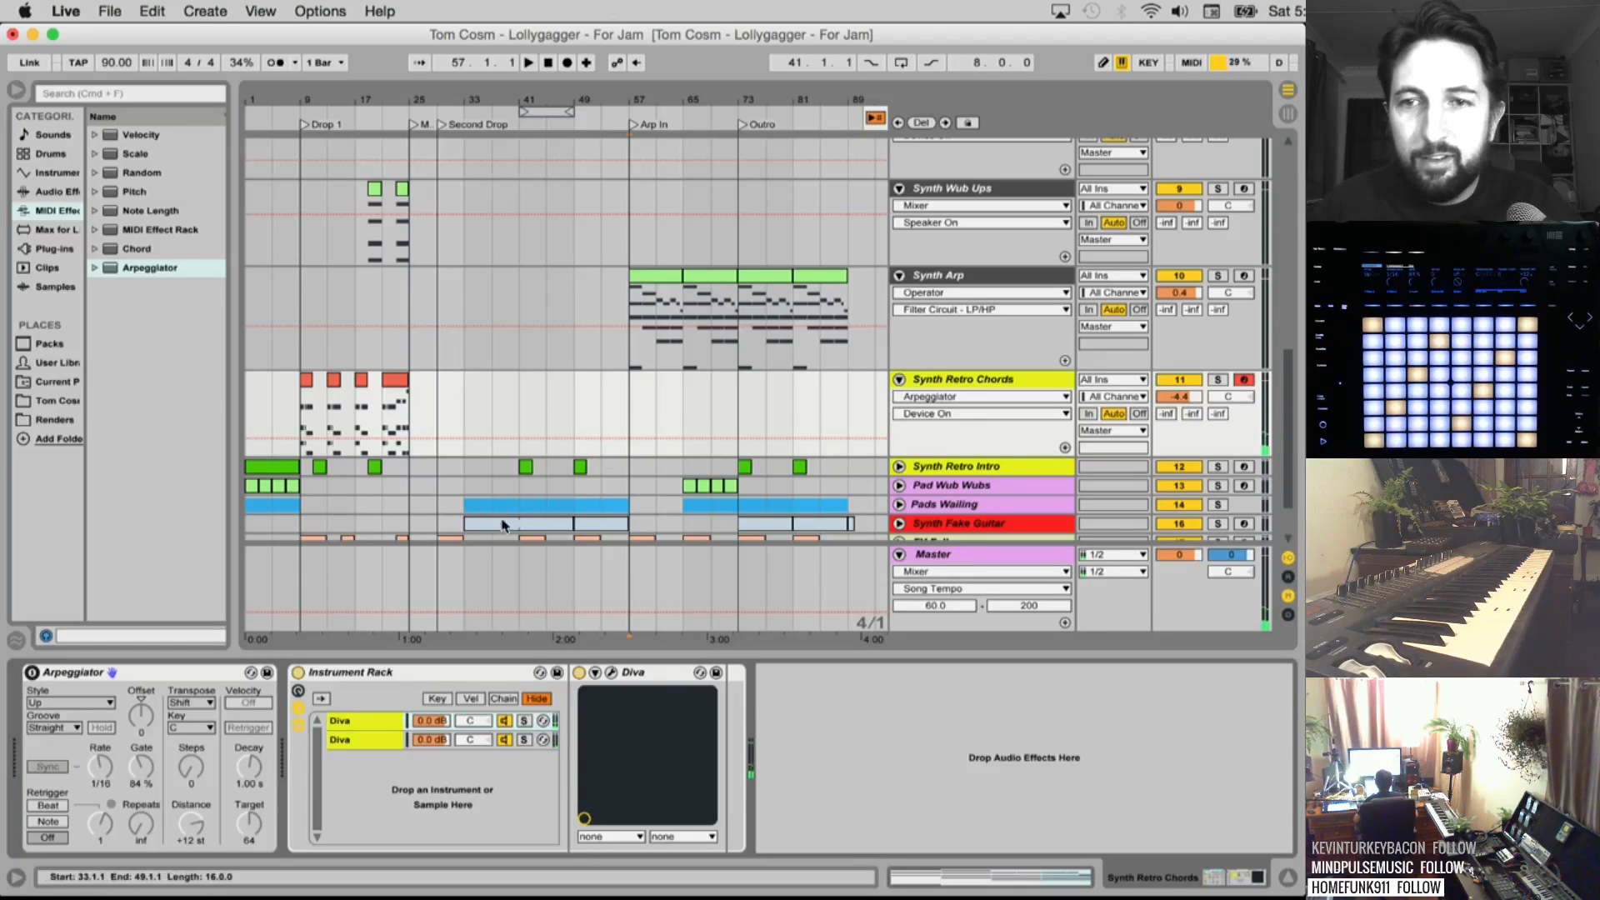
Group Synth Retro Chords' Arpeggiator and Instrument Rack together into an outer Instrument Rack
{"action": "left_click", "coordinate": [981, 370]}
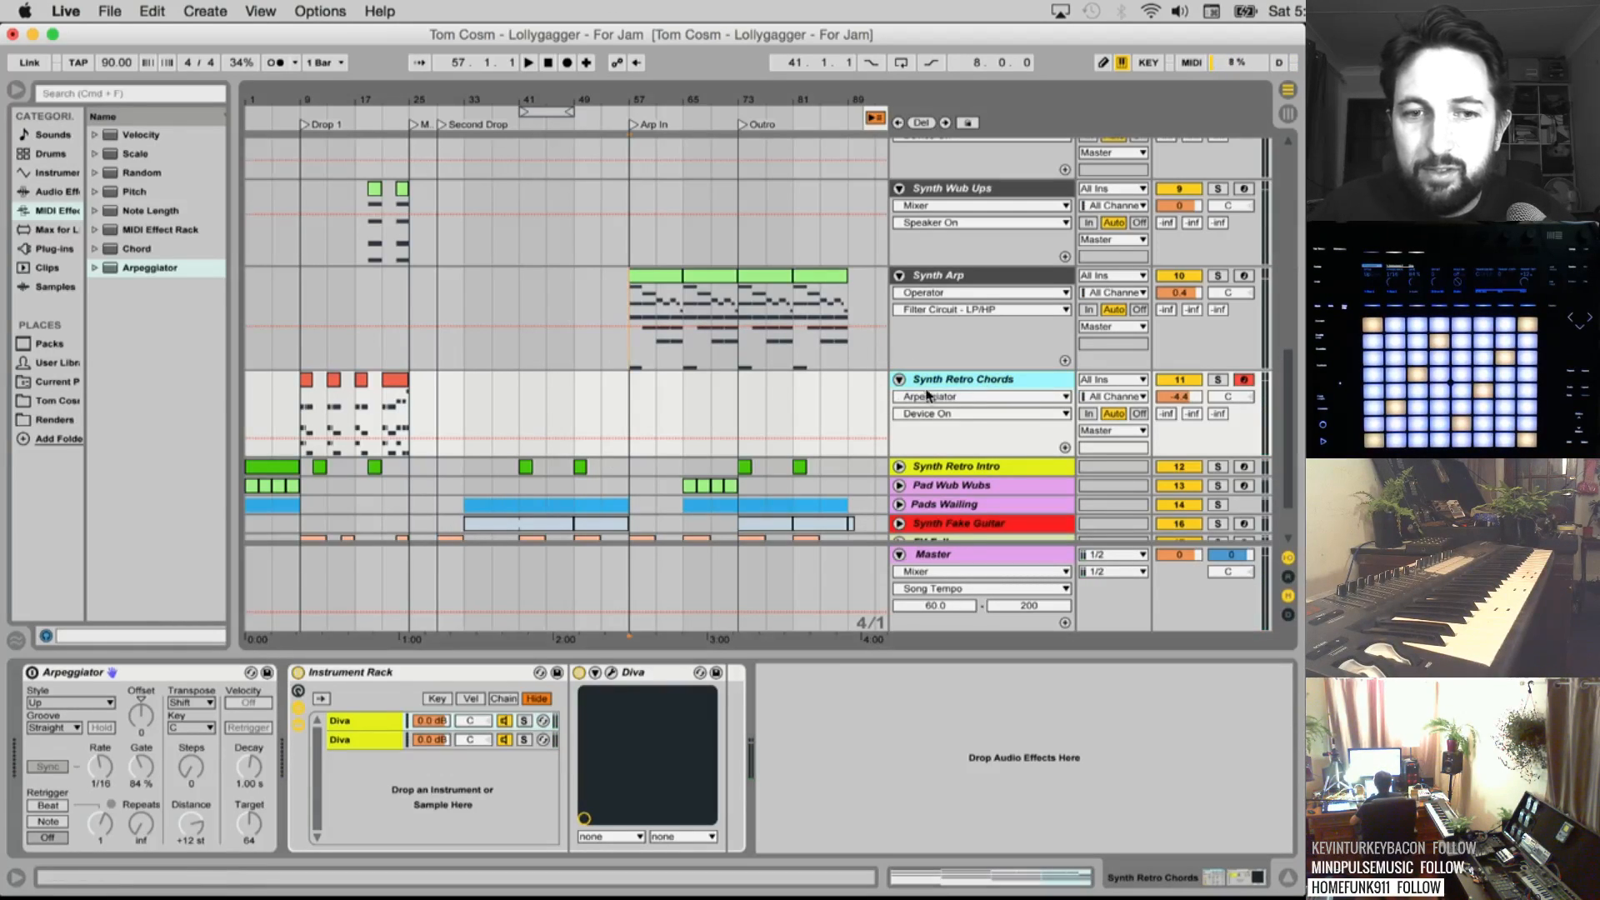
{"action": "left_click", "coordinate": [172, 678]}
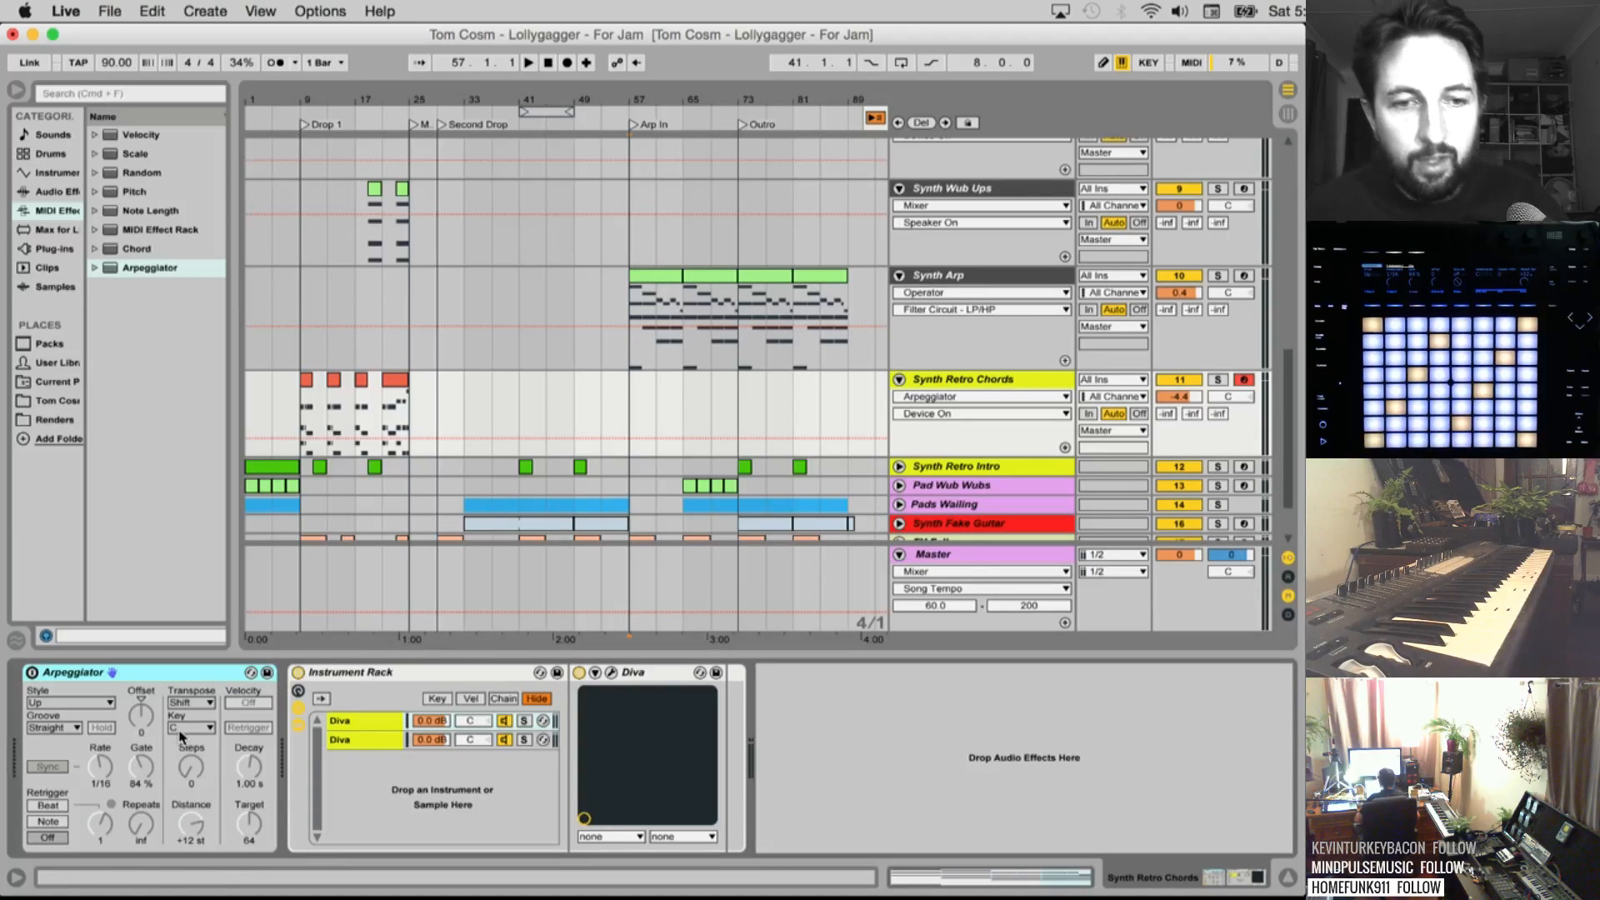
{"action": "right_click", "coordinate": [189, 671]}
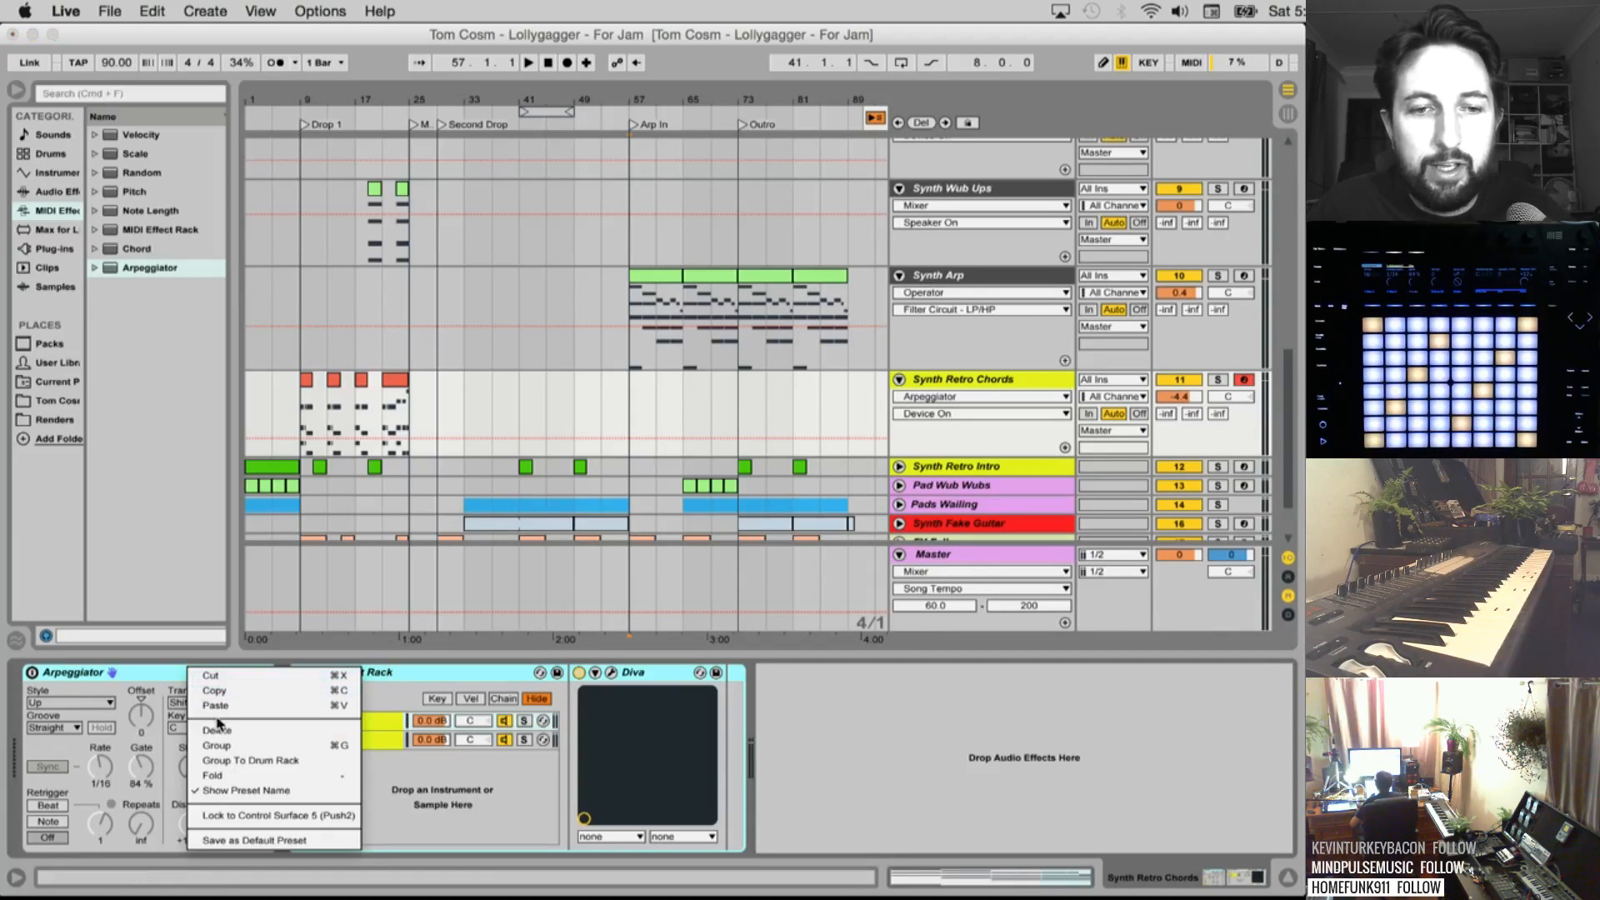
{"action": "left_click", "coordinate": [217, 745]}
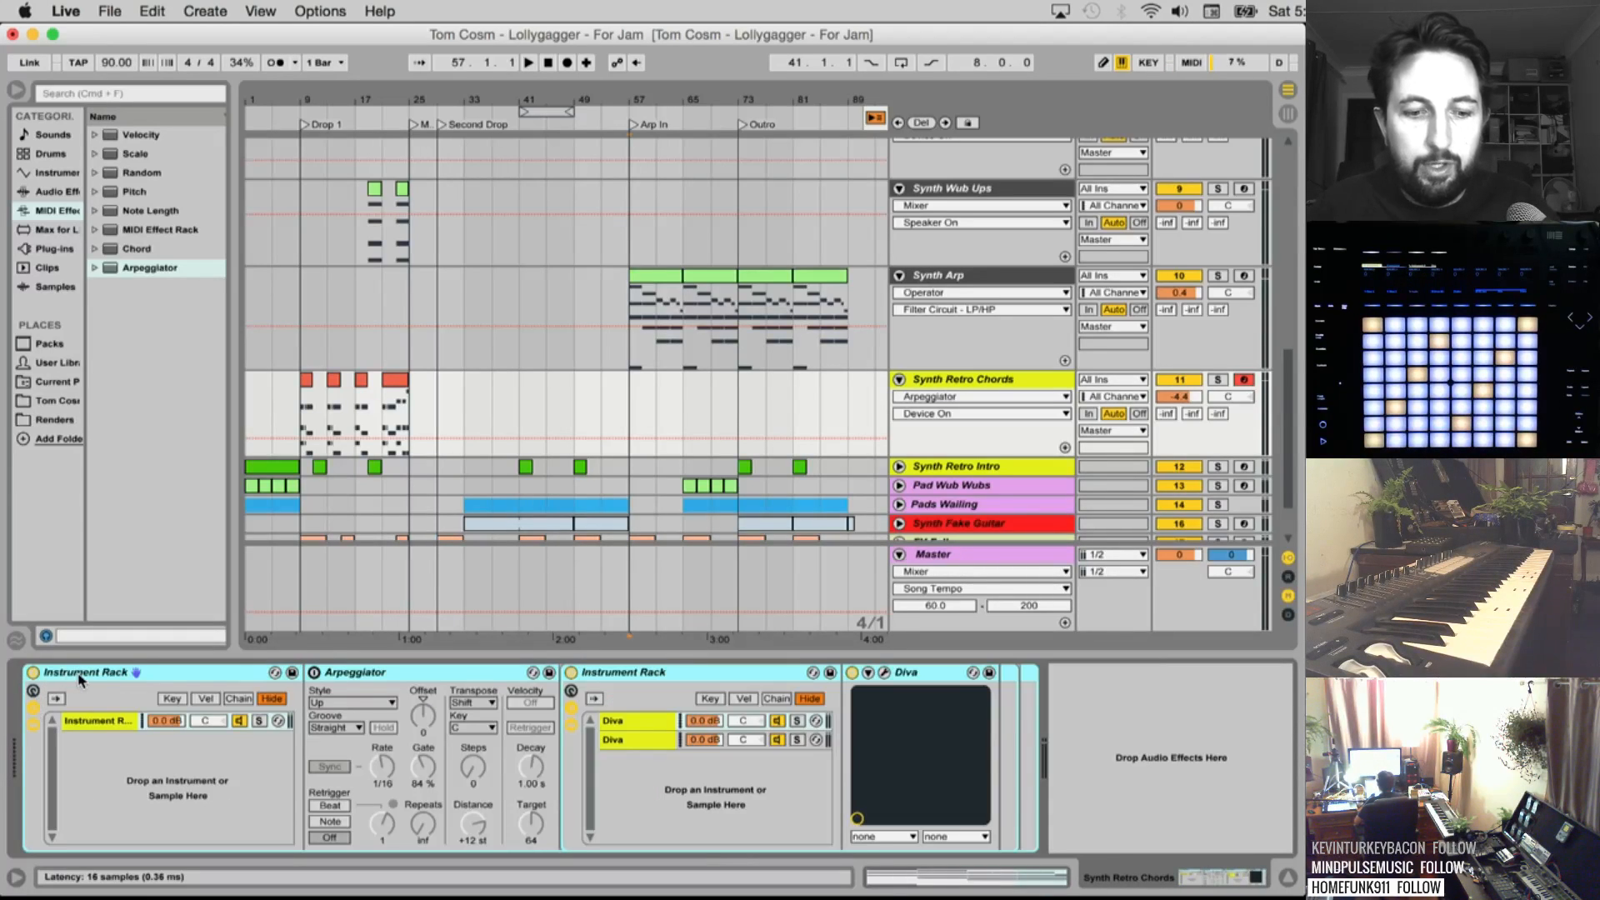
Rename the outer rack "Synth Retro Chords / Arp" and color the Synth Retro Chords track dark grey
{"action": "key", "text": "super+r"}
{"action": "type", "text": "Sy"}
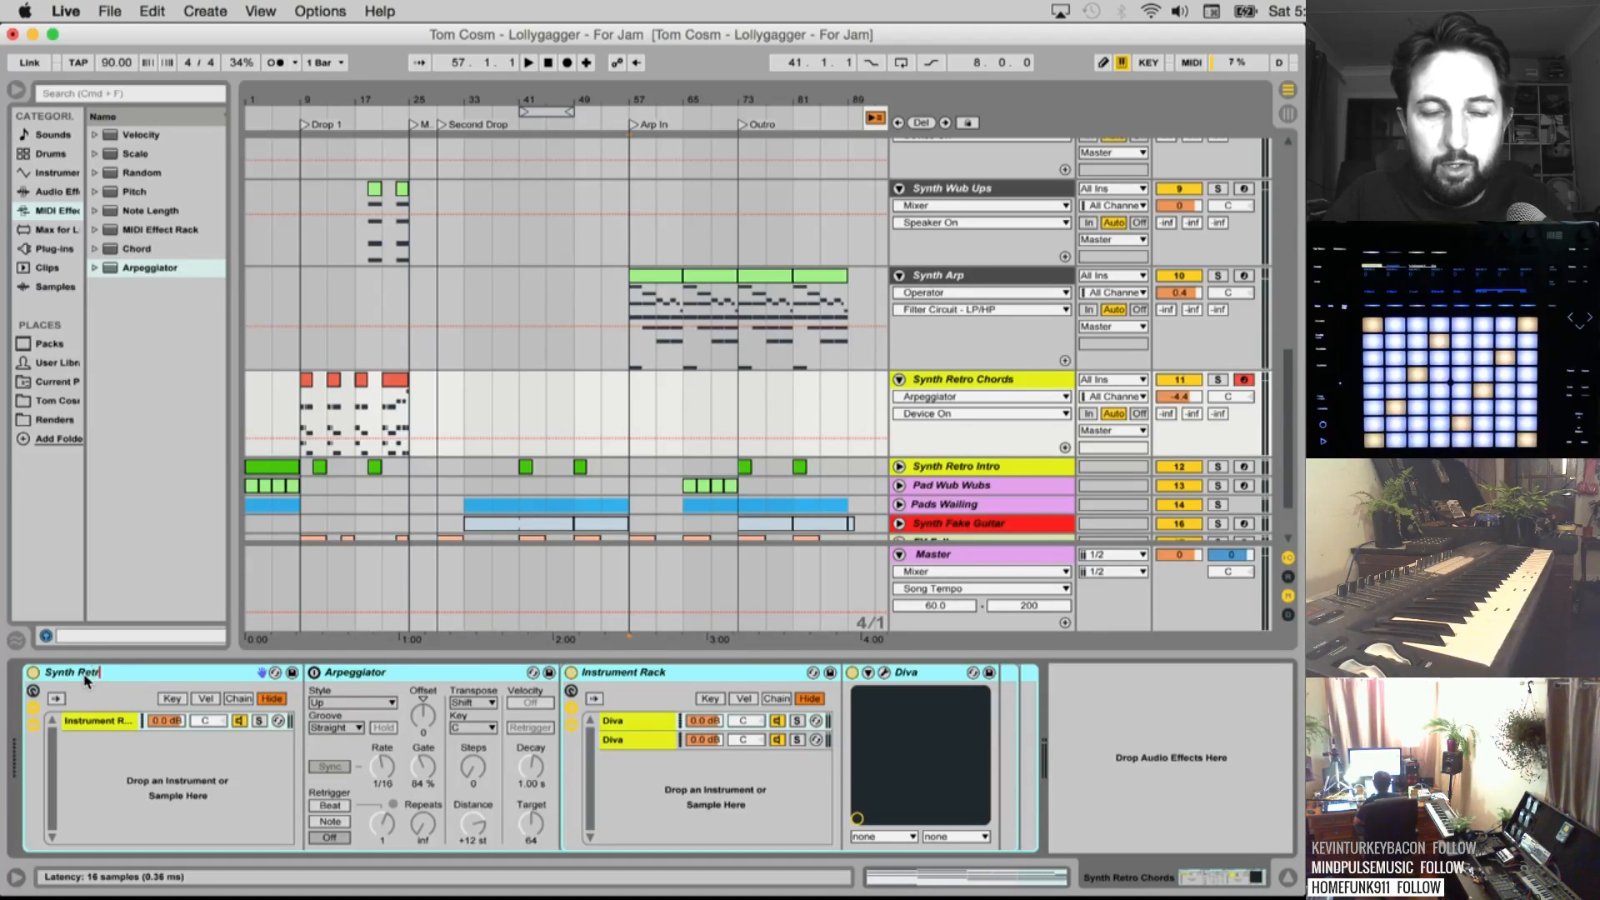
{"action": "type", "text": "nth Retro Chords / Ar"}
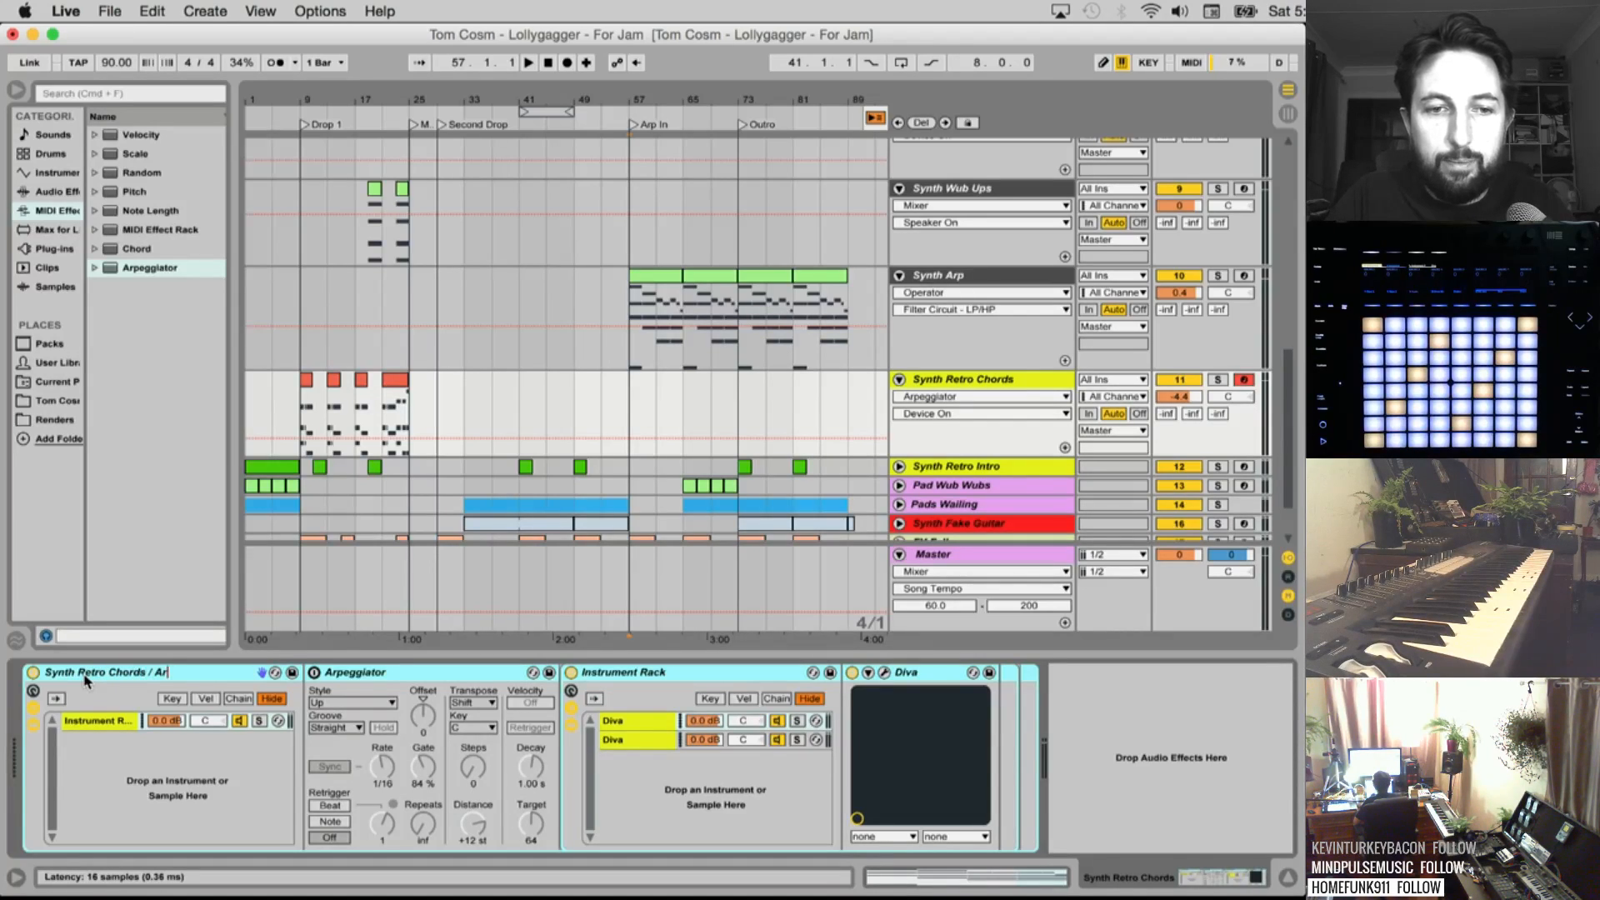
{"action": "type", "text": "p"}
{"action": "key", "text": "Return"}
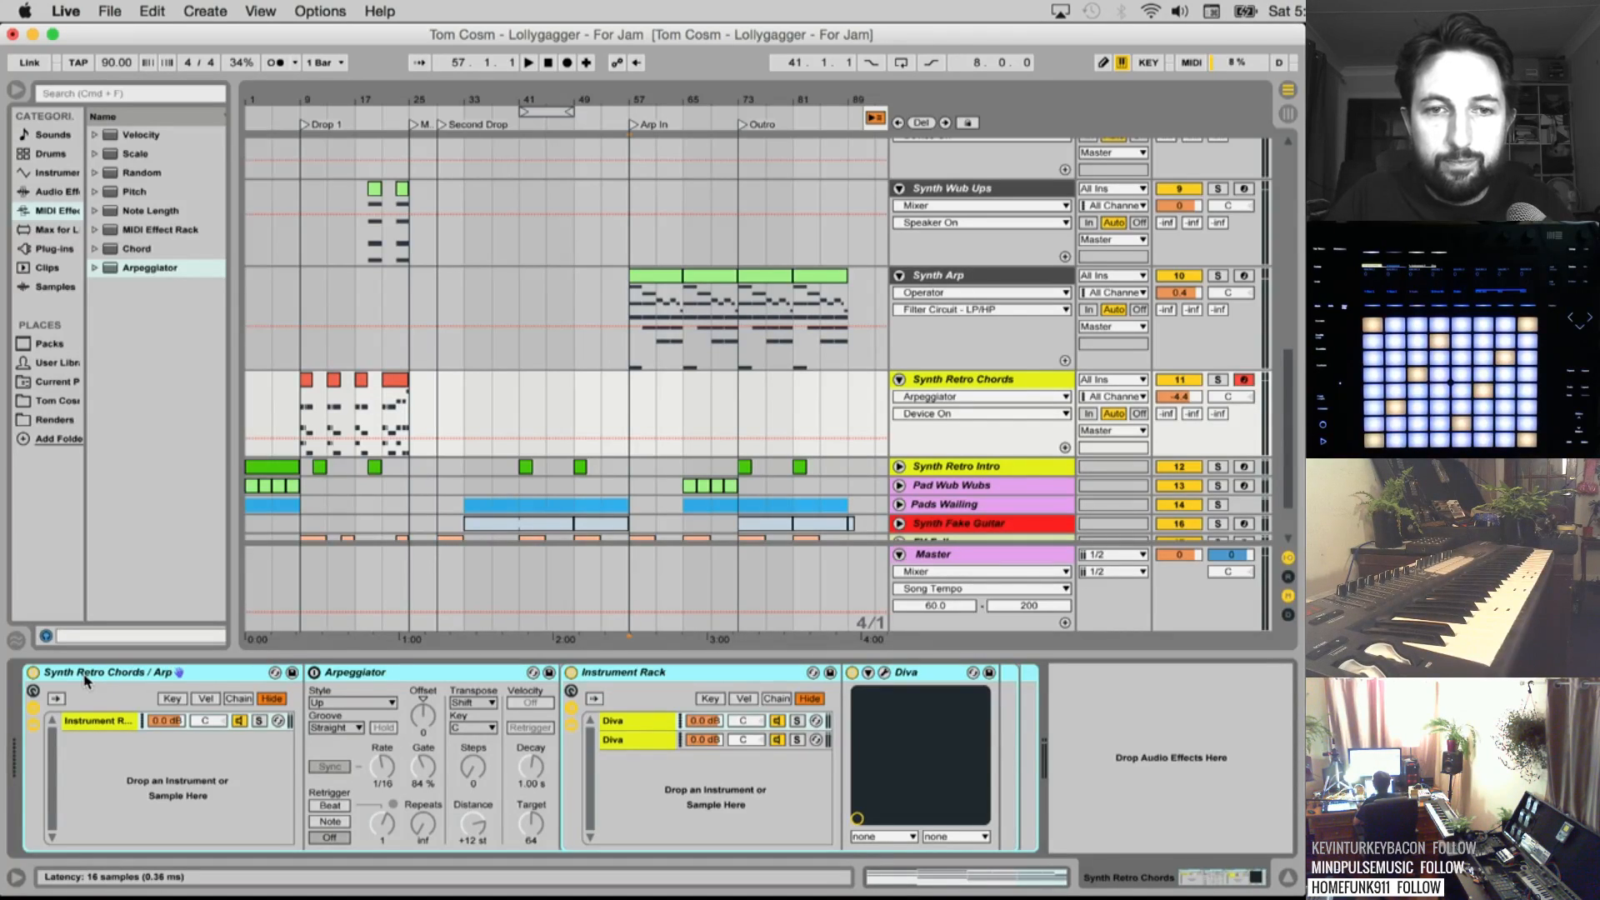
{"action": "right_click", "coordinate": [946, 376]}
{"action": "left_click", "coordinate": [1145, 628]}
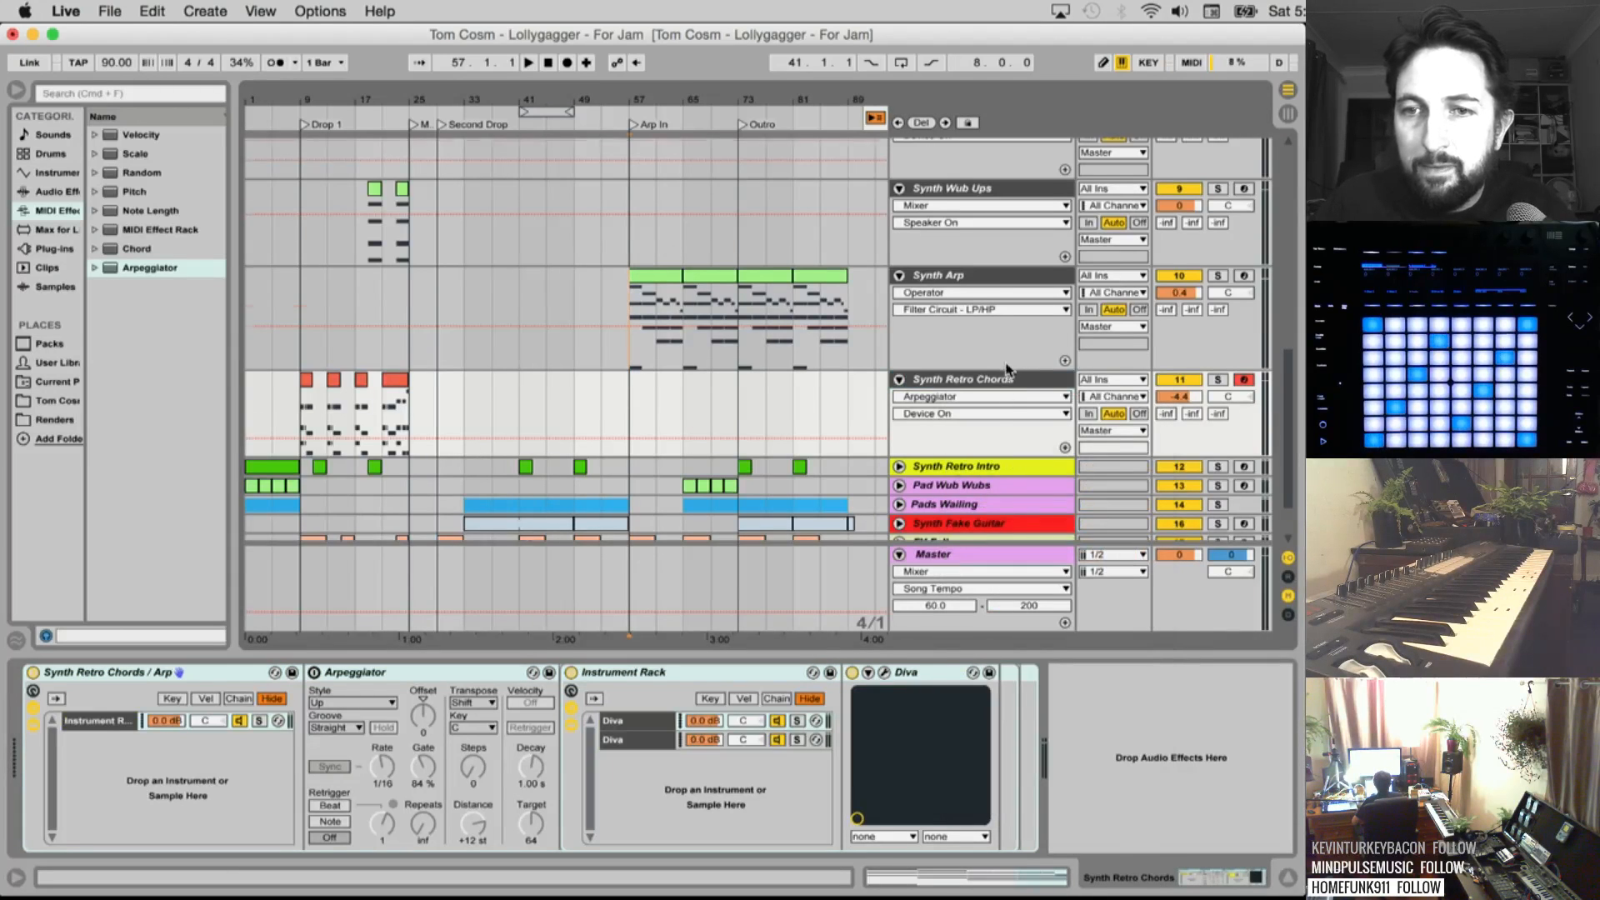
Unfold the Synth Retro Intro track and clear all of its automation envelopes
{"action": "scroll", "coordinate": [1007, 368], "scroll_direction": "down", "scroll_amount": 3}
{"action": "left_click", "coordinate": [969, 404]}
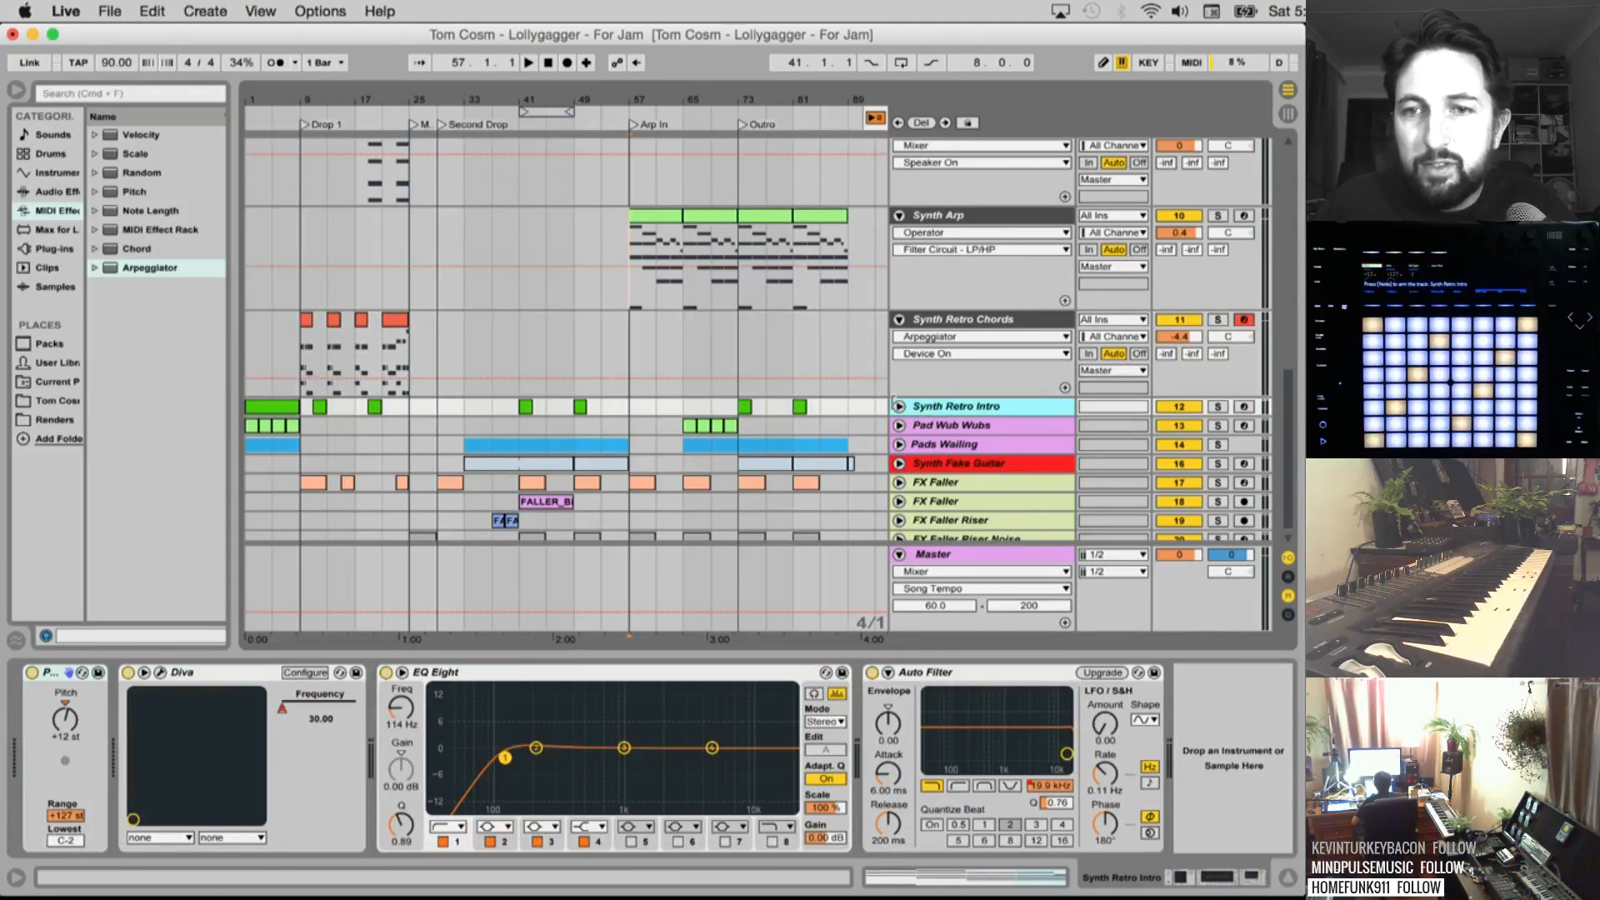
{"action": "left_click", "coordinate": [900, 408]}
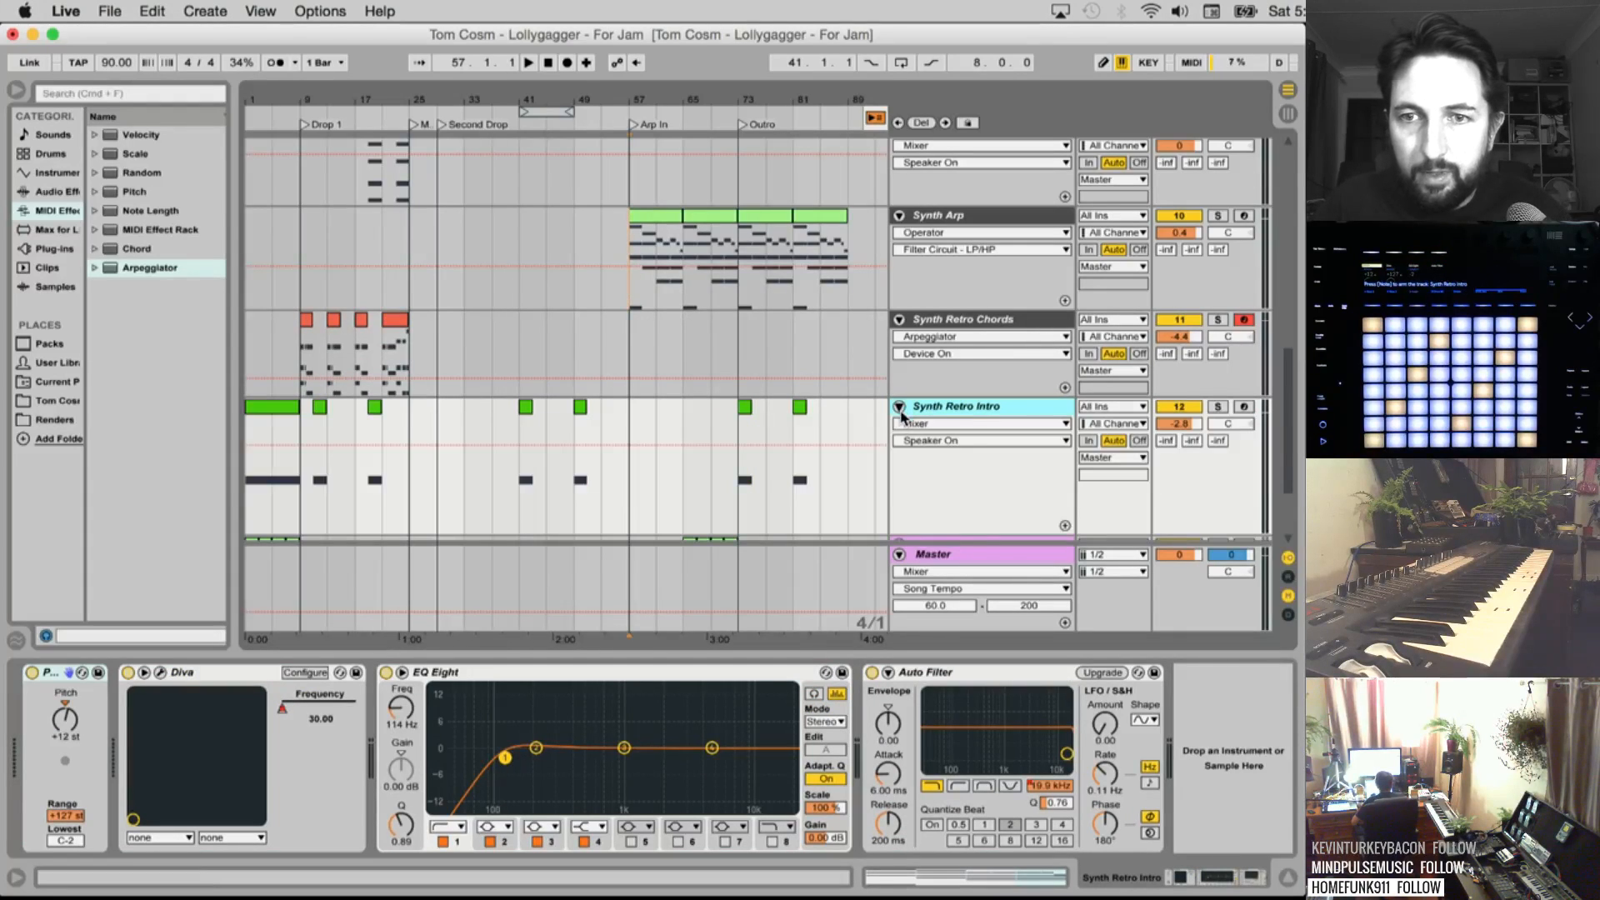
{"action": "left_click", "coordinate": [900, 409]}
{"action": "left_click", "coordinate": [900, 409]}
{"action": "left_click", "coordinate": [226, 672]}
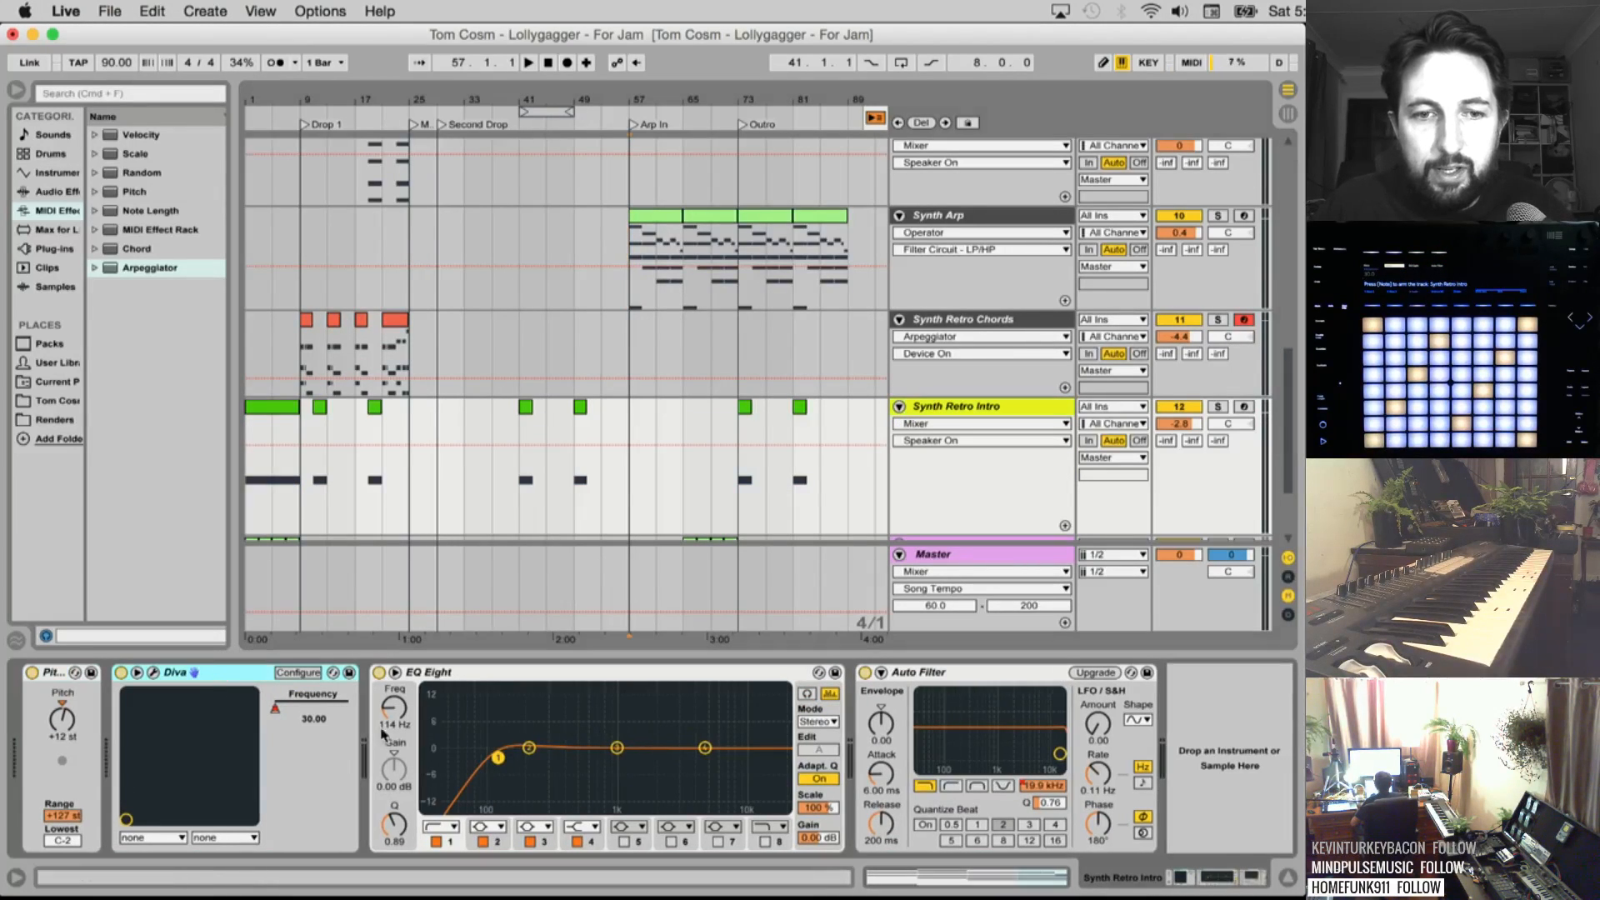
{"action": "right_click", "coordinate": [956, 519]}
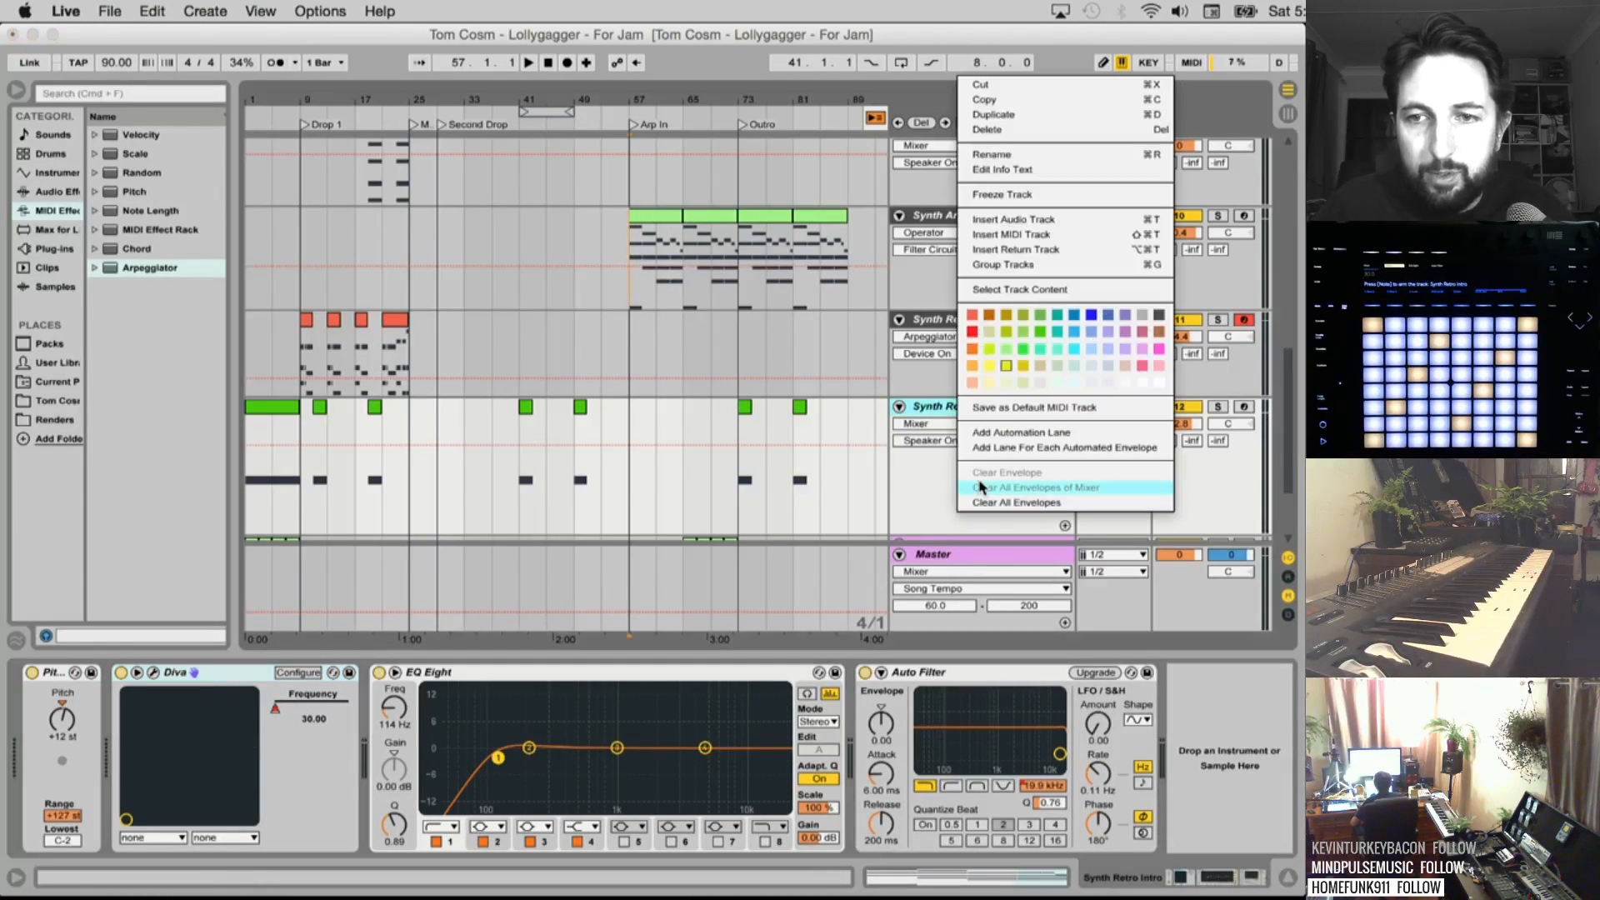
{"action": "left_click", "coordinate": [1000, 507]}
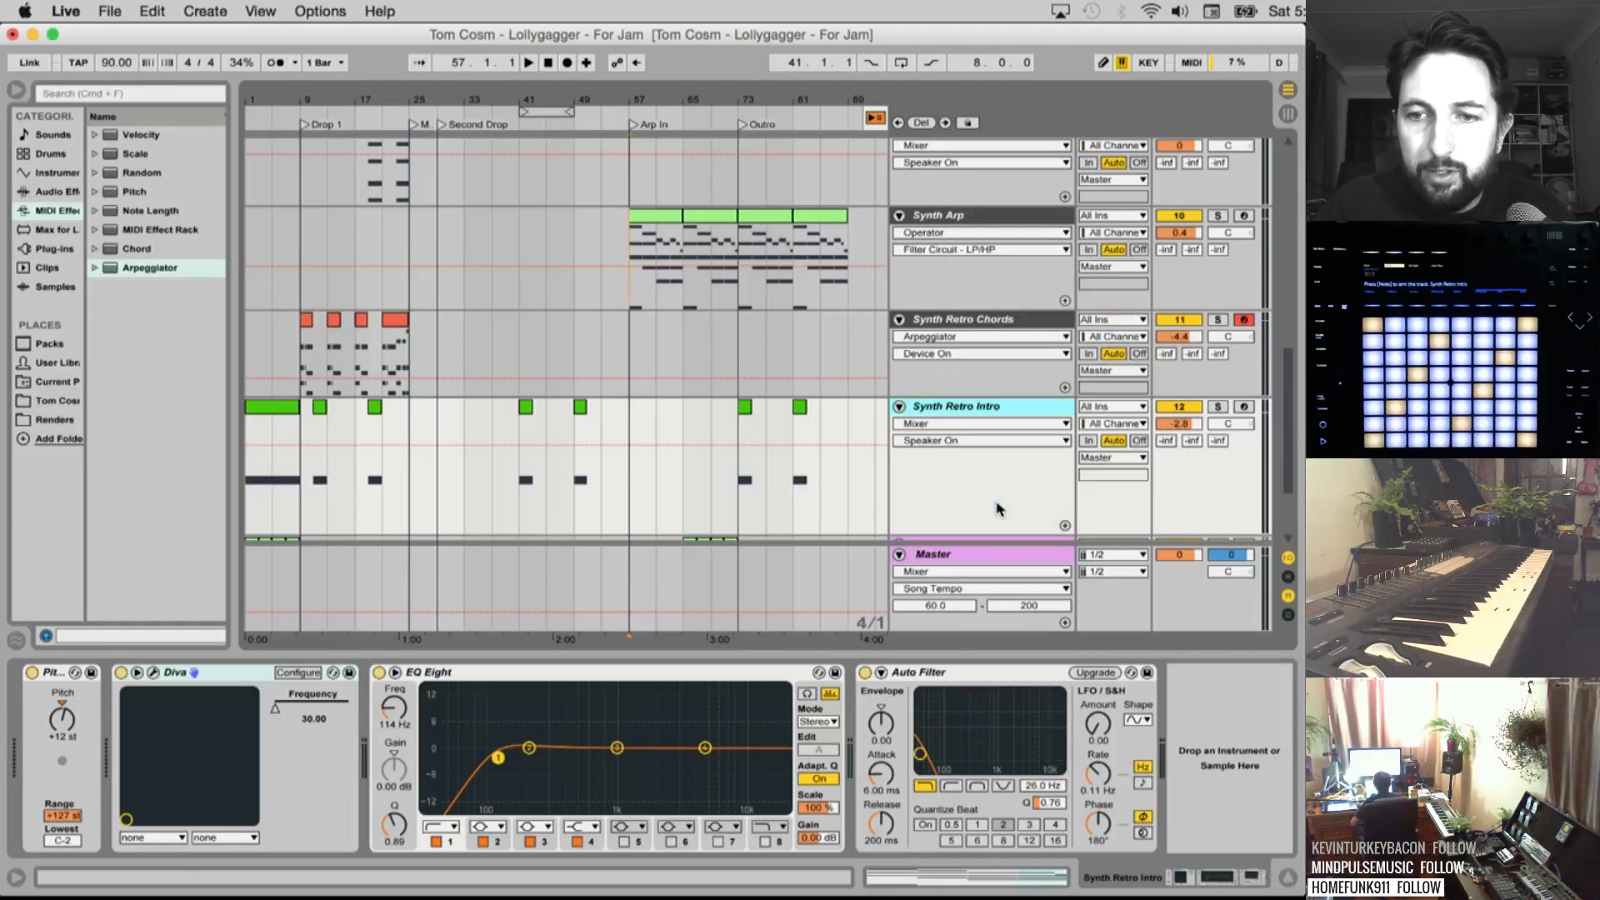
Delete the Auto Filter and Pitch devices from the Synth Retro Intro track
{"action": "left_click", "coordinate": [938, 673]}
{"action": "key", "text": "Delete"}
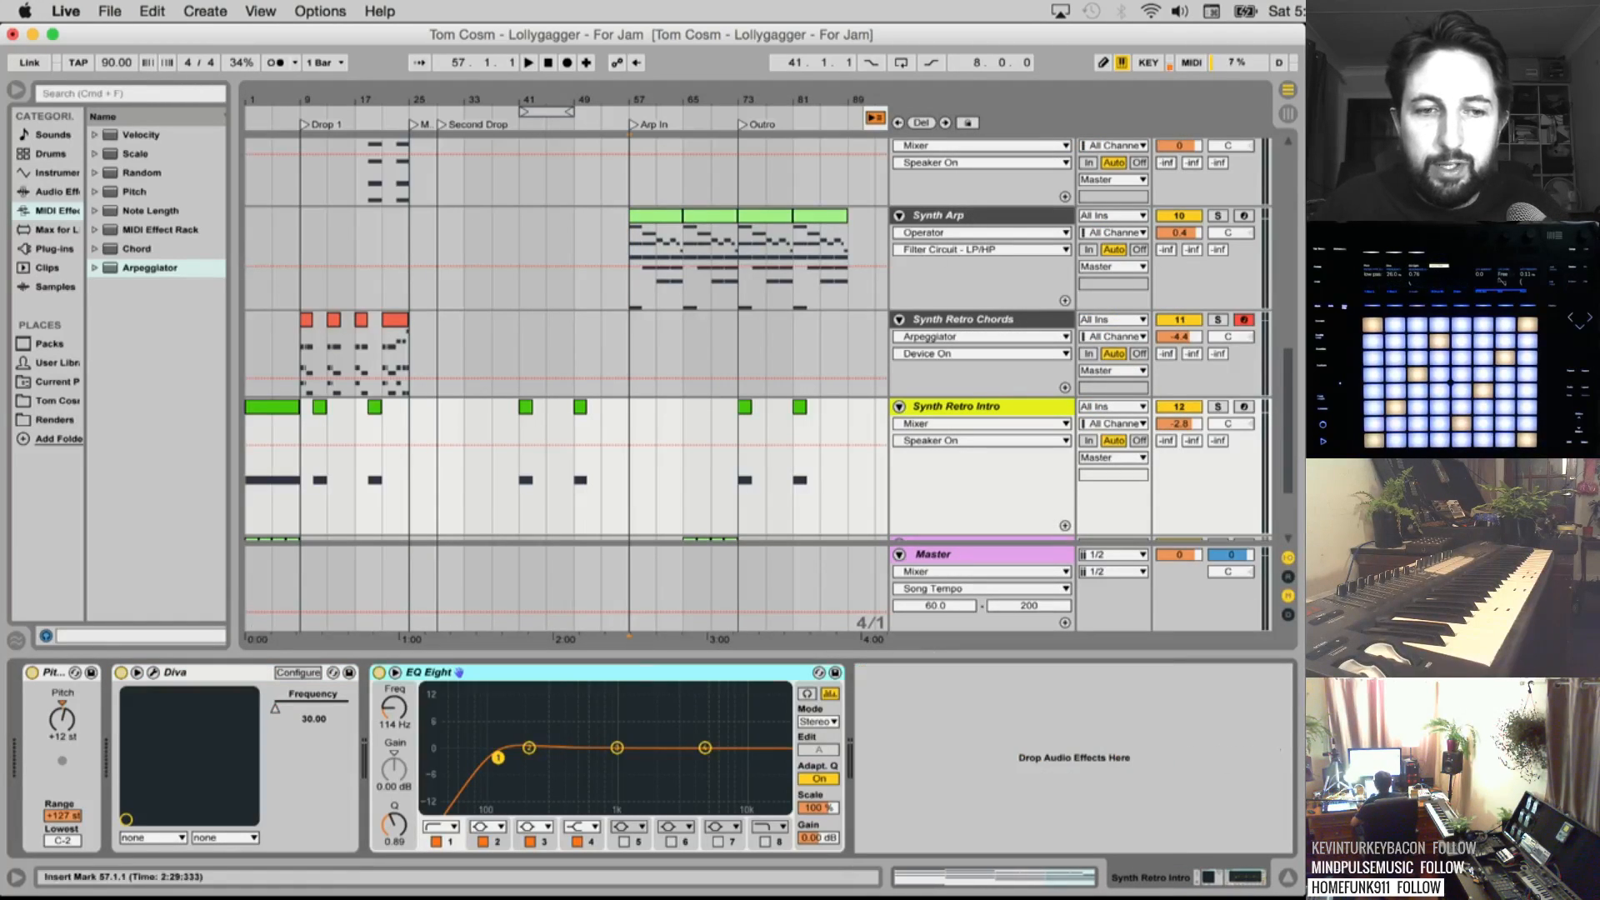
{"action": "left_click", "coordinate": [57, 673]}
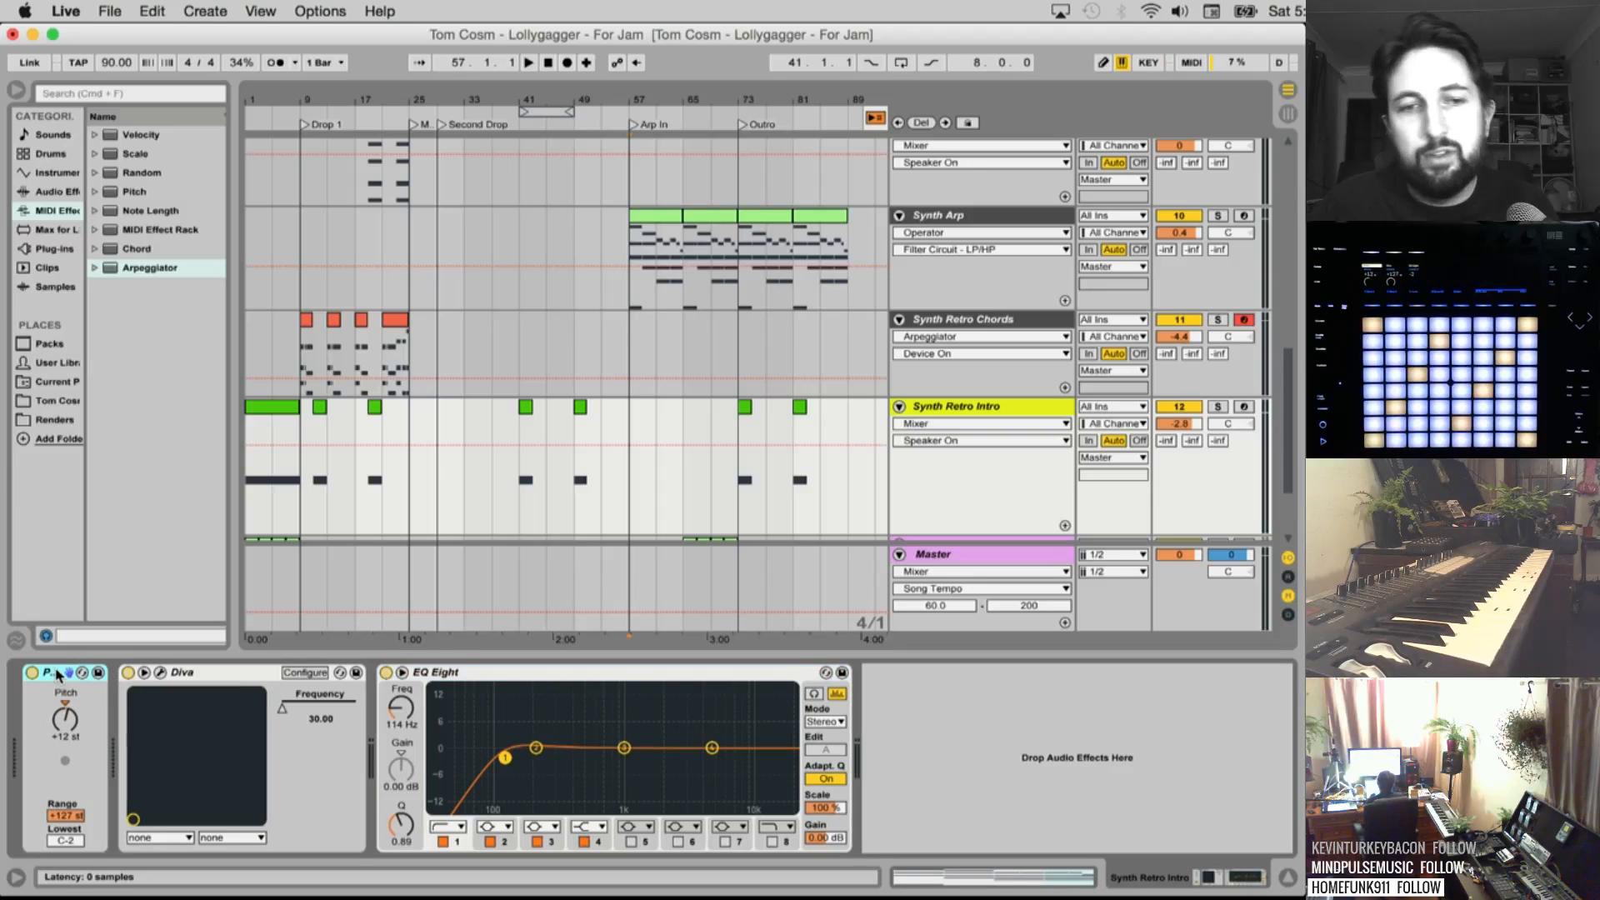
{"action": "key", "text": "Delete"}
Group Synth Retro Intro's Diva and EQ Eight into an Instrument Rack and map Diva's Frequency to Macro 1
{"action": "right_click", "coordinate": [398, 675]}
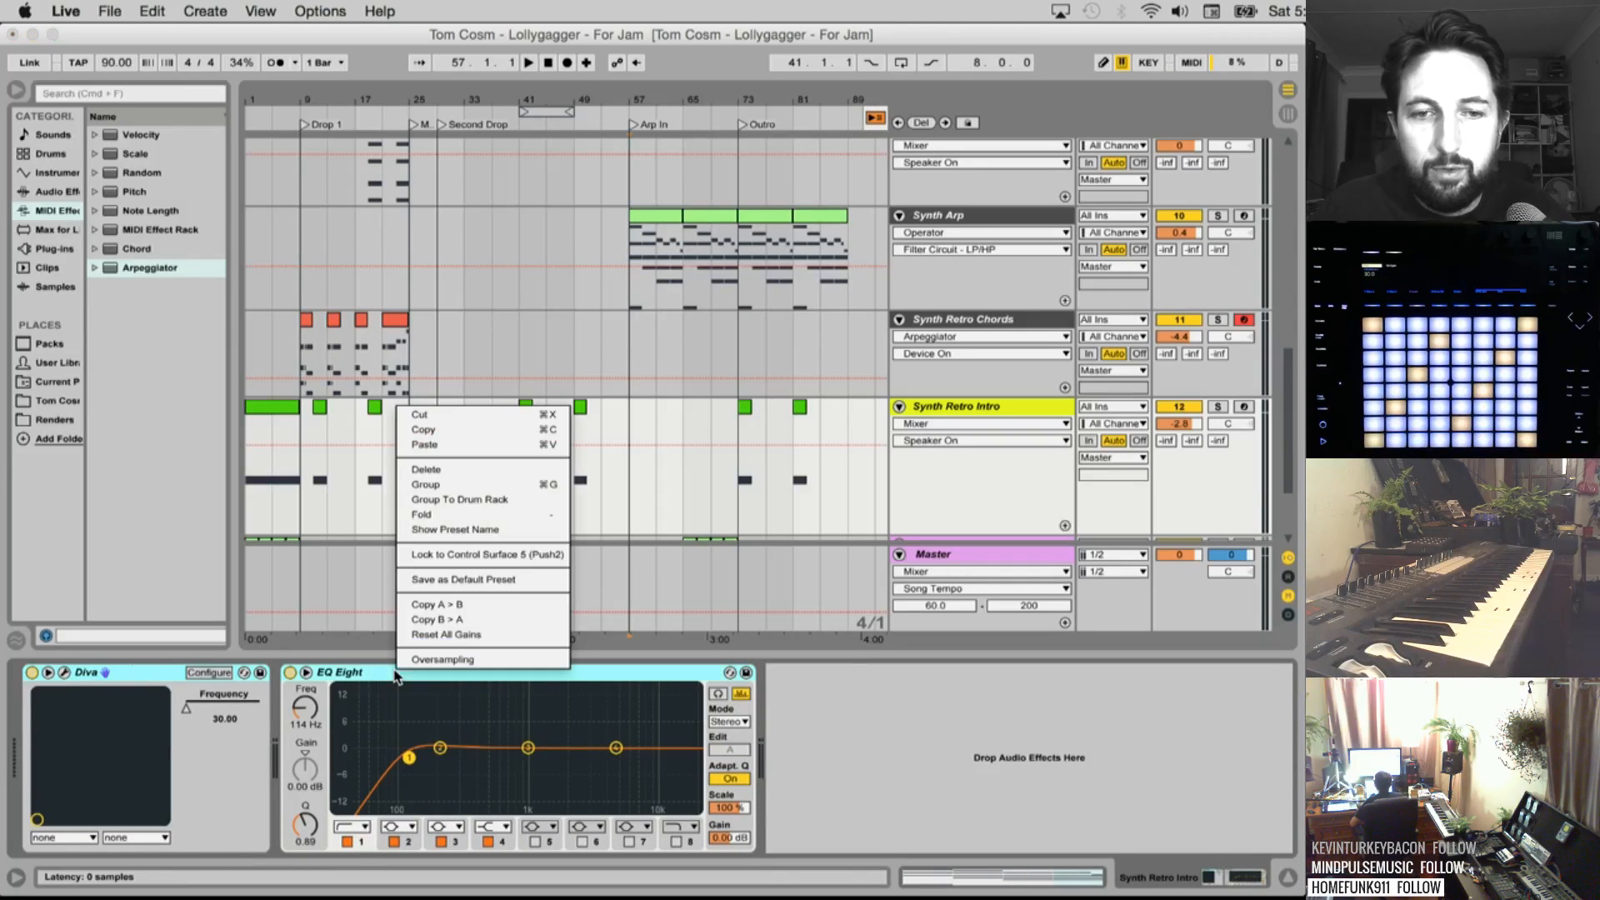
{"action": "left_click", "coordinate": [485, 486]}
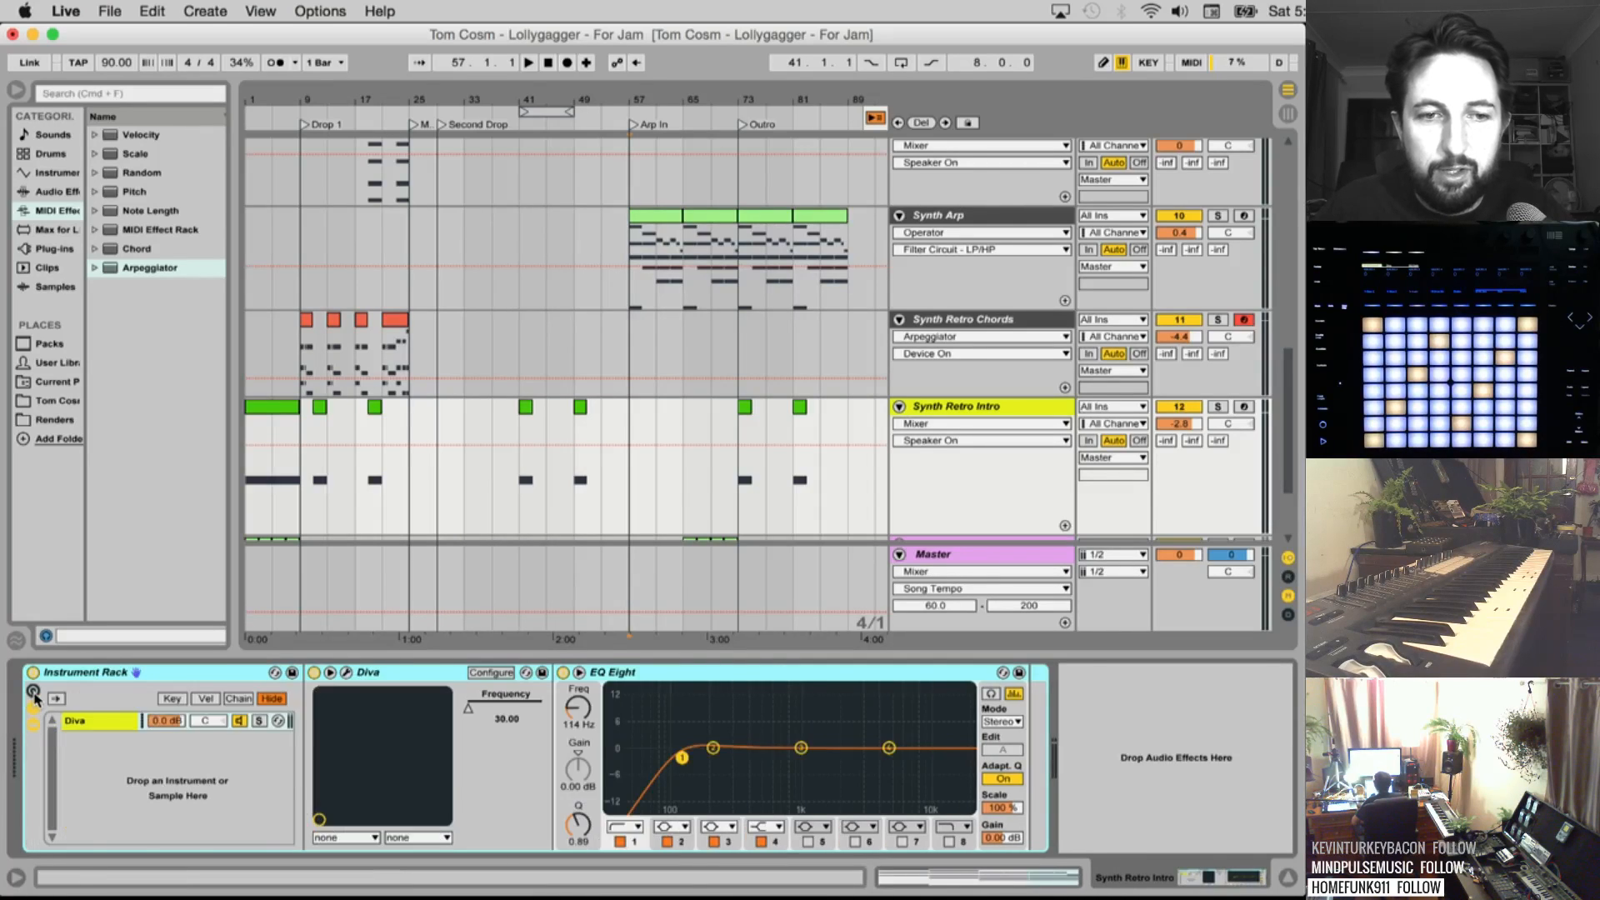
{"action": "left_click", "coordinate": [33, 693]}
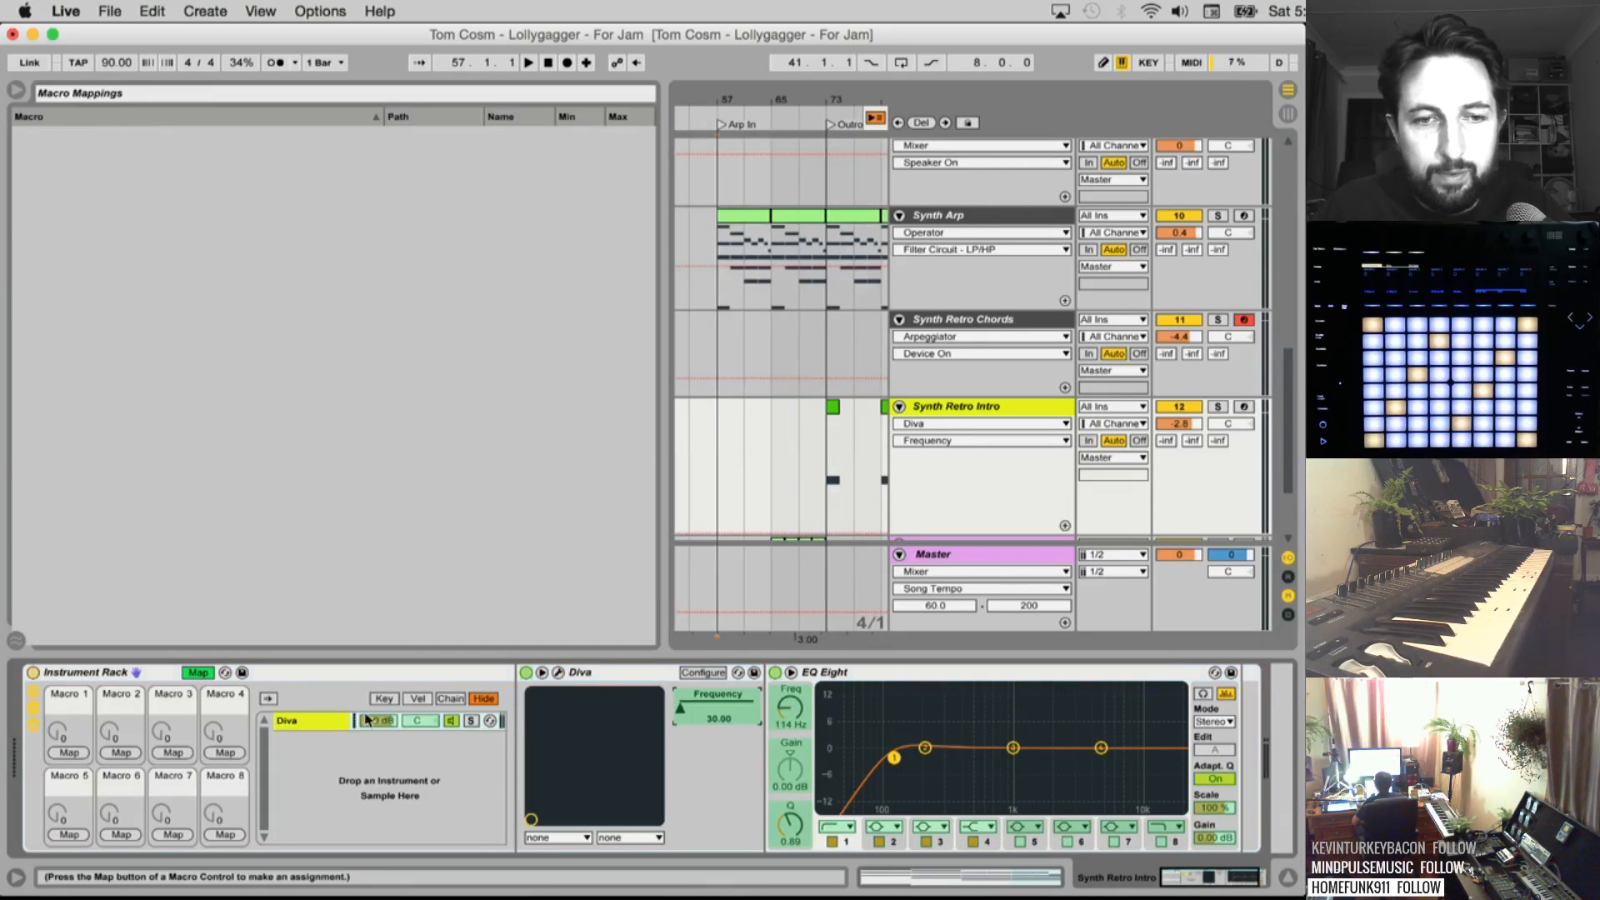
{"action": "left_click", "coordinate": [69, 753]}
{"action": "left_click", "coordinate": [200, 672]}
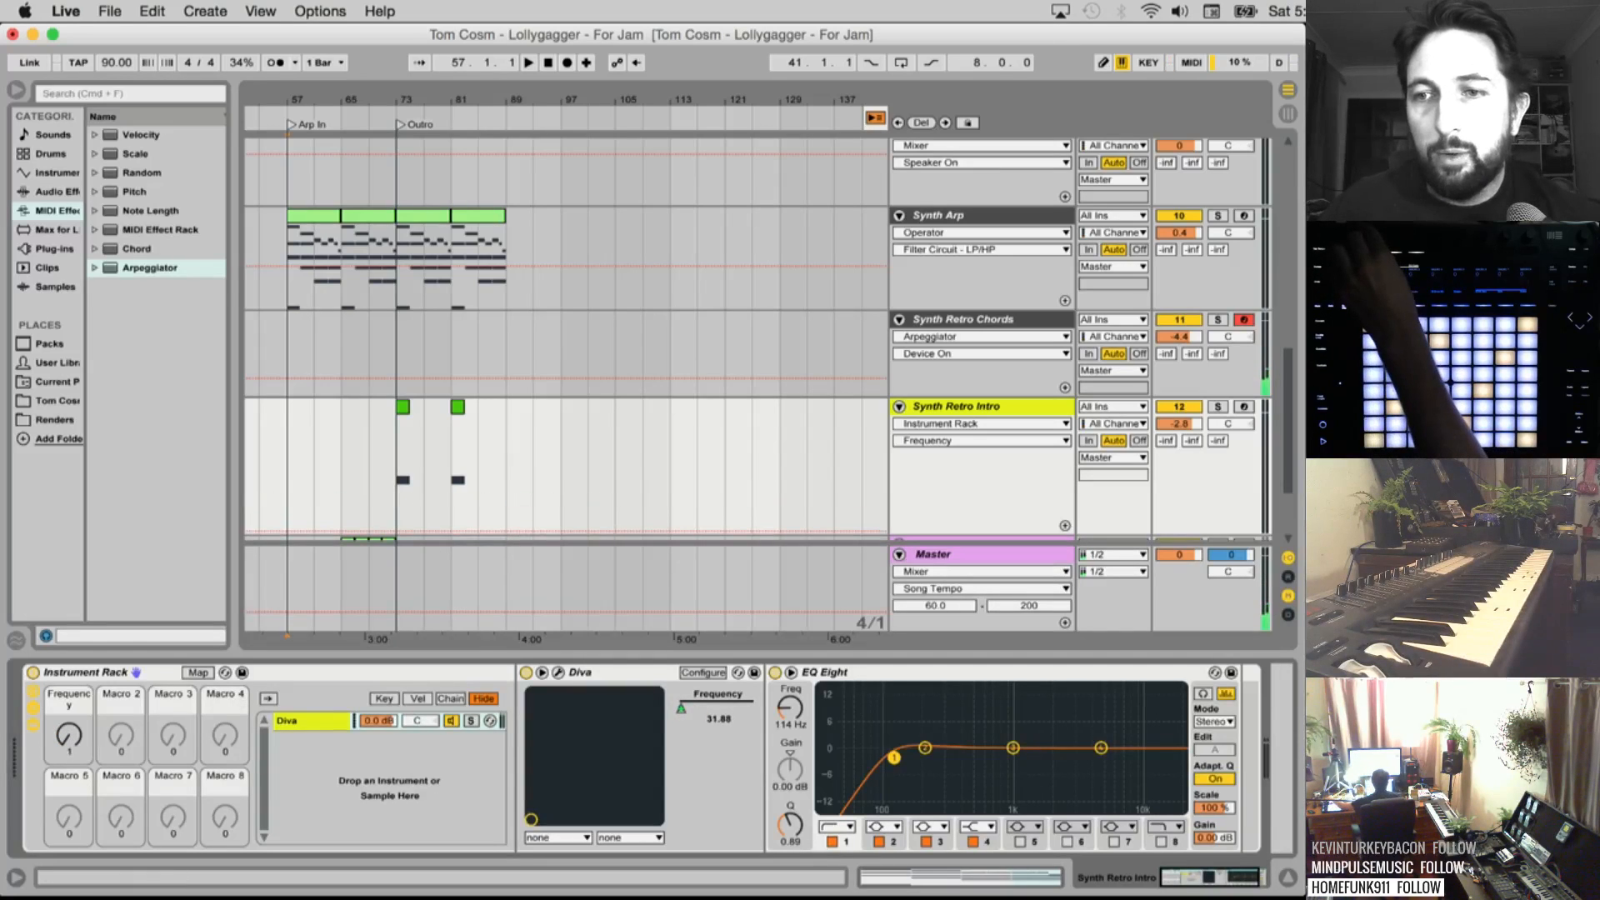
Arm the Synth Retro Intro track for recording and rename its Instrument Rack "Synth Retro Intro"
{"action": "left_click", "coordinate": [1244, 409]}
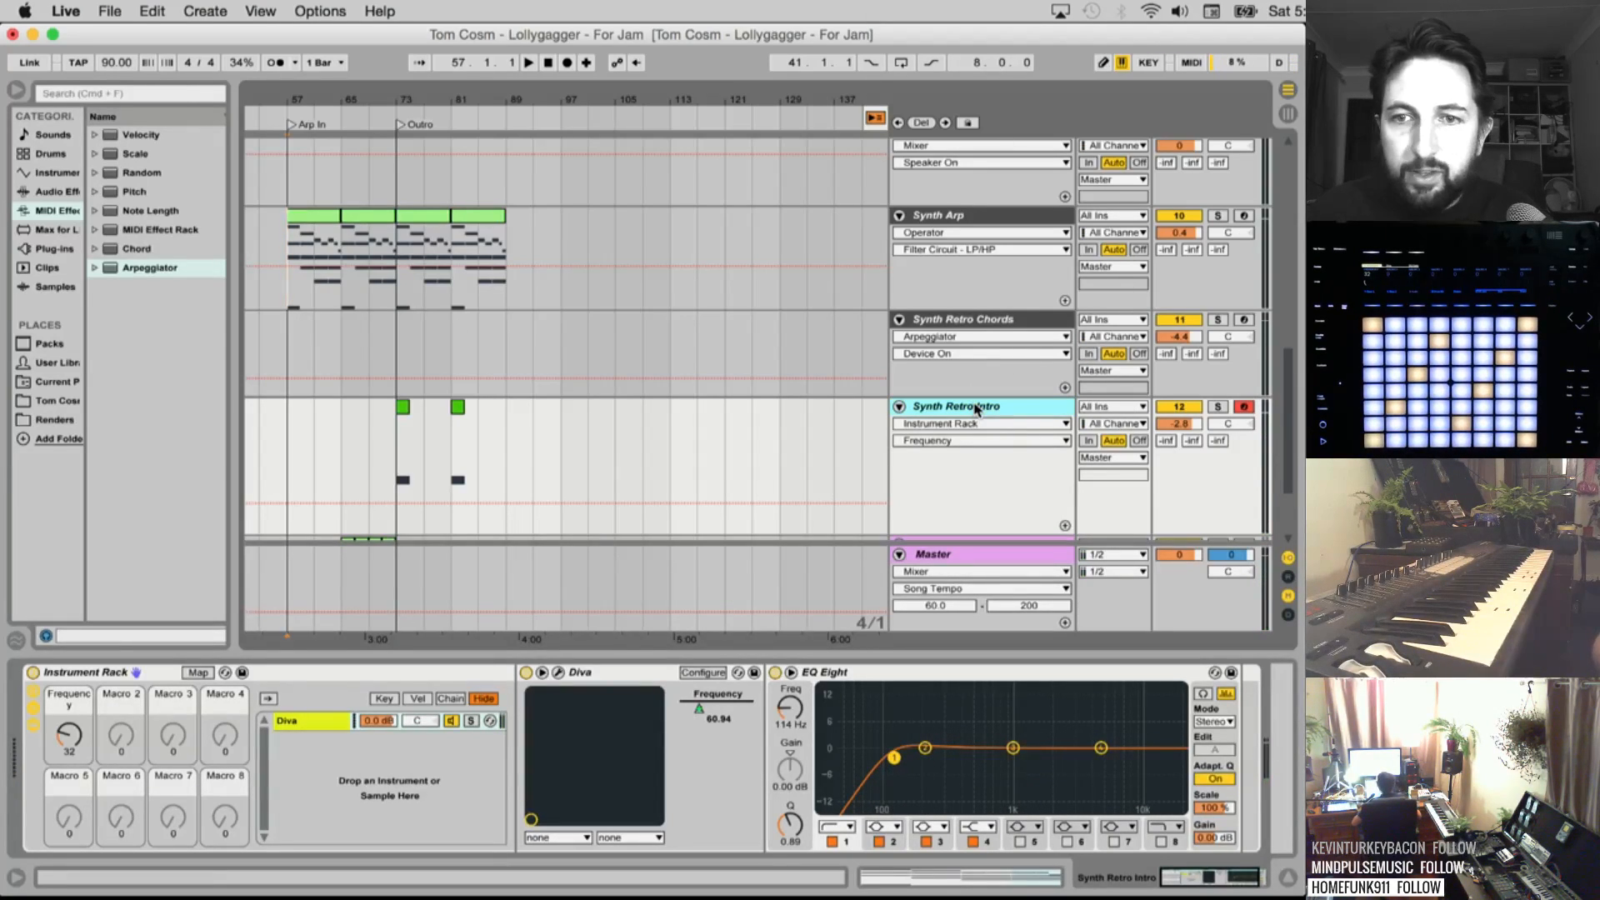
{"action": "left_click", "coordinate": [126, 675]}
{"action": "key", "text": "super+r"}
{"action": "type", "text": "Sy"}
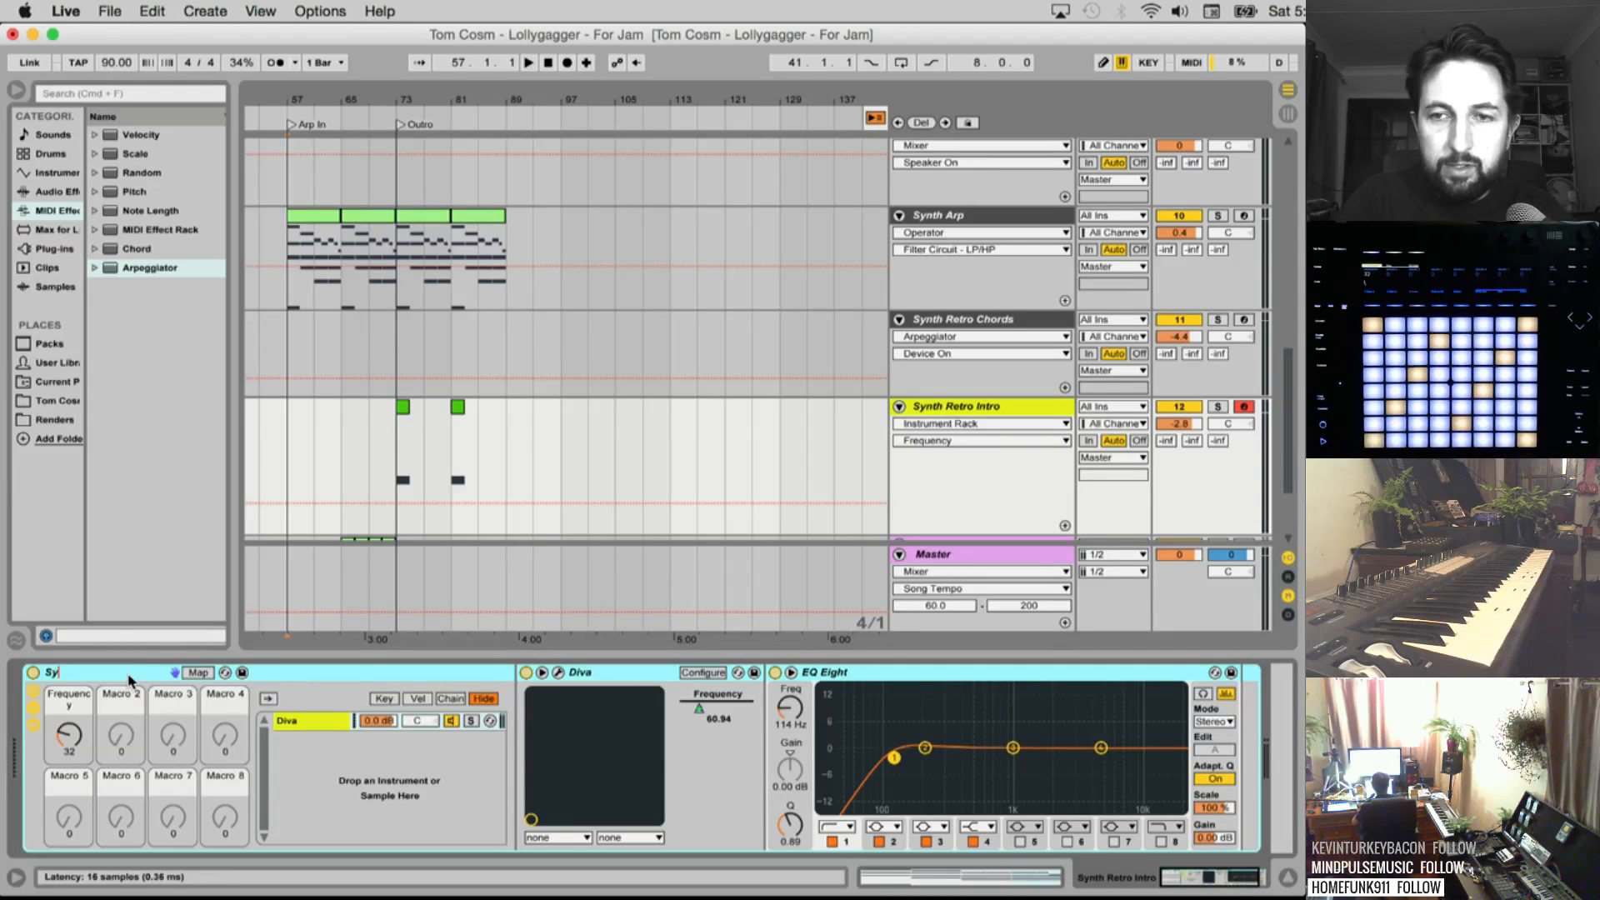
{"action": "type", "text": "nth Retro Intr"}
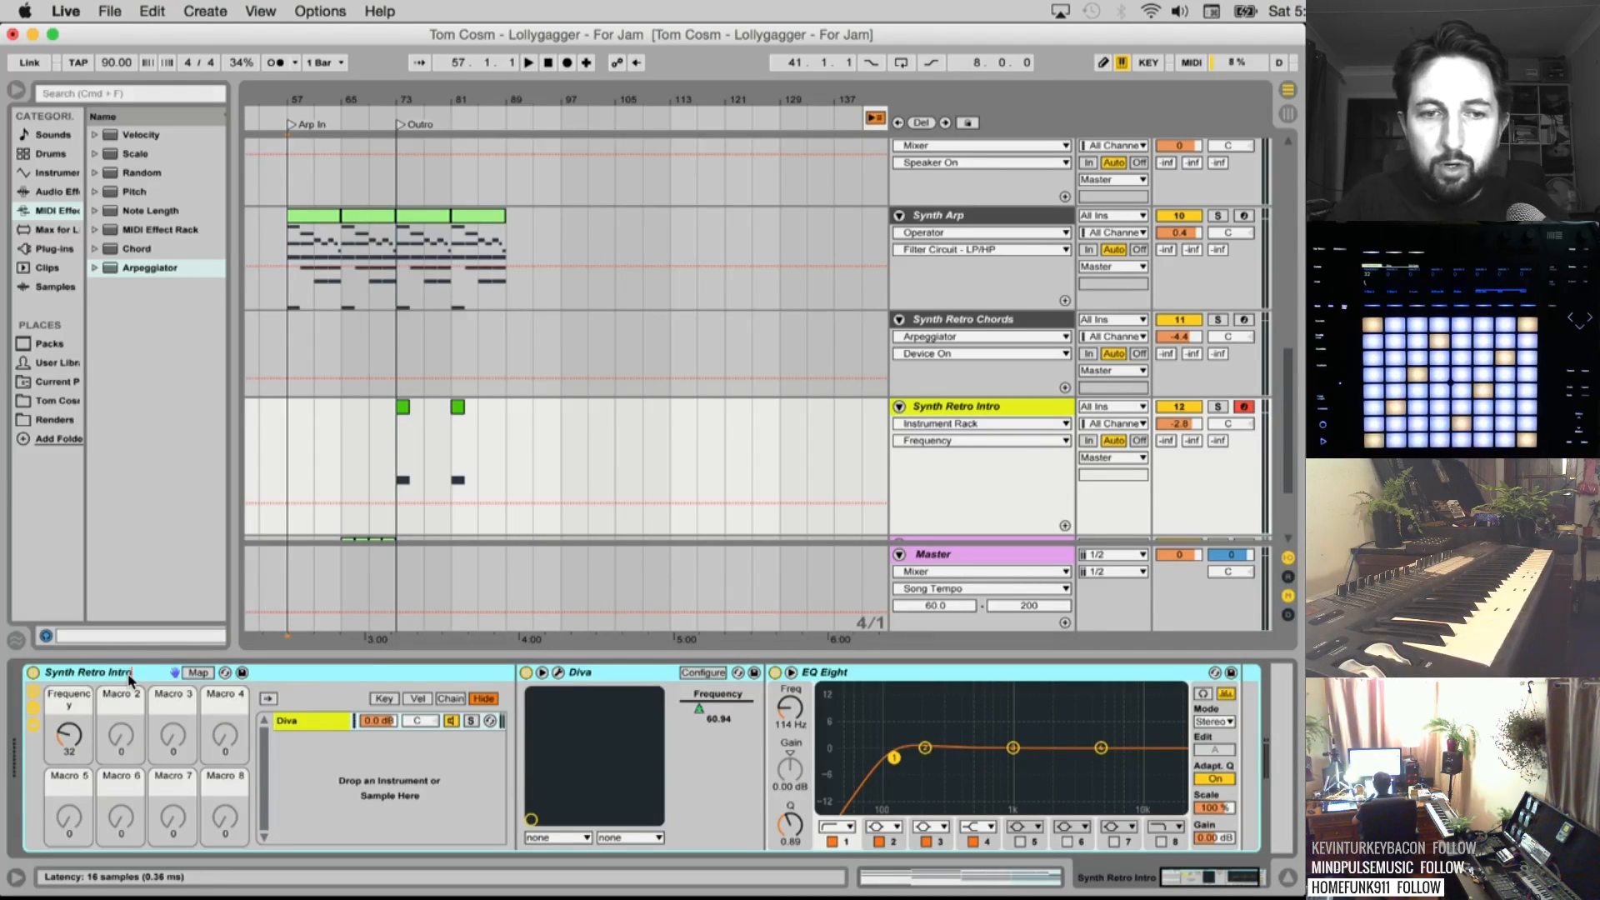
{"action": "type", "text": "o"}
{"action": "key", "text": "Return"}
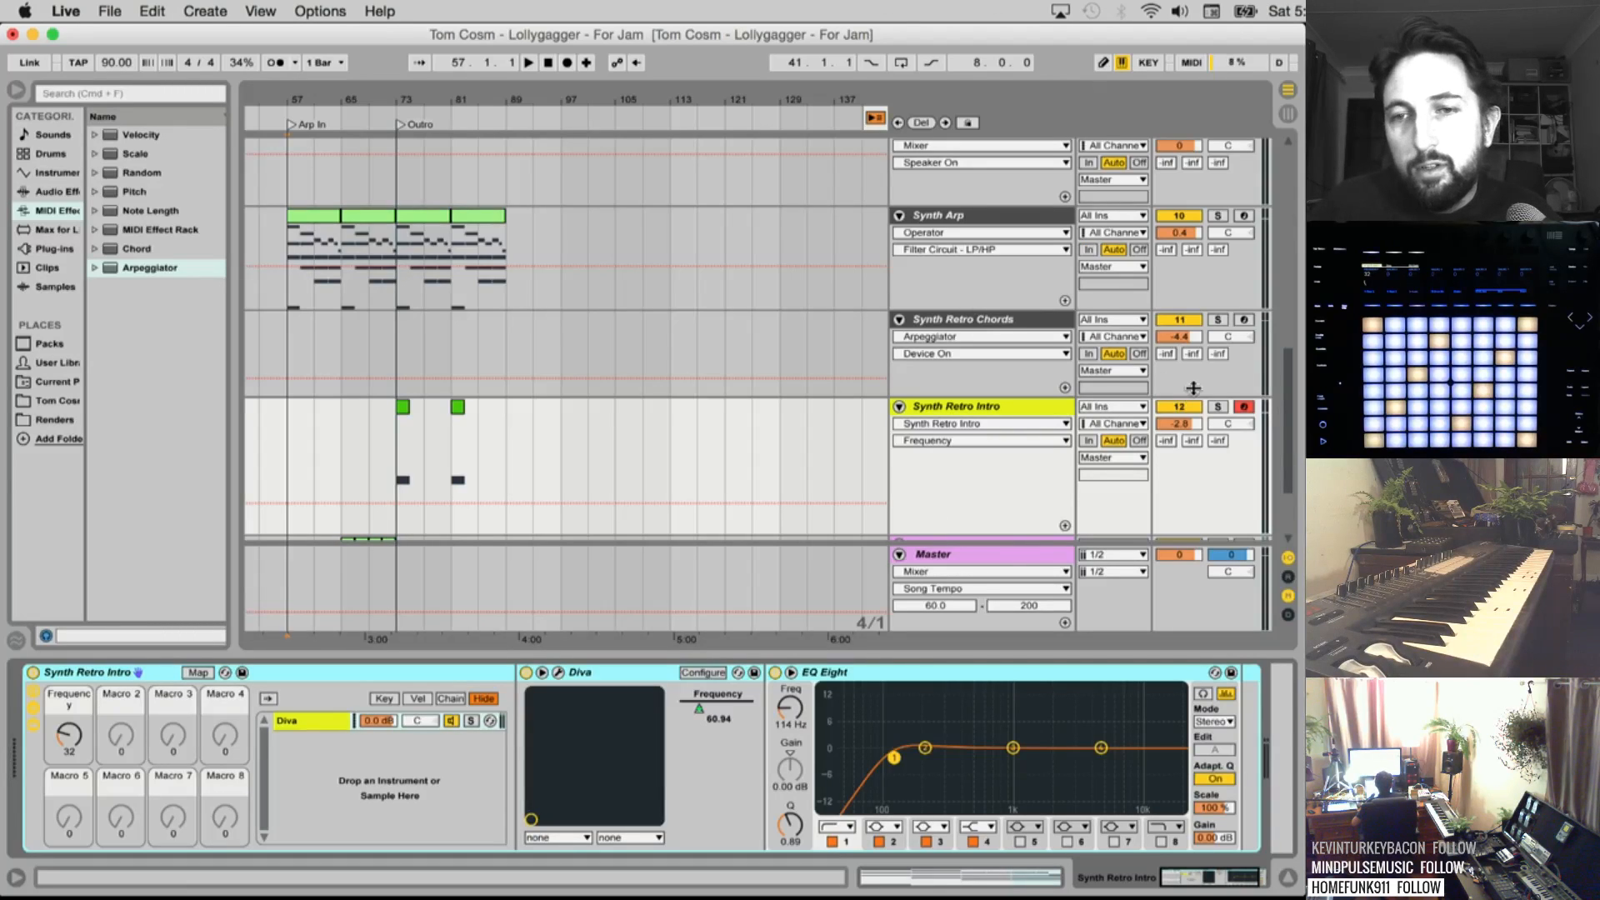
Color the Synth Retro Intro track dark grey and unfold the Pad Wub Wubs track
{"action": "right_click", "coordinate": [976, 414]}
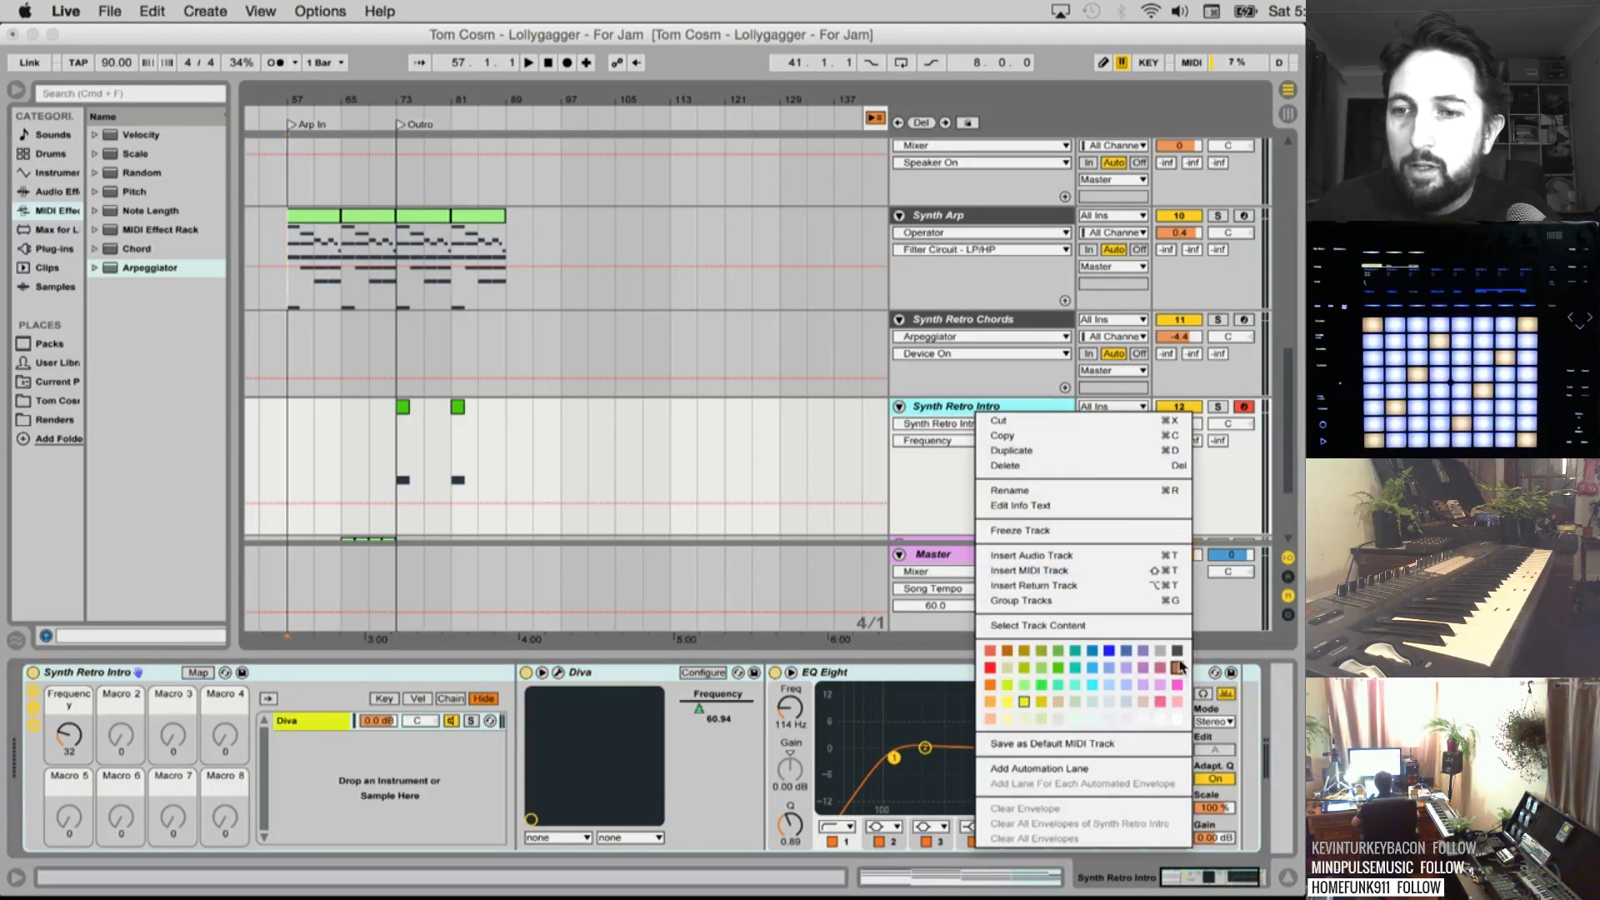
{"action": "left_click", "coordinate": [1179, 667]}
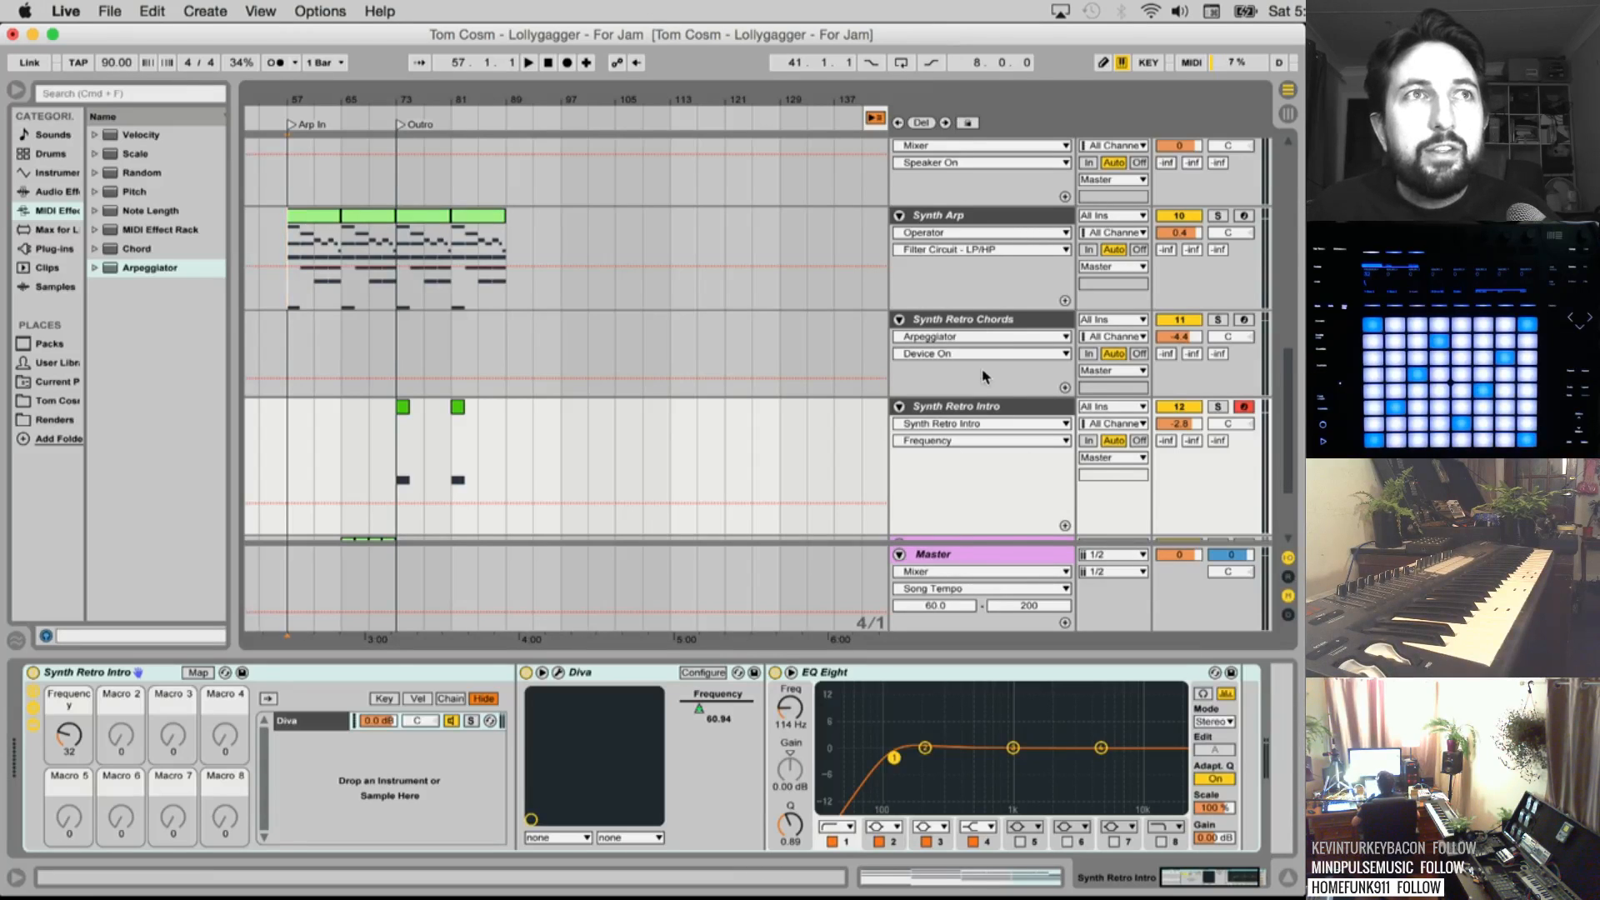
{"action": "scroll", "coordinate": [983, 376], "scroll_direction": "down", "scroll_amount": 4}
{"action": "left_click", "coordinate": [914, 421]}
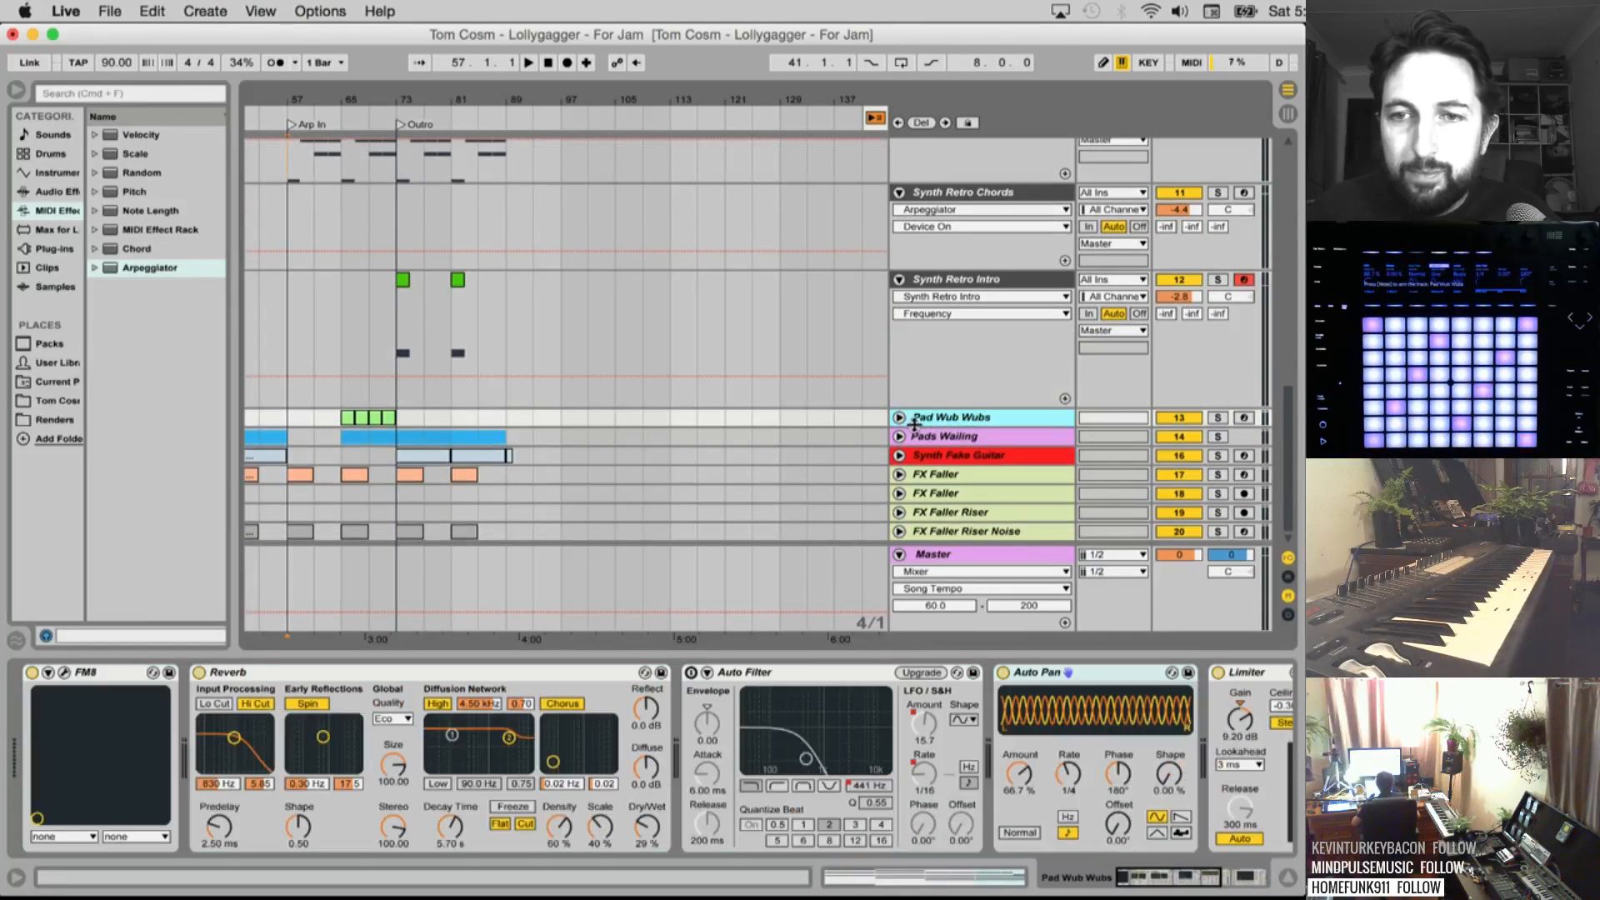
{"action": "left_click", "coordinate": [901, 417]}
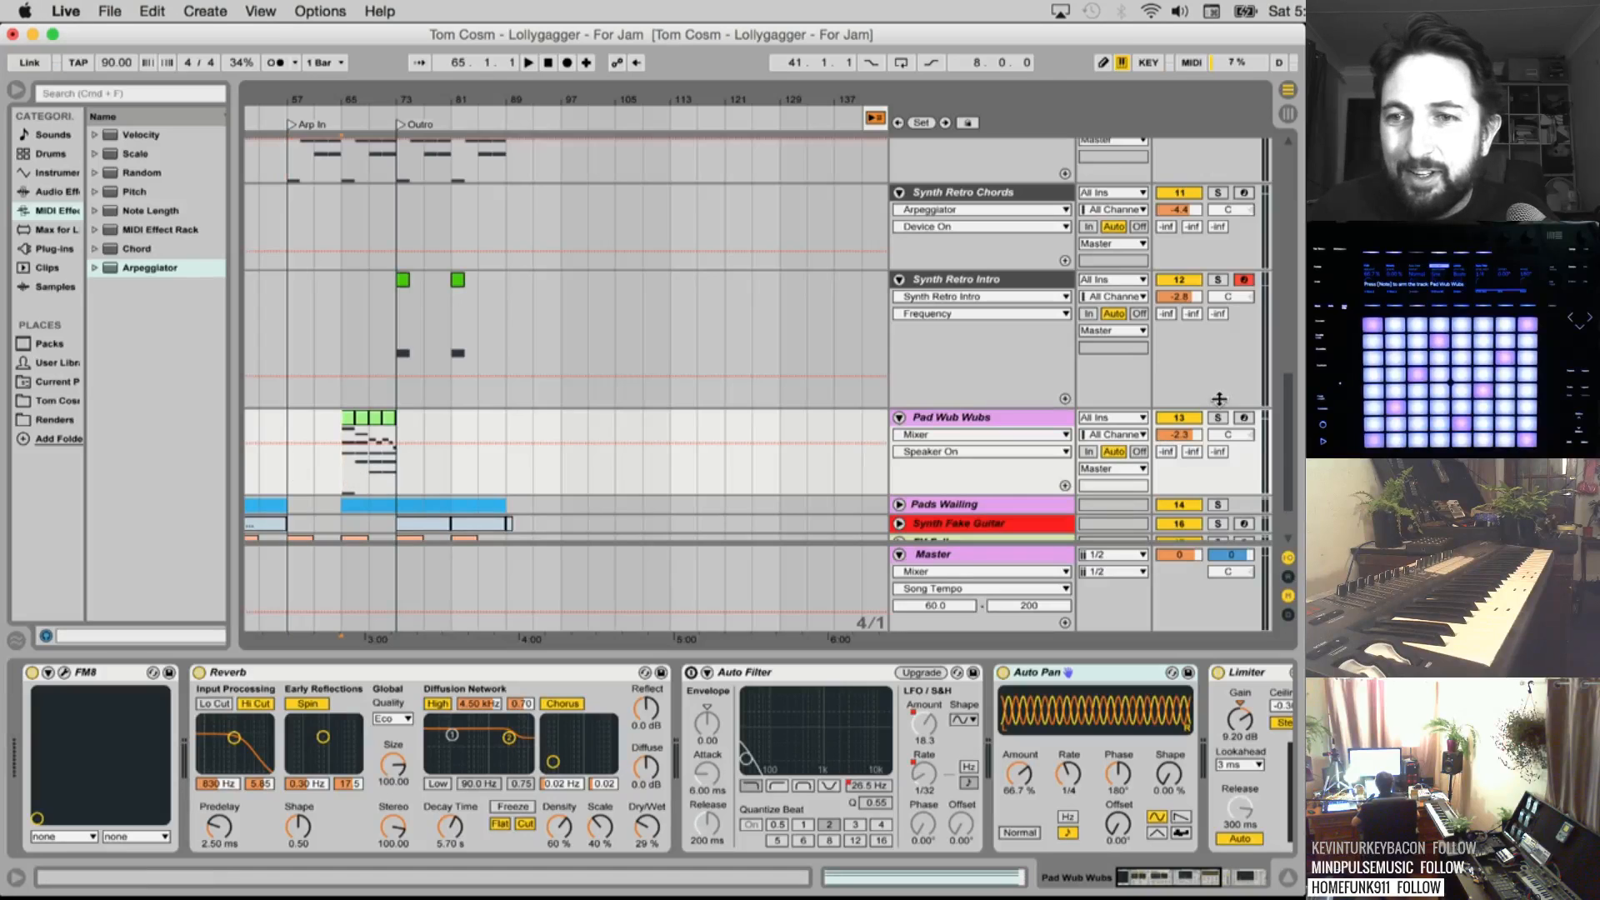
Arm and solo the Pad Wub Wubs track and play it to hear its sound
{"action": "left_click", "coordinate": [1244, 418]}
{"action": "key", "text": "space"}
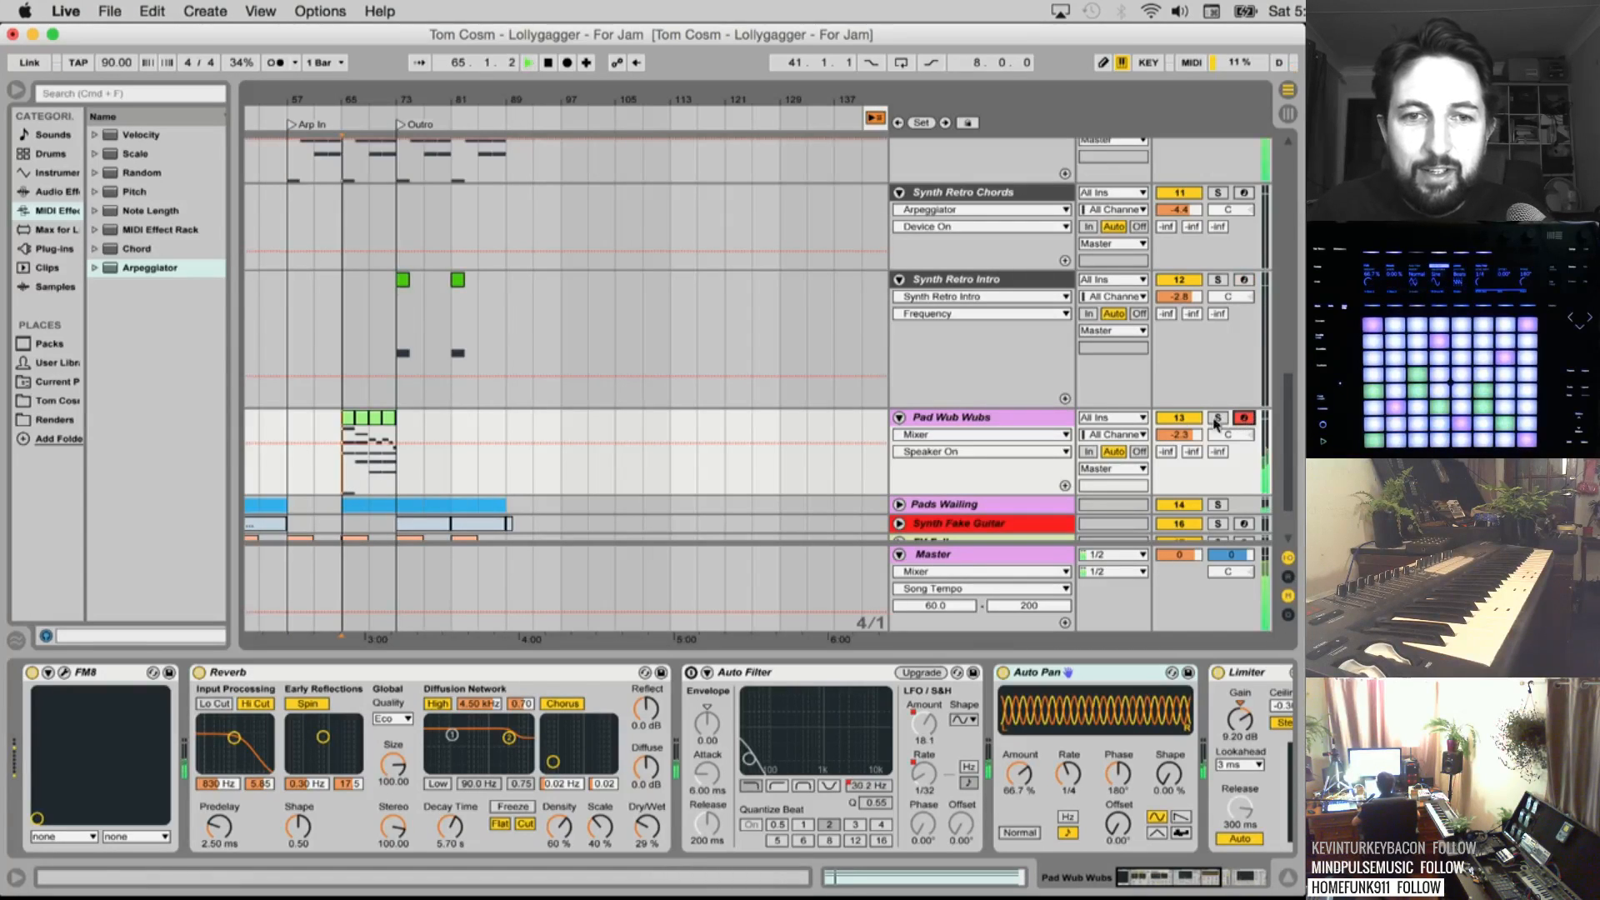
{"action": "left_click", "coordinate": [1217, 418]}
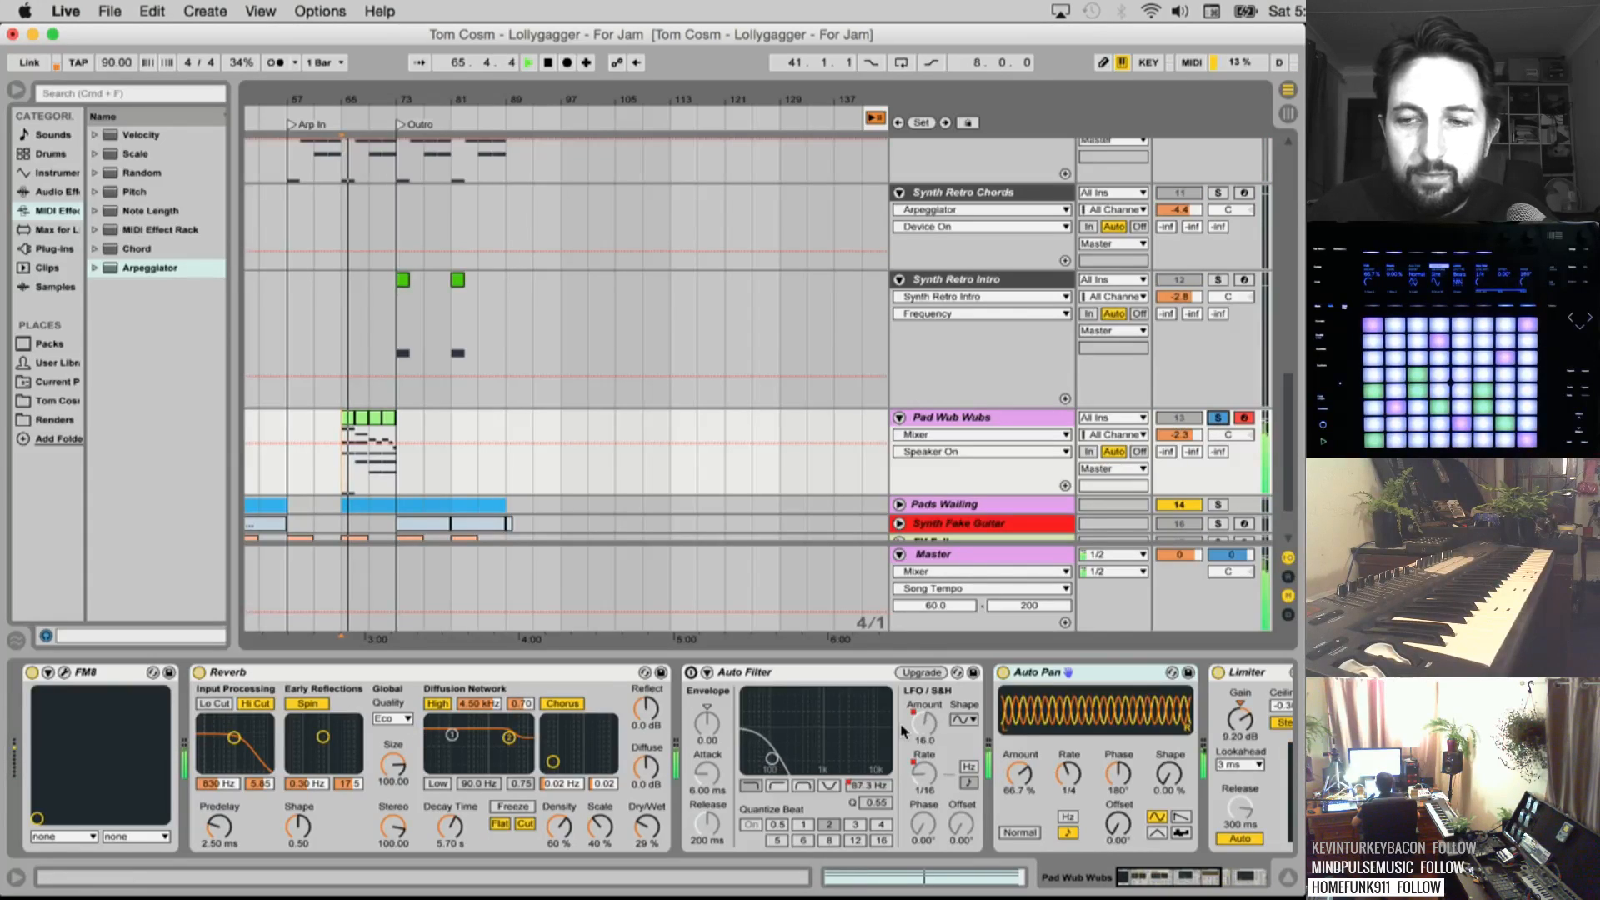
{"action": "scroll", "coordinate": [922, 723], "scroll_direction": "left", "scroll_amount": 1}
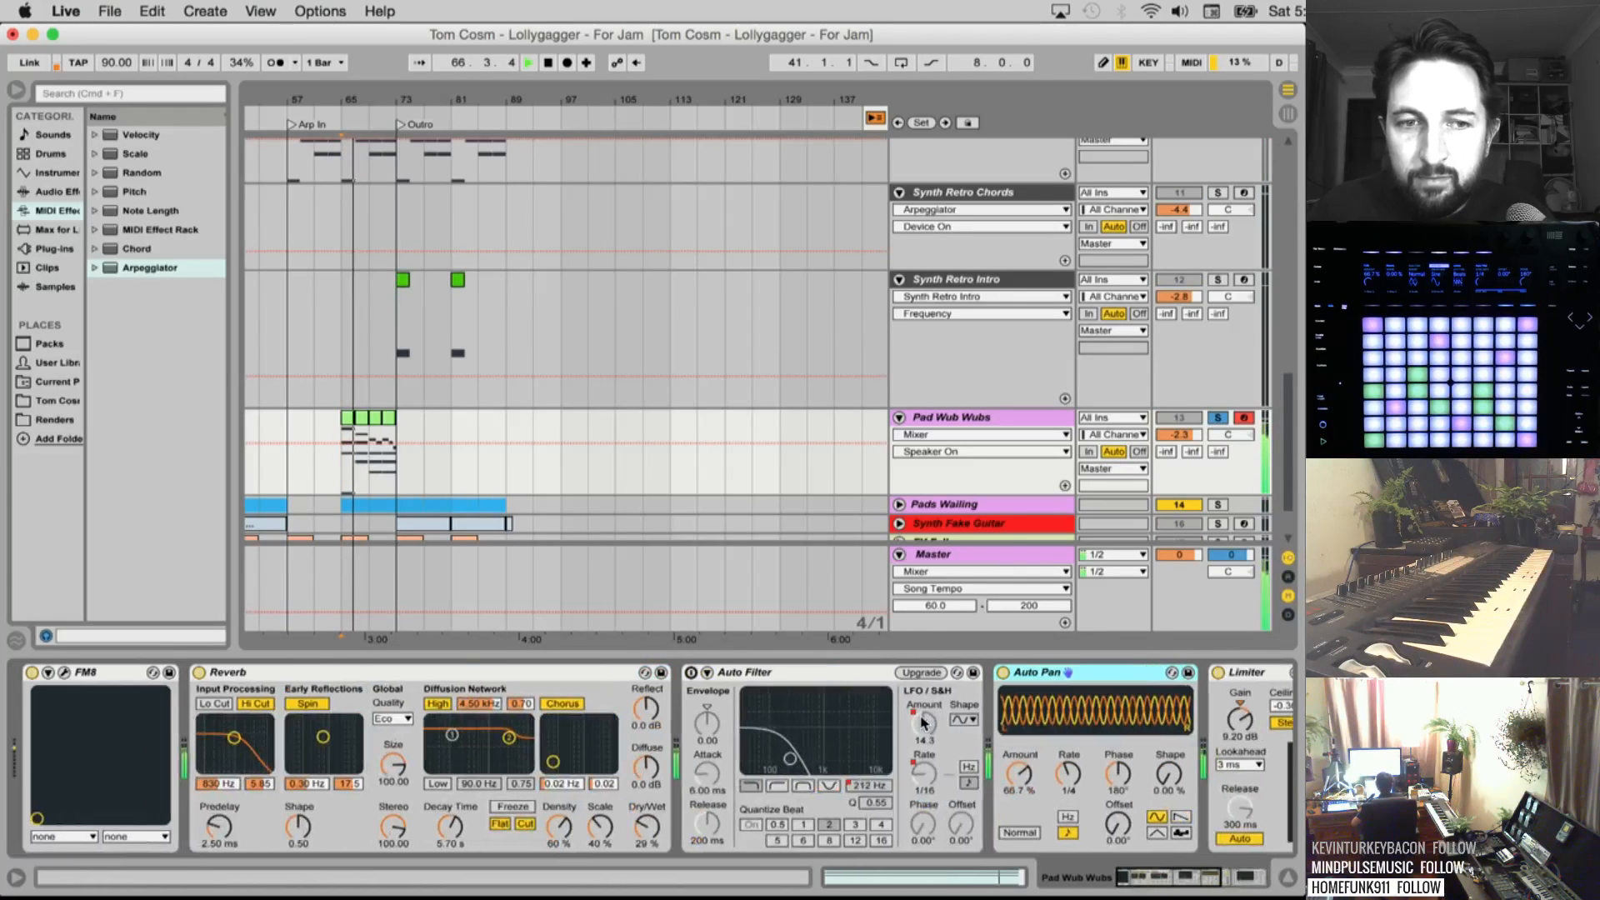
{"action": "key", "text": "space"}
Delete the Auto Filter between Reverb and Auto Pan from the Pad Wub Wubs device chain
{"action": "scroll", "coordinate": [923, 724], "scroll_direction": "right", "scroll_amount": 5}
{"action": "left_click", "coordinate": [1067, 671]}
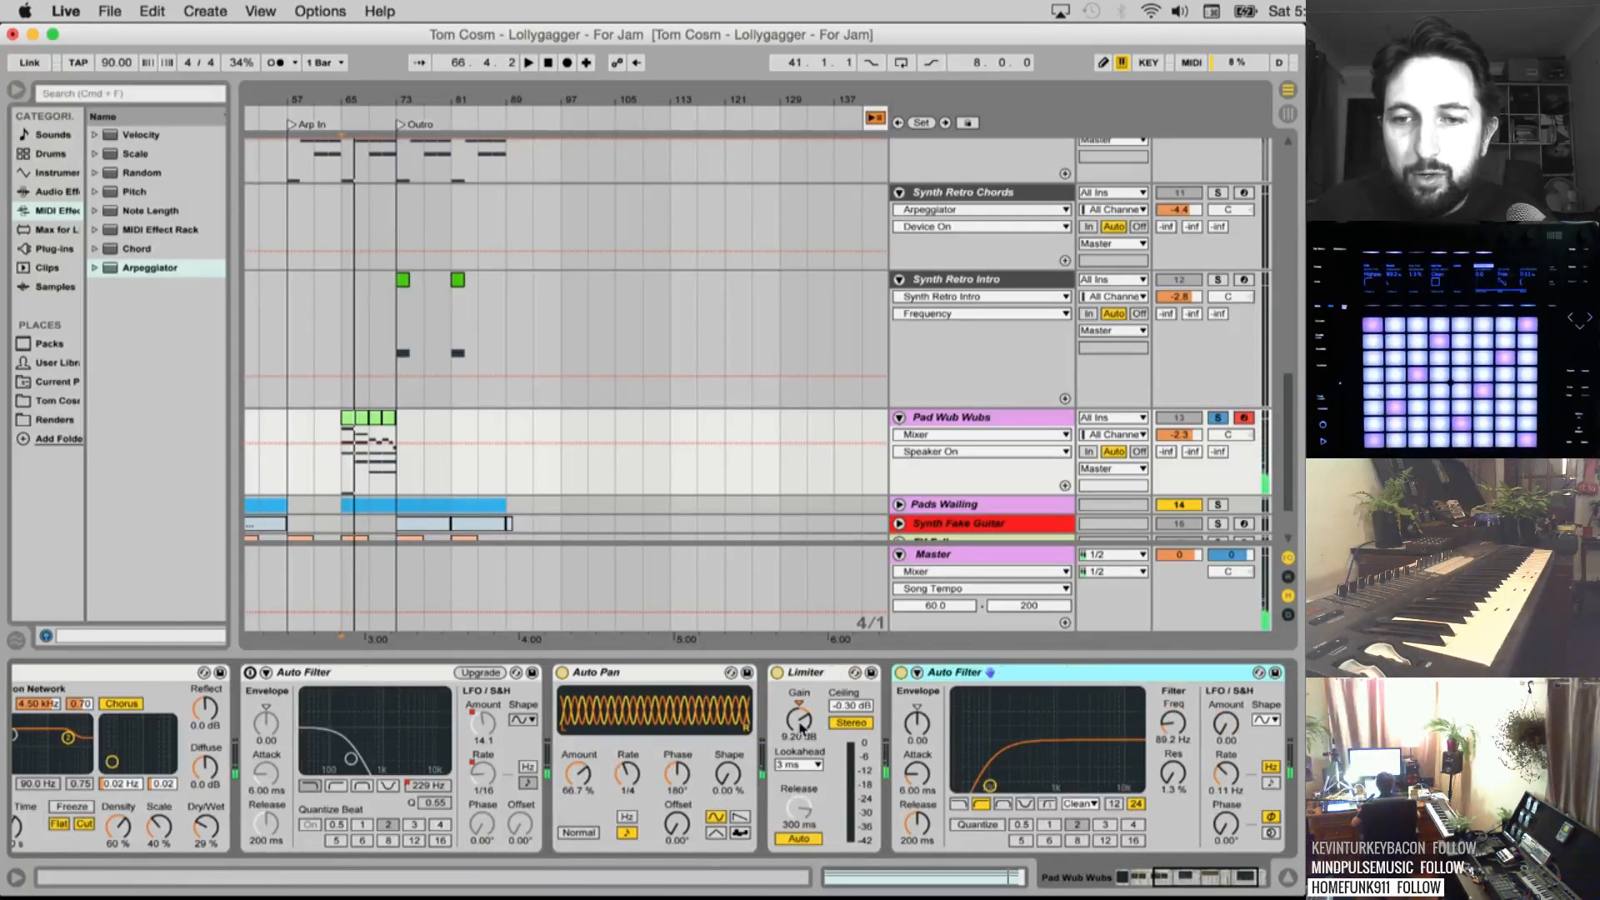
{"action": "scroll", "coordinate": [771, 733], "scroll_direction": "left", "scroll_amount": 5}
{"action": "left_click", "coordinate": [767, 678]}
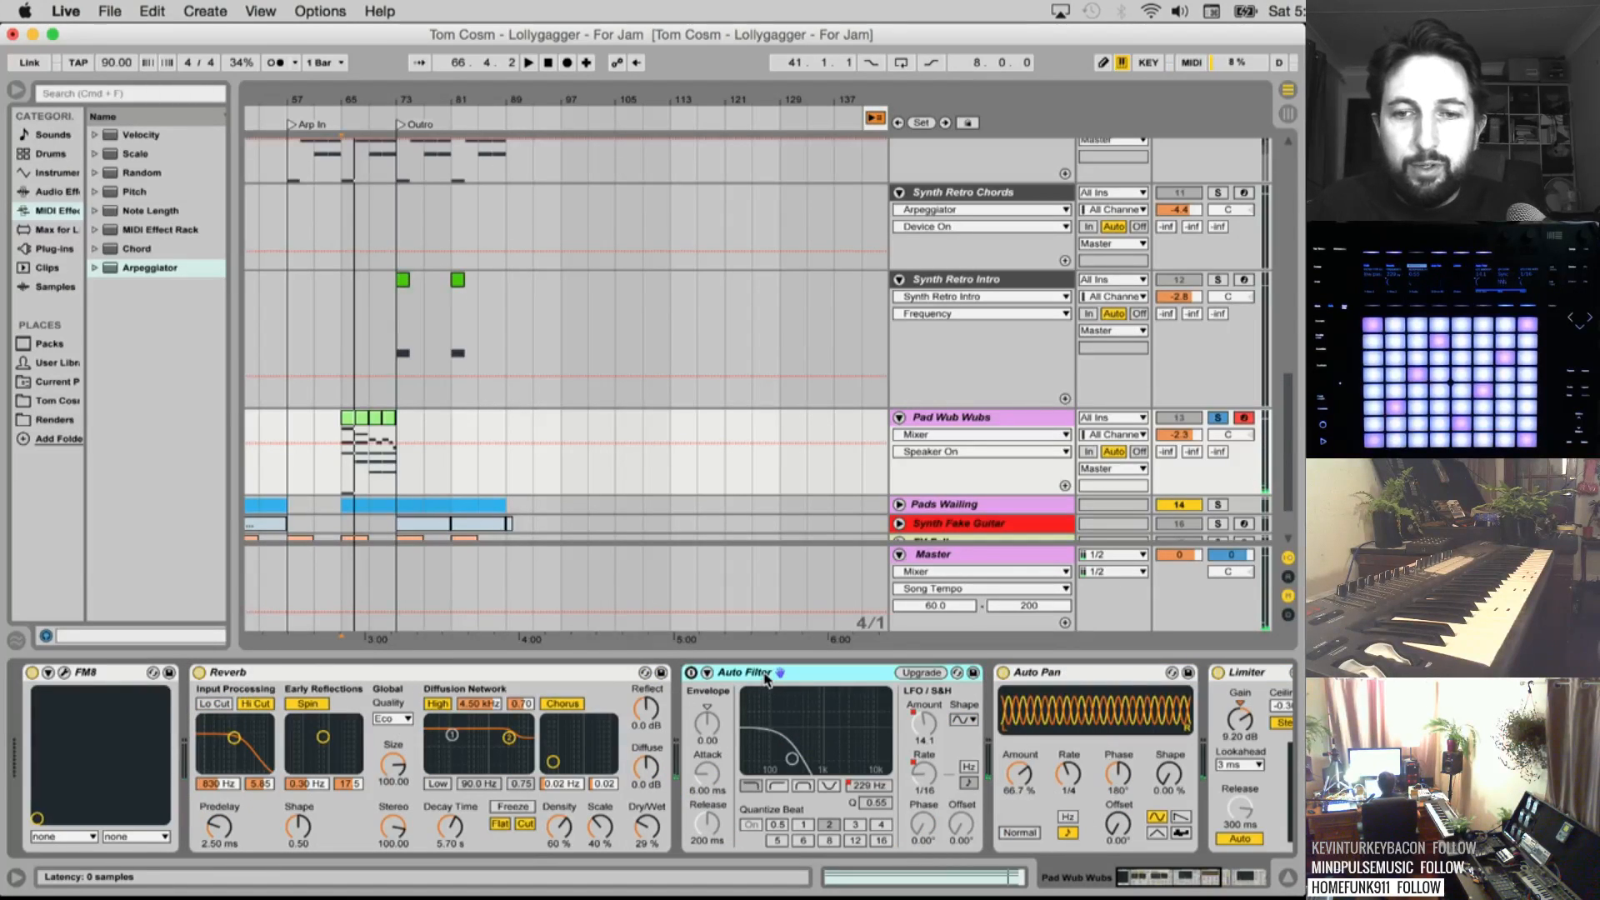
{"action": "key", "text": "Delete"}
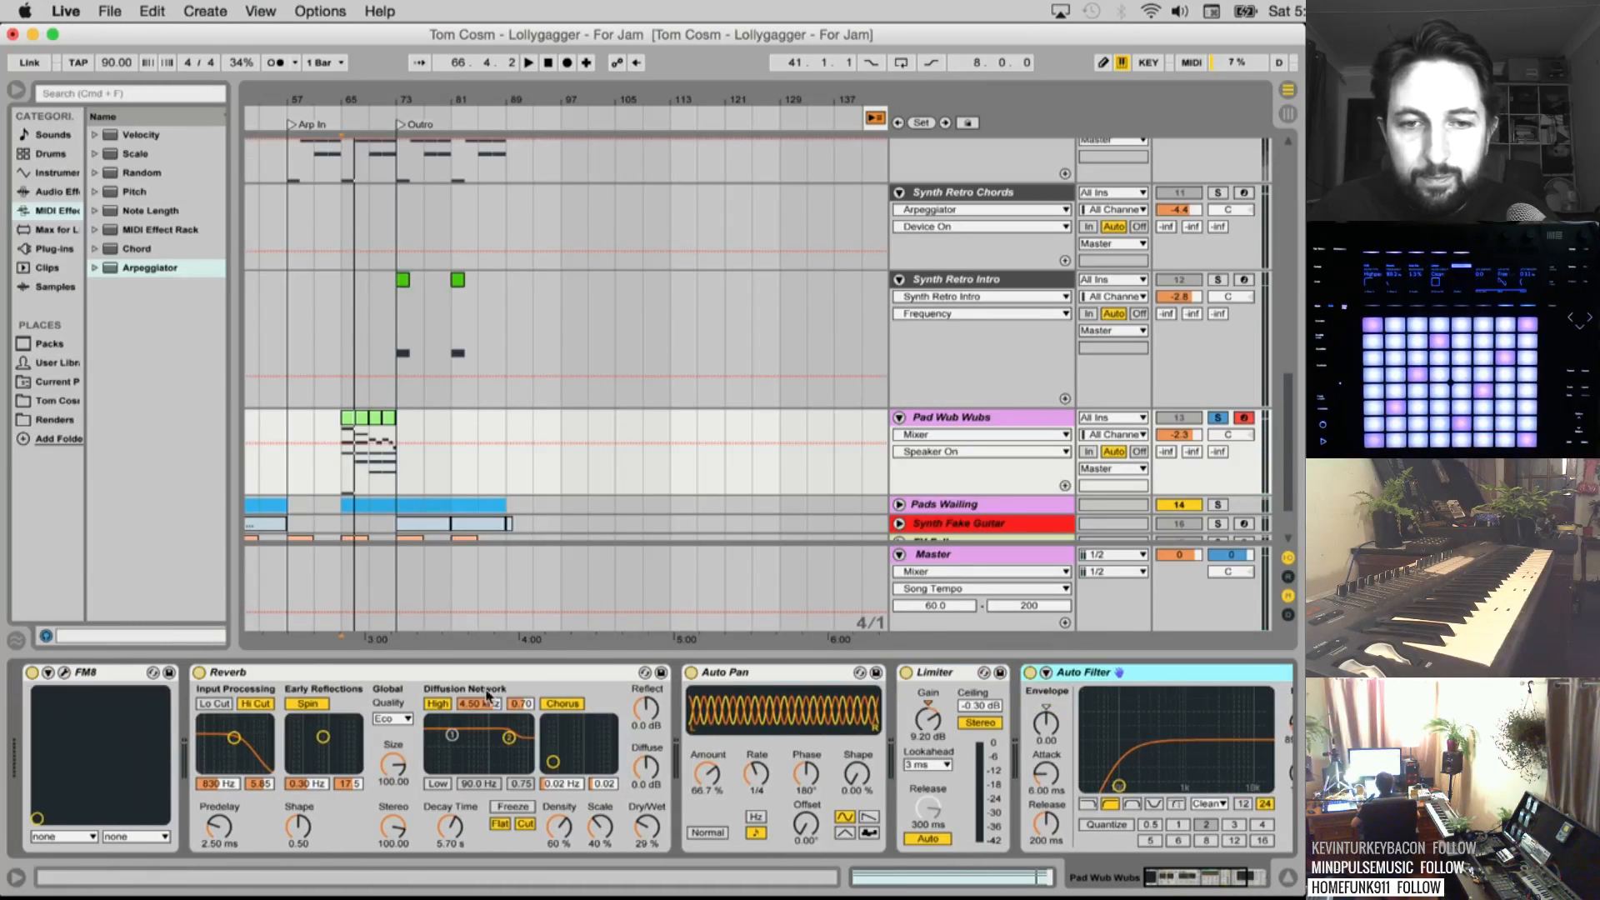
Group all of the Pad Wub Wubs devices into an Instrument Rack and name the rack "Pad Wub Wubs"
{"action": "right_click", "coordinate": [95, 673]}
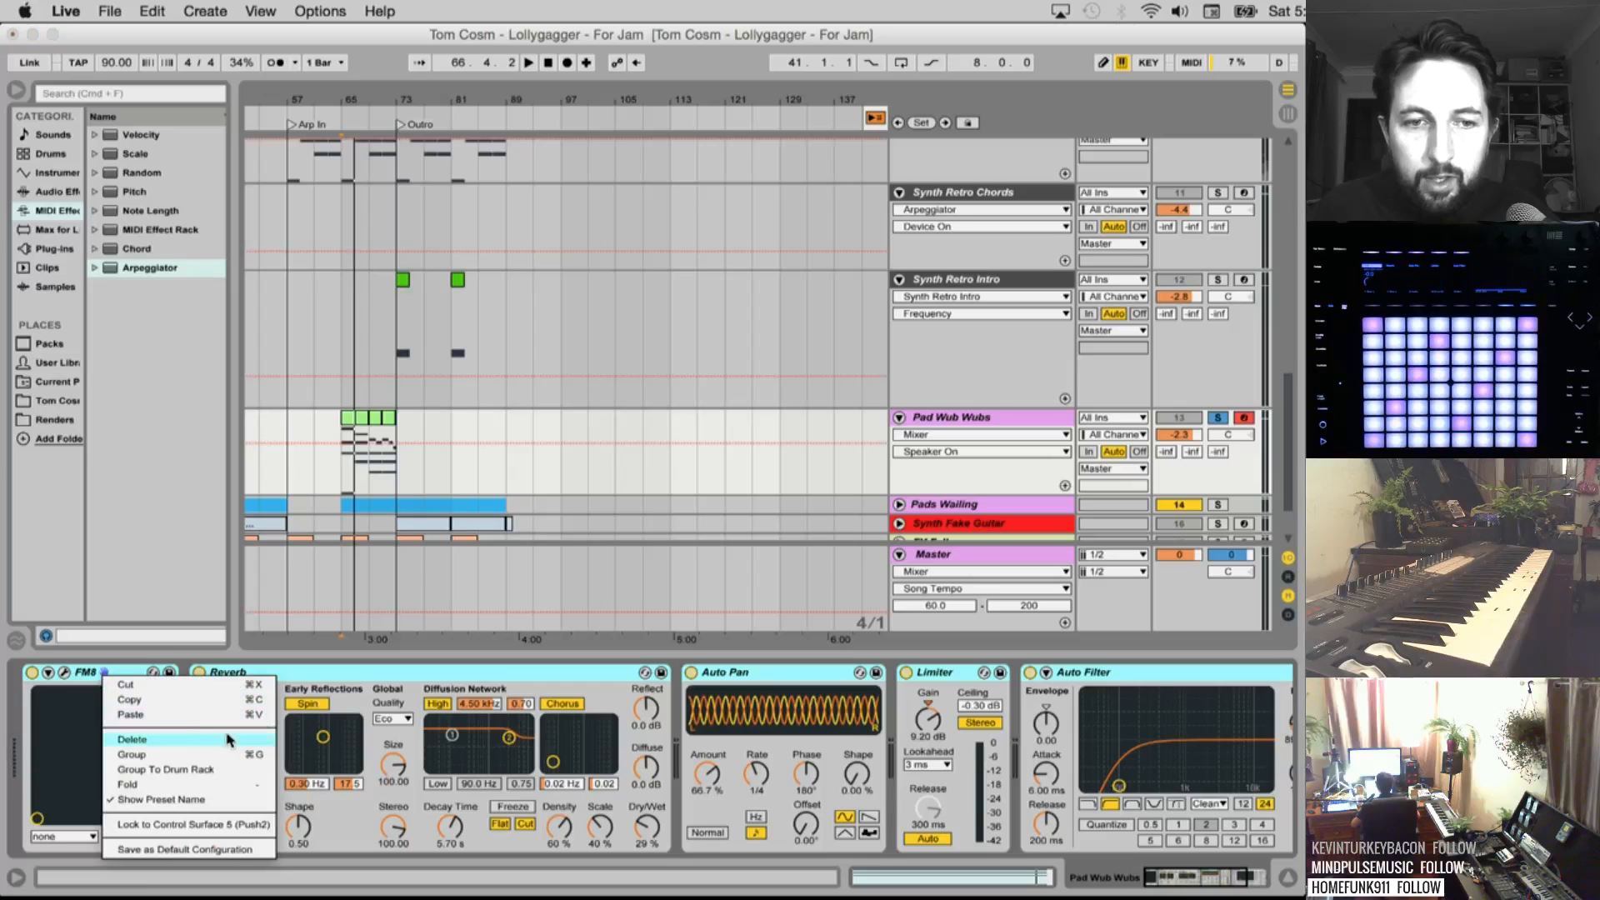
{"action": "left_click", "coordinate": [175, 757]}
{"action": "key", "text": "super+g"}
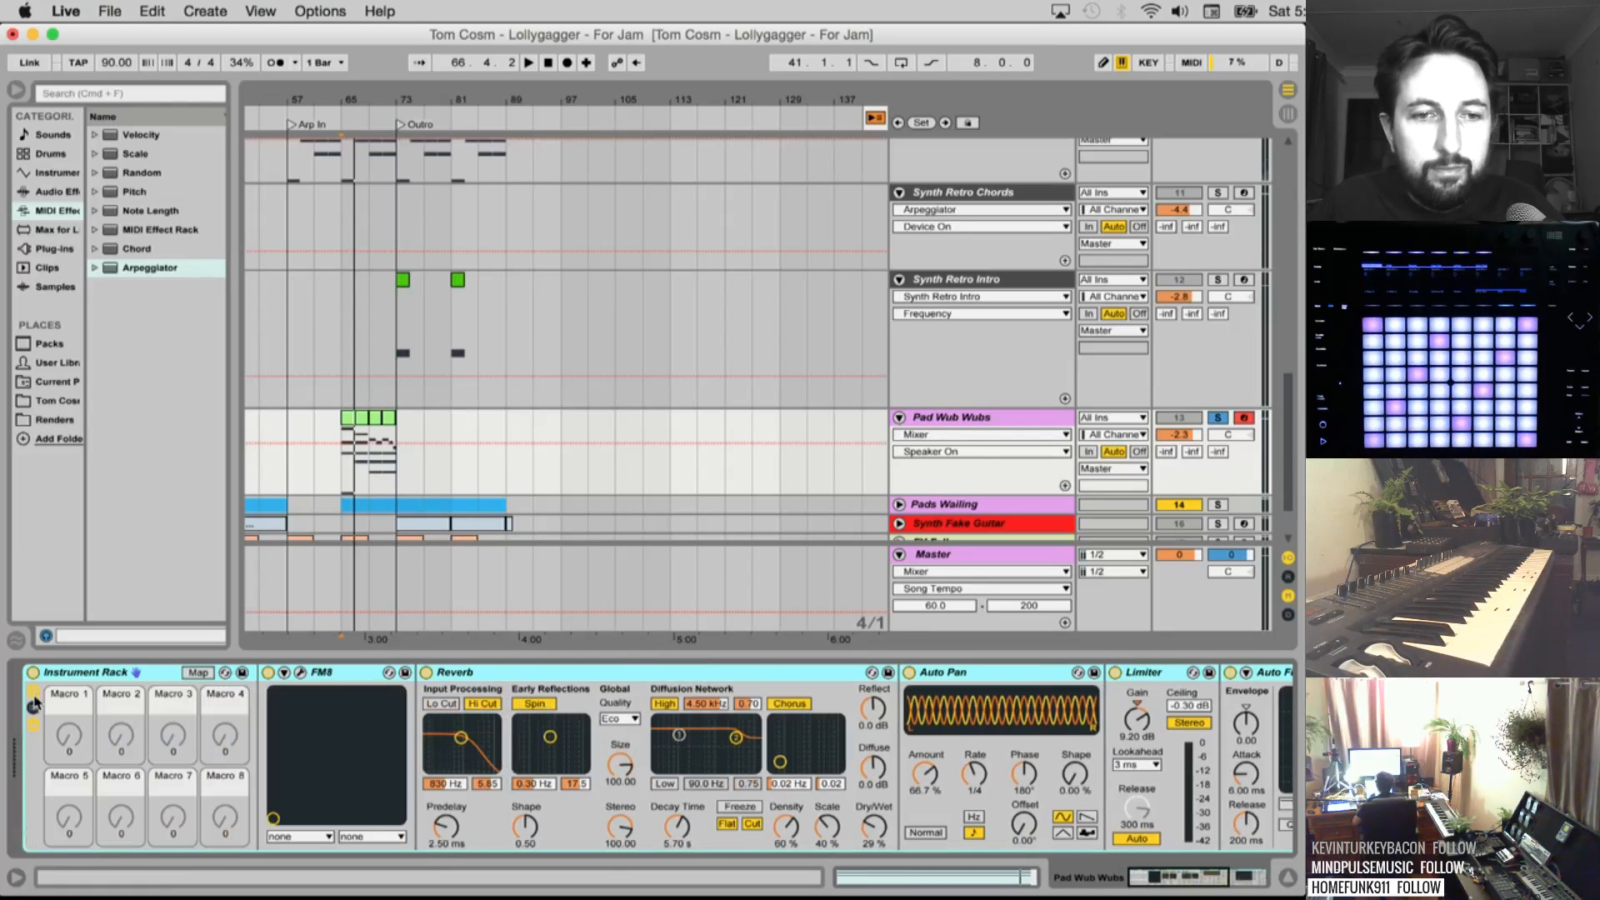
{"action": "key", "text": "super+r"}
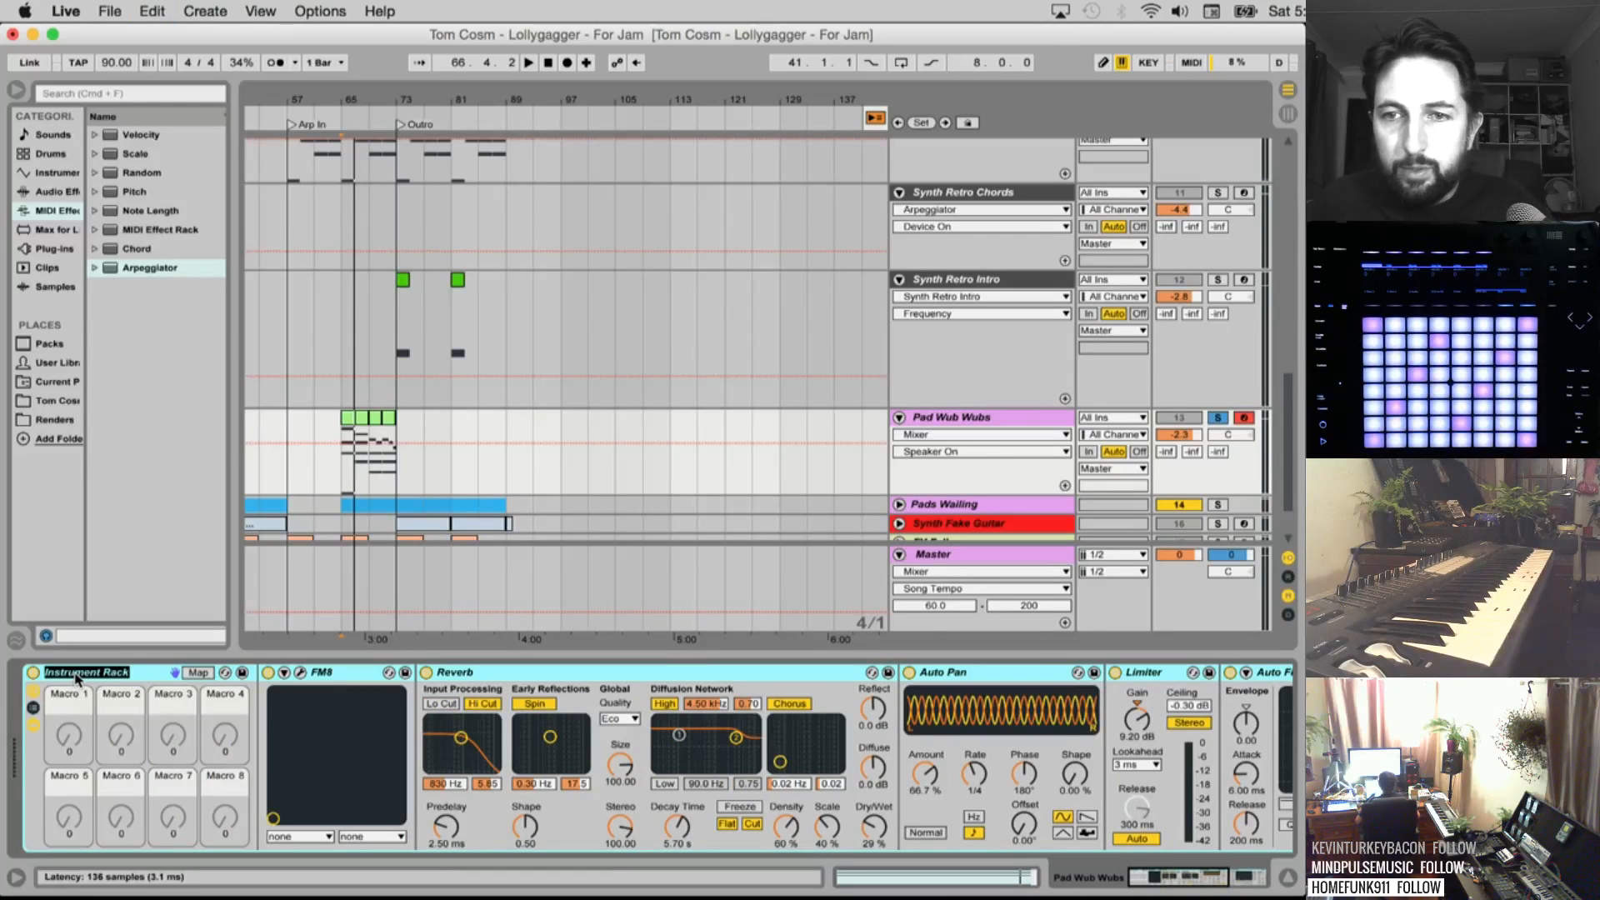
{"action": "type", "text": "Pad Wub Wubs"}
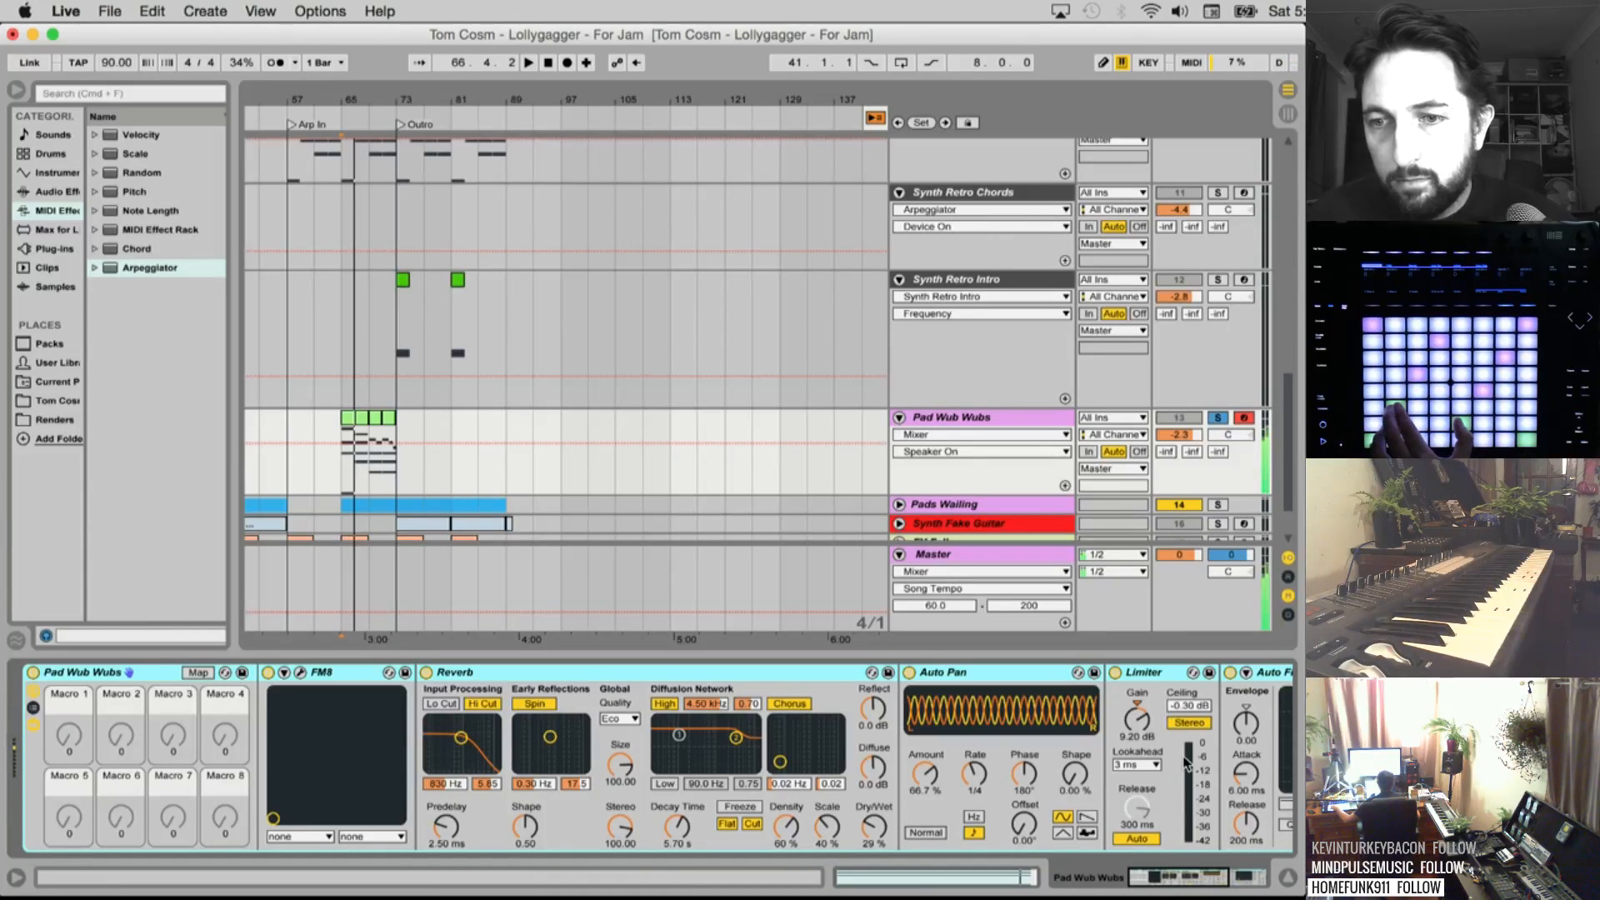
Look through the FM8 synth's pages on Pad Wub Wubs and switch off its Chorus/Delay effect
{"action": "left_click_drag", "start_coordinate": [1174, 877], "coordinate": [1109, 887]}
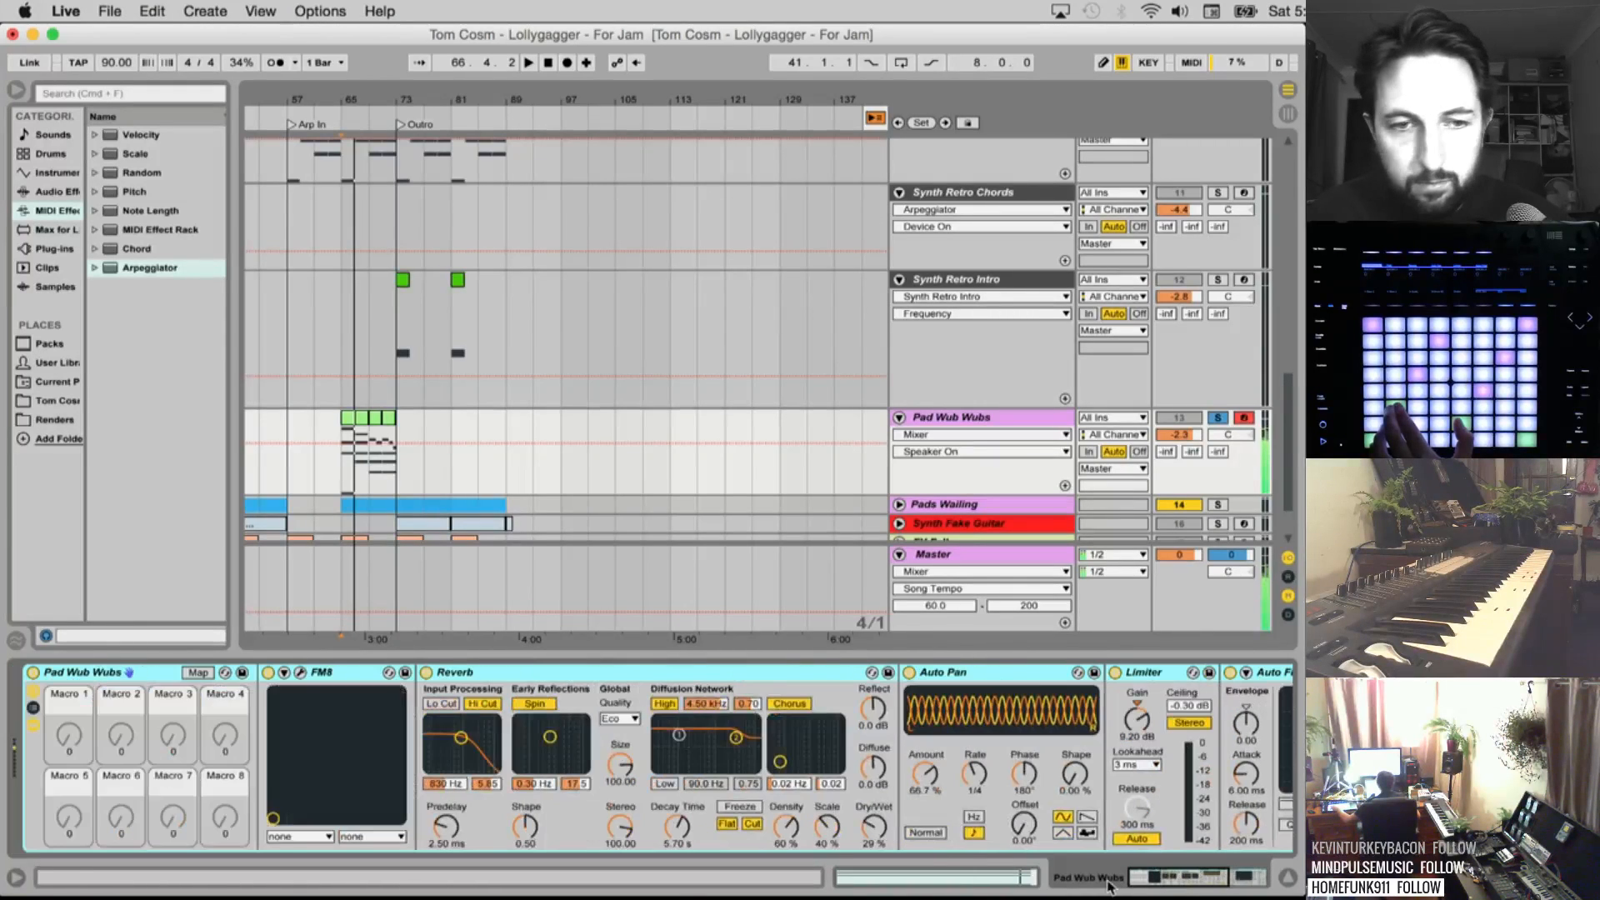
{"action": "left_click", "coordinate": [301, 674]}
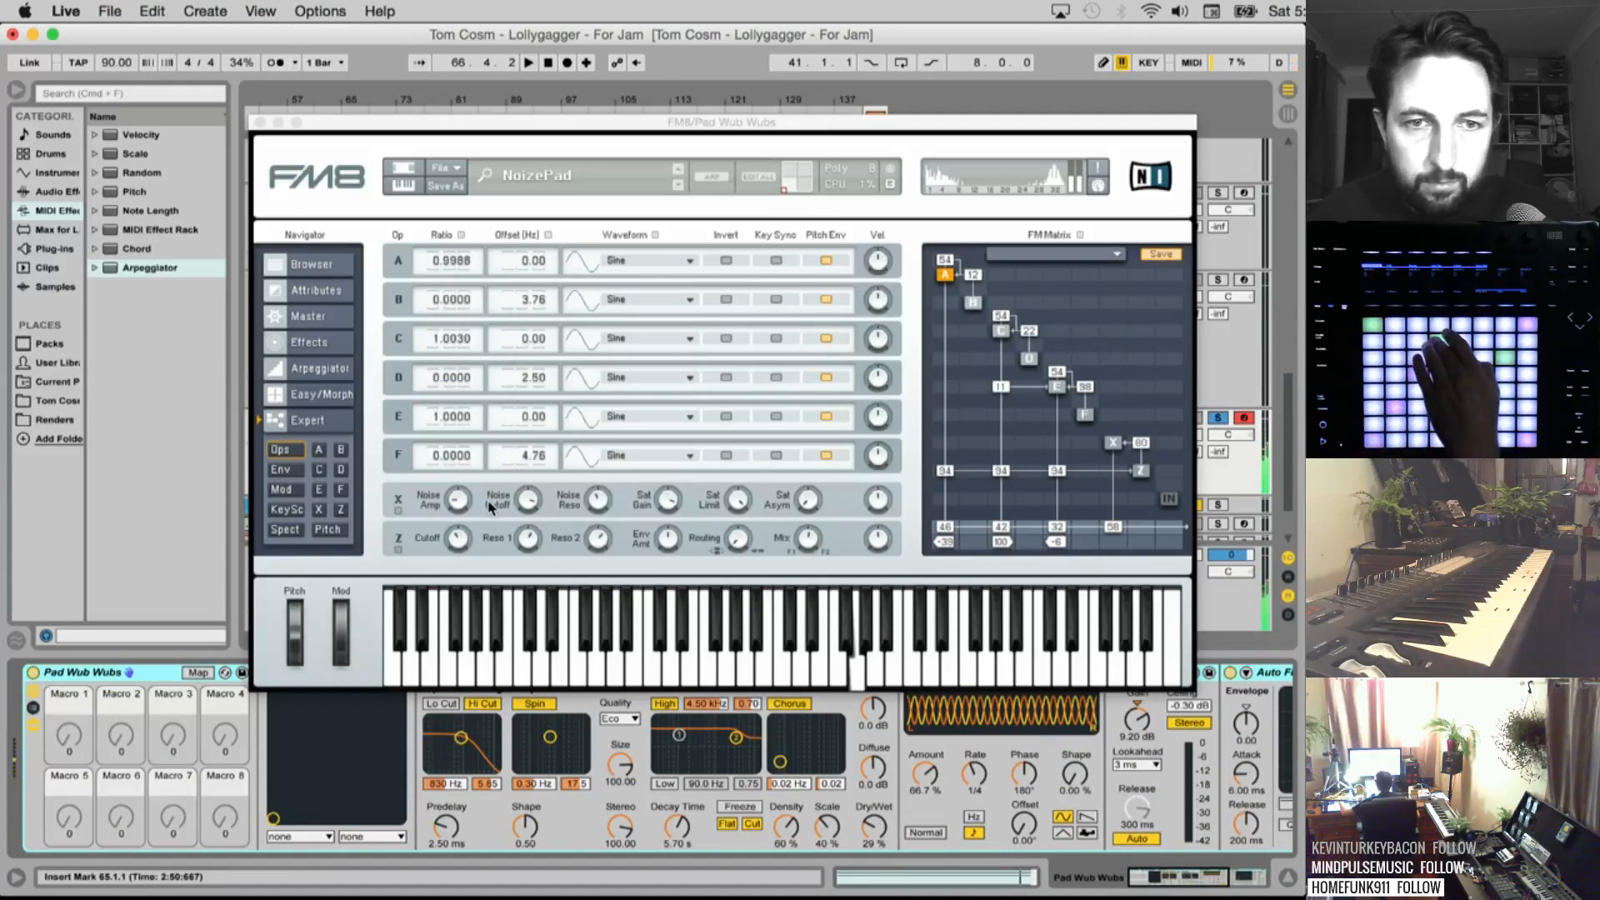
{"action": "left_click", "coordinate": [320, 394]}
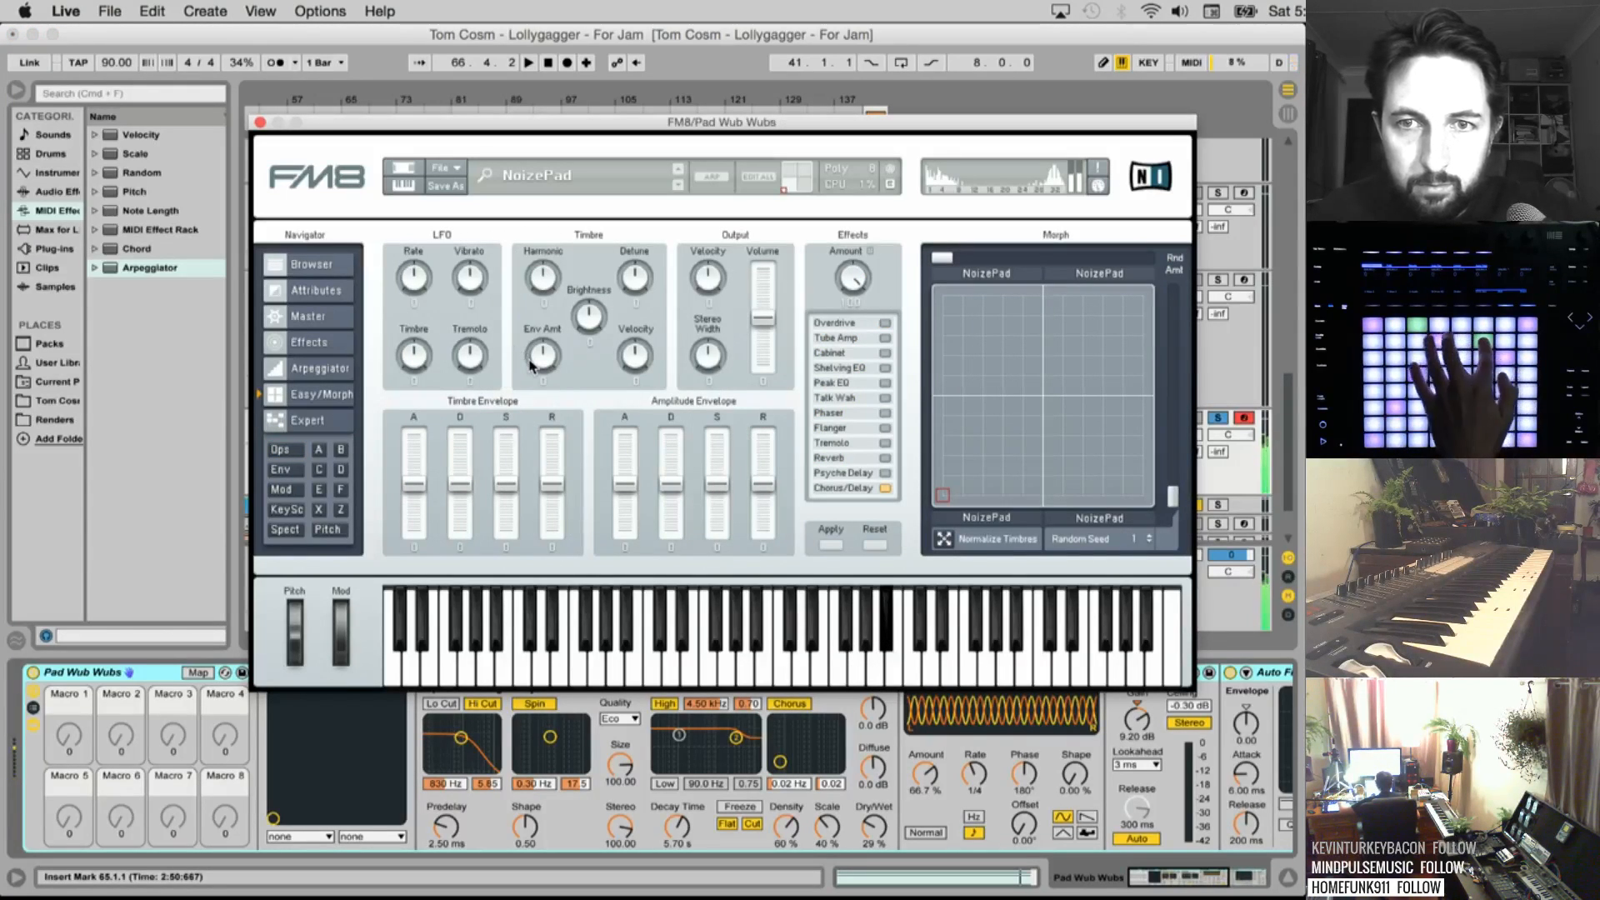
{"action": "left_click", "coordinate": [328, 420]}
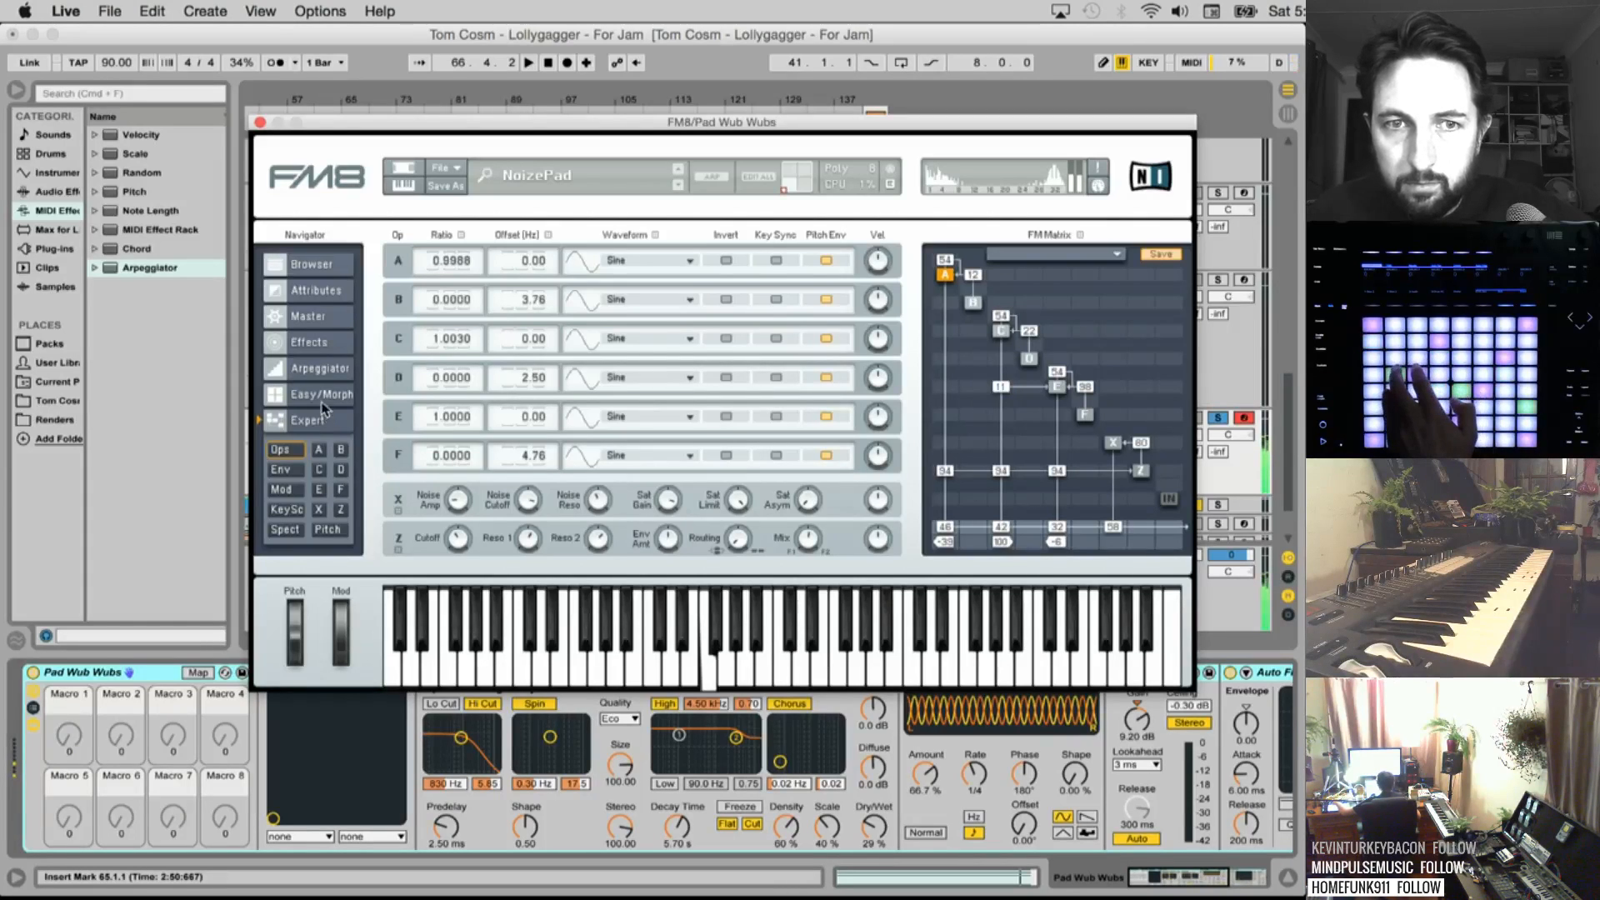
{"action": "left_click", "coordinate": [332, 350]}
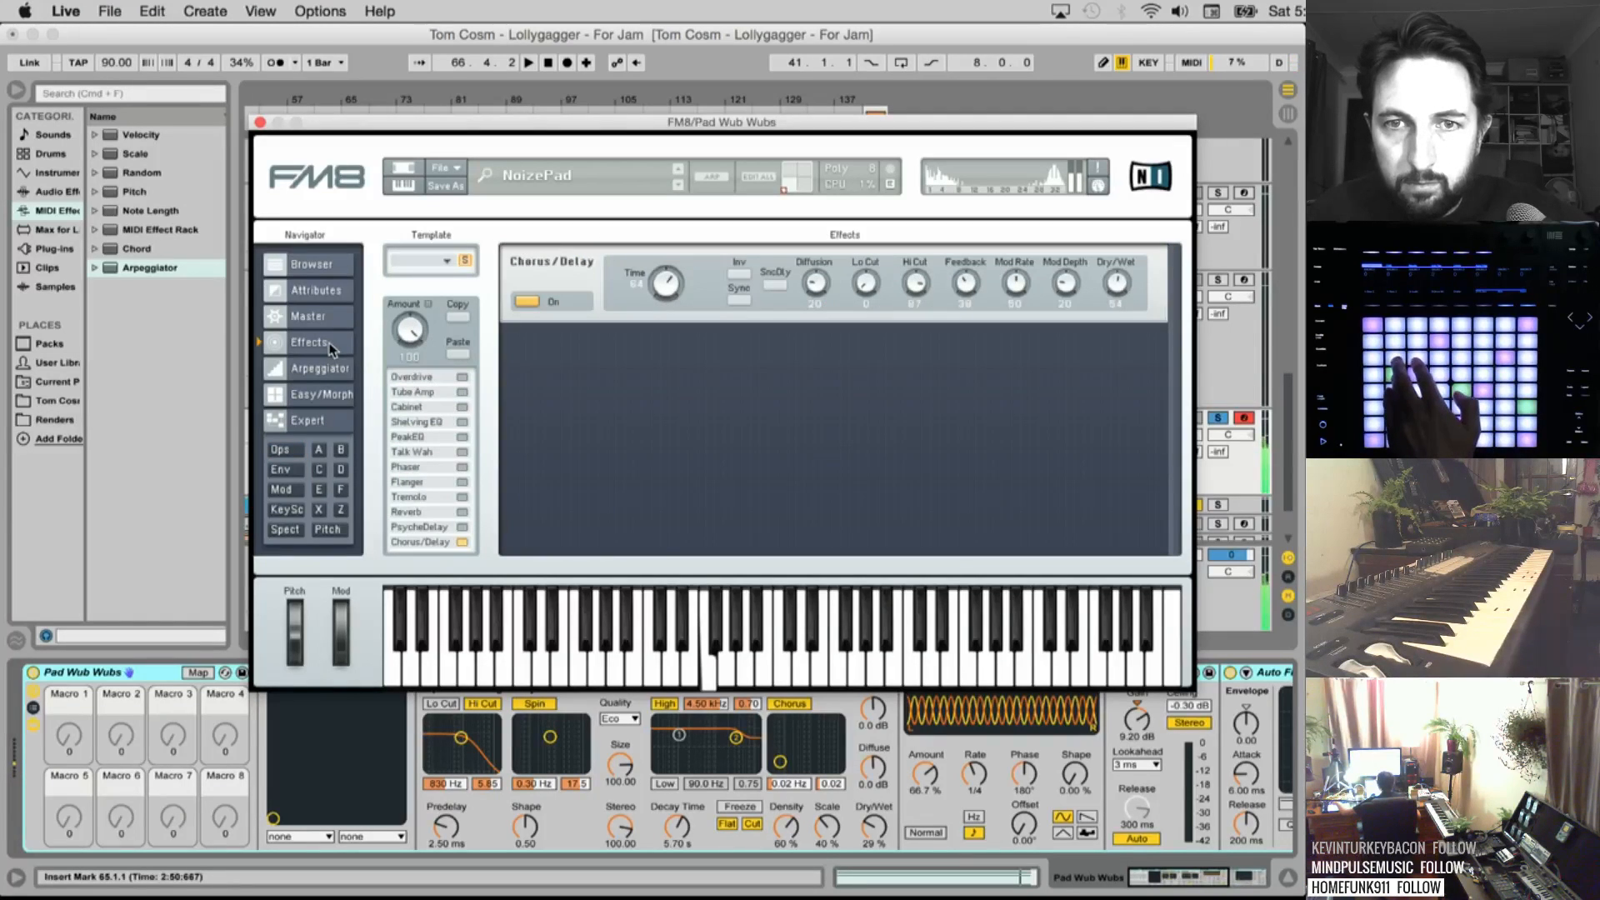
{"action": "left_click", "coordinate": [540, 303]}
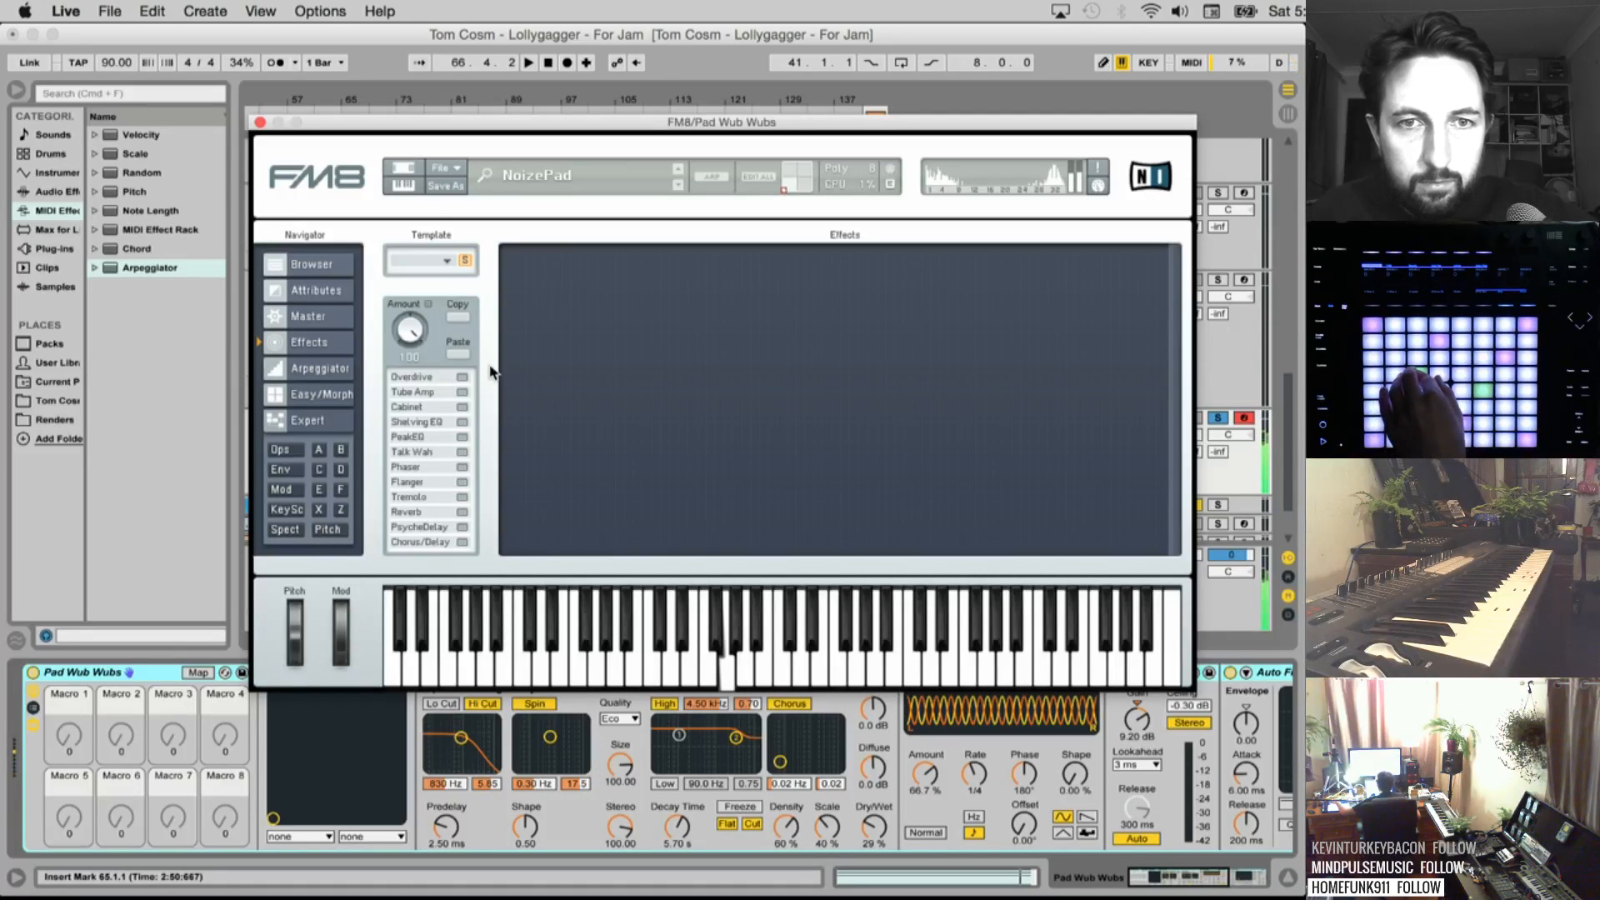
{"action": "left_click", "coordinate": [260, 123]}
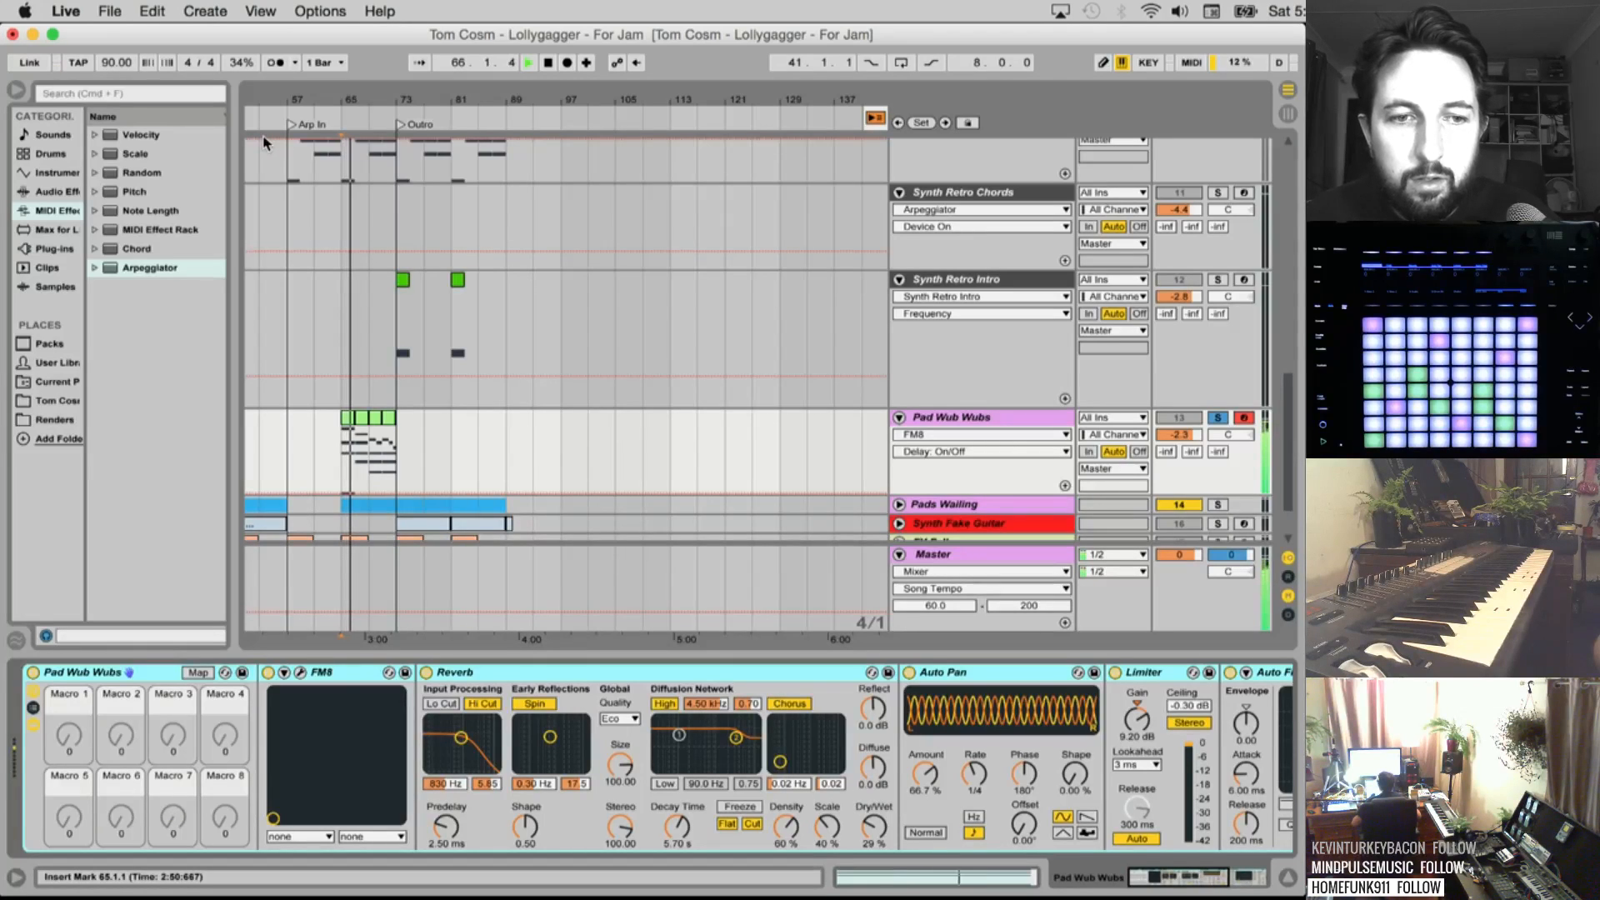
Undo the recent Pad Wub Wubs changes back through the rack's naming and grouping, and play the track
{"action": "key", "text": "space"}
{"action": "key", "text": "super+z"}
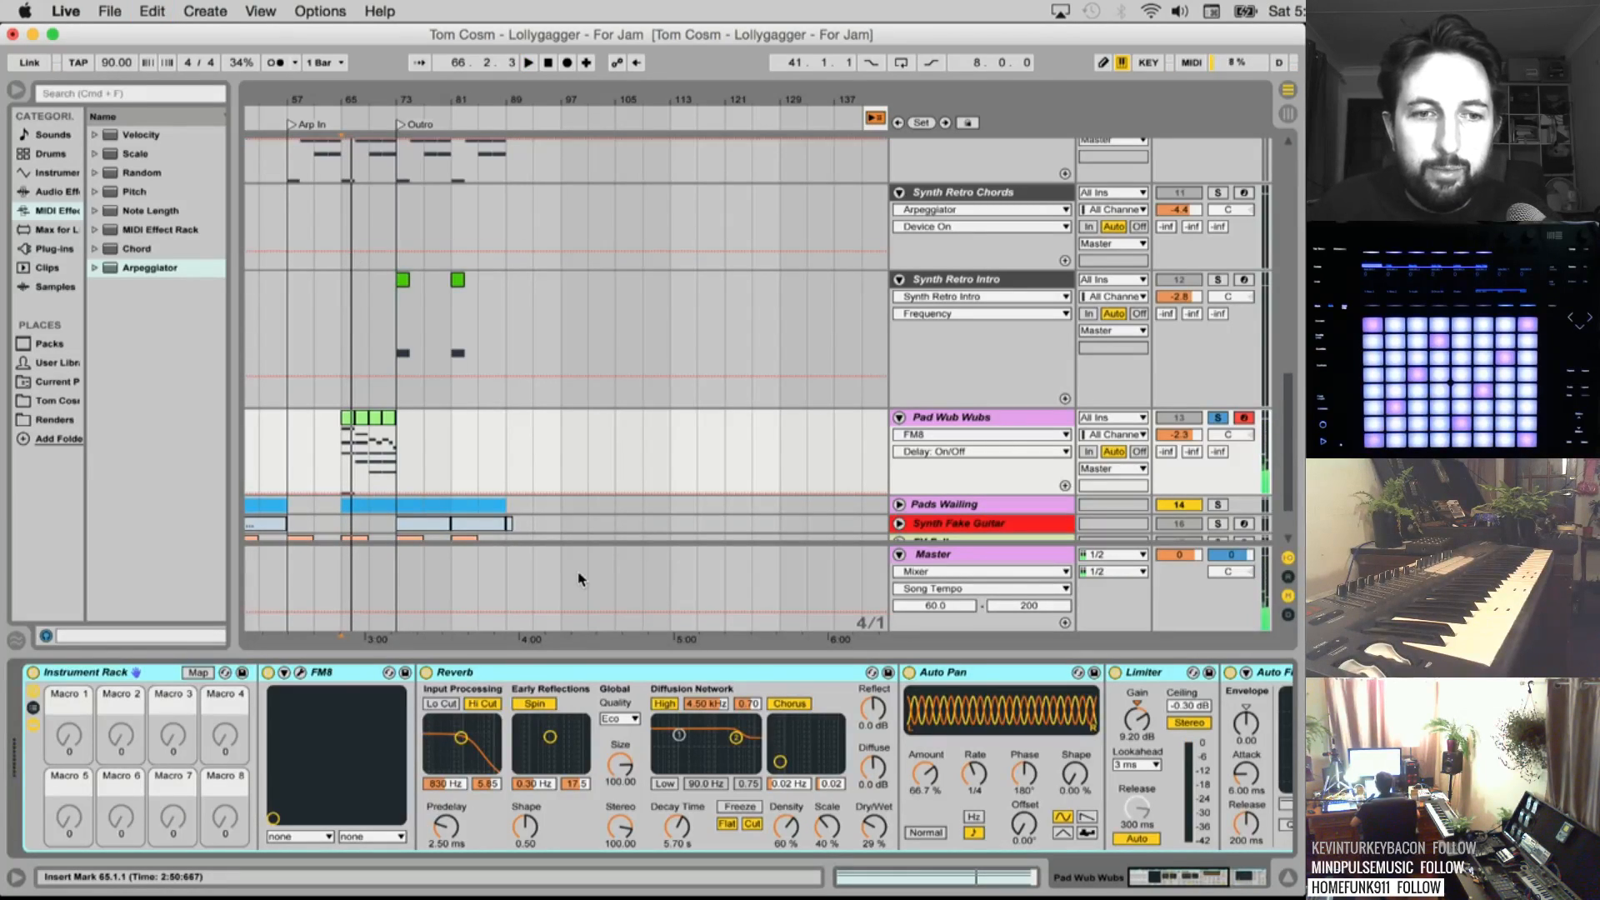
{"action": "key", "text": "super+z"}
{"action": "key", "text": "super+z"}
{"action": "key", "text": "space"}
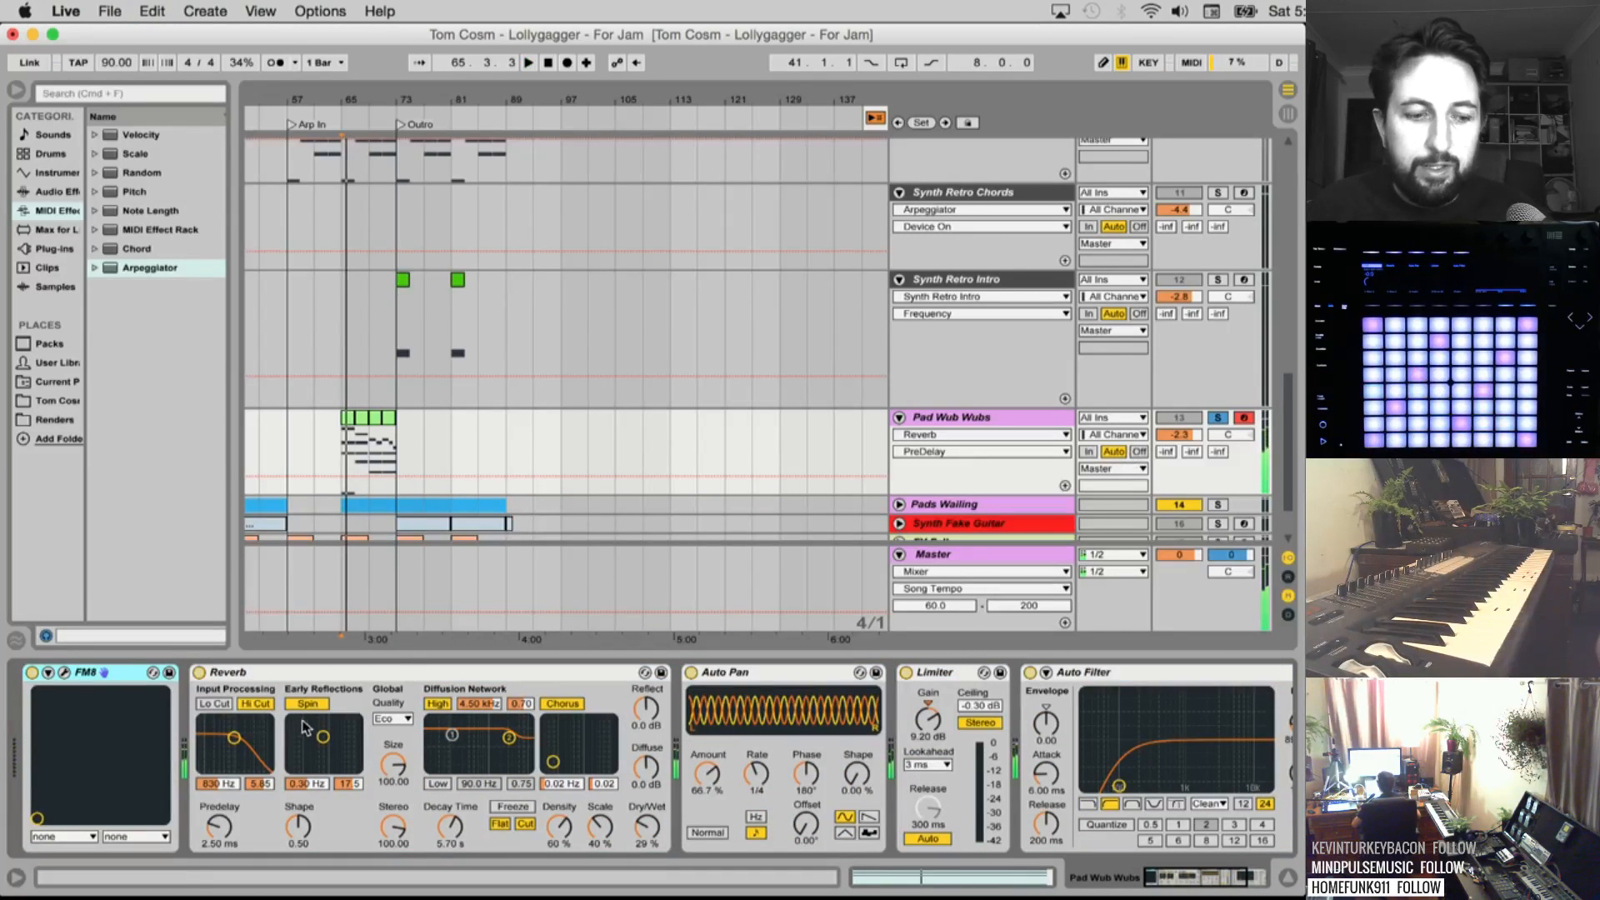
Redo the grouping of the Pad Wub Wubs devices and the naming of their rack
{"action": "left_click", "coordinate": [152, 11]}
{"action": "left_click", "coordinate": [159, 10]}
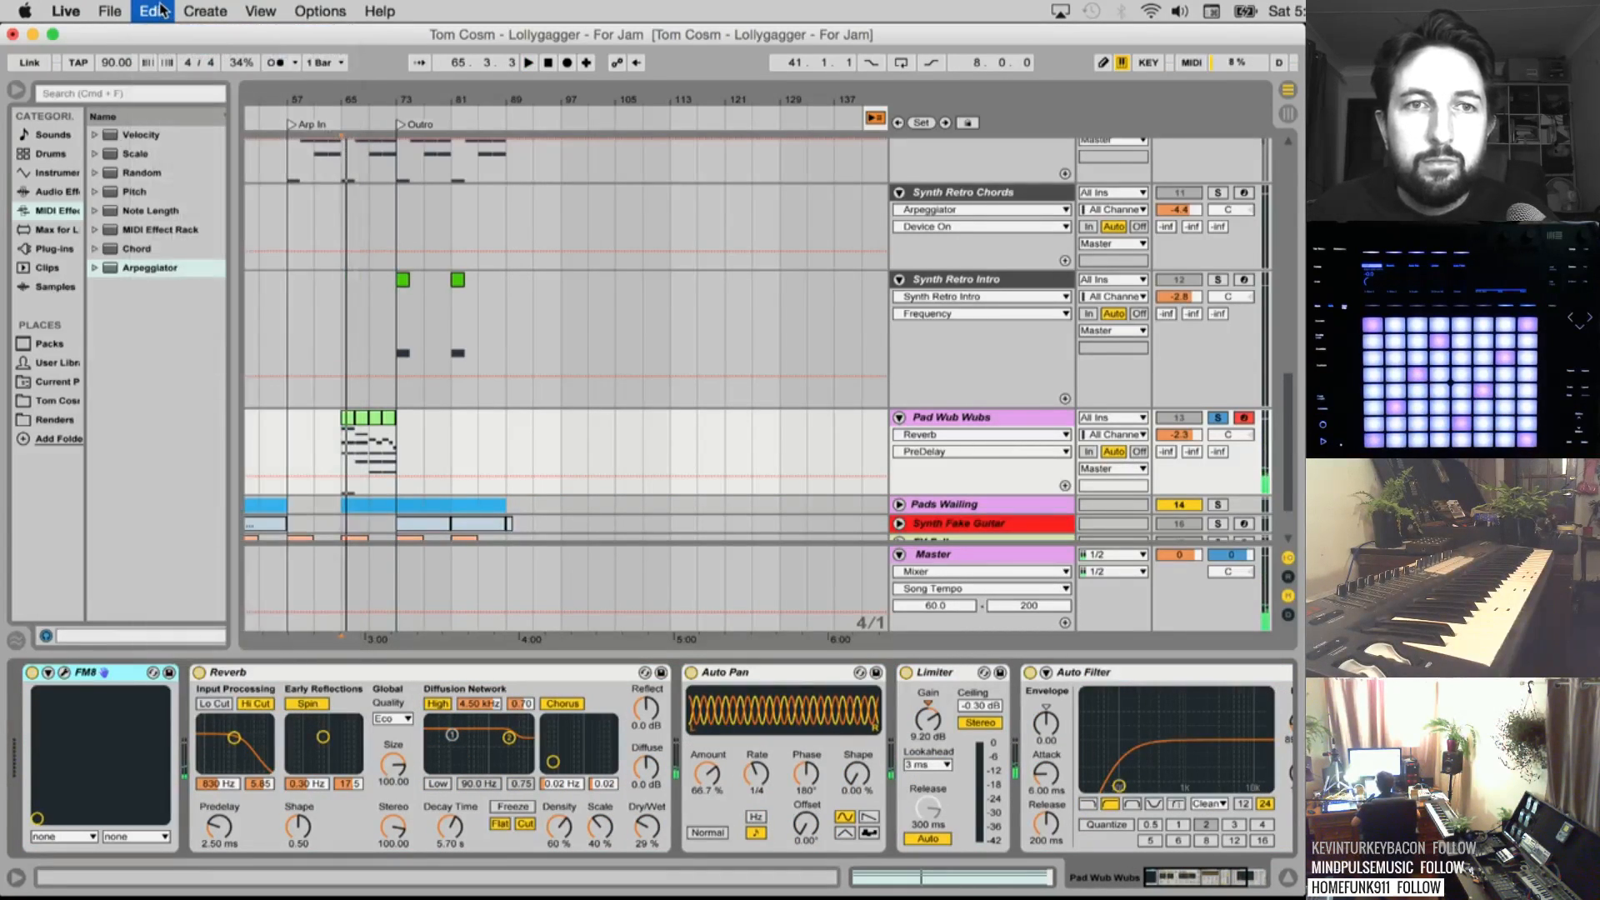
{"action": "left_click", "coordinate": [159, 11]}
{"action": "left_click", "coordinate": [158, 11]}
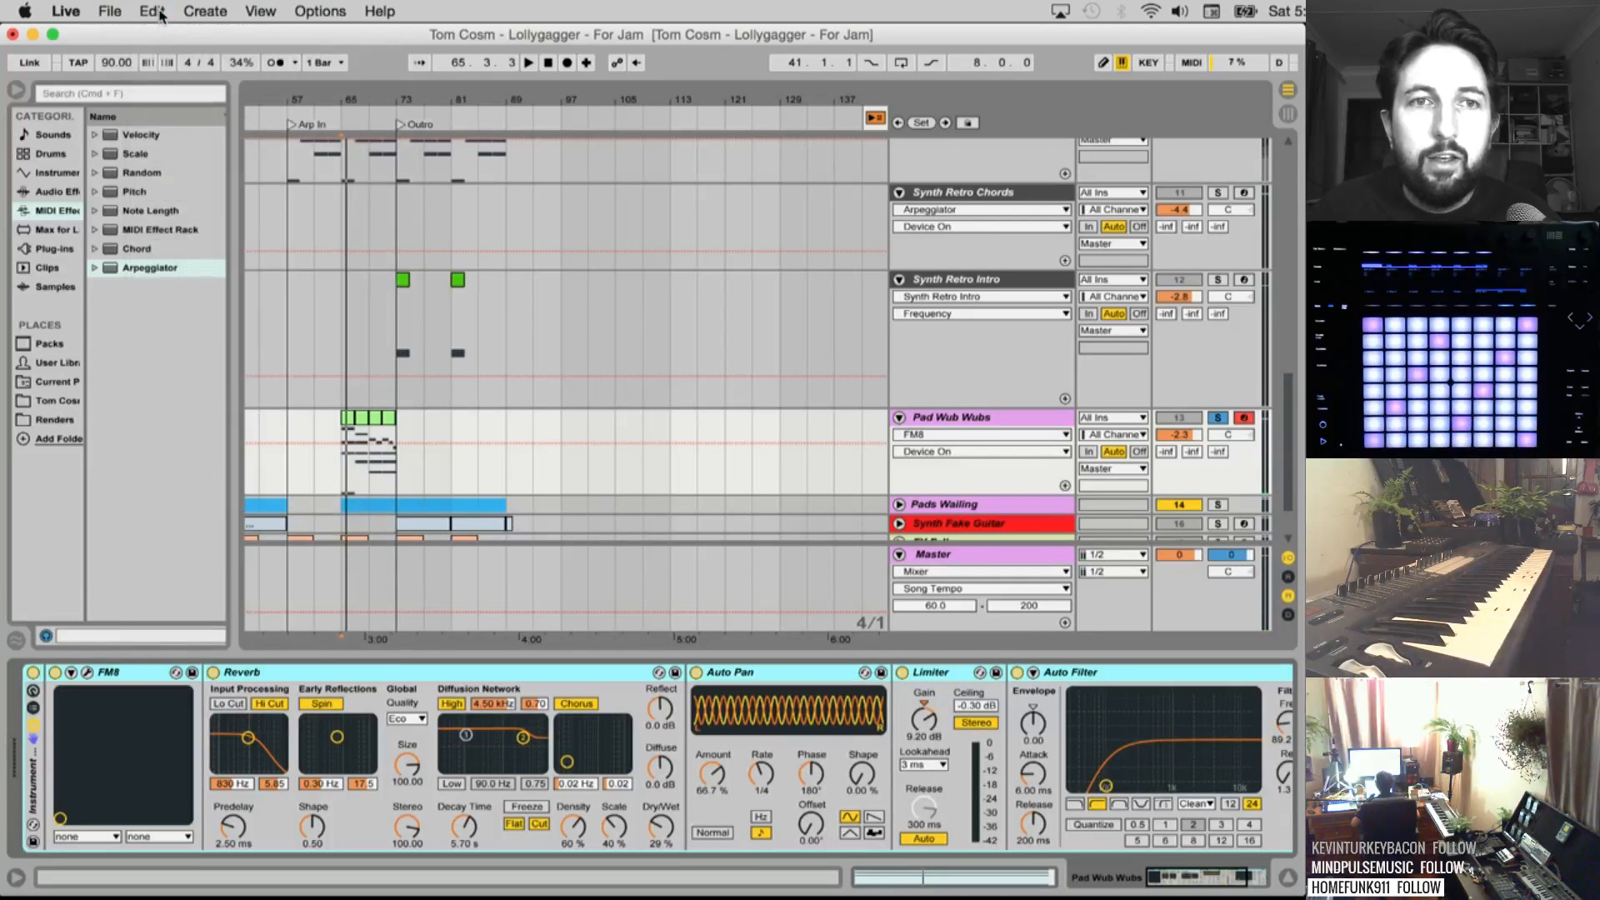
{"action": "left_click", "coordinate": [159, 10]}
{"action": "left_click", "coordinate": [200, 55]}
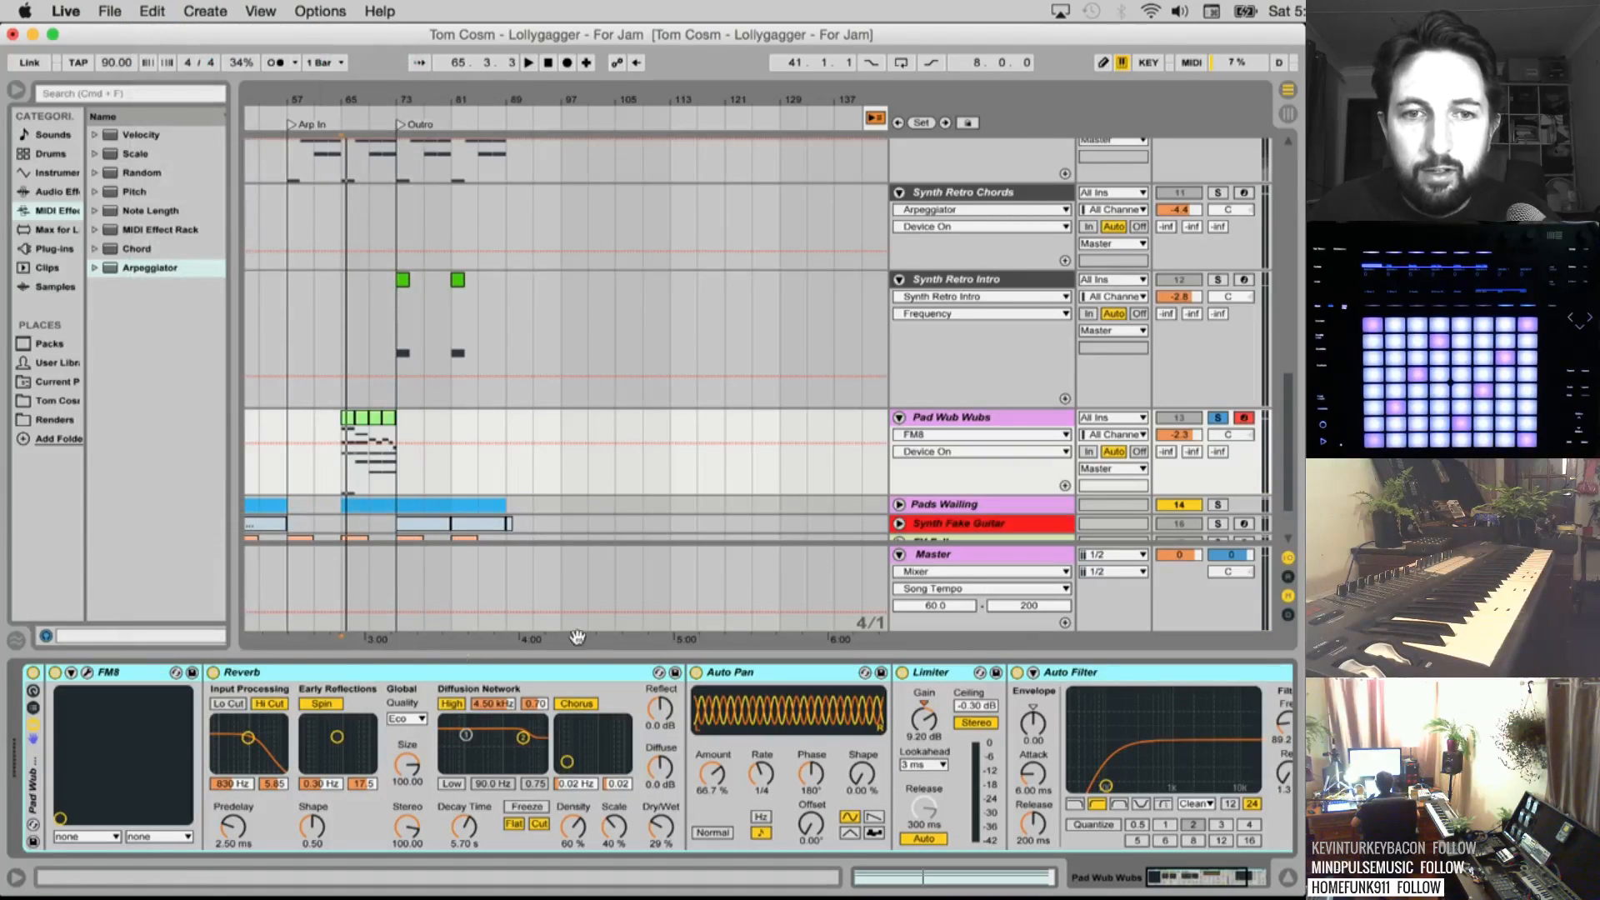
Color the Pad Wub Wubs track dark grey
{"action": "left_click", "coordinate": [38, 732]}
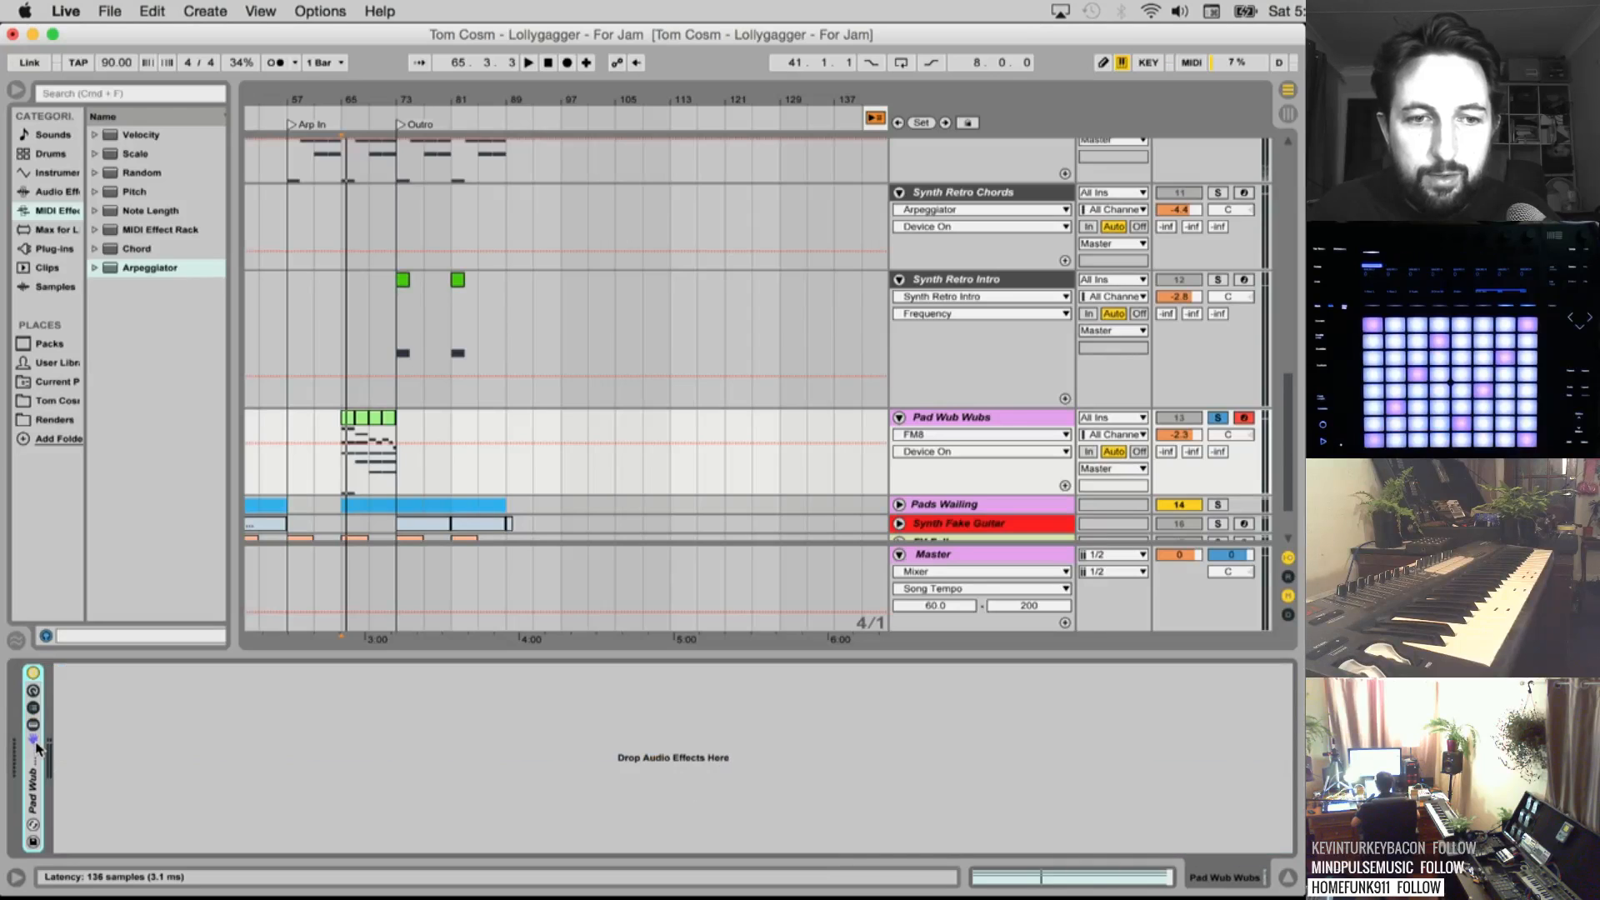
{"action": "left_click", "coordinate": [38, 736]}
{"action": "left_click", "coordinate": [1031, 418]}
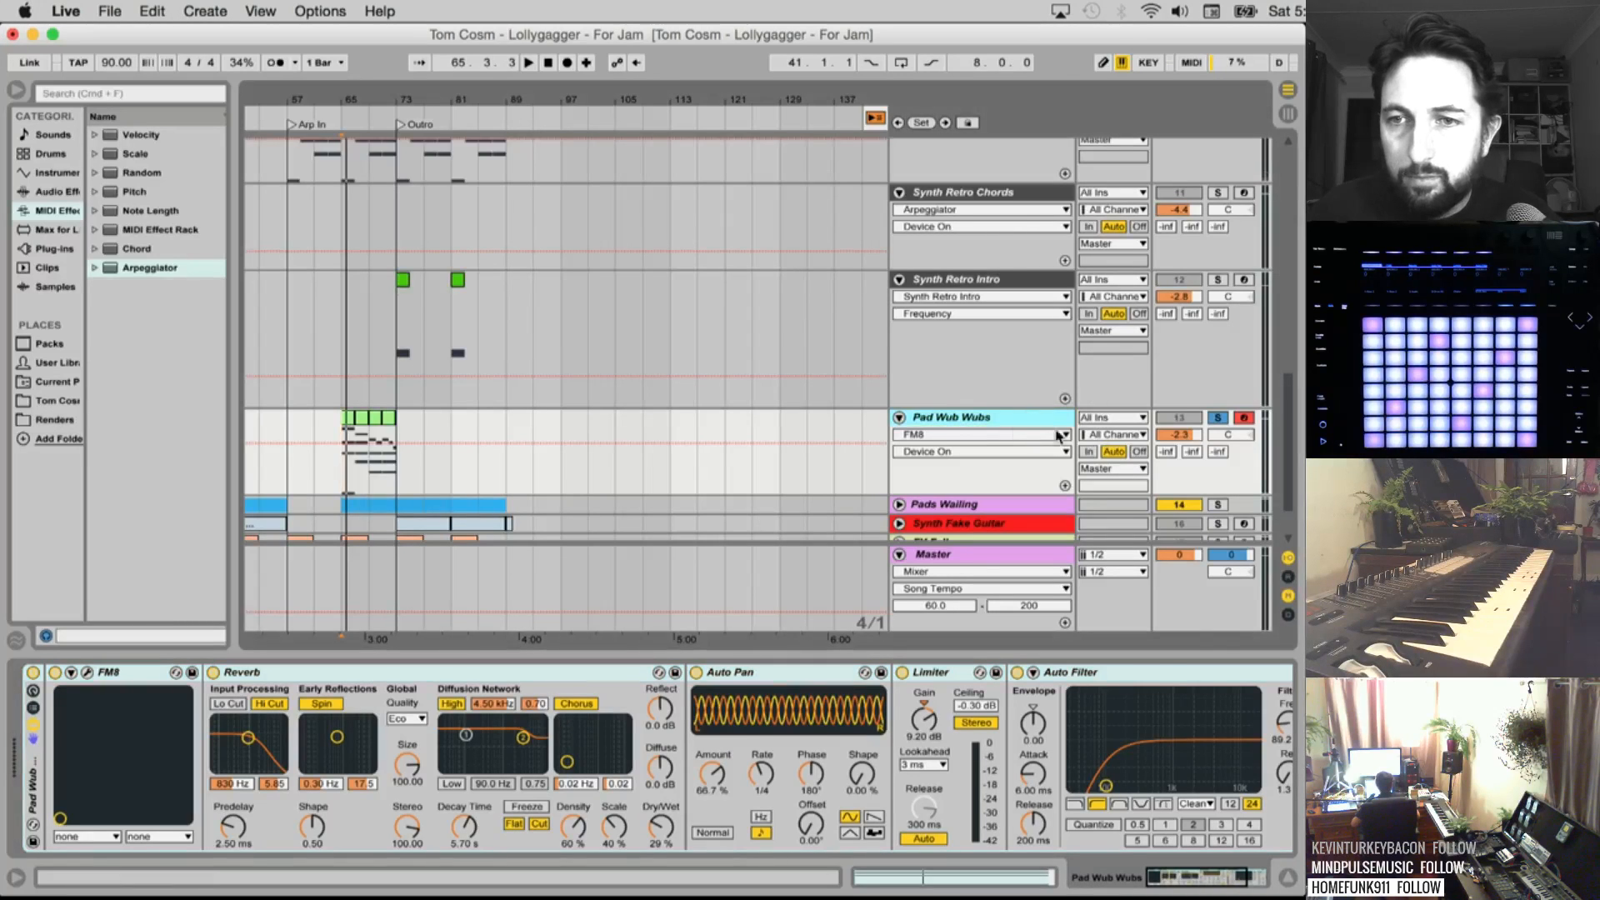
{"action": "right_click", "coordinate": [981, 418]}
{"action": "left_click", "coordinate": [1187, 659]}
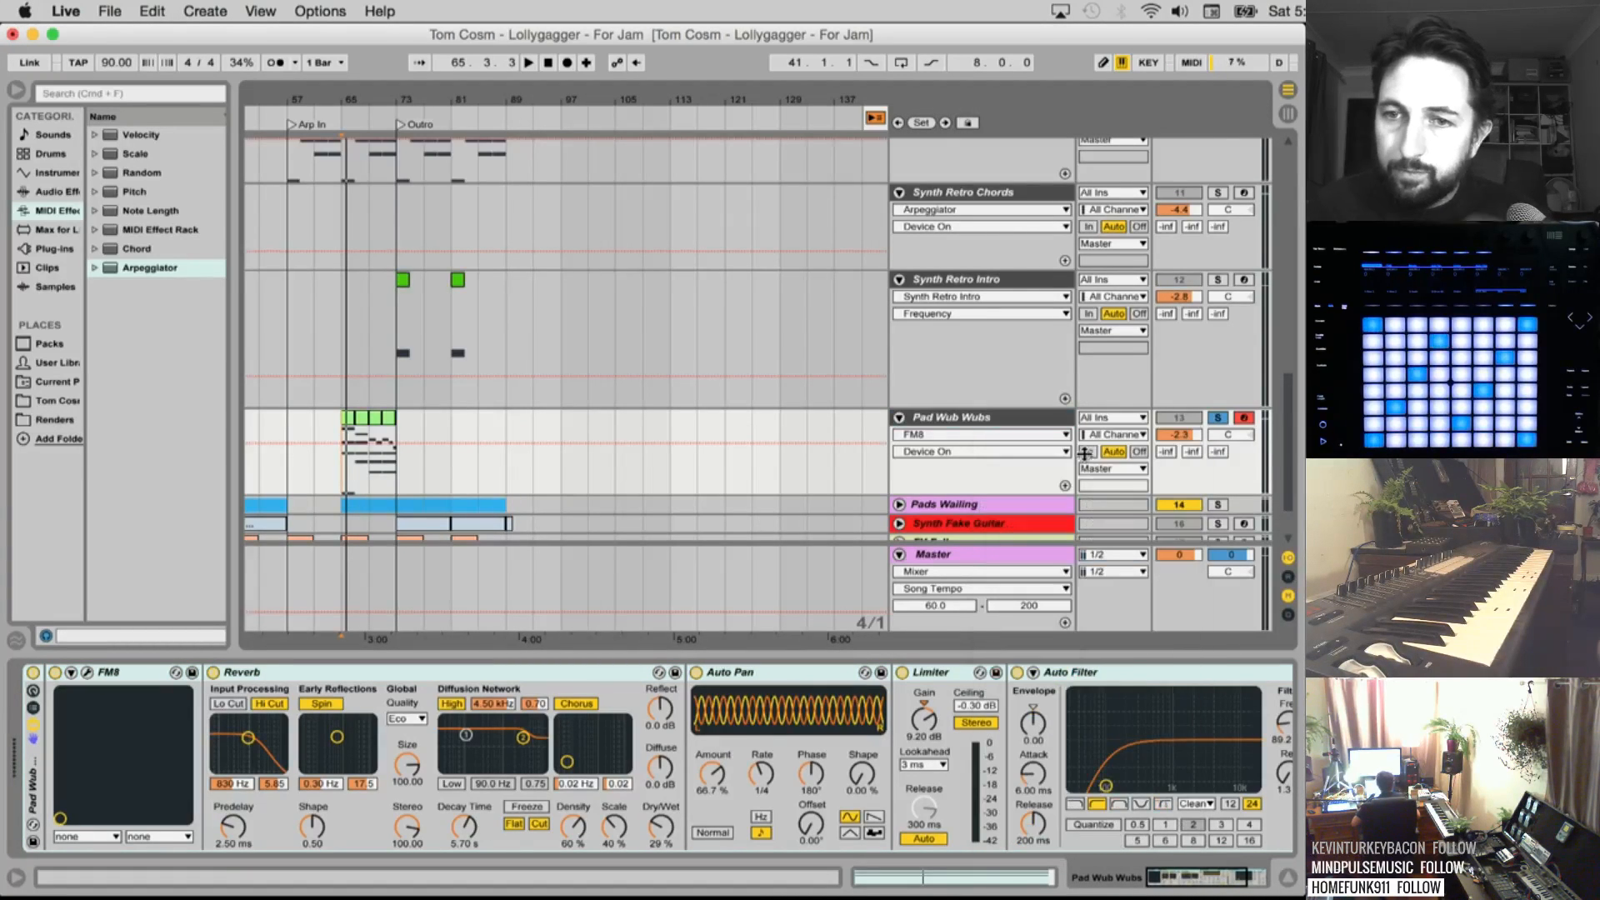
Unfold the Pads Wailing group and check the devices of the group and its Pad Wailing track
{"action": "scroll", "coordinate": [958, 466], "scroll_direction": "down", "scroll_amount": 2}
{"action": "left_click", "coordinate": [899, 440]}
{"action": "left_click", "coordinate": [899, 438]}
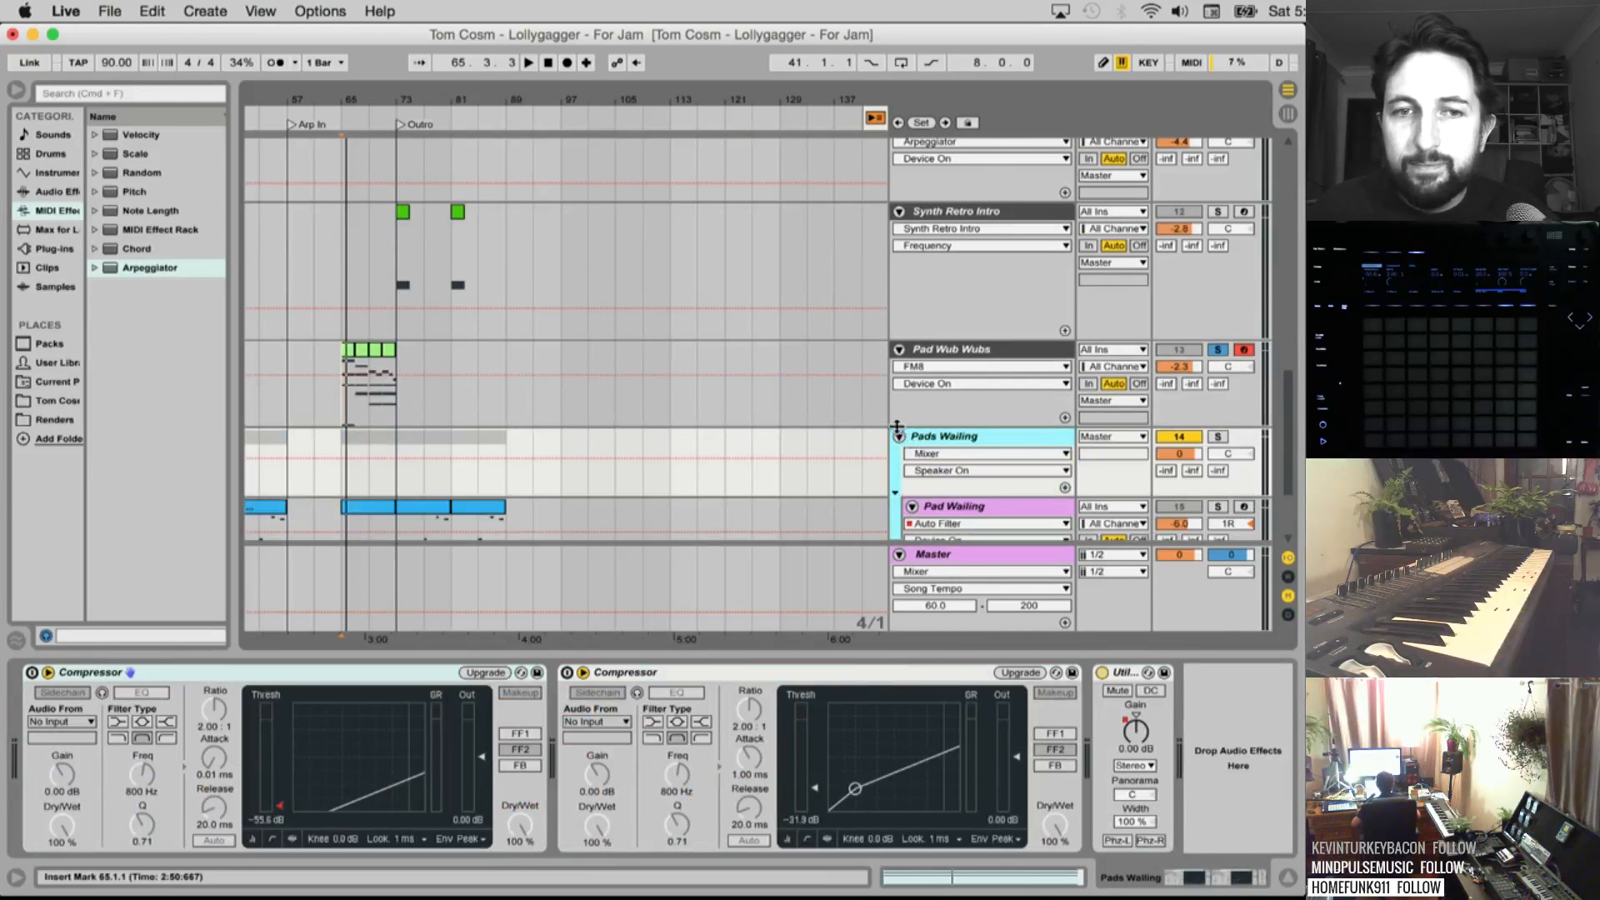
{"action": "scroll", "coordinate": [761, 457], "scroll_direction": "down", "scroll_amount": 3}
{"action": "scroll", "coordinate": [883, 367], "scroll_direction": "left", "scroll_amount": 5}
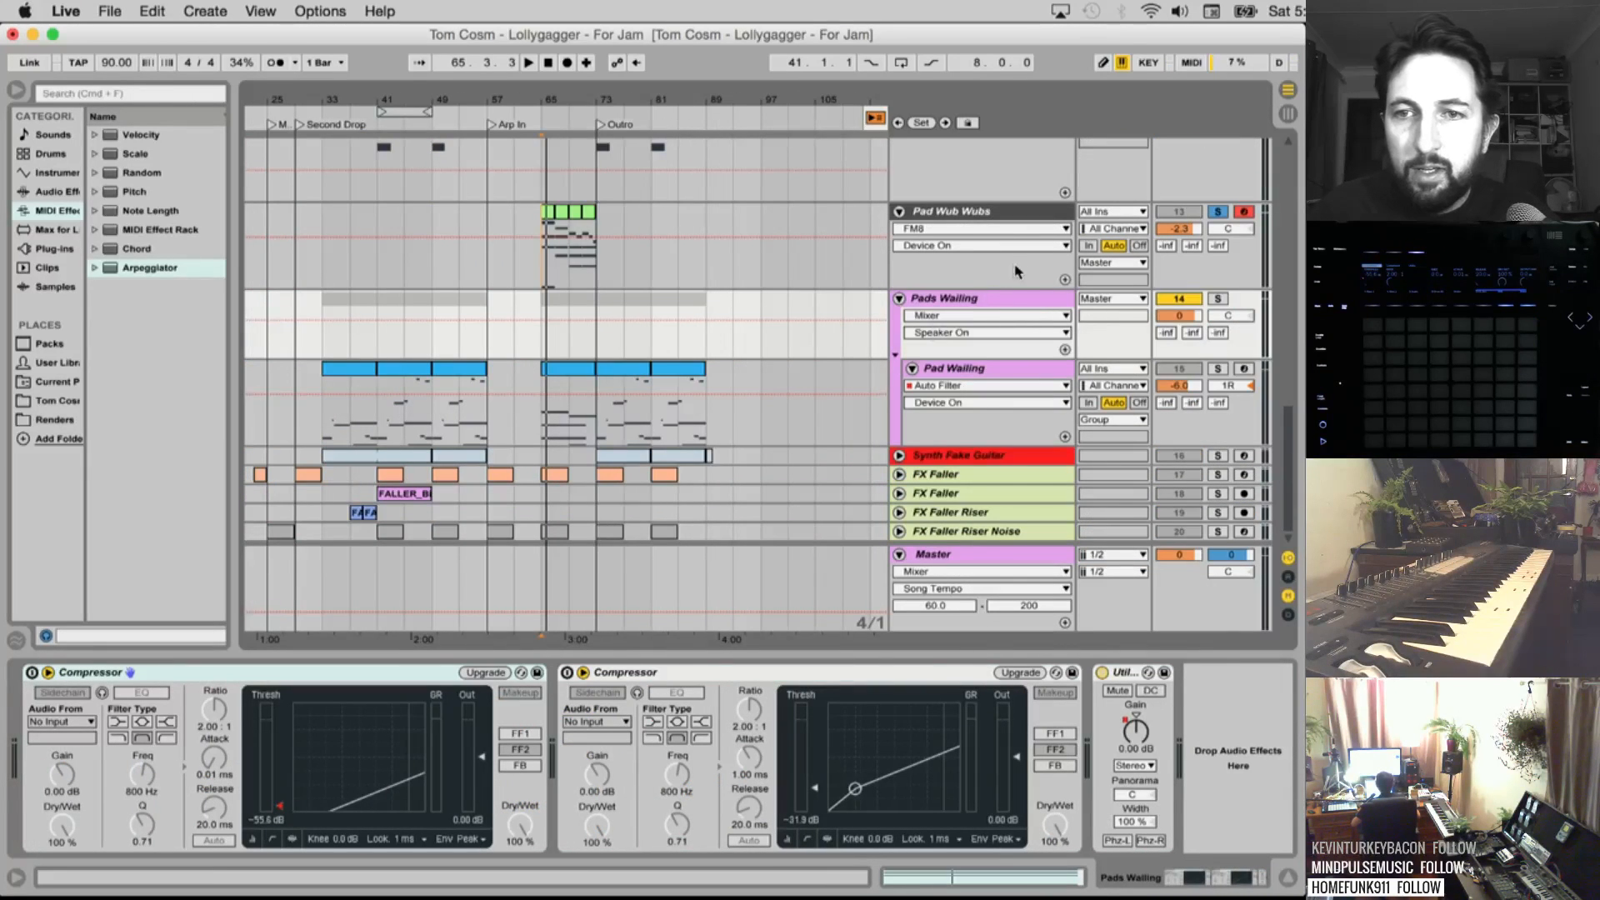
{"action": "left_click", "coordinate": [959, 370]}
{"action": "left_click", "coordinate": [968, 297]}
Delete both Compressors and the Utility from the Pads Wailing group and ungroup its track
{"action": "left_click", "coordinate": [792, 672]}
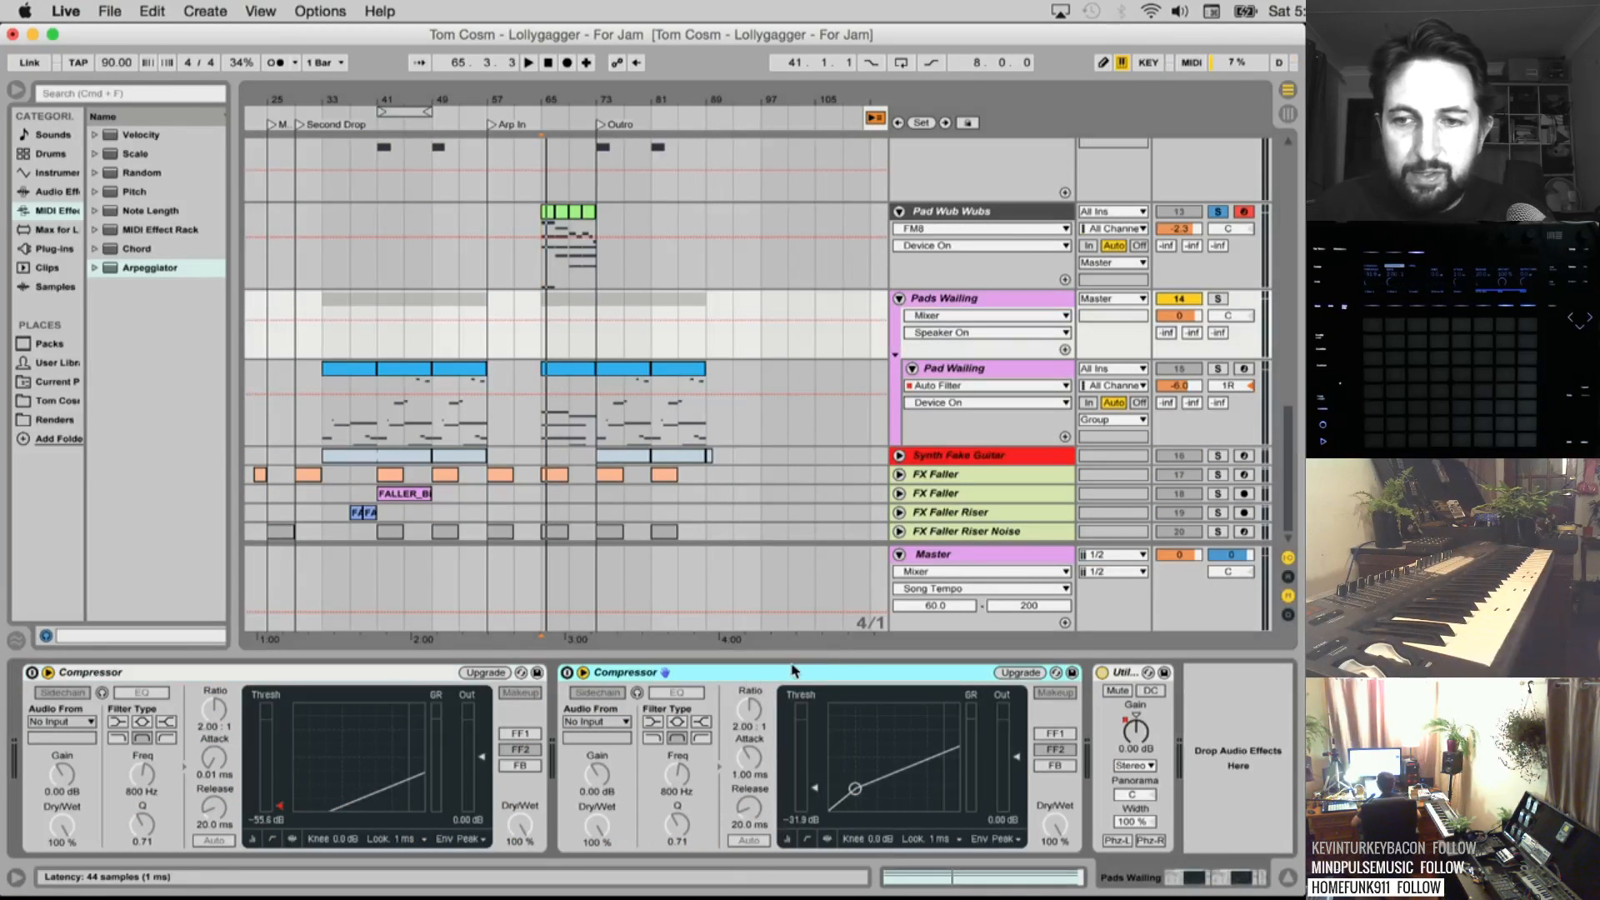
{"action": "left_click", "coordinate": [287, 673]}
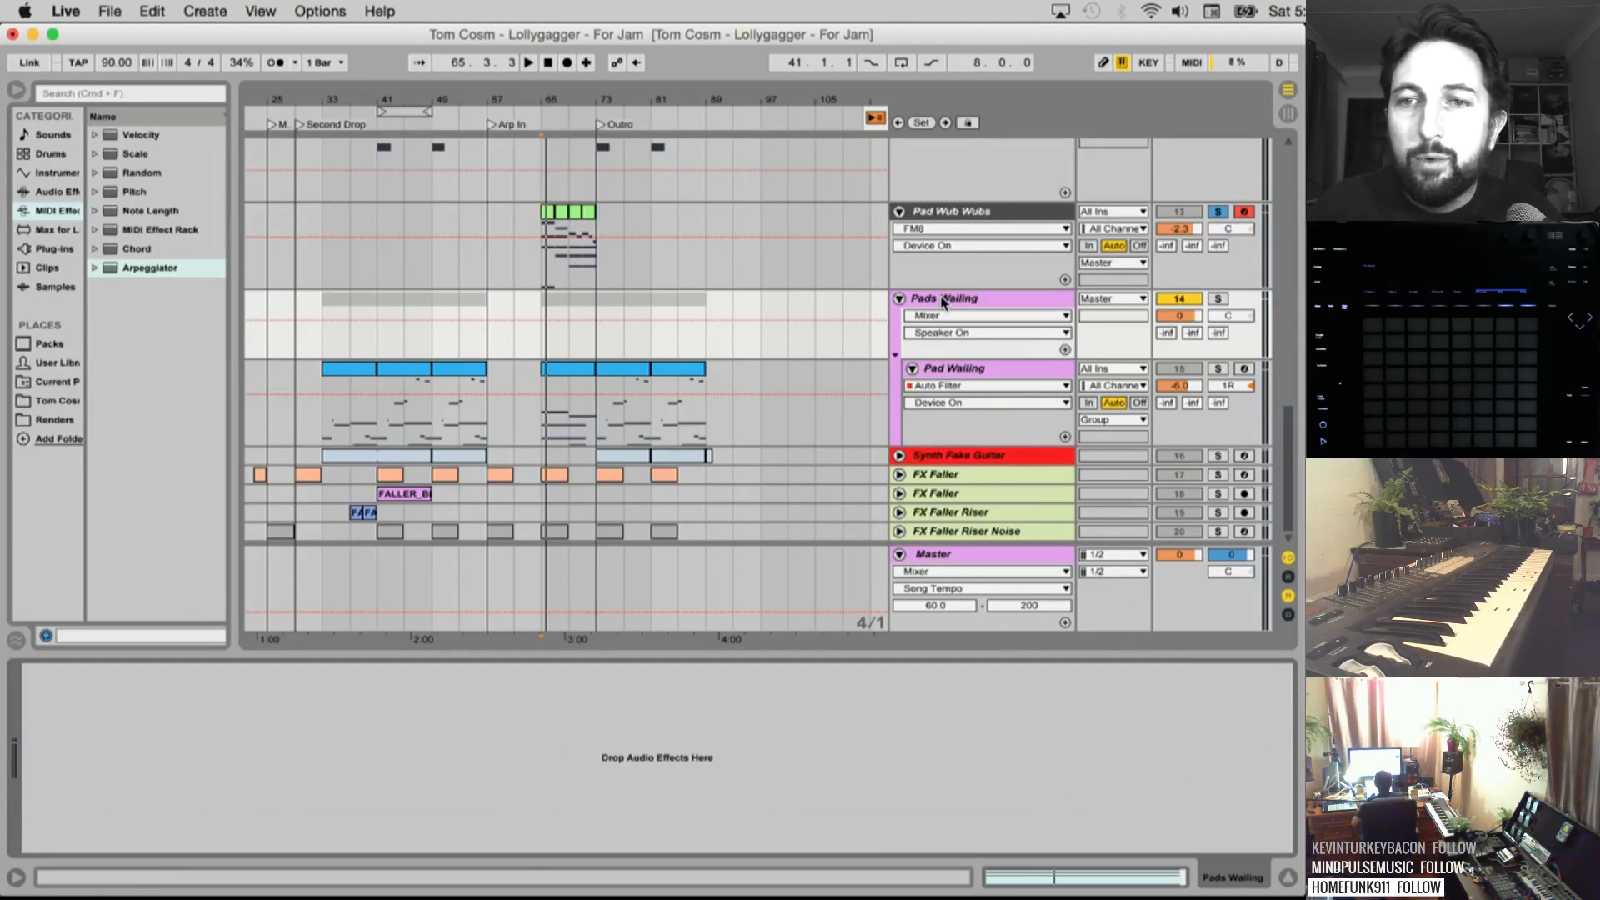
{"action": "right_click", "coordinate": [941, 298]}
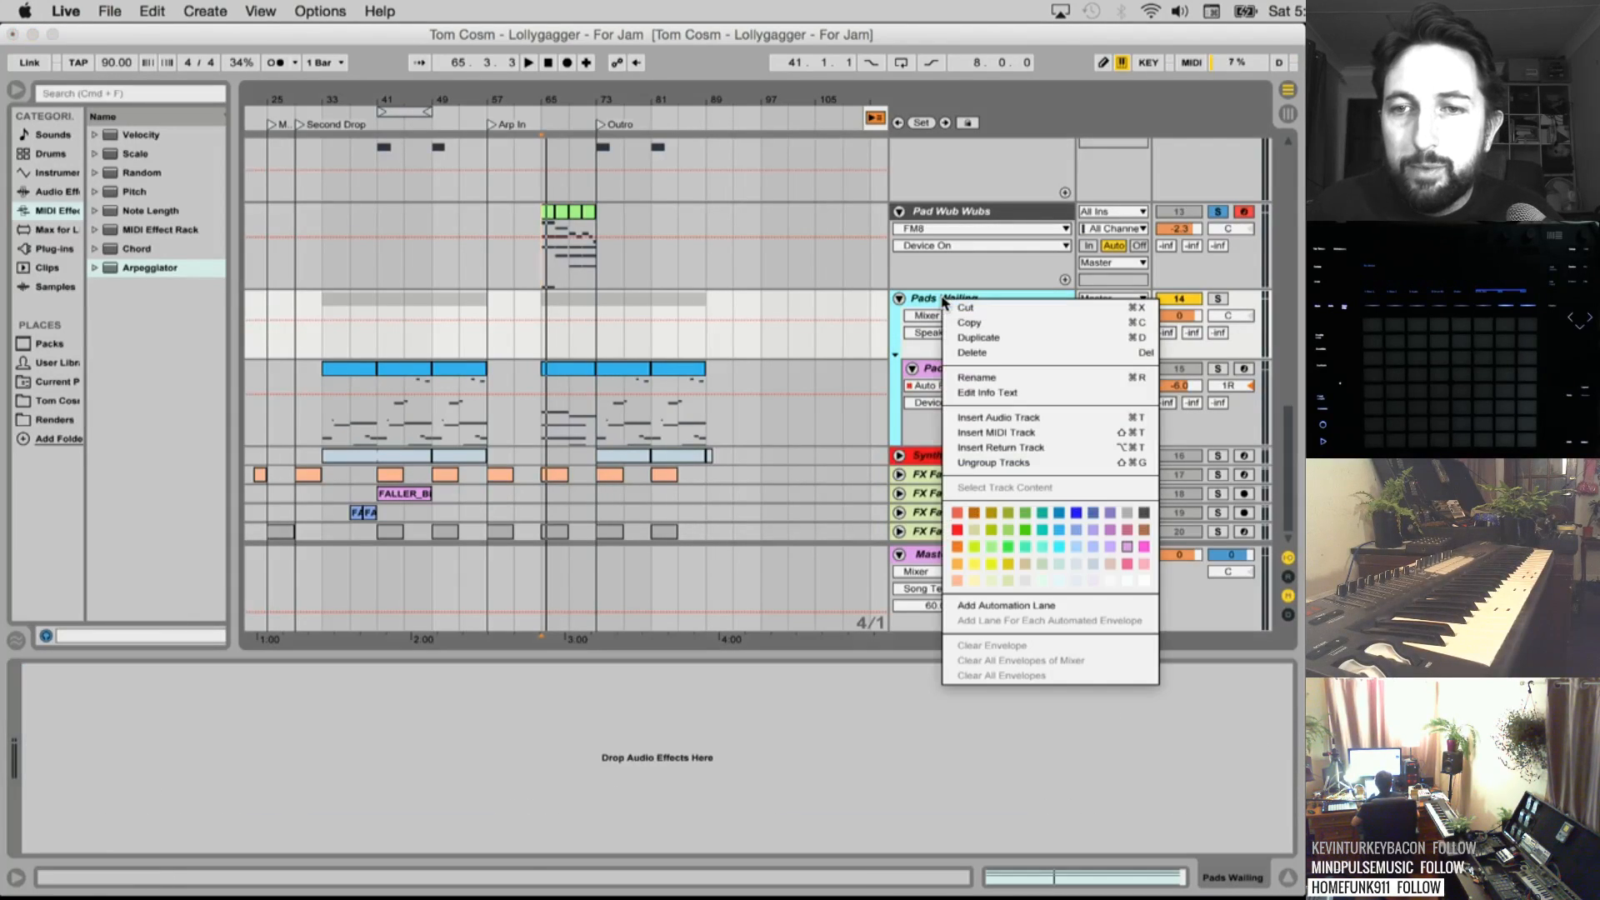
{"action": "left_click", "coordinate": [994, 463]}
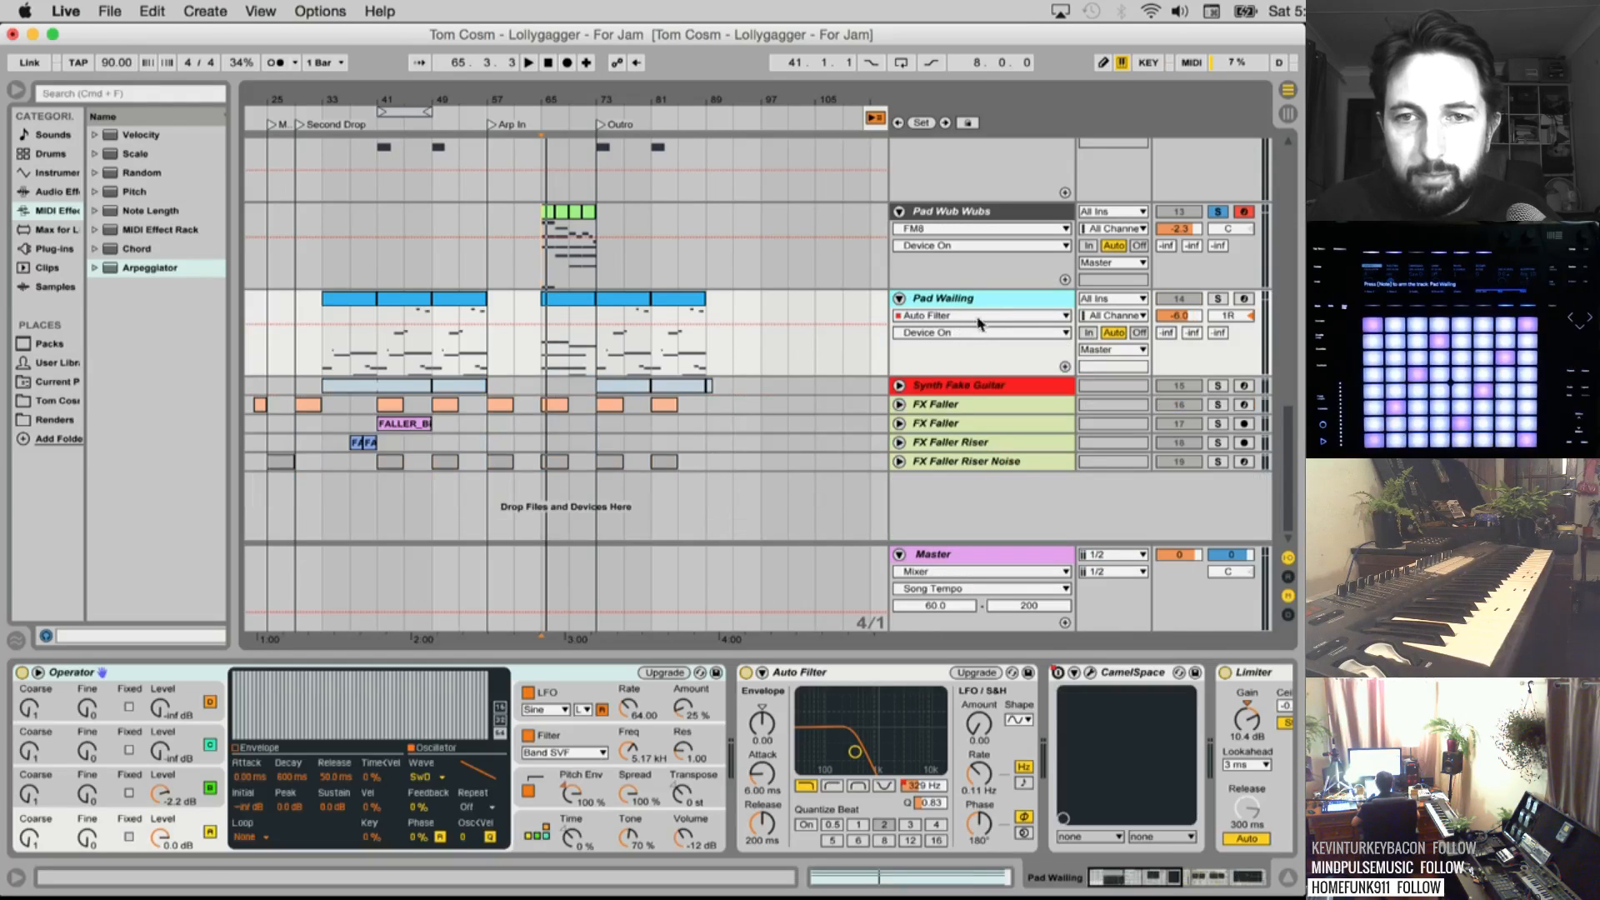
Solo the Pad Wailing track and play it from bar 33 to audition its device chain
{"action": "left_click", "coordinate": [324, 364]}
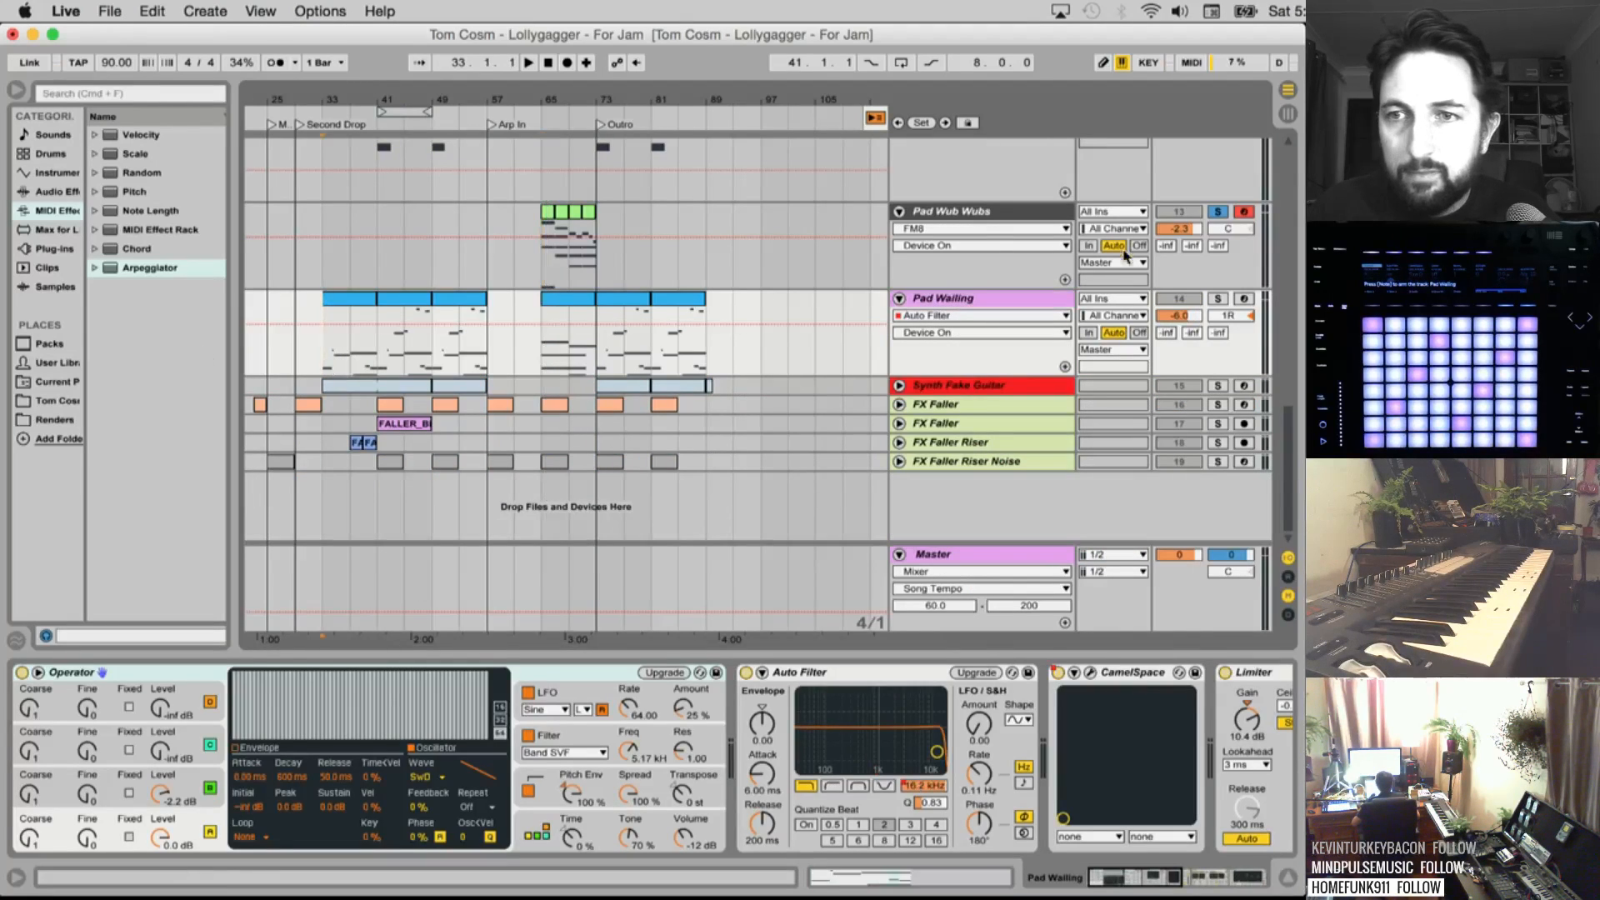
{"action": "left_click", "coordinate": [1225, 300]}
{"action": "key", "text": "space"}
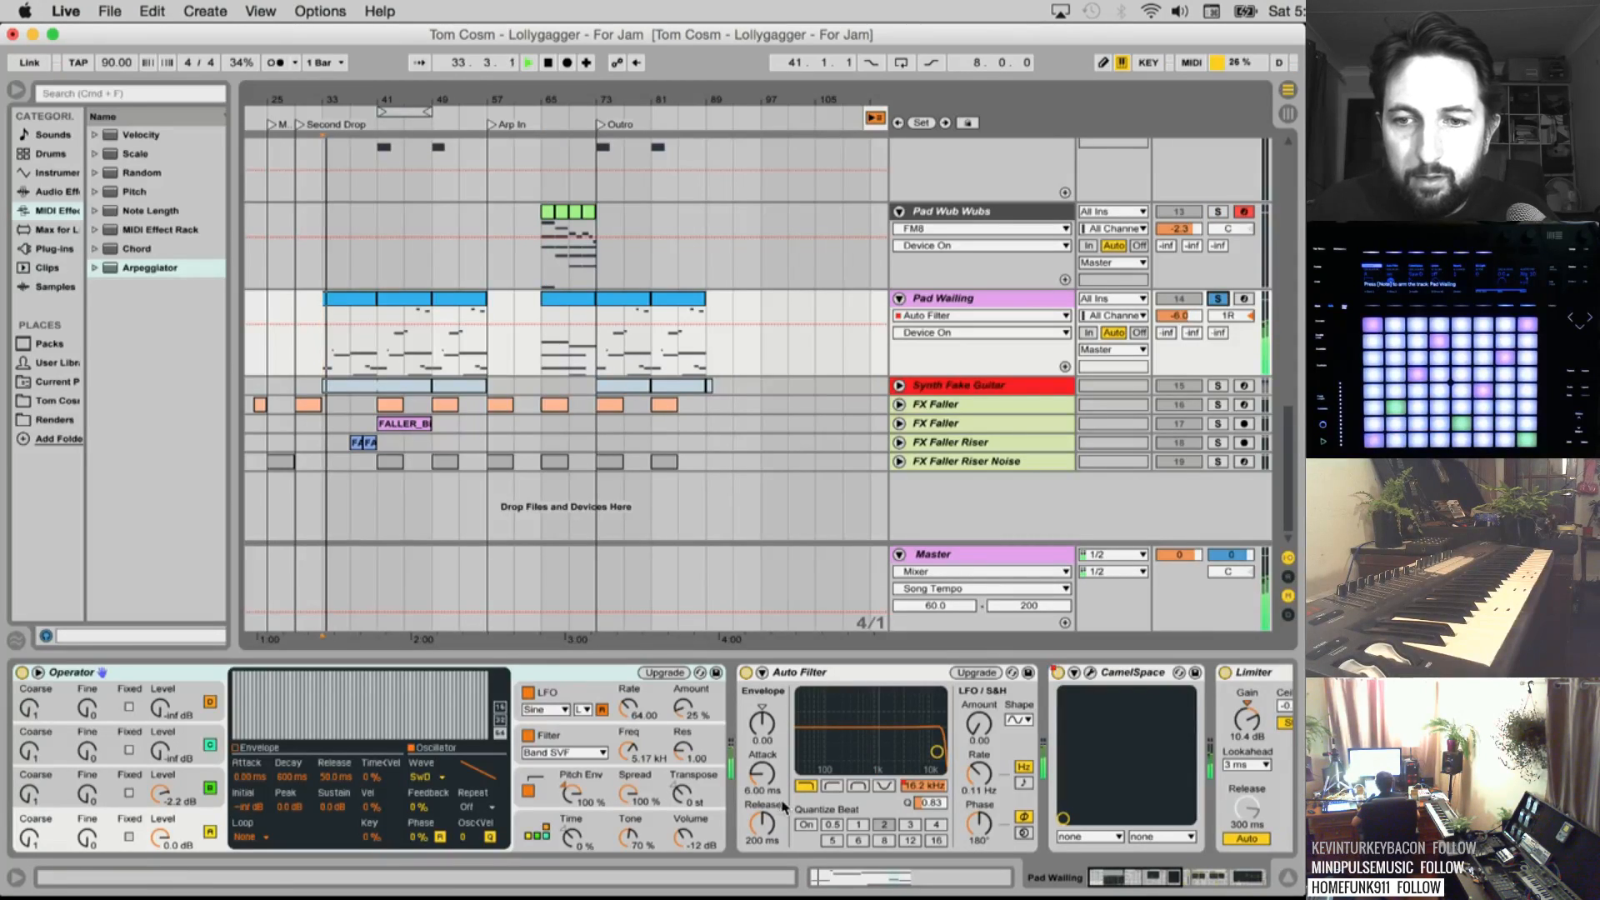
{"action": "scroll", "coordinate": [783, 807], "scroll_direction": "right", "scroll_amount": 10}
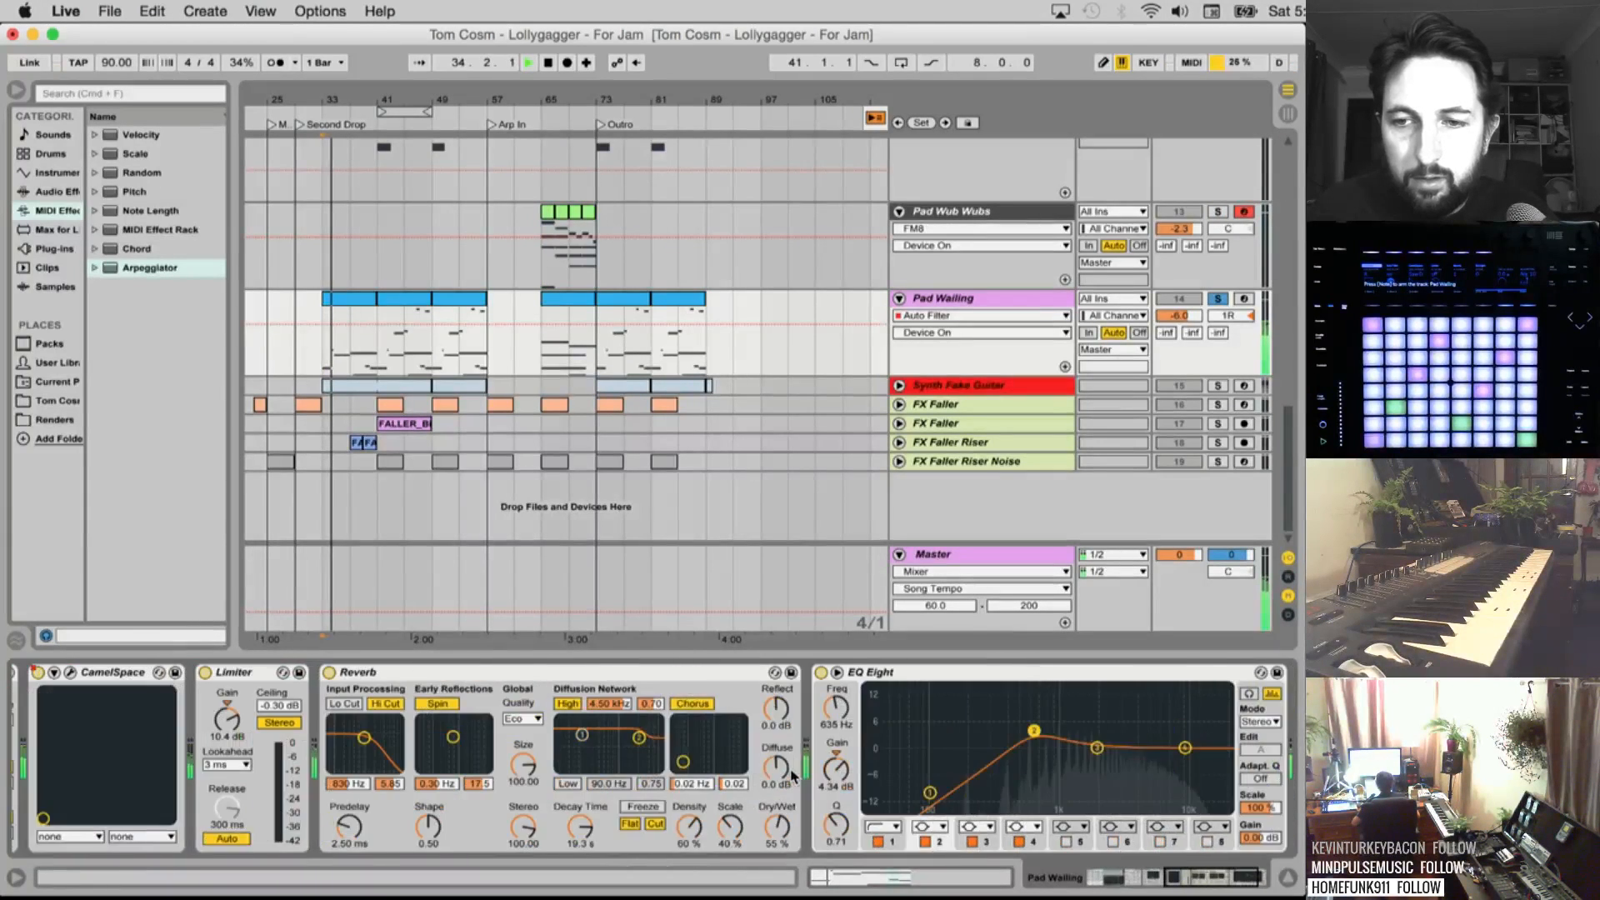
{"action": "scroll", "coordinate": [793, 775], "scroll_direction": "left", "scroll_amount": 10}
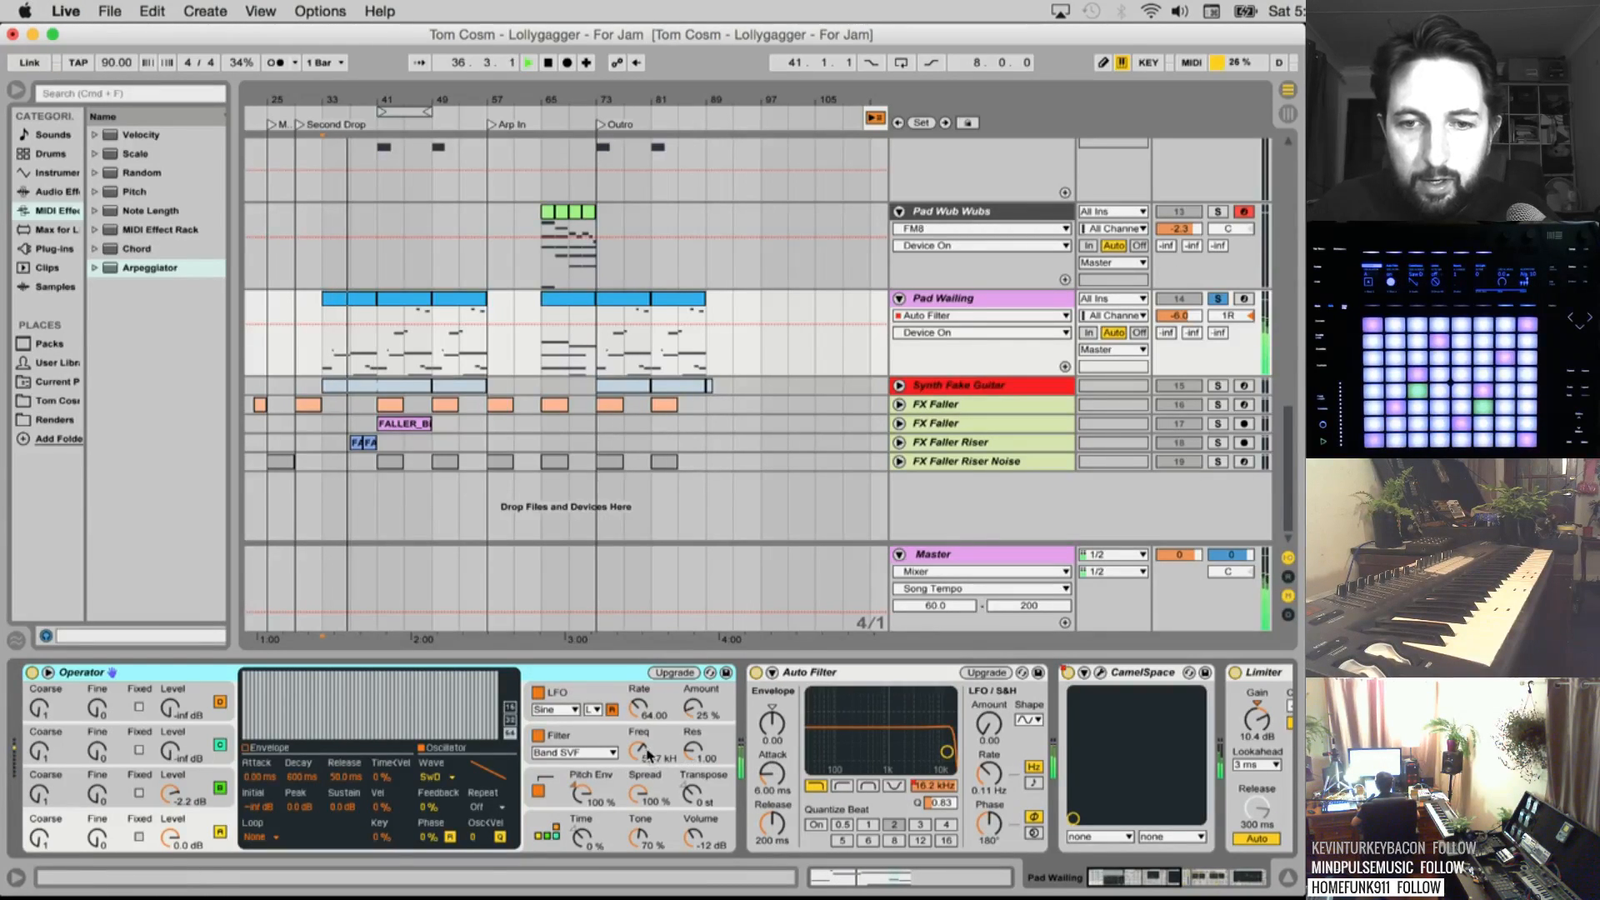
Lower the filter frequency of the Pad Wailing track's Operator to 2.80 kHz during playback and stop the song
{"action": "left_click_drag", "start_coordinate": [648, 751], "coordinate": [648, 777]}
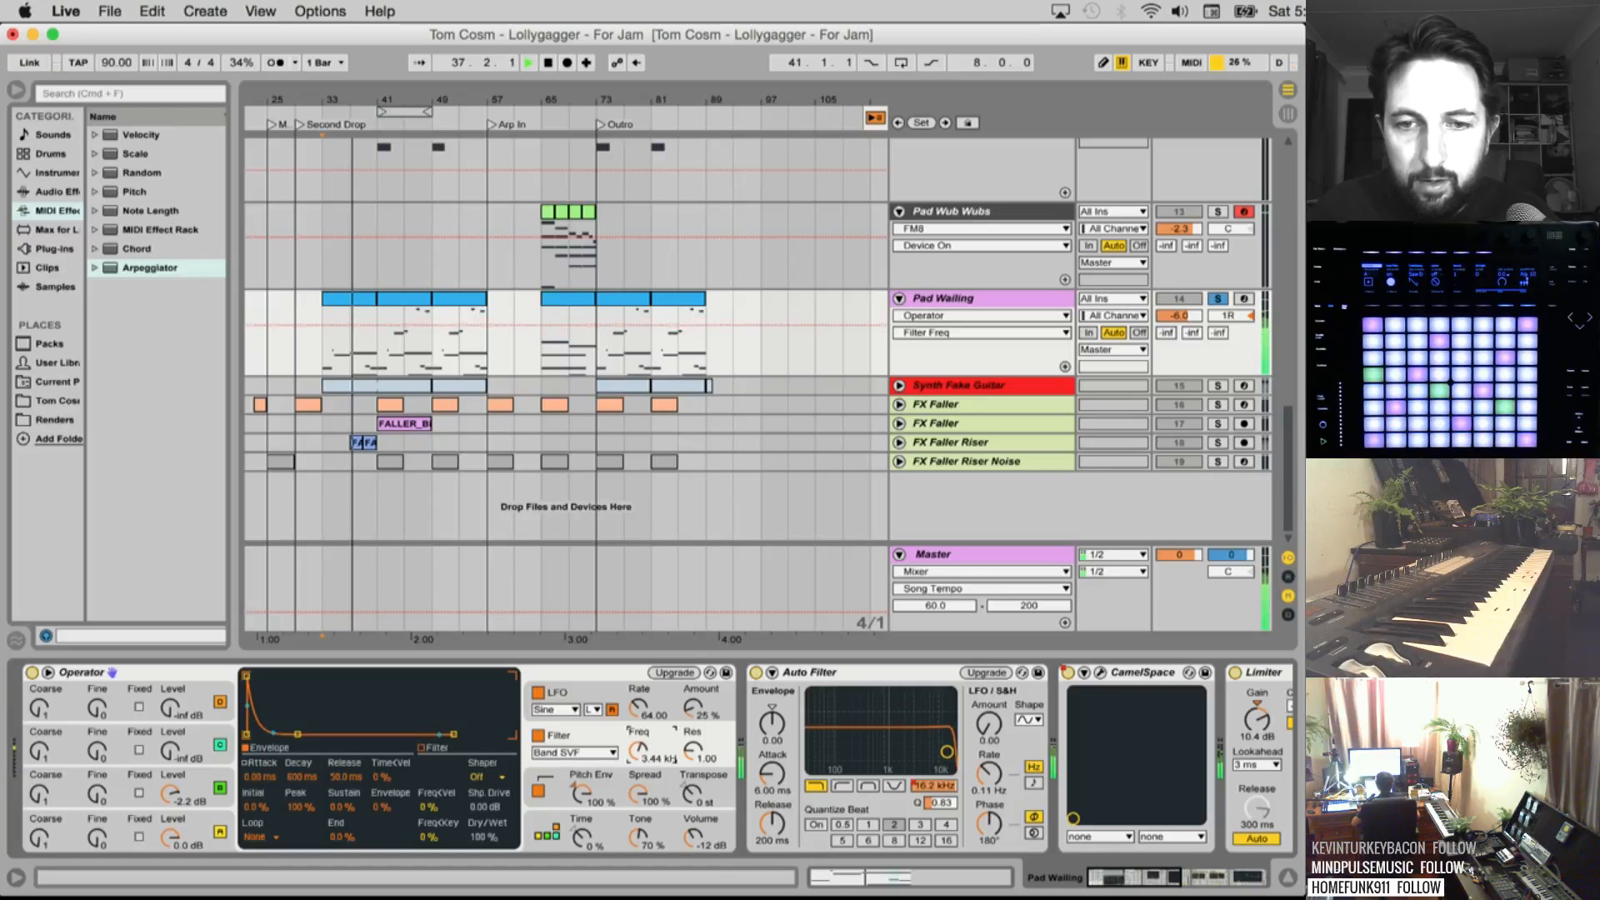
{"action": "left_click_drag", "start_coordinate": [639, 753], "coordinate": [639, 720]}
{"action": "key", "text": "space"}
Group all Pad Wailing devices from Operator to EQ Eight into a rack and name it Pad Wailing
{"action": "scroll", "coordinate": [583, 675], "scroll_direction": "right", "scroll_amount": 10}
{"action": "scroll", "coordinate": [939, 709], "scroll_direction": "right", "scroll_amount": 5}
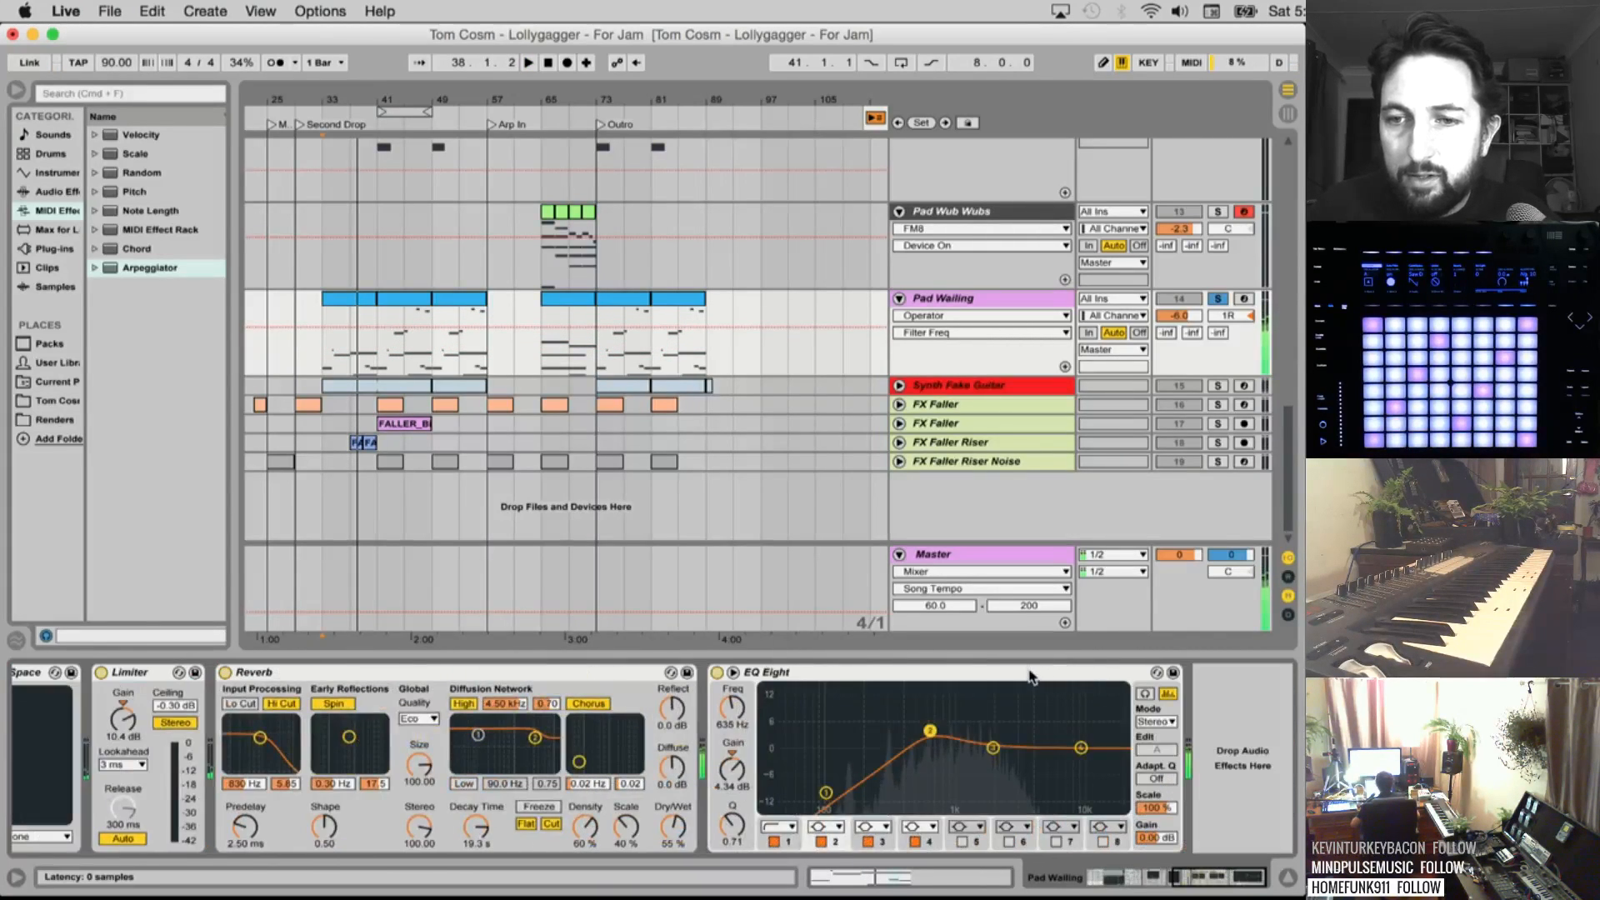
{"action": "right_click", "coordinate": [1033, 673]}
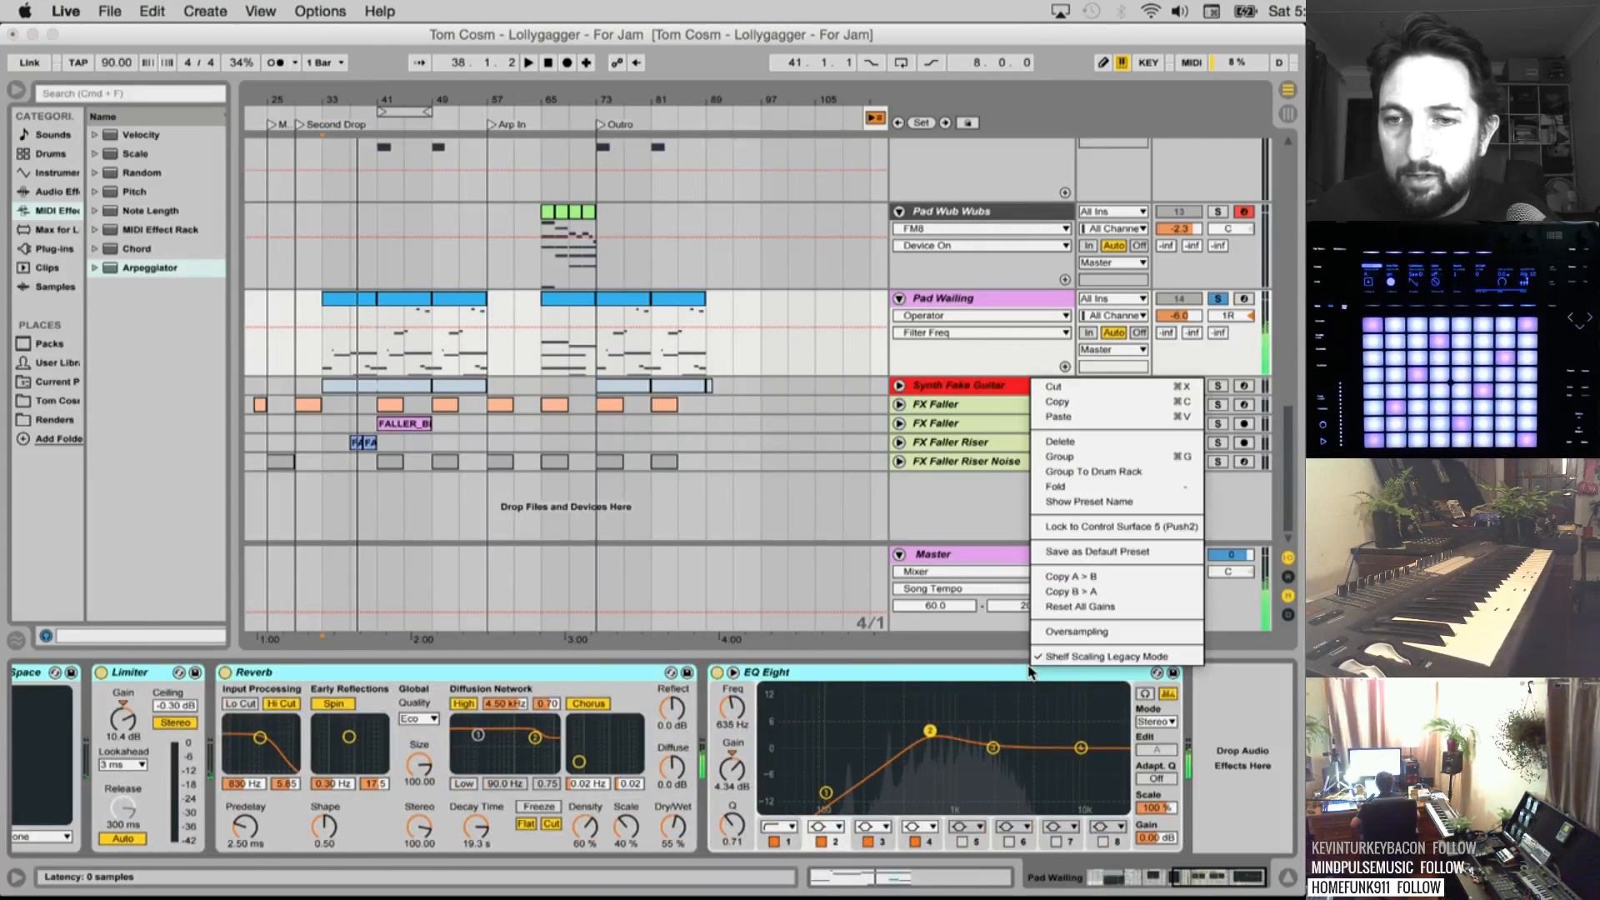
{"action": "left_click", "coordinate": [1084, 460]}
{"action": "scroll", "coordinate": [208, 713], "scroll_direction": "left", "scroll_amount": 15}
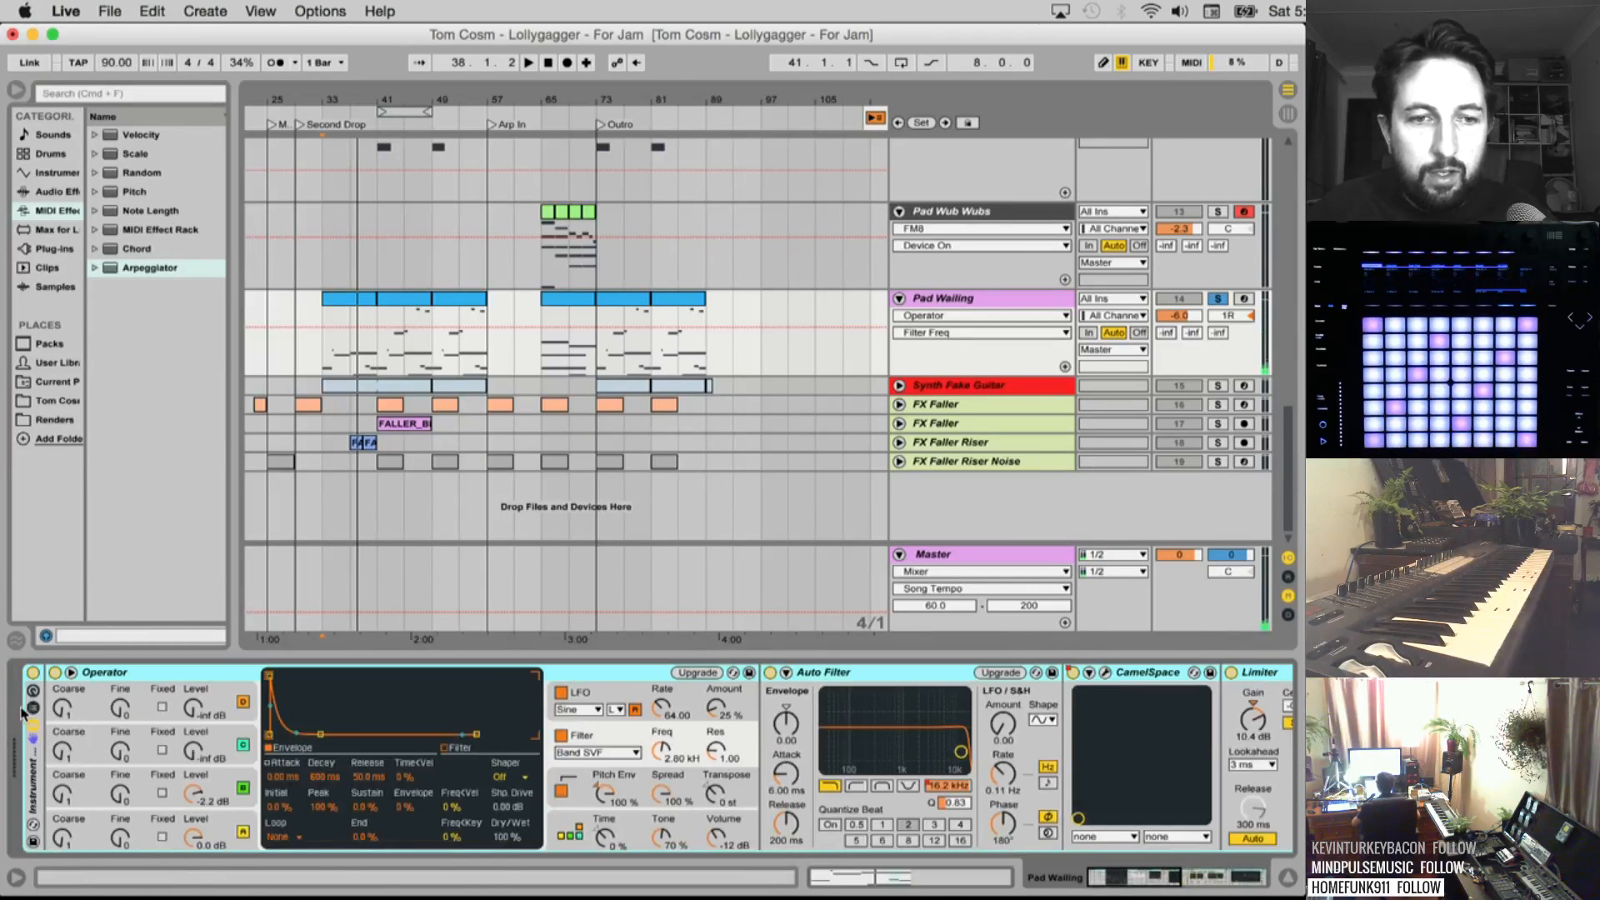
{"action": "key", "text": "super+g"}
{"action": "key", "text": "super+r"}
{"action": "type", "text": "P"}
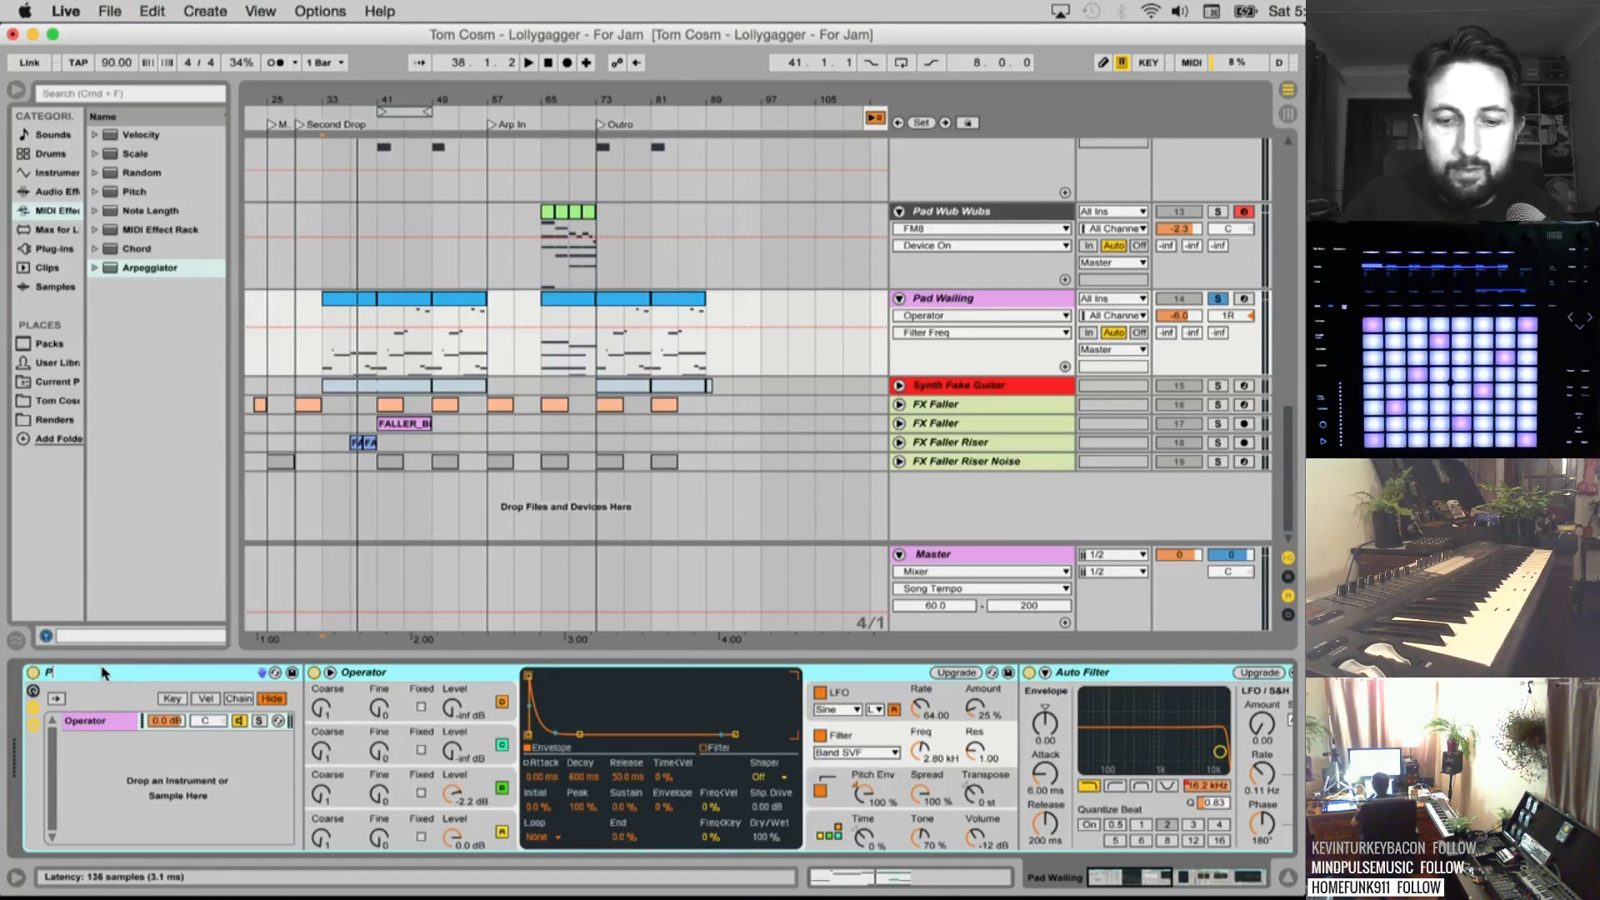
{"action": "type", "text": "ad Wailing"}
{"action": "key", "text": "Return"}
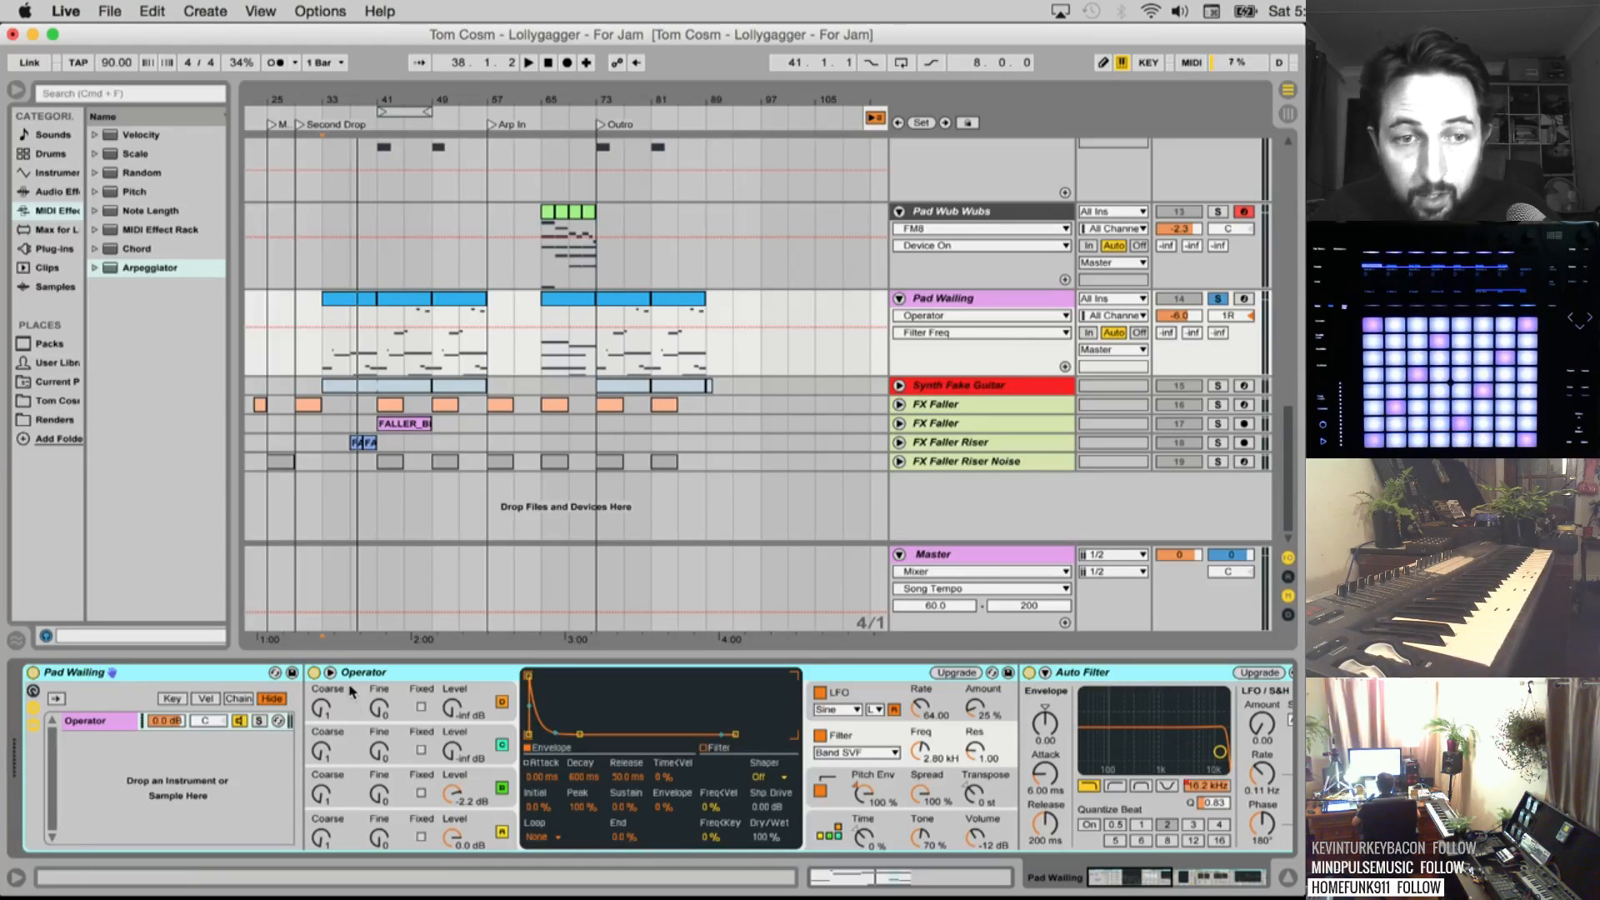
Show the Pad Wailing rack's macros, map Operator's filter frequency to Macro 1 and arm the track
{"action": "left_click", "coordinate": [33, 690]}
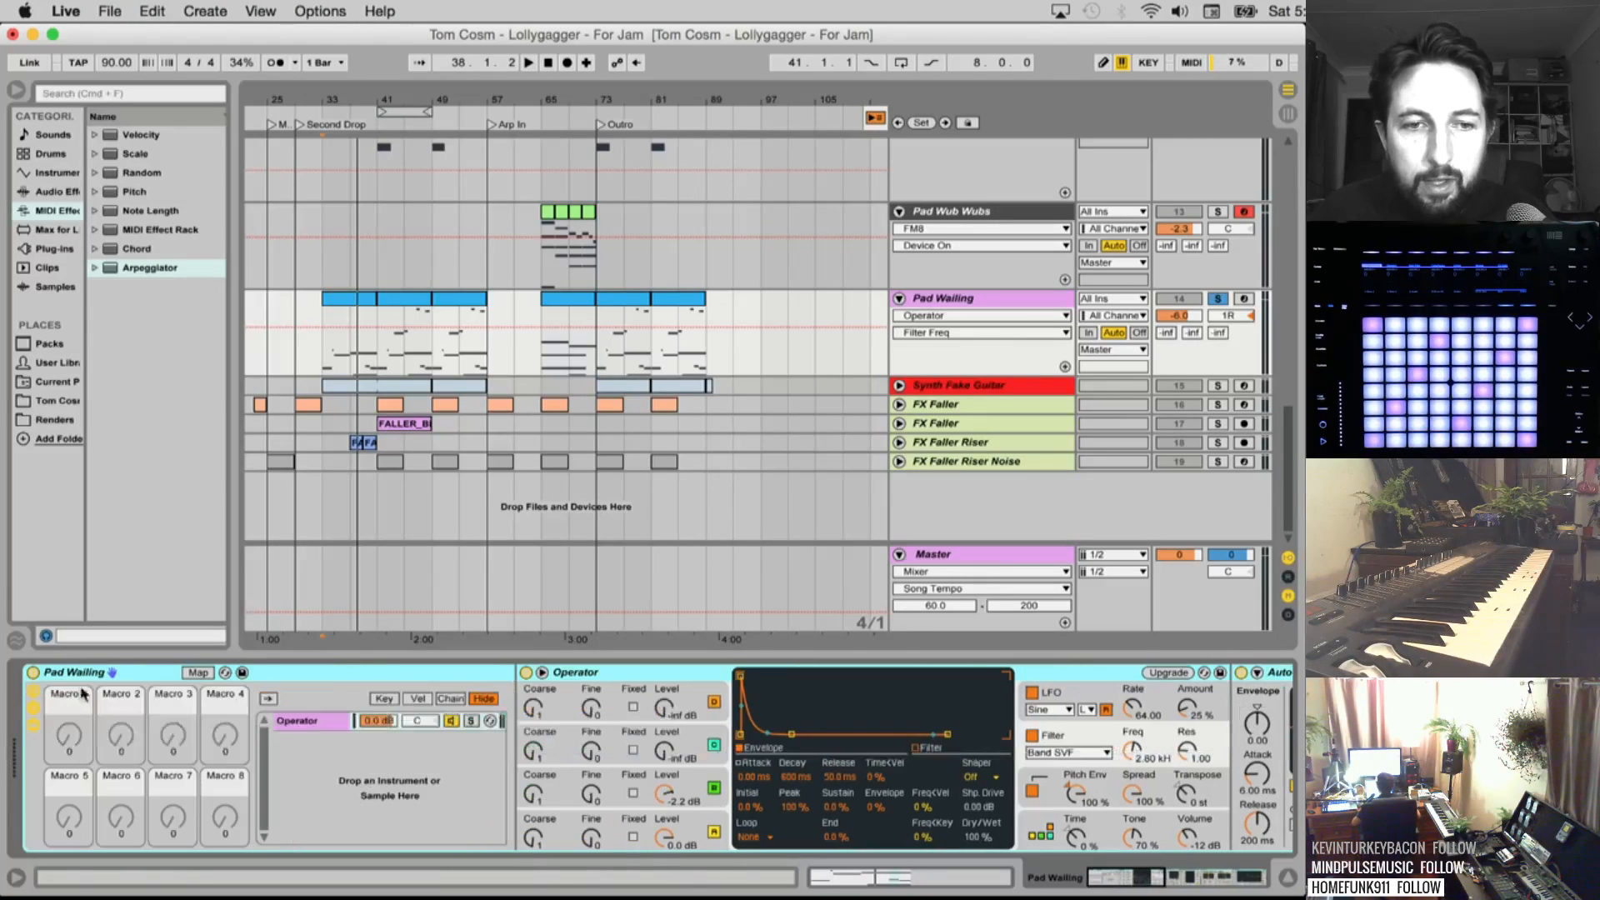
{"action": "left_click", "coordinate": [198, 673]}
{"action": "left_click", "coordinate": [1134, 747]}
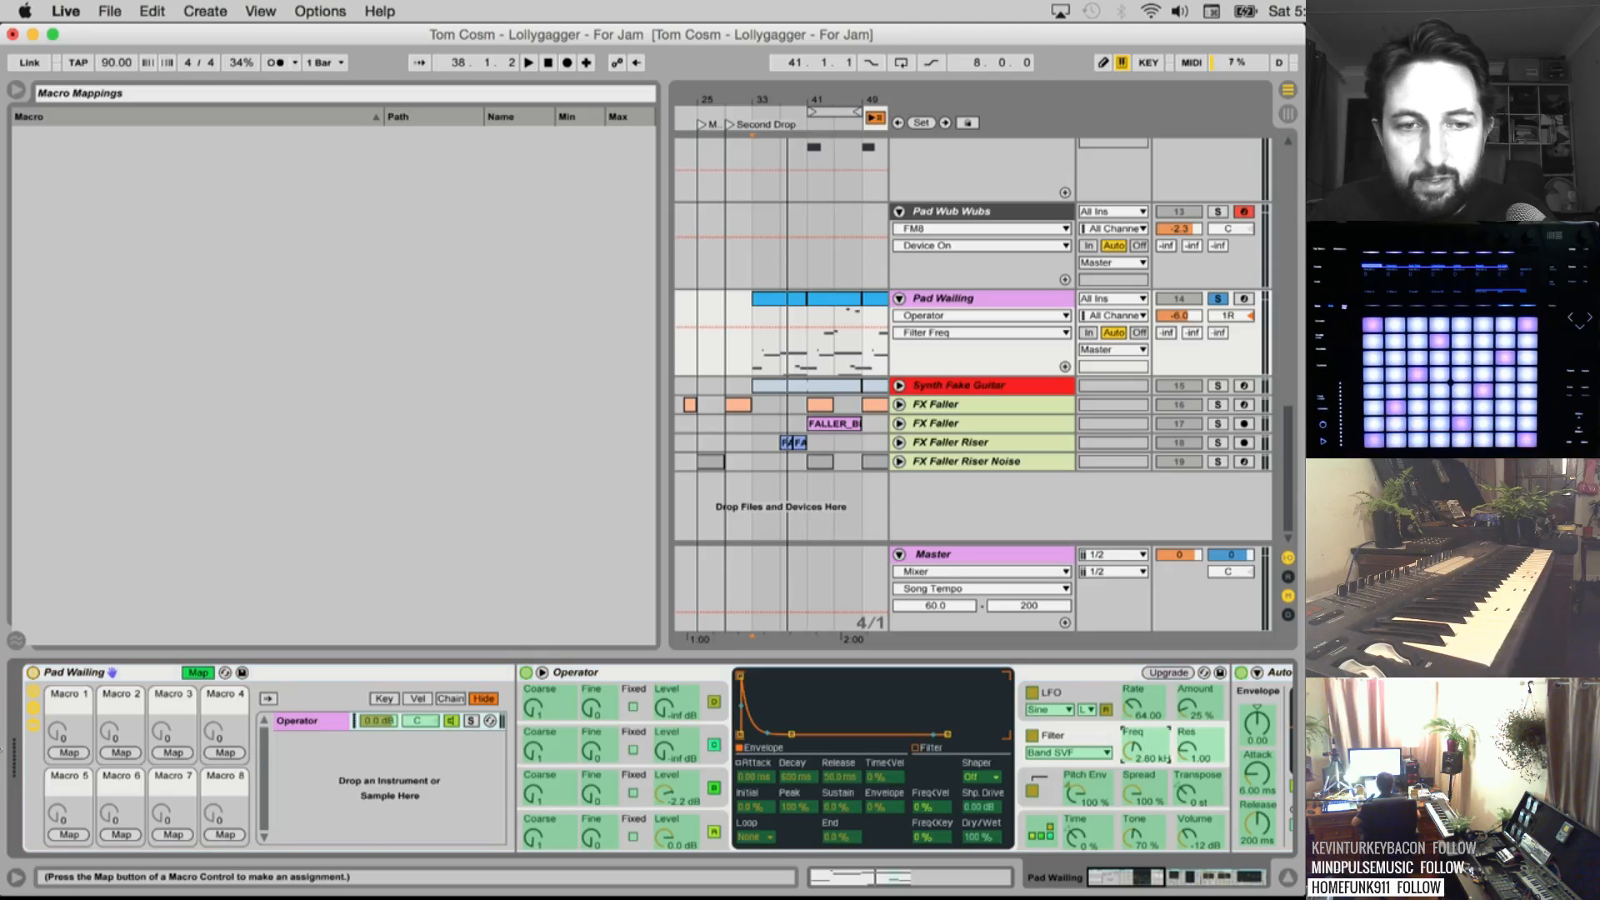
{"action": "left_click", "coordinate": [68, 753]}
{"action": "left_click", "coordinate": [198, 672]}
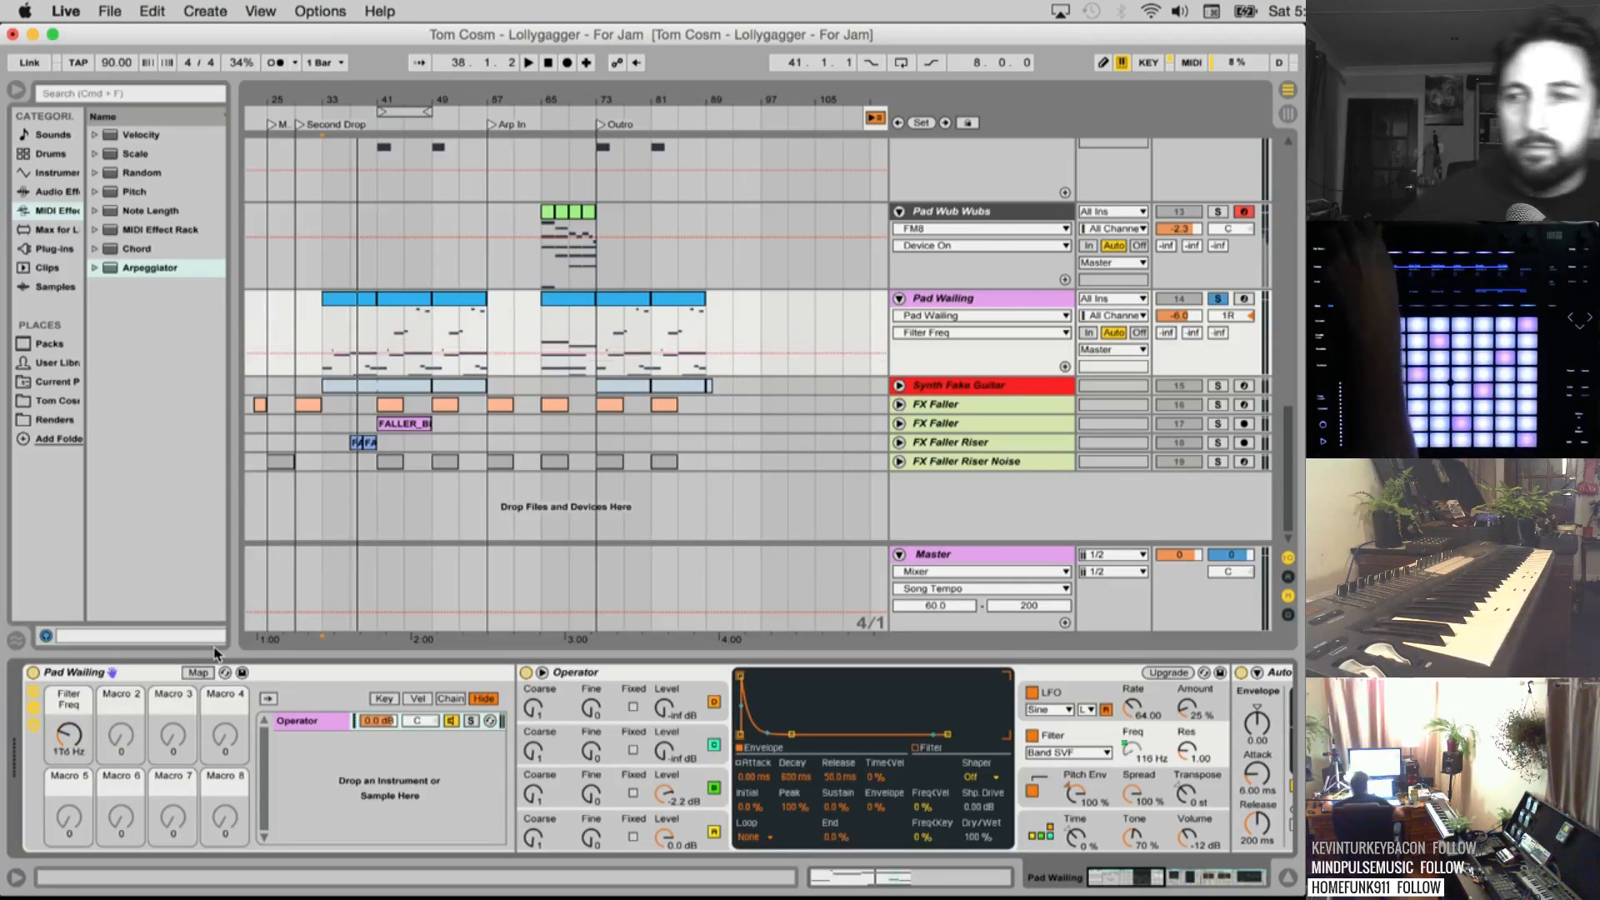
{"action": "left_click", "coordinate": [1243, 298]}
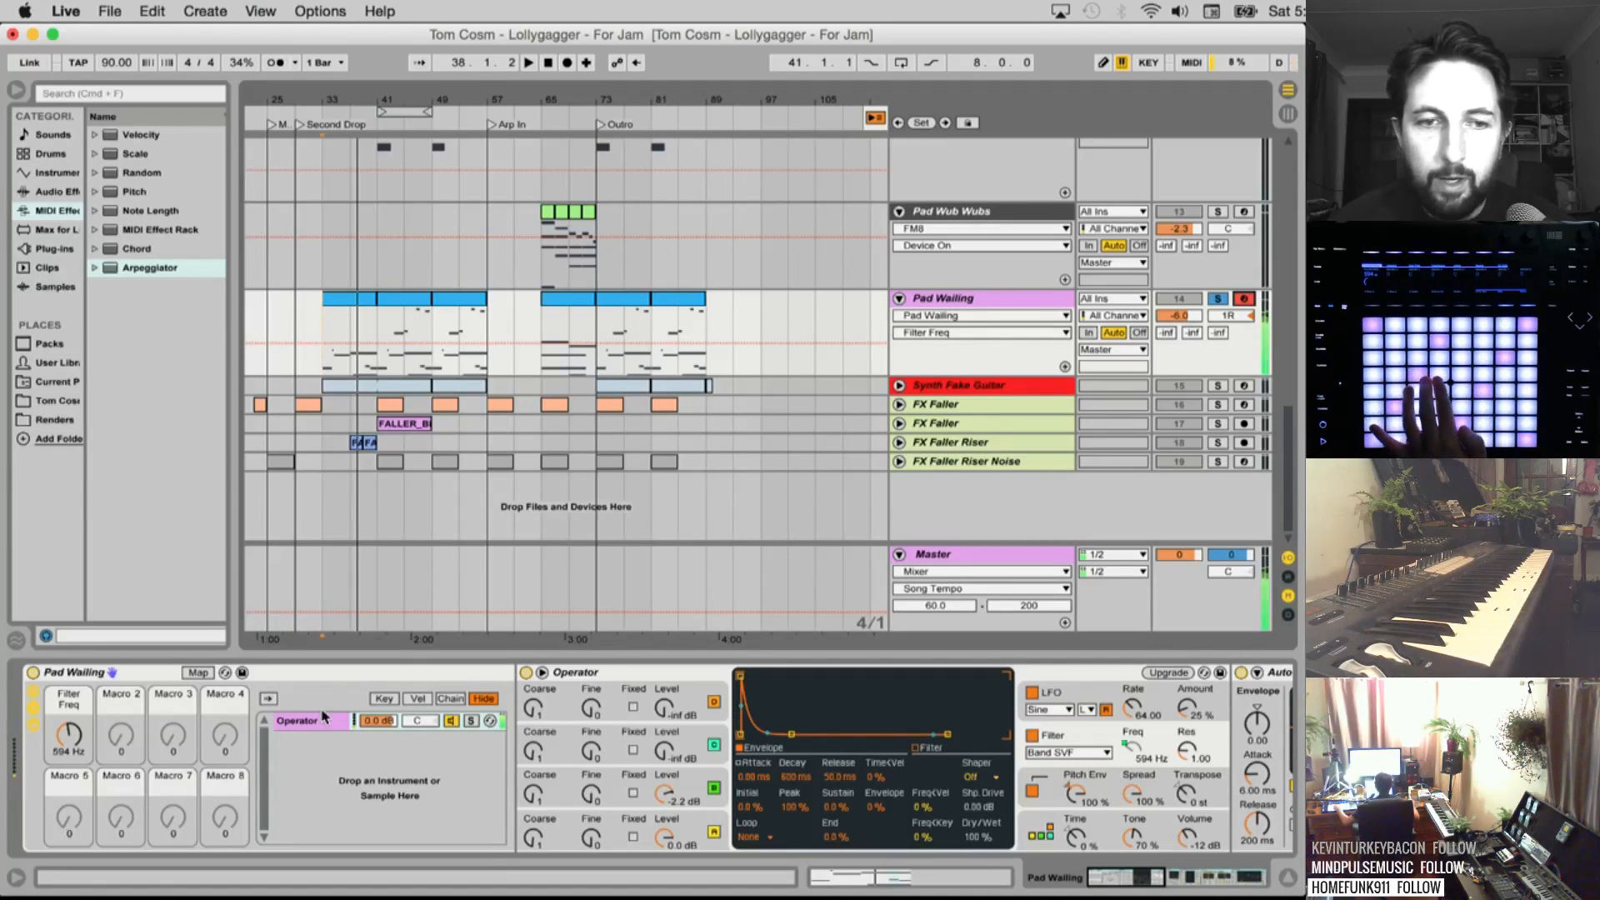
Map Operator's pitch envelope amount to Macro 2 of the Pad Wailing rack and set it to about -0.8 %
{"action": "left_click", "coordinate": [197, 673]}
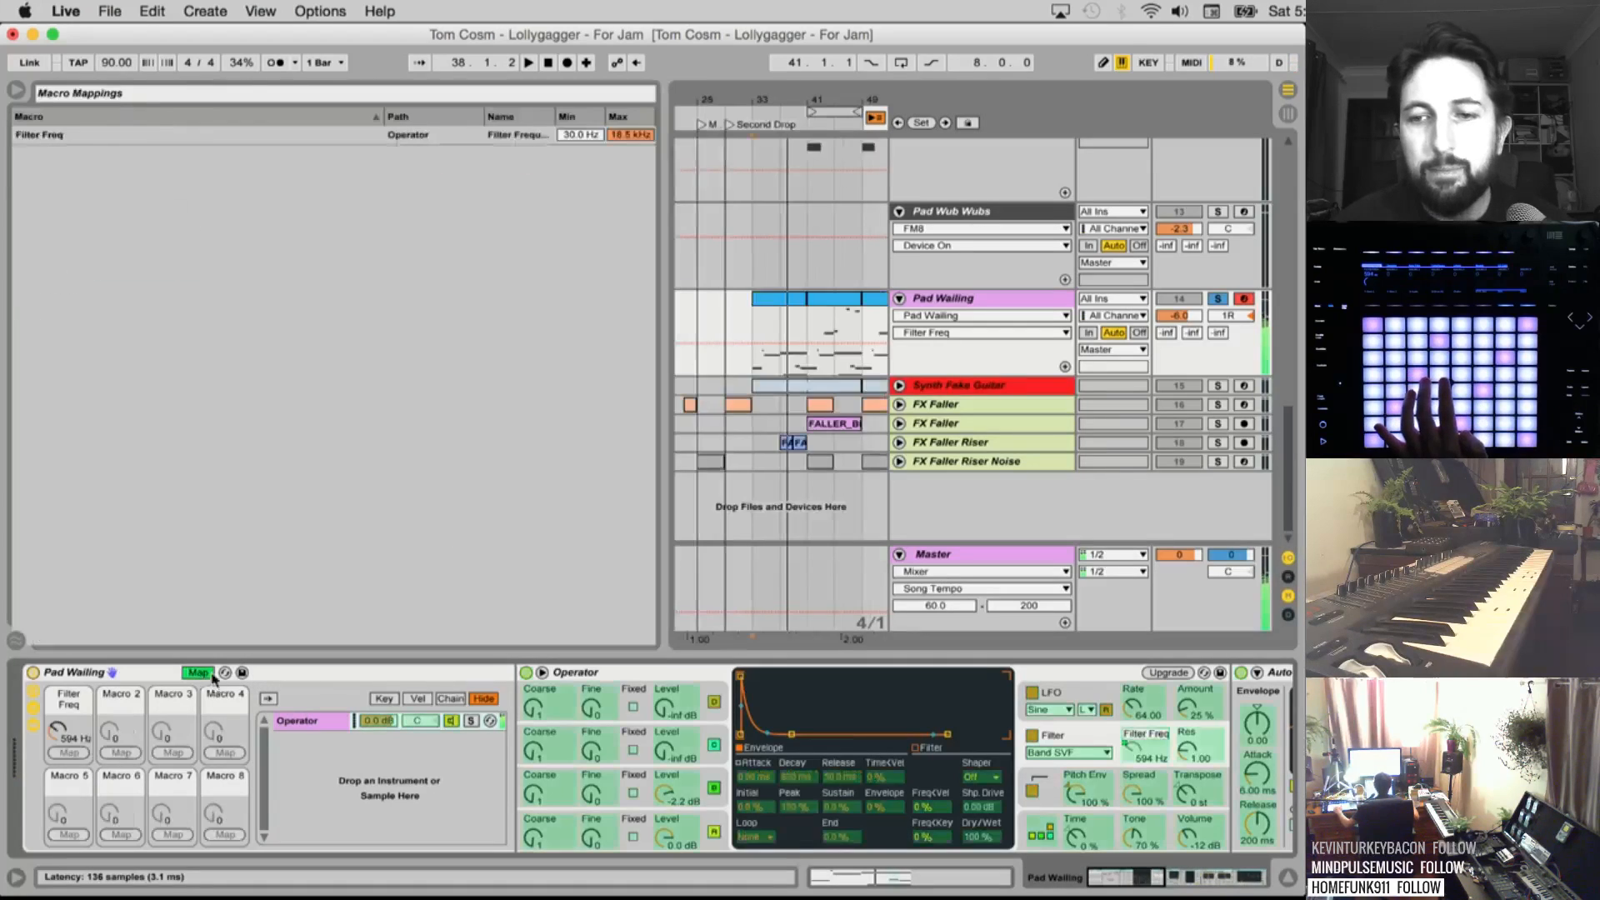
{"action": "left_click", "coordinate": [1086, 792]}
{"action": "left_click", "coordinate": [123, 753]}
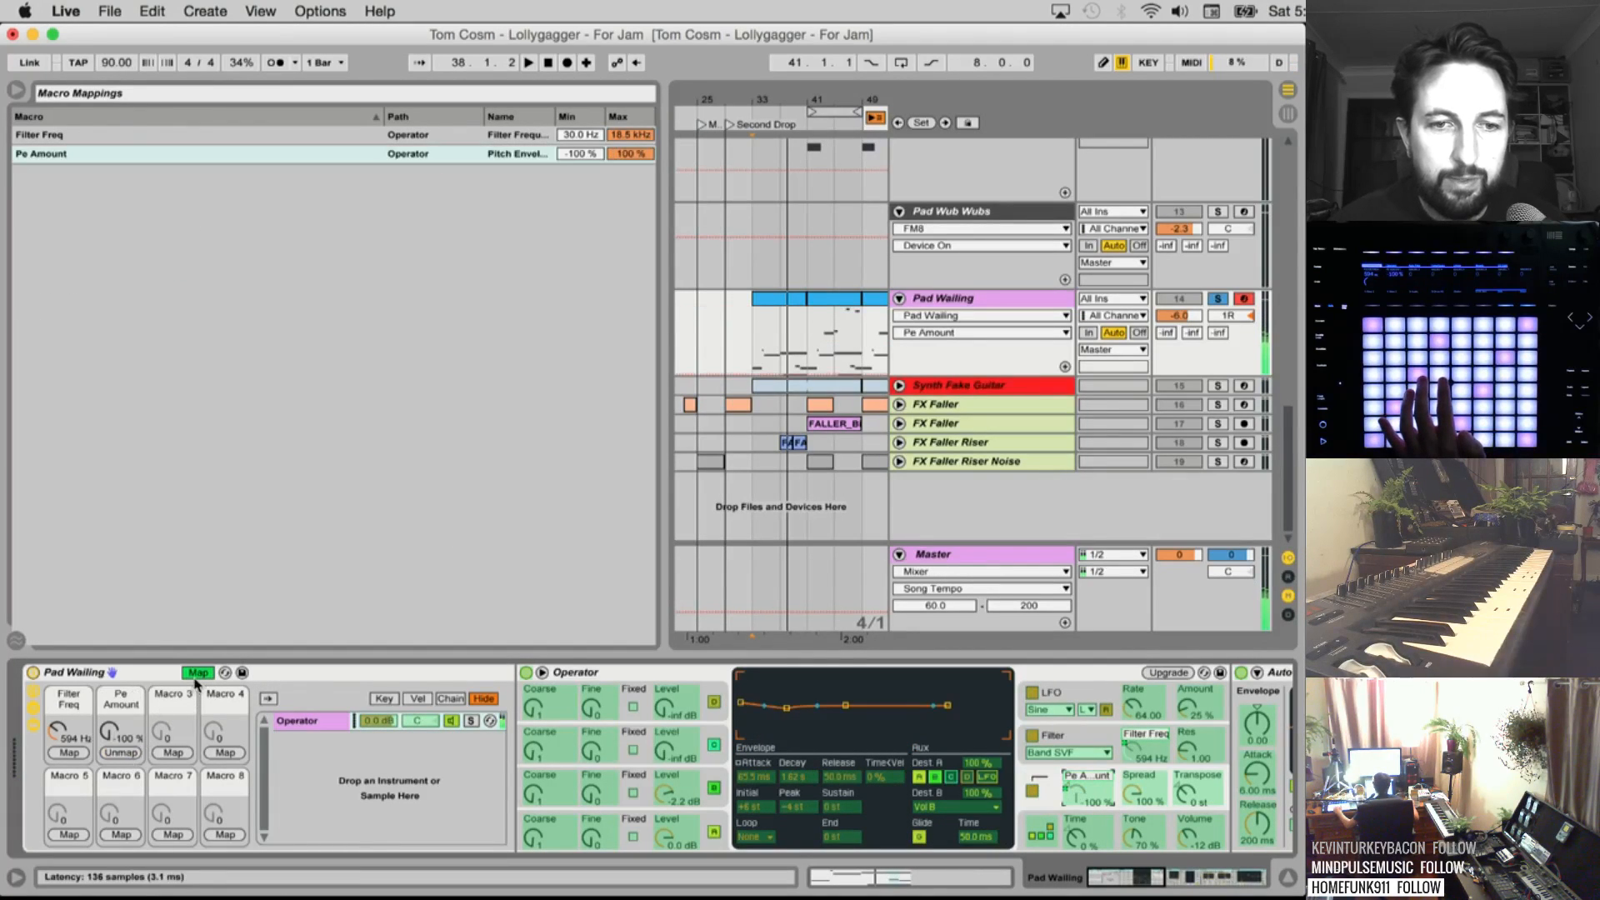
{"action": "left_click", "coordinate": [198, 673]}
{"action": "left_click_drag", "start_coordinate": [139, 739], "coordinate": [138, 659]}
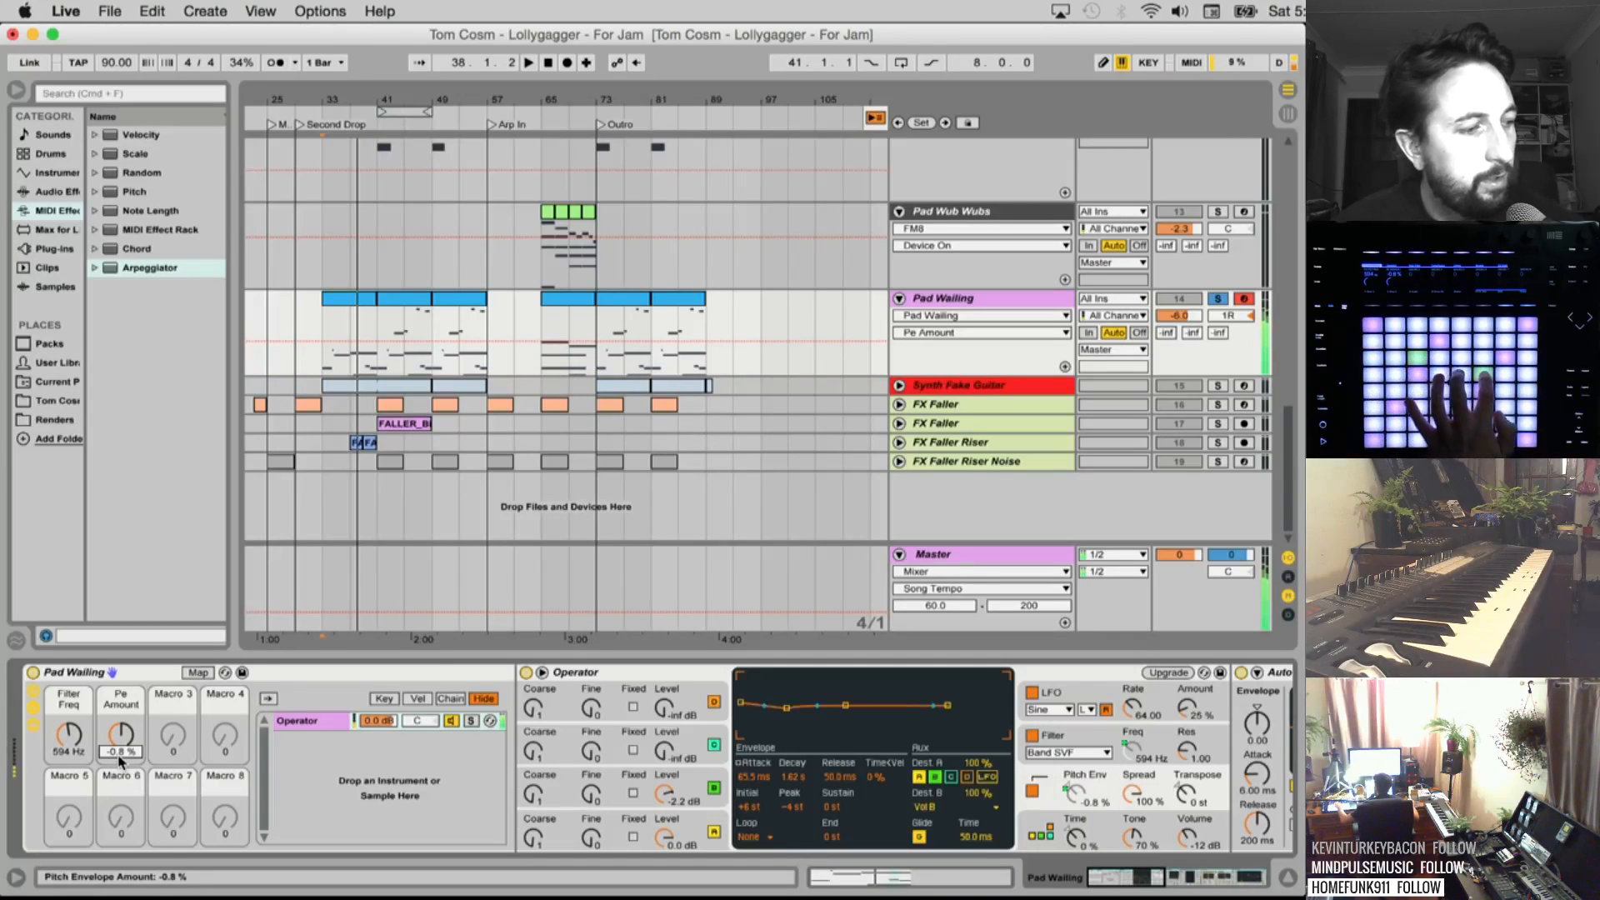
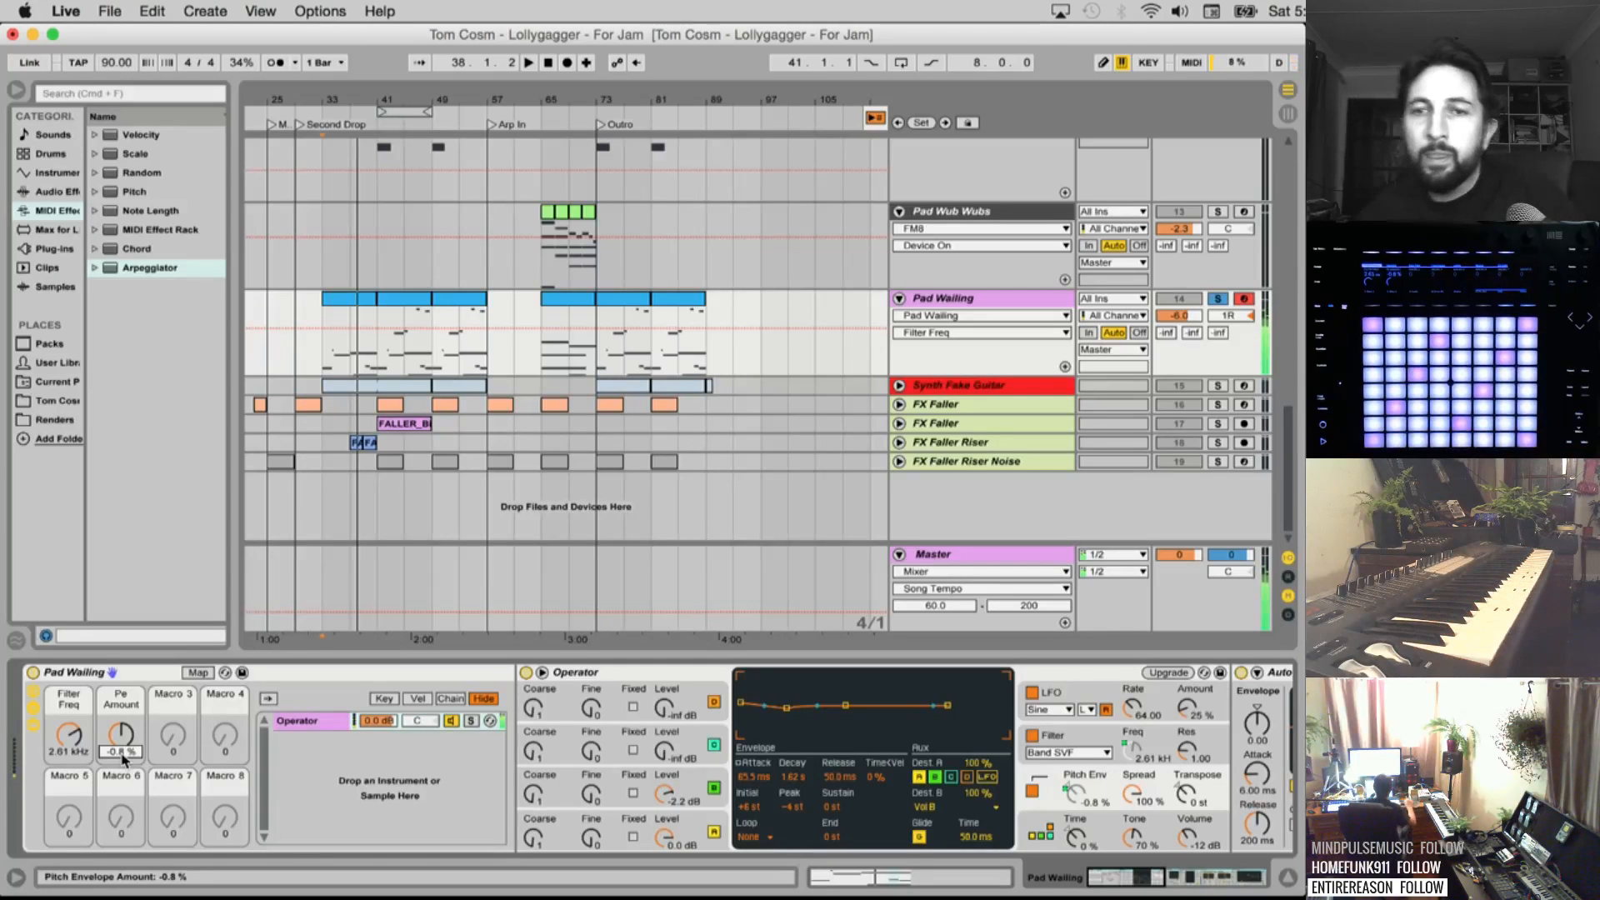
Color the Pad Wailing track dark grey
{"action": "right_click", "coordinate": [992, 307]}
{"action": "left_click", "coordinate": [1193, 540]}
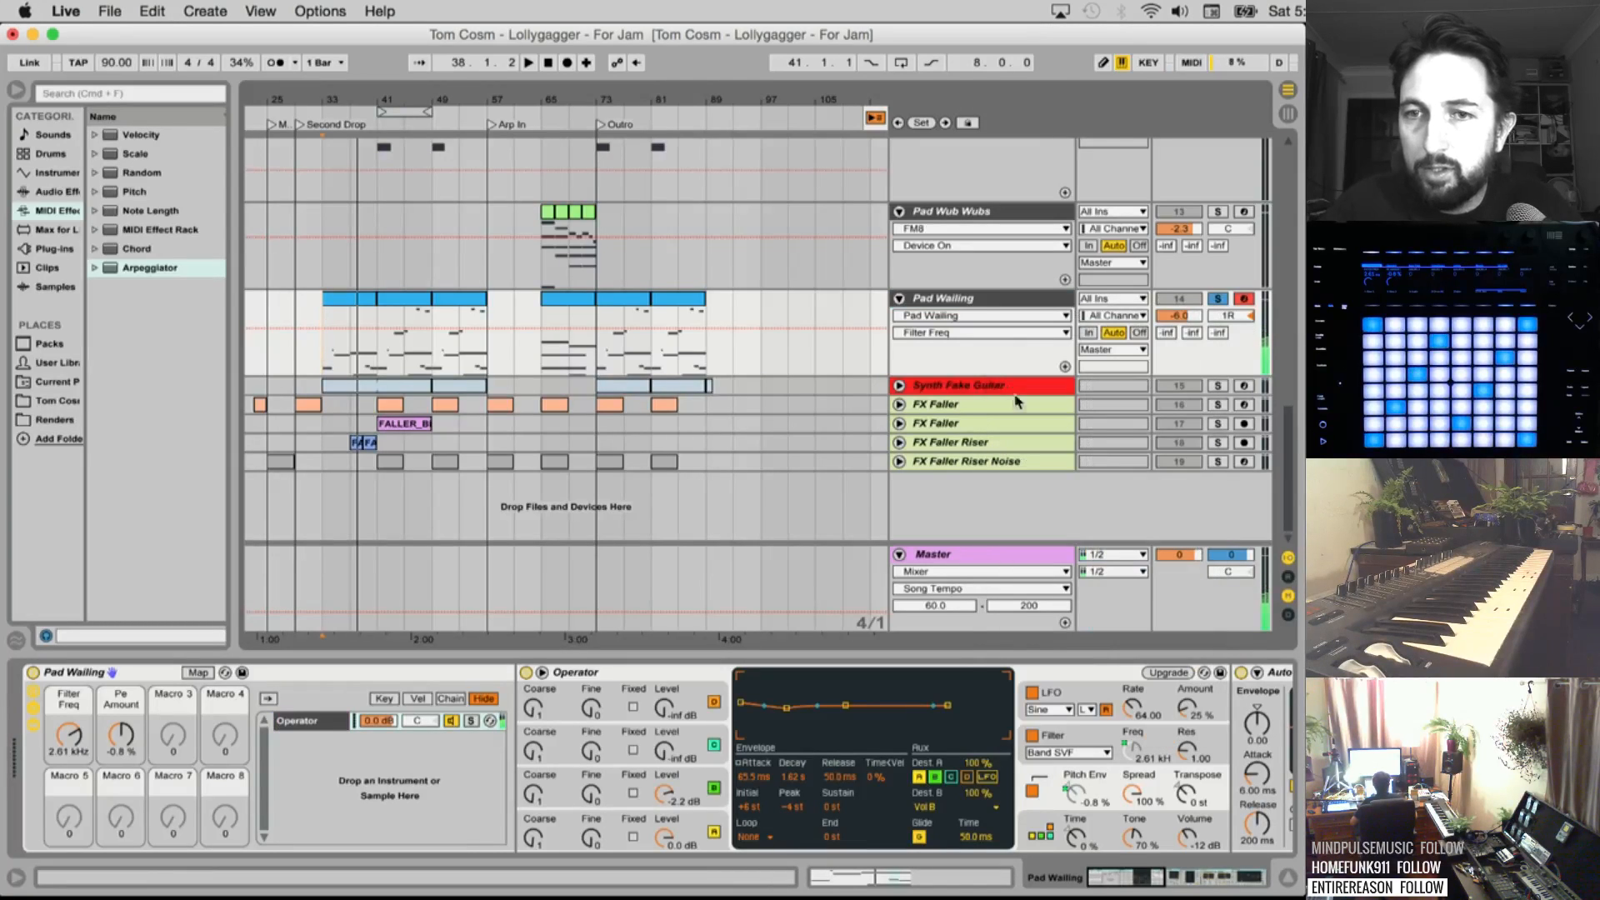
Unfold the Synth Fake Guitar track, arm it and solo it
{"action": "left_click", "coordinate": [948, 388]}
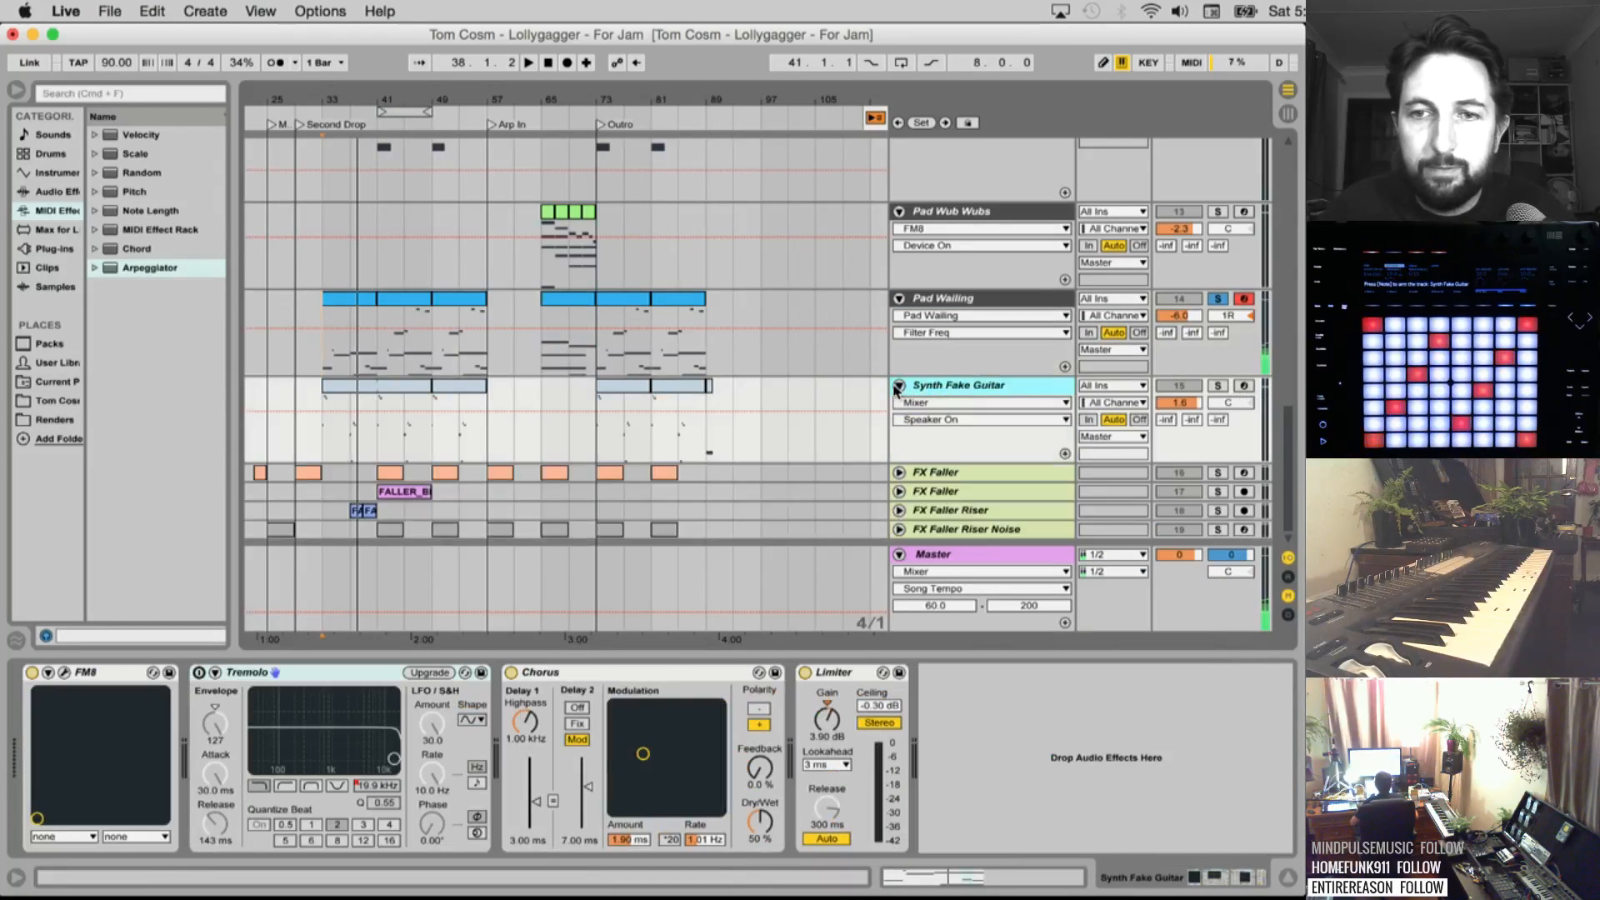
{"action": "left_click", "coordinate": [900, 386]}
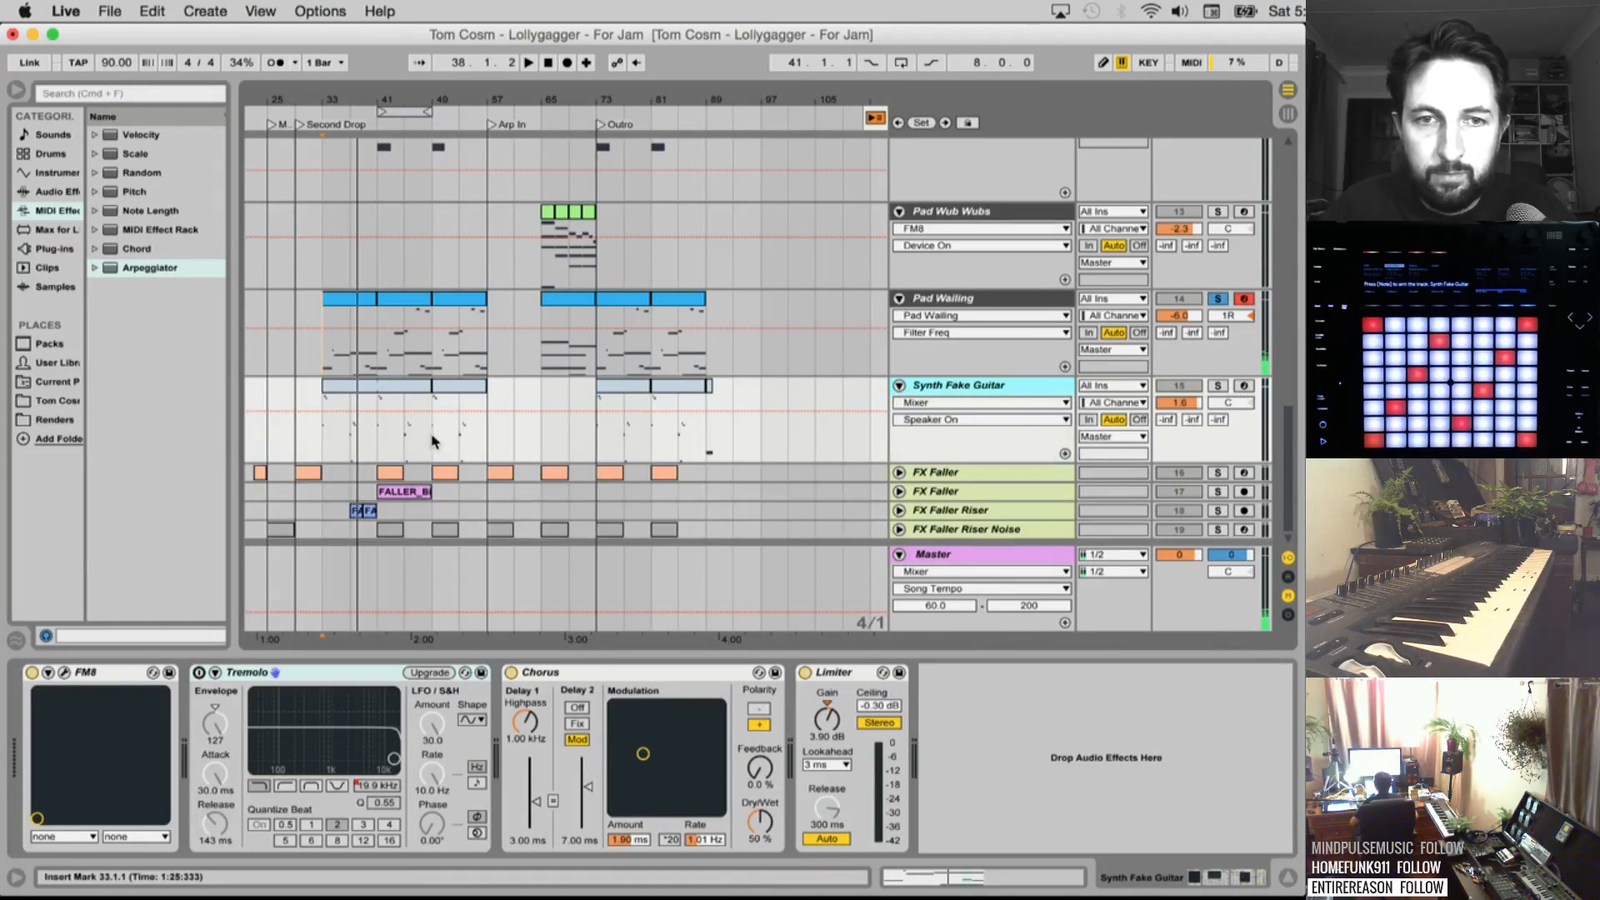
{"action": "left_click", "coordinate": [1242, 388]}
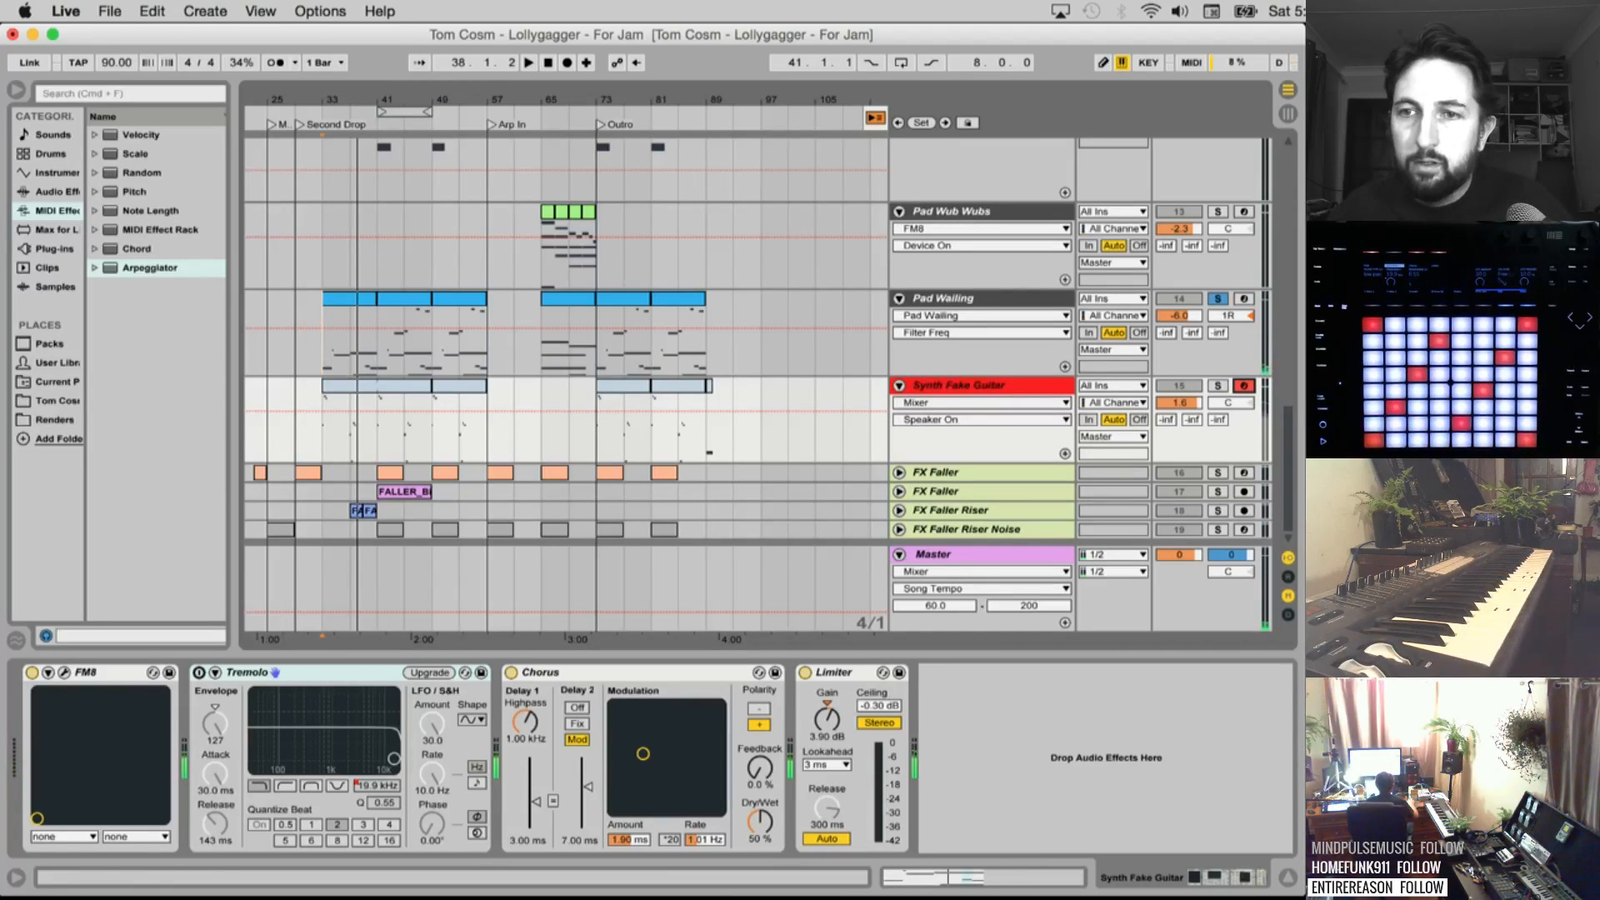
{"action": "left_click", "coordinate": [1217, 386]}
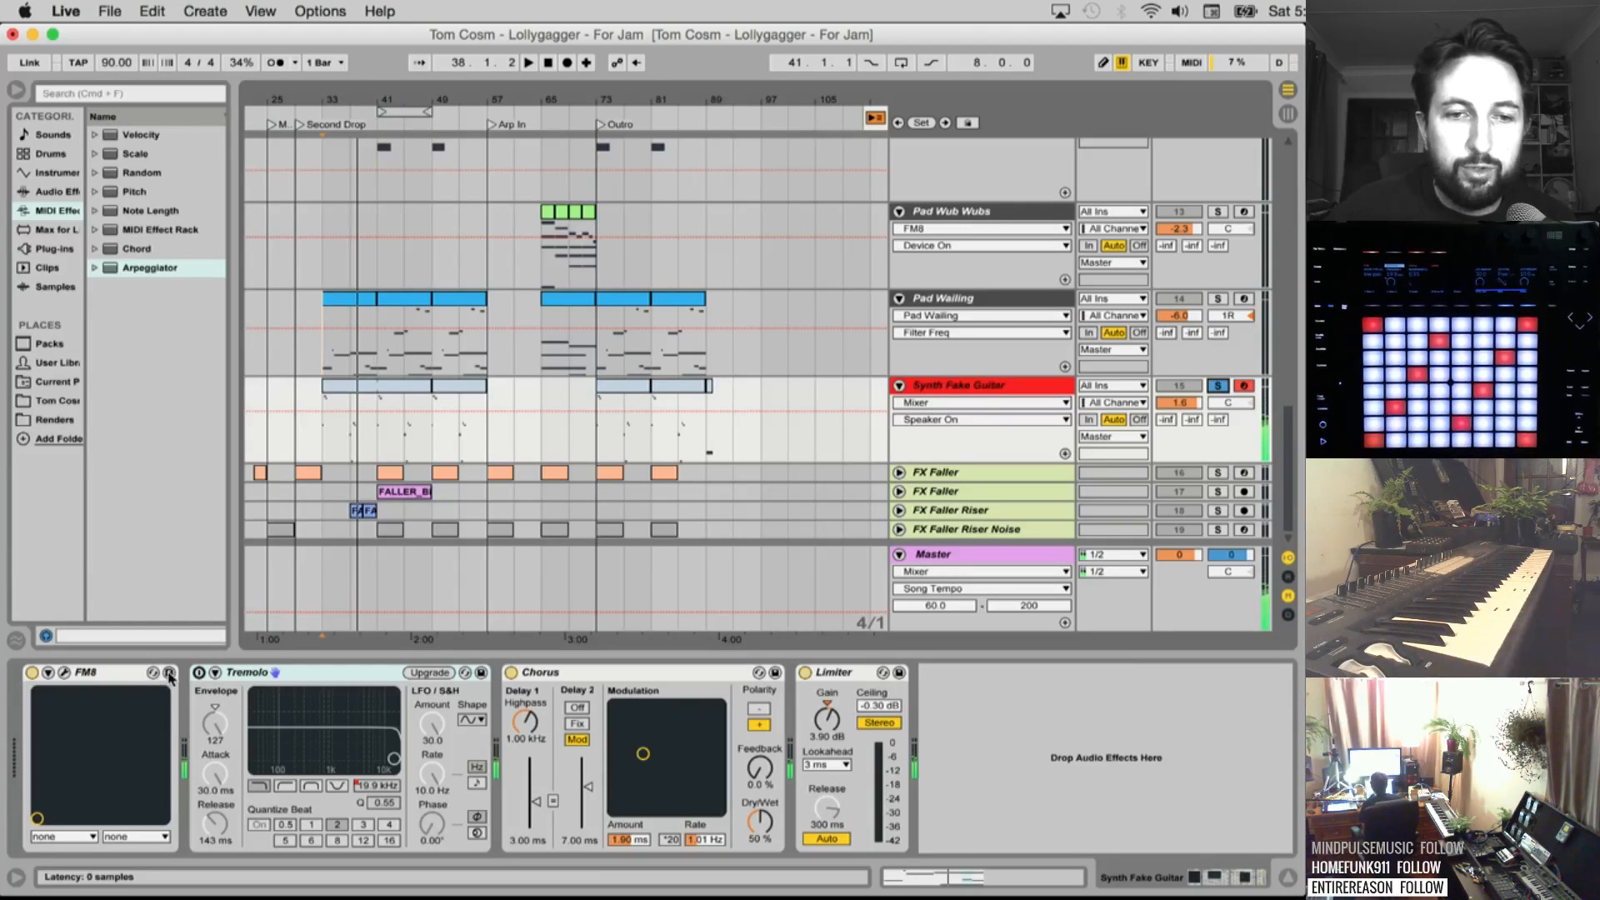
Turn on the Tremolo and group FM8, Tremolo, Chorus and Limiter into an Instrument Rack
{"action": "left_click", "coordinate": [208, 679]}
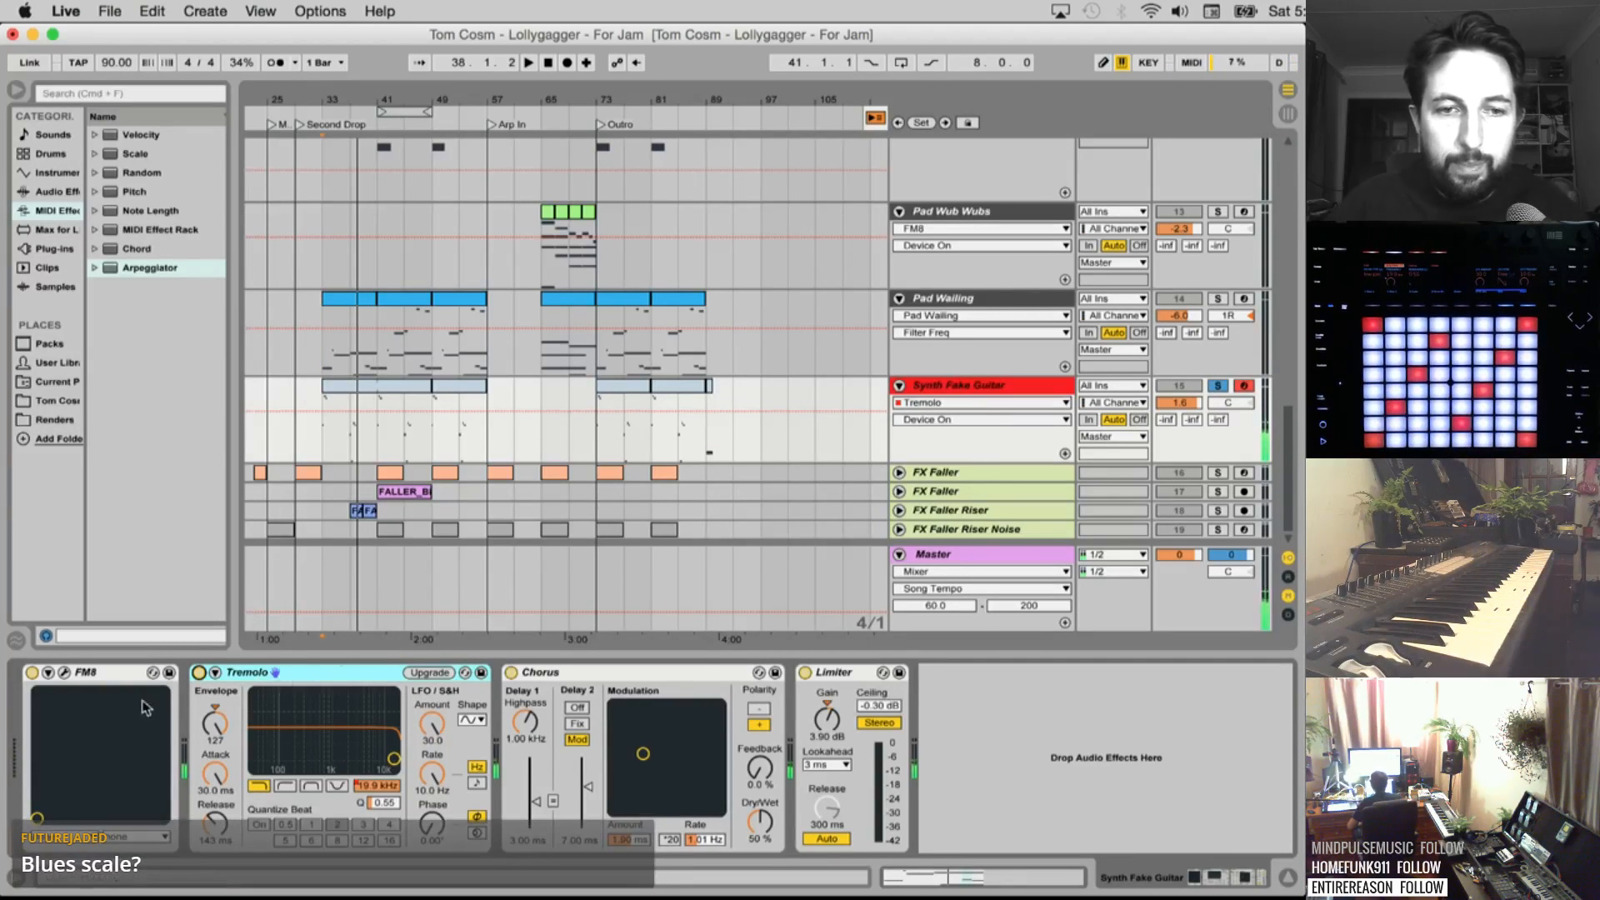
{"action": "left_click", "coordinate": [99, 677]}
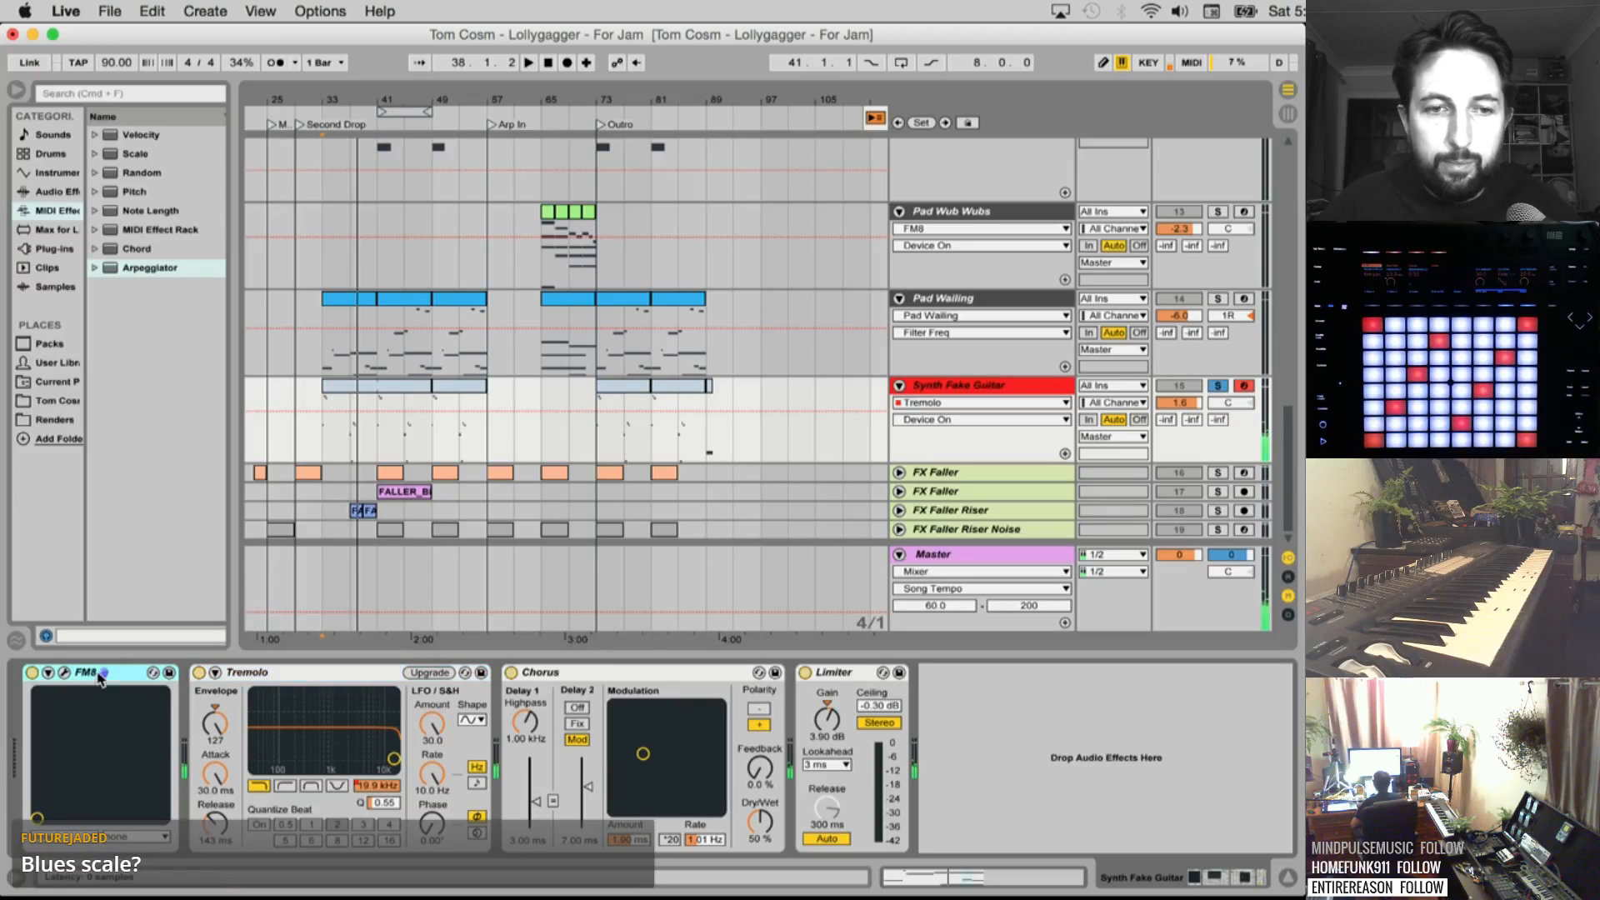
{"action": "right_click", "coordinate": [840, 671]}
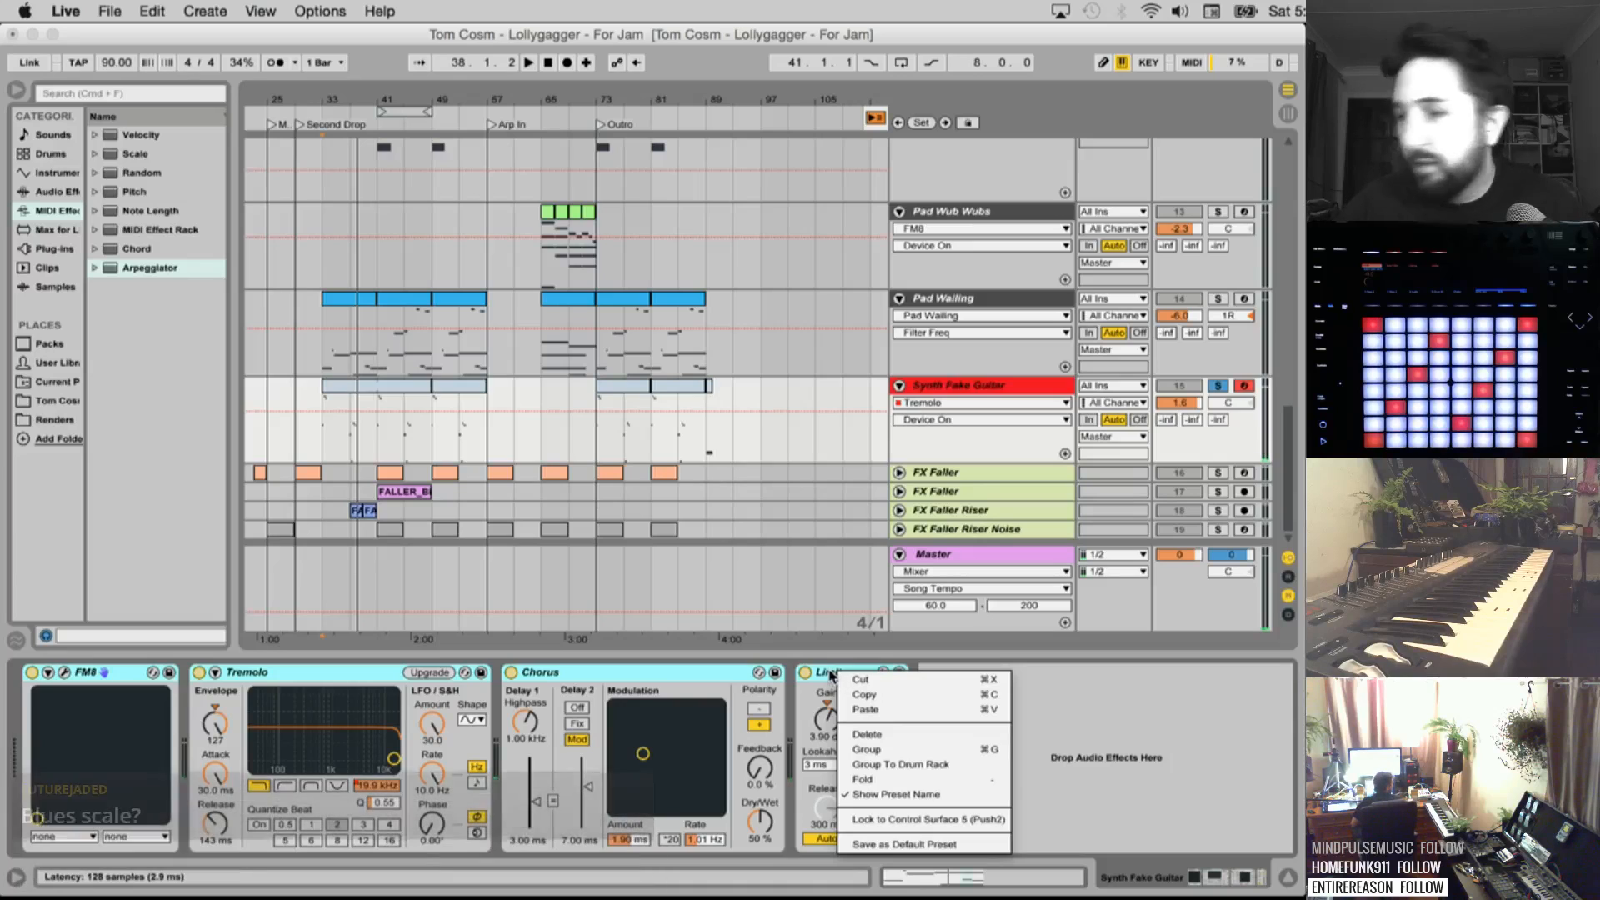
{"action": "right_click", "coordinate": [657, 679]}
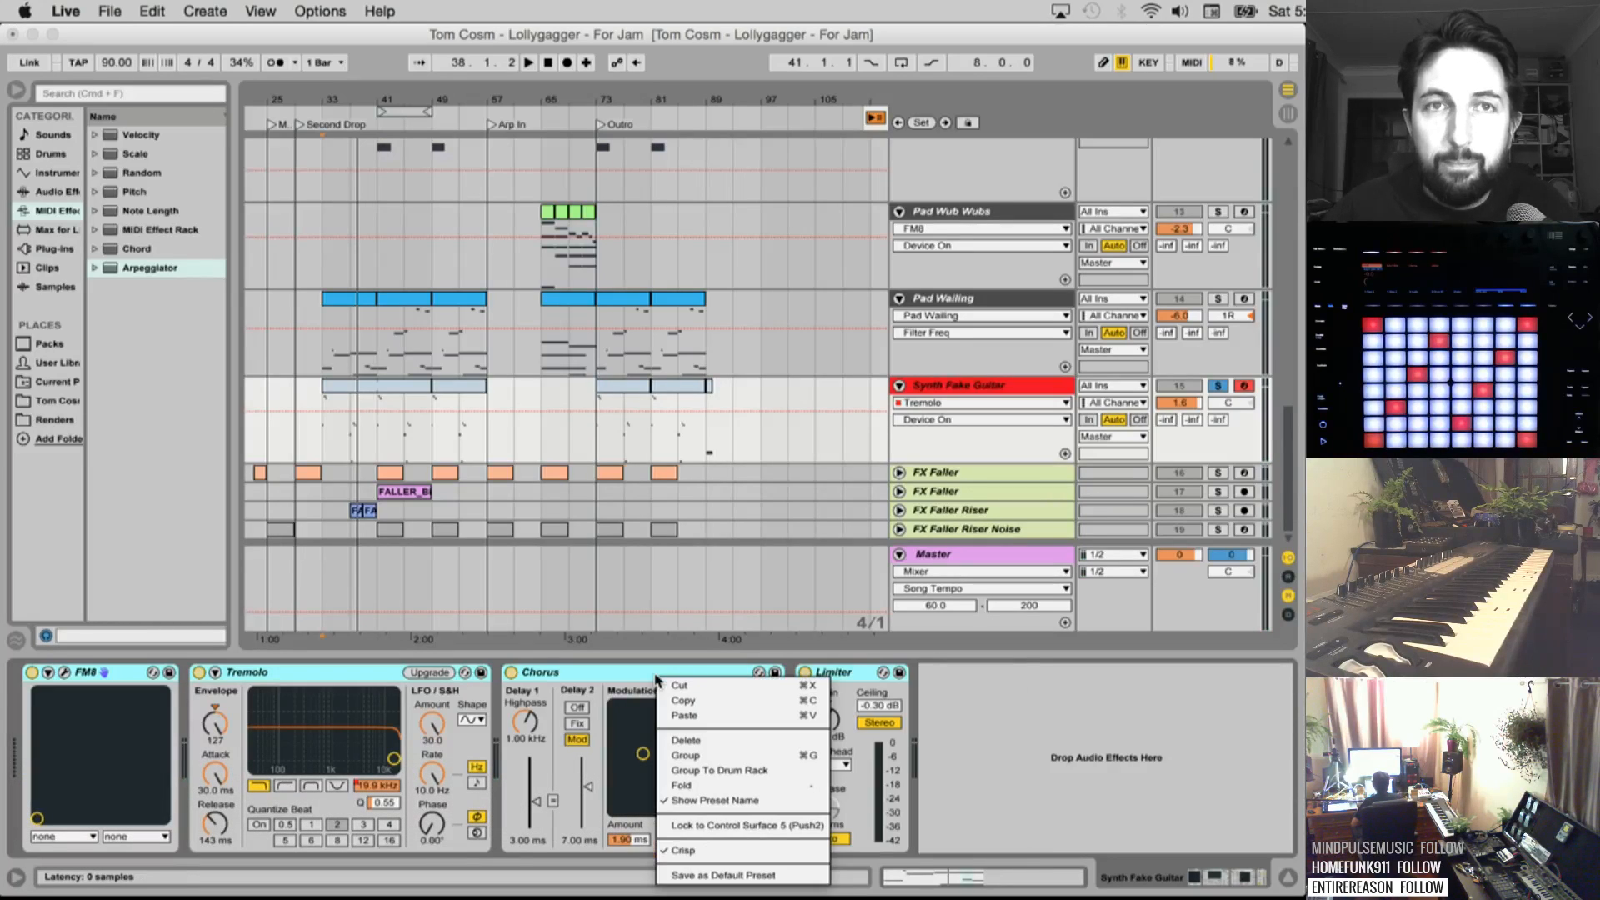
{"action": "left_click", "coordinate": [768, 756]}
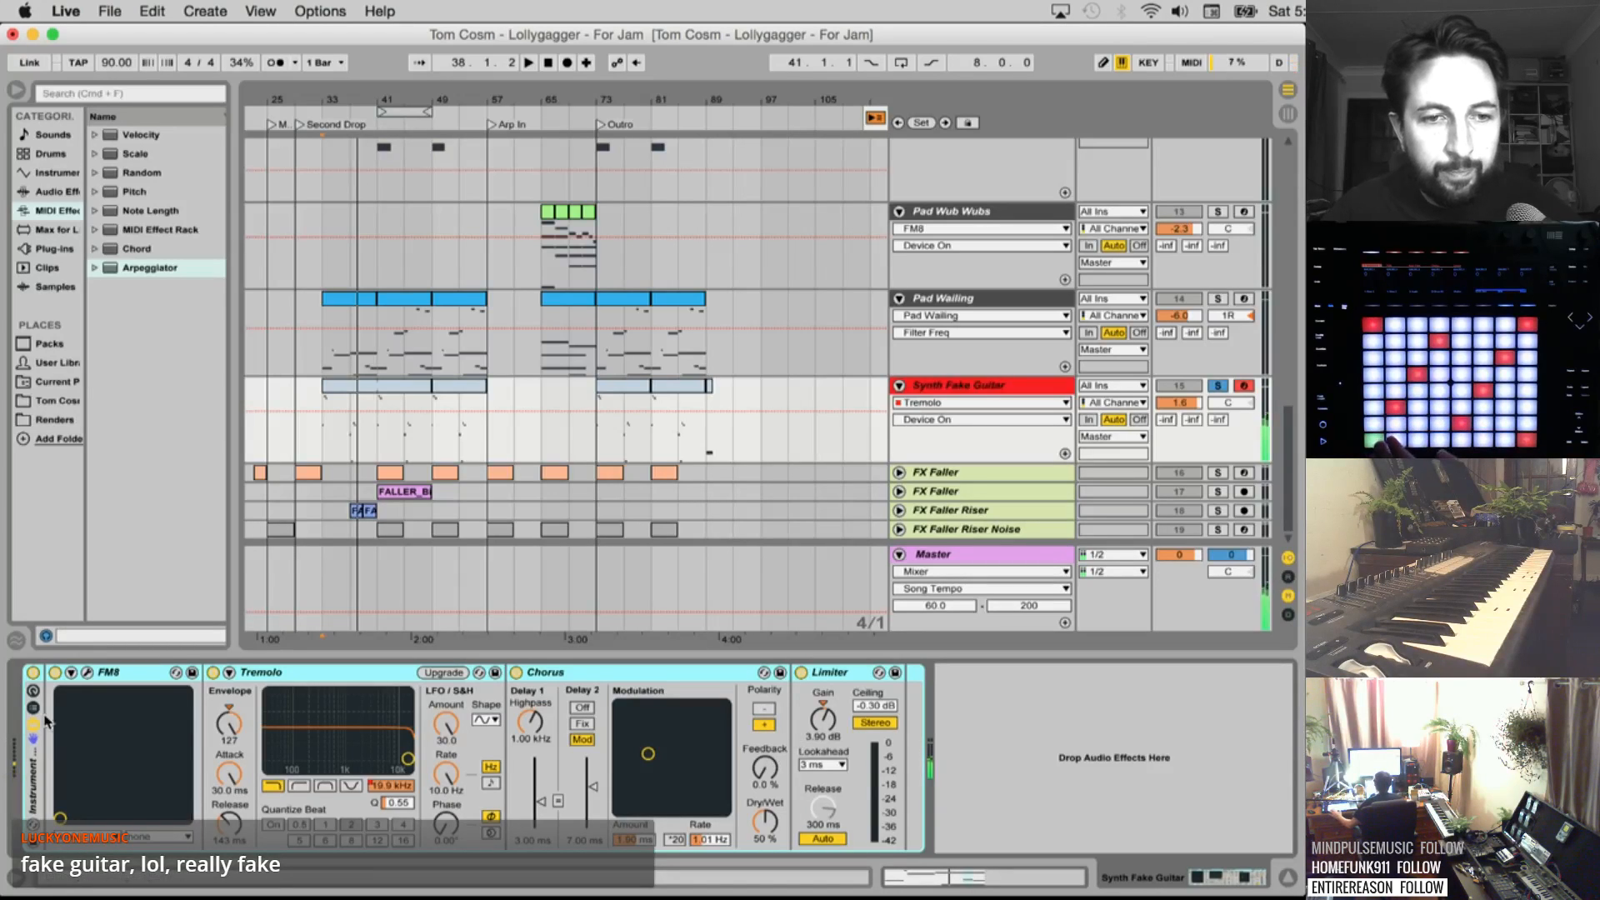
Show the new rack's macros in mapping mode and clear all automation envelopes of the Synth Fake Guitar track
{"action": "left_click", "coordinate": [33, 691]}
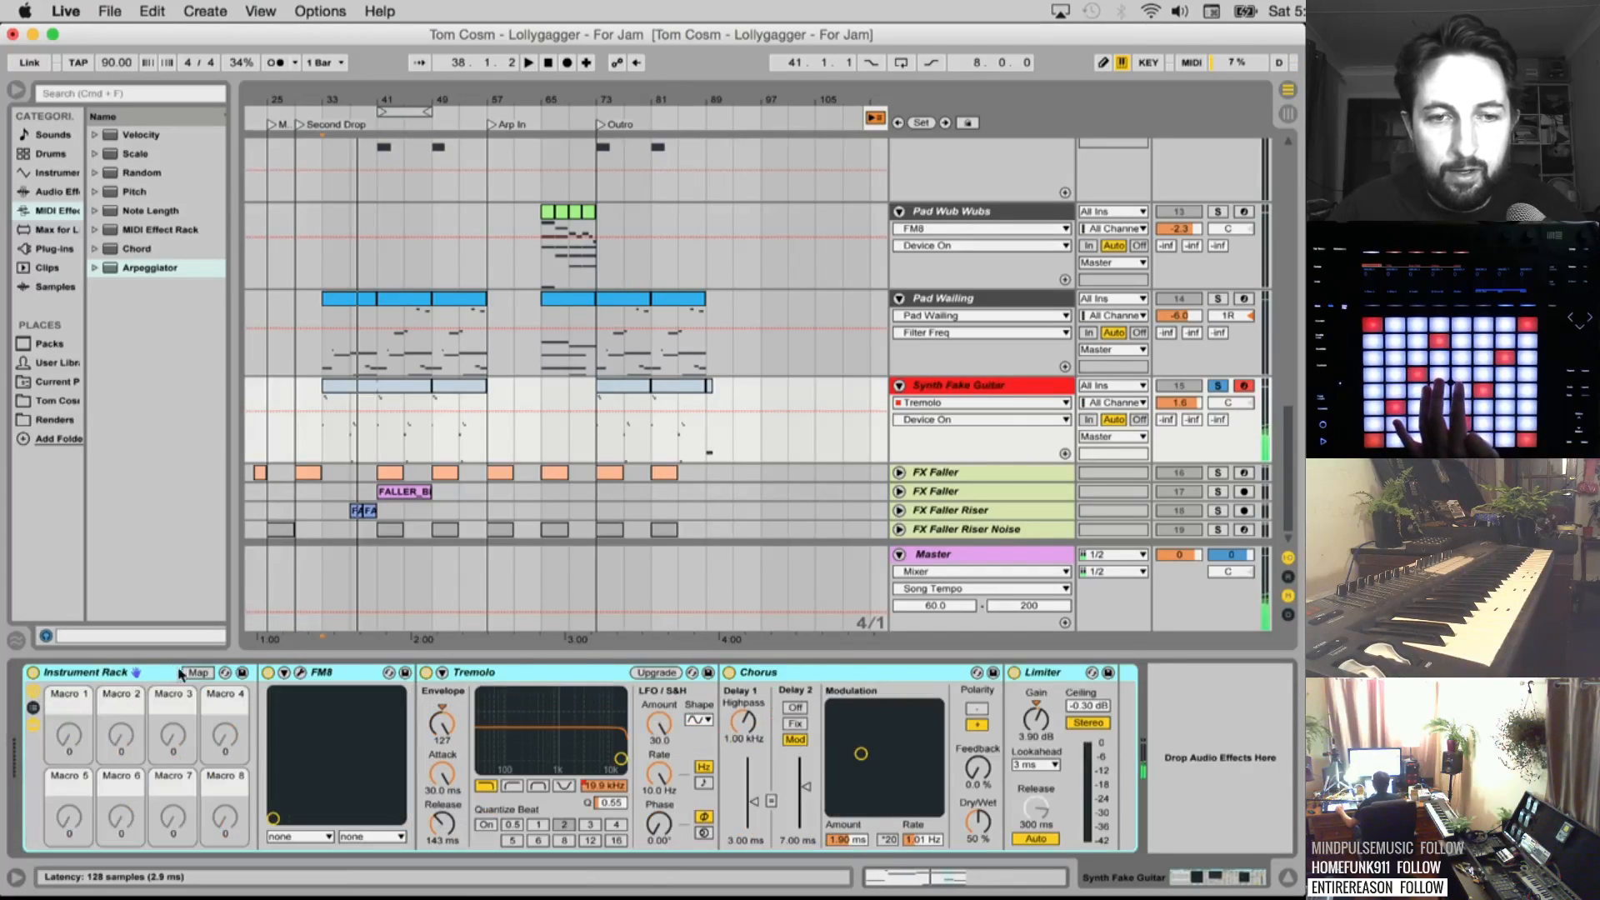
{"action": "left_click", "coordinate": [197, 672]}
{"action": "left_click", "coordinate": [610, 784]}
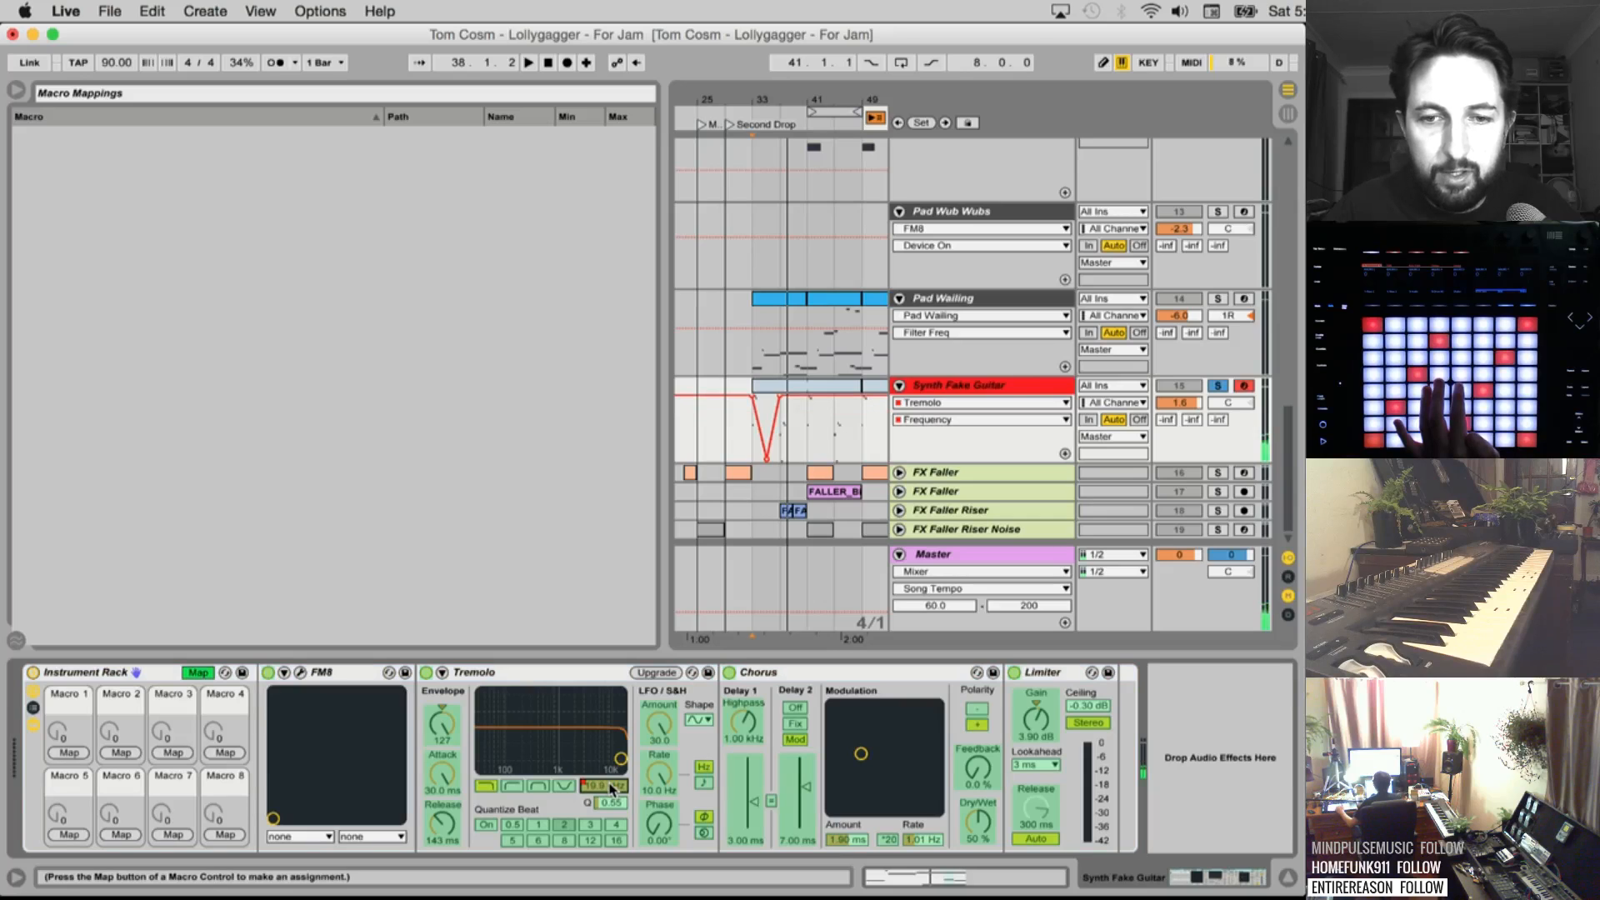
{"action": "right_click", "coordinate": [924, 453]}
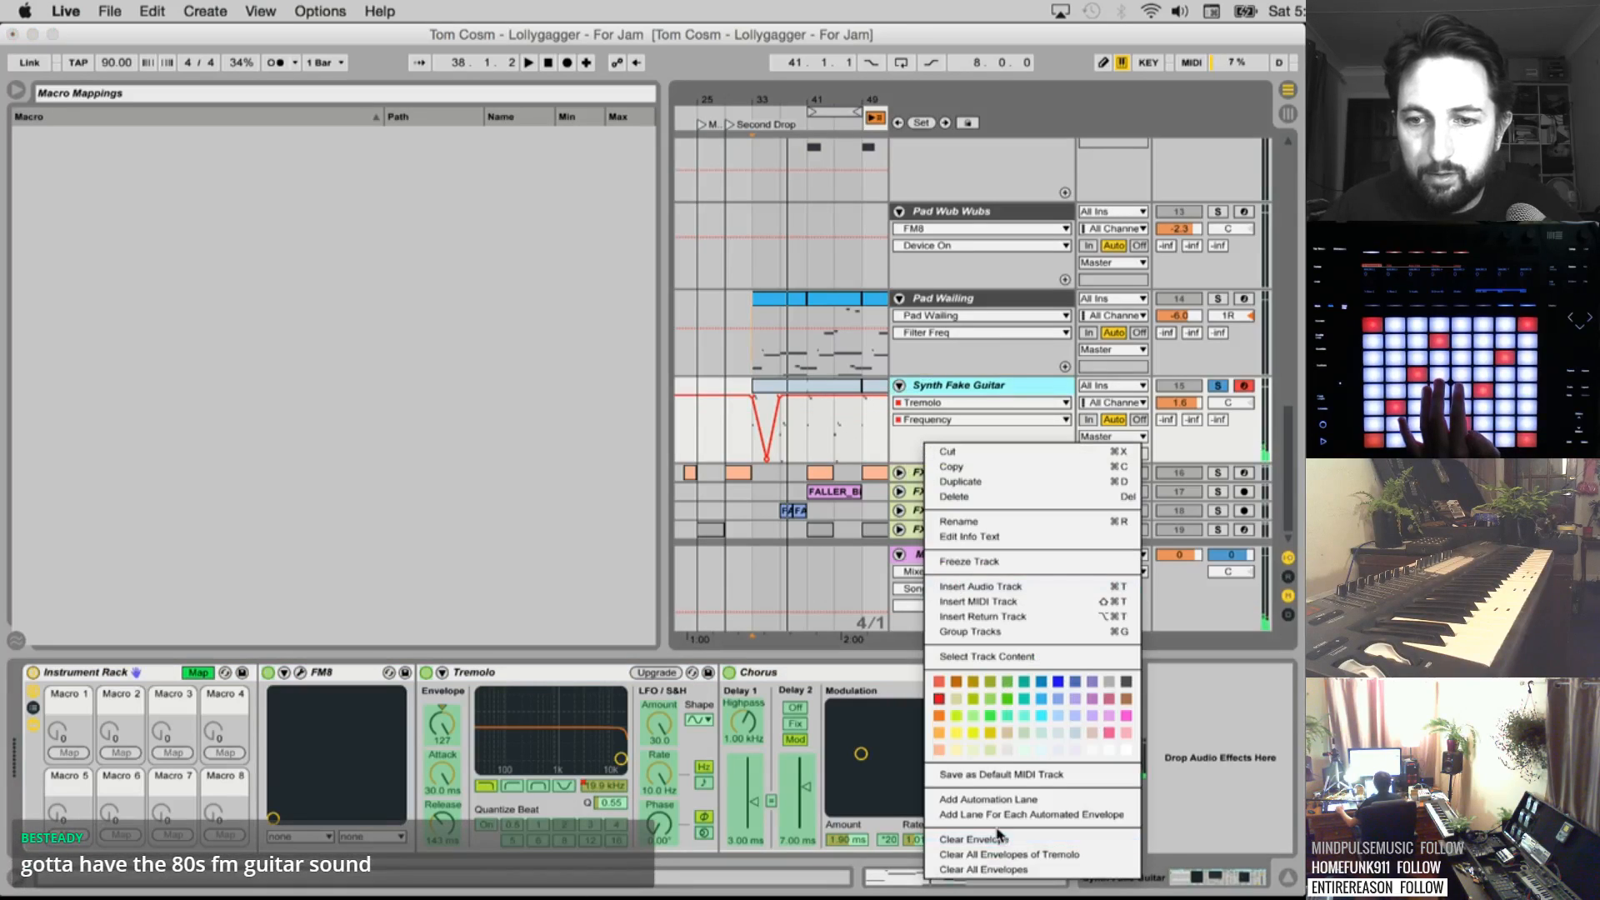
{"action": "left_click", "coordinate": [1033, 871]}
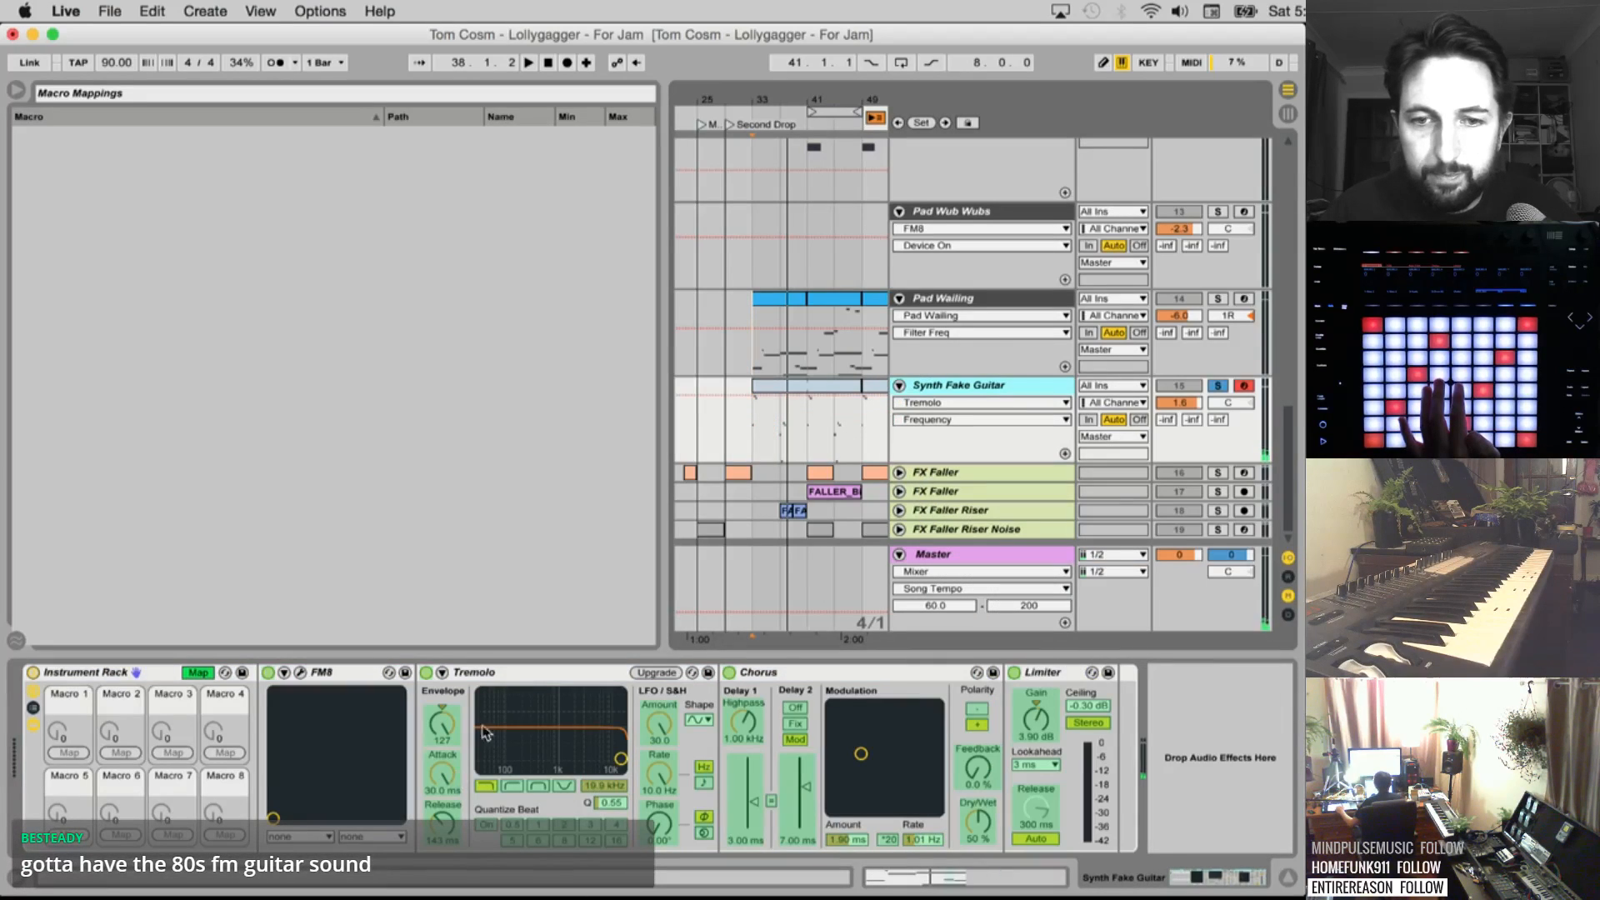
Map the Tremolo's filter frequency to Macro 1 of the Synth Fake Guitar rack
{"action": "left_click", "coordinate": [591, 802]}
{"action": "left_click", "coordinate": [67, 752]}
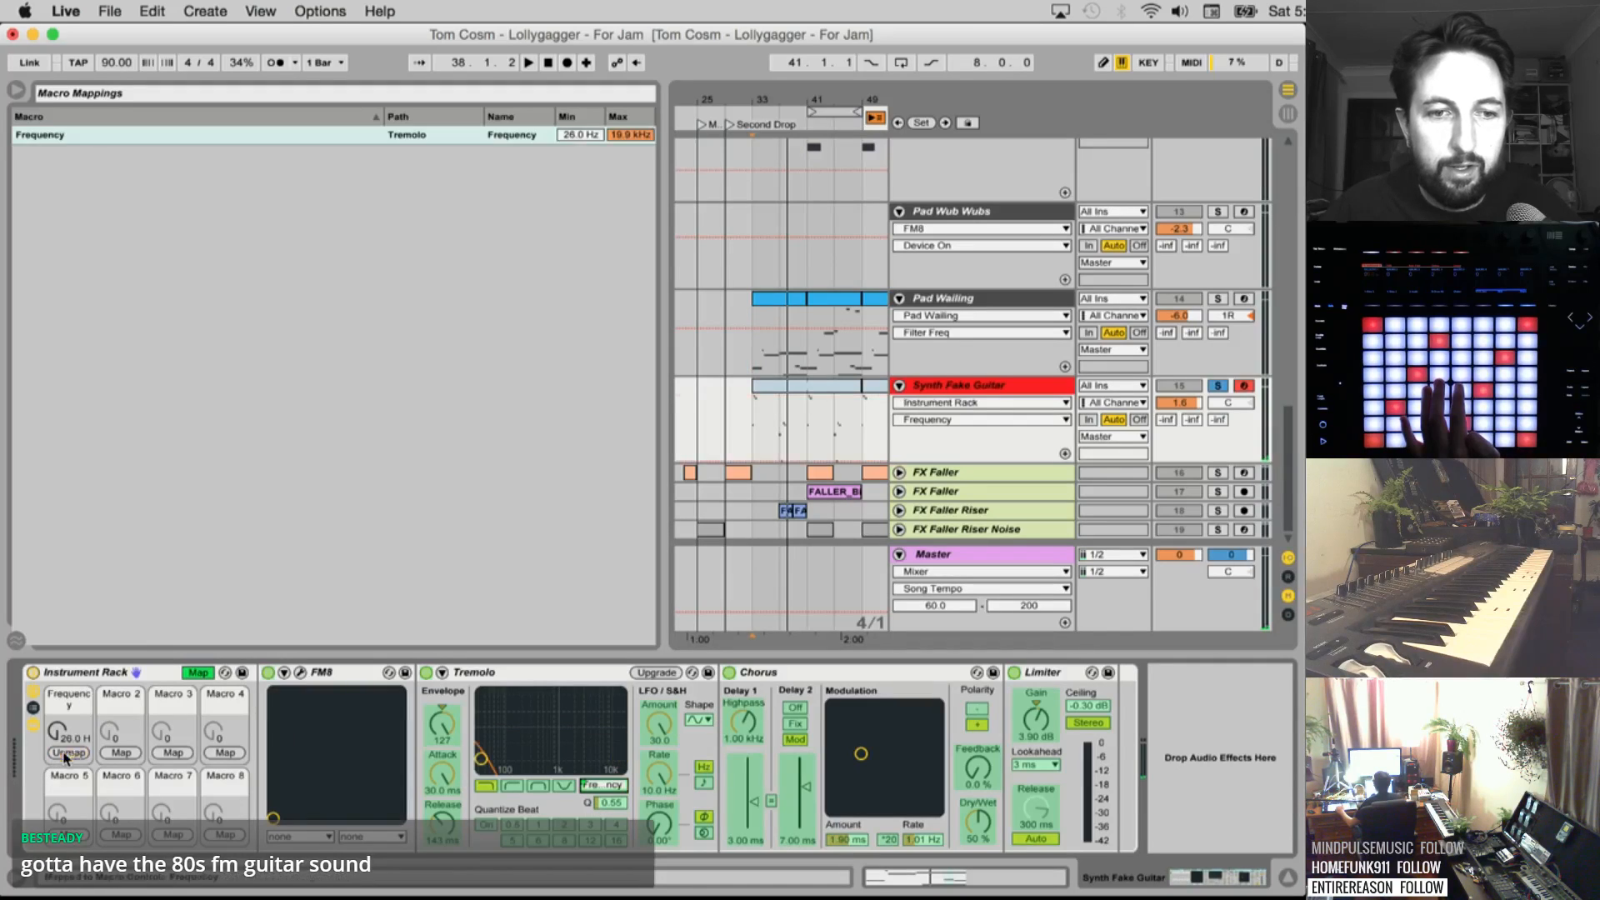
{"action": "left_click", "coordinate": [198, 675]}
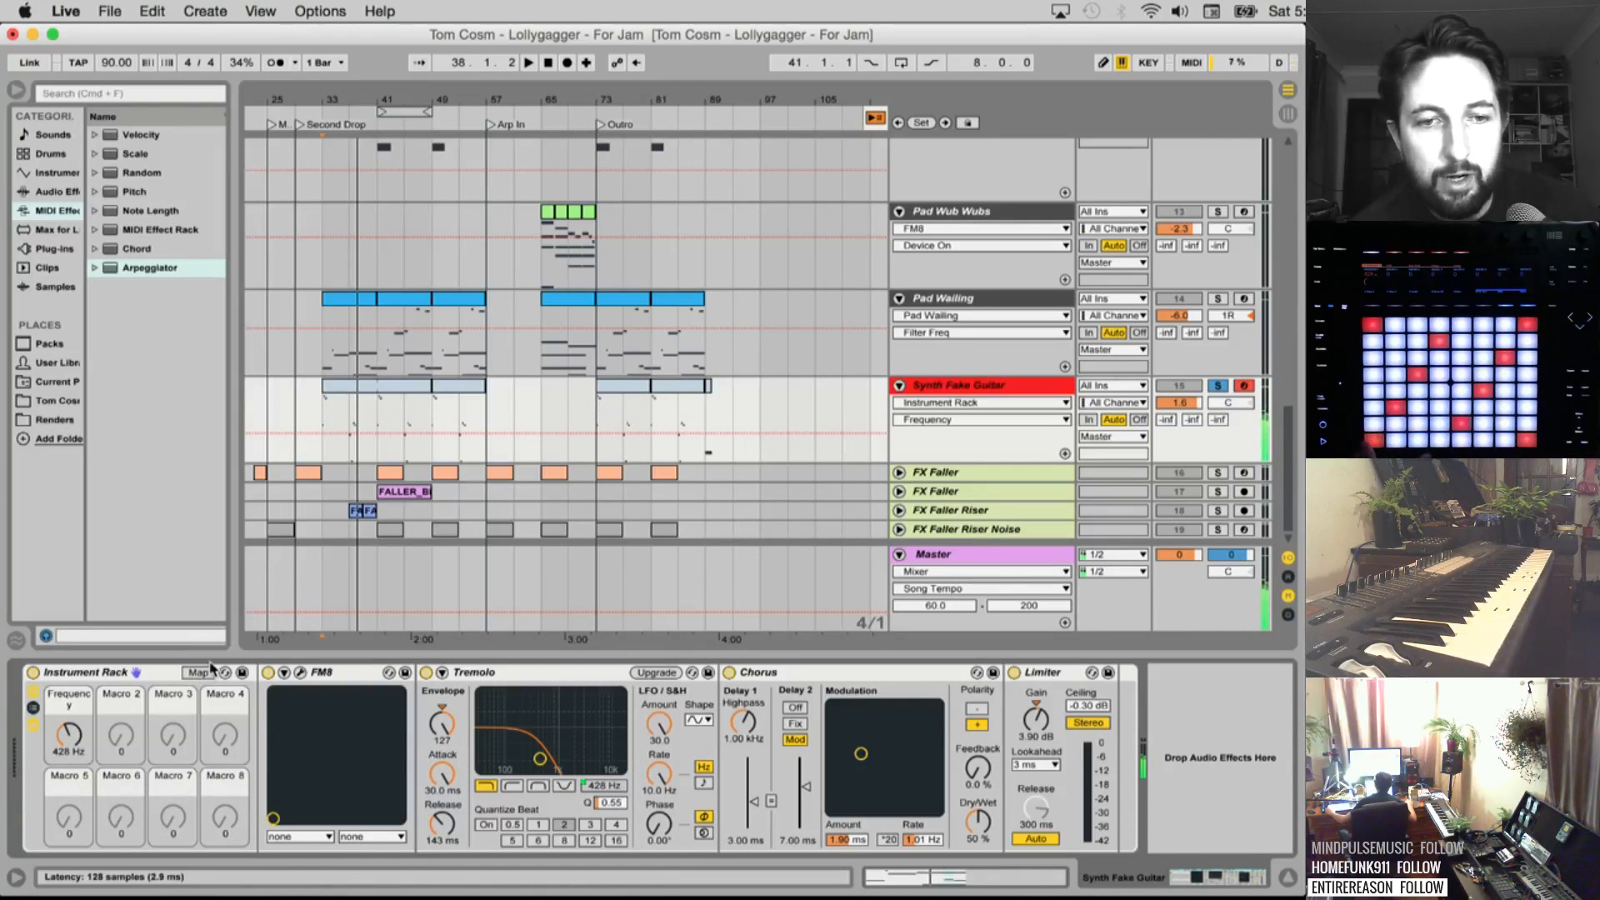
Map the Tremolo's LFO rate to Macro 2 of the Synth Fake Guitar track's rack
{"action": "left_click", "coordinate": [210, 670]}
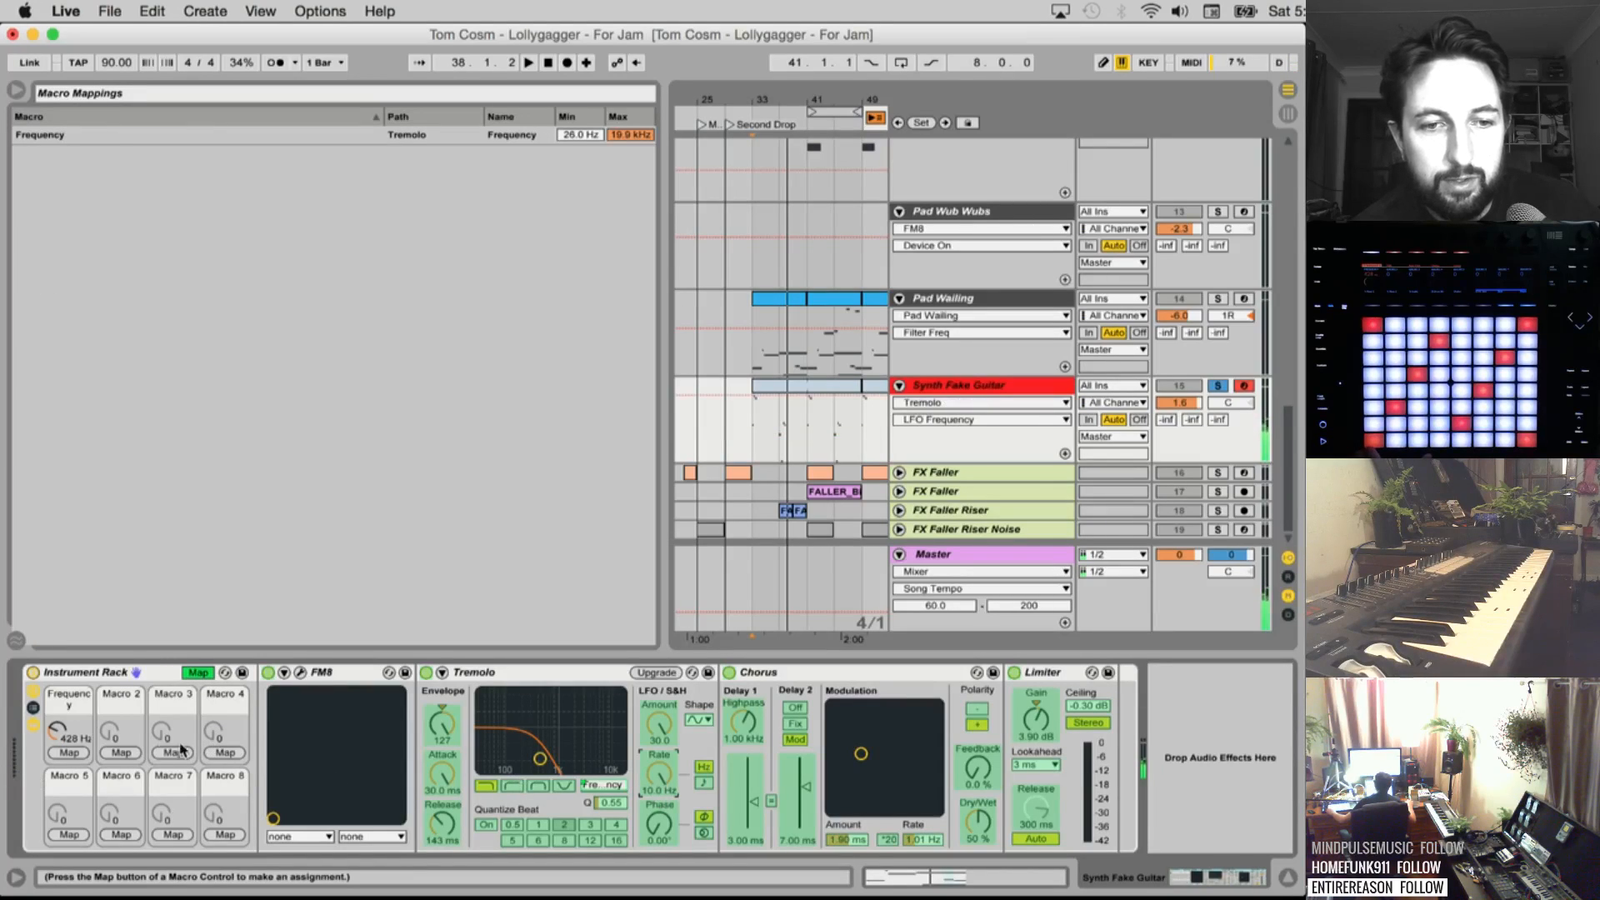
{"action": "left_click", "coordinate": [121, 752]}
{"action": "left_click", "coordinate": [197, 672]}
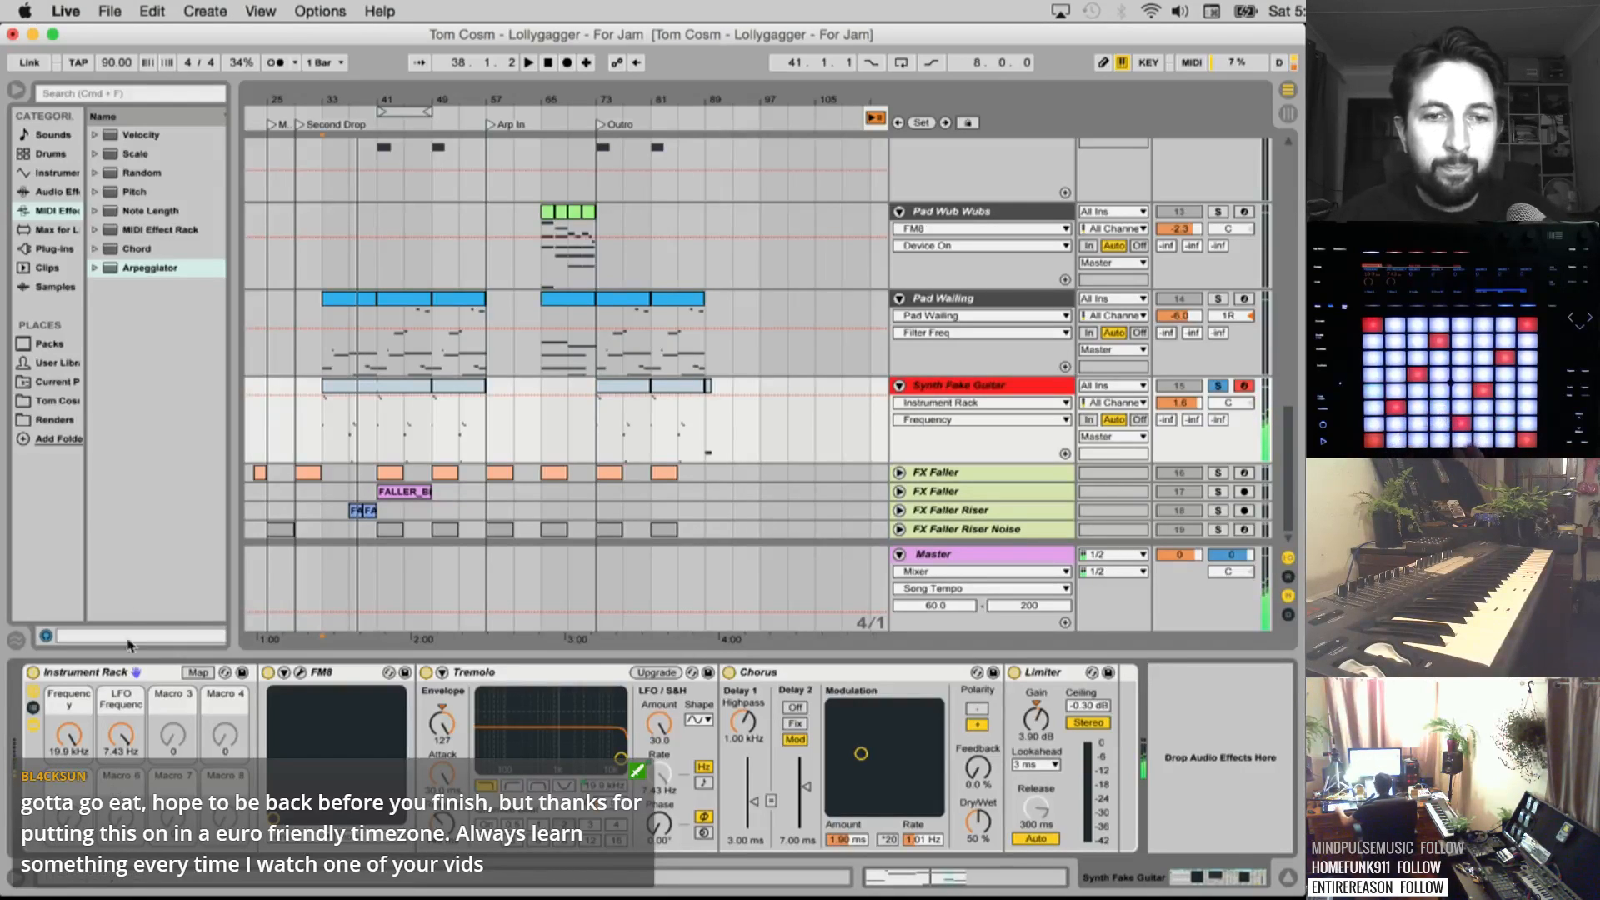
Map the Tremolo's on/off switch to Macro 1 with a minimum of 127 and a maximum of 126
{"action": "left_click", "coordinate": [198, 673]}
{"action": "left_click", "coordinate": [442, 679]}
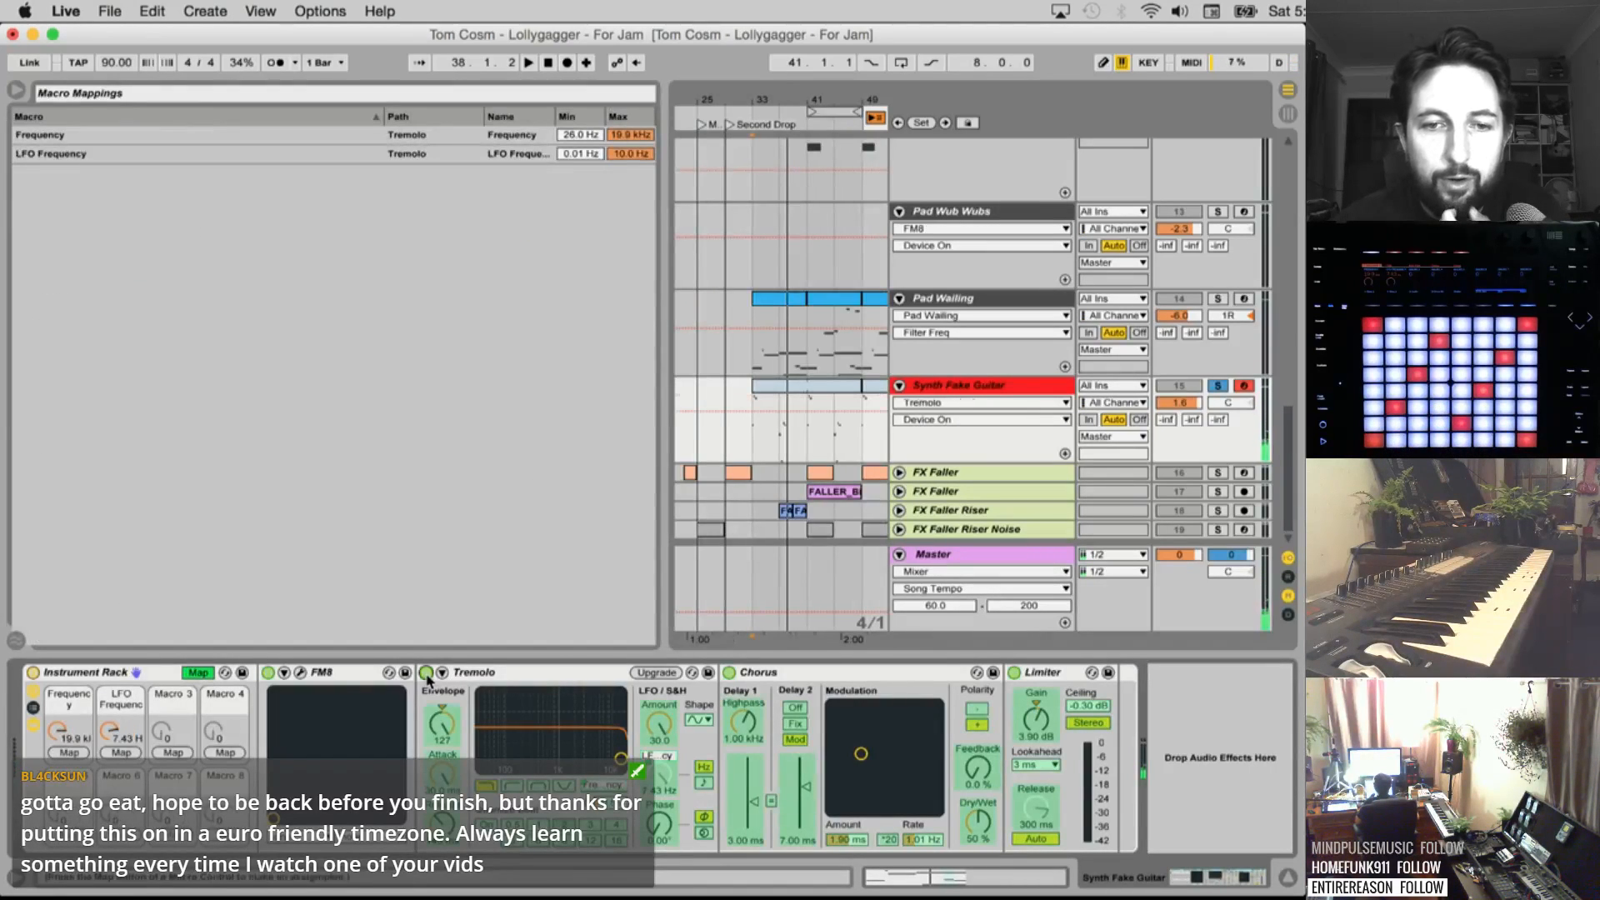
{"action": "left_click", "coordinate": [76, 755]}
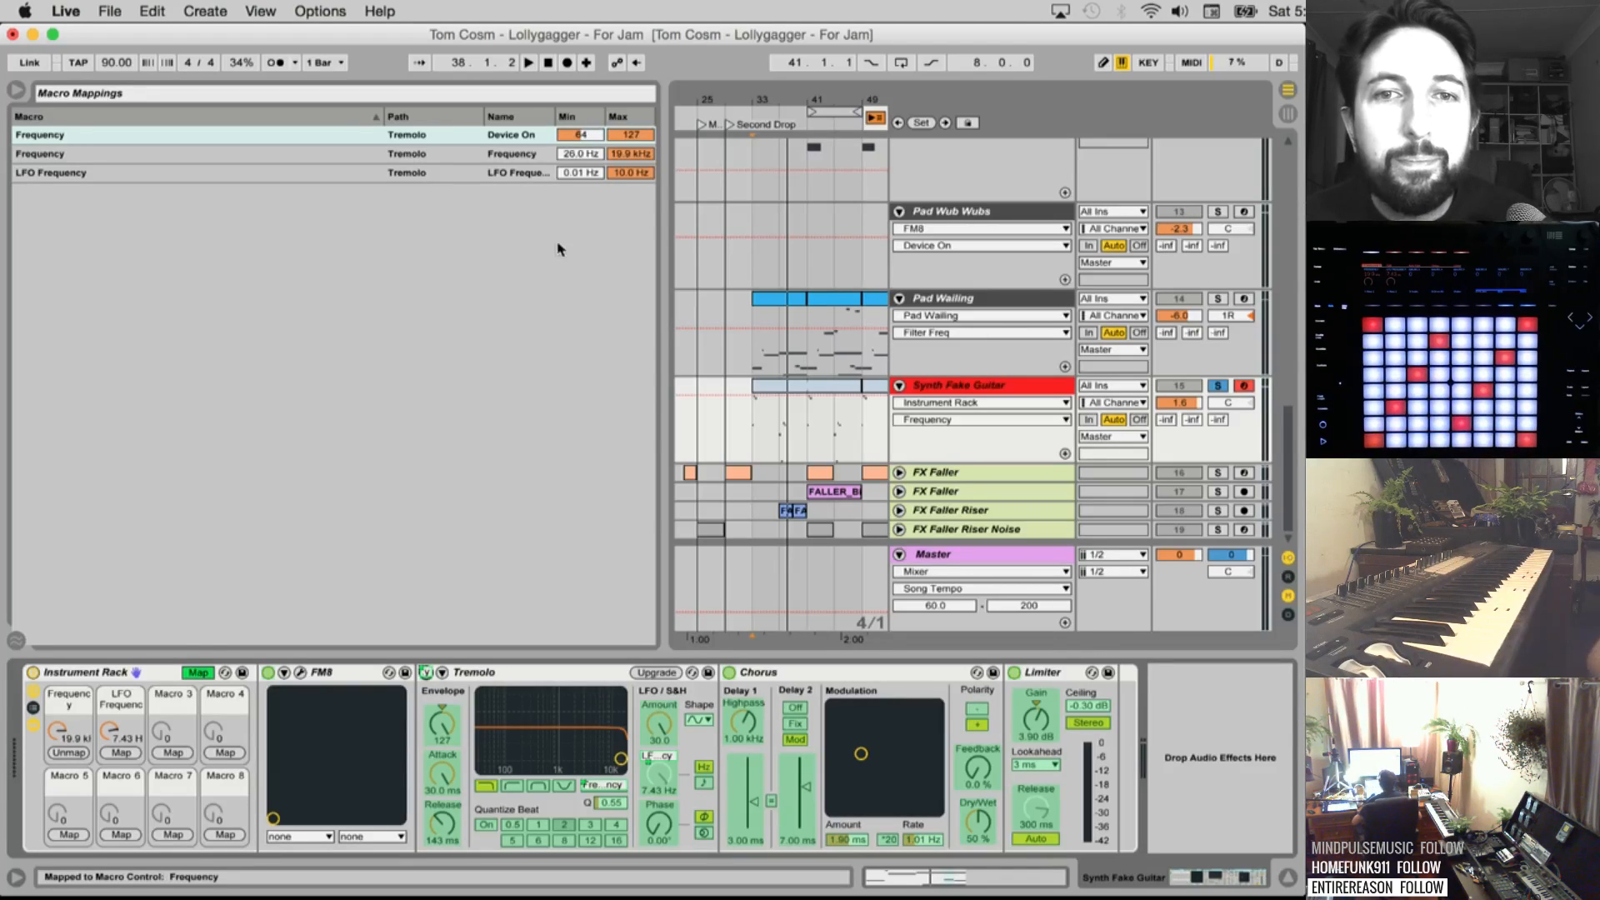
{"action": "left_click_drag", "start_coordinate": [587, 134], "coordinate": [620, 135]}
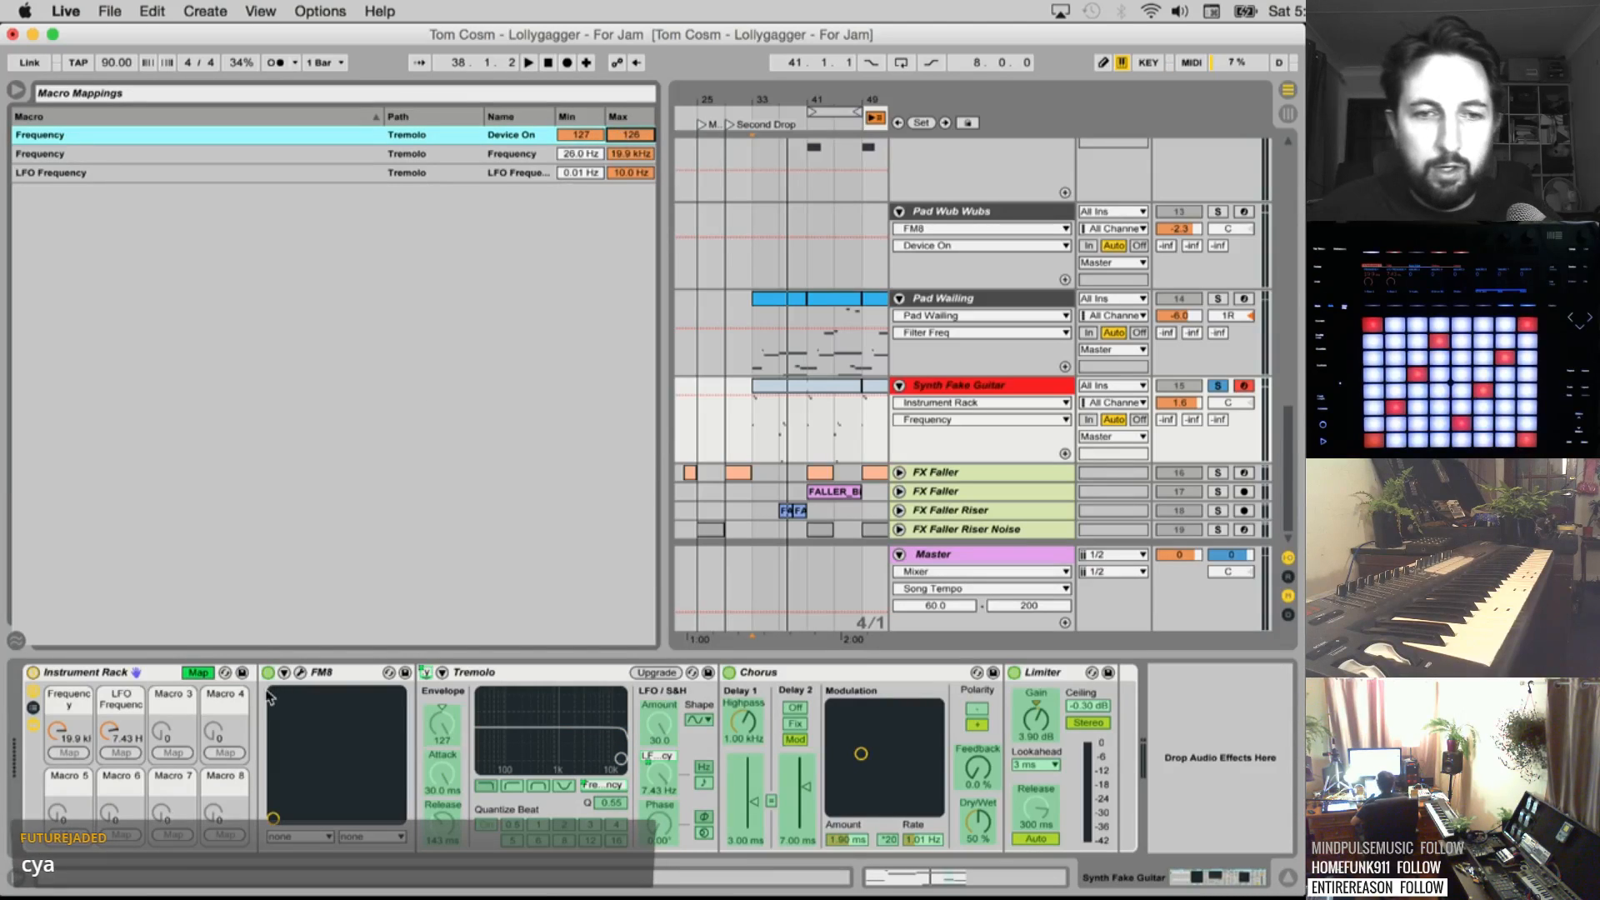
{"action": "left_click", "coordinate": [200, 674]}
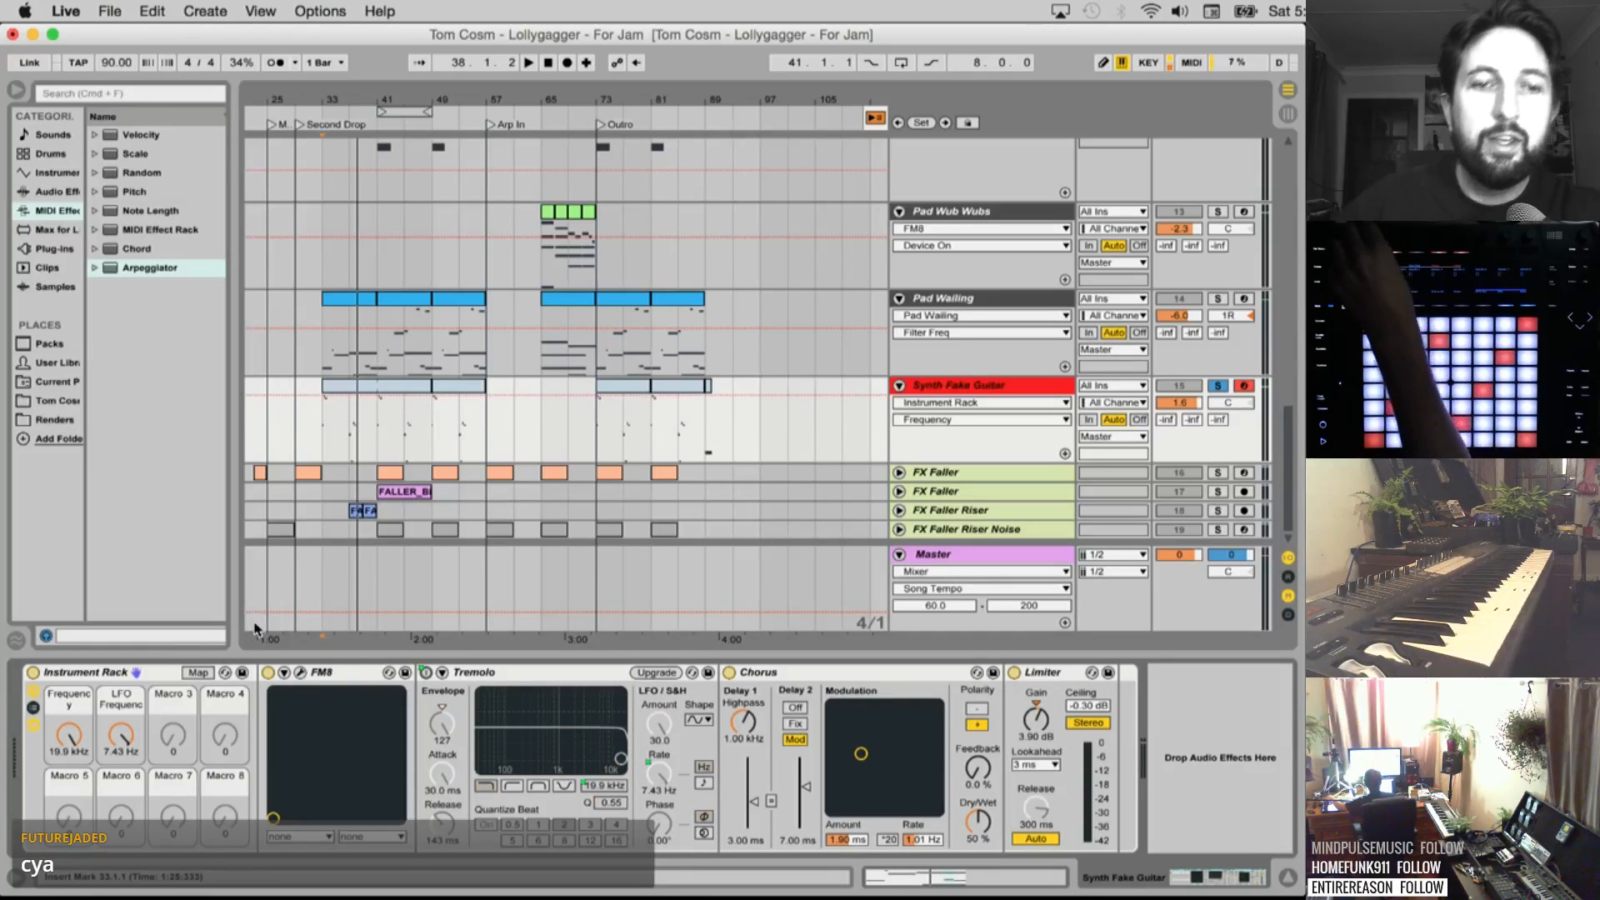
{"action": "left_click", "coordinate": [200, 674]}
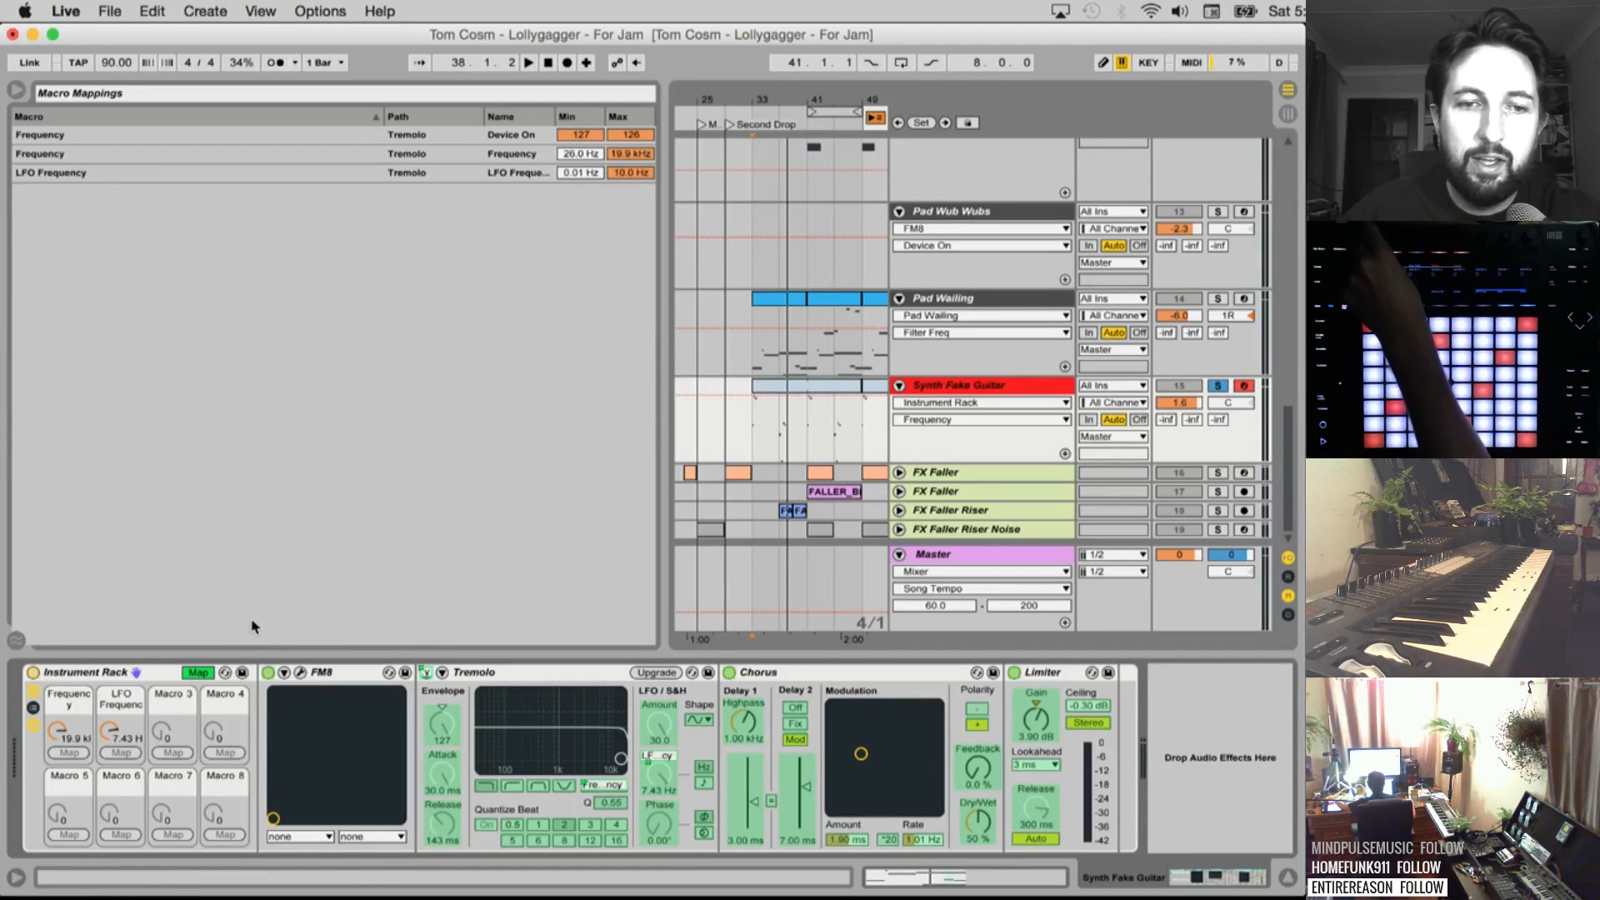
{"action": "left_click", "coordinate": [208, 673]}
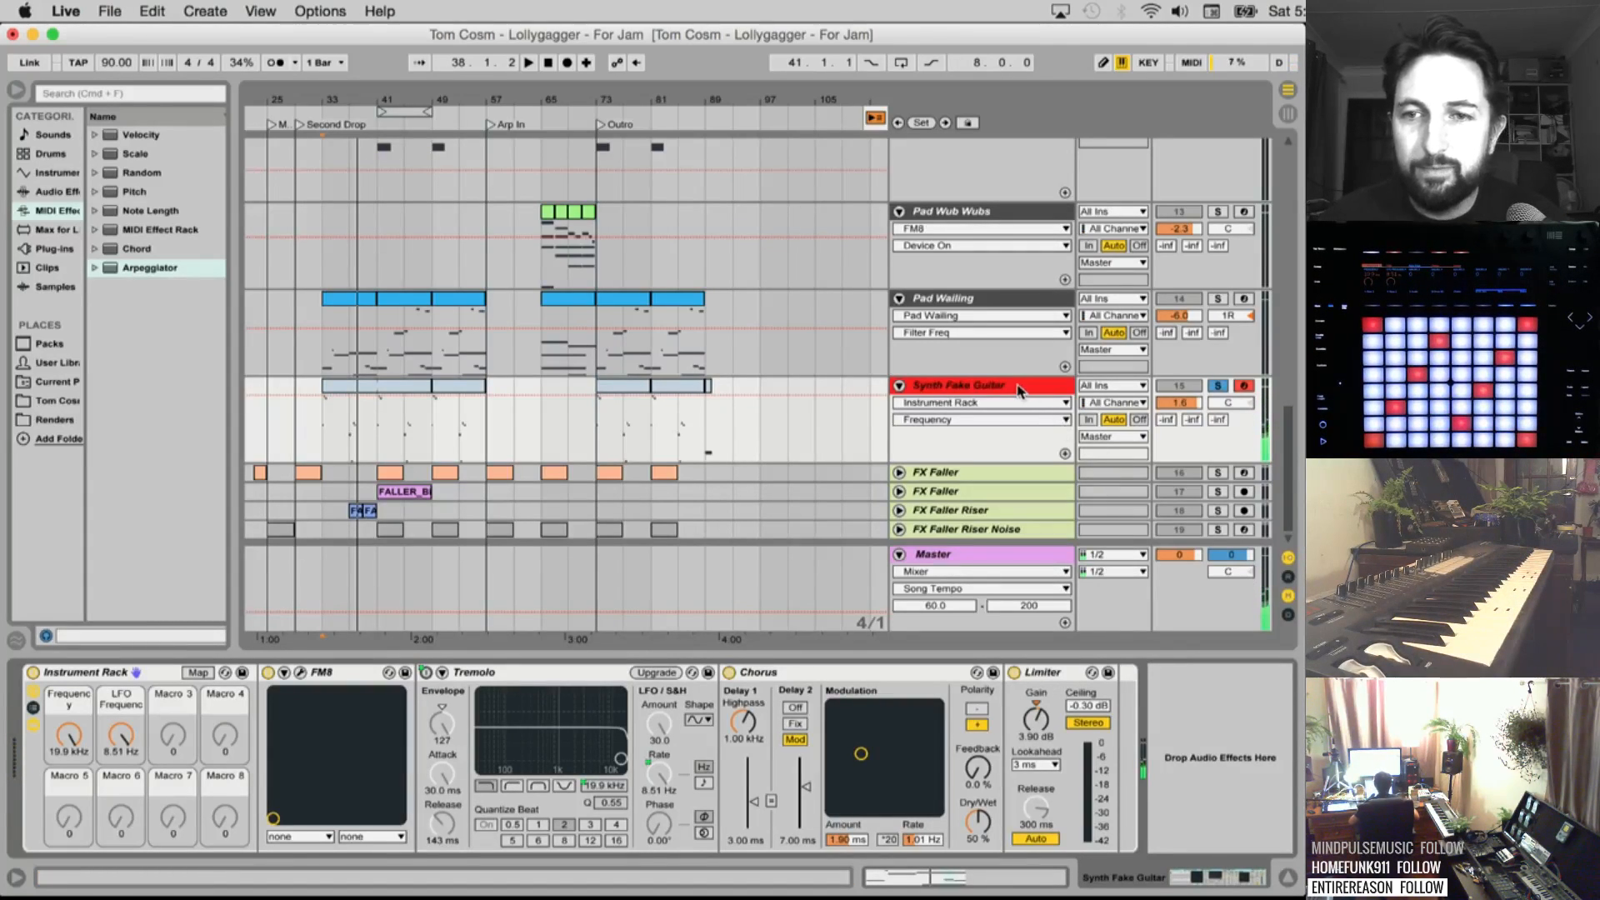
Rename the Instrument Rack as Synth Fake Guitar
{"action": "left_click", "coordinate": [107, 674]}
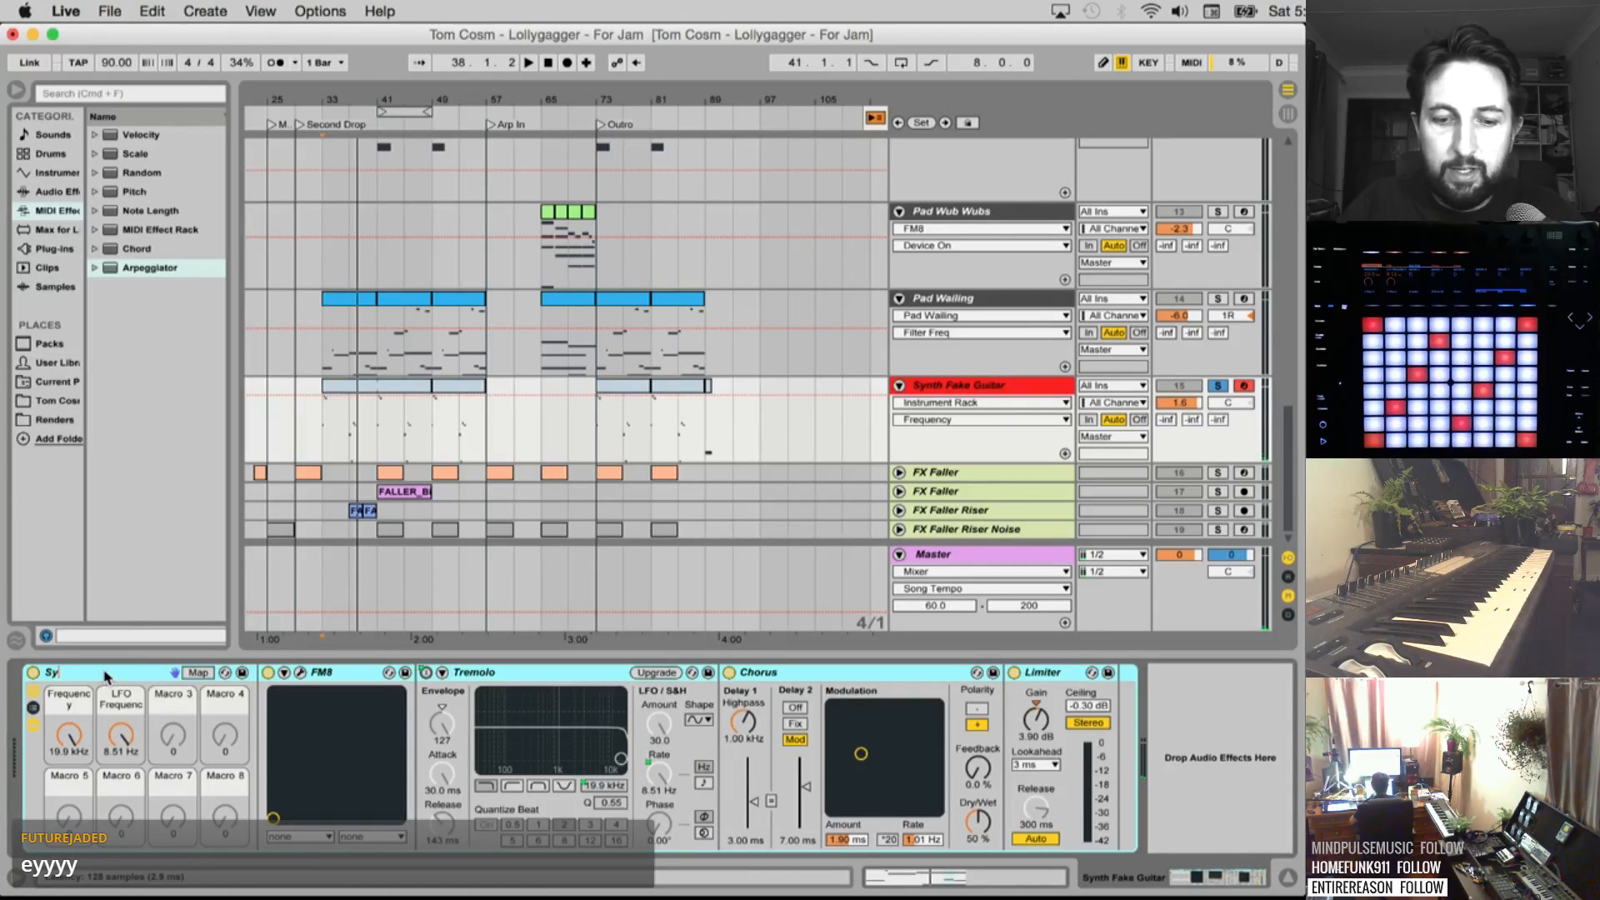
{"action": "type", "text": "Synth Fake Guita"}
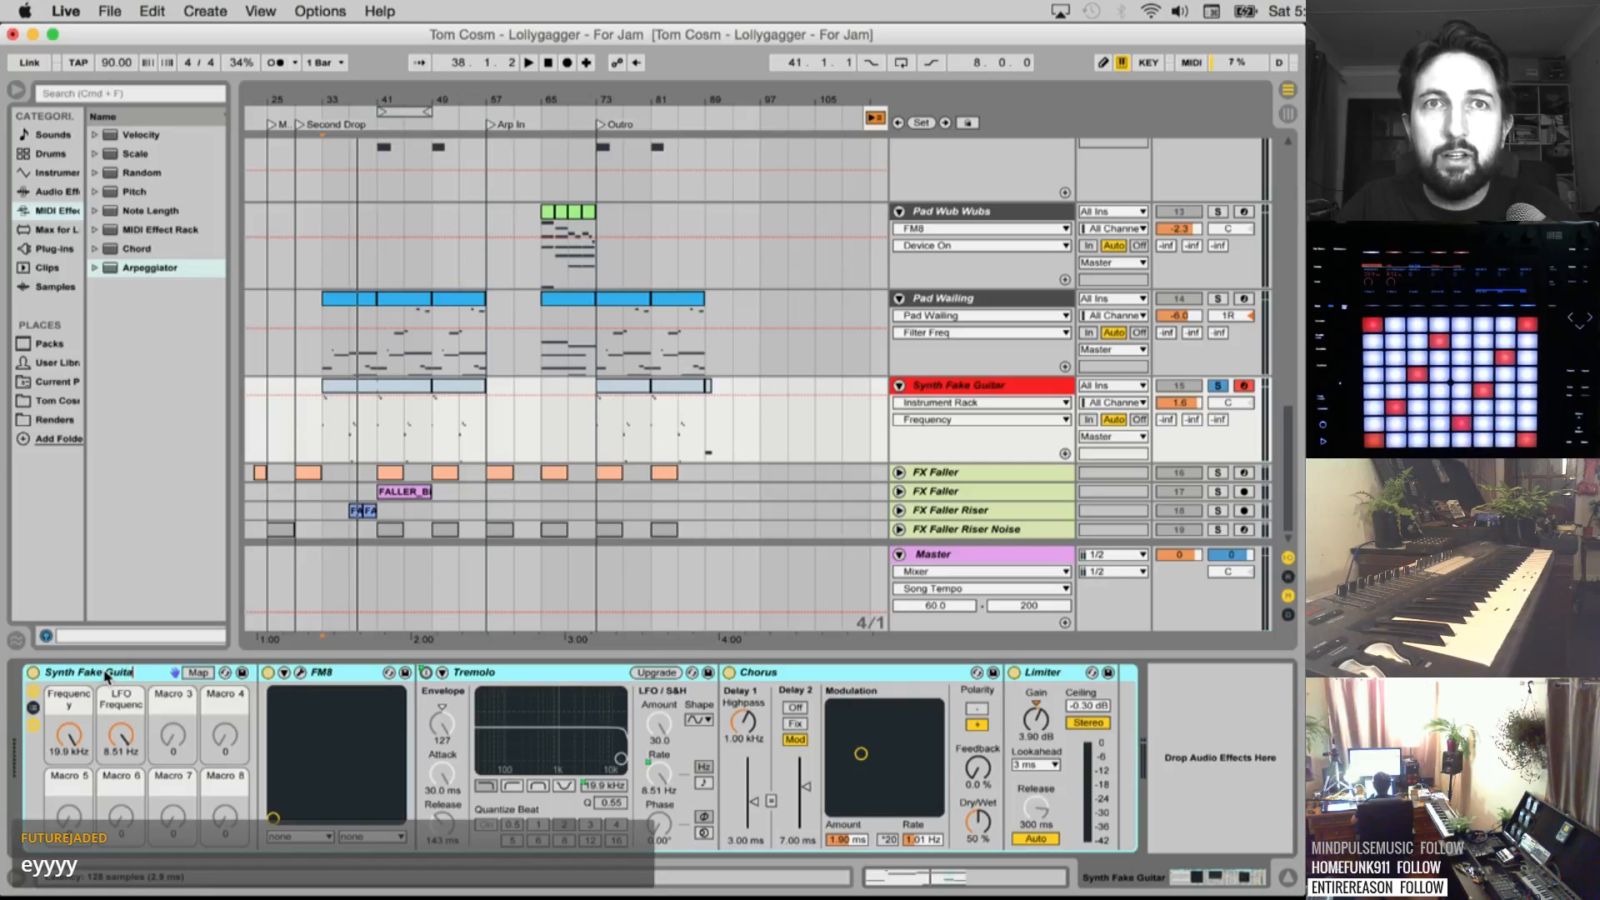
{"action": "type", "text": "r"}
{"action": "key", "text": "Return"}
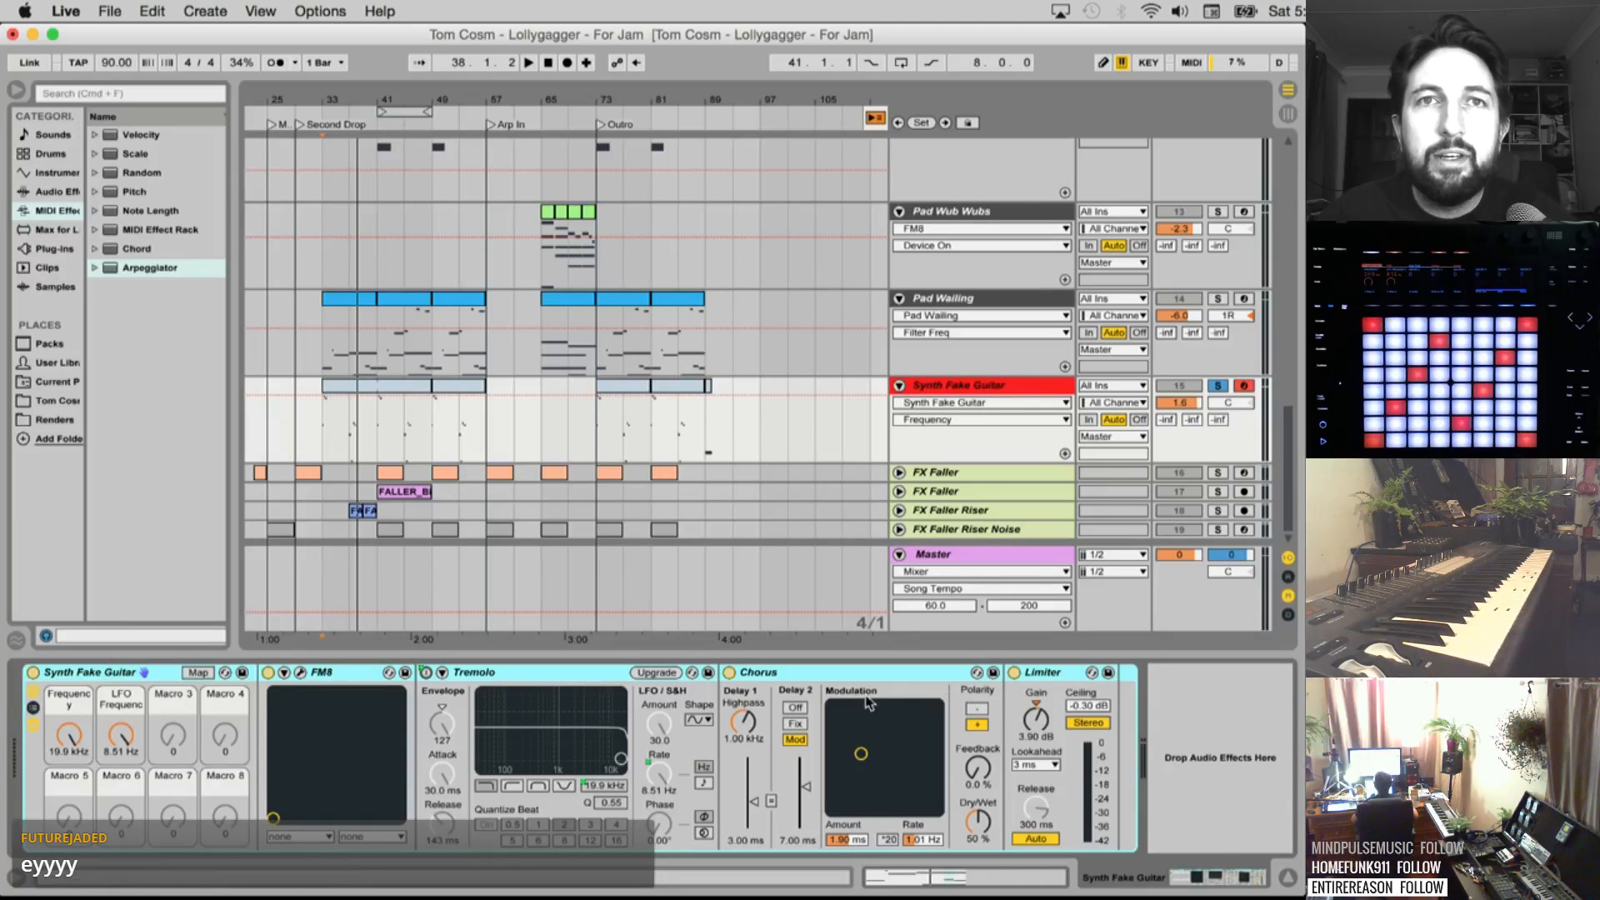
Unsolo the Synth Fake Guitar track and color it dark grey
{"action": "left_click", "coordinate": [969, 384]}
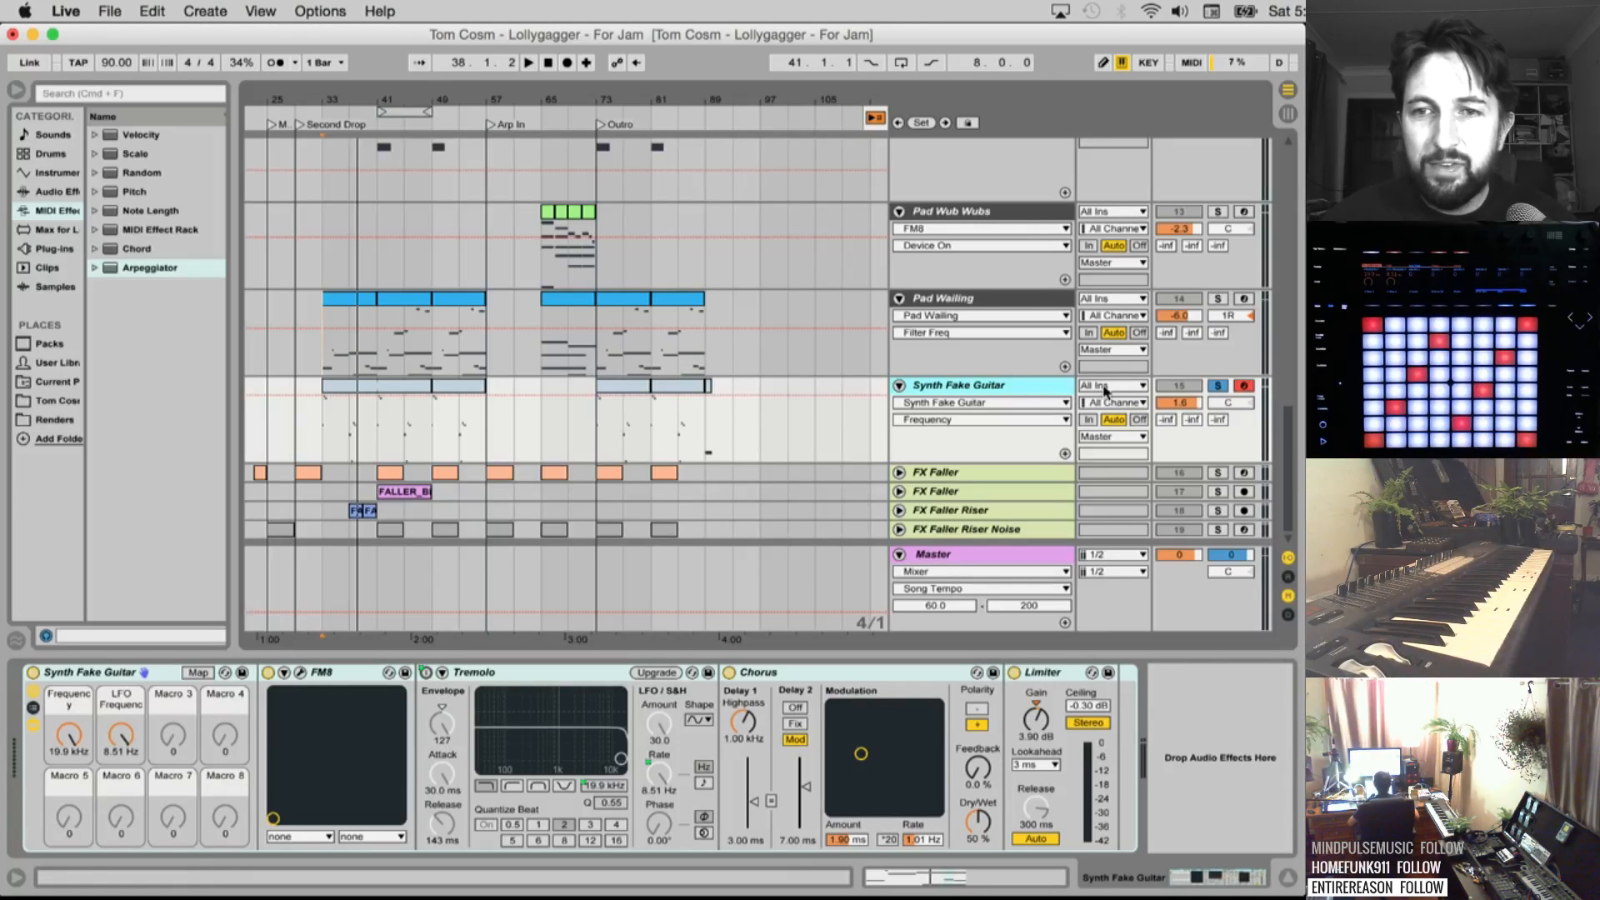
{"action": "left_click", "coordinate": [1218, 385]}
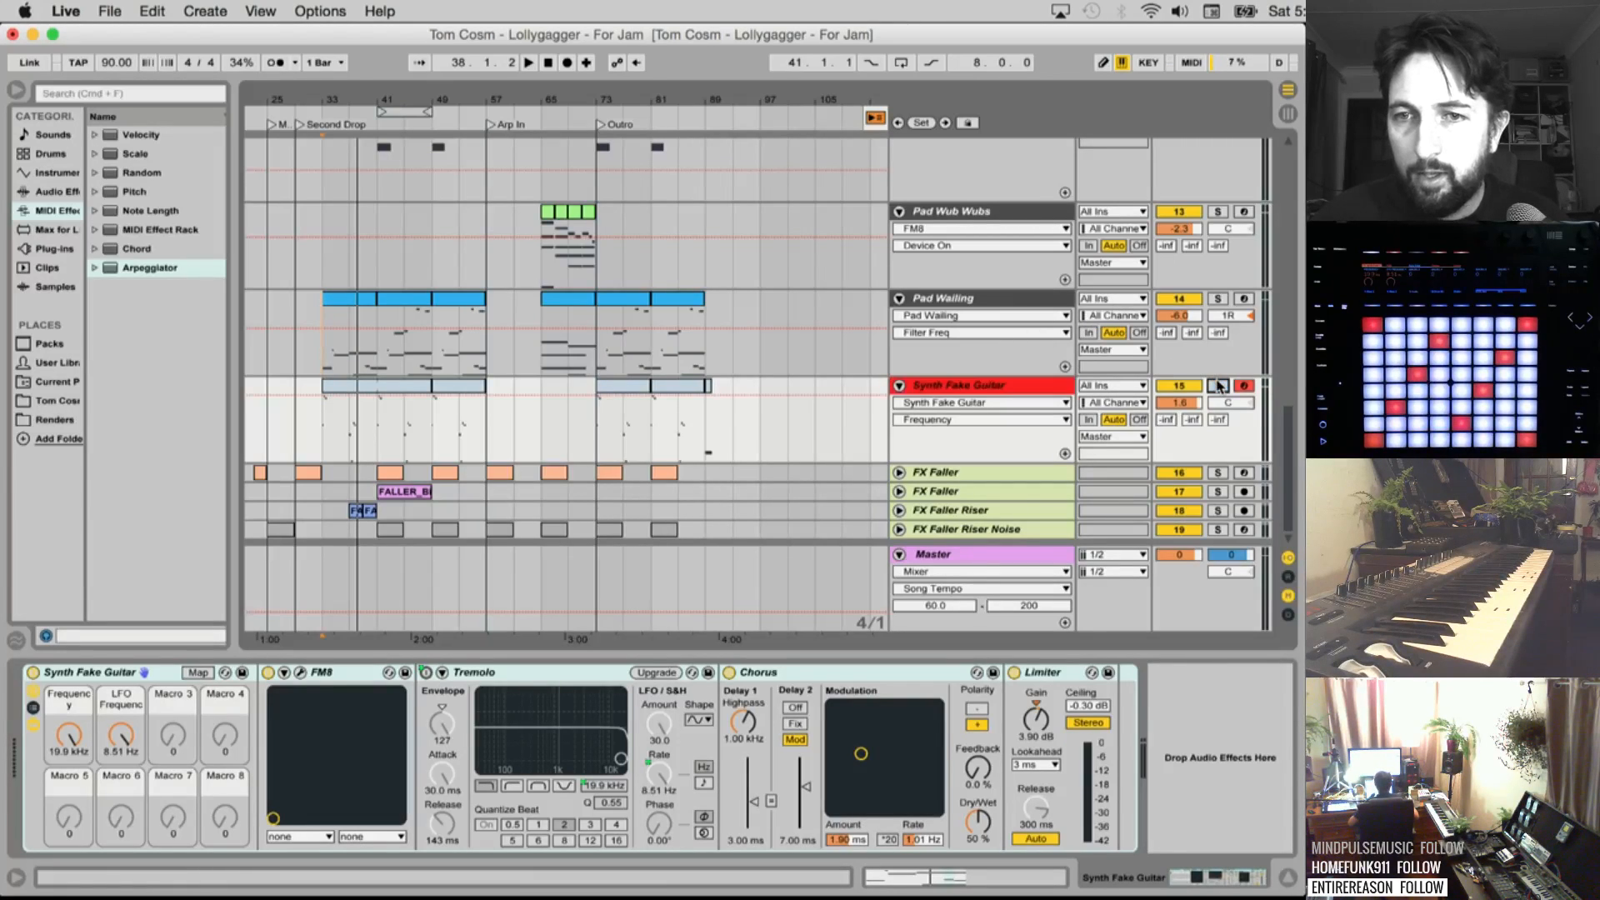
{"action": "right_click", "coordinate": [1020, 386]}
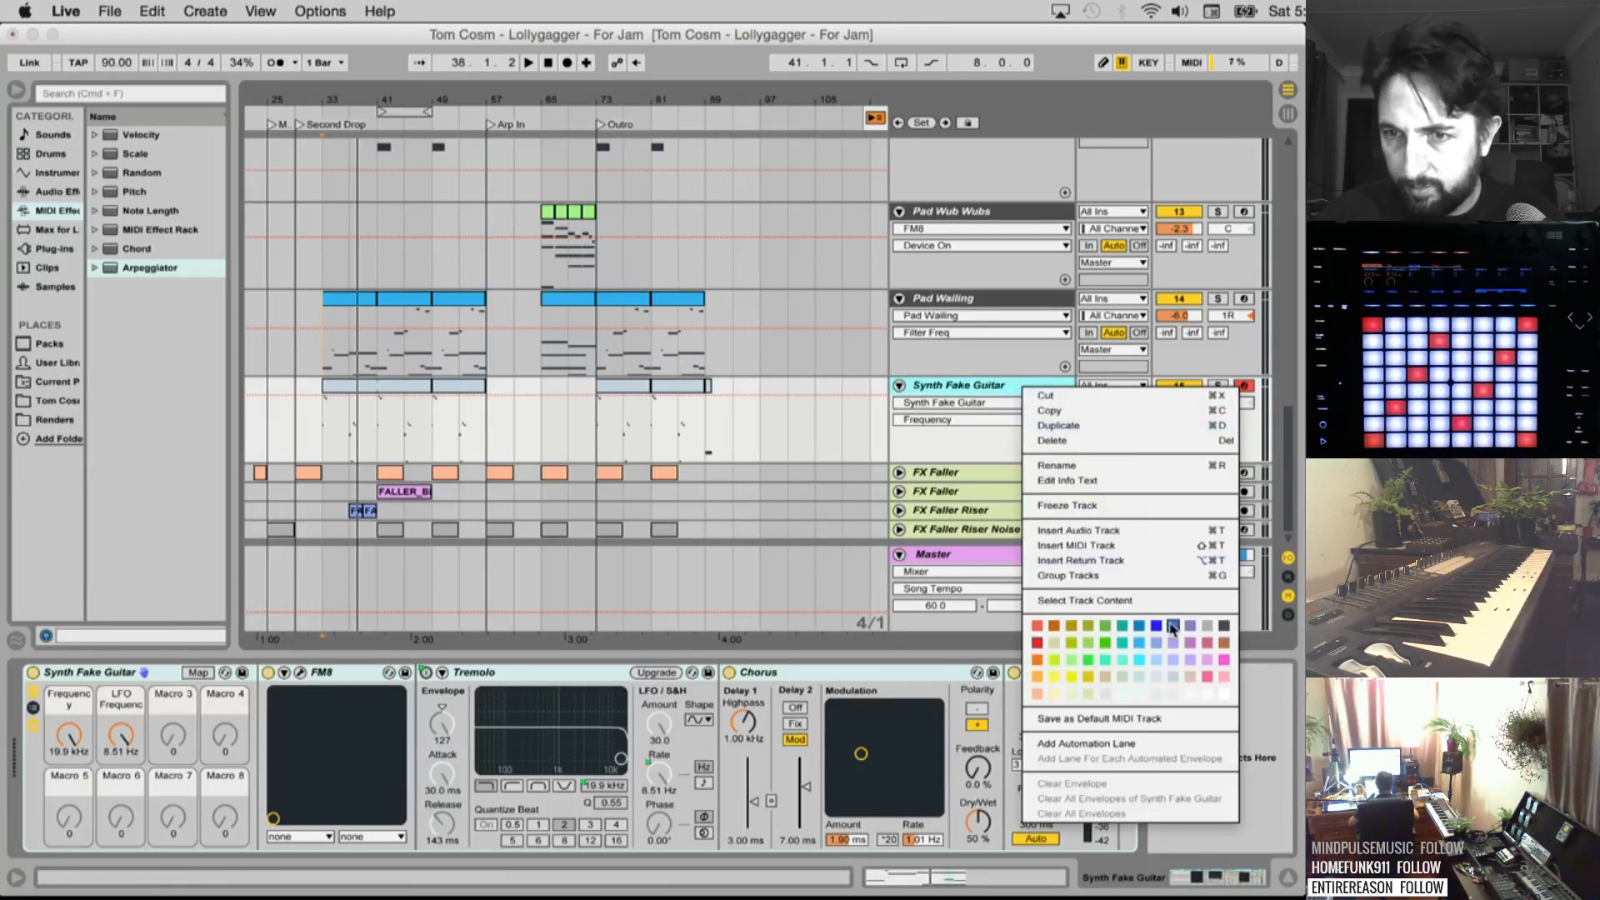
{"action": "left_click", "coordinate": [1223, 623]}
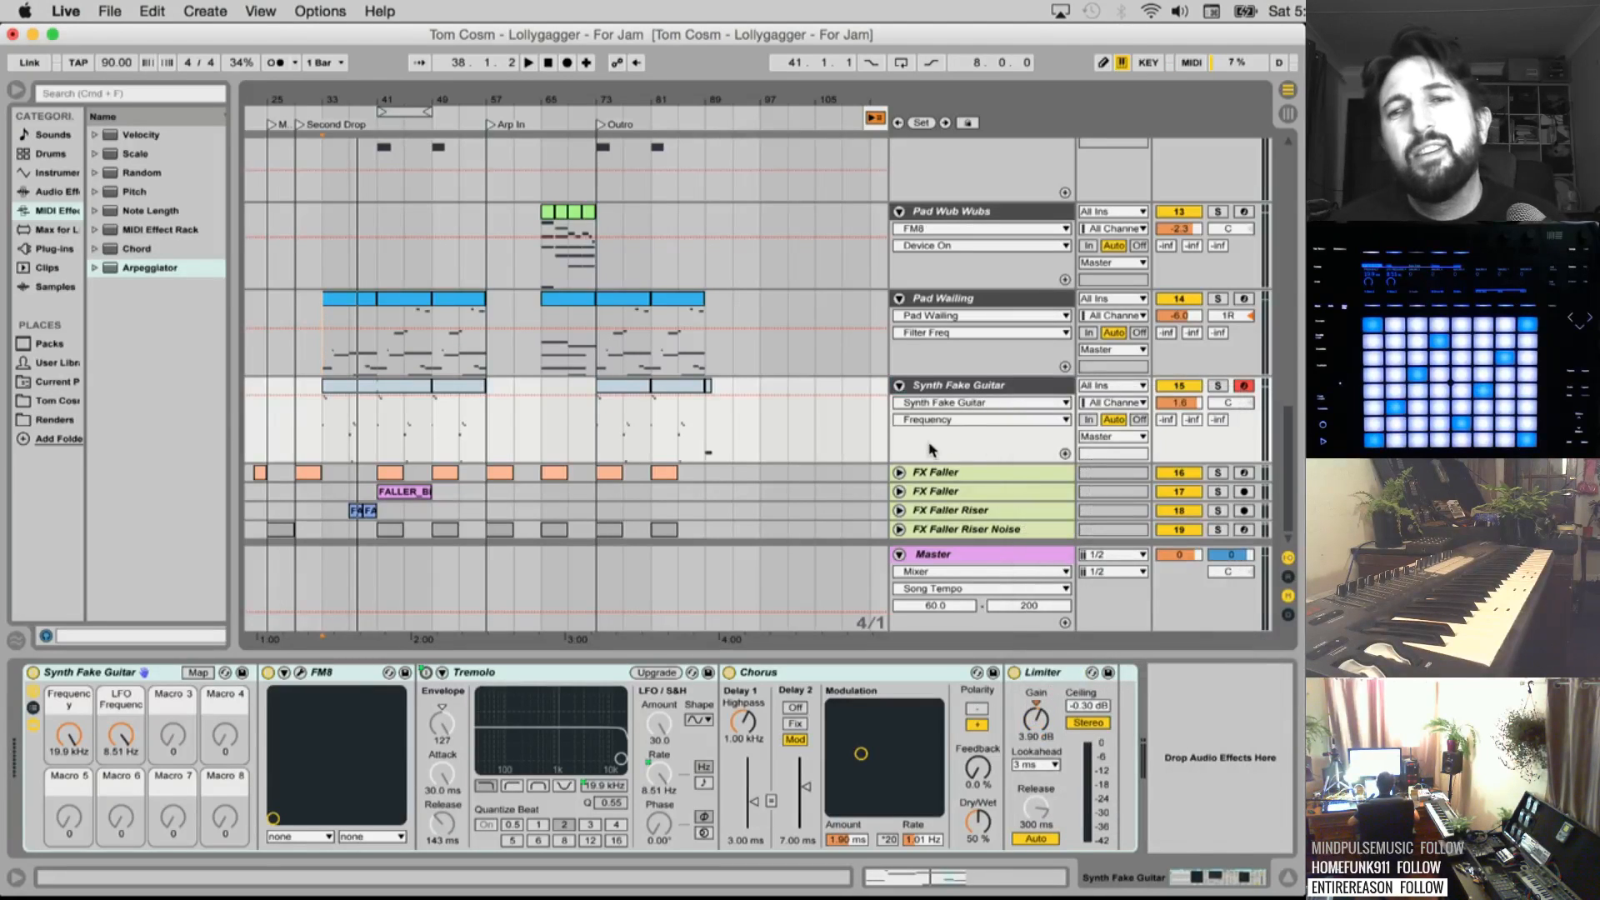
Delete the four FX Faller tracks and the empty 3 Audio track
{"action": "left_click", "coordinate": [939, 477]}
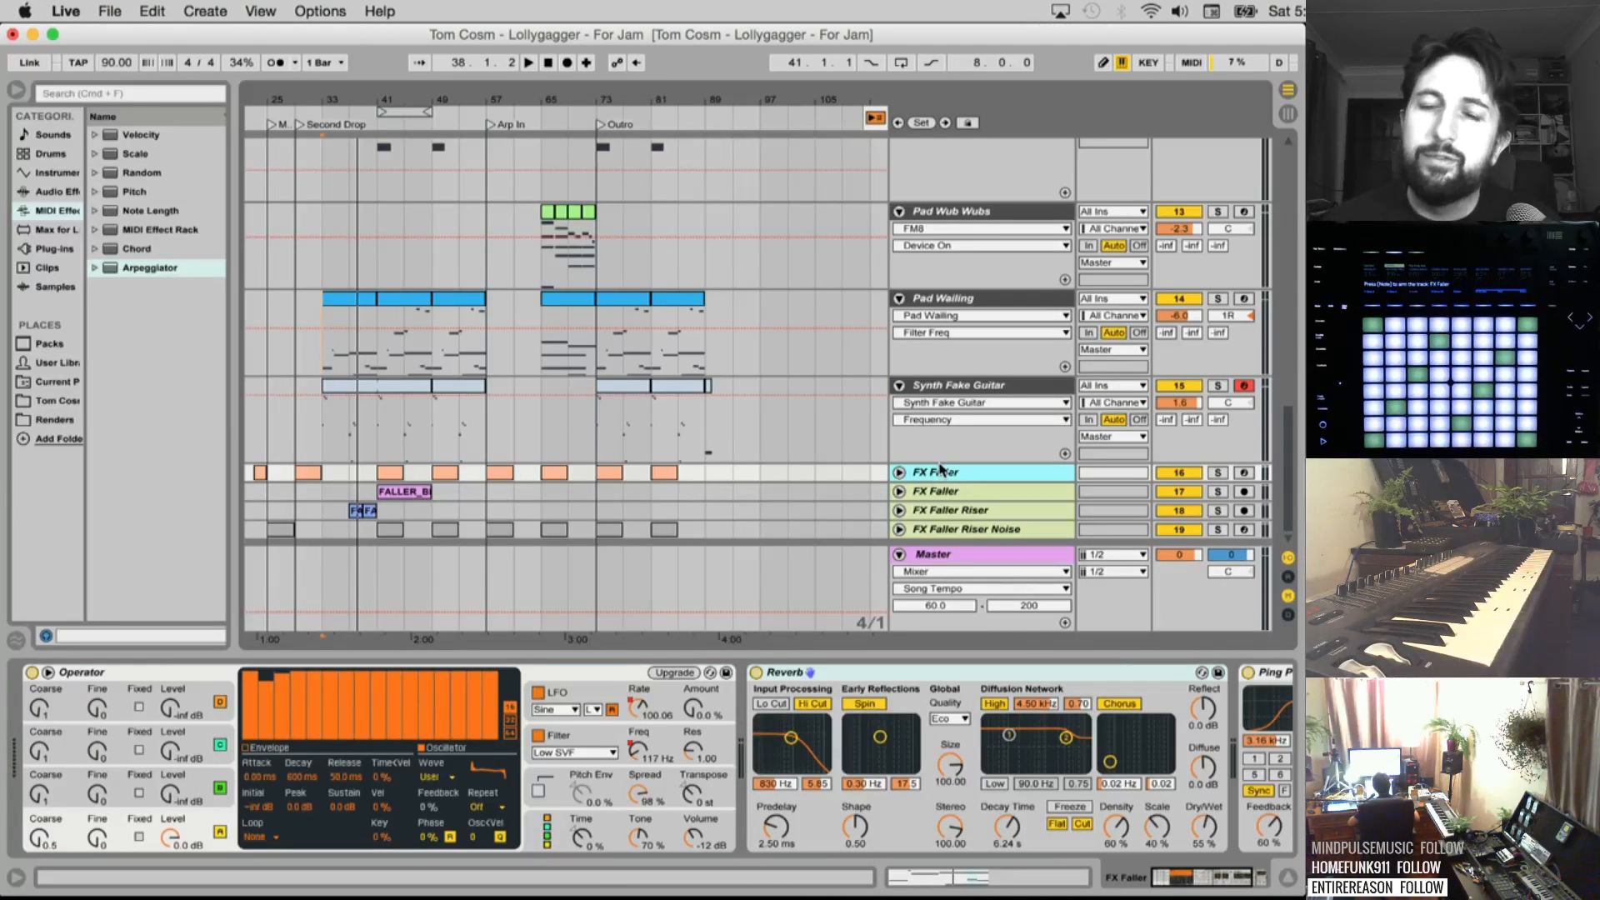
{"action": "left_click", "coordinate": [948, 532]}
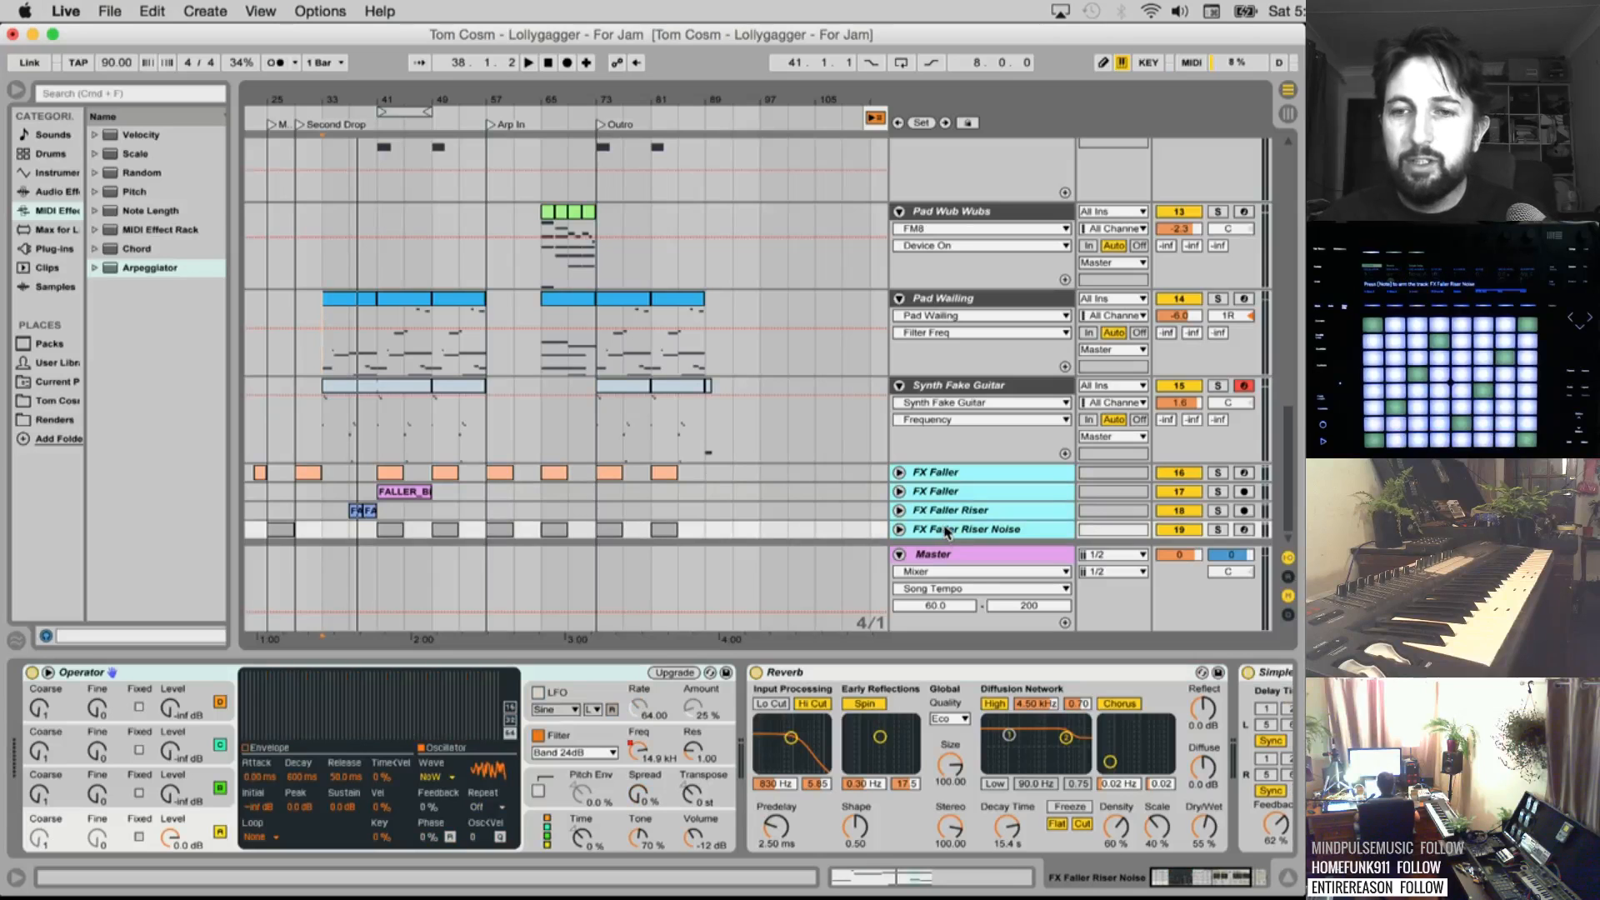
{"action": "key", "text": "Delete"}
{"action": "scroll", "coordinate": [1000, 448], "scroll_direction": "up", "scroll_amount": 15}
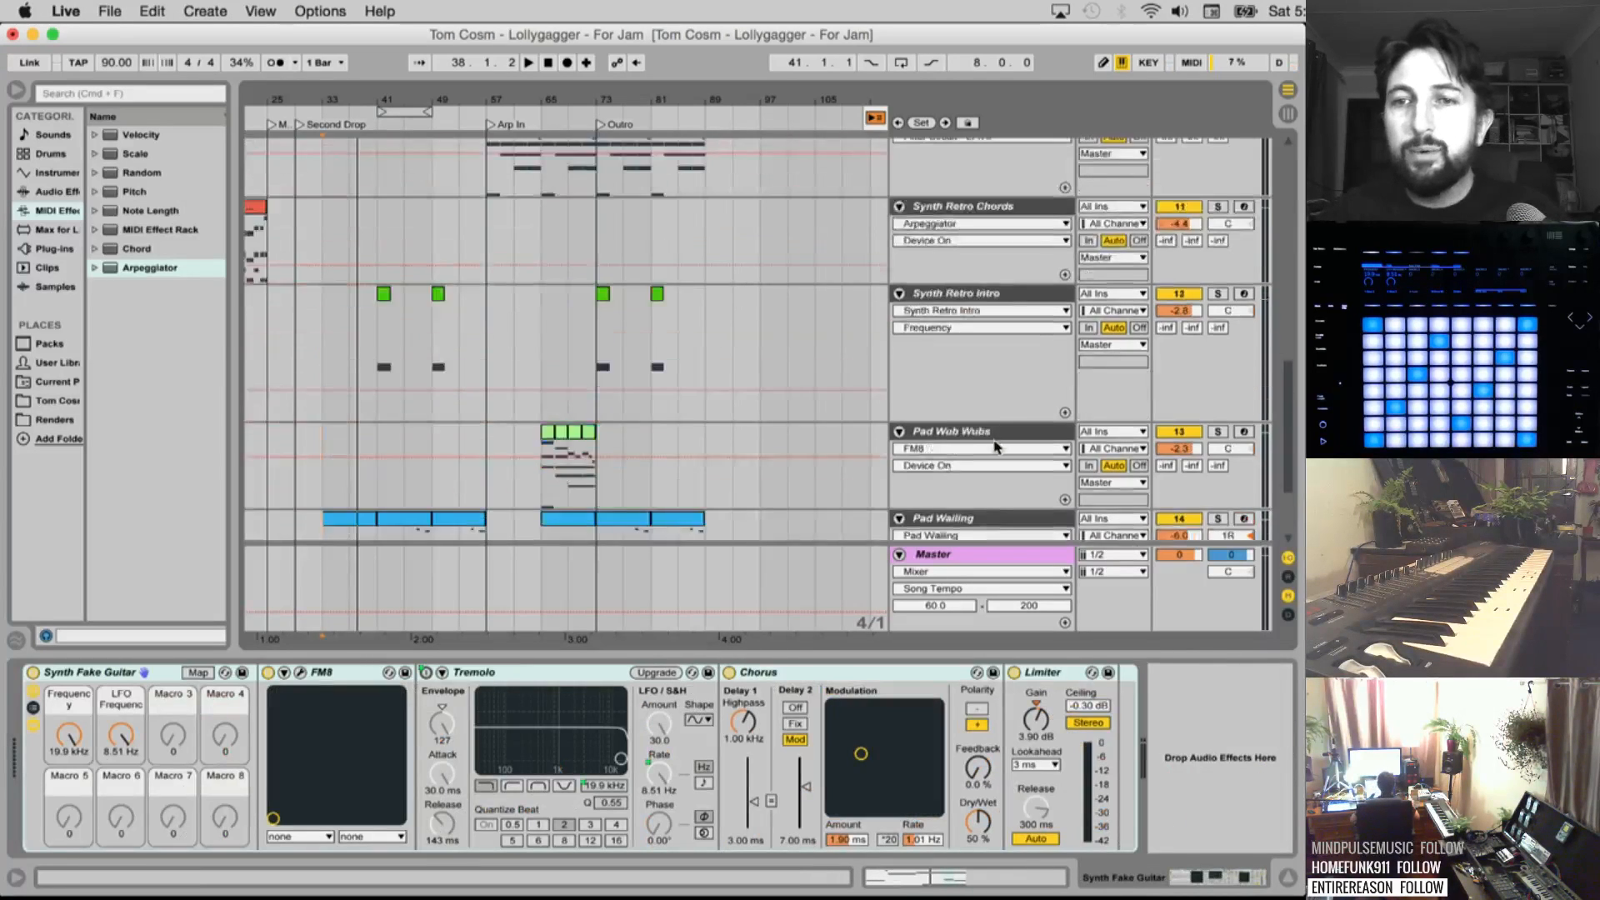
{"action": "left_click", "coordinate": [963, 322]}
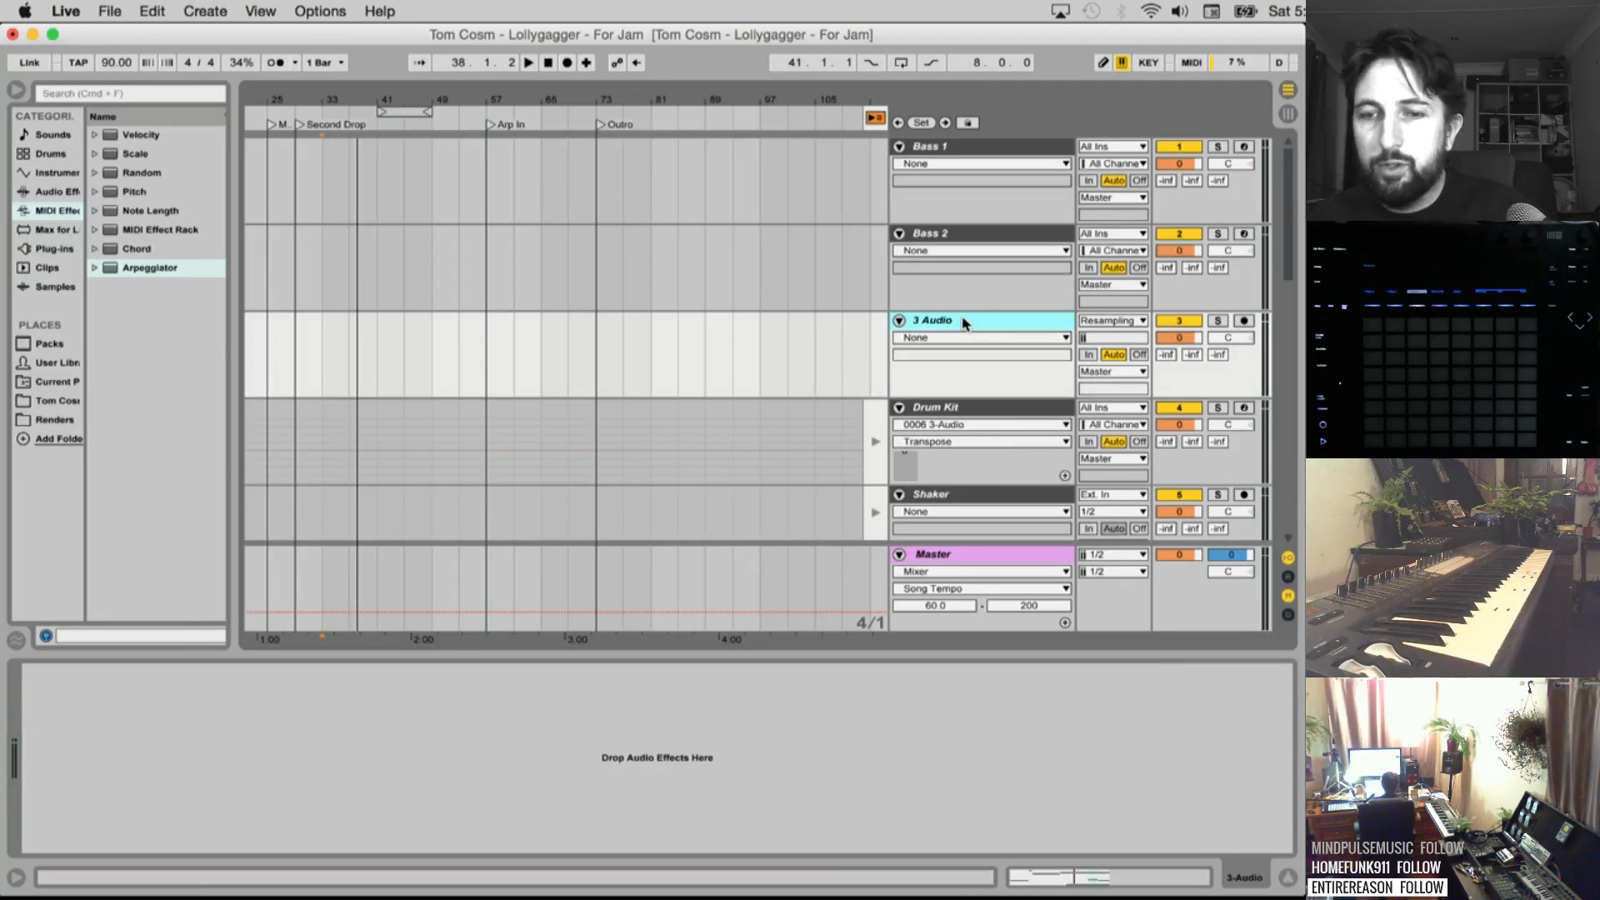
{"action": "key", "text": "Delete"}
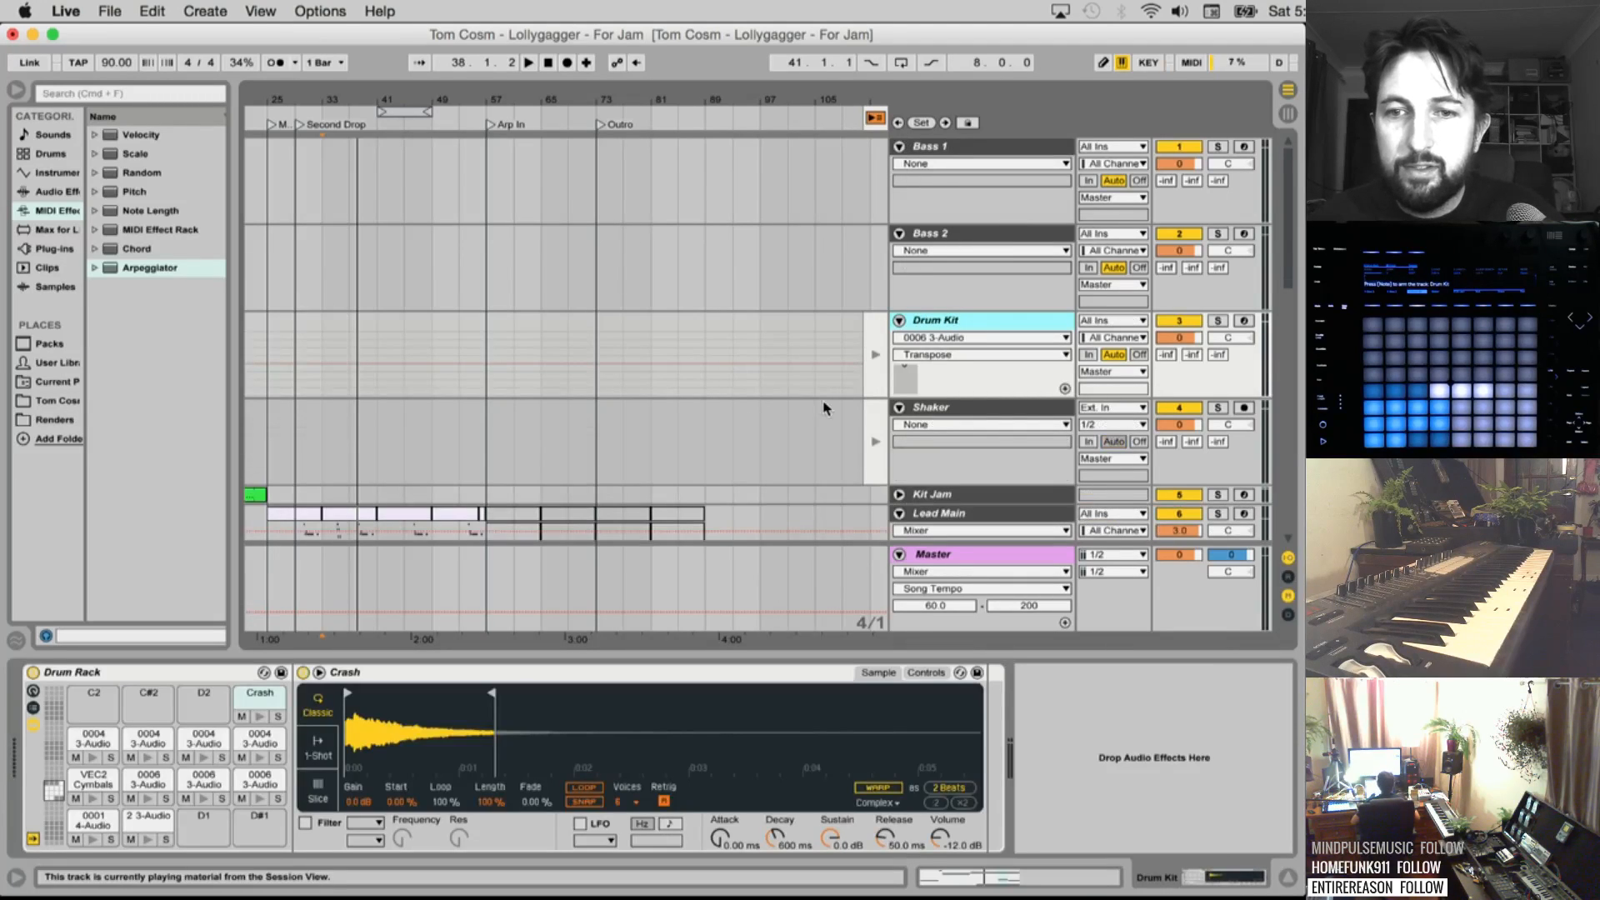
Select everything on the arrangement timeline and clear all remaining clips from it
{"action": "left_click_drag", "start_coordinate": [457, 96], "coordinate": [530, 86]}
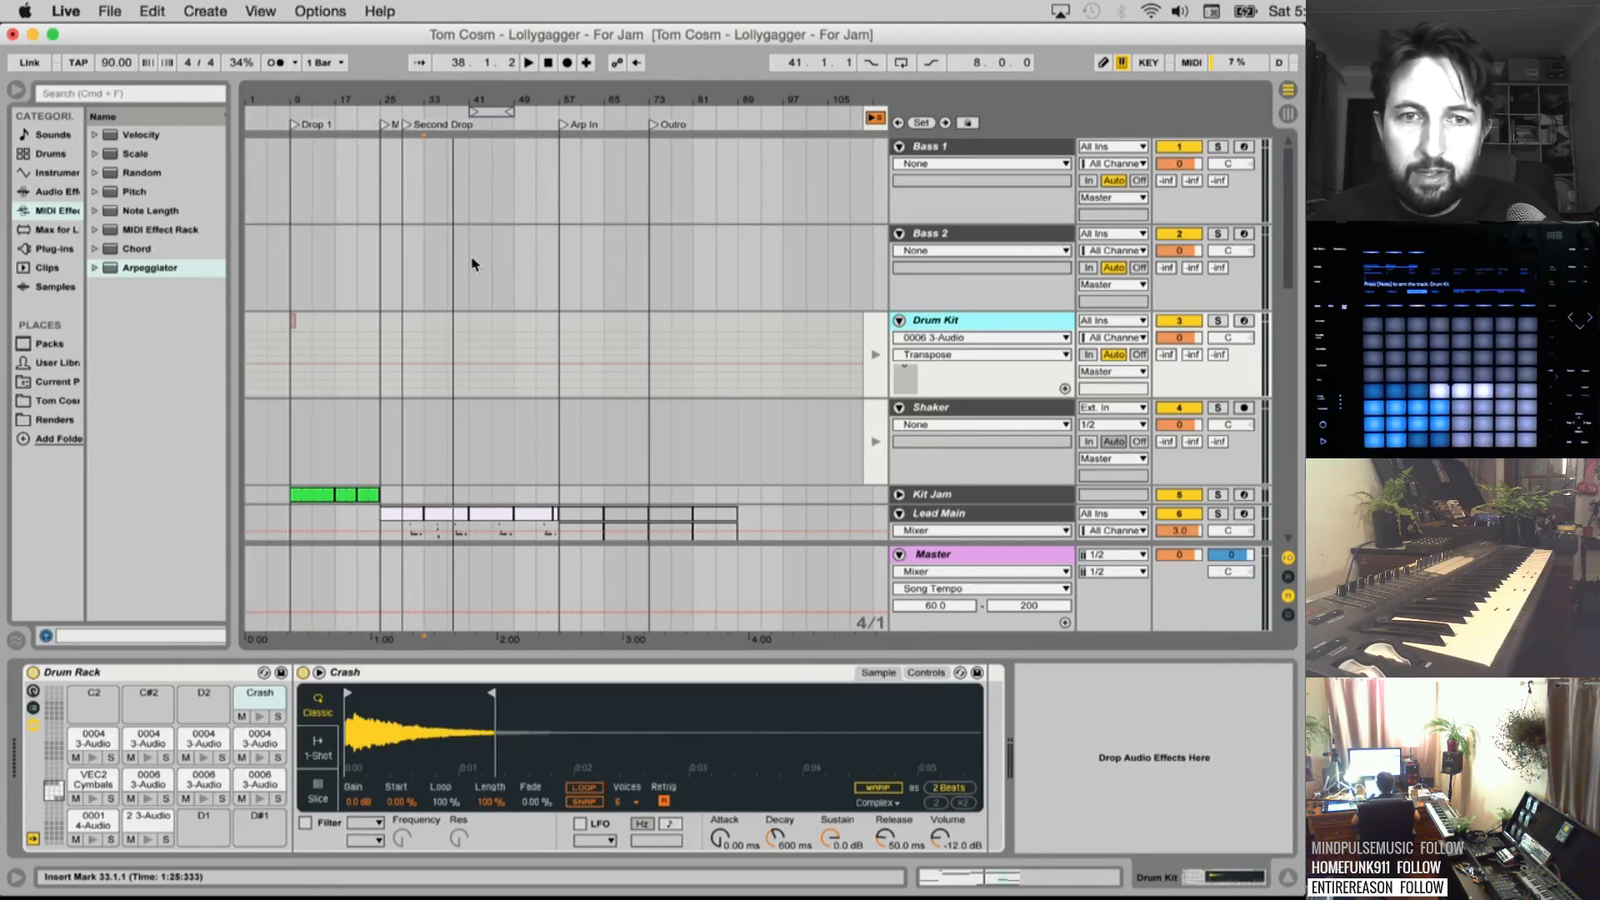
{"action": "left_click", "coordinate": [475, 282]}
{"action": "key", "text": "super+a"}
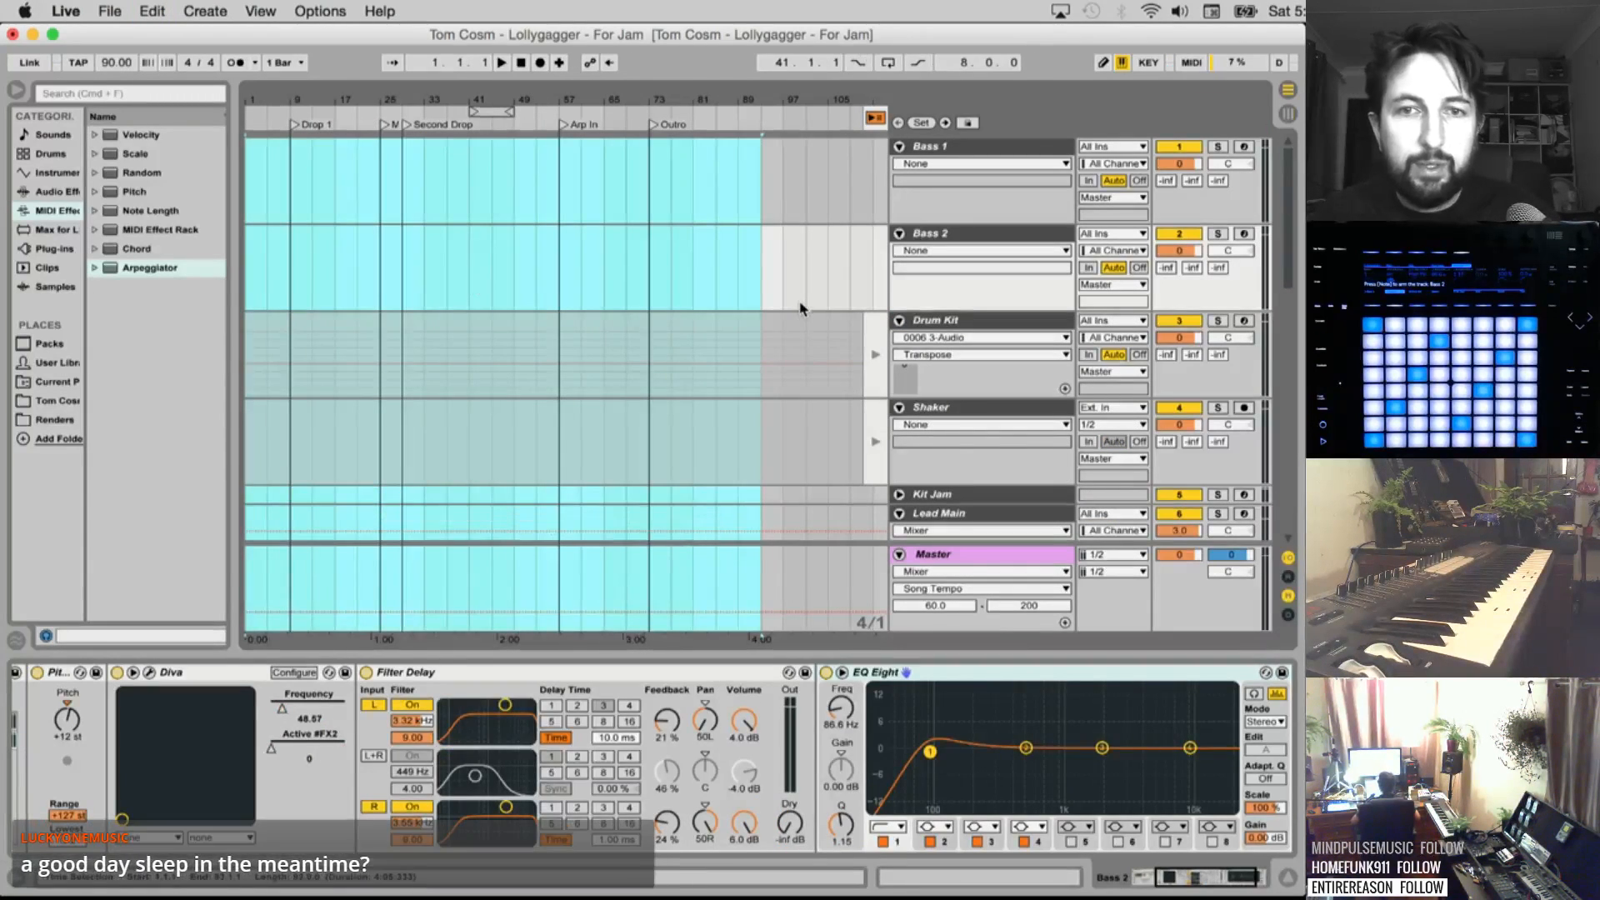
Switch to Session View, move record arming from Synth Fake Guitar to Kit Jam and start playback
{"action": "key", "text": "Tab"}
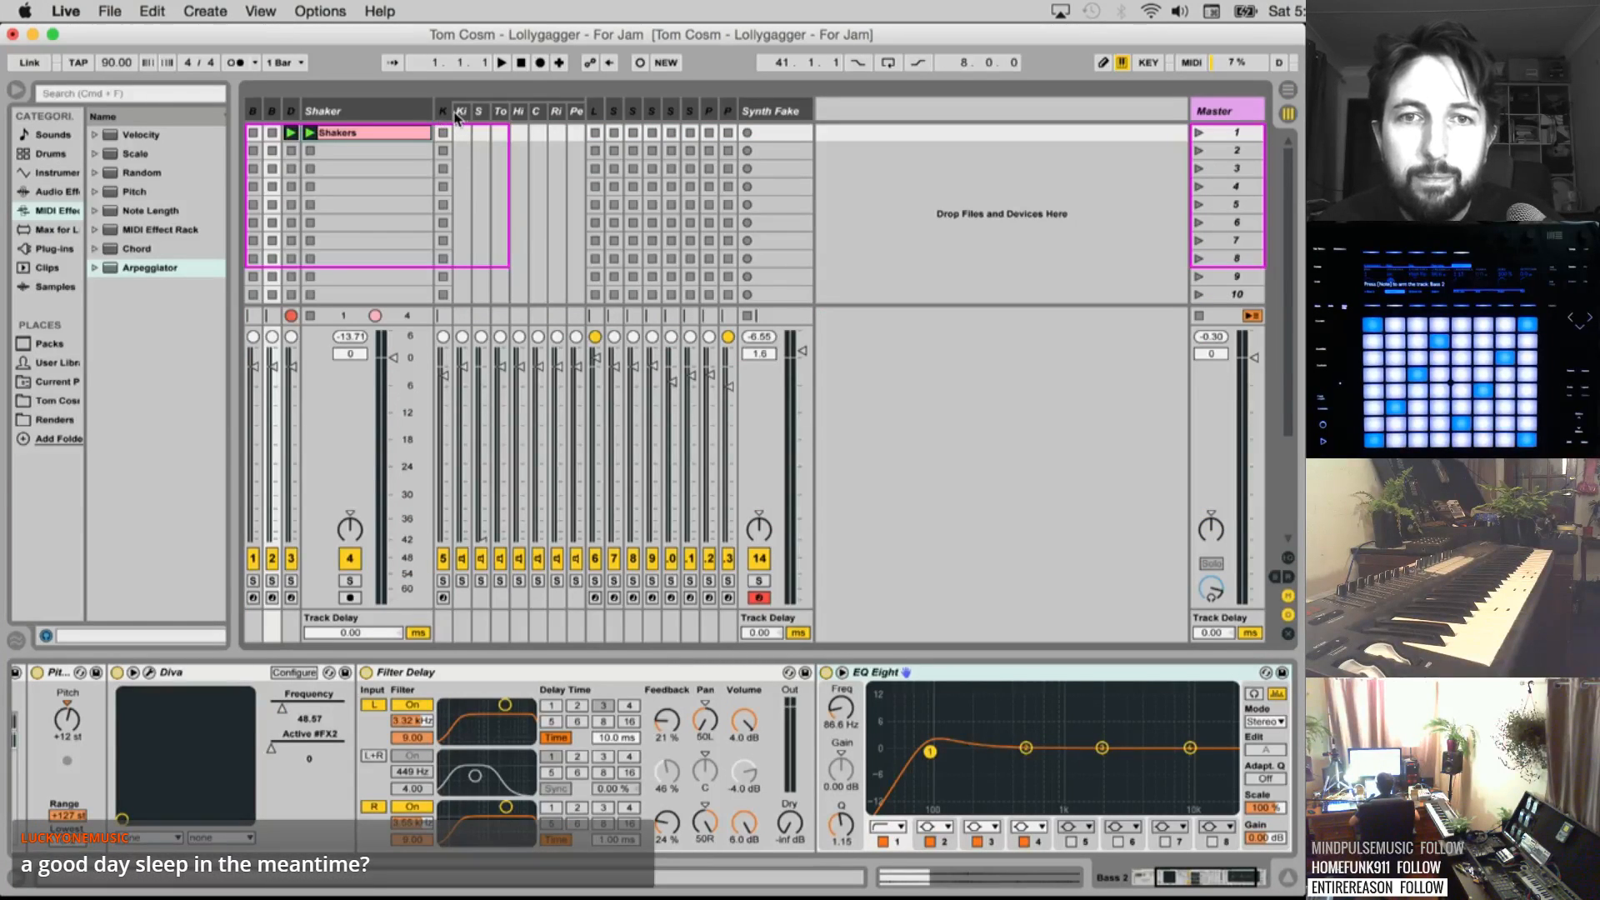
{"action": "key", "text": "Tab"}
{"action": "key", "text": "Tab"}
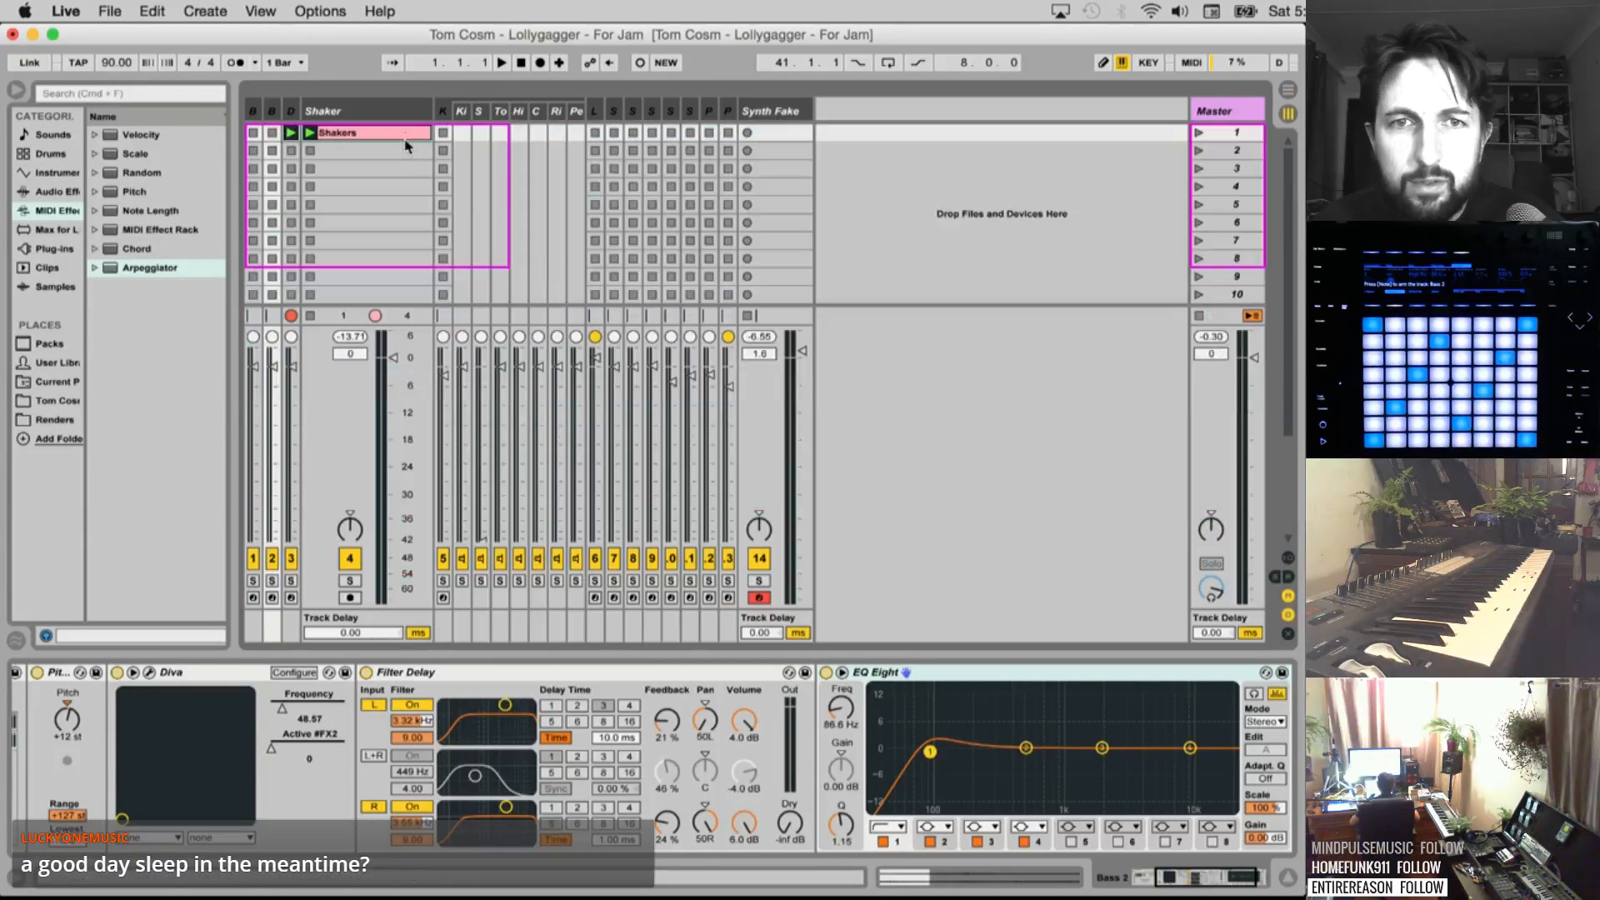
{"action": "left_click", "coordinate": [444, 111]}
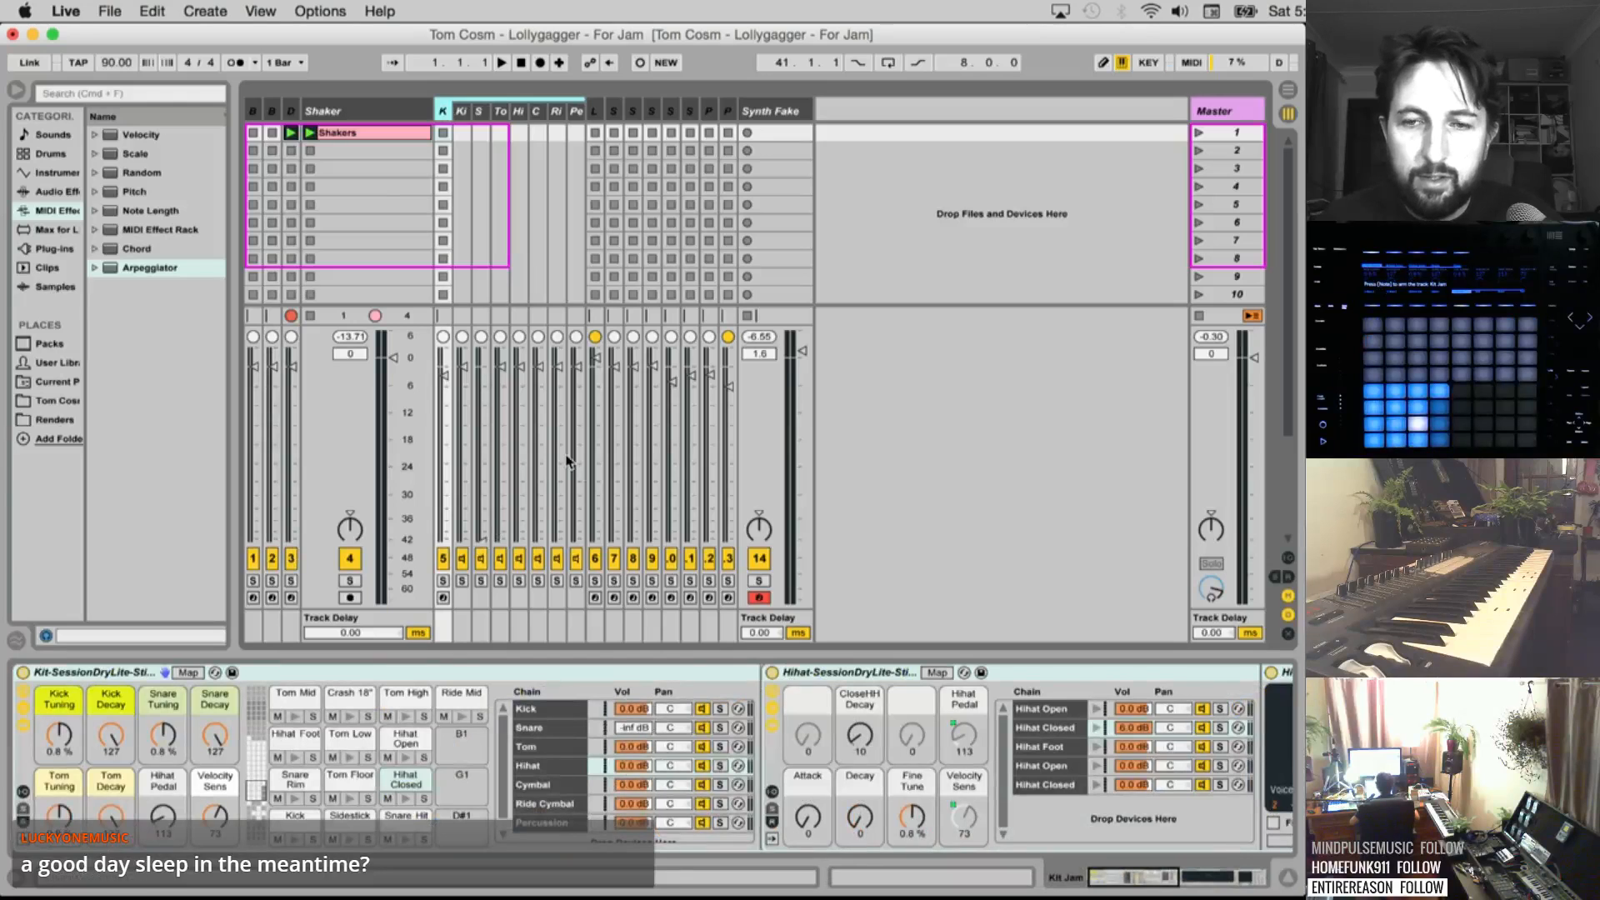
{"action": "left_click", "coordinate": [759, 598]}
{"action": "key", "text": "space"}
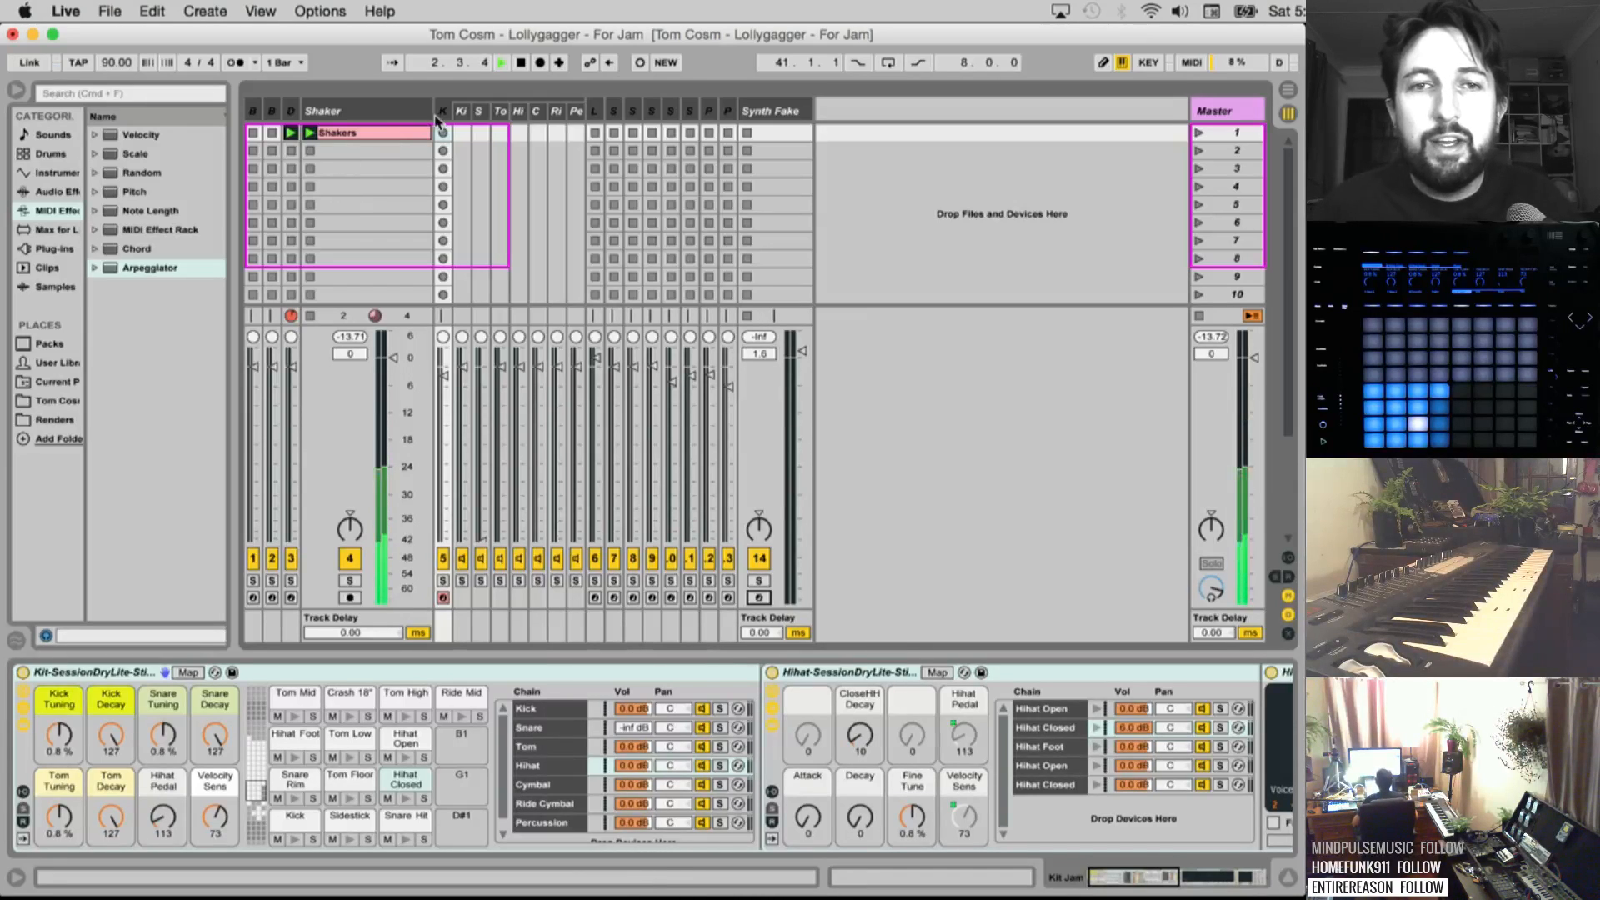
Resize the session tracks to one equal narrow width and hide the browser
{"action": "left_click_drag", "start_coordinate": [429, 113], "coordinate": [355, 133]}
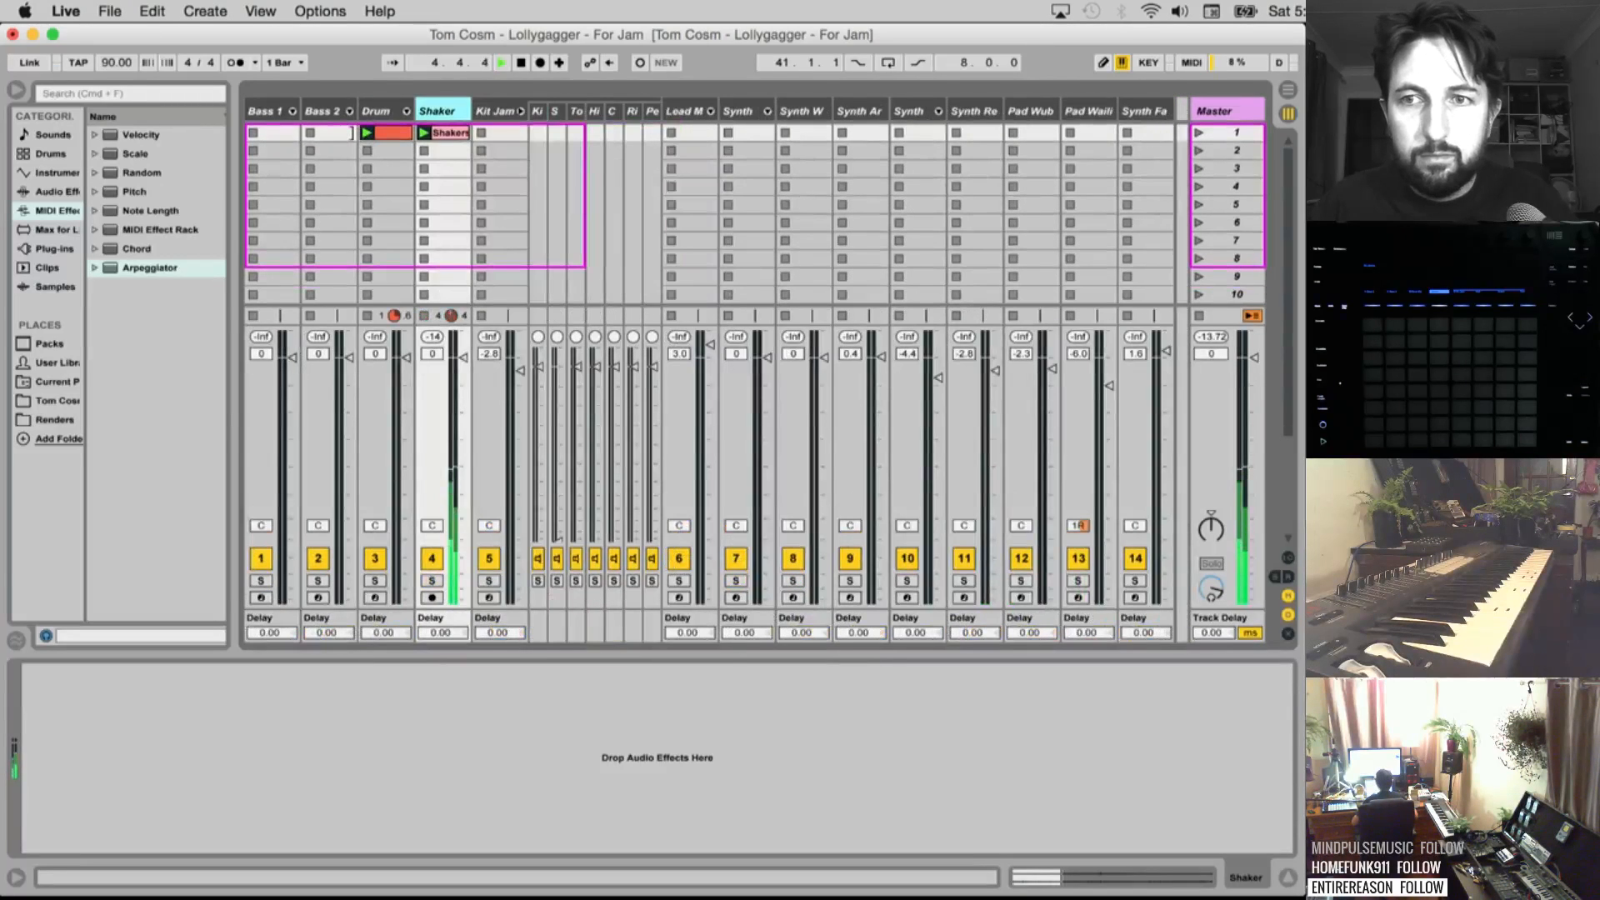
{"action": "left_click", "coordinate": [16, 85]}
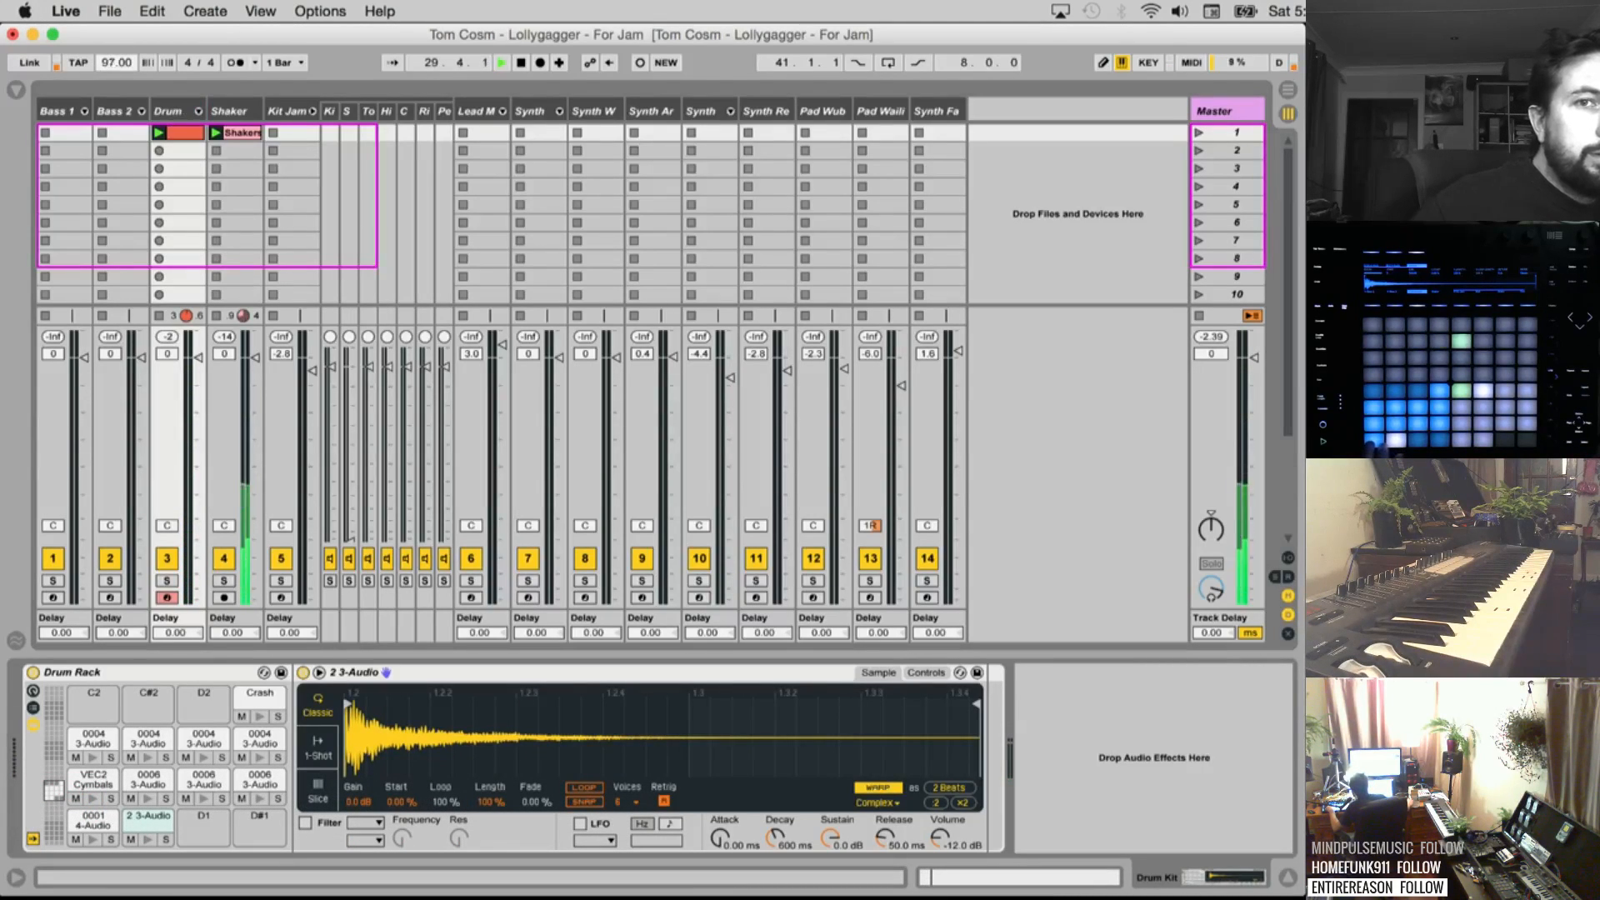
Set the tempo to 110 BPM and delete the clip in the Drum Kit track's first slot
{"action": "left_click_drag", "start_coordinate": [125, 66], "coordinate": [125, 54]}
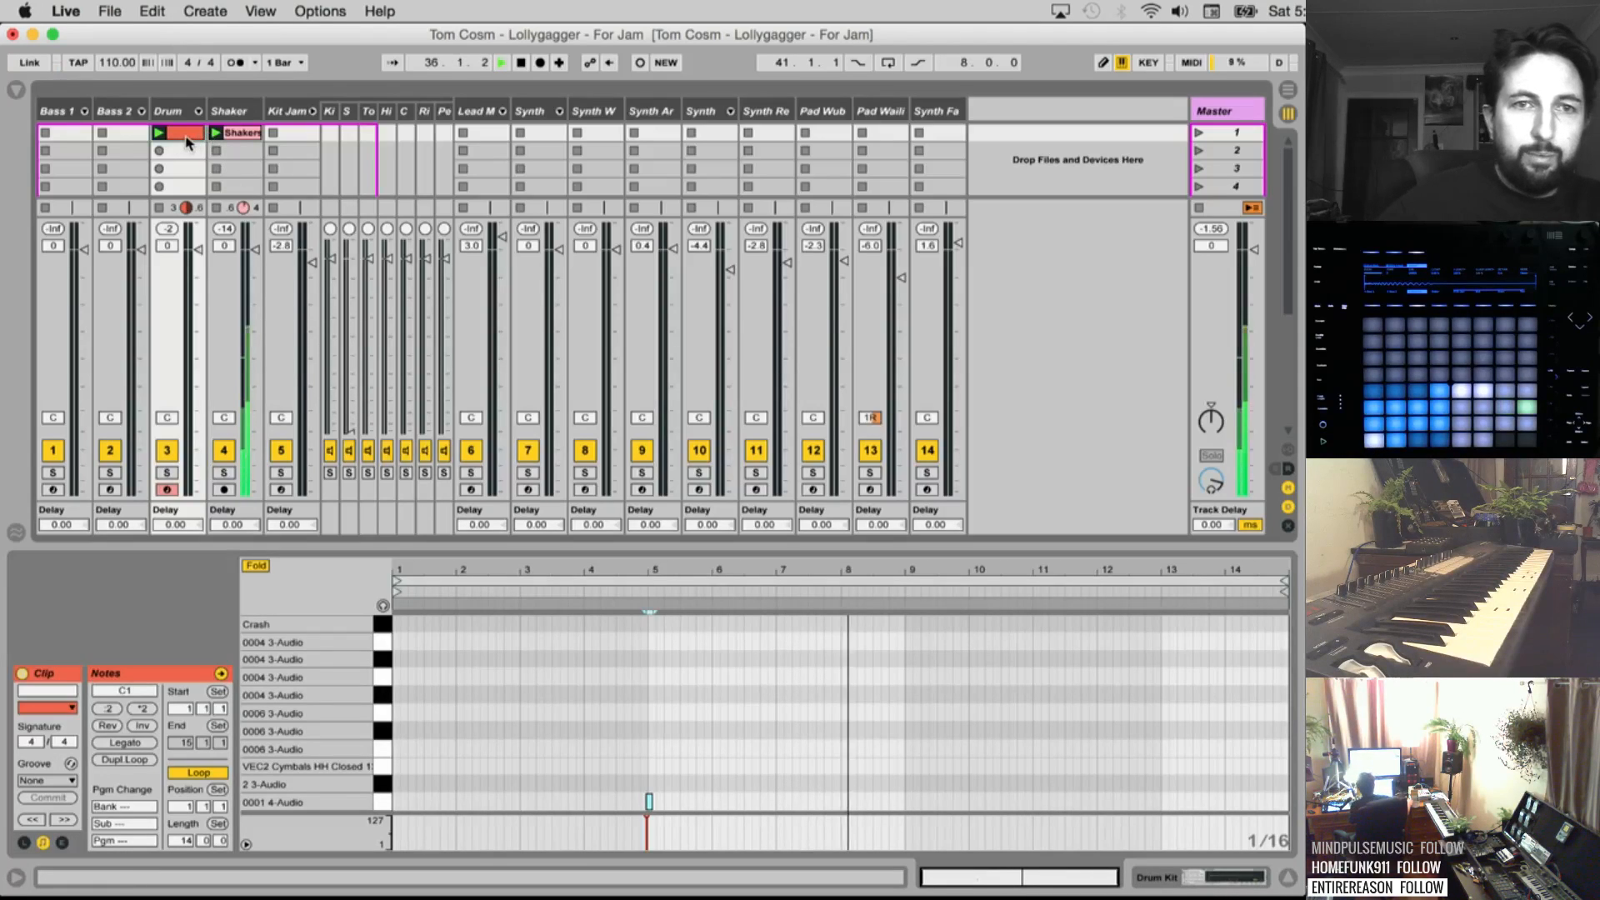
{"action": "key", "text": "BackSpace"}
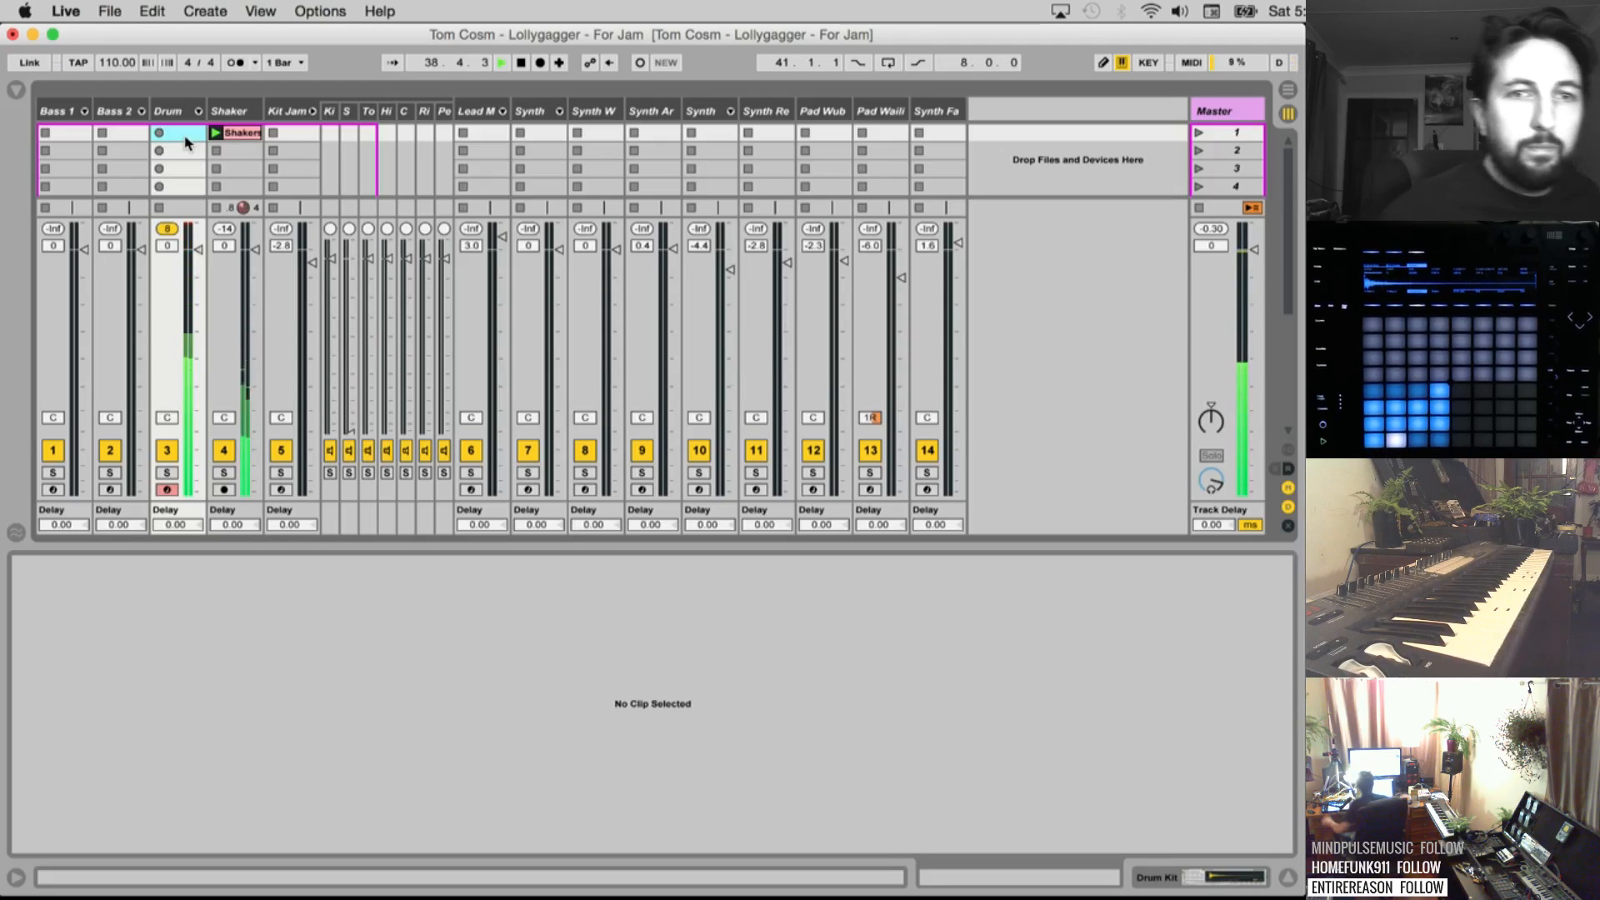
Create a one-bar MIDI clip in the Drum Kit track's first slot, add a 0001 4-Audio note at 1.1.1 and launch it
{"action": "double_click", "coordinate": [183, 134]}
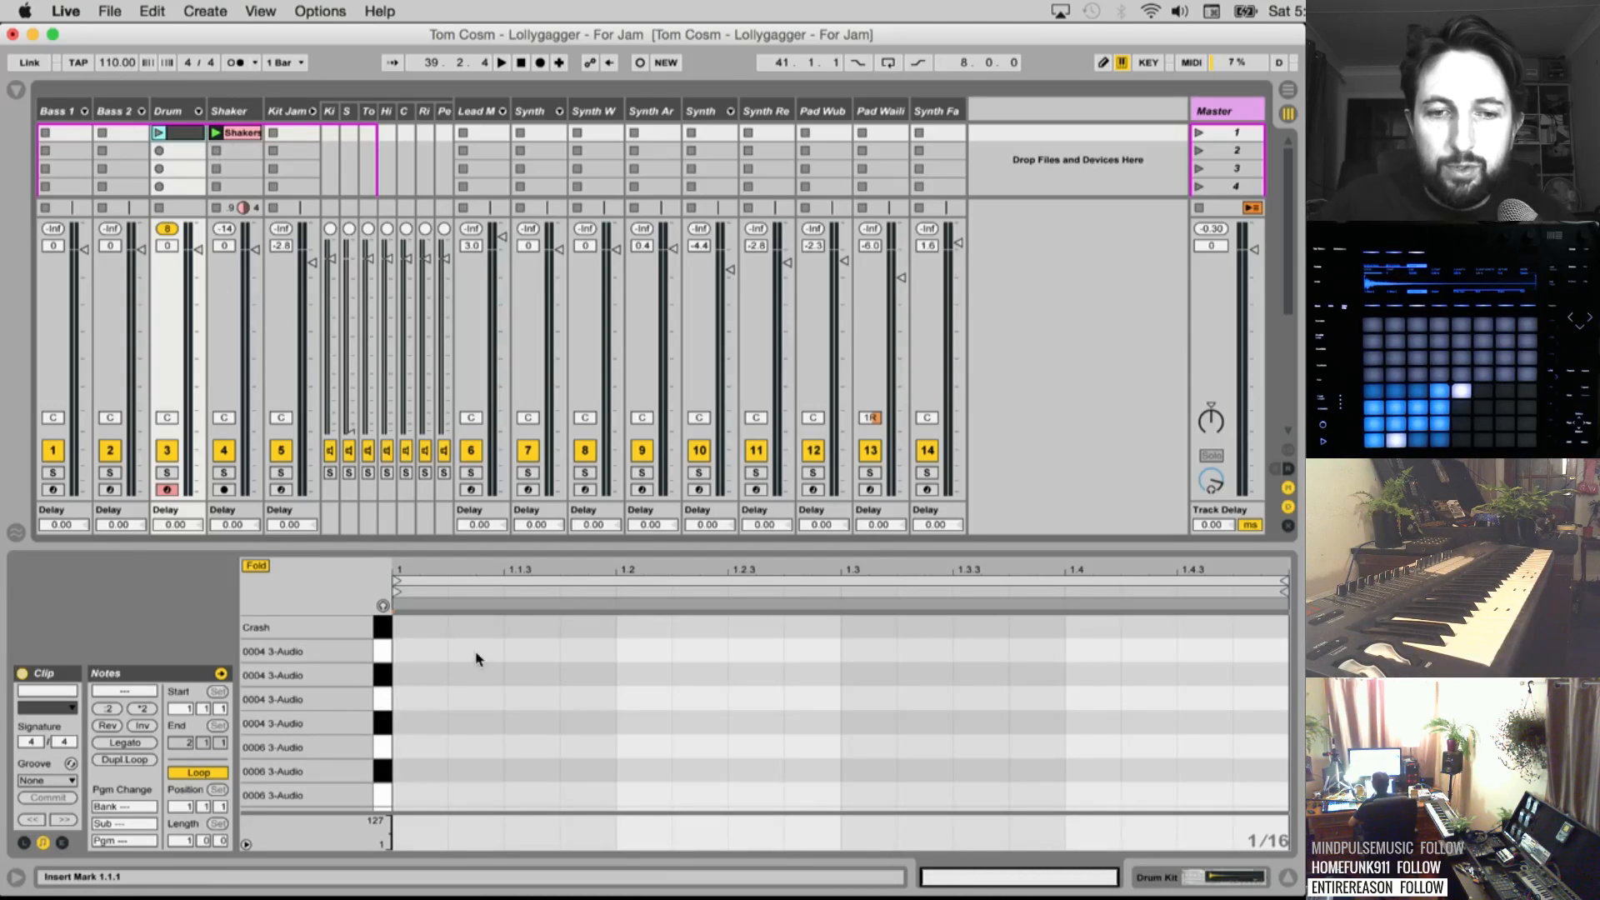
{"action": "scroll", "coordinate": [461, 713], "scroll_direction": "down", "scroll_amount": 2}
{"action": "left_click", "coordinate": [419, 798]}
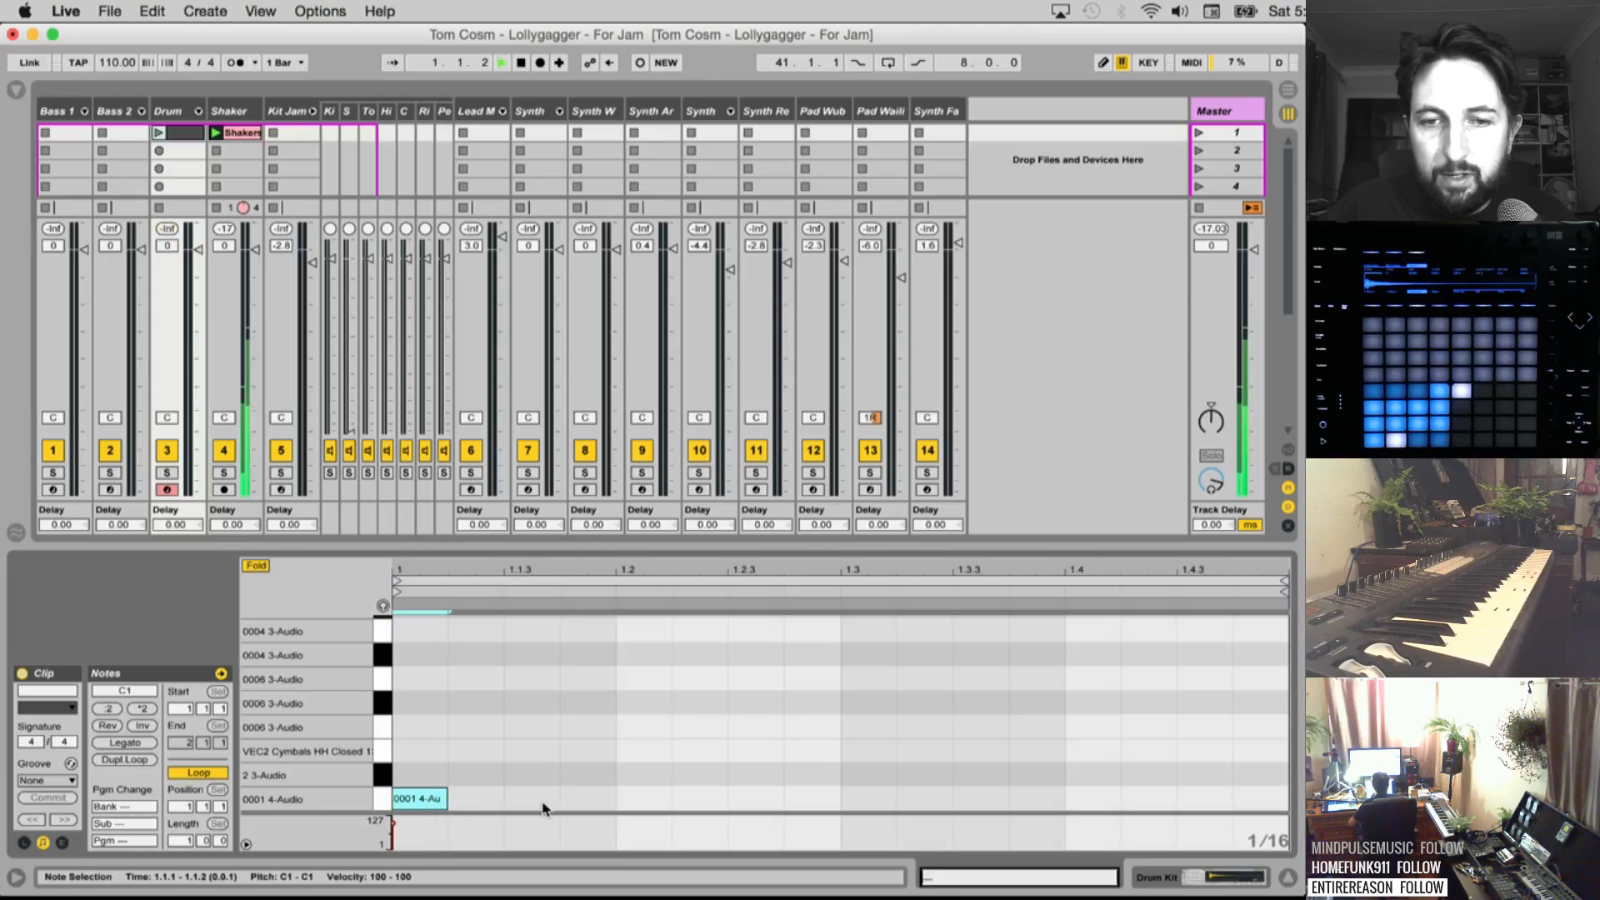
{"action": "left_click", "coordinate": [159, 133]}
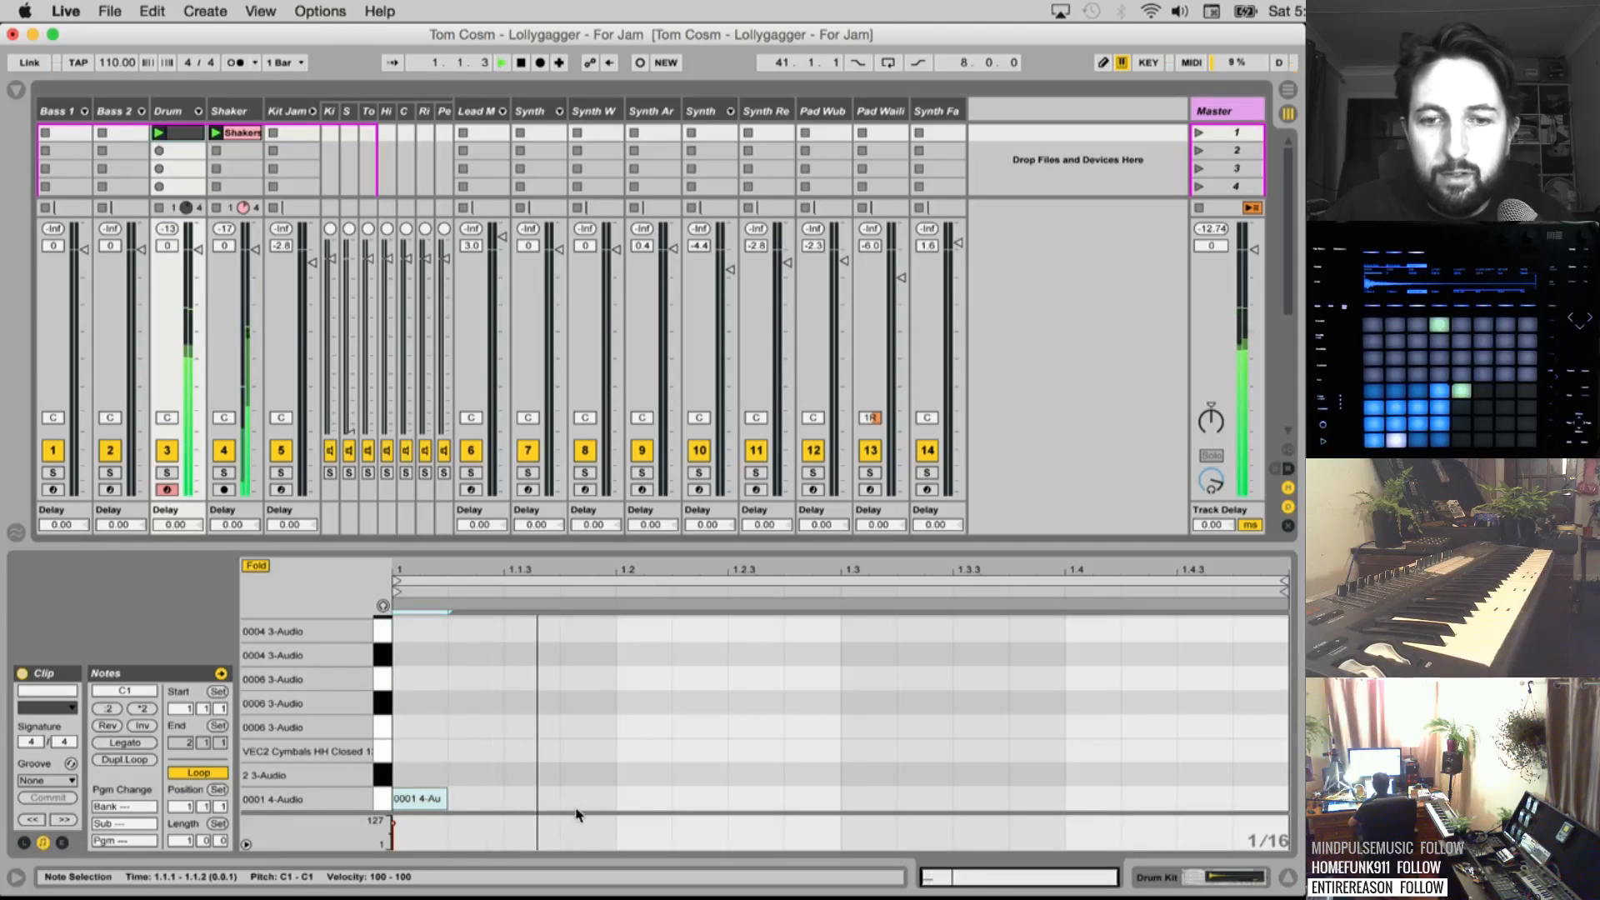
Add 2 3-Audio notes at 1.2 and 1.4 and a 0001 4-Audio note at 1.2.4 to the drum clip
{"action": "left_click", "coordinate": [646, 775]}
{"action": "left_click", "coordinate": [815, 809]}
{"action": "left_click", "coordinate": [815, 802]}
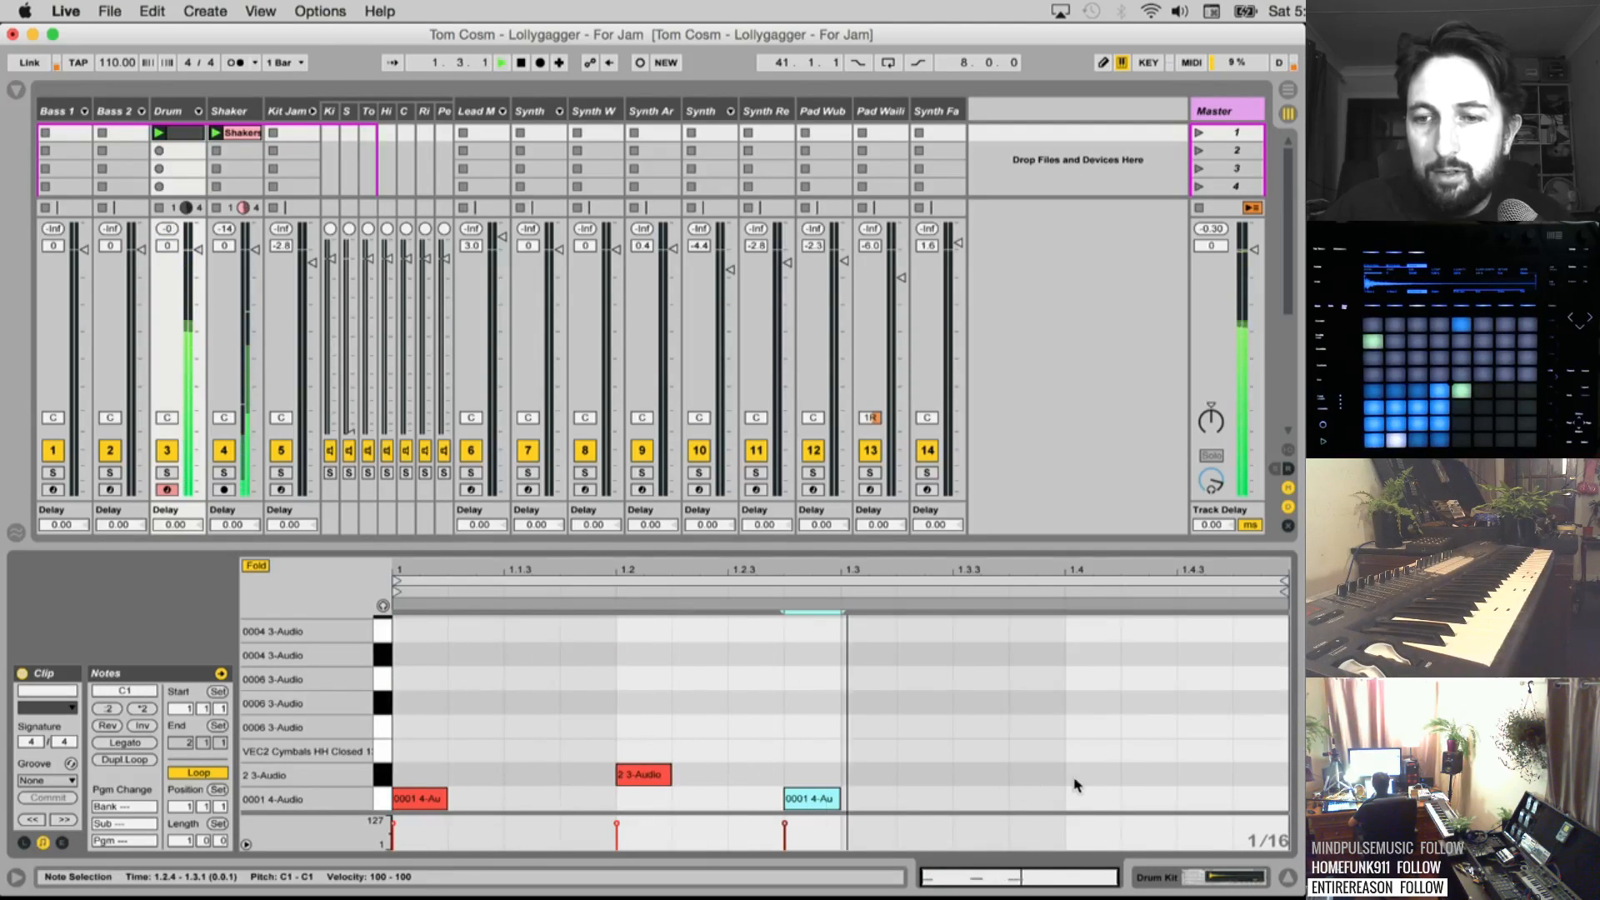
{"action": "left_click", "coordinate": [1075, 777]}
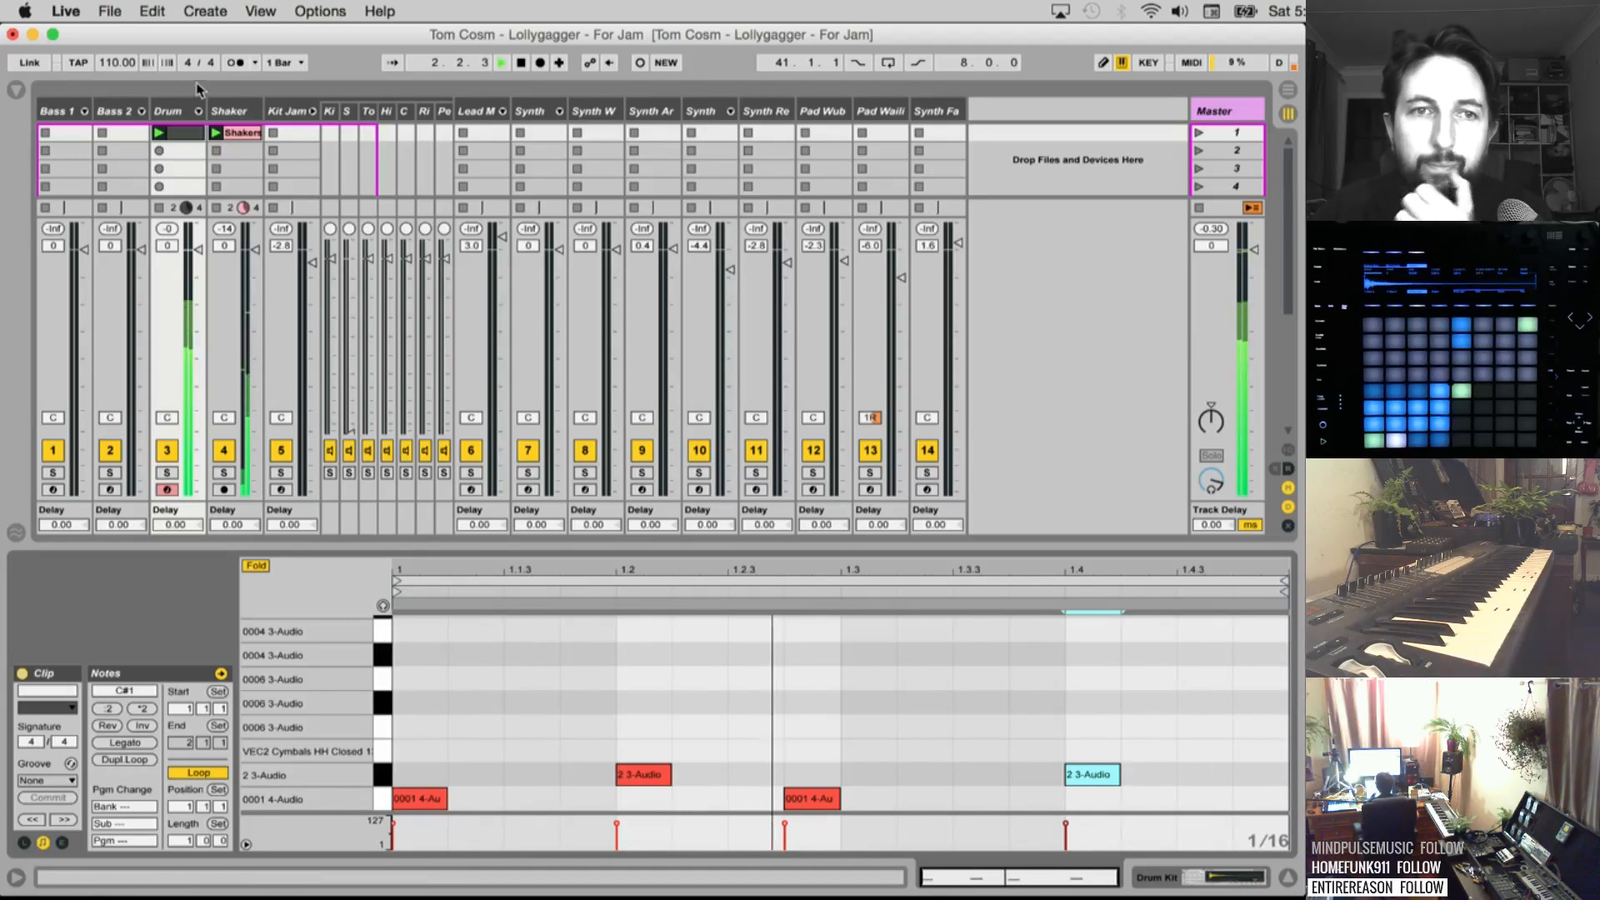
{"action": "left_click", "coordinate": [73, 135]}
{"action": "double_click", "coordinate": [73, 136]}
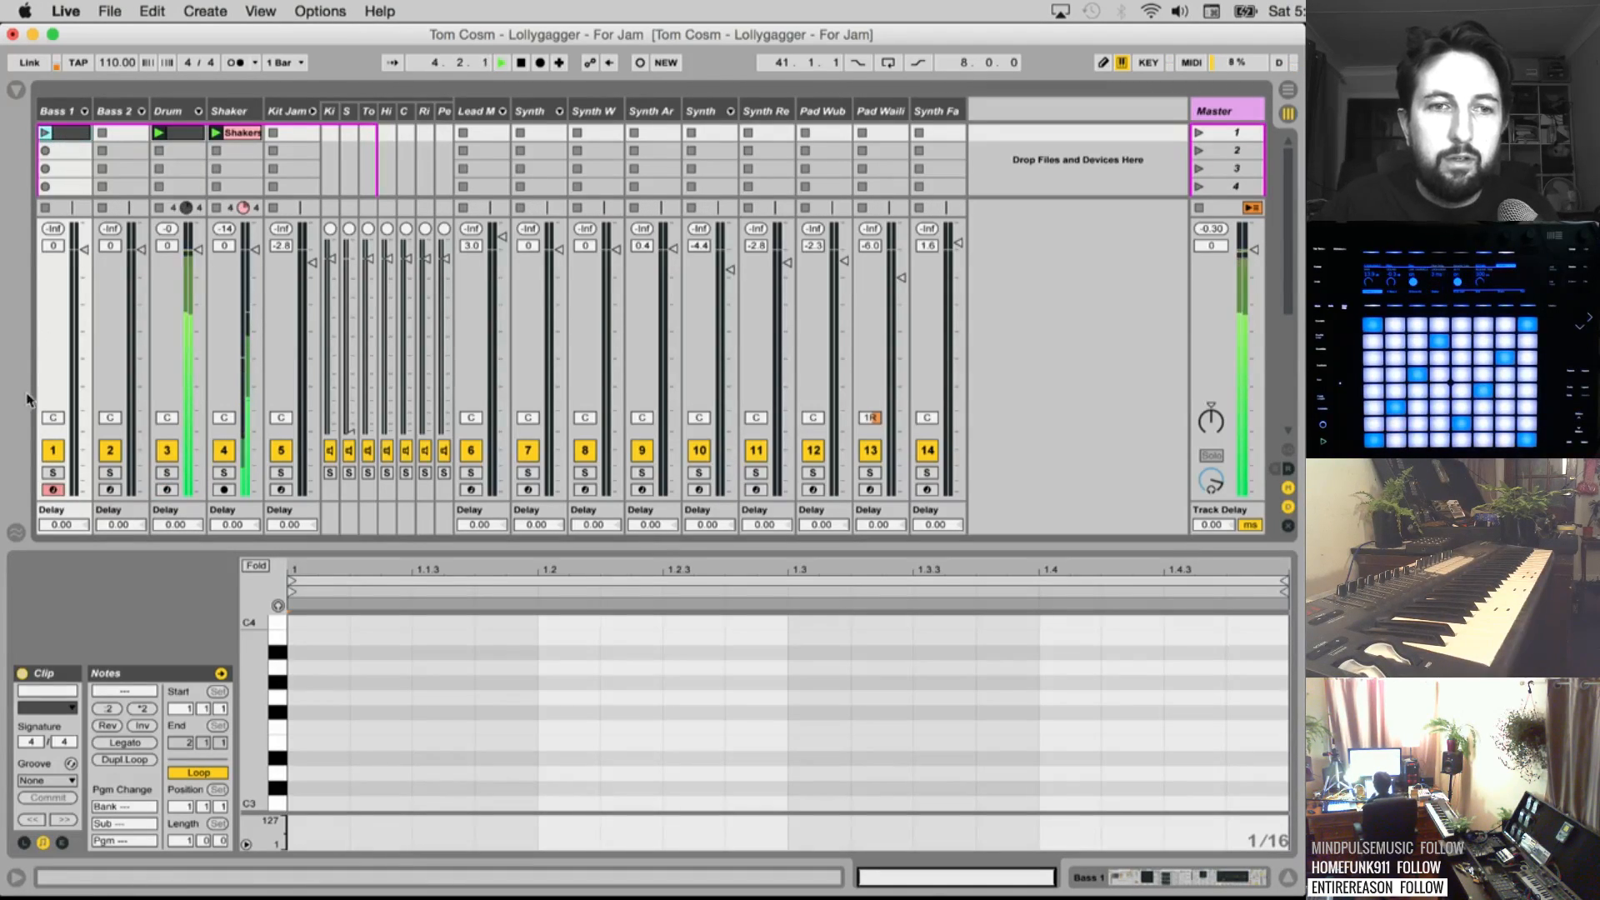
{"action": "key", "text": "Delete"}
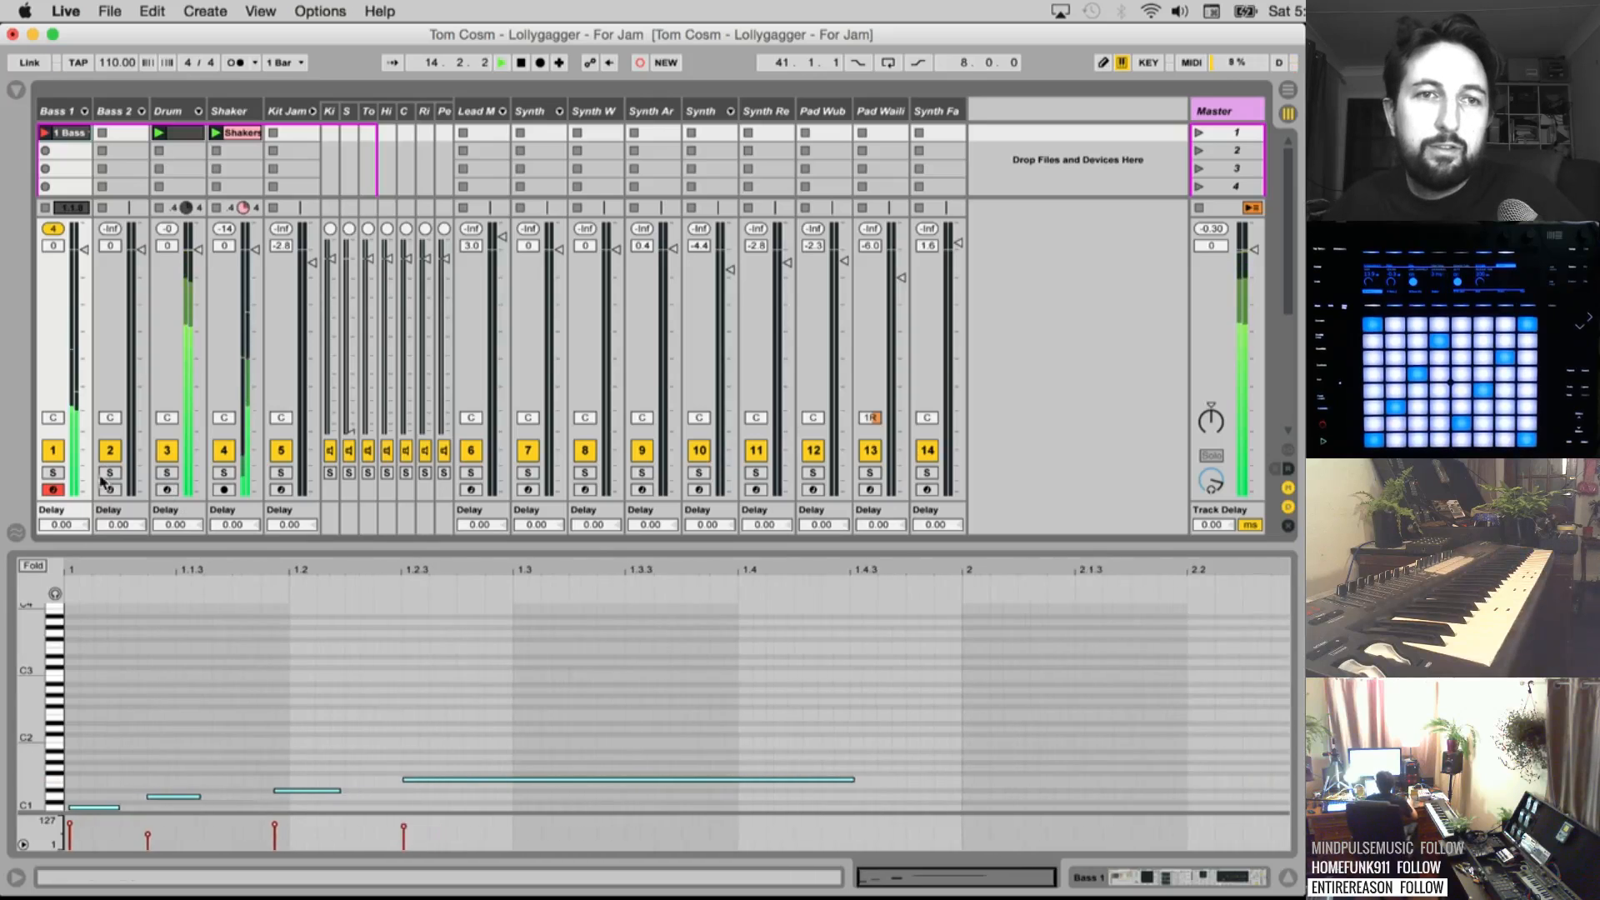
{"action": "key", "text": "space"}
{"action": "left_click", "coordinate": [61, 134]}
{"action": "key", "text": "Delete"}
Record a four-bar bass take in the Bass 1 track's first slot, launch it and quantize all its notes
{"action": "key", "text": "space"}
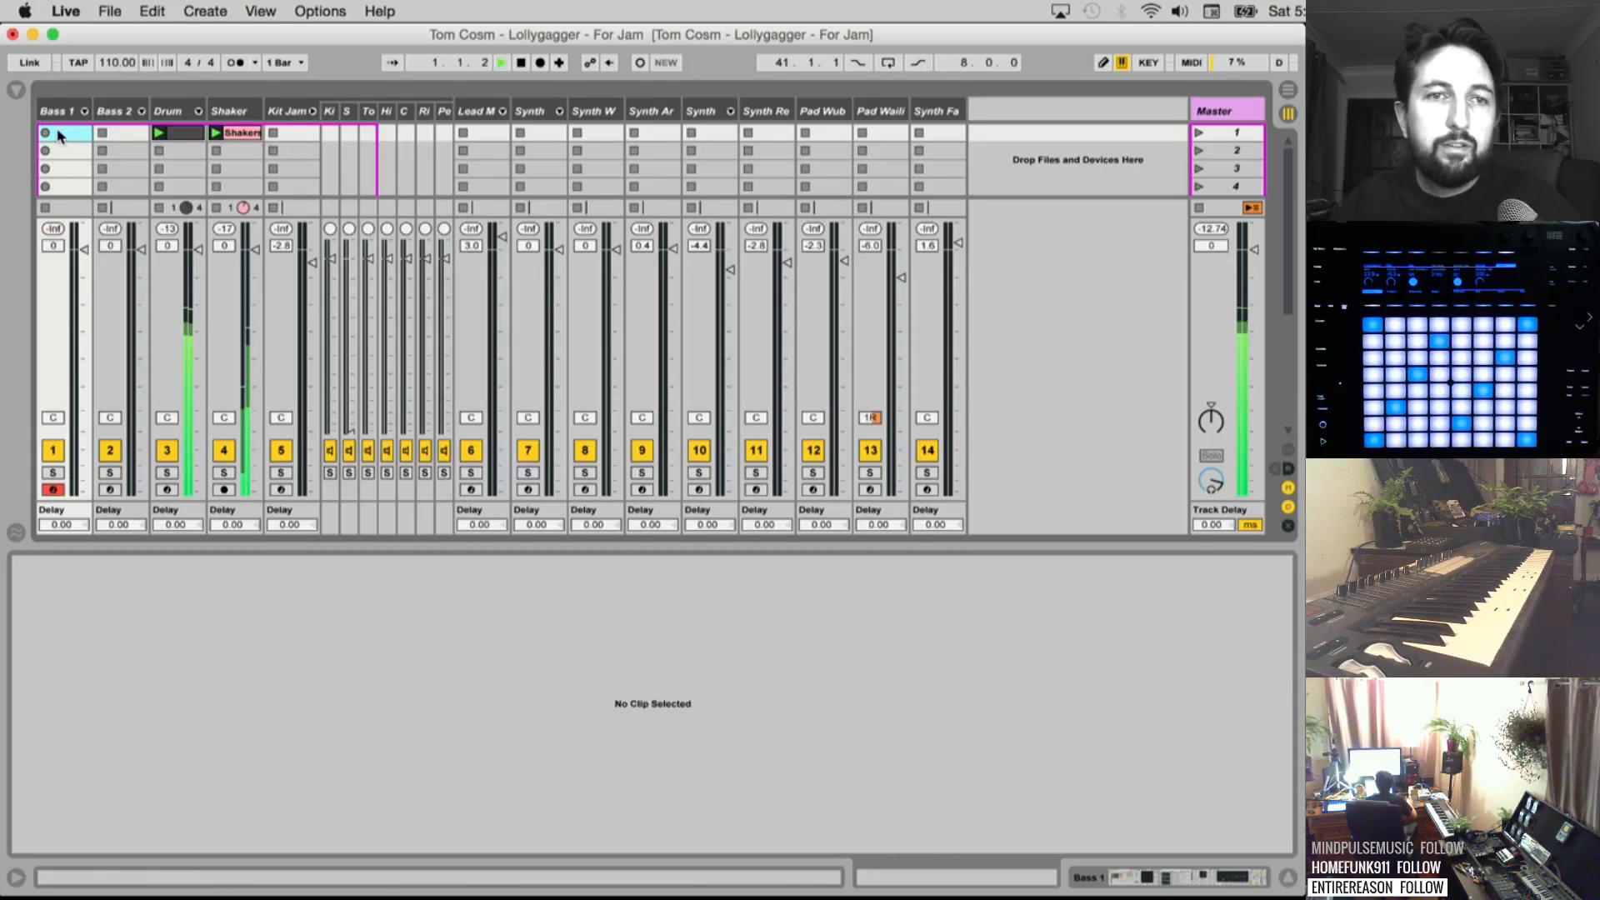
{"action": "left_click", "coordinate": [46, 134]}
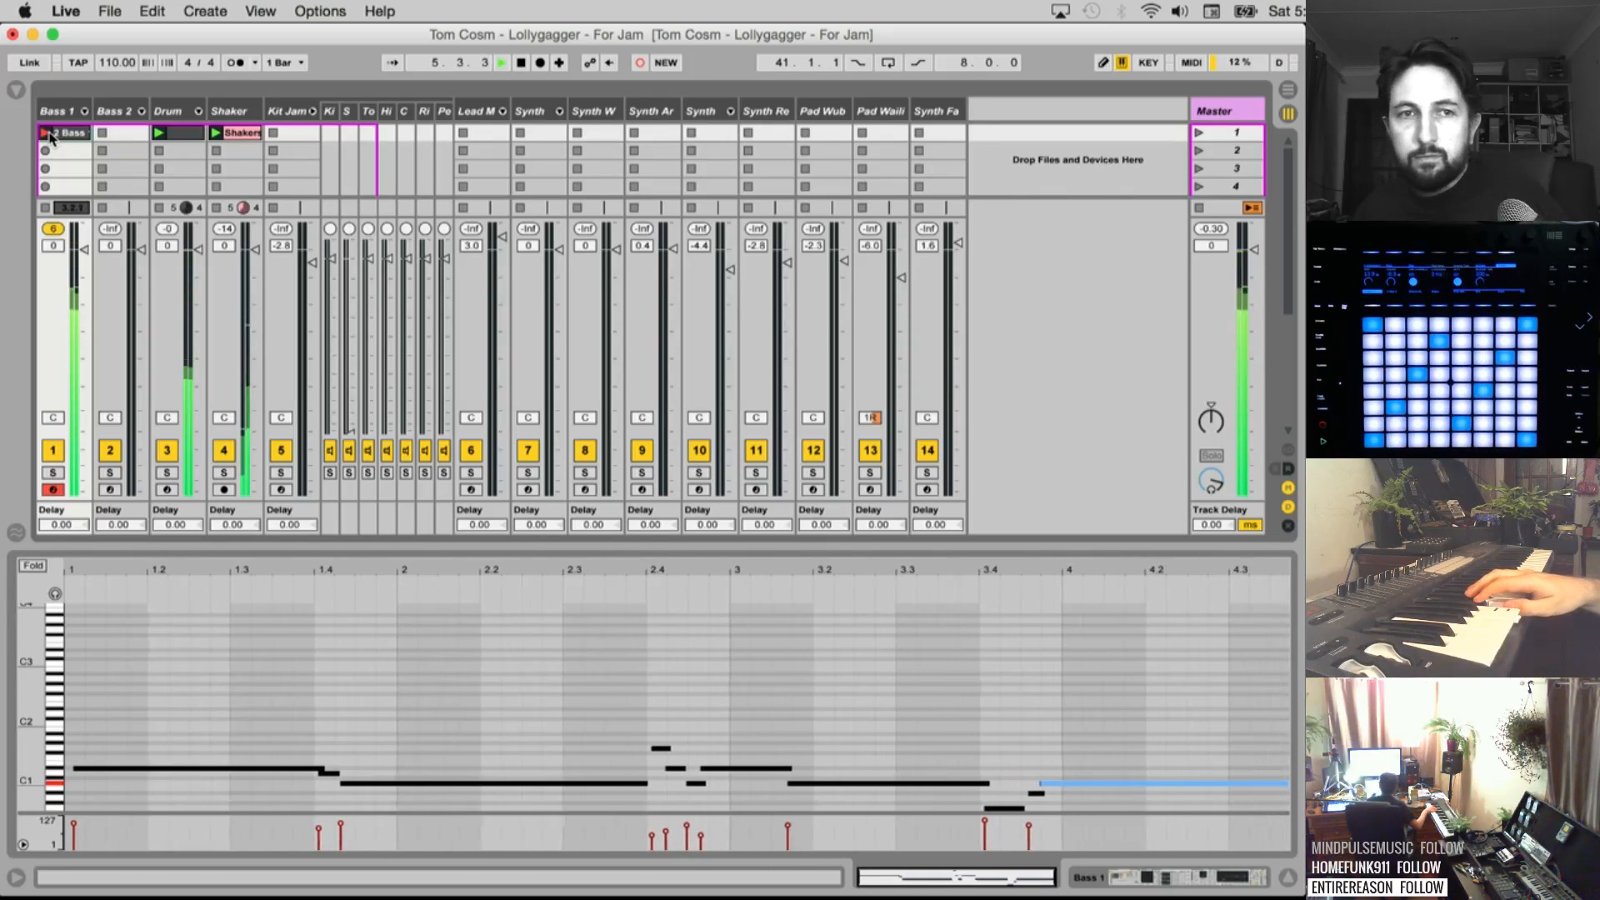
{"action": "left_click", "coordinate": [46, 133]}
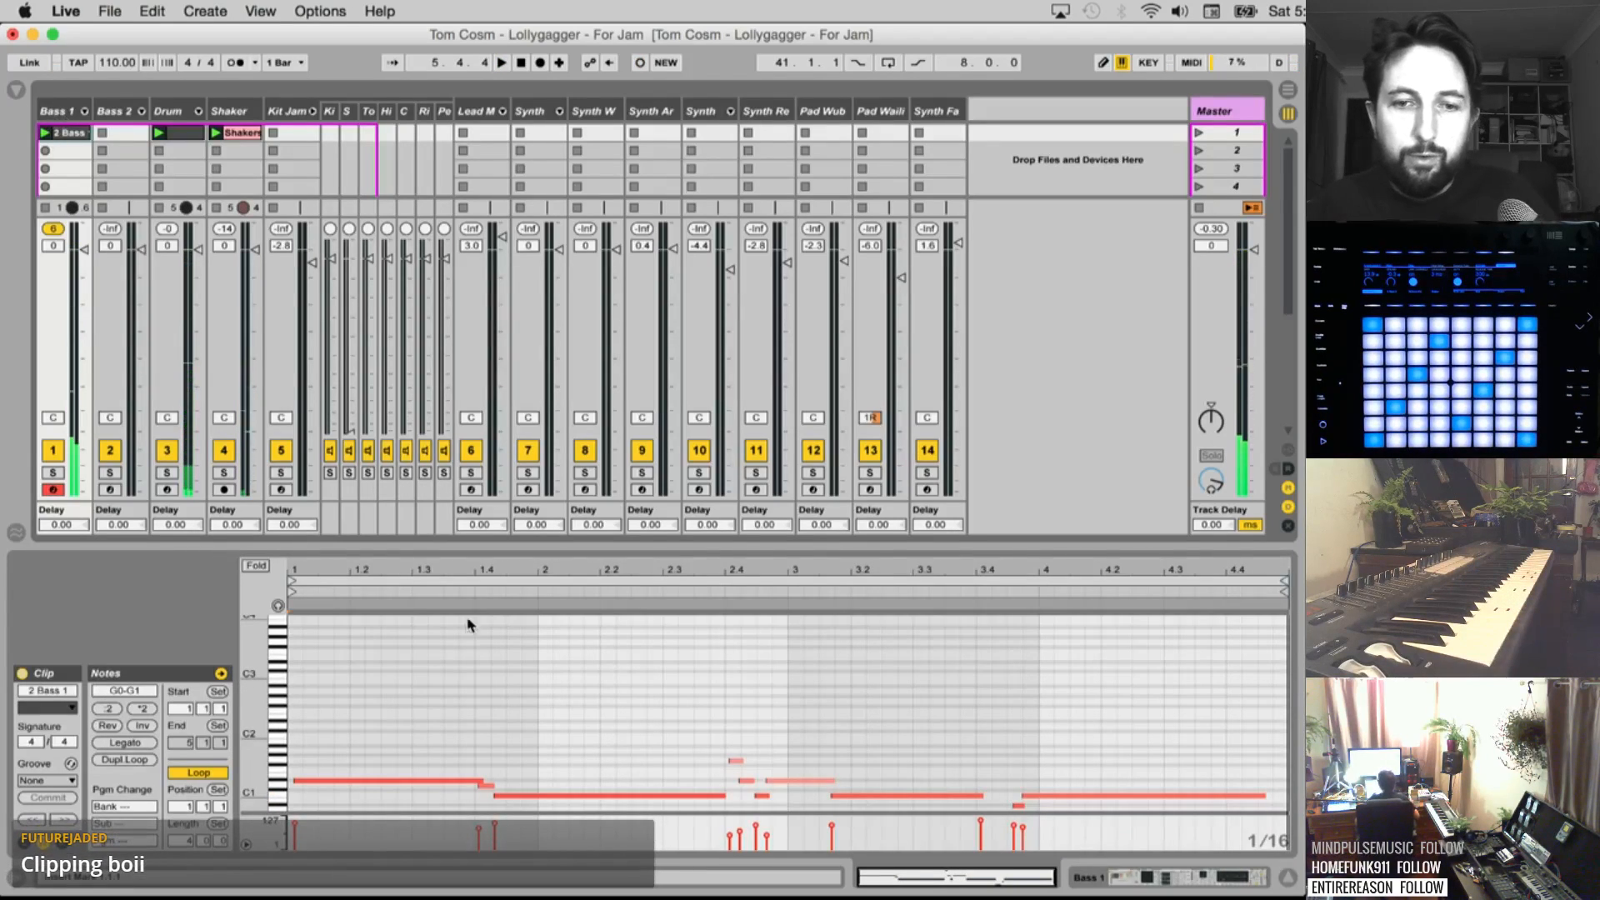
{"action": "left_click", "coordinate": [544, 729]}
{"action": "key", "text": "super+a"}
{"action": "key", "text": "super+u"}
{"action": "key", "text": "space"}
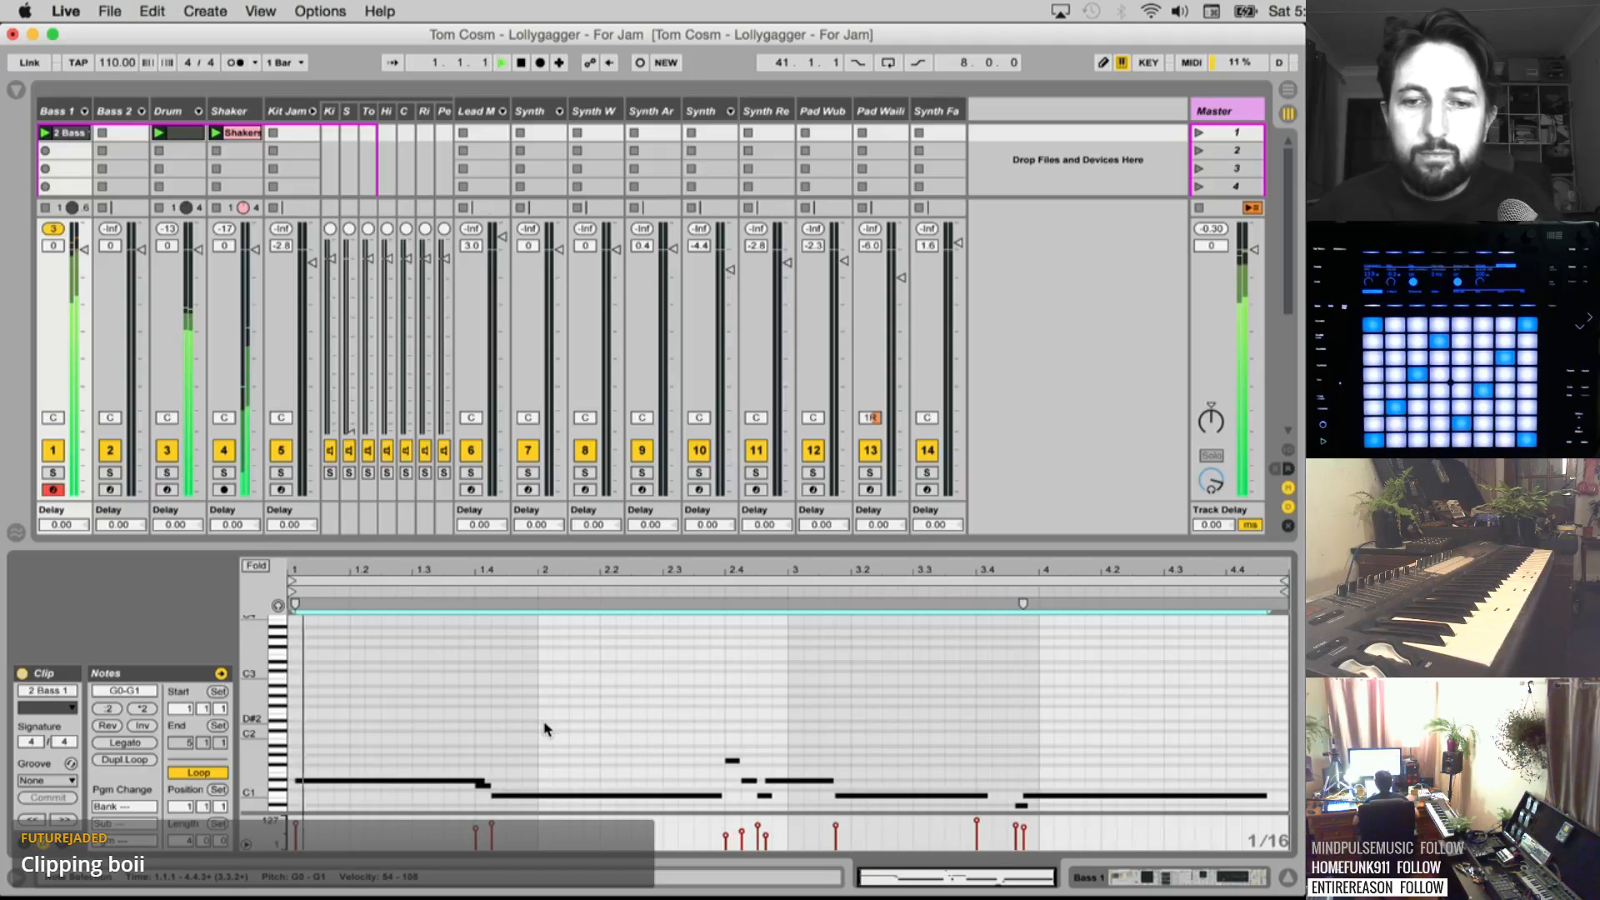
Nudge the opening D#1 bass note to 1.1.1 and shift the D#1 note just before bar 3 slightly
{"action": "left_click", "coordinate": [382, 742]}
{"action": "left_click", "coordinate": [340, 780]}
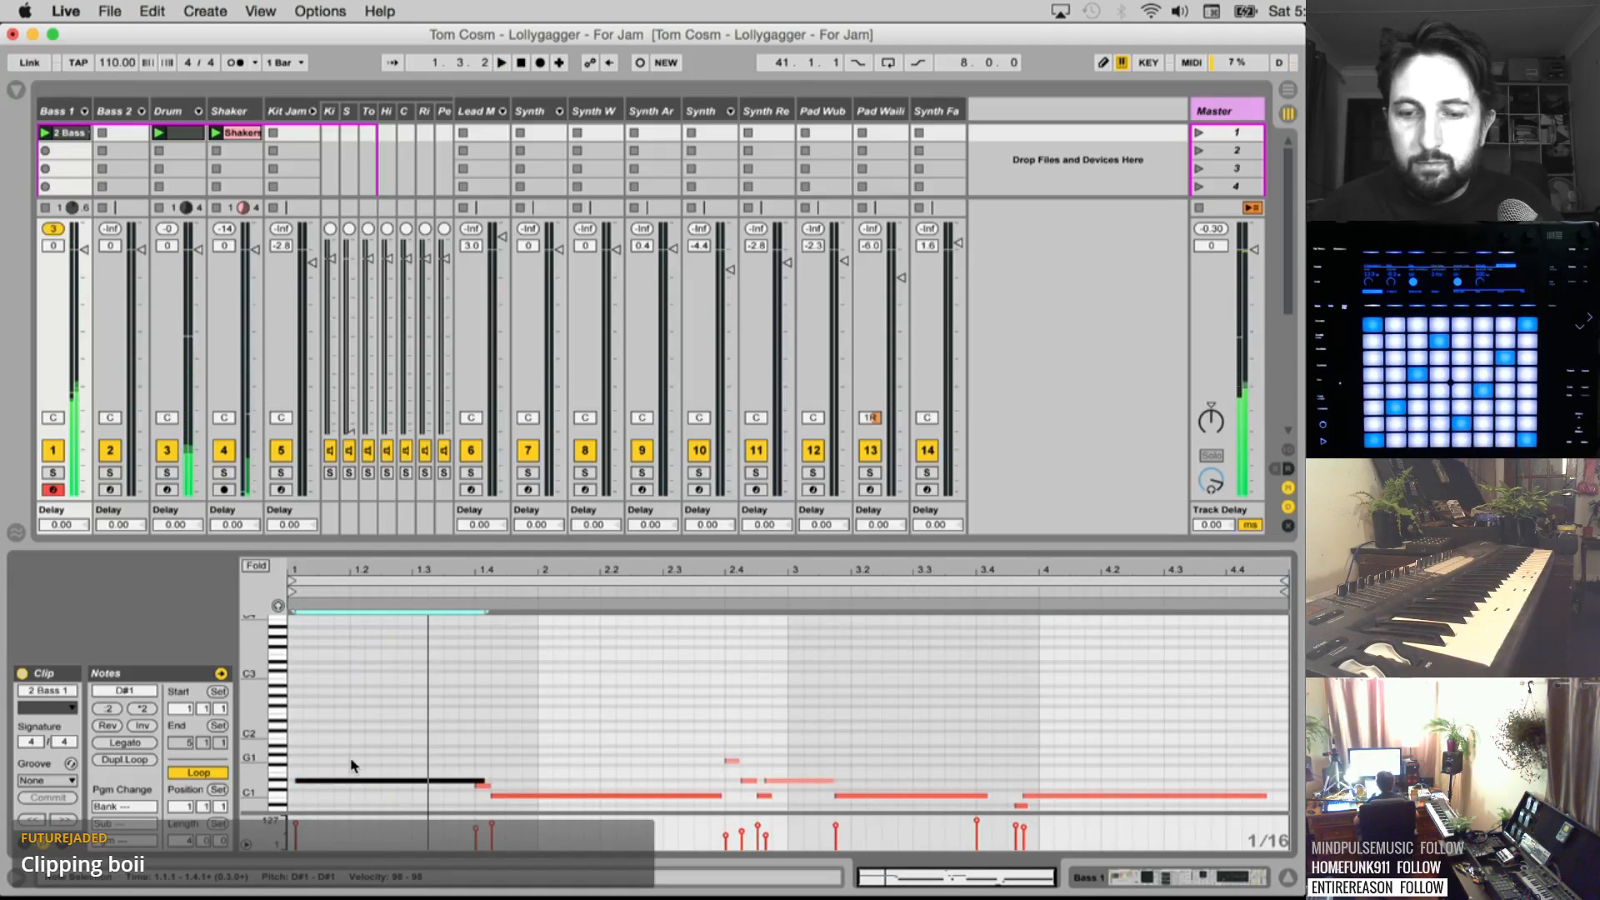
{"action": "key", "text": "Left"}
{"action": "key", "text": "space"}
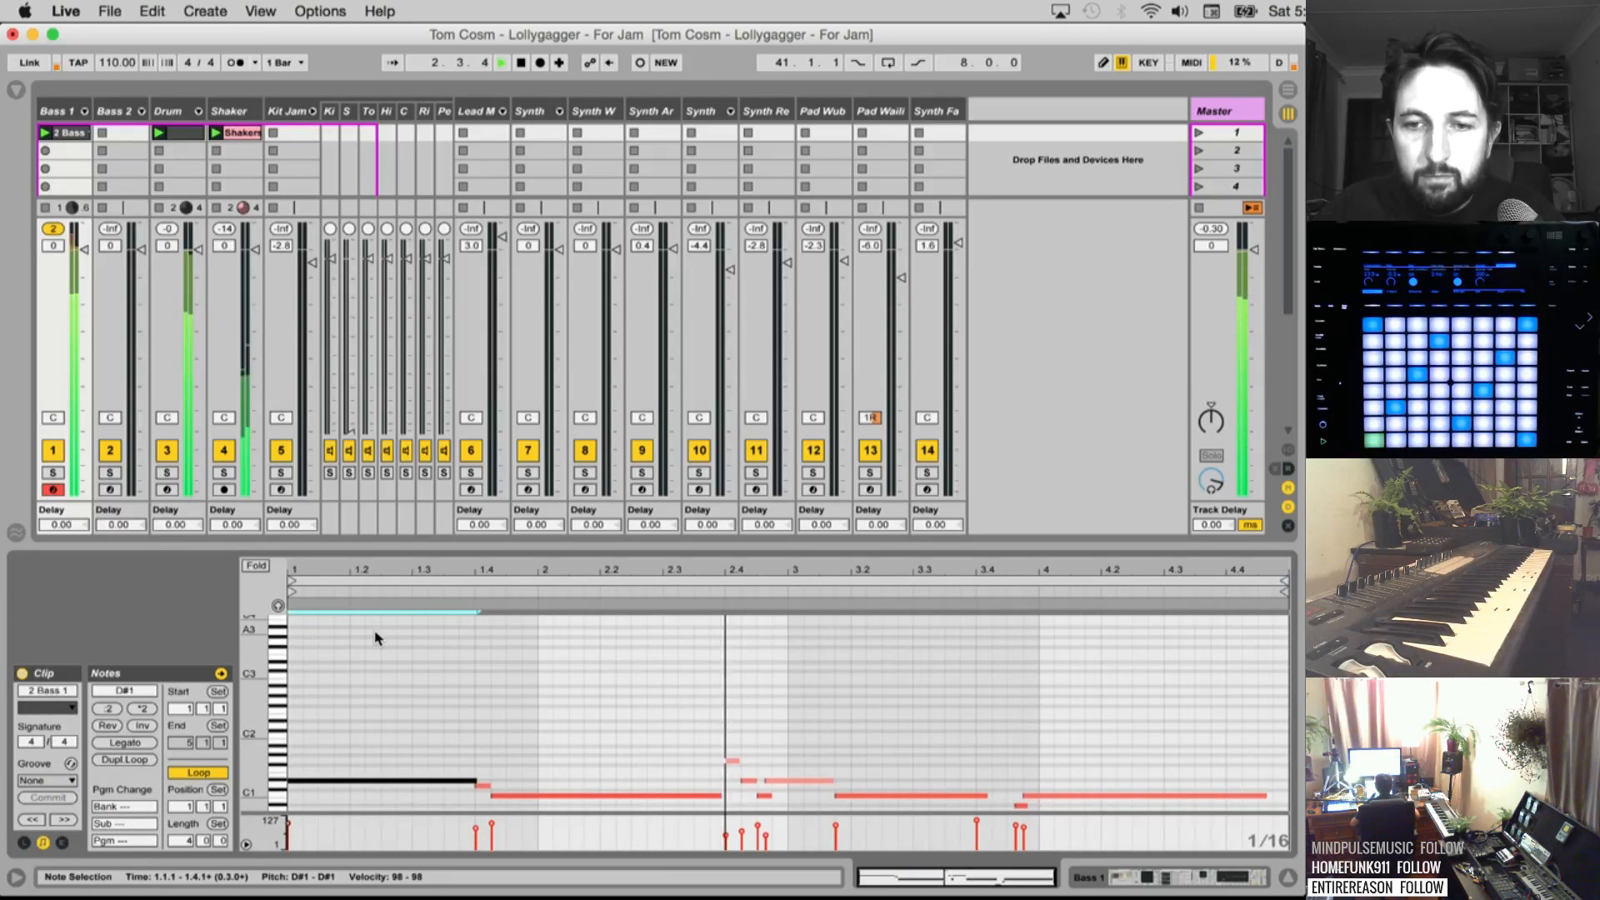
{"action": "left_click_drag", "start_coordinate": [781, 775], "coordinate": [788, 776]}
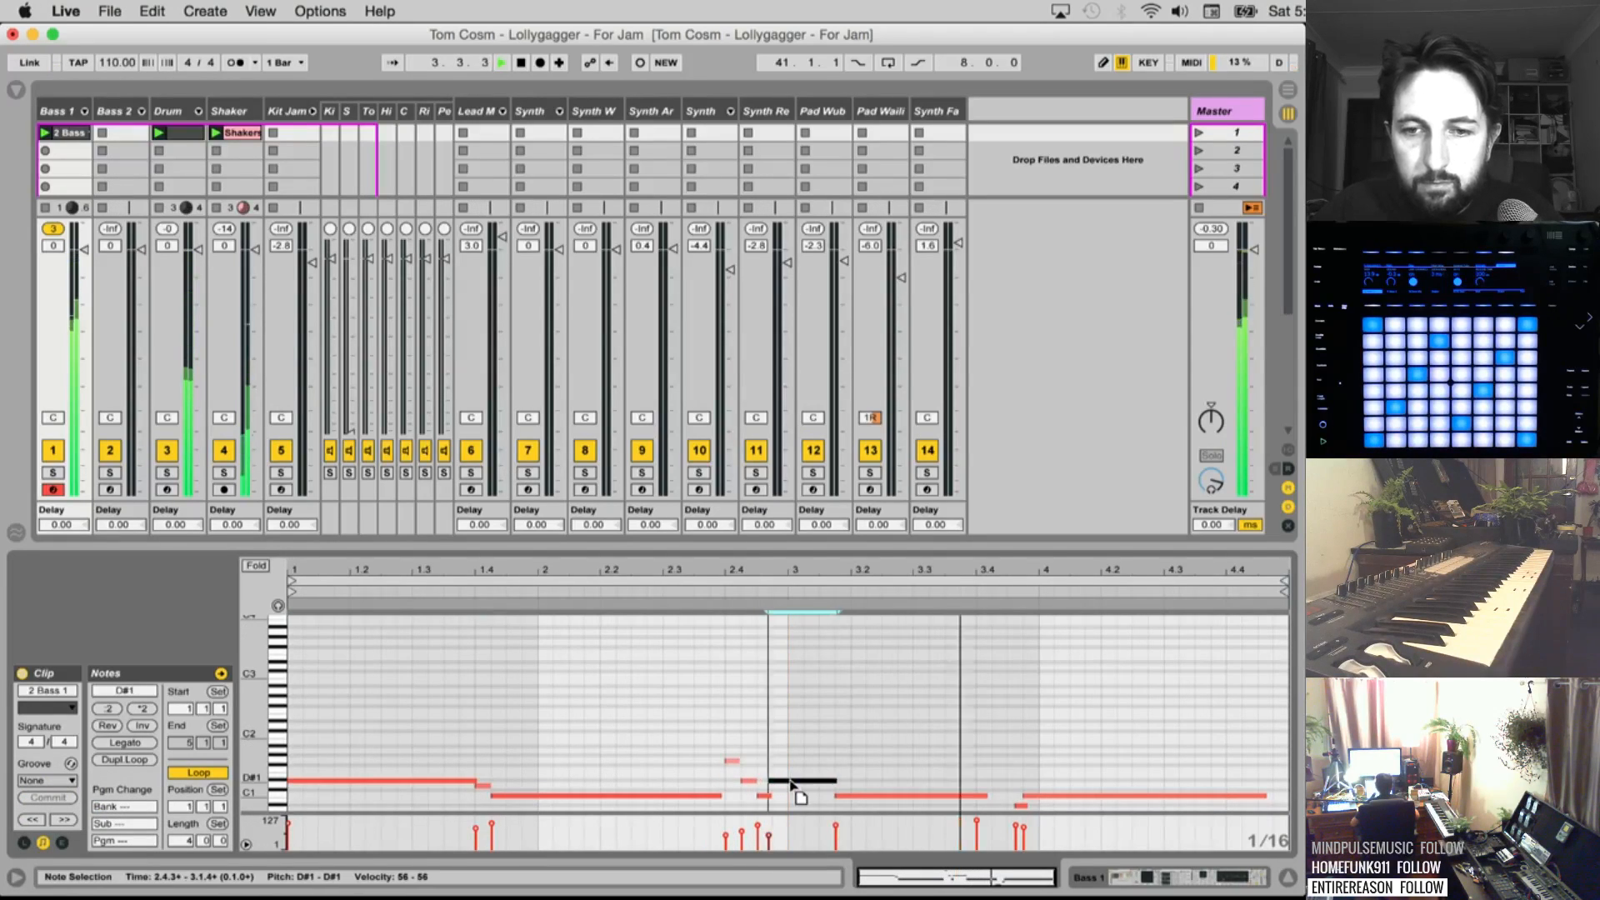
Set the quantize settings to quantize notes to 1/16
{"action": "left_click", "coordinate": [152, 11]}
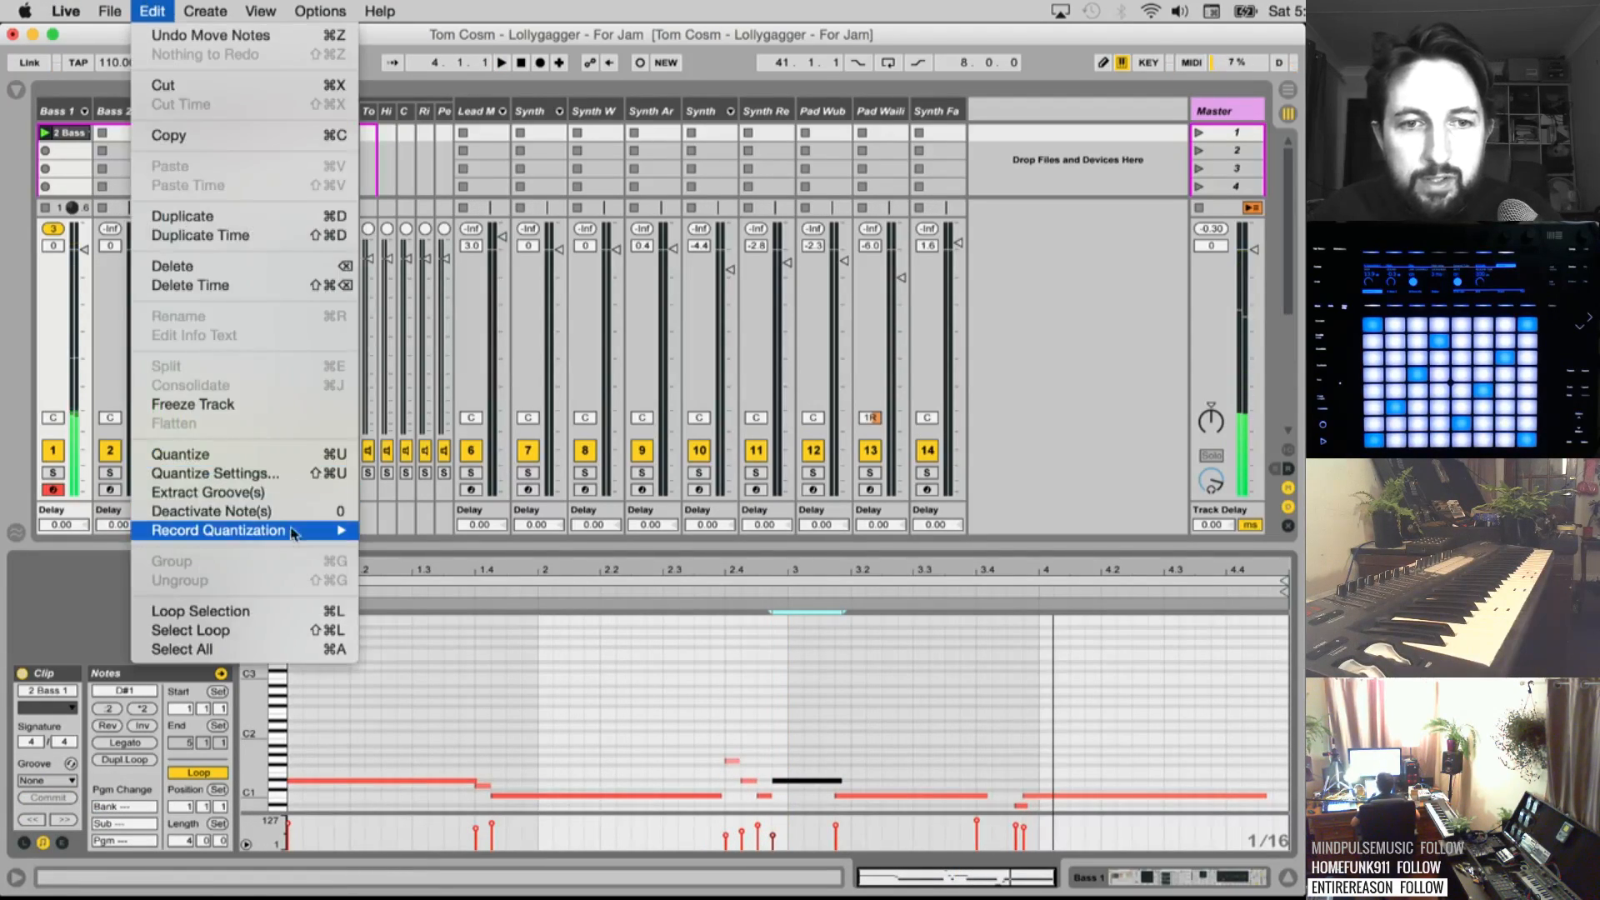
{"action": "mouse_move", "coordinate": [293, 535]}
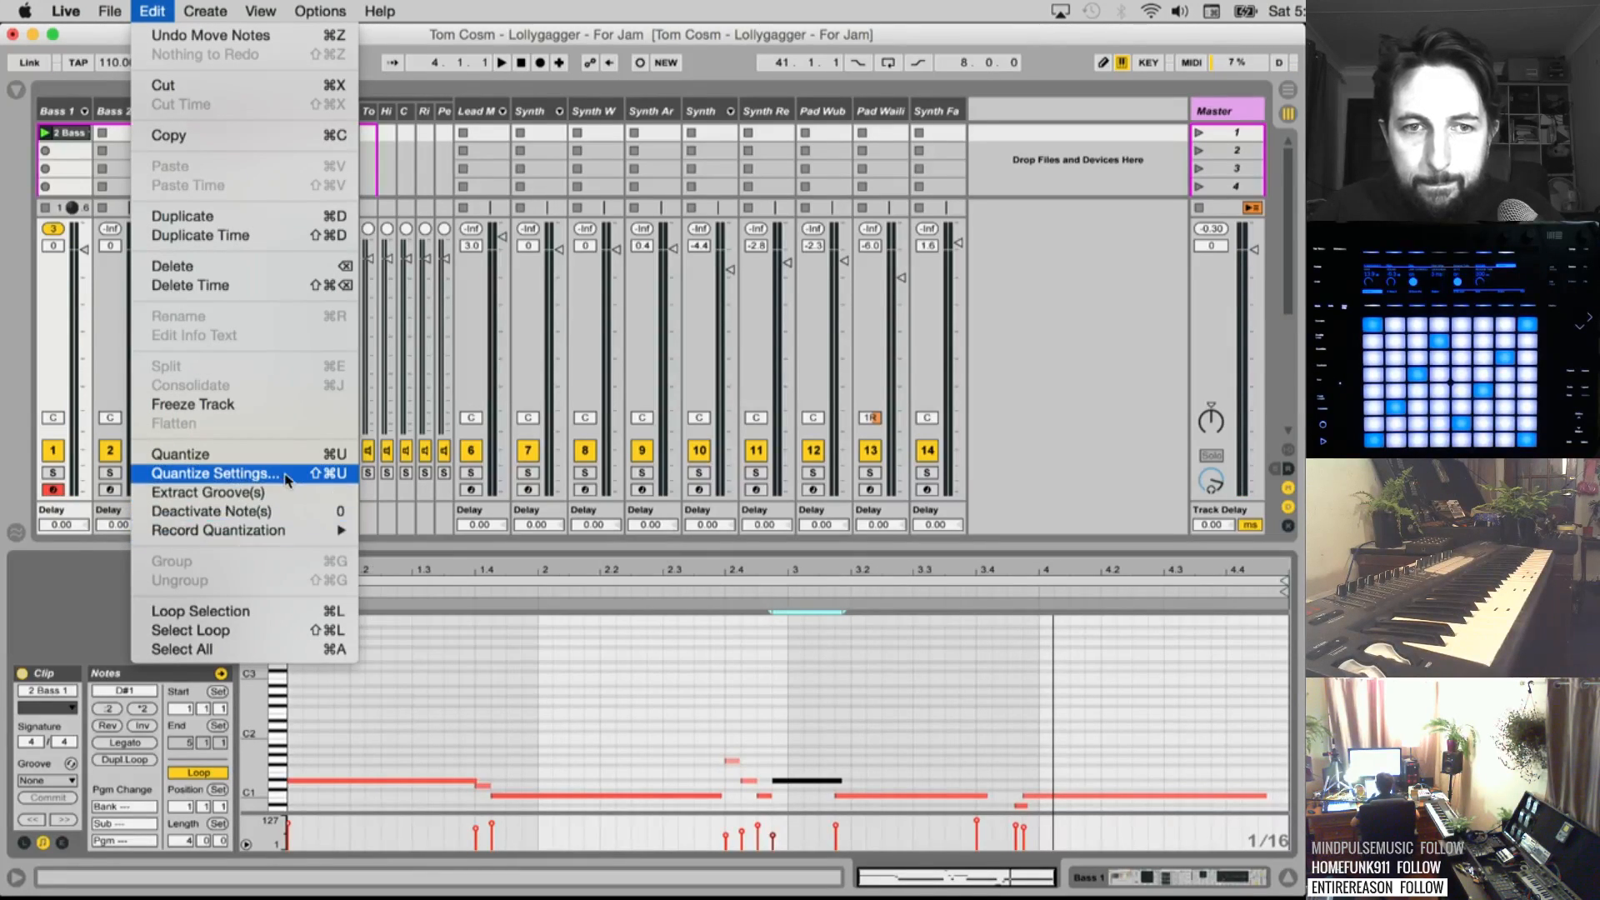
{"action": "left_click", "coordinate": [250, 472]}
{"action": "left_click", "coordinate": [800, 407]}
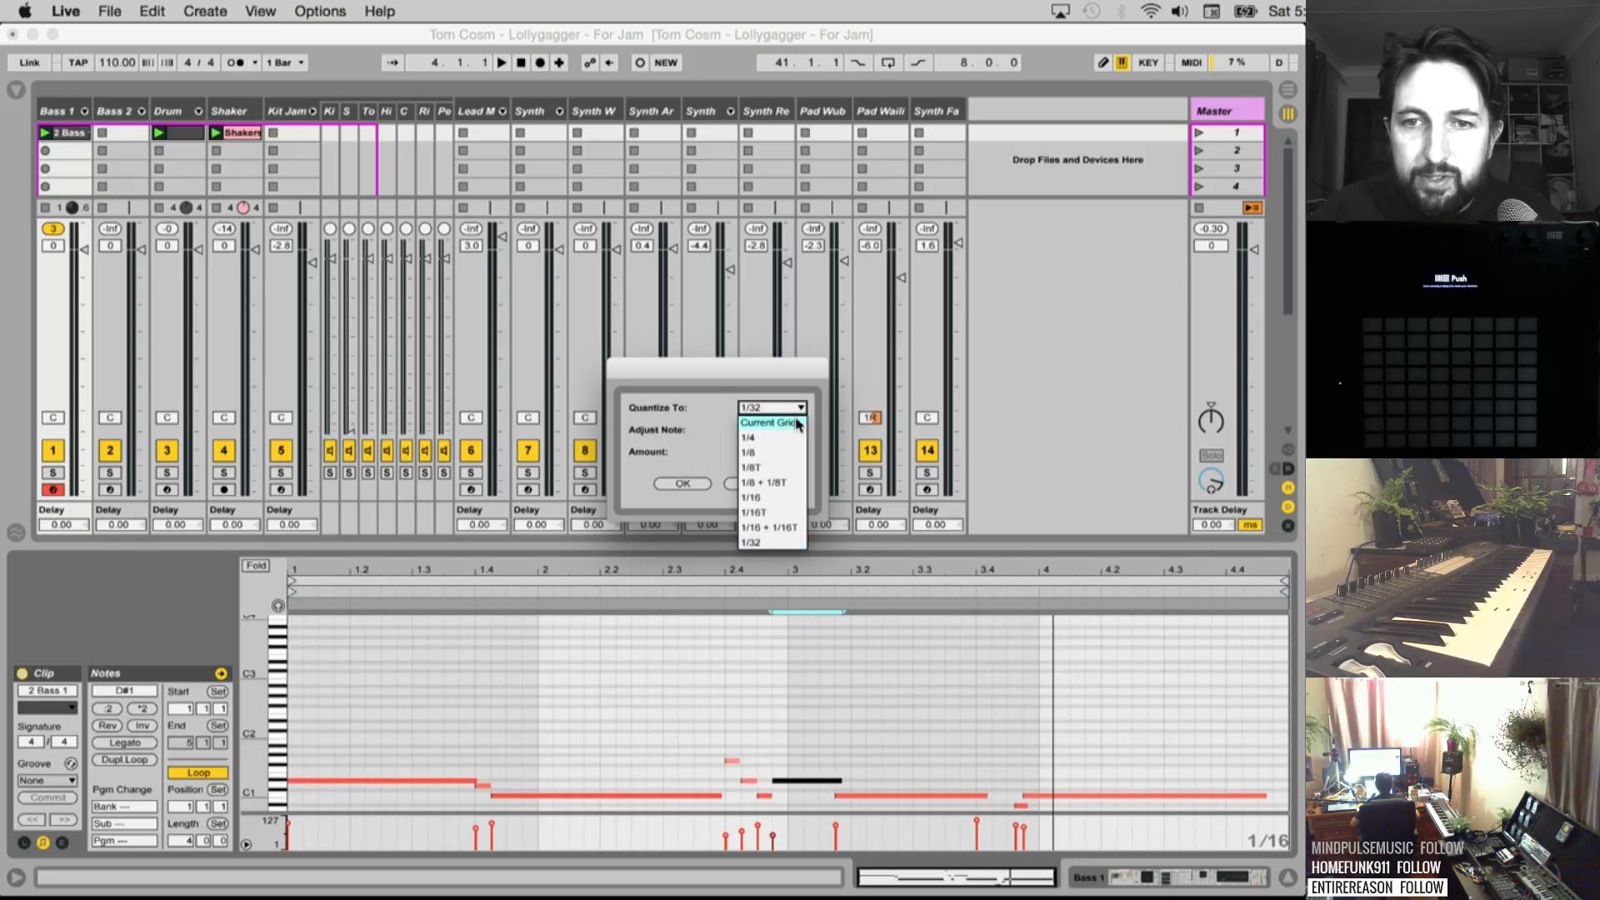
{"action": "left_click", "coordinate": [783, 498]}
{"action": "left_click", "coordinate": [682, 484]}
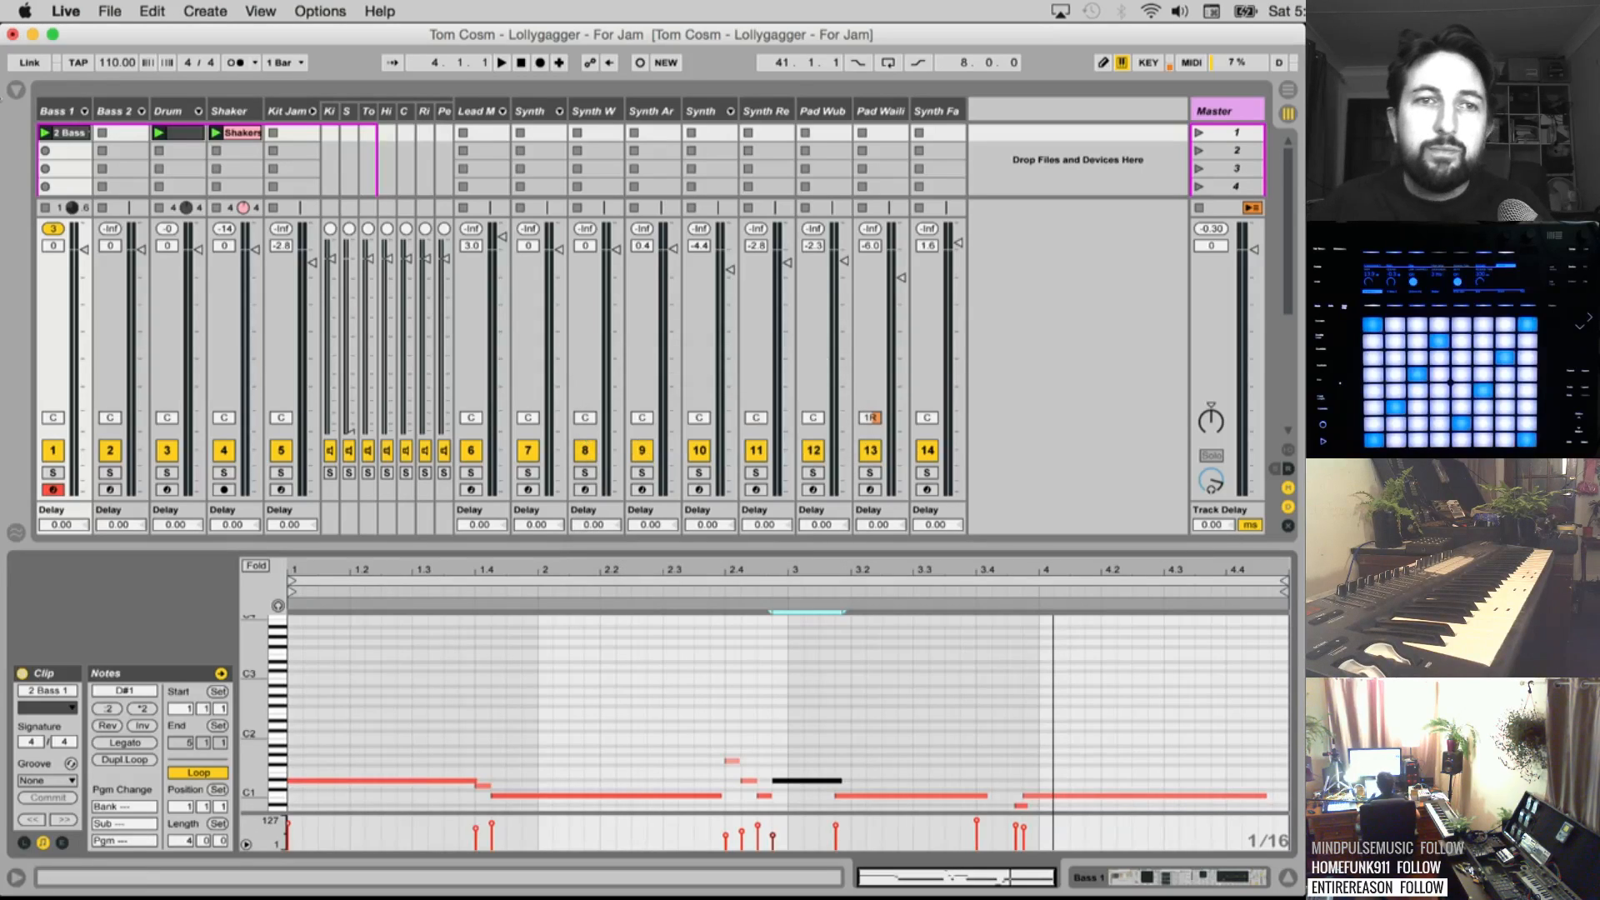
Replace the clip in the Bass 1 track's first slot with a newly recorded four-bar bass take
{"action": "left_click", "coordinate": [67, 136]}
{"action": "key", "text": "Delete"}
{"action": "key", "text": "space"}
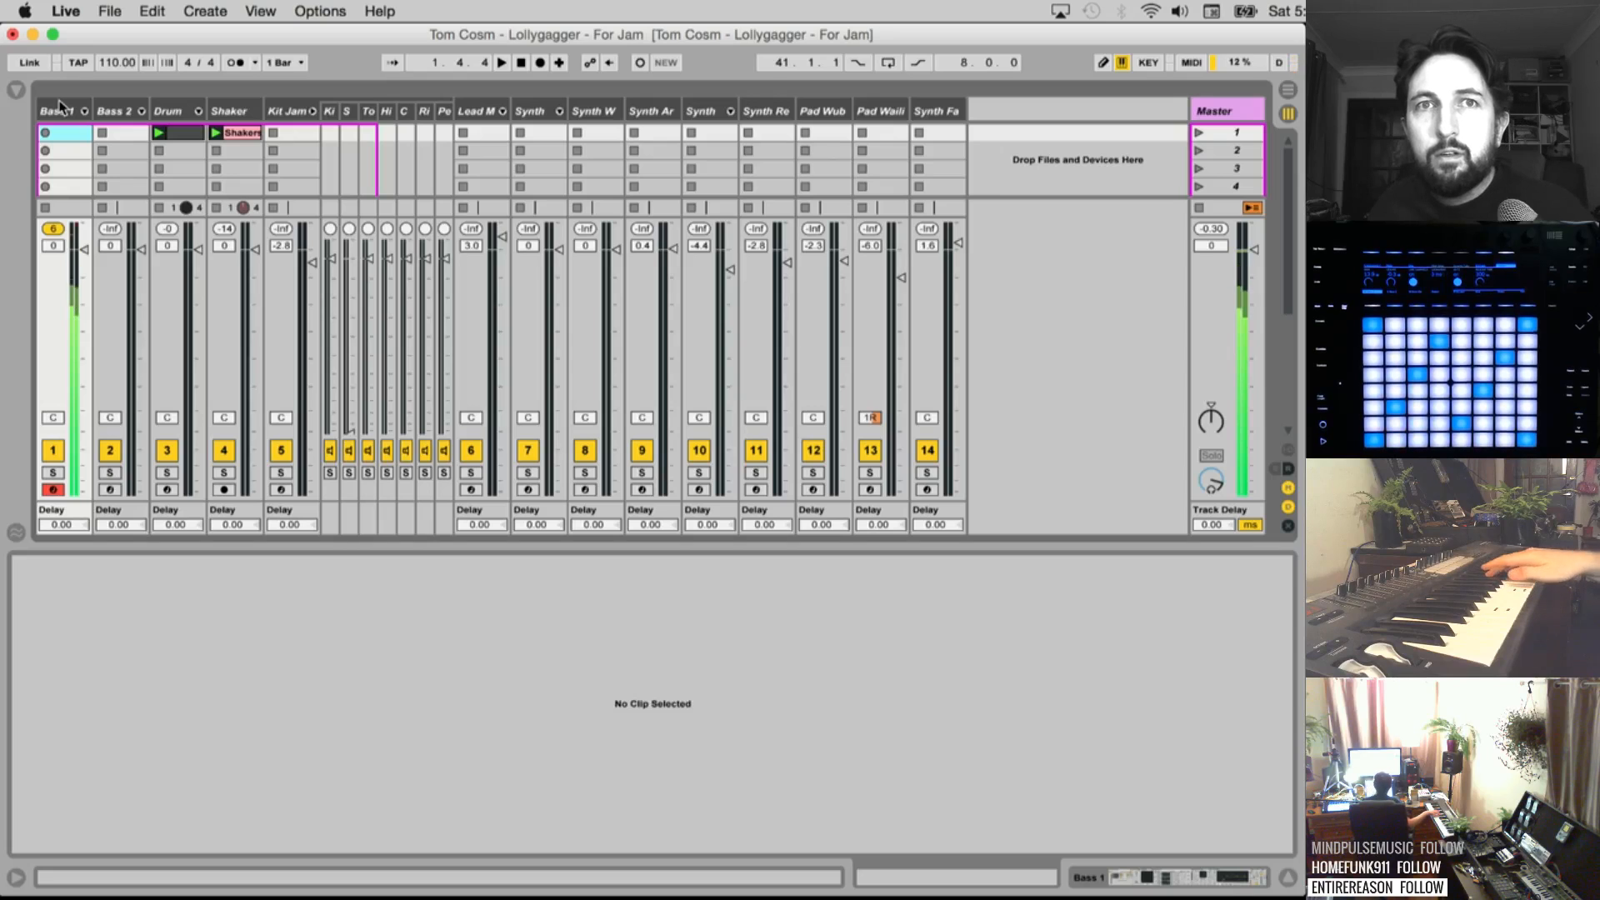
{"action": "key", "text": "space"}
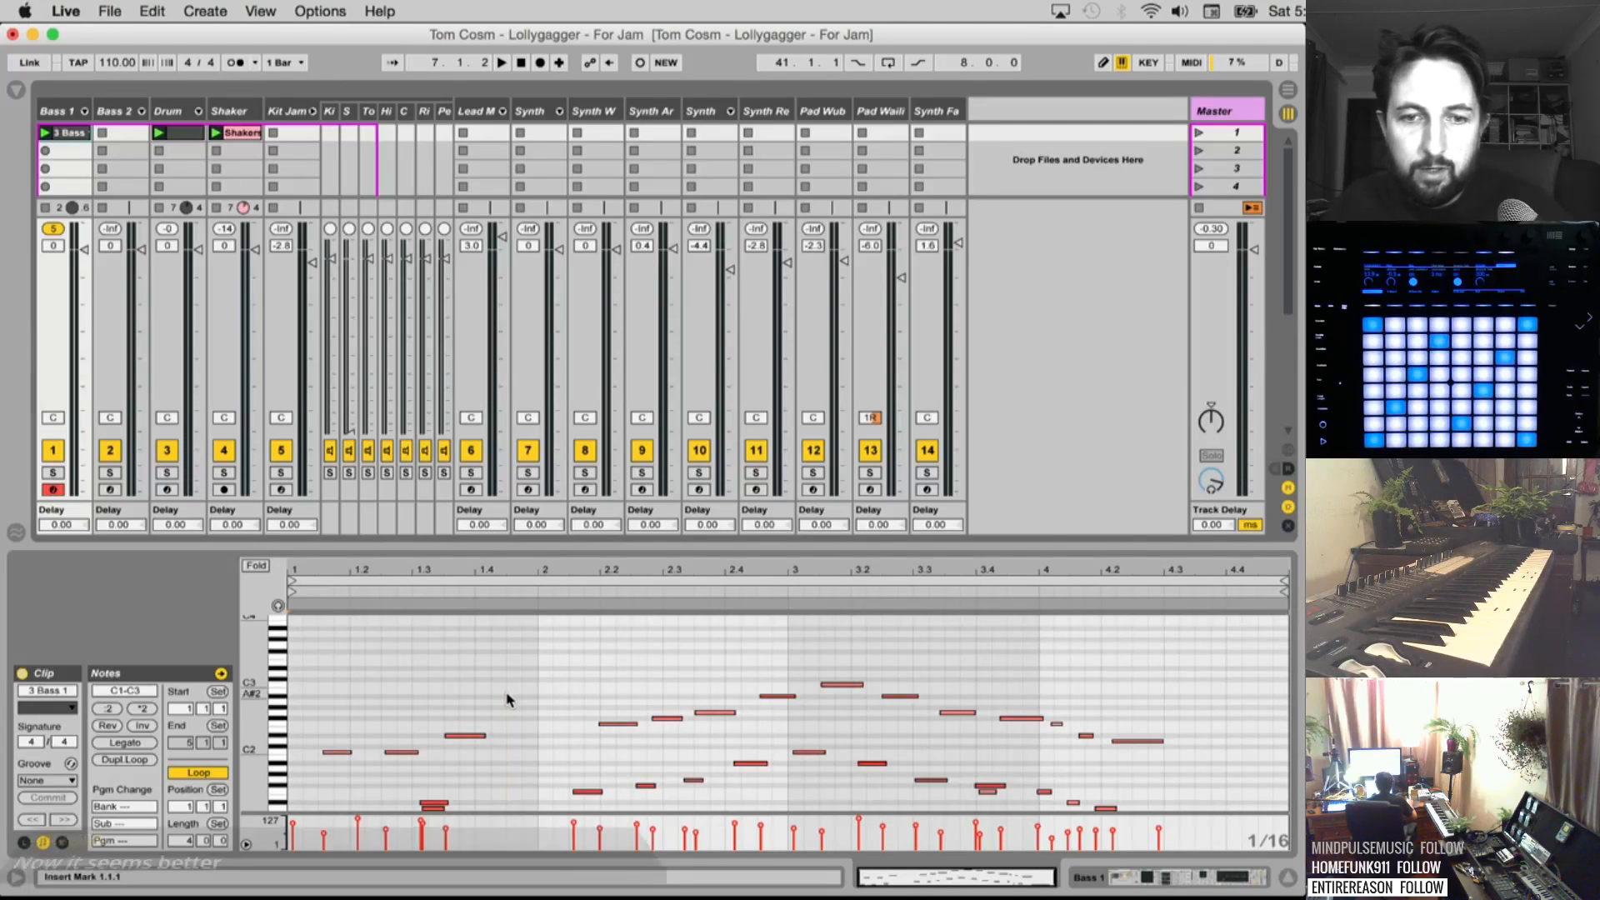
Quantize all notes of the new bass clip and move the clip to the Bass 2 track's first slot
{"action": "key", "text": "super+a"}
{"action": "key", "text": "super+u"}
{"action": "key", "text": "space"}
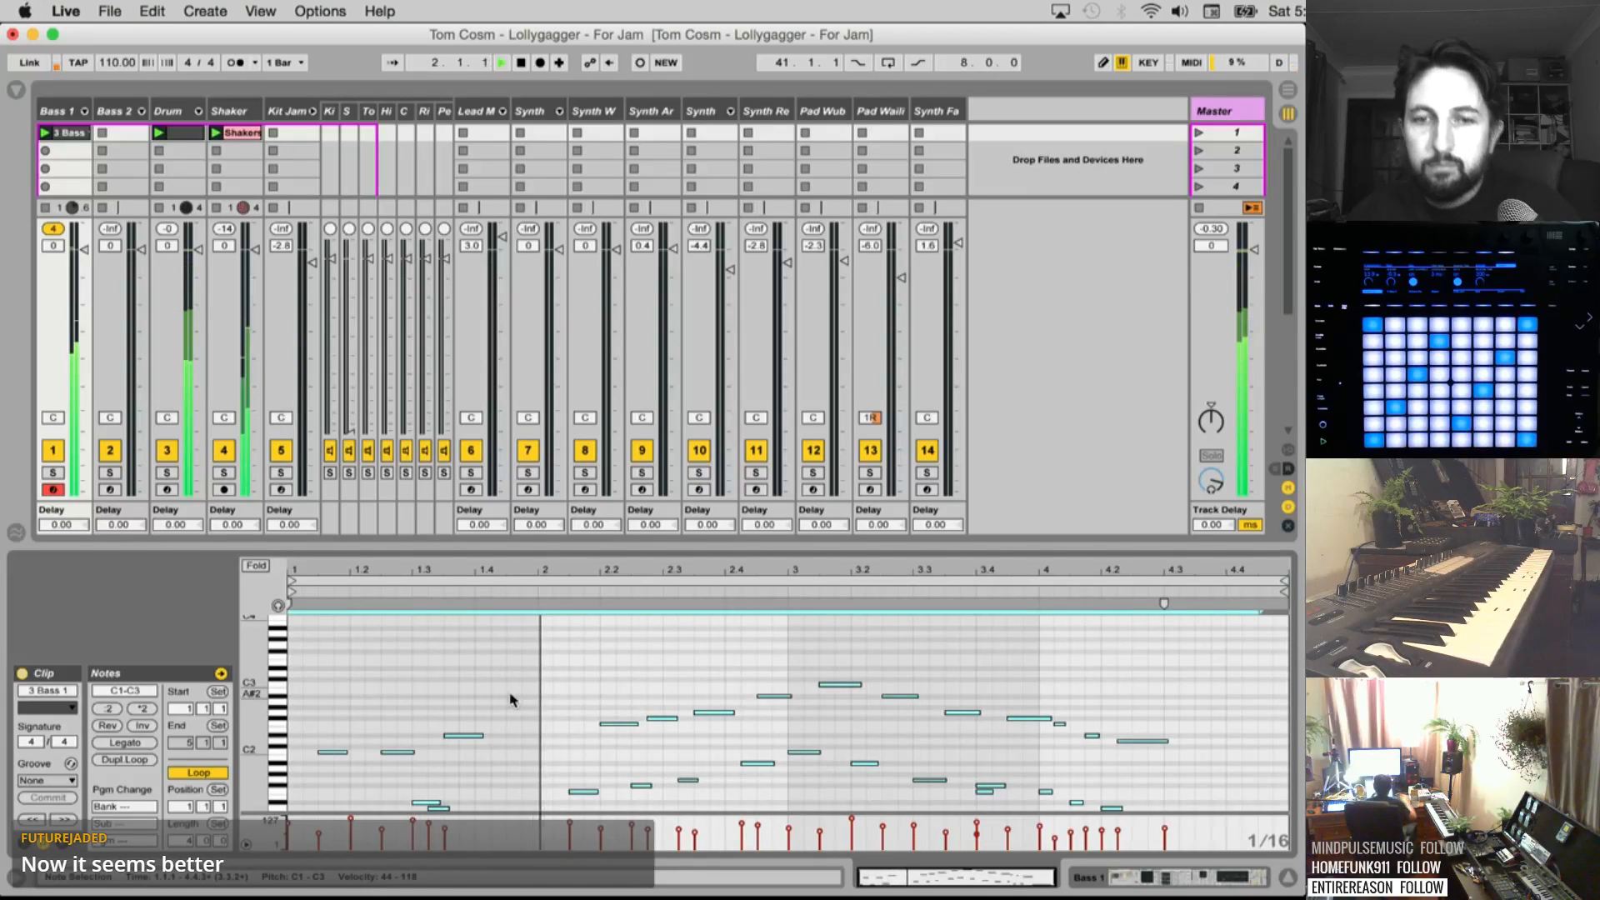
{"action": "left_click", "coordinate": [179, 132]}
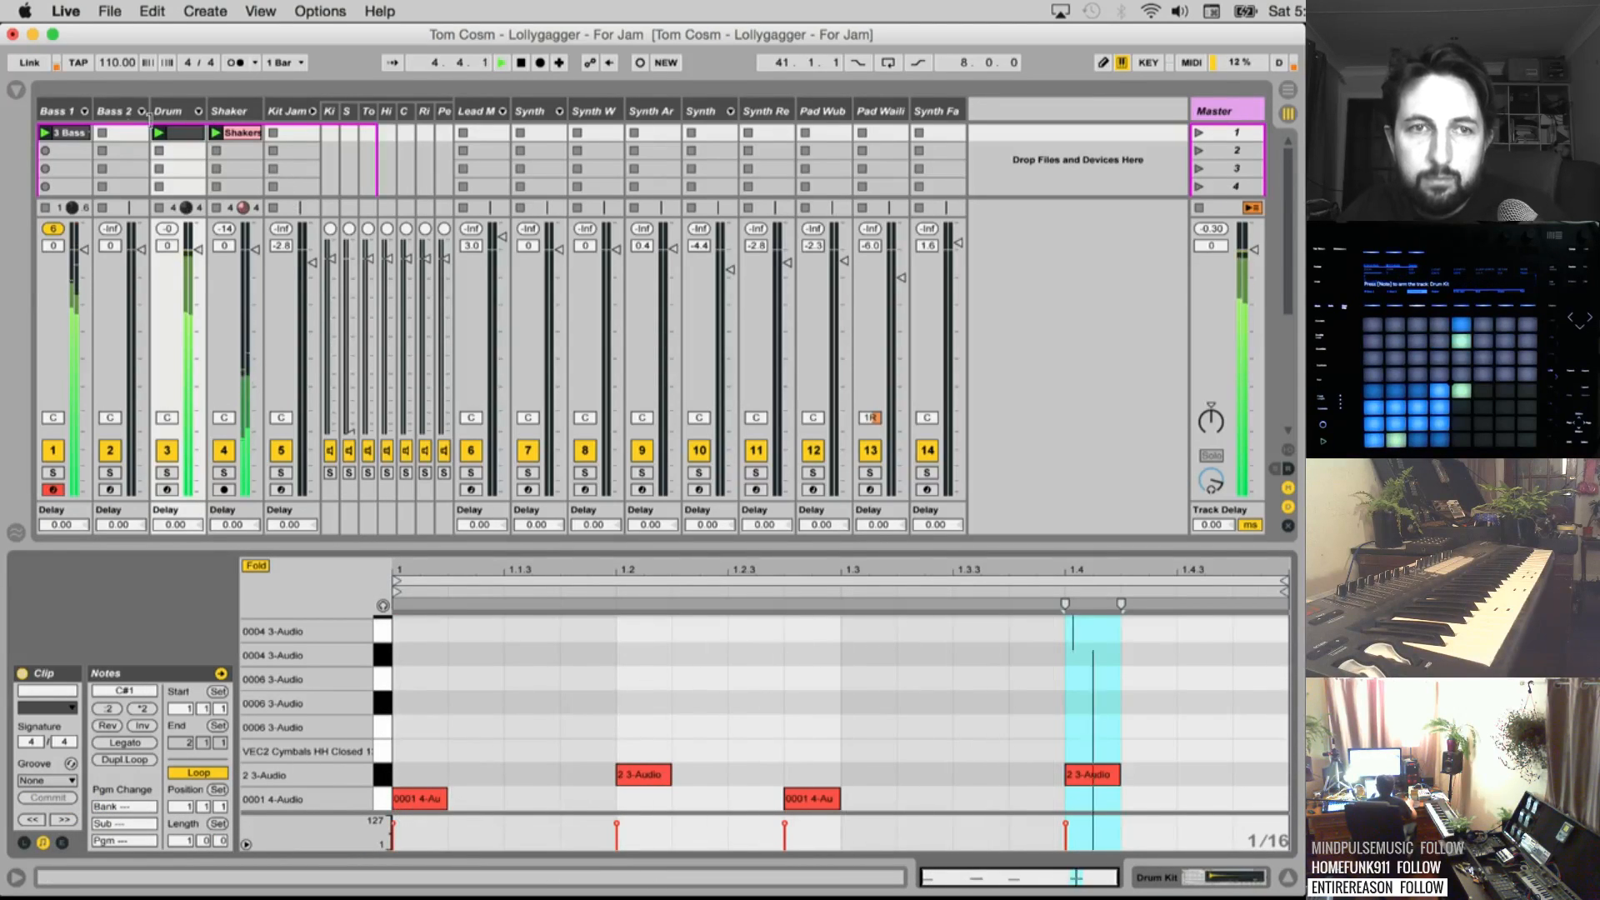
{"action": "left_click_drag", "start_coordinate": [71, 132], "coordinate": [102, 137]}
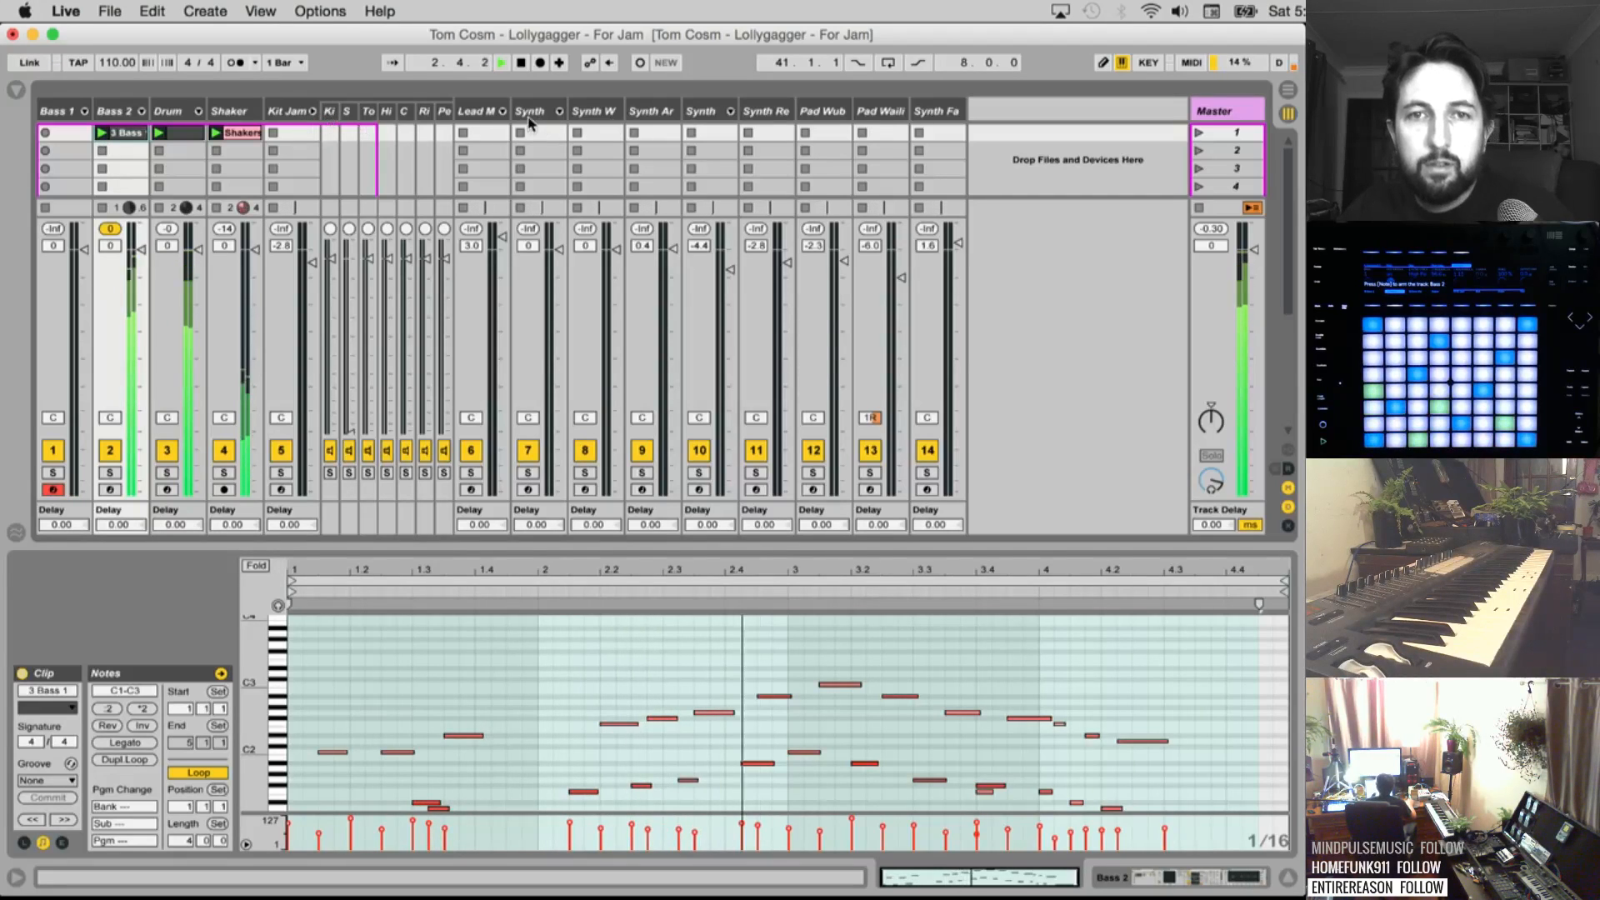
Select the Lead Main track and arm it for recording
{"action": "left_click", "coordinate": [483, 112]}
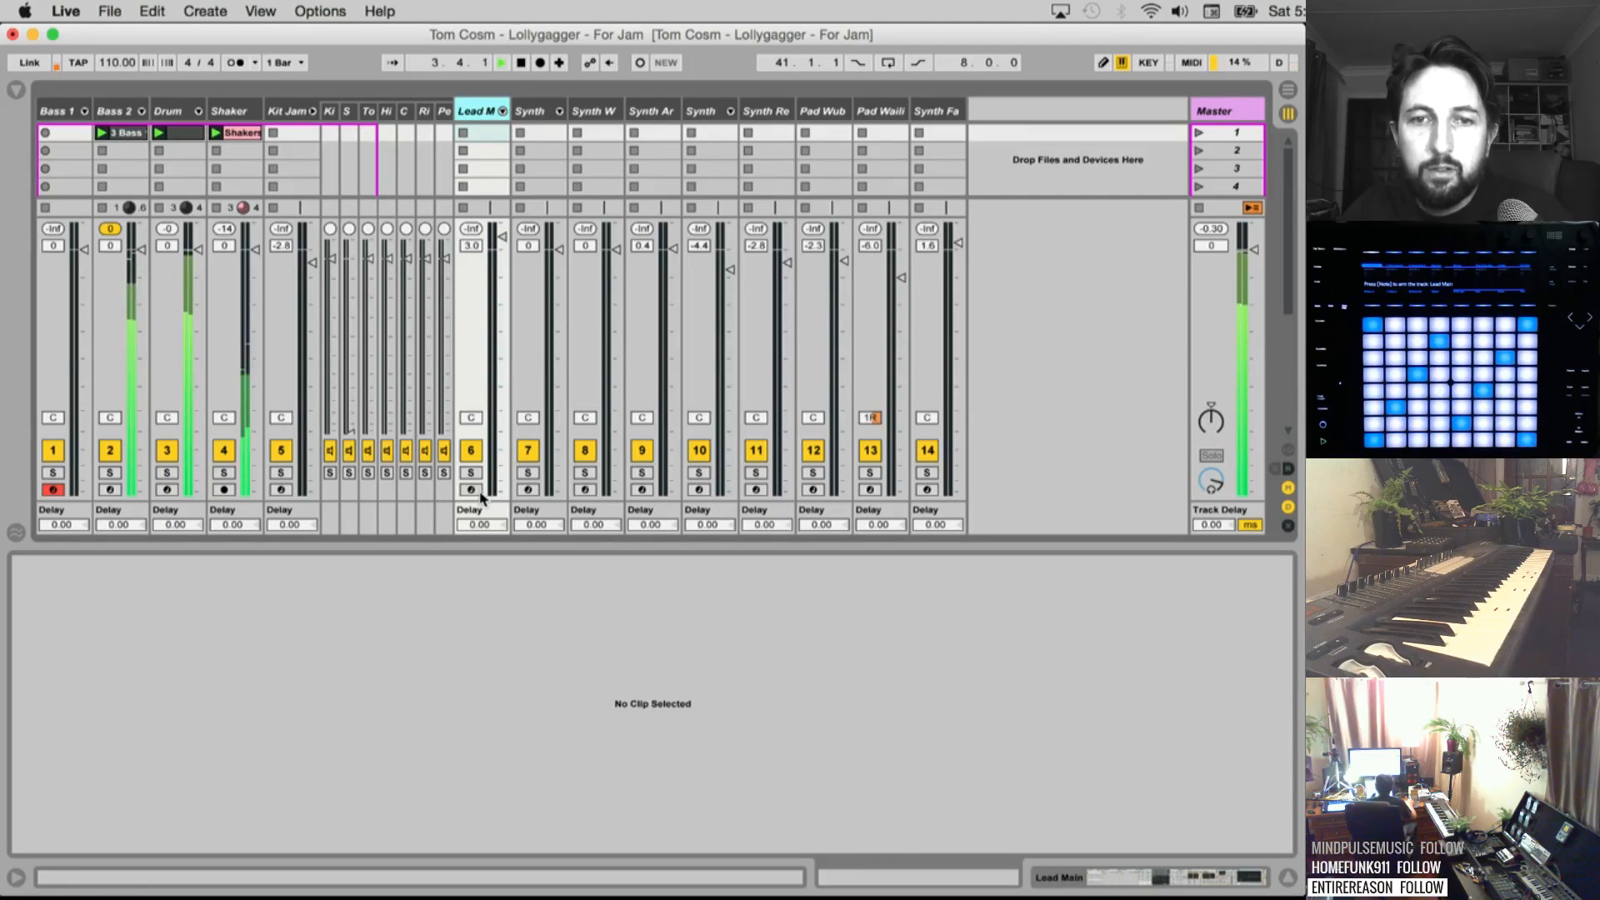
{"action": "left_click", "coordinate": [468, 490]}
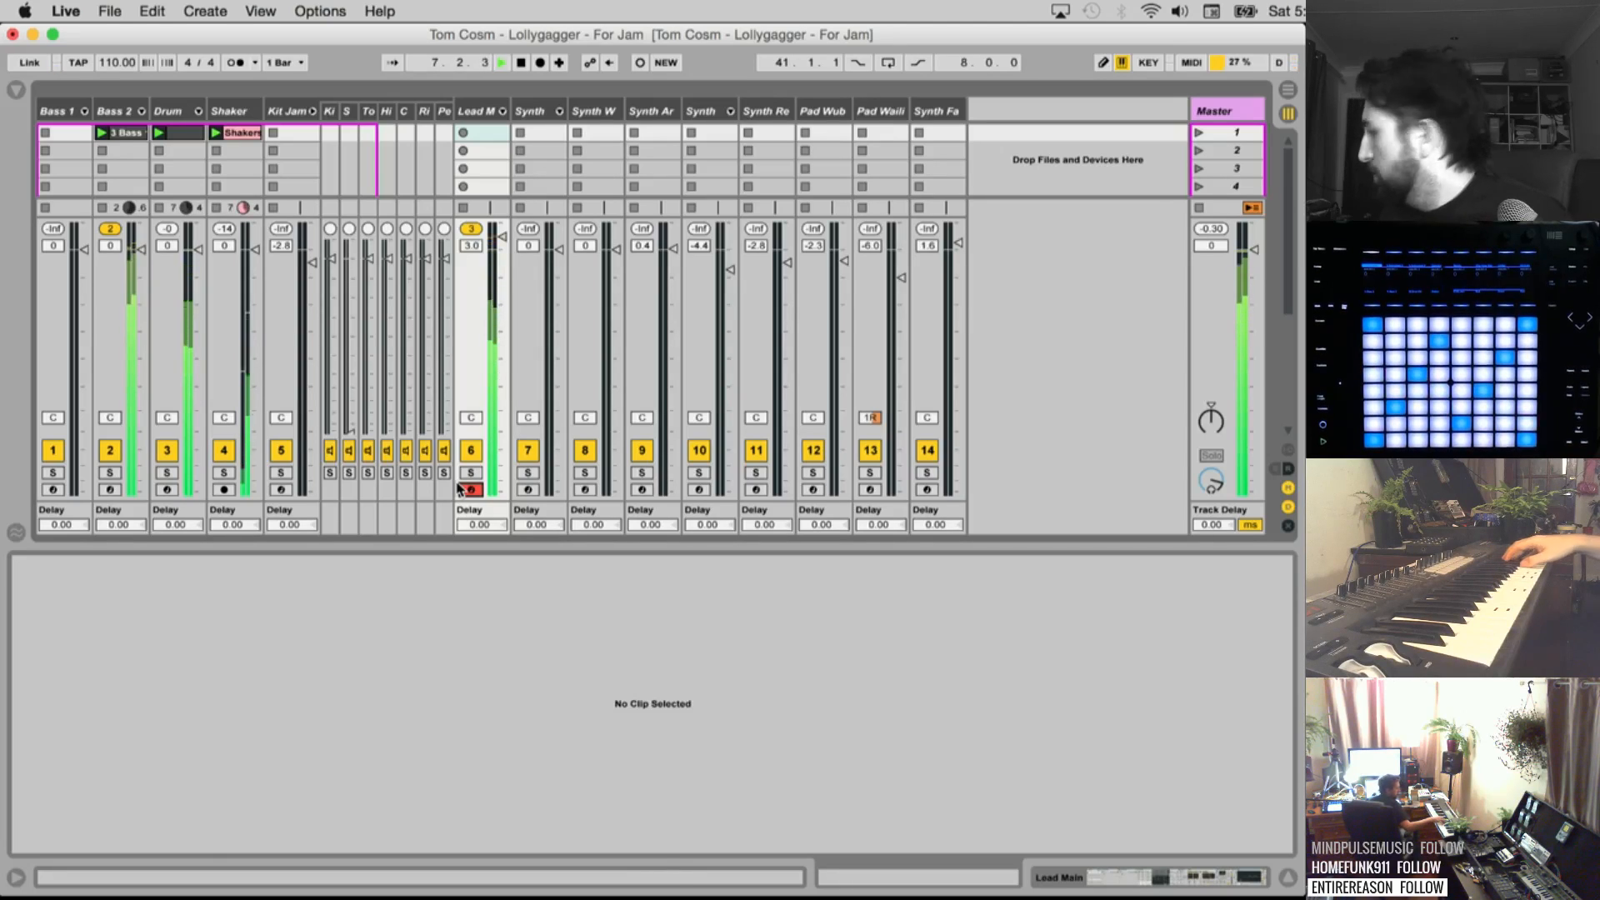
{"action": "left_click", "coordinate": [464, 135]}
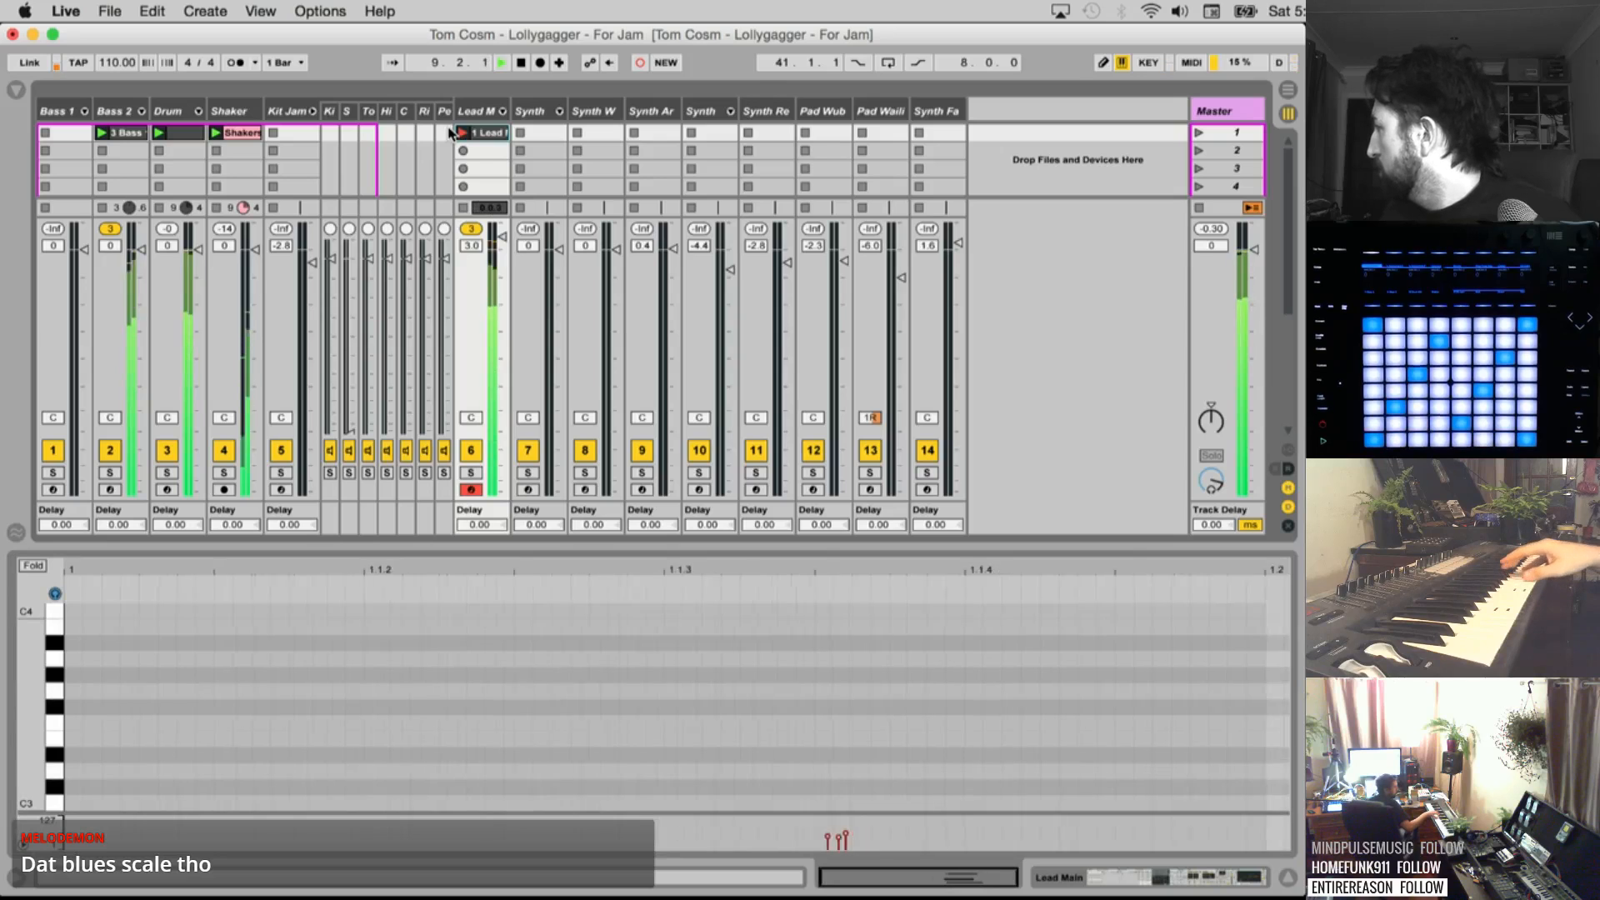
{"action": "left_click", "coordinate": [463, 134]}
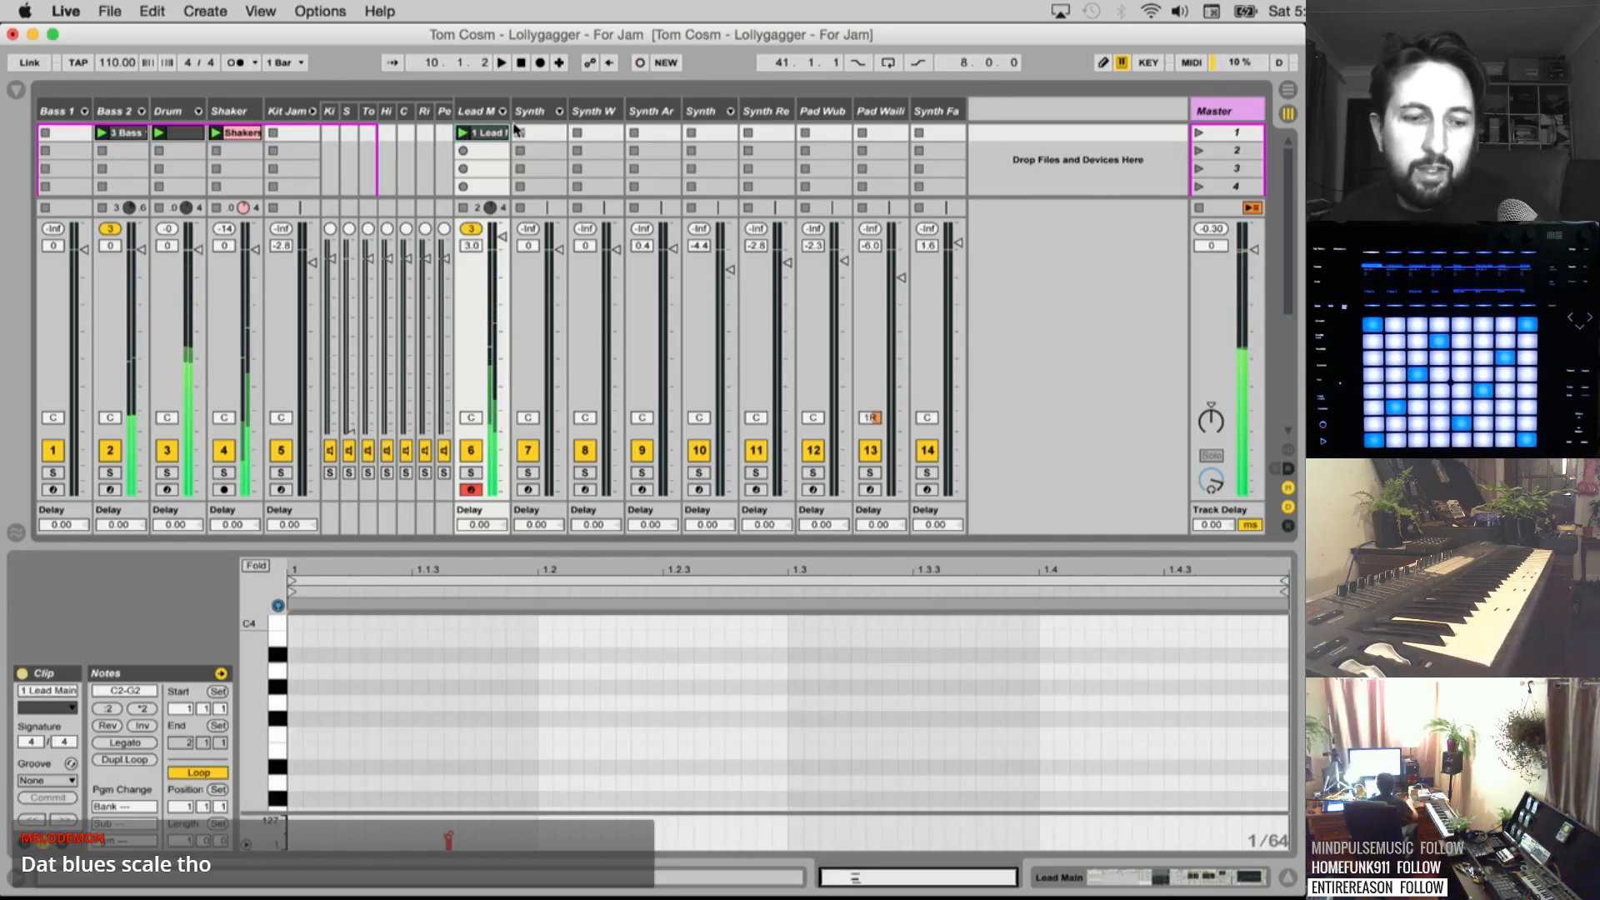
{"action": "key", "text": "Delete"}
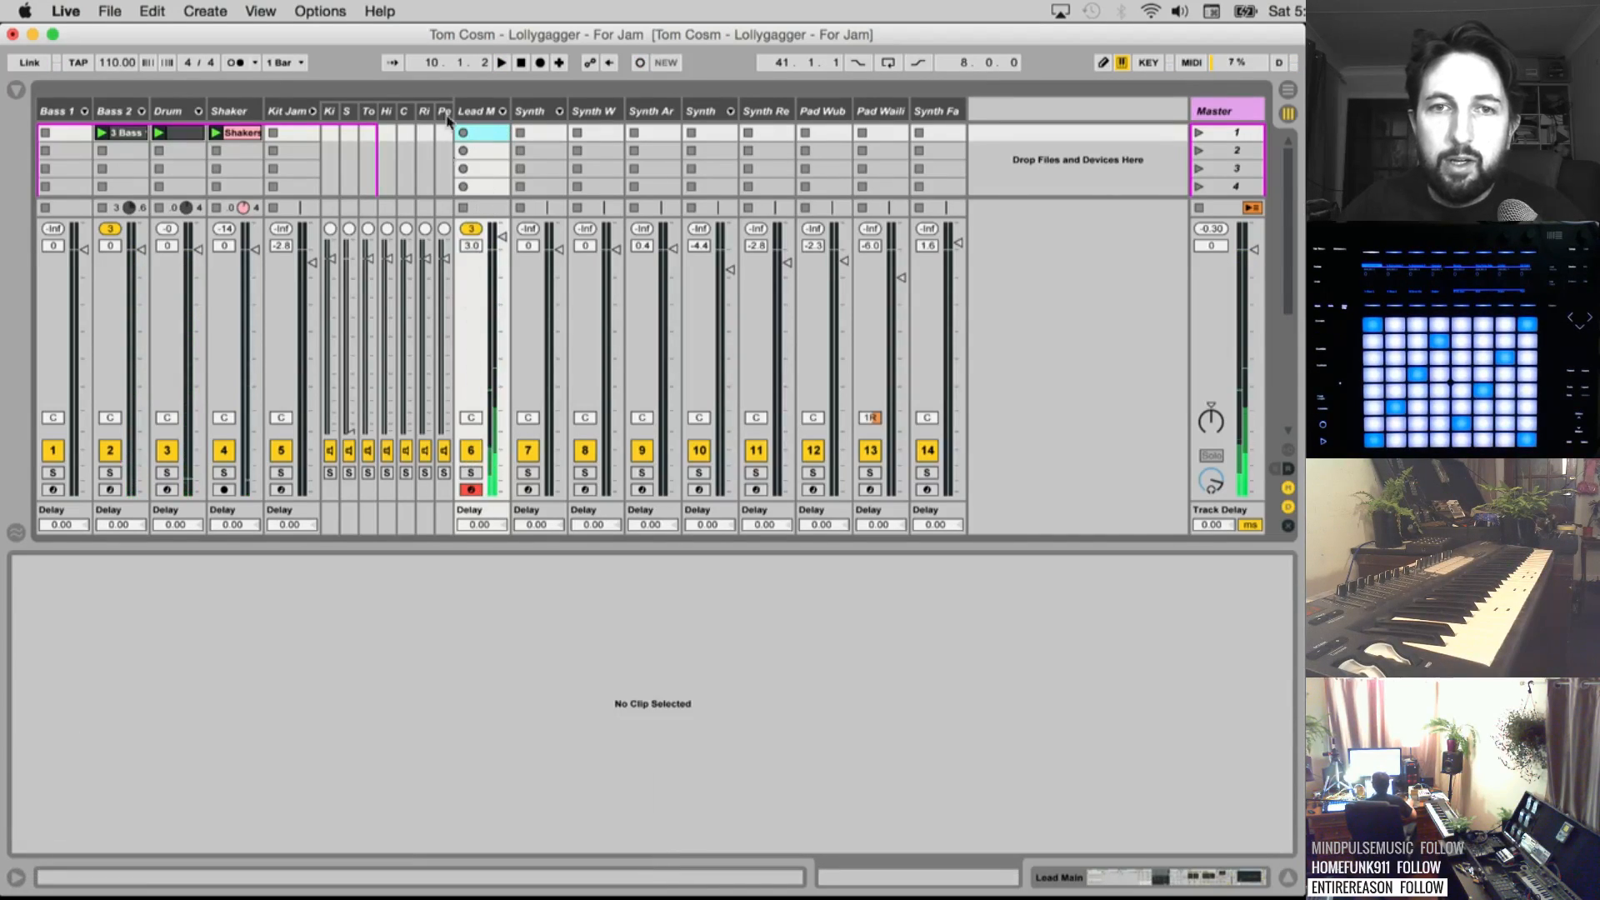
Check the MIDI and audio preferences, and inspect the Live session's effects in Audio Hijack Pro before returning to the set
{"action": "left_click", "coordinate": [66, 10]}
{"action": "left_click", "coordinate": [107, 64]}
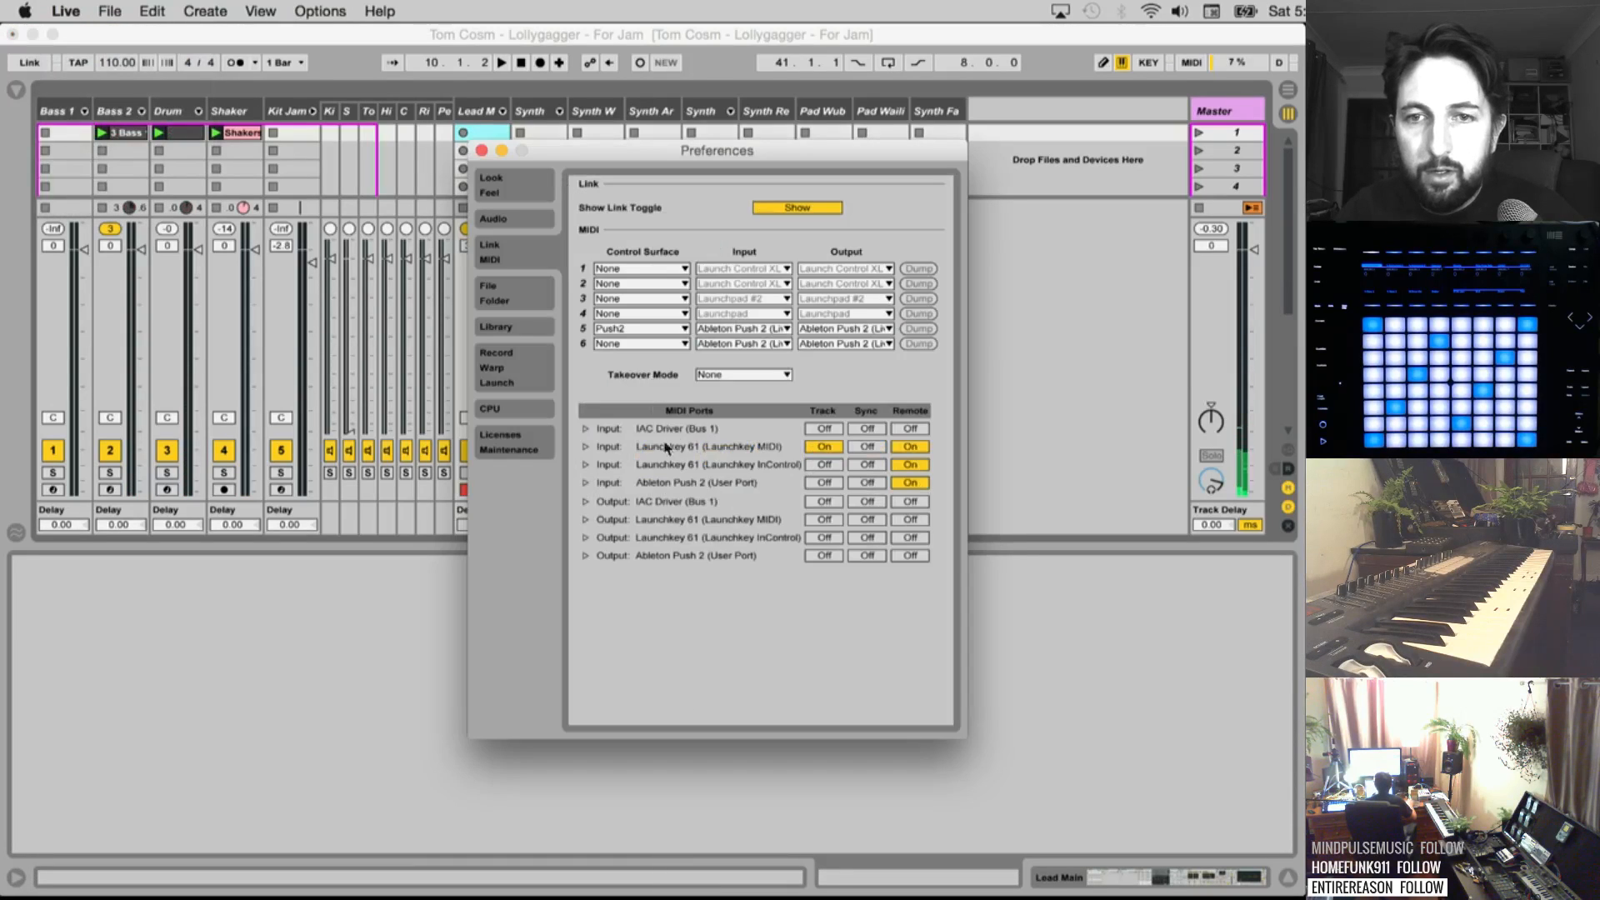
{"action": "left_click", "coordinate": [492, 219]}
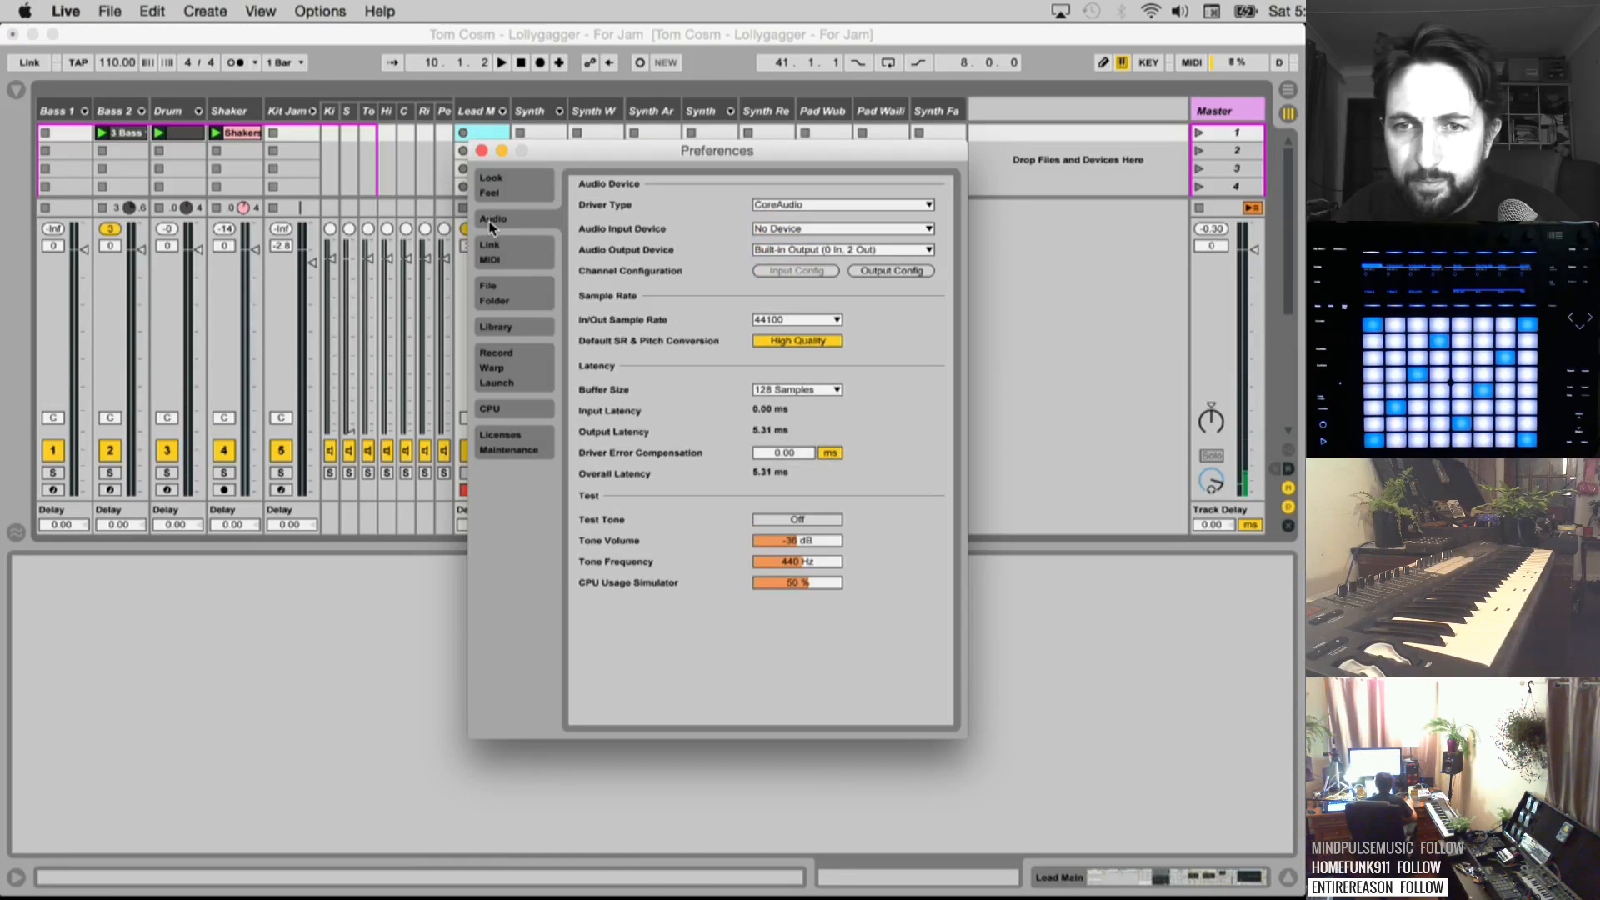
{"action": "left_click", "coordinate": [483, 152]}
{"action": "mouse_move", "coordinate": [858, 895]}
{"action": "left_click", "coordinate": [904, 871]}
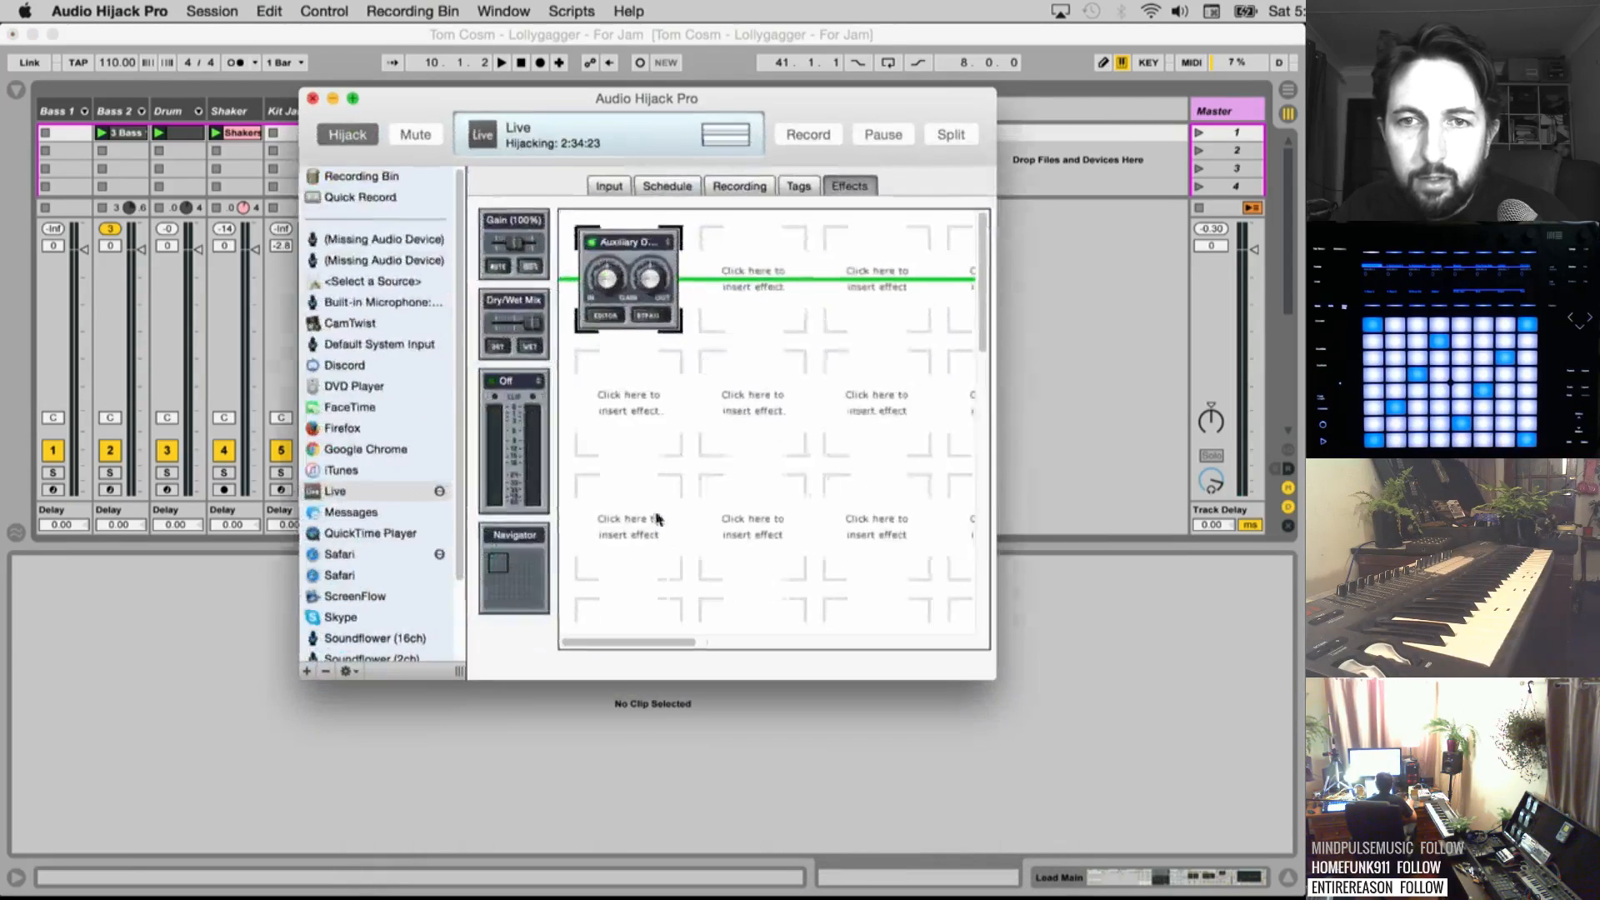
{"action": "left_click", "coordinate": [420, 32]}
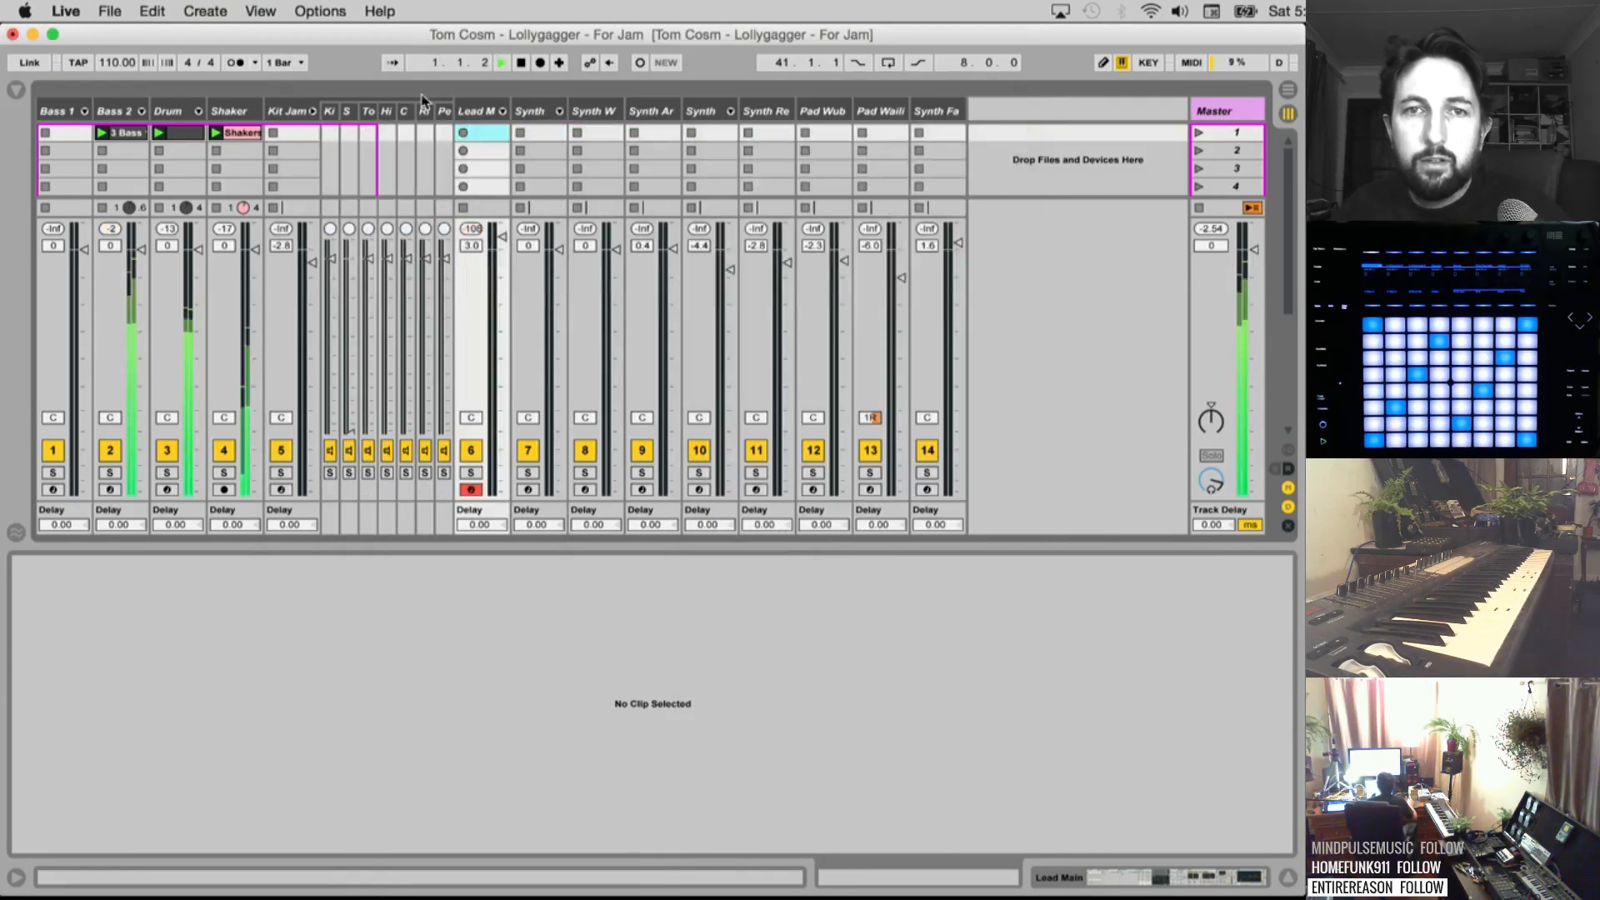
Record a four-bar lead take in the Lead Main track's first slot and play it back from the start
{"action": "key", "text": "space"}
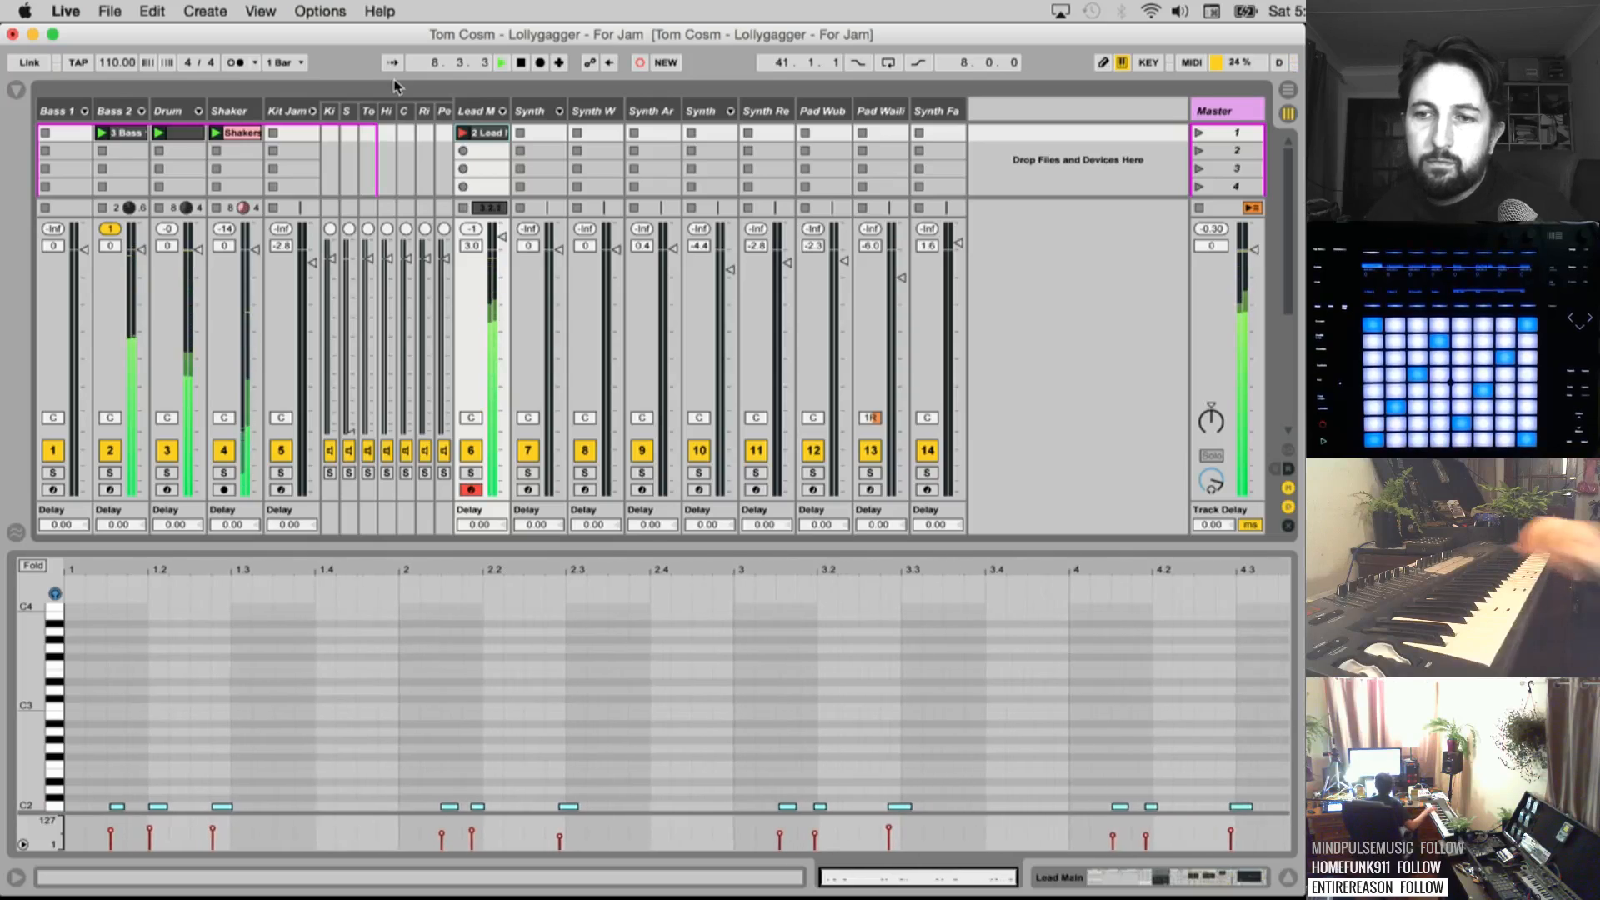
{"action": "left_click", "coordinate": [465, 132]}
{"action": "key", "text": "space"}
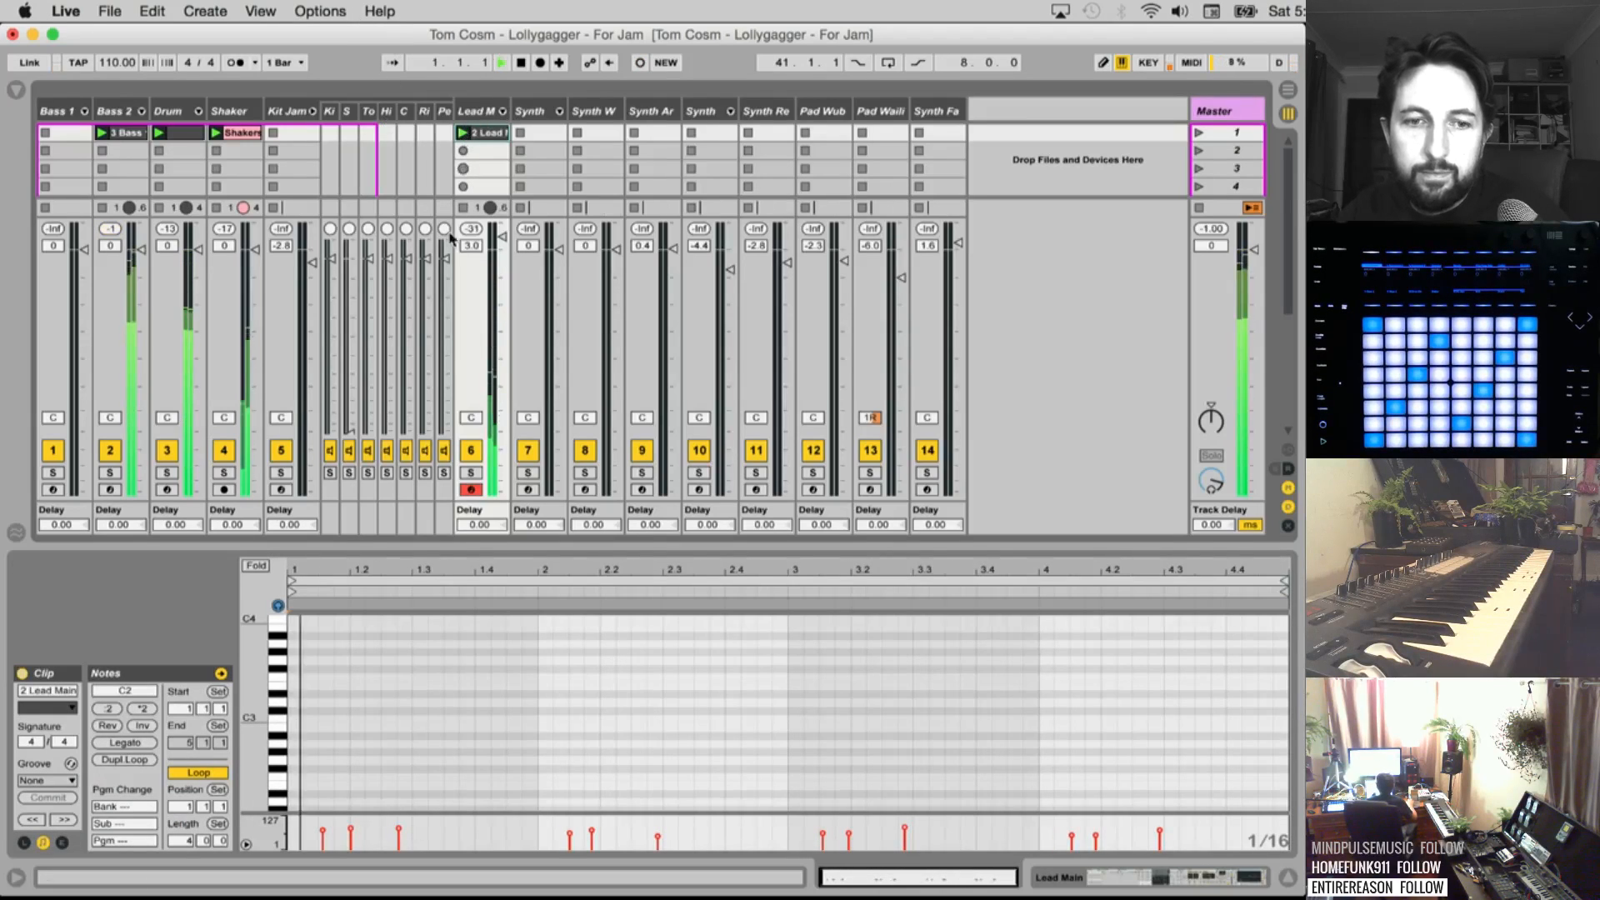
Set the lead clip's loop length to one bar and quantize all its notes
{"action": "type", "text": "1"}
{"action": "key", "text": "Return"}
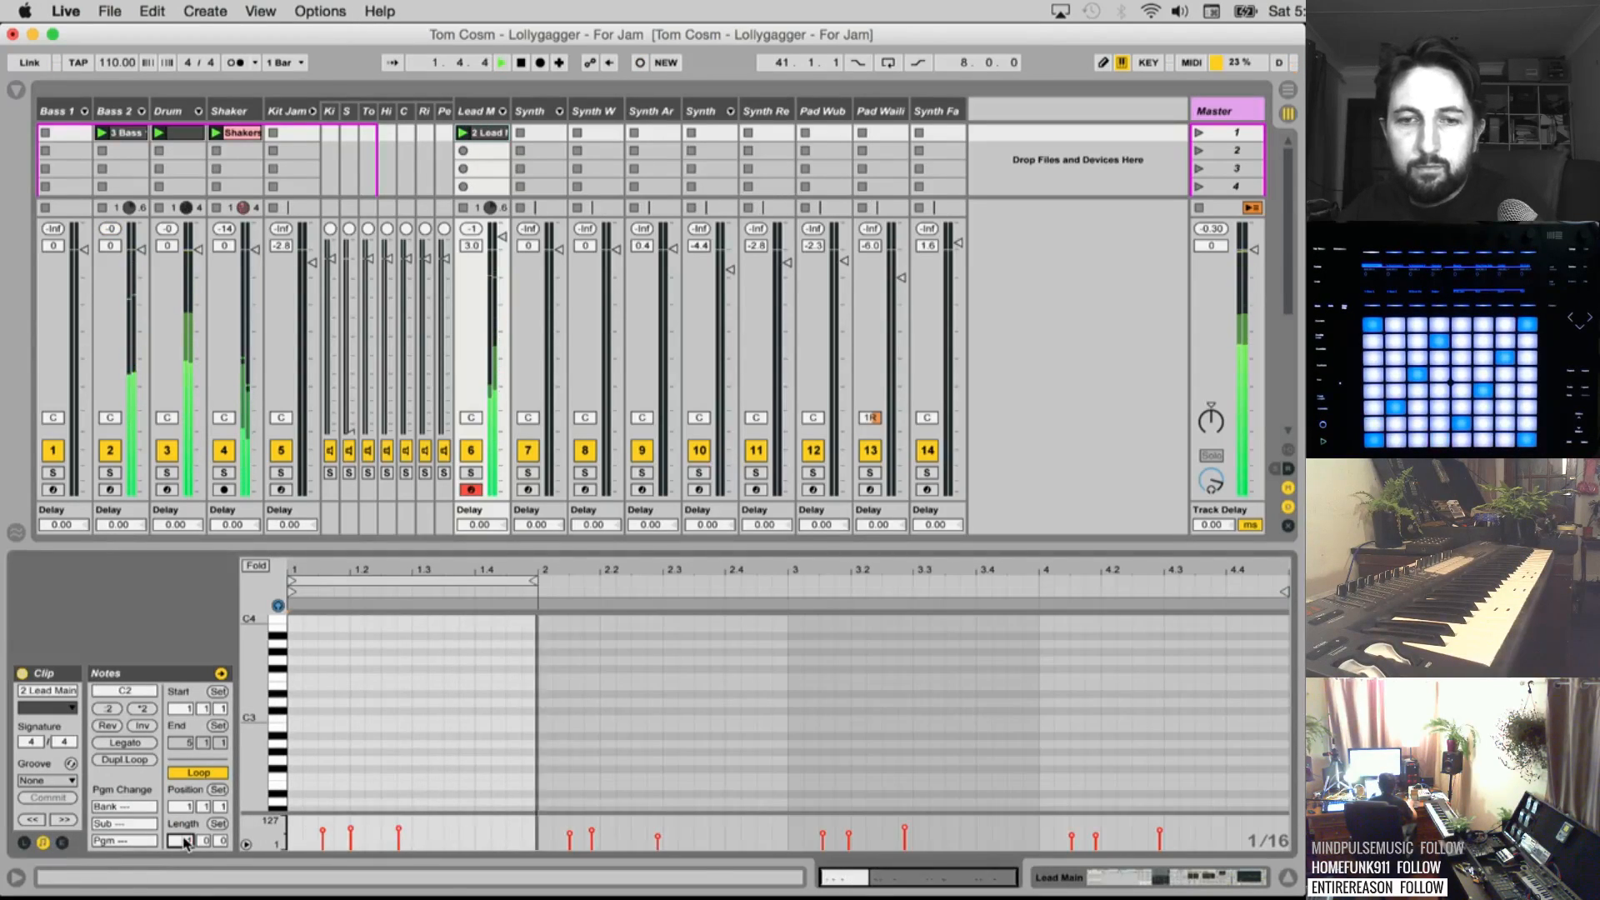
{"action": "key", "text": "super+a"}
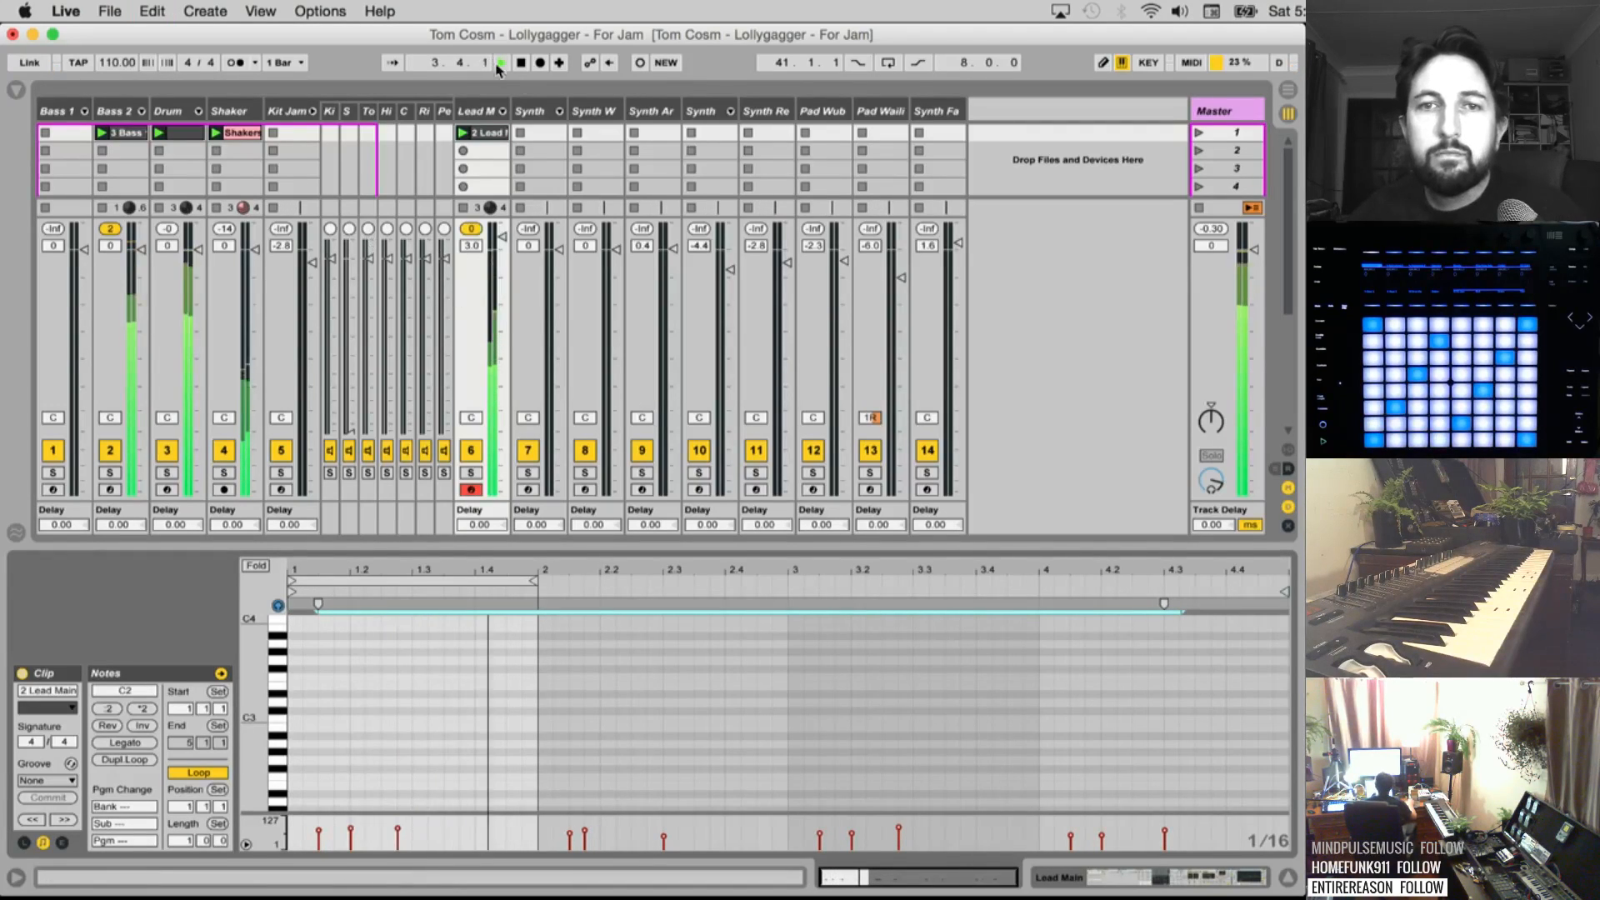
Arm the Synth Guitar Realish Jam track and show its devices
{"action": "left_click", "coordinate": [525, 392]}
{"action": "left_click", "coordinate": [530, 490]}
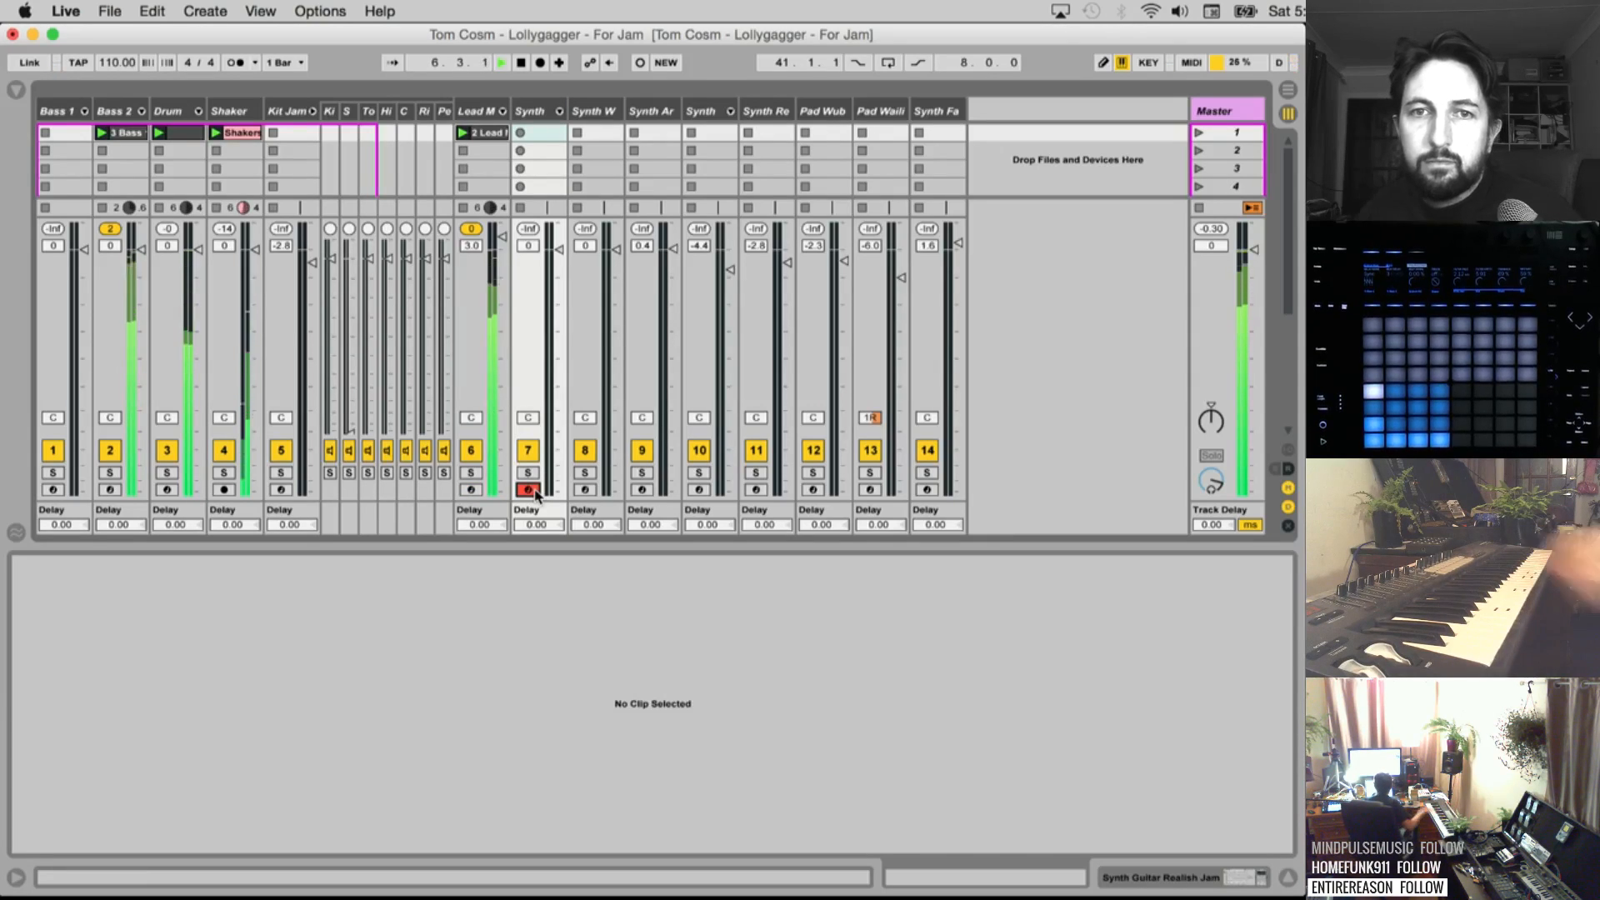
{"action": "left_click", "coordinate": [533, 111]}
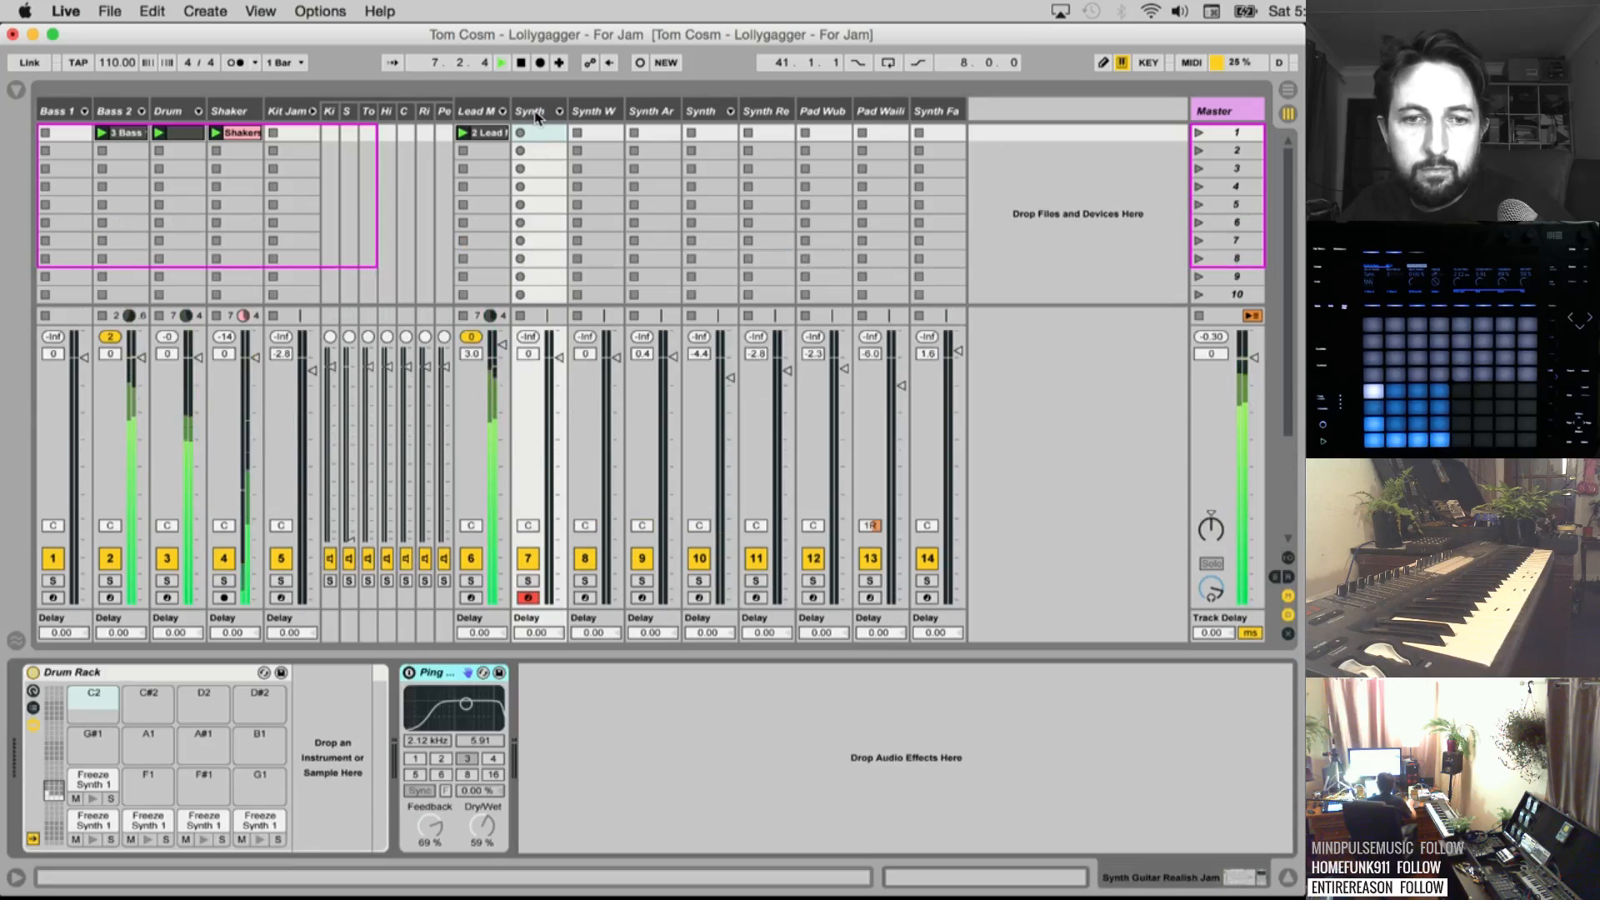
Arm the Synth Wub Ups track and record a clip in its first slot
{"action": "left_click", "coordinate": [589, 114]}
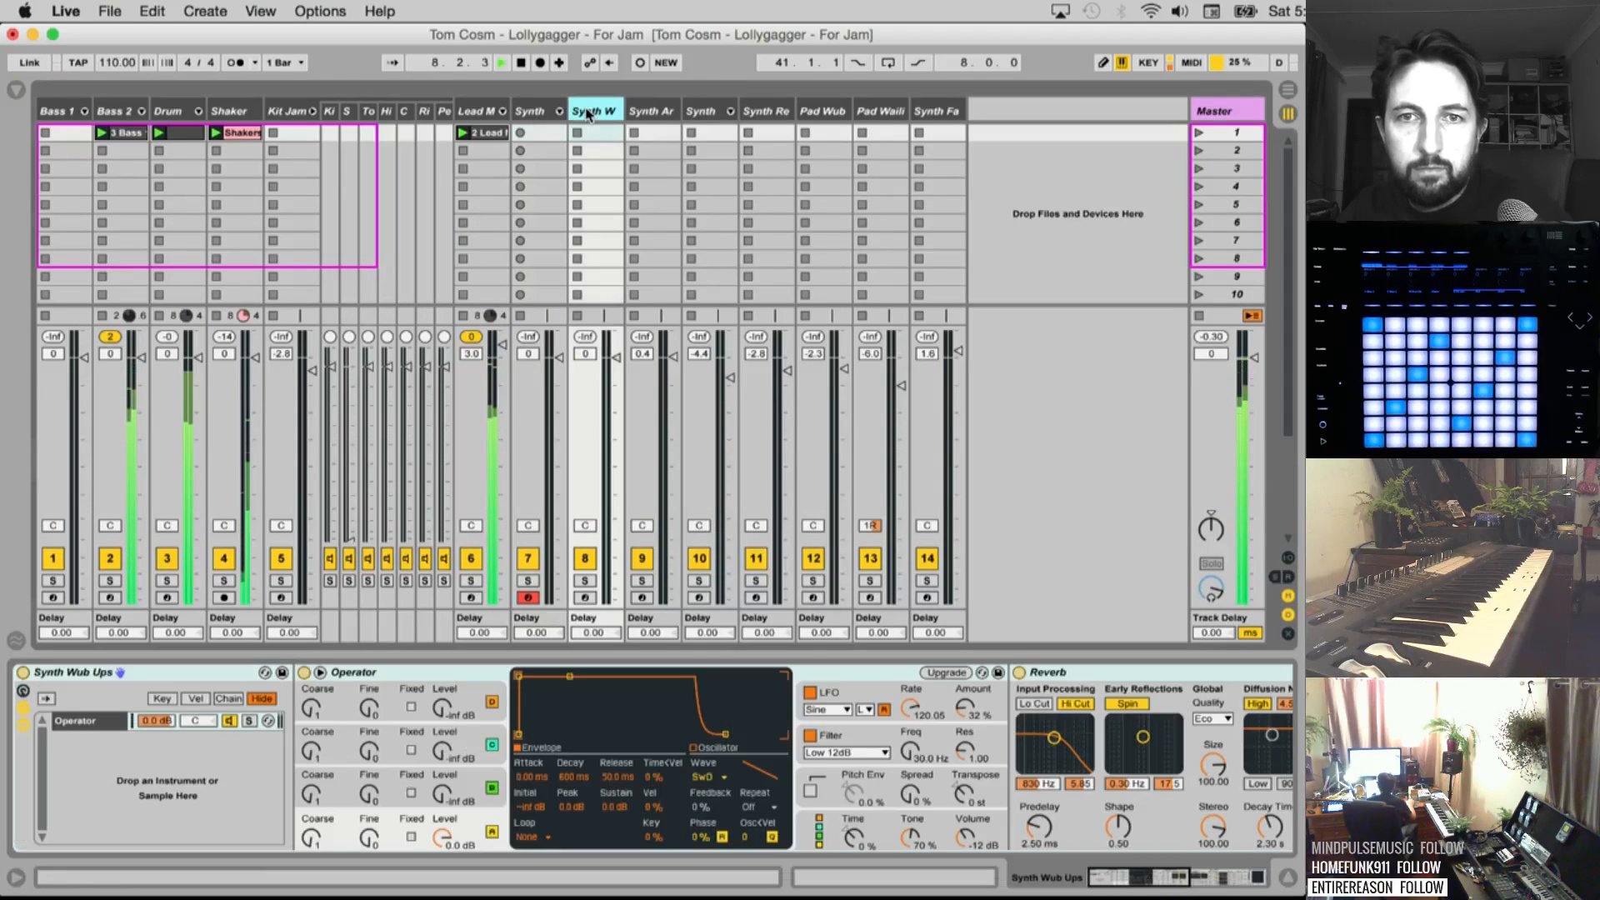
{"action": "left_click", "coordinate": [586, 598]}
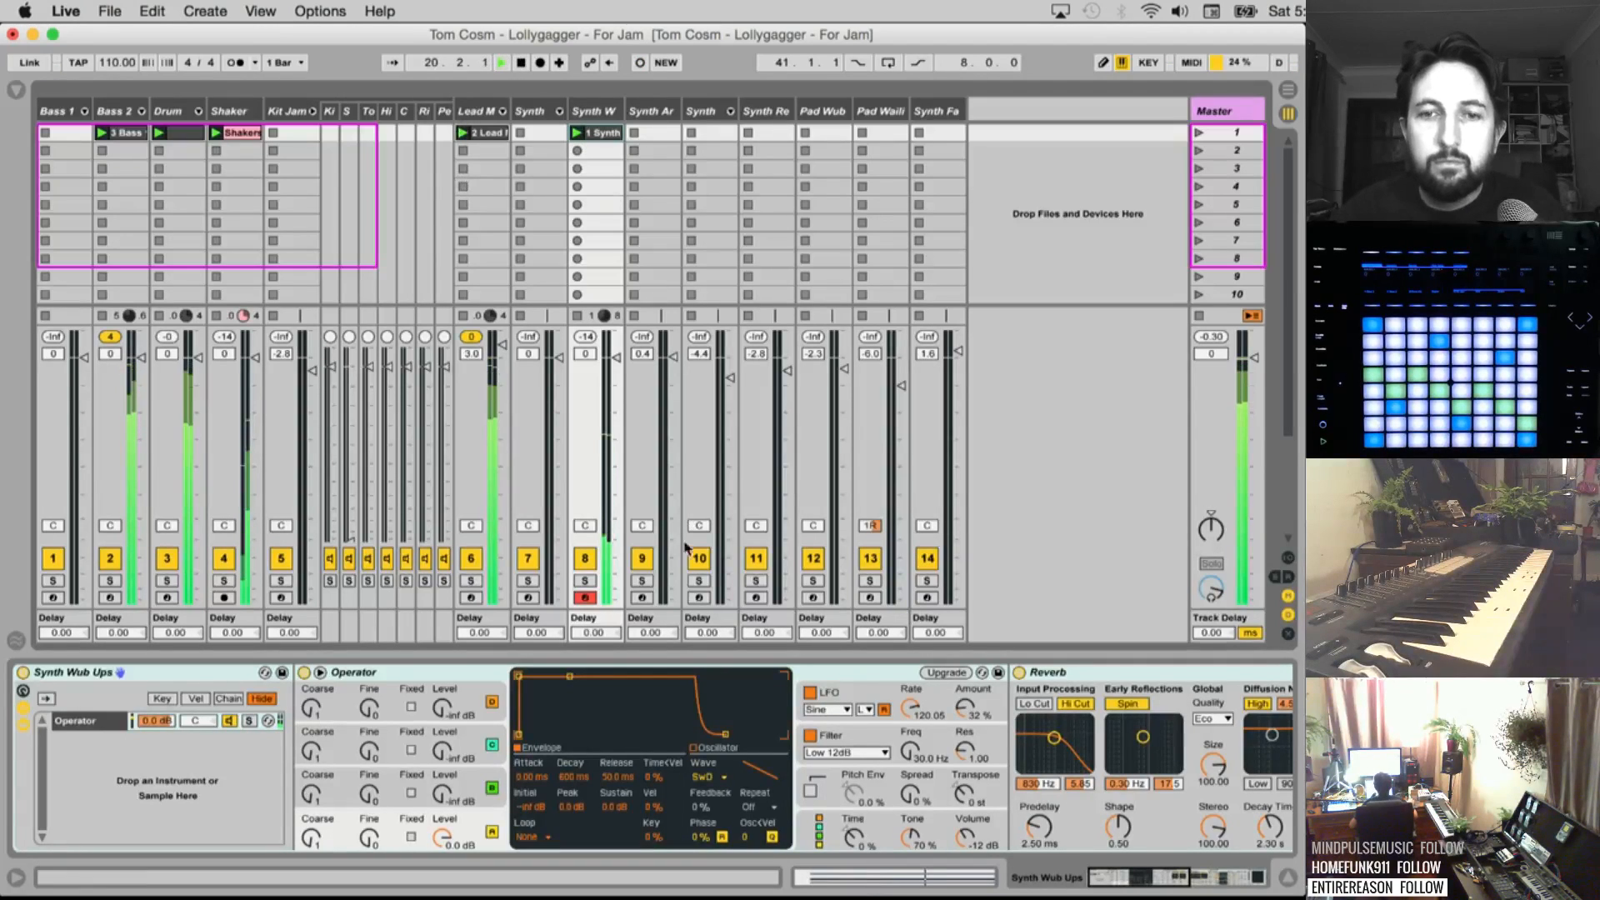
Arm the Synth Arp track and record a clip in its first slot
{"action": "left_click", "coordinate": [644, 598]}
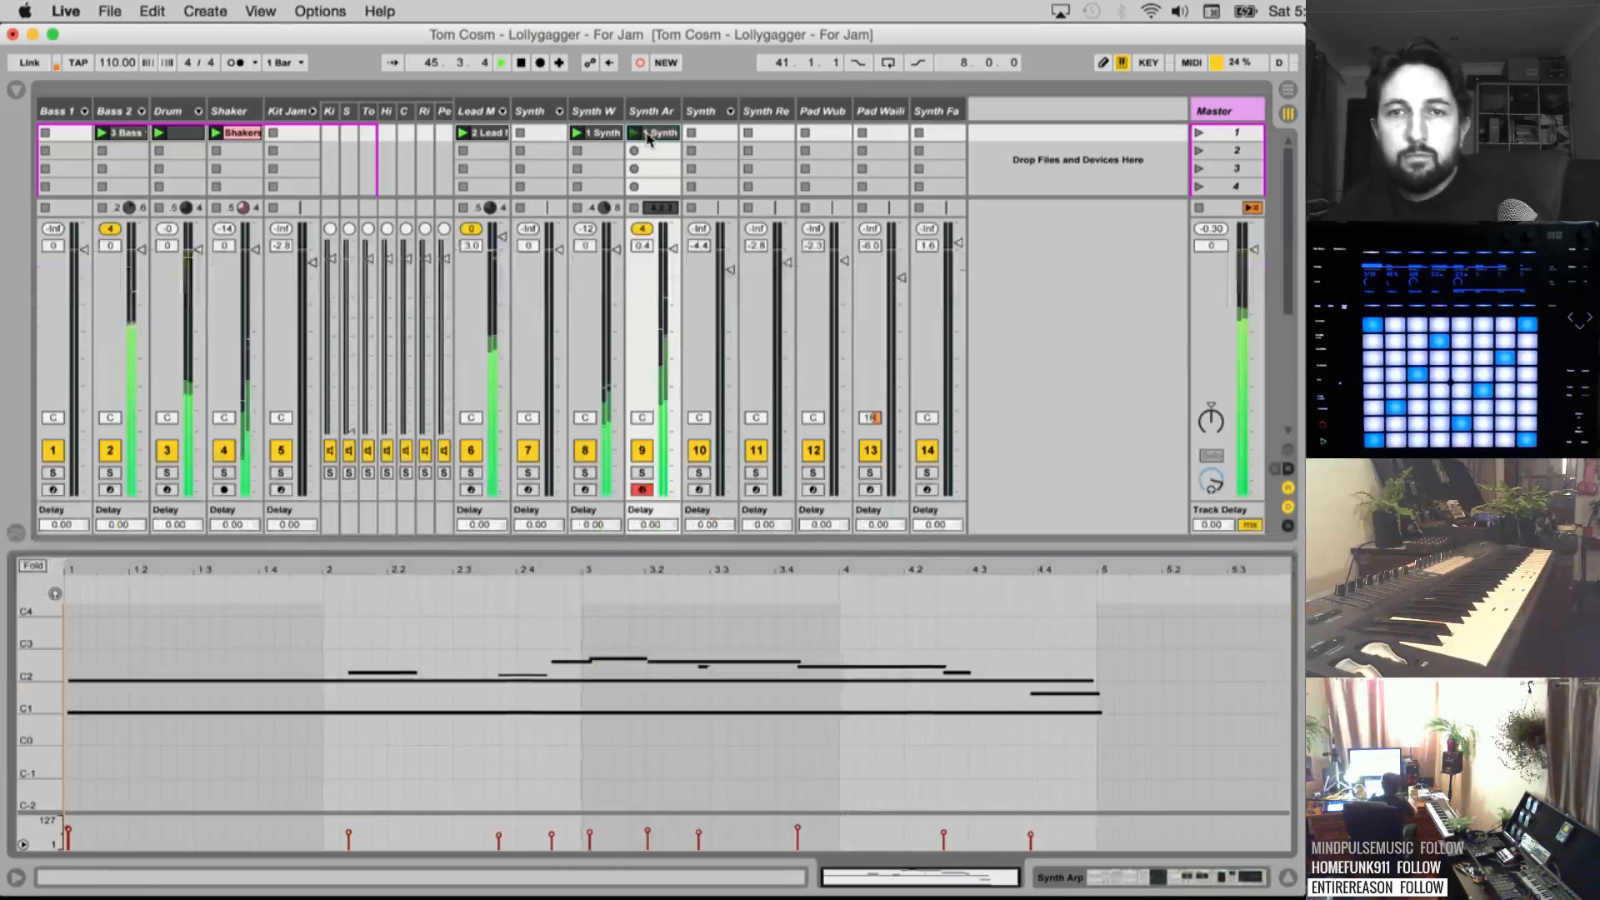
{"action": "double_click", "coordinate": [642, 135]}
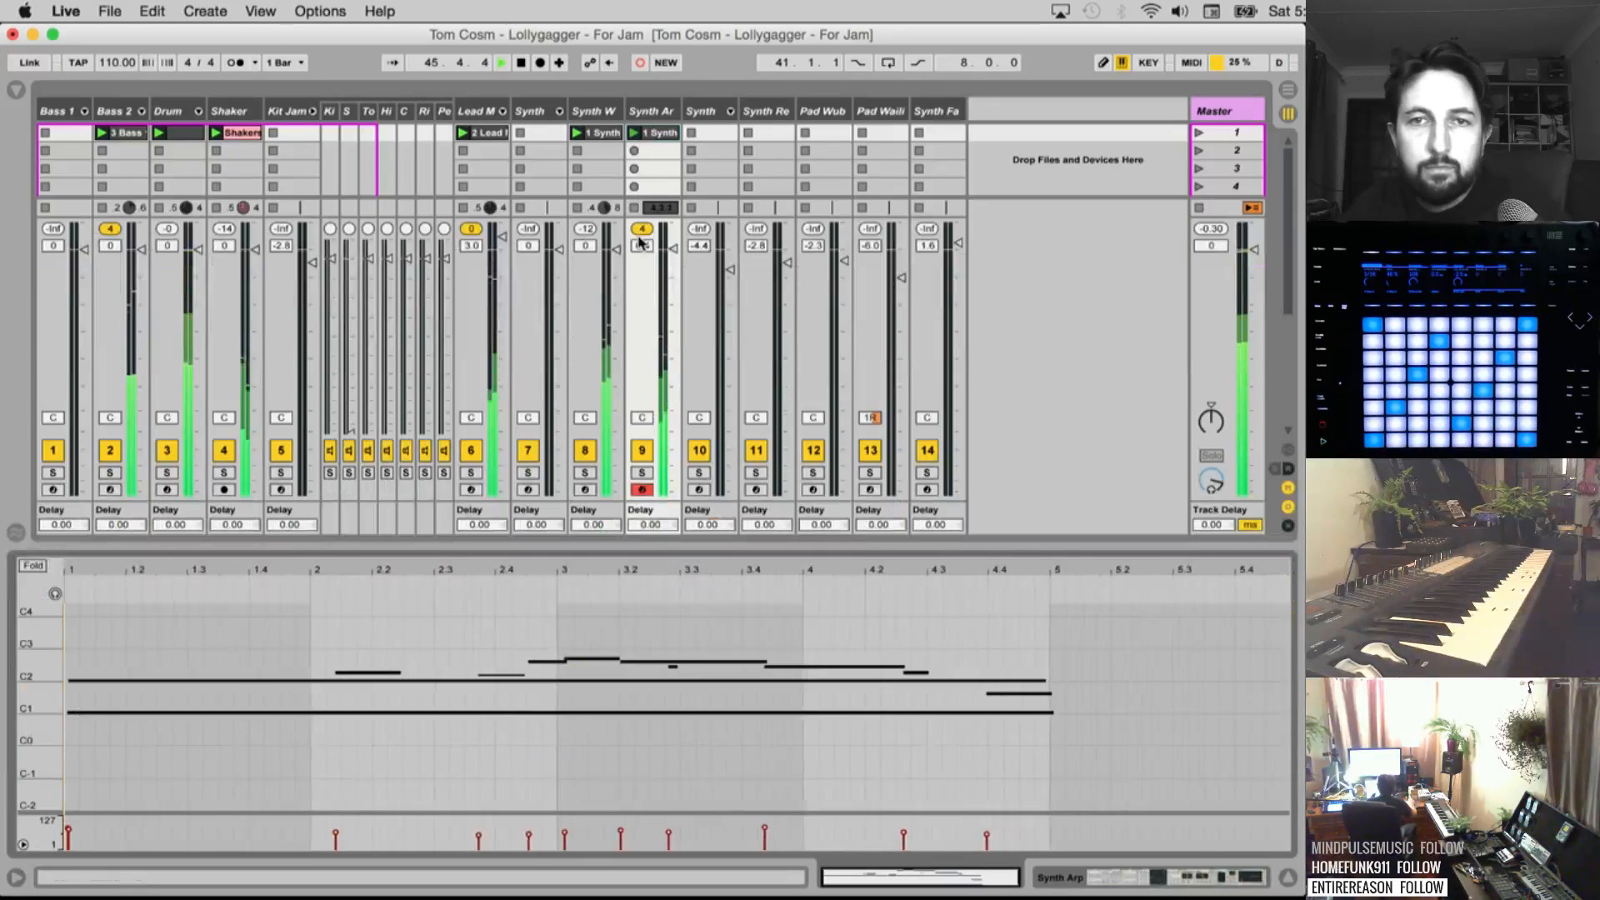
Set the Synth Arp clip's loop length to four bars and quantize all its notes
{"action": "left_click", "coordinate": [182, 841]}
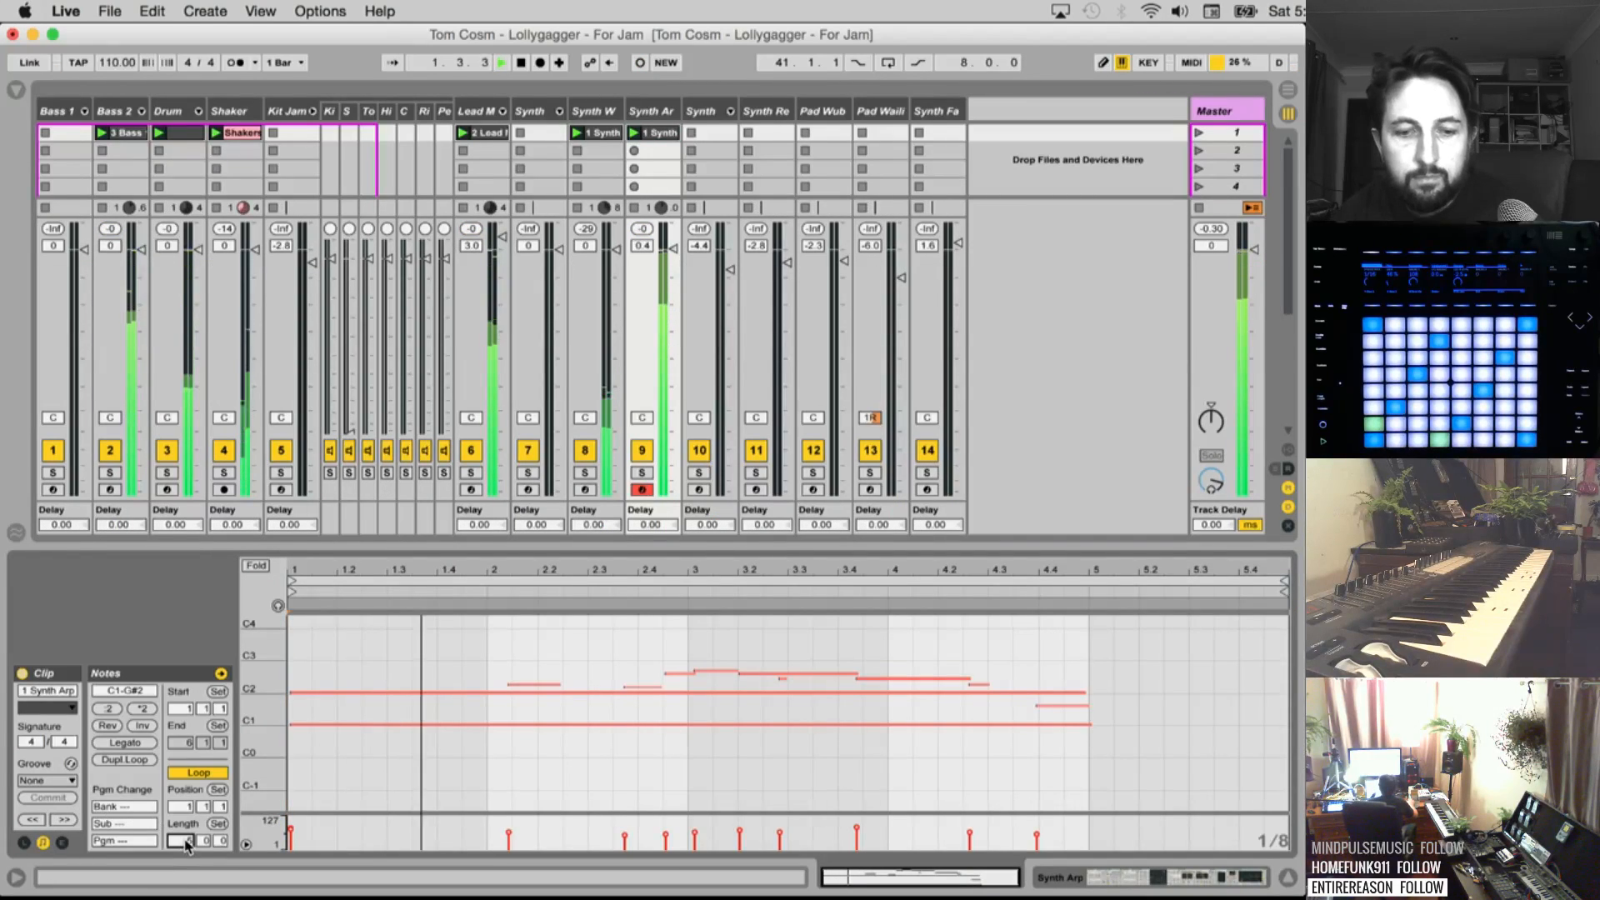
{"action": "type", "text": "4"}
{"action": "key", "text": "Return"}
{"action": "left_click", "coordinate": [379, 693]}
{"action": "left_click", "coordinate": [419, 642]}
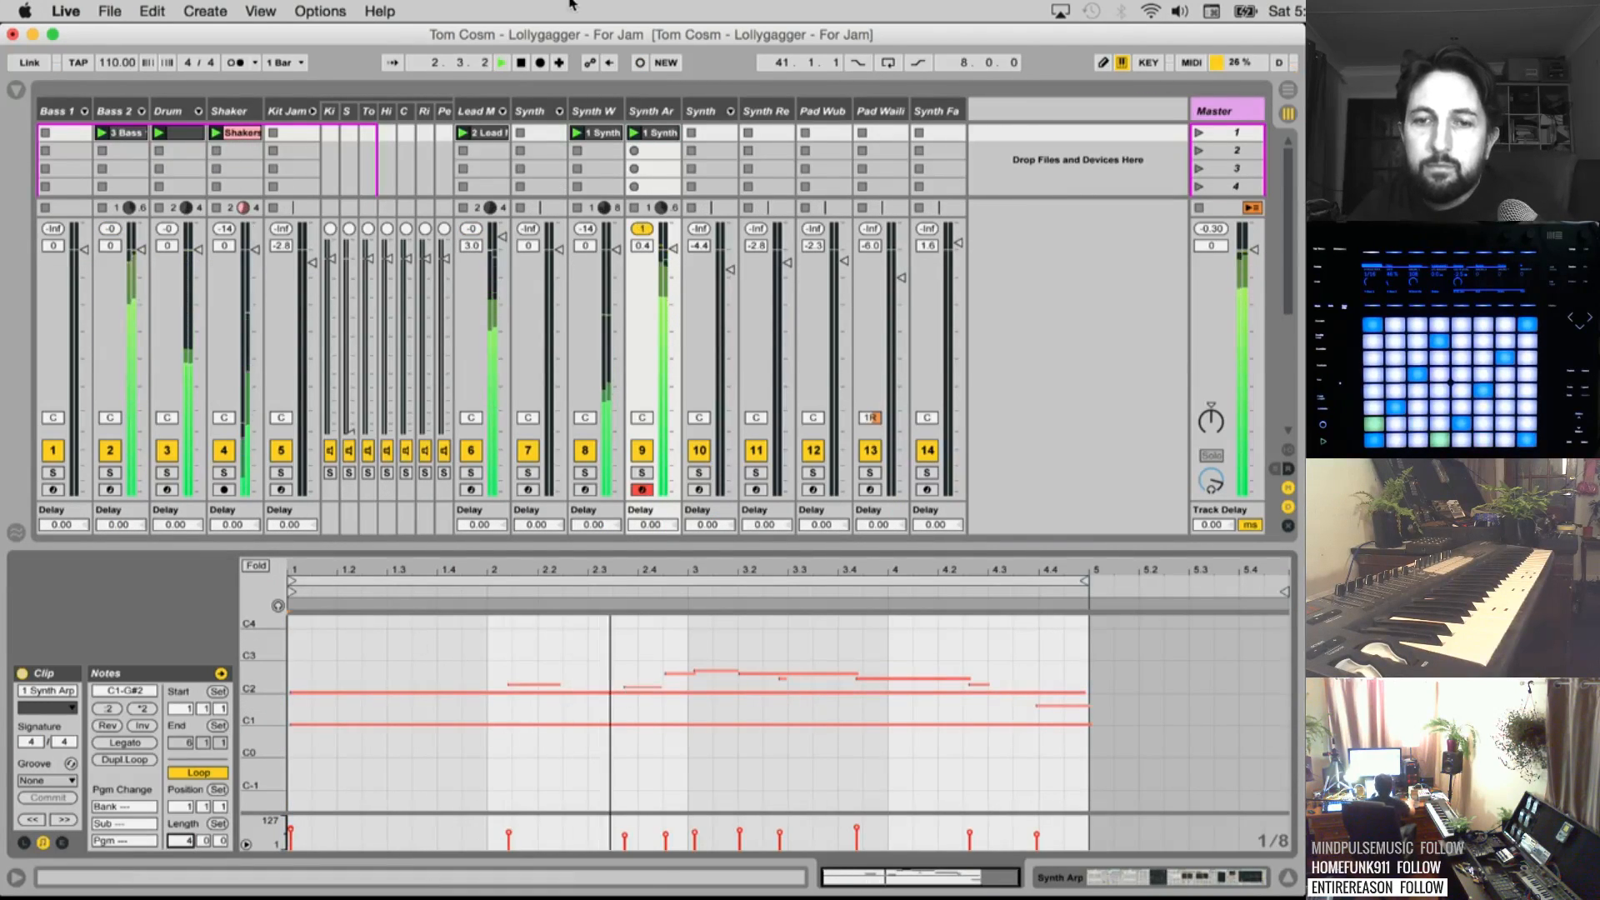
{"action": "key", "text": "super+a"}
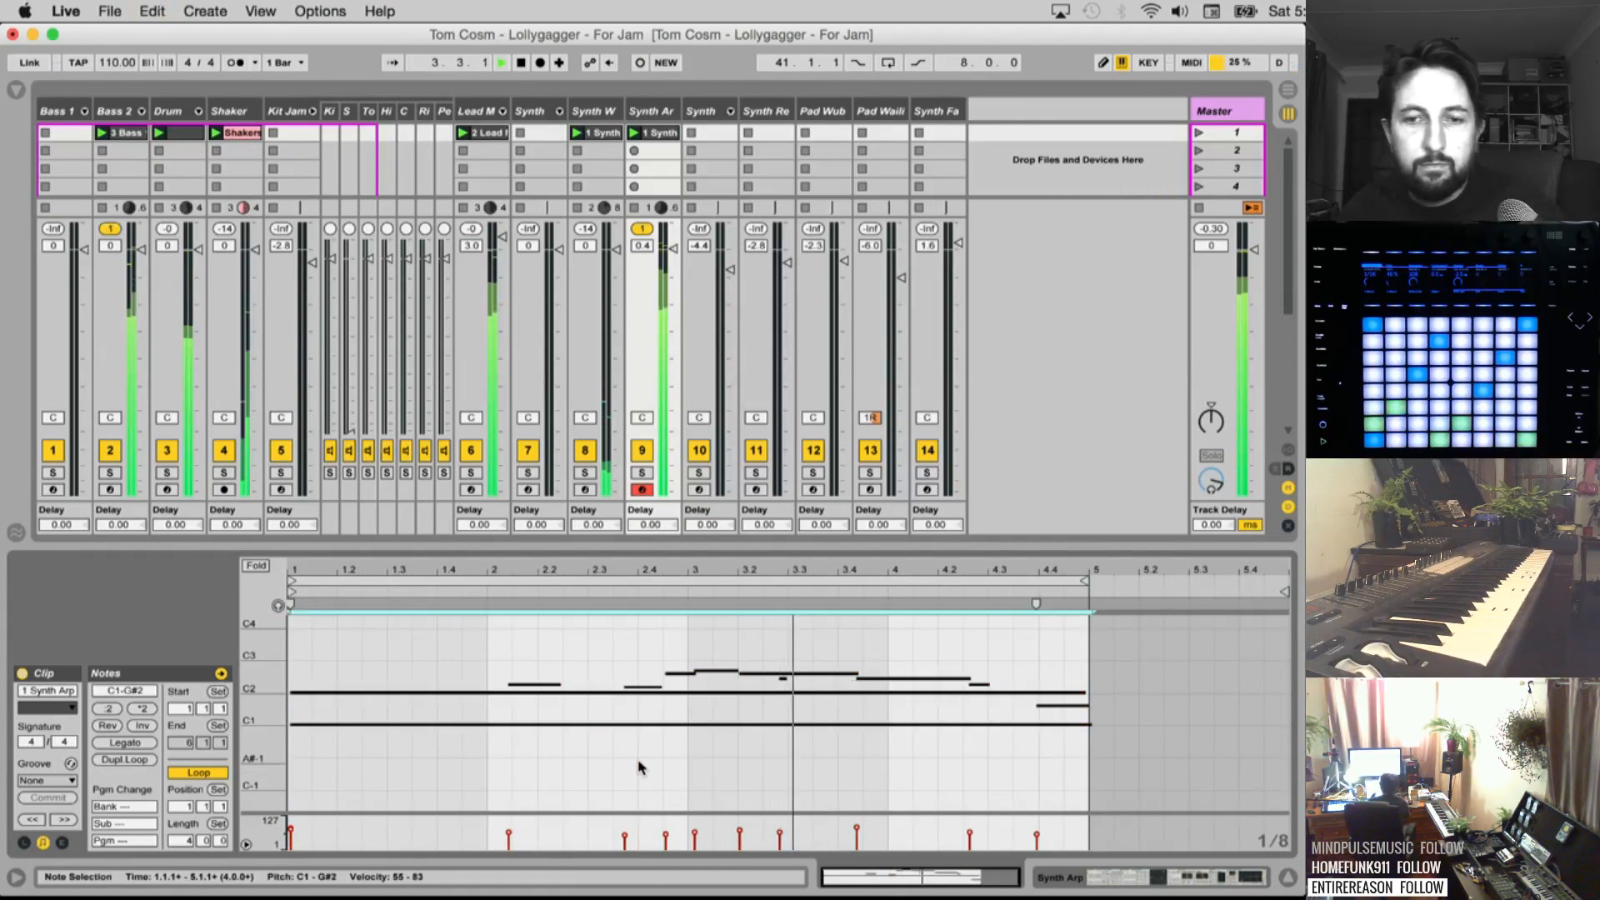
{"action": "key", "text": "super+u"}
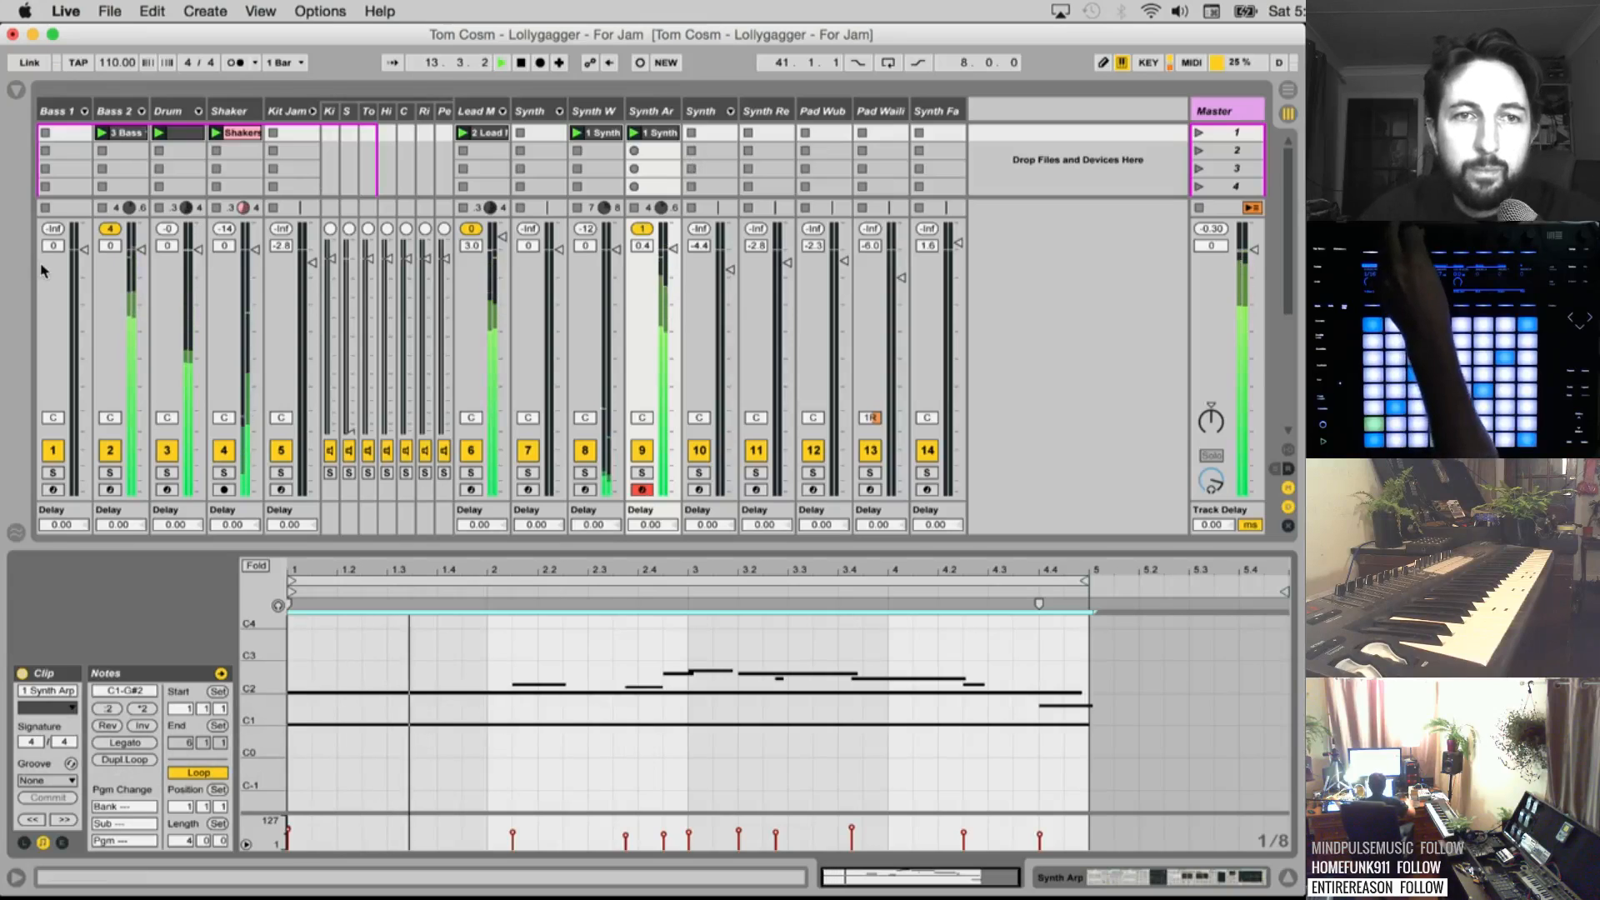
Add a run of F1 notes across the first Drum Kit clip, plus one note on the higher 0006 3-Audio row at 1.3.3
{"action": "left_click", "coordinate": [182, 138]}
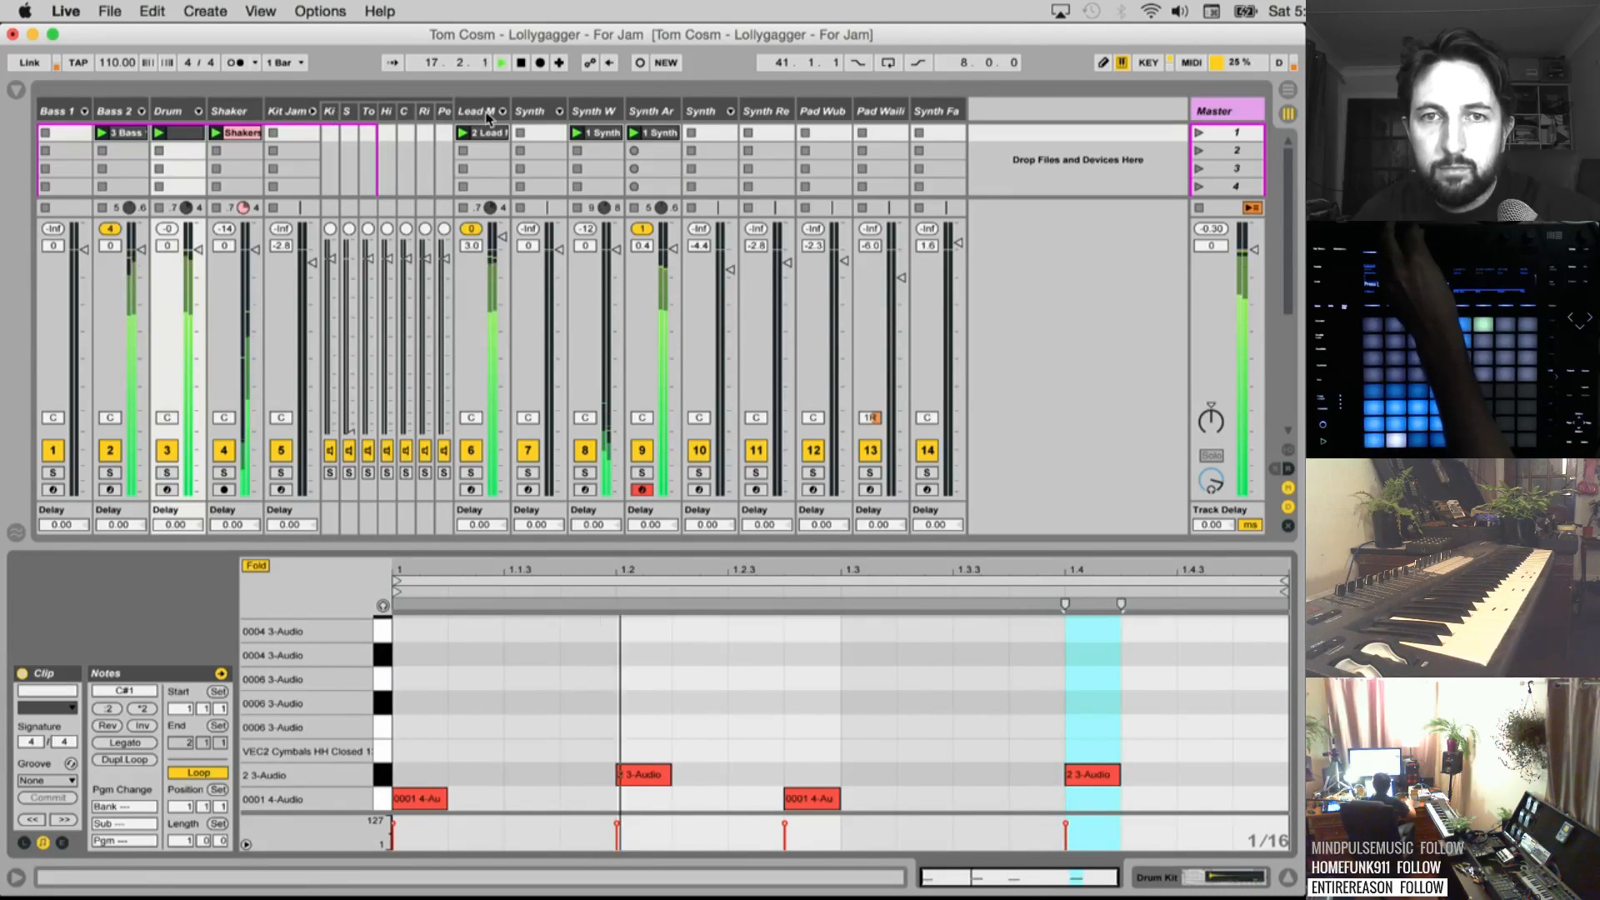
{"action": "left_click", "coordinate": [530, 111]}
{"action": "double_click", "coordinate": [533, 115]}
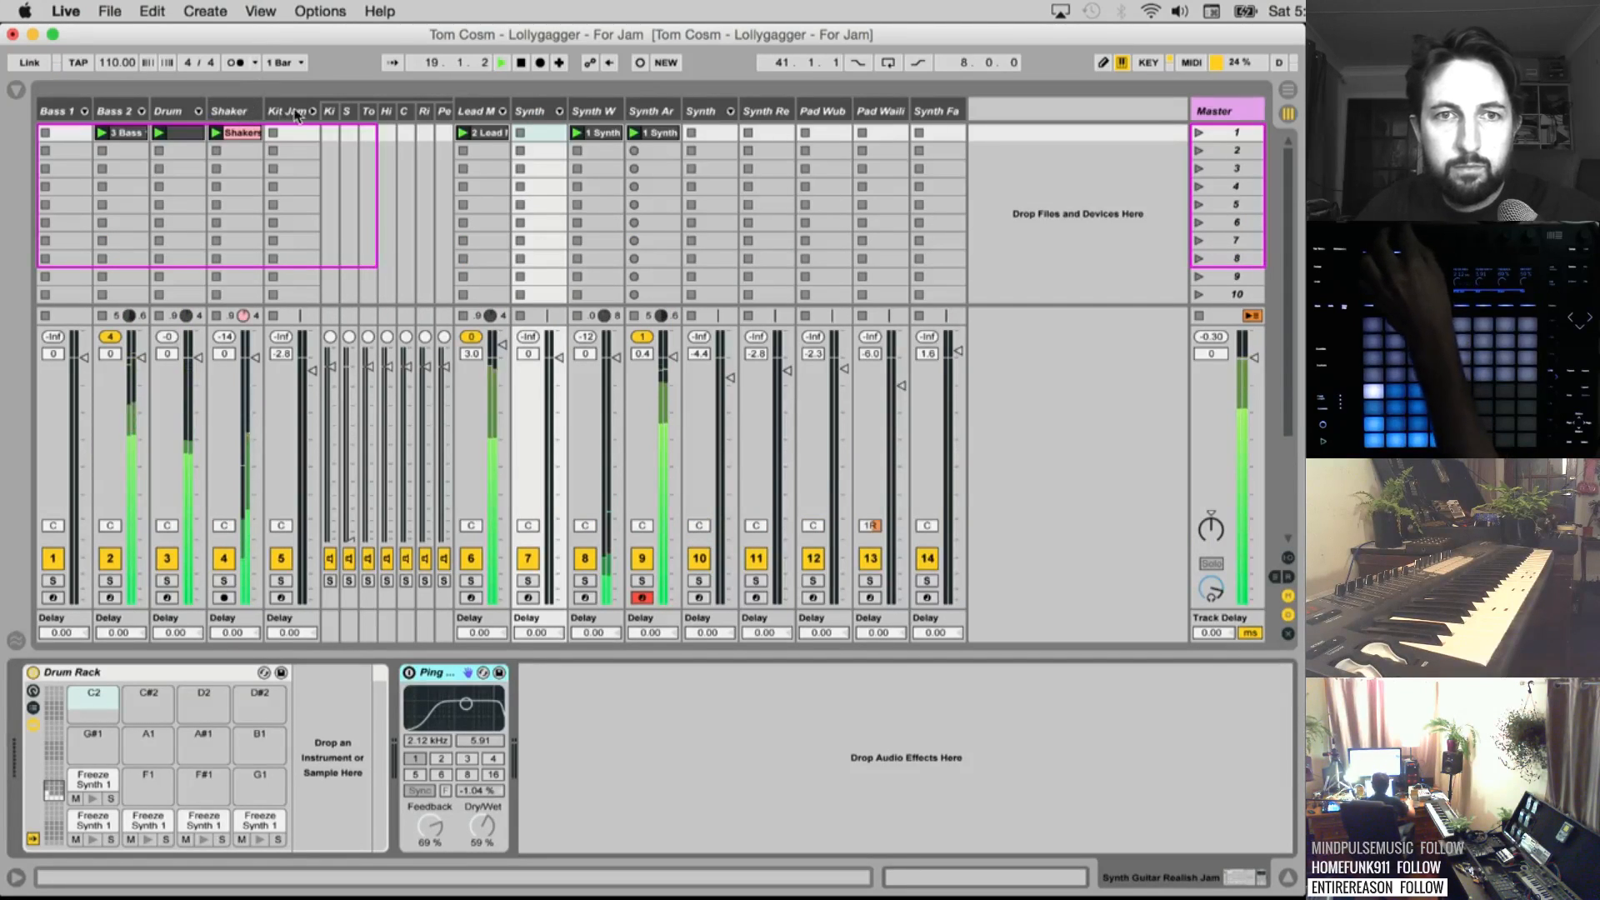
{"action": "left_click", "coordinate": [171, 114]}
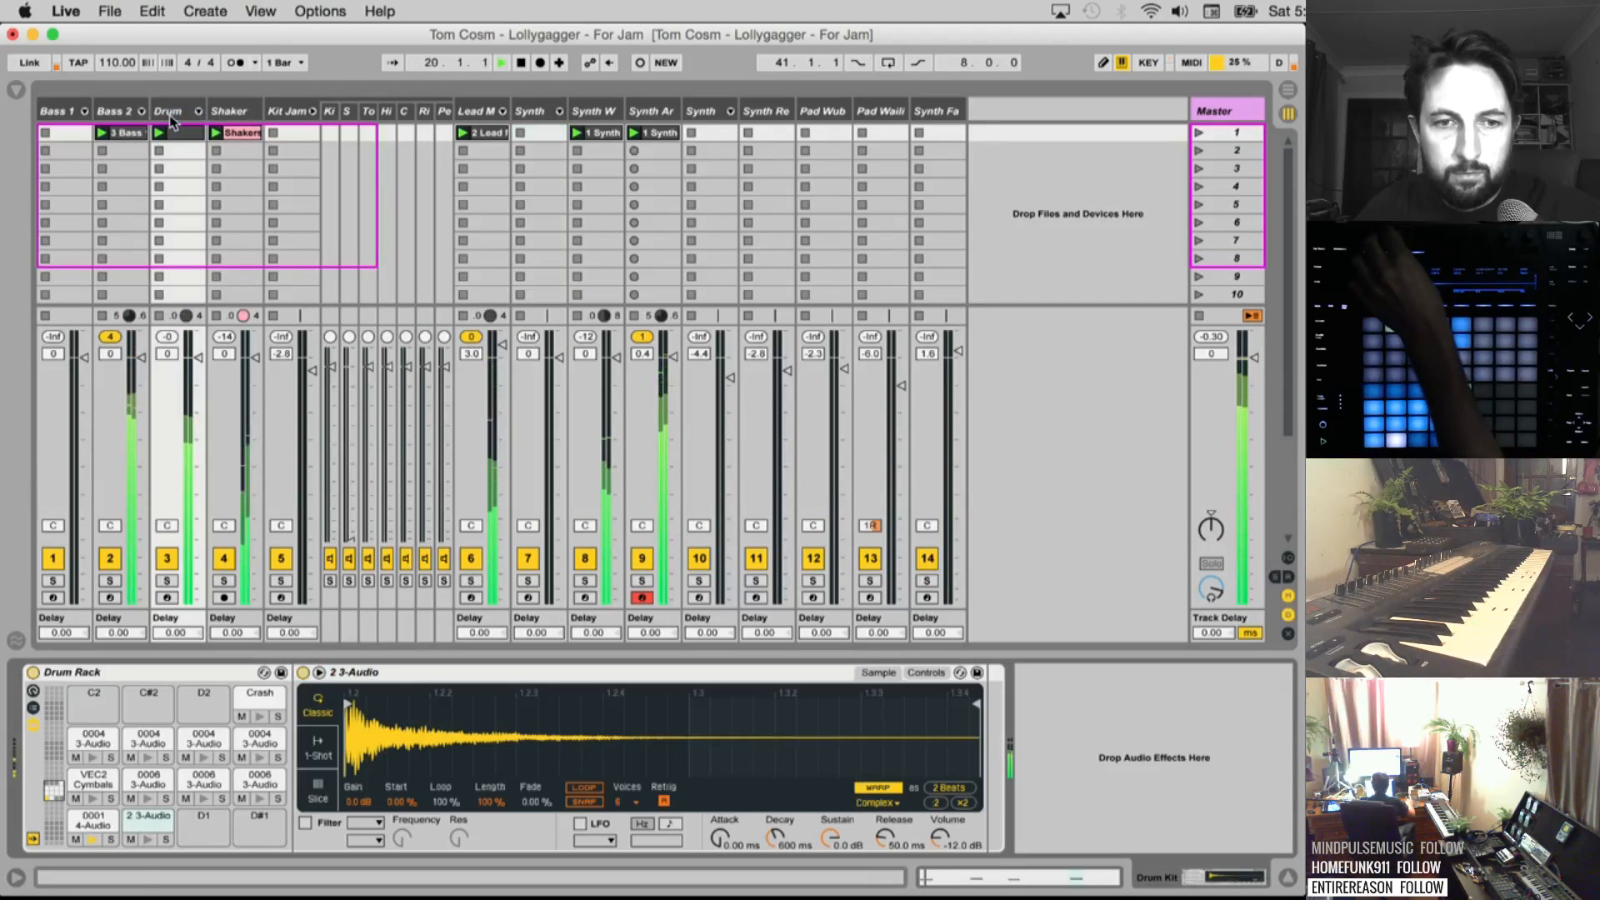
{"action": "double_click", "coordinate": [174, 135]}
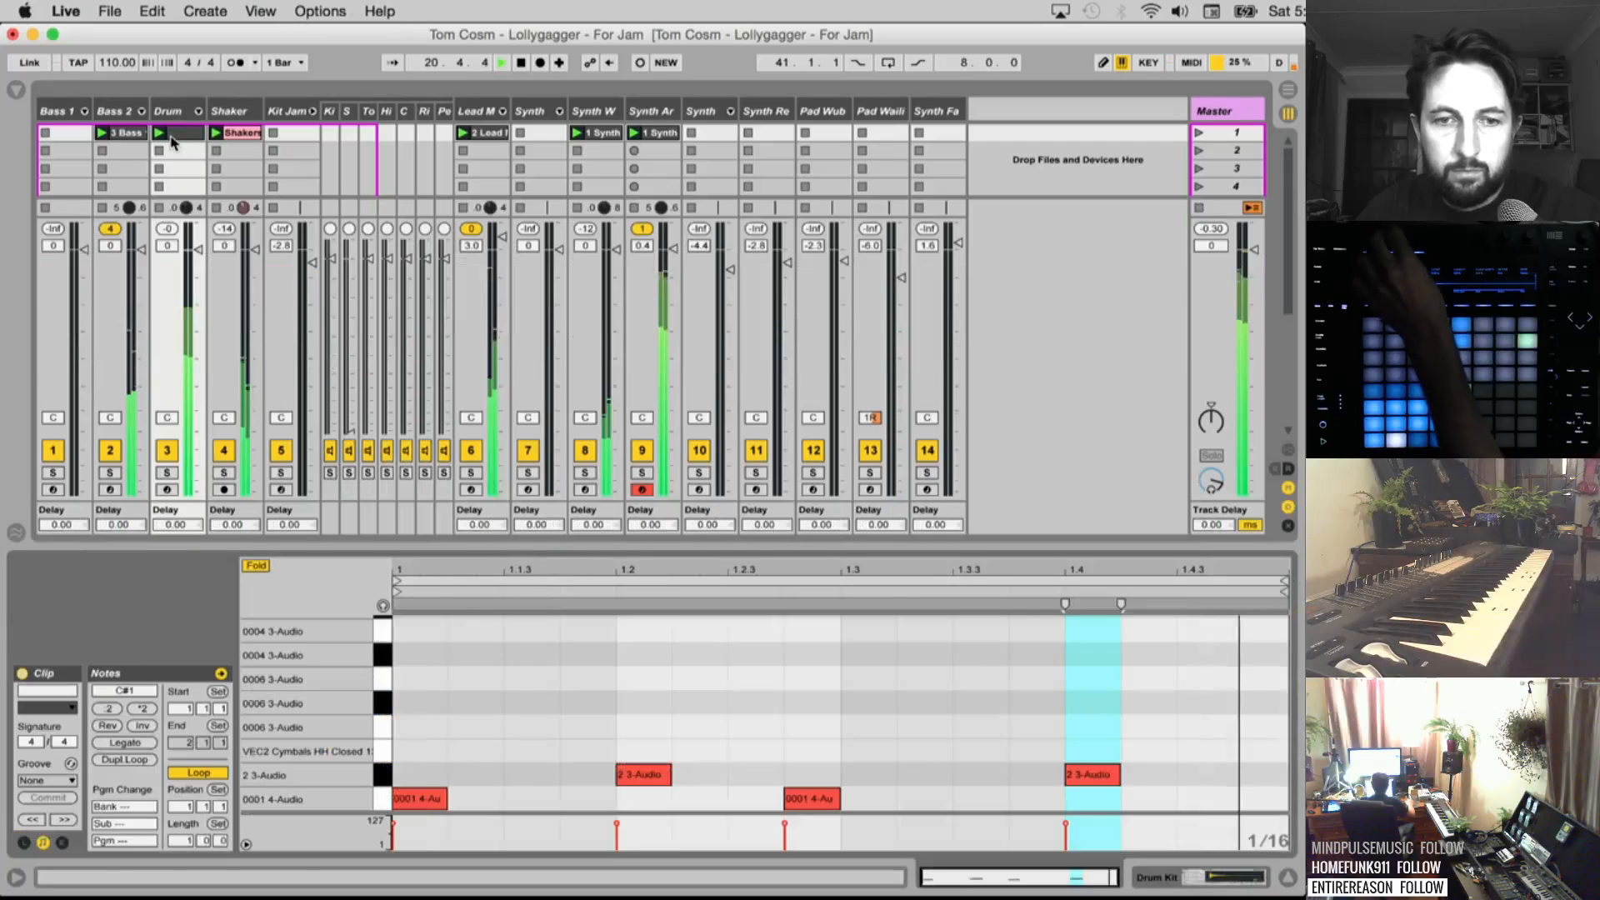
{"action": "left_click", "coordinate": [427, 732]}
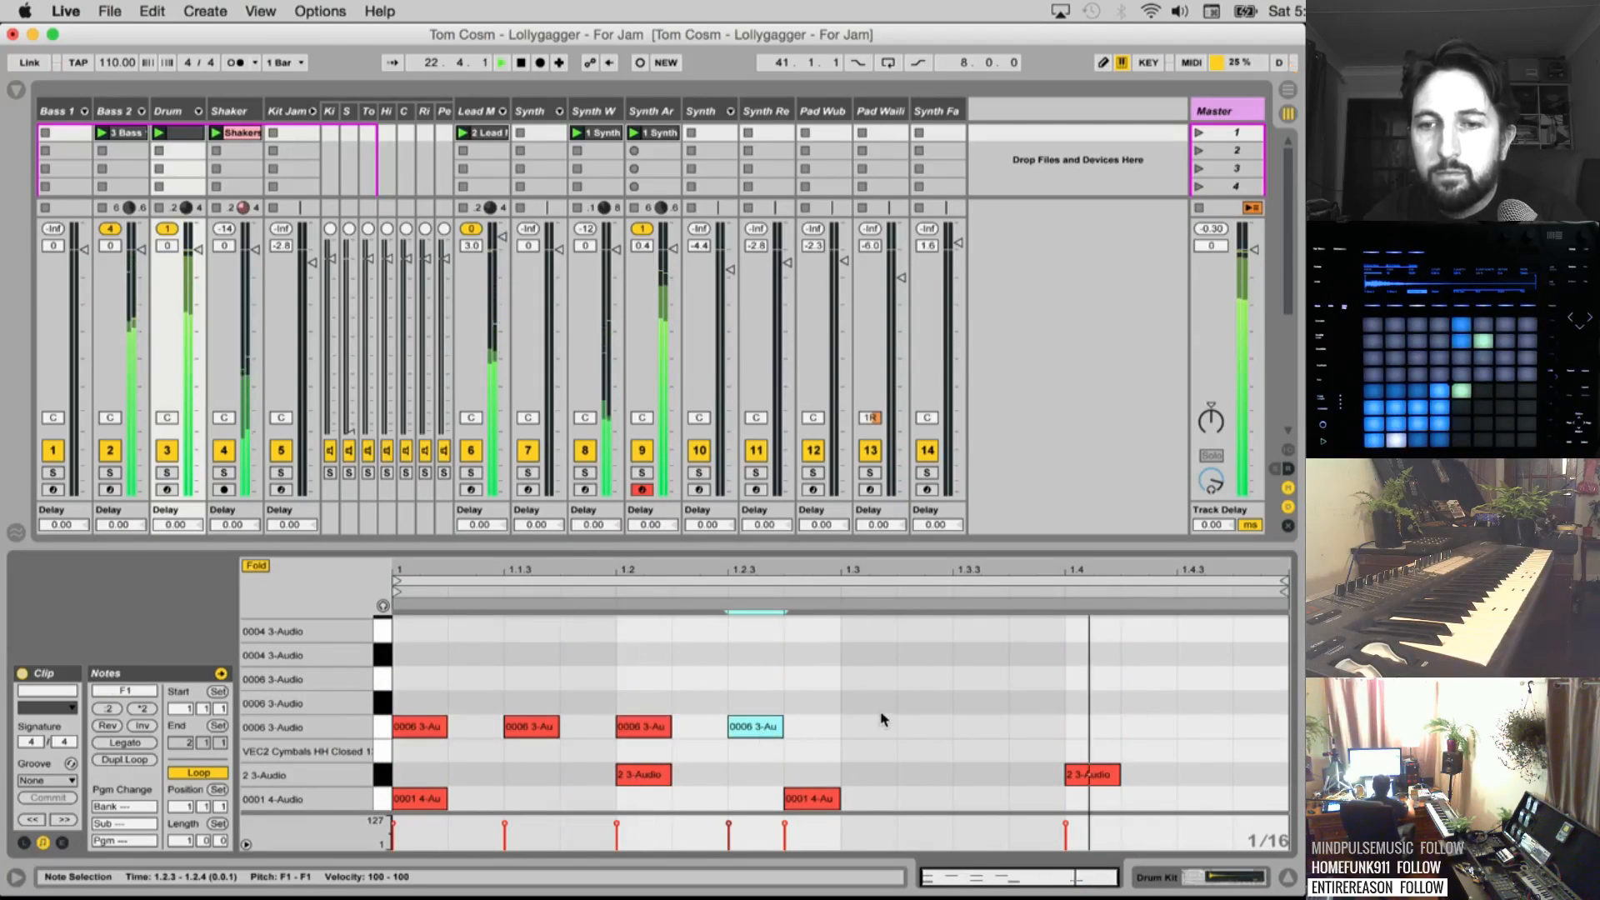
{"action": "double_click", "coordinate": [985, 688]}
{"action": "double_click", "coordinate": [1059, 735]}
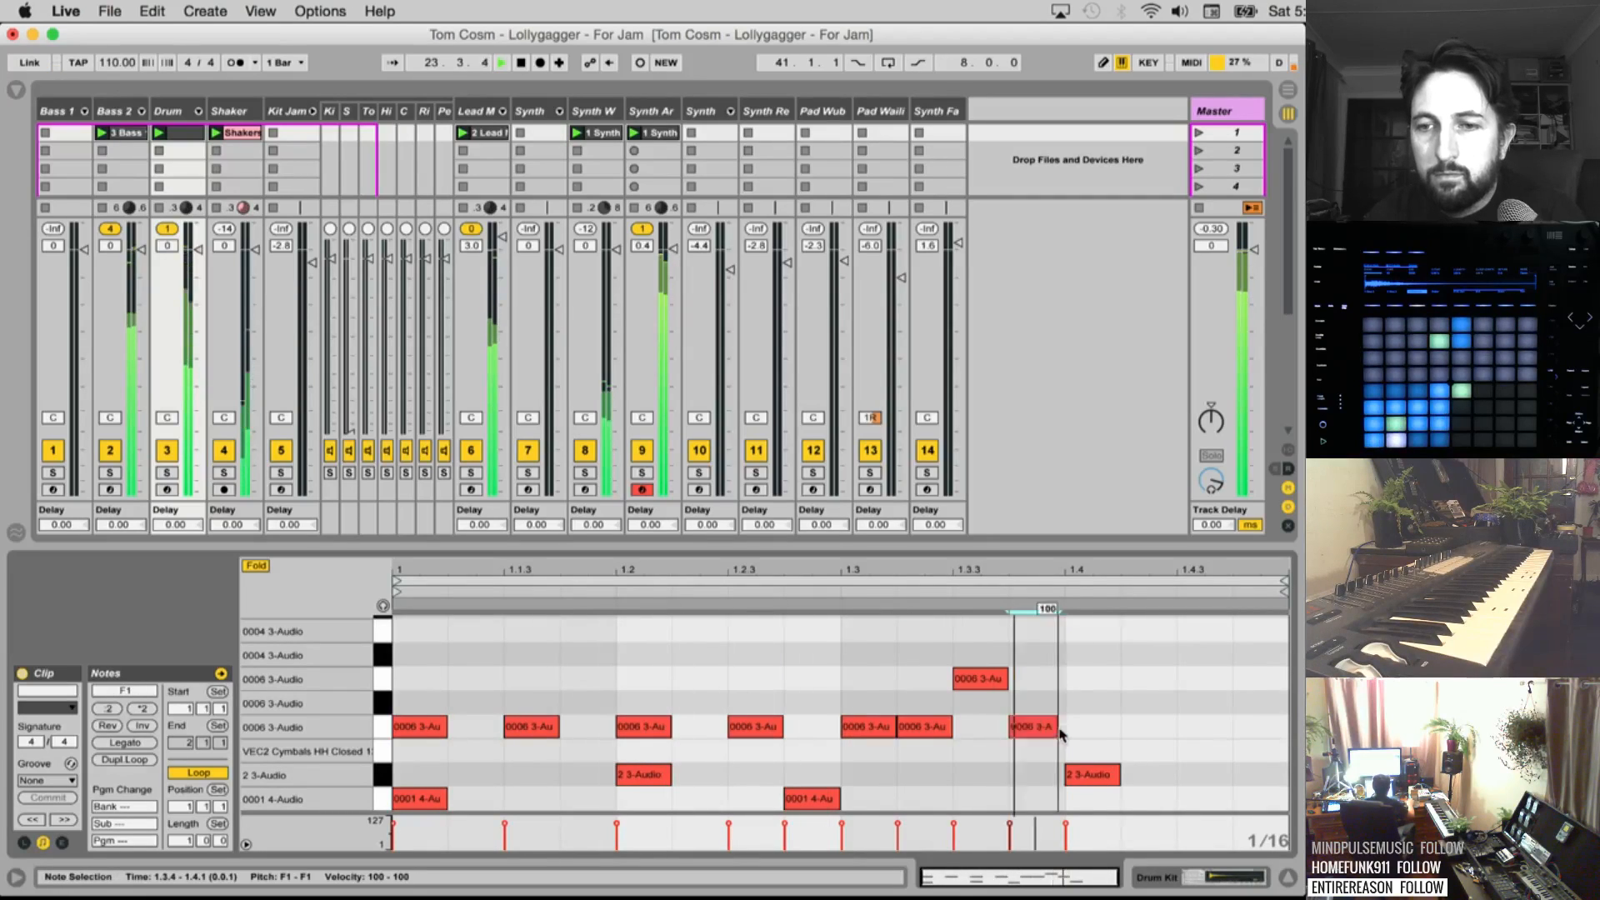
{"action": "double_click", "coordinate": [1196, 737]}
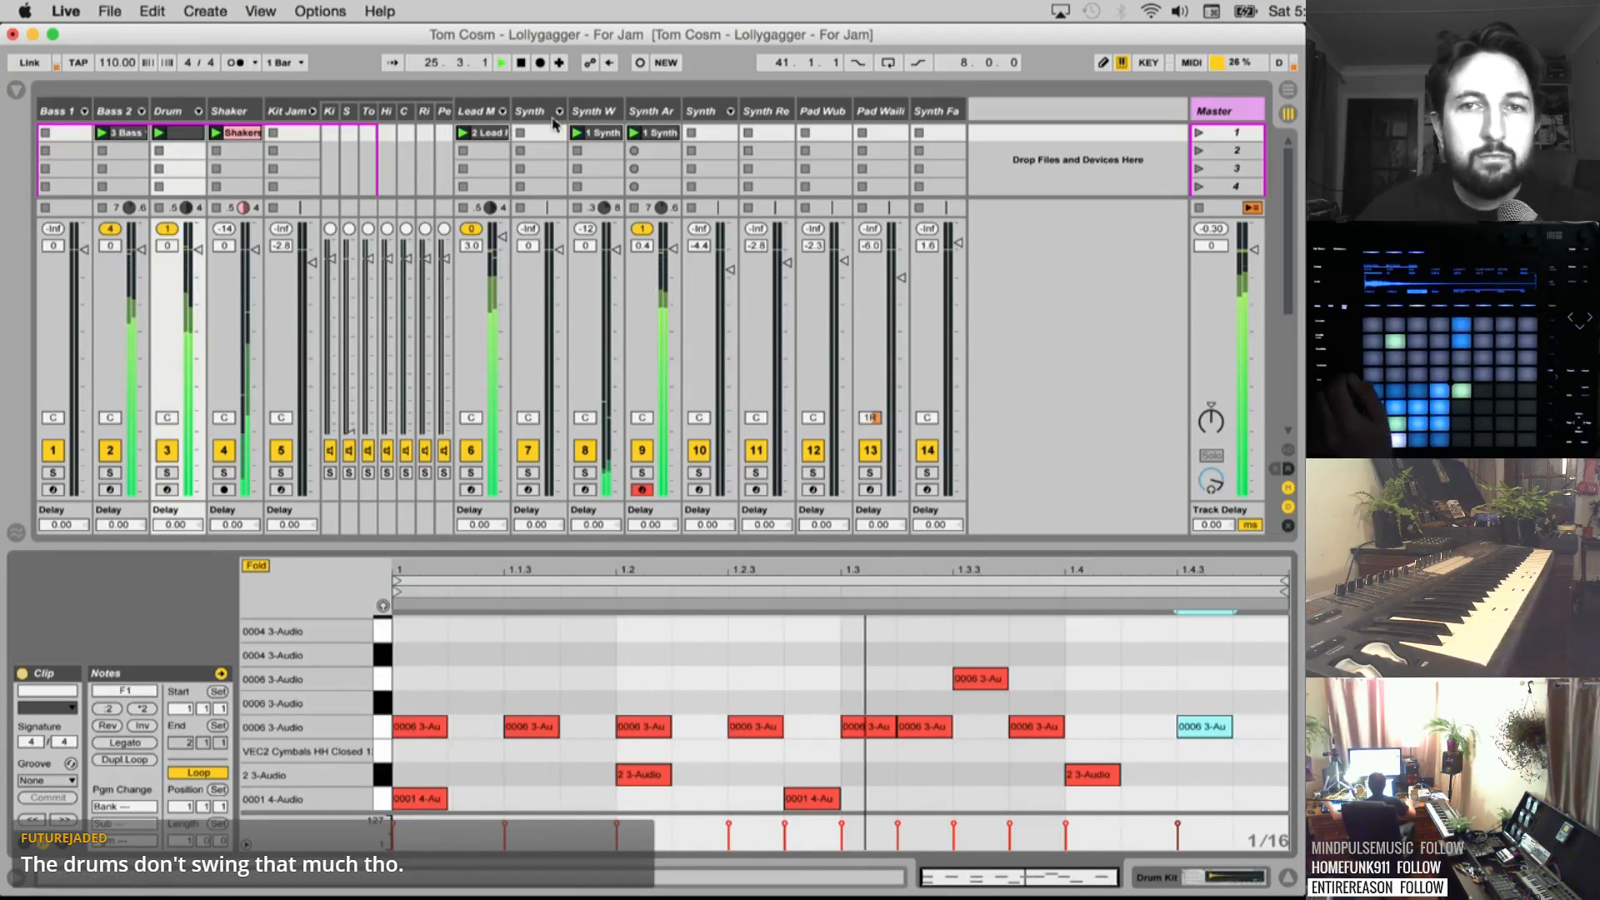
Arm the Synth Retro Chords, Synth Retro Intro and Pad Wub Wubs tracks one after another to audition their sounds
{"action": "left_click", "coordinate": [658, 112]}
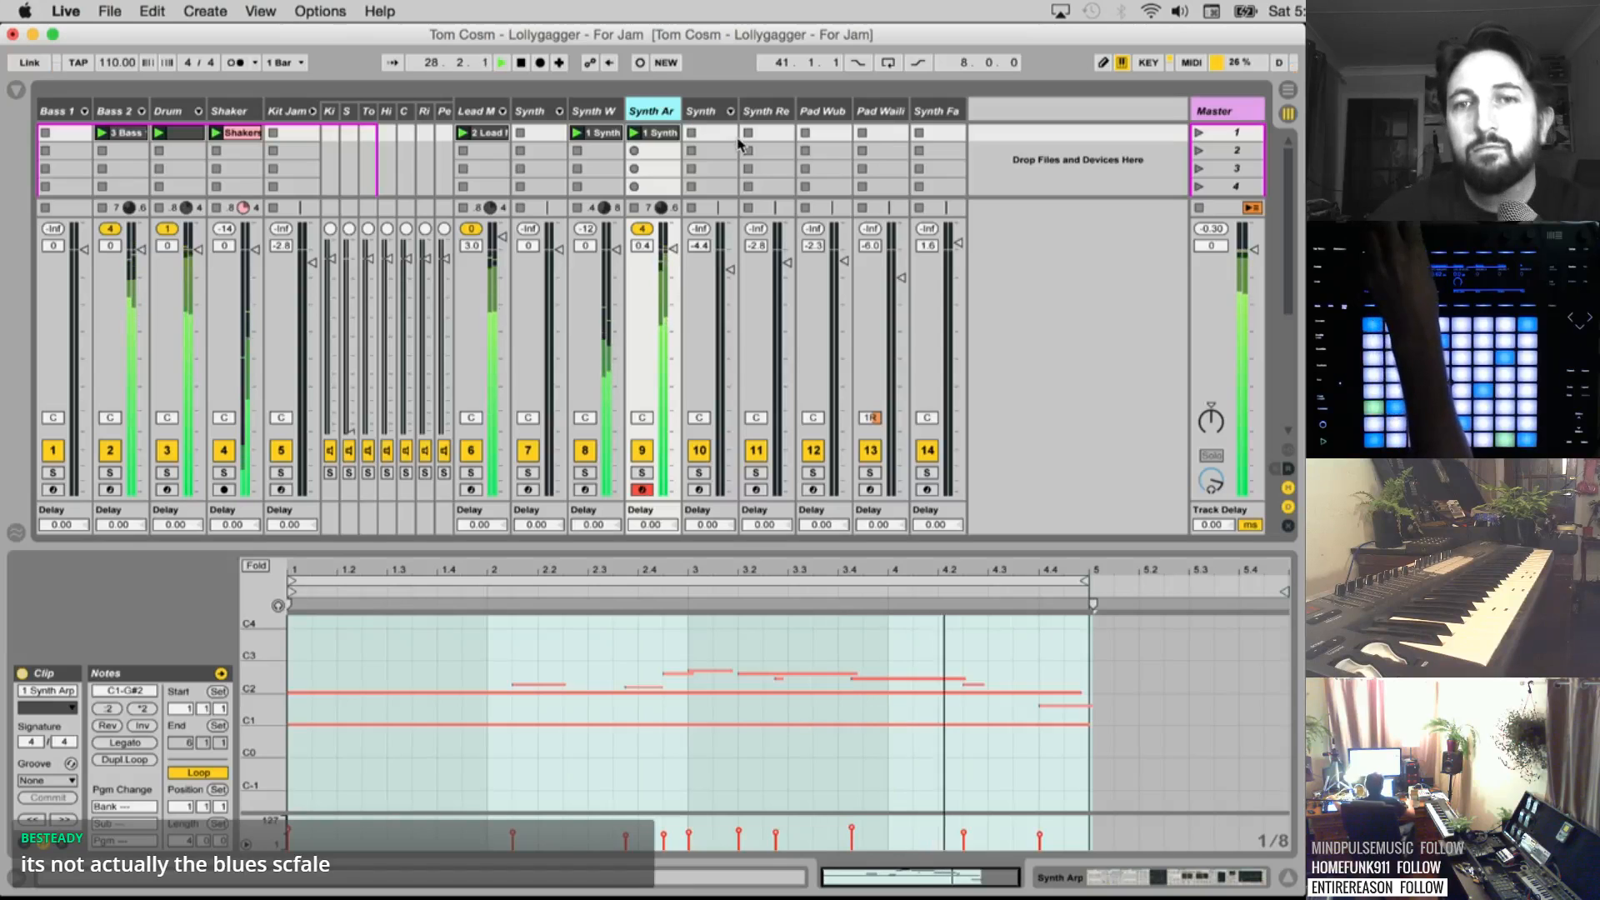
{"action": "left_click", "coordinate": [721, 236]}
{"action": "left_click", "coordinate": [699, 489]}
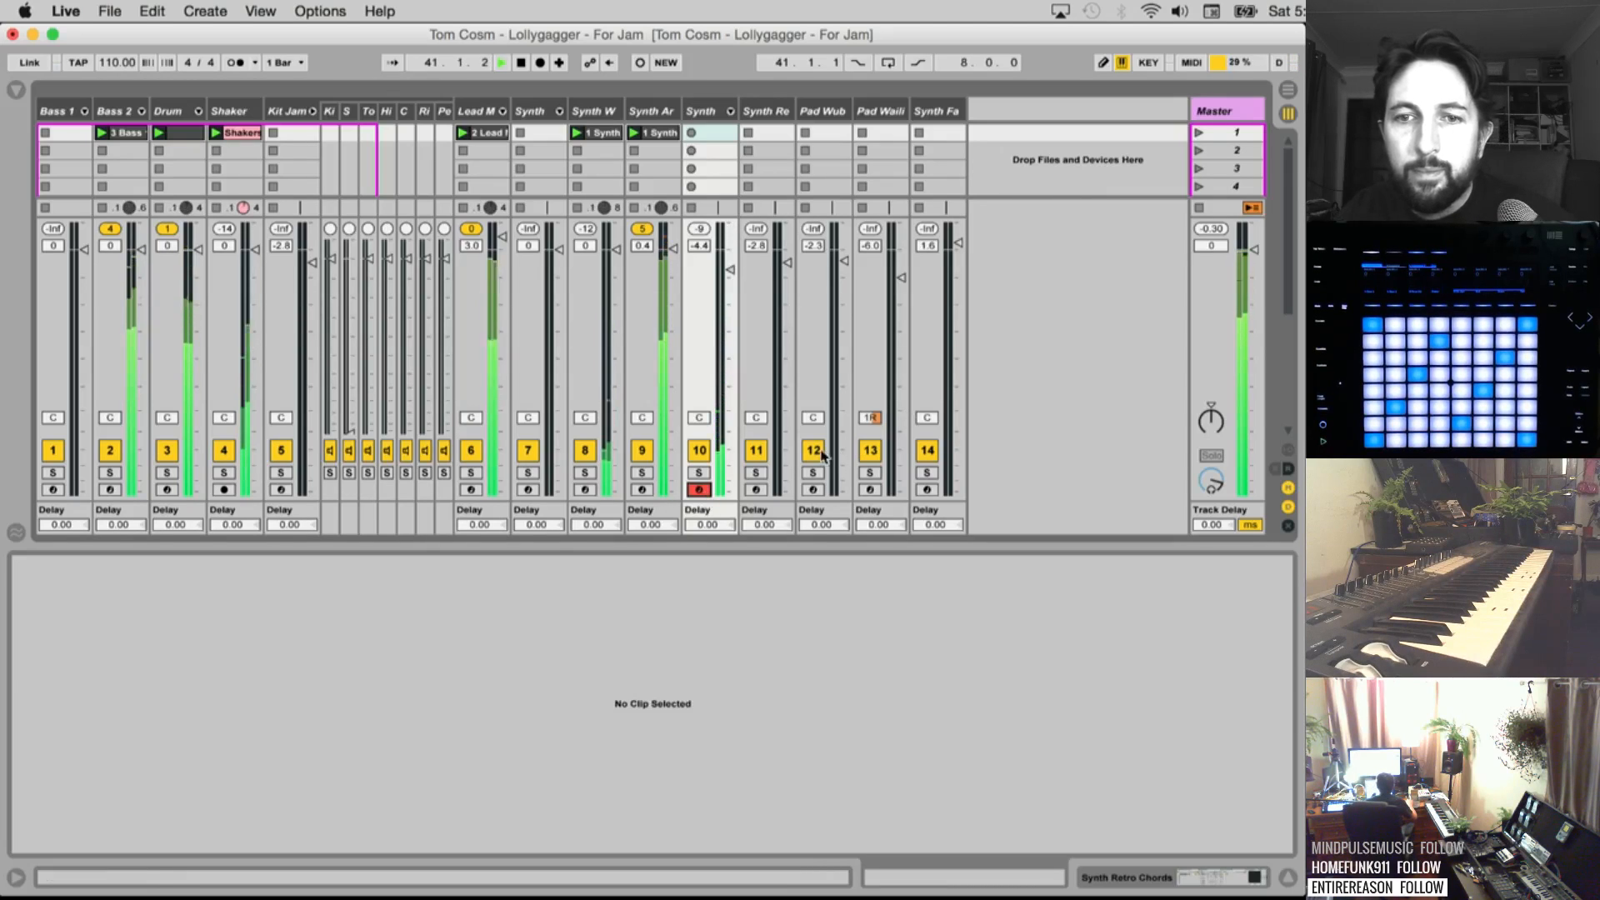
{"action": "left_click", "coordinate": [757, 491]}
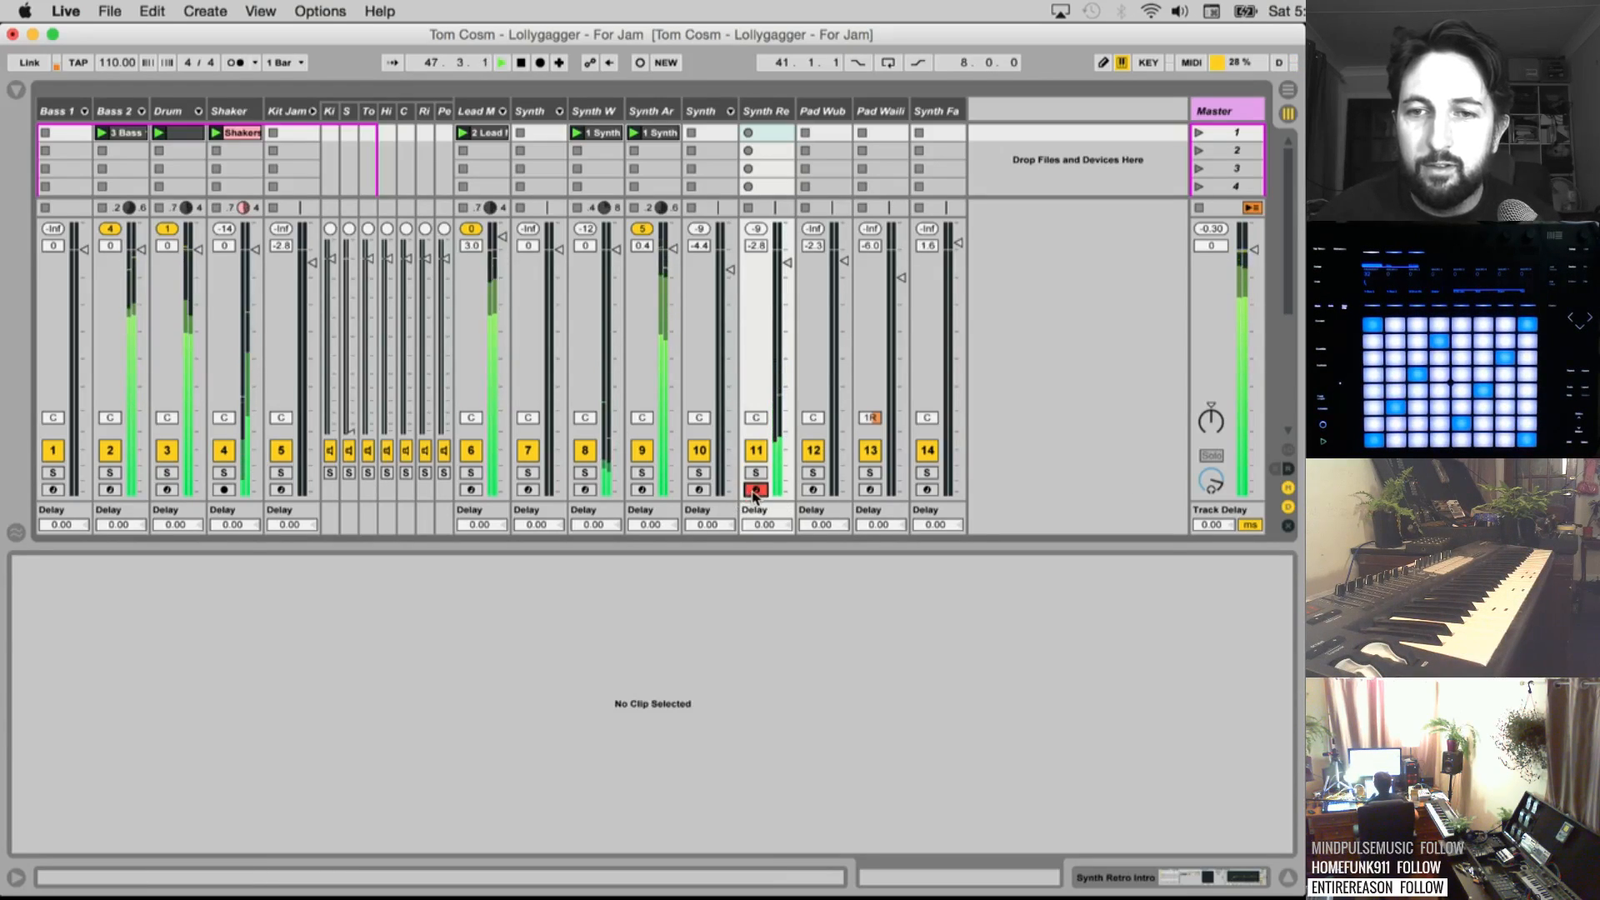
{"action": "left_click", "coordinate": [815, 491]}
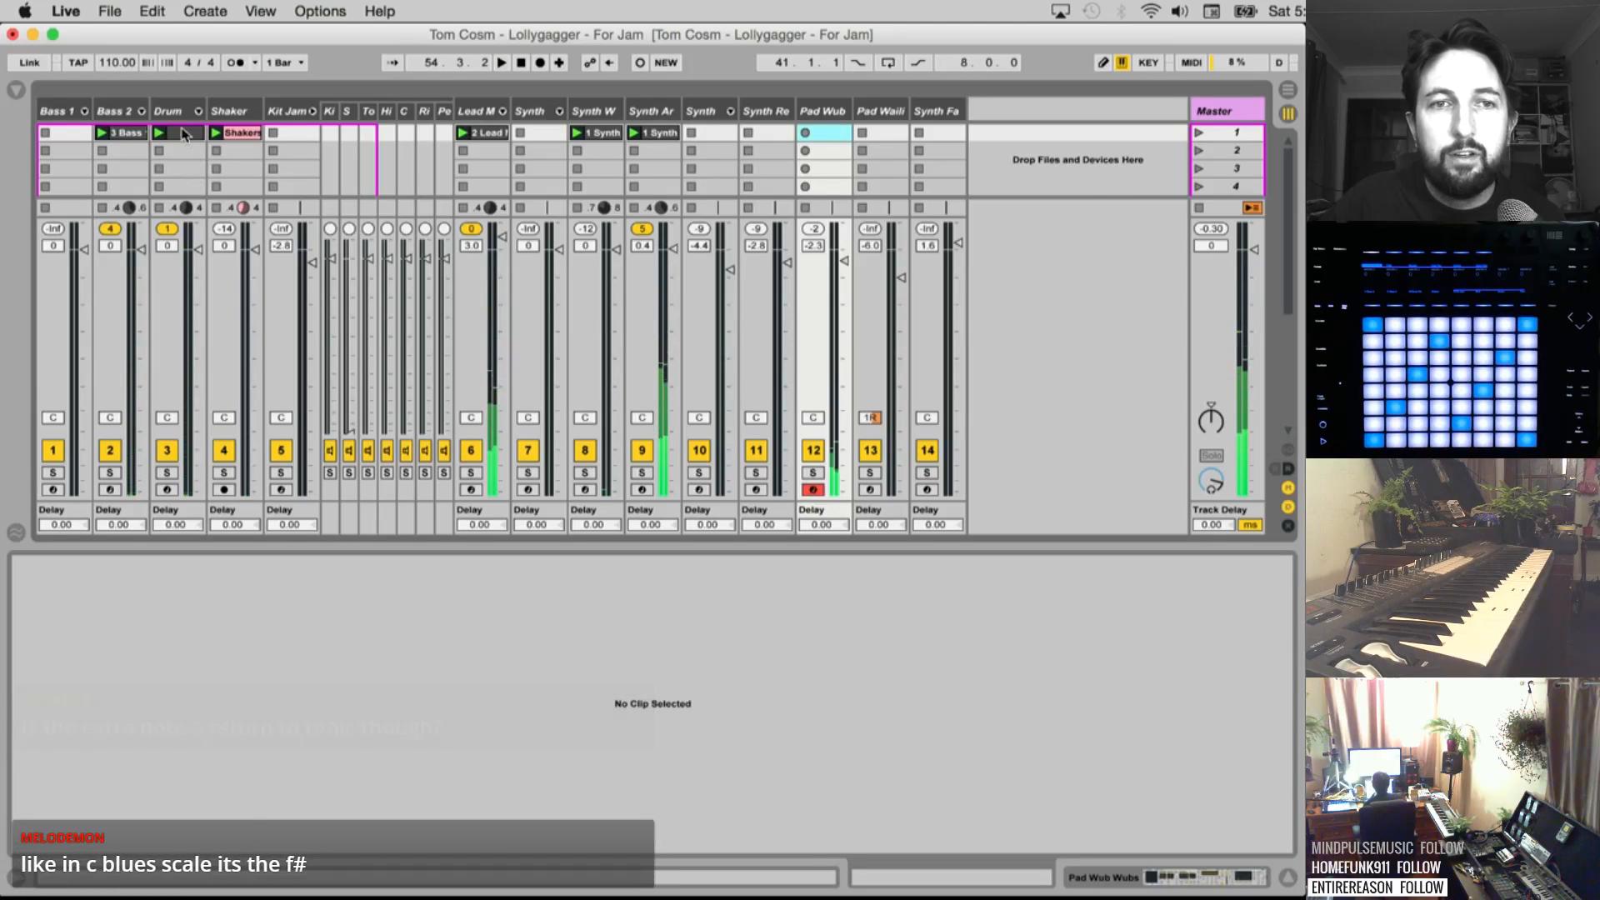
Copy the drum and shaker clips into the second scene and play that scene without the other parts
{"action": "mouse_move", "coordinate": [188, 133]}
{"action": "left_mouse_down"}
{"action": "mouse_move", "coordinate": [191, 161]}
{"action": "mouse_move", "coordinate": [174, 156]}
{"action": "left_mouse_up"}
{"action": "left_click", "coordinate": [159, 152]}
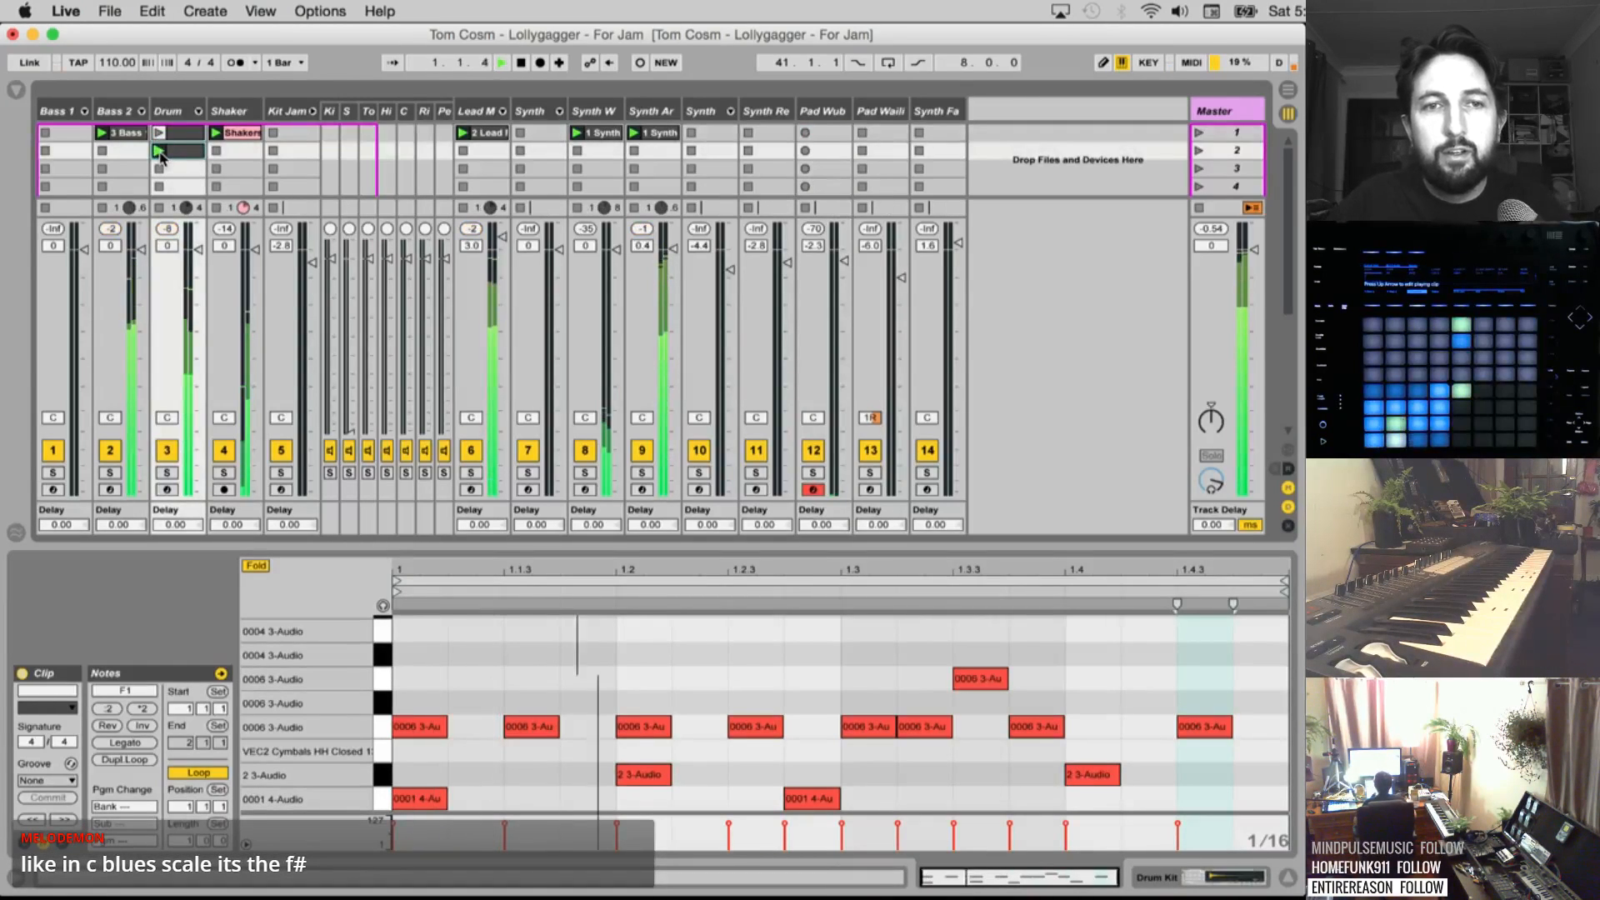
{"action": "left_click", "coordinate": [1200, 150]}
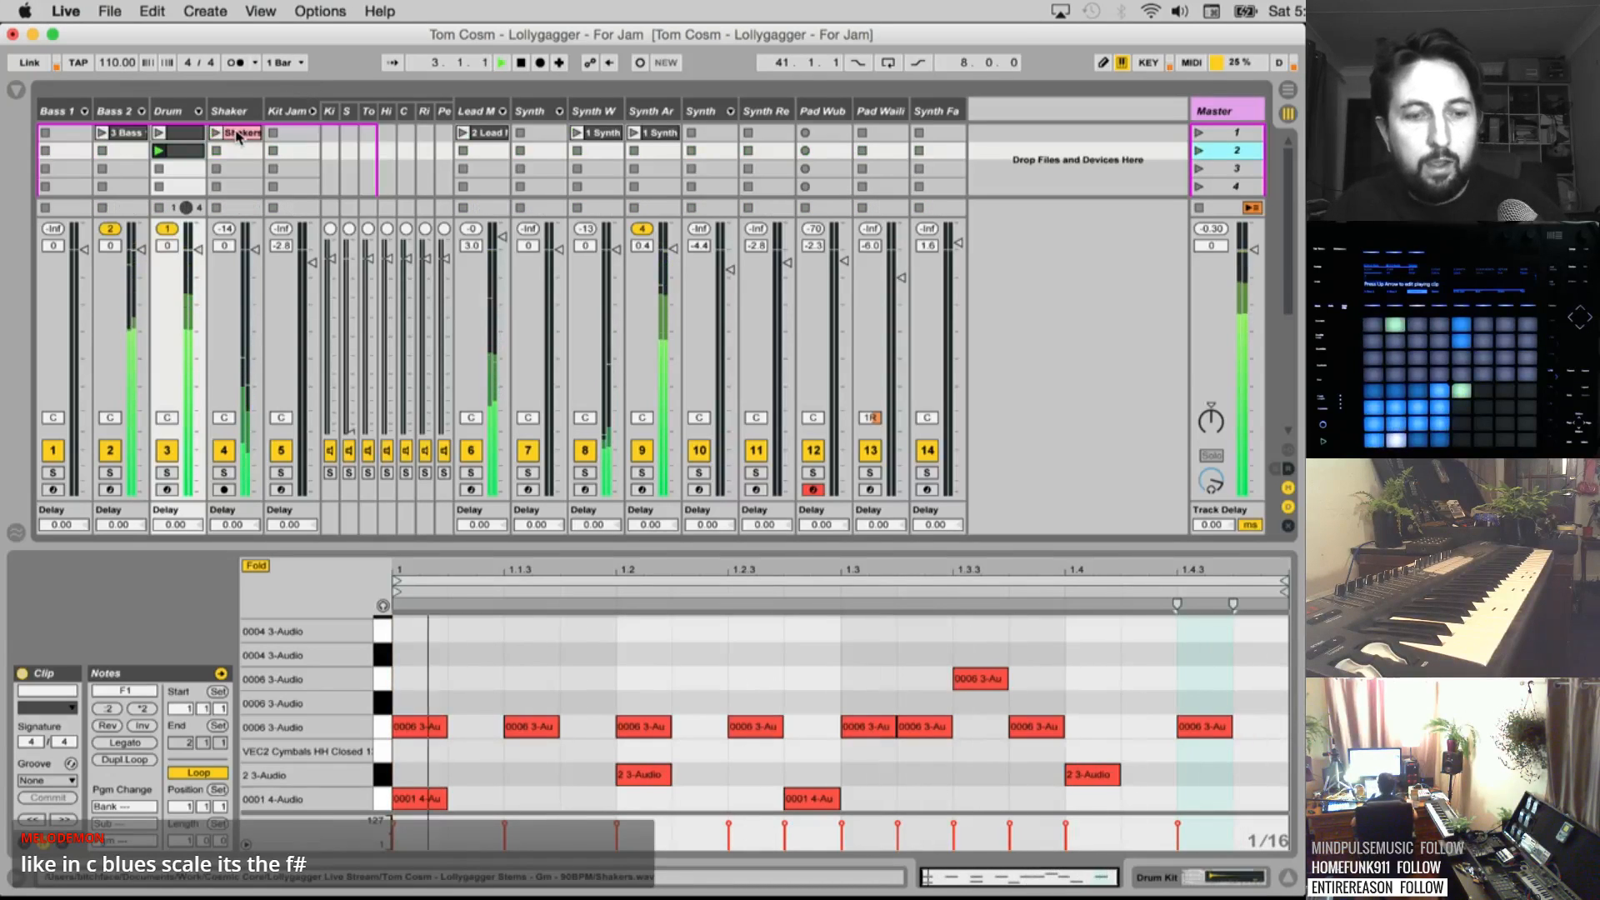
{"action": "left_click_drag", "start_coordinate": [238, 133], "coordinate": [240, 152]}
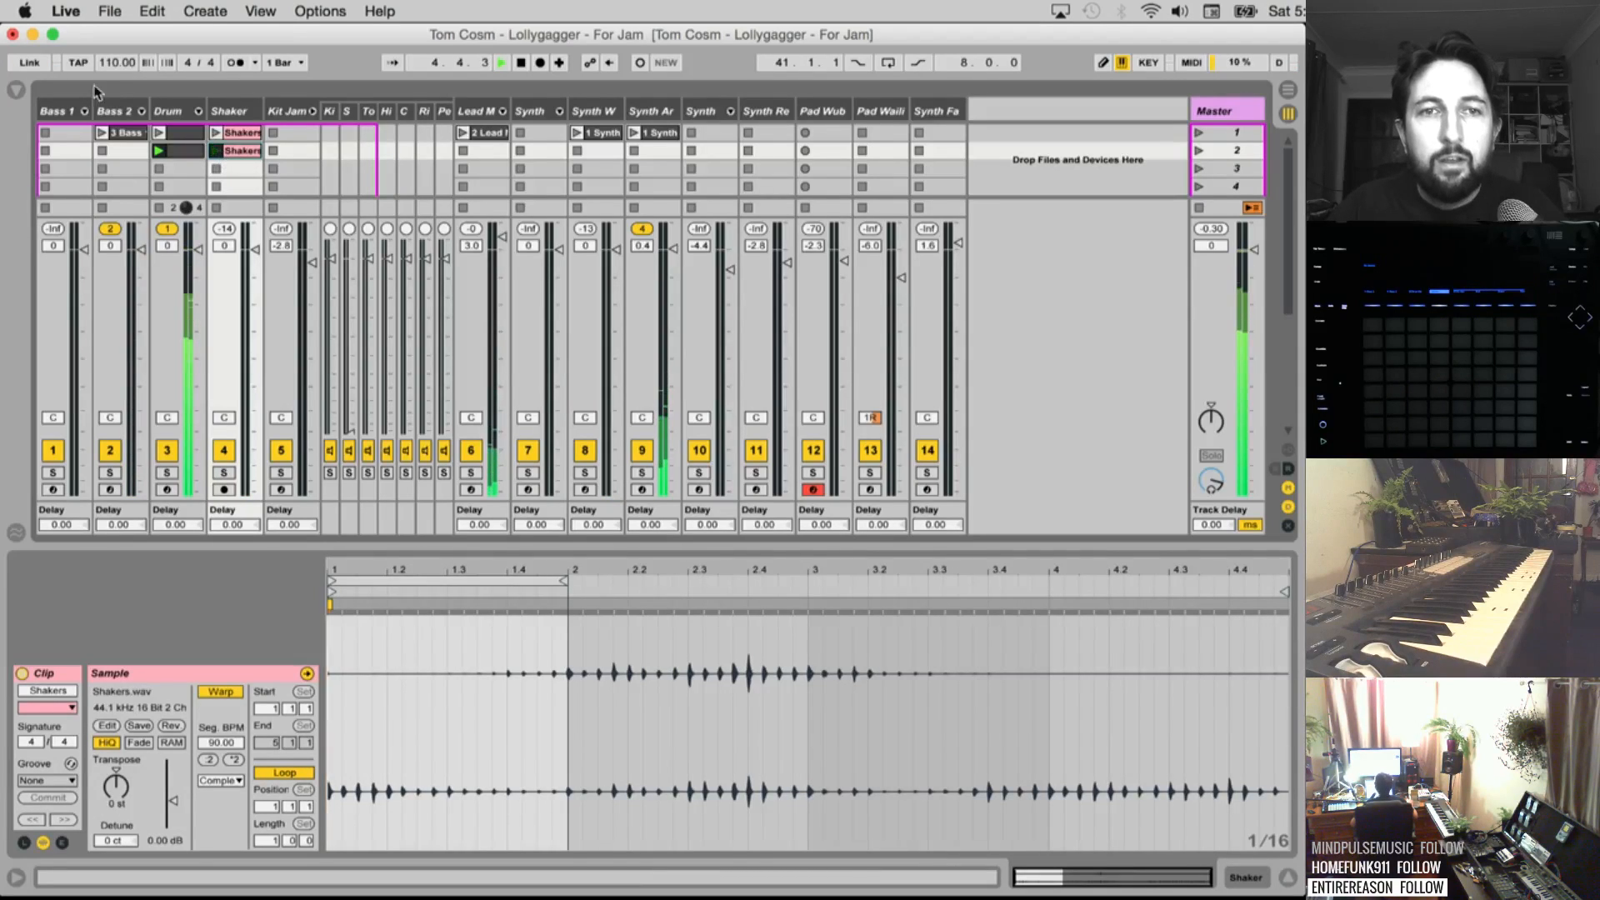
Arm the Bass 2 track, record a four-bar clip in its second slot and restart playback from the beginning
{"action": "left_click", "coordinate": [109, 112]}
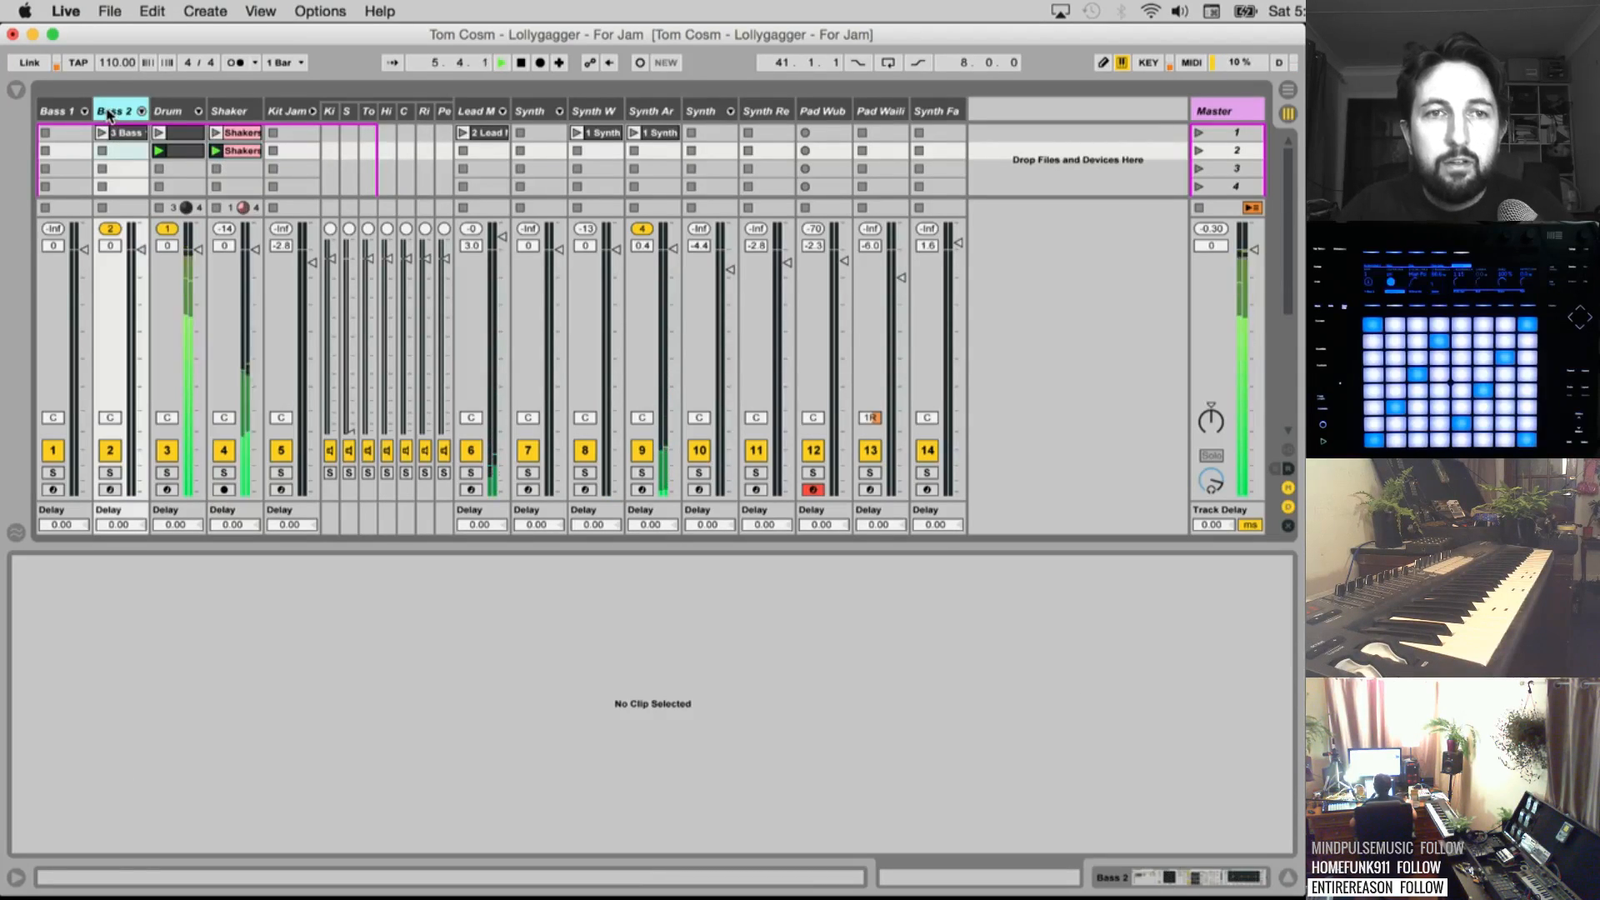
{"action": "left_click", "coordinate": [110, 488]}
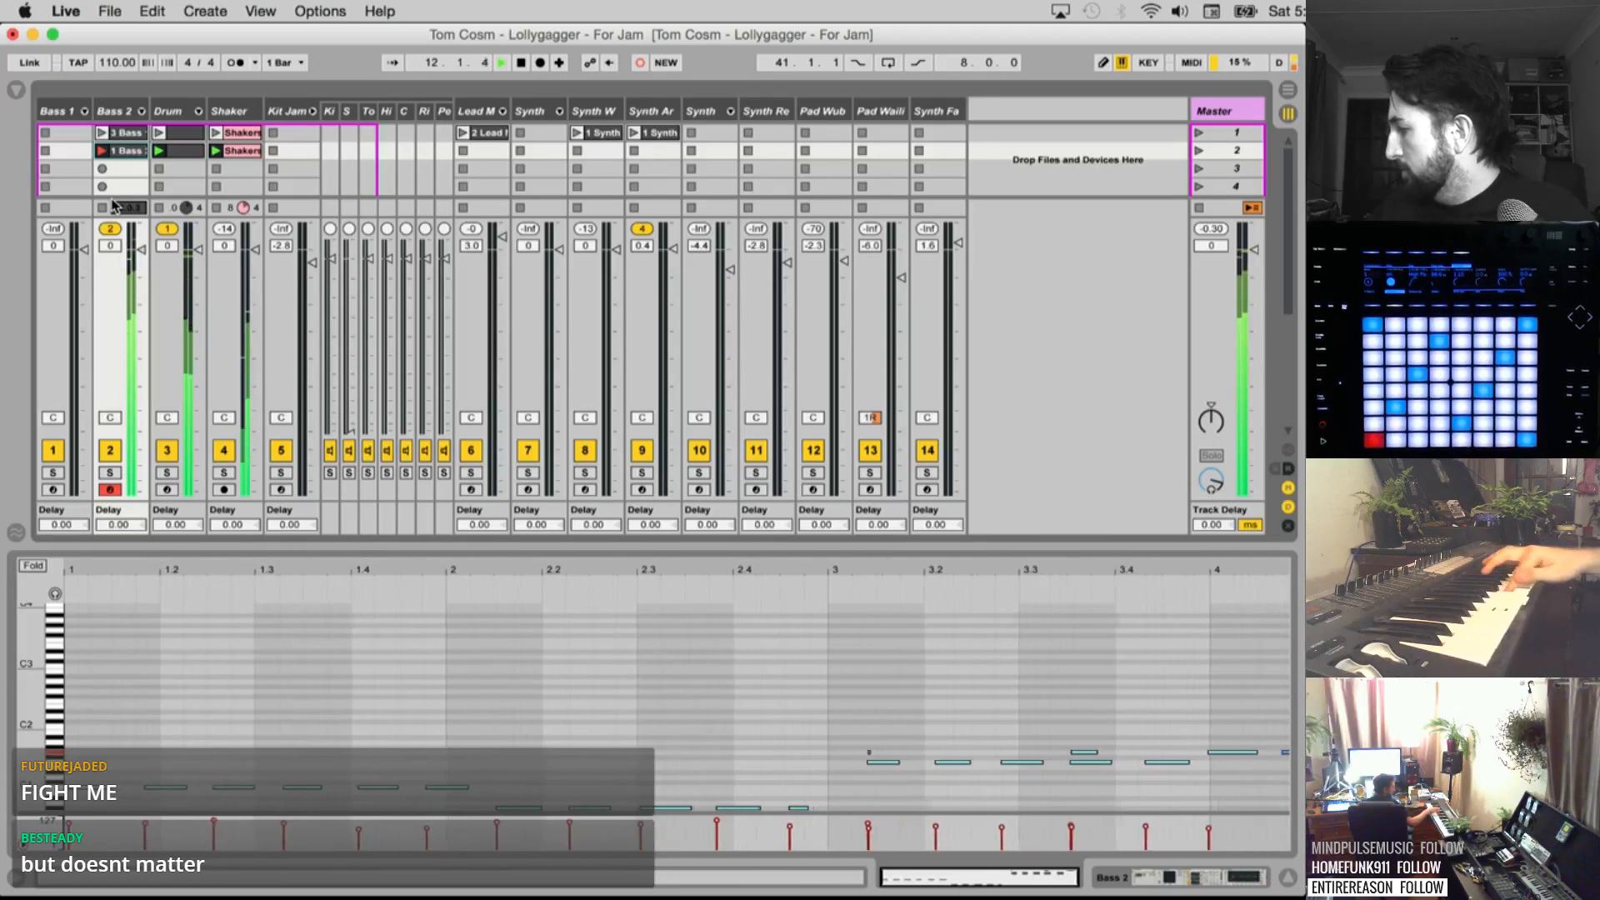
{"action": "key", "text": "space"}
{"action": "key", "text": "space"}
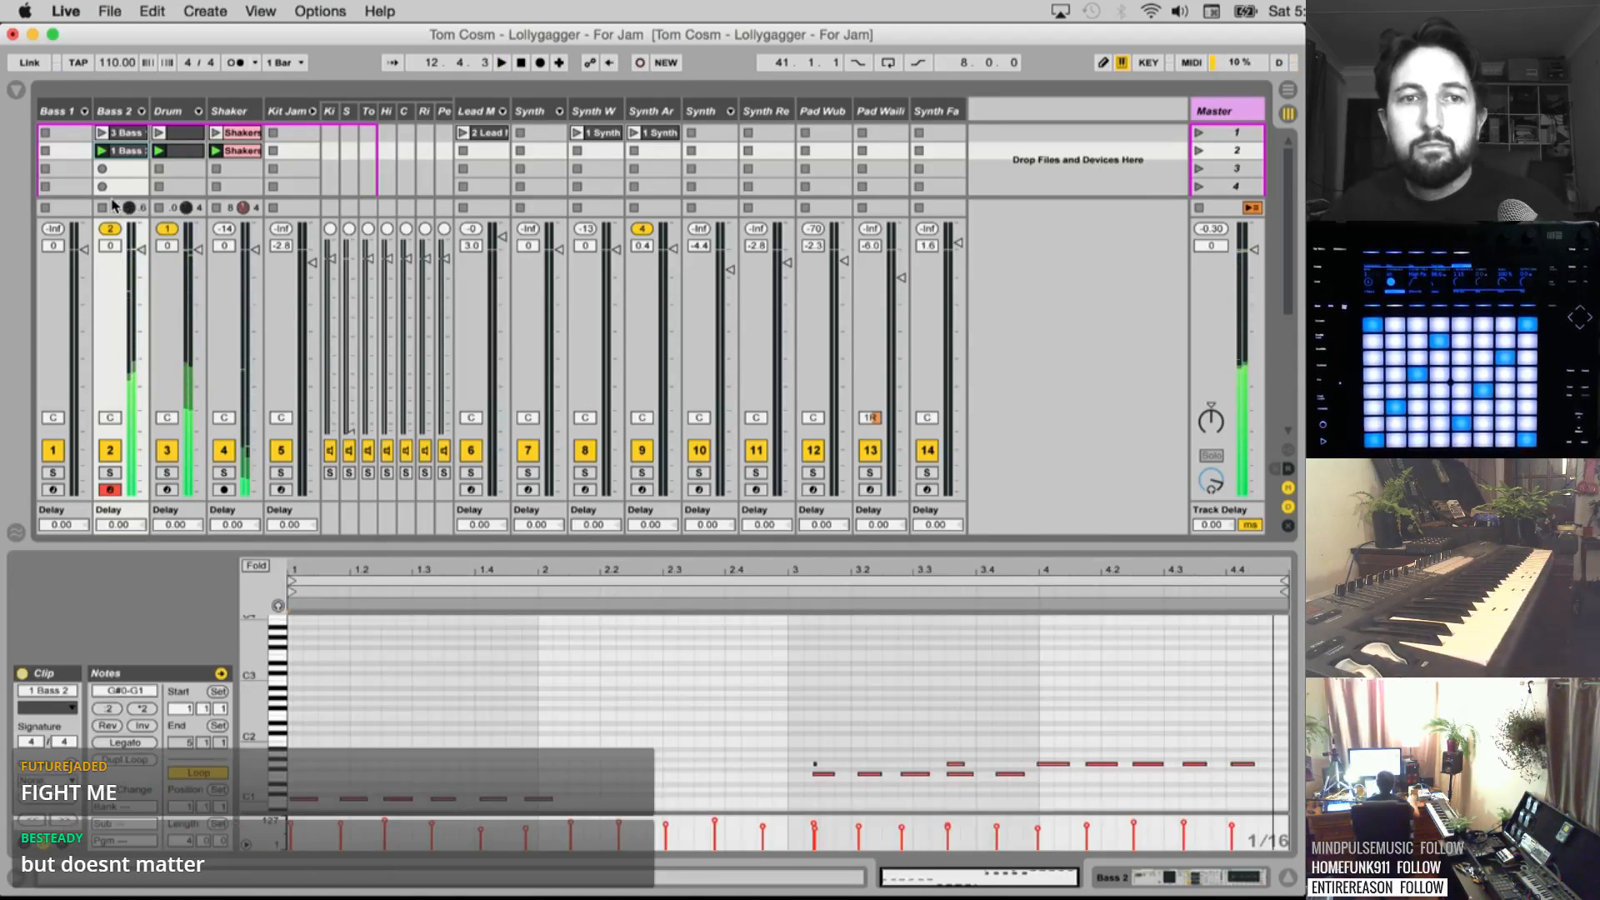
Quantize all notes of the new Bass 2 clip and delete the two stray G1 notes in bar 3
{"action": "left_click", "coordinate": [475, 717]}
{"action": "key", "text": "super+a"}
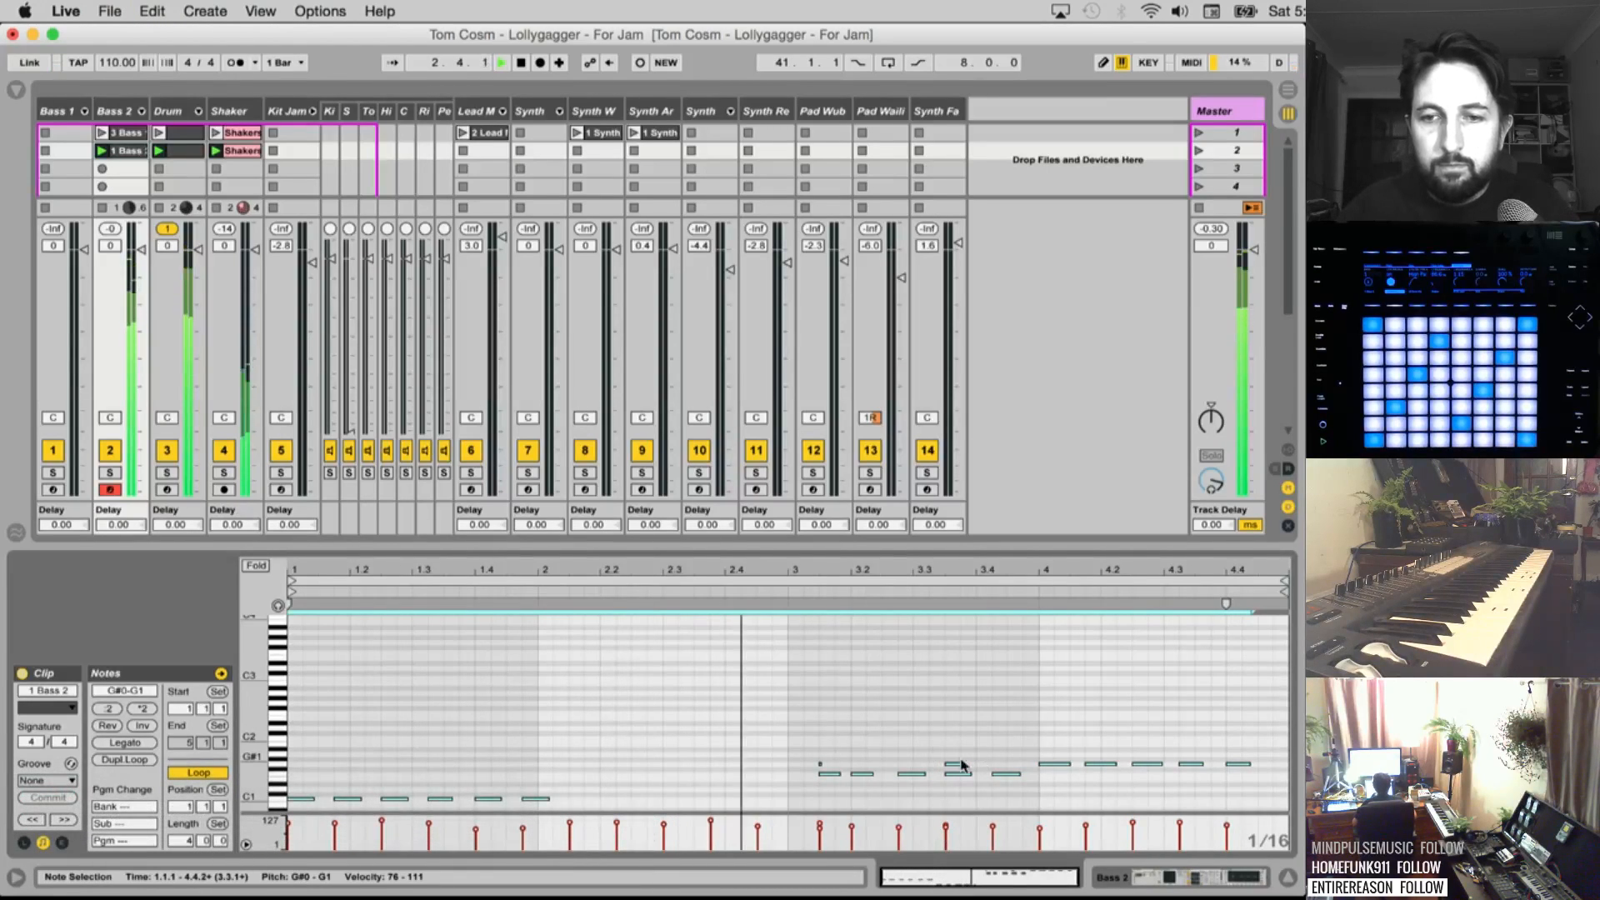
{"action": "scroll", "coordinate": [909, 732], "scroll_direction": "down", "scroll_amount": 2}
{"action": "left_click", "coordinate": [822, 724]}
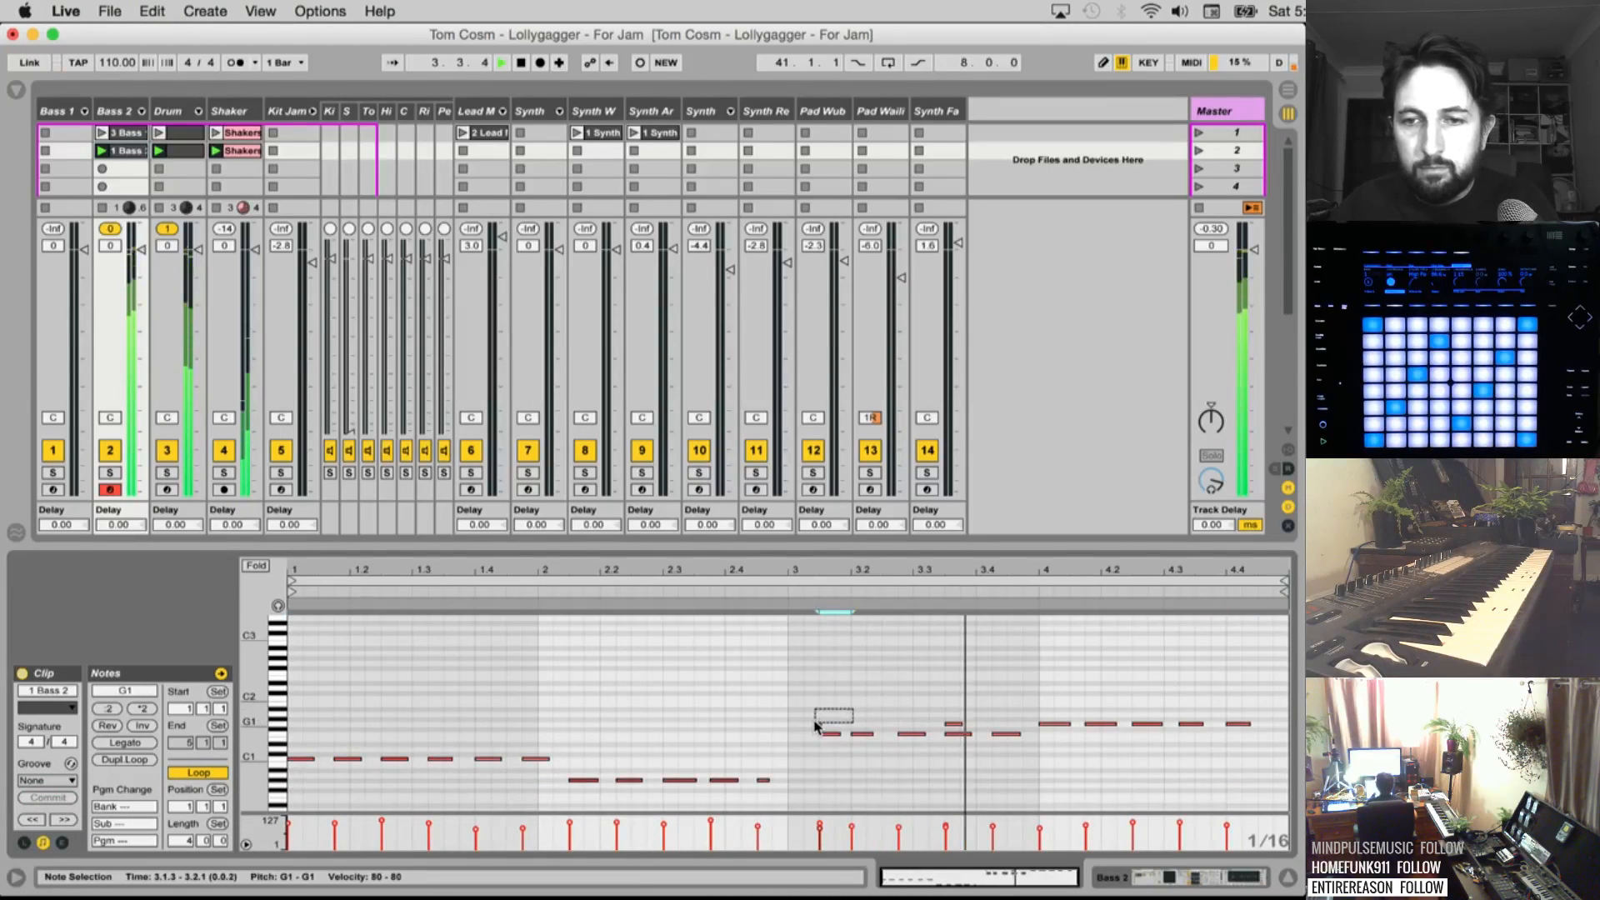
{"action": "left_click", "coordinate": [954, 722]}
{"action": "key", "text": "Delete"}
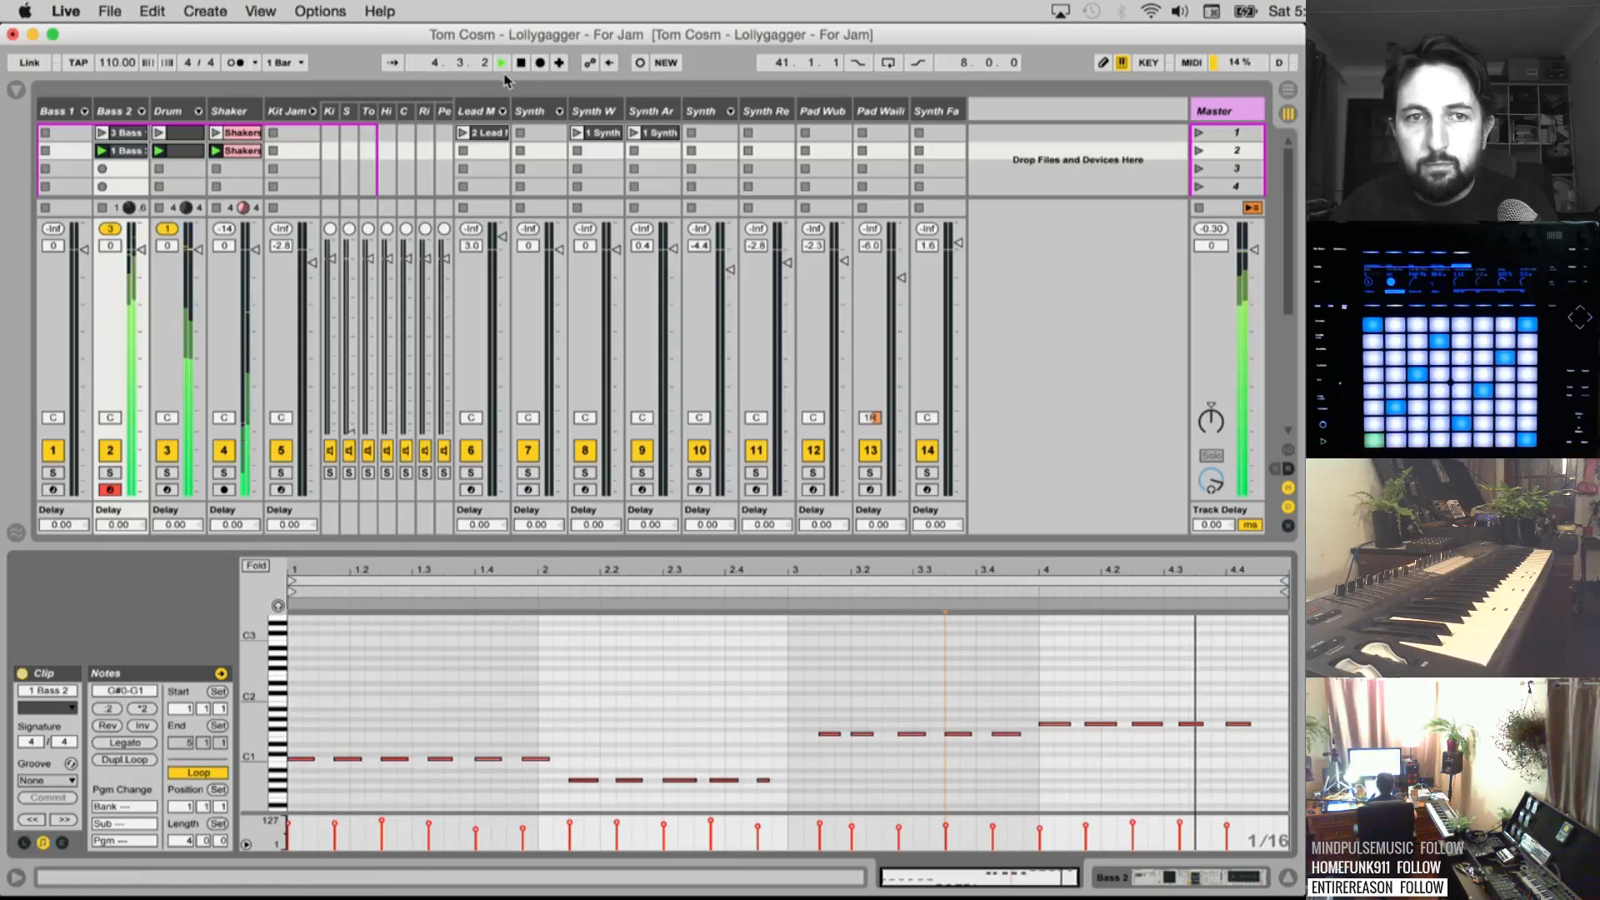
Record an eight-bar clip in the Synth Arp track's second slot and restart playback from the beginning
{"action": "left_click", "coordinate": [472, 113]}
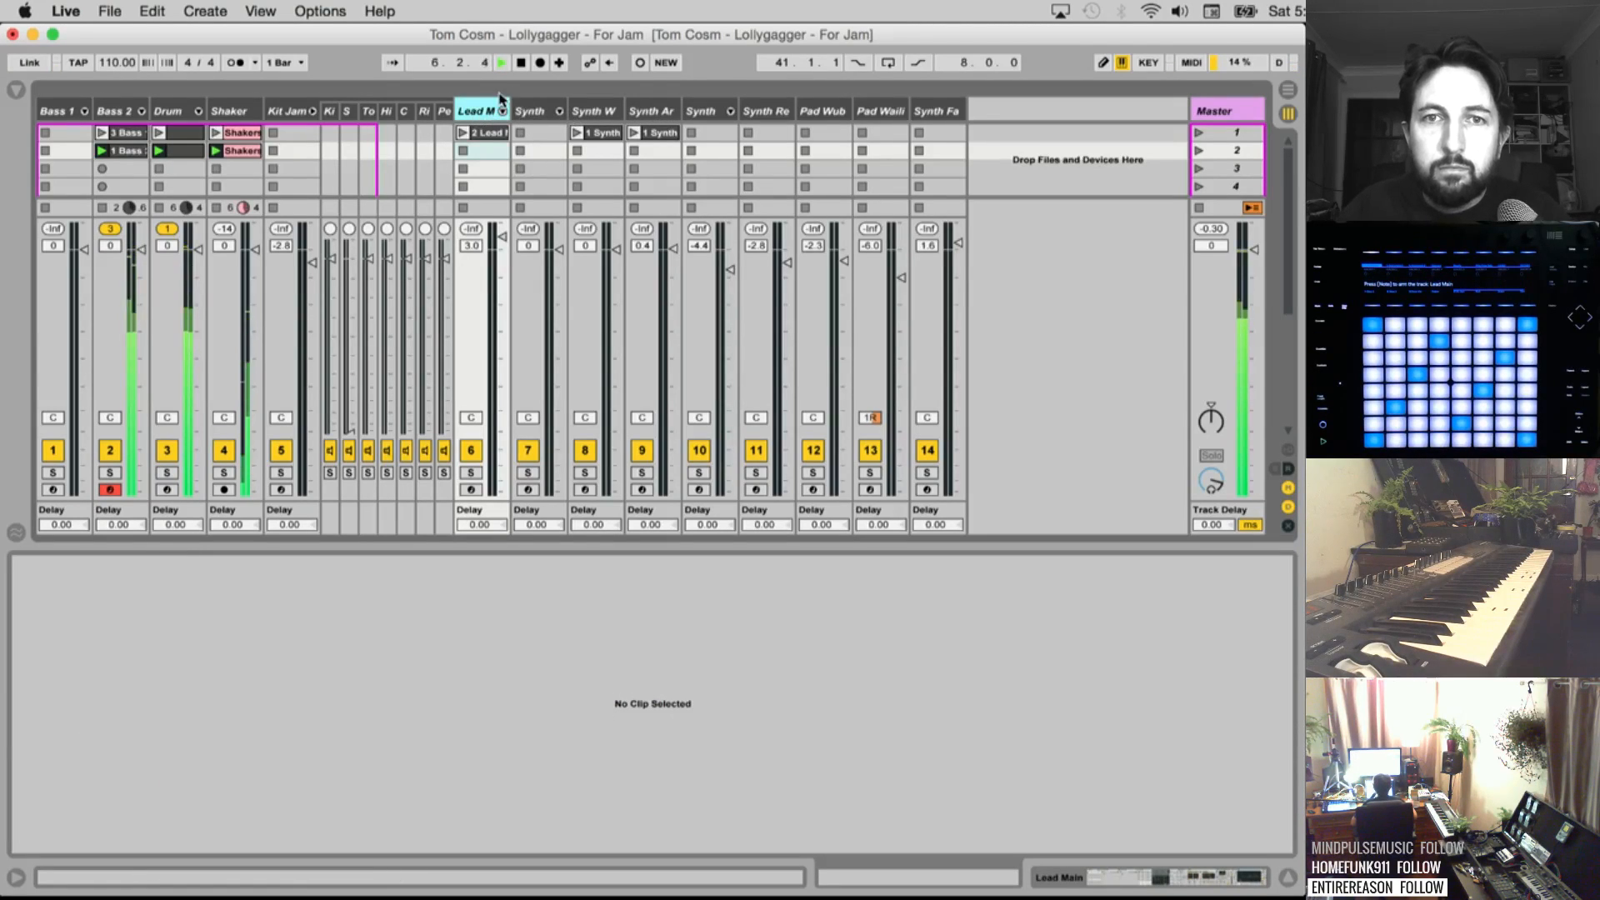
{"action": "left_click", "coordinate": [651, 112]}
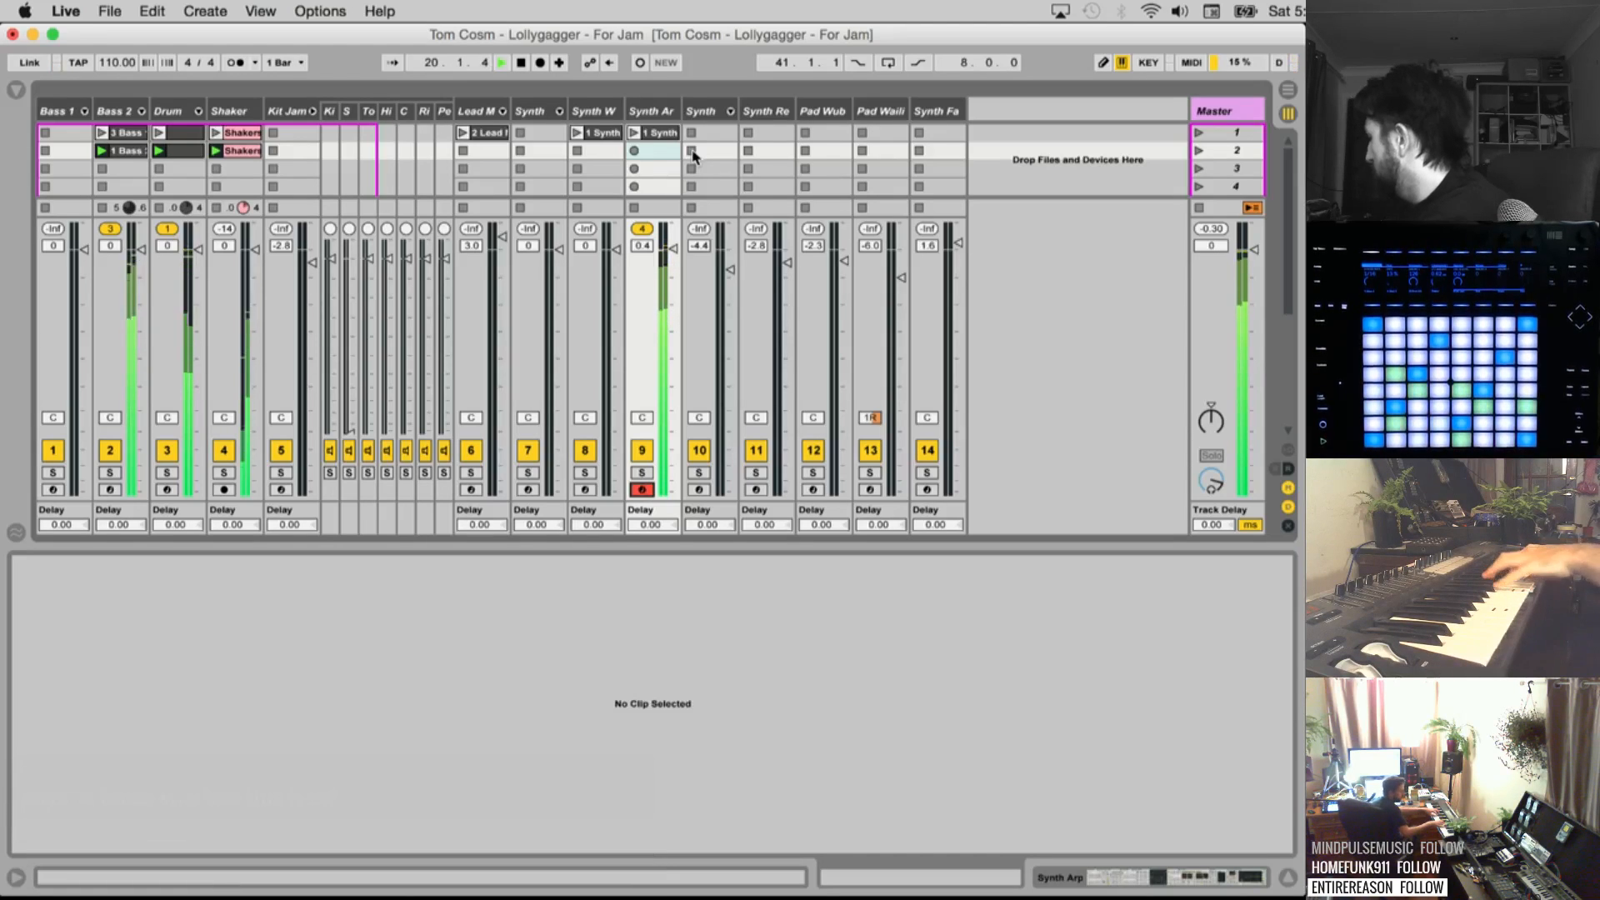
{"action": "left_click", "coordinate": [631, 151]}
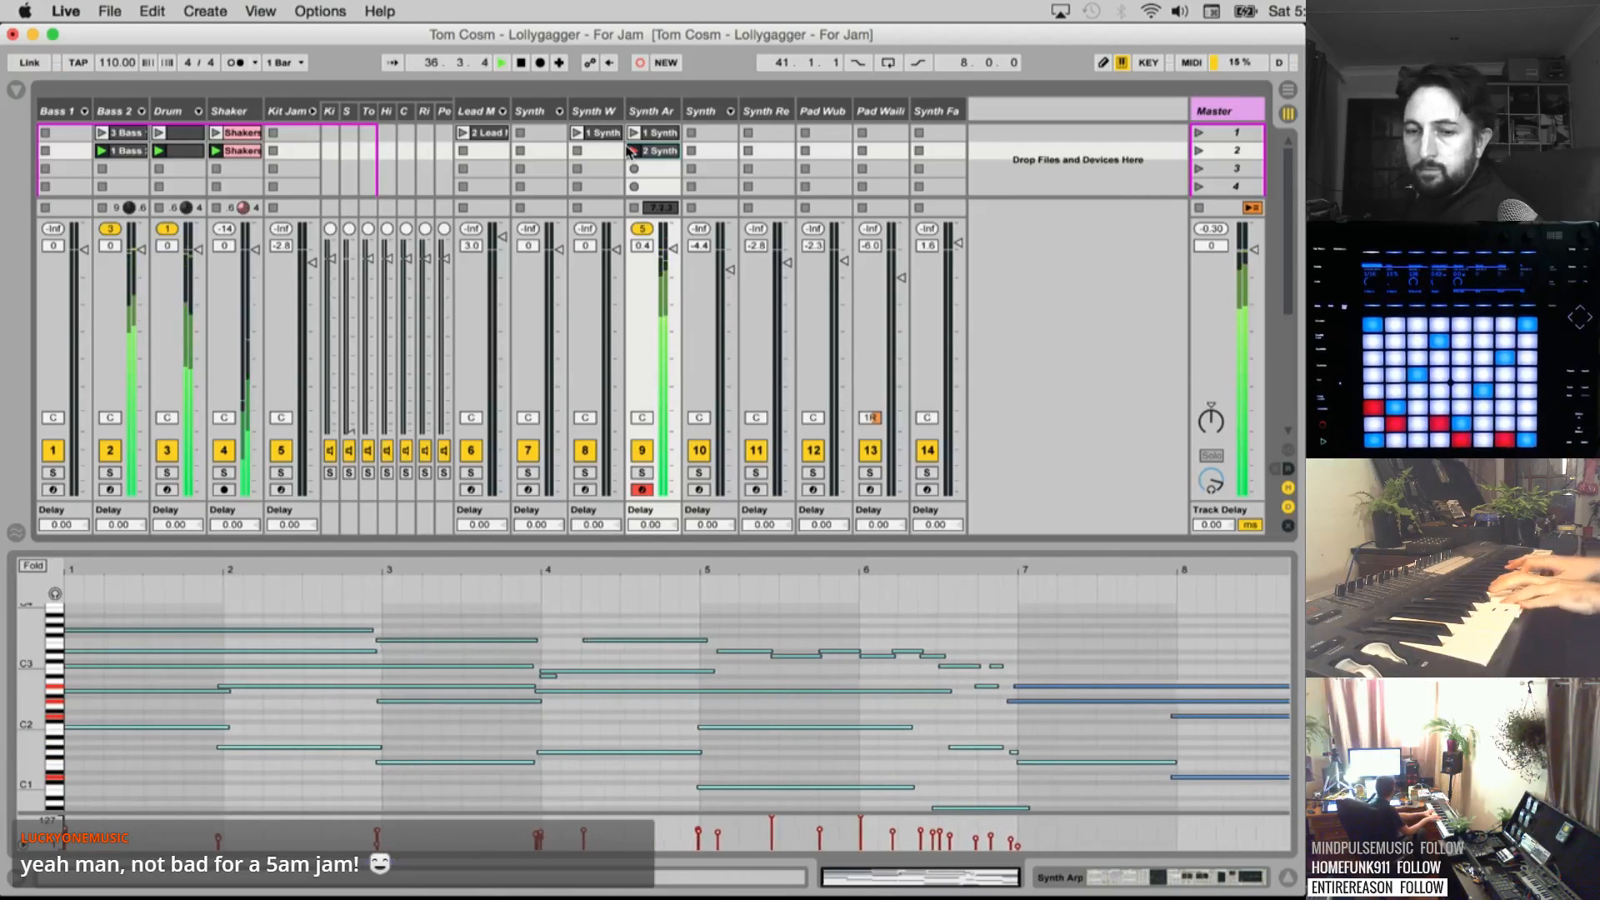
{"action": "left_click", "coordinate": [631, 150]}
{"action": "key", "text": "space"}
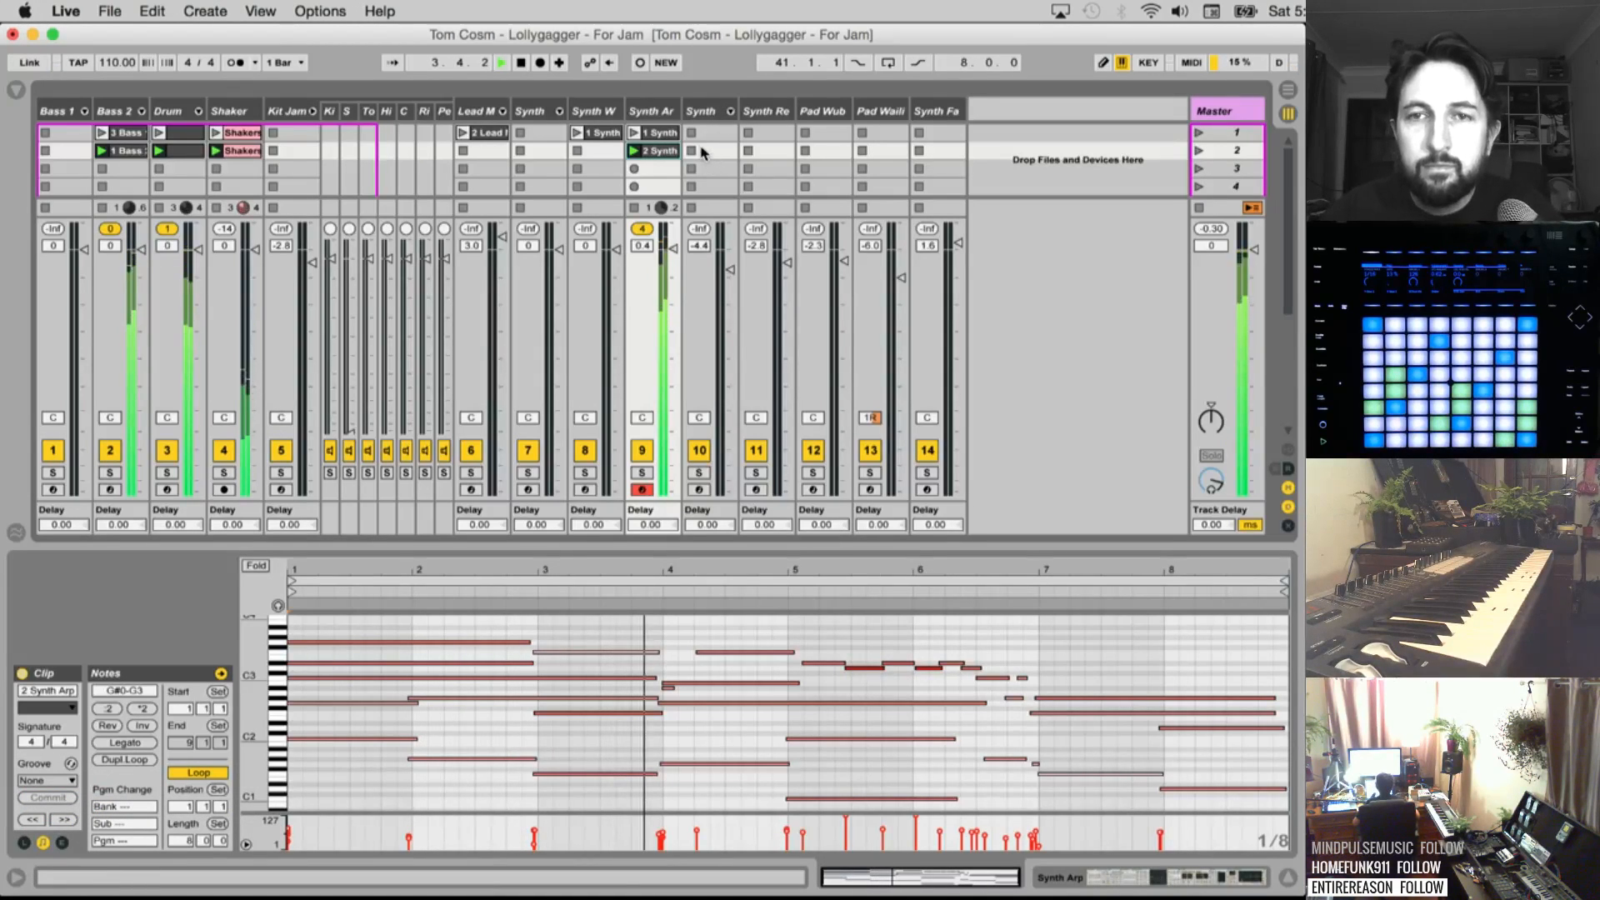
Arm the Synth Fake Guitar track and bring the Synth Arp track's second clip back into view in Session View
{"action": "left_click", "coordinate": [929, 113]}
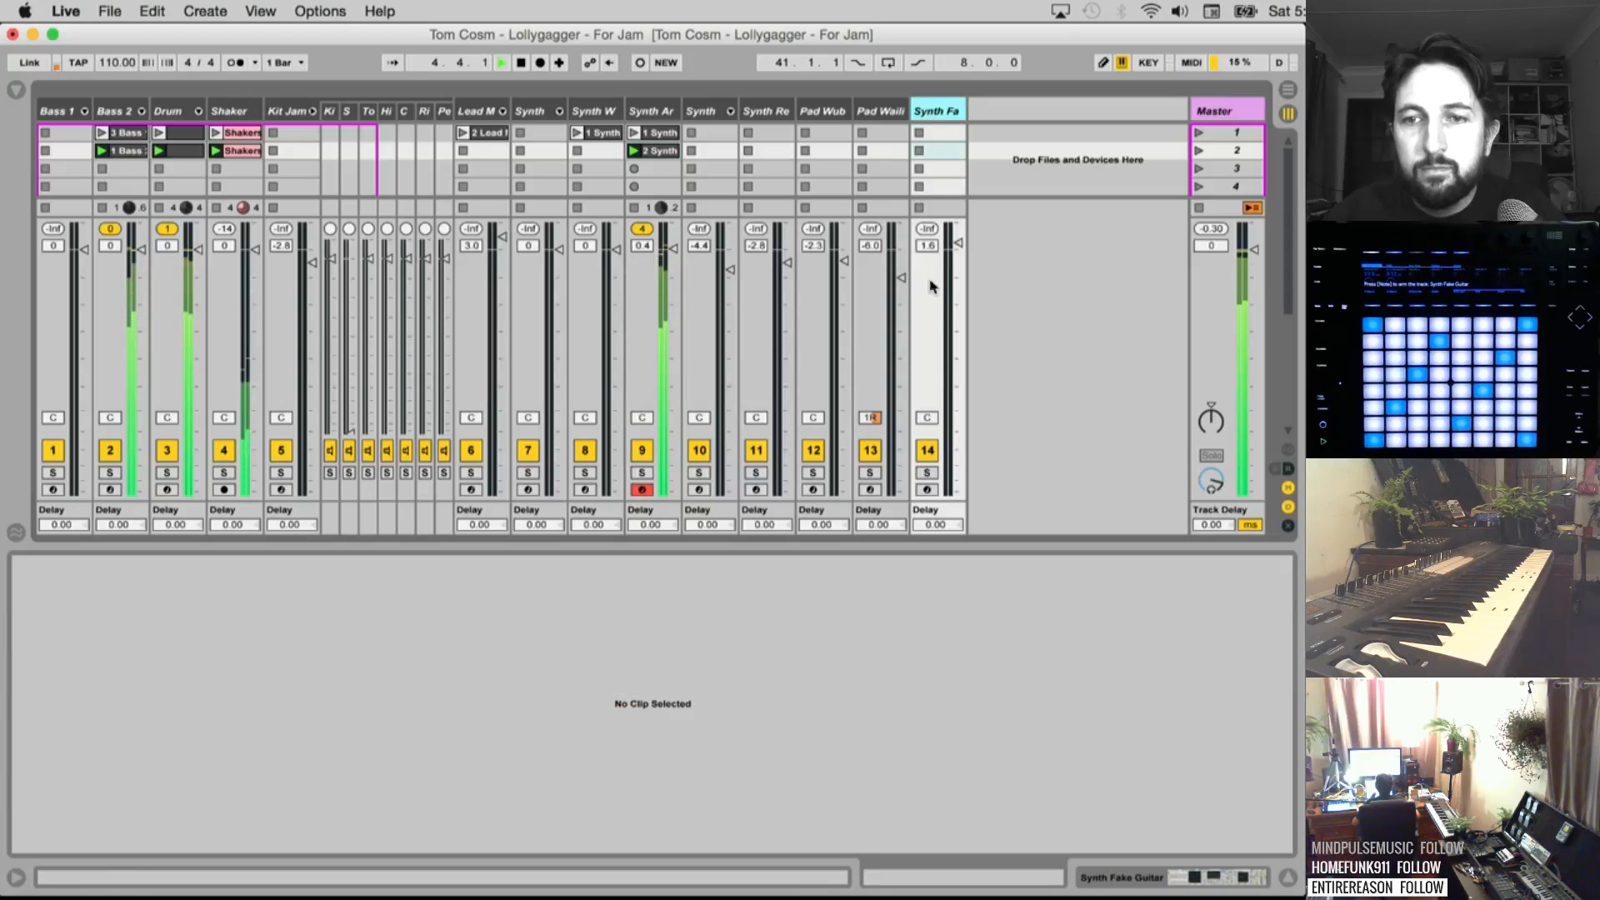
{"action": "left_click", "coordinate": [927, 490]}
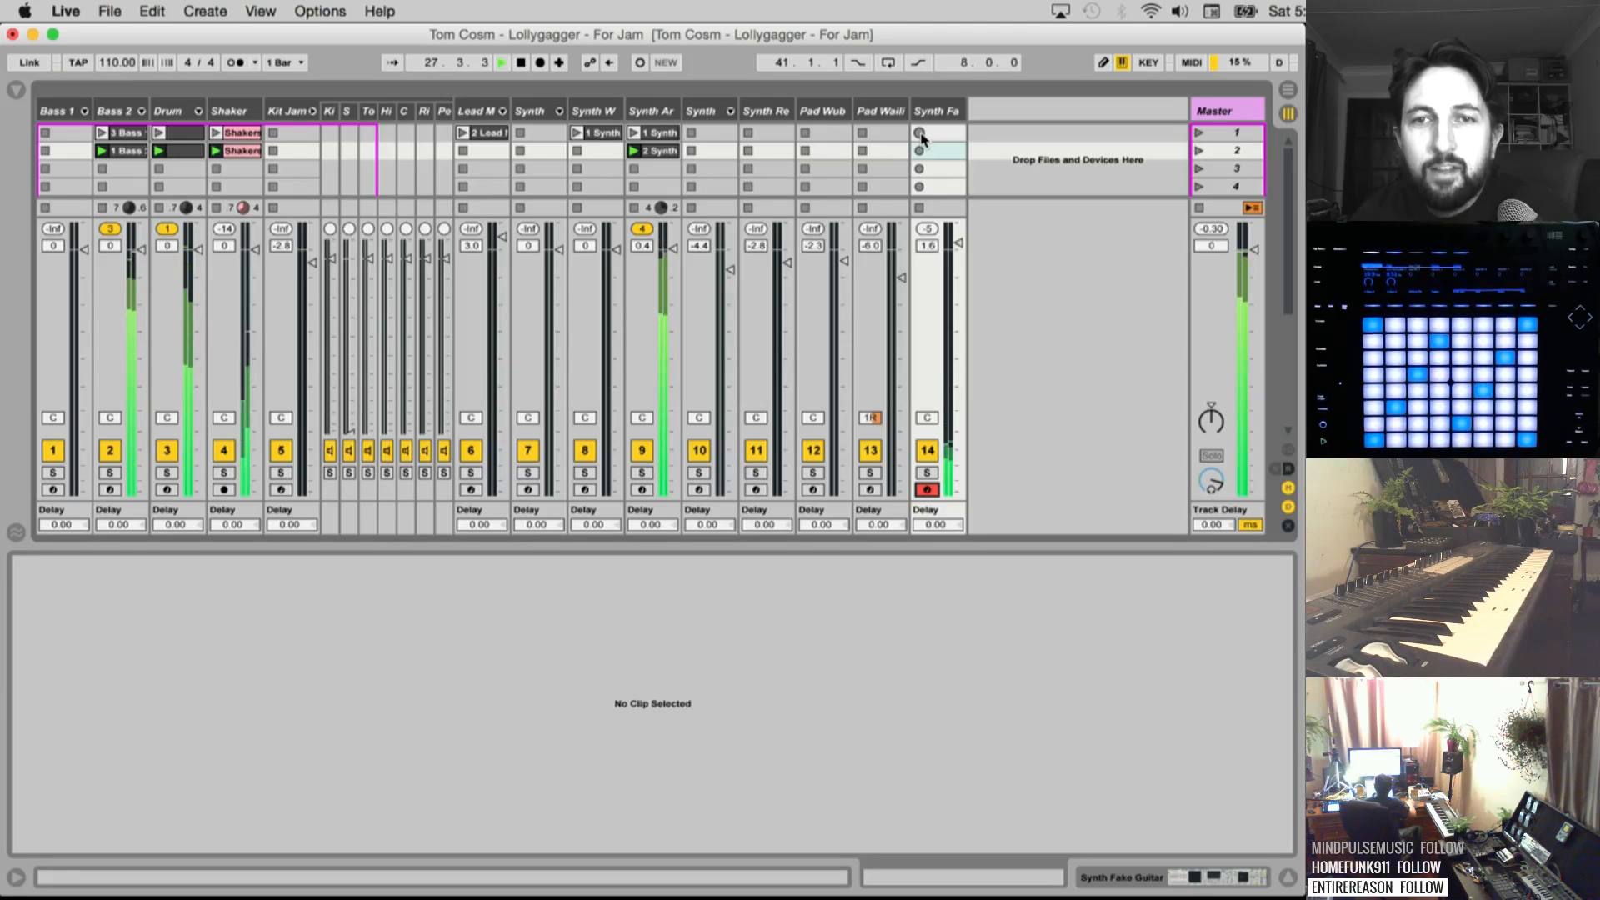
{"action": "left_click", "coordinate": [663, 110]}
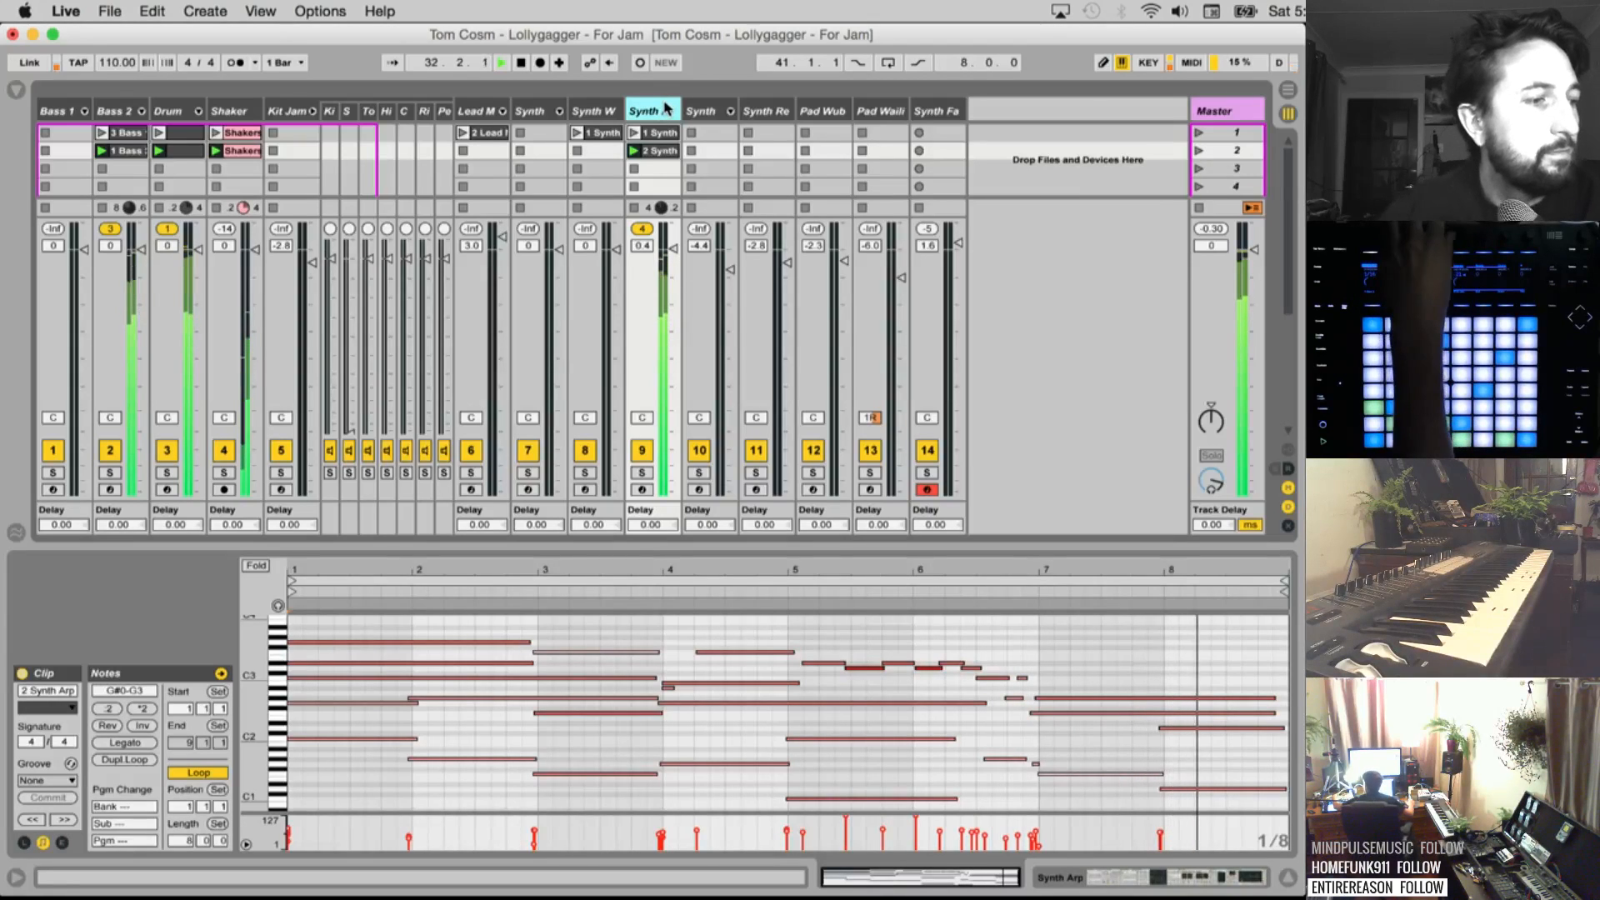
{"action": "key", "text": "Tab"}
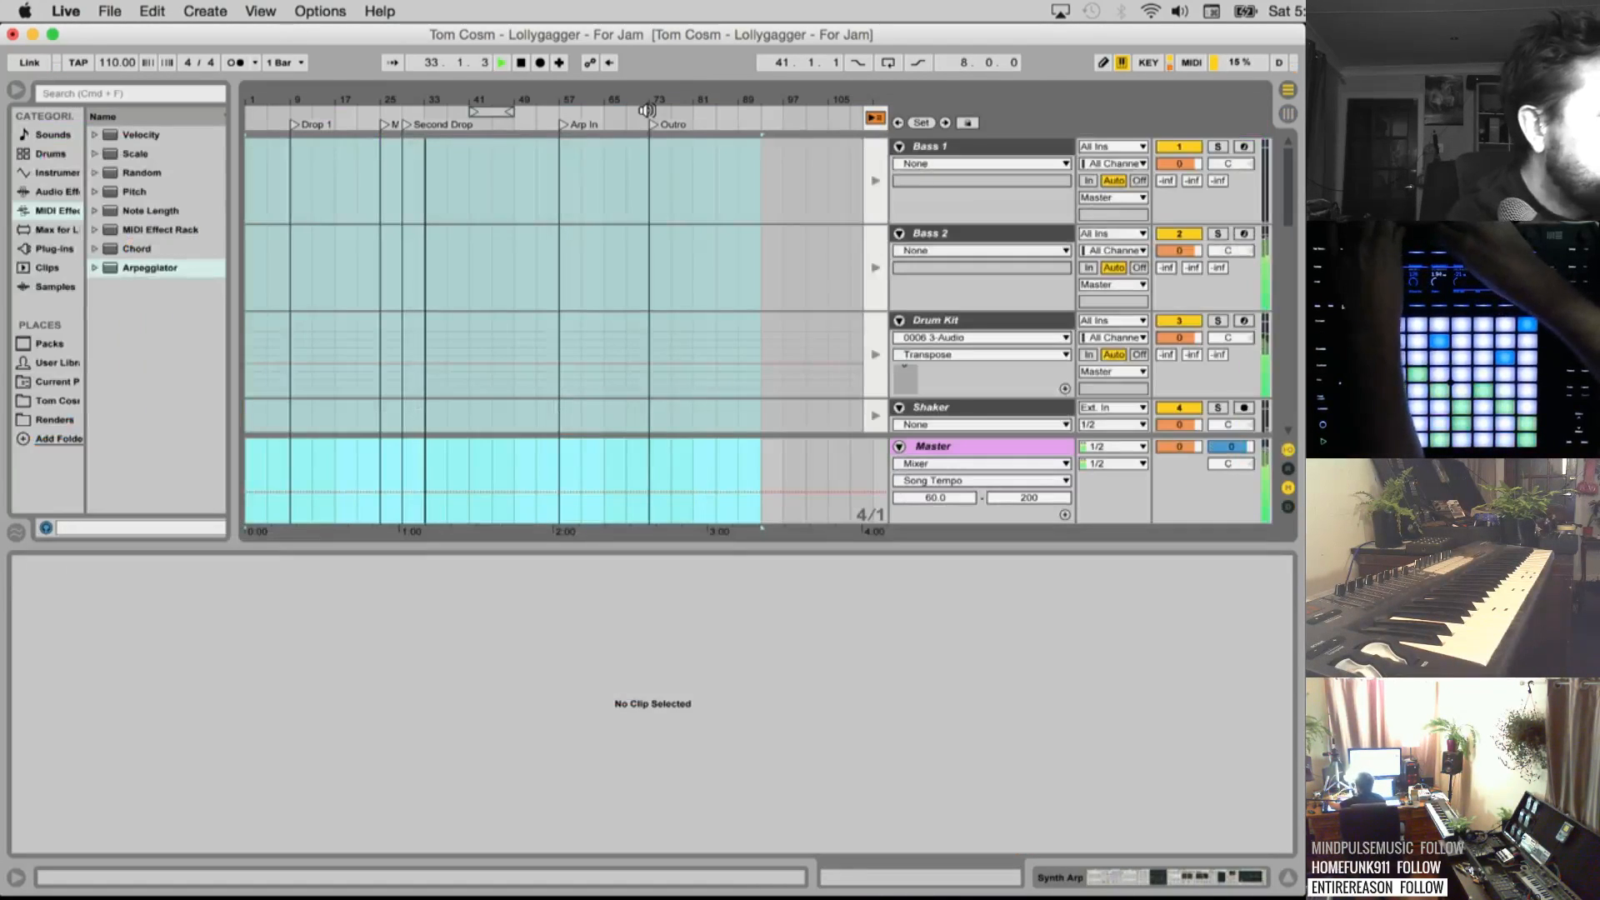
{"action": "key", "text": "Tab"}
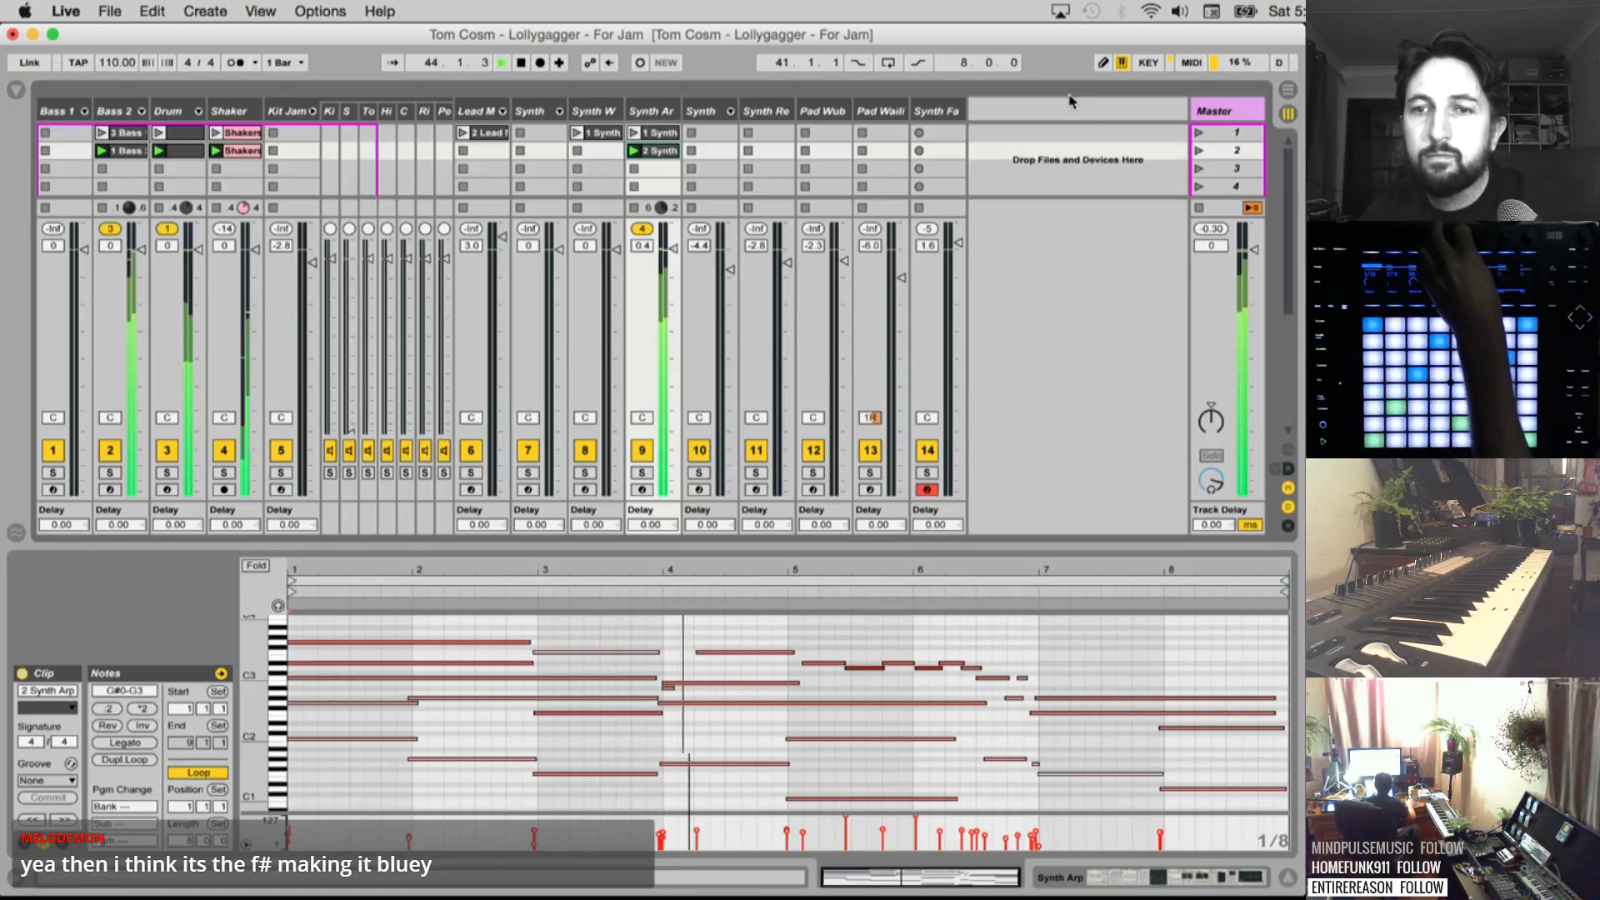
{"action": "left_click", "coordinate": [935, 133]}
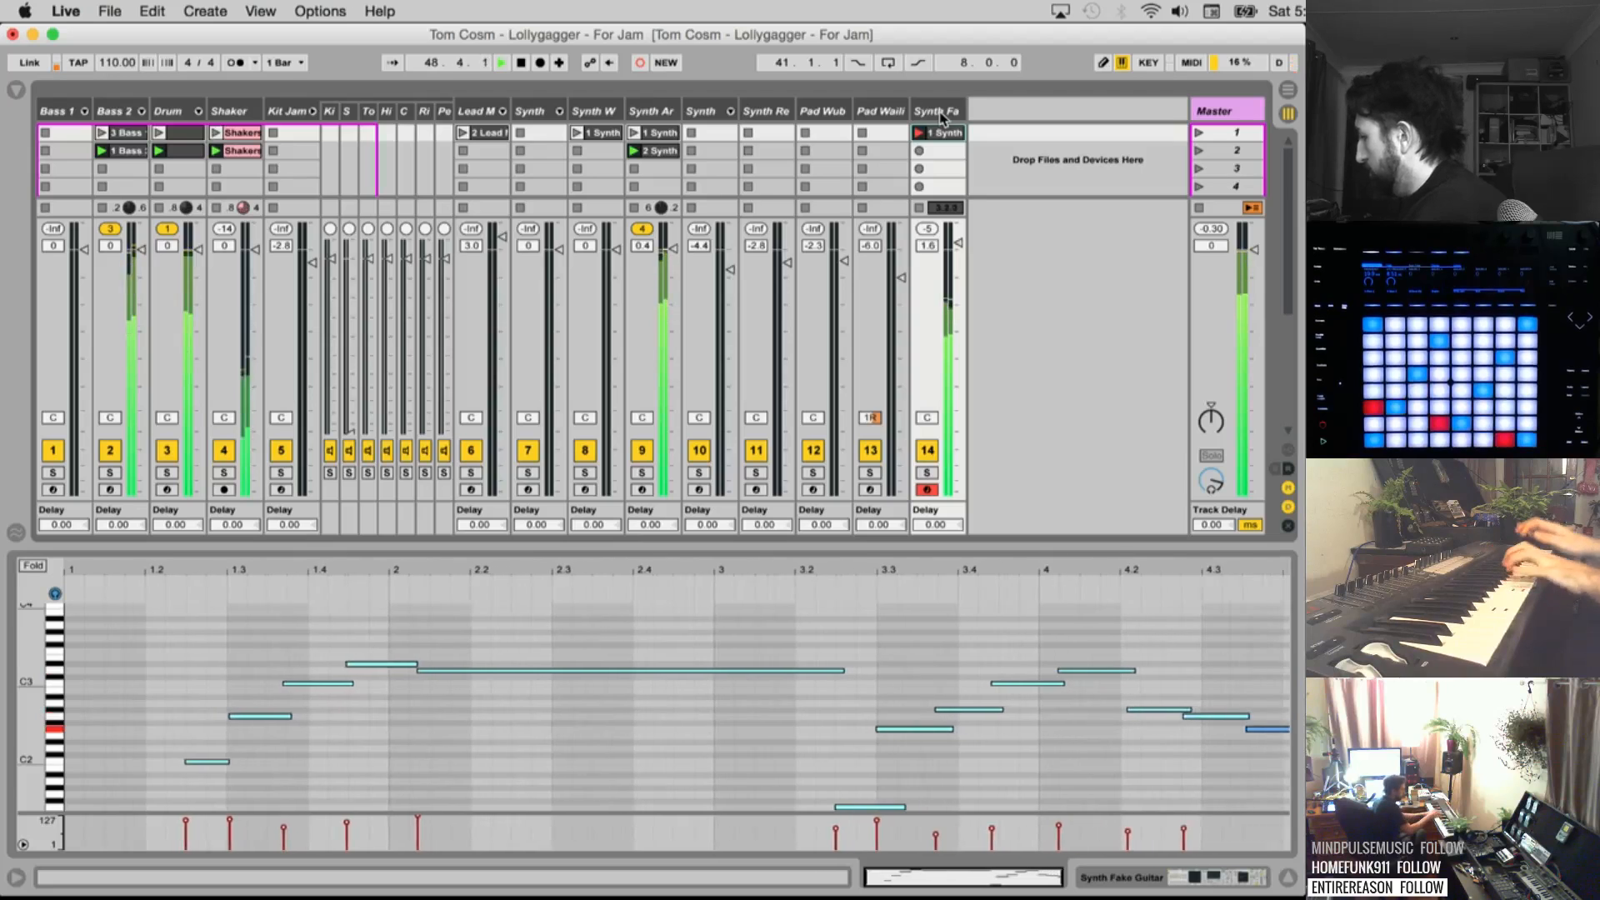
{"action": "key", "text": "space"}
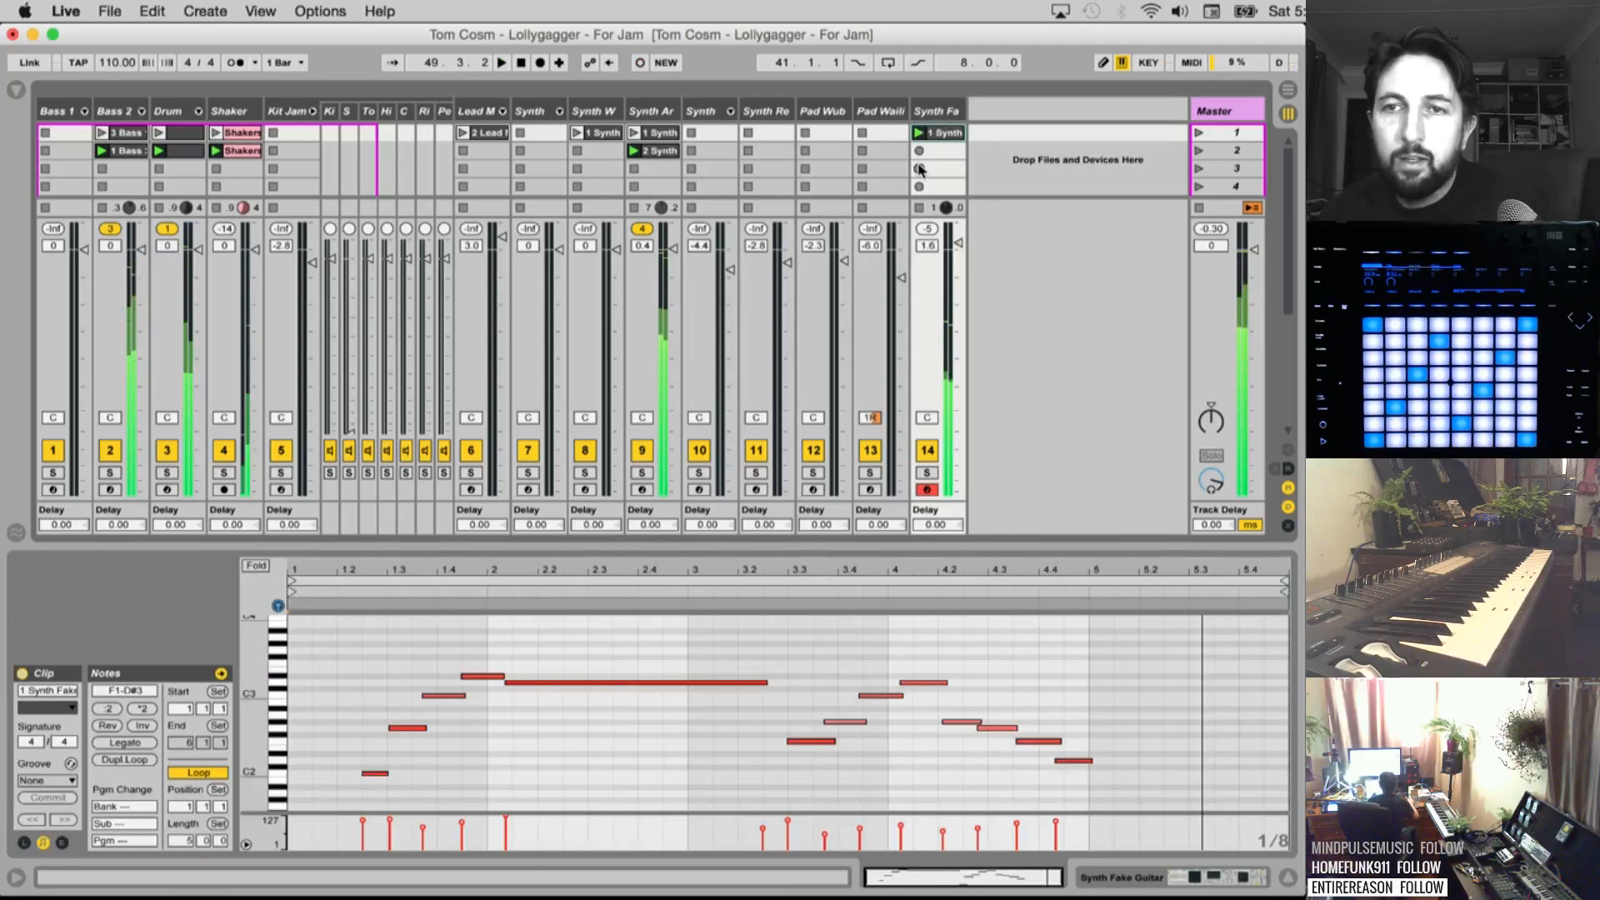
{"action": "key", "text": "Delete"}
{"action": "key", "text": "space"}
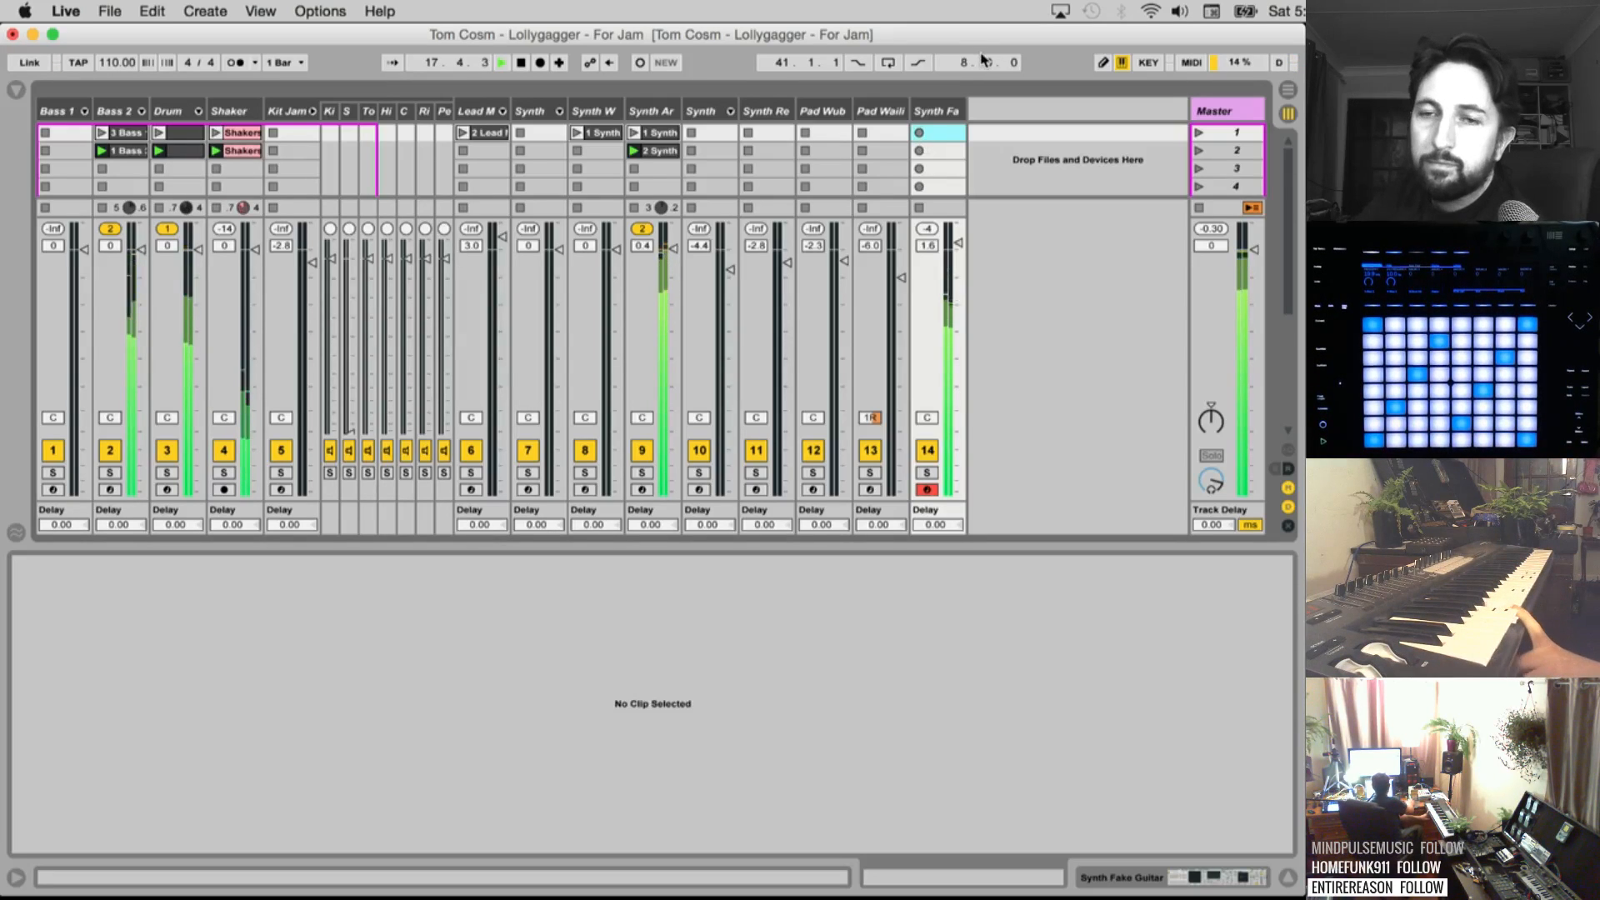
Record a new clip in the Synth Fake Guitar track's first slot and restart playback from the beginning
{"action": "left_click", "coordinate": [922, 131]}
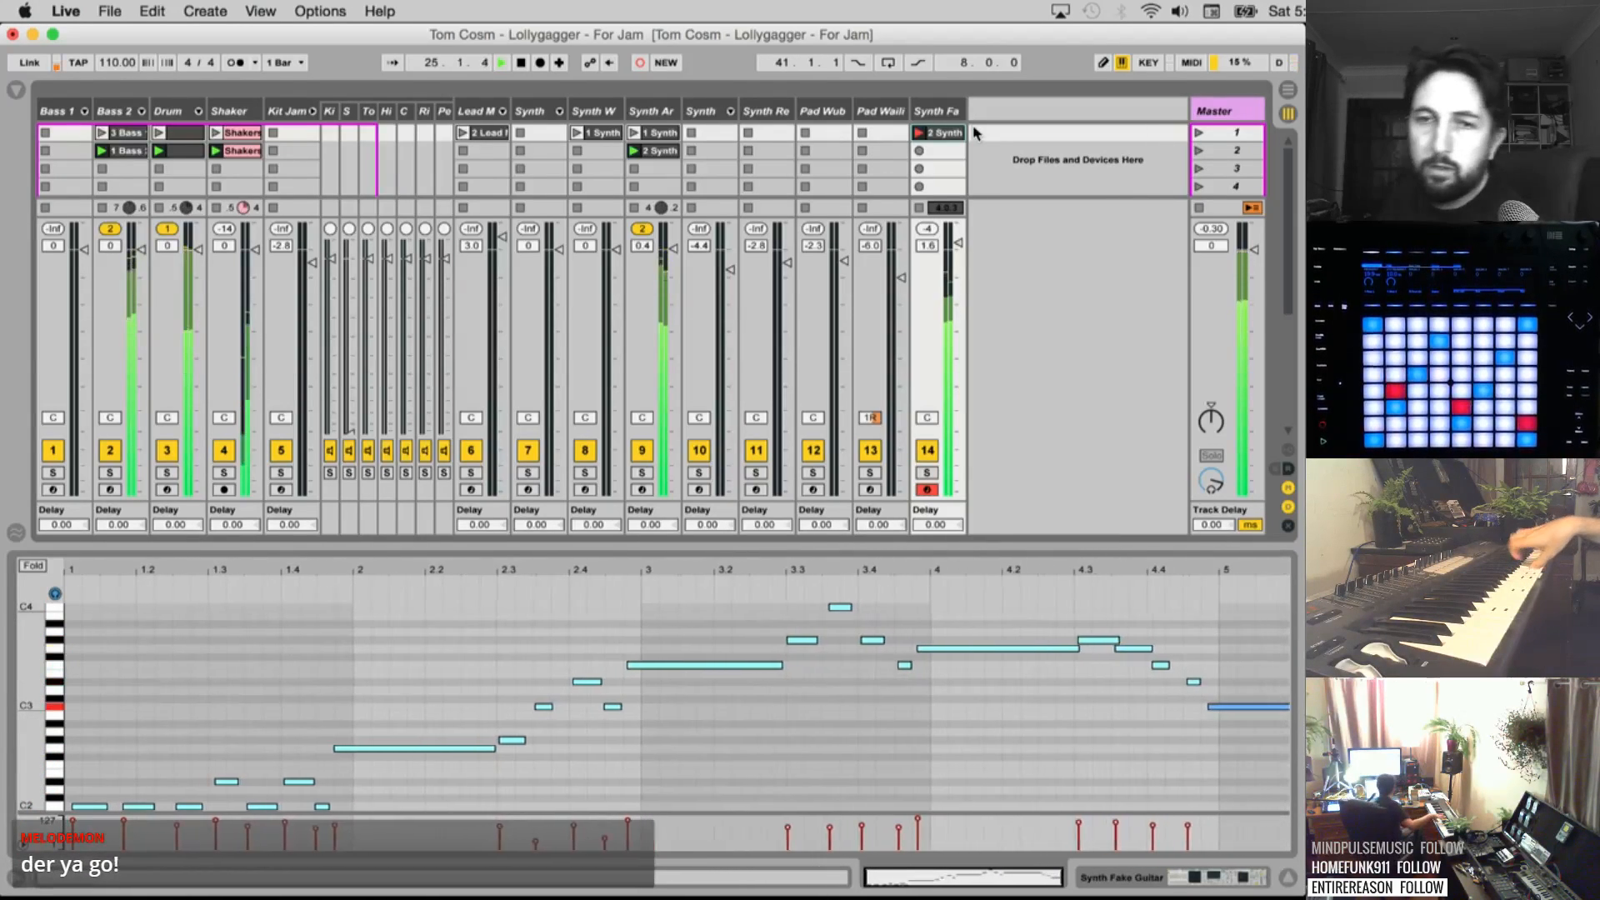
{"action": "key", "text": "space"}
{"action": "key", "text": "space"}
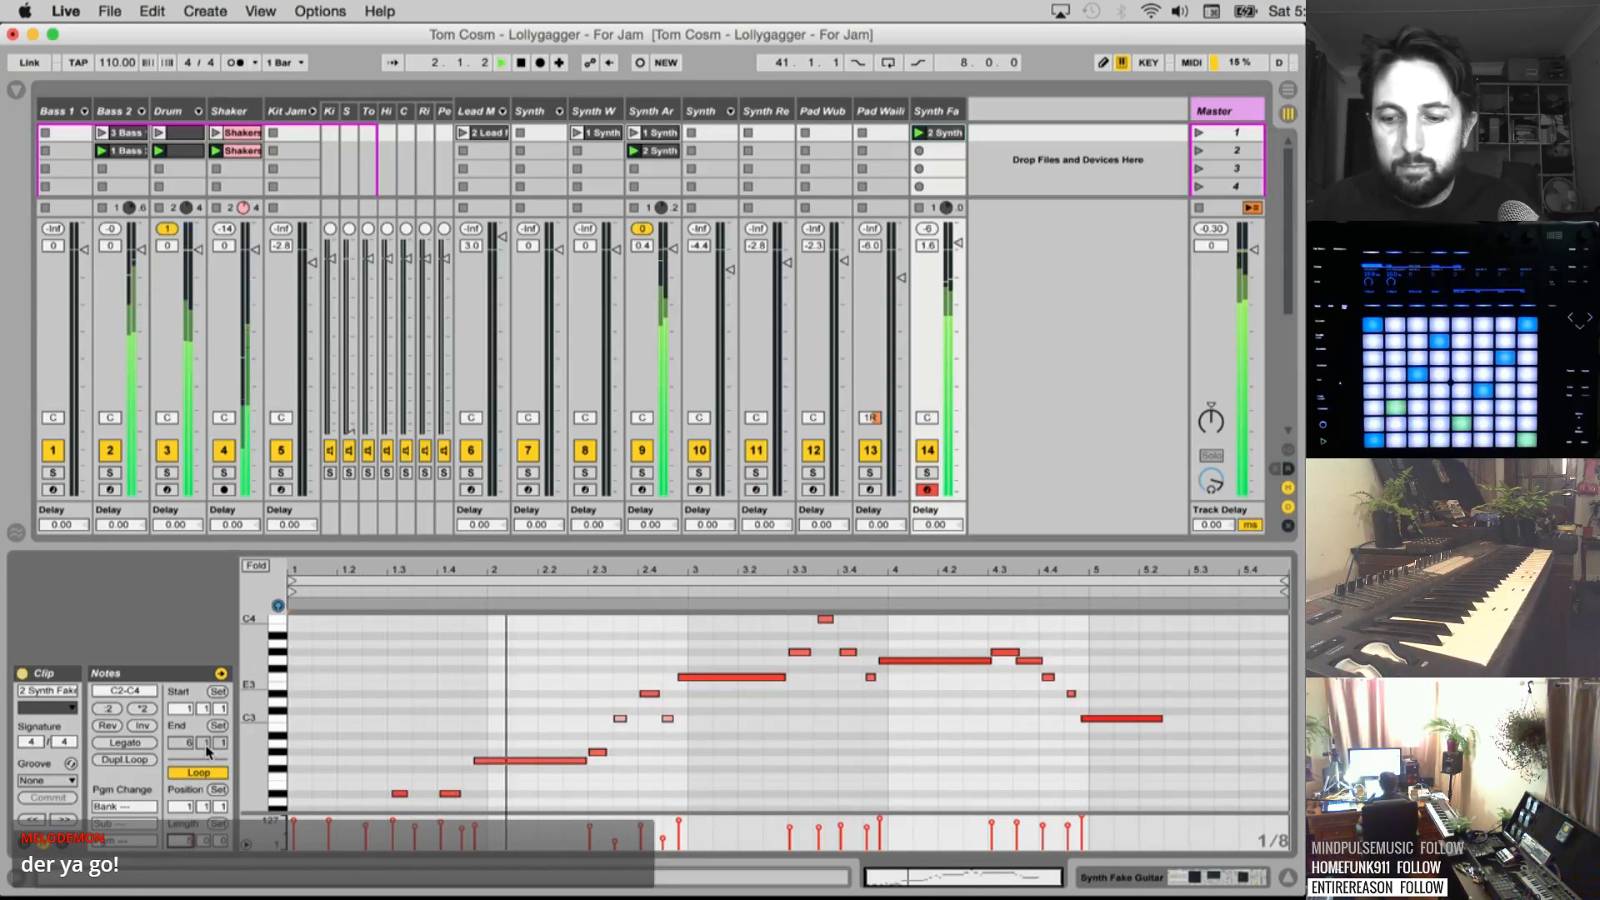
Set the new Synth Fake Guitar clip's loop length to four bars and quantize all of its notes
{"action": "key", "text": "Return"}
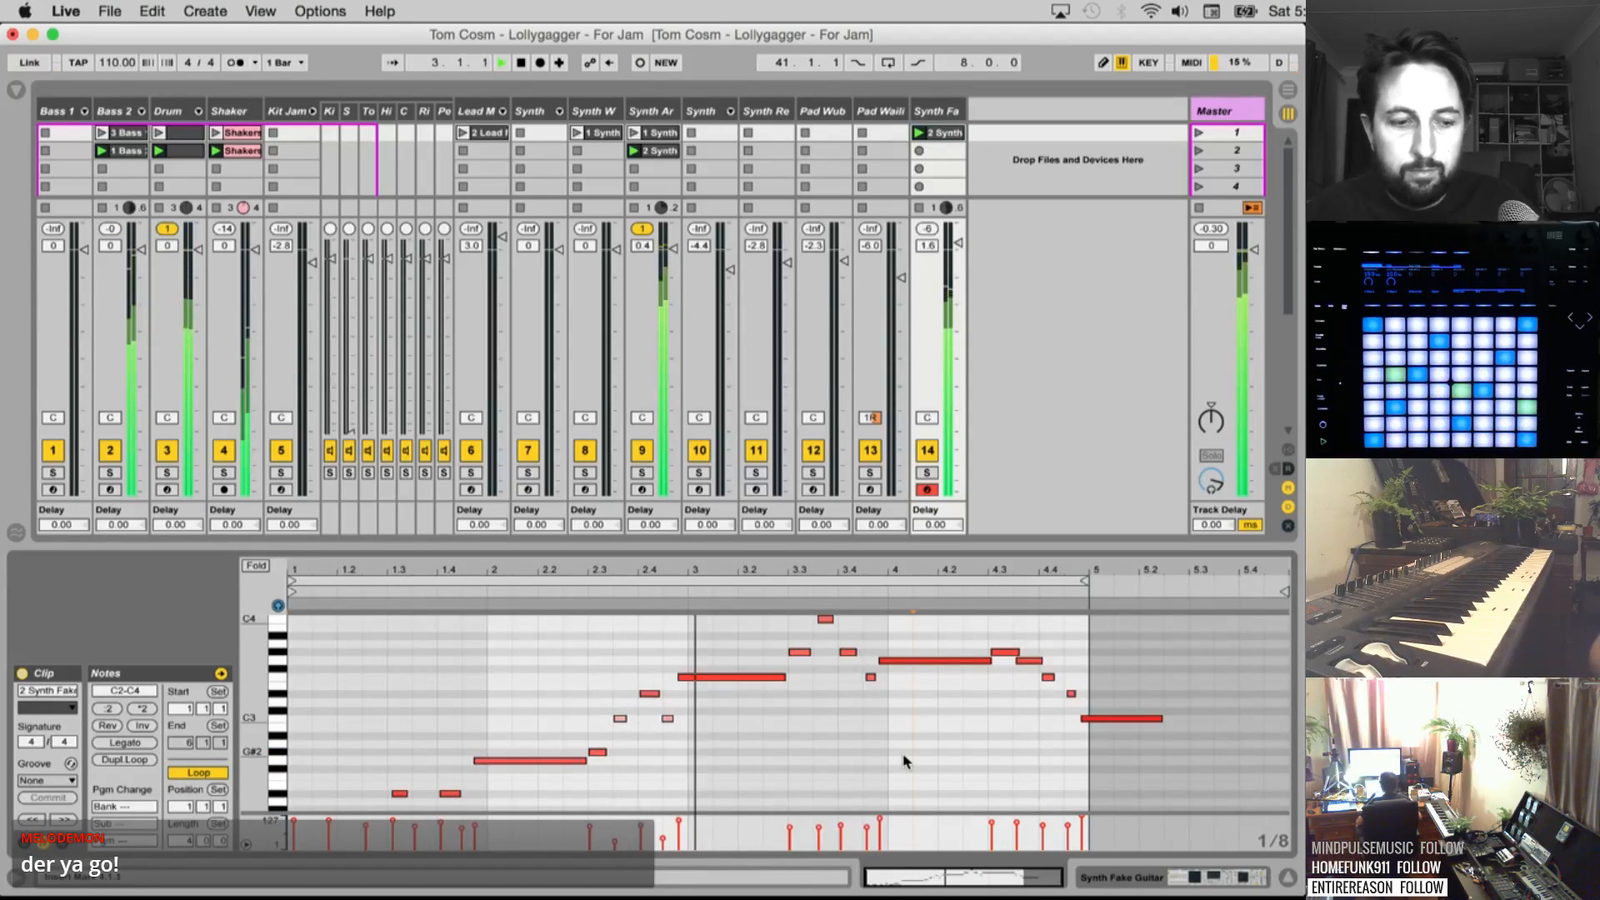
{"action": "key", "text": "super+a"}
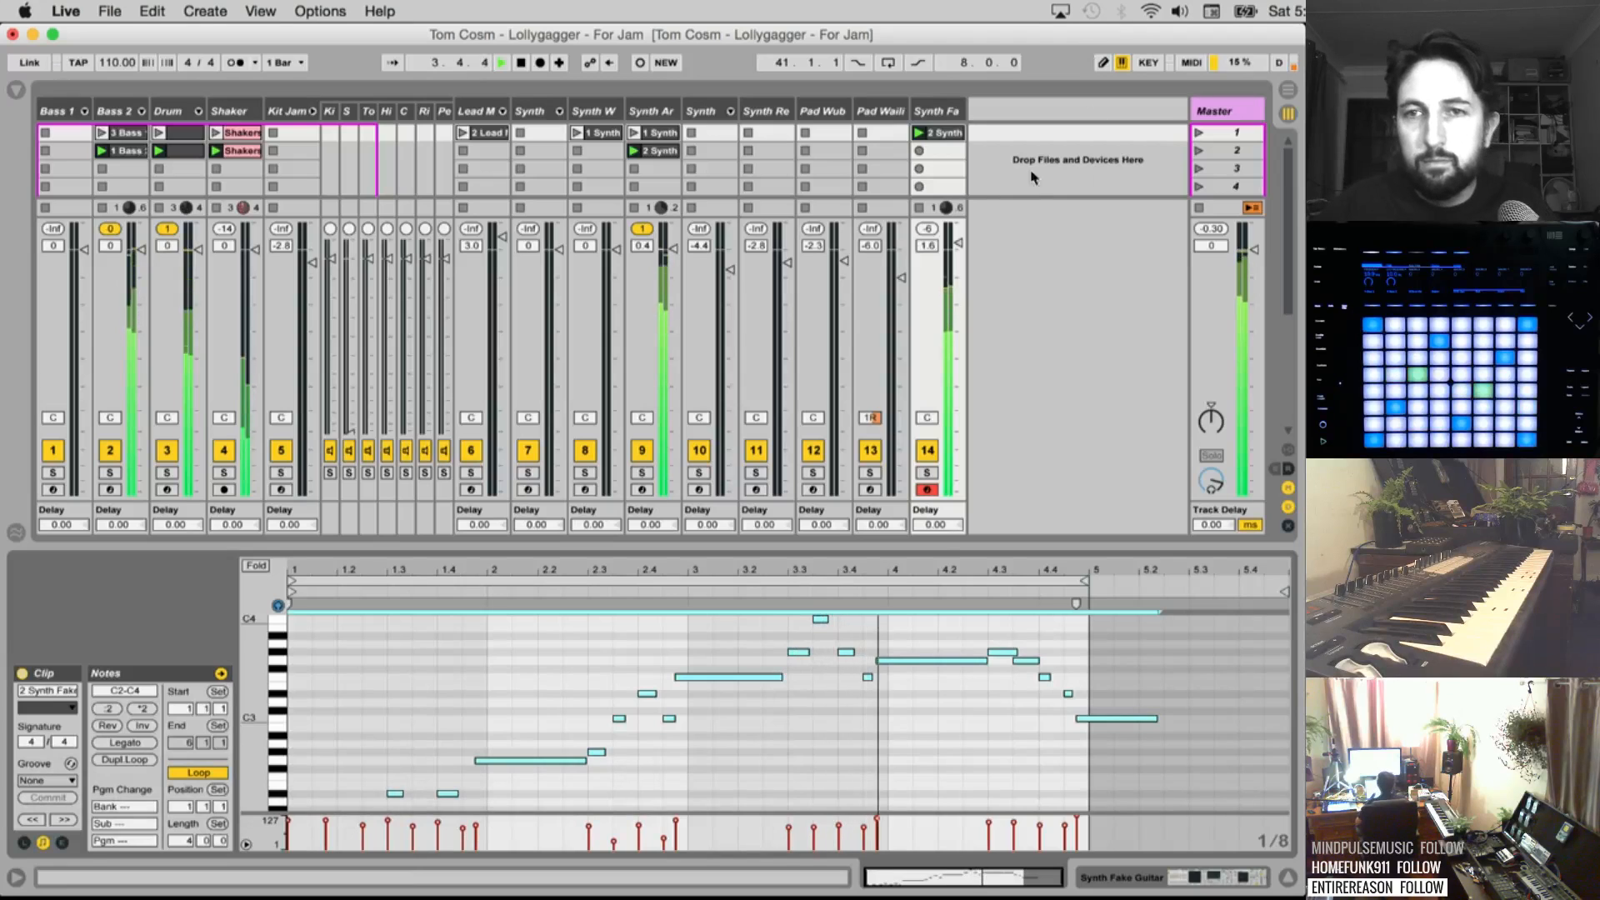
Arm the Synth Retro Intro track for playing over the loops and stop playback
{"action": "left_click", "coordinate": [926, 118]}
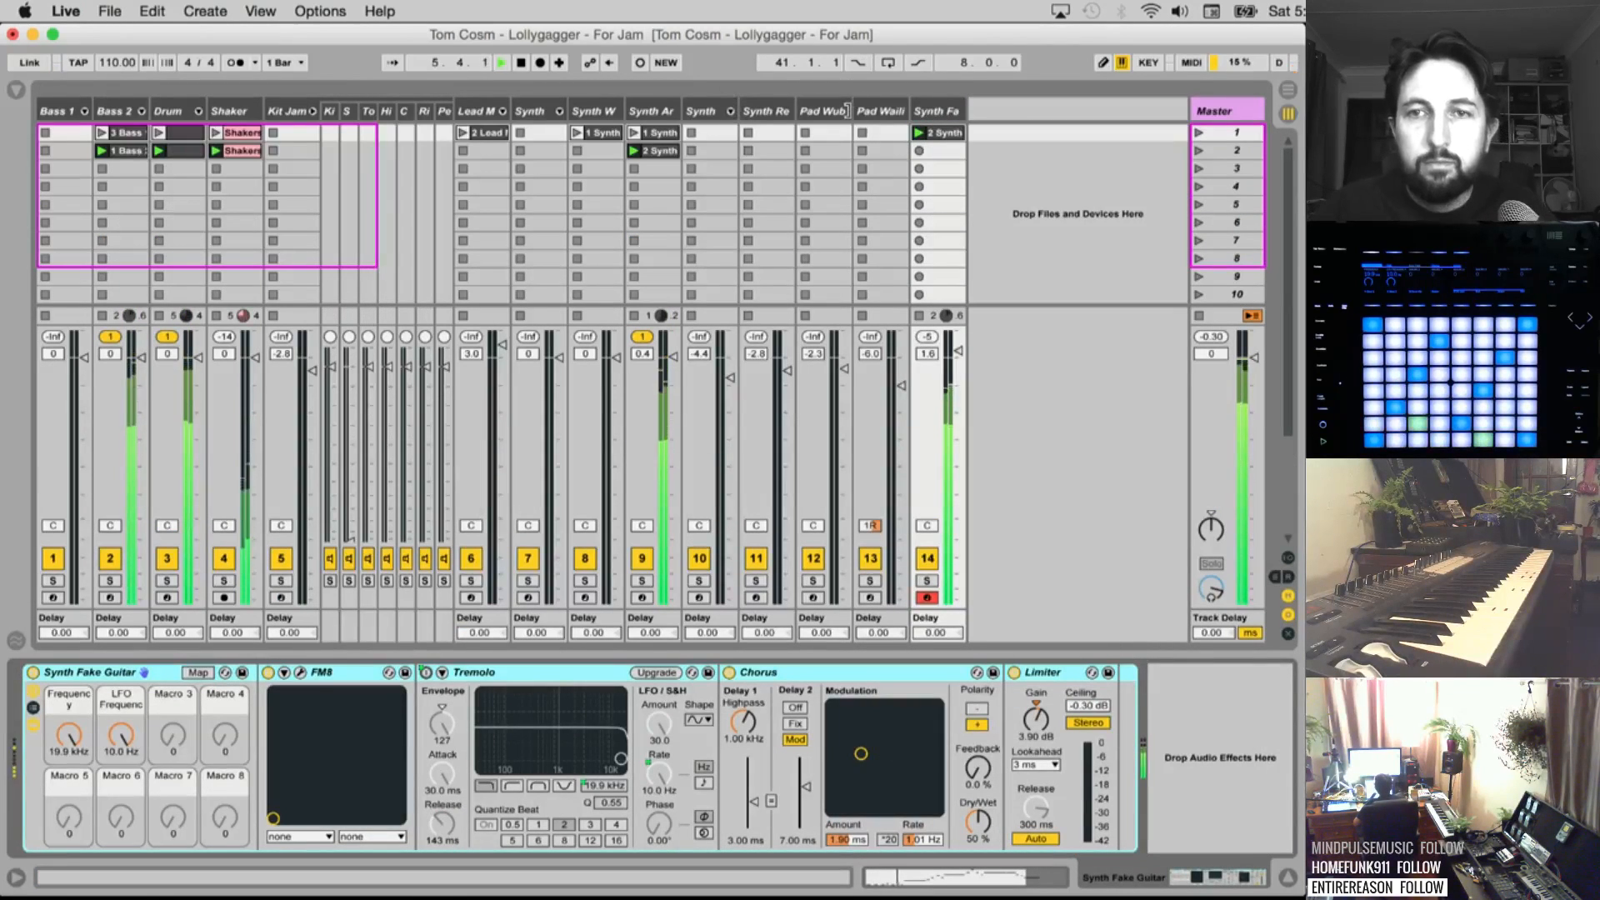
{"action": "left_click", "coordinate": [769, 117]}
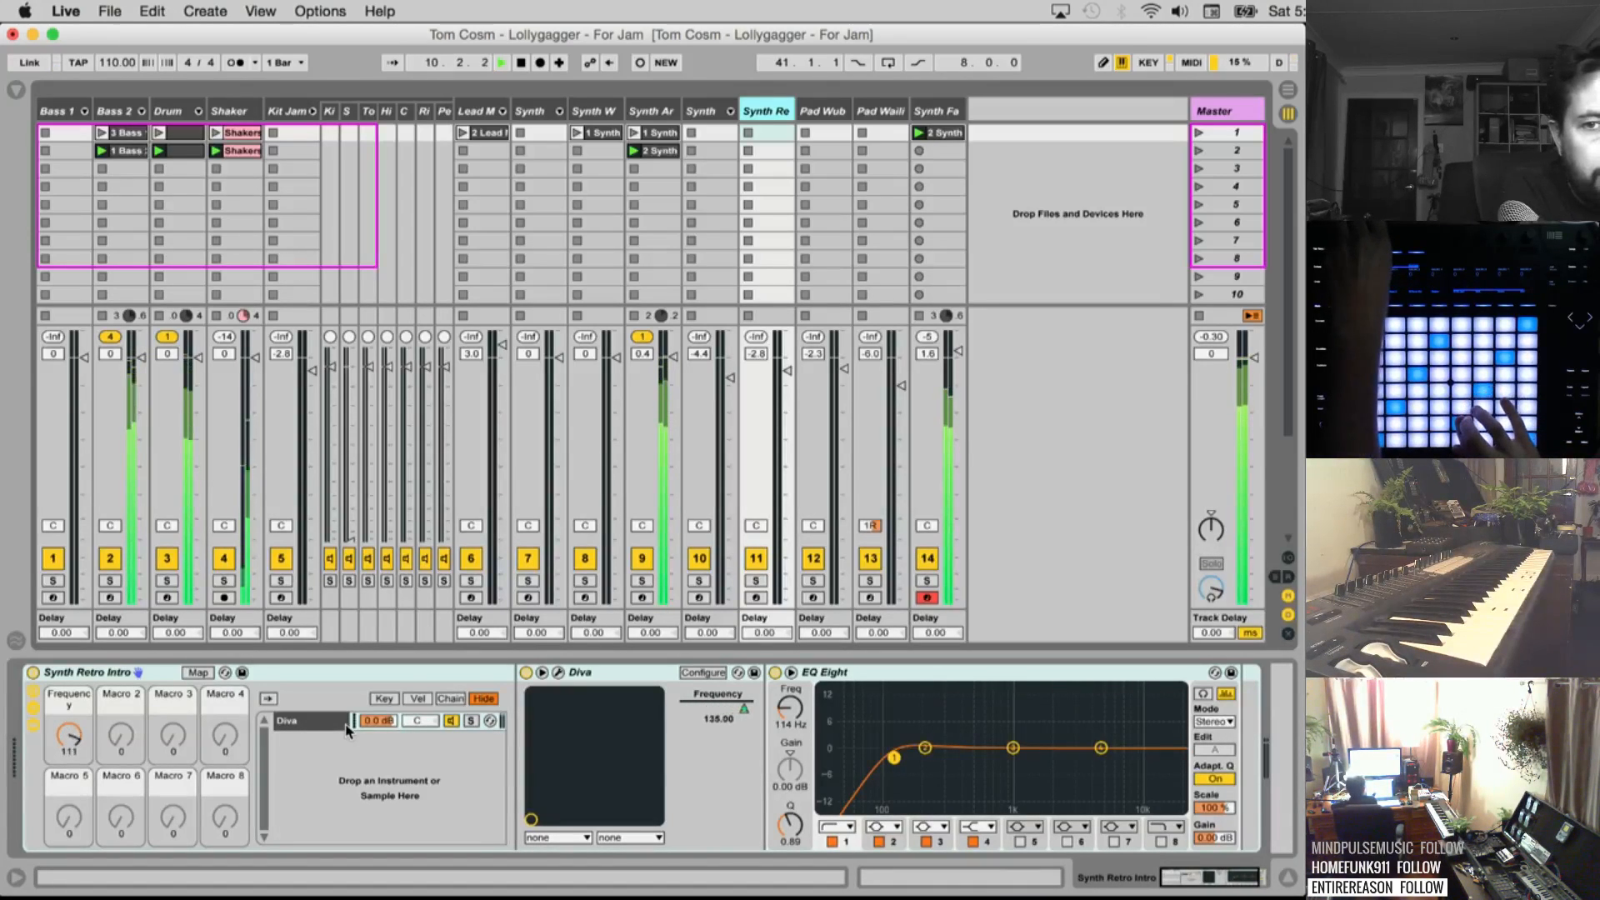
{"action": "left_click", "coordinate": [756, 598]}
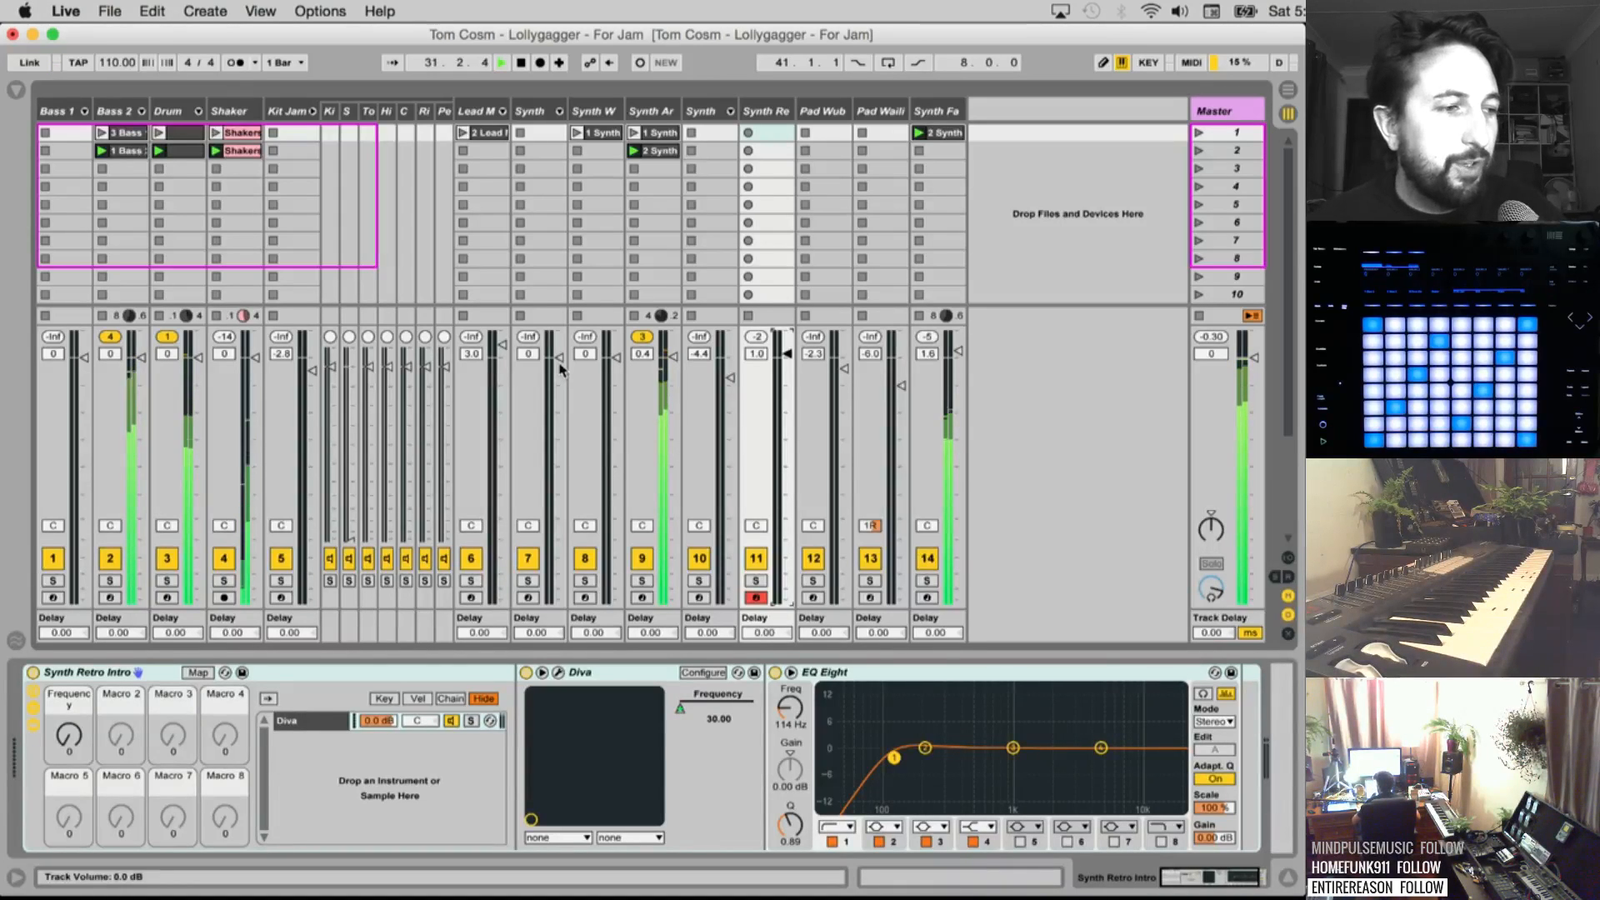
{"action": "key", "text": "space"}
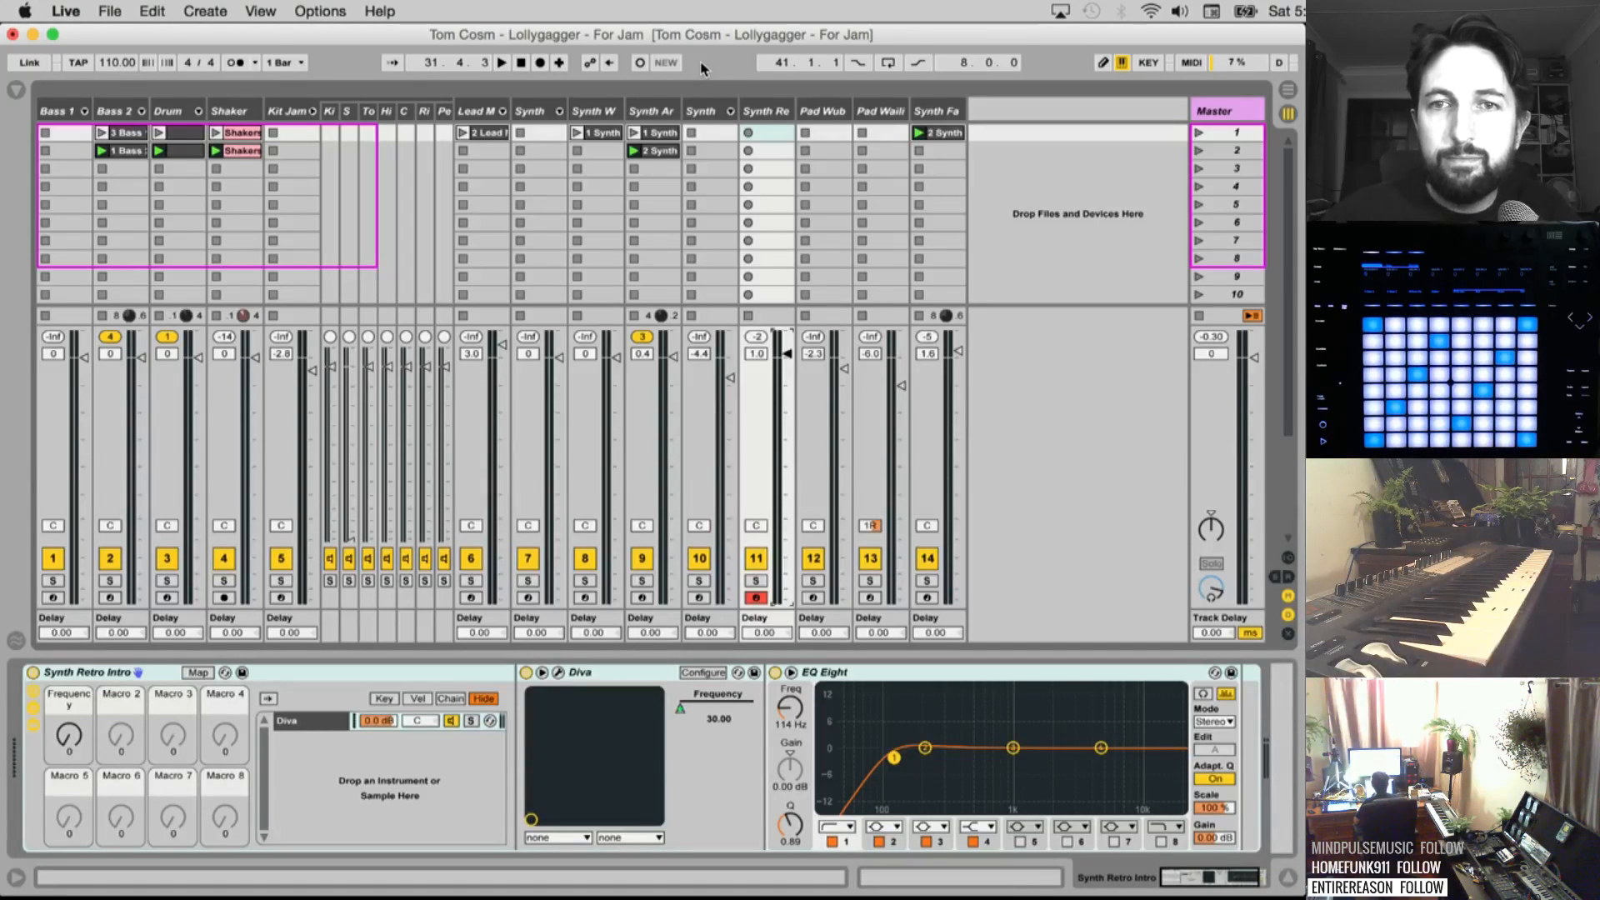
Examine the existing tracks one after another, from the pads and synths to the drums and basses, checking their device chains
{"action": "left_click", "coordinate": [888, 112]}
{"action": "left_click", "coordinate": [821, 112]}
{"action": "left_click", "coordinate": [765, 111]}
{"action": "left_click", "coordinate": [702, 112]}
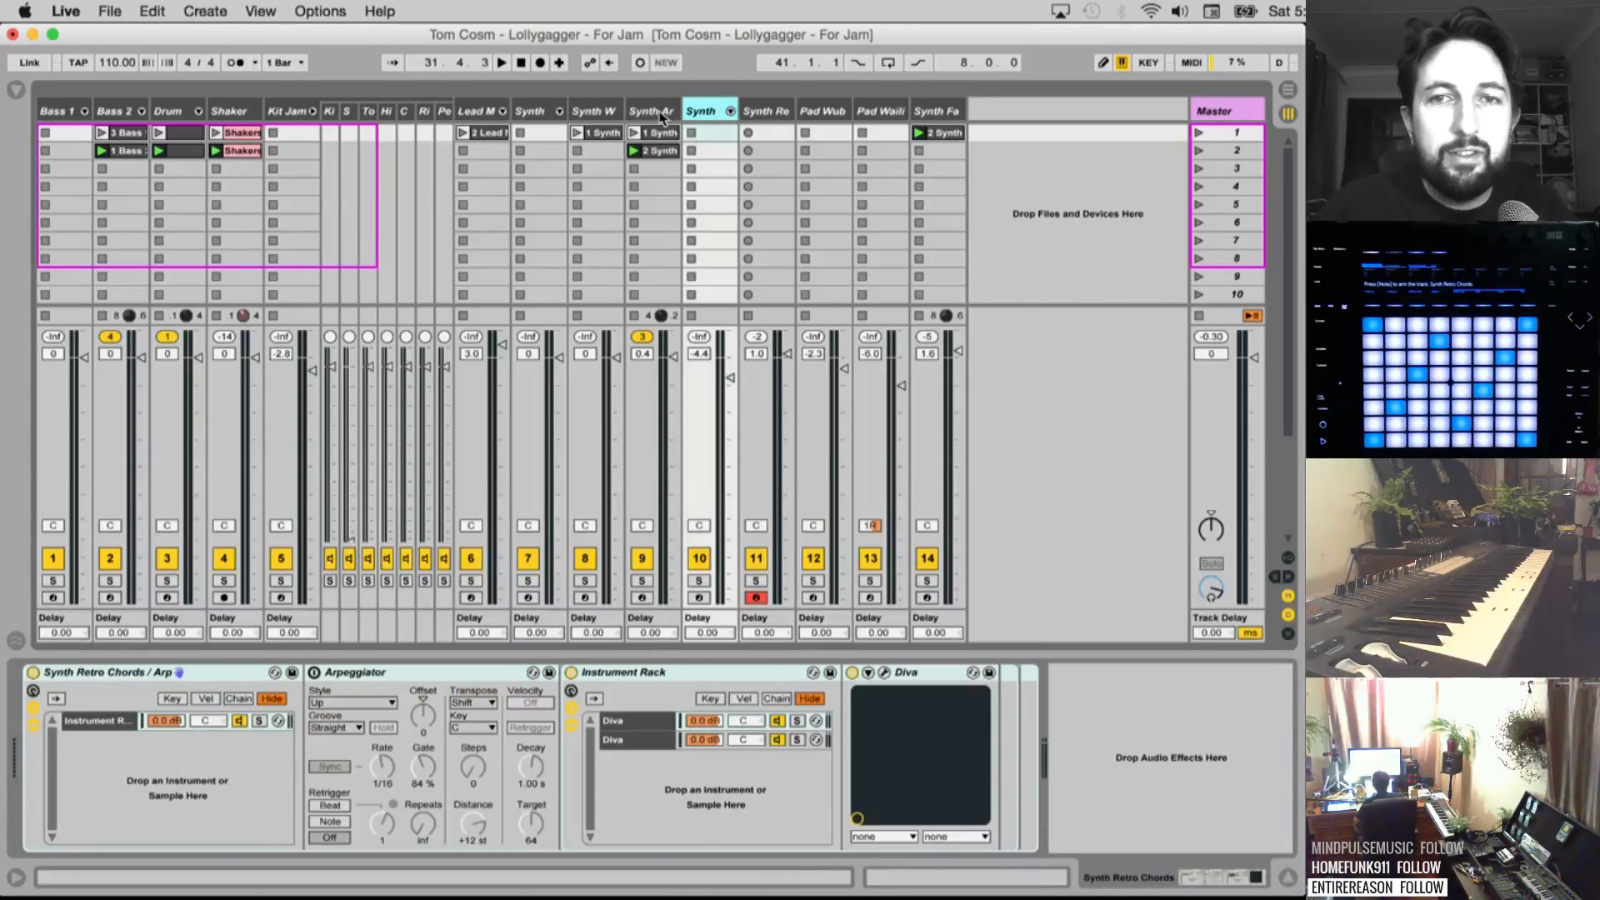
{"action": "left_click", "coordinate": [663, 112]}
{"action": "left_click", "coordinate": [607, 112]}
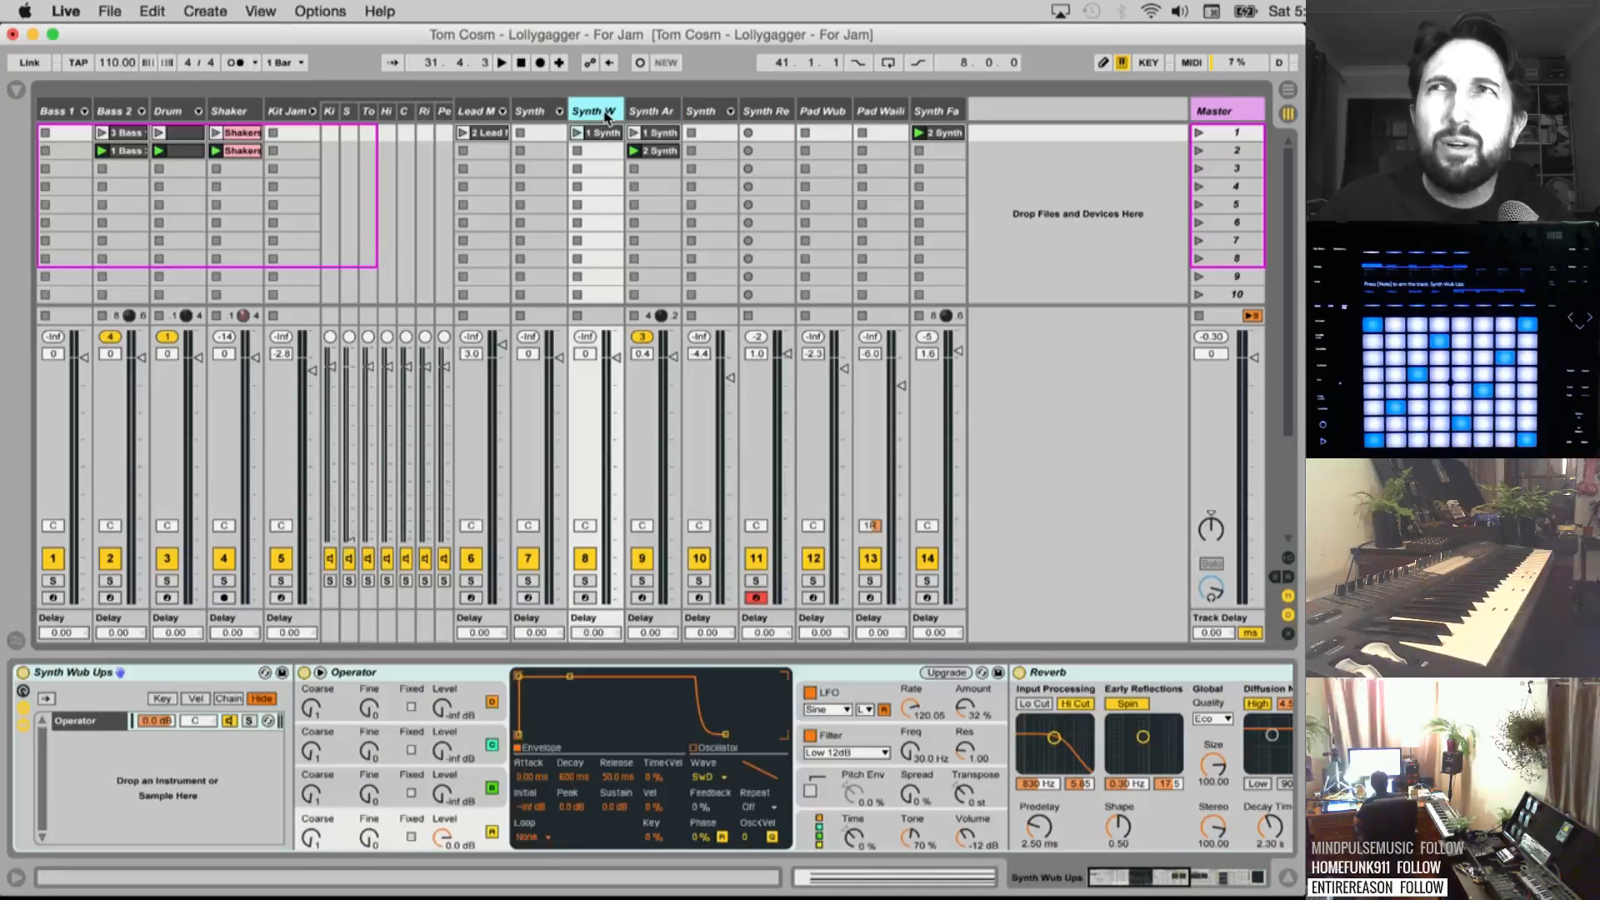
{"action": "left_click", "coordinate": [542, 112]}
{"action": "left_click", "coordinate": [472, 115]}
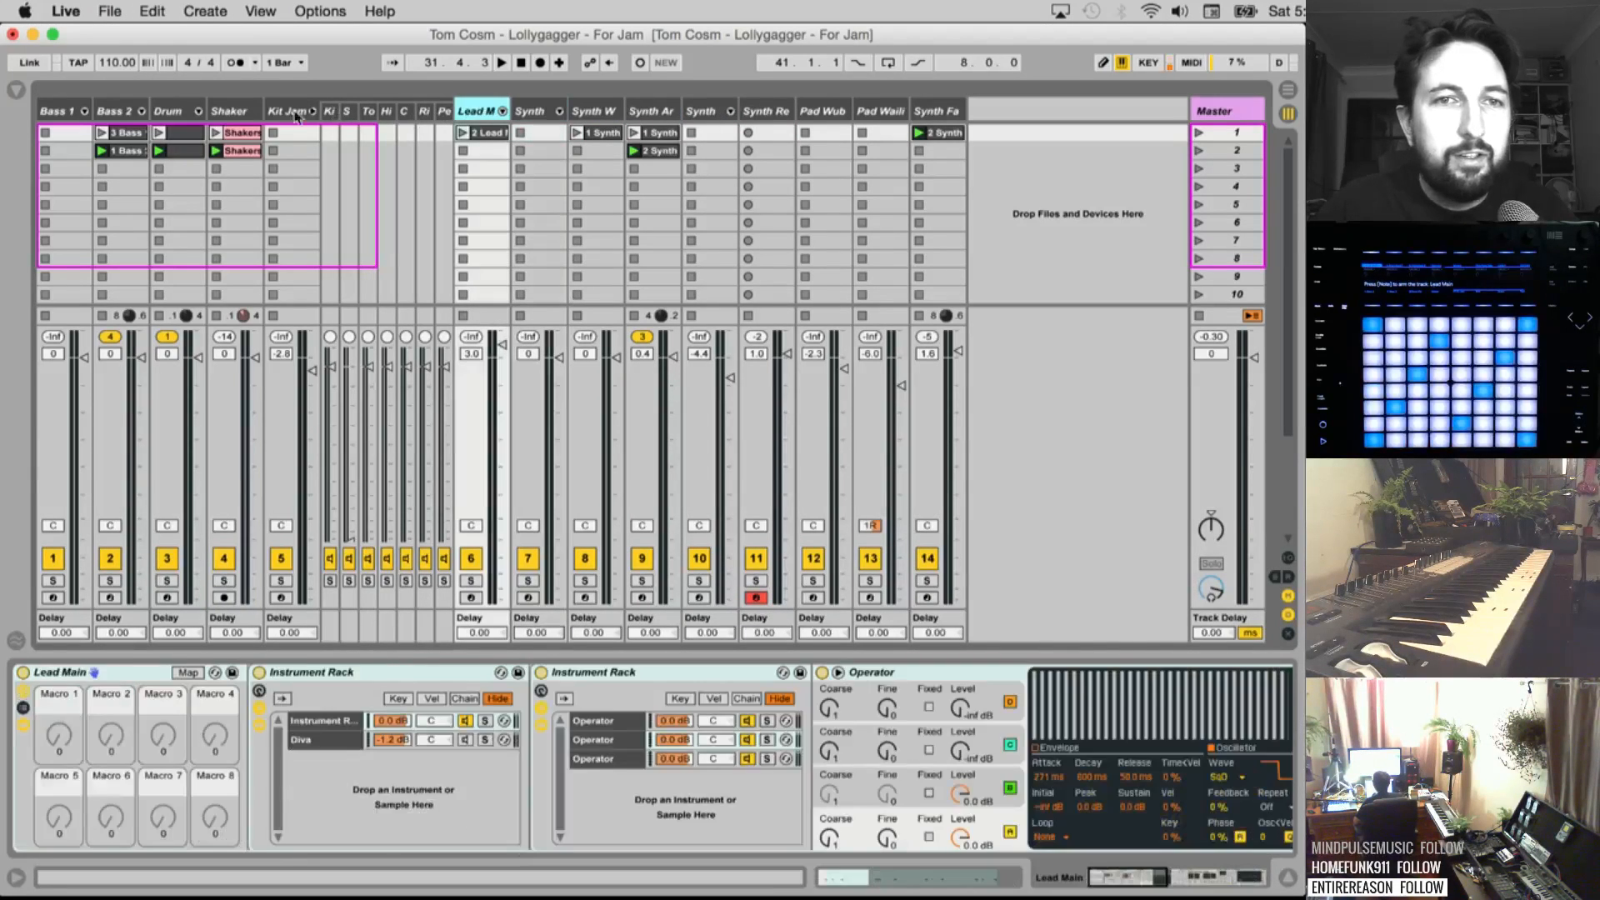
{"action": "left_click", "coordinate": [235, 114]}
{"action": "left_click", "coordinate": [167, 113]}
{"action": "left_click", "coordinate": [113, 112]}
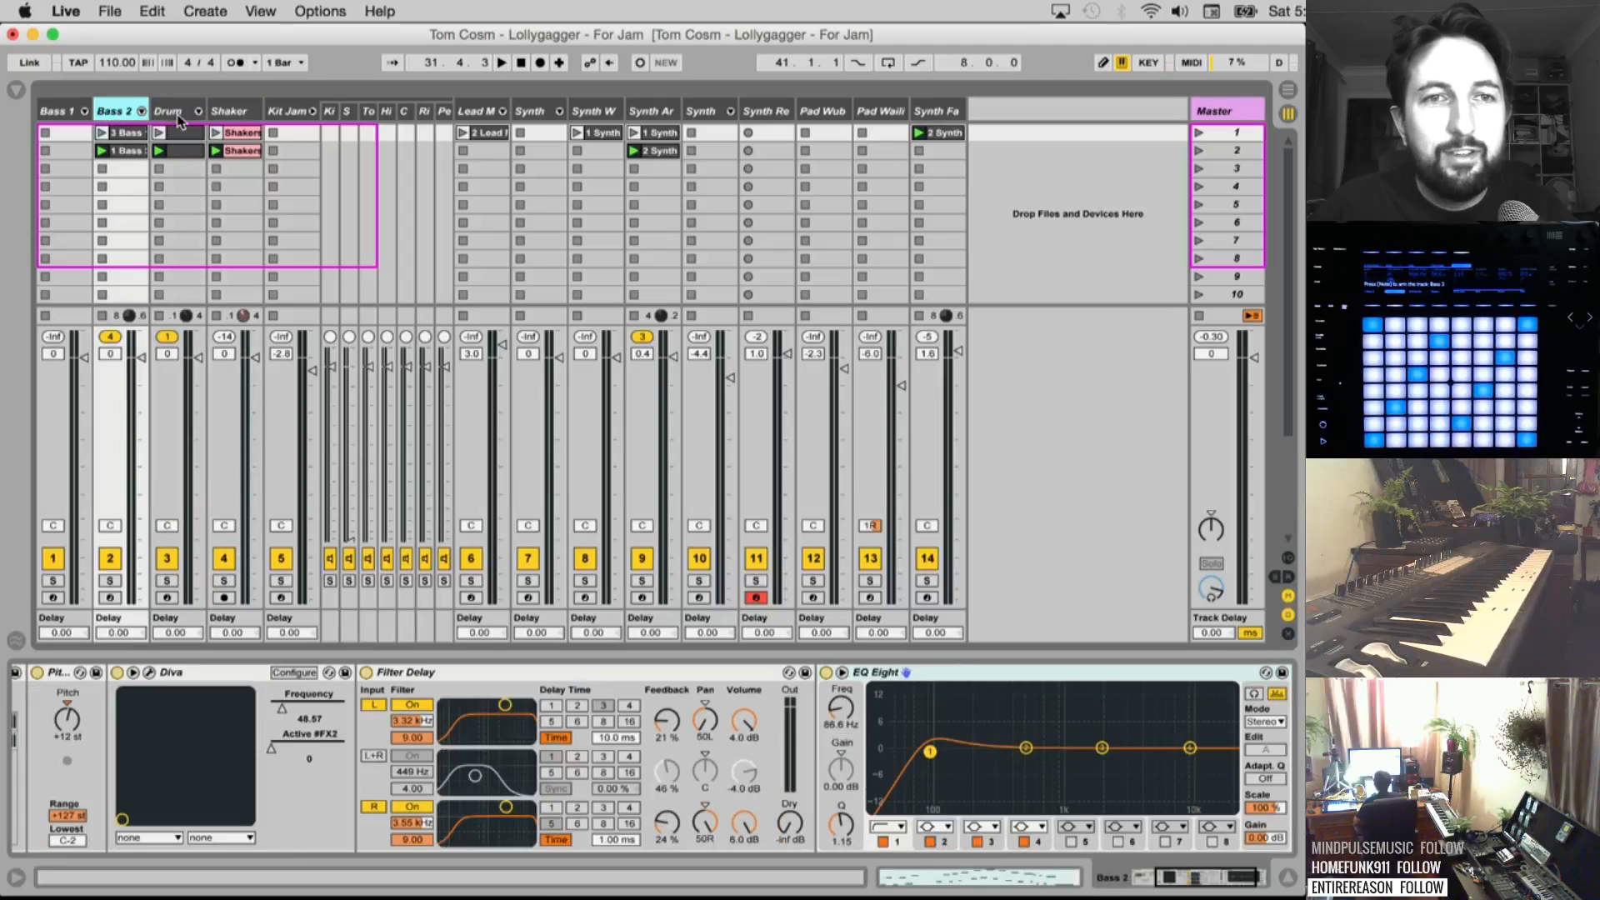
{"action": "left_click", "coordinate": [171, 112]}
{"action": "left_click", "coordinate": [223, 113]}
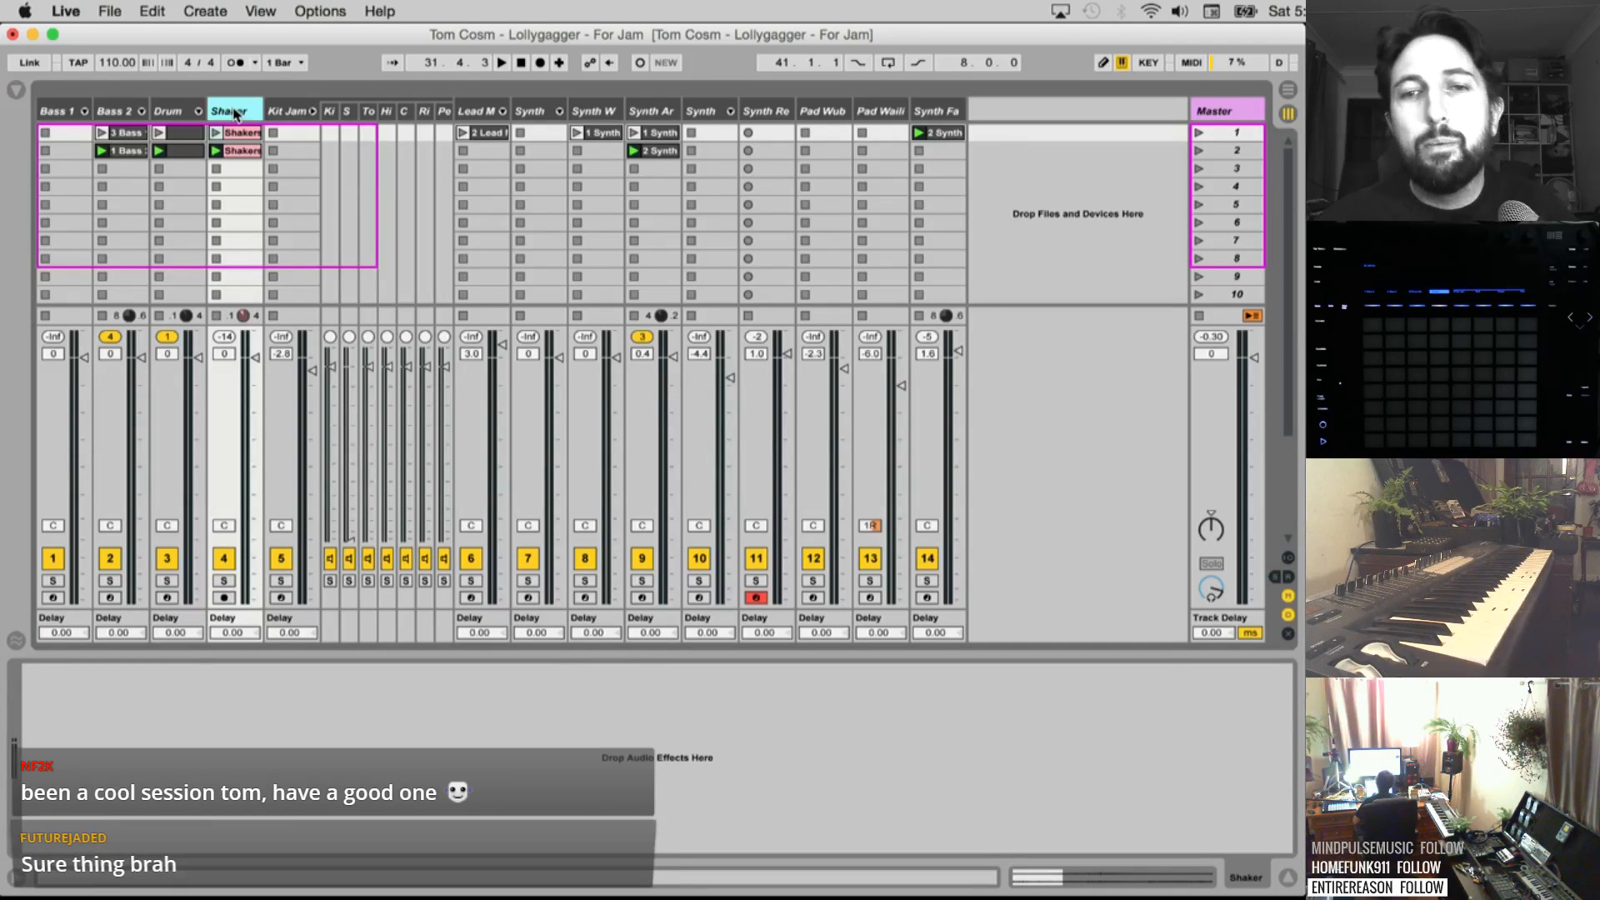
{"action": "left_click", "coordinate": [285, 114]}
{"action": "left_click", "coordinate": [250, 114]}
{"action": "left_click", "coordinate": [174, 117]}
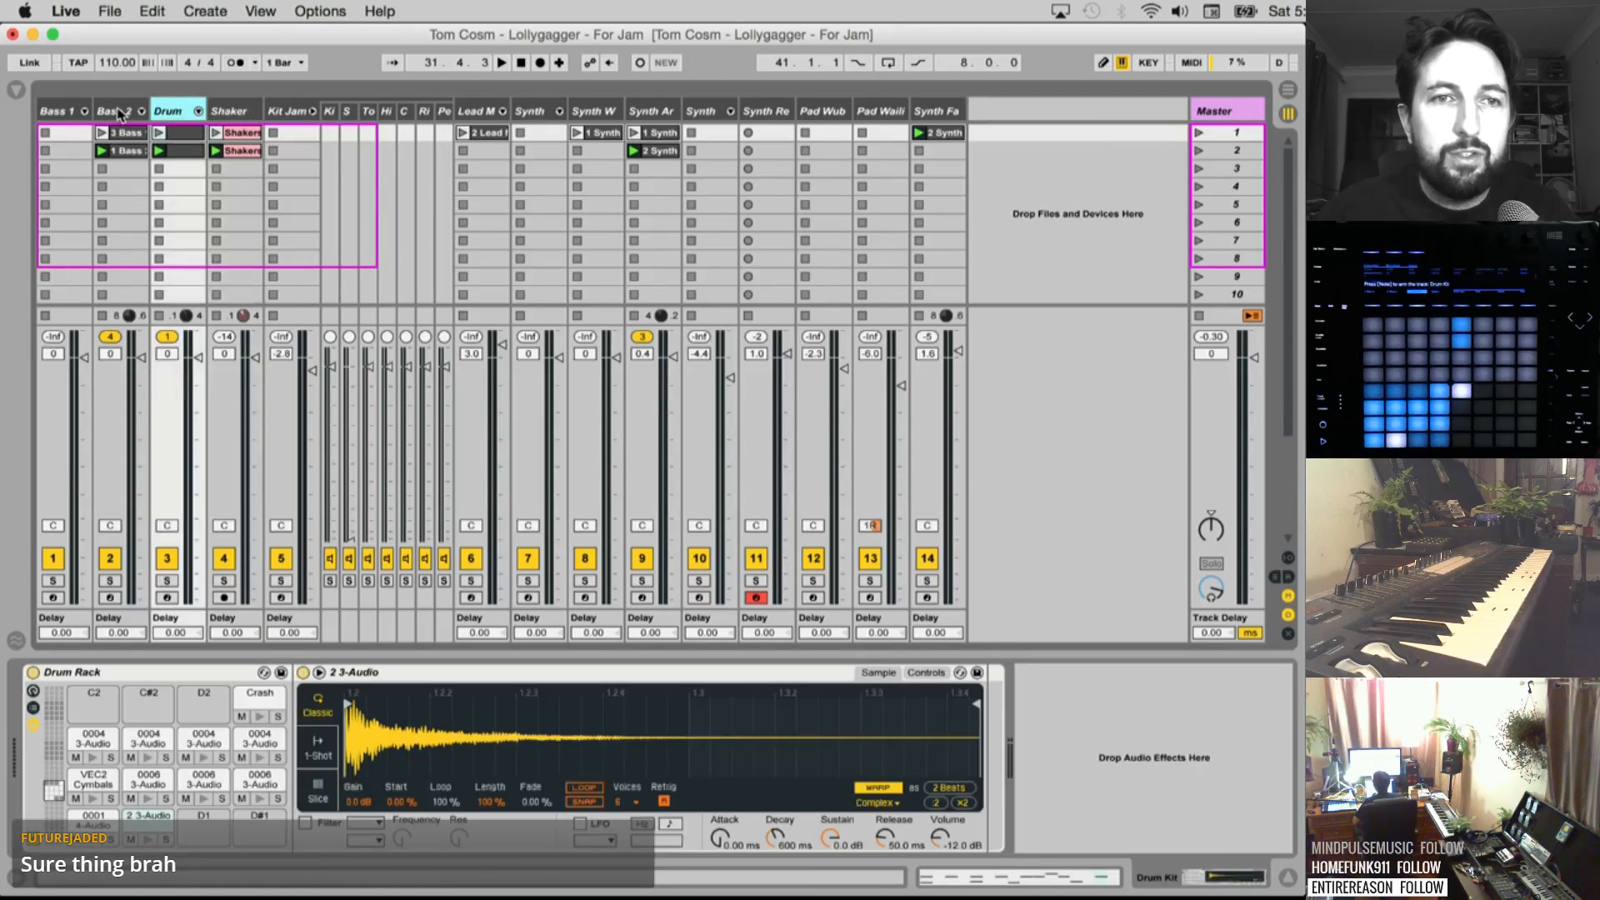
{"action": "left_click", "coordinate": [121, 113]}
{"action": "left_click", "coordinate": [73, 115]}
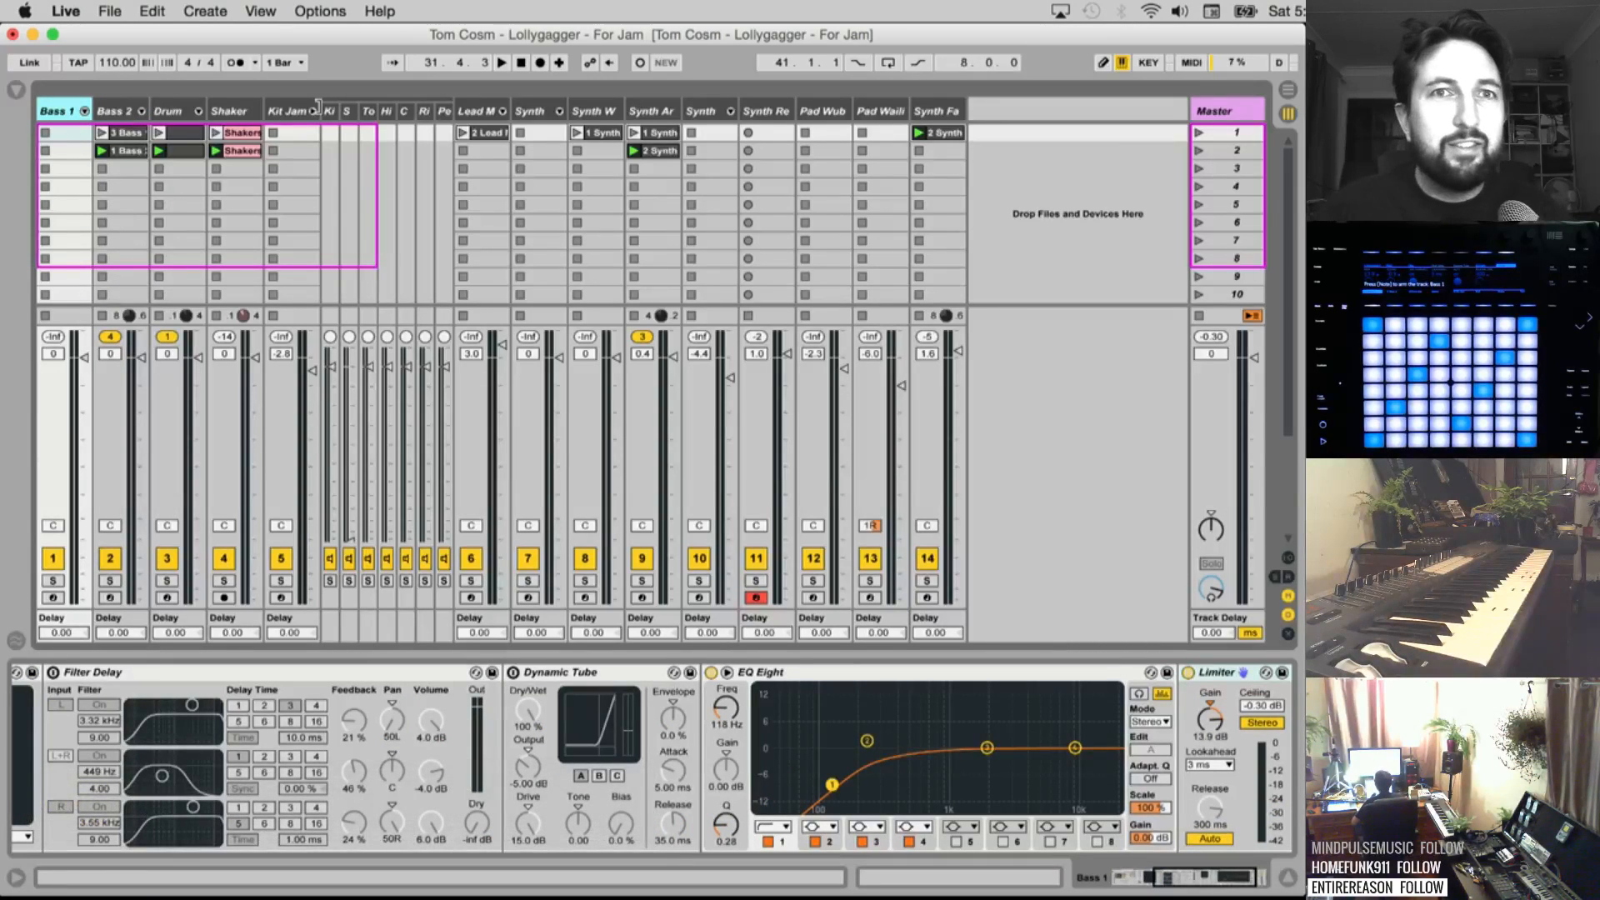
Start playback, insert a new MIDI track after Bass 1 and load Operator on it with the oscillator waveform set to Saw D
{"action": "key", "text": "space"}
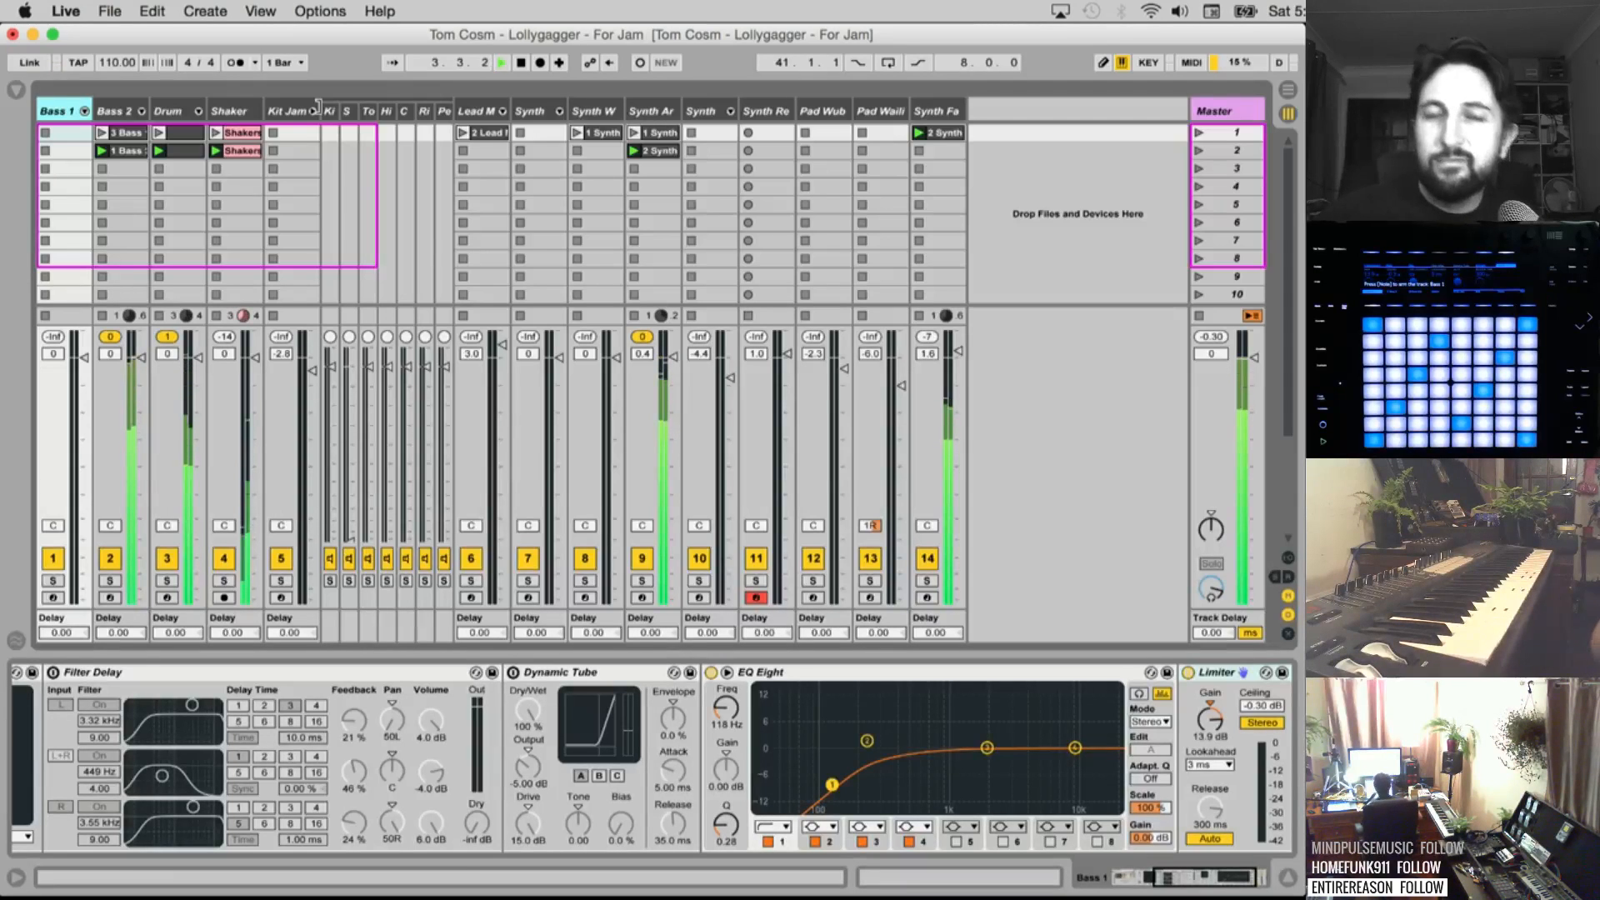
{"action": "key", "text": "super+shift+t"}
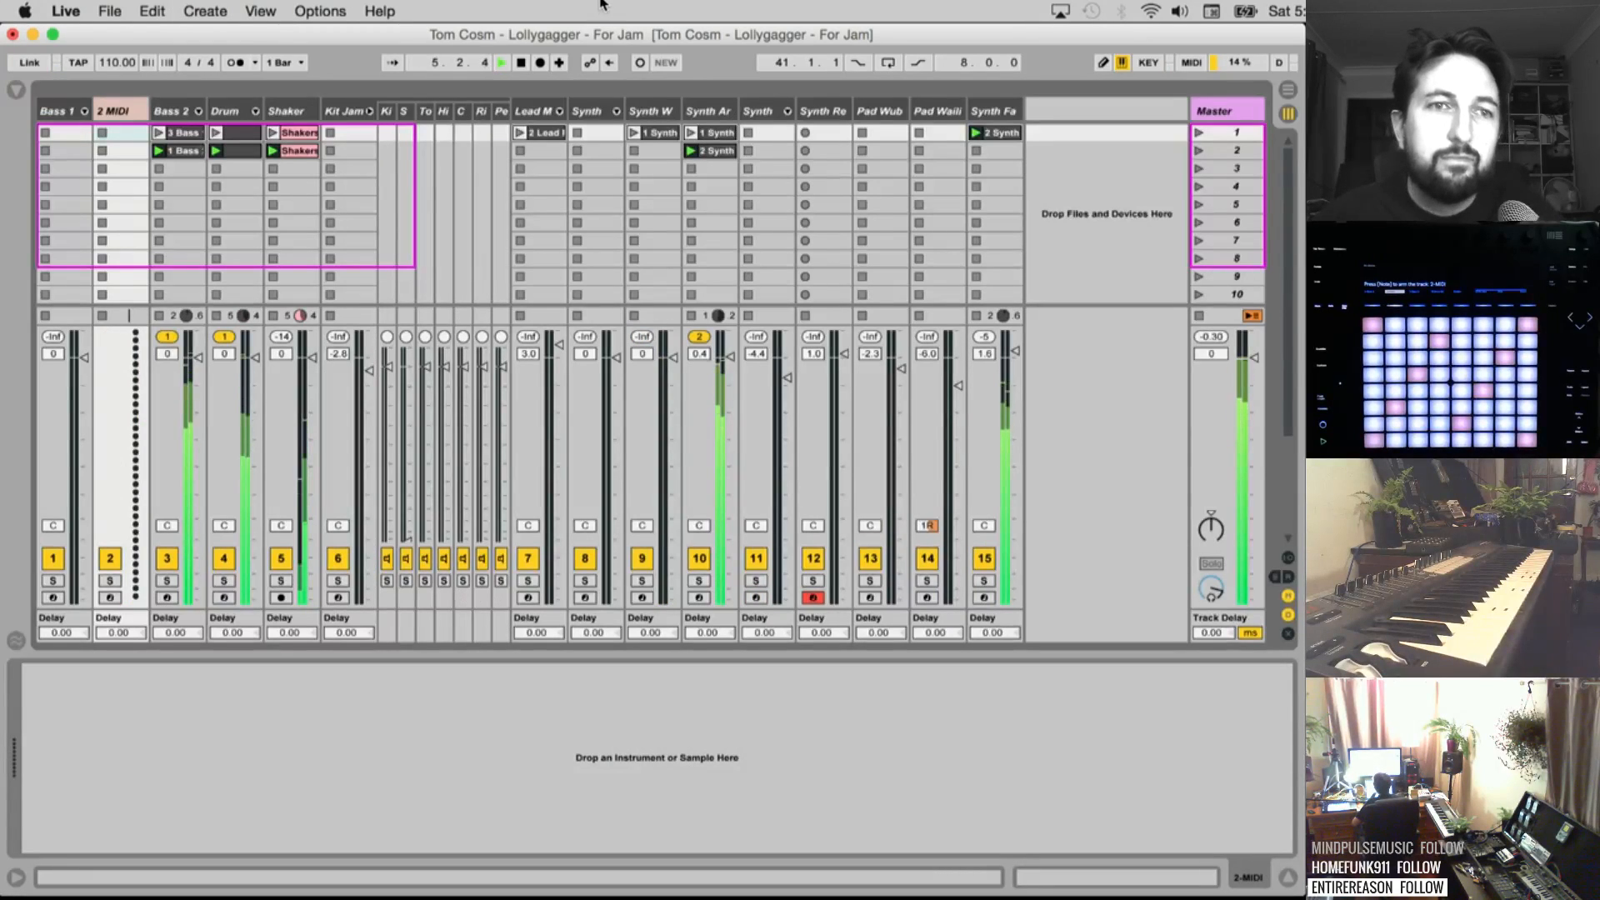
{"action": "left_click", "coordinate": [16, 90]}
{"action": "left_click", "coordinate": [56, 175]}
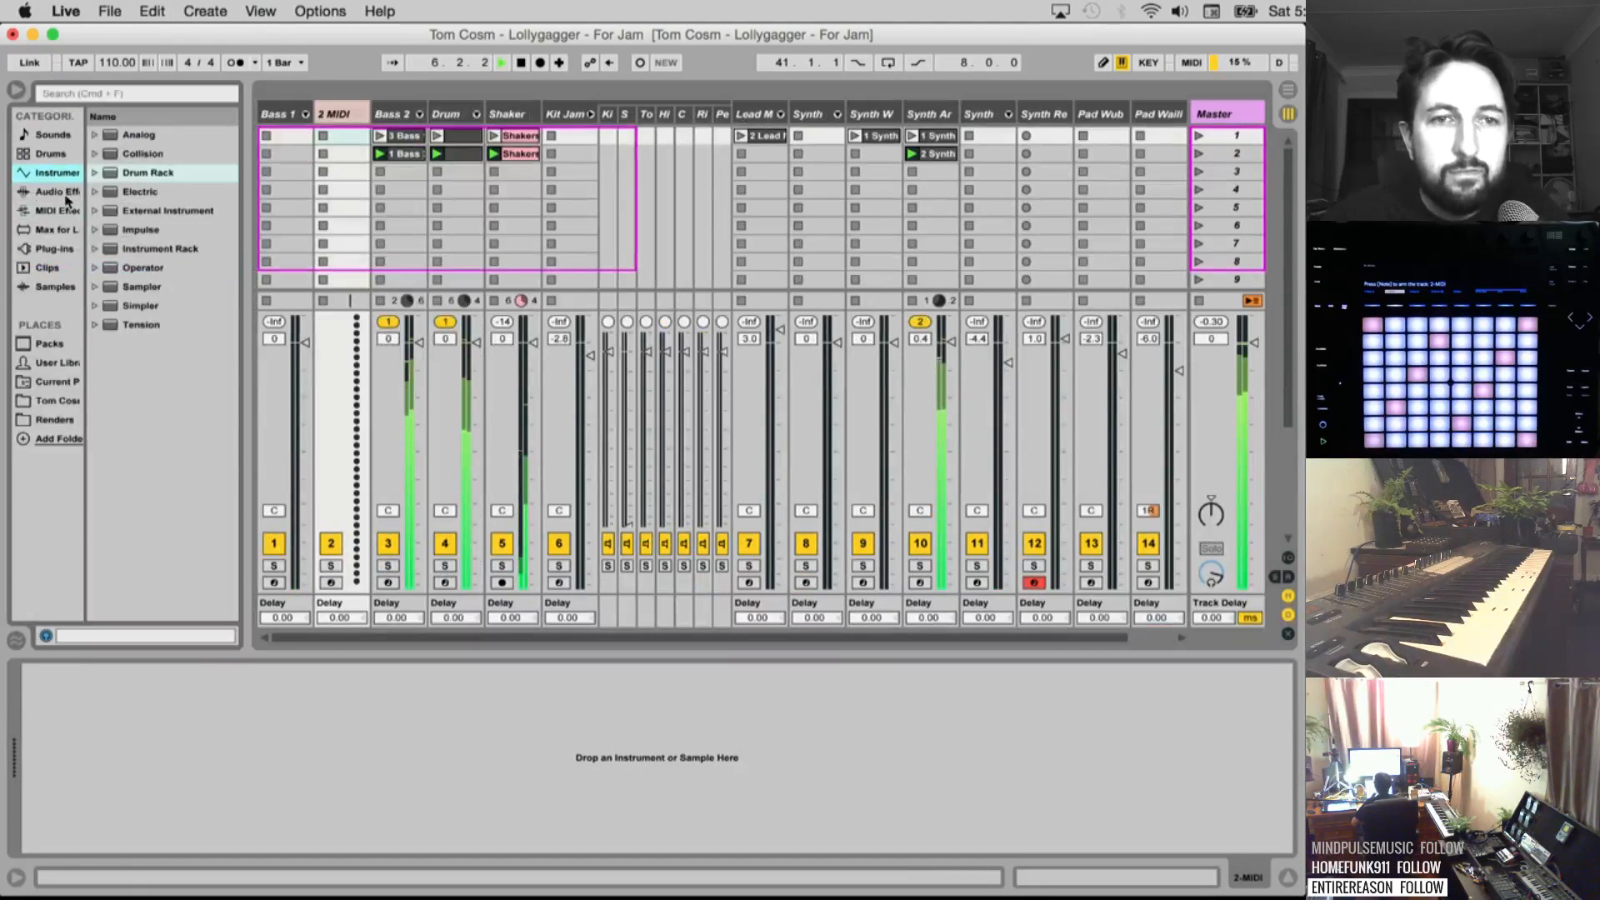
{"action": "double_click", "coordinate": [142, 268]}
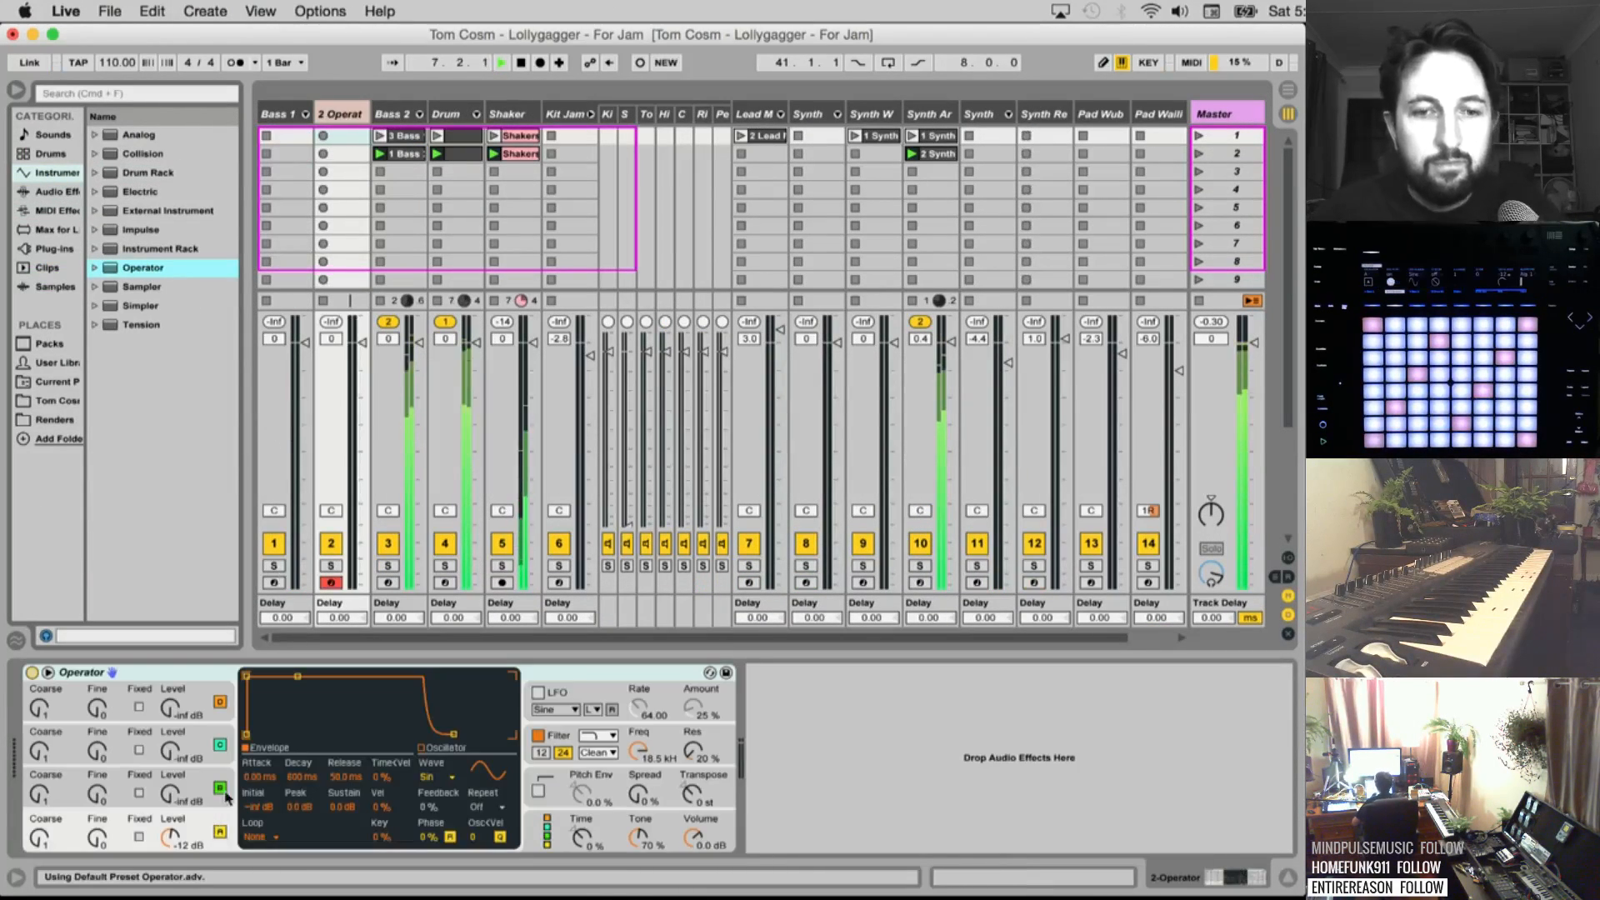
{"action": "left_click", "coordinate": [454, 781]}
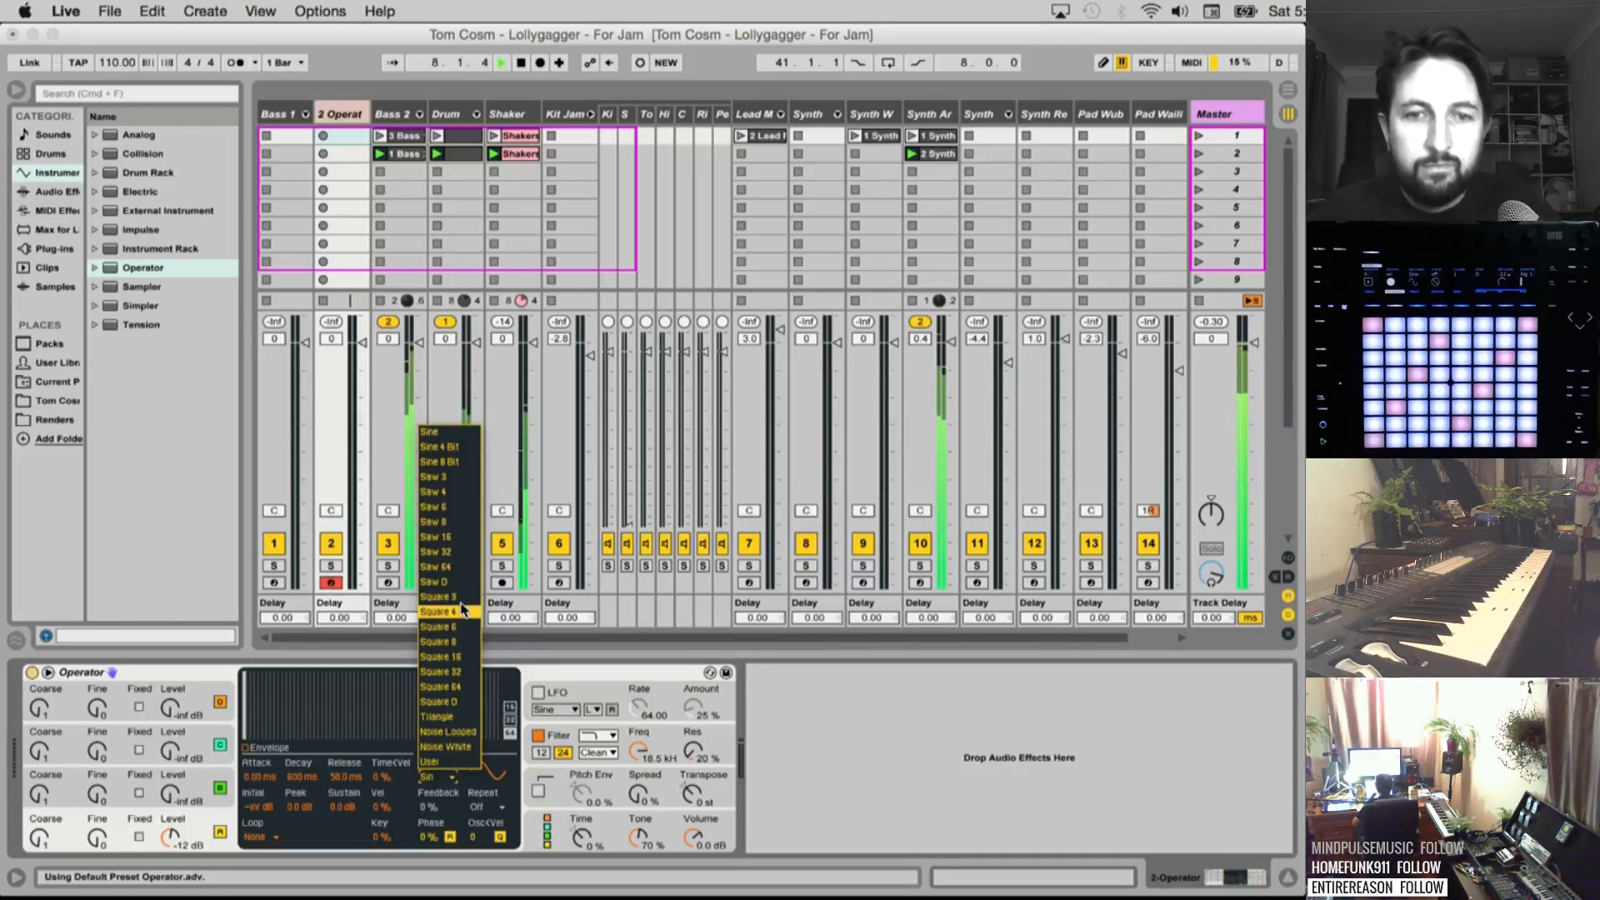
{"action": "left_click", "coordinate": [462, 582]}
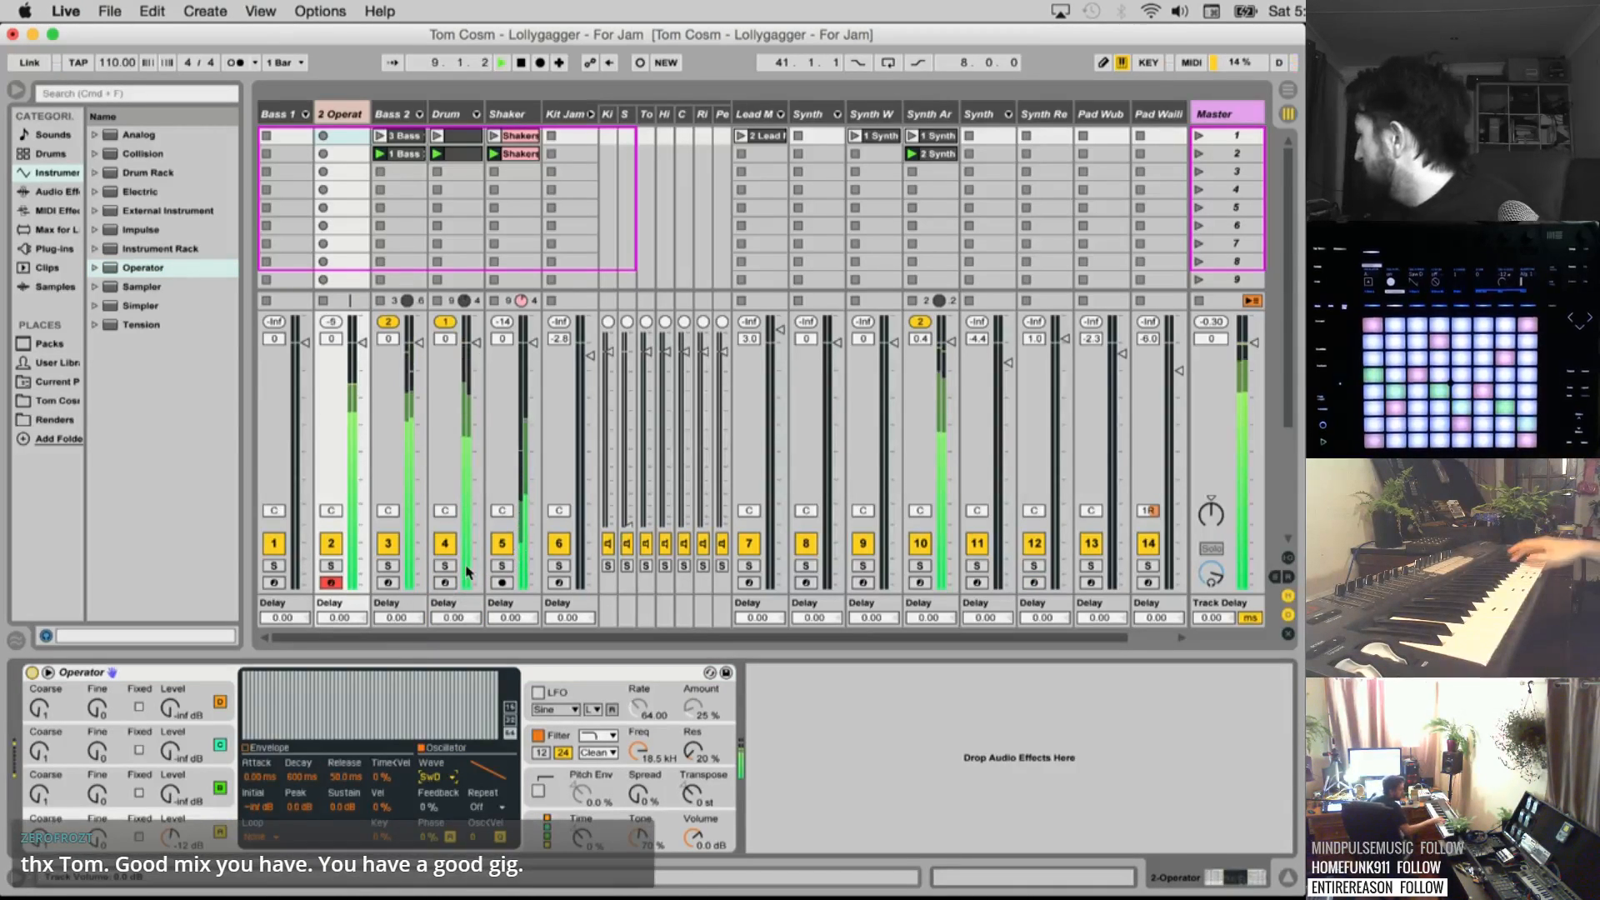